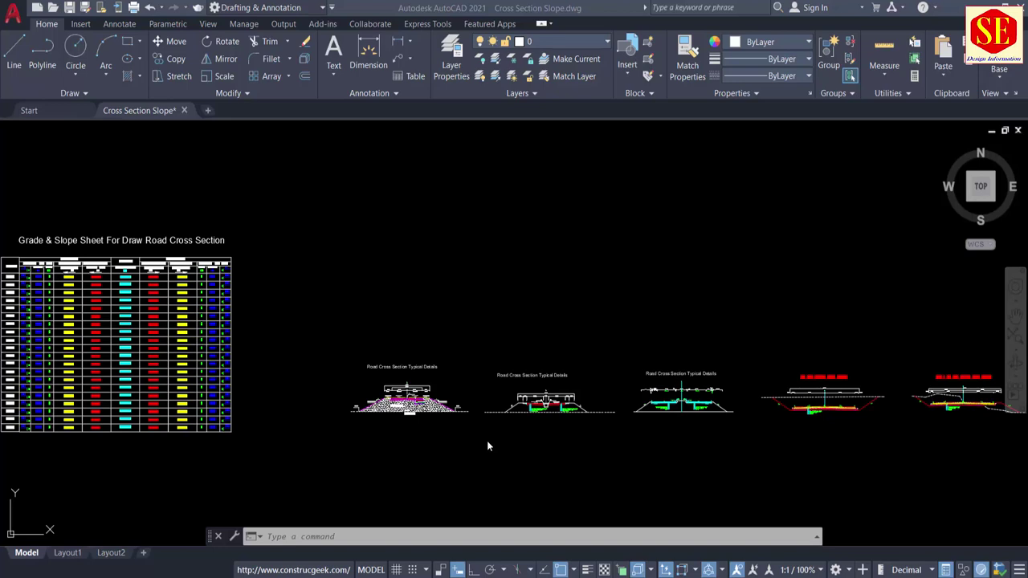
Examine the column headings of the Grade & Slope Sheet, covering side slopes, shoulder and pavement slopes, and finish road level on both sides.
middle_click_drag(263, 321, 342, 327)
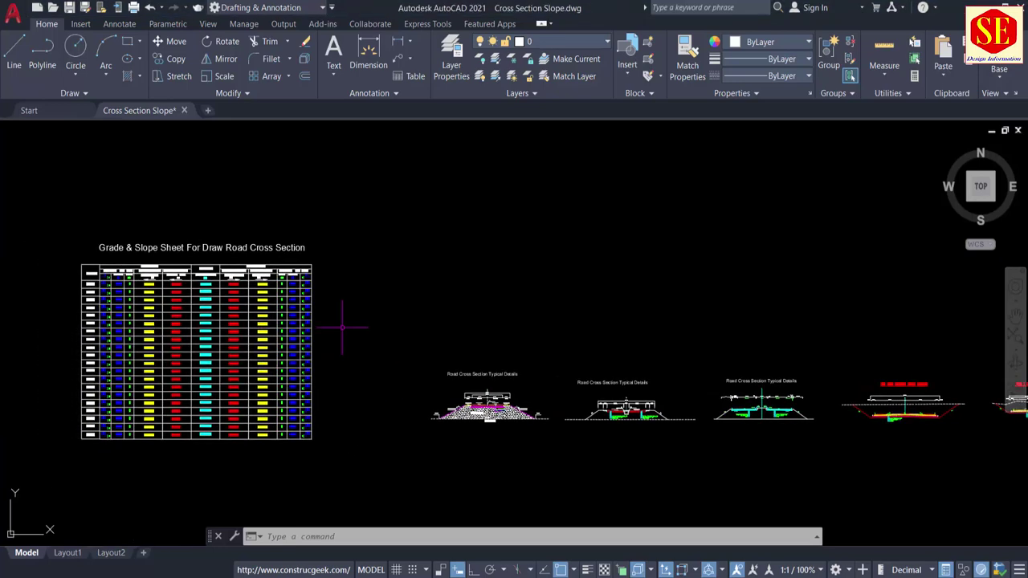
scroll(171, 259, "up", 2)
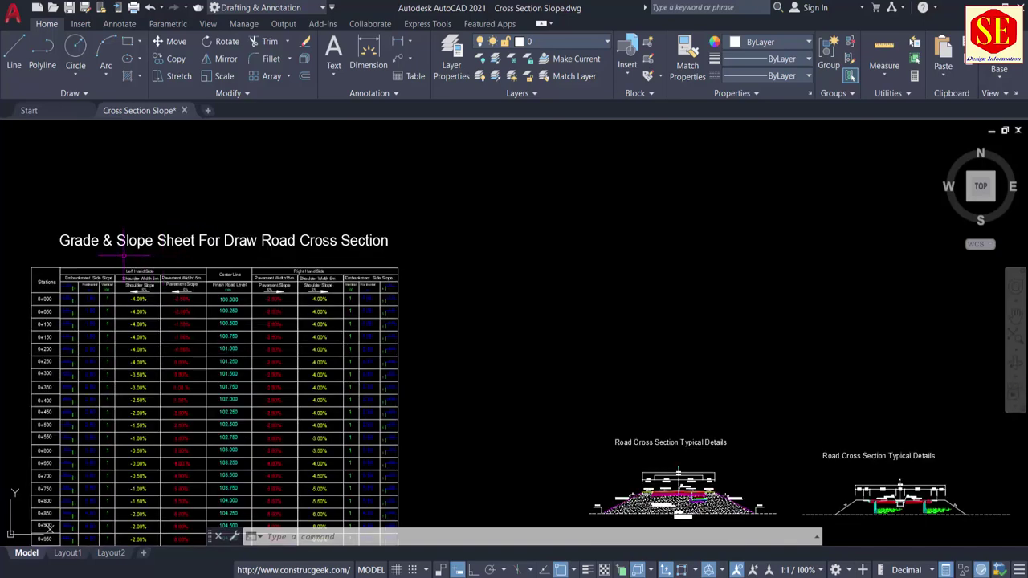
middle_click_drag(370, 336, 359, 274)
scroll(179, 262, "up", 2)
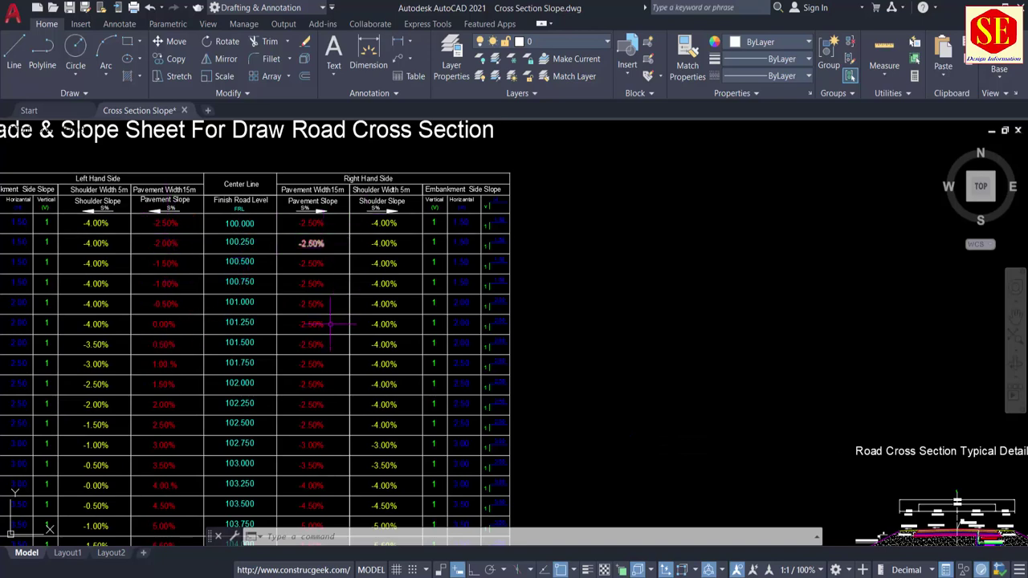
scroll(237, 217, "up", 2)
middle_click_drag(237, 217, 346, 320)
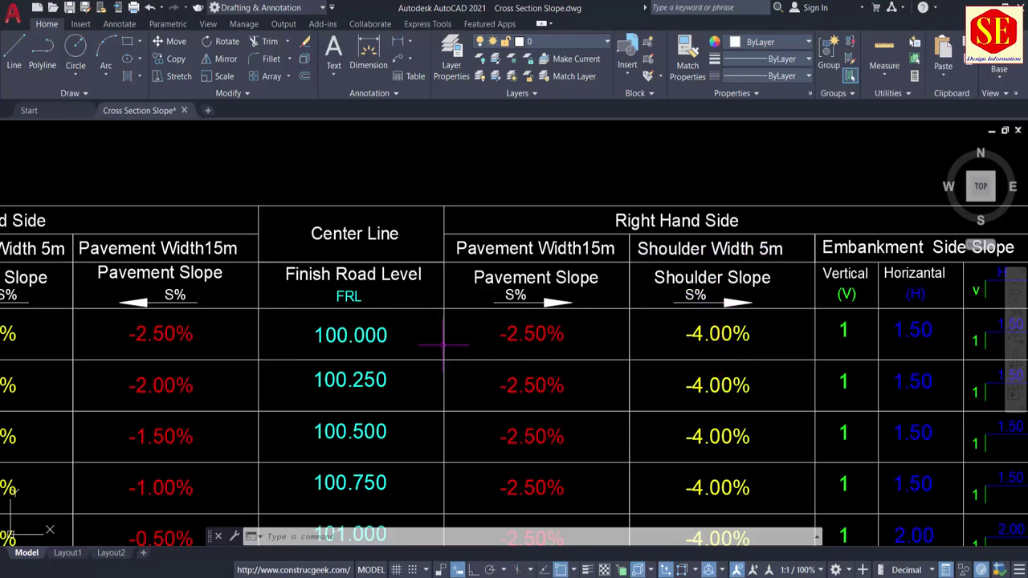
middle_click_drag(390, 336, 628, 317)
scroll(217, 225, "down", 2)
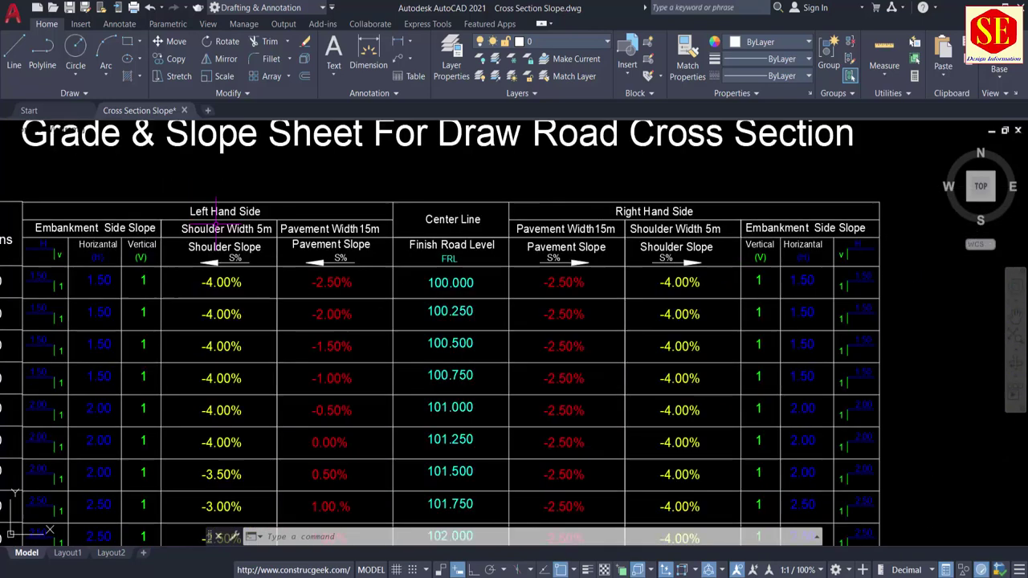
middle_click_drag(102, 244, 152, 233)
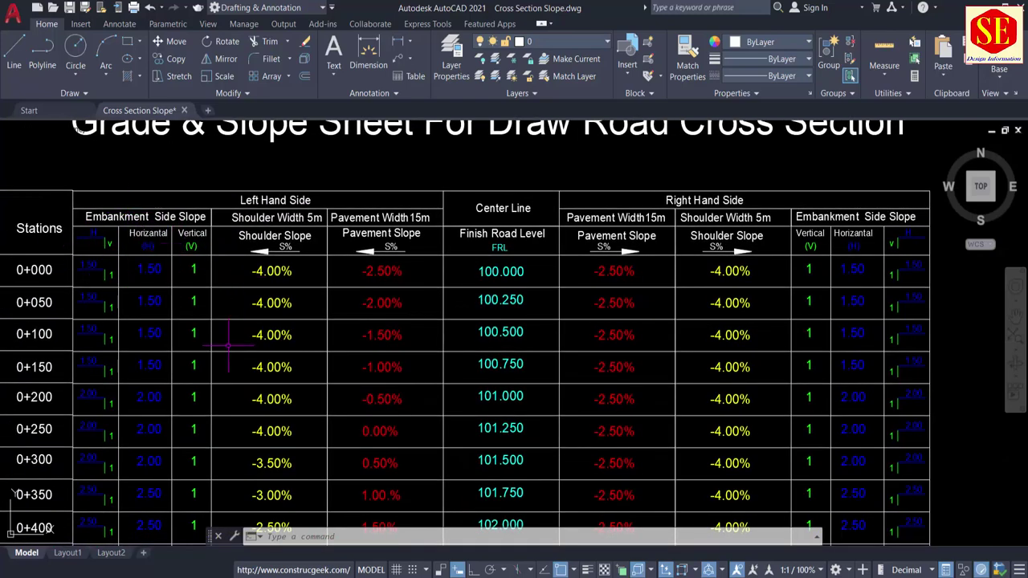
Read through the Grade & Slope Sheet rows from station 0+000 to 0+950, comparing the slopes and finish road levels.
middle_click_drag(228, 345, 237, 265)
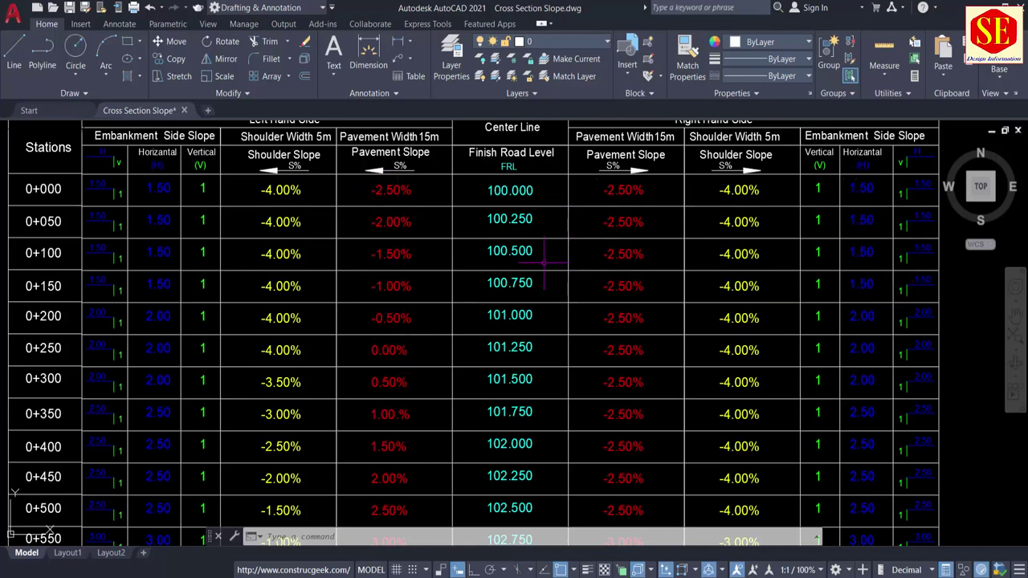
middle_click_drag(417, 327, 437, 251)
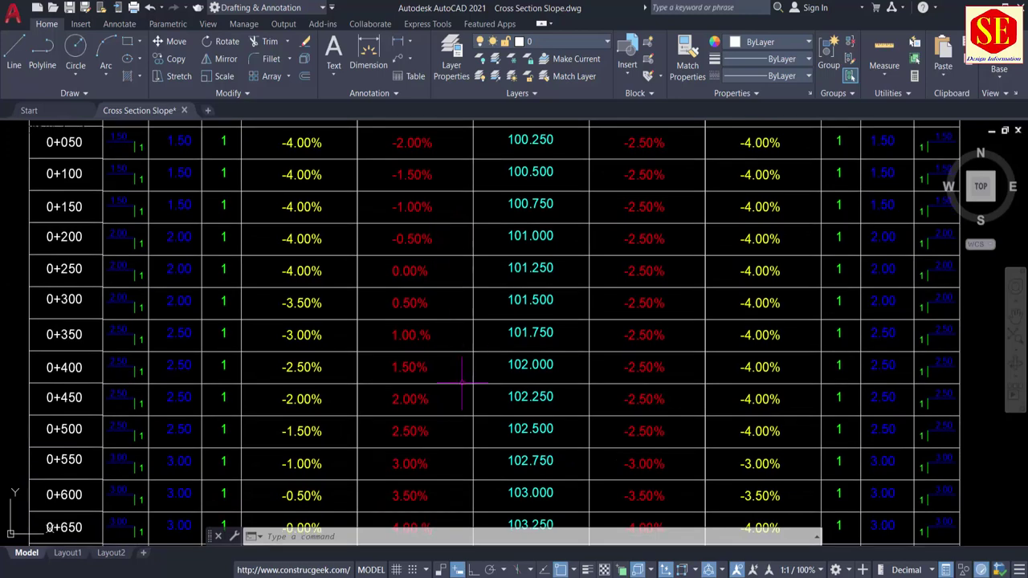
middle_click_drag(461, 383, 473, 281)
scroll(475, 275, "down", 2)
scroll(474, 273, "up", 4)
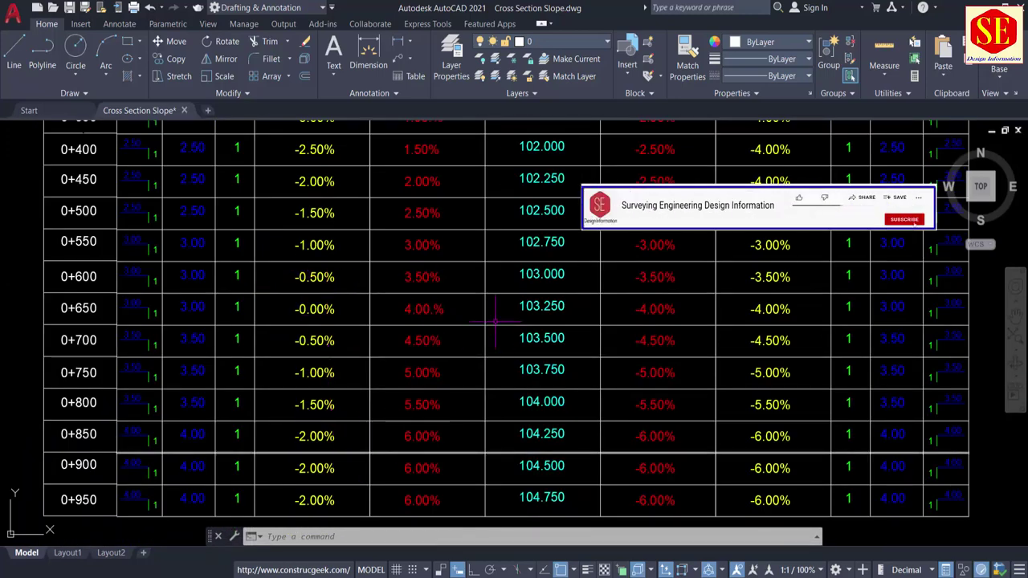
mouse_move(574, 284)
middle_mouse_down()
mouse_move(653, 265)
mouse_move(574, 306)
middle_mouse_up()
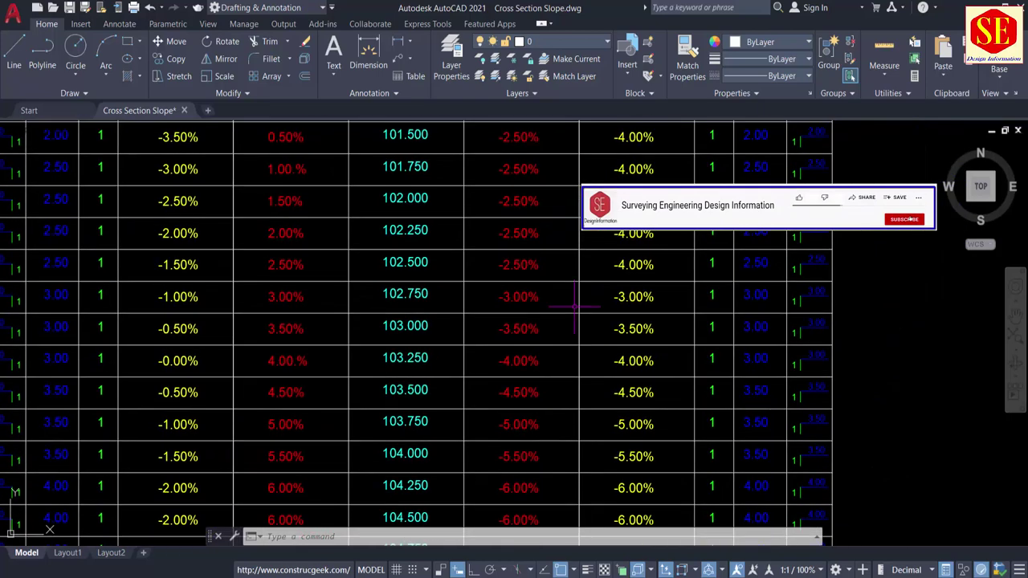
scroll(522, 293, "up", 4)
scroll(443, 314, "down", 4)
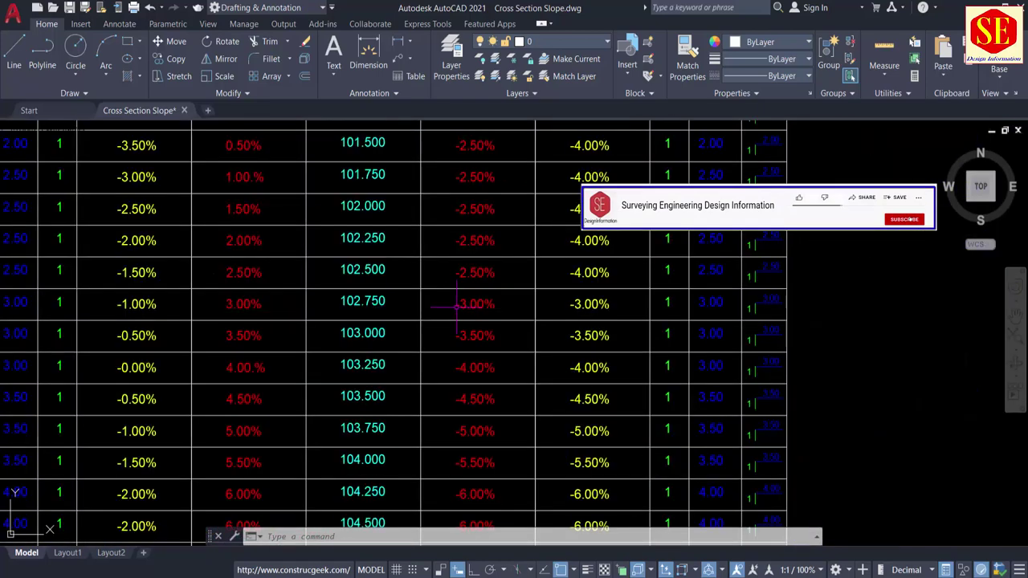
scroll(526, 265, "down", 5)
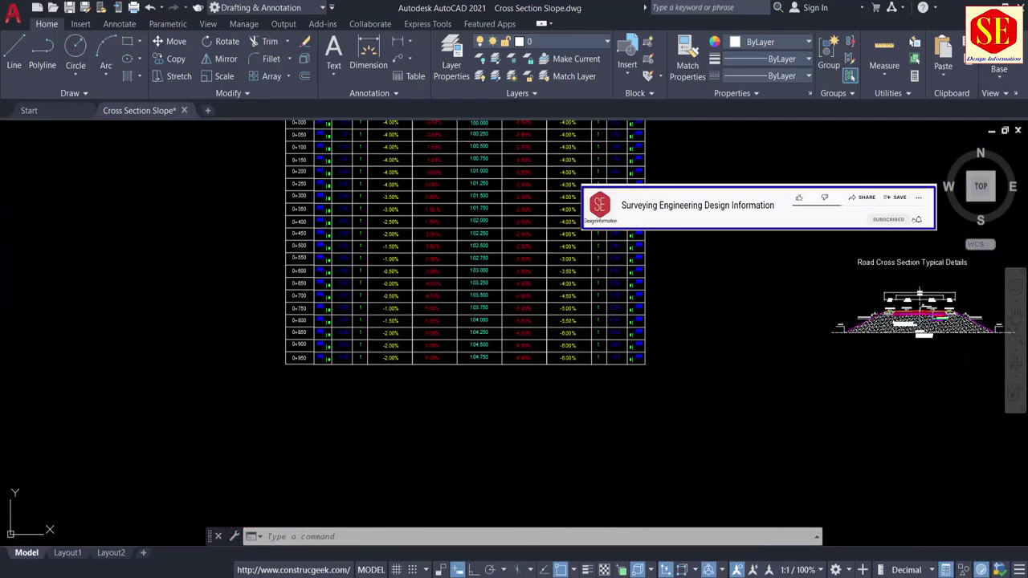
Examine the compacted-embankment typical cross section, including its widths, pavement layers, shoulder and pavement slopes, and side slopes.
middle_click_drag(556, 240, 335, 303)
scroll(581, 394, "up", 6)
mouse_move(688, 342)
middle_mouse_down()
mouse_move(673, 333)
mouse_move(508, 356)
middle_mouse_up()
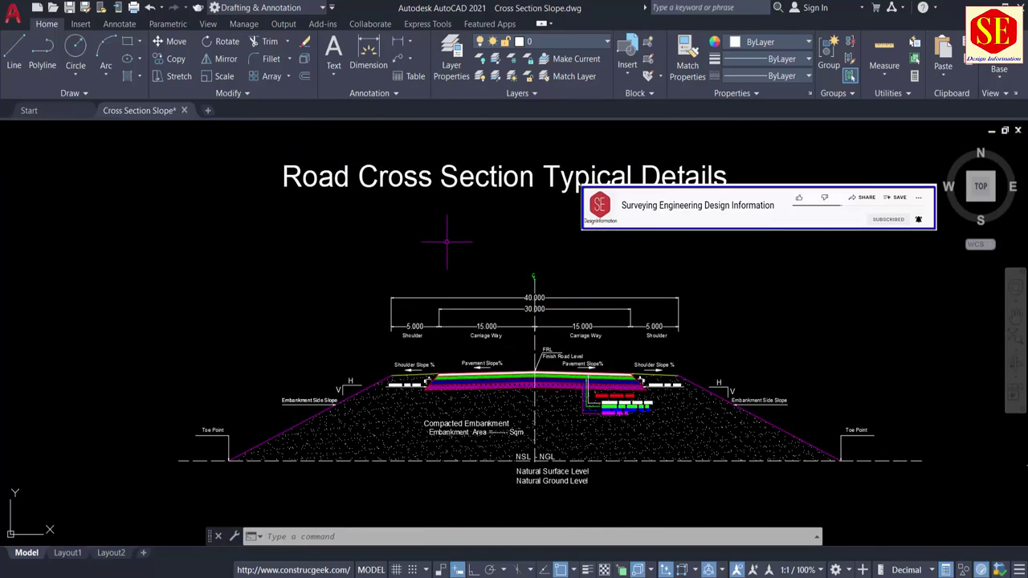
middle_click_drag(533, 280, 533, 220)
scroll(534, 311, "up", 4)
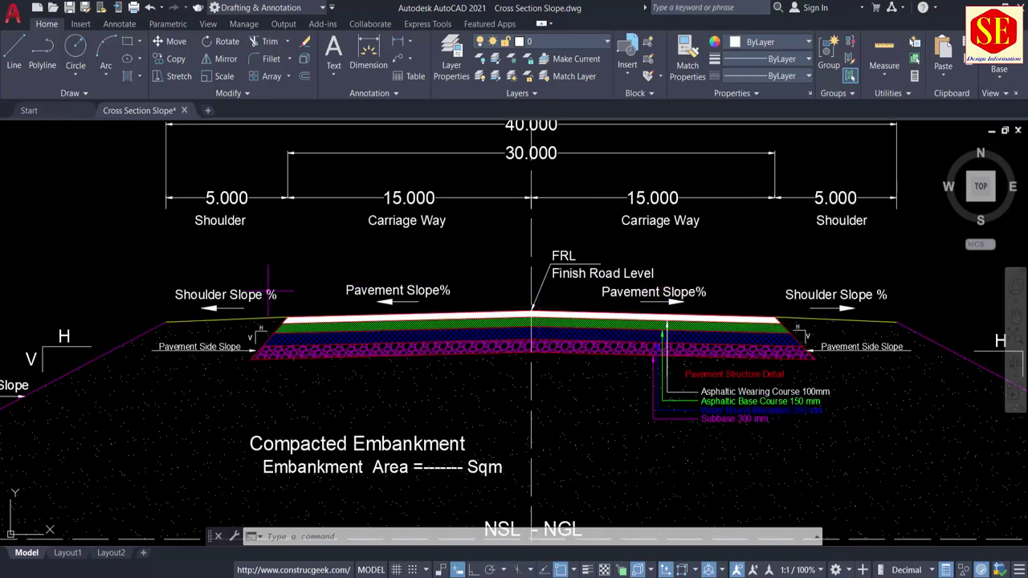
scroll(244, 336, "up", 3)
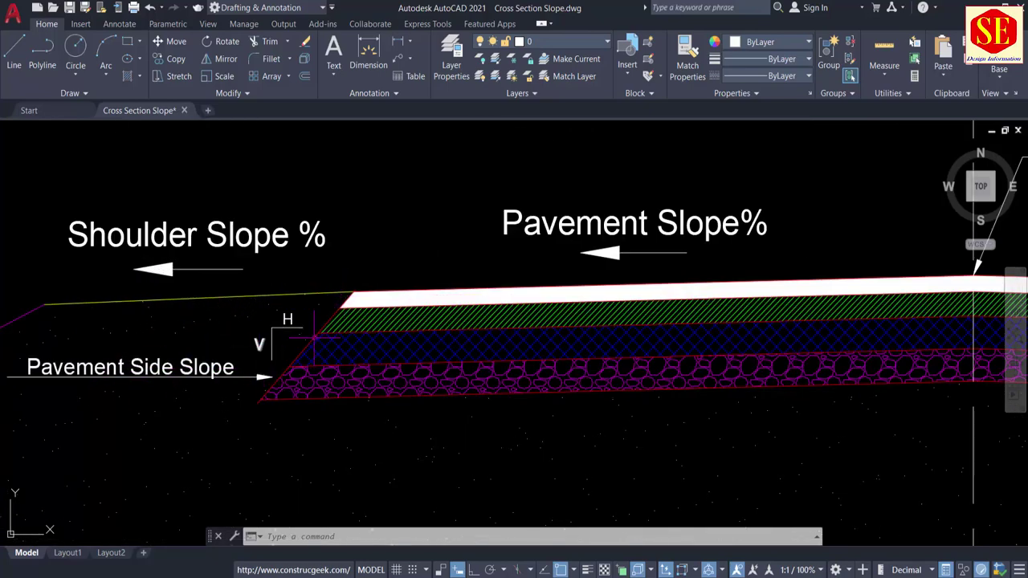
scroll(401, 293, "down", 2)
scroll(193, 337, "down", 2)
middle_click_drag(176, 344, 347, 316)
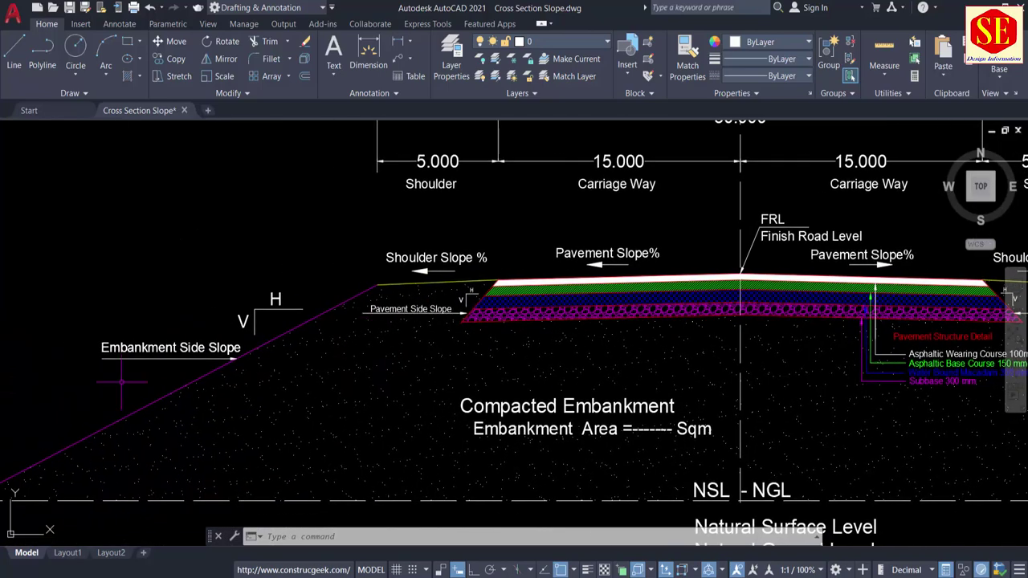
scroll(112, 379, "down", 1)
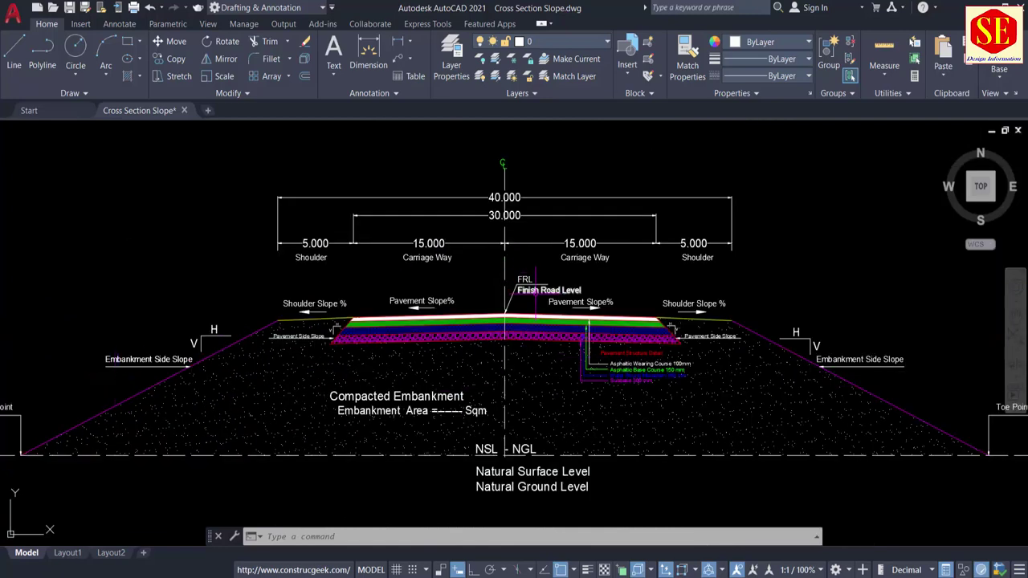
Return to the Grade & Slope Sheet and check the pavement and shoulder slope columns on both sides of the center line.
scroll(541, 292, "down", 4)
middle_click_drag(249, 286, 710, 384)
middle_click_drag(249, 230, 337, 361)
scroll(337, 360, "up", 2)
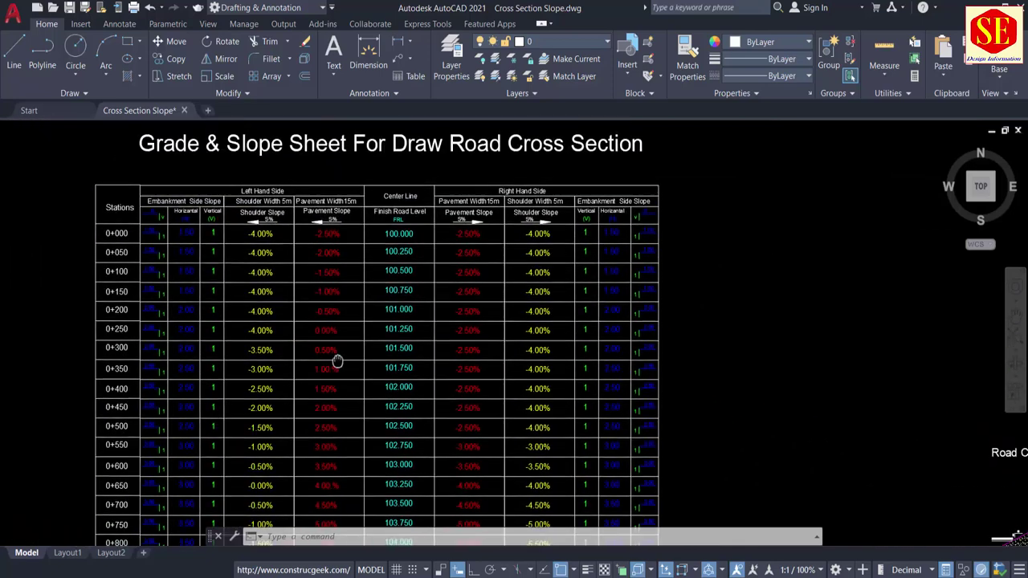
scroll(337, 360, "up", 1)
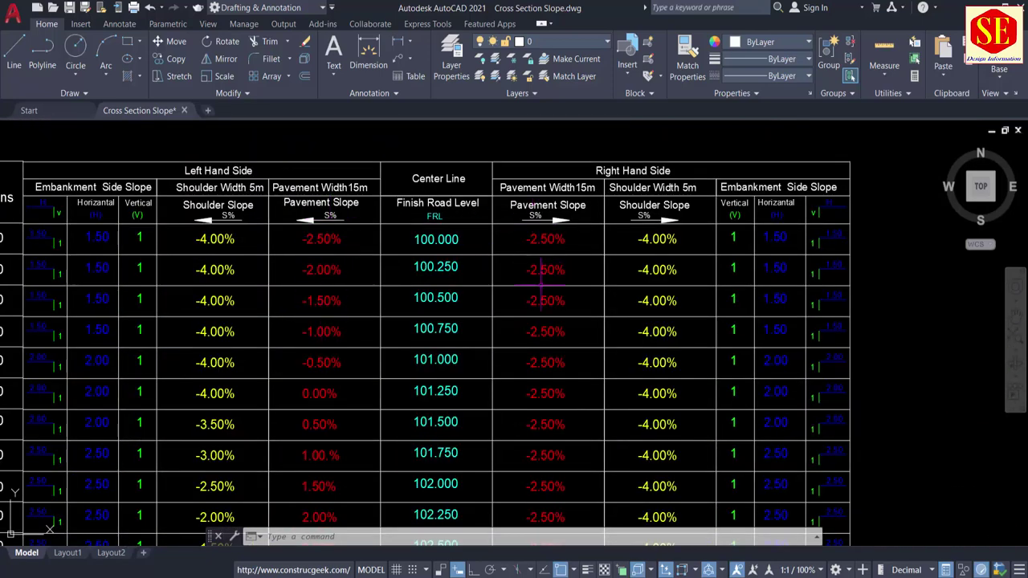
scroll(440, 298, "down", 5)
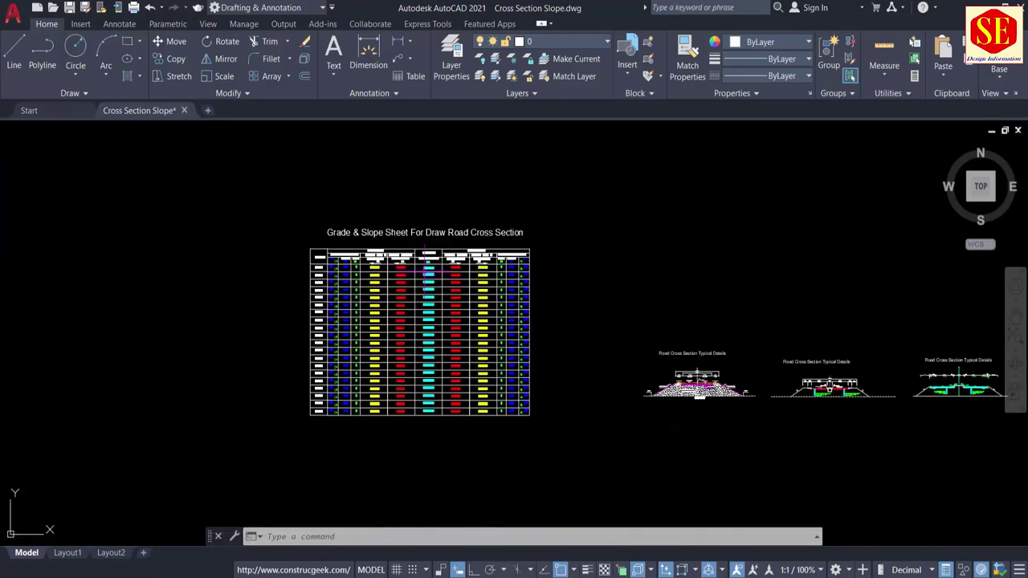
Revisit the compacted-embankment cross section and inspect its carriageway dimensions, slope labels and pavement structure detail.
scroll(645, 270, "up", 5)
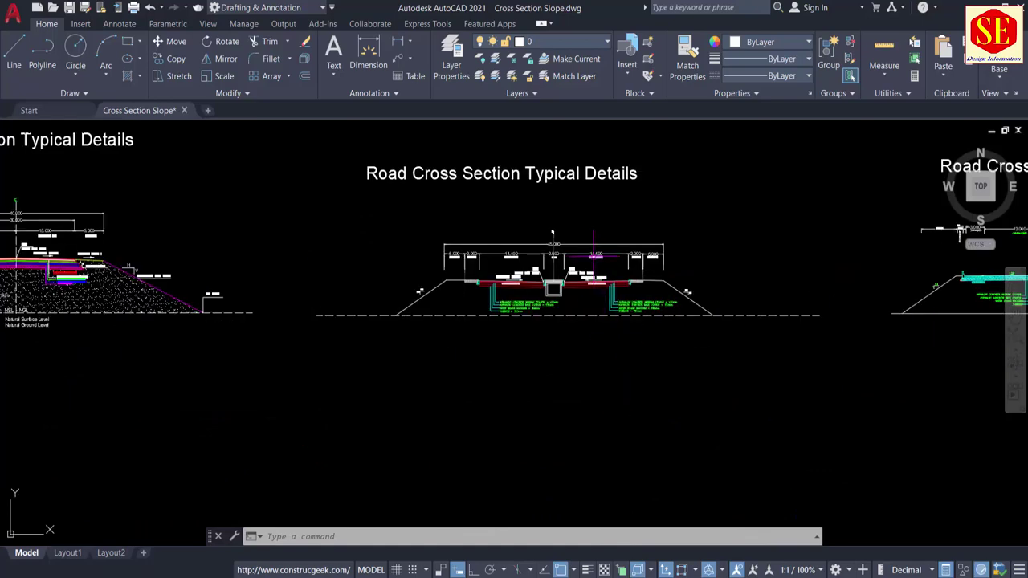
scroll(593, 256, "up", 2)
middle_click_drag(578, 227, 867, 257)
middle_click_drag(201, 302, 643, 322)
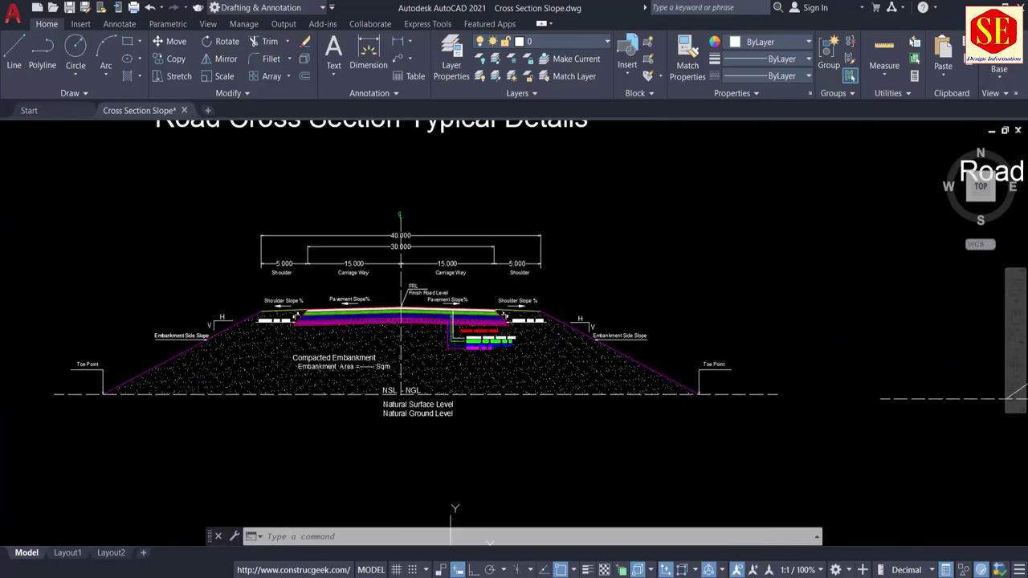
scroll(407, 294, "up", 4)
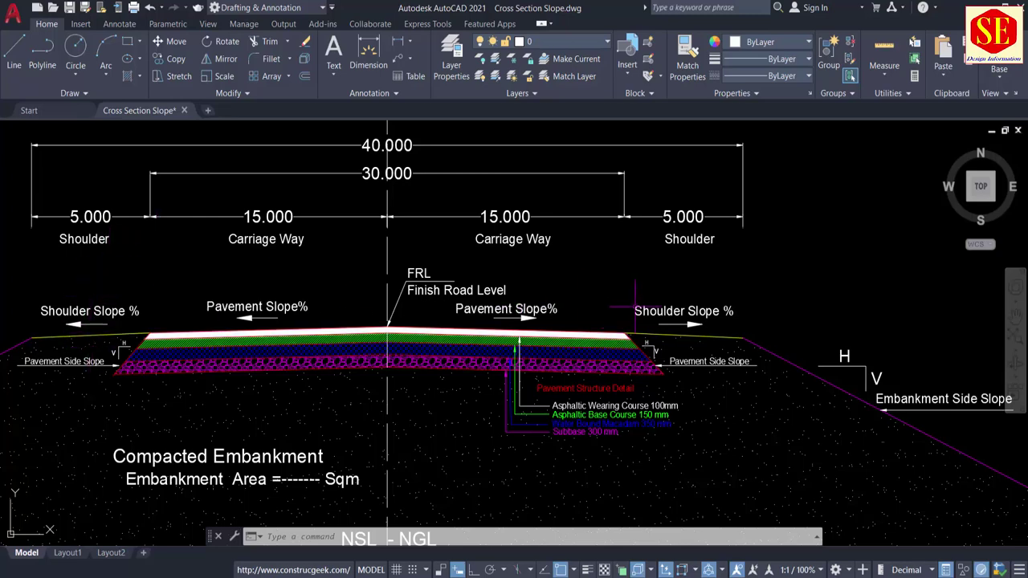
Examine the typical cross section with the central drain, including its inward pavement slopes, foot paths, green belts and pavement layers.
scroll(567, 320, "down", 2)
middle_click_drag(688, 317, 367, 287)
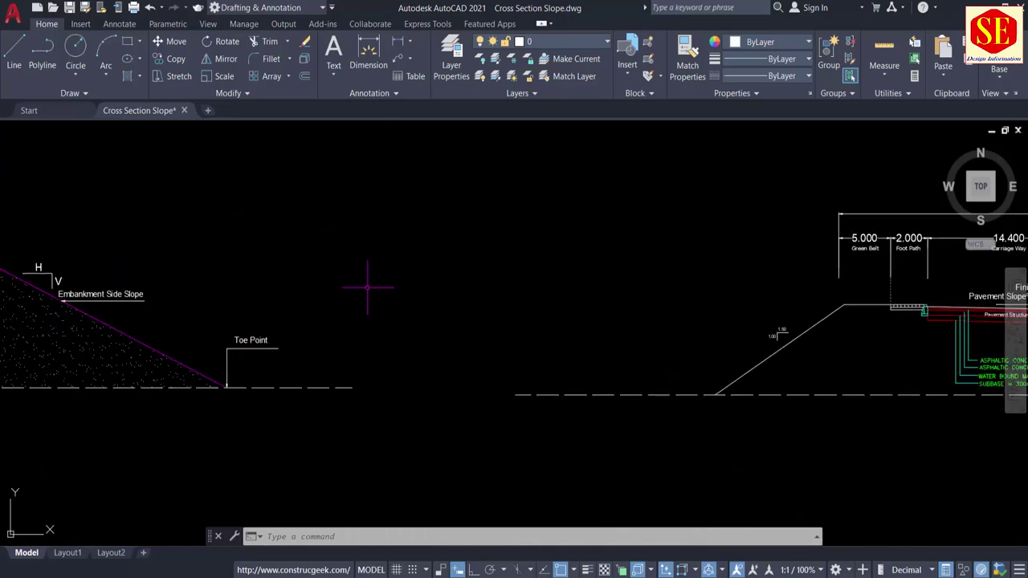
middle_click_drag(615, 327, 119, 342)
scroll(705, 368, "up", 2)
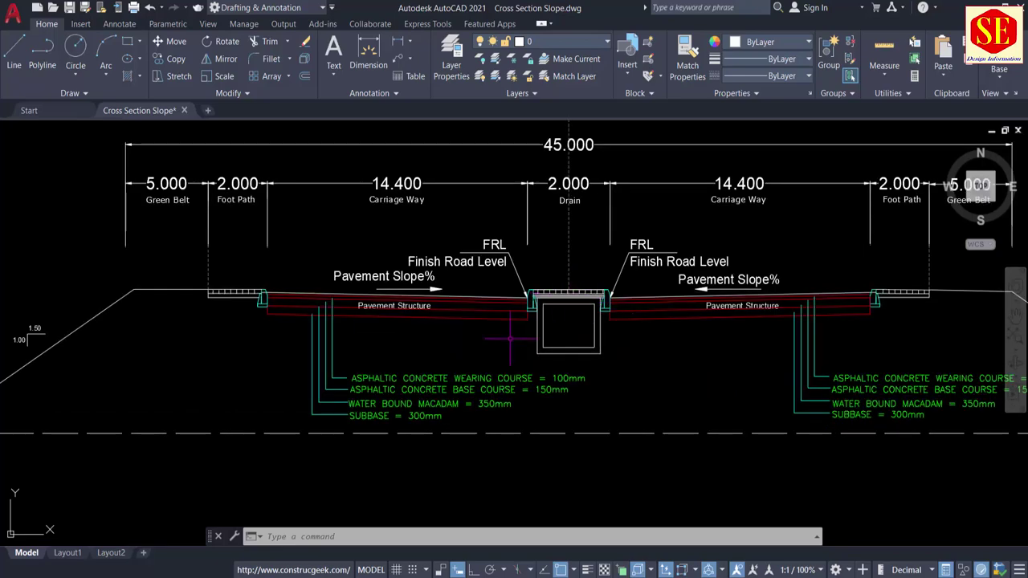
scroll(593, 301, "up", 2)
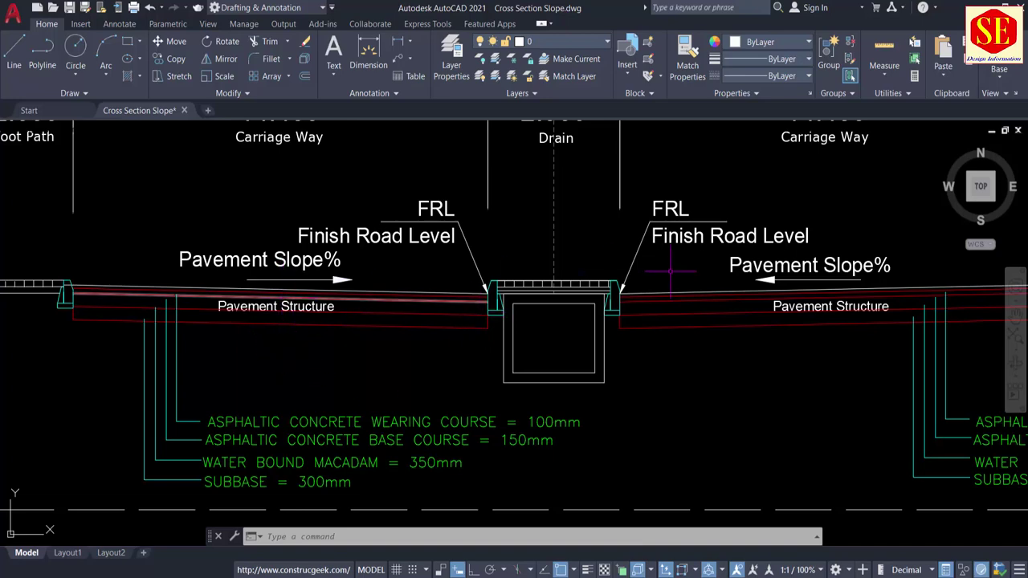
scroll(669, 311, "down", 2)
scroll(298, 301, "up", 3)
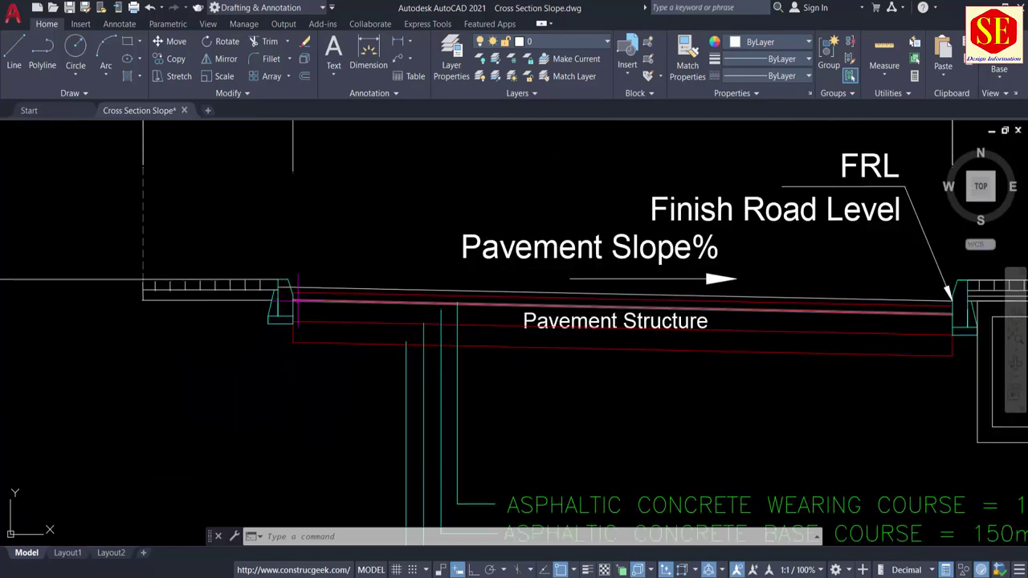
scroll(247, 277, "down", 5)
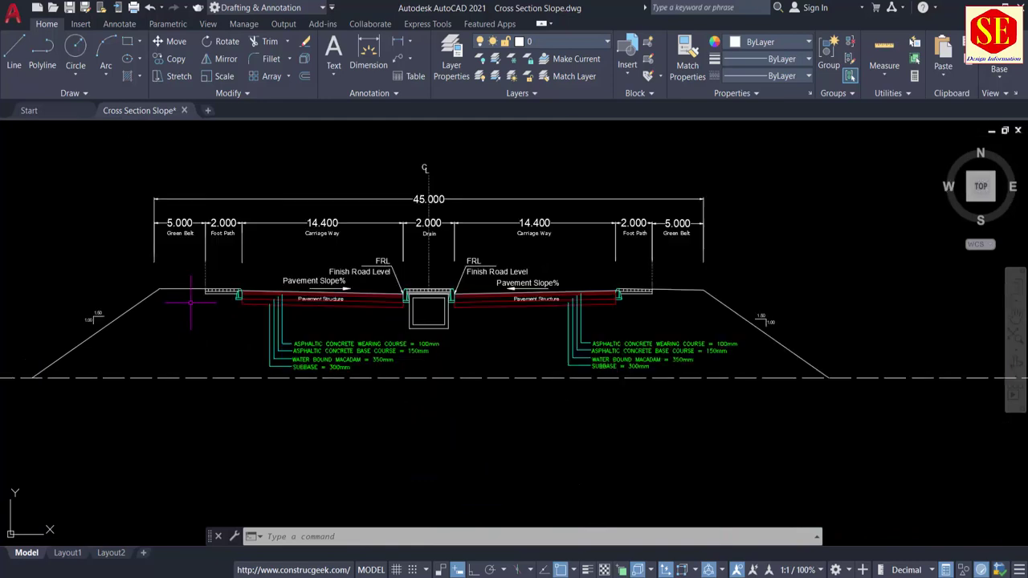
Examine the typical cross section with the median barriers, including its carriageways, shoulders, pavement layers and side slopes.
scroll(421, 252, "down", 4)
middle_click_drag(647, 272, 217, 289)
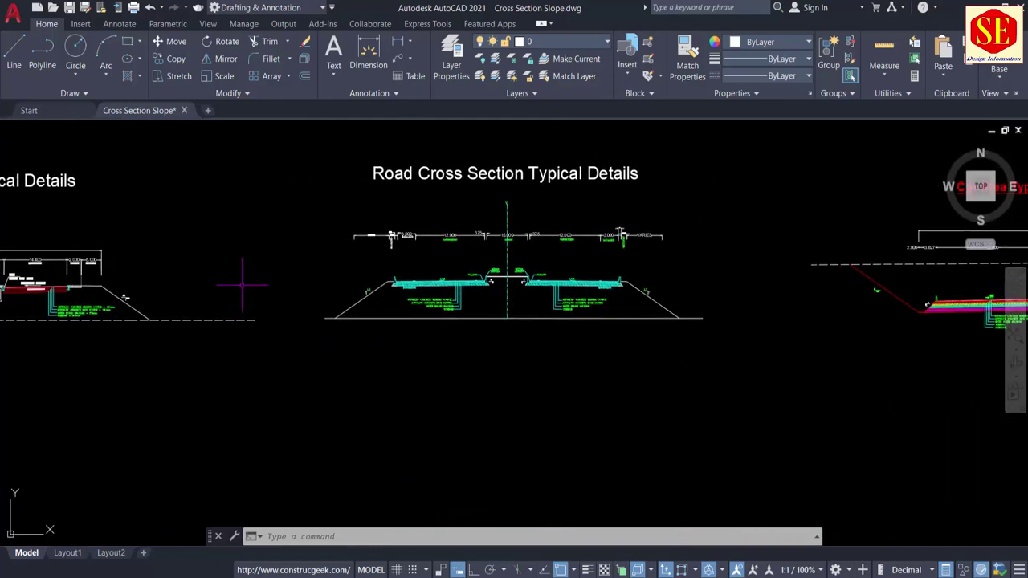
scroll(515, 255, "up", 2)
scroll(513, 256, "up", 4)
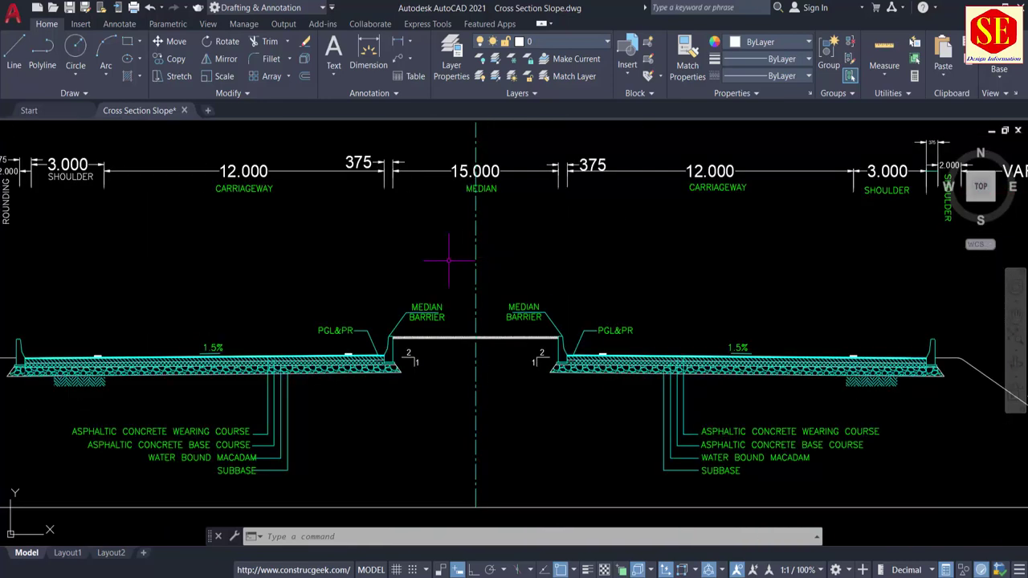
scroll(520, 361, "up", 4)
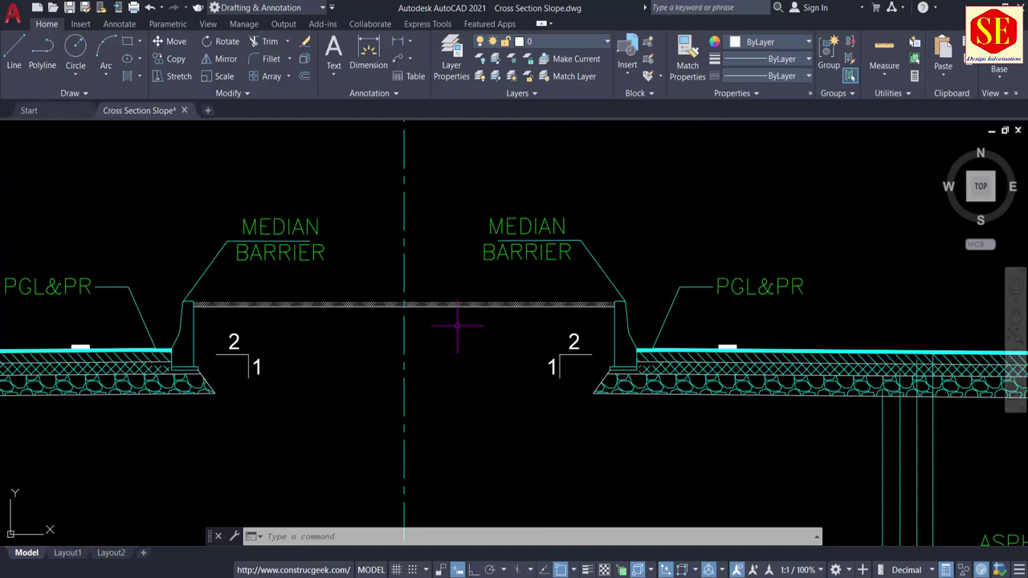
scroll(480, 297, "down", 5)
scroll(530, 303, "up", 4)
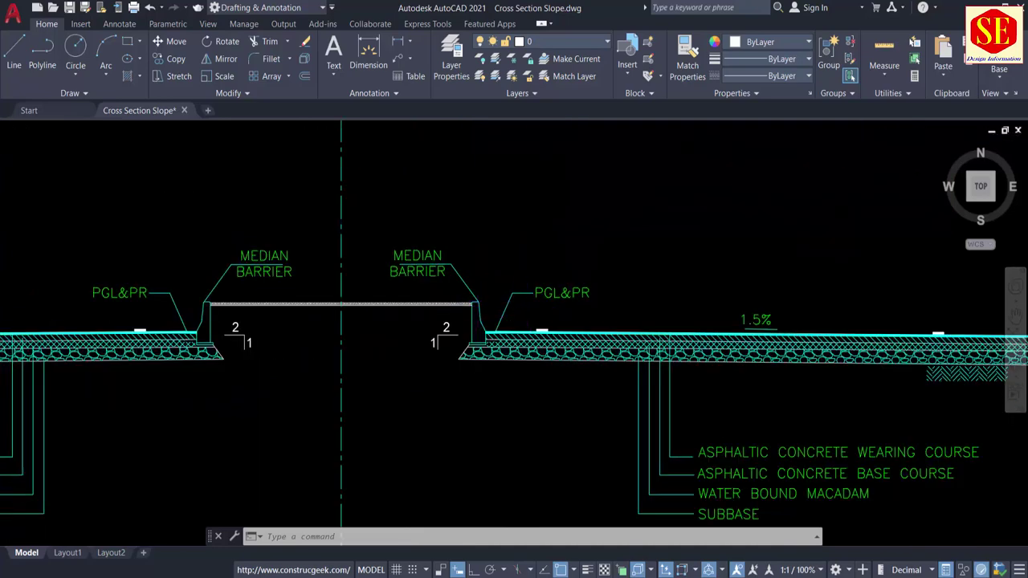
scroll(490, 321, "up", 2)
scroll(486, 325, "down", 4)
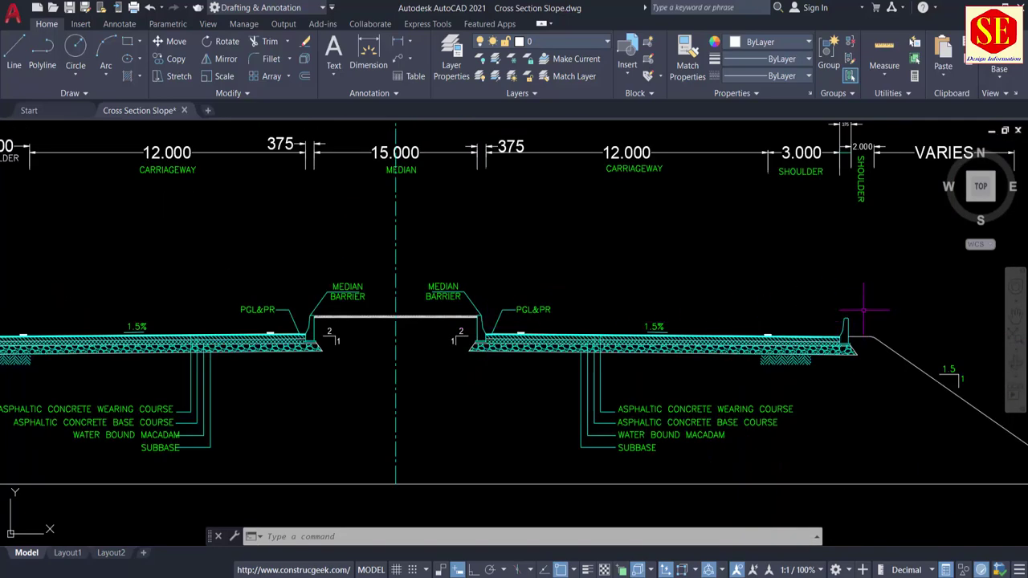
middle_click_drag(242, 288, 417, 286)
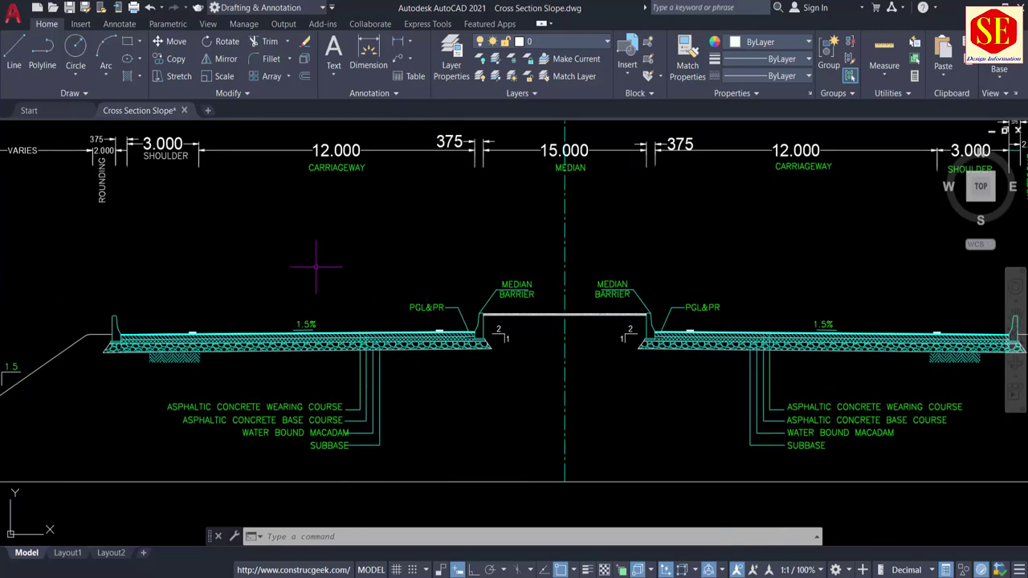
scroll(622, 241, "down", 4)
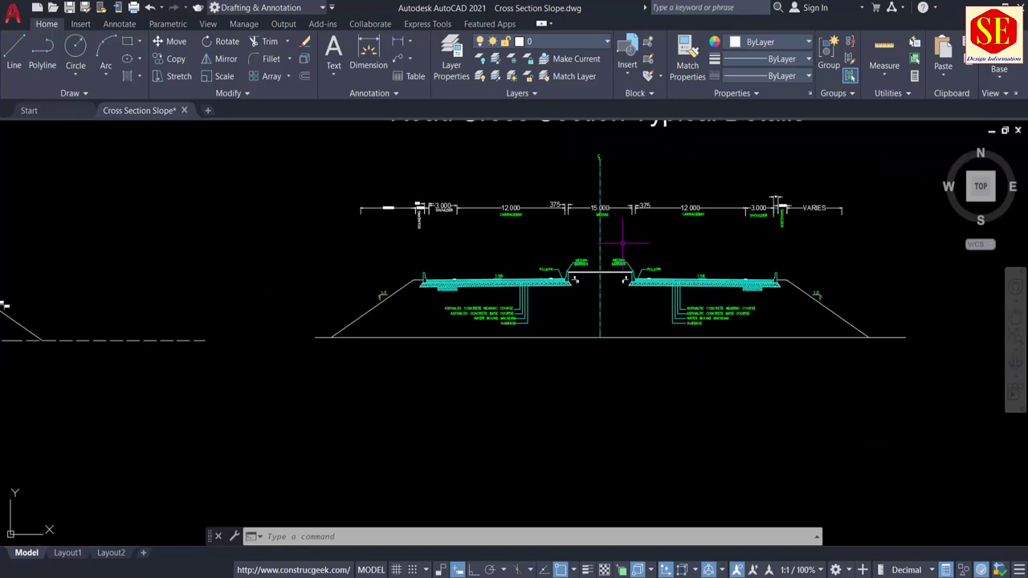
Examine the cut-section road profile and the Fill & Cut Area Typical Cross Section, including their dimensions, pavement layers and ground lines.
middle_click_drag(713, 282, 2, 309)
middle_click_drag(619, 306, 370, 310)
scroll(447, 308, "up", 2)
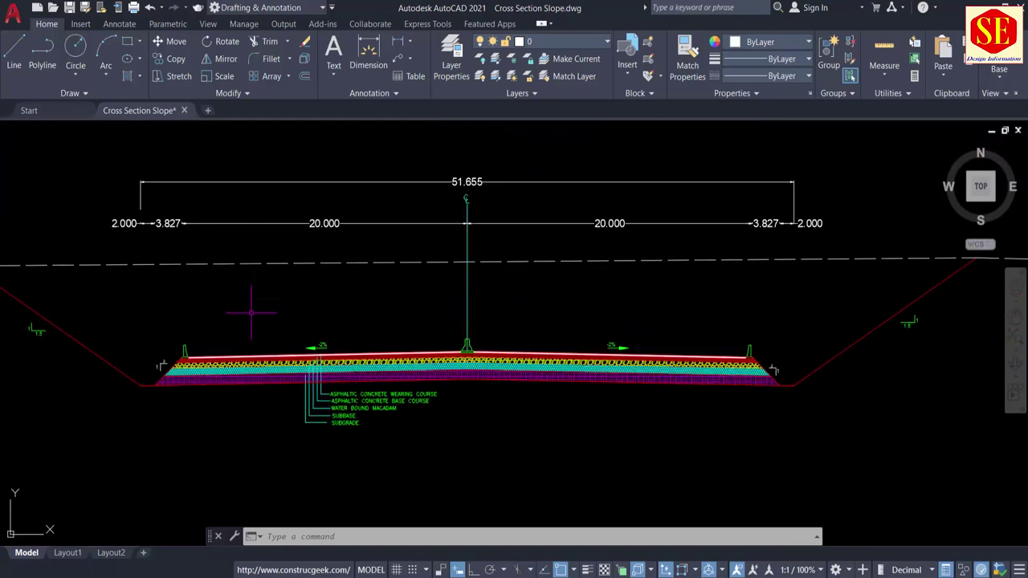
scroll(251, 312, "down", 2)
middle_click_drag(730, 340, 131, 350)
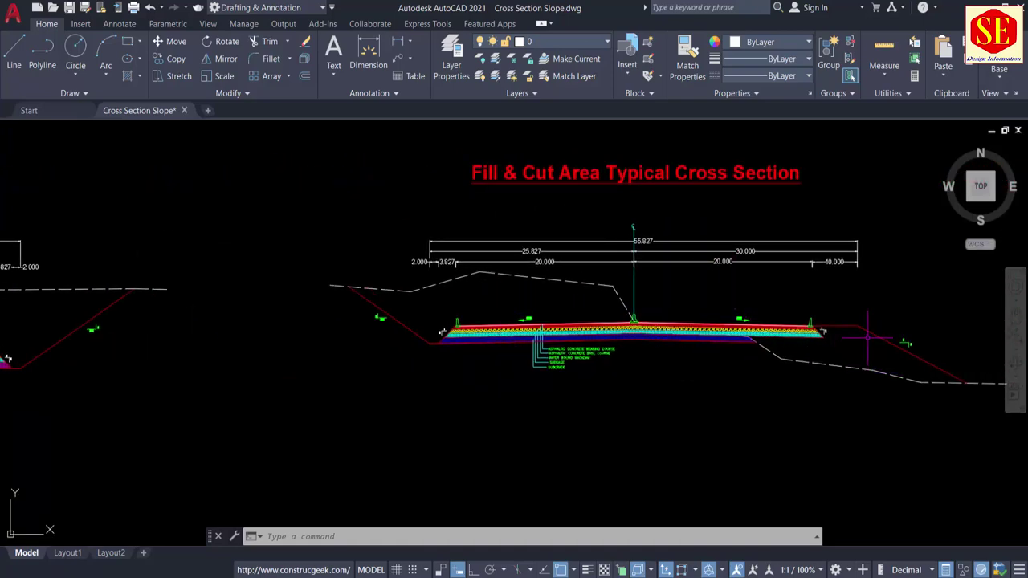
Go back along the row of typical sections to the compacted-embankment cross section and review its overall layout.
scroll(867, 337, "down", 2)
mouse_move(353, 330)
middle_mouse_down()
mouse_move(779, 325)
mouse_move(658, 345)
mouse_move(781, 350)
middle_mouse_up()
scroll(781, 351, "down", 1)
middle_click_drag(487, 327, 785, 325)
middle_click_drag(384, 345, 521, 346)
scroll(472, 353, "up", 1)
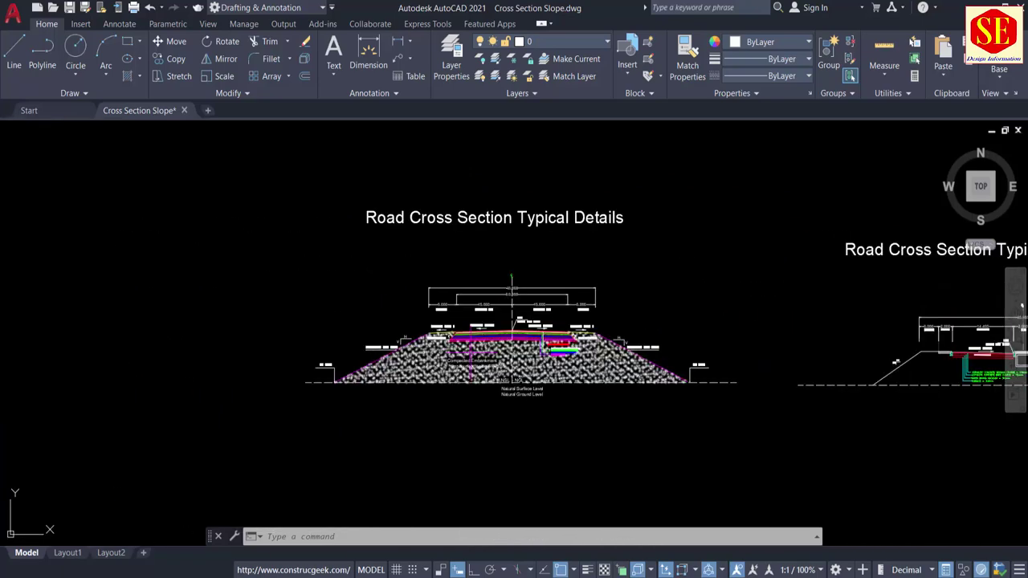
scroll(519, 281, "up", 2)
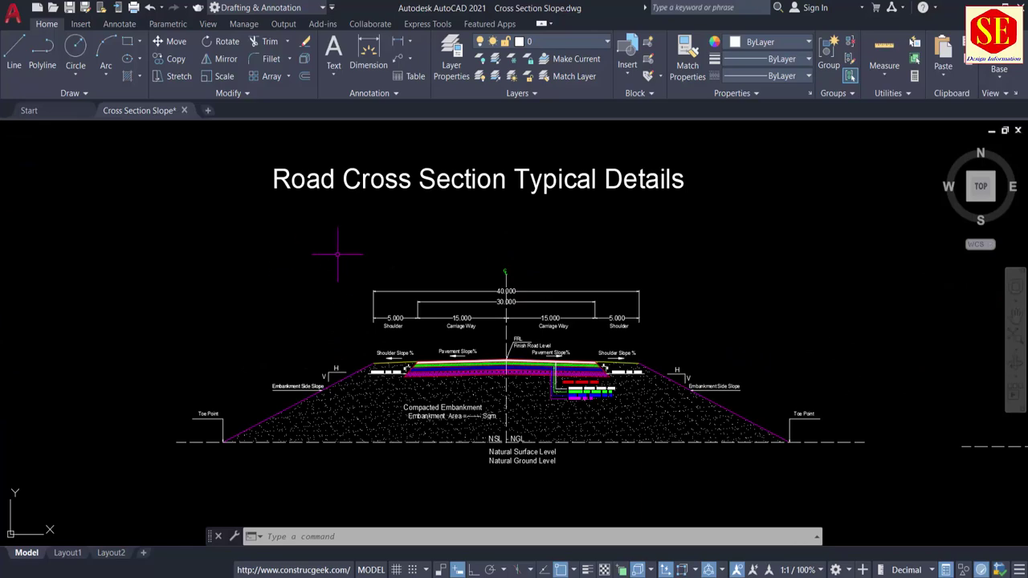
Return to the Grade & Slope Sheet and read its station, pavement width, shoulder width and finish road level headings.
scroll(471, 287, "down", 2)
mouse_move(470, 287)
middle_mouse_down()
mouse_move(693, 310)
mouse_move(737, 326)
middle_mouse_up()
mouse_move(491, 244)
middle_mouse_down()
mouse_move(758, 369)
mouse_move(774, 366)
middle_mouse_up()
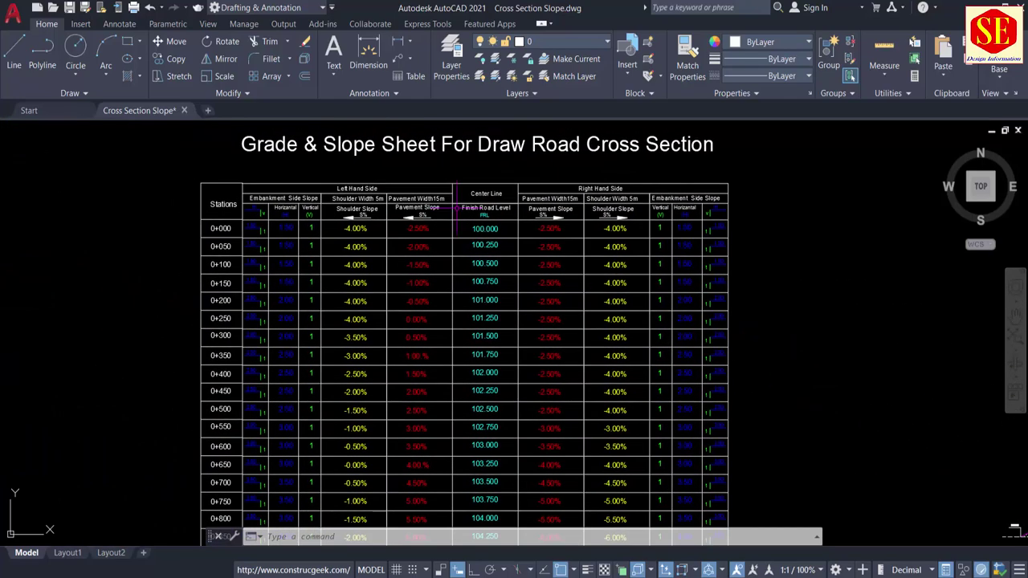
scroll(495, 146, "up", 1)
middle_click_drag(331, 165, 339, 194)
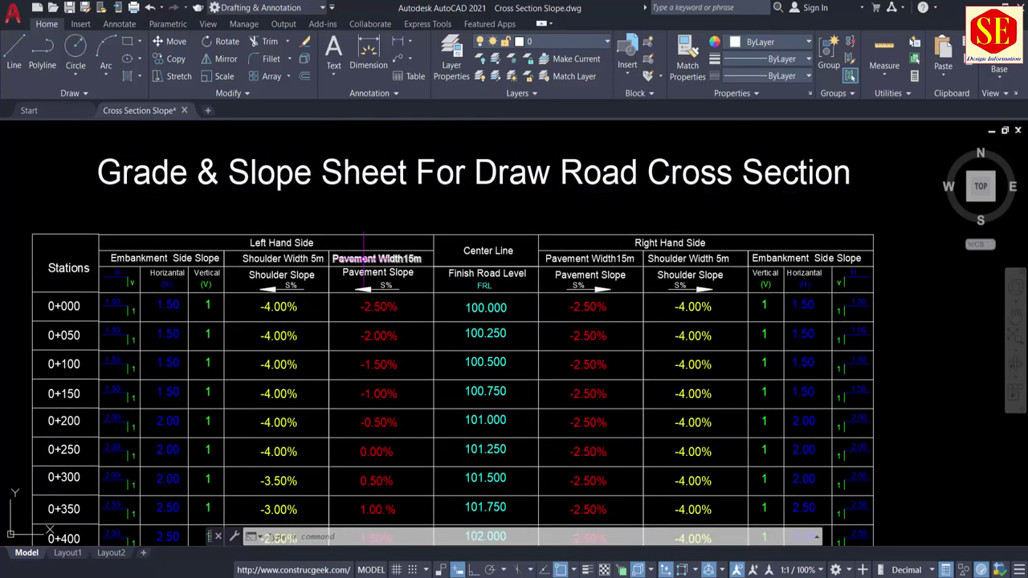
middle_click_drag(449, 284, 455, 224)
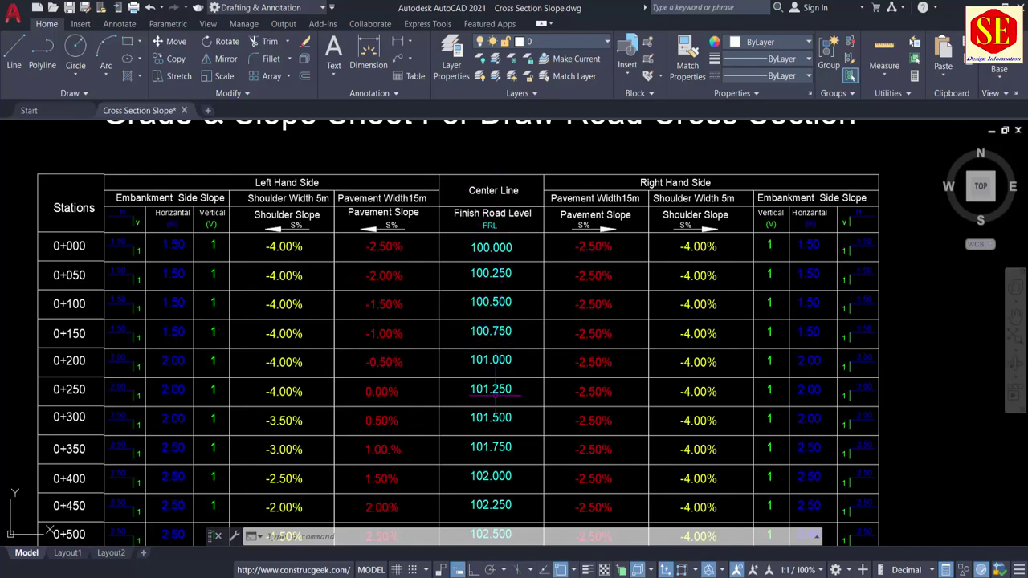
middle_click_drag(495, 395, 506, 303)
middle_click_drag(85, 221, 97, 332)
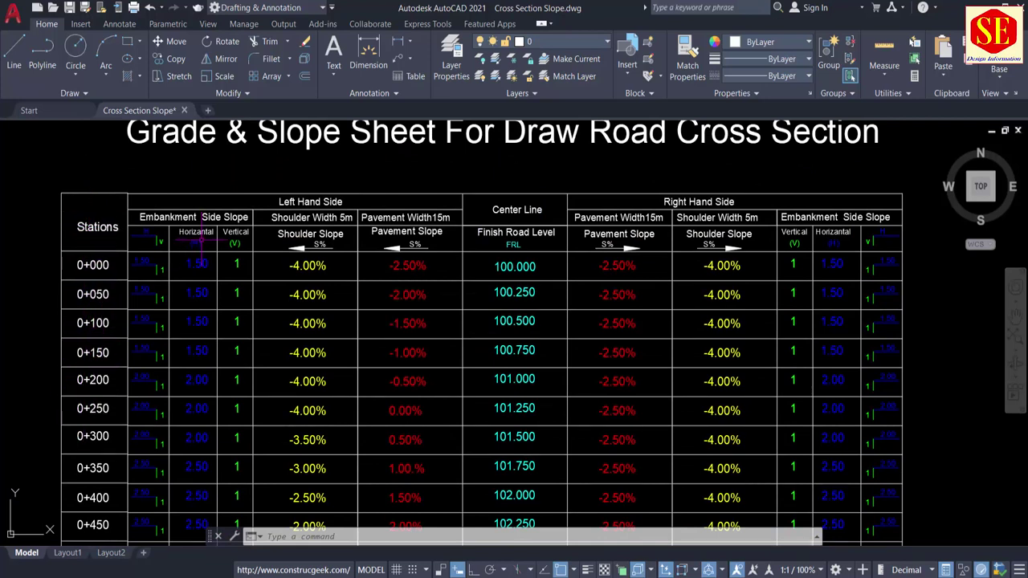
Check the left-hand embankment side slope columns, reading the horizontal and vertical values station by station from 0+000 downward.
scroll(207, 221, "up", 2)
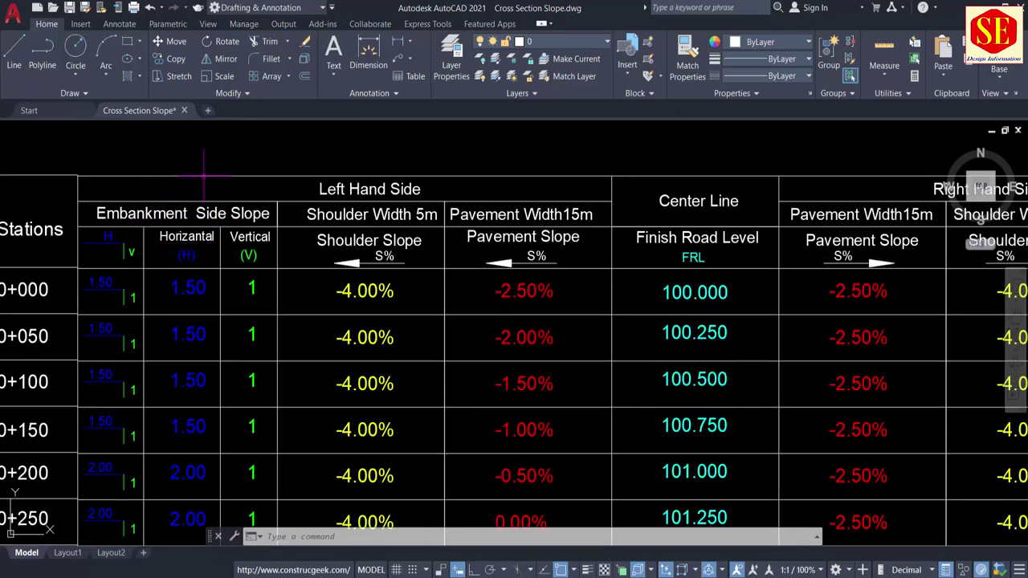
scroll(148, 215, "up", 2)
scroll(265, 214, "down", 2)
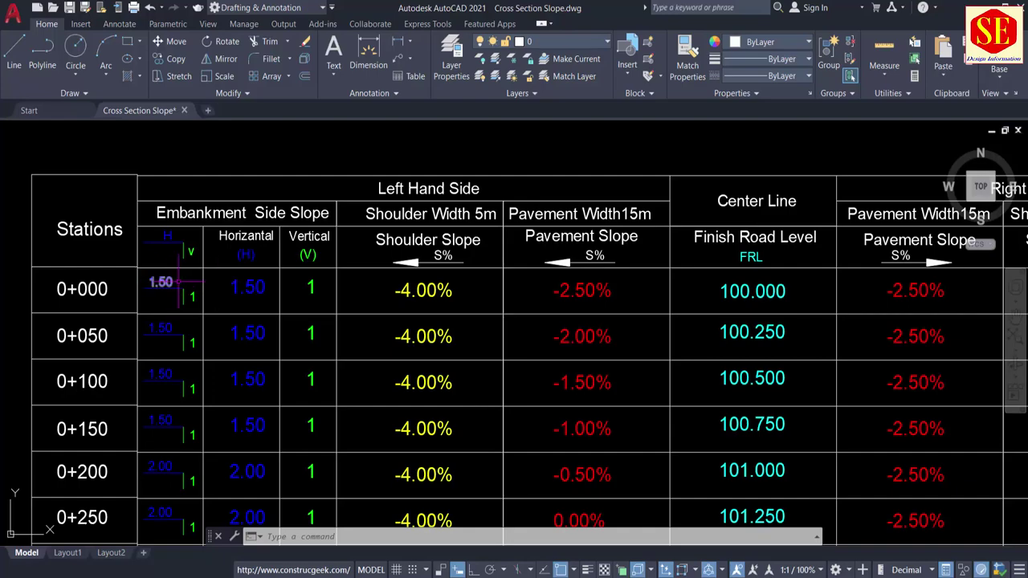
scroll(237, 295, "down", 3)
middle_click_drag(243, 364, 250, 254)
scroll(215, 279, "up", 3)
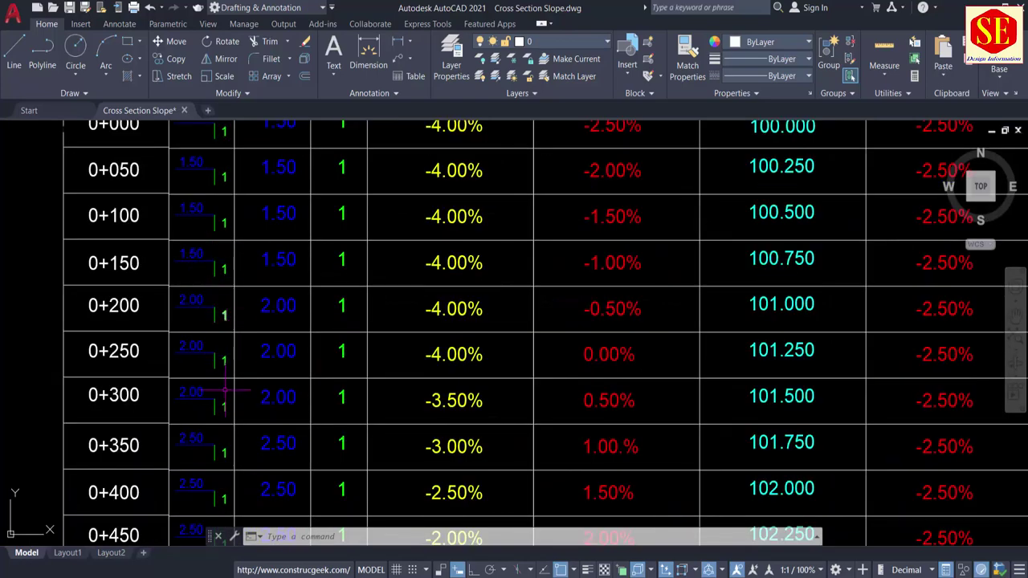
middle_click_drag(216, 395, 222, 343)
scroll(215, 265, "down", 2)
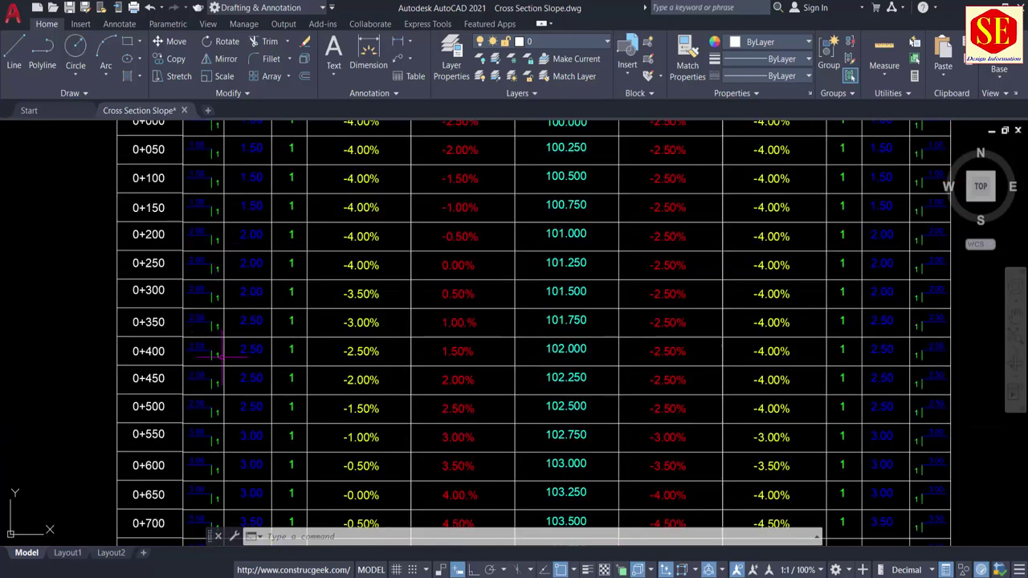
scroll(234, 305, "up", 2)
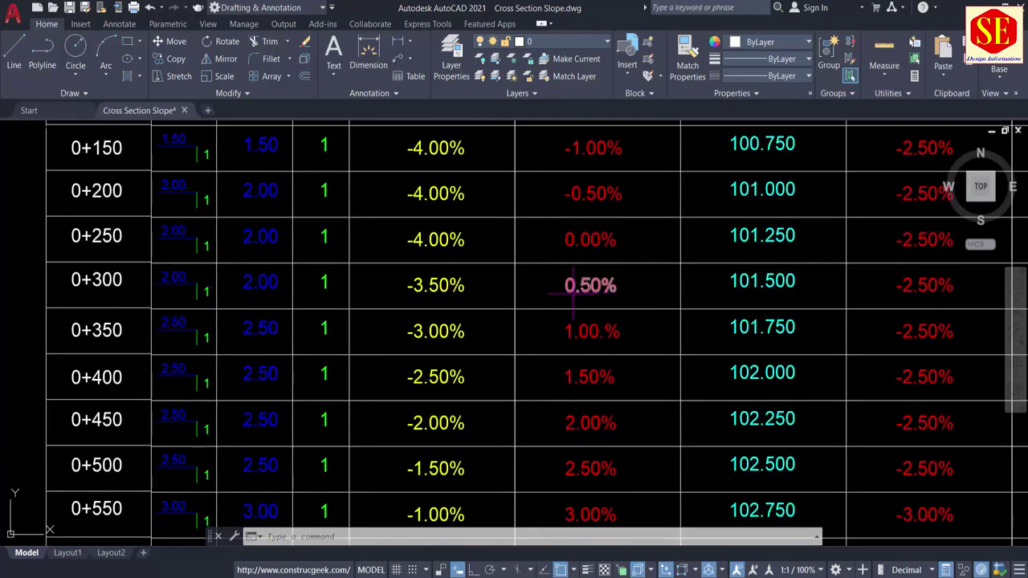
Compare the left-hand pavement slope heading with the right-hand pavement, shoulder and embankment side slope columns in the sheet's upper rows.
middle_click_drag(548, 322, 530, 574)
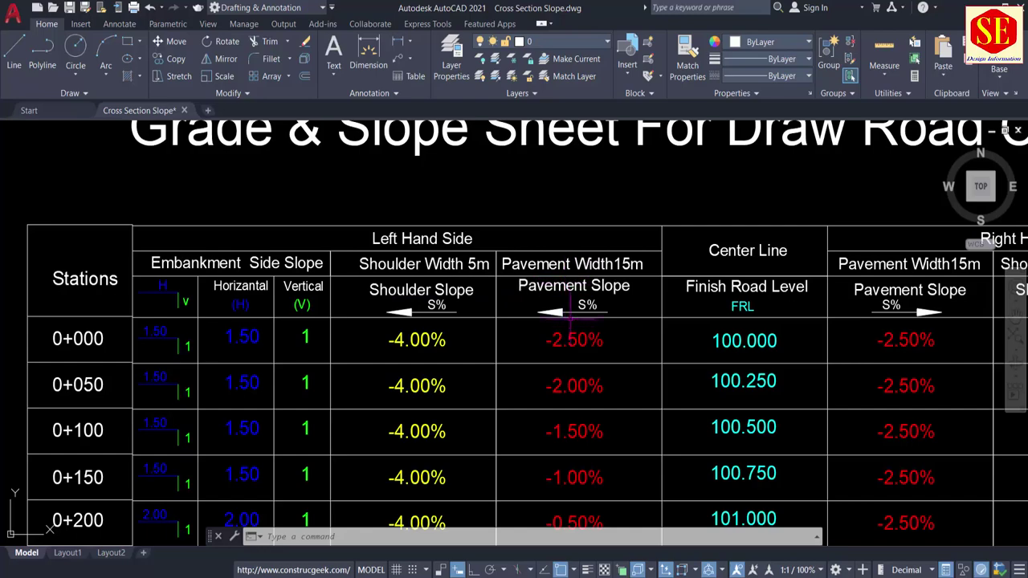
middle_click_drag(597, 295, 301, 253)
middle_click_drag(512, 324, 252, 356)
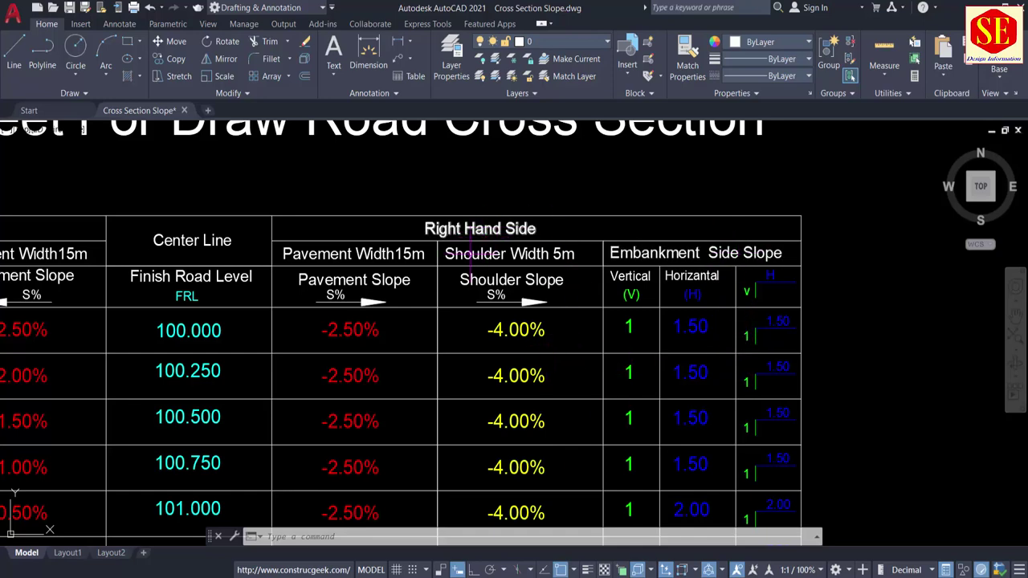
scroll(521, 325, "down", 3)
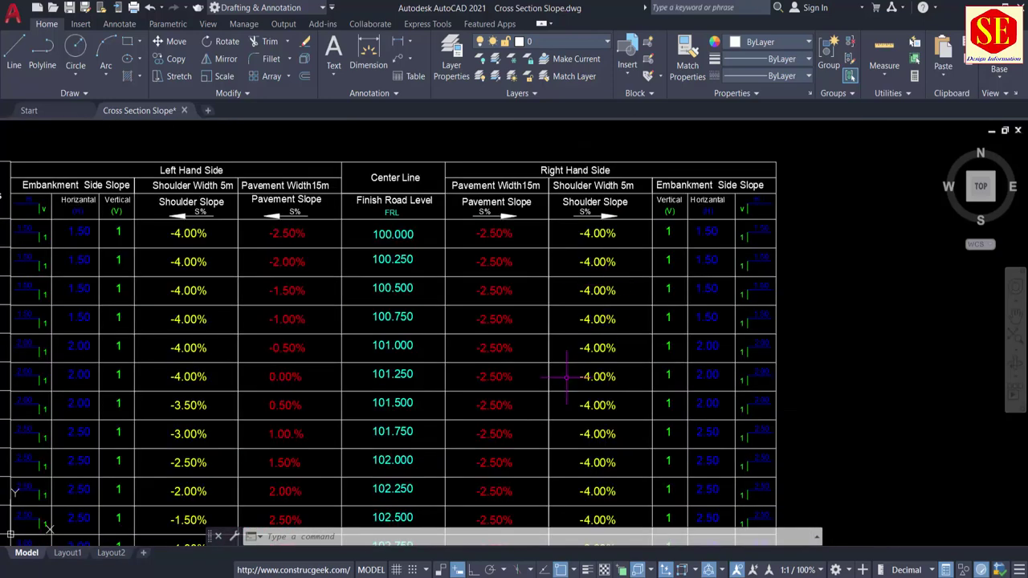
scroll(723, 199, "up", 2)
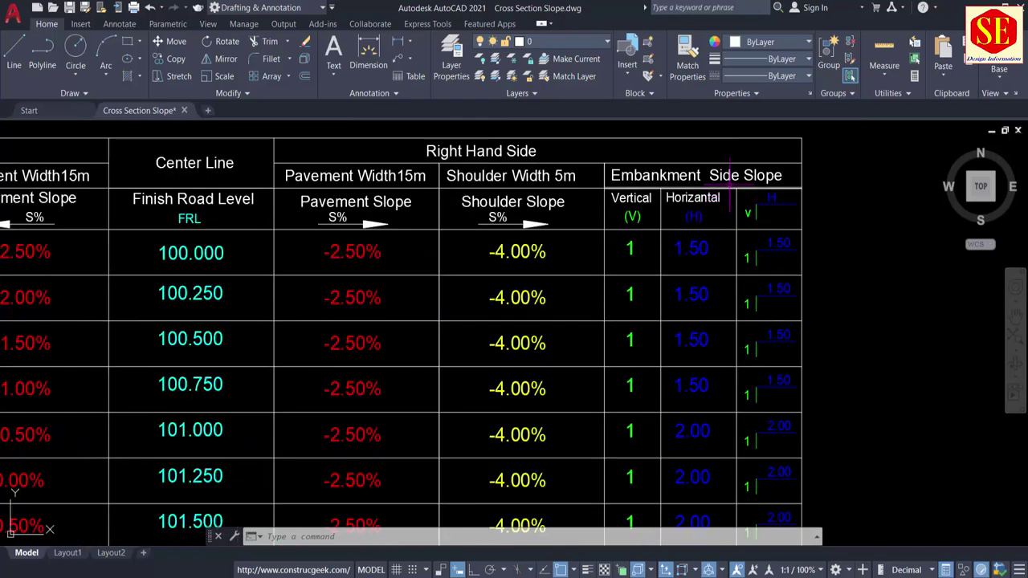
scroll(721, 263, "down", 3)
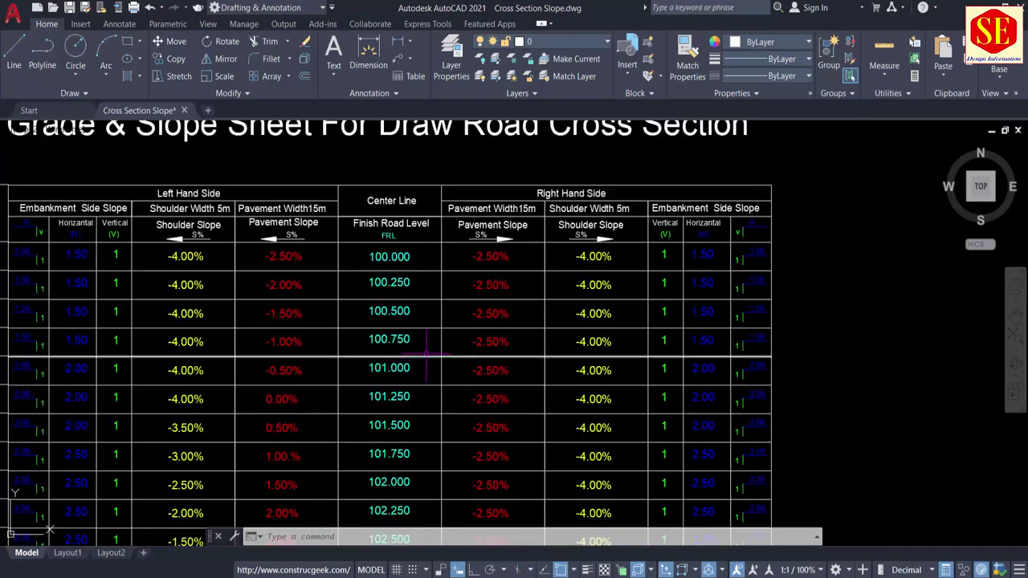
Check the pavement slopes, shoulder slopes and finish road levels for the middle stations, around 0+300 to 0+700.
scroll(496, 331, "up", 2)
middle_click_drag(496, 374, 503, 280)
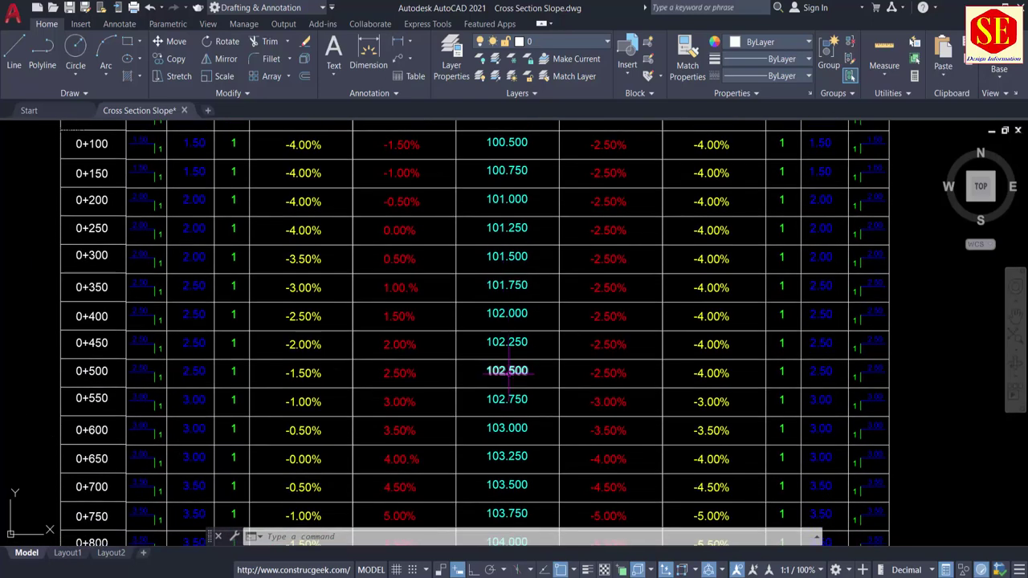
middle_click_drag(509, 351, 515, 283)
scroll(503, 281, "up", 2)
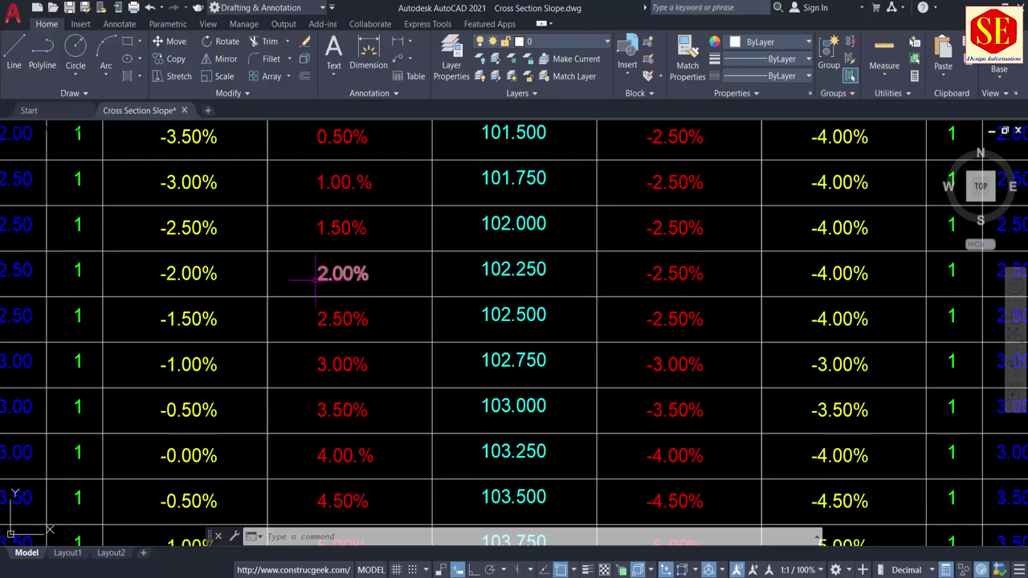
middle_click_drag(185, 307, 484, 315)
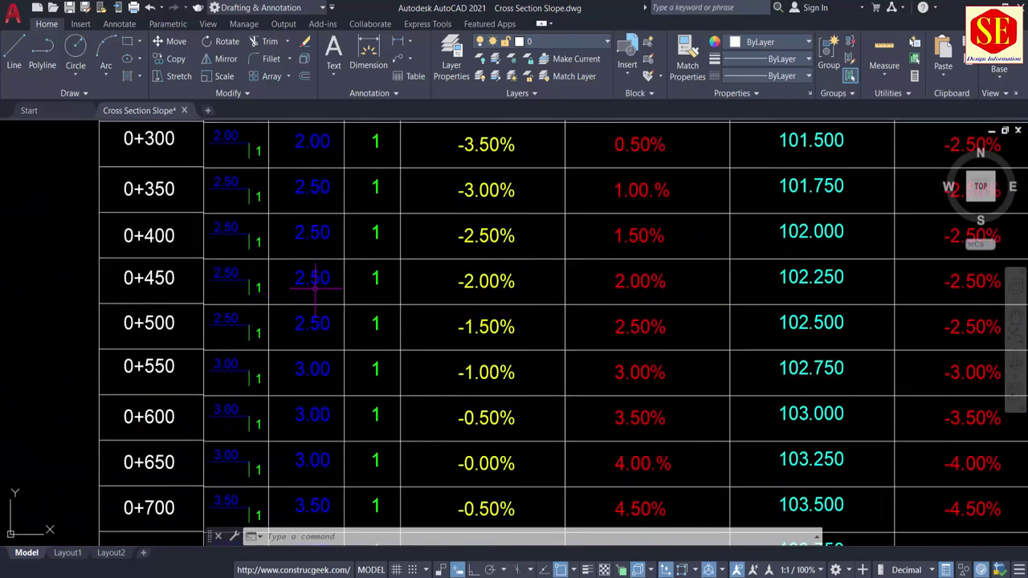
Review the complete Grade & Slope Sheet from station 0+000 to 0+950.
scroll(314, 281, "down", 4)
middle_click_drag(388, 272, 391, 391)
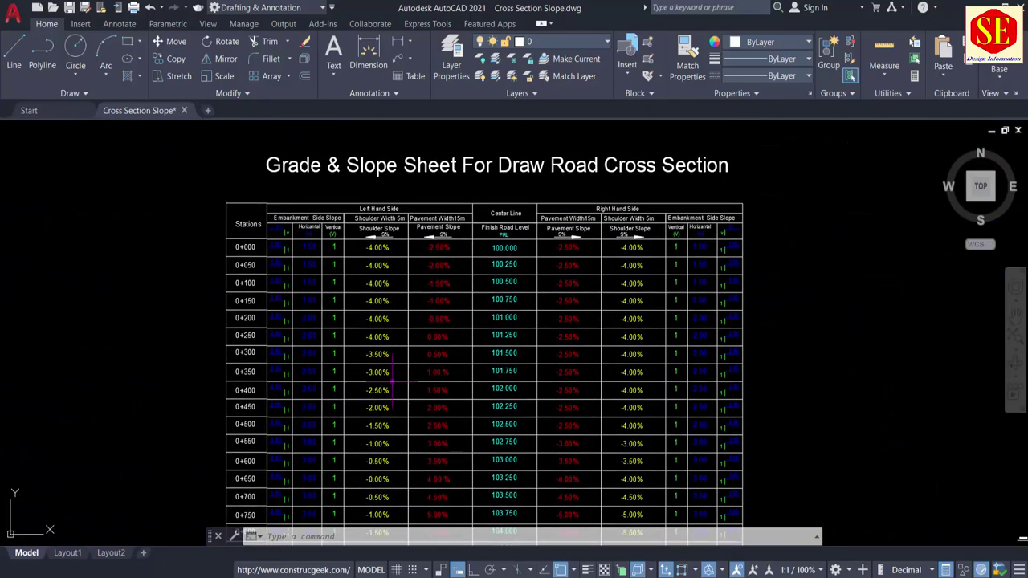
mouse_move(513, 270)
middle_mouse_down()
mouse_move(473, 228)
mouse_move(469, 200)
middle_mouse_up()
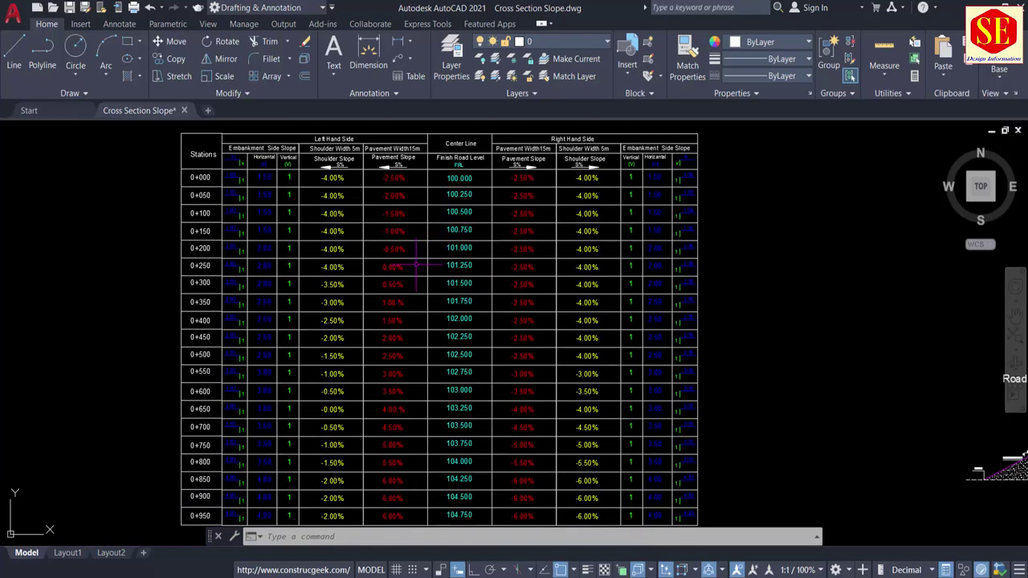
middle_click_drag(403, 273, 420, 270)
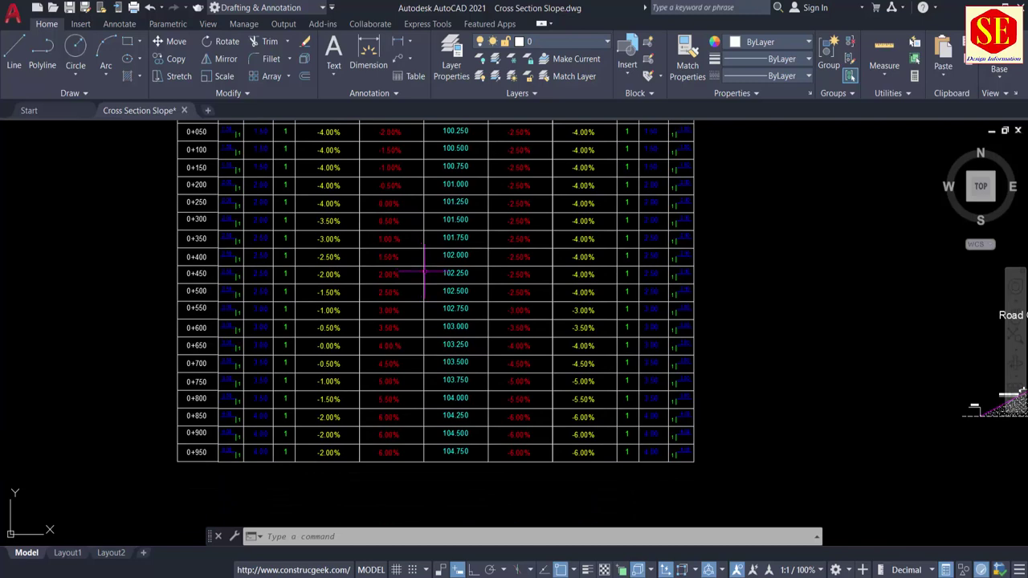
middle_click_drag(460, 307, 462, 366)
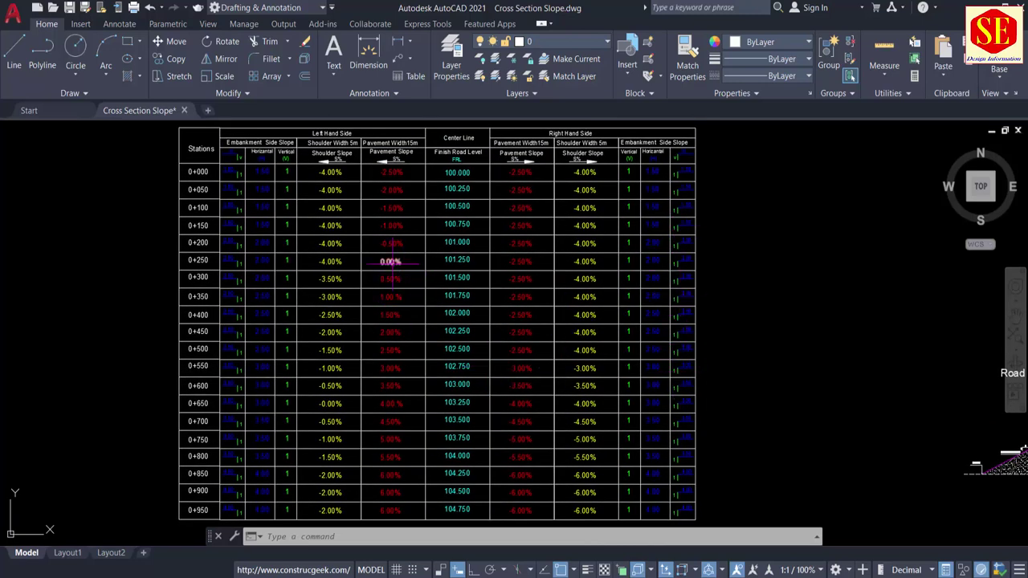
Locate the compacted-embankment typical section and inspect its carriageway dimensions, finish road level and pavement slope labels.
scroll(562, 269, "down", 3)
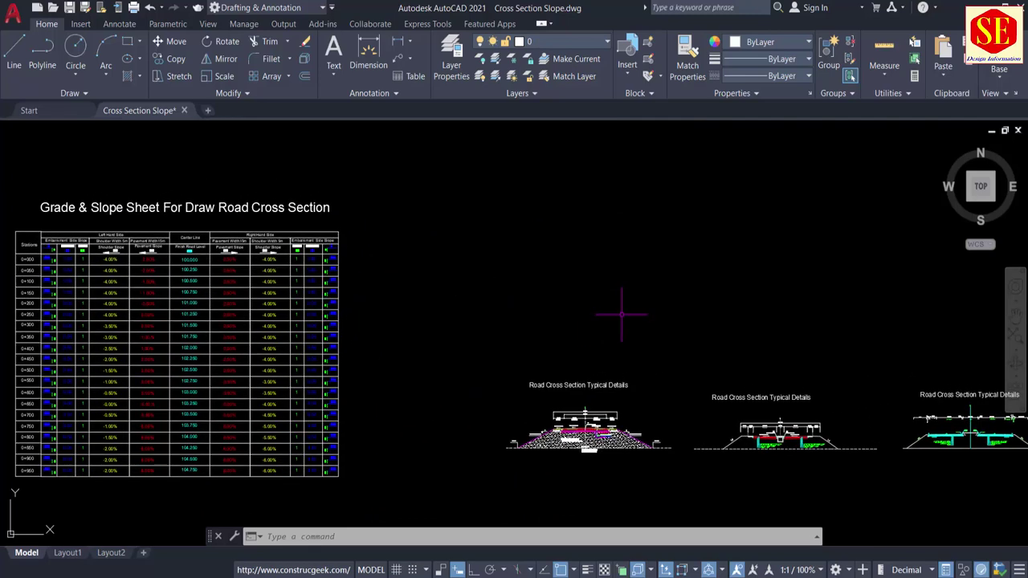
middle_click_drag(881, 429, 755, 411)
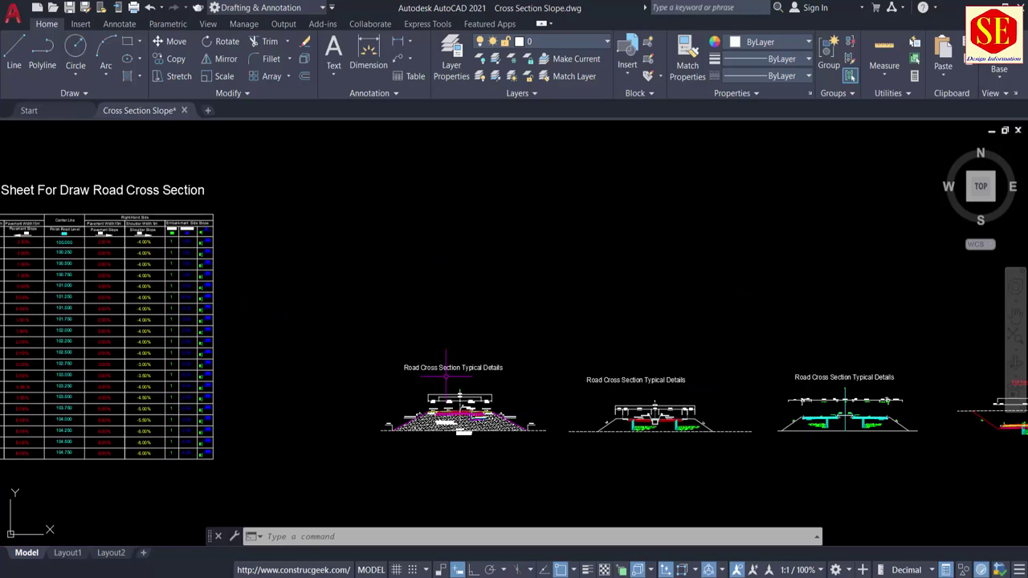
scroll(446, 371, "up", 4)
scroll(469, 353, "up", 2)
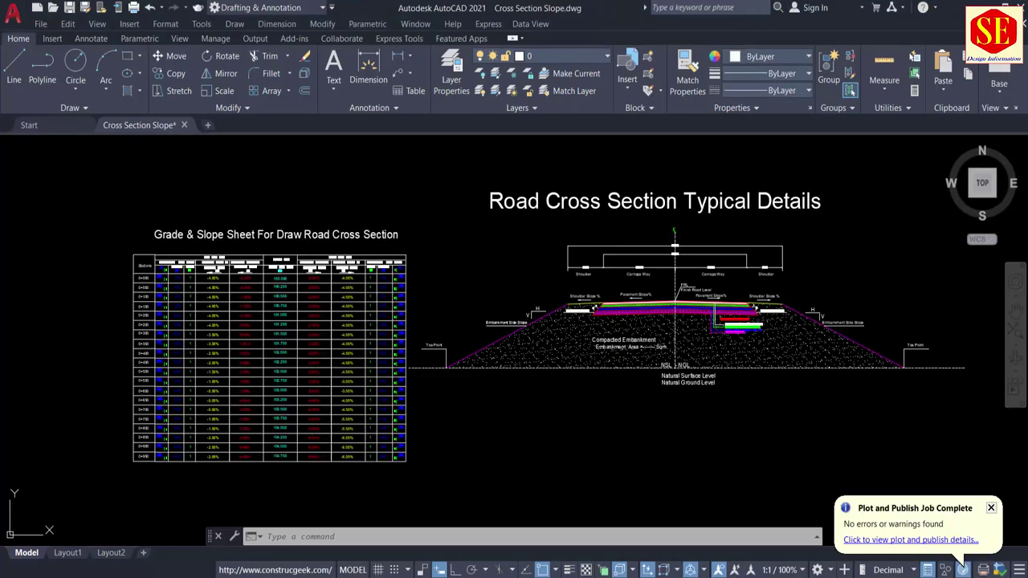
scroll(717, 280, "up", 4)
scroll(571, 241, "down", 2)
scroll(473, 229, "up", 4)
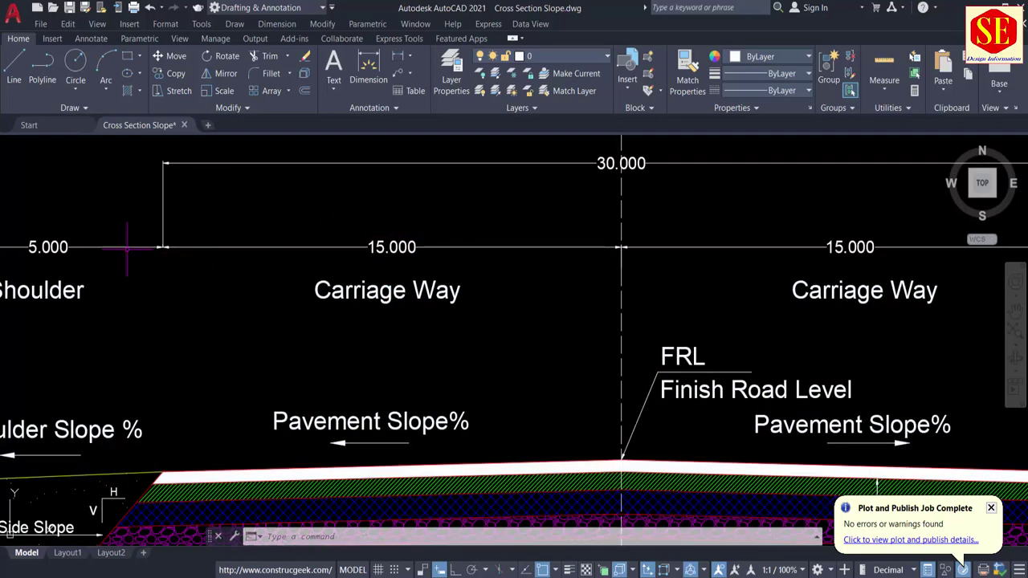
middle_click_drag(175, 410, 229, 267)
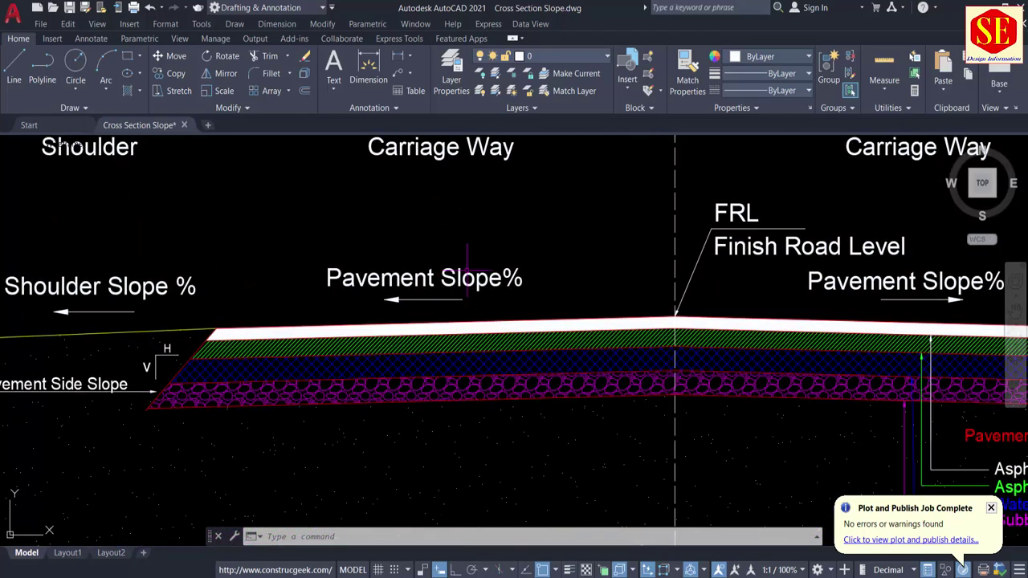
Inspect the embankment section's shoulder widths, shoulder and side slope labels, and pavement structure detail on both sides of the centerline.
scroll(584, 275, "down", 3)
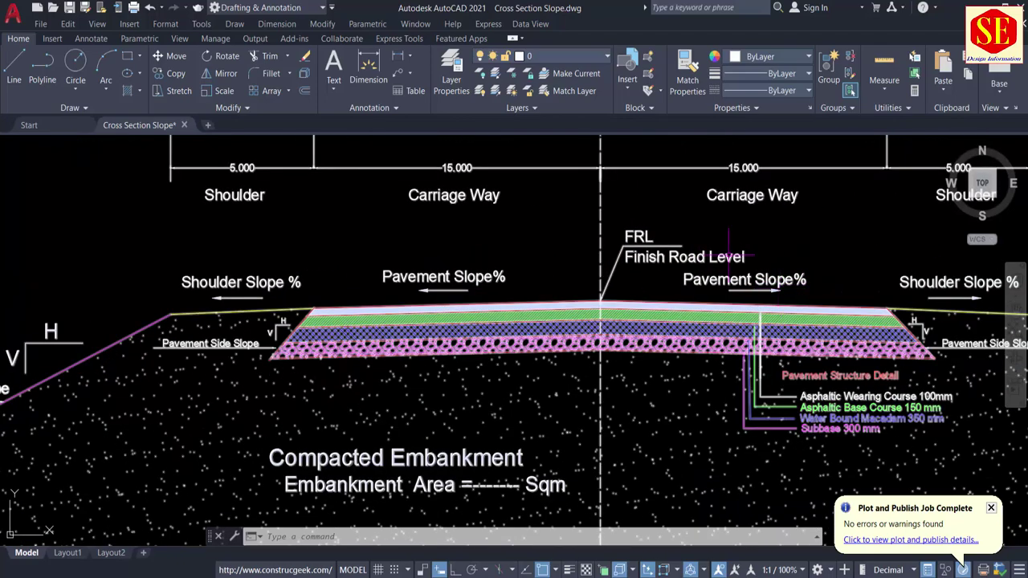
middle_click_drag(678, 244, 672, 285)
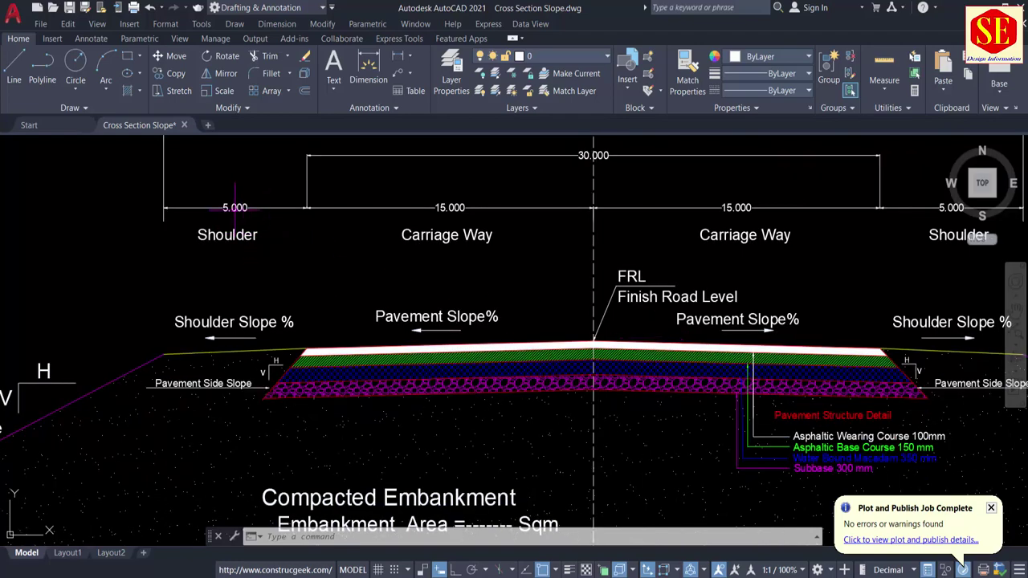
middle_click_drag(834, 280, 602, 265)
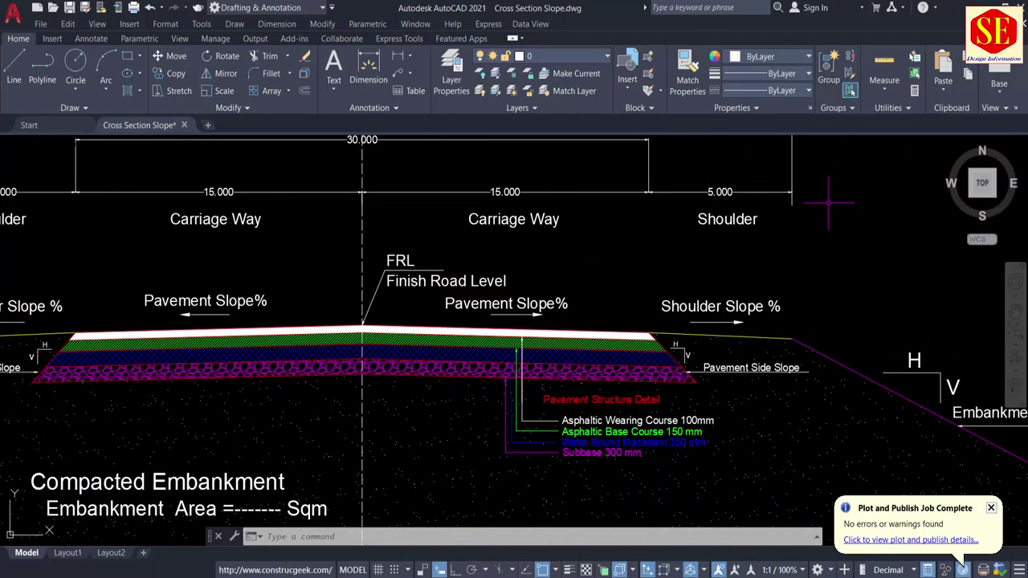
scroll(848, 320, "down", 6)
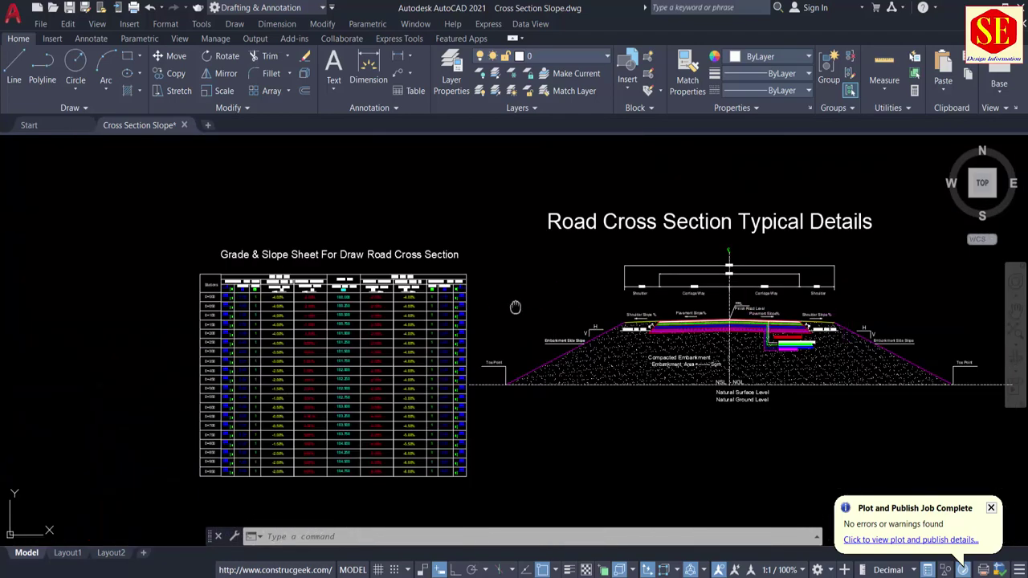
middle_click_drag(515, 307, 541, 305)
scroll(809, 324, "up", 7)
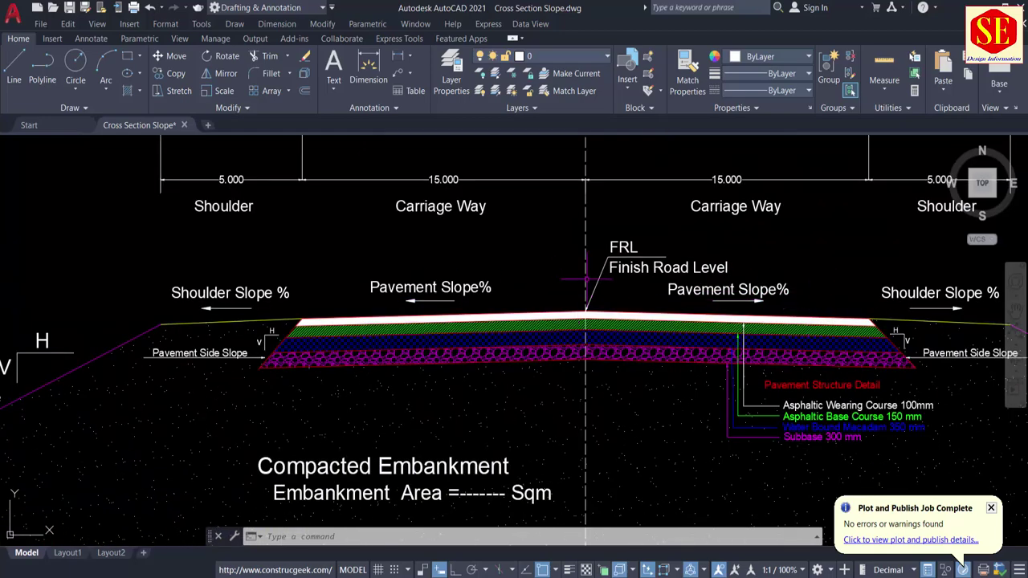
Compare the sheet's centerline finish road levels for the first stations with the FRL point on the typical section.
scroll(843, 301, "down", 6)
scroll(418, 228, "up", 5)
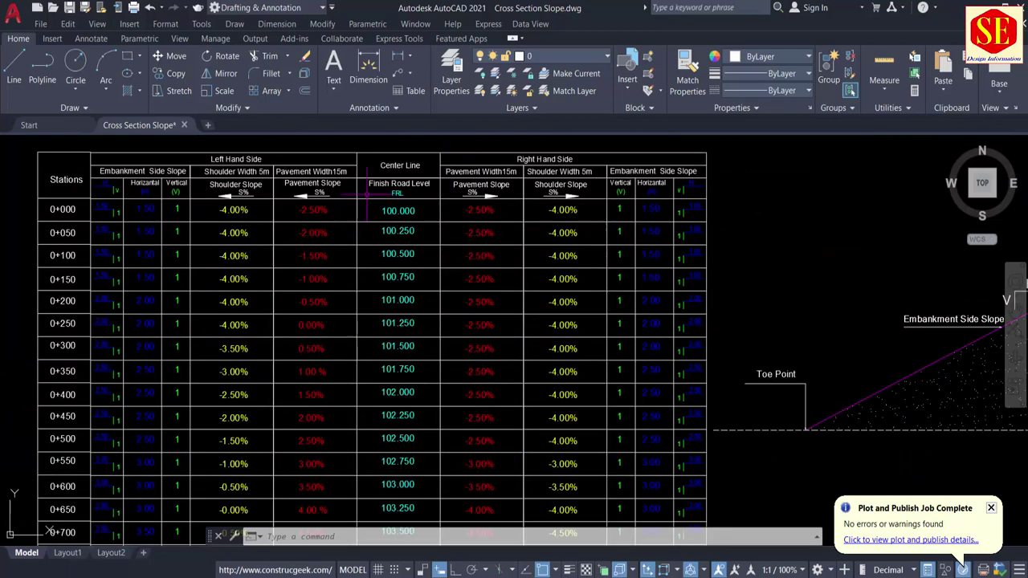
scroll(457, 245, "down", 1)
scroll(474, 250, "up", 2)
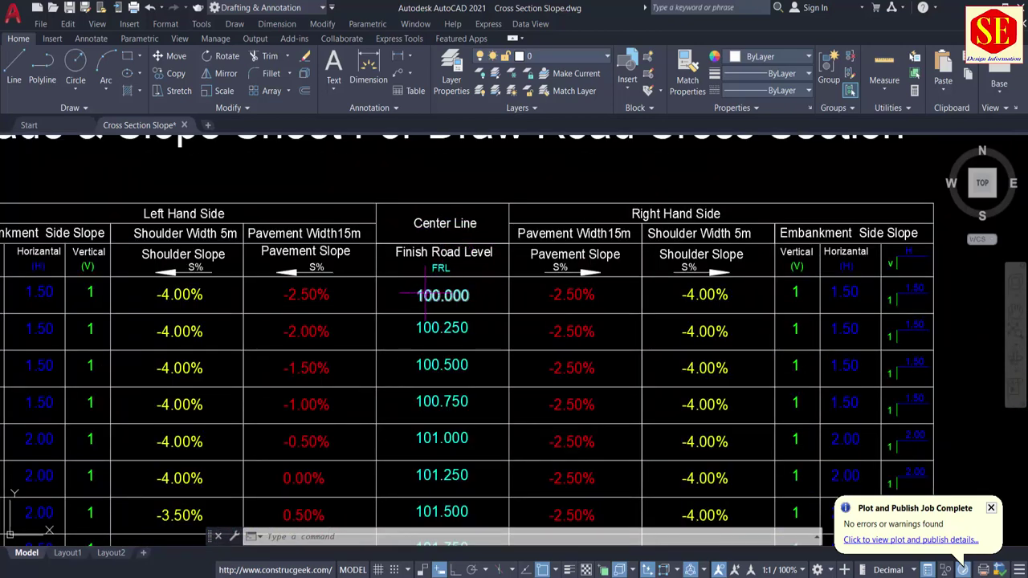
scroll(424, 294, "down", 6)
scroll(806, 303, "up", 7)
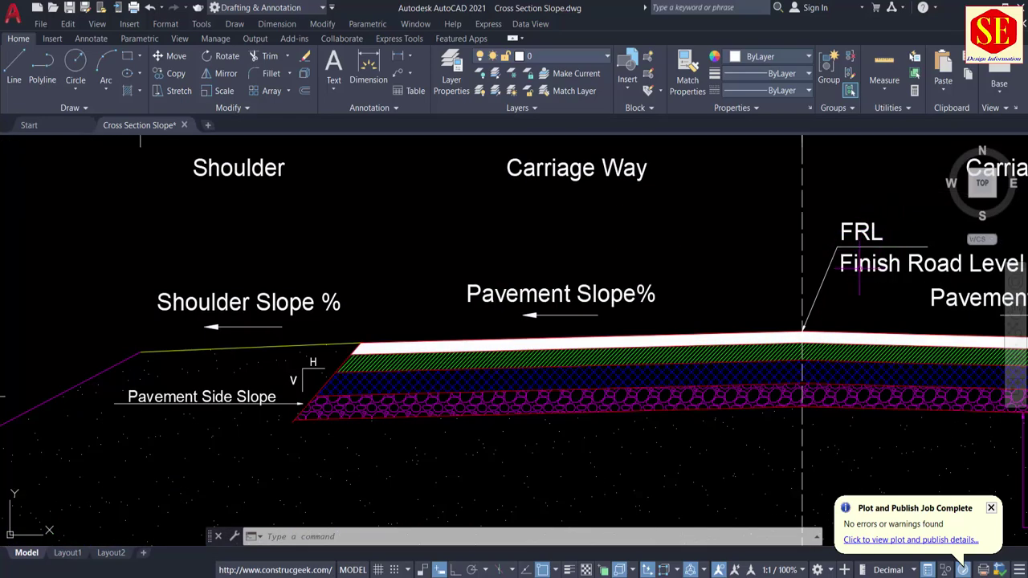
middle_click_drag(859, 269, 699, 269)
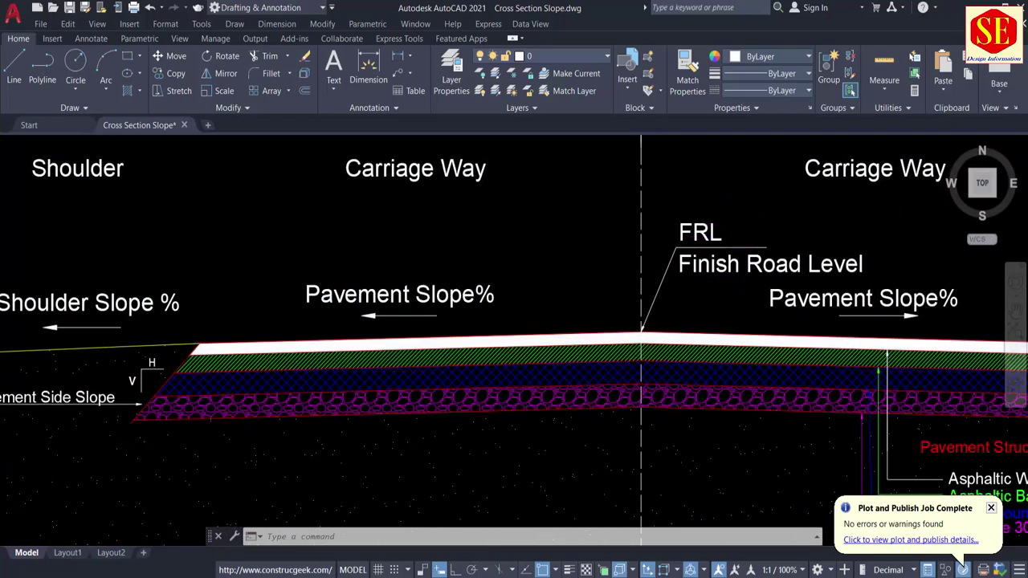
scroll(771, 213, "down", 3)
scroll(458, 209, "down", 3)
scroll(386, 255, "up", 4)
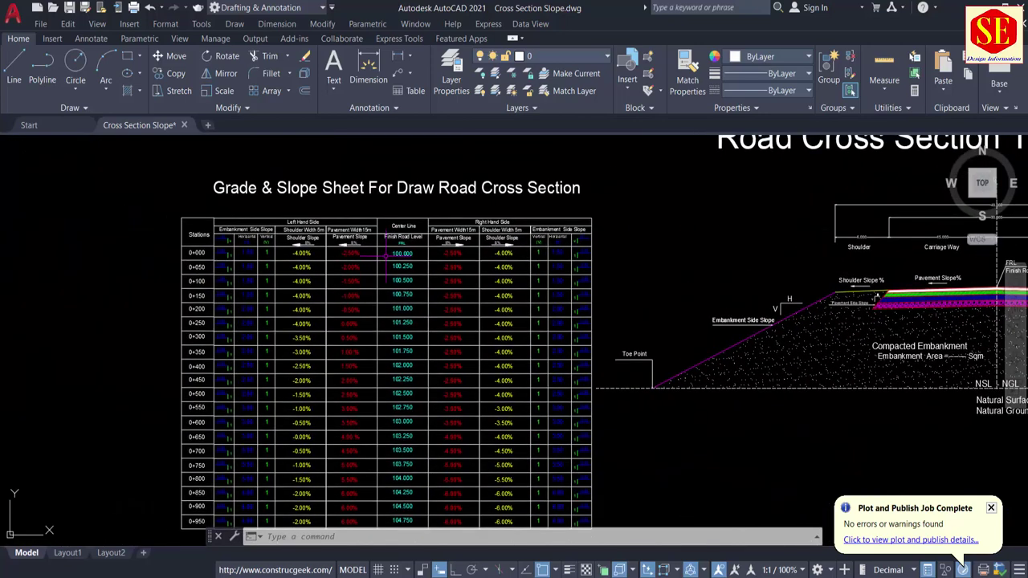
scroll(385, 255, "up", 3)
scroll(397, 241, "up", 2)
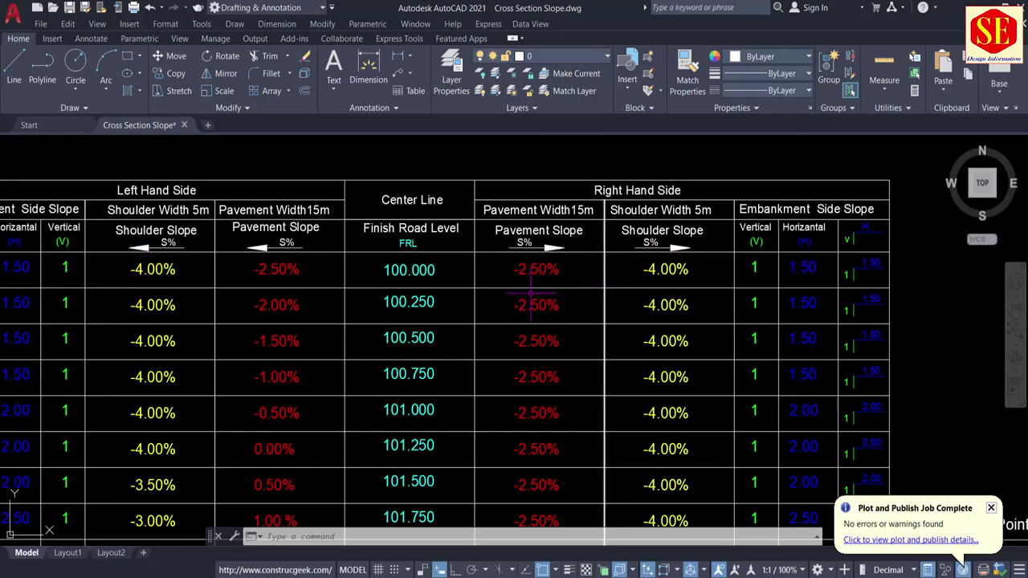
Examine the left shoulder's width and slope on the typical section, down the embankment side slope to the toe point.
scroll(632, 277, "down", 5)
scroll(683, 337, "up", 4)
scroll(688, 321, "up", 4)
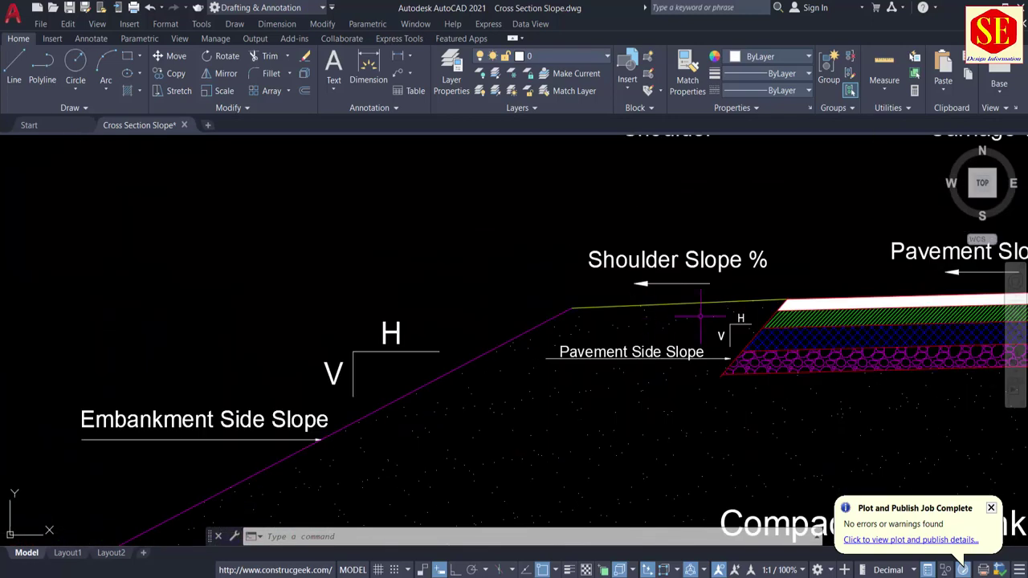
middle_click_drag(685, 255, 666, 366)
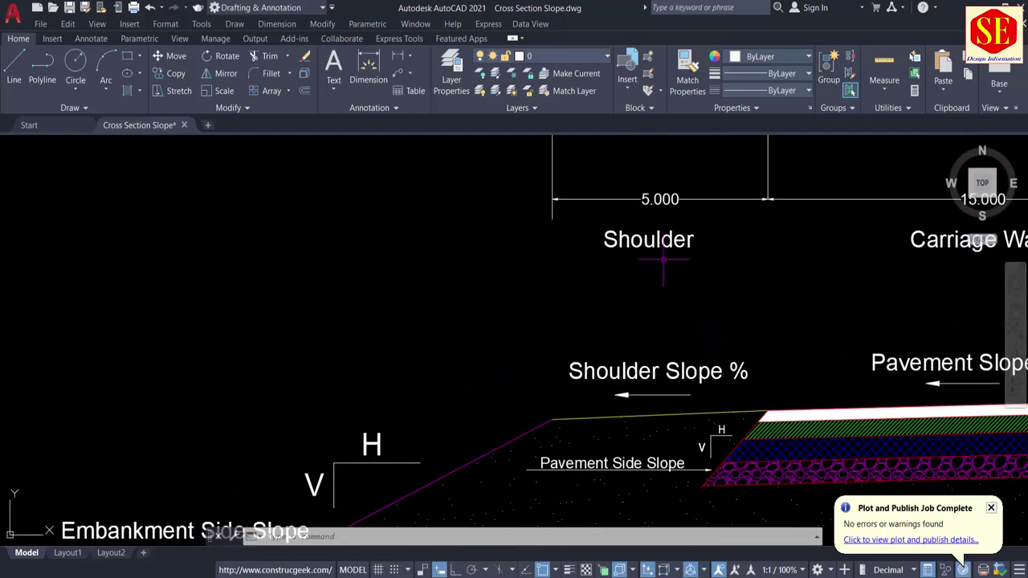
scroll(664, 226, "down", 2)
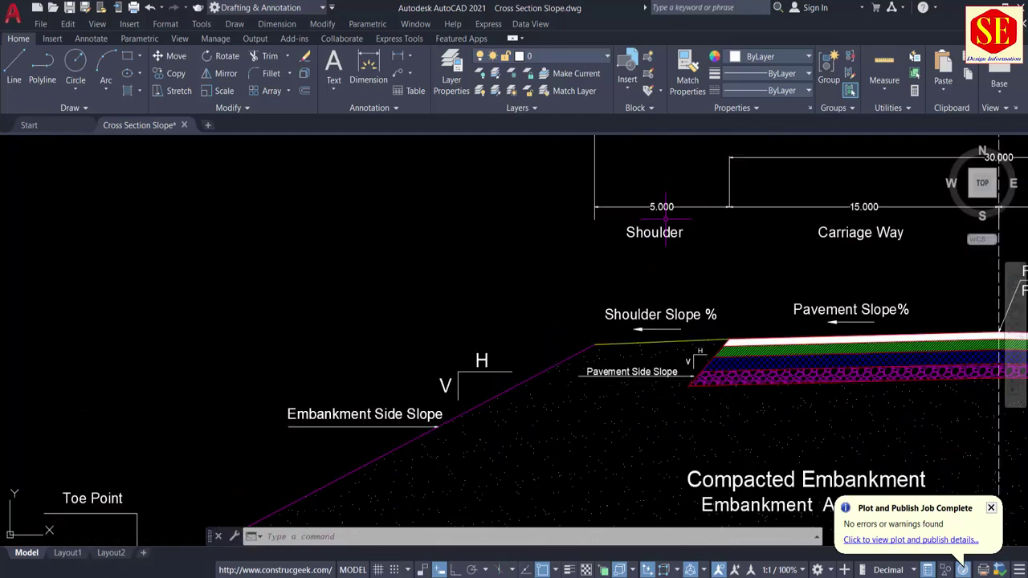
scroll(676, 326, "up", 2)
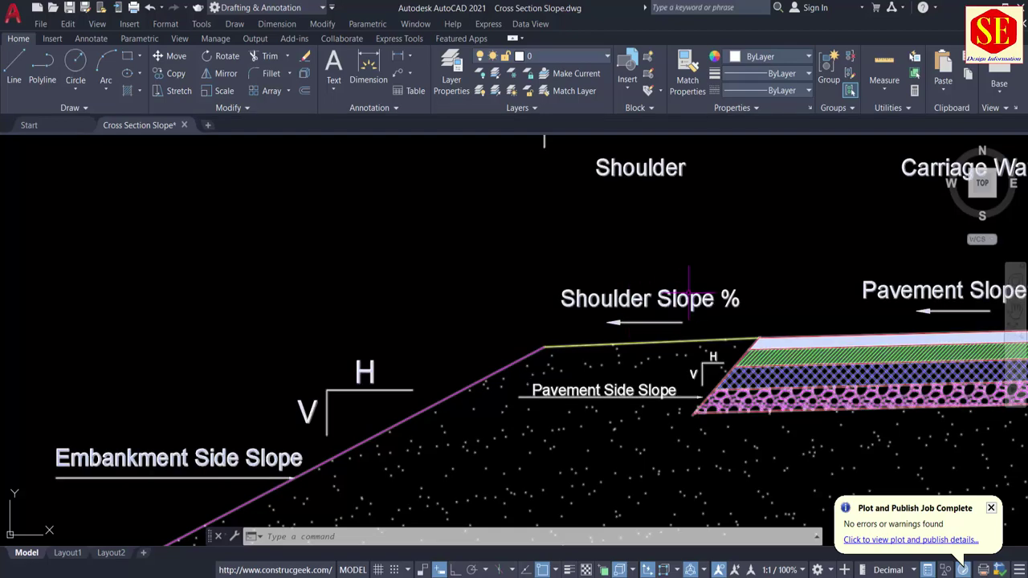
middle_click_drag(755, 323, 519, 252)
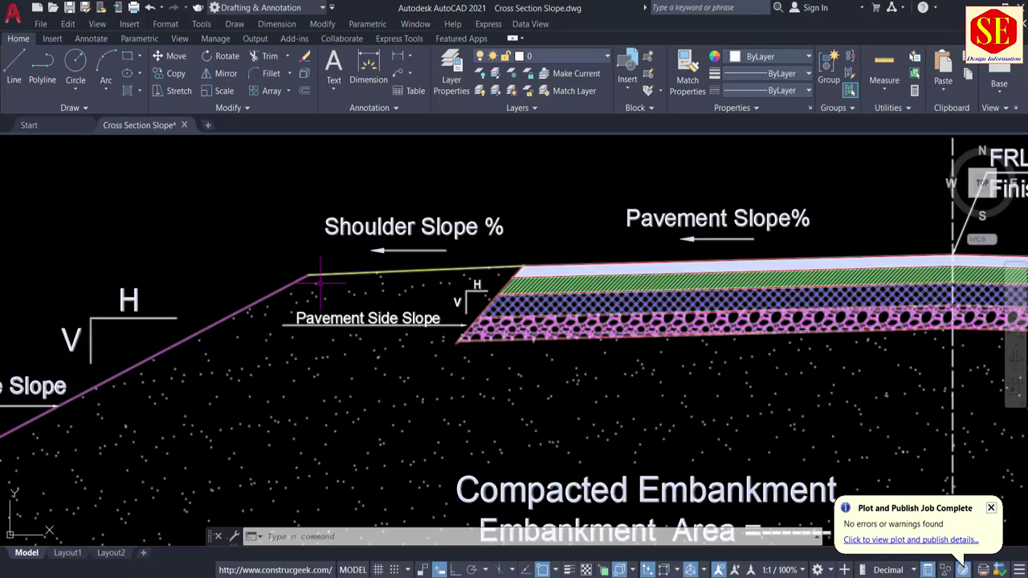
scroll(494, 257, "down", 2)
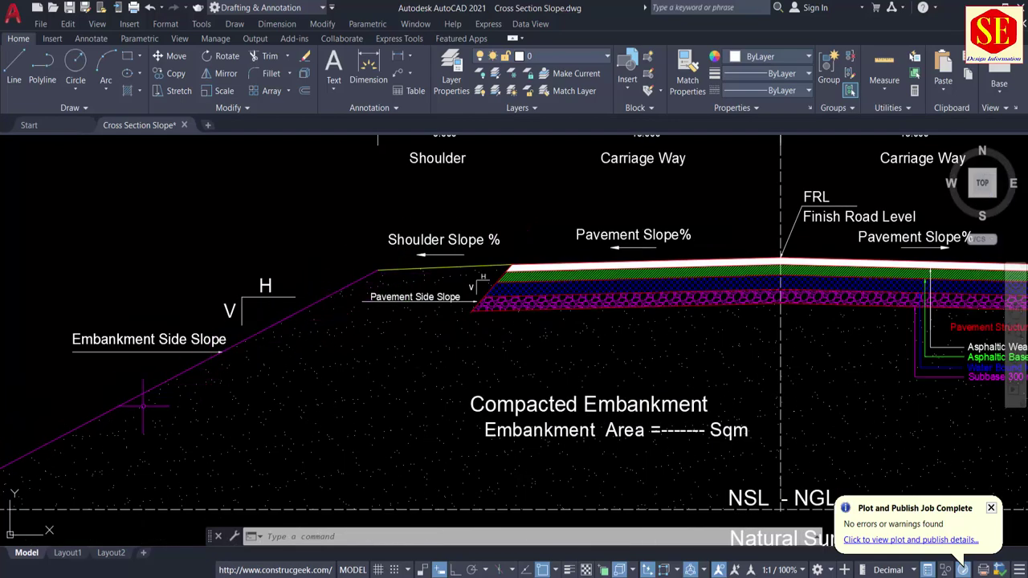
middle_click_drag(153, 391, 350, 338)
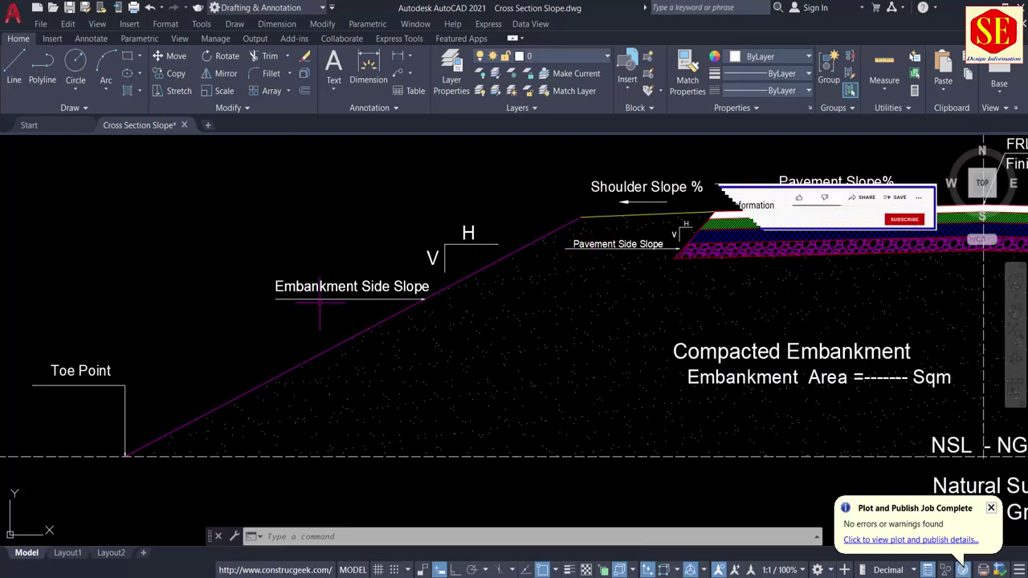
Compare the sheet's right-hand embankment side slope columns with the H and V slope symbol on the typical section.
scroll(337, 287, "down", 3)
scroll(382, 257, "up", 4)
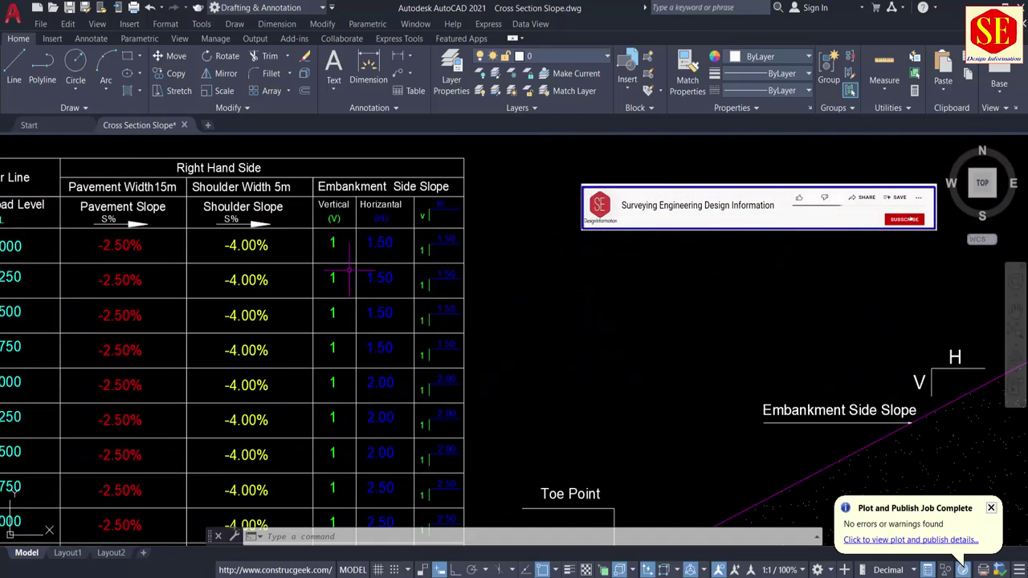
middle_click_drag(414, 236, 410, 302)
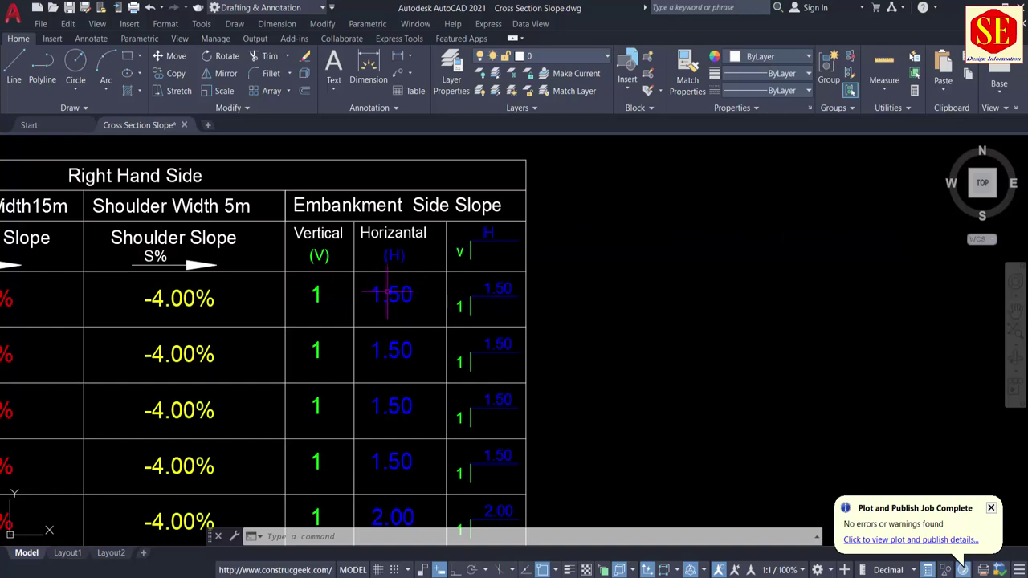
scroll(247, 182, "down", 4)
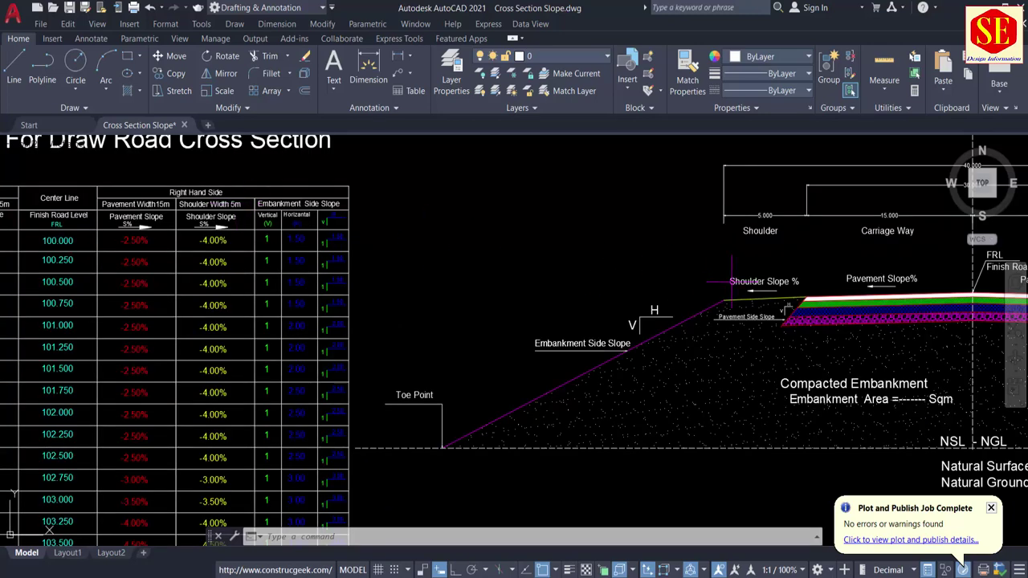
scroll(731, 281, "up", 4)
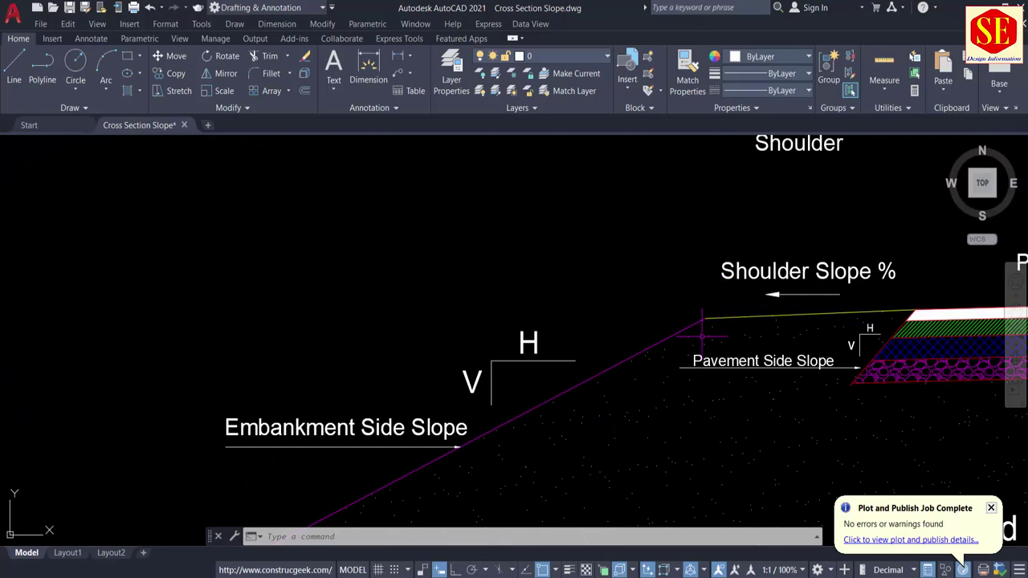
scroll(702, 329, "down", 4)
scroll(803, 241, "up", 4)
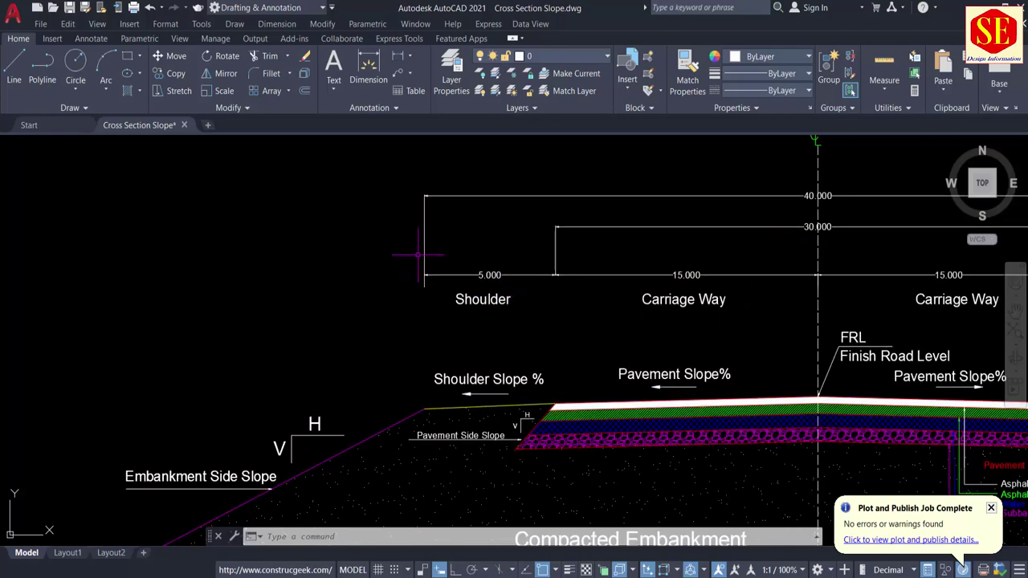
middle_click_drag(421, 405, 646, 281)
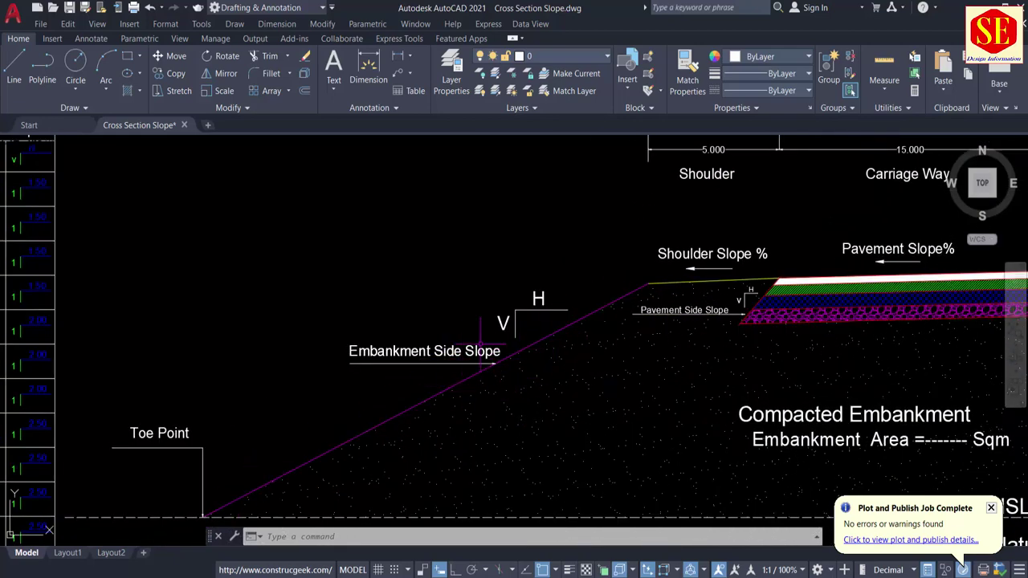
scroll(538, 289, "up", 4)
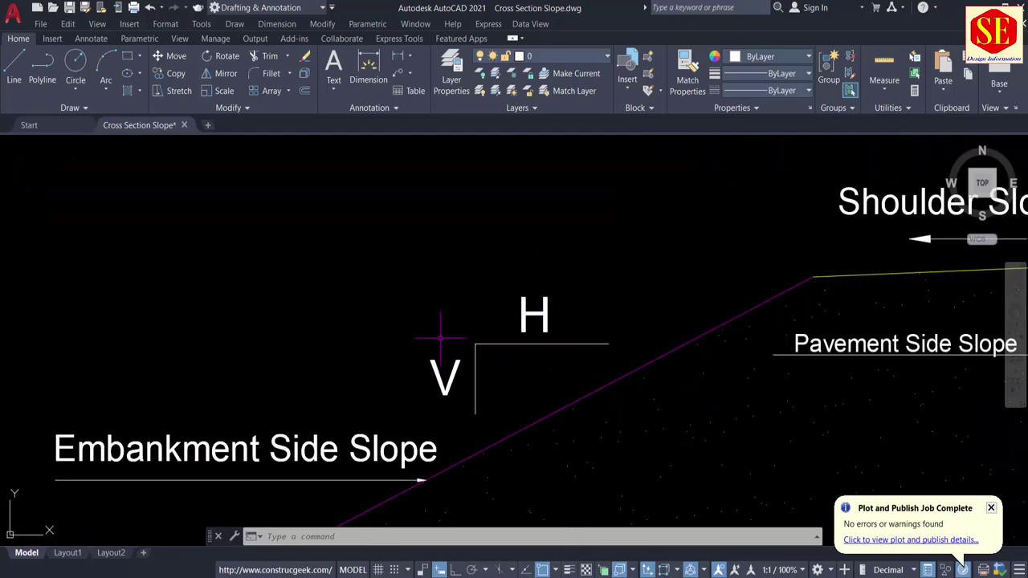
Read the right-hand embankment side slope ratios station by station down the Grade & Slope Sheet.
scroll(440, 337, "down", 4)
middle_click_drag(378, 321, 880, 363)
scroll(399, 239, "up", 2)
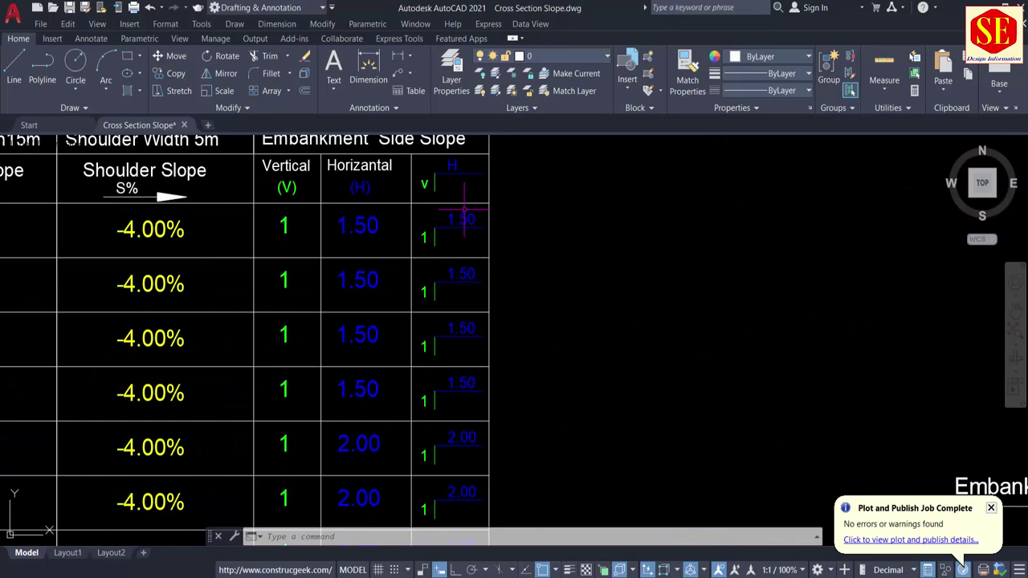
middle_click_drag(454, 360, 463, 201)
middle_click_drag(472, 380, 474, 283)
scroll(442, 255, "up", 2)
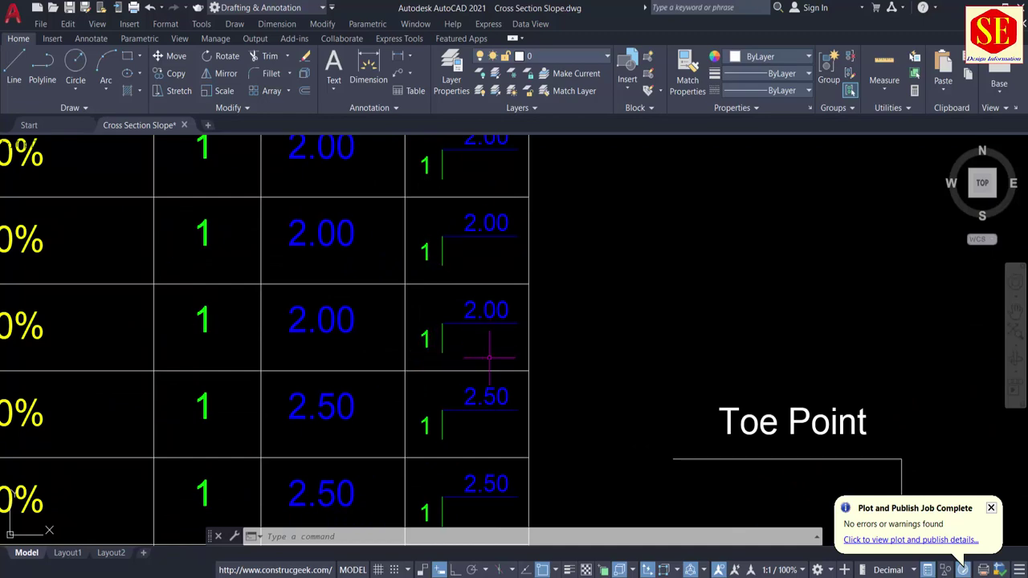
middle_click_drag(480, 403, 480, 333)
middle_click_drag(478, 419, 483, 287)
scroll(484, 338, "down", 5)
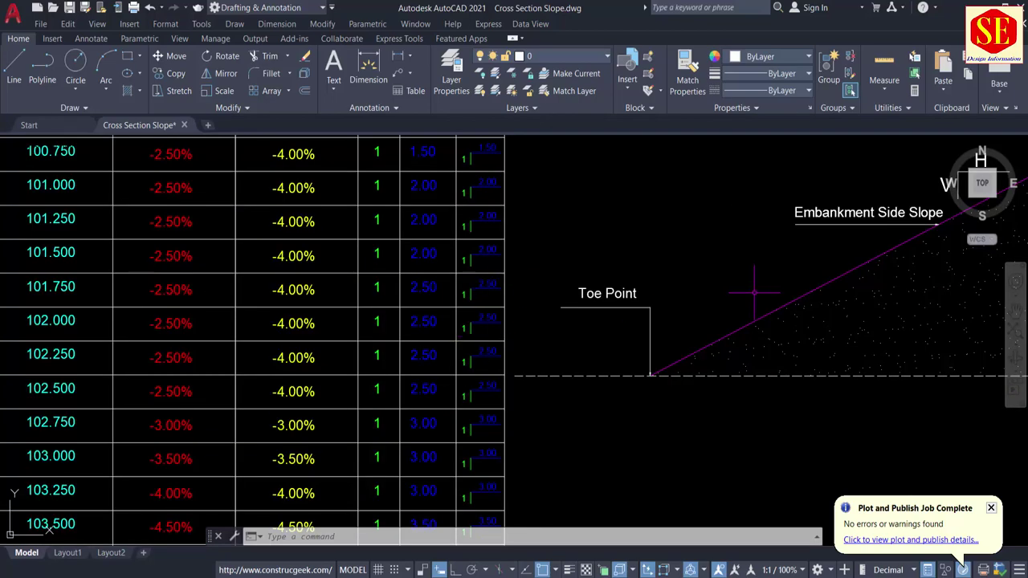
Inspect the left pavement side slope symbol and the sloping edge of the pavement layers on the typical section.
middle_click_drag(746, 287, 550, 350)
middle_click_drag(760, 255, 403, 286)
scroll(723, 255, "up", 1)
scroll(646, 233, "up", 2)
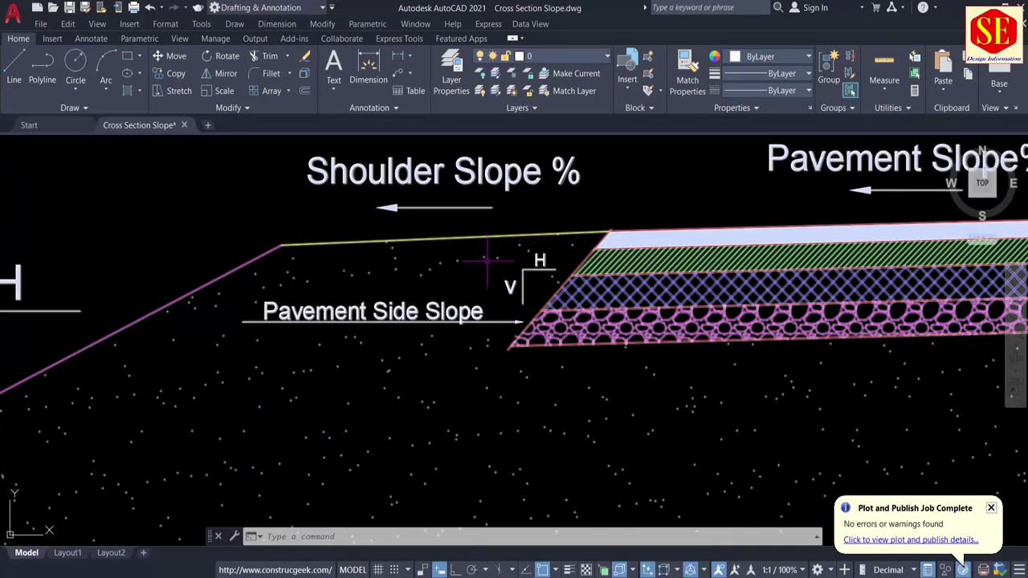
scroll(520, 288, "up", 2)
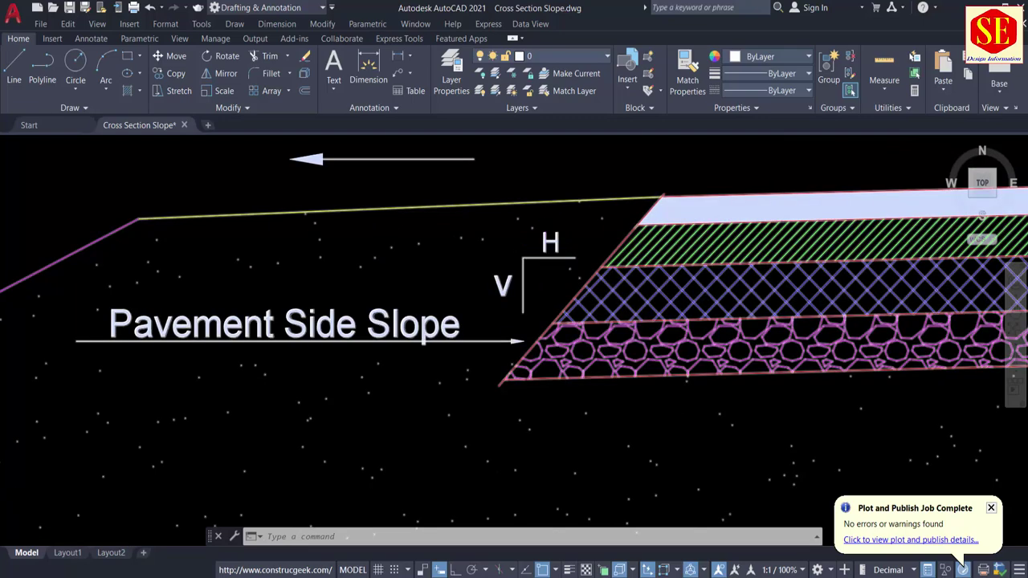
scroll(554, 245, "up", 1)
scroll(447, 283, "down", 3)
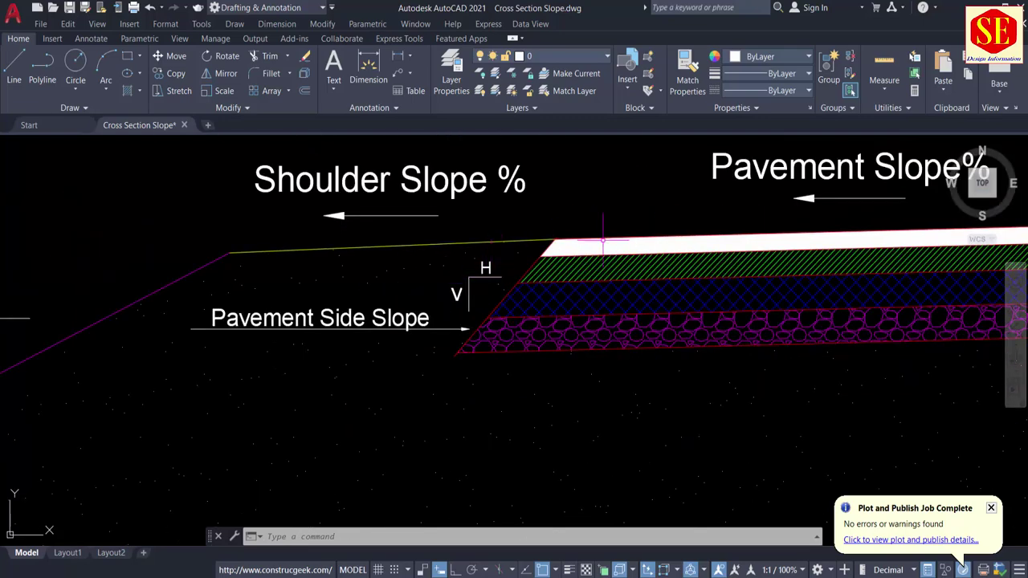
middle_click_drag(602, 239, 339, 248)
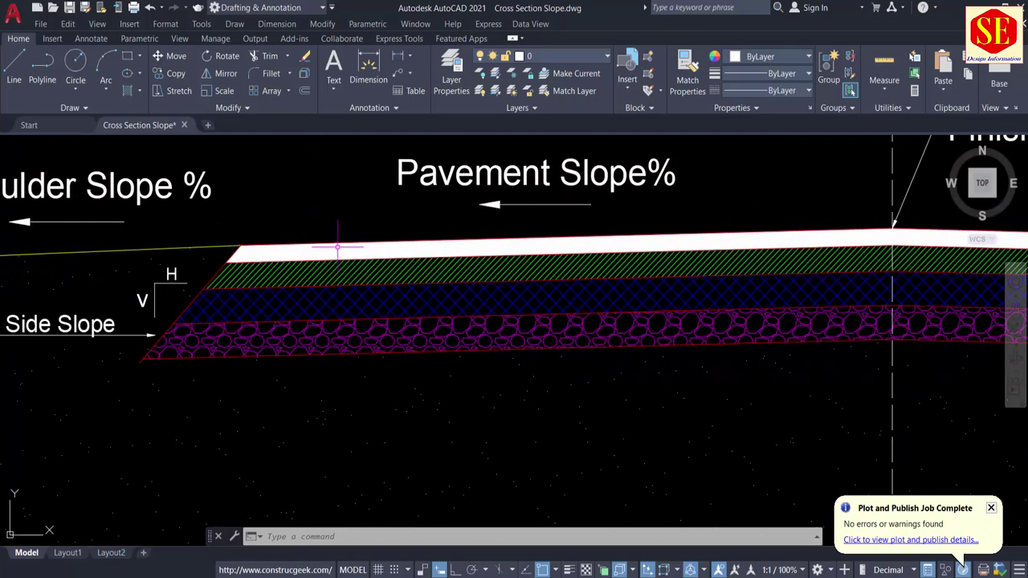
scroll(157, 273, "down", 2)
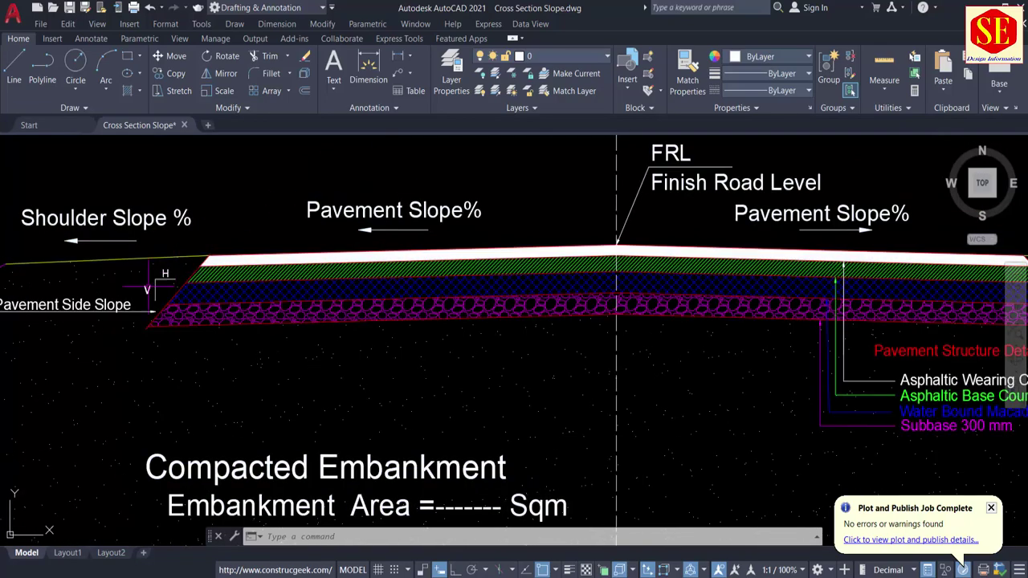
Explode the typical road cross-section block.
scroll(149, 286, "up", 3)
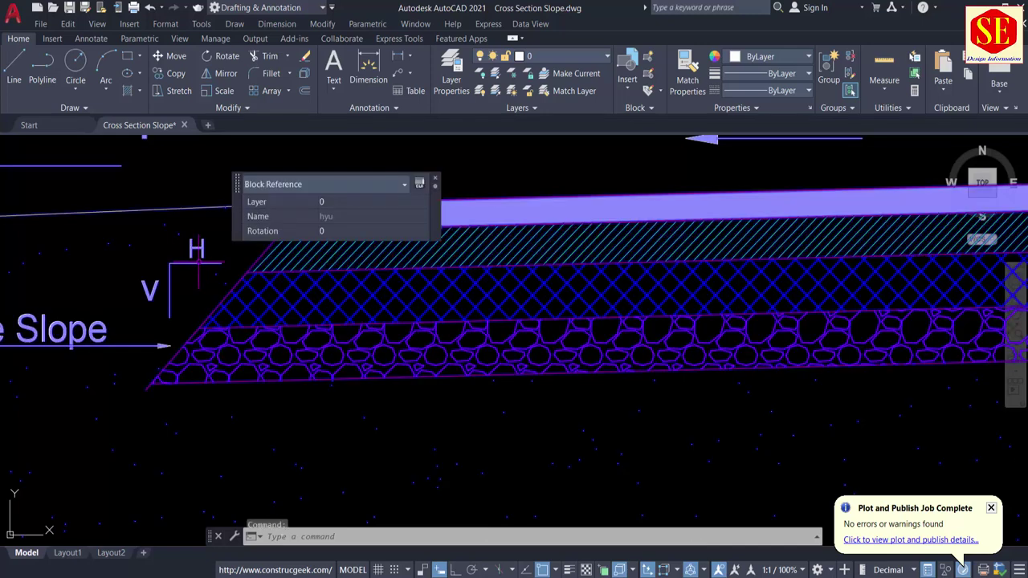
left_click(199, 263)
key("Return")
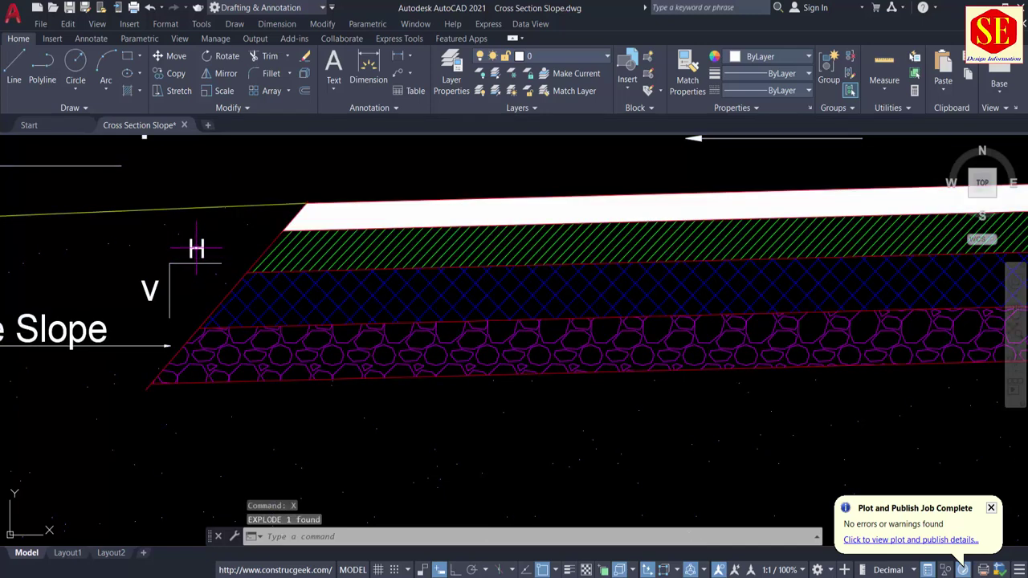
Replace the H and V labels of the left pavement side slope symbol with 1 and 1.
double_click(196, 247)
double_click(197, 249)
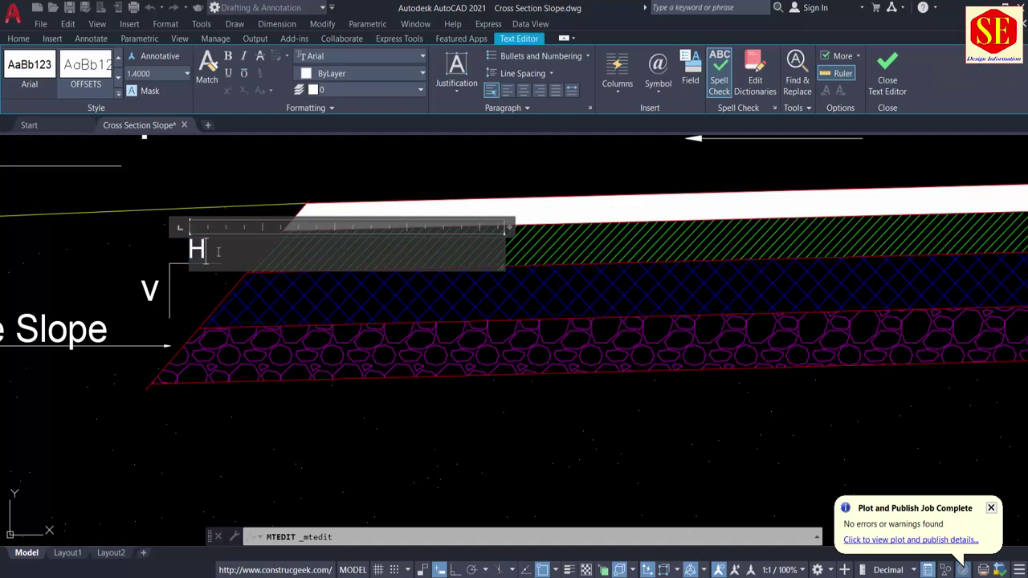
type("1")
left_click(129, 240)
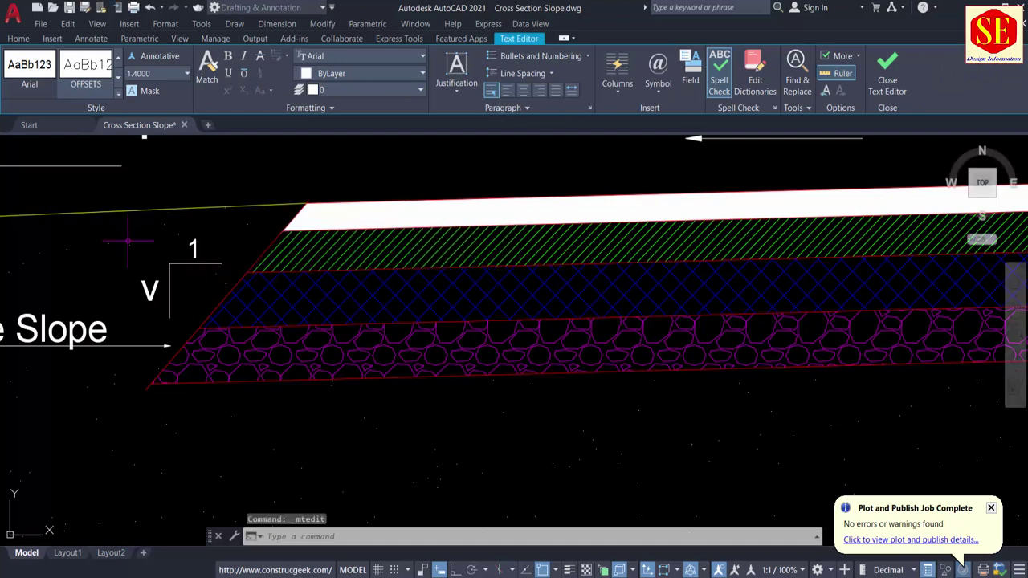
left_click(149, 290)
double_click(150, 291)
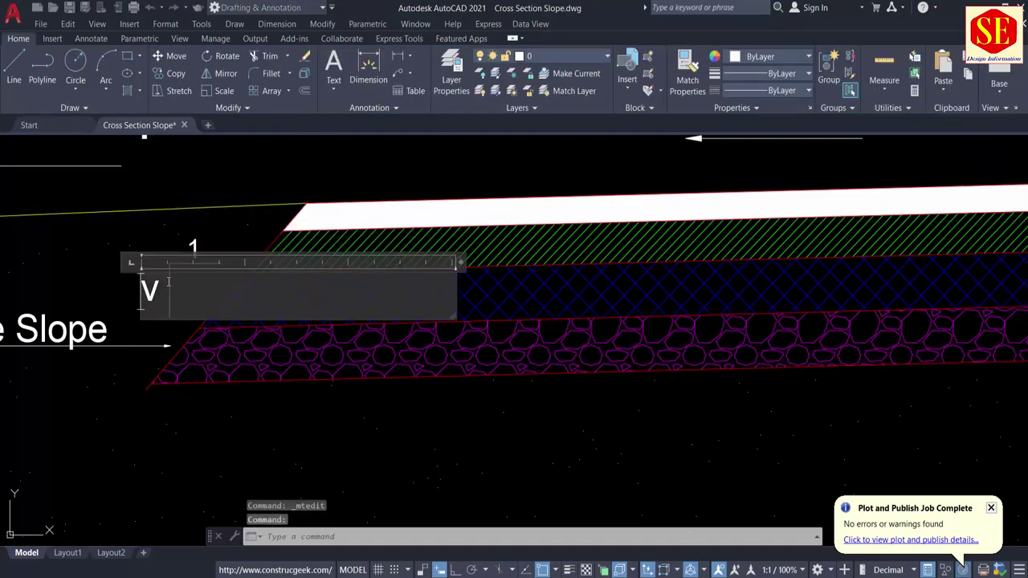
type("1")
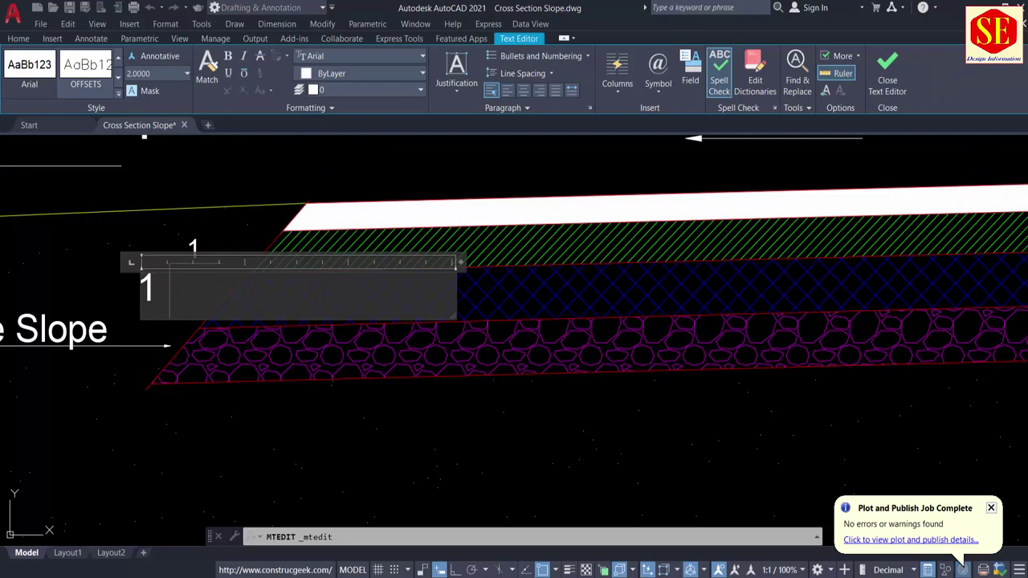
left_click(118, 287)
scroll(118, 288, "down", 5)
middle_click_drag(594, 249, 326, 257)
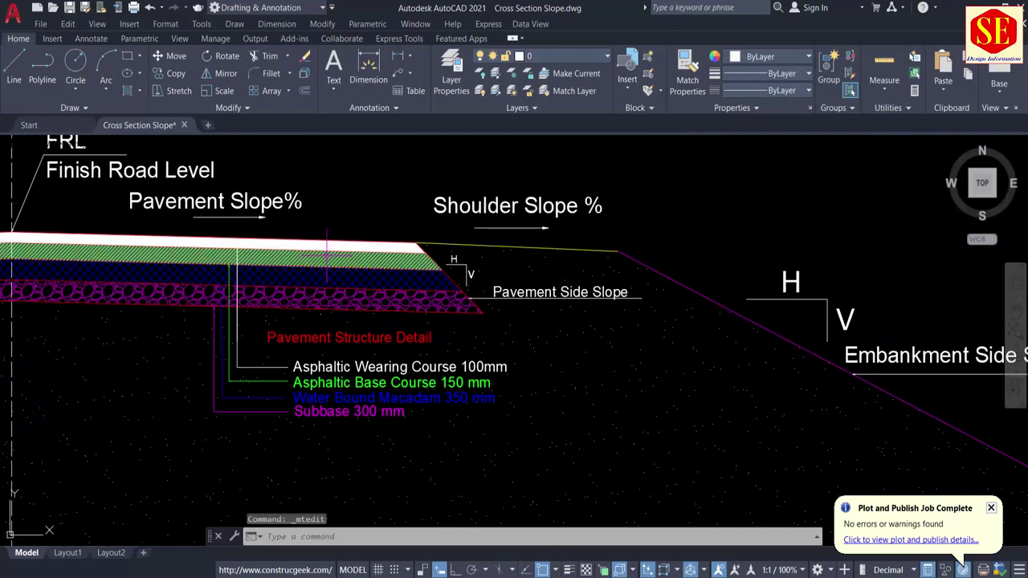
Replace the H and V labels of the right pavement side slope symbol with 1 and 1.
scroll(326, 257, "up", 2)
scroll(575, 230, "up", 1)
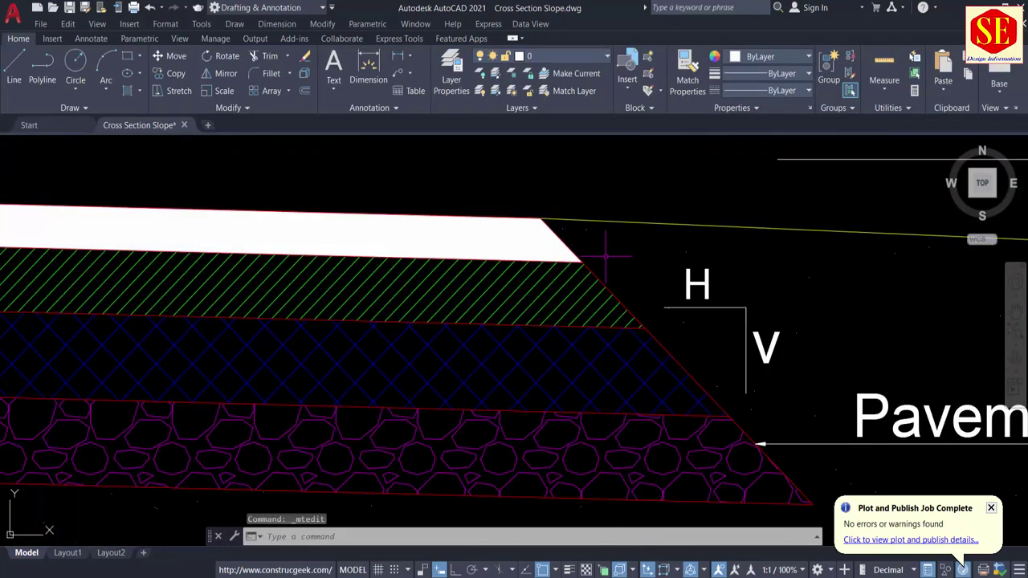
double_click(698, 282)
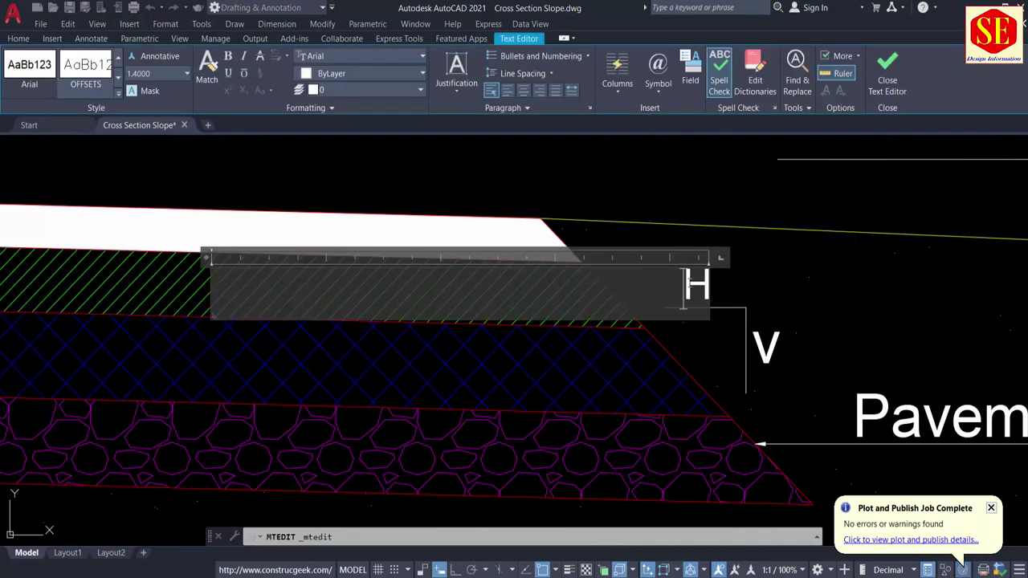
left_click_drag(683, 286, 716, 283)
left_click(740, 282)
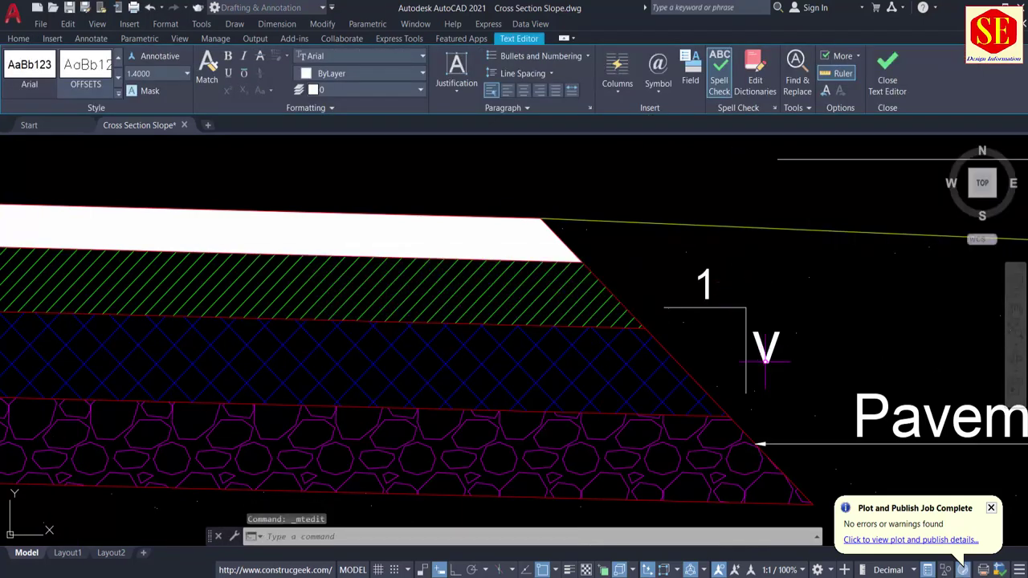
double_click(775, 350)
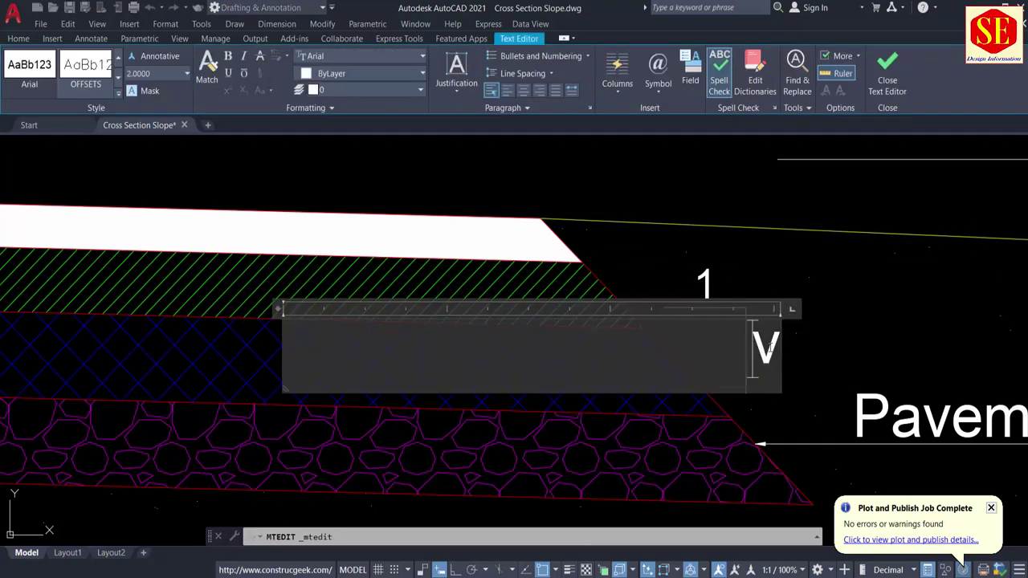
left_click_drag(767, 346, 805, 338)
type("1")
left_click(580, 179)
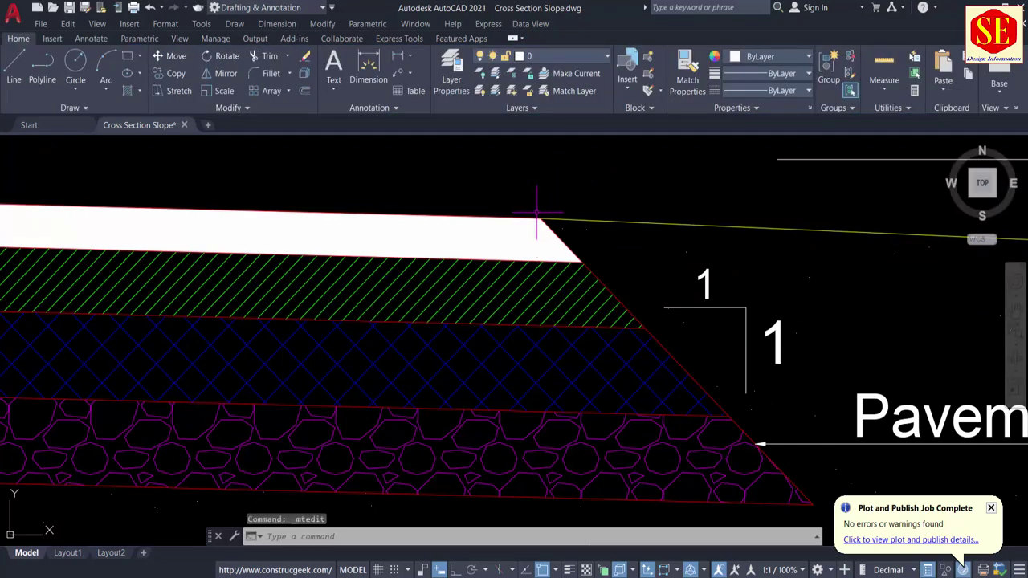
Examine the Pavement Structure Detail layer labels and the matching pavement layers on the typical cross section.
scroll(668, 388, "down", 5)
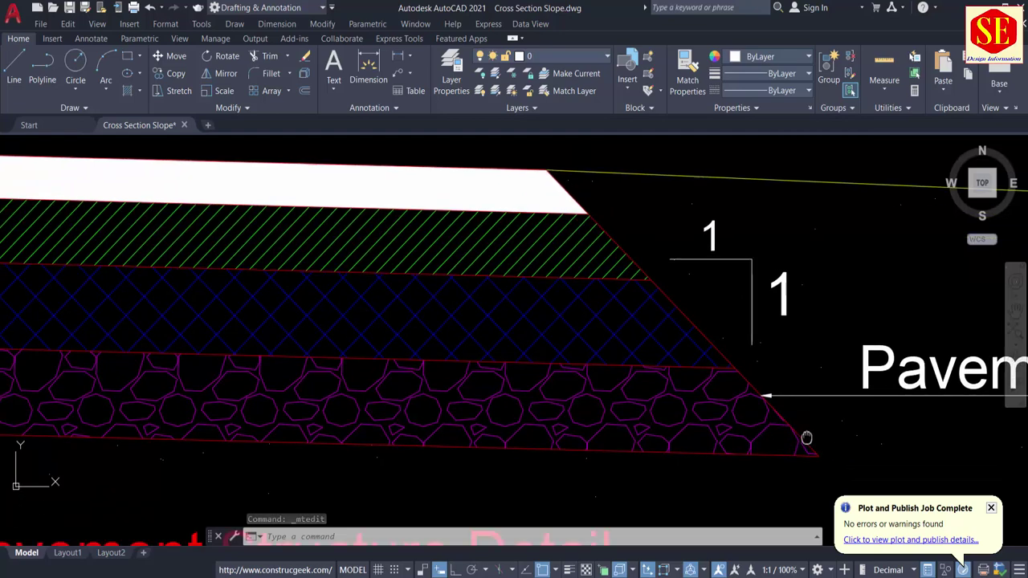
scroll(399, 341, "up", 4)
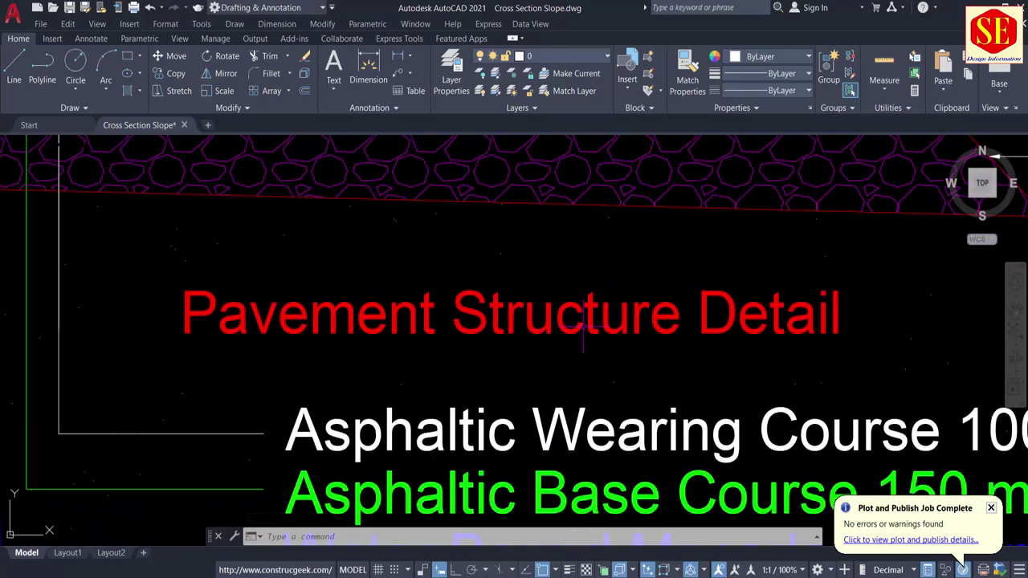
scroll(482, 249, "down", 4)
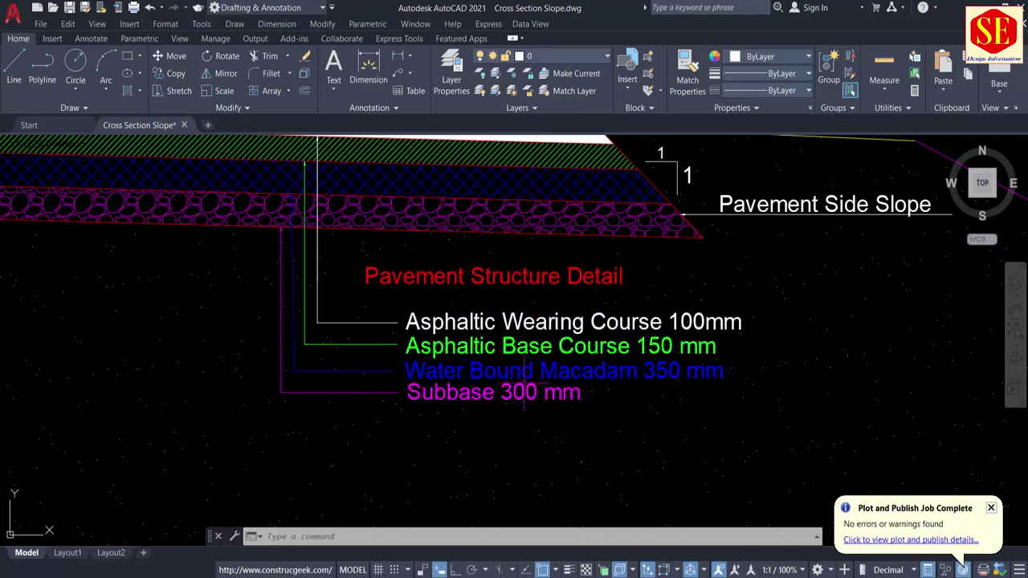
scroll(524, 285, "down", 5)
scroll(657, 389, "up", 5)
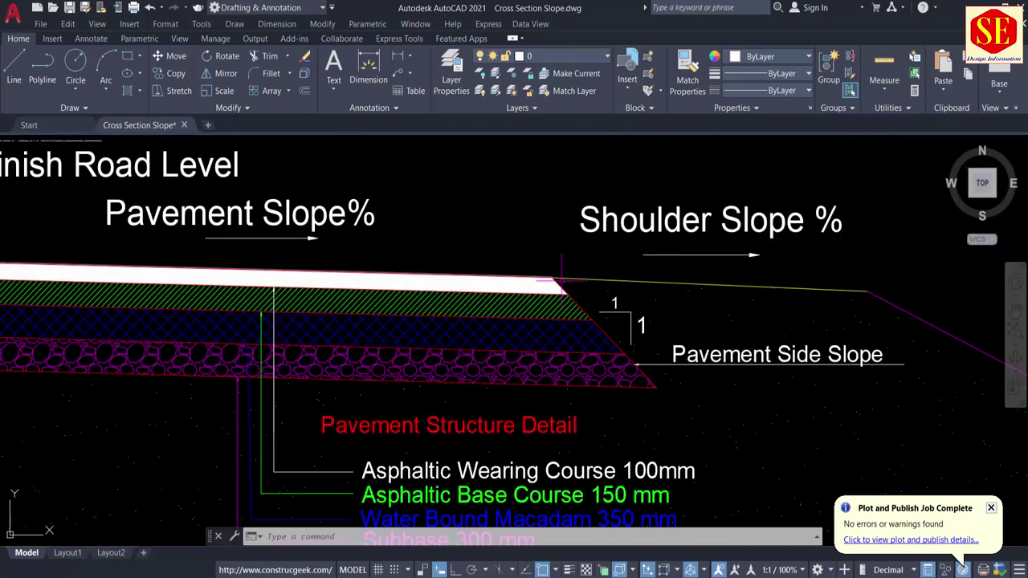
scroll(656, 389, "down", 2)
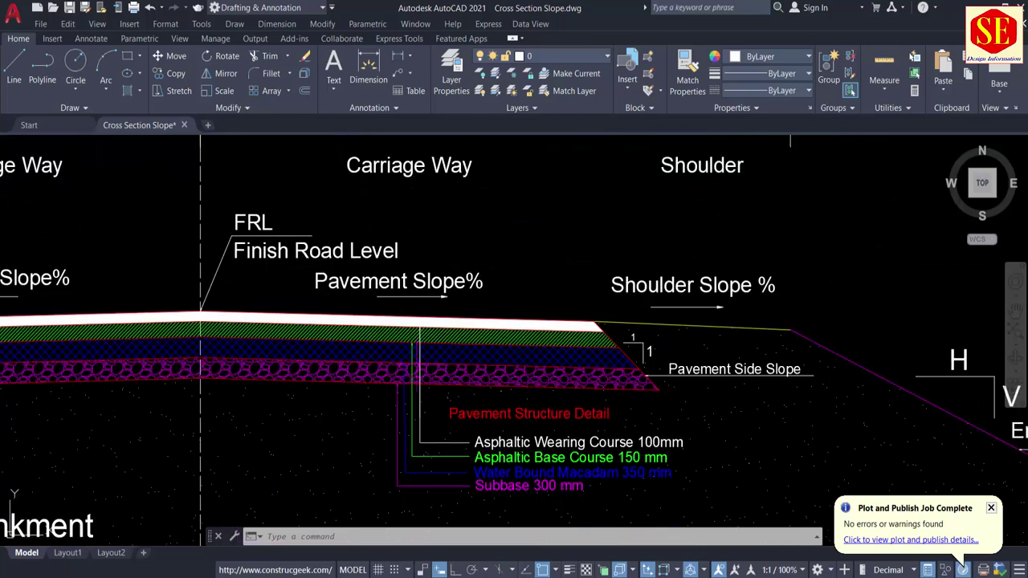
scroll(506, 364, "down", 1)
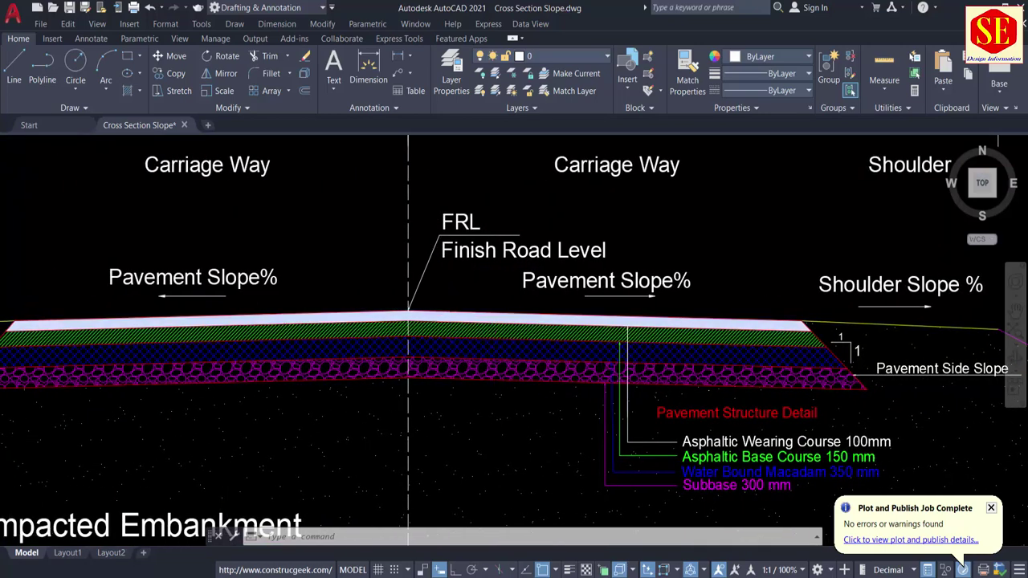
scroll(429, 316, "up", 2)
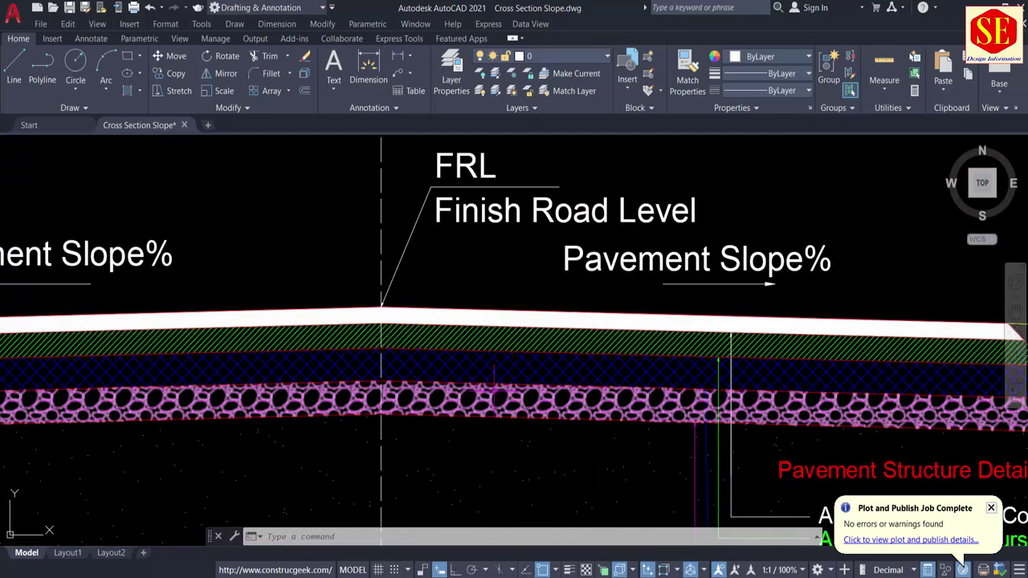
scroll(407, 329, "down", 3)
scroll(606, 418, "up", 4)
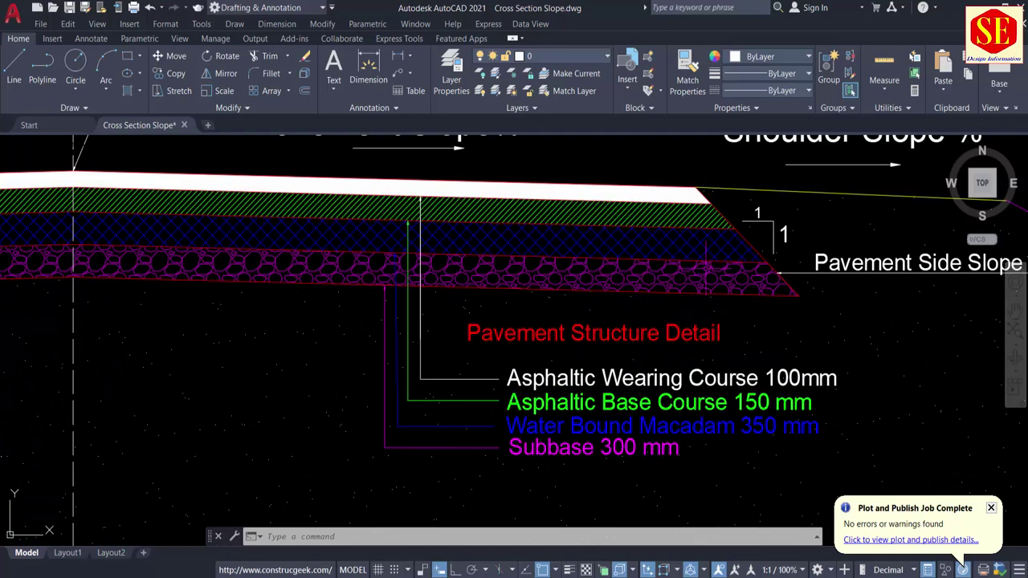
scroll(703, 269, "down", 4)
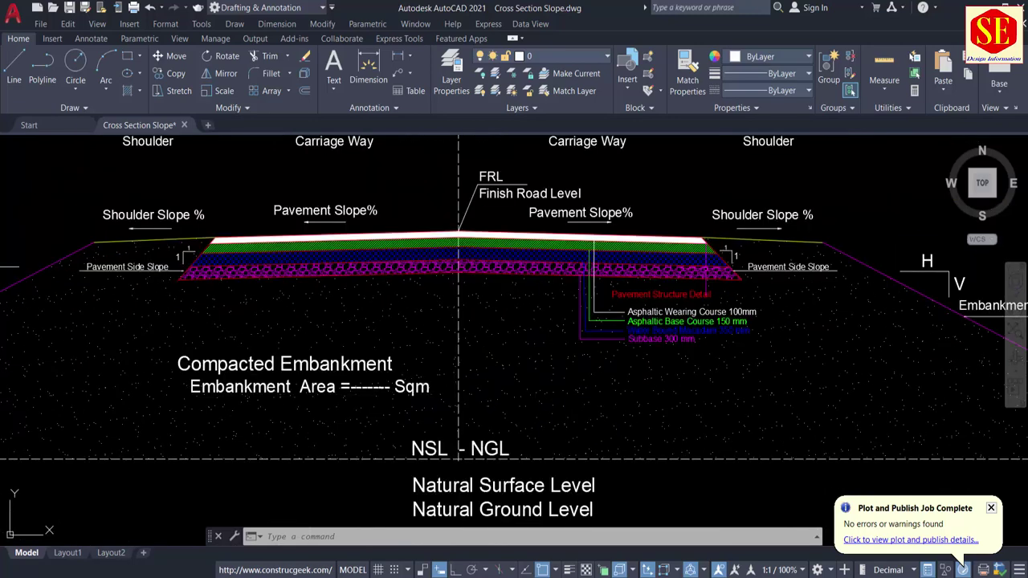
scroll(654, 309, "down", 3)
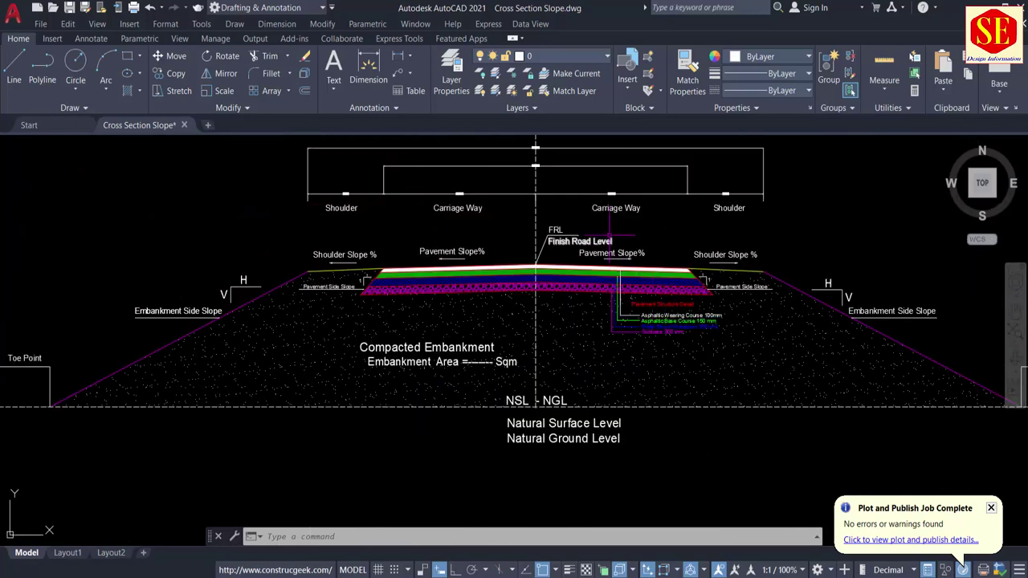
Compare the slopes and levels in the Grade & Slope Sheet with the typical road cross section.
scroll(611, 228, "down", 2)
mouse_move(583, 228)
middle_mouse_down()
mouse_move(615, 269)
mouse_move(709, 321)
middle_mouse_up()
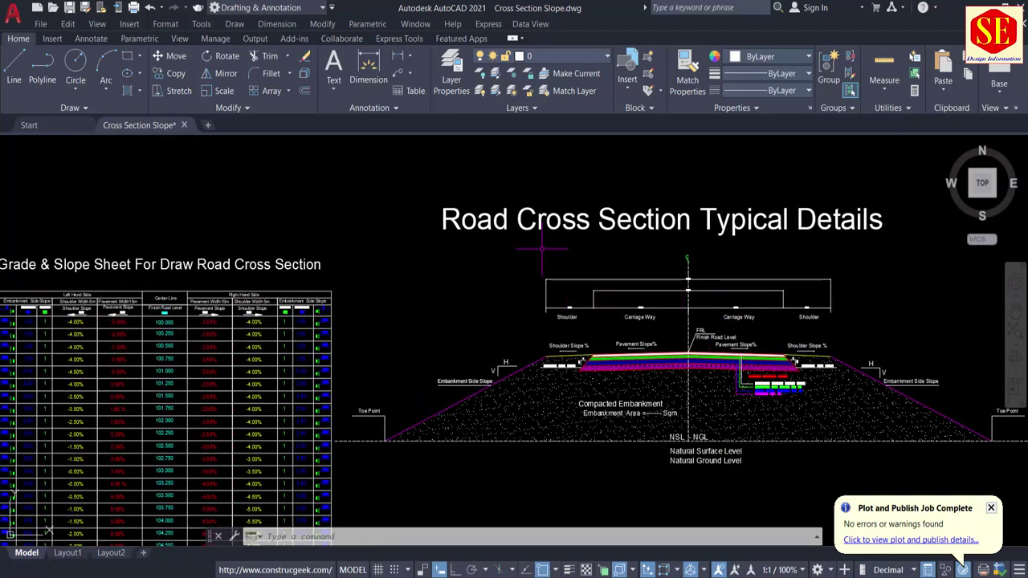
scroll(703, 366, "up", 2)
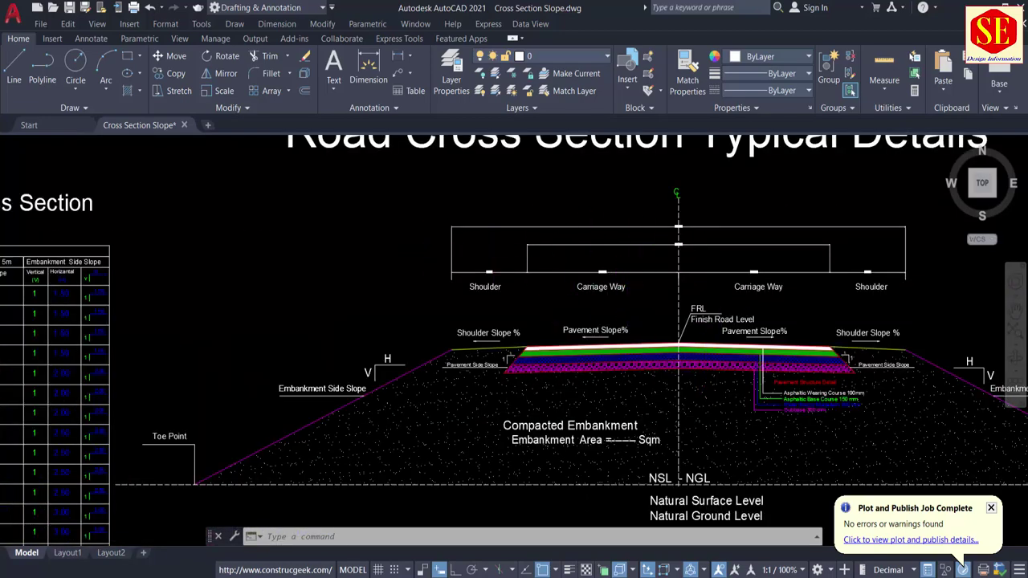
scroll(413, 224, "down", 2)
middle_click_drag(412, 225, 463, 404)
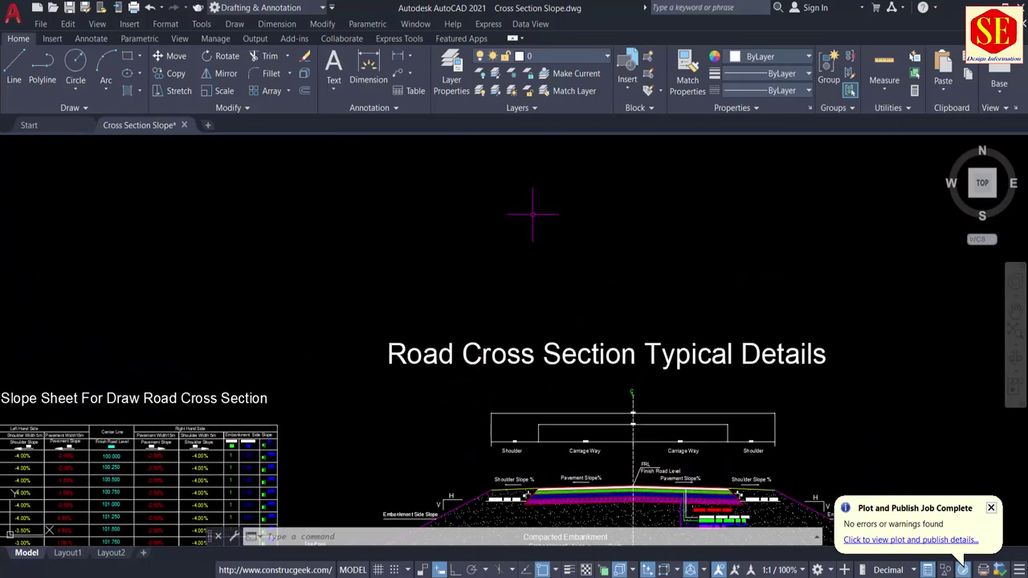
middle_click_drag(534, 207, 535, 232)
middle_click_drag(404, 320, 823, 157)
scroll(823, 157, "down", 2)
middle_click_drag(647, 341, 622, 295)
scroll(635, 250, "up", 4)
mouse_move(635, 251)
middle_mouse_down()
mouse_move(639, 237)
mouse_move(493, 311)
middle_mouse_up()
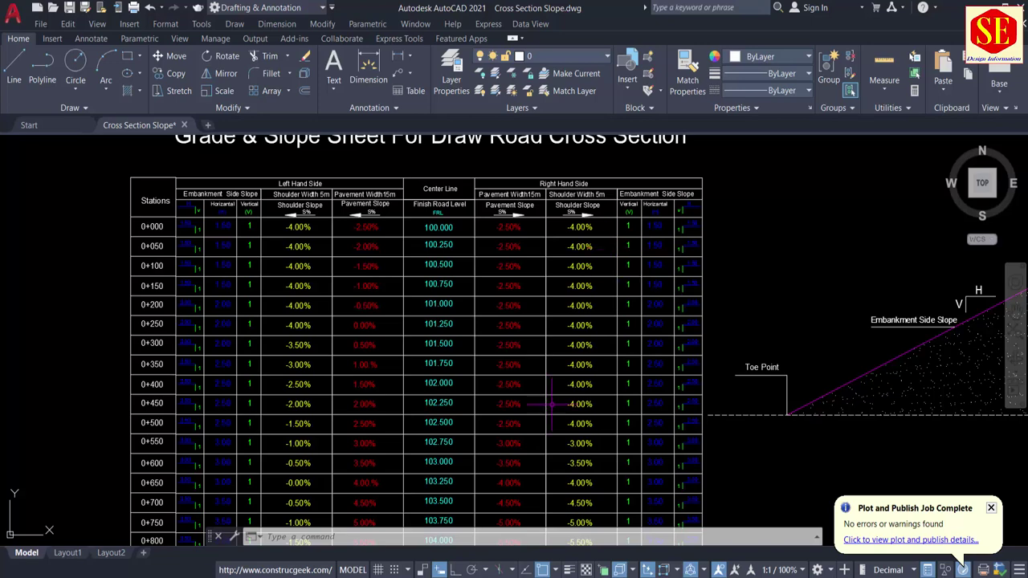
middle_click_drag(550, 404, 538, 338)
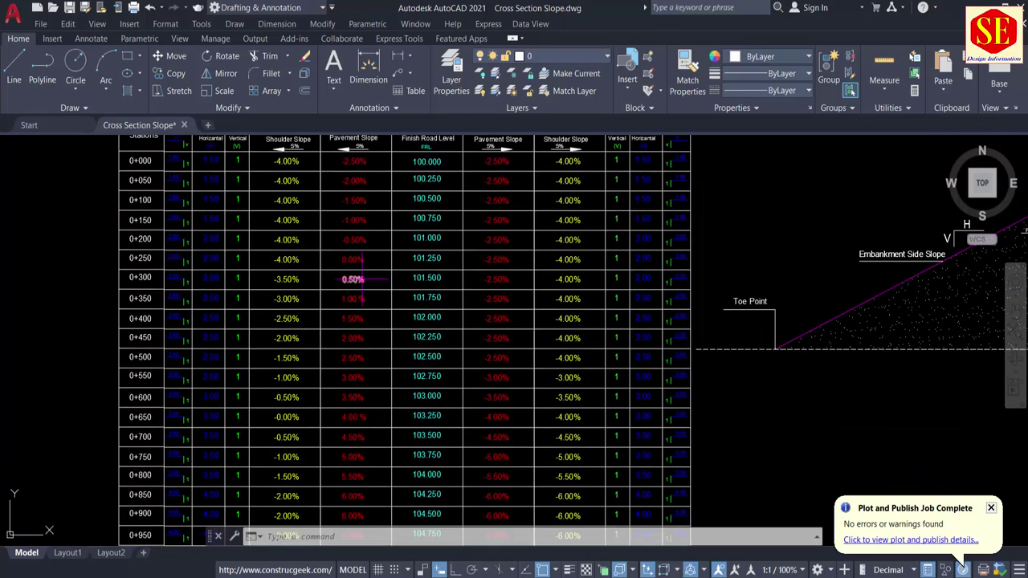
scroll(447, 316, "up", 2)
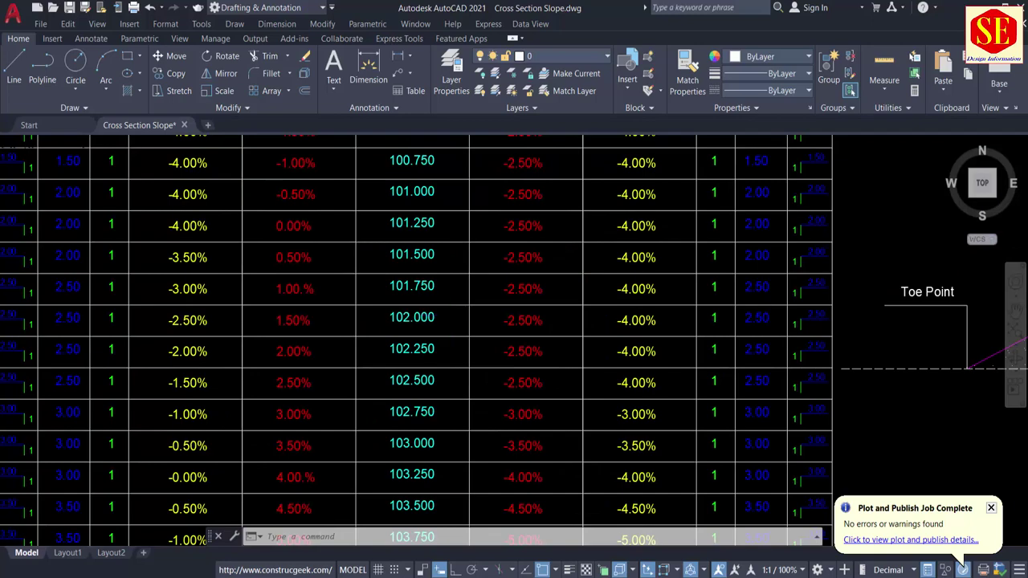
scroll(461, 400, "down", 4)
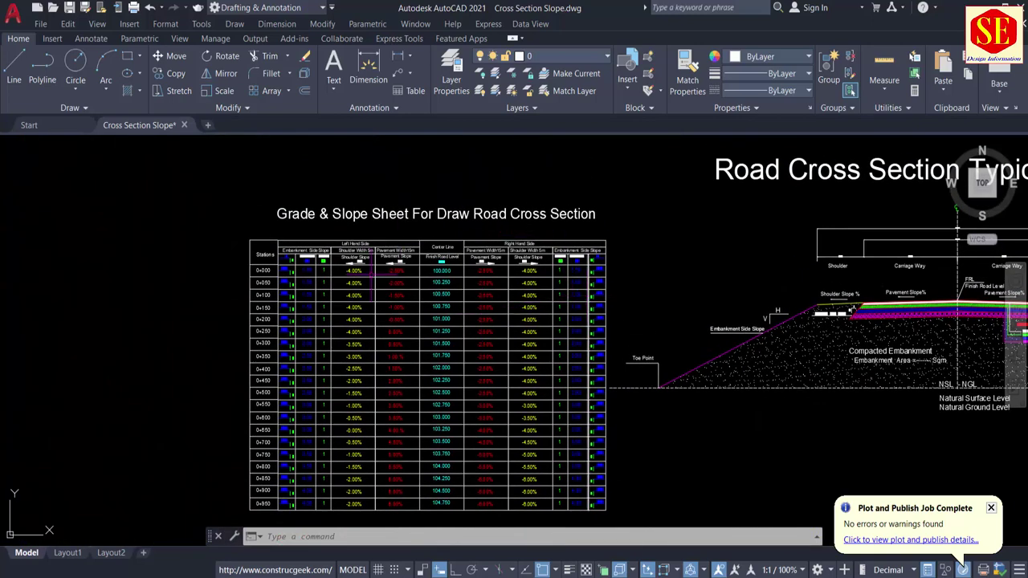
scroll(403, 297, "up", 2)
middle_click_drag(611, 295, 187, 264)
scroll(747, 263, "up", 2)
middle_click_drag(747, 262, 544, 252)
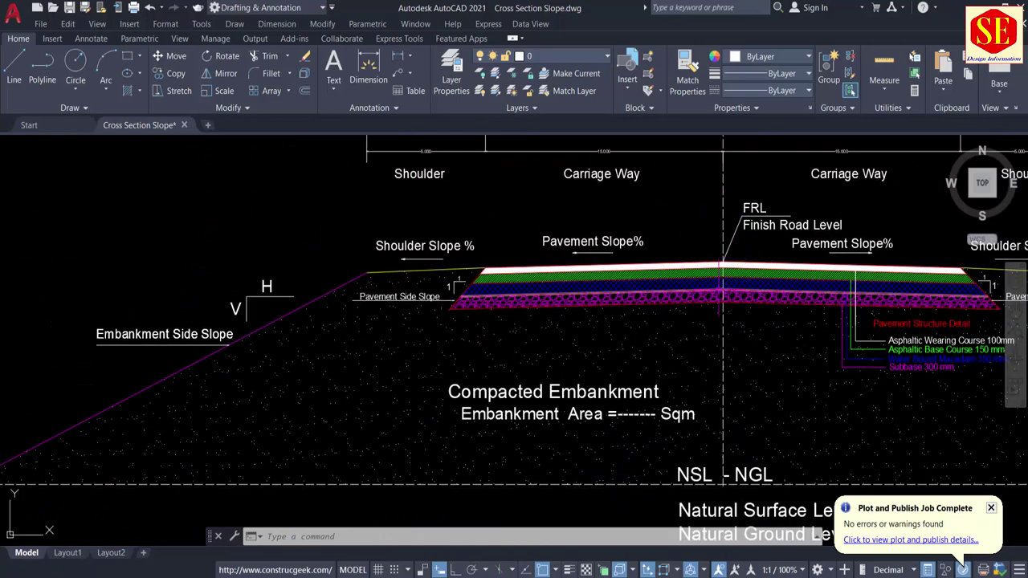
scroll(722, 293, "down", 2)
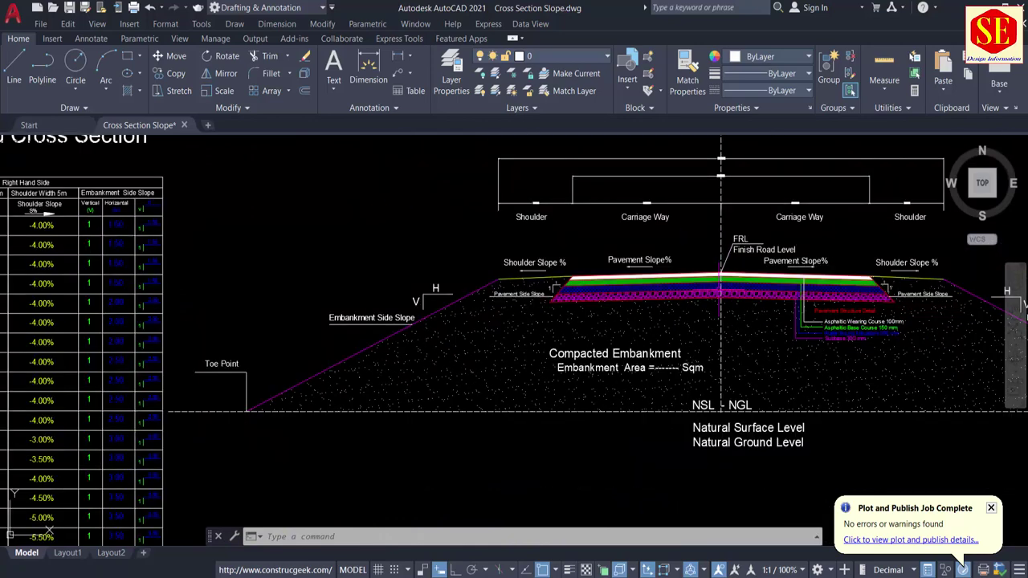
scroll(721, 174, "down", 2)
Draw a vertical line with Ortho on in the empty space to the right of the Grade & Slope Sheet.
middle_click_drag(785, 251, 779, 384)
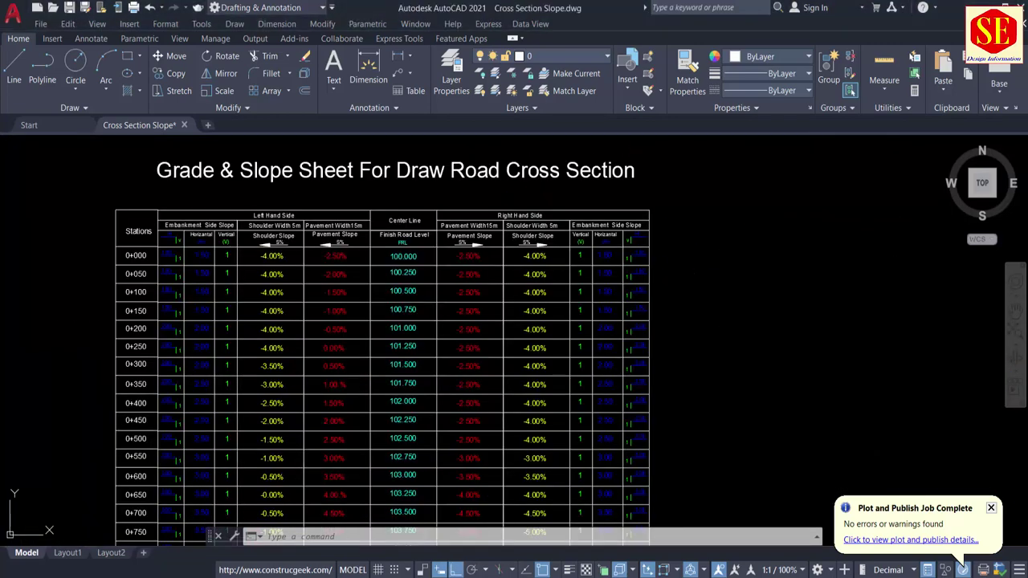
middle_click_drag(741, 249, 633, 230)
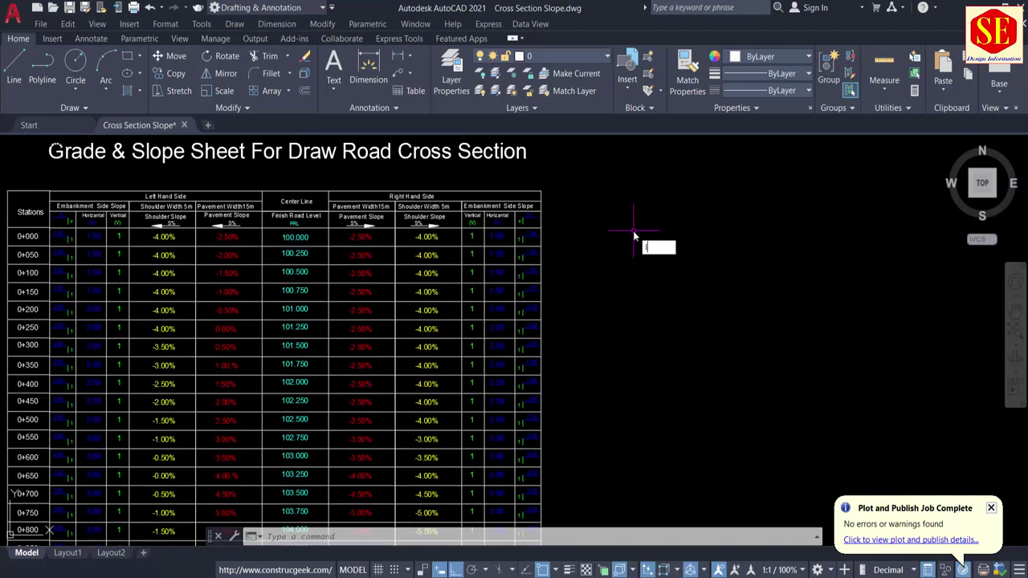
type("L")
key("Return")
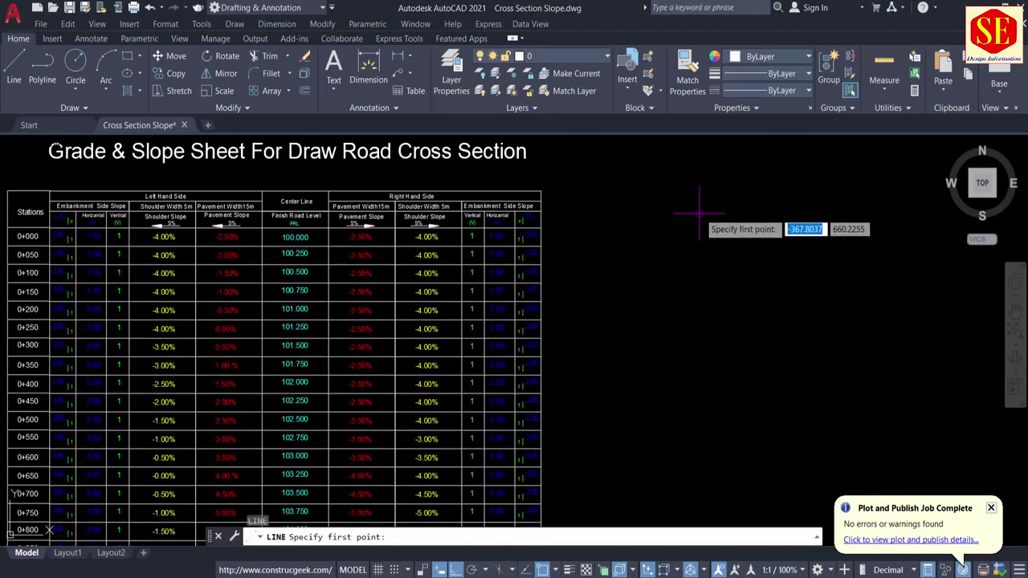
left_click(706, 181)
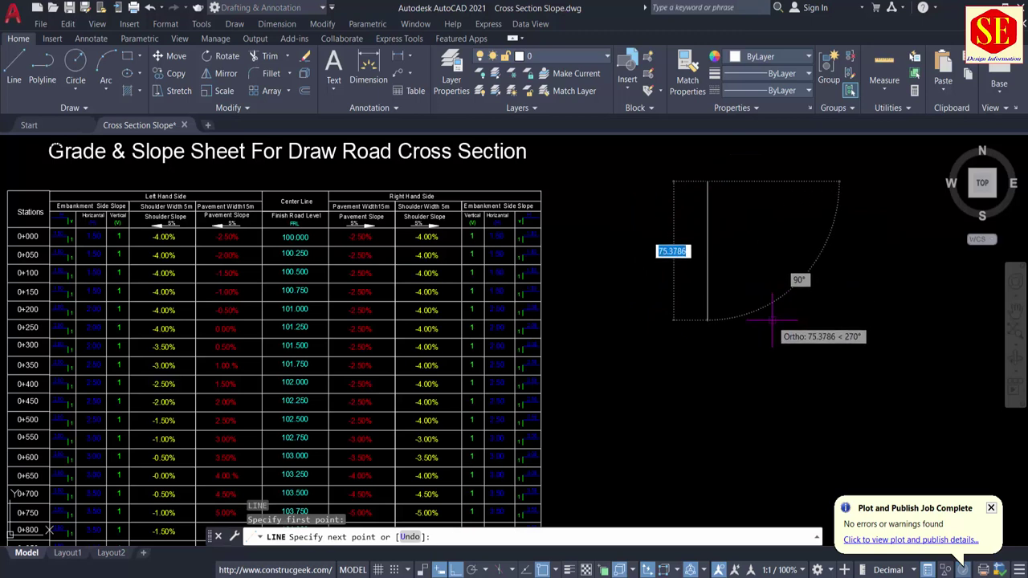
key("F8")
key("F8")
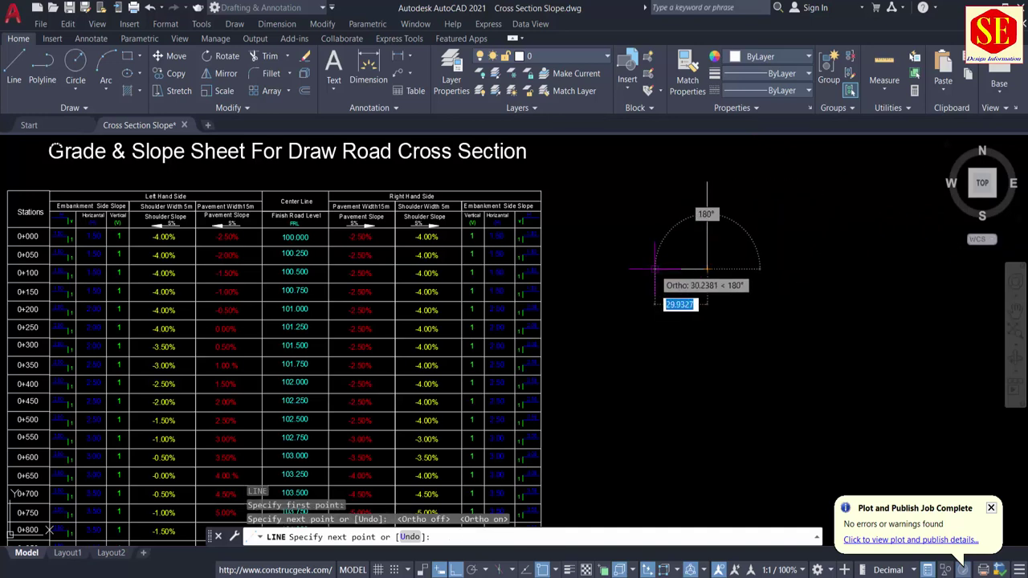
key("Escape")
Read the finish road level, pavement width and shoulder width entries in the Grade & Slope Sheet.
scroll(683, 261, "up", 4)
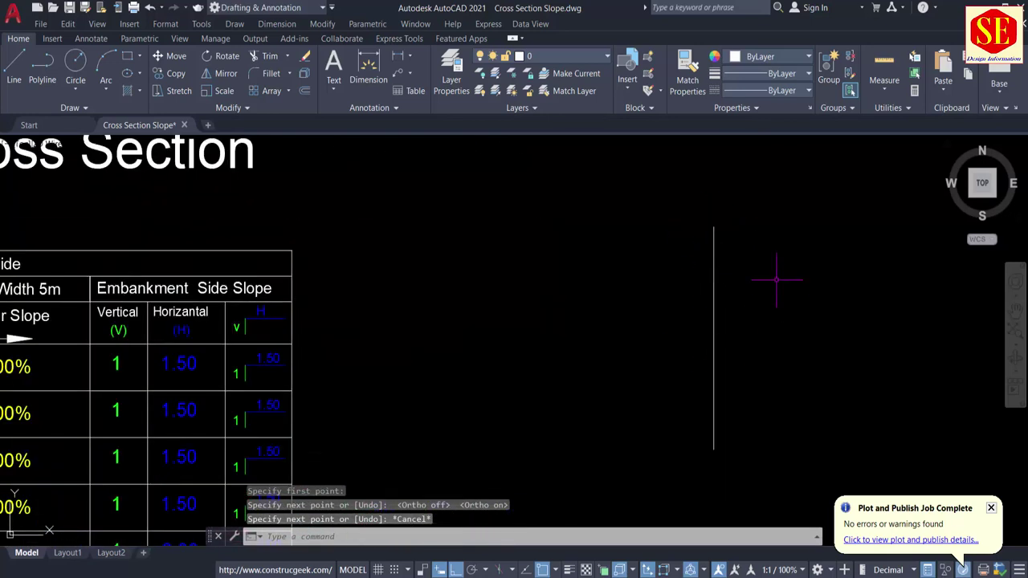
scroll(741, 255, "down", 2)
middle_click_drag(489, 315, 599, 291)
scroll(401, 273, "up", 1)
middle_click_drag(245, 244, 383, 234)
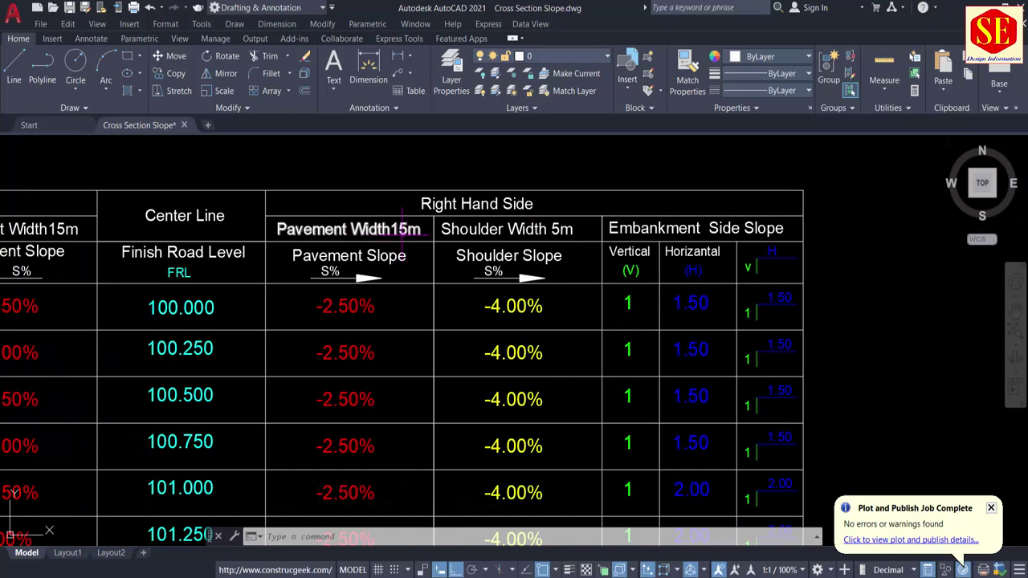
middle_click_drag(409, 229, 690, 227)
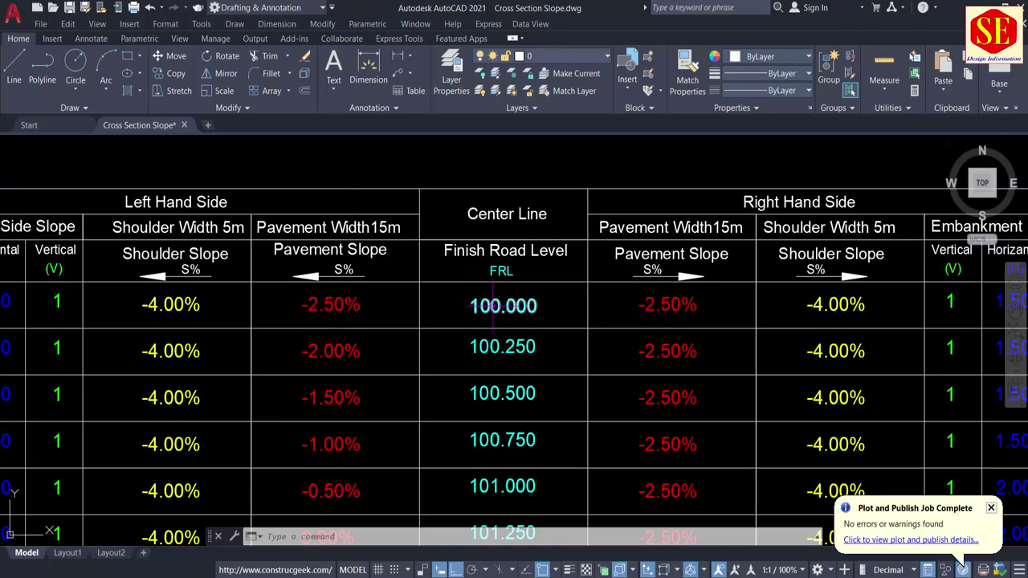
middle_click_drag(492, 305, 230, 303)
Offset the vertical centre line beside the Grade & Slope Sheet by 15 to both its right and left sides.
scroll(230, 303, "down", 4)
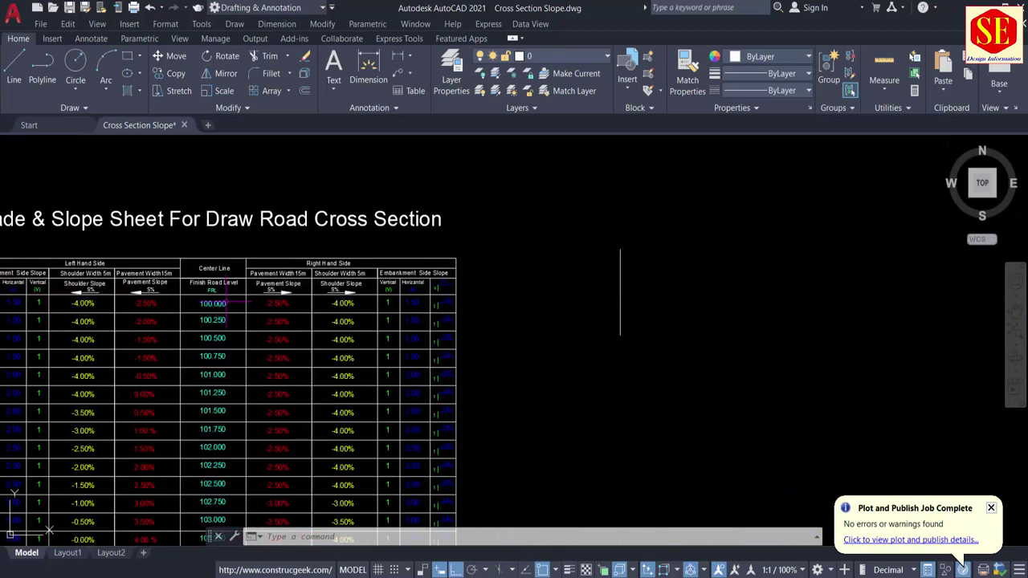
scroll(620, 255, "up", 4)
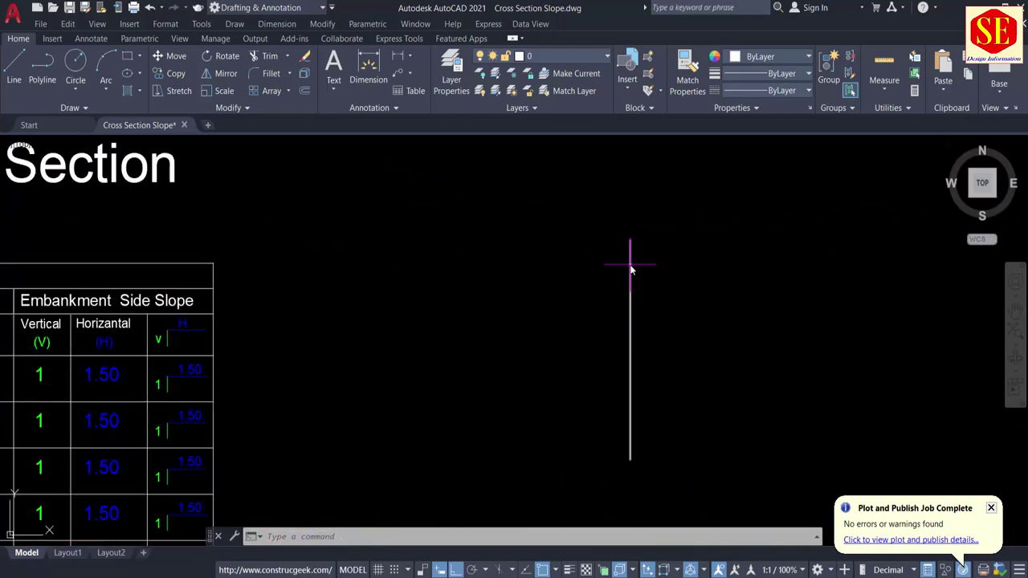
type("o")
key("Return")
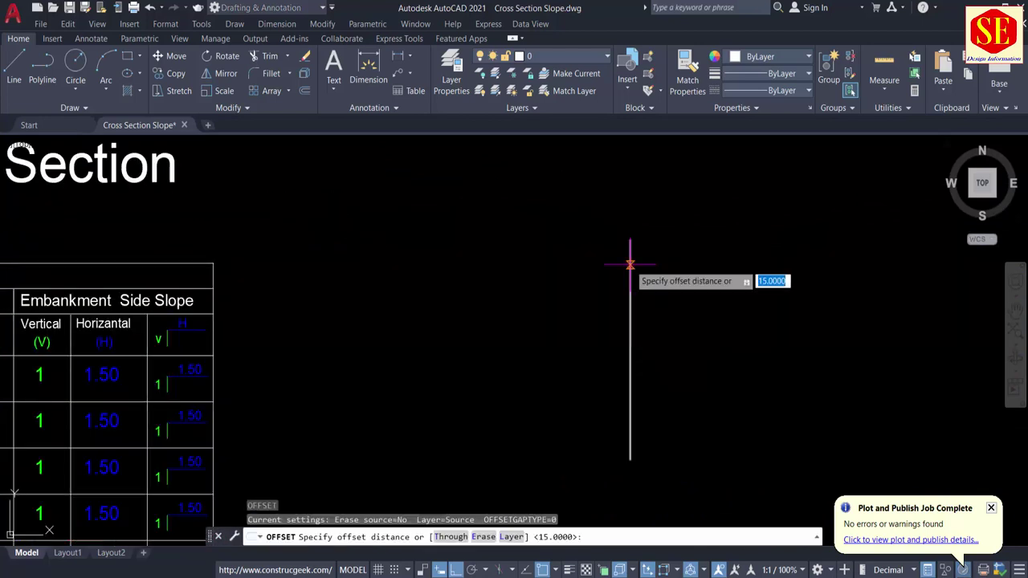
type("15")
key("Return")
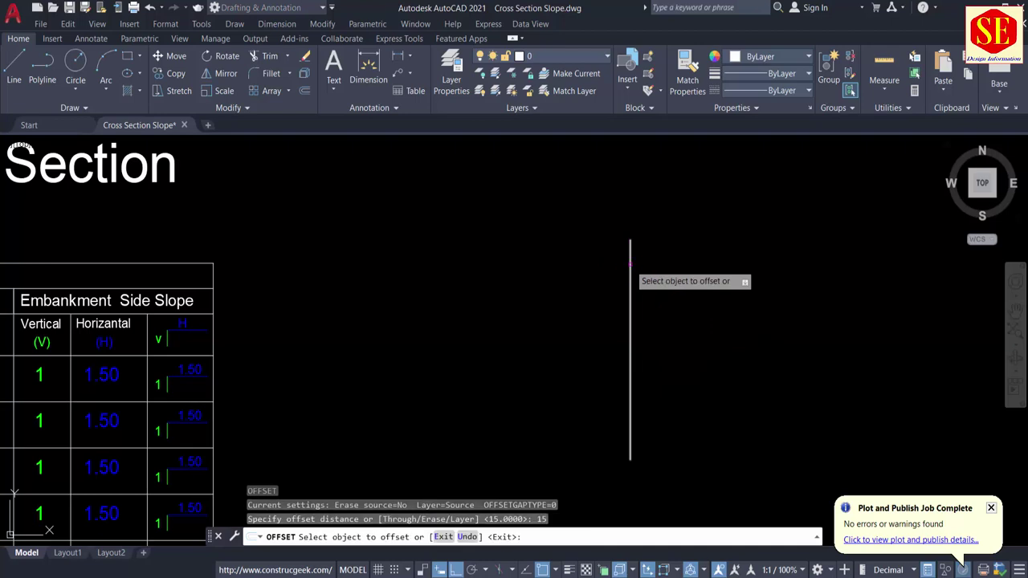
left_click(630, 264)
left_click(701, 266)
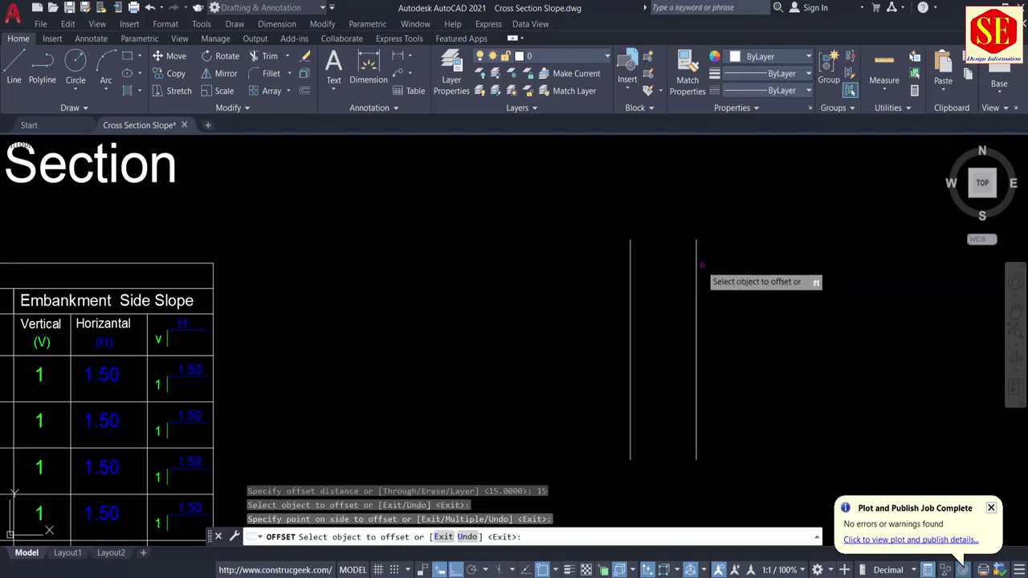
left_click(630, 279)
left_click(602, 281)
right_click(602, 296)
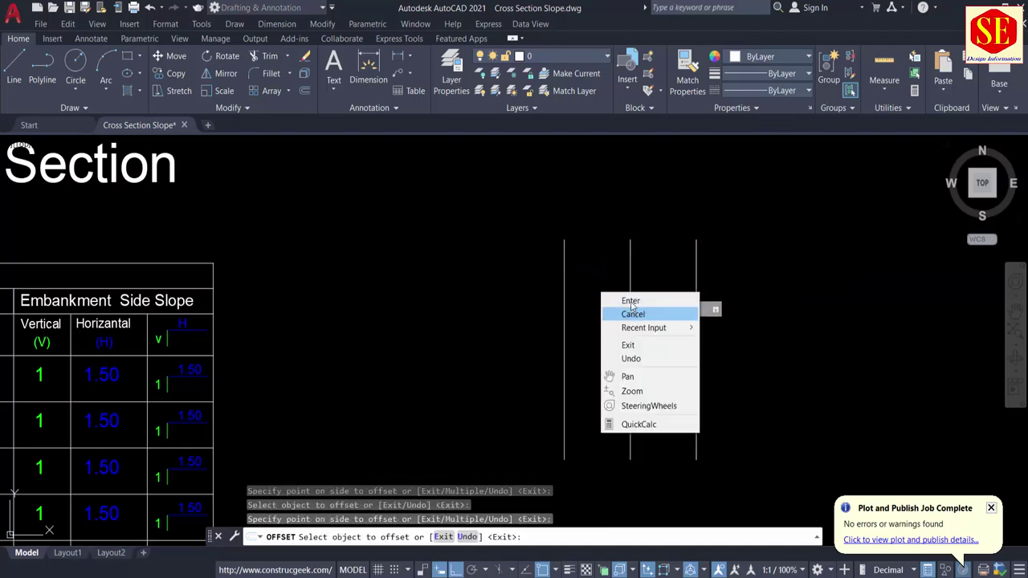
left_click(633, 316)
Draw a horizontal line from the upper end of the left offset line to the upper end of the centre line.
type("l")
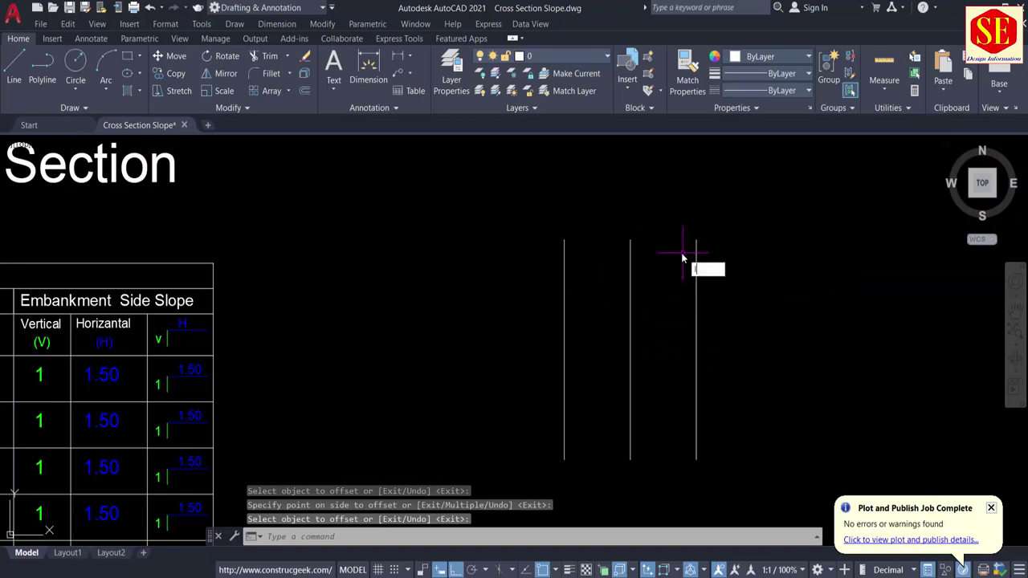
key("Return")
left_click(564, 239)
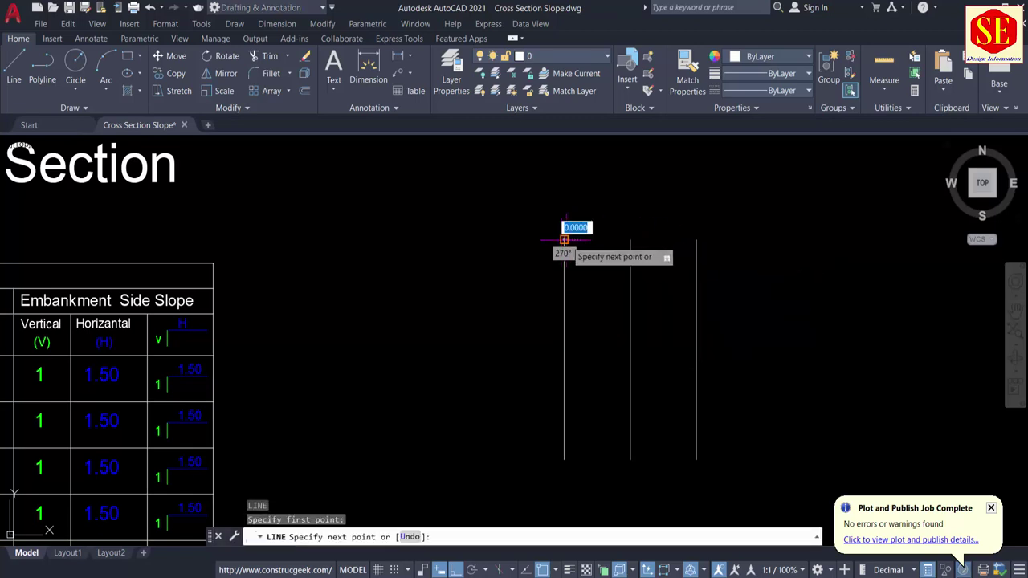
left_click(630, 239)
key("Escape")
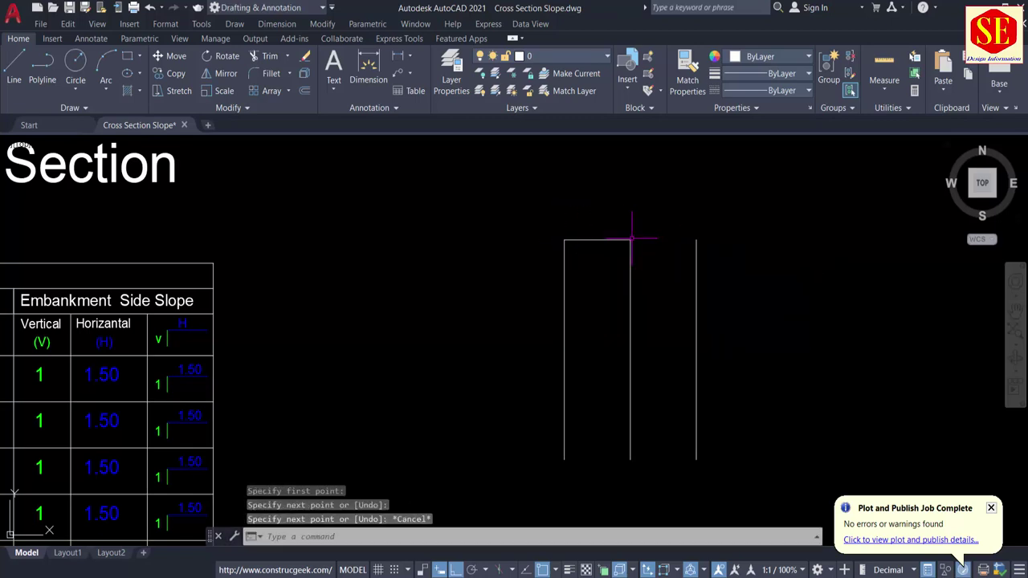
Draw a matching horizontal line from the upper end of the right offset line to the upper end of the centre line.
key("Return")
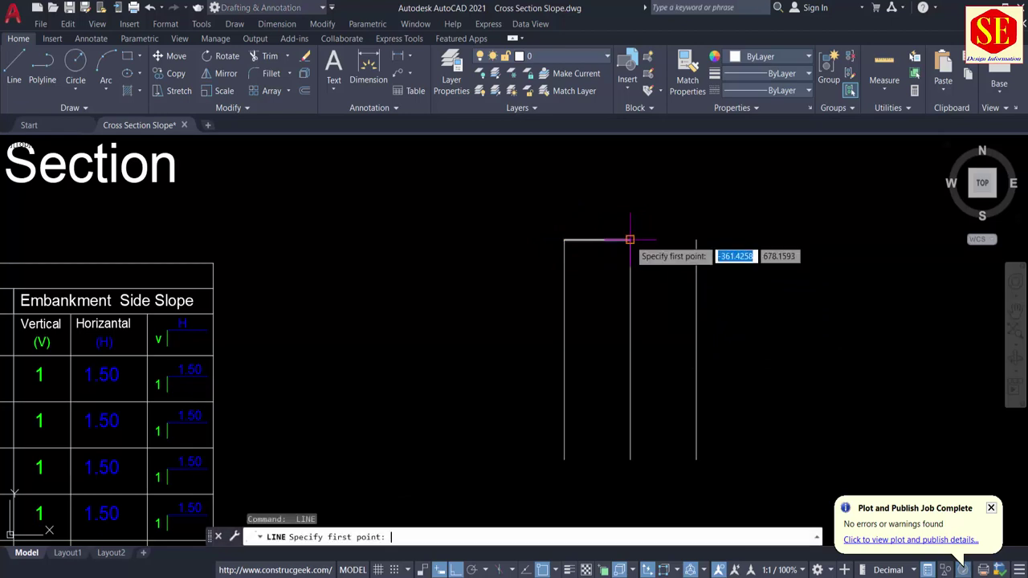
left_click(696, 240)
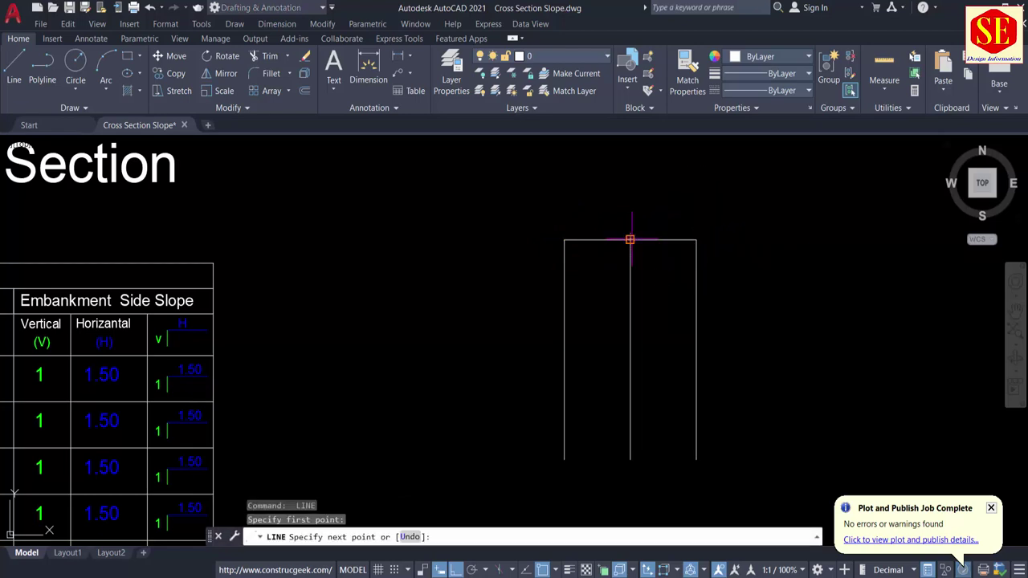
left_click(631, 240)
key("Escape")
left_click(646, 239)
left_click(611, 239)
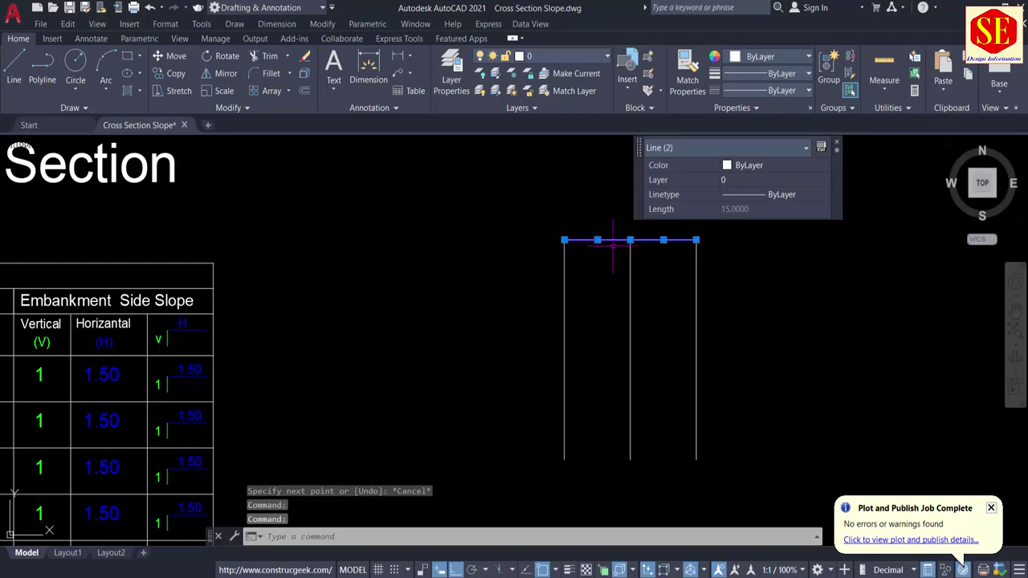
scroll(618, 245, "up", 5)
key("Escape")
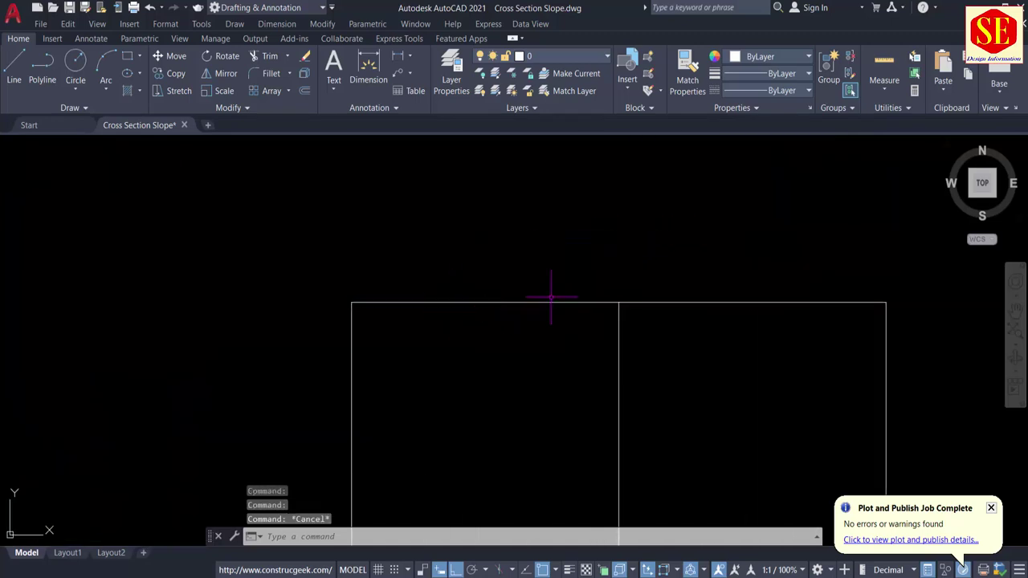
Add aligned linear dimensions above both horizontal lines, each measured between the outer vertical line and the centre line.
left_click(367, 62)
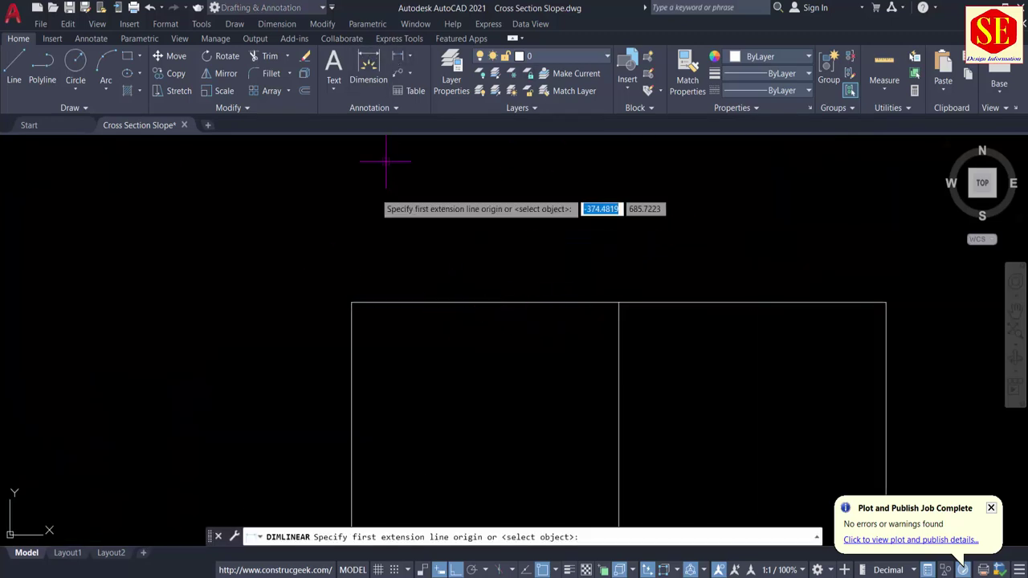
left_click(350, 302)
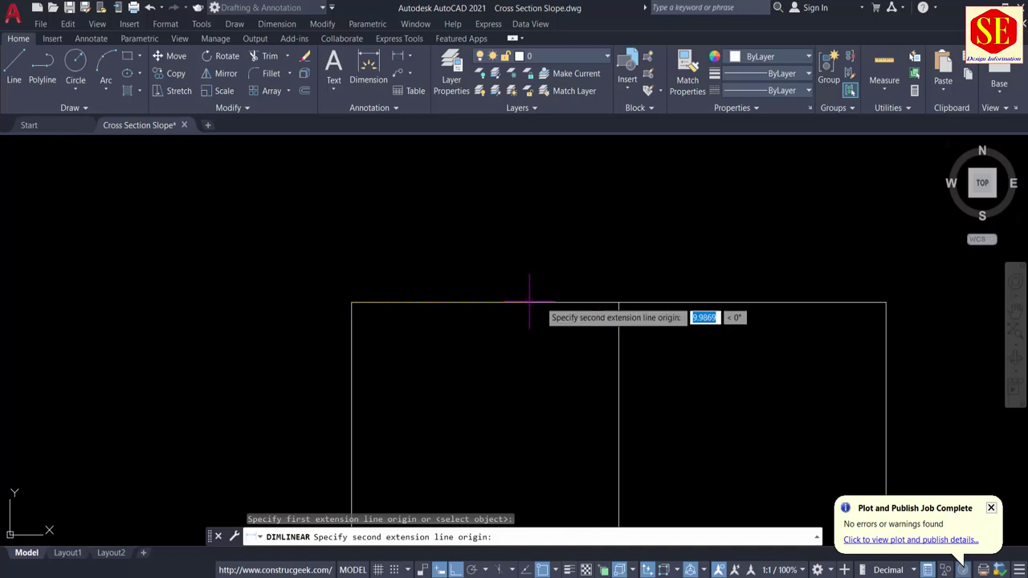
left_click(618, 302)
left_click(612, 211)
key("Return")
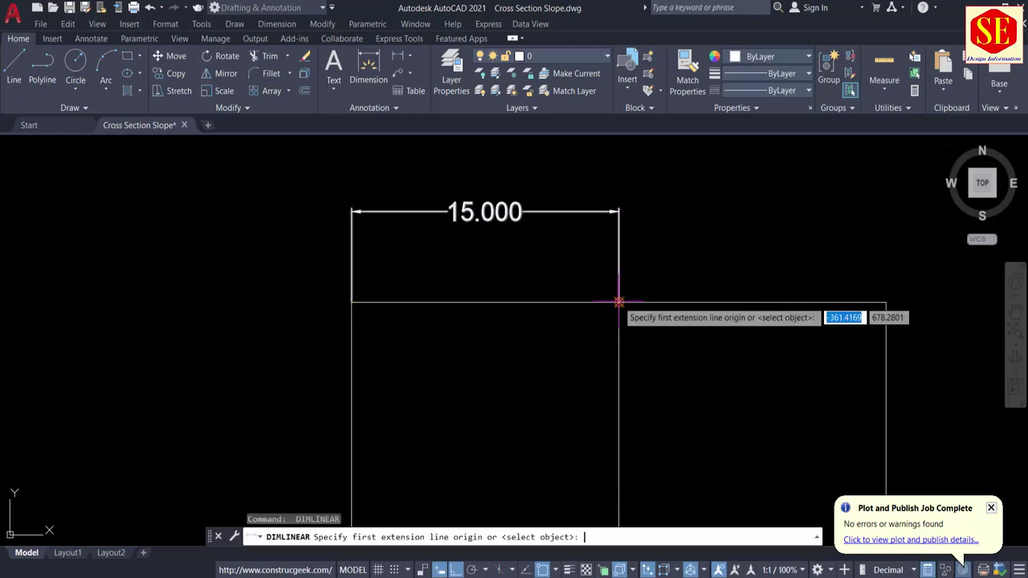
left_click(885, 302)
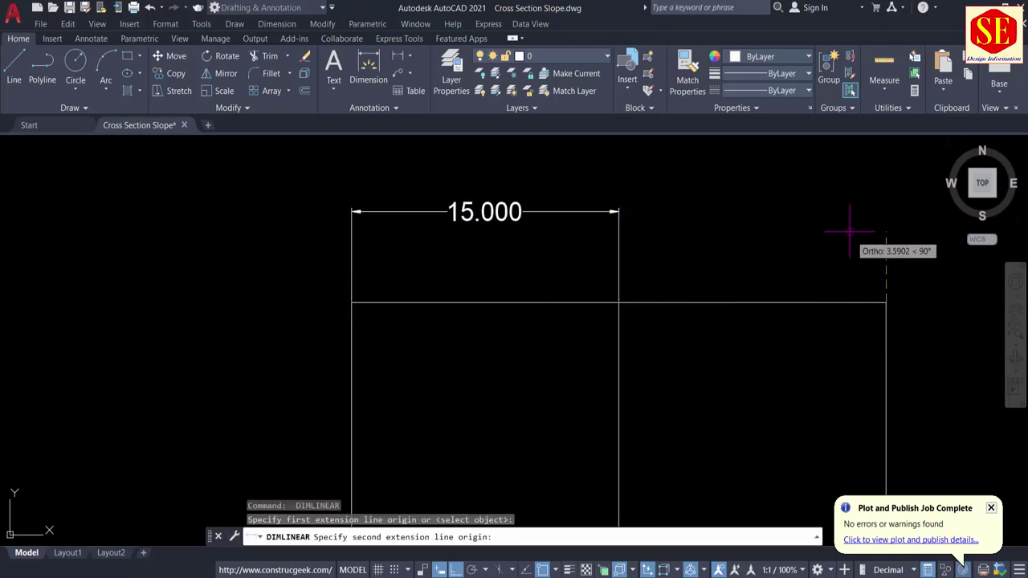
left_click(618, 303)
left_click(617, 211)
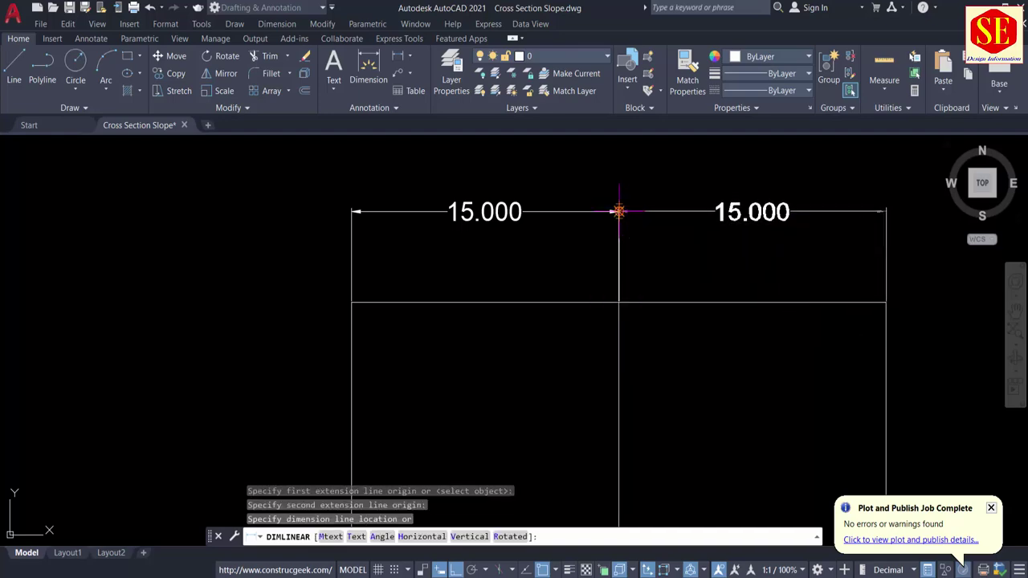
key("Escape")
Read the left and right pavement slopes for station 0+000 in the Grade & Slope Sheet.
scroll(640, 261, "down", 5)
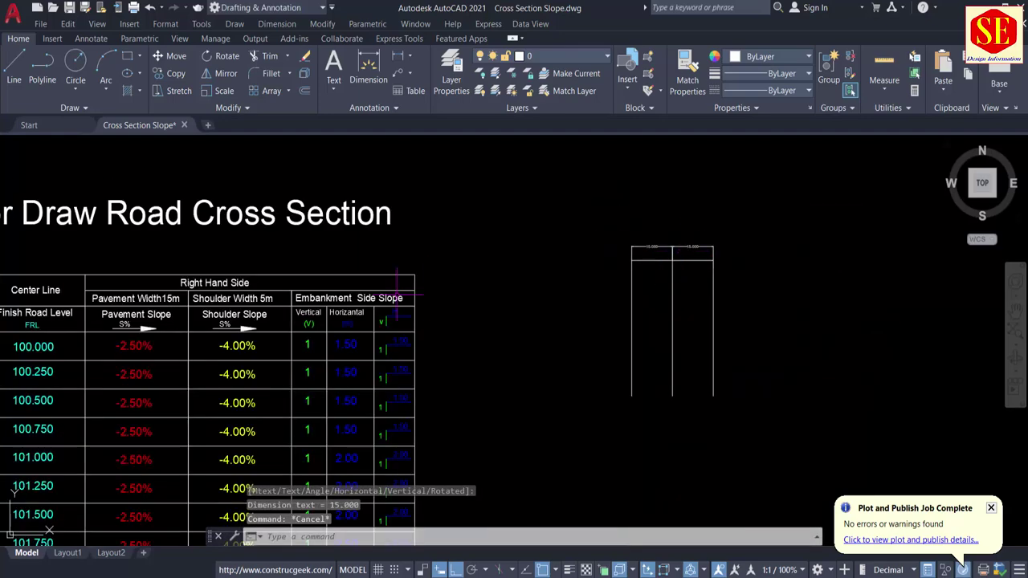
middle_click_drag(195, 367, 428, 307)
scroll(360, 334, "up", 2)
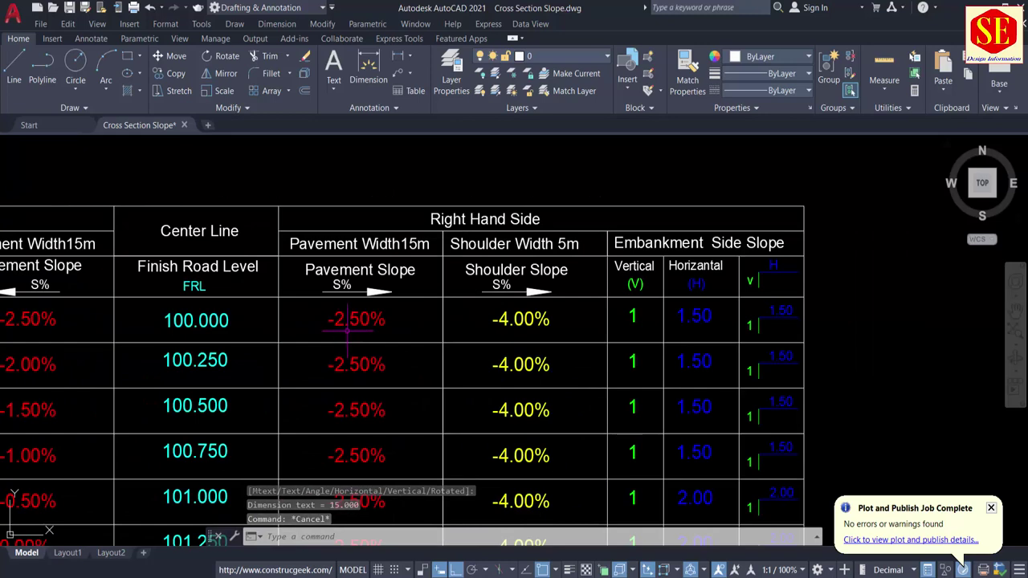
mouse_move(360, 334)
middle_mouse_down()
mouse_move(284, 340)
mouse_move(379, 324)
middle_mouse_up()
scroll(224, 306, "down", 4)
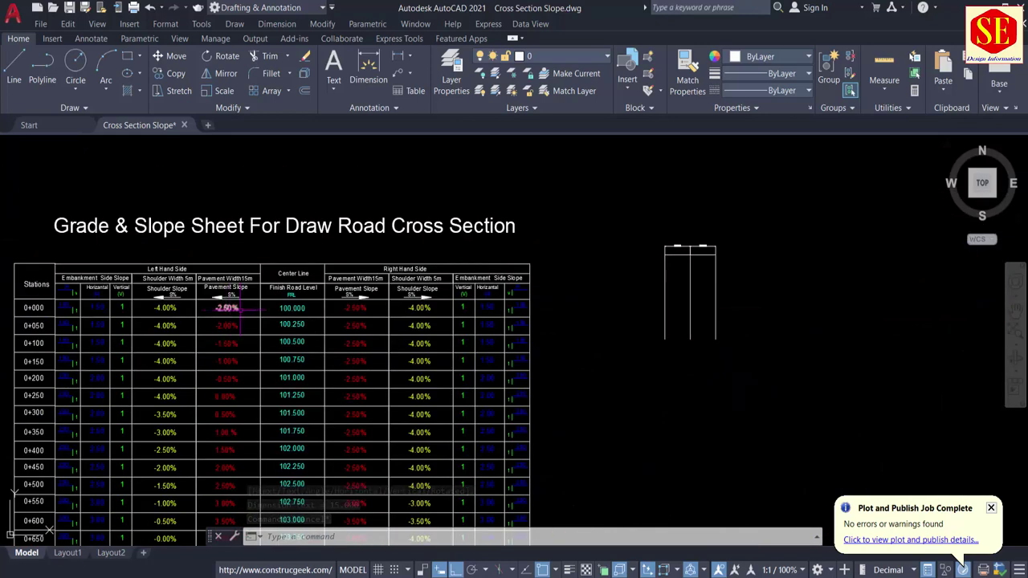
scroll(283, 309, "up", 2)
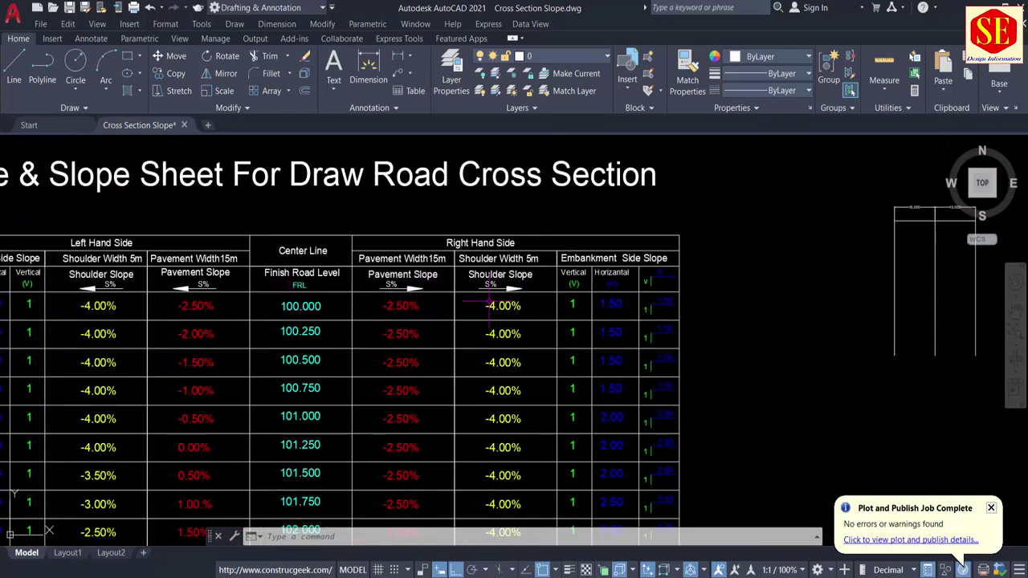
middle_click_drag(613, 302, 257, 300)
scroll(588, 254, "up", 3)
middle_click_drag(545, 180, 543, 321)
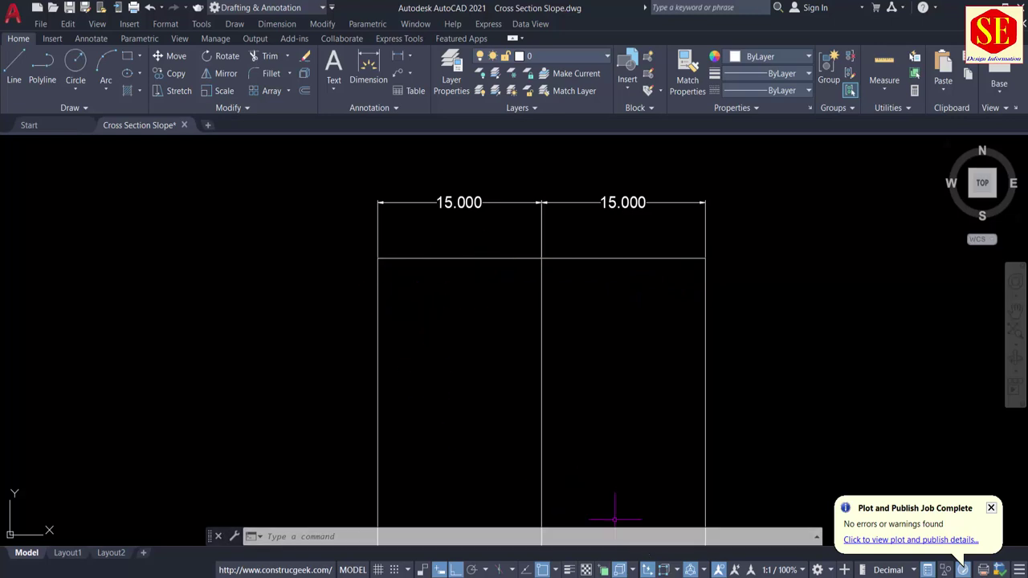
Switch to Calculator and multiply the pavement width 15 by the slope -2.5.
left_click(660, 575)
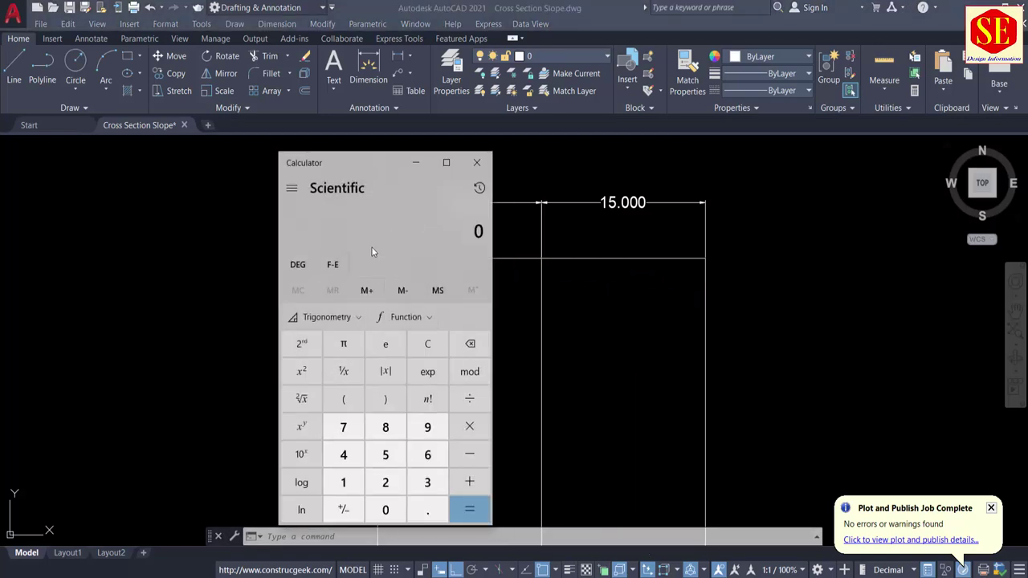
left_click(343, 482)
left_click(386, 454)
left_click(470, 426)
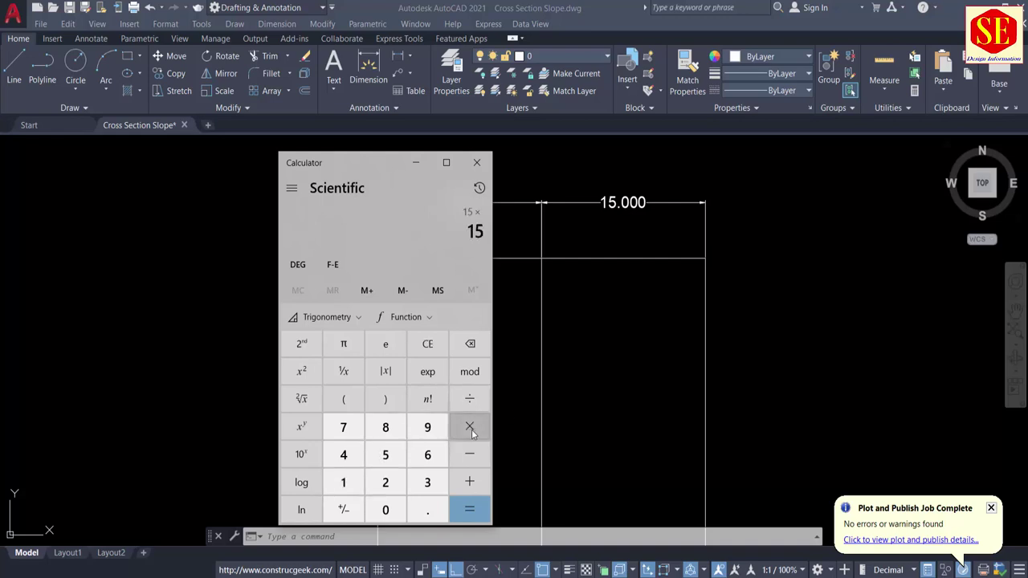
left_click(344, 509)
left_click(386, 482)
left_click(427, 509)
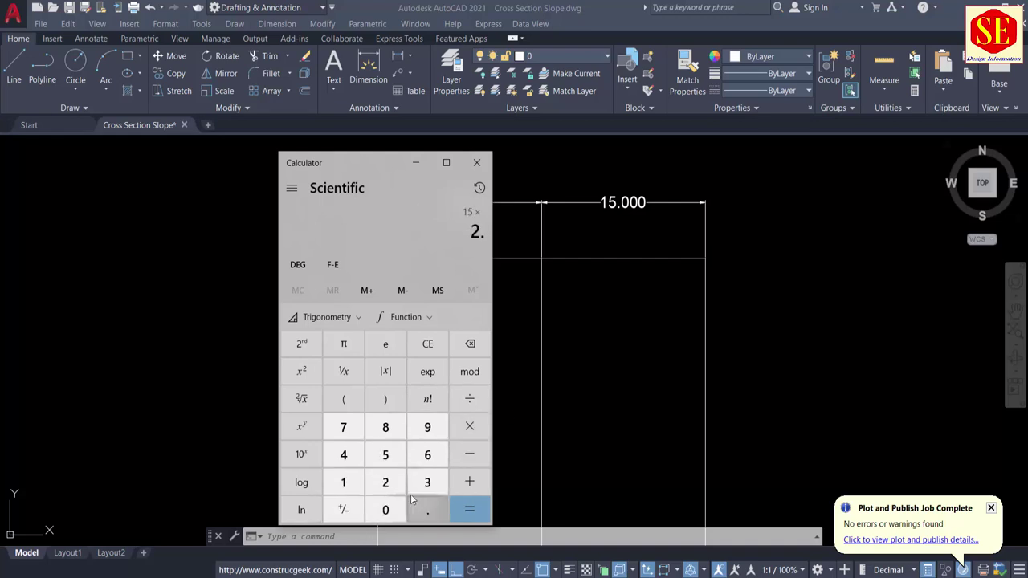
left_click(385, 454)
left_click(347, 509)
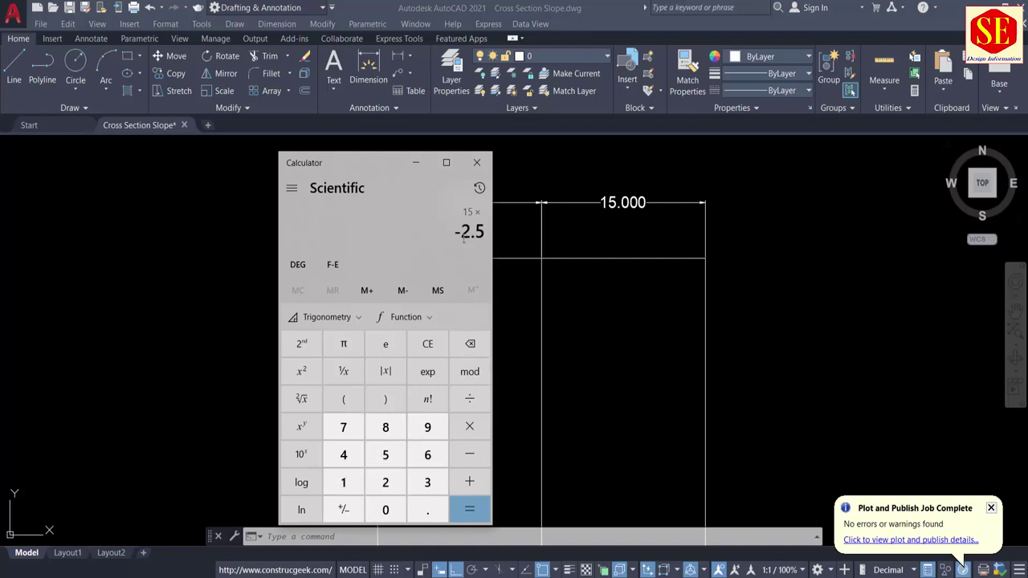
left_click(473, 511)
Check the pavement slope percentage in the sheet and divide the calculated product by 100.
scroll(719, 263, "down", 3)
scroll(116, 361, "up", 3)
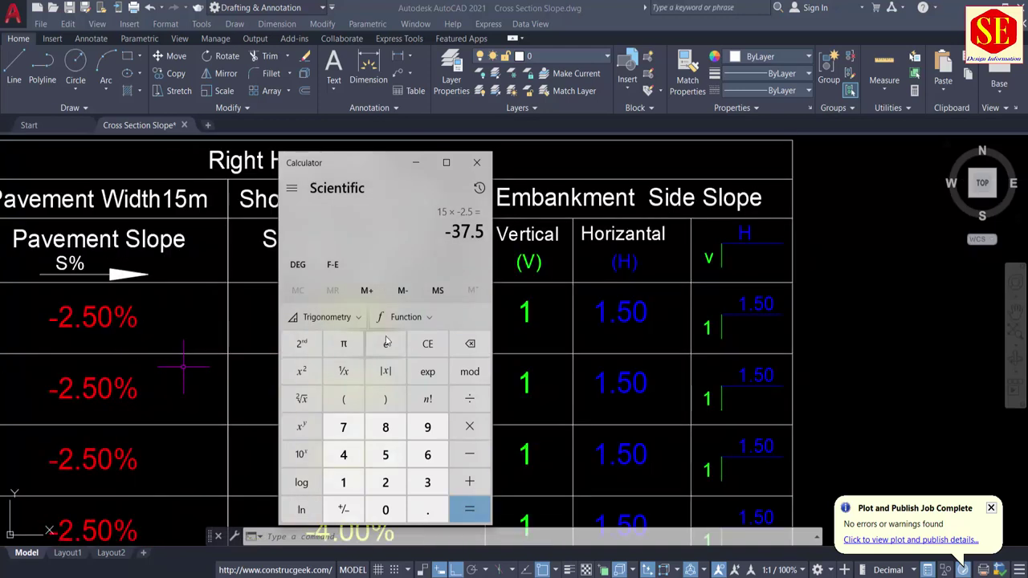
left_click(469, 398)
left_click(342, 481)
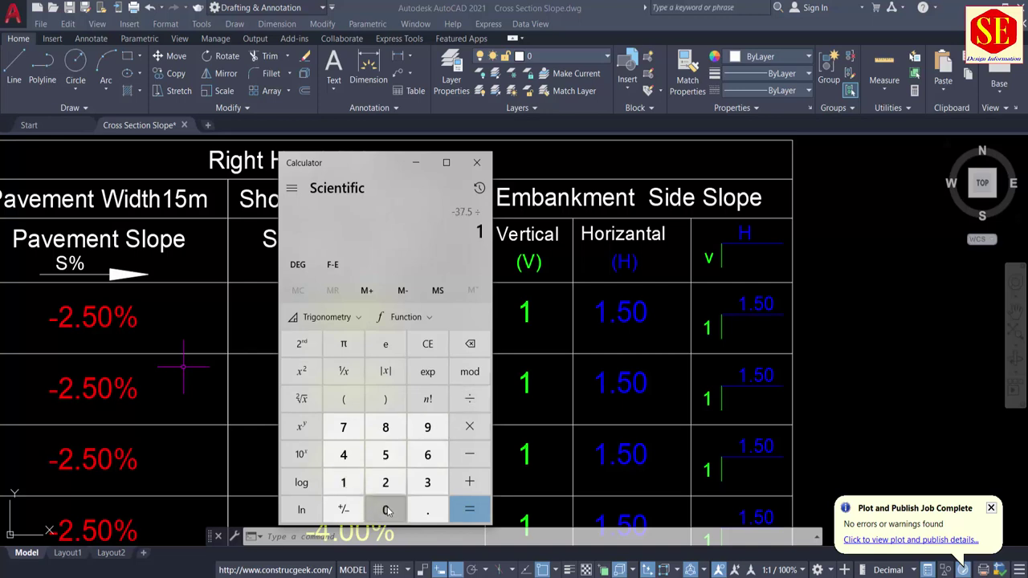
double_click(386, 511)
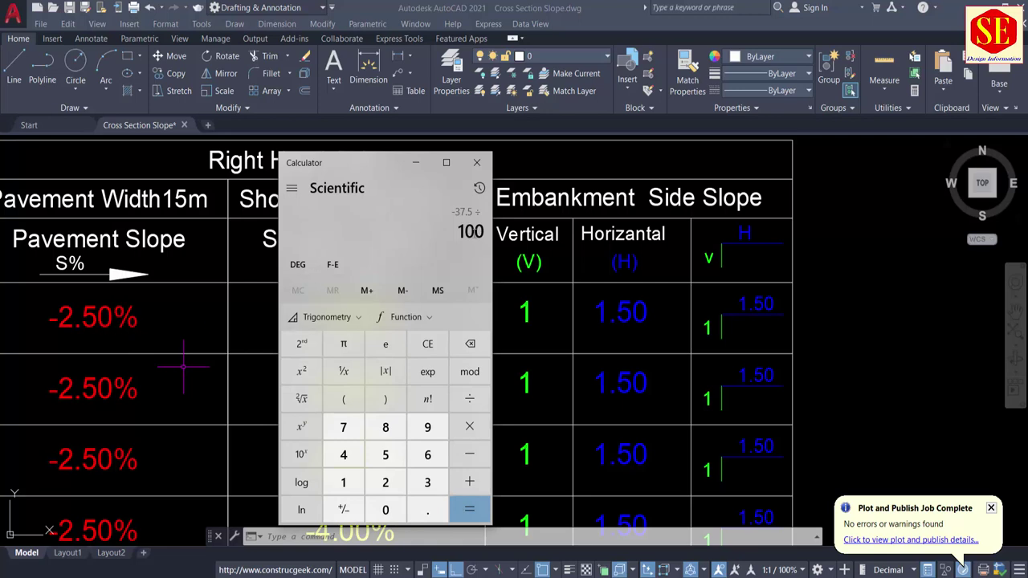
left_click(469, 509)
Offset the left and right 15 m horizontal lines 0.375 downward in the station 0+000 section.
scroll(557, 265, "down", 6)
left_click(794, 252)
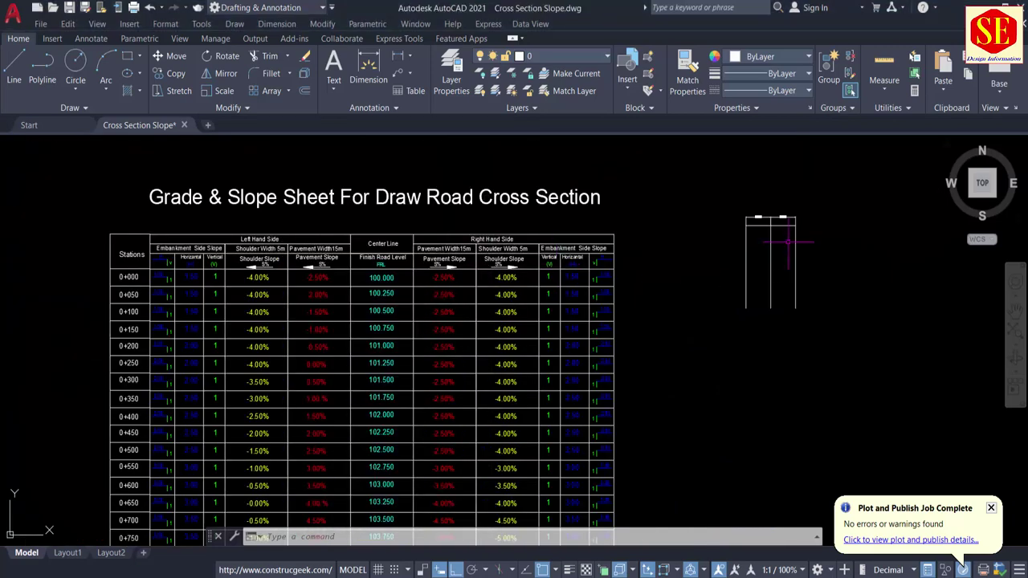
scroll(815, 241, "up", 5)
scroll(706, 228, "up", 3)
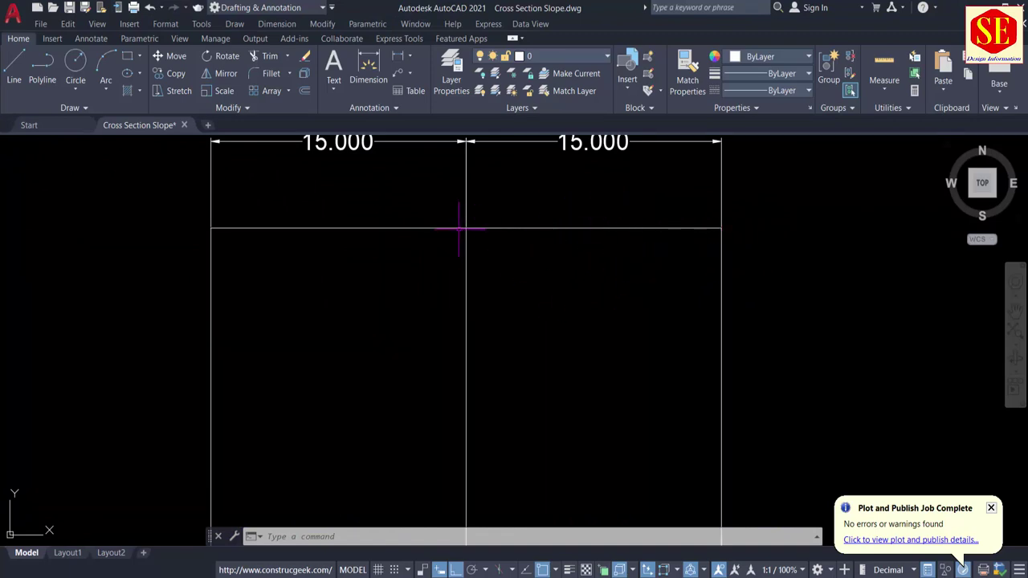
left_click(707, 228)
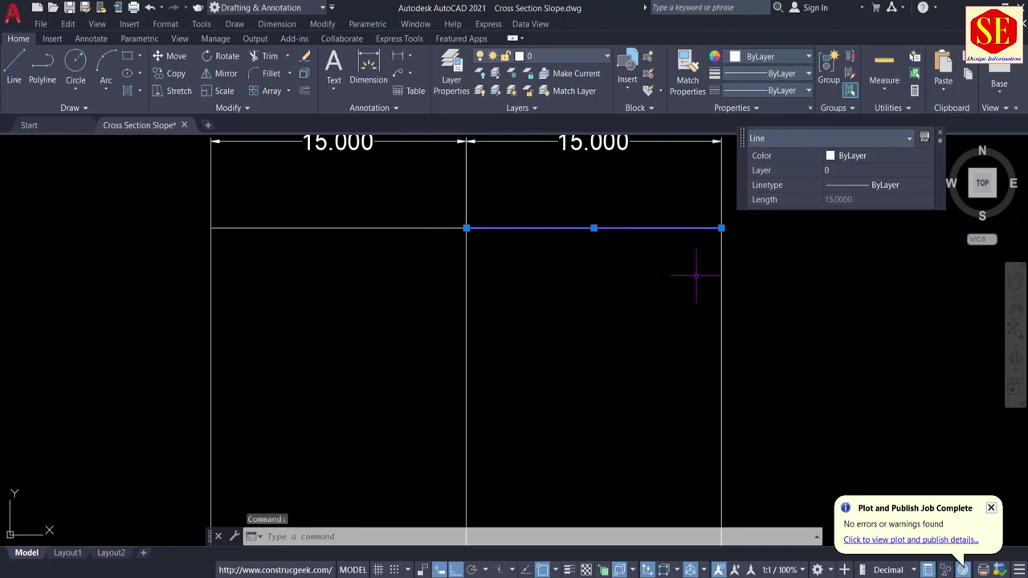
key("Escape")
key("Escape")
key("Return")
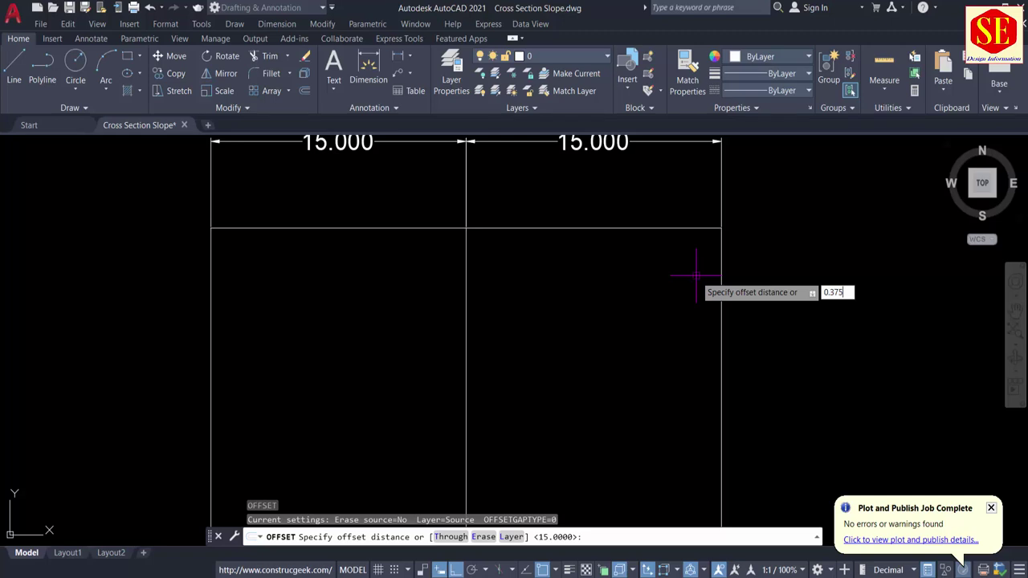
key("Return")
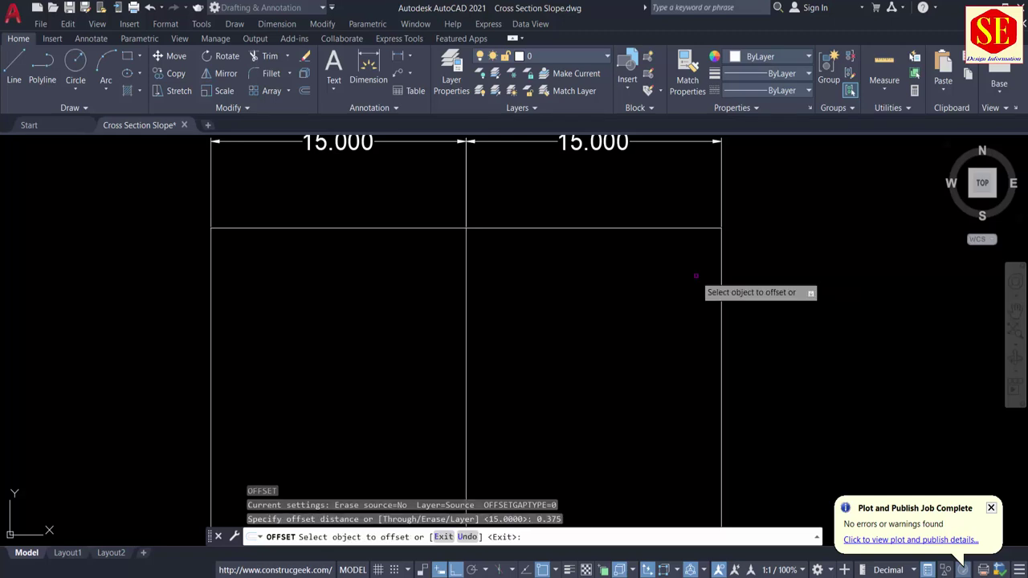
left_click(654, 228)
left_click(653, 245)
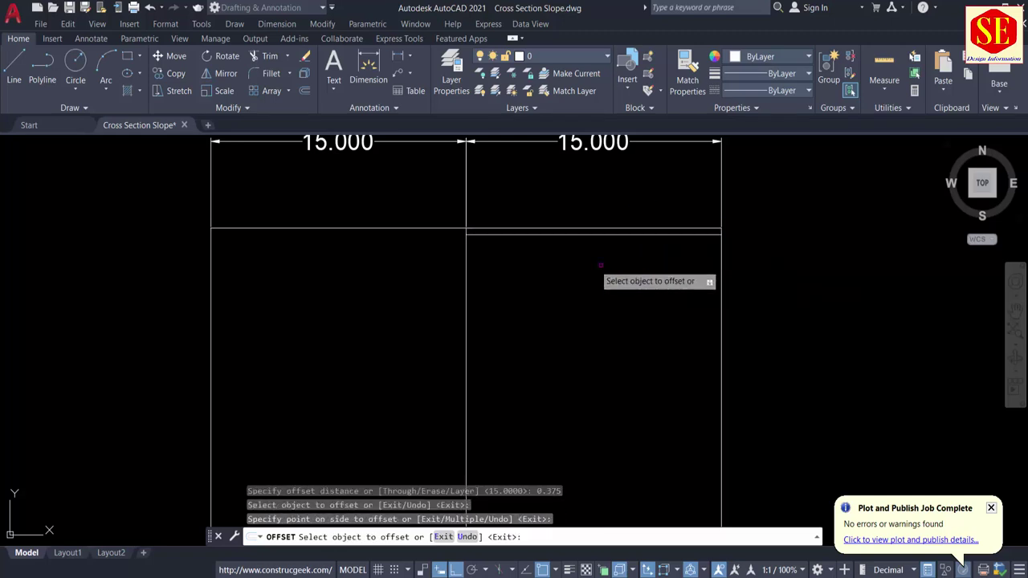
left_click(423, 228)
left_click(412, 273)
key("Escape")
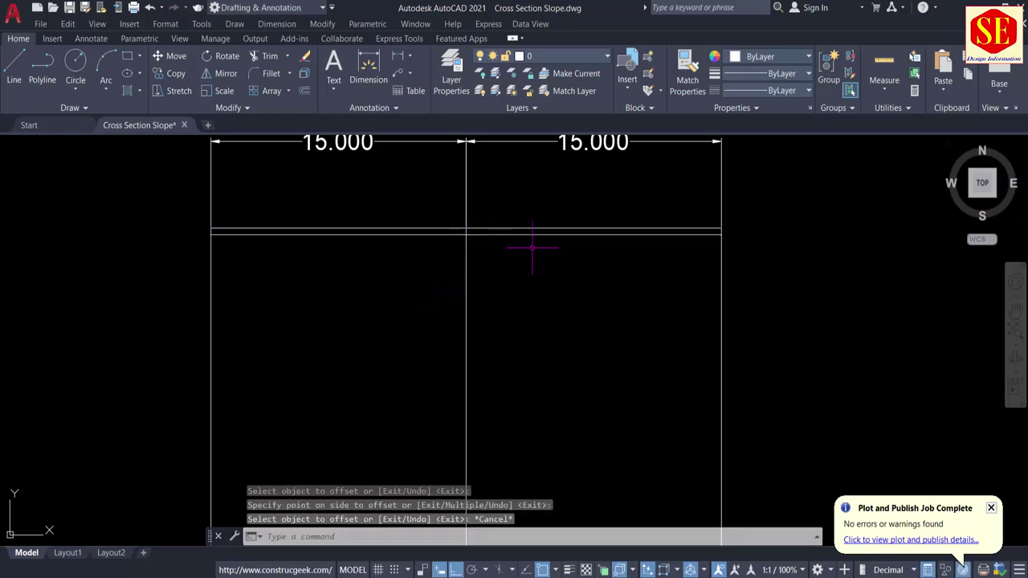
Draw a polyline from the lower right line's outer end through the upper centre intersection to the lower left line's outer end, and inspect it.
type("pl")
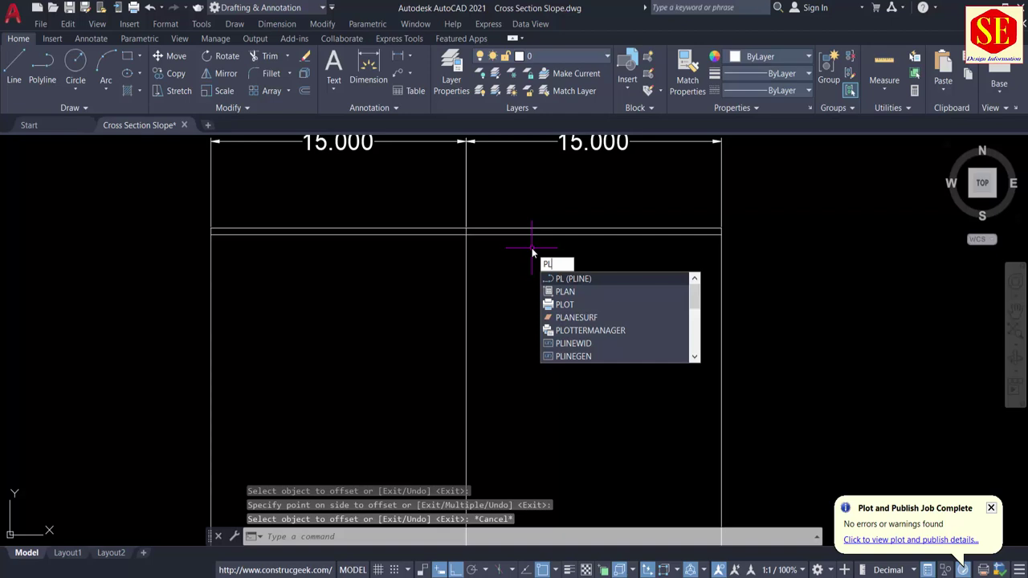
key("Return")
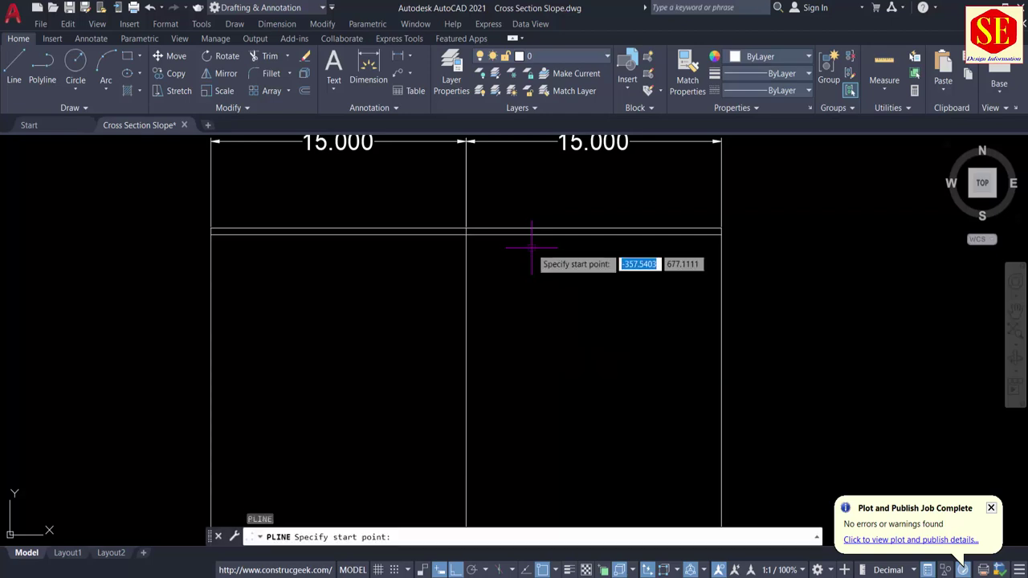
left_click(721, 235)
scroll(463, 231, "up", 5)
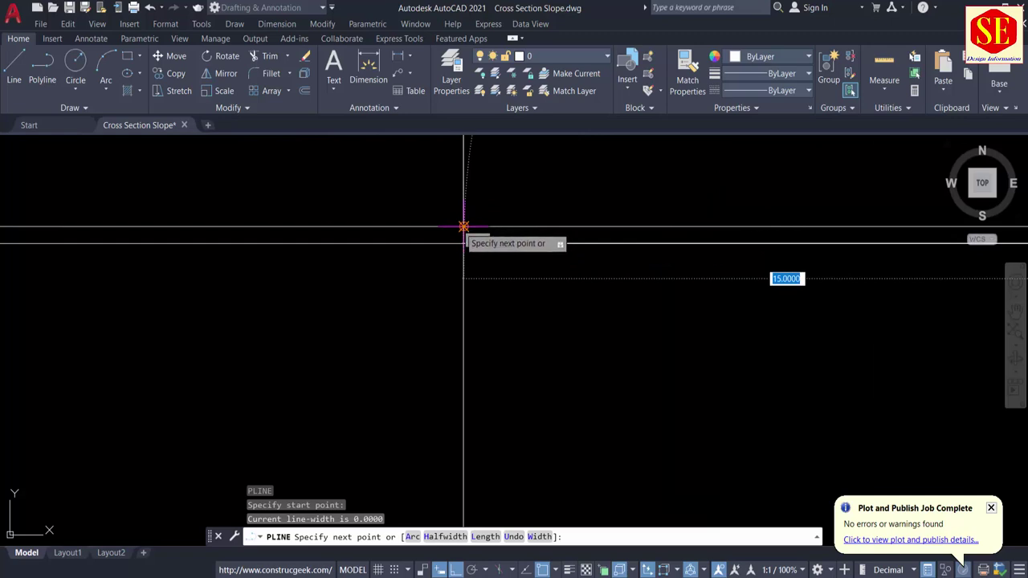
left_click(463, 227)
scroll(688, 207, "down", 3)
scroll(454, 222, "up", 3)
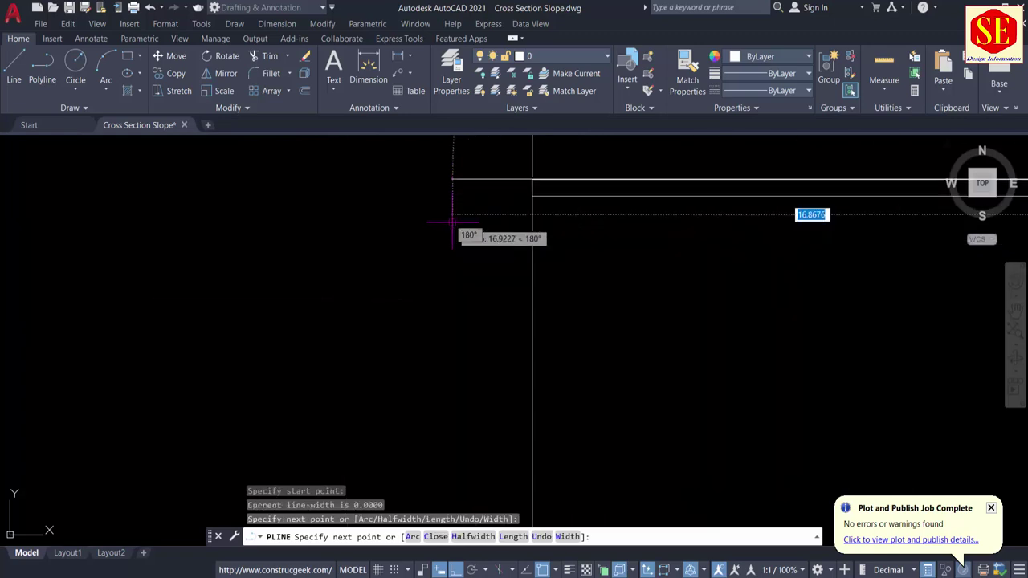
left_click(532, 195)
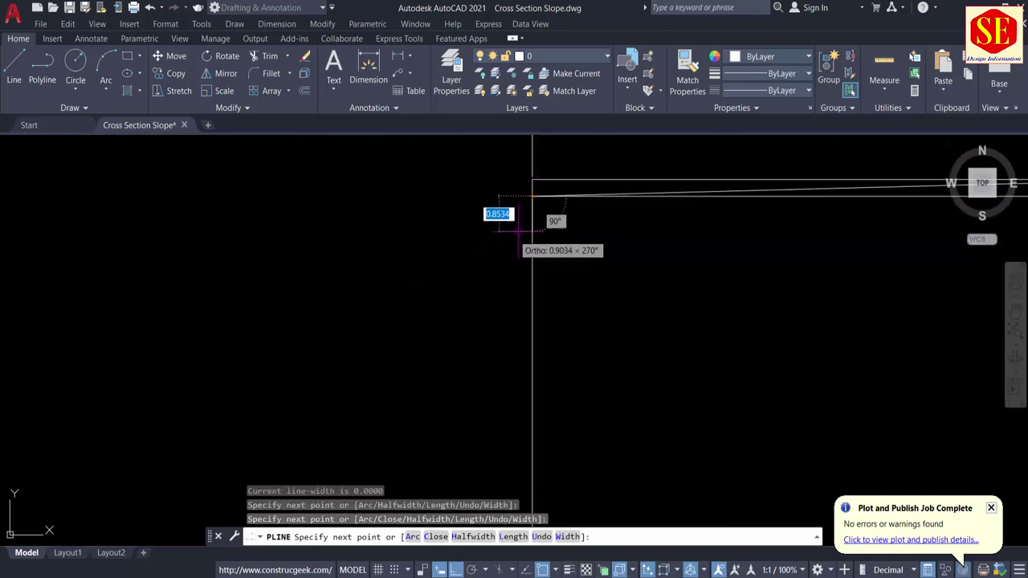
key("Escape")
scroll(432, 242, "down", 2)
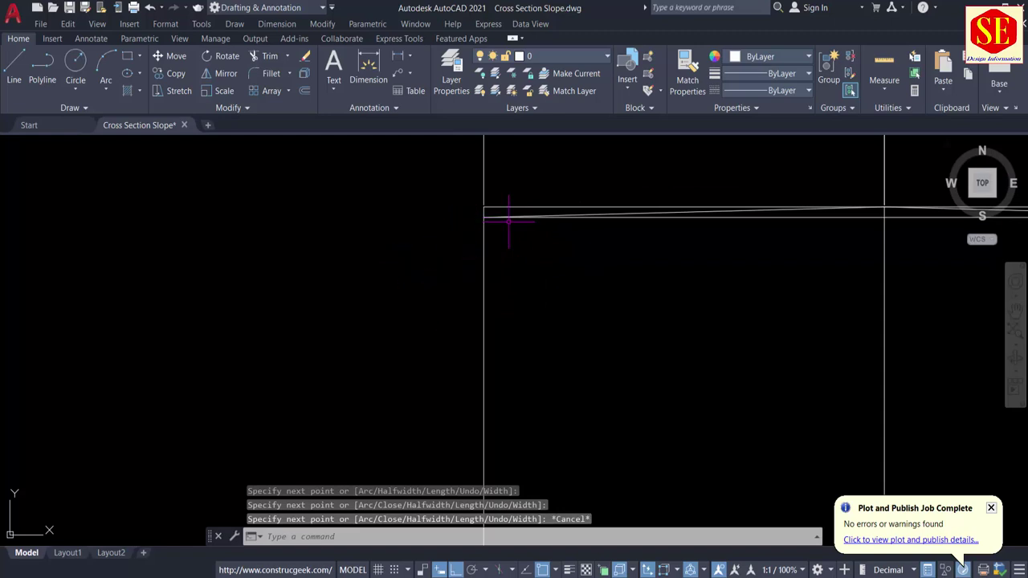
middle_click_drag(508, 219, 304, 268)
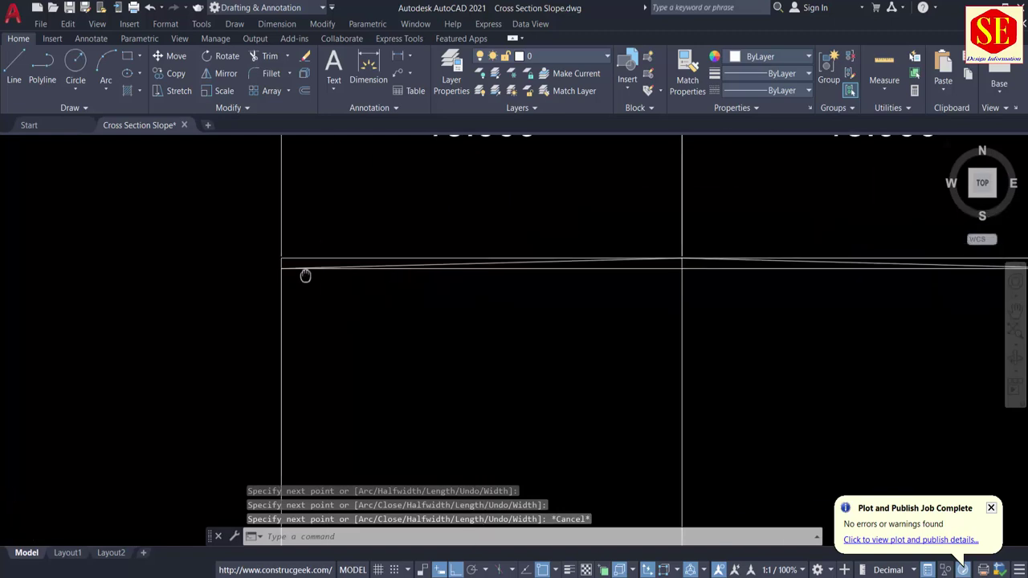
left_click(478, 265)
middle_click_drag(618, 305, 436, 305)
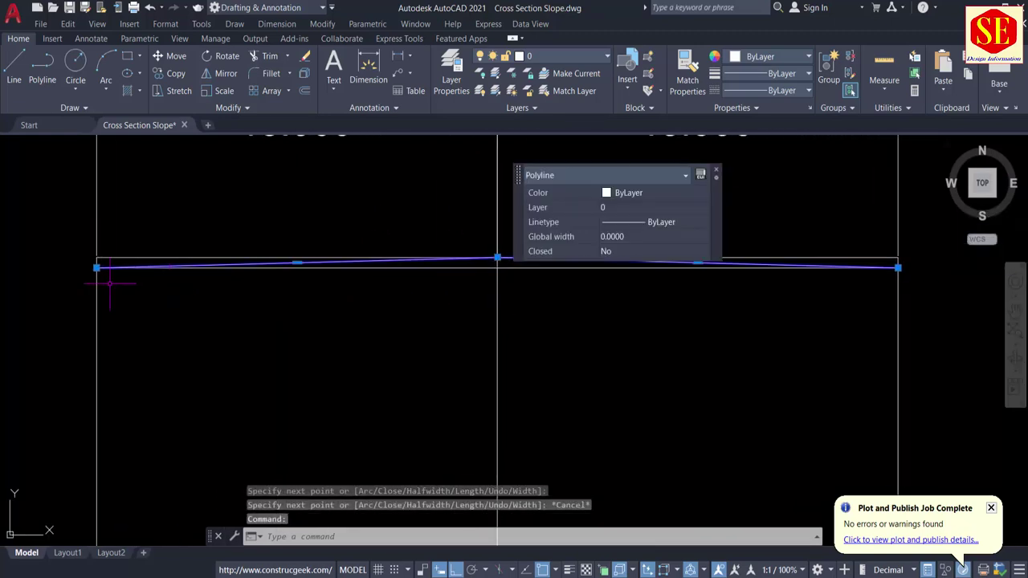
middle_click_drag(205, 285, 99, 309)
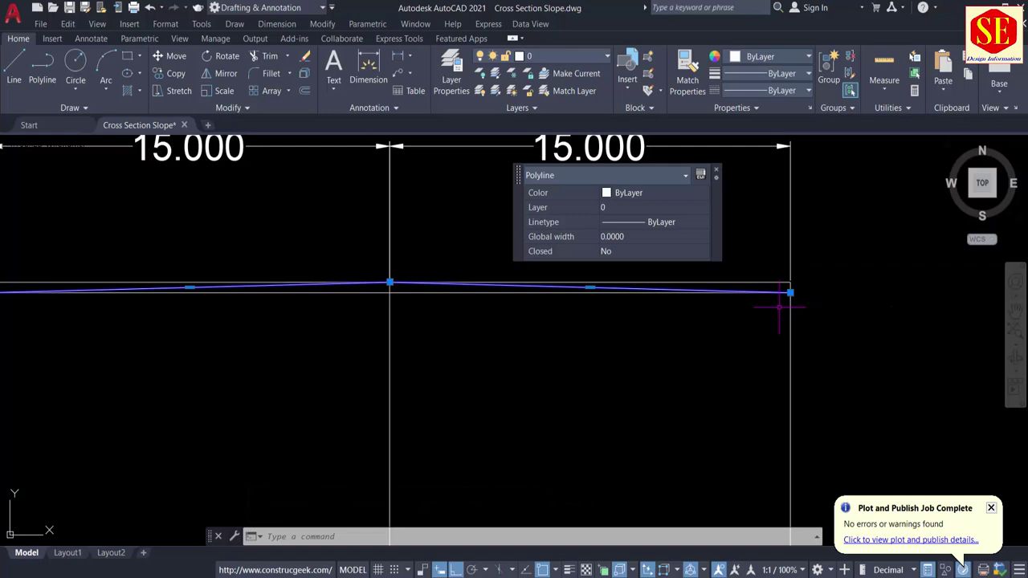
key("Escape")
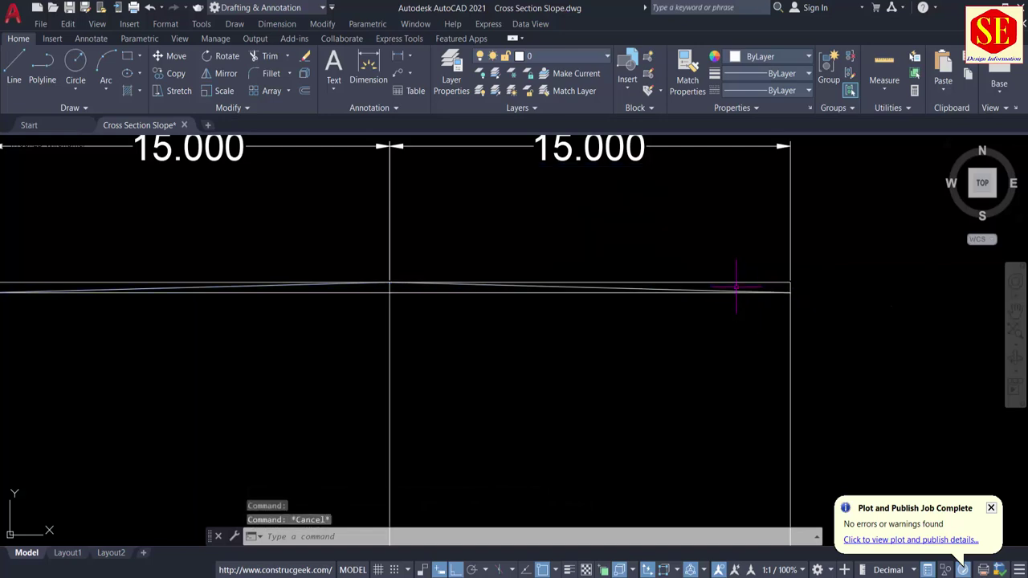
Delete the four horizontal construction lines on both sides of the centre line, keeping the sloped polyline.
left_click(735, 285)
left_click(448, 292)
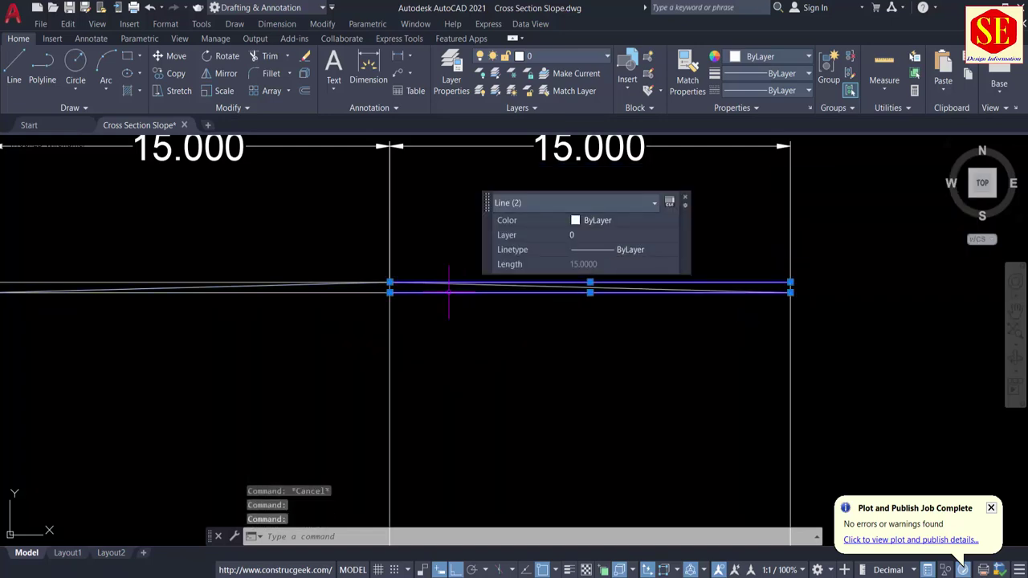
key("Delete")
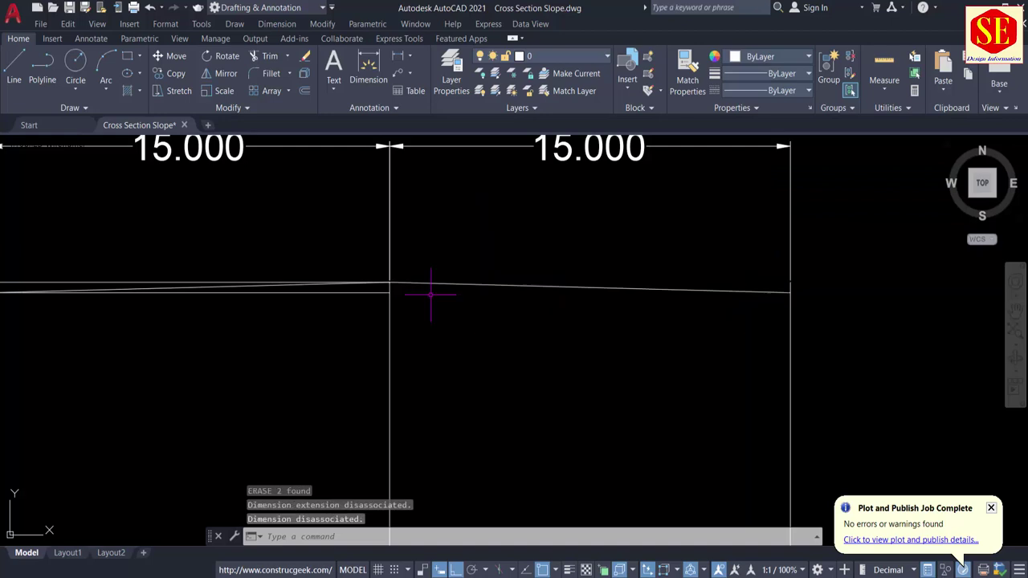
left_click(153, 282)
left_click(205, 292)
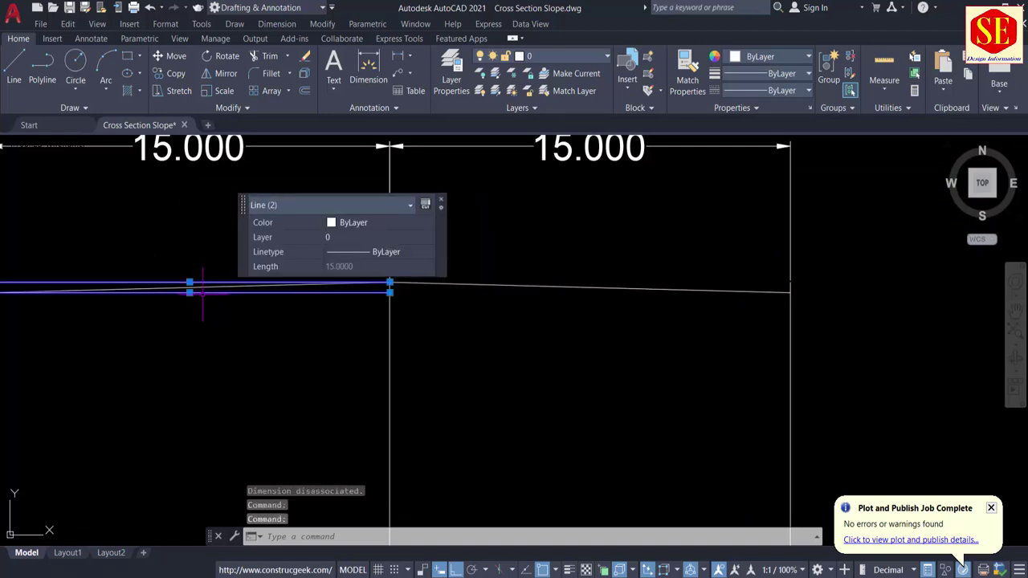
key("Delete")
scroll(453, 309, "down", 4)
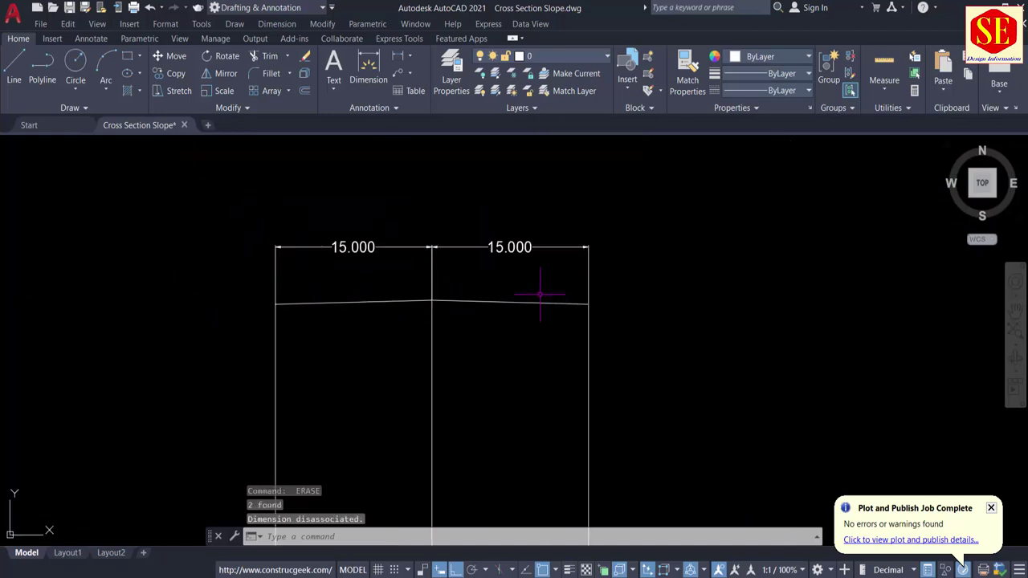
Add the multiline text "-2.500%" above the right-hand pavement slope line.
scroll(426, 291, "up", 2)
scroll(539, 295, "up", 3)
scroll(538, 293, "up", 2)
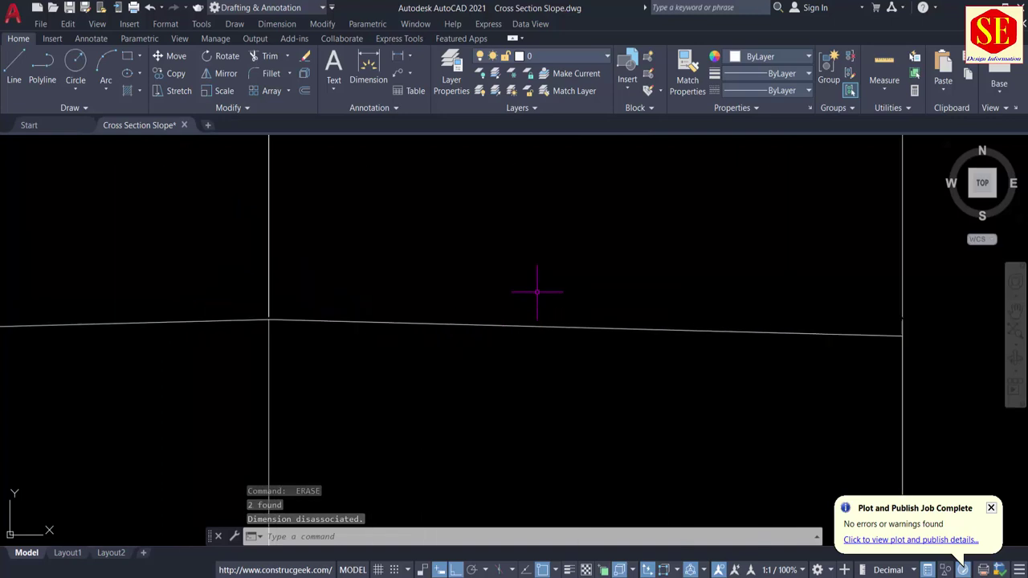
type("t")
key("Return")
left_click(414, 242)
left_click(641, 298)
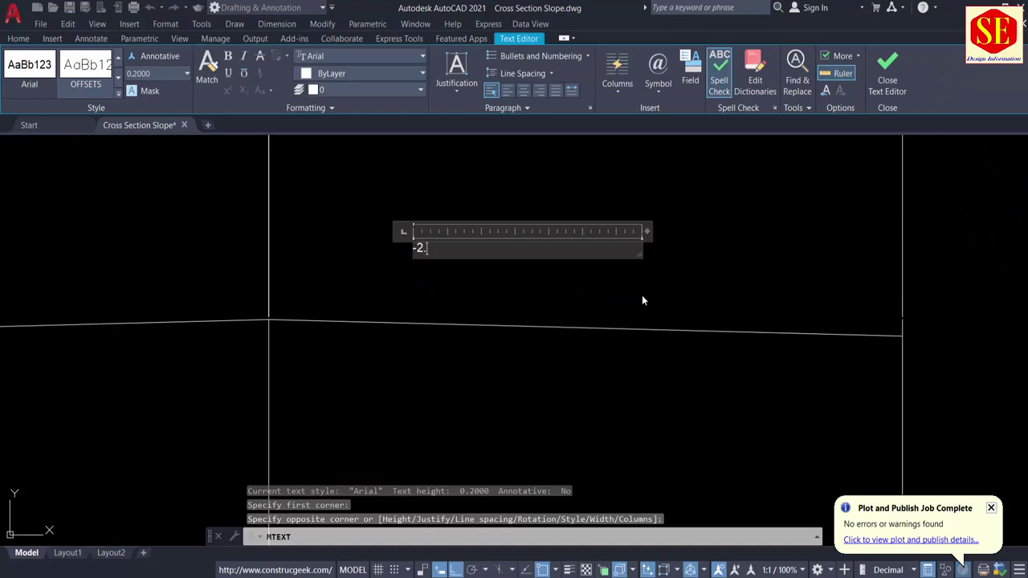
type("-2.5")
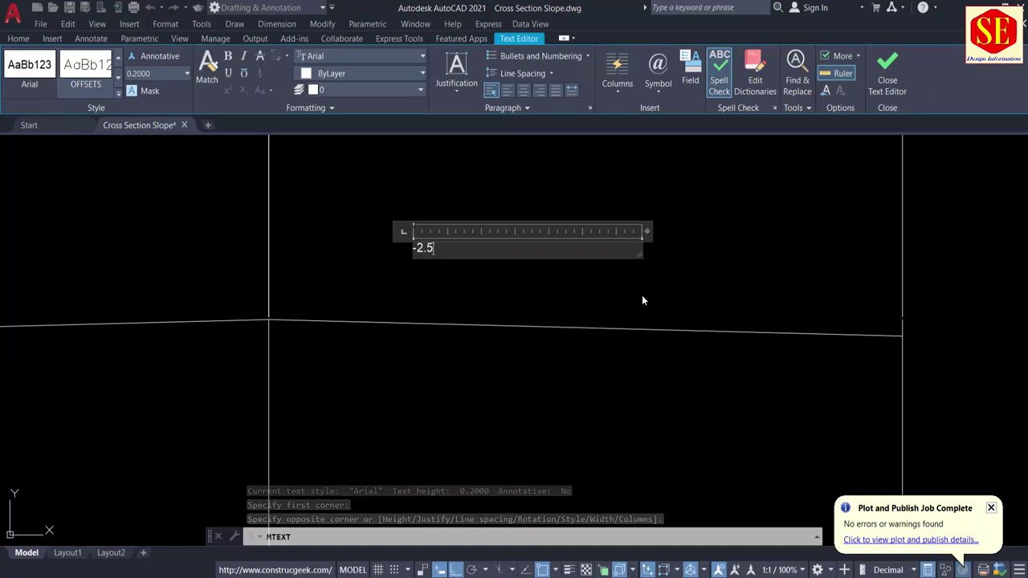
type("%")
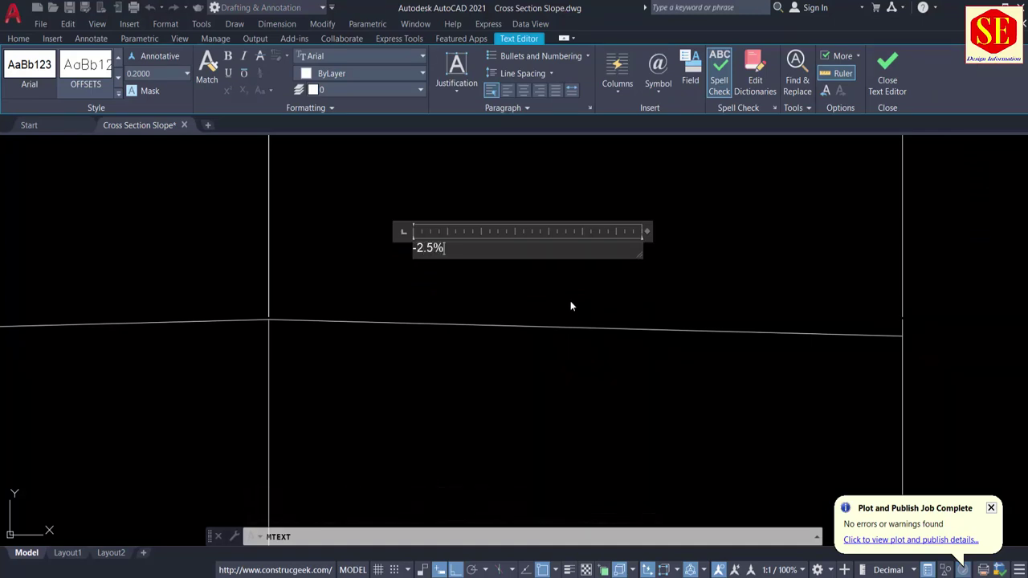
key("BackSpace")
type("00%")
left_click(556, 303)
Move the -2.500% label straight down, close above the right pavement slope line.
type("m")
key("Return")
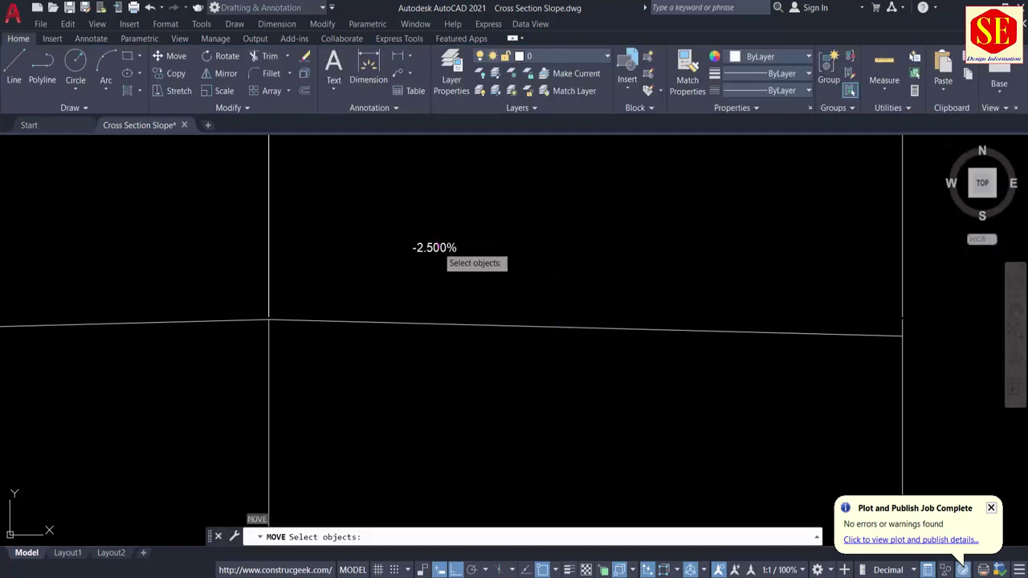
left_click(438, 248)
key("Return")
left_click(595, 246)
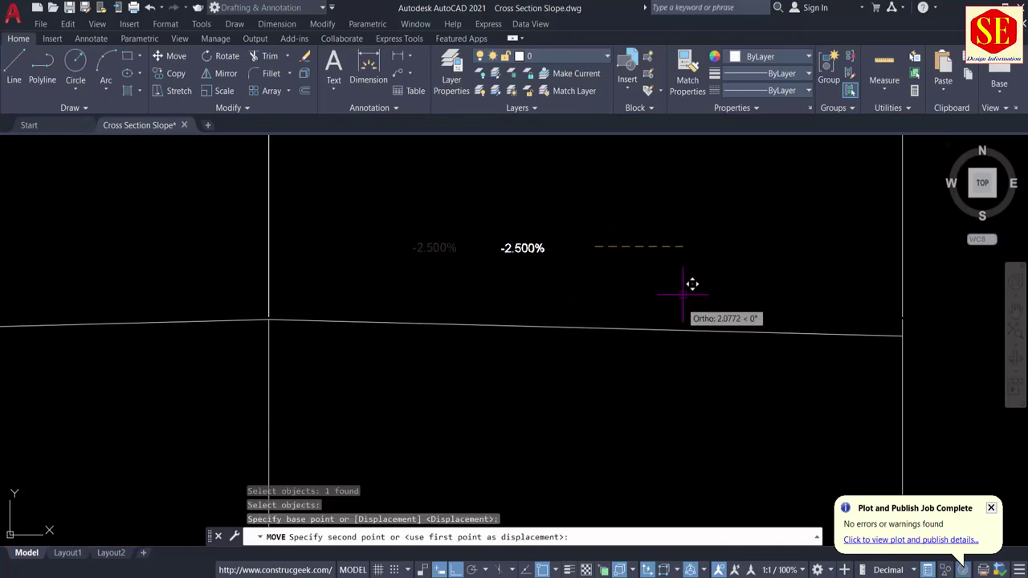
left_click(618, 296)
Mirror the -2.500% label about the vertical centre line, keeping the original.
type("MI")
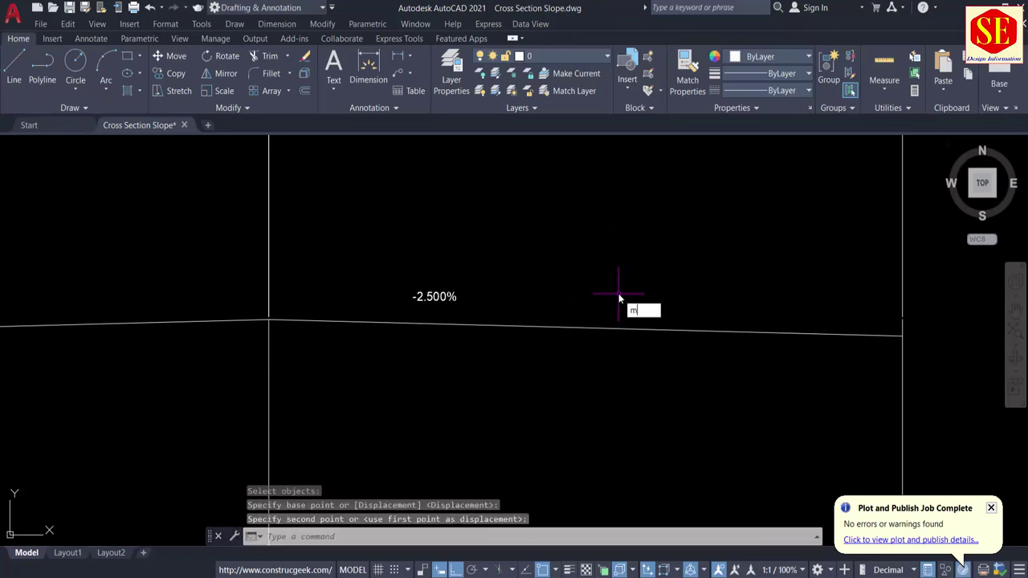
key("Return")
left_click(438, 297)
key("Return")
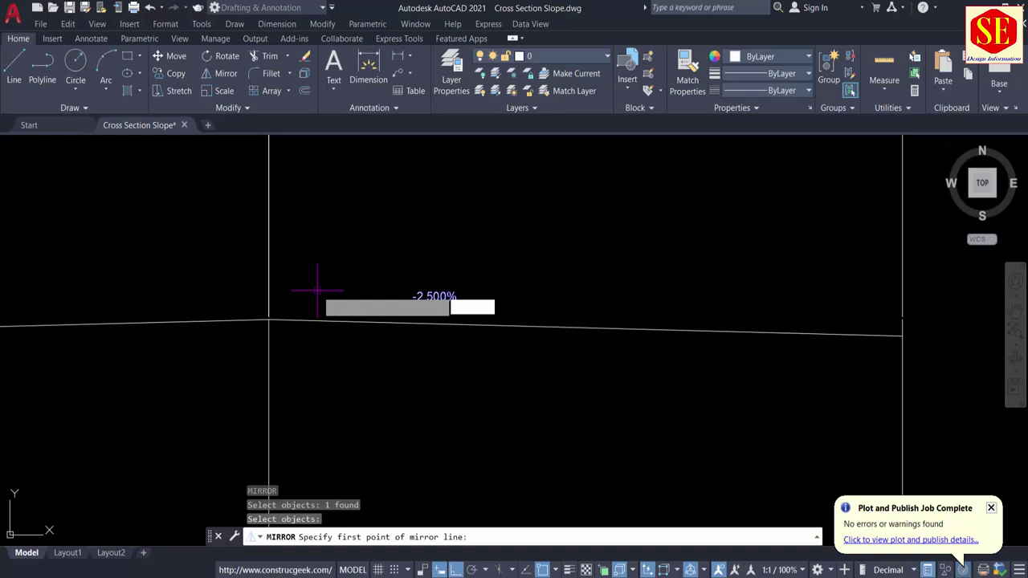
left_click(269, 320)
middle_click_drag(273, 317, 393, 220)
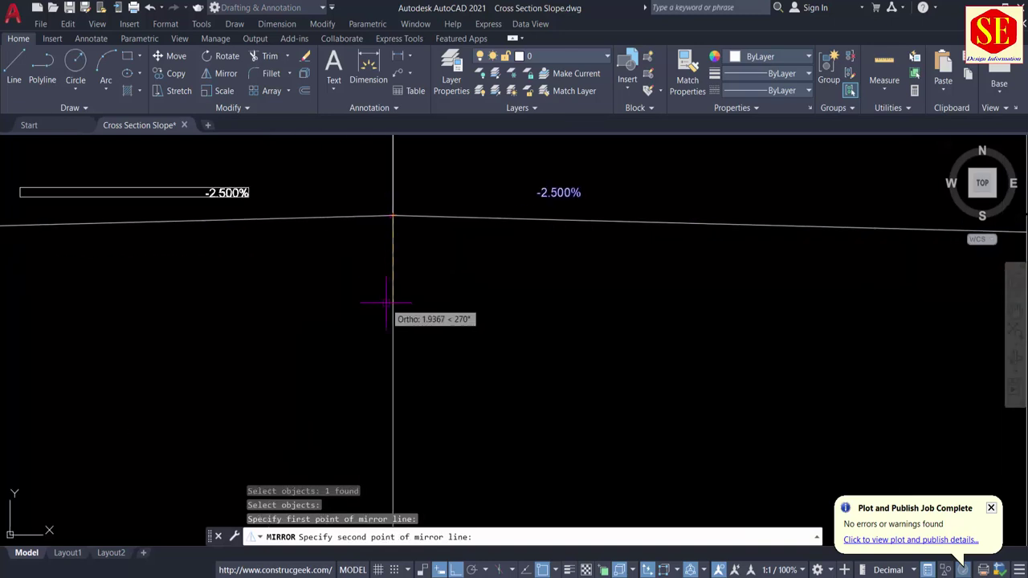
left_click(393, 349)
right_click(394, 350)
left_click(413, 361)
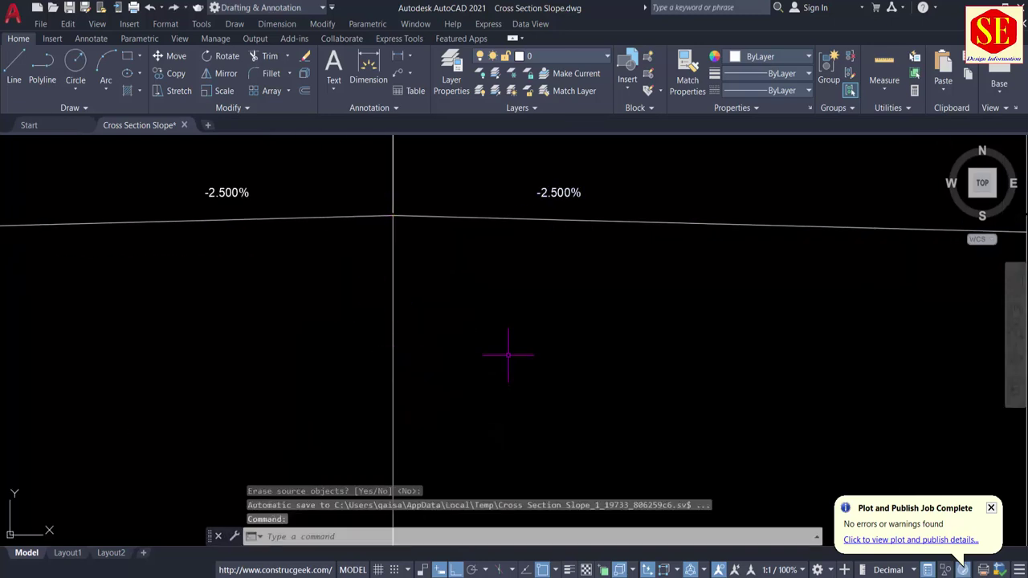
Review the labelled pavement slopes and the station 0+000 widths and slopes in the Grade & Slope Sheet.
scroll(233, 234, "down", 2)
middle_click_drag(234, 234, 471, 218)
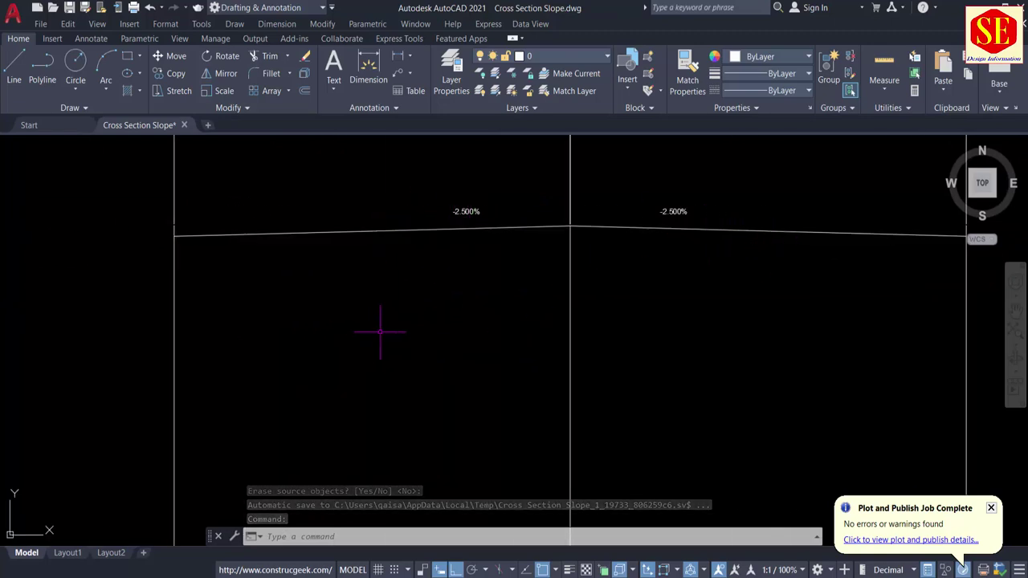
scroll(413, 264, "down", 4)
mouse_move(345, 270)
middle_mouse_down()
mouse_move(891, 294)
mouse_move(994, 285)
middle_mouse_up()
scroll(642, 306, "down", 1)
middle_click_drag(292, 369, 749, 277)
middle_click_drag(294, 394, 661, 328)
scroll(473, 323, "down", 1)
middle_click_drag(474, 323, 740, 303)
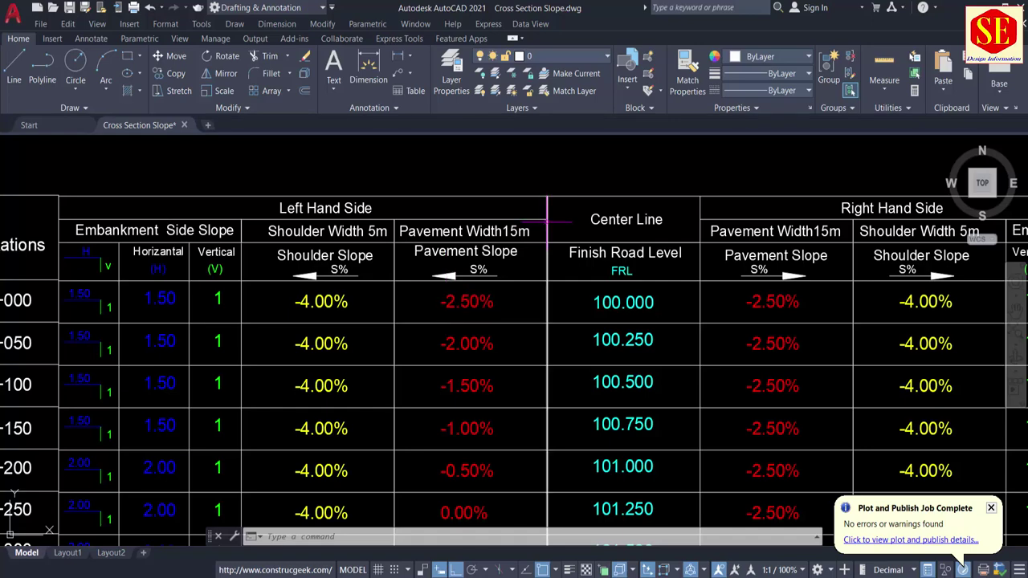
Examine the pavement structure layers and their thicknesses in the typical road cross section.
scroll(450, 273, "down", 5)
scroll(664, 412, "up", 4)
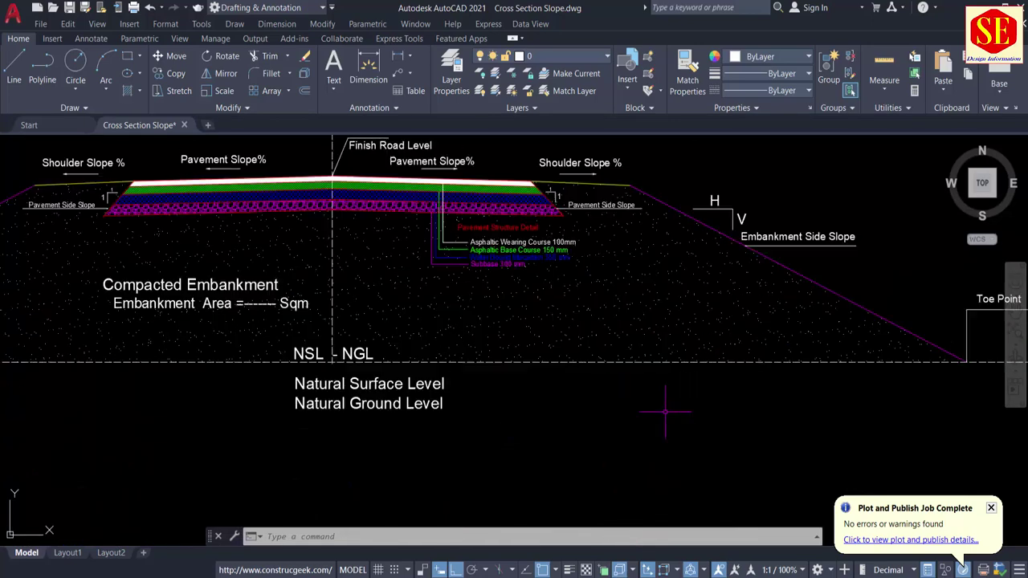
middle_click_drag(499, 204, 612, 281)
scroll(610, 258, "up", 1)
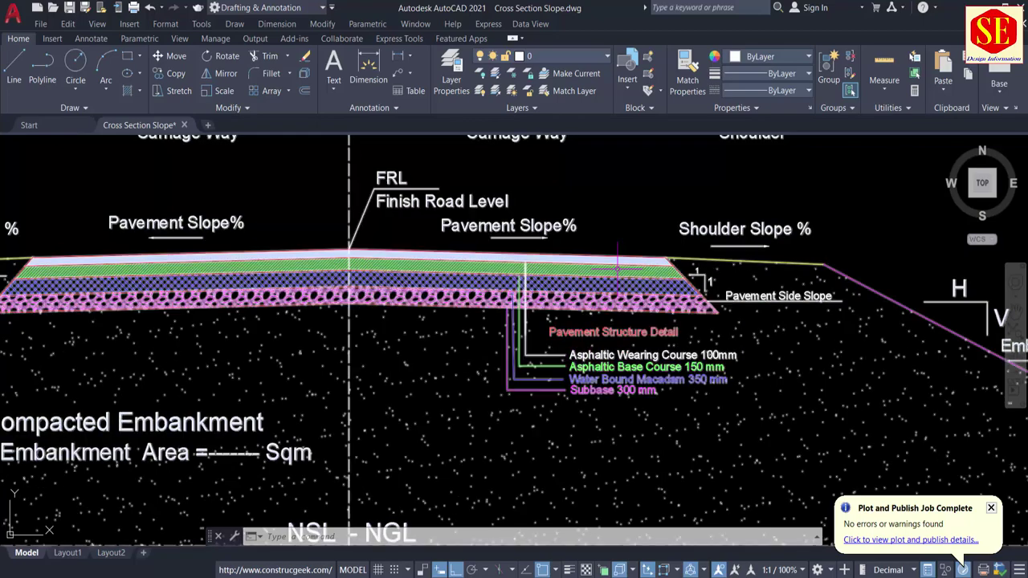
Examine the 1:1 pavement side slope on both sides of the typical road cross section.
scroll(655, 255, "up", 4)
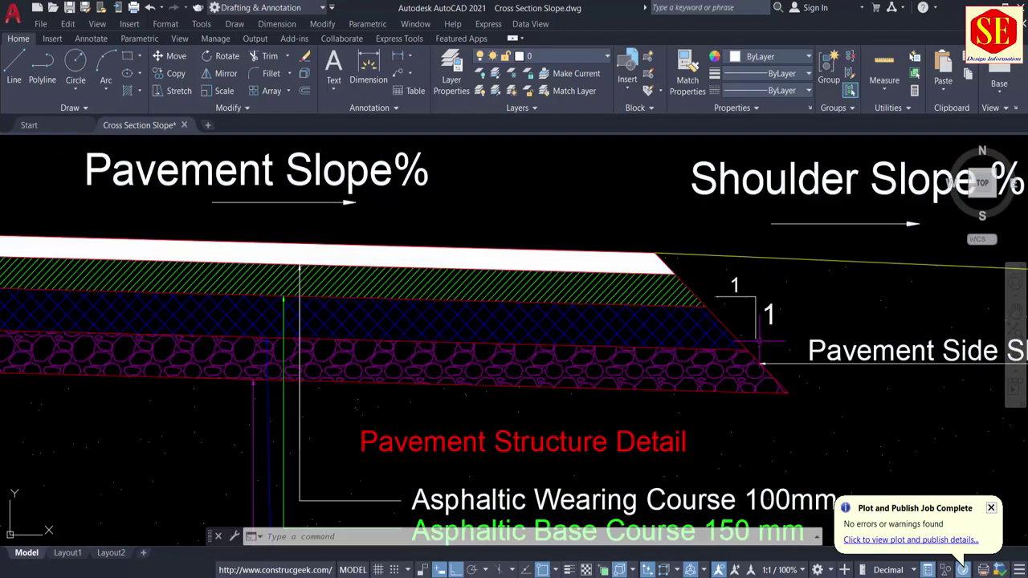
scroll(781, 310, "down", 2)
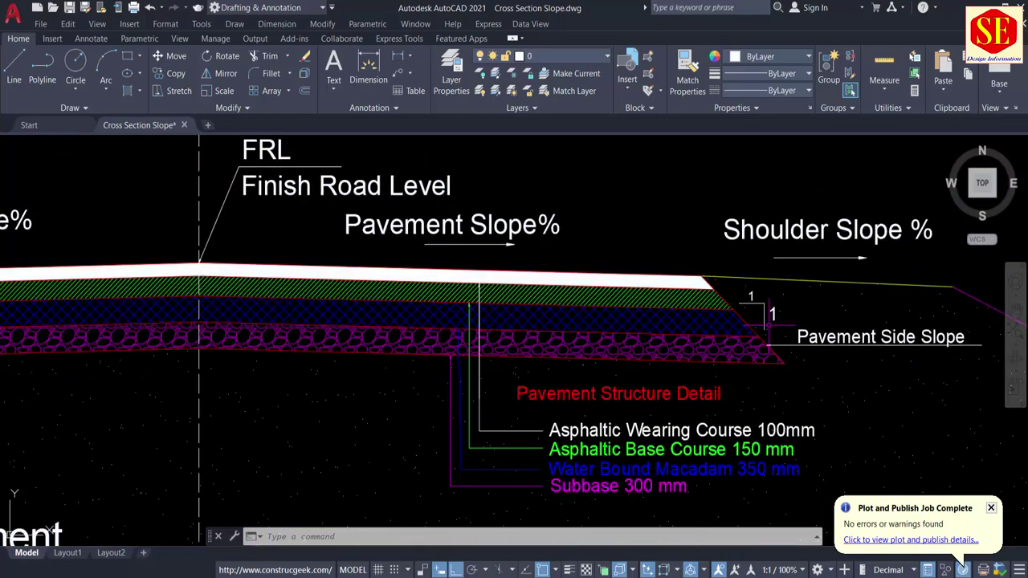
middle_click_drag(379, 319, 1002, 320)
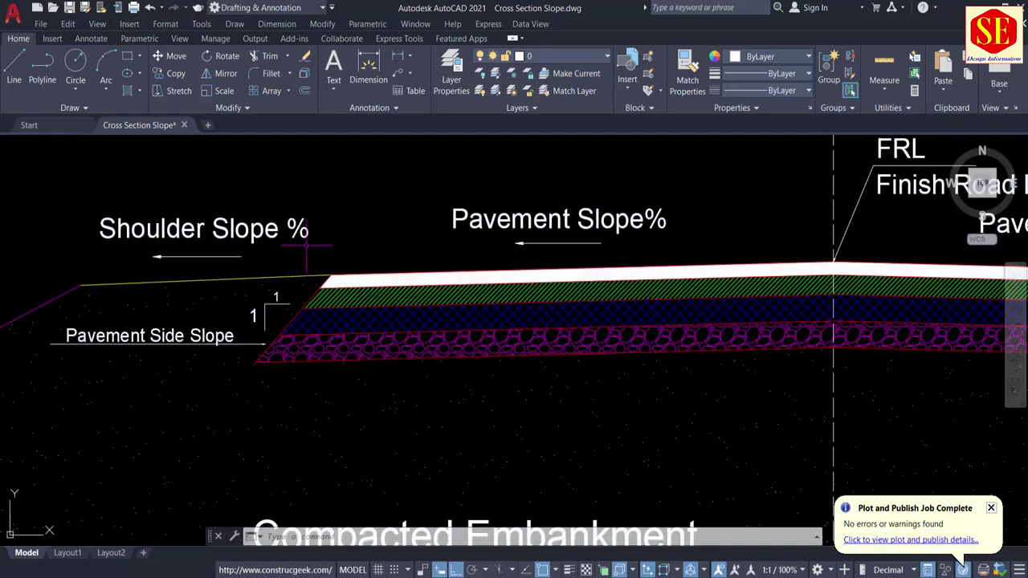
scroll(321, 233, "down", 4)
middle_click_drag(355, 180, 368, 547)
scroll(386, 447, "down", 3)
middle_click_drag(394, 316, 605, 436)
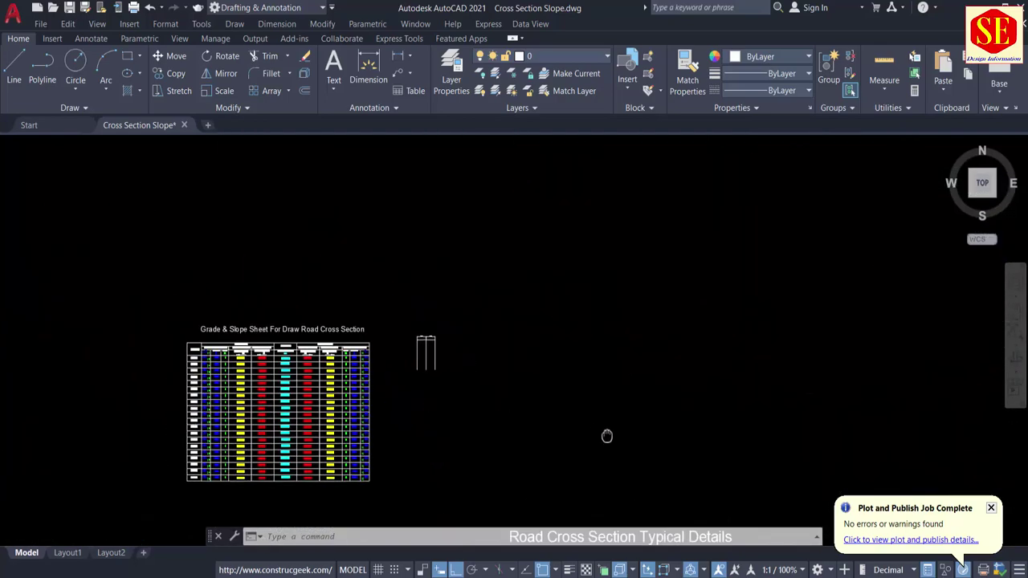
Draw a closed slope triangle from the right end of the pavement line, 1 unit horizontally outward and 1 unit down.
scroll(433, 331, "up", 8)
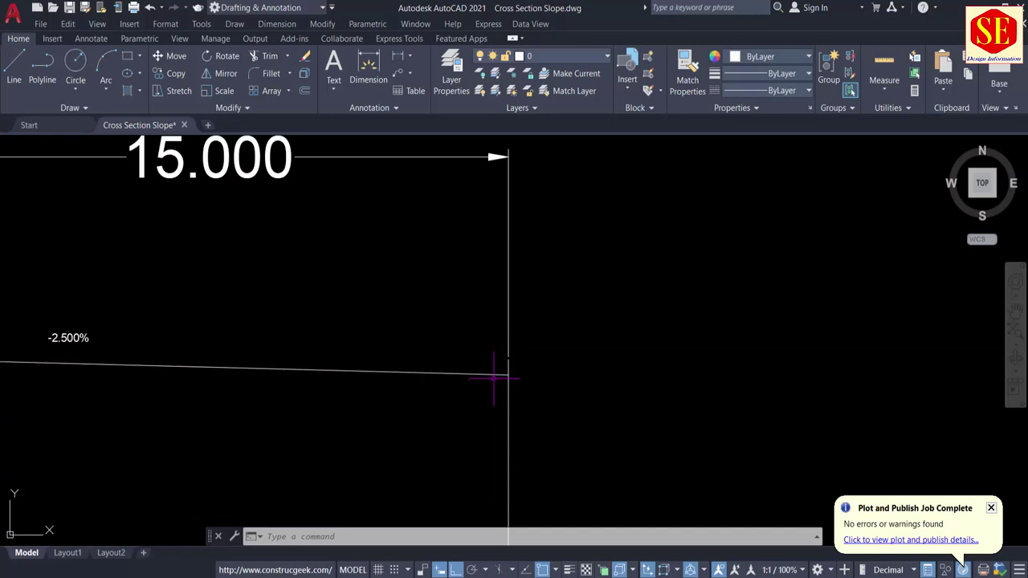
type("l")
key("Return")
left_click(508, 373)
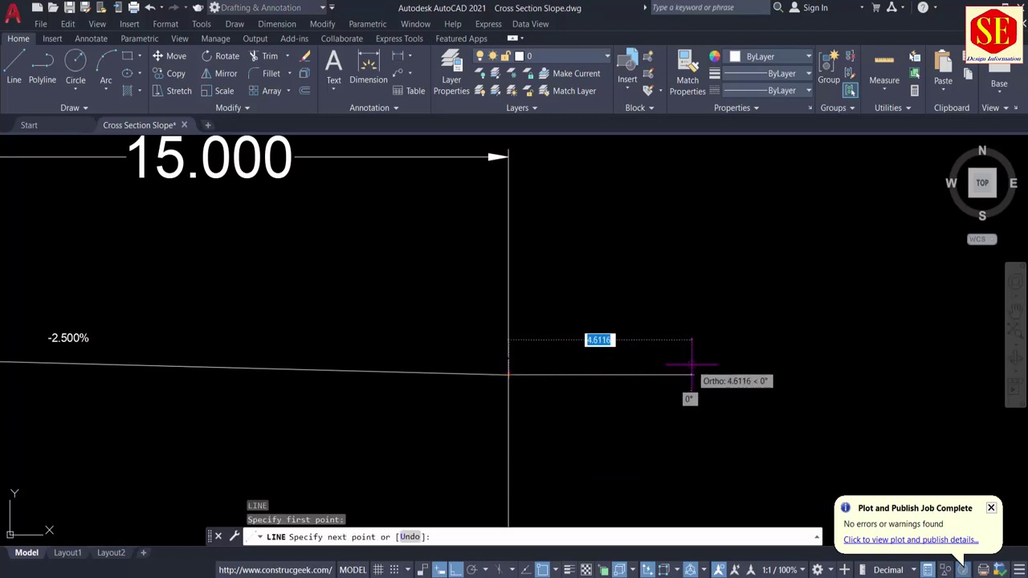
type("1")
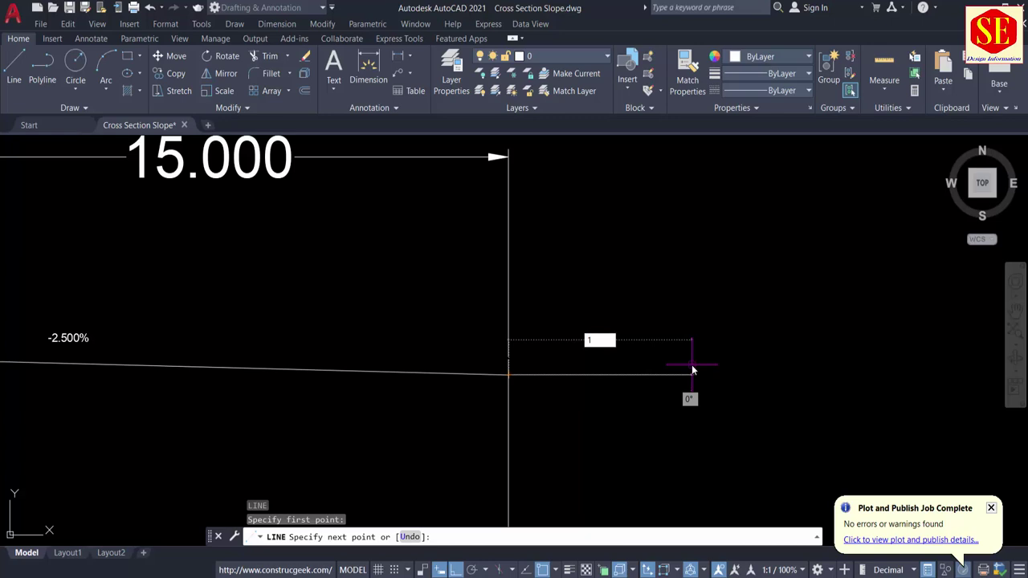
key("Return")
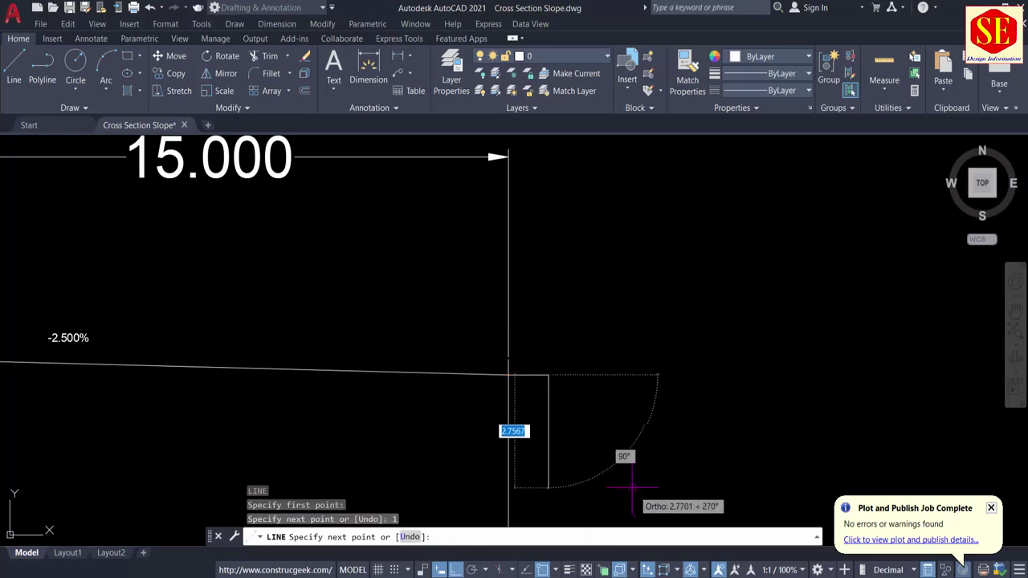
type("1")
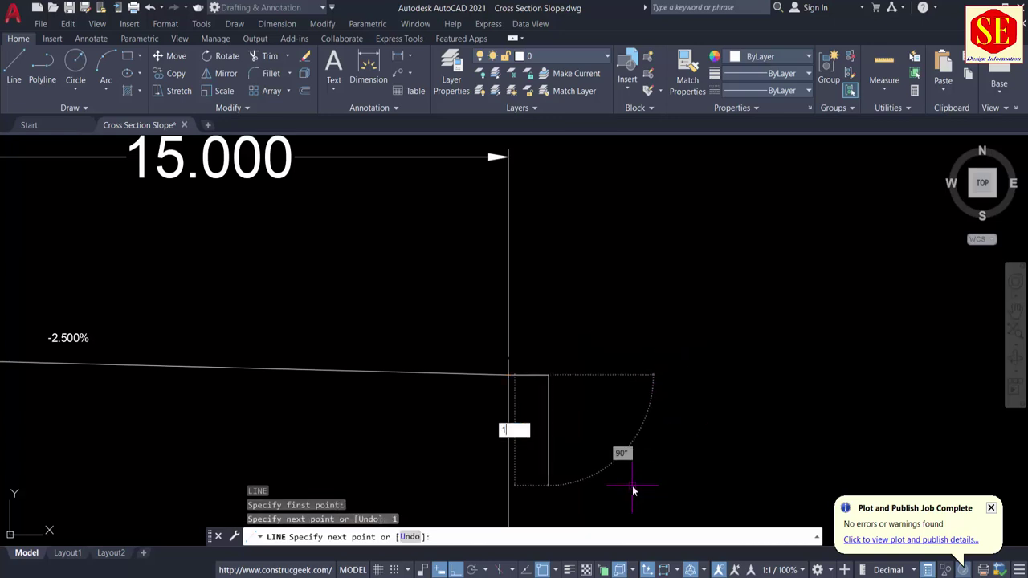
key("Return")
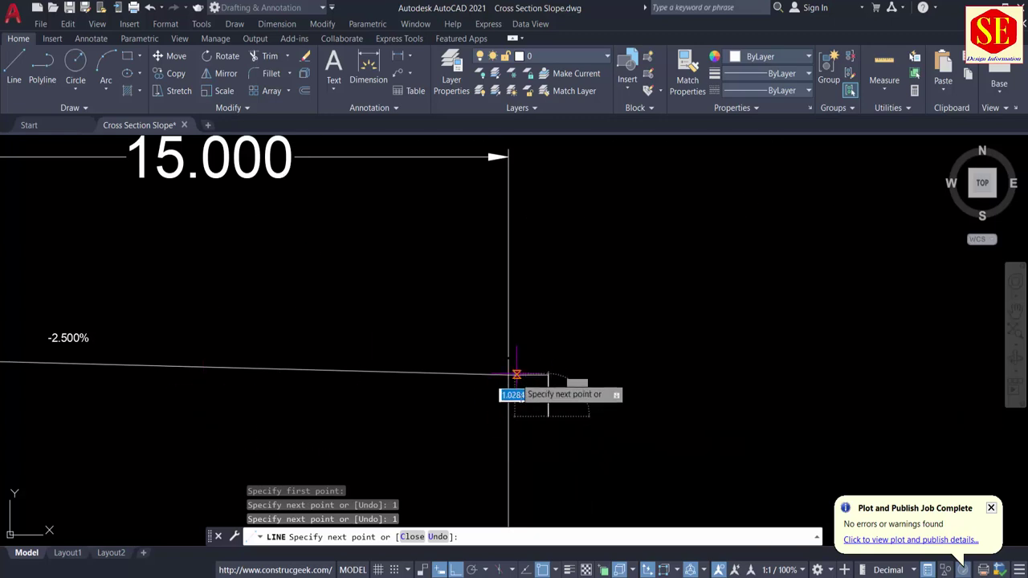
scroll(523, 386, "up", 4)
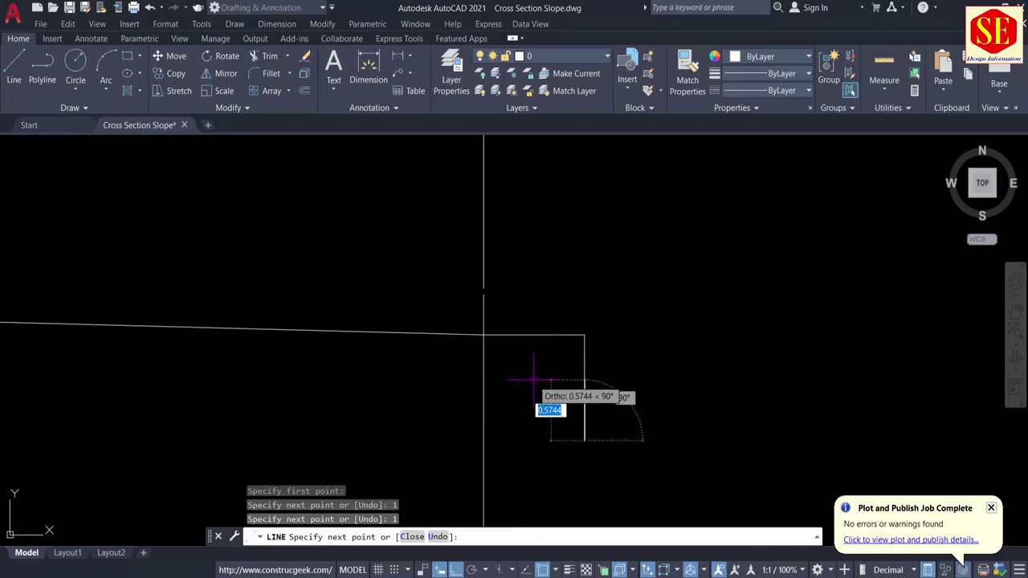
type("c")
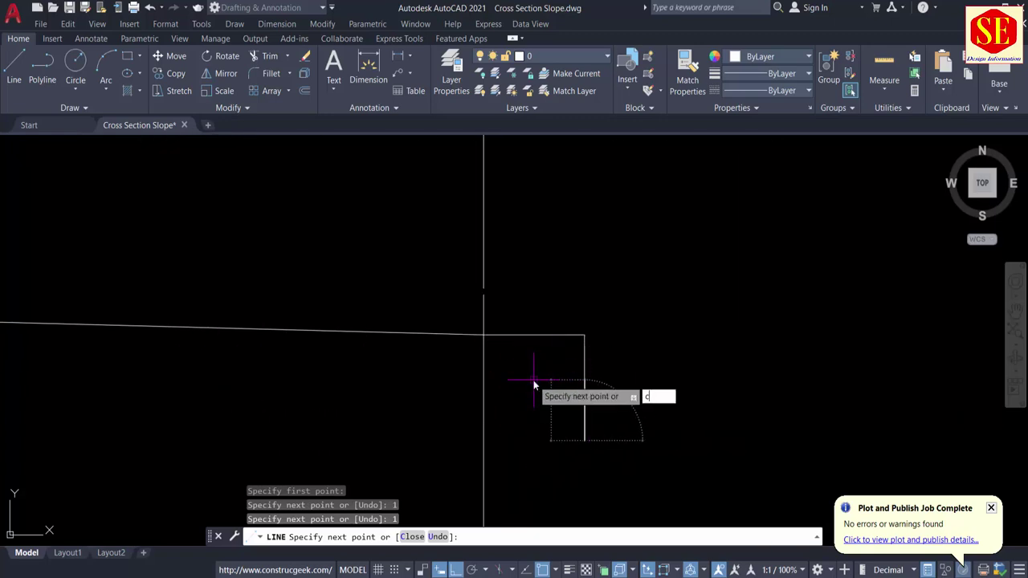
key("Return")
scroll(535, 378, "down", 4)
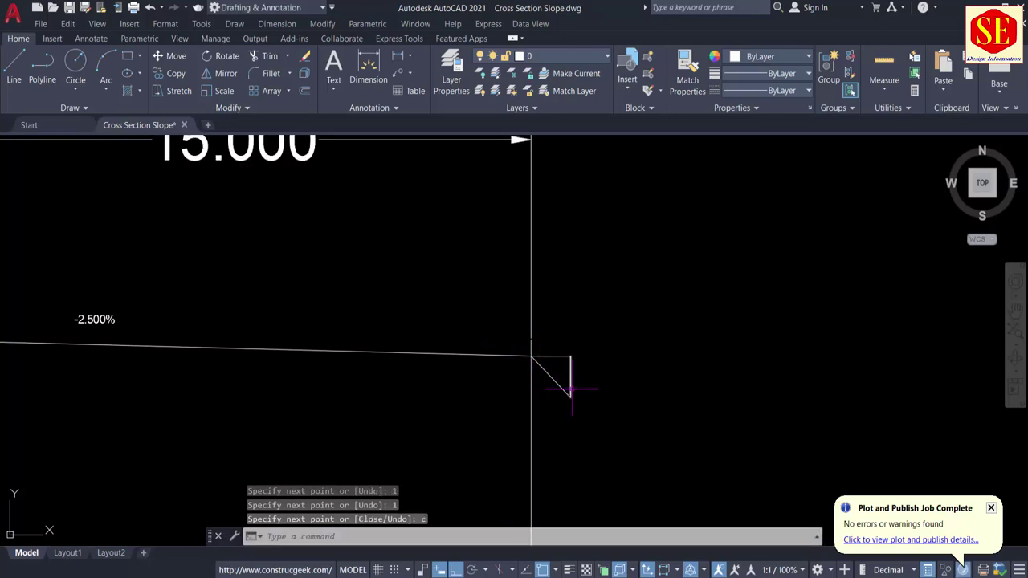
Erase the horizontal and vertical legs of the slope triangle, keeping only the diagonal side slope line.
scroll(570, 391, "up", 4)
left_click(578, 295)
left_click(554, 329)
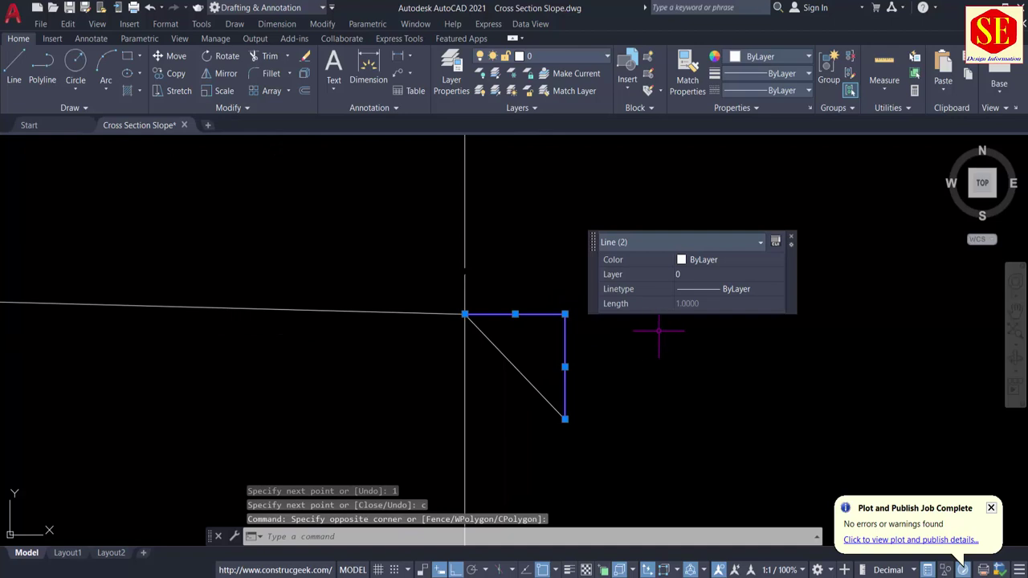
type("e")
key("Return")
scroll(688, 325, "down", 8)
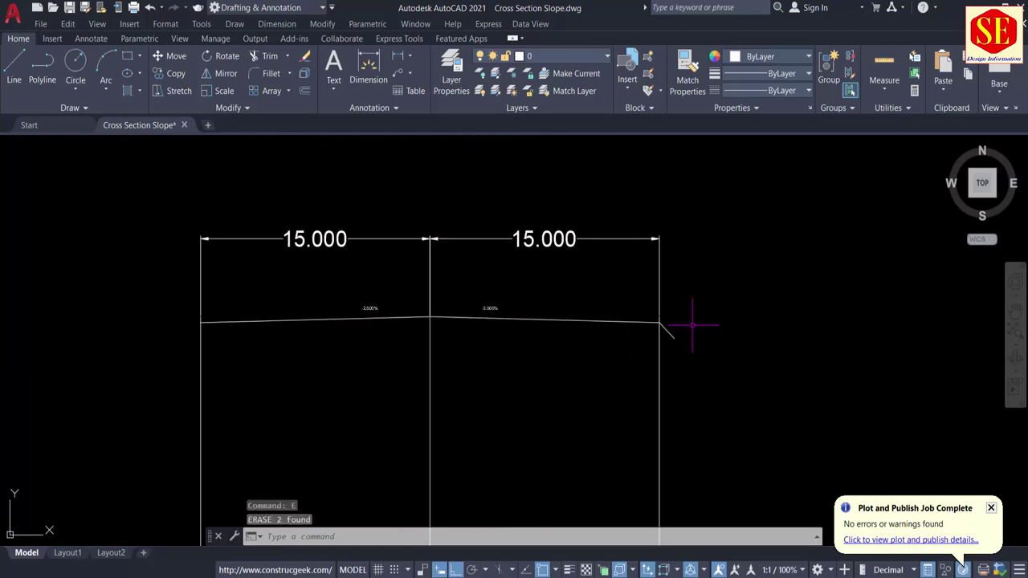
Mirror the diagonal side slope line about the vertical centre line, keeping the original.
type("mi")
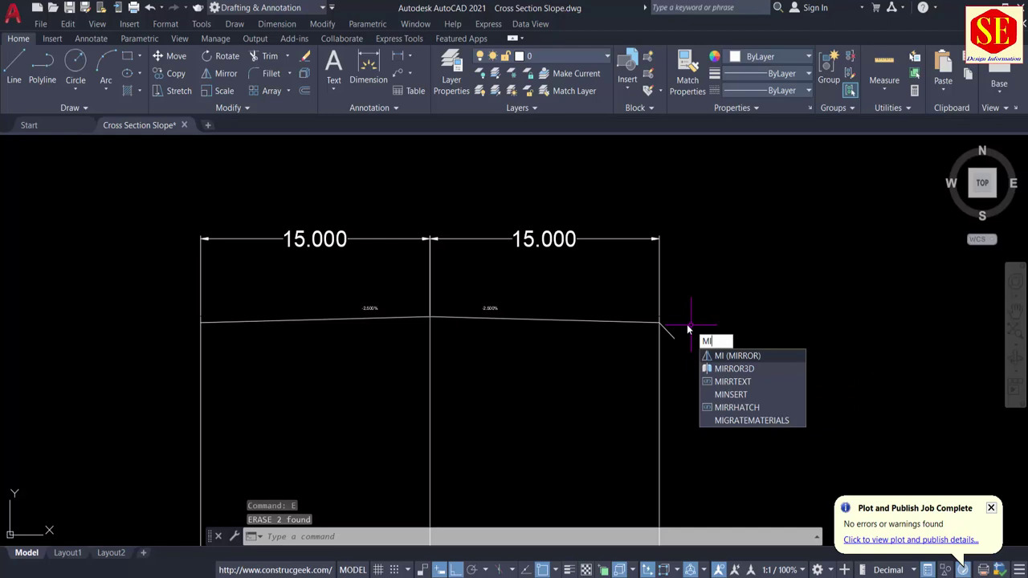
key("Return")
left_click(666, 330)
key("Return")
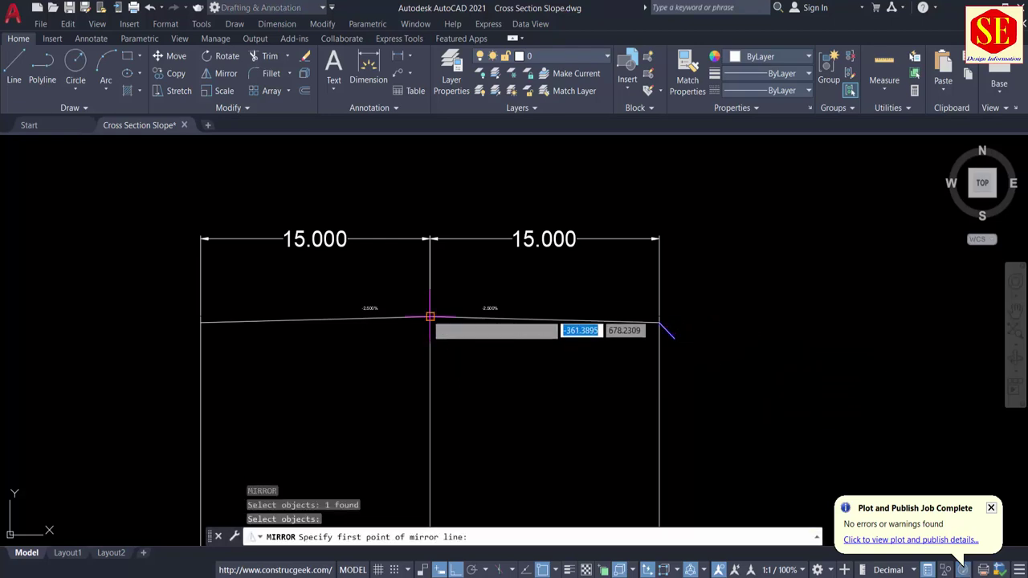
left_click(430, 316)
left_click(432, 399)
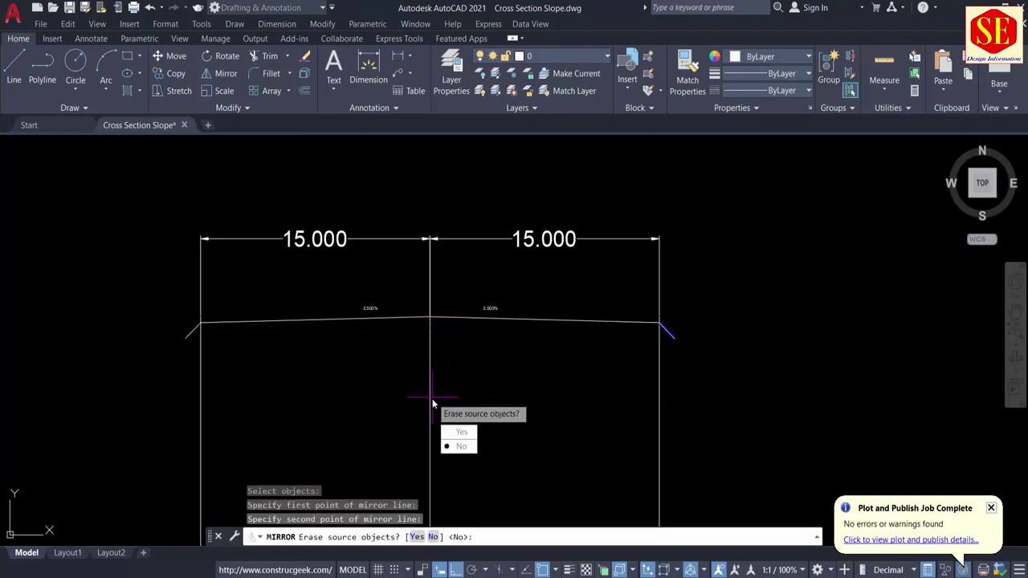
right_click(486, 385)
left_click(498, 393)
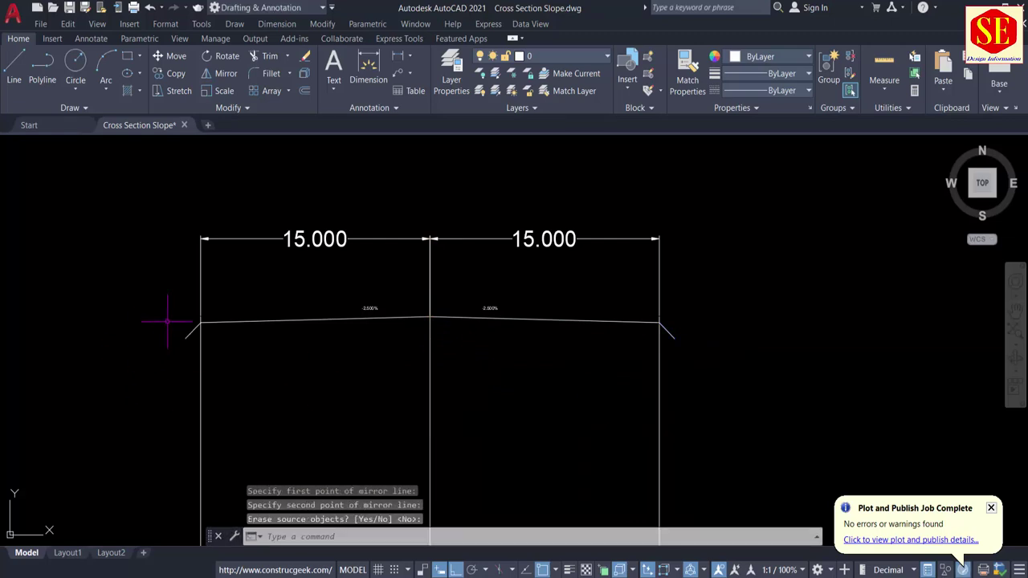
Review the pavement side slopes in the section and the shoulder width and slope in the Grade & Slope Sheet.
scroll(185, 321, "up", 2)
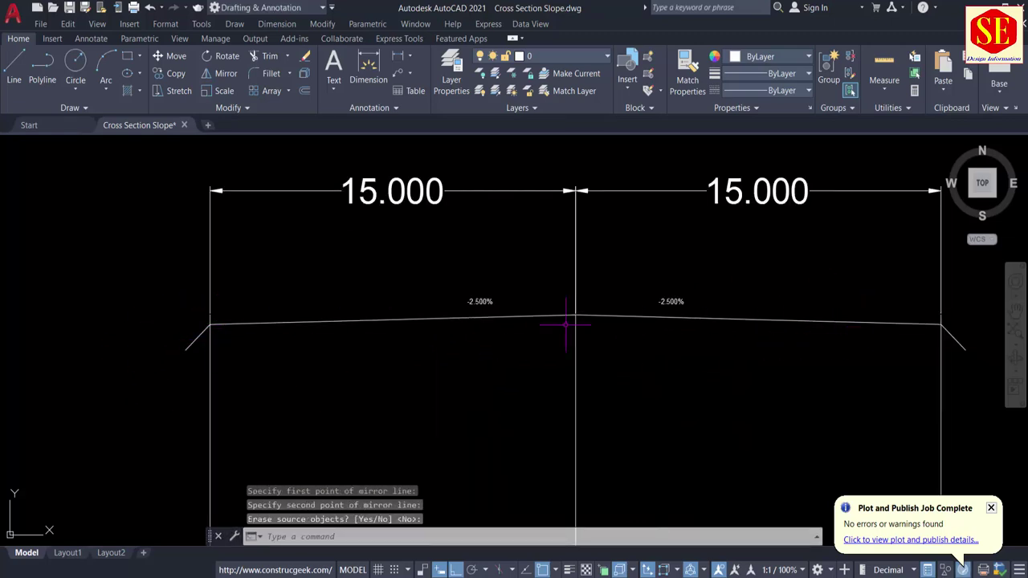
scroll(264, 321, "down", 2)
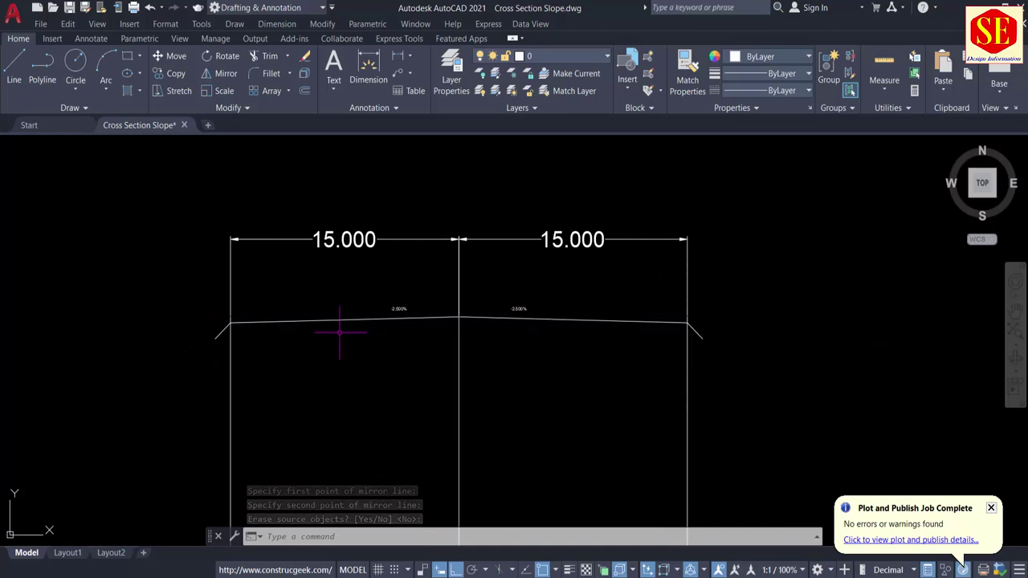
scroll(543, 328, "down", 1)
scroll(424, 294, "up", 4)
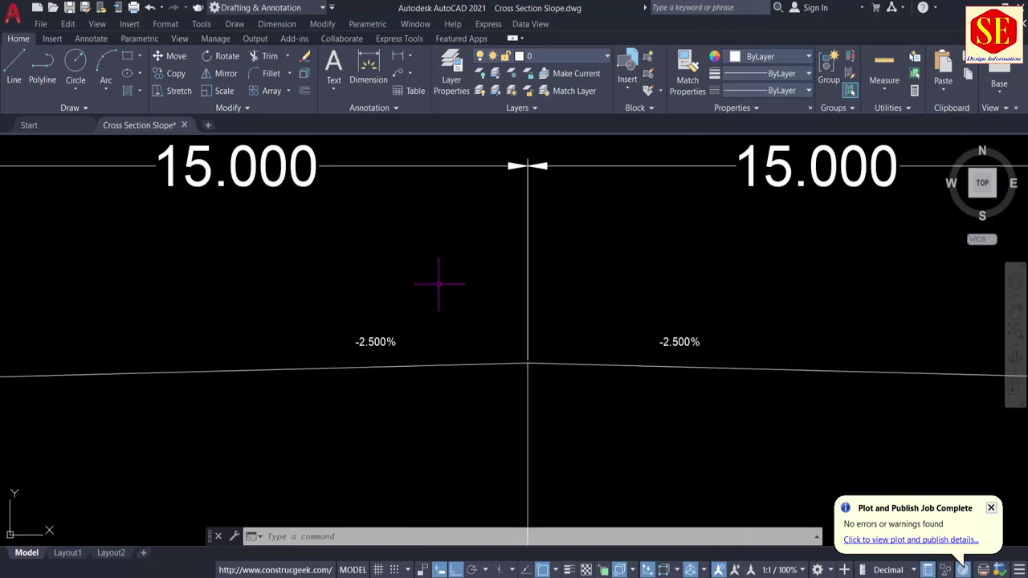
scroll(442, 299, "down", 1)
middle_click_drag(369, 371, 635, 361)
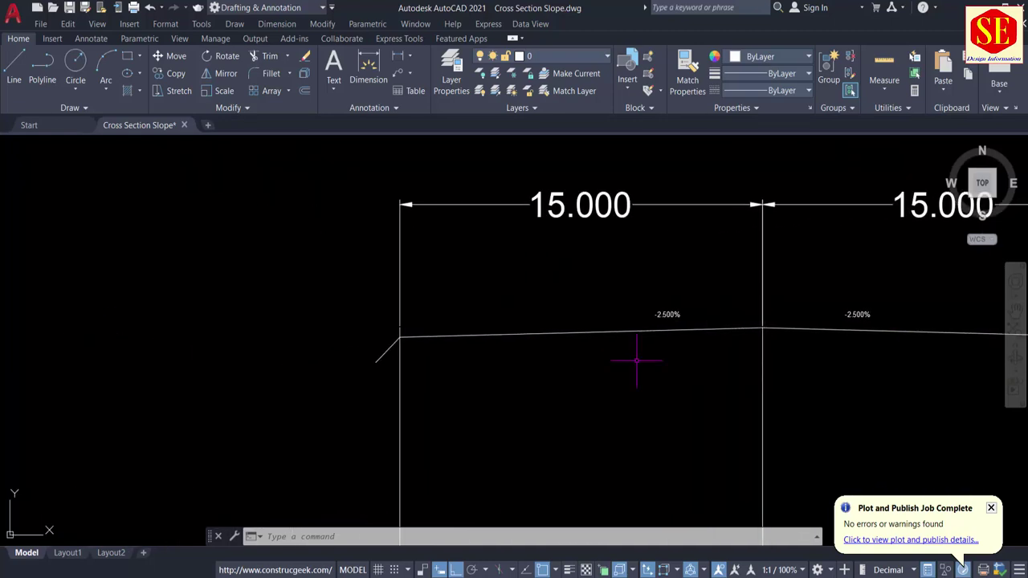
scroll(635, 361, "down", 4)
middle_click_drag(328, 383, 714, 314)
scroll(508, 399, "up", 2)
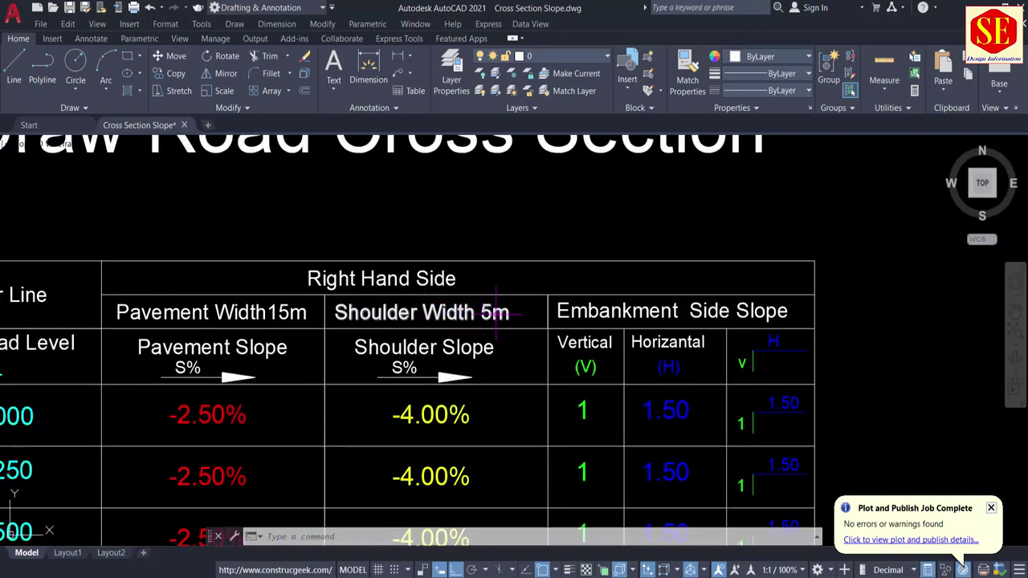
scroll(266, 343, "down", 5)
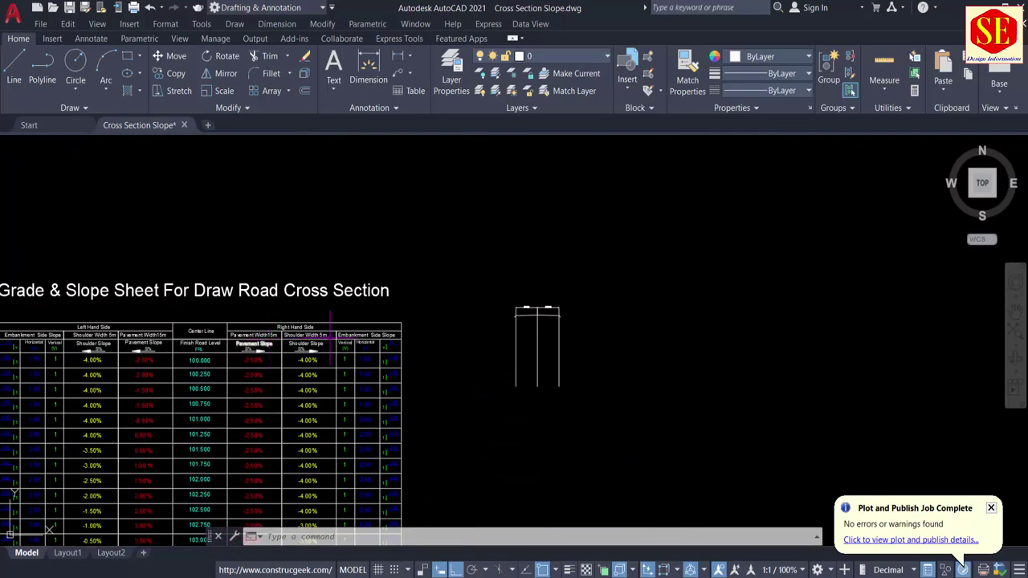
Offset the left and right pavement edge verticals outward by 5 to mark the shoulder widths.
scroll(523, 303, "up", 4)
scroll(513, 337, "up", 4)
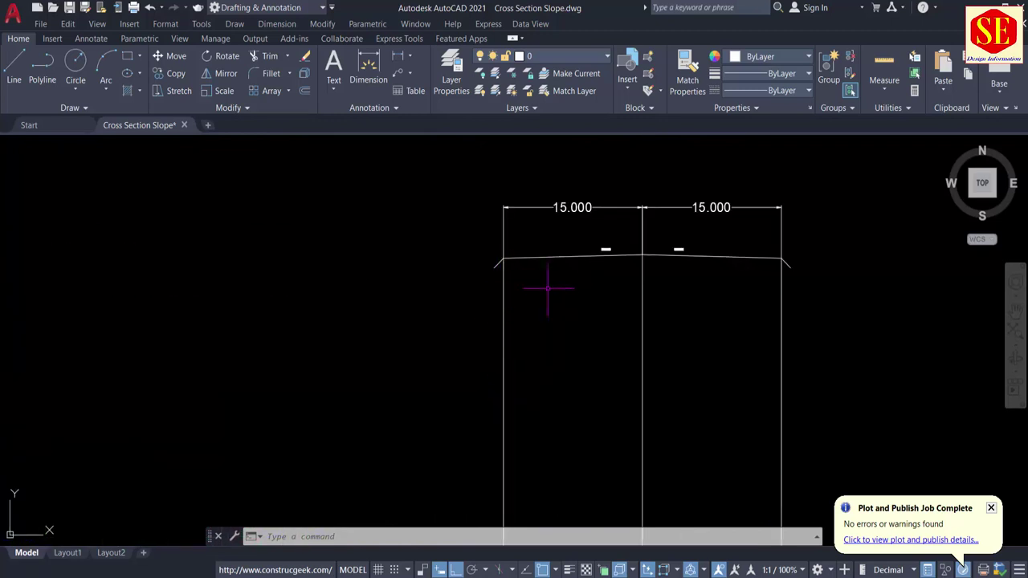
type("o")
key("Return")
type("5")
key("Return")
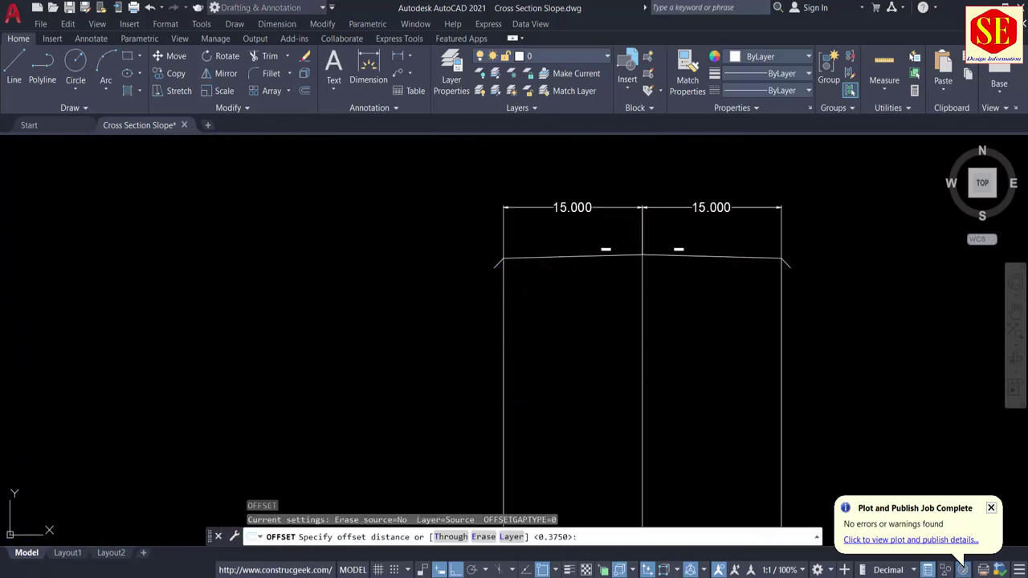
left_click(450, 307)
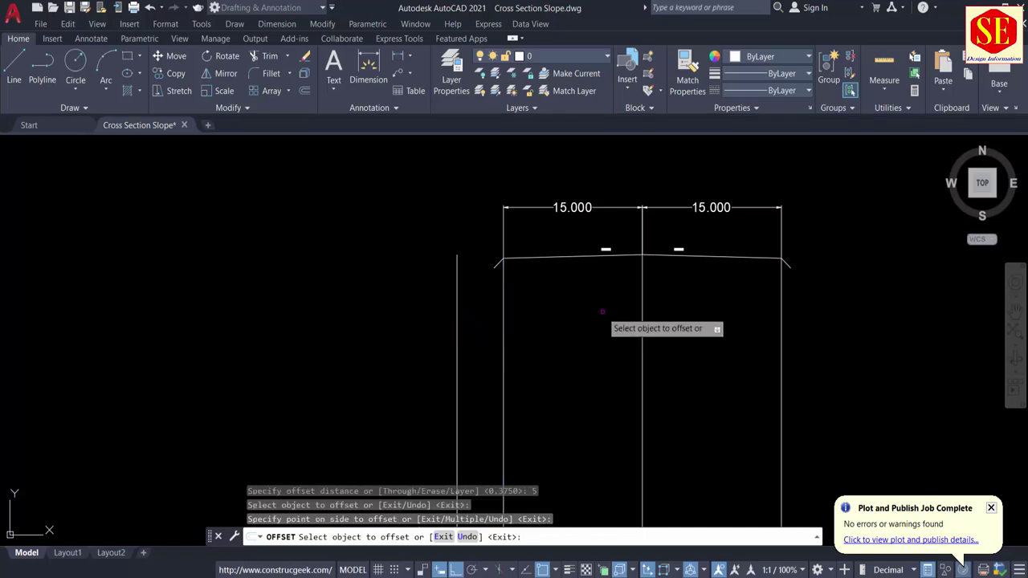
left_click(783, 313)
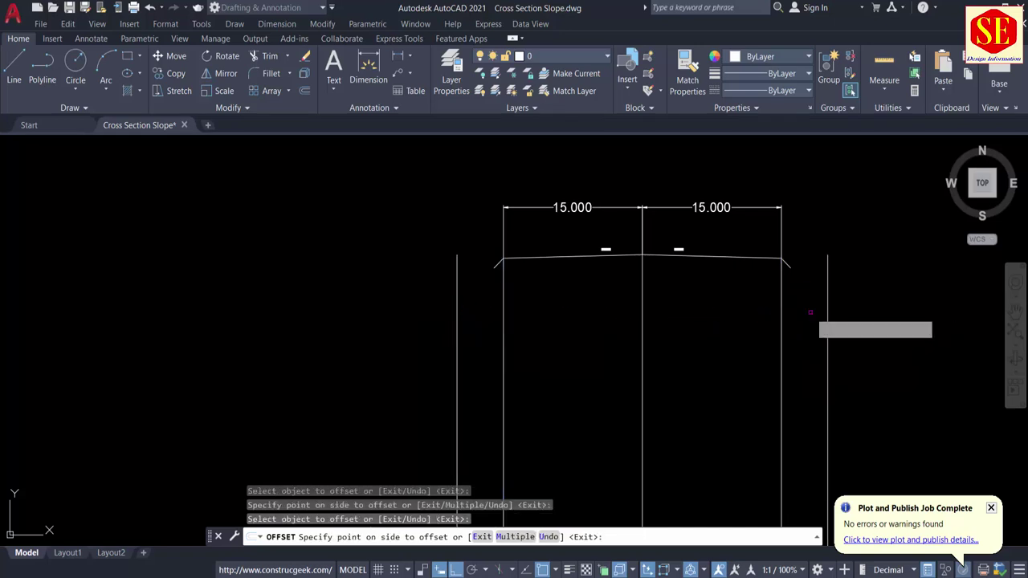
left_click(836, 306)
key("Escape")
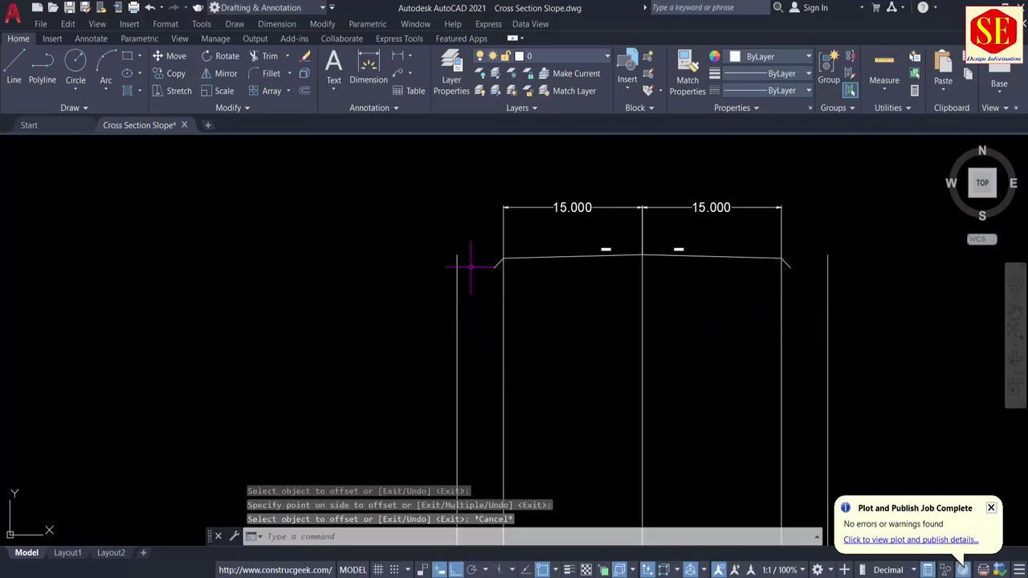
Draw a horizontal line from the left end of the pavement line outward past the left shoulder edge vertical.
scroll(482, 261, "up", 4)
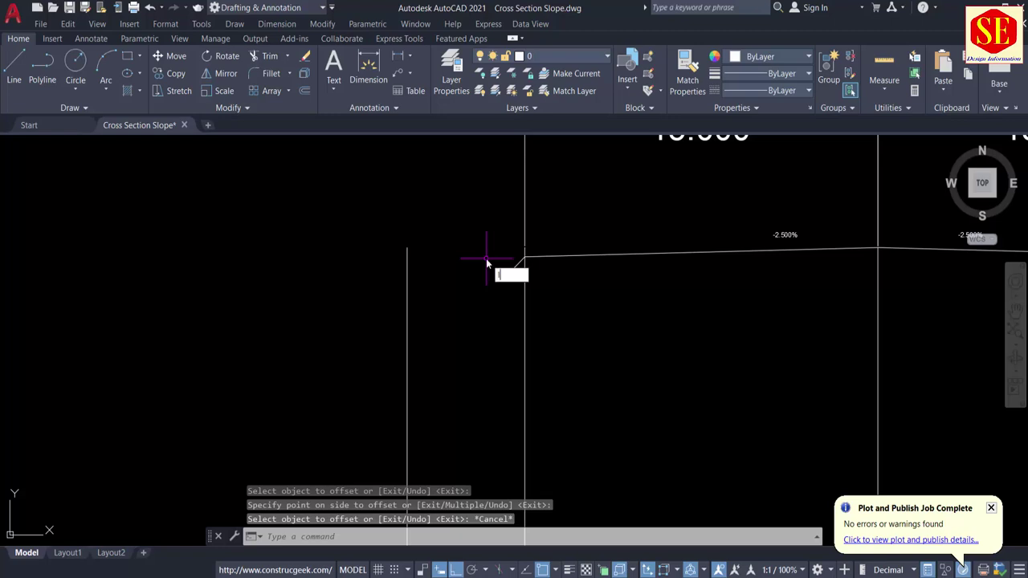
type("L")
key("Return")
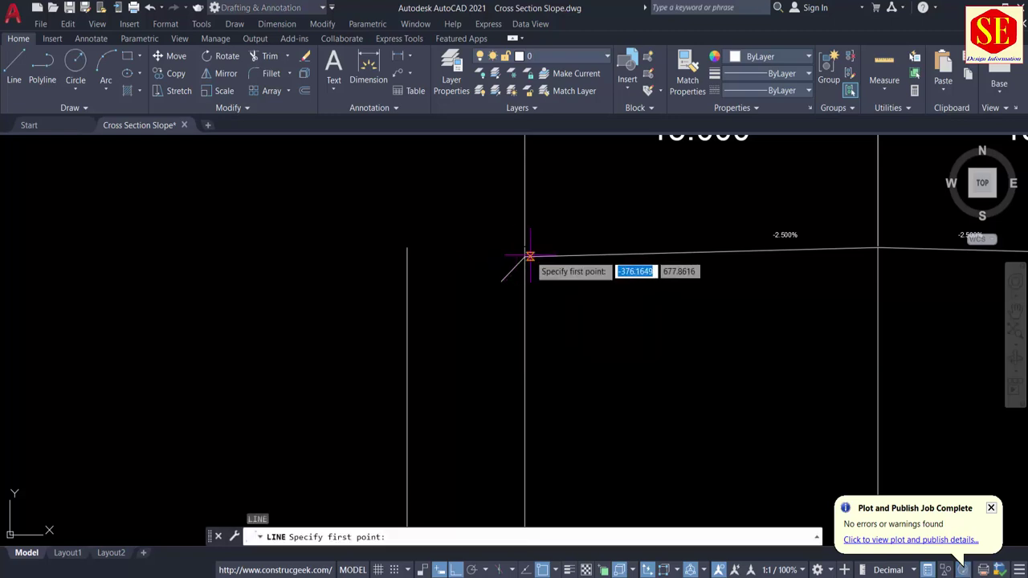
left_click(524, 257)
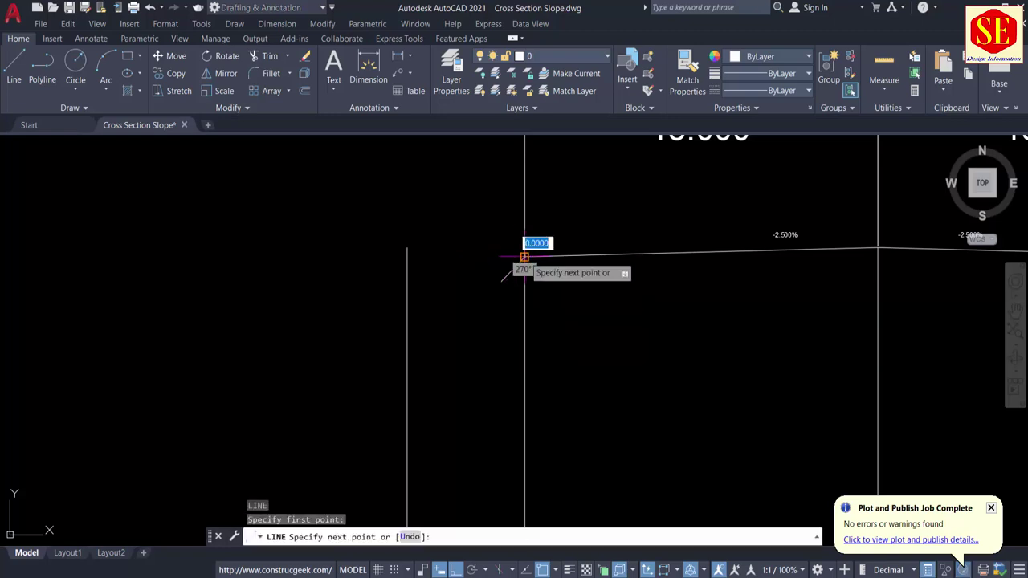
left_click(314, 257)
key("Escape")
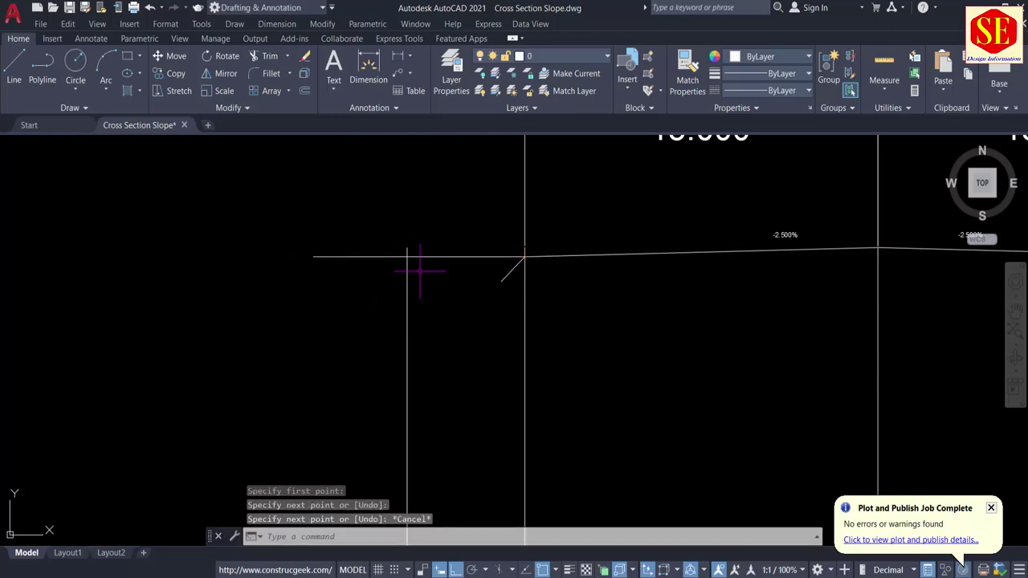
scroll(482, 257, "up", 2)
middle_click_drag(496, 255, 250, 321)
scroll(865, 298, "up", 3)
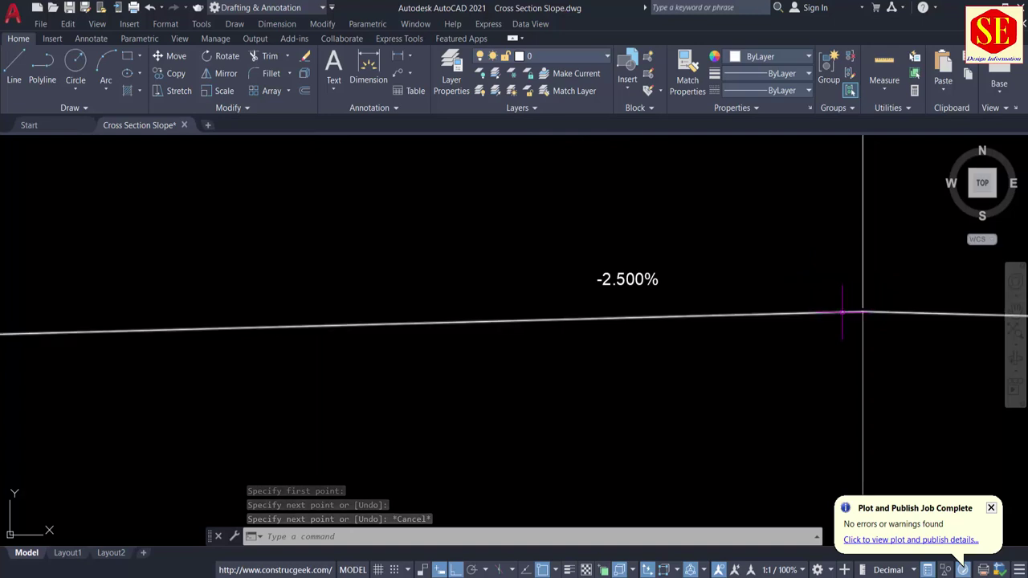
type("l")
key("Return")
left_click(863, 308)
scroll(863, 308, "down", 3)
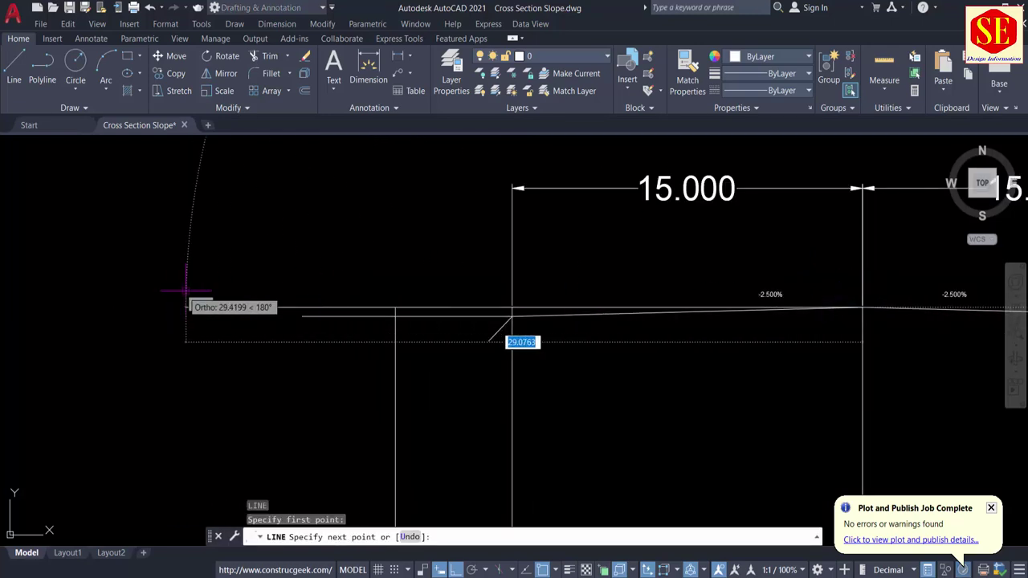
key("Escape")
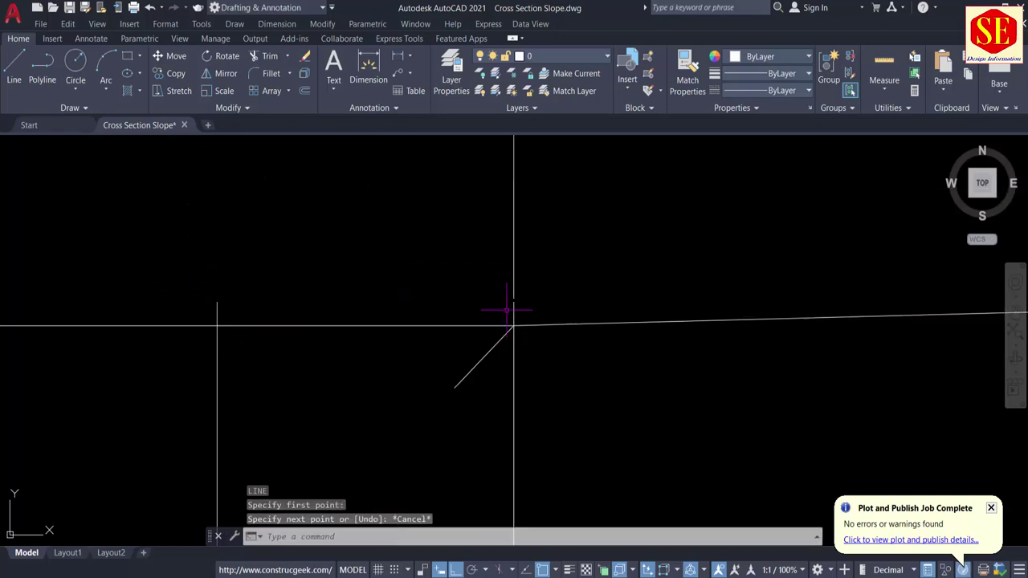
Trim the horizontal line where it extends beyond the left shoulder edge vertical.
scroll(507, 310, "up", 4)
scroll(538, 326, "up", 4)
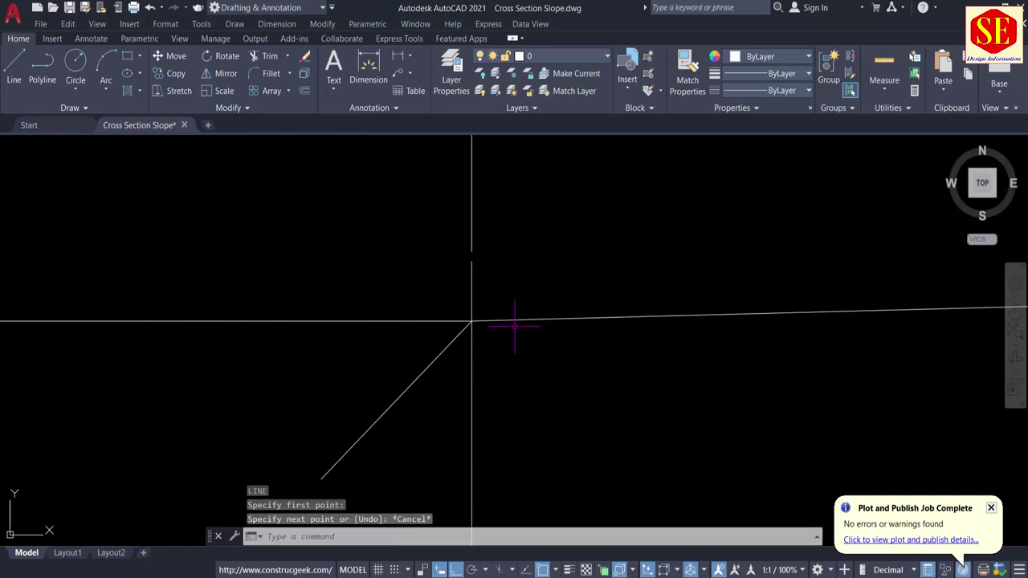
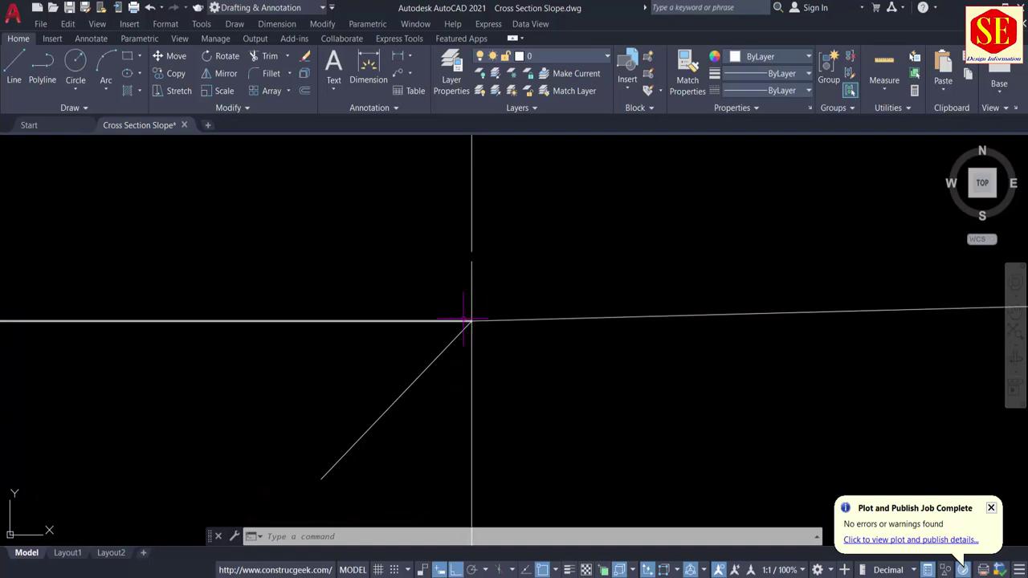
scroll(528, 308, "down", 5)
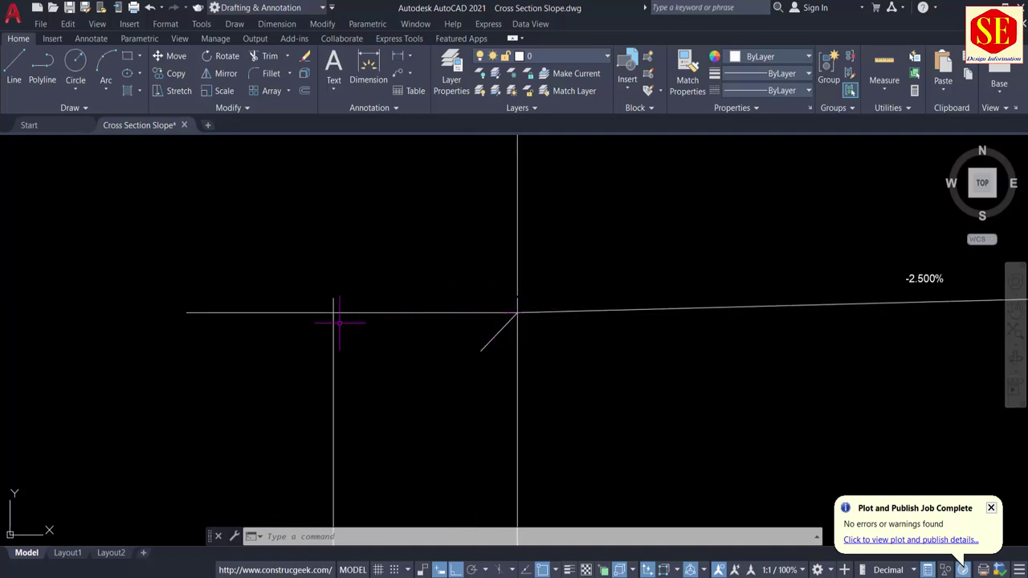
type("tr")
key("space")
key("space")
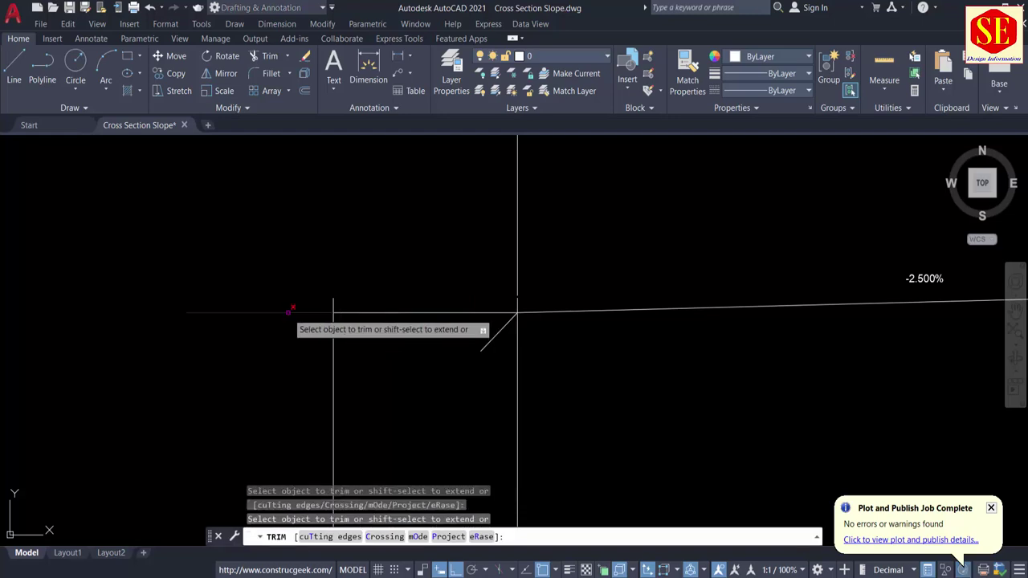
left_click(289, 313)
key("Escape")
scroll(326, 319, "down", 2)
left_click(335, 313)
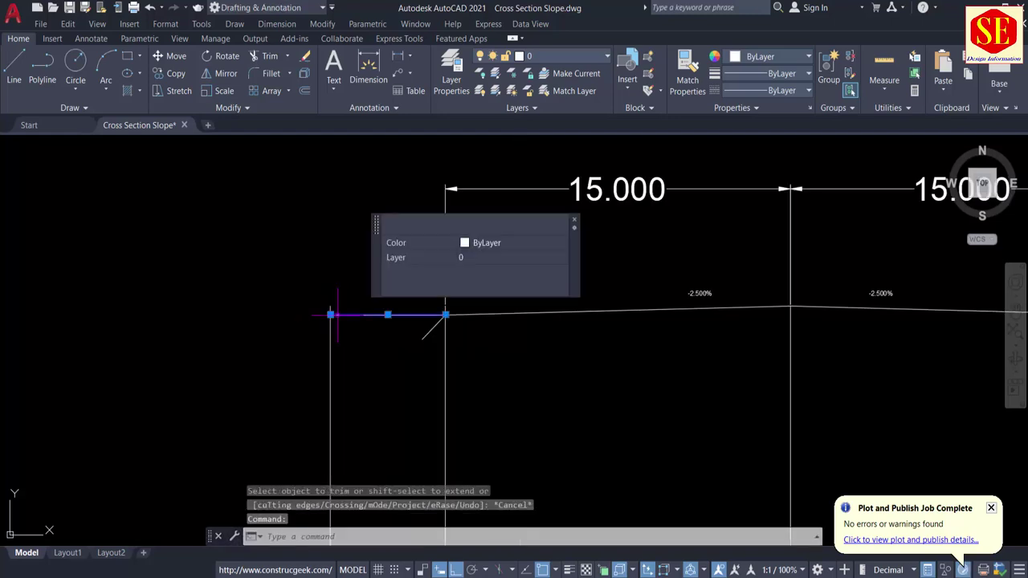
key("Escape")
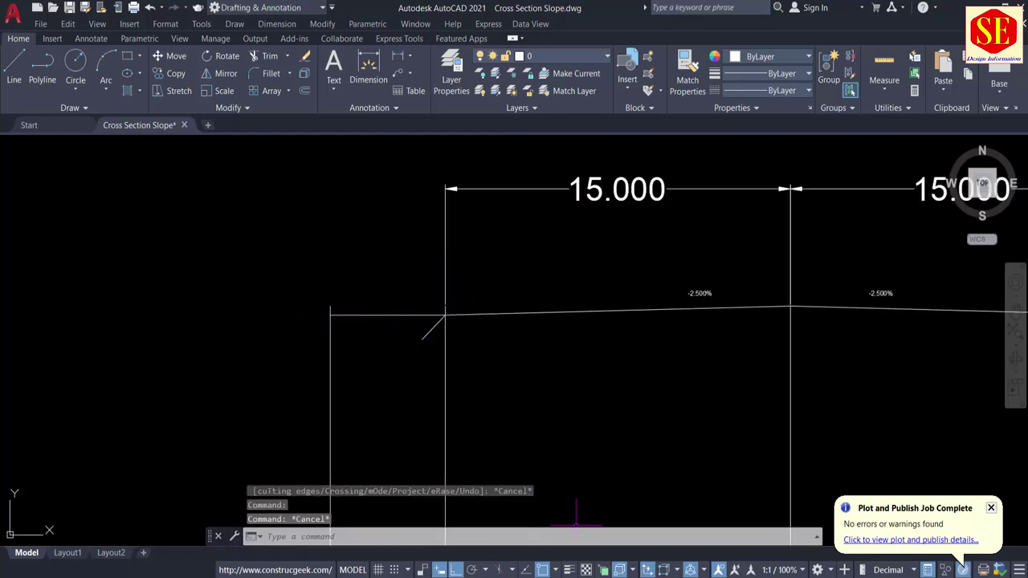
Switch to the Calculator and compute the drop of the 5 m shoulder at 4% as 5 × 4 ÷ 100.
key("alt+Tab")
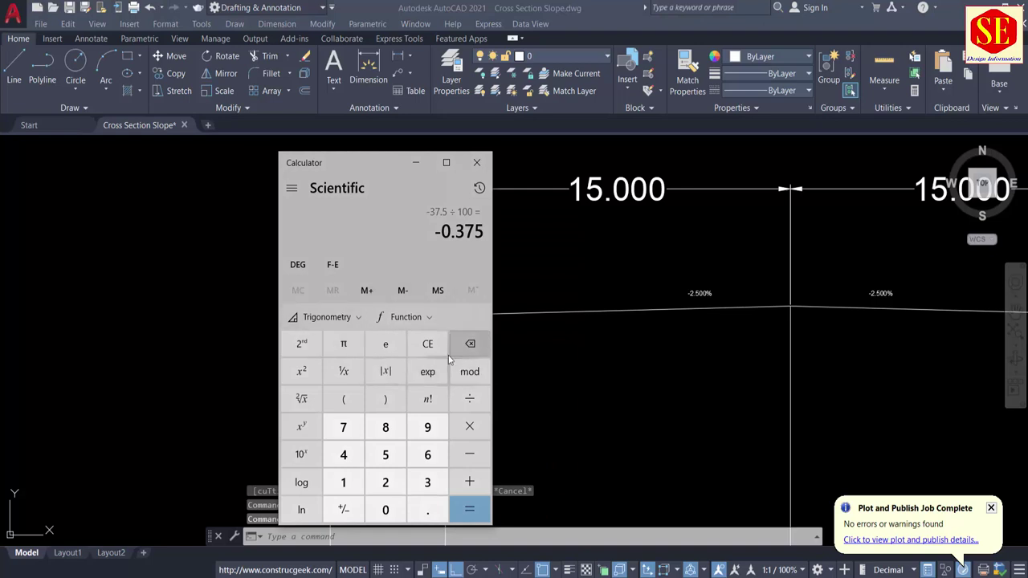
left_click(427, 343)
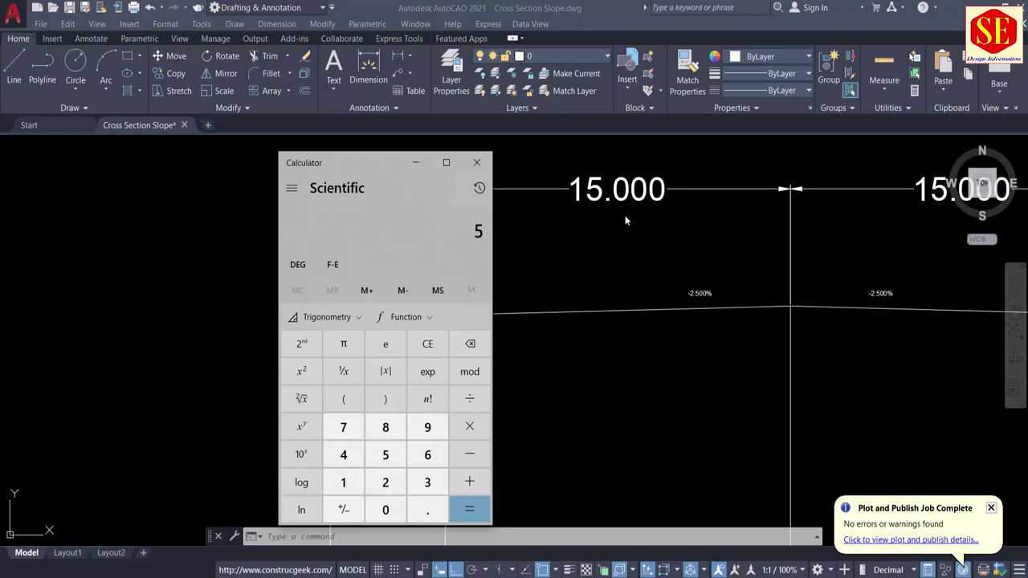
scroll(762, 299, "down", 4)
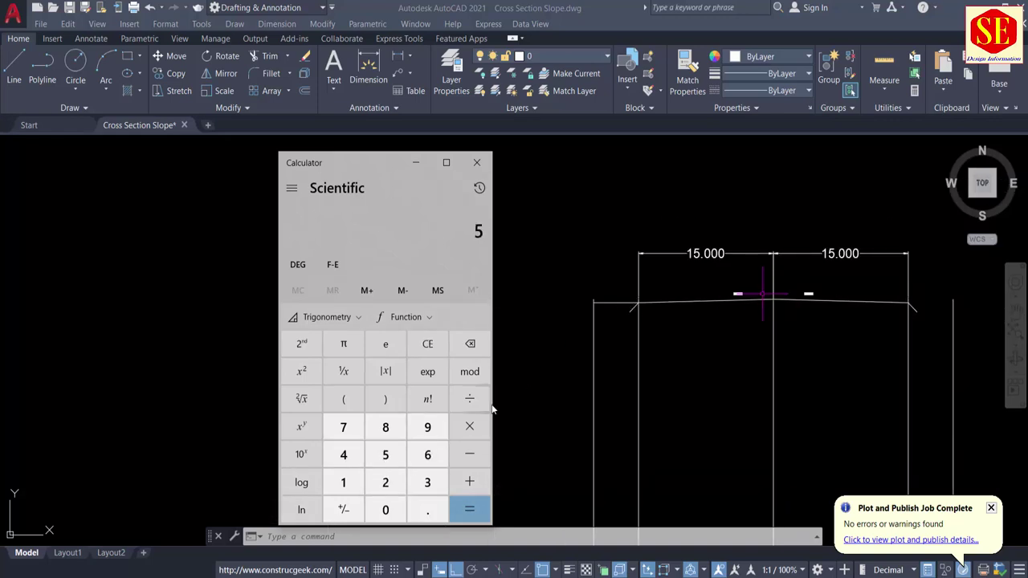
left_click(470, 432)
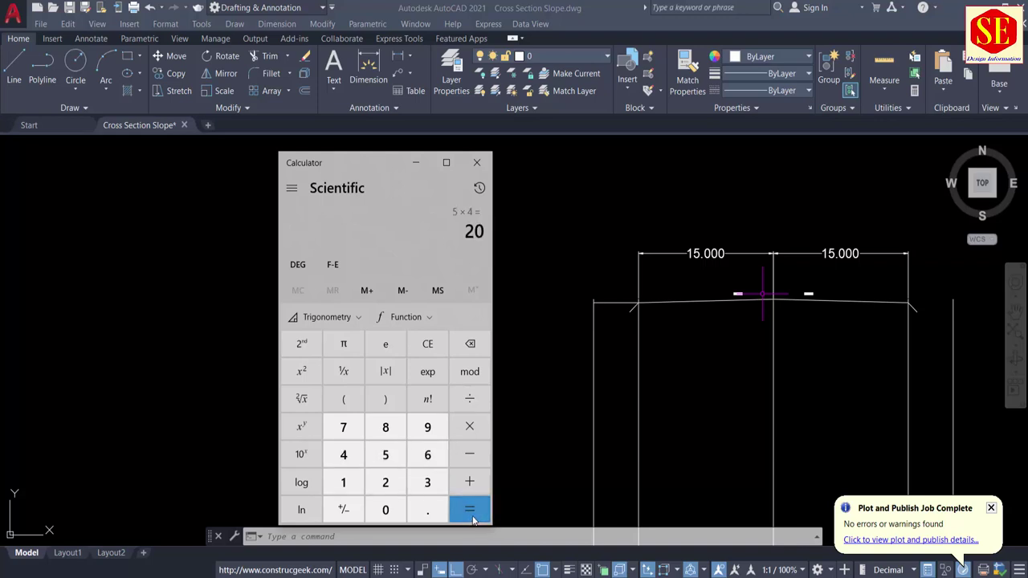
left_click(470, 398)
left_click(344, 482)
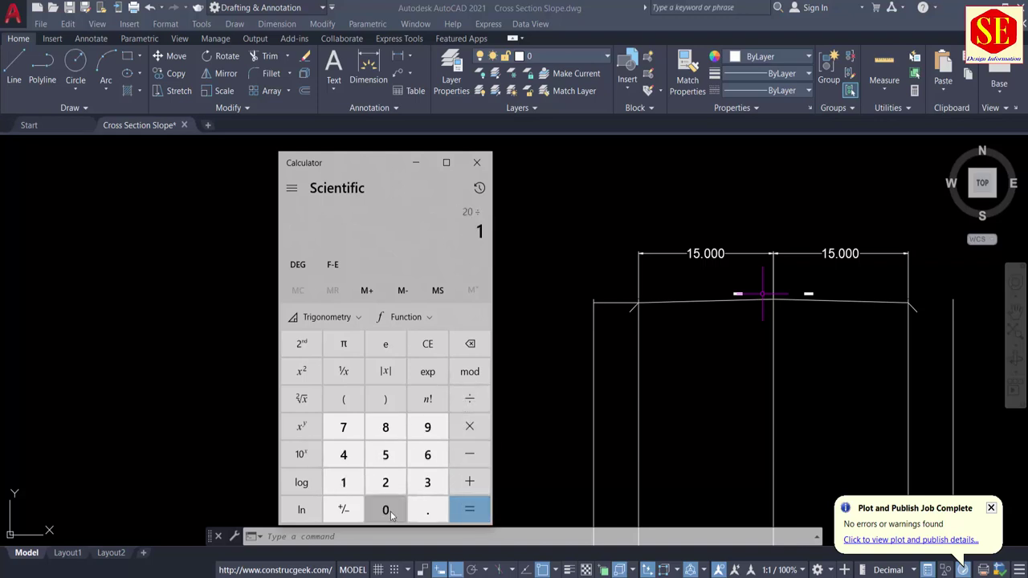
left_click(388, 512)
left_click(482, 518)
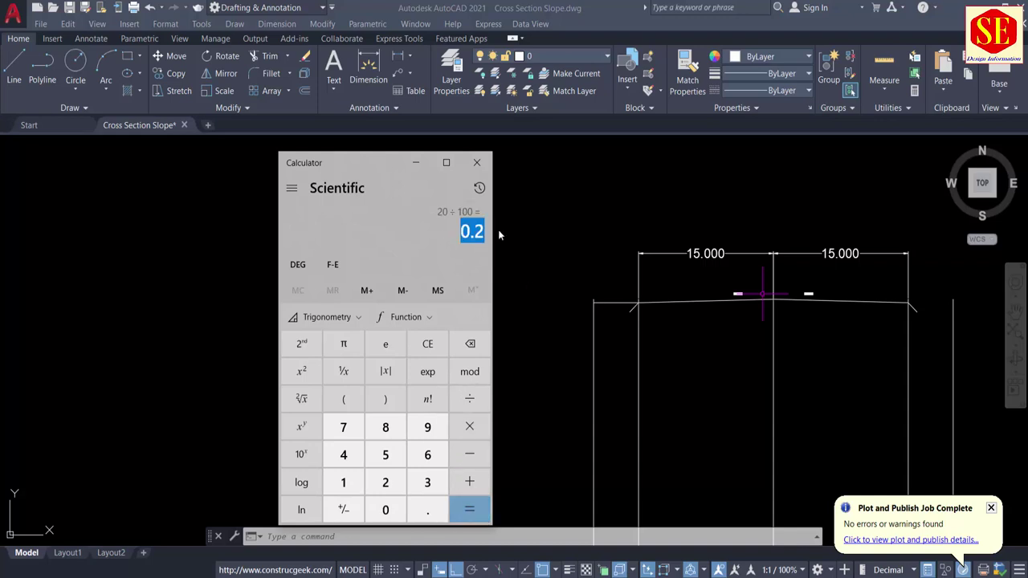
Return to AutoCAD and offset the left shoulder's horizontal line downward by 0.2.
left_click(607, 361)
scroll(658, 297, "up", 10)
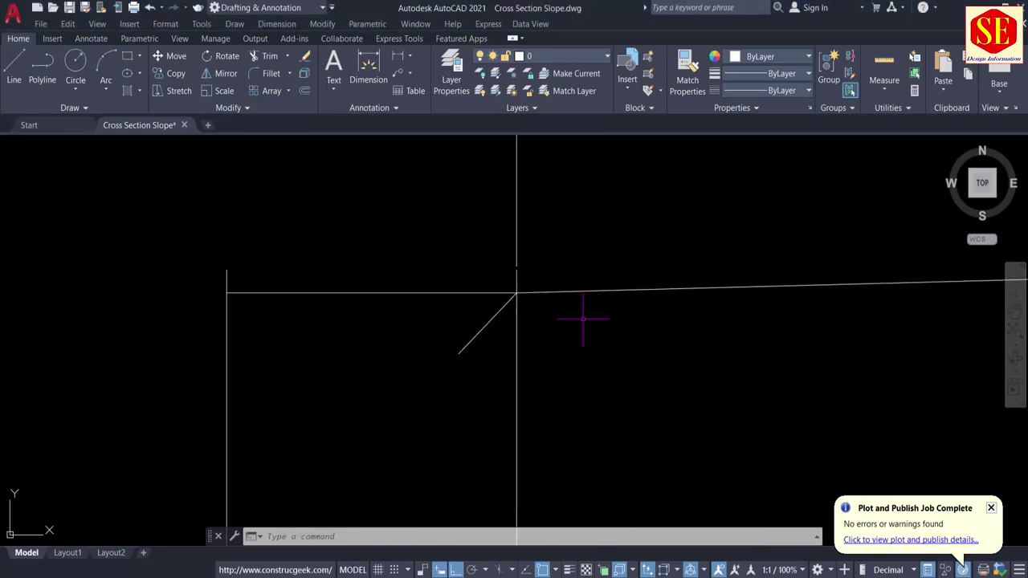
middle_click_drag(410, 255, 590, 239)
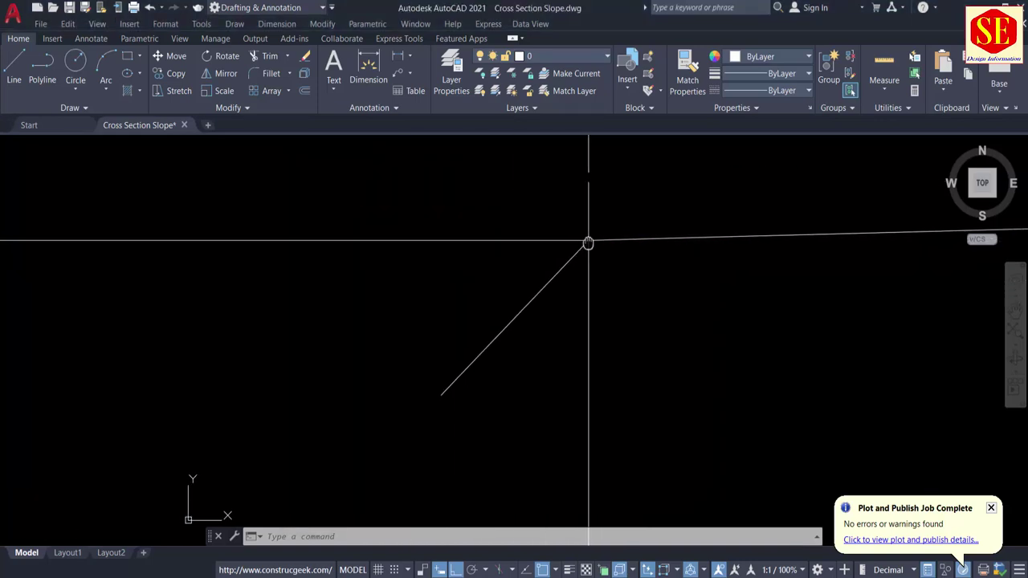
middle_click_drag(317, 311, 576, 254)
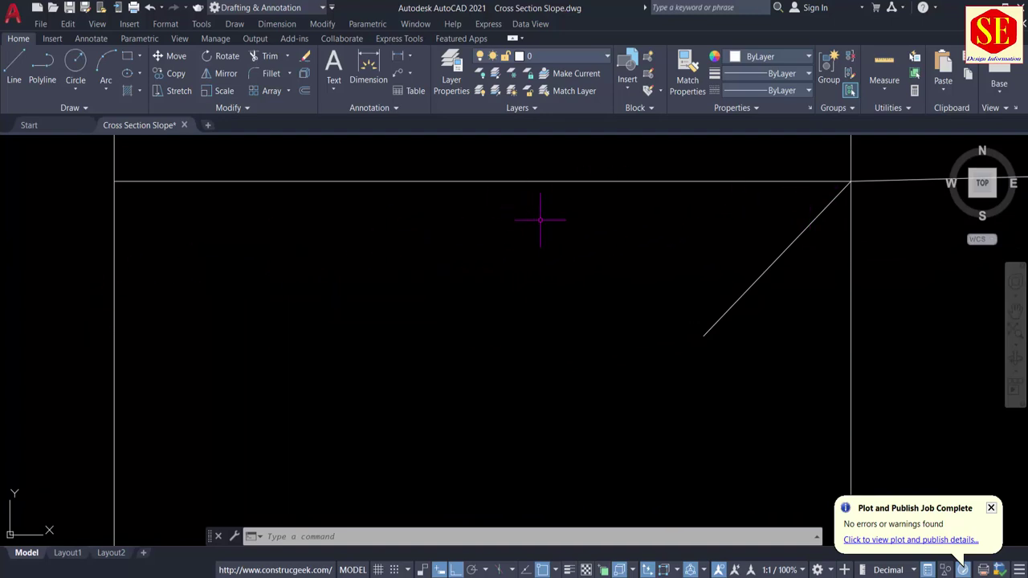
type("o")
key("Return")
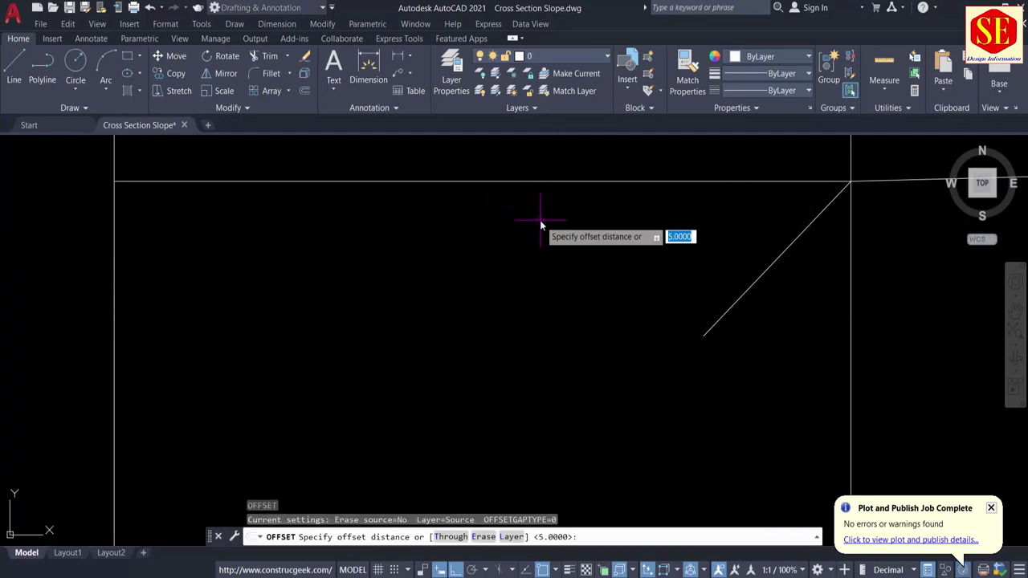
key("Return")
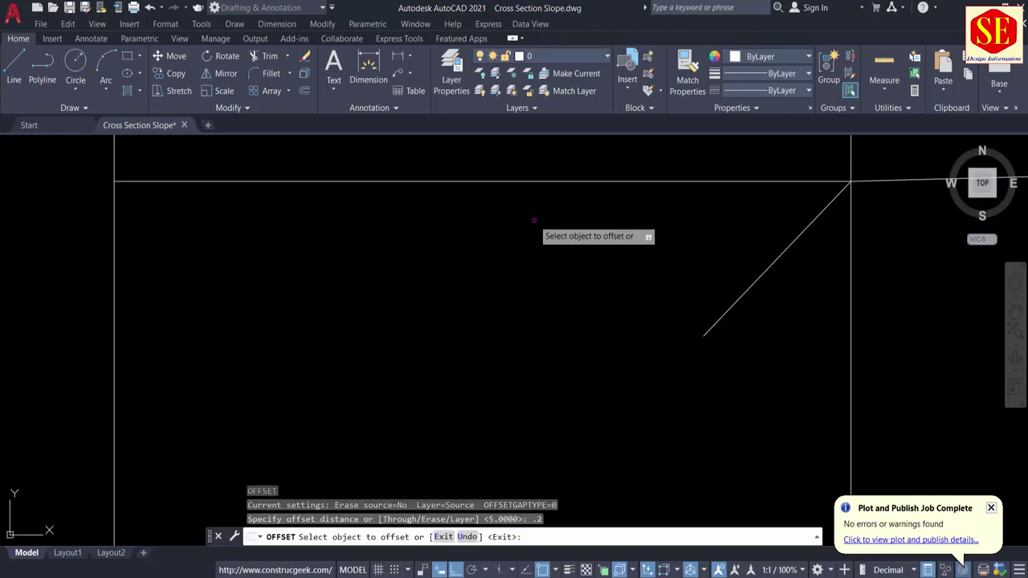
left_click(493, 181)
left_click(498, 241)
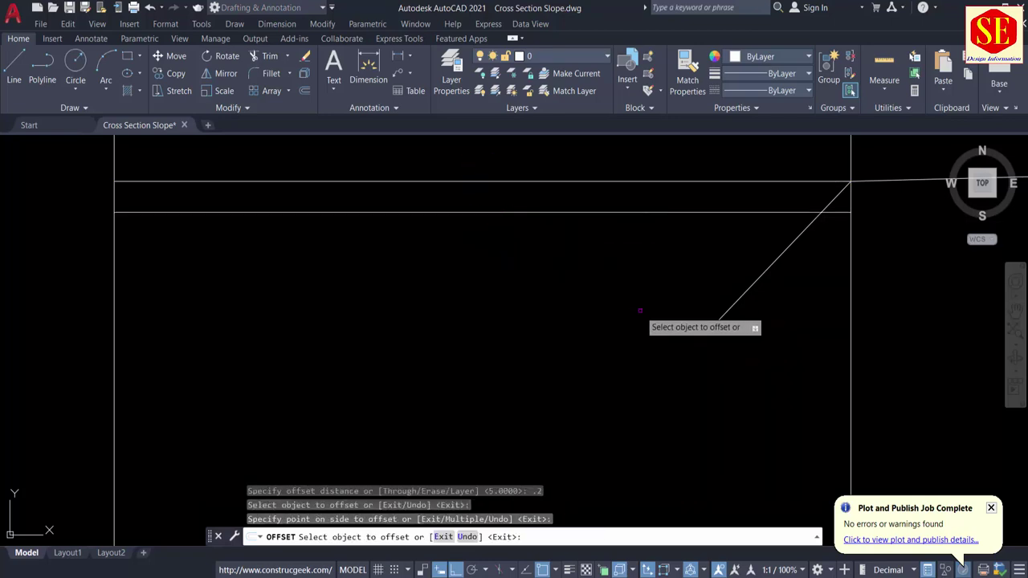
key("Escape")
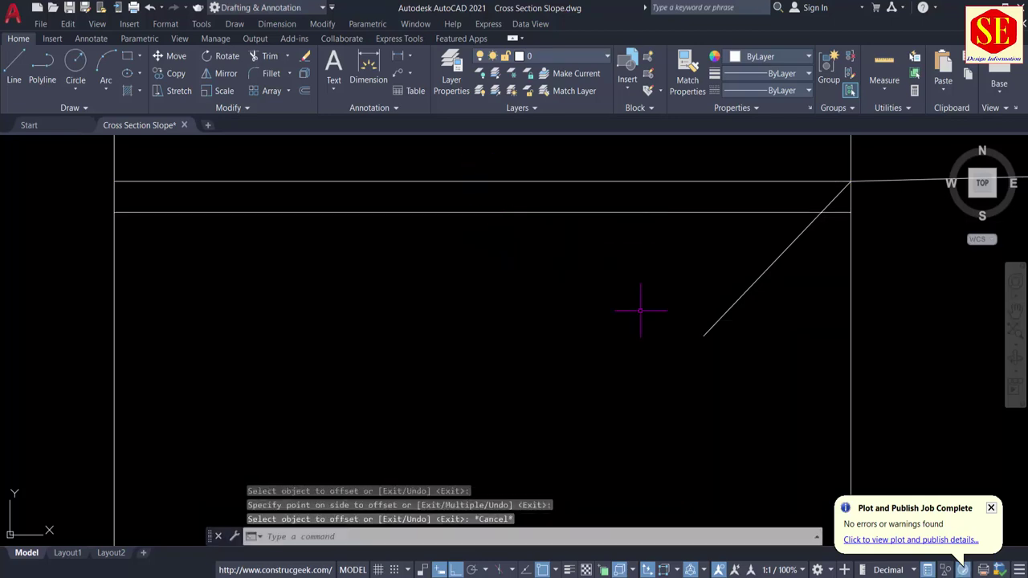
Draw the sloping left shoulder line from the pavement's left end to the outer end of the lower horizontal line.
type("l")
key("Return")
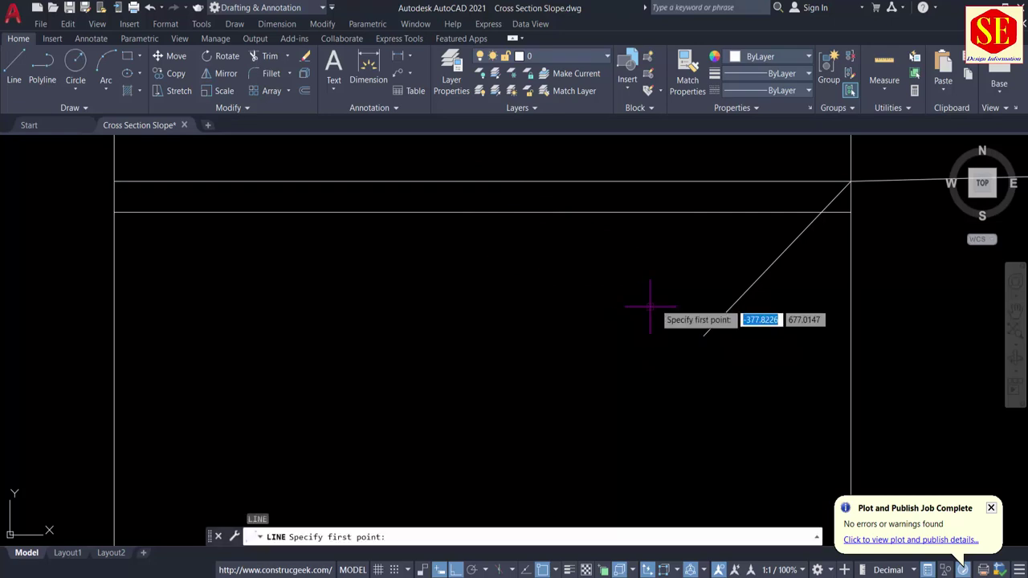
left_click(850, 212)
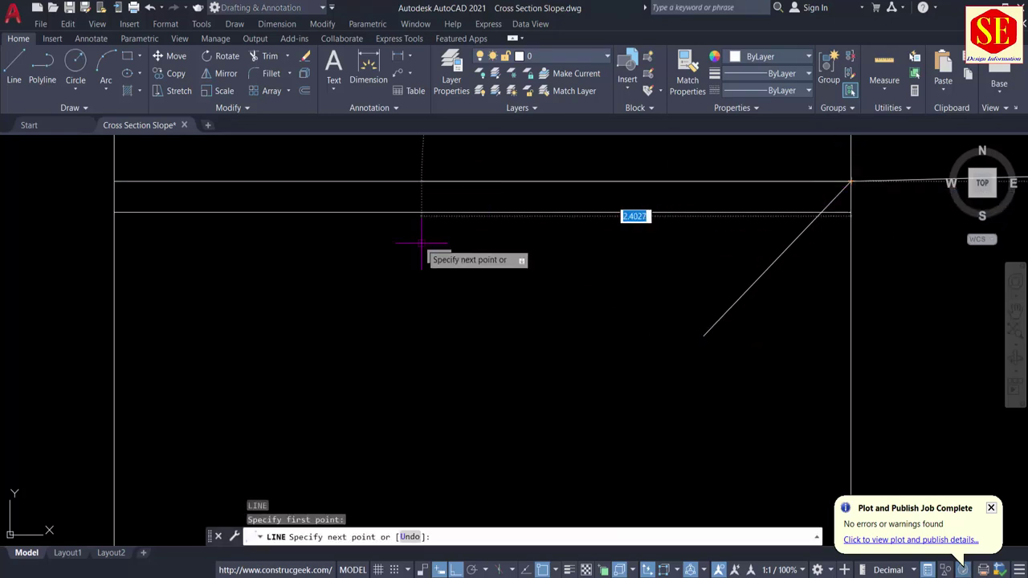
left_click(114, 212)
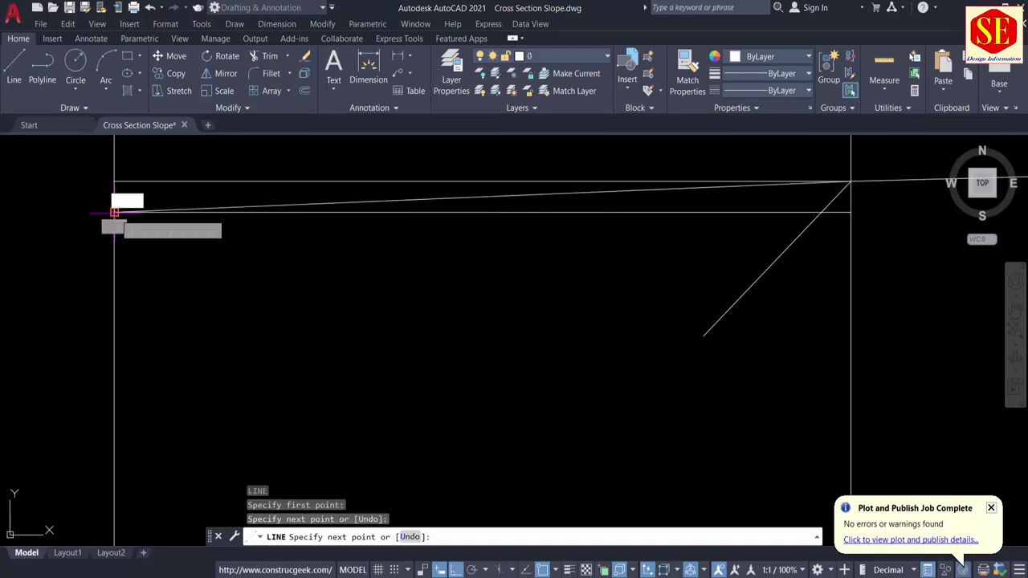
key("Escape")
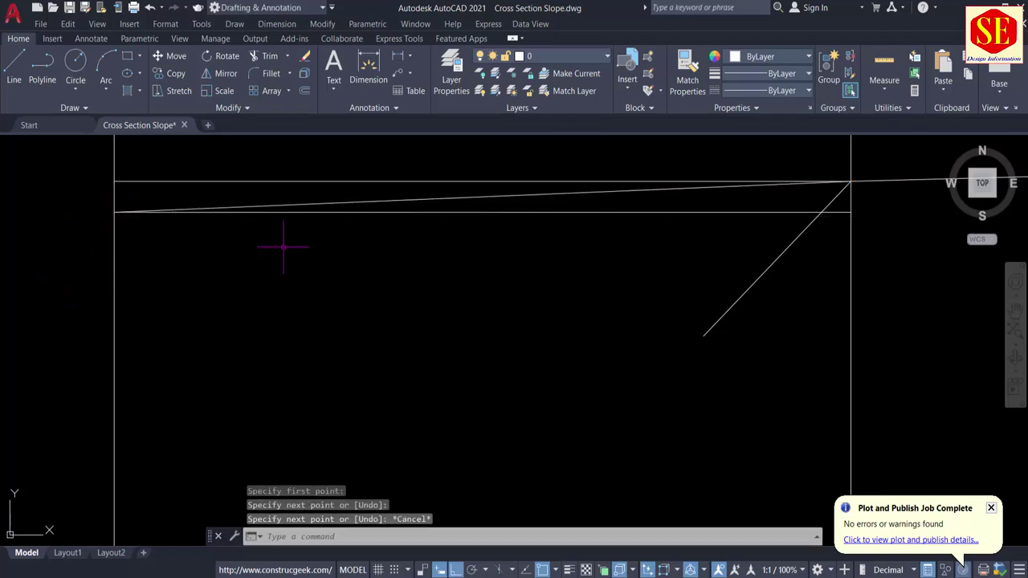
Erase the two horizontal construction lines at the left shoulder, keeping the sloping line.
left_click(552, 208)
left_click(528, 250)
key("space")
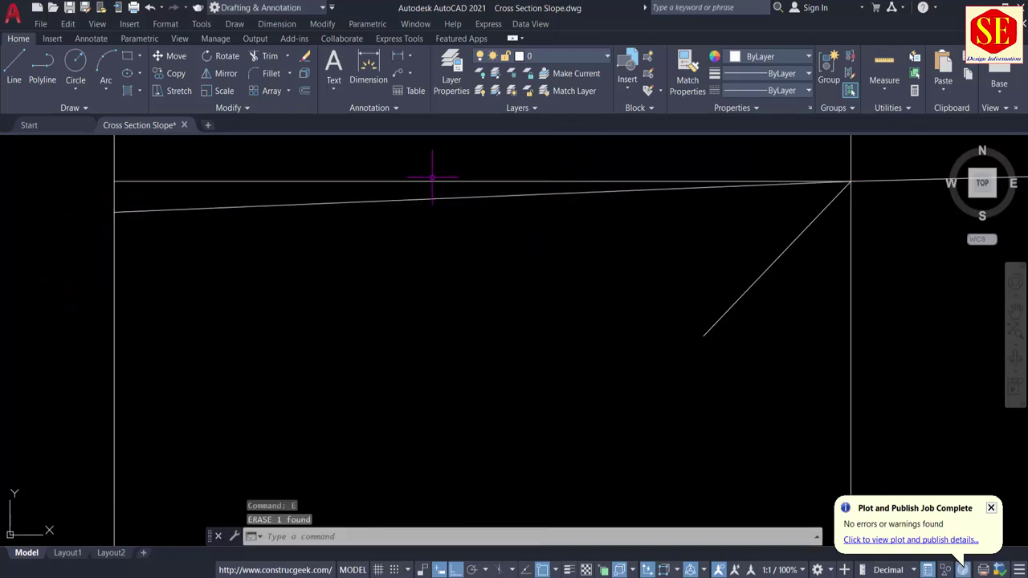
left_click(431, 180)
key("space")
scroll(431, 272, "down", 3)
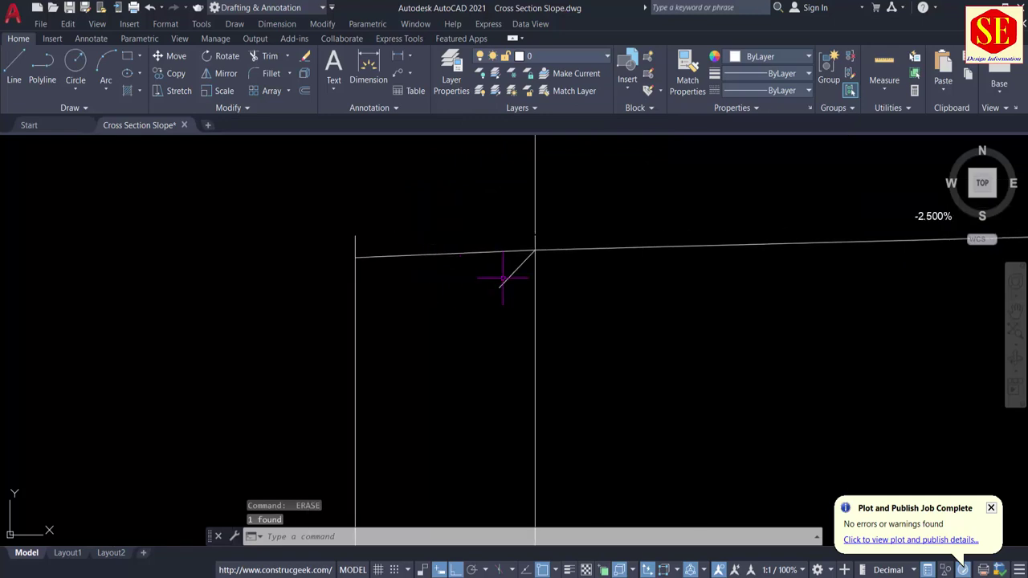
Add a linear dimension for the left shoulder width, aligned with the existing 15.000 dimensions above the section.
scroll(503, 279, "down", 5)
scroll(522, 268, "up", 3)
scroll(731, 238, "up", 2)
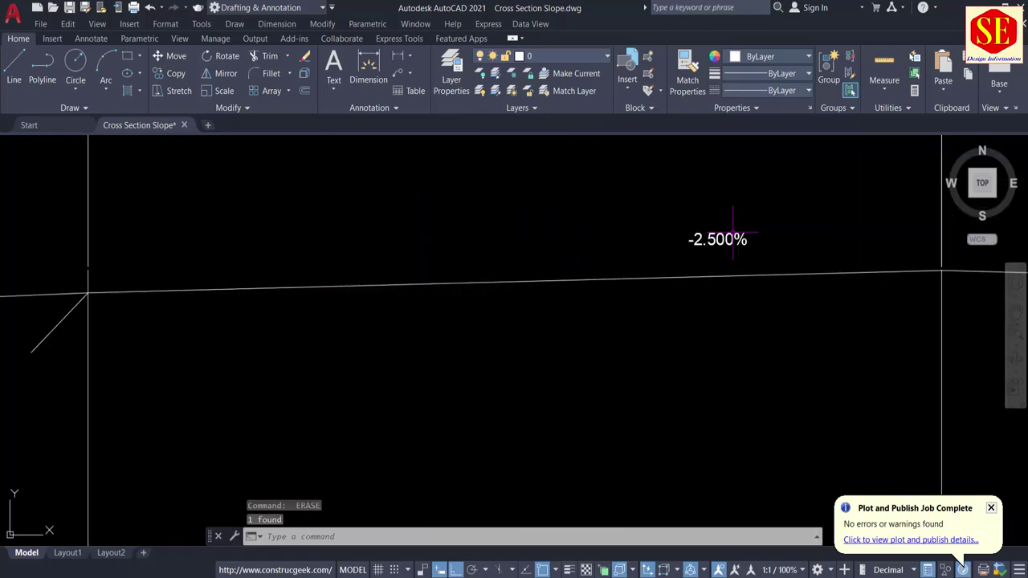
scroll(719, 235, "down", 1)
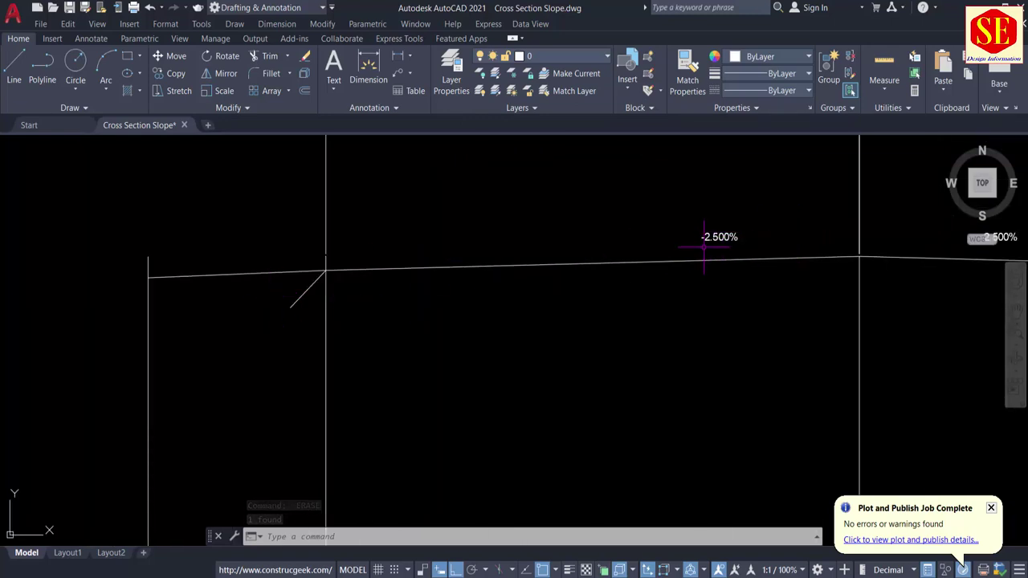
scroll(230, 240, "up", 2)
scroll(253, 251, "down", 2)
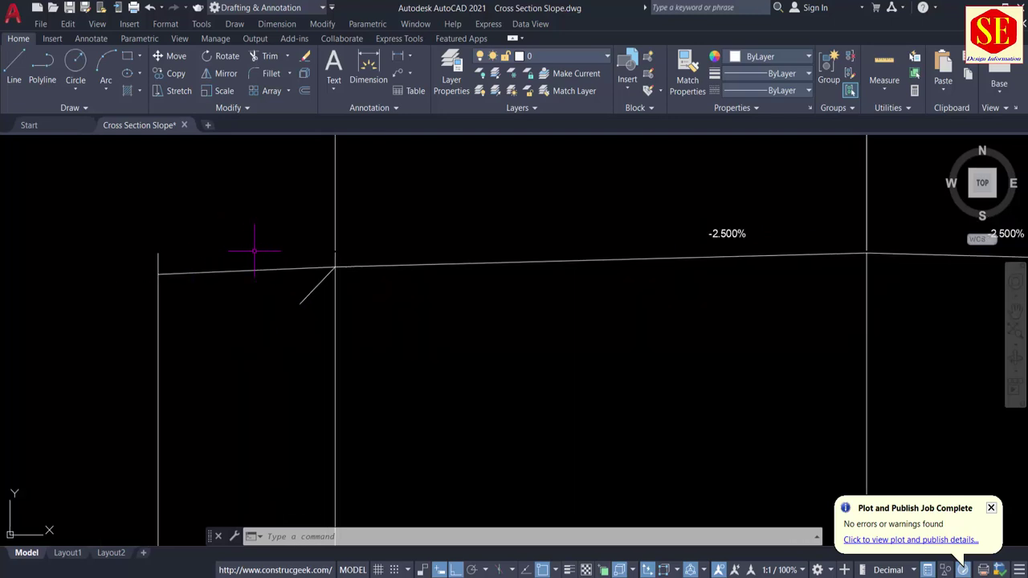
scroll(253, 241, "down", 2)
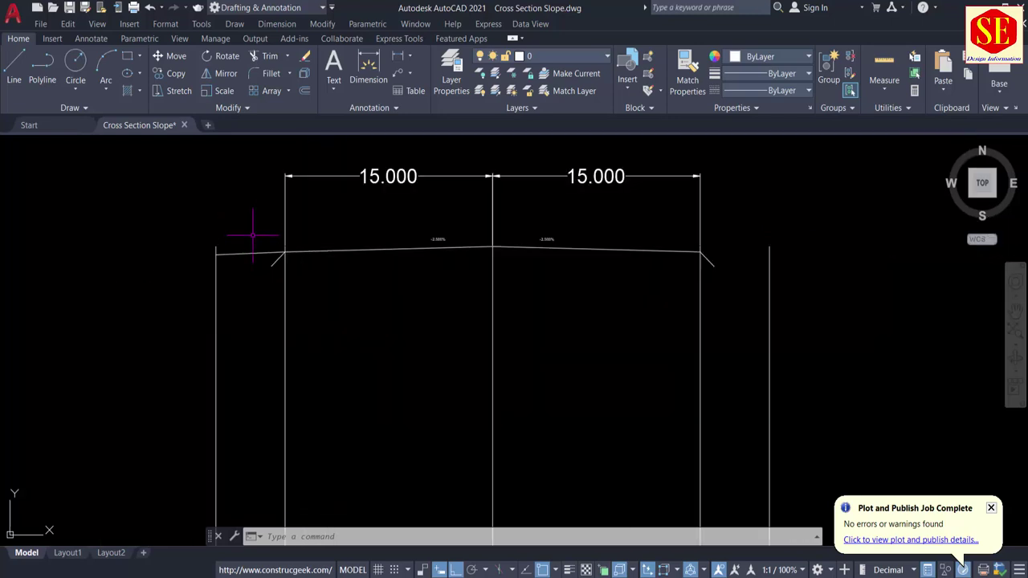
left_click(399, 56)
left_click(298, 284)
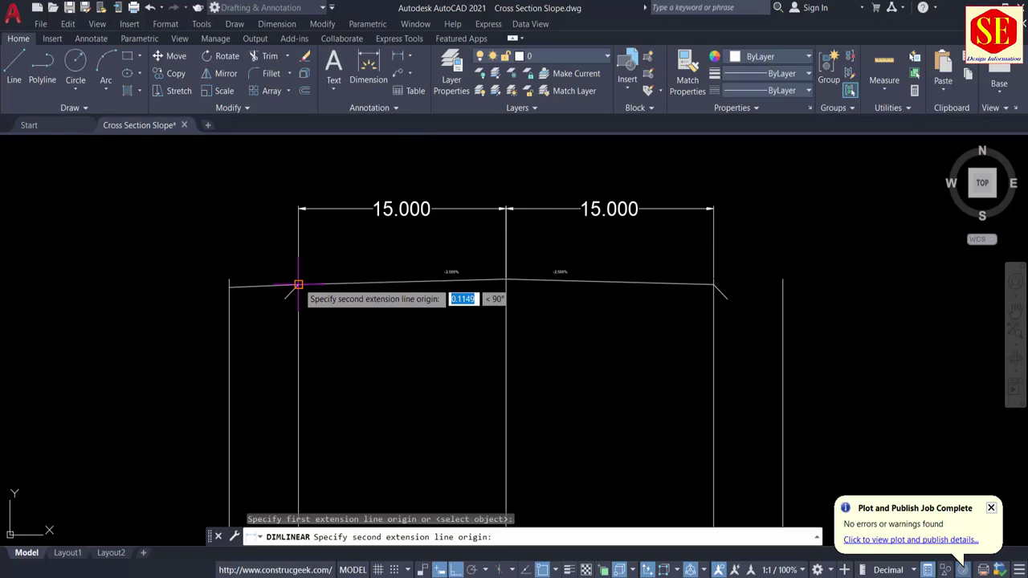
left_click(230, 285)
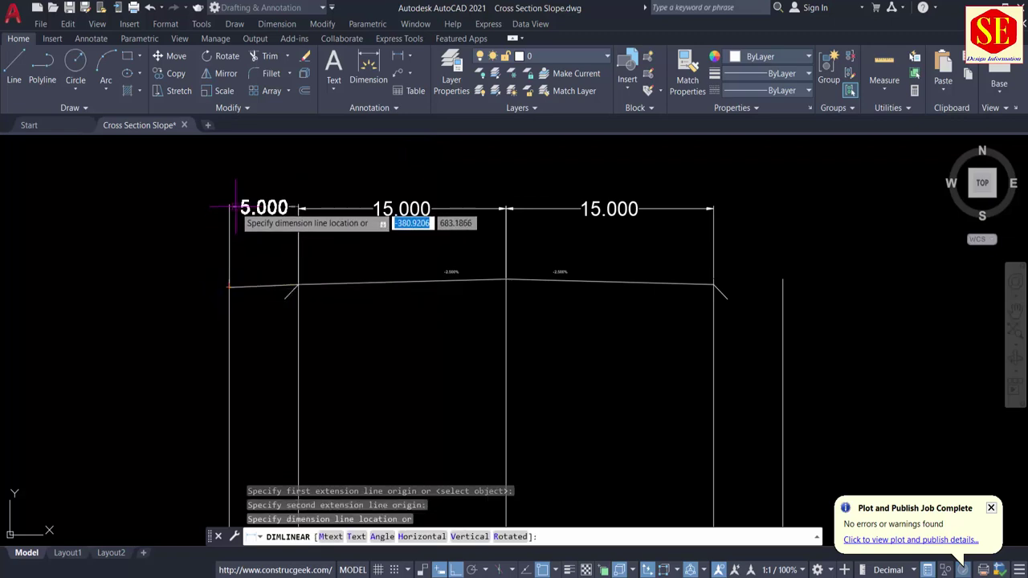
left_click(236, 208)
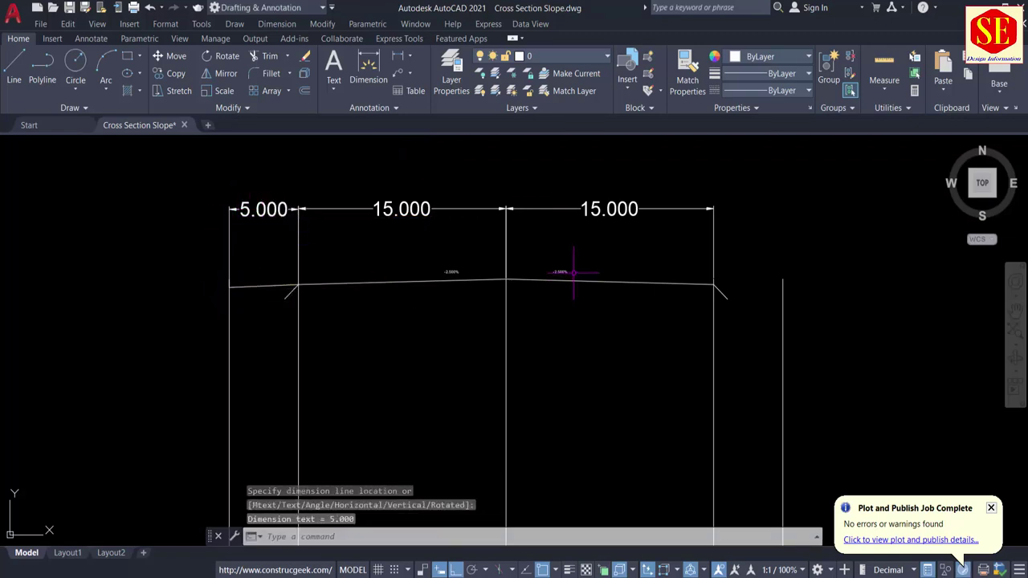
Copy the left -2.500% slope label horizontally to above the left shoulder.
scroll(478, 288, "up", 5)
type("co")
key("Return")
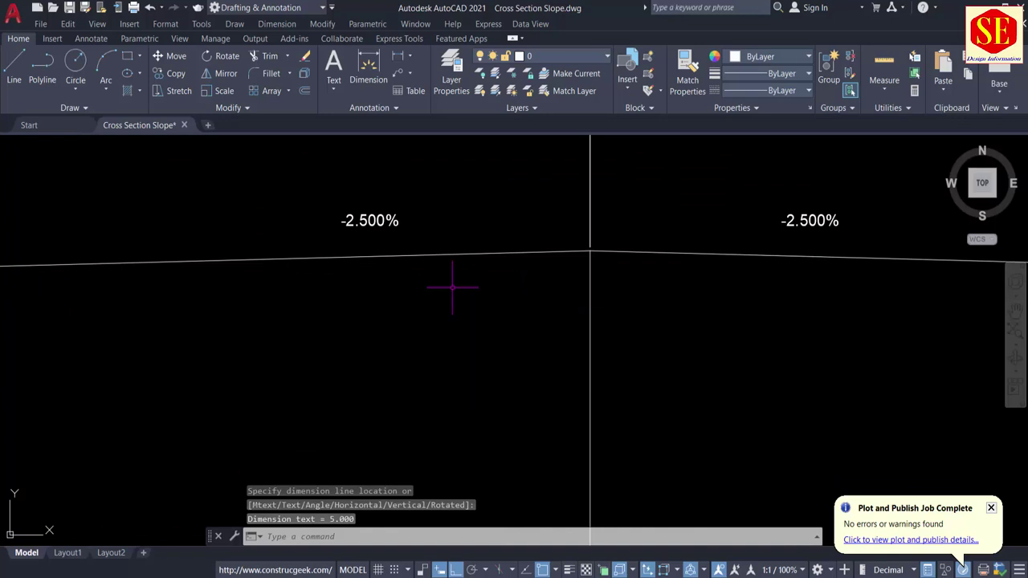
left_click(370, 223)
key("Return")
left_click(486, 223)
scroll(487, 222, "down", 4)
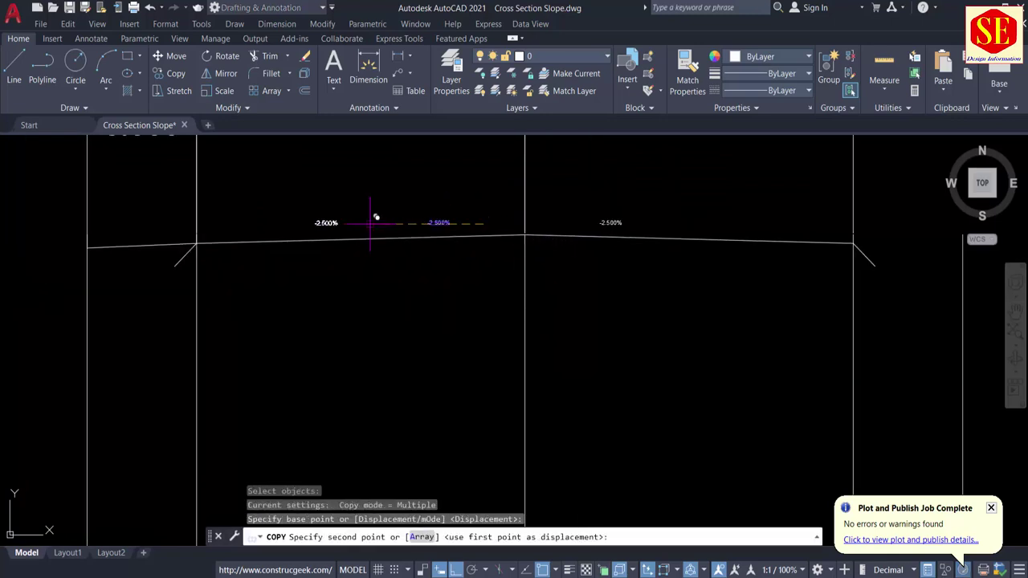
left_click(184, 242)
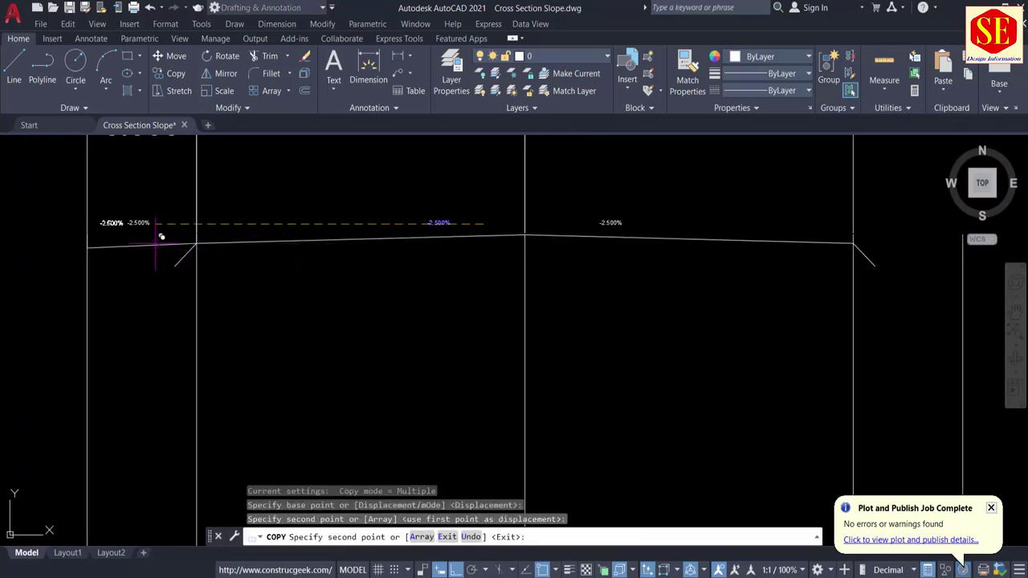
scroll(158, 231, "up", 4)
key("Escape")
Change the copied slope label above the left shoulder to -4.00%.
left_click(143, 207)
double_click(143, 211)
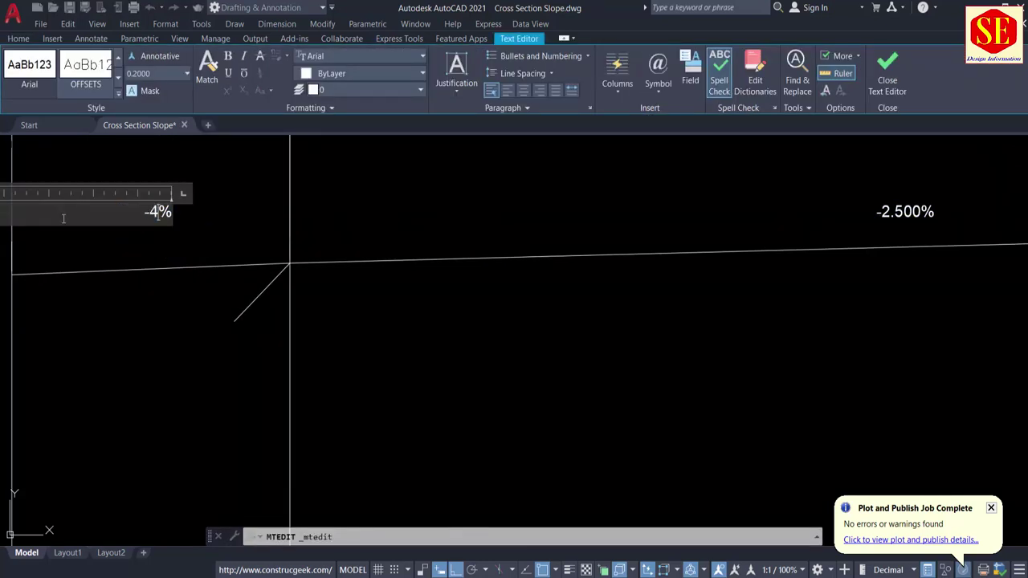
left_click(158, 309)
key("Escape")
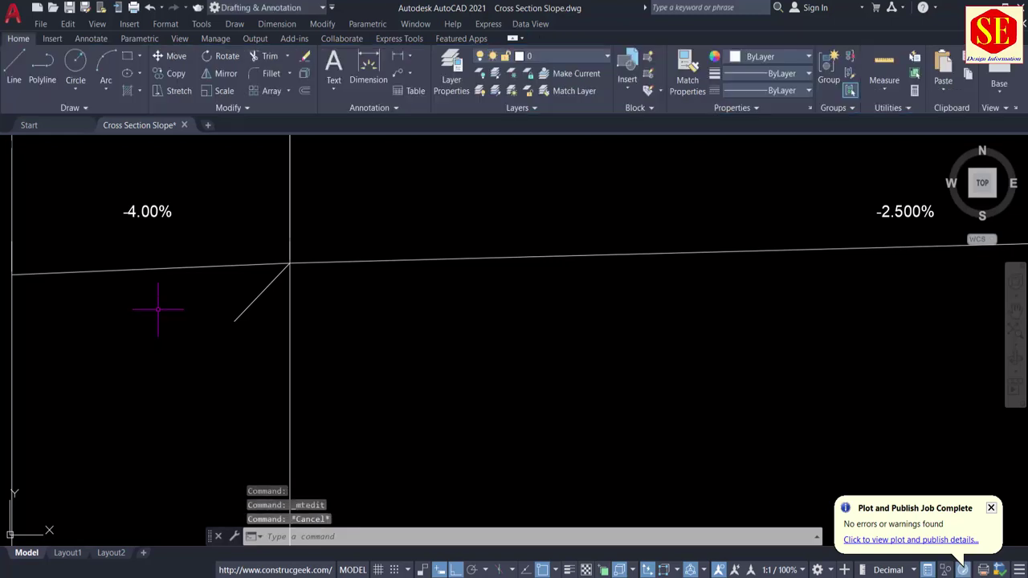
Mirror the left shoulder line about the road's vertical centreline, keeping the source line.
scroll(149, 269, "down", 6)
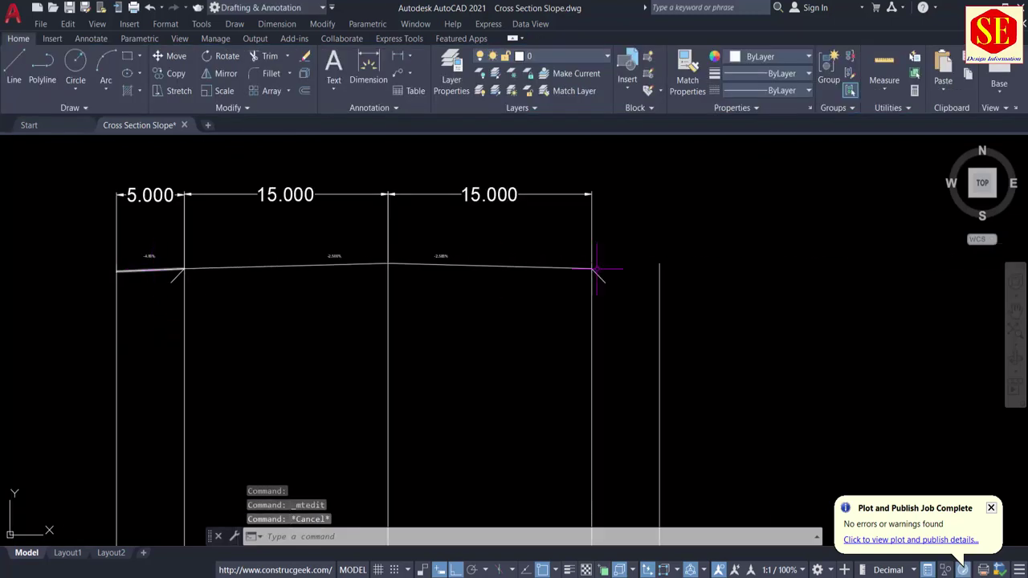
scroll(597, 269, "up", 4)
scroll(602, 287, "down", 4)
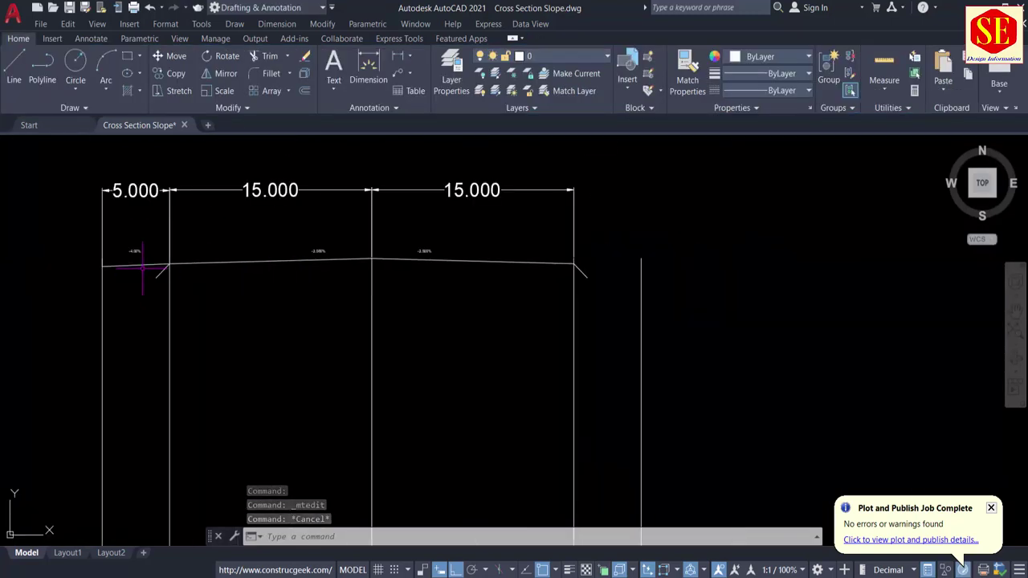
type("mi")
key("Return")
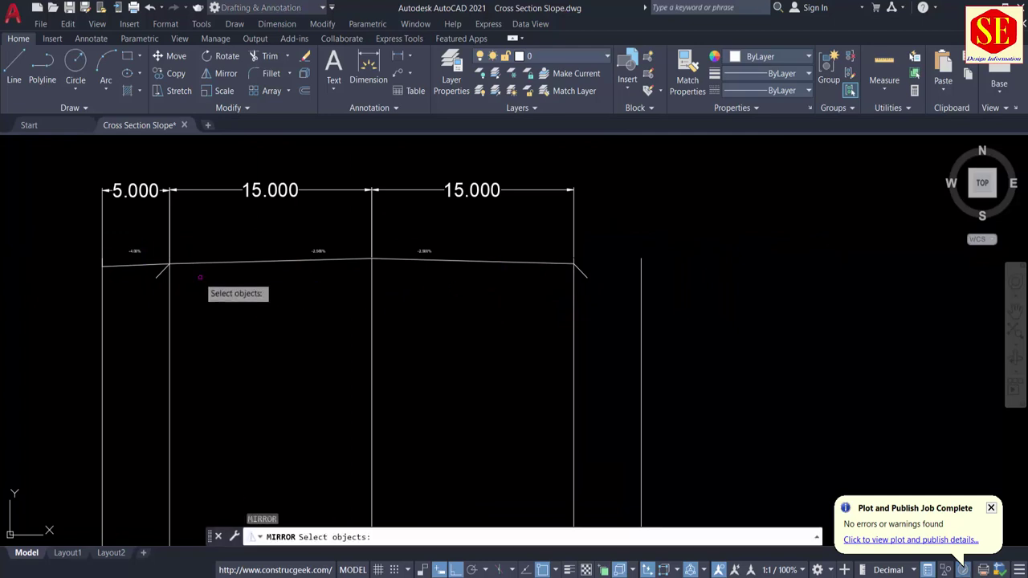
left_click(138, 265)
key("Return")
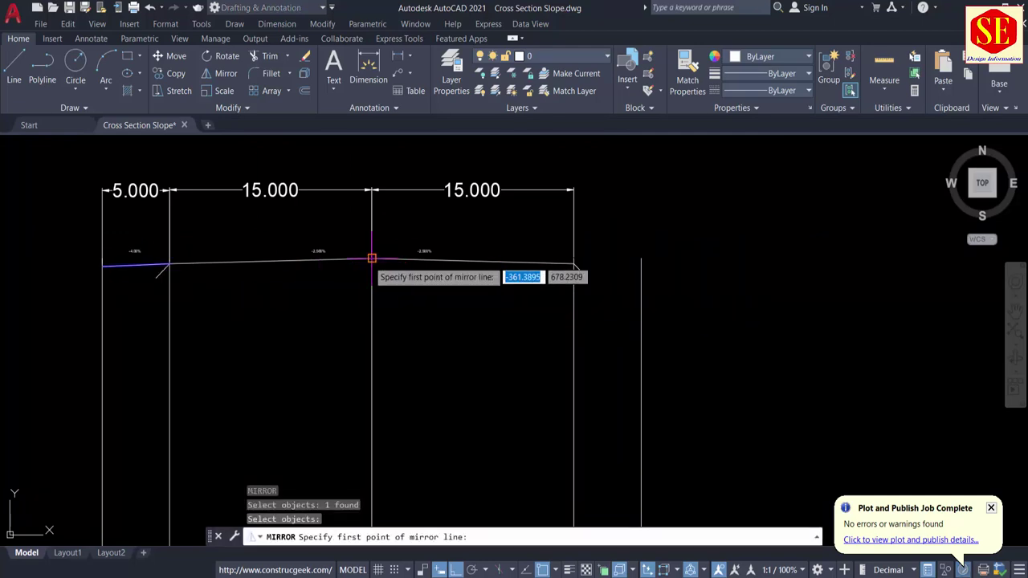
left_click(372, 257)
left_click(371, 355)
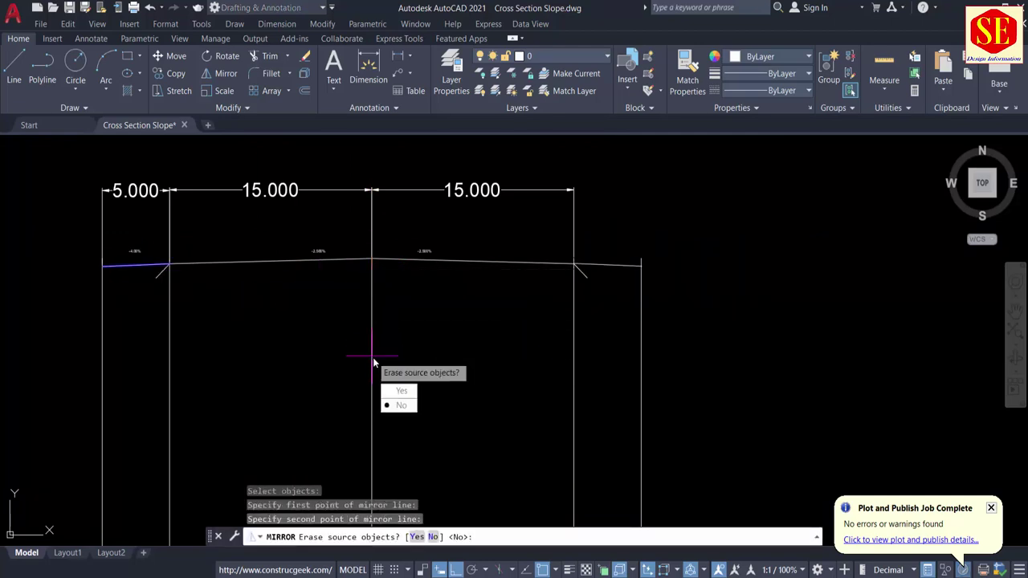
right_click(429, 354)
left_click(450, 358)
Erase the mirrored shoulder line on the right side of the section.
scroll(600, 255, "up", 5)
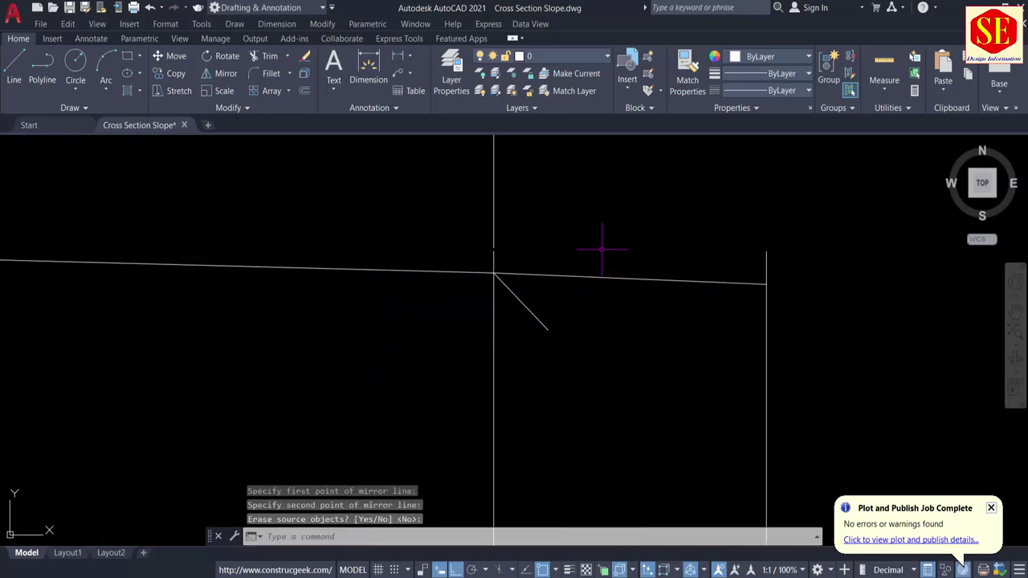
left_click(611, 233)
left_click(602, 319)
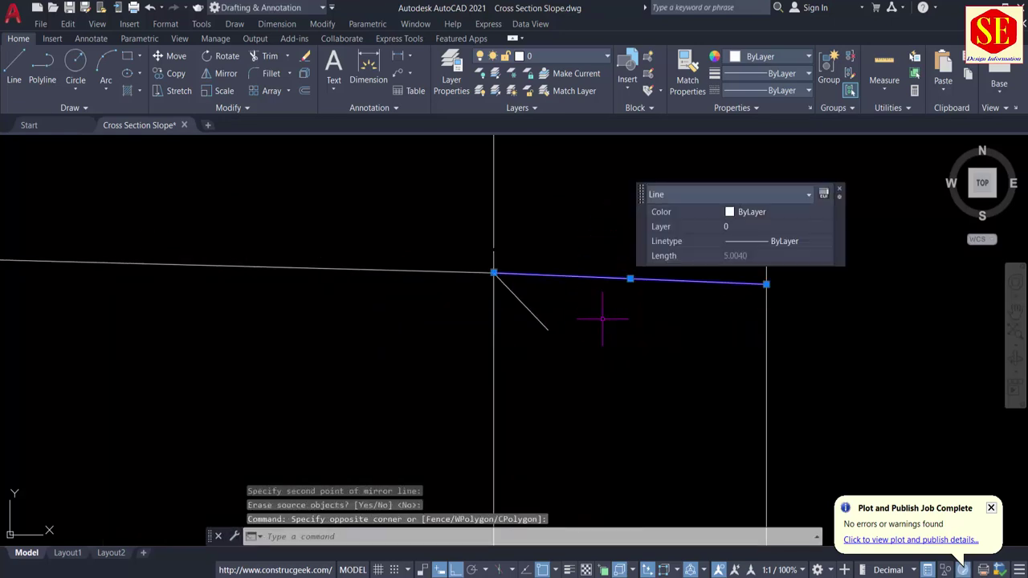
key("Return")
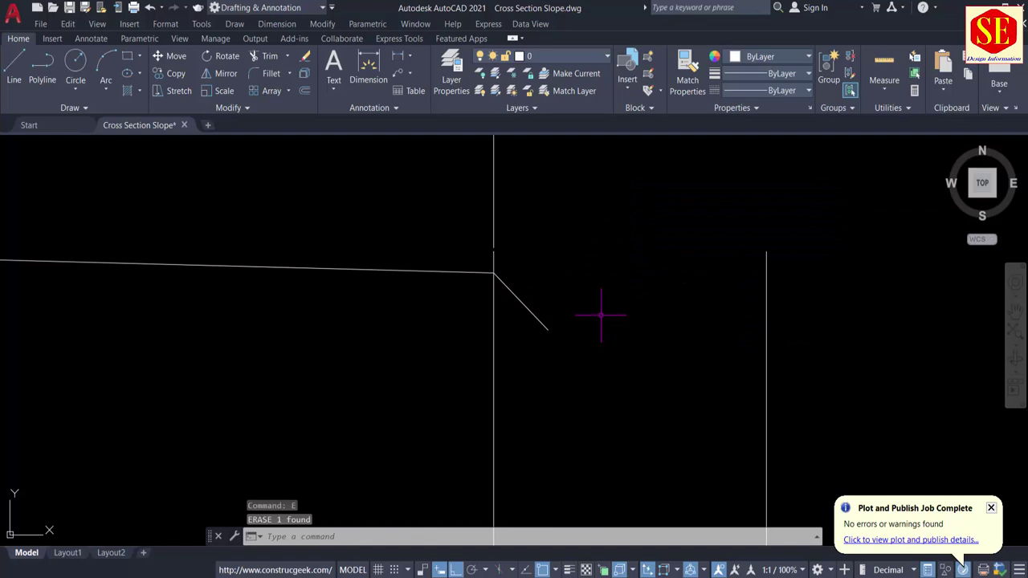
Draw a horizontal line outward from the pavement's right end and trim it at the right shoulder's outer vertical line.
type("l")
key("Return")
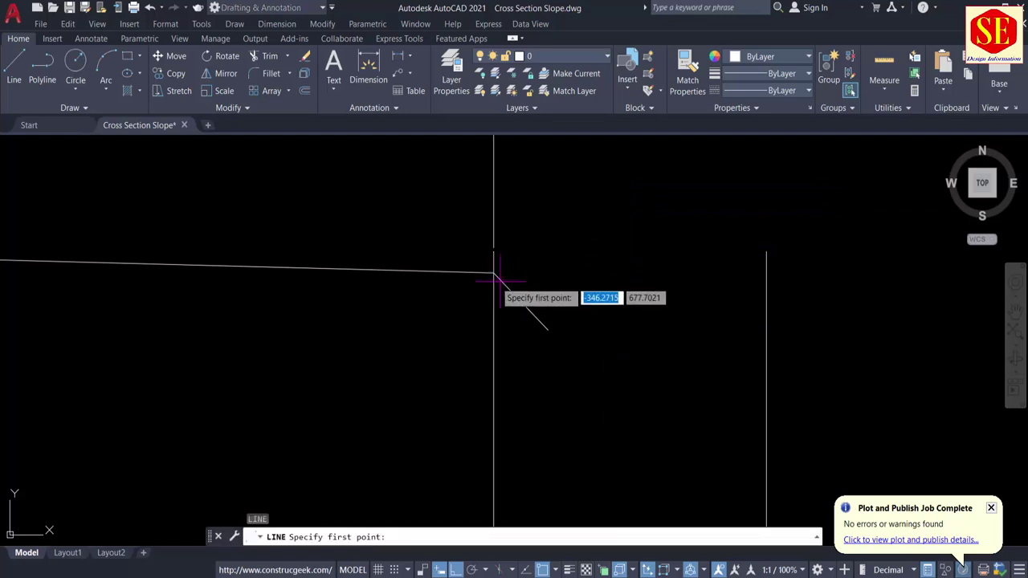
left_click(493, 273)
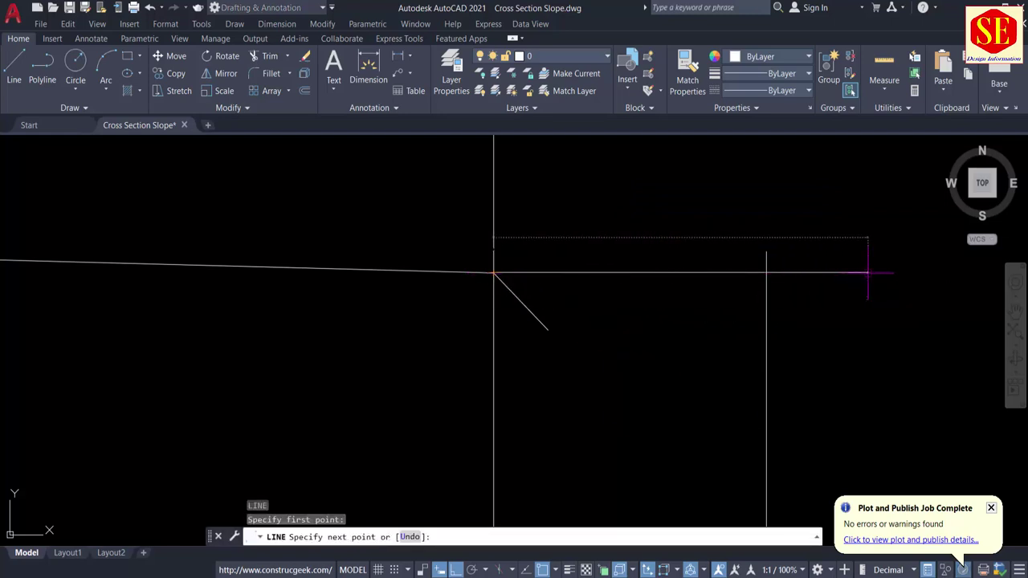
left_click(867, 273)
key("Escape")
type("tr")
key("Return")
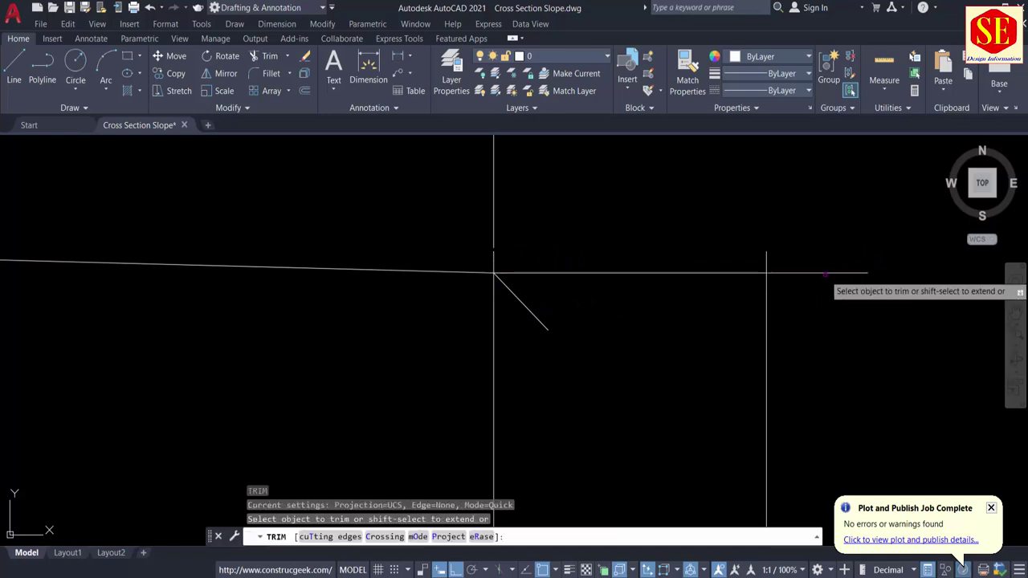
left_click(827, 273)
scroll(714, 256, "down", 2)
key("Escape")
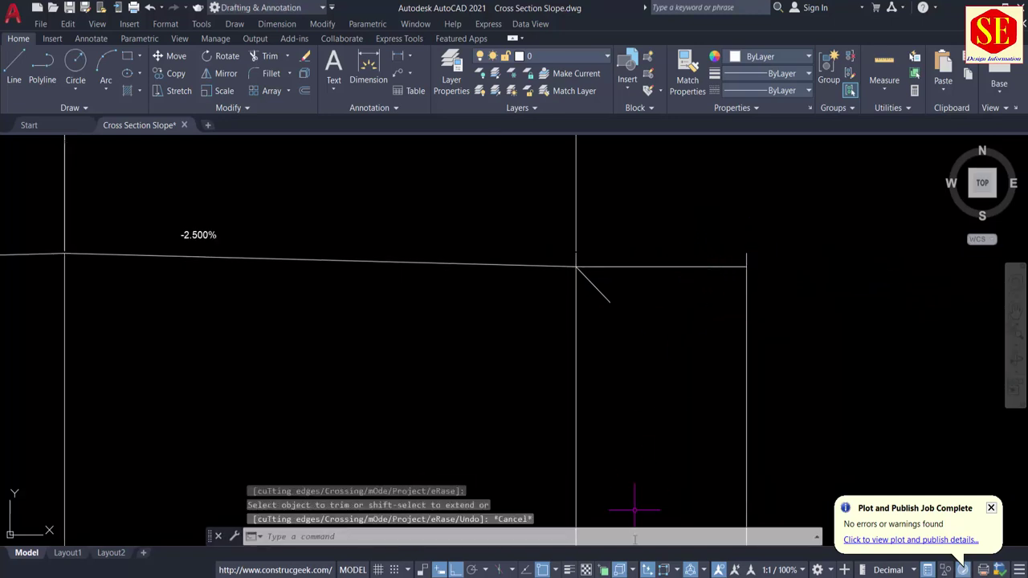
Switch to Calculator and compute the right shoulder's drop as 5 × 4 ÷ 100.
key("alt+Tab")
left_click(427, 343)
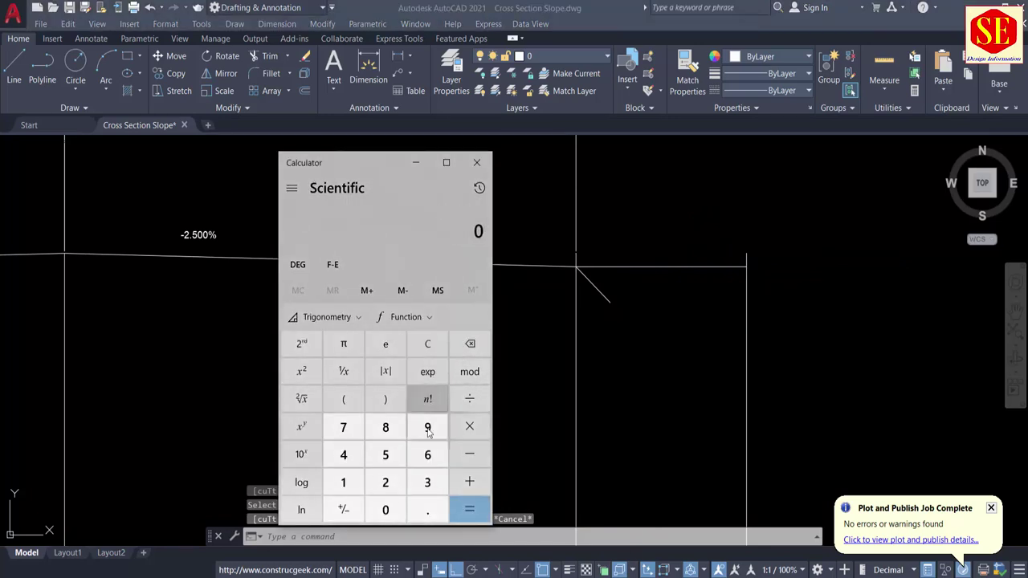
left_click(386, 454)
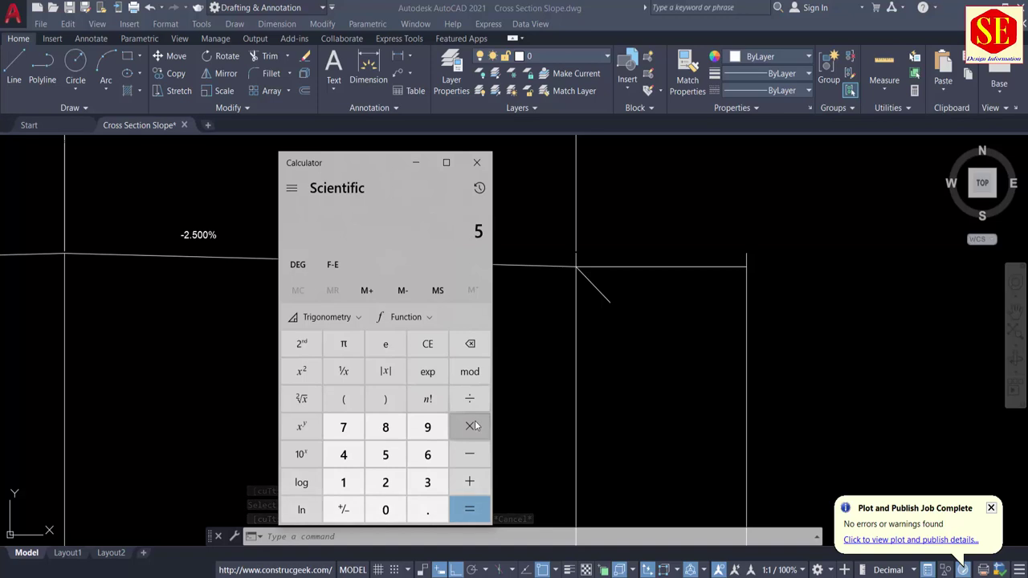
left_click(472, 425)
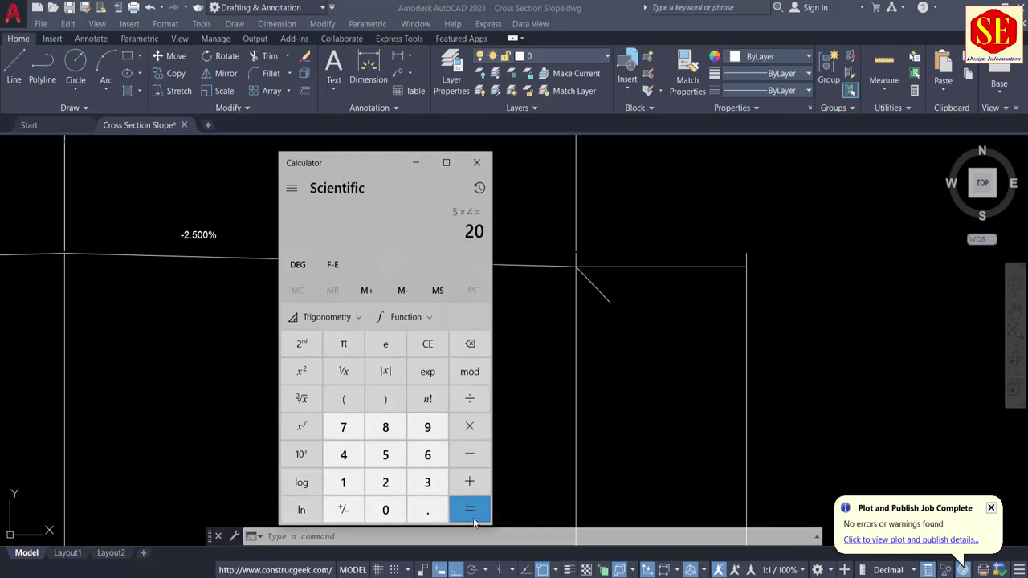
left_click(470, 398)
left_click(343, 482)
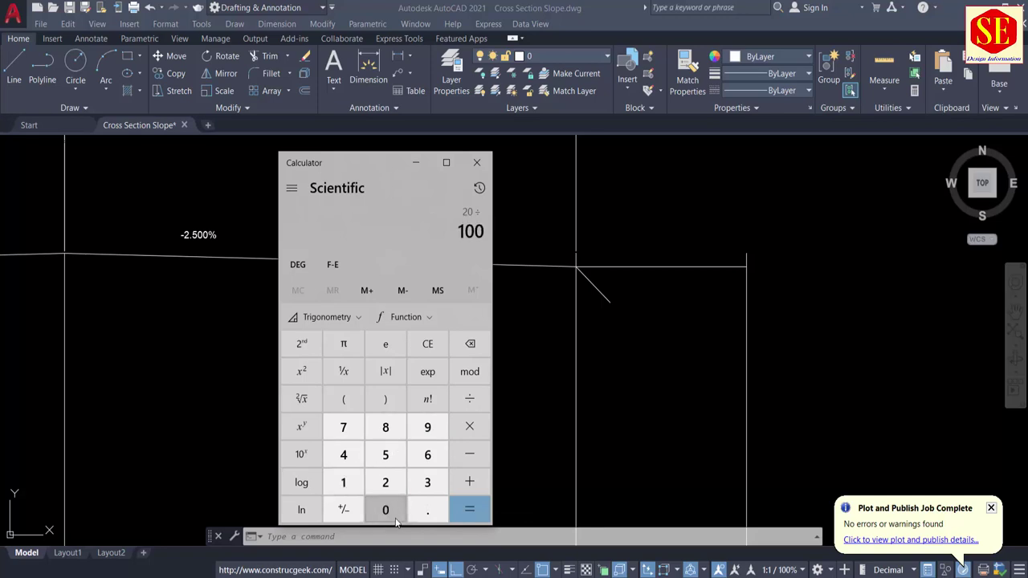
left_click(471, 510)
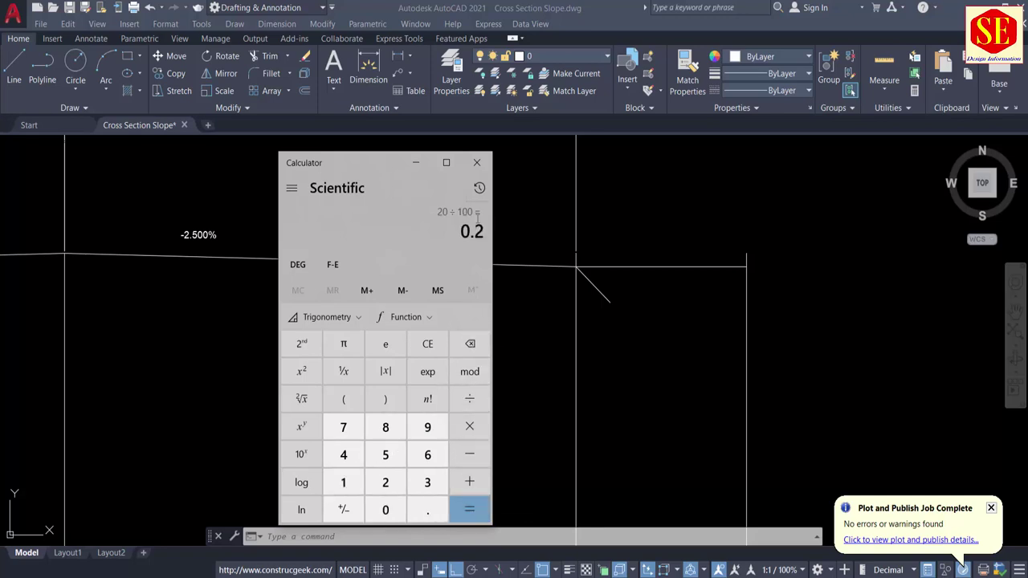
Return to AutoCAD and offset the right shoulder's horizontal line downward by 0.2.
left_click(657, 298)
scroll(676, 283, "up", 1)
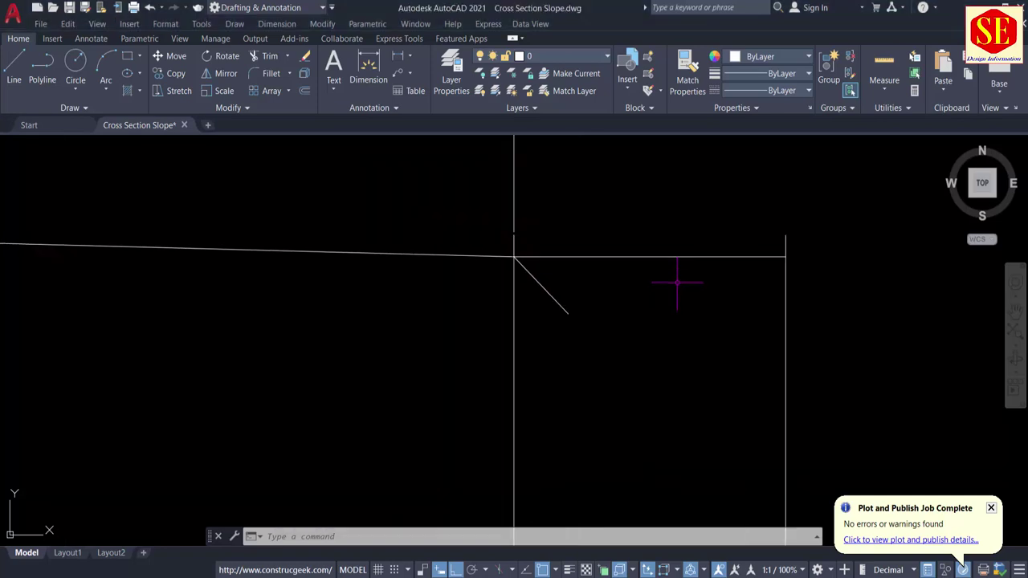
type("o")
key("Return")
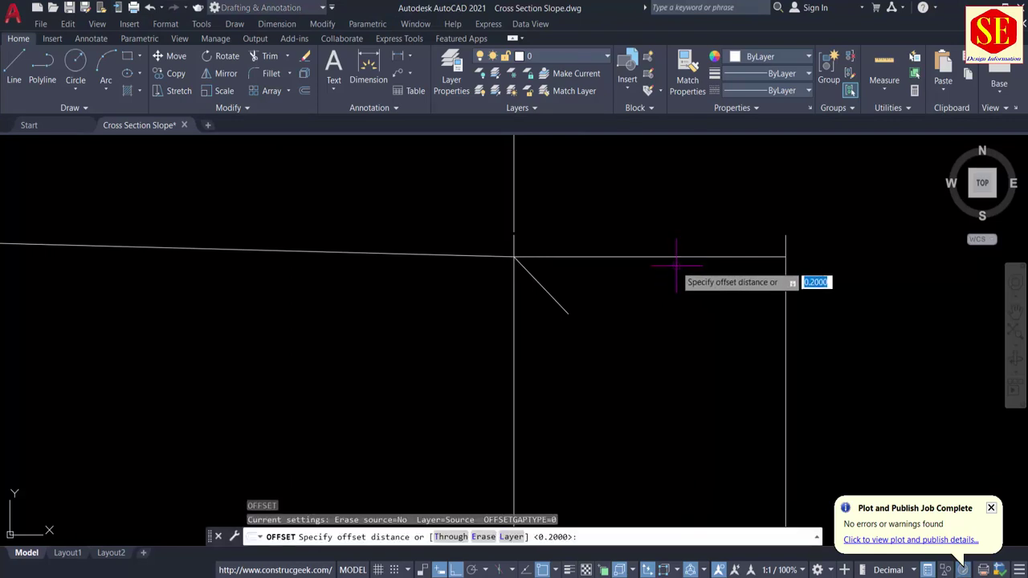
key("Return")
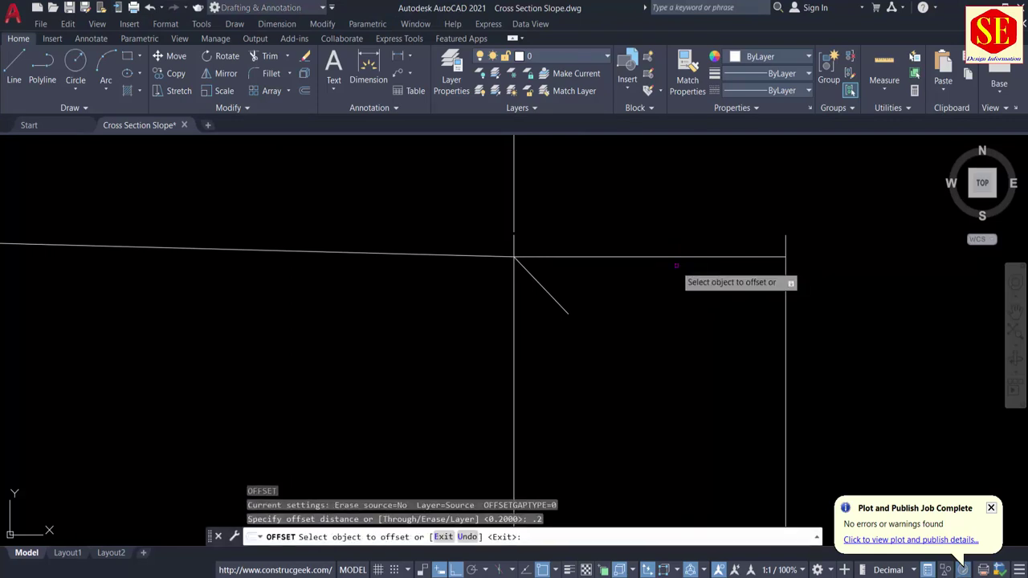
left_click(666, 257)
left_click(669, 301)
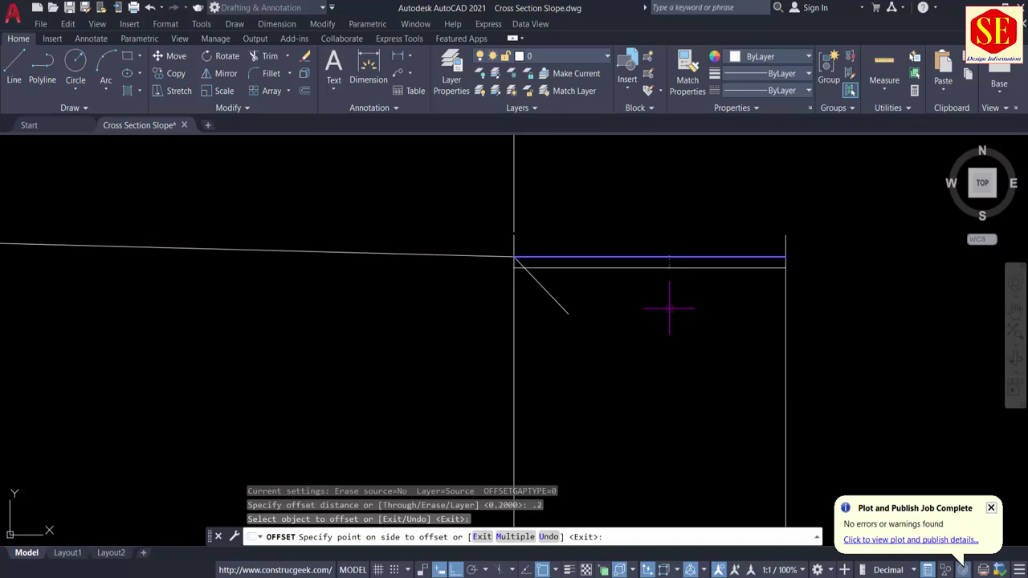
key("Escape")
Draw the sloping right shoulder line from the pavement's right end to the outer end of the lower horizontal line.
type("l")
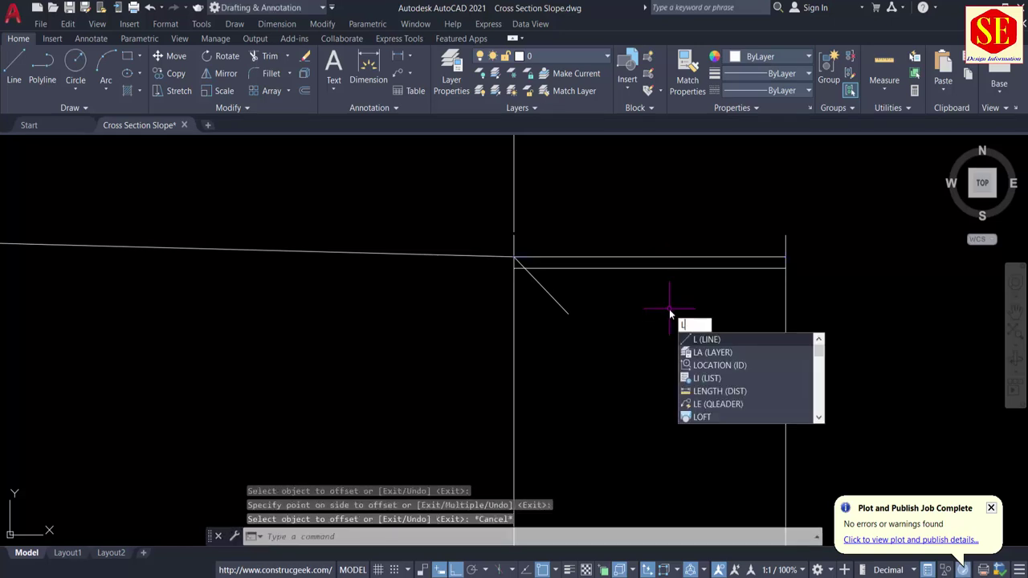
key("Return")
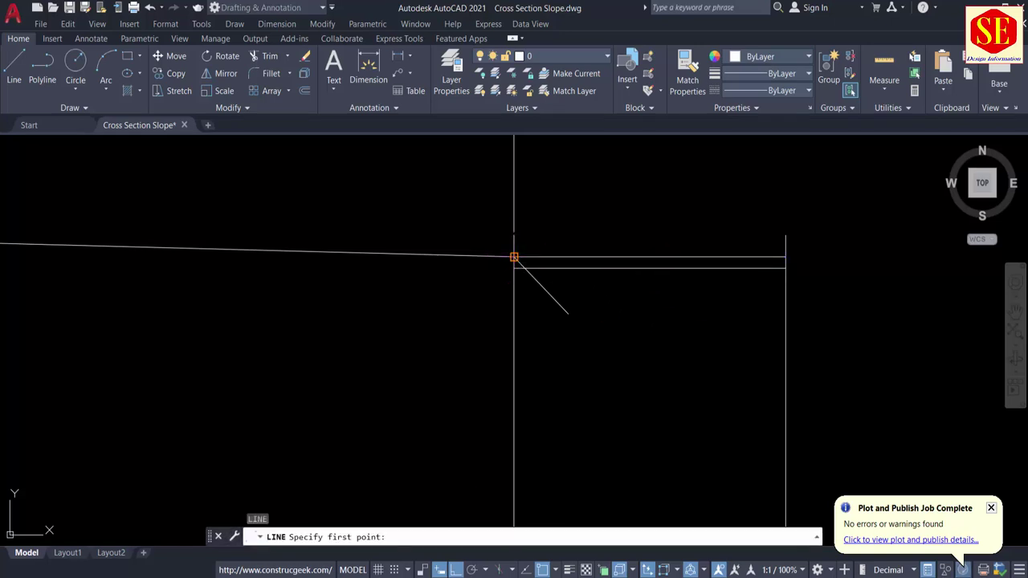
left_click(514, 257)
scroll(484, 263, "up", 2)
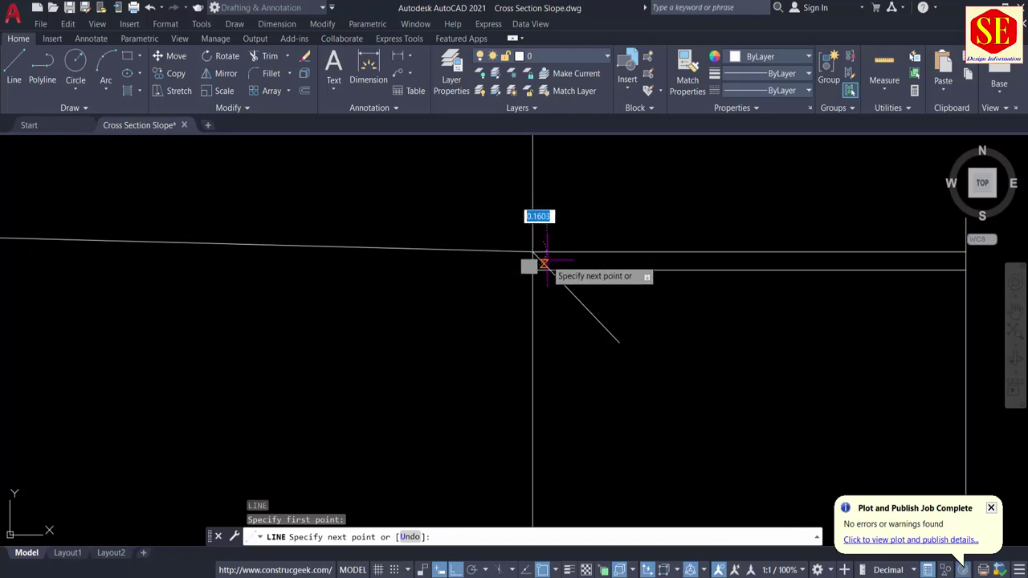
middle_click_drag(908, 292, 523, 253)
scroll(572, 231, "up", 3)
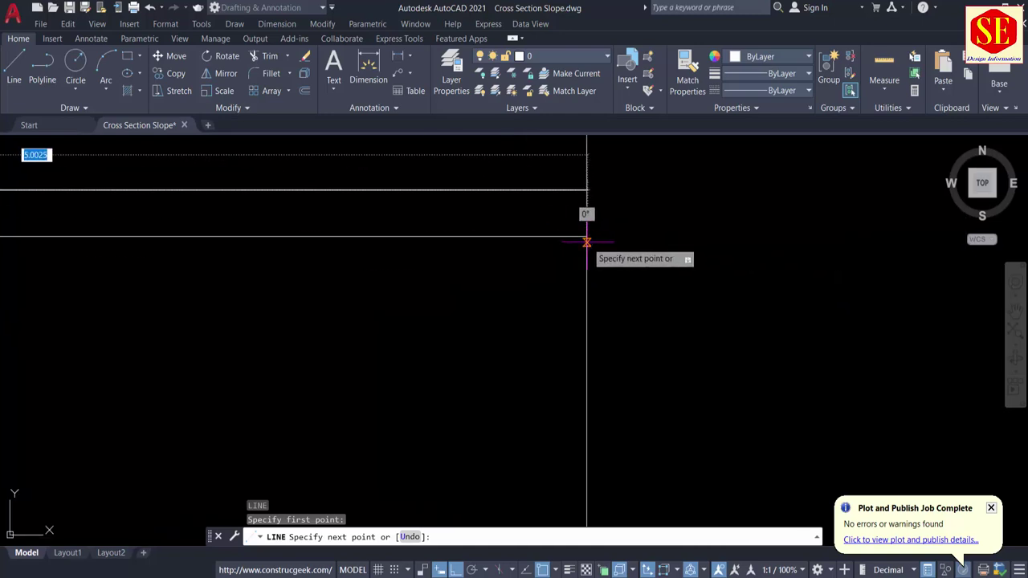
left_click(586, 236)
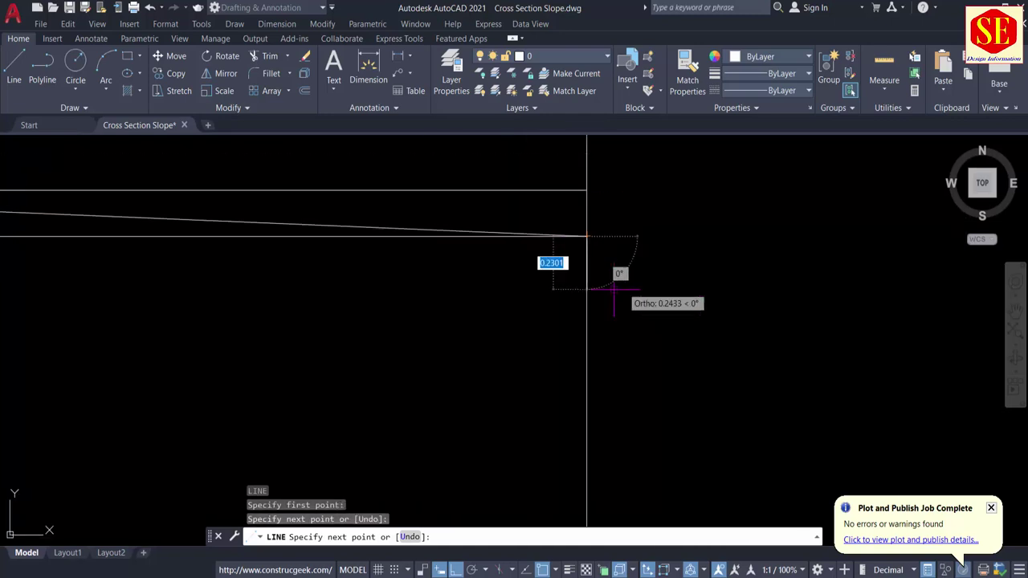
scroll(695, 248, "down", 3)
key("Escape")
scroll(610, 233, "up", 2)
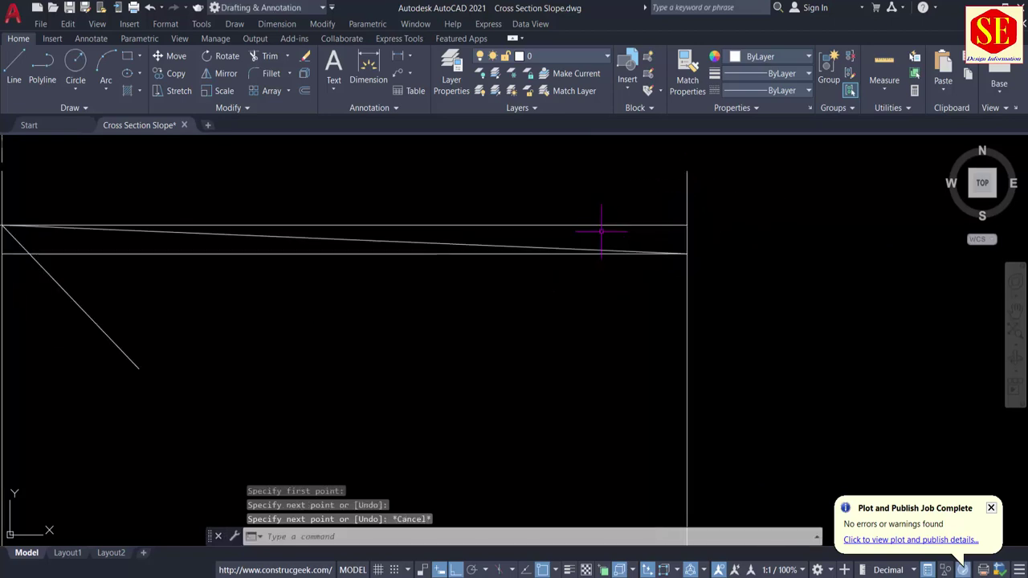
Erase the two horizontal construction lines at the right shoulder, keeping the sloping line.
left_click(606, 225)
key("Return")
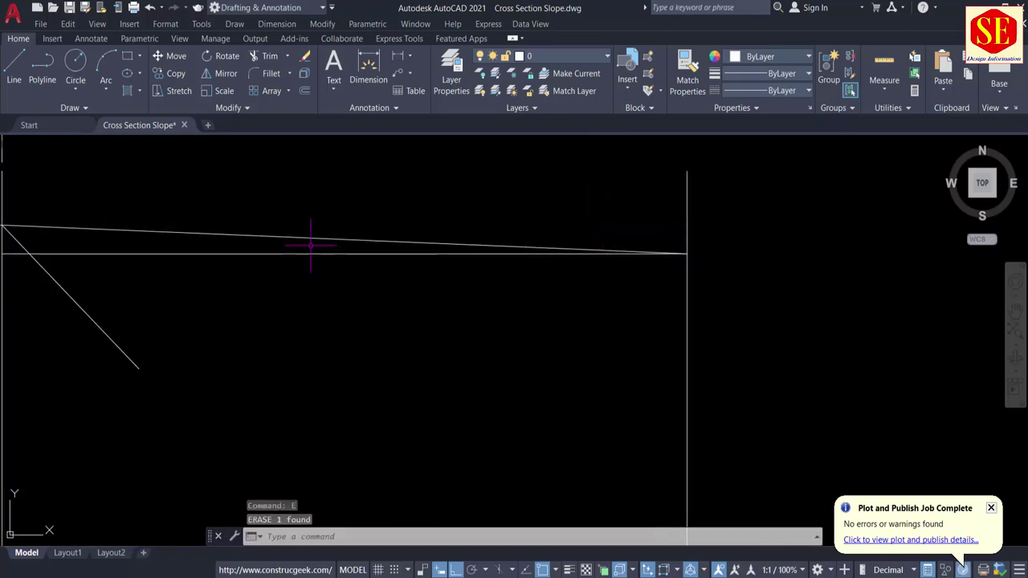
left_click(294, 268)
left_click(573, 332)
scroll(482, 313, "down", 3)
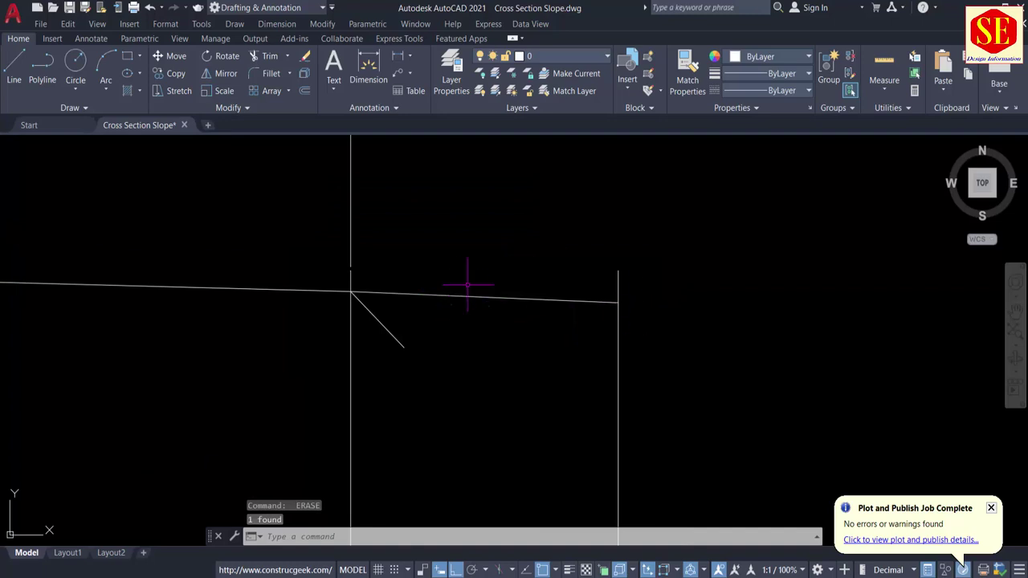
scroll(593, 302, "down", 3)
scroll(128, 312, "up", 2)
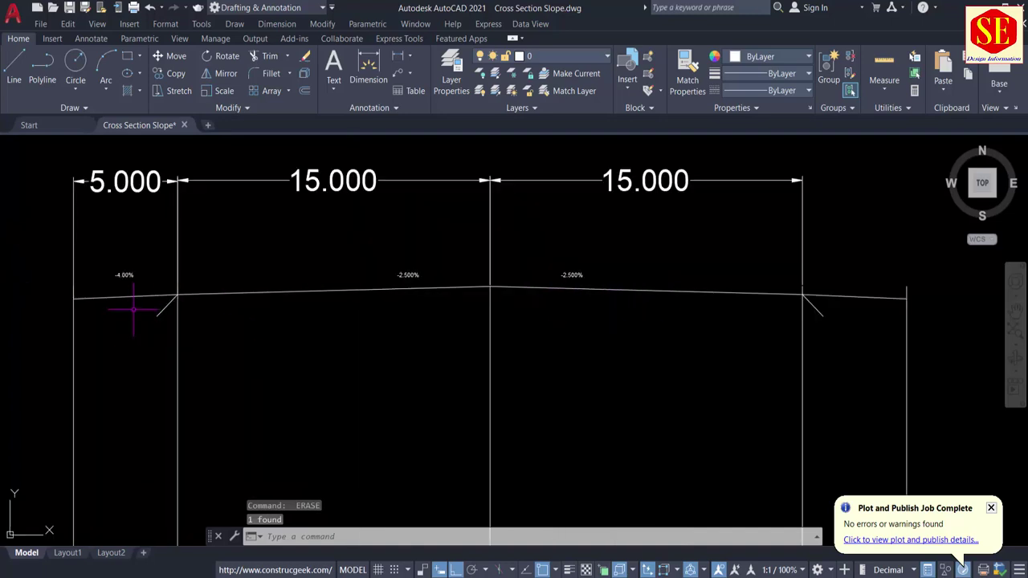
Mirror the left shoulder's -4.00% slope label about the road centre line, keeping the original.
type("i")
key("Return")
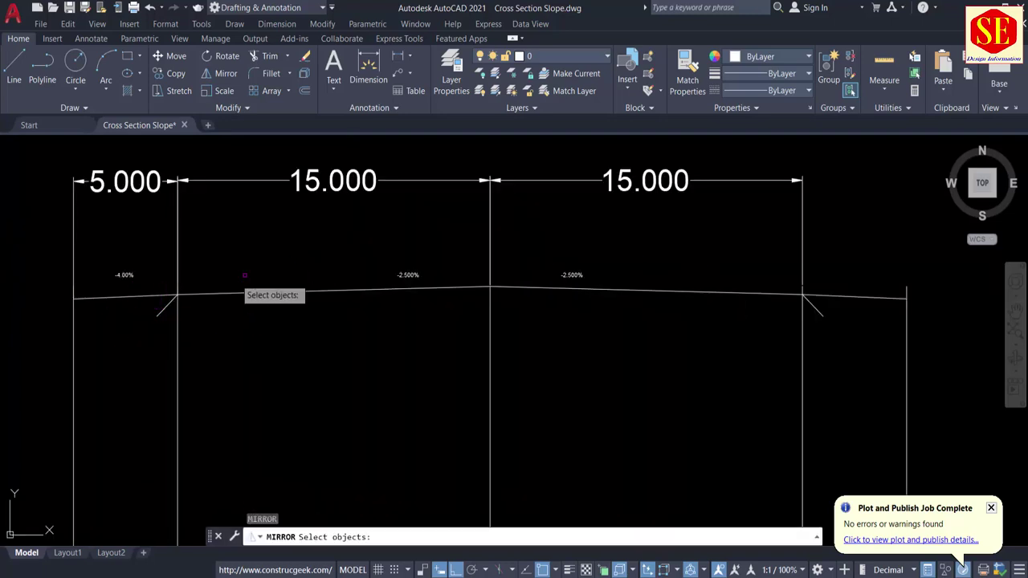
left_click(124, 276)
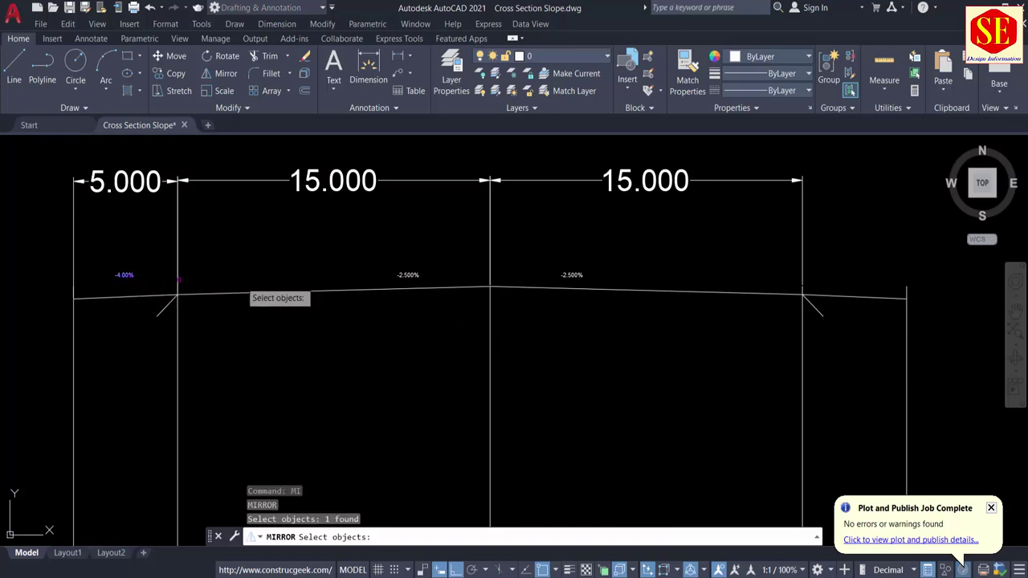
key("Return")
left_click(490, 172)
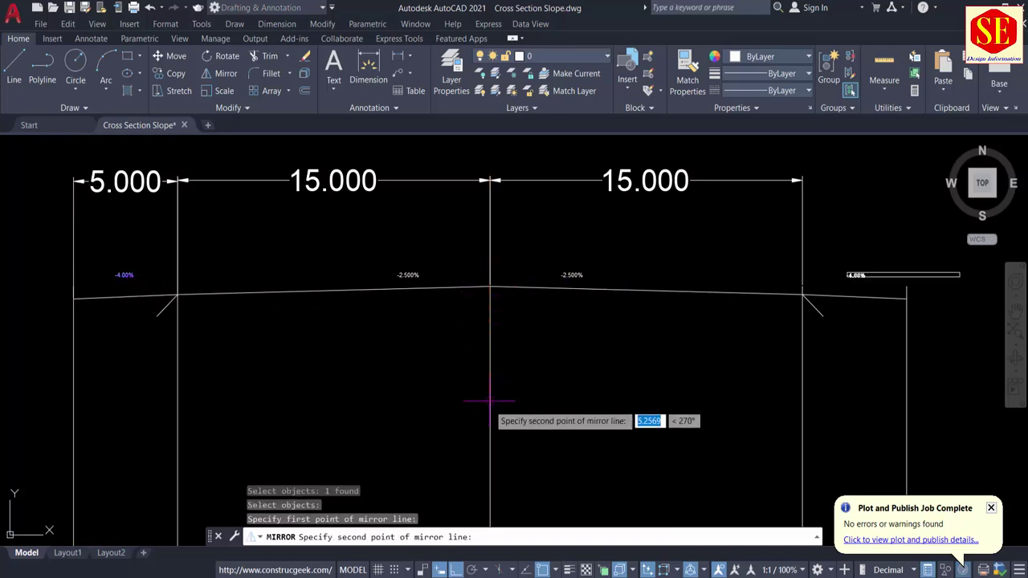
left_click(492, 408)
right_click(493, 406)
left_click(522, 413)
scroll(873, 300, "up", 2)
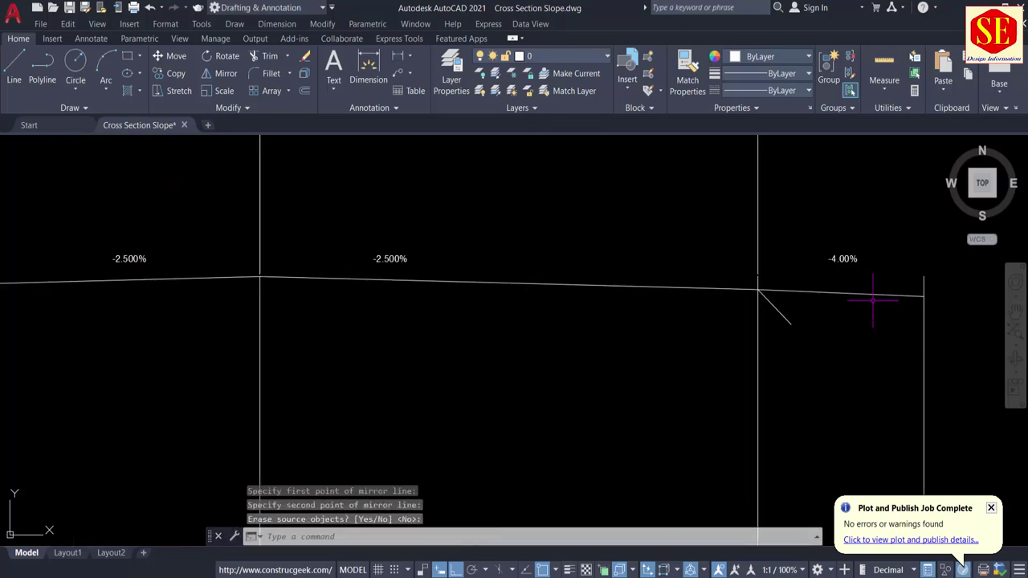
scroll(834, 289, "down", 2)
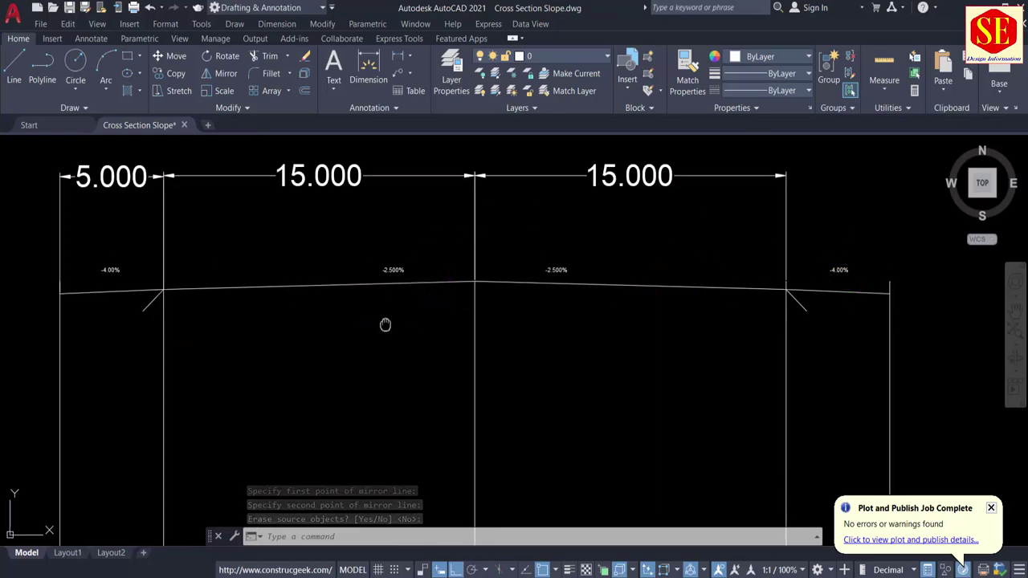
Add a linear dimension for the right shoulder's width, aligned with the existing row of dimensions.
middle_click_drag(385, 321, 454, 316)
scroll(453, 315, "down", 1)
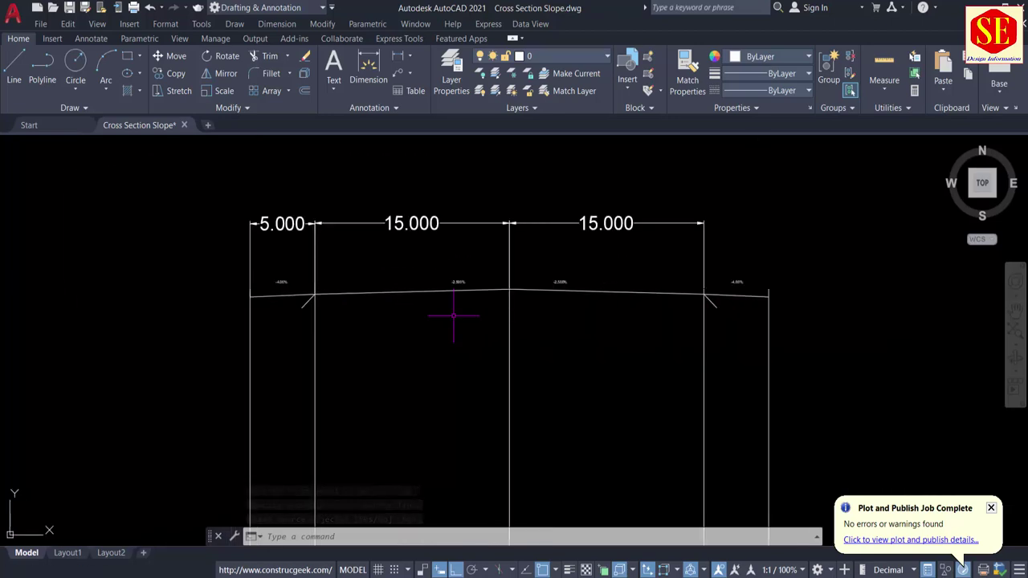
left_click(397, 58)
left_click(703, 294)
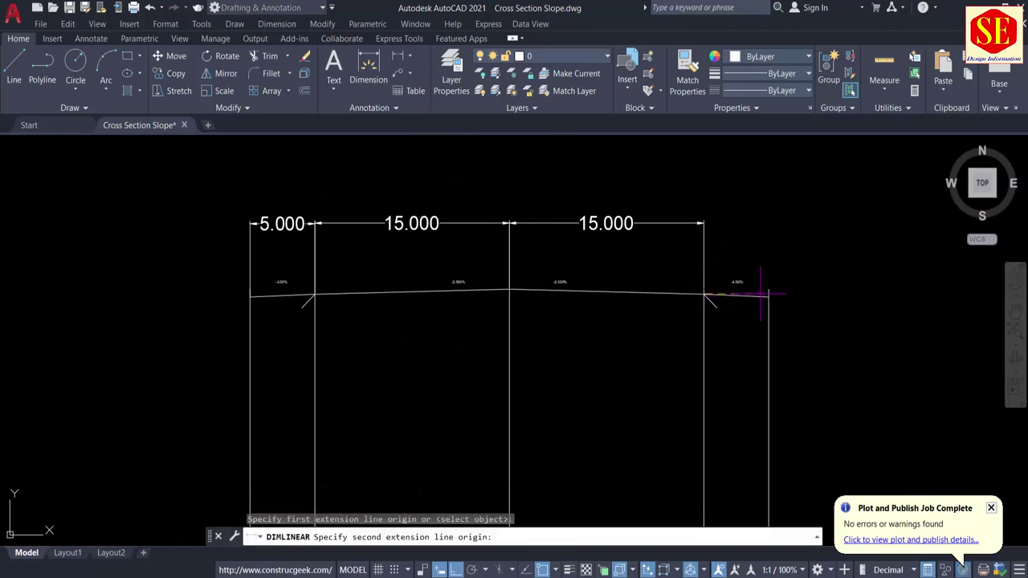
left_click(768, 296)
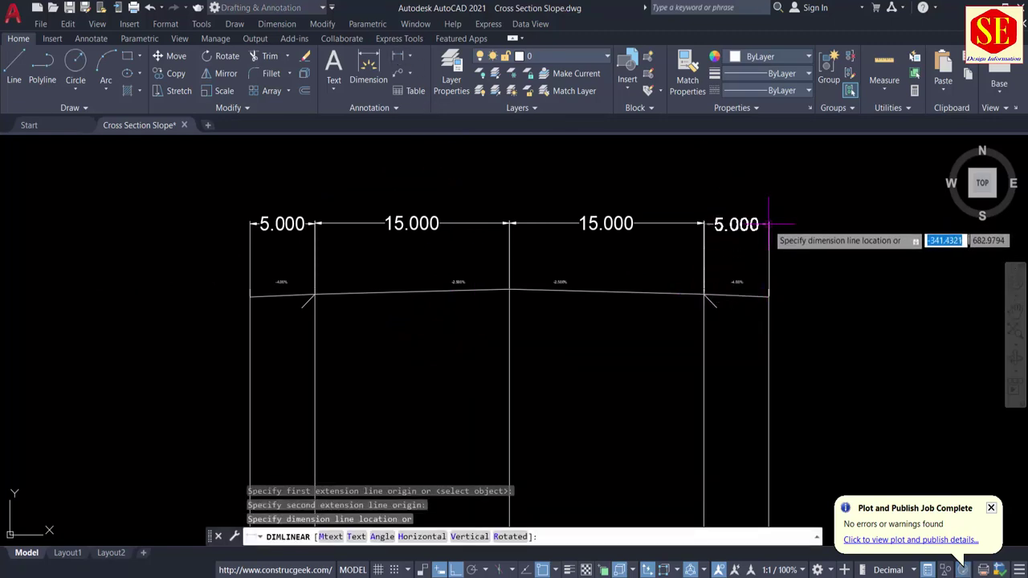
left_click(767, 224)
Examine the drawn section against the right-hand pavement and shoulder slopes in the Grade & Slope Sheet.
scroll(466, 213, "up", 4)
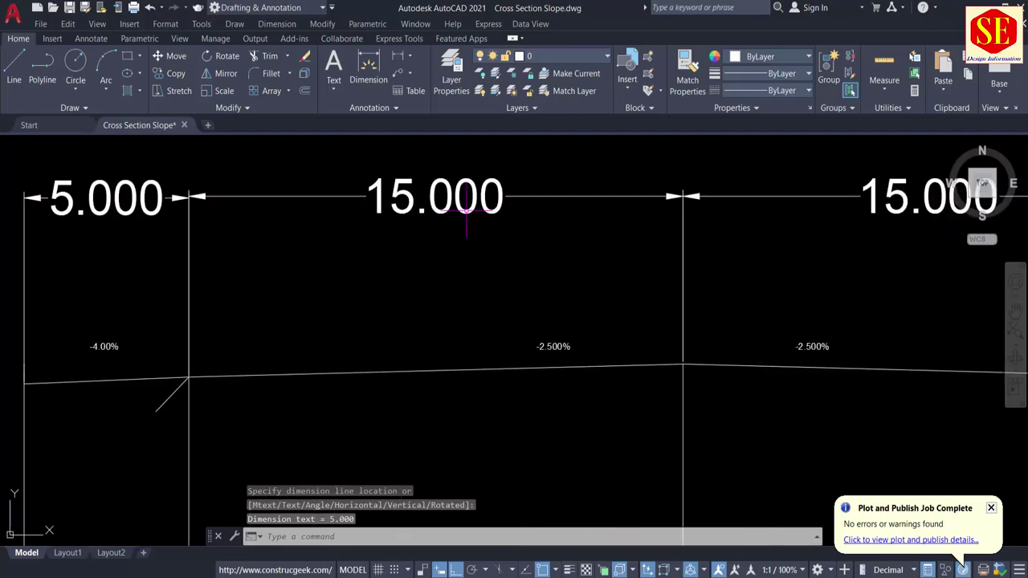
scroll(533, 231, "down", 4)
scroll(558, 273, "down", 4)
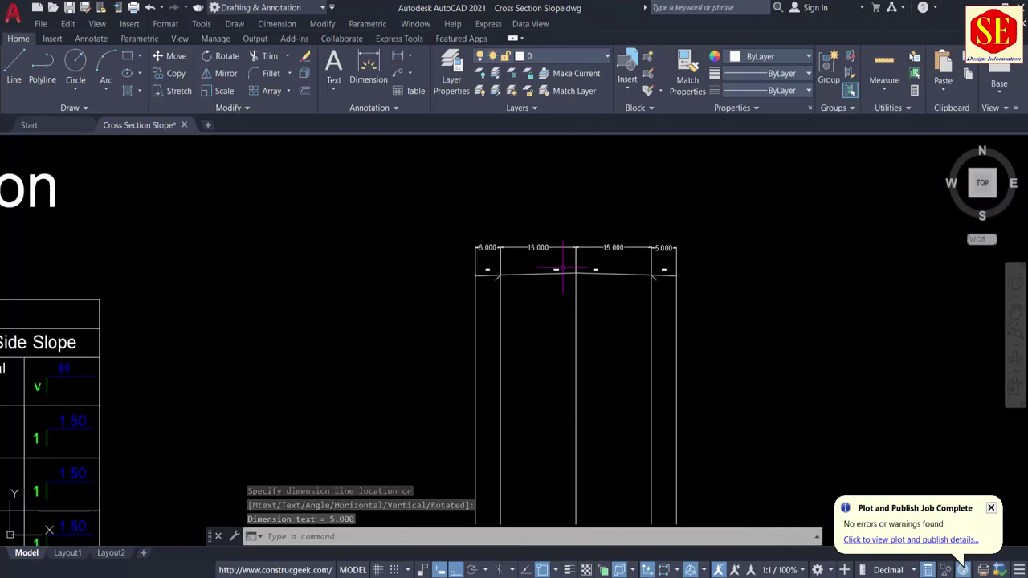
scroll(562, 271, "up", 10)
scroll(861, 251, "down", 10)
scroll(553, 289, "down", 4)
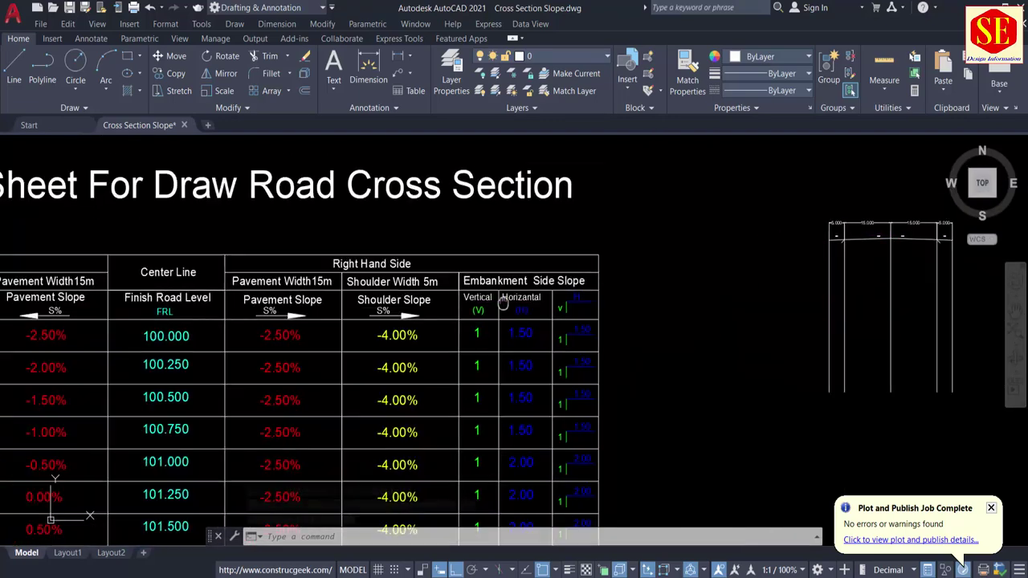
scroll(548, 293, "up", 8)
scroll(564, 259, "down", 2)
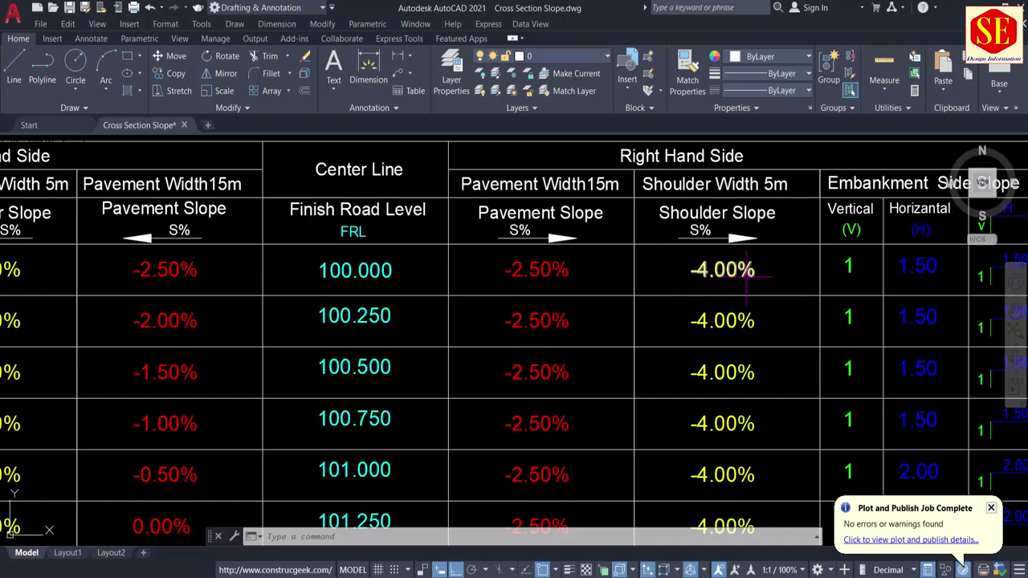
scroll(732, 281, "down", 4)
middle_click_drag(726, 301, 357, 278)
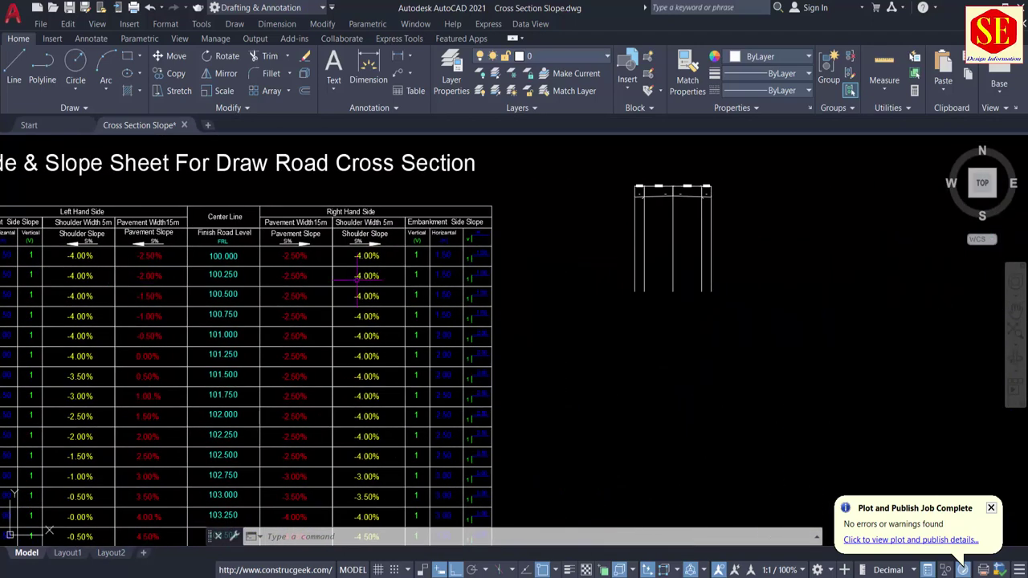
Examine the shoulder lines and pavement-edge side slopes at both ends of the drawn cross section.
middle_click_drag(556, 241, 536, 305)
scroll(642, 257, "up", 5)
scroll(523, 228, "up", 2)
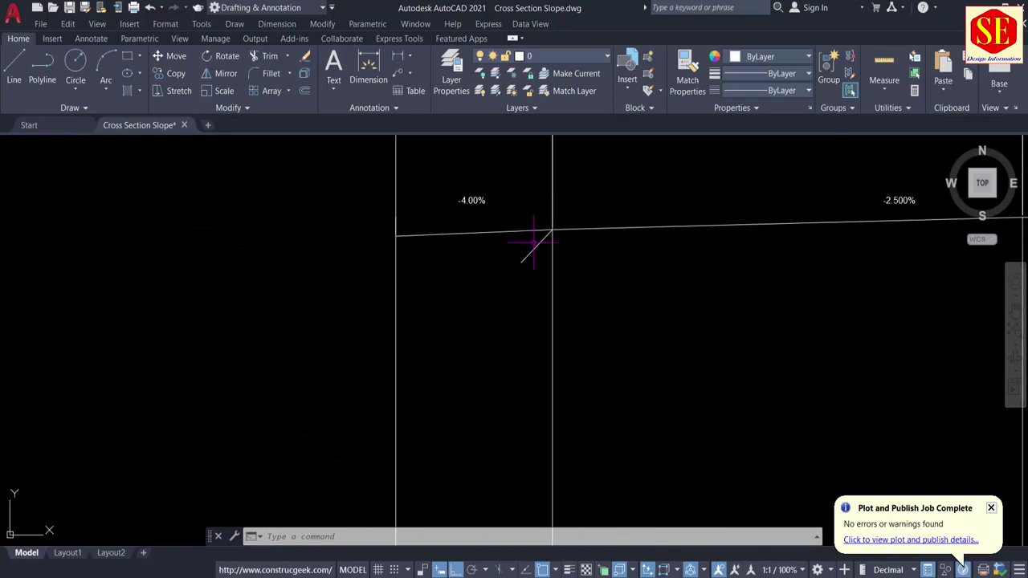
scroll(506, 265, "down", 6)
scroll(746, 259, "up", 4)
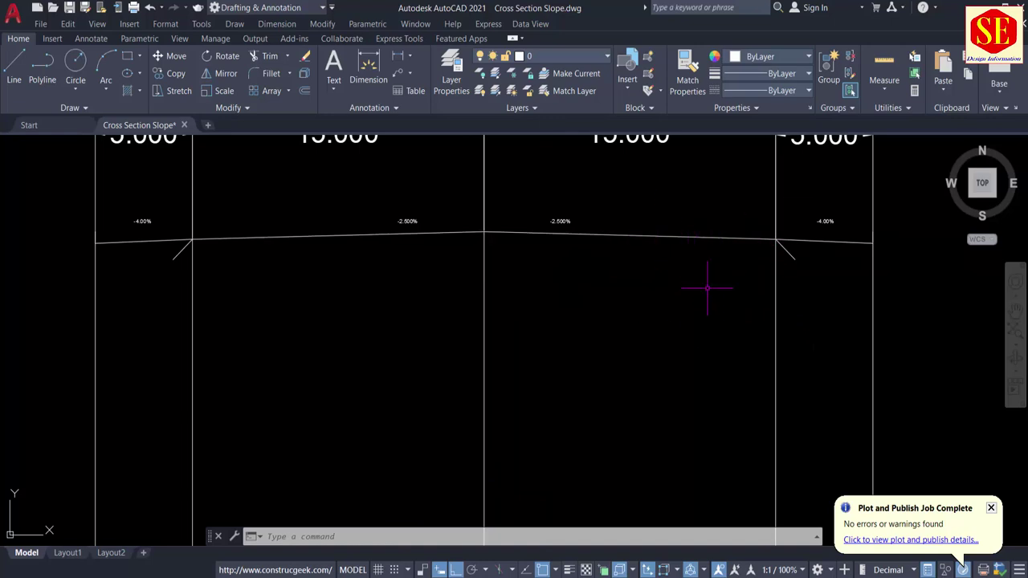
scroll(820, 257, "up", 3)
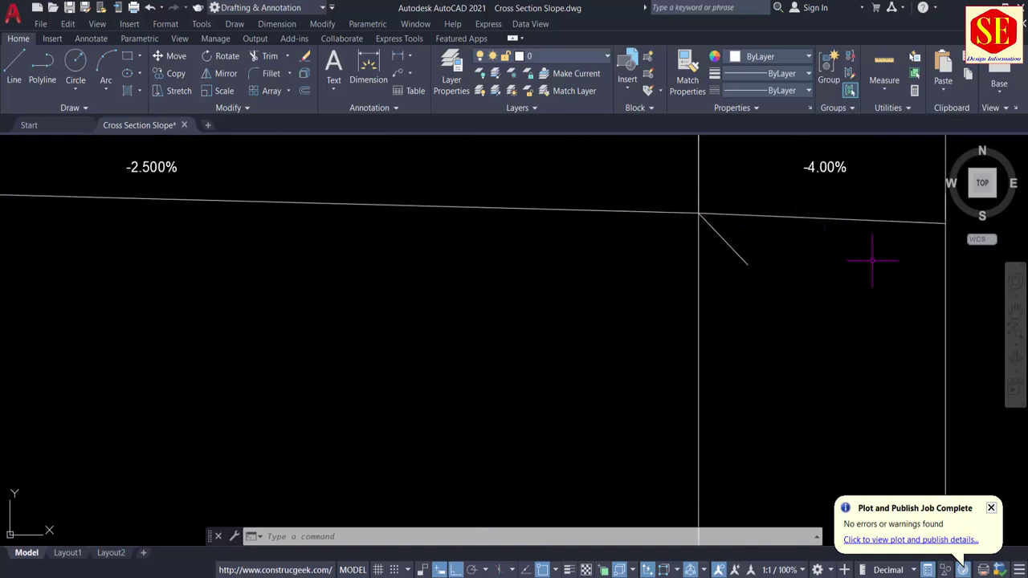
scroll(872, 259, "down", 4)
middle_click_drag(473, 299, 615, 292)
scroll(335, 243, "up", 4)
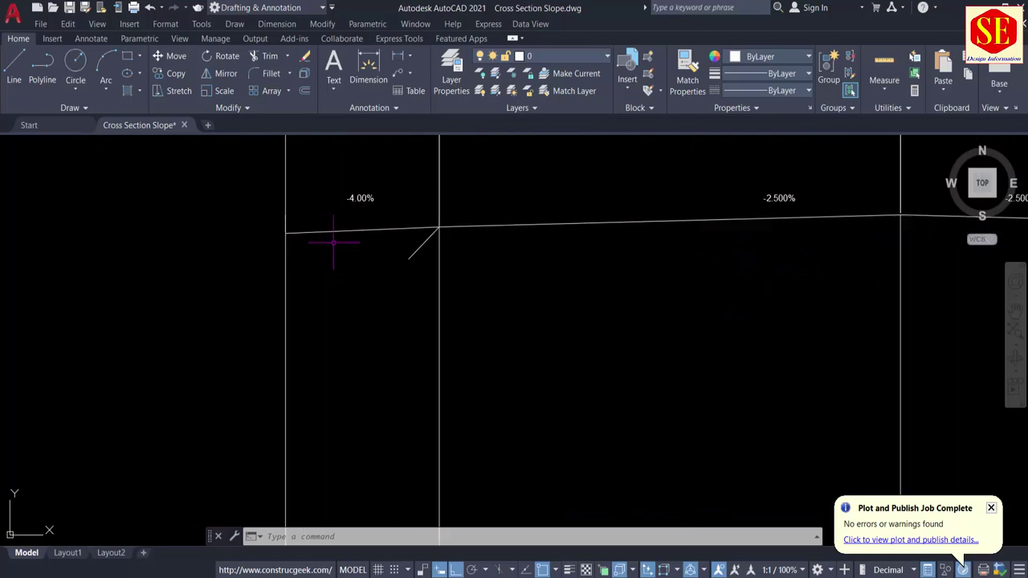
Look up the right-hand embankment side slope's vertical and horizontal values in the sheet's first row.
scroll(444, 255, "down", 8)
scroll(343, 263, "down", 6)
middle_click_drag(268, 278, 482, 255)
scroll(388, 272, "up", 4)
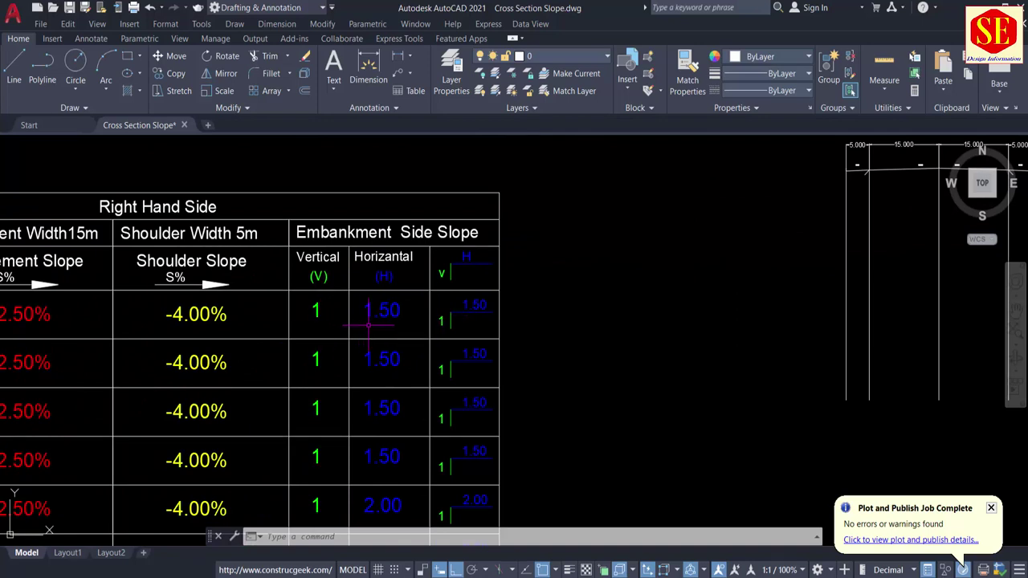
scroll(476, 331, "up", 4)
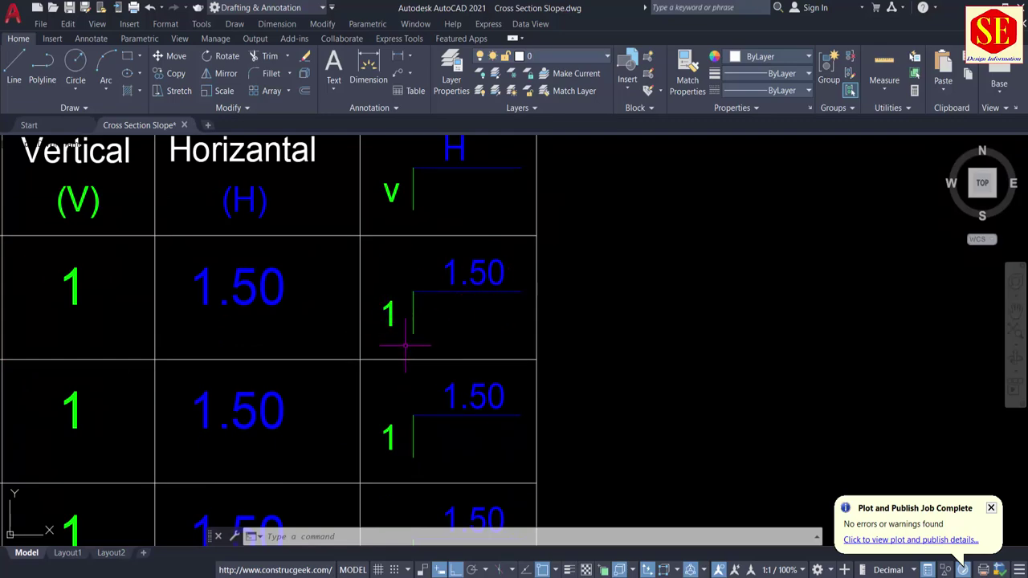
scroll(562, 305, "down", 5)
Draw a closed triangle from the left shoulder's outer end, 1.5 outward horizontally and 1 downward, for the embankment slope.
scroll(626, 291, "up", 6)
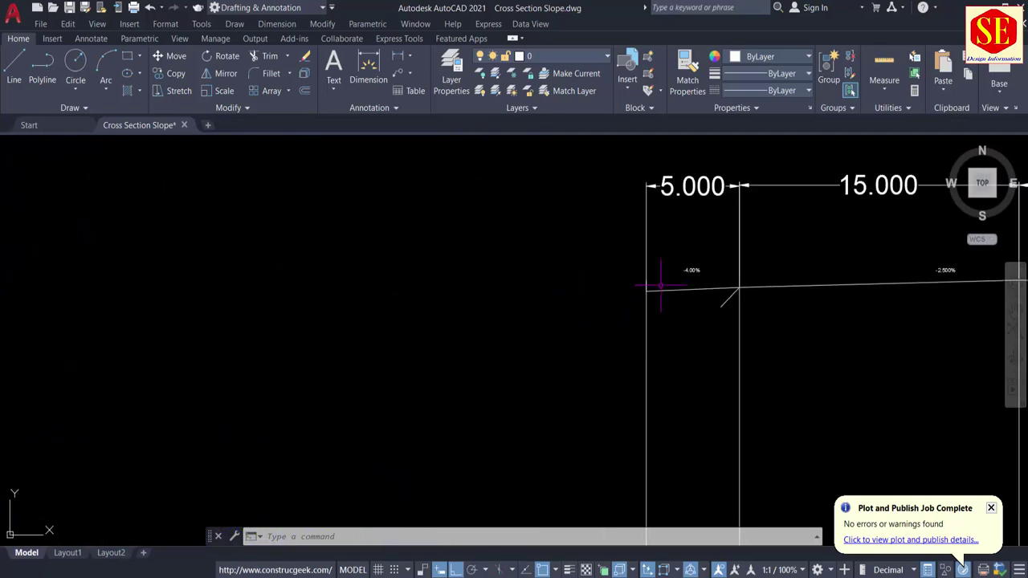
scroll(659, 285, "up", 4)
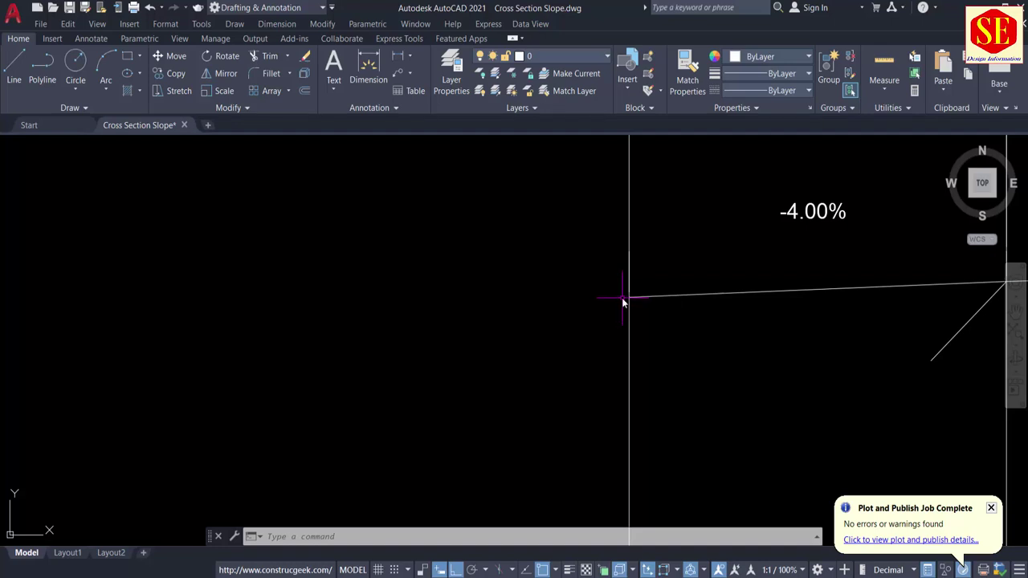
type("L")
key("Return")
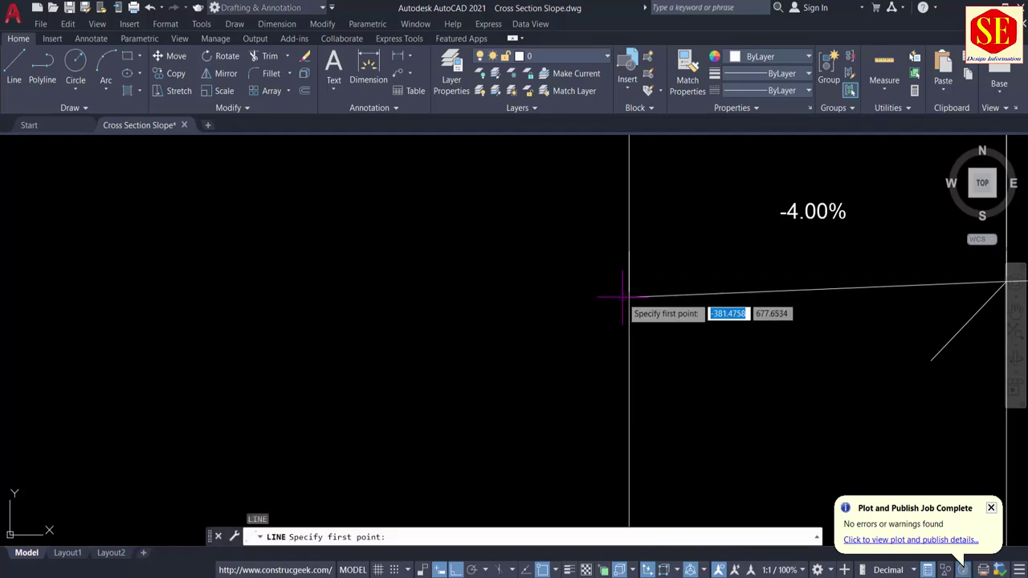
left_click(628, 297)
type("1")
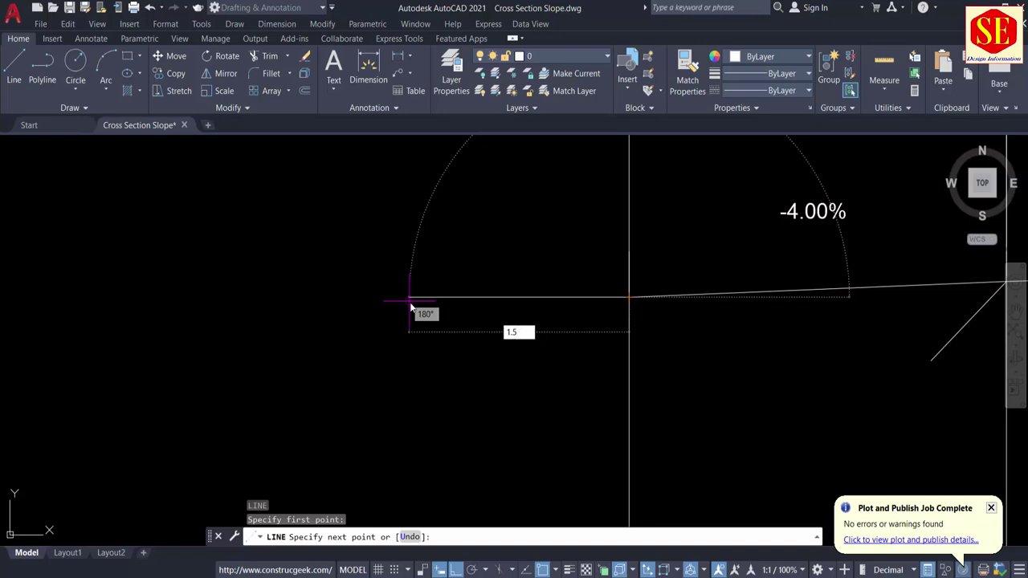
type(".5")
key("Return")
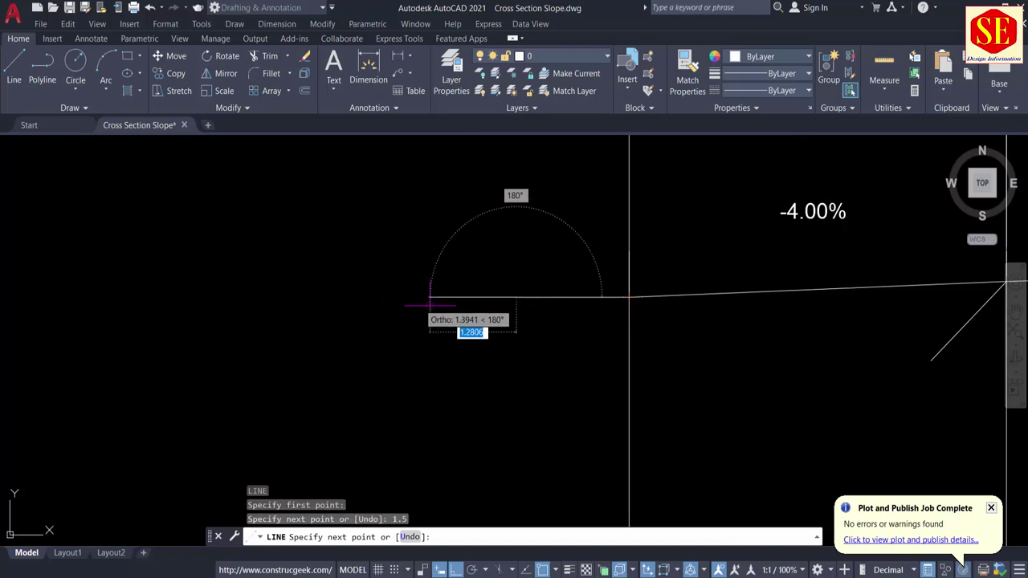
type("1")
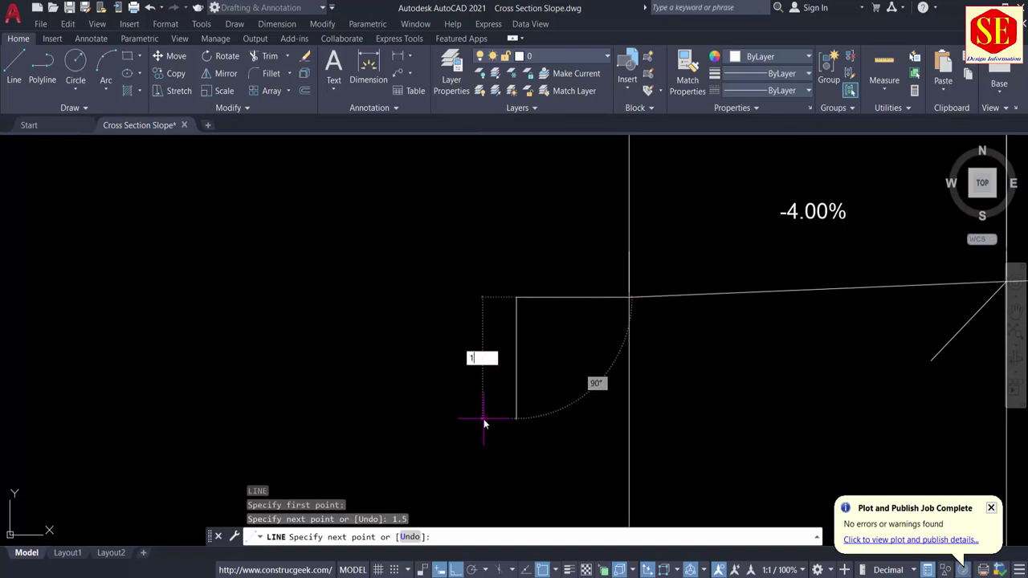
key("Return")
type("c")
key("Return")
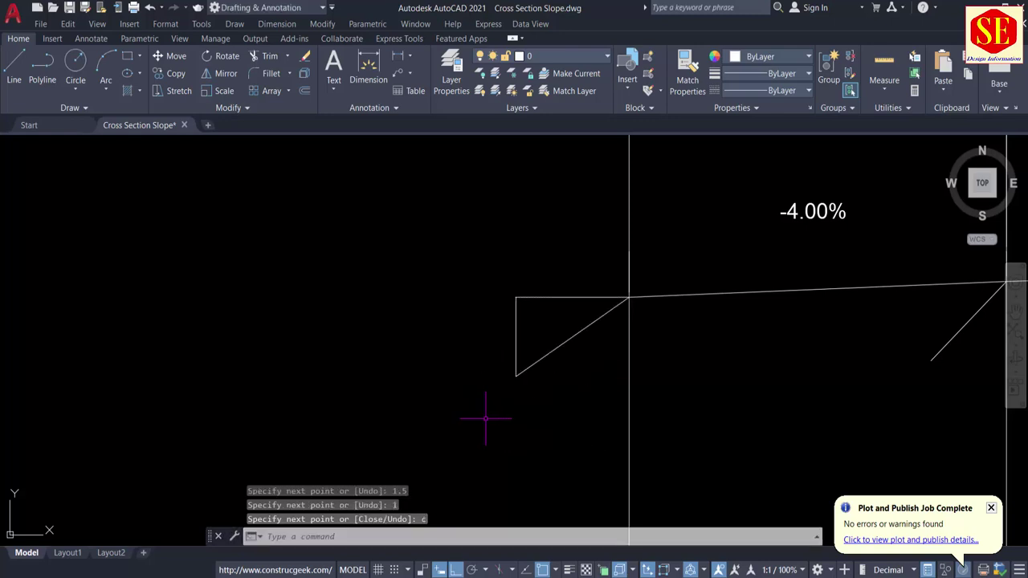
Erase the triangle's horizontal and vertical sides, keeping the sloping embankment line.
left_click(532, 278)
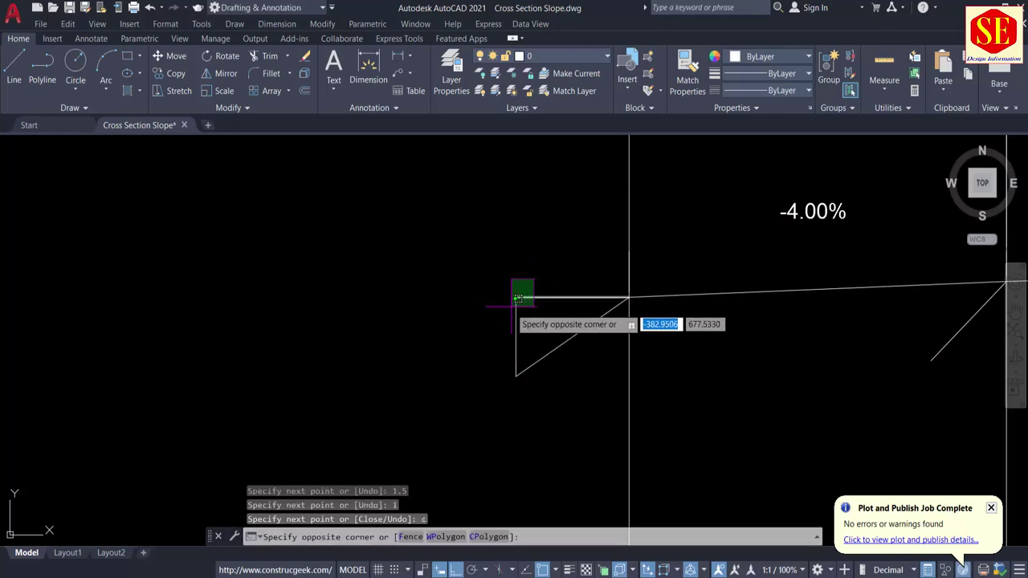
left_click(504, 312)
key("Return")
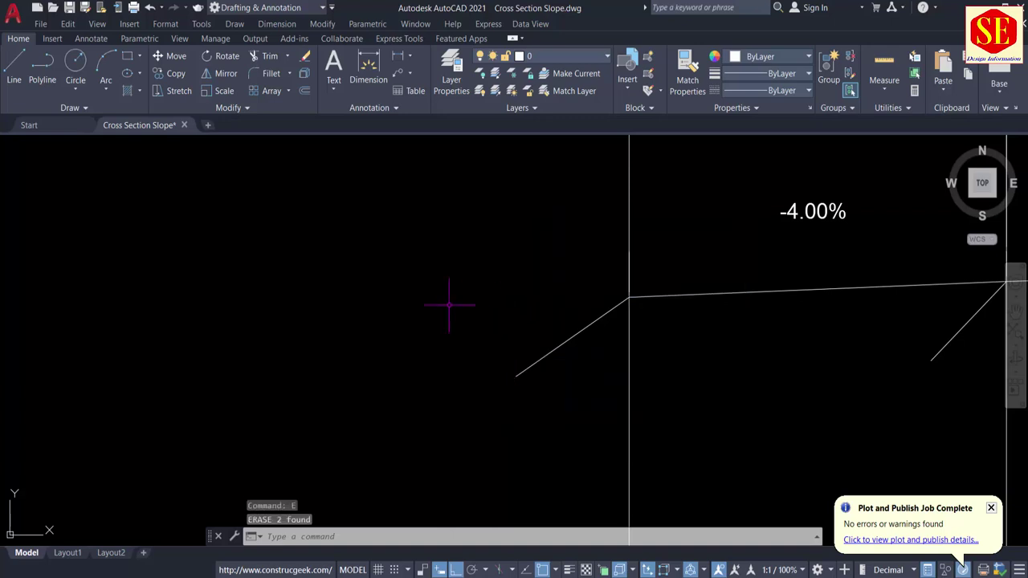
Mirror the left embankment slope line about the road centre line, keeping the original.
scroll(450, 305, "down", 5)
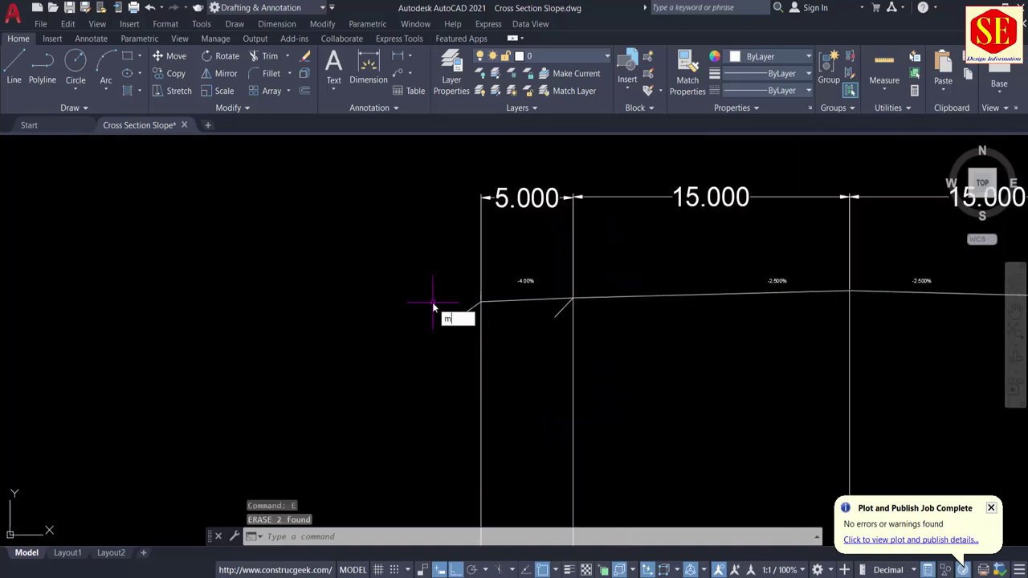
type("i")
key("Return")
left_click(459, 312)
middle_click_drag(782, 317, 604, 289)
key("Return")
left_click(671, 265)
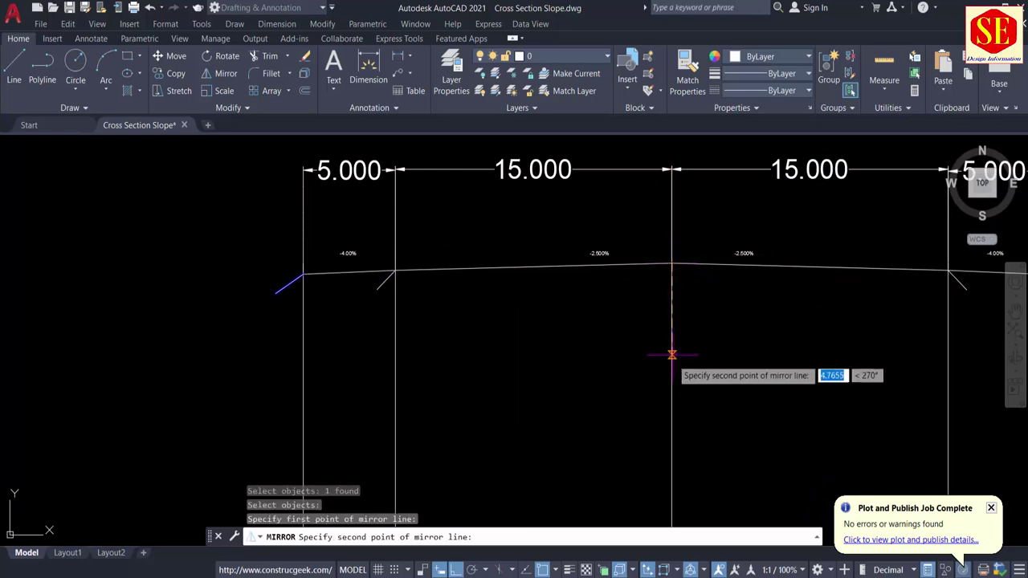
left_click(672, 371)
right_click(710, 373)
left_click(729, 384)
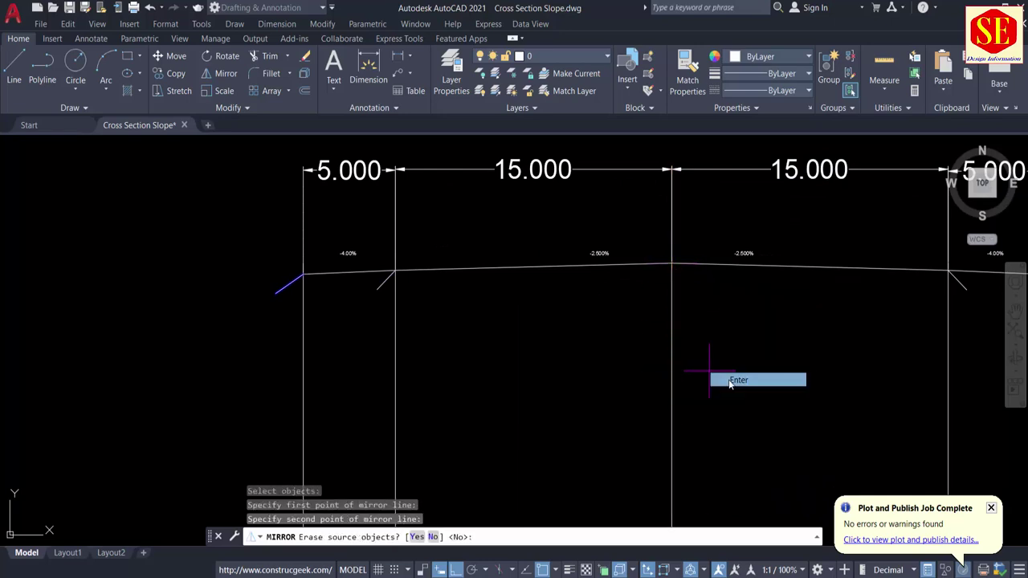
Examine the pavement, shoulders and embankment slope lines on both sides of the cross section.
middle_click_drag(821, 293, 538, 312)
scroll(769, 307, "up", 3)
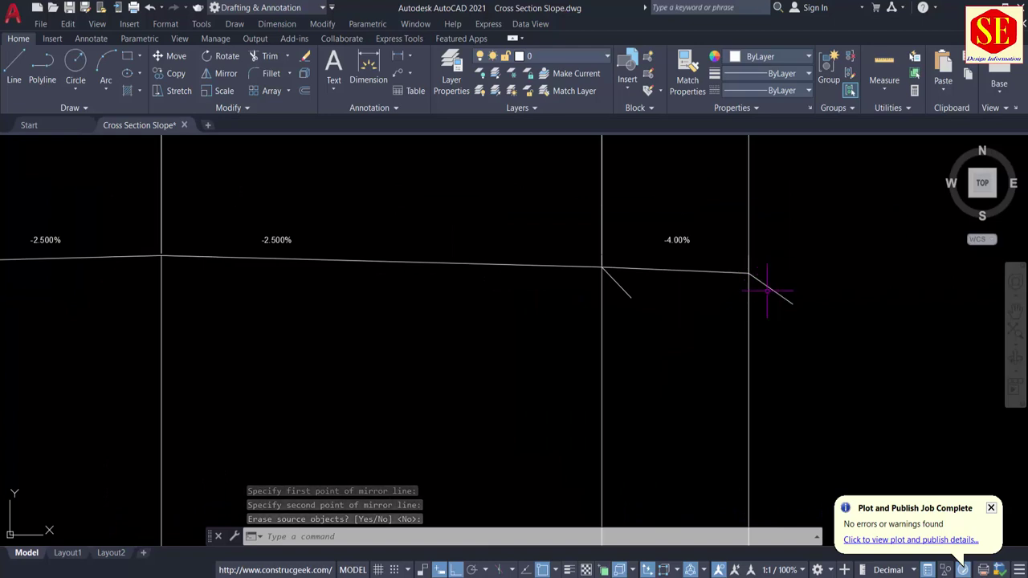
scroll(787, 291, "down", 3)
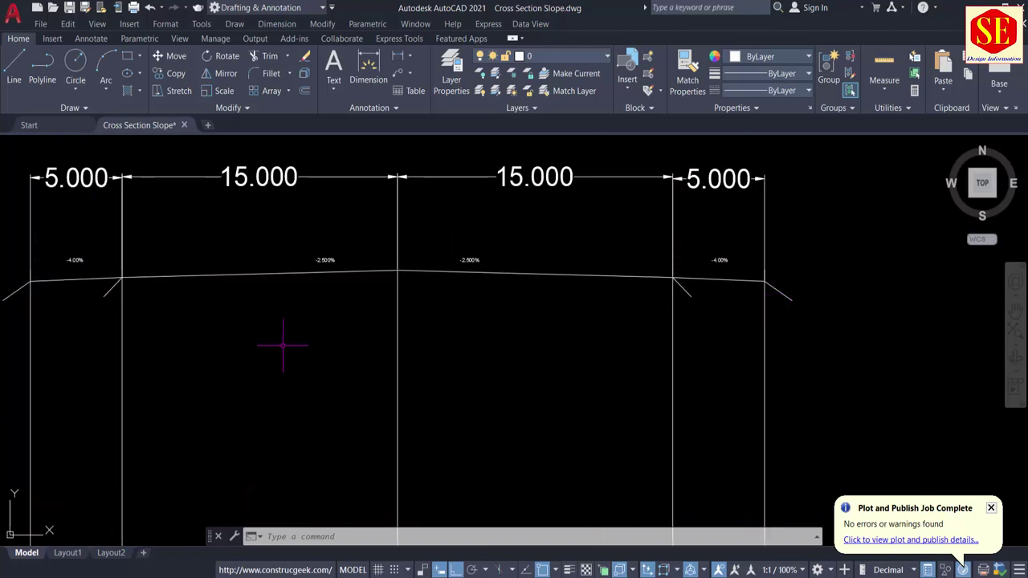
middle_click_drag(280, 344, 388, 336)
scroll(416, 227, "up", 2)
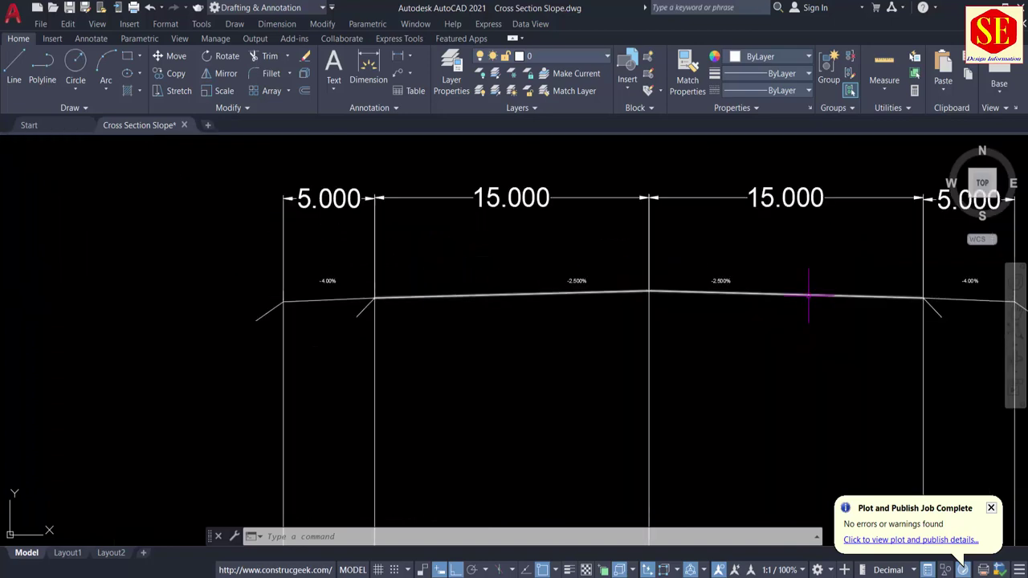
scroll(809, 297, "down", 2)
scroll(345, 304, "up", 4)
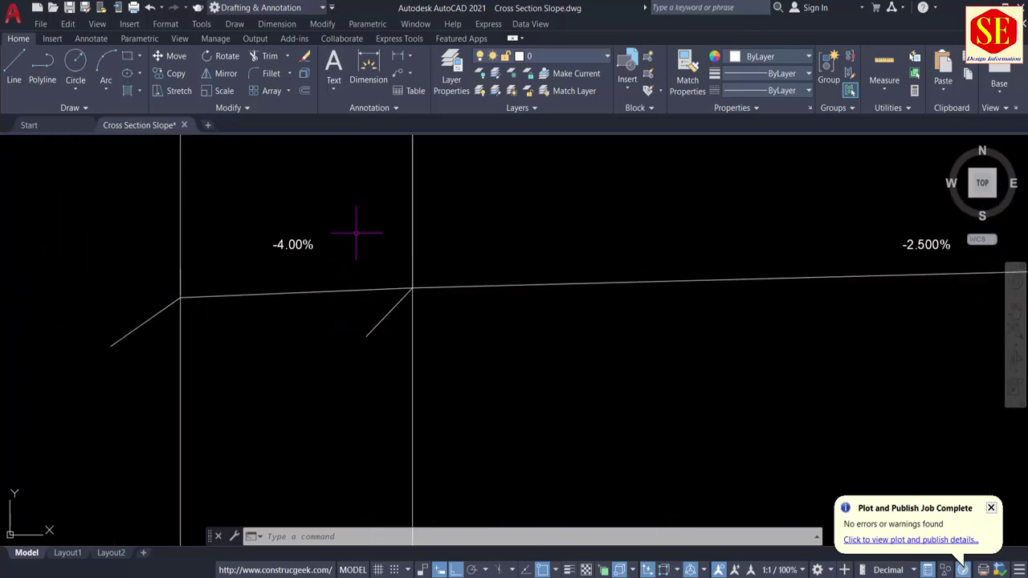
Draw a horizontal ground line about 78 units long across the section, below the pavement and shoulder lines.
left_click(379, 319)
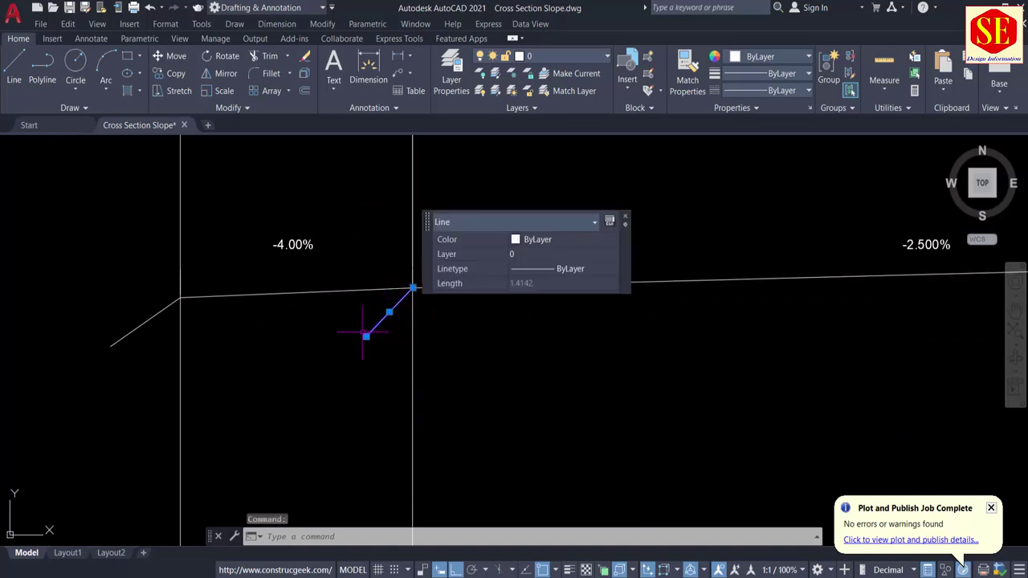
key("Escape")
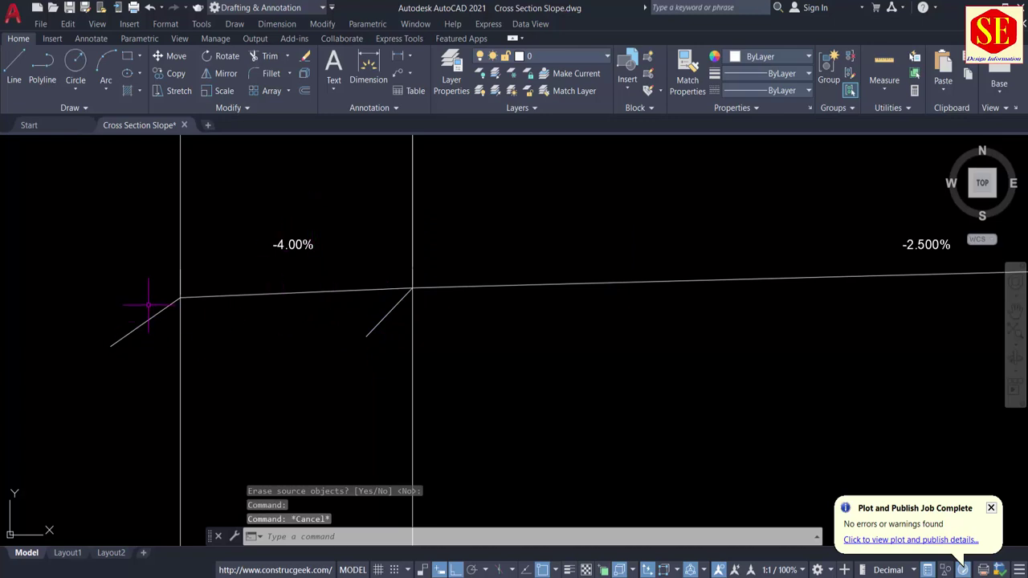
scroll(148, 305, "down", 2)
middle_click_drag(201, 298, 300, 277)
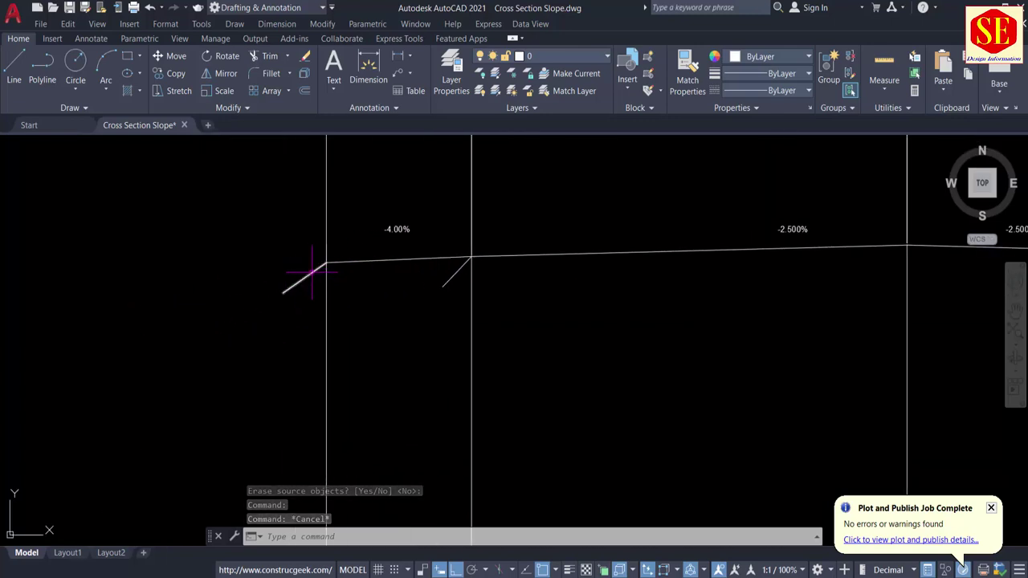
scroll(270, 295, "down", 1)
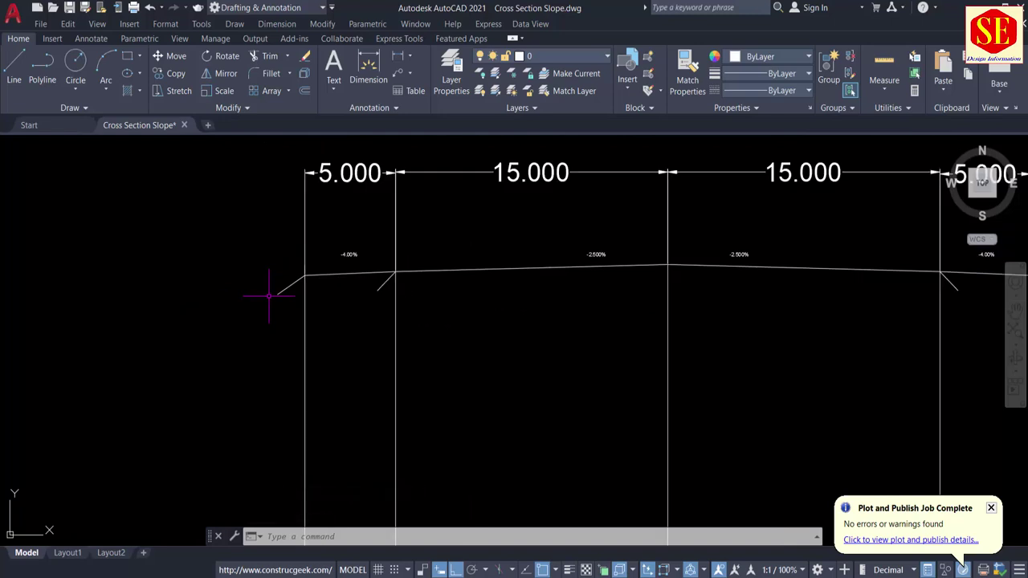
scroll(269, 295, "down", 1)
type("l")
key("Return")
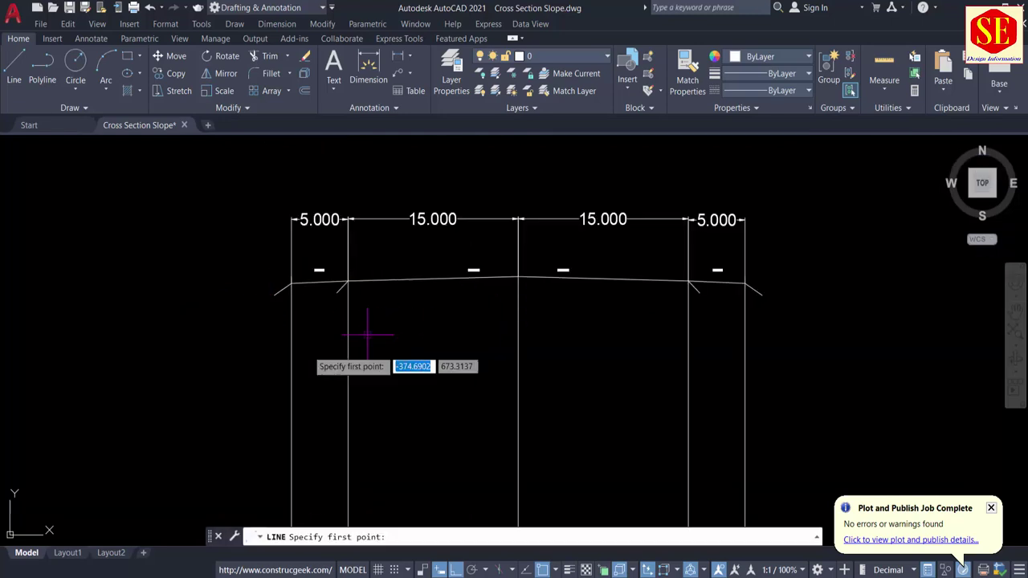
left_click(63, 377)
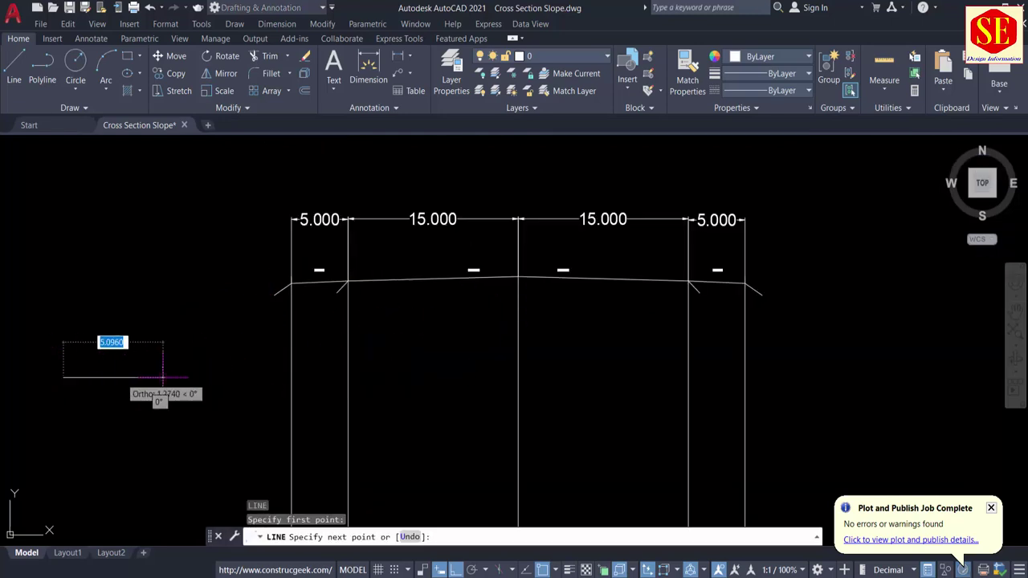
left_click(947, 376)
key("Escape")
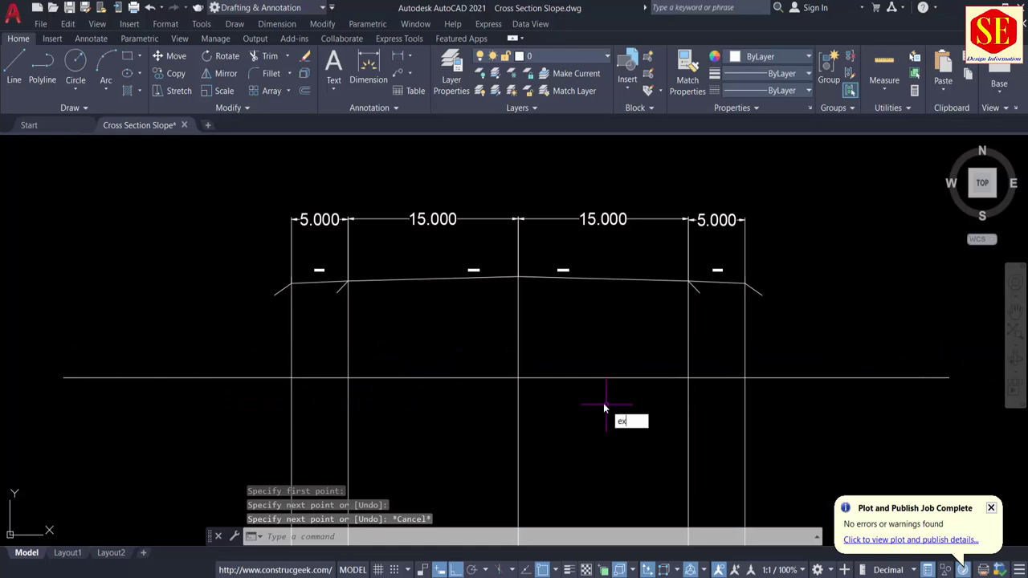
Extend the right and left embankment slope lines down to the horizontal ground line.
key("Return")
left_click(754, 292)
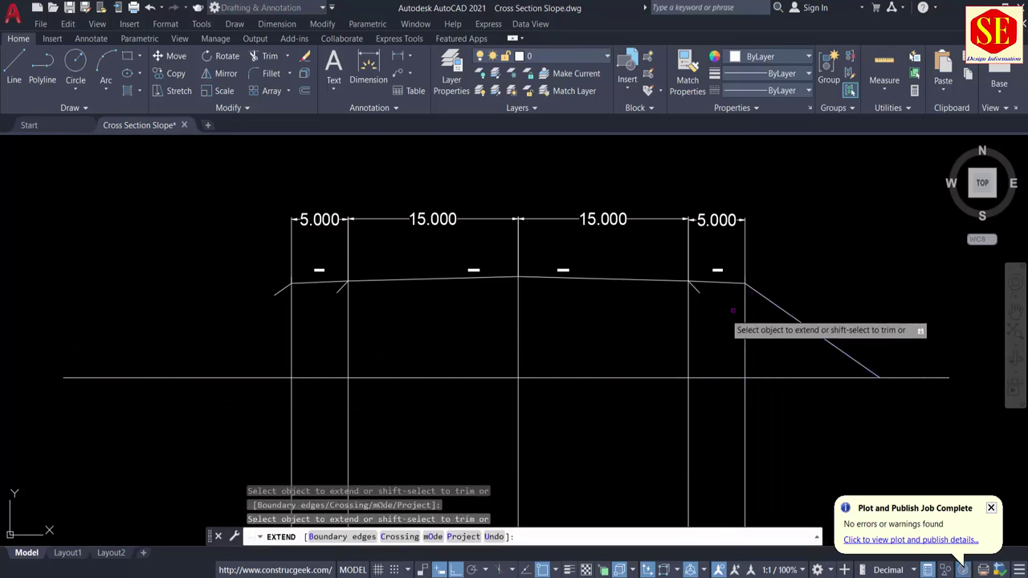
left_click(283, 291)
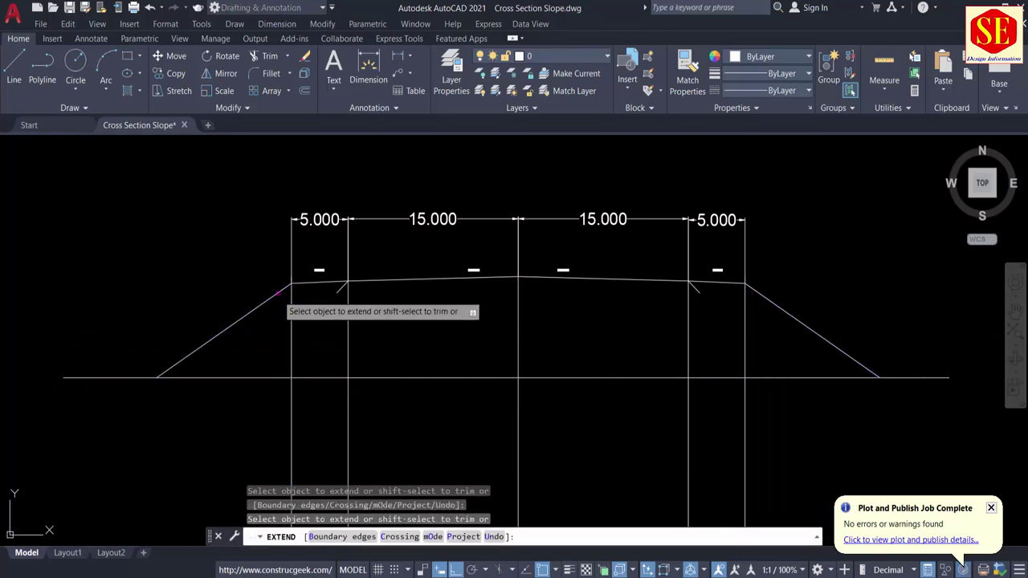
key("Escape")
left_click(218, 376)
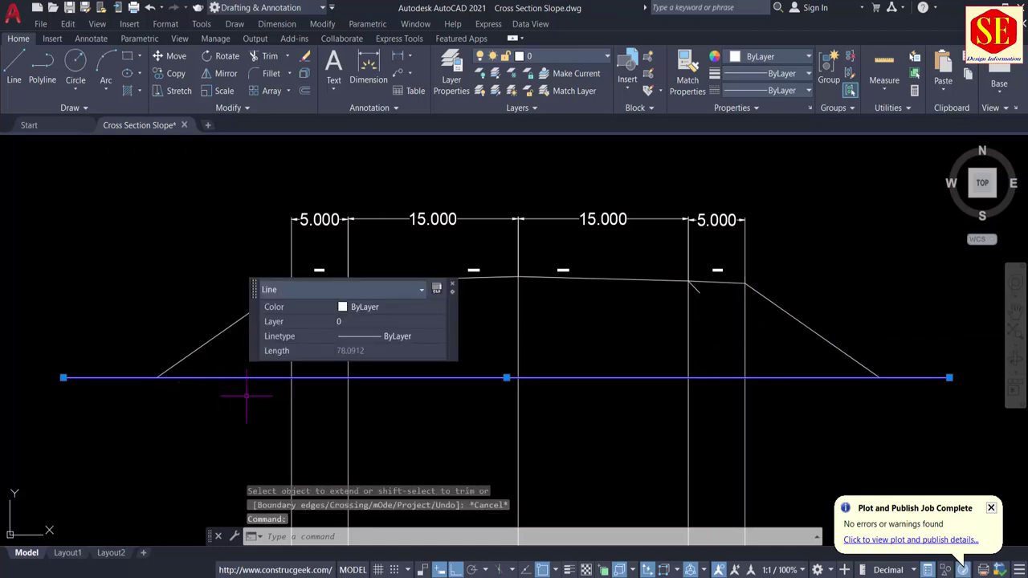
key("Escape")
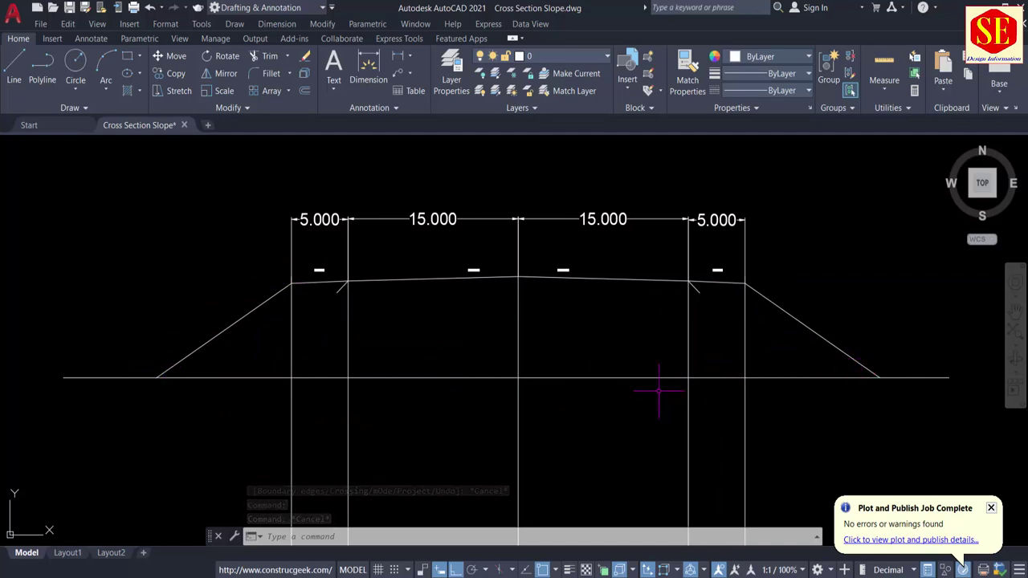
Erase the four vertical construction lines at the pavement and shoulder edges, keeping the road centre line.
middle_click_drag(500, 385, 525, 305)
left_click(450, 350)
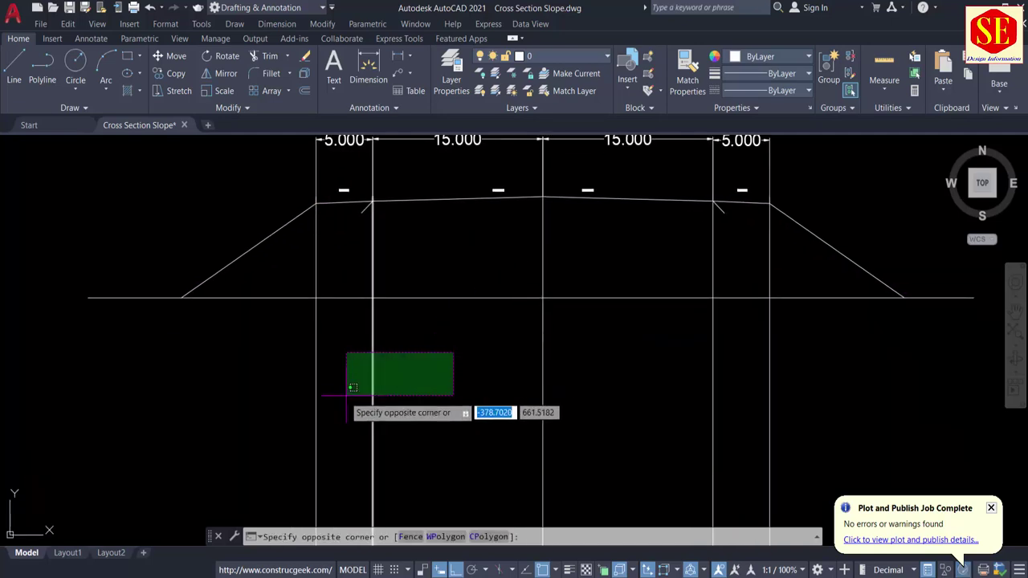
left_click(300, 417)
type("e")
key("Return")
left_click(827, 406)
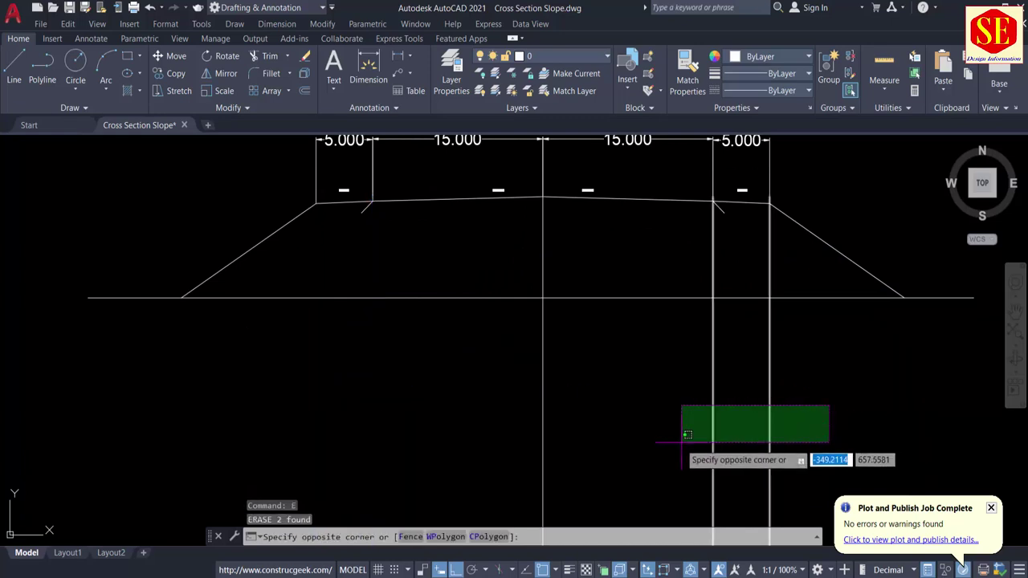
left_click(682, 443)
type("e")
key("Return")
Set the colour of the pavement surface polyline to Blue.
middle_click_drag(646, 306, 637, 447)
scroll(694, 346, "up", 2)
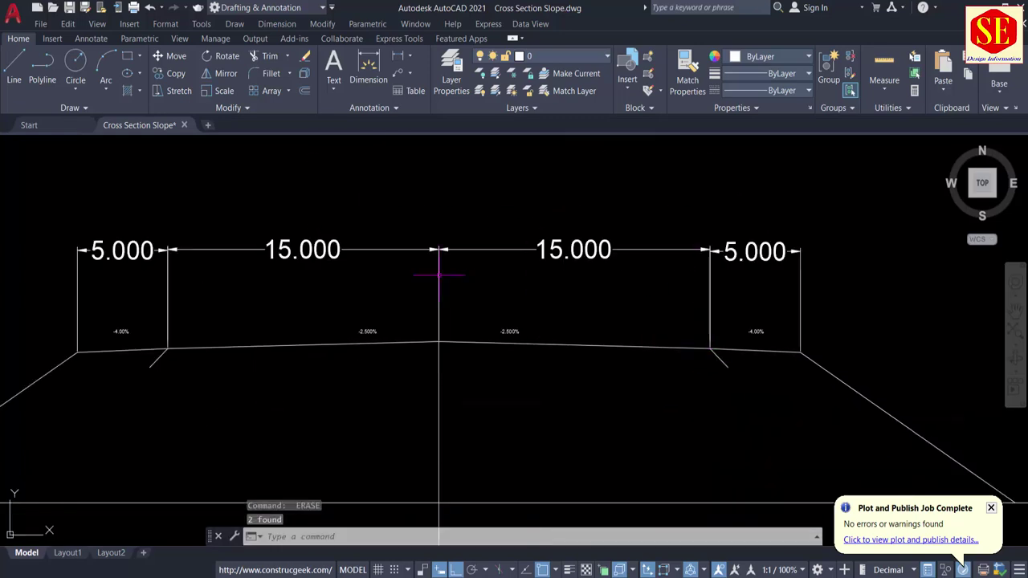
scroll(417, 315, "up", 2)
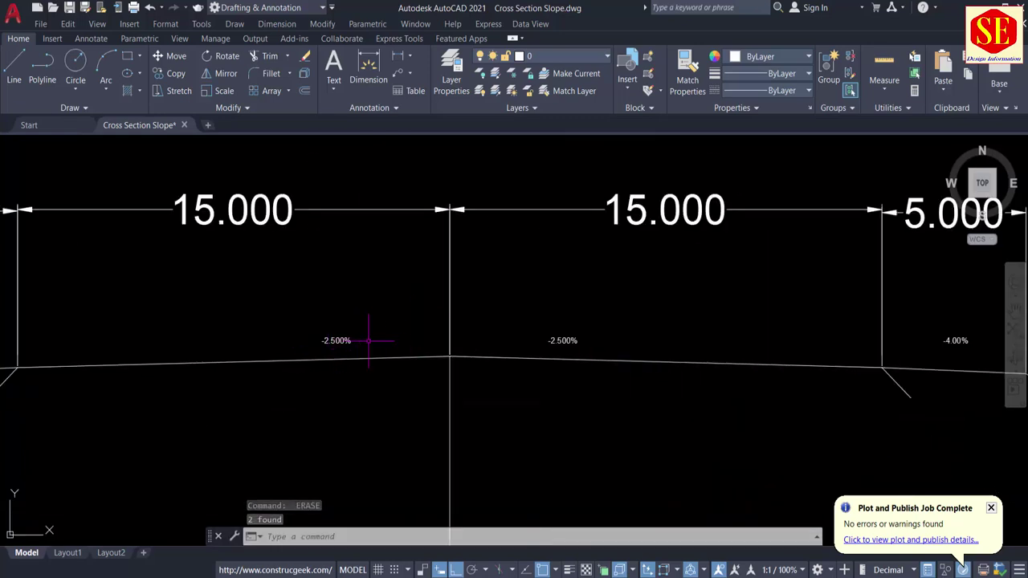
scroll(470, 303, "down", 1)
left_click(482, 338)
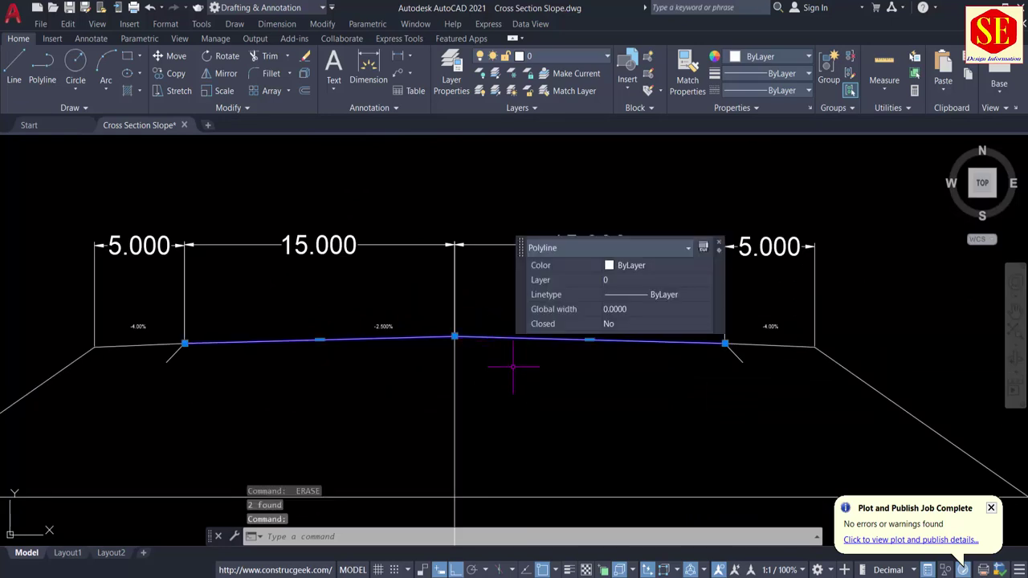
left_click(768, 58)
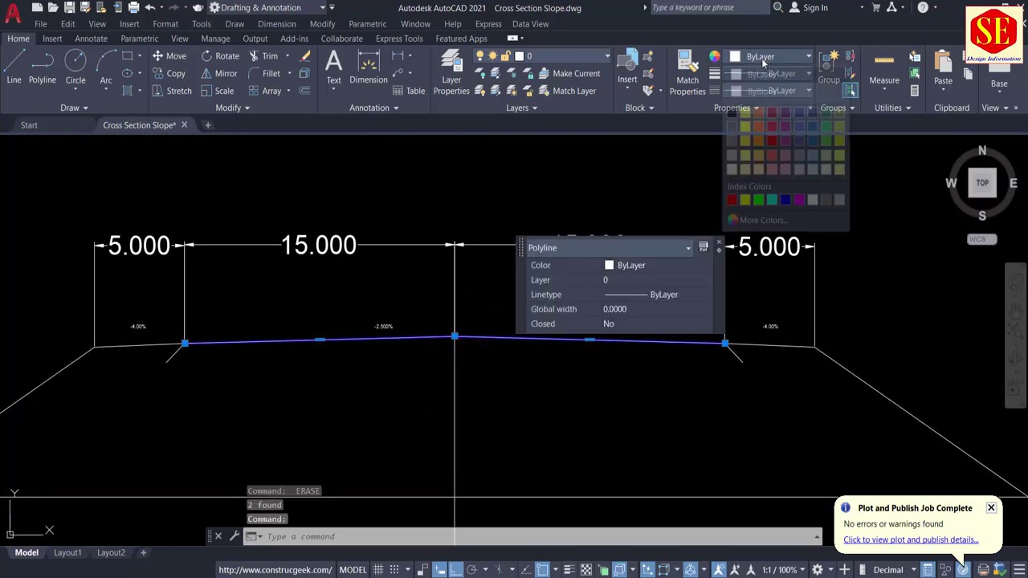
left_click(787, 200)
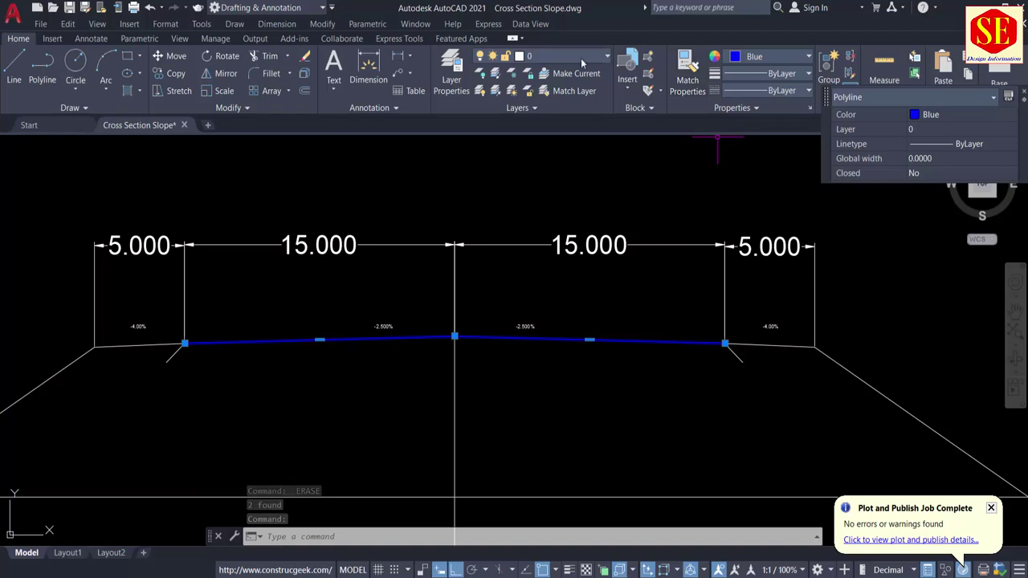
left_click(560, 60)
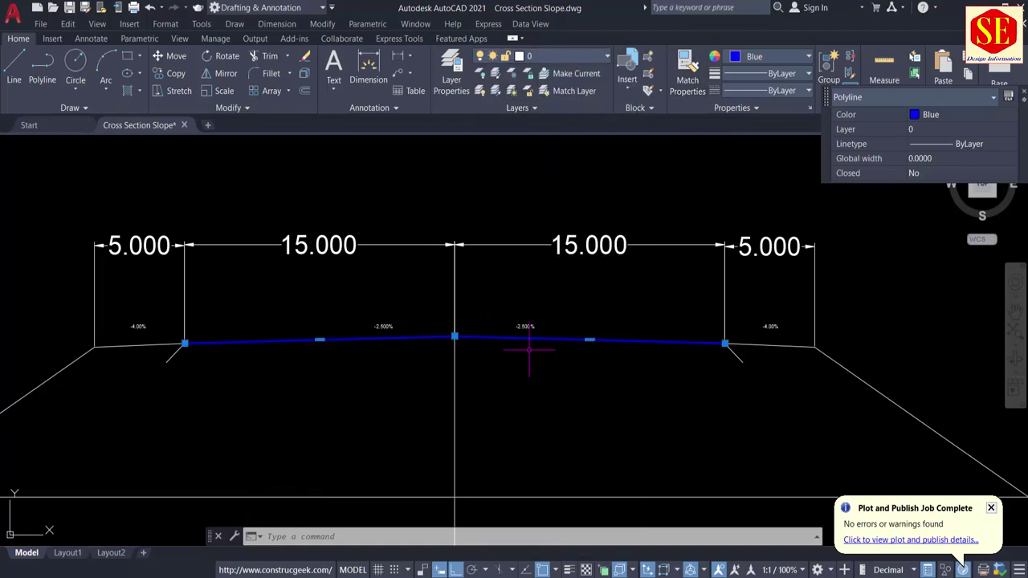
key("Escape")
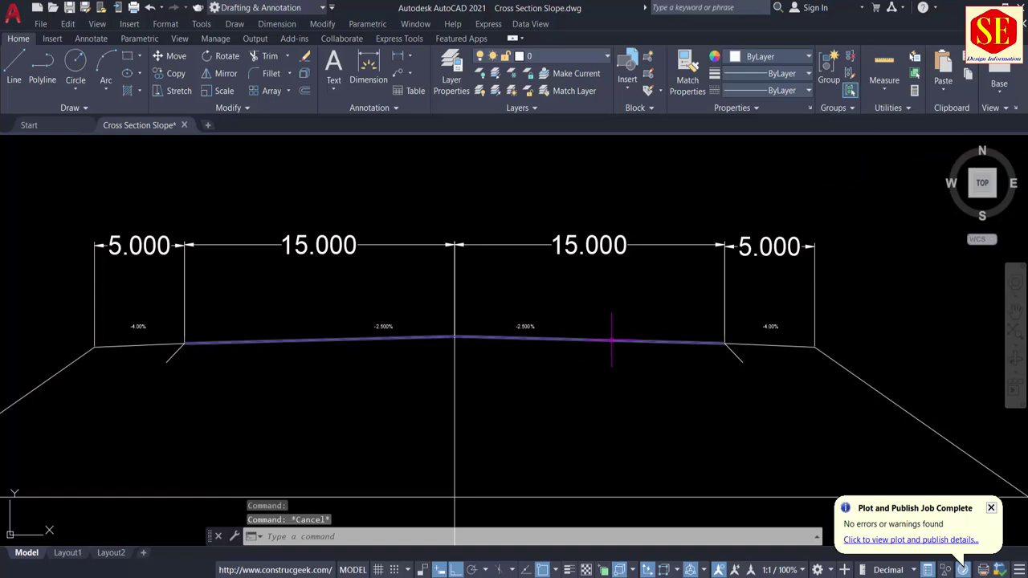
Set the colour of both shoulder lines to Yellow.
left_click(761, 345)
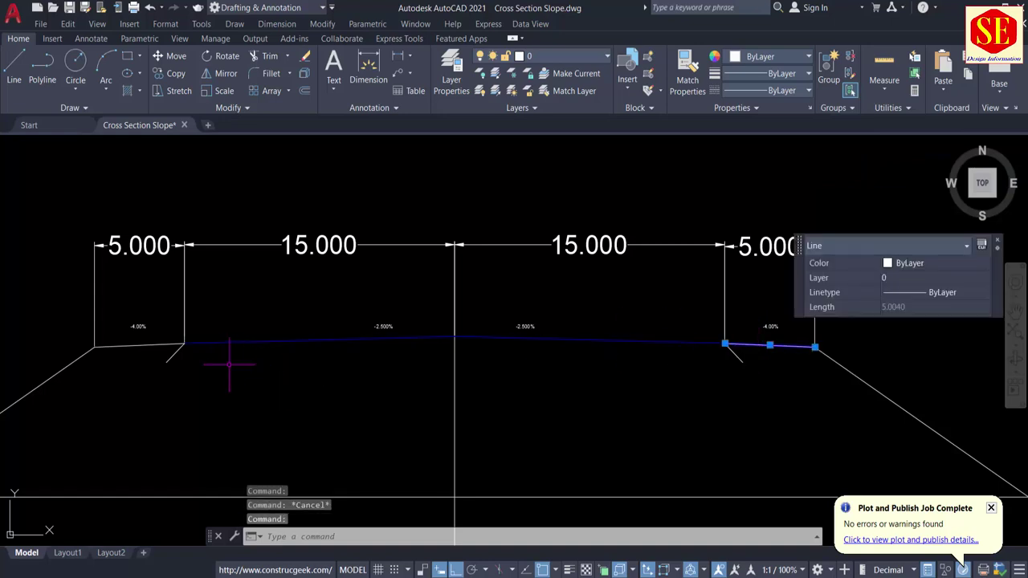
left_click(140, 343)
left_click(764, 57)
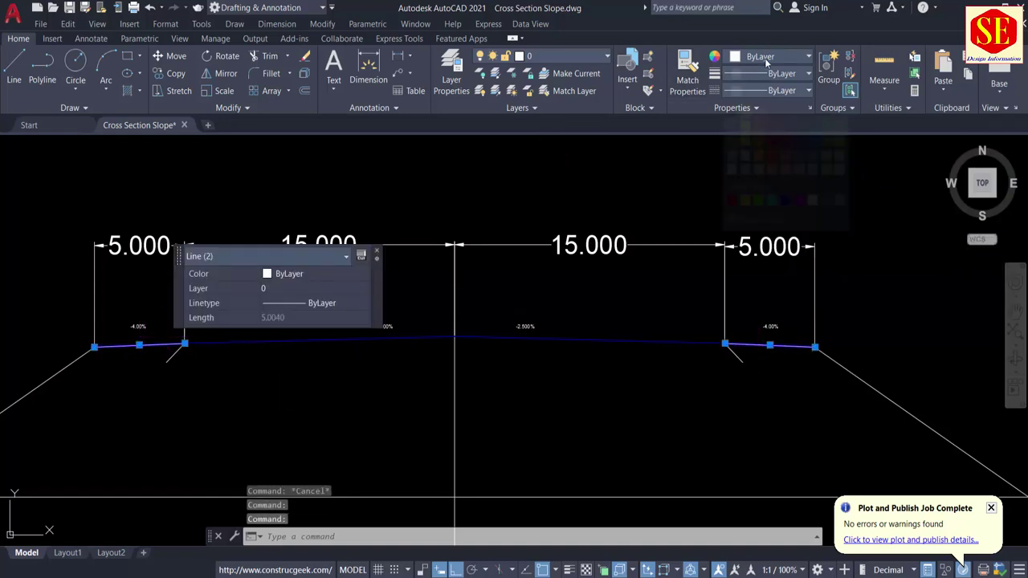
left_click(745, 199)
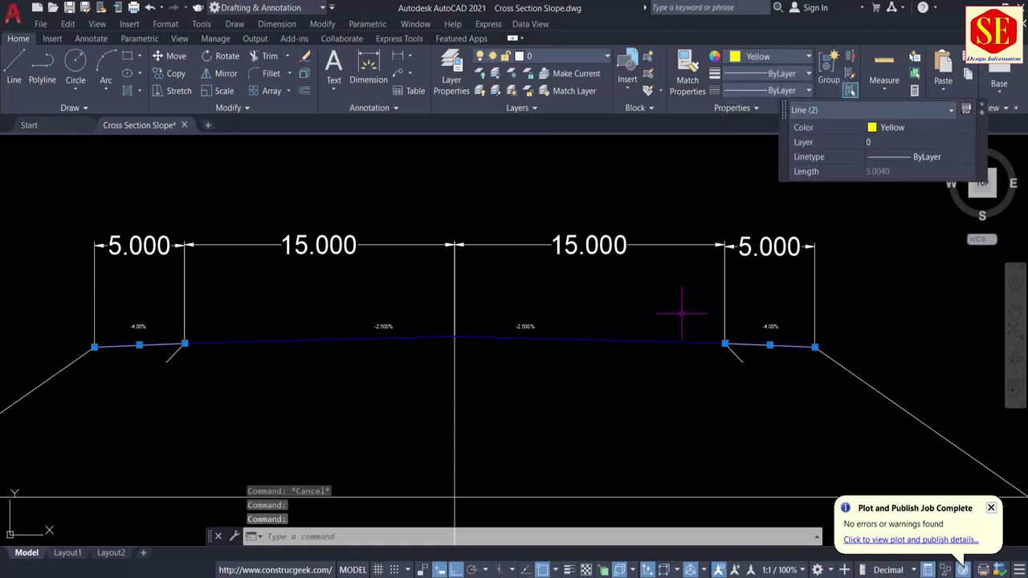
key("Escape")
Set the colour of both embankment slope lines to magenta.
scroll(629, 401, "down", 2)
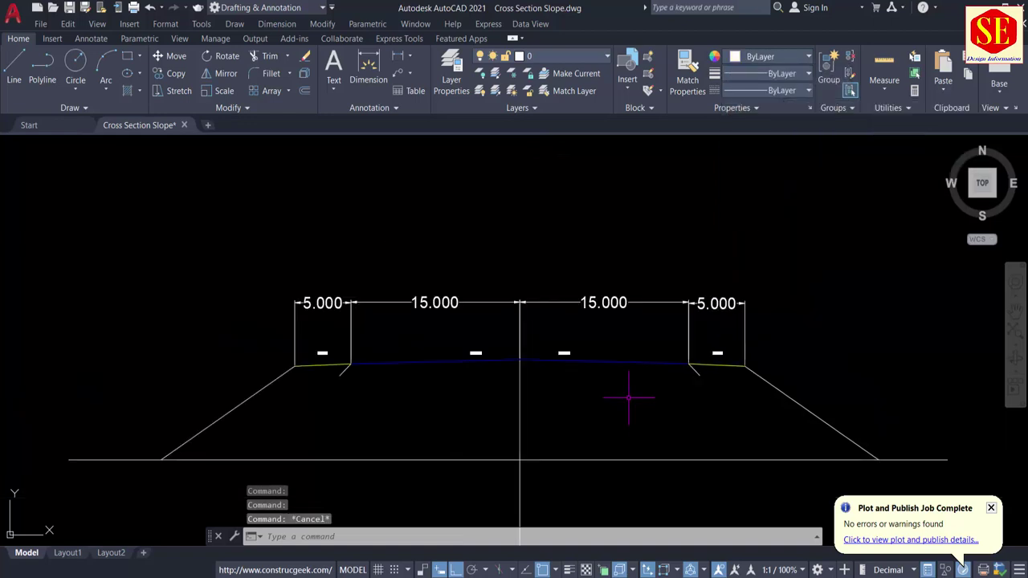
middle_click_drag(391, 458, 407, 290)
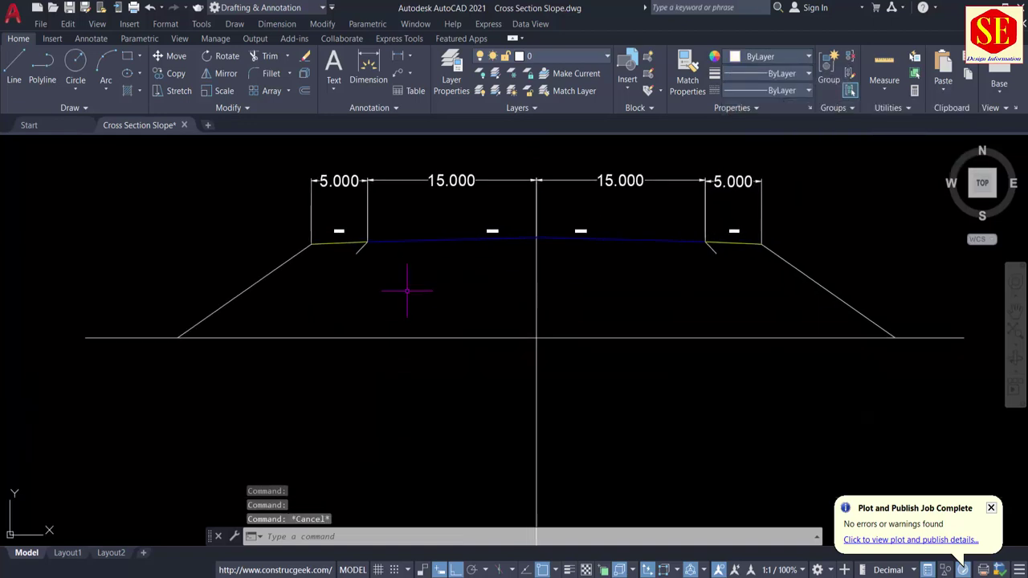
left_click(275, 269)
left_click(820, 285)
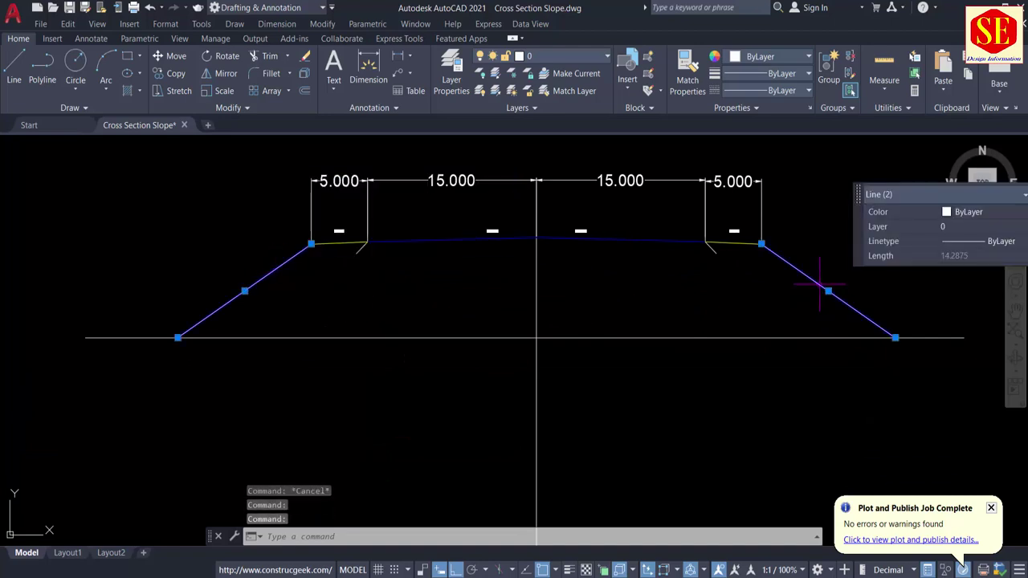
left_click(755, 56)
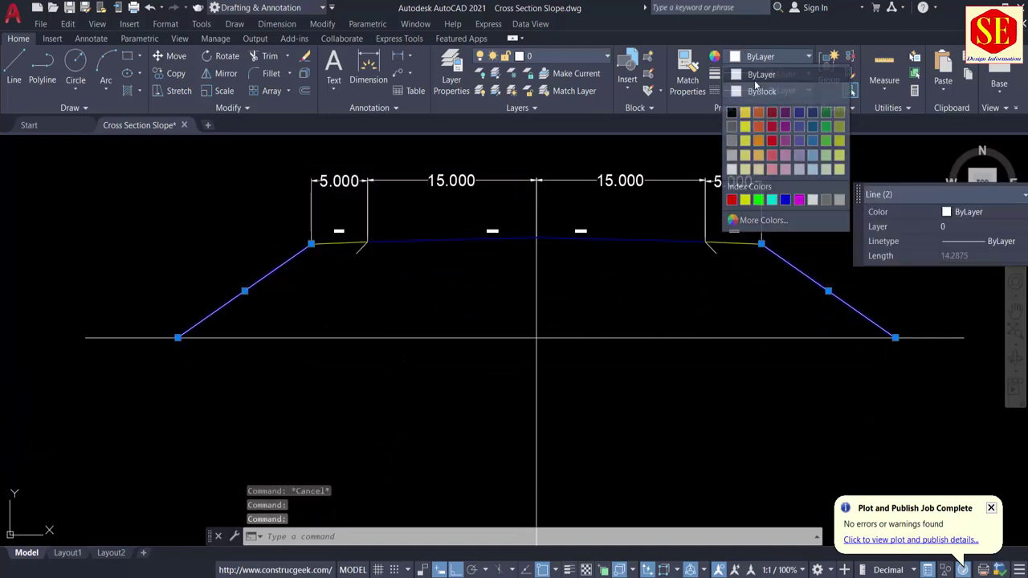
left_click(783, 202)
key("Escape")
Examine the coloured cross section and the typical section's shoulder, pavement layers and side slope labels.
mouse_move(519, 330)
middle_mouse_down()
mouse_move(516, 429)
mouse_move(631, 449)
middle_mouse_up()
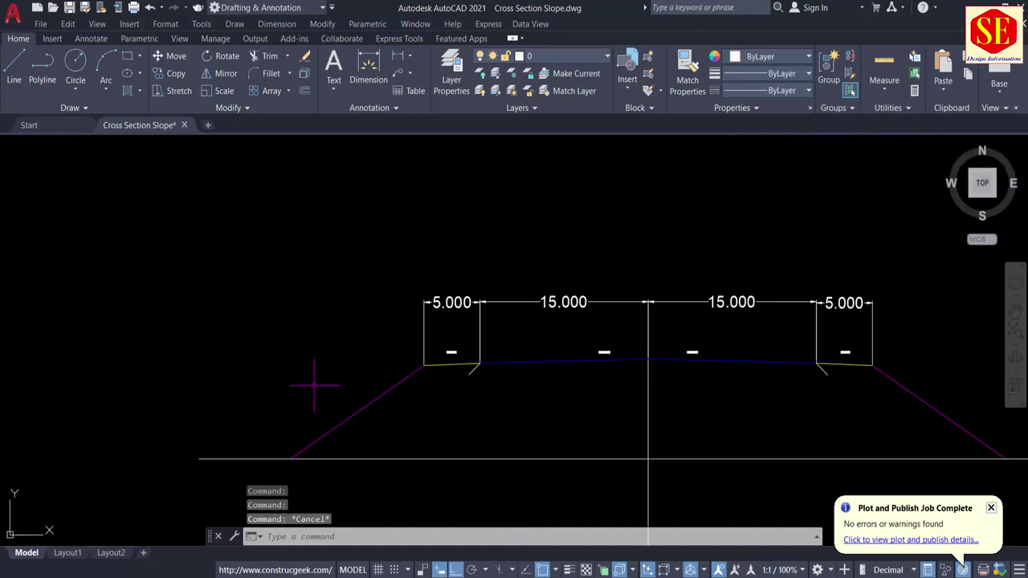
middle_click_drag(465, 403, 359, 358)
scroll(454, 330, "up", 2)
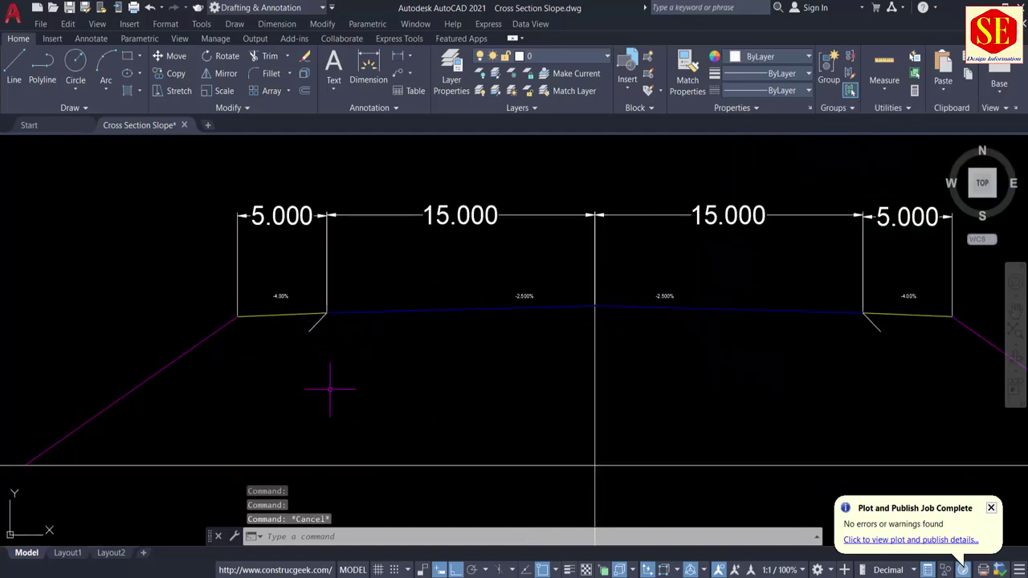
scroll(584, 318, "down", 4)
middle_click_drag(591, 416, 532, 156)
scroll(538, 169, "down", 3)
middle_click_drag(729, 422, 632, 291)
scroll(632, 291, "up", 4)
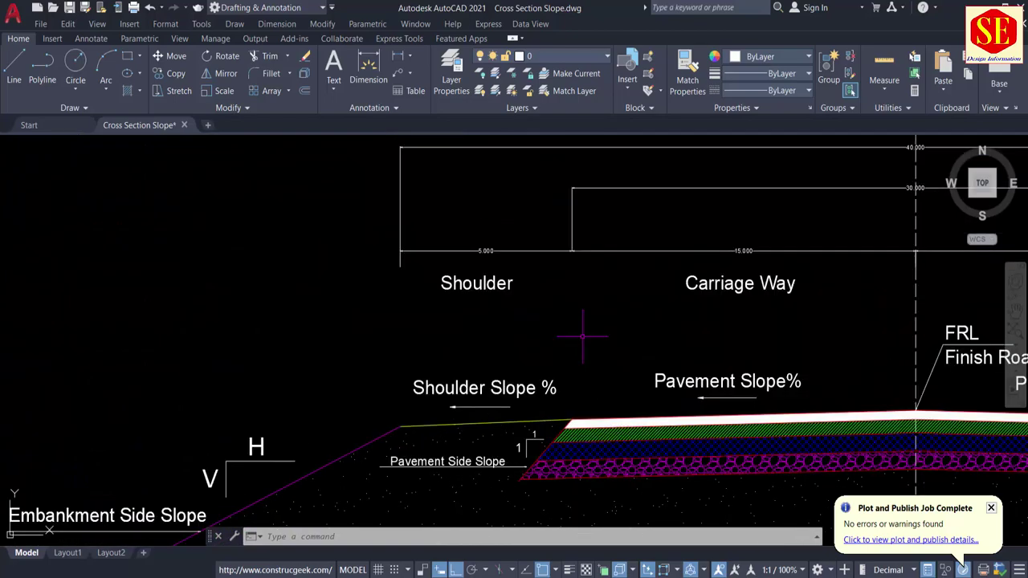
Examine the typical road cross section, including the slopes and the layer thicknesses listed in the pavement structure detail.
mouse_move(582, 337)
middle_mouse_down()
mouse_move(468, 256)
mouse_move(372, 237)
middle_mouse_up()
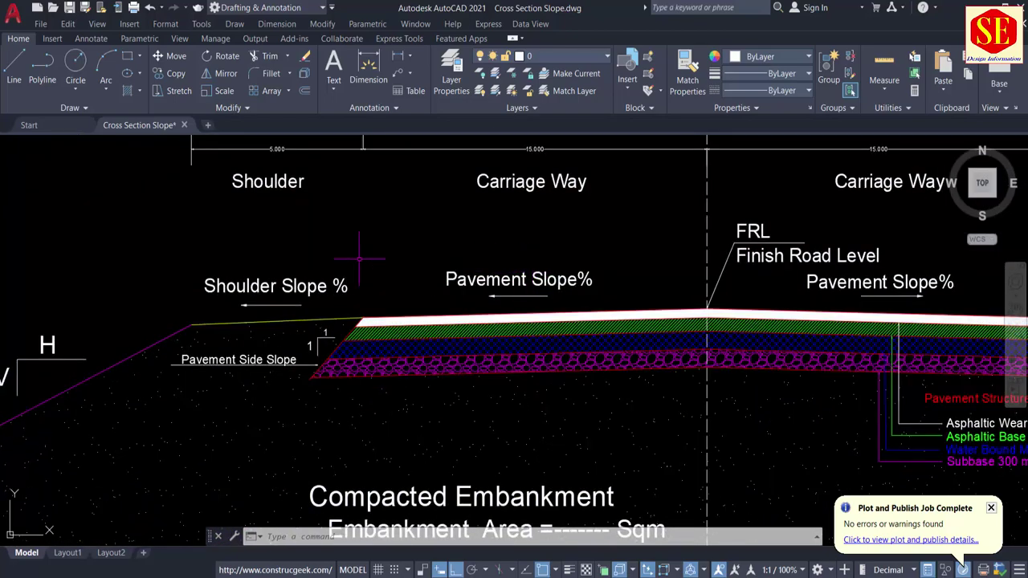
middle_click_drag(261, 311, 526, 193)
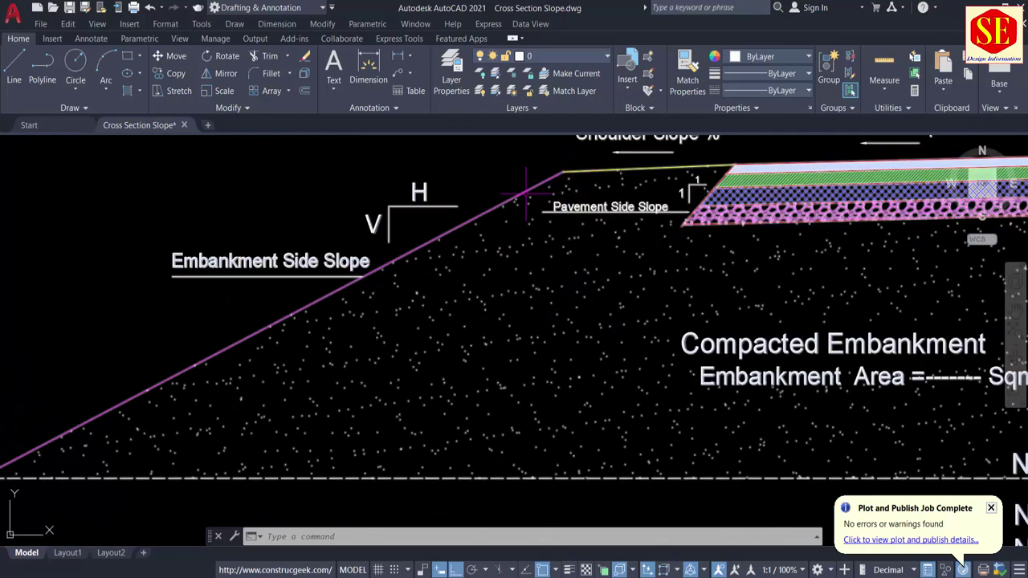
middle_click_drag(596, 215, 44, 273)
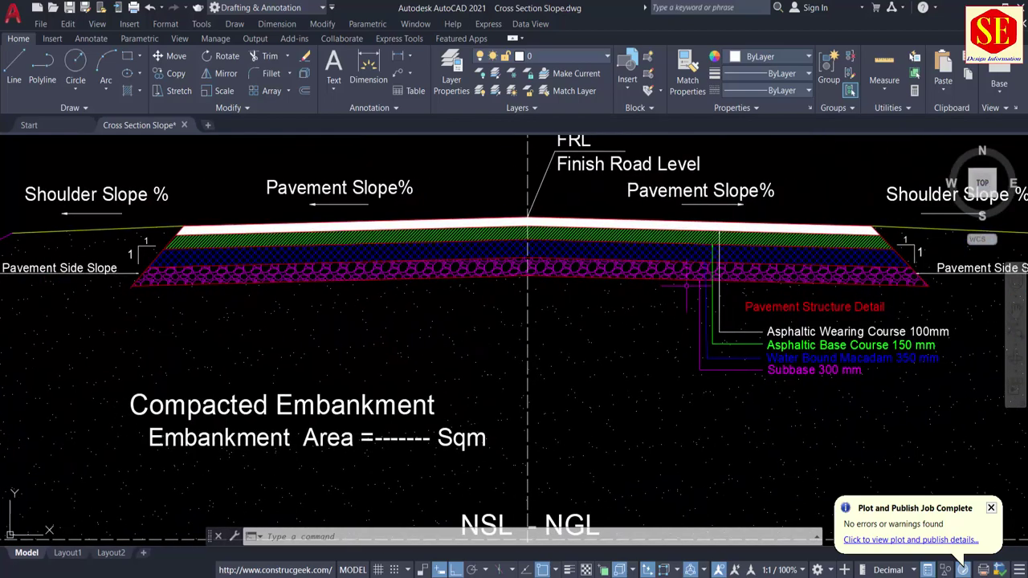
middle_click_drag(820, 279, 494, 265)
scroll(601, 315, "up", 4)
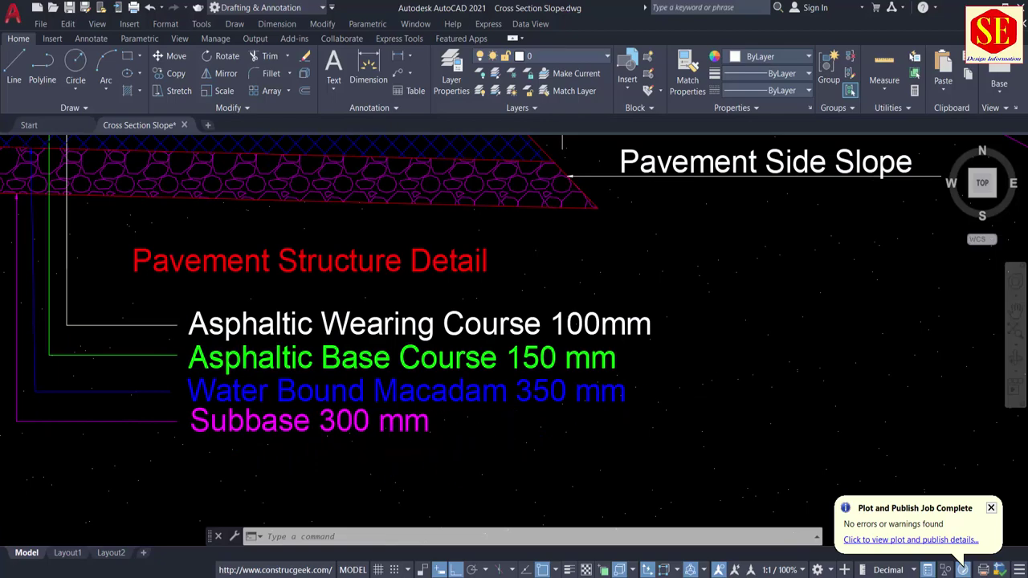
scroll(714, 402, "down", 6)
middle_click_drag(714, 337, 734, 516)
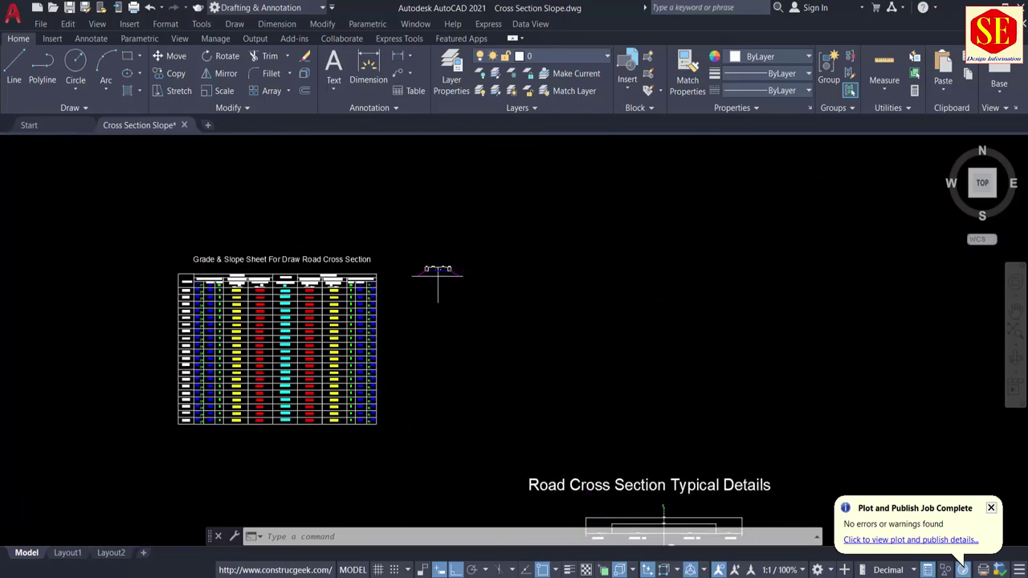
Offset the blue carriageway surface line 0.1 downward in the working cross section for the asphaltic wearing course.
scroll(438, 277, "up", 12)
middle_click_drag(436, 264, 366, 275)
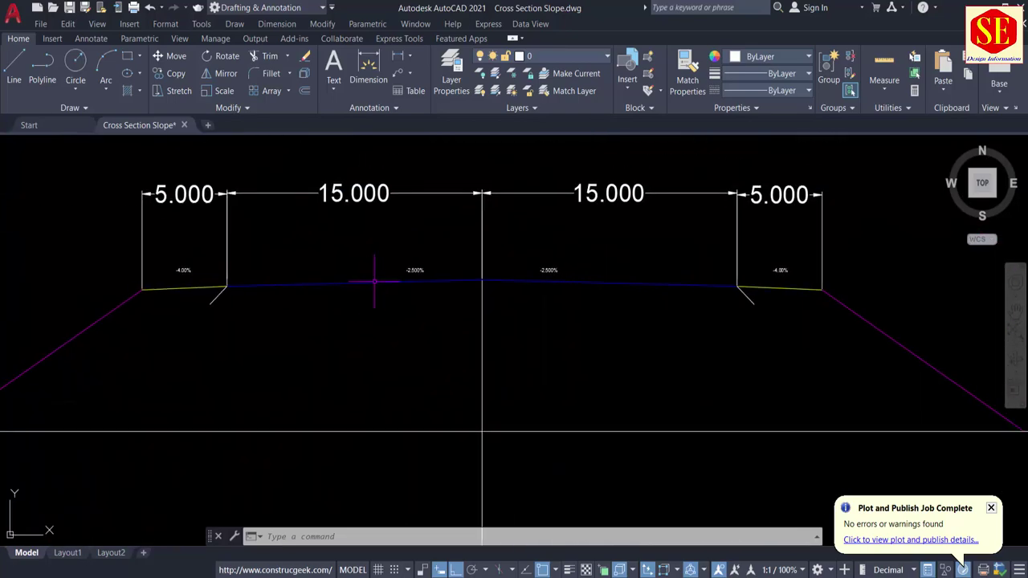
type("o")
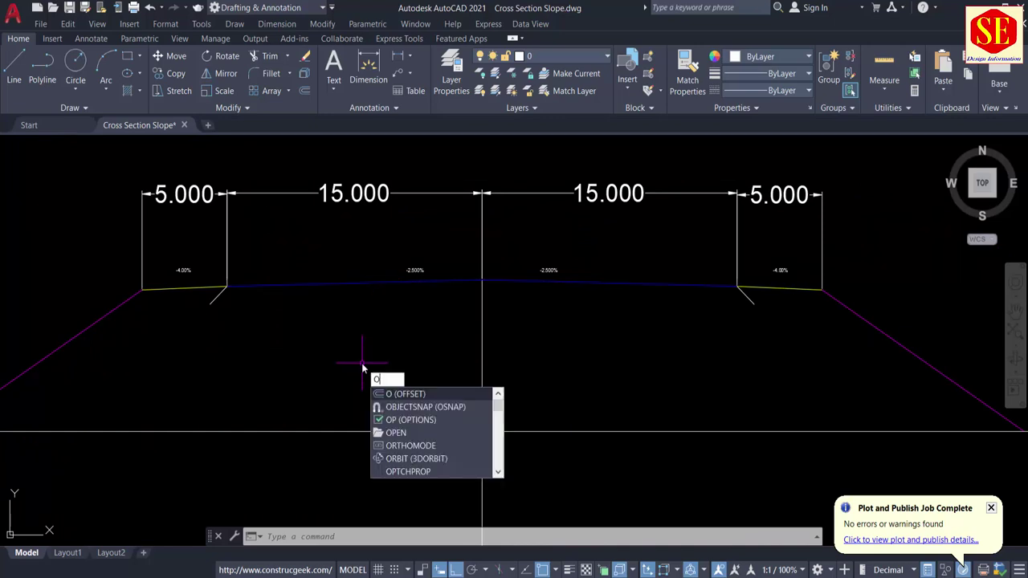
key("Return")
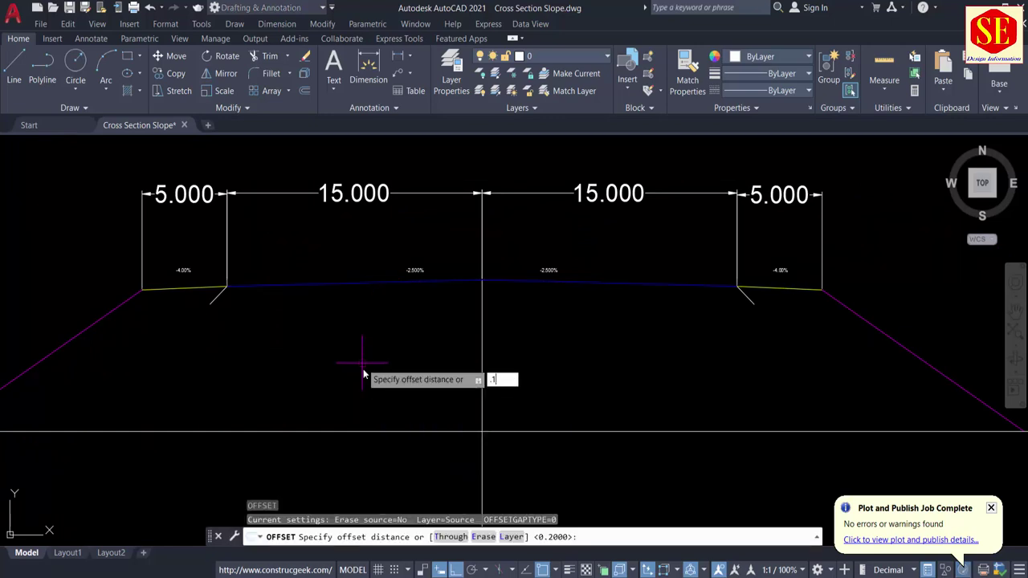
type(".1")
key("Return")
scroll(348, 285, "up", 4)
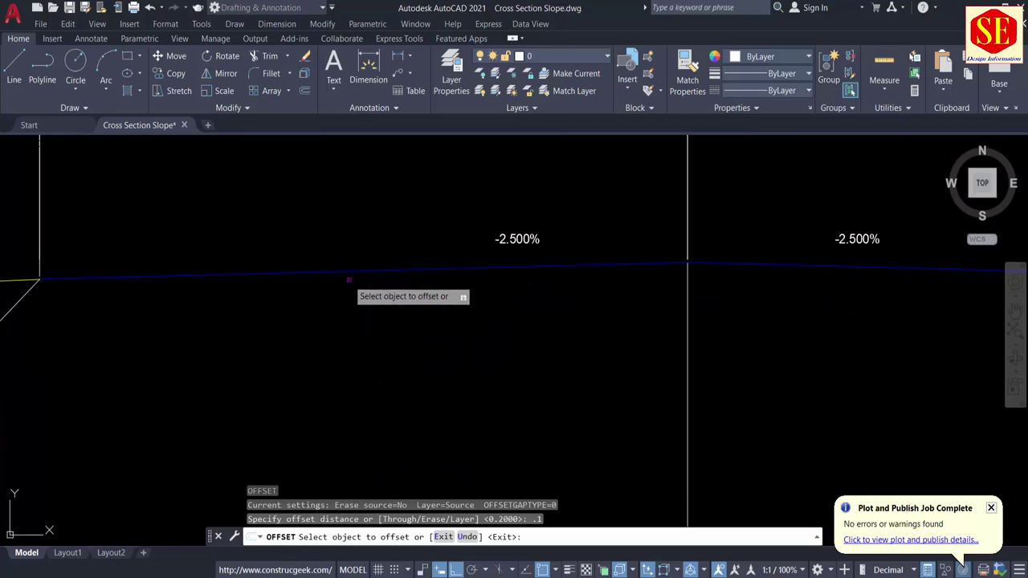
scroll(348, 281, "down", 2)
left_click(331, 280)
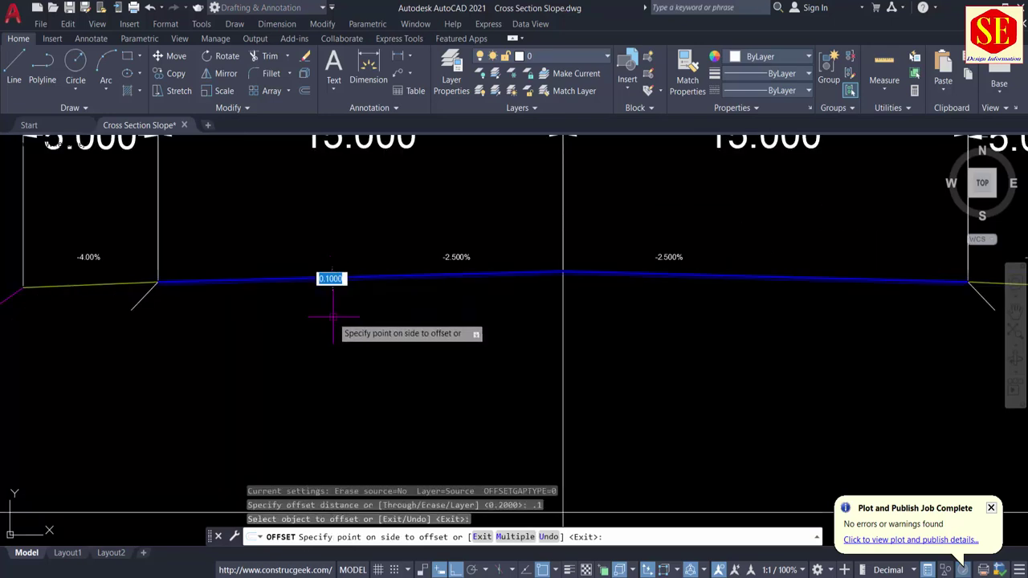
left_click(333, 317)
scroll(365, 302, "up", 3)
key("Return")
Offset the bottom line of the wearing course 0.15 downward for the asphaltic base course.
key("Return")
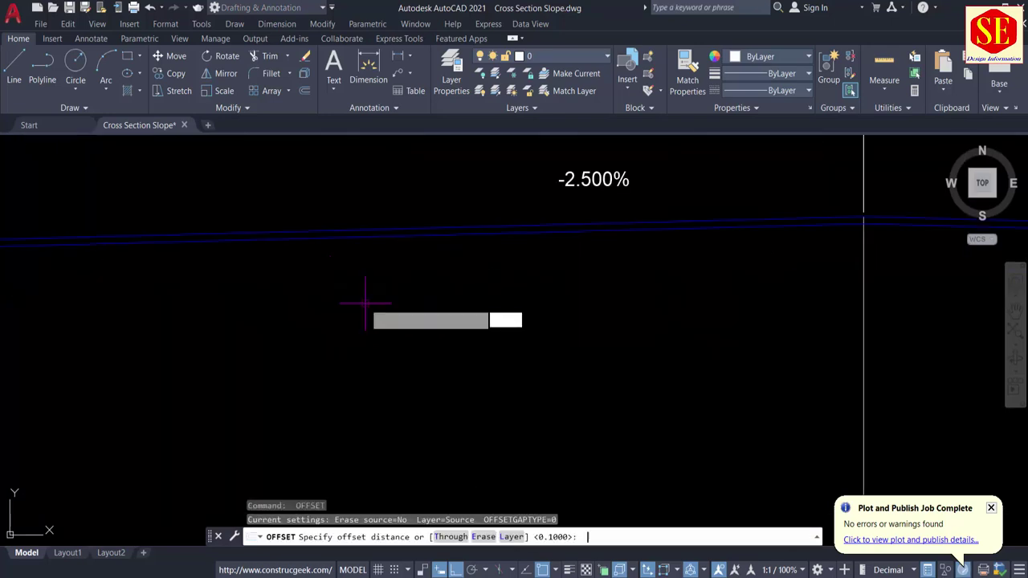
key("Return")
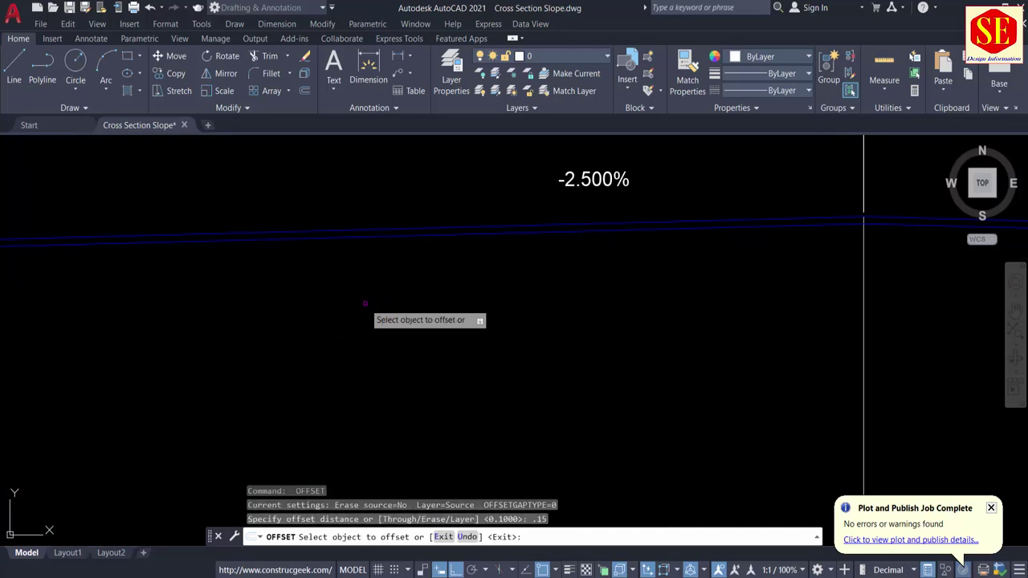
scroll(367, 302, "down", 3)
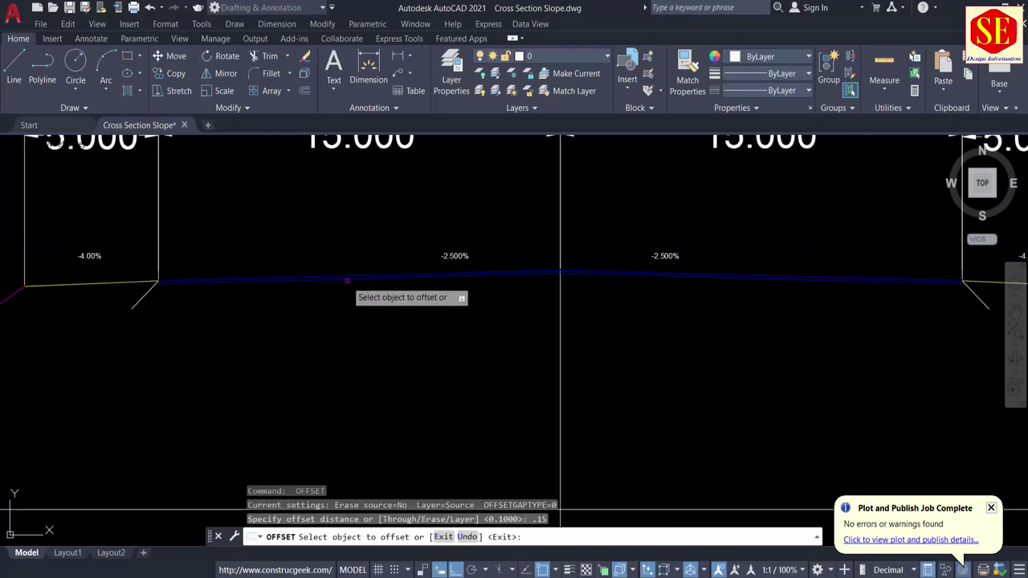
left_click(346, 281)
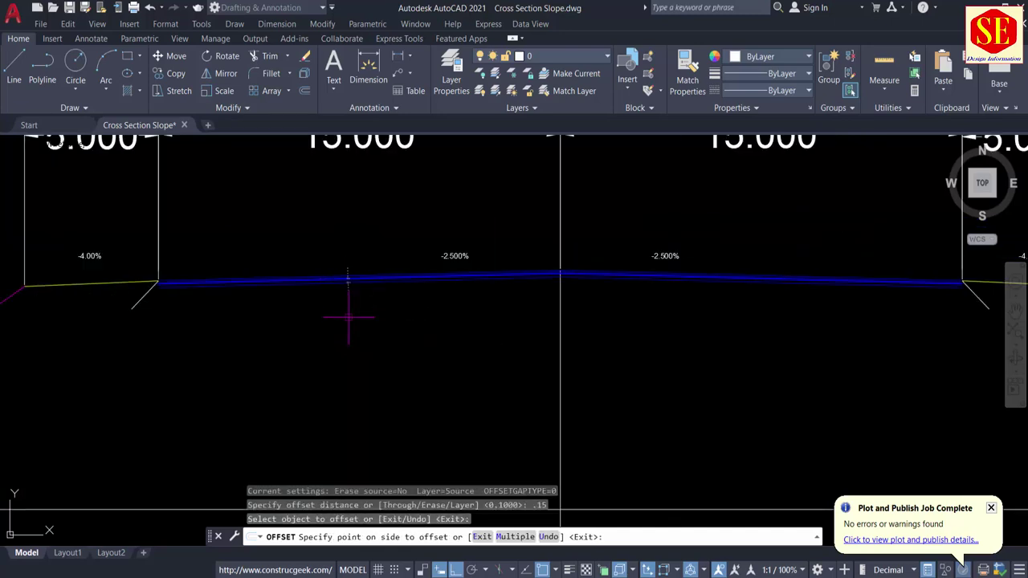
left_click(346, 289)
scroll(510, 294, "up", 4)
scroll(562, 276, "down", 2)
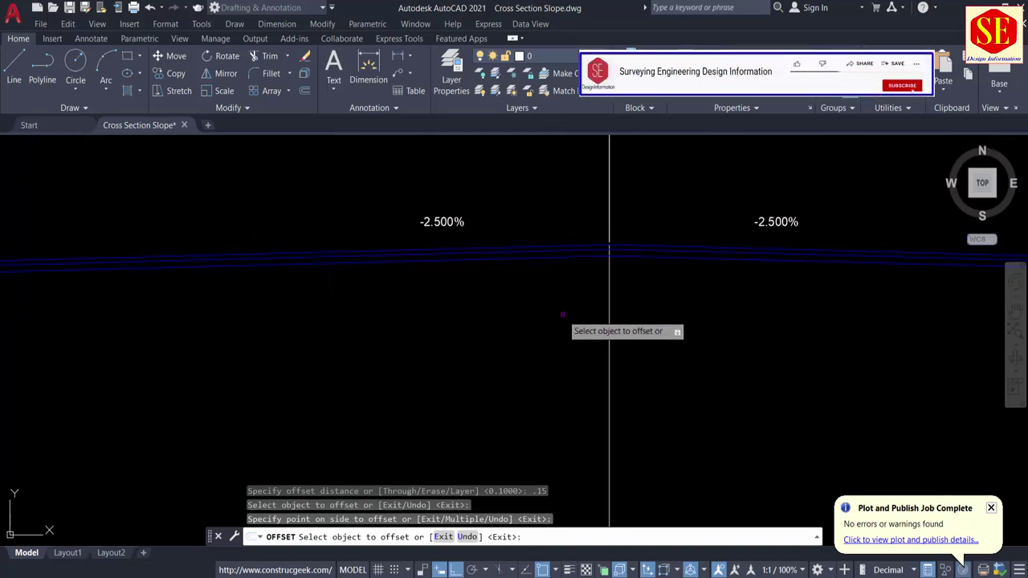
key("Return")
Offset the bottom line of the asphaltic base course 0.350 downward for the water bound macadam.
key("Return")
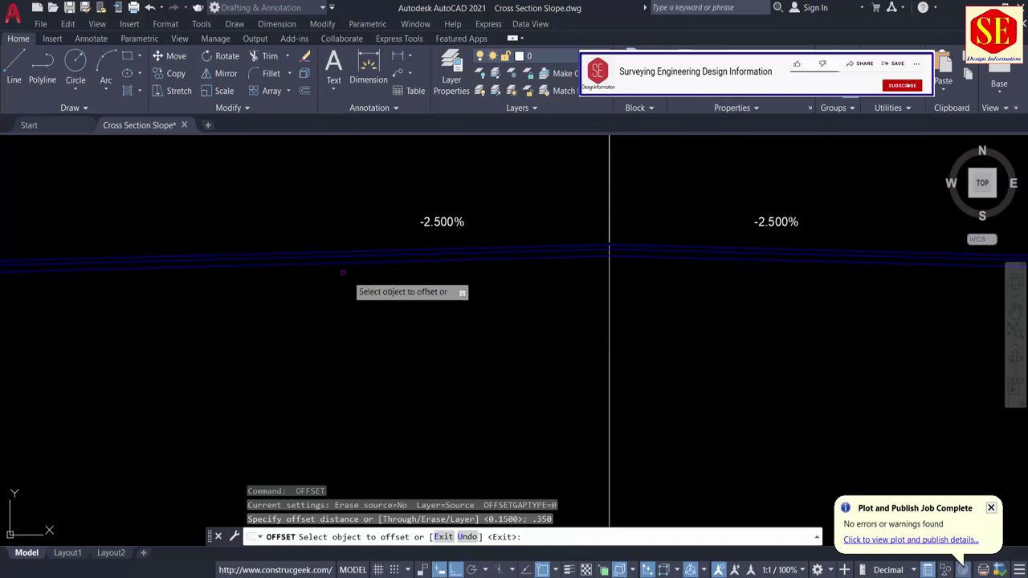
left_click(381, 260)
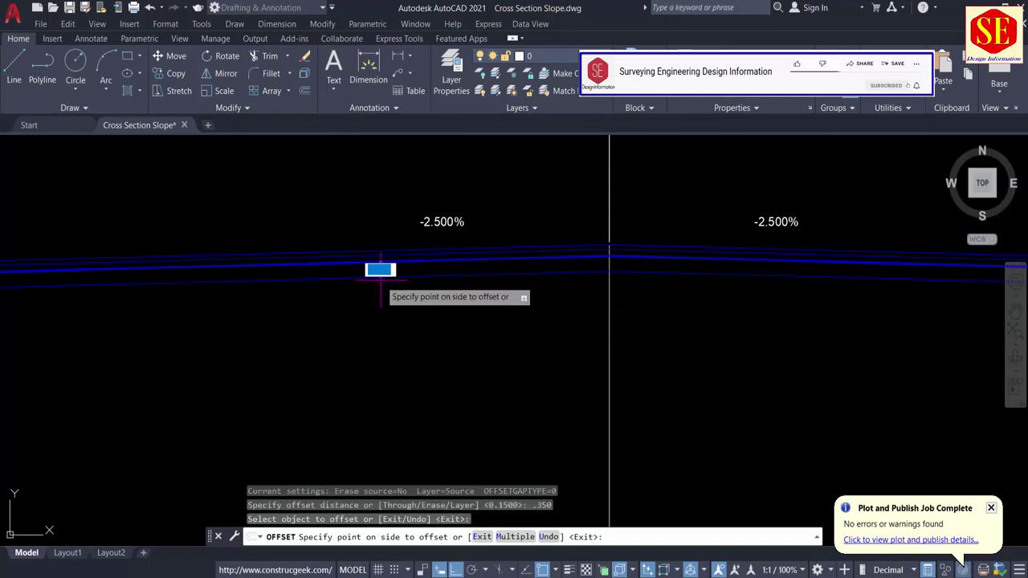
left_click(383, 327)
key("Return")
Offset the lowest pavement line 0.3 downward for the subbase and end the Offset command.
type("o")
key("Return")
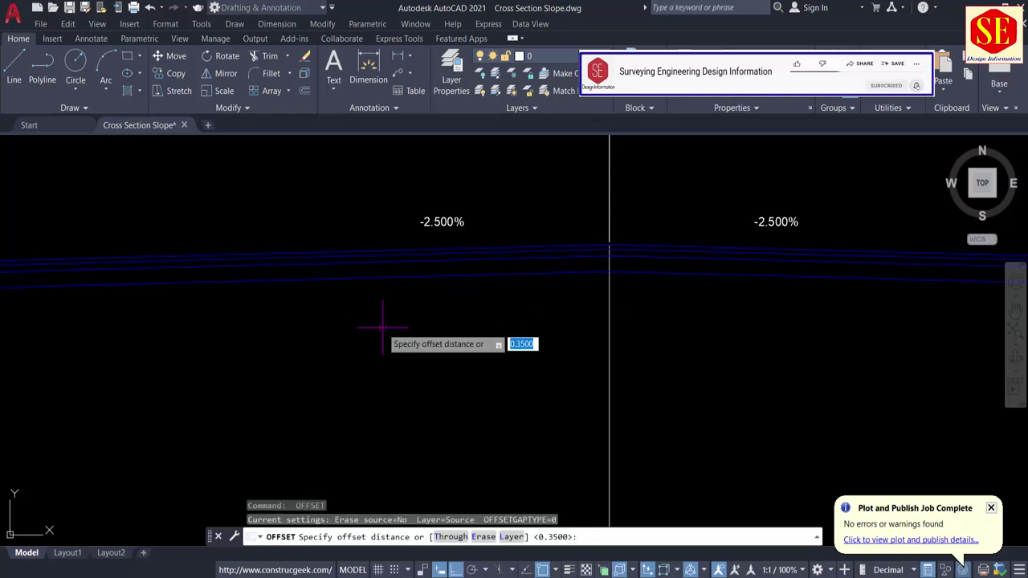
key("Return")
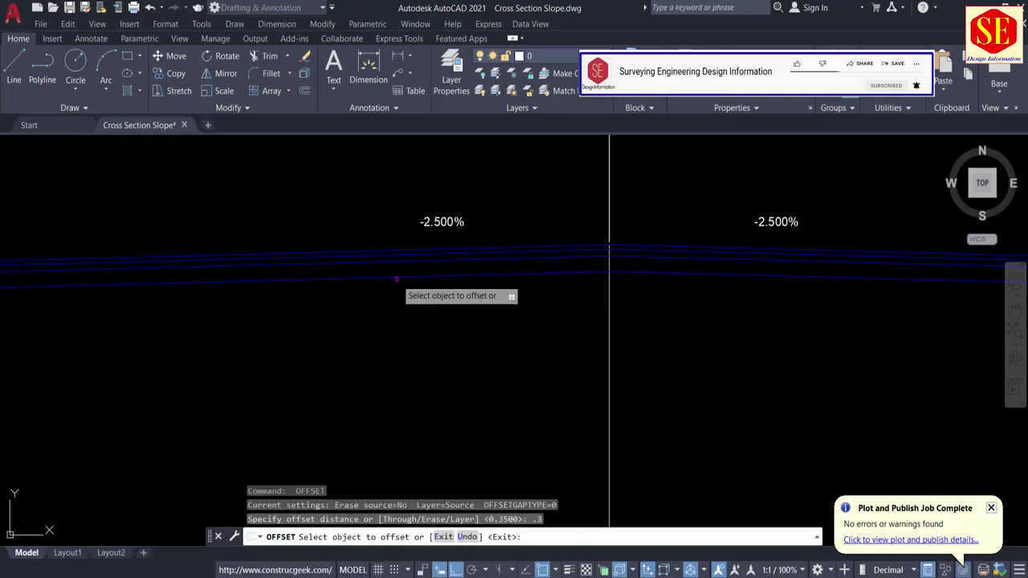
left_click(392, 274)
left_click(403, 353)
scroll(434, 298, "down", 2)
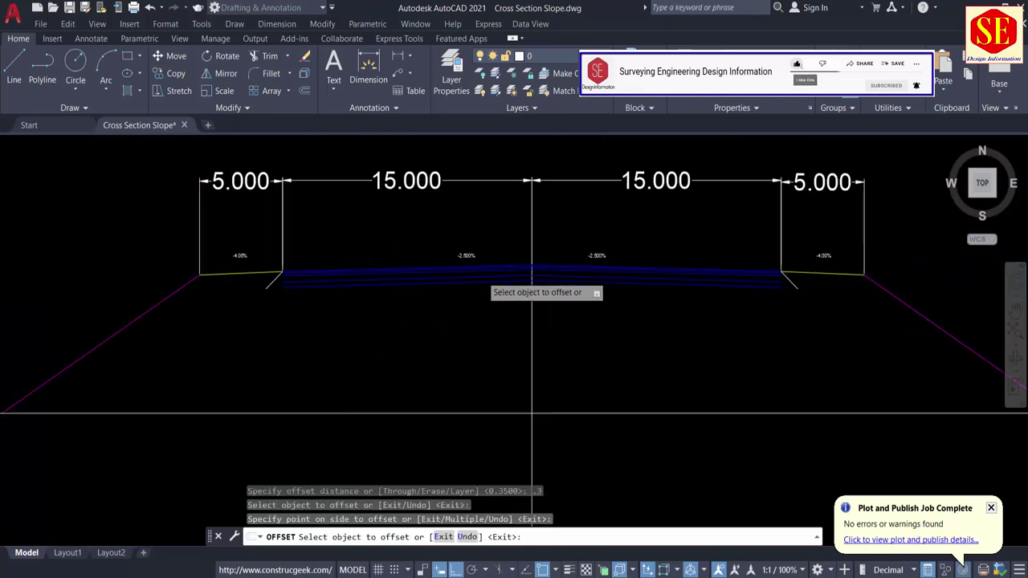
scroll(502, 278, "up", 4)
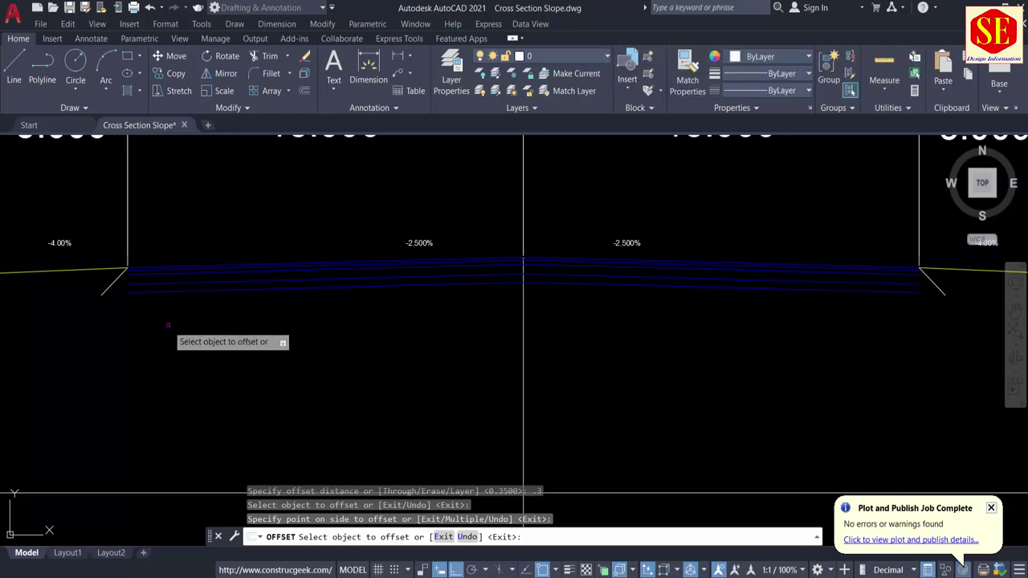
key("Escape")
Extend the right ends of the offset pavement lines to the right pavement side slope line with a fence selection.
scroll(76, 305, "up", 2)
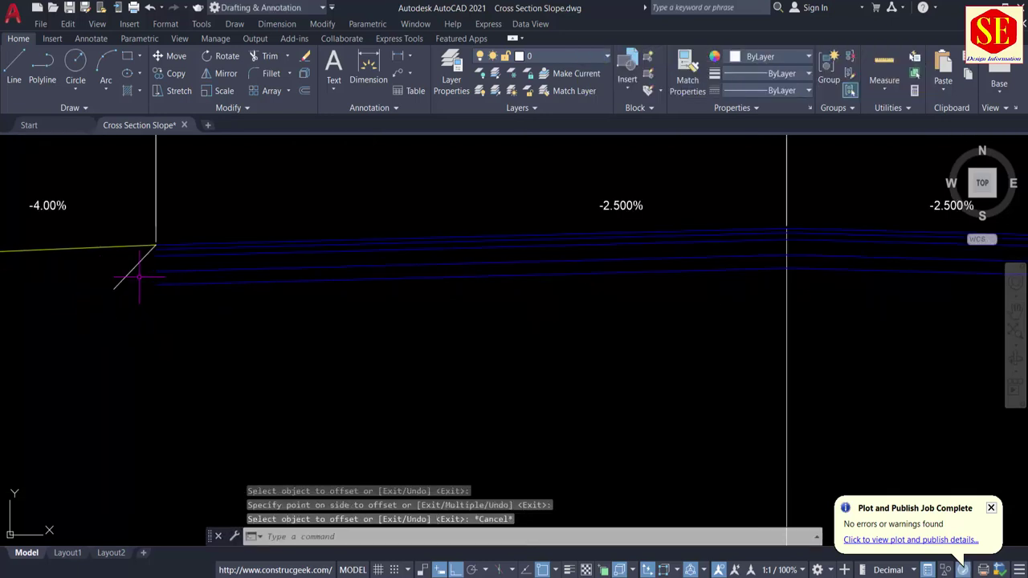
scroll(147, 273, "up", 2)
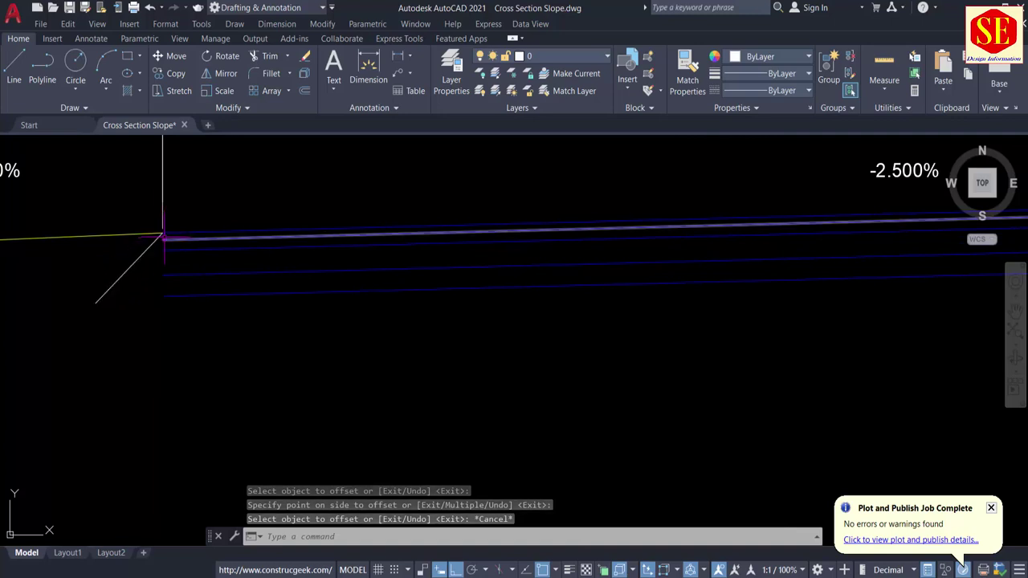
scroll(114, 314, "down", 5)
middle_click_drag(633, 296, 457, 301)
key("Return")
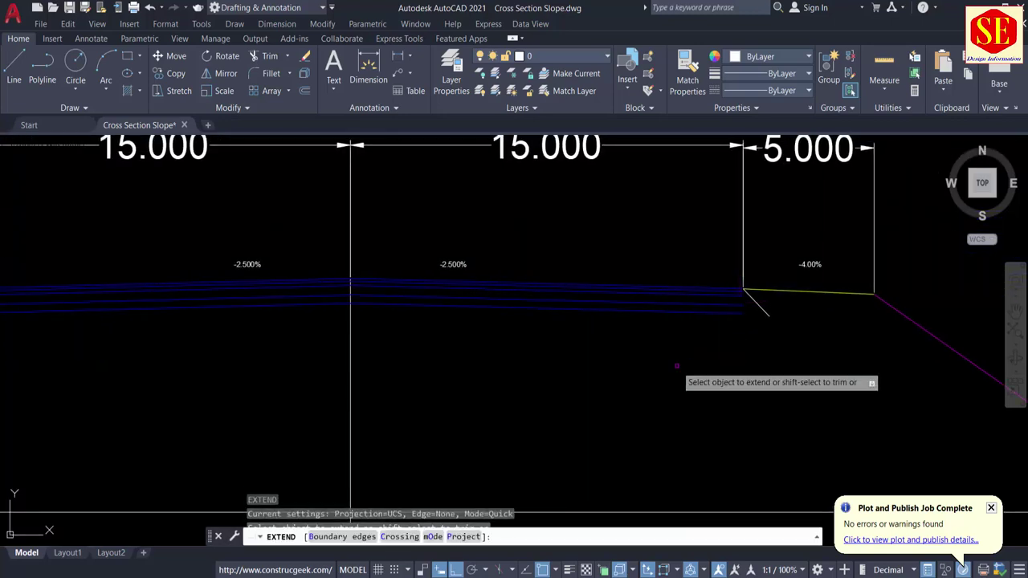
left_click(726, 337)
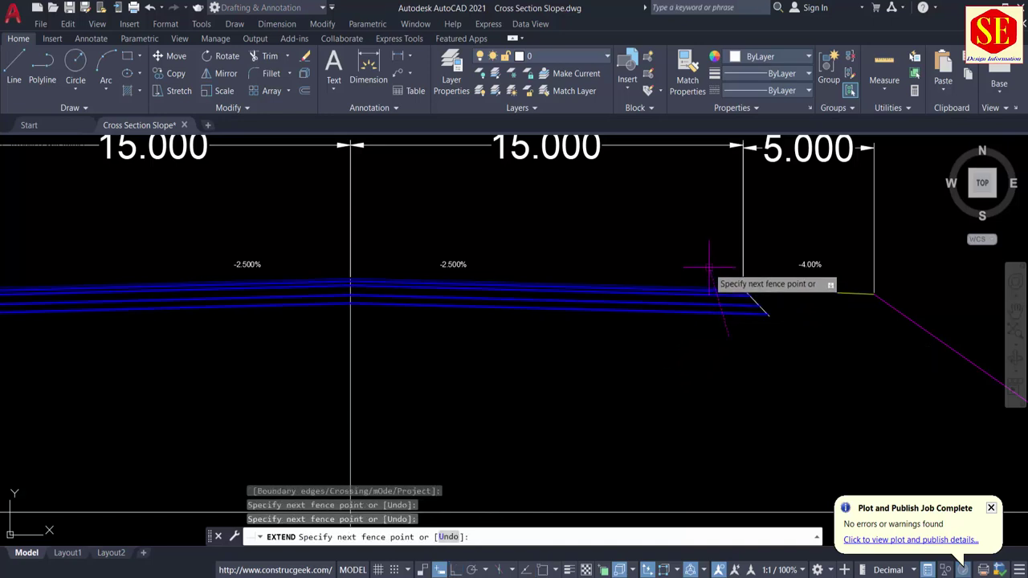
key("Return")
scroll(727, 305, "up", 4)
scroll(890, 303, "down", 2)
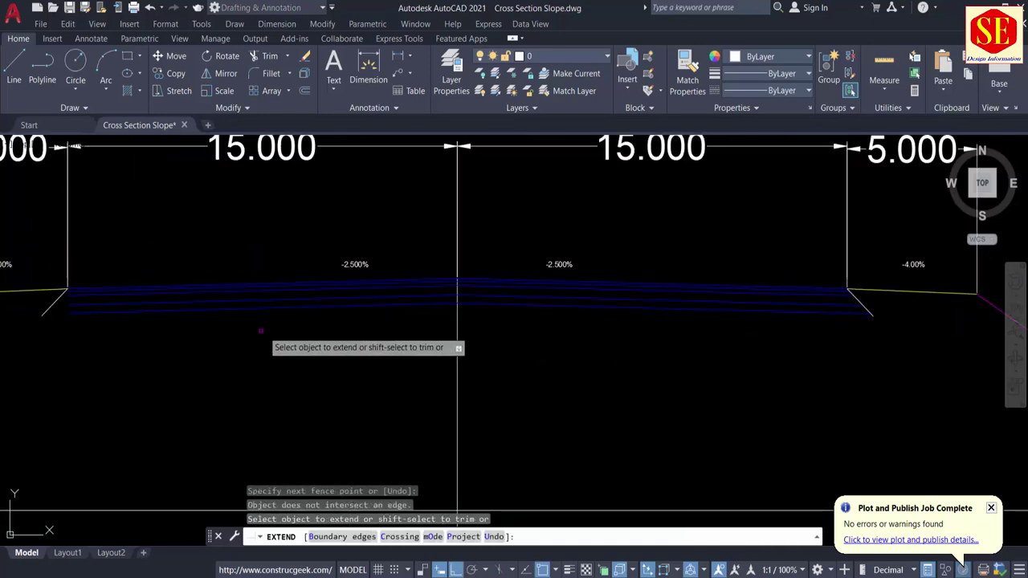
Extend the left ends of the offset pavement lines to the left pavement side slope line.
middle_click_drag(126, 351, 427, 345)
scroll(427, 344, "up", 1)
left_click(407, 323)
left_click(372, 233)
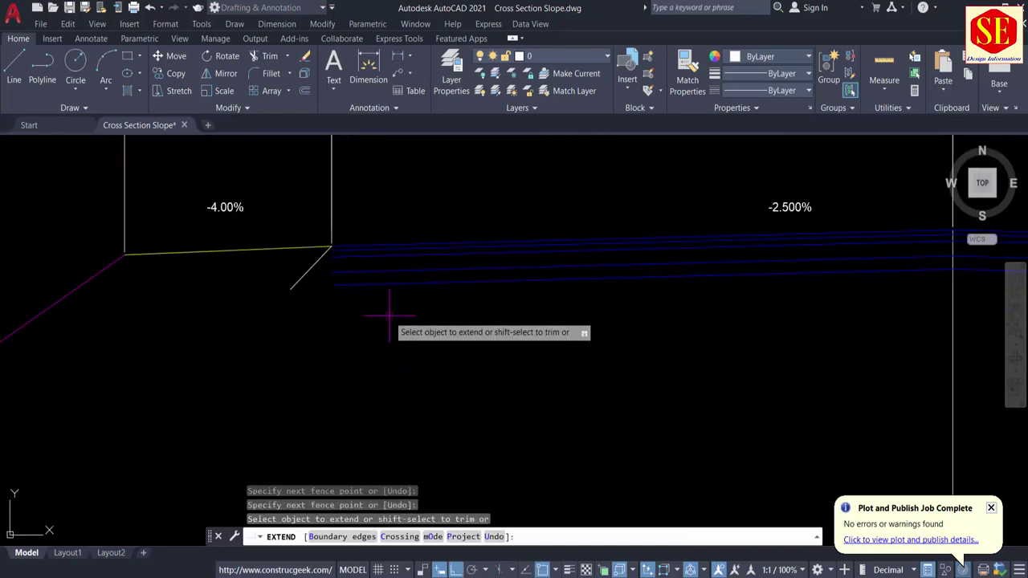
left_click(399, 302)
left_click(386, 239)
key("Return")
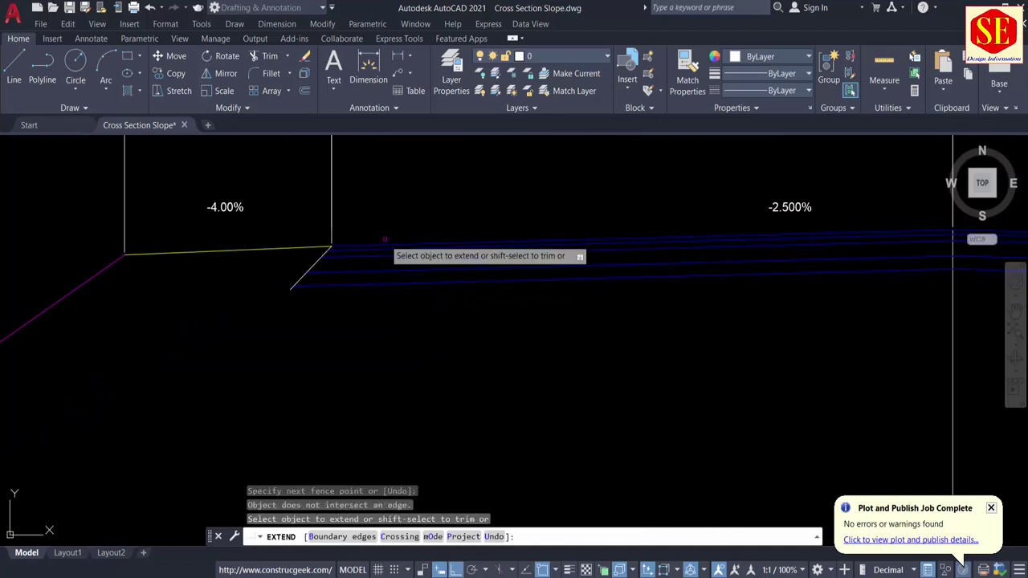
key("Escape")
Trim the pavement side slope lines at both ends where they overhang the bottom subbase line.
scroll(291, 306, "up", 3)
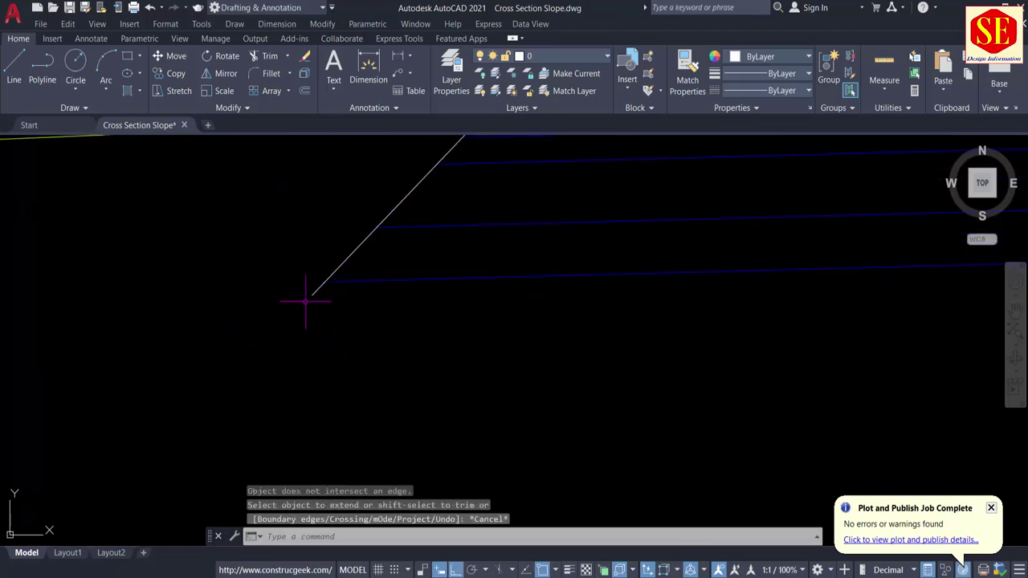
key("Return")
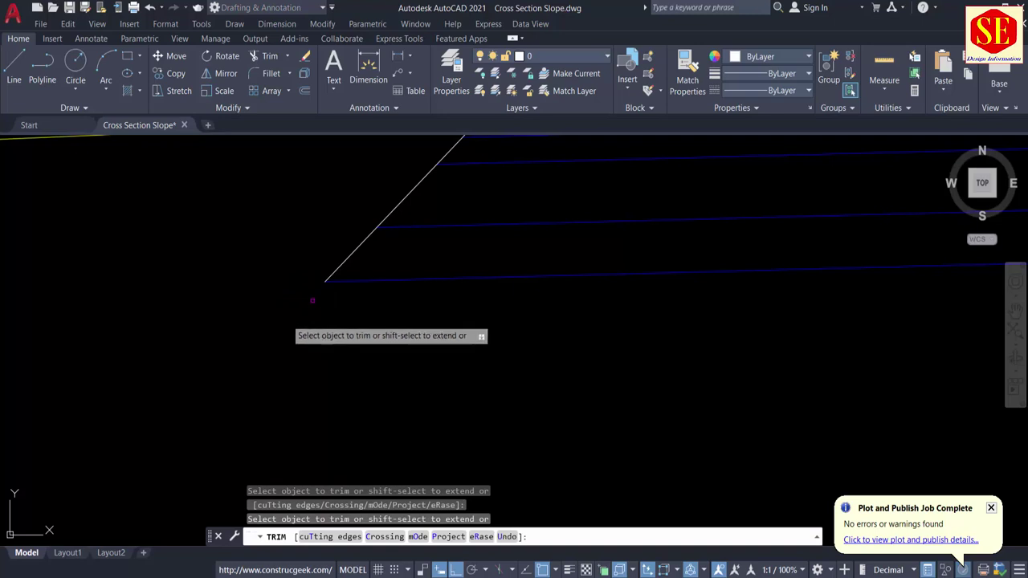
scroll(227, 317, "down", 5)
scroll(654, 315, "up", 5)
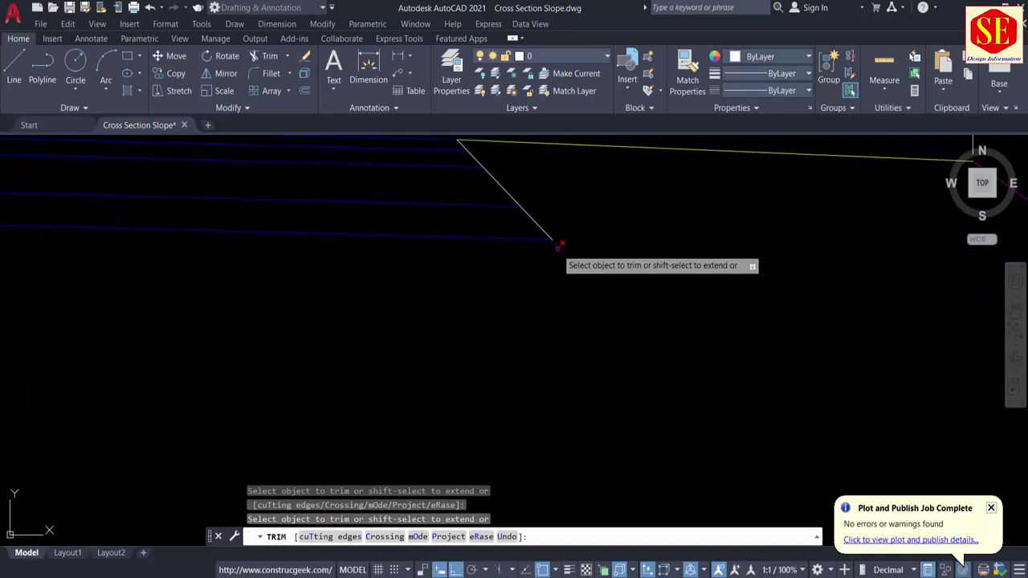
scroll(733, 289, "down", 5)
key("Escape")
Compare the drawn pavement layer lines with the hatched pavement layers in the Road Cross Section Typical Details.
scroll(321, 321, "down", 2)
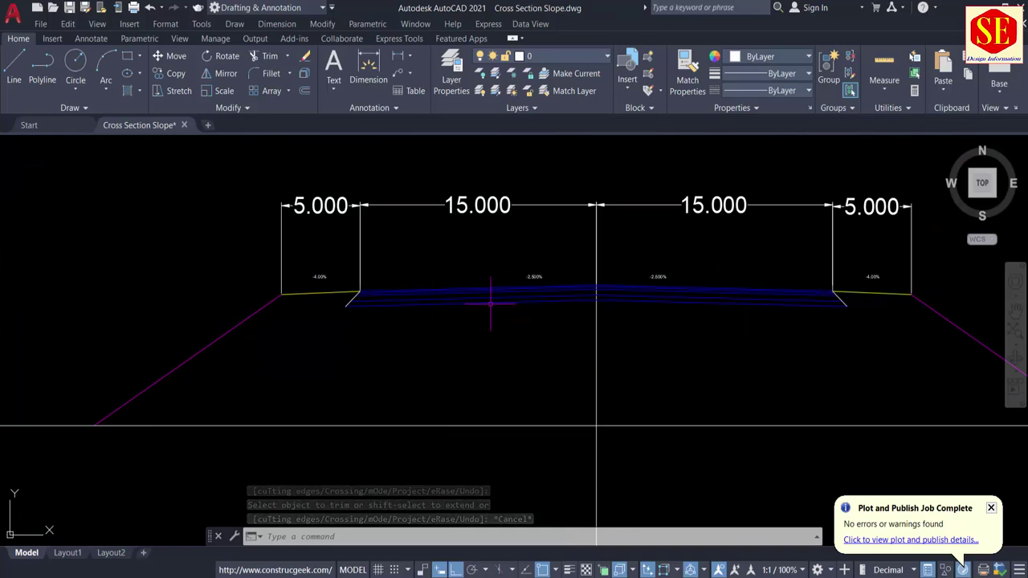
scroll(601, 274, "up", 4)
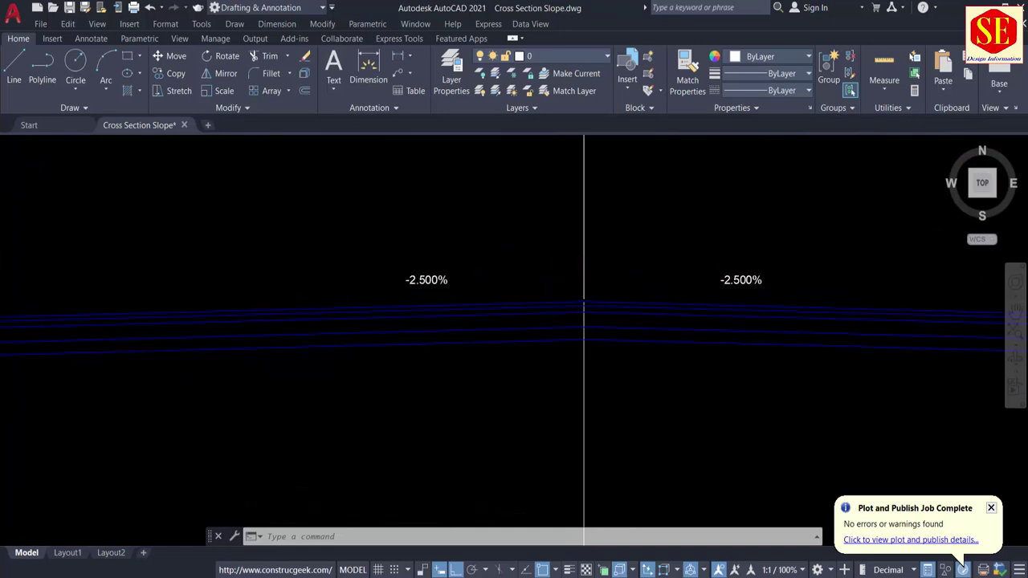
scroll(504, 271, "down", 2)
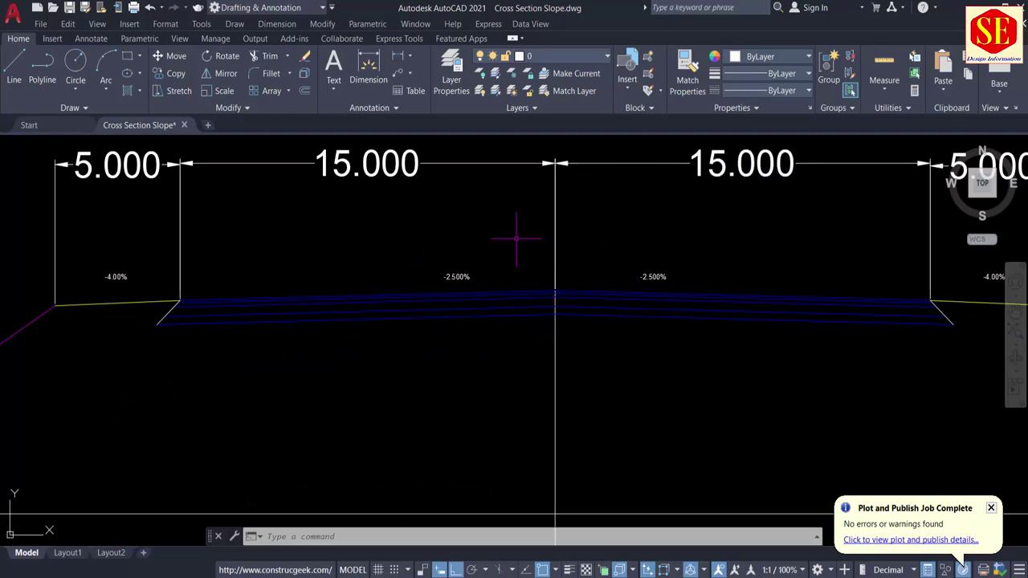
scroll(504, 227, "down", 4)
middle_click_drag(575, 360, 499, 154)
scroll(499, 154, "down", 2)
middle_click_drag(625, 495, 573, 291)
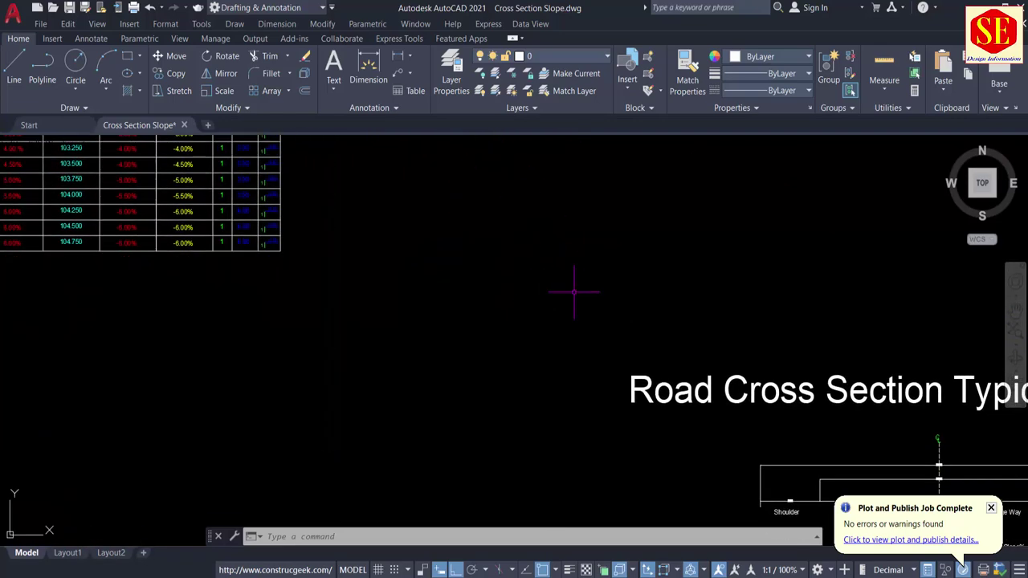
middle_click_drag(703, 348, 516, 187)
scroll(558, 225, "down", 1)
scroll(645, 346, "up", 3)
scroll(636, 291, "up", 2)
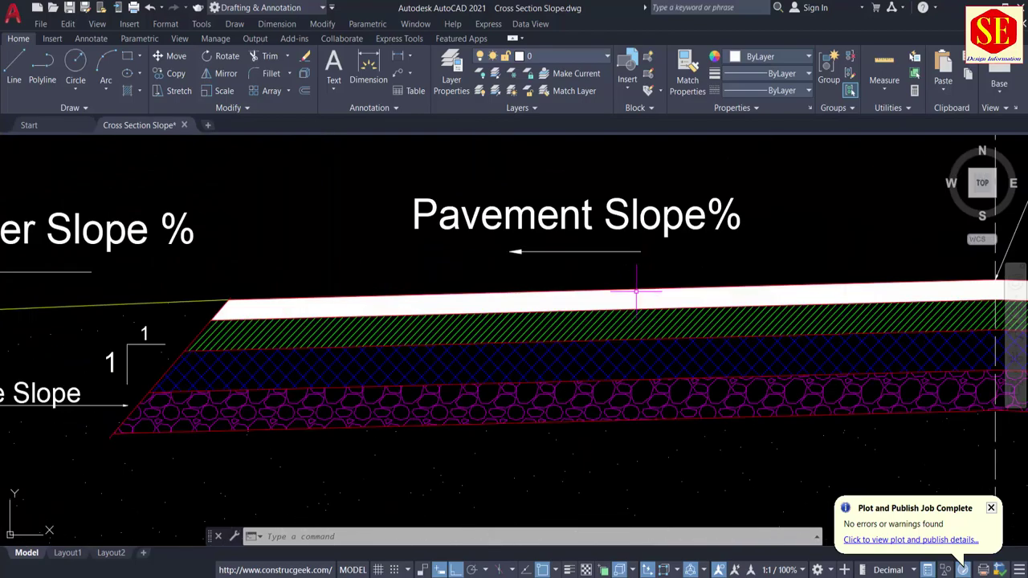
mouse_move(627, 325)
middle_mouse_down()
mouse_move(442, 280)
mouse_move(521, 365)
mouse_move(553, 442)
middle_mouse_up()
scroll(554, 366, "down", 6)
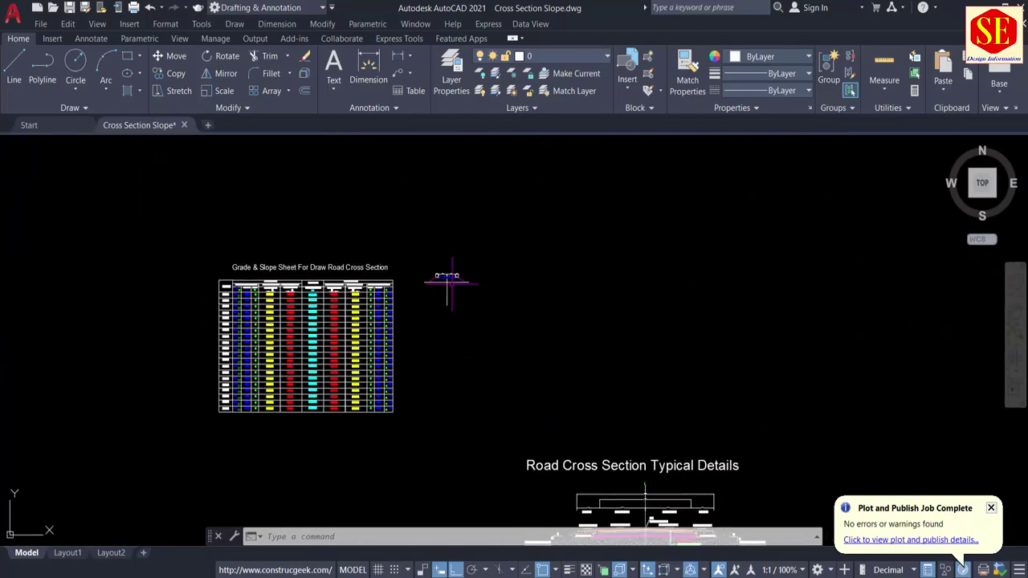
scroll(447, 281, "up", 7)
mouse_move(428, 260)
middle_mouse_down()
mouse_move(367, 296)
mouse_move(380, 232)
middle_mouse_up()
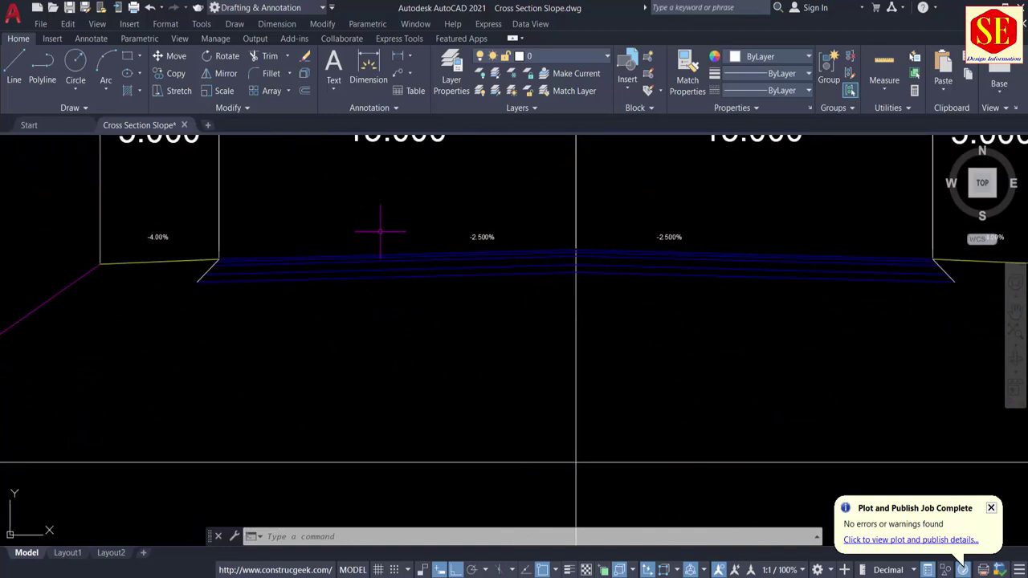
Erase the three intermediate pavement layer lines between the top and bottom lines, and undo the erasure.
scroll(336, 278, "up", 4)
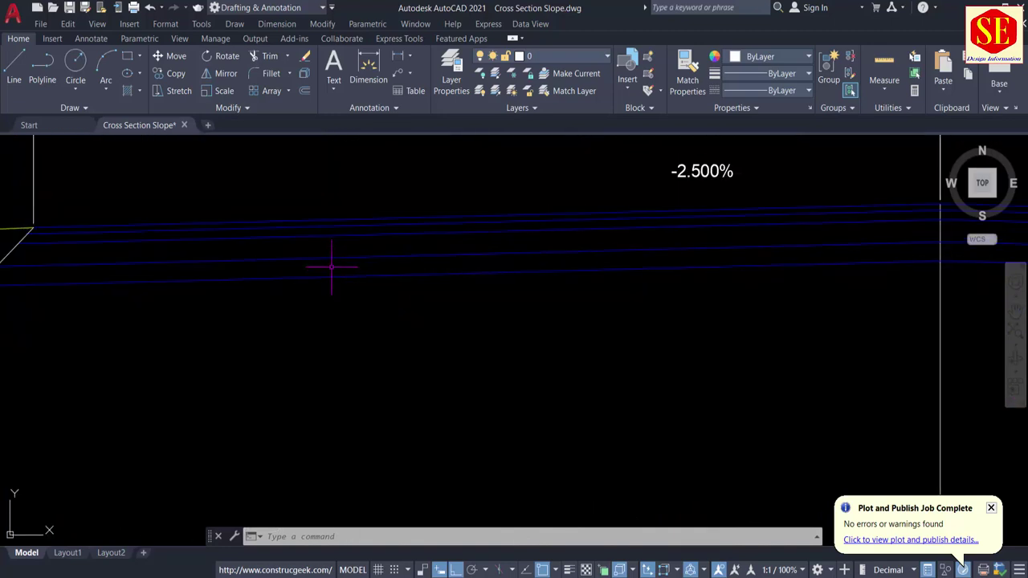
left_click(331, 261)
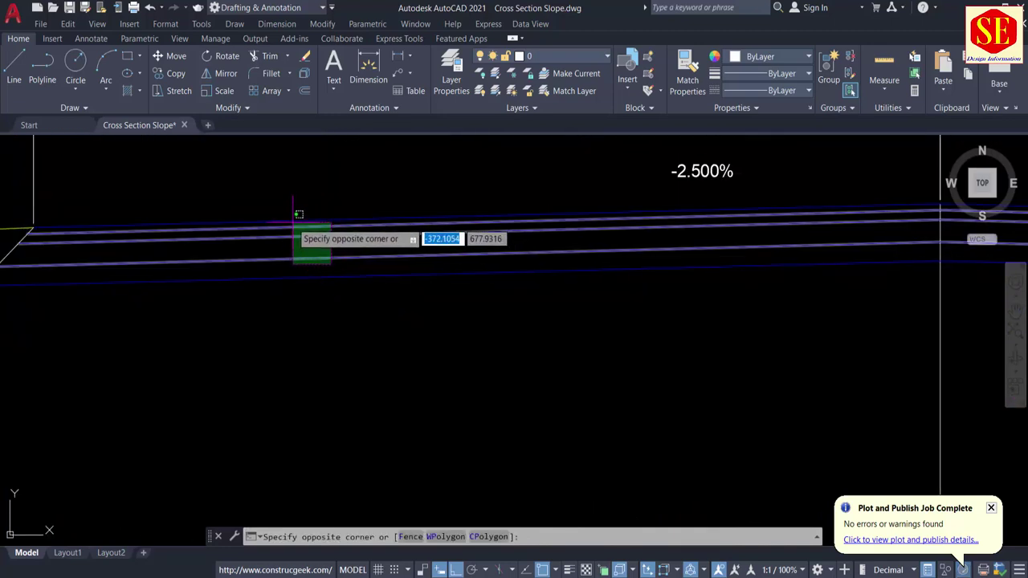
left_click(295, 228)
mouse_move(537, 265)
middle_mouse_down()
mouse_move(361, 328)
mouse_move(299, 375)
middle_mouse_up()
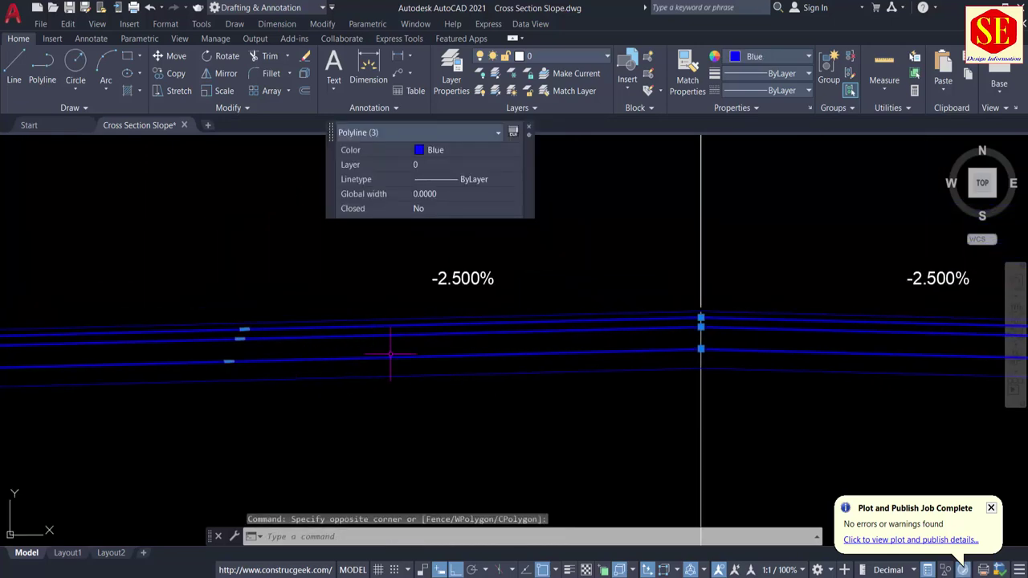
key("Return")
scroll(474, 327, "down", 4)
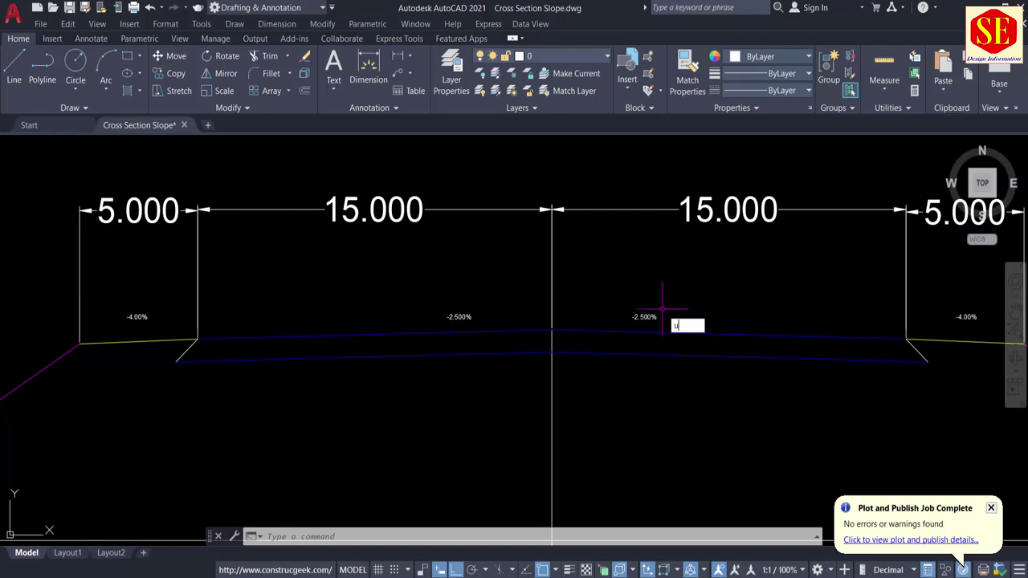
key("Return")
type("u")
key("Return")
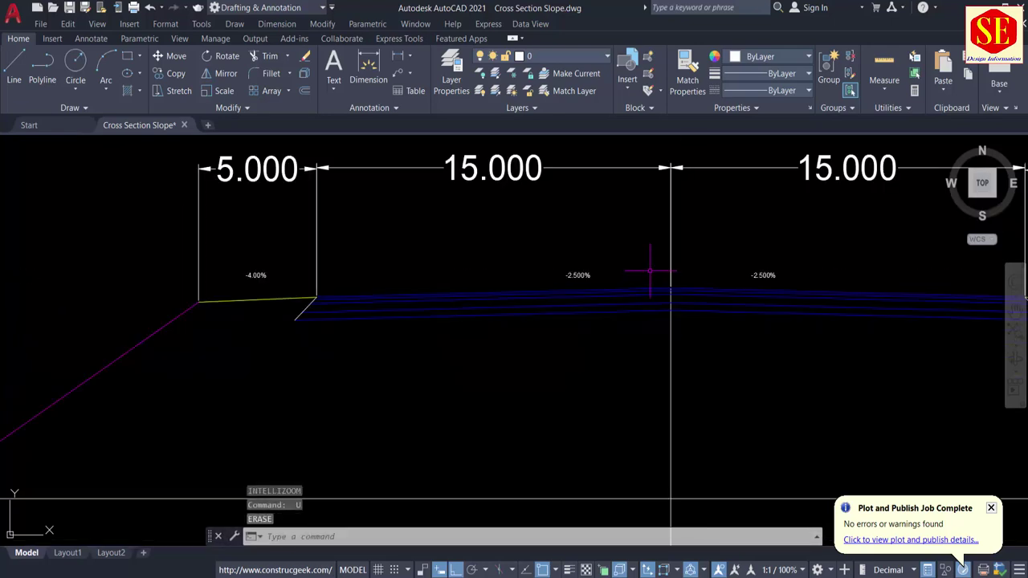
scroll(627, 277, "down", 4)
scroll(532, 275, "up", 4)
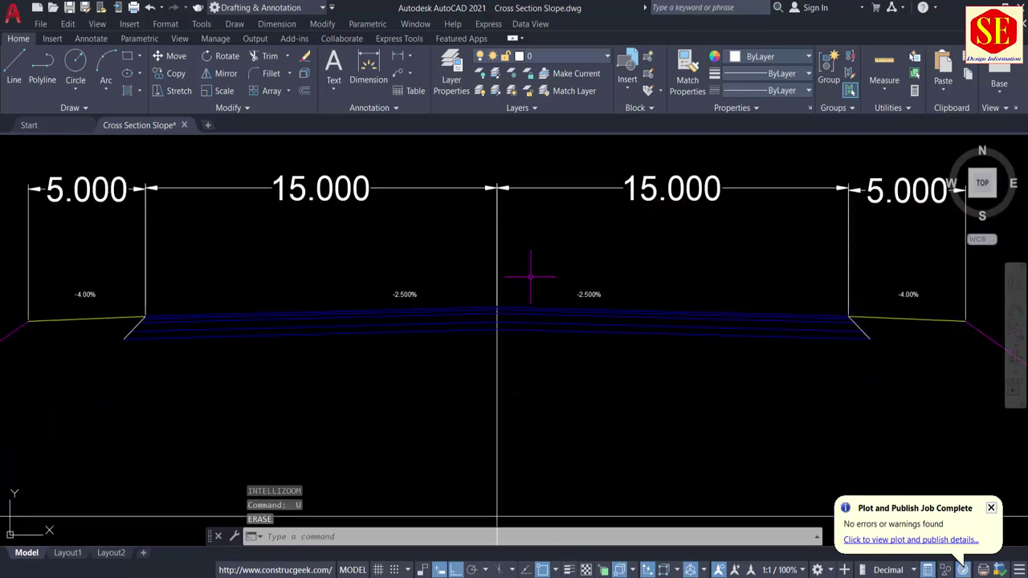
scroll(534, 281, "down", 2)
scroll(431, 273, "up", 3)
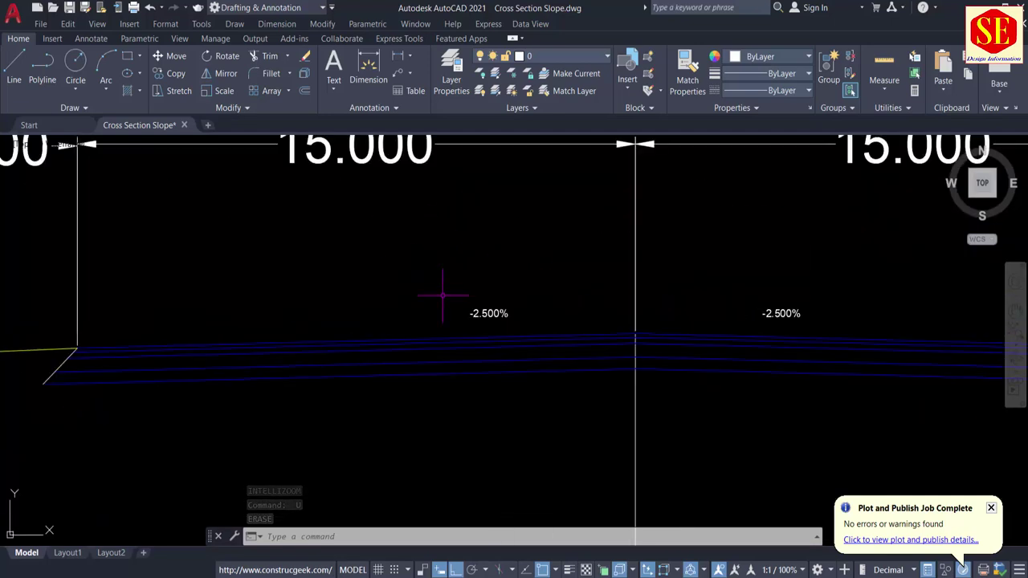
scroll(663, 339, "down", 2)
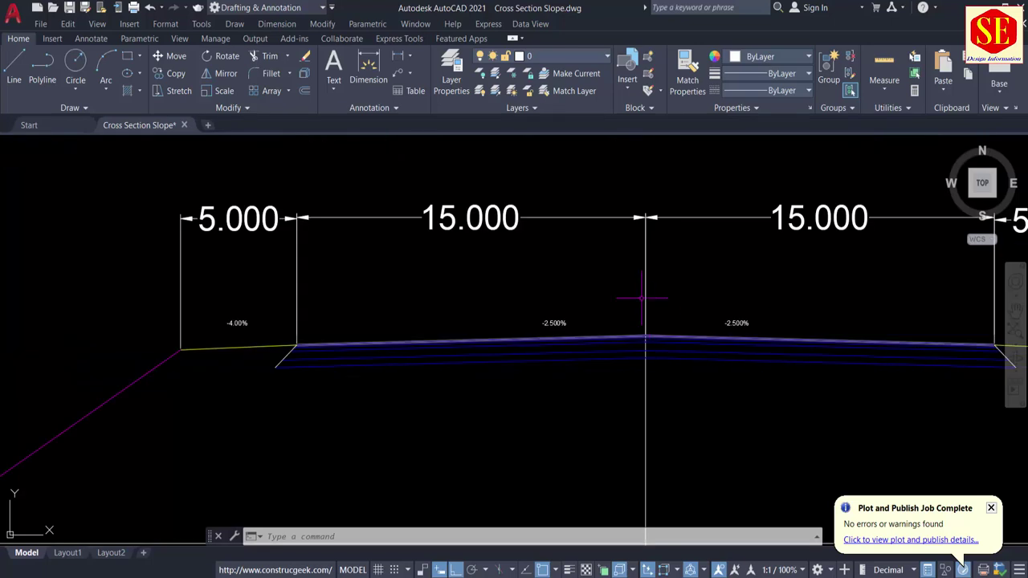
scroll(356, 233, "down", 3)
scroll(417, 321, "up", 3)
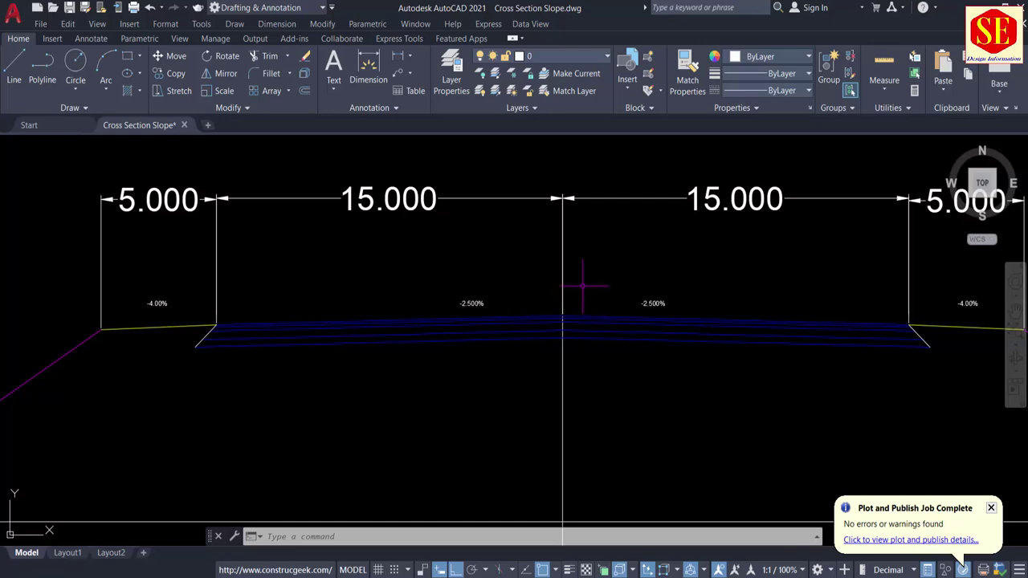
scroll(583, 285, "down", 2)
scroll(580, 366, "down", 1)
Set the text height of the -2.500% slope label over the right carriageway to 0.5.
scroll(527, 340, "up", 6)
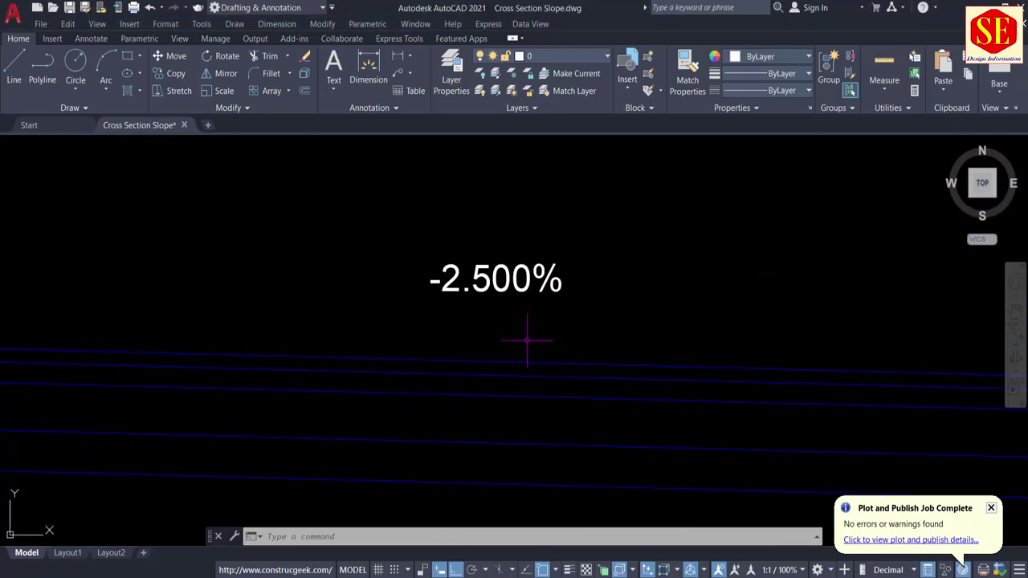
left_click(508, 293)
left_click(665, 252)
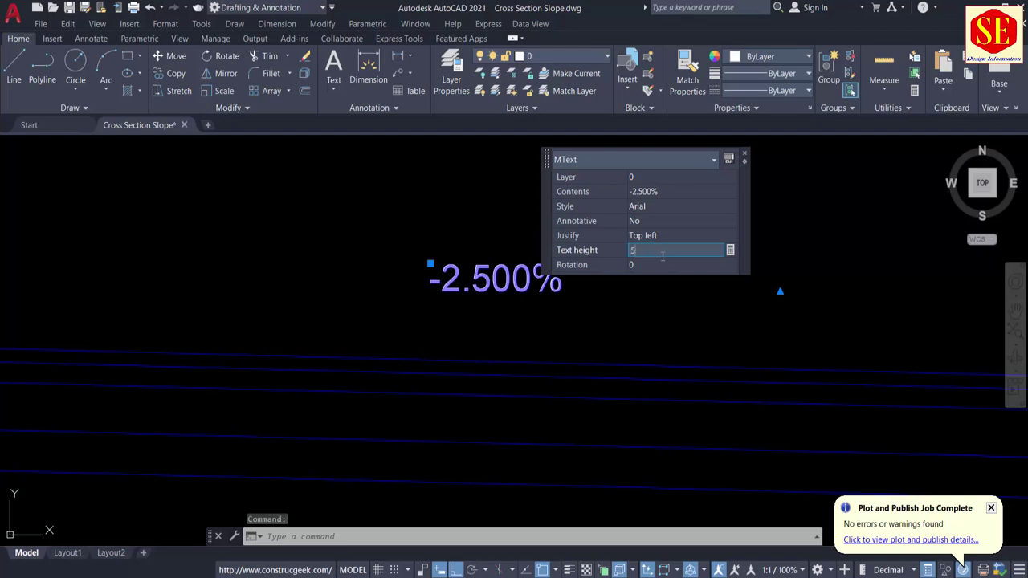
type(".5")
key("Return")
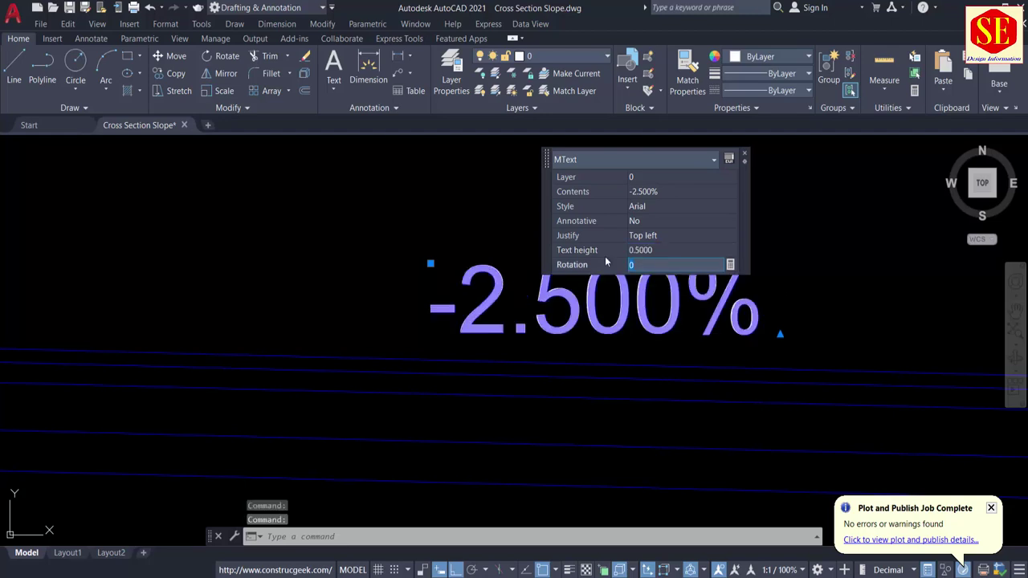
key("Escape")
Match the properties of the enlarged right -2.500% label onto the left carriageway's -2.500% label.
scroll(528, 281, "down", 5)
scroll(554, 273, "up", 3)
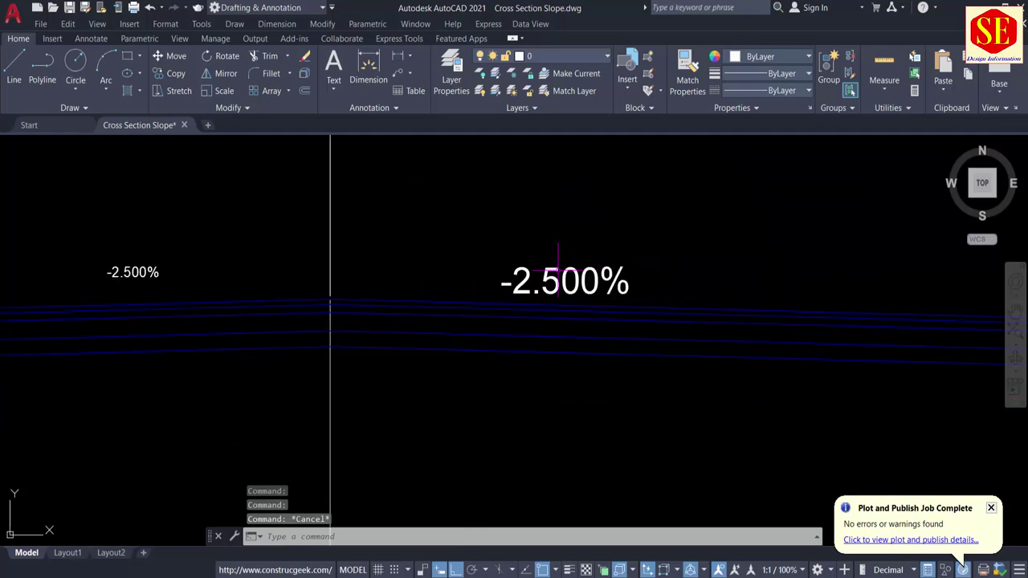
type("ma")
key("Return")
left_click(546, 279)
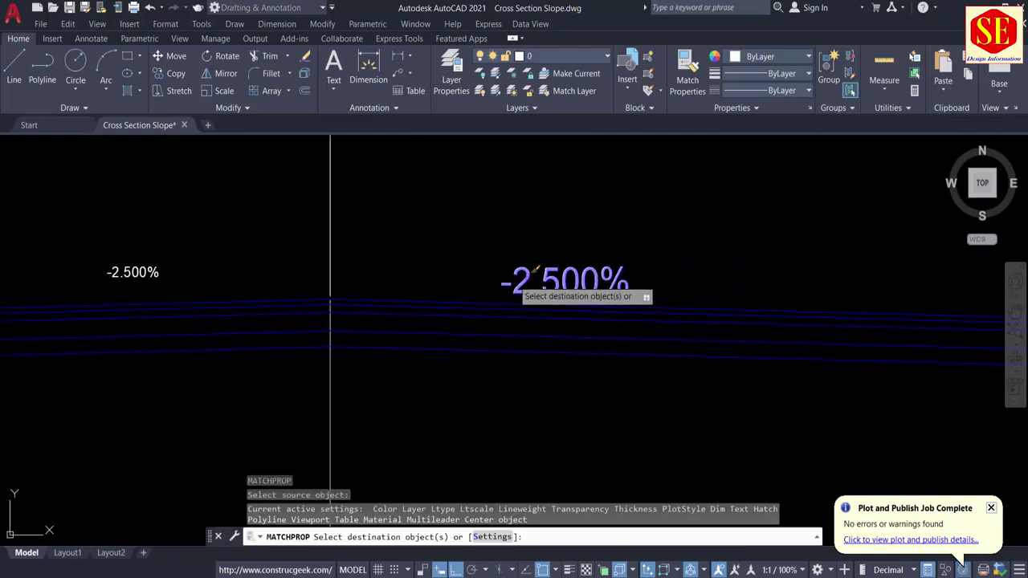
left_click(153, 265)
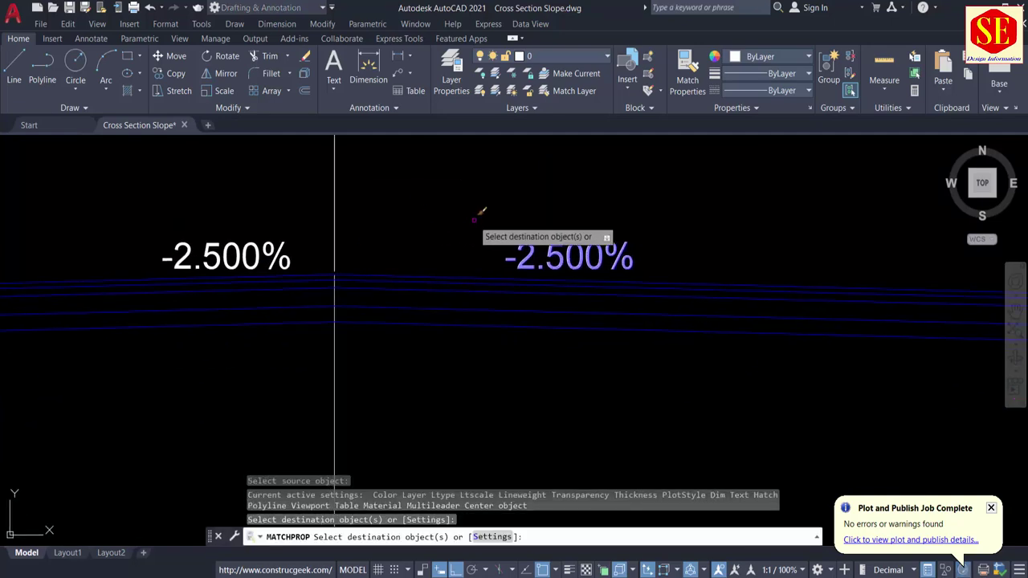
key("Escape")
Move the right -2.500% label away from the centreline toward the middle of the right carriageway, with Ortho off.
type("m")
key("Return")
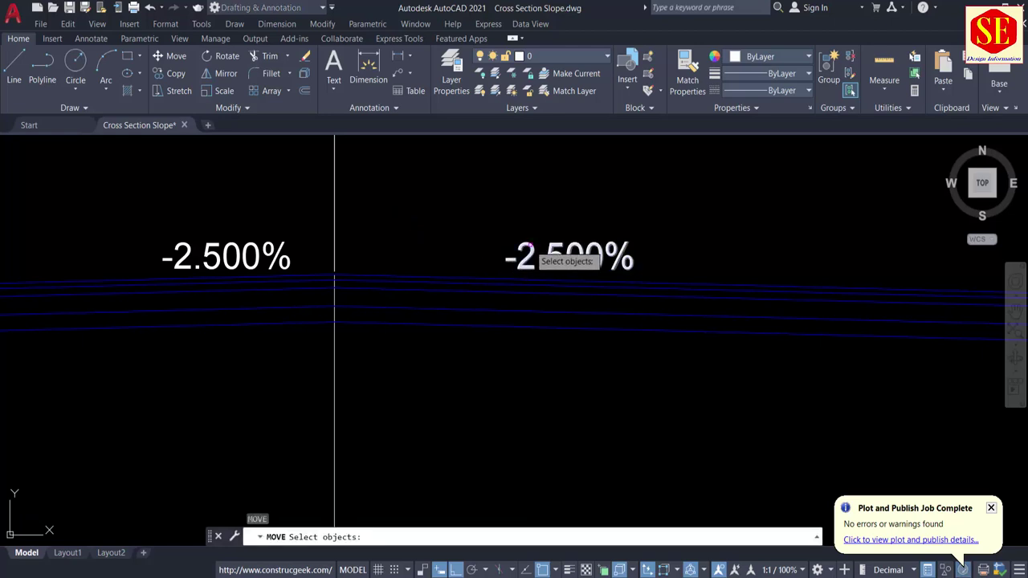
left_click(523, 255)
key("Return")
left_click(479, 229)
scroll(479, 228, "down", 2)
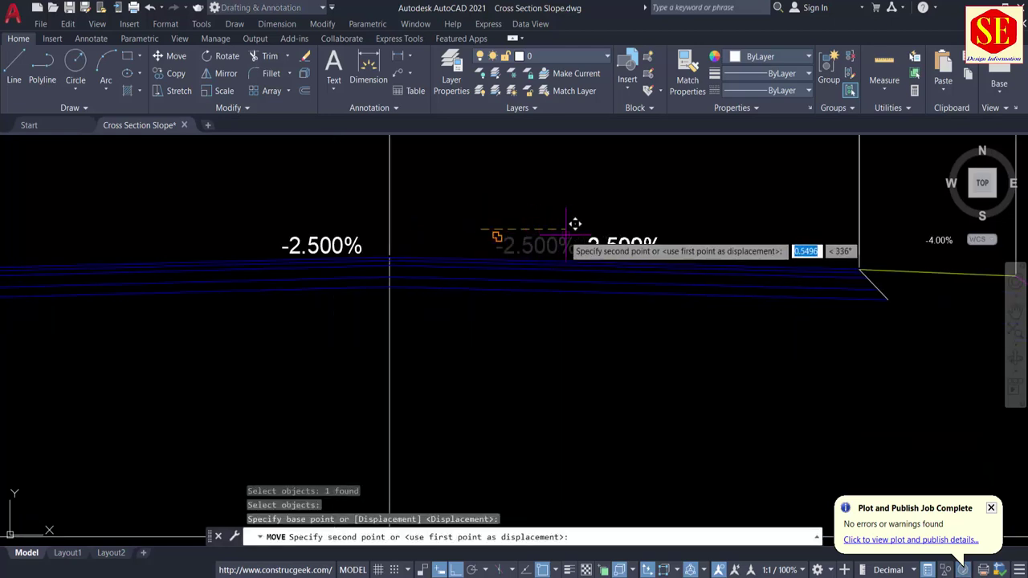
key("F8")
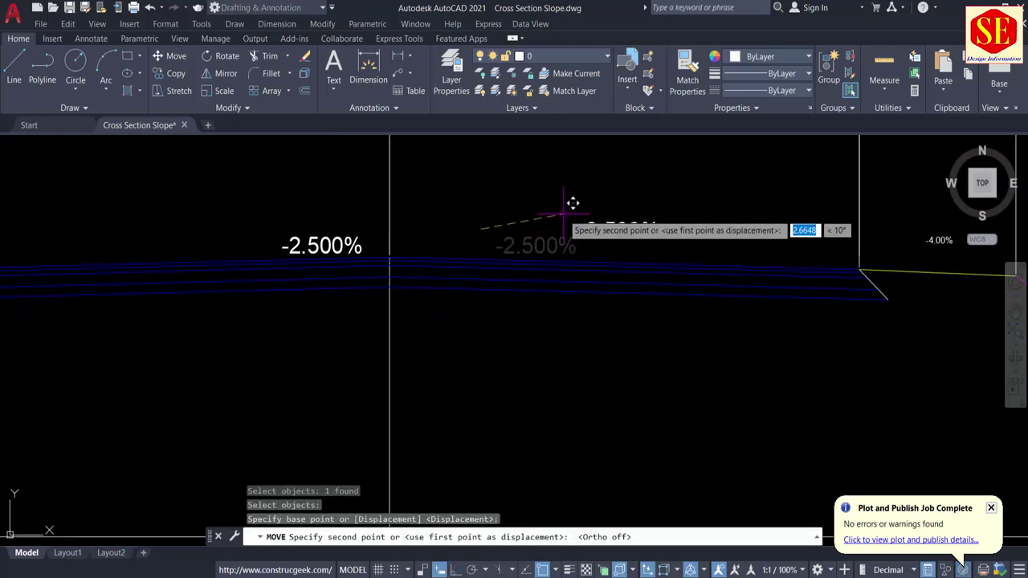
left_click(559, 227)
middle_click_drag(407, 229, 378, 248)
key("Return")
key("Escape")
left_click(589, 257)
key("Escape")
Move the right -2.500% label slightly upward to leave space above the pavement surface line.
scroll(503, 239, "up", 3)
key("Return")
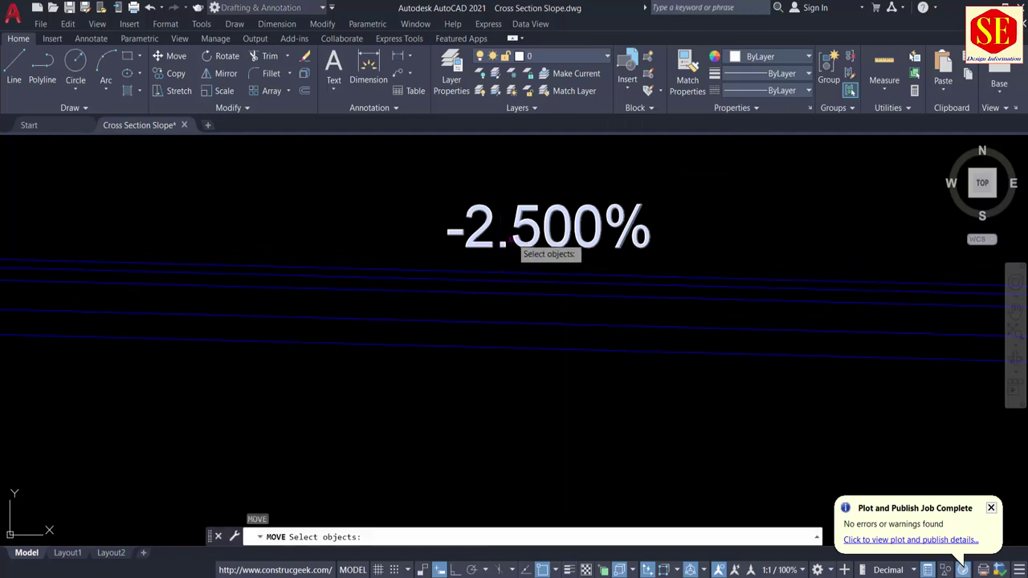
left_click(515, 226)
key("Return")
left_click(406, 230)
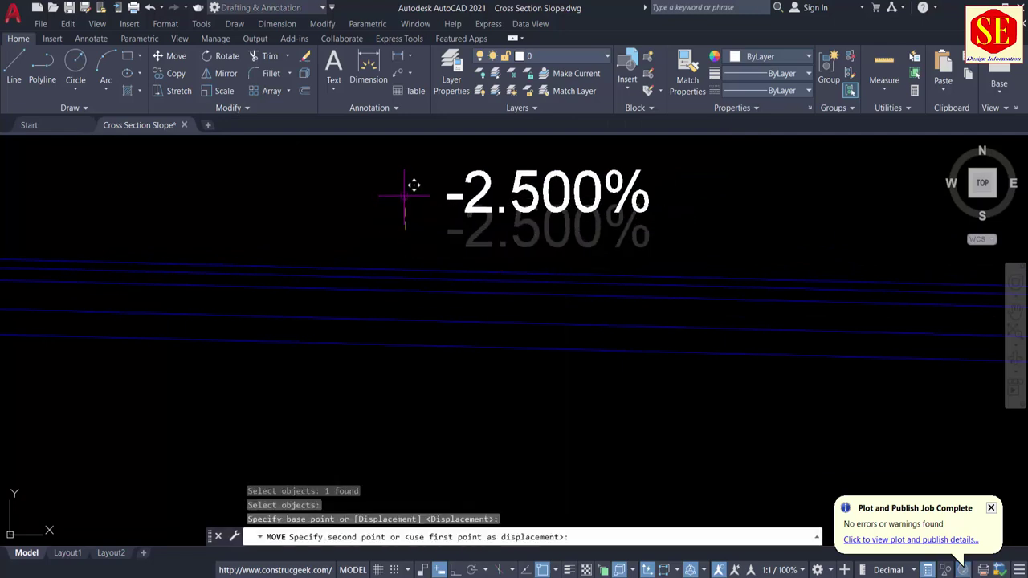
left_click(408, 197)
Draw a horizontal quick leader without text beneath the right -2.500% label, with its arrowhead pointing away from the centreline.
scroll(504, 214, "down", 2)
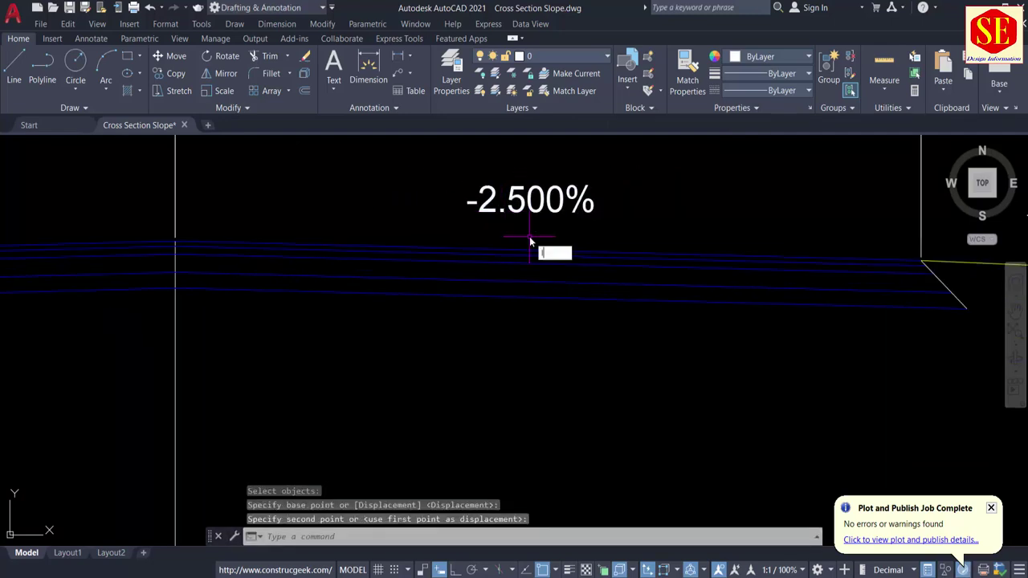
type("E")
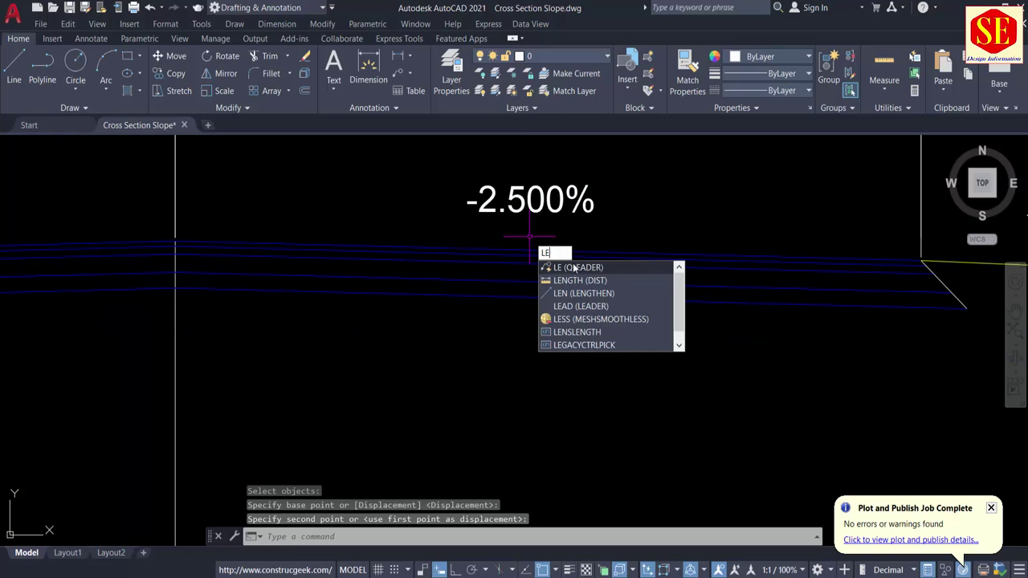
key("Return")
left_click(610, 229)
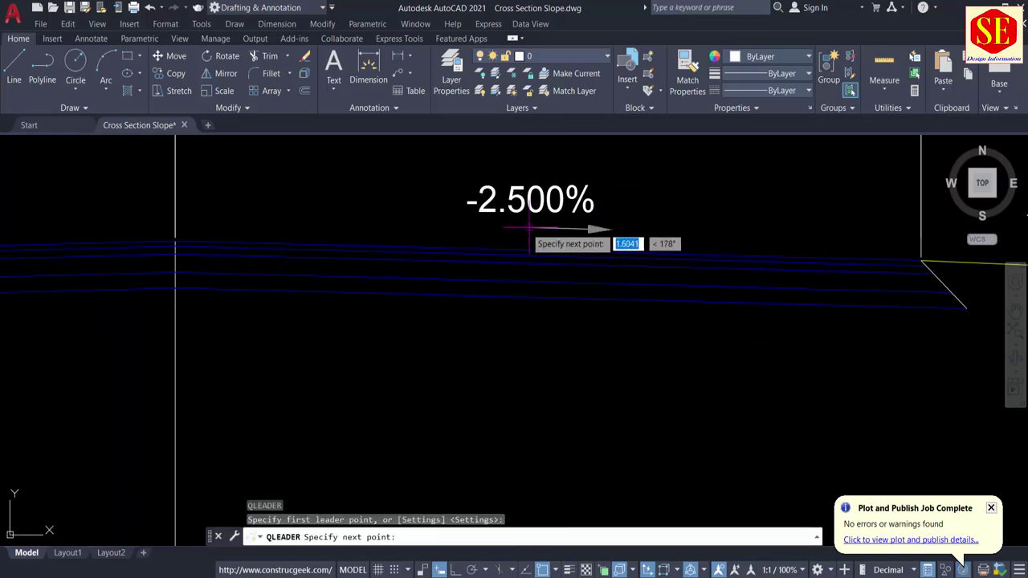
left_click(459, 230)
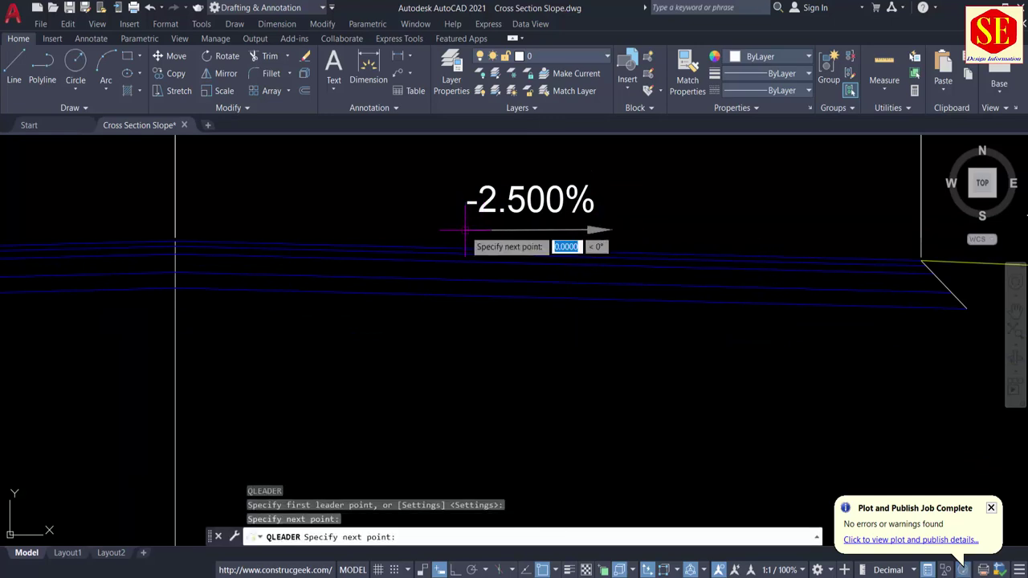
key("Escape")
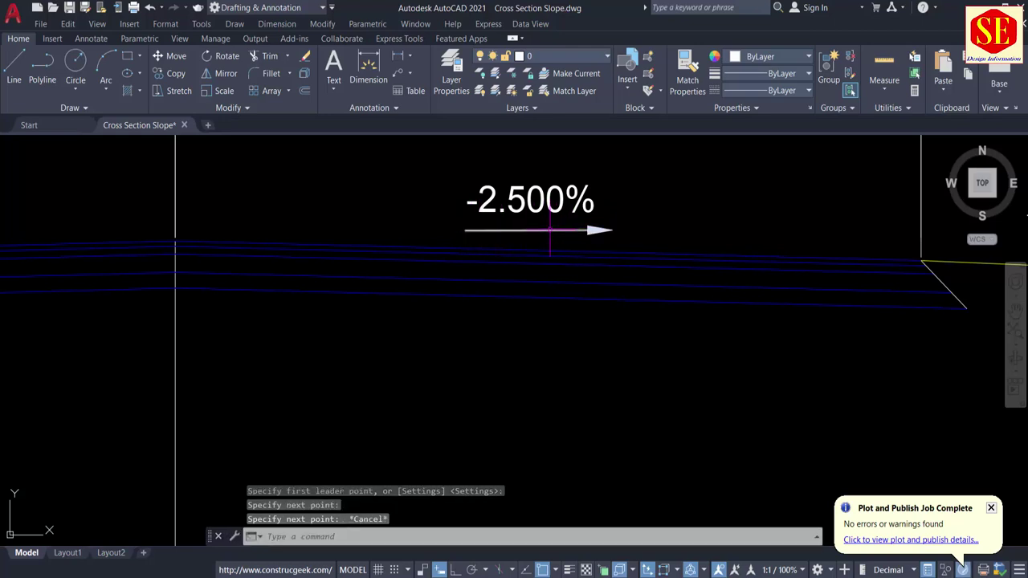
Set the arrow size of the leader under the right -2.500% label to 1.
left_click(550, 229)
left_click(705, 195)
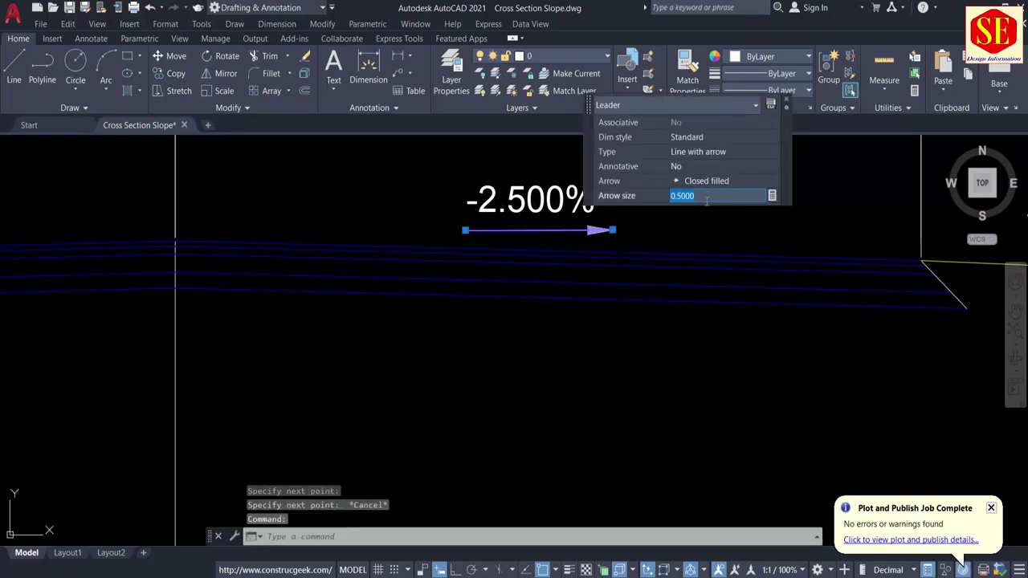
key("Return")
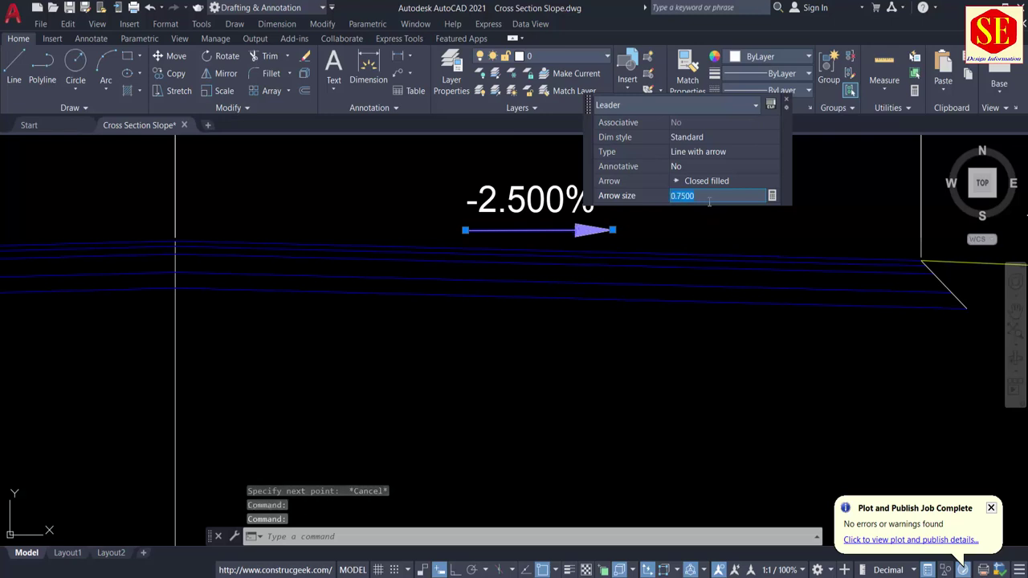
type("1")
key("Return")
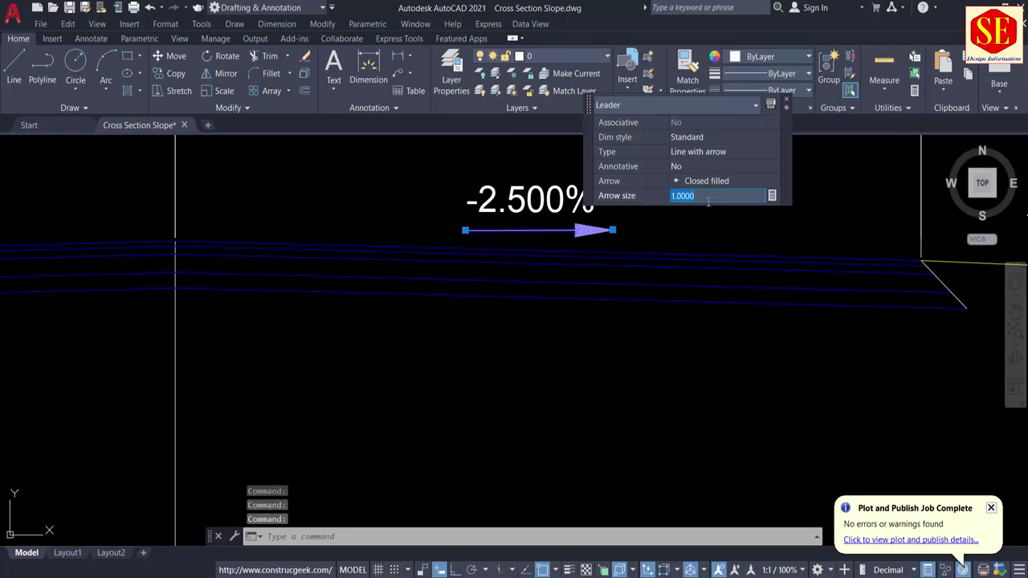
Edit the slope label on the right carriageway to read -2.50%.
key("Escape")
scroll(670, 369, "down", 3)
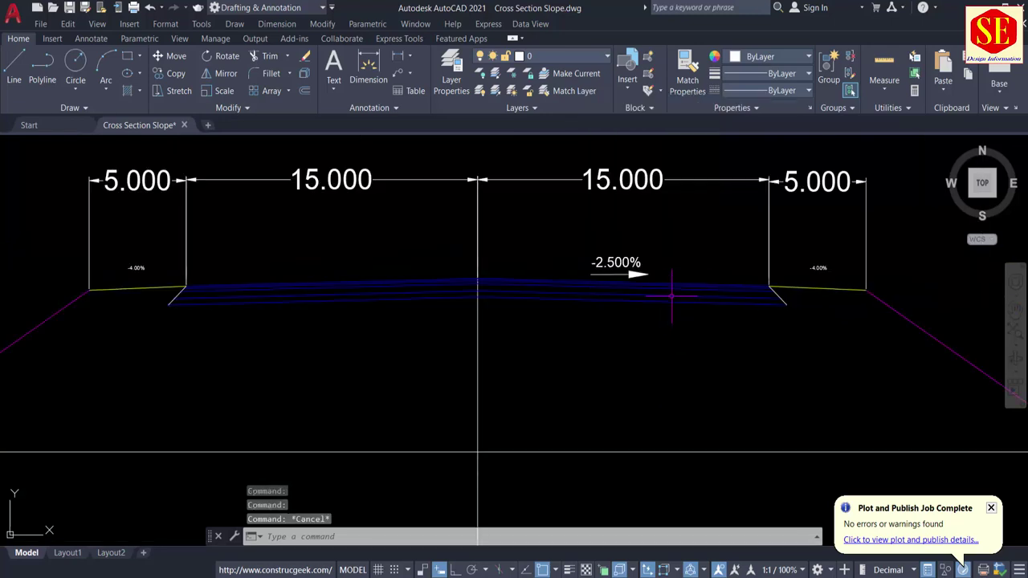
scroll(619, 275, "up", 3)
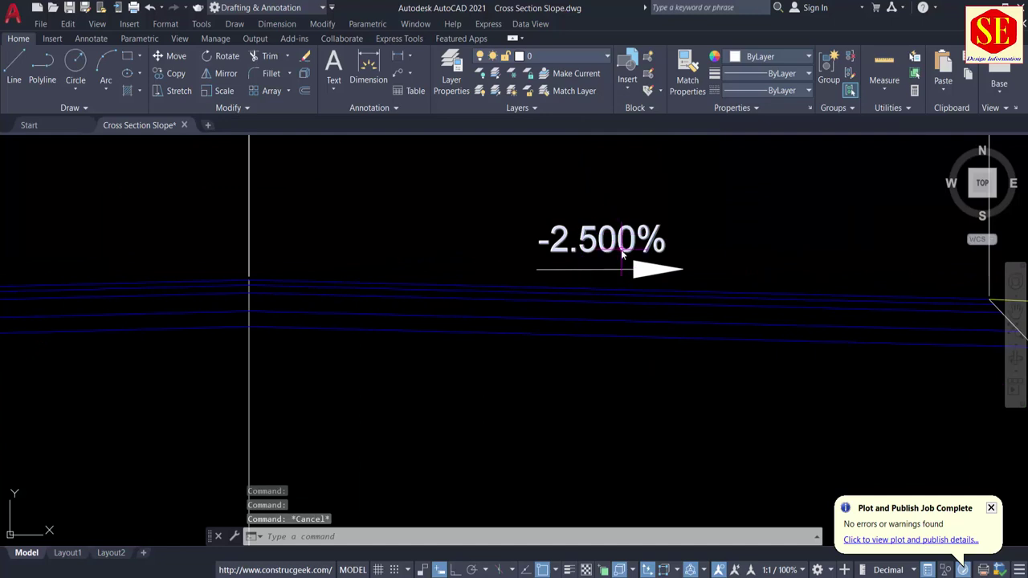
key("Return")
key("Escape")
double_click(607, 228)
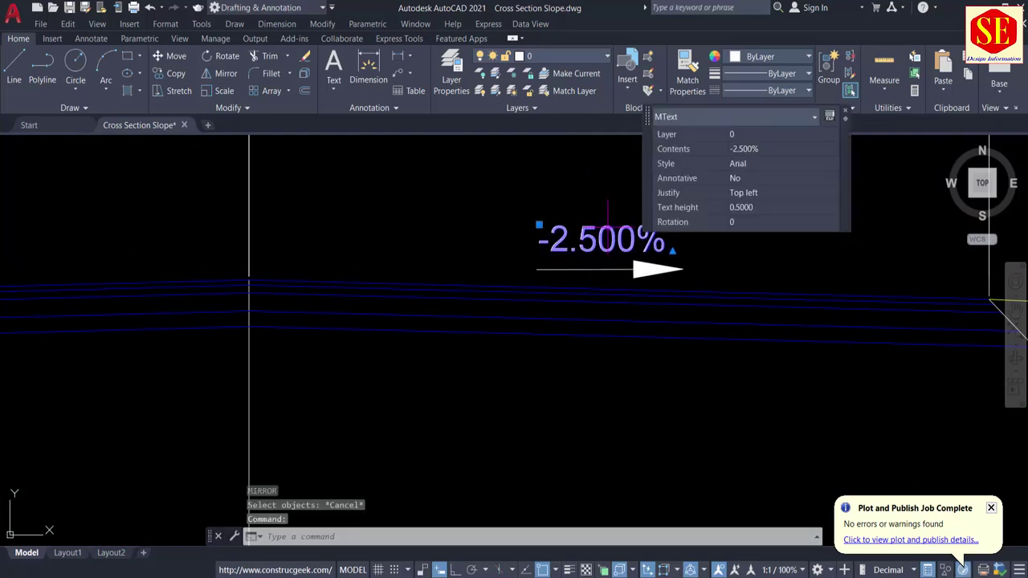
double_click(624, 257)
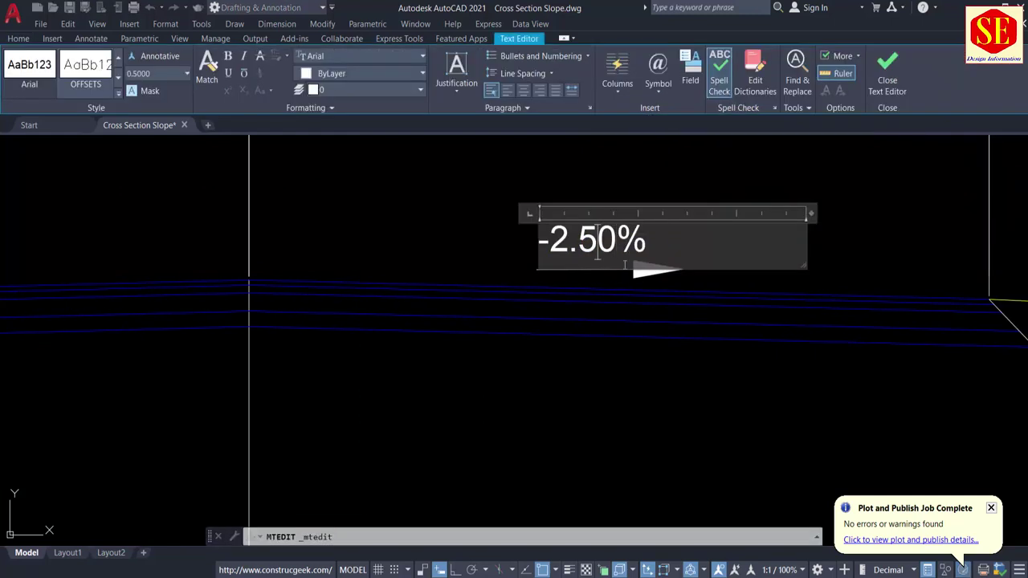
left_click(582, 401)
key("Escape")
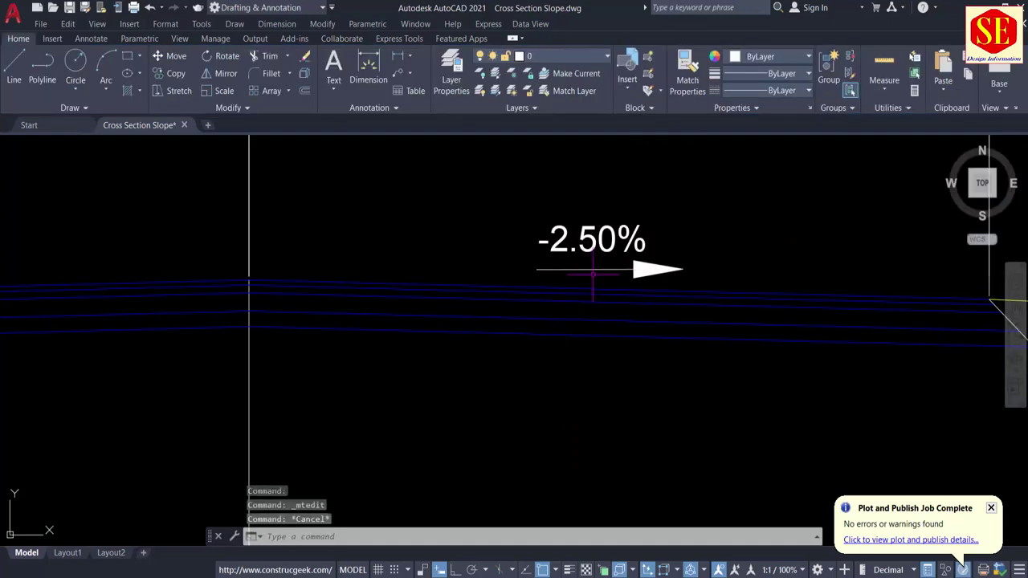
type("mi")
key("Return")
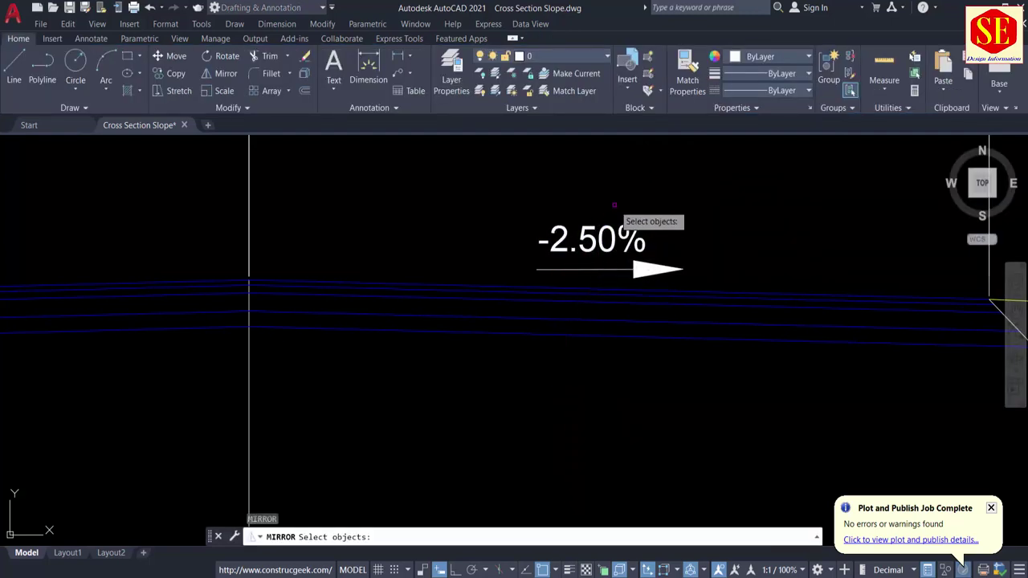
left_click(612, 204)
left_click(576, 272)
scroll(634, 247, "down", 3)
key("Return")
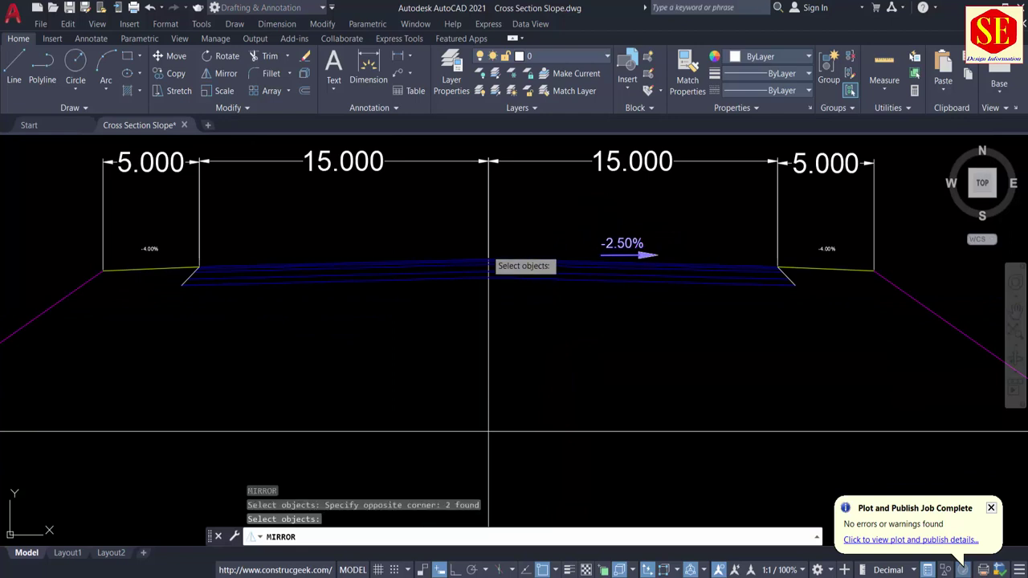
left_click(489, 259)
left_click(488, 434)
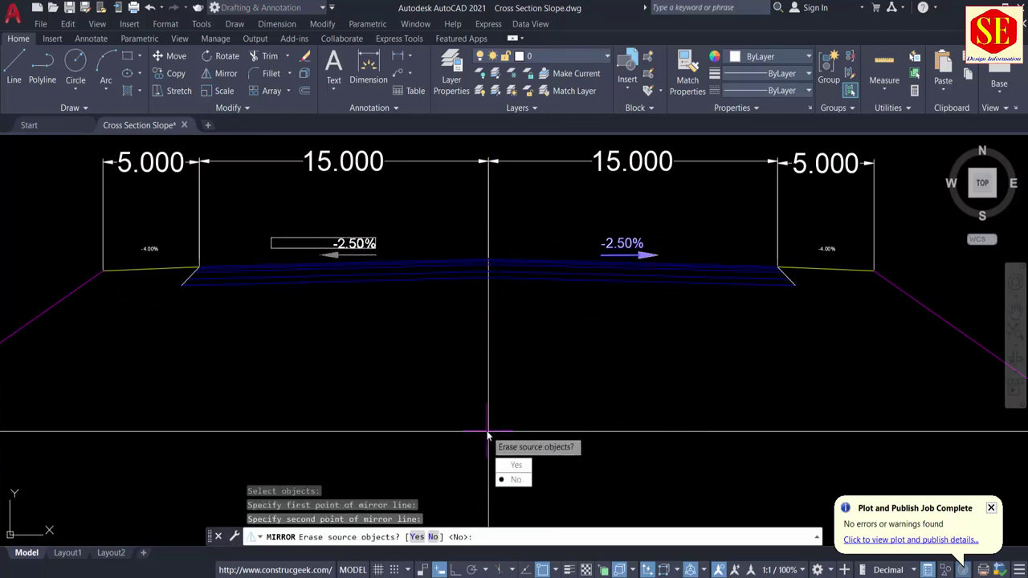
key("Escape")
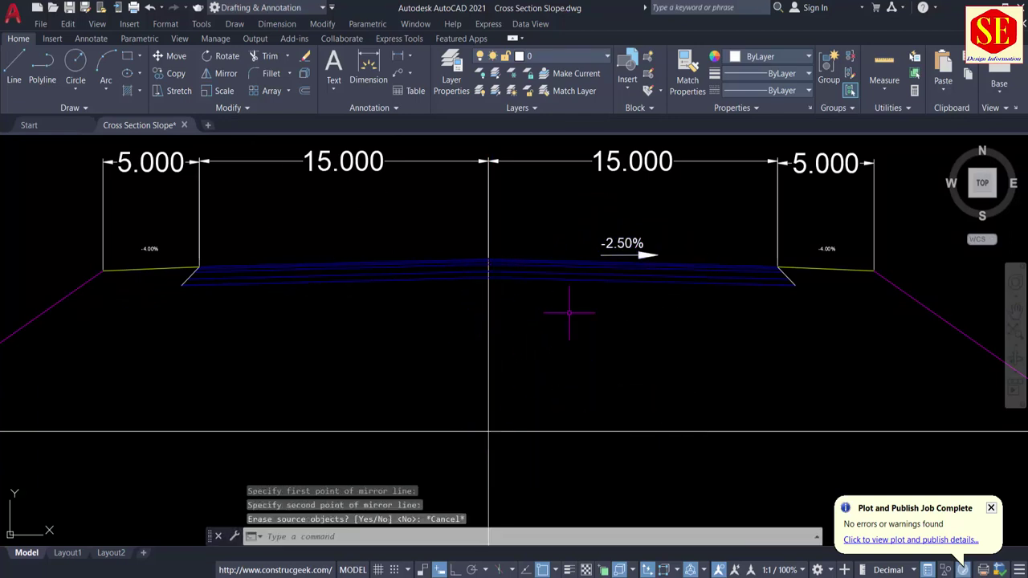
Mirror the right -2.50% label and its arrow about the road centreline onto the left carriageway, keeping the source objects.
key("Return")
scroll(653, 225, "up", 2)
left_click(652, 224)
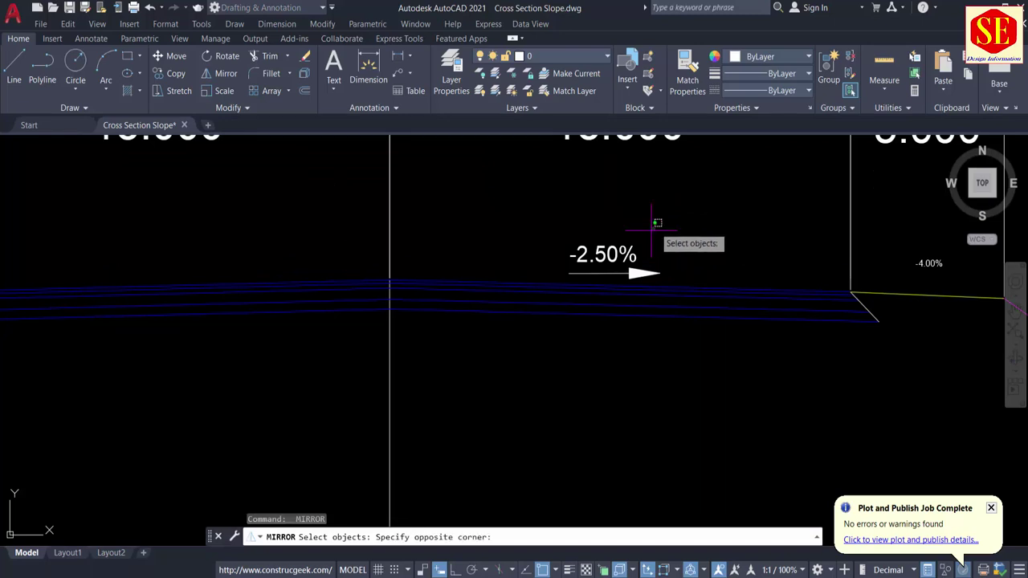
left_click(598, 273)
scroll(598, 273, "down", 3)
key("Return")
left_click(472, 272)
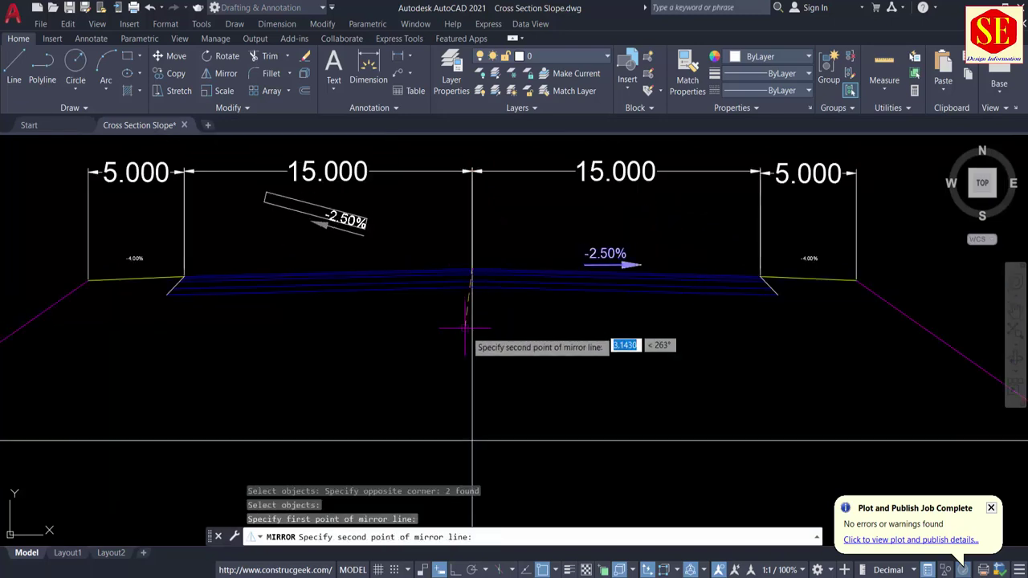
left_click(473, 347)
right_click(506, 339)
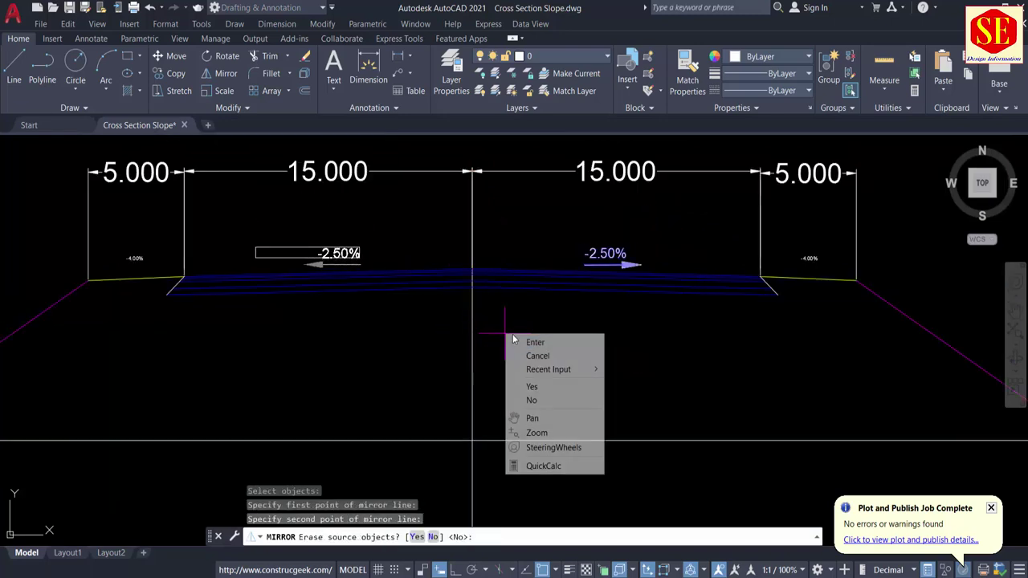
left_click(526, 342)
Set the text height of the right shoulder's -4.00% label to 0.35.
scroll(329, 251, "up", 2)
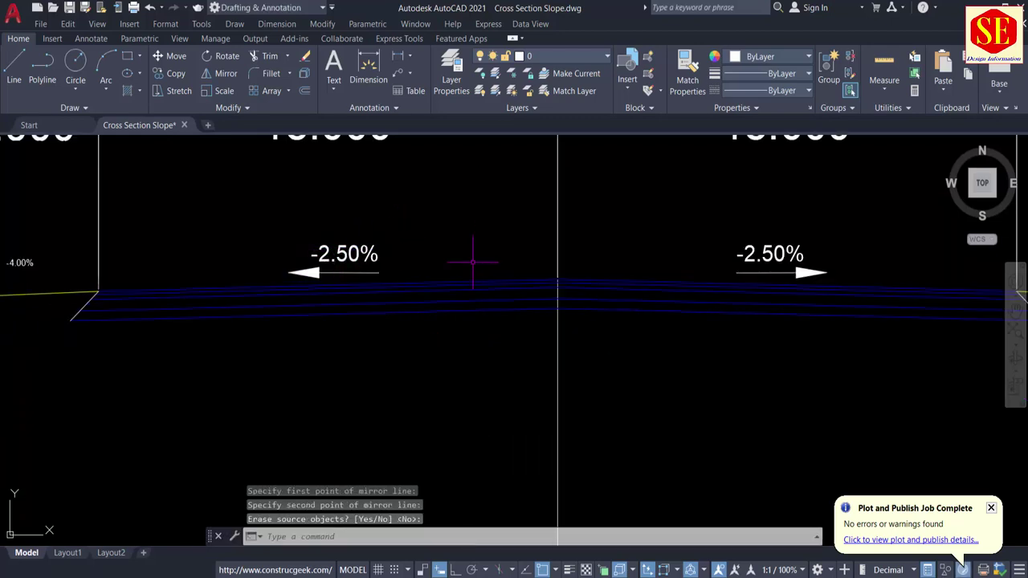
scroll(346, 271, "down", 2)
scroll(586, 273, "up", 2)
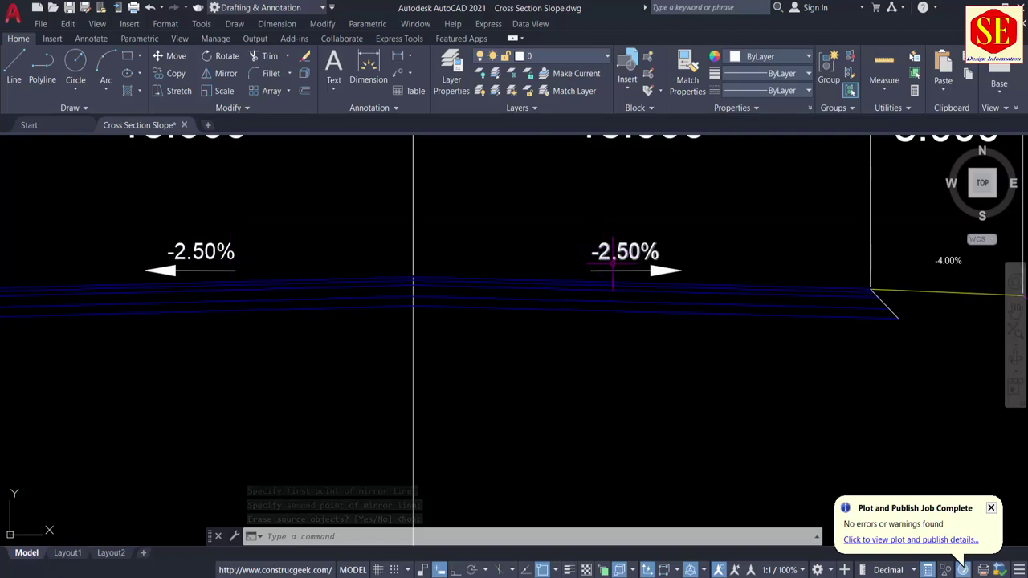
scroll(683, 281, "down", 2)
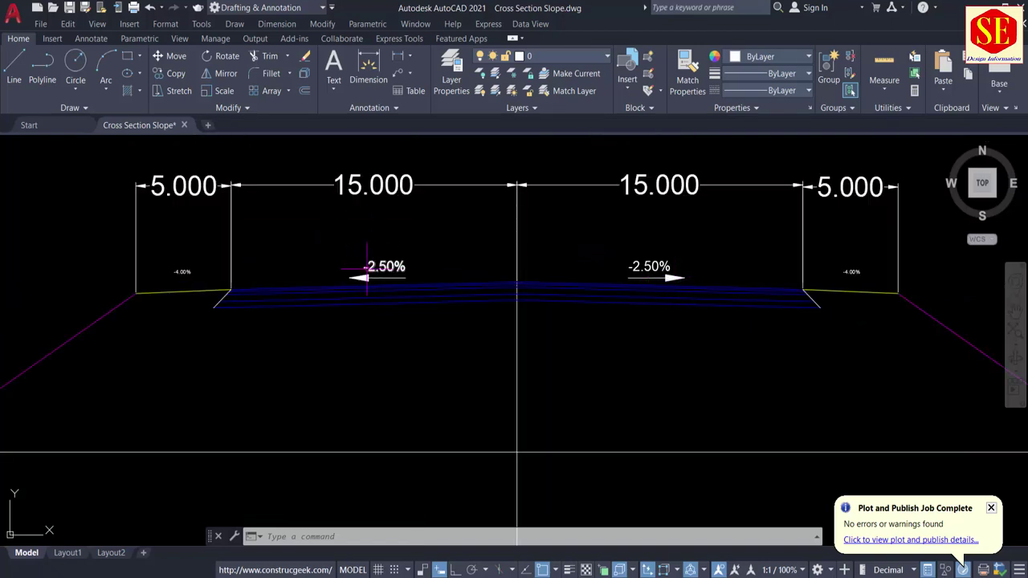
middle_click_drag(684, 265, 493, 270)
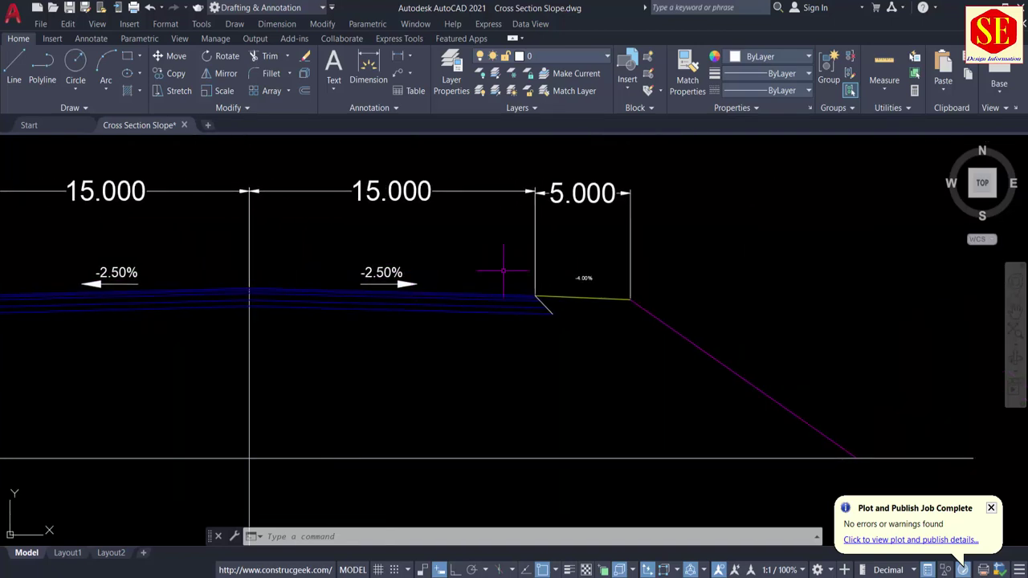
scroll(615, 276, "up", 4)
left_click(494, 282)
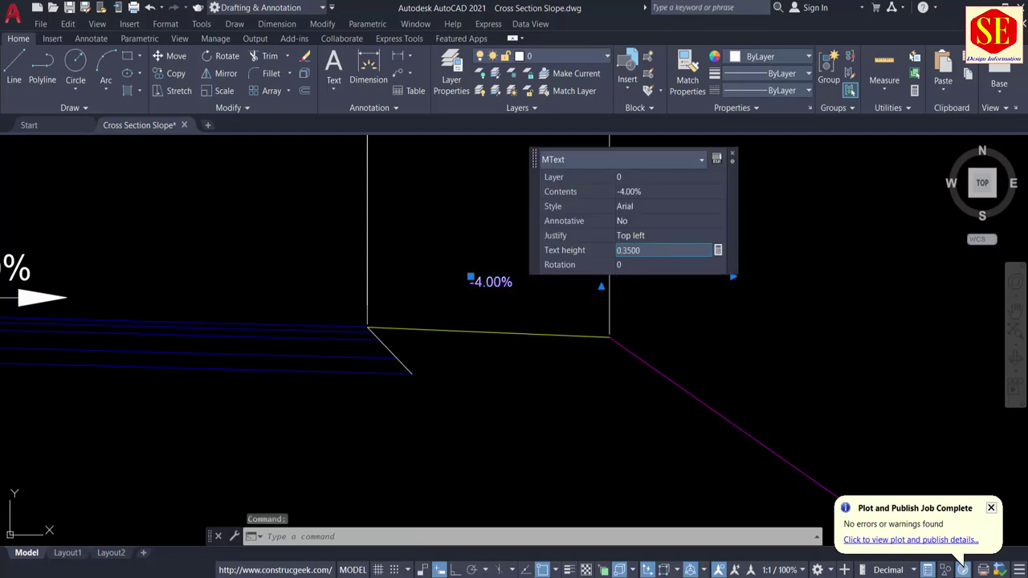
key("Return")
key("Escape")
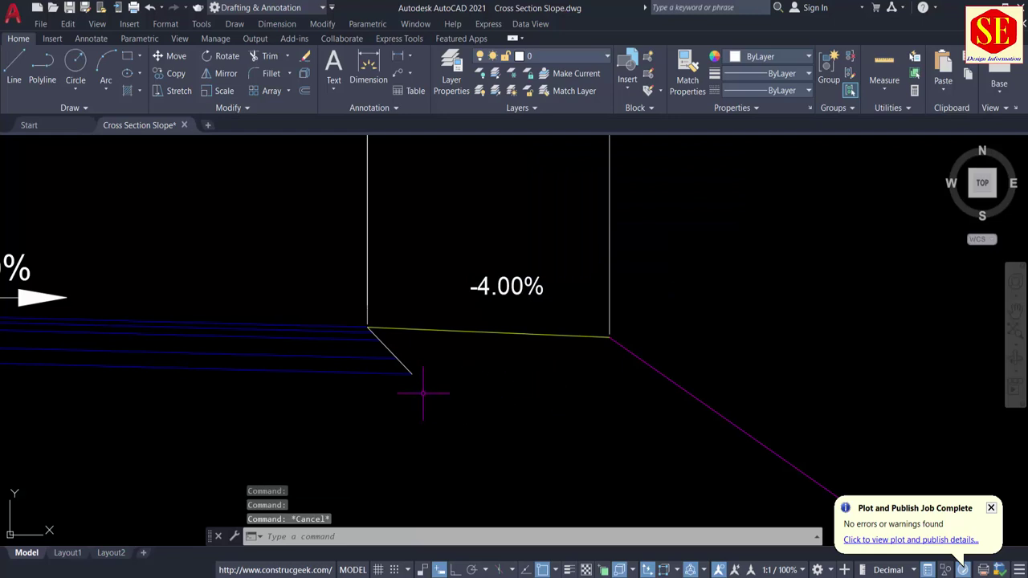
Copy the leader arrow from the right -2.50% label to just beneath the right shoulder's -4.00% label.
type("CO")
key("Return")
left_click(50, 296)
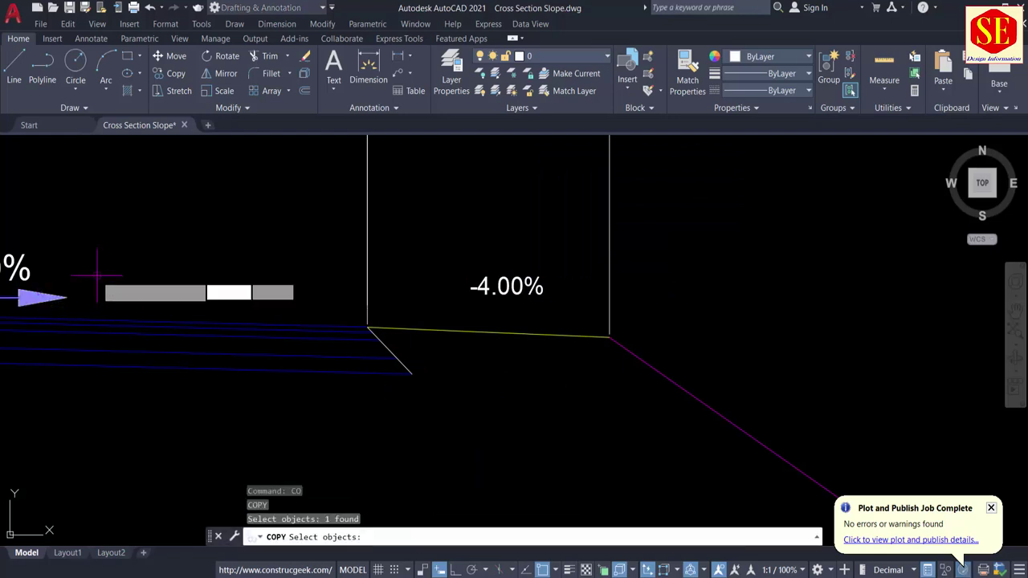
key("Return")
left_click(97, 276)
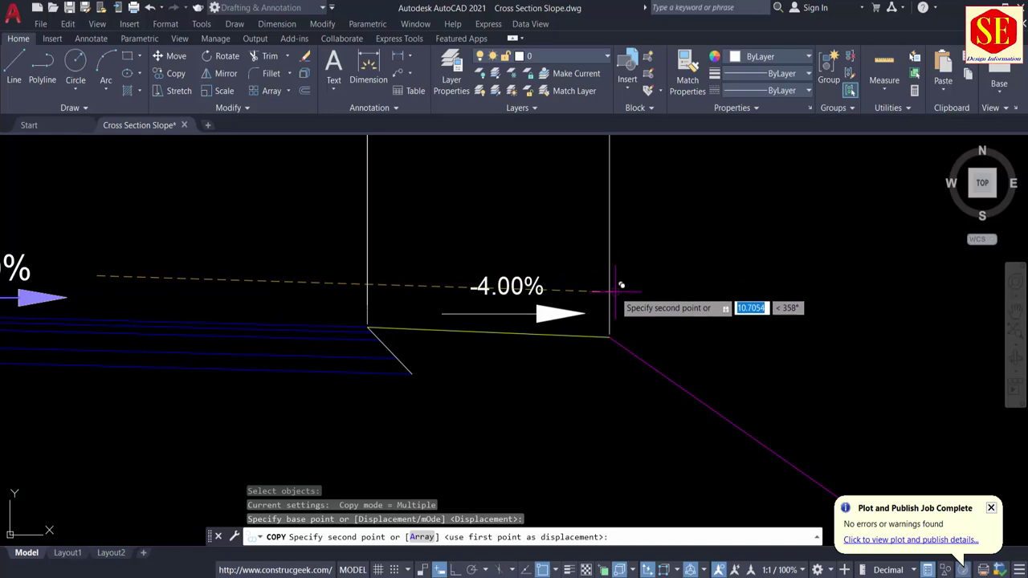
left_click(621, 284)
key("Escape")
Set the right shoulder leader's arrow size to 0.75 and shorten its tail to start under the beginning of the -4.00% label.
left_click(552, 302)
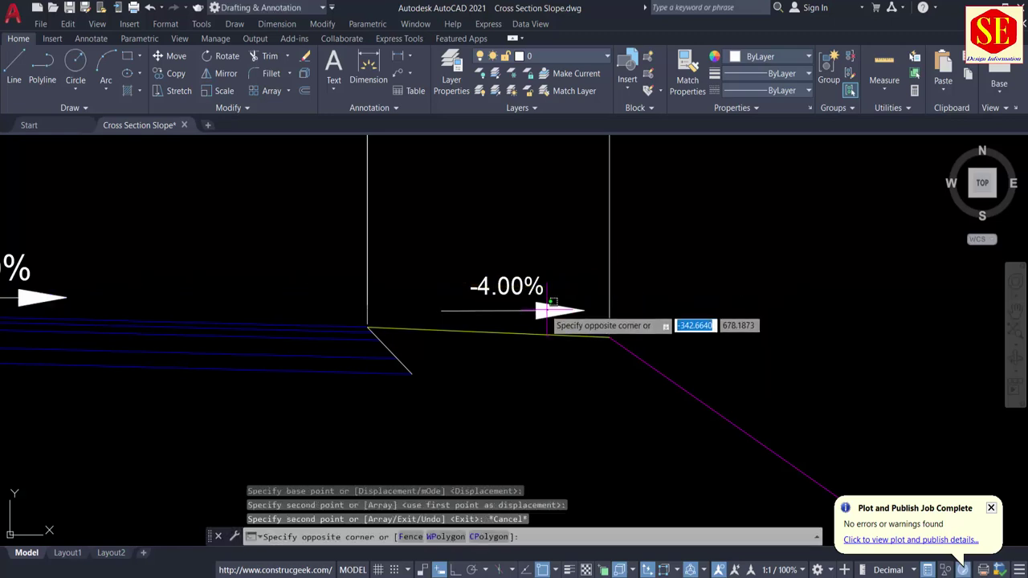
left_click(534, 310)
left_click(546, 310)
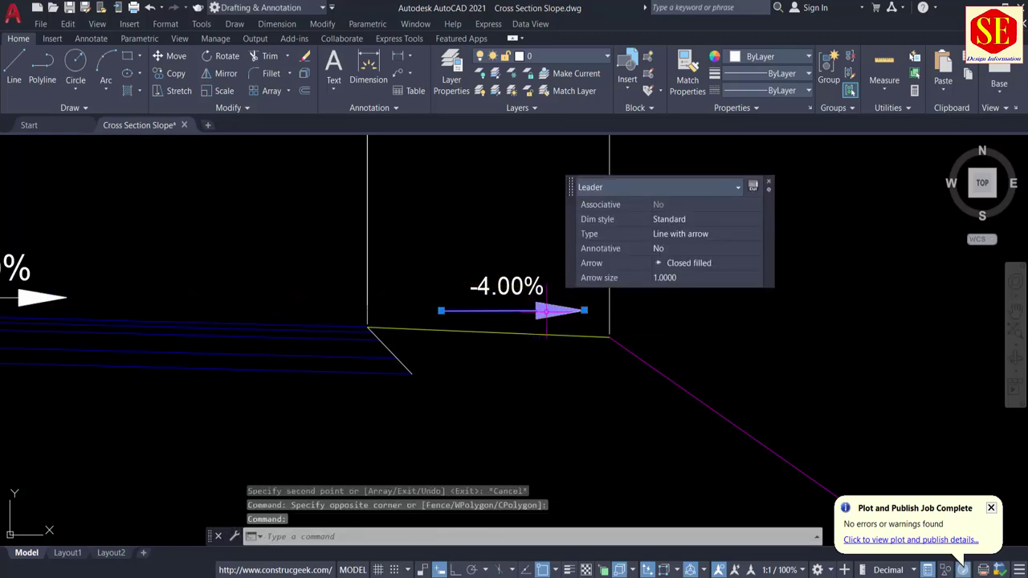
left_click(696, 278)
key("Return")
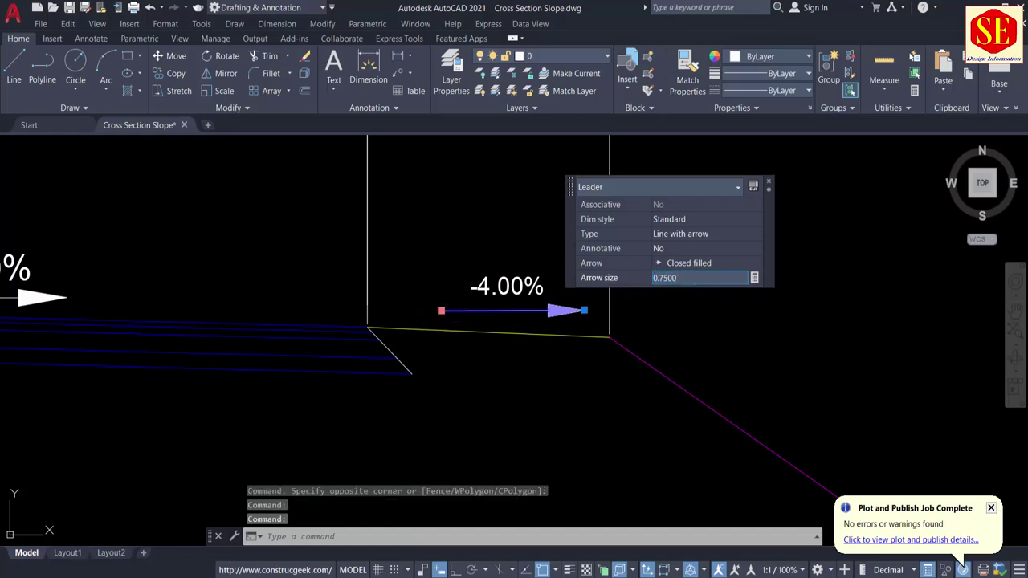
left_click(441, 310)
key("Escape")
key("Escape")
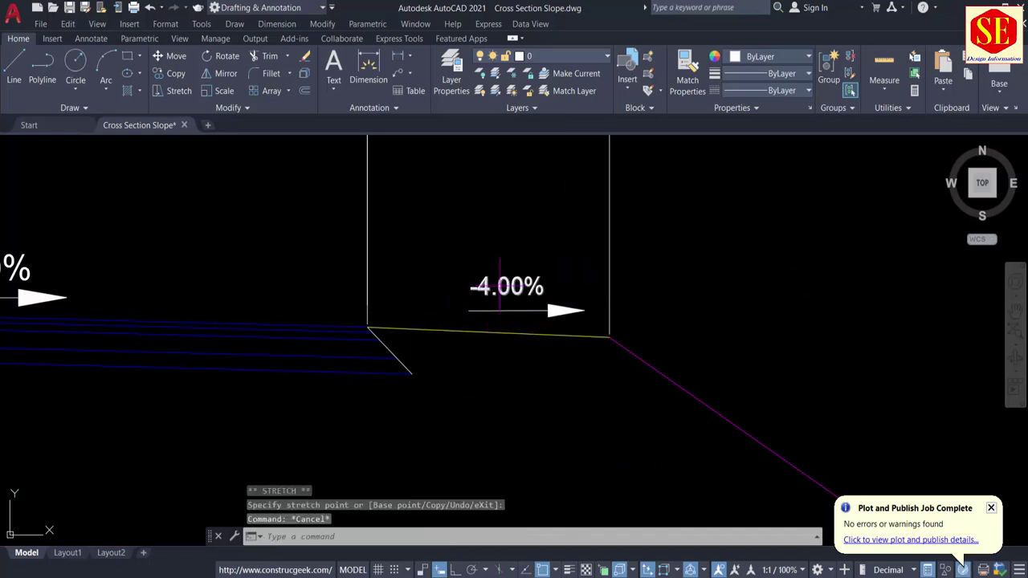
Erase the small -4.00% label above the left shoulder.
scroll(544, 297, "down", 4)
scroll(564, 313, "up", 1)
middle_click_drag(470, 336, 943, 335)
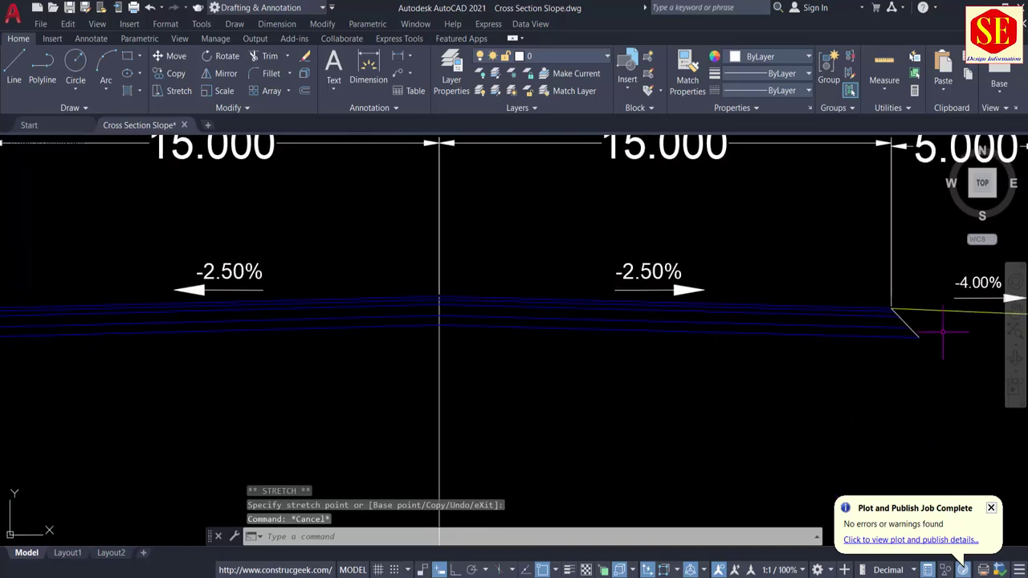
scroll(229, 341, "down", 1)
middle_click_drag(134, 339, 359, 315)
scroll(289, 302, "up", 1)
left_click(260, 250)
left_click(205, 274)
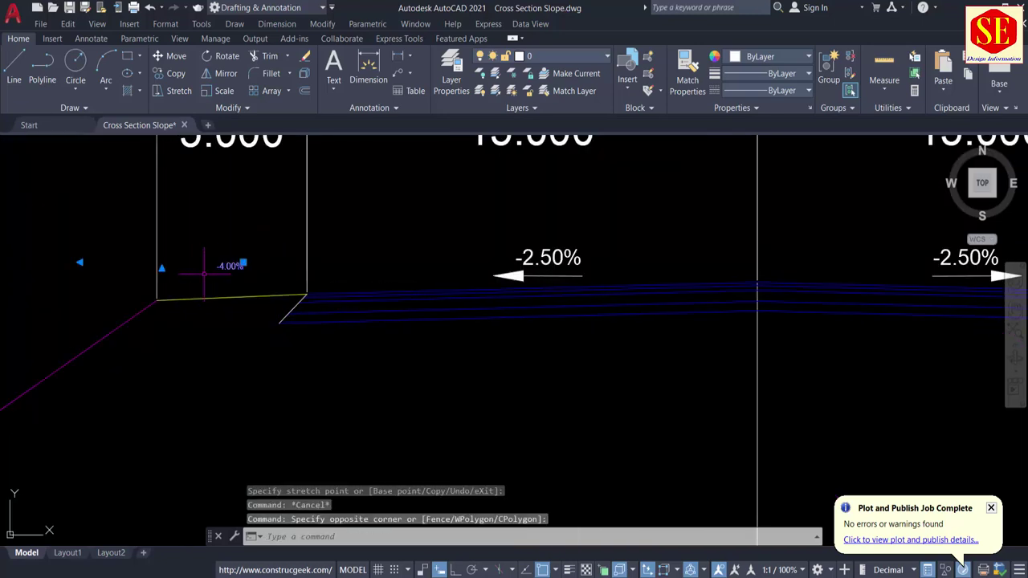
type("e")
key("Return")
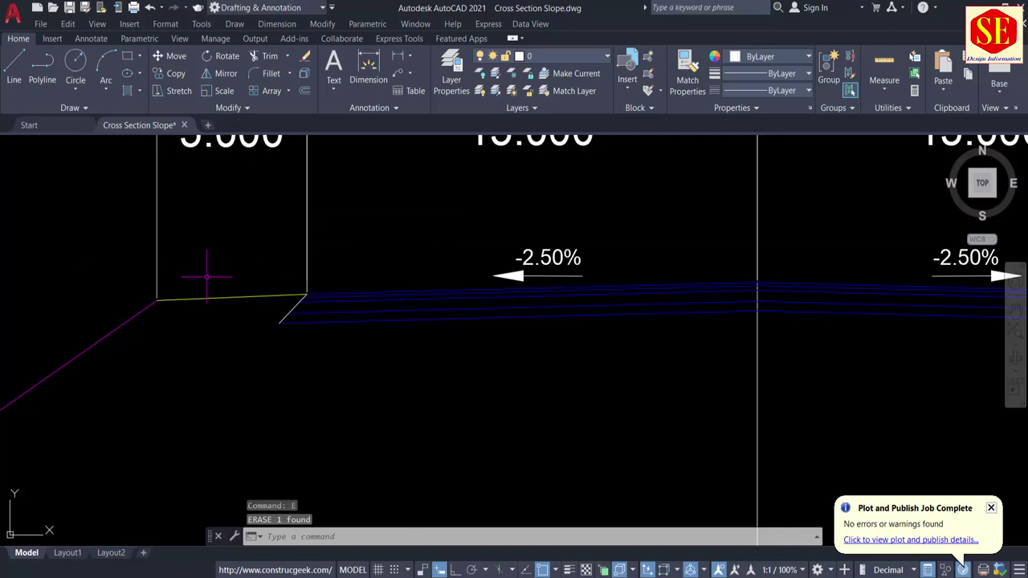
Mirror the right shoulder's -4.00% label and arrow about the road centreline onto the left shoulder, keeping the source objects.
type("mi")
key("Return")
scroll(207, 277, "down", 3)
scroll(774, 297, "up", 3)
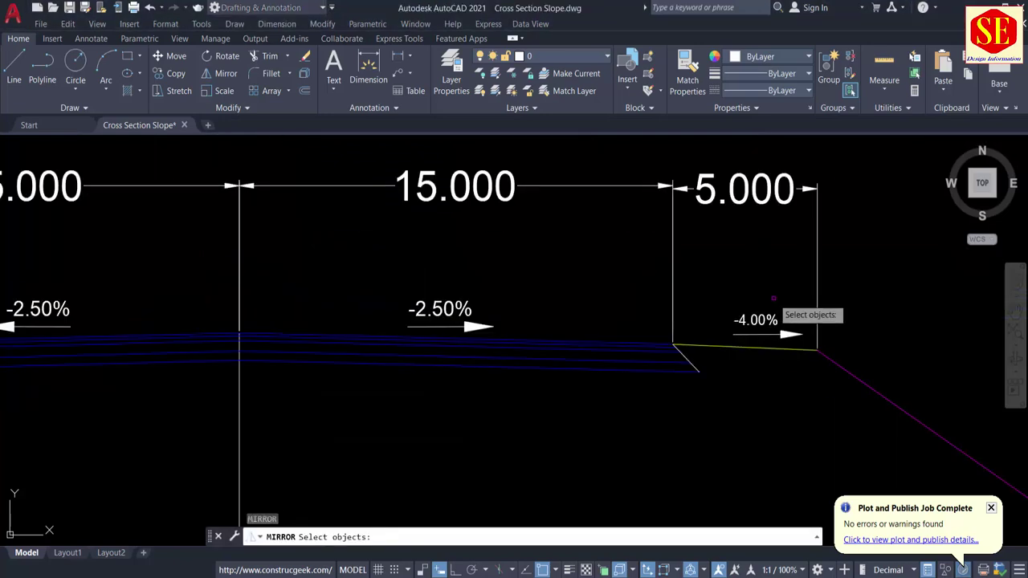
left_click(776, 295)
left_click(751, 352)
scroll(765, 310, "down", 2)
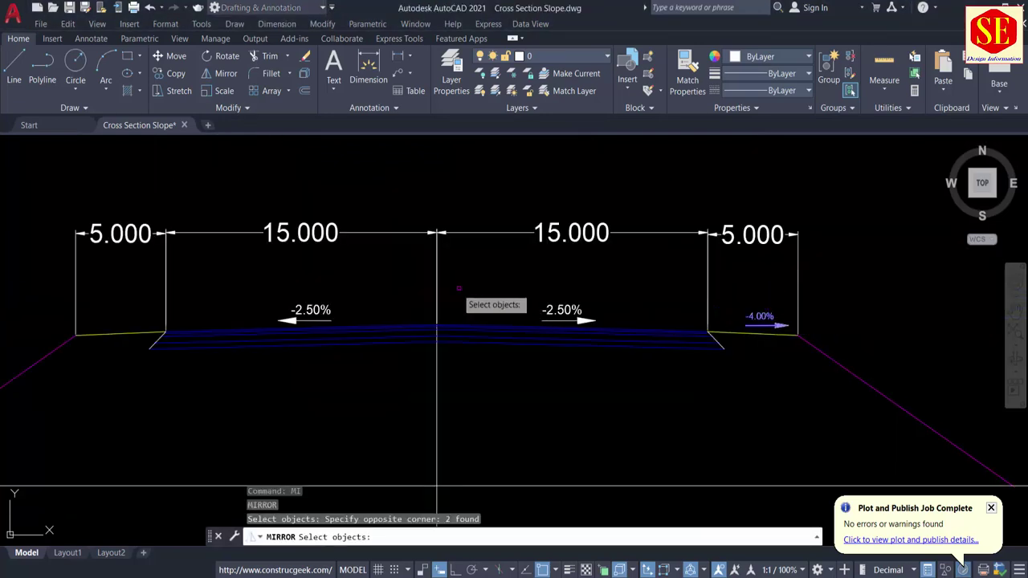
key("Return")
left_click(436, 328)
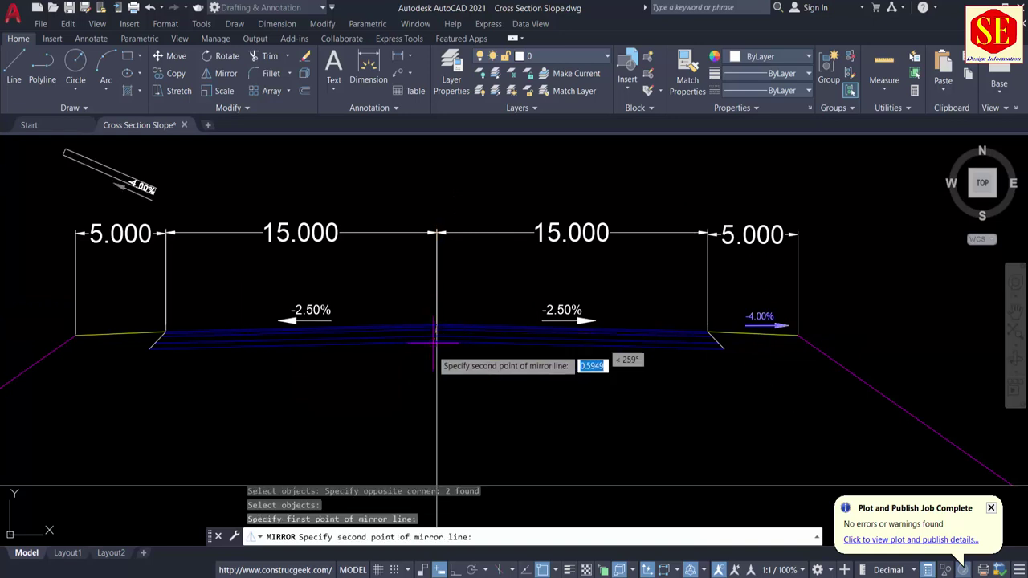
scroll(436, 437, "up", 2)
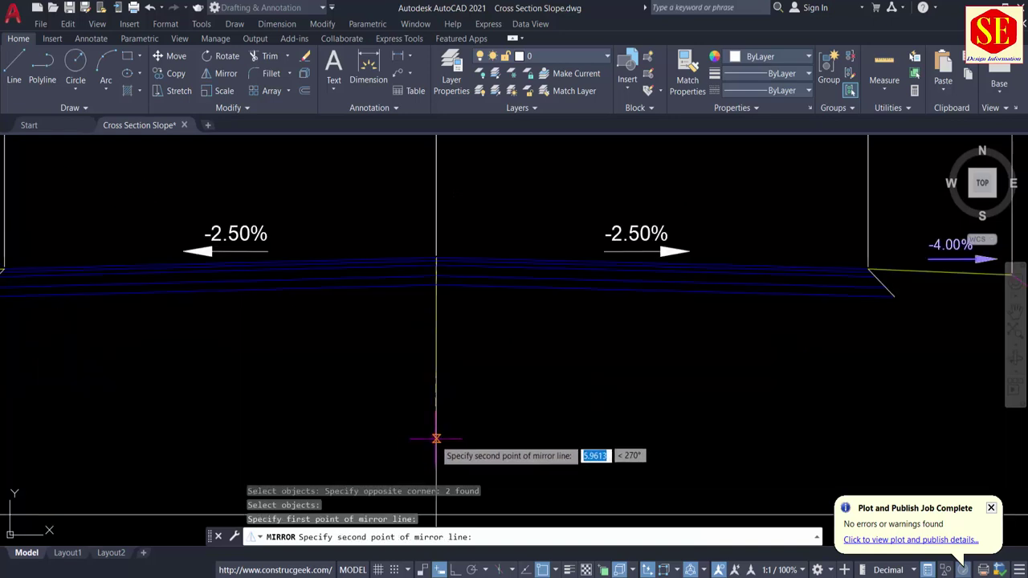
middle_click_drag(441, 448, 450, 399)
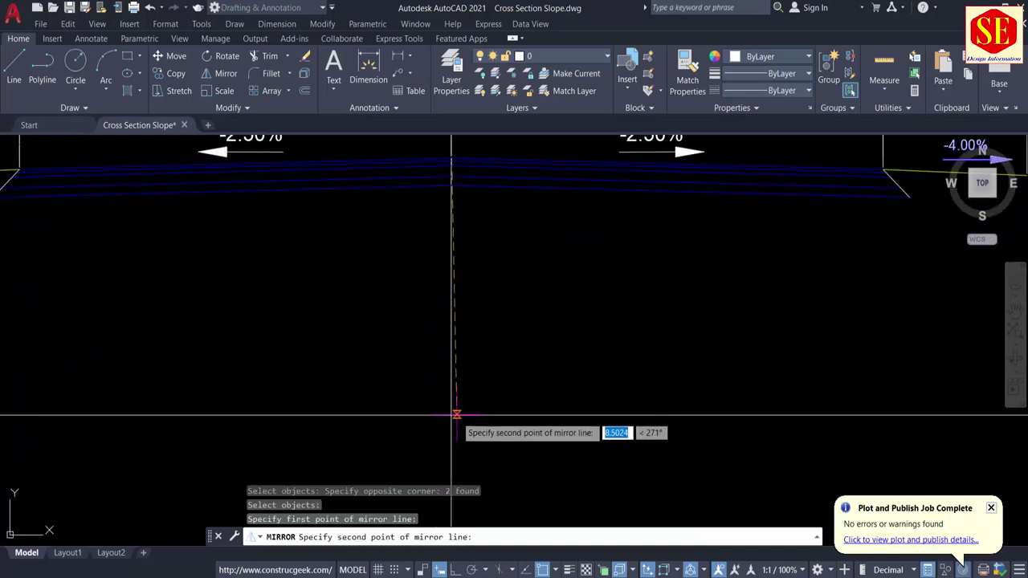
left_click(452, 416)
scroll(452, 411, "down", 5)
right_click(451, 405)
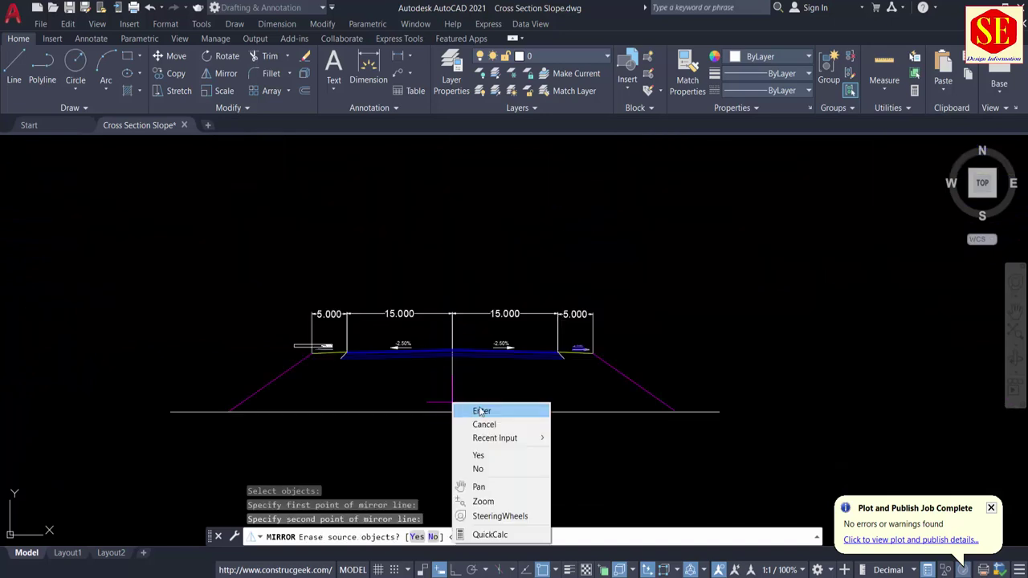
left_click(481, 411)
scroll(339, 360, "up", 3)
scroll(270, 305, "down", 3)
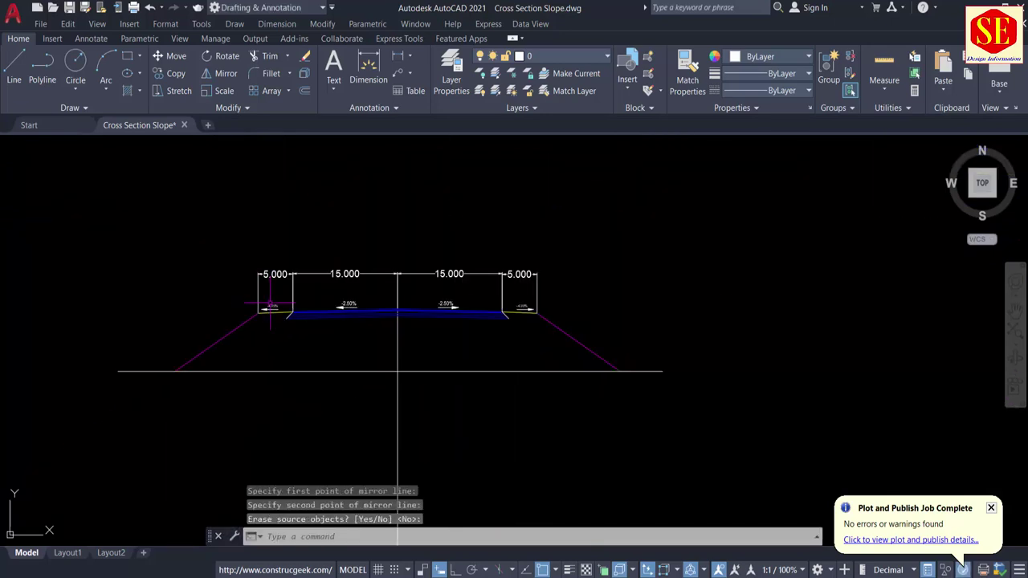
middle_click_drag(585, 325, 517, 281)
scroll(427, 258, "up", 3)
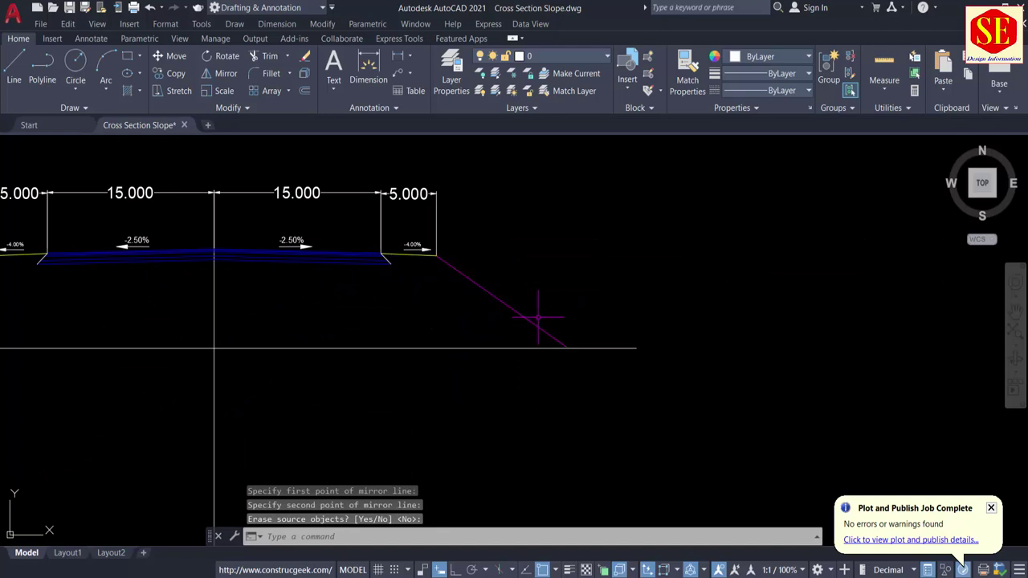
Draw an L-shaped slope symbol above the right side slope with a 2-unit horizontal leg and a 1-unit leg going down.
scroll(390, 273, "up", 4)
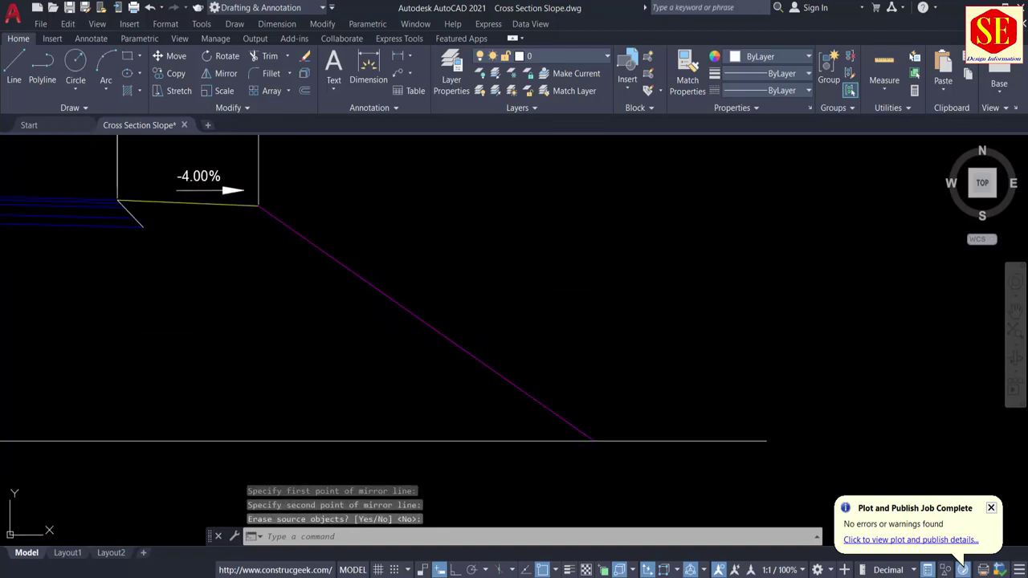
type("l")
key("Return")
left_click(347, 241)
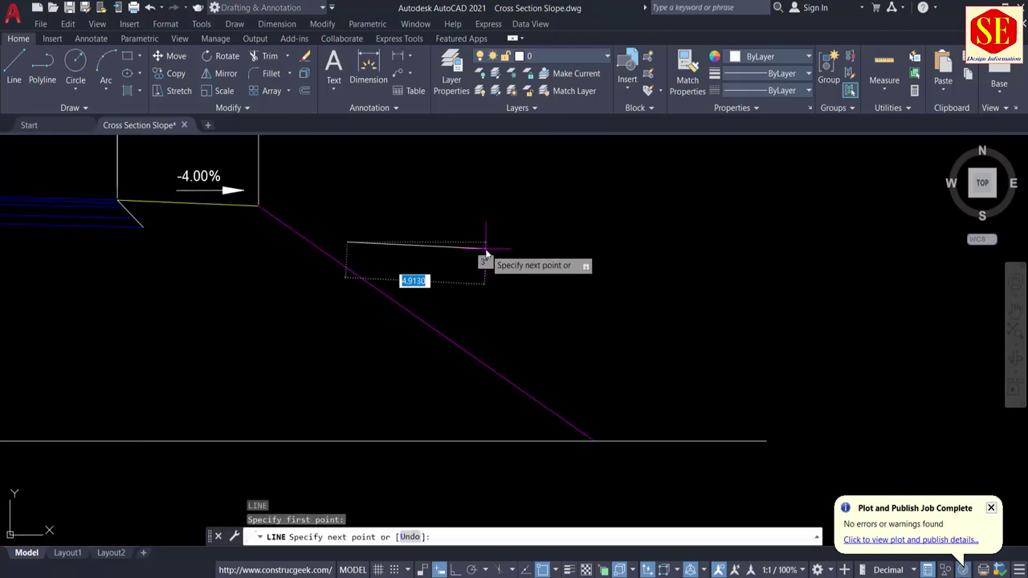
key("Return")
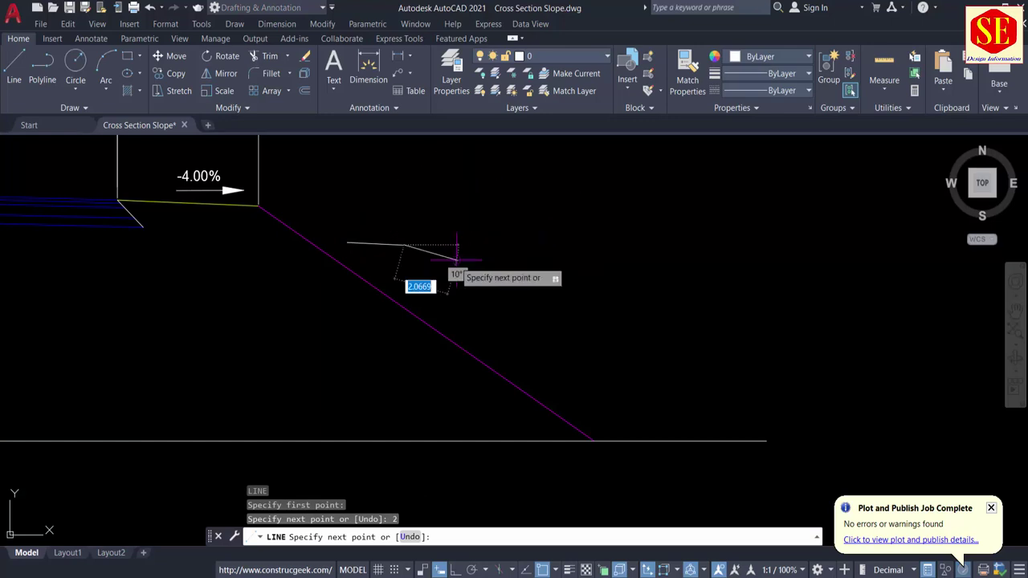
scroll(400, 270, "up", 2)
scroll(400, 270, "down", 2)
key("ctrl+z")
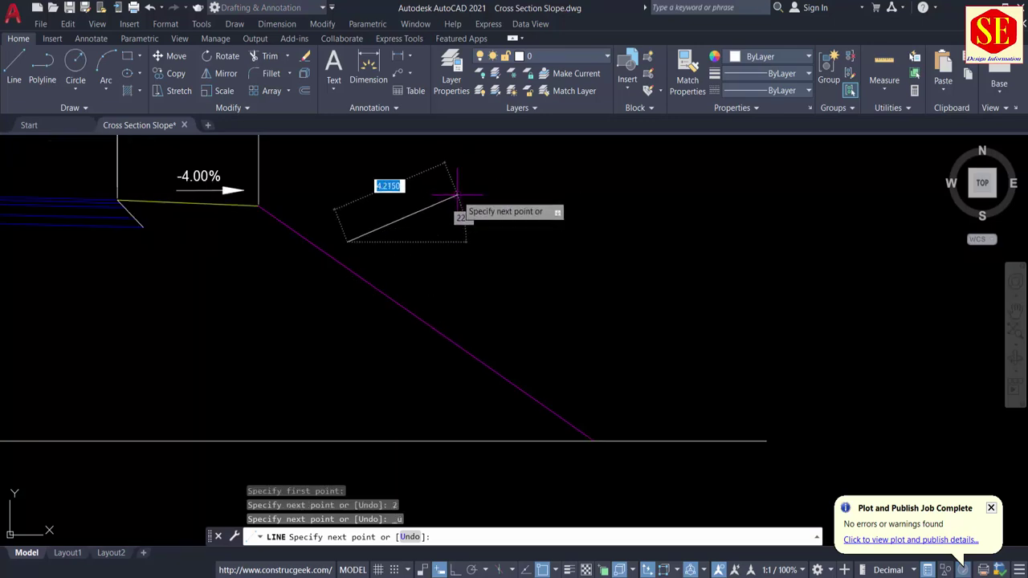
key("F8")
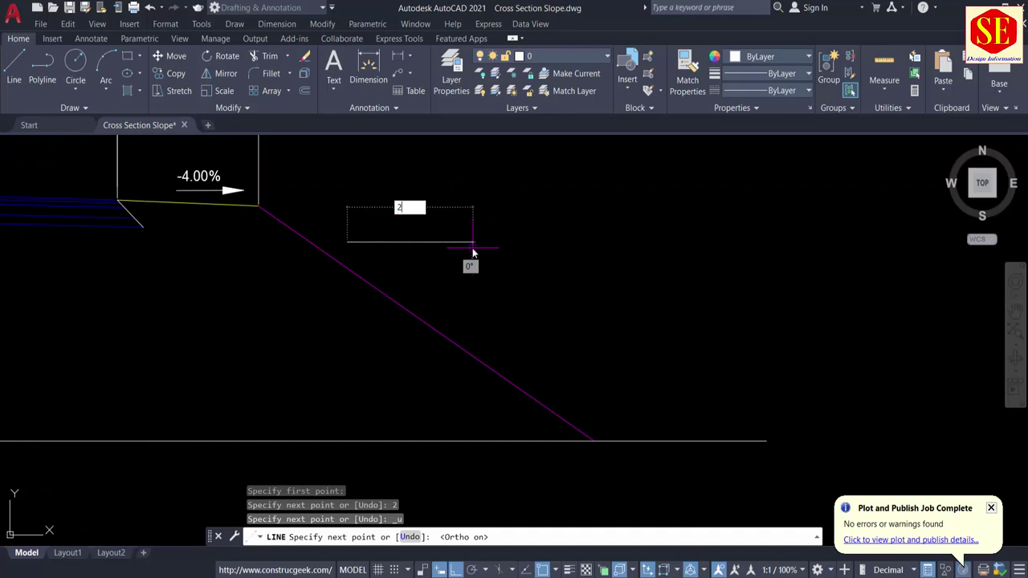
type("2")
key("Return")
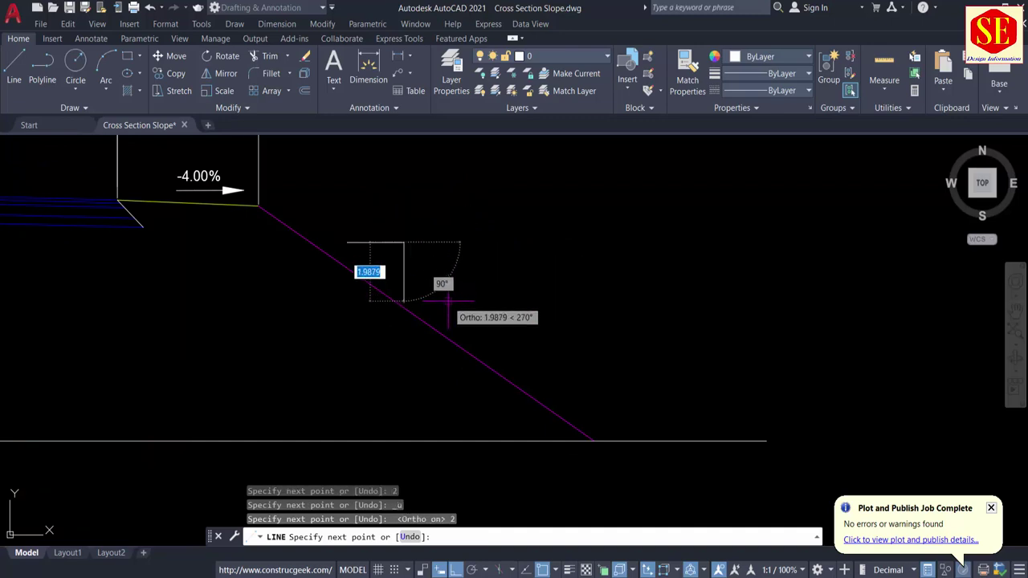
type("1")
key("Return")
key("Escape")
scroll(395, 253, "up", 2)
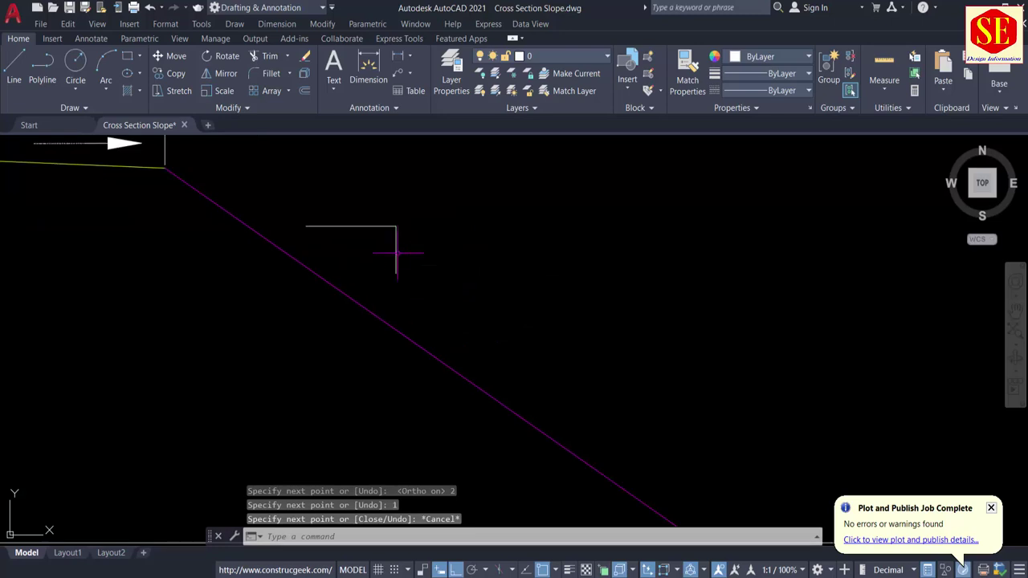
Draw a smaller L-shaped slope symbol above the first one, with a 1-unit horizontal leg and a 0.5-unit leg going down.
mouse_move(392, 263)
middle_mouse_down()
mouse_move(377, 257)
mouse_move(380, 273)
middle_mouse_up()
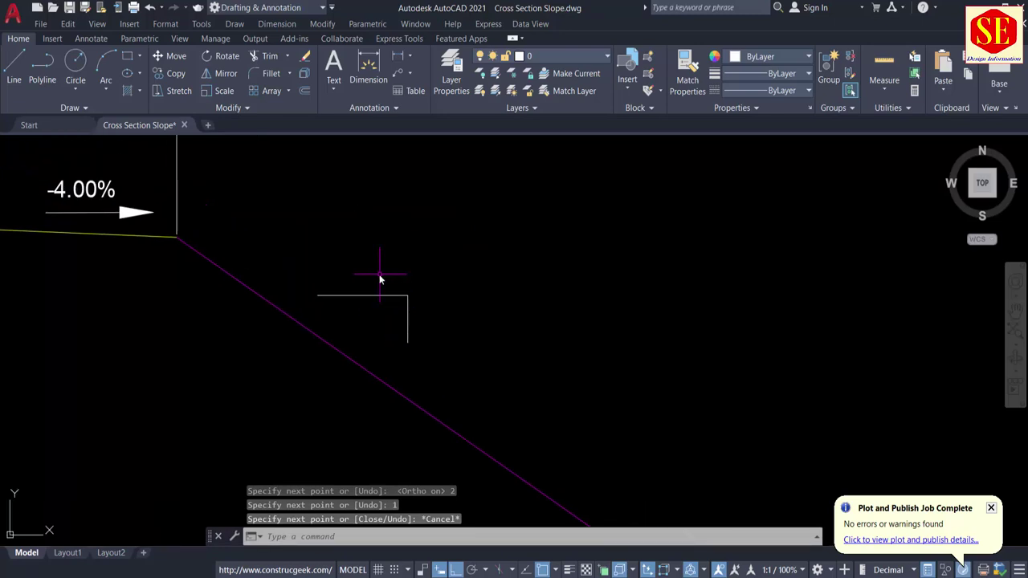
key("Return")
left_click(312, 226)
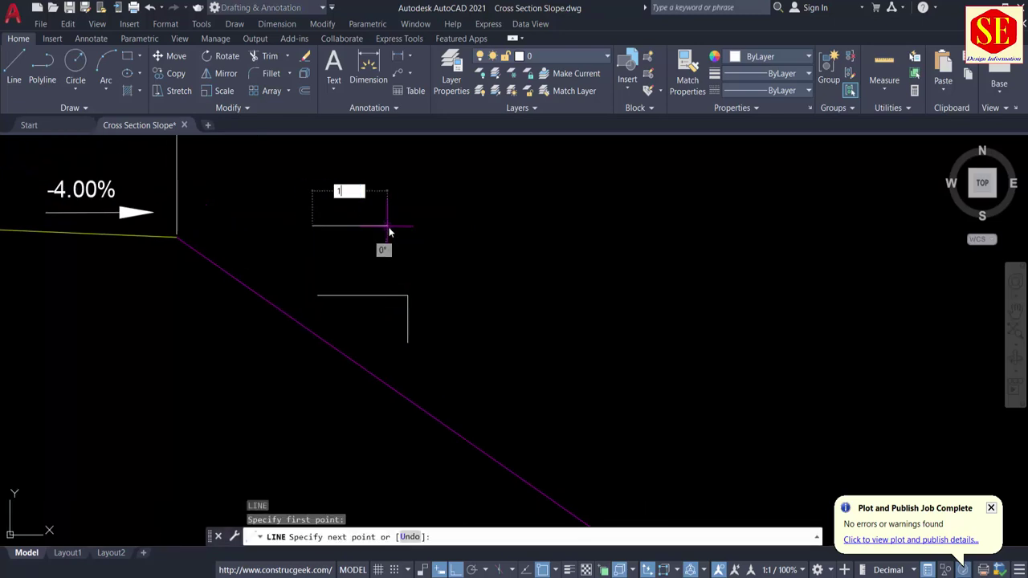
type("1")
key("Return")
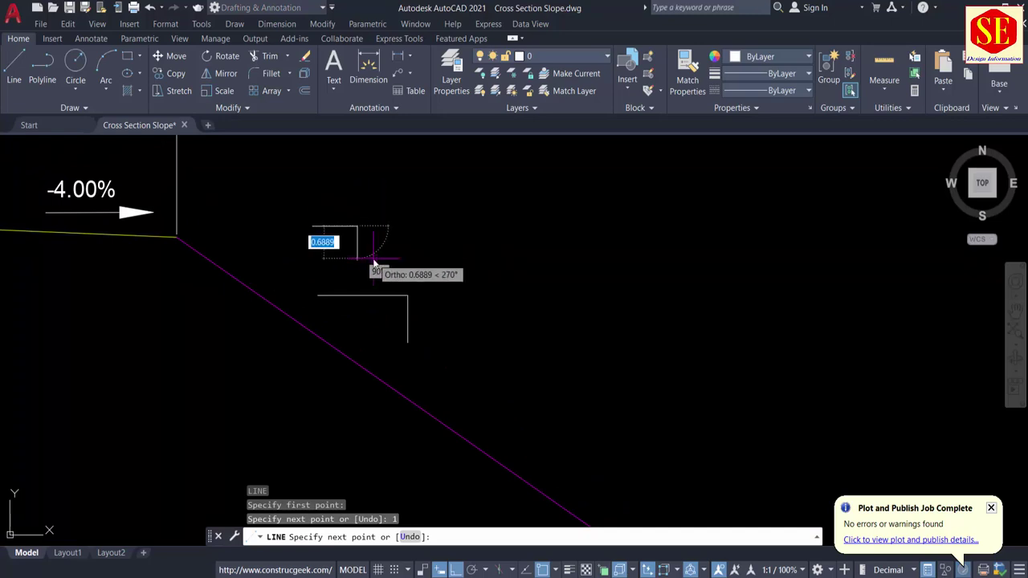
type(".5")
key("Return")
key("Escape")
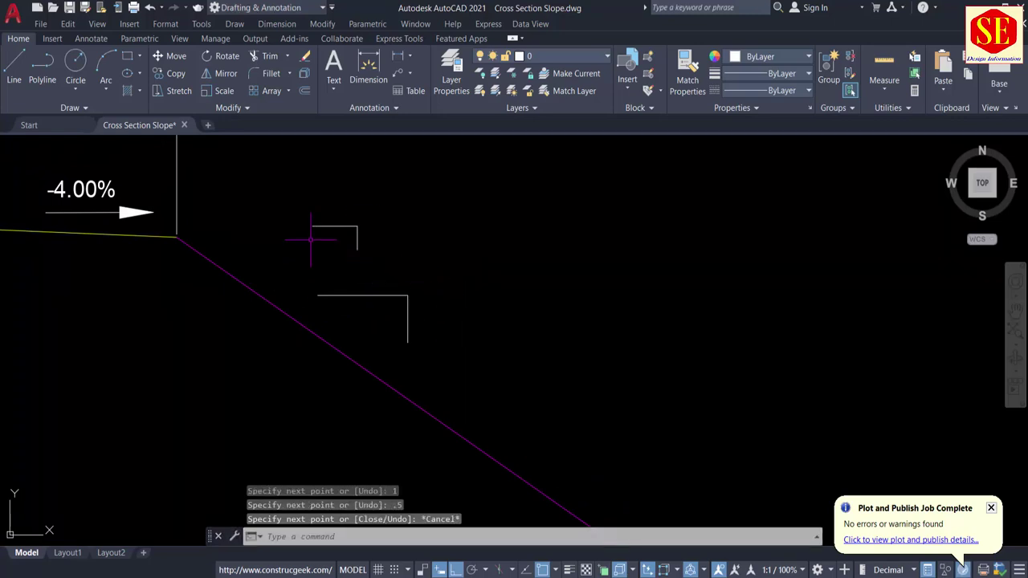
Erase the larger L-shaped slope symbol, both of its lines.
scroll(338, 225, "up", 2)
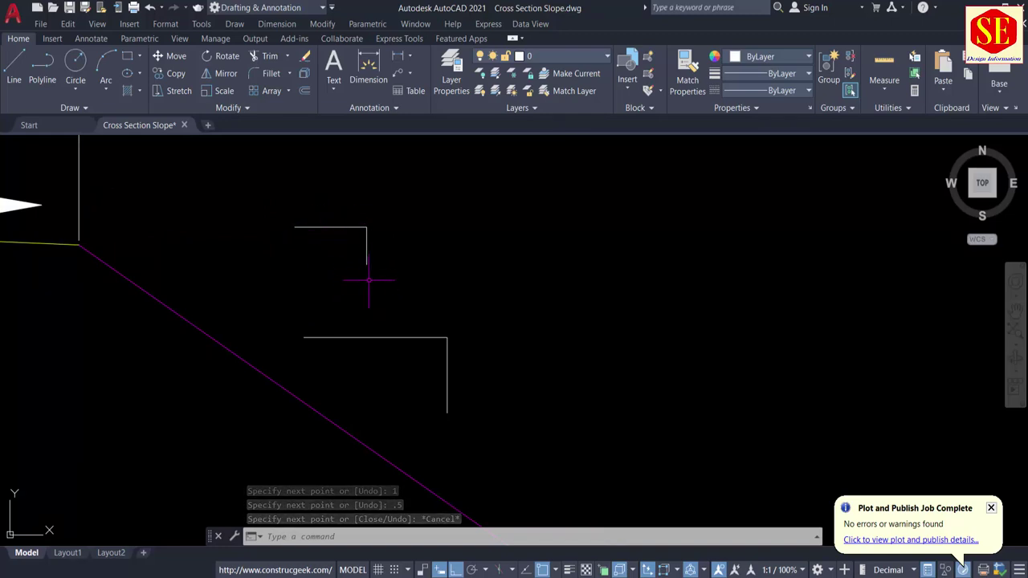
left_click(471, 313)
left_click(436, 356)
type("E")
key("Return")
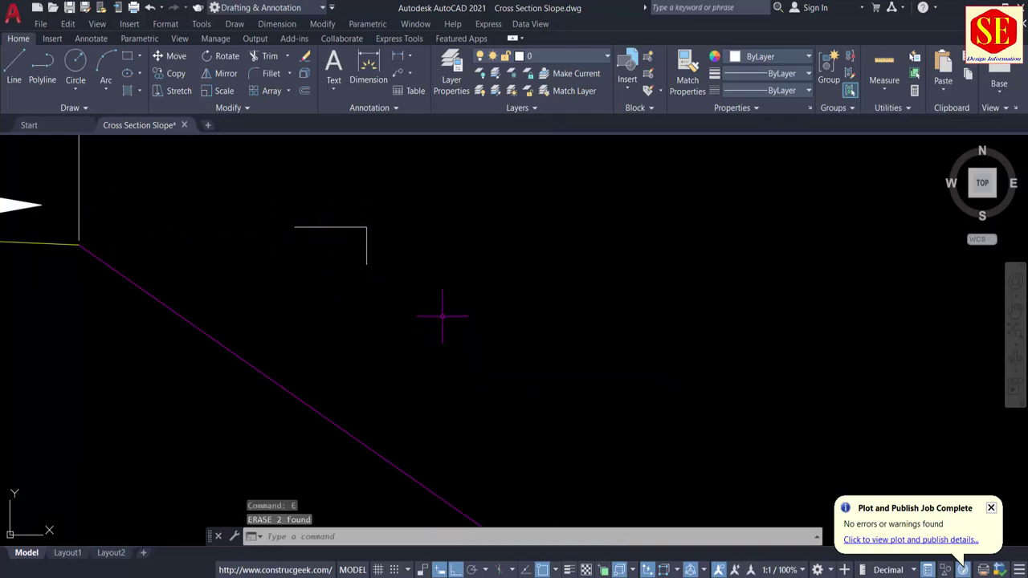
Move the small L-shaped slope symbol down, closer to the right side slope line, with ortho mode off.
type("m")
key("Return")
left_click(390, 202)
left_click(314, 268)
key("Return")
left_click(317, 257)
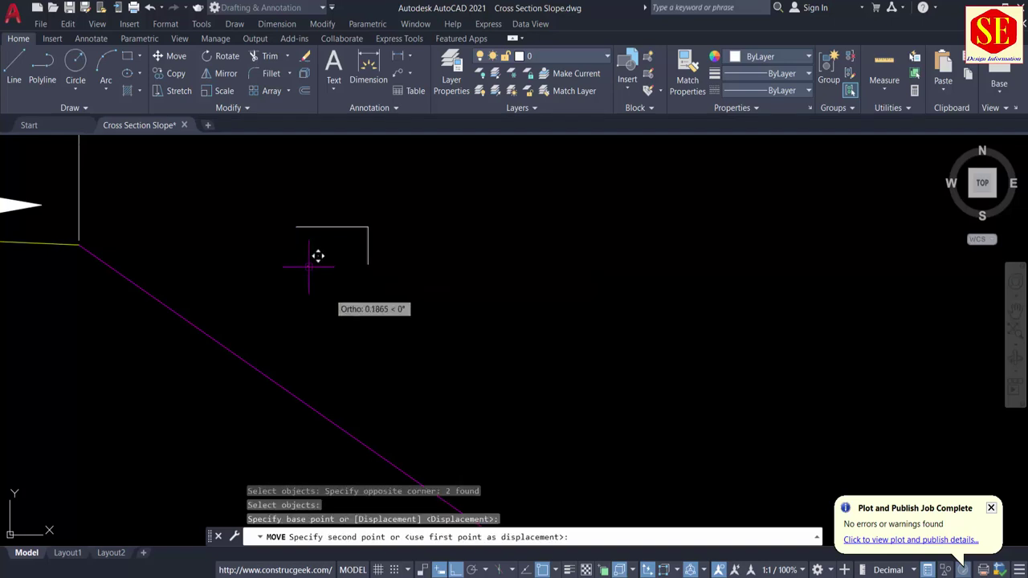
key("F8")
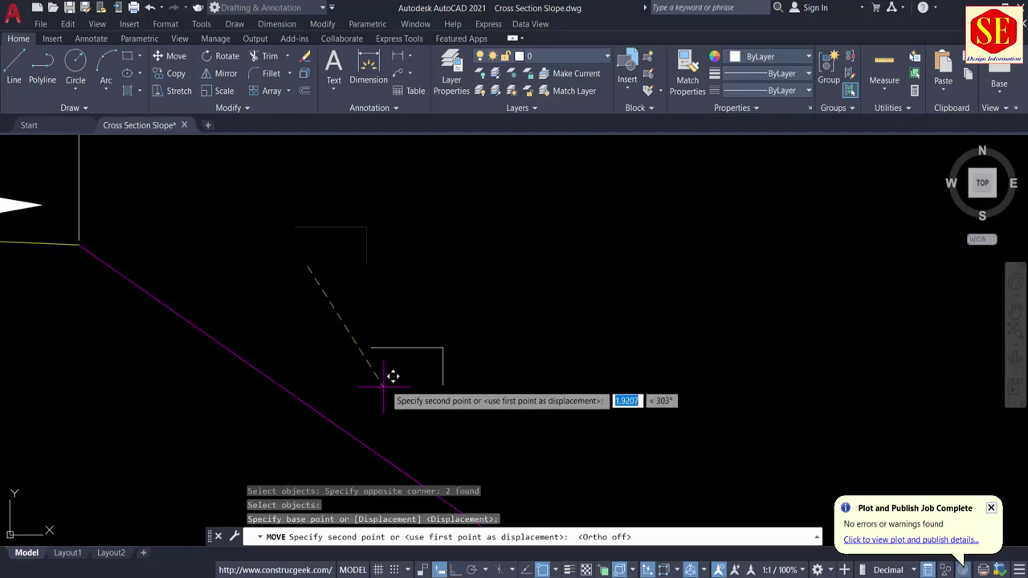
left_click(357, 375)
key("Escape")
Copy the right shoulder's -4.00% label above the slope symbol's horizontal leg and beside its vertical leg.
scroll(495, 350, "down", 4)
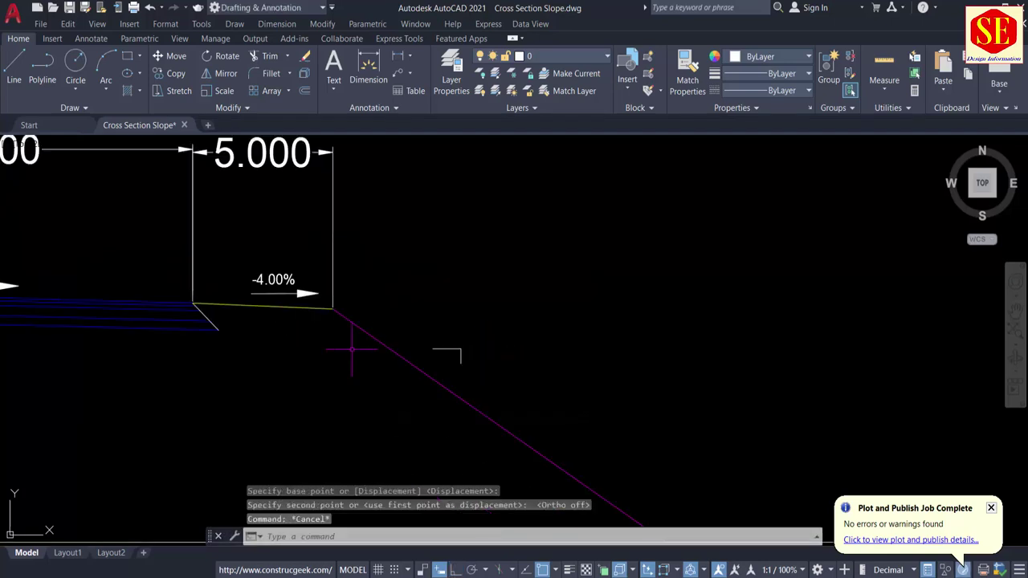
middle_click_drag(350, 349, 499, 333)
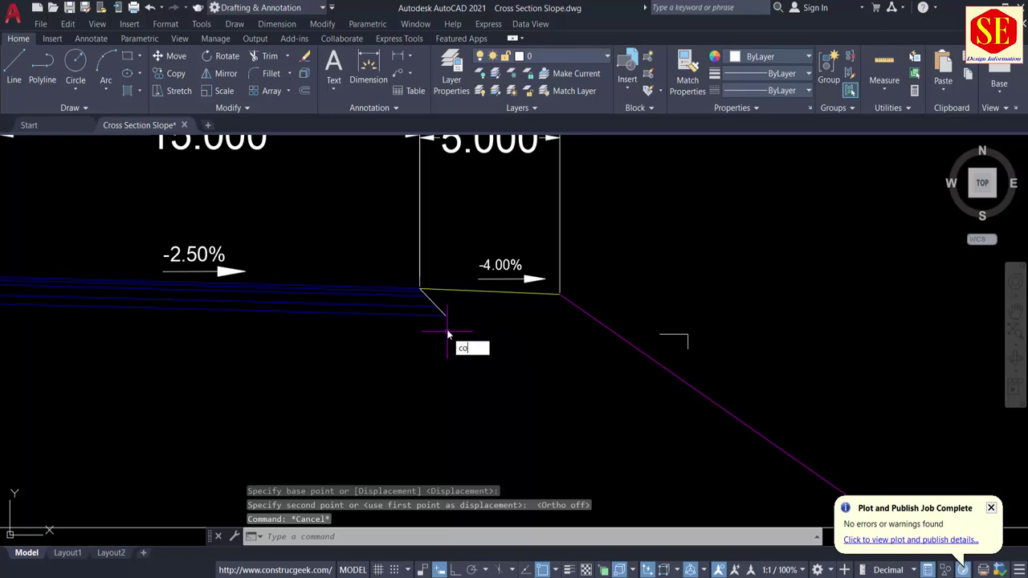
type("co")
key("Return")
left_click(490, 274)
key("Return")
left_click(494, 366)
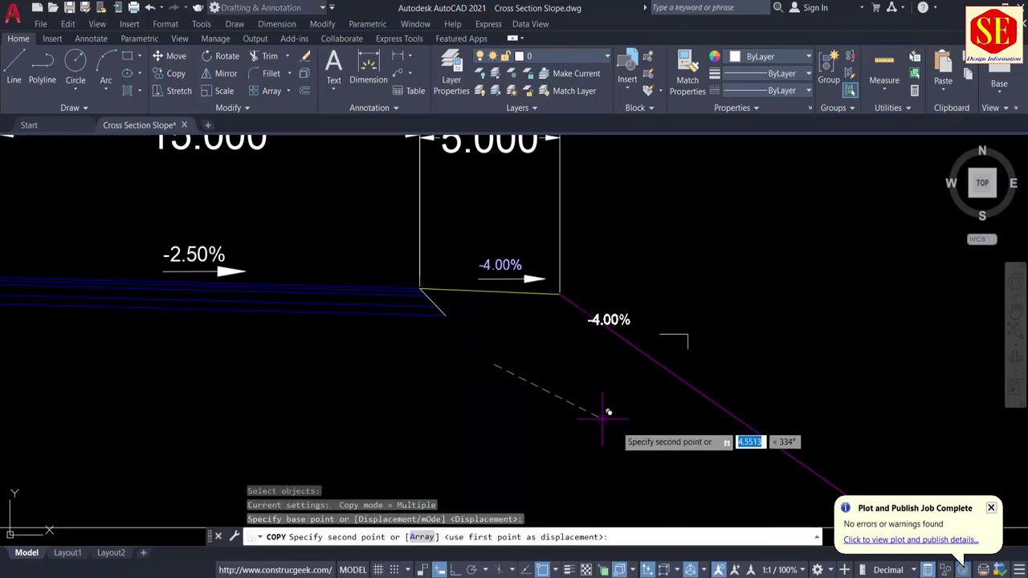
left_click(671, 415)
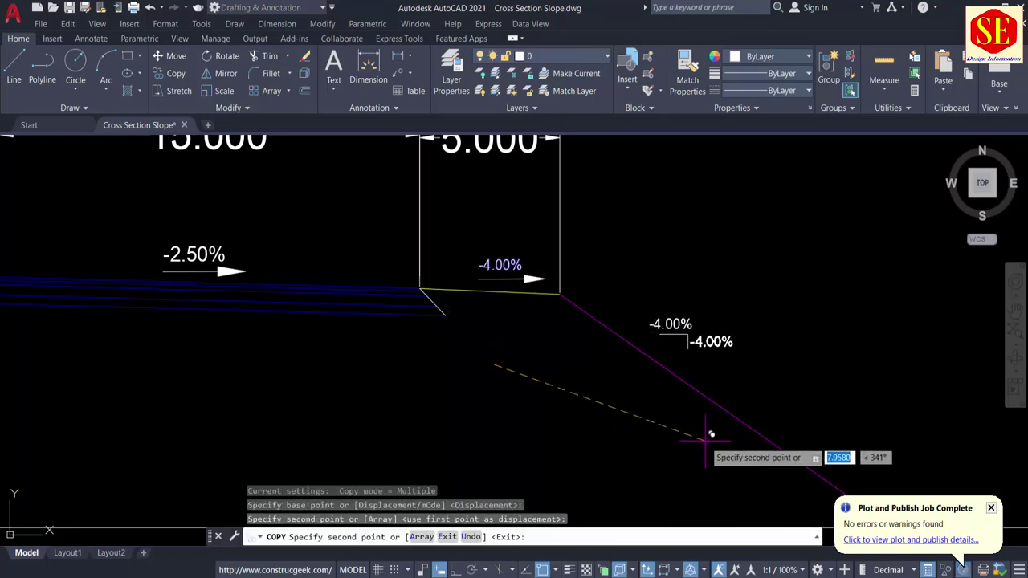
key("Return")
Change the copied label above the horizontal leg to 1.50 and the one beside the vertical leg to 1.
double_click(675, 323)
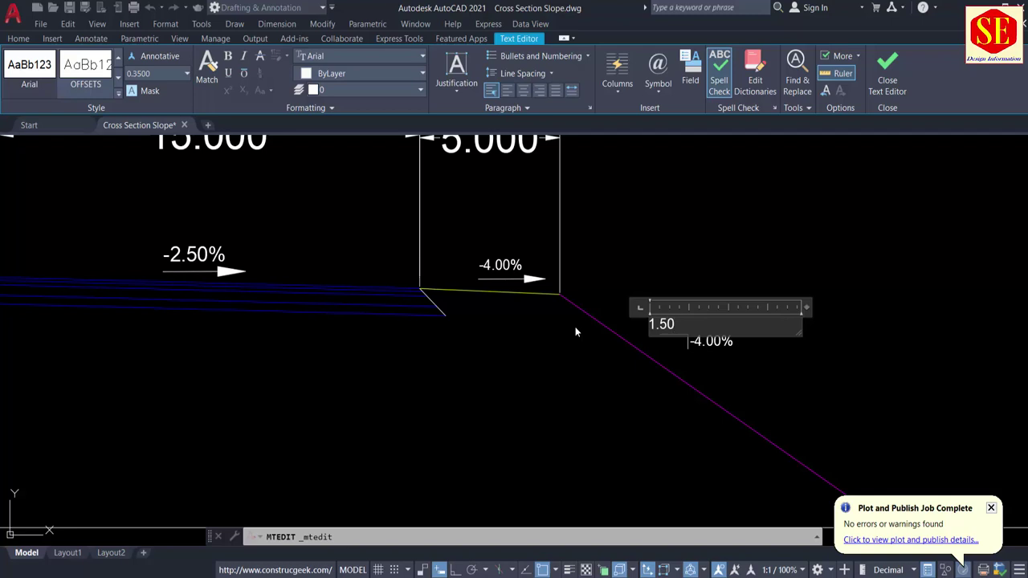
left_click(613, 420)
left_click(761, 346)
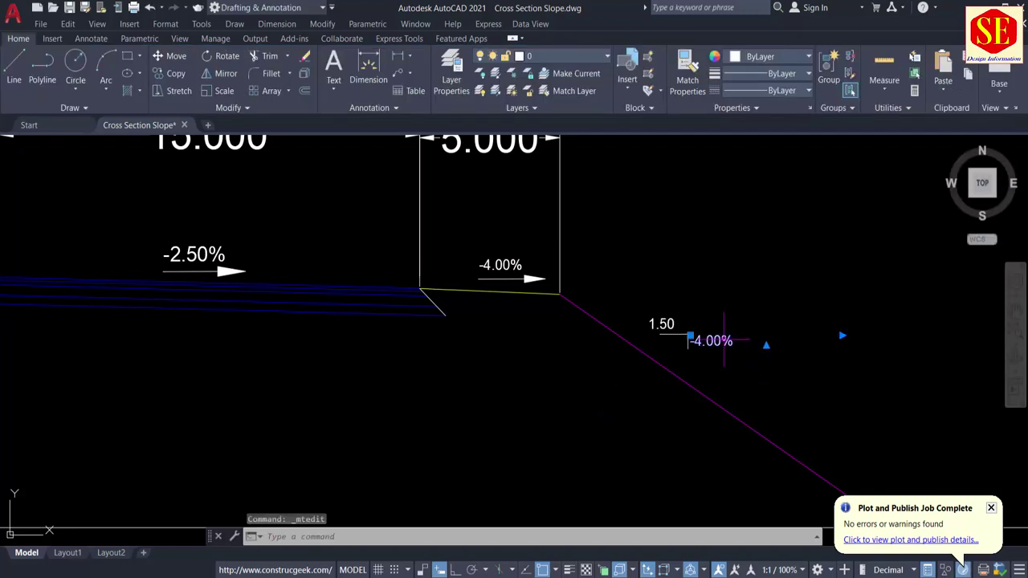
double_click(741, 340)
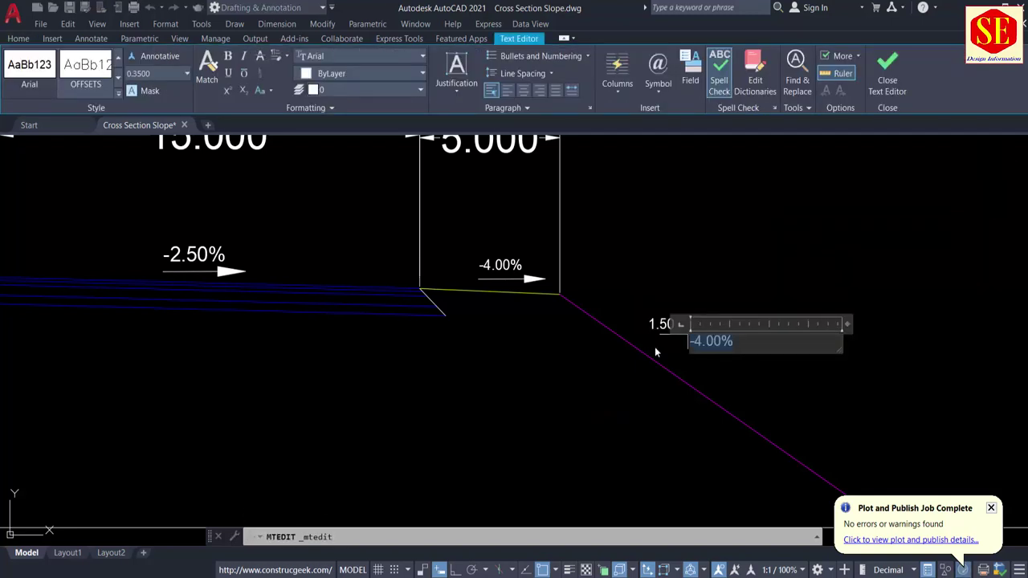
left_click(663, 448)
Move the 1.50 label slightly so that it sits directly above the slope symbol's horizontal leg.
scroll(686, 338, "up", 2)
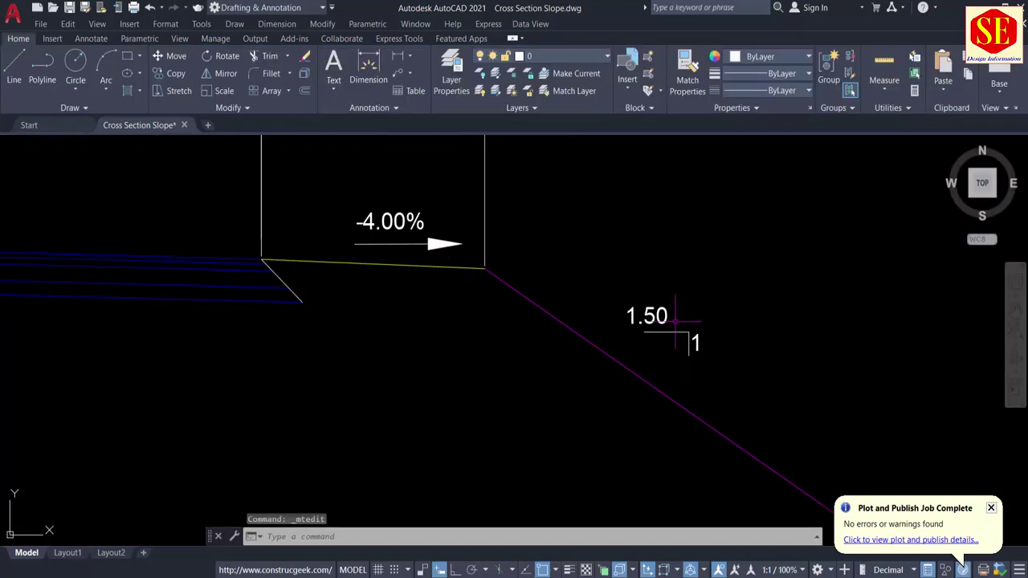
key("Return")
left_click(660, 311)
key("Return")
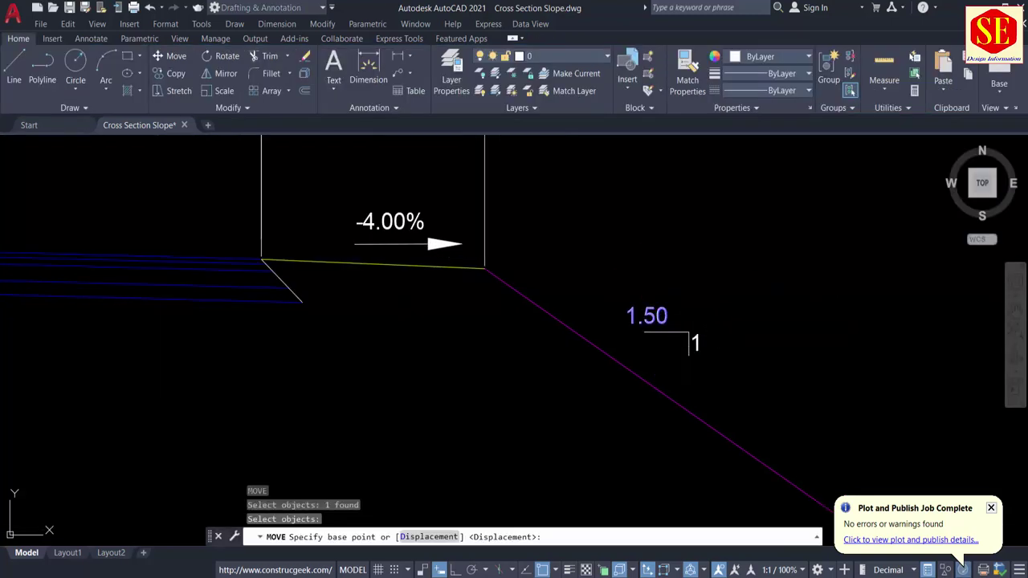
left_click(641, 271)
left_click(661, 258)
scroll(674, 331, "up", 2)
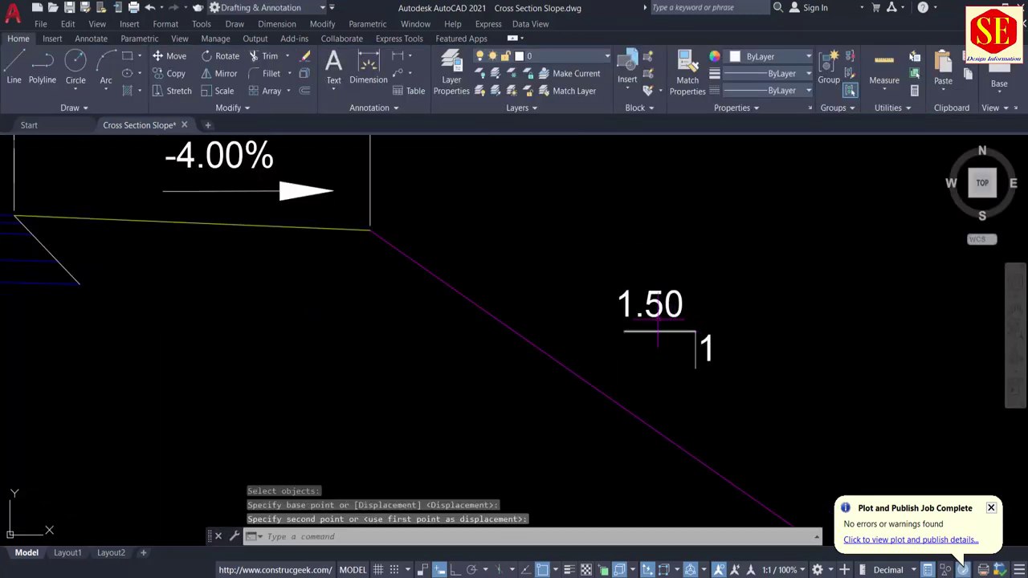
left_click(663, 321)
left_click(666, 307)
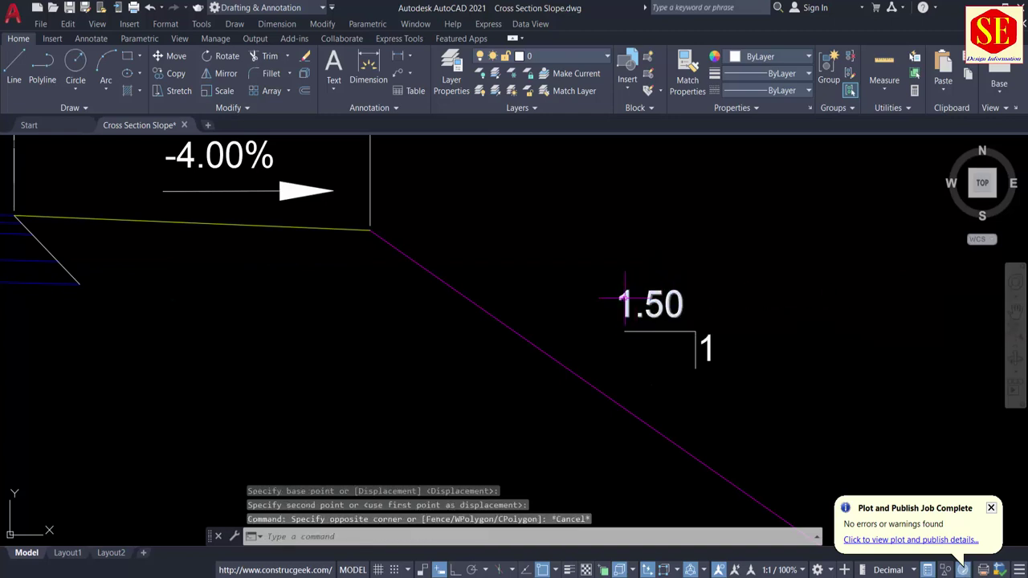
double_click(628, 299)
key("Escape")
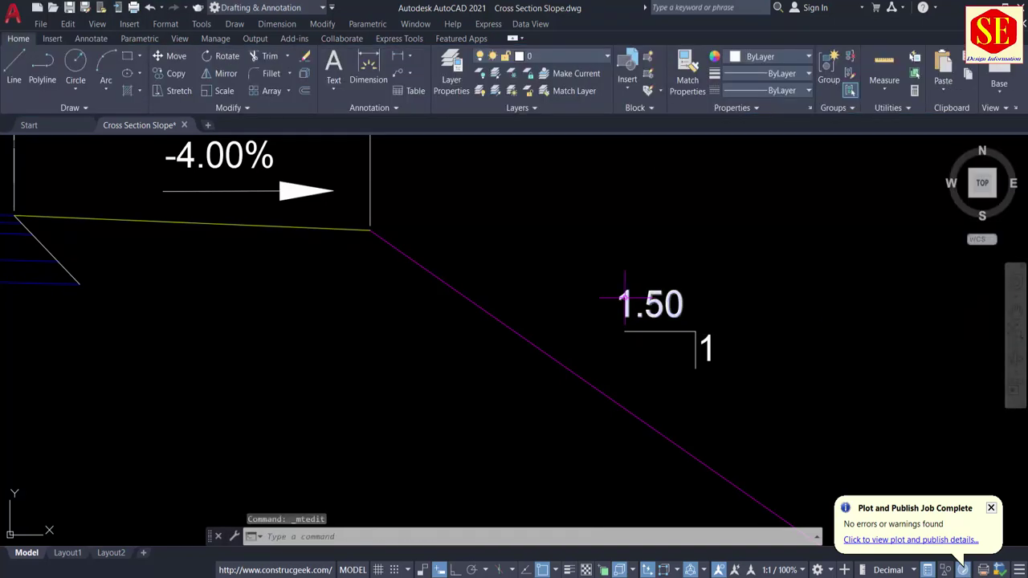
double_click(623, 298)
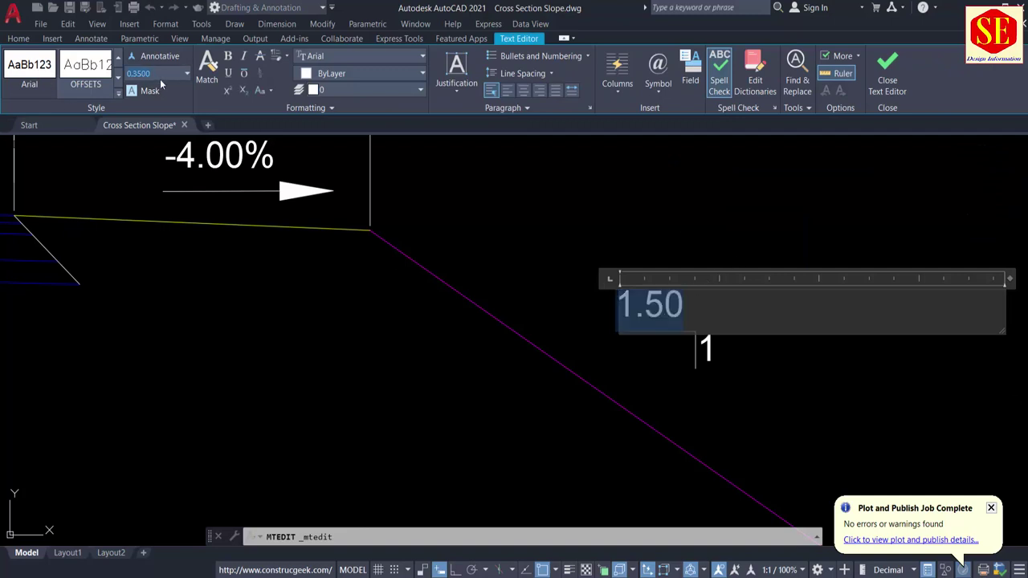
key("Escape")
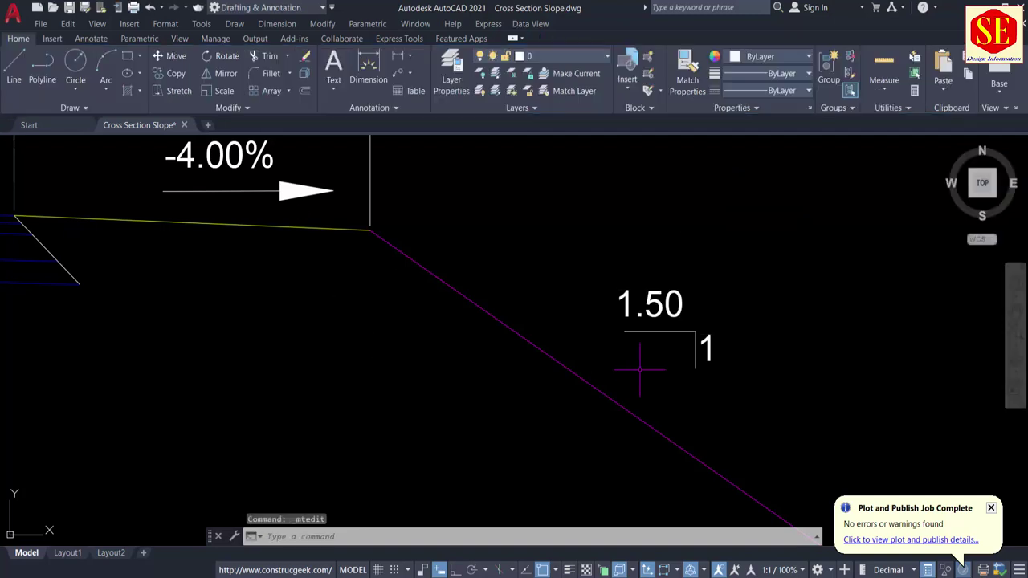
Reduce the text height of the 1 label beside the slope symbol's vertical leg.
left_click(705, 345)
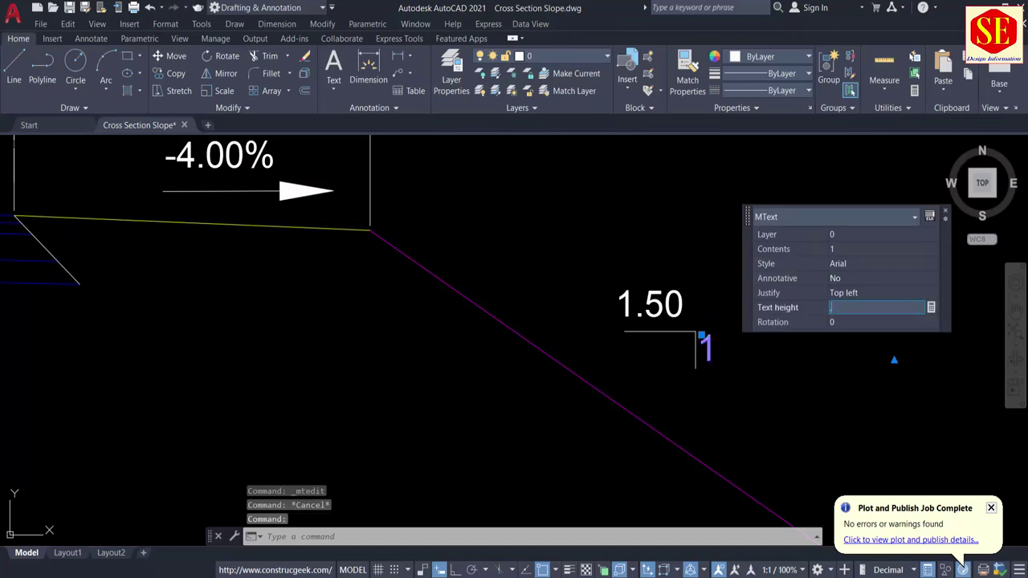
key("Escape")
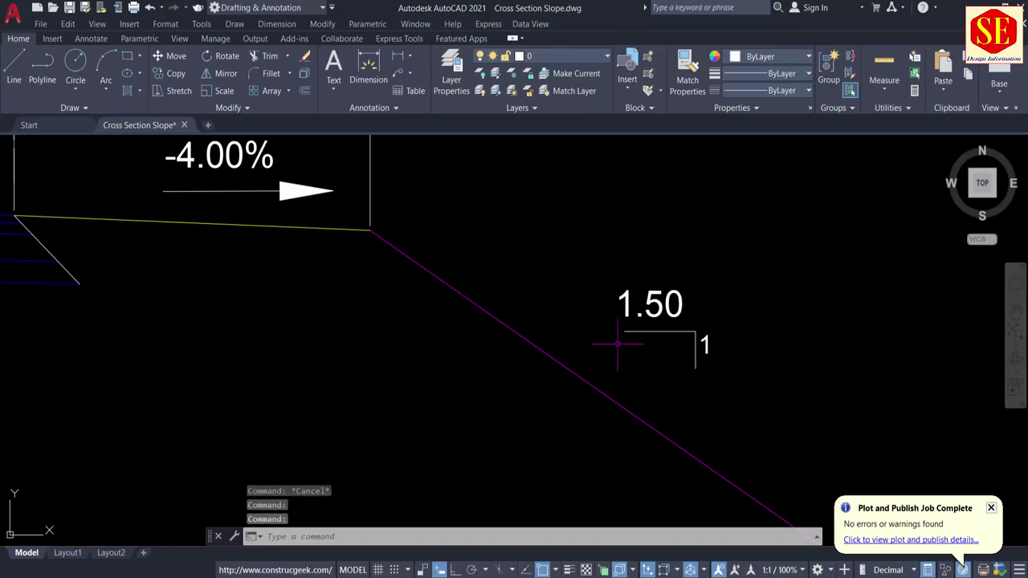
Move the slope symbol with its 1.50 and 1 labels down along the right side slope, just above the slope line.
scroll(562, 282, "down", 3)
mouse_move(562, 281)
middle_mouse_down()
mouse_move(574, 313)
mouse_move(540, 251)
middle_mouse_up()
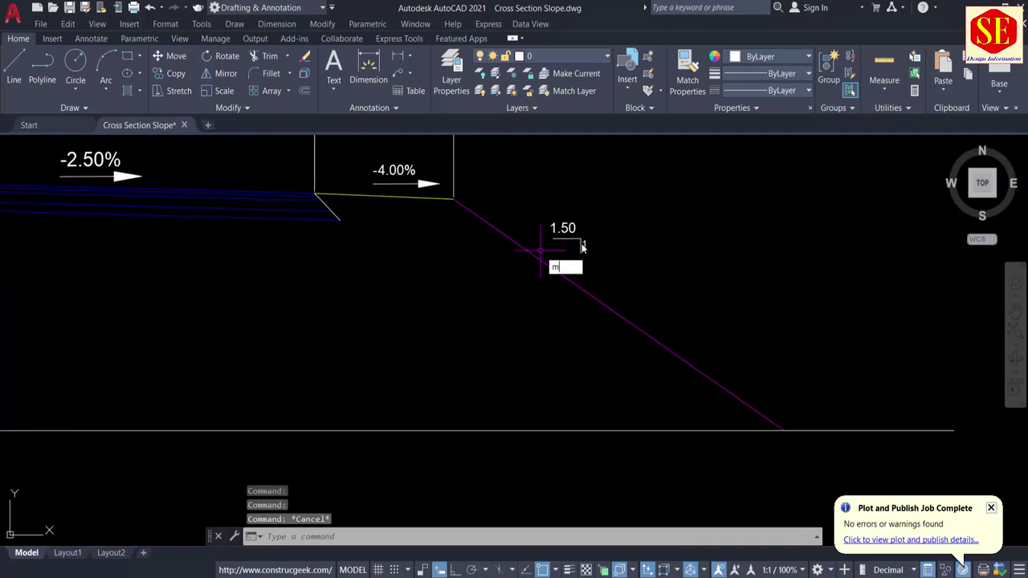
key("Return")
left_click(598, 212)
left_click(567, 244)
key("Return")
left_click(624, 234)
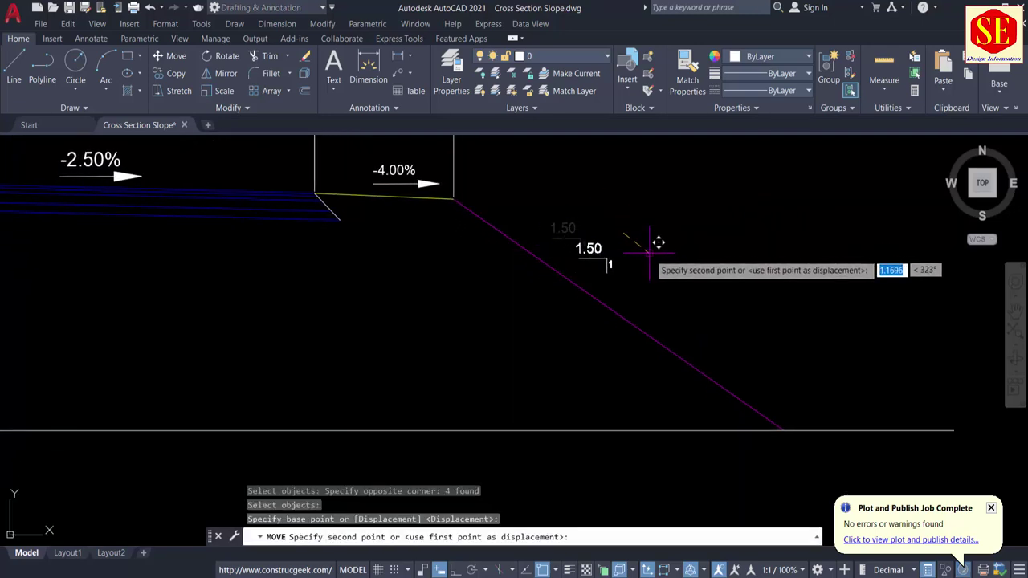
left_click(657, 264)
Mirror the slope symbol with its 1.50 and 1 labels about the vertical centre line to the left side slope, keeping the original.
mouse_move(709, 266)
middle_mouse_down()
mouse_move(792, 277)
mouse_move(823, 295)
middle_mouse_up()
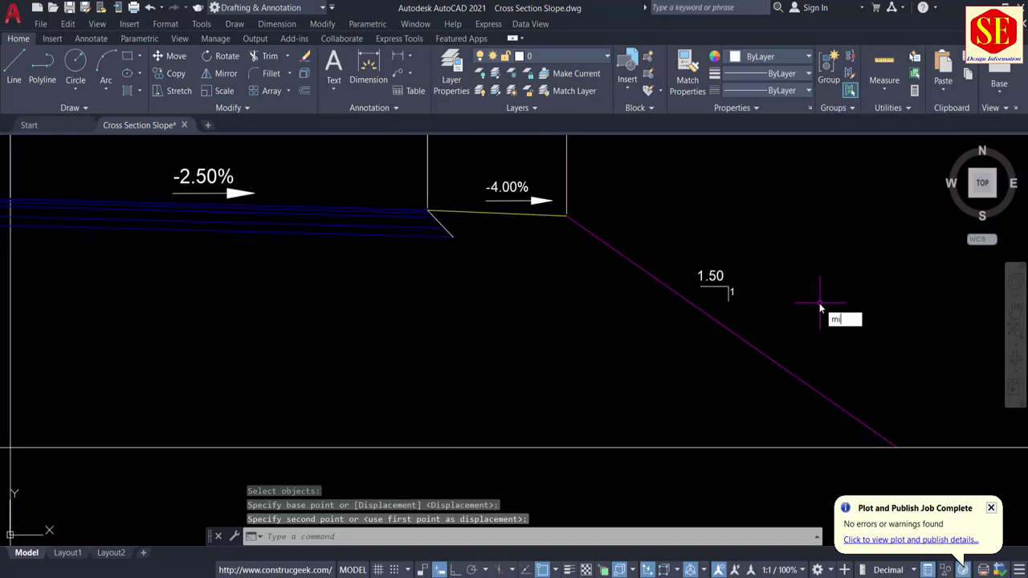
key("Return")
left_click(745, 238)
left_click(709, 303)
middle_click_drag(505, 288, 842, 237)
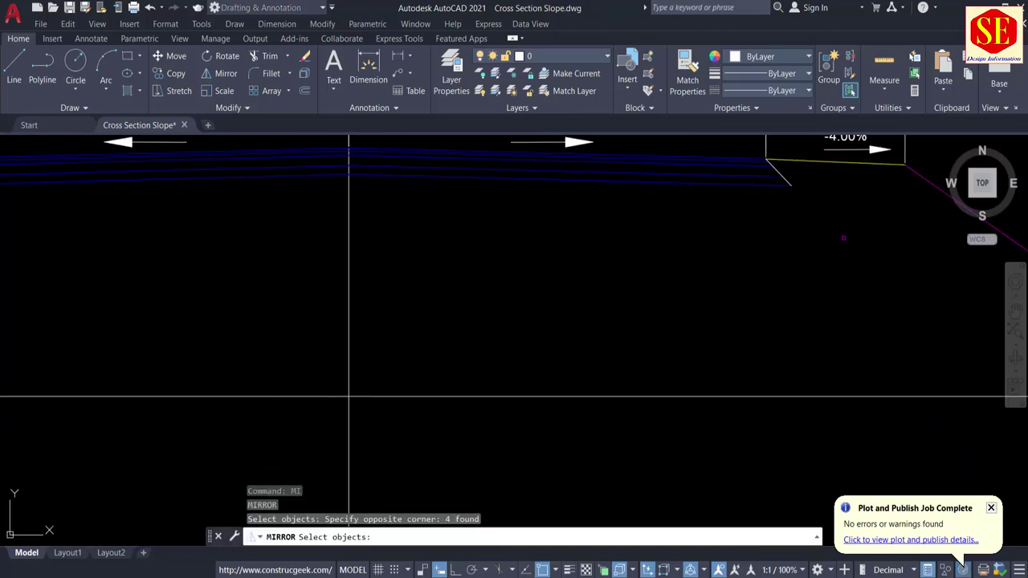
middle_click_drag(365, 231, 382, 259)
key("Return")
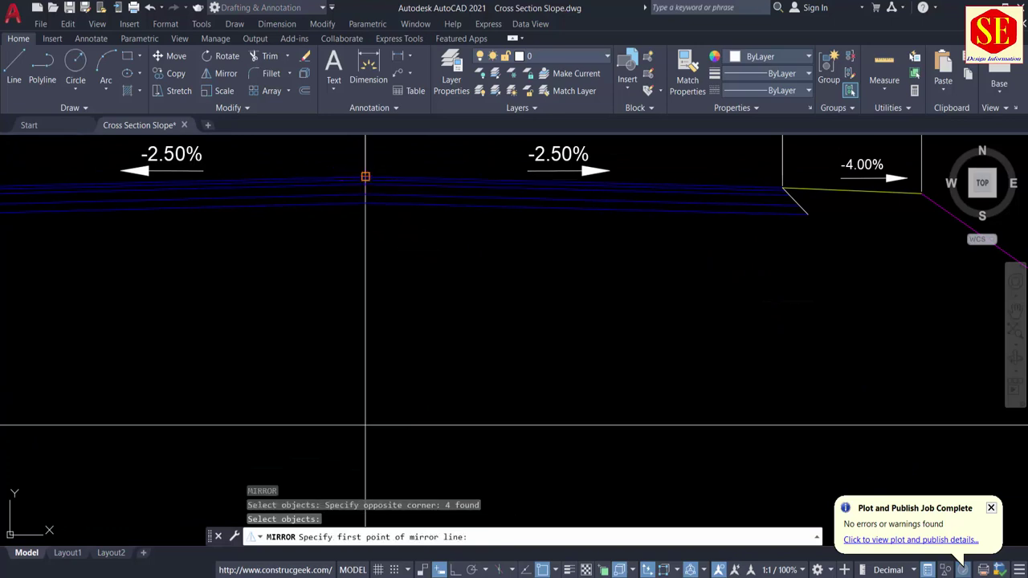
left_click(365, 176)
left_click(366, 424)
right_click(442, 338)
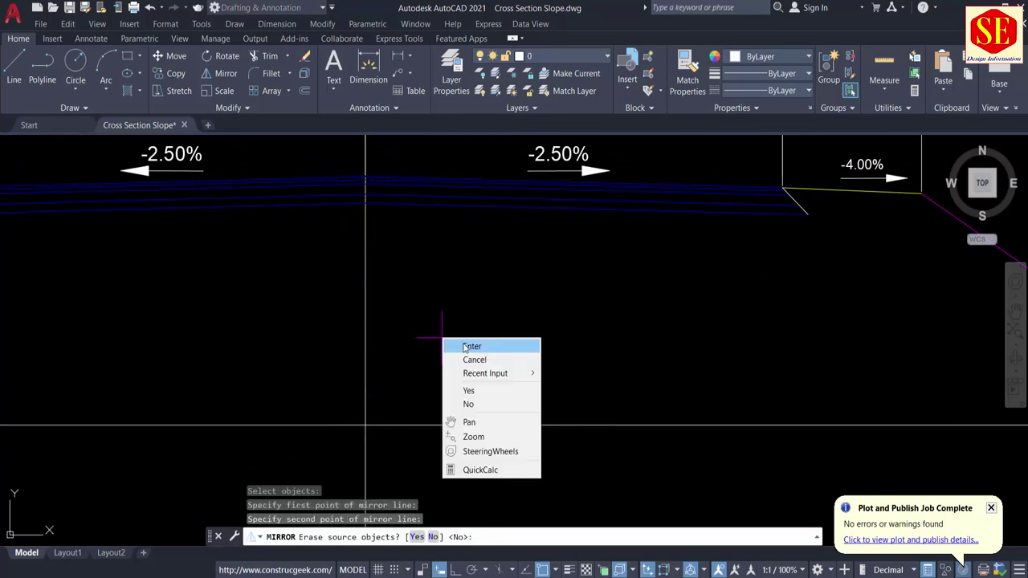
left_click(493, 346)
scroll(514, 321, "down", 3)
scroll(402, 314, "up", 4)
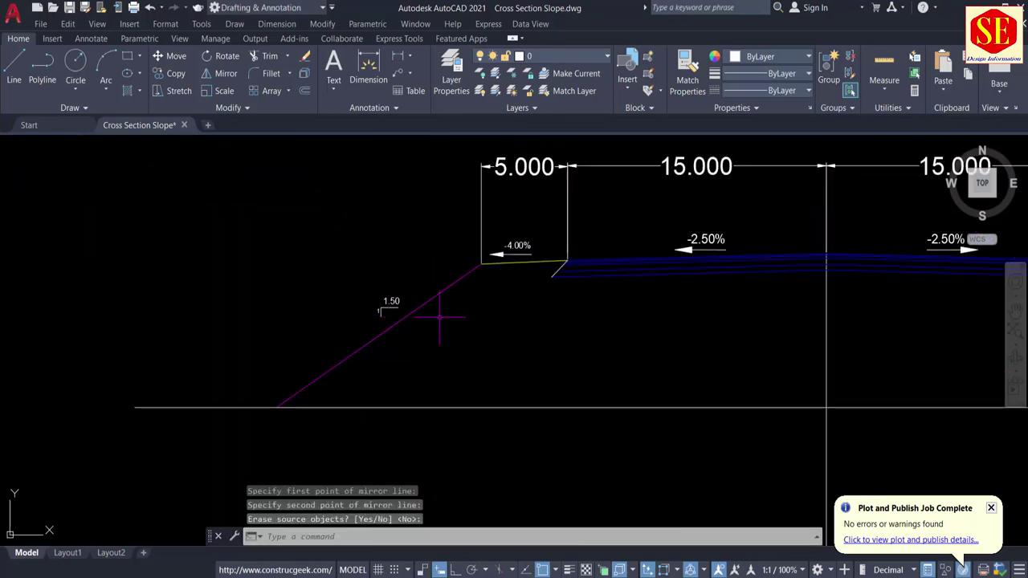
scroll(436, 252, "down", 2)
scroll(466, 341, "down", 2)
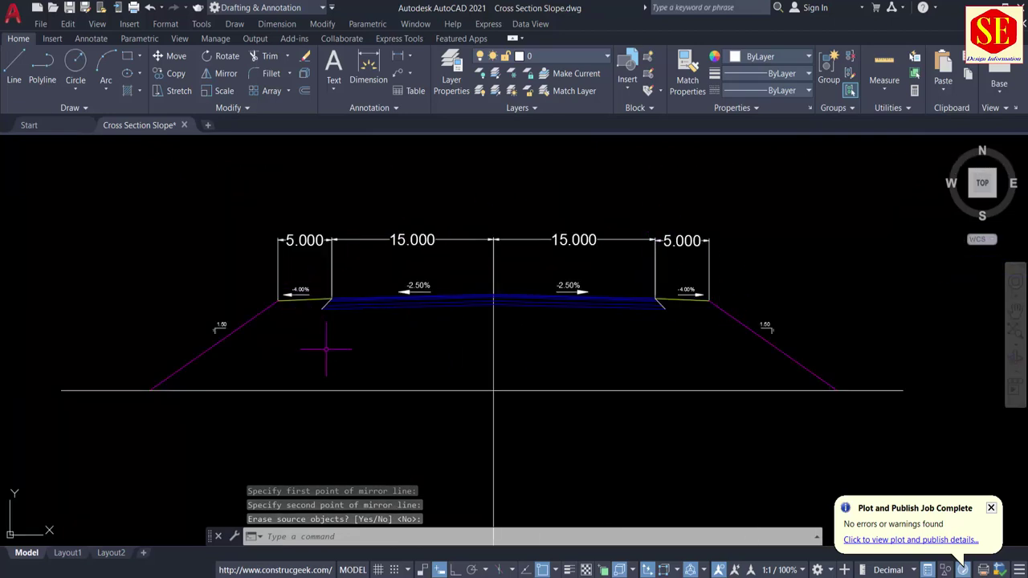
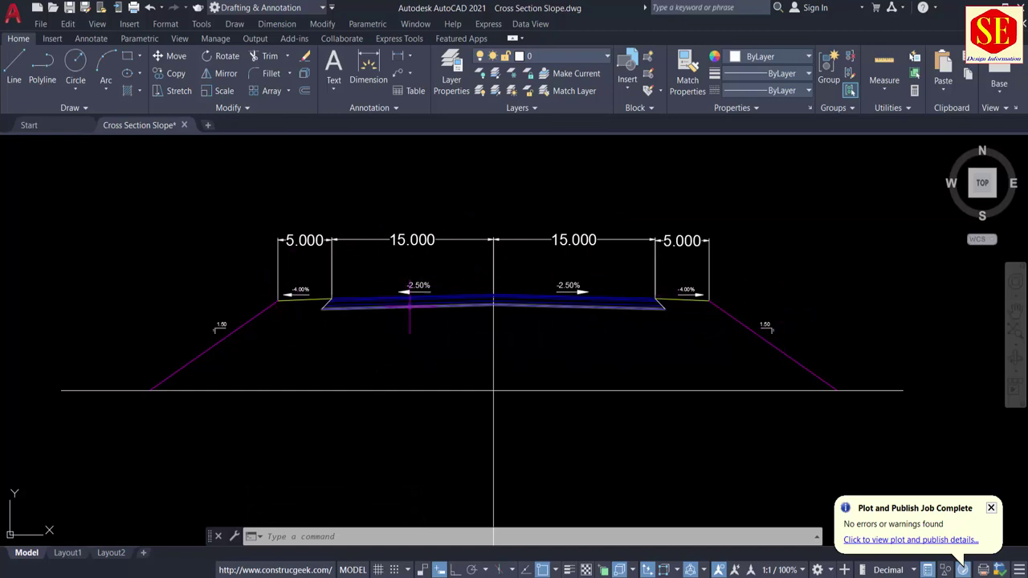
Erase the two 5.000 and two 15.000 dimensions above the cross section.
scroll(664, 263, "up", 2)
left_click(647, 201)
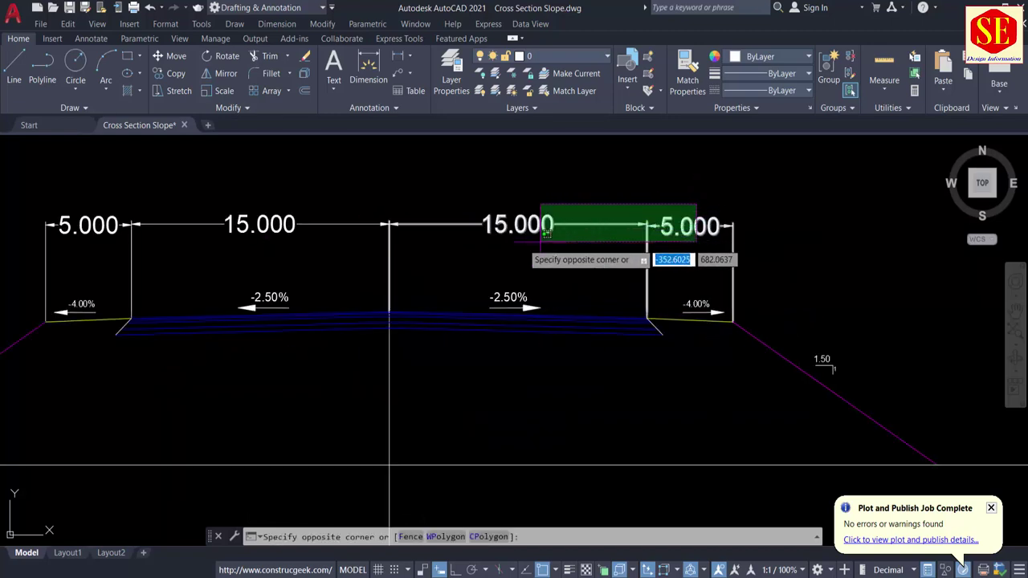
left_click(461, 237)
type("e")
key("Return")
left_click(346, 198)
left_click(204, 229)
type("e")
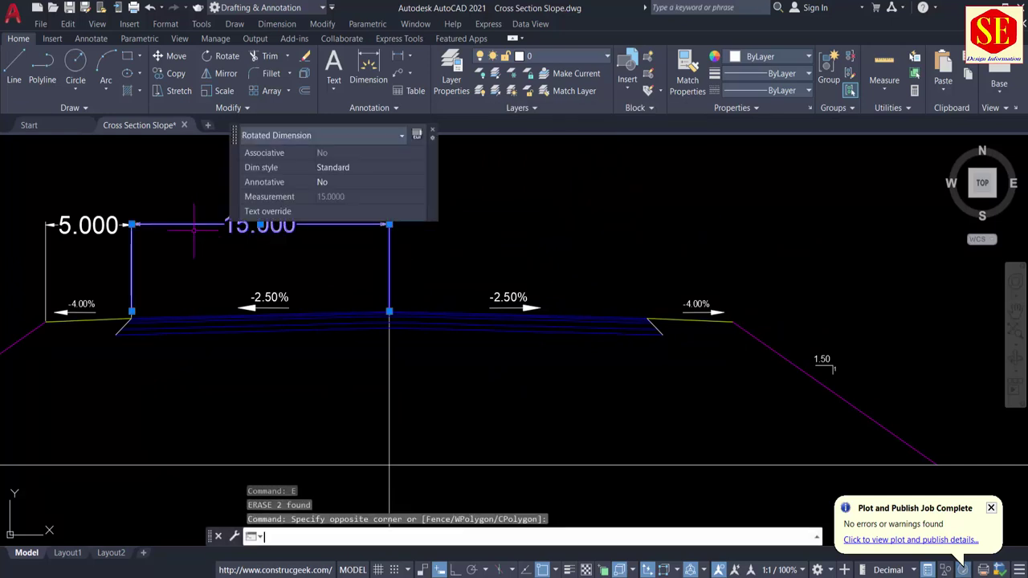
key("Return")
left_click(127, 194)
left_click(85, 232)
scroll(257, 228, "down", 3)
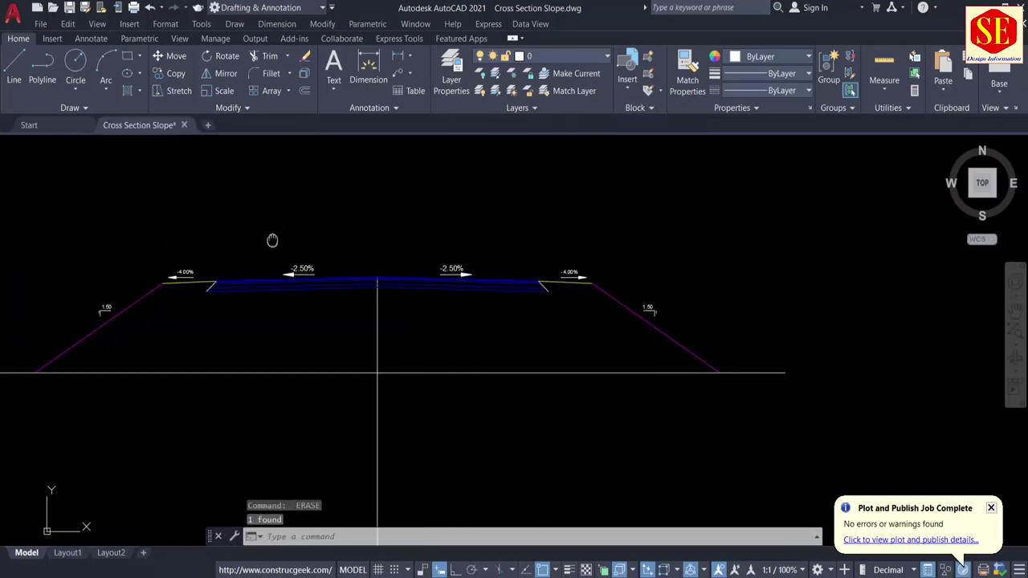
Draw a nearly horizontal construction line about 18.19 long above the carriageway, spanning both sides of the centre line.
middle_click_drag(273, 238, 427, 262)
key("Return")
middle_click_drag(502, 293, 510, 363)
left_click(593, 186)
left_click(399, 186)
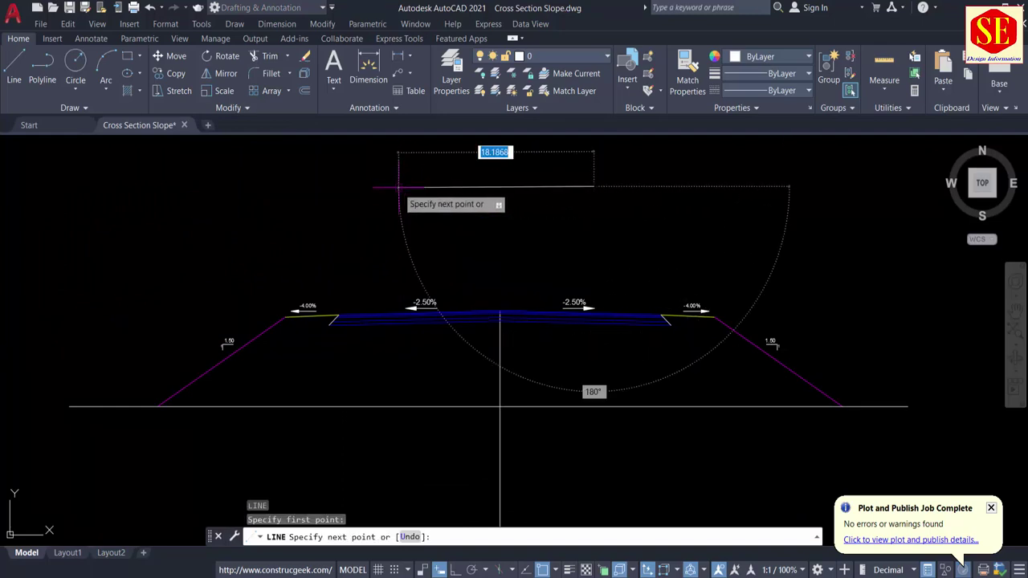
key("Escape")
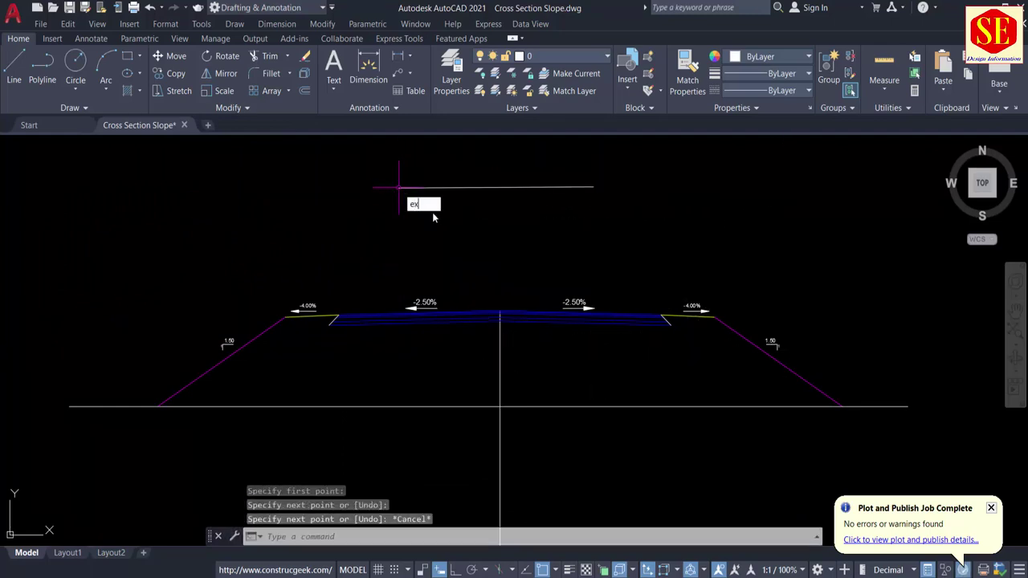
Extend the vertical centre line up to the construction line above the section.
type("ex")
key("Return")
left_click(514, 350)
left_click(452, 383)
key("Escape")
Erase the construction line above the section.
left_click(467, 177)
left_click(447, 201)
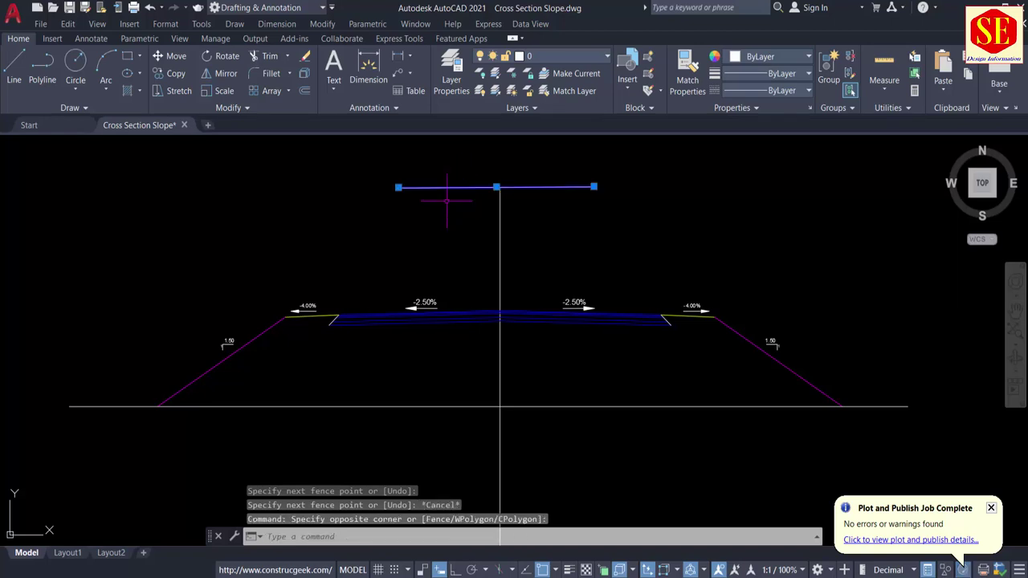
type("e")
key("Return")
Copy the right carriageway's -2.50% label twice to the upper end of the centre line, one copy slightly above the other.
middle_click_drag(508, 194, 489, 263)
type("c")
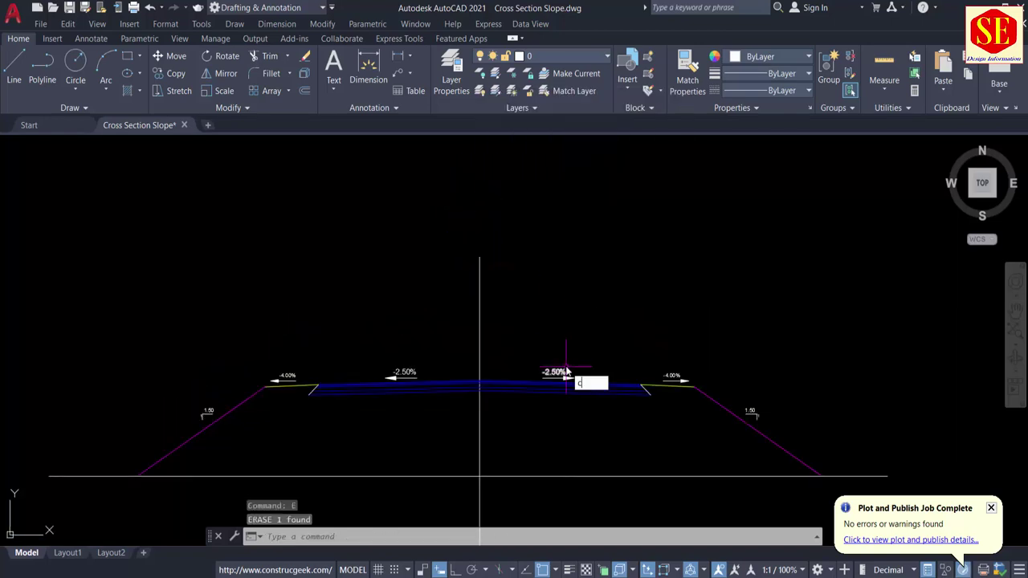
type("o")
key("Return")
scroll(570, 374, "up", 4)
left_click(564, 369)
key("Return")
left_click(594, 338)
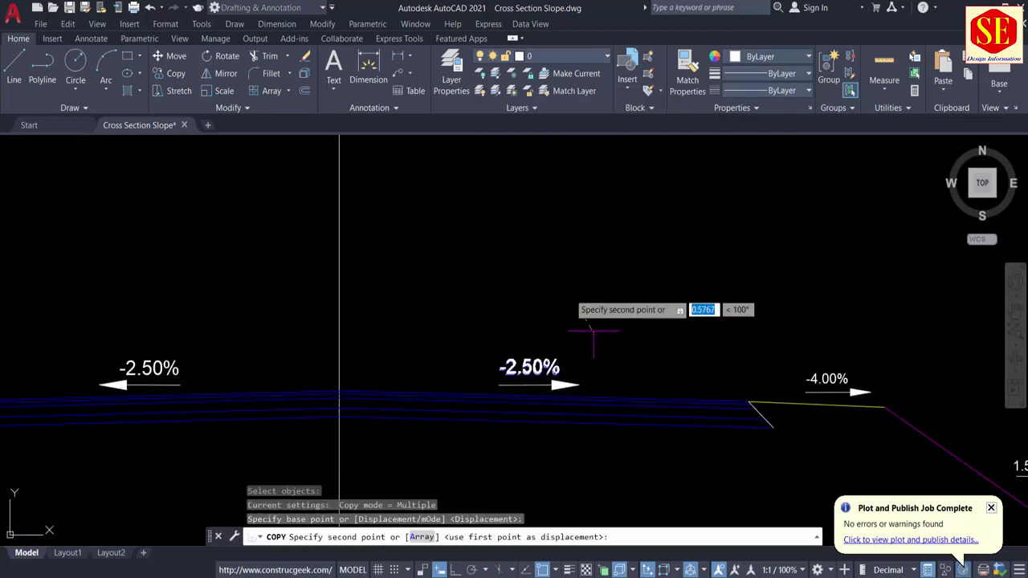
middle_click_drag(536, 260, 562, 413)
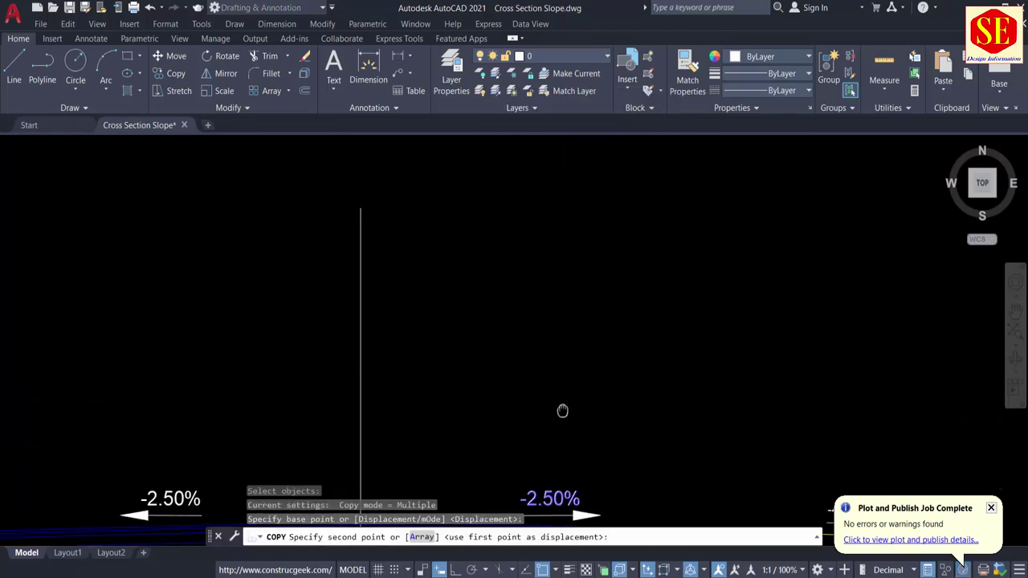
left_click(432, 195)
key("Escape")
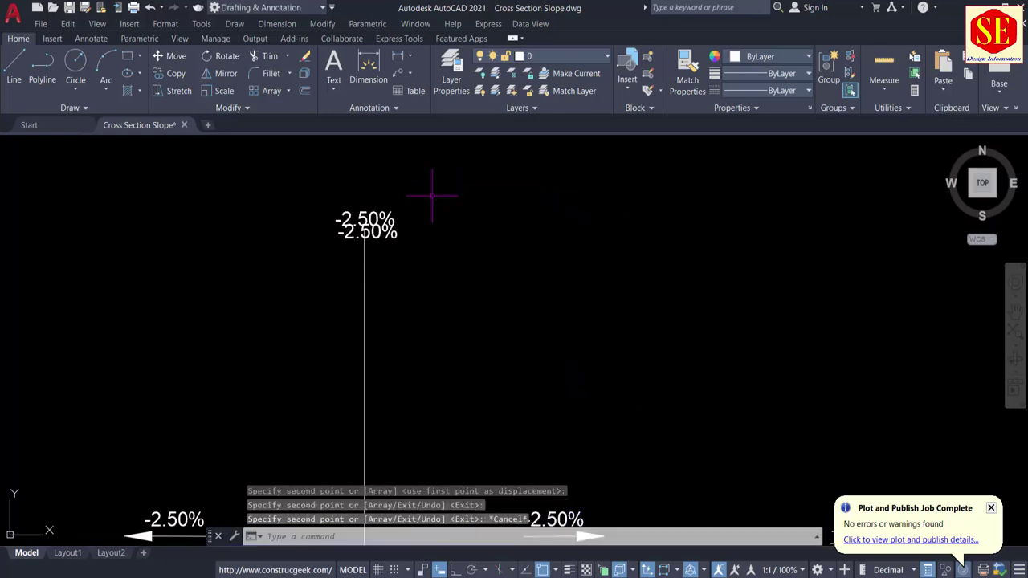
Change the upper copied label at the centre line to C and the lower one to L.
double_click(365, 219)
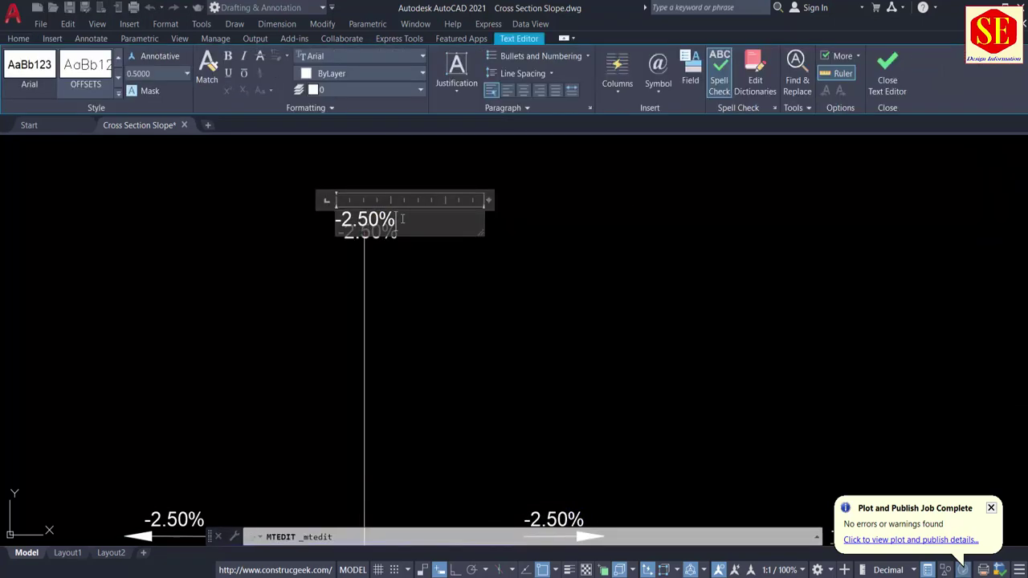
type("C")
left_click(257, 264)
double_click(412, 235)
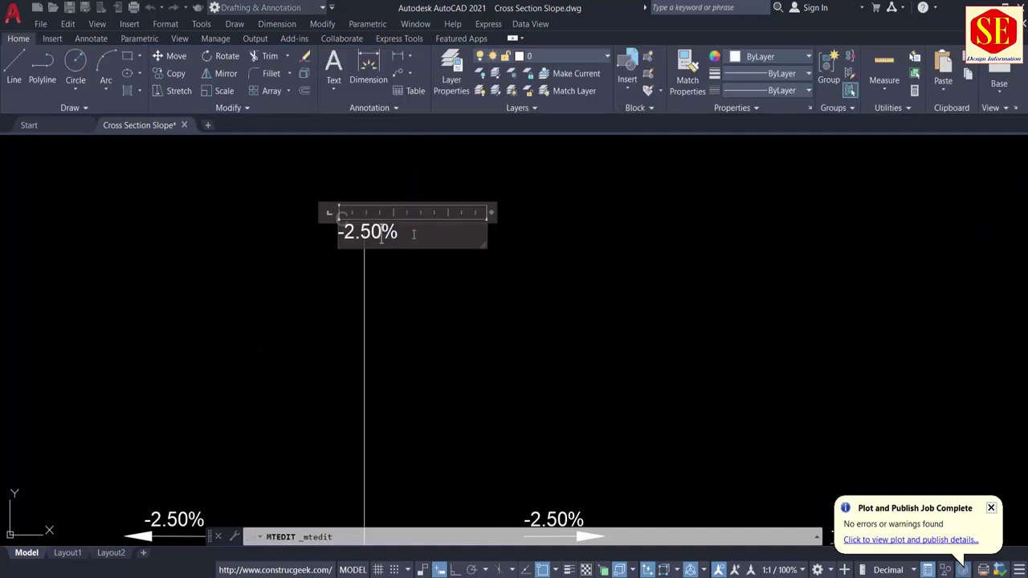
key("BackSpace")
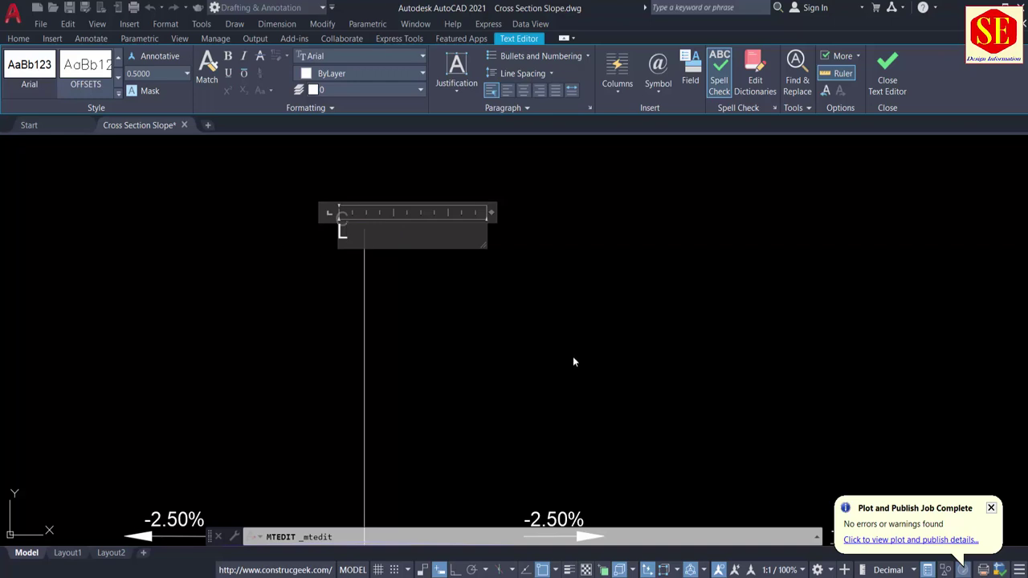
type("L")
key("Escape")
Move the L slightly up and to the right so that it overlaps the C as a centre line symbol.
type("m")
key("Return")
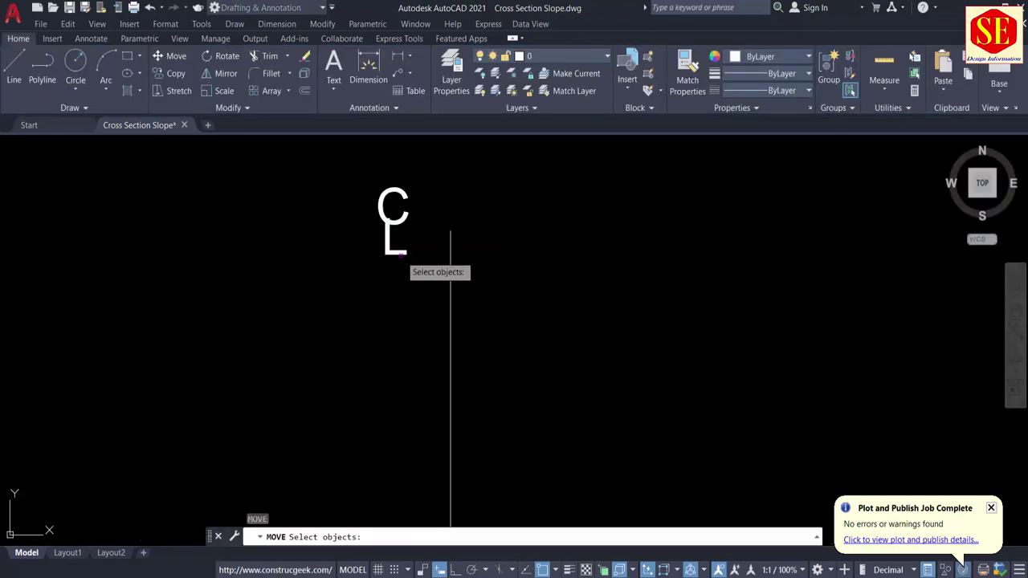
left_click(407, 269)
left_click(390, 236)
key("Return")
left_click(343, 327)
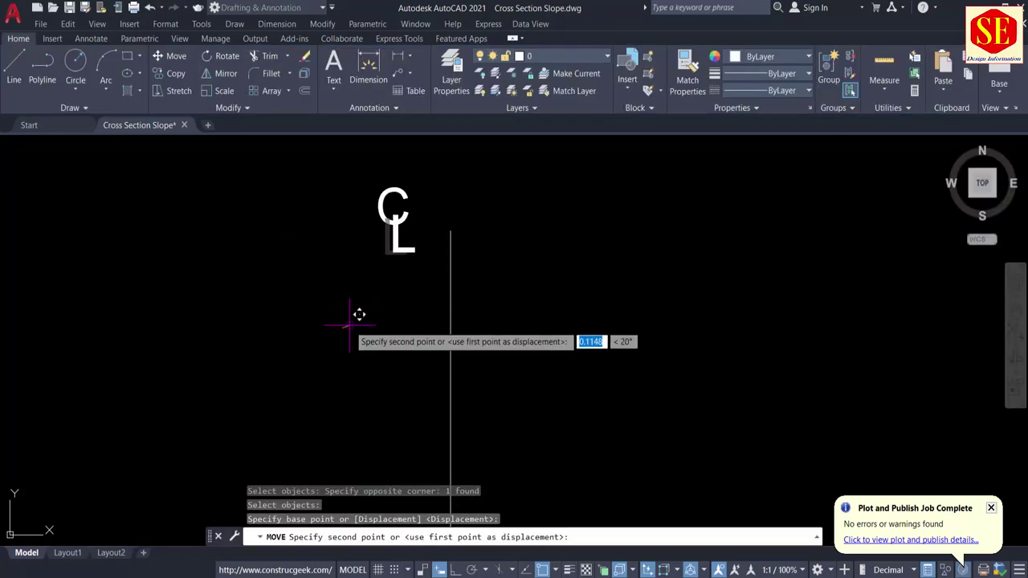
left_click(352, 321)
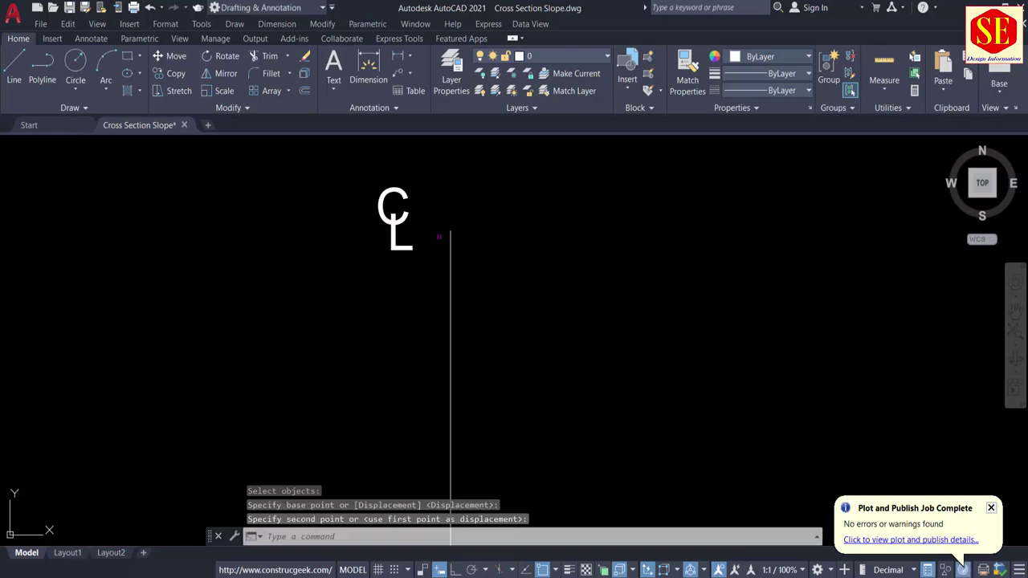
Move the C and L letters together to the right, onto the upper end of the centre line.
key("Return")
left_click(427, 171)
left_click(353, 281)
key("Return")
left_click(361, 279)
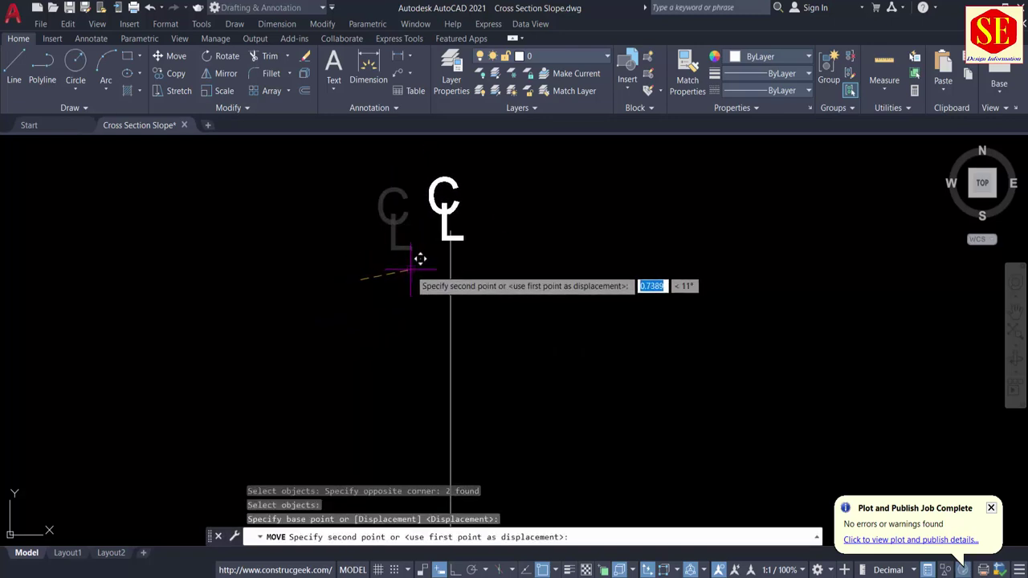
left_click(410, 273)
scroll(611, 269, "down", 5)
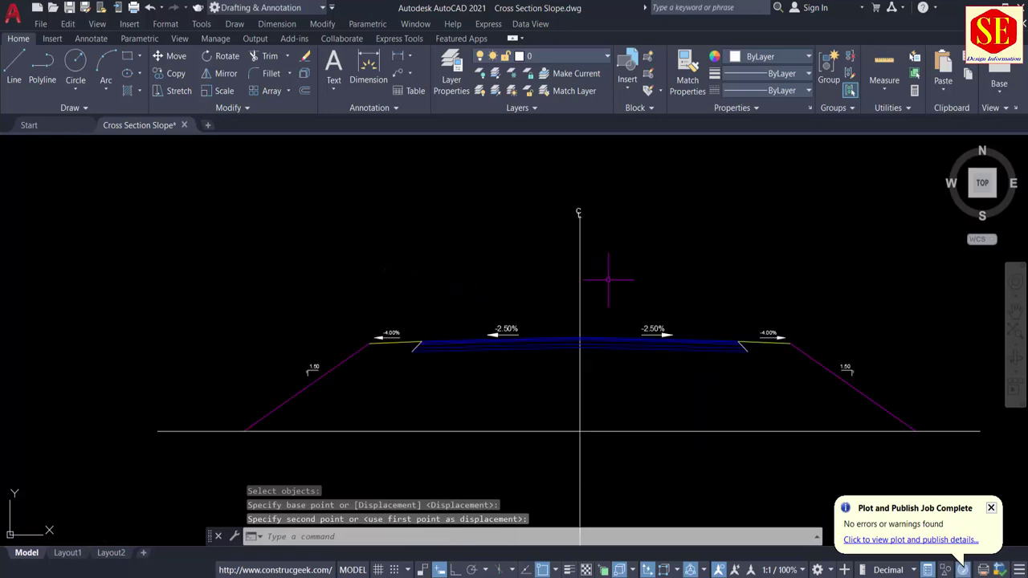
Set the linetype of the vertical centre line to HIDDEN.
left_click(627, 248)
left_click(565, 278)
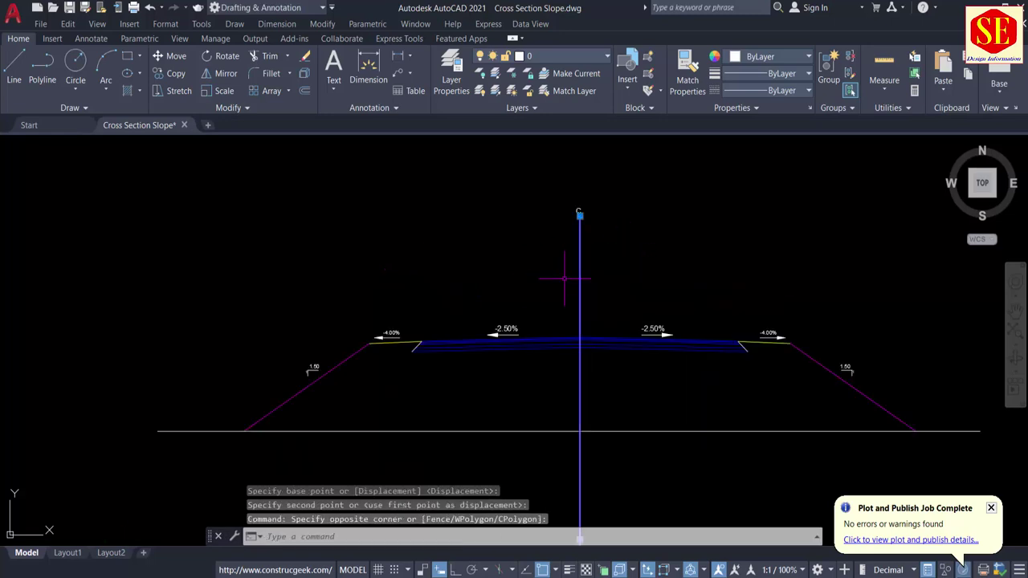
left_click(743, 77)
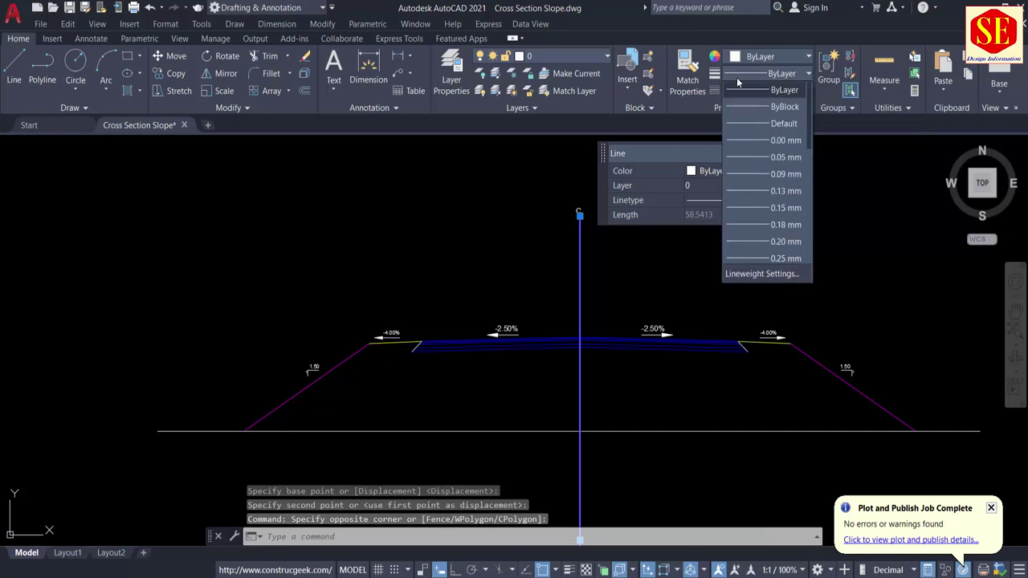
left_click(742, 86)
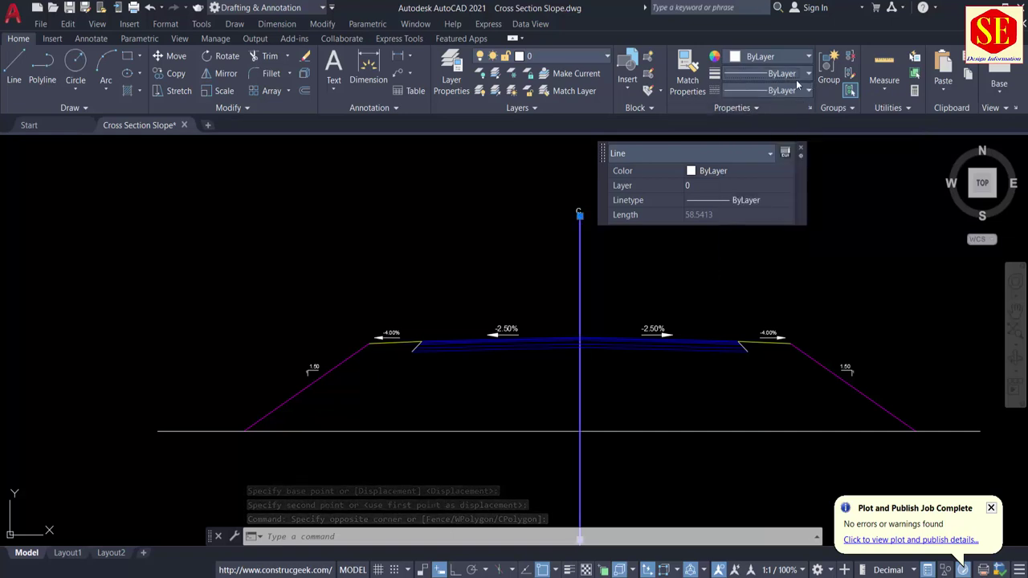
left_click(756, 75)
left_click(759, 91)
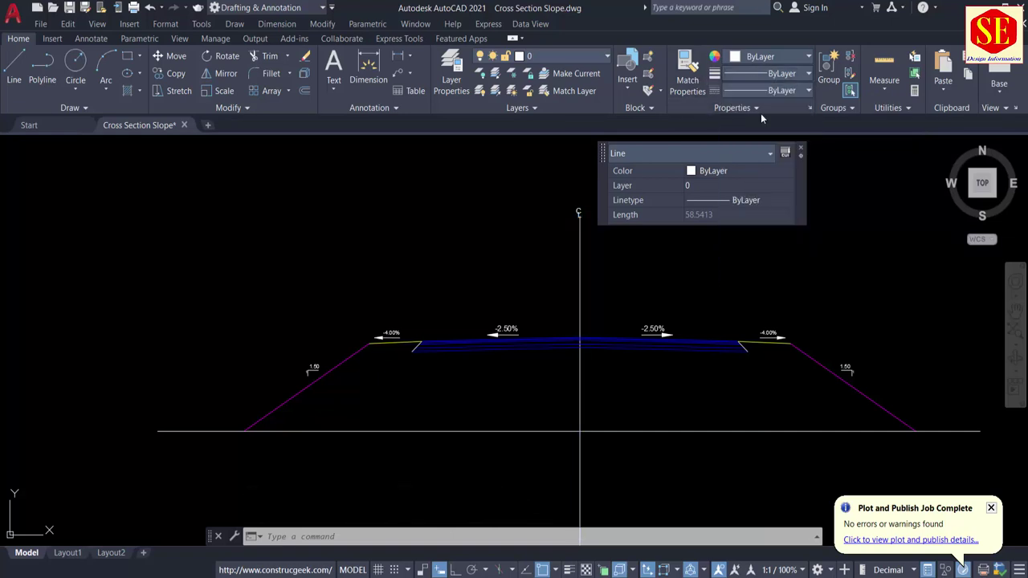
left_click(736, 92)
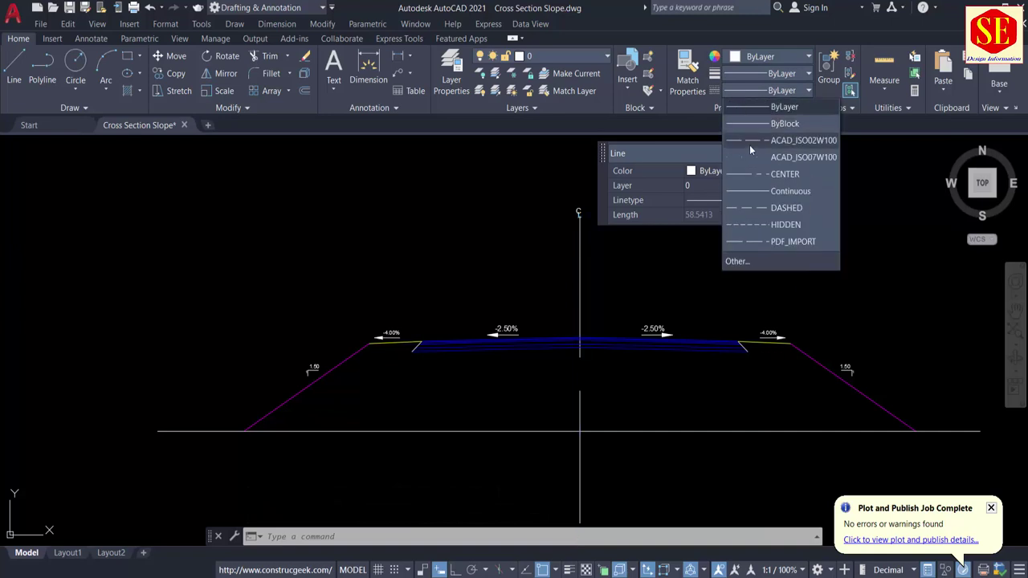
left_click(753, 144)
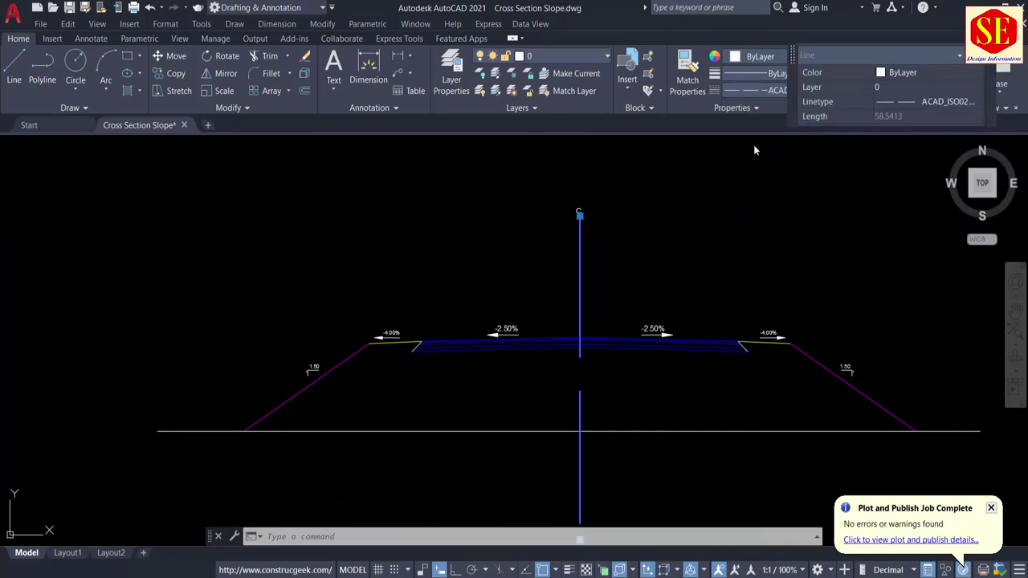
left_click(759, 92)
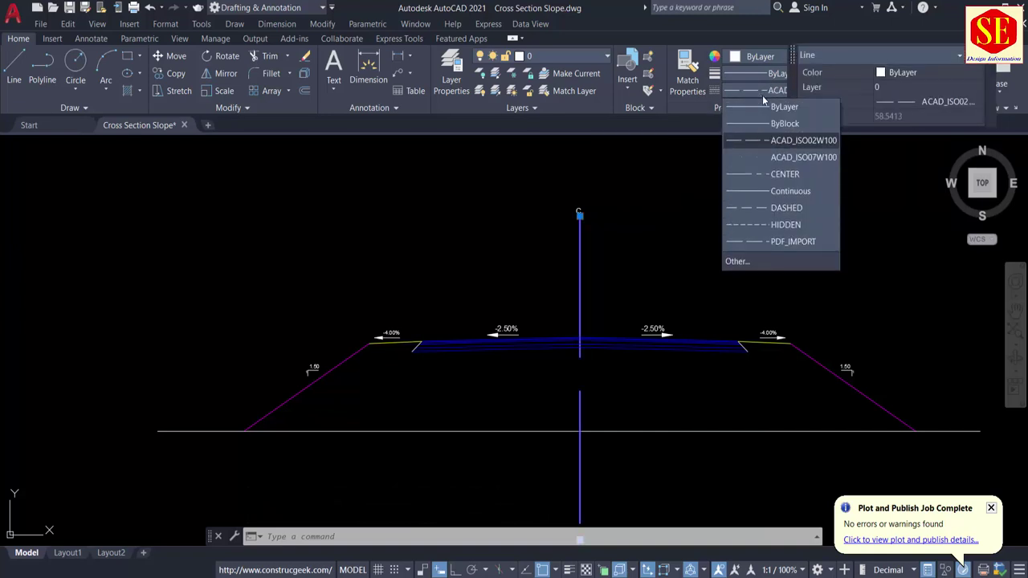
left_click(766, 225)
key("Escape")
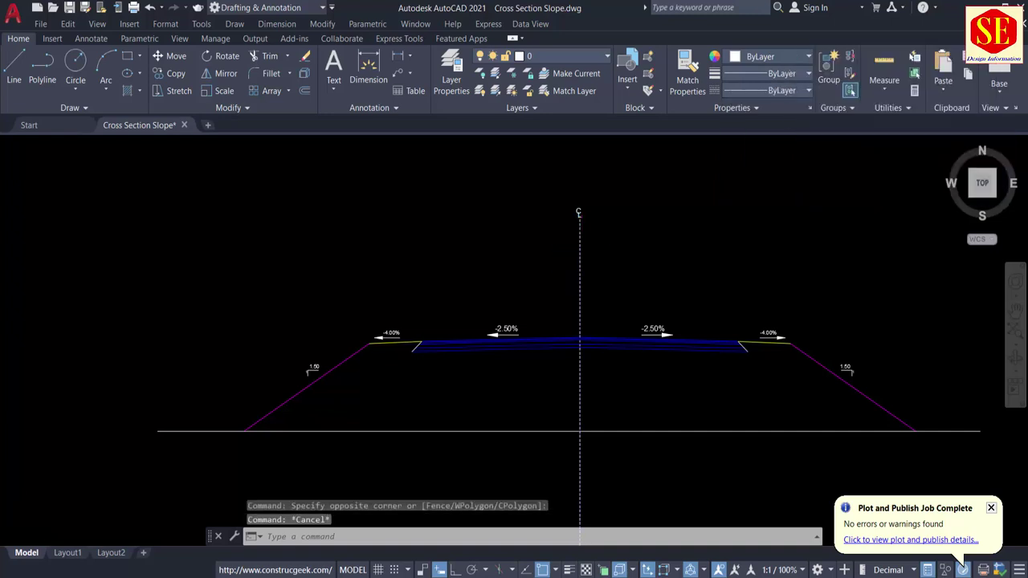
Trim off the part of the dashed centre line that extends below the horizontal ground line.
scroll(580, 240, "up", 4)
scroll(507, 278, "down", 2)
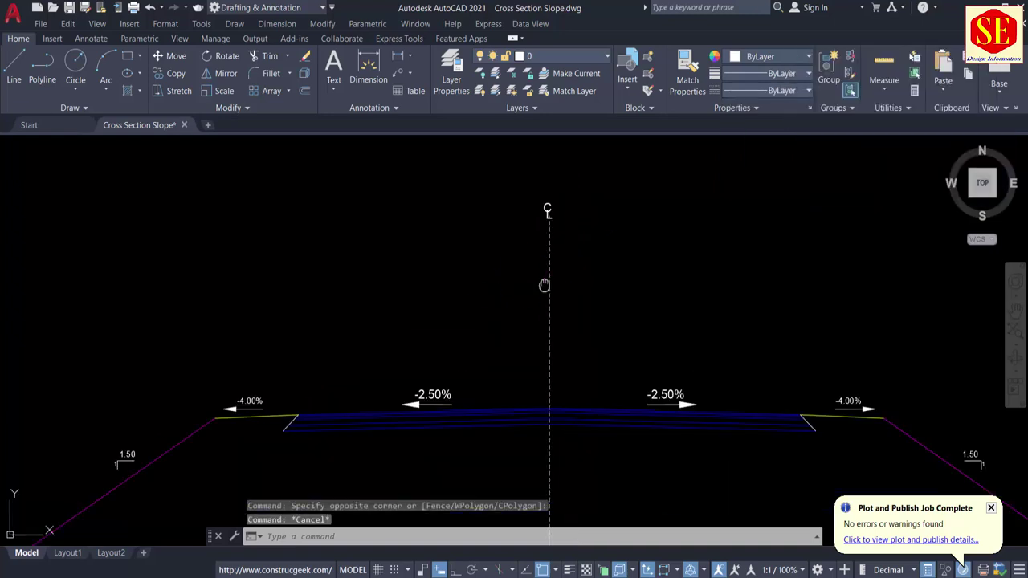
middle_click_drag(544, 285, 510, 195)
type("tr")
key("Return")
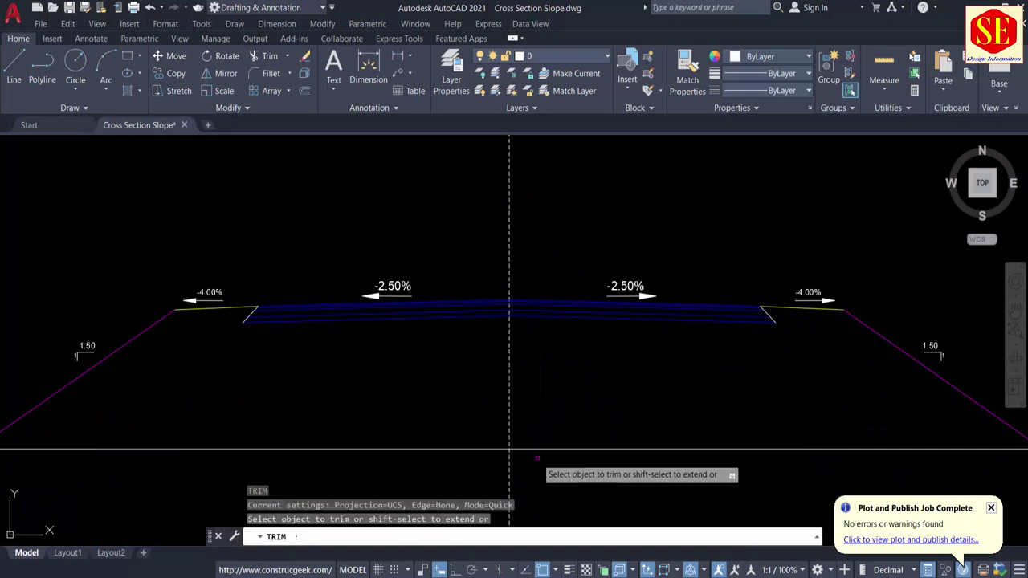
left_click(515, 467)
key("Return")
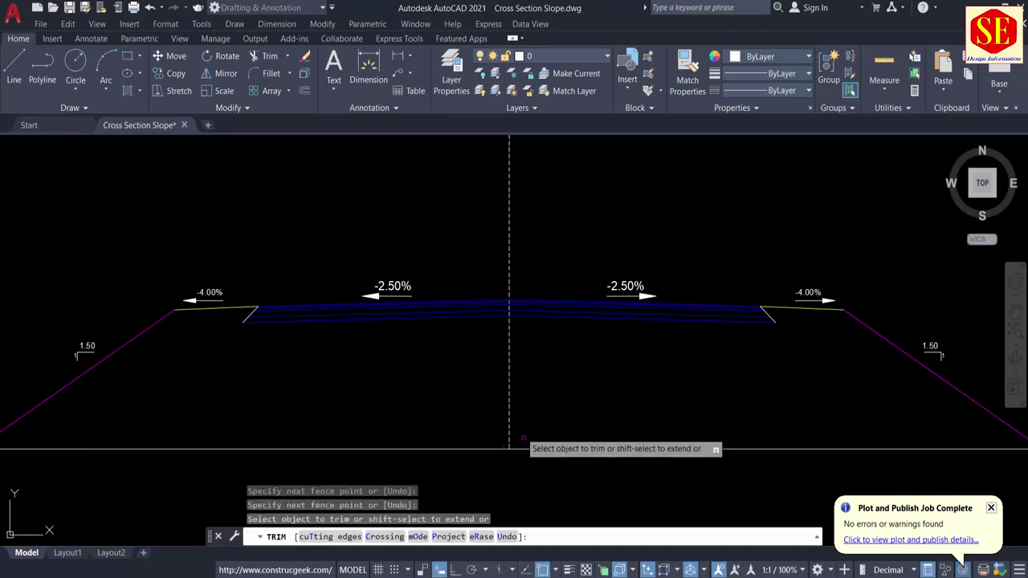
key("Escape")
Set the colour of the centre line and its C and L letters to Cyan.
scroll(512, 377, "down", 3)
scroll(514, 298, "up", 3)
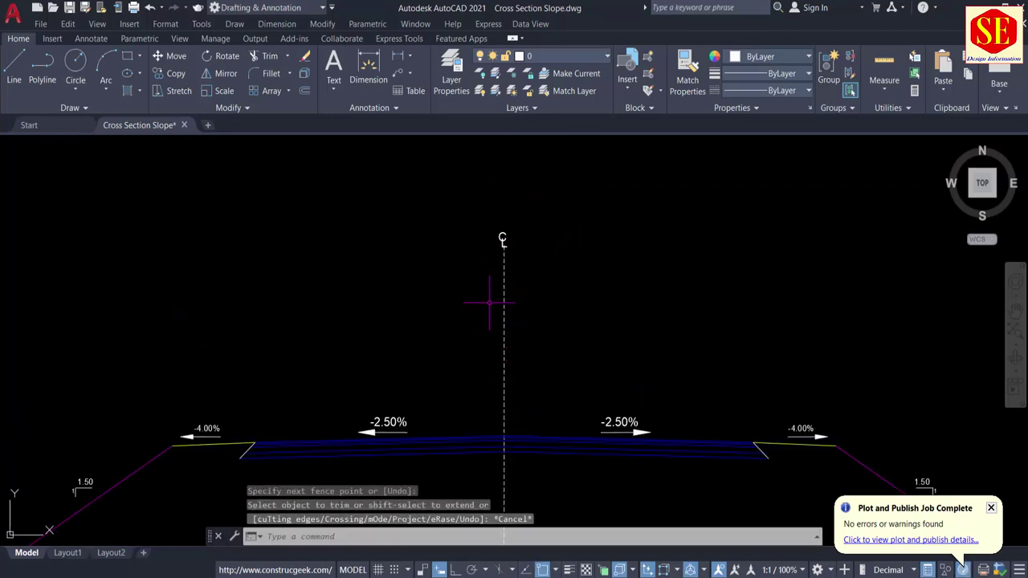
left_click(537, 235)
left_click(480, 265)
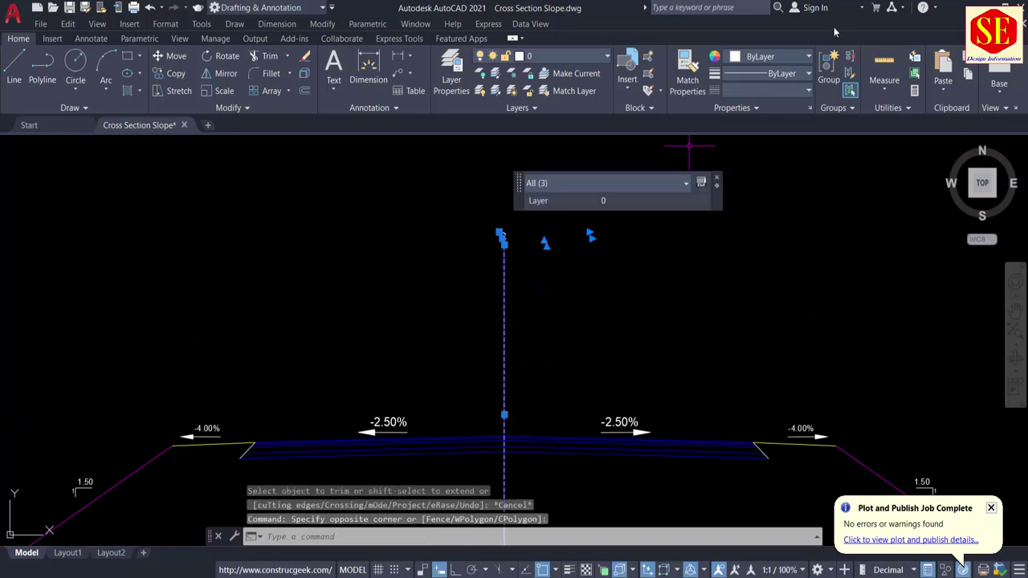
left_click(767, 58)
left_click(759, 200)
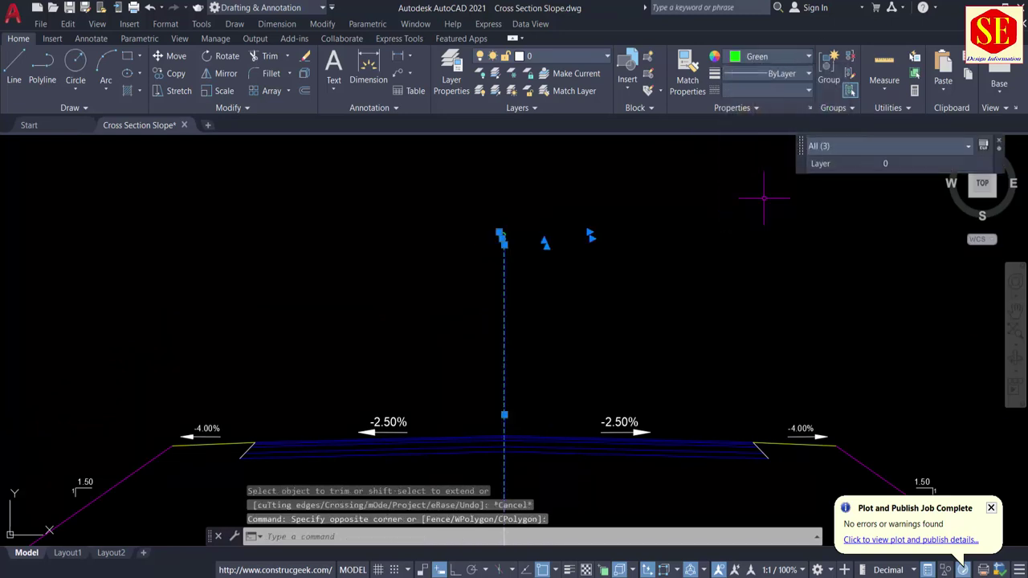
left_click(755, 56)
left_click(773, 201)
key("Escape")
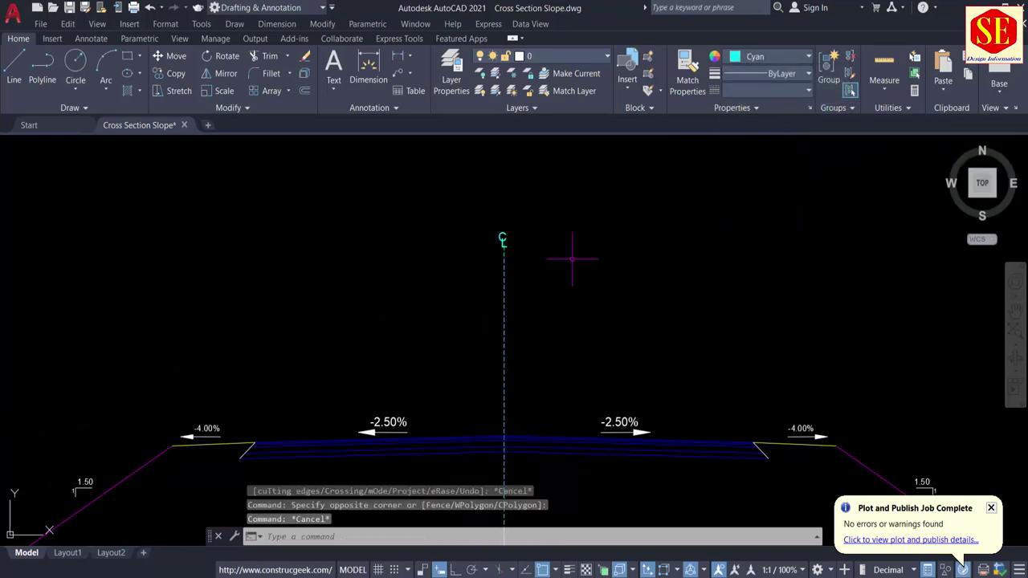
Compare the finished cross section with the station 0+000 row of the Grade & Slope Sheet table.
scroll(543, 292, "down", 2)
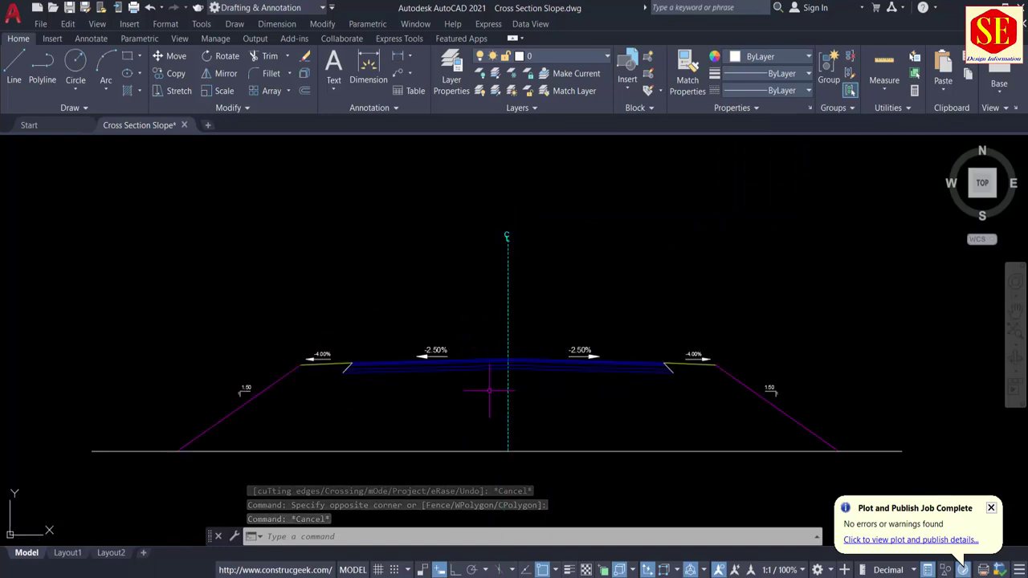
scroll(507, 396, "up", 2)
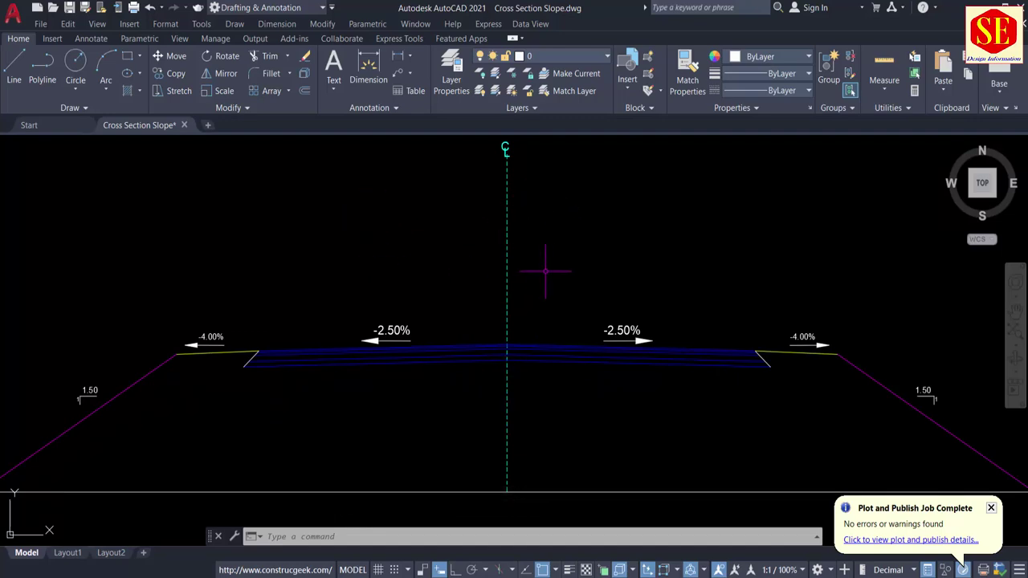
scroll(553, 261, "down", 2)
scroll(557, 334, "down", 2)
middle_click_drag(377, 341, 843, 250)
middle_click_drag(333, 350, 727, 272)
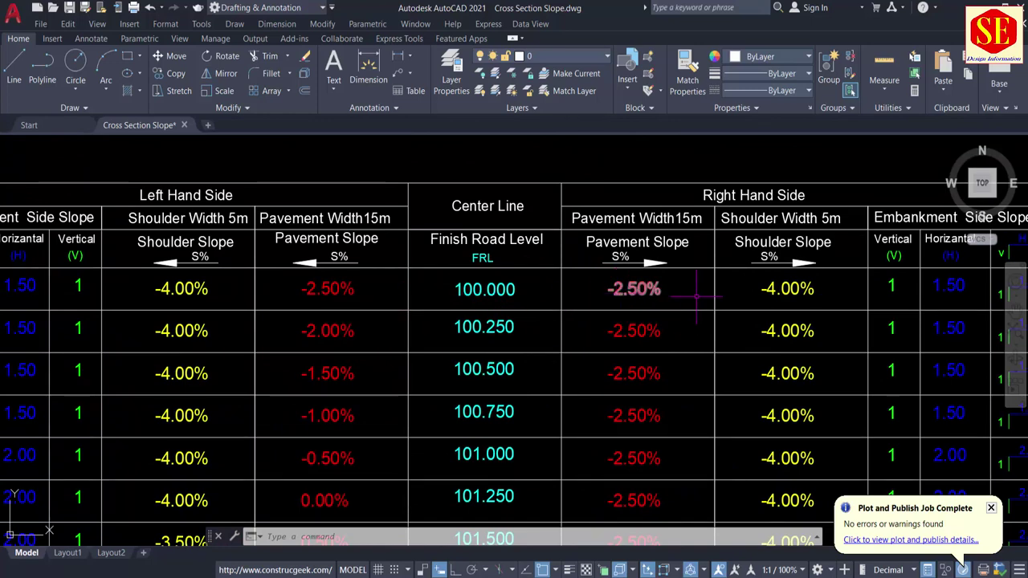
scroll(800, 295, "down", 2)
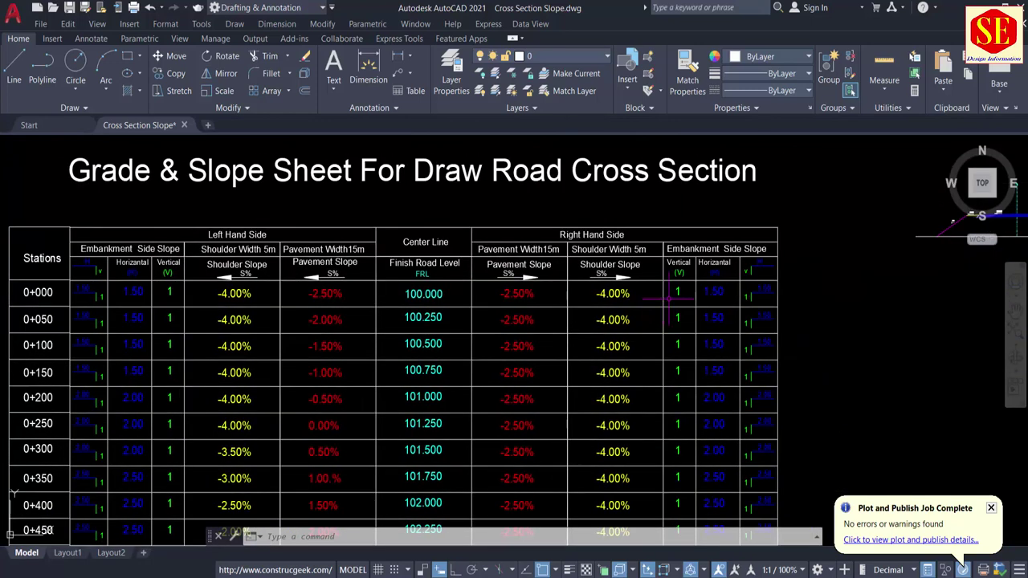
scroll(268, 300, "down", 1)
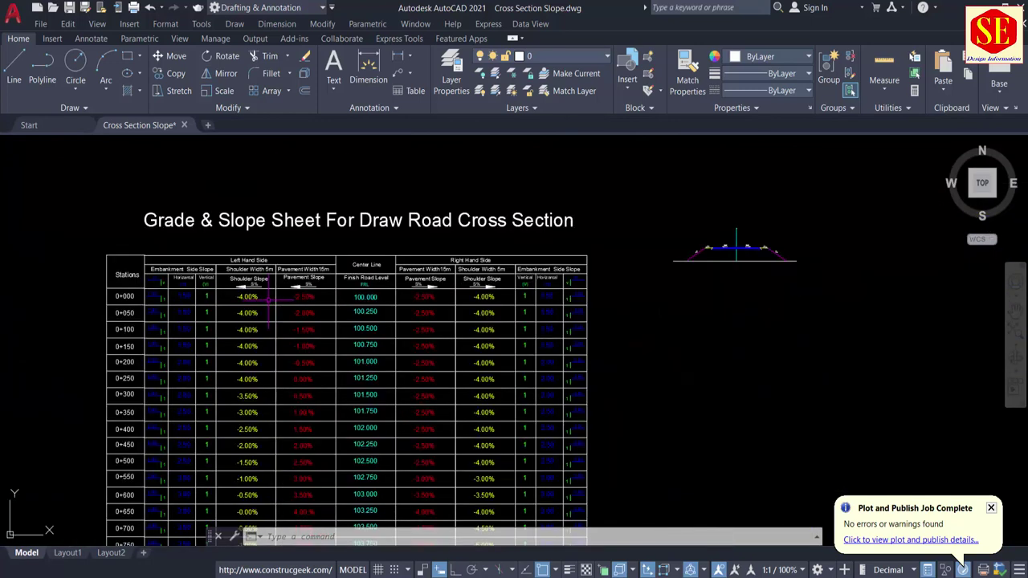
middle_click_drag(528, 300, 343, 300)
scroll(554, 259, "up", 3)
scroll(554, 209, "up", 4)
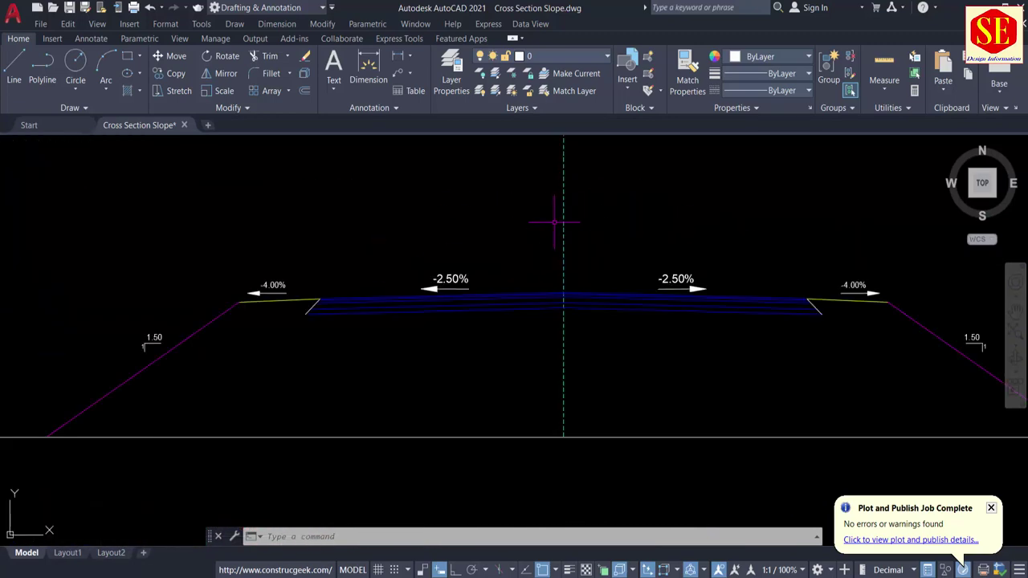
Copy the -2.50% pavement slope label from the right carriageway to just above the centre line symbol.
scroll(449, 257, "down", 4)
middle_click_drag(455, 241, 469, 343)
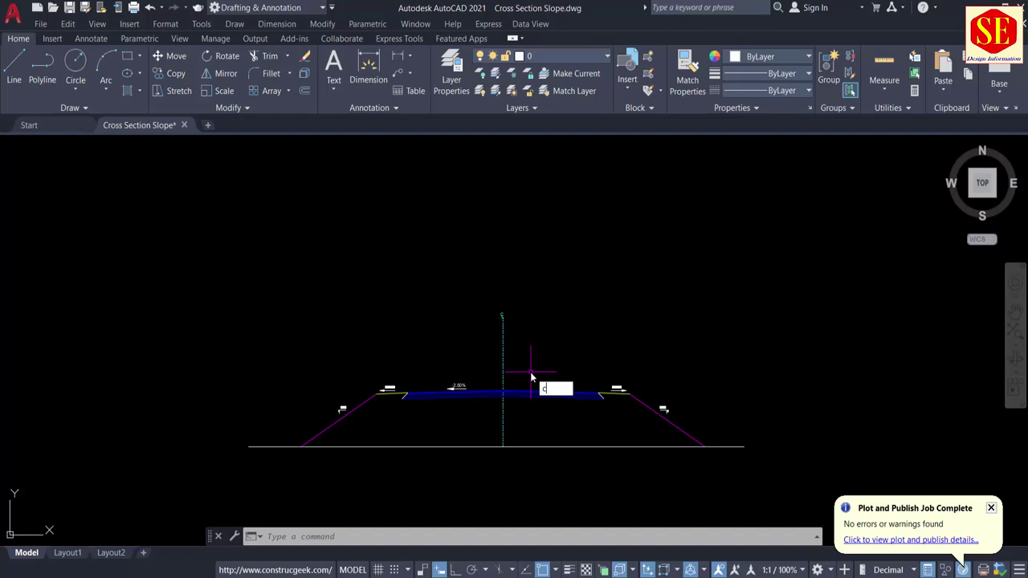
key("Escape")
key("Escape")
key("Escape")
type("c")
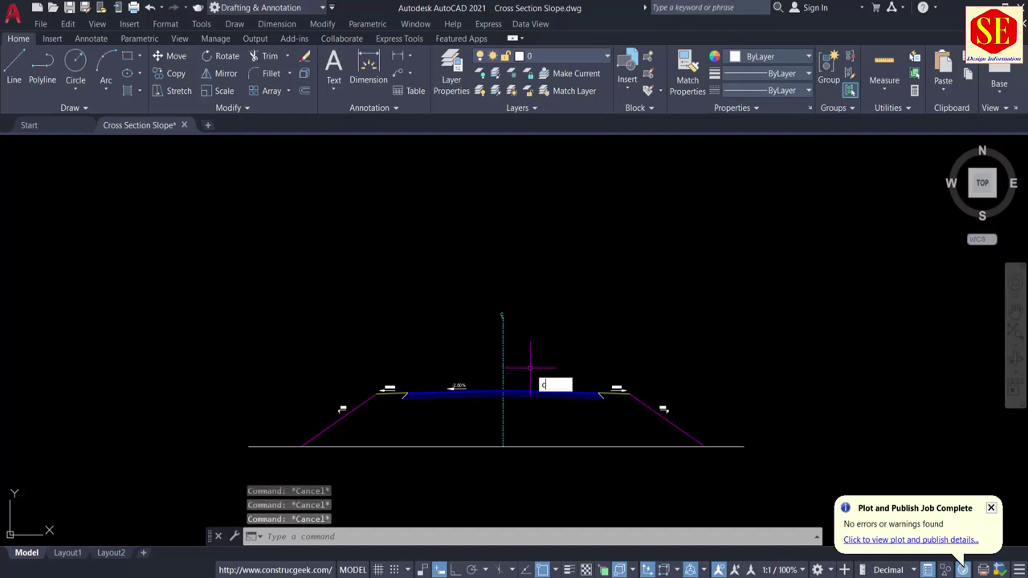
type("o")
key("Return")
scroll(565, 393, "up", 4)
left_click(549, 389)
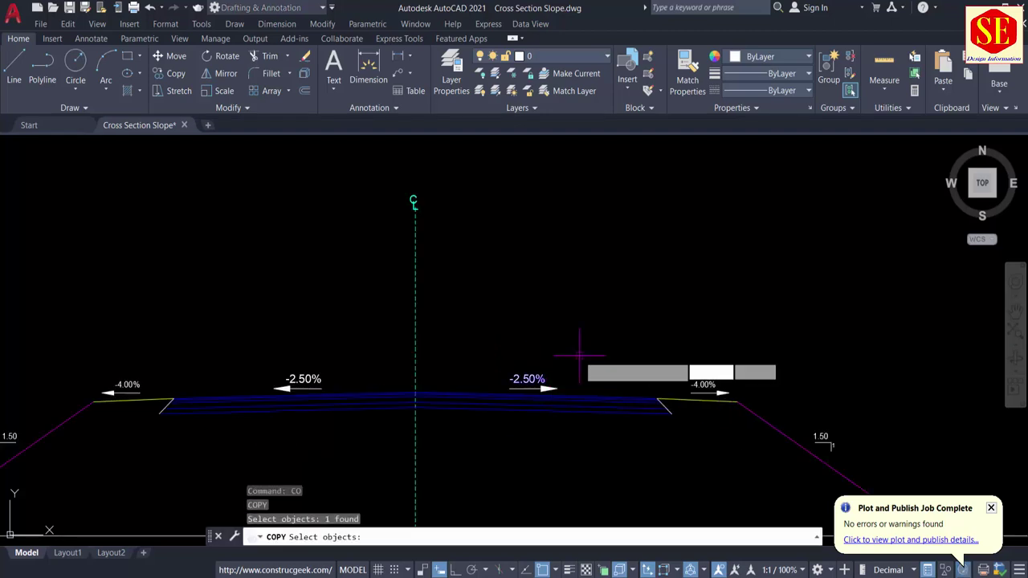
key("Return")
left_click(579, 354)
middle_click_drag(527, 202, 527, 343)
left_click(457, 271)
key("Escape")
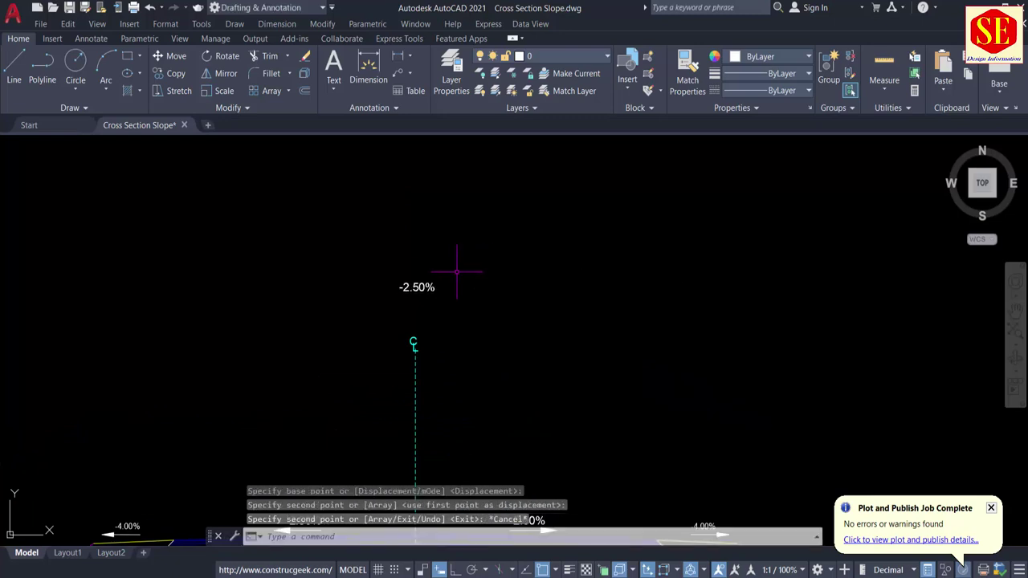
Change the copied label above the centre line to "Cross Section At RD 0+000" and widen its text box to fit one line.
double_click(417, 286)
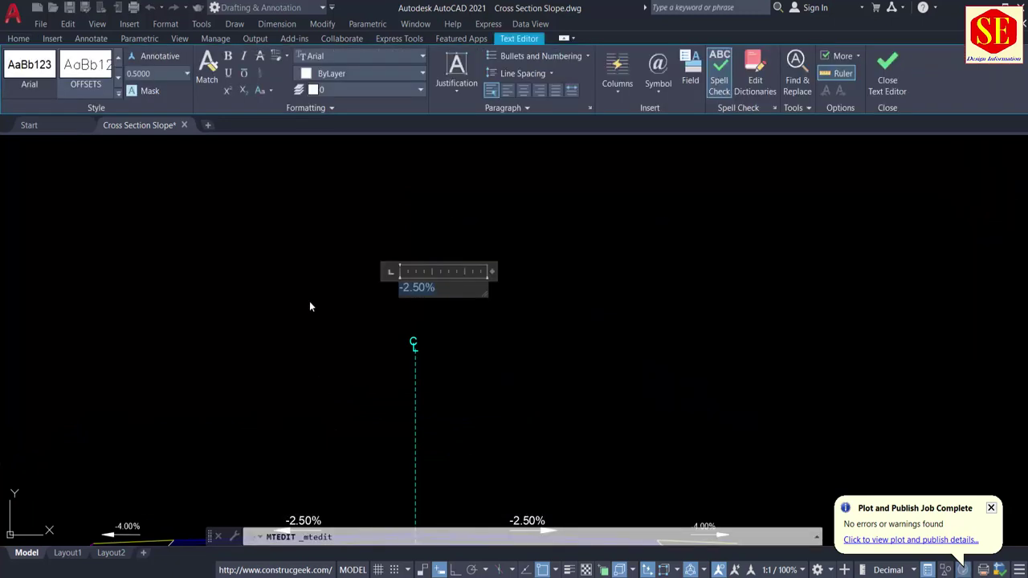
type("Cross")
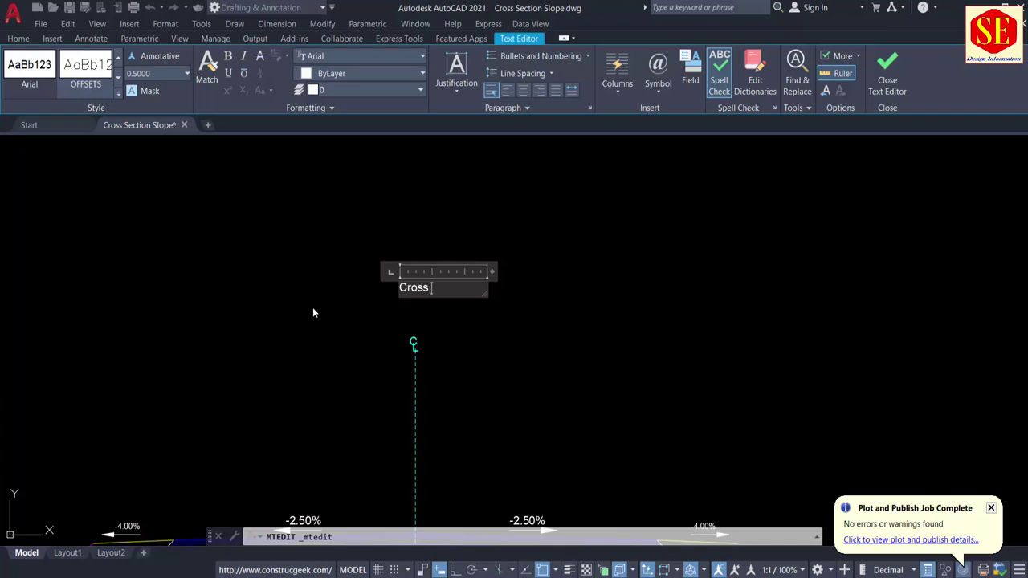
type(" Section At R")
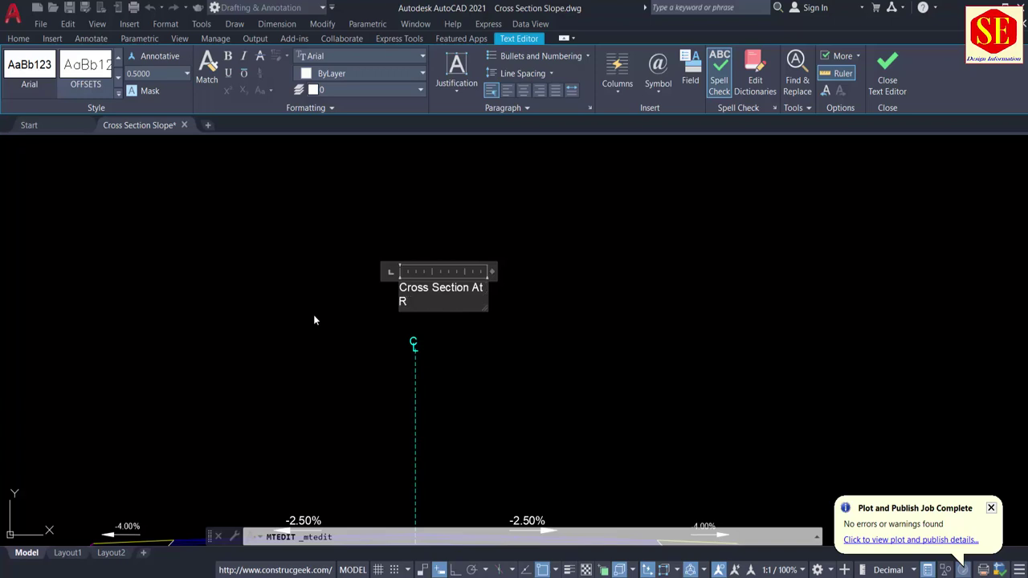
type("D 0+00")
left_click_drag(493, 272, 623, 272)
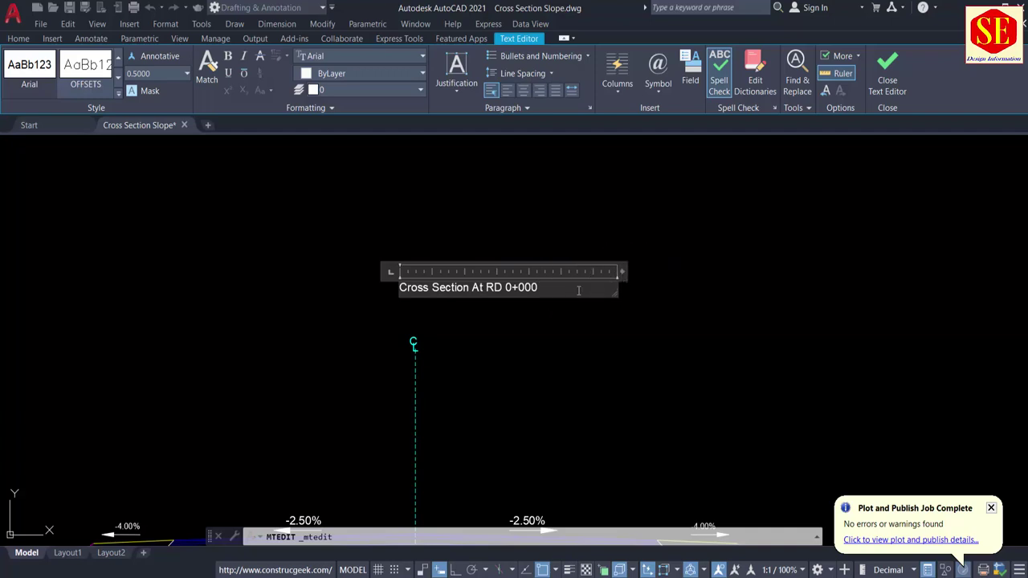
left_click(577, 306)
Set the title's text height to 2 and stretch its text box so the title fits on one line.
left_click(478, 287)
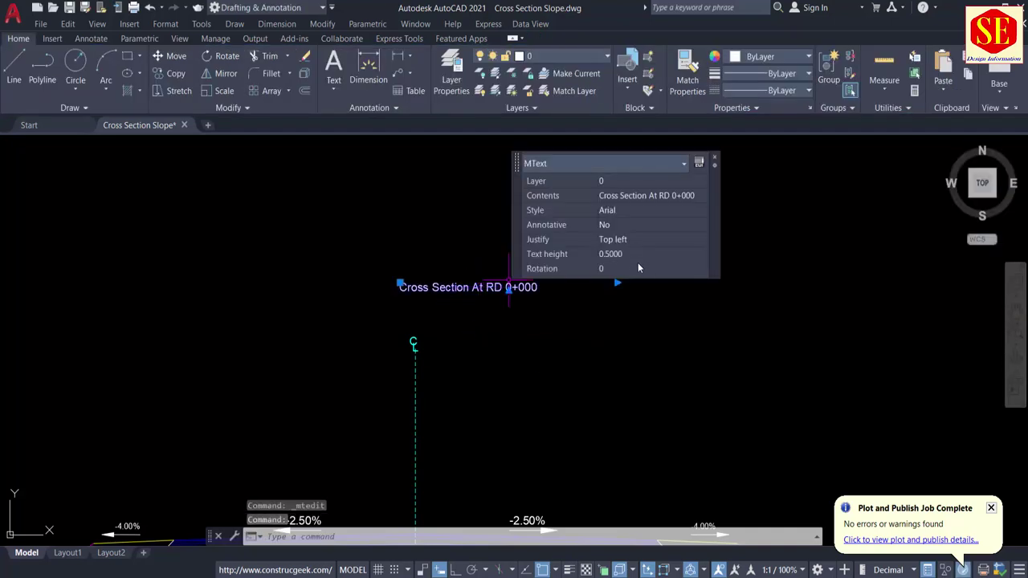
left_click(637, 253)
type("2")
key("Tab")
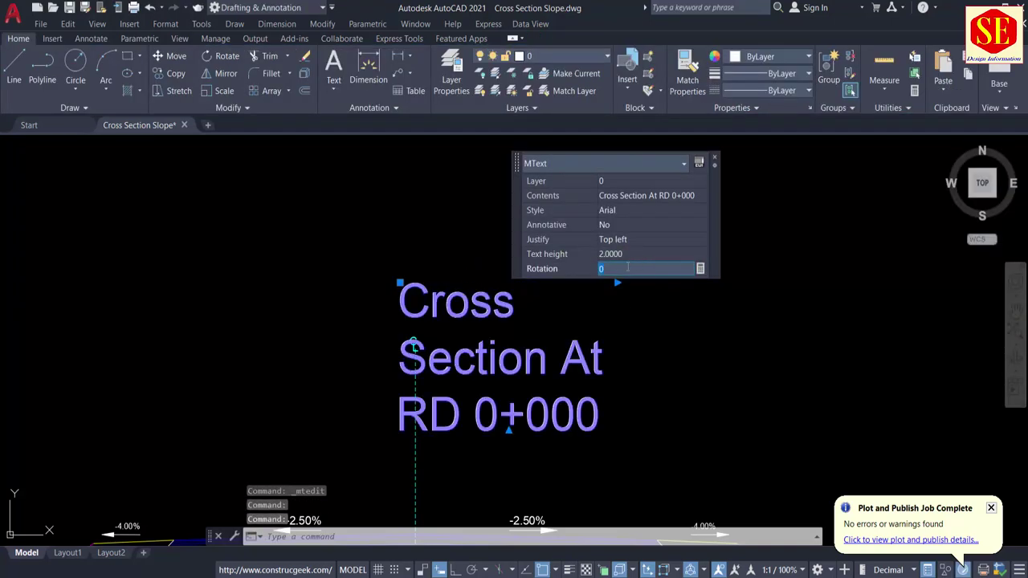
left_click(616, 283)
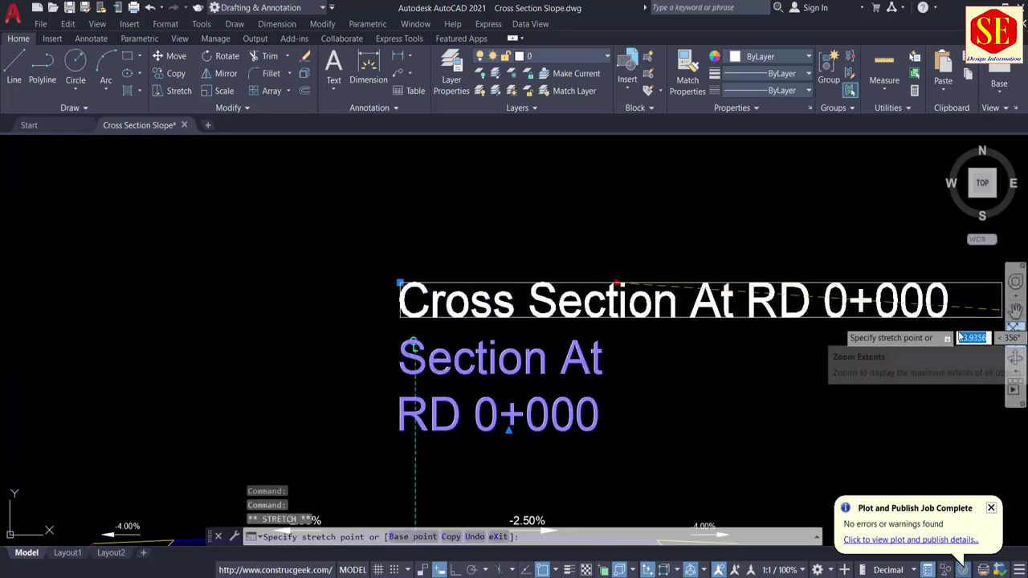
scroll(362, 316, "down", 2)
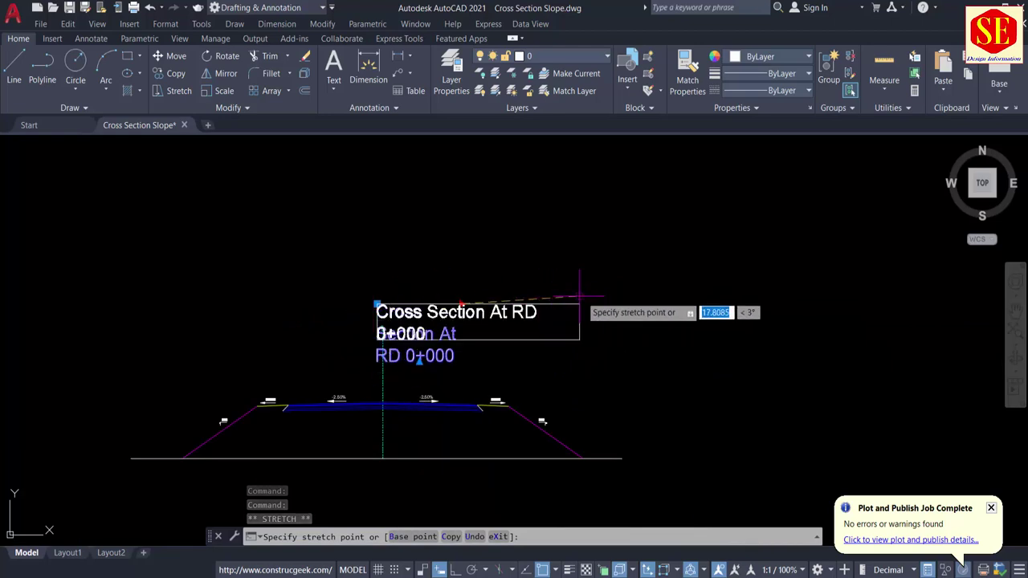
left_click(855, 305)
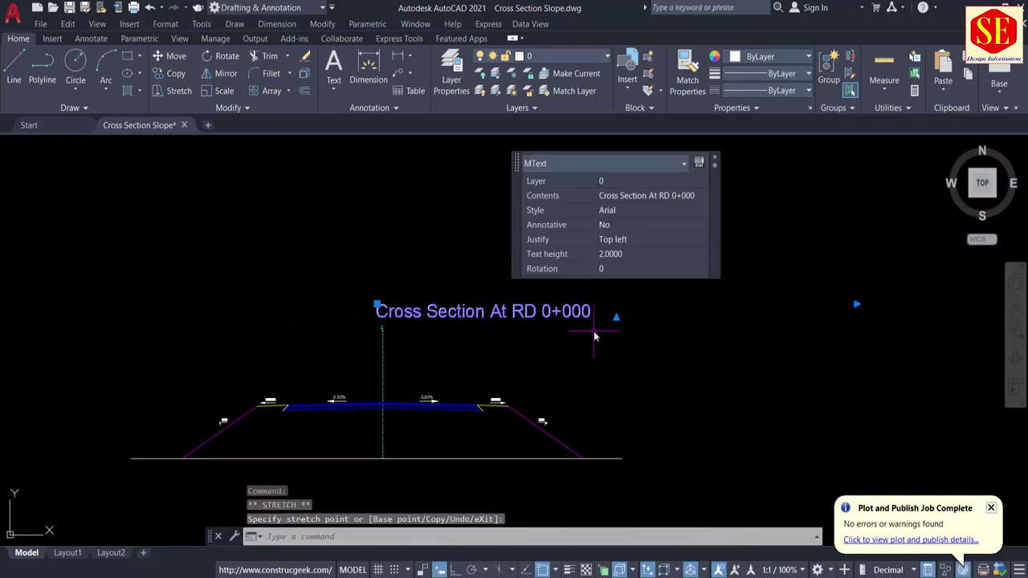
Move the title to the left and slightly up so that it is centred above the centre line.
type("m")
key("Return")
left_click(547, 338)
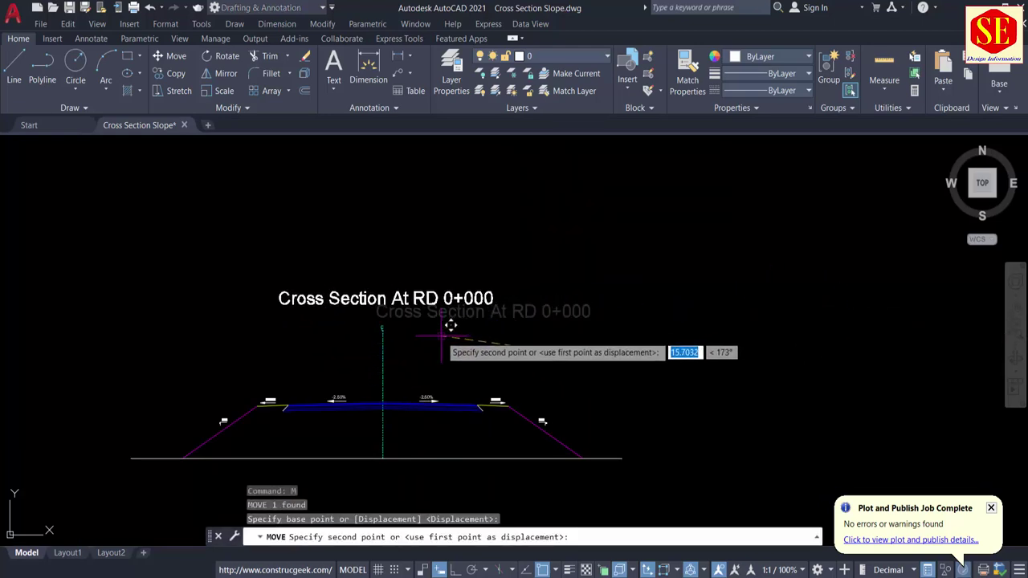
key("Escape")
middle_click_drag(381, 309, 382, 269)
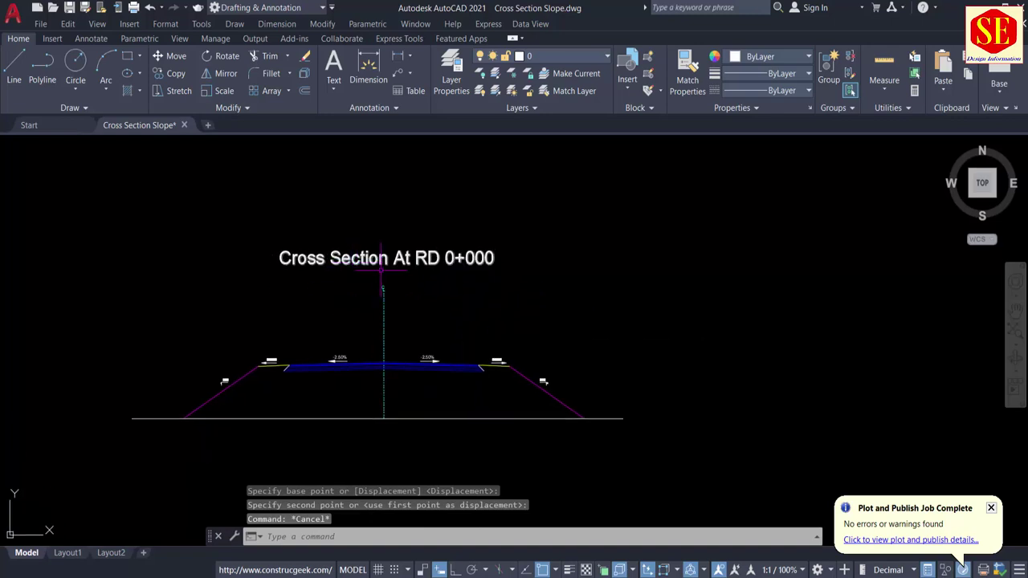
scroll(382, 269, "up", 2)
middle_click_drag(410, 319, 425, 230)
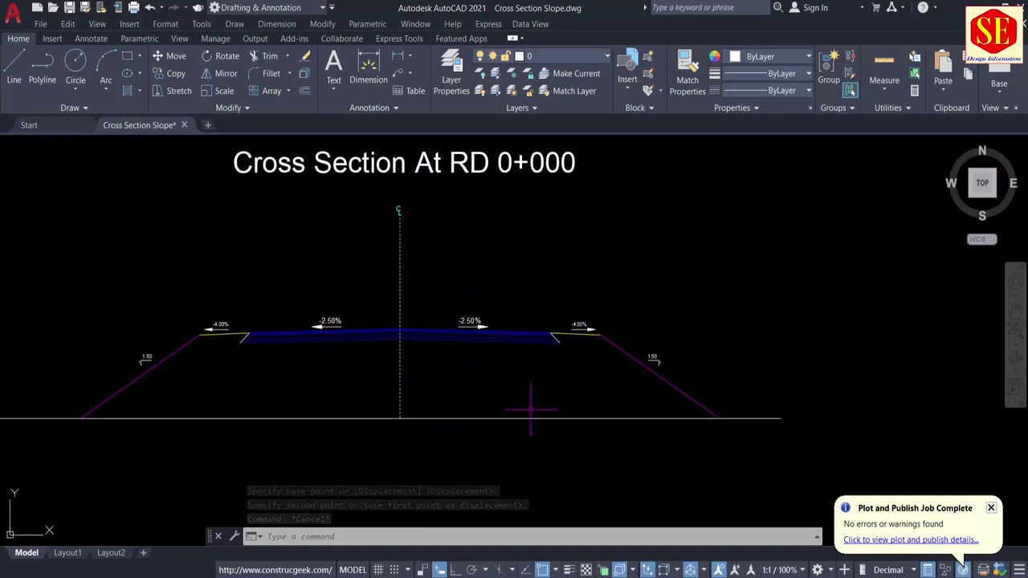
mouse_move(530, 410)
middle_mouse_down()
mouse_move(578, 391)
mouse_move(552, 348)
middle_mouse_up()
left_click(561, 336)
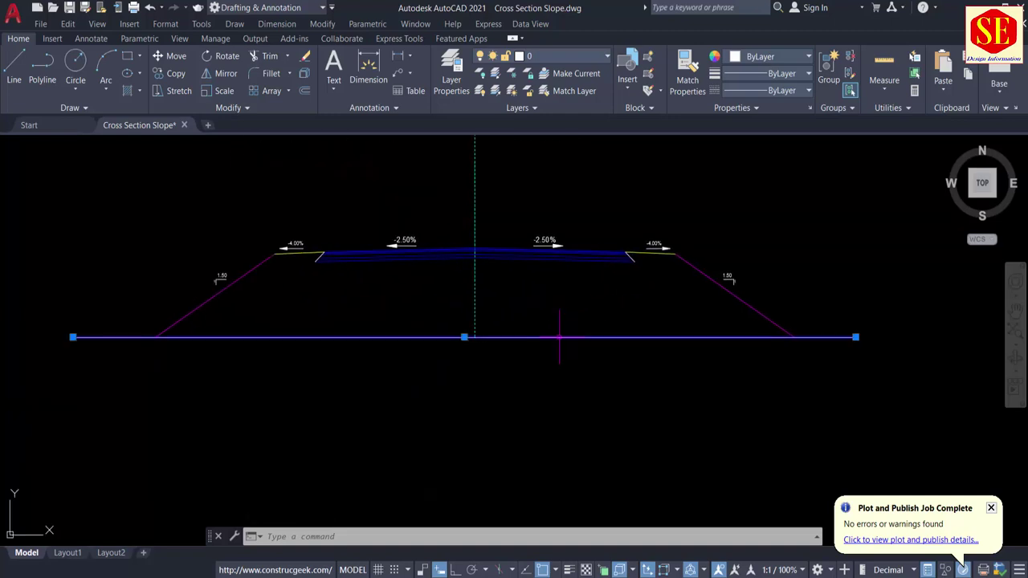
key("Escape")
left_click(539, 314)
left_click(507, 362)
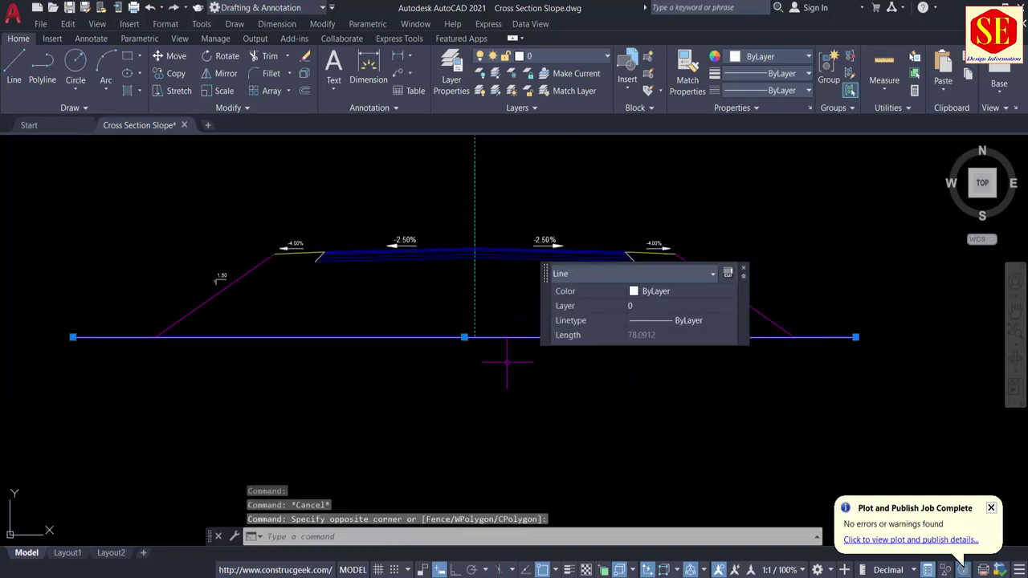
key("Escape")
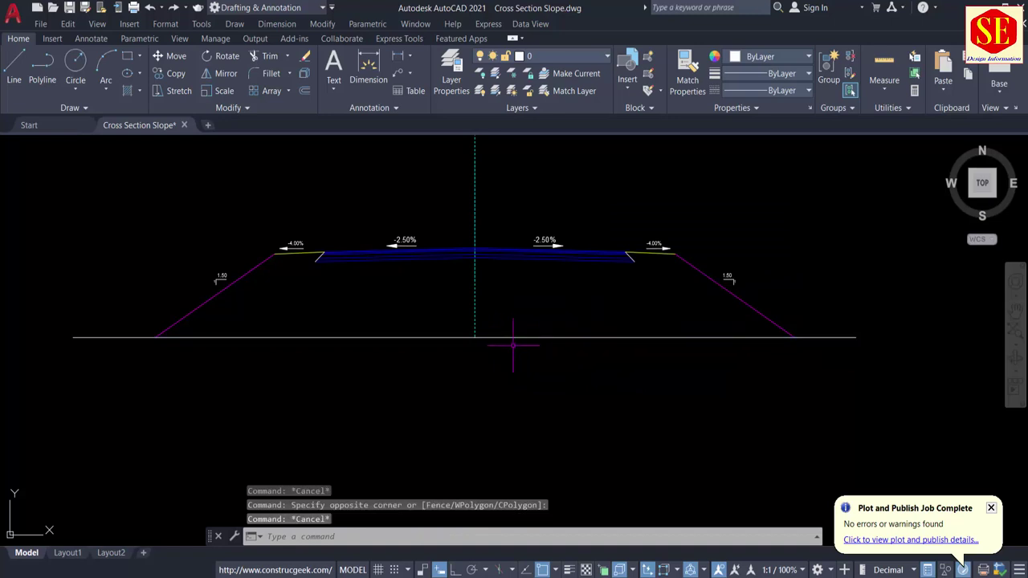
Query the coordinates of the crown point where the top pavement line meets the centre line.
scroll(511, 349, "down", 3)
scroll(515, 342, "up", 5)
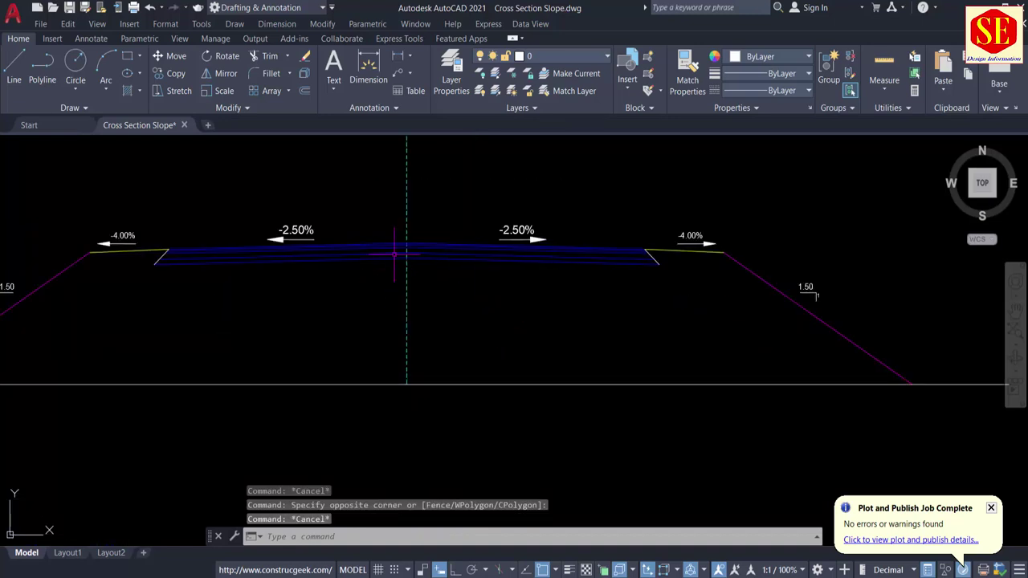
scroll(394, 255, "up", 3)
type("ID")
key("Return")
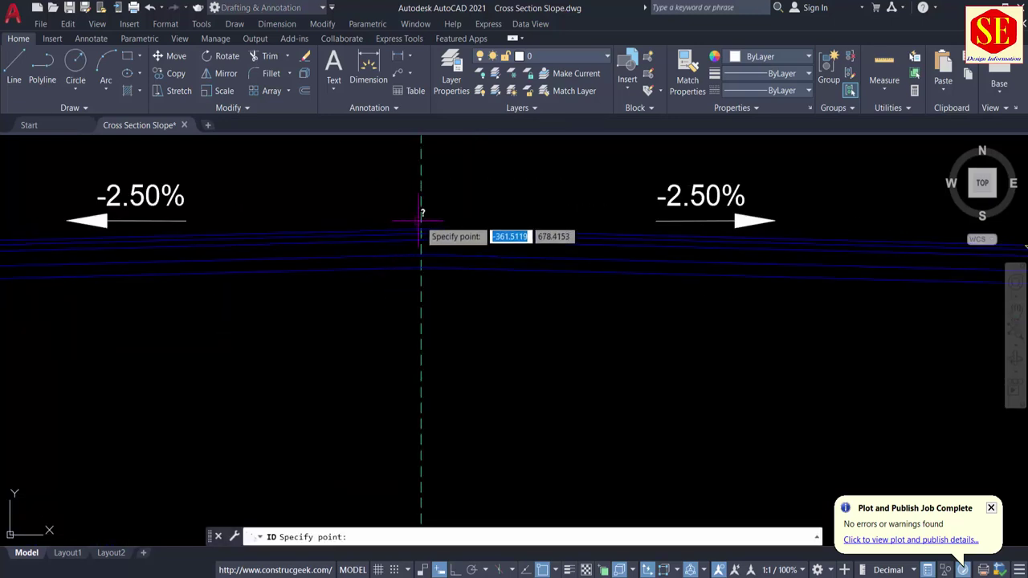
left_click(415, 239)
scroll(415, 239, "up", 3)
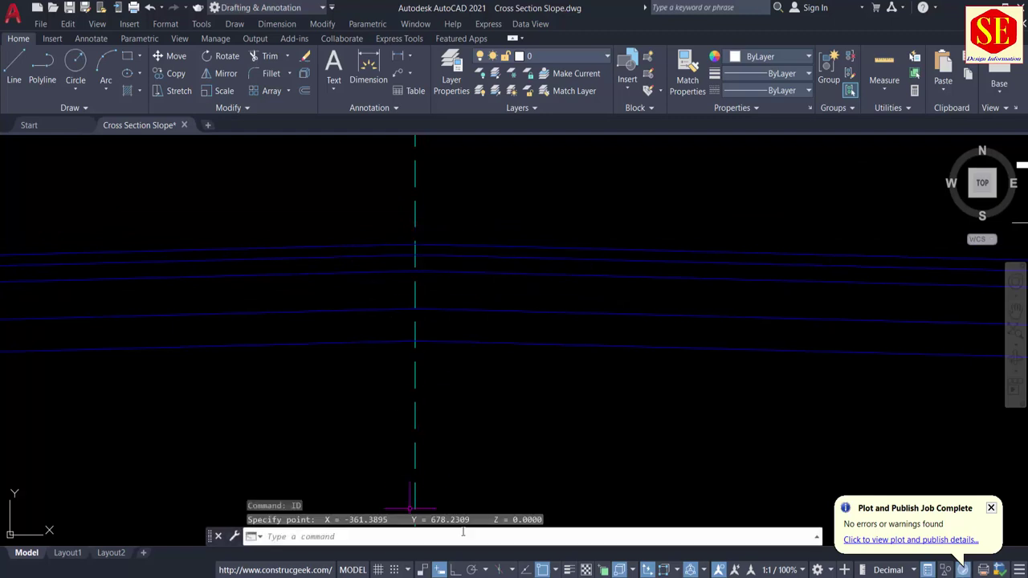
Examine the RD 0+000 cross section against the grade sheet, including pavement slopes, shoulders and side slopes on both sides.
scroll(551, 333, "down", 6)
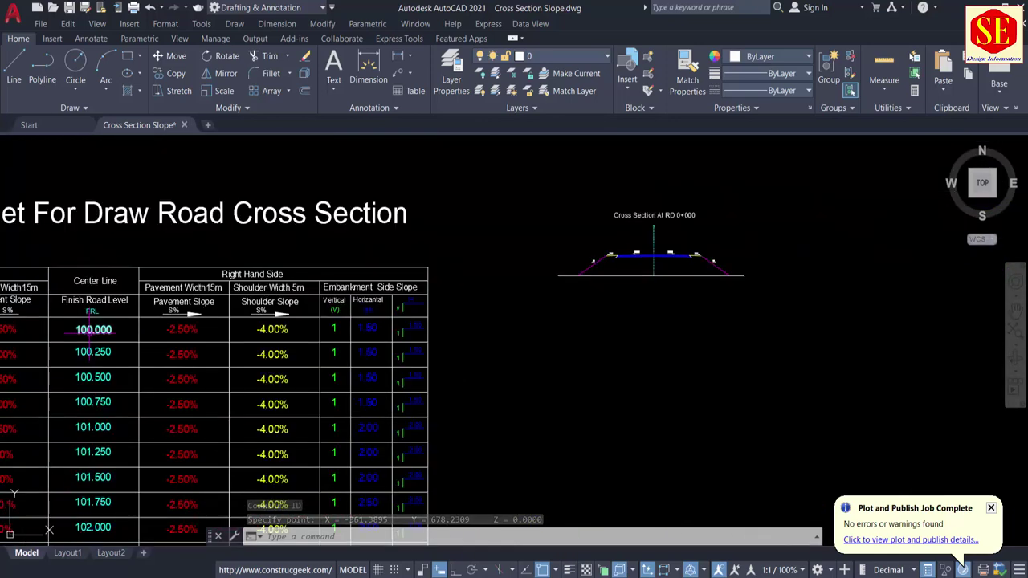
mouse_move(770, 251)
middle_mouse_down()
mouse_move(482, 317)
mouse_move(384, 266)
middle_mouse_up()
scroll(345, 246, "up", 4)
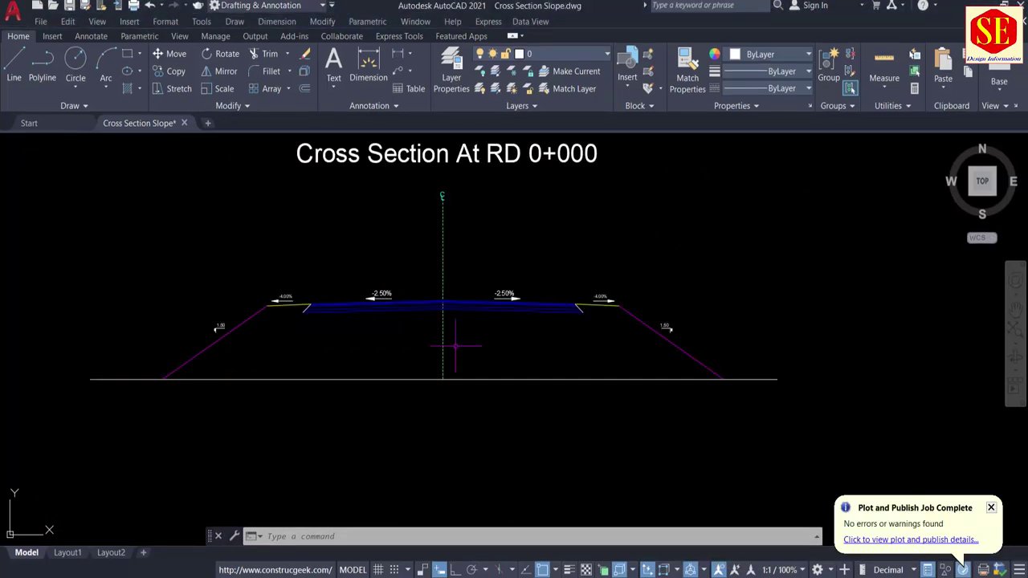
scroll(481, 313, "up", 5)
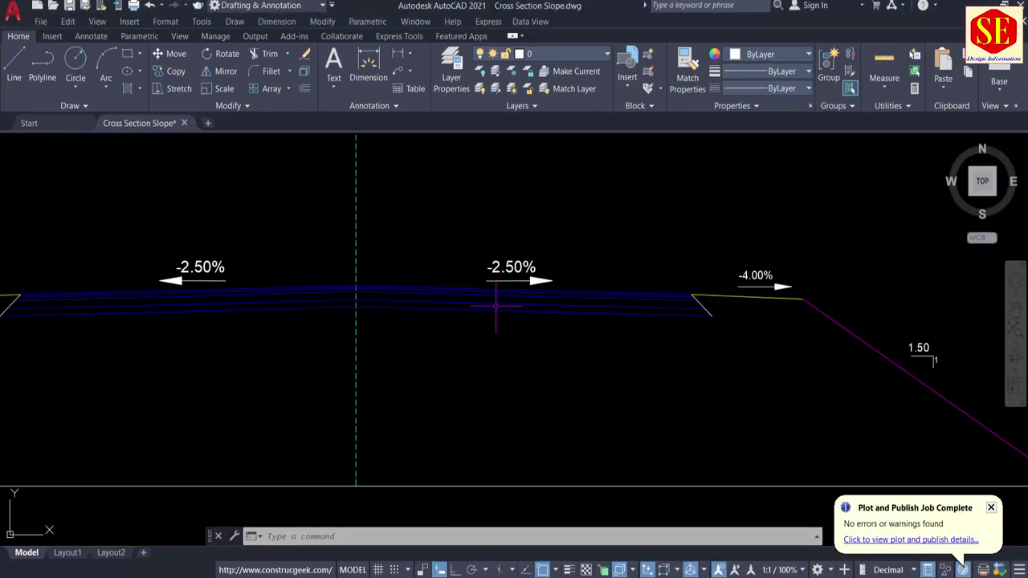
scroll(674, 294, "up", 2)
scroll(693, 304, "down", 2)
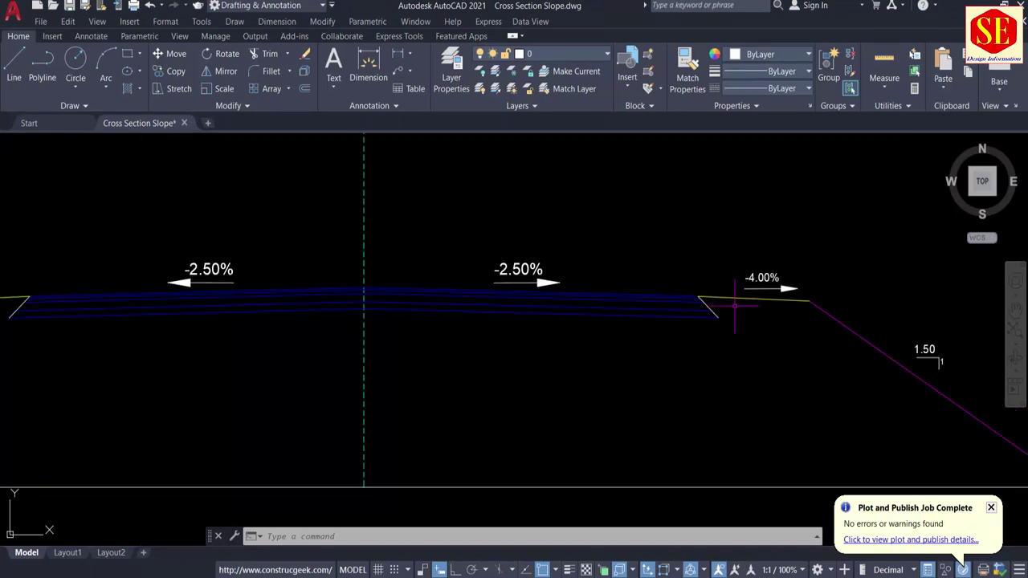
middle_click_drag(530, 337, 846, 320)
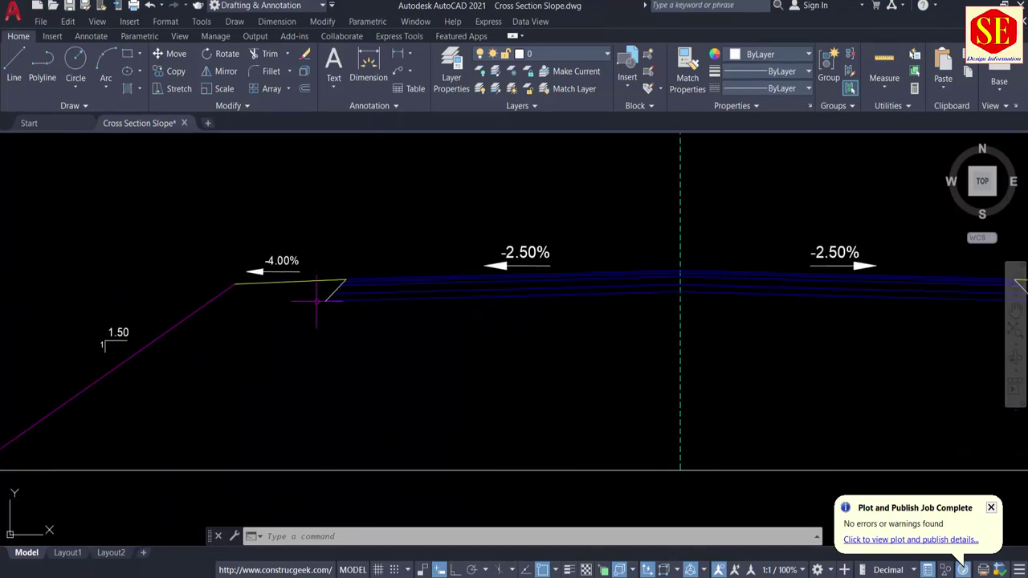
scroll(311, 290, "up", 2)
scroll(273, 291, "down", 4)
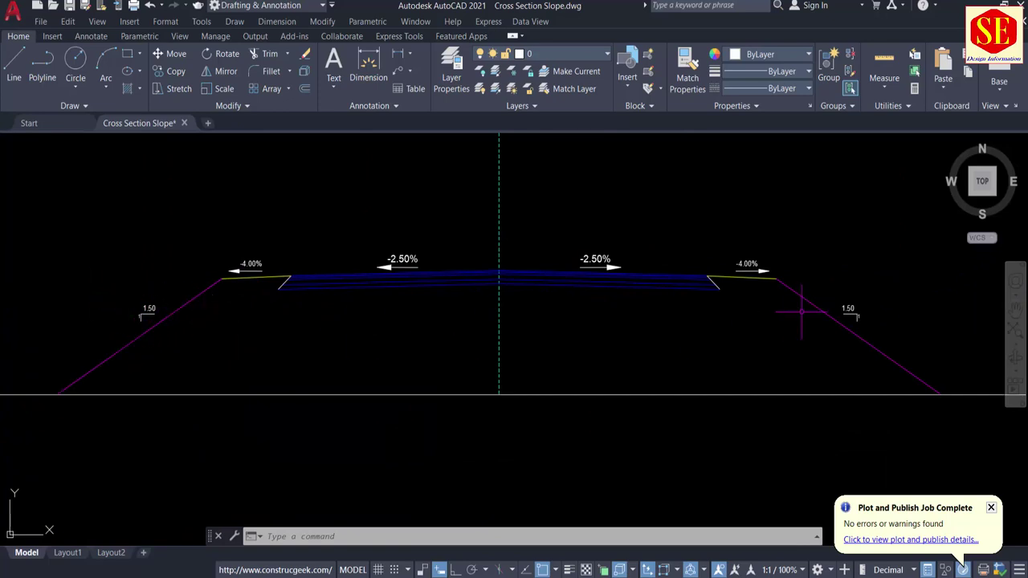
scroll(827, 310, "up", 2)
scroll(631, 264, "up", 2)
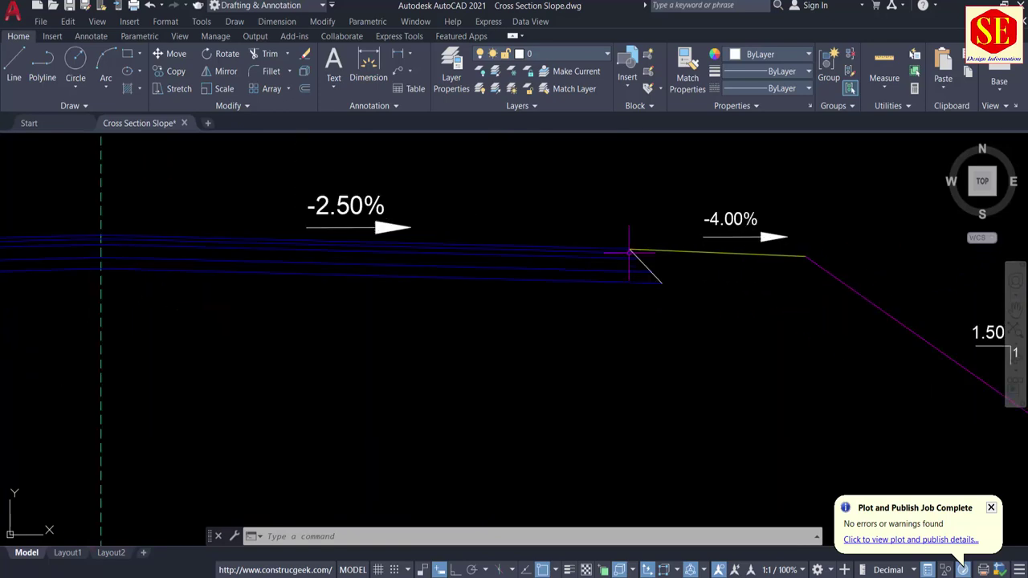
scroll(655, 269, "up", 1)
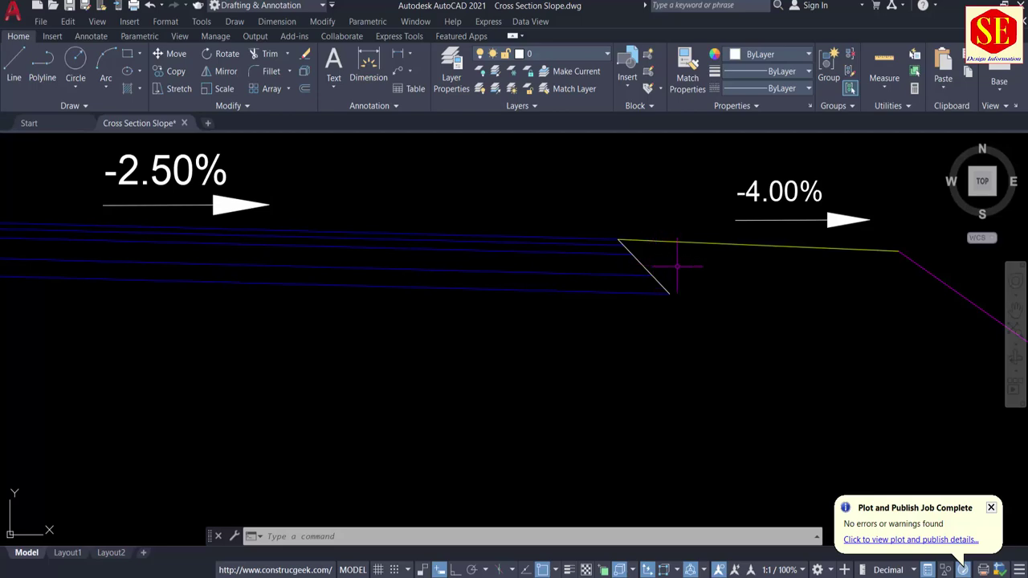
scroll(676, 266, "down", 8)
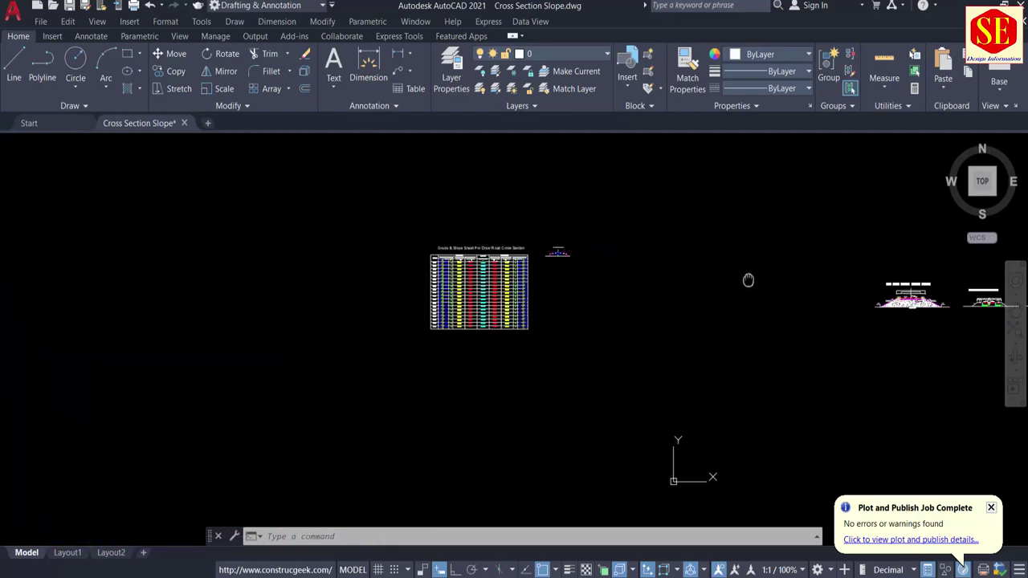
Examine the typical road section with the central drain, especially its finish road level points, and return to the RD 0+000 section.
middle_click_drag(748, 280, 394, 273)
scroll(658, 290, "up", 3)
scroll(611, 260, "up", 2)
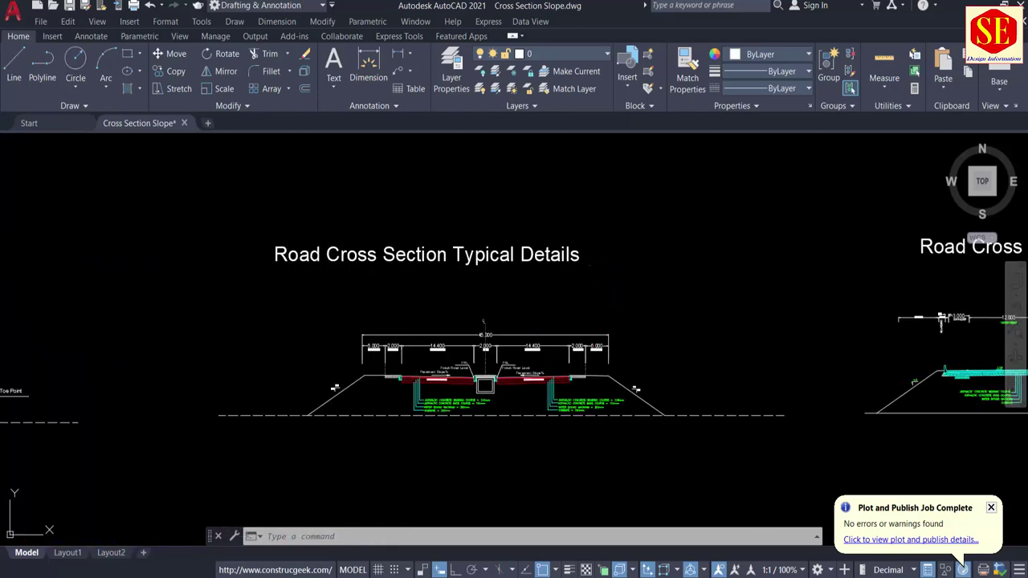
scroll(482, 321, "up", 4)
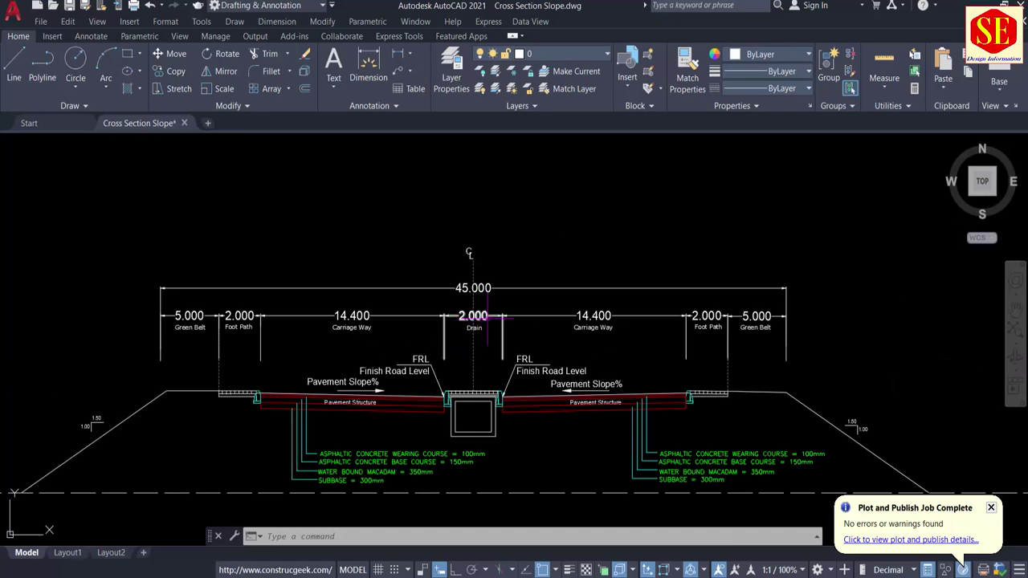
middle_click_drag(487, 317, 480, 240)
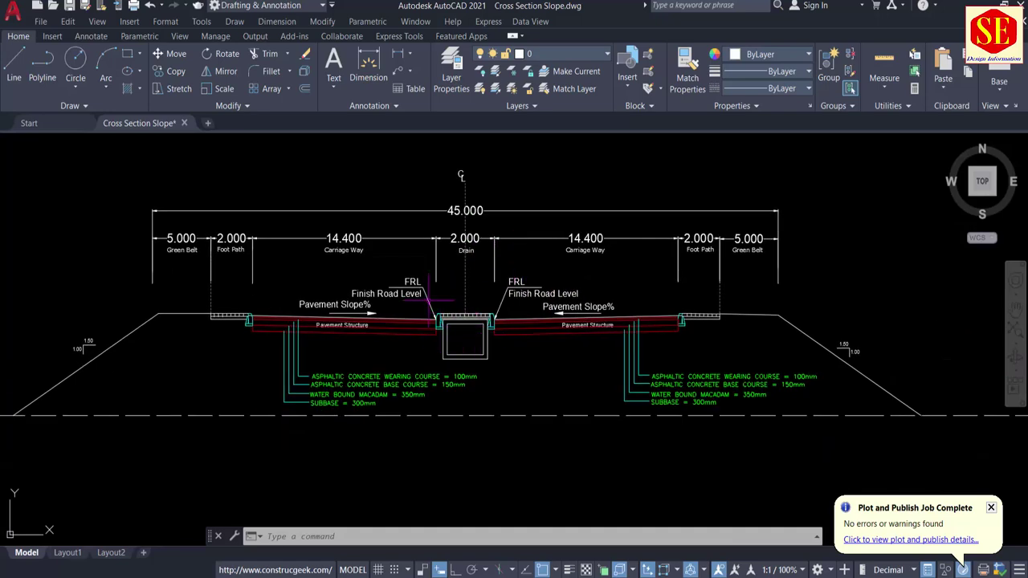
scroll(515, 291, "up", 2)
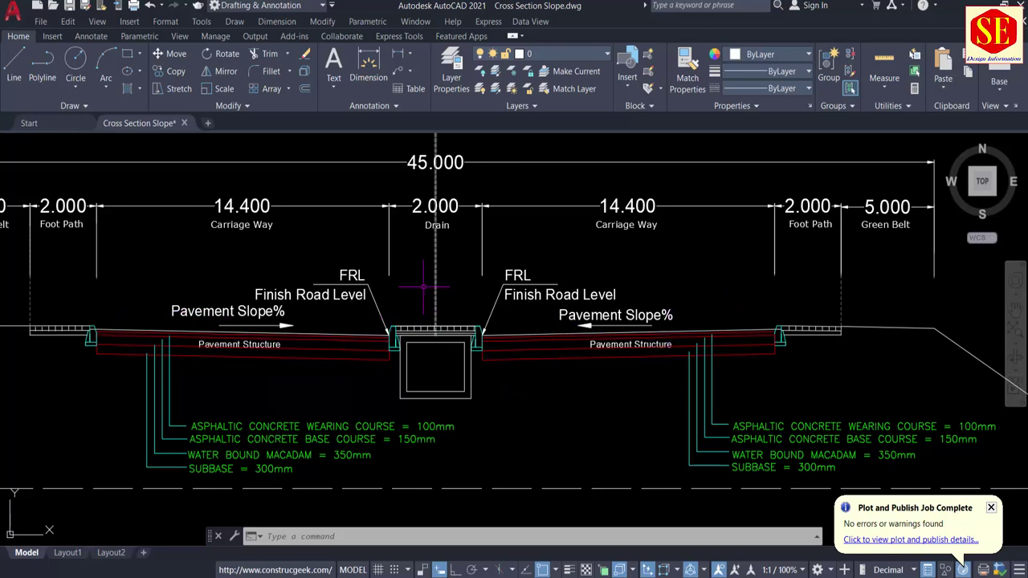
scroll(389, 332, "up", 2)
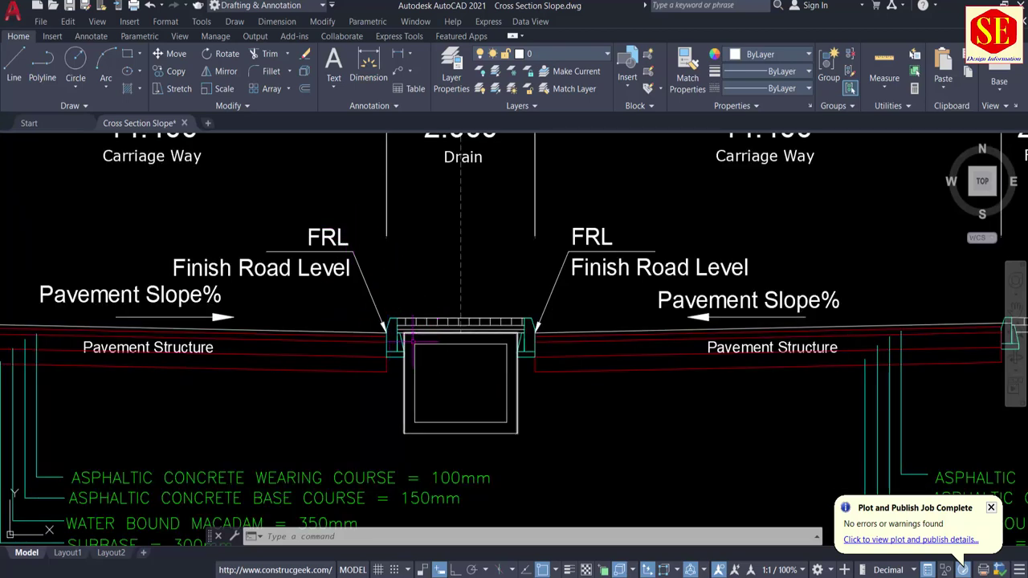
scroll(389, 330, "up", 2)
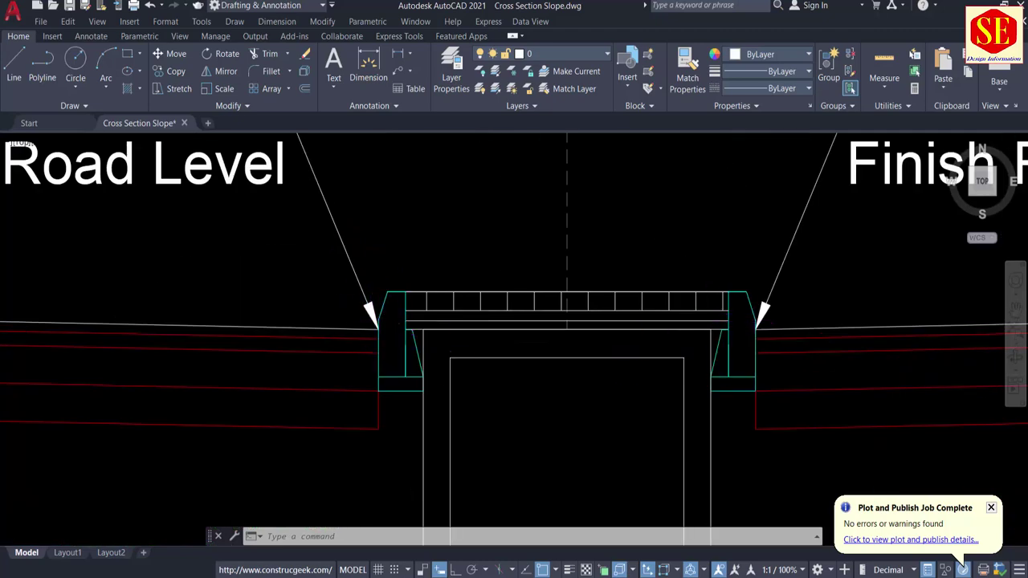
scroll(737, 321, "down", 3)
scroll(614, 289, "down", 2)
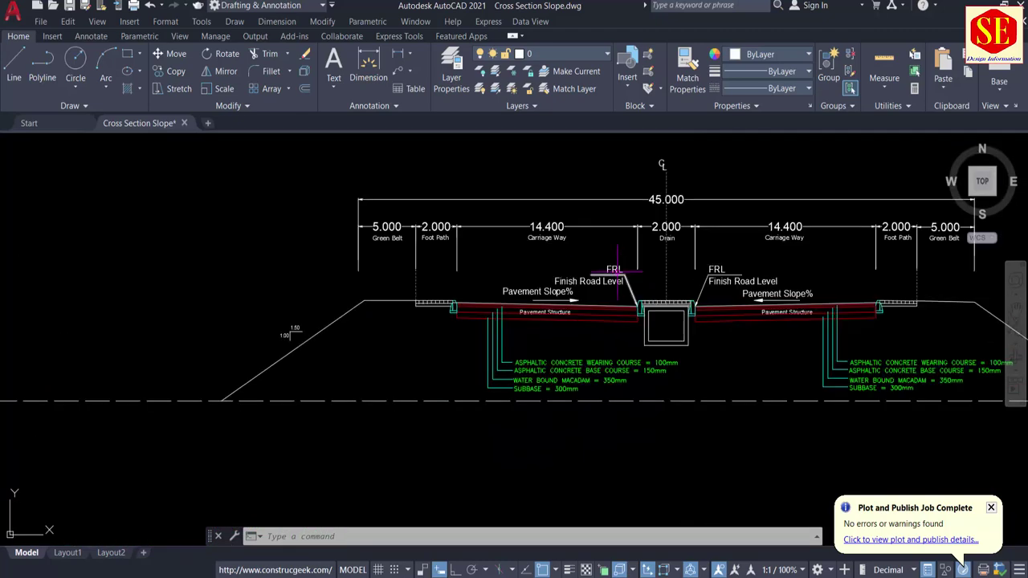
scroll(606, 269, "down", 2)
middle_click_drag(339, 229, 718, 469)
scroll(637, 394, "down", 2)
middle_click_drag(360, 277, 704, 461)
scroll(590, 375, "down", 2)
scroll(413, 344, "up", 10)
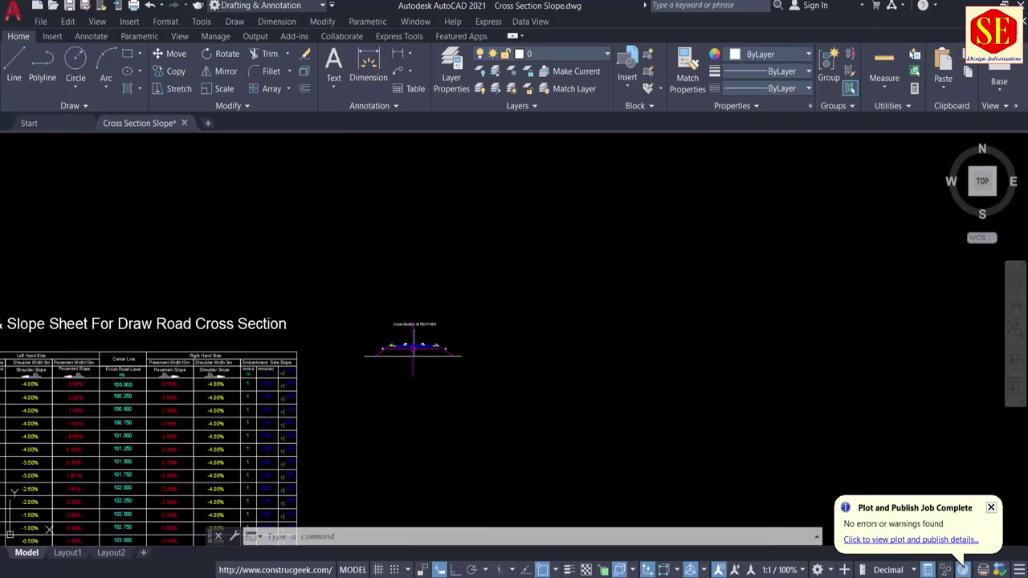
middle_click_drag(416, 308, 273, 245)
scroll(562, 269, "down", 1)
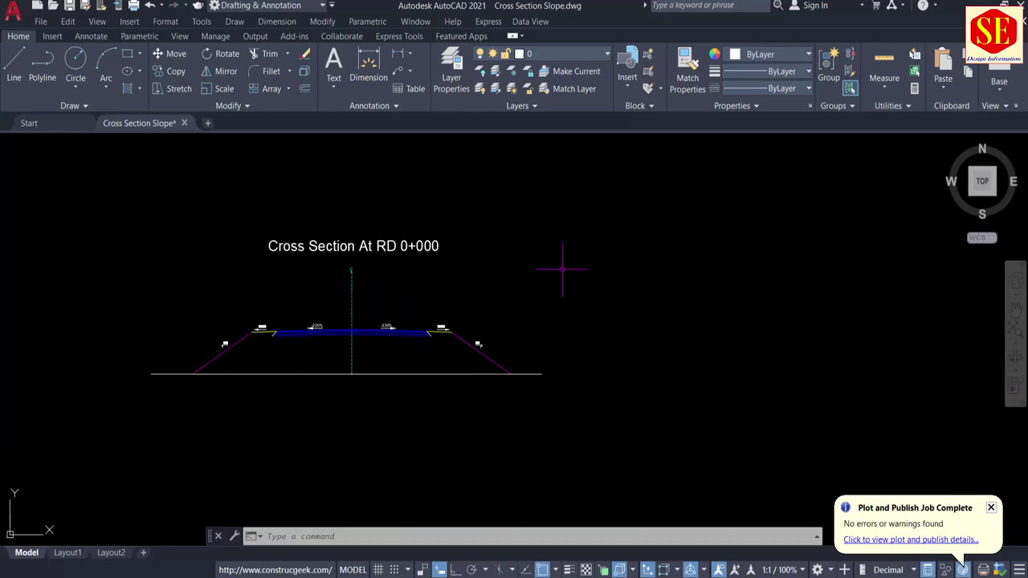
key("Return")
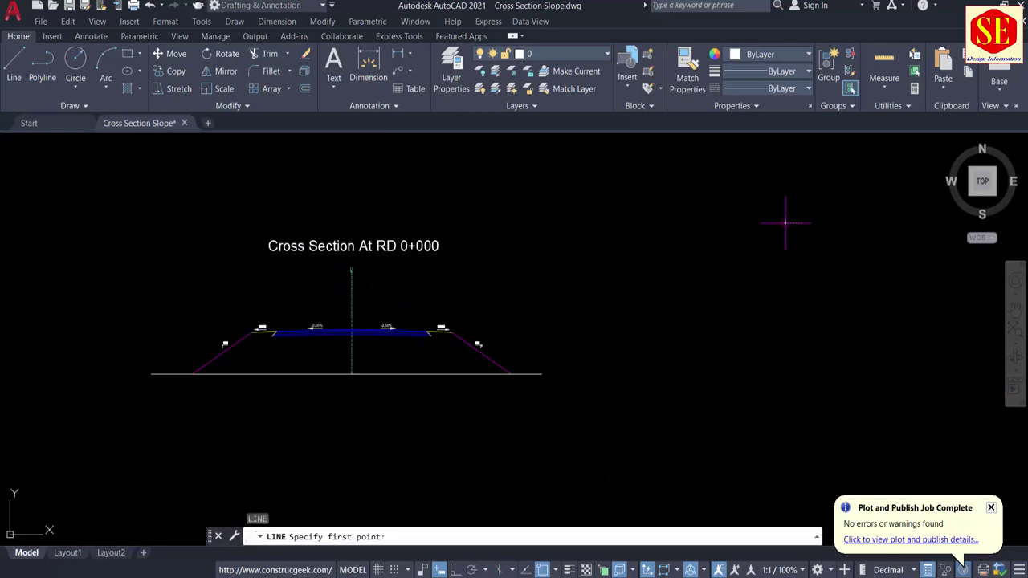
left_click(786, 223)
key("F8")
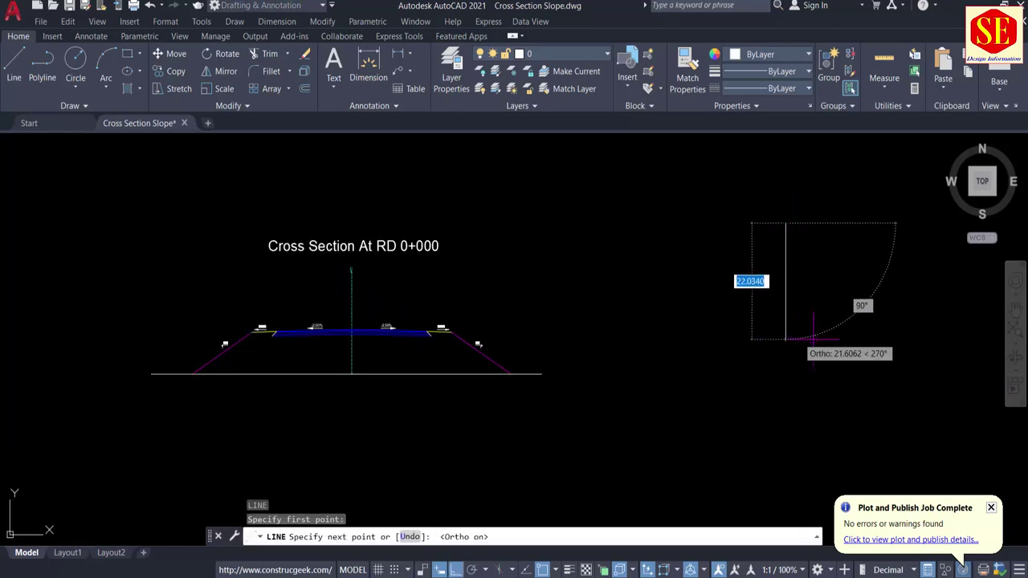
left_click(794, 413)
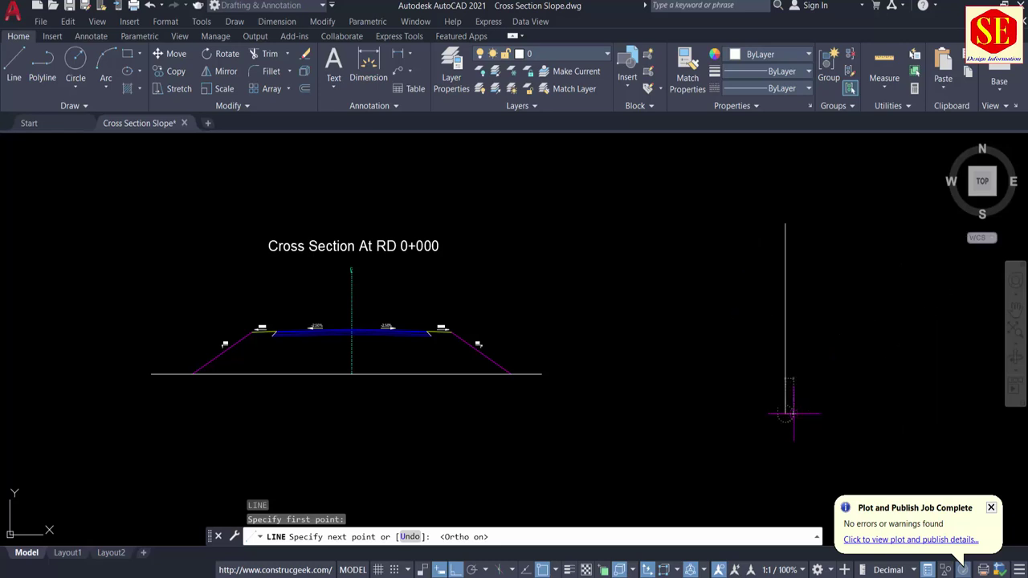
key("Escape")
left_click(786, 315)
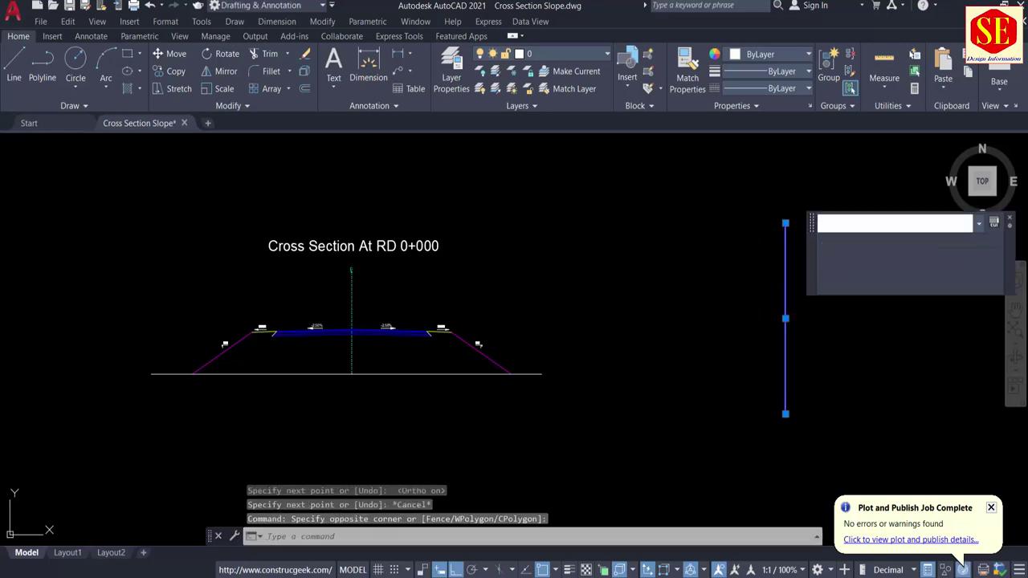
type("e")
key("Return")
Copy the centre line with its symbol from the RD 0+000 section horizontally into the empty area to its right.
type("co")
key("Return")
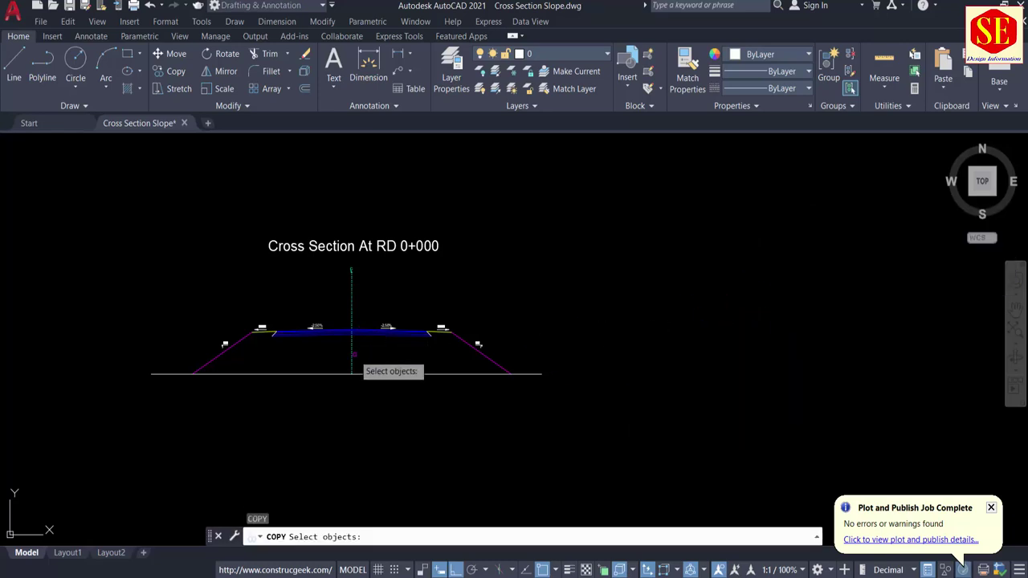
left_click(351, 368)
left_click(365, 249)
left_click(336, 269)
key("Return")
left_click(351, 269)
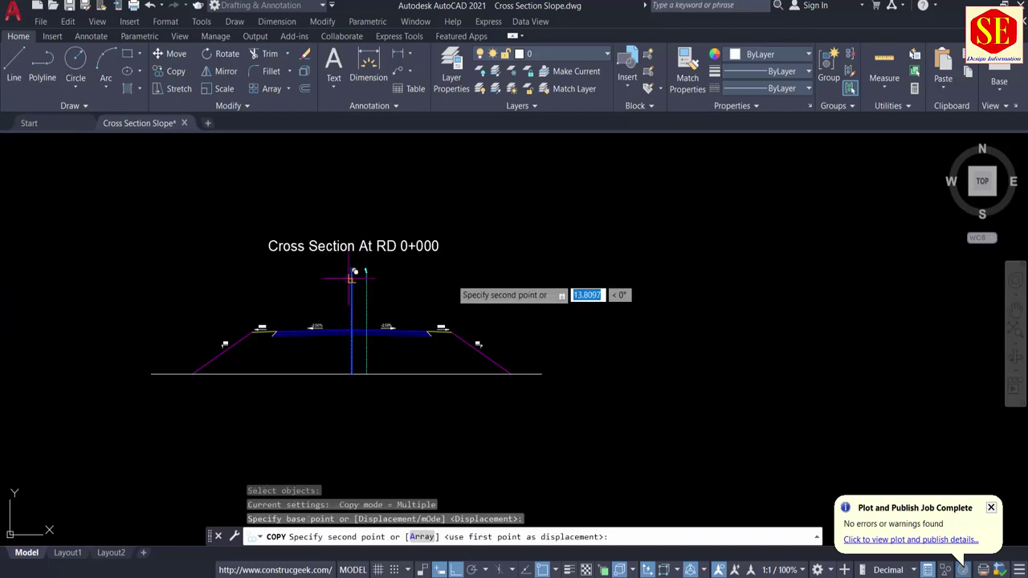
left_click(763, 278)
key("Escape")
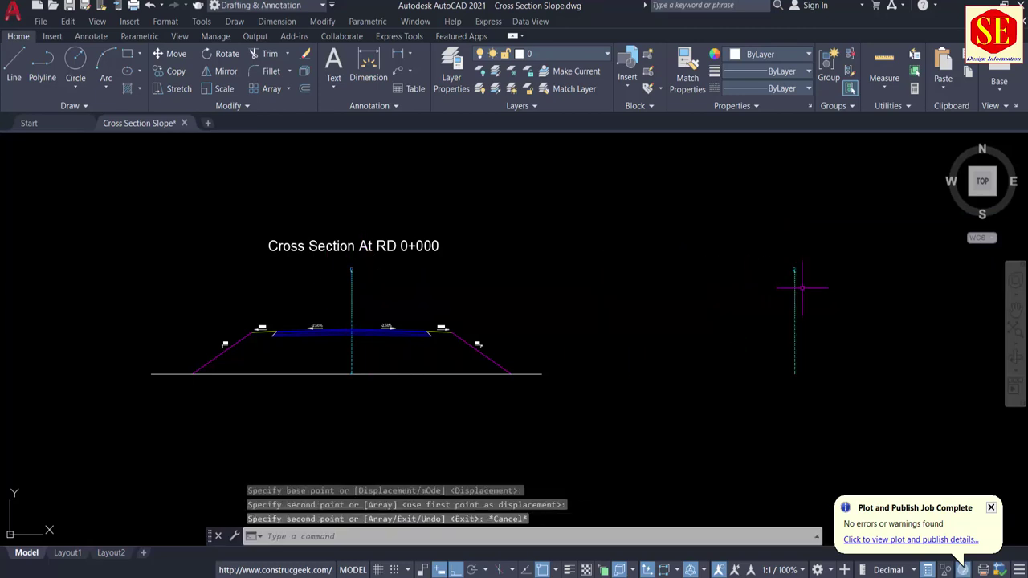
Review the typical section with the central drain and the grade sheet's pavement slopes, shoulder slopes and finish road levels per station.
middle_click_drag(797, 282, 362, 270)
scroll(362, 271, "down", 8)
scroll(787, 322, "up", 8)
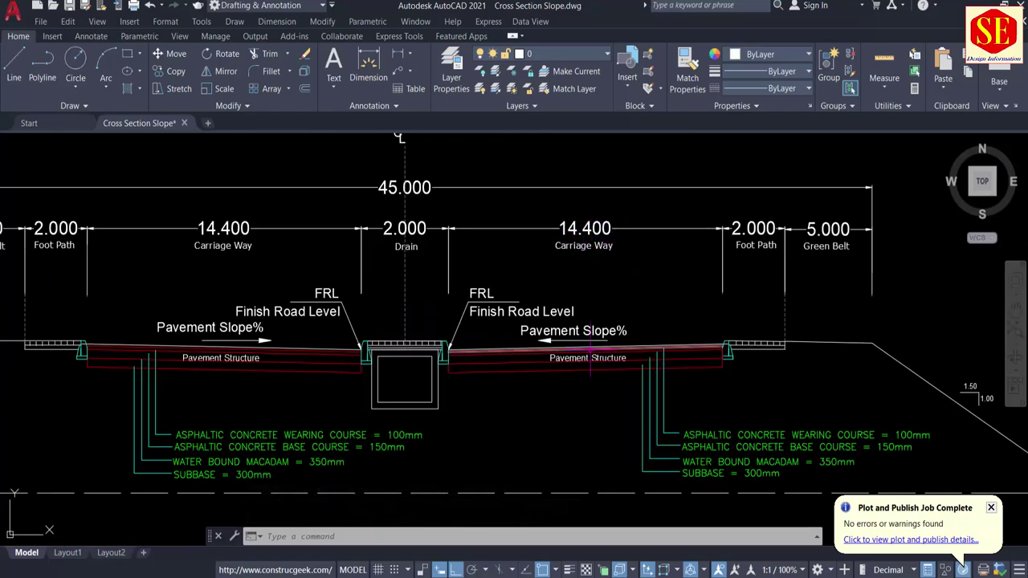
scroll(655, 313, "down", 8)
scroll(312, 278, "down", 3)
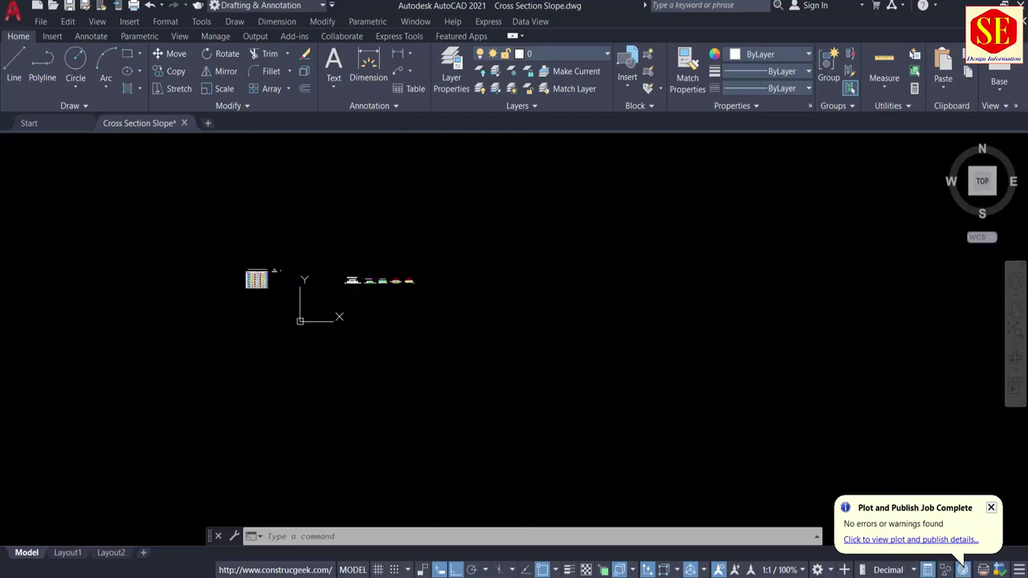
scroll(298, 286, "up", 7)
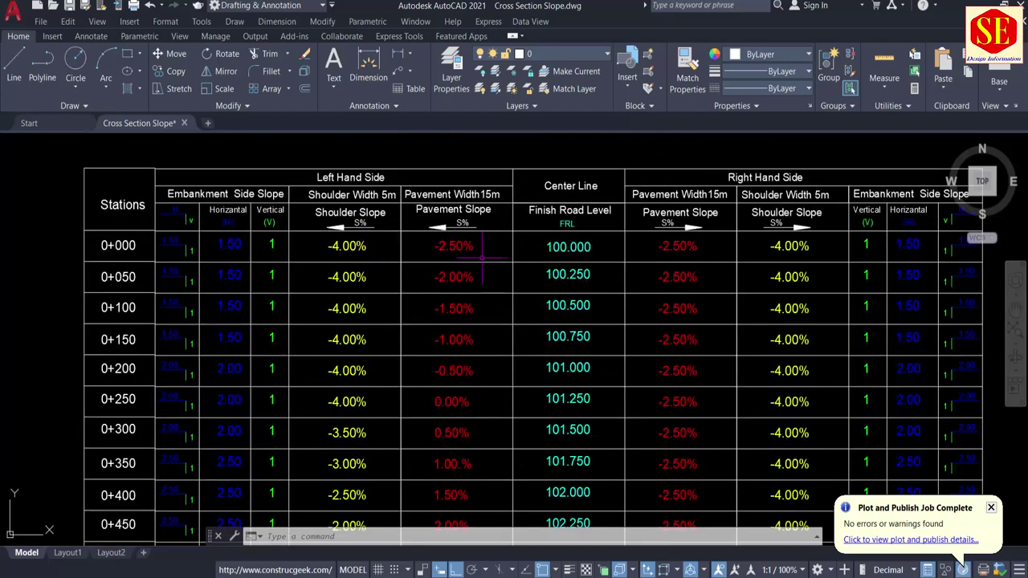
middle_click_drag(402, 270, 245, 265)
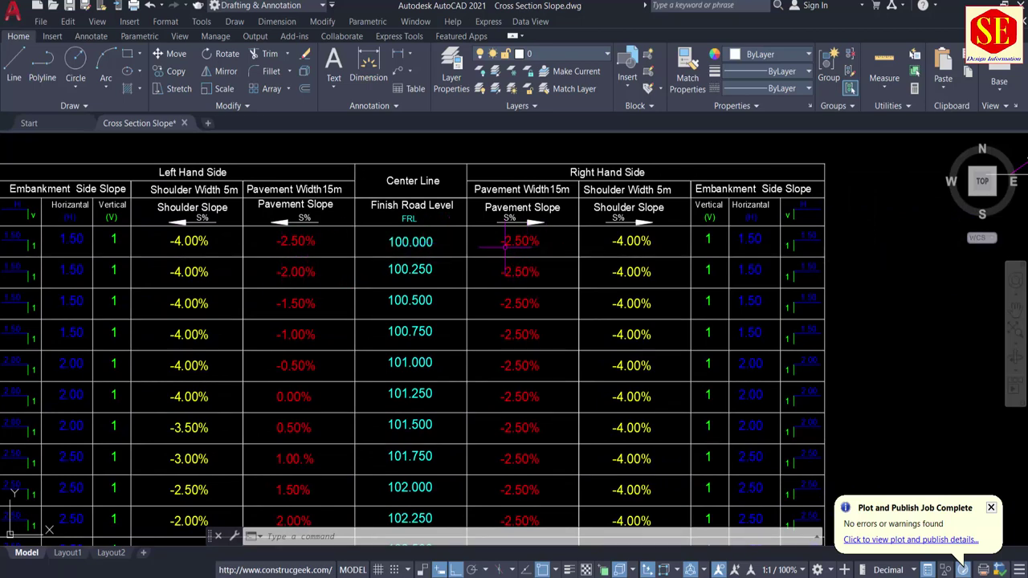
Examine the drain, carriageway and foot path widths, slope directions and pavement layers in the typical section with the central drain.
scroll(173, 239, "down", 7)
middle_click_drag(933, 301, 532, 279)
scroll(532, 279, "up", 6)
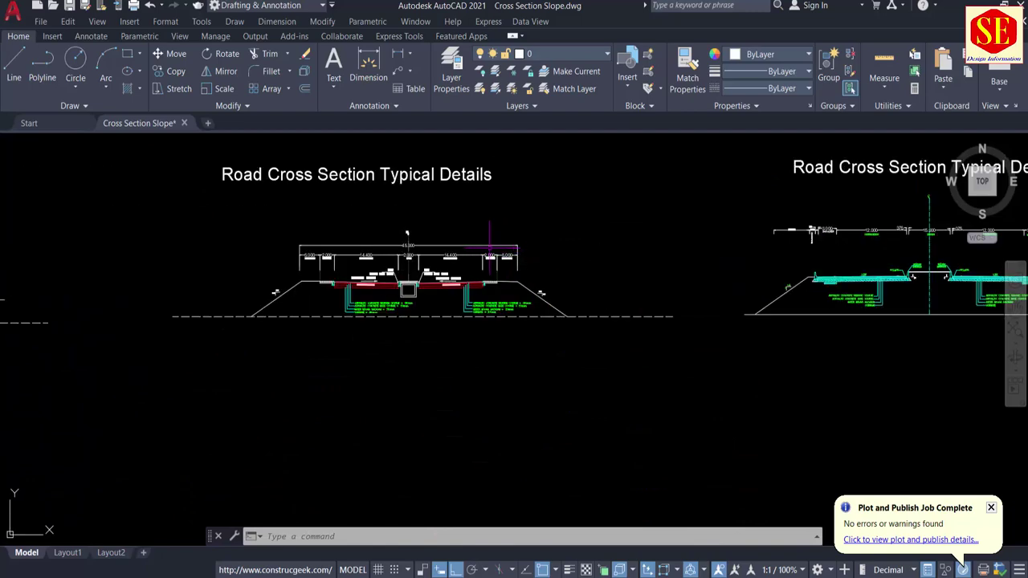
scroll(450, 257, "up", 6)
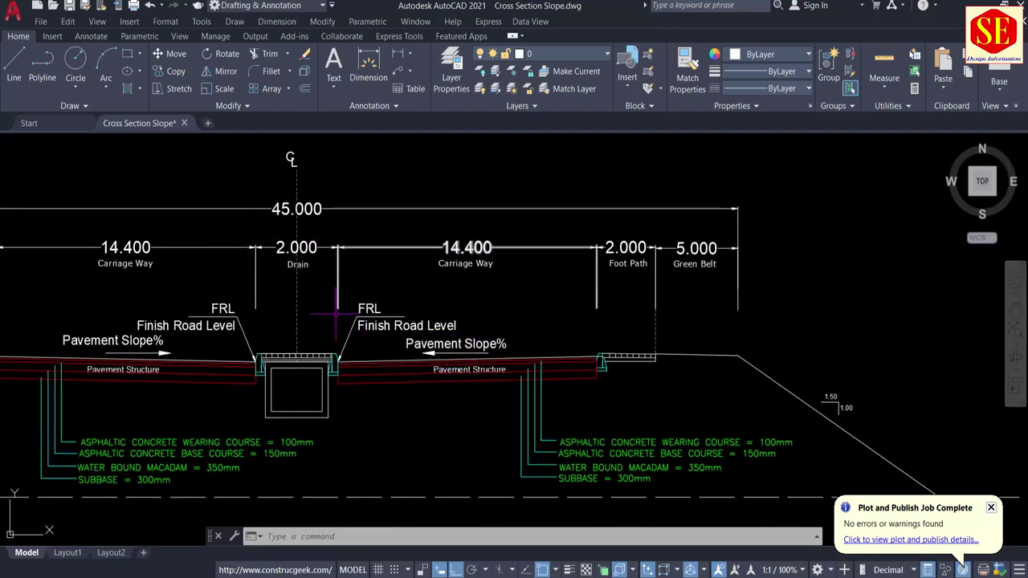
scroll(406, 314, "down", 2)
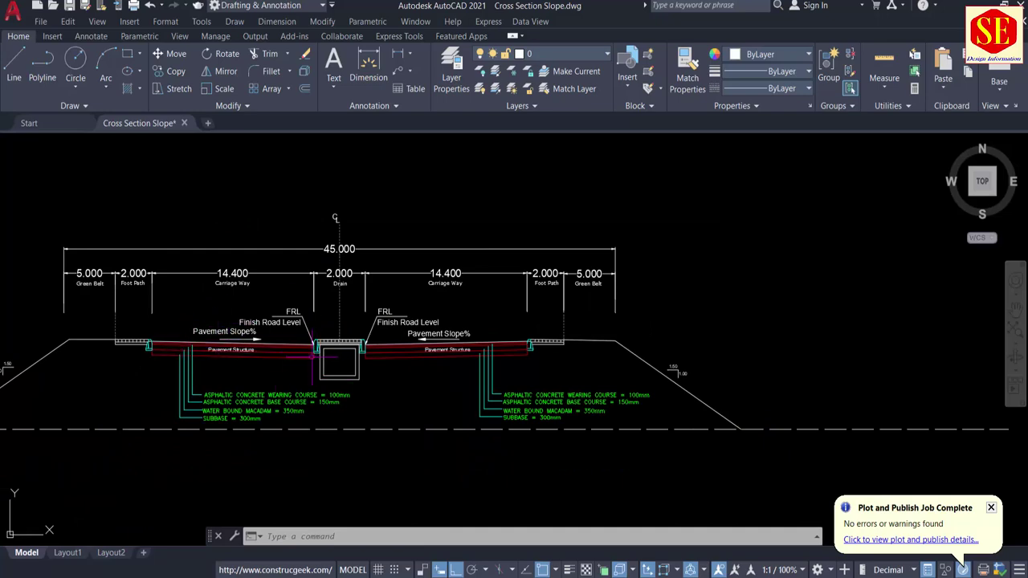
scroll(421, 372, "up", 2)
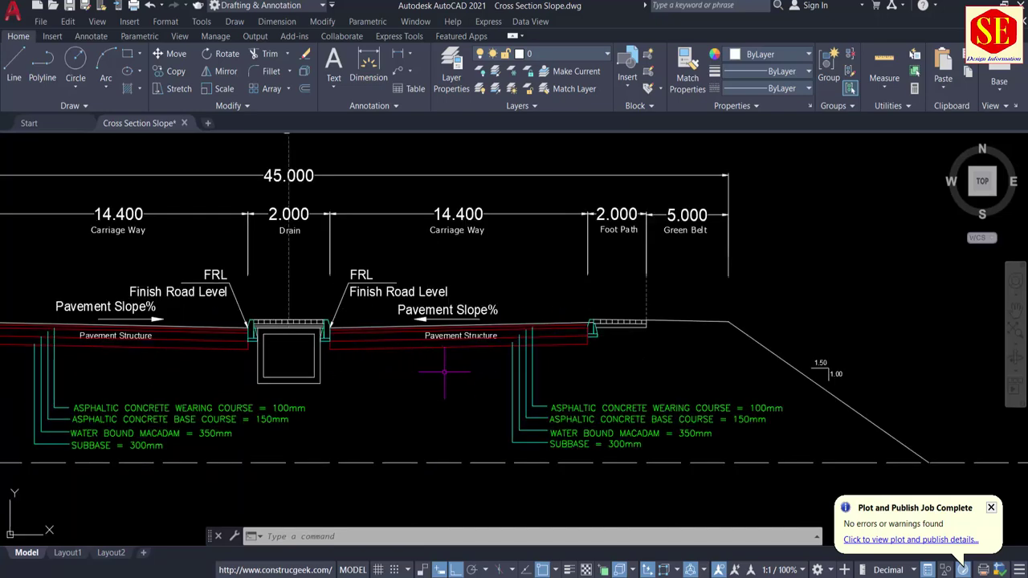
scroll(589, 365, "down", 2)
scroll(433, 282, "up", 4)
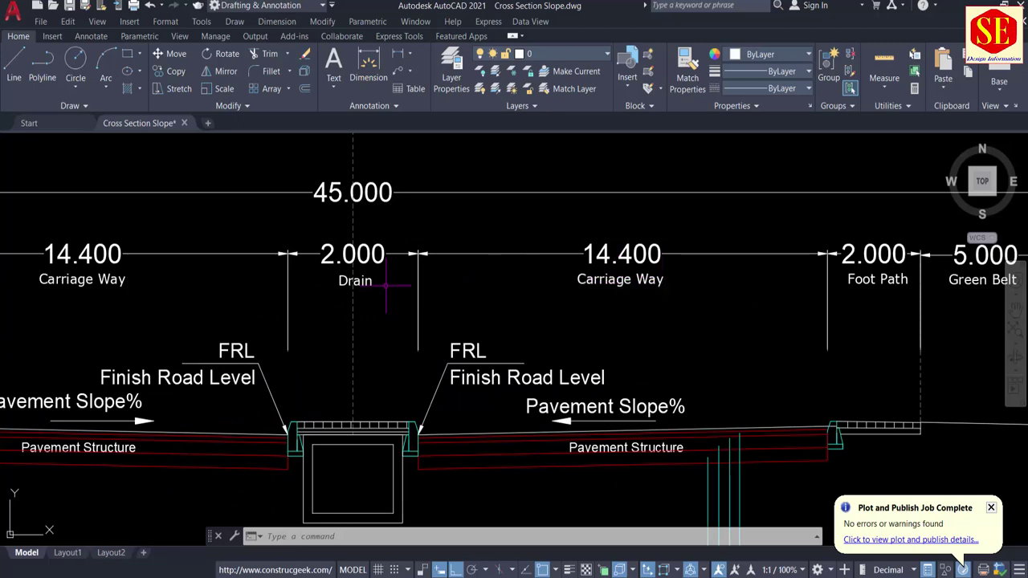
Examine the centre line, drain width and finish road level points in the typical section with the central drain.
middle_click_drag(357, 298, 371, 479)
left_click(394, 266)
left_click(329, 319)
middle_click_drag(376, 358, 371, 268)
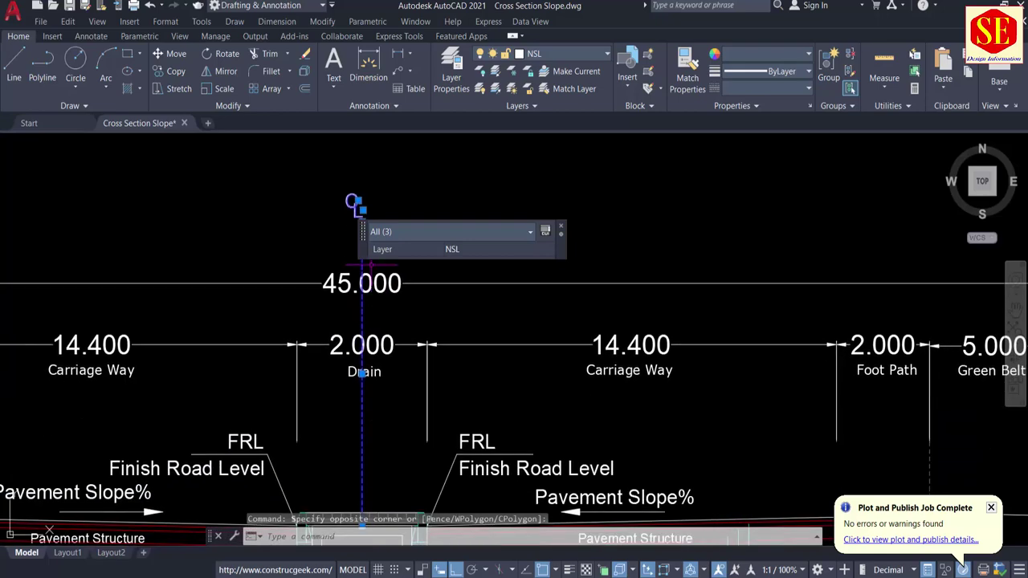
middle_click_drag(406, 420, 407, 291)
key("Escape")
scroll(459, 331, "up", 1)
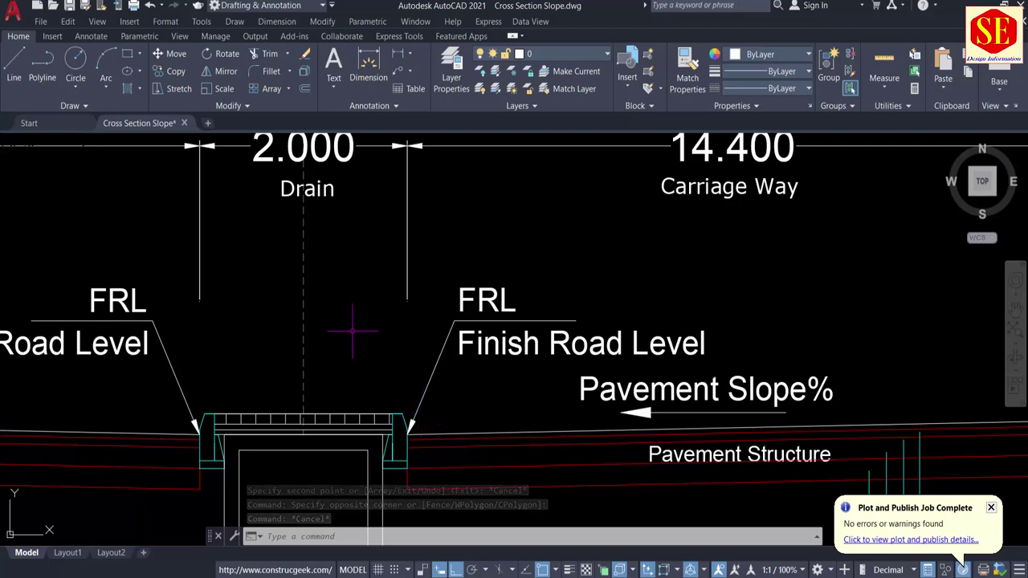
middle_click_drag(339, 368, 356, 288)
scroll(355, 289, "down", 3)
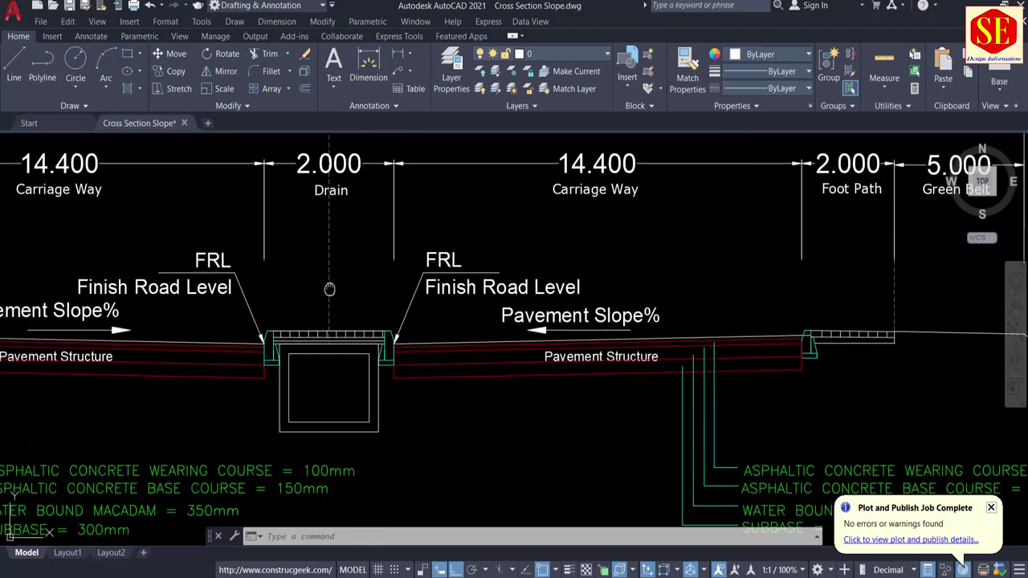
scroll(329, 288, "up", 3)
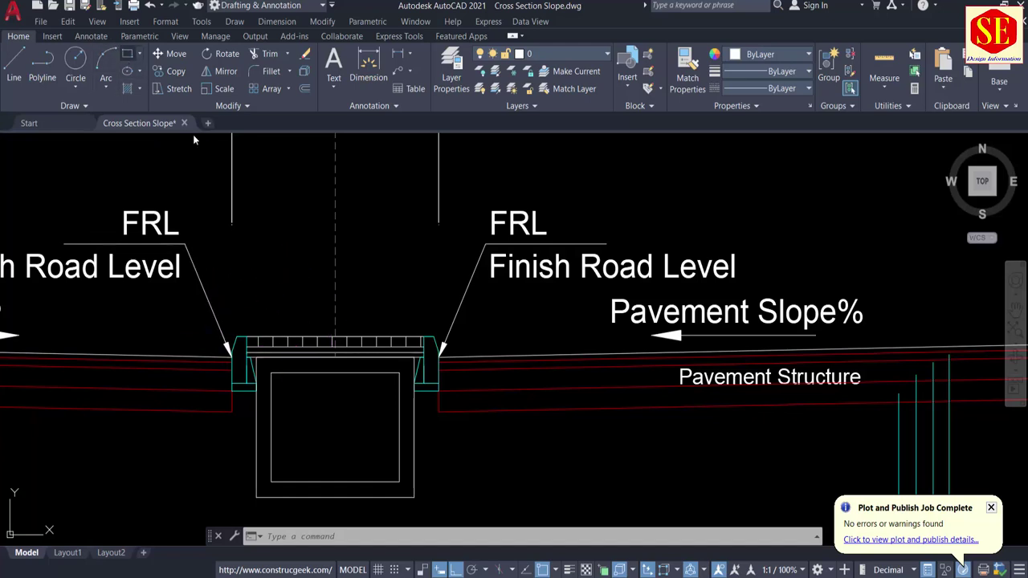
Draw a rectangle around the top of the central drain, enclosing the kerbs on both sides.
type("rec")
key("Return")
left_click(190, 304)
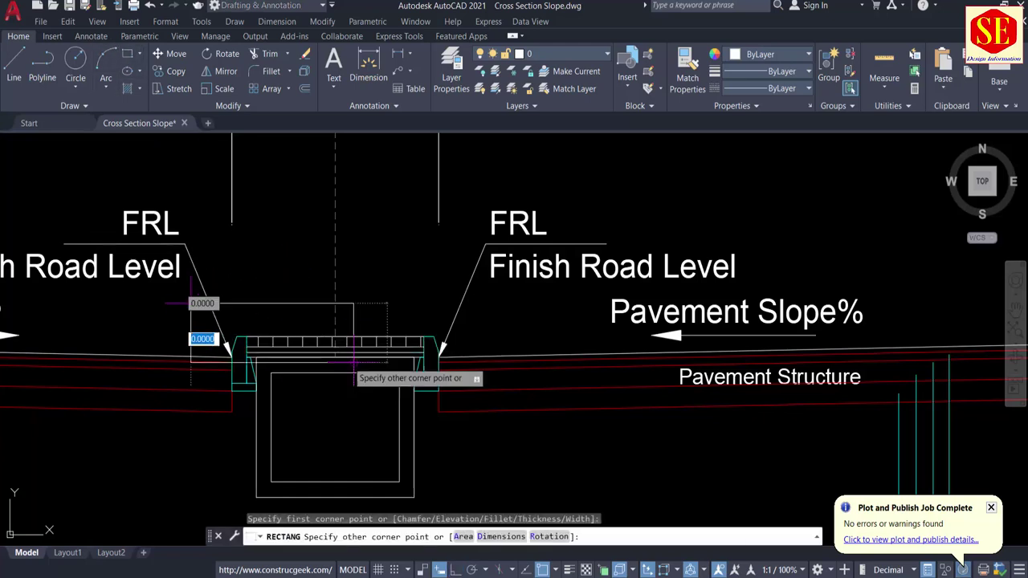
left_click(465, 403)
scroll(331, 375, "up", 2)
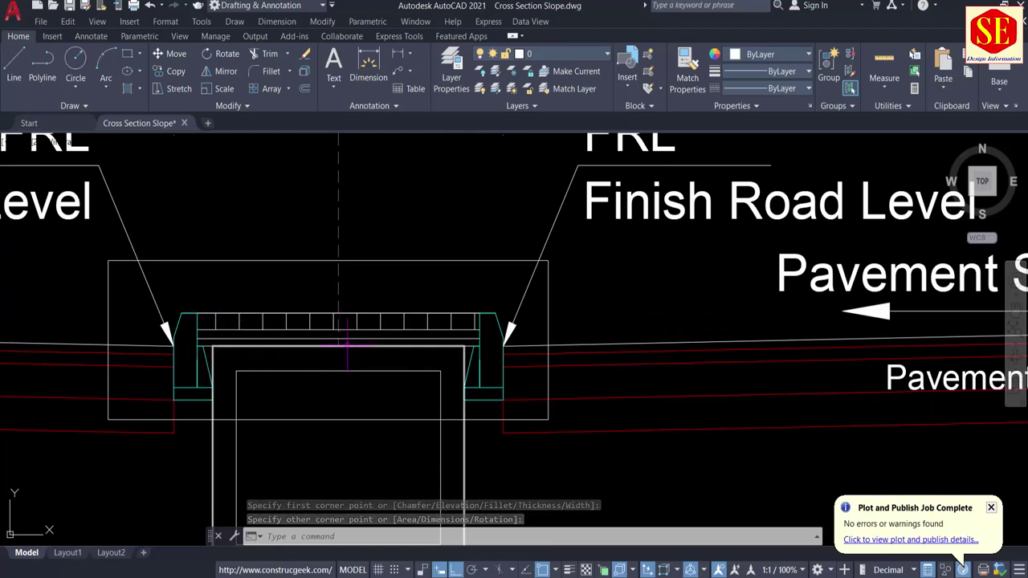
Erase the rectangle drawn around the top of the central drain.
key("Escape")
left_click(252, 208)
left_click(214, 261)
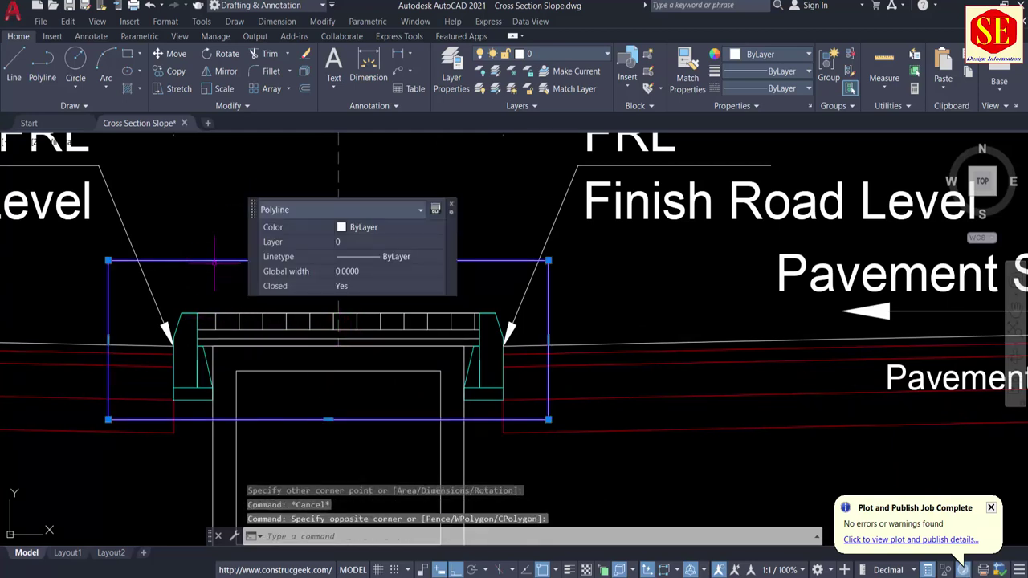
type("e")
key("Return")
scroll(347, 267, "down", 2)
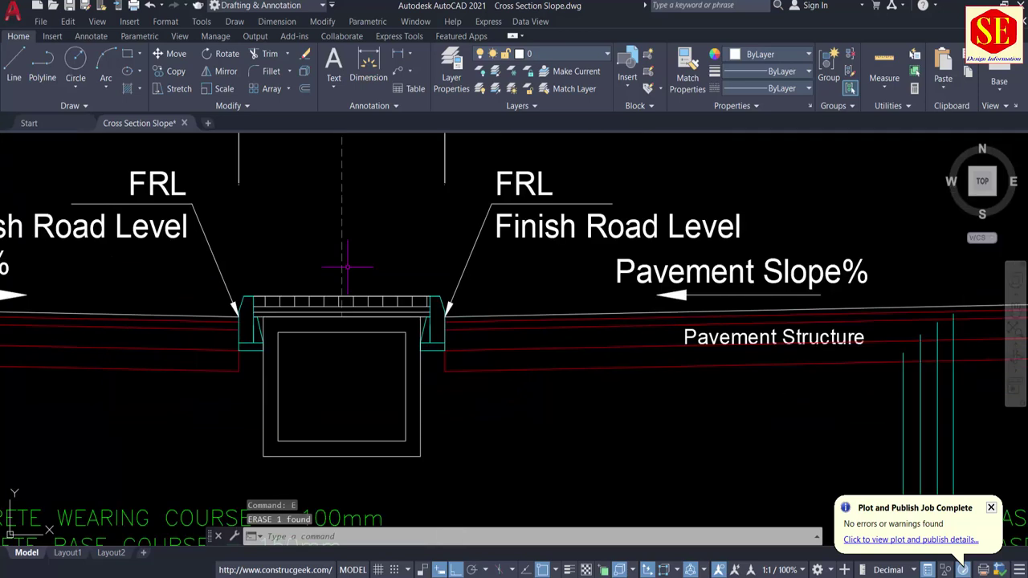
Examine the finish road level points at both drain kerbs and the overall layout of the typical section.
scroll(220, 343, "up", 3)
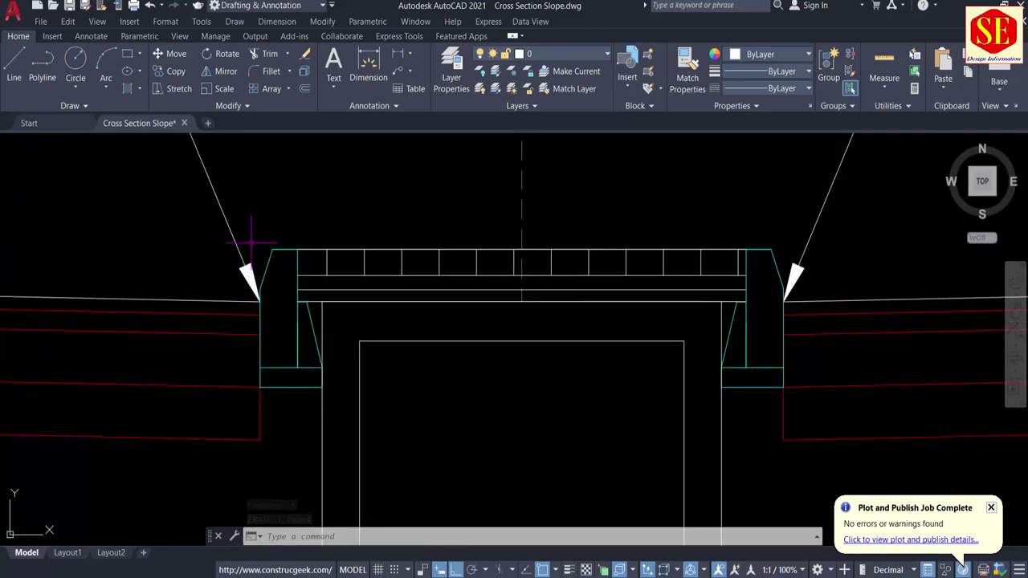
middle_click_drag(816, 301, 608, 298)
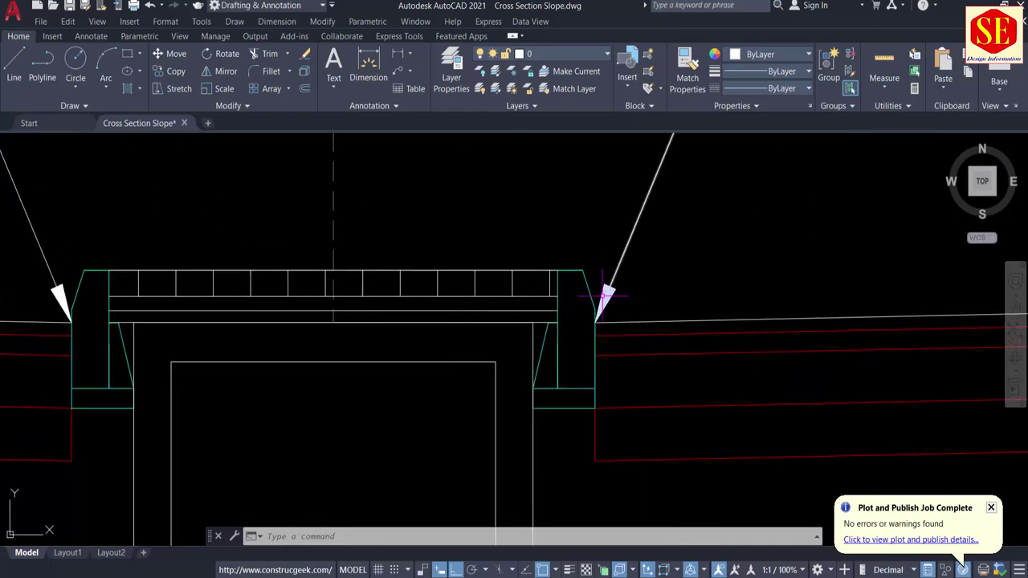
scroll(602, 297, "down", 5)
middle_click_drag(584, 231, 604, 331)
scroll(565, 285, "up", 2)
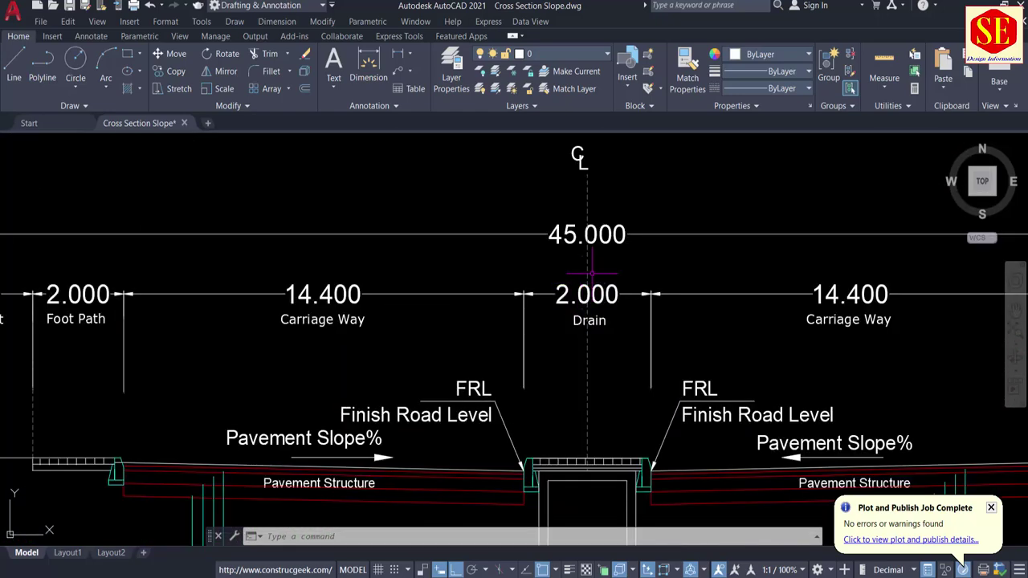
scroll(589, 289, "down", 5)
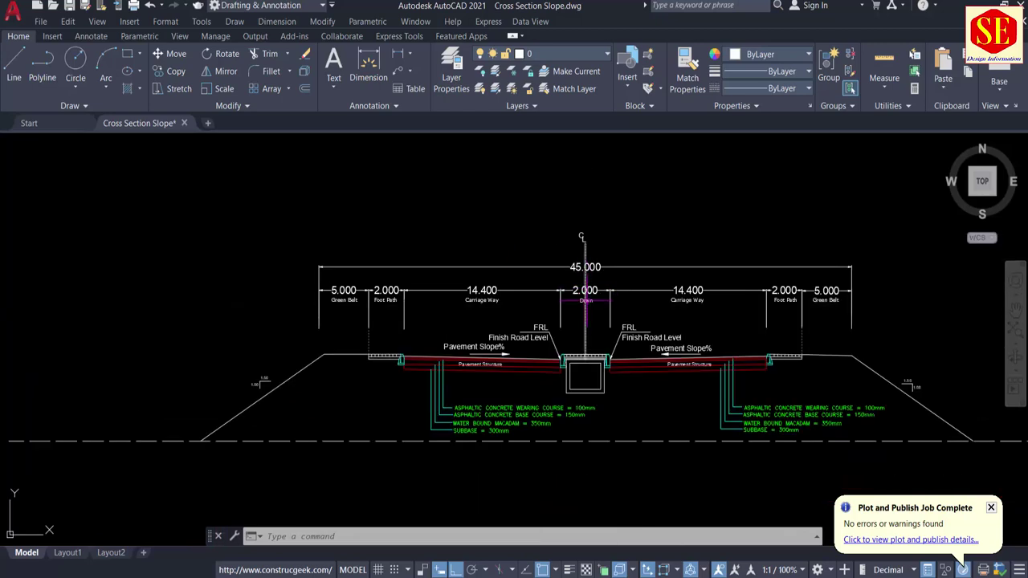
scroll(589, 289, "up", 5)
scroll(589, 289, "down", 7)
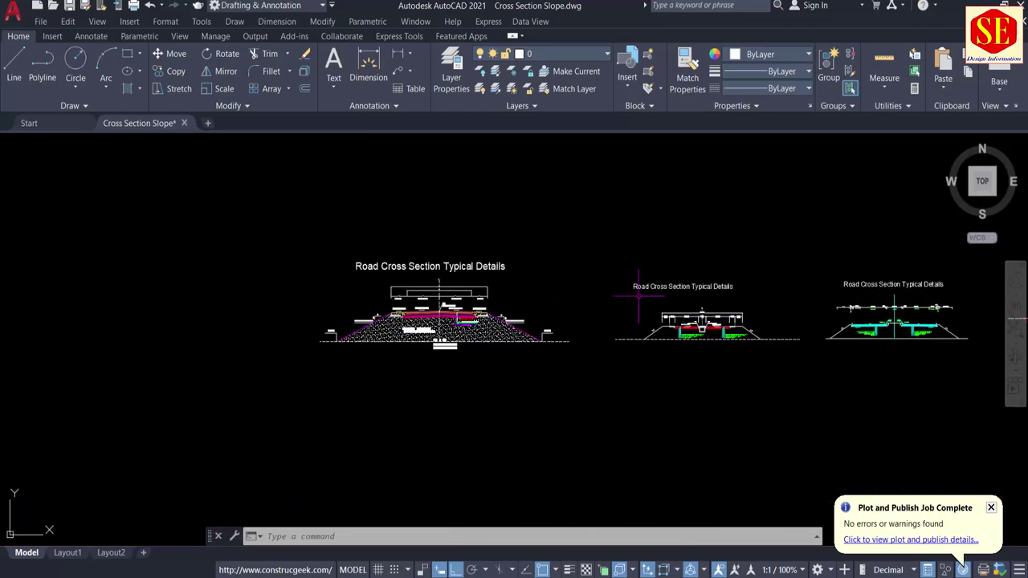
Copy the complete typical section with the central drain, including its title, into the empty area below the RD 0+000 section, with Ortho off.
left_click(681, 310)
key("Delete")
key("Escape")
key("Escape")
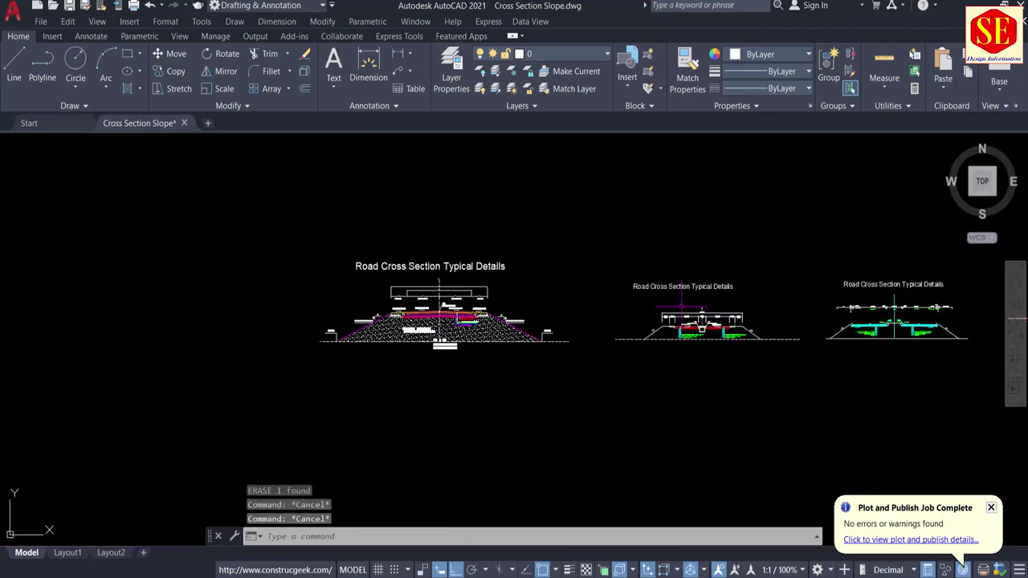
type("co")
key("Return")
left_click(790, 252)
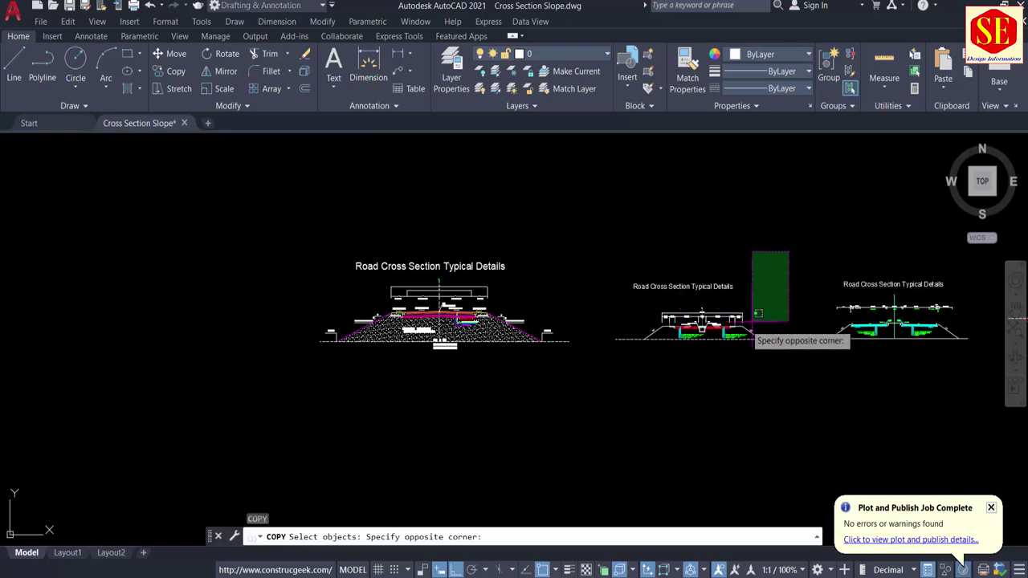
left_click(586, 401)
key("Return")
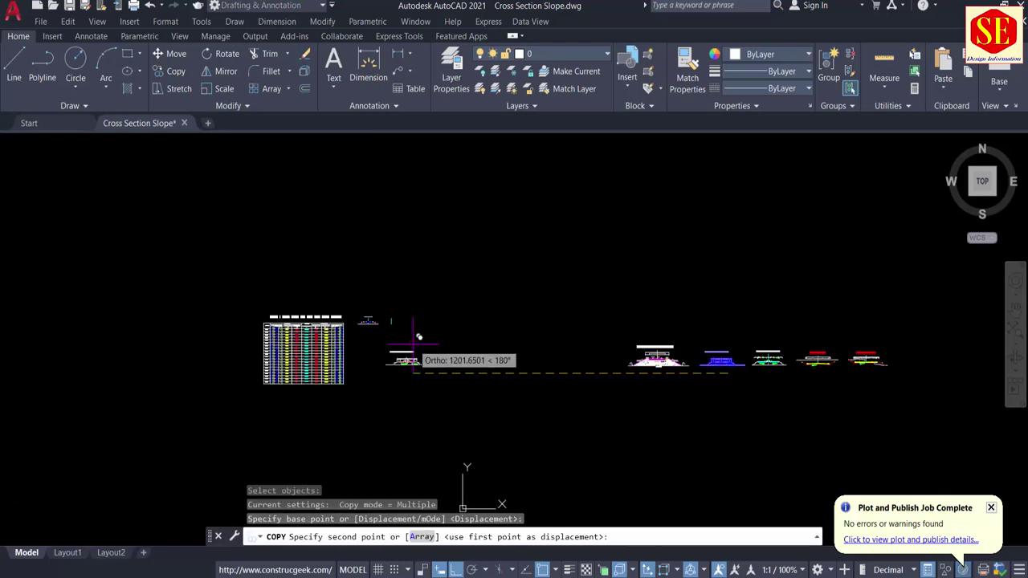
scroll(413, 341, "up", 2)
scroll(384, 326, "up", 2)
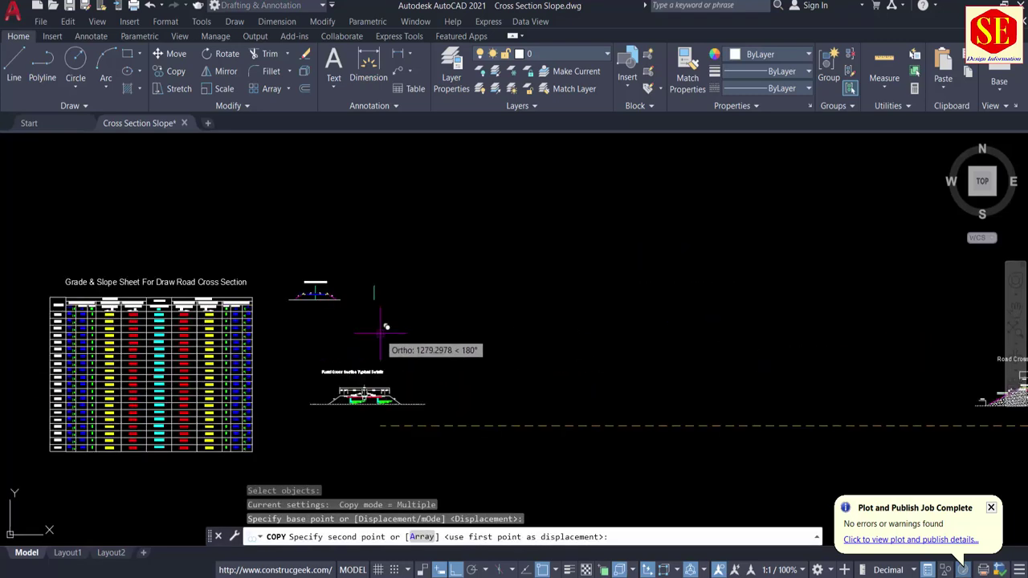
key("F8")
scroll(389, 333, "up", 2)
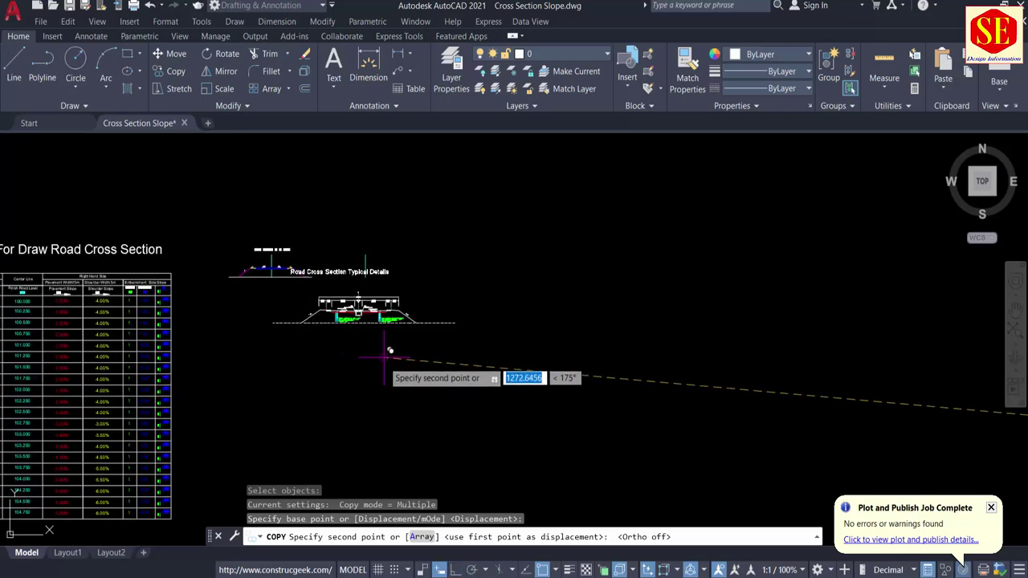
left_click(397, 371)
scroll(396, 374, "up", 1)
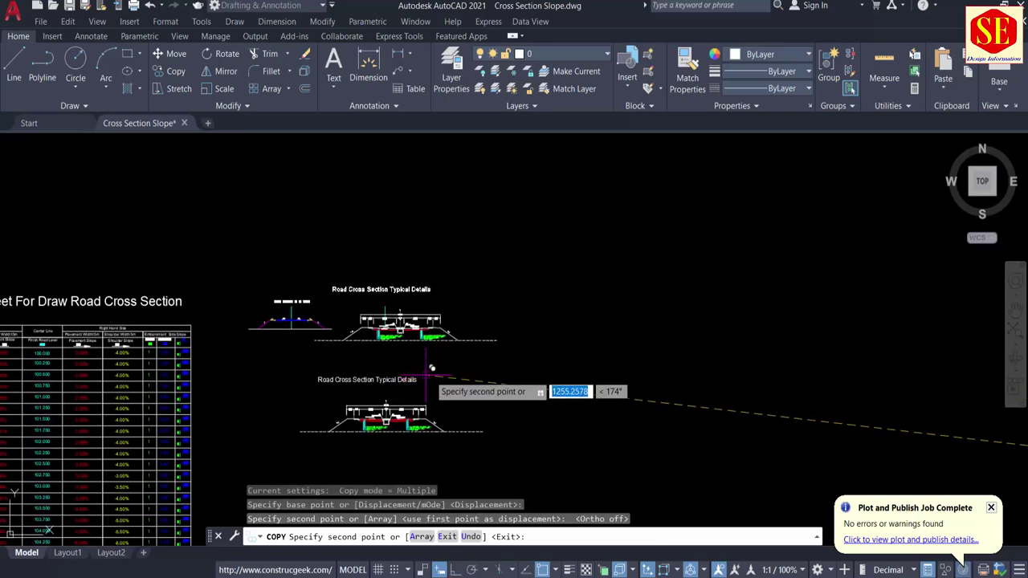
key("Escape")
Offset the copied centre line by 1 to both sides to mark the edges of the 2 m drain.
scroll(387, 414, "up", 4)
middle_click_drag(426, 287, 421, 243)
scroll(430, 341, "down", 4)
scroll(442, 418, "up", 8)
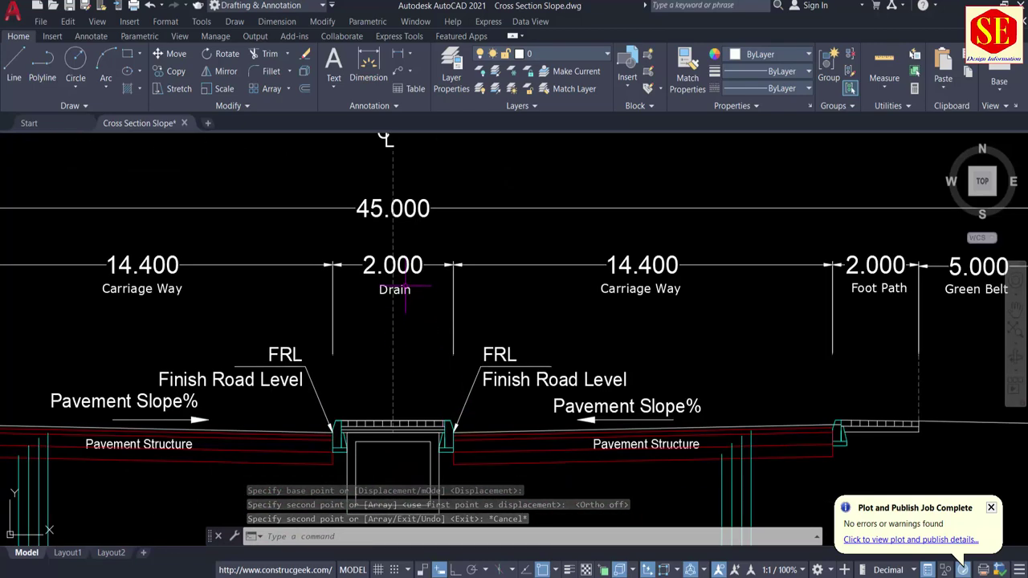
scroll(427, 341, "down", 4)
middle_click_drag(432, 281, 466, 575)
scroll(453, 215, "up", 4)
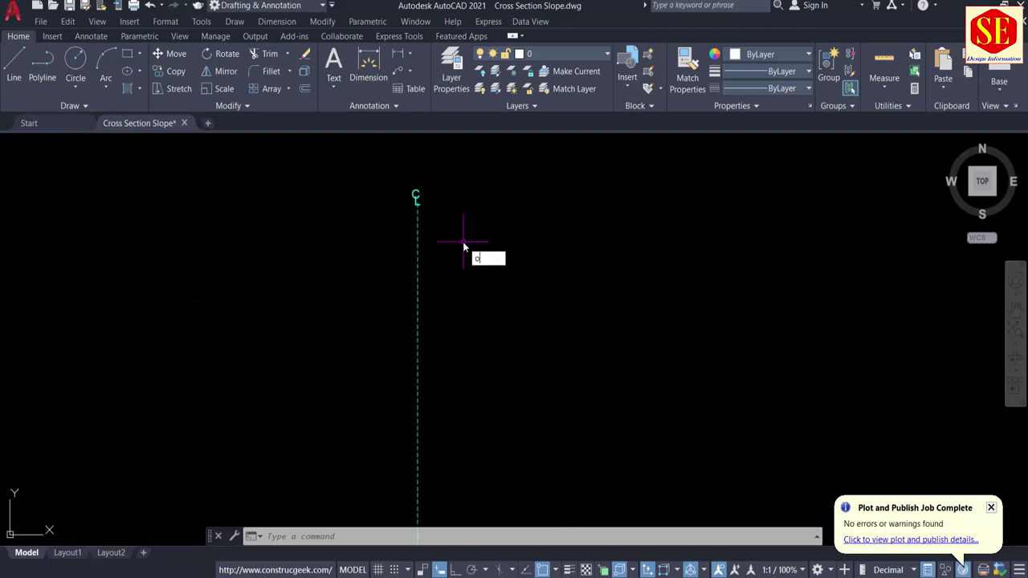
key("Return")
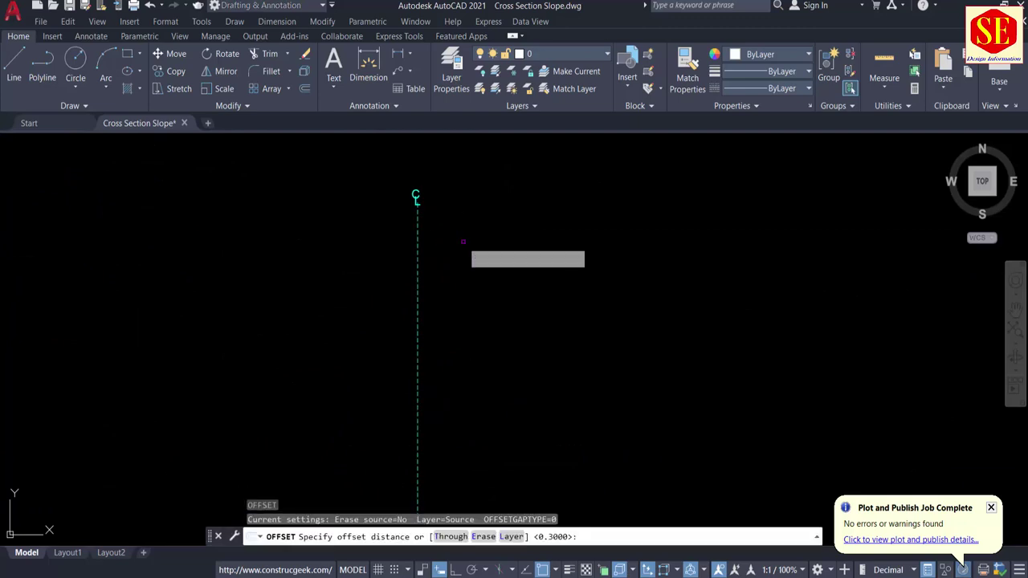
type("1")
key("Return")
left_click(416, 244)
left_click(409, 247)
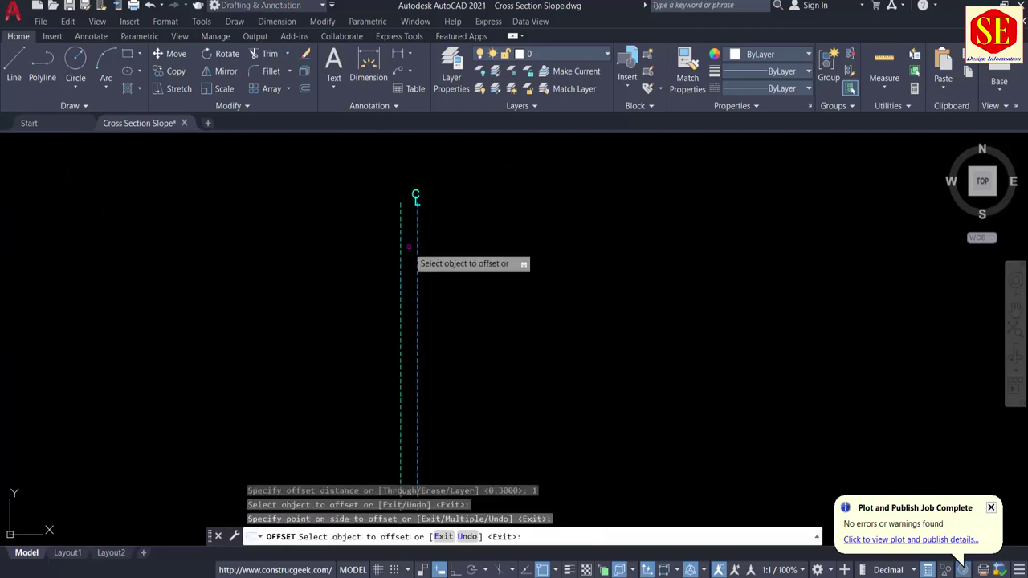
left_click(416, 244)
left_click(507, 239)
key("Escape")
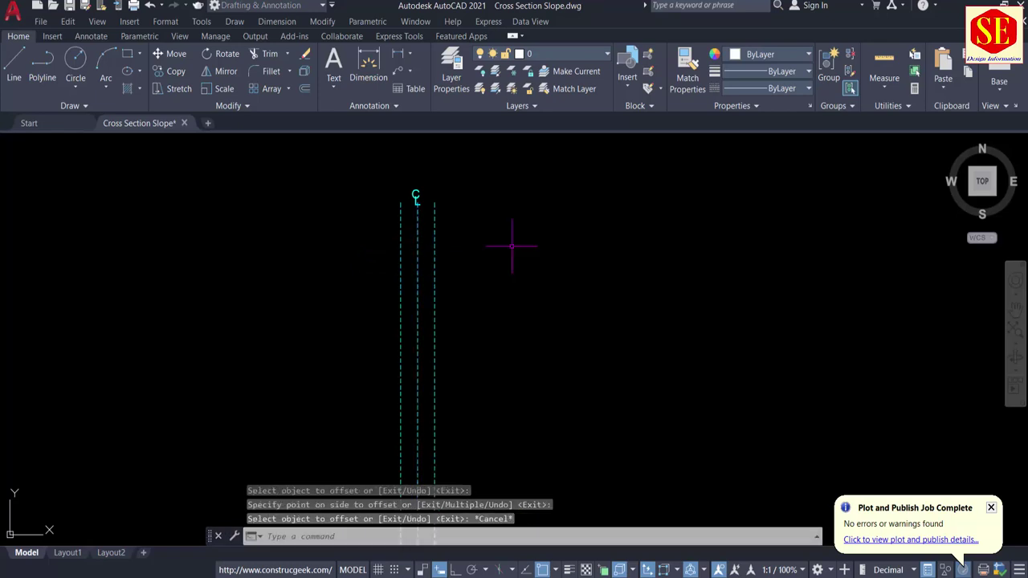
Change the linetype of the two offset drain edge lines to ByLayer.
left_click(434, 266)
left_click(400, 278)
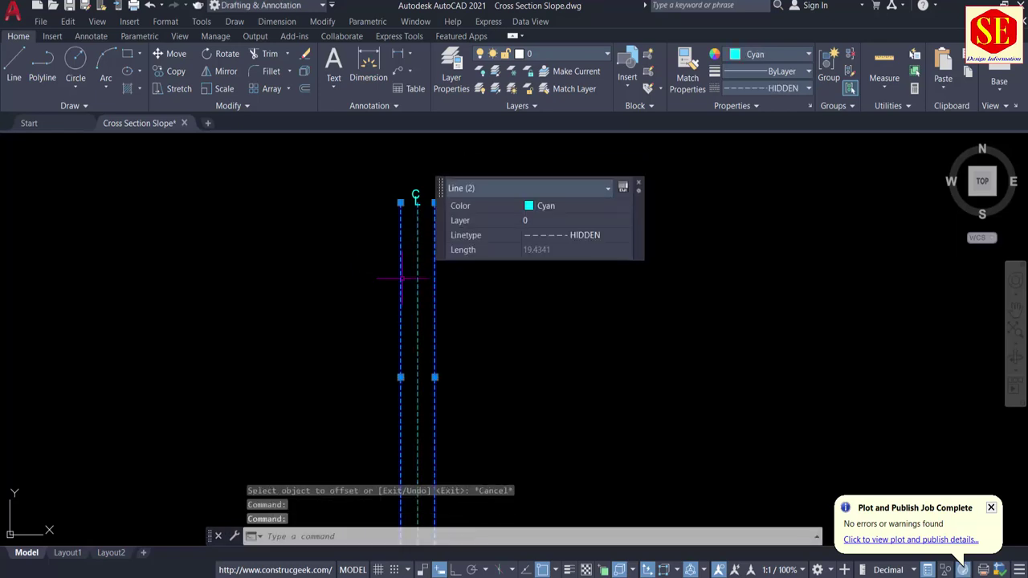
left_click(597, 234)
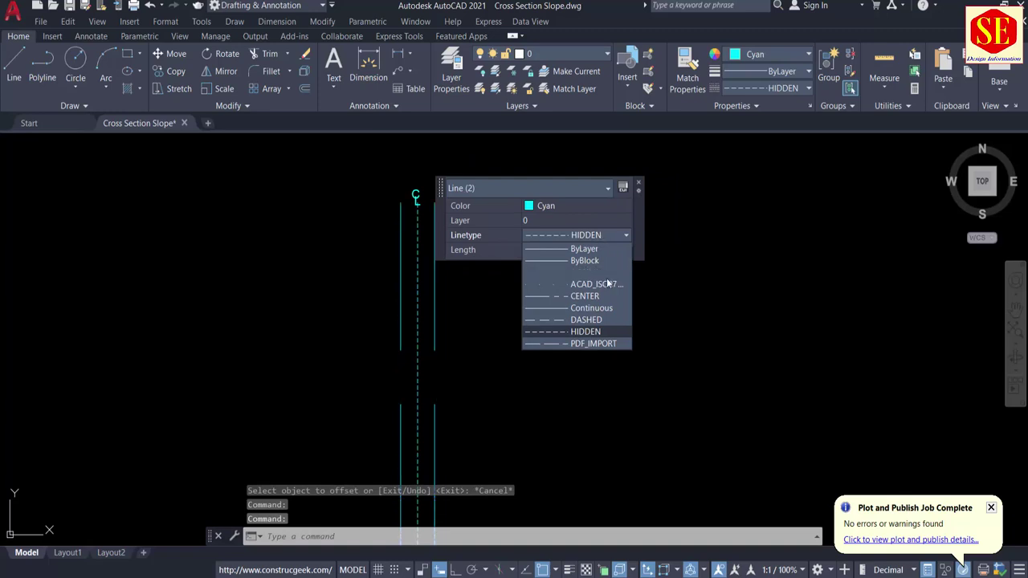
left_click(601, 253)
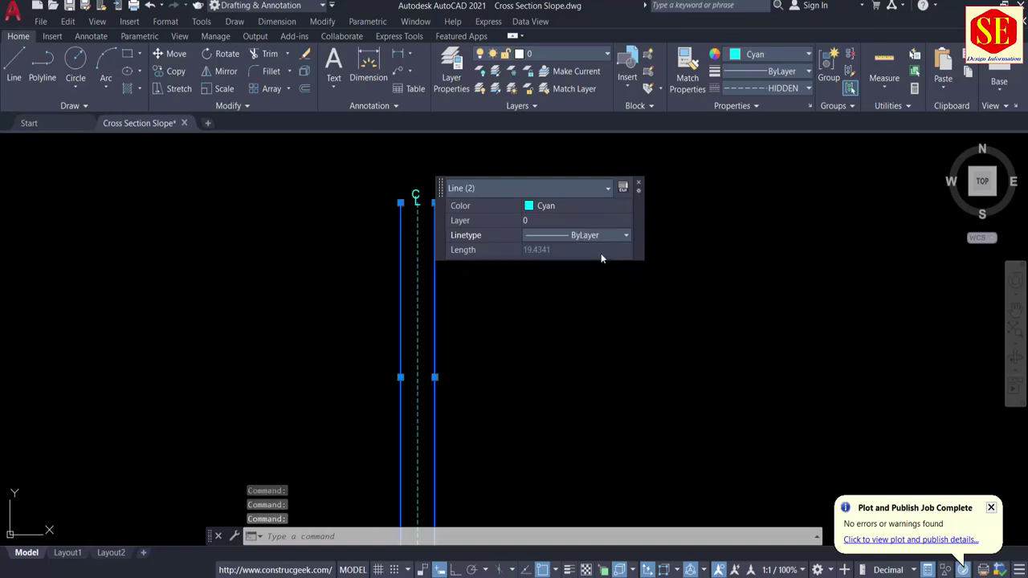
key("Escape")
Examine the carriageway widths, slope directions and pavement structure in the copied typical section.
scroll(485, 234, "down", 5)
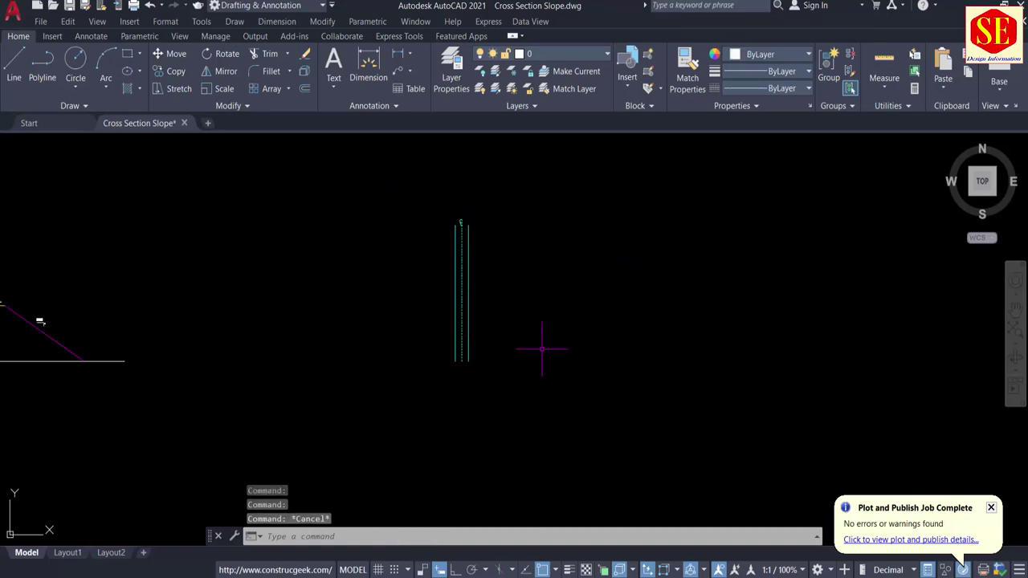
middle_click_drag(542, 349, 522, 130)
scroll(533, 151, "down", 2)
scroll(578, 399, "up", 2)
scroll(457, 281, "up", 1)
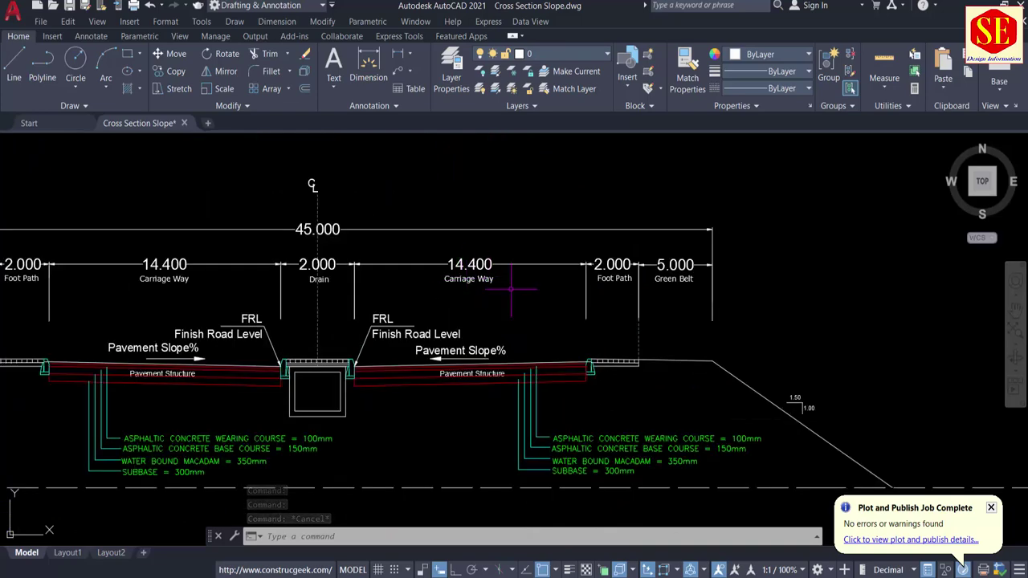
middle_click_drag(147, 377, 213, 349)
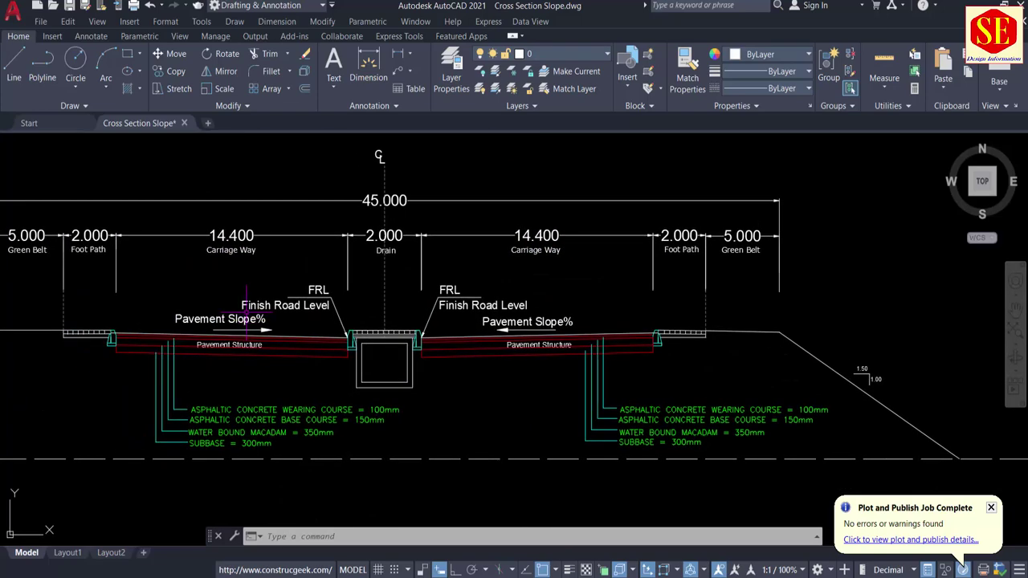
scroll(101, 359, "up", 2)
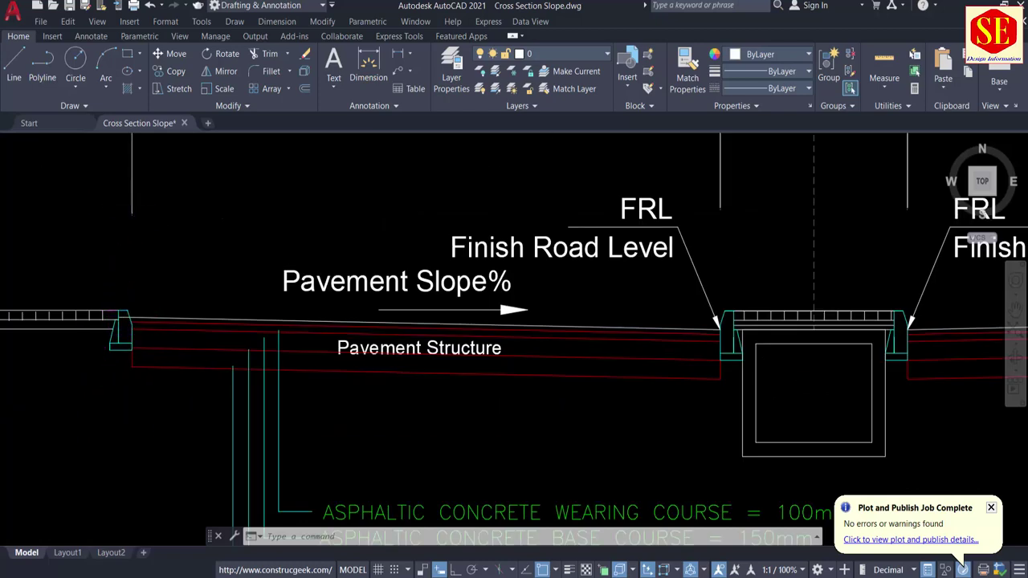
scroll(124, 309, "down", 2)
scroll(416, 332, "down", 4)
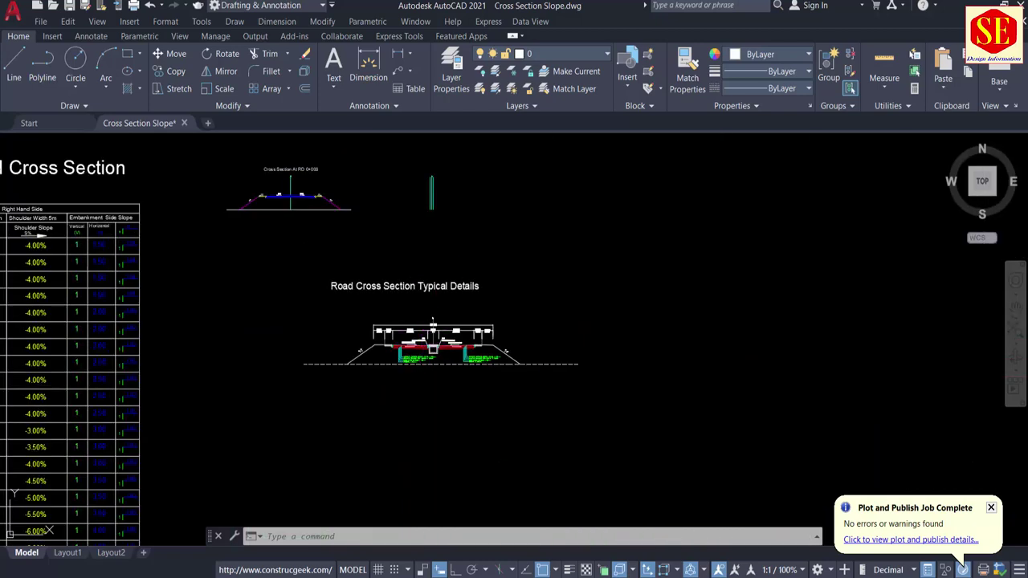
Offset the two drain edge lines outward by 14.4 to mark the outer carriageway edges on both sides.
scroll(436, 230, "up", 5)
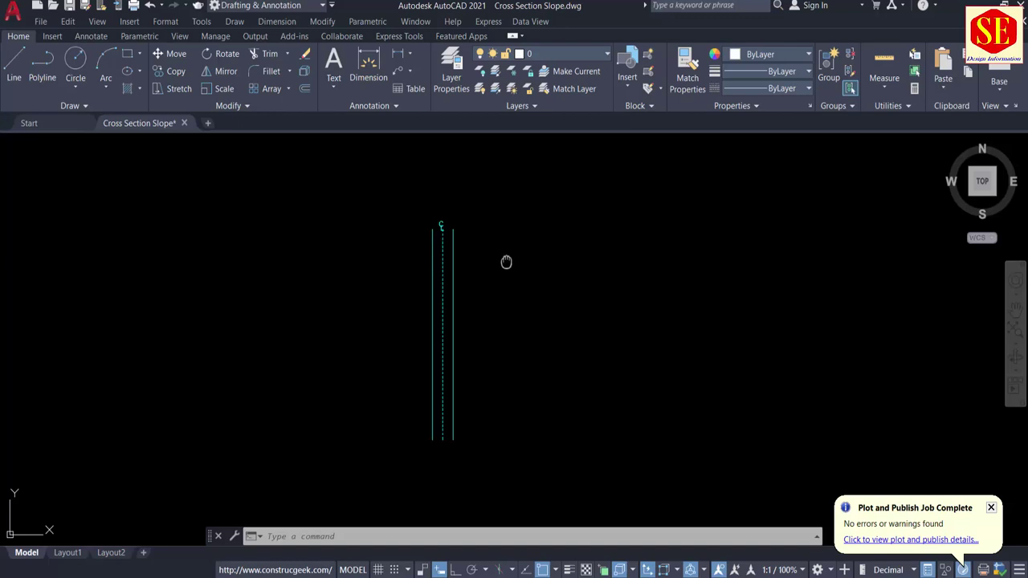
middle_click_drag(505, 261, 570, 259)
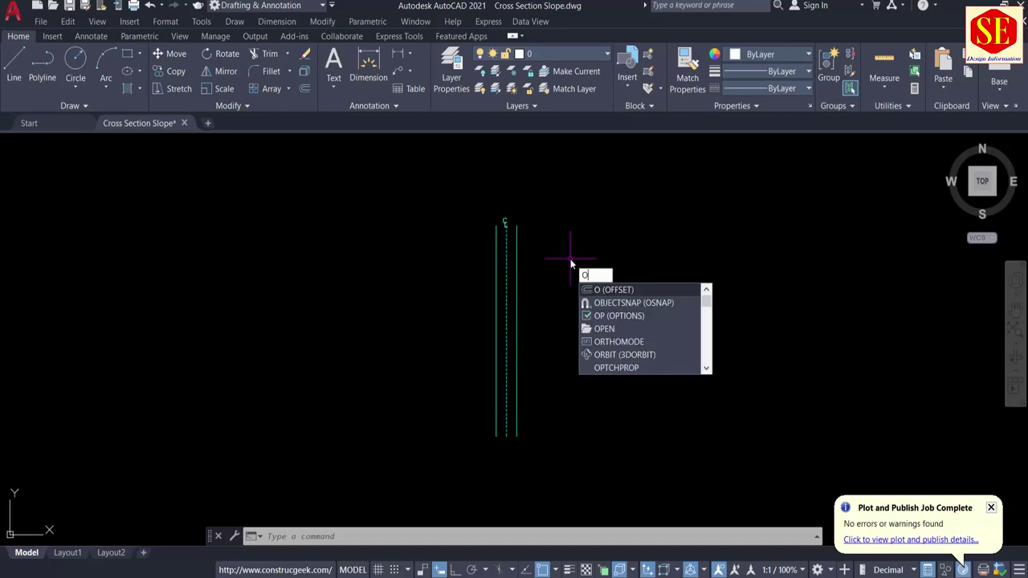
key("Return")
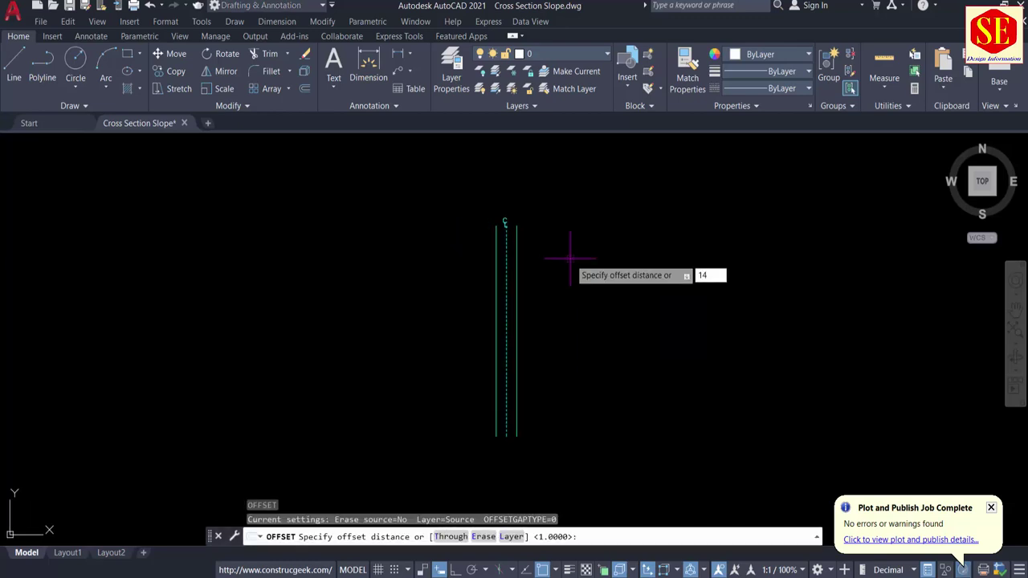
type("14.4")
key("Return")
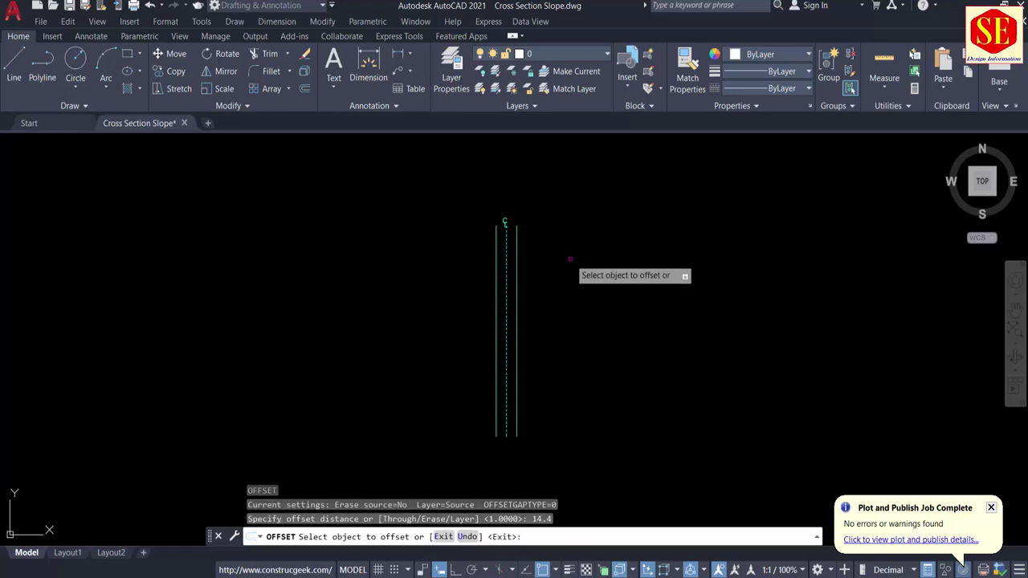
left_click(516, 258)
left_click(572, 250)
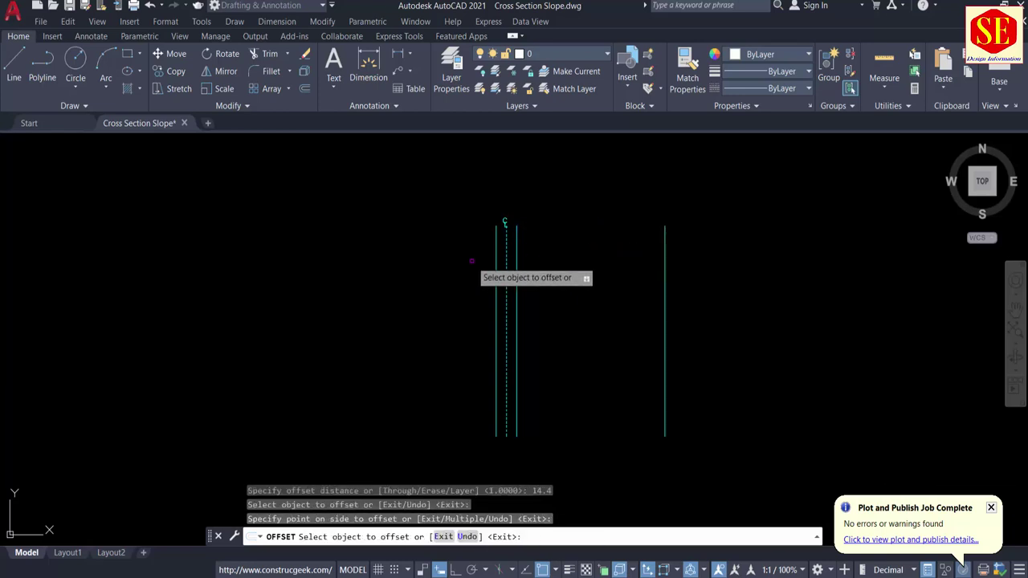
left_click(497, 259)
left_click(480, 259)
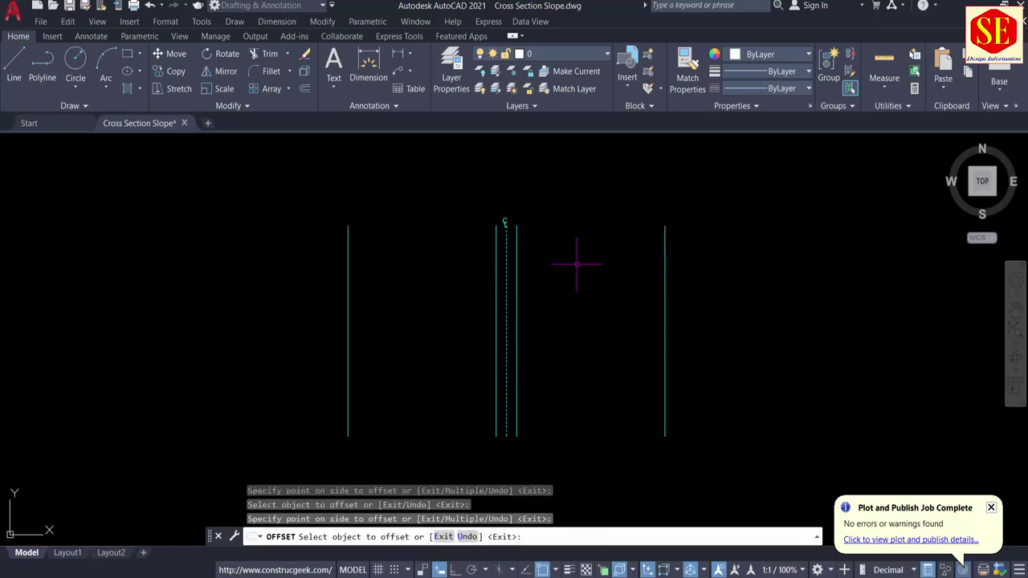
key("Escape")
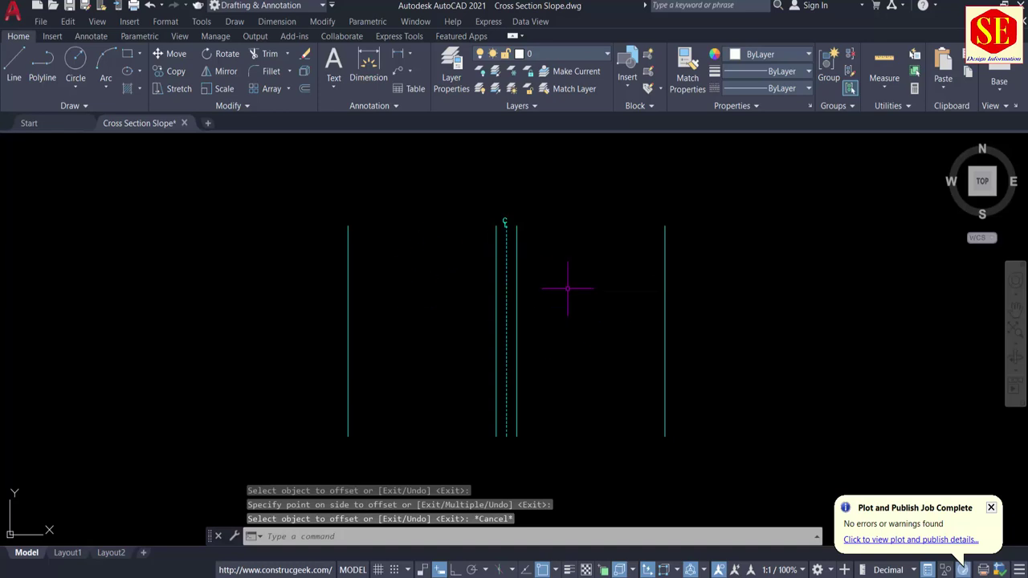
With Ortho on, draw horizontal lines from the right drain edge outward past the outer carriageway edges on both sides.
type("l")
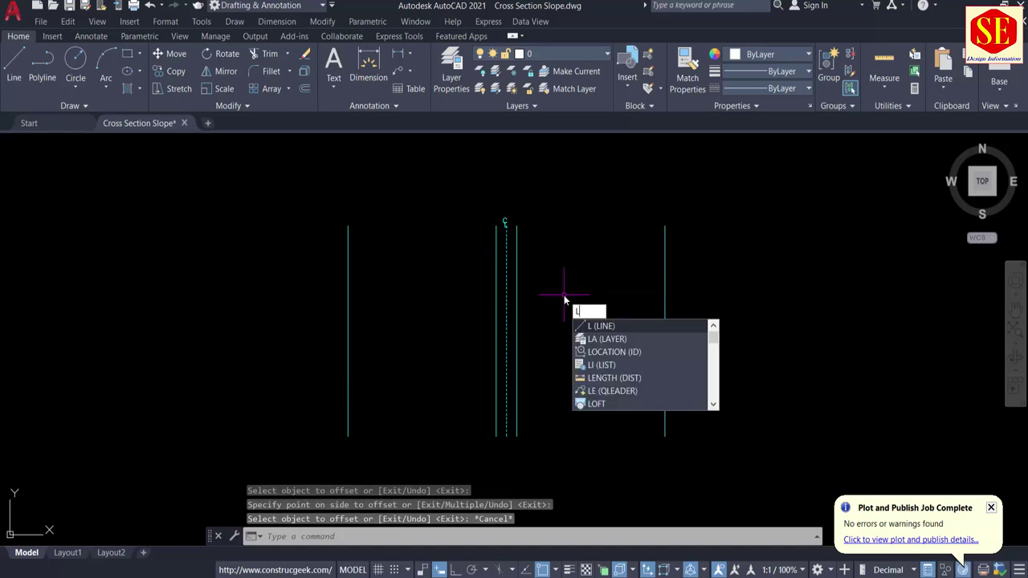
key("Return")
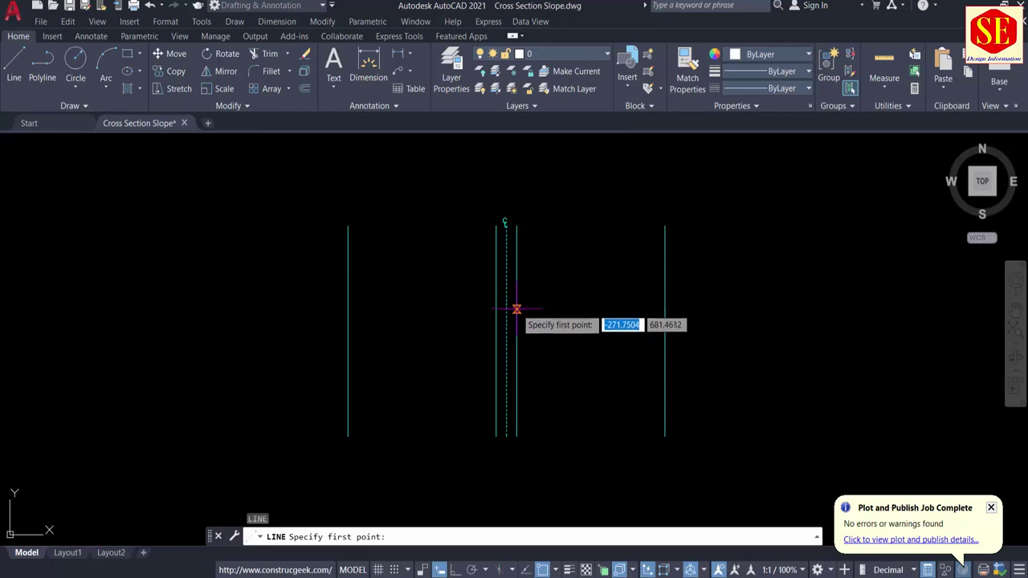
left_click(516, 305)
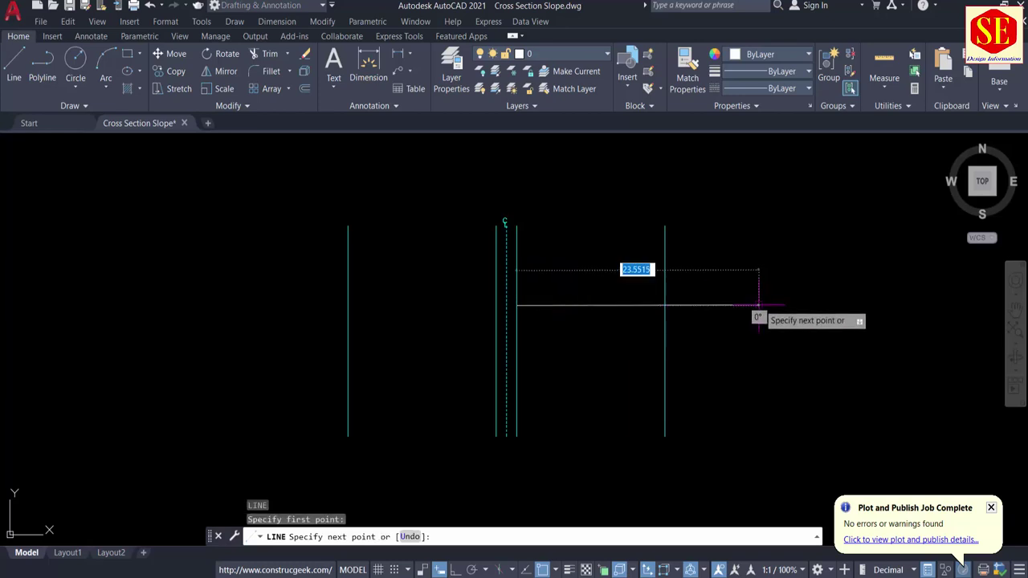
key("F8")
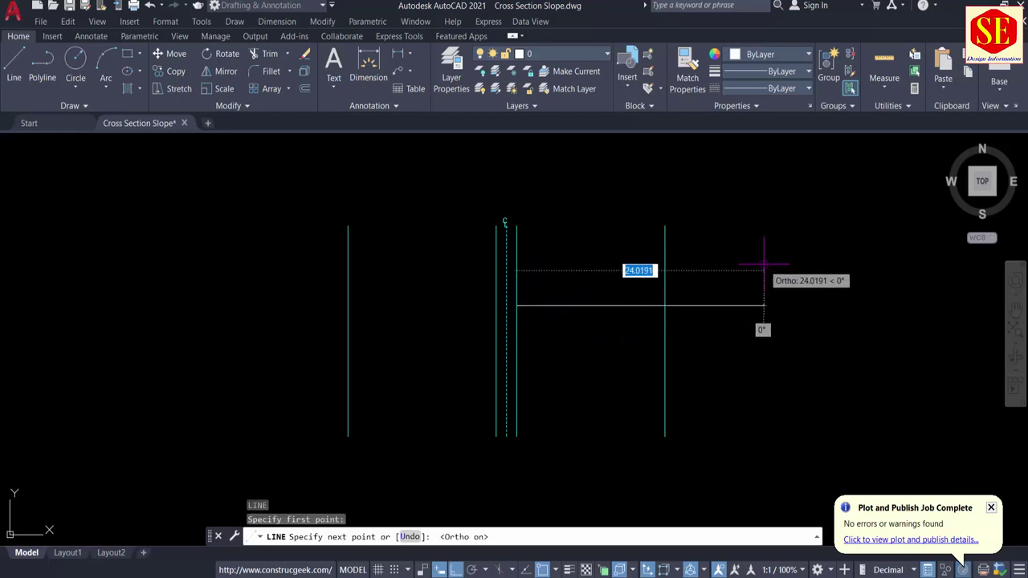
left_click(763, 260)
key("Escape")
key("Return")
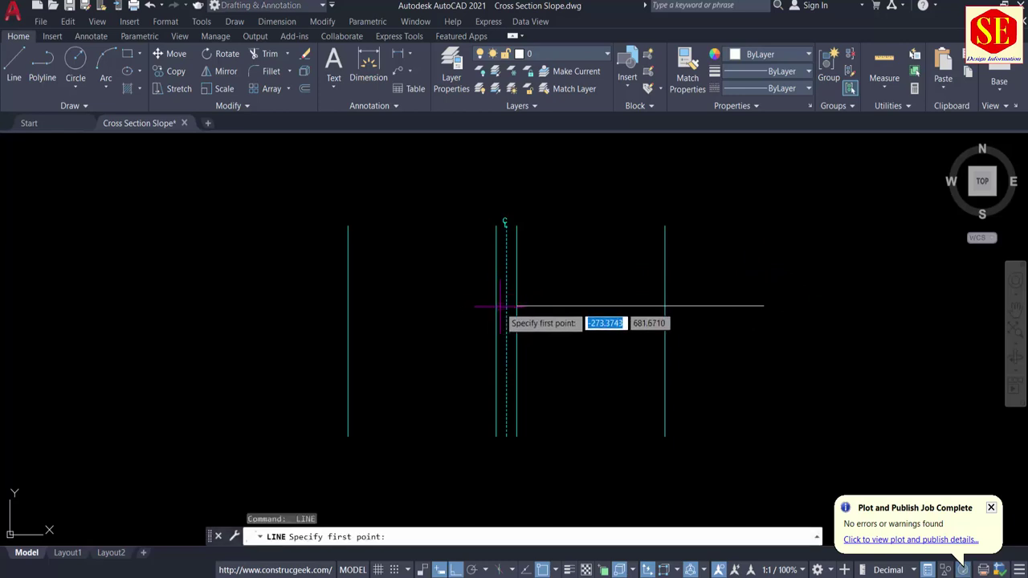
left_click(516, 305)
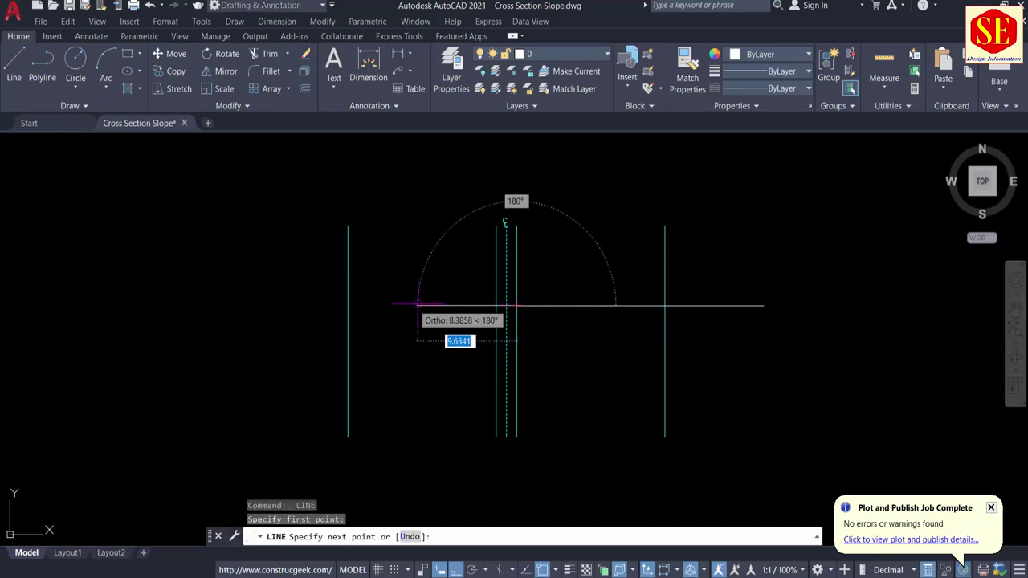
left_click(284, 304)
key("Escape")
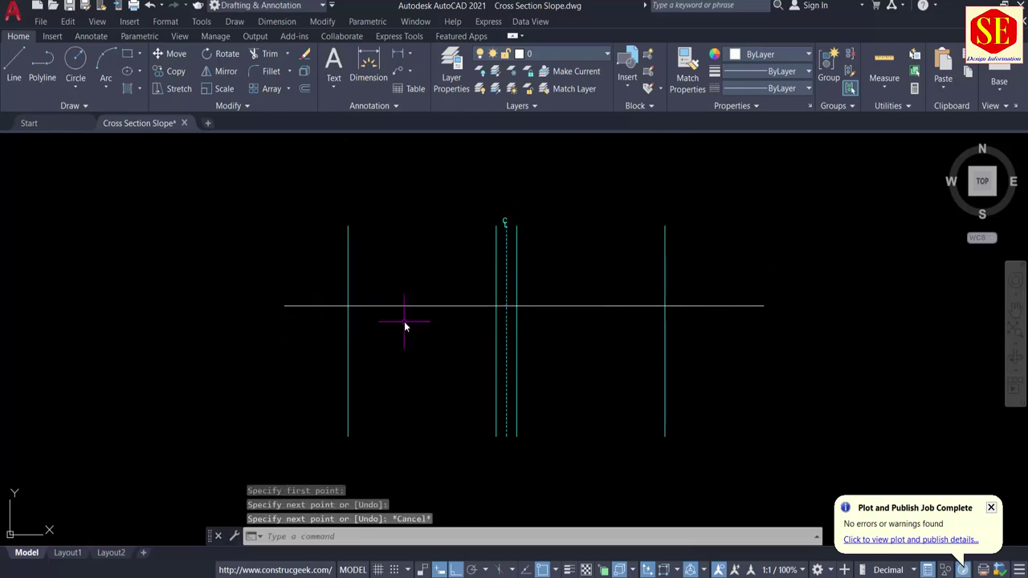
Trim the horizontal lines beyond the outer carriageway edges and between the two drain edges.
type("tr")
key("Return")
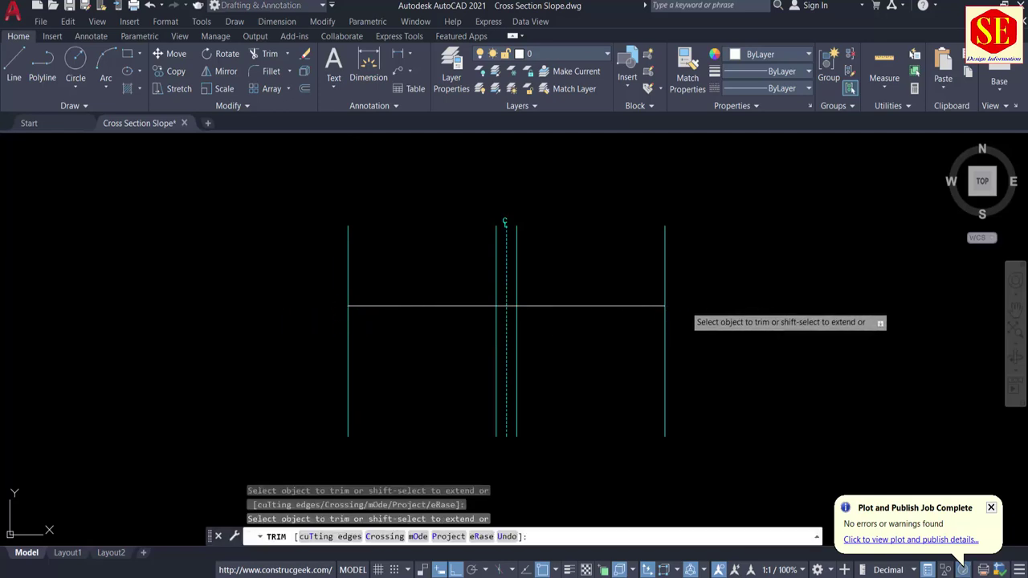
scroll(485, 316, "up", 2)
scroll(484, 316, "up", 2)
left_click(547, 289)
left_click(520, 287)
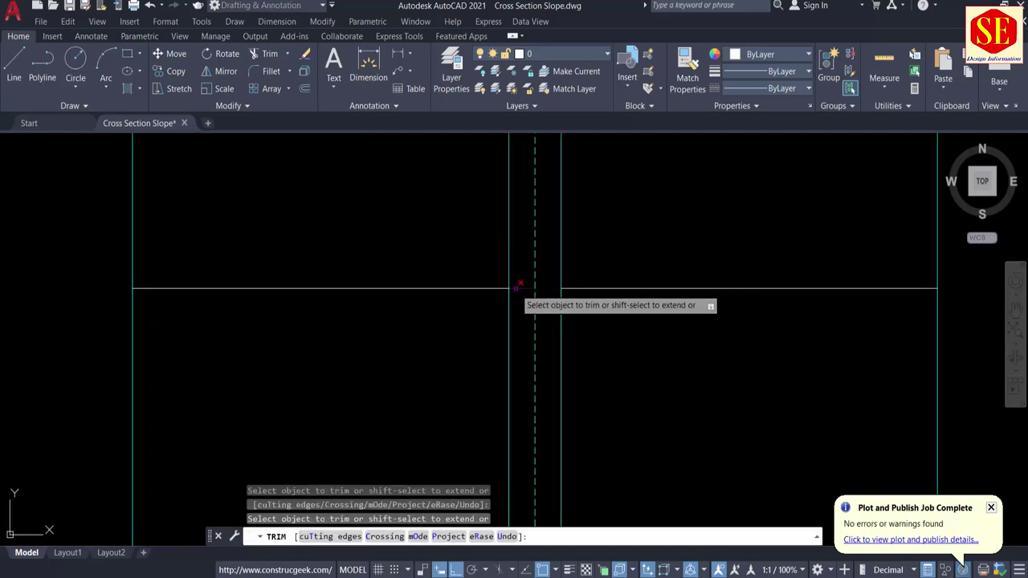
key("Escape")
scroll(378, 266, "down", 2)
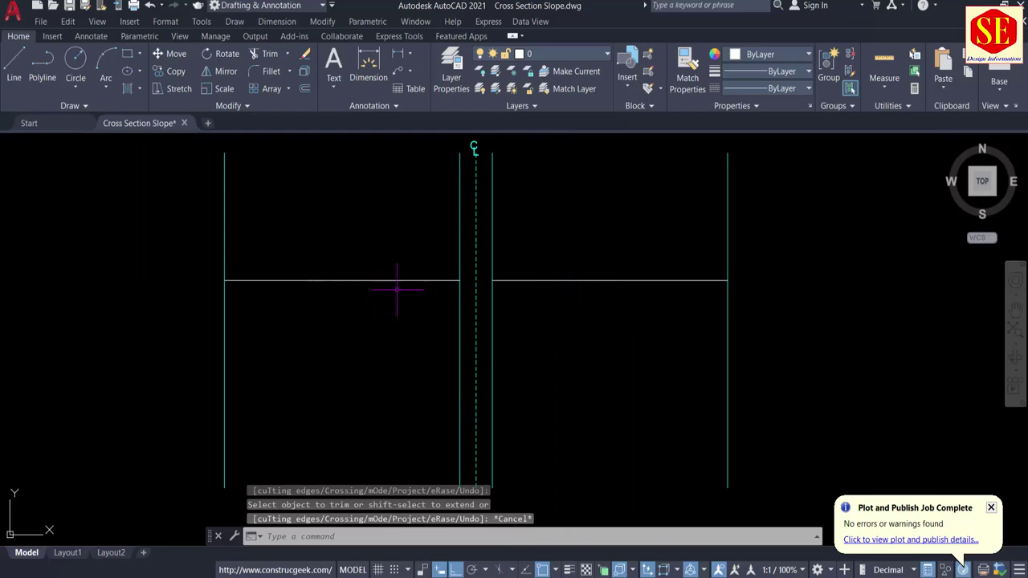
Compare the pavement slope directions at the drain in the typical section with those in the RD 0+000 cross section.
scroll(409, 247, "down", 6)
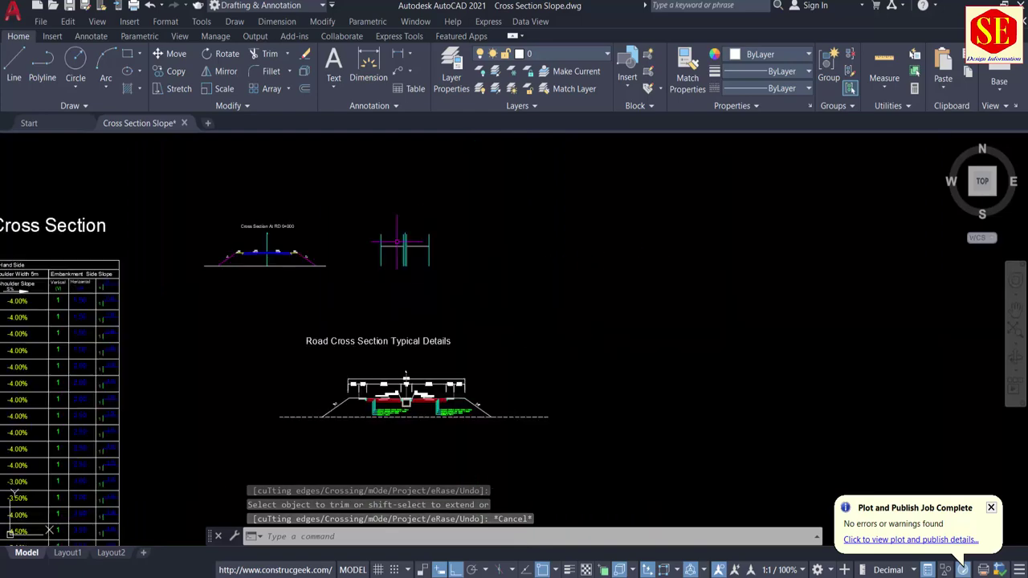
scroll(406, 377, "up", 6)
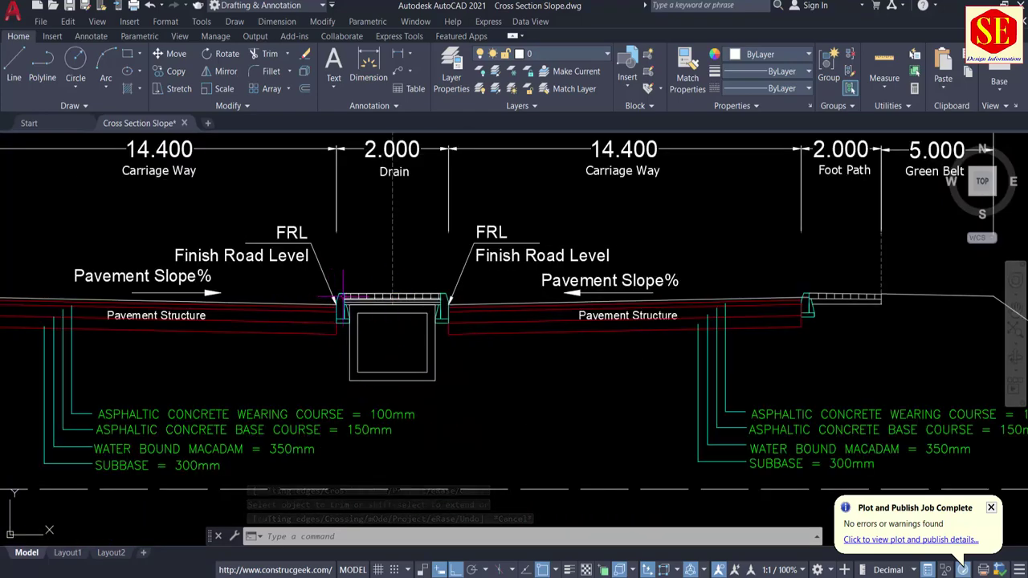
scroll(570, 292, "up", 3)
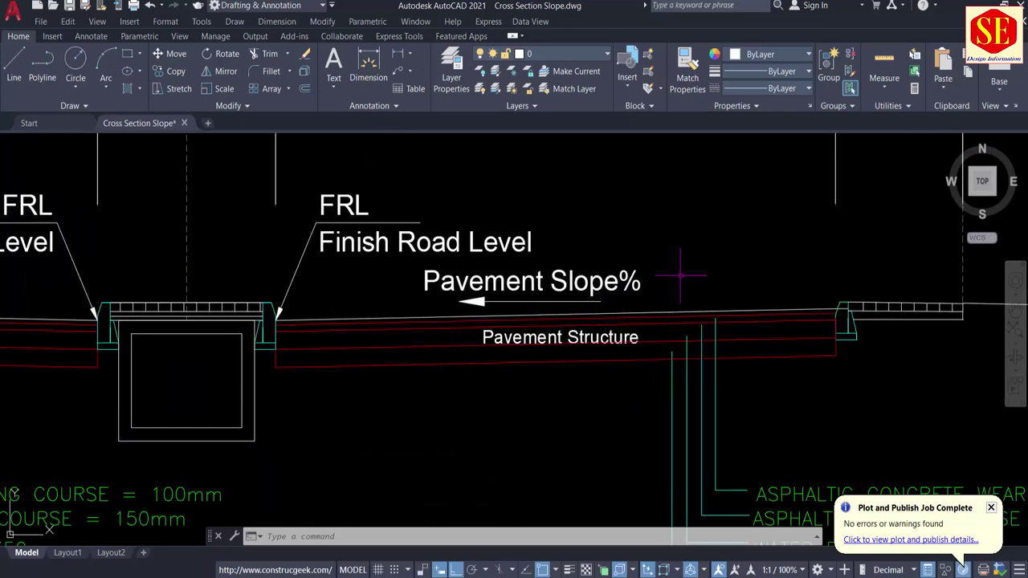
scroll(722, 301, "down", 9)
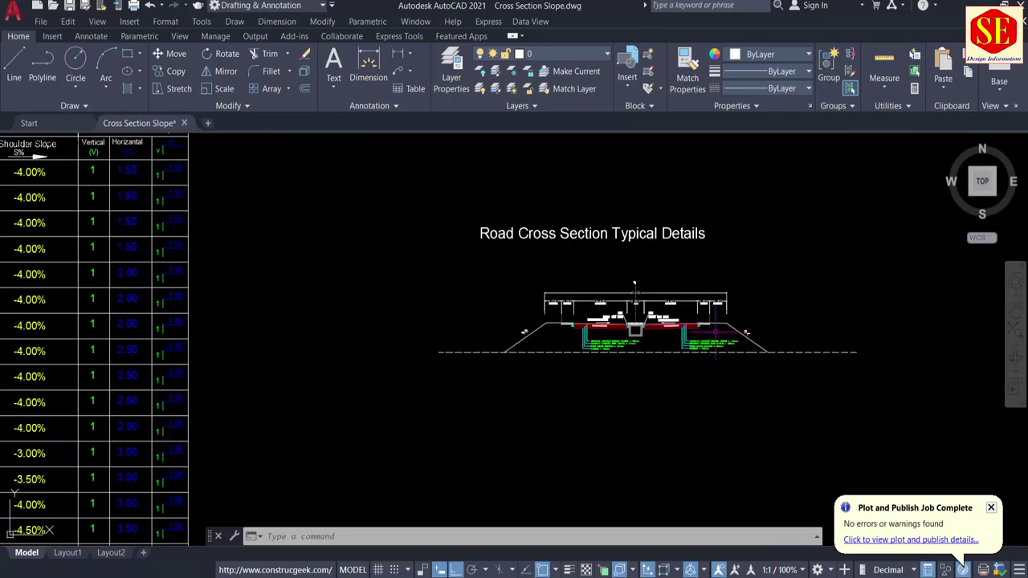
mouse_move(834, 341)
middle_mouse_down()
mouse_move(274, 340)
mouse_move(1000, 545)
middle_mouse_up()
scroll(757, 351, "up", 5)
scroll(571, 308, "up", 2)
middle_click_drag(510, 268, 574, 469)
scroll(514, 304, "up", 4)
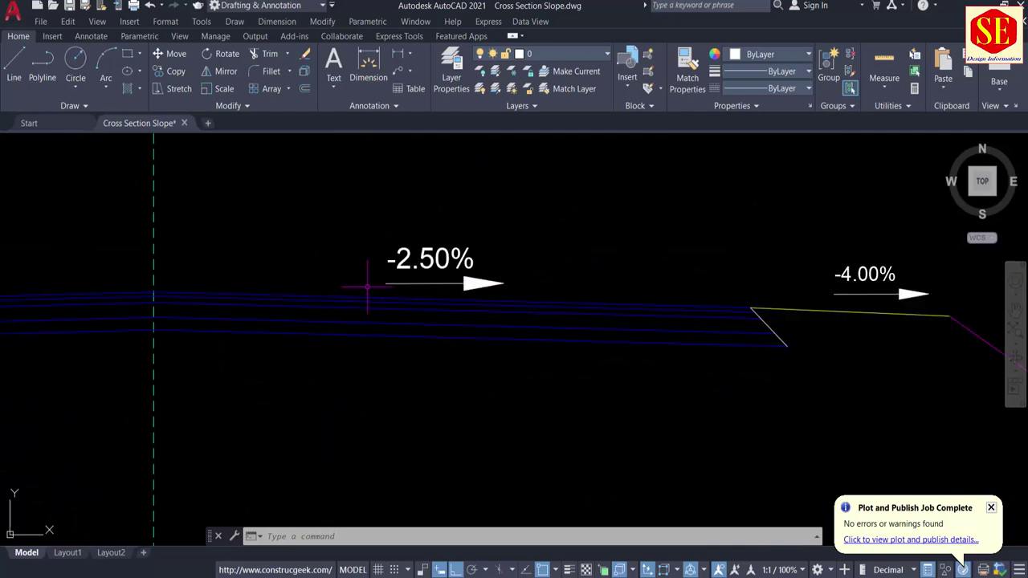
scroll(719, 281, "down", 4)
scroll(460, 287, "down", 8)
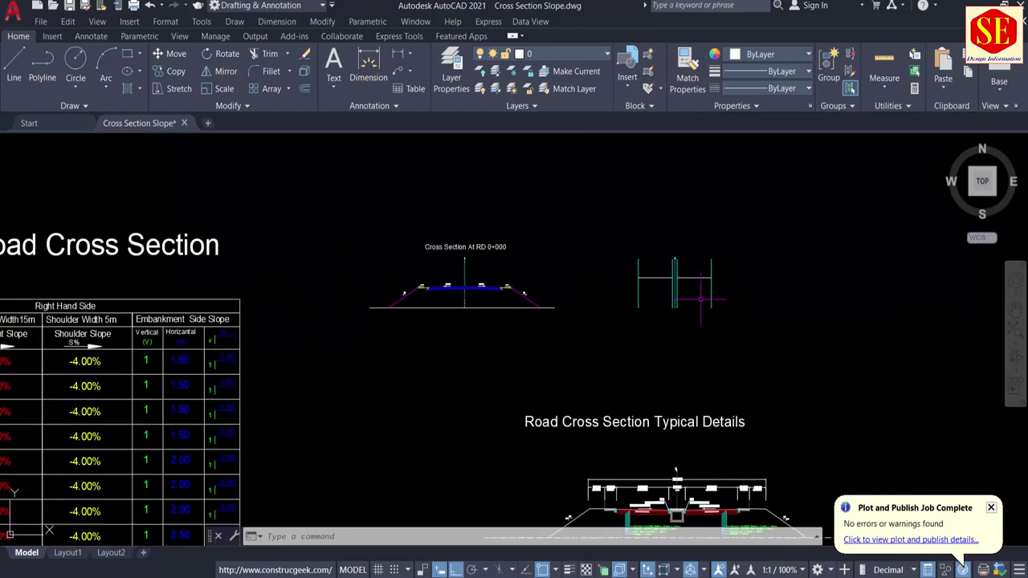
scroll(598, 490, "up", 12)
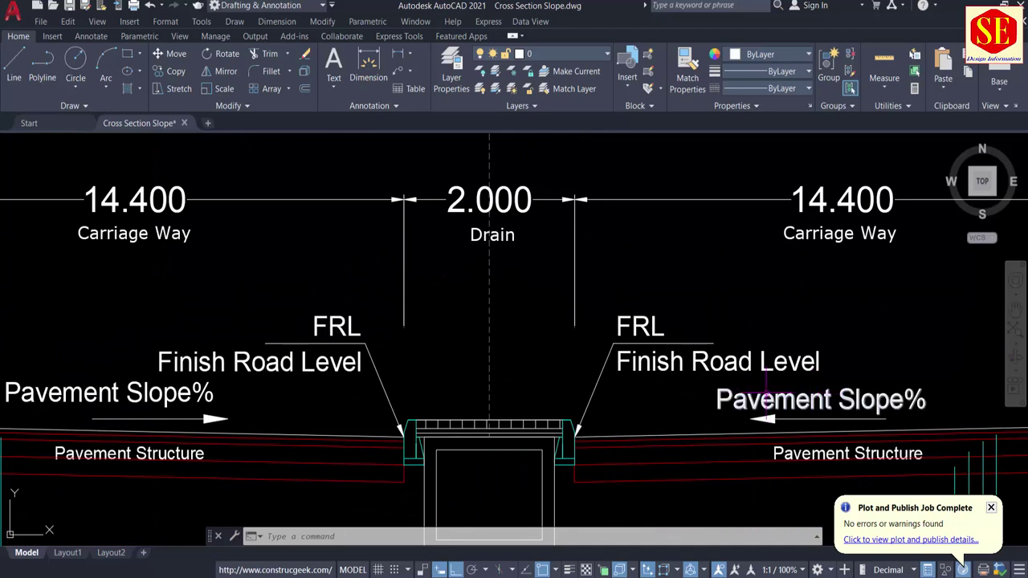
scroll(705, 369, "down", 6)
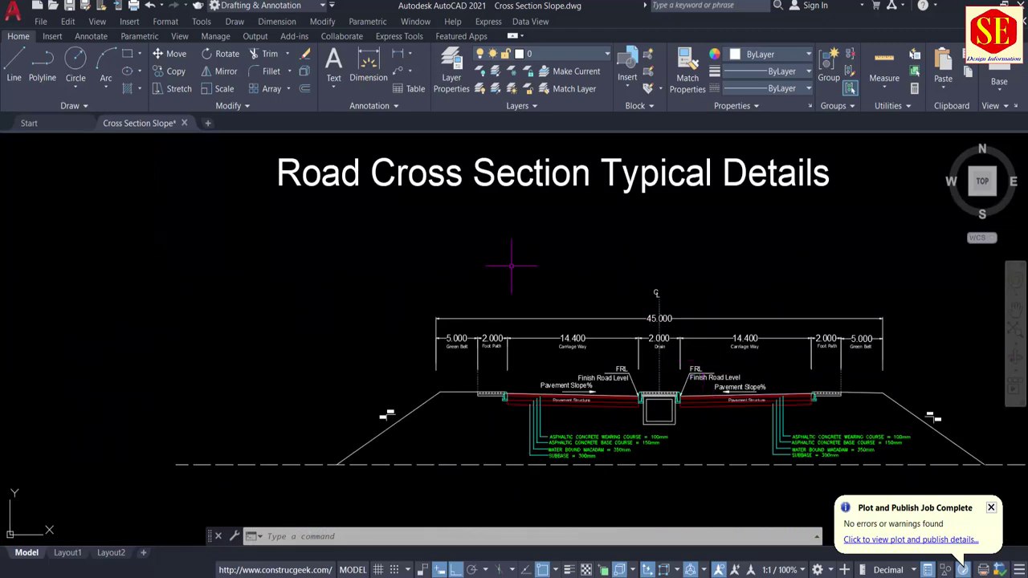
scroll(510, 265, "down", 5)
scroll(525, 297, "up", 6)
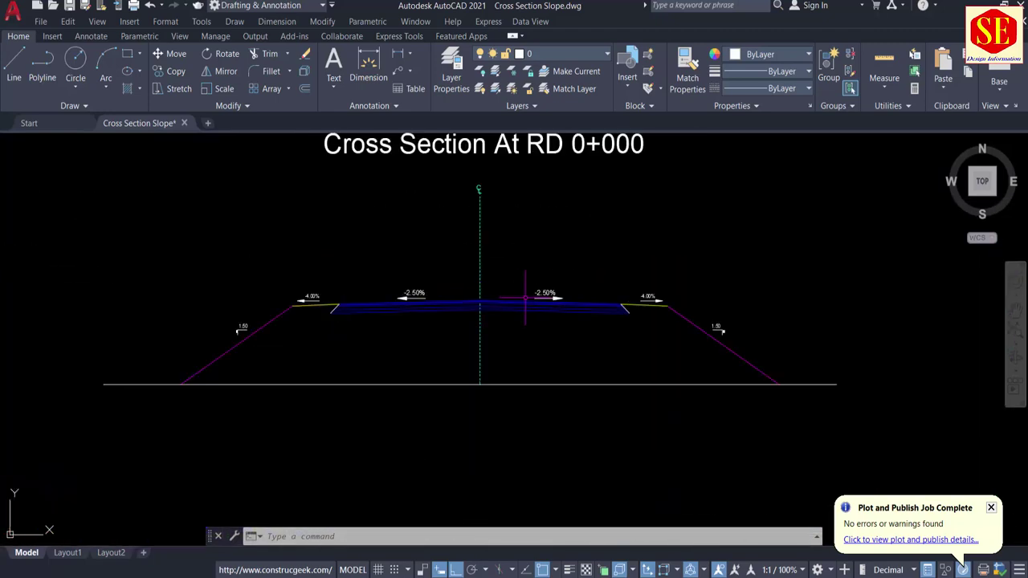
scroll(526, 297, "up", 4)
scroll(546, 297, "down", 4)
scroll(663, 278, "down", 2)
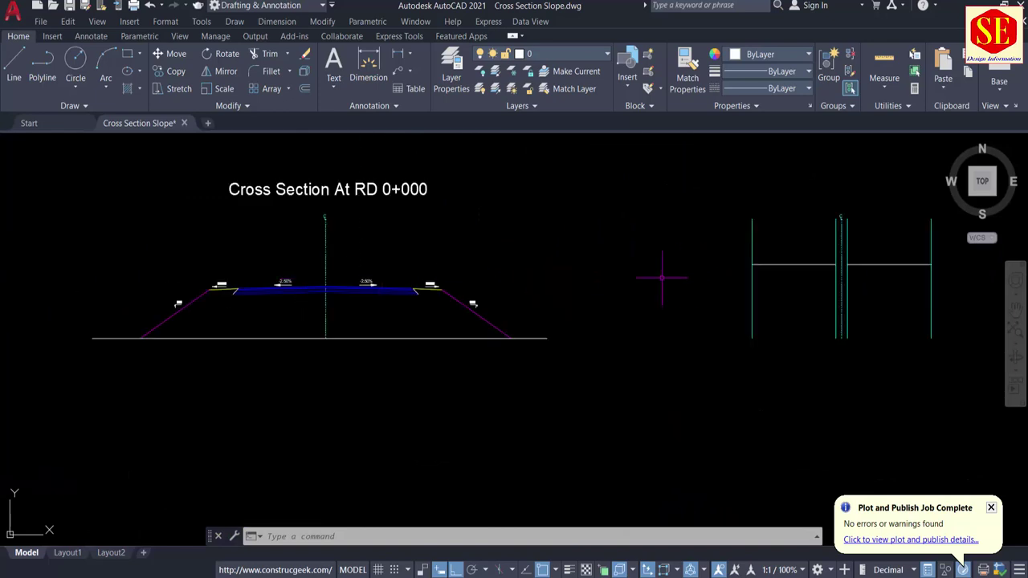
Add linear dimensions across the tops of the right and left carriageways, between each drain edge and outer edge line.
mouse_move(663, 278)
middle_mouse_down()
mouse_move(525, 291)
mouse_move(470, 269)
middle_mouse_up()
scroll(553, 279, "up", 3)
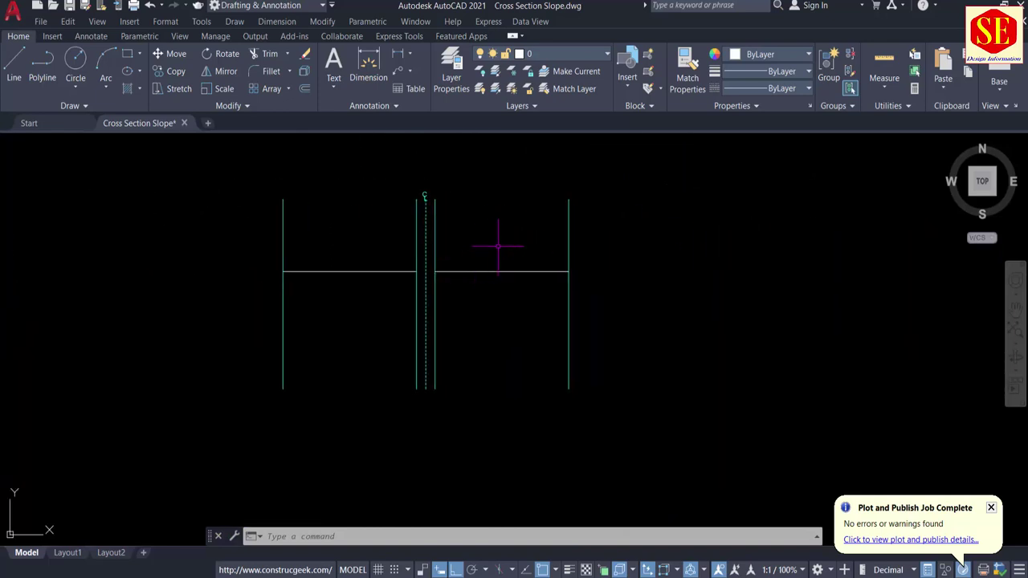
left_click(399, 53)
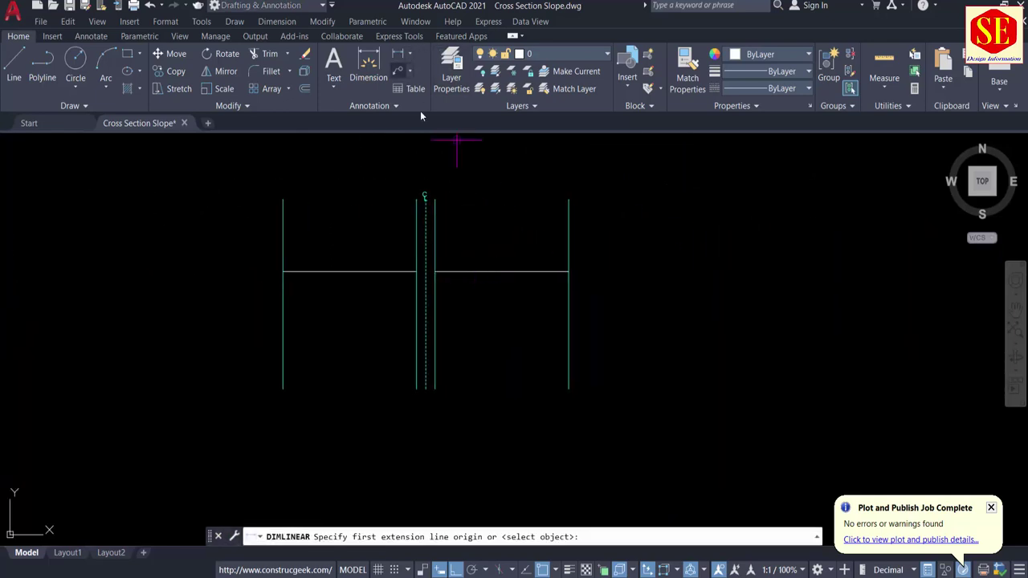
left_click(435, 202)
left_click(568, 197)
left_click(564, 196)
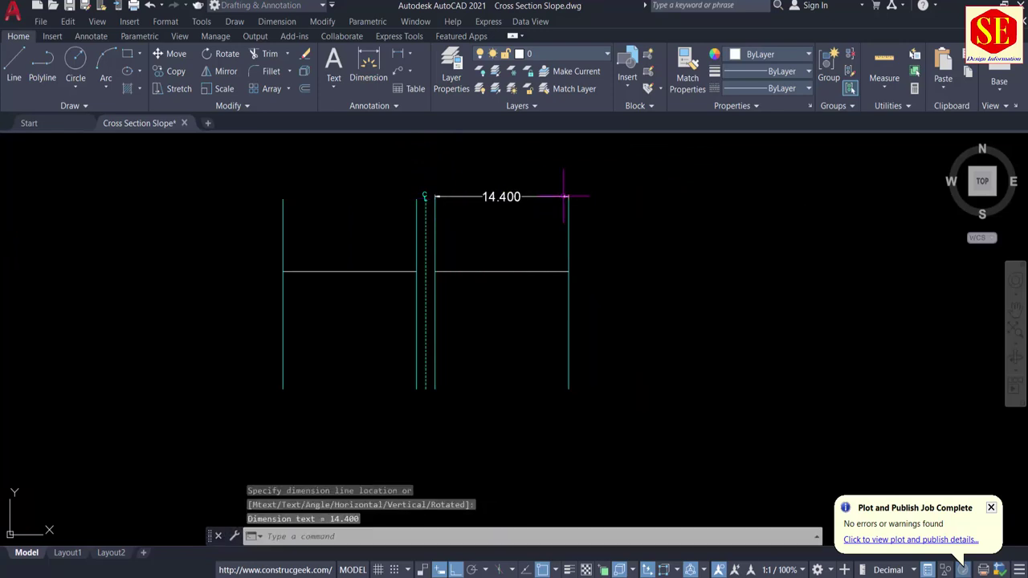
scroll(403, 201, "up", 4)
type("dli")
key("Return")
left_click(429, 197)
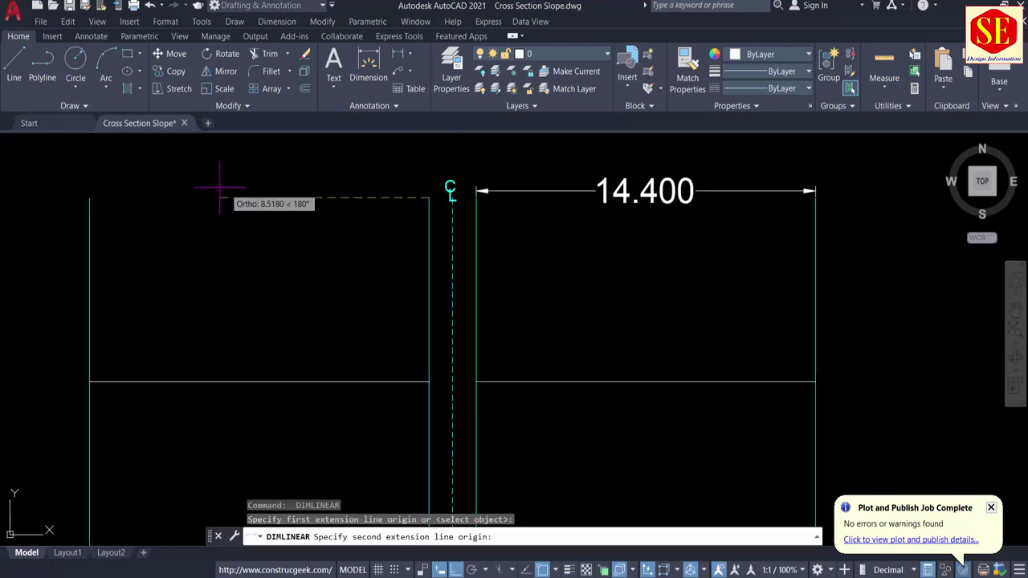
left_click(87, 196)
left_click(96, 197)
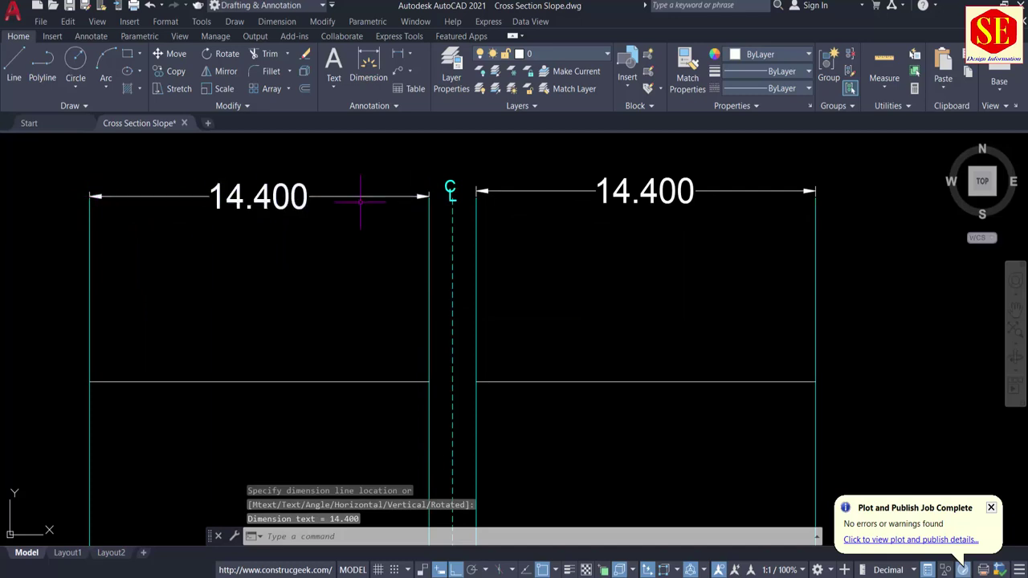
Switch to Calculator and compute the carriageway's level difference as 14.4 × 2.5 ÷ 100.
scroll(509, 303, "down", 4)
middle_click_drag(509, 303, 509, 212)
scroll(625, 489, "down", 2)
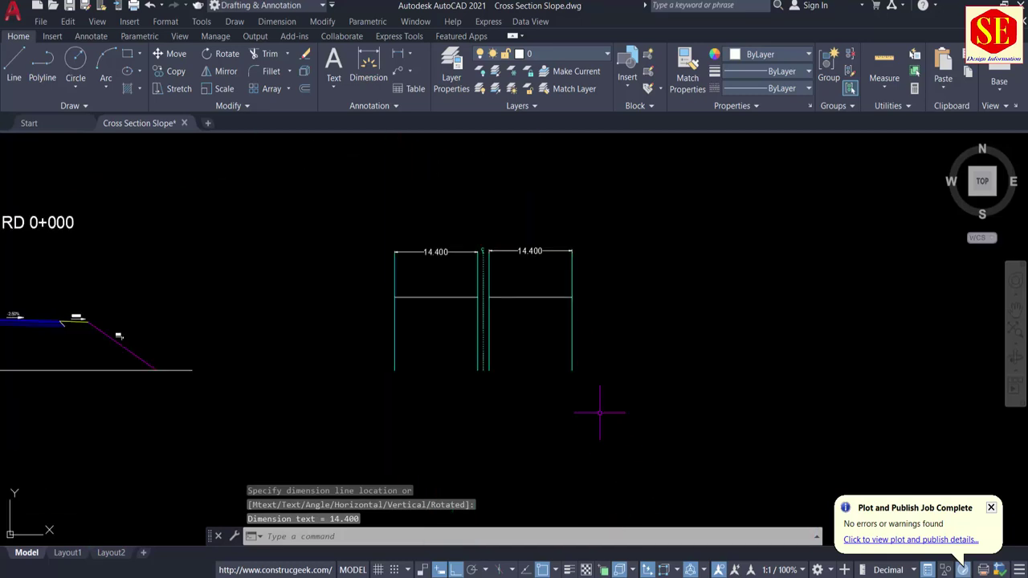
middle_click_drag(599, 412, 601, 453)
key("alt+Tab")
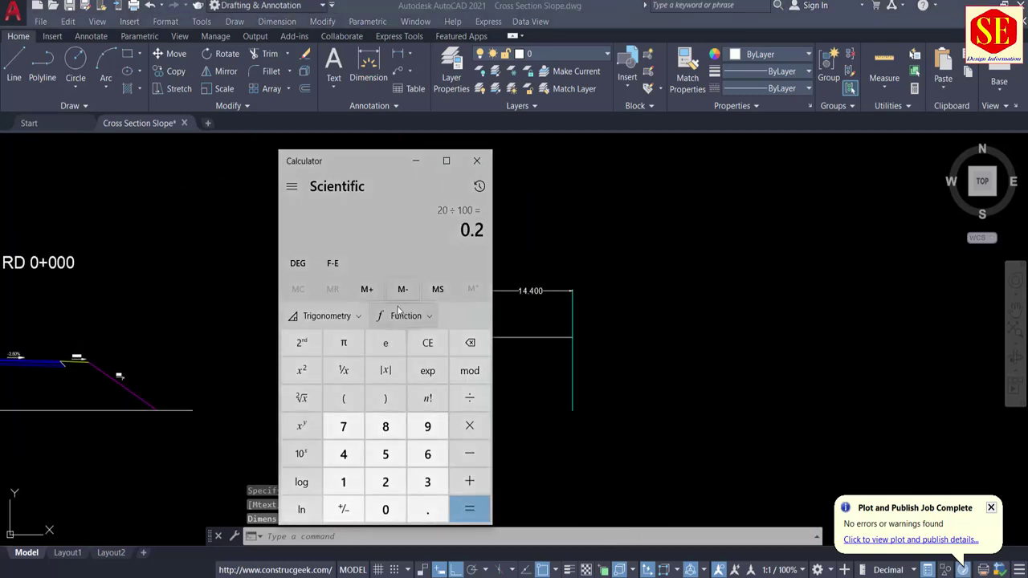
left_click(427, 343)
left_click(343, 482)
left_click(343, 455)
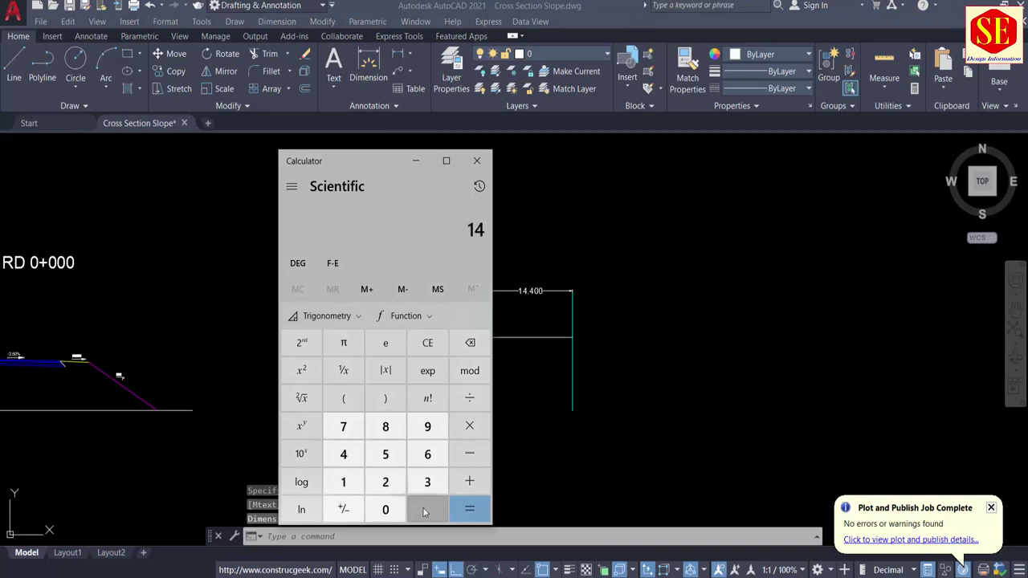
left_click(427, 509)
left_click(344, 456)
left_click(470, 426)
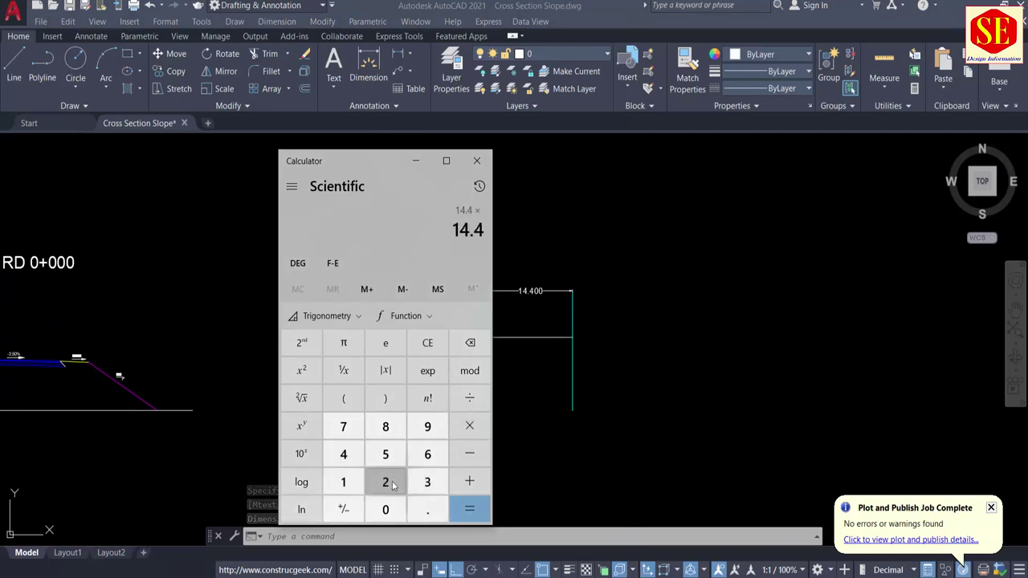
left_click(385, 481)
left_click(427, 509)
left_click(386, 454)
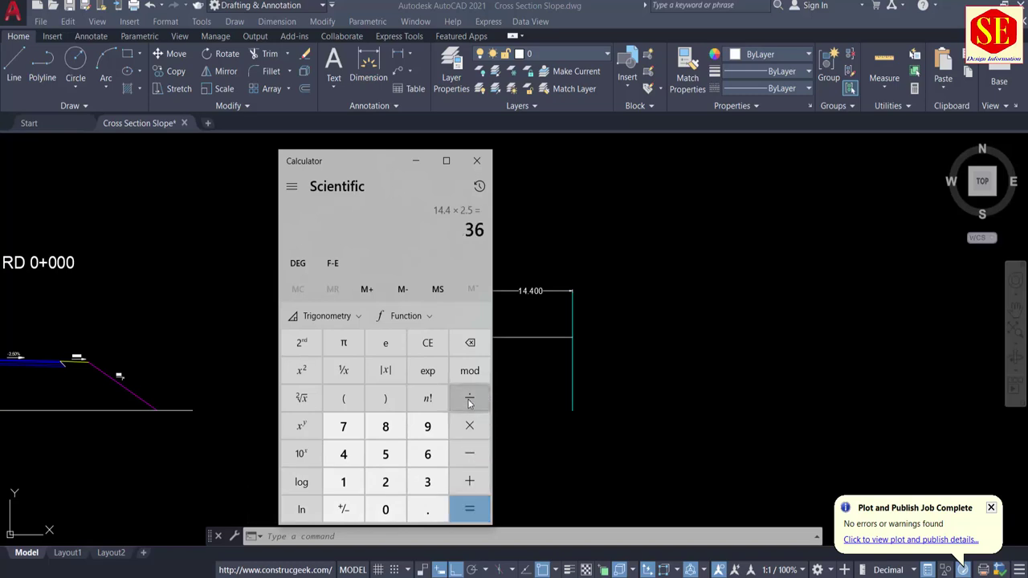
left_click(347, 483)
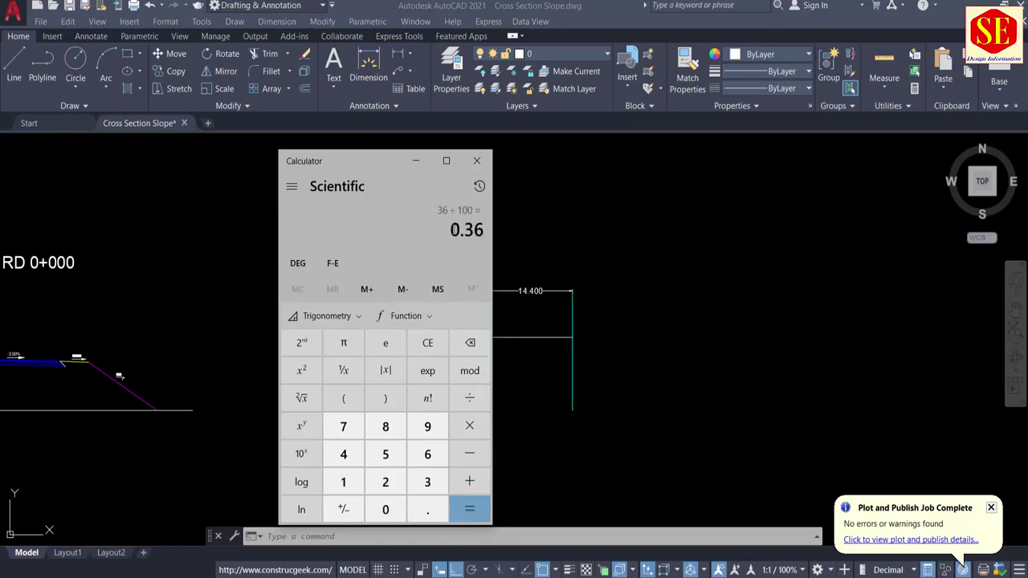
Return to AutoCAD and offset the right and left carriageway lines upward by 0.36.
left_click(612, 304)
scroll(481, 349, "up", 4)
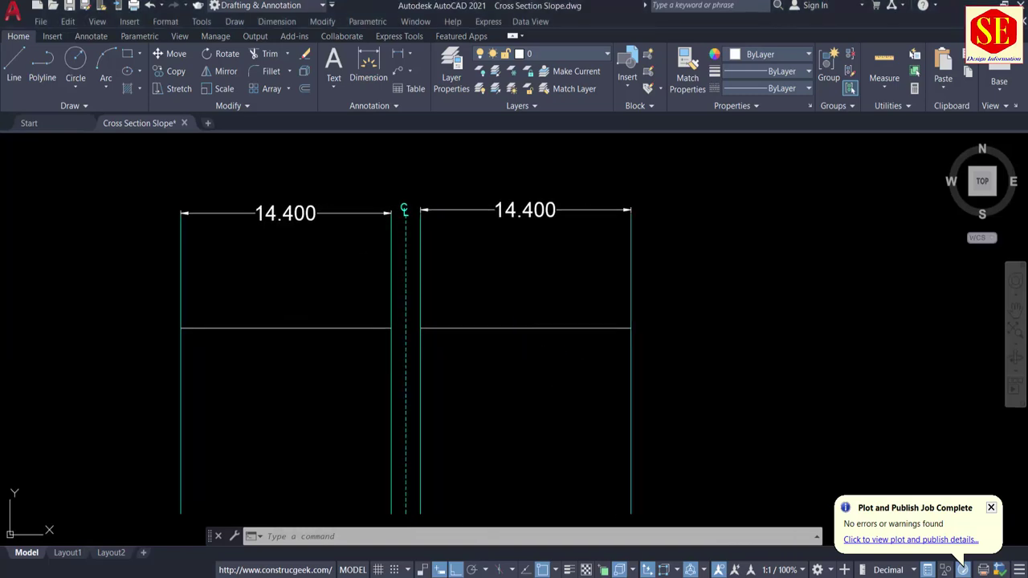
type("o")
key("Return")
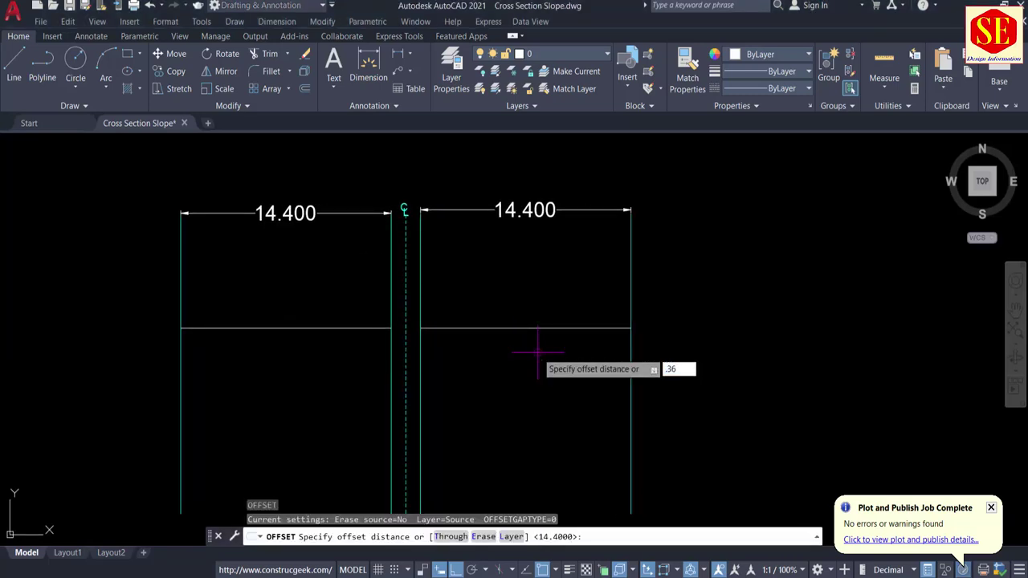
key("Return")
left_click(514, 328)
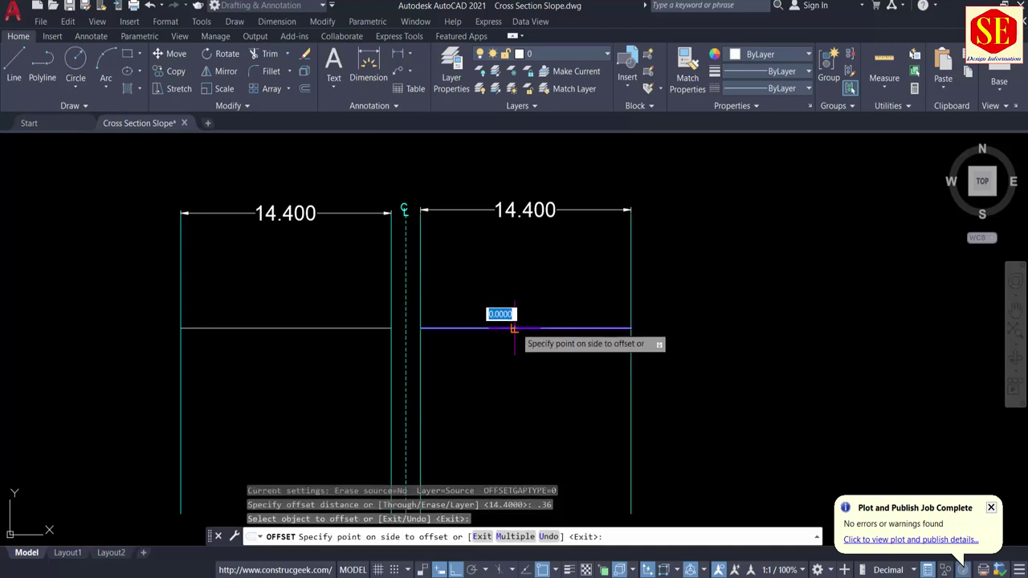
scroll(539, 353, "up", 2)
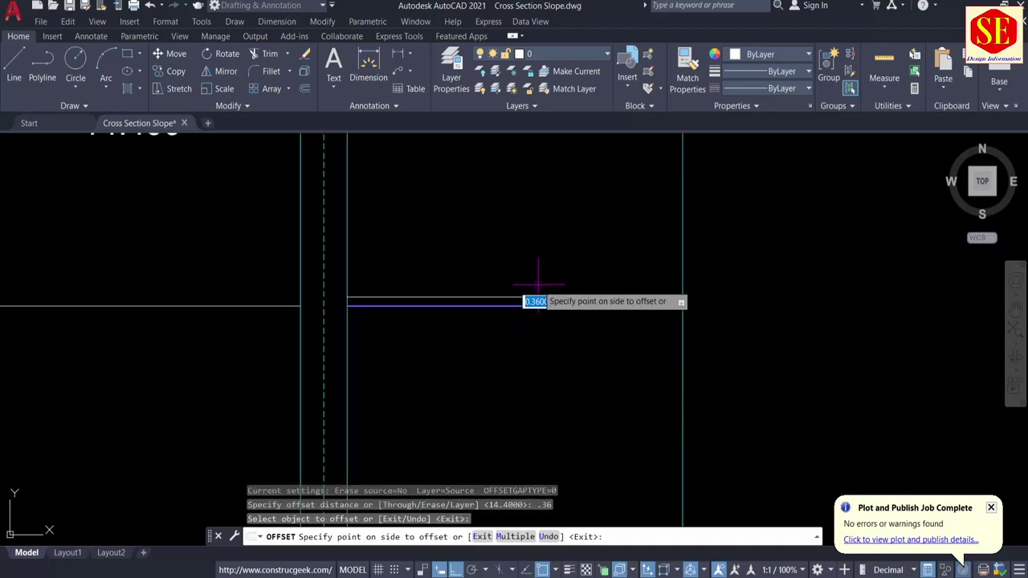
left_click(523, 224)
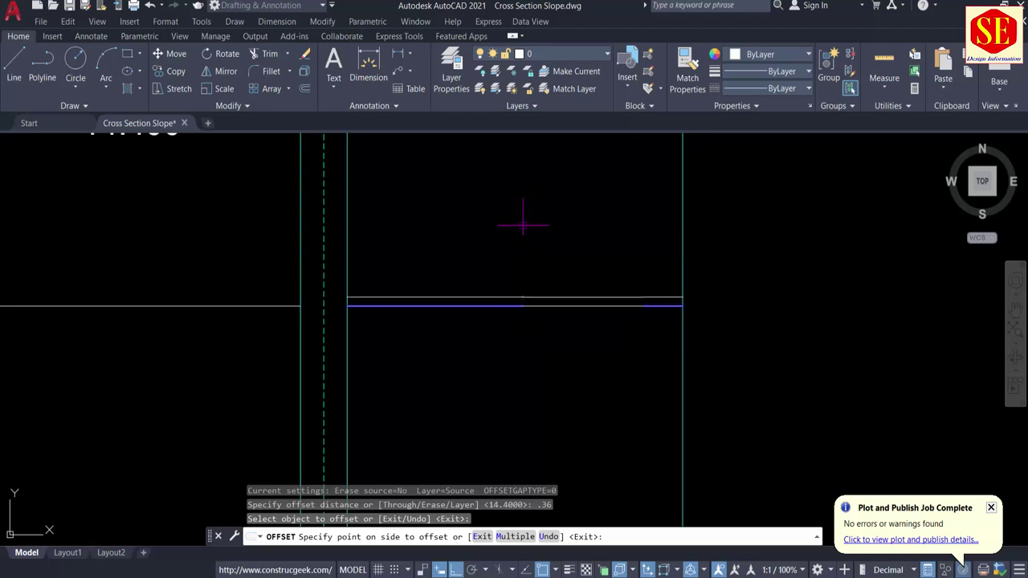
left_click(246, 305)
left_click(252, 238)
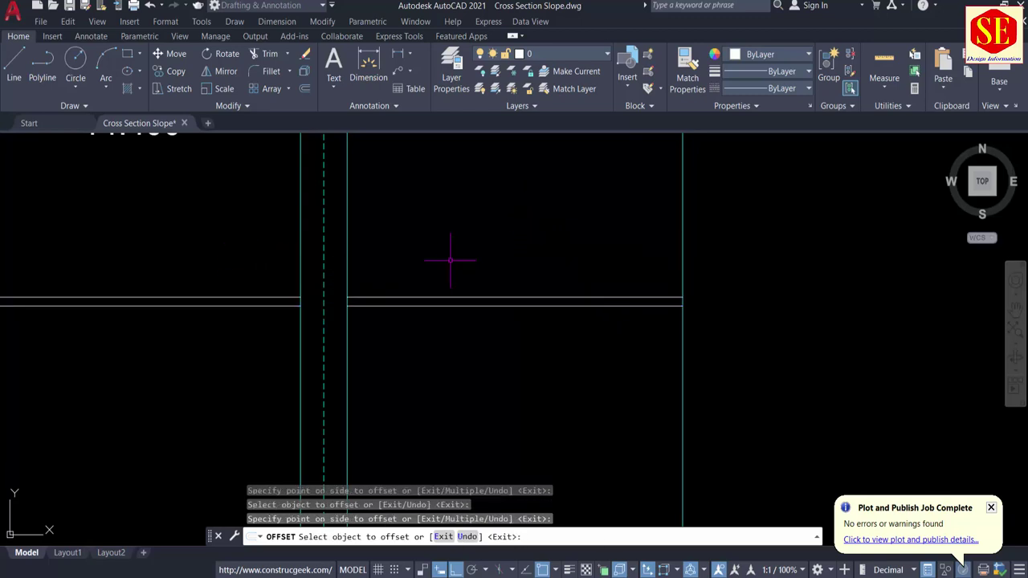
key("Escape")
With Ortho off, add a slanted leader arrow without text pointing to the lower carriageway line at the right drain edge.
scroll(347, 306, "up", 5)
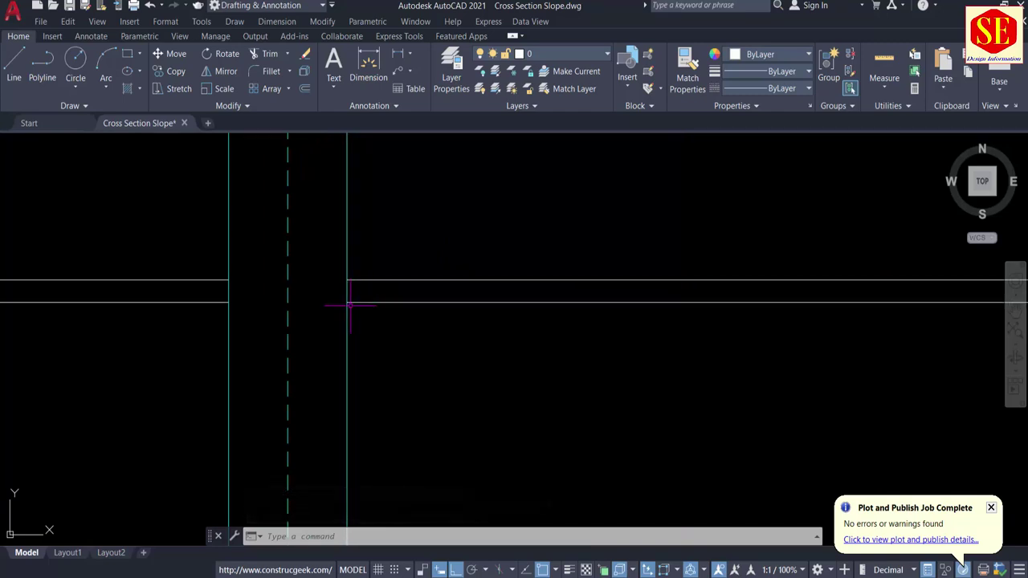
type("e")
key("Return")
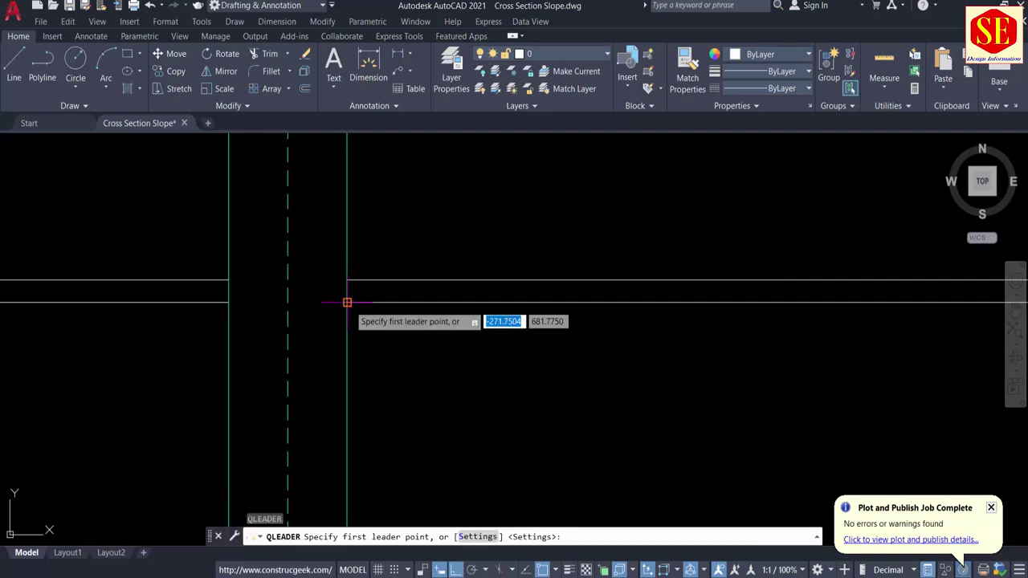
left_click(350, 302)
scroll(436, 227, "down", 1)
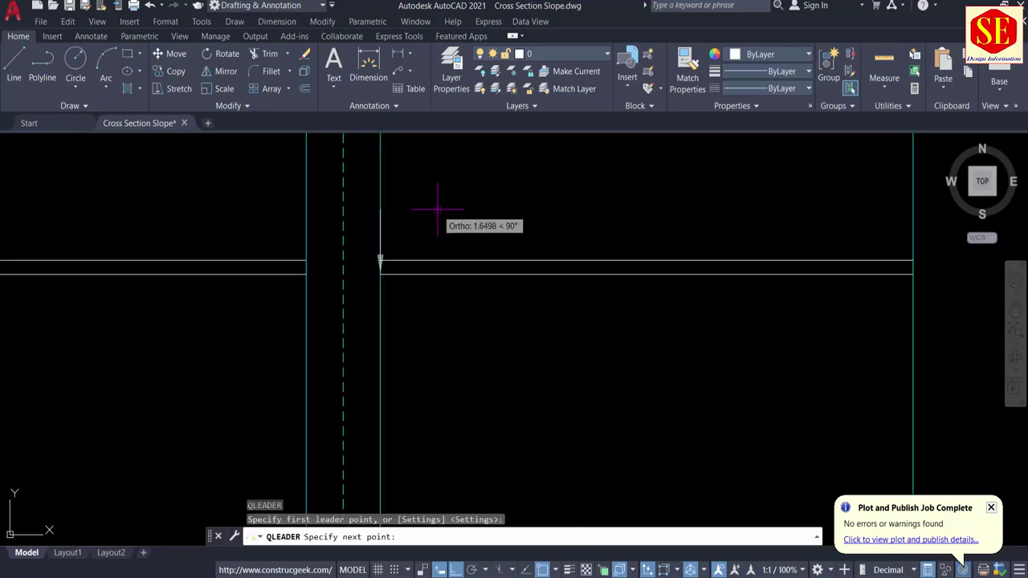
key("F8")
left_click(441, 197)
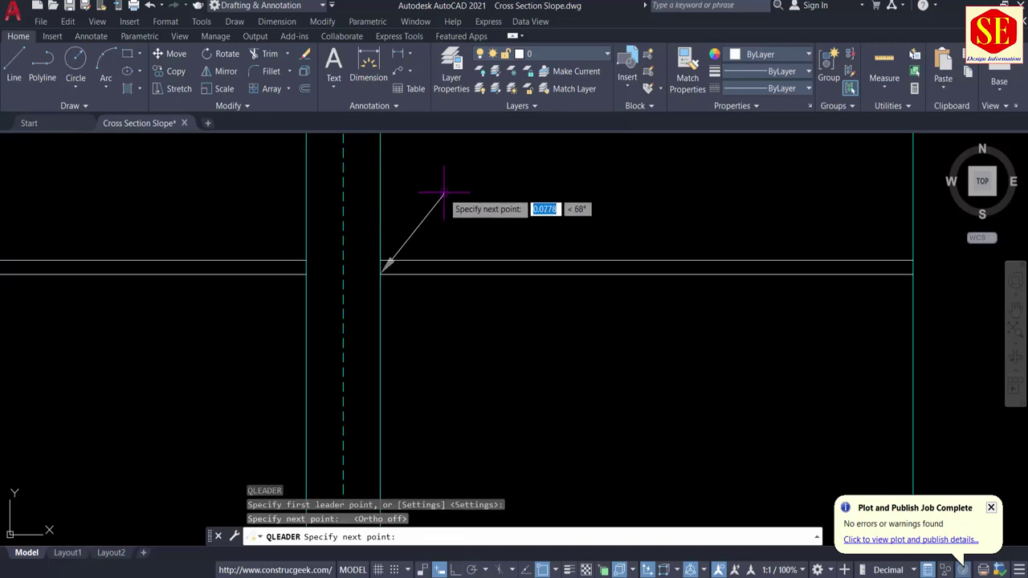
key("Escape")
scroll(390, 274, "up", 2)
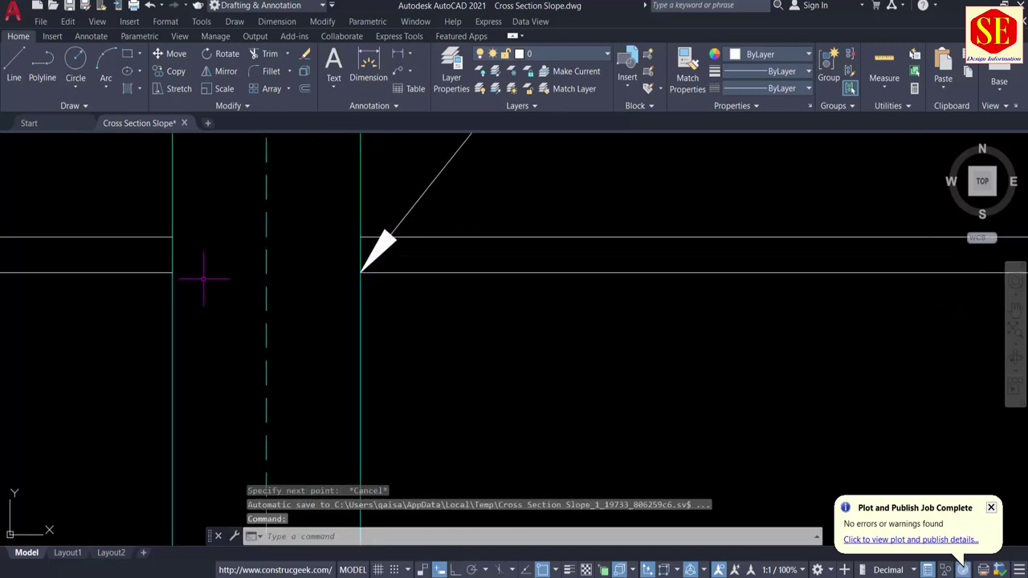
Examine where the FRL leaders and pavement slopes meet the central drain's edges in the typical section.
scroll(313, 241, "down", 6)
mouse_move(392, 337)
middle_mouse_down()
mouse_move(422, 232)
mouse_move(466, 142)
middle_mouse_up()
scroll(466, 142, "down", 4)
scroll(466, 189, "up", 4)
scroll(396, 166, "up", 4)
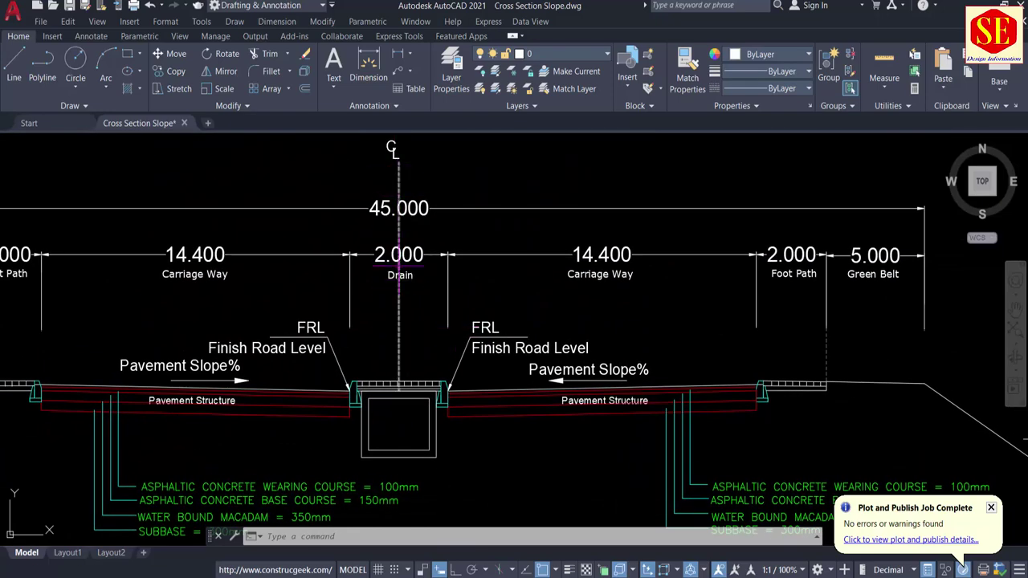
scroll(480, 359, "up", 2)
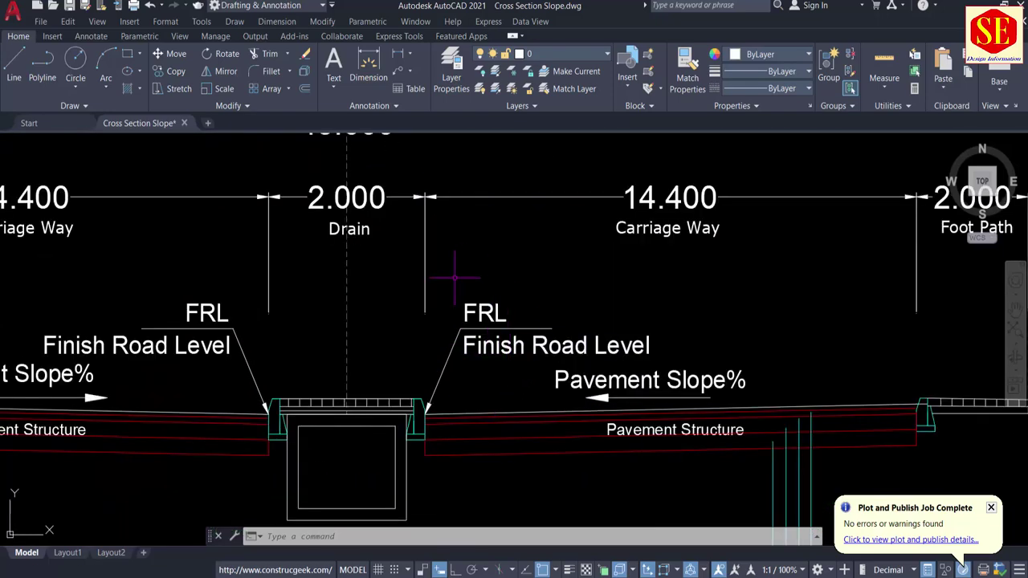
scroll(457, 411, "up", 2)
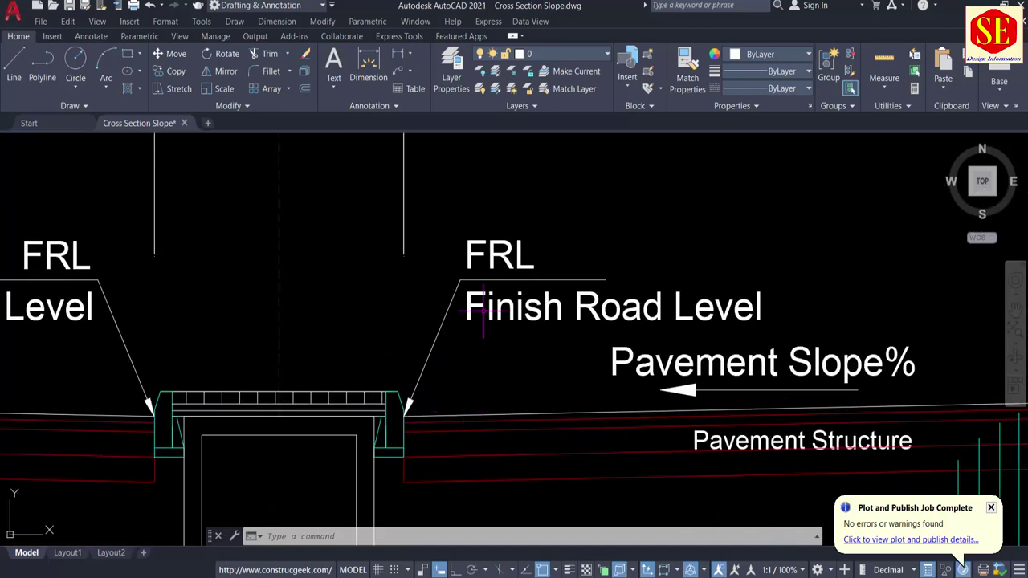
scroll(409, 416, "up", 4)
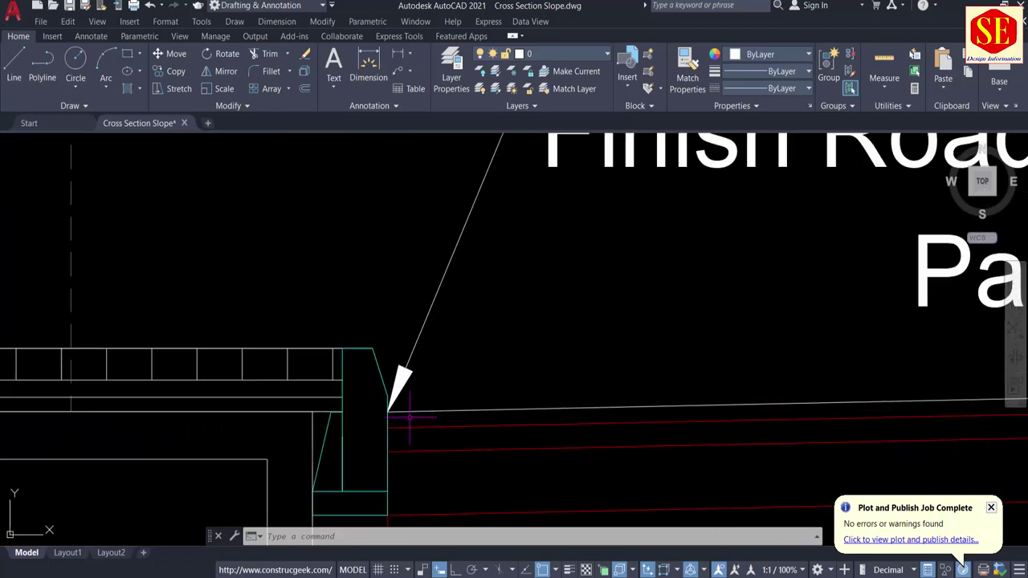
scroll(489, 414, "down", 4)
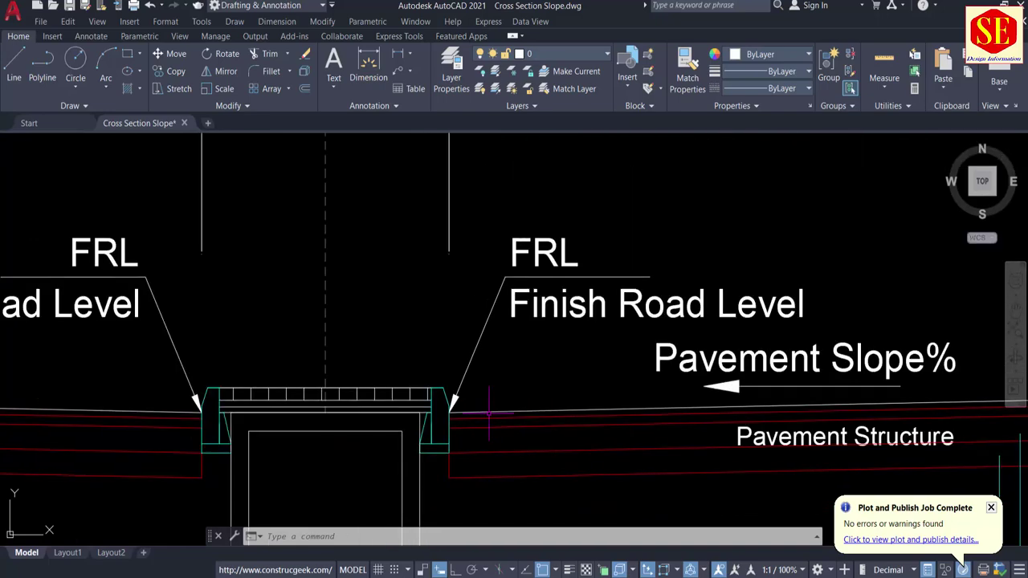
mouse_move(244, 253)
middle_mouse_down()
mouse_move(268, 292)
mouse_move(291, 423)
middle_mouse_up()
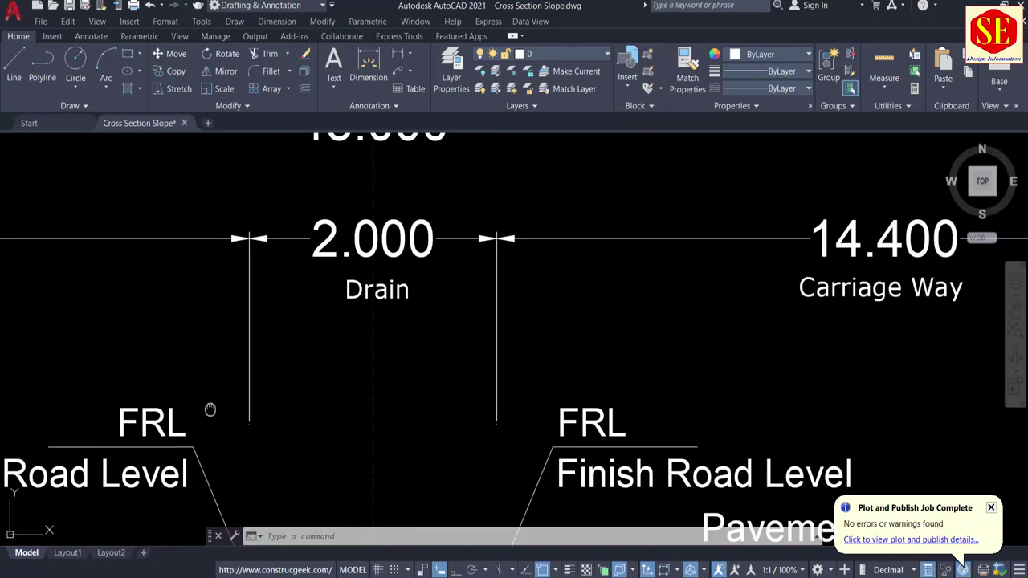
middle_click_drag(210, 410, 206, 249)
scroll(233, 366, "up", 2)
scroll(265, 362, "down", 4)
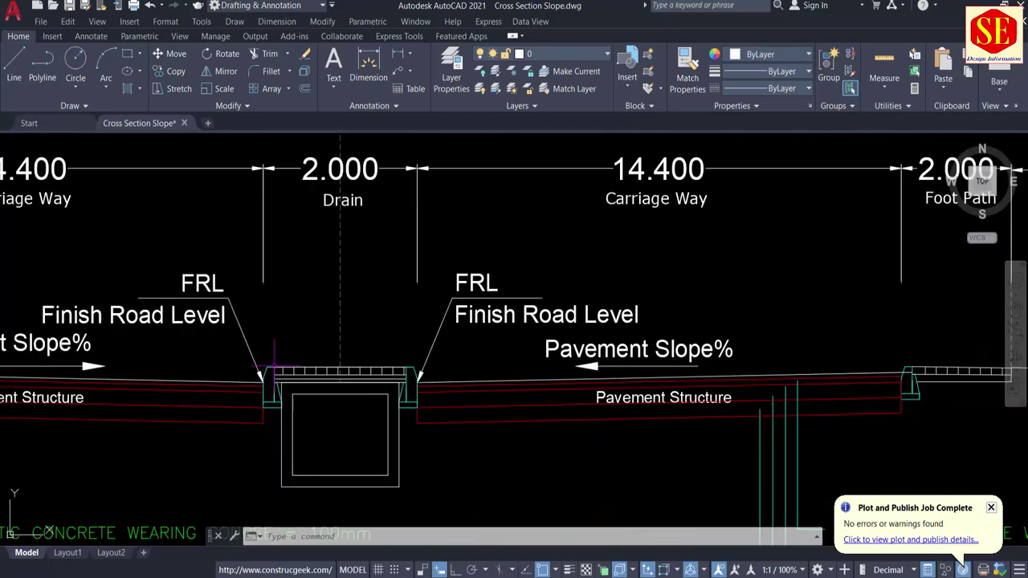
scroll(265, 360, "up", 4)
scroll(285, 410, "down", 4)
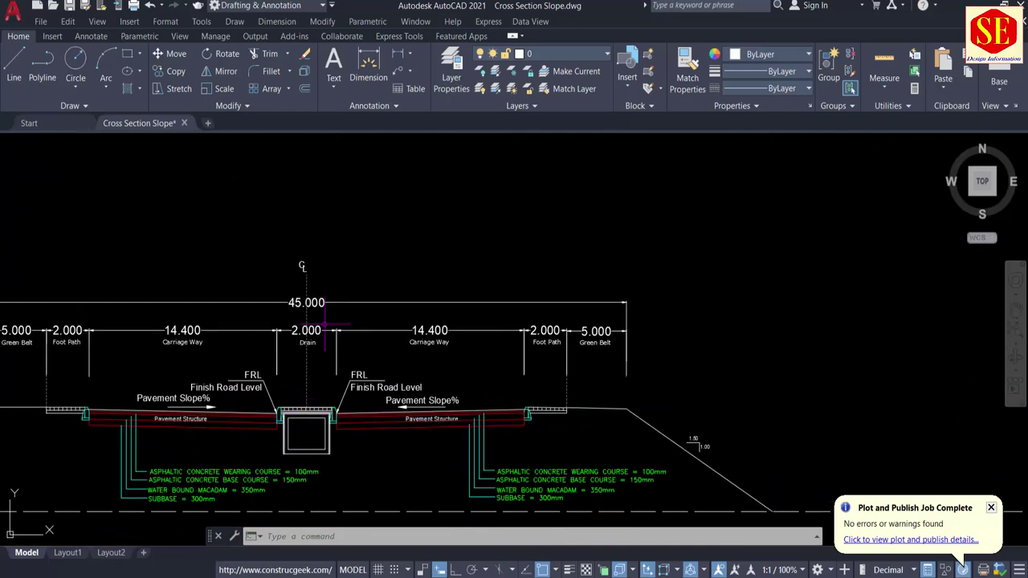
Draw the right carriageway slope line from the lower line at the drain edge to the upper line's outer end.
middle_click_drag(305, 201, 408, 478)
scroll(393, 346, "down", 3)
scroll(392, 224, "up", 6)
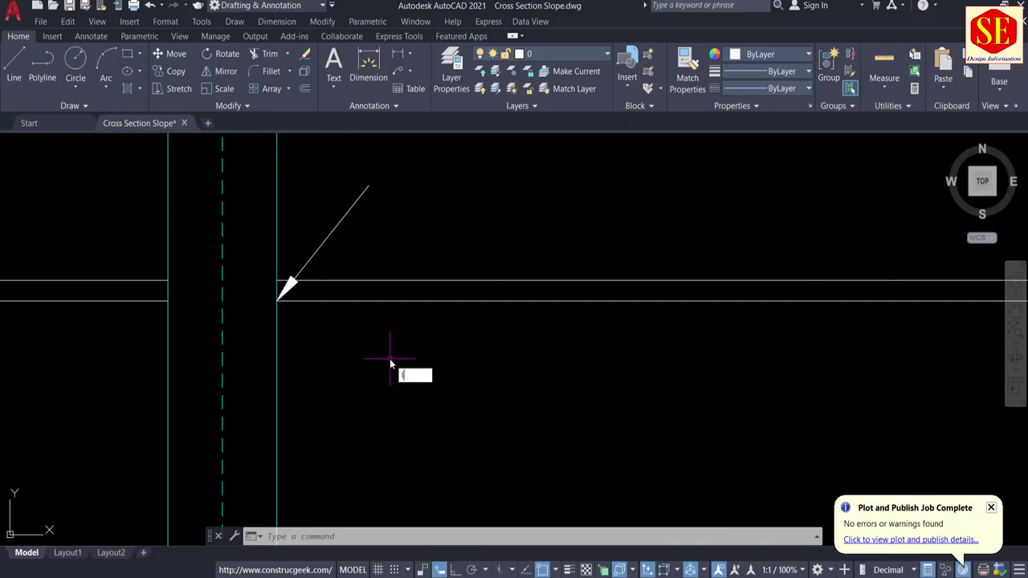
type("l")
key("Return")
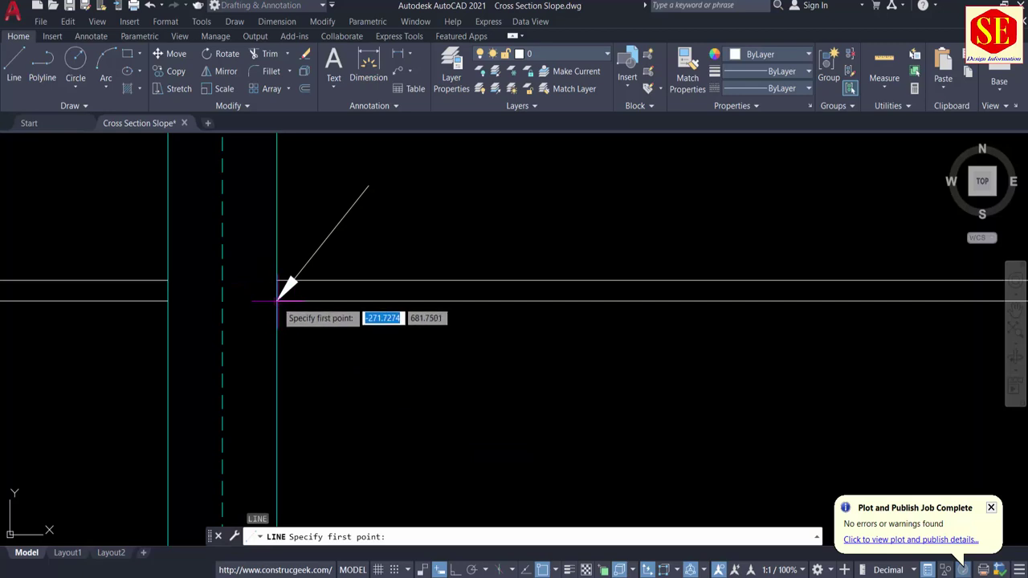
left_click(277, 301)
scroll(554, 241, "down", 4)
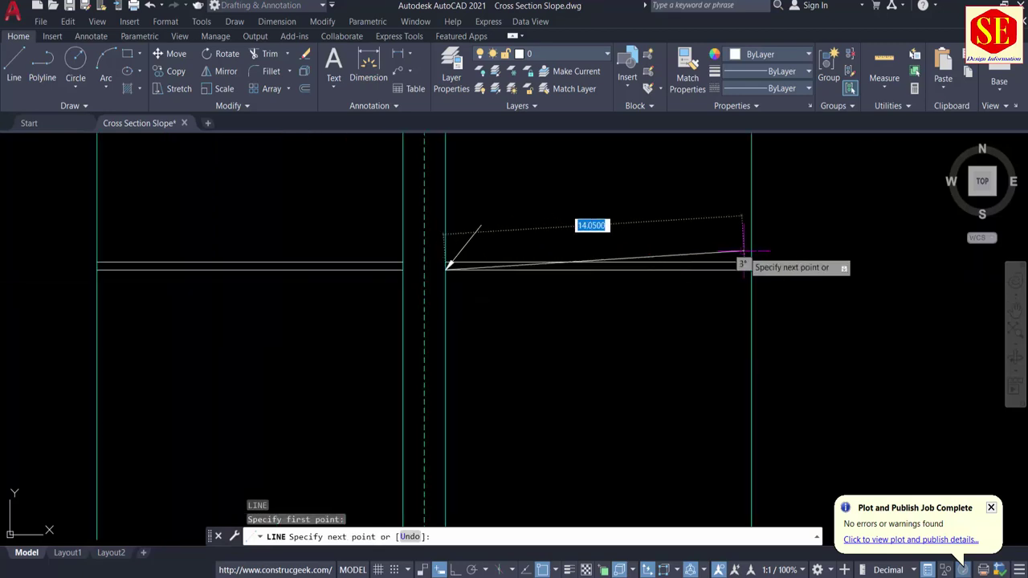
middle_click_drag(743, 253, 566, 257)
scroll(532, 258, "up", 5)
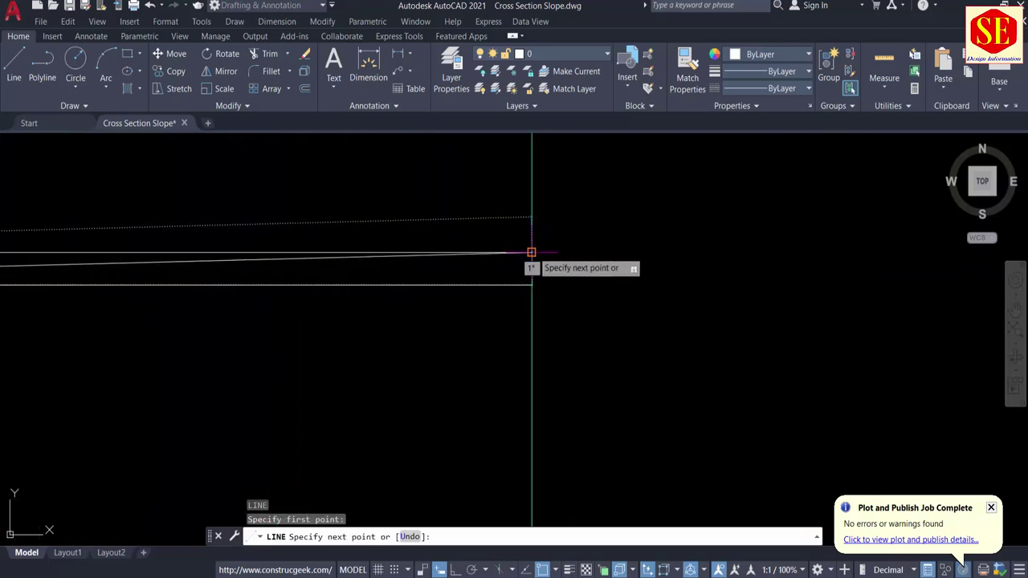
left_click(531, 252)
key("Escape")
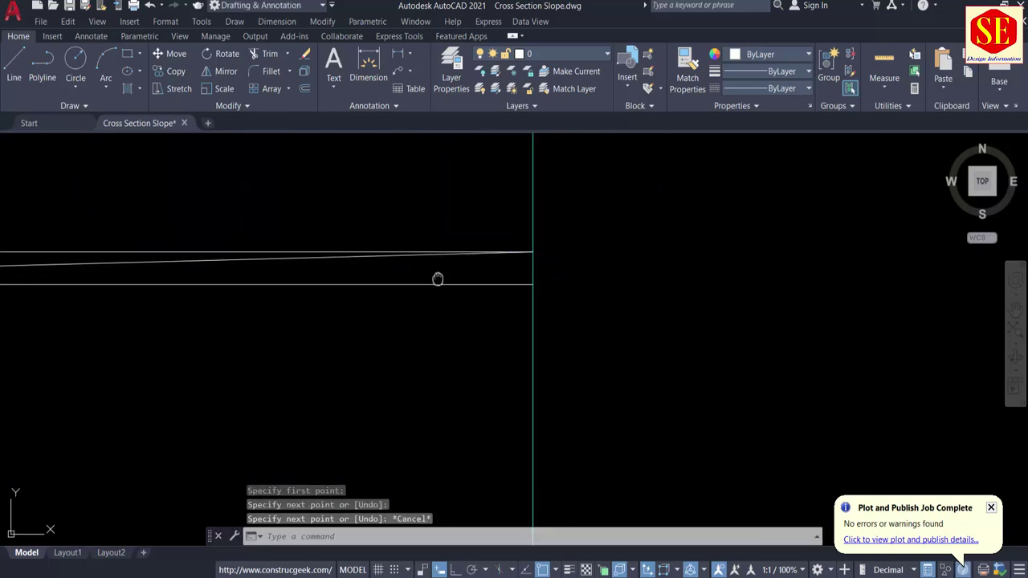
Draw the left carriageway slope line from the lower line at the drain edge to the upper line's outer end.
middle_click_drag(436, 278, 721, 246)
scroll(843, 220, "down", 2)
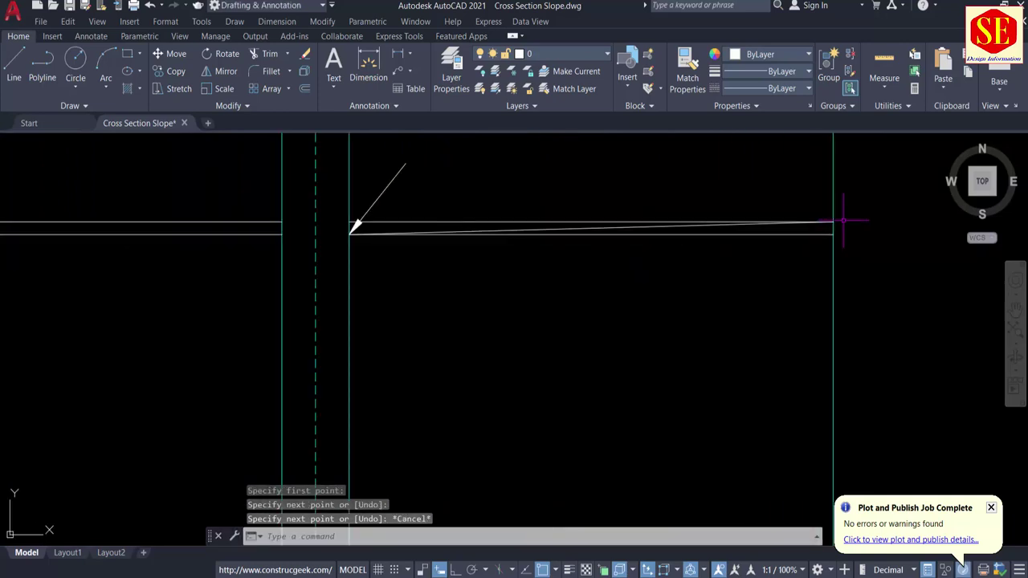
middle_click_drag(510, 232, 781, 231)
scroll(532, 230, "up", 2)
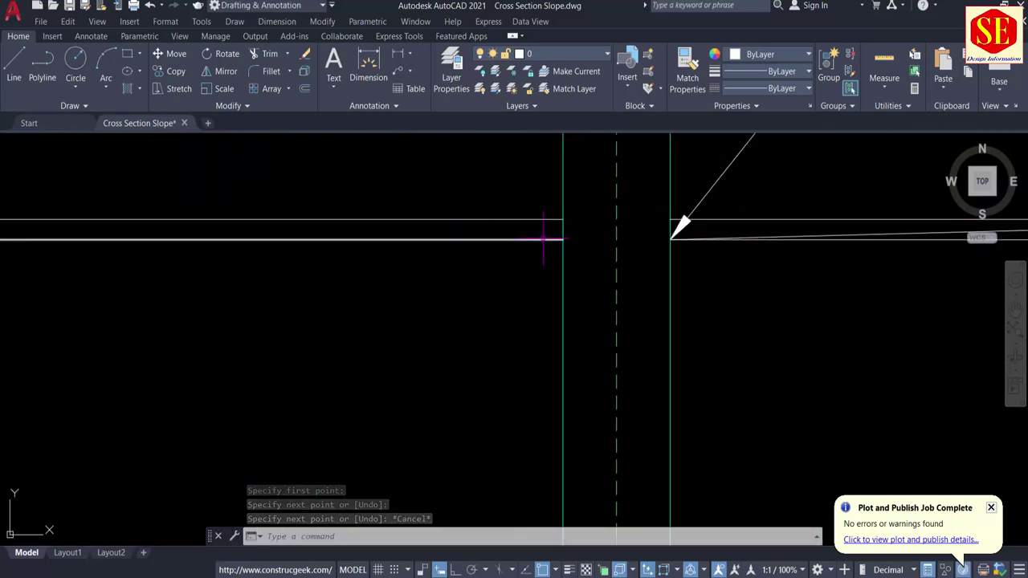
key("Return")
left_click(562, 240)
scroll(657, 273, "down", 2)
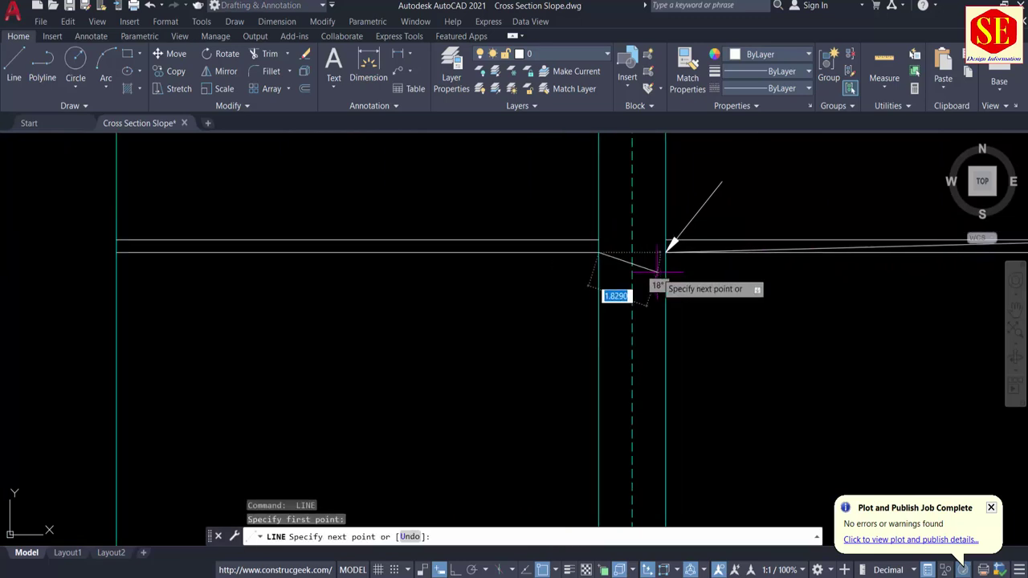
scroll(73, 262, "up", 2)
left_click(139, 228)
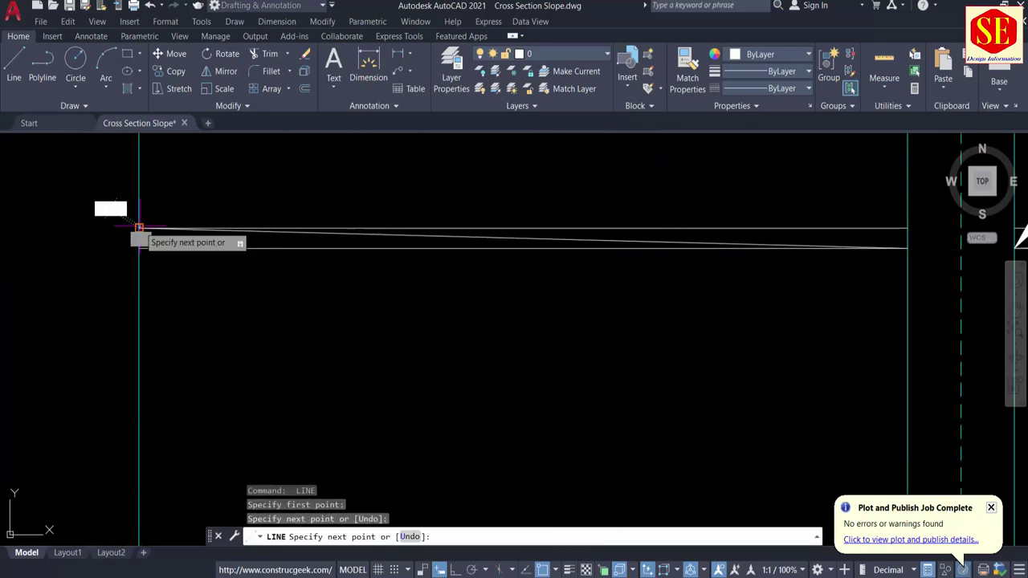
key("Escape")
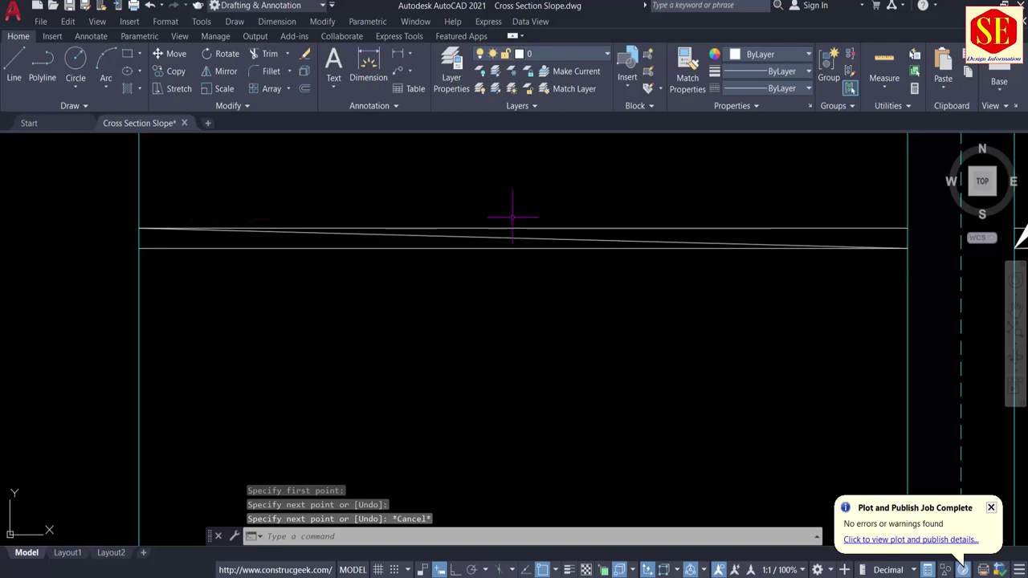
Erase the four horizontal construction lines of both carriageways, keeping the two slope lines.
left_click(523, 228)
left_click(337, 248)
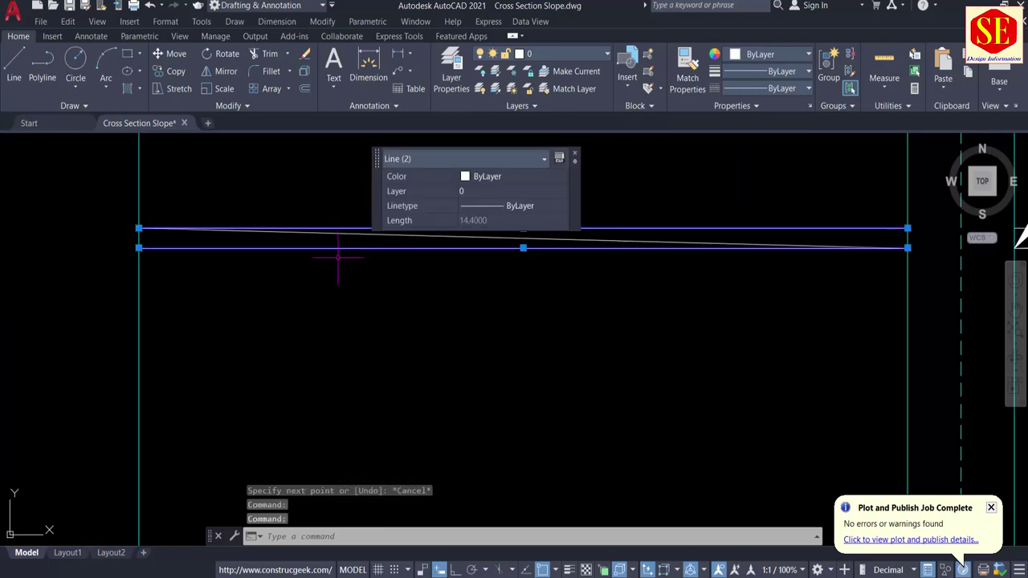
scroll(331, 301, "down", 2)
scroll(686, 281, "up", 3)
left_click(672, 245)
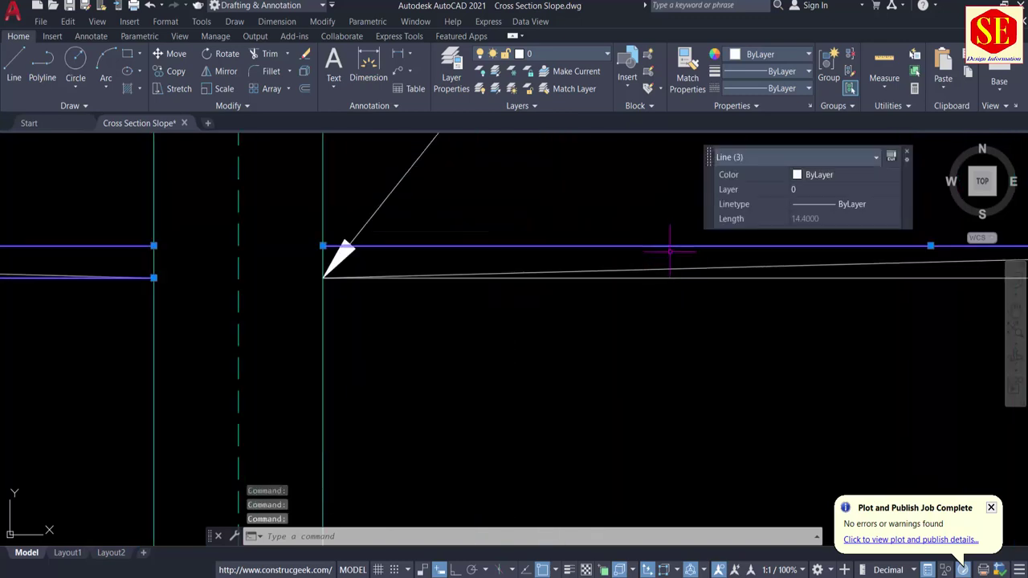
type("E")
key("Return")
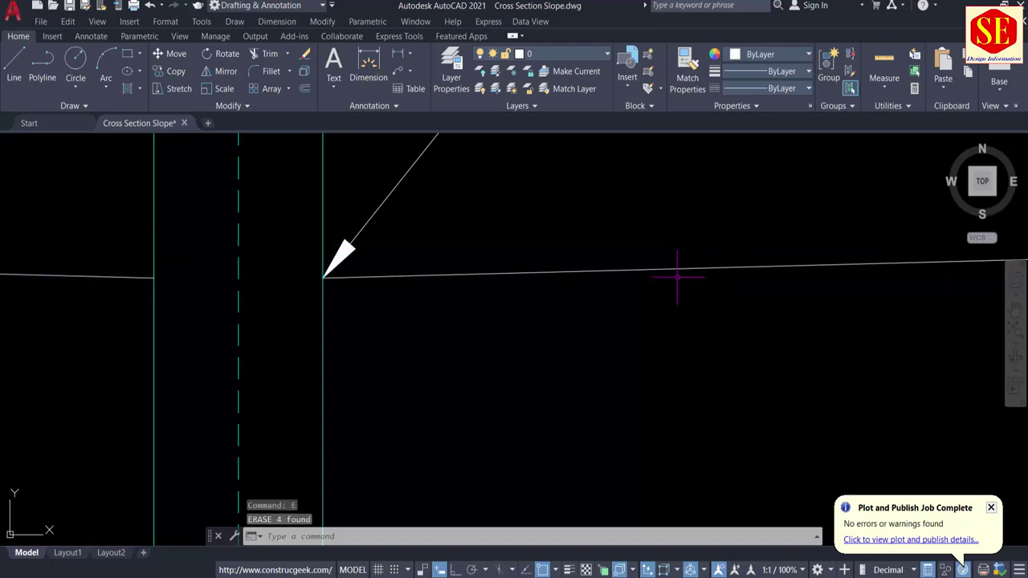
Compare the carriageway slope lines at the central drain with the pavement slopes of the cross section at RD 0+000.
scroll(677, 277, "down", 5)
scroll(677, 277, "down", 2)
scroll(748, 278, "up", 2)
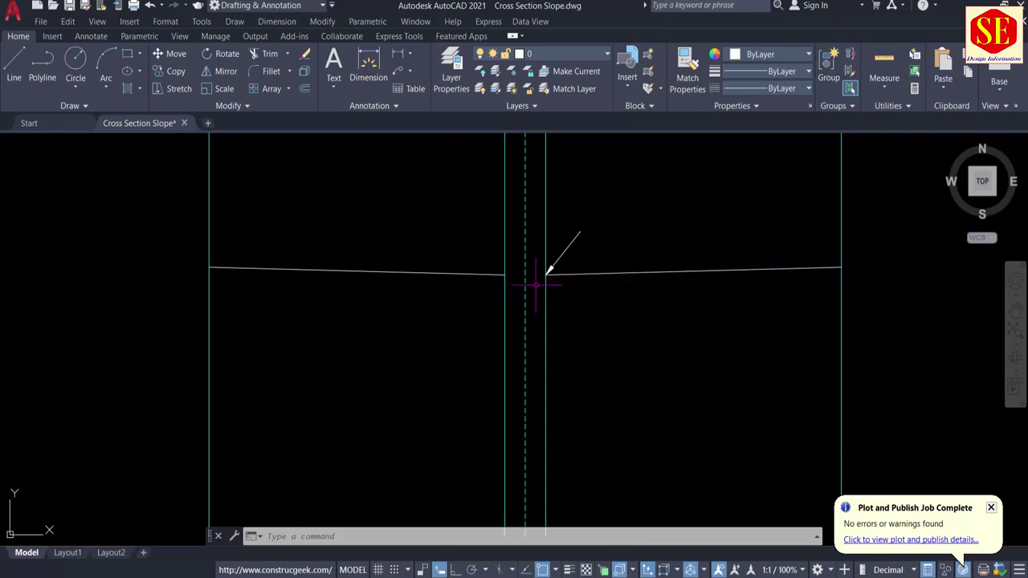
scroll(525, 301, "up", 4)
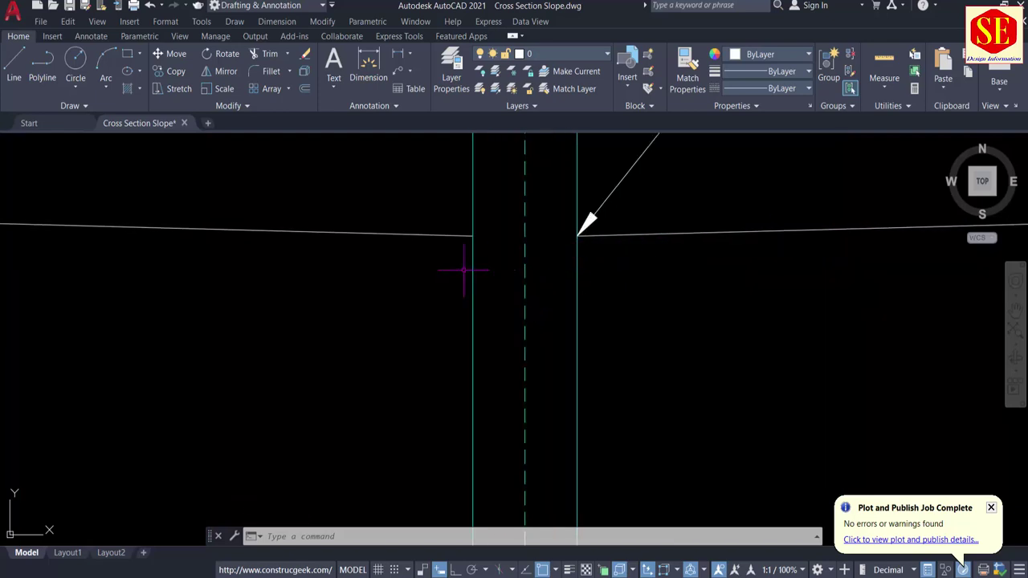
scroll(611, 273, "down", 5)
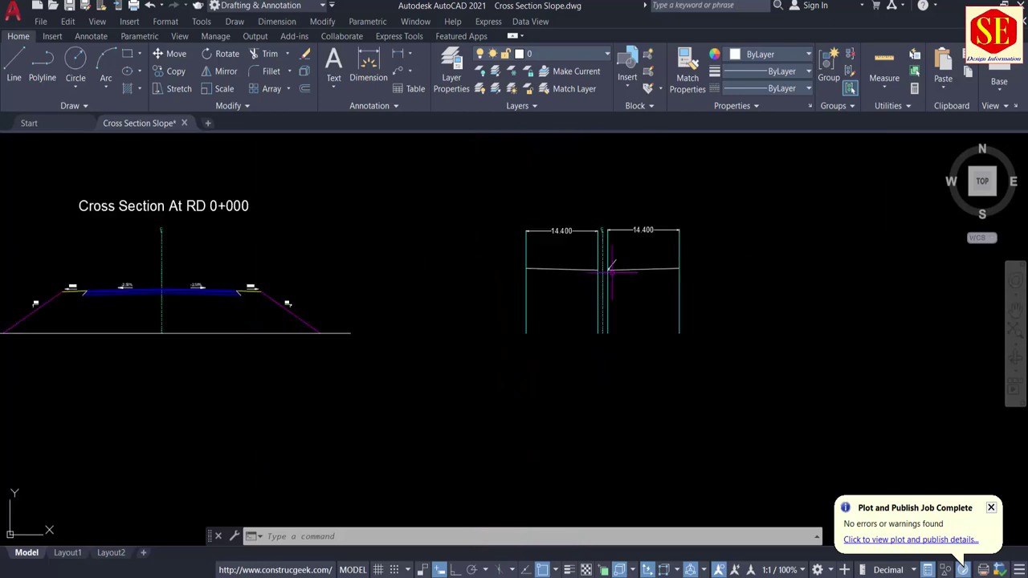
middle_click_drag(241, 286, 576, 276)
scroll(518, 269, "up", 3)
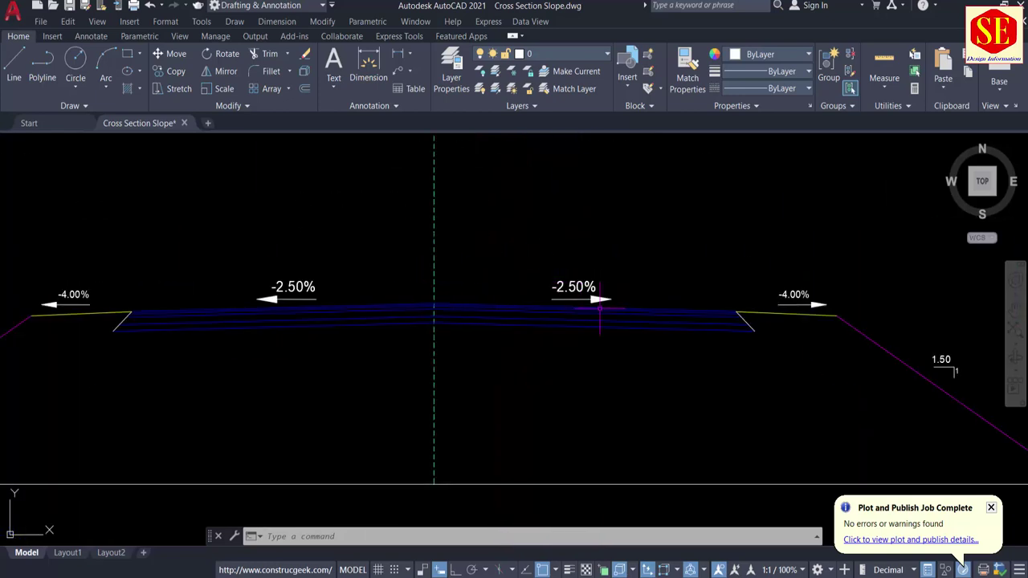
scroll(713, 334, "down", 2)
middle_click_drag(748, 330, 68, 324)
scroll(661, 306, "up", 4)
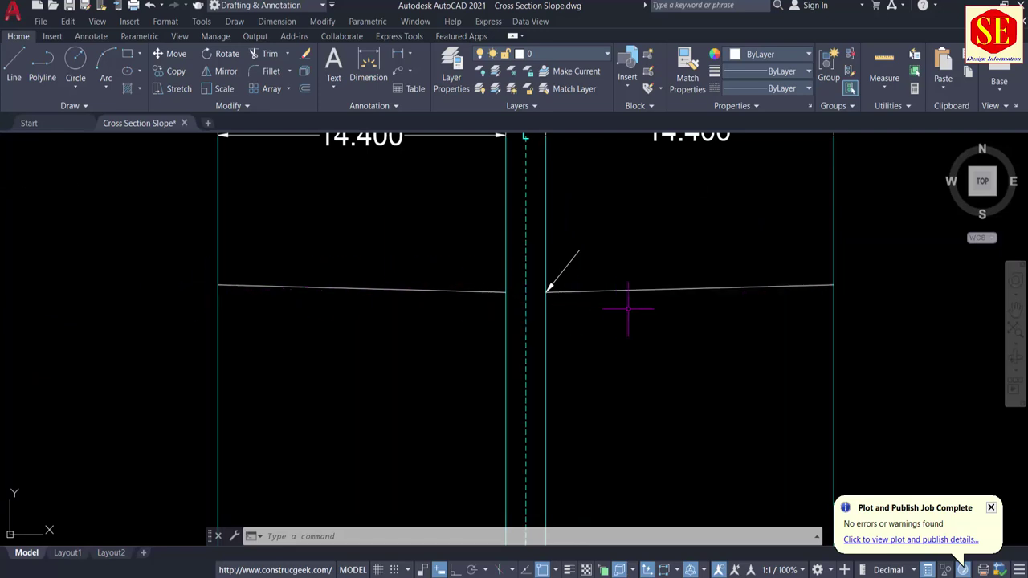
Examine how the FRL leader, pavement slope and central drain box meet in the typical section.
scroll(415, 242, "down", 4)
middle_click_drag(472, 376, 461, 149)
scroll(472, 301, "up", 3)
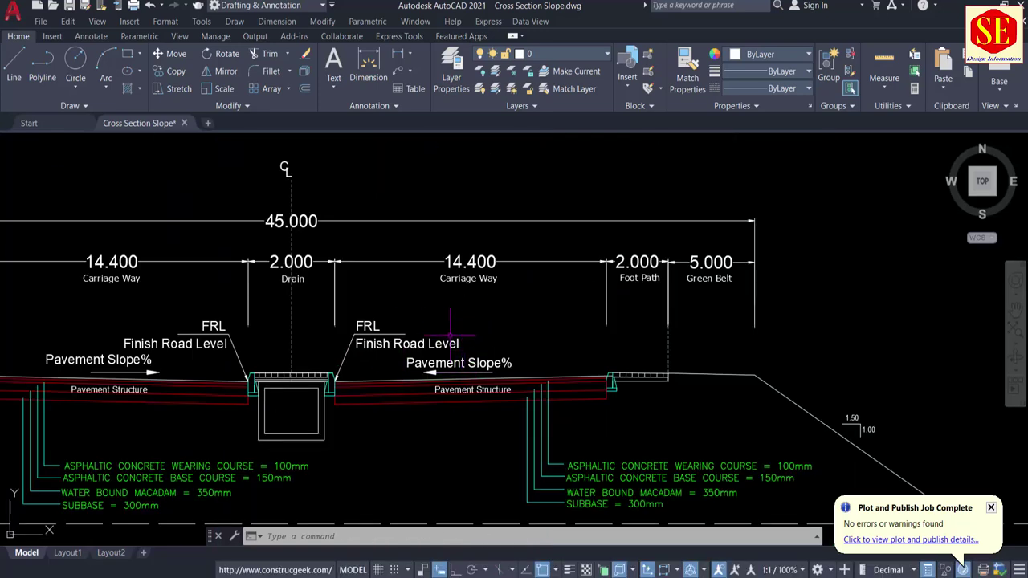
scroll(357, 369, "up", 6)
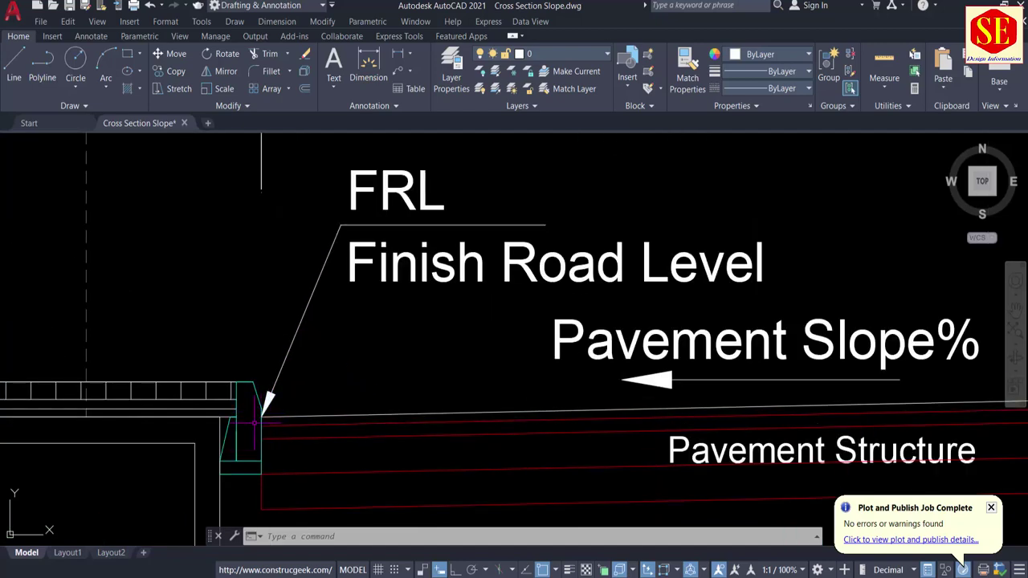
scroll(401, 269, "down", 4)
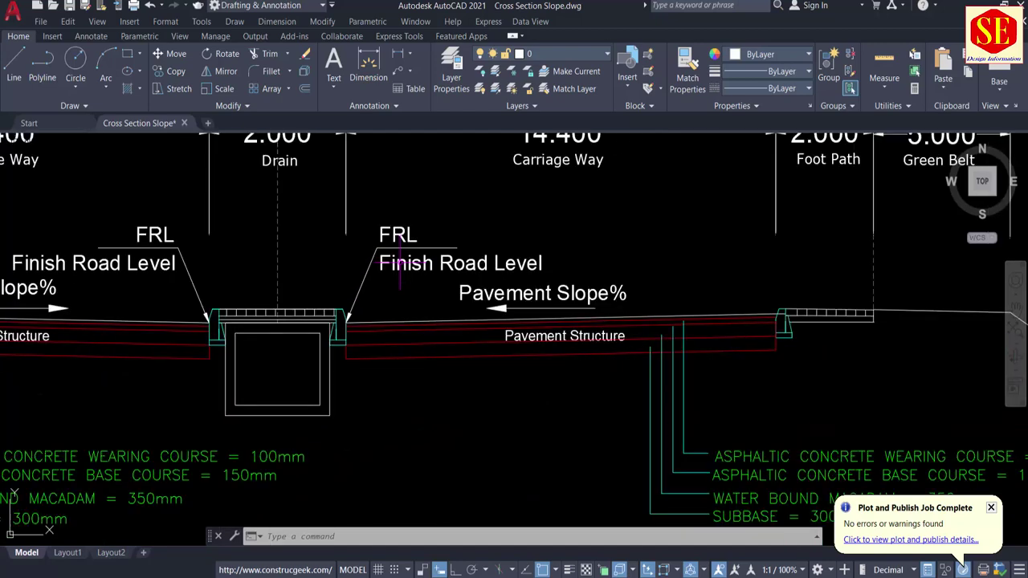
scroll(739, 323, "down", 10)
middle_click_drag(672, 282, 684, 452)
scroll(706, 324, "up", 6)
scroll(753, 312, "up", 4)
middle_click_drag(743, 308, 448, 309)
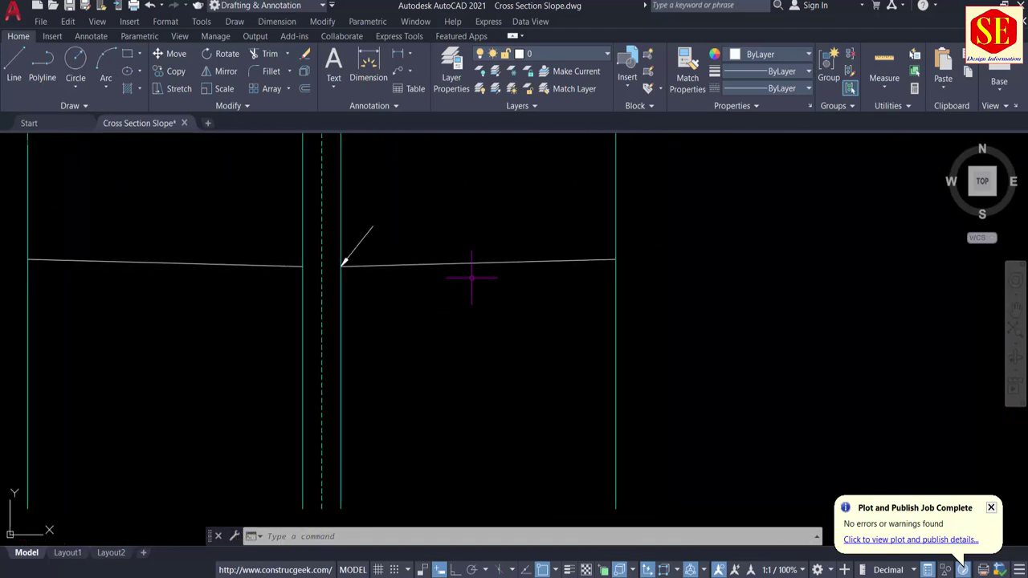
scroll(291, 277, "up", 2)
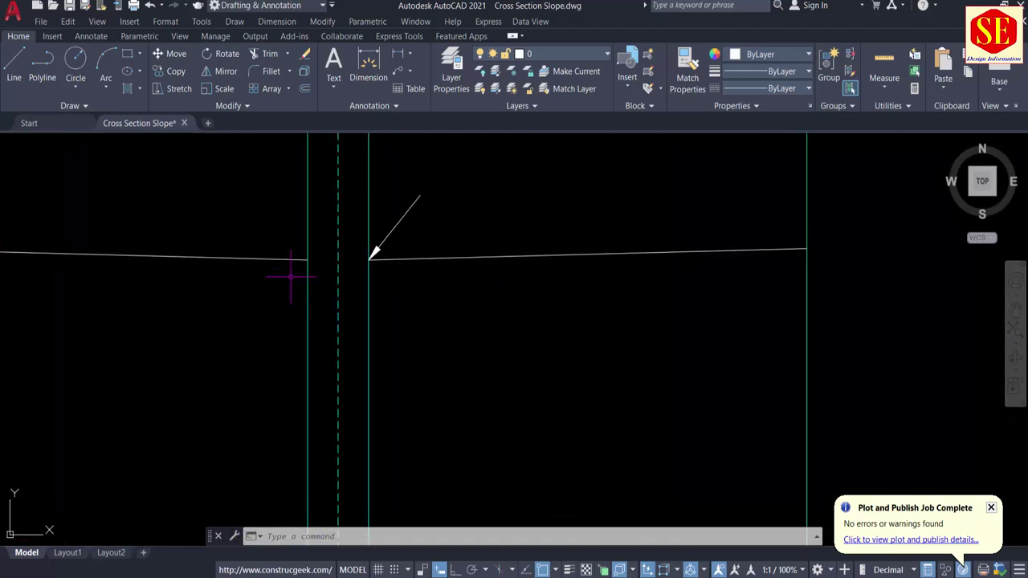
Draw the central drain's outer rectangle between the carriageways' inner ends, about 2 m wide and 2.1 m deep.
type("rec")
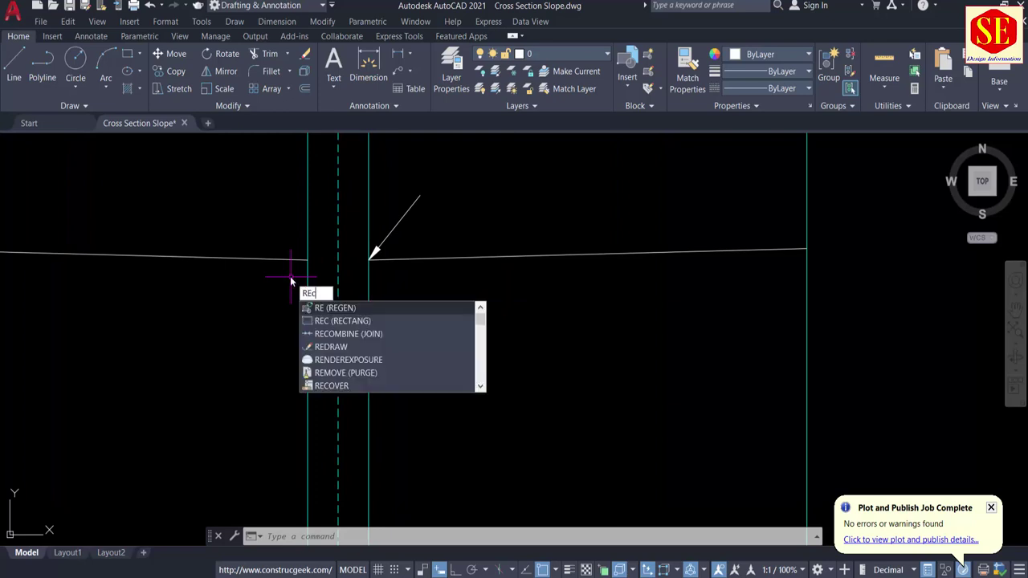
key("Return")
left_click(308, 258)
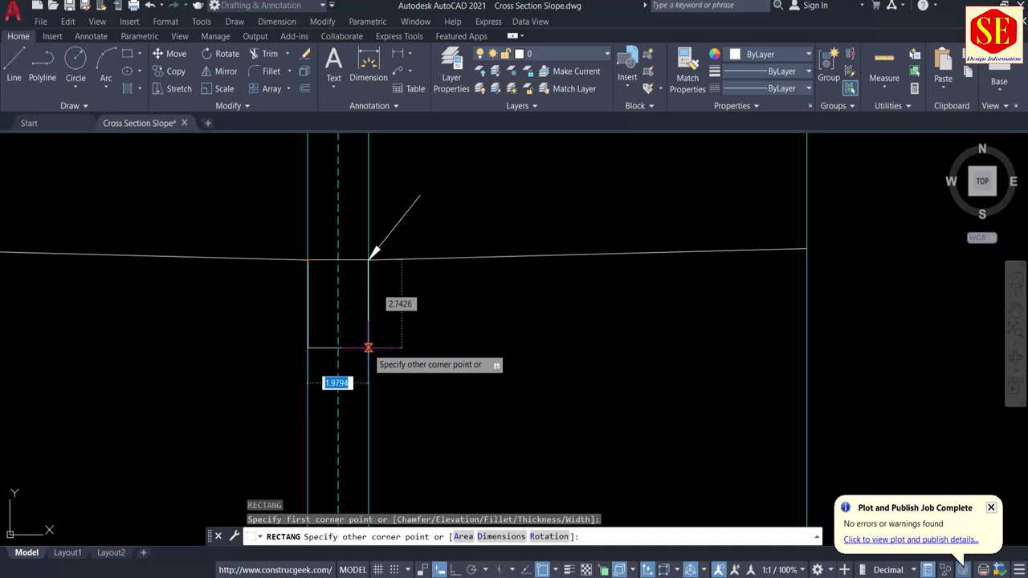
scroll(367, 346, "up", 2)
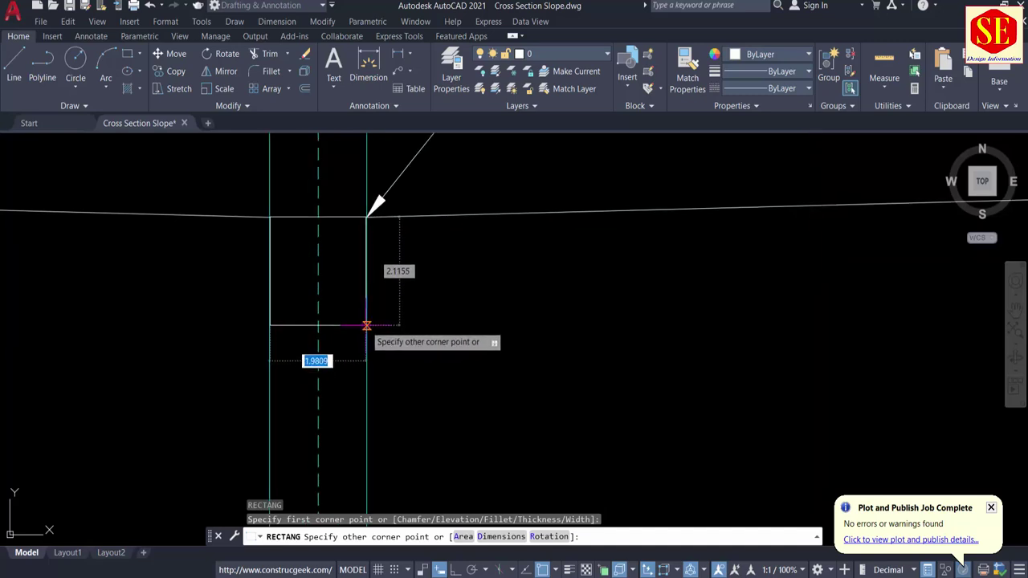
left_click(367, 320)
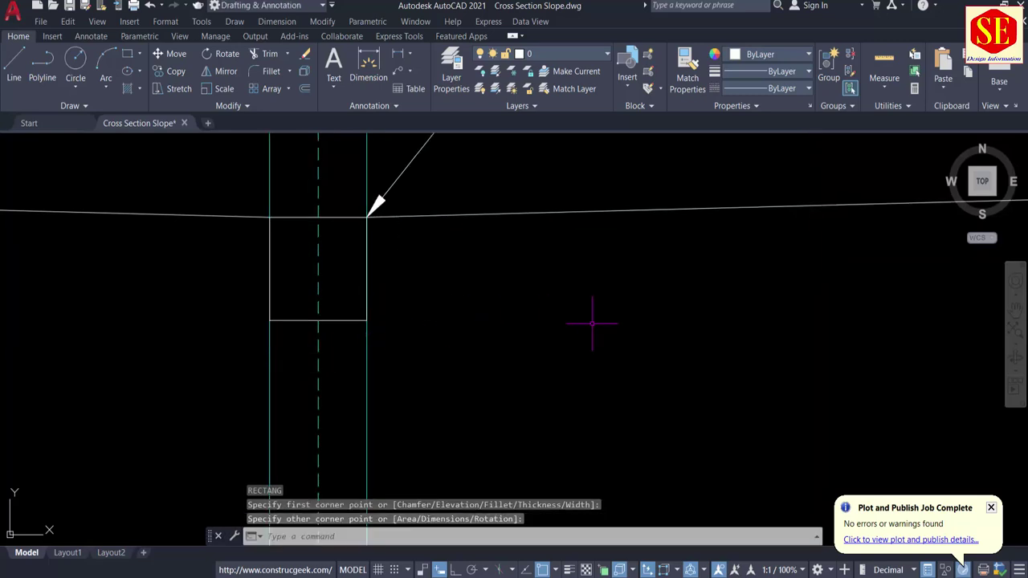
key("Escape")
Offset the drain rectangle 0.25 inward to form the drain wall.
type("o")
key("Return")
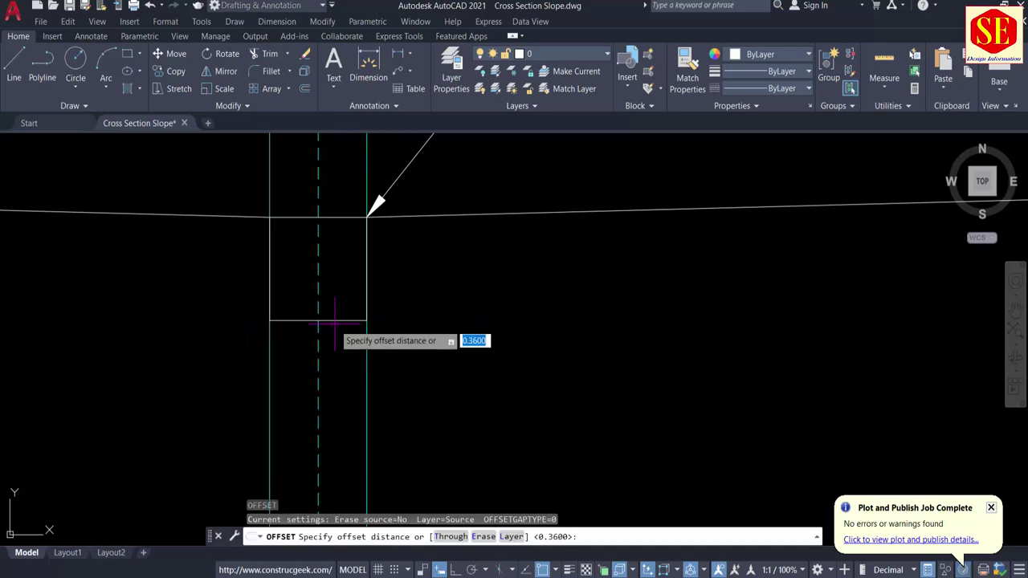
type(".25")
key("Return")
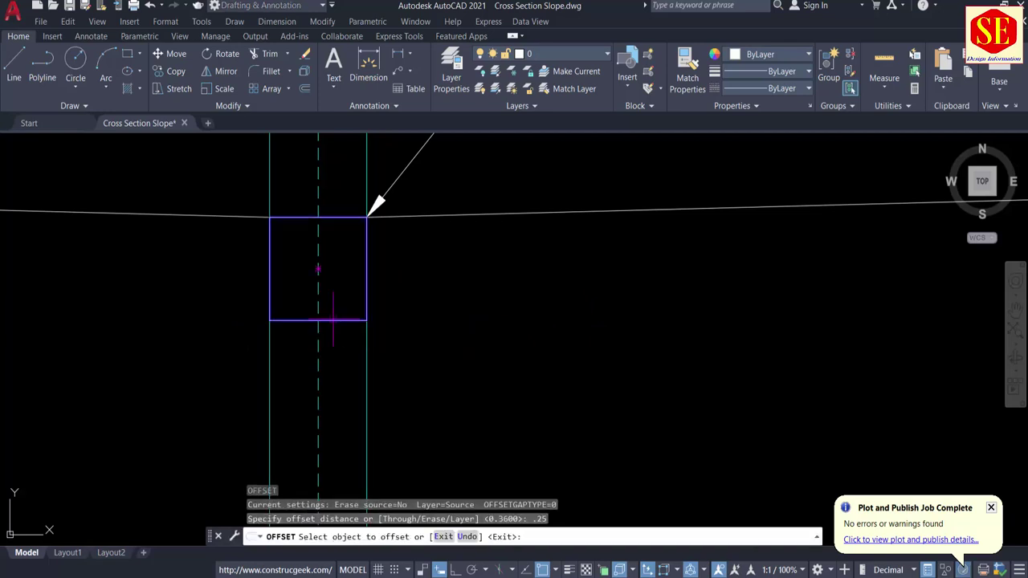
left_click(335, 319)
left_click(342, 289)
key("Escape")
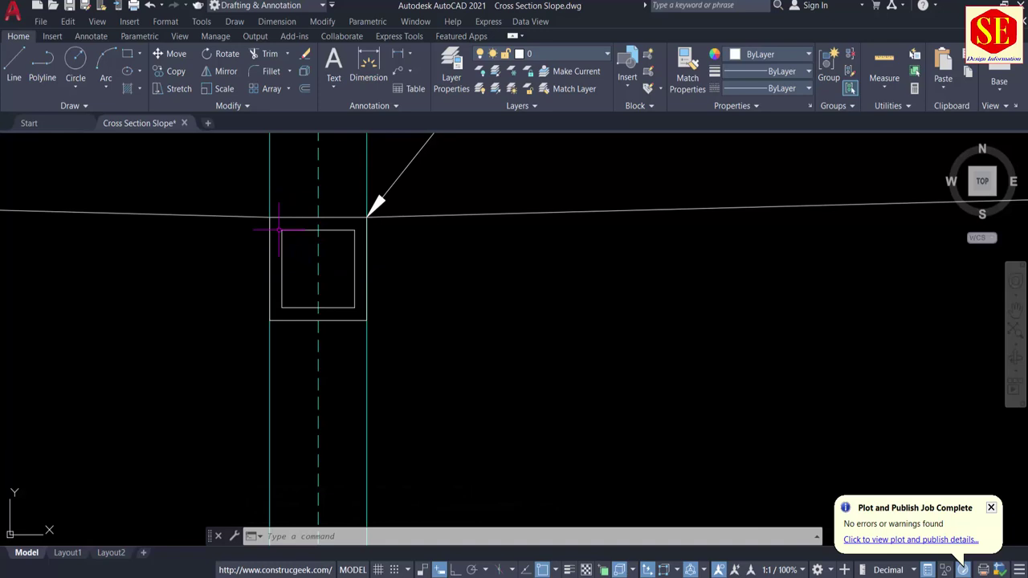
Examine the pavement layer thickness notes below the carriageway in the typical section.
scroll(295, 238, "down", 2)
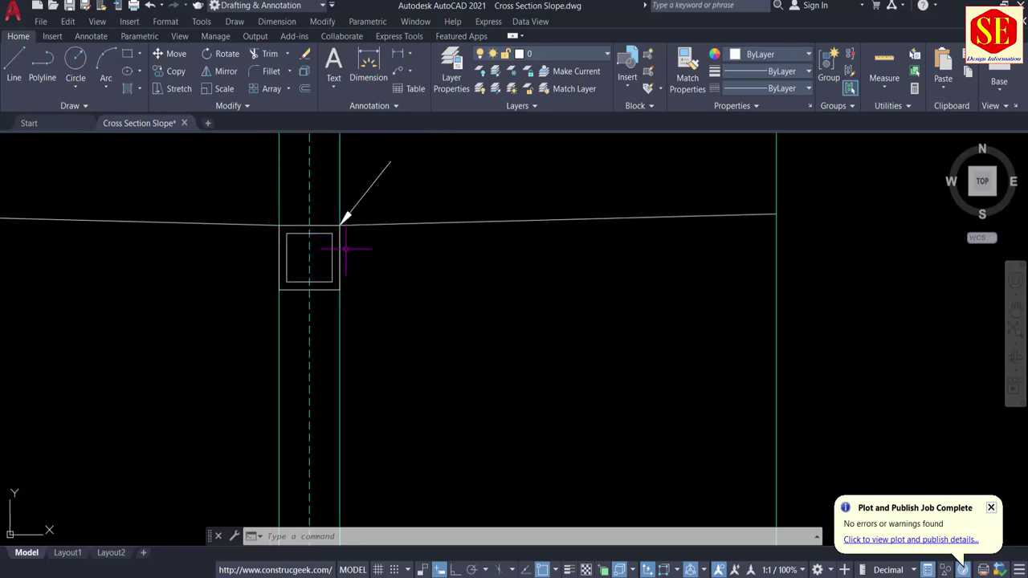
middle_click_drag(437, 292, 422, 347)
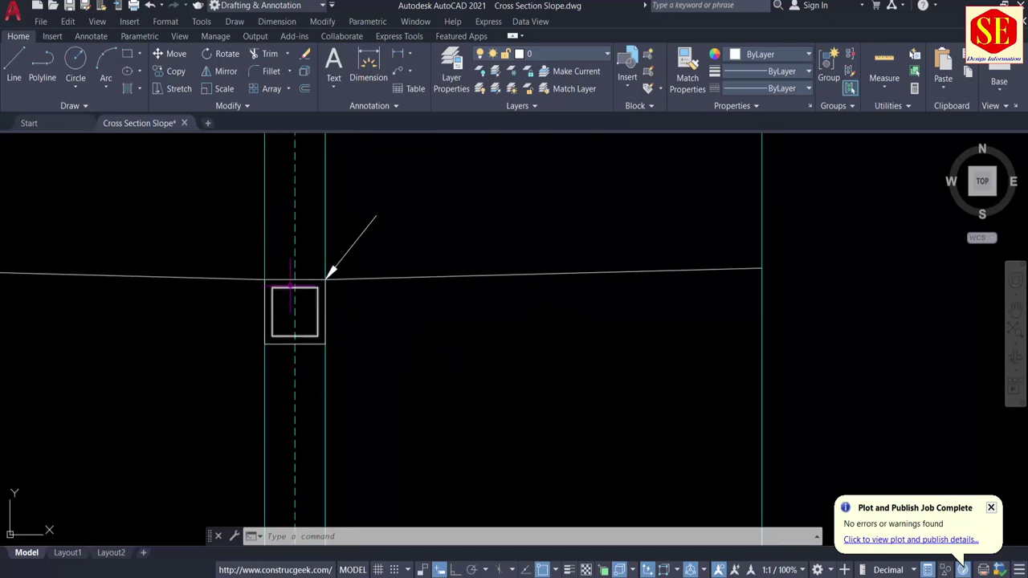
middle_click_drag(436, 326, 342, 319)
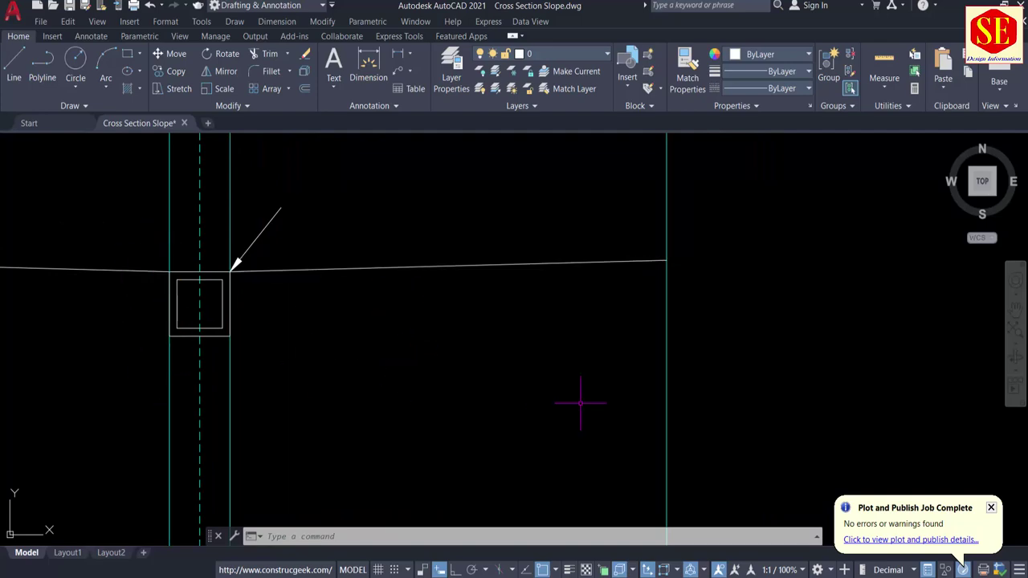
scroll(530, 280, "down", 5)
middle_click_drag(532, 506, 536, 207)
scroll(582, 266, "up", 4)
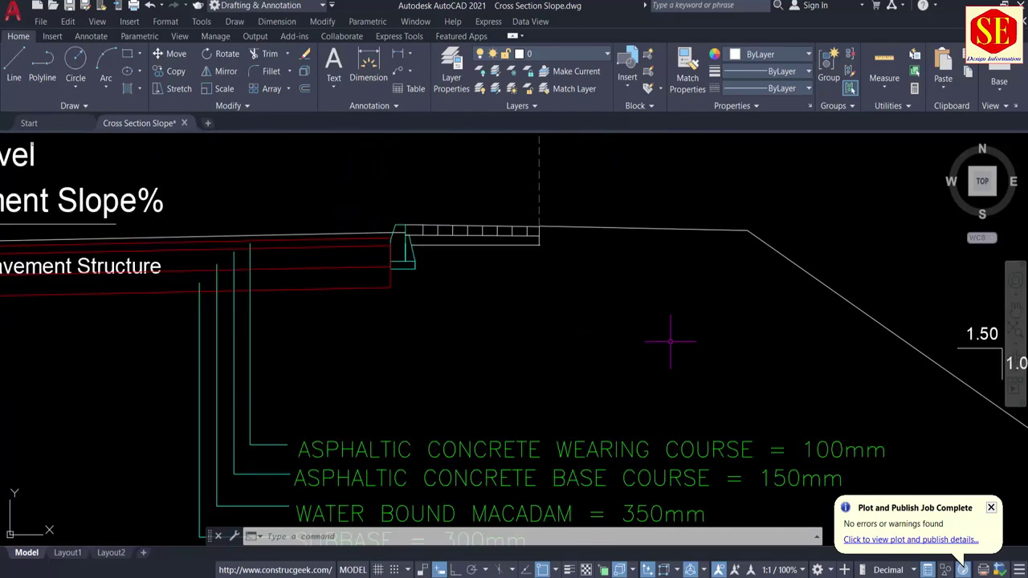
middle_click_drag(670, 341, 574, 238)
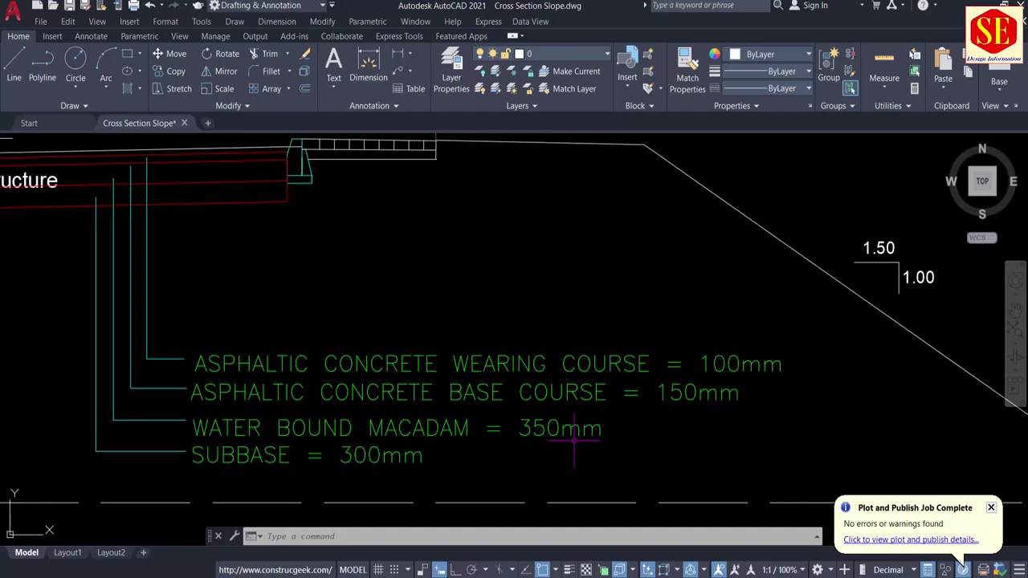
scroll(511, 469, "down", 6)
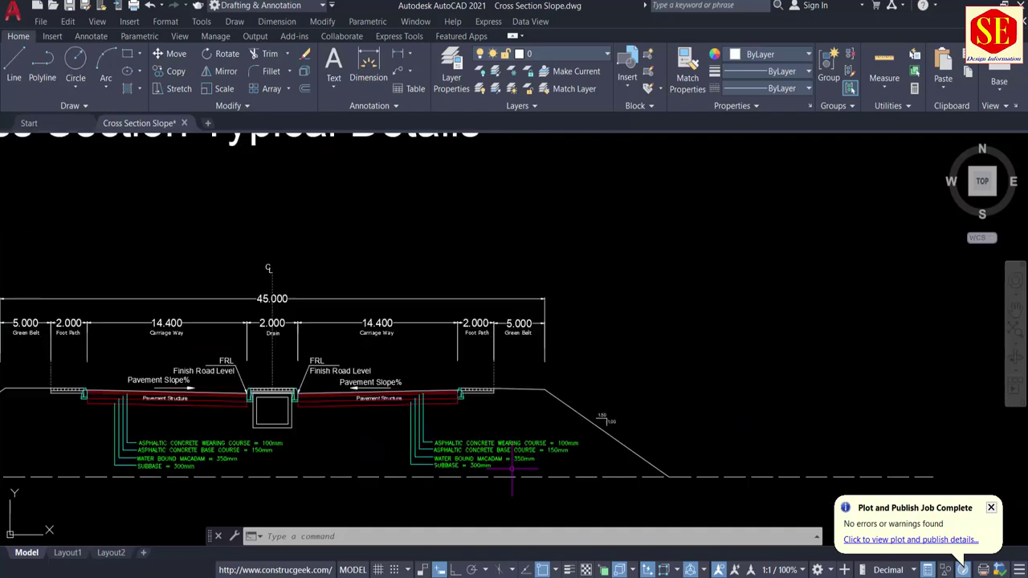
middle_click_drag(447, 269, 517, 514)
scroll(492, 412, "down", 6)
scroll(468, 331, "up", 7)
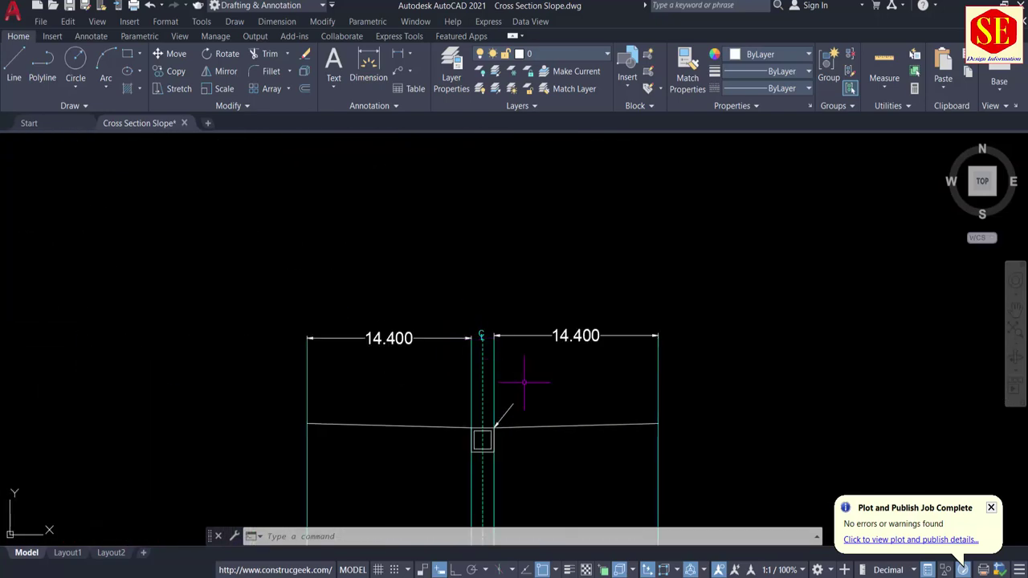
middle_click_drag(548, 405, 463, 319)
scroll(489, 360, "up", 4)
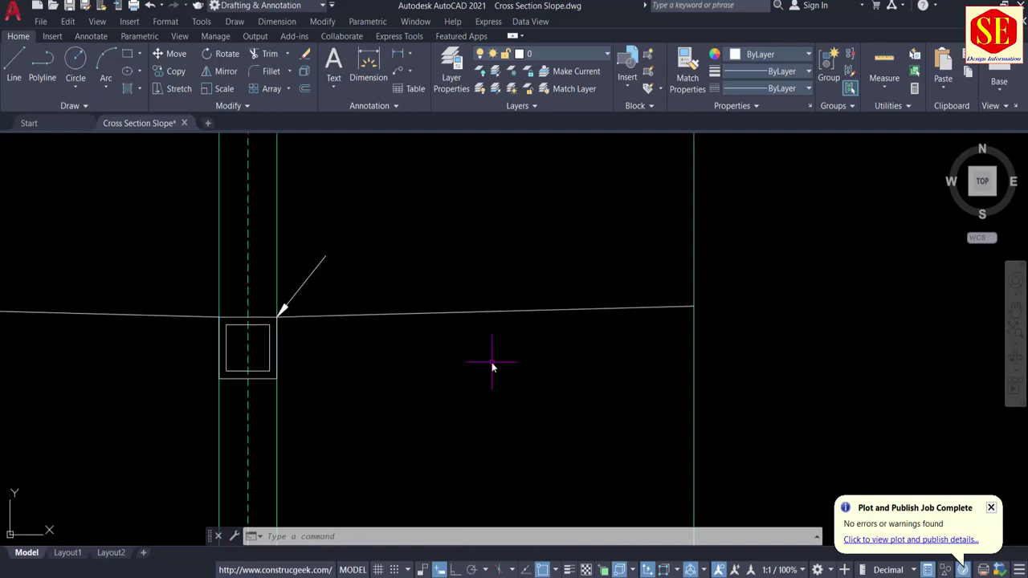
Offset the right and left carriageway slope lines 0.1 downward for the asphaltic concrete wearing course.
type("o")
key("Return")
type(".1")
key("Return")
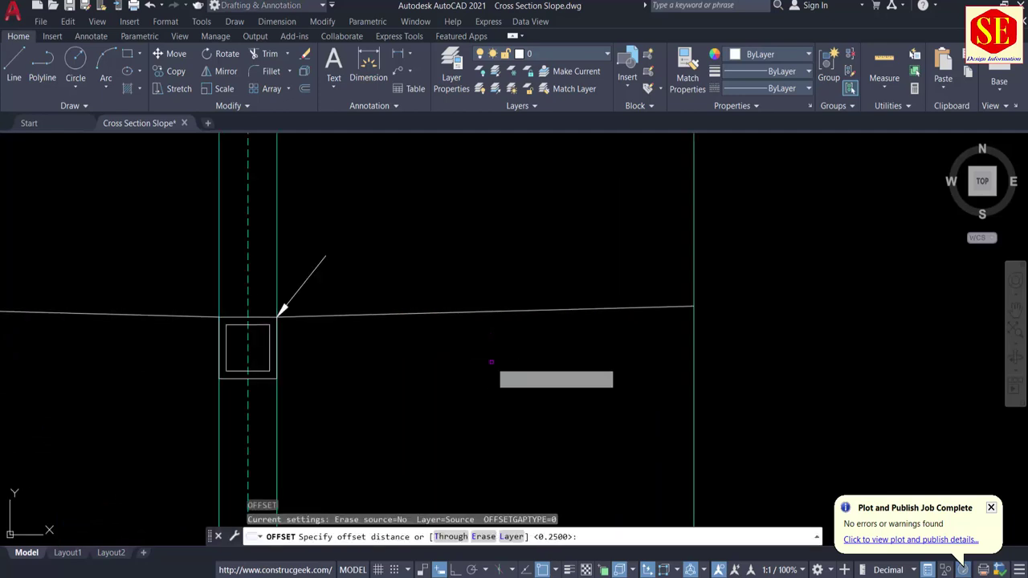
left_click(473, 312)
left_click(464, 358)
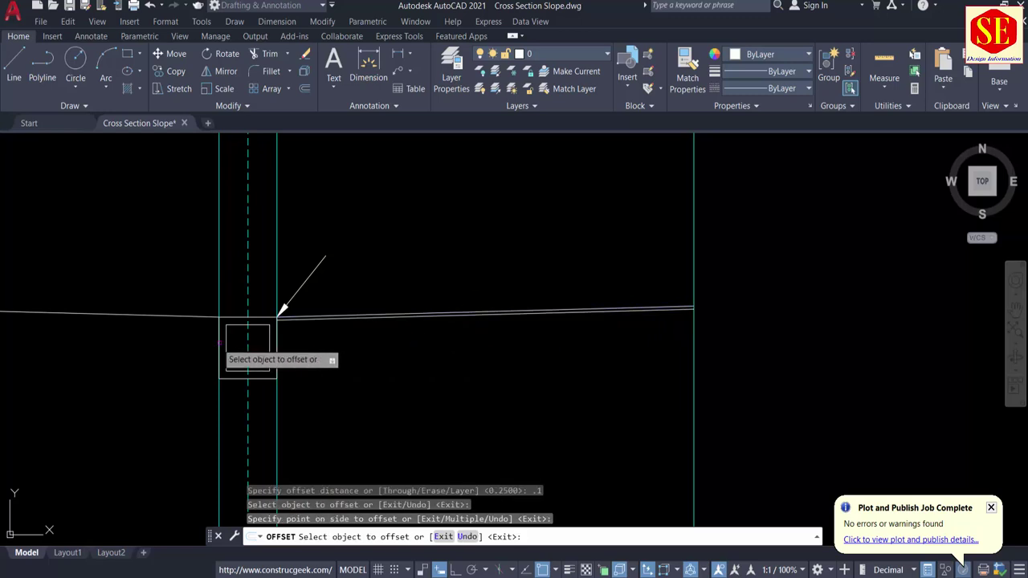
left_click(169, 317)
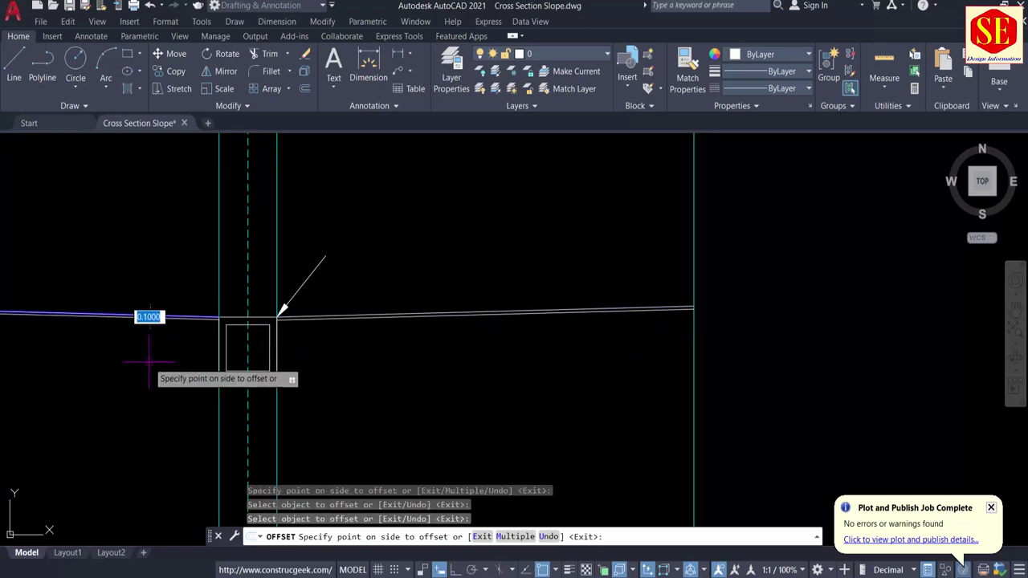
left_click(147, 355)
middle_click_drag(184, 360, 401, 340)
key("Return")
Offset the wearing course bottom lines of both carriageways 0.15 downward for the asphaltic concrete base course.
key("Return")
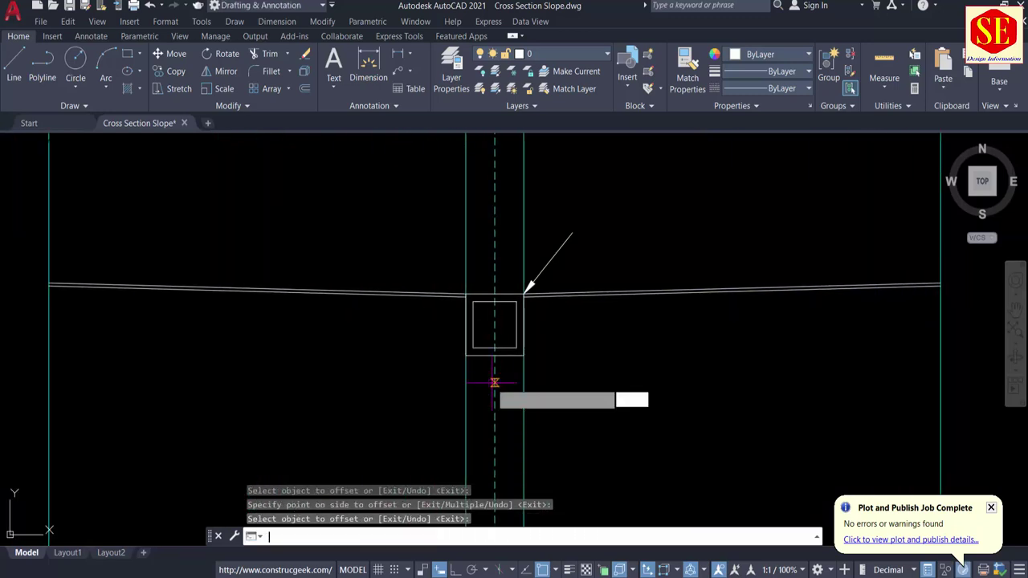
type(".15")
key("Return")
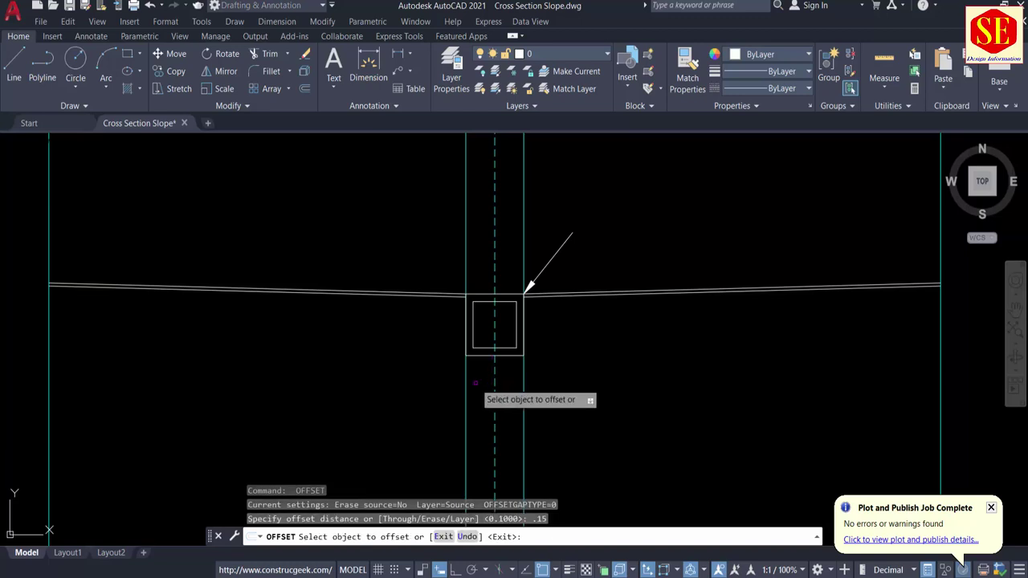
left_click(532, 295)
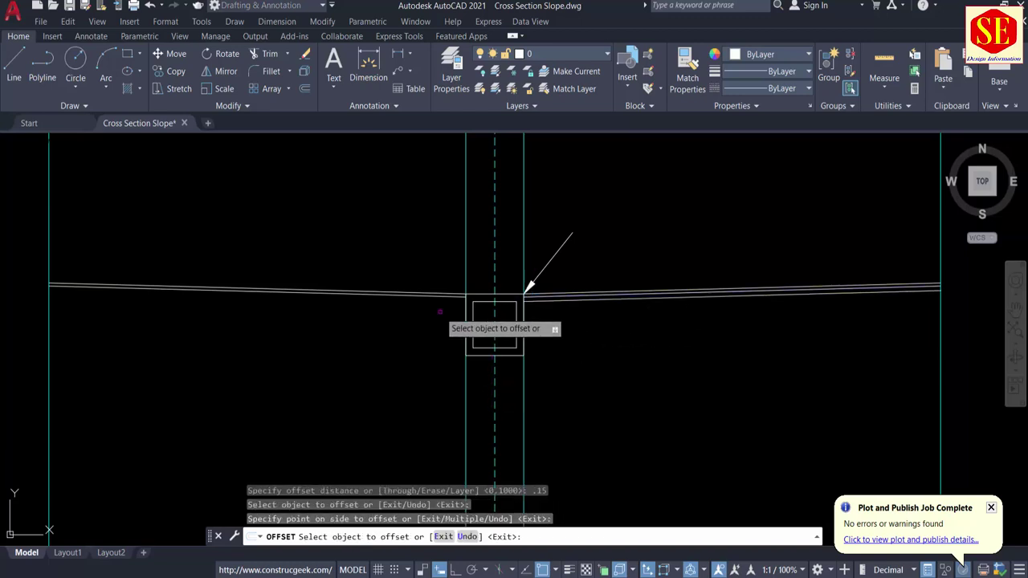
key("Return")
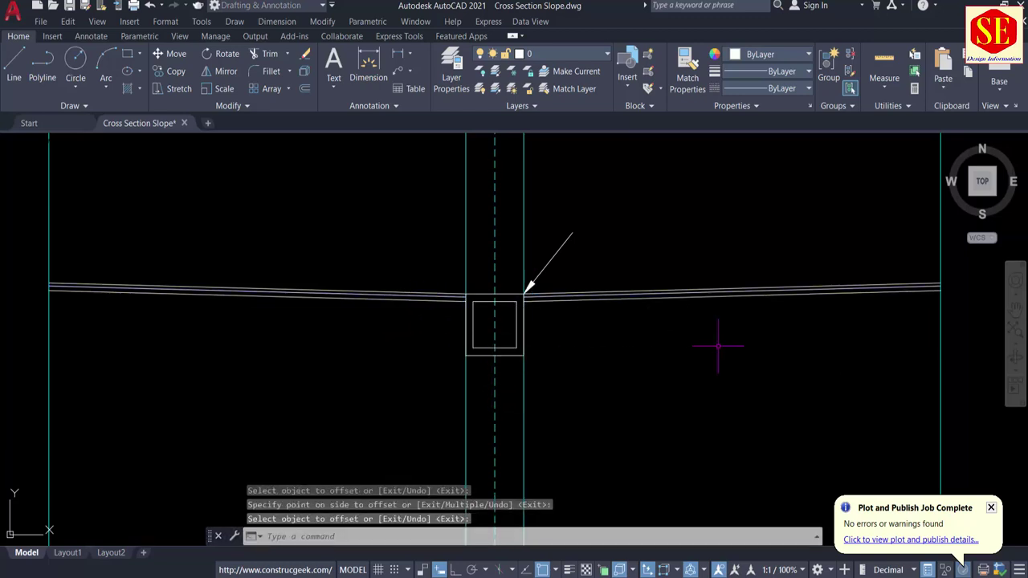
Offset the right carriageway's base course bottom line 0.35 downward for the water bound macadam.
key("Return")
type(".35")
key("Return")
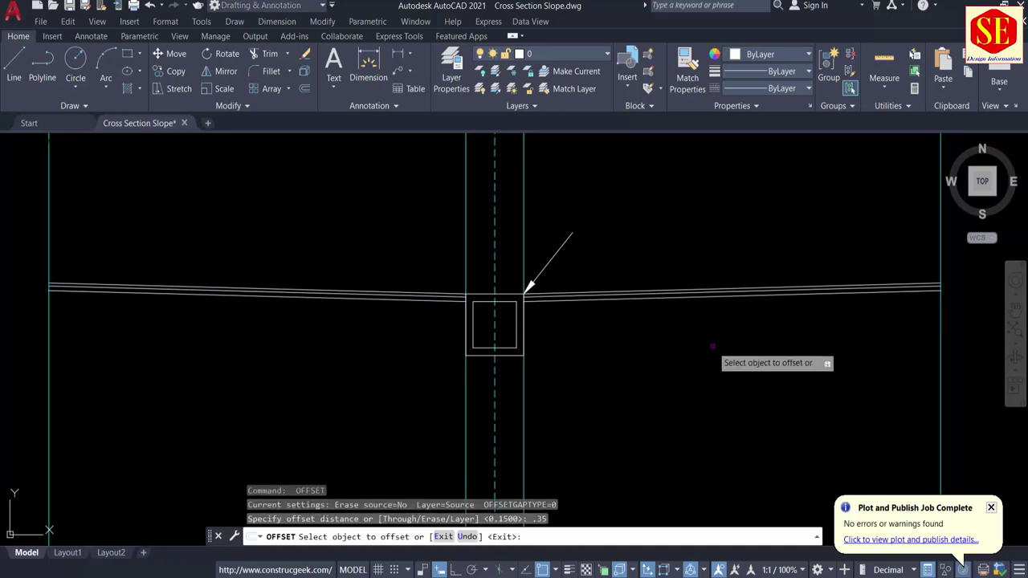
left_click(608, 298)
left_click(608, 298)
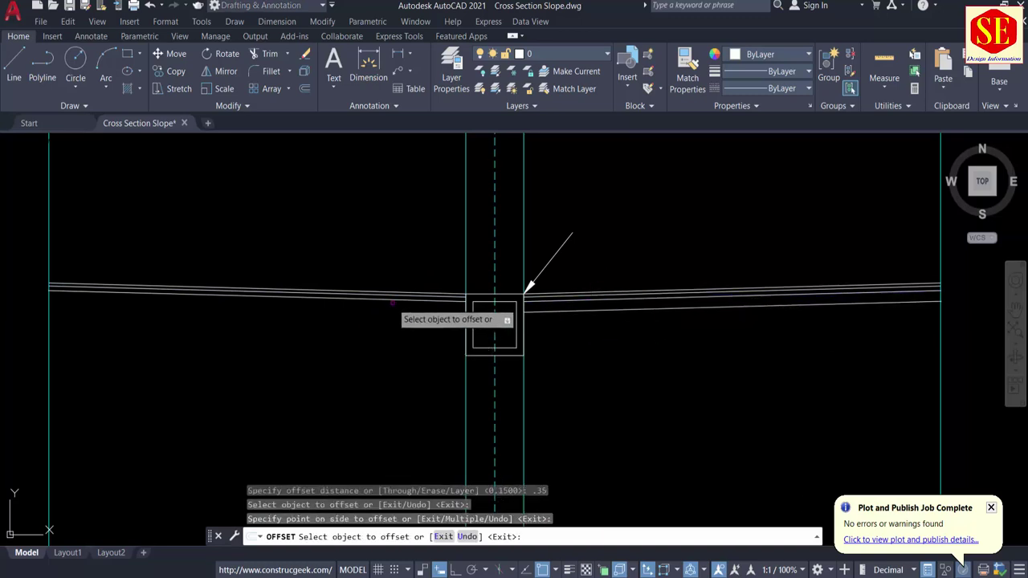
Offset the lowest pavement line of the left carriageway downward by 0.35.
left_click(390, 294)
left_click(387, 334)
key("Return")
Offset the lowest pavement line on both sides of the drain downward by 0.3.
key("Return")
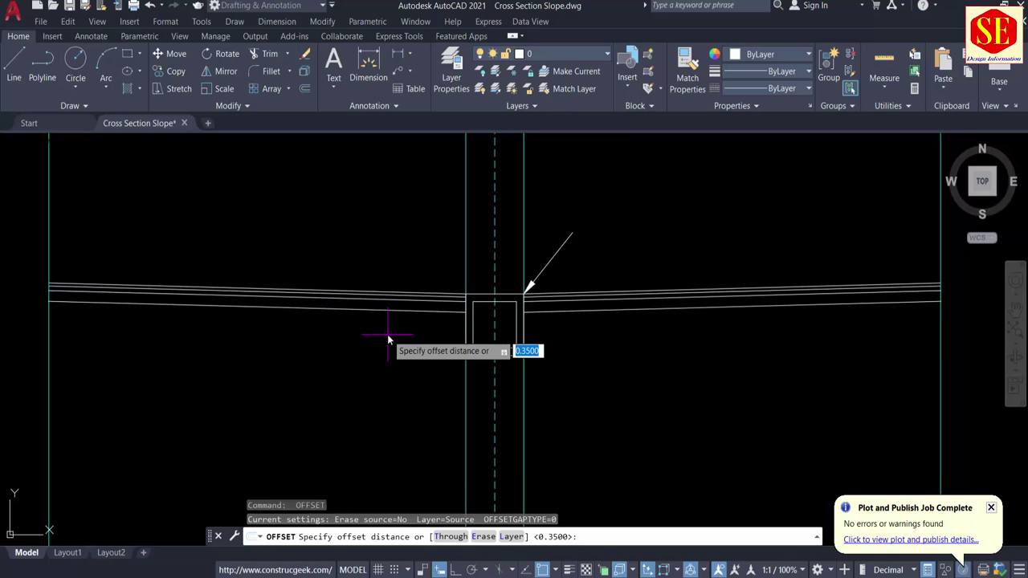
type(".3")
key("Return")
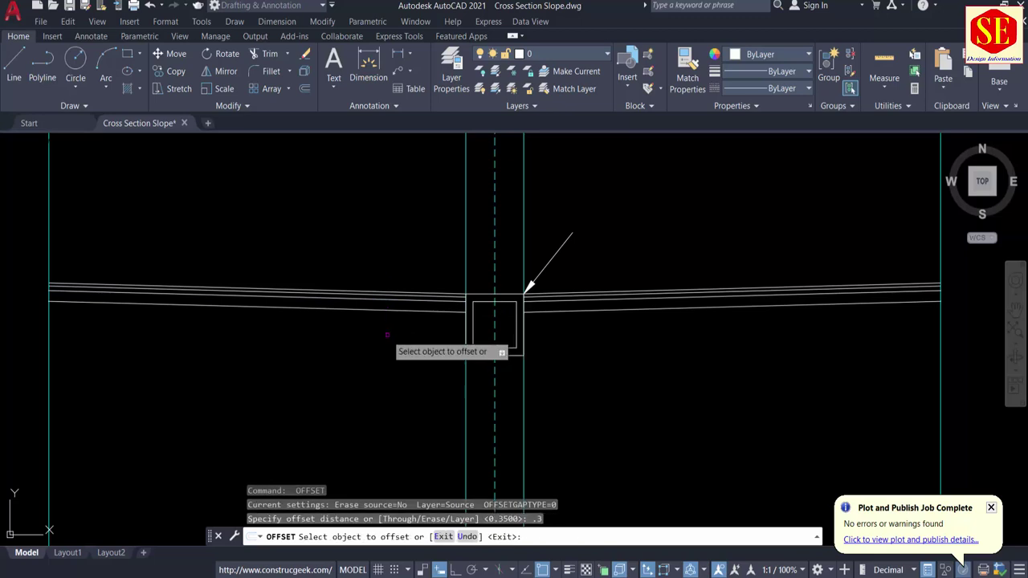
left_click(533, 309)
left_click(559, 348)
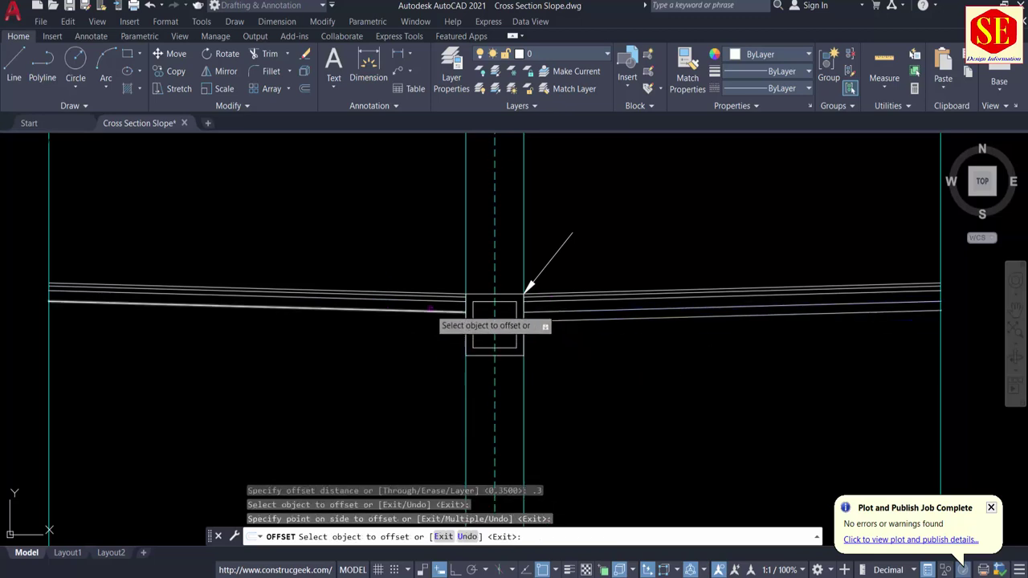
left_click(443, 312)
left_click(427, 350)
key("Escape")
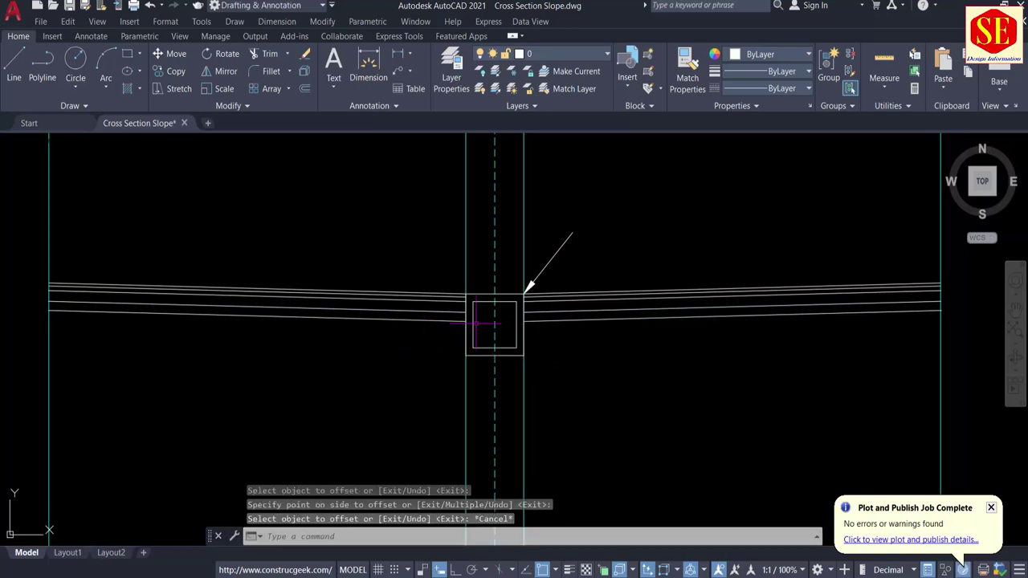
Examine the offset layer lines and compare them with the pavement layers and thicknesses in the typical road cross section.
scroll(475, 324, "up", 2)
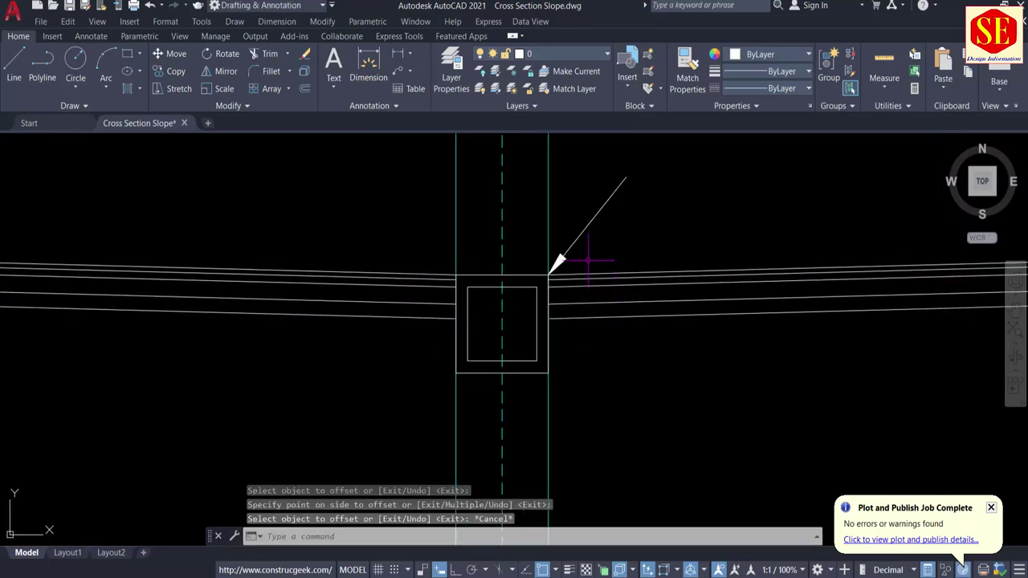
scroll(553, 313, "down", 5)
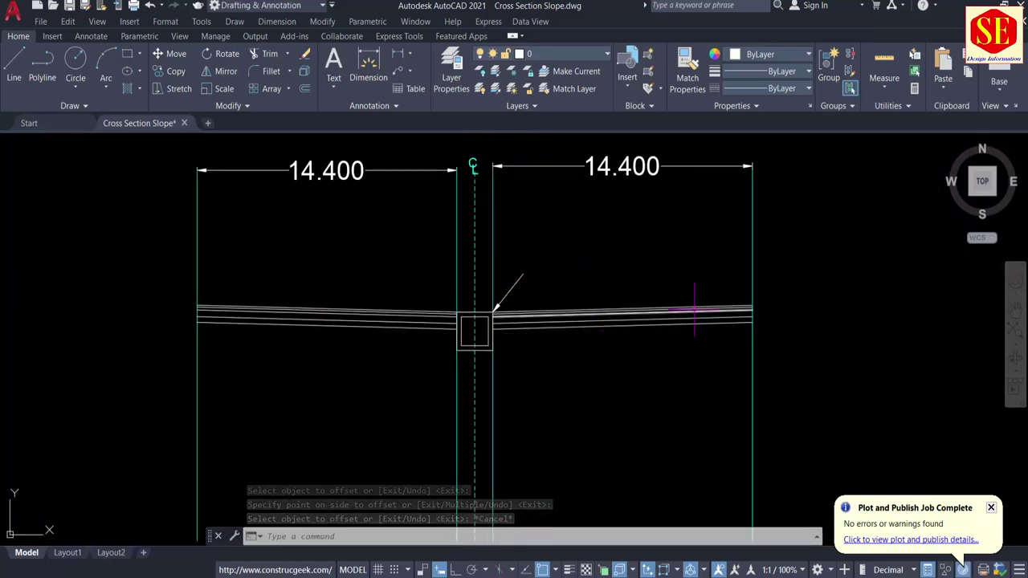
scroll(713, 281, "up", 2)
scroll(772, 264, "up", 4)
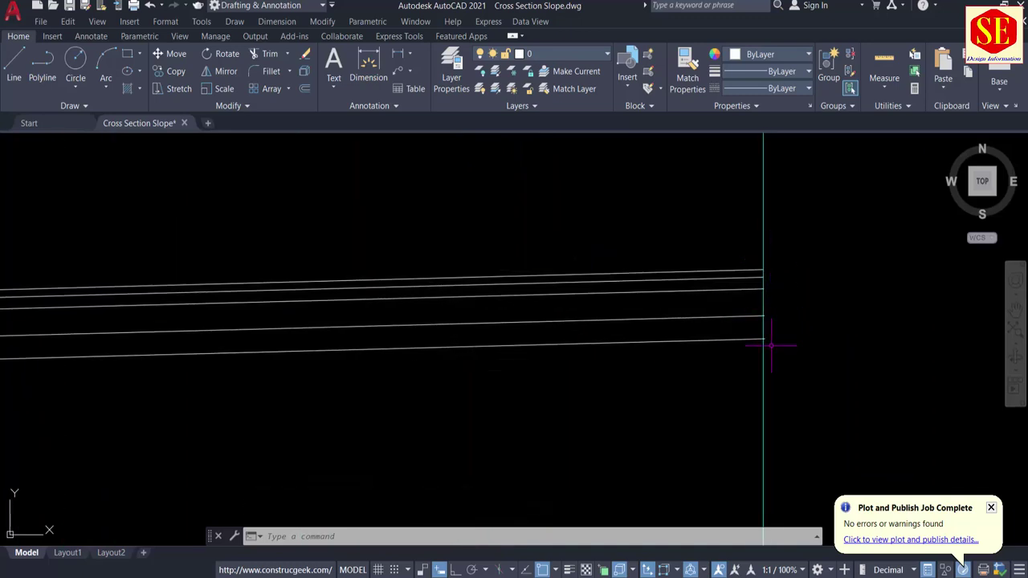
scroll(770, 311, "down", 4)
scroll(774, 309, "down", 6)
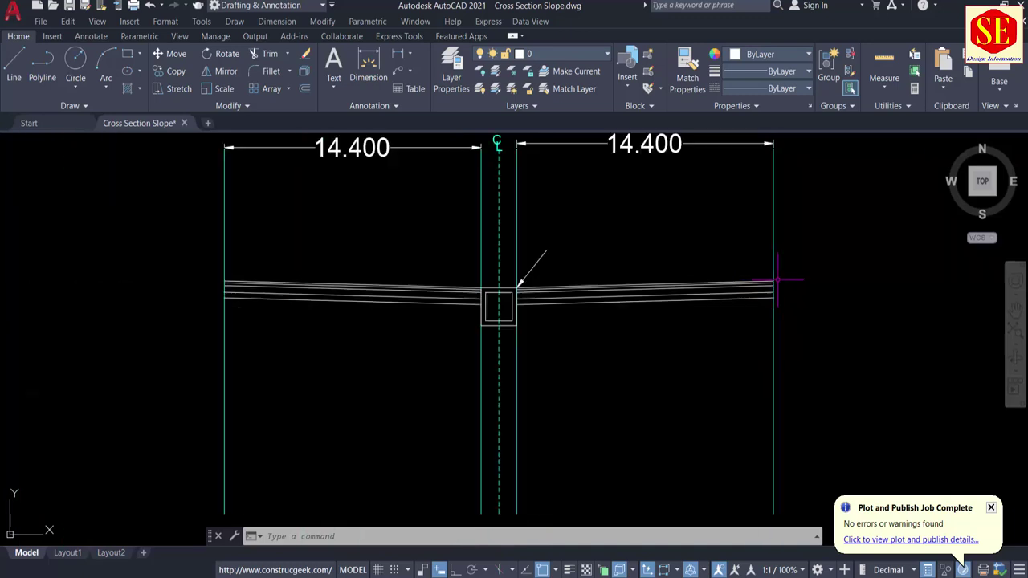
scroll(395, 309, "up", 5)
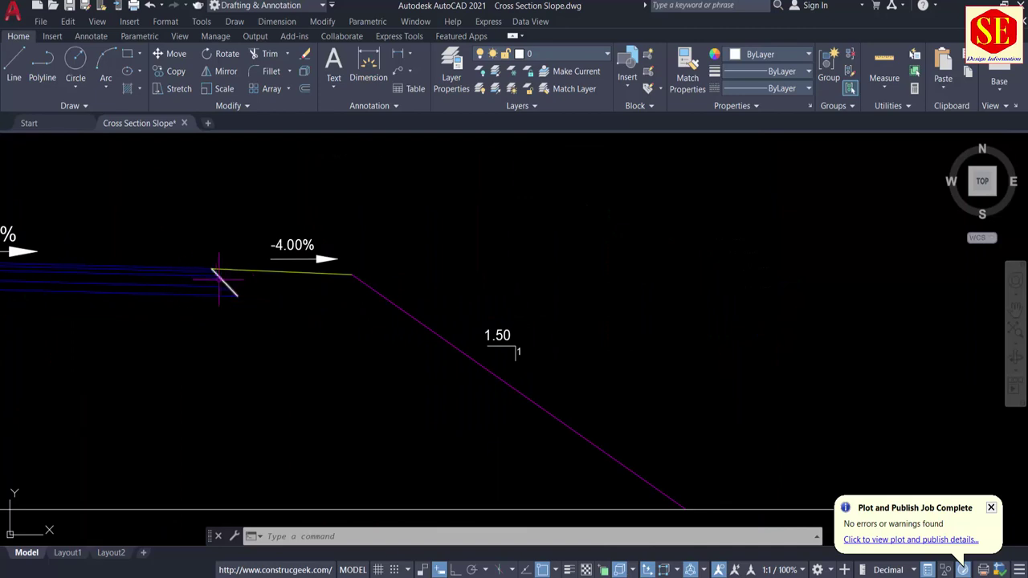
scroll(253, 294, "down", 5)
mouse_move(642, 283)
middle_mouse_down()
mouse_move(472, 294)
mouse_move(438, 281)
mouse_move(857, 287)
middle_mouse_up()
scroll(666, 280, "up", 4)
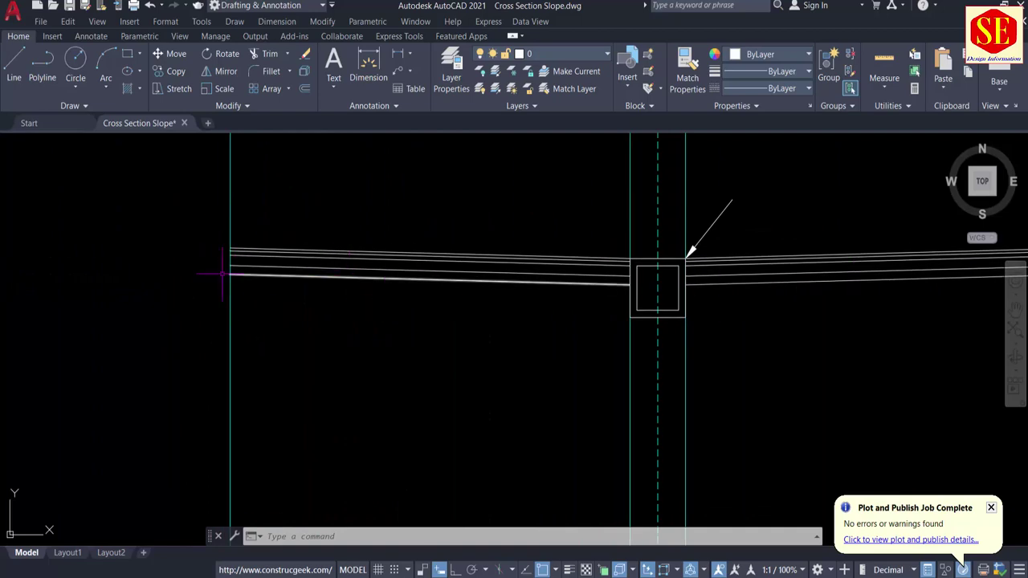
scroll(233, 249, "up", 4)
scroll(212, 221, "down", 6)
scroll(213, 222, "down", 5)
middle_click_drag(297, 365, 317, 181)
scroll(318, 184, "down", 6)
scroll(271, 325, "up", 8)
scroll(363, 228, "up", 5)
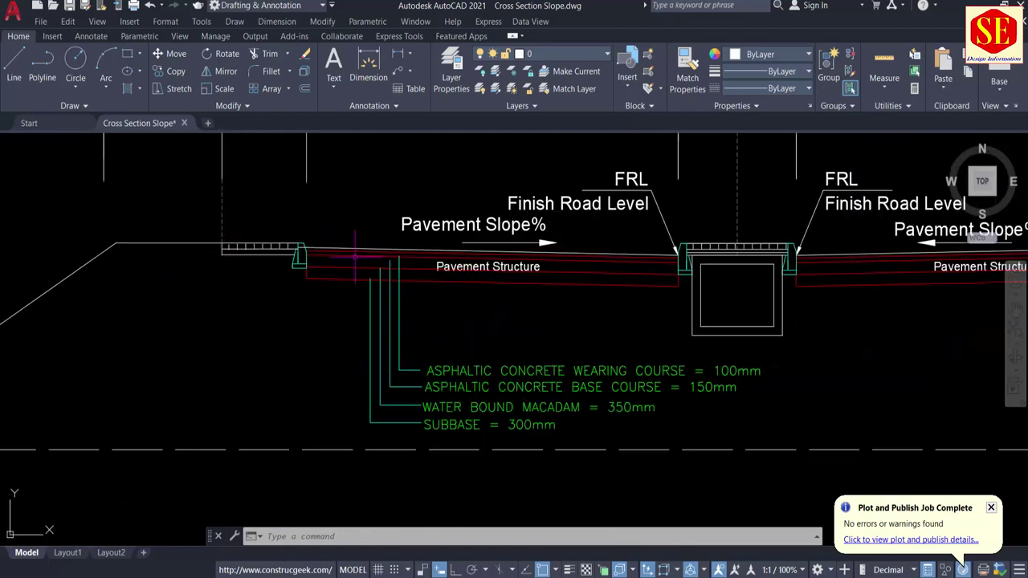
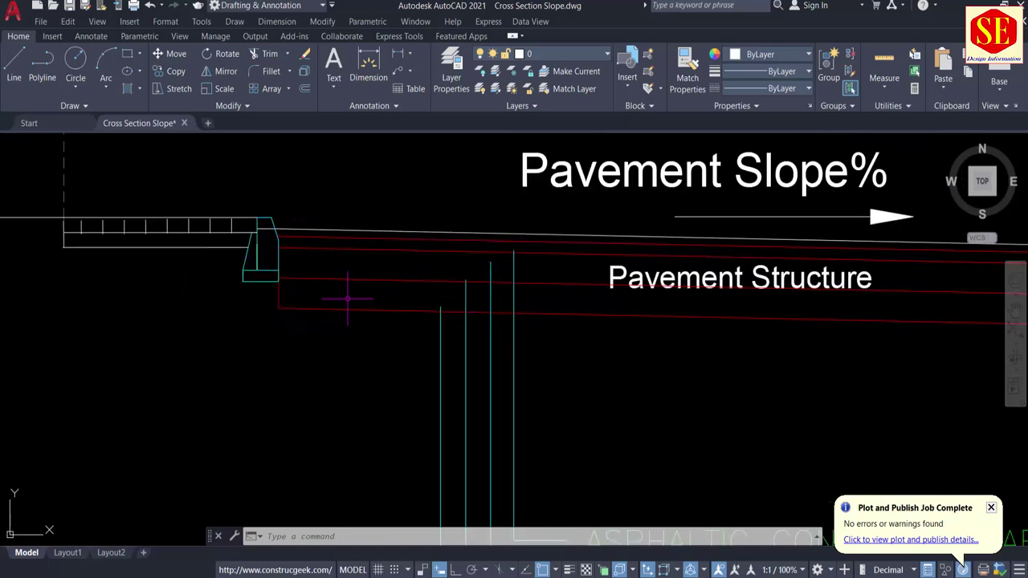
scroll(254, 274, "down", 5)
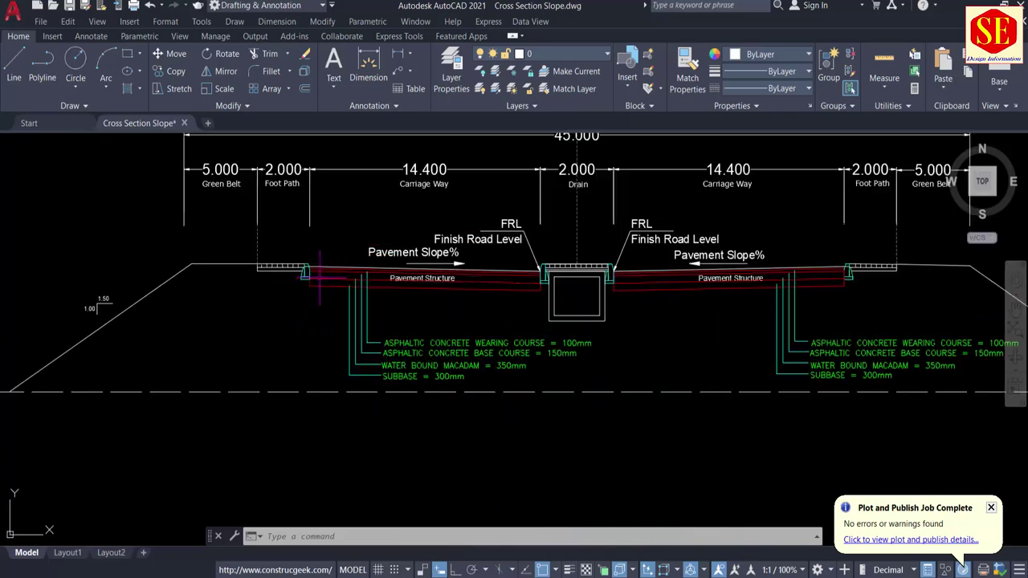
middle_click_drag(453, 239, 453, 480)
scroll(458, 329, "down", 3)
Trim both outer vertical lines to the pavement thickness, and trim the left drain edge line below the drain box.
scroll(452, 348, "up", 6)
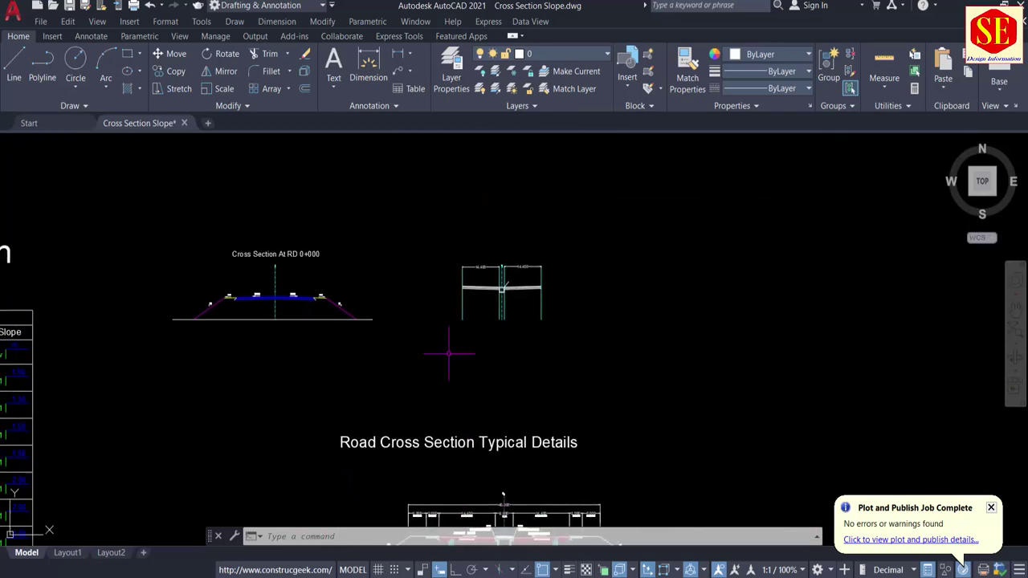
key("Return")
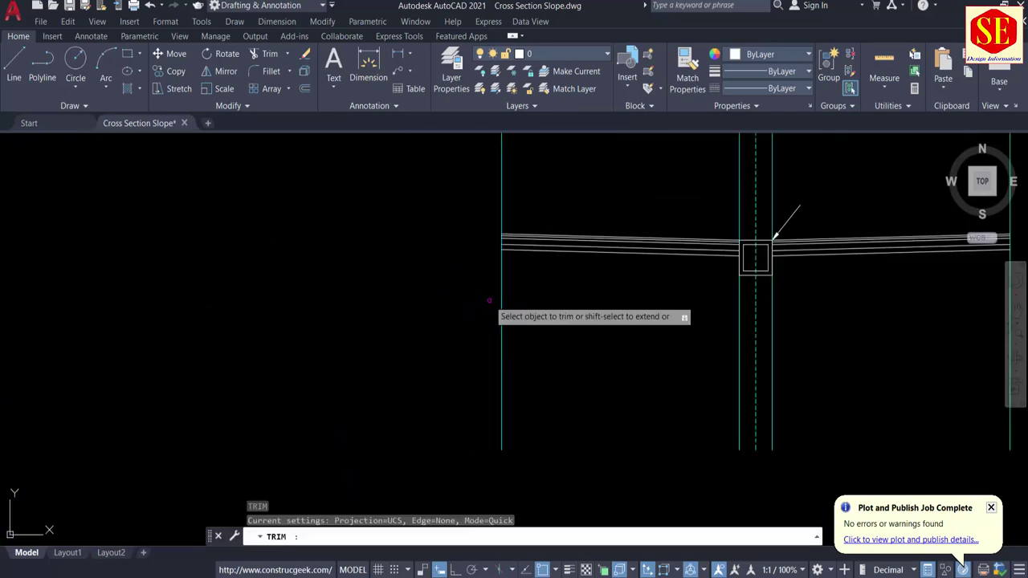
left_click(501, 203)
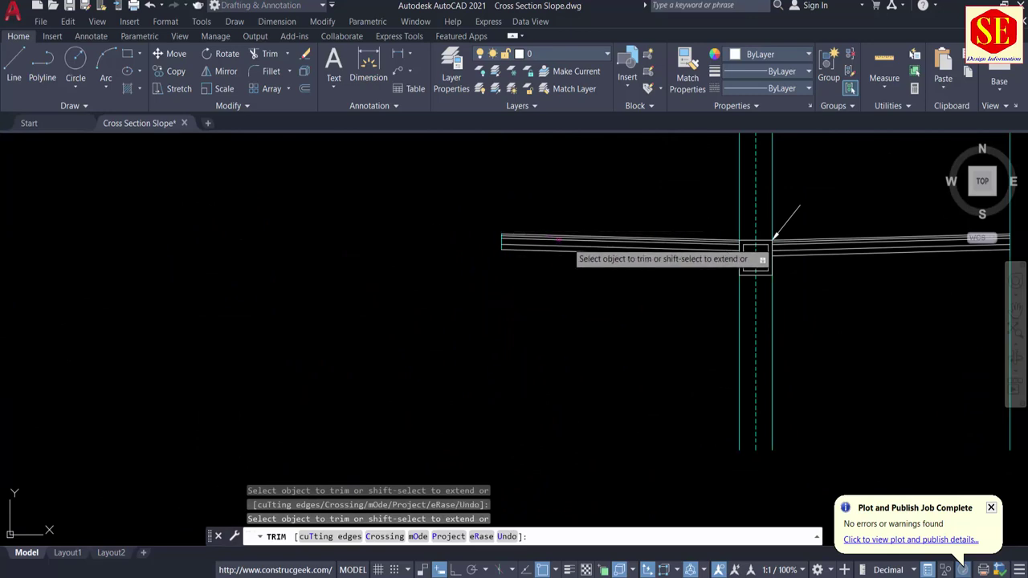
middle_click_drag(902, 251, 273, 268)
left_click(380, 288)
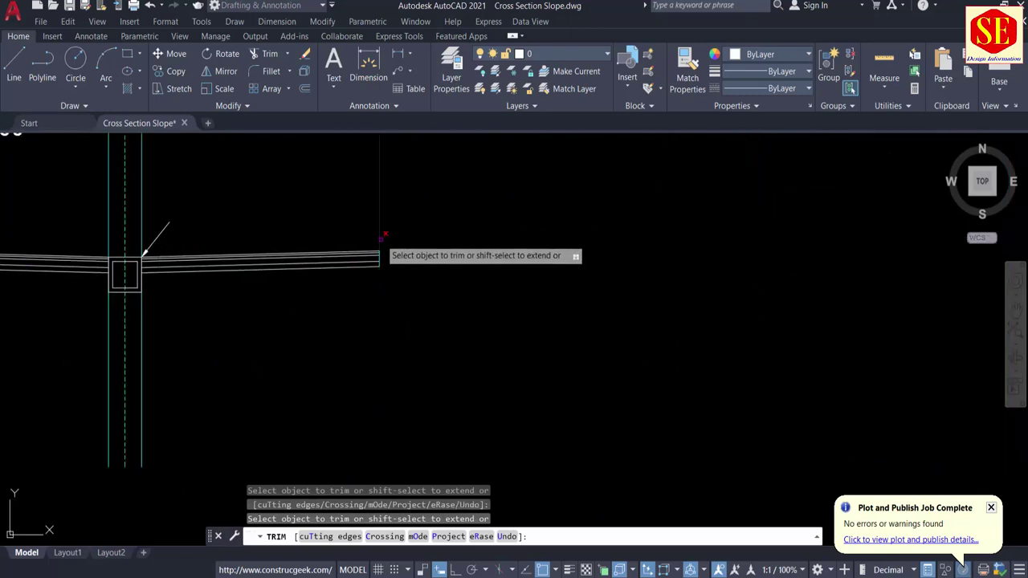
left_click(379, 233)
middle_click_drag(239, 310, 436, 293)
left_click(305, 310)
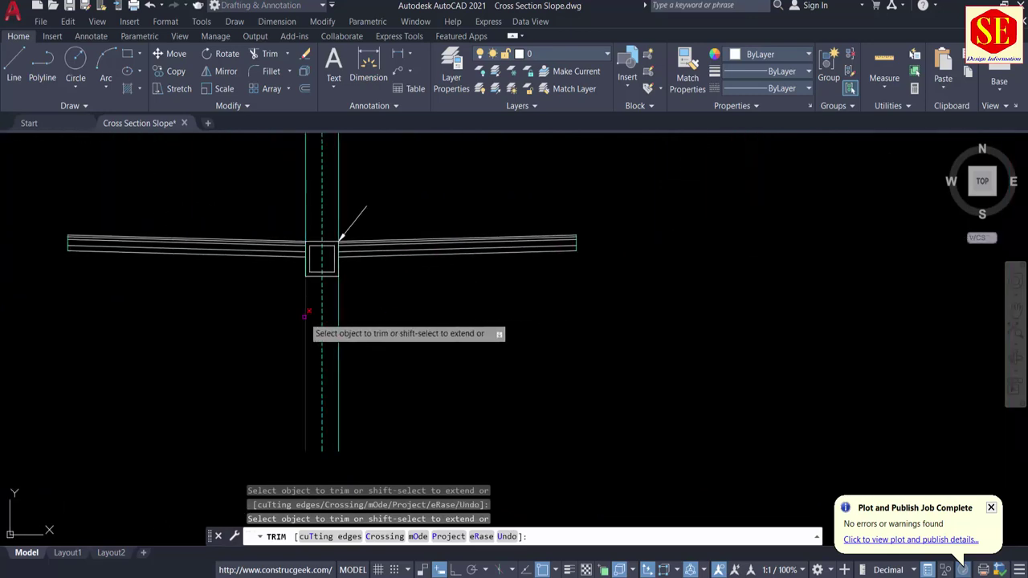
key("Escape")
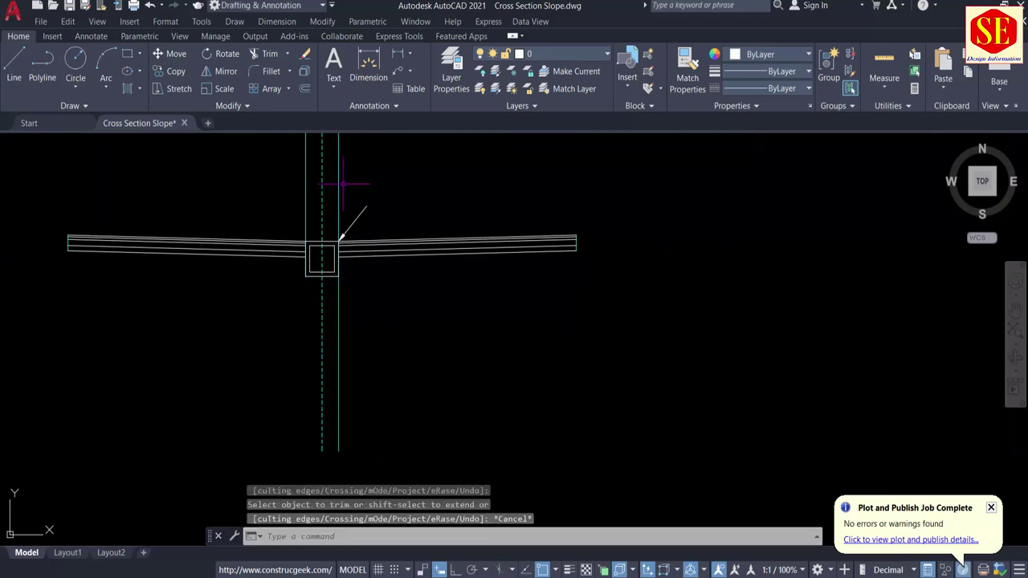
Erase the remaining vertical guide lines along the left and right edges of the drain.
left_click(344, 183)
left_click(329, 188)
type("E")
key("Return")
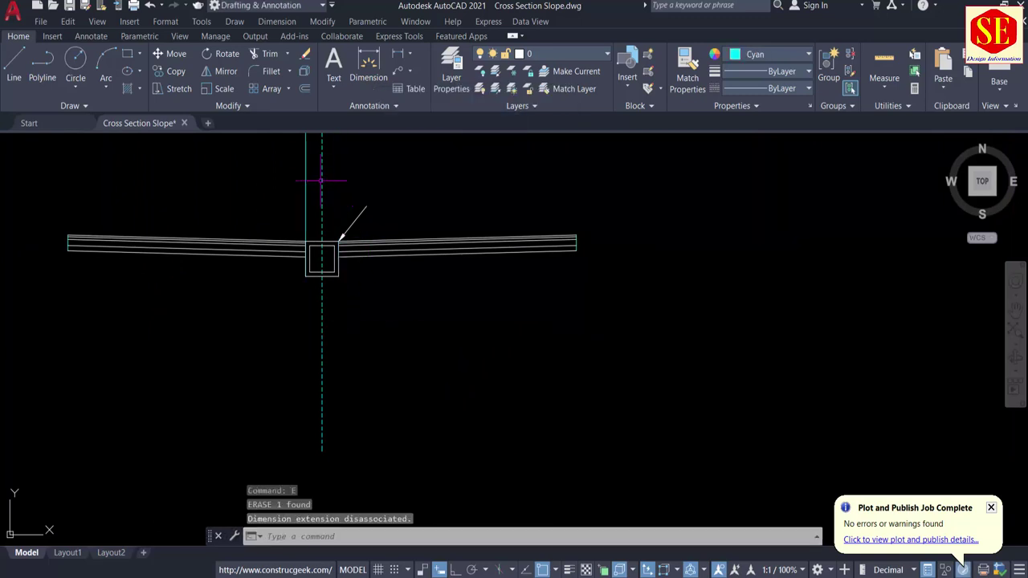
middle_click_drag(399, 289, 578, 317)
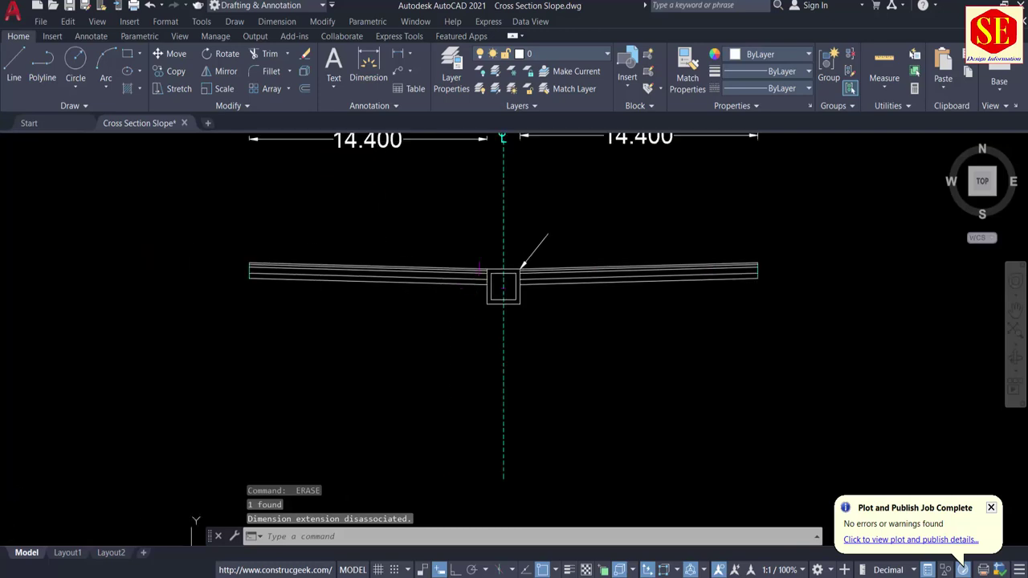
Inspect the cleaned-up pavement layers on both sides of the central drain.
scroll(506, 269, "up", 4)
scroll(438, 293, "down", 4)
scroll(570, 277, "up", 4)
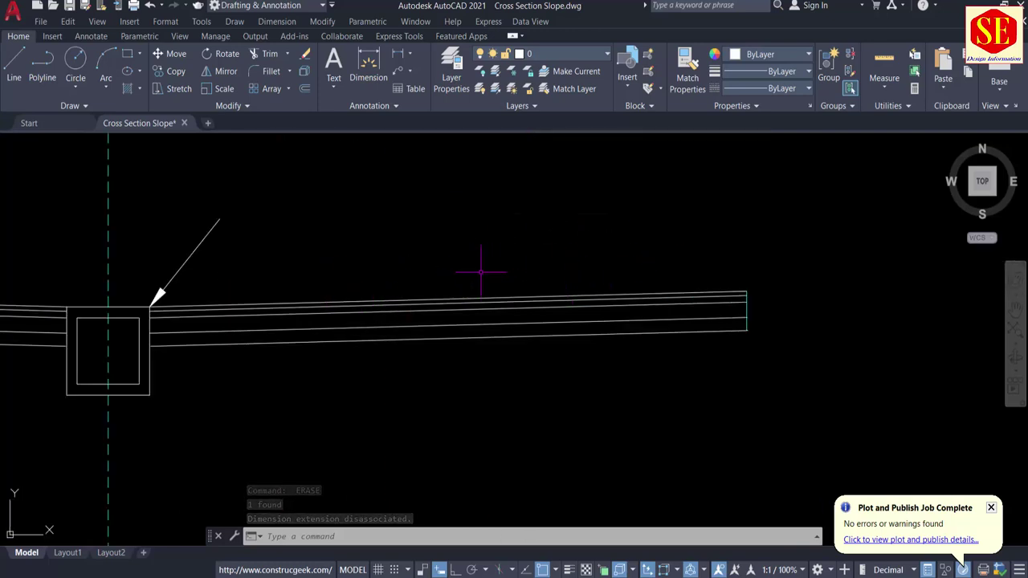
scroll(514, 281, "down", 5)
scroll(640, 255, "up", 3)
scroll(517, 267, "down", 3)
scroll(337, 265, "up", 3)
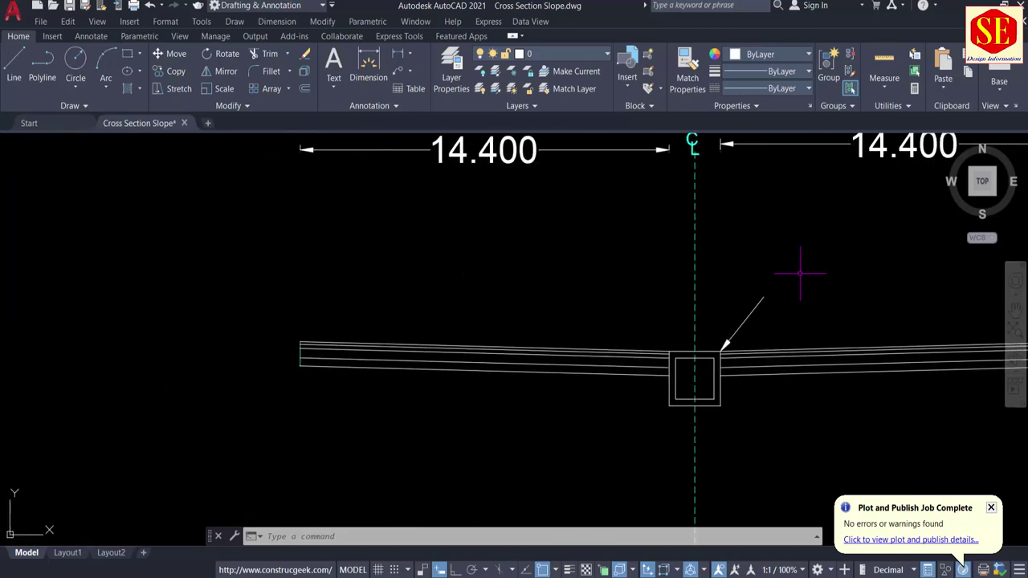
Copy the right -2.50% slope label from the RD 0+000 cross section to above the new section's right carriageway.
scroll(724, 261, "down", 2)
middle_click_drag(300, 303, 648, 301)
scroll(332, 312, "up", 2)
scroll(332, 296, "up", 4)
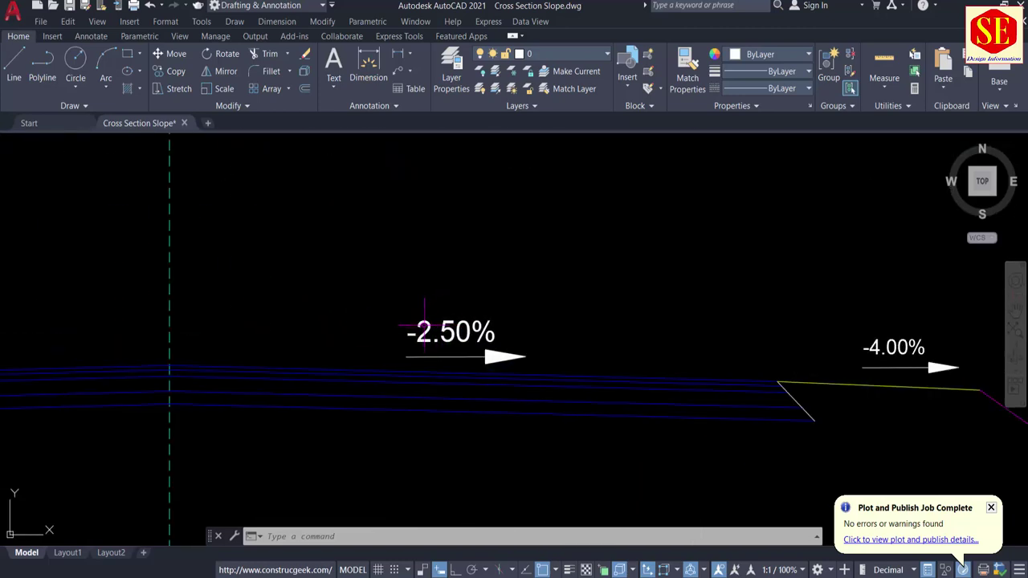
scroll(425, 317, "down", 2)
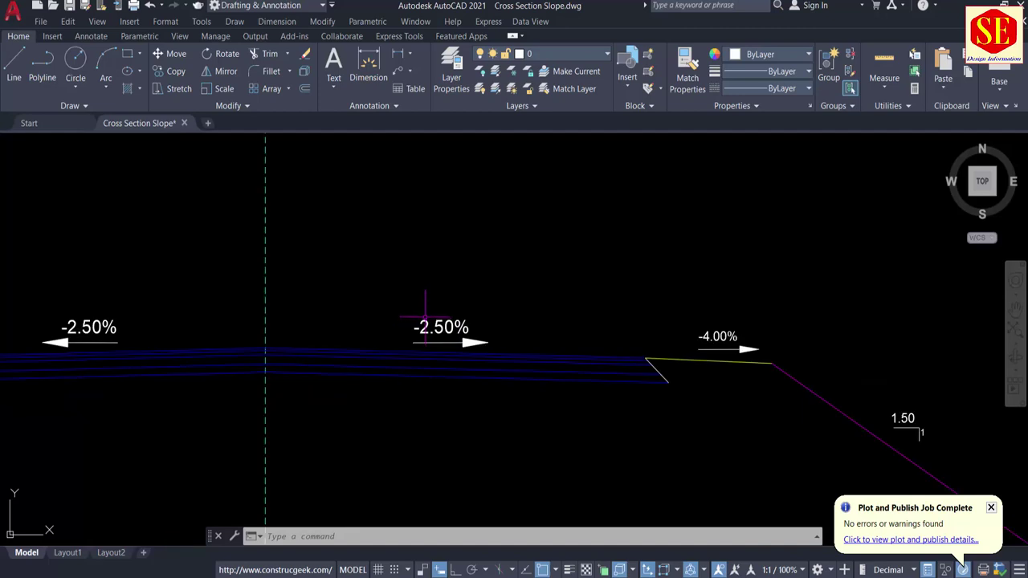
type("CO")
key("Return")
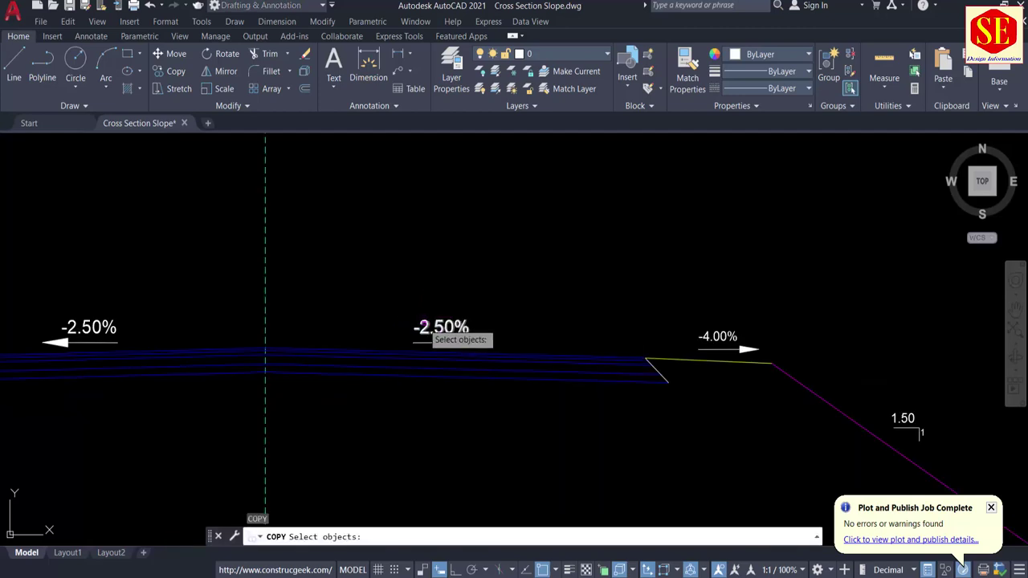
left_click(429, 326)
key("Return")
left_click(385, 289)
scroll(782, 293, "down", 4)
scroll(578, 321, "up", 6)
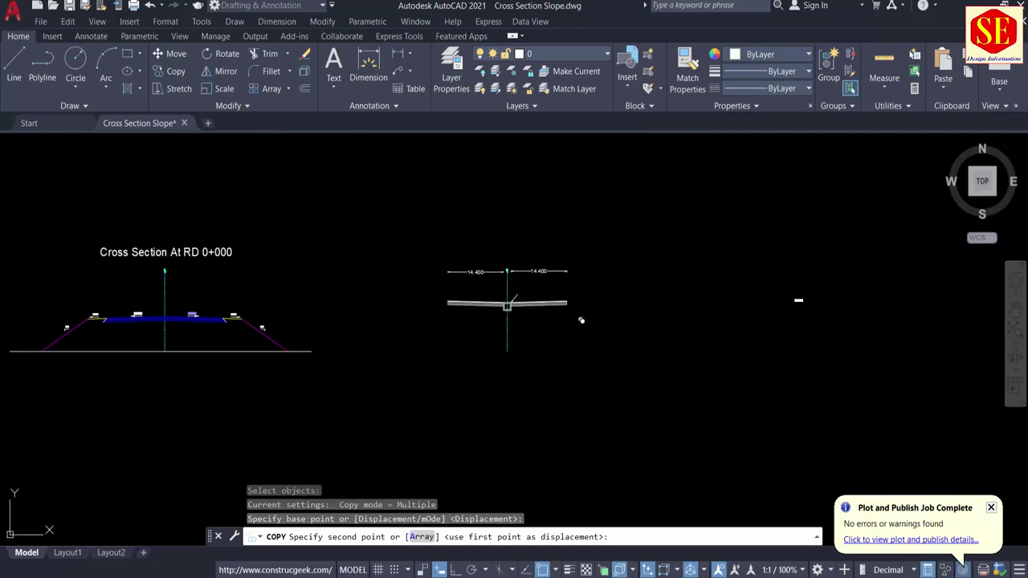
scroll(464, 267, "up", 2)
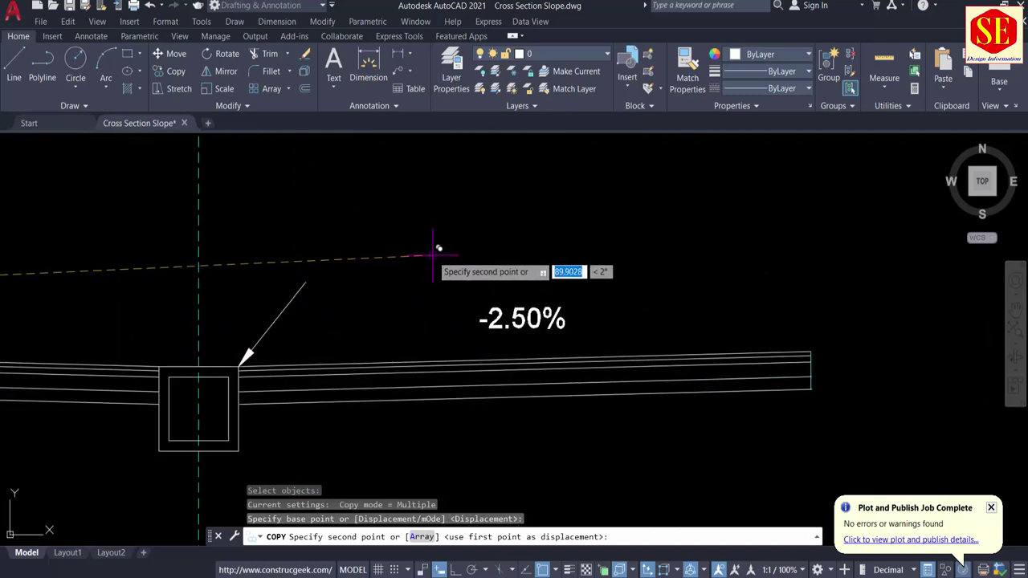
left_click(434, 255)
key("Escape")
Draw a leader arrow beneath the copied -2.50% label, roughly parallel to the pavement, with its head pointing away from the drain.
scroll(509, 342, "up", 2)
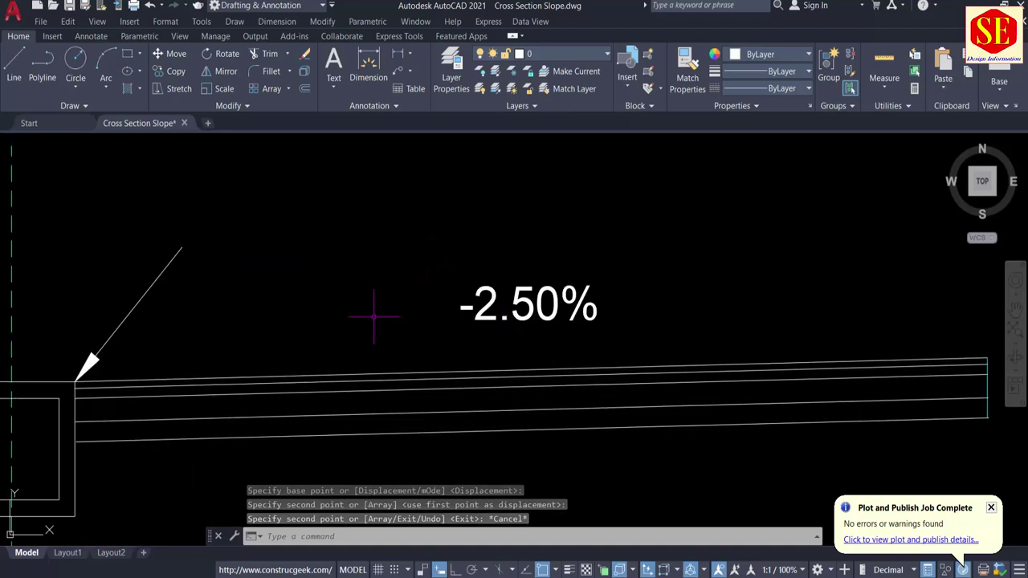
type("LE")
key("Return")
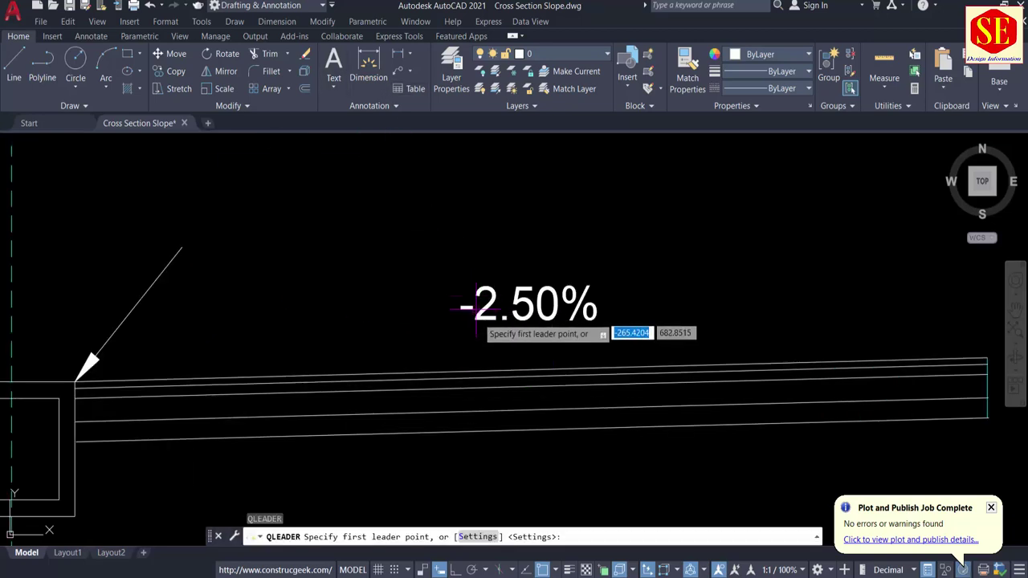
left_click(619, 336)
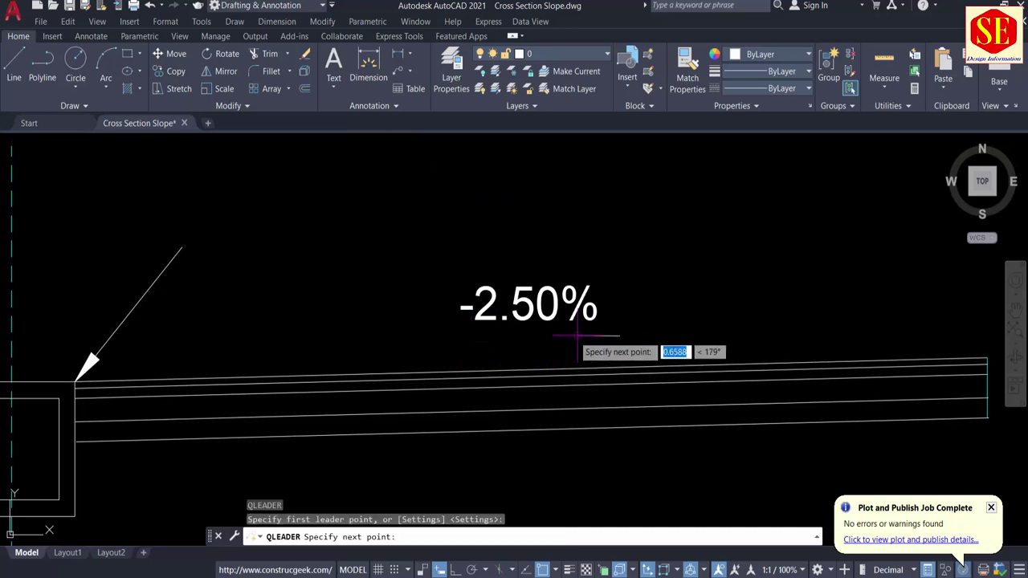
left_click(471, 342)
key("Escape")
Remove the minus sign from the slope label above the right carriageway so it reads 2.50%.
middle_click_drag(325, 362, 486, 336)
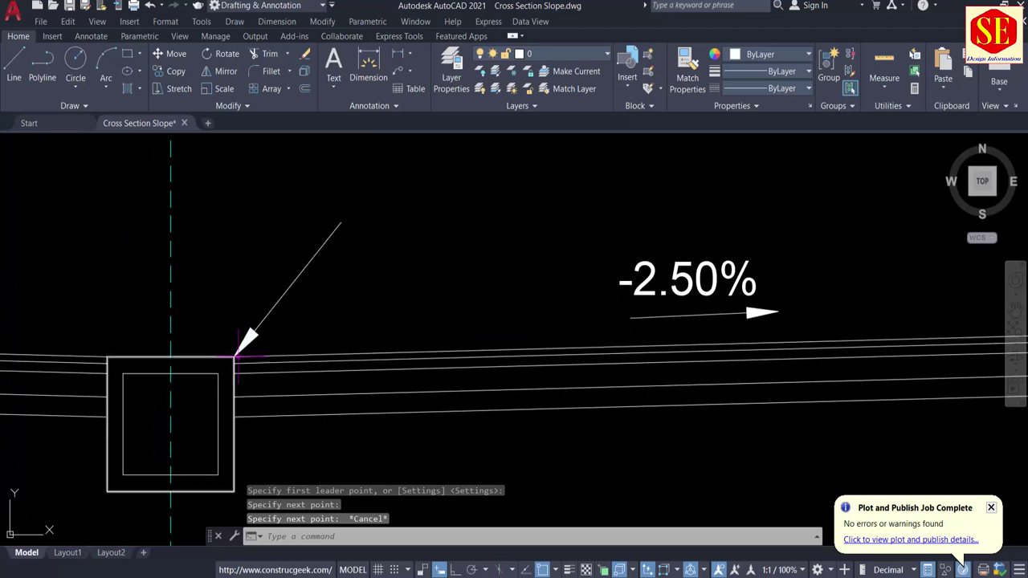
middle_click_drag(741, 348, 397, 329)
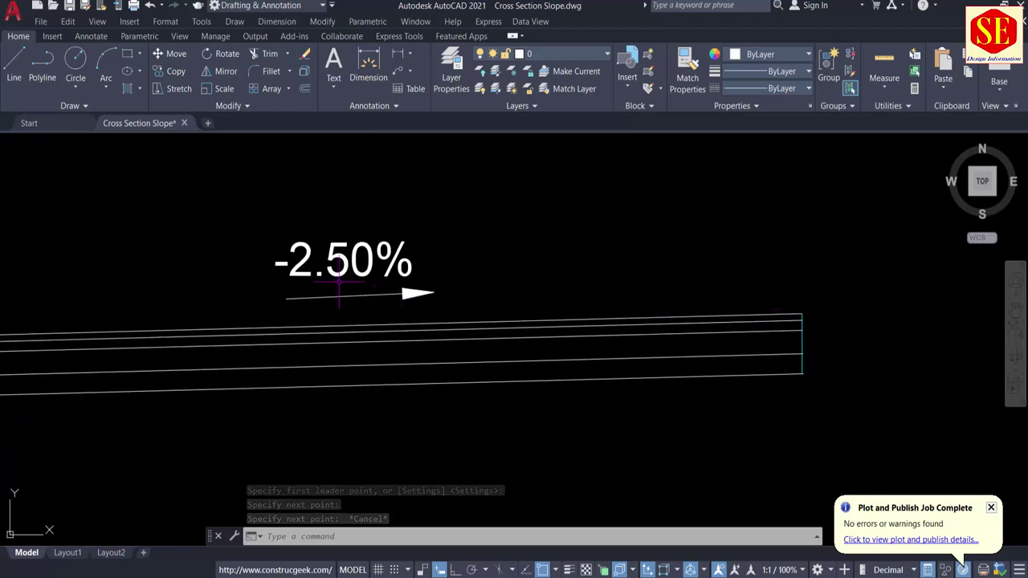
middle_click_drag(331, 256, 490, 238)
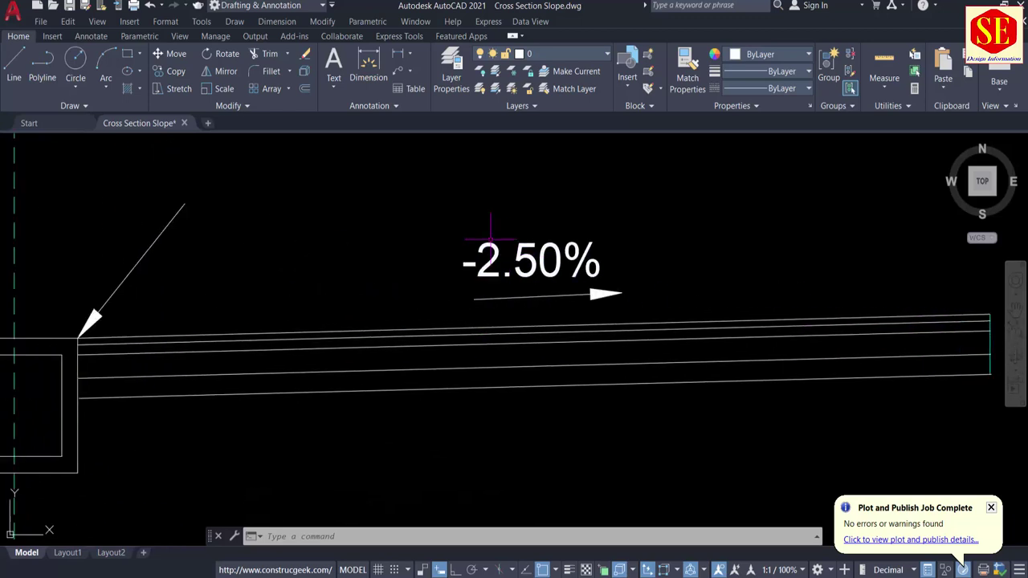
double_click(487, 240)
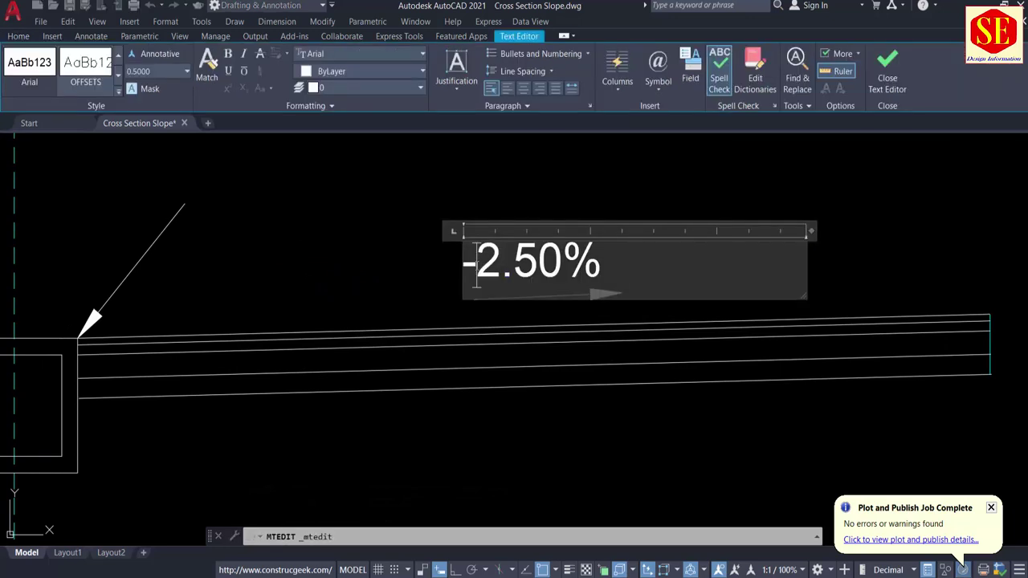
left_click(399, 263)
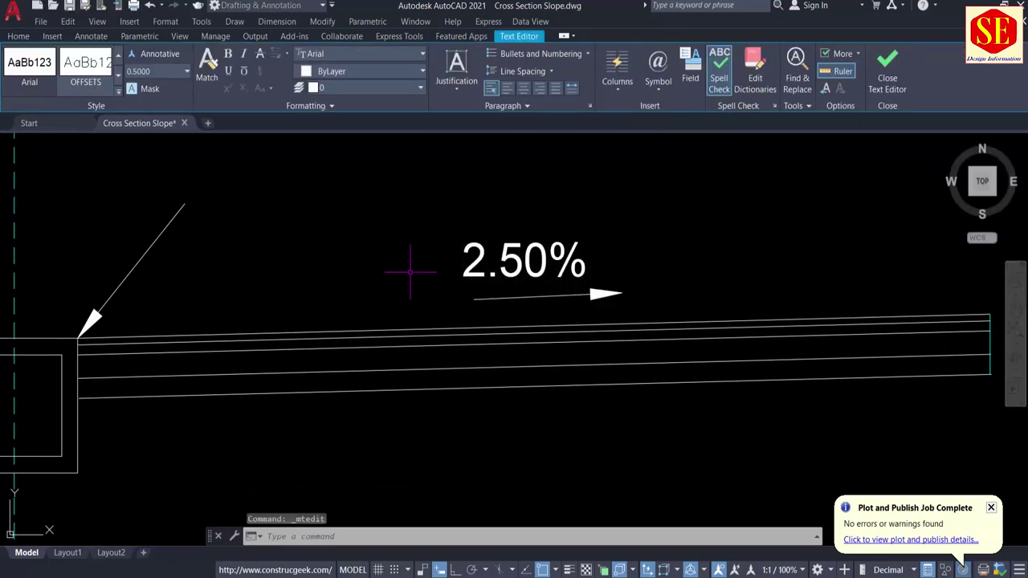
scroll(502, 264, "down", 3)
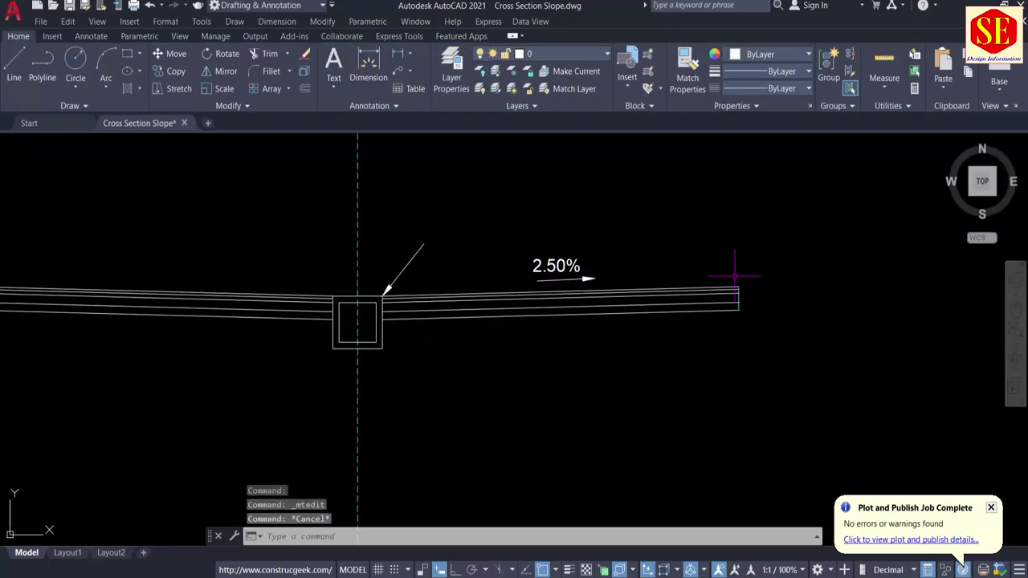
Mirror the 2.50% label and its arrow about the drain's vertical centerline onto the left carriageway, keeping the originals.
type("mi")
key("Return")
scroll(535, 282, "up", 2)
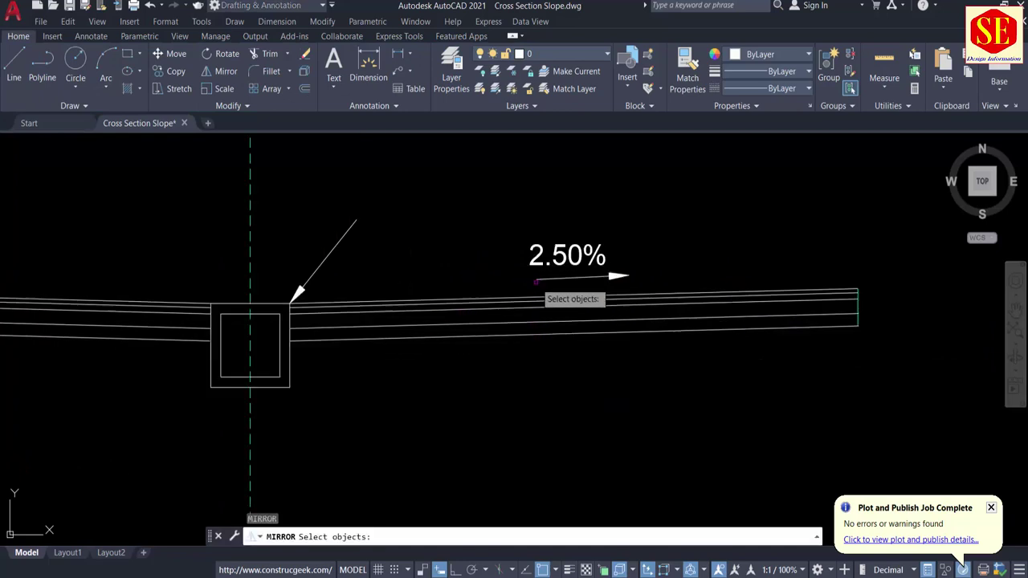
scroll(536, 281, "up", 2)
left_click(597, 202)
left_click(559, 281)
middle_click_drag(351, 266, 702, 220)
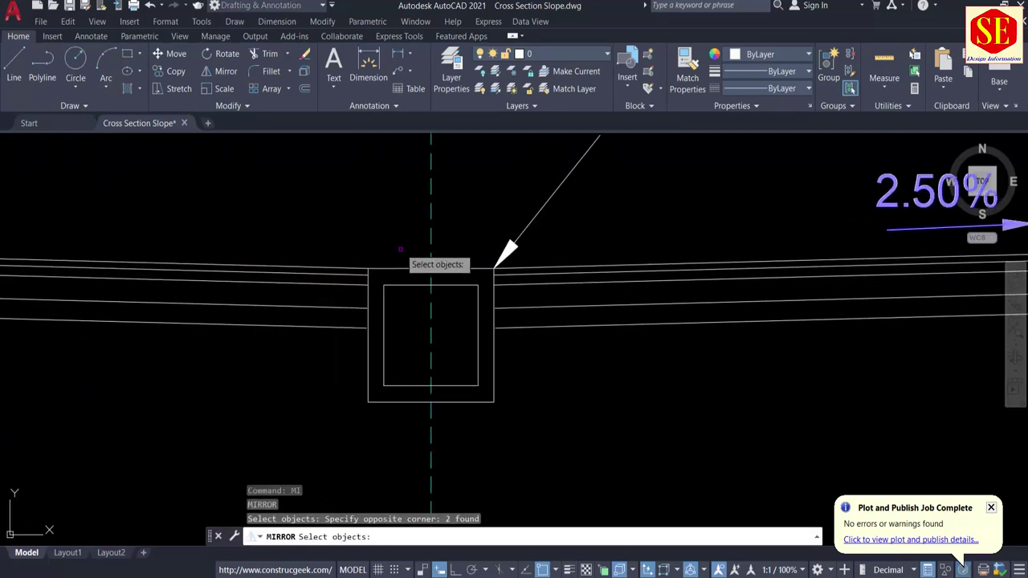
key("Return")
left_click(431, 268)
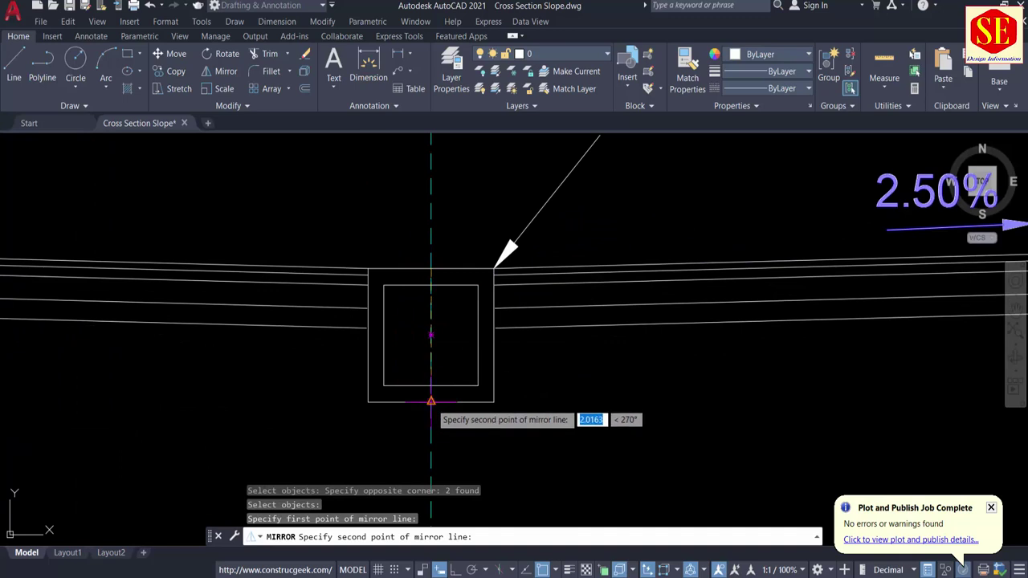
left_click(431, 399)
right_click(431, 406)
left_click(454, 413)
scroll(628, 401, "down", 3)
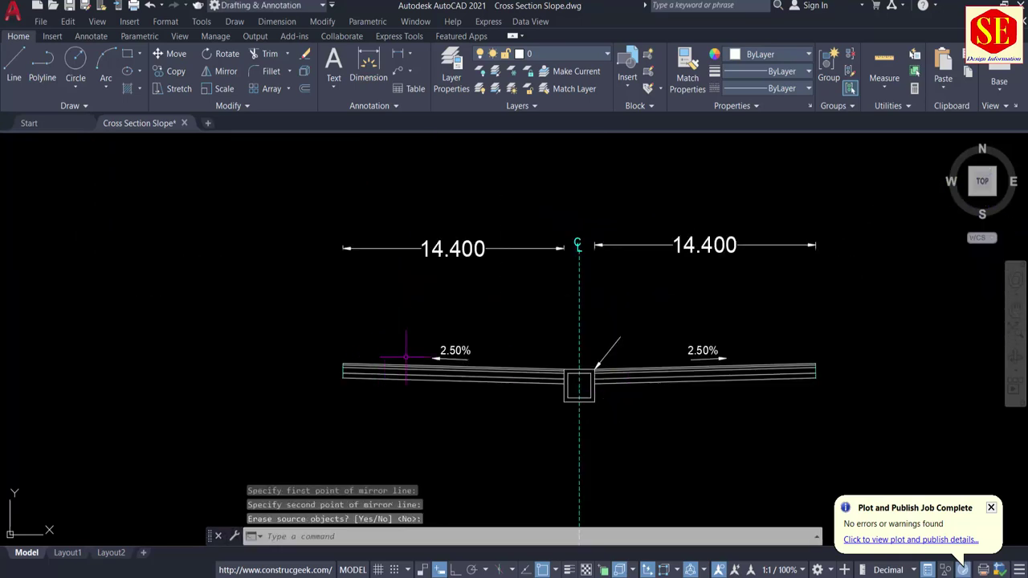
scroll(406, 356, "up", 2)
middle_click_drag(452, 329, 187, 332)
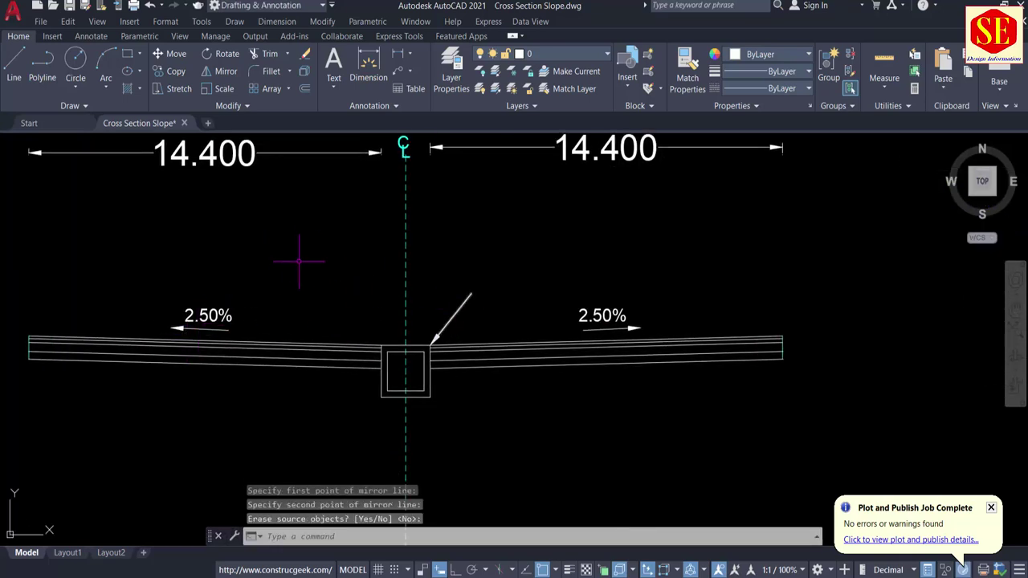
Examine the kerb between the foot path and the left carriageway in the Road Cross Section Typical Details drawing.
scroll(431, 208, "down", 6)
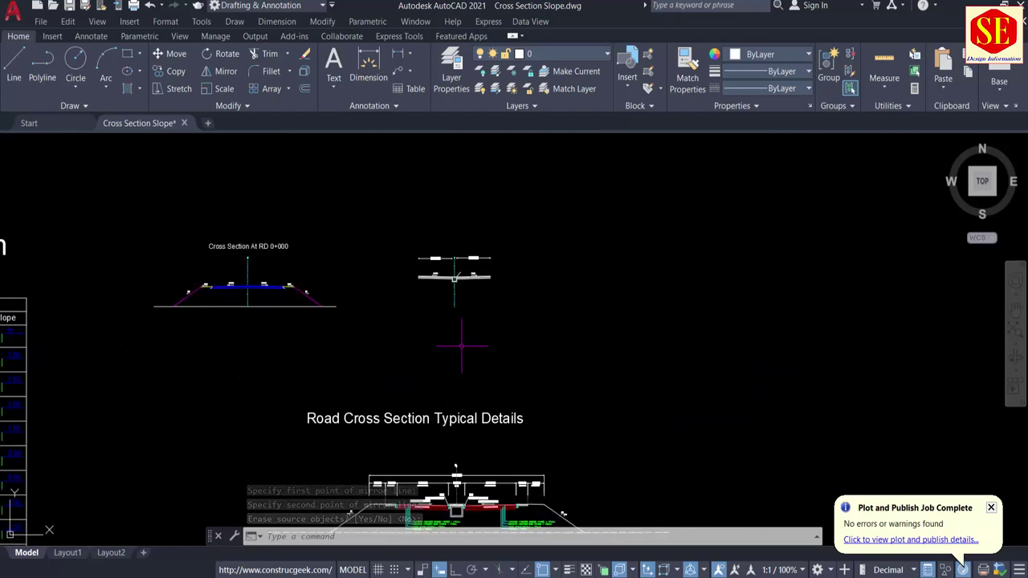
scroll(418, 347, "up", 10)
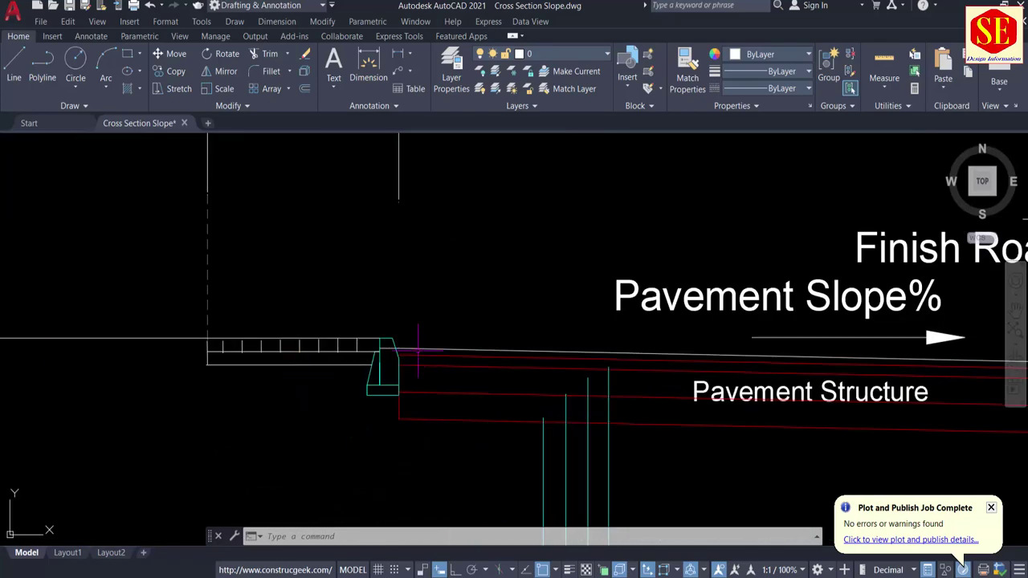
scroll(380, 343, "up", 4)
scroll(391, 323, "down", 3)
scroll(390, 298, "up", 2)
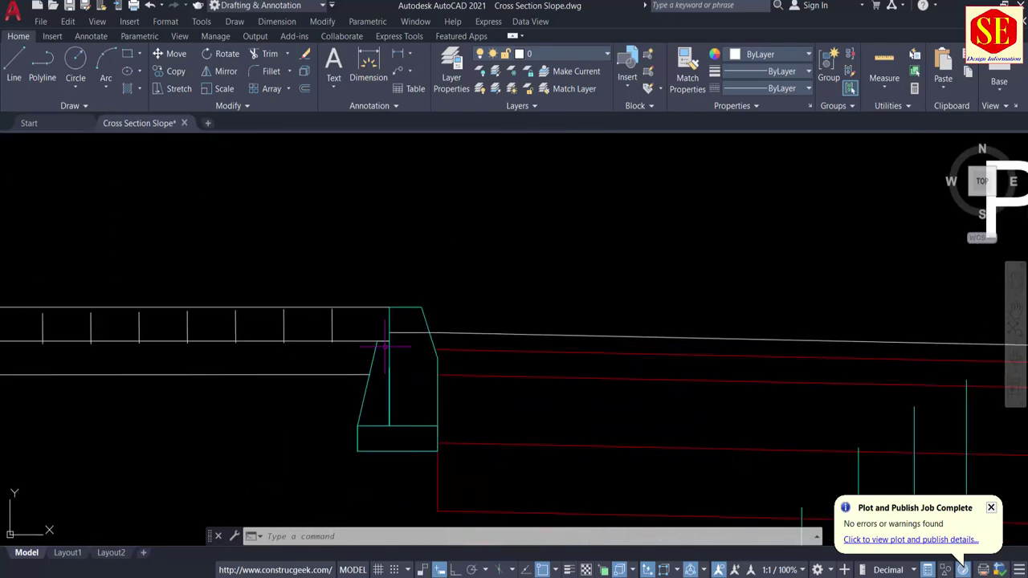
left_click(396, 306)
key("Escape")
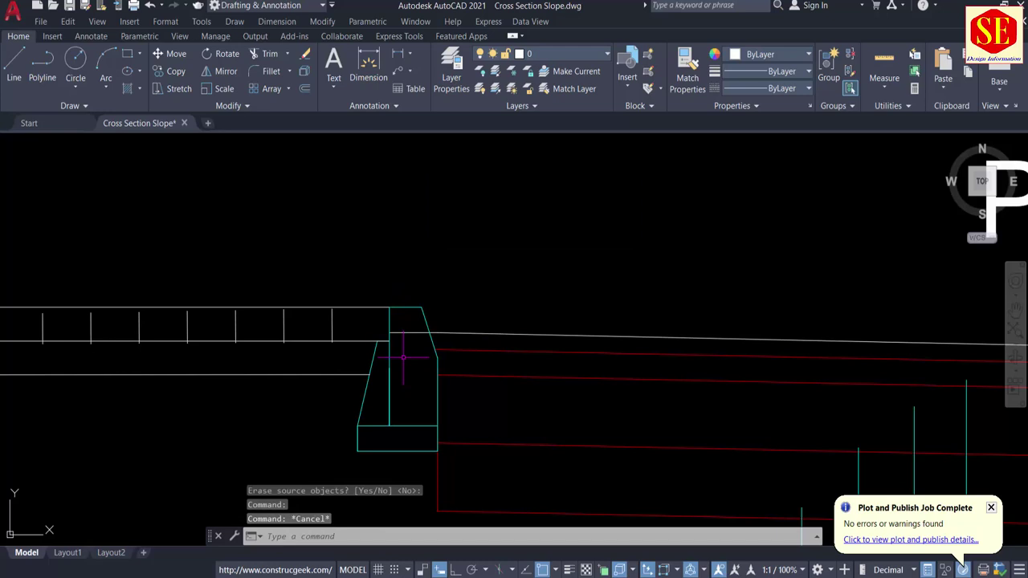
scroll(403, 358, "down", 2)
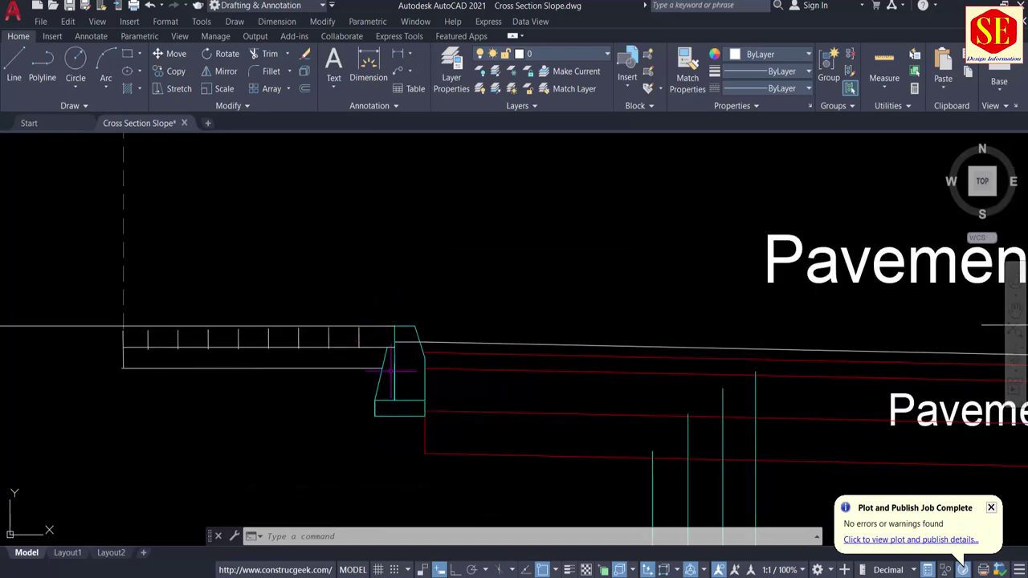
scroll(398, 355, "down", 2)
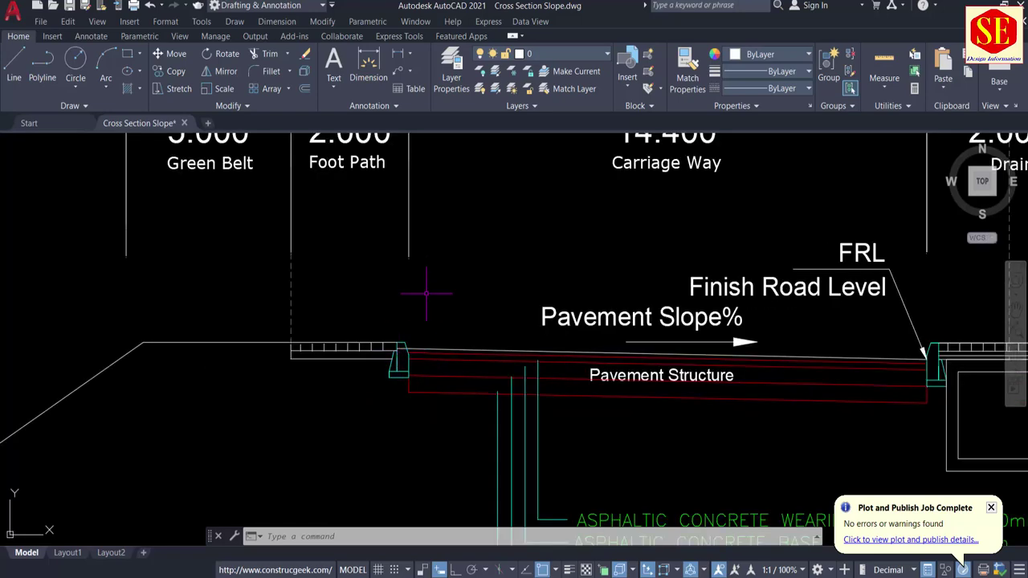
scroll(398, 380, "up", 5)
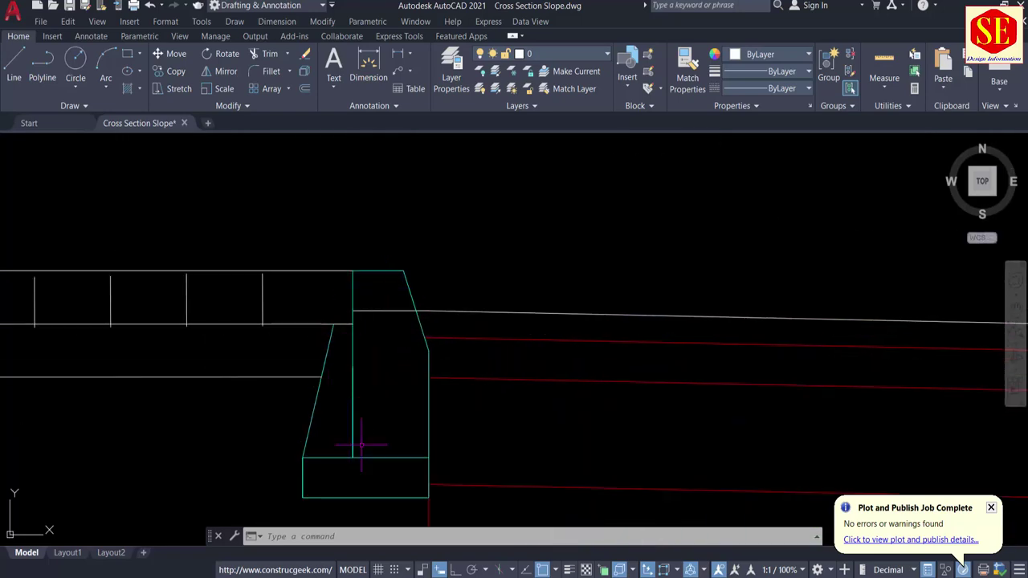
Inspect the new section's pavement edges at the drain and at the outer ends of both carriageways.
scroll(362, 357, "down", 6)
middle_click_drag(433, 248, 398, 527)
middle_click_drag(422, 294, 450, 562)
scroll(445, 399, "down", 6)
scroll(442, 309, "up", 8)
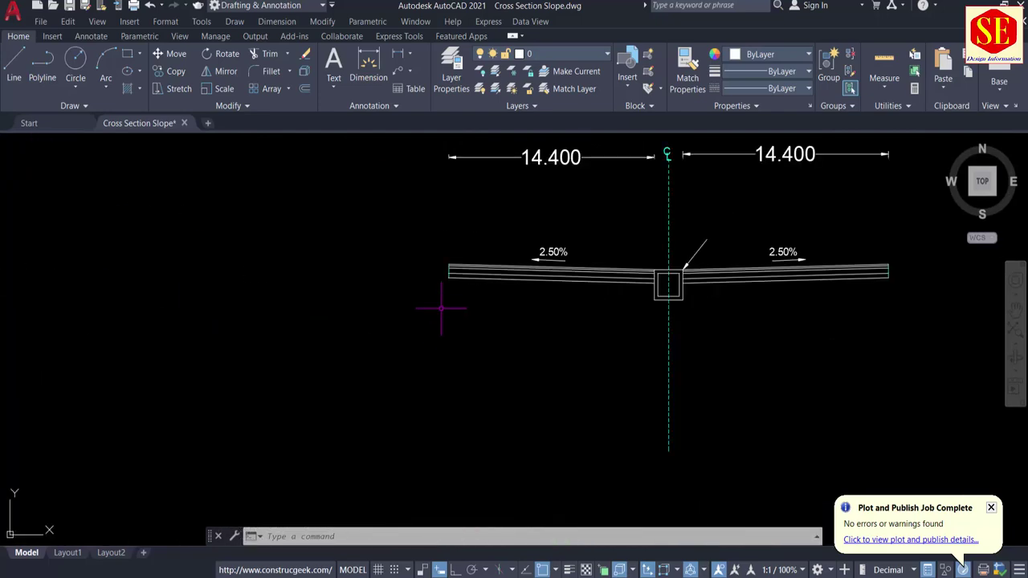
scroll(445, 278, "up", 5)
middle_click_drag(441, 231, 298, 257)
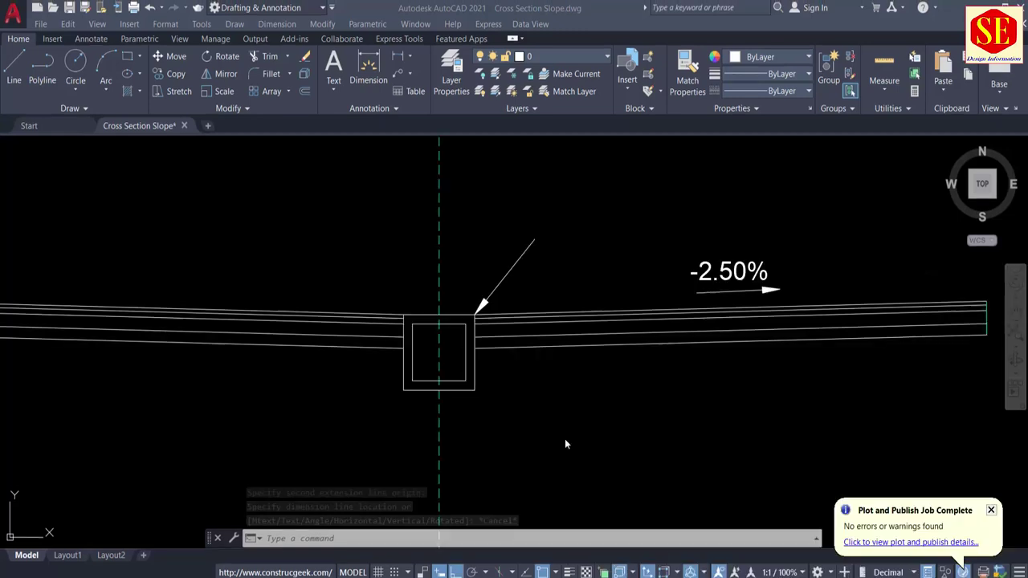
scroll(473, 350, "up", 5)
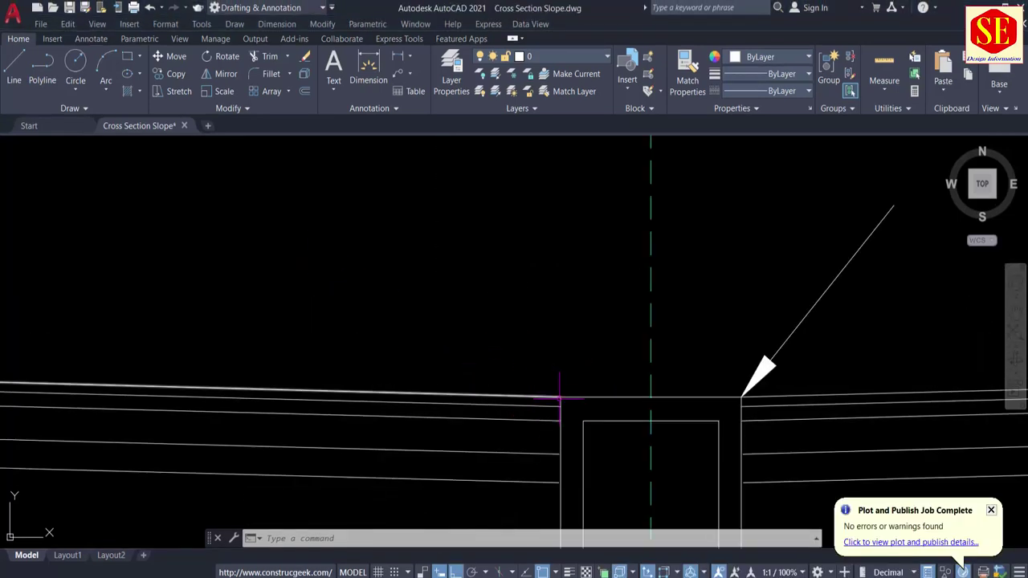
scroll(706, 376, "down", 5)
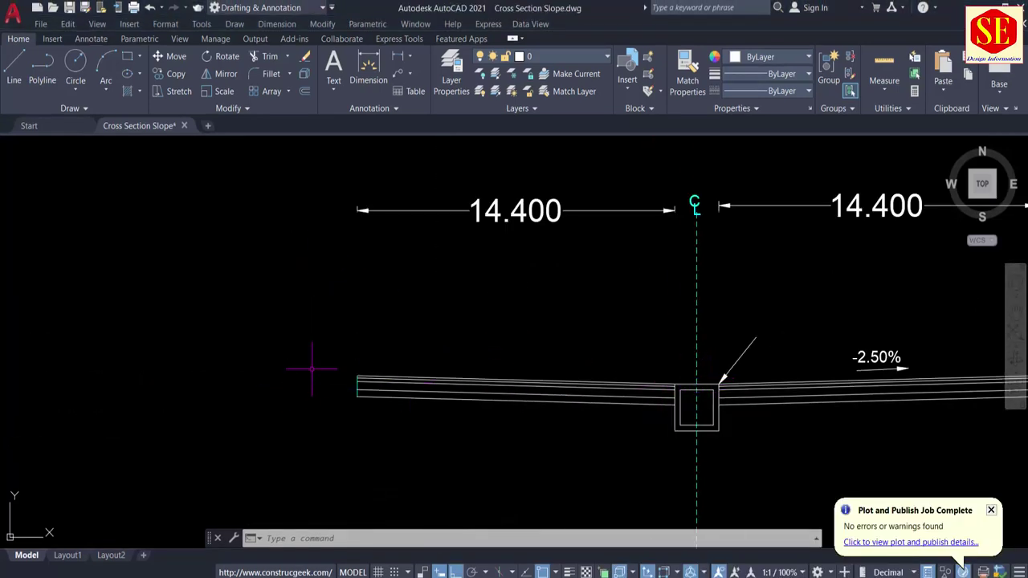
middle_click_drag(385, 432, 223, 415)
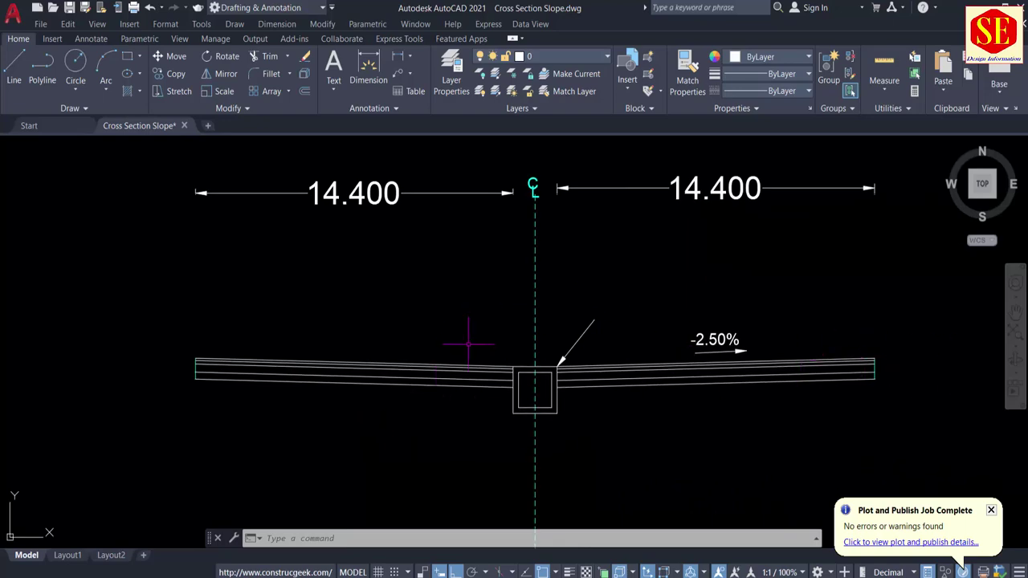
scroll(553, 349, "up", 1)
scroll(575, 302, "down", 4)
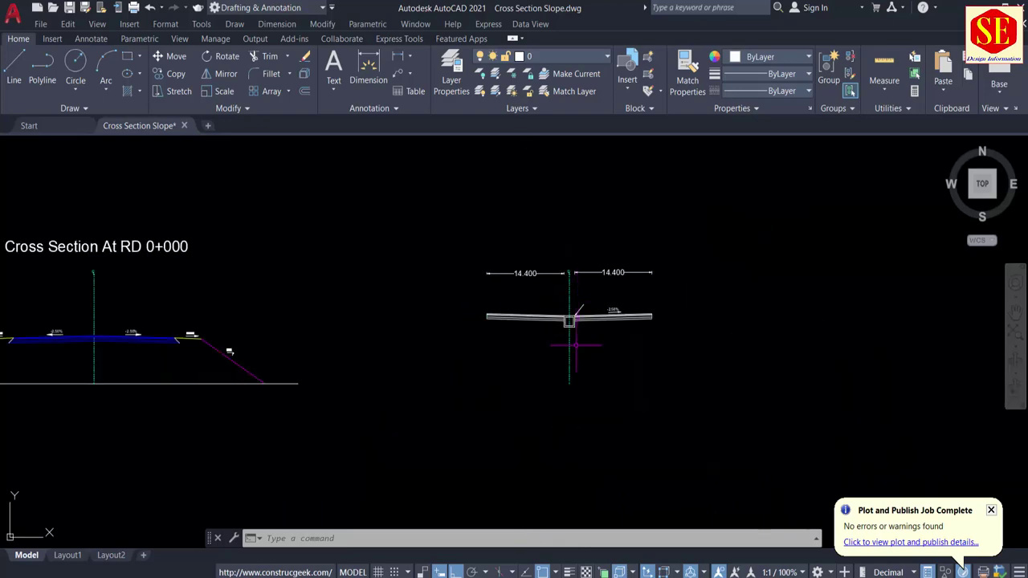
Examine the kerbs beside the drain in the typical details and the dimensions of the separate kerb detail.
middle_click_drag(560, 424, 555, 182)
scroll(555, 181, "down", 3)
scroll(526, 338, "up", 8)
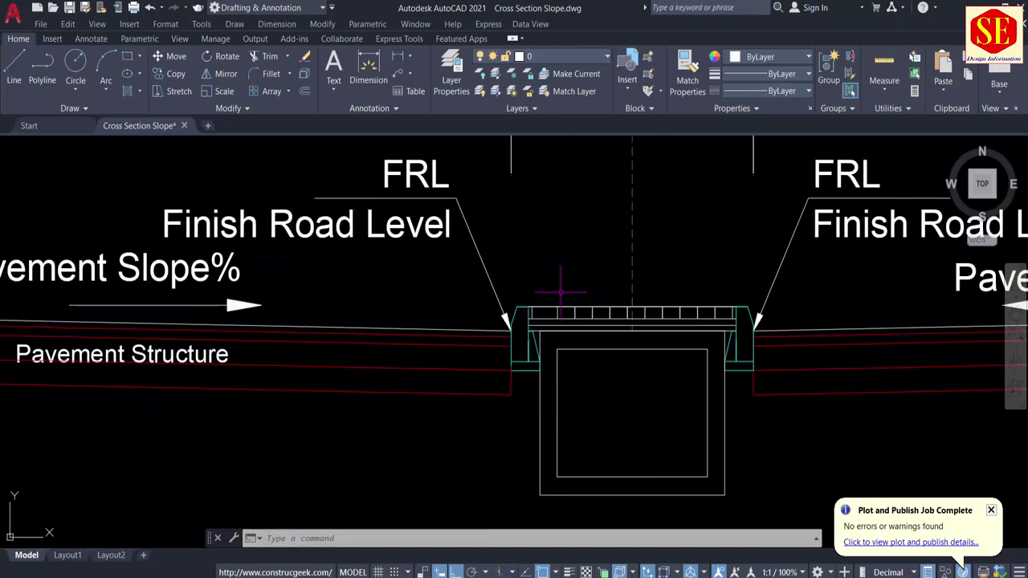
scroll(561, 292, "down", 3)
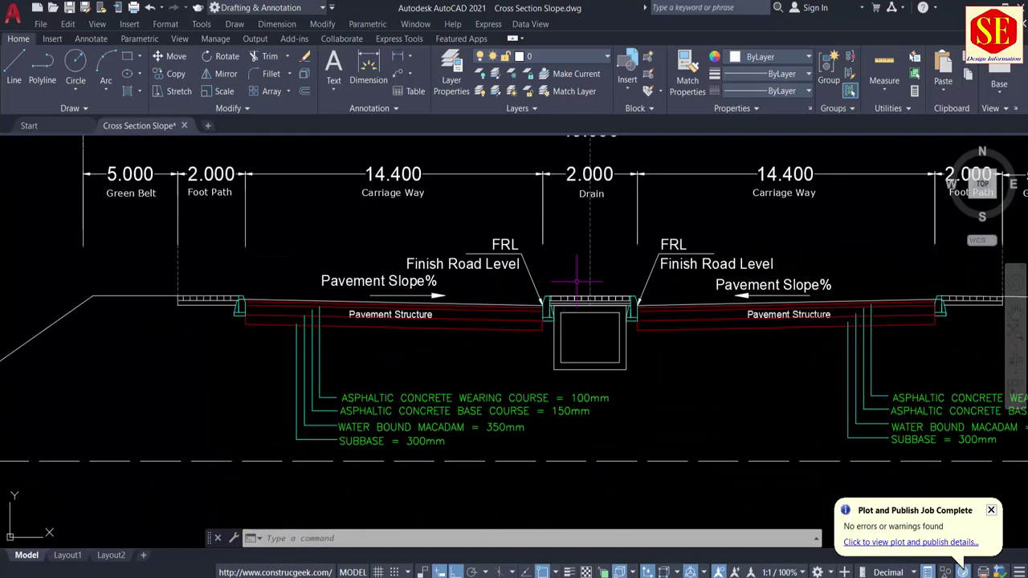
scroll(576, 281, "up", 3)
scroll(495, 293, "up", 3)
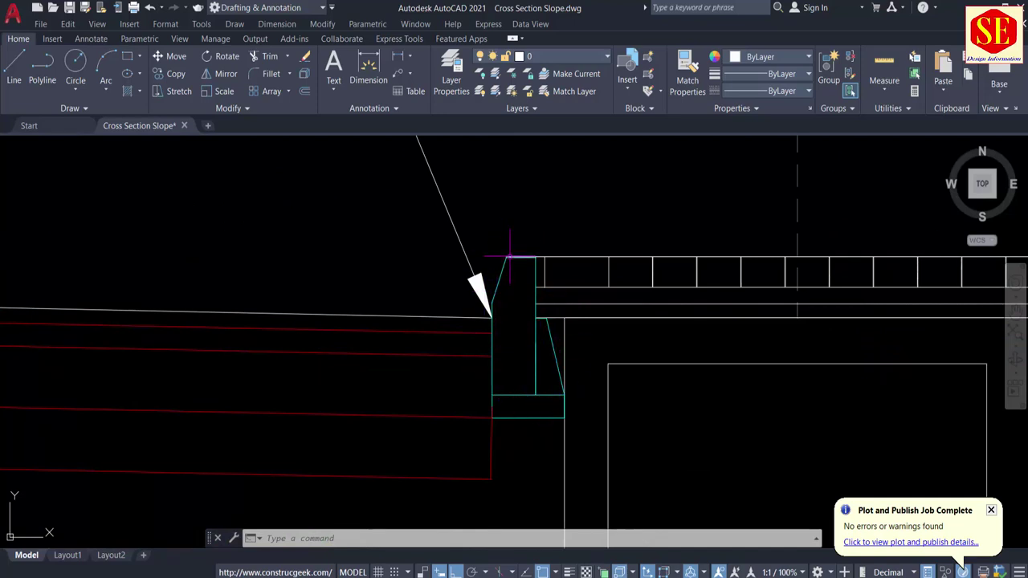
scroll(586, 295, "down", 5)
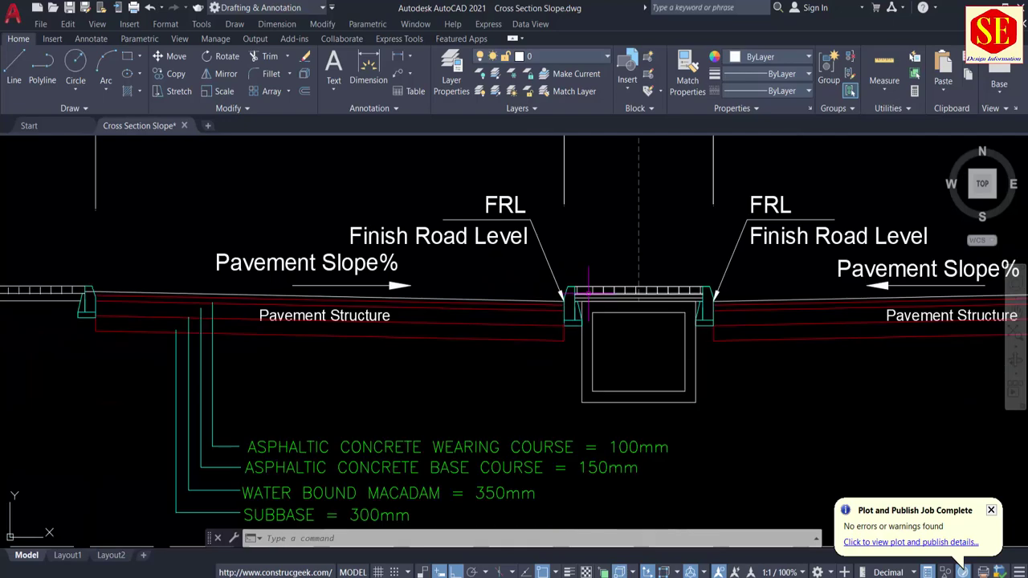
scroll(575, 235, "down", 2)
middle_click_drag(364, 247, 638, 268)
scroll(469, 192, "up", 4)
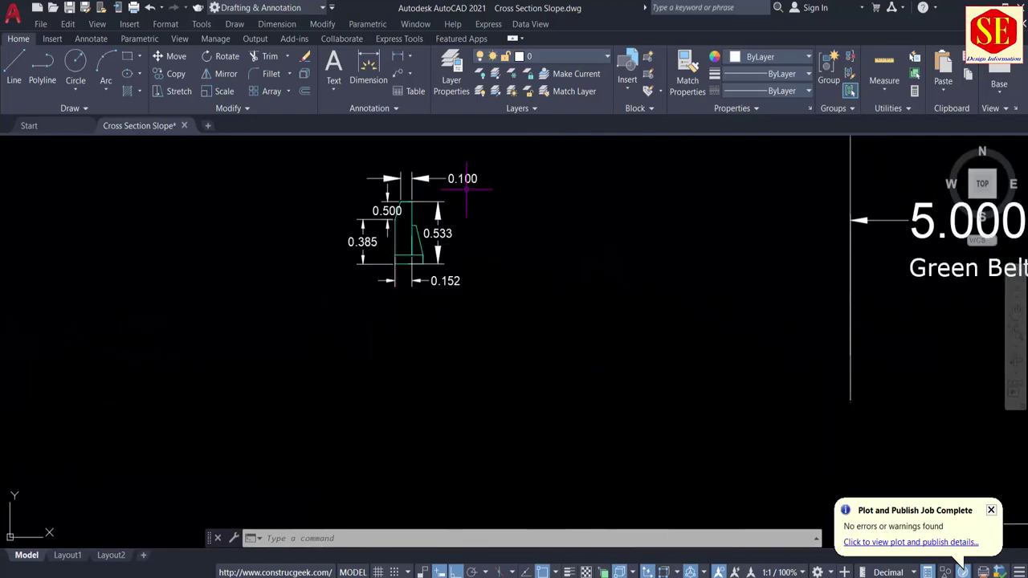
scroll(460, 212, "up", 2)
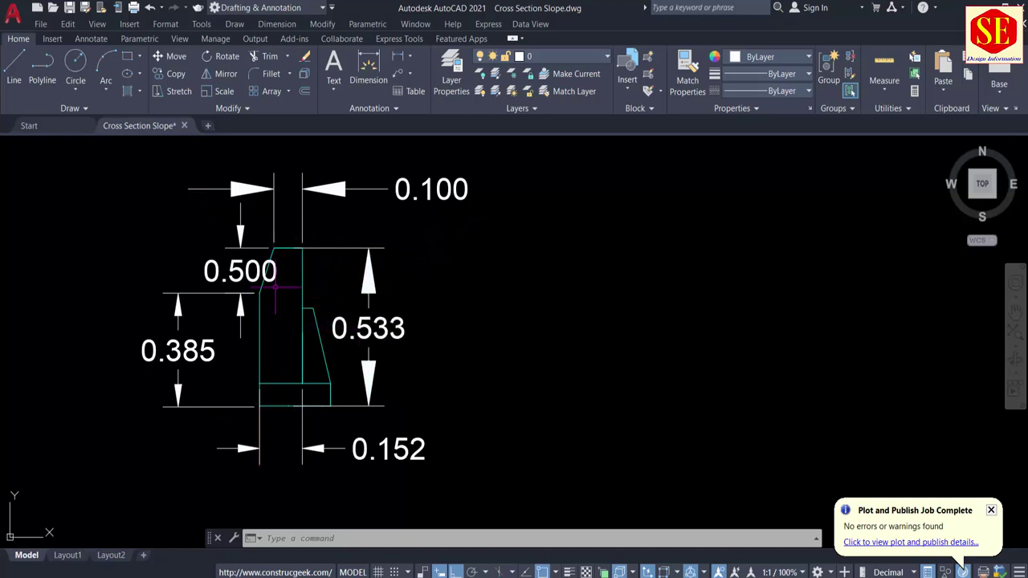
Draw a rectangle 0.152 wide and 0.533 high in the empty space beside the dimensioned kerb detail.
scroll(409, 287, "down", 2)
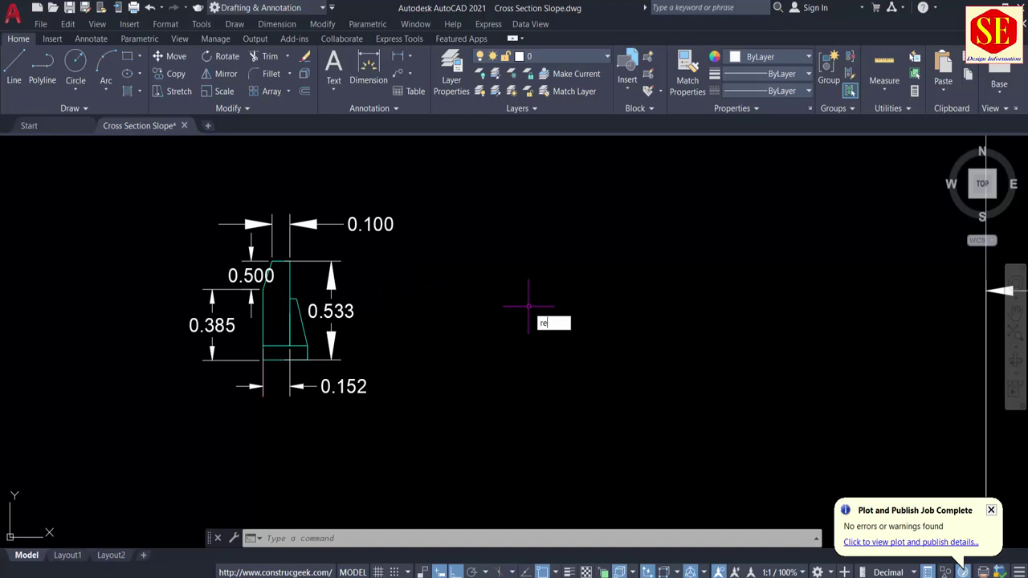
type("c")
key("Return")
left_click(495, 234)
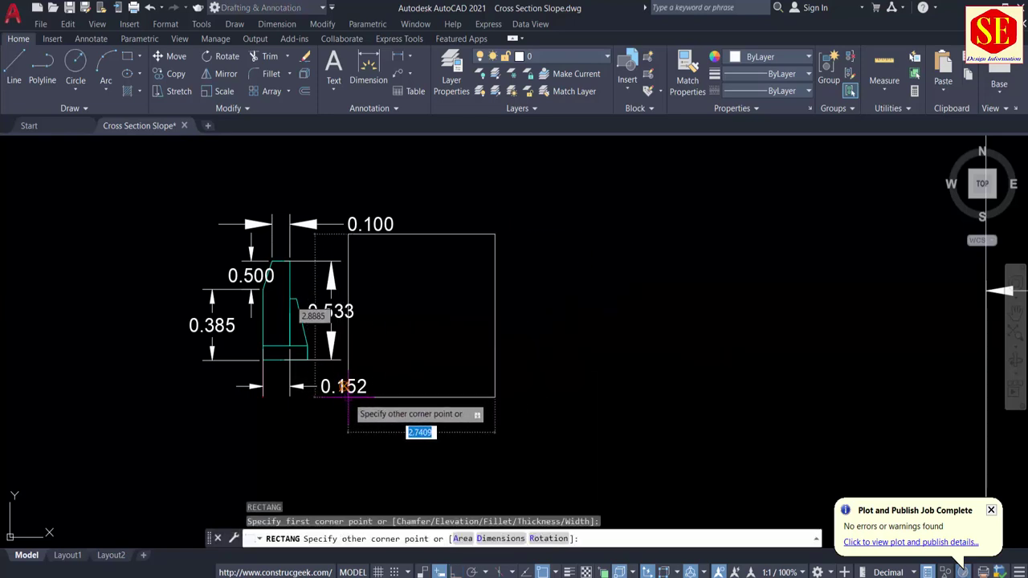
scroll(347, 395, "up", 2)
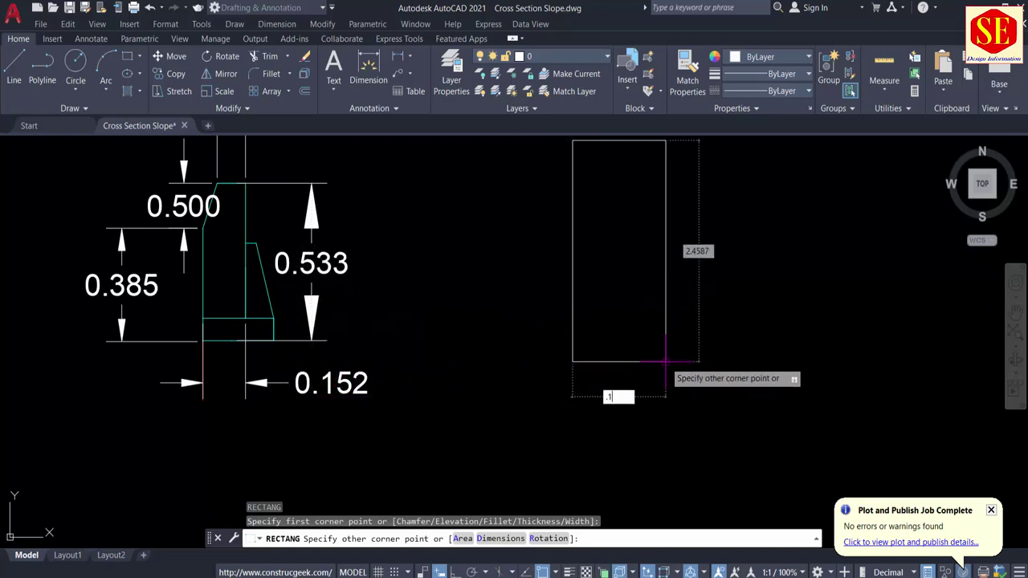
key("Tab")
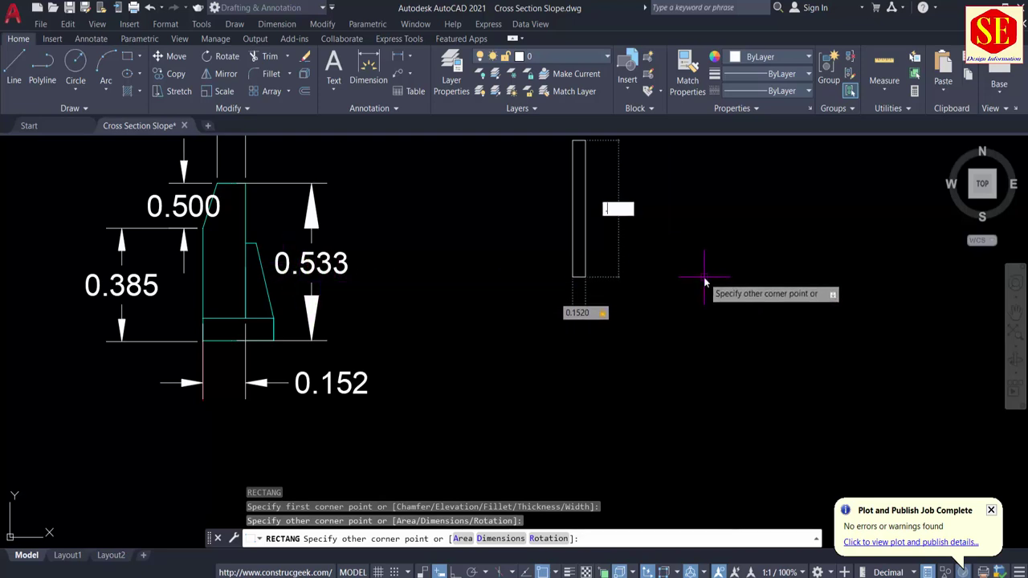
key("Return")
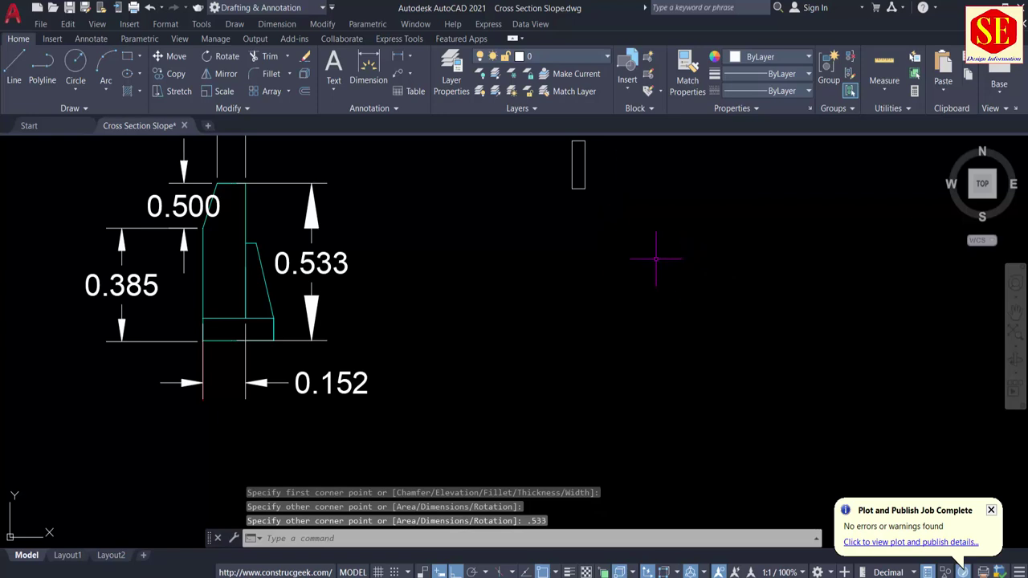
Draw a horizontal construction line about 0.37 long leftward from the rectangle's lower-right corner, along its base.
middle_click_drag(583, 220, 580, 318)
scroll(585, 261, "up", 5)
scroll(561, 220, "down", 5)
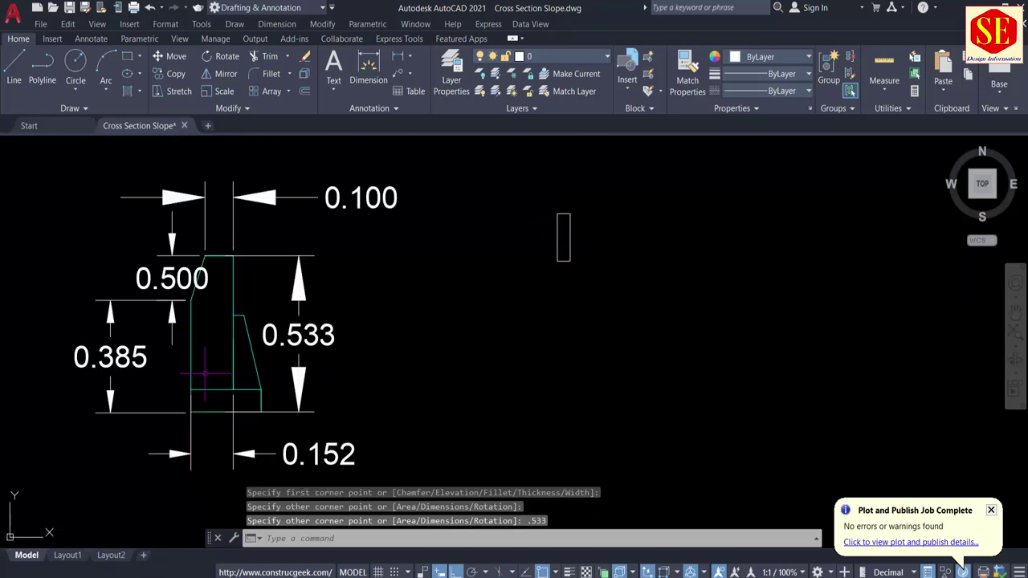
scroll(168, 370, "up", 2)
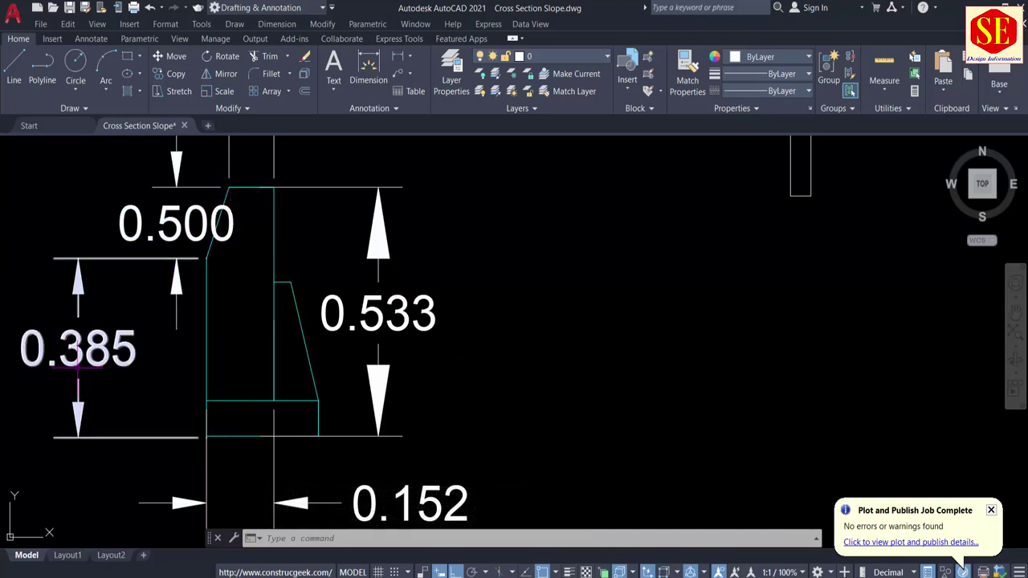
middle_click_drag(727, 206, 587, 374)
scroll(581, 377, "up", 5)
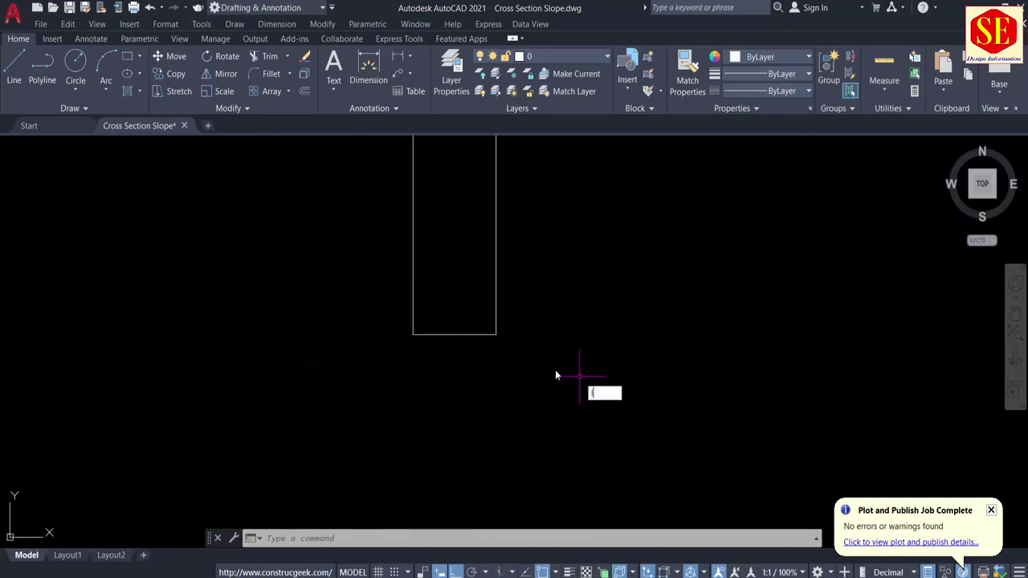
type("l")
key("Return")
left_click(495, 334)
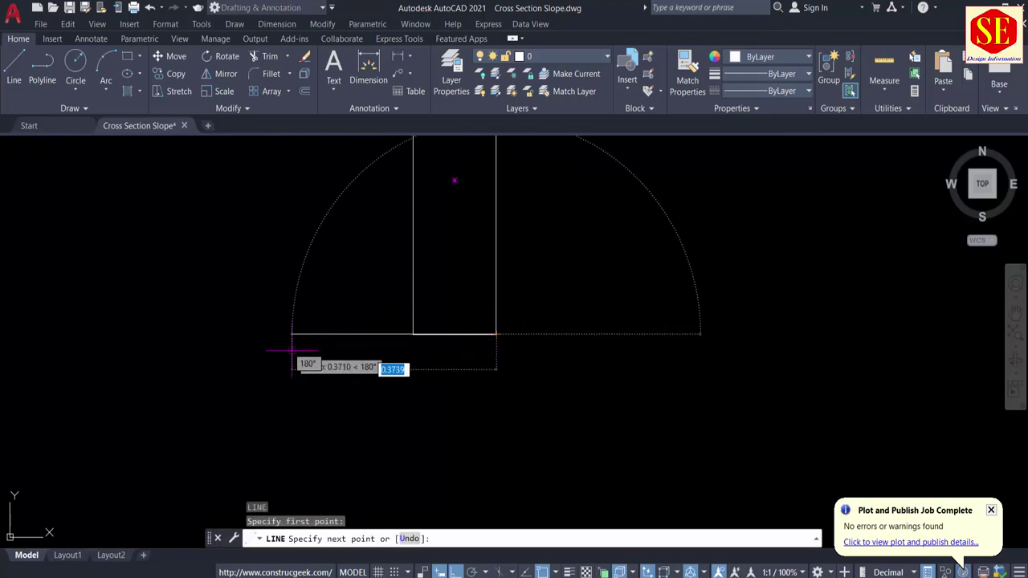
left_click(291, 350)
key("Escape")
scroll(435, 413, "down", 2)
Offset the base construction line upward by 0.385.
type("o")
key("Return")
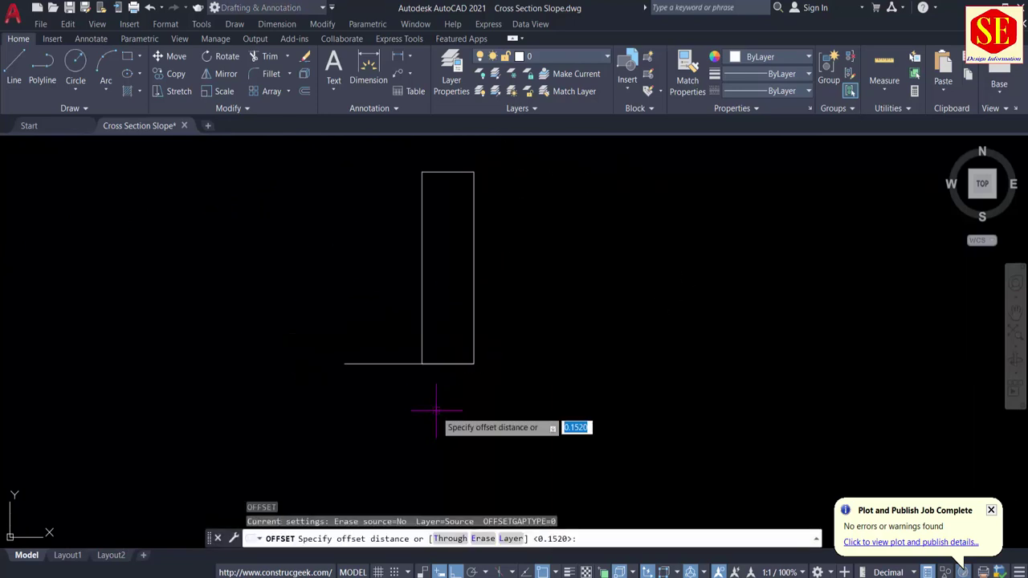
key("Return")
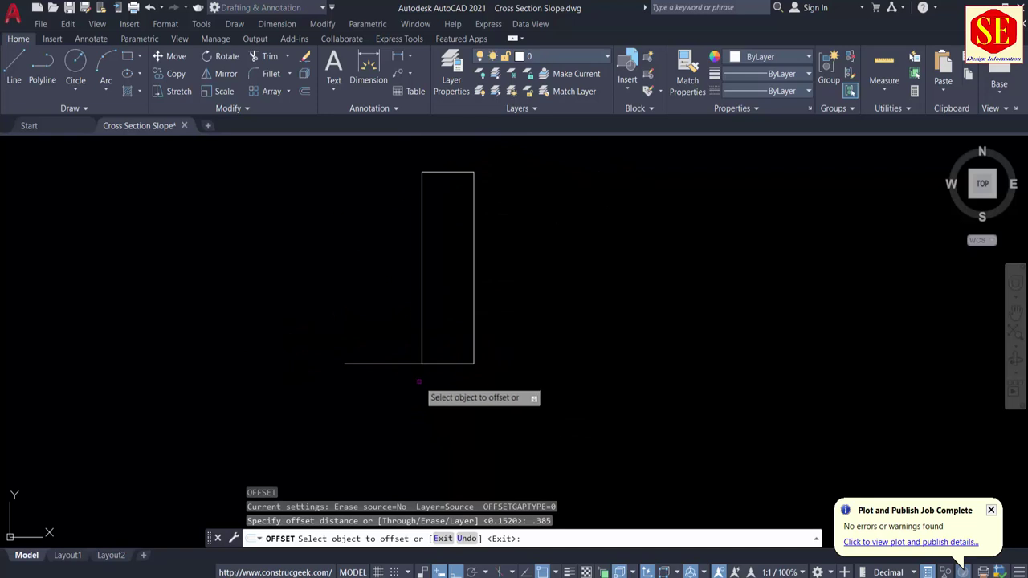
left_click(394, 363)
key("Escape")
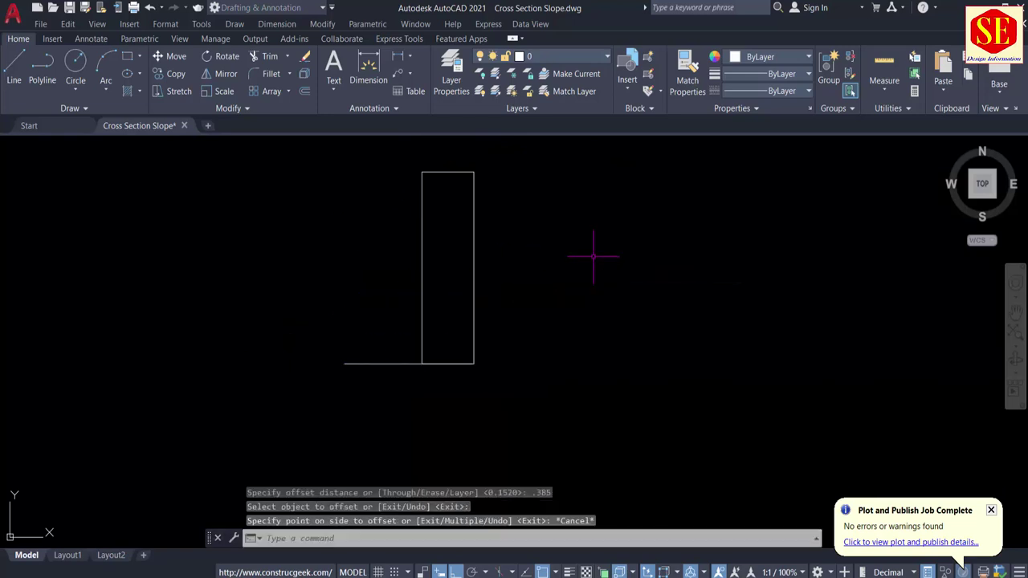
key("Return")
key("Return")
left_click(363, 363)
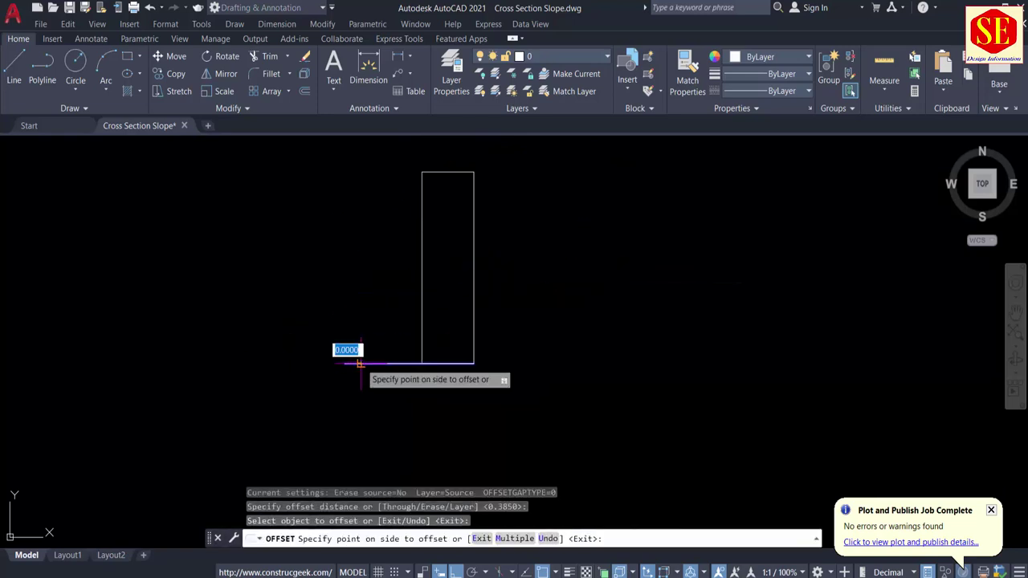
left_click(351, 276)
middle_click_drag(519, 261, 569, 365)
right_click(611, 297)
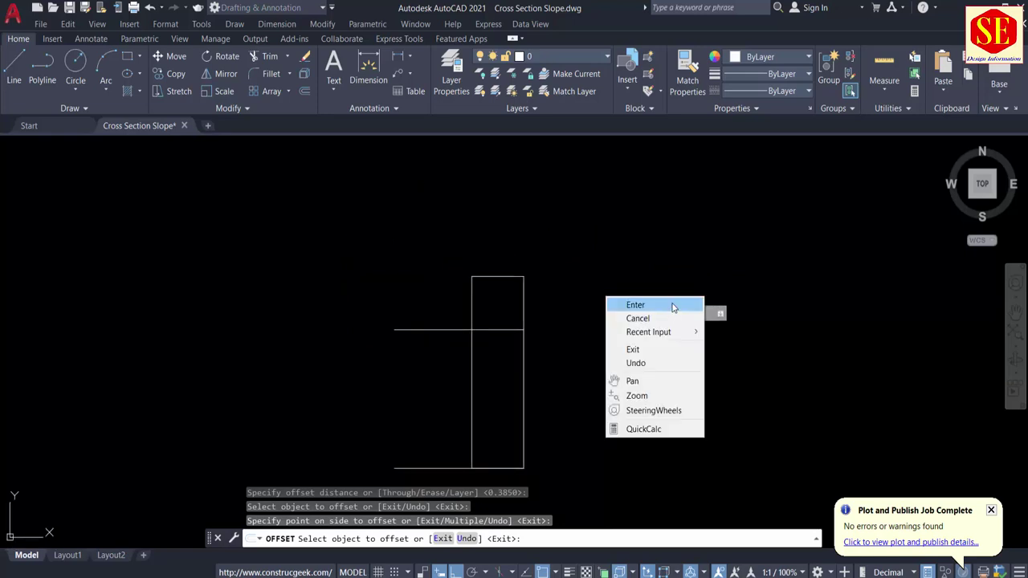
left_click(667, 302)
Draw a vertical construction line about 0.26 long upward from the rectangle's upper-right corner.
type("l")
key("Return")
left_click(523, 276)
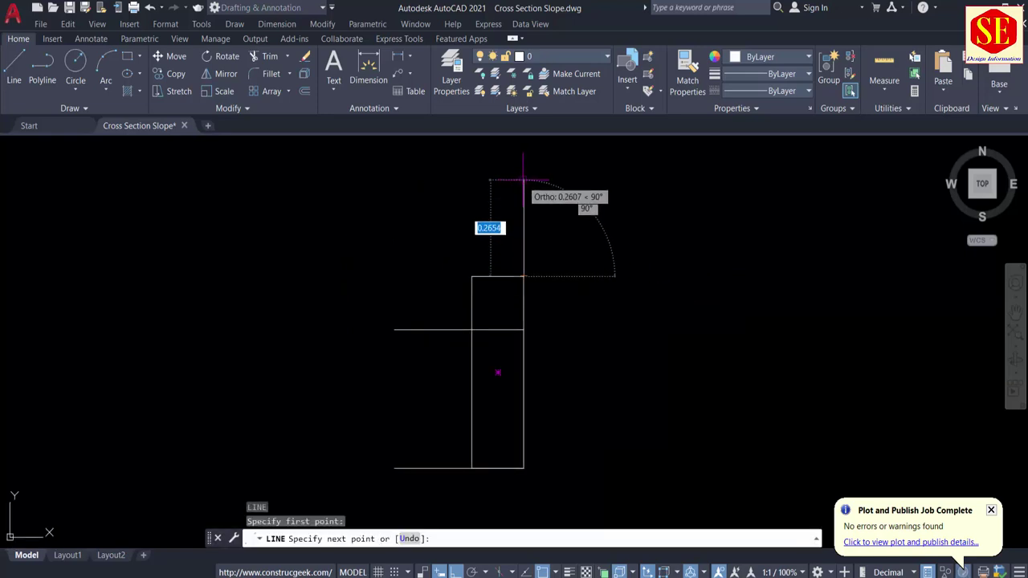
left_click(524, 184)
key("Escape")
Offset the vertical construction line leftward by 0.1, matching the top width in the kerb detail.
scroll(685, 259, "down", 3)
mouse_move(129, 341)
middle_mouse_down()
mouse_move(388, 332)
mouse_move(493, 299)
mouse_move(297, 298)
middle_mouse_up()
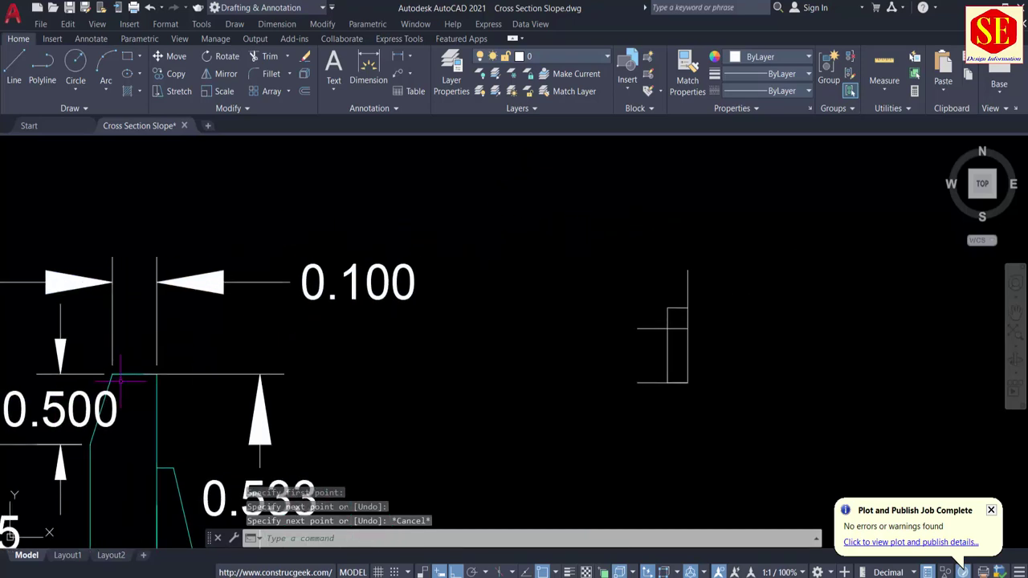
middle_click_drag(570, 310, 394, 309)
scroll(392, 312, "up", 3)
type("o")
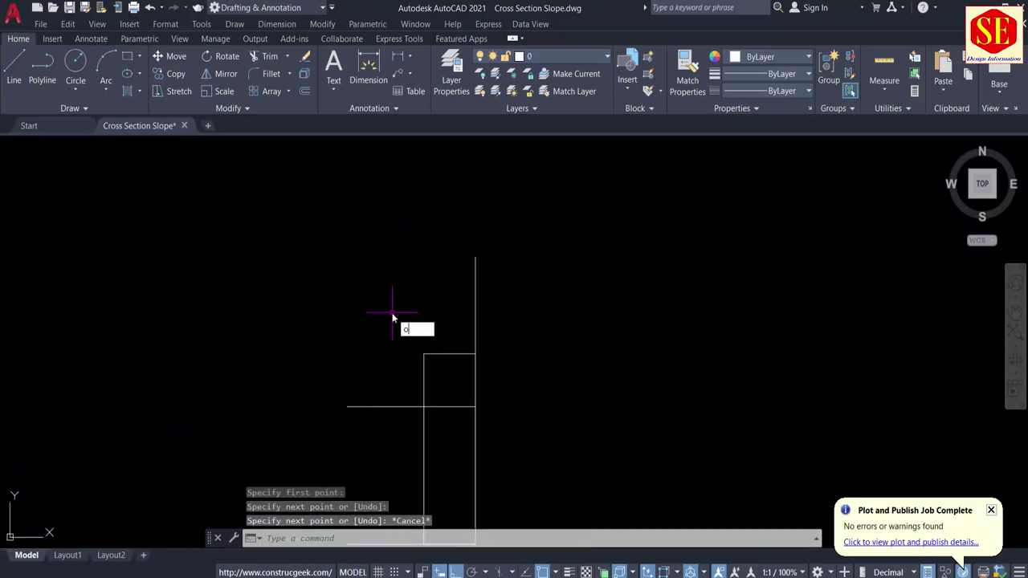
key("Return")
type(".1")
key("Return")
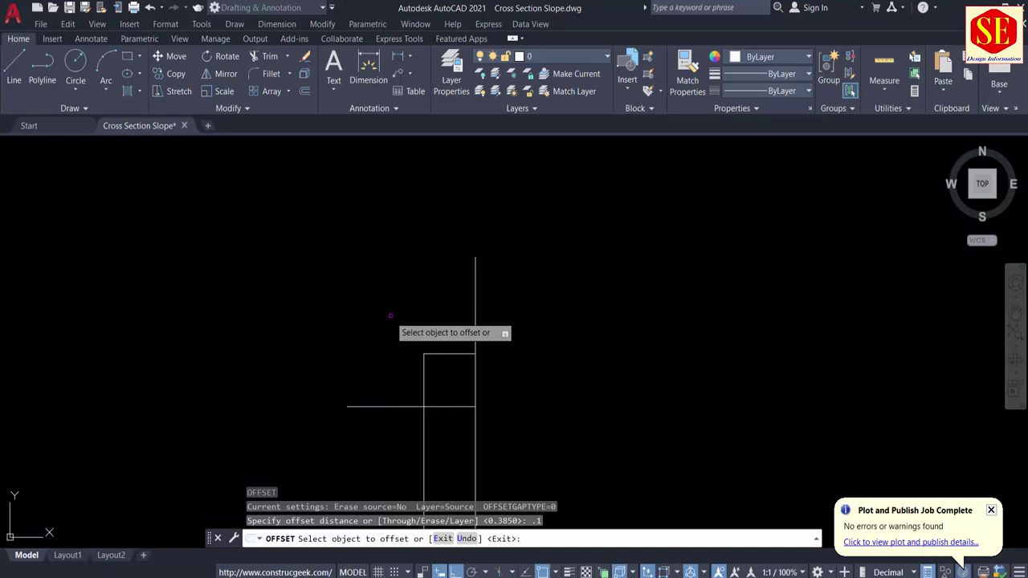
left_click(474, 303)
left_click(437, 300)
key("Escape")
Draw the kerb's sloped face from the offset vertical line's foot to the intersection of the 0.385 offset line and rectangle's left edge.
middle_click_drag(466, 428, 463, 362)
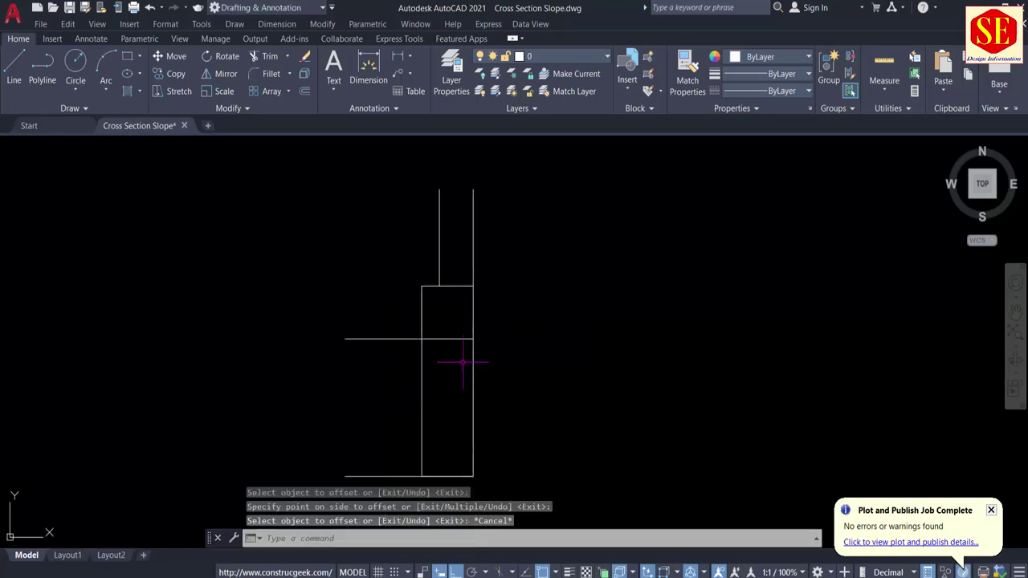
type("l")
key("Return")
scroll(424, 303, "up", 5)
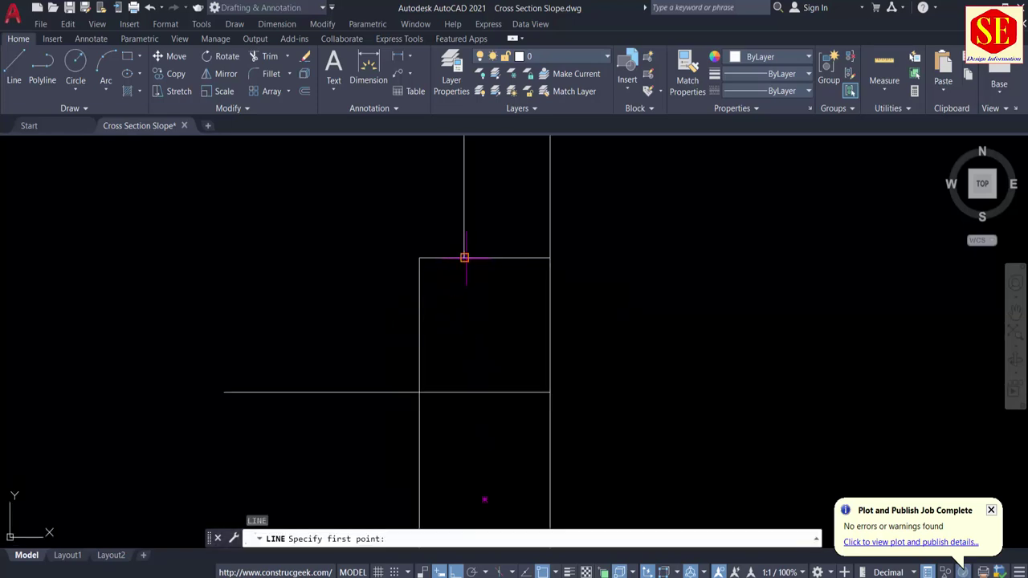
left_click(464, 258)
left_click(419, 392)
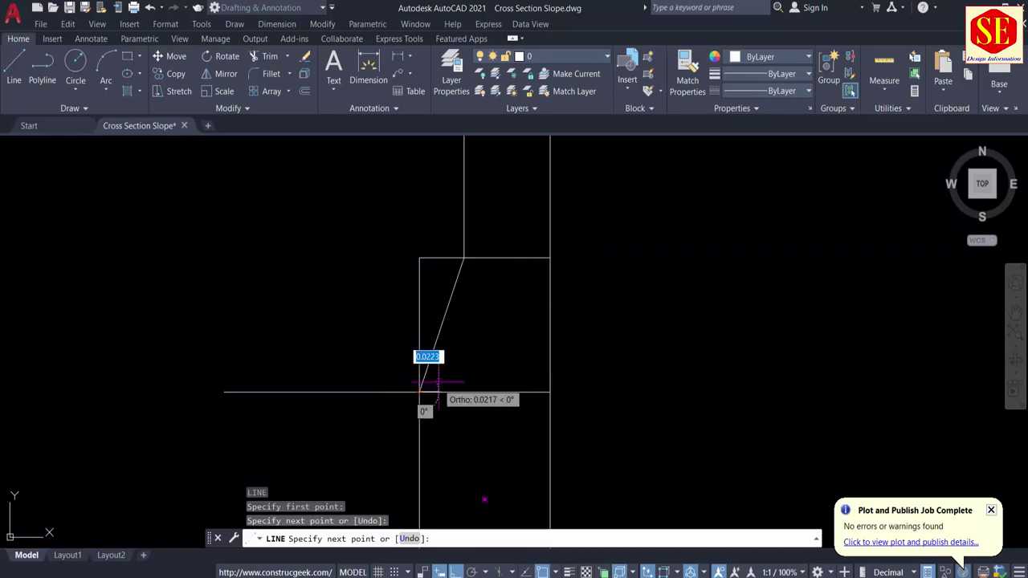
key("Escape")
Trim the rectangle's upper-left corner outside the sloped face.
middle_click_drag(423, 415, 421, 380)
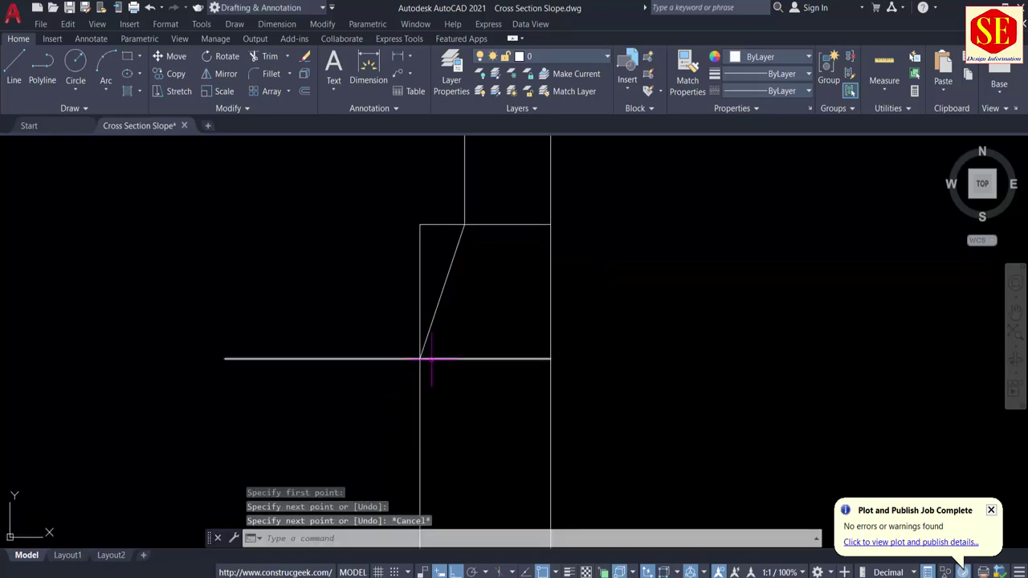
key("Return")
left_click(438, 225)
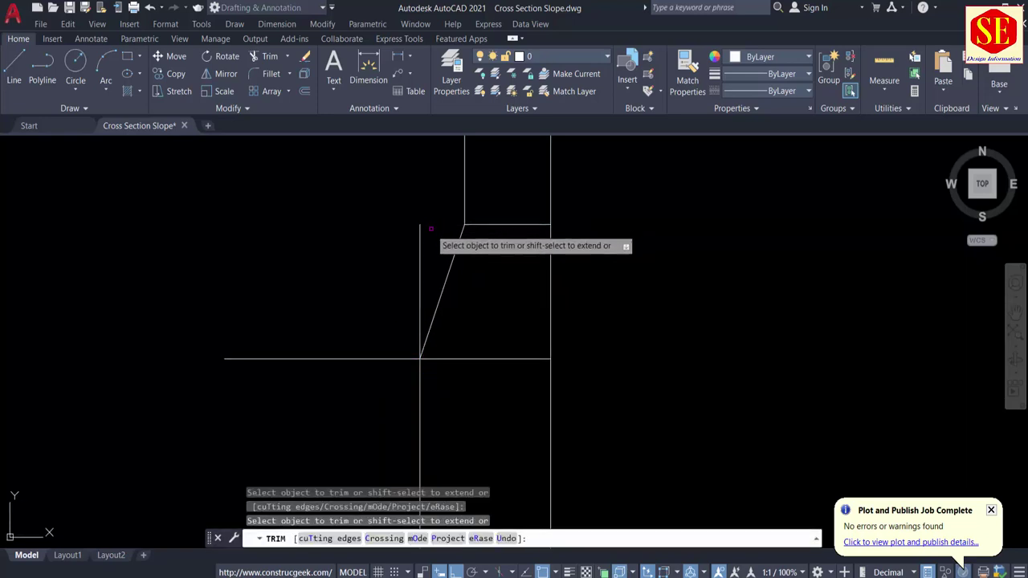
key("Escape")
Erase the two vertical construction lines above the kerb and the horizontal ones at the slope's foot and the base.
middle_click_drag(560, 213, 560, 268)
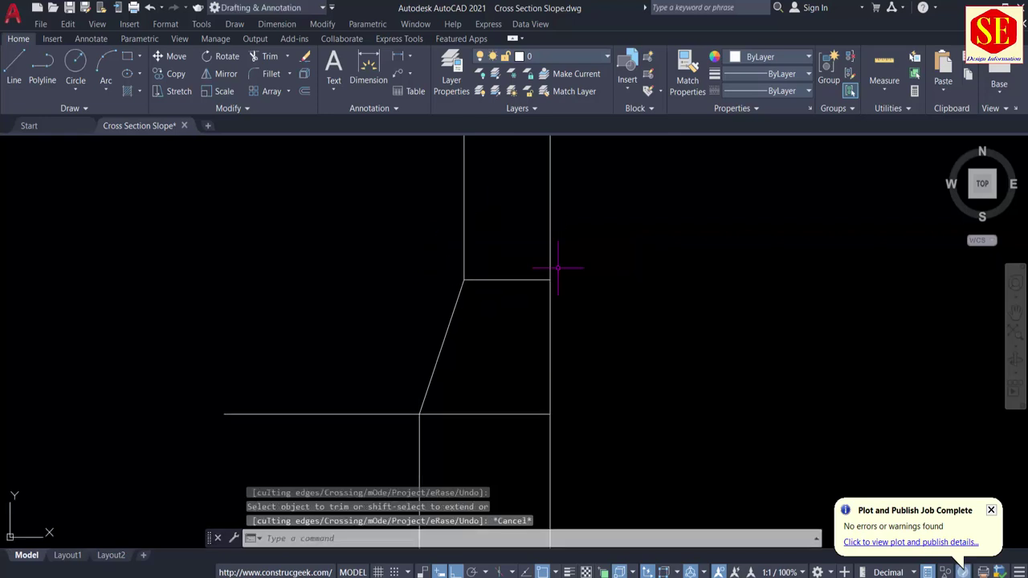
left_click(582, 195)
type("e")
key("Return")
left_click(307, 366)
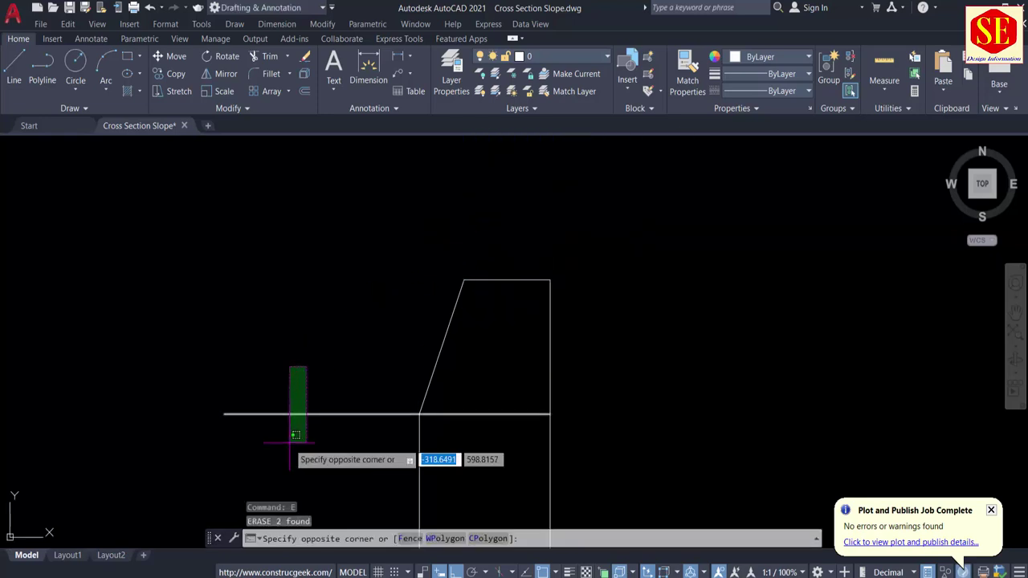
left_click(290, 443)
key("Return")
middle_click_drag(296, 425, 295, 420)
scroll(316, 261, "down", 5)
scroll(312, 367, "up", 2)
left_click(303, 330)
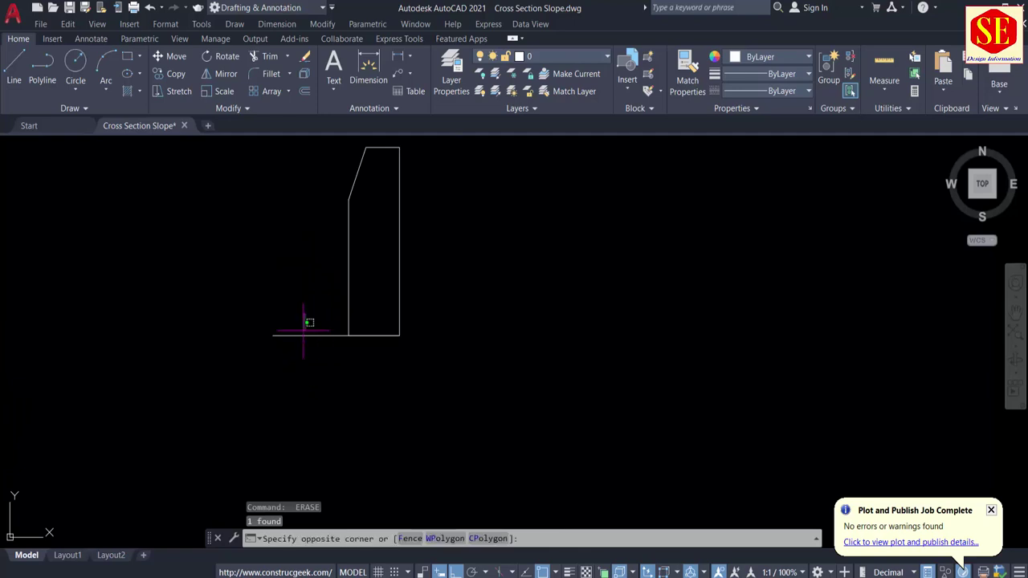
left_click(287, 380)
key("Return")
scroll(423, 356, "up", 2)
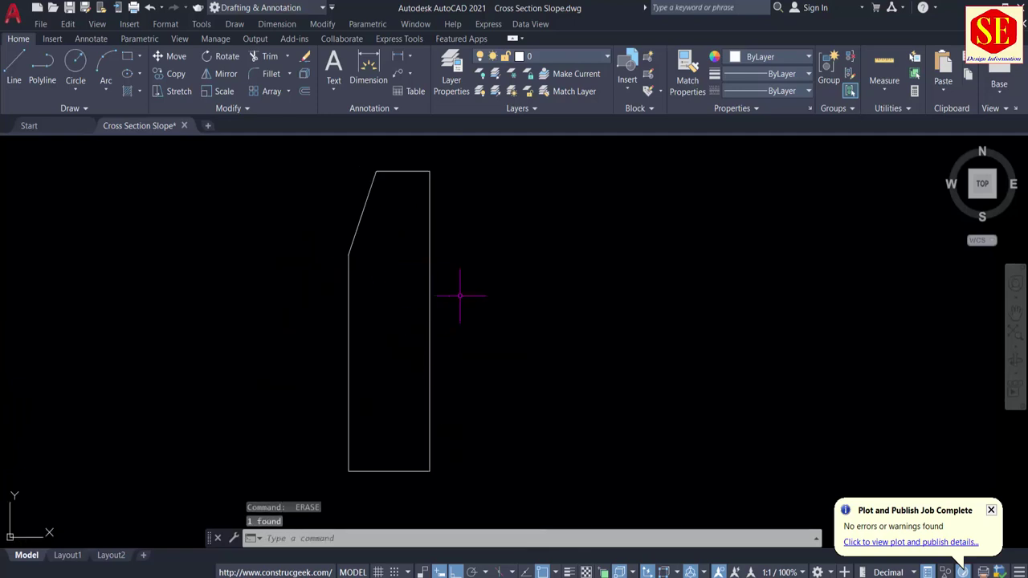
Compare the drawn kerb profile with the dimensioned kerb detail, including the haunch behind the kerb.
scroll(460, 295, "down", 6)
middle_click_drag(130, 378, 498, 294)
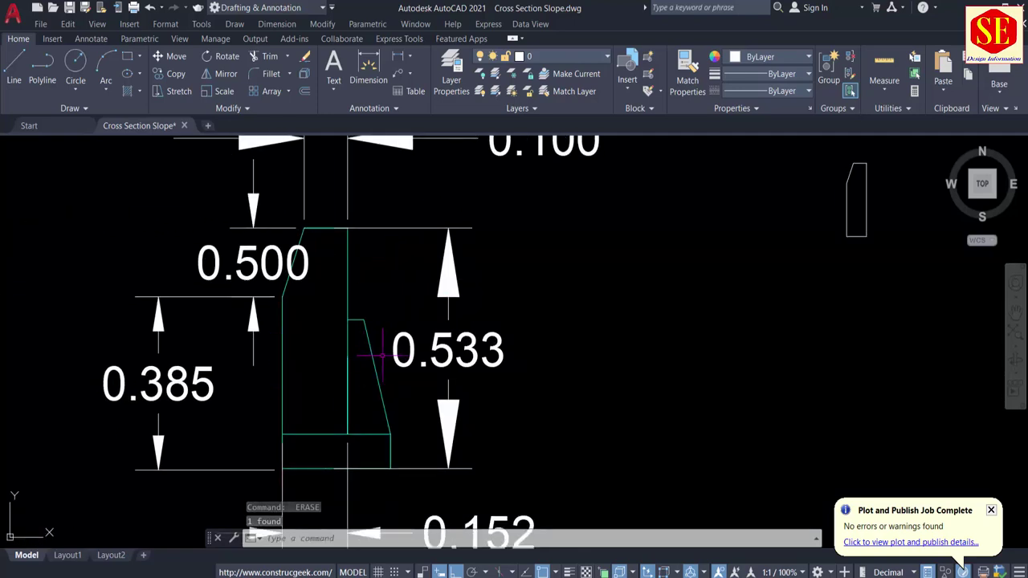
scroll(366, 328, "up", 2)
scroll(372, 349, "down", 4)
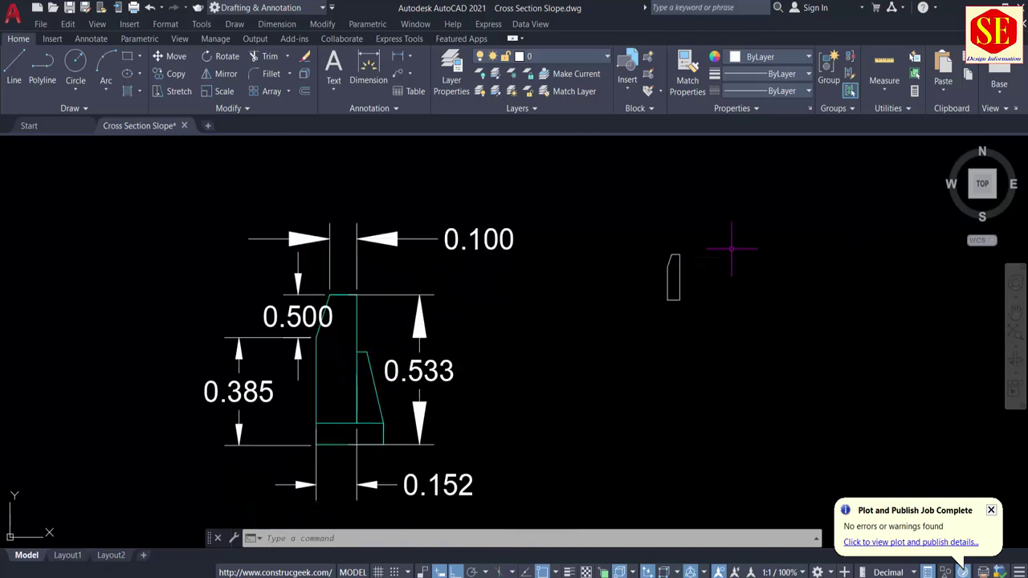
scroll(698, 285, "up", 4)
scroll(639, 217, "down", 4)
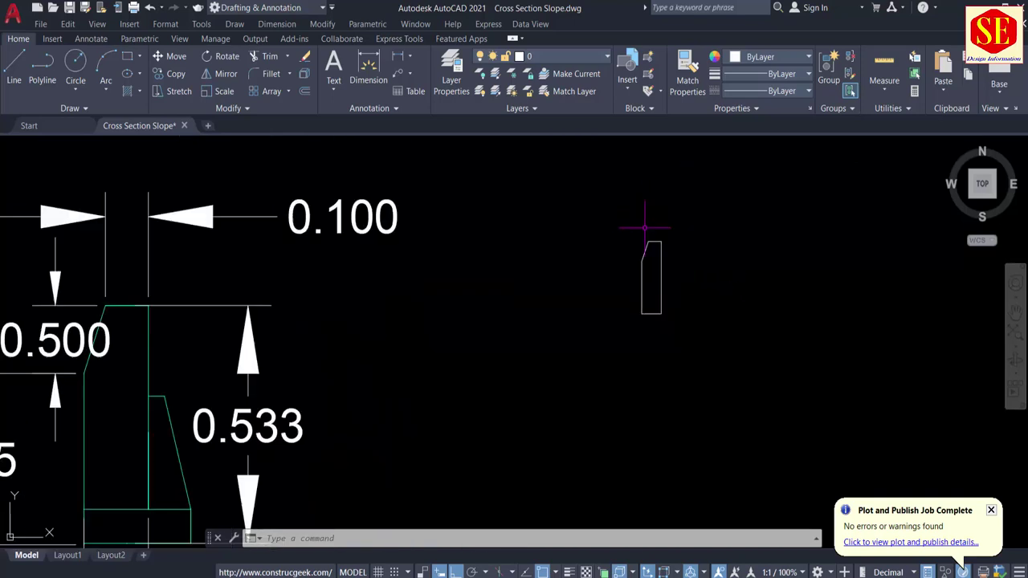
scroll(300, 326, "up", 2)
scroll(300, 326, "down", 5)
Examine where the finish road level meets the kerb face beside the central drain in the typical details.
middle_click_drag(686, 291, 174, 319)
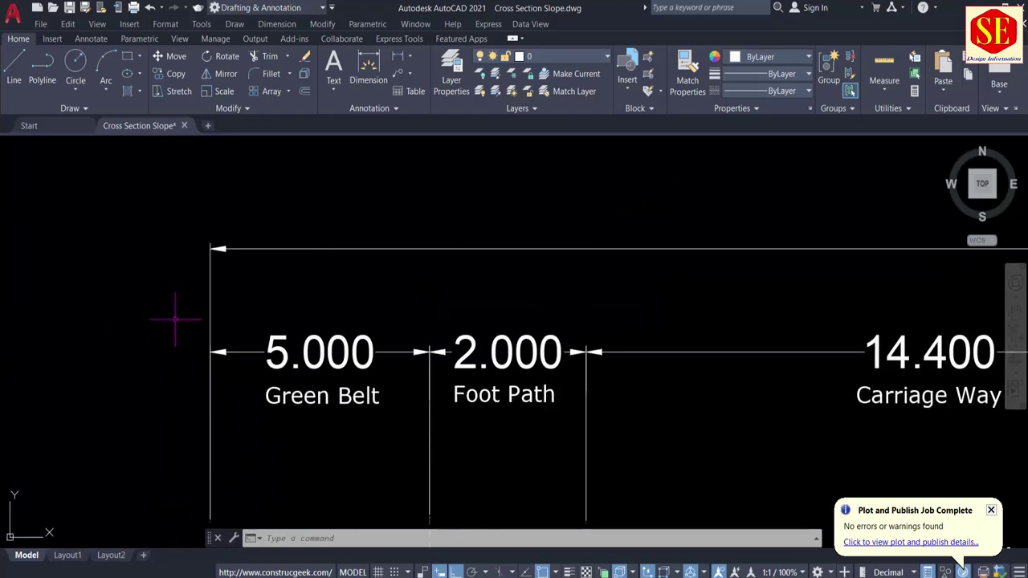
scroll(687, 324, "down", 6)
middle_click_drag(757, 362, 551, 323)
scroll(581, 345, "up", 6)
middle_click_drag(736, 430, 622, 342)
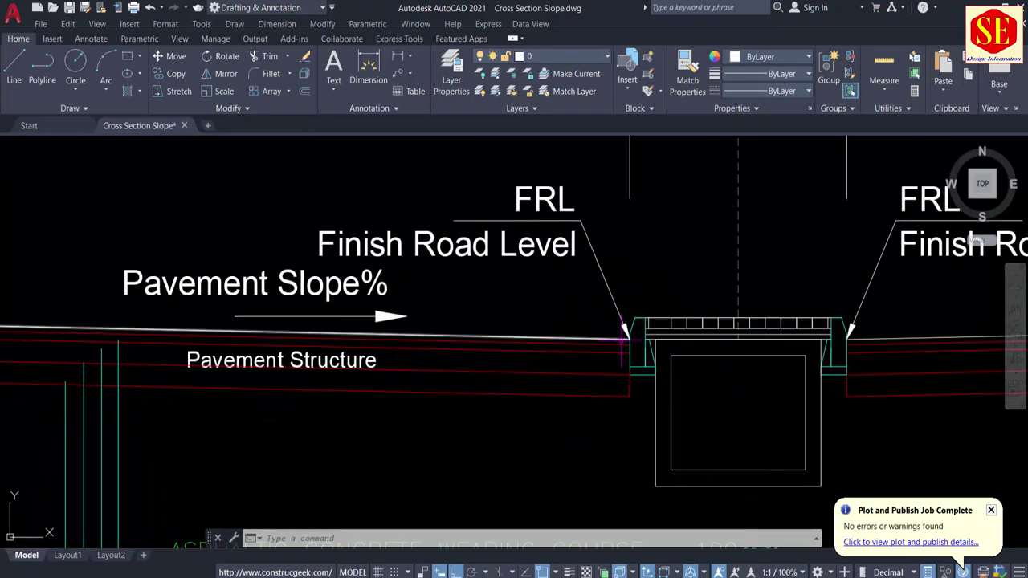
scroll(628, 344, "up", 8)
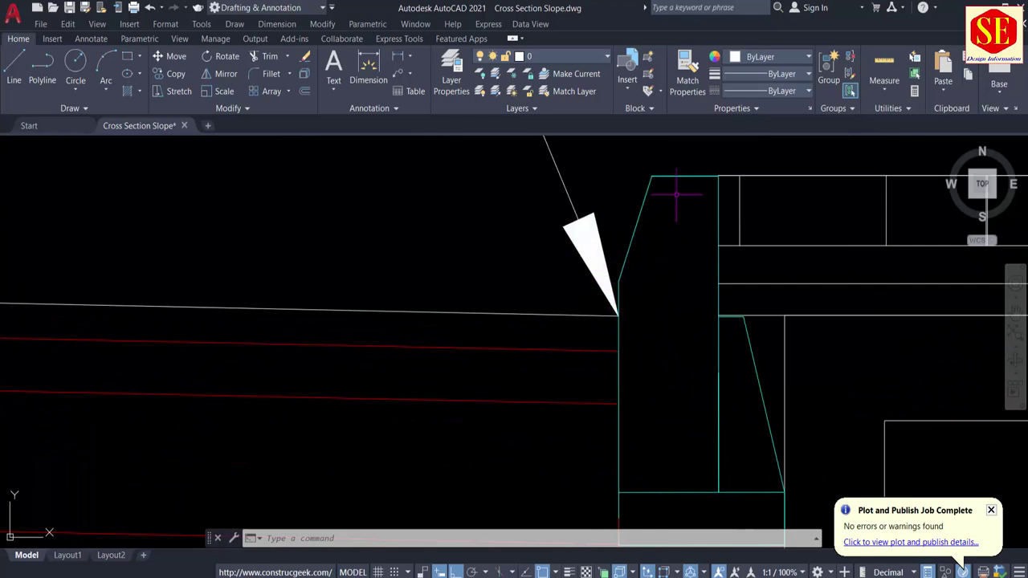
scroll(615, 317, "up", 3)
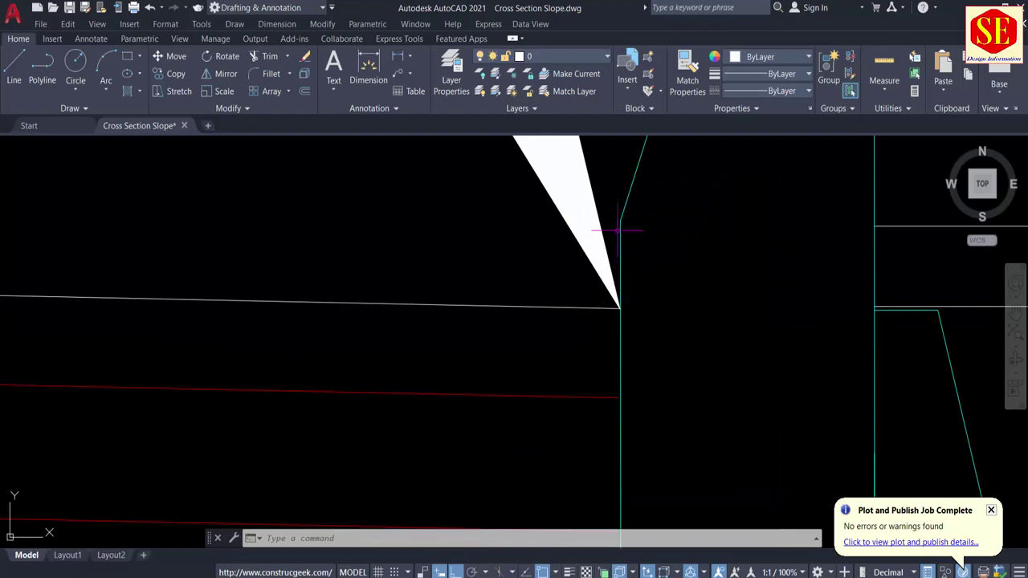
Draw a horizontal line about 0.31 long rightward across the new kerb from the foot of its sloped face.
scroll(619, 230, "down", 10)
scroll(443, 283, "up", 8)
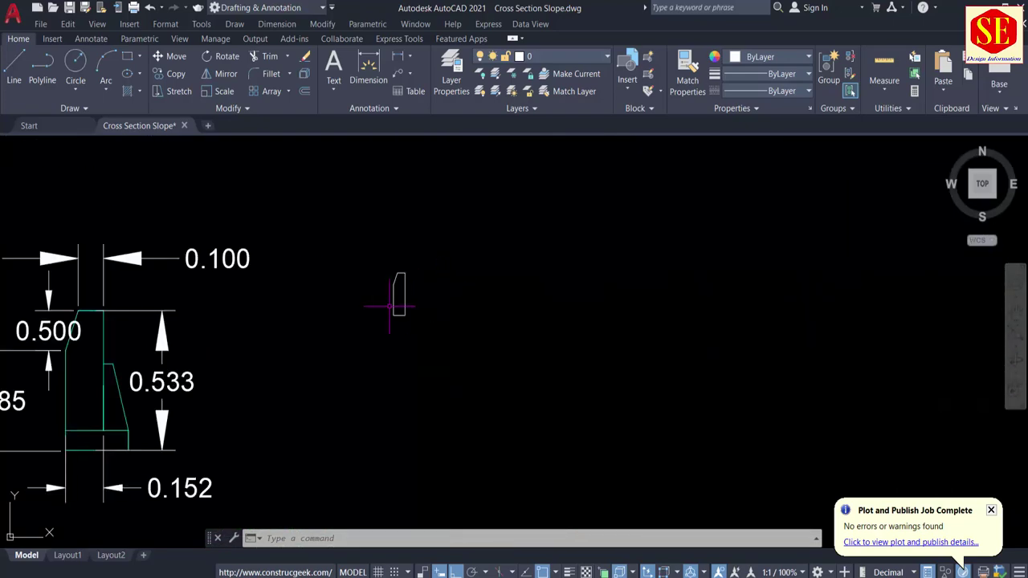
key("Return")
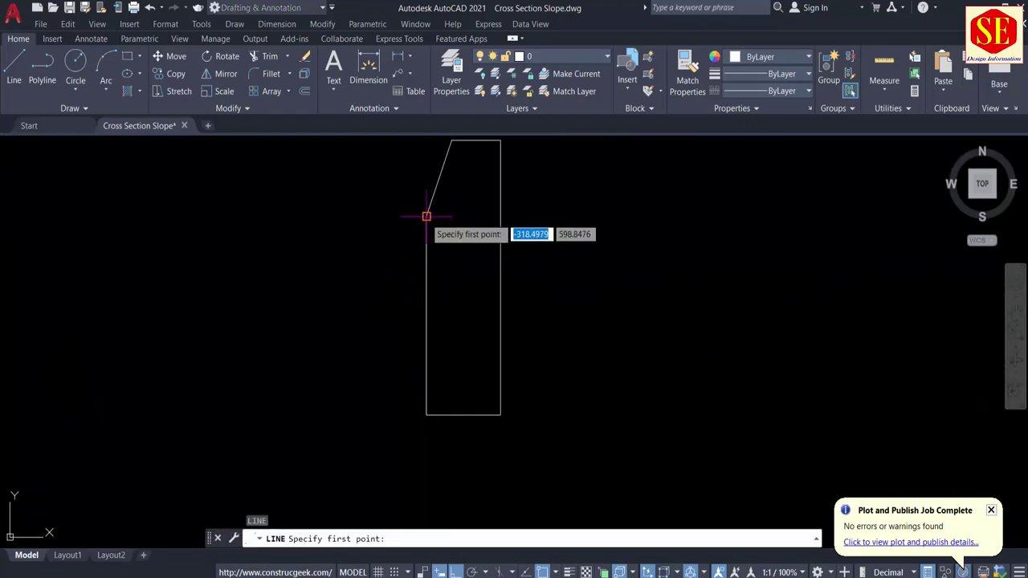
left_click(426, 216)
left_click(577, 216)
key("Escape")
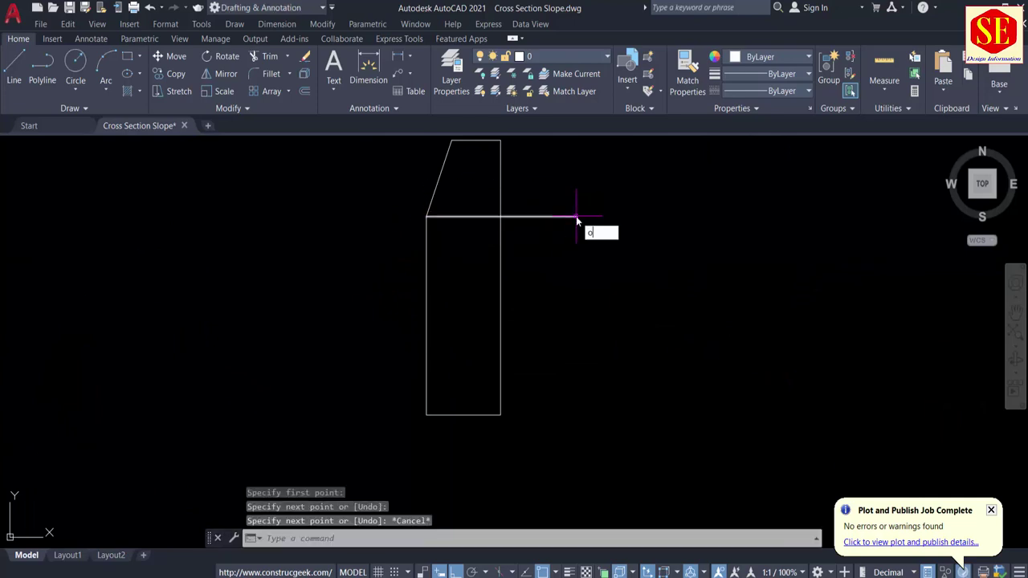
Offset the horizontal line at the slope's foot downward by 0.075.
type("o")
key("Return")
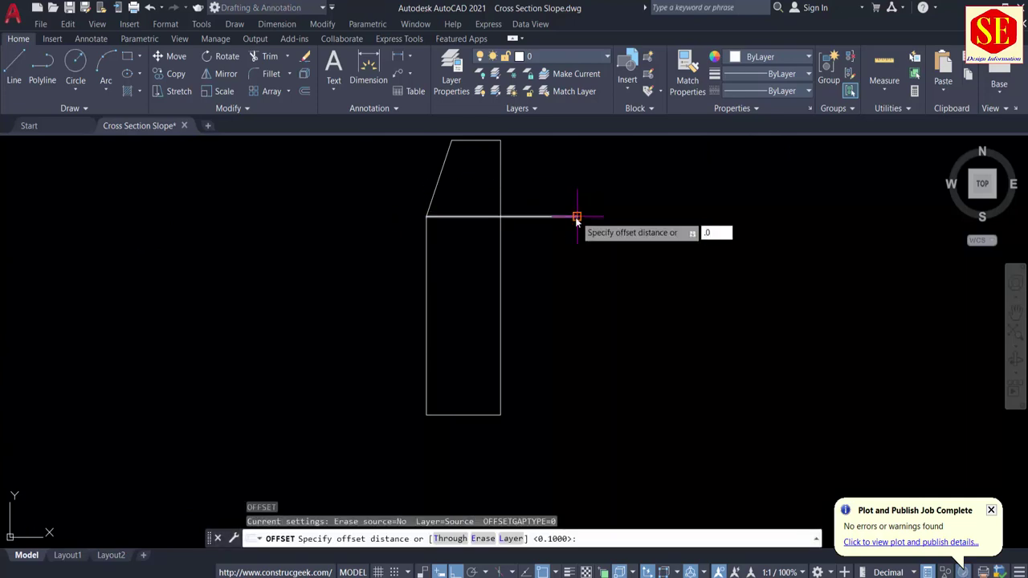
key("Return")
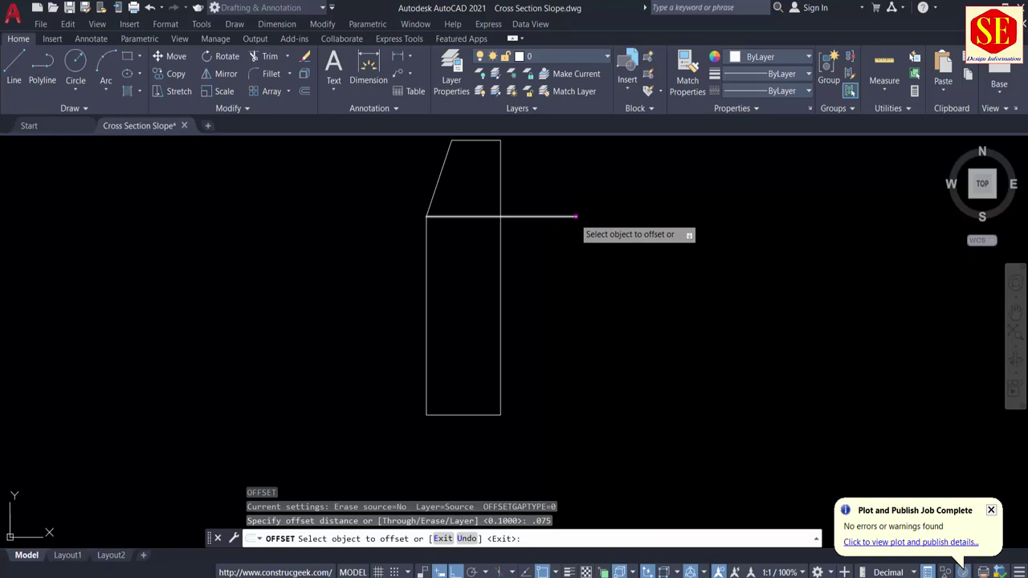
left_click(486, 216)
left_click(465, 259)
key("Escape")
Erase the original horizontal line at the foot of the kerb's slope, keeping the offset line below it.
left_click(482, 216)
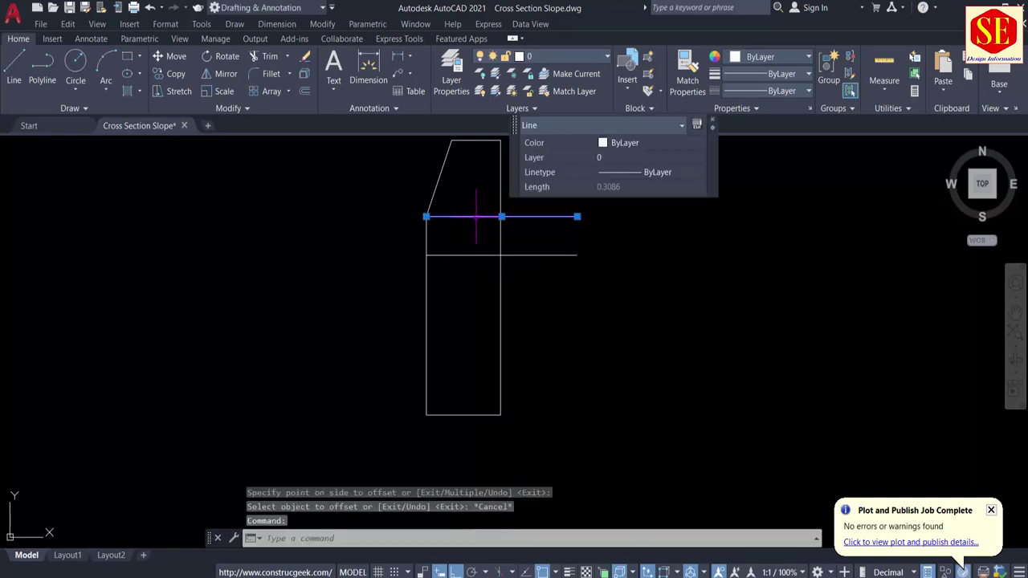
type("e")
key("Return")
type("m")
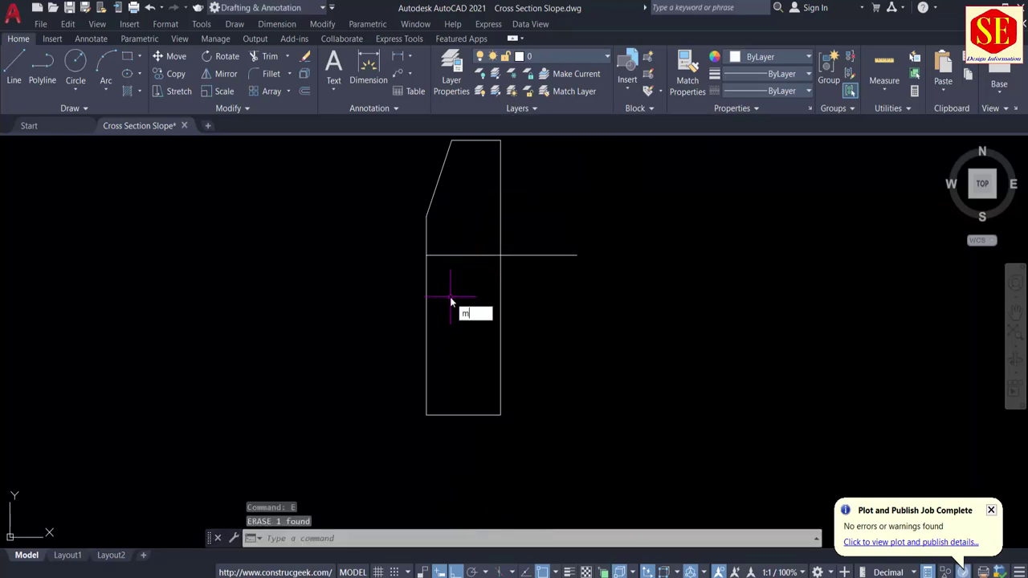
key("Escape")
type("co")
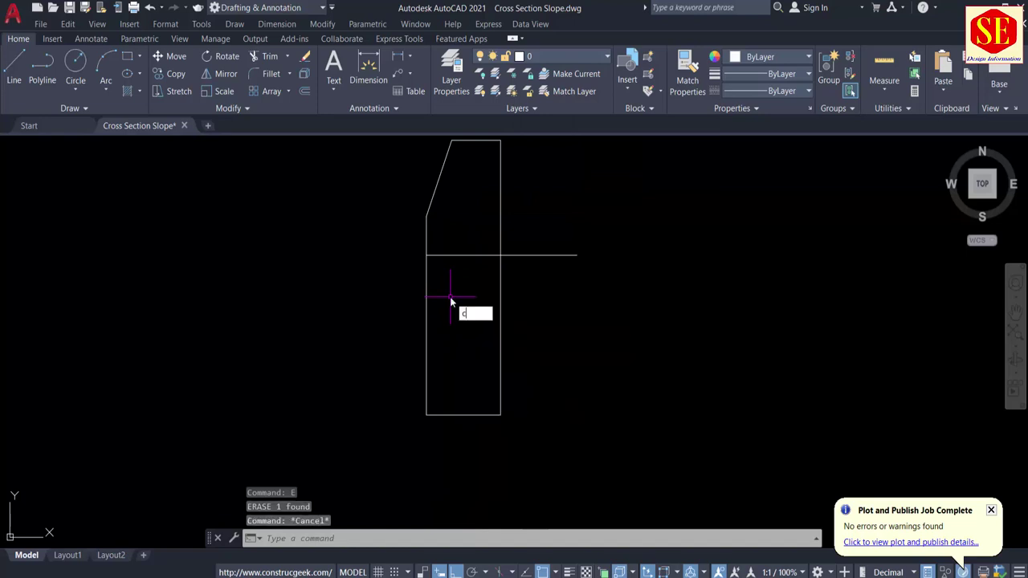
key("Return")
left_click(426, 301)
key("Return")
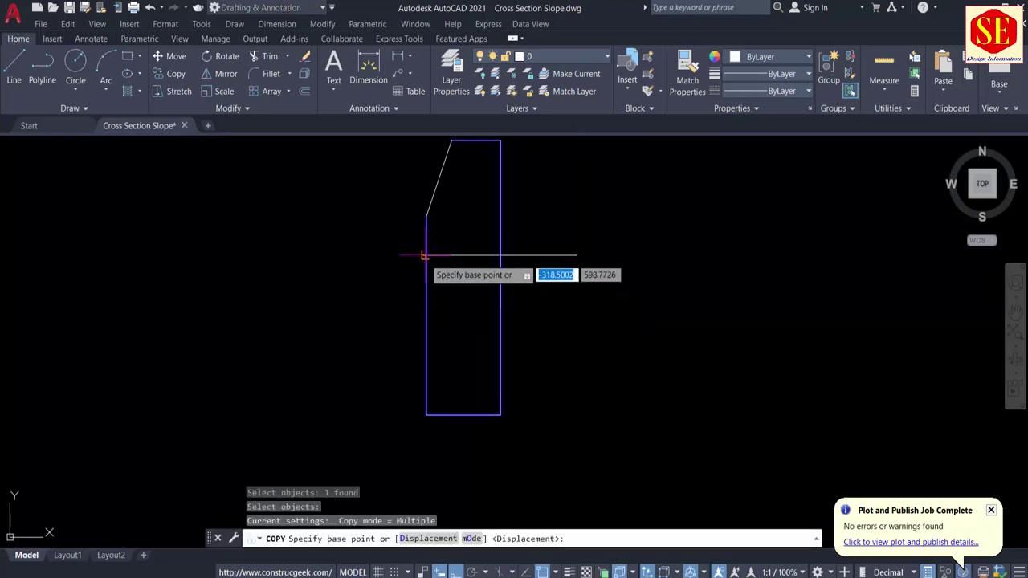
left_click(426, 255)
scroll(399, 321, "down", 4)
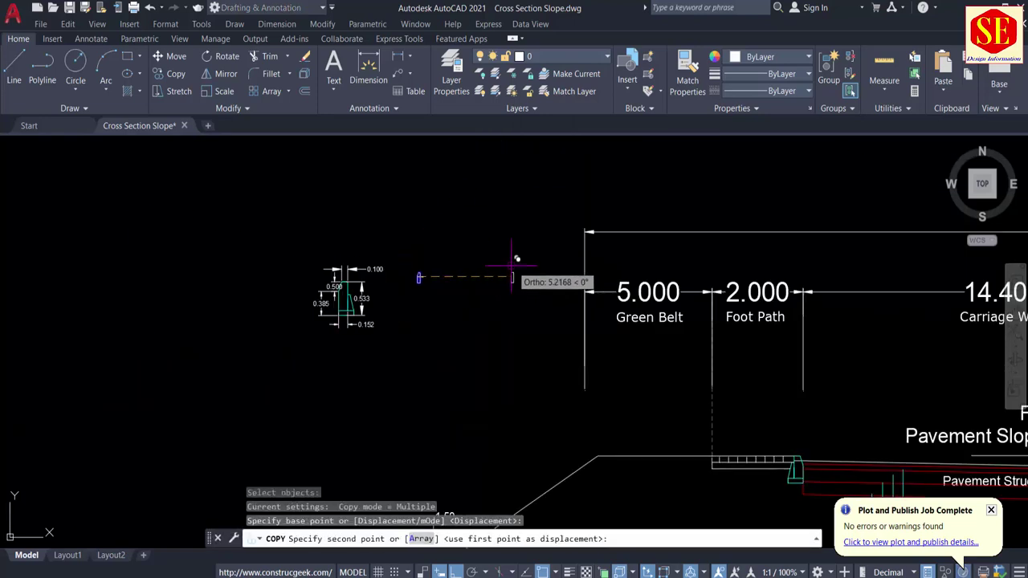
scroll(513, 289, "up", 5)
key("Escape")
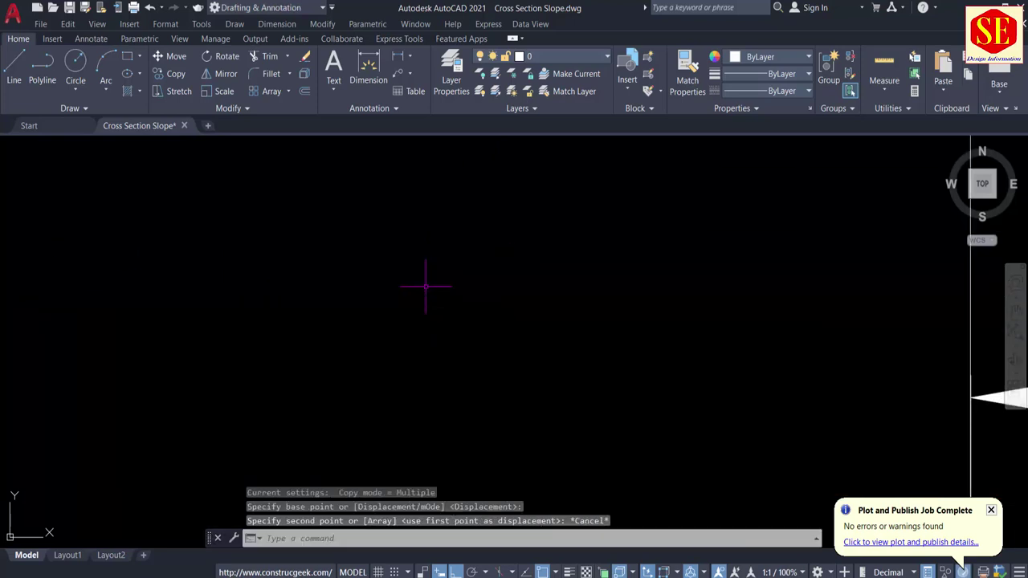
scroll(336, 232, "up", 4)
key("Return")
key("Escape")
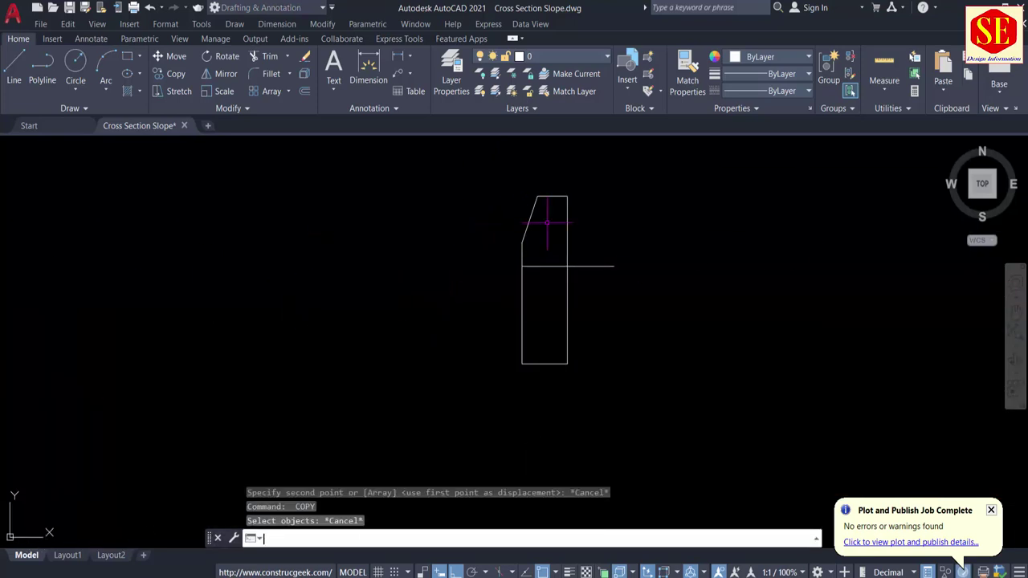
Join the kerb's sloped face line with the rest of its outline into one polyline.
type("j")
key("Return")
left_click(550, 196)
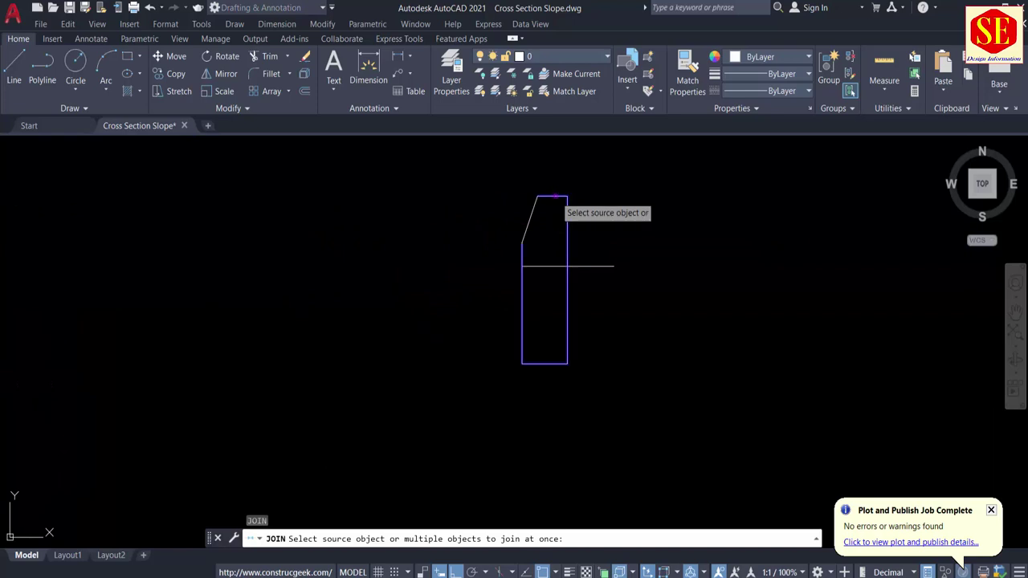
left_click(536, 207)
key("Return")
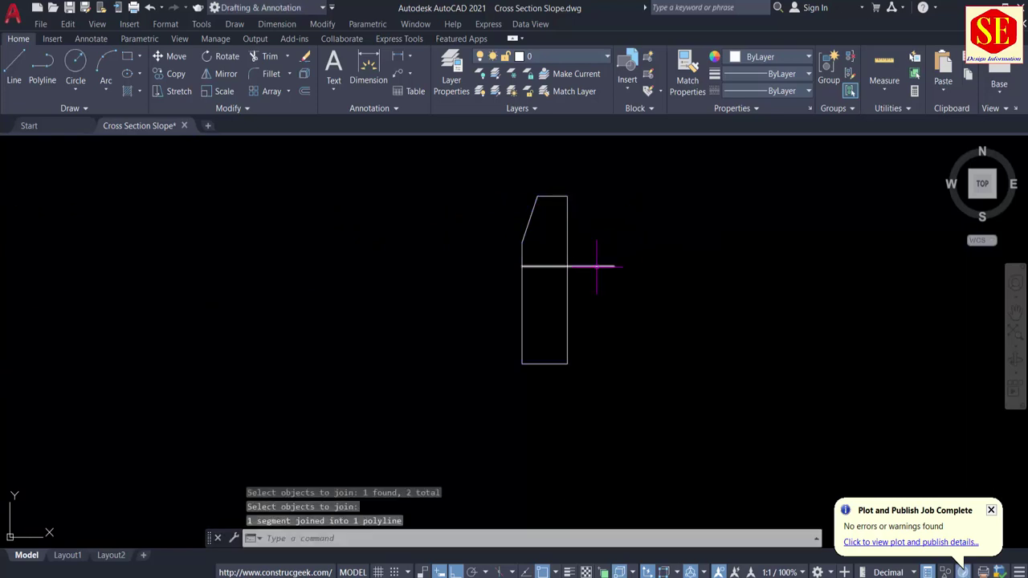
Move the kerb from where the horizontal line meets its face to the drain's upper-left corner at the road surface edge, with Ortho off.
type("m")
key("Return")
left_click(530, 220)
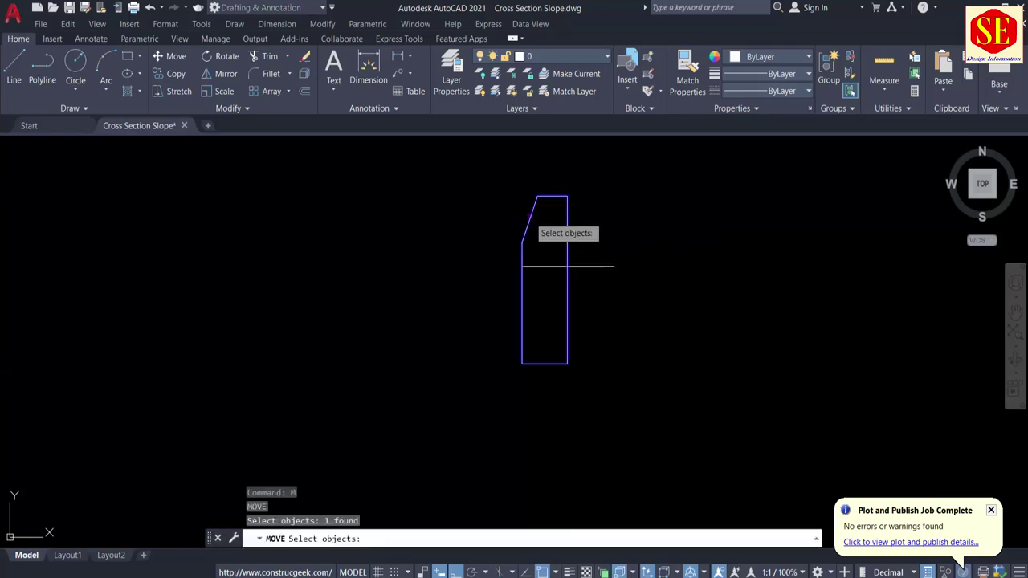
key("Return")
left_click(523, 267)
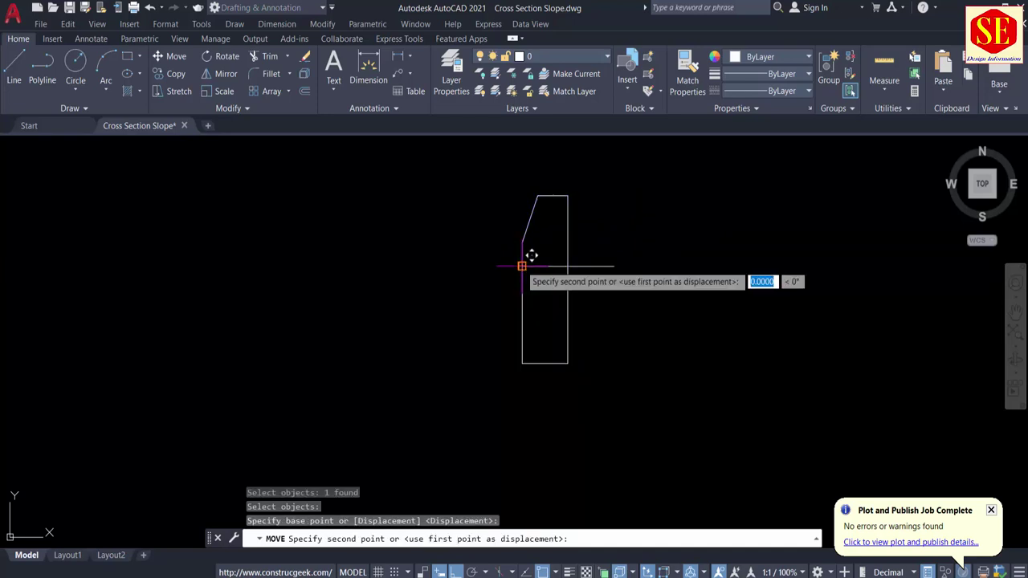
scroll(530, 266, "down", 4)
scroll(523, 265, "down", 5)
middle_click_drag(653, 191, 493, 445)
scroll(554, 390, "down", 7)
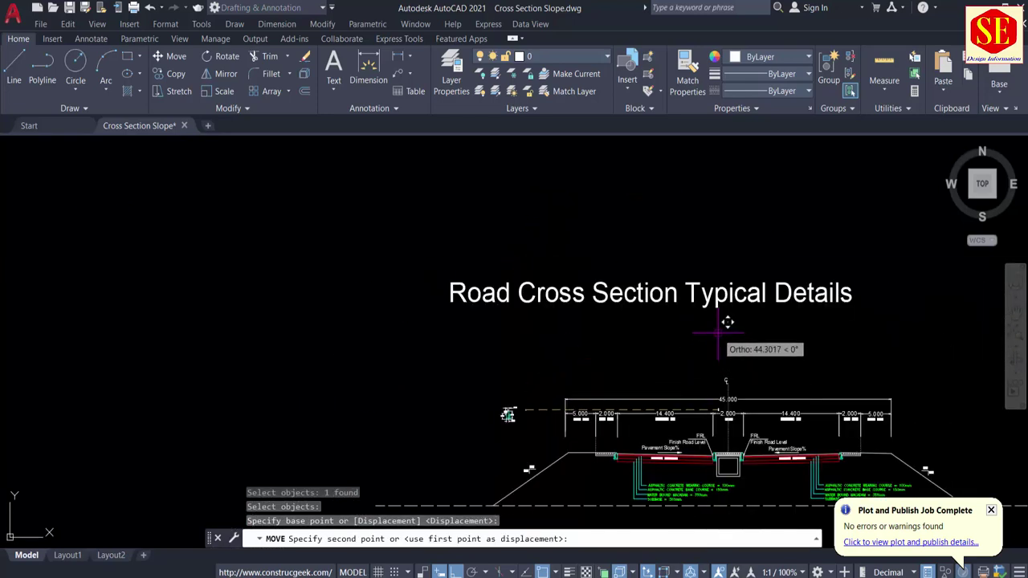
key("F8")
middle_click_drag(726, 259, 526, 521)
scroll(526, 343, "up", 8)
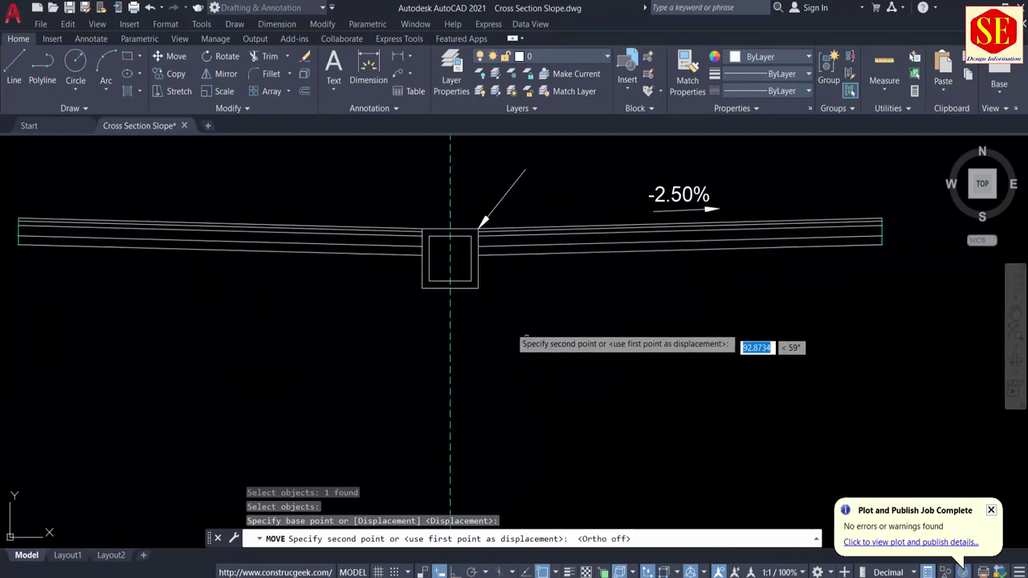
scroll(426, 241, "up", 8)
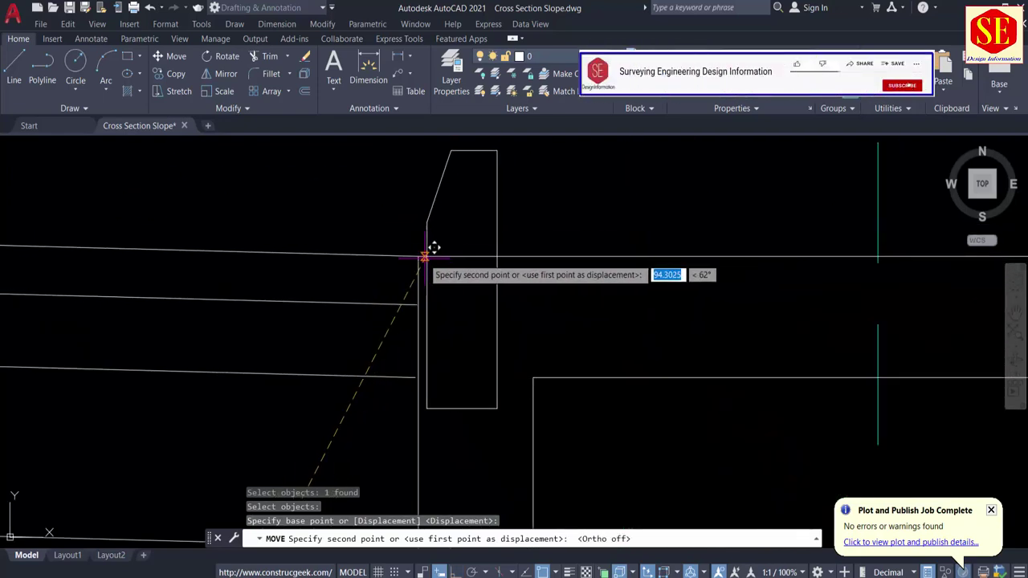
left_click(418, 257)
scroll(495, 251, "down", 4)
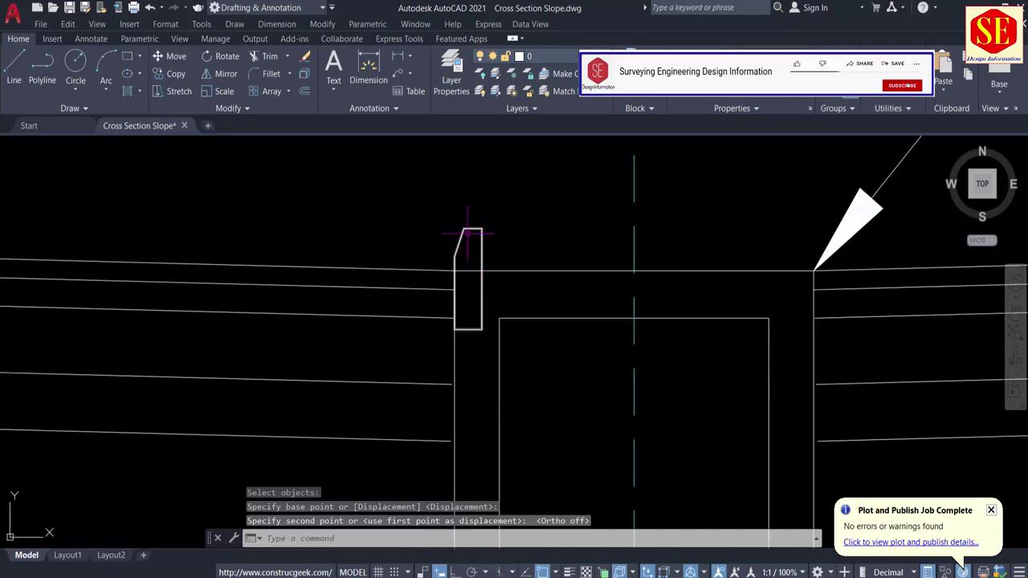
Mirror the kerb about the road centre line to the drain's right side, keeping the source kerb.
middle_click_drag(468, 230, 153, 298)
scroll(295, 294, "down", 2)
type("i")
key("Return")
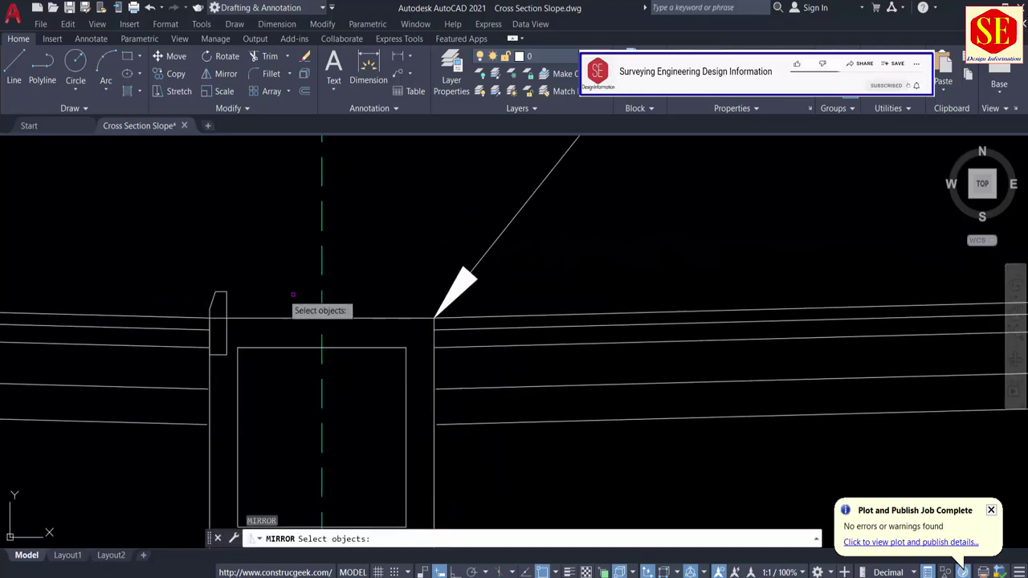
left_click(225, 303)
key("Return")
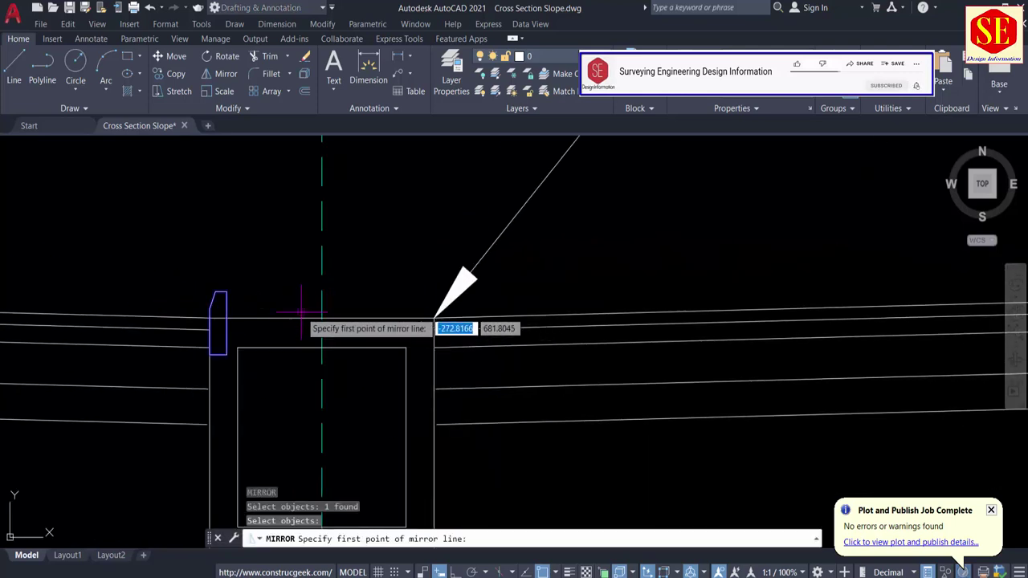
left_click(321, 318)
middle_click_drag(317, 520, 313, 394)
left_click(318, 430)
scroll(369, 356, "down", 4)
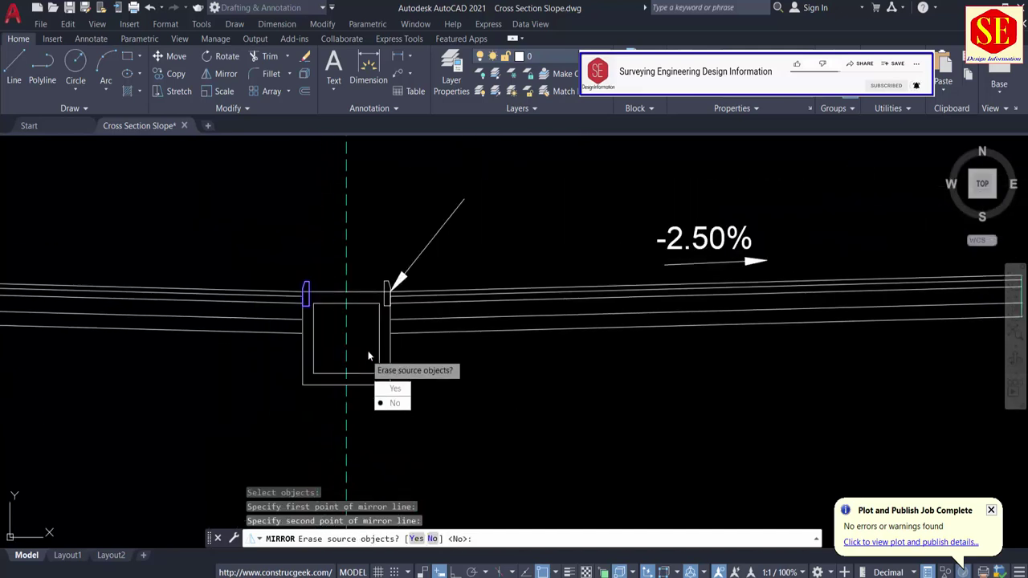
right_click(388, 247)
left_click(405, 255)
Copy the kerb left of the centre line to the outer top edge of the right carriageway's pavement, based at its road level point.
middle_click_drag(333, 270, 407, 263)
type("ct o")
key("Return")
scroll(439, 267, "up", 2)
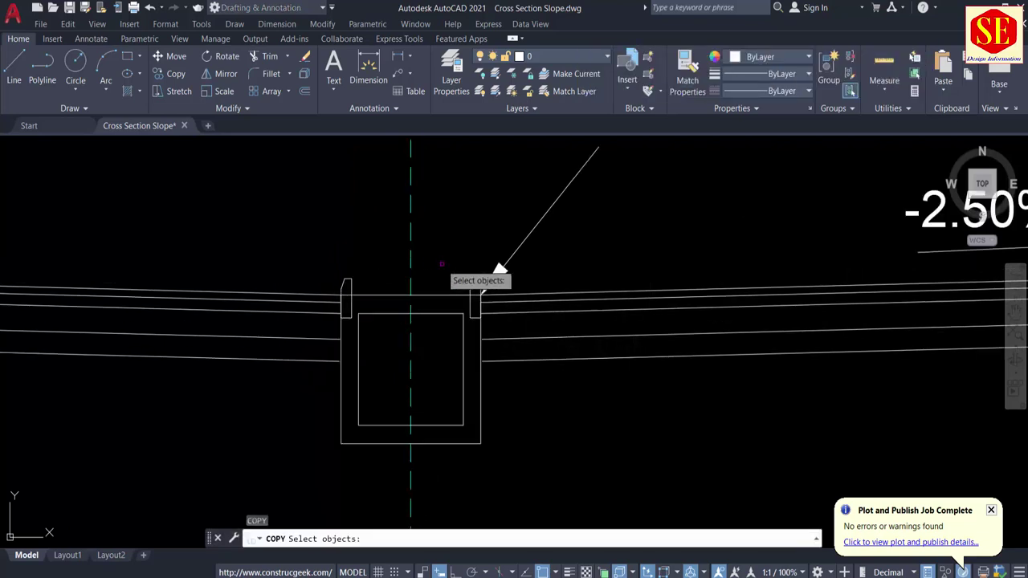
middle_click_drag(494, 284, 468, 265)
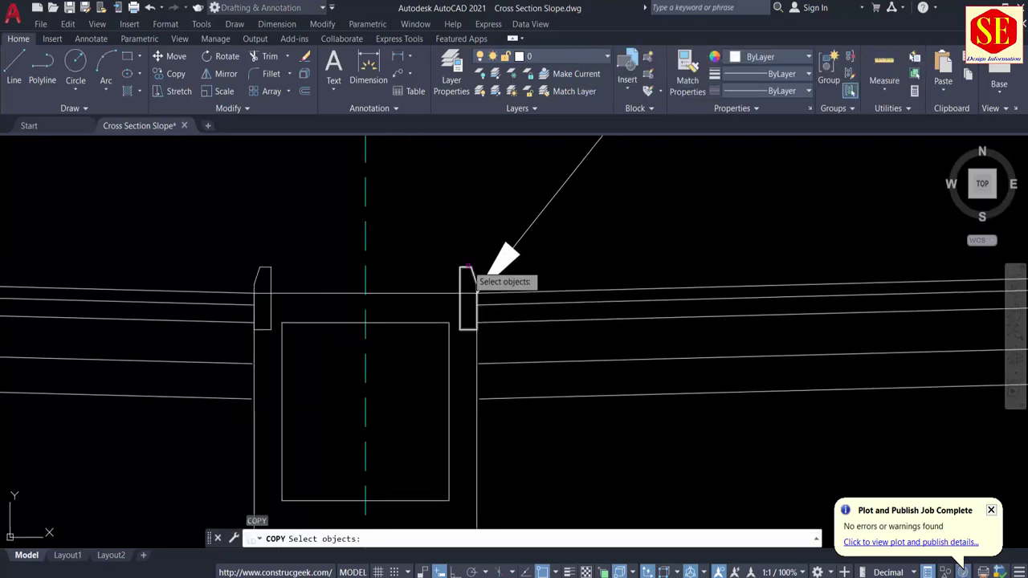
left_click(271, 261)
left_click(257, 275)
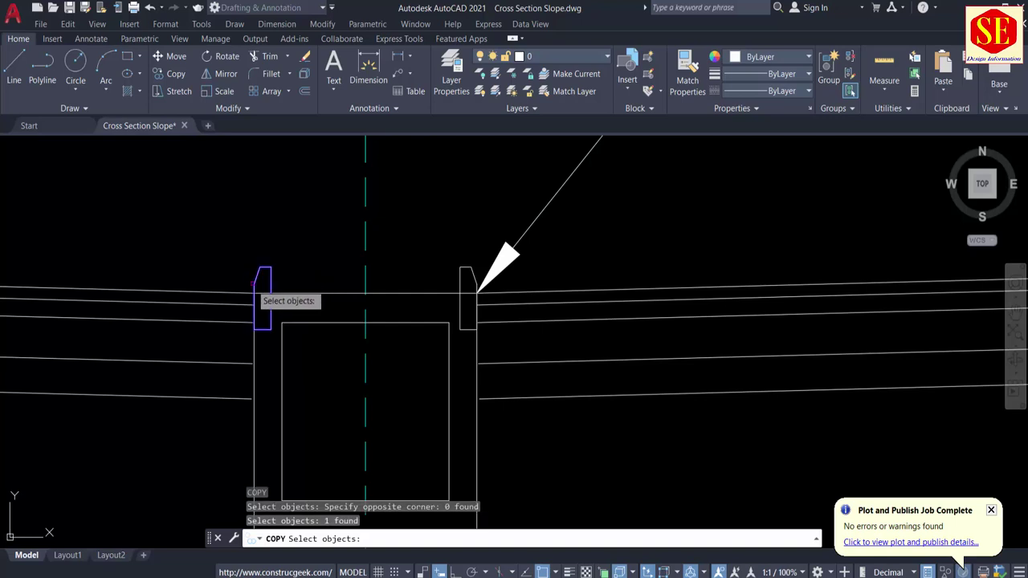
scroll(254, 286, "up", 3)
key("Return")
left_click(257, 302)
scroll(257, 302, "down", 4)
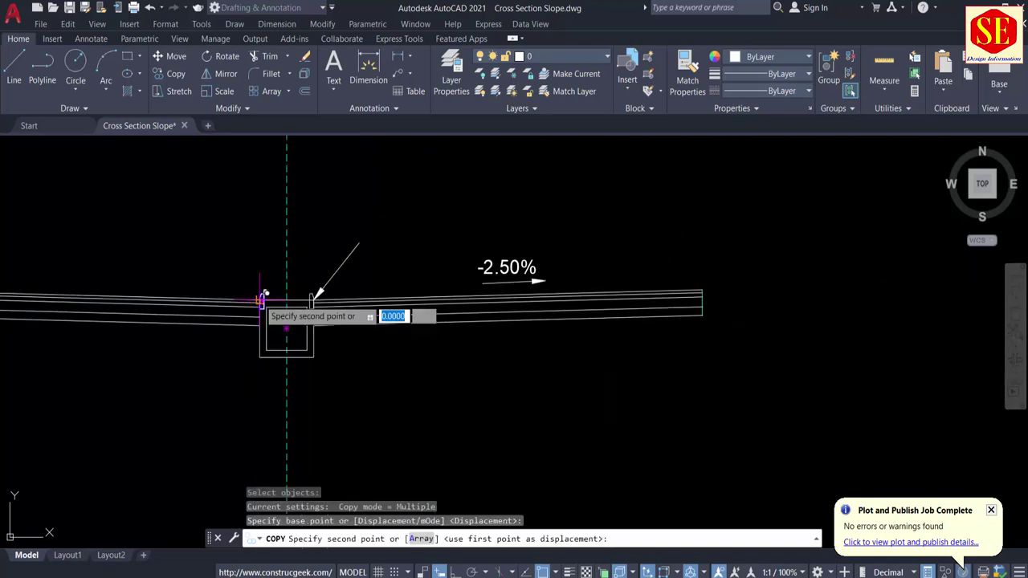
middle_click_drag(777, 277, 691, 287)
scroll(626, 281, "up", 4)
scroll(626, 281, "up", 3)
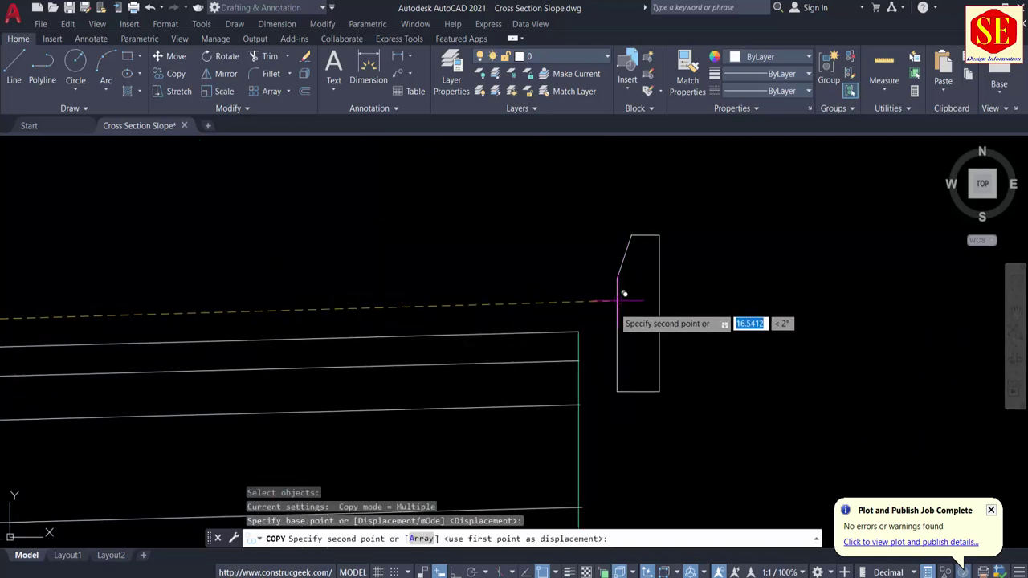
middle_click_drag(624, 293, 594, 326)
left_click(578, 330)
scroll(859, 313, "down", 5)
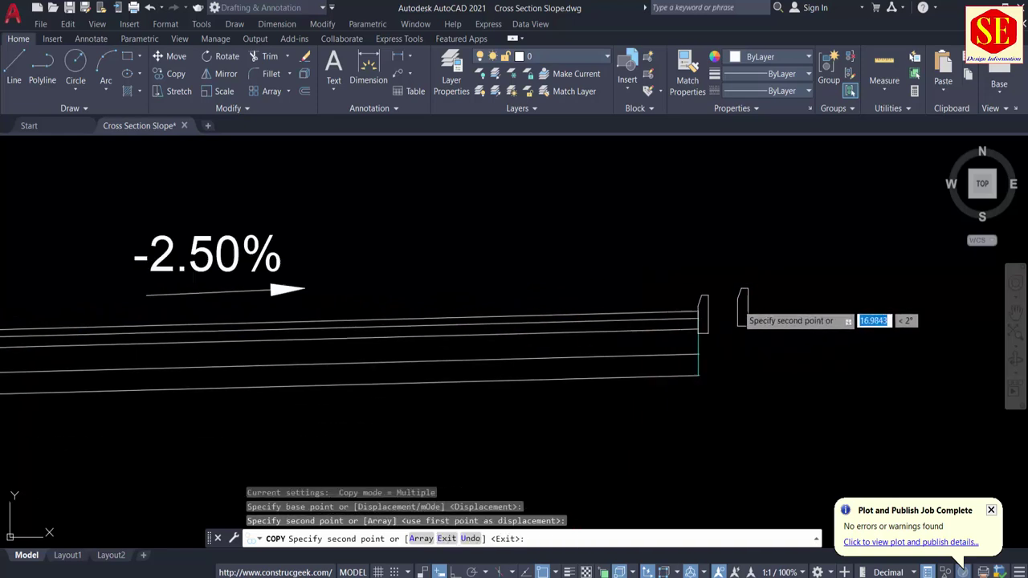
key("Escape")
Copy the kerb right of the centre line to the outer top edge of the left carriageway's pavement, based at its road level point.
scroll(348, 305, "up", 4)
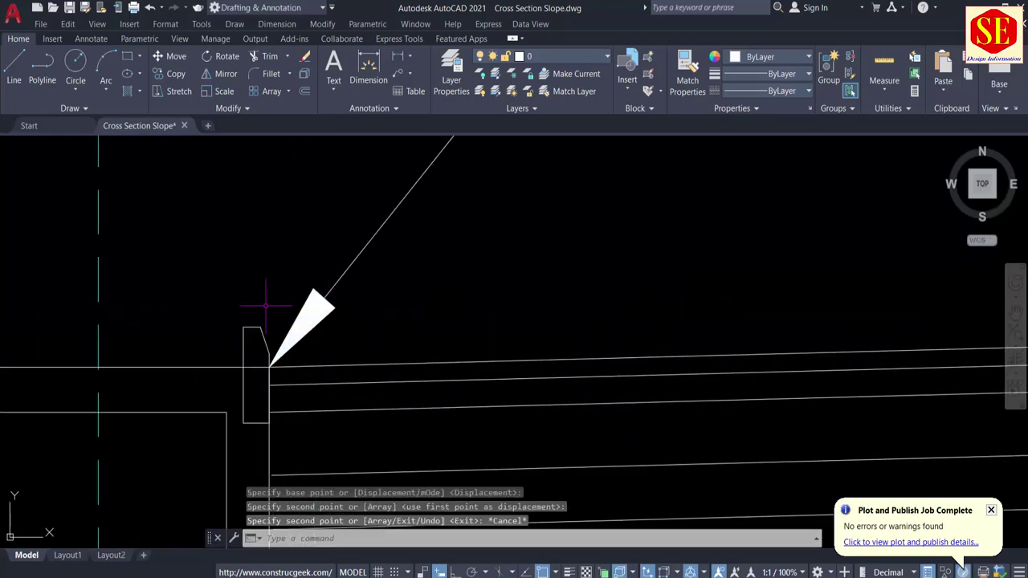
type("ct o")
key("Return")
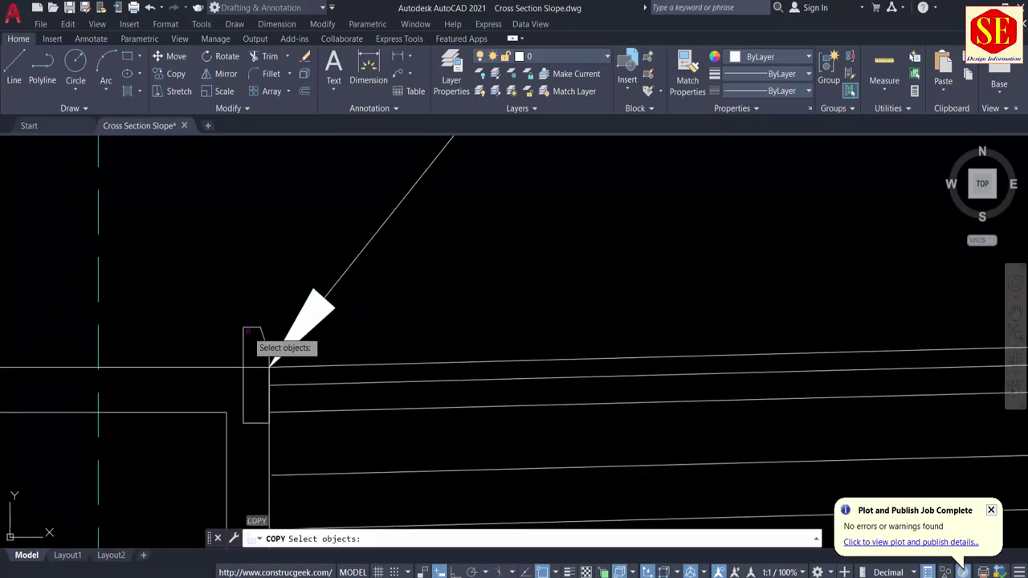
left_click(270, 363)
scroll(269, 373, "up", 4)
key("Return")
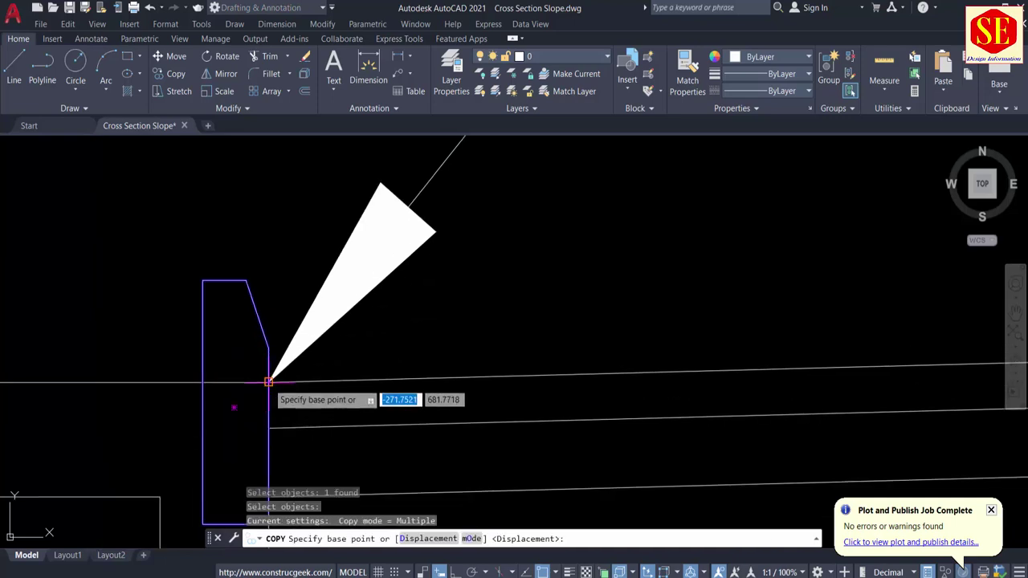
left_click(268, 383)
scroll(466, 343, "down", 5)
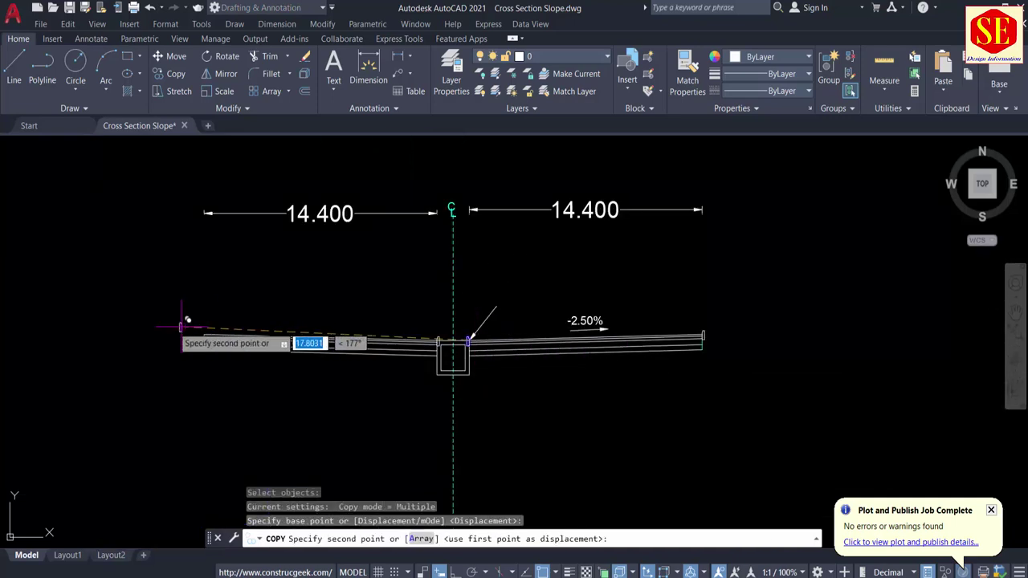
scroll(201, 329, "up", 5)
left_click(367, 343)
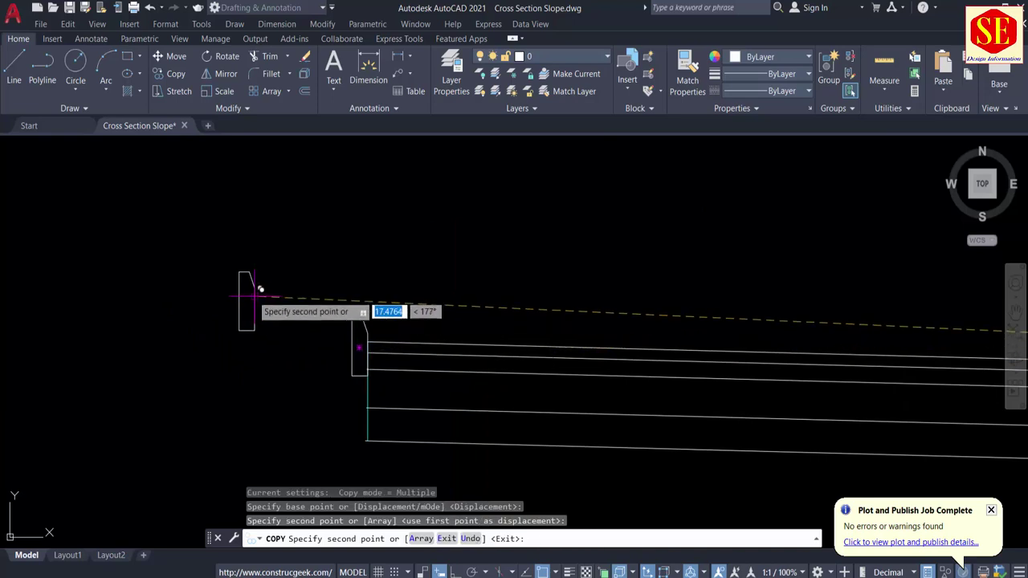
key("Escape")
Erase the inner and outer rectangles of the central drain between the two kerbs.
scroll(236, 289, "down", 5)
middle_click_drag(879, 342, 506, 312)
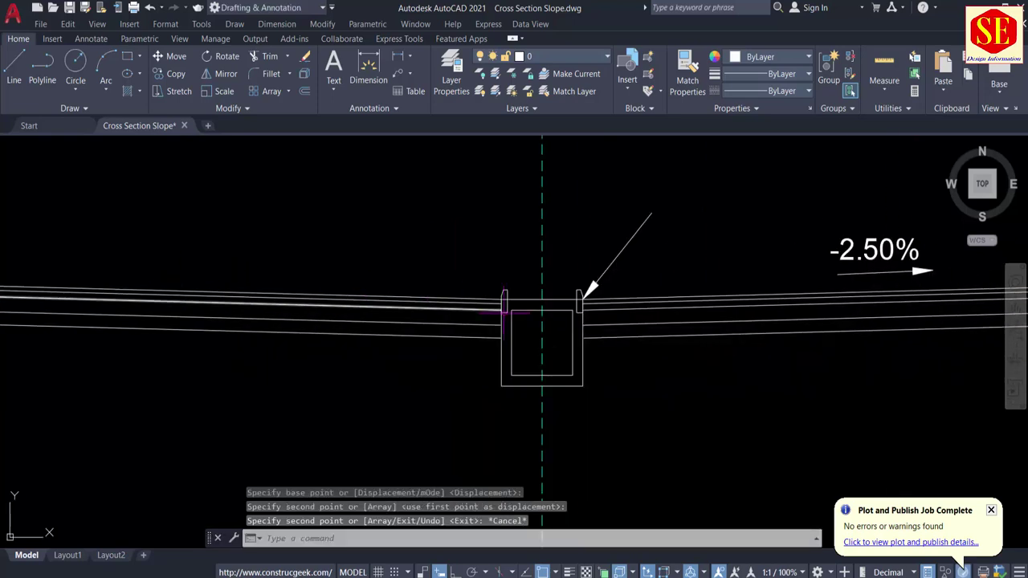
scroll(527, 321, "up", 5)
left_click(504, 289)
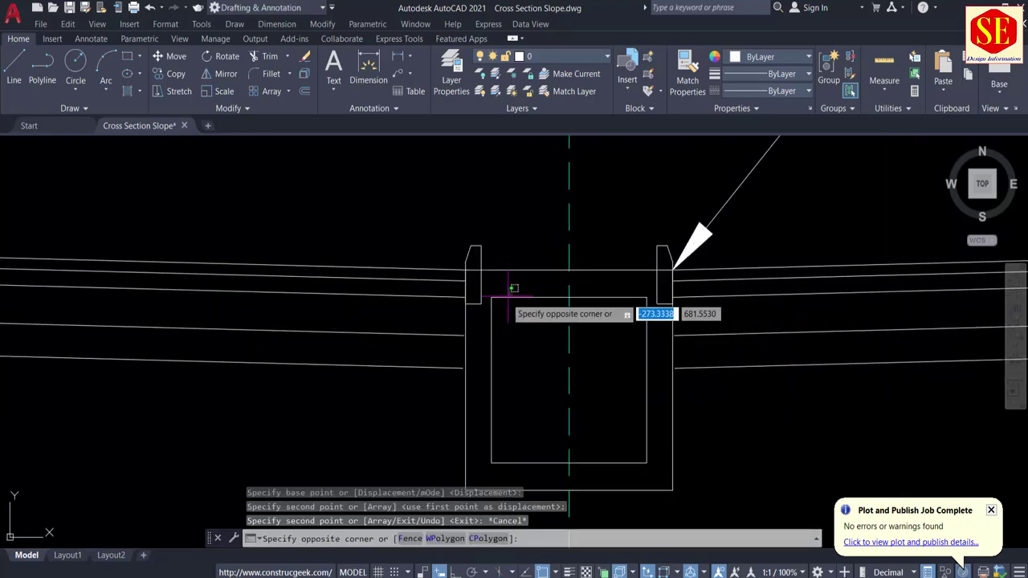
left_click(504, 319)
type("e")
key("space")
left_click(530, 252)
left_click(516, 308)
key("space")
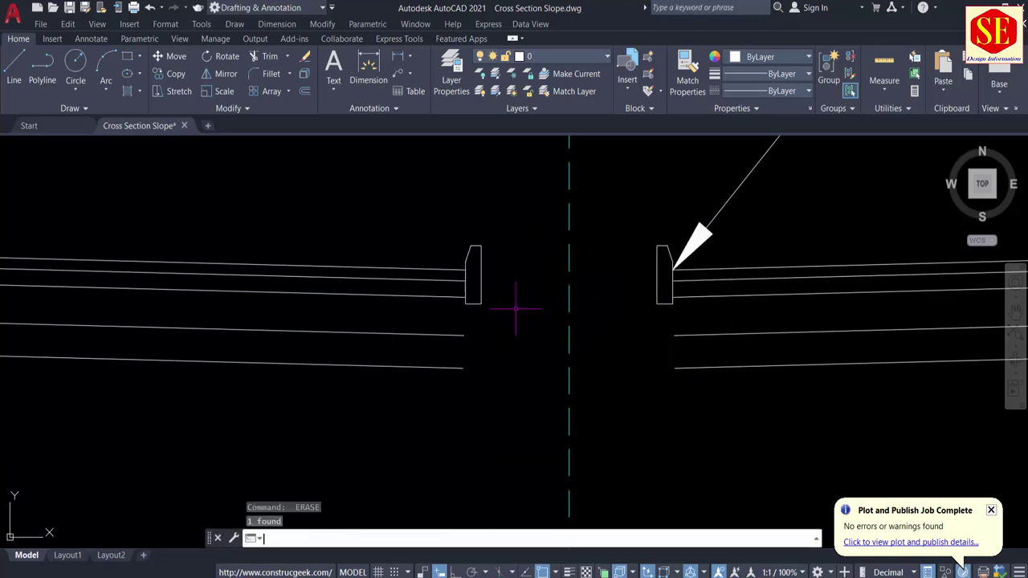
Draw a horizontal line between the top inner corners of the two central kerbs.
key("l")
key("Return")
left_click(481, 245)
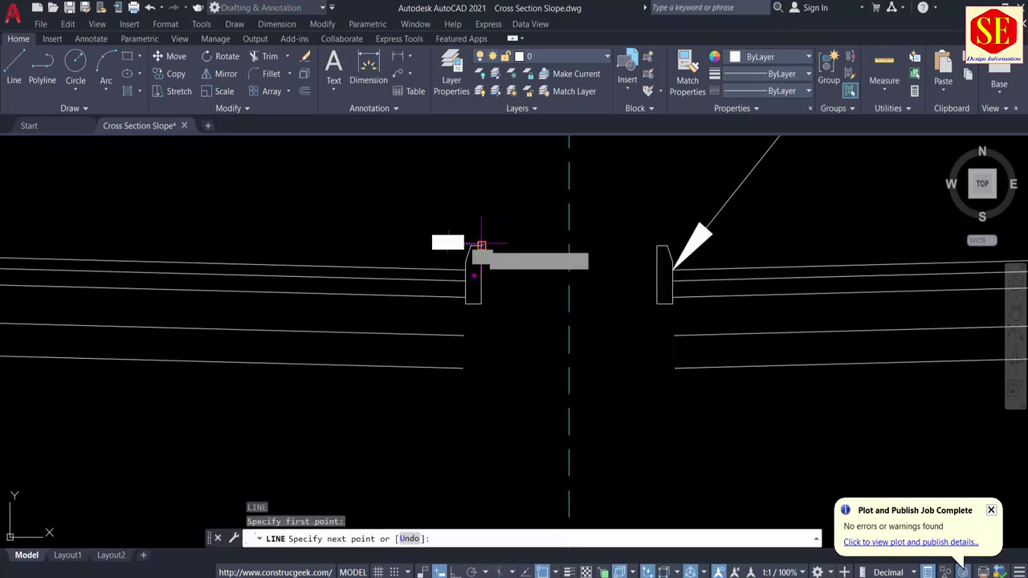
scroll(662, 246, "up", 5)
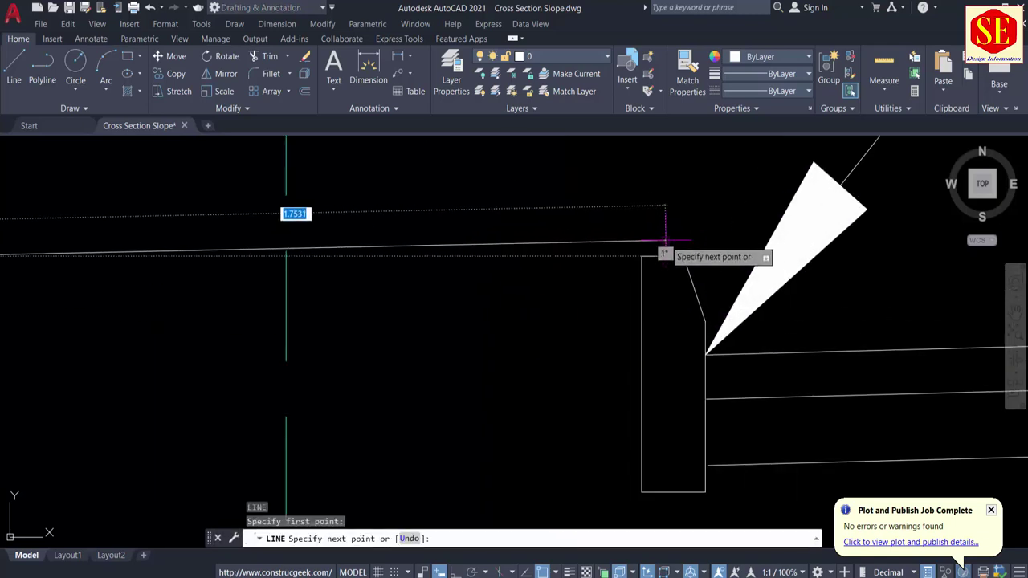
left_click(642, 256)
key("Escape")
scroll(641, 256, "down", 5)
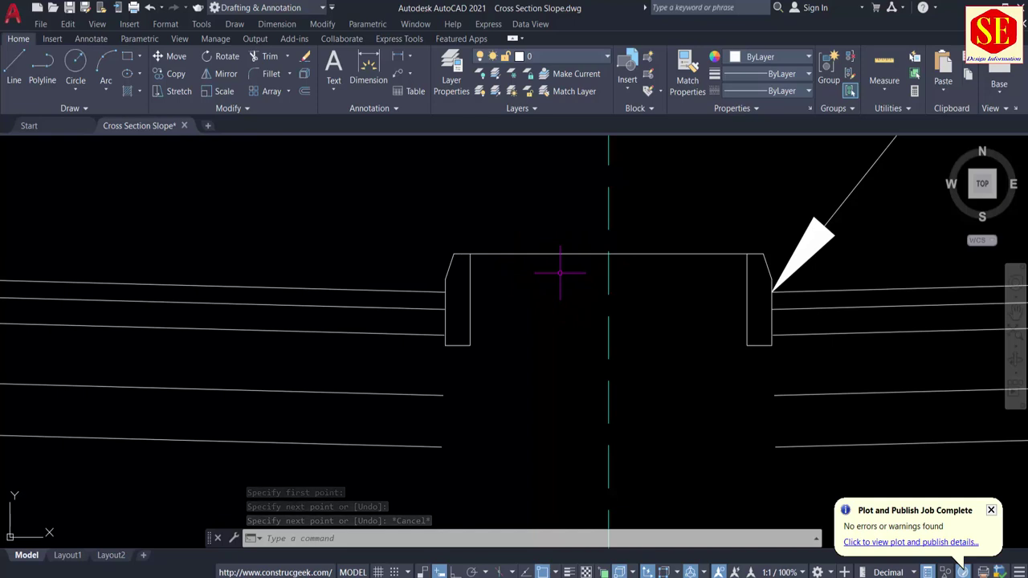
Draw a rectangle about 1.7 wide between the central kerbs' inner faces, starting slightly below the connecting top line and reaching below the pavement.
scroll(559, 273, "down", 2)
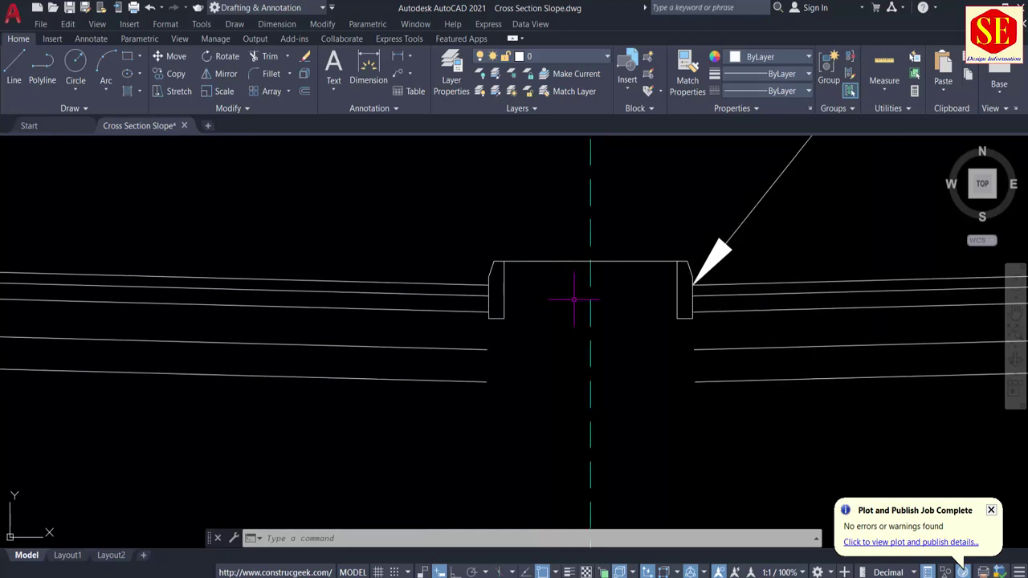
left_click(503, 274)
key("Escape")
key("Escape")
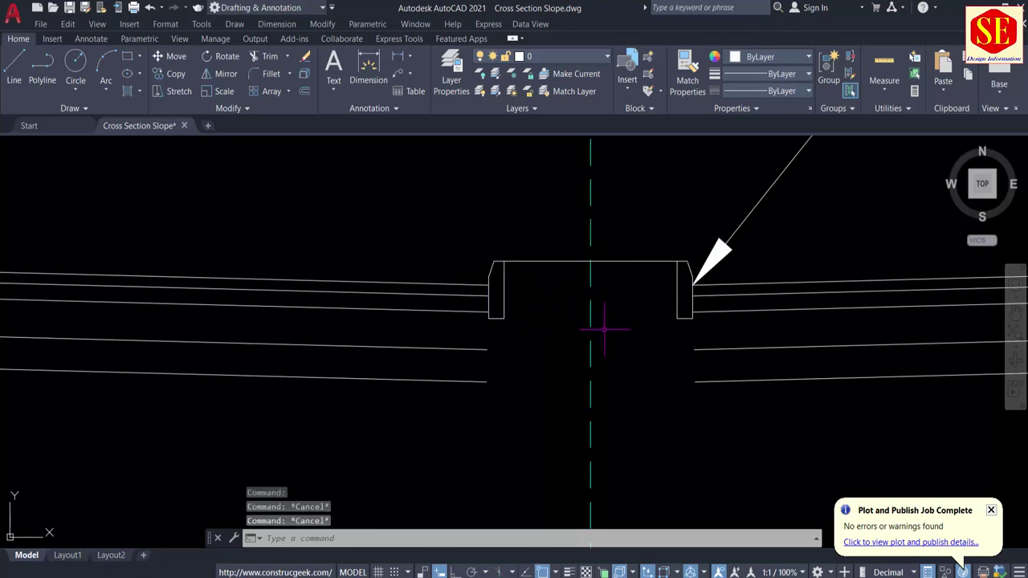
type("RE")
key("Return")
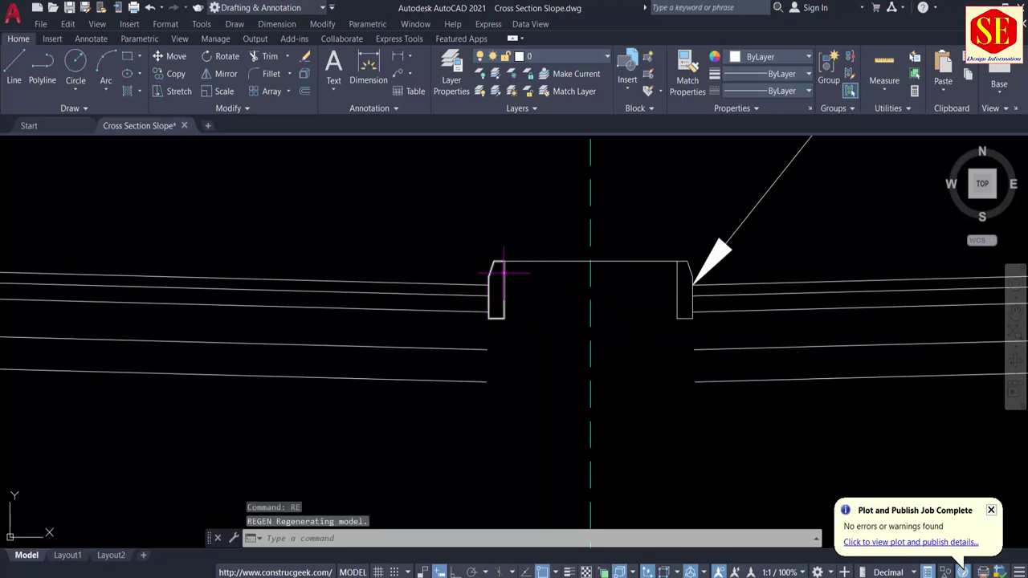
key("Escape")
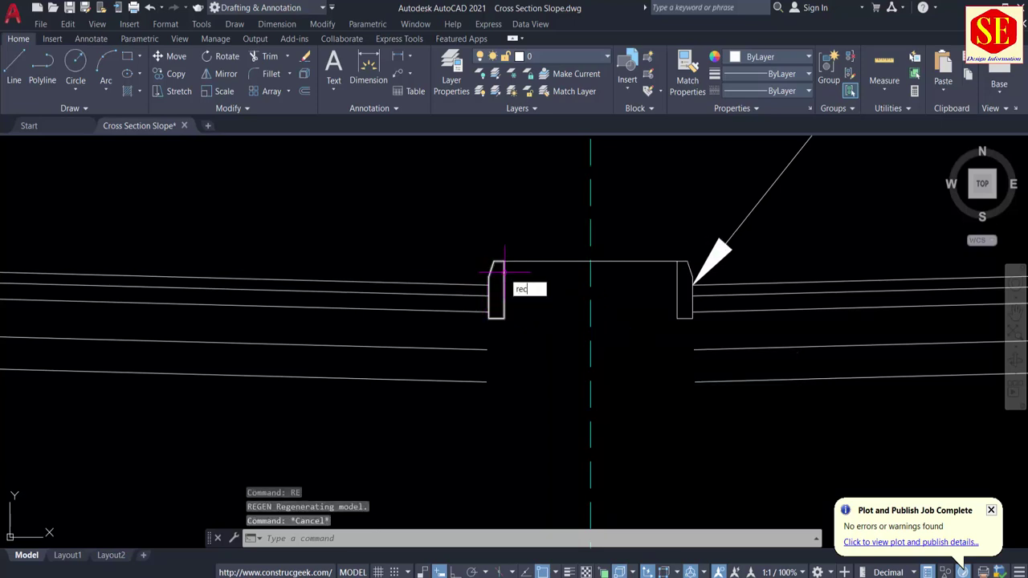
type("rec")
key("Return")
left_click(504, 275)
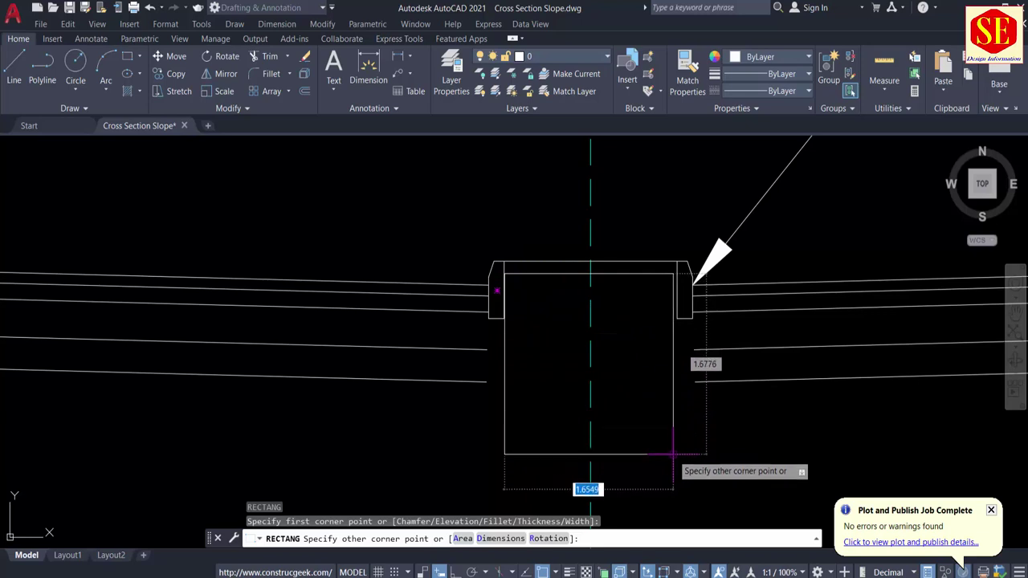
key("Escape")
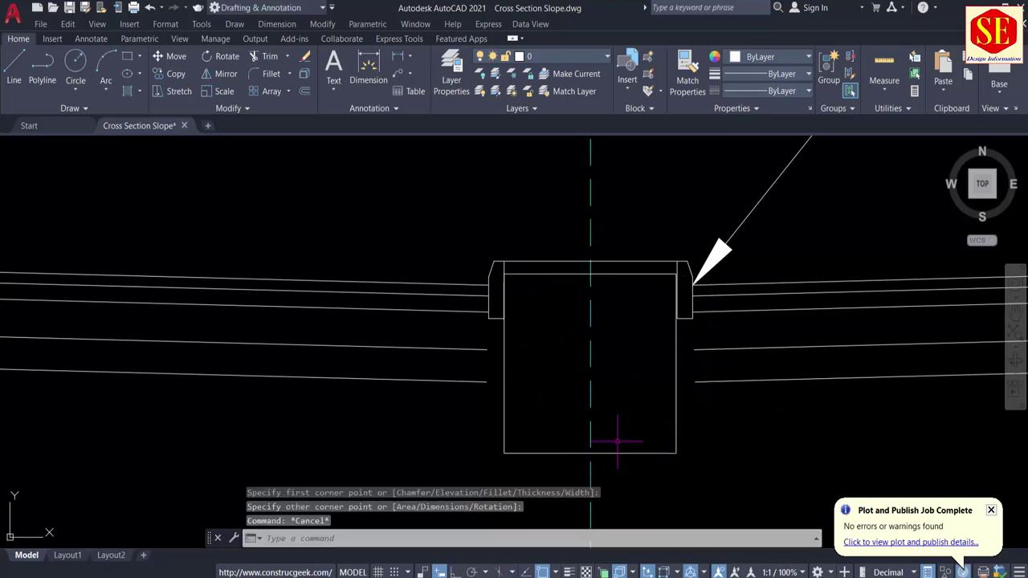
Offset the central drain rectangle 0.25 inward to form its inner opening.
scroll(538, 323, "down", 2)
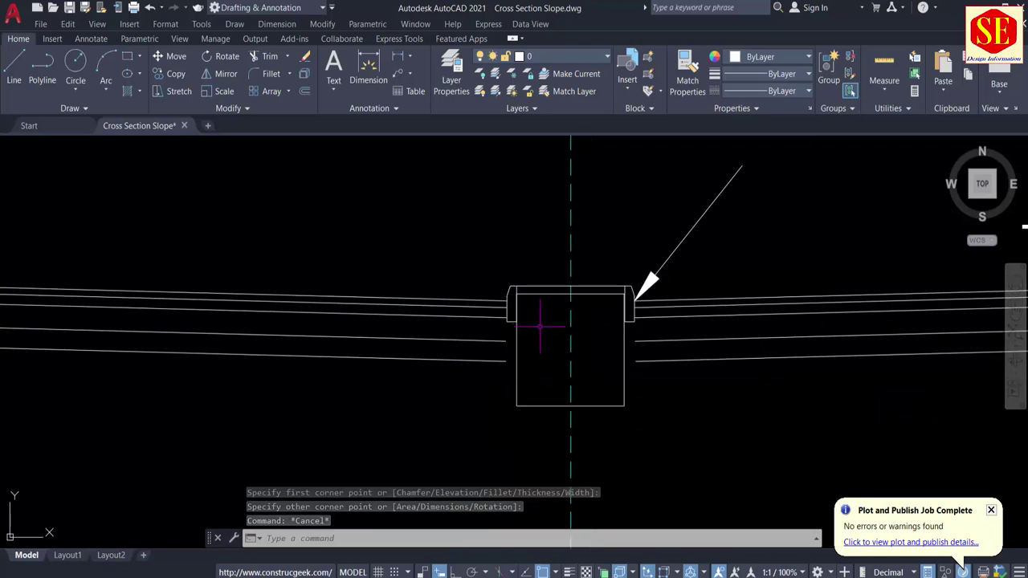
middle_click_drag(570, 335, 533, 321)
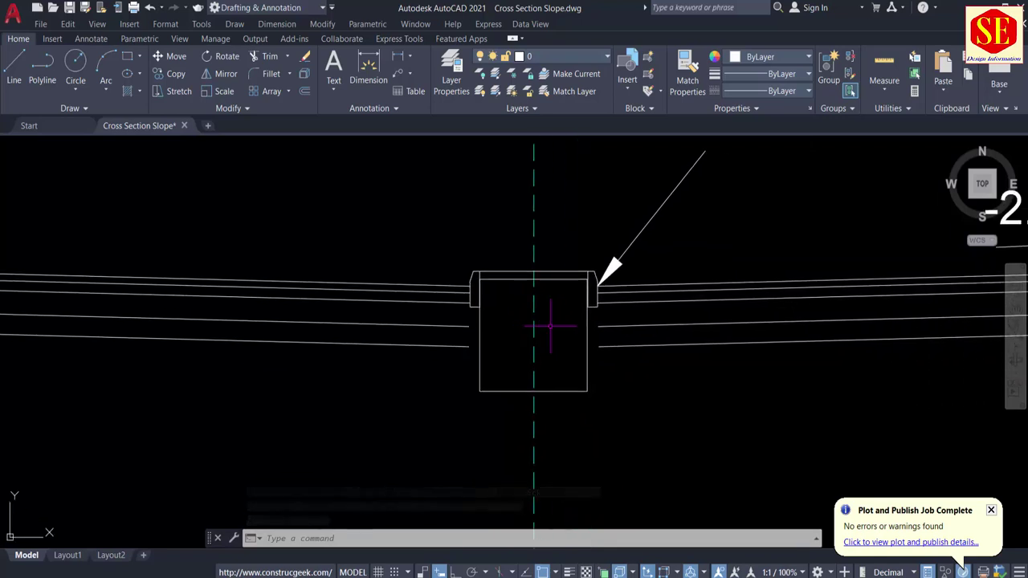
scroll(552, 328, "up", 2)
key("Return")
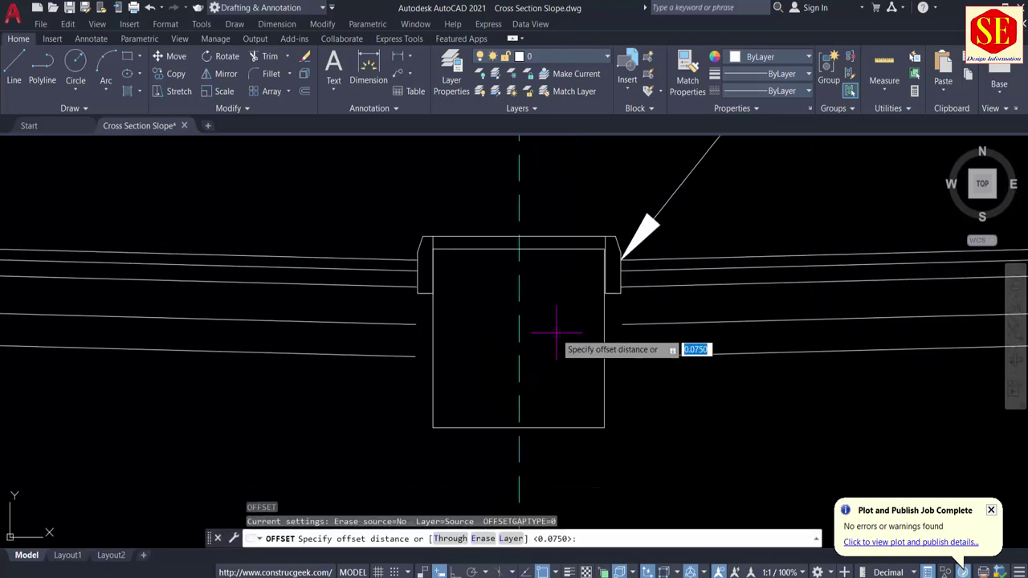
key("Return")
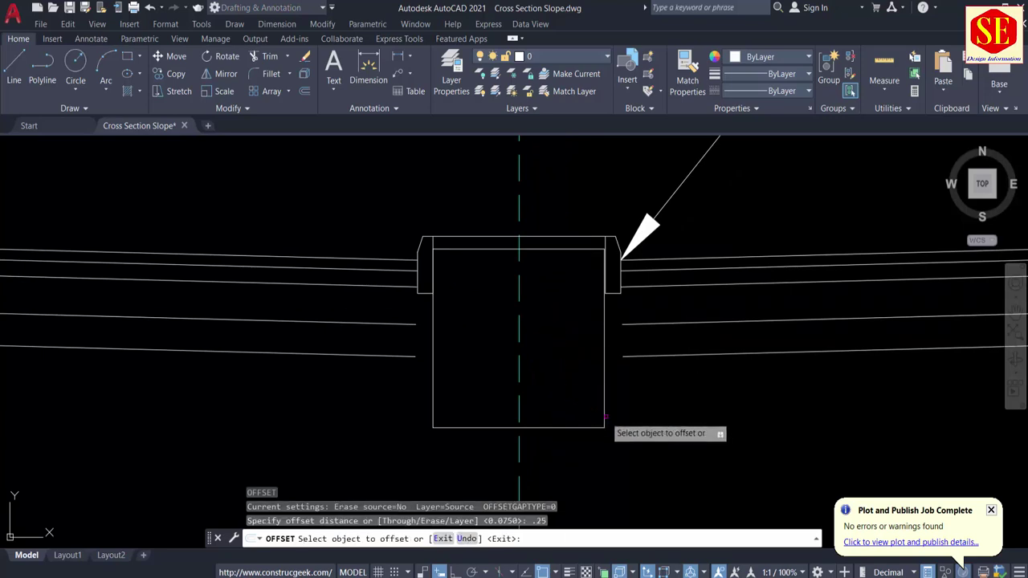
left_click(603, 390)
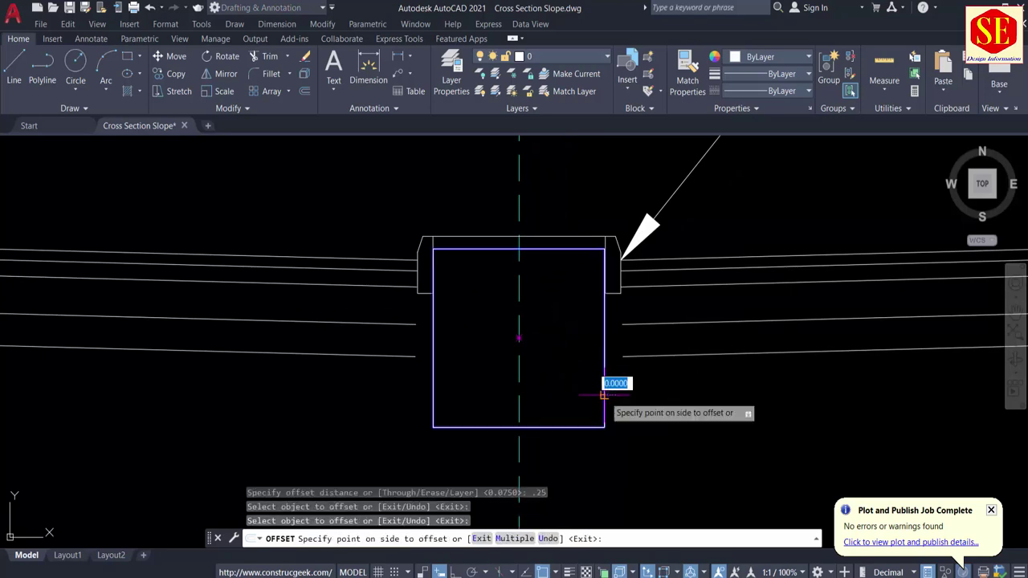
left_click(594, 394)
key("Escape")
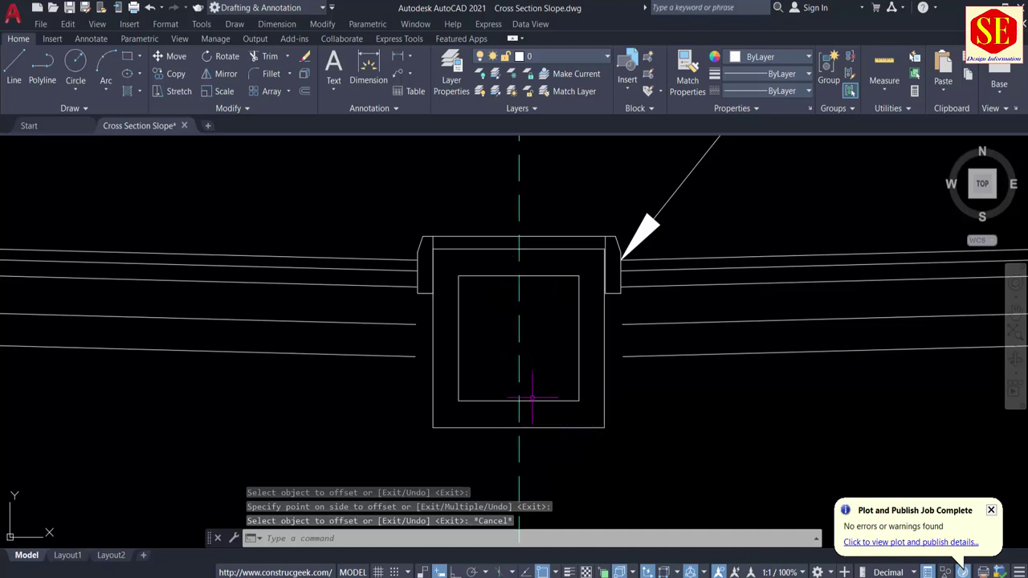
Draw a vertical line about 1.09 long down from the left central kerb's road level point, past the lowest pavement layer.
scroll(526, 401, "up", 4)
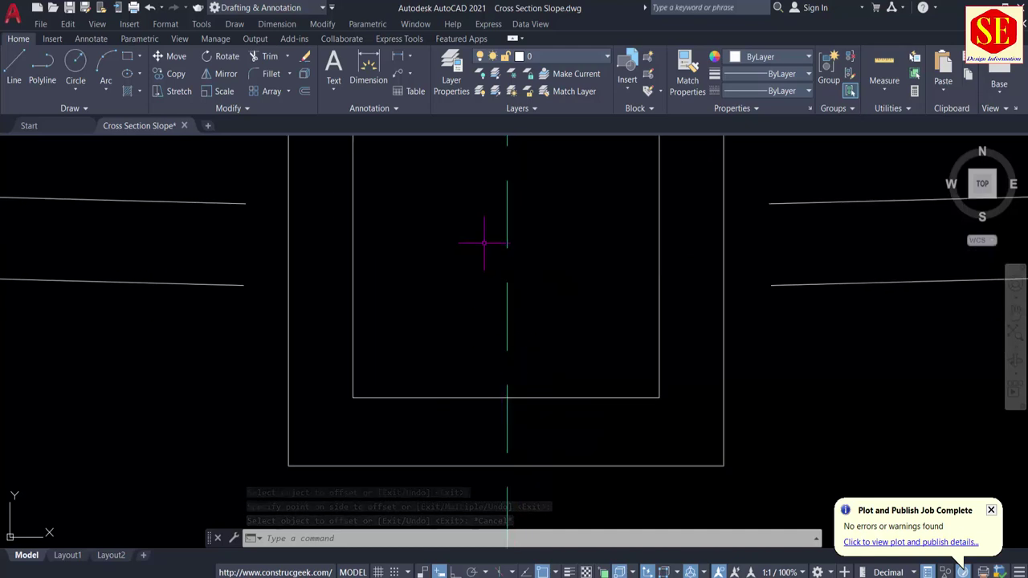
scroll(511, 295, "down", 4)
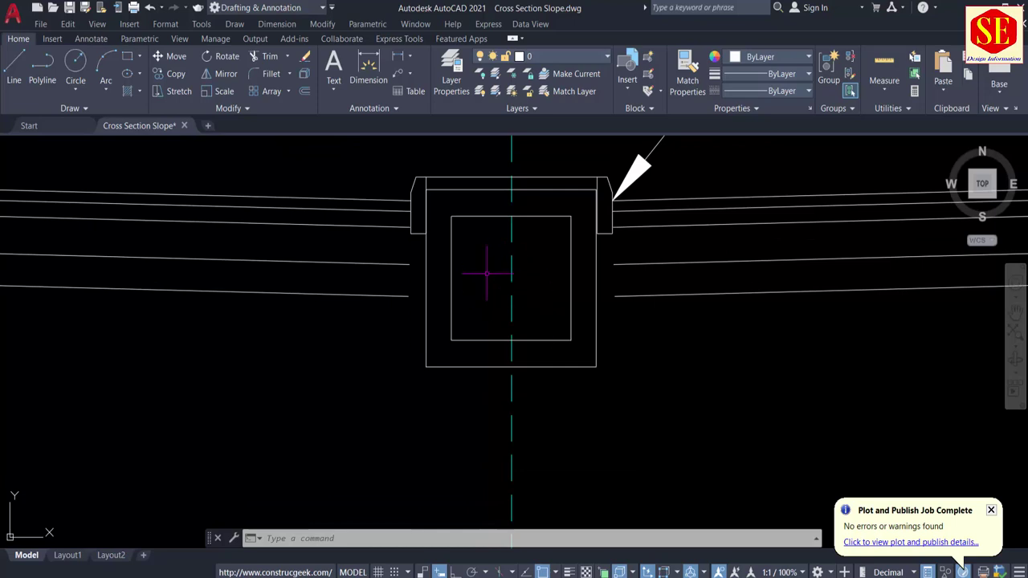
scroll(513, 325, "down", 2)
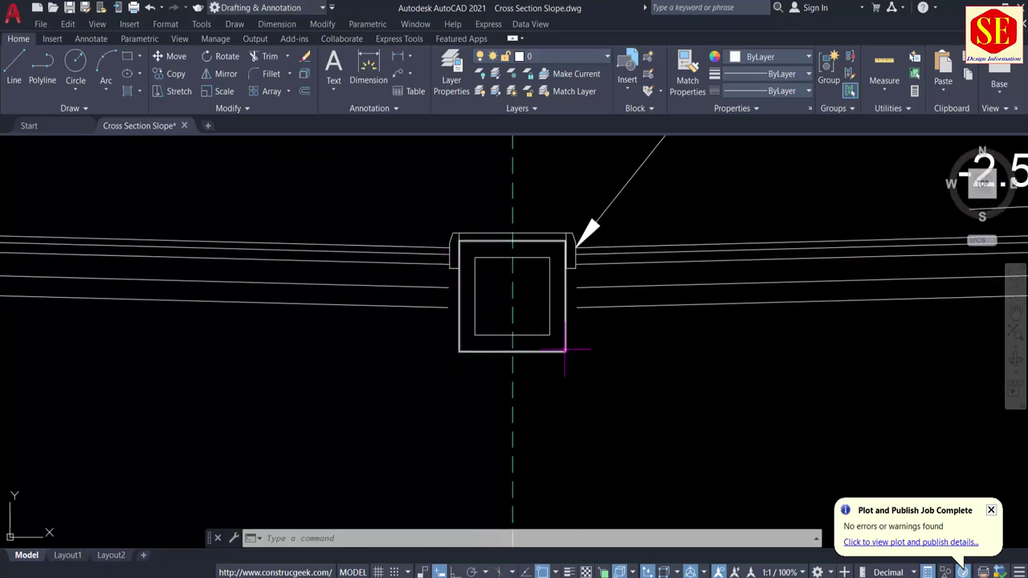
scroll(456, 295, "up", 4)
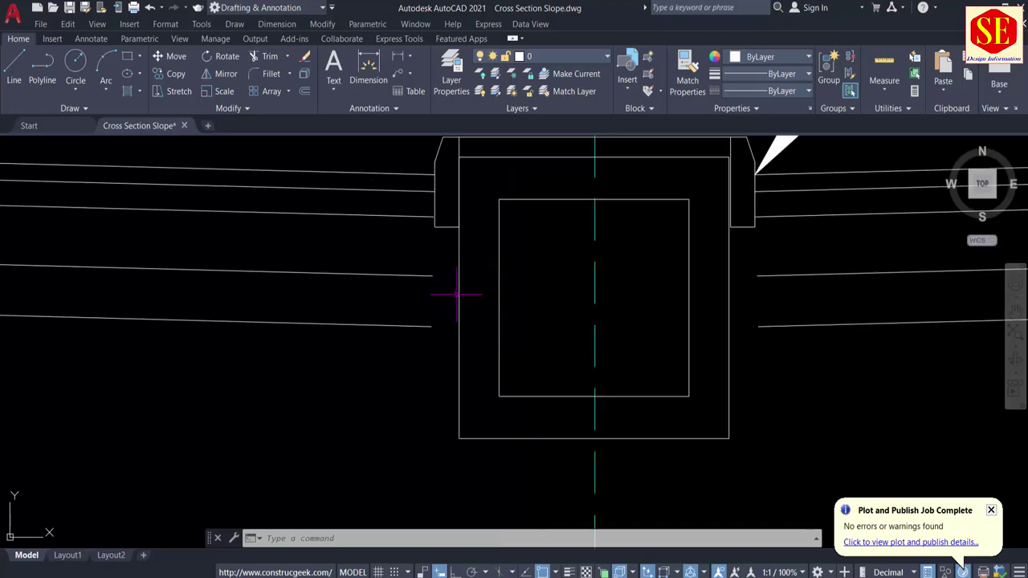
key("Return")
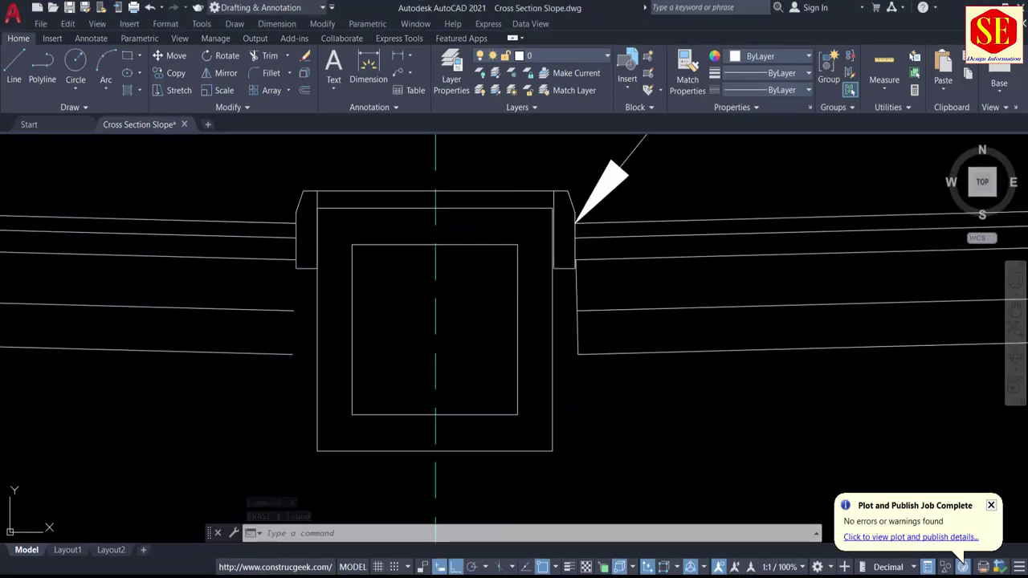
type("l")
key("Return")
scroll(264, 217, "up", 2)
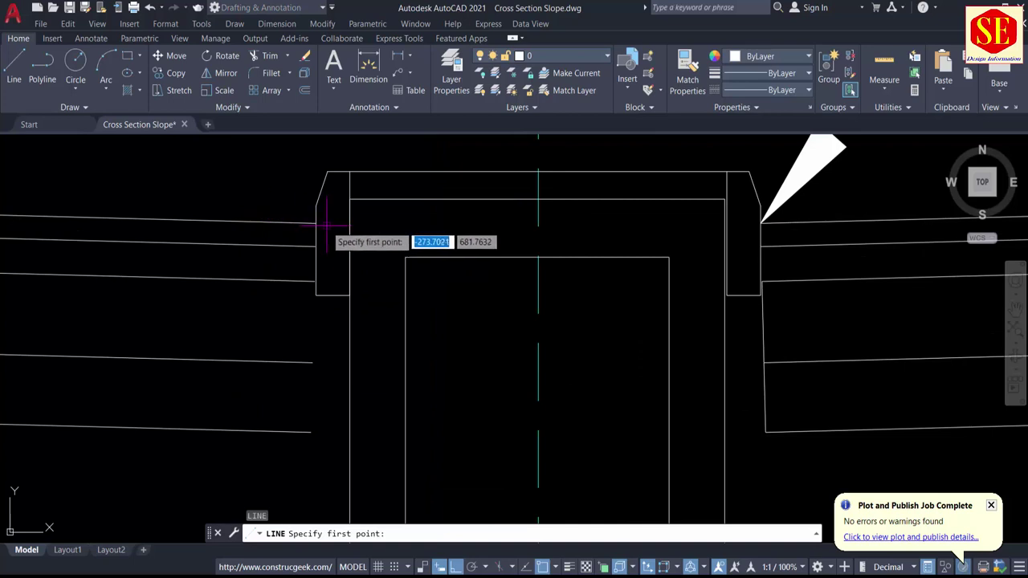
left_click(315, 223)
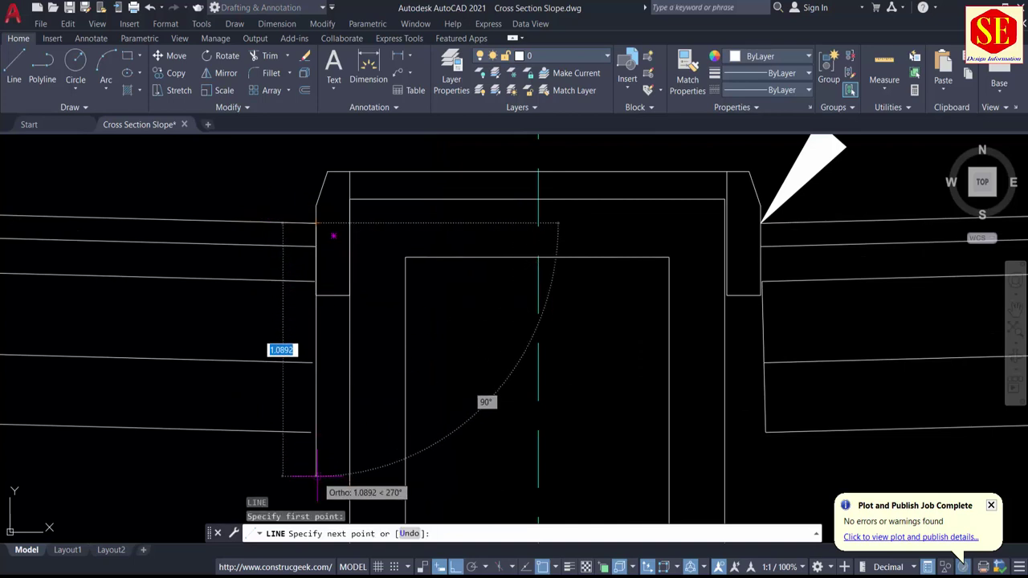
key("Escape")
Extend the left carriageway's two lower layer lines to the new vertical edge and trim the edge below the lowest layer.
type("ex")
key("Return")
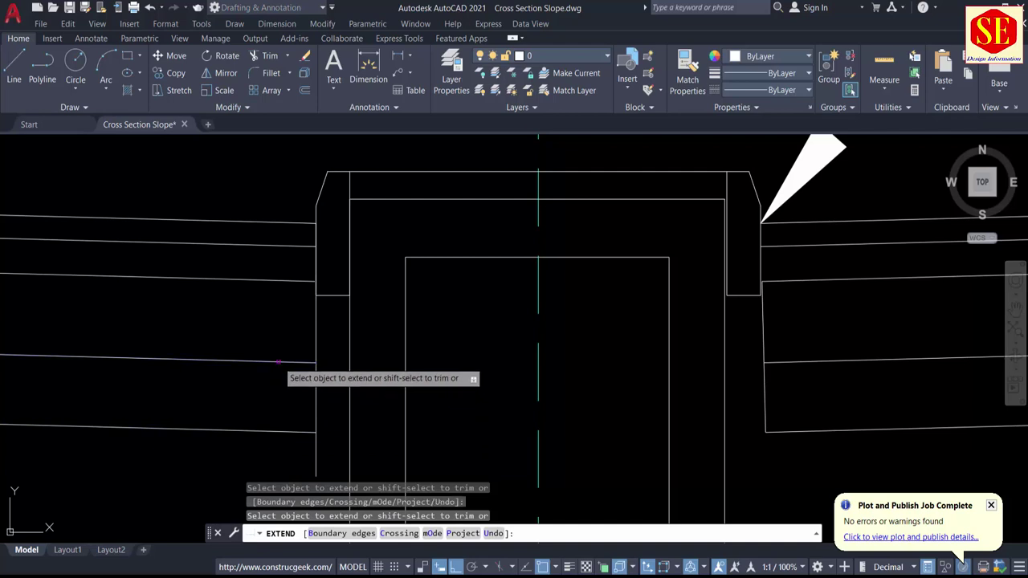
key("Escape")
middle_click_drag(322, 358, 329, 306)
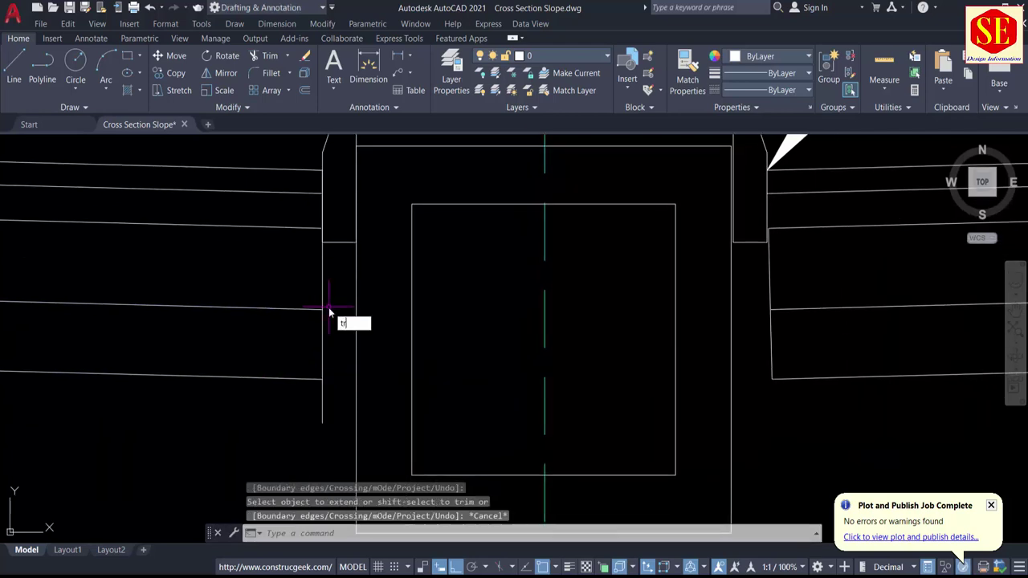
key("Return")
key("Escape")
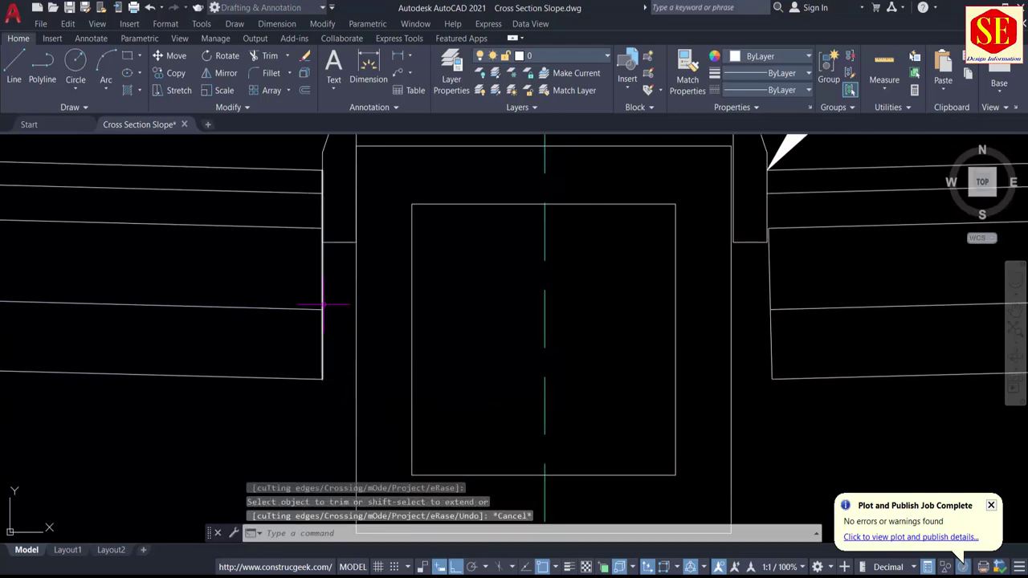
Erase the slanted closing line at the right carriageway's inner edge, beside the central drain.
scroll(334, 305, "down", 2)
middle_click_drag(565, 278, 450, 291)
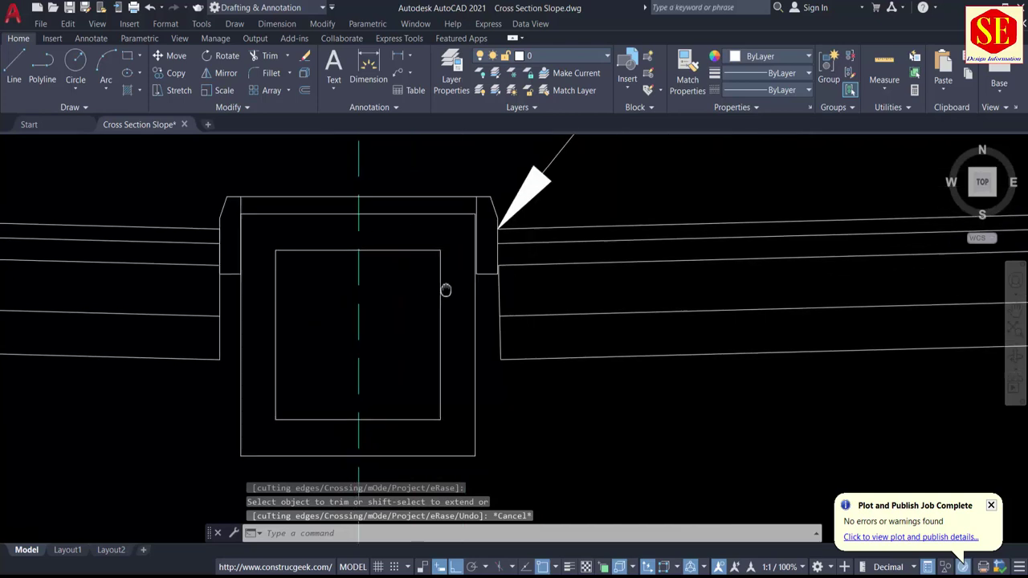
left_click(493, 303)
left_click(481, 296)
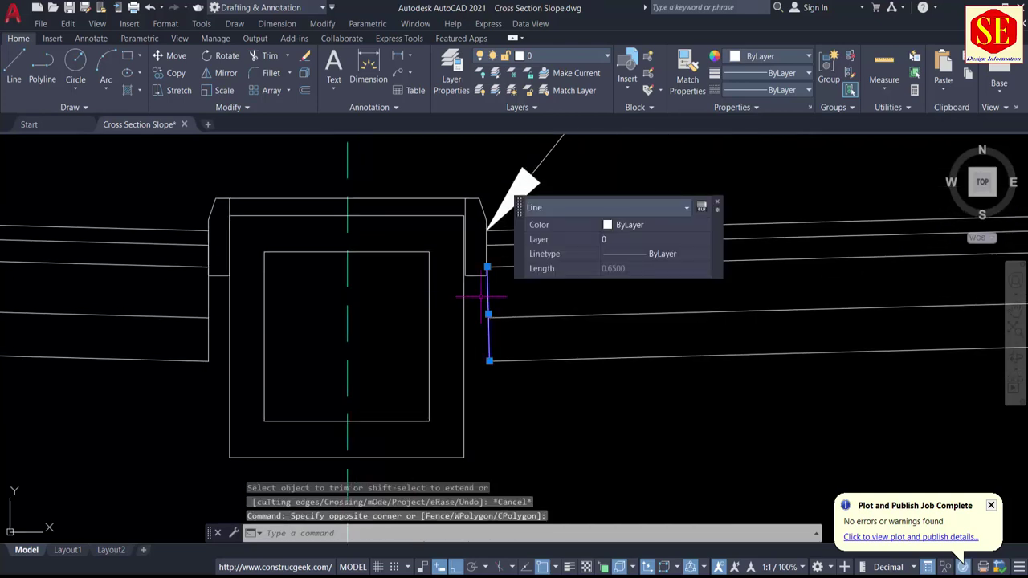
type("e")
key("Return")
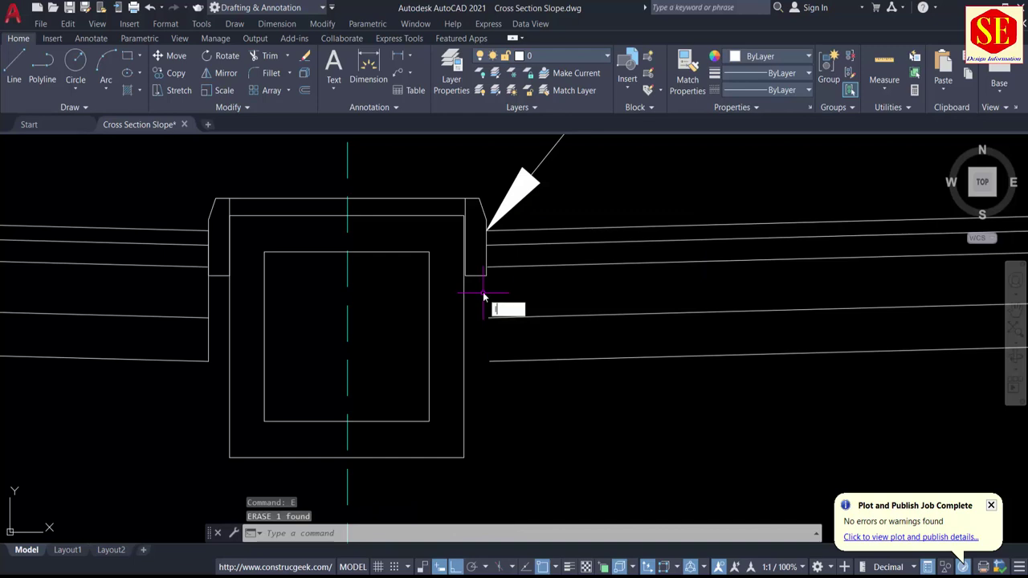
Draw a vertical line down from the right central kerb's road level point, past the lowest pavement layer.
type("l")
key("Return")
left_click(482, 231)
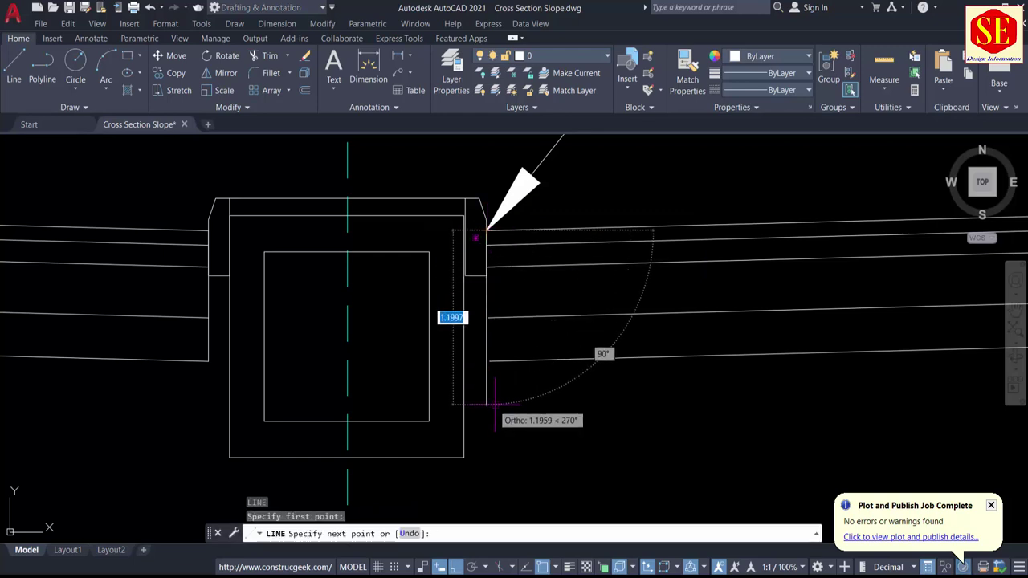
left_click(491, 429)
key("Escape")
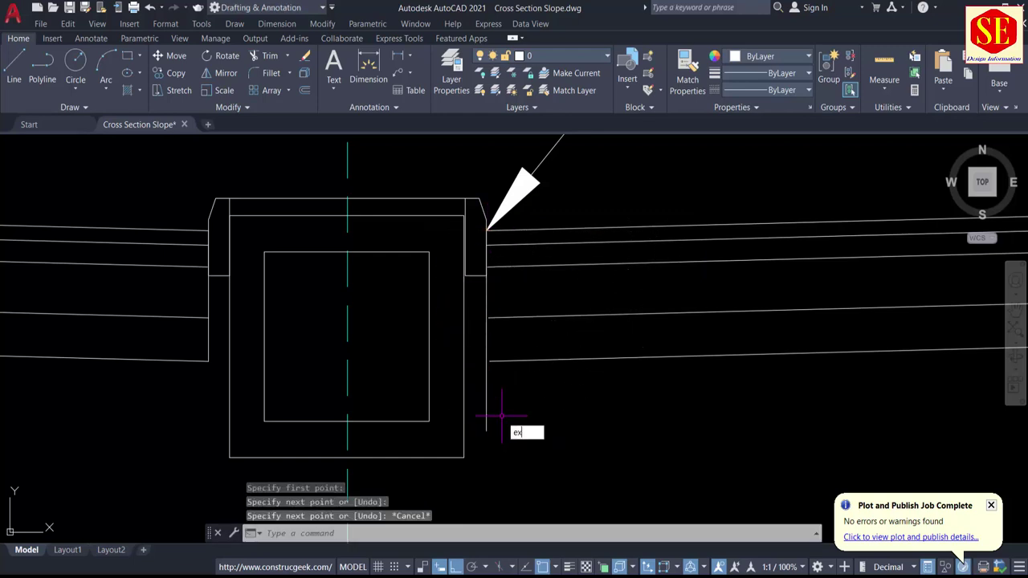
Extend the right carriageway's two lower layer lines to the new vertical edge and trim the edge below the lowest layer.
type("ex")
key("Return")
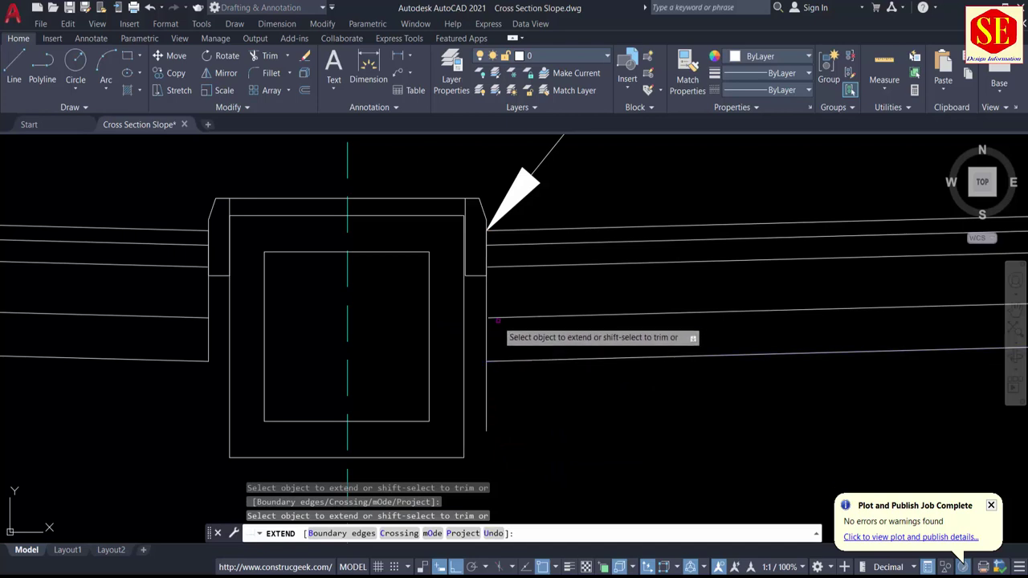
key("Escape")
type("tr")
key("Return")
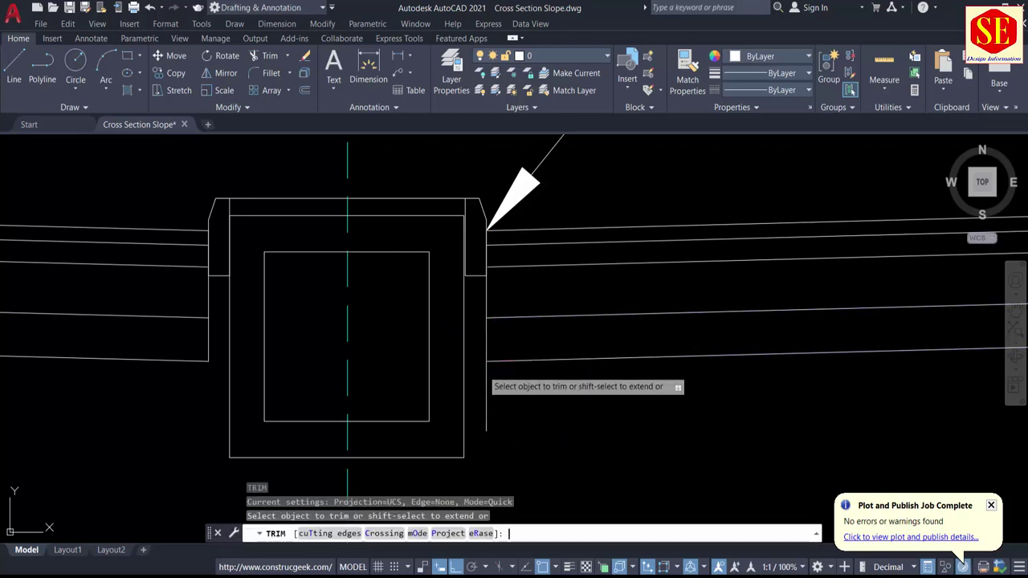
scroll(474, 354, "down", 5)
scroll(466, 343, "up", 5)
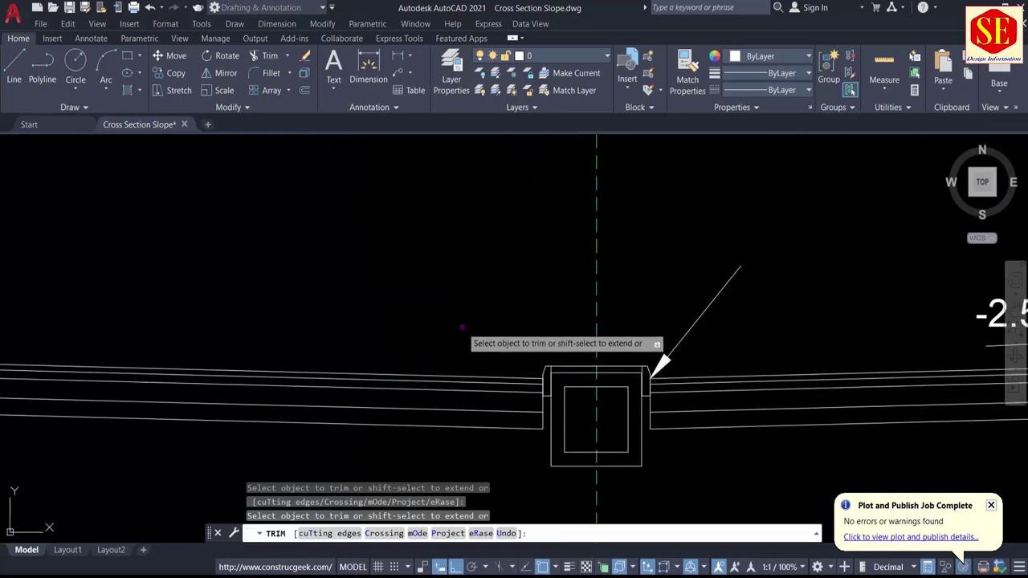
key("Escape")
Examine the layer edges beside the central drain and the kerb at the left carriageway's outer edge.
scroll(544, 412, "up", 2)
scroll(544, 412, "up", 2)
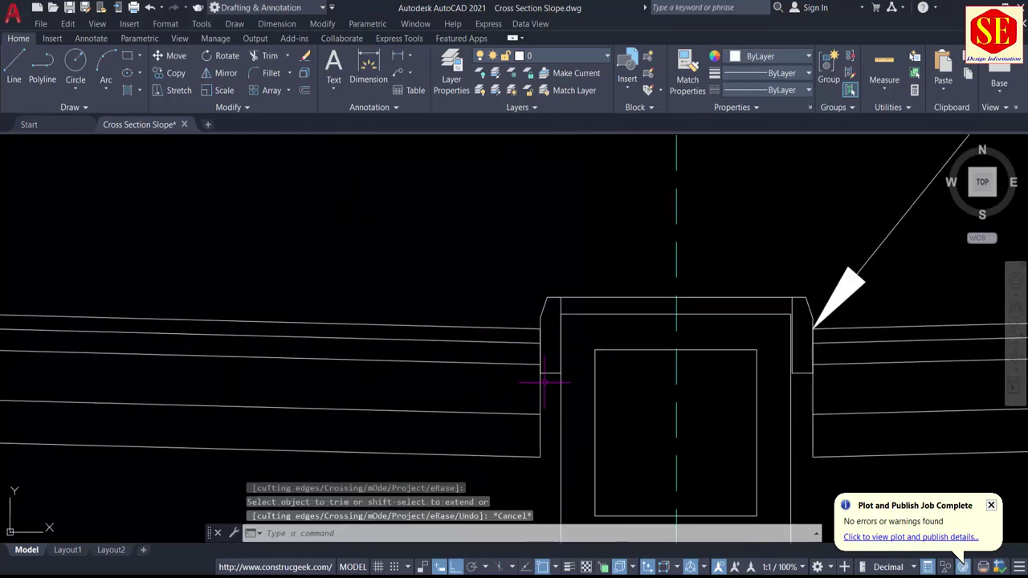
scroll(530, 401, "down", 5)
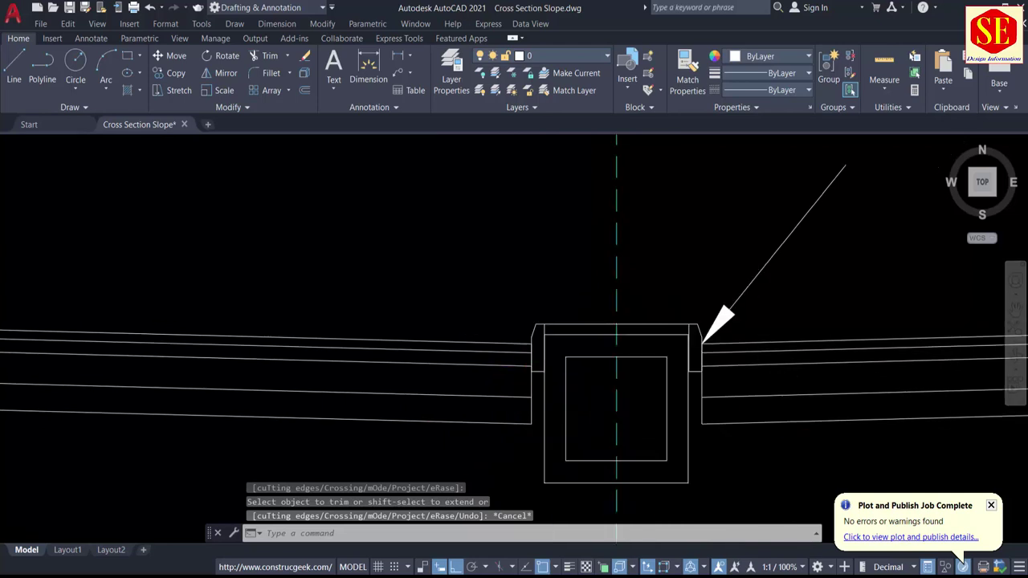
scroll(418, 321, "down", 2)
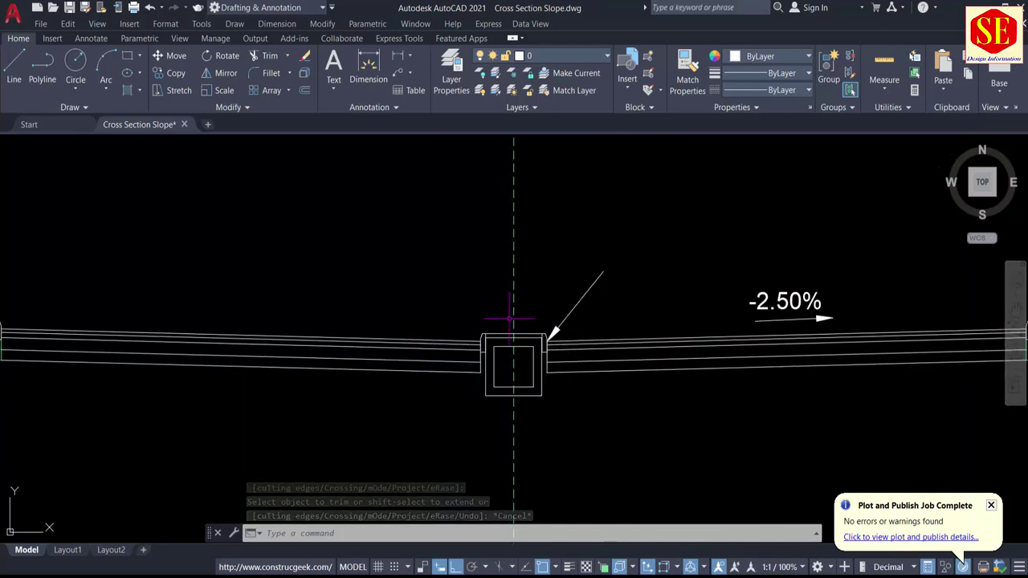
scroll(597, 298, "down", 3)
scroll(678, 317, "up", 3)
middle_click_drag(362, 363, 553, 321)
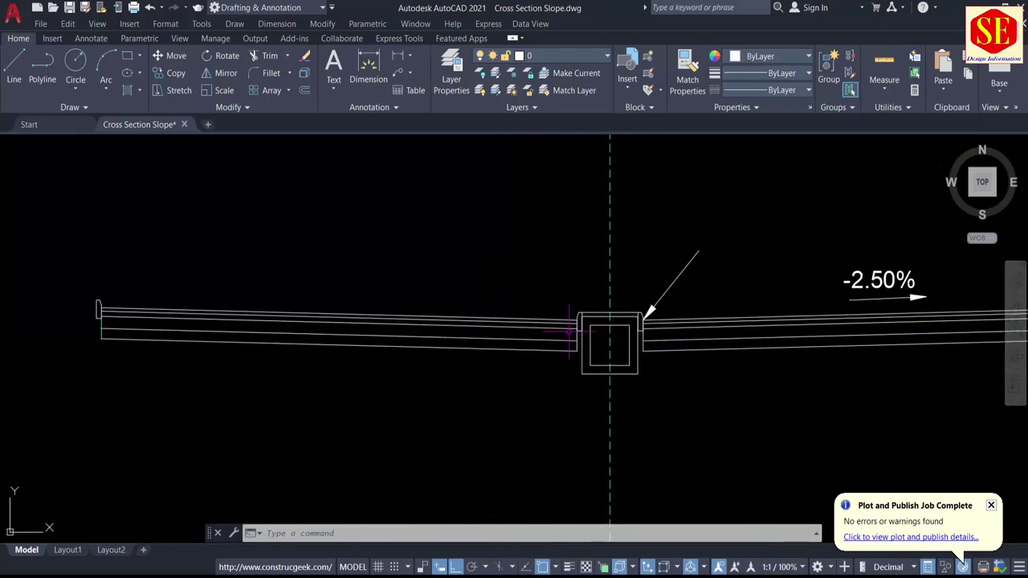
scroll(554, 314, "down", 3)
scroll(366, 287, "up", 4)
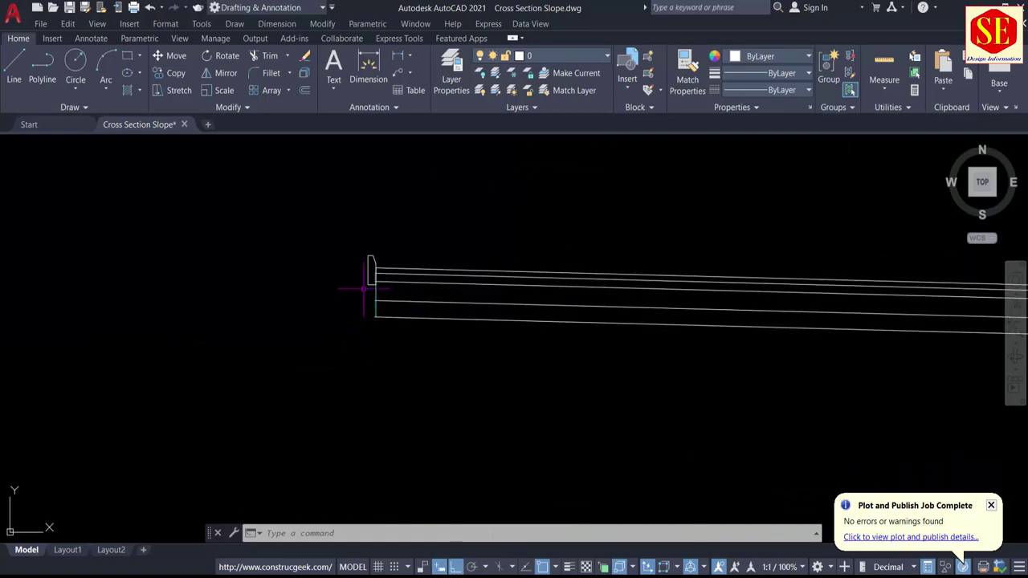
Offset the vertical layer edge at the left carriageway's outer kerb 2 m outward to mark the foot path.
scroll(349, 259, "down", 8)
scroll(396, 385, "up", 6)
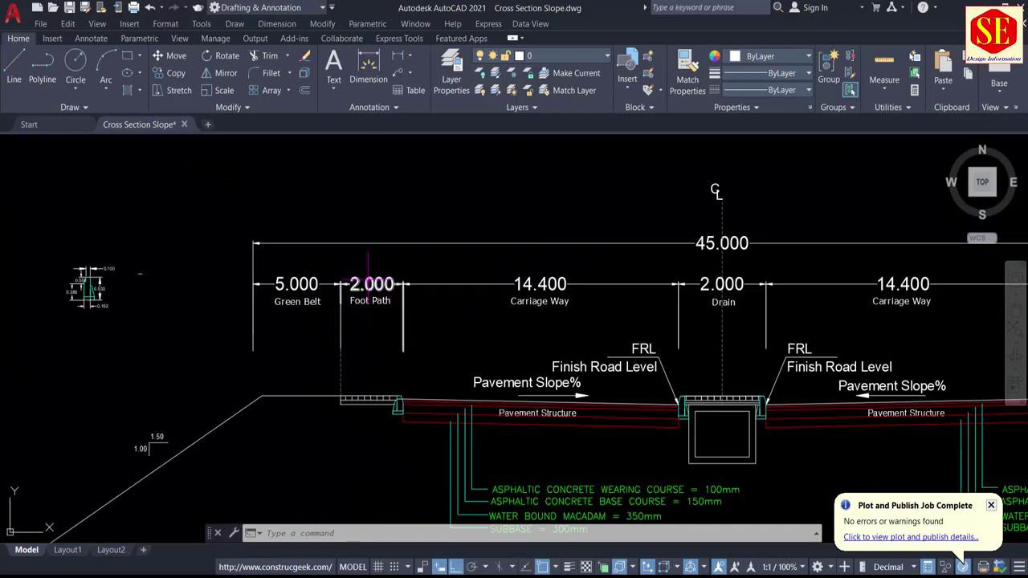
scroll(382, 403, "up", 2)
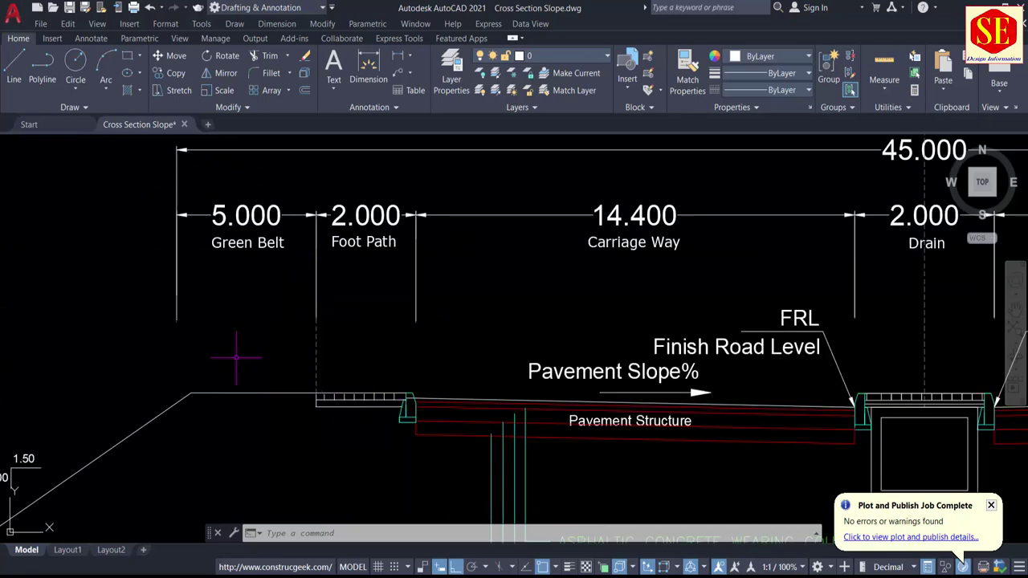
middle_click_drag(236, 358, 314, 416)
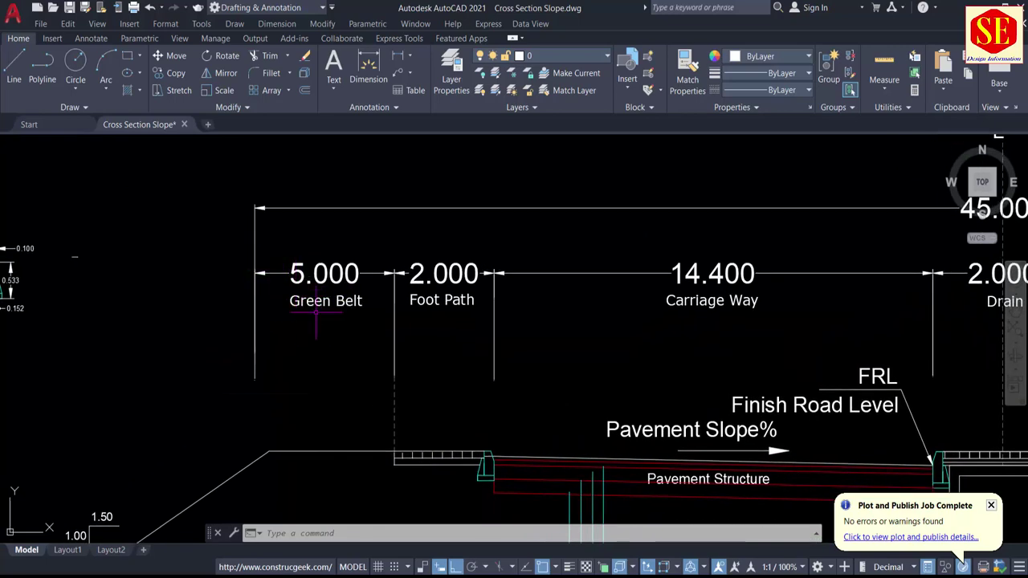
scroll(338, 303, "down", 8)
scroll(367, 273, "up", 8)
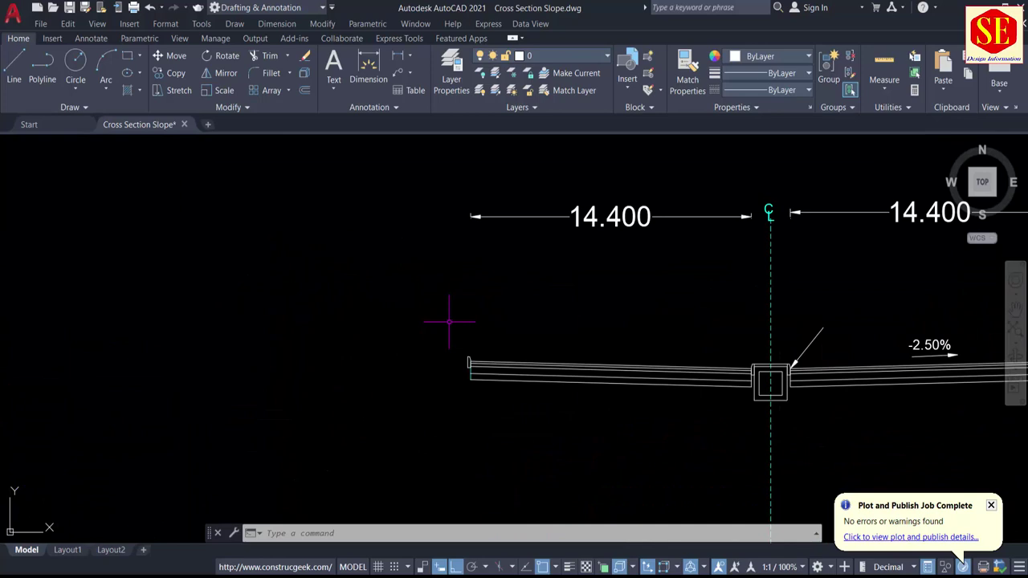
type("o")
key("Return")
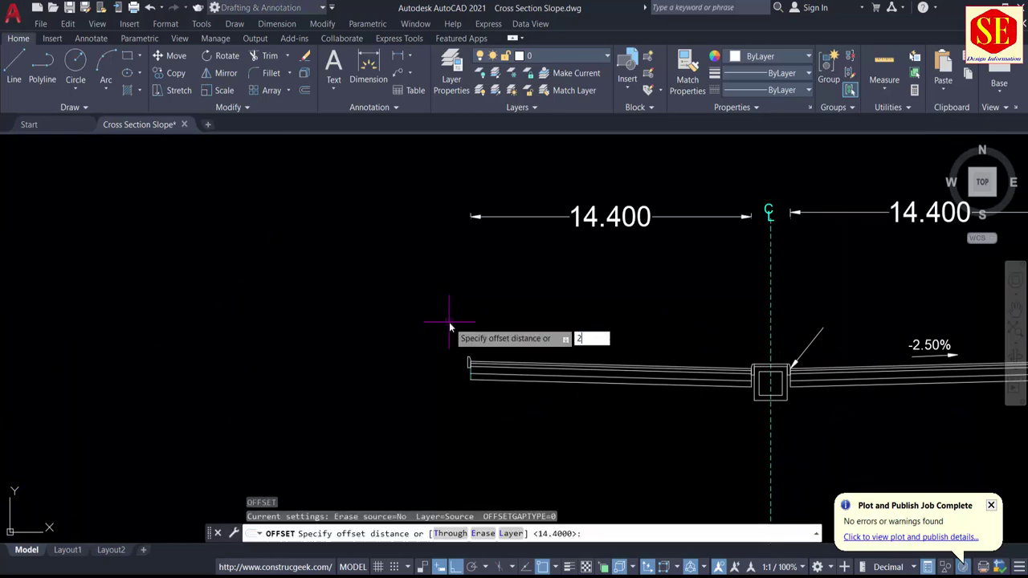
type("2")
key("Return")
scroll(457, 362, "up", 4)
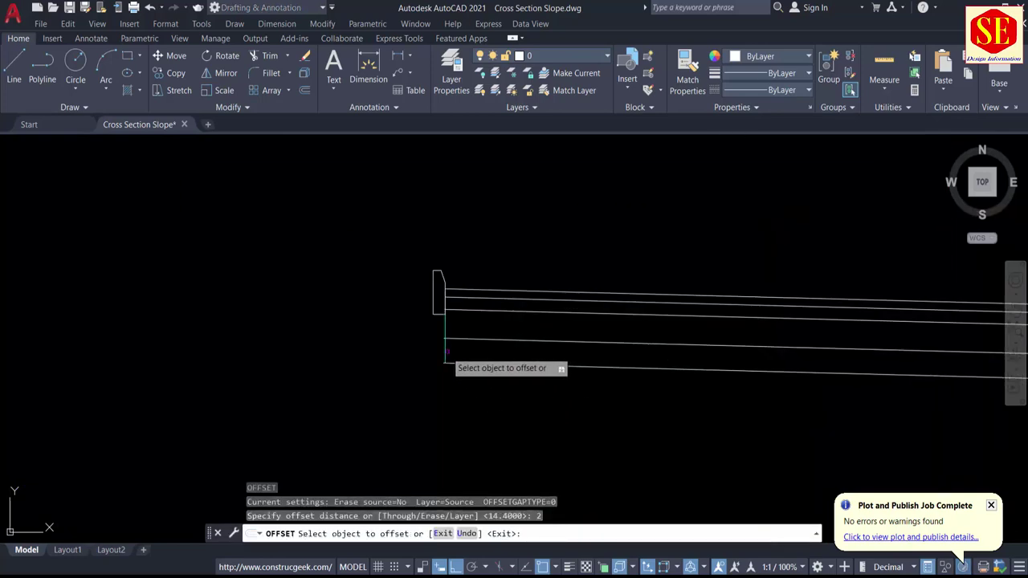
left_click(445, 350)
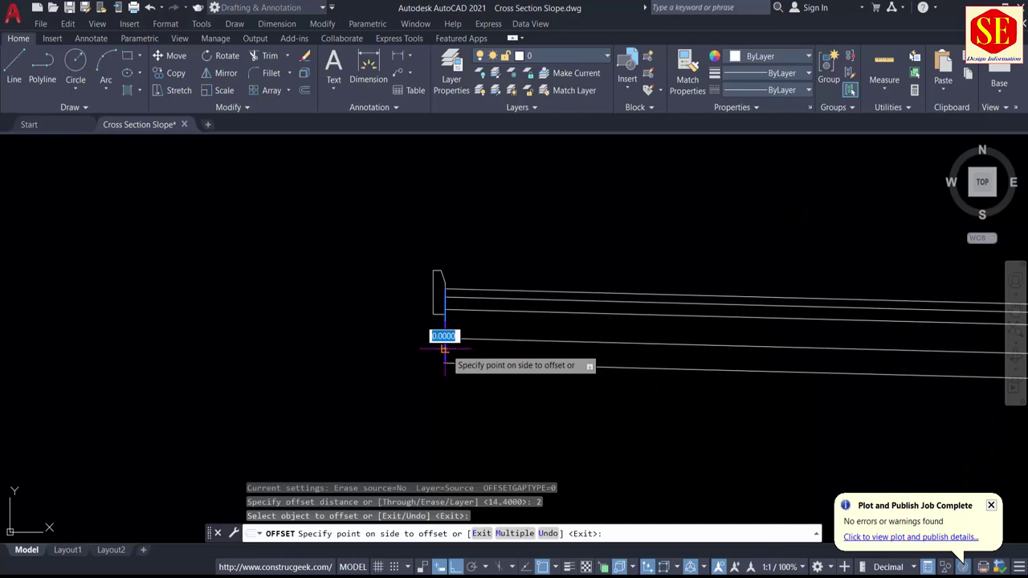
left_click(388, 348)
middle_click_drag(305, 348, 494, 351)
key("Return")
Offset the left foot path's vertical boundary line 5 m outward to mark the green belt.
key("Return")
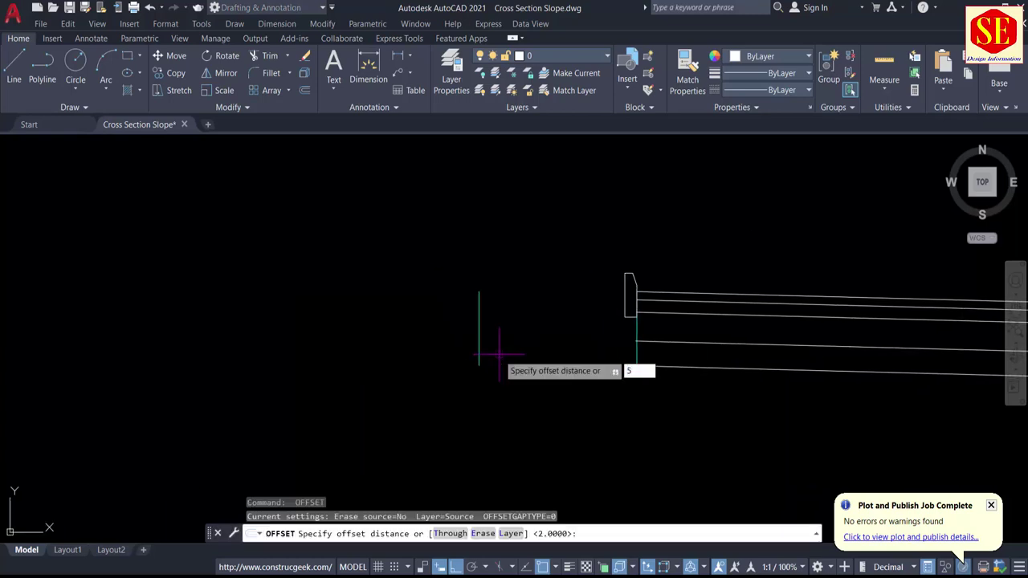
key("Return")
left_click(479, 353)
left_click(446, 341)
key("Escape")
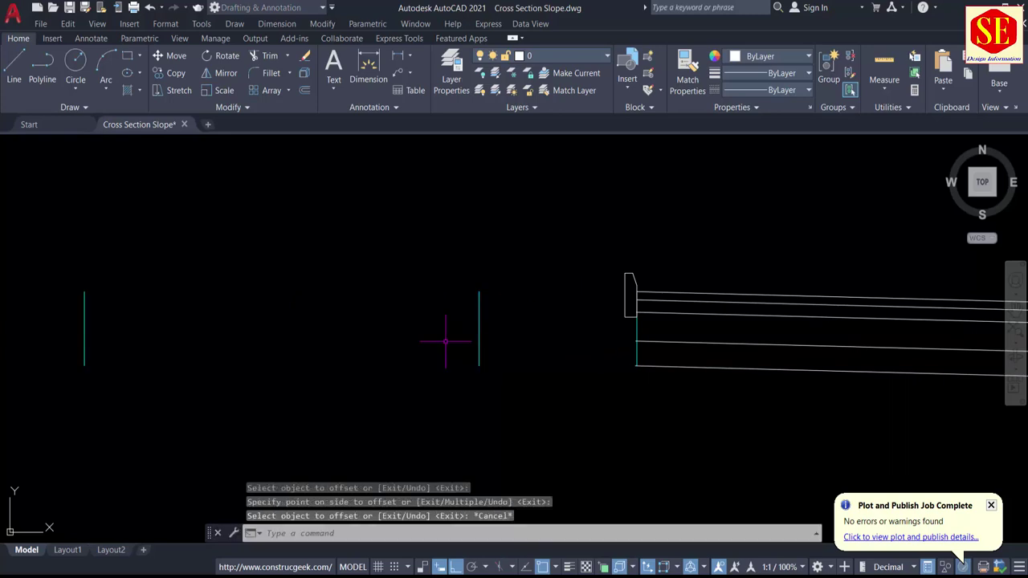
Draw a horizontal line from the top of the left outer kerb outward past the green belt boundary.
scroll(482, 328, "down", 2)
type("l")
key("Return")
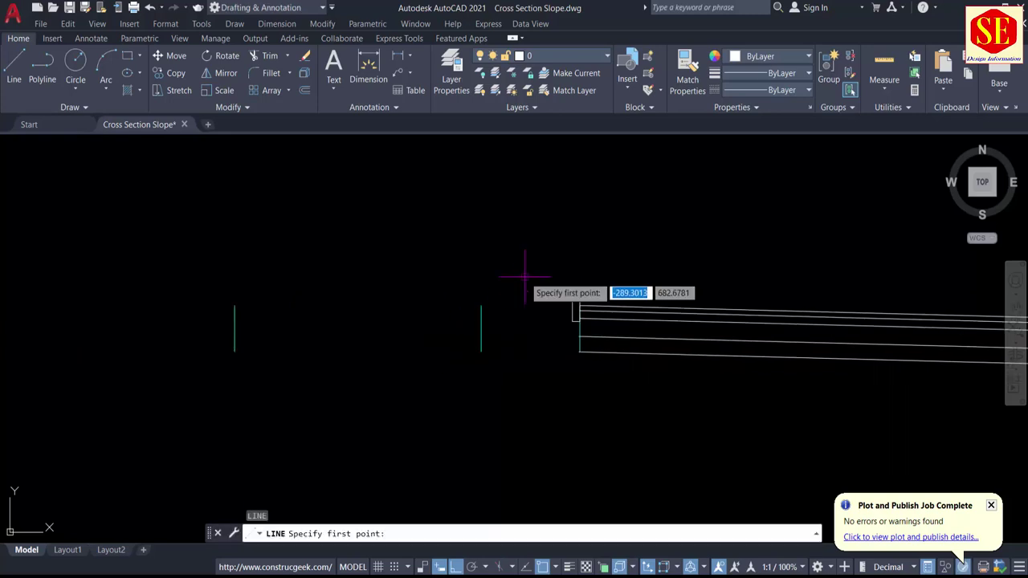
scroll(538, 277, "up", 4)
left_click(616, 325)
middle_click_drag(192, 303, 534, 292)
left_click(24, 301)
key("Escape")
Extend the foot path and green belt boundary lines up to the horizontal line.
type("e")
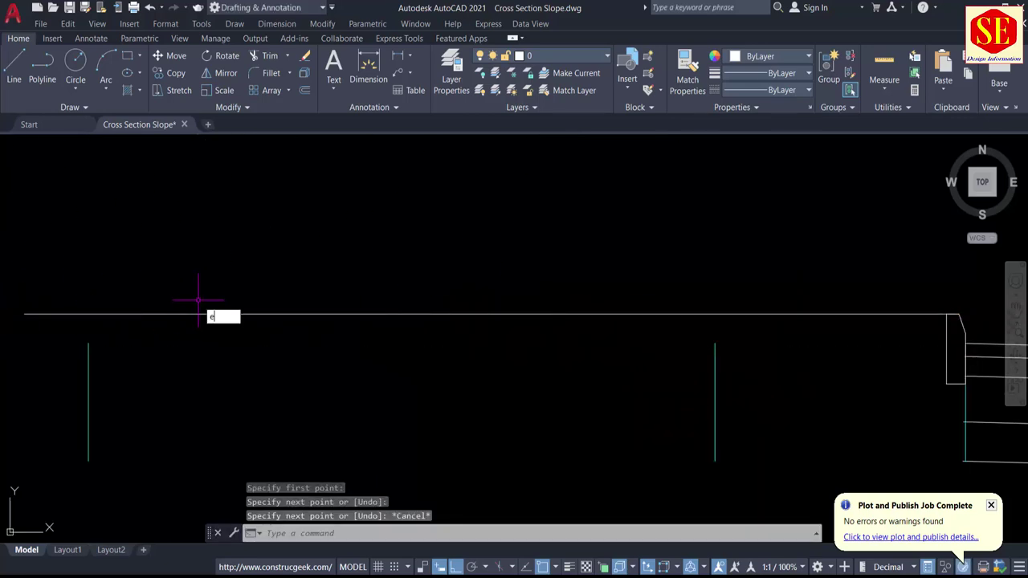
type("x")
key("Return")
left_click(88, 383)
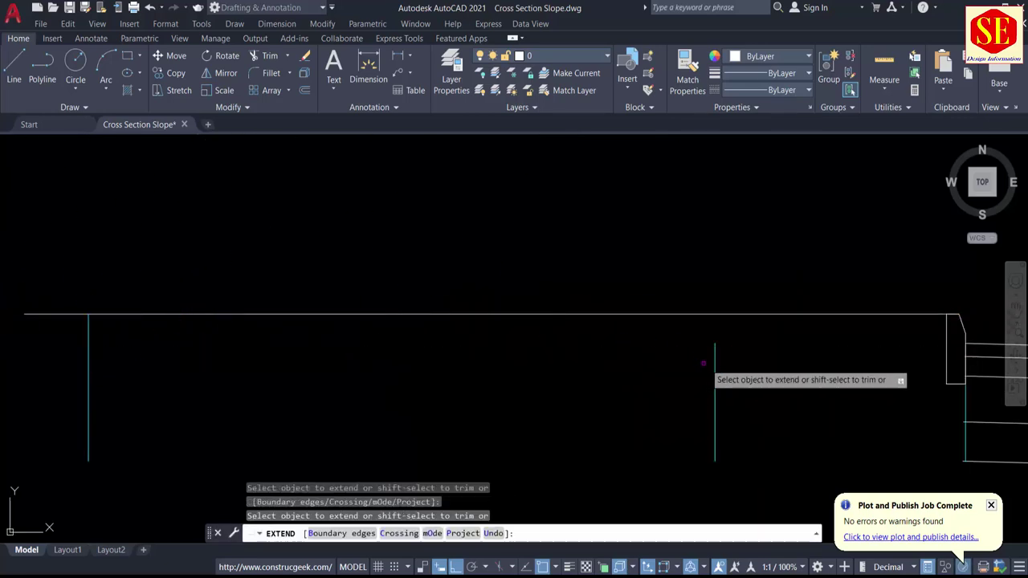
key("Escape")
middle_click_drag(241, 364, 466, 334)
key("Escape")
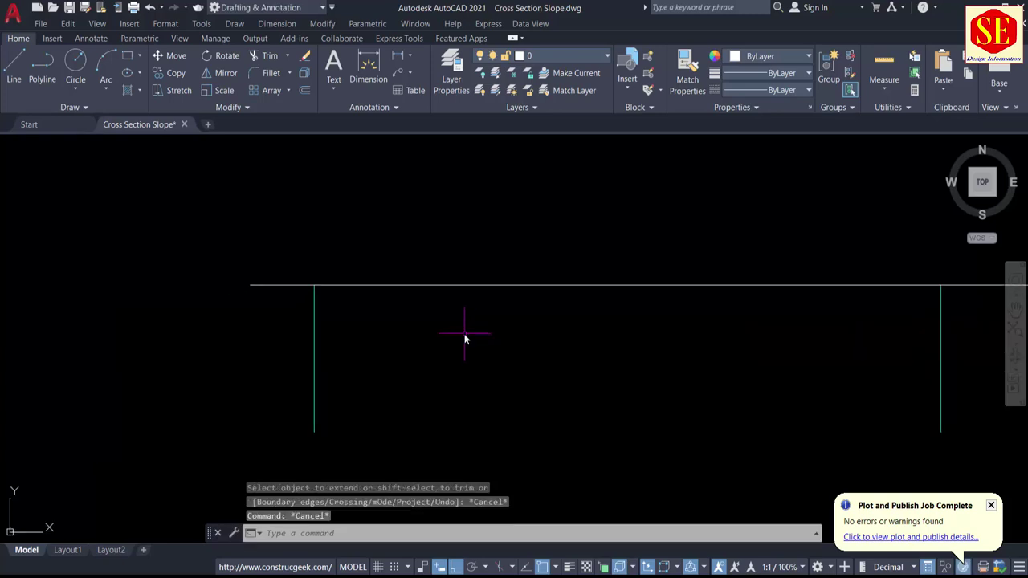
Trim the part of the horizontal line that overhangs the green belt's outer boundary.
type("tr")
key("Return")
scroll(257, 281, "down", 4)
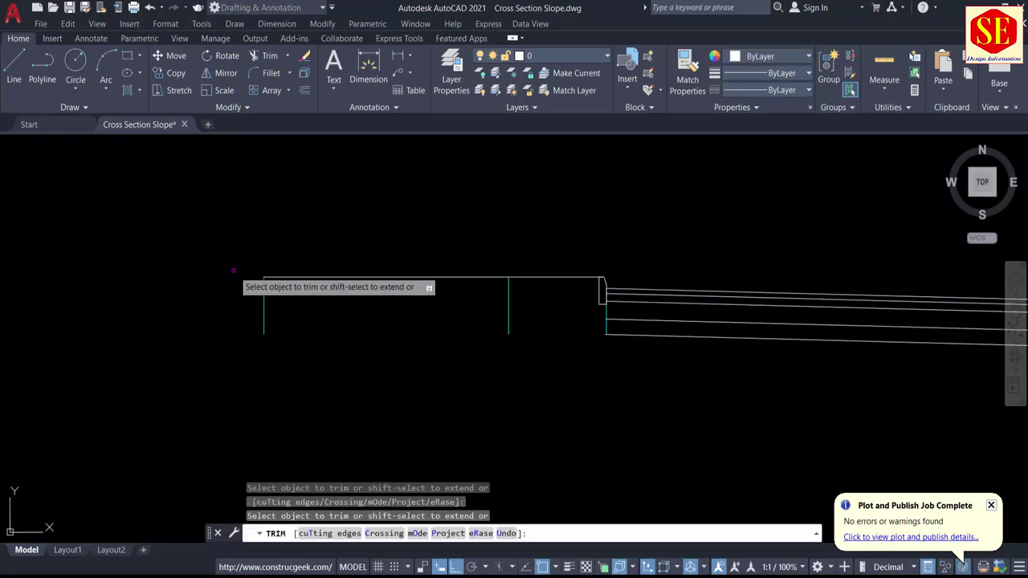
scroll(528, 281, "up", 2)
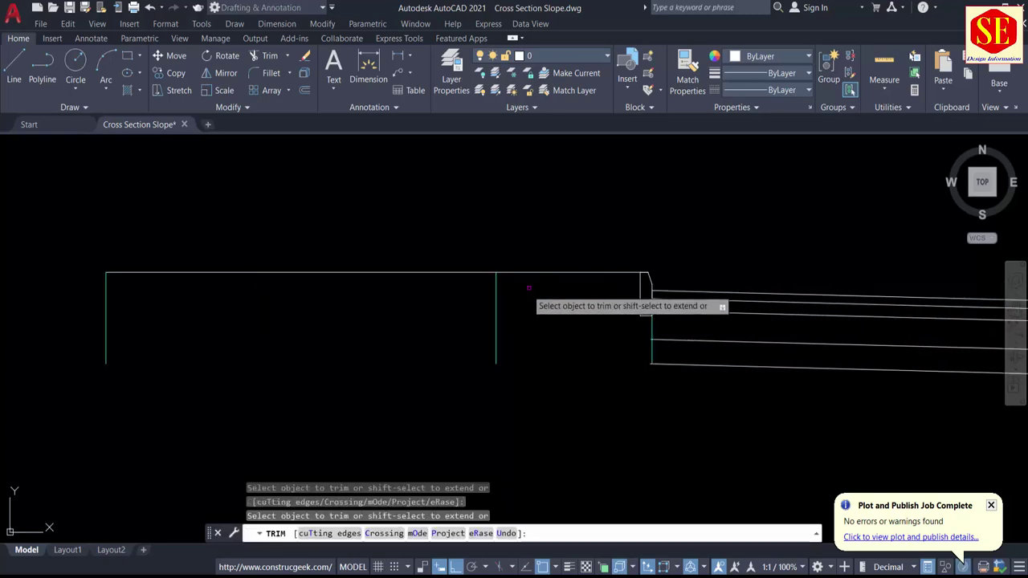
key("Escape")
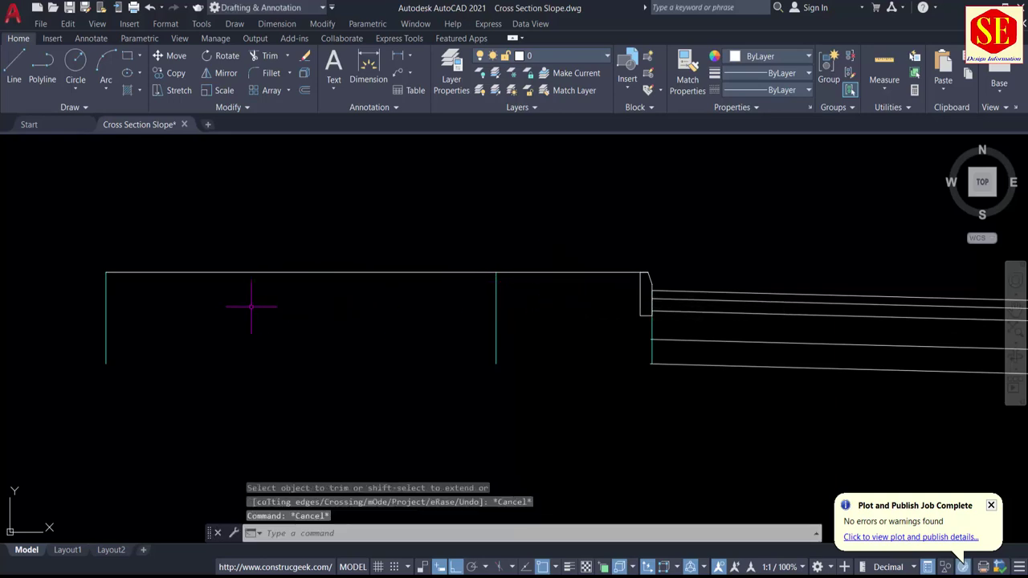
Examine the green belt and embankment side slope in the typical road cross section.
scroll(310, 201, "down", 6)
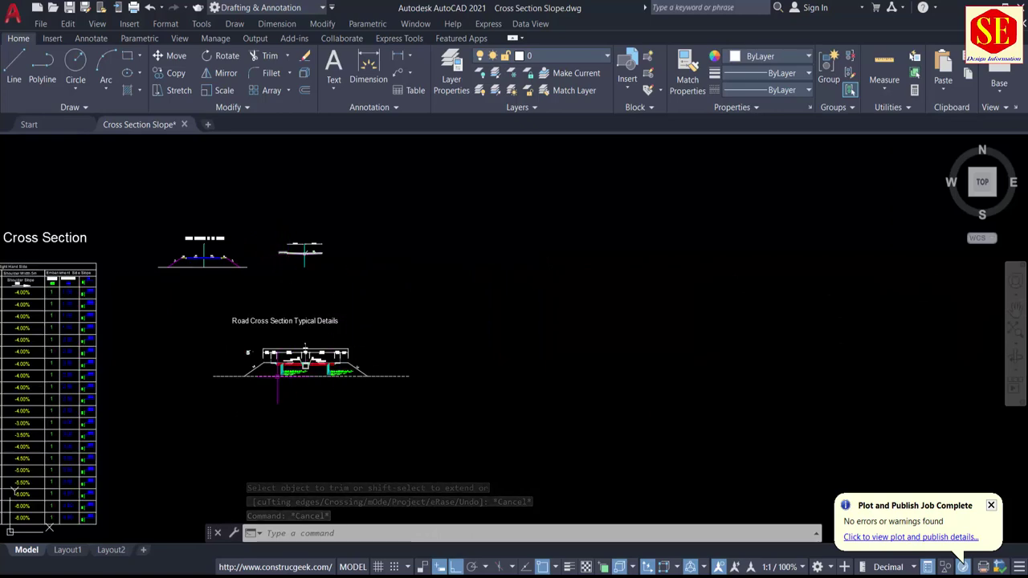
scroll(277, 376, "up", 7)
middle_click_drag(130, 344, 334, 347)
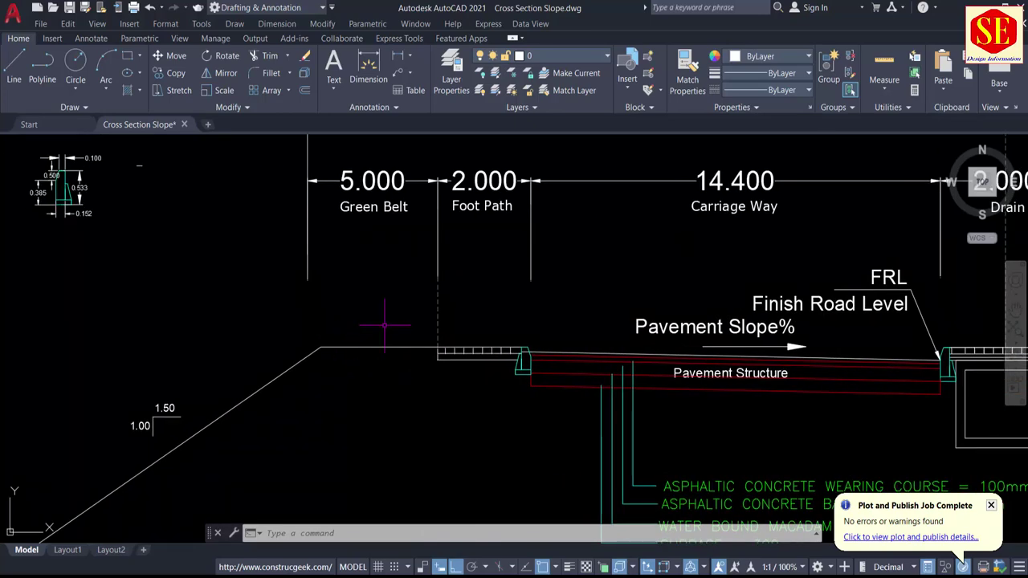
scroll(385, 322, "down", 4)
scroll(392, 319, "up", 4)
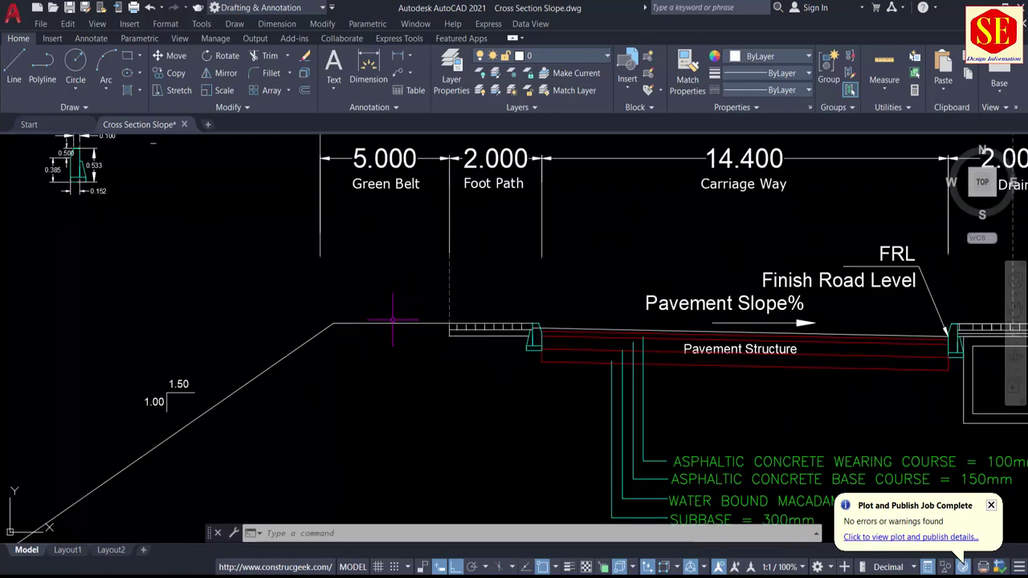
scroll(538, 366, "down", 5)
middle_click_drag(513, 281, 550, 500)
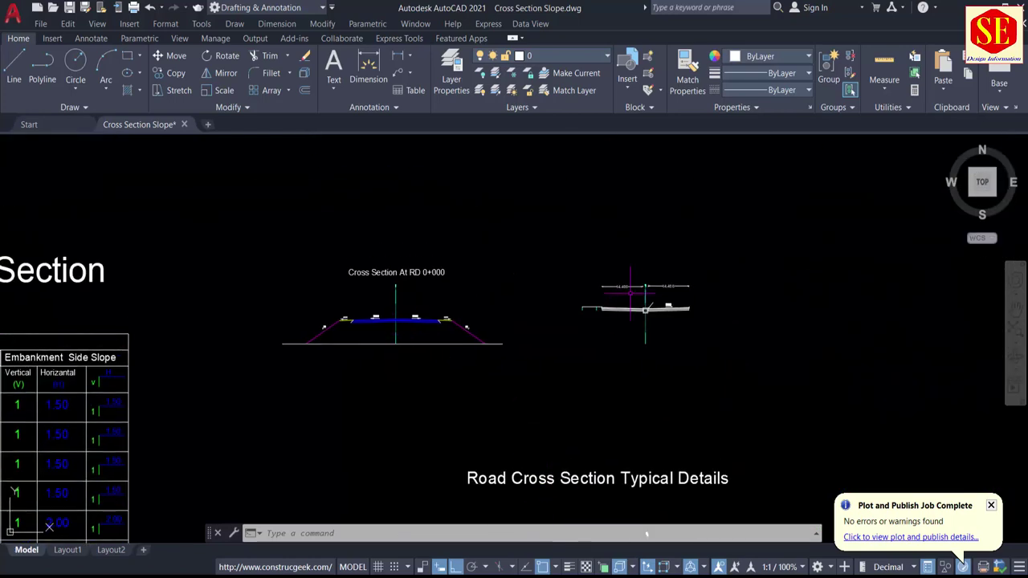
scroll(562, 332, "up", 6)
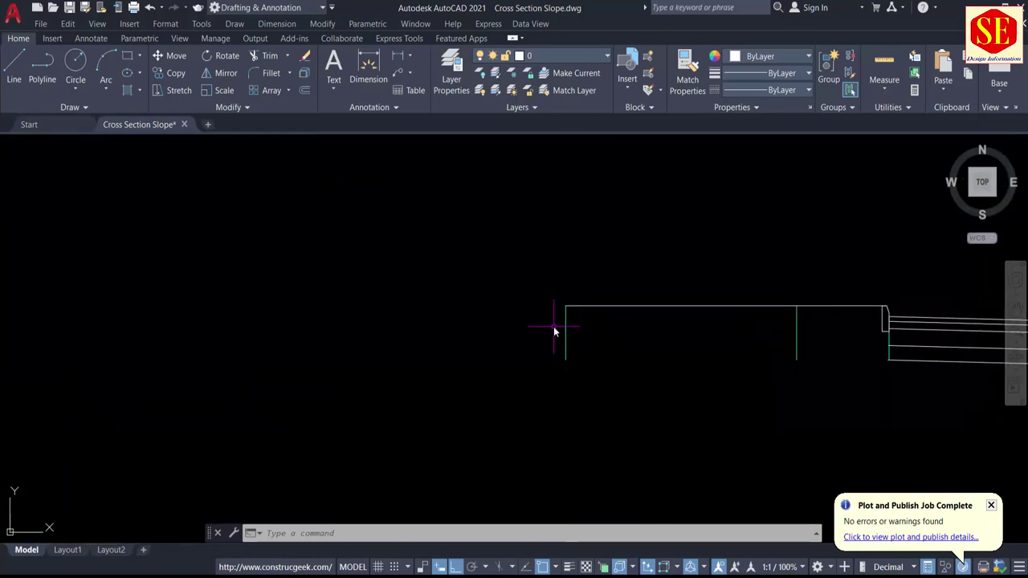
Draw a closed slope triangle from the left green belt's outer top corner, 1.5 m outward and 1 m down.
key("l")
key("Return")
scroll(566, 328, "down", 3)
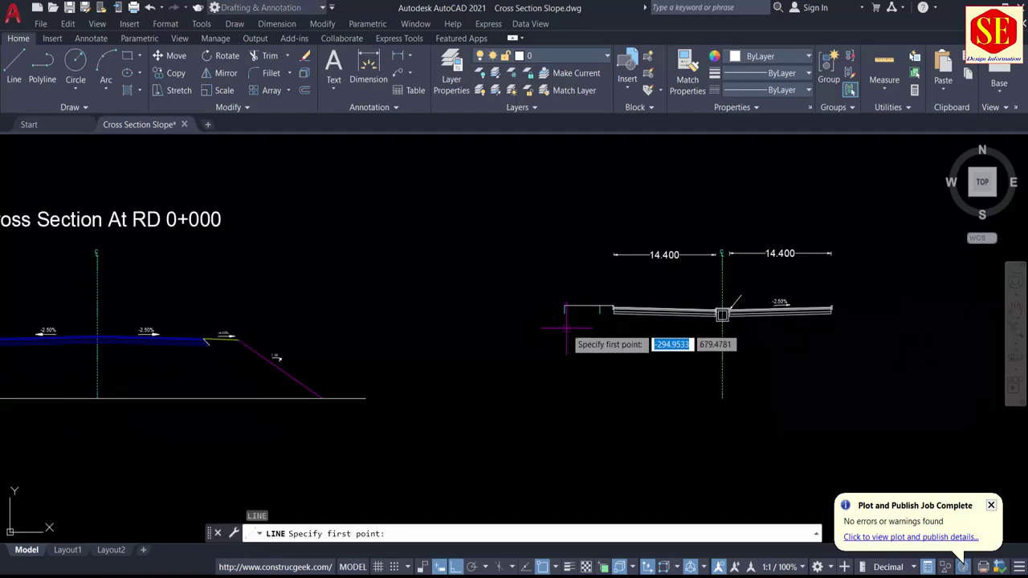
scroll(562, 326, "down", 3)
scroll(552, 392, "up", 8)
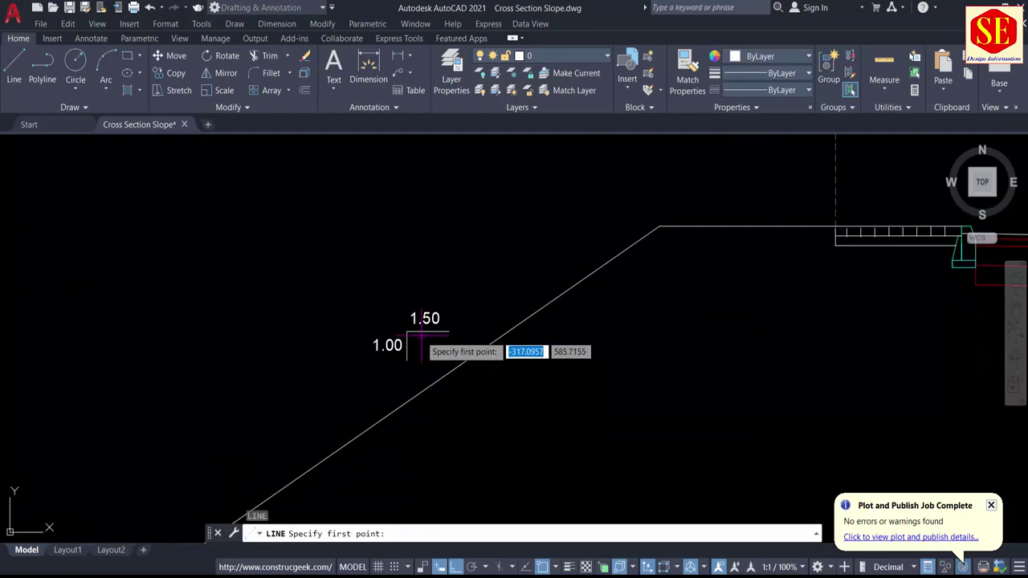
scroll(433, 370, "down", 6)
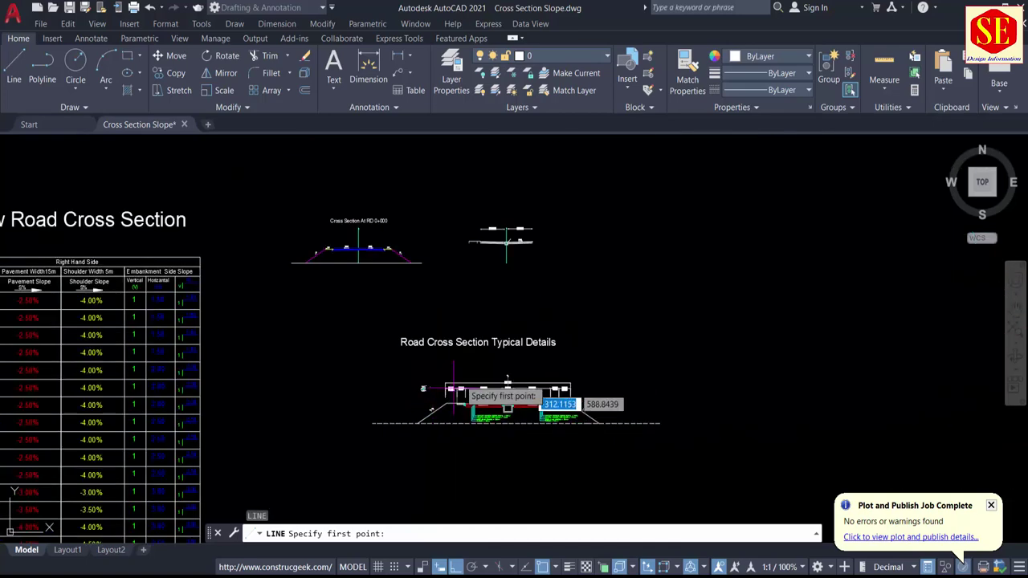
scroll(490, 265, "up", 6)
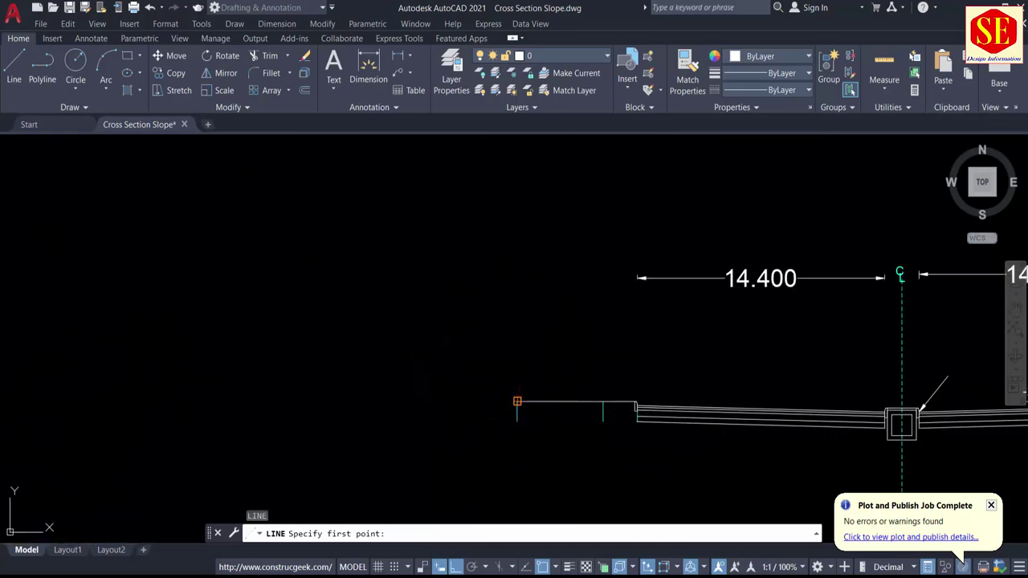
left_click(517, 401)
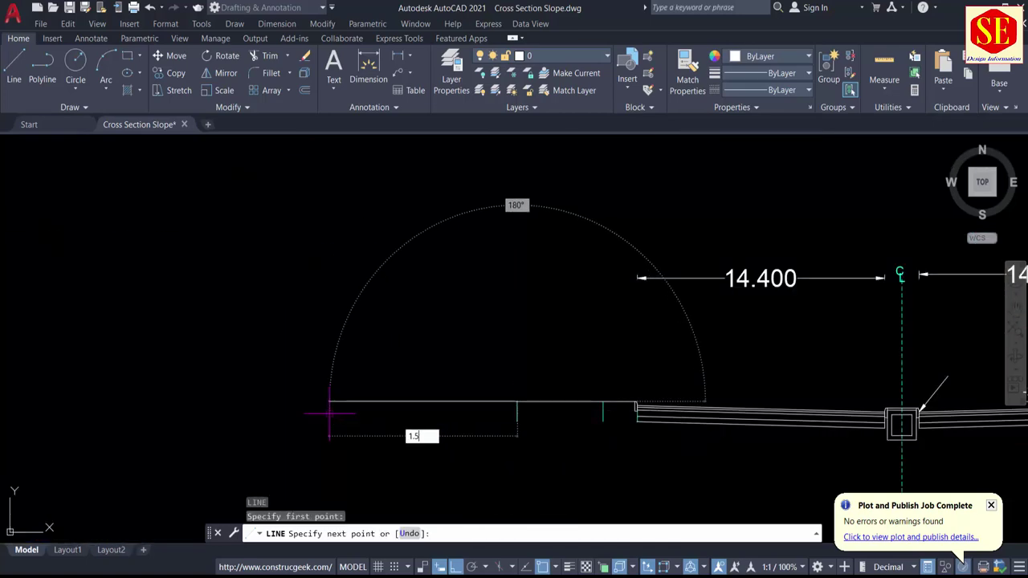
type("1.5")
key("Return")
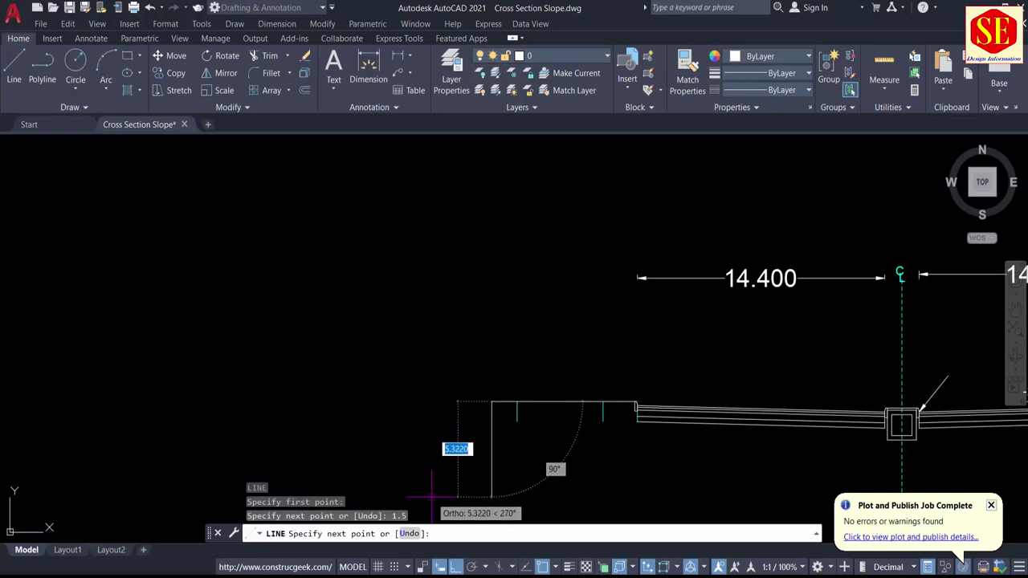
key("Return")
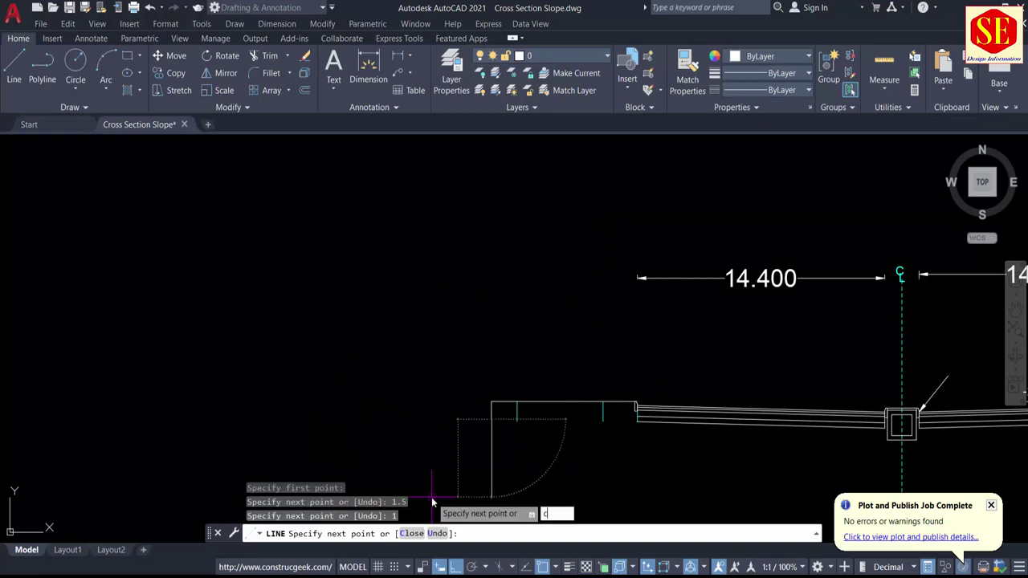
type("c")
key("Return")
Erase the slope triangle's horizontal and vertical legs, leaving only the sloping line.
scroll(498, 491, "up", 4)
key("Escape")
left_click_drag(480, 248, 450, 273)
type("e")
key("Return")
scroll(321, 268, "down", 5)
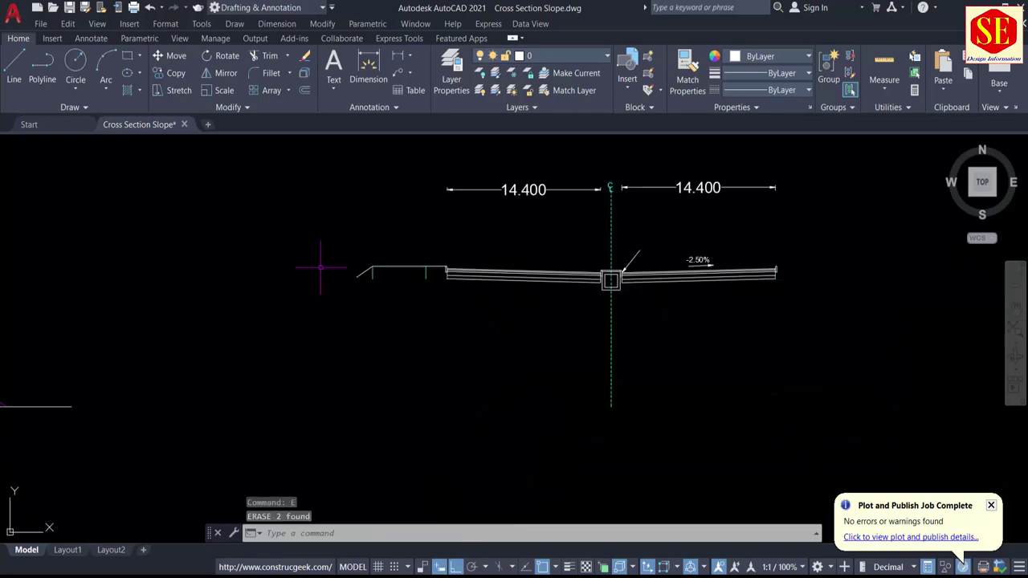
Mirror the left top line, both boundary lines and the side slope line about the road centre line, keeping the originals.
type("m")
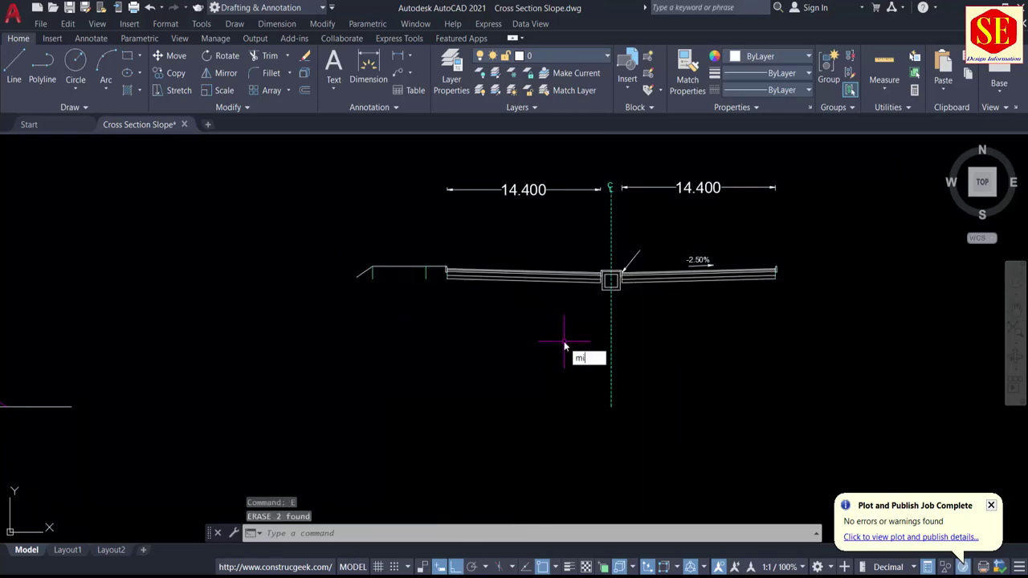
type("i")
key("Return")
scroll(390, 293, "up", 4)
left_click(485, 191)
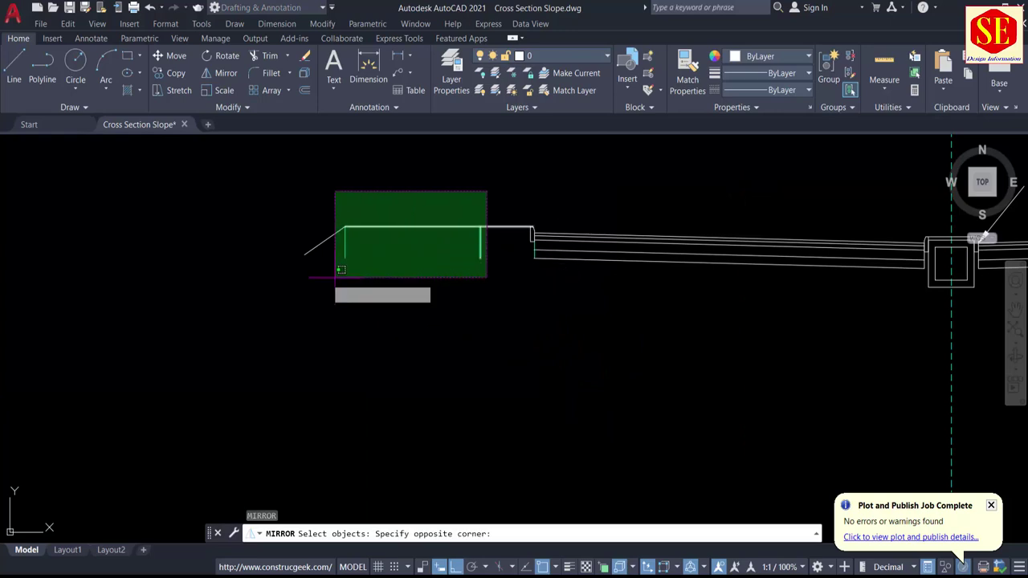
left_click(340, 270)
scroll(722, 261, "up", 3)
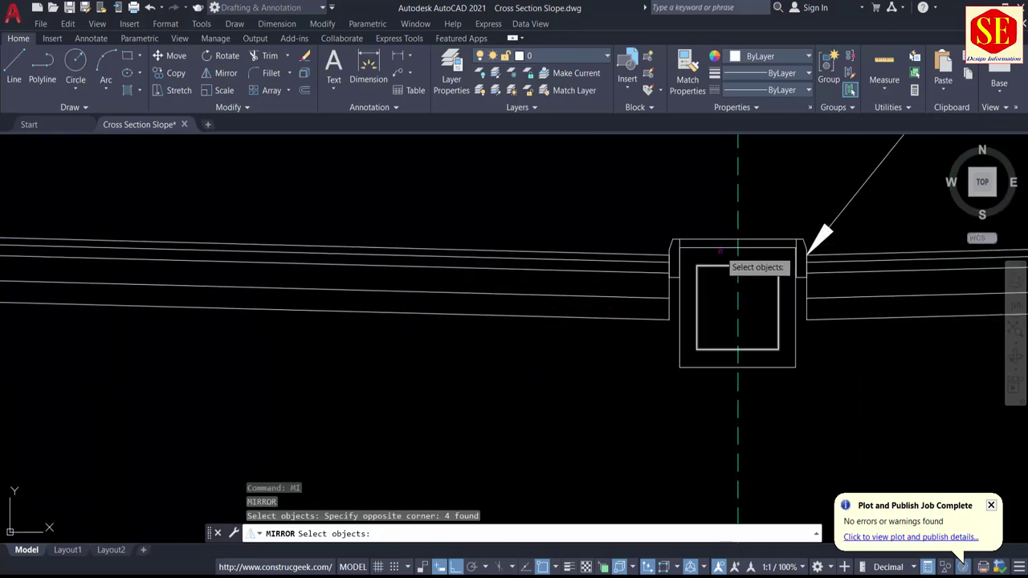
key("Return")
left_click(737, 240)
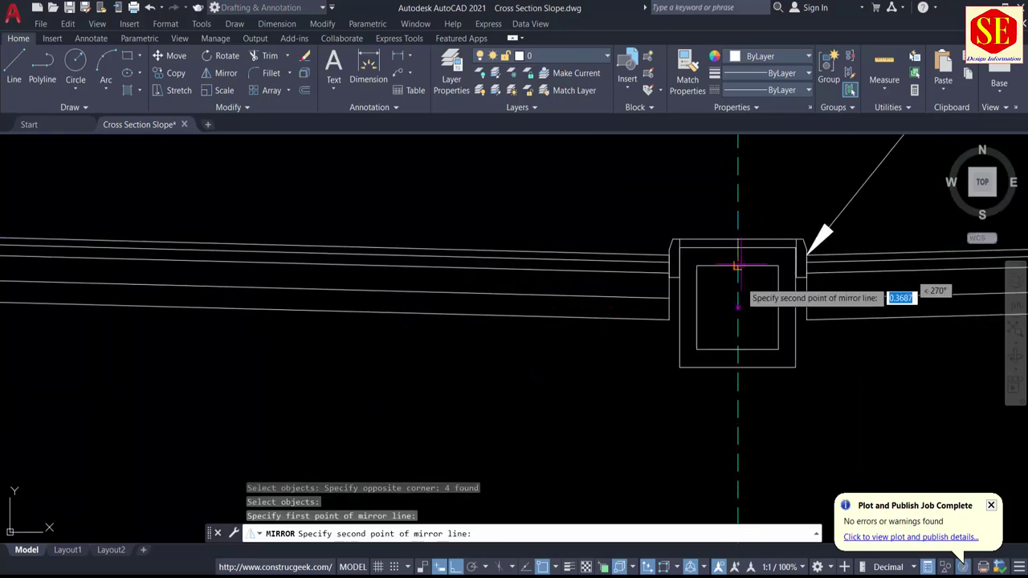
left_click(737, 359)
key("Return")
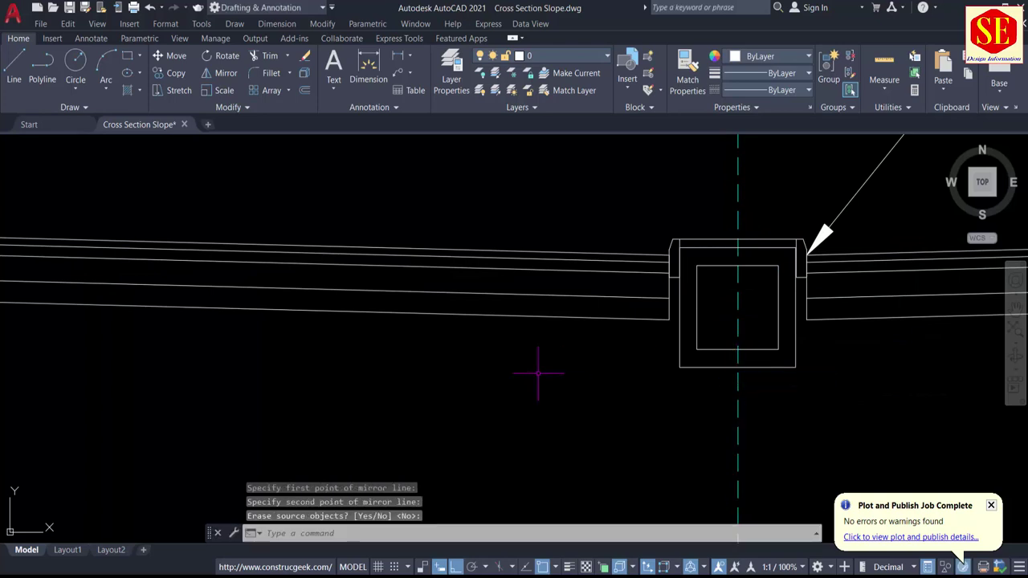
scroll(537, 372, "down", 6)
middle_click_drag(743, 367, 665, 354)
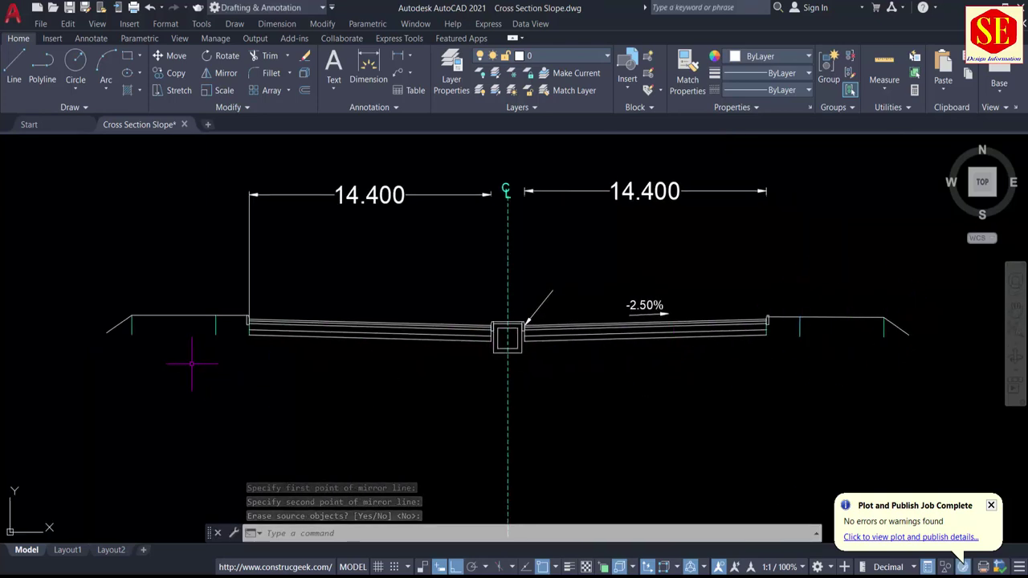
Draw a horizontal ground line about 71.7 m long below the road section, passing beyond both side slopes.
type("l")
key("Return")
middle_click_drag(214, 379, 203, 392)
scroll(203, 393, "down", 3)
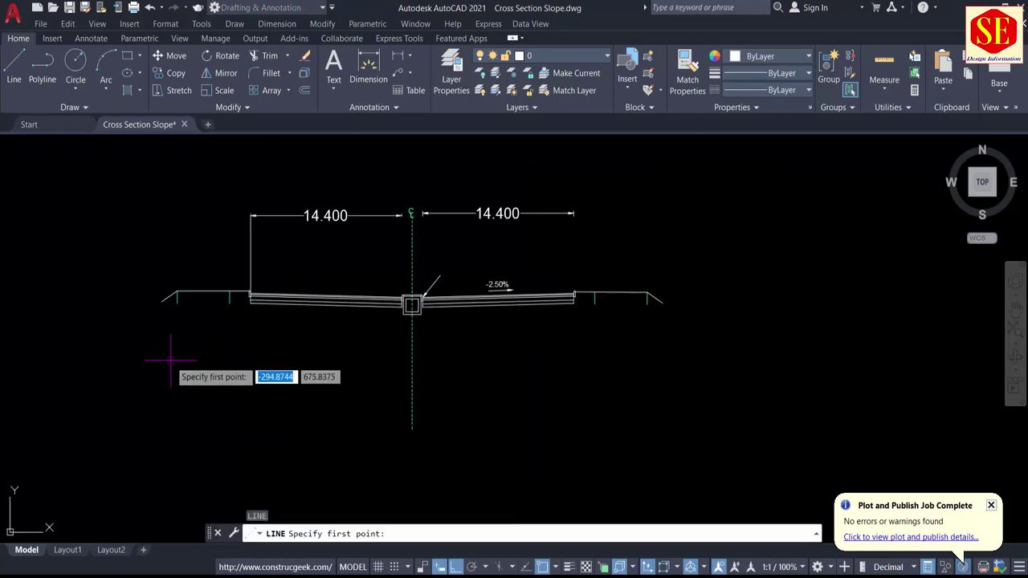
left_click(50, 362)
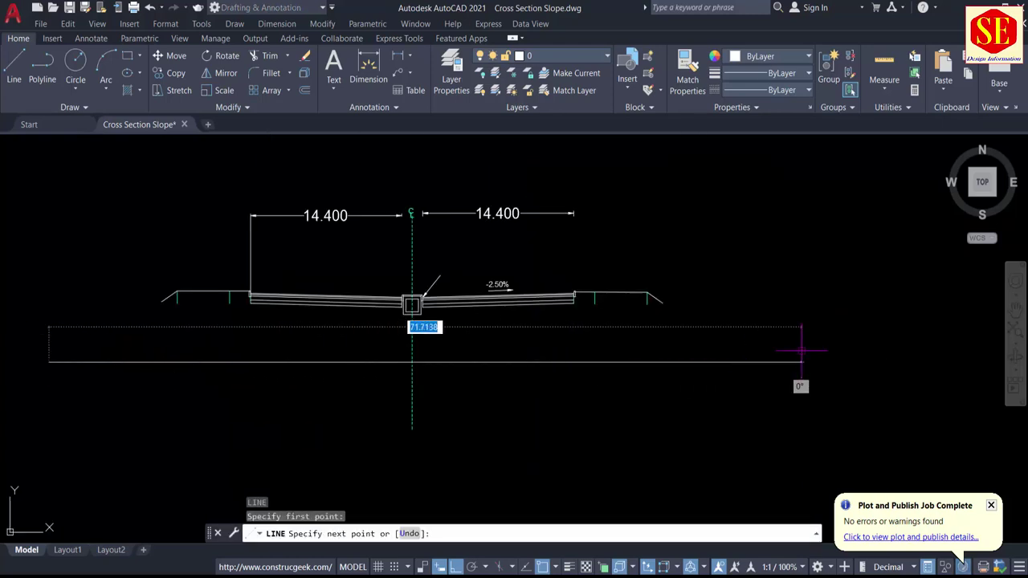
left_click(801, 350)
key("Escape")
Extend the right and left side slope lines down to the ground line.
type("ex")
key("Return")
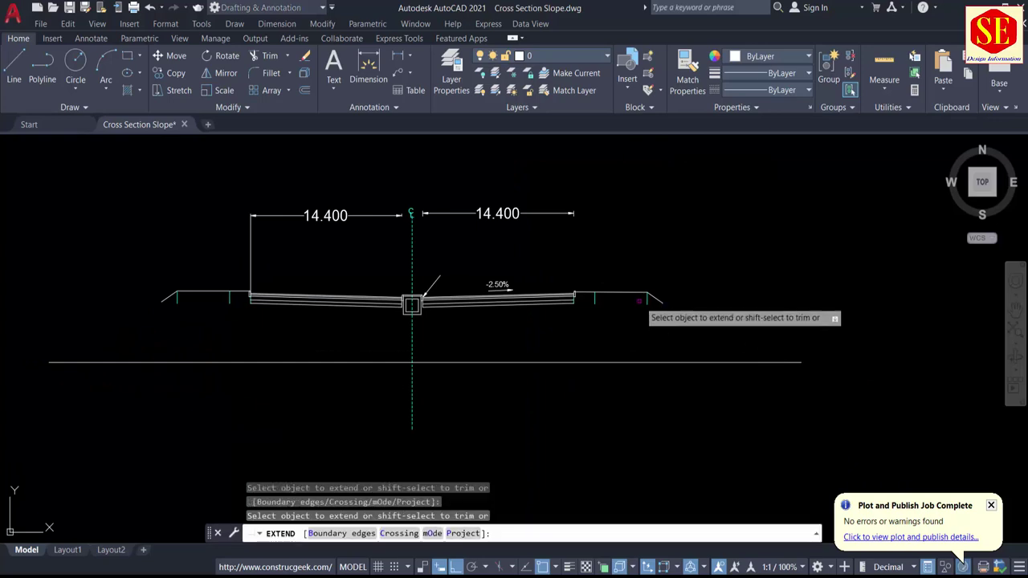
left_click(657, 300)
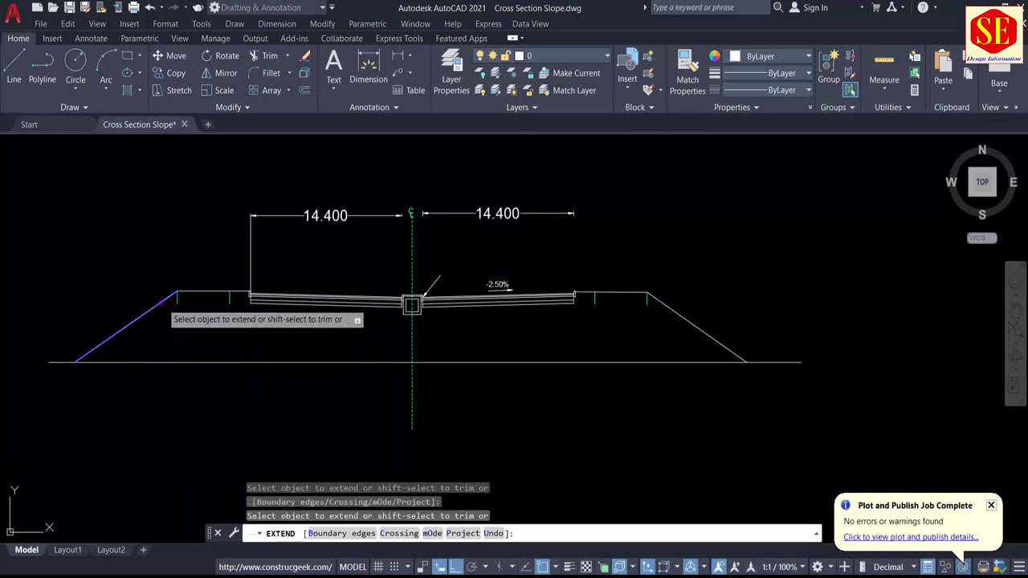
left_click(164, 300)
key("Escape")
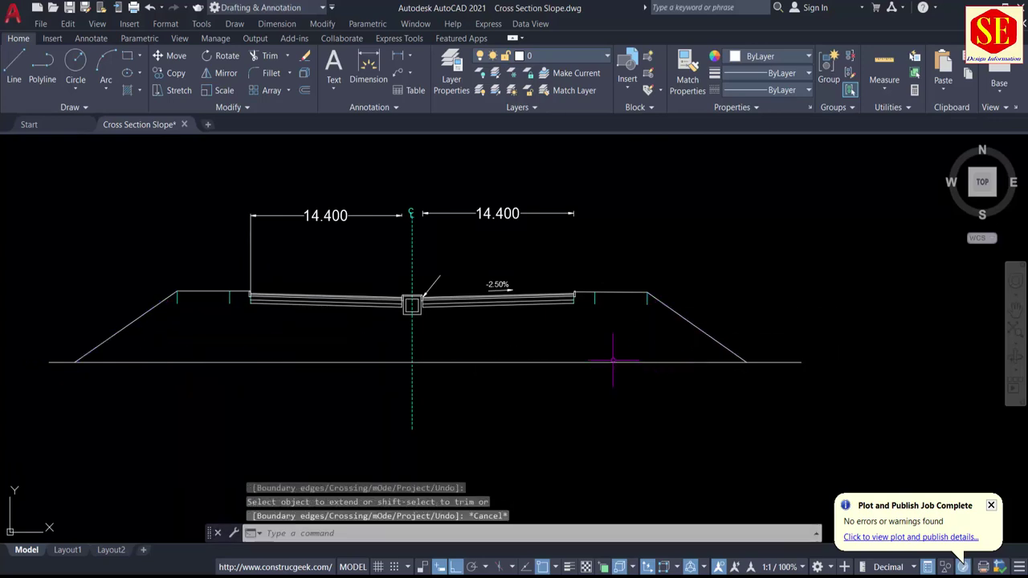
Trim the left top line at the foot path's outer boundary, removing the part over the green belt.
scroll(236, 307, "up", 4)
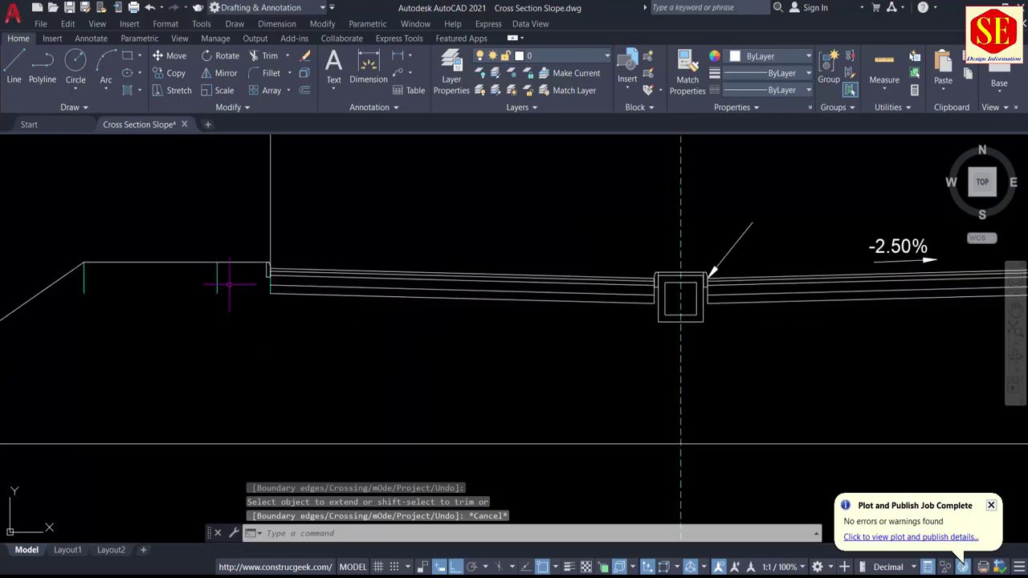
scroll(229, 283, "up", 4)
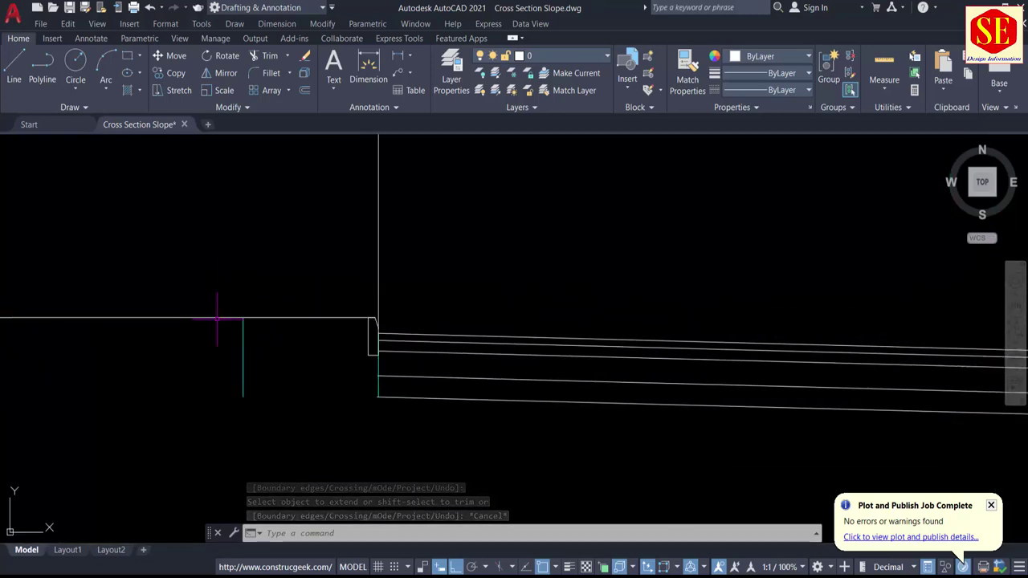
type("tr")
key("Return")
left_click(205, 318)
key("Escape")
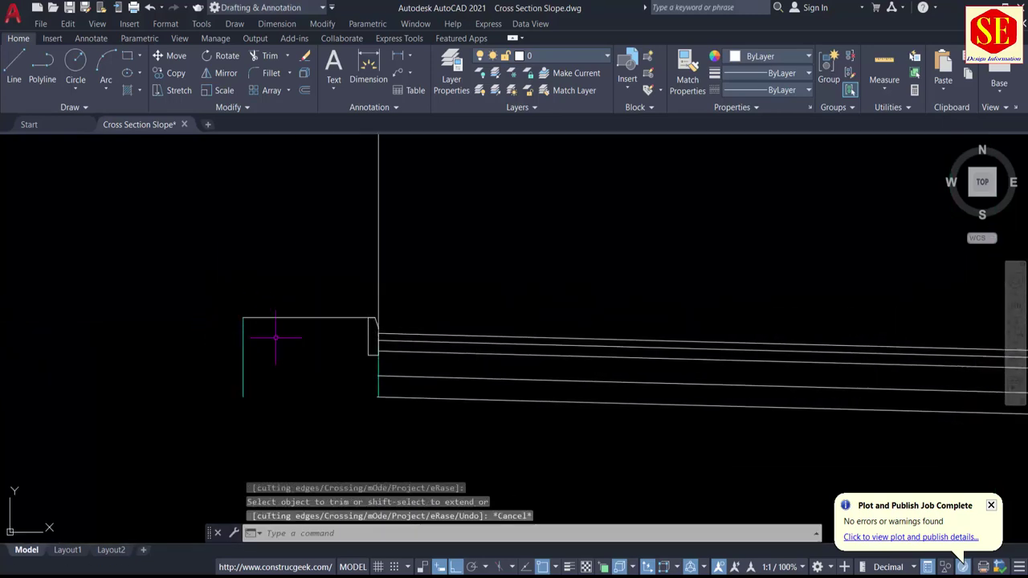
Offset the left foot path's top line 0.085 m downward.
type("o")
key("Return")
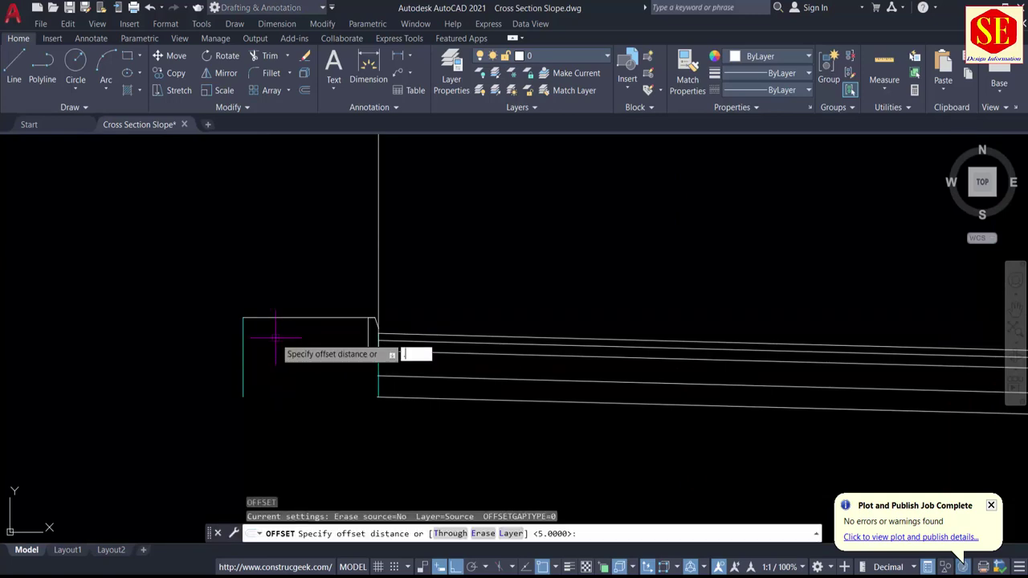
key("Return")
scroll(277, 334, "up", 4)
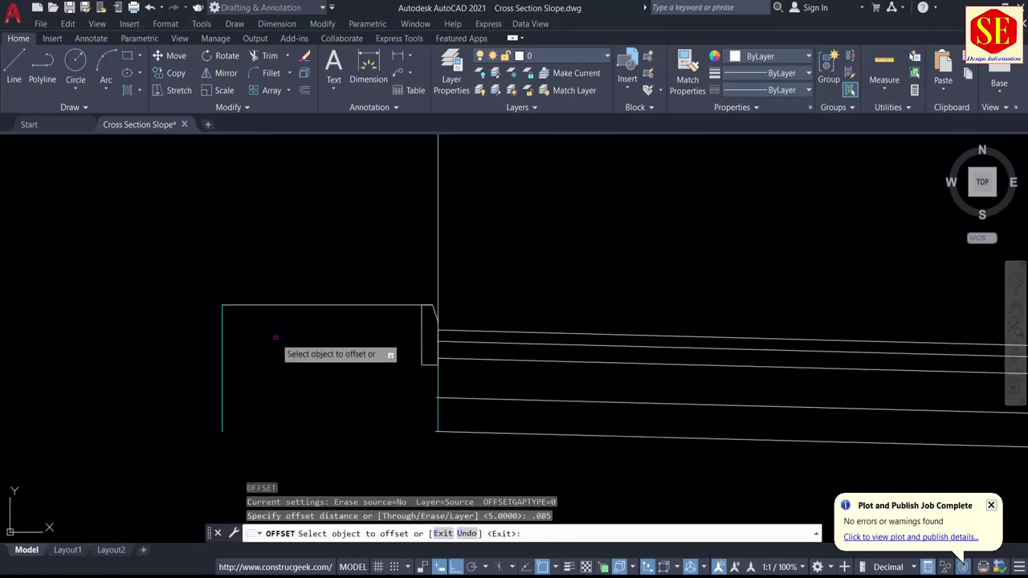
left_click(286, 286)
left_click(302, 327)
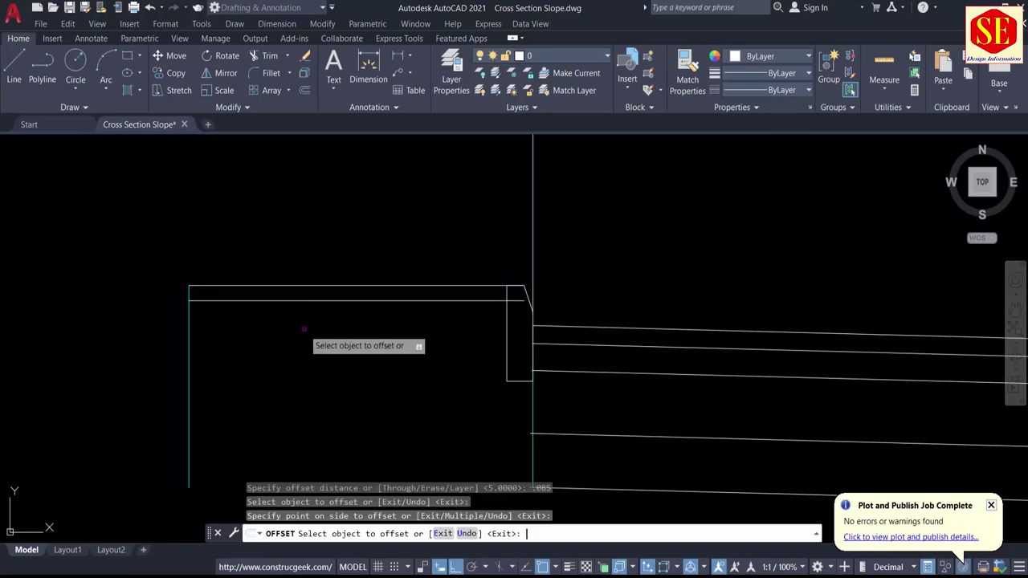
key("Return")
Offset the left foot path's lower layer line another 0.05 m downward.
key("Return")
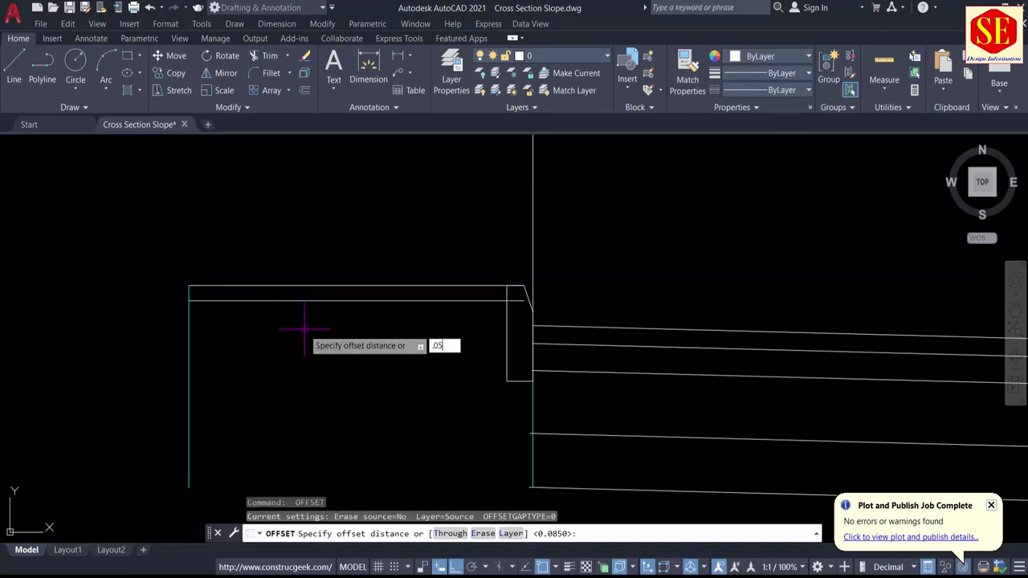
type(".05")
key("Return")
left_click(305, 301)
left_click(320, 338)
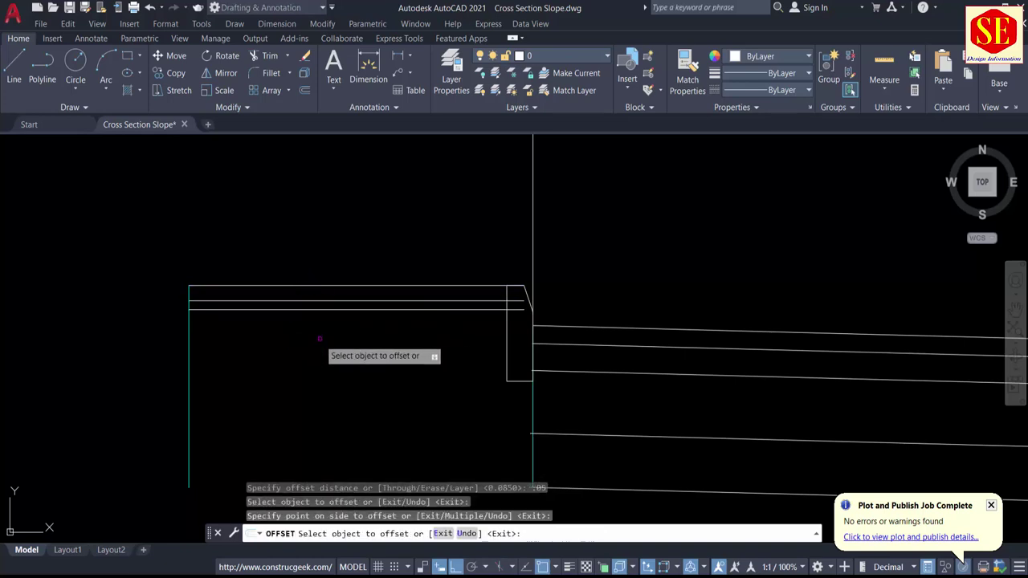
key("Escape")
key("Escape")
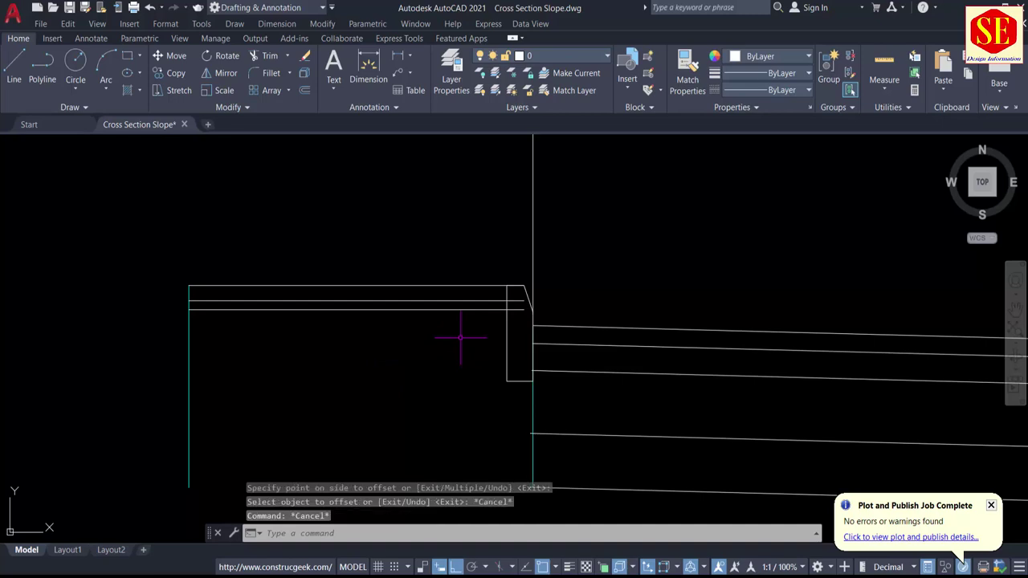
Trim the ends of the two foot path layer lines that run inside the left kerb.
type("tr")
key("Return")
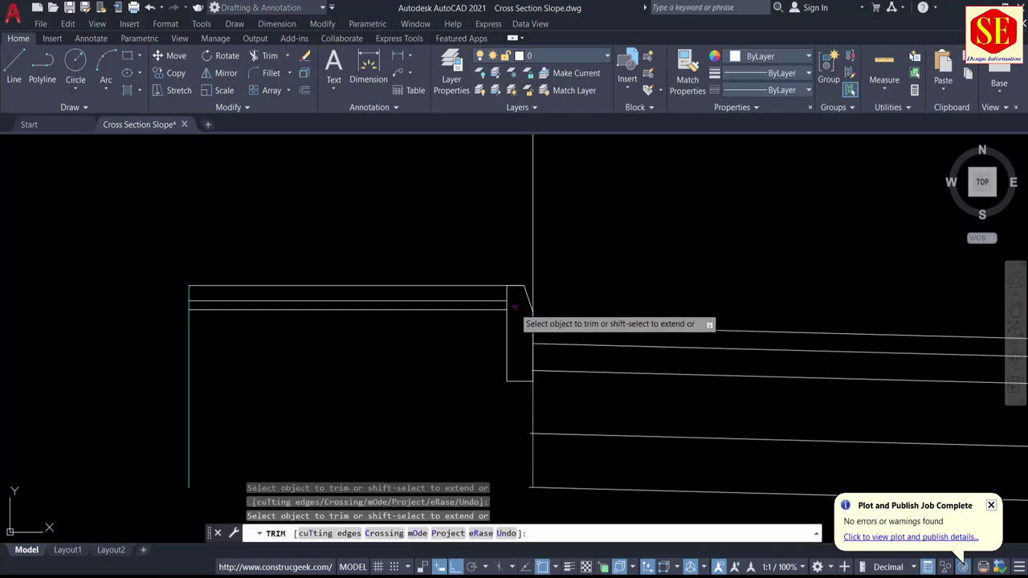
key("Escape")
Draw the left green belt's top line from the side slope's upper corner to the foot path's outer top corner.
scroll(475, 299, "down", 4)
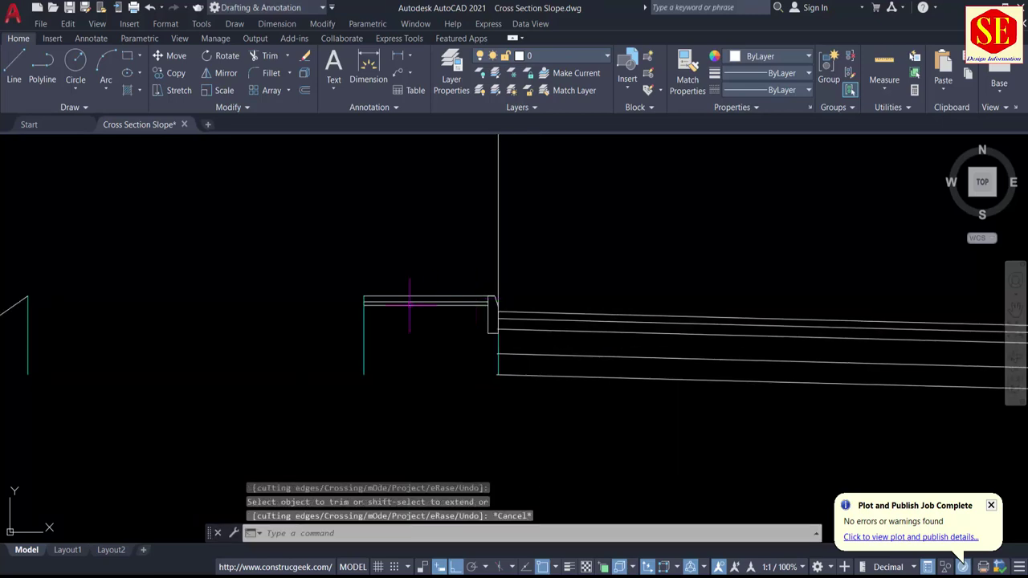
type("l")
key("Return")
left_click(27, 296)
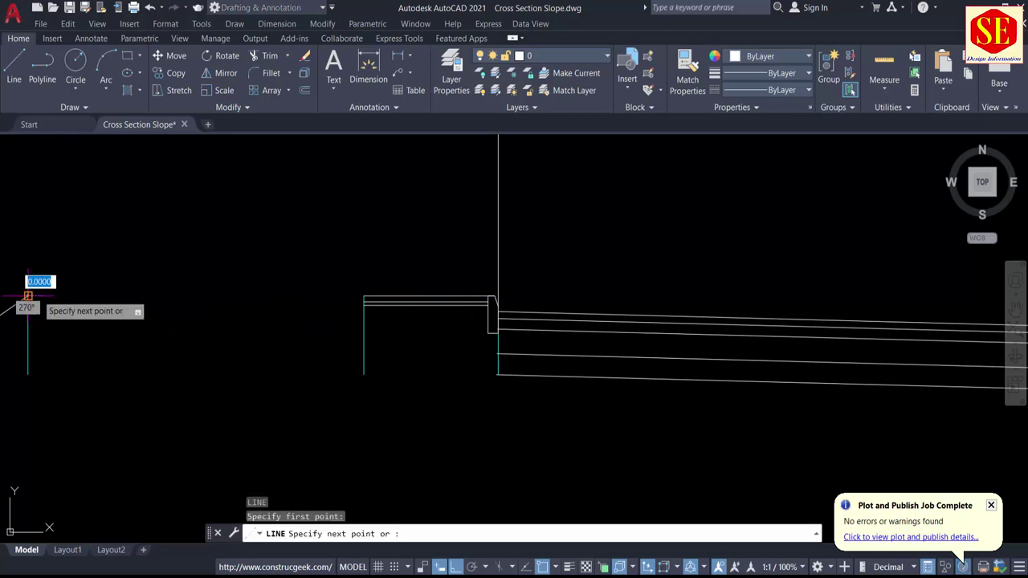
left_click(363, 297)
key("Escape")
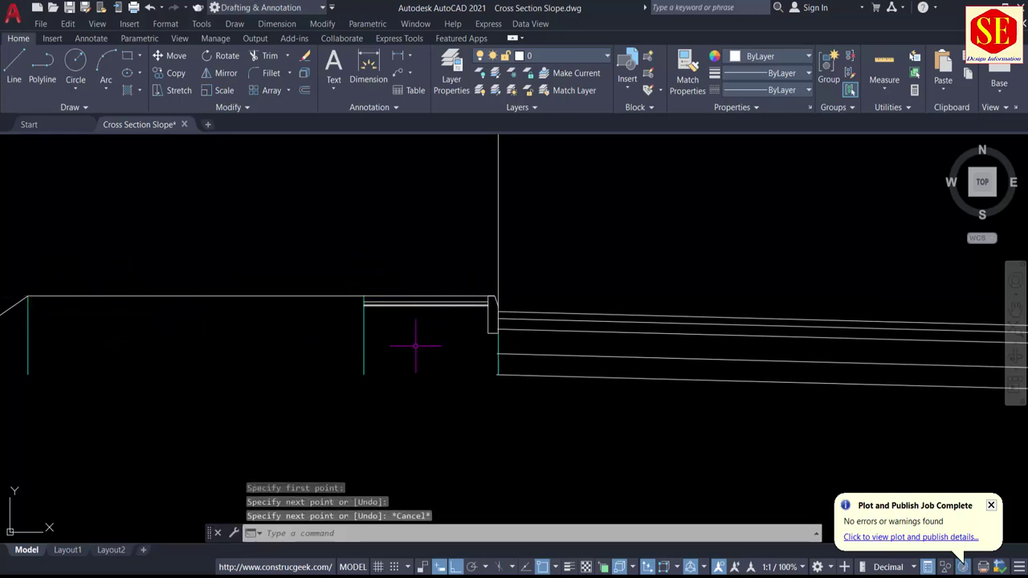
Trim the left foot path's outer boundary line below its lowest layer line.
type("tr")
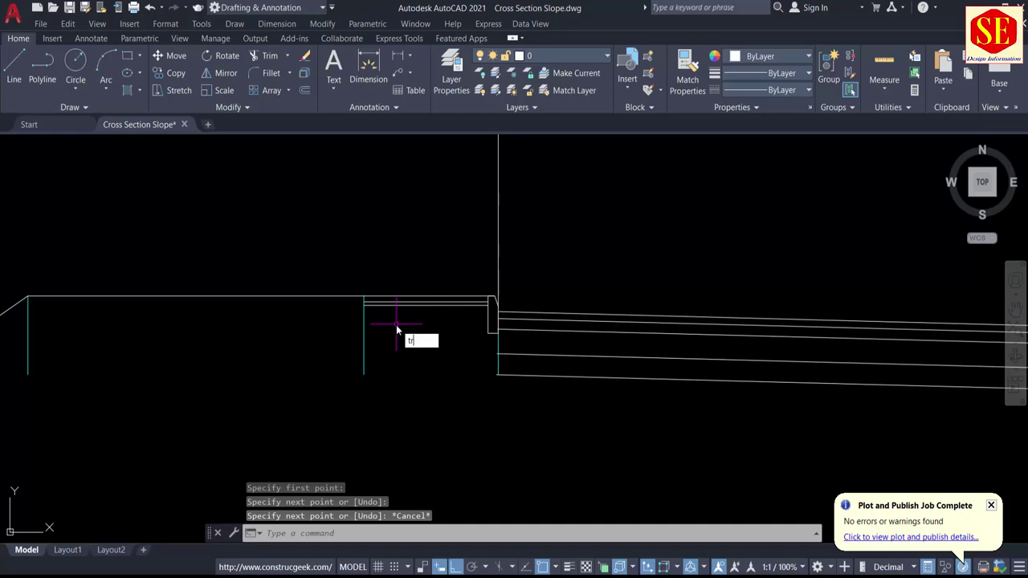
key("Return")
key("Escape")
scroll(287, 297, "down", 4)
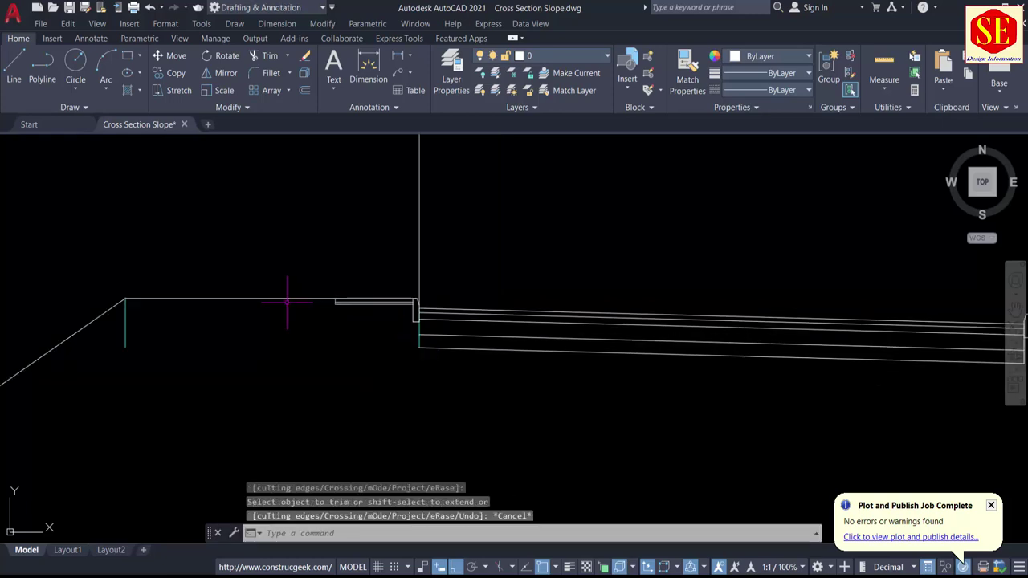
Erase the leader arrow pointing at the right kerb of the median drain.
scroll(314, 297, "down", 5)
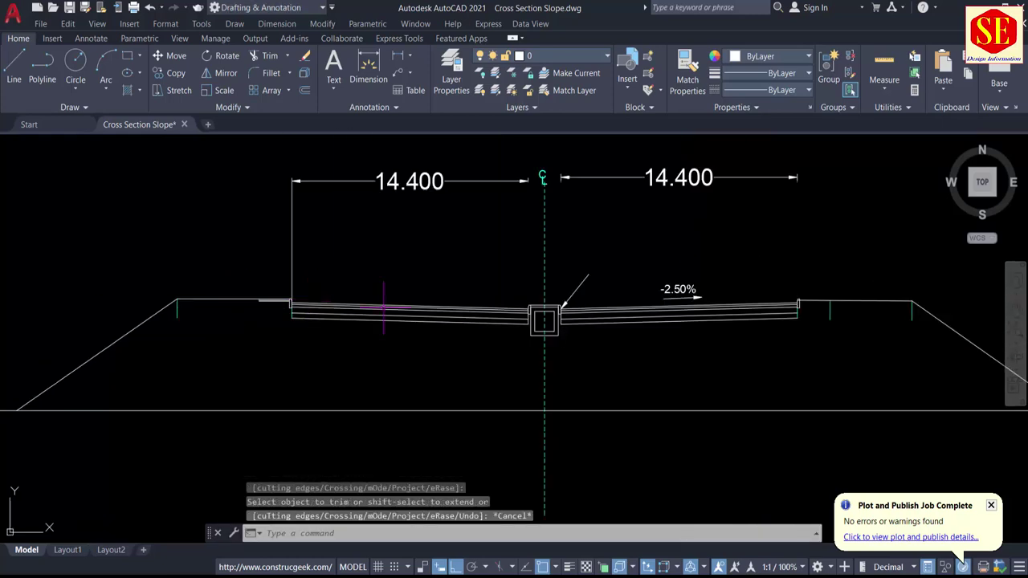
scroll(634, 282, "up", 2)
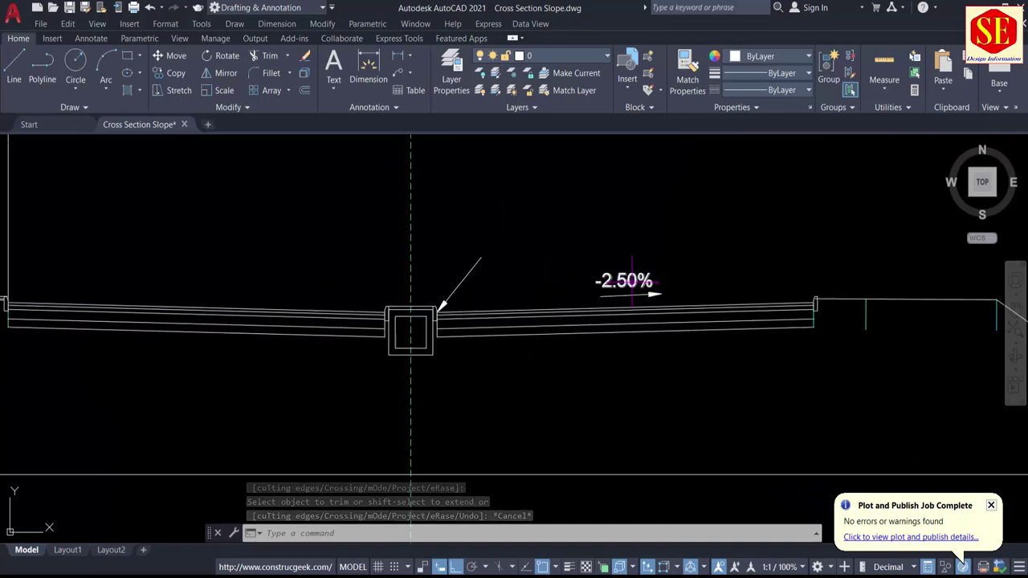
scroll(635, 279, "up", 2)
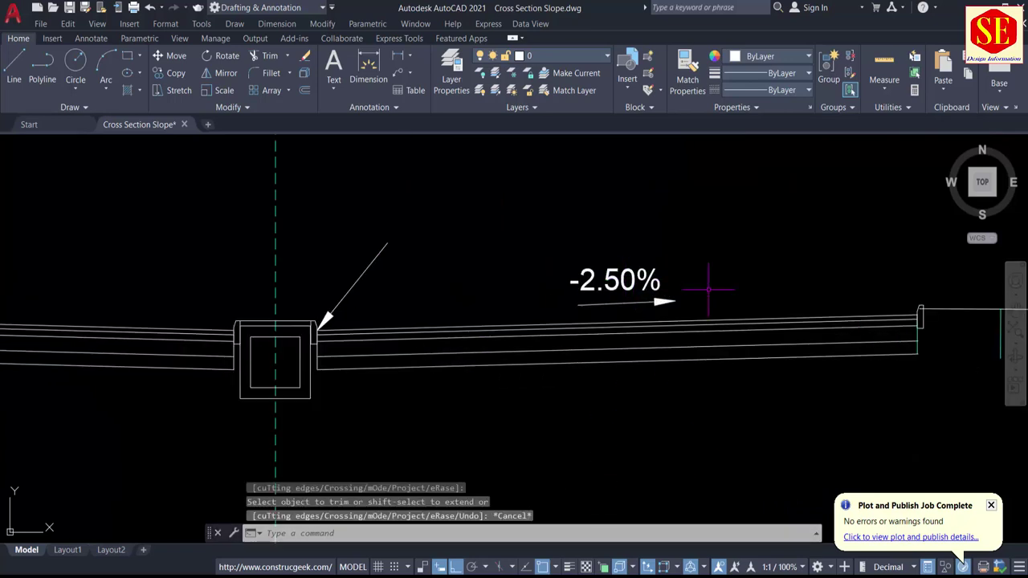
scroll(708, 289, "down", 4)
scroll(470, 270, "up", 2)
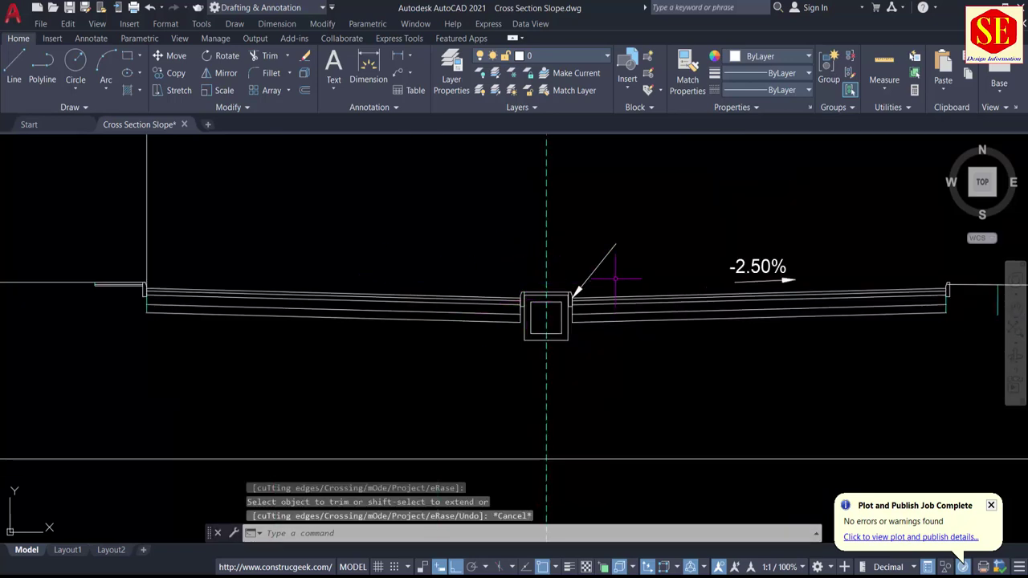
left_click(613, 245)
type("e")
key("Return")
Examine the typical road cross section, focusing on the finish road level leaders at the median drain kerbs.
scroll(534, 241, "down", 4)
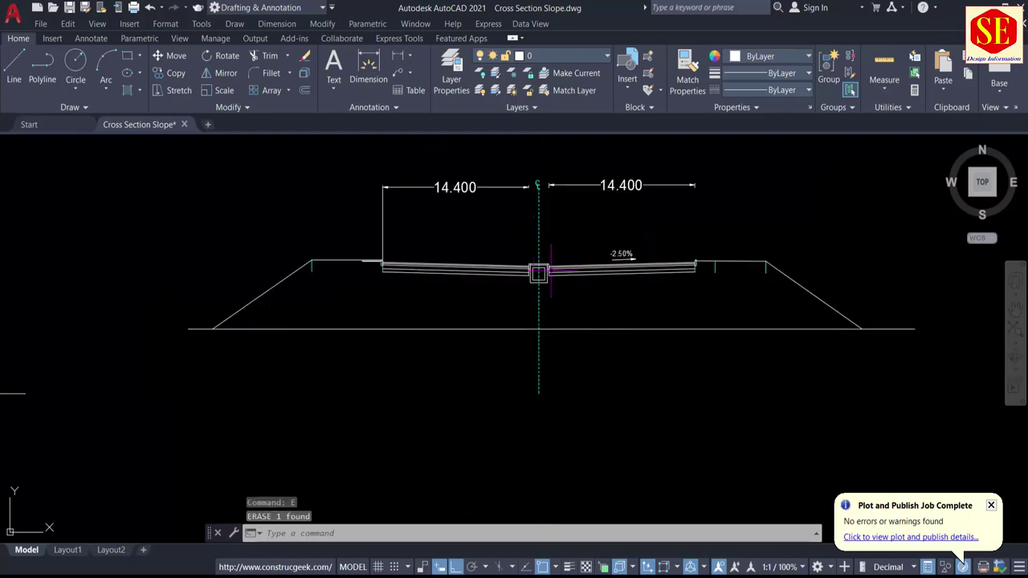
middle_click_drag(564, 376, 509, 161)
scroll(519, 182, "down", 4)
middle_click_drag(535, 500, 518, 334)
scroll(506, 367, "up", 4)
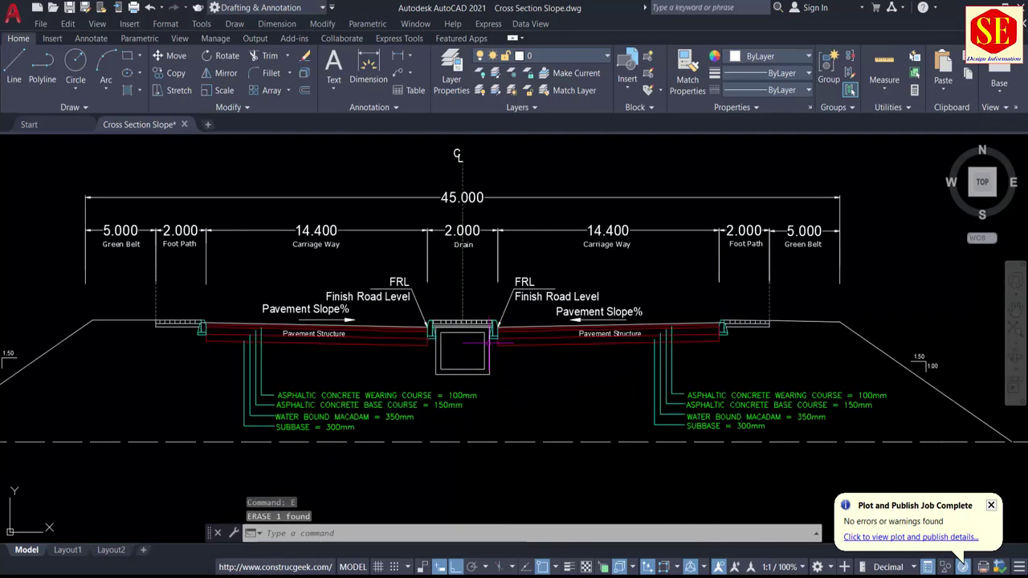
scroll(488, 342, "up", 3)
scroll(489, 343, "down", 4)
middle_click_drag(96, 299, 279, 301)
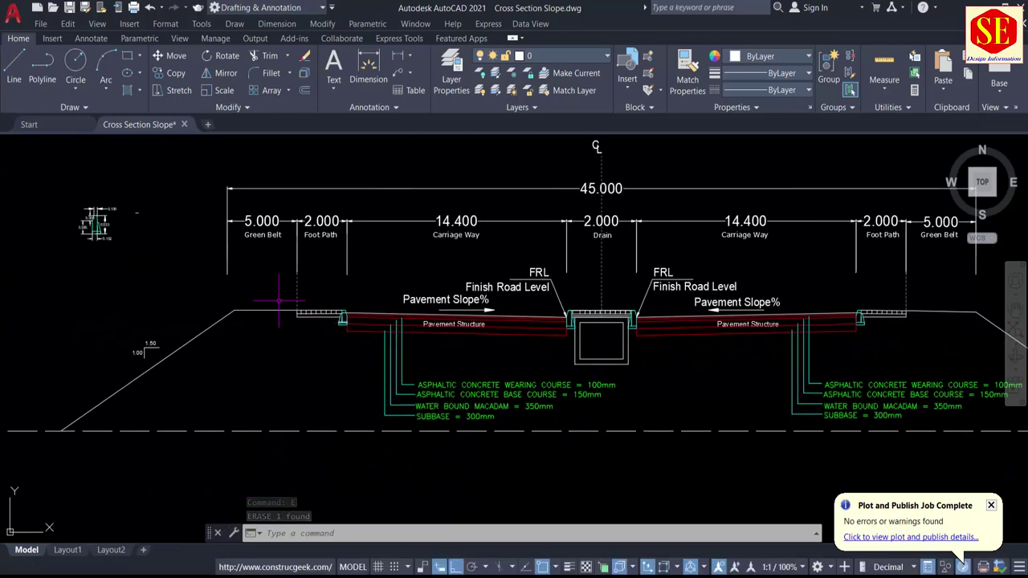
scroll(278, 301, "up", 2)
scroll(144, 343, "down", 2)
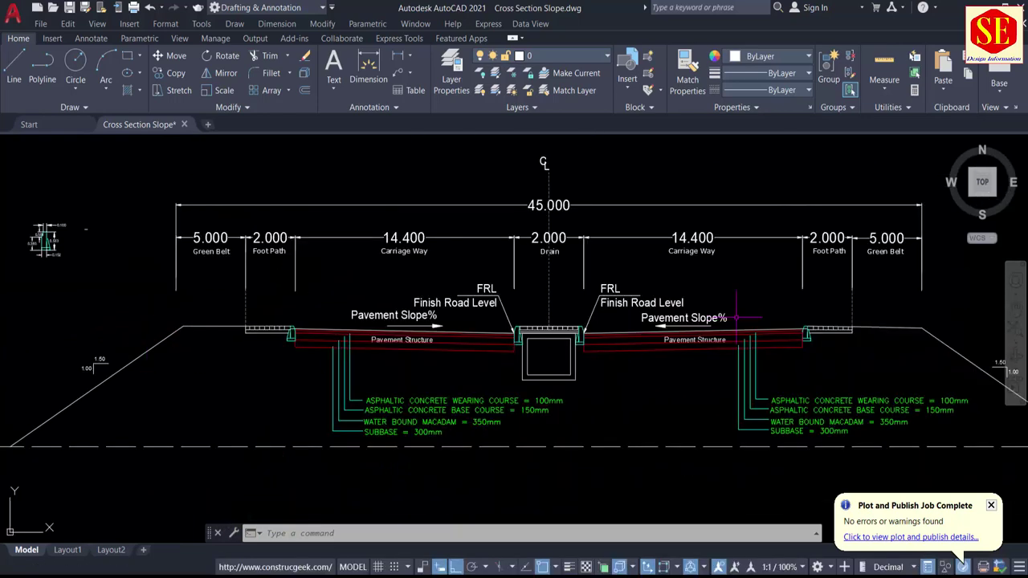
scroll(547, 367, "up", 4)
middle_click_drag(495, 301, 492, 367)
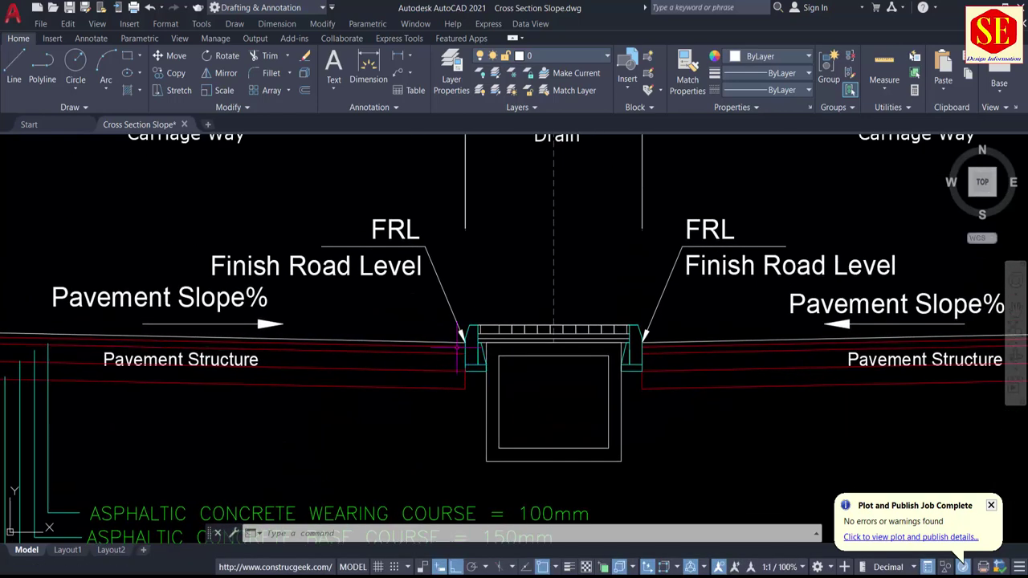
scroll(461, 335, "up", 4)
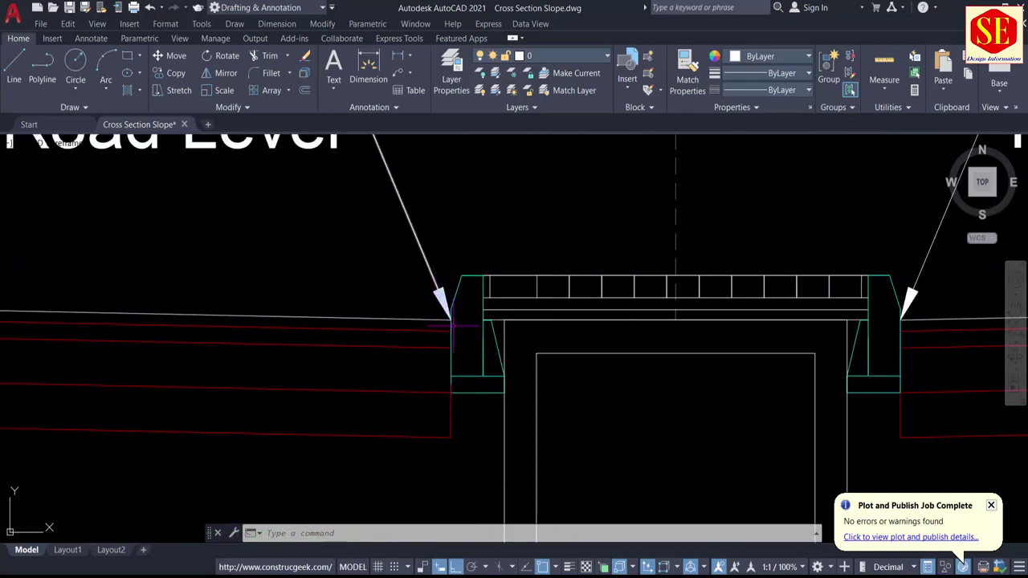
scroll(422, 297, "down", 4)
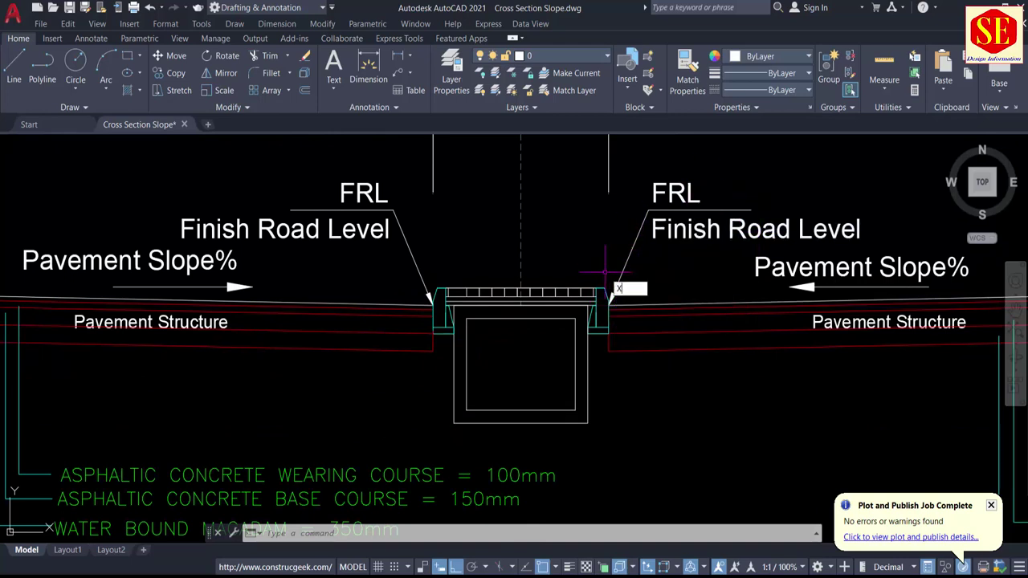
Draw circles around the finish road level leaders at the median drain's right kerb, about 4.2 m in radius, and left kerb.
key("Escape")
key("Escape")
type("c")
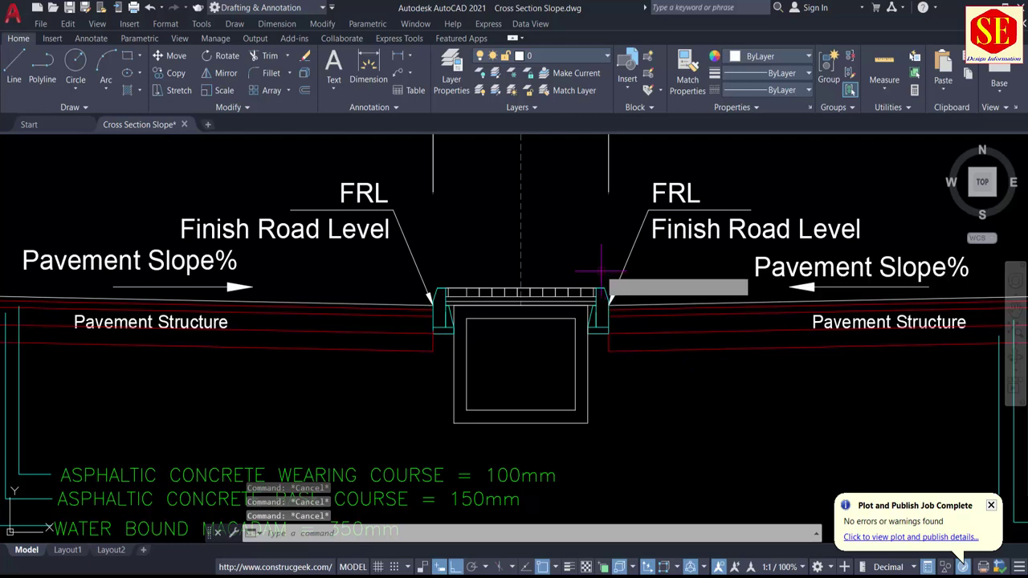
key("Return")
left_click(583, 258)
left_click(641, 356)
key("Return")
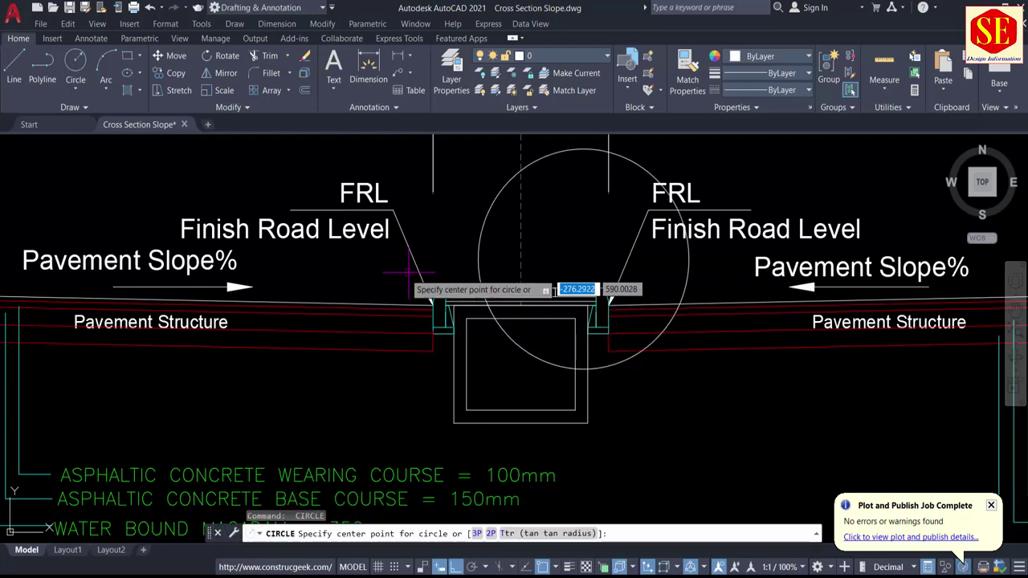
left_click(403, 278)
left_click(455, 340)
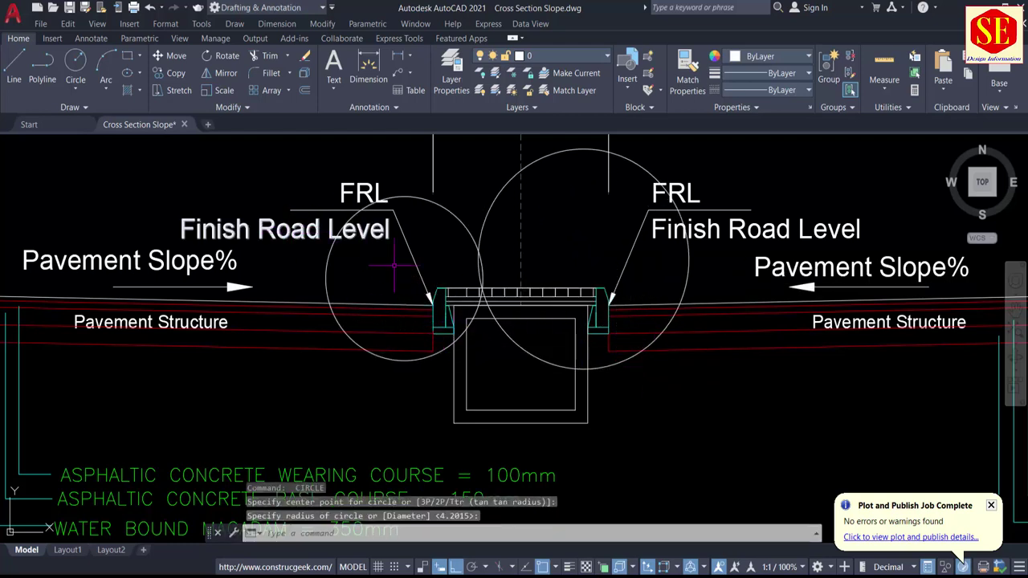
scroll(438, 291, "up", 2)
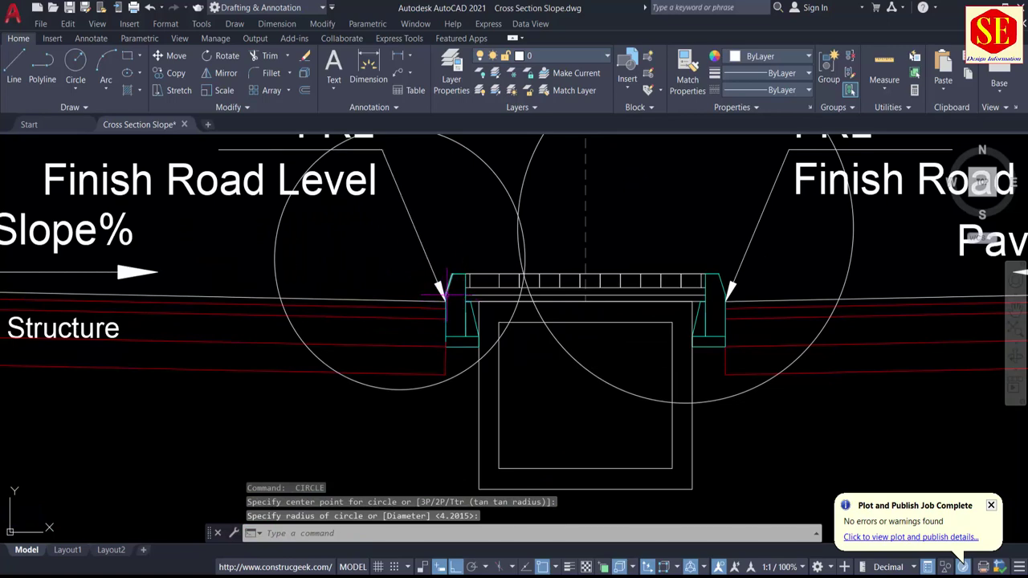
Erase the two circles around the finish road level leaders at the median drain kerbs.
scroll(437, 276, "down", 2)
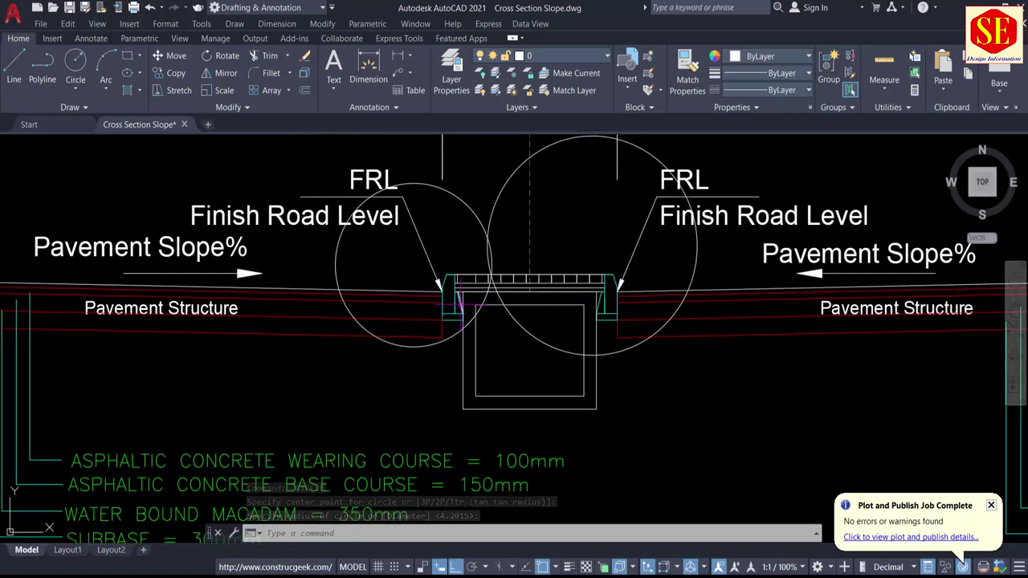
left_click(504, 232)
left_click(479, 241)
type("e")
key("Return")
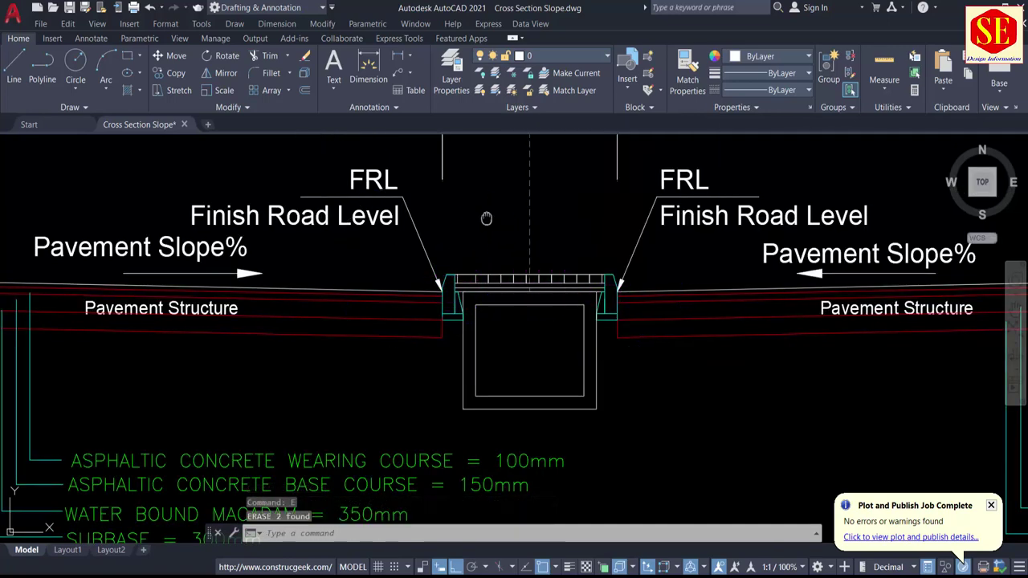
Examine the typical road cross section, focusing on its width dimensions, pavement slopes and finish road levels at the median drain.
middle_click_drag(492, 159, 489, 314)
middle_click_drag(527, 206, 533, 332)
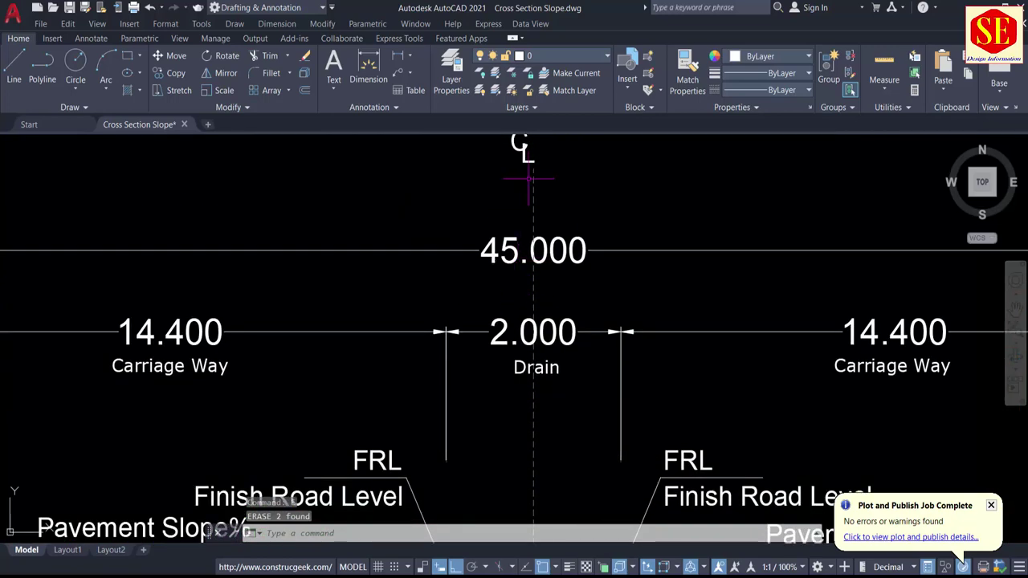
scroll(529, 179, "down", 2)
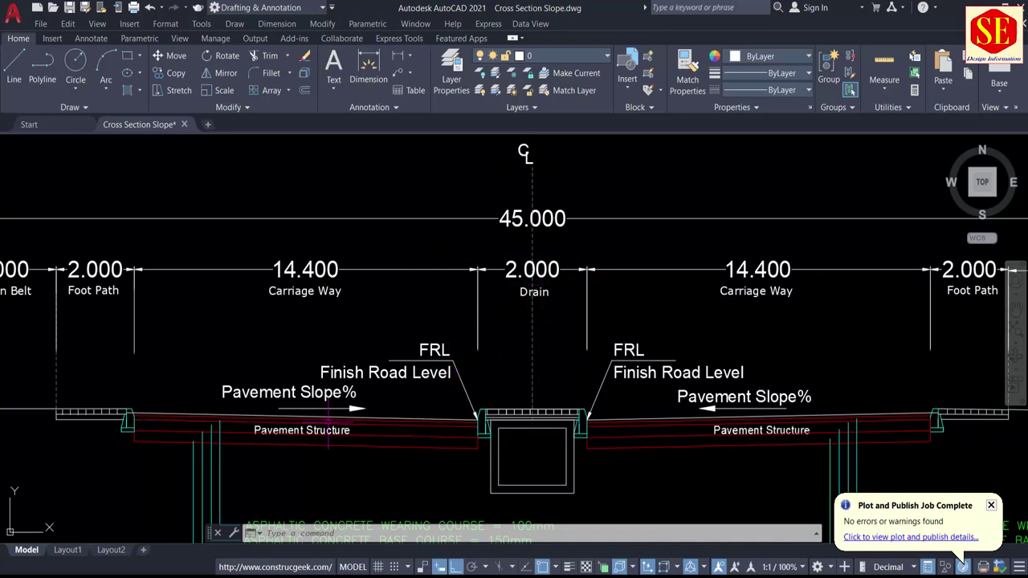
scroll(476, 478, "up", 2)
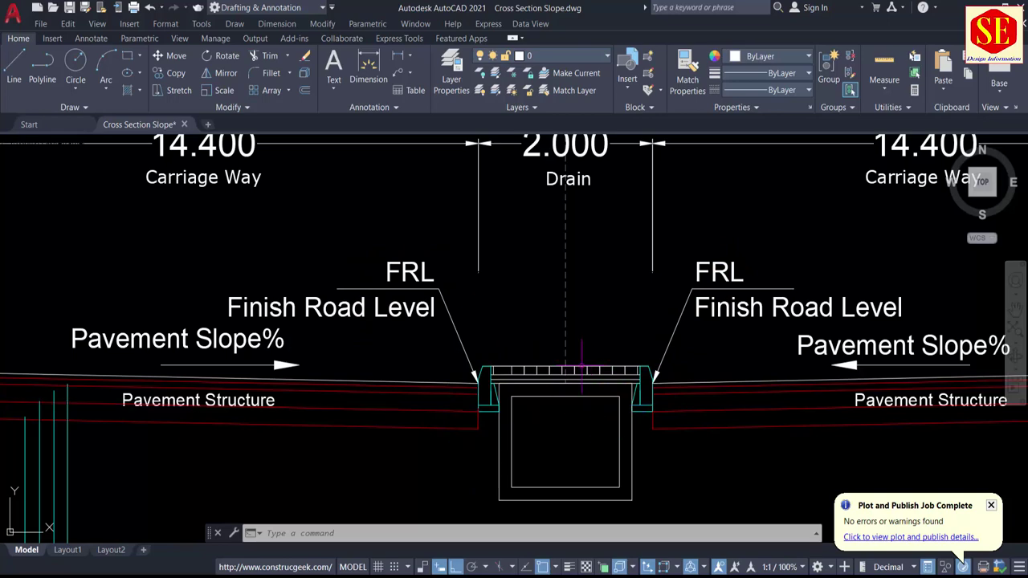
scroll(581, 365, "down", 5)
scroll(546, 337, "up", 4)
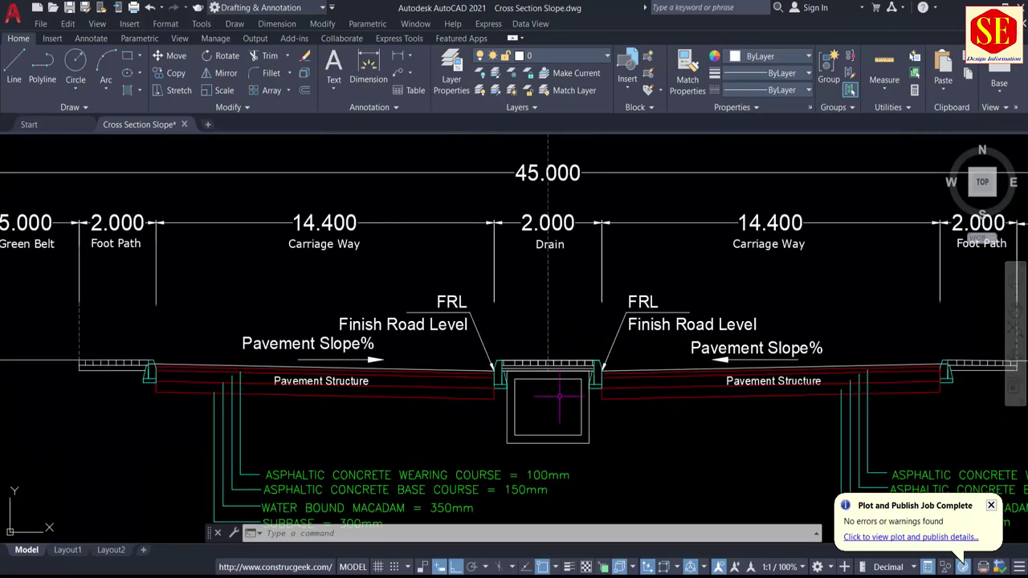
scroll(537, 346, "up", 2)
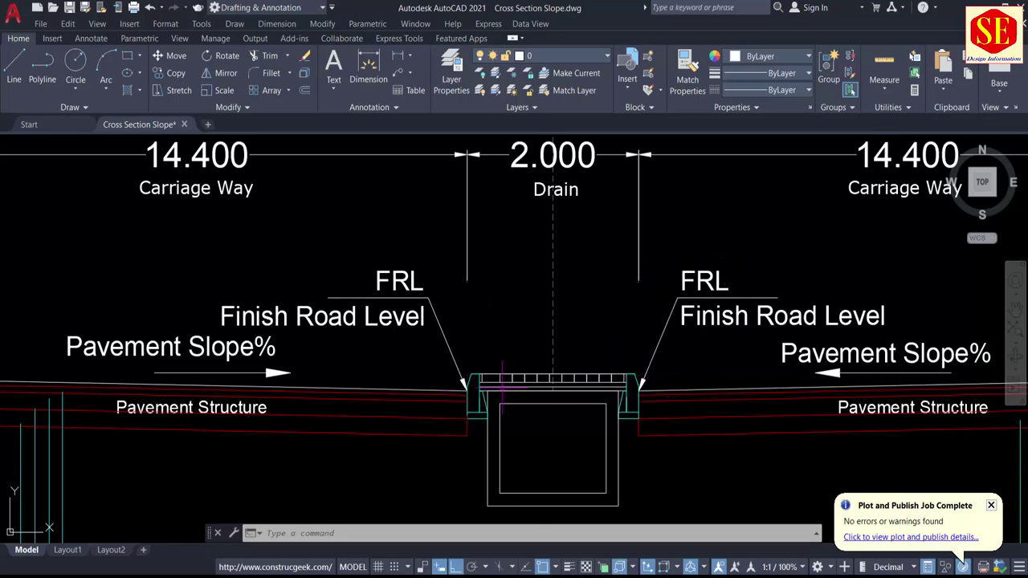
scroll(501, 385, "down", 8)
middle_click_drag(525, 241, 537, 417)
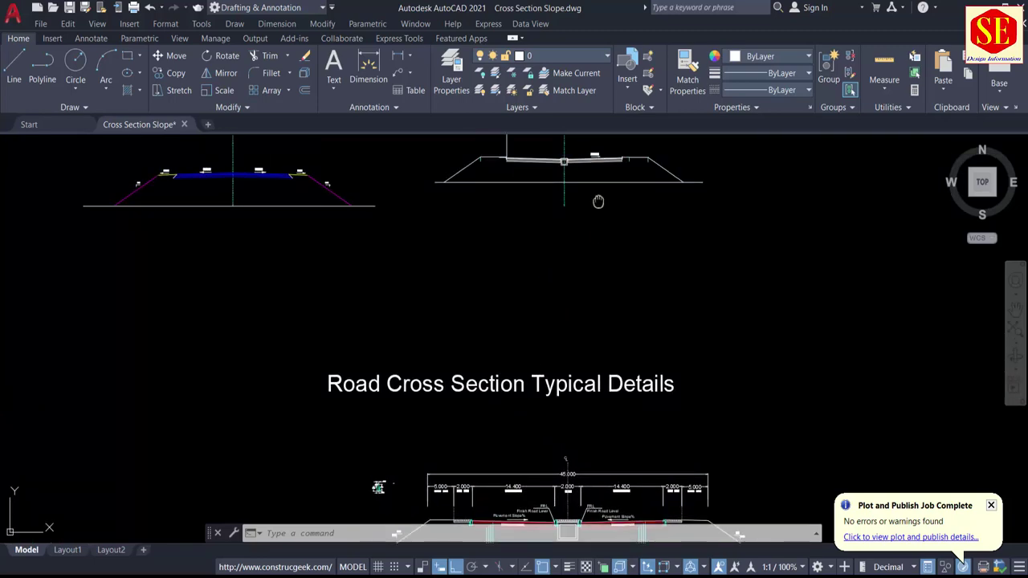
Examine the drawn cross section from the median drain out to the foot paths and side slopes on both sides.
middle_click_drag(598, 201, 564, 295)
scroll(594, 265, "up", 8)
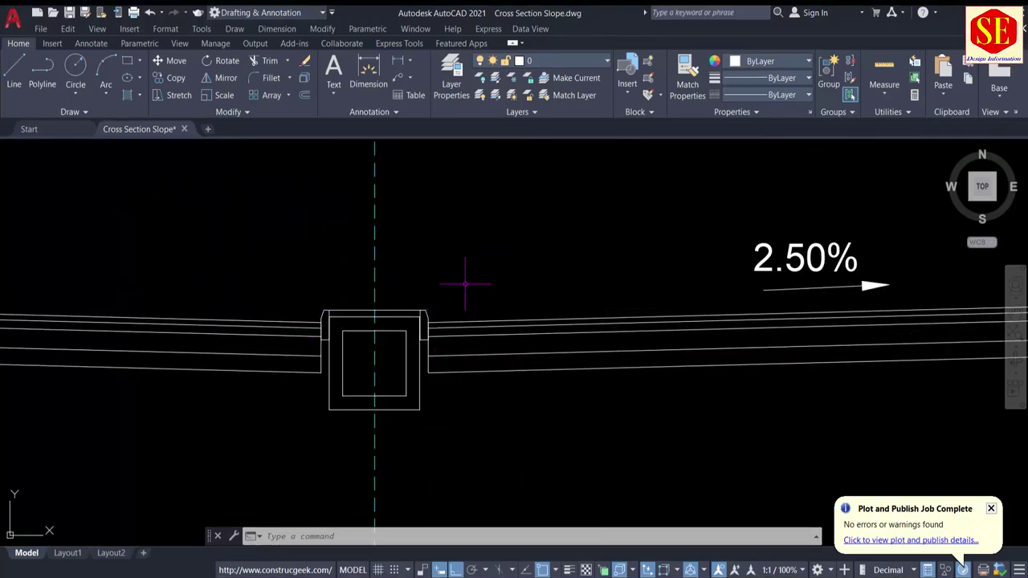
scroll(484, 232, "down", 2)
middle_click_drag(782, 251, 562, 251)
scroll(771, 259, "up", 4)
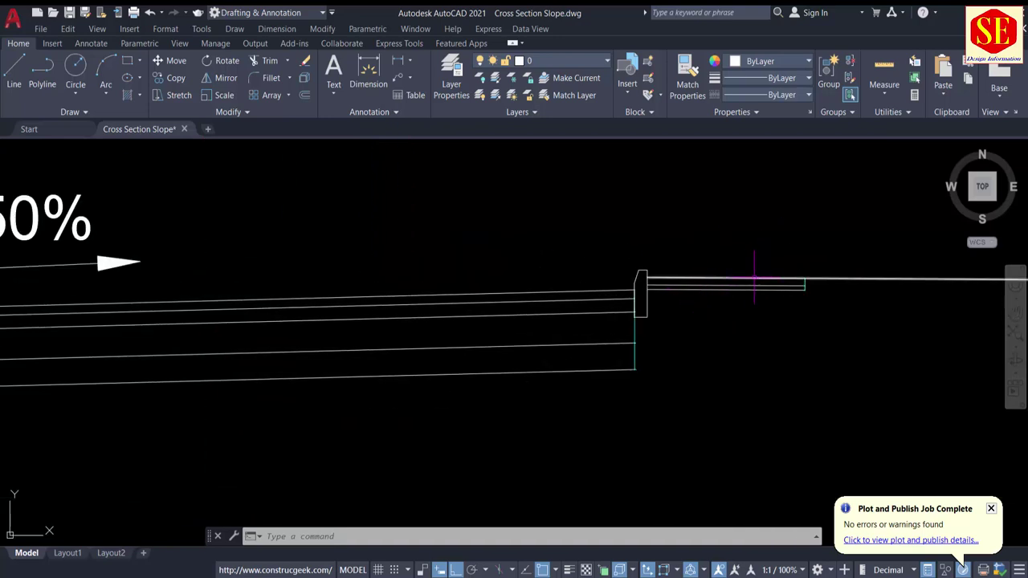
scroll(723, 241, "down", 1)
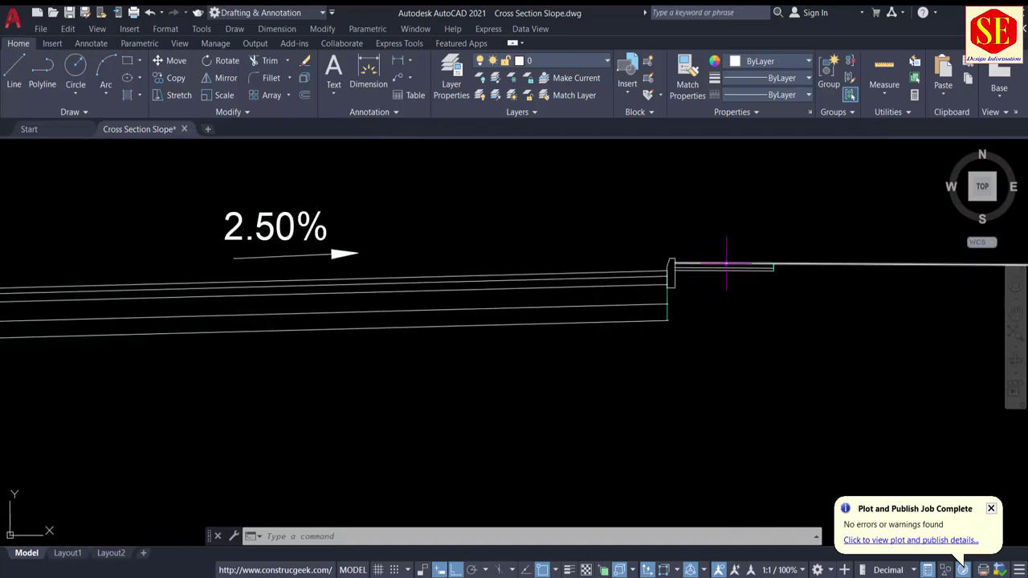
scroll(718, 257, "up", 1)
scroll(820, 268, "down", 2)
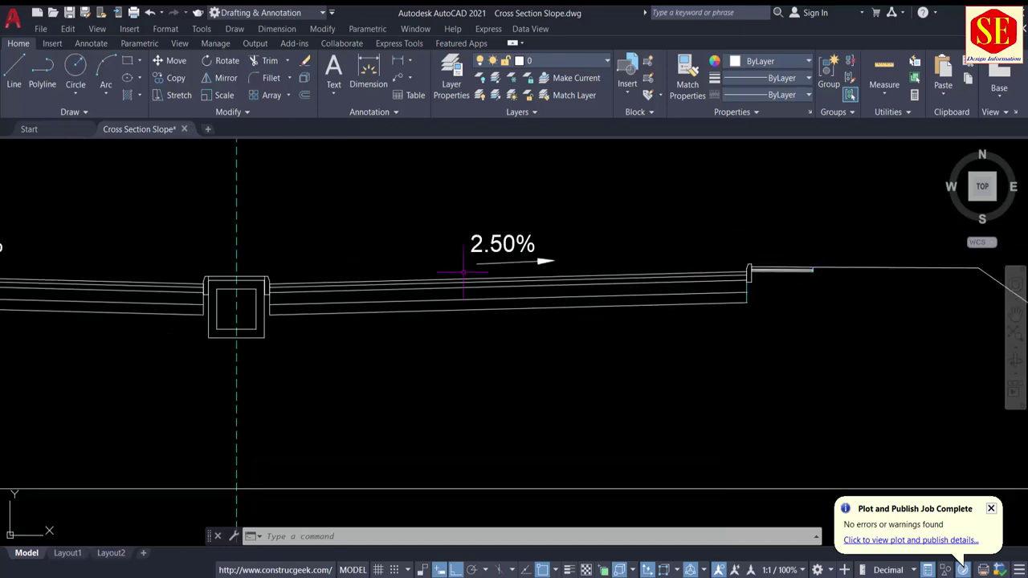
middle_click_drag(266, 289, 816, 298)
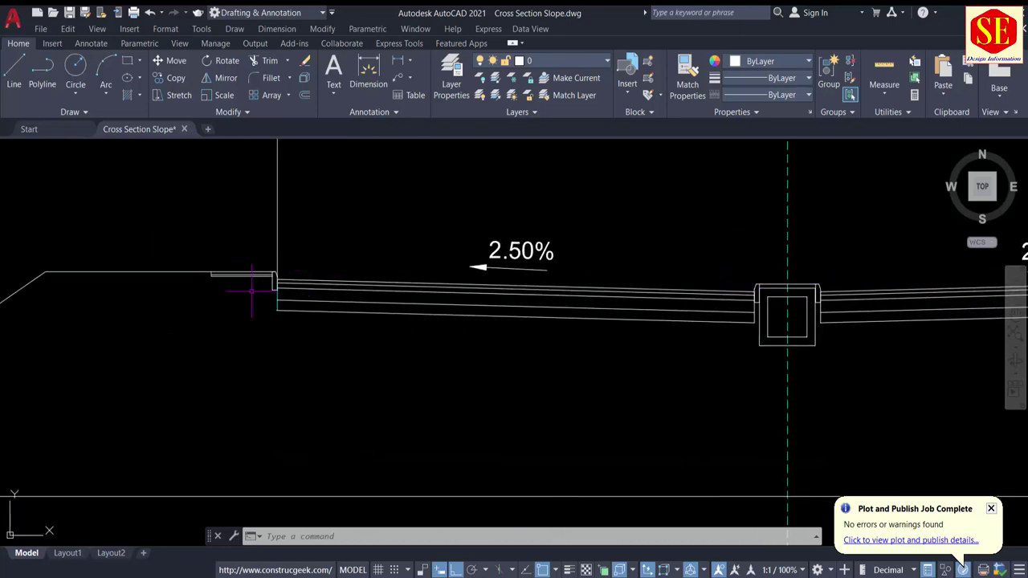
middle_click_drag(248, 271, 287, 254)
scroll(287, 257, "down", 2)
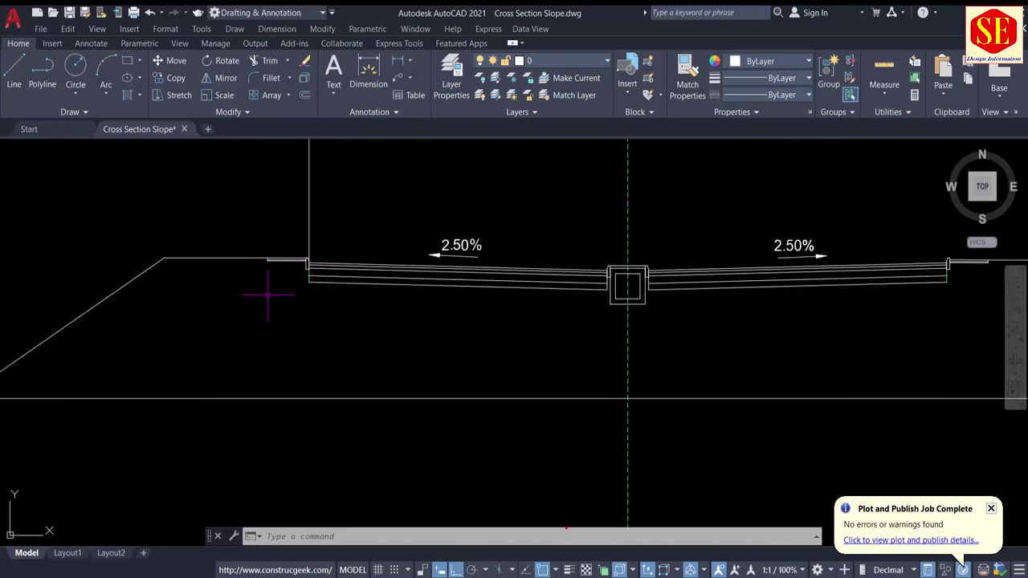
scroll(280, 255, "up", 3)
scroll(239, 262, "down", 2)
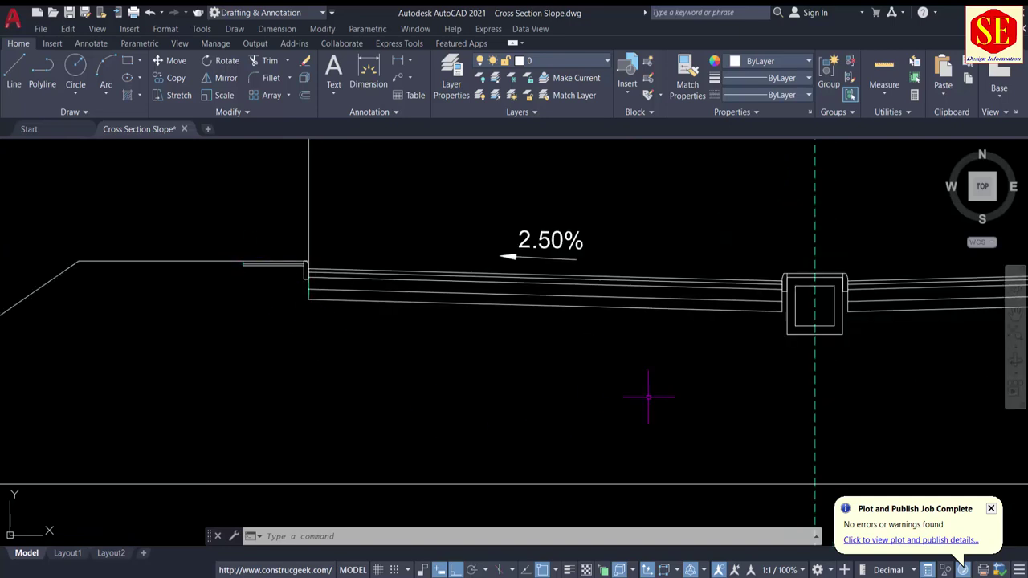
scroll(583, 328, "down", 2)
scroll(754, 358, "down", 2)
middle_click_drag(760, 363, 533, 350)
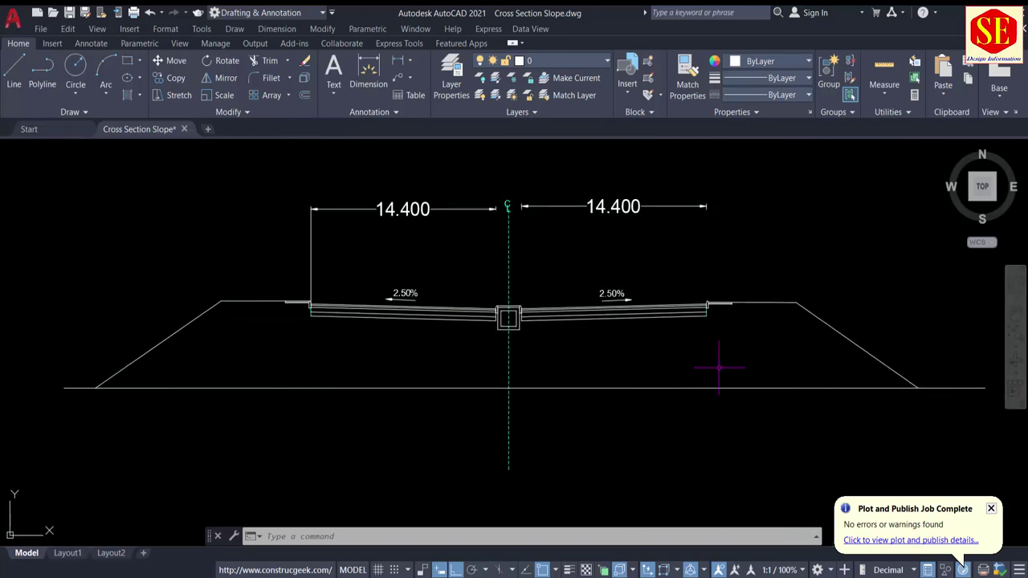
Inspect the left foot path's layers and kerb, and the median drain with its adjoining pavement layers.
scroll(295, 328, "up", 5)
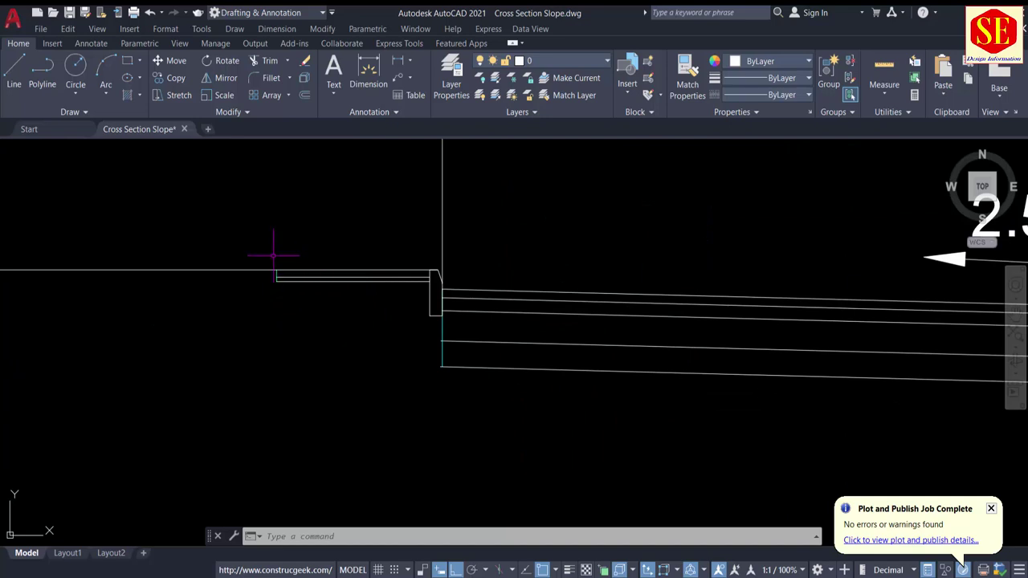
scroll(401, 273, "up", 4)
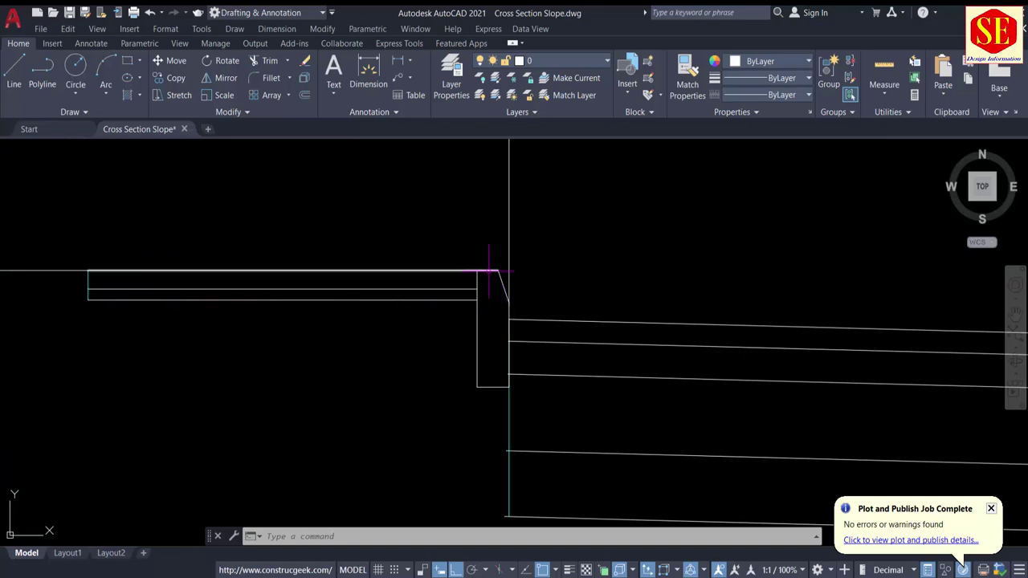
scroll(449, 275, "down", 2)
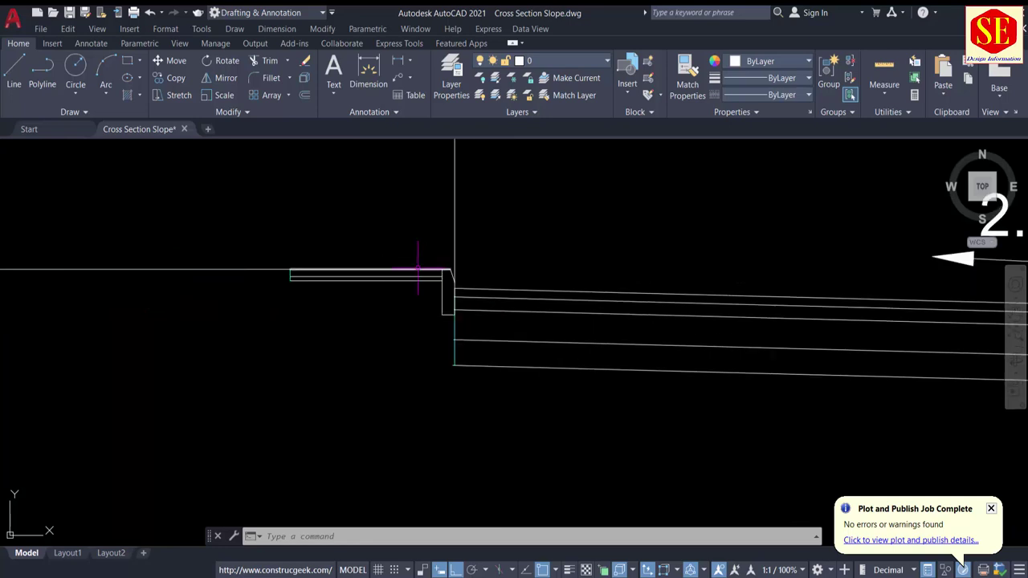
scroll(446, 293, "up", 3)
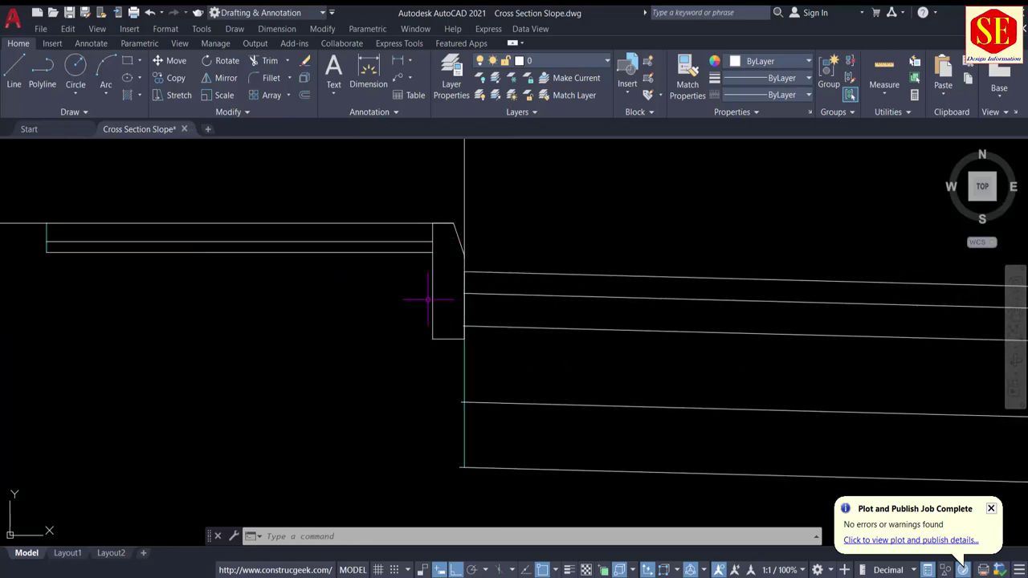
scroll(390, 259, "down", 3)
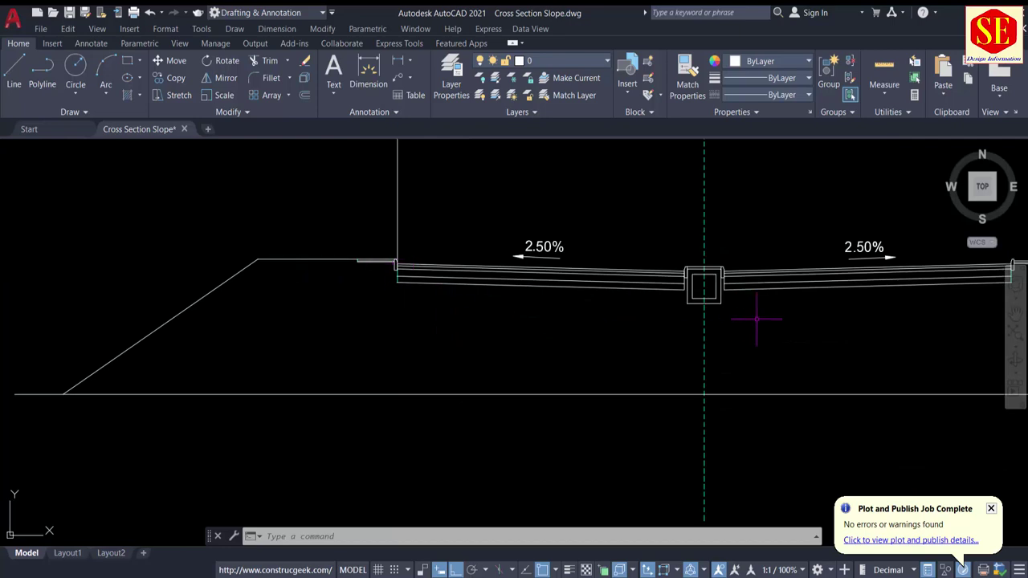
scroll(757, 321, "up", 1)
middle_click_drag(757, 321, 597, 302)
scroll(509, 271, "up", 3)
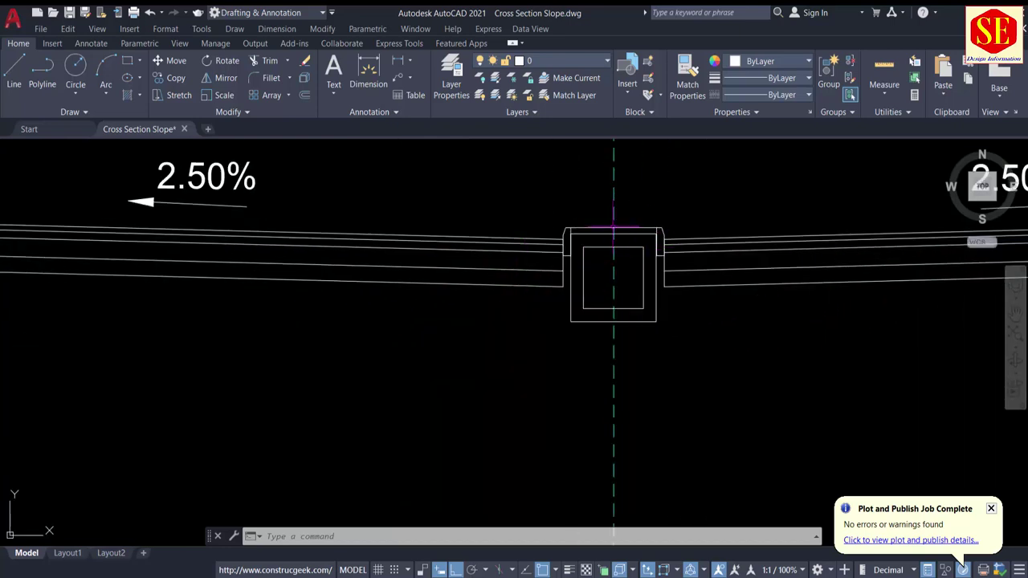
scroll(627, 309, "up", 3)
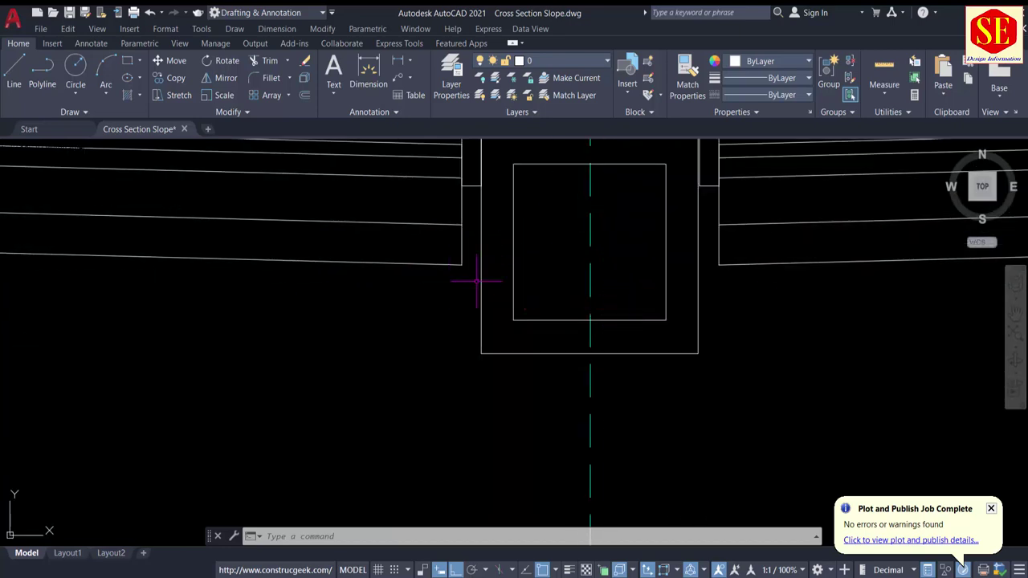
scroll(506, 257, "down", 3)
scroll(546, 269, "up", 4)
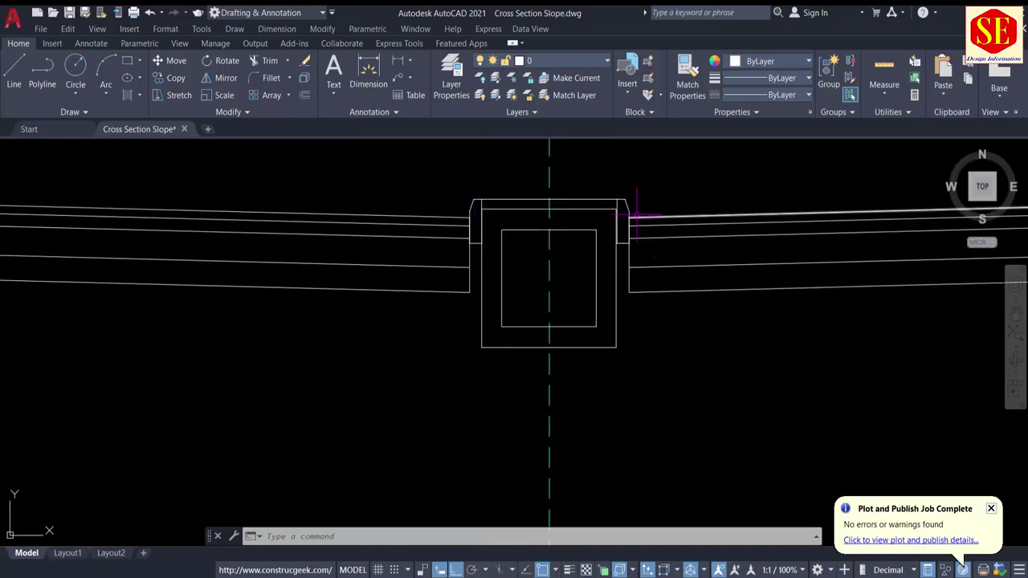
scroll(757, 246, "down", 3)
mouse_move(757, 246)
middle_mouse_down()
mouse_move(569, 340)
mouse_move(533, 341)
middle_mouse_up()
scroll(725, 349, "down", 3)
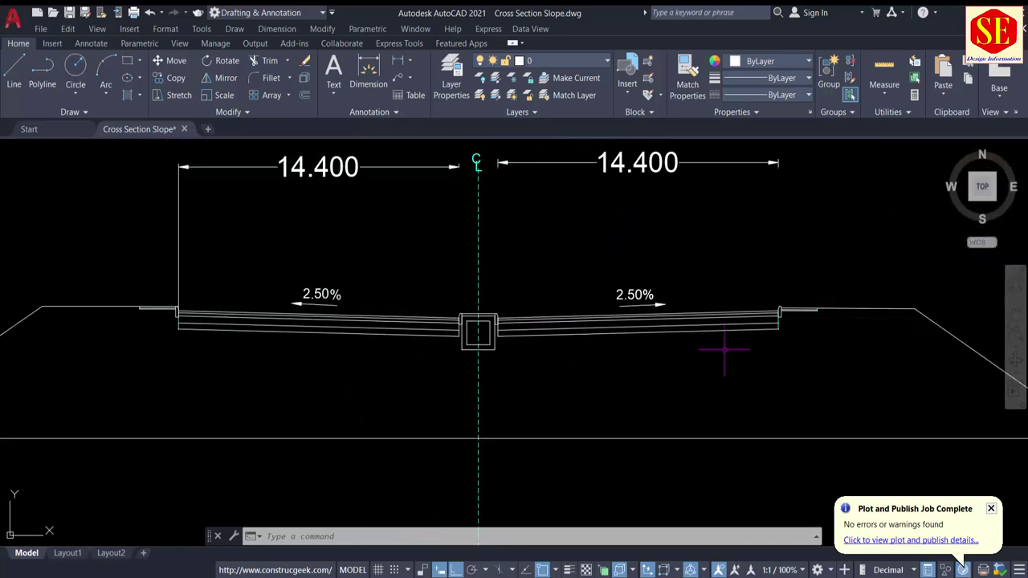
Inspect the right carriageway's outer kerb and foot path, and review the median drain within the whole drawn cross section.
scroll(803, 291, "up", 3)
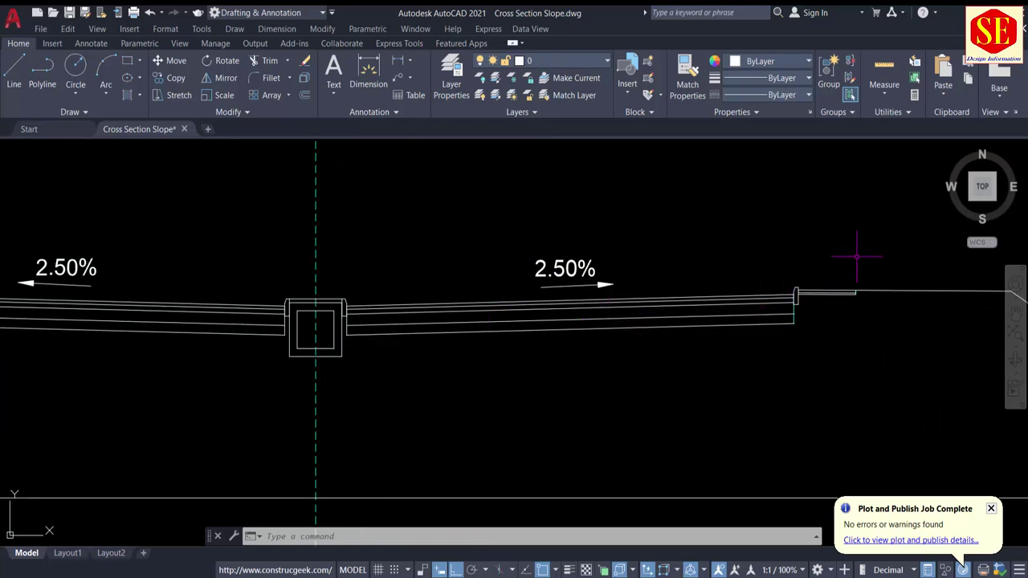
scroll(857, 256, "up", 2)
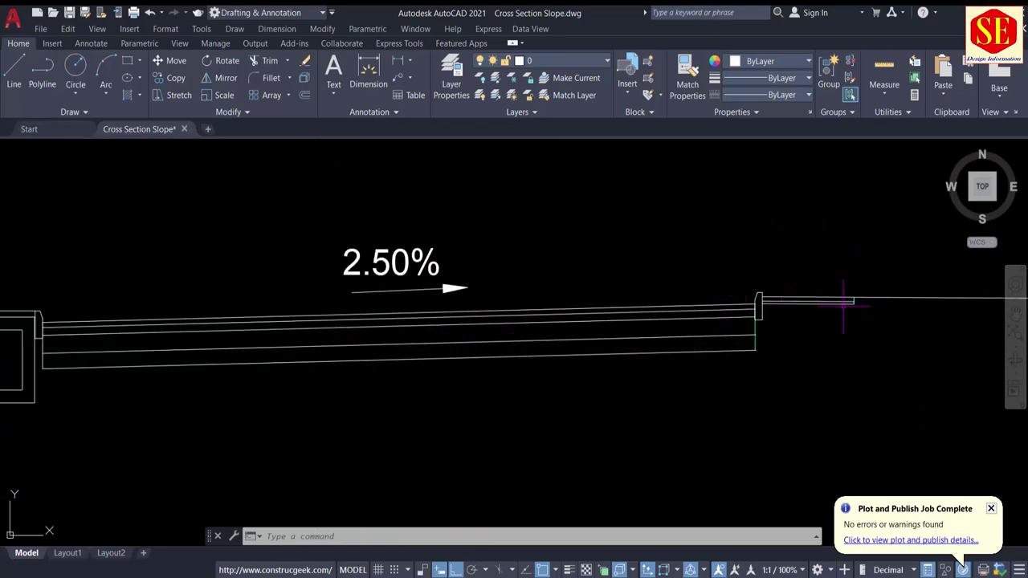
scroll(842, 303, "up", 4)
scroll(731, 280, "down", 5)
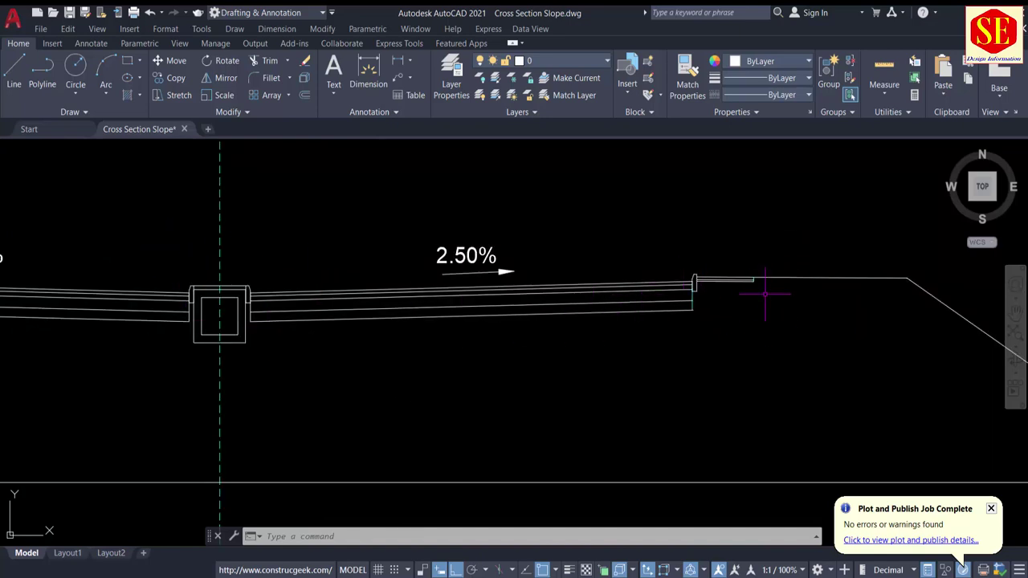
middle_click_drag(201, 359, 449, 358)
scroll(485, 329, "up", 2)
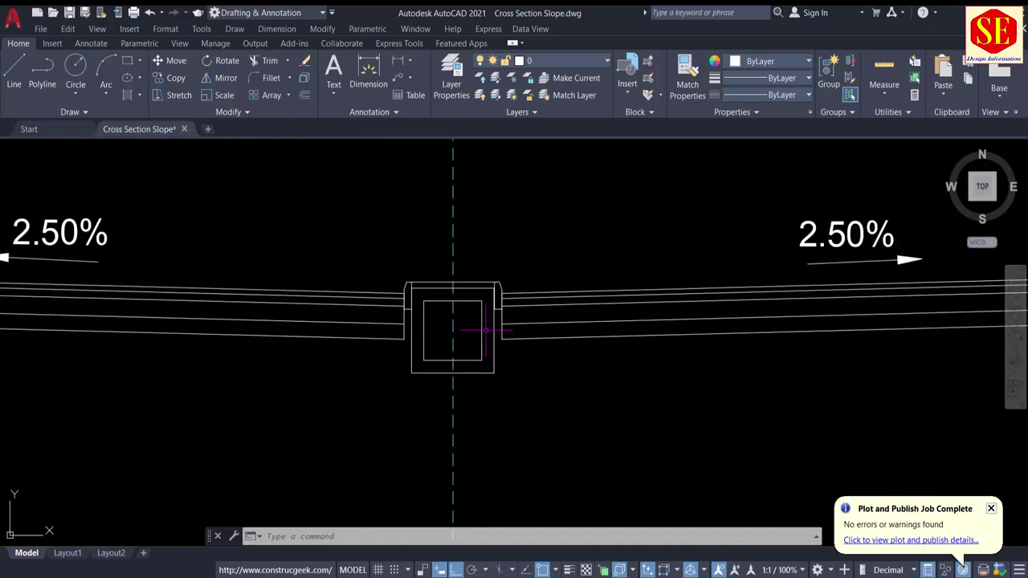
scroll(495, 347, "down", 4)
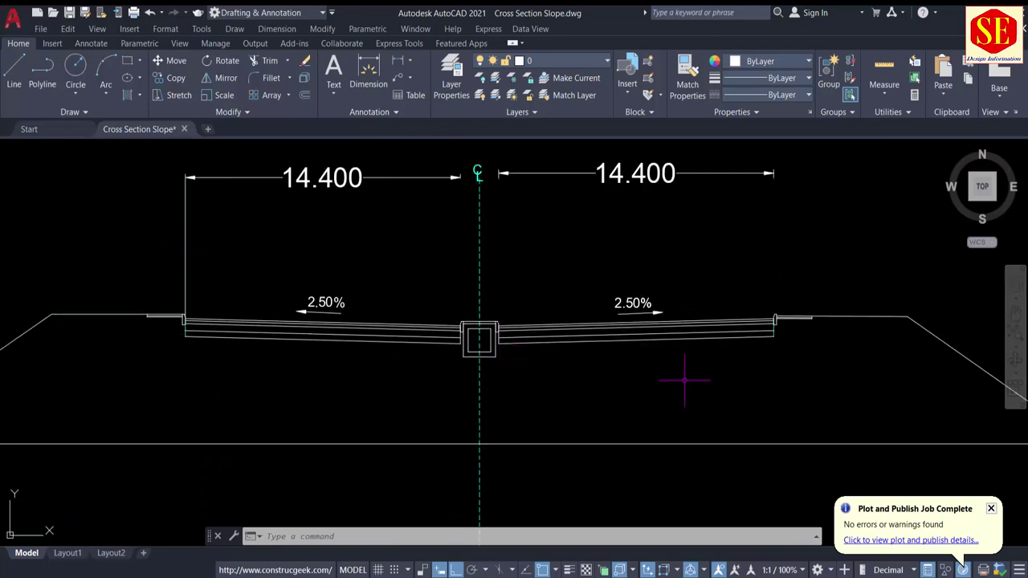
scroll(702, 378, "down", 2)
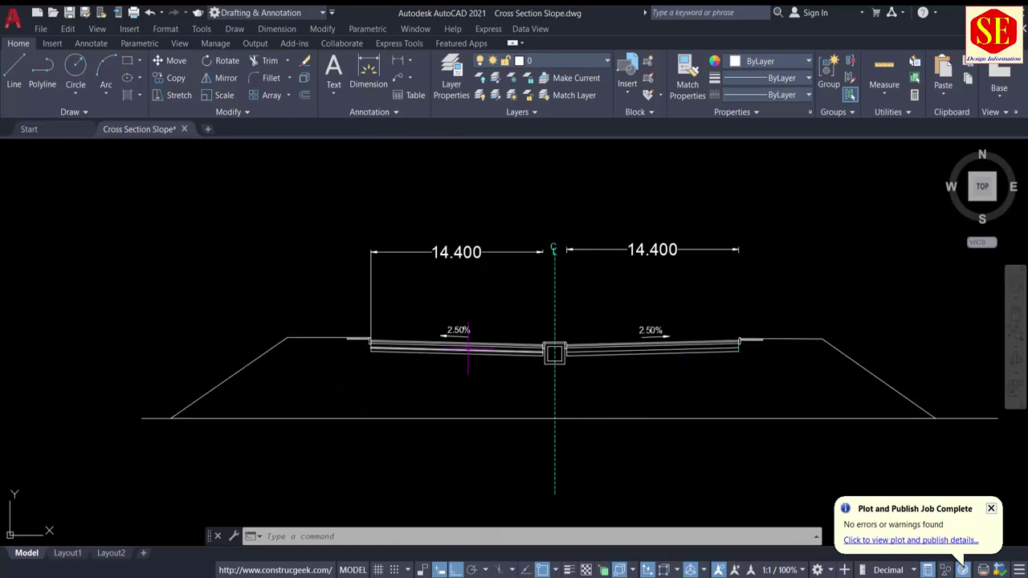
scroll(554, 322, "down", 5)
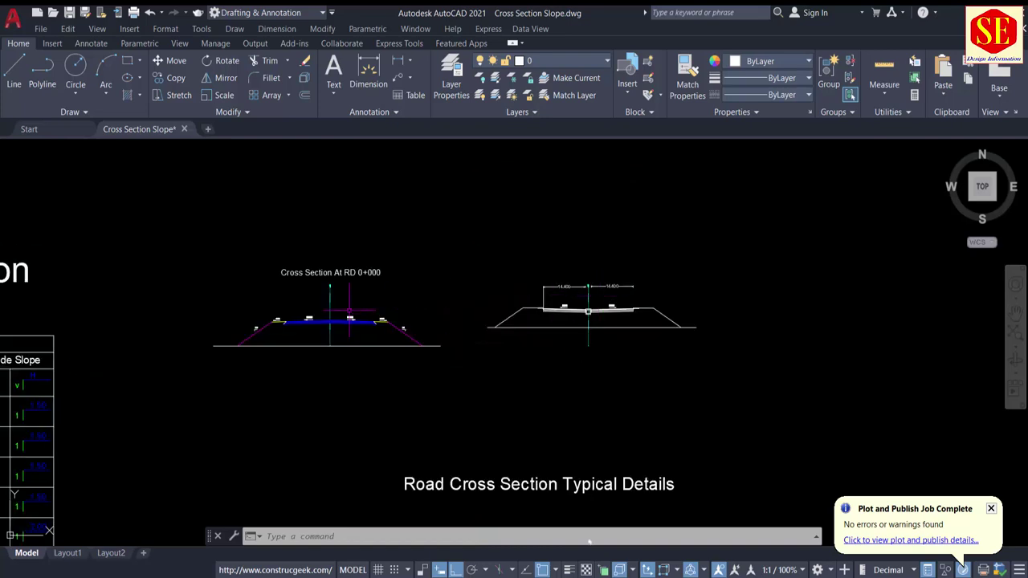
Compare the slopes and pavement layers of the cross section at RD 0+000 with those of the drawn median drain section.
scroll(313, 305, "up", 6)
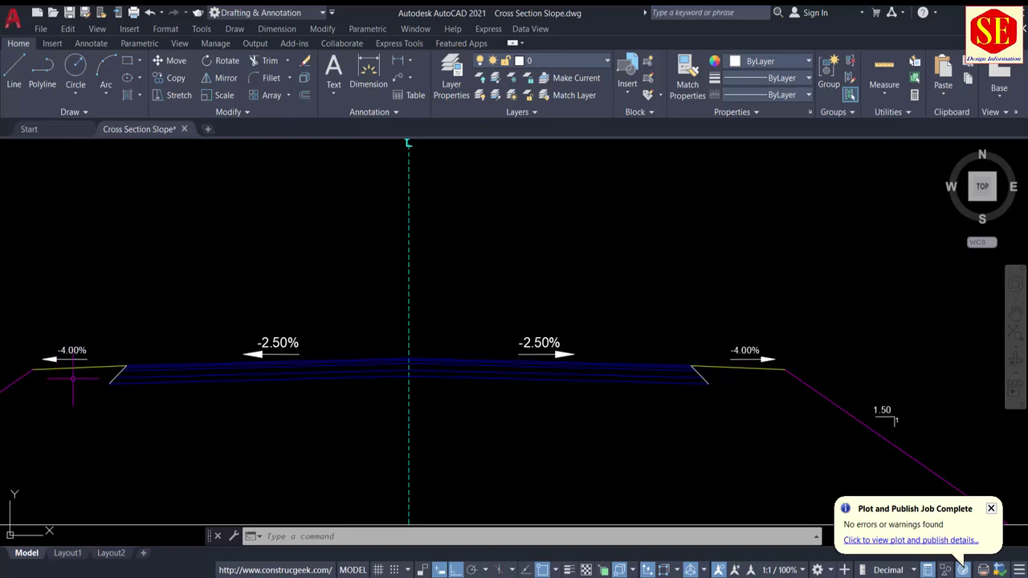
scroll(160, 345, "down", 4)
middle_click_drag(543, 294, 236, 270)
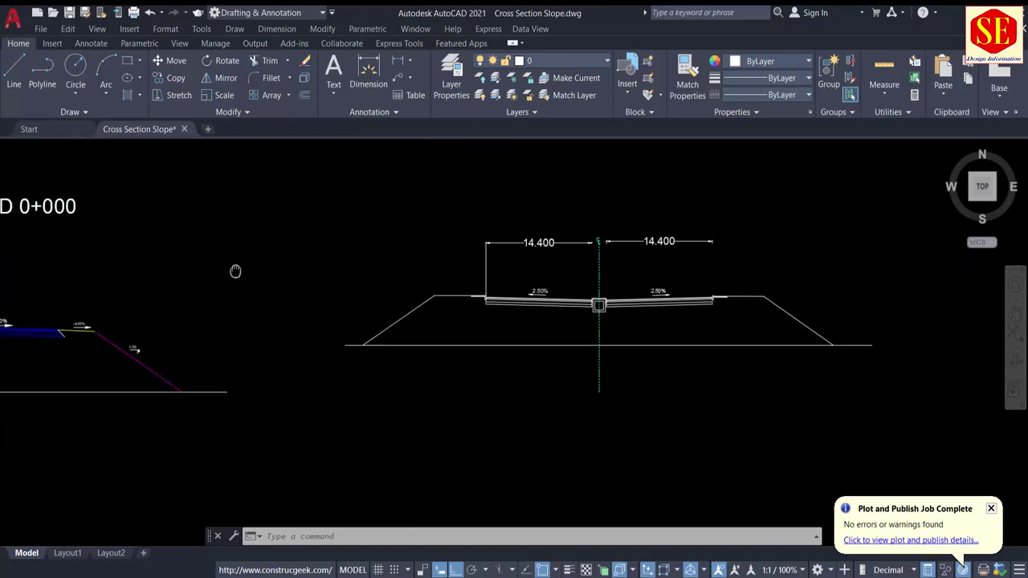
scroll(543, 289, "up", 2)
scroll(544, 282, "up", 2)
scroll(704, 356, "up", 2)
mouse_move(704, 355)
middle_mouse_down()
mouse_move(505, 353)
mouse_move(519, 361)
middle_mouse_up()
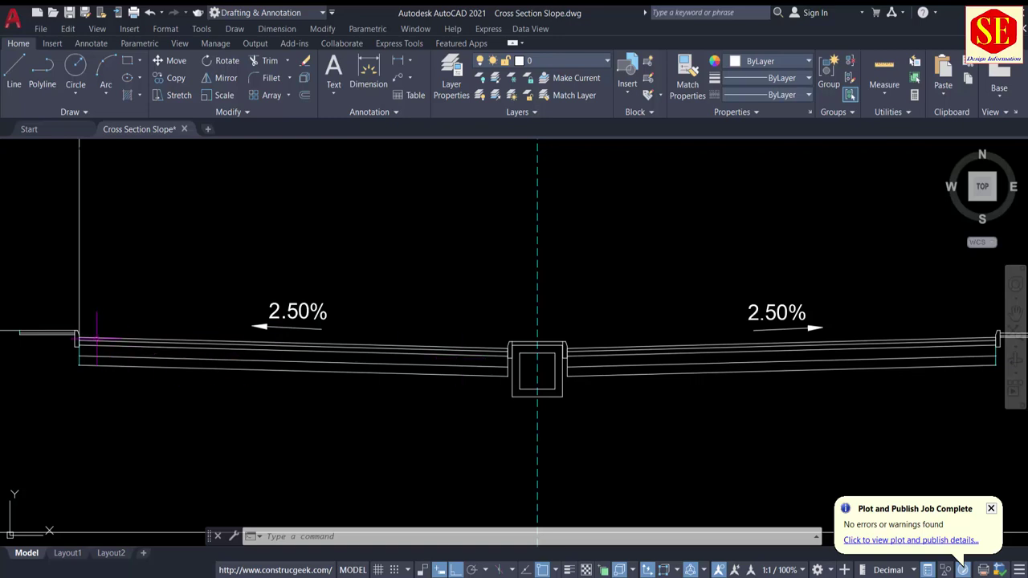
Review the section at RD 0+000 beside the drawn drain section, and locate the two Road Cross Section Typical Details drawings.
scroll(193, 325, "down", 3)
middle_click_drag(216, 321, 673, 332)
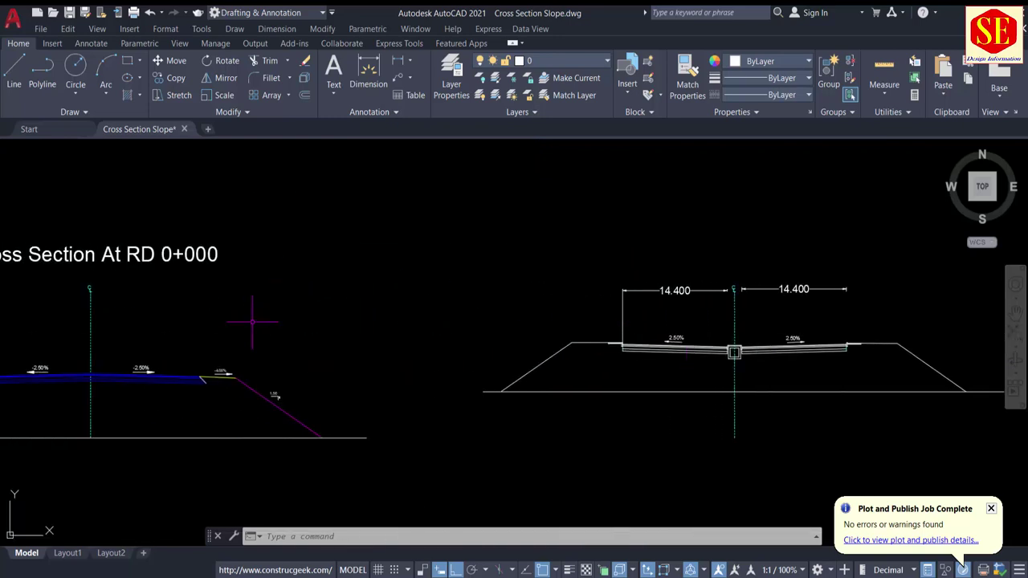
middle_click_drag(202, 371, 329, 365)
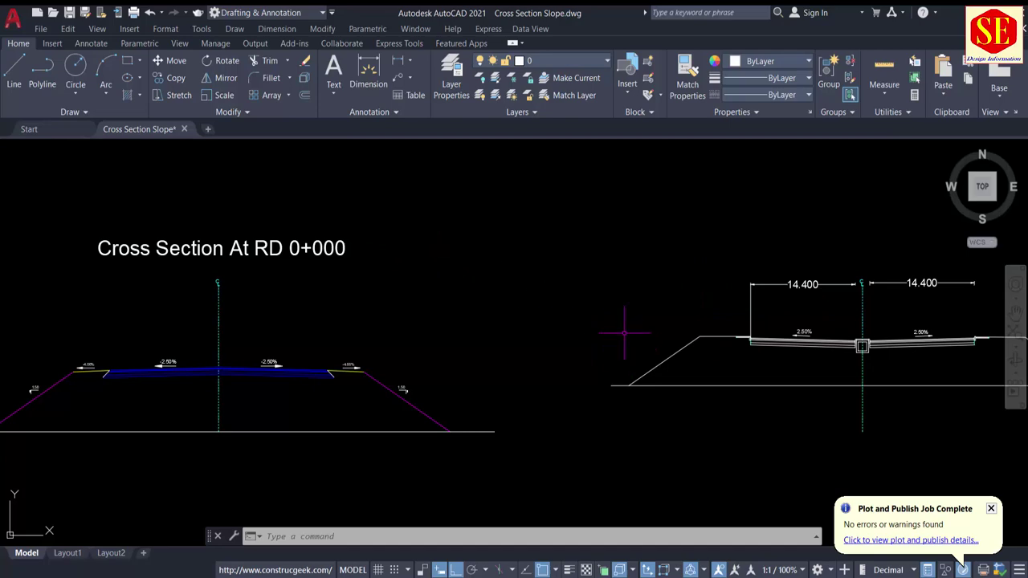
scroll(542, 334, "down", 6)
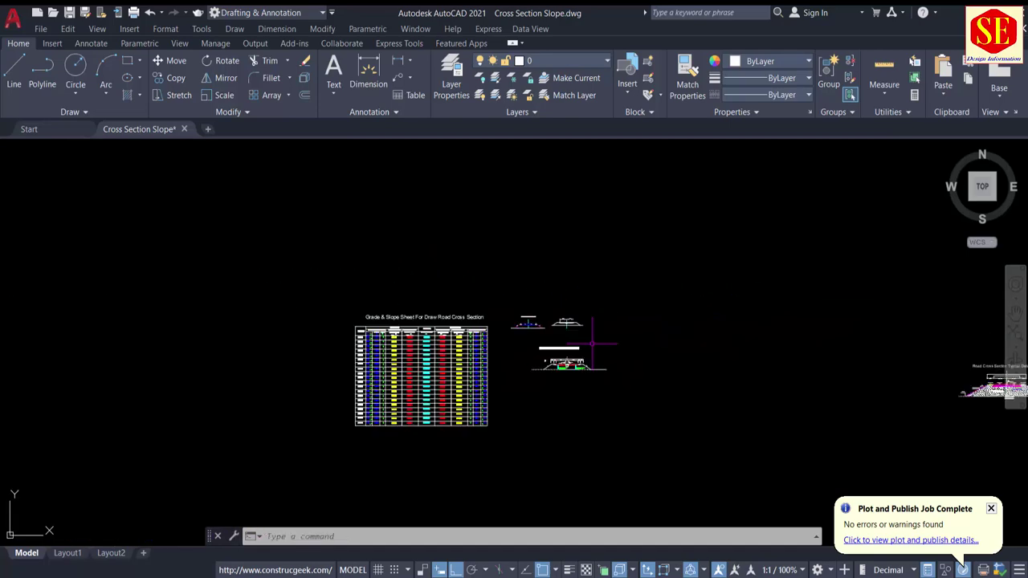
middle_click_drag(626, 348, 232, 314)
middle_click_drag(735, 322, 548, 337)
scroll(549, 336, "up", 14)
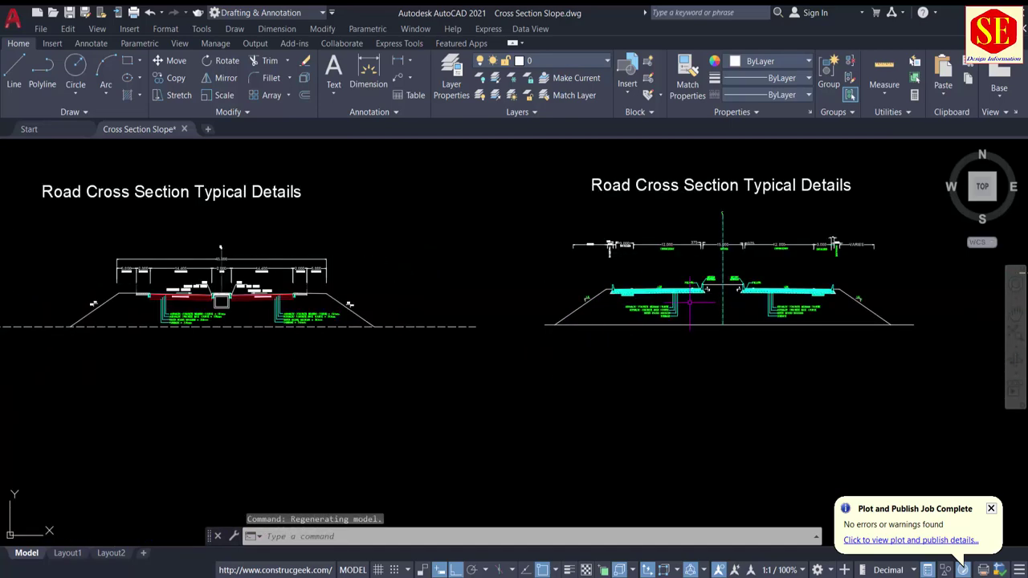
scroll(570, 341, "up", 2)
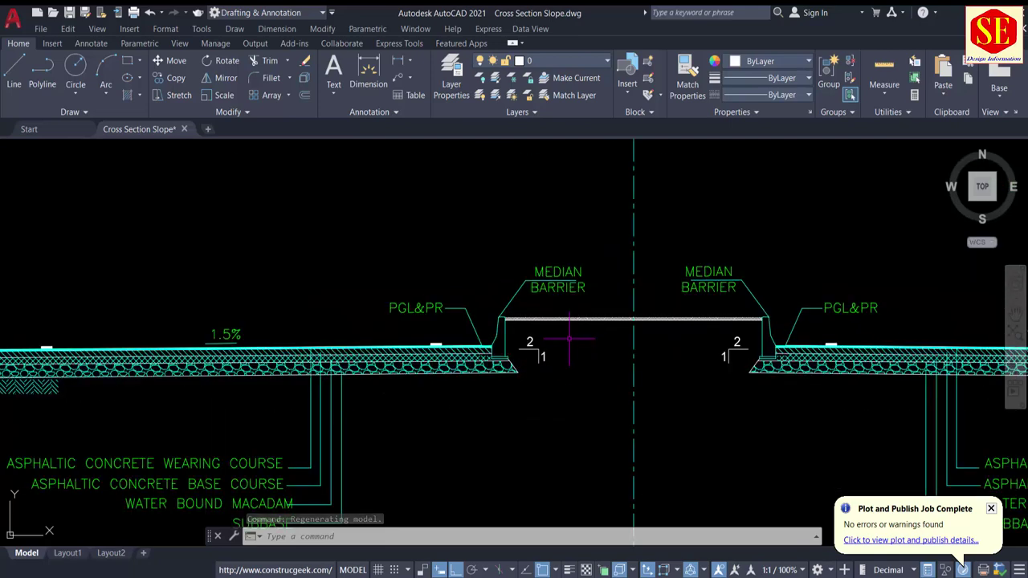
scroll(664, 388, "down", 6)
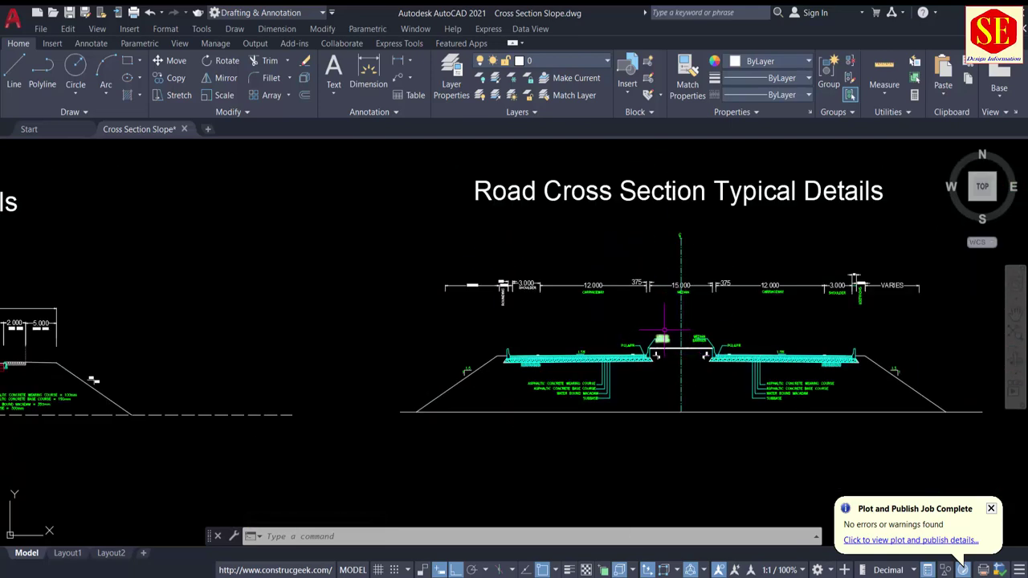
Compare the typical detail with the median drain against the one with median barriers, including carriageway slopes and pavement layers.
middle_click_drag(650, 338, 553, 341)
scroll(553, 342, "up", 4)
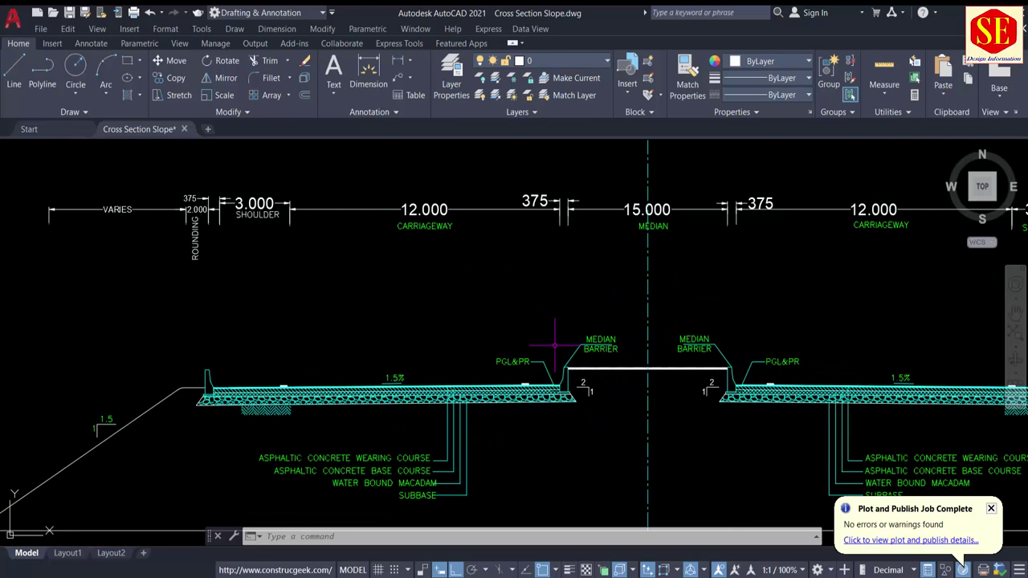
scroll(554, 345, "down", 4)
scroll(132, 307, "up", 6)
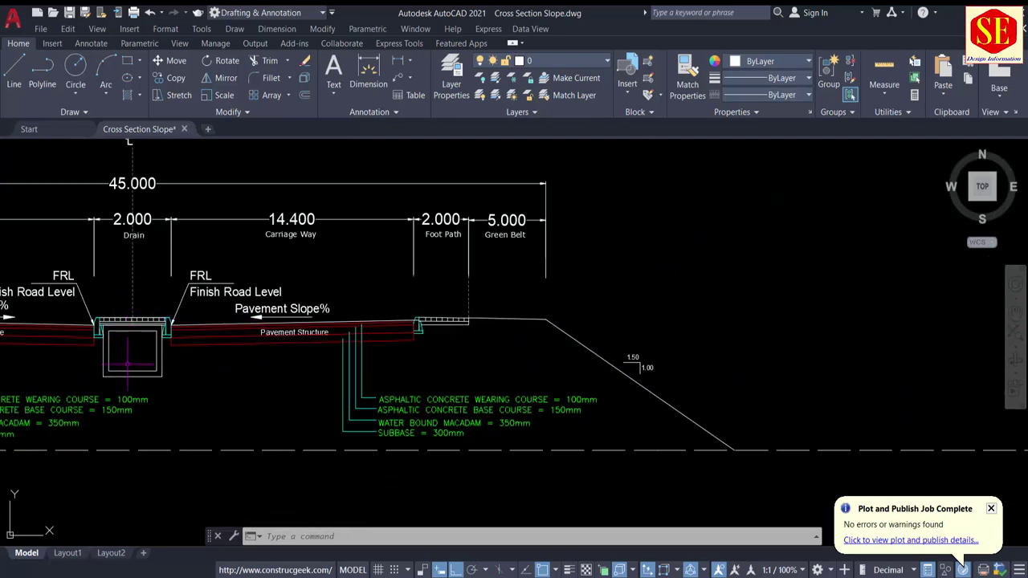
scroll(241, 345, "down", 5)
middle_click_drag(420, 291, 50, 321)
scroll(449, 343, "up", 5)
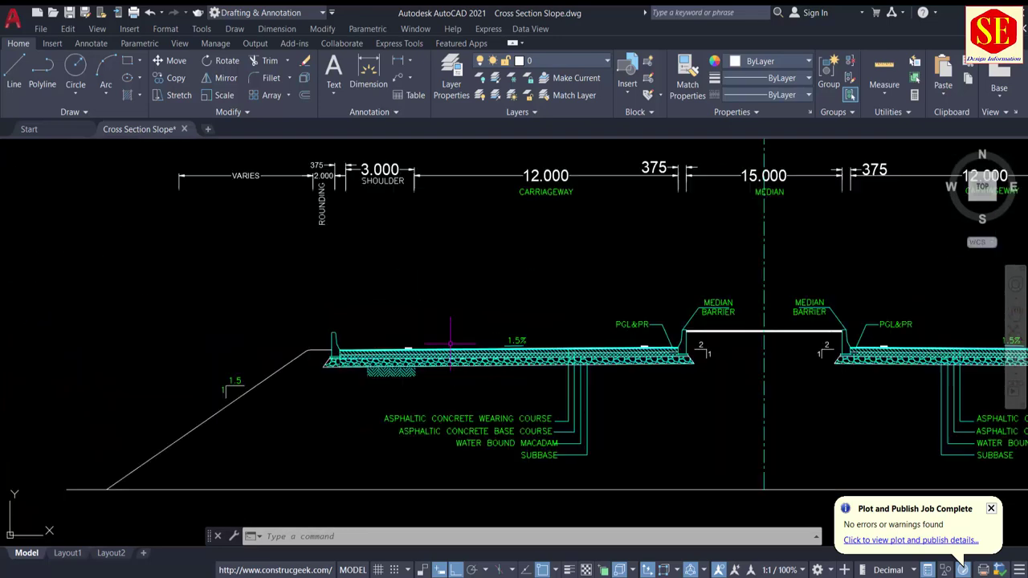
scroll(449, 344, "up", 2)
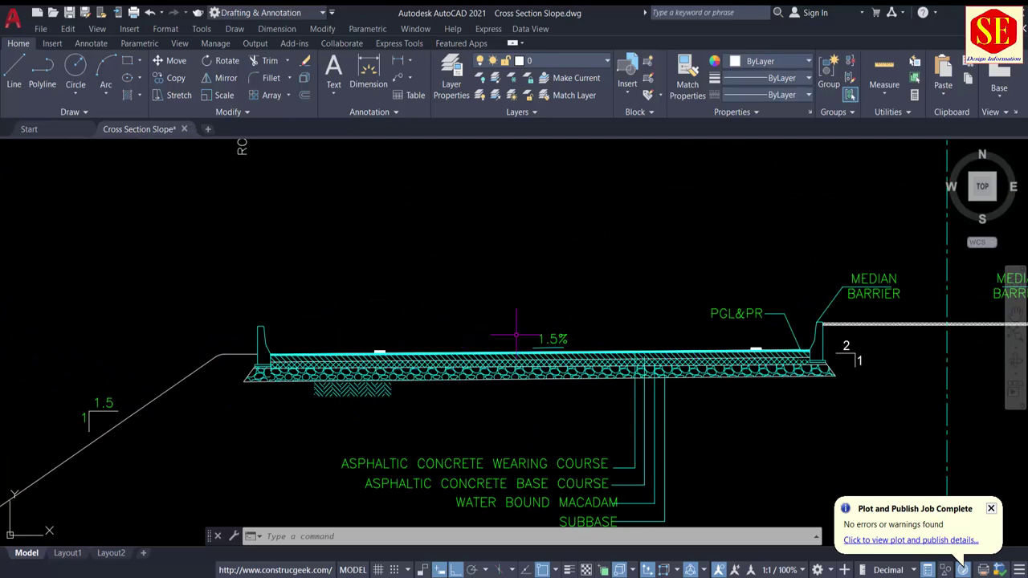
Examine the median barriers, PGL&PR points, and median and carriageway dimensions in the barrier-type typical detail.
middle_click_drag(845, 336, 452, 329)
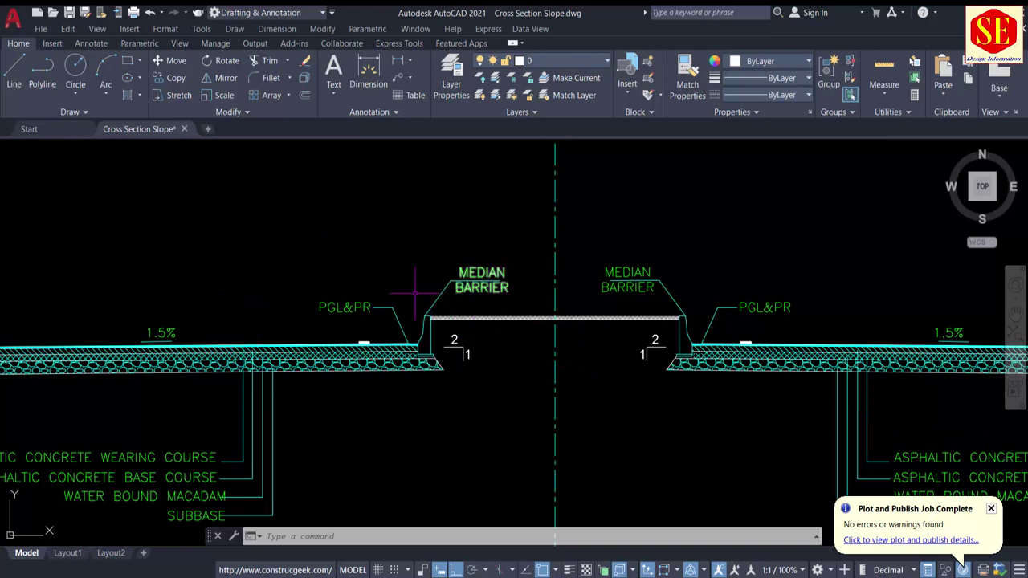
scroll(328, 294, "up", 2)
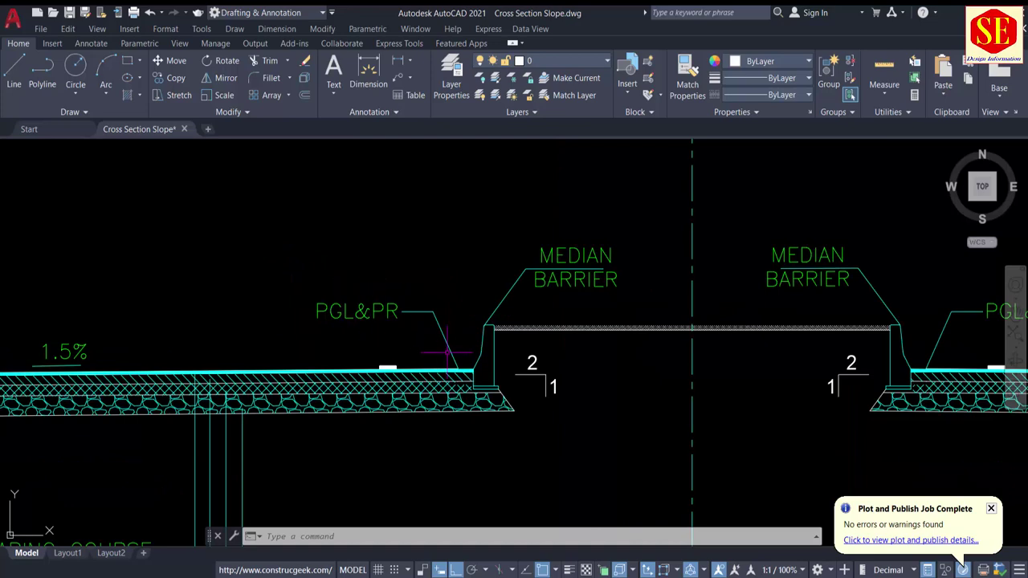
middle_click_drag(671, 360, 450, 360)
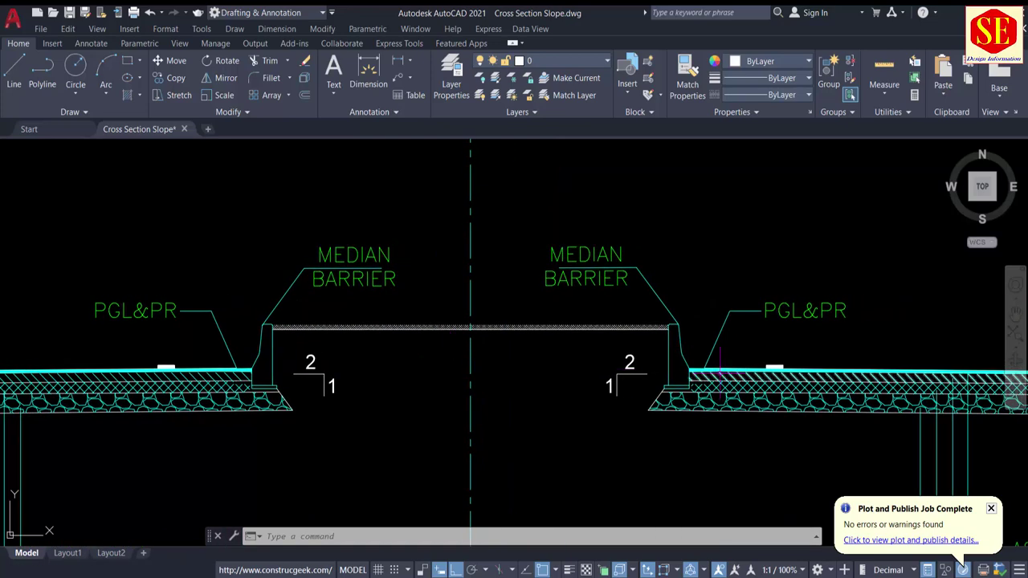
scroll(734, 374, "up", 2)
scroll(674, 351, "down", 4)
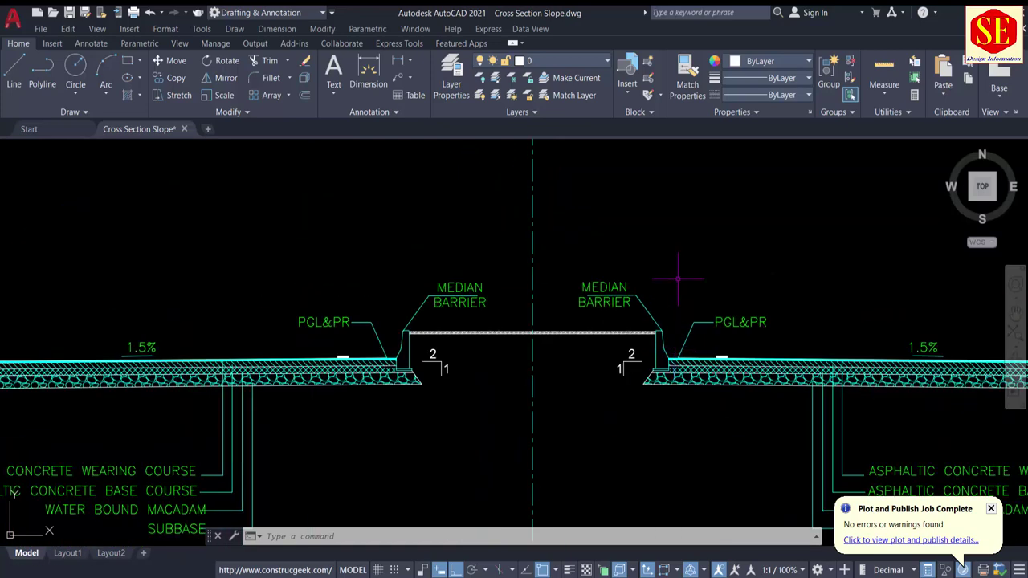
middle_click_drag(671, 271, 676, 432)
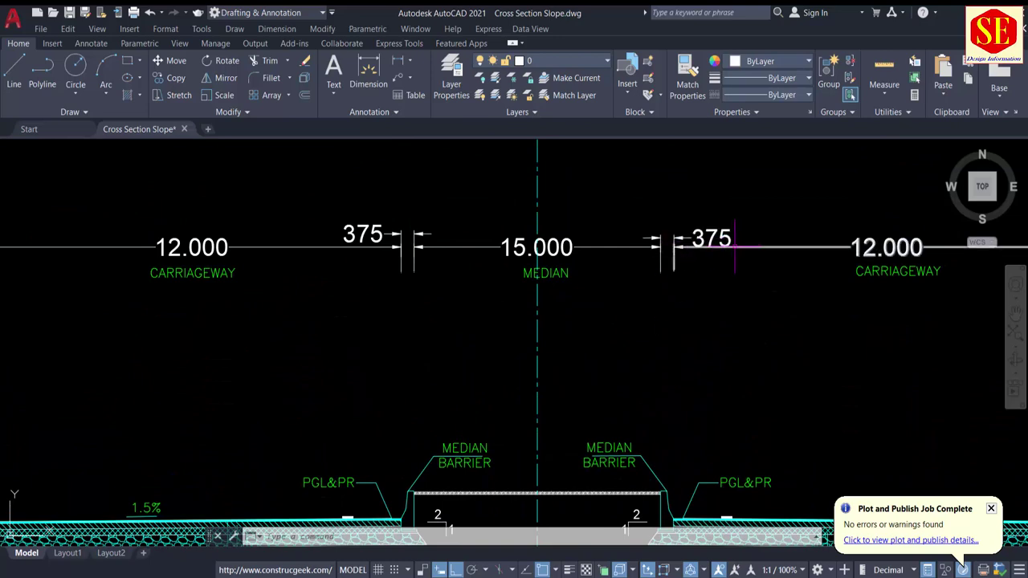
middle_click_drag(732, 414, 725, 372)
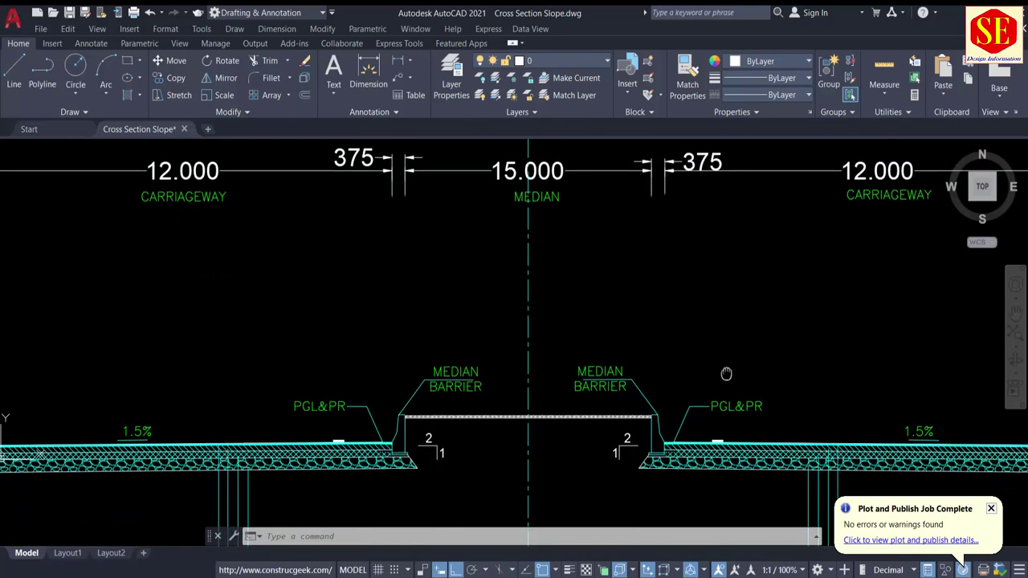
scroll(721, 415, "up", 2)
scroll(617, 340, "down", 2)
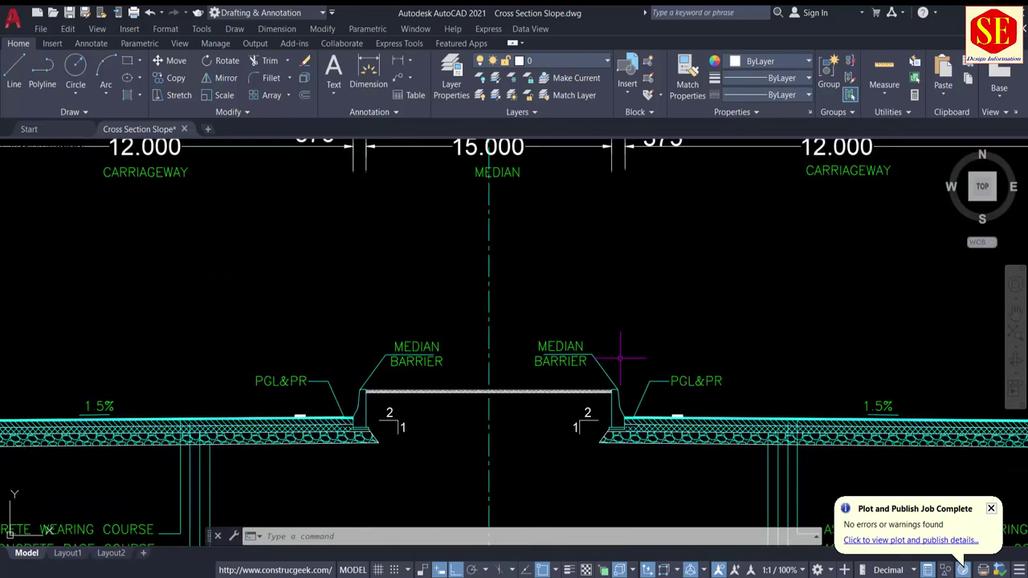
Inspect the barrier-type detail's carriageways and side slopes, and the pavement edge, kerb and foot path in the drain-type detail.
middle_click_drag(693, 370, 496, 311)
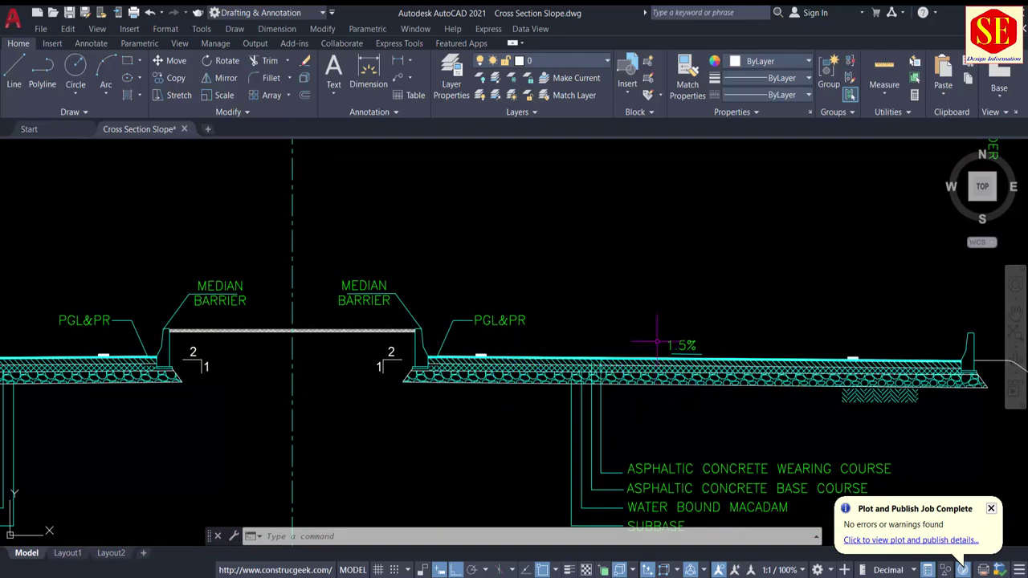
middle_click_drag(653, 339, 498, 316)
scroll(709, 280, "down", 1)
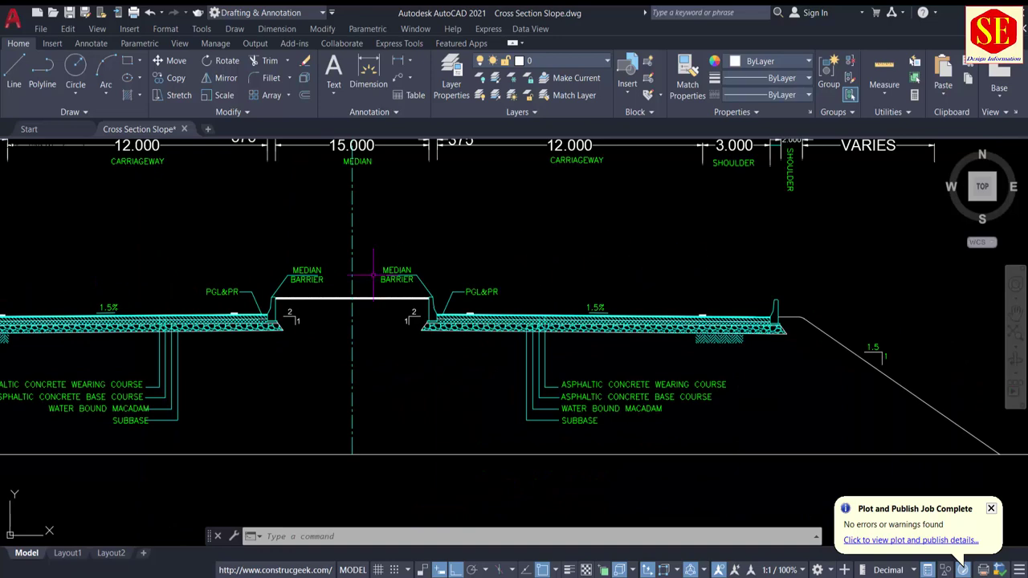
middle_click_drag(372, 275, 480, 317)
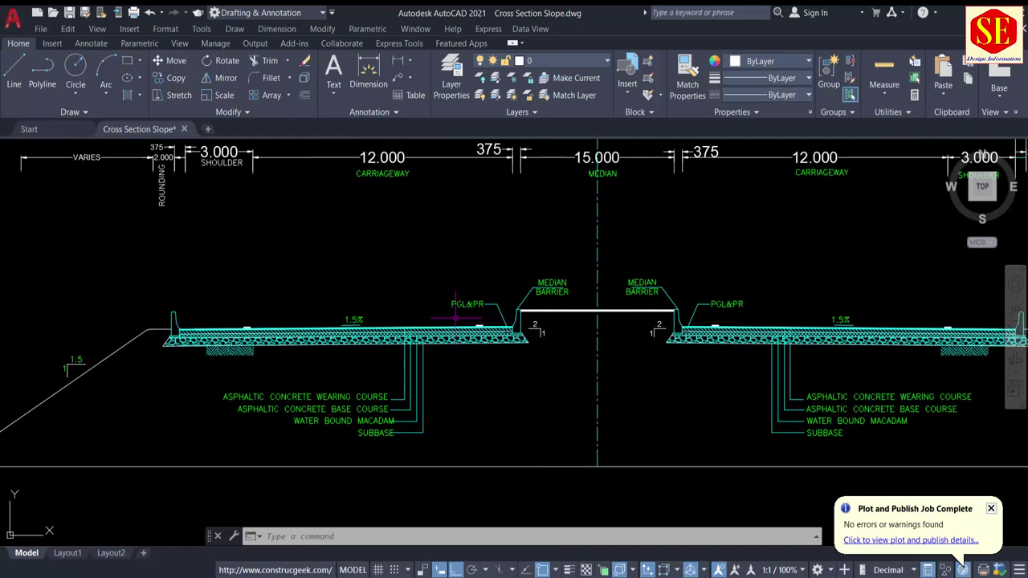
scroll(456, 318, "down", 1)
middle_click_drag(300, 315, 1001, 285)
middle_click_drag(200, 325, 524, 335)
scroll(523, 335, "up", 2)
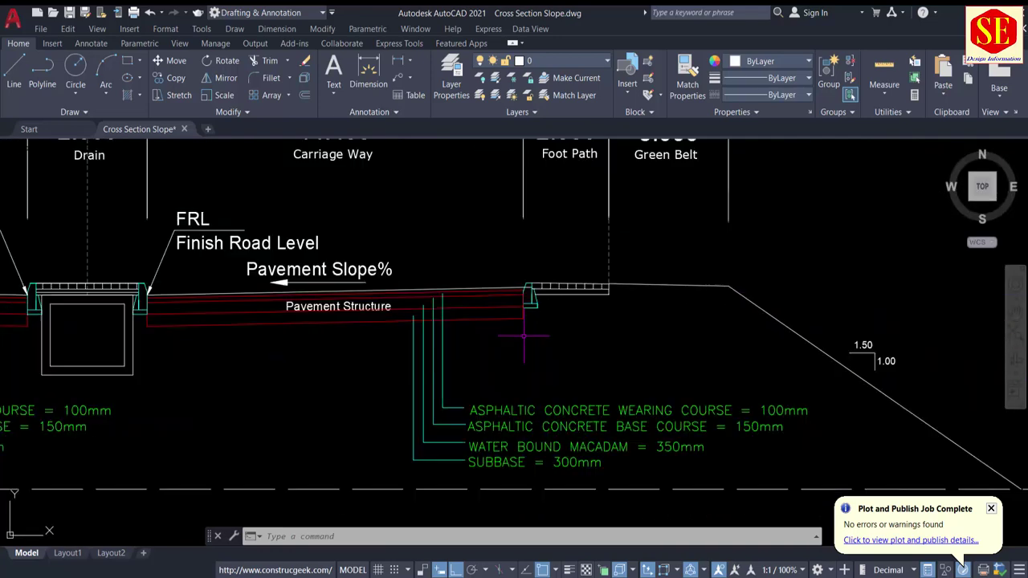
scroll(523, 336, "up", 5)
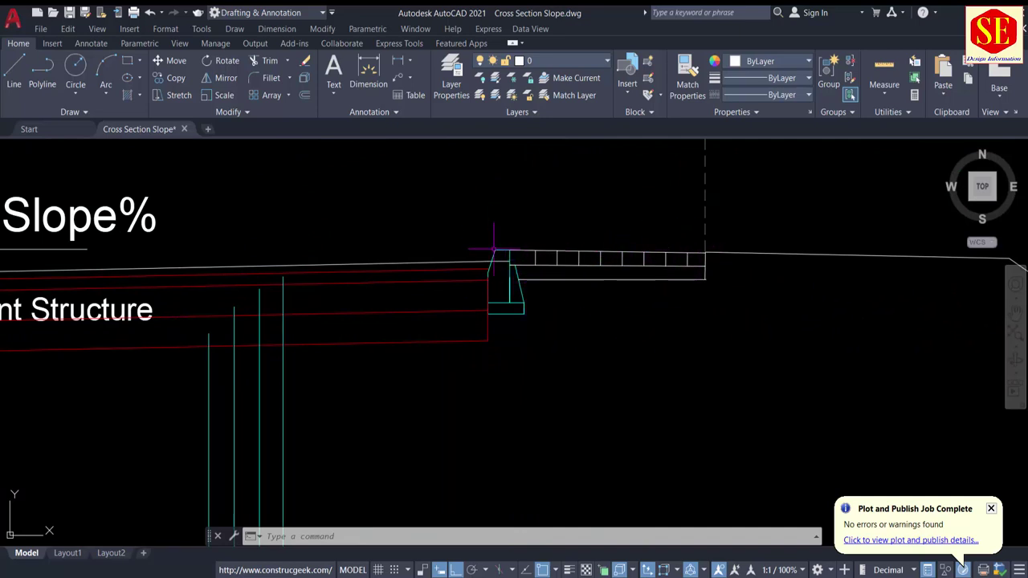
Trim the centre line of the drawn cross section between the bottom of the median drain and the ground line.
scroll(523, 257, "down", 8)
middle_click_drag(526, 259, 635, 533)
scroll(560, 356, "down", 2)
middle_click_drag(544, 320, 659, 540)
scroll(659, 390, "down", 4)
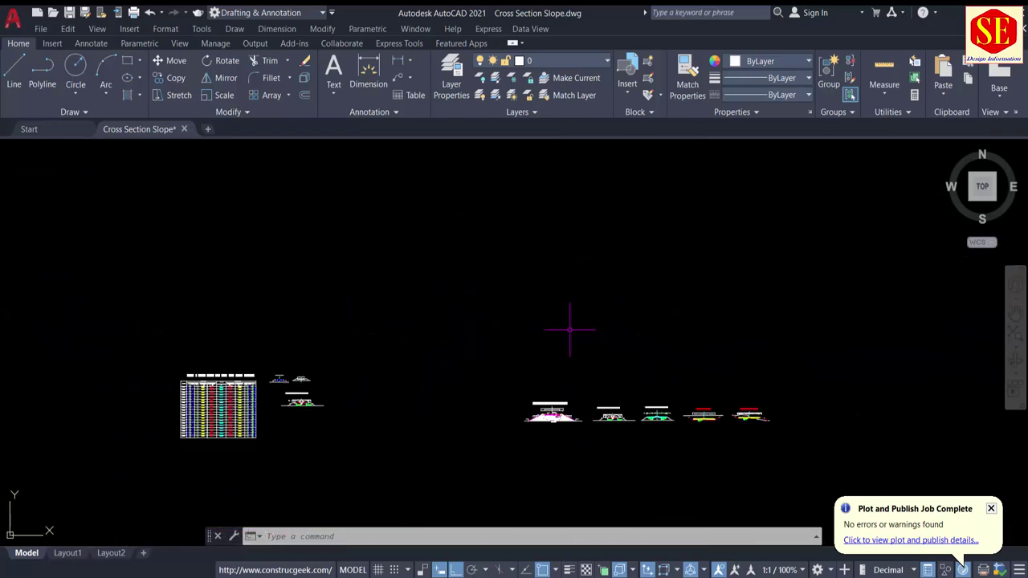
scroll(569, 328, "down", 4)
scroll(470, 353, "up", 8)
scroll(462, 393, "up", 10)
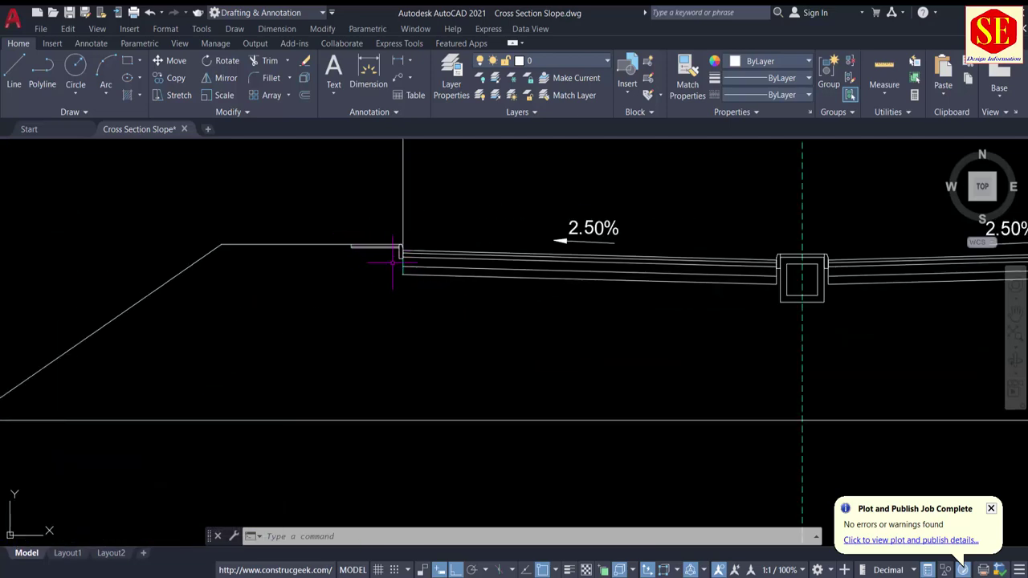
middle_click_drag(468, 292, 344, 286)
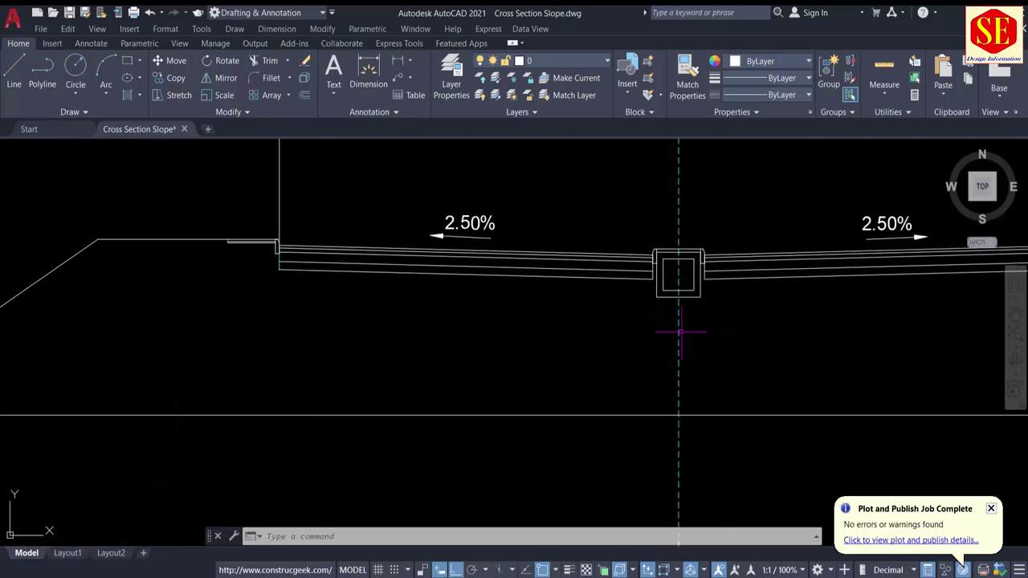
type("tr")
key("Return")
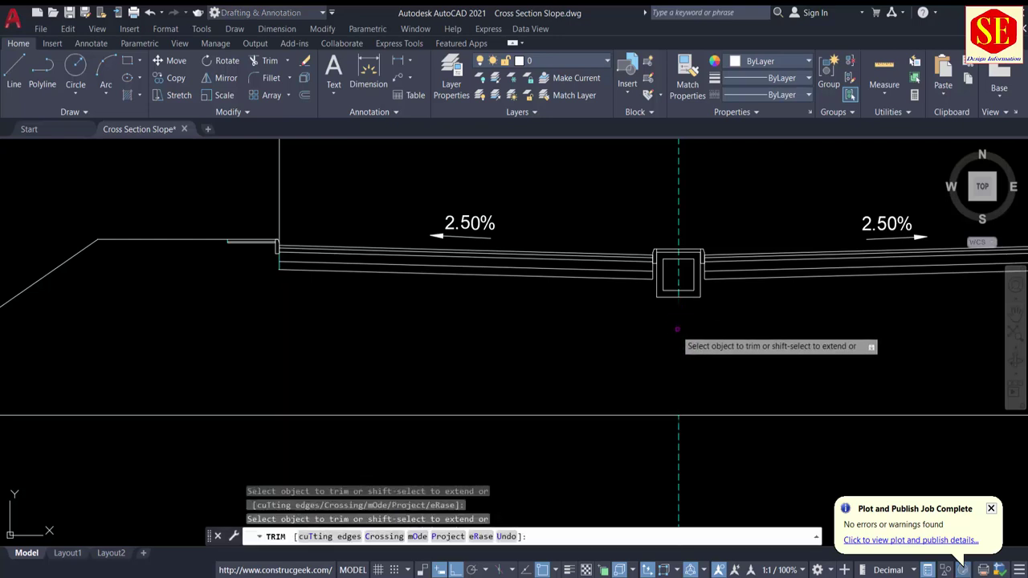
scroll(677, 328, "down", 4)
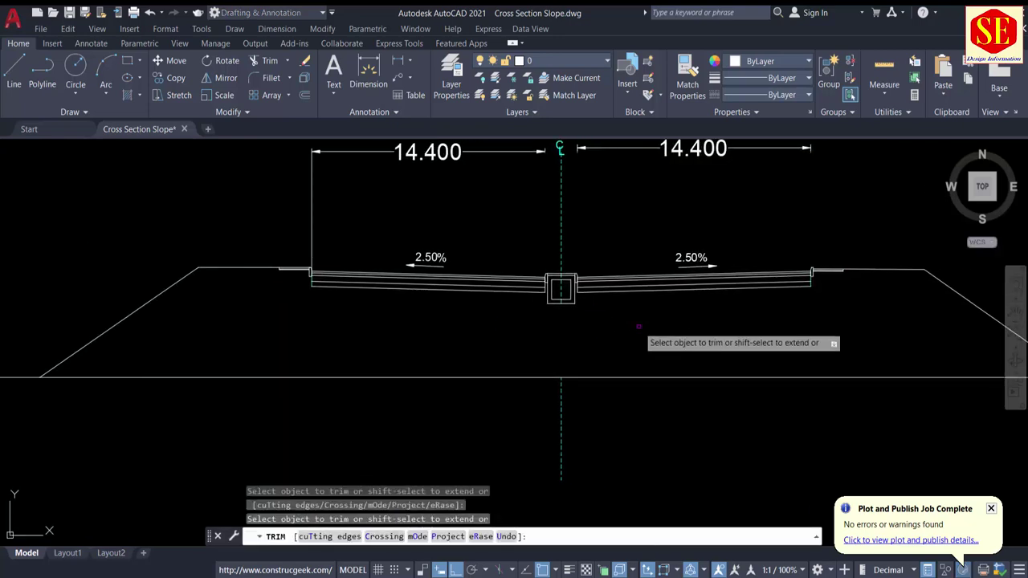
key("Escape")
Create a polyline boundary around the embankment area beneath the pavement layers, foot paths and median drain, with island detection on.
scroll(690, 327, "down", 3)
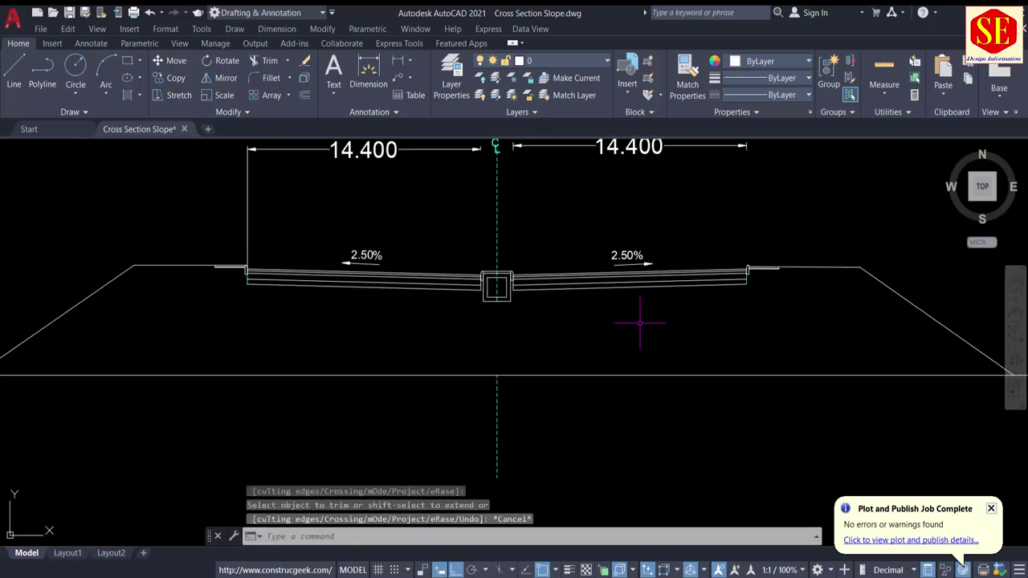
type("BO")
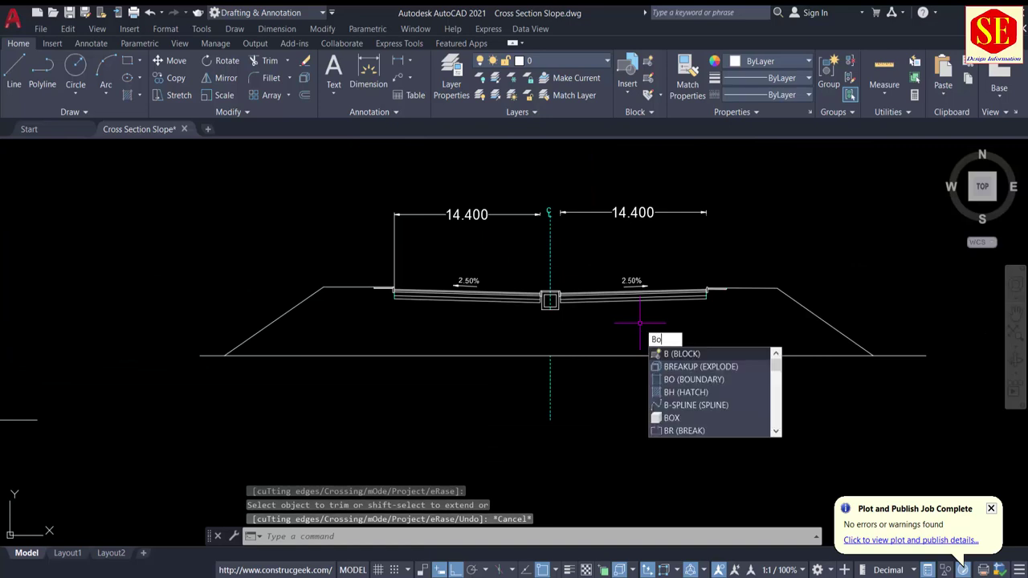
key("Return")
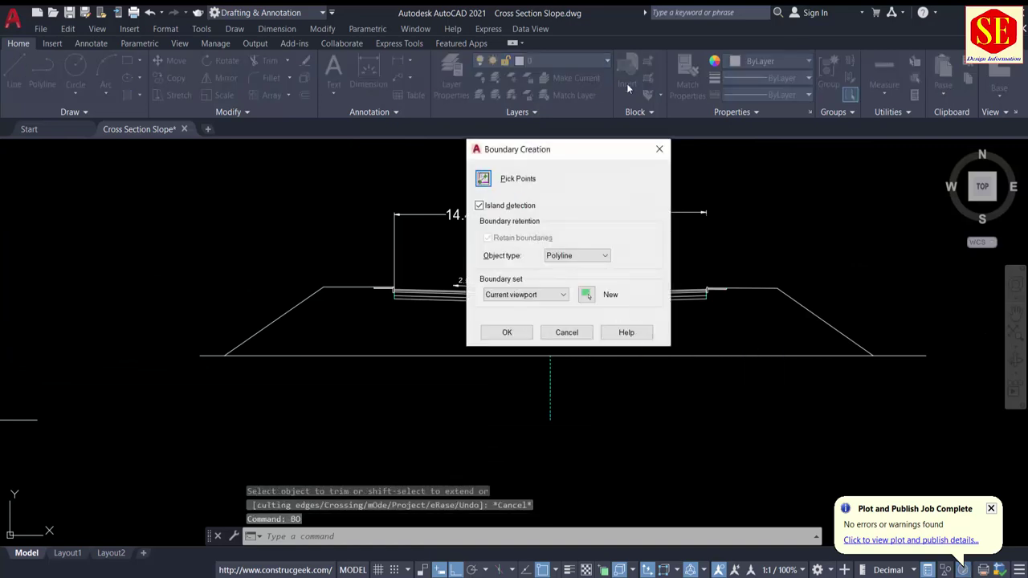
left_click(482, 176)
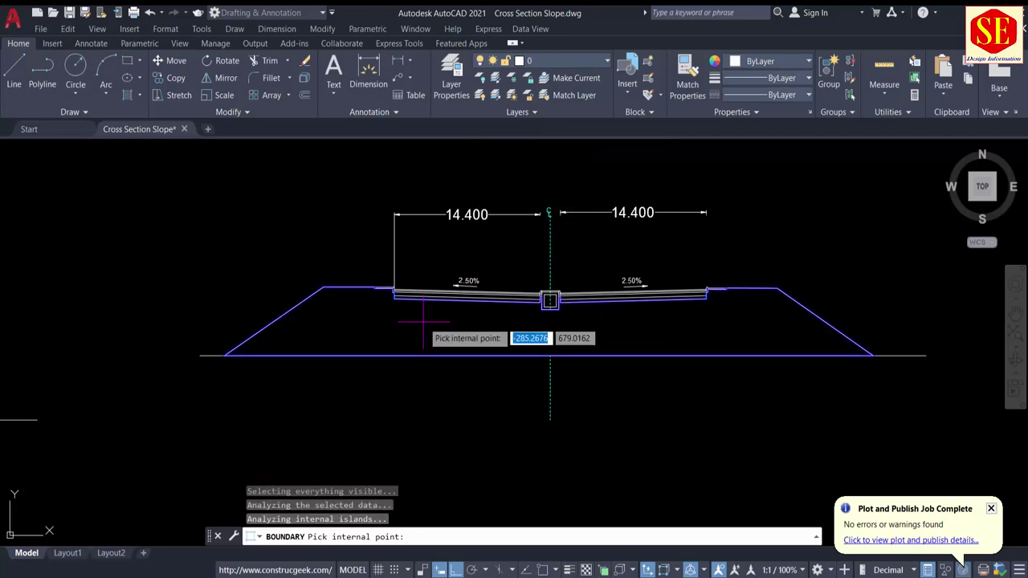
key("Return")
Move the embankment boundary polyline straight down, clear of the cross section and below its ground line.
left_click(442, 355)
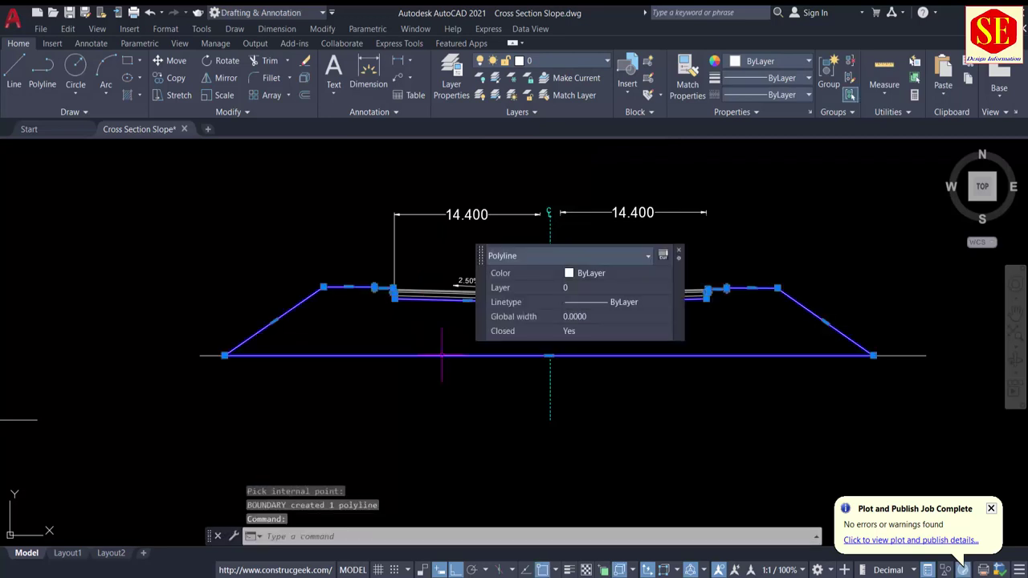
type("m")
key("Return")
left_click(429, 326)
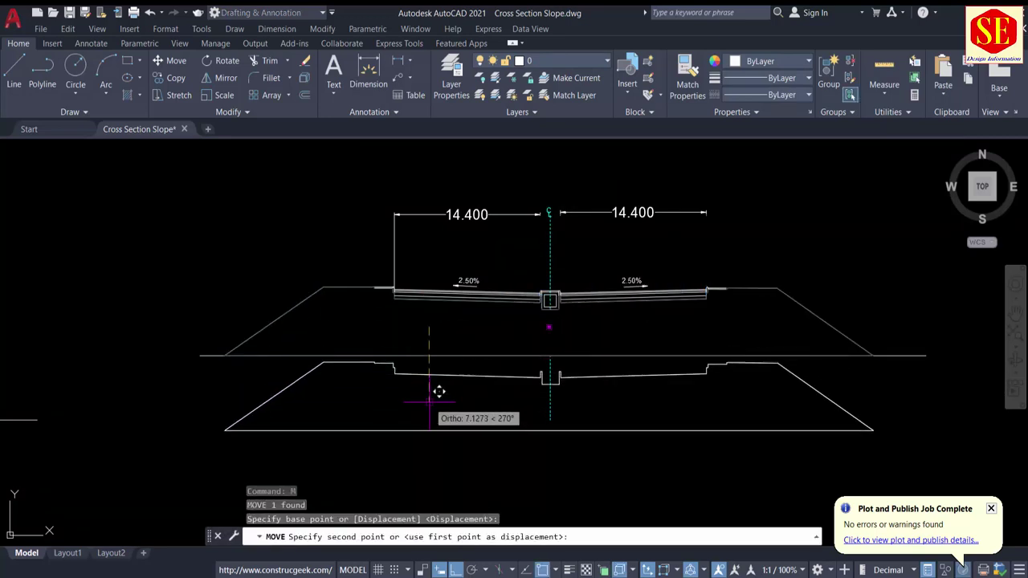
left_click(432, 446)
scroll(550, 425, "up", 5)
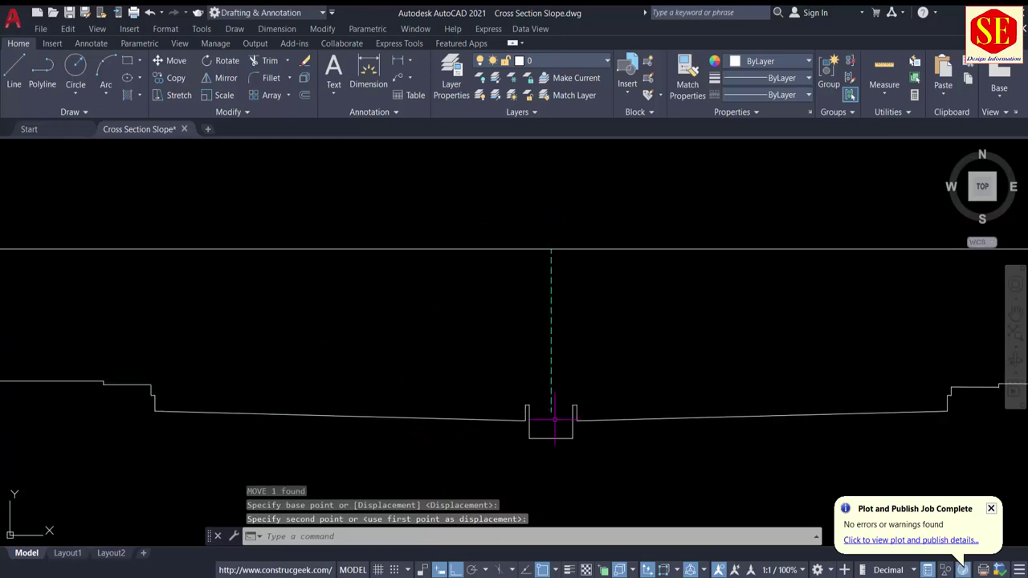
scroll(514, 415, "up", 2)
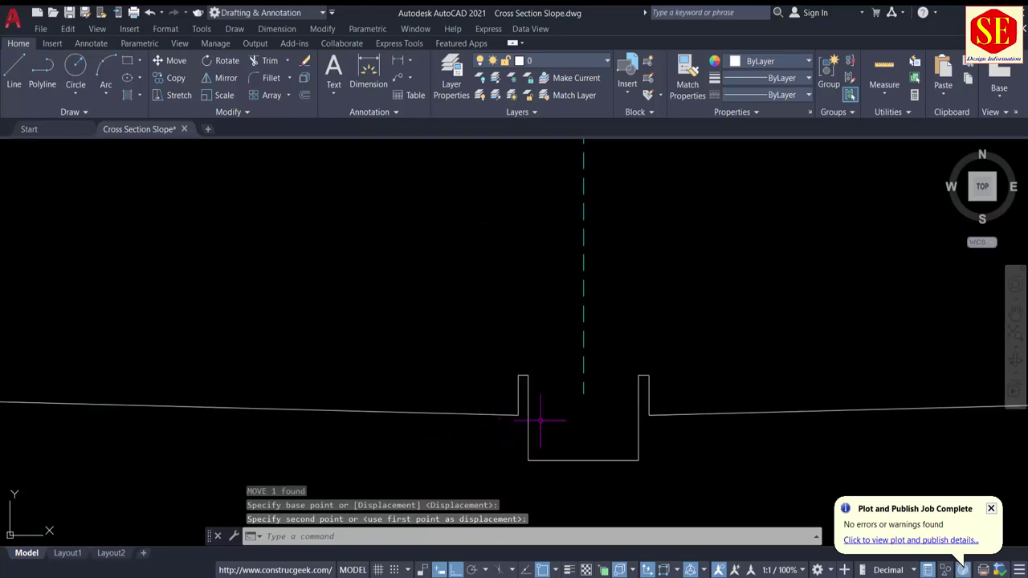
Inspect the extracted embankment outline around the median drain, kerb and foot path steps, and compare it with the original cross section.
scroll(562, 419, "down", 4)
scroll(360, 384, "up", 4)
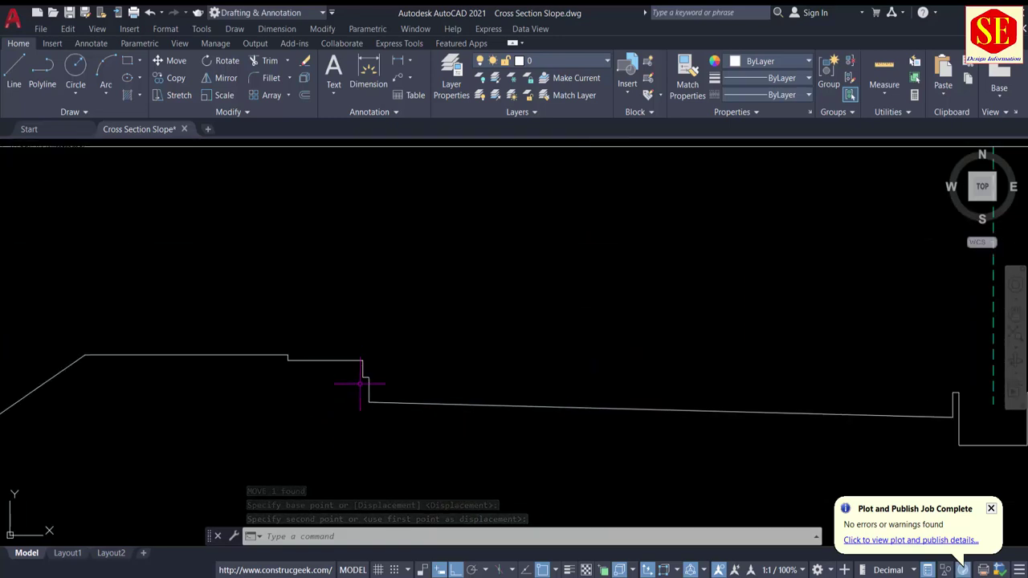
scroll(359, 383, "up", 3)
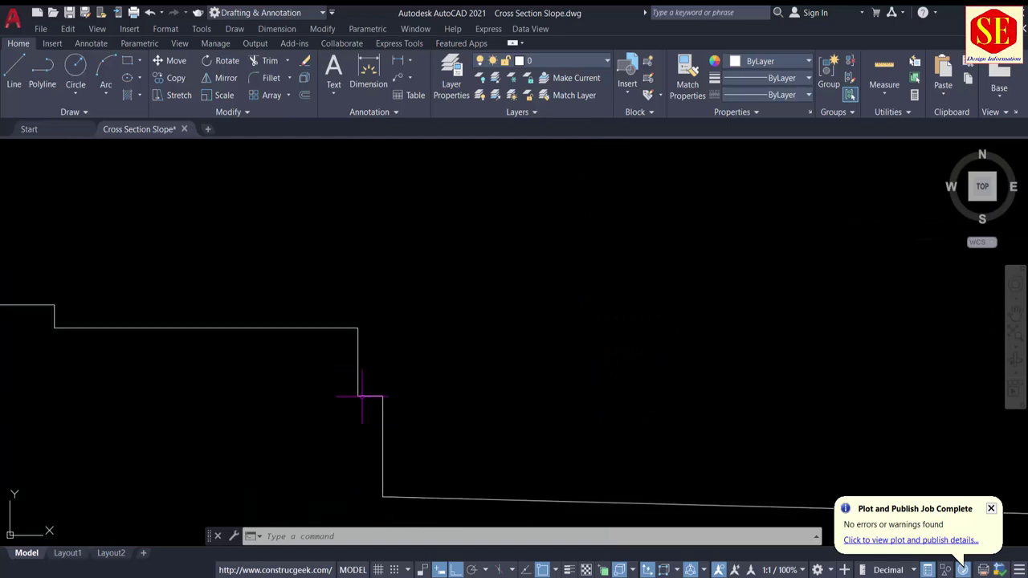
scroll(334, 337, "down", 2)
scroll(358, 281, "down", 4)
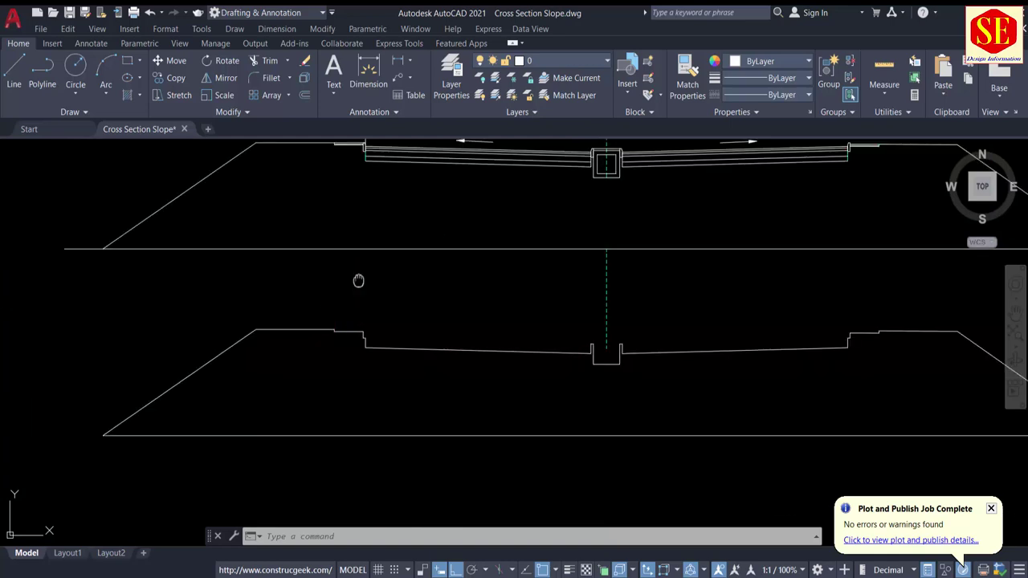
scroll(349, 315, "up", 1)
scroll(349, 316, "up", 5)
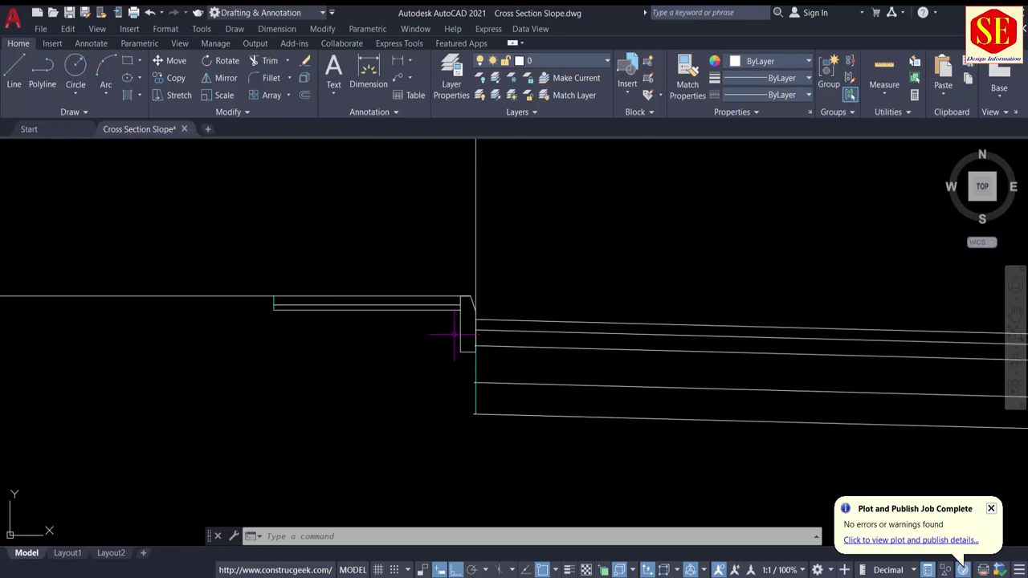
scroll(279, 318, "down", 8)
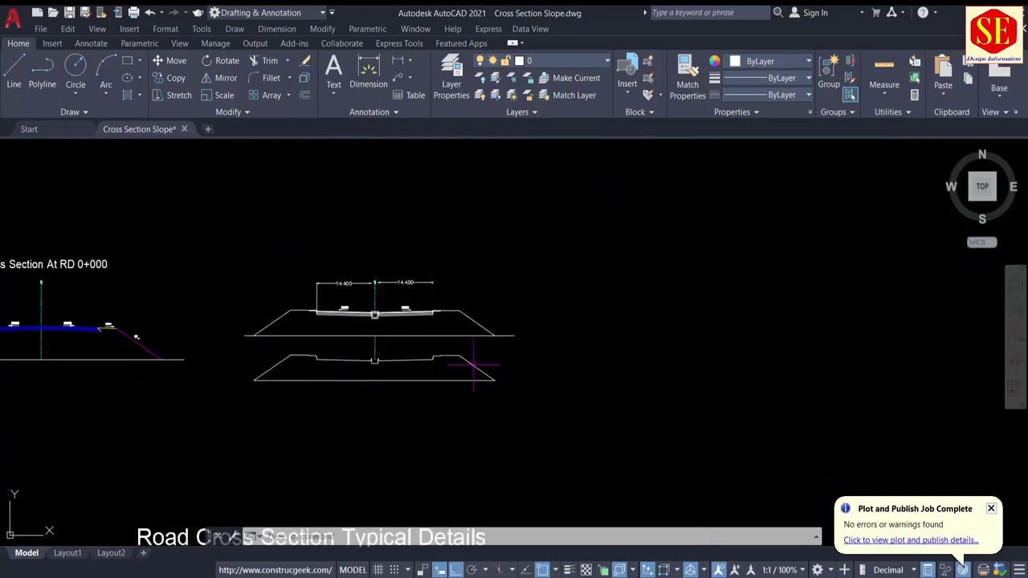
scroll(470, 374, "up", 3)
mouse_move(253, 383)
middle_mouse_down()
mouse_move(344, 387)
mouse_move(432, 363)
middle_mouse_up()
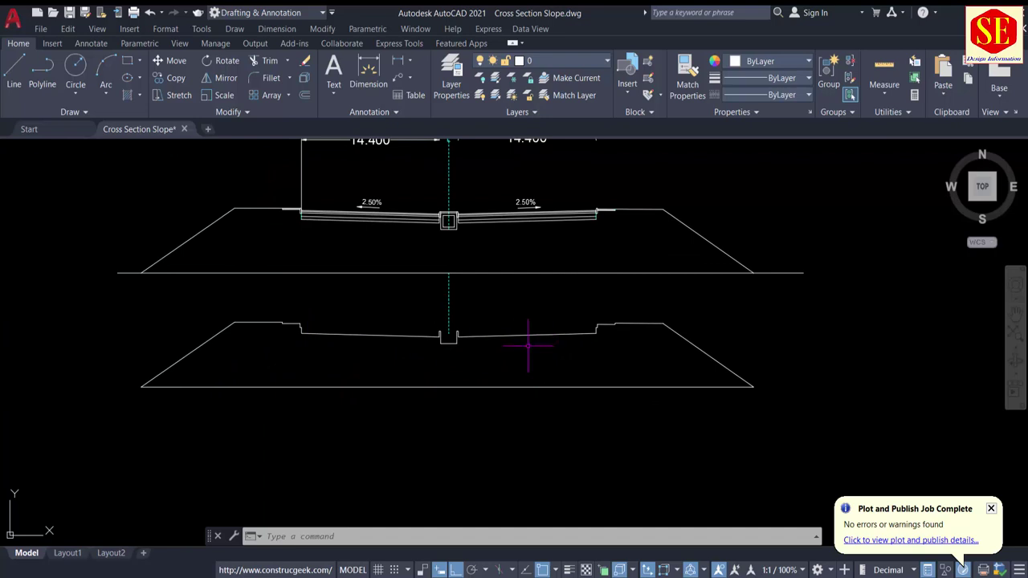
left_click_drag(535, 325, 521, 360)
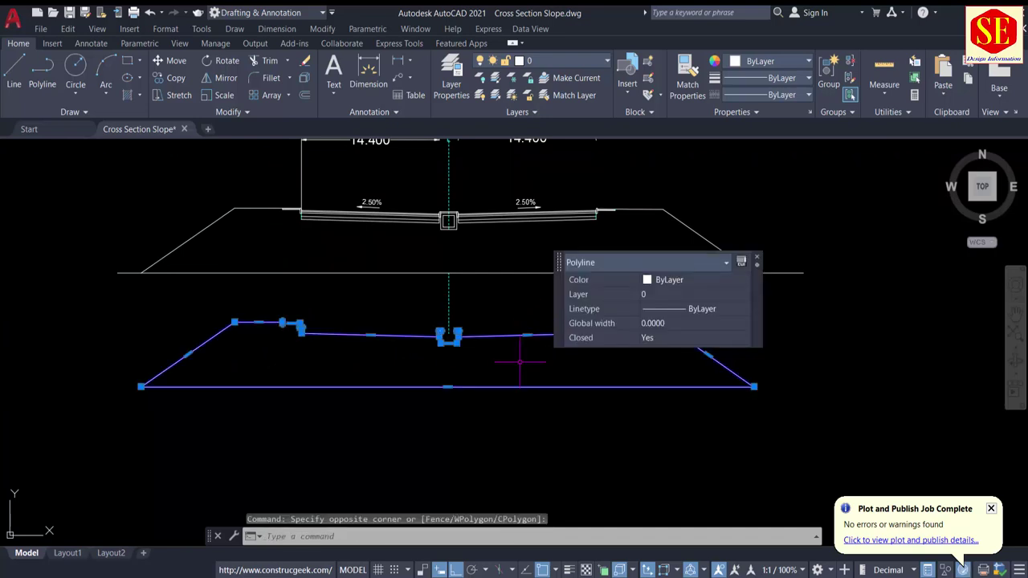
key("Escape")
middle_click_drag(498, 296, 547, 385)
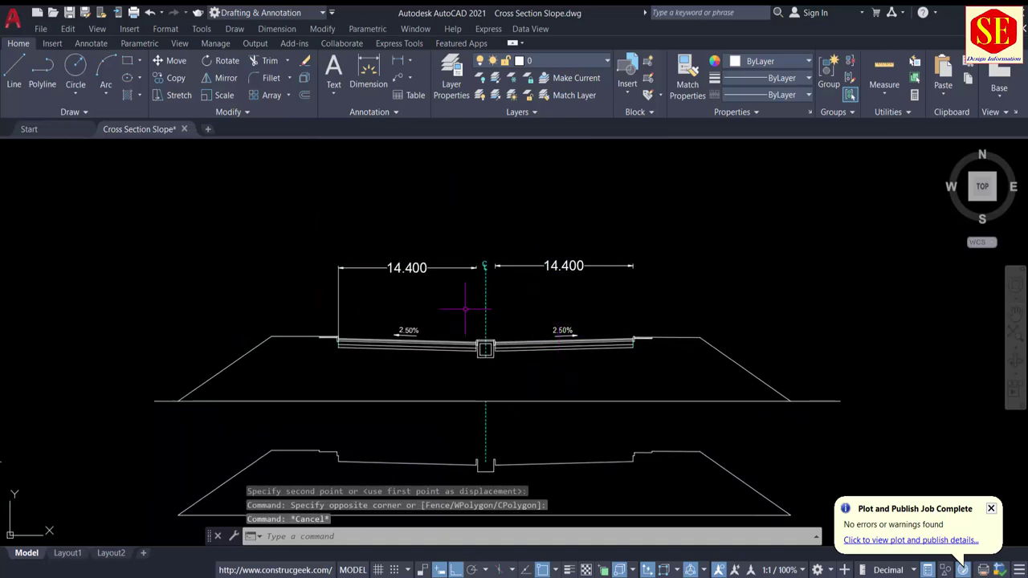
Review the overall drawing layout and the cross section at RD 0+000 with its pavement, shoulder and side slope labels.
scroll(484, 308, "down", 5)
scroll(402, 321, "up", 7)
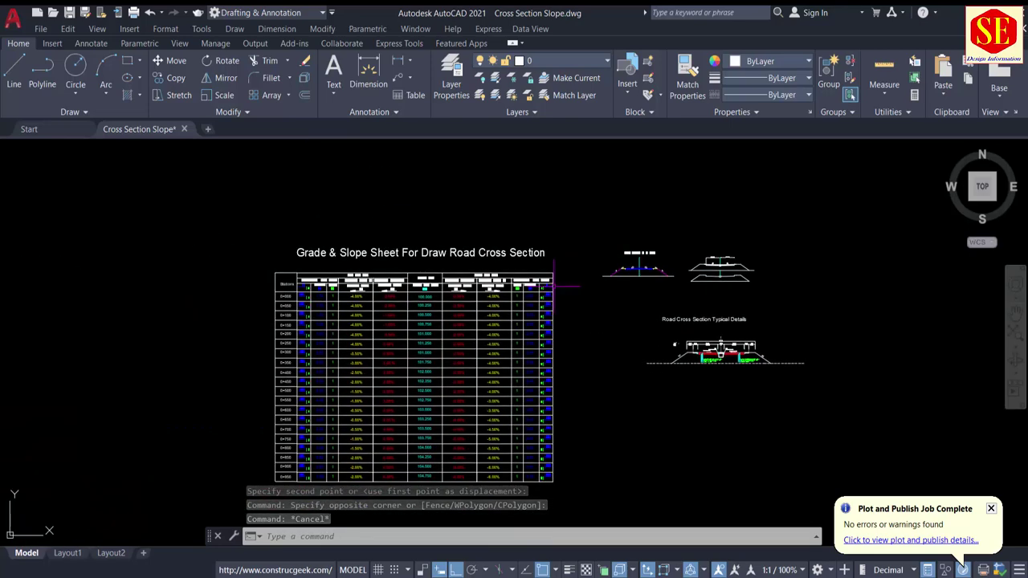
scroll(321, 370, "down", 4)
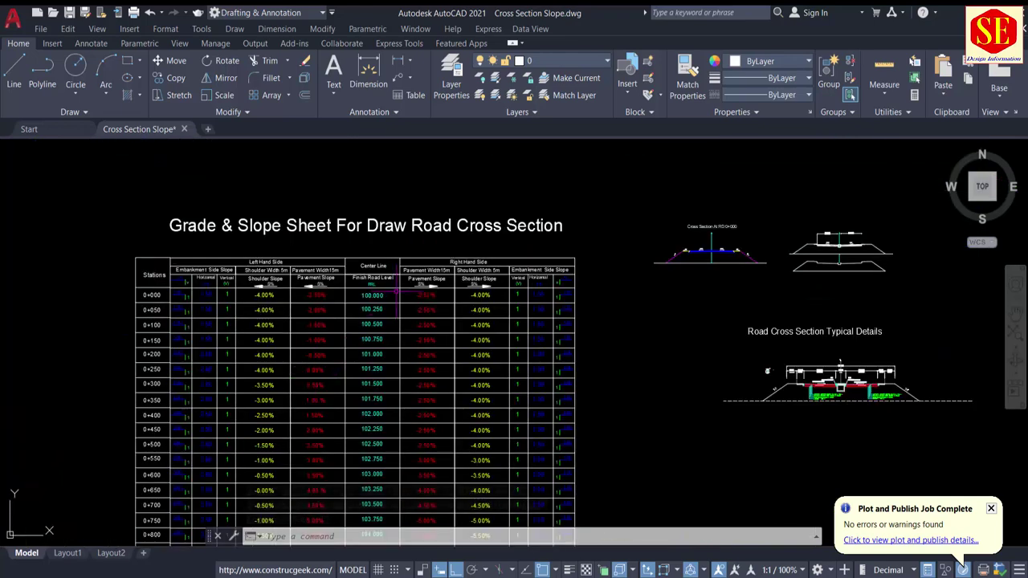
middle_click_drag(633, 278, 454, 324)
scroll(539, 282, "up", 6)
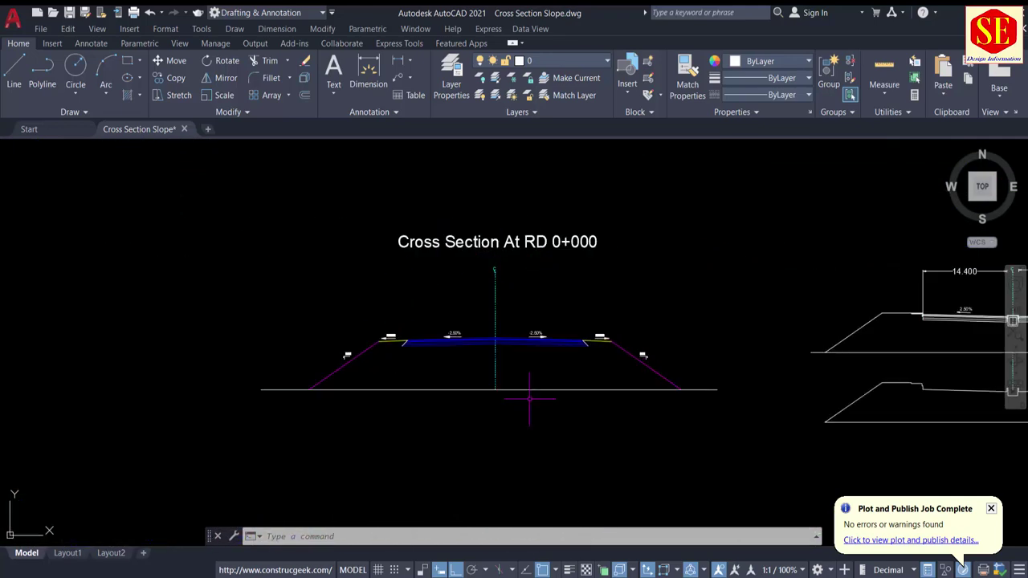
middle_click_drag(882, 299, 613, 318)
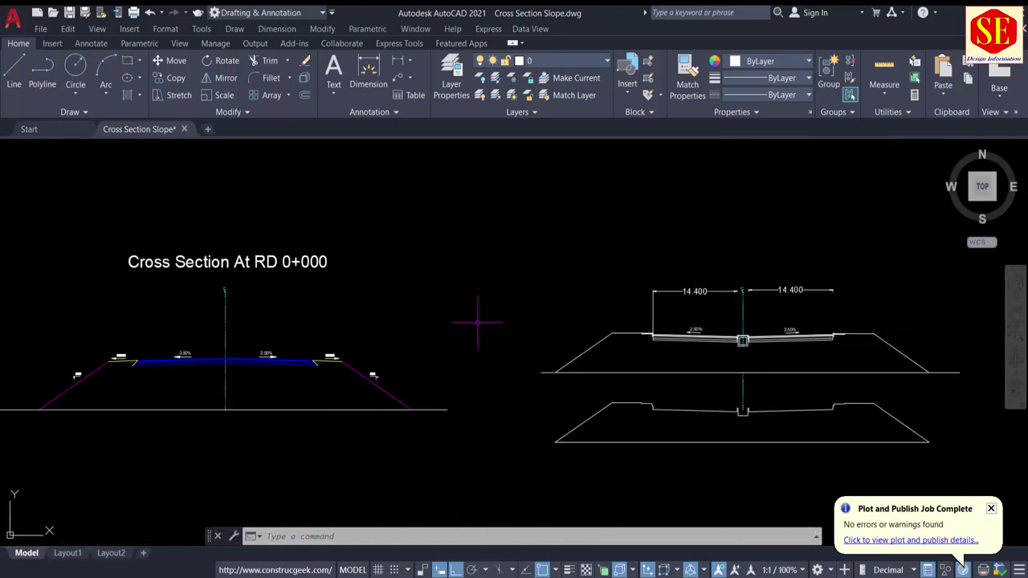
scroll(285, 356, "up", 4)
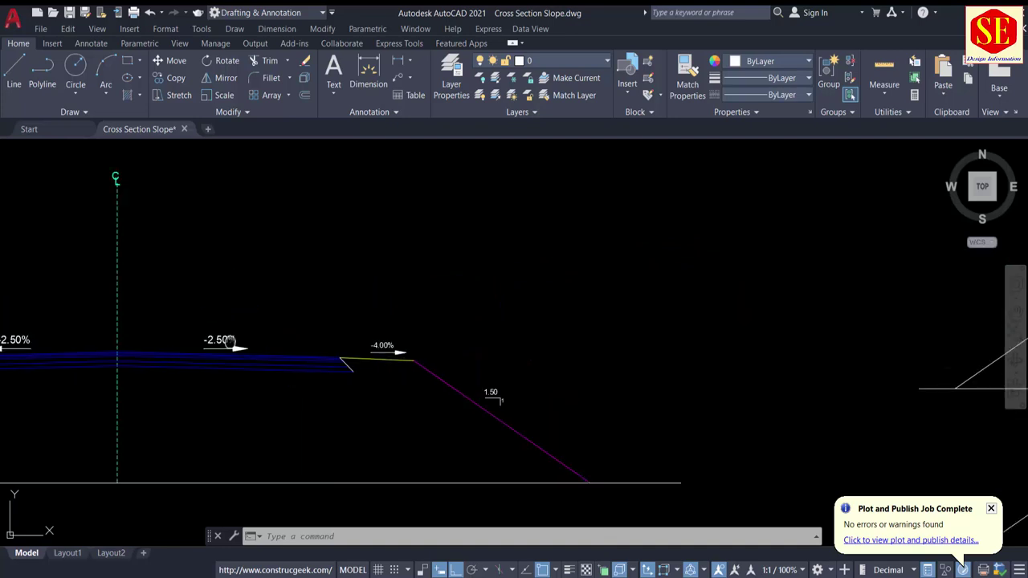
middle_click_drag(284, 356, 576, 287)
middle_click_drag(460, 271, 463, 452)
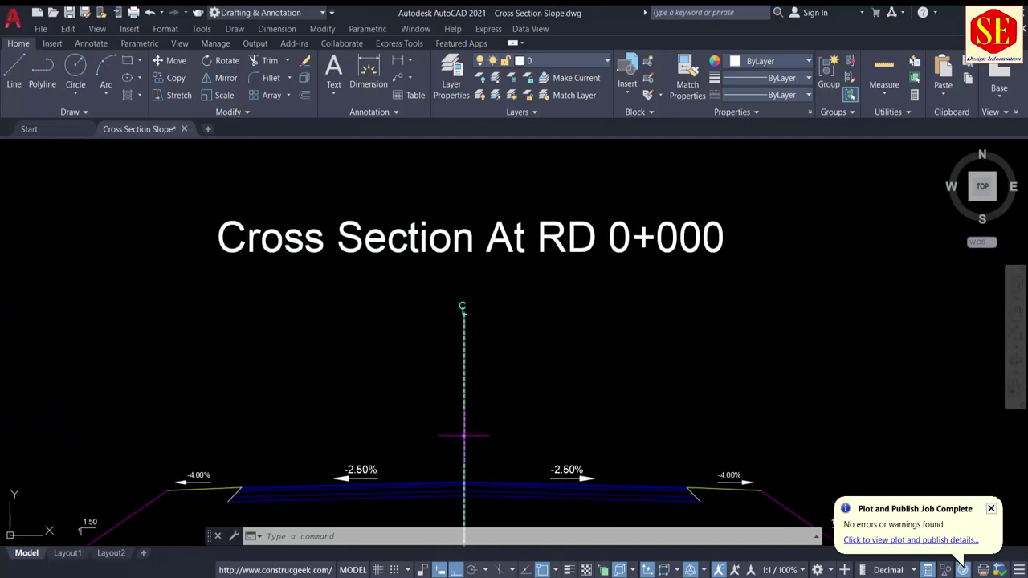
scroll(463, 407, "down", 4)
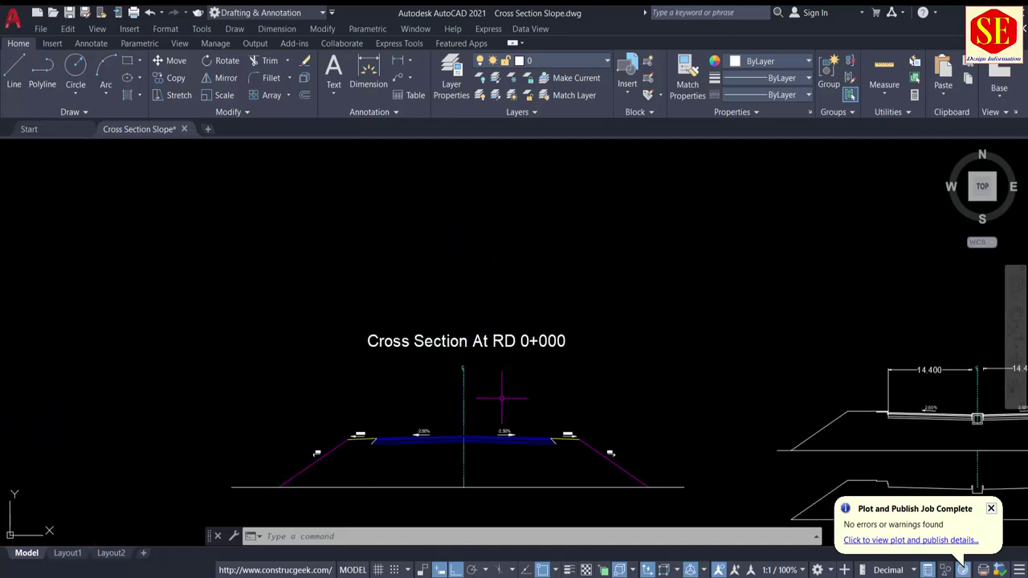
middle_click_drag(501, 397, 501, 328)
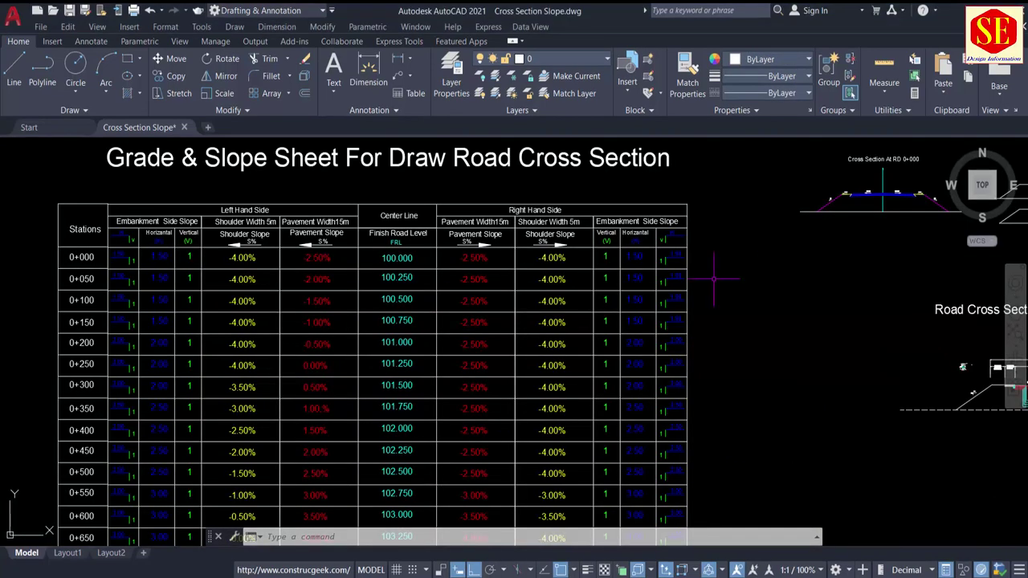
Read the pavement slopes, shoulder slopes, side slopes and finish road level for station 0+050 in the grade and slope sheet.
scroll(302, 257, "up", 2)
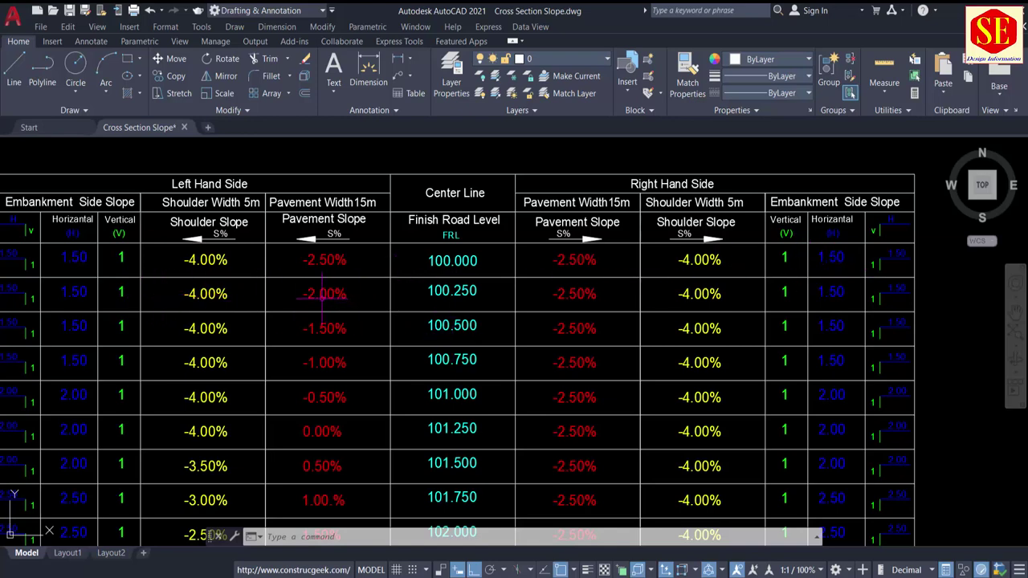
middle_click_drag(333, 302, 340, 345)
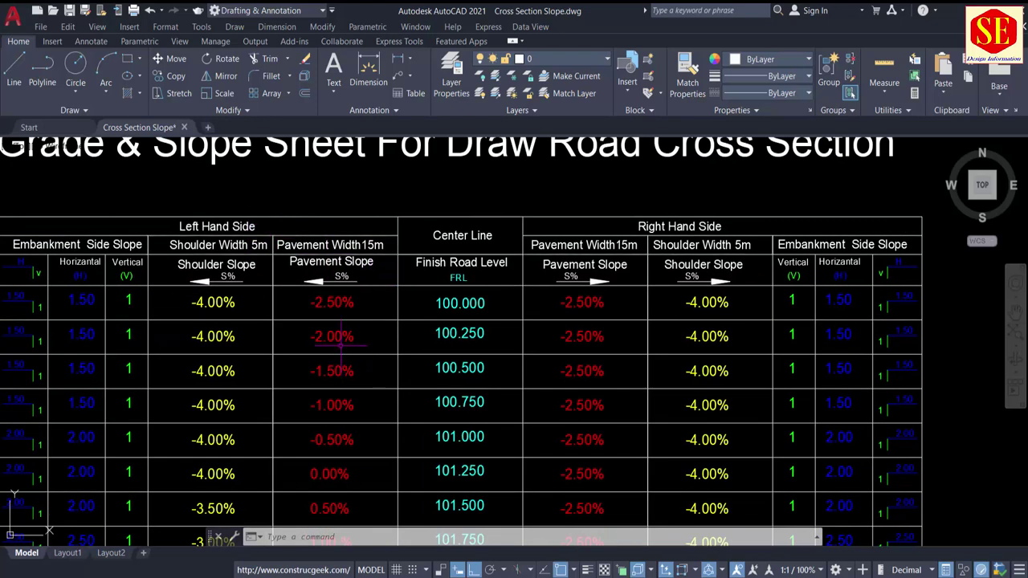
scroll(341, 345, "up", 2)
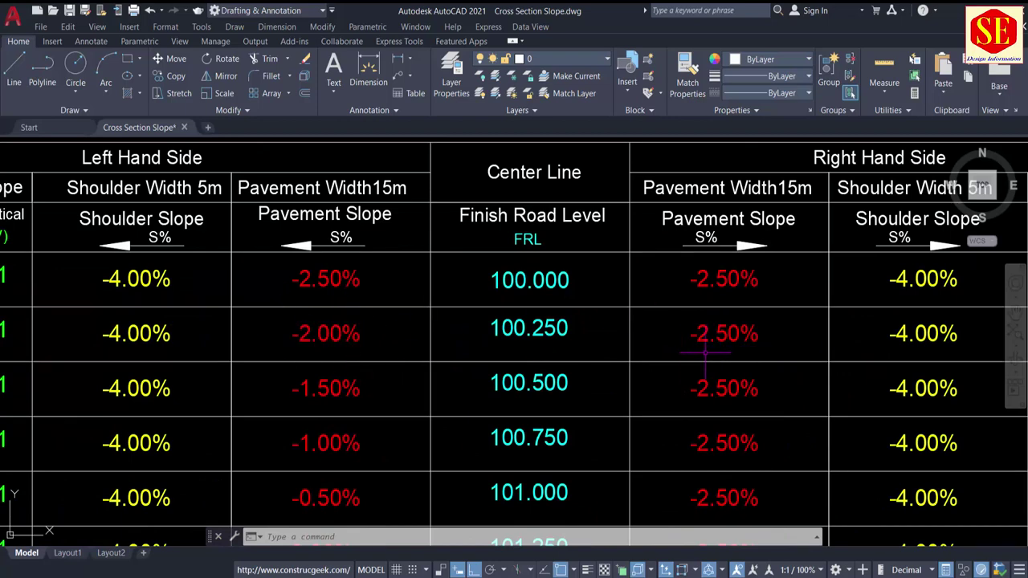
scroll(711, 345, "down", 2)
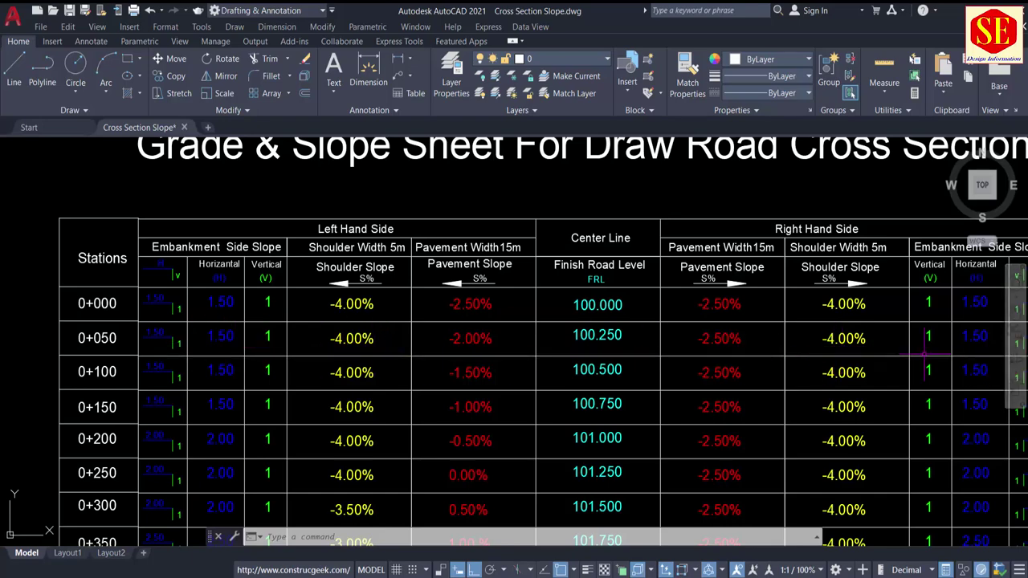
mouse_move(918, 354)
middle_mouse_down()
mouse_move(650, 363)
mouse_move(522, 354)
middle_mouse_up()
Copy the complete RD 0+000 cross section, including its title and ground line, straight up by about 63 units.
scroll(521, 353, "down", 2)
middle_click_drag(699, 310, 631, 333)
scroll(631, 332, "up", 5)
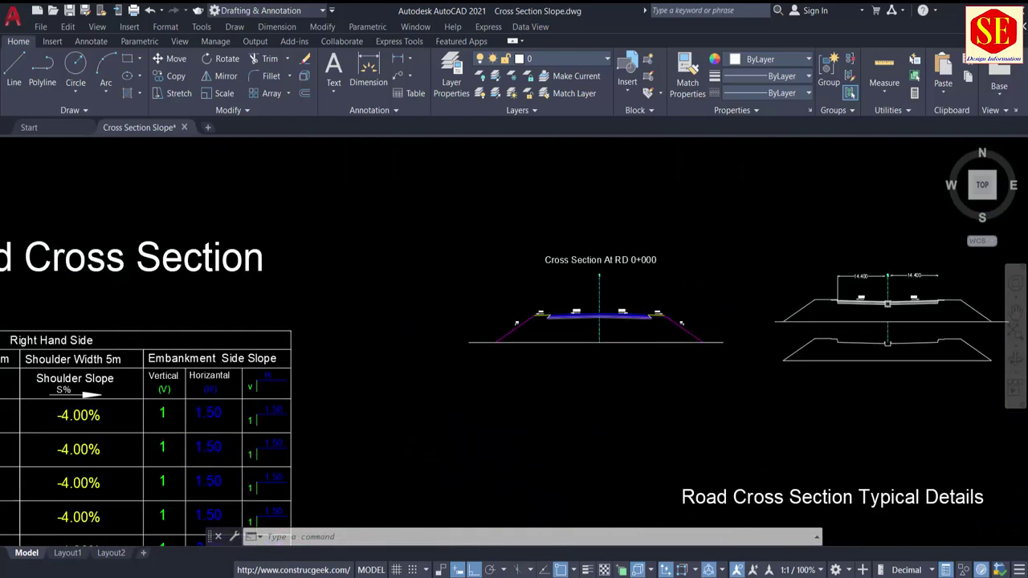
type("c")
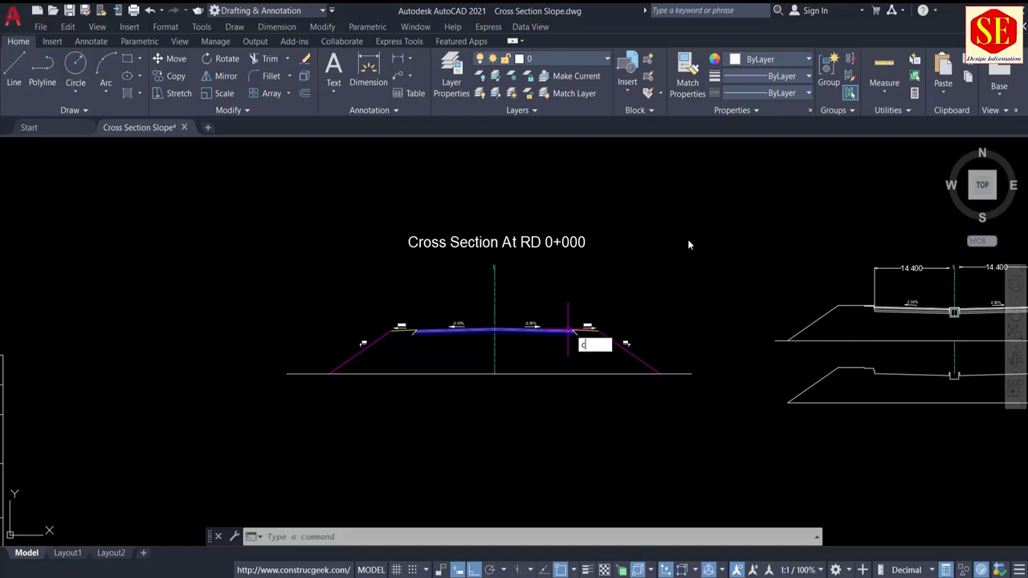
type("o")
key("Return")
left_click(703, 178)
left_click(258, 420)
key("Return")
left_click(435, 408)
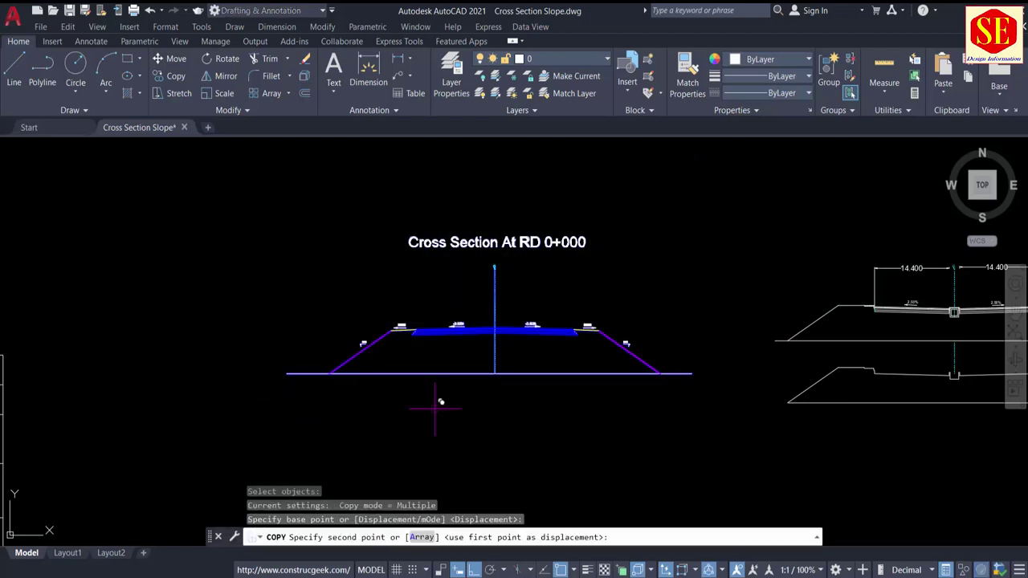
scroll(435, 408, "down", 1)
middle_click_drag(436, 299, 429, 415)
left_click(450, 315)
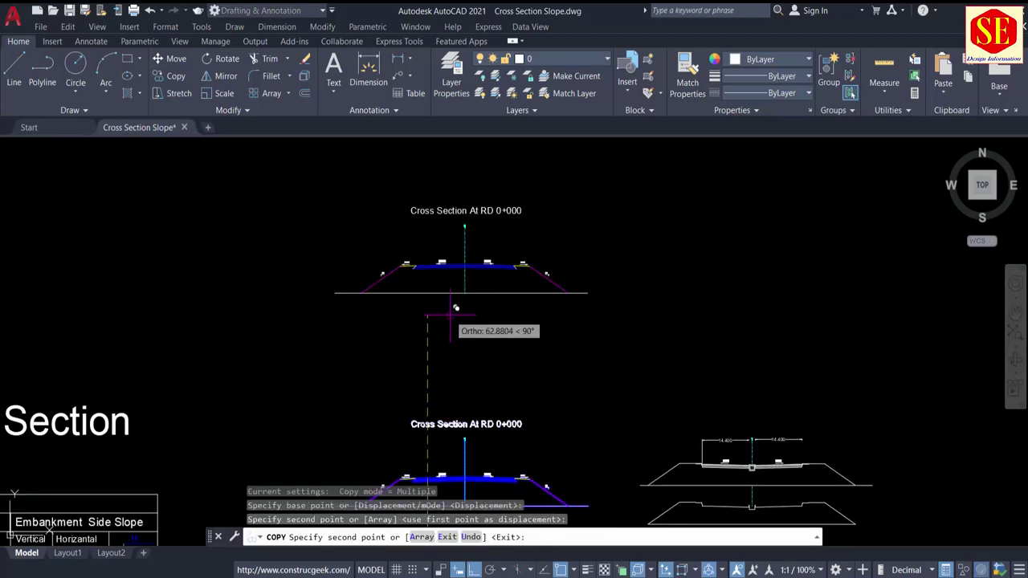
key("Escape")
Change the copied section's title to "Cross Section At RD 0+050".
scroll(490, 197, "up", 3)
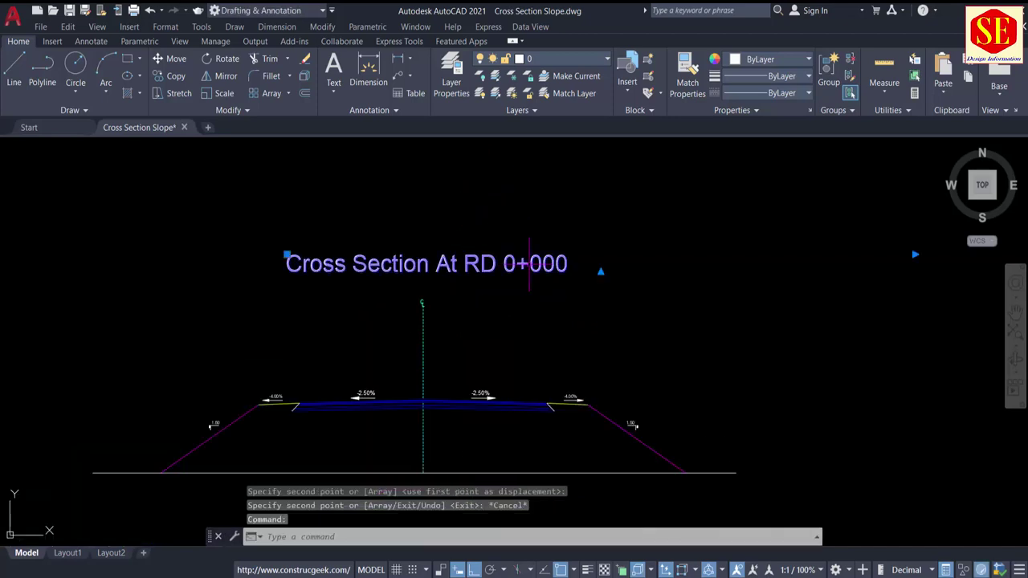
double_click(547, 264)
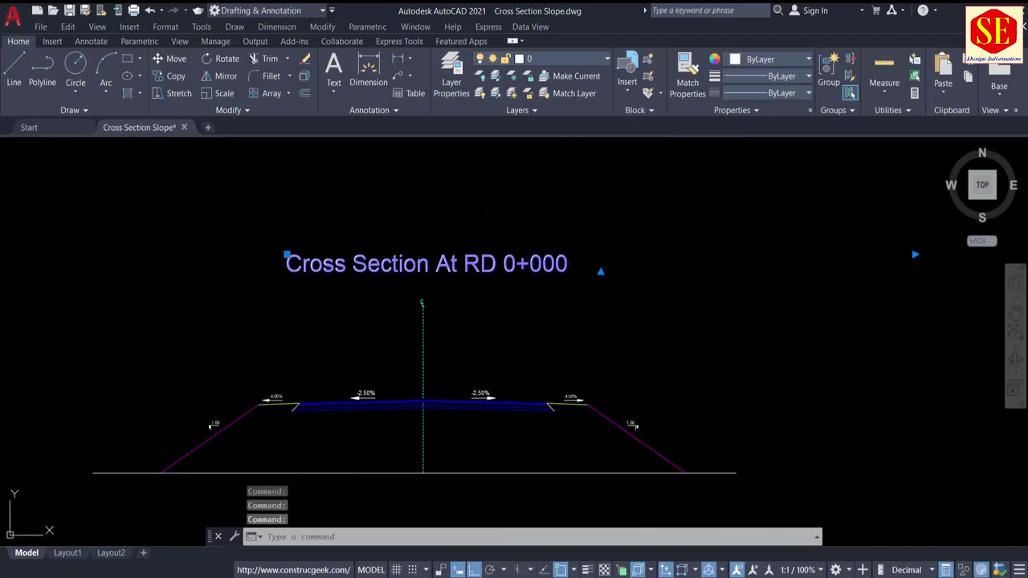
double_click(552, 263)
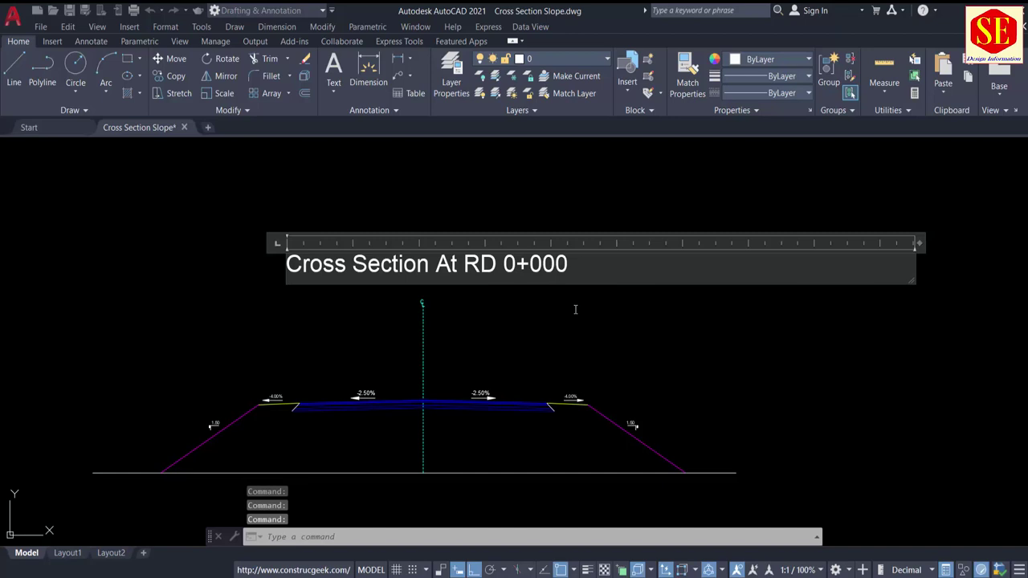
key("BackSpace")
type("5")
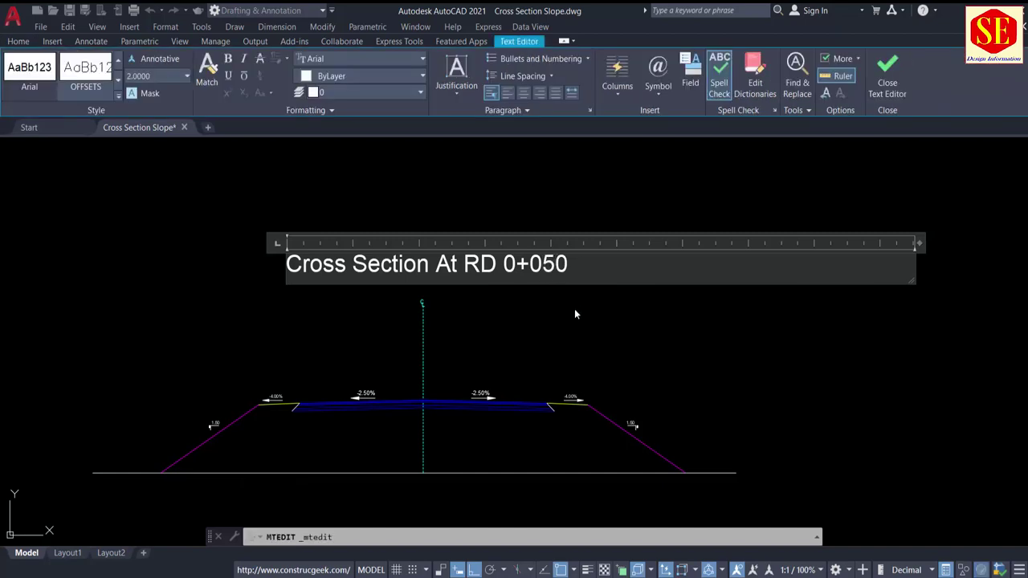
left_click(574, 314)
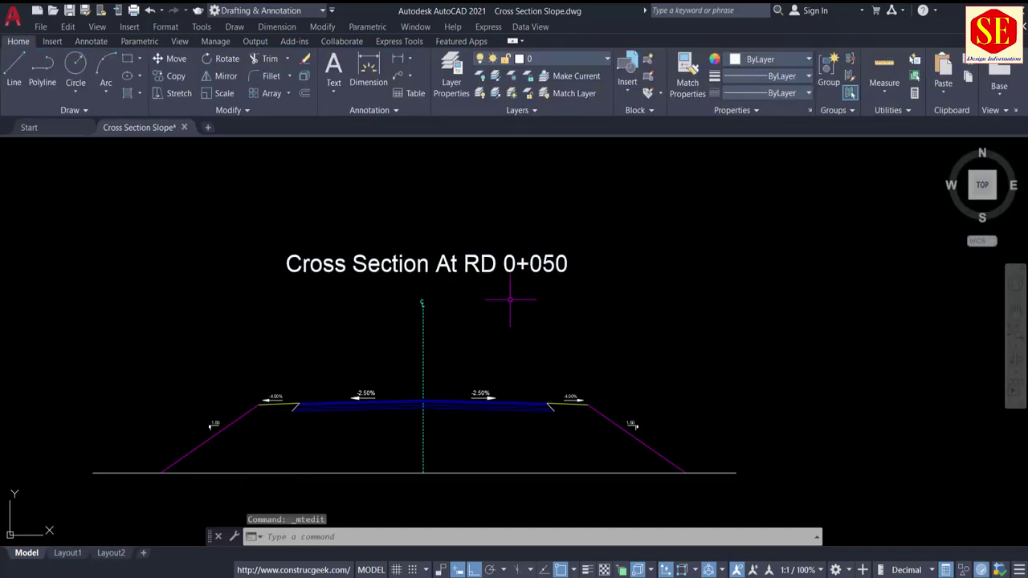
Compare the copied section's pavement, shoulder and side slope labels with the 0+050 row of the grade and slope sheet.
scroll(573, 220, "up", 1)
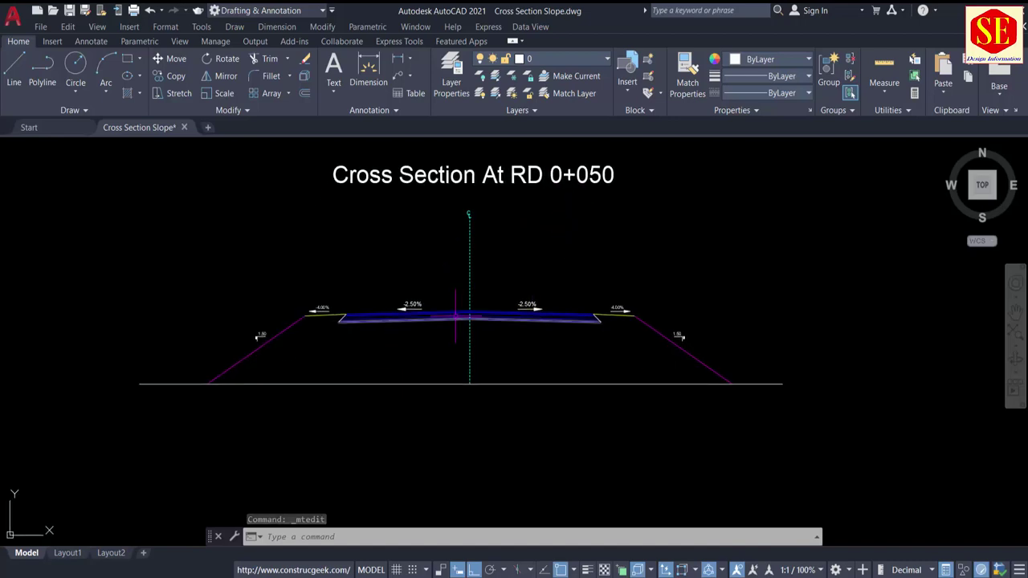
scroll(562, 241, "up", 1)
middle_click_drag(519, 265, 527, 356)
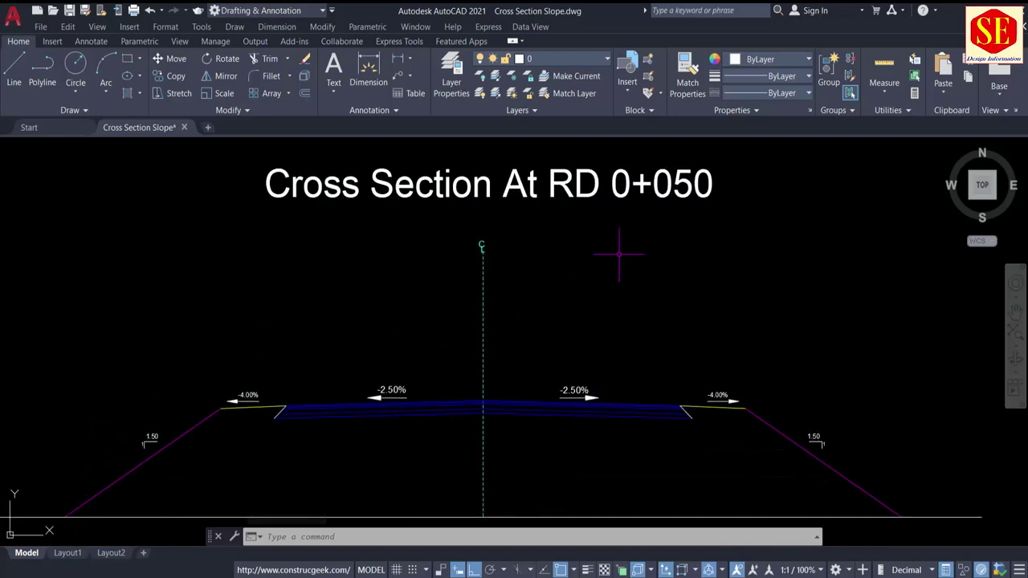
scroll(643, 273, "down", 3)
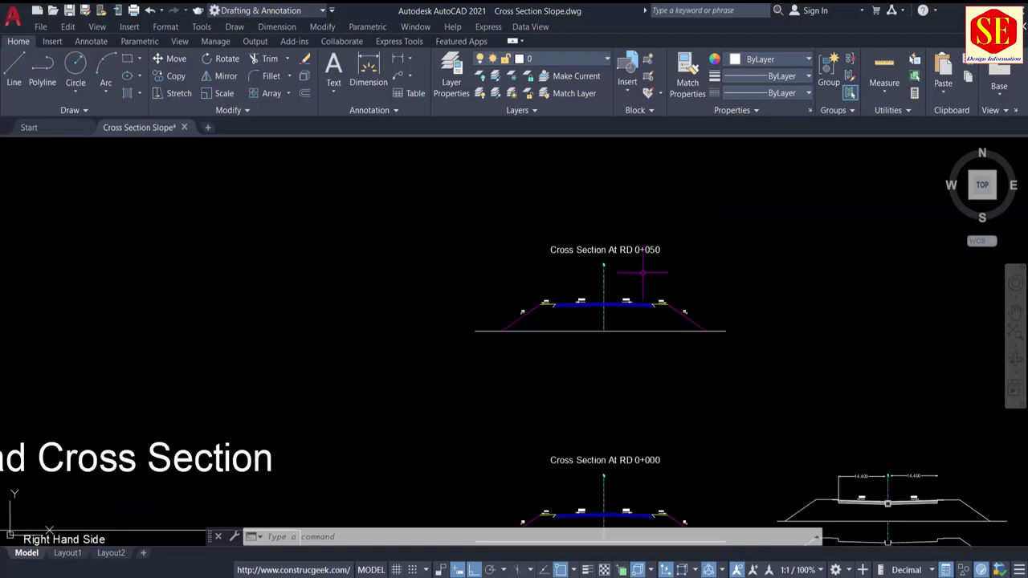
mouse_move(302, 423)
middle_mouse_down()
mouse_move(477, 291)
mouse_move(658, 195)
middle_mouse_up()
middle_click_drag(380, 428, 517, 364)
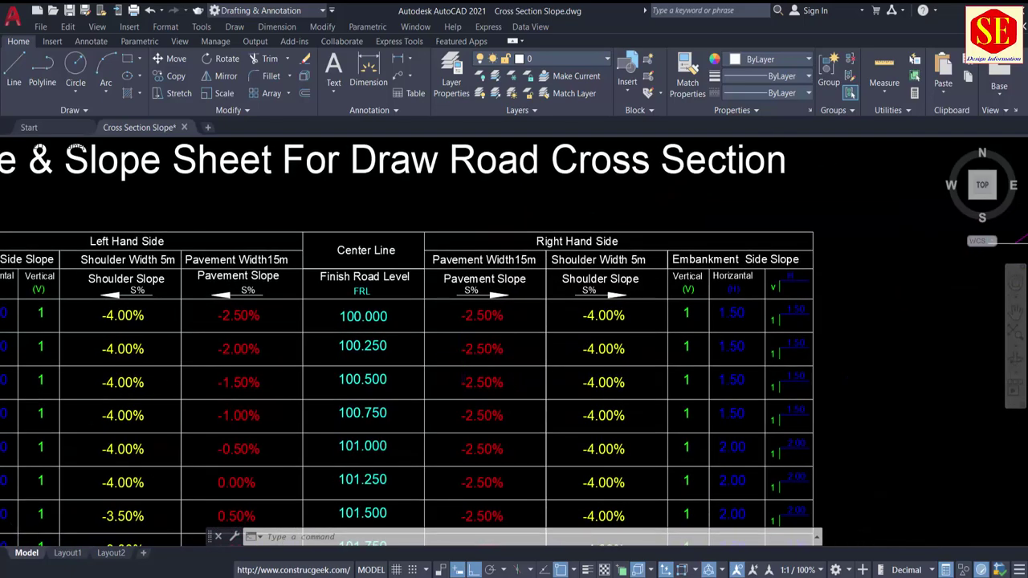
scroll(461, 357, "up", 2)
middle_click_drag(300, 373, 877, 374)
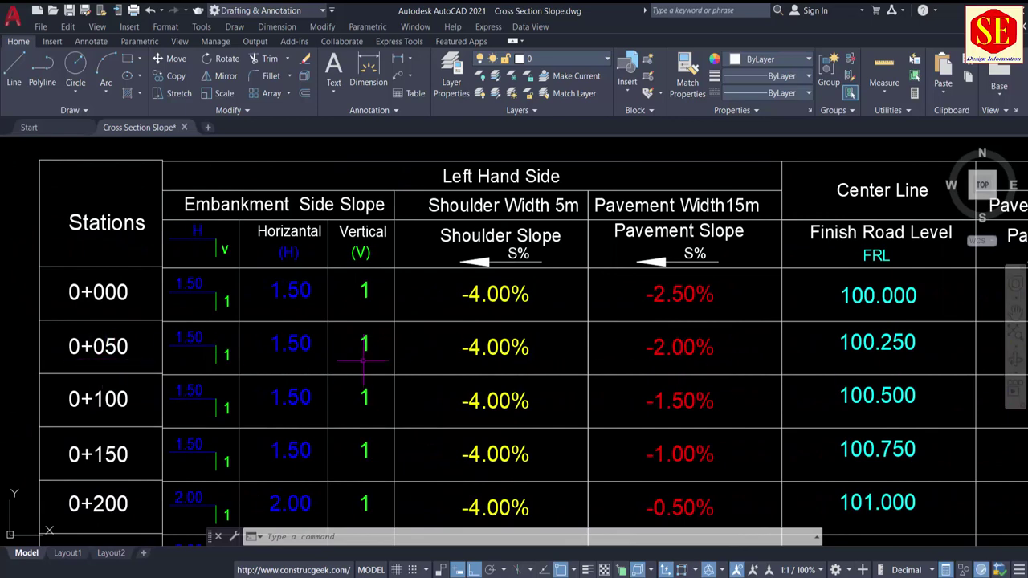
middle_click_drag(672, 344, 361, 347)
scroll(351, 314, "down", 9)
scroll(348, 263, "up", 4)
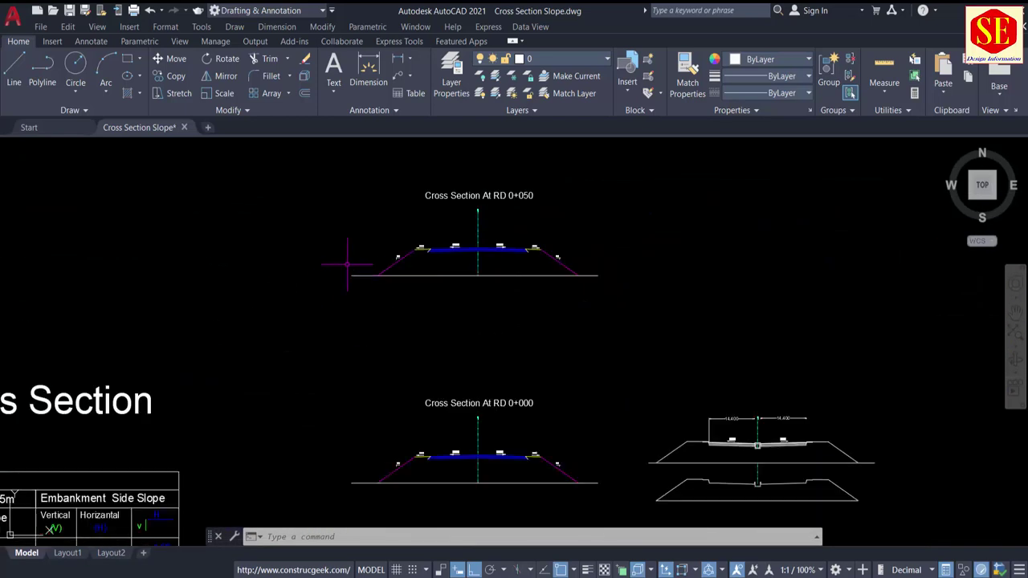
Trim away the pavement layer lines between the left shoulder and the centre line in the RD 0+050 section.
scroll(347, 264, "up", 7)
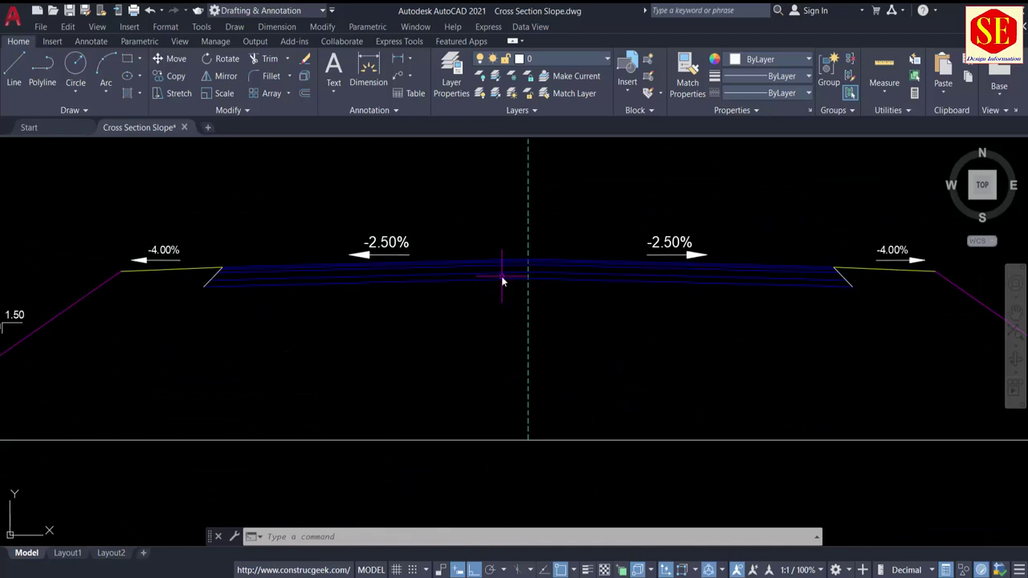
type("tr")
key("Return")
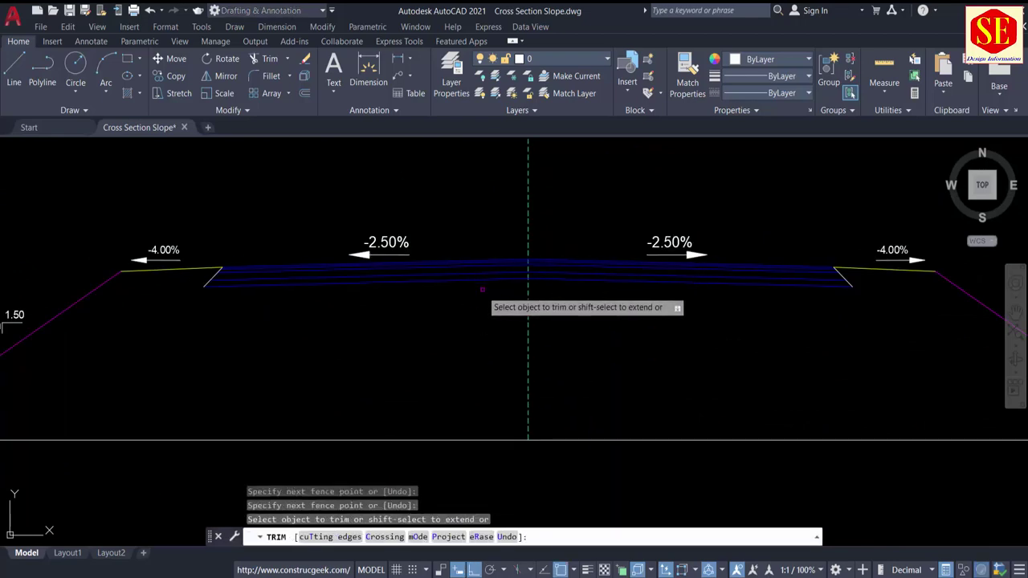
left_click(498, 220)
left_click(486, 299)
key("Return")
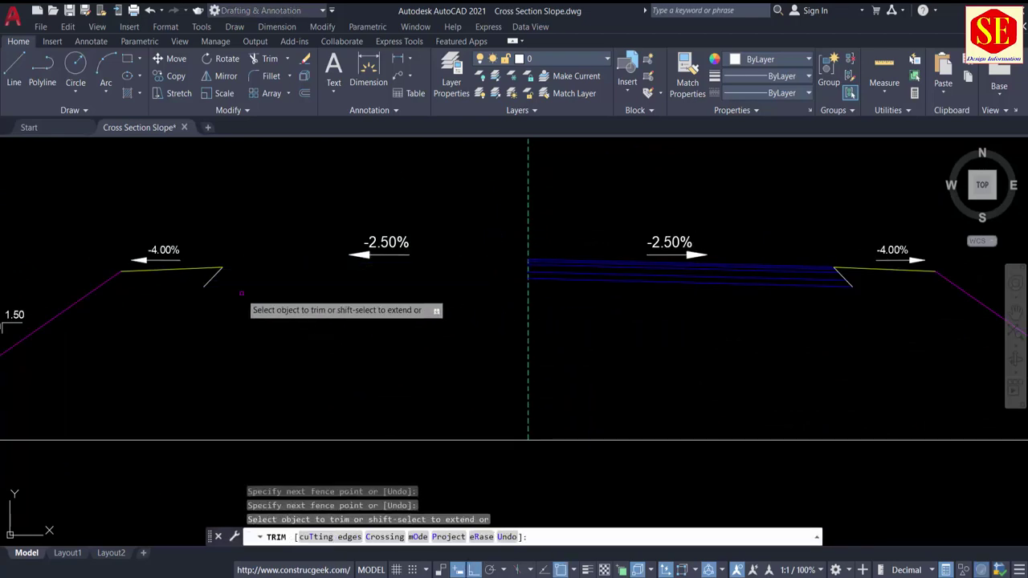
key("Escape")
Draw a horizontal line 15 units long to the left from the pavement's top point on the centre line.
scroll(630, 272, "up", 2)
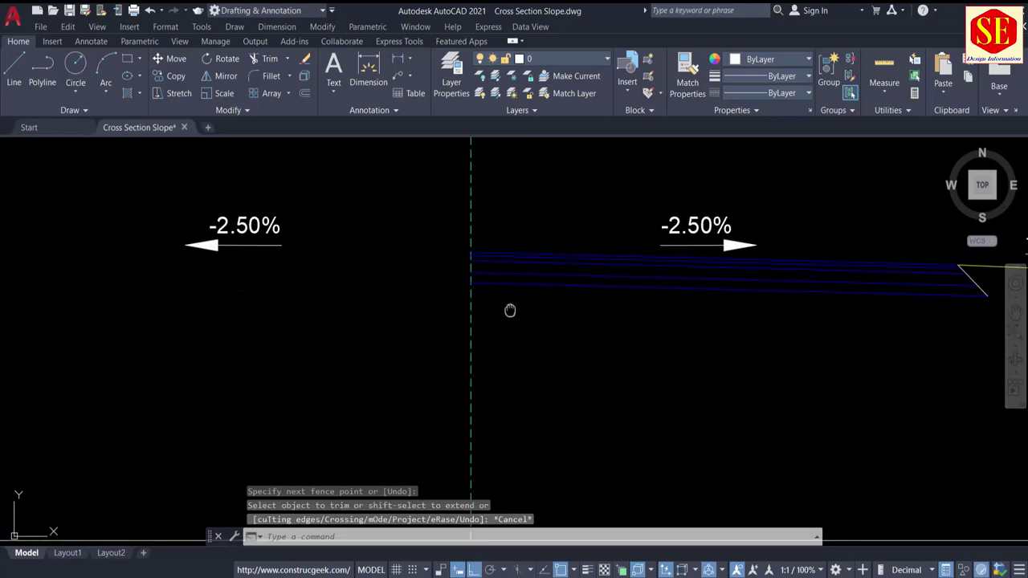
middle_click_drag(509, 310, 713, 333)
middle_click_drag(104, 323, 305, 324)
mouse_move(974, 303)
middle_mouse_down()
mouse_move(507, 313)
mouse_move(245, 298)
middle_mouse_up()
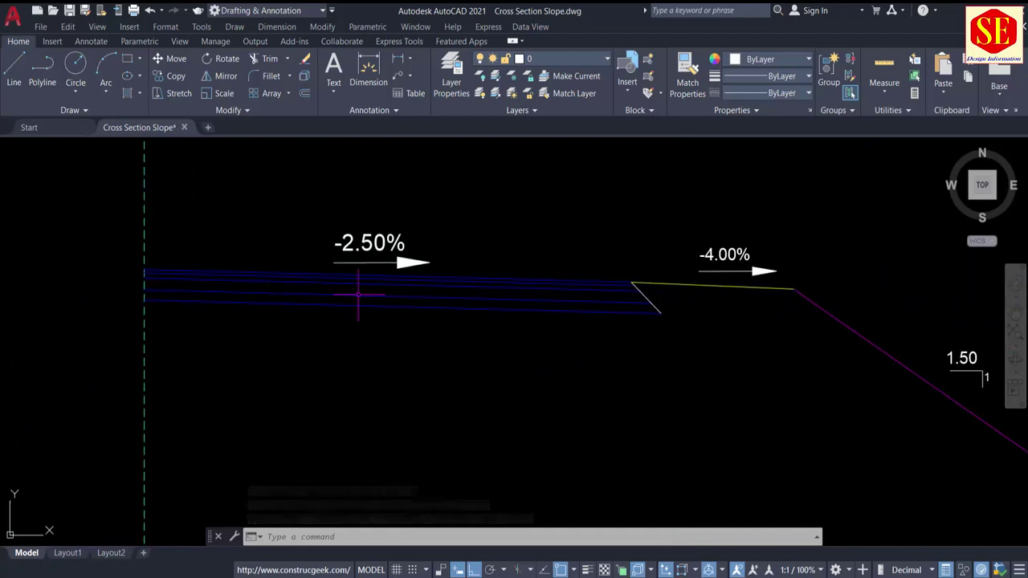
middle_click_drag(419, 290, 868, 320)
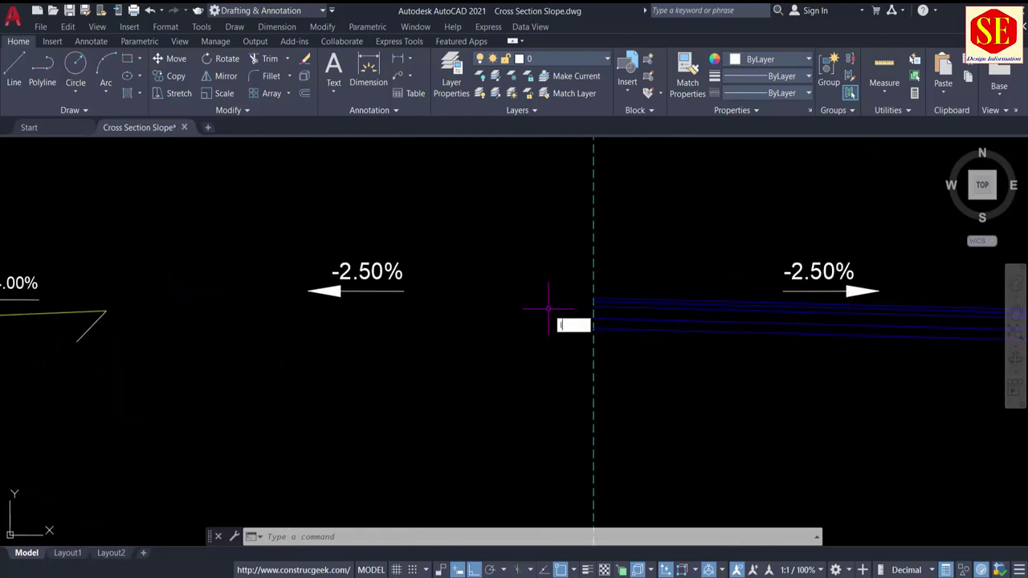
key("Return")
scroll(596, 298, "up", 3)
left_click(586, 297)
scroll(644, 283, "down", 2)
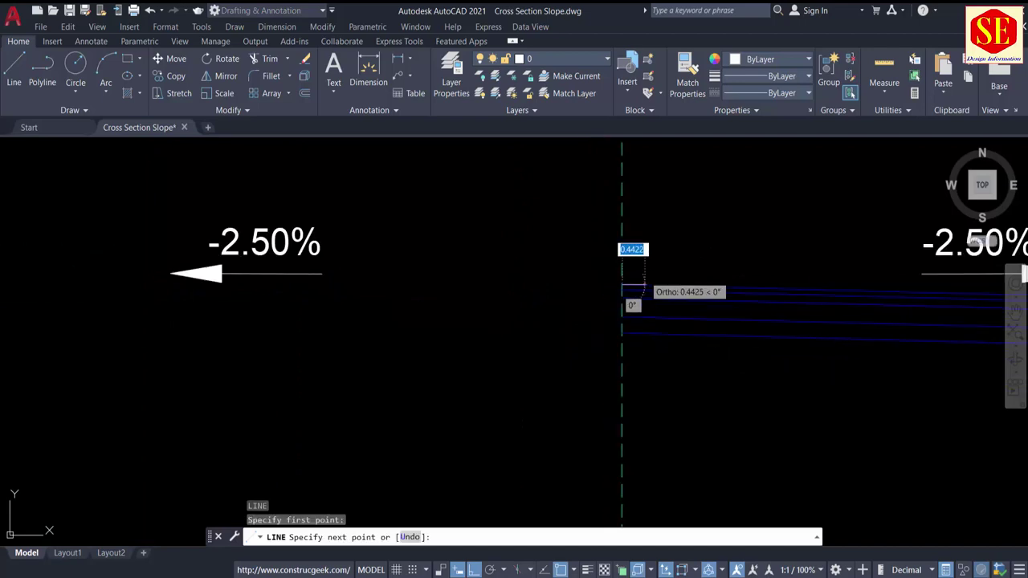
middle_click_drag(210, 319, 619, 322)
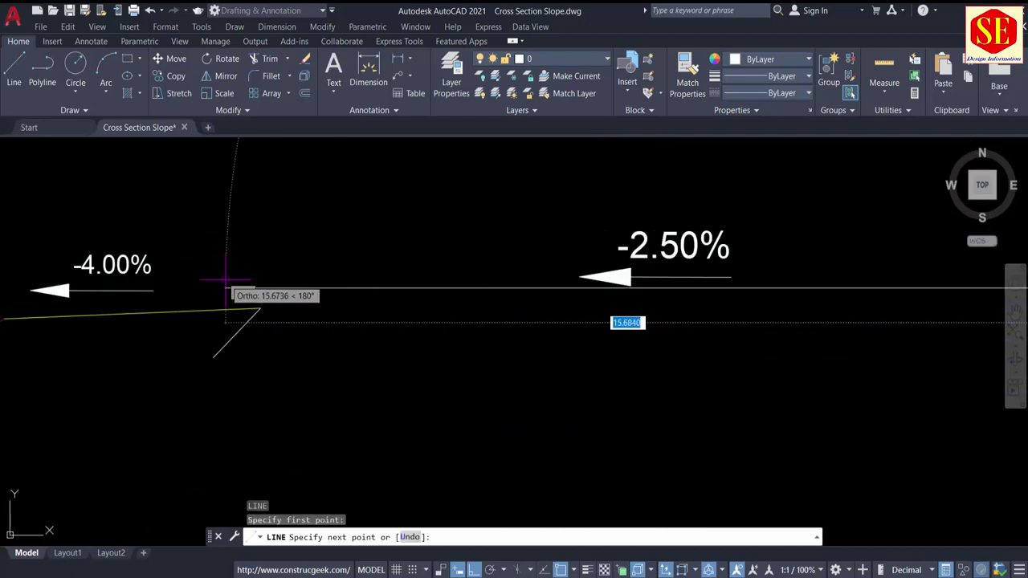
scroll(226, 281, "down", 6)
scroll(228, 283, "up", 4)
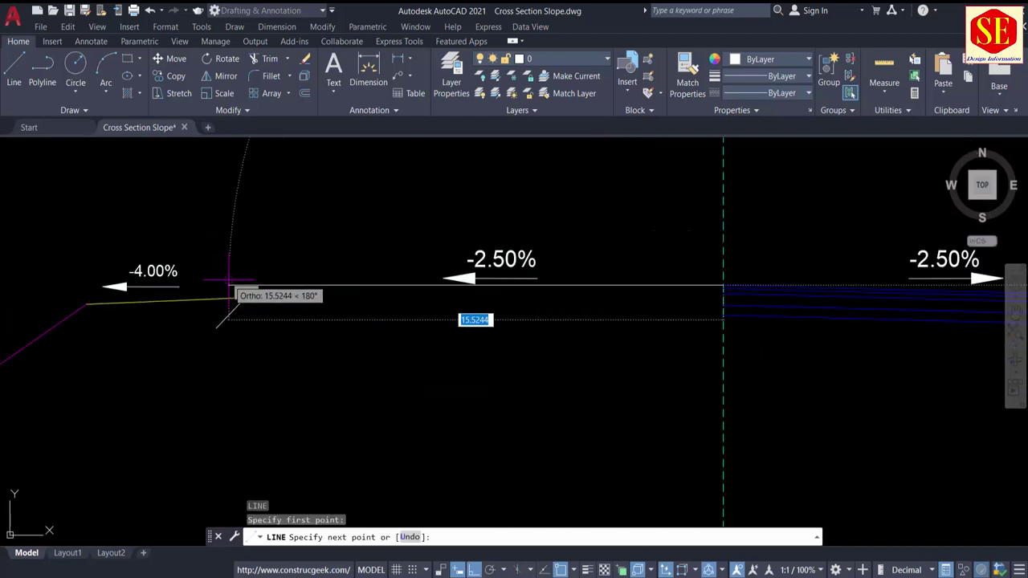
scroll(233, 297, "down", 6)
scroll(253, 469, "up", 5)
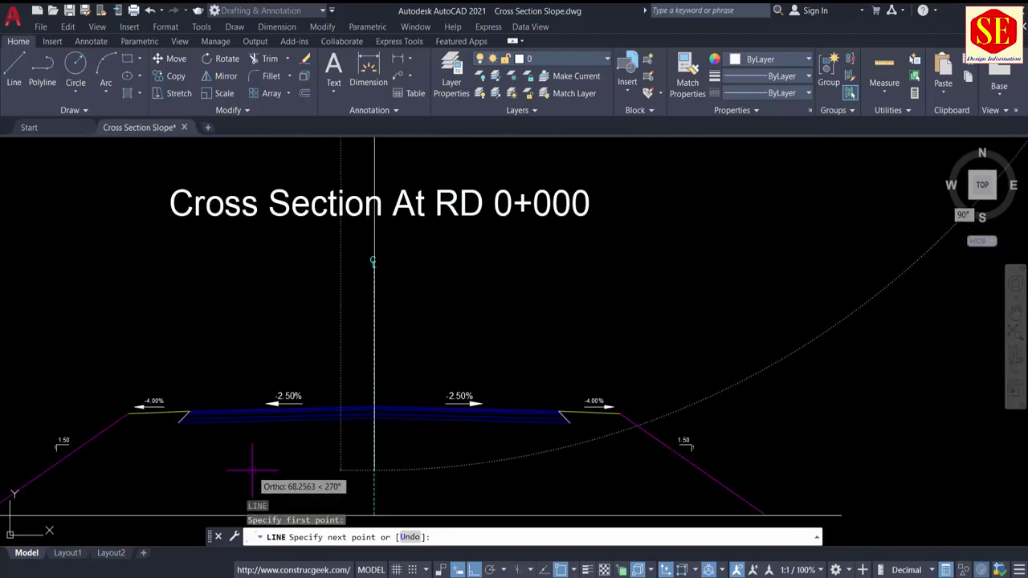
scroll(253, 469, "up", 2)
type("1")
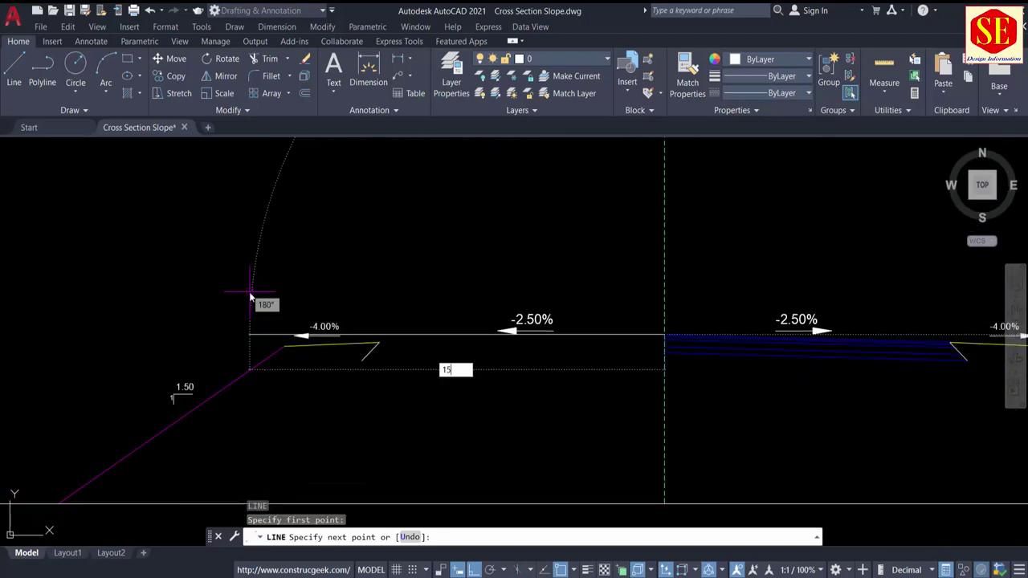
type("5")
key("Return")
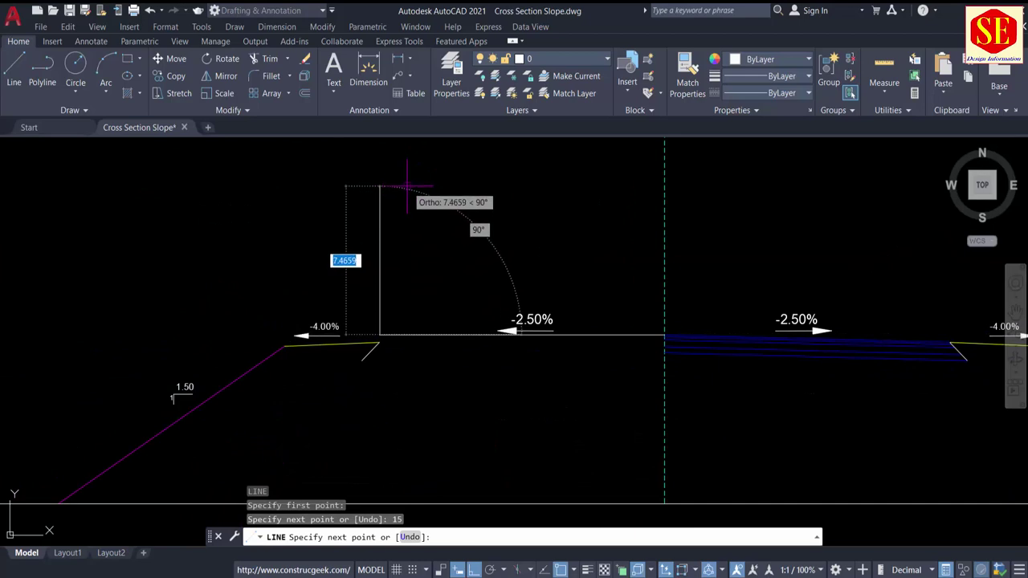
key("Escape")
Check the length of the new horizontal line on the left side of the RD 0+050 section.
left_click(571, 330)
left_click(515, 353)
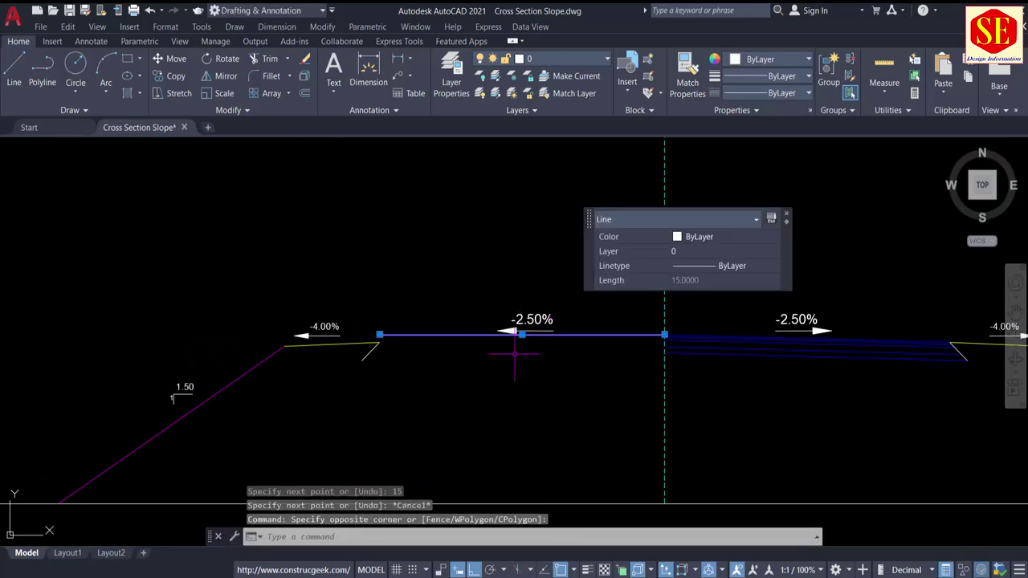
key("Escape")
Change the left pavement slope label of the RD 0+050 section to -2.00%.
scroll(593, 349, "up", 2)
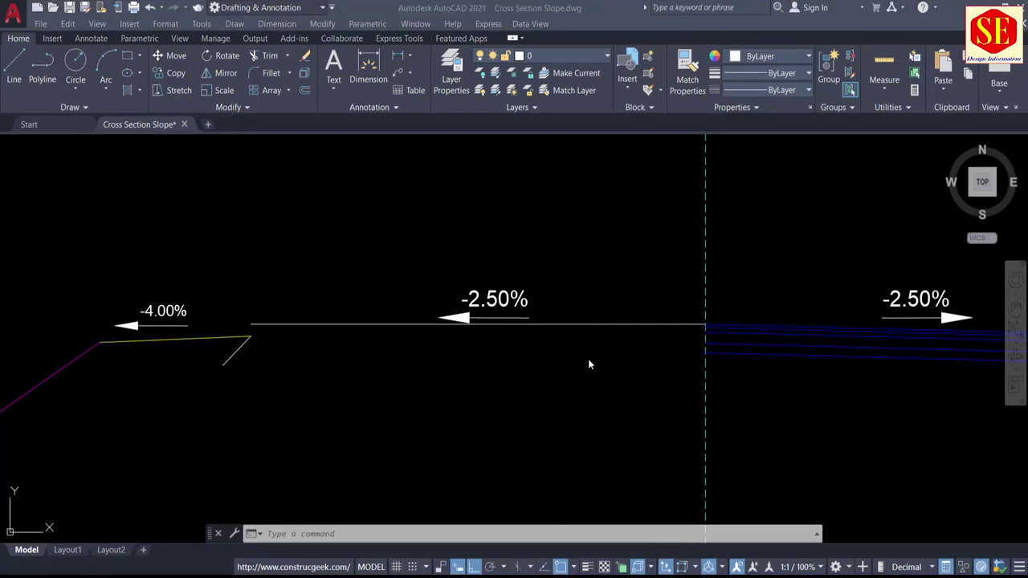
scroll(494, 302, "up", 4)
left_click(490, 298)
double_click(489, 297)
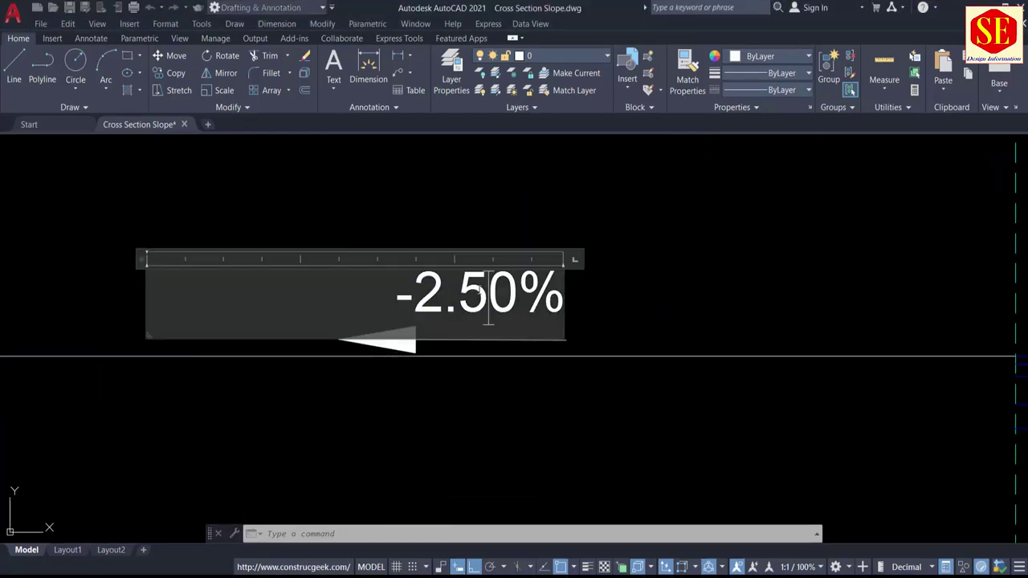
key("BackSpace")
type("0")
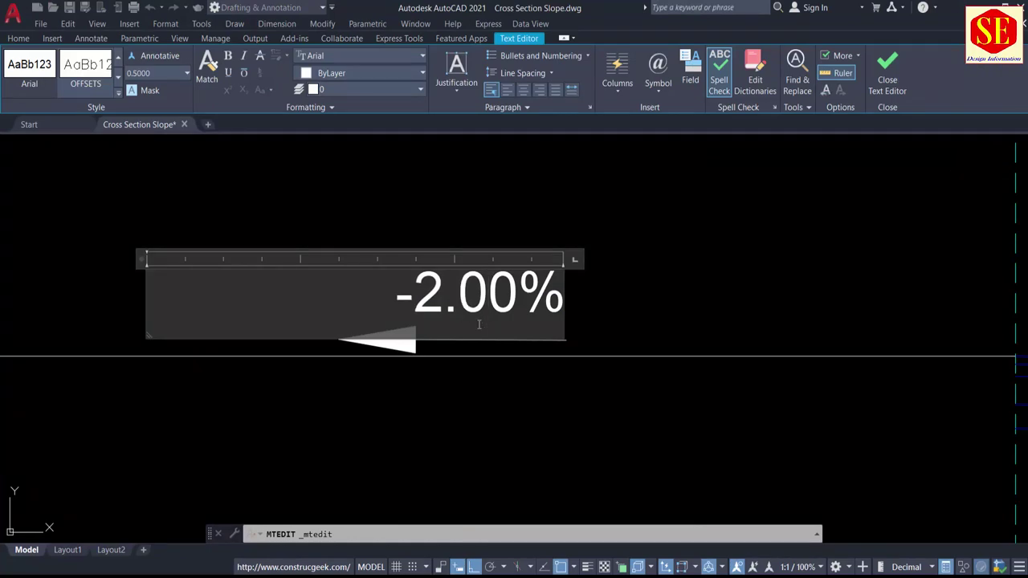
left_click(482, 354)
Check the left pavement width in the slope sheet and calculate the edge drop in Calculator as 15 × 2 ÷ 100.
scroll(493, 277, "down", 5)
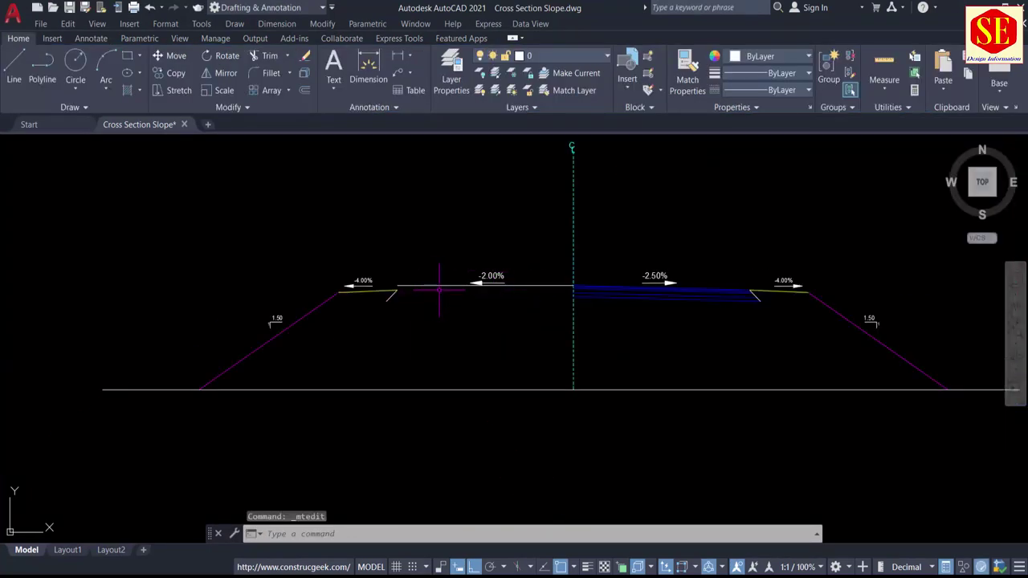
scroll(579, 291, "down", 5)
scroll(289, 389, "up", 5)
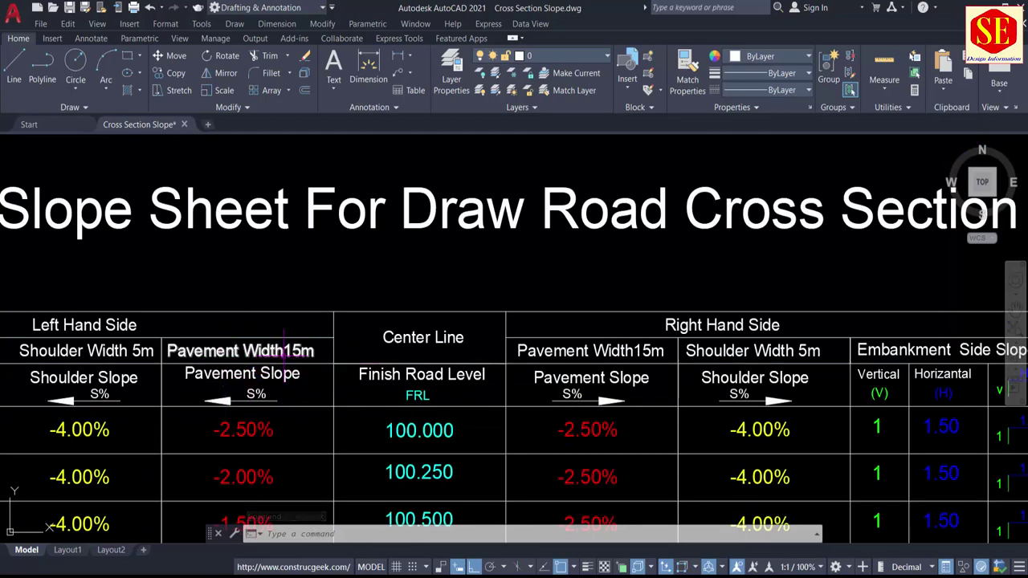
scroll(284, 345, "down", 5)
scroll(433, 318, "up", 5)
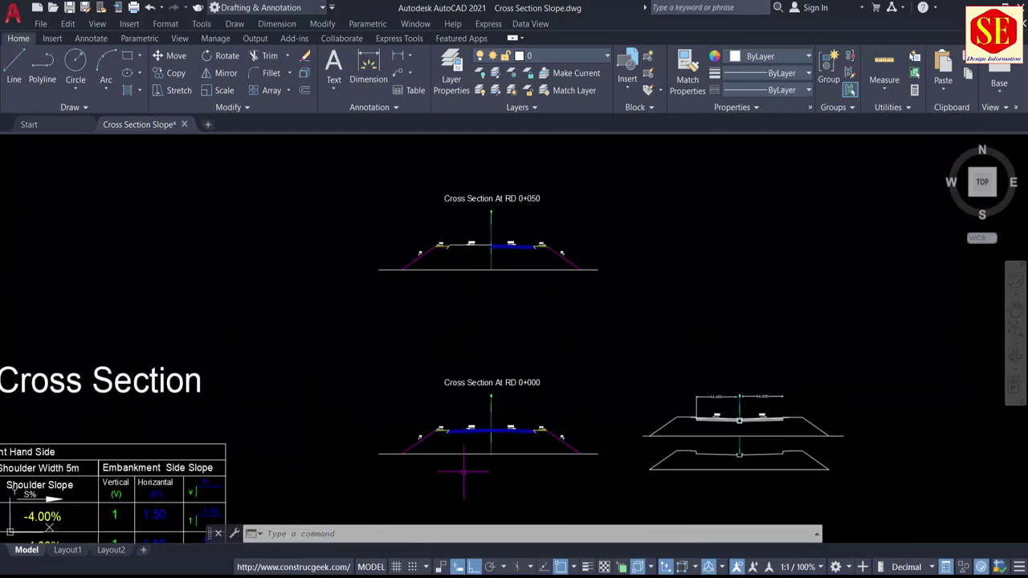
key("alt+Tab")
scroll(461, 271, "up", 4)
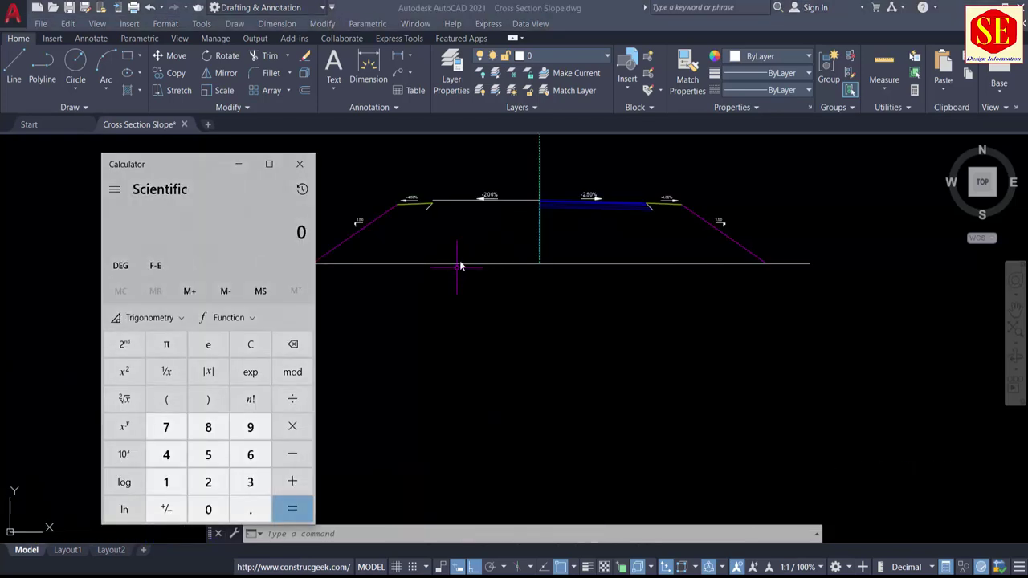
left_click(166, 482)
left_click(208, 454)
left_click(285, 434)
left_click(210, 485)
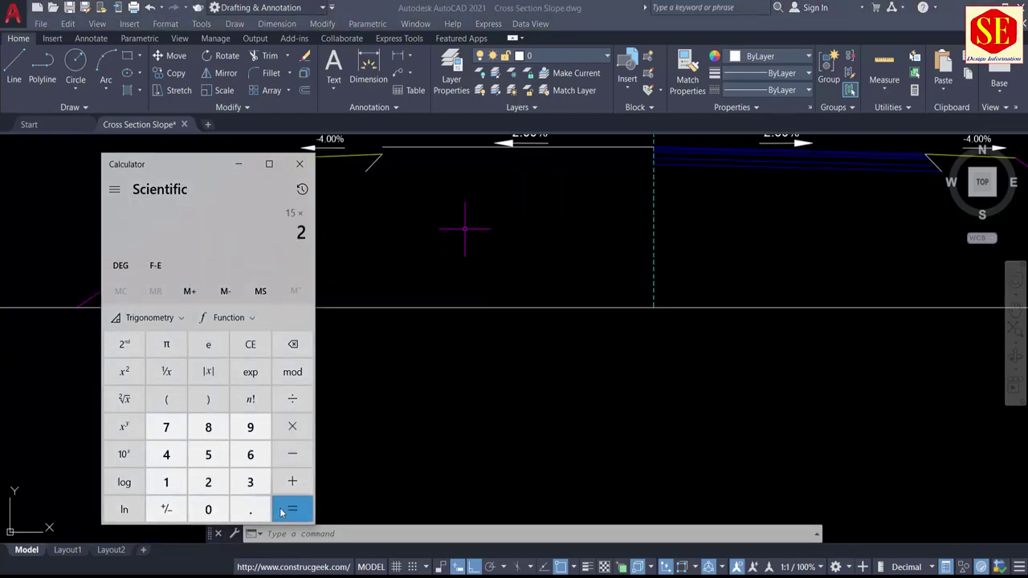
left_click(289, 510)
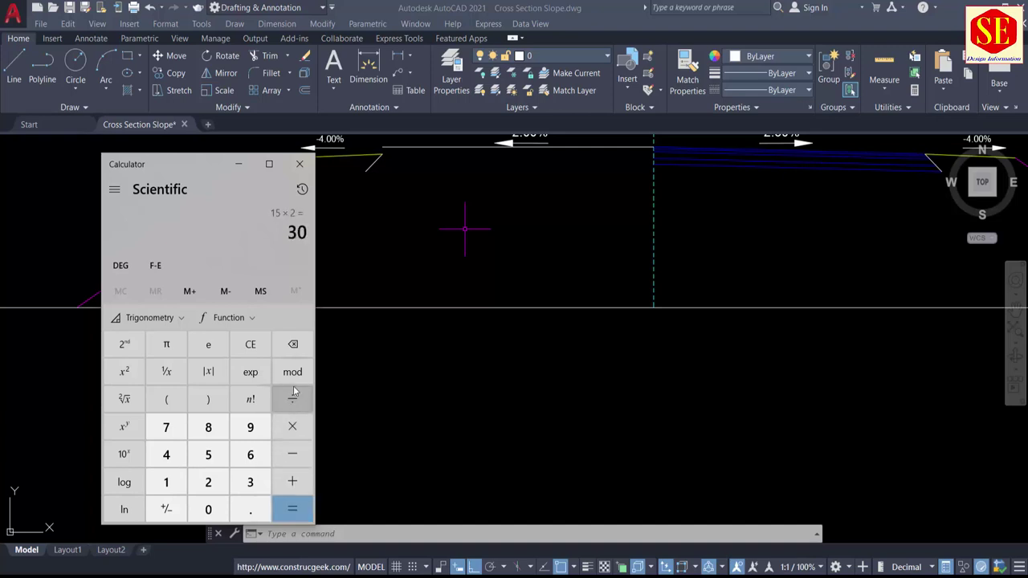
left_click(166, 481)
double_click(207, 509)
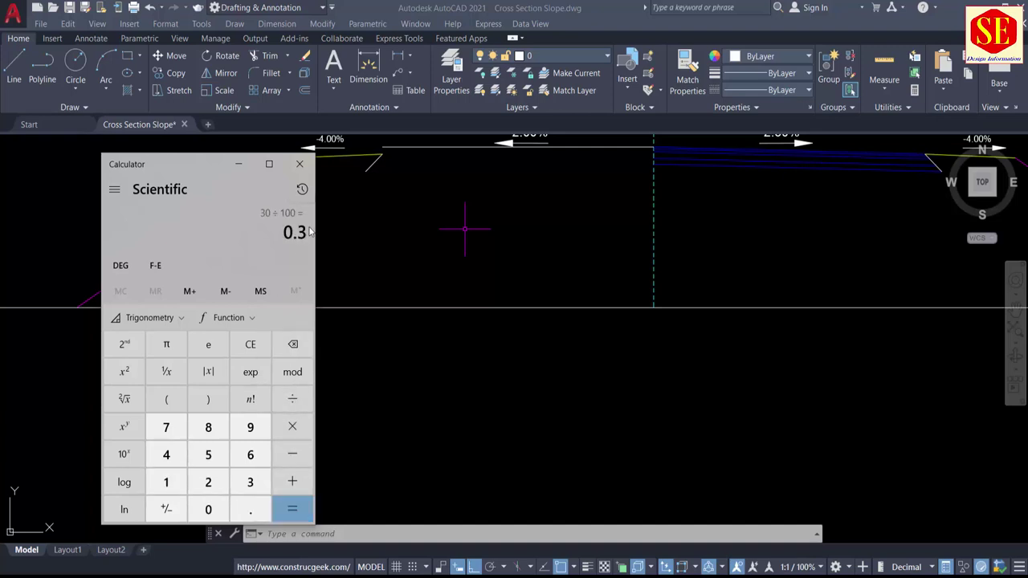
left_click(404, 243)
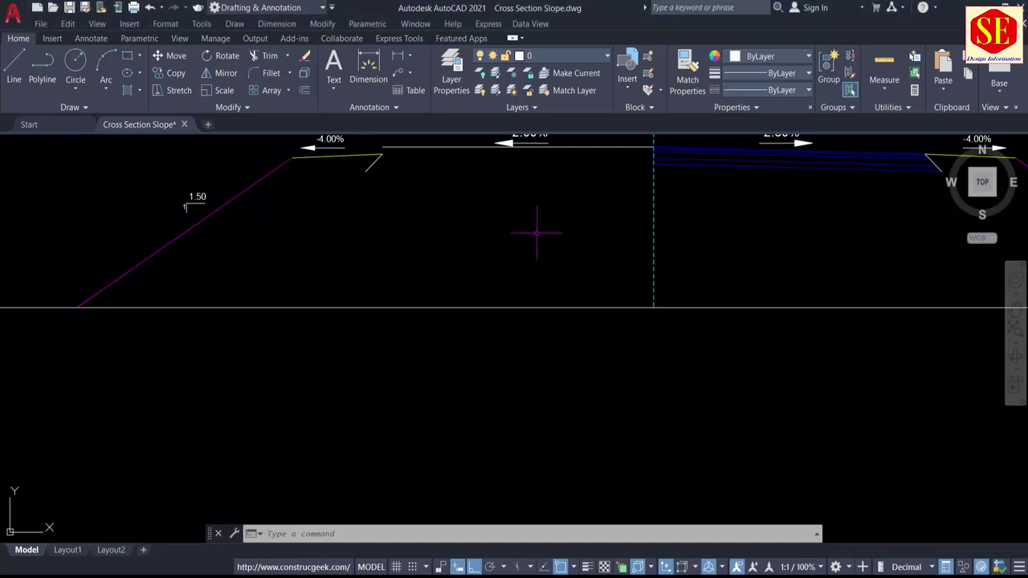
Start offsetting the horizontal line of the left pavement with a distance of 0.3.
middle_click_drag(531, 228, 529, 305)
key("Return")
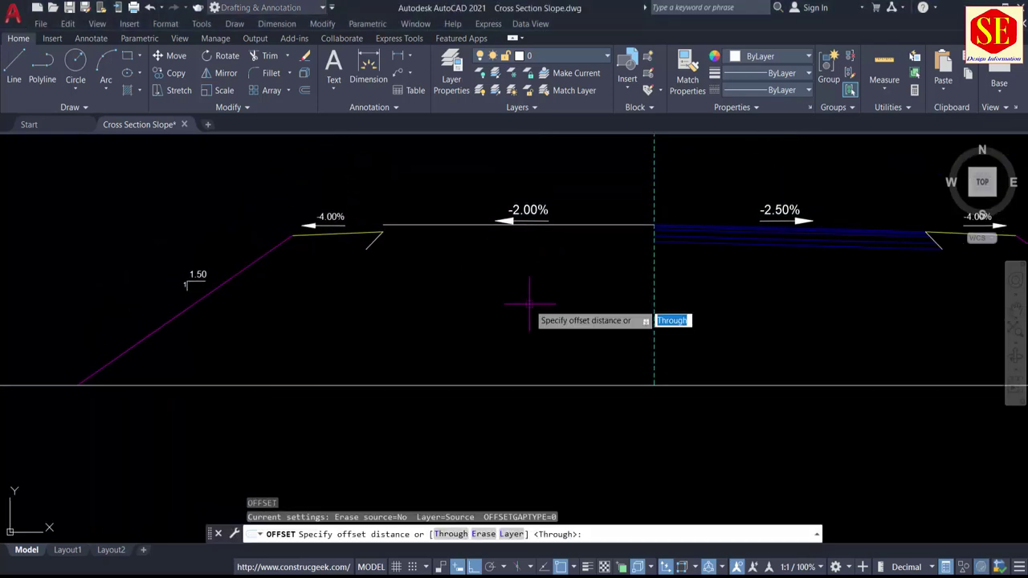
type(".3")
key("Return")
scroll(470, 233, "up", 4)
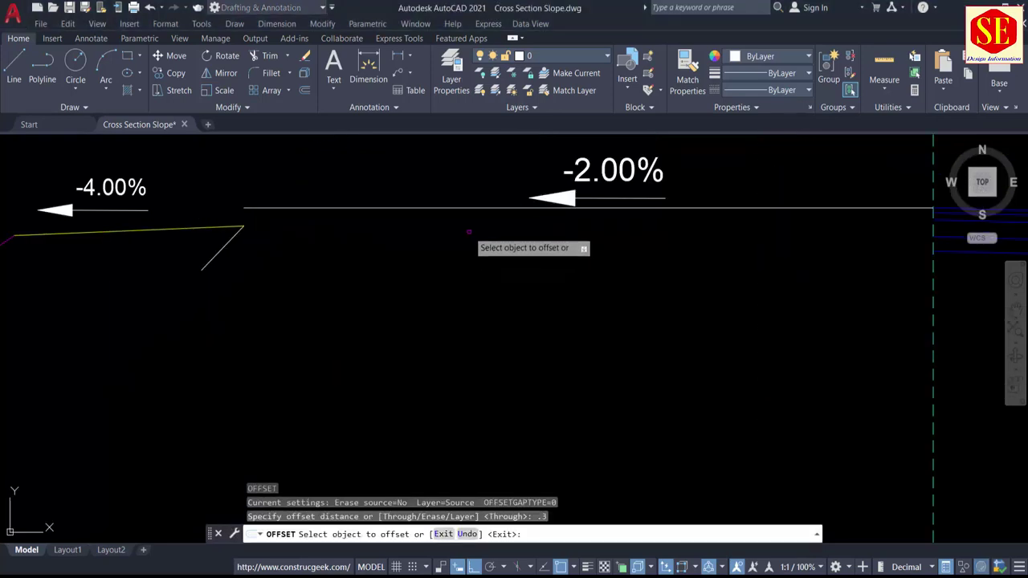
Offset the horizontal construction line on the left side of the centerline downward by 0.3.
left_click(459, 208)
left_click(459, 271)
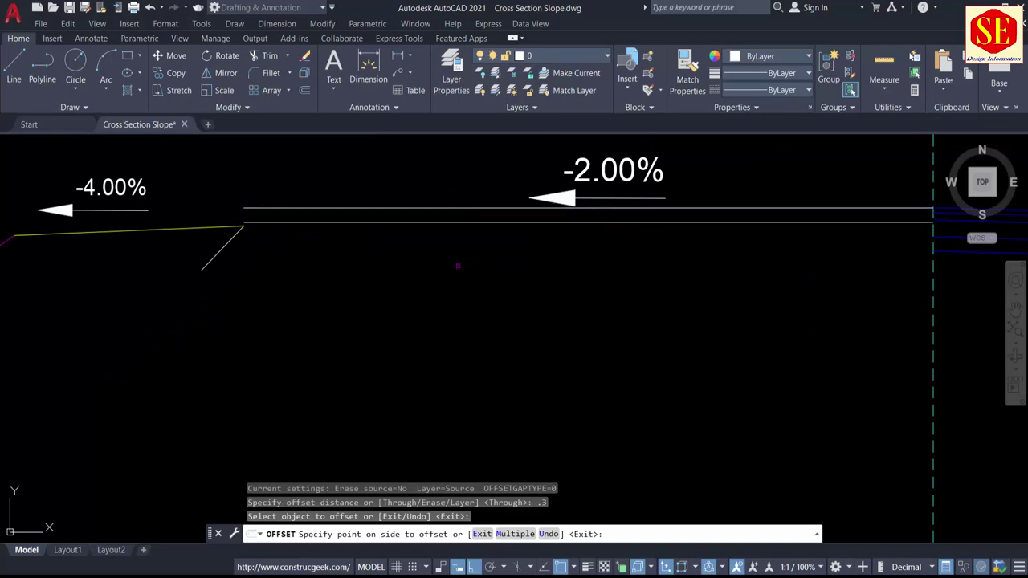
key("Escape")
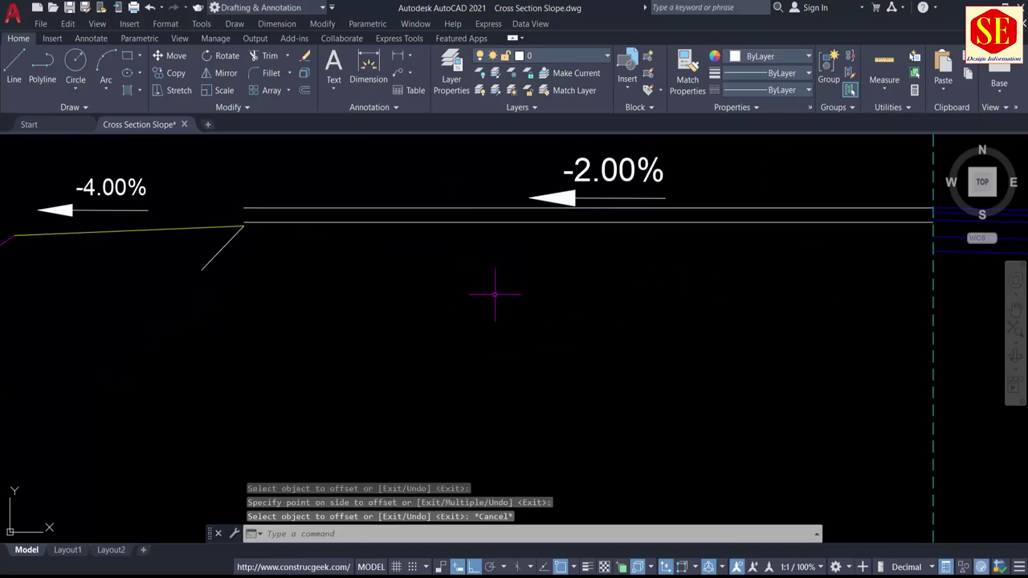
Draw the left pavement line from the upper construction line's centerline end to the outer end of the lower one.
type("l")
key("Return")
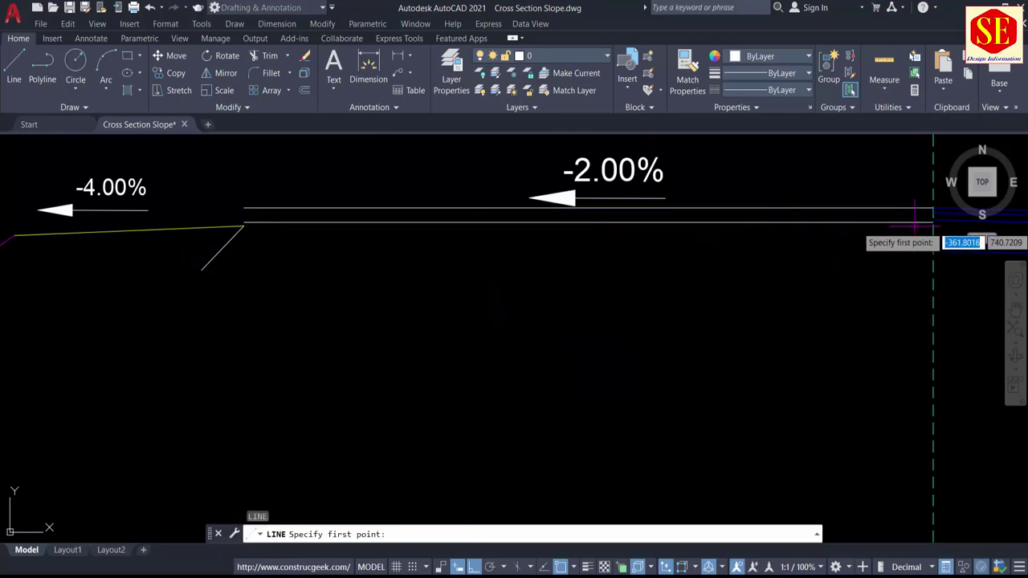
left_click(243, 221)
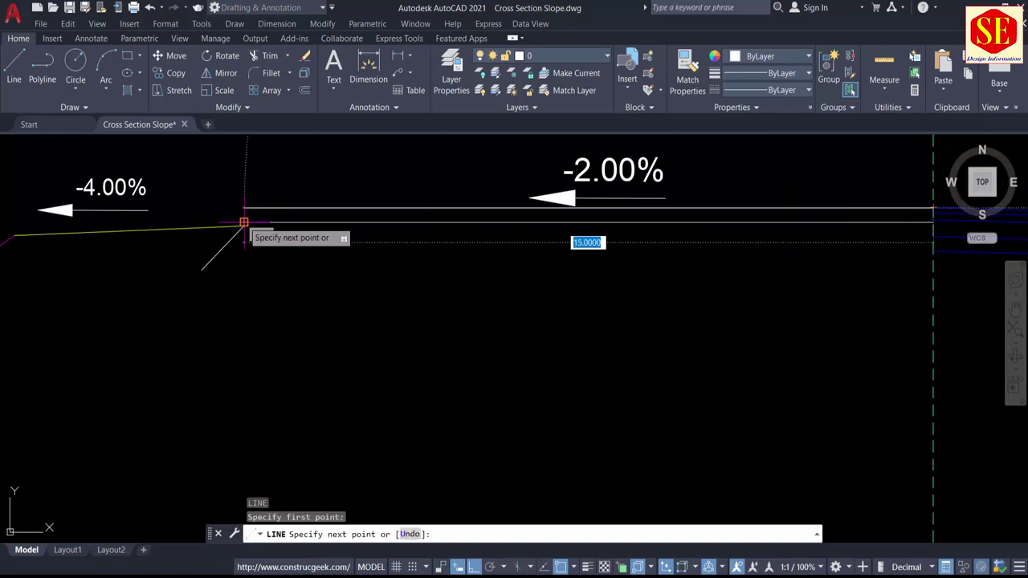
key("Escape")
Erase the two horizontal construction lines around the sloped left pavement line.
left_click(502, 208)
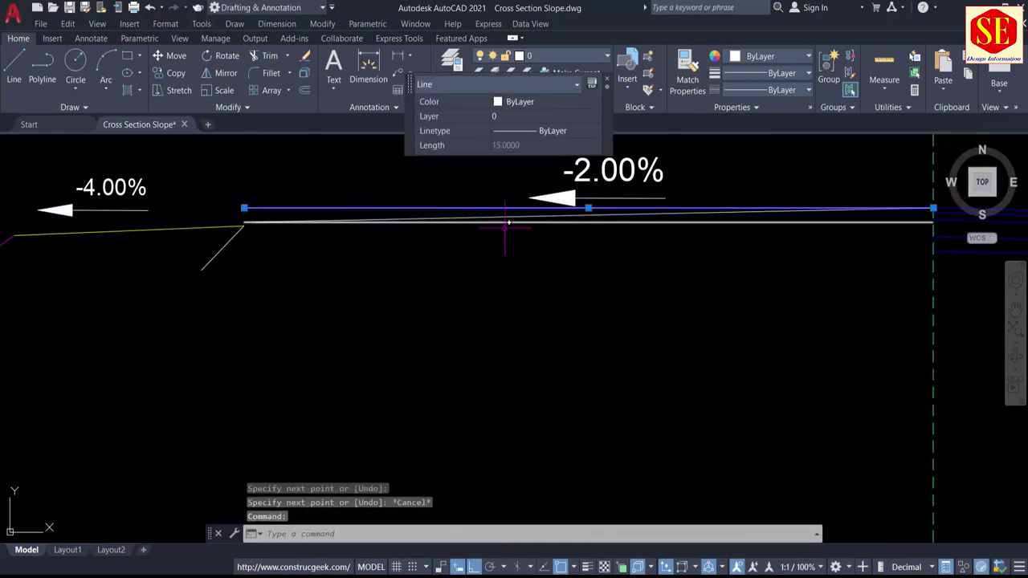
left_click(509, 222)
type("e")
key("Return")
Move the left shoulder line, embankment side slope and short slanted edge line together onto the outer end of the sloped pavement line.
middle_click_drag(507, 246, 493, 306)
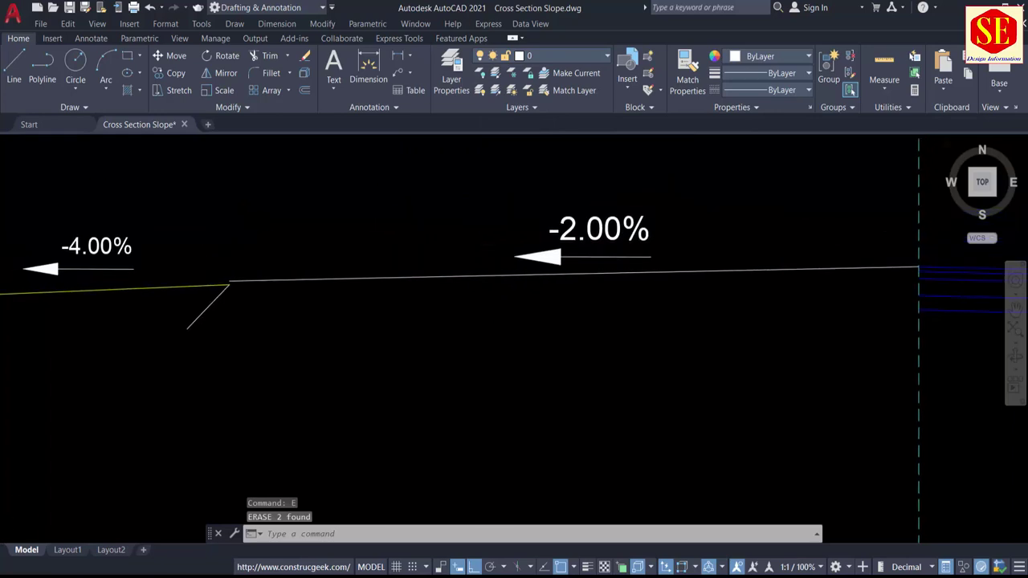
middle_click_drag(319, 305, 714, 280)
scroll(622, 255, "up", 3)
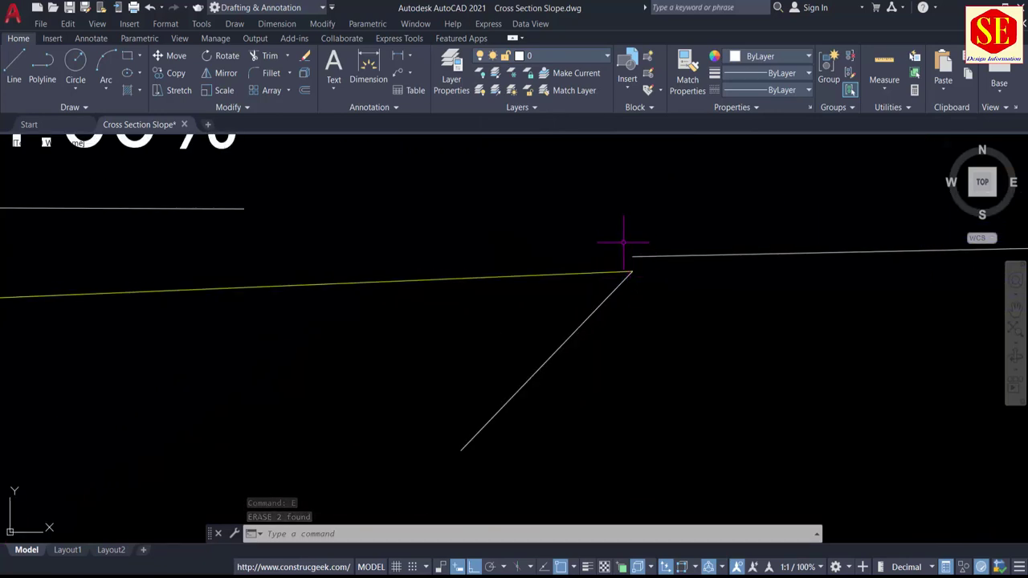
scroll(625, 239, "down", 4)
type("m")
key("Return")
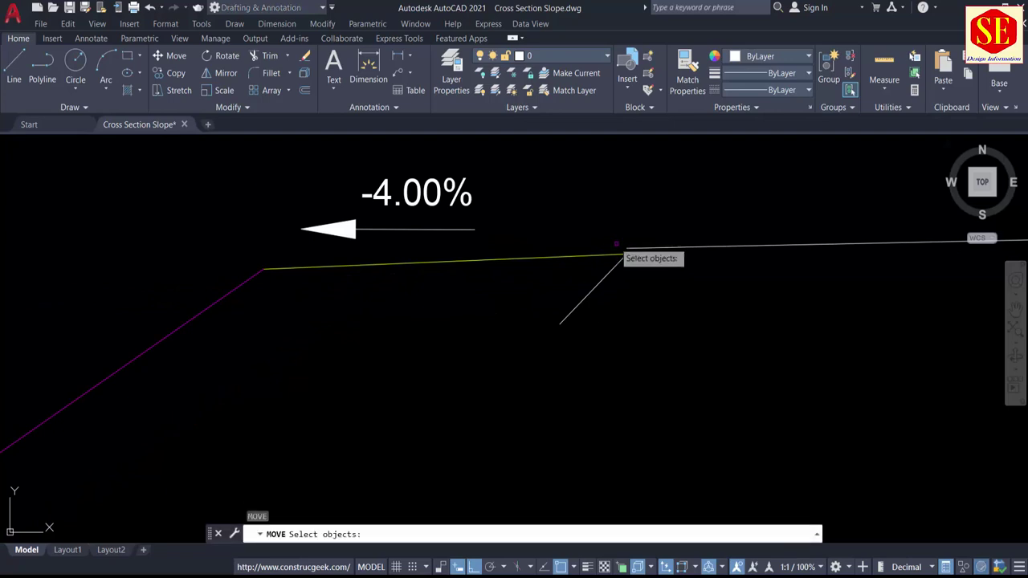
left_click(619, 227)
left_click(584, 307)
left_click(267, 291)
left_click(236, 241)
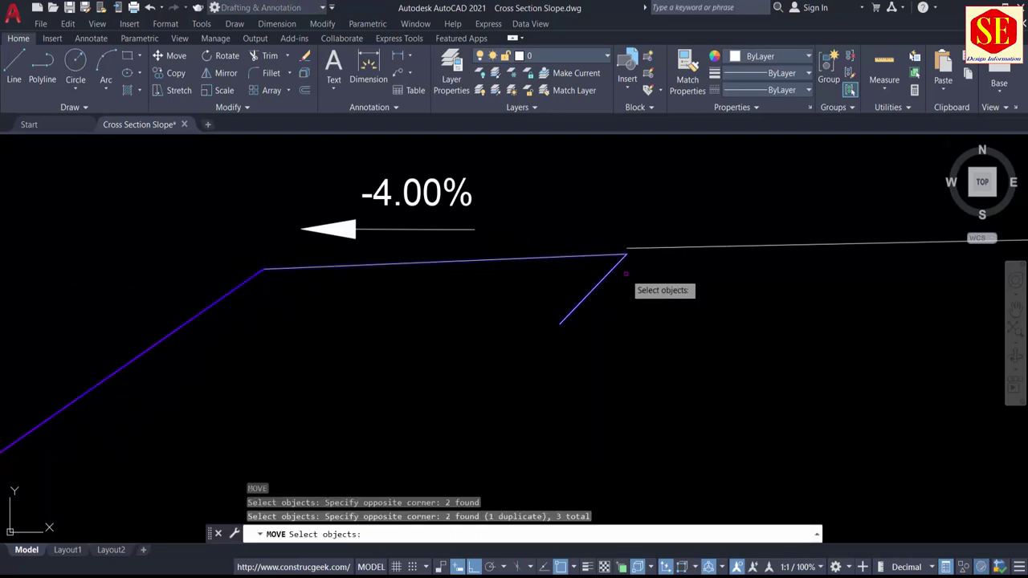
key("Return")
left_click(626, 257)
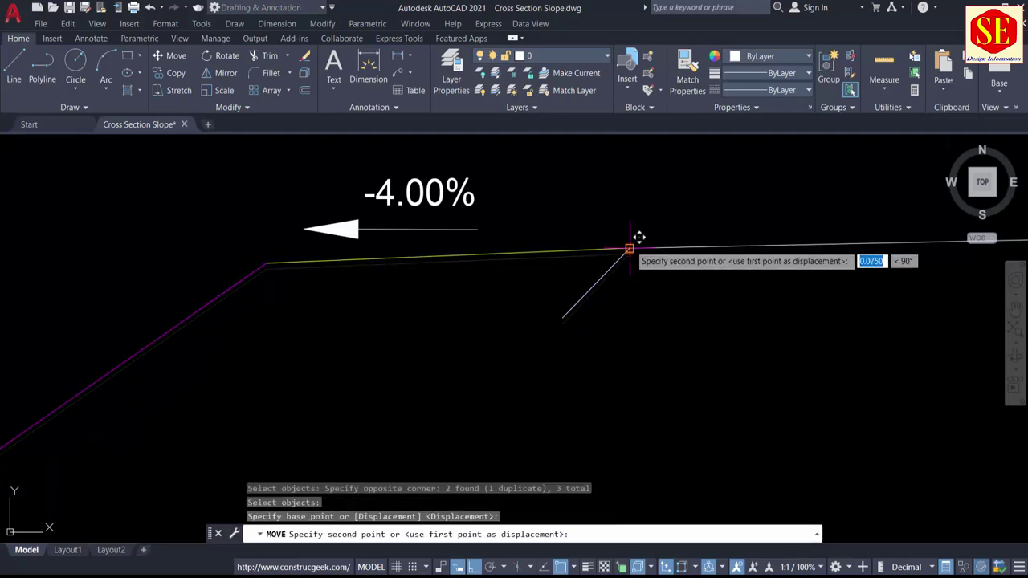
left_click(631, 247)
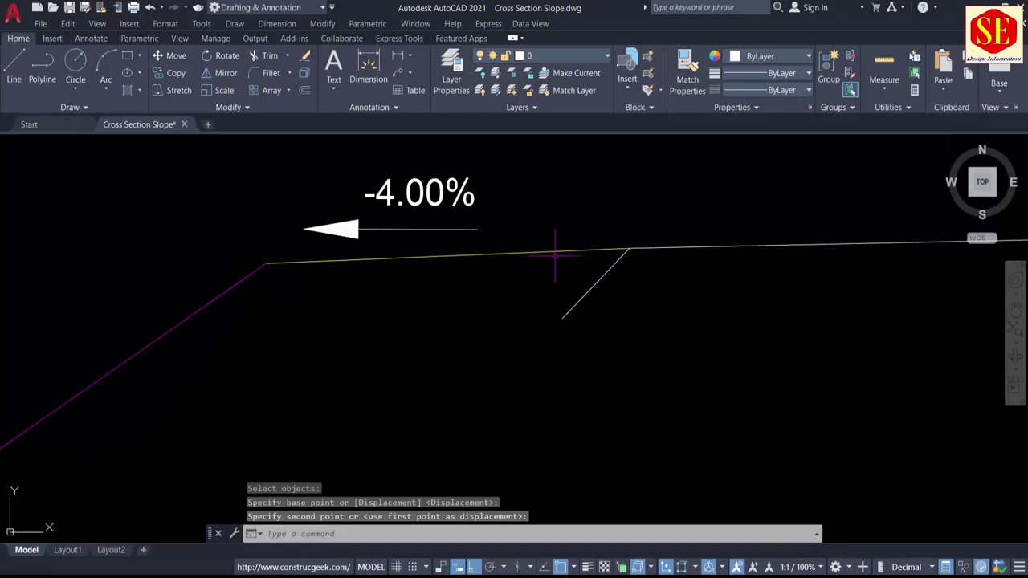
Examine the slopes for station 0+050 in the grade and slope sheet against the left side of the cross section.
scroll(591, 291, "down", 2)
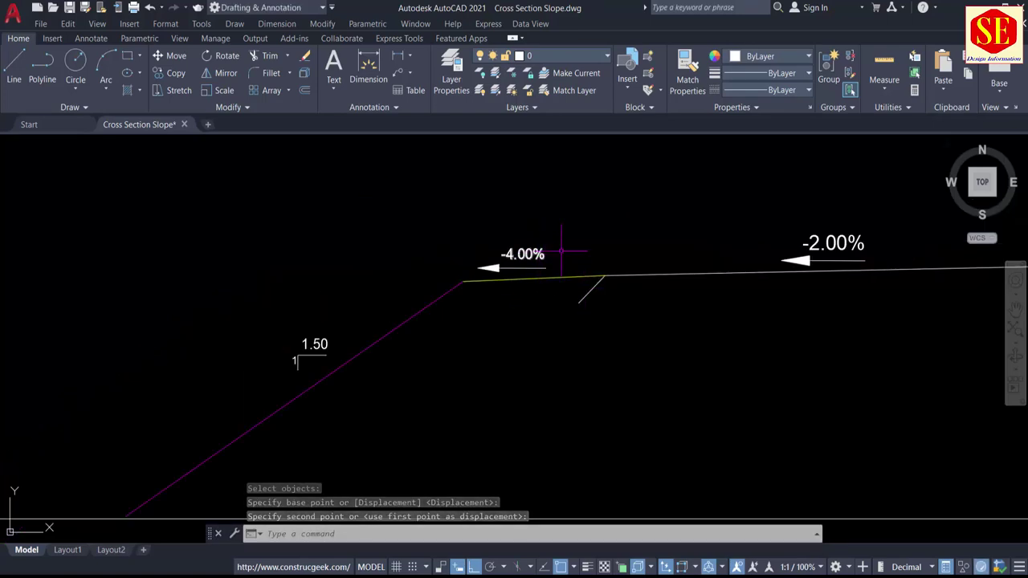
scroll(561, 250, "down", 5)
middle_click_drag(331, 366, 738, 236)
middle_click_drag(165, 400, 327, 274)
left_click(328, 291)
key("Escape")
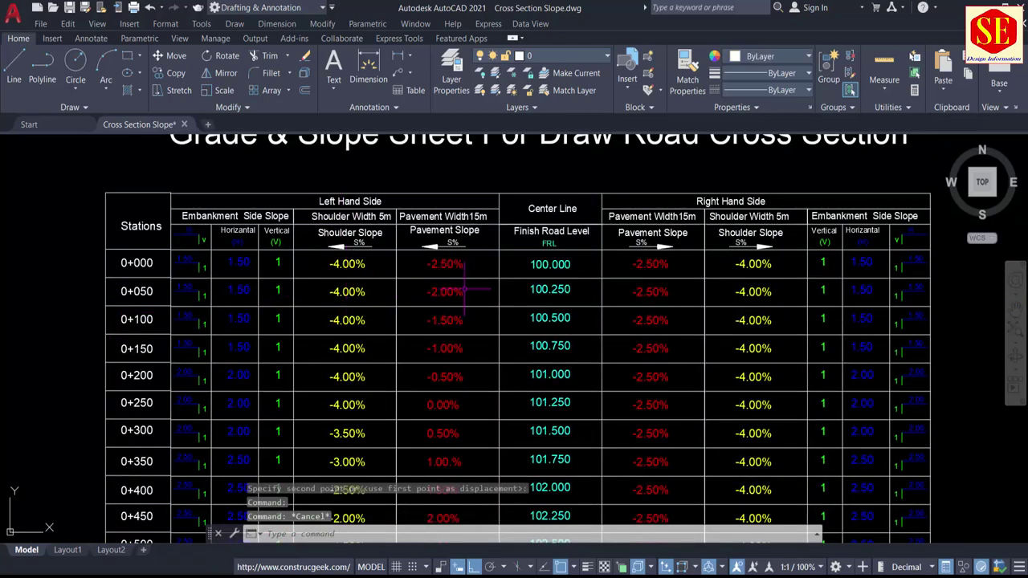
scroll(353, 292, "down", 8)
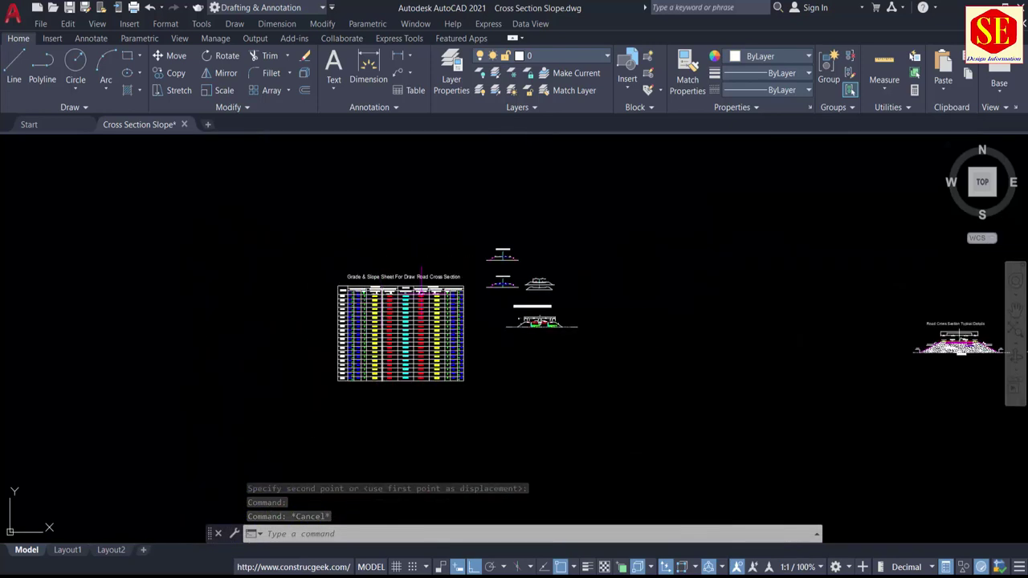
scroll(513, 248, "up", 4)
scroll(512, 248, "up", 10)
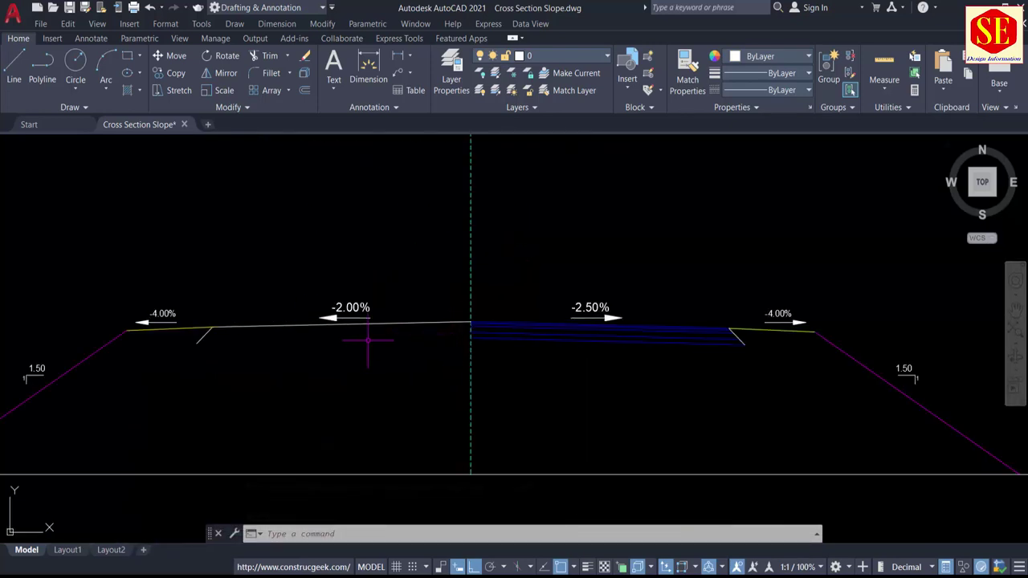
Offset the left pavement surface line downward by 0.1 for the first pavement layer.
mouse_move(367, 344)
middle_mouse_down()
mouse_move(335, 308)
mouse_move(342, 298)
middle_mouse_up()
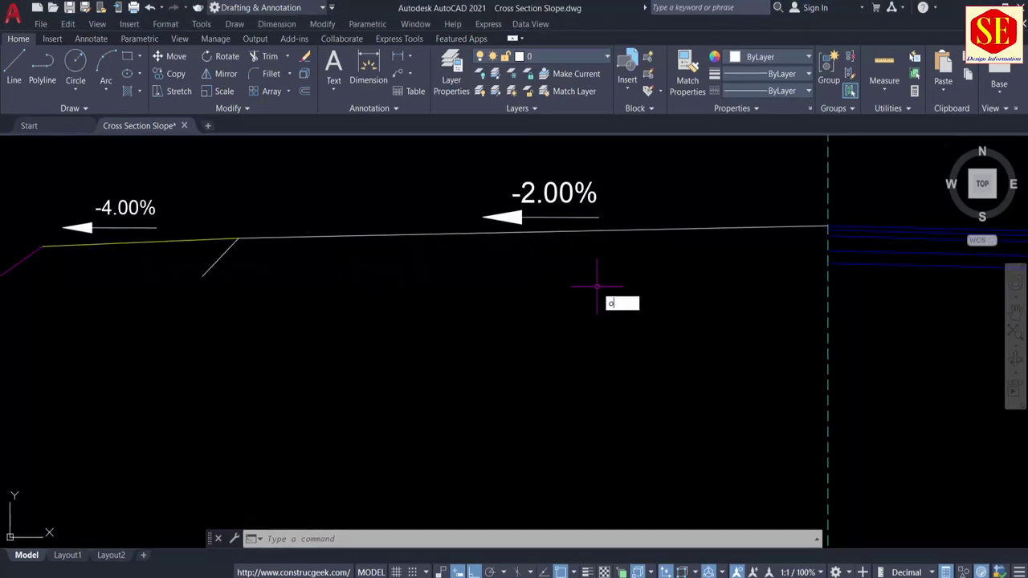
key("Return")
key("Return")
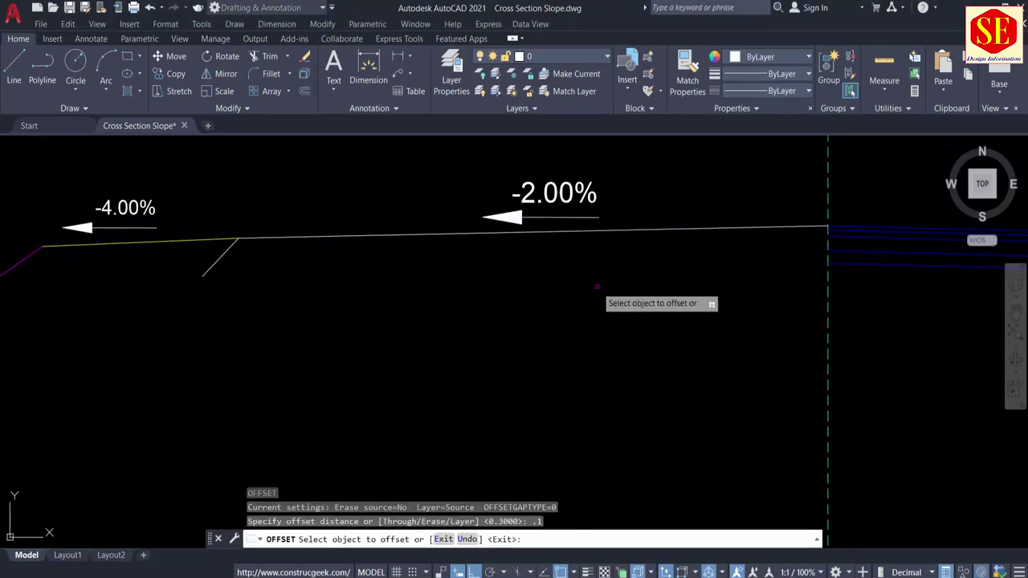
left_click(605, 231)
left_click(605, 251)
scroll(606, 251, "up", 1)
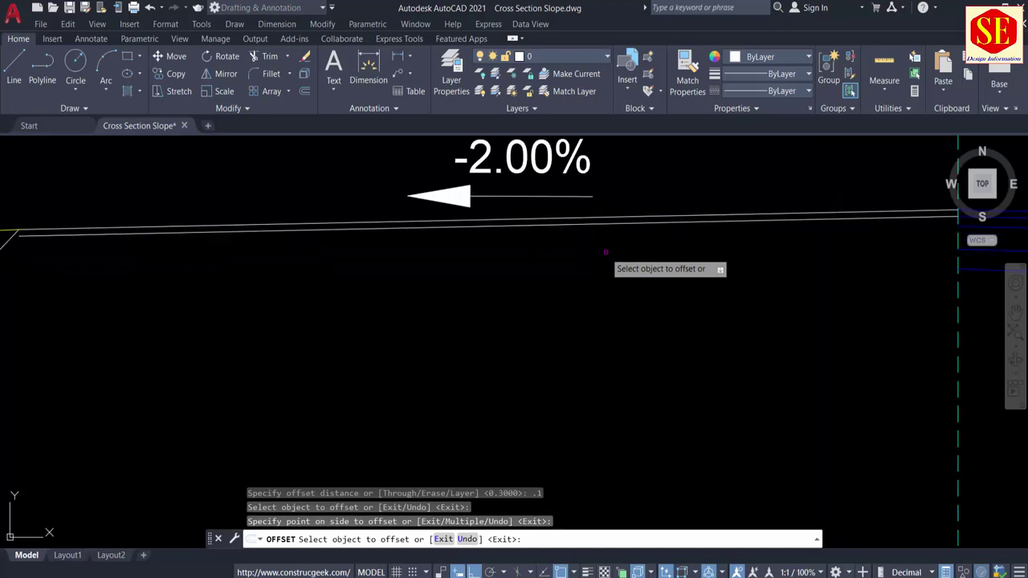
Offset the bottom line of the first left pavement layer downward by 0.15.
key("Return")
key("Return")
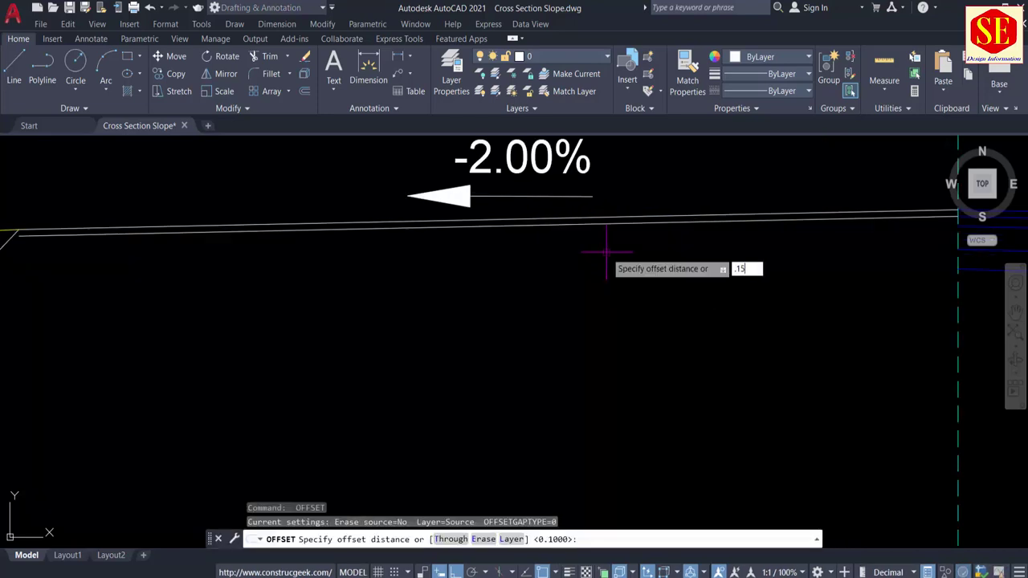
key("Return")
left_click(578, 225)
left_click(575, 260)
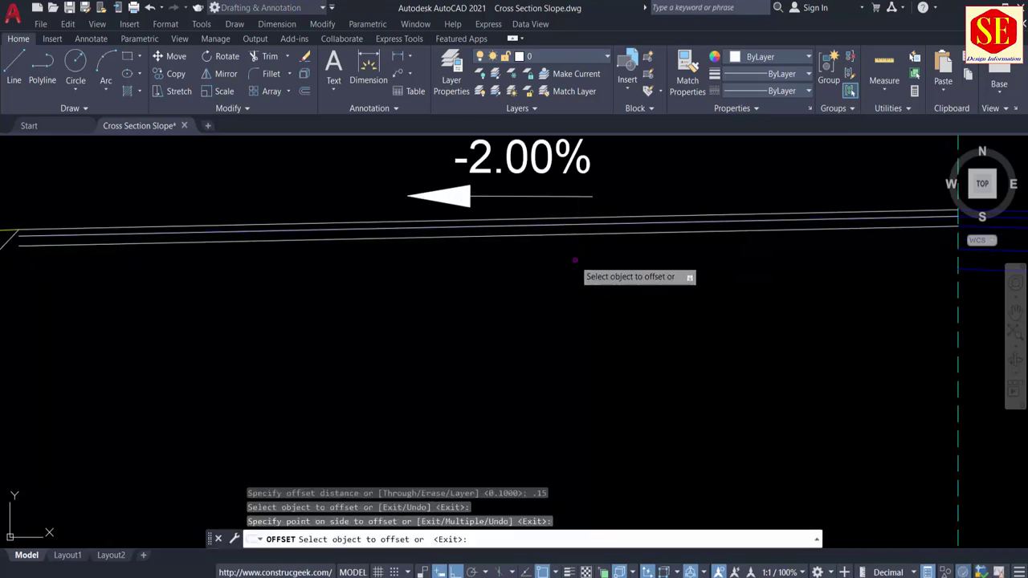
Offset the lowest left pavement layer line downward by 0.35 for the third layer.
key("Return")
key("Return")
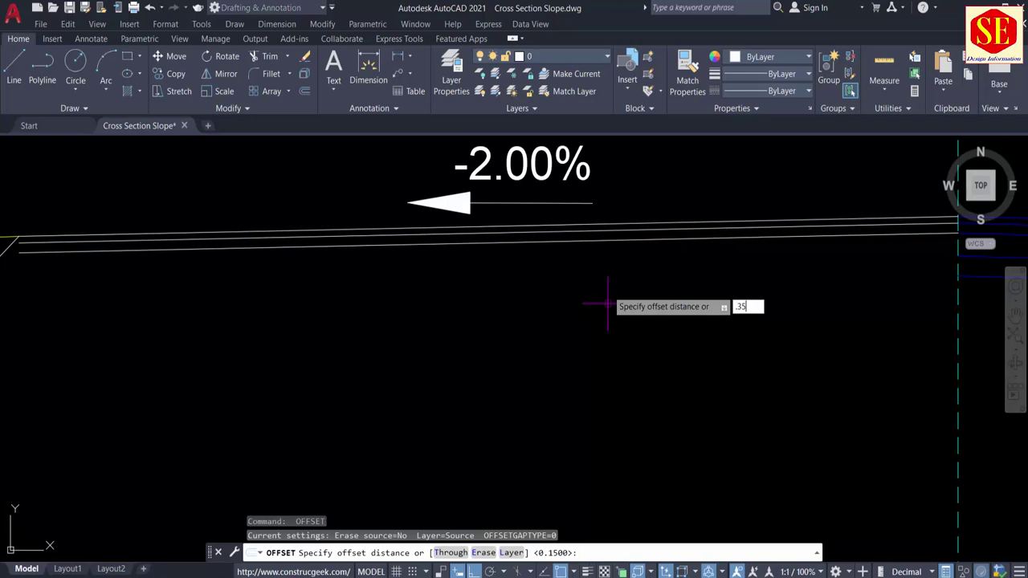
key("Return")
left_click(591, 241)
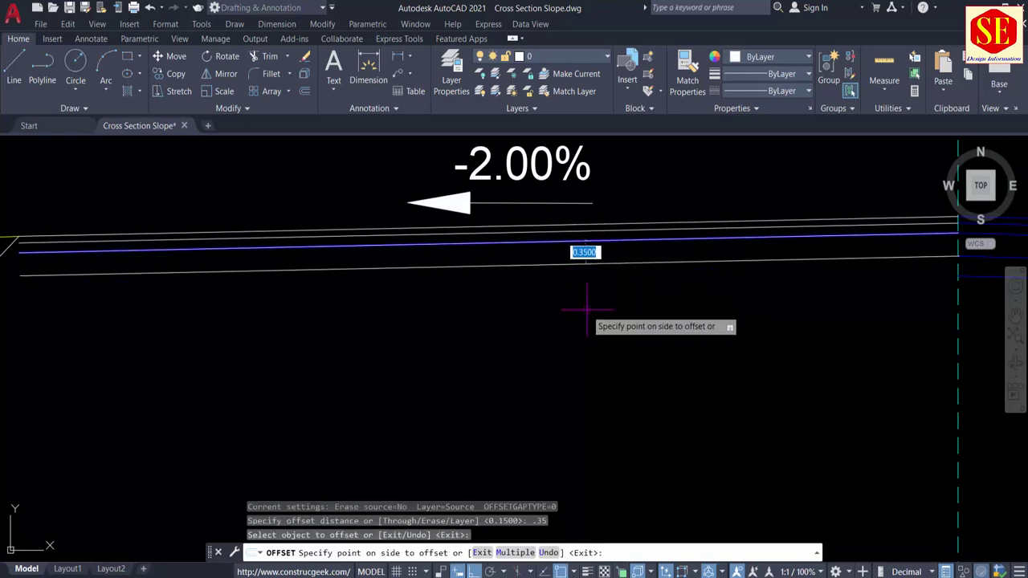
key("Return")
Offset the bottom line of the third left pavement layer downward by 0.3.
key("Return")
type(".3")
key("Return")
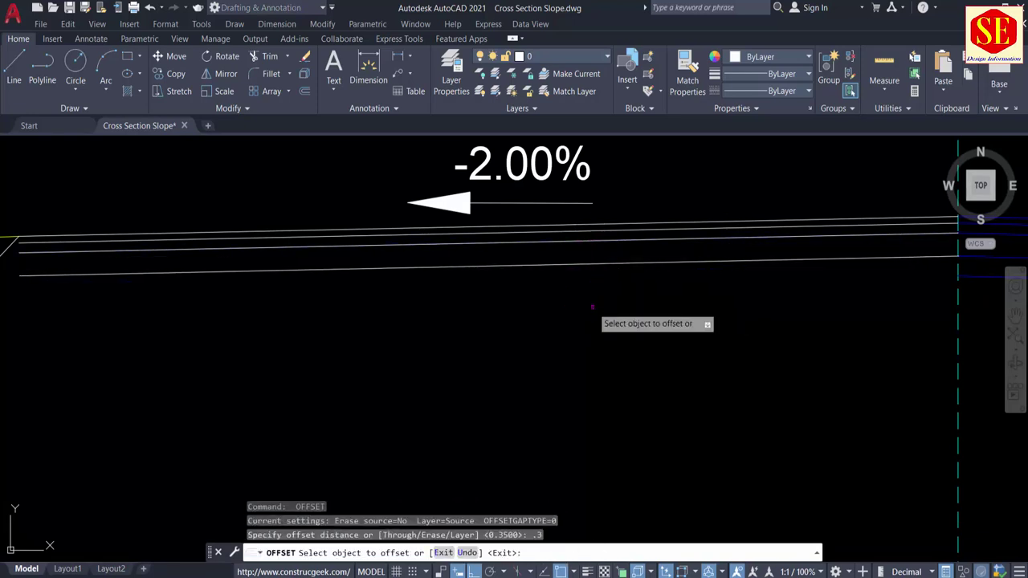
left_click(511, 267)
left_click(646, 325)
scroll(646, 325, "down", 2)
key("Escape")
scroll(234, 311, "up", 2)
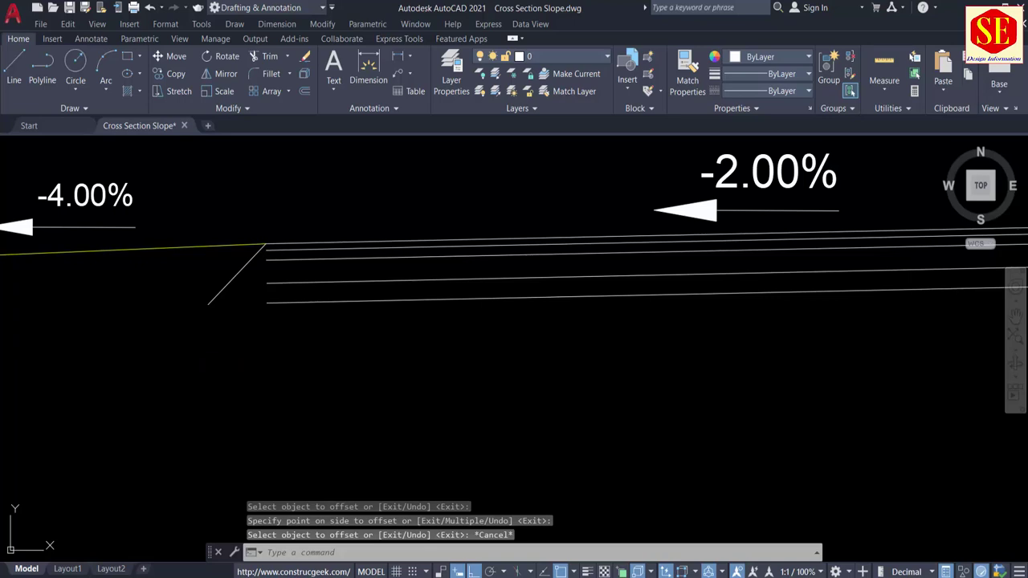
Extend the offset left pavement layer lines outward to the slanted edge line below the shoulder.
type("ex")
key("Return")
left_click_drag(340, 333, 313, 241)
key("Escape")
Trim the short end of the slanted left edge line that projects beyond the lowest pavement layer line.
scroll(208, 328, "up", 4)
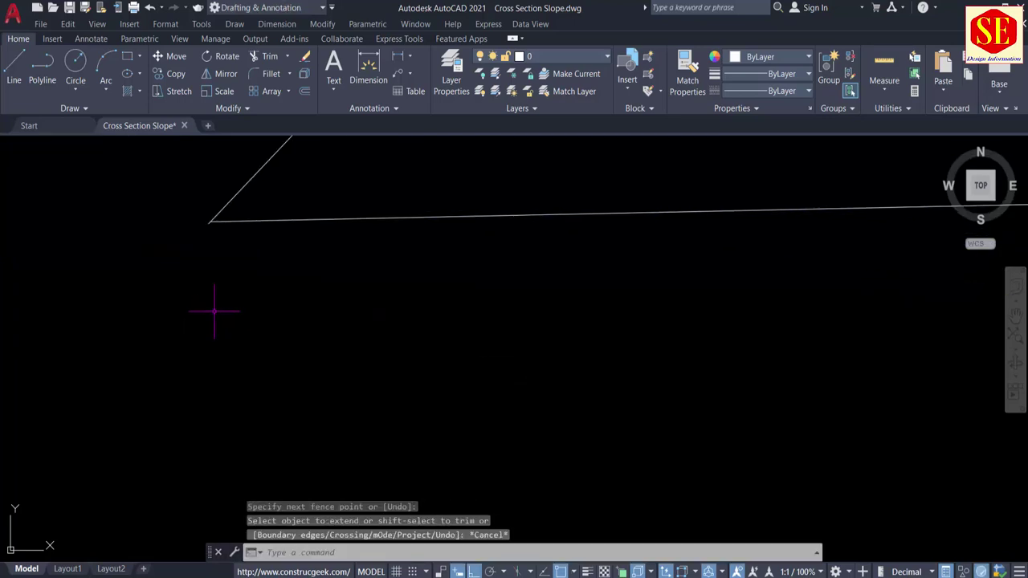
scroll(199, 231, "up", 5)
scroll(245, 323, "down", 2)
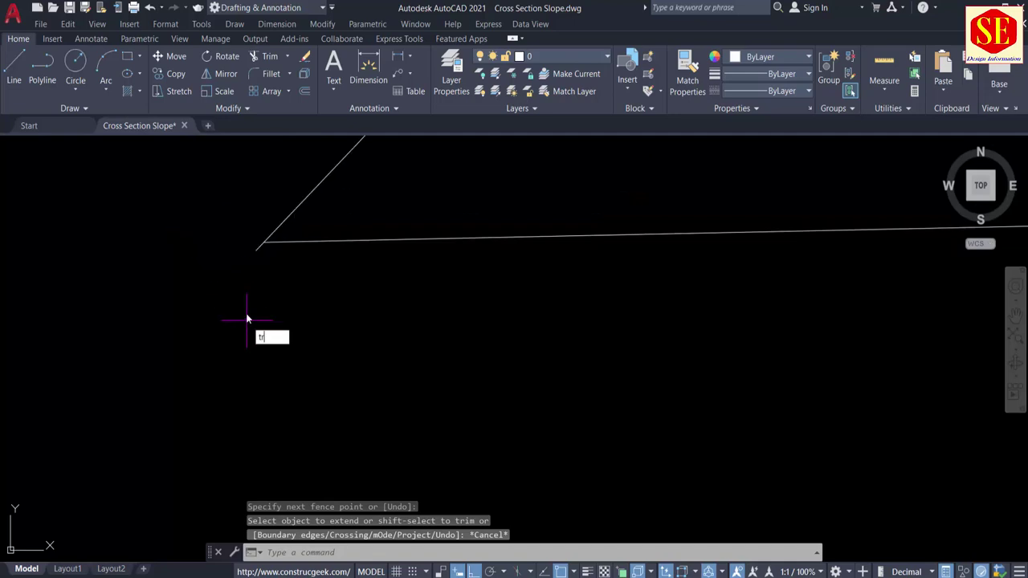
key("Return")
left_click(257, 249)
scroll(237, 307, "down", 6)
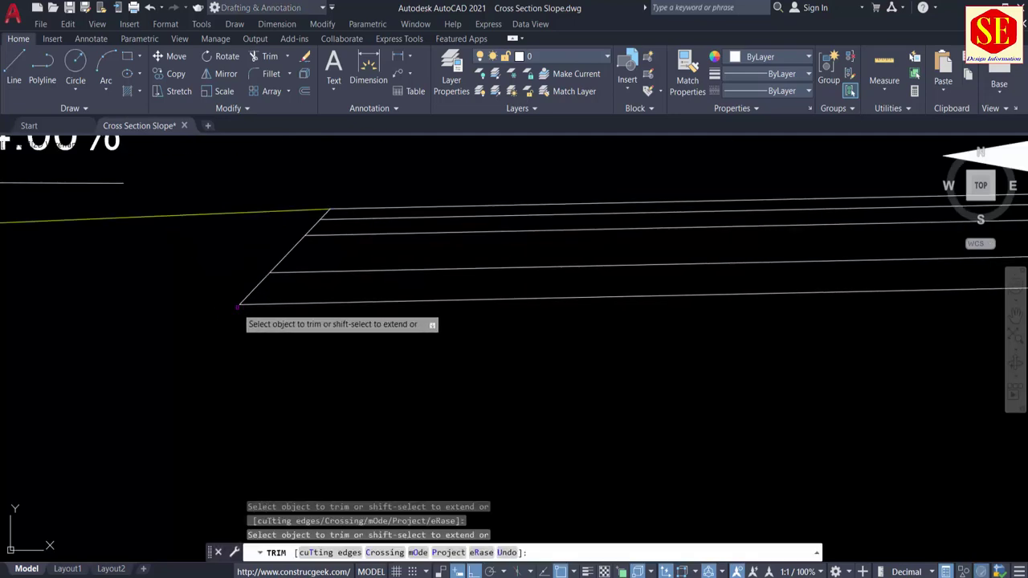
scroll(324, 333, "down", 1)
middle_click_drag(600, 347, 349, 337)
scroll(787, 345, "up", 2)
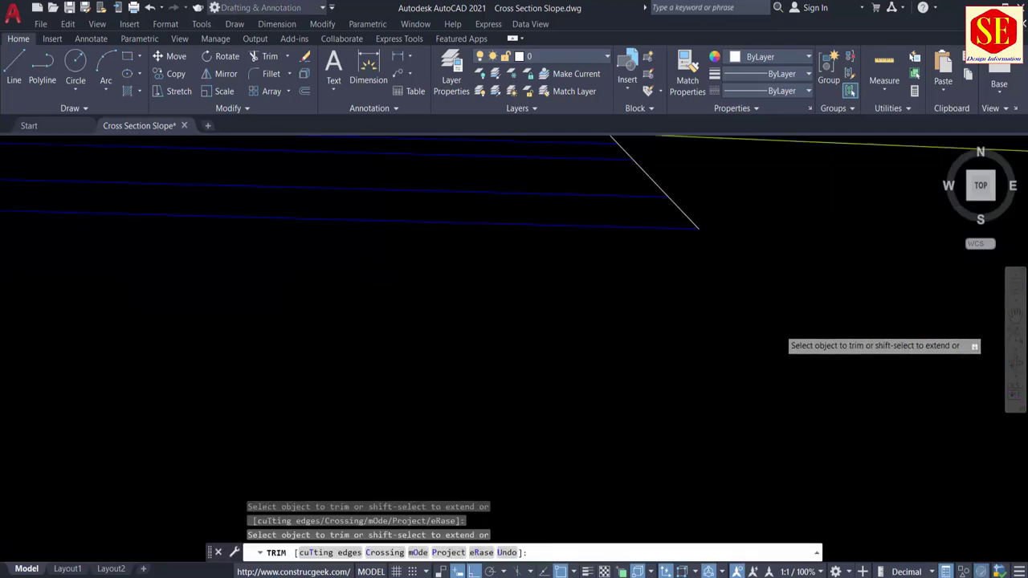
scroll(783, 341, "down", 2)
key("Escape")
Examine the pavement layers and slopes on both sides of the 0+050 section and the section at RD 0+000.
middle_click_drag(573, 248, 685, 274)
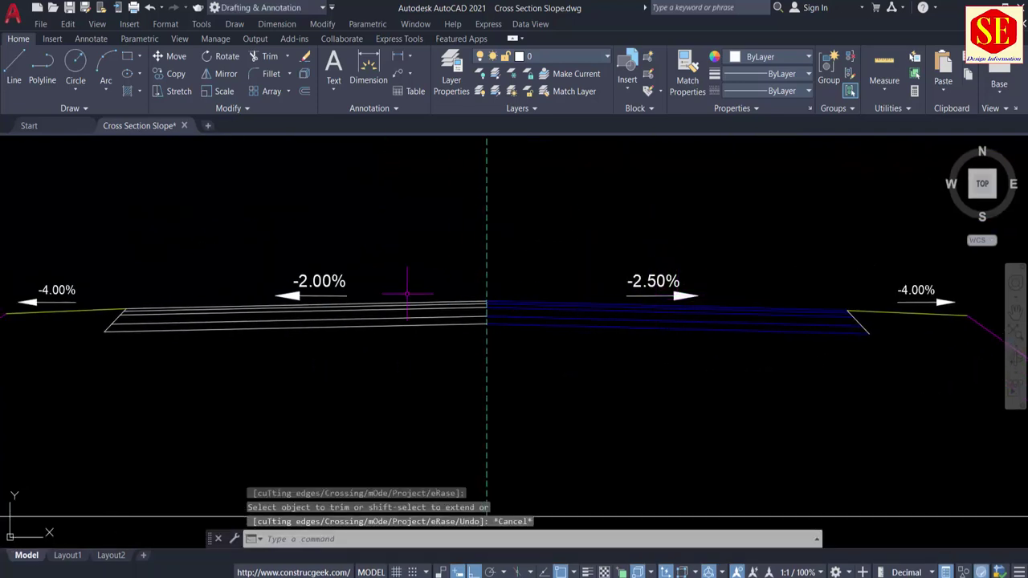
scroll(450, 281, "down", 2)
scroll(461, 277, "up", 2)
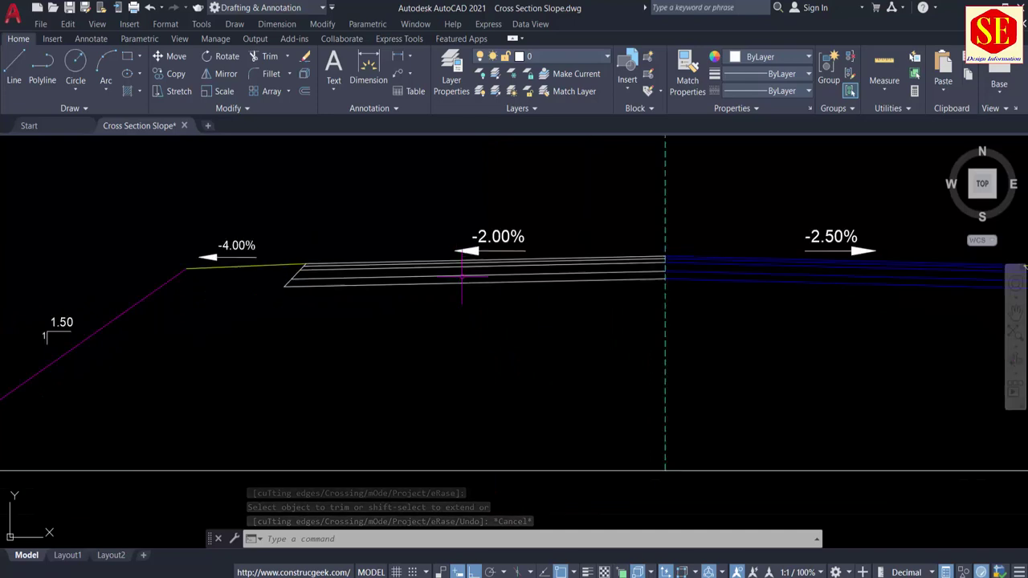
scroll(462, 275, "up", 2)
scroll(534, 259, "down", 2)
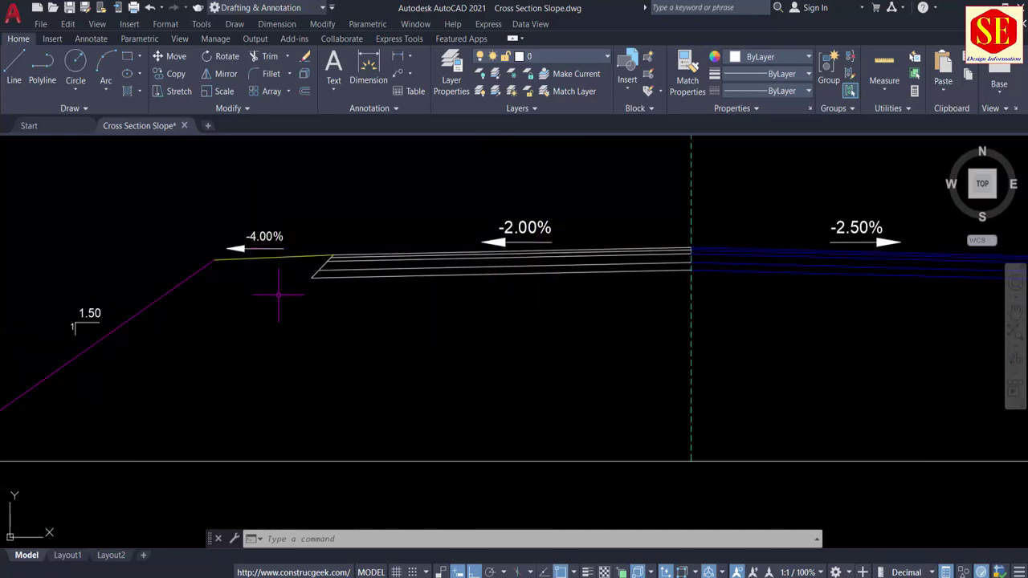
scroll(278, 294, "down", 2)
scroll(360, 305, "down", 1)
scroll(710, 310, "up", 3)
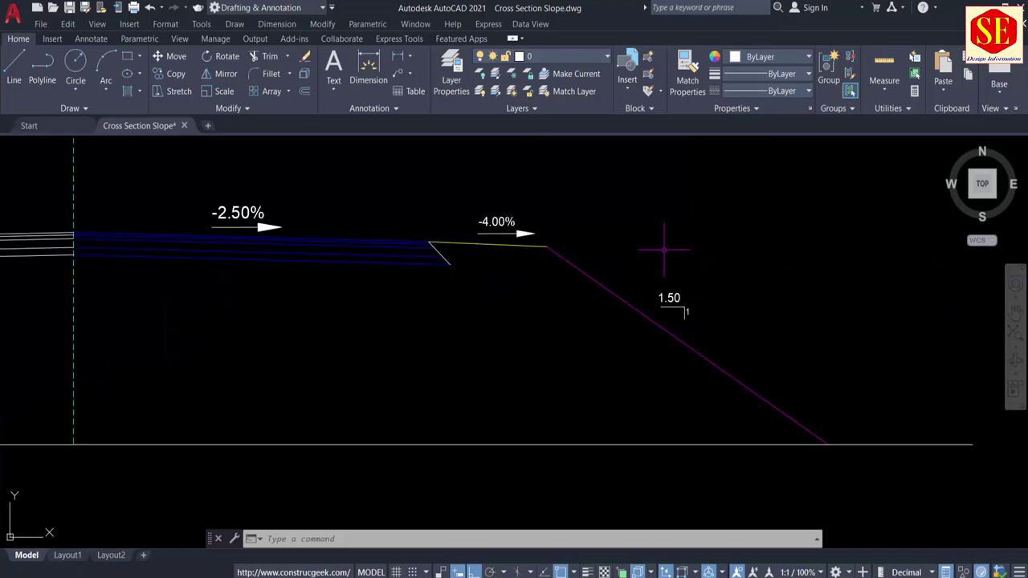
scroll(715, 281, "down", 6)
middle_click_drag(670, 434, 670, 199)
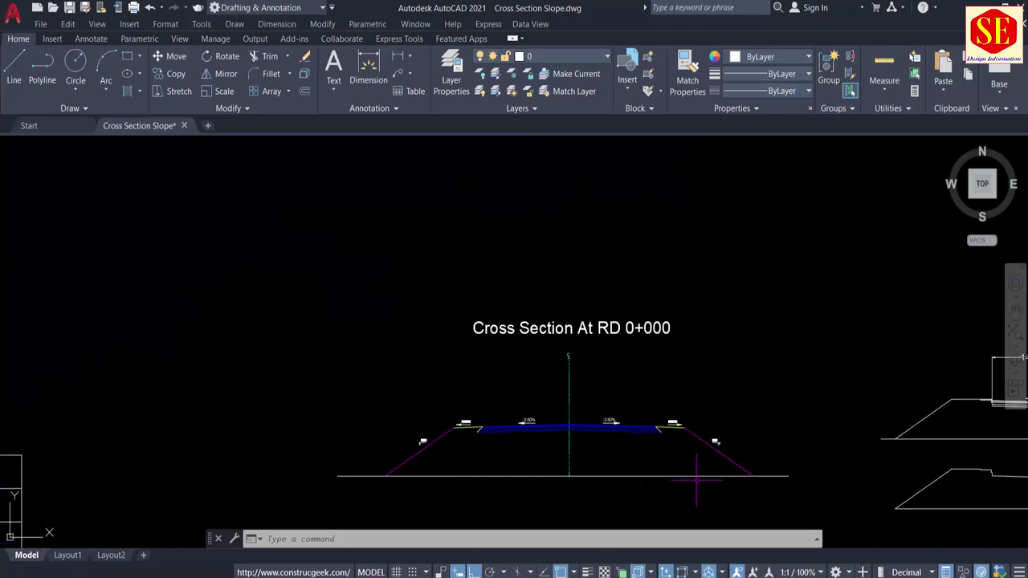
middle_click_drag(556, 329, 614, 530)
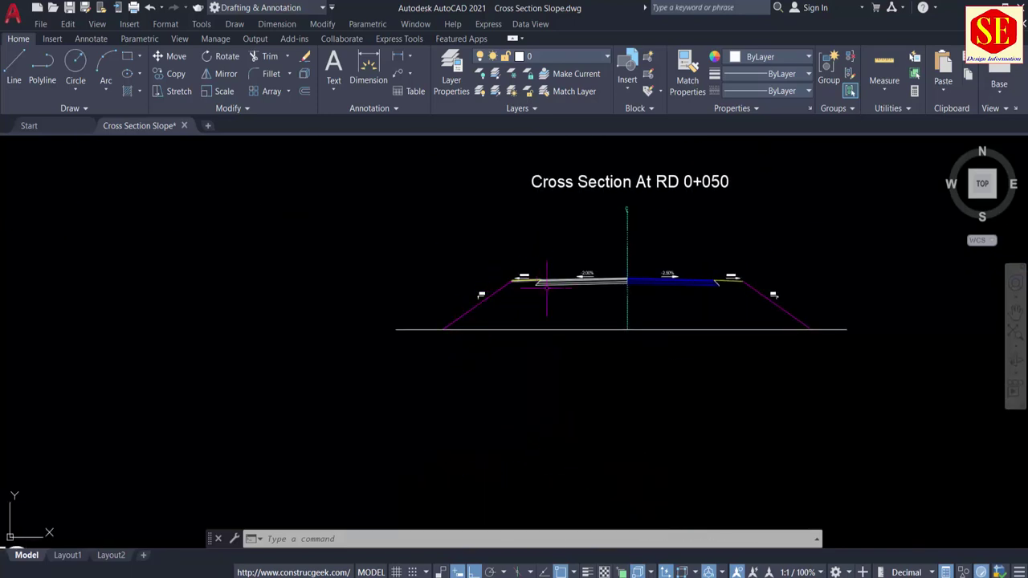
Copy the whole RD 0+050 cross section with its title straight up into the empty space above it.
middle_click_drag(547, 287, 484, 380)
scroll(605, 300, "down", 4)
type("co")
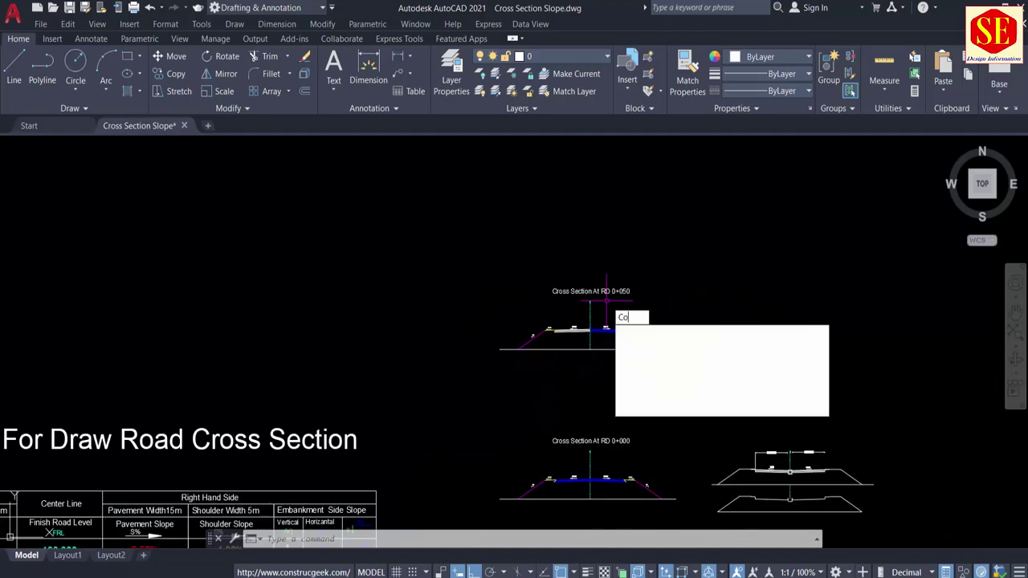
key("Return")
left_click(660, 268)
left_click(518, 388)
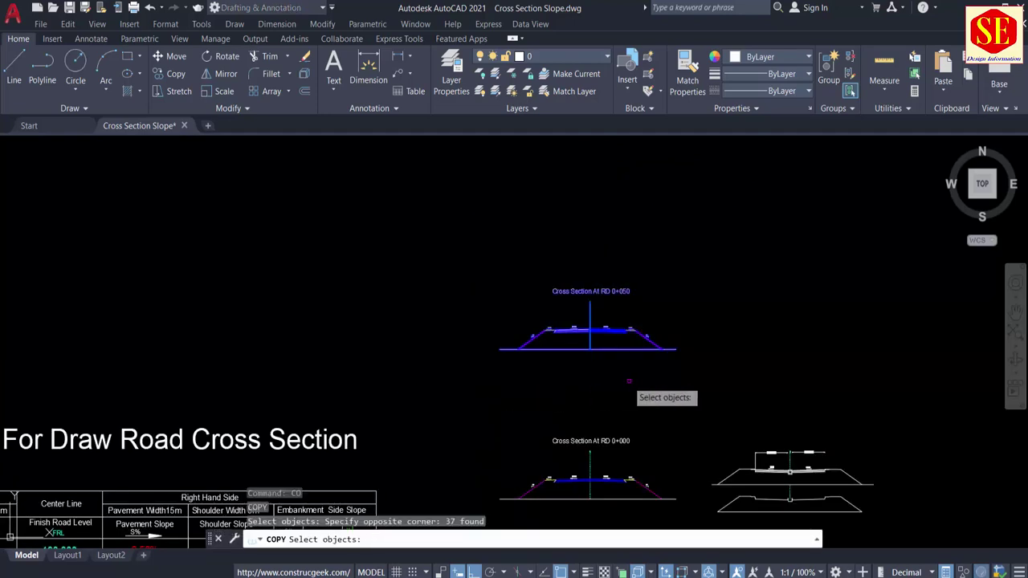
key("Return")
left_click(622, 377)
left_click(623, 257)
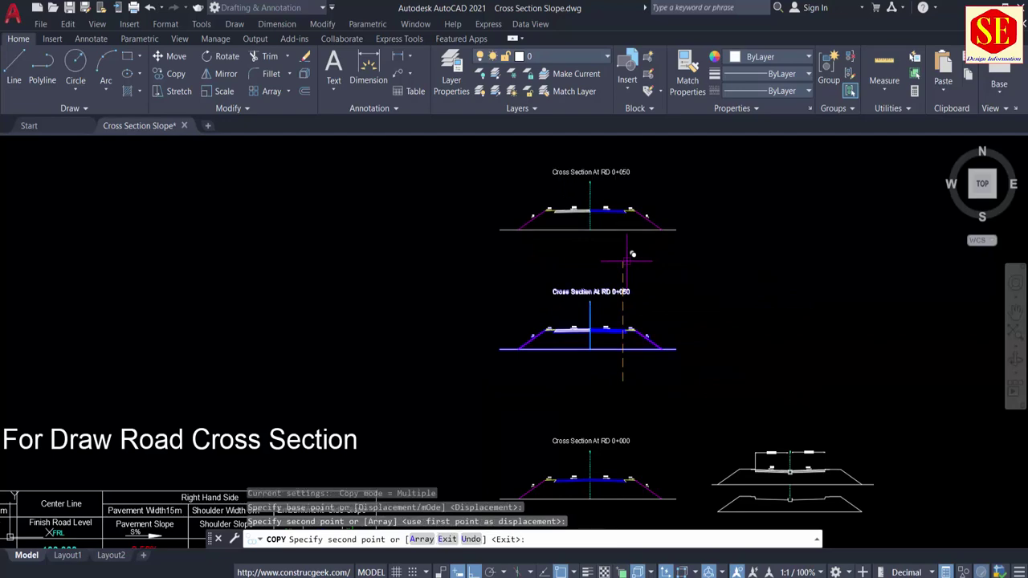
key("Escape")
Change the title of the uppermost cross section copy to "Cross Section At RD 0+100".
middle_click_drag(619, 231, 655, 293)
middle_click_drag(476, 371, 651, 244)
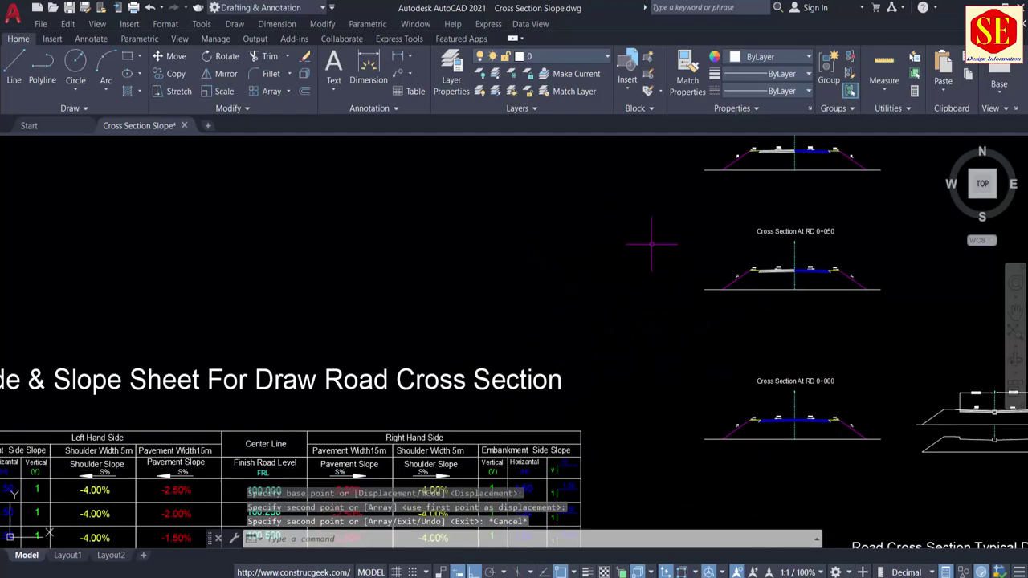
scroll(653, 244, "down", 1)
scroll(739, 151, "up", 3)
middle_click_drag(726, 201, 576, 237)
scroll(560, 303, "up", 4)
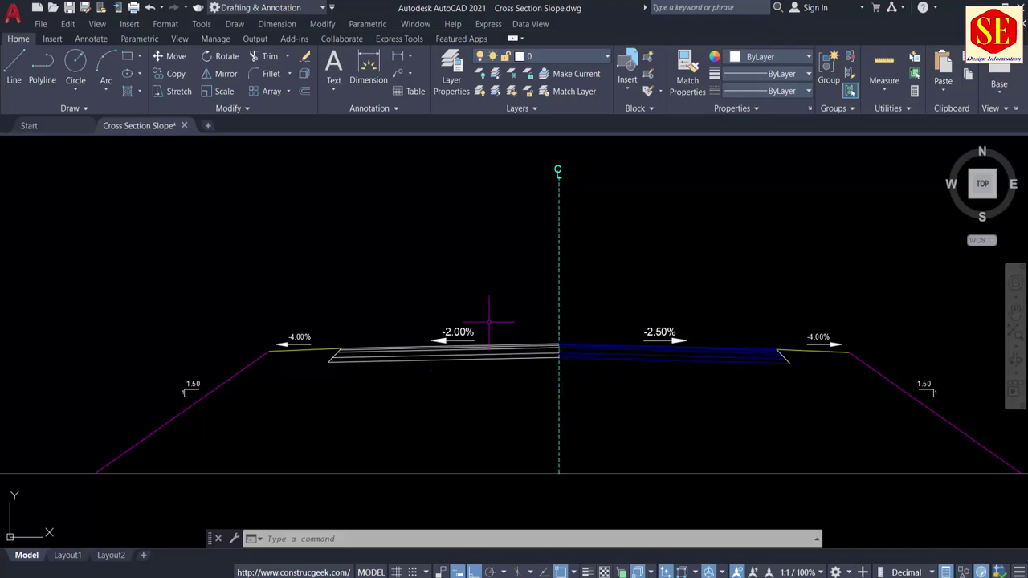
scroll(474, 293, "down", 5)
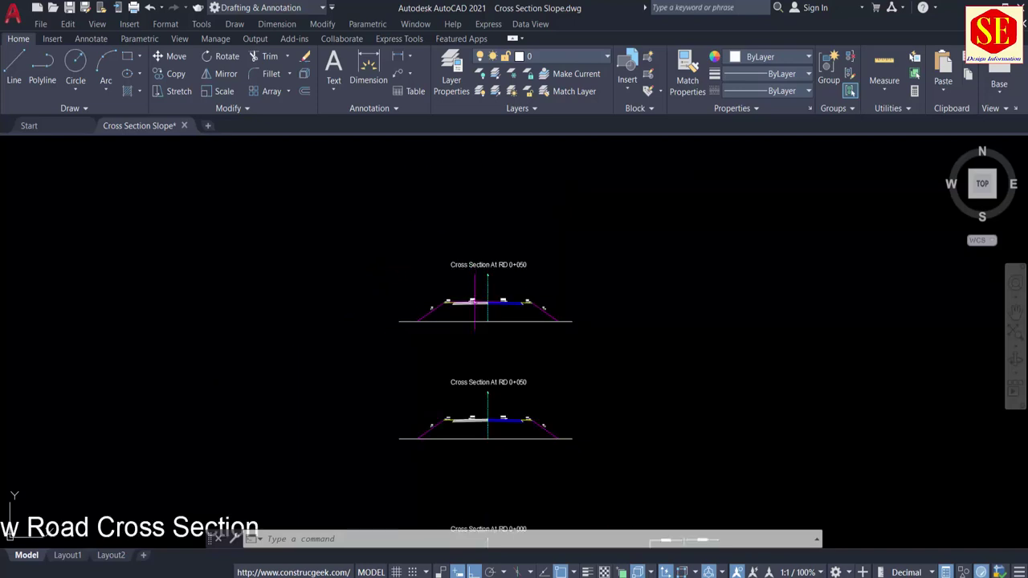
scroll(487, 273, "up", 7)
double_click(610, 289)
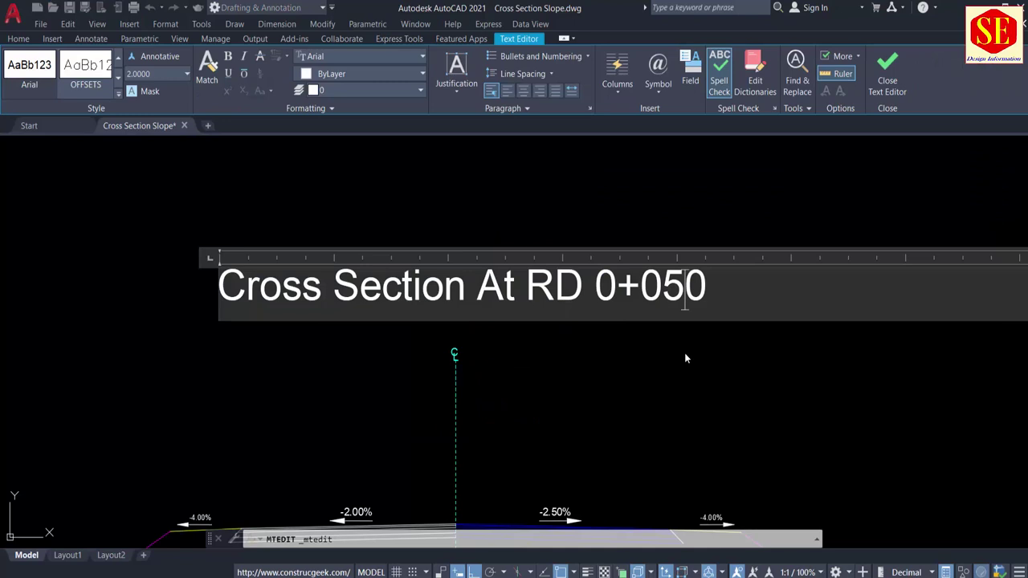
key("BackSpace")
key("BackSpace")
type("10")
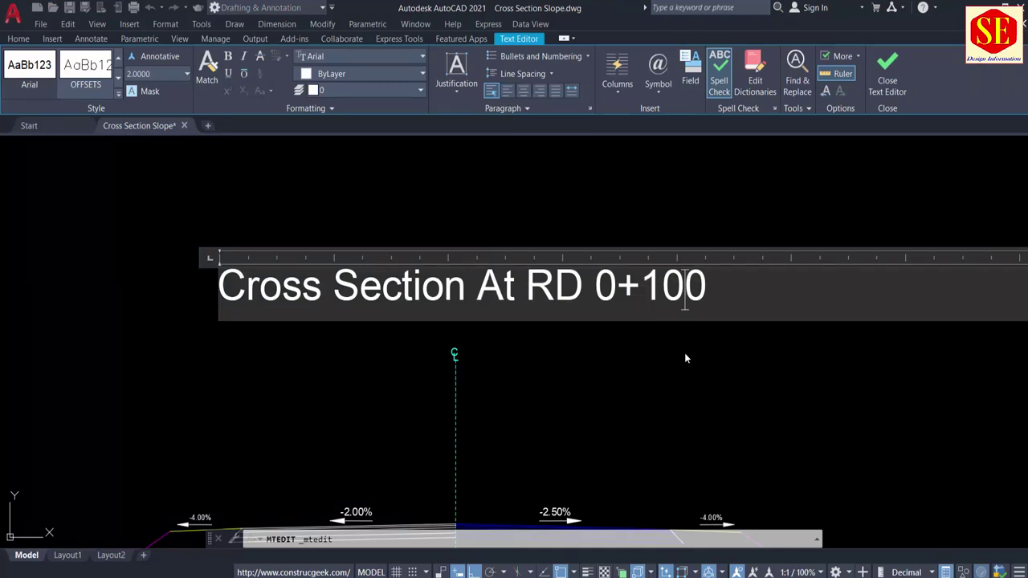
left_click(678, 346)
Examine the 0+100 row of the grade and slope sheet for side slopes, shoulder and pavement slopes, and finish road level.
scroll(619, 321, "down", 4)
scroll(559, 324, "up", 4)
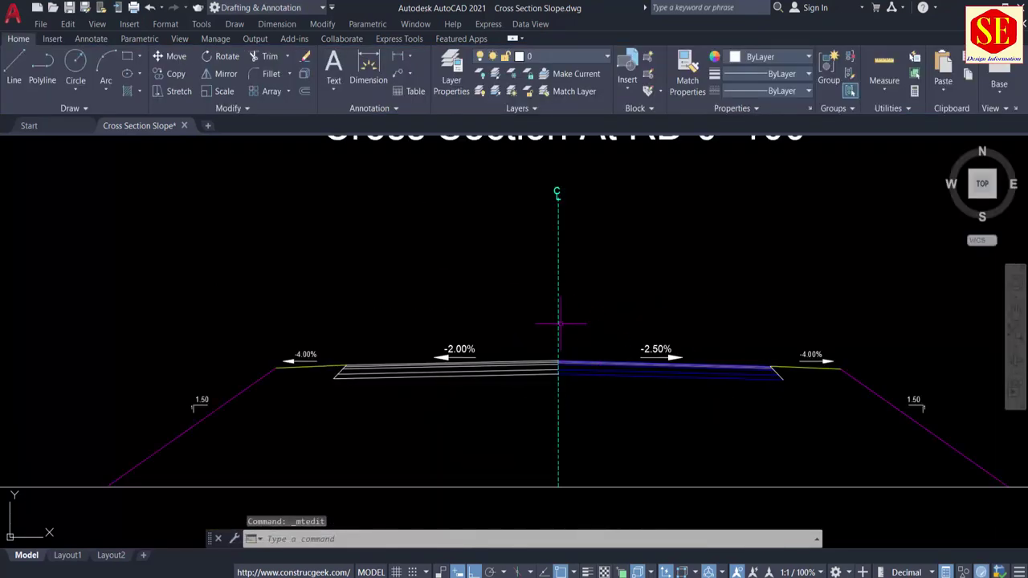
scroll(586, 337, "down", 8)
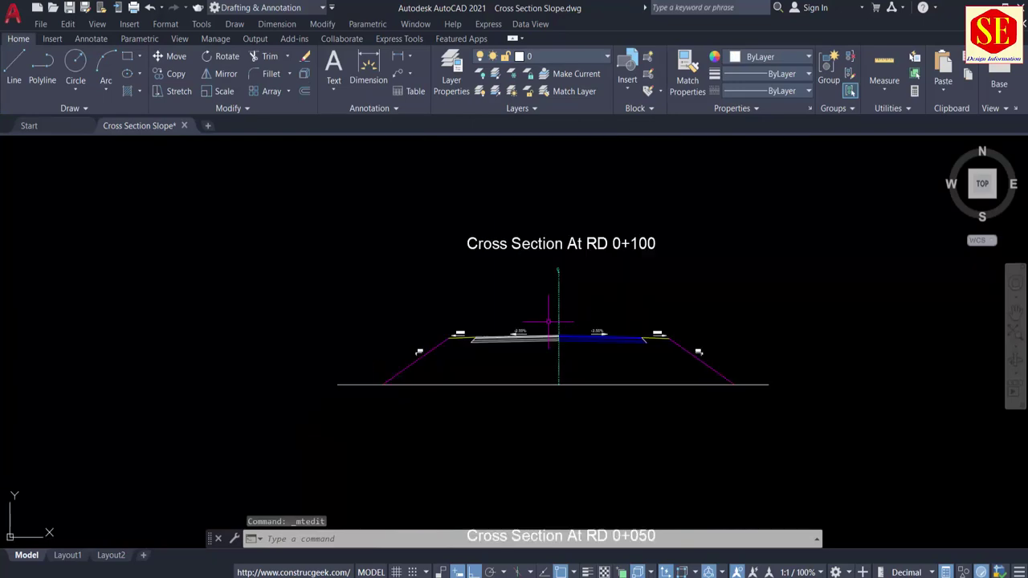
middle_click_drag(285, 488, 437, 247)
scroll(289, 271, "up", 2)
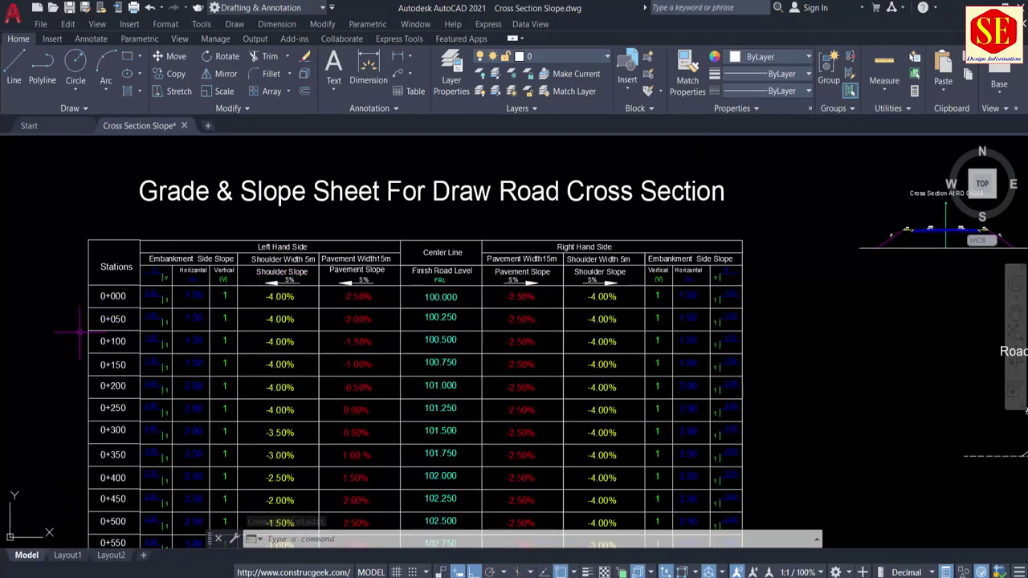
scroll(79, 332, "up", 3)
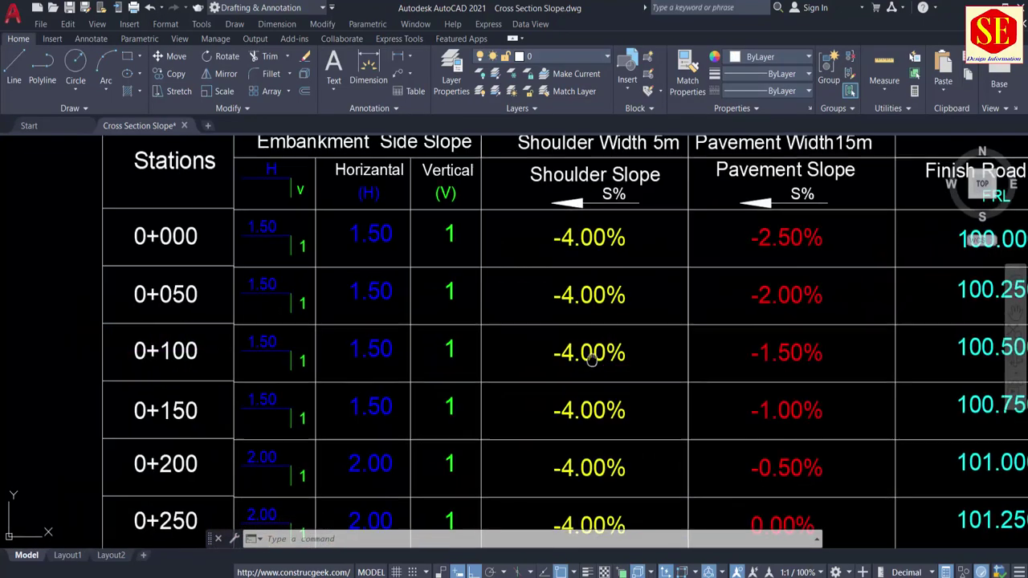
middle_click_drag(714, 351, 373, 305)
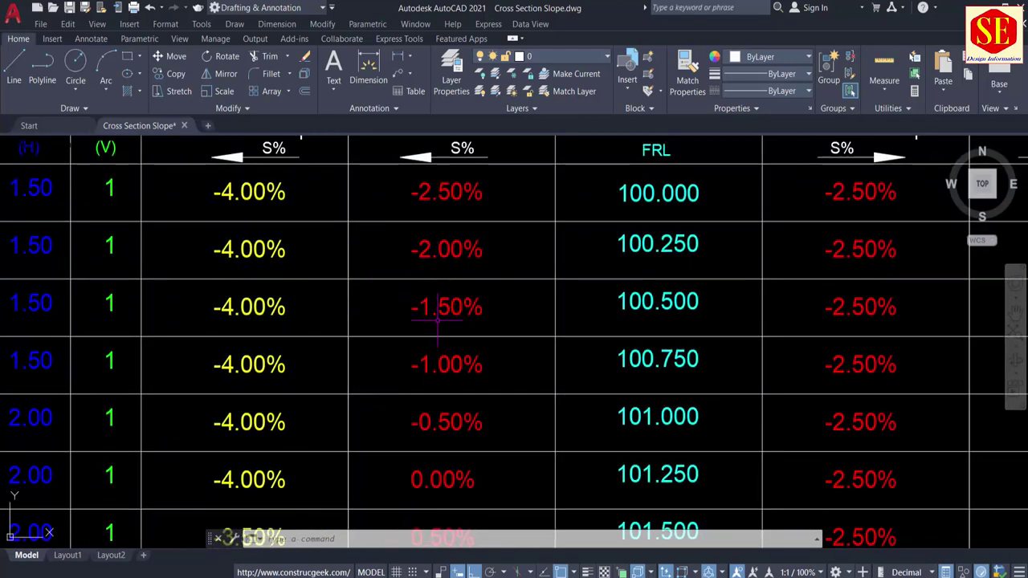
scroll(438, 320, "down", 2)
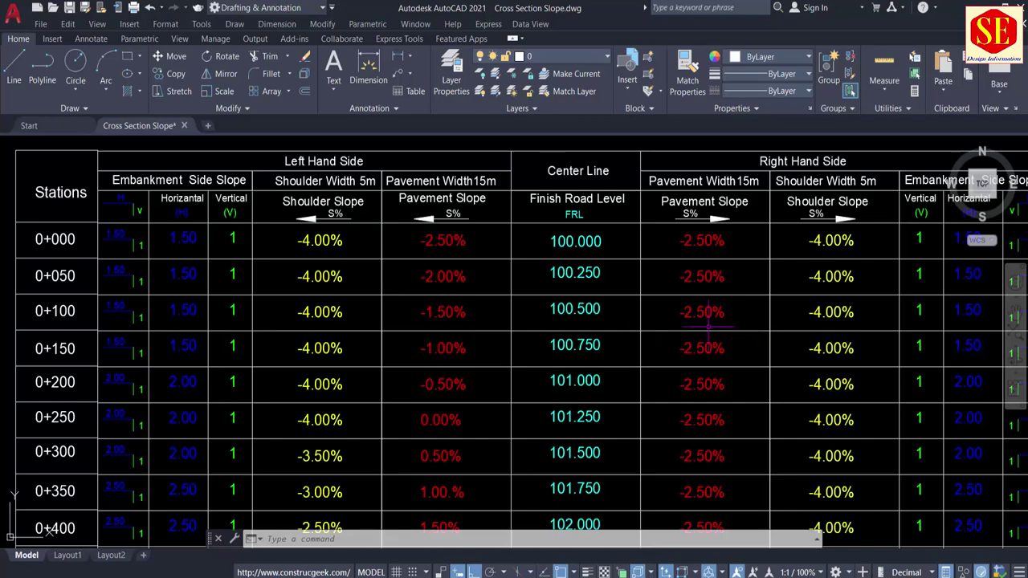
middle_click_drag(779, 326, 613, 320)
middle_click_drag(317, 323, 573, 334)
scroll(562, 344, "down", 1)
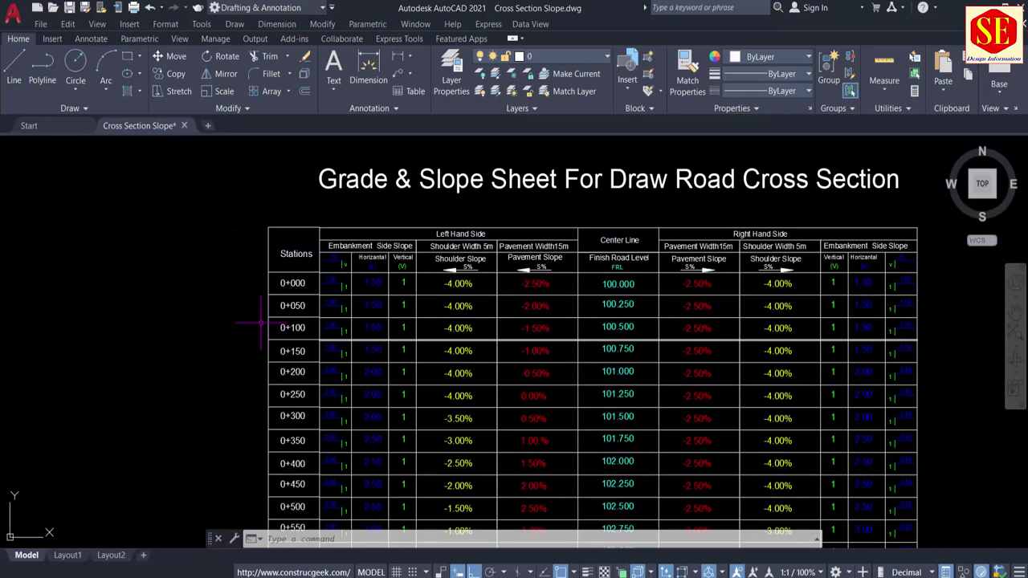
Erase the five left pavement layer lines in the RD 0+100 cross section.
middle_click_drag(667, 315, 258, 370)
scroll(261, 369, "down", 3)
scroll(356, 281, "up", 5)
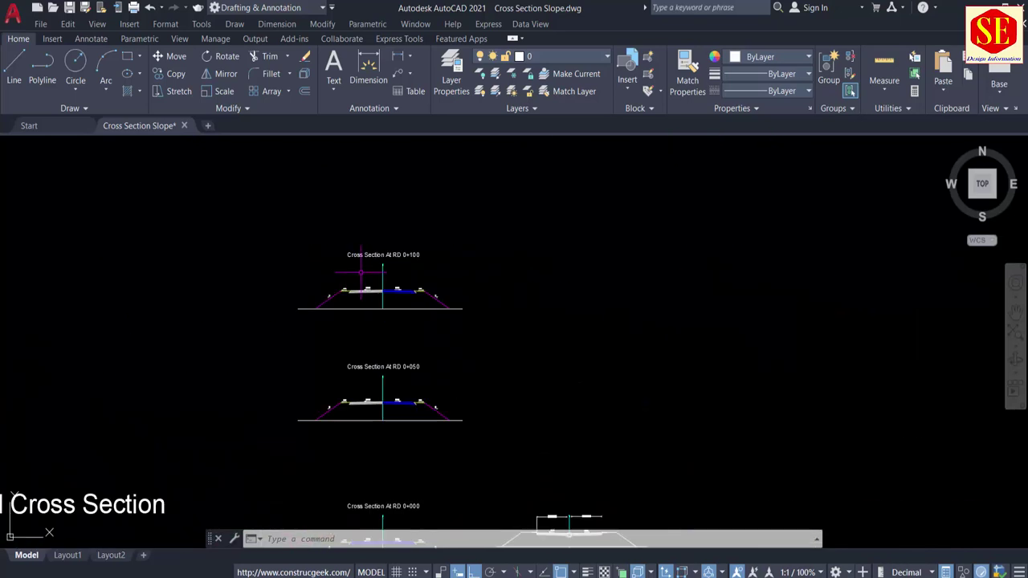
scroll(488, 284, "up", 3)
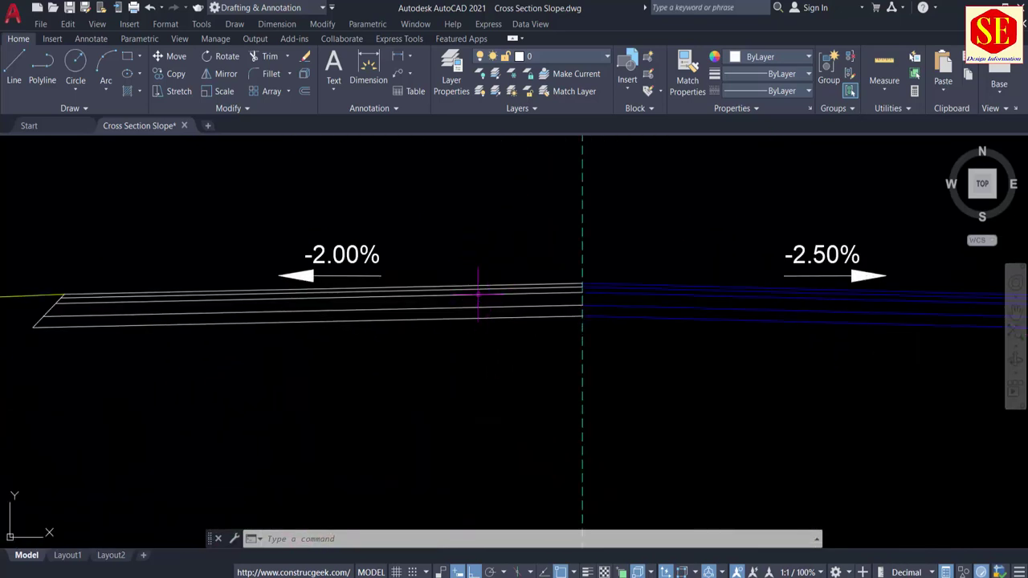
left_click(480, 265)
left_click(477, 344)
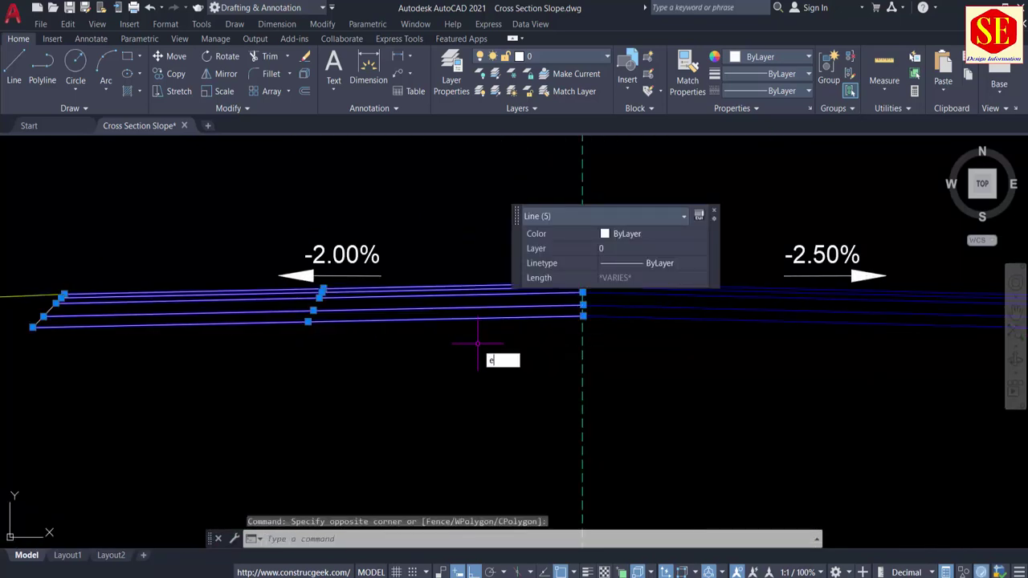
key("Return")
Draw a horizontal line 15 long to the left from the pavement's top point on the centre line of the 0+100 section.
type("l")
key("Return")
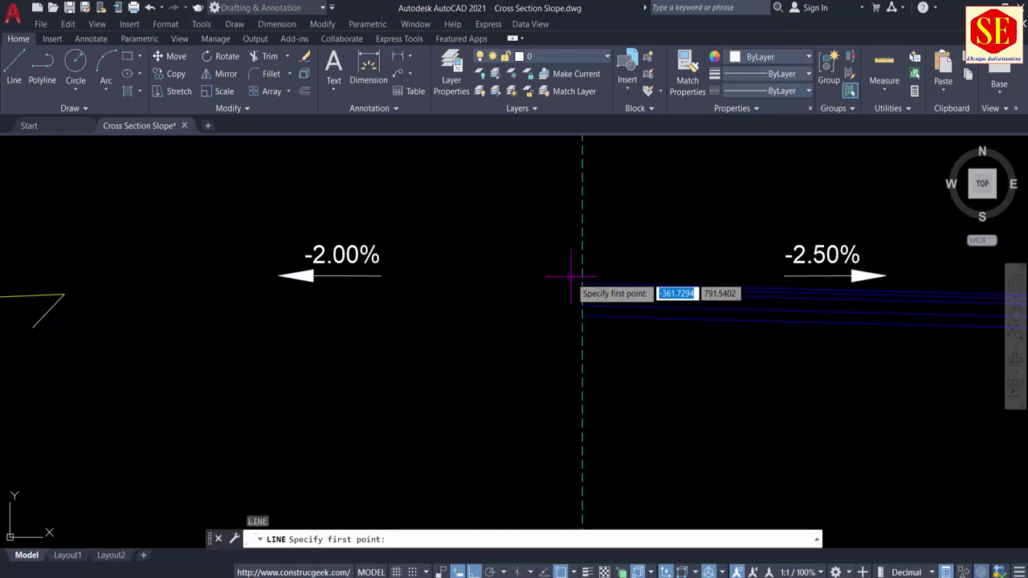
left_click(583, 284)
middle_click_drag(122, 285, 253, 300)
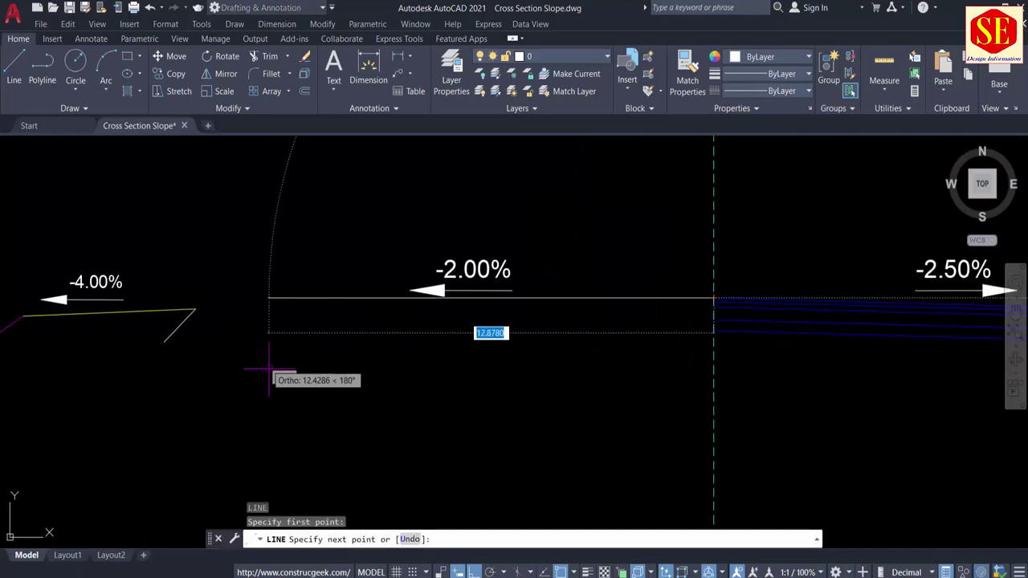
type("1")
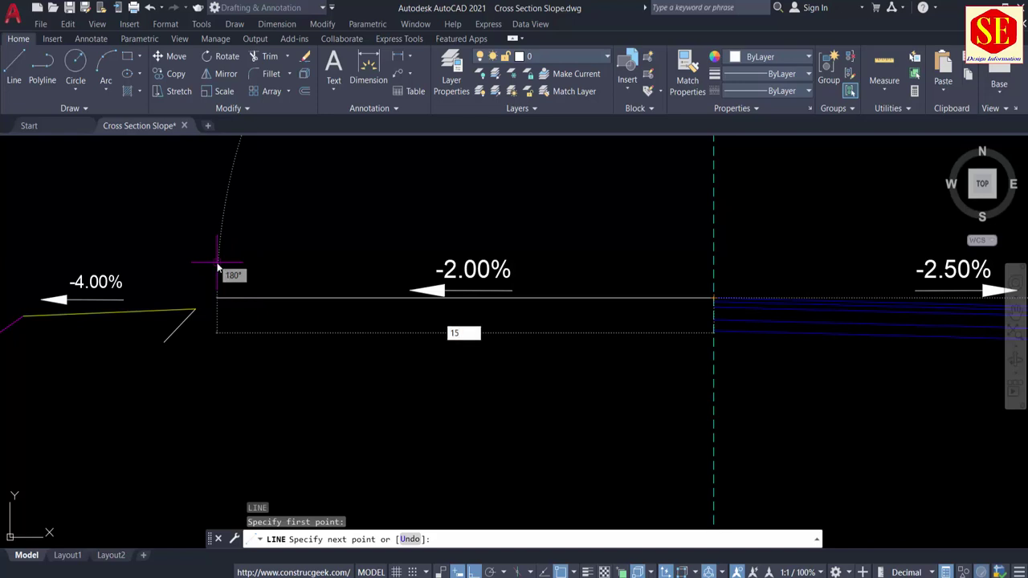
type("5")
key("Return")
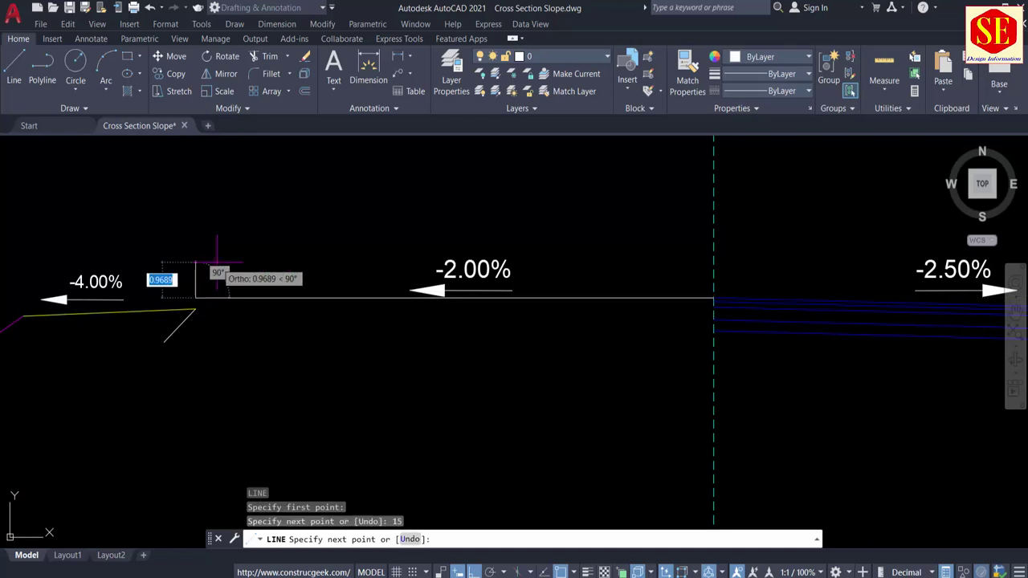
key("Escape")
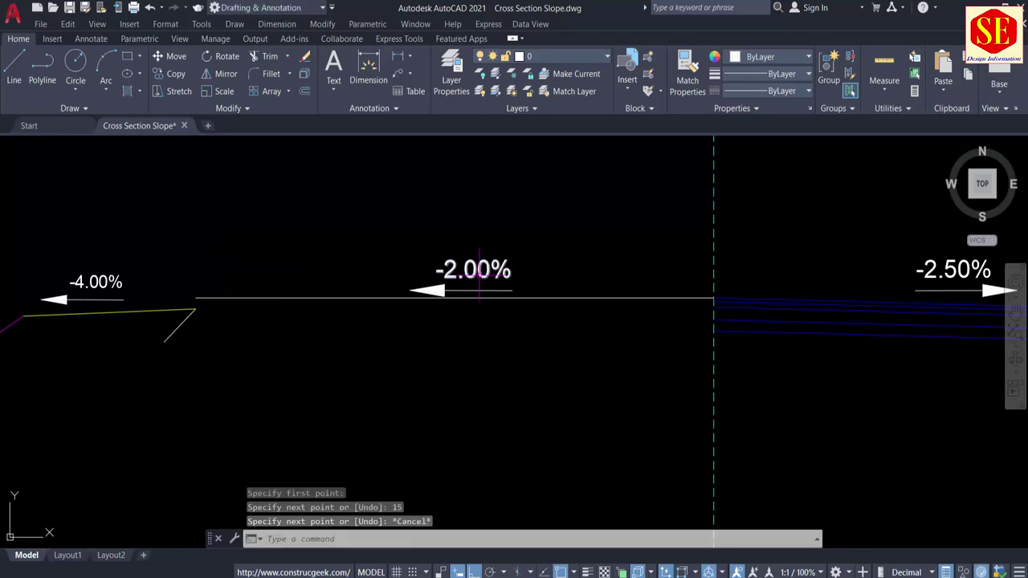
Change the left pavement slope label of the 0+100 section to -1.50%.
double_click(480, 271)
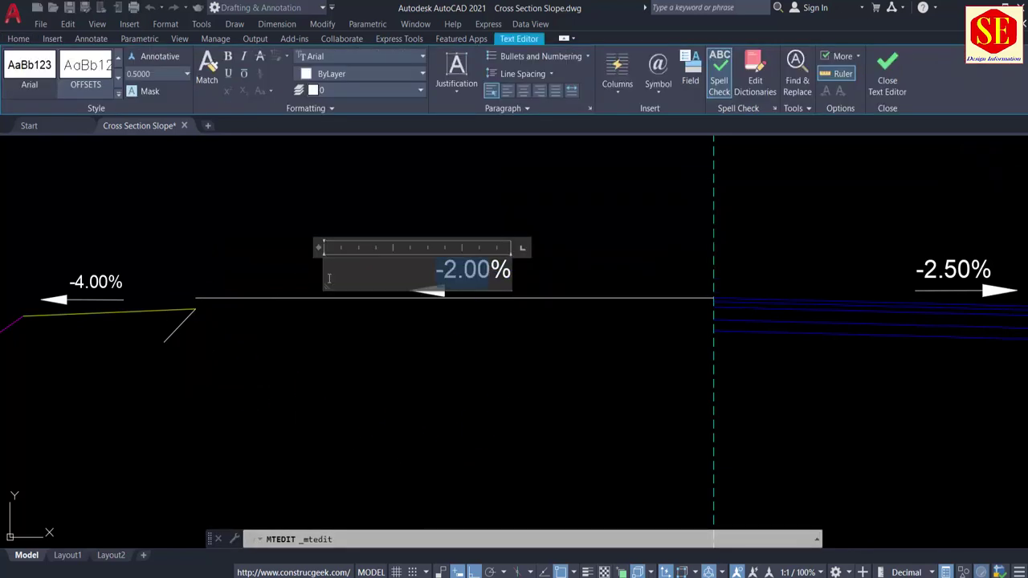
key("BackSpace")
type("1.50")
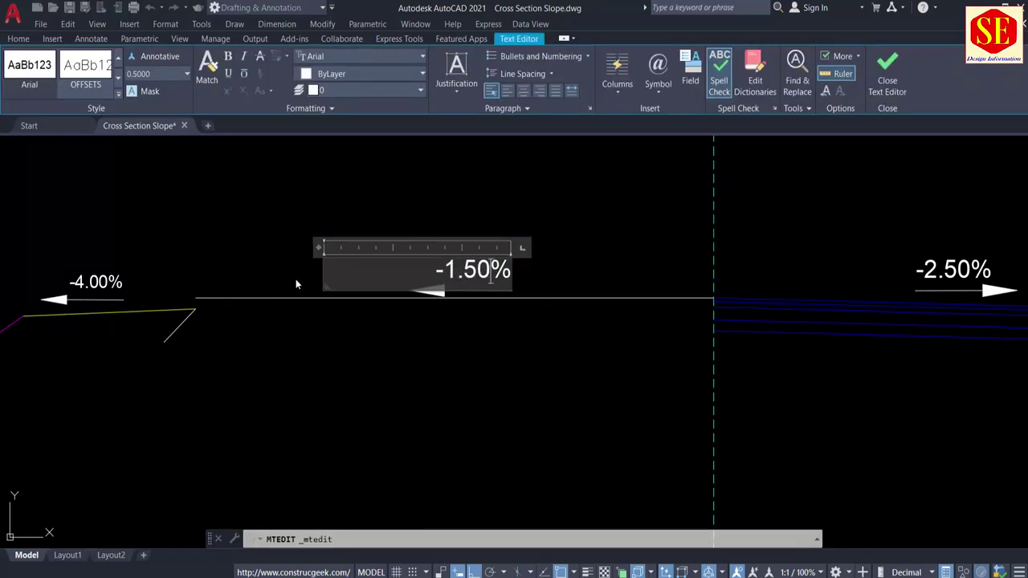
left_click(296, 278)
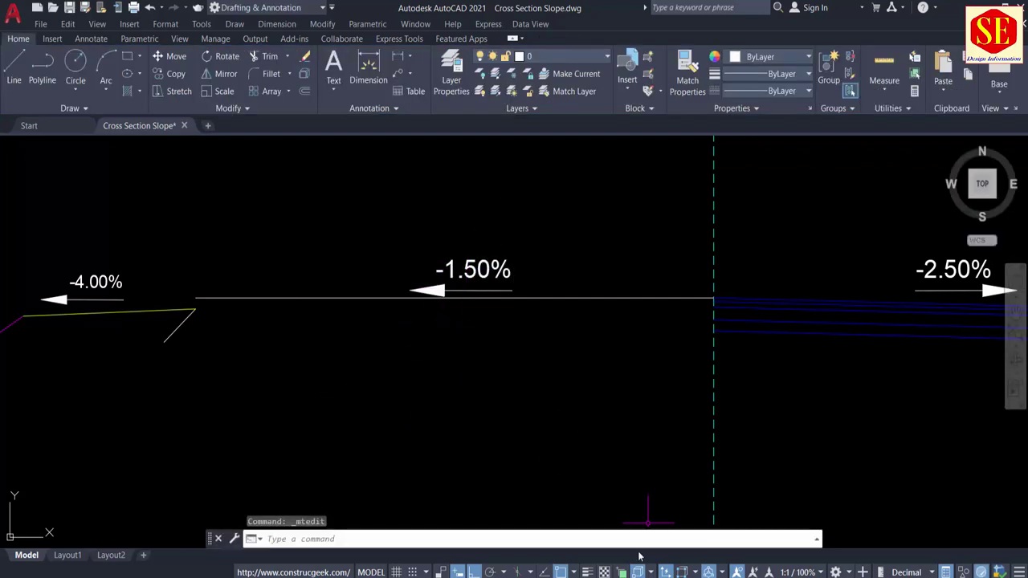
Switch to Calculator and compute the left pavement's drop as 1.5 × 15 ÷ 100.
left_click(638, 576)
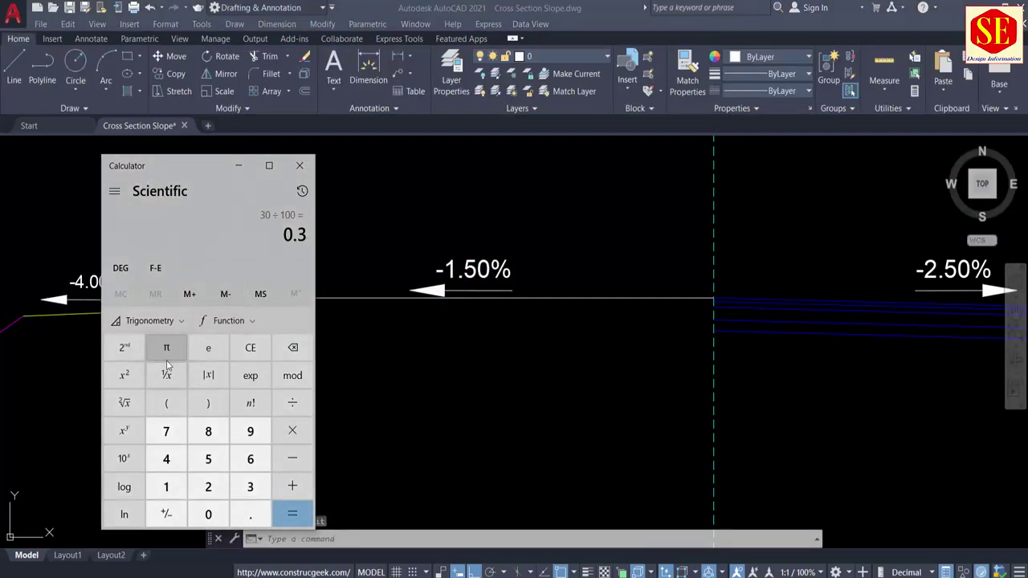
left_click(250, 347)
left_click(167, 486)
left_click(234, 509)
left_click(208, 459)
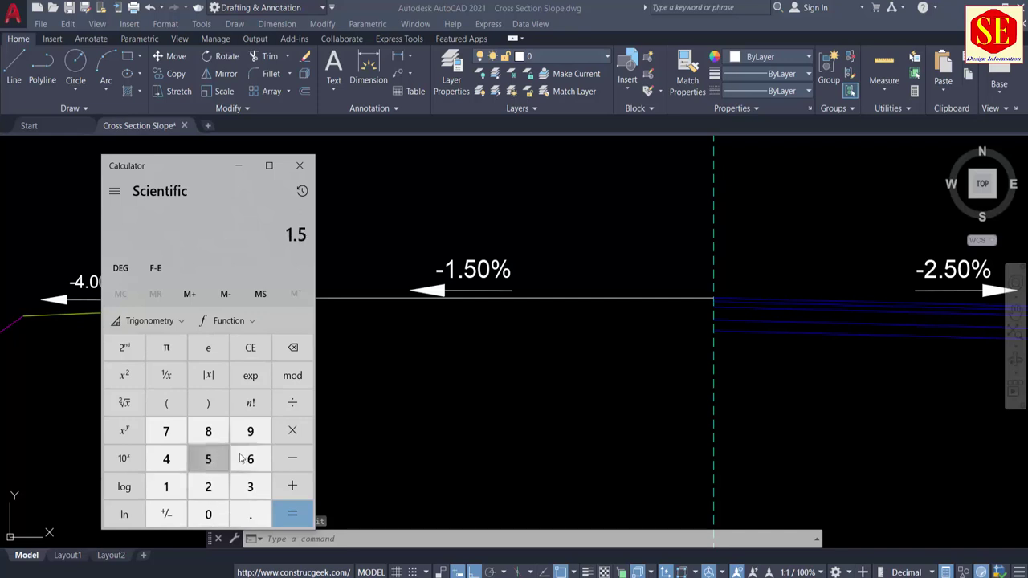
left_click(292, 430)
left_click(166, 487)
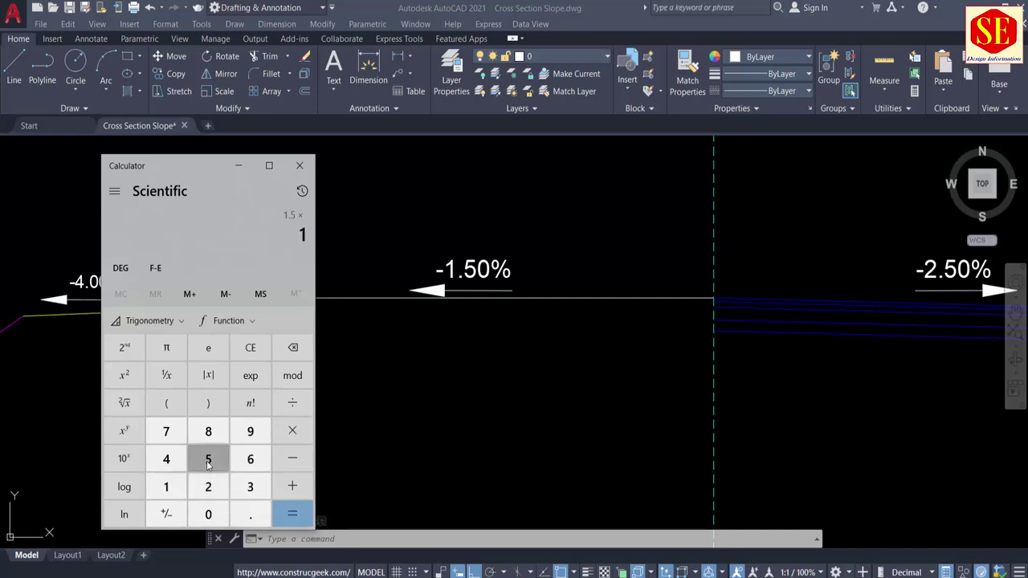
left_click(208, 459)
left_click(292, 514)
left_click(292, 404)
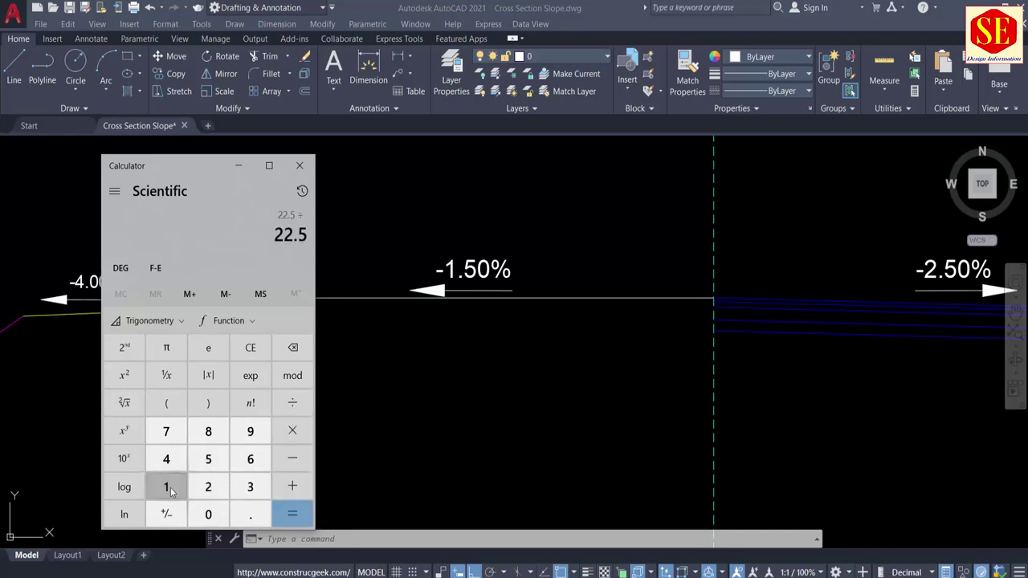
left_click(166, 487)
left_click(208, 514)
left_click(208, 514)
left_click(289, 512)
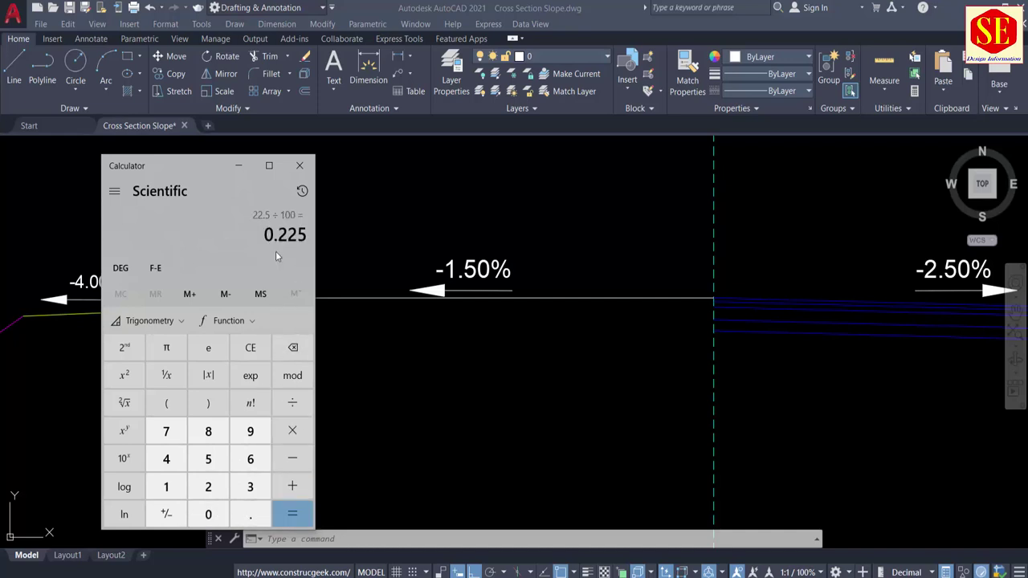
Back in AutoCAD, offset the 15-long horizontal pavement line downward by 0.225.
left_click(471, 351)
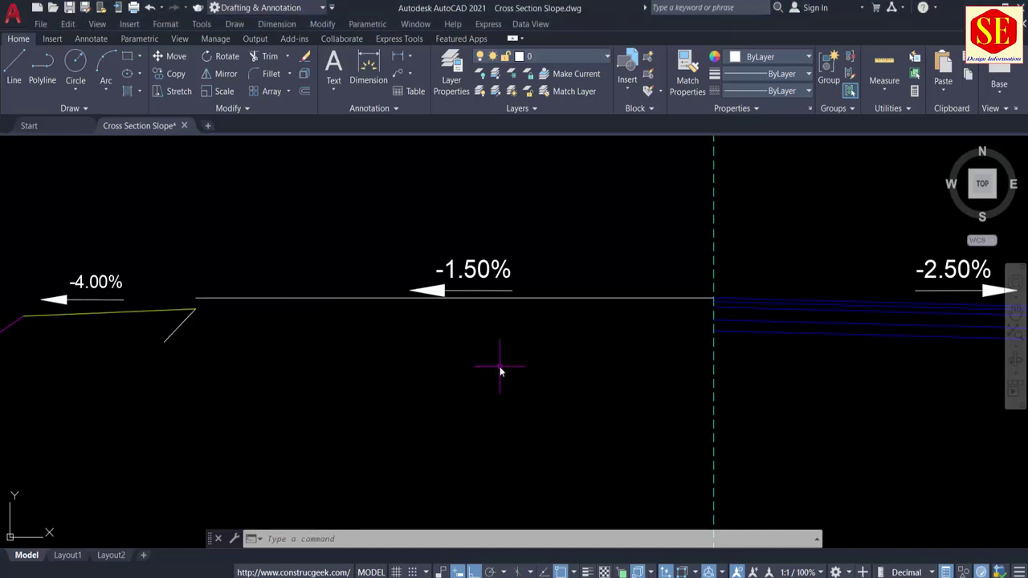
type("o")
key("Return")
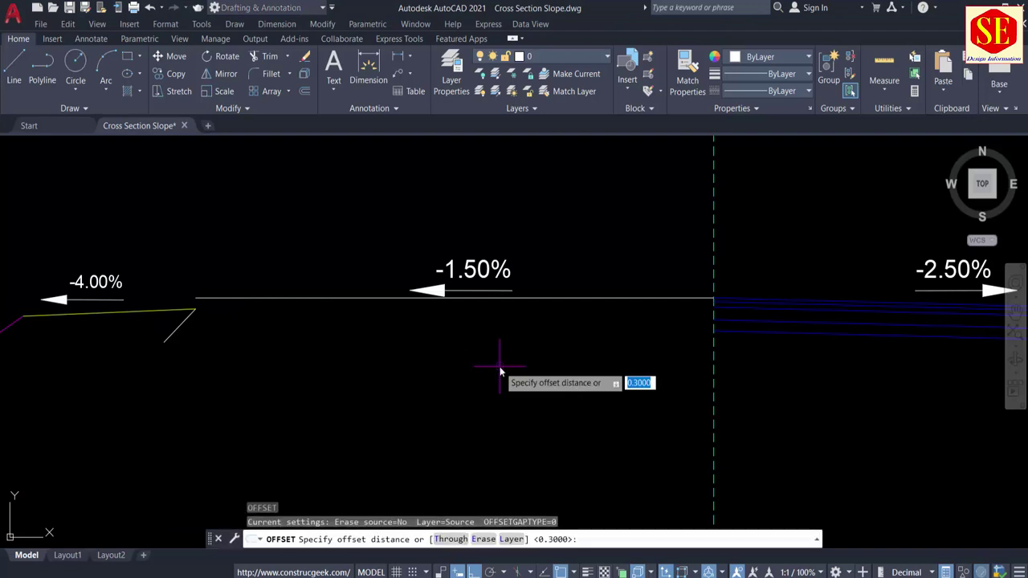
key("Return")
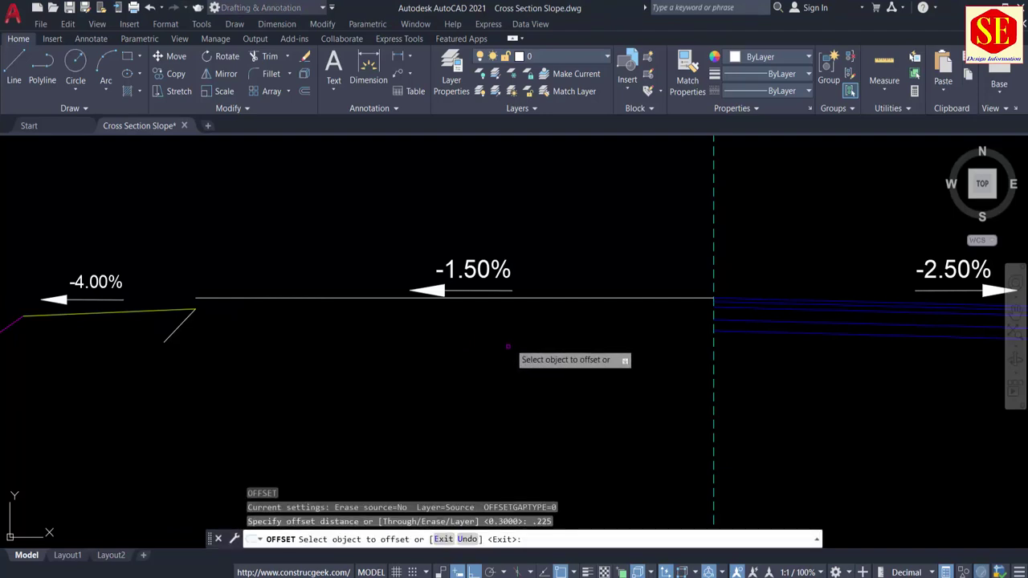
left_click(510, 299)
left_click(512, 324)
key("Escape")
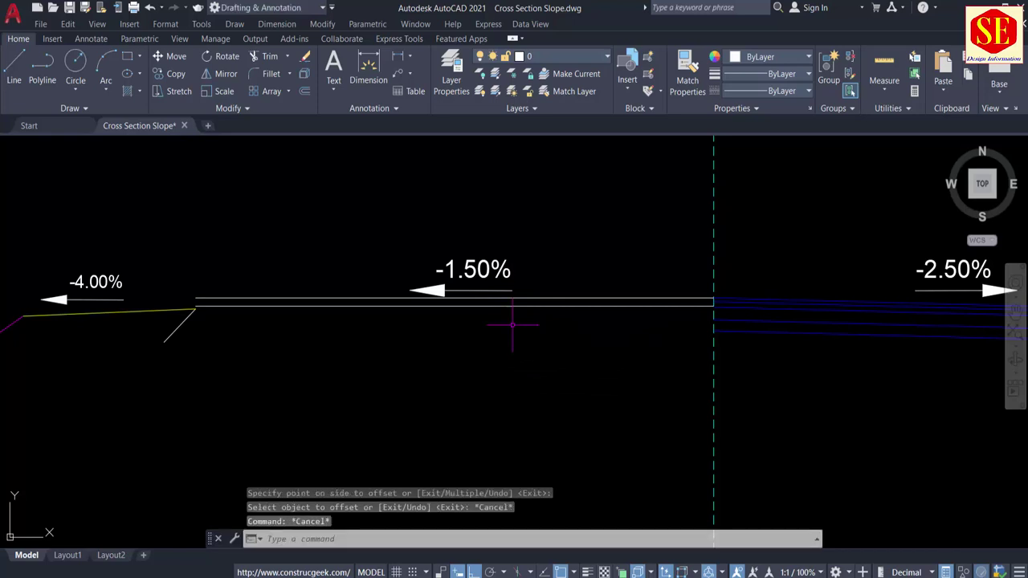
Draw the left pavement's sloped surface line from its top point on the centre line to the outer end of the lower horizontal line.
type("l")
key("Return")
scroll(711, 309, "up", 5)
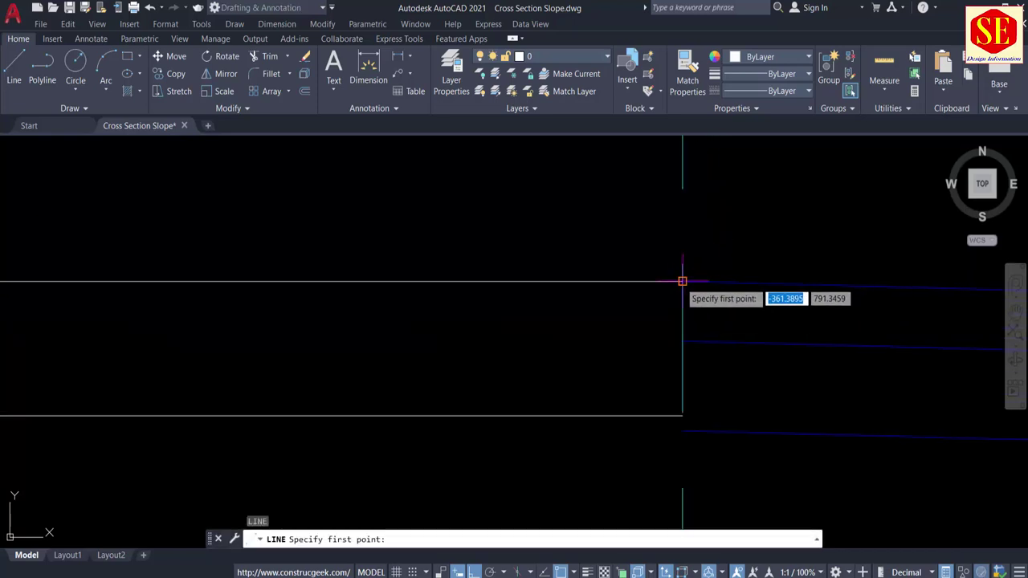
left_click(683, 282)
scroll(798, 277, "down", 10)
middle_click_drag(323, 343, 780, 333)
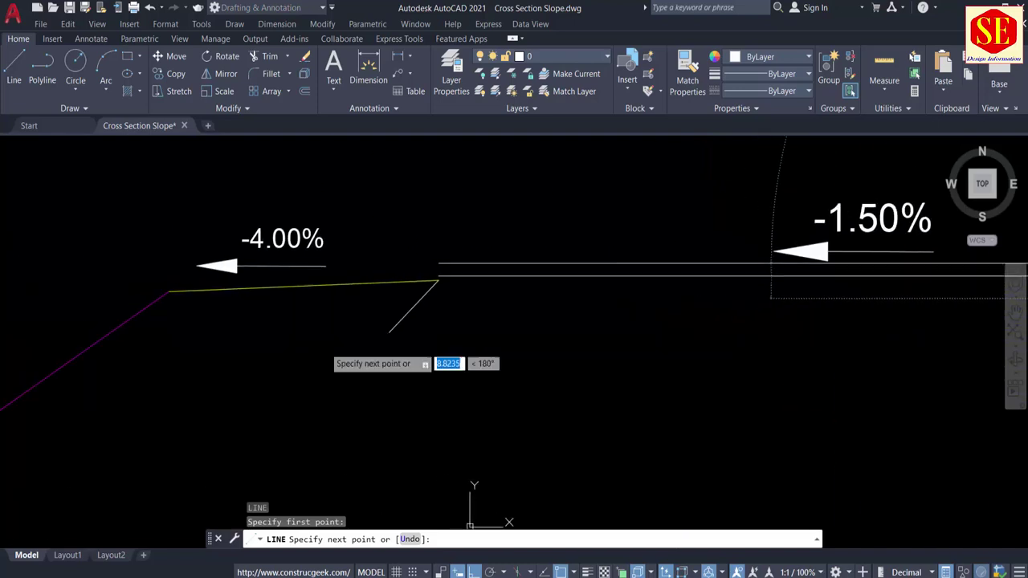
scroll(433, 274, "up", 4)
left_click(432, 283)
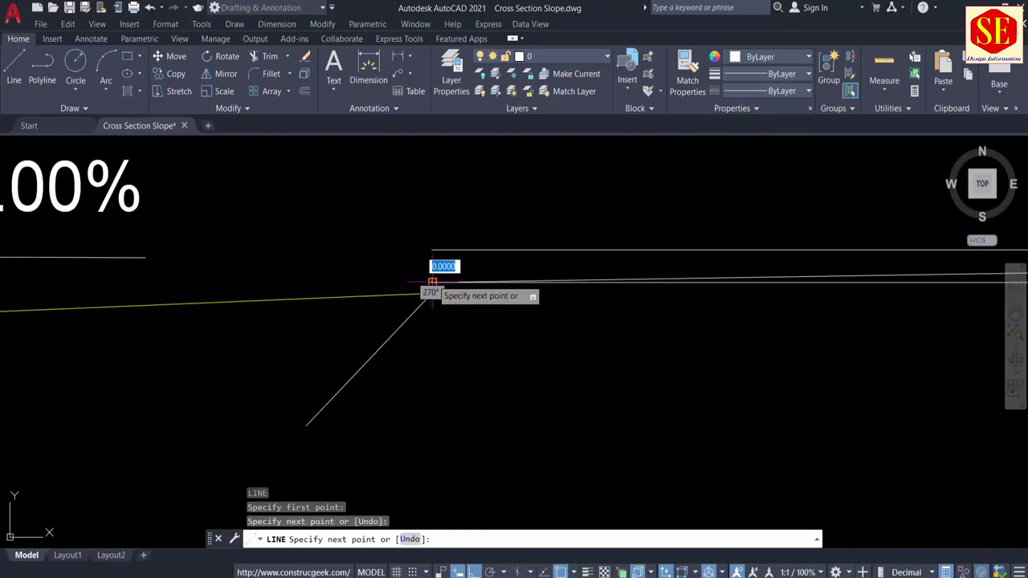
key("Escape")
Erase the two 15-long horizontal construction lines above and below the sloped left pavement line.
left_click(488, 250)
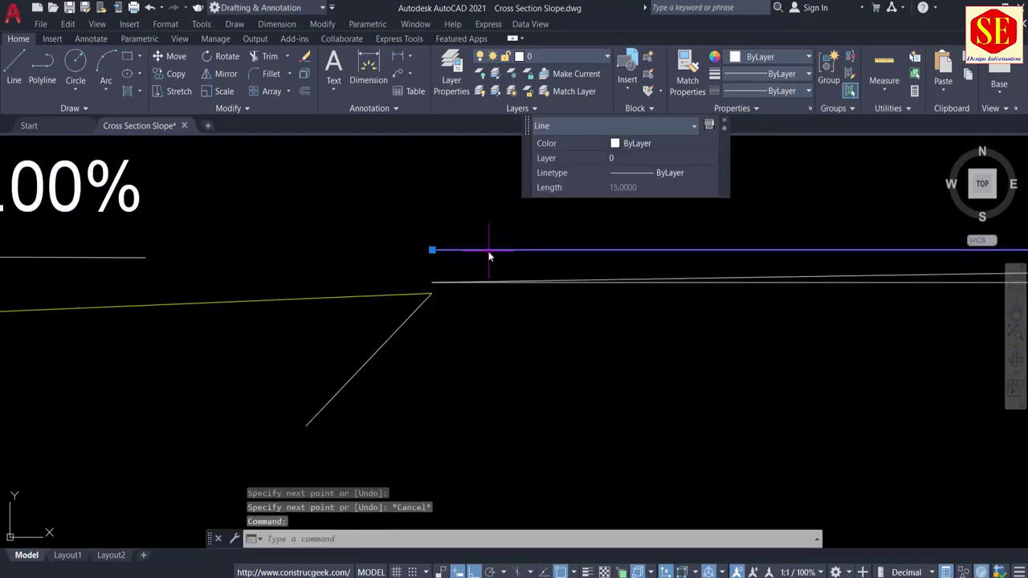
type("e")
key("Return")
middle_click_drag(793, 288, 437, 292)
left_click(569, 285)
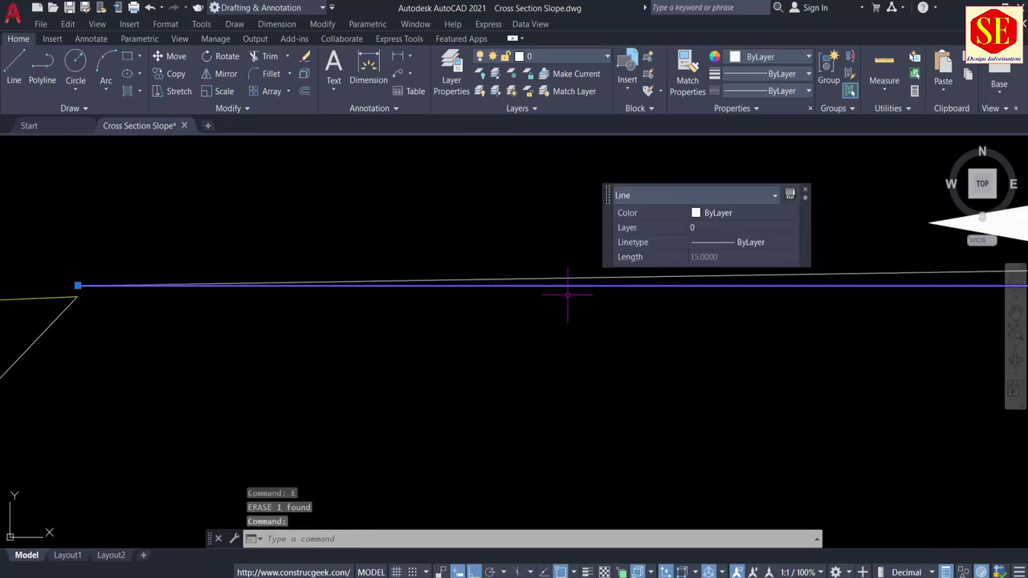
type("e")
key("Return")
Move the left shoulder, side slope, pavement edge line and their slope labels from the shoulder's inner end to the new pavement line's outer end.
scroll(566, 303, "down", 4)
middle_click_drag(319, 339, 506, 312)
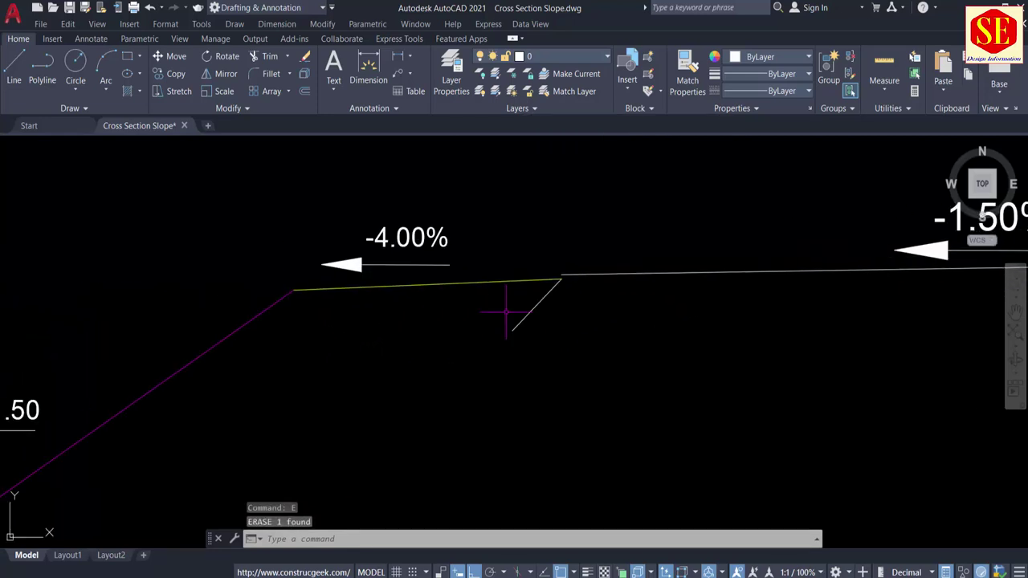
type("m")
key("Return")
left_click(485, 207)
left_click(292, 299)
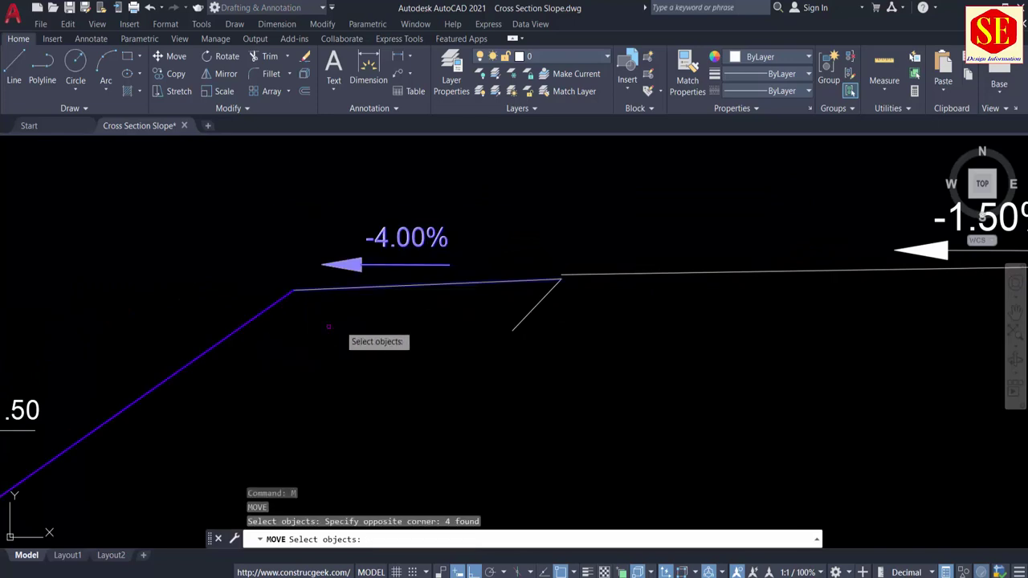
left_click(530, 312)
scroll(534, 316, "down", 3)
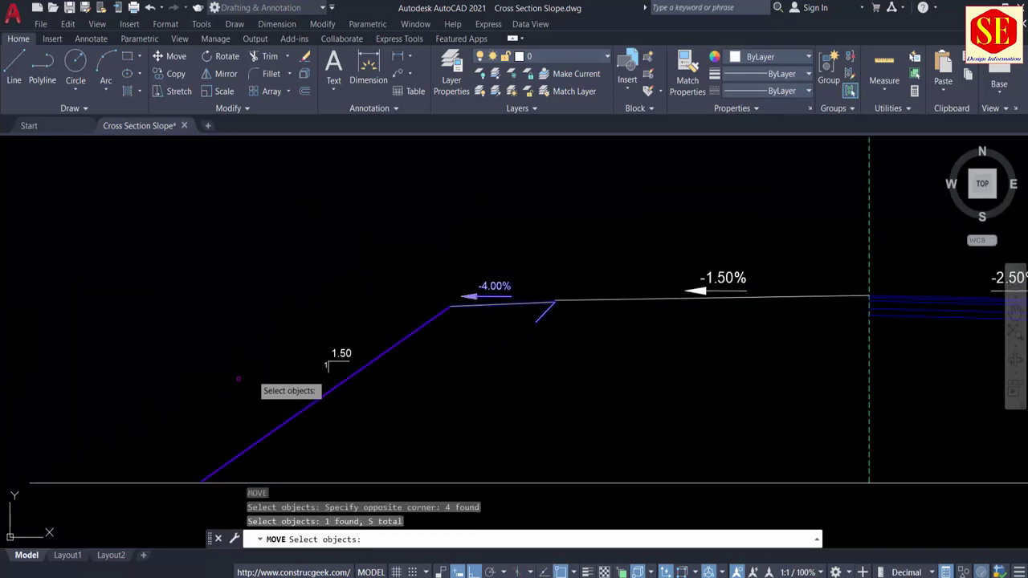
left_click(360, 314)
left_click(290, 408)
scroll(534, 321, "up", 5)
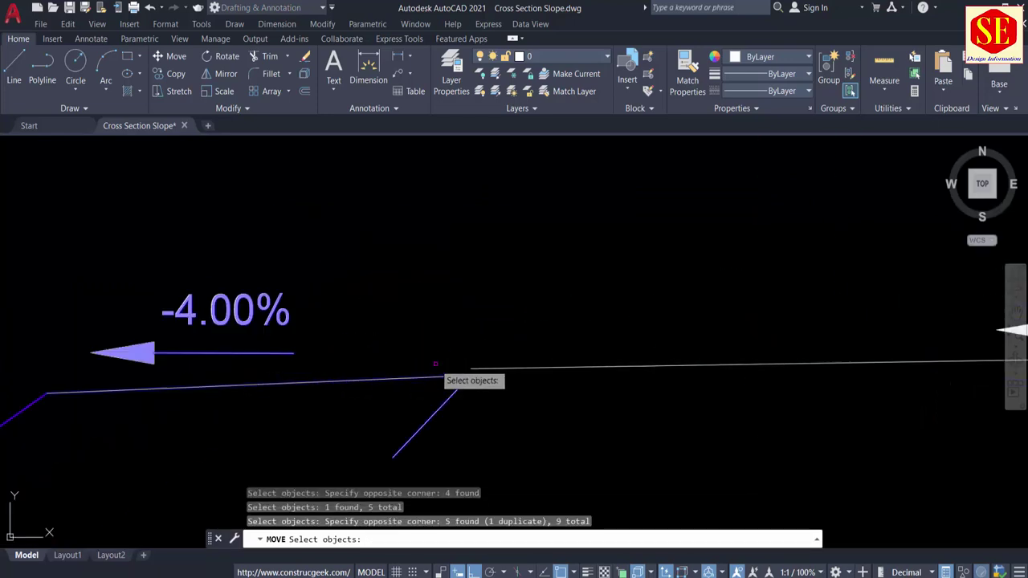
key("Return")
left_click(518, 386)
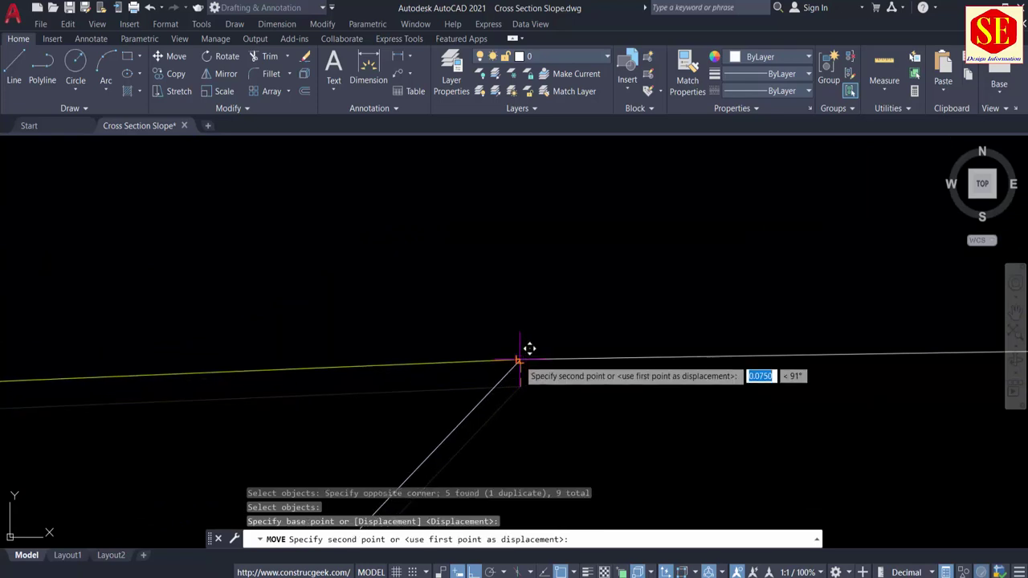
left_click(523, 349)
Offset the -1.50% left pavement surface line downward by 0.1.
scroll(404, 305, "down", 2)
middle_click_drag(843, 367, 359, 349)
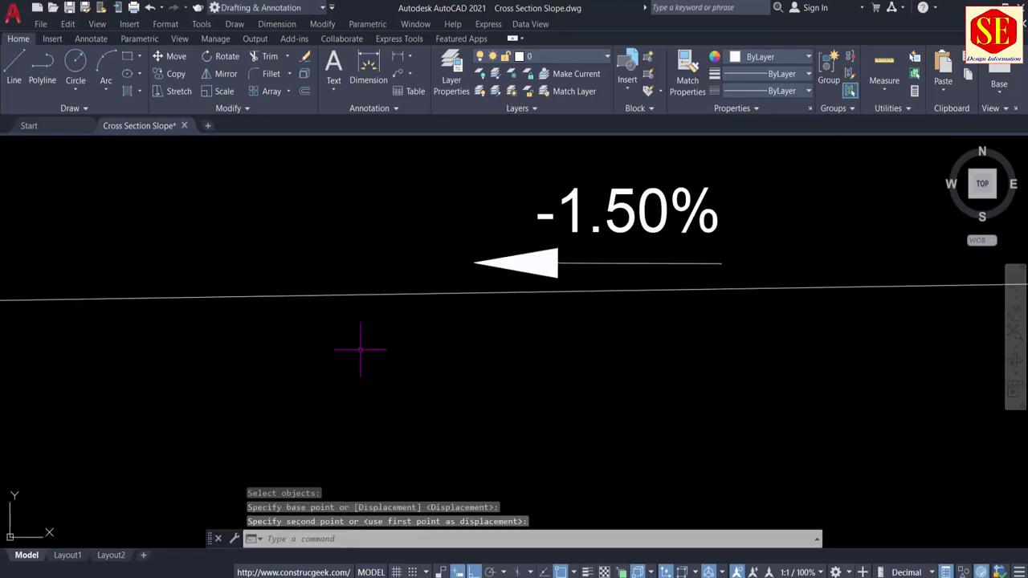
scroll(362, 350, "down", 2)
type("o")
key("Return")
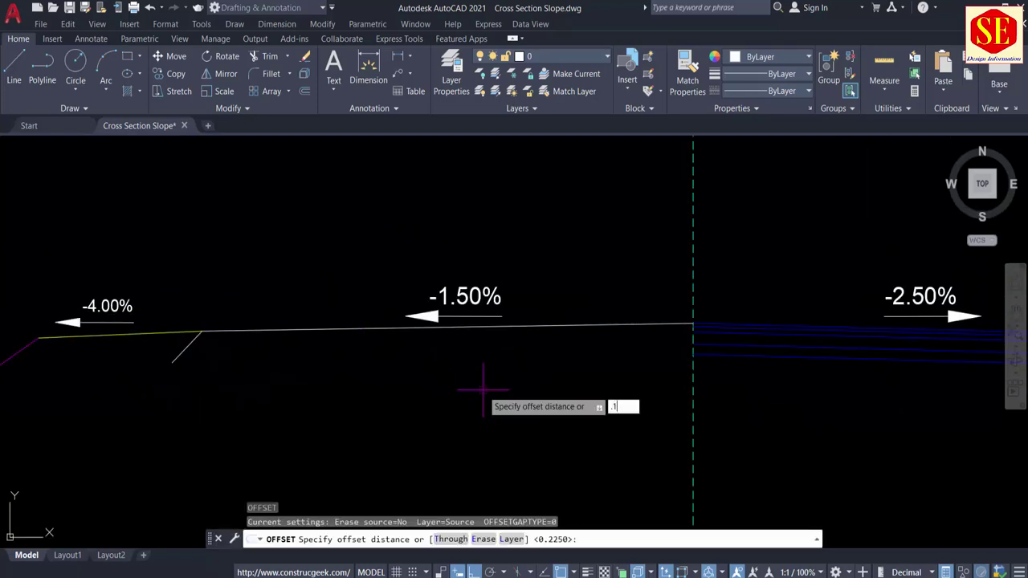
key("Return")
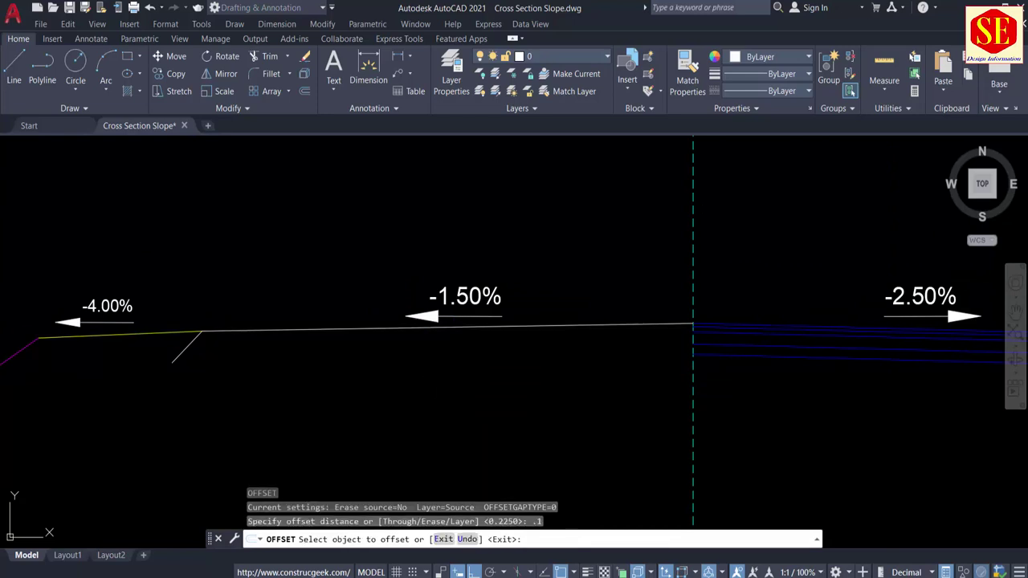
left_click(447, 327)
left_click(446, 362)
key("Return")
Offset the left pavement's second line downward by 0.15 for the next layer.
key("Return")
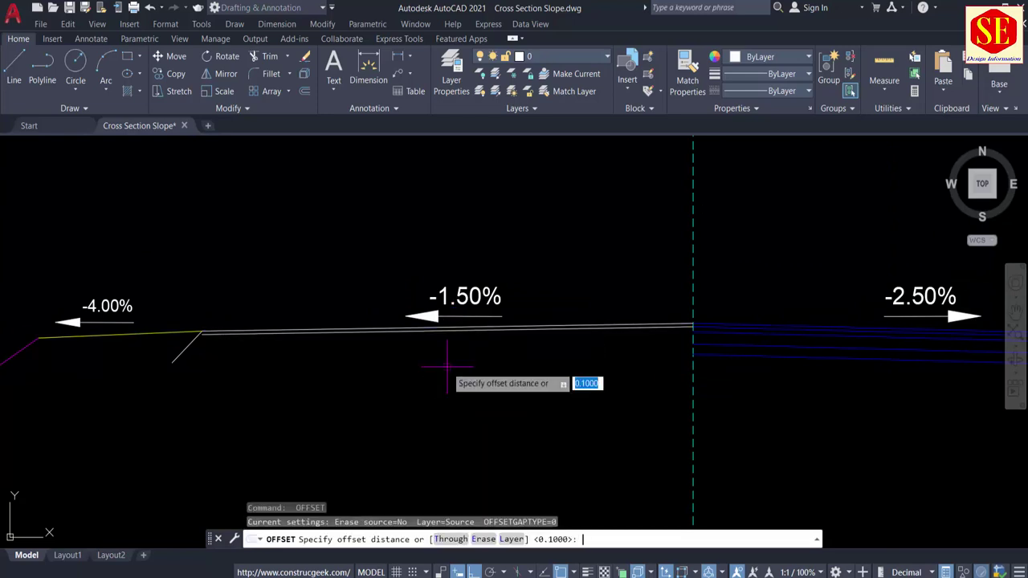
type(".15")
key("Return")
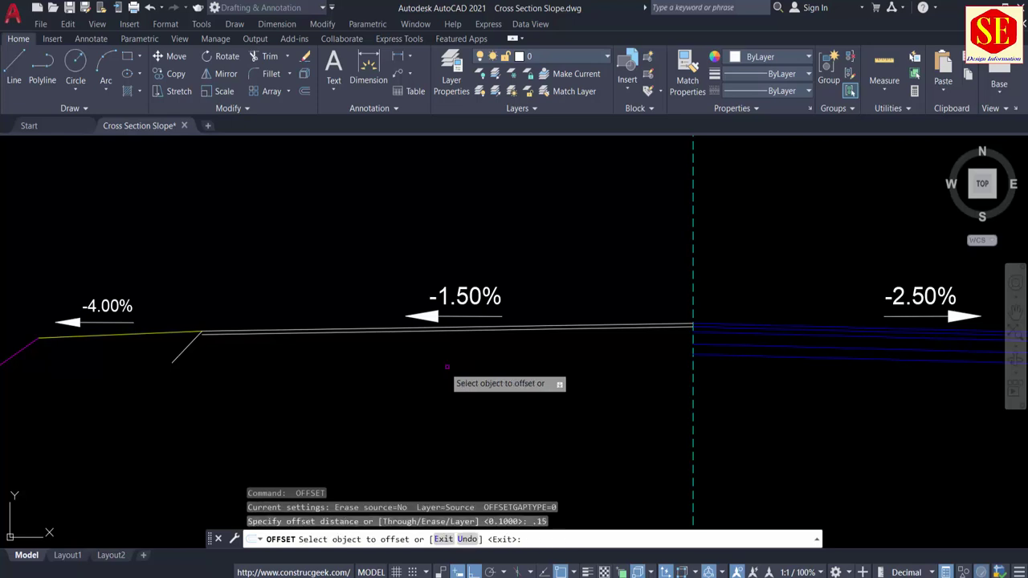
scroll(437, 353, "up", 2)
left_click(411, 323)
left_click(409, 344)
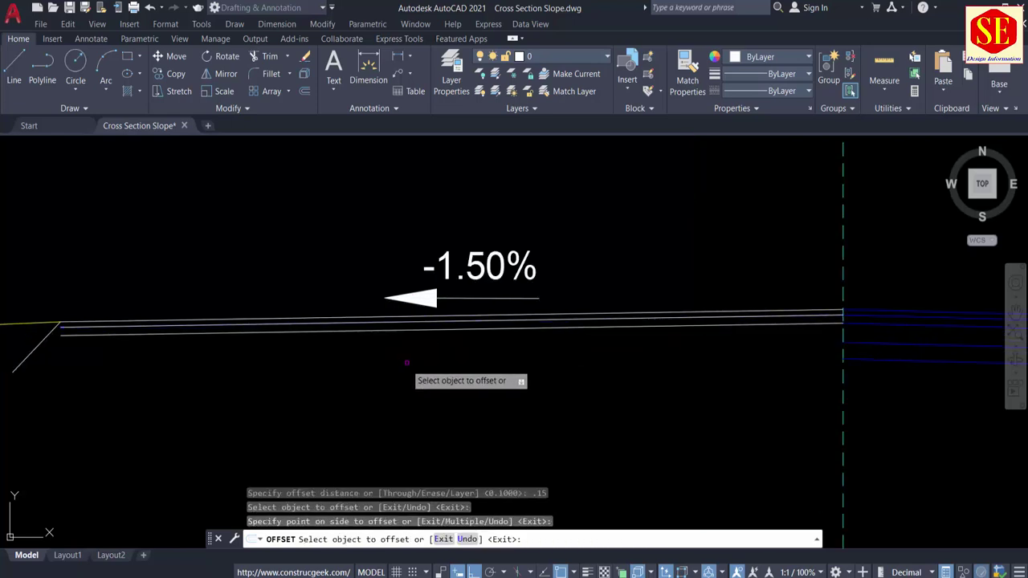
key("Return")
Offset the left pavement's third line downward by 0.35.
key("Return")
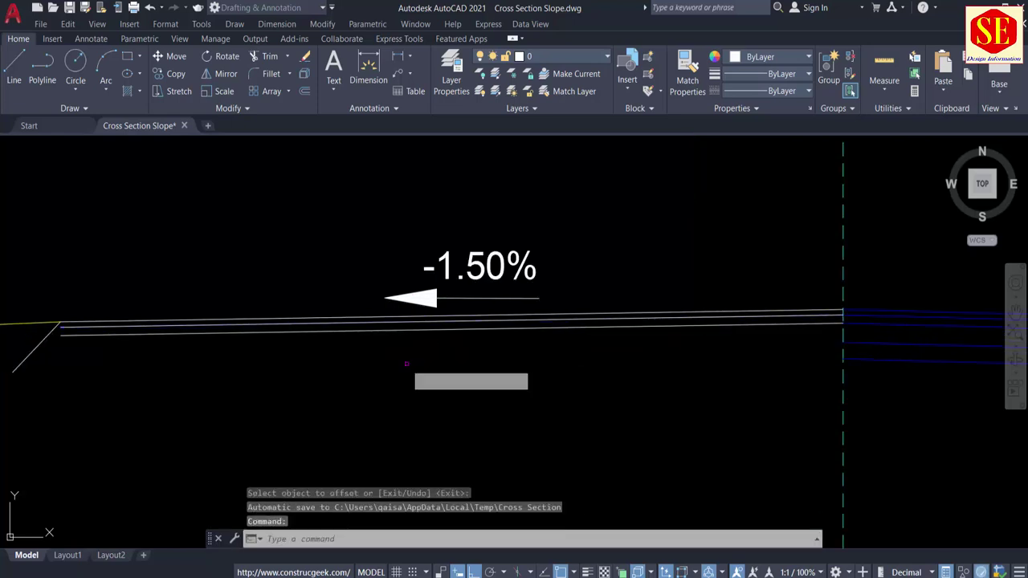
type(".35")
key("Return")
left_click(390, 329)
left_click(380, 376)
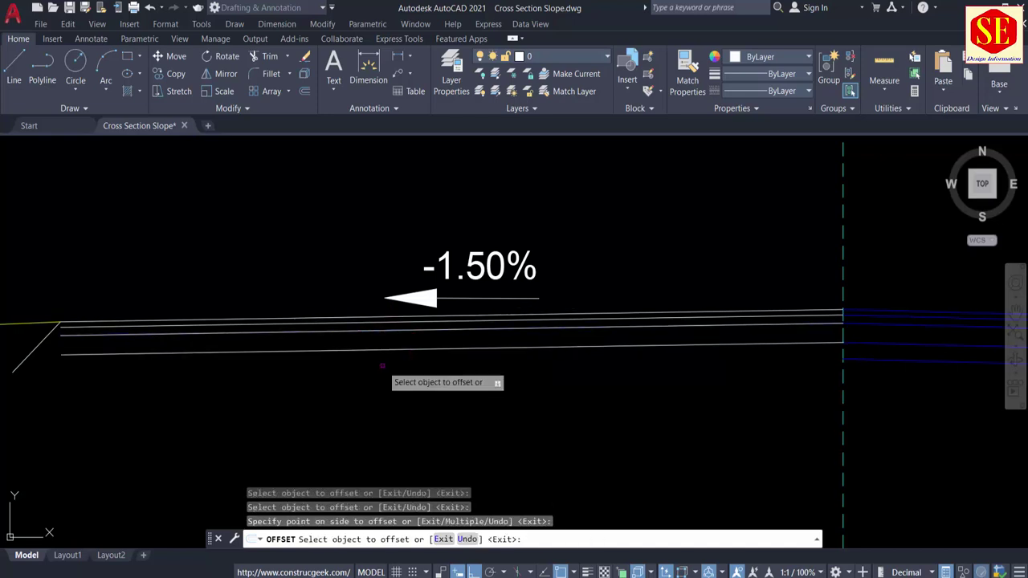
key("Return")
Offset the left pavement's fourth line downward by 0.3 to form the bottom layer.
key("Return")
type(".3")
key("Return")
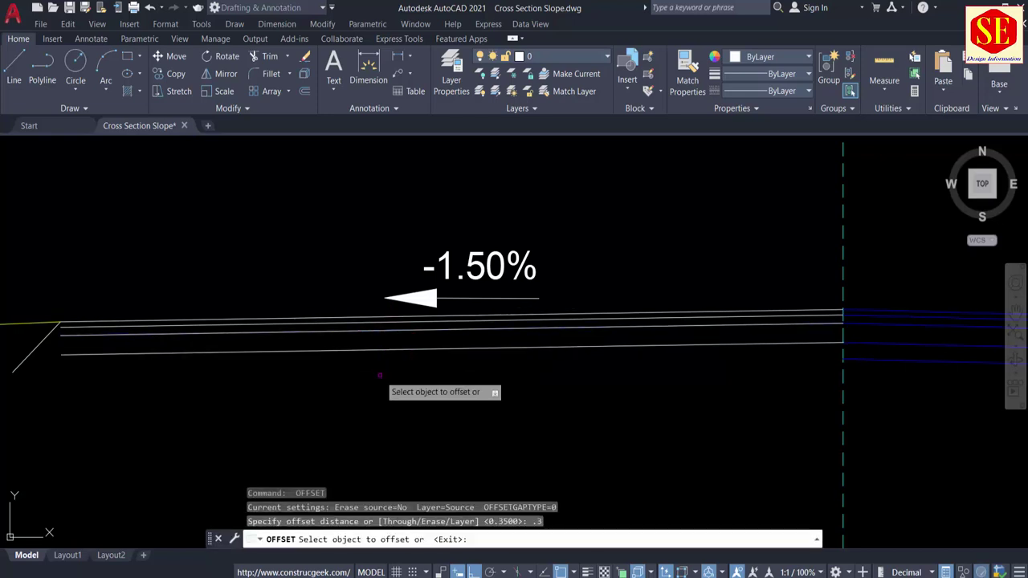
left_click(380, 350)
left_click(374, 379)
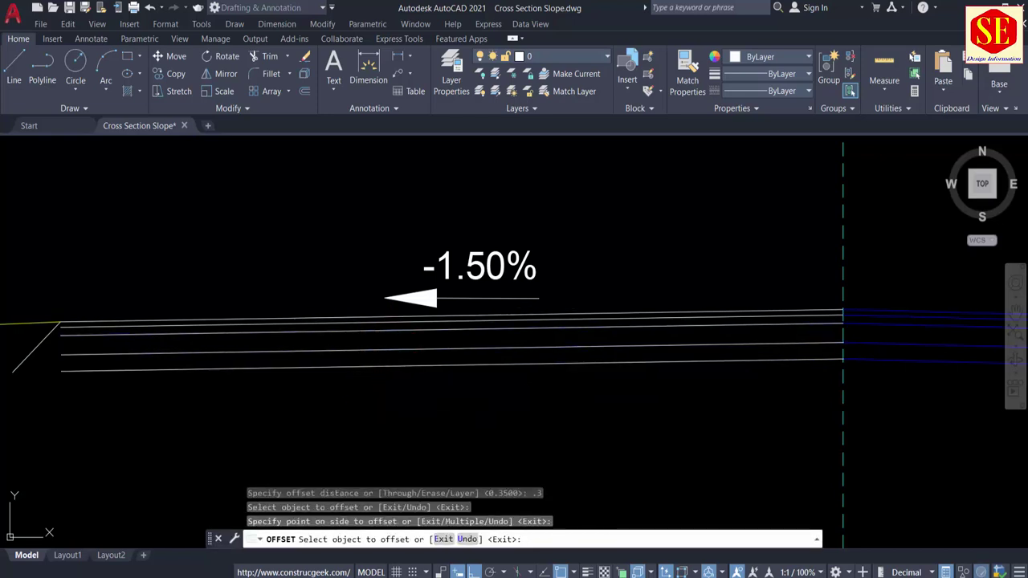
middle_click_drag(300, 413, 600, 361)
key("Escape")
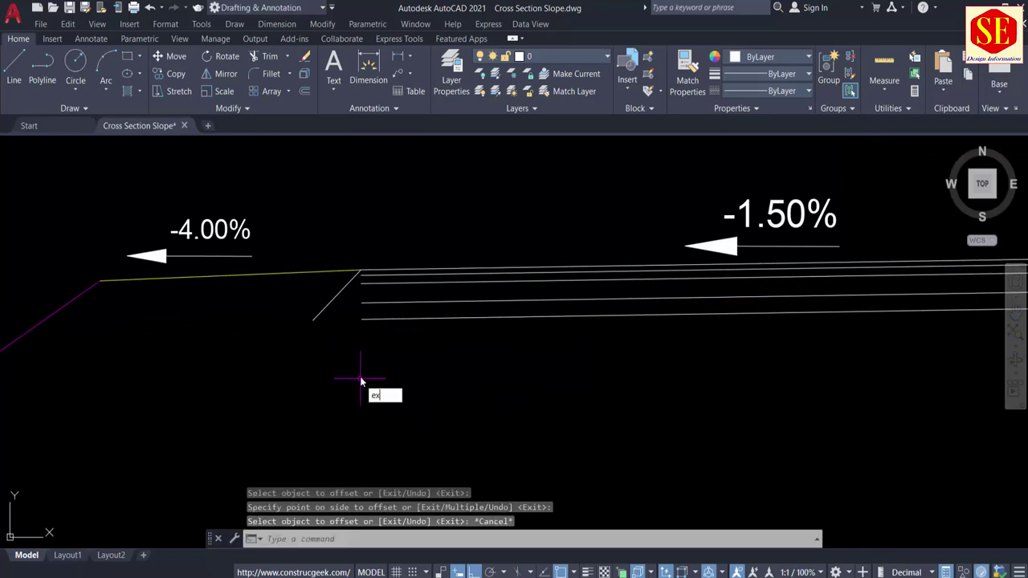
Extend the left pavement's lower layer lines outward to the inclined edge line below the shoulder.
type("ex")
key("Return")
left_click_drag(484, 348, 455, 239)
left_click_drag(462, 342, 452, 303)
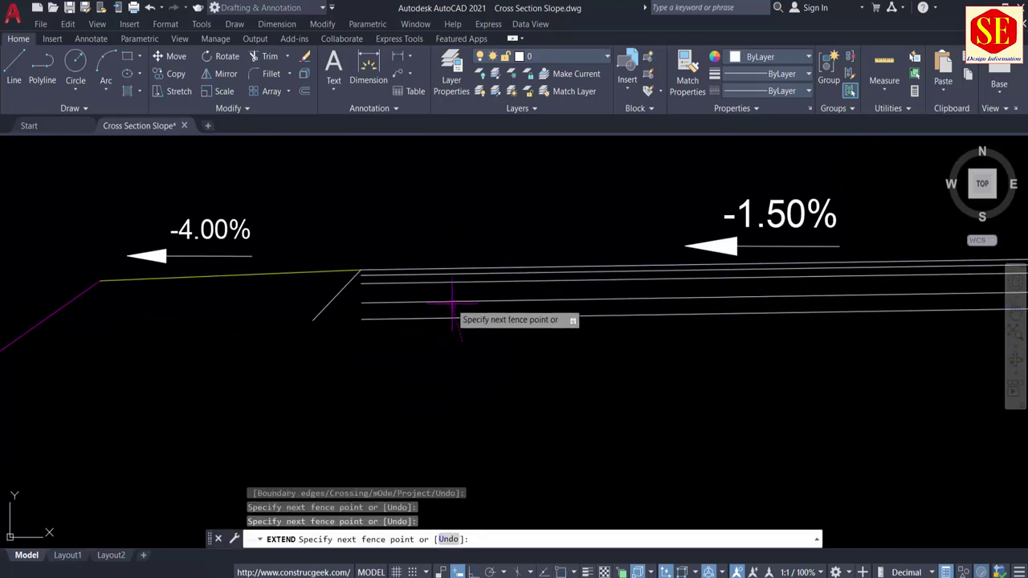
key("Return")
key("Escape")
Review the pavement slopes of the cross sections at RD 0+000, RD 0+050 and RD 0+100 one after another.
scroll(385, 300, "down", 2)
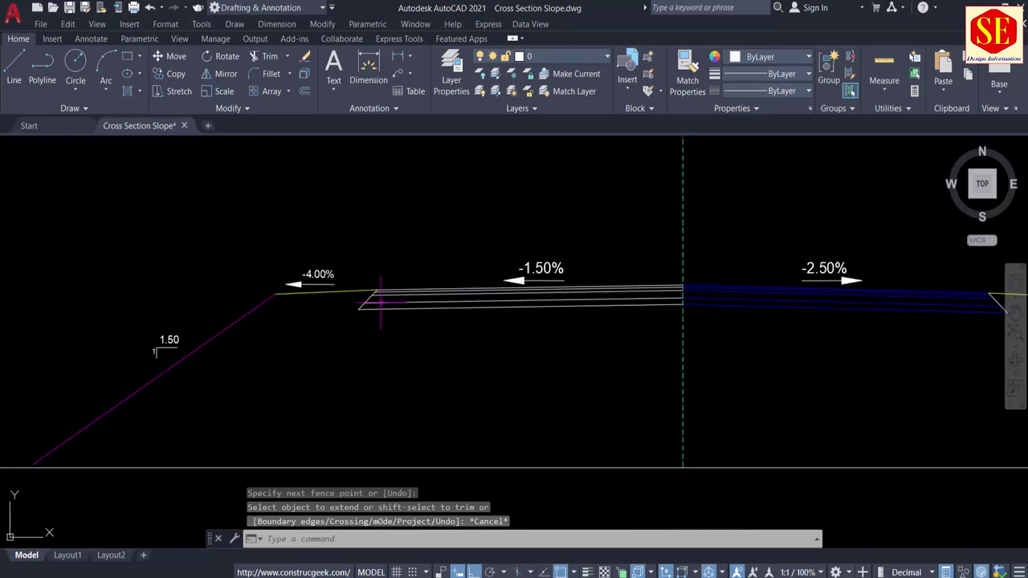
middle_click_drag(383, 321, 351, 138)
scroll(375, 214, "down", 3)
middle_click_drag(385, 427, 383, 232)
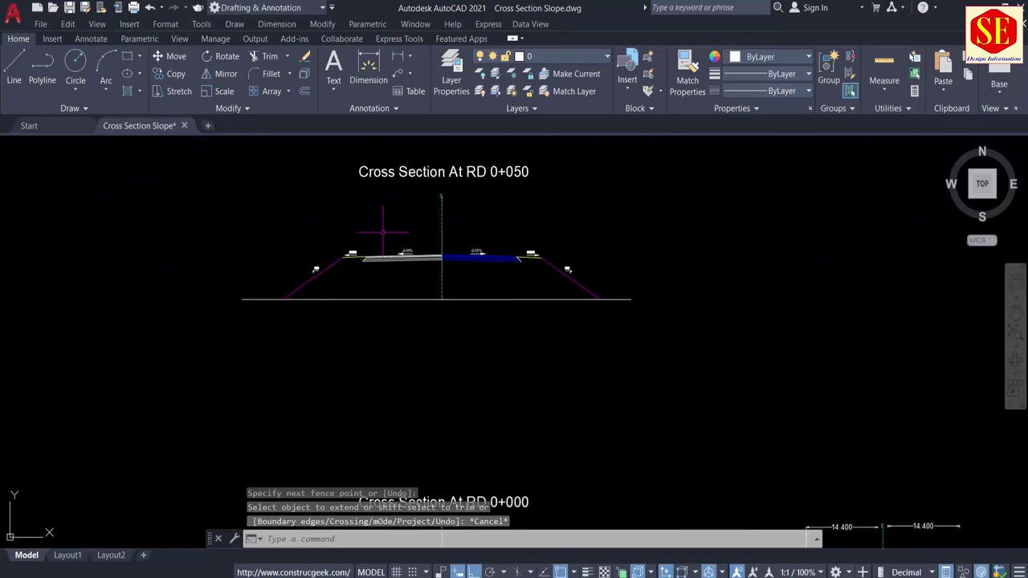
middle_click_drag(395, 453, 409, 318)
scroll(425, 417, "up", 4)
scroll(406, 358, "up", 4)
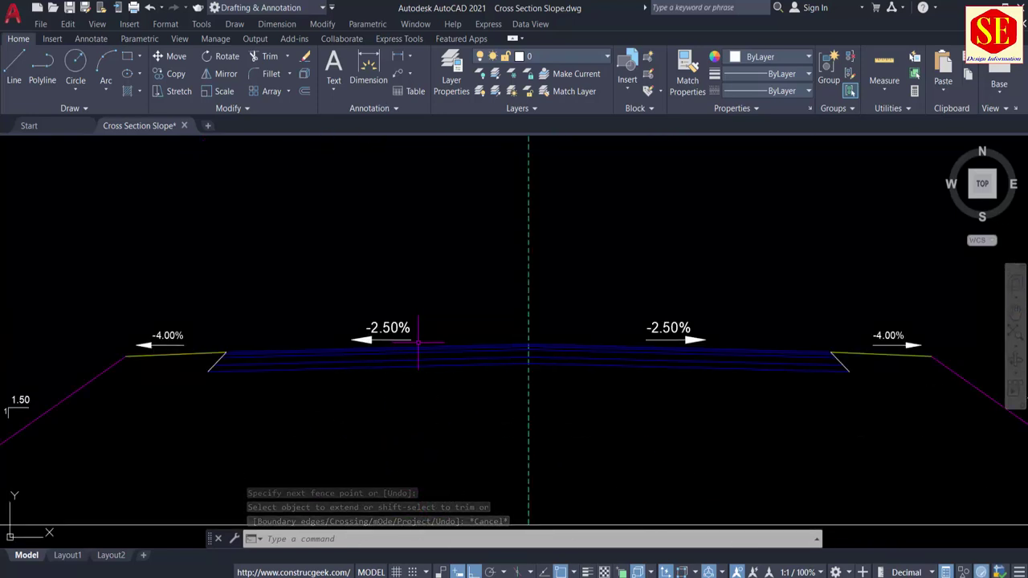
scroll(406, 359, "down", 3)
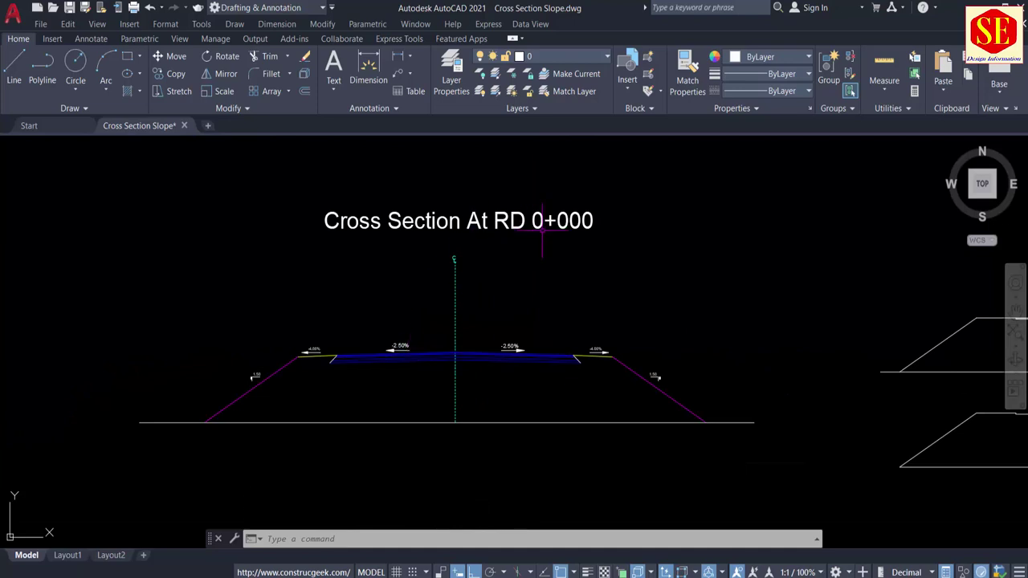
middle_click_drag(365, 225, 371, 530)
middle_click_drag(385, 391, 390, 524)
scroll(445, 376, "up", 1)
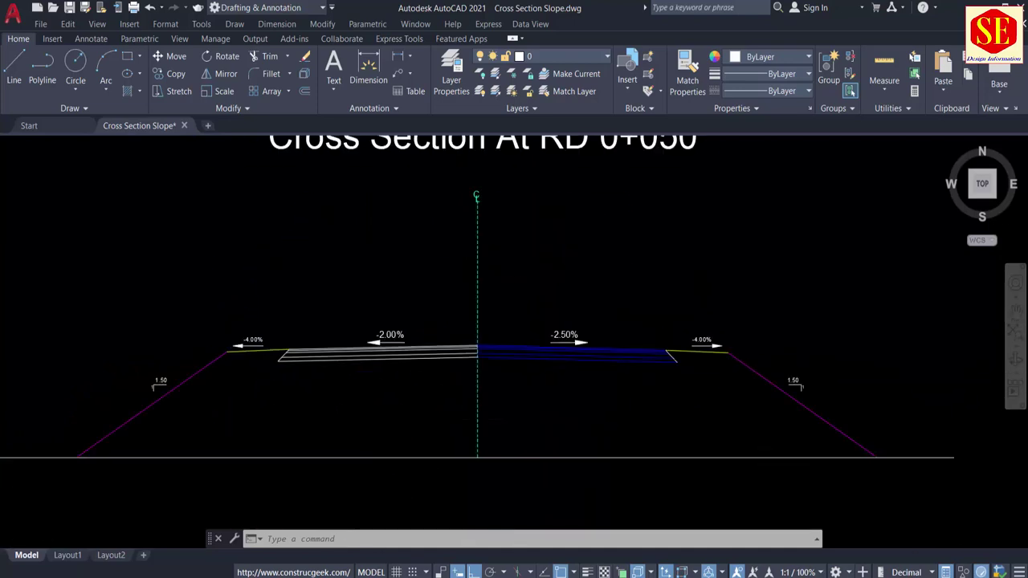
scroll(446, 375, "up", 1)
middle_click_drag(469, 294, 486, 420)
scroll(563, 181, "down", 1)
middle_click_drag(608, 190, 617, 268)
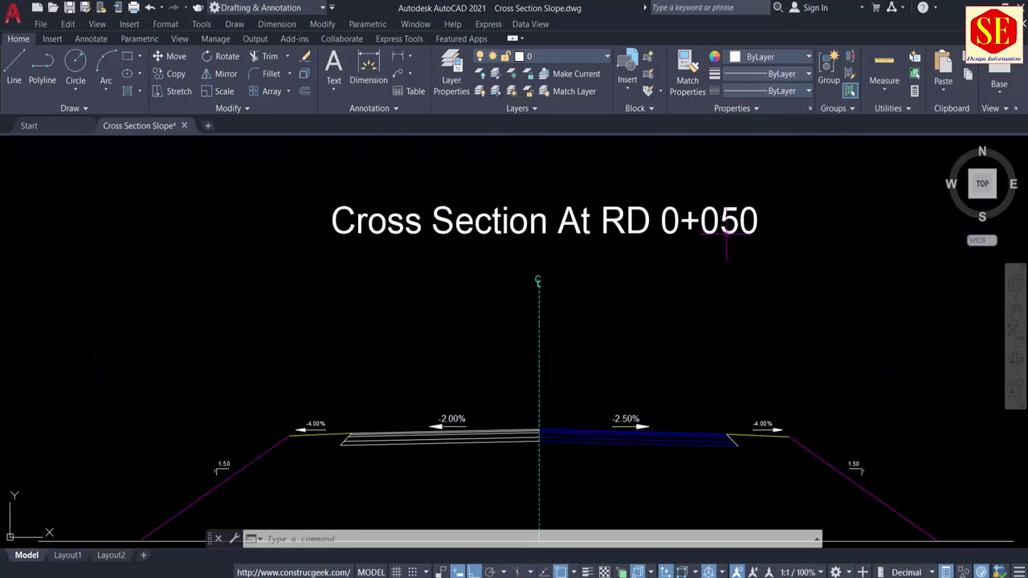
scroll(488, 422, "up", 3)
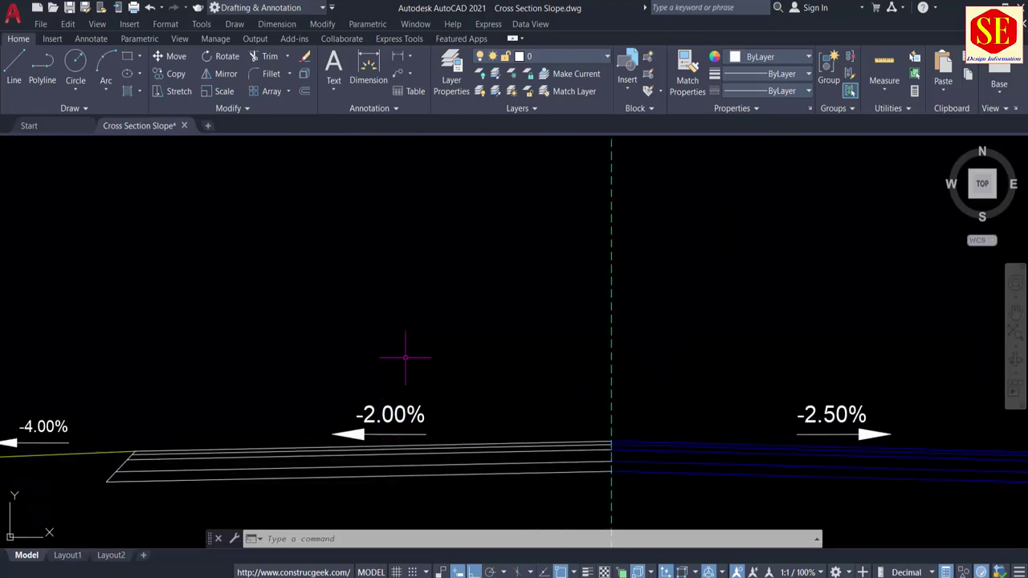
scroll(405, 357, "down", 3)
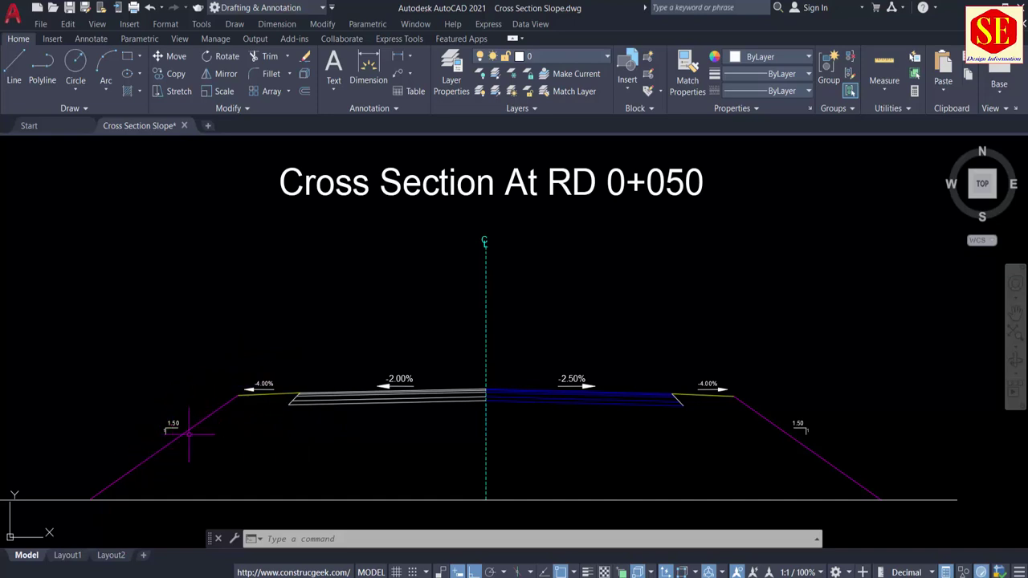
middle_click_drag(405, 167, 394, 575)
middle_click_drag(406, 330, 403, 554)
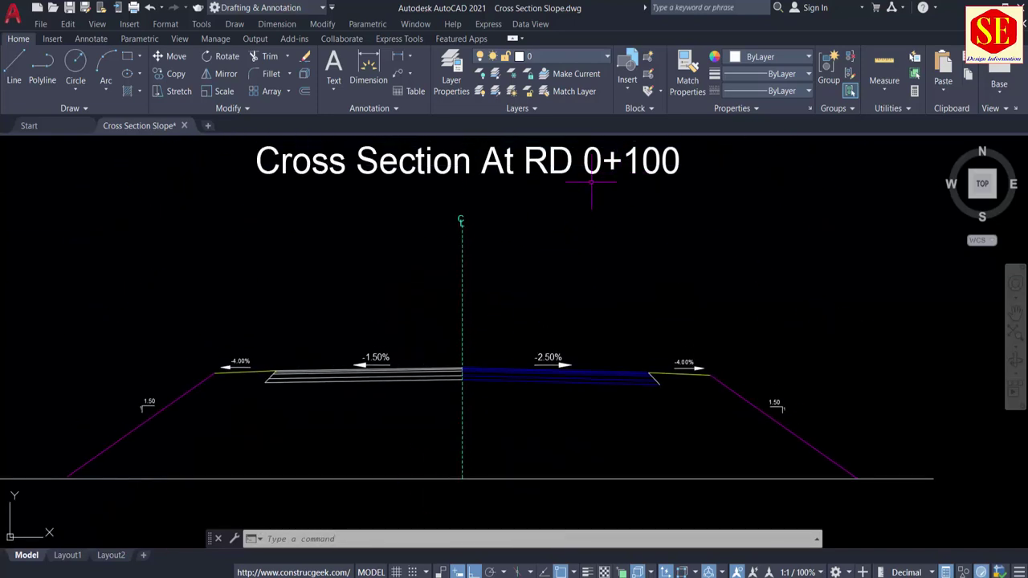
scroll(433, 305, "up", 2)
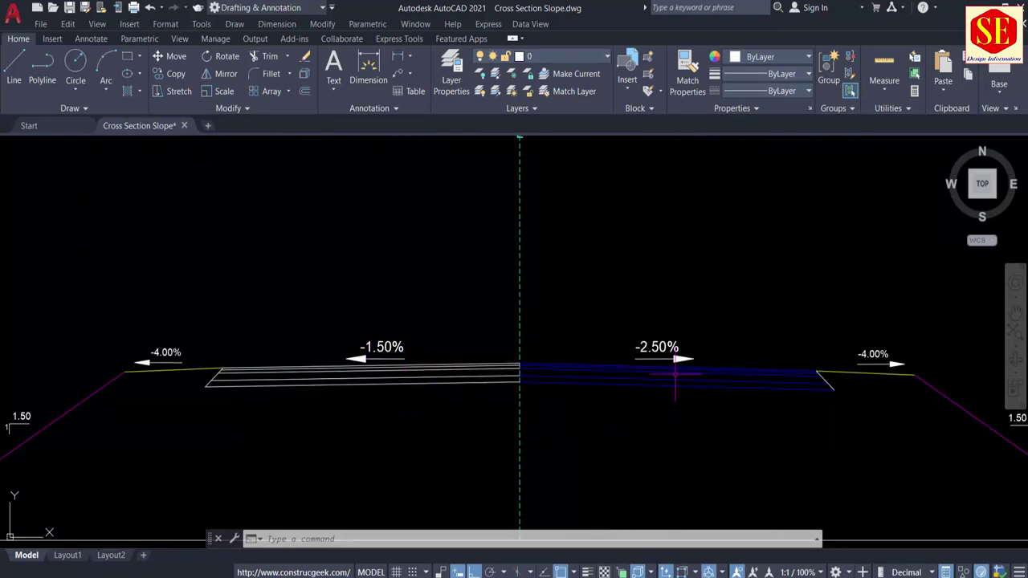
scroll(608, 289, "down", 6)
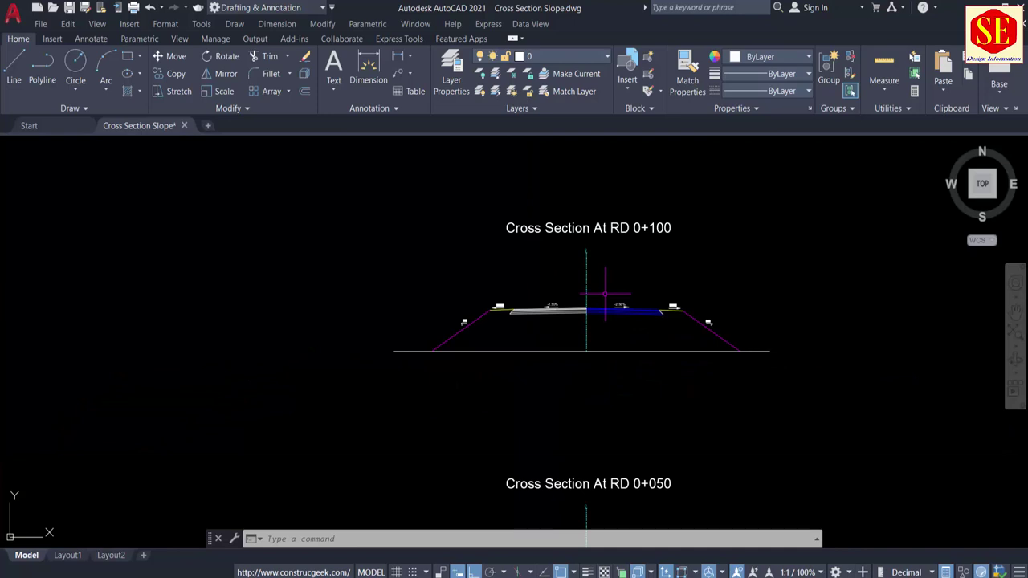
Copy the complete RD 0+100 cross section with its title straight up to start the next station's section.
type("o")
key("Return")
left_click(811, 176)
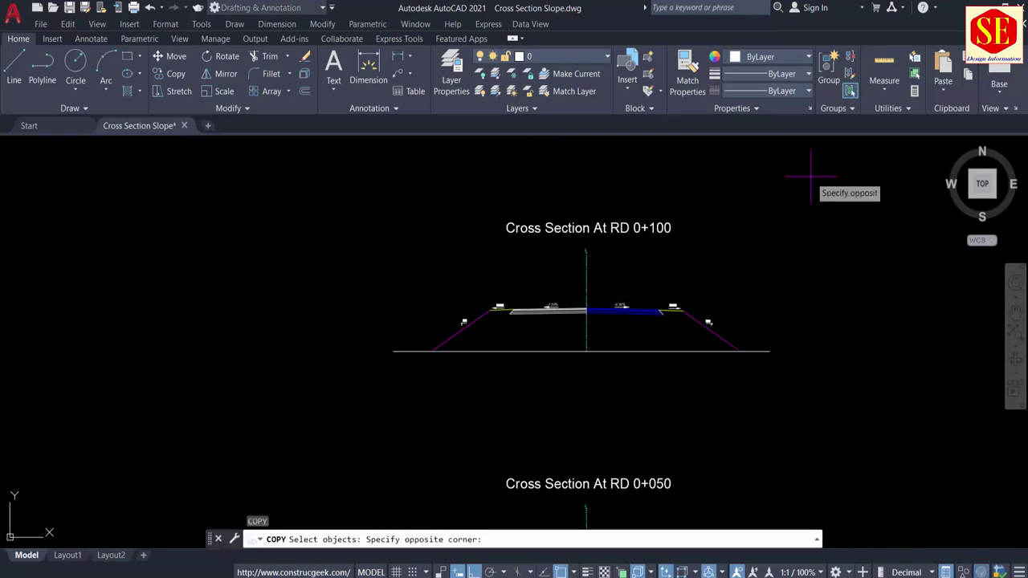
left_click(358, 394)
key("Return")
left_click(583, 377)
scroll(583, 371, "down", 1)
middle_click_drag(583, 266, 583, 356)
left_click(594, 271)
key("Escape")
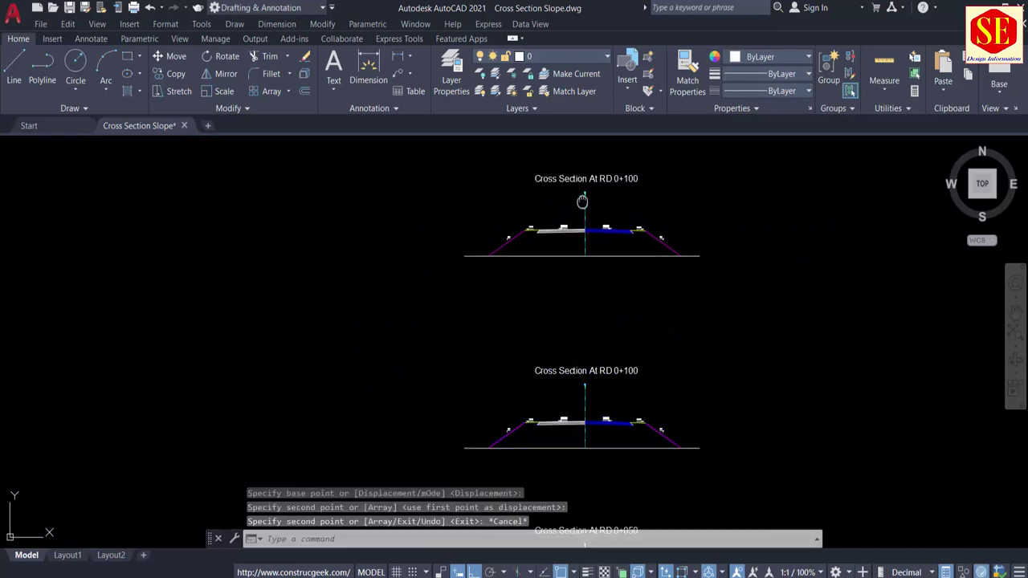
Erase the five left pavement layer lines from the copied cross section at the top.
scroll(566, 283, "up", 3)
scroll(591, 276, "up", 4)
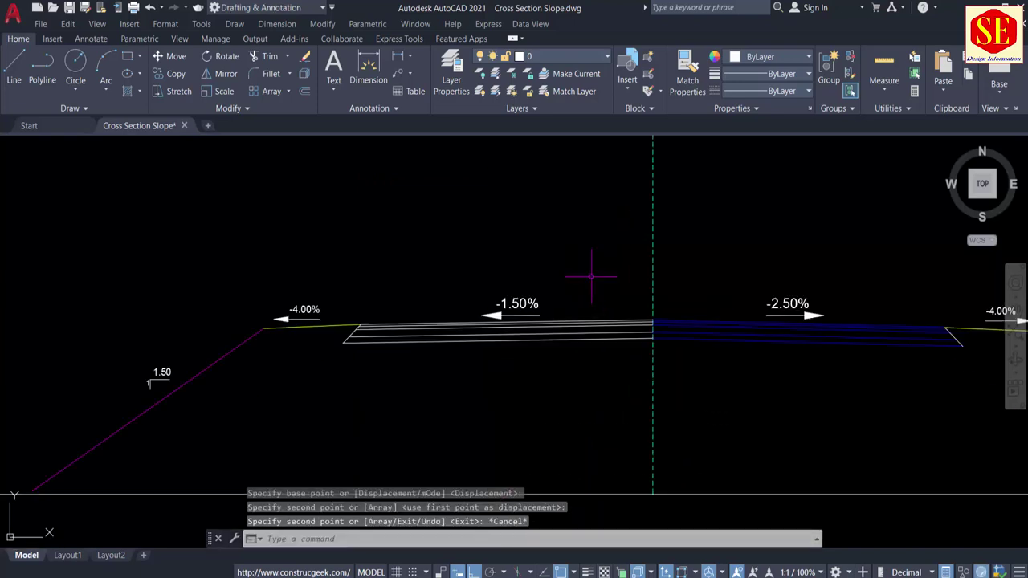
scroll(580, 330, "up", 2)
left_click(619, 268)
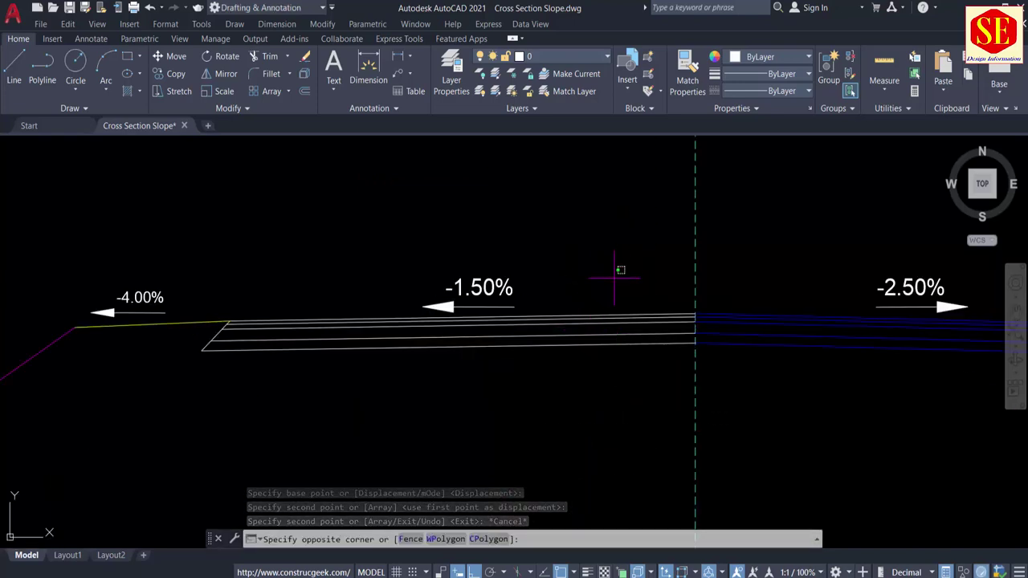
left_click(605, 369)
type("E")
key("Return")
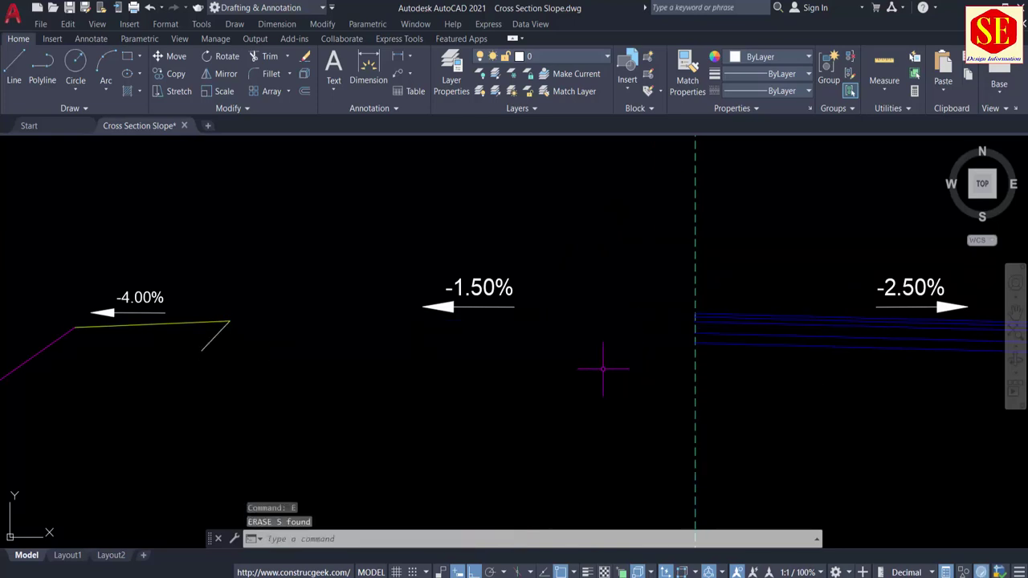
Draw a horizontal line 15 long outward to the left from the pavement's top point on the centre line.
type("L")
key("Return")
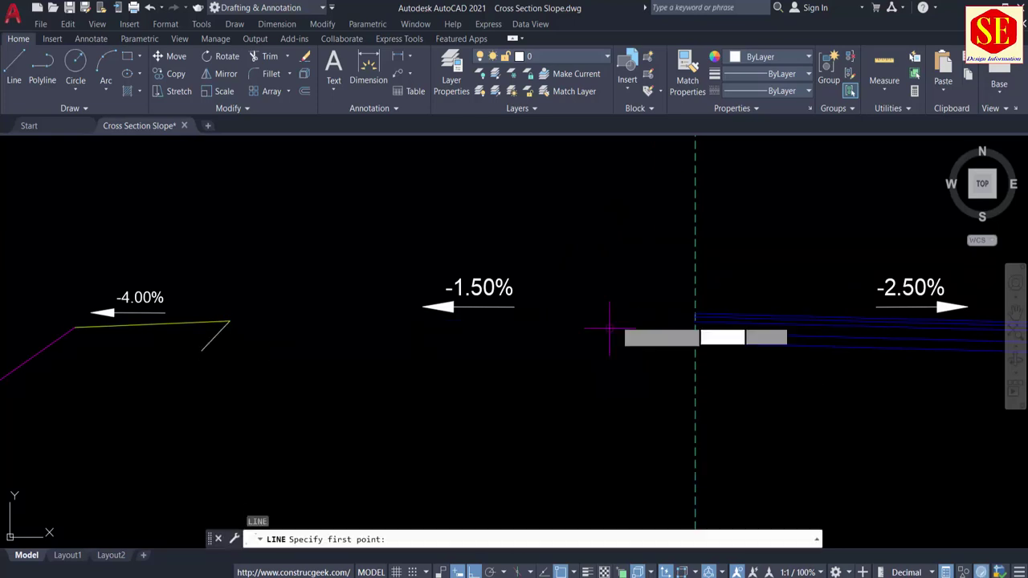
left_click(694, 312)
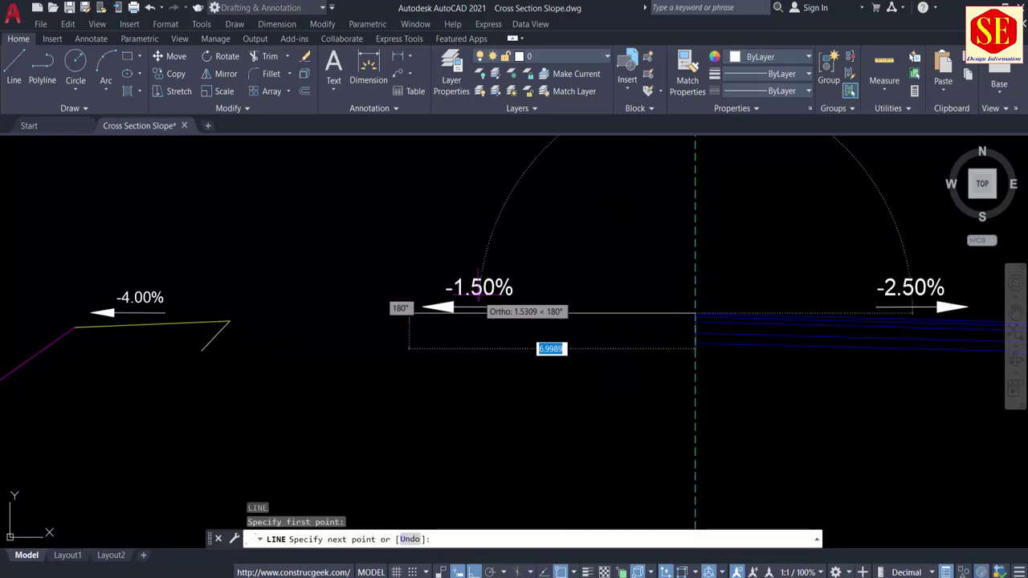
left_click(220, 305)
key("Return")
key("Escape")
Change the copied section's title to Cross Section At RD 0+150.
scroll(522, 282, "down", 4)
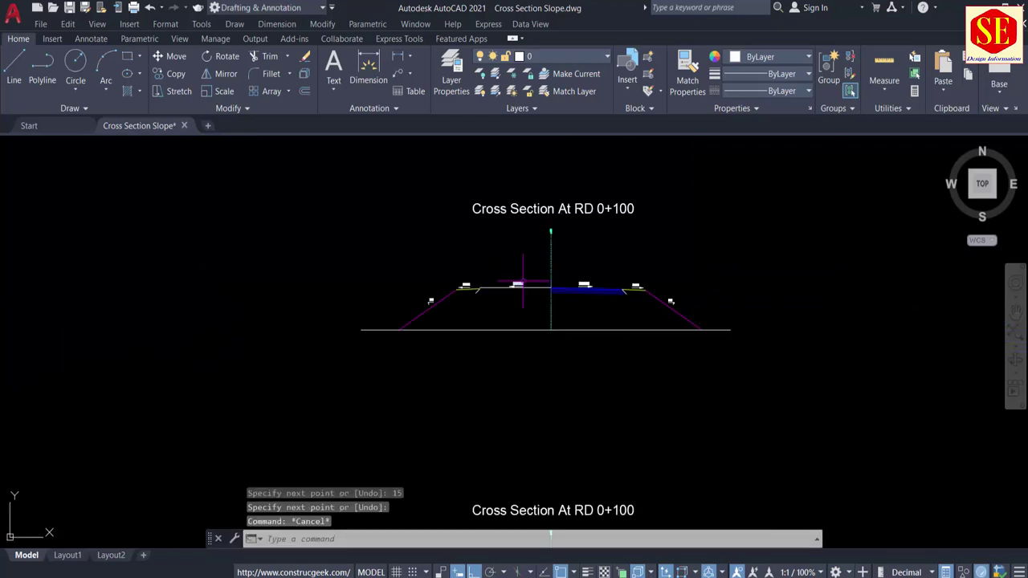
scroll(598, 218, "up", 3)
double_click(646, 171)
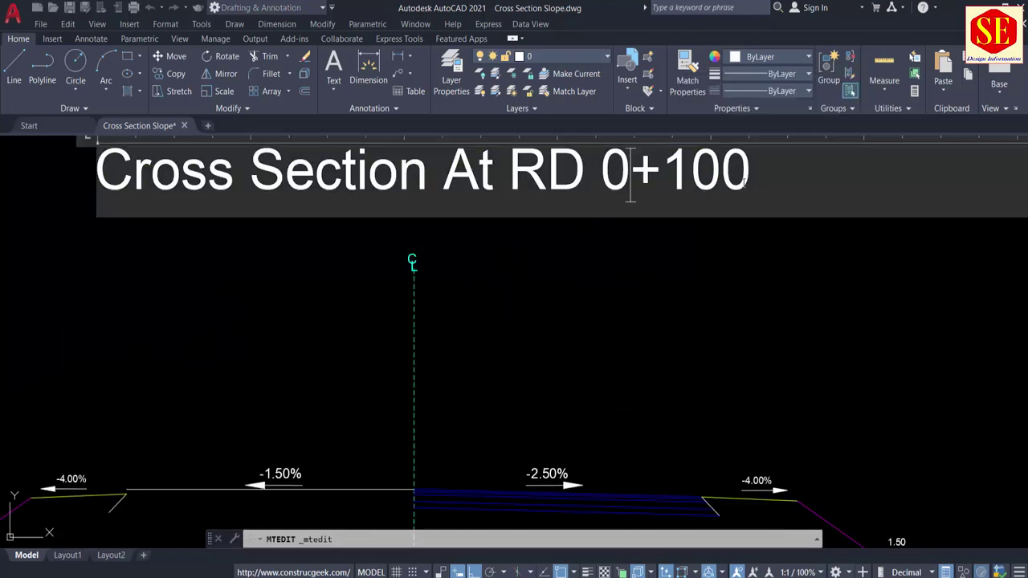
key("BackSpace")
key("BackSpace")
type("50")
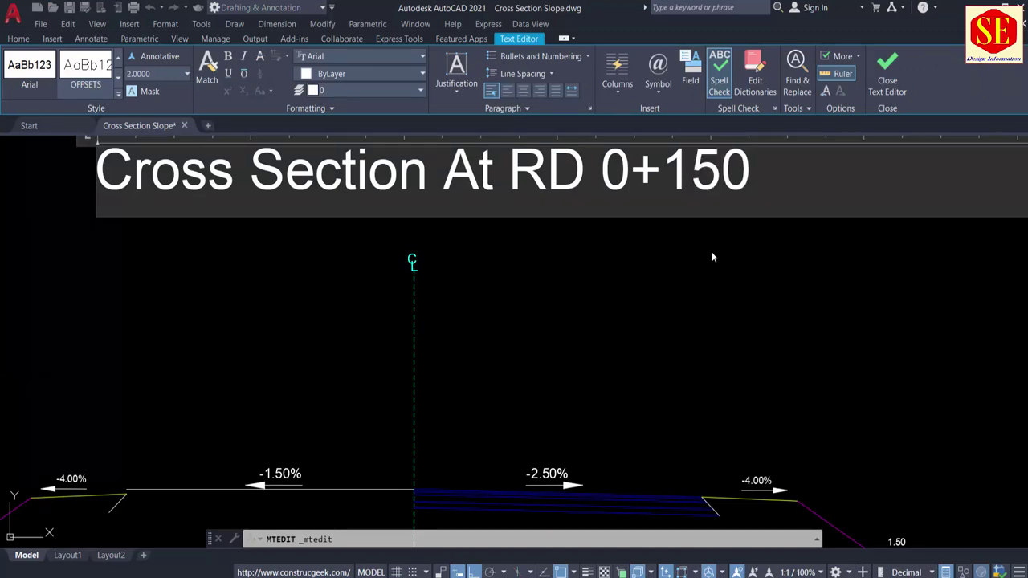
left_click(712, 251)
Check the embankment, shoulder and pavement slopes for station 0+150 in the slope table.
scroll(720, 190, "down", 5)
scroll(720, 190, "down", 5)
scroll(438, 393, "up", 6)
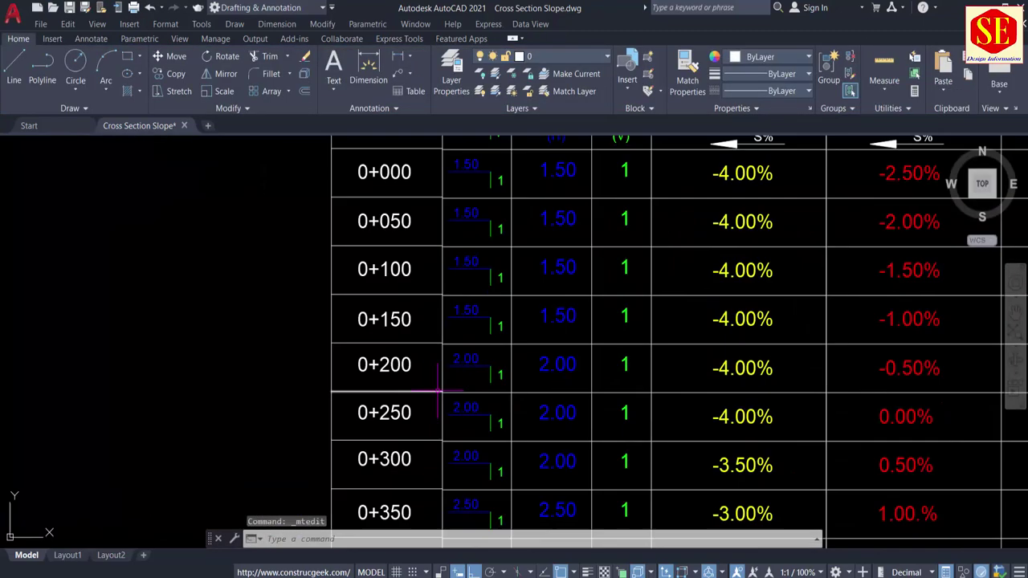
middle_click_drag(669, 335, 312, 328)
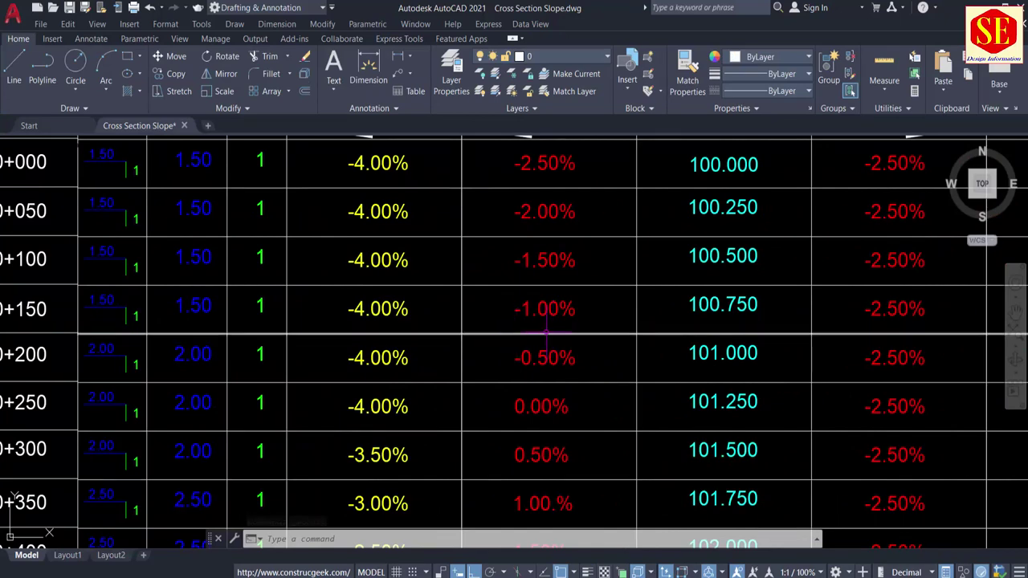
middle_click_drag(574, 326, 320, 325)
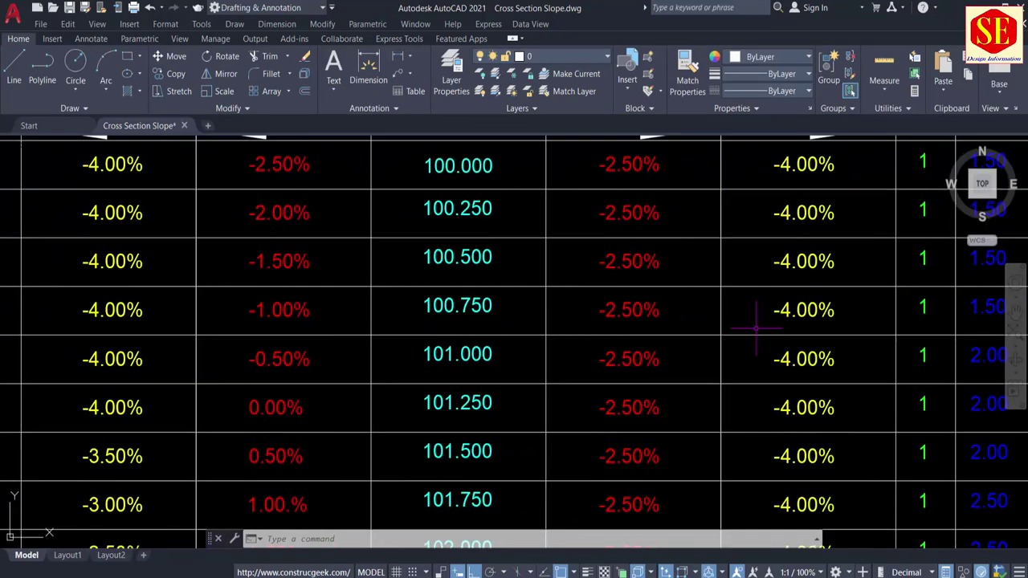
scroll(858, 332, "down", 1)
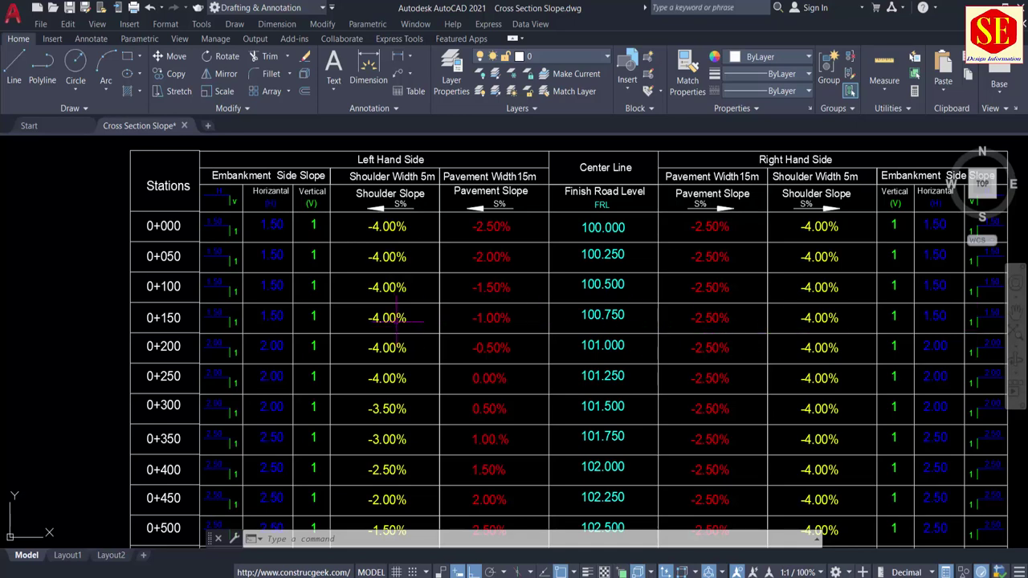
scroll(397, 320, "down", 3)
Change the left pavement slope label of the RD 0+150 section to -1.00%.
scroll(607, 217, "up", 4)
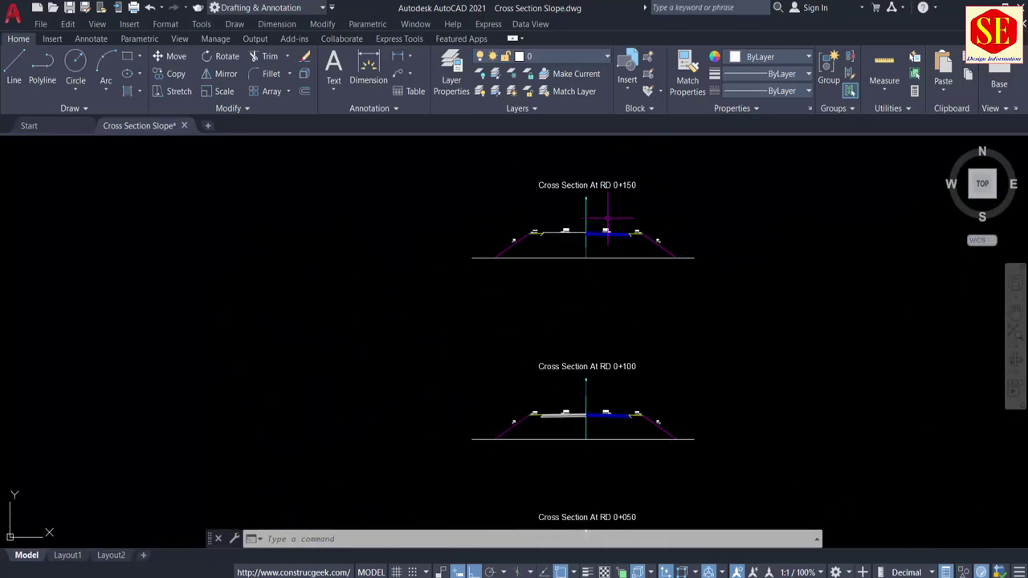
scroll(608, 217, "up", 6)
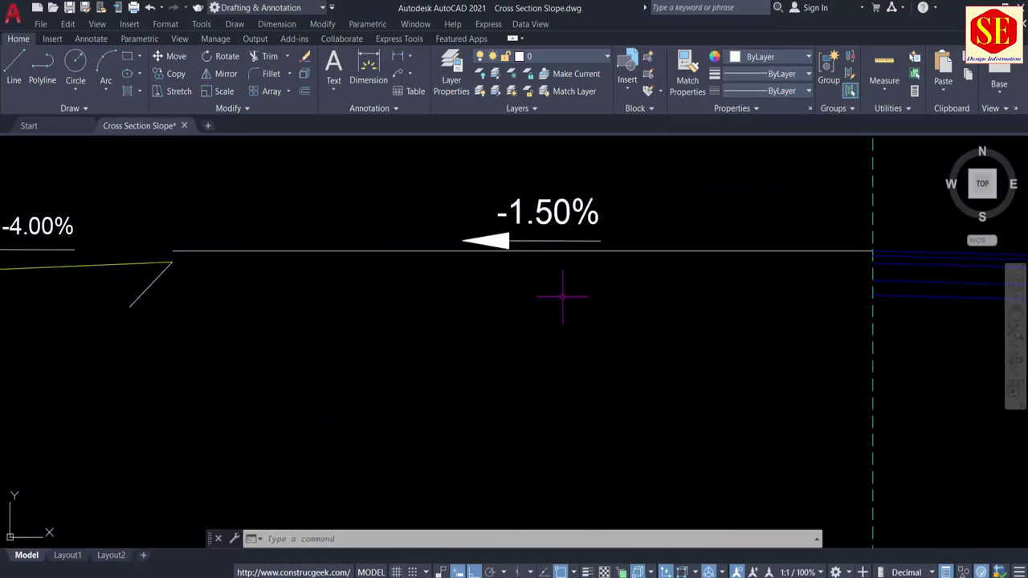
scroll(397, 329, "down", 3)
scroll(410, 318, "up", 3)
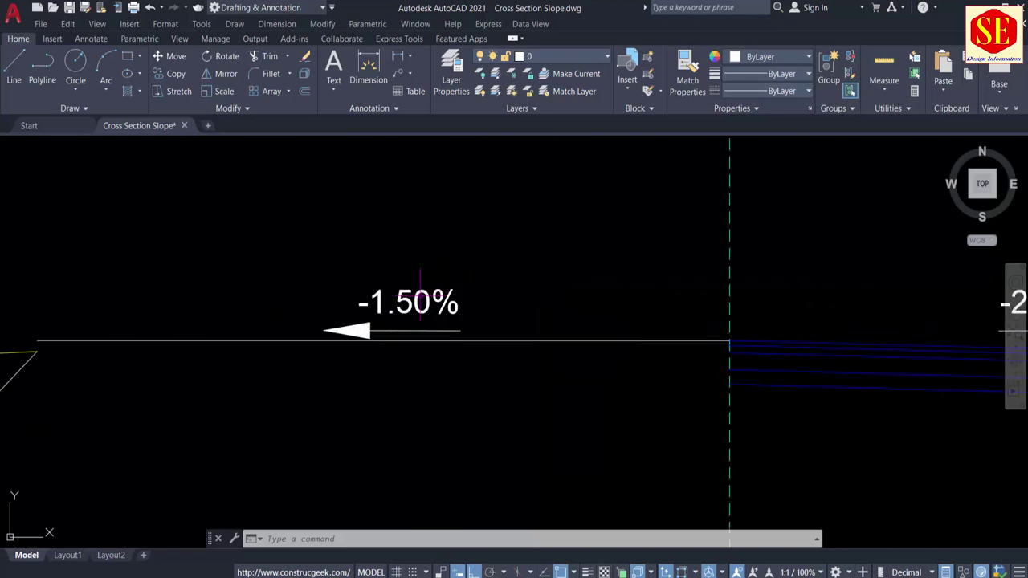
double_click(415, 293)
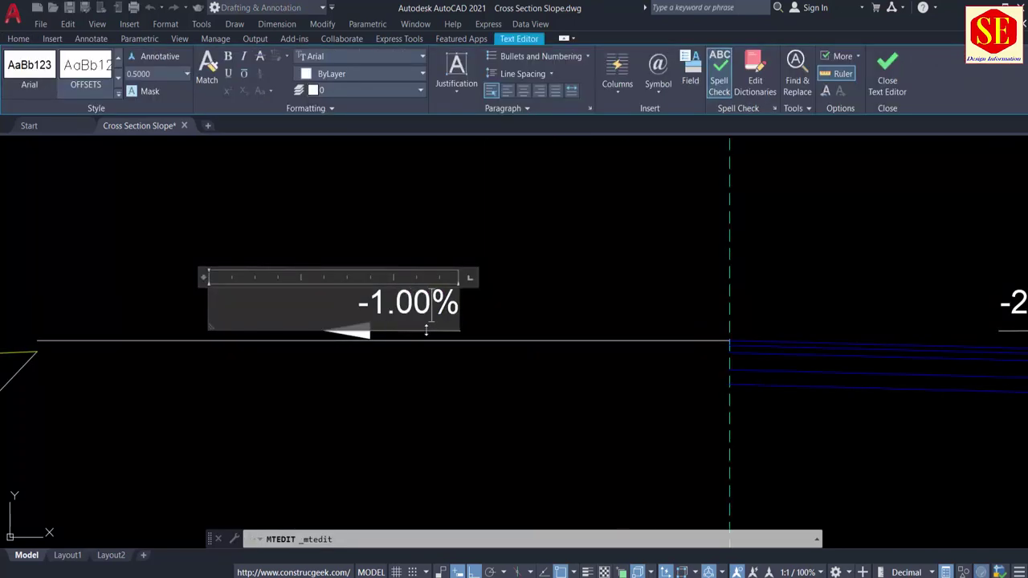
left_click(451, 345)
scroll(453, 347, "down", 3)
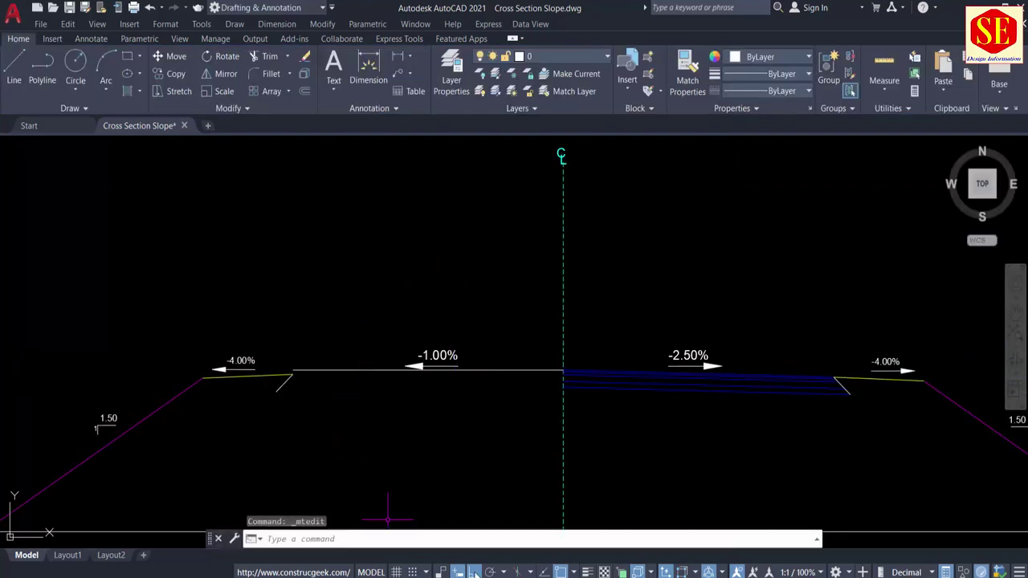
Calculate the left pavement's drop in Calculator as 1 × 15 ÷ 100, and close Calculator.
key("alt+Tab")
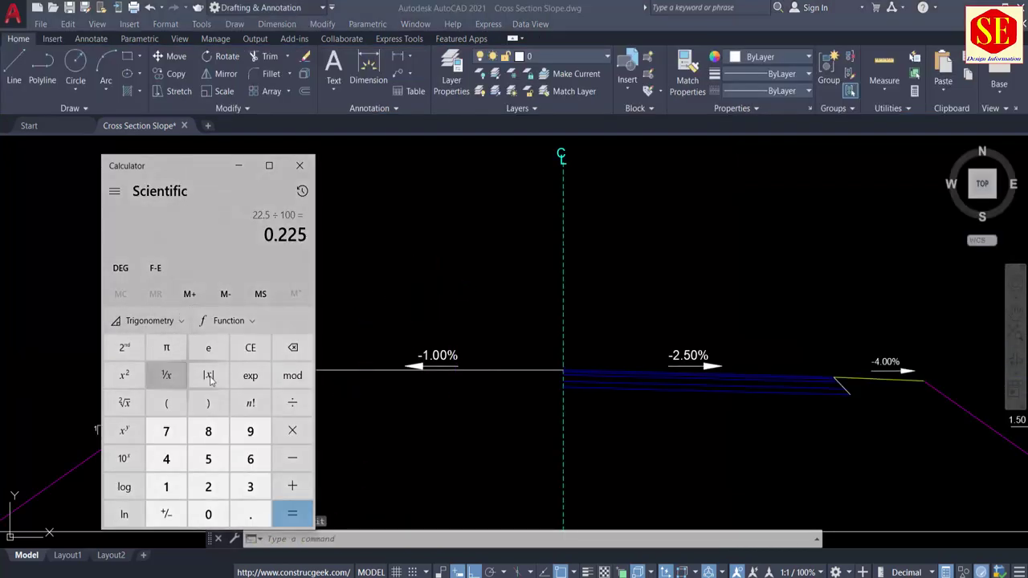
left_click(249, 348)
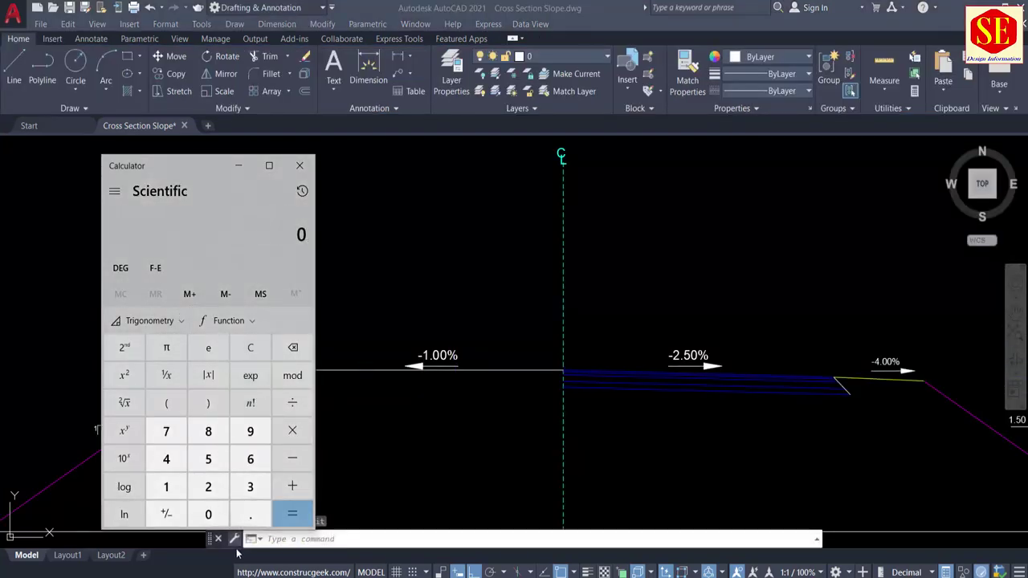
left_click(166, 486)
left_click(166, 486)
left_click(208, 459)
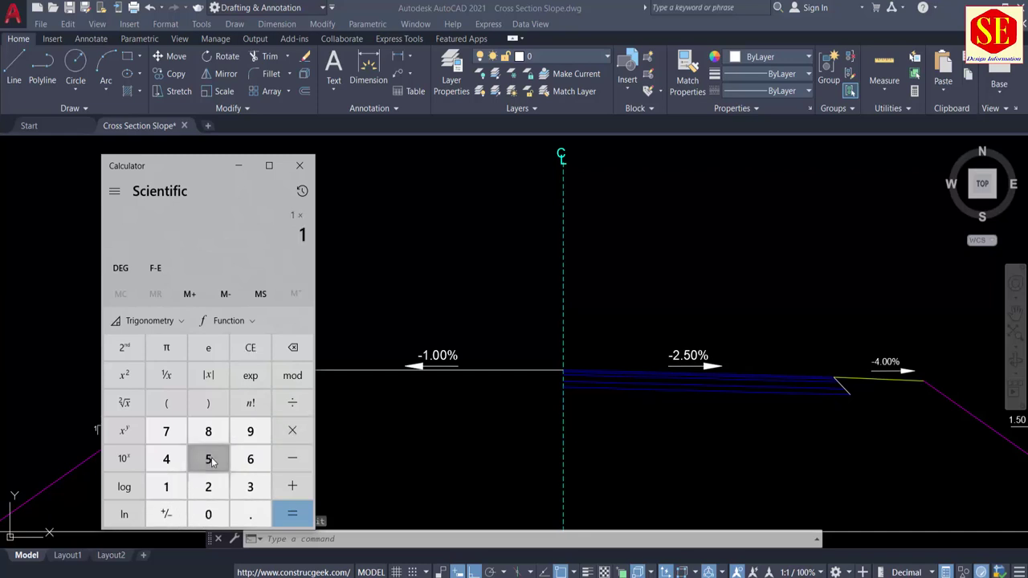
left_click(292, 513)
left_click(292, 402)
left_click(166, 486)
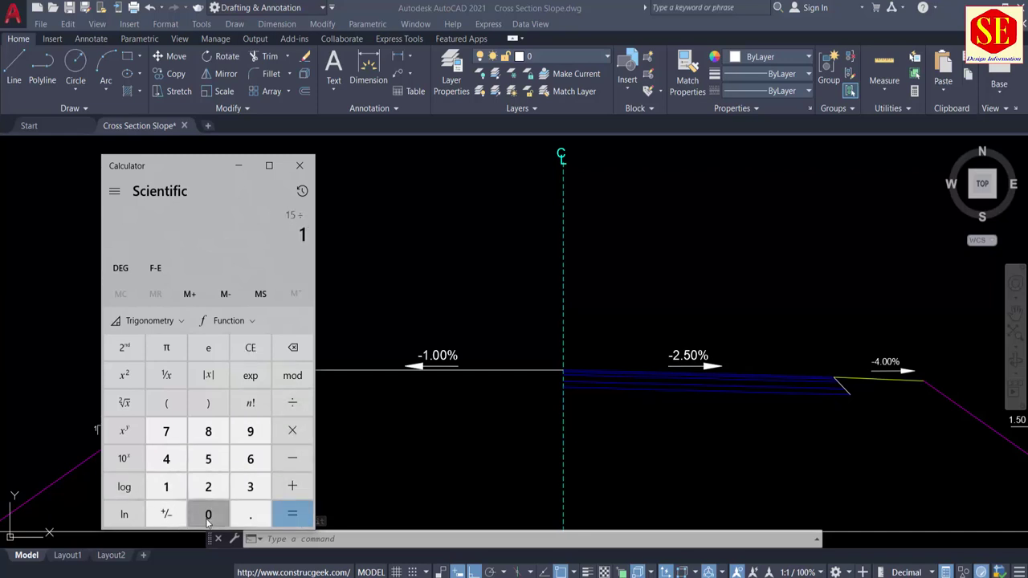
double_click(208, 514)
left_click(292, 514)
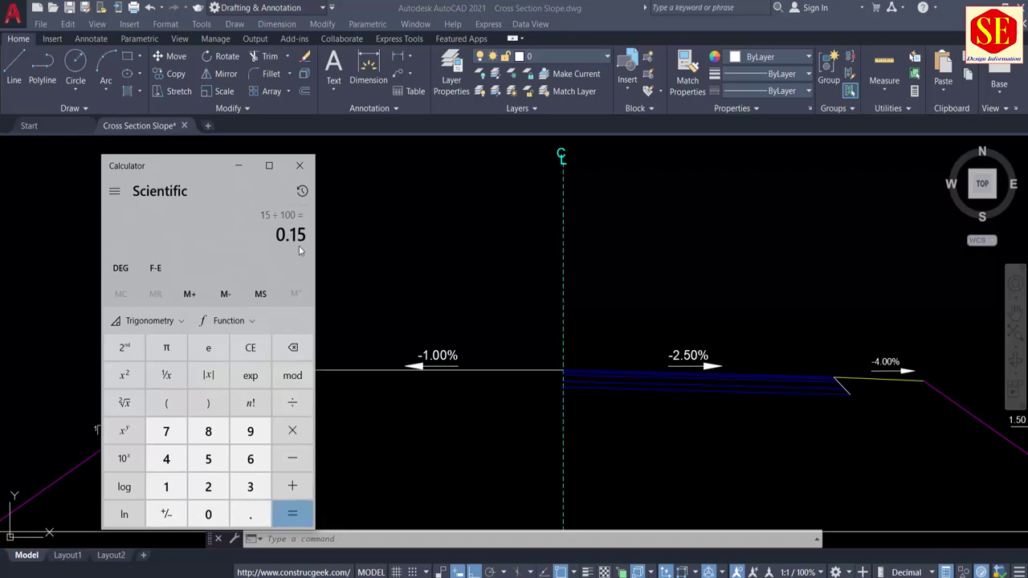
left_click(299, 165)
Offset the horizontal left pavement line downward by 0.15.
scroll(412, 393, "up", 3)
scroll(408, 392, "down", 2)
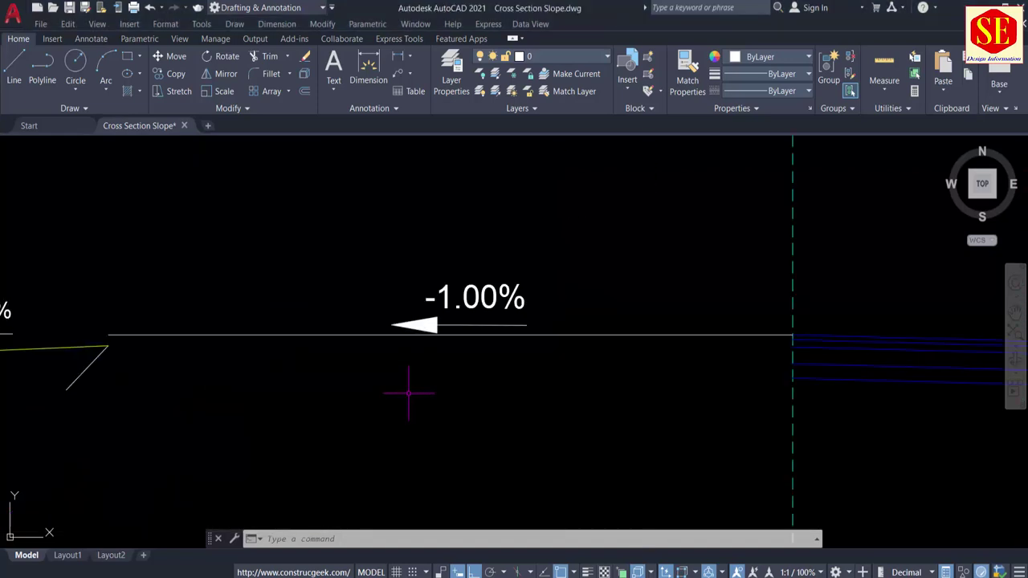
key("Return")
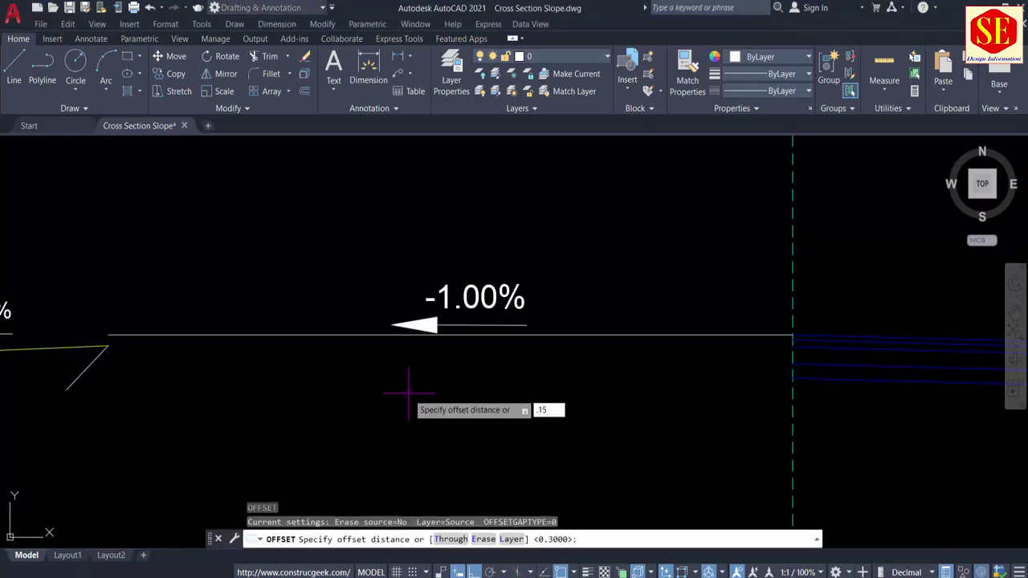
key("Return")
left_click(333, 335)
left_click(322, 395)
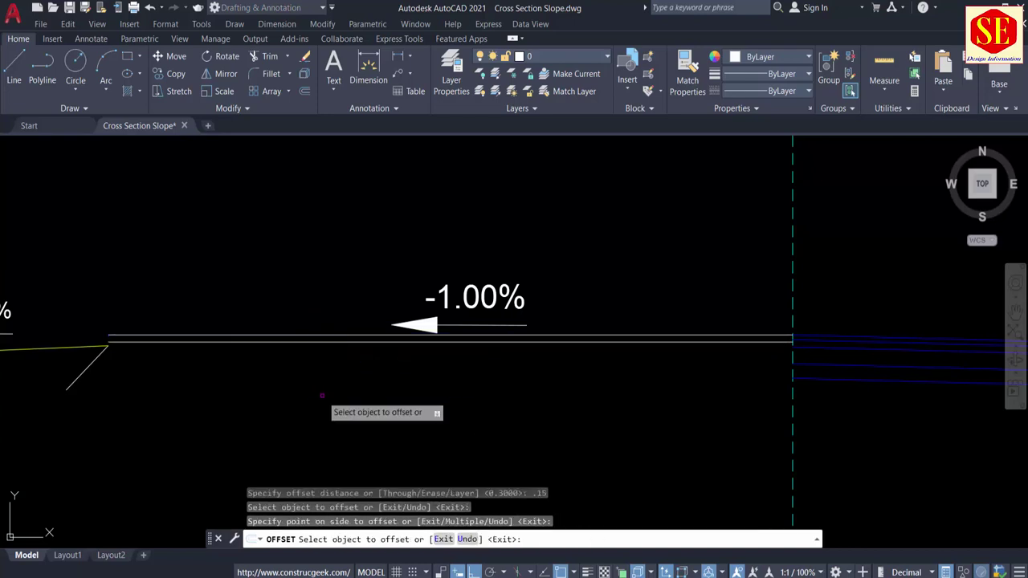
key("Escape")
Draw the sloped pavement line from the top point on the centre line to the outer end of the offset line.
key("Return")
scroll(768, 337, "up", 4)
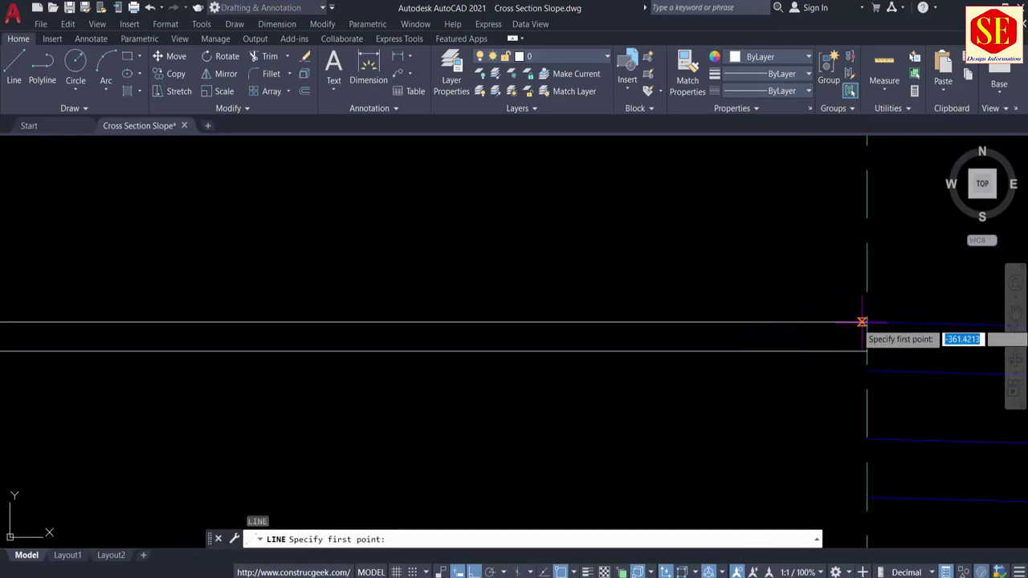
left_click(865, 326)
middle_click_drag(197, 352, 596, 353)
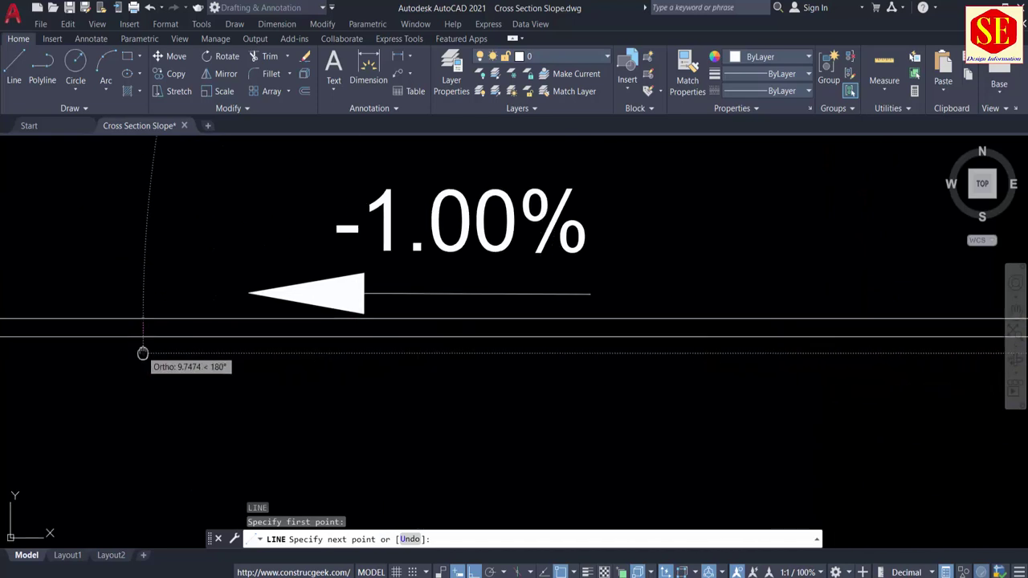
middle_click_drag(142, 353, 516, 366)
middle_click_drag(141, 390, 506, 395)
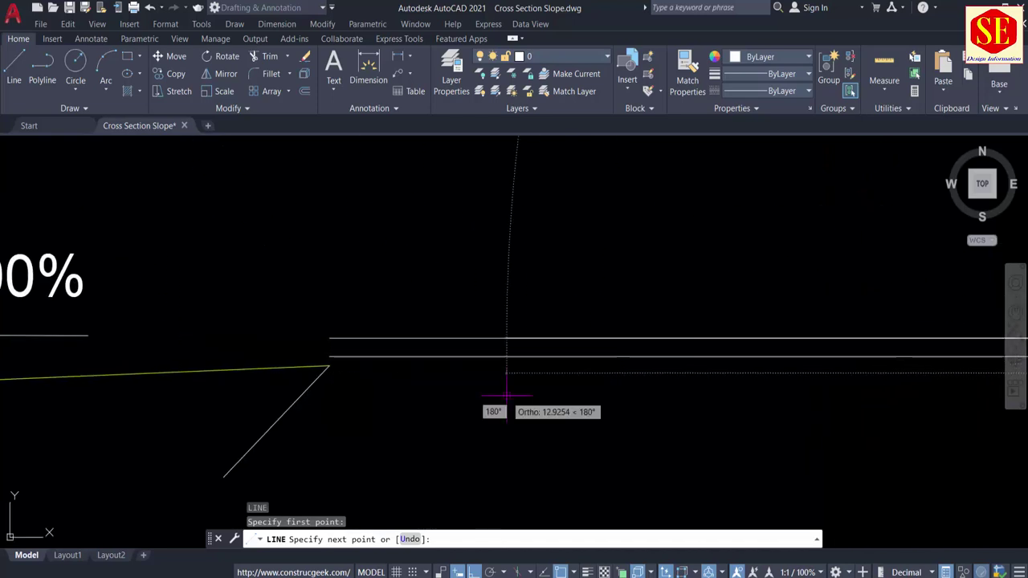
left_click(329, 356)
key("Escape")
Erase the two horizontal construction lines, keeping the sloped left pavement line.
left_click(414, 338)
type("e")
key("Return")
middle_click_drag(546, 360, 341, 341)
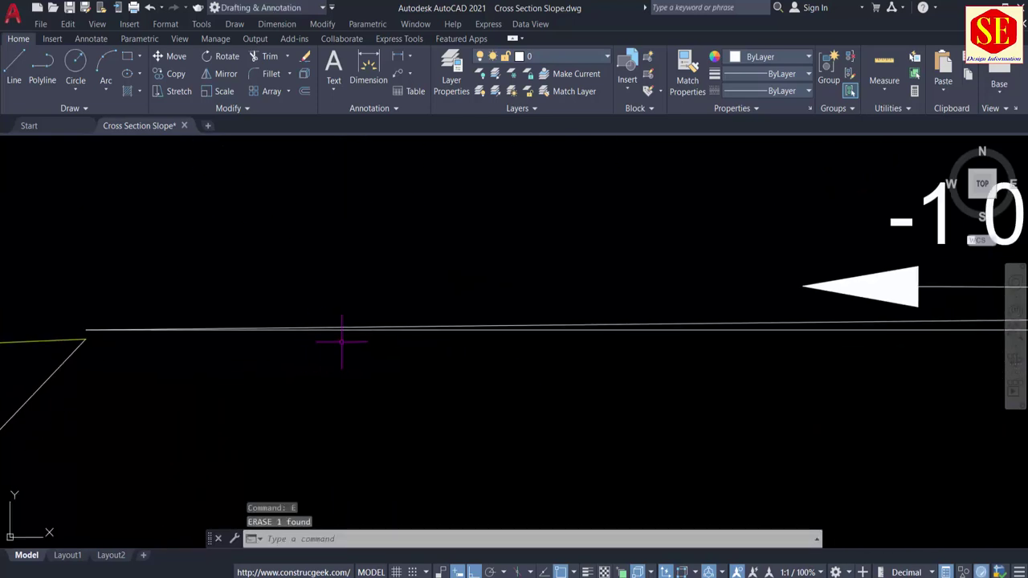
left_click(345, 329)
type("e")
key("Return")
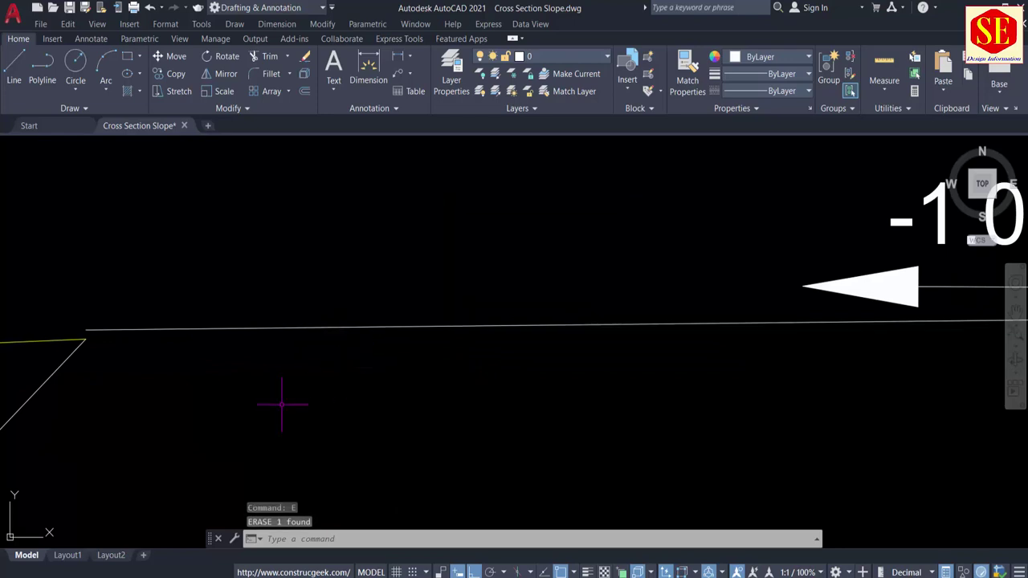
Move the left shoulder, embankment slope, their labels and the inclined edge line up so the shoulder's inner end meets the sloped pavement line's outer end.
middle_click_drag(282, 406, 867, 292)
scroll(867, 291, "down", 2)
left_click(708, 215)
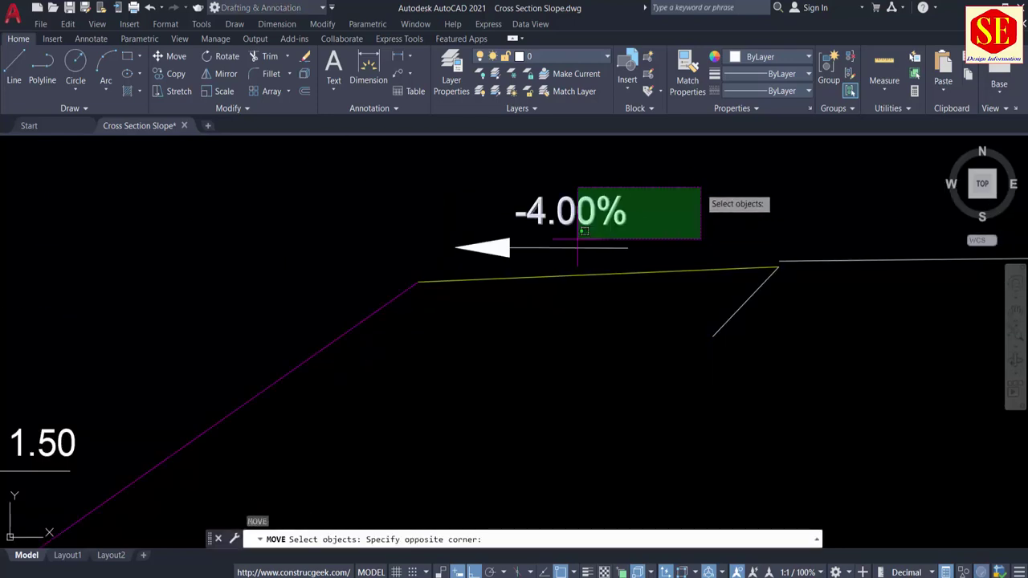
left_click(331, 324)
left_click(79, 388)
middle_click_drag(69, 411, 383, 319)
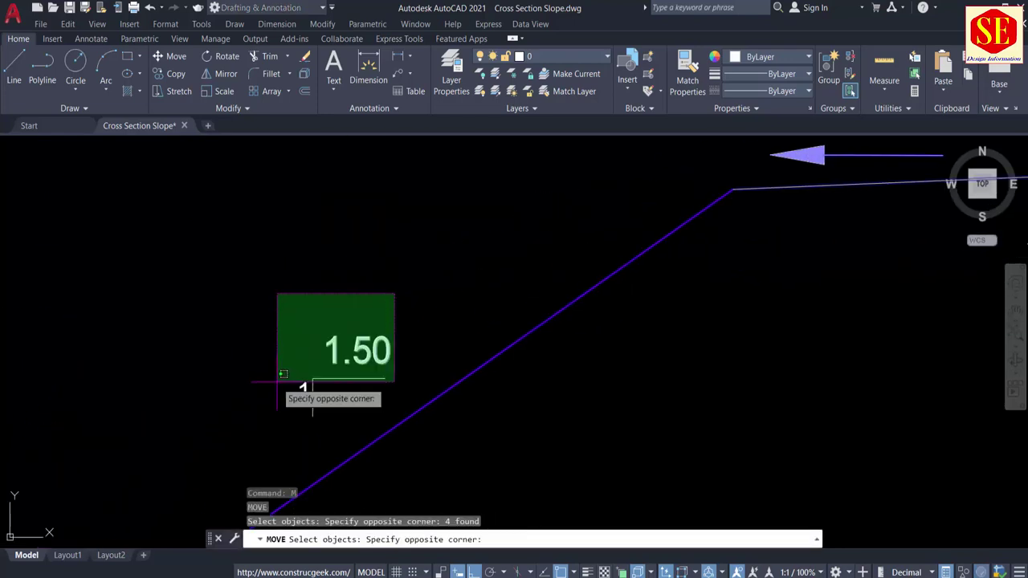
left_click(278, 382)
left_click(371, 313)
left_click(268, 397)
middle_click_drag(644, 321, 176, 409)
scroll(632, 264, "up", 3)
left_click(555, 312)
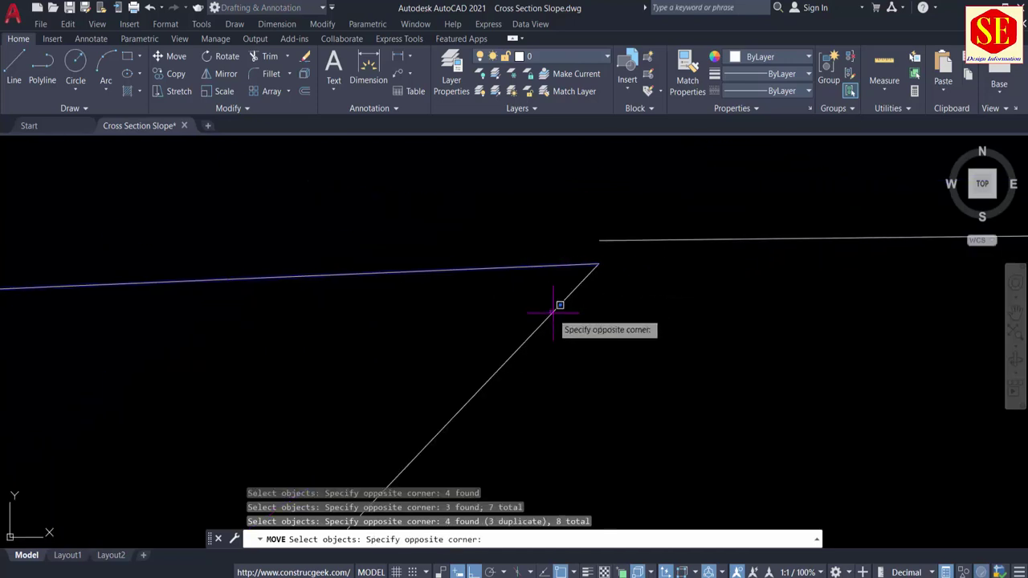
left_click(536, 325)
middle_click_drag(560, 326, 507, 395)
scroll(552, 350, "up", 2)
key("Return")
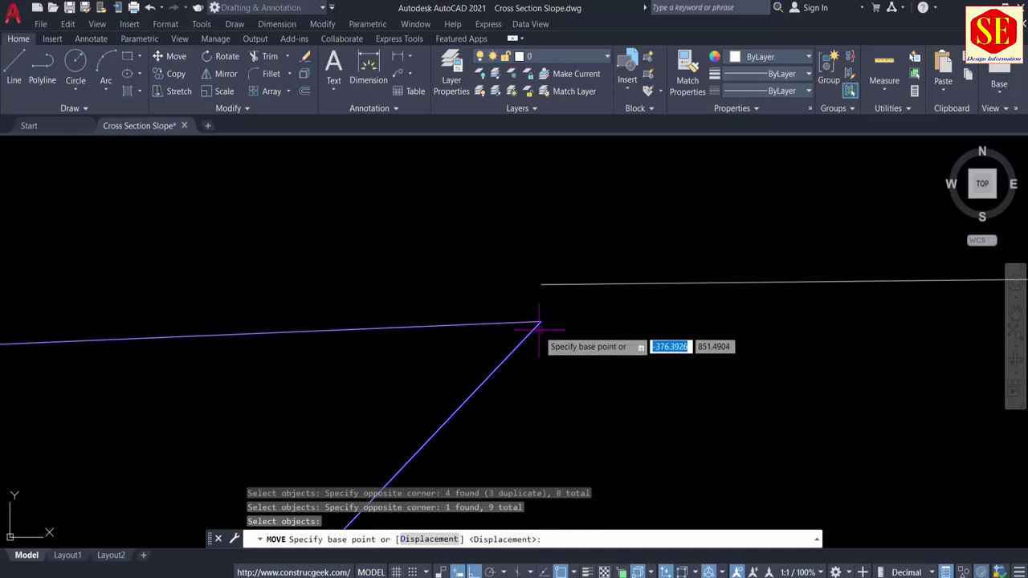
left_click(541, 321)
left_click(541, 284)
scroll(343, 313, "down", 6)
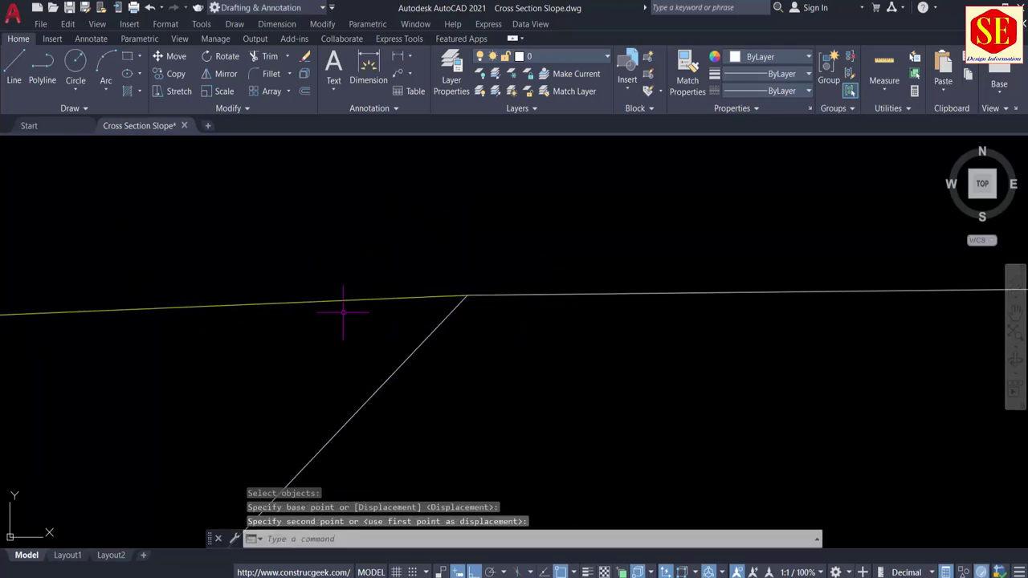
Offset the sloped left pavement line downward by 0.10.
middle_click_drag(505, 321, 429, 338)
scroll(522, 330, "up", 2)
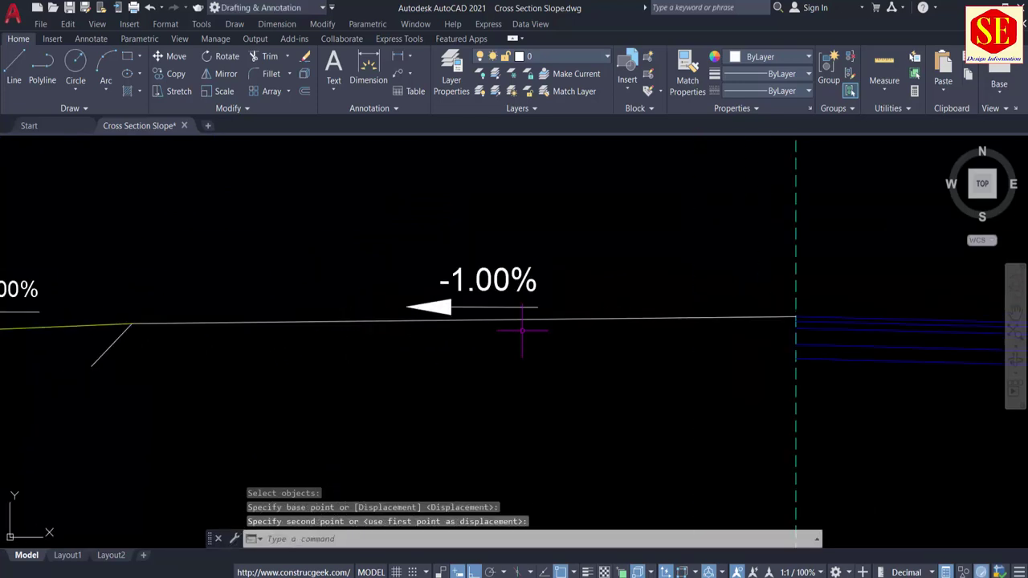
type("o")
key("Return")
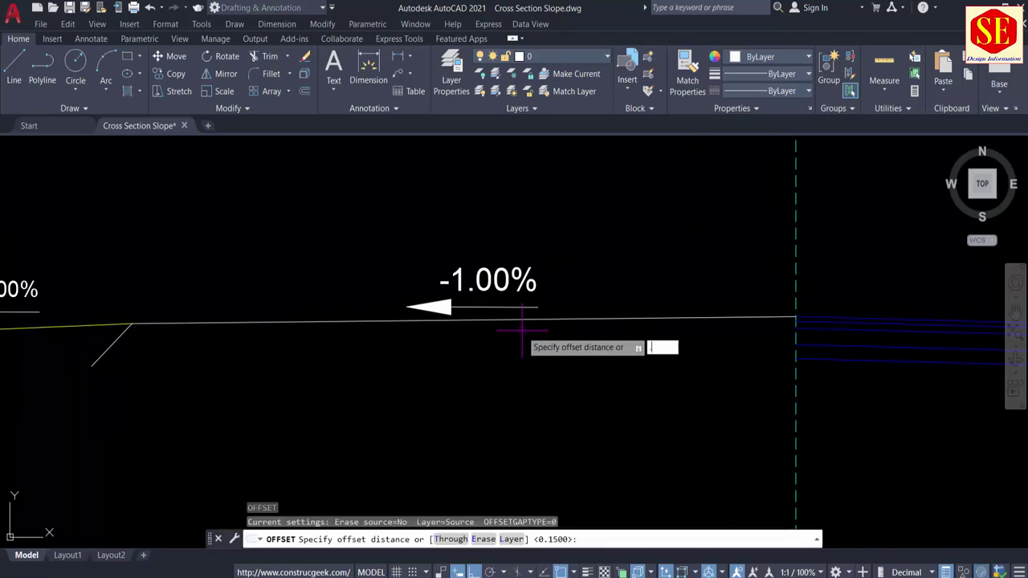
key("Return")
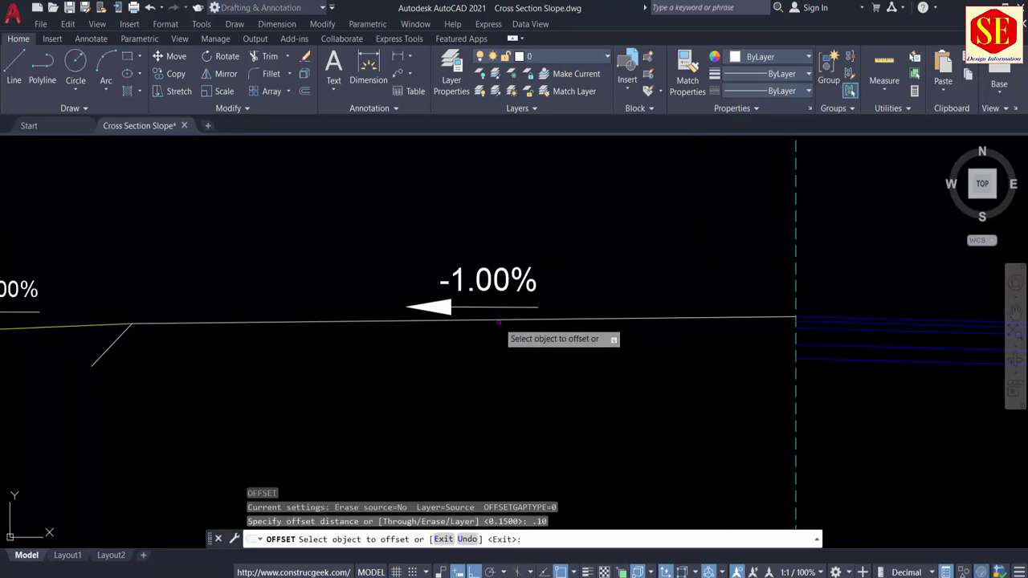
left_click(500, 322)
left_click(487, 361)
key("Return")
Offset the lower of the two left pavement lines downward by 0.15.
key("Return")
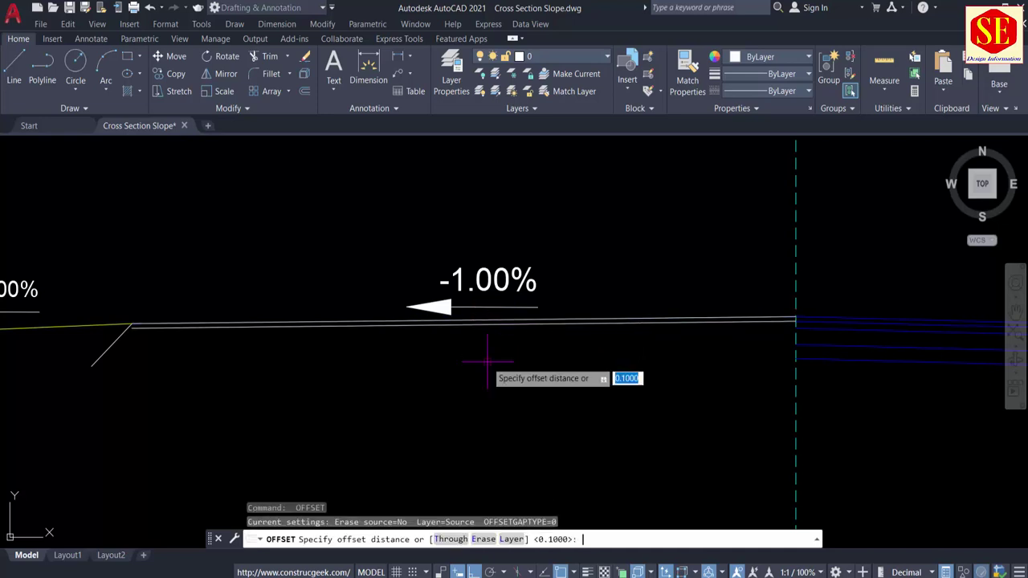
type(".15")
key("Return")
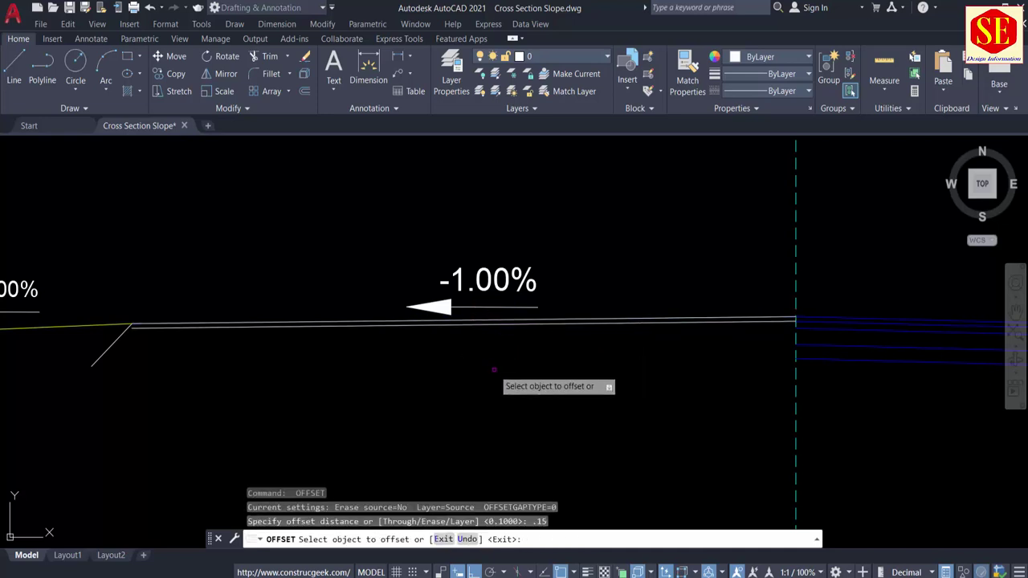
left_click(469, 323)
left_click(474, 373)
key("Return")
Offset the lowest left pavement layer line downward by 0.35.
key("Return")
type(".35")
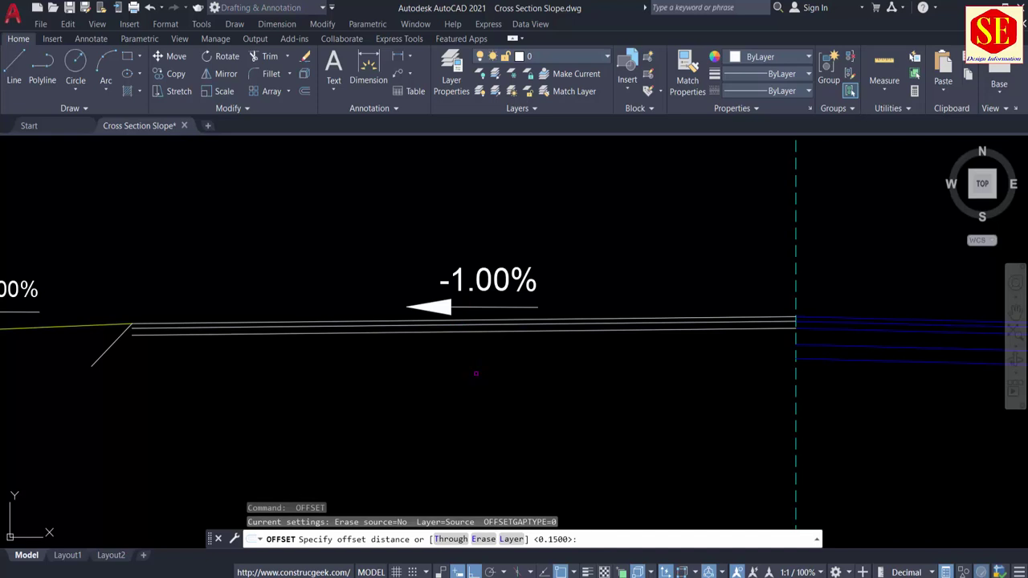
key("Return")
left_click(477, 328)
left_click(476, 374)
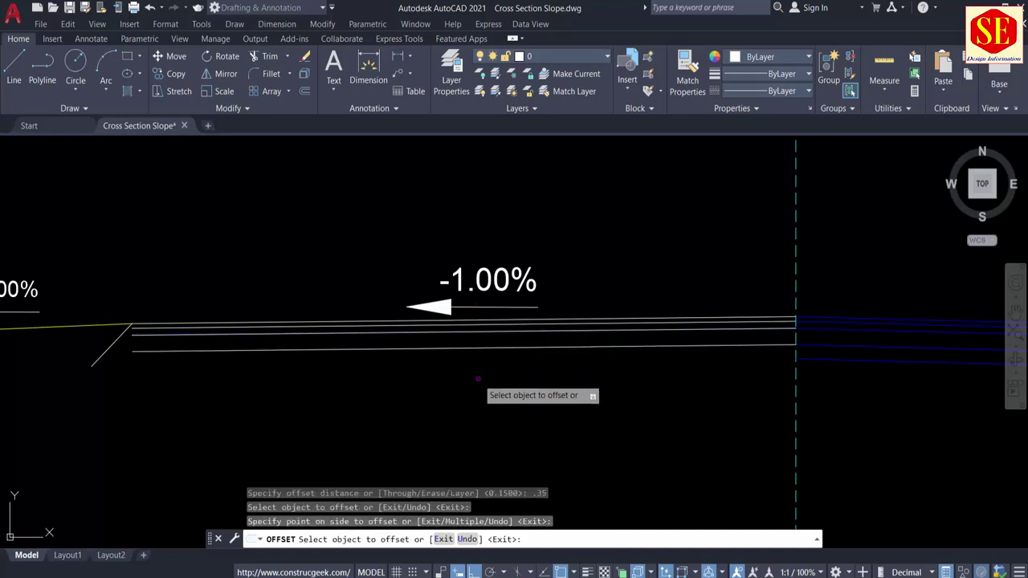
key("Return")
Offset the lowest left pavement layer line downward by 0.3 to form the bottom layer.
key("Return")
type(".3")
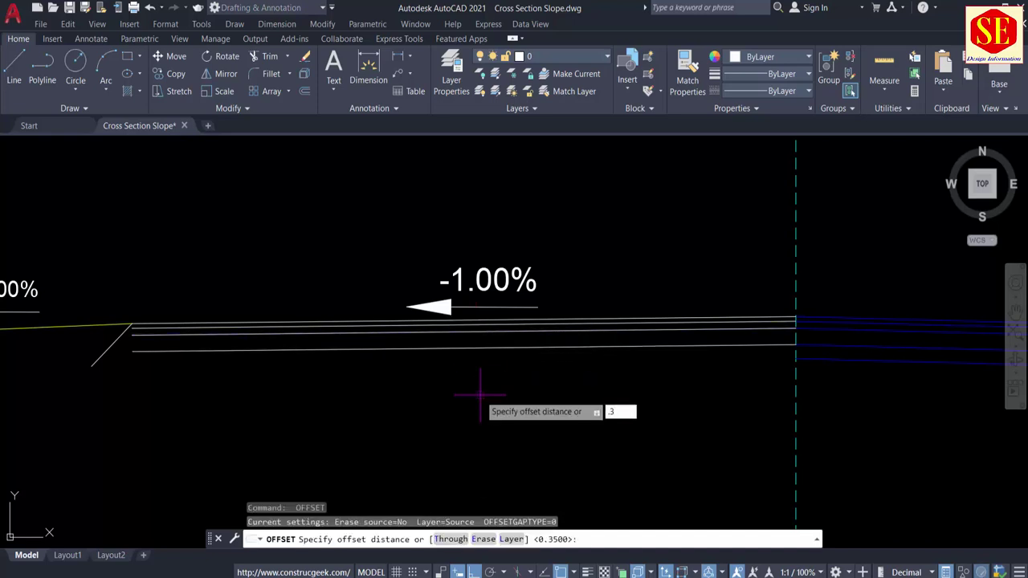
key("Return")
left_click(477, 347)
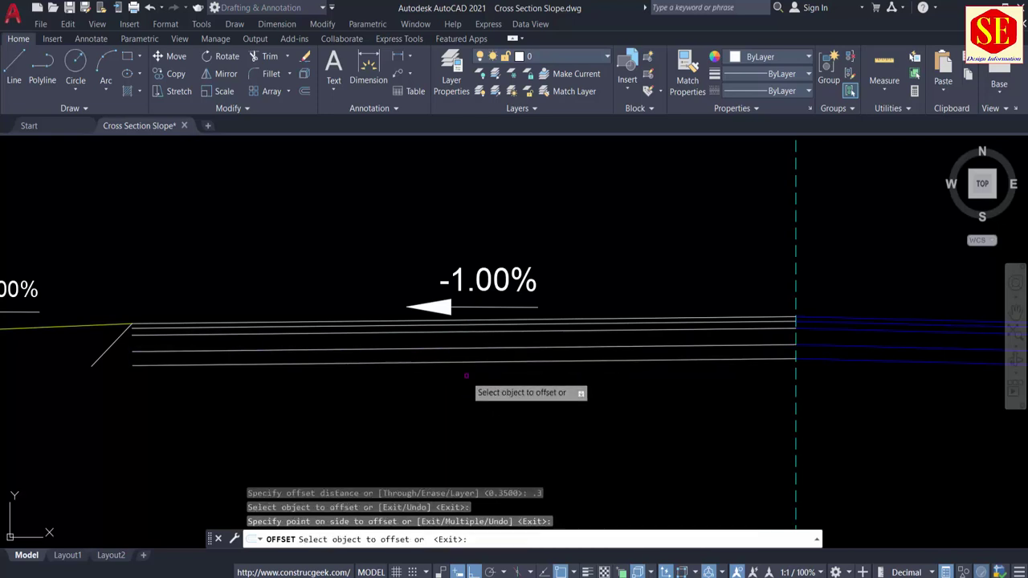
left_click(381, 444)
key("Escape")
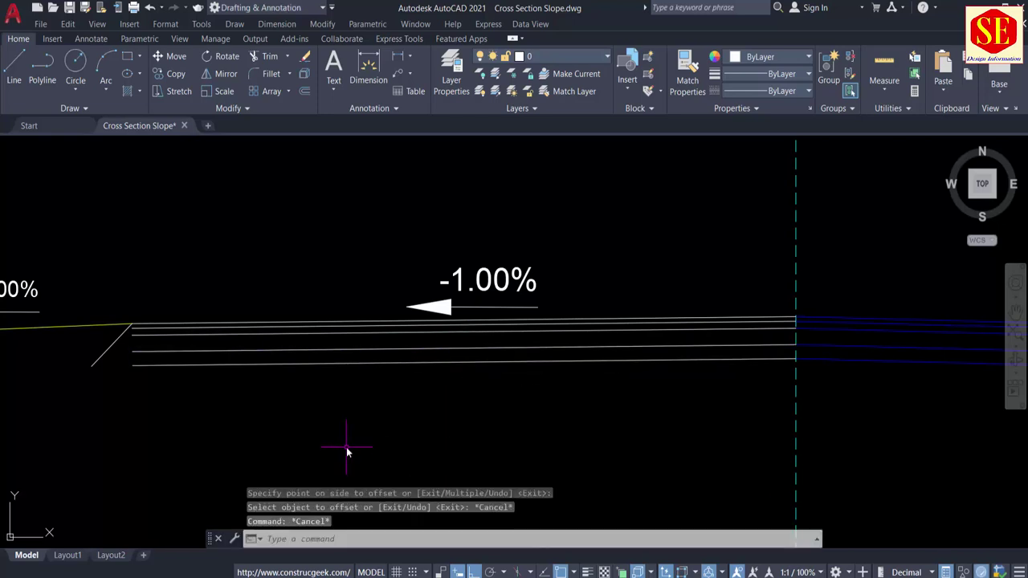
Extend the offset left pavement layer lines outward to the inclined edge line.
key("Return")
left_click_drag(246, 417, 216, 293)
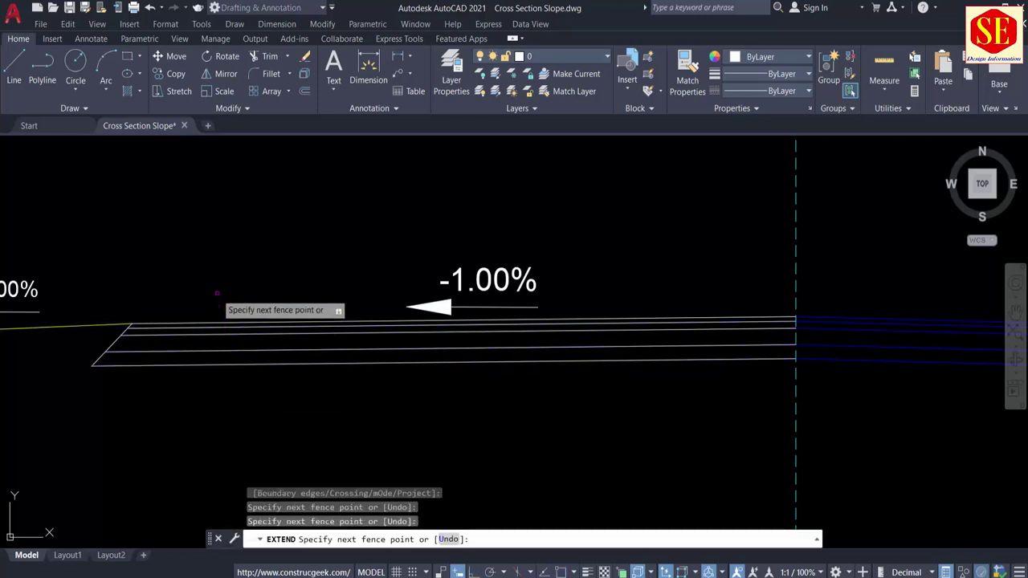
key("Escape")
Trim the end of the inclined left edge line that projects below the bottom pavement layer.
scroll(60, 368, "up", 5)
type("t")
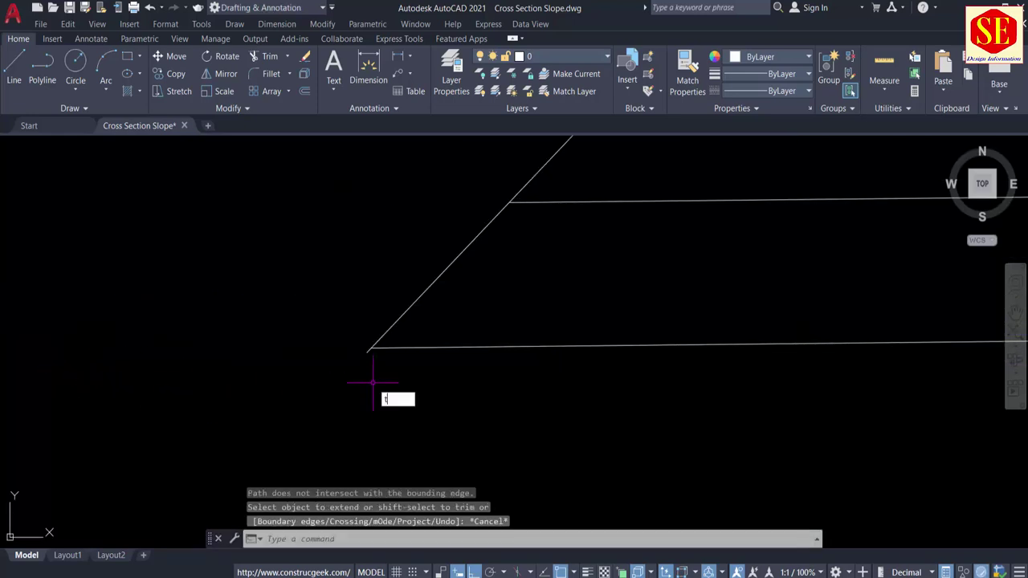
type("r")
key("Return")
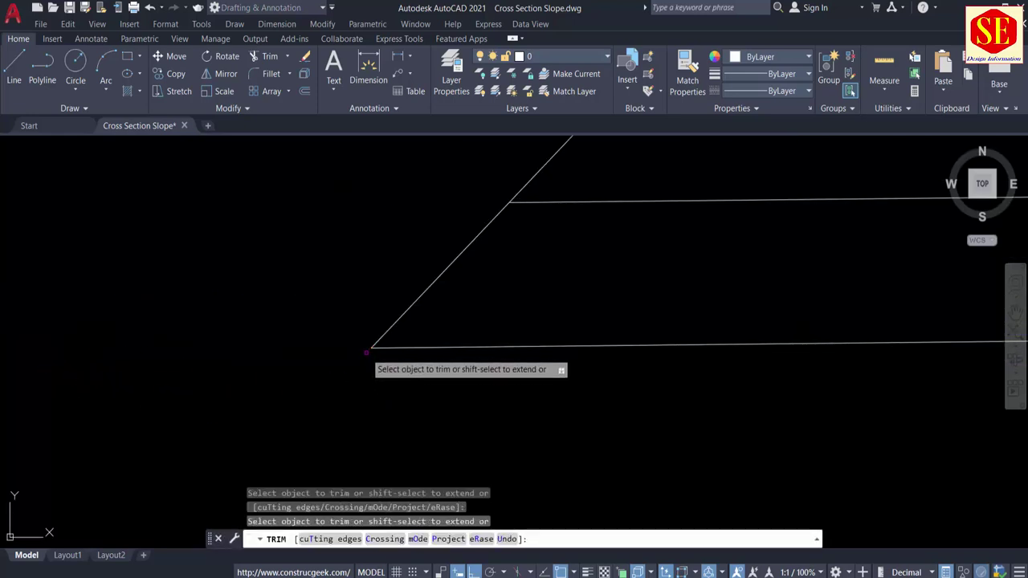
scroll(366, 352, "down", 3)
key("Escape")
scroll(514, 321, "down", 4)
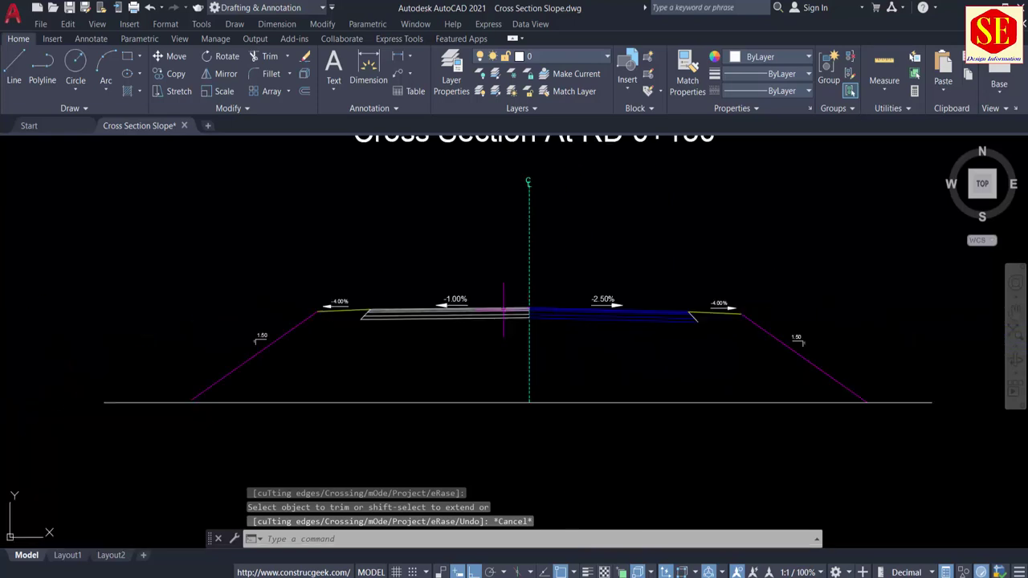
Copy the complete RD 0+150 cross section with its title and ground line straight up above the original.
scroll(516, 292, "down", 2)
scroll(623, 236, "down", 2)
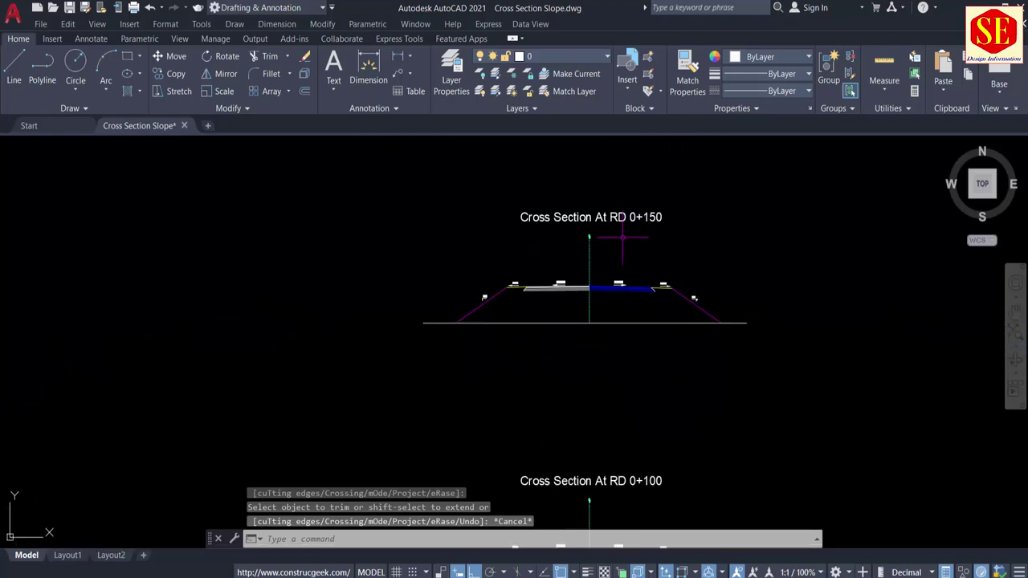
type("co")
key("Return")
left_click(790, 188)
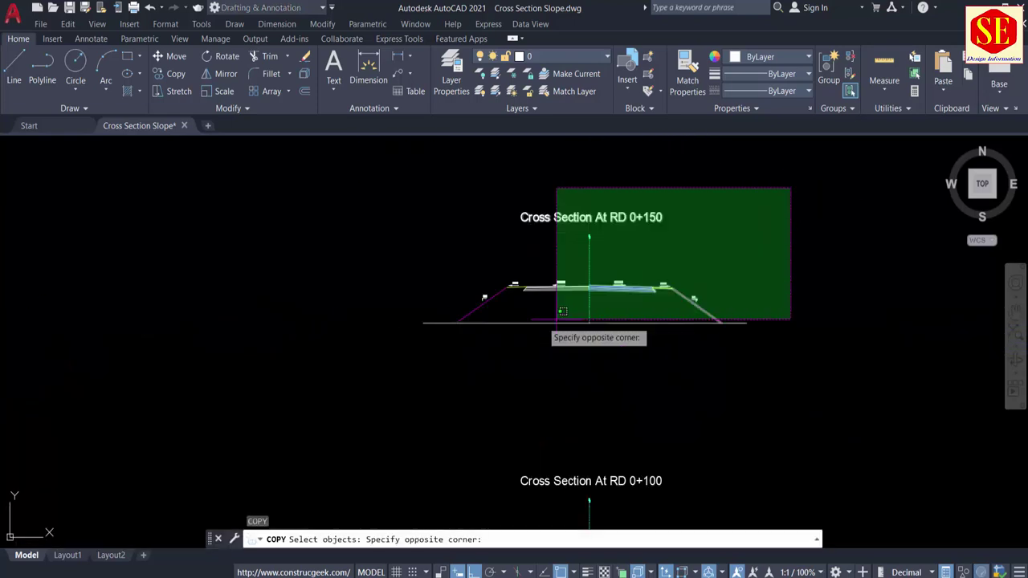
left_click(390, 377)
key("Return")
left_click(615, 372)
middle_click_drag(609, 264, 609, 443)
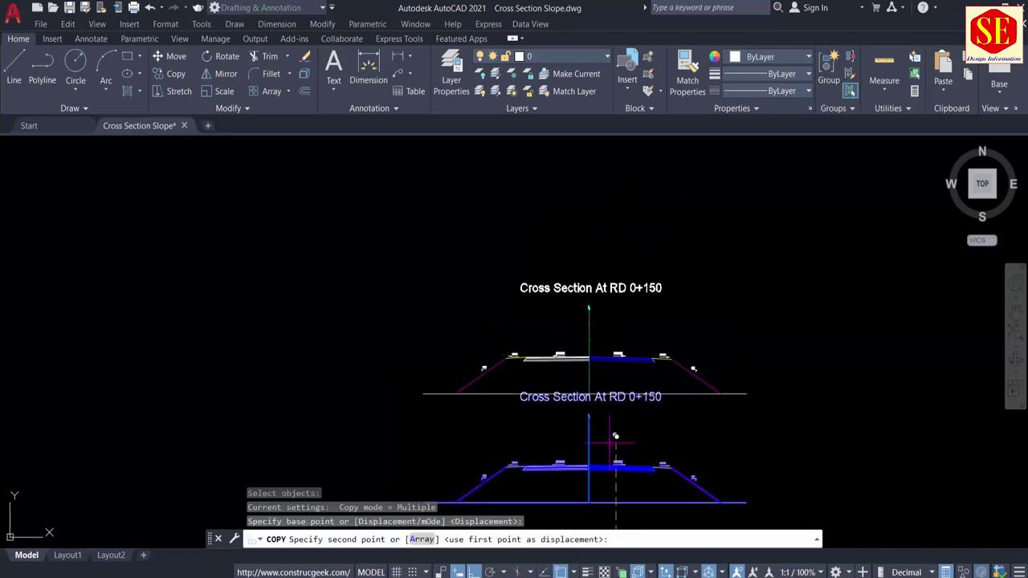
left_click(601, 301)
key("Escape")
Change the copied section's title to "Cross Section At RD 0+200".
middle_click_drag(608, 158, 608, 291)
scroll(613, 269, "up", 2)
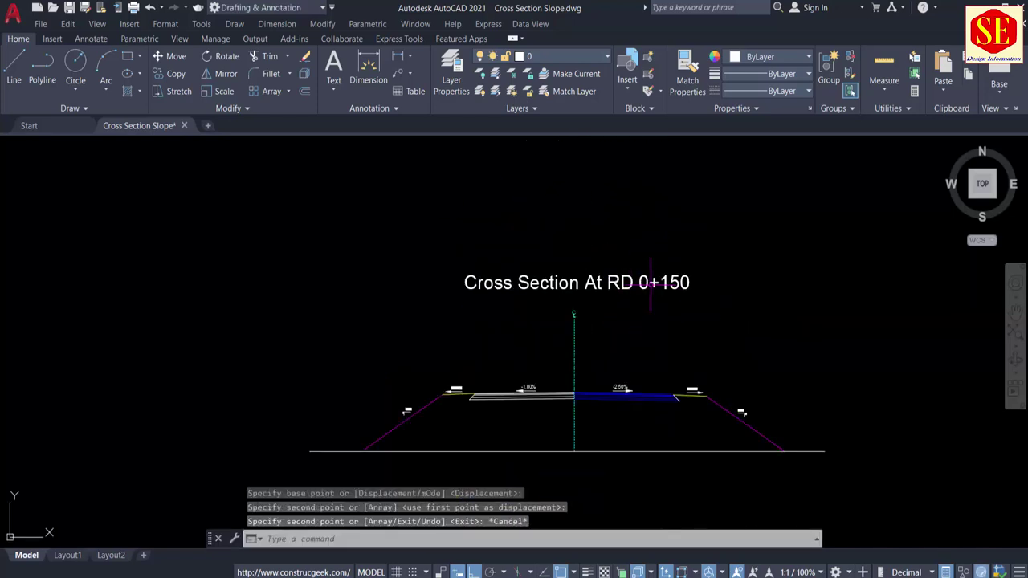
double_click(650, 283)
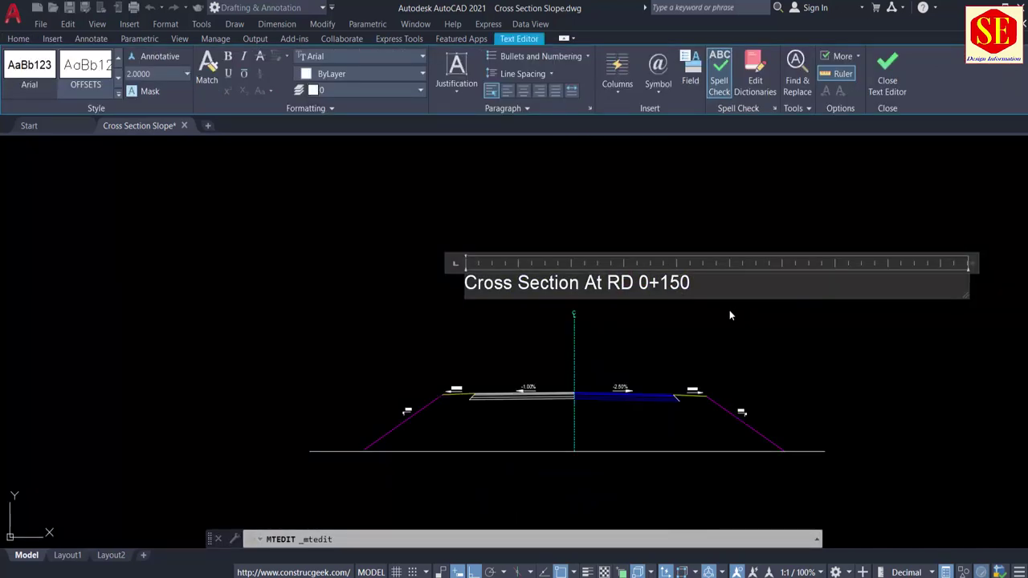
key("BackSpace")
key("BackSpace")
type("20")
key("Escape")
scroll(600, 271, "down", 2)
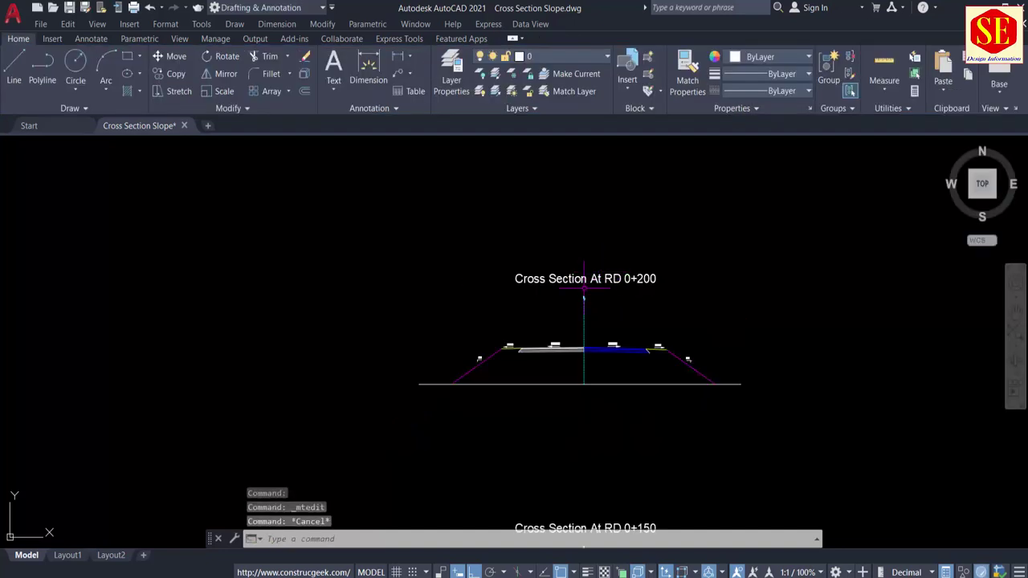
Erase the five left pavement layer lines in the RD 0+200 section, keeping the inclined edge line.
scroll(568, 337, "up", 5)
scroll(592, 466, "up", 5)
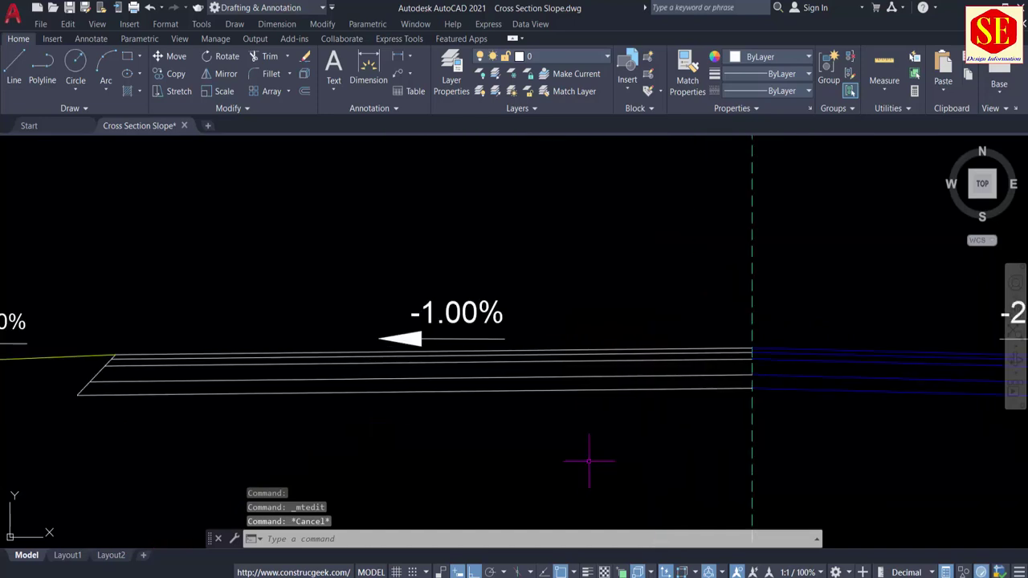
left_click(626, 347)
left_click(615, 390)
type("E")
key("Return")
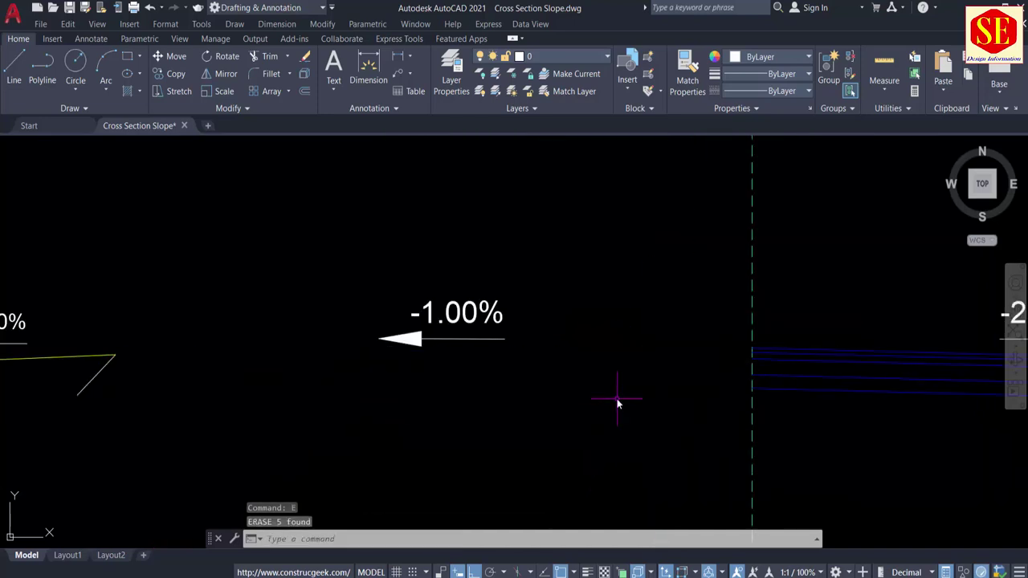
Draw a horizontal line 15 long to the left from the top pavement point on the centre line.
type("L")
key("Return")
left_click(751, 348)
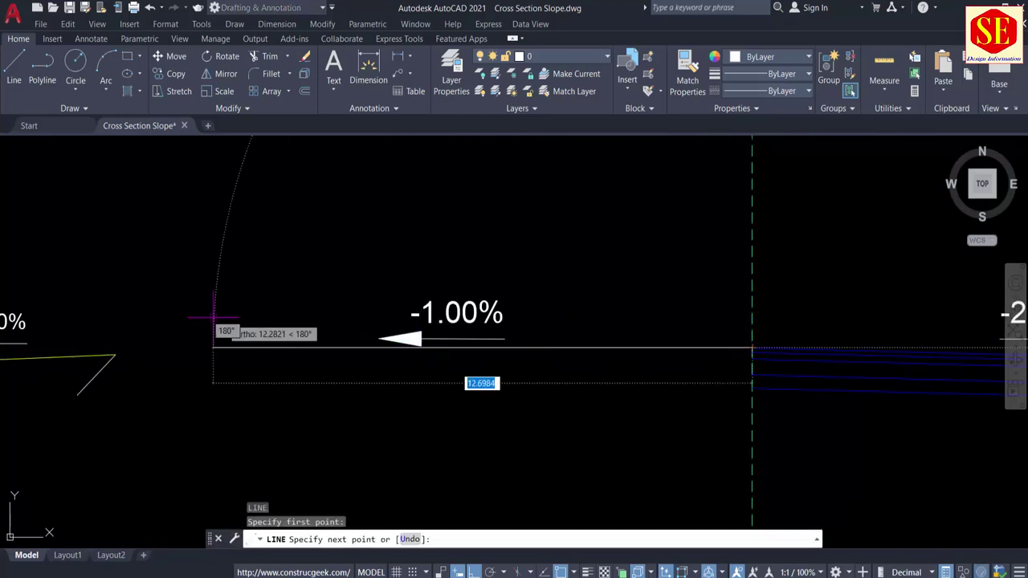
key("Return")
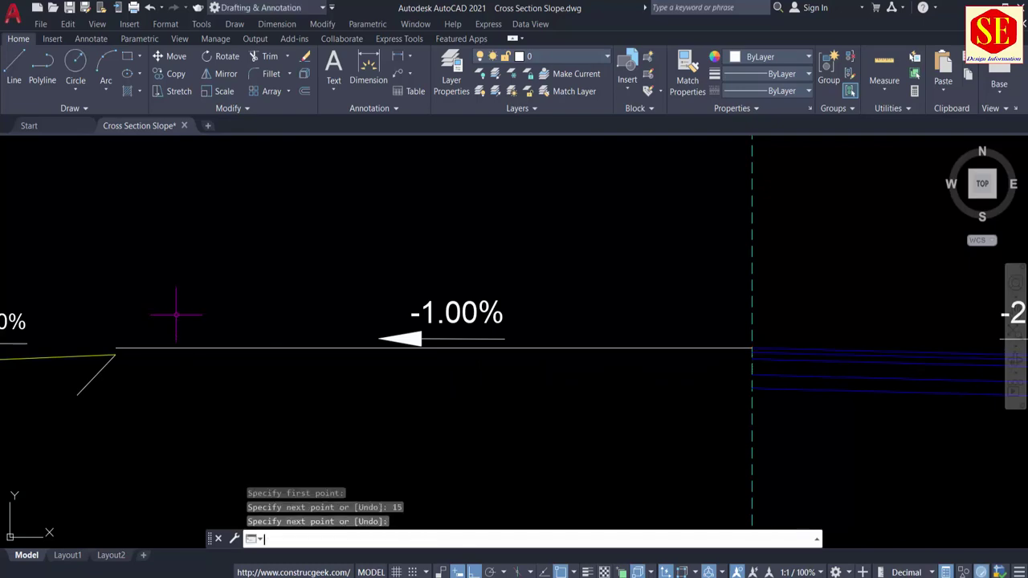
key("Escape")
Examine the 0+200 row of the grade and slope table for embankment, shoulder and pavement slopes on both sides.
scroll(176, 315, "down", 10)
scroll(327, 241, "up", 10)
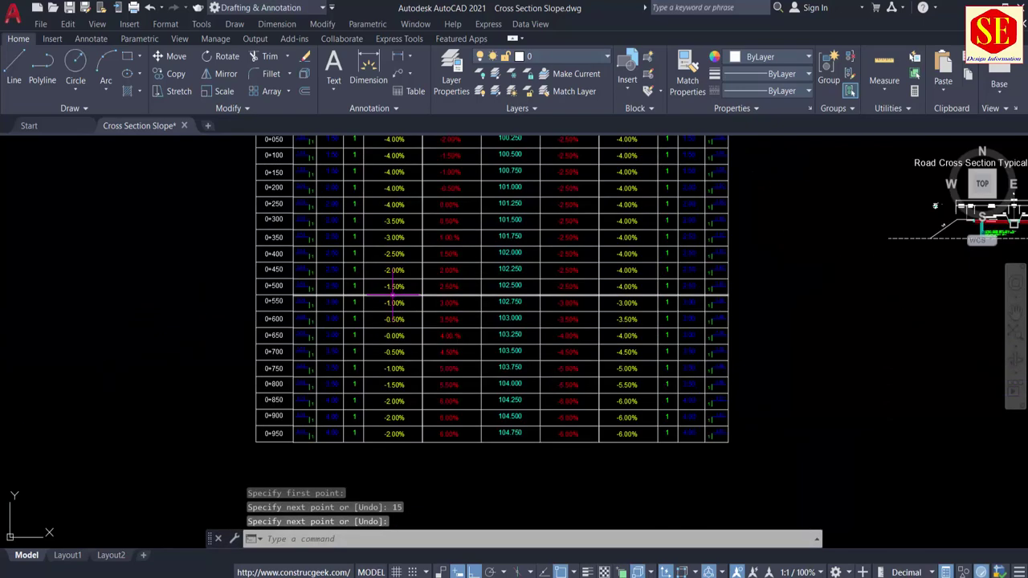
middle_click_drag(327, 229, 327, 238)
scroll(327, 239, "up", 6)
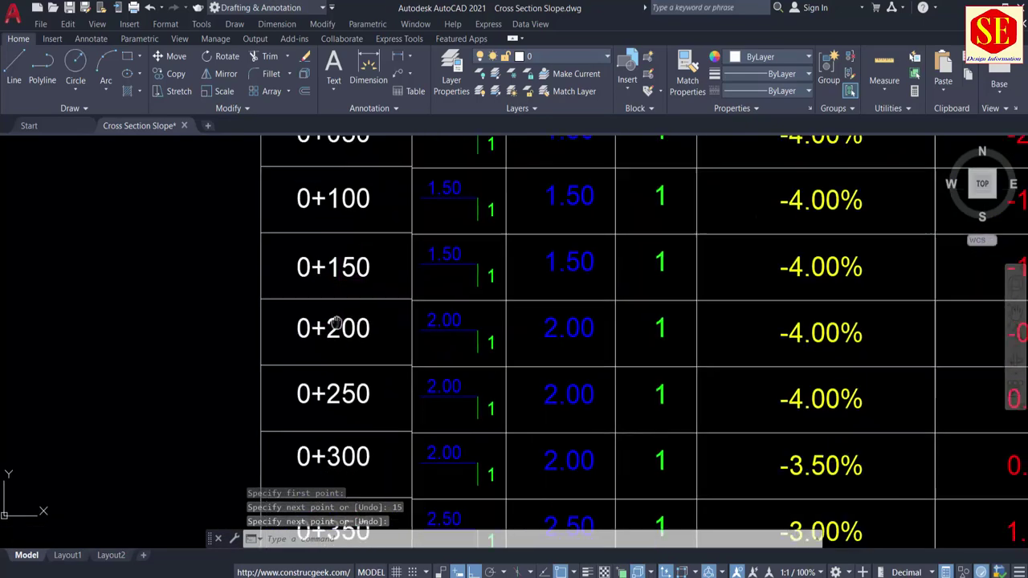
middle_click_drag(630, 309, 243, 340)
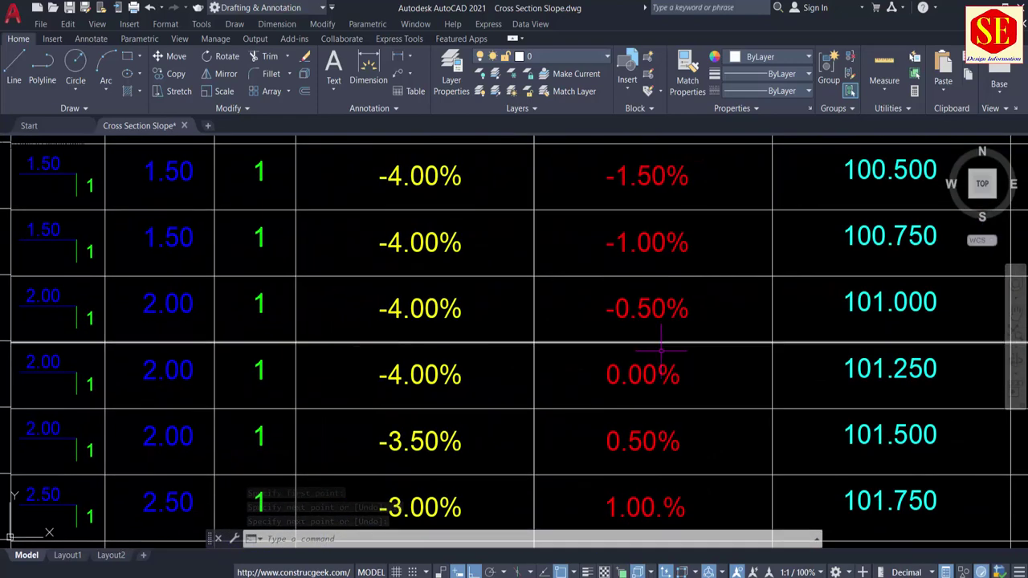
scroll(688, 332, "down", 2)
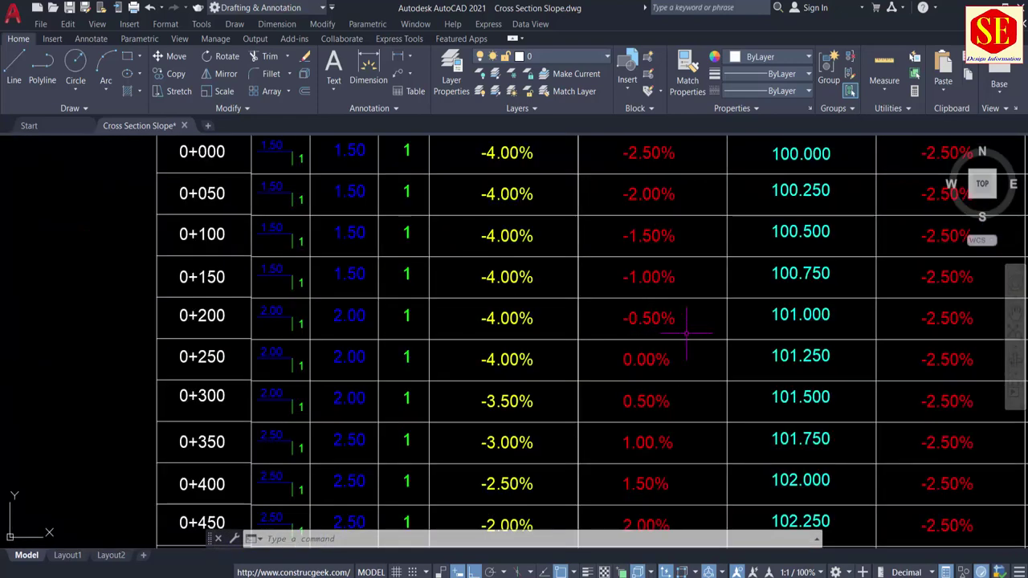
middle_click_drag(688, 333, 442, 337)
middle_click_drag(872, 332, 680, 333)
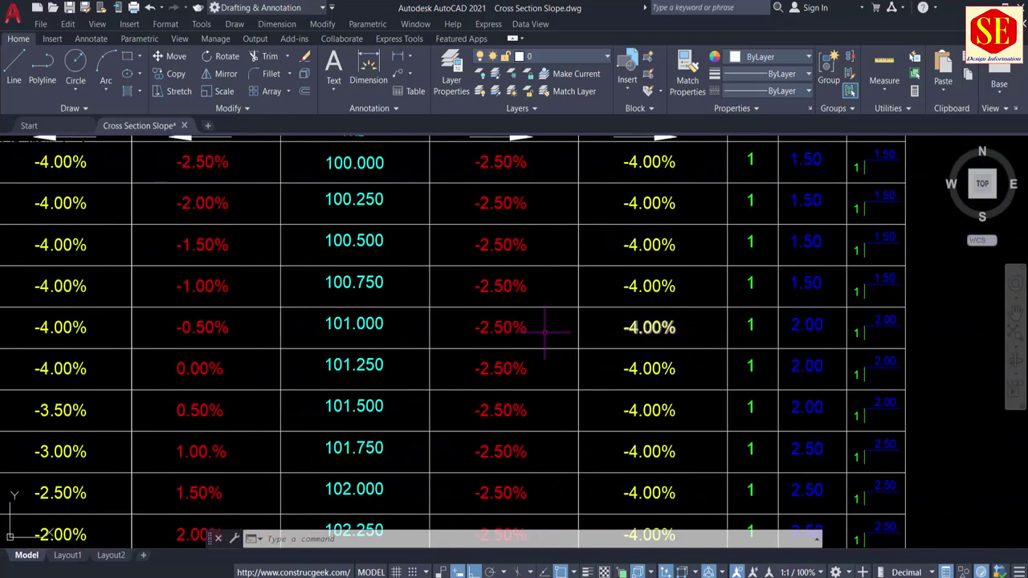
scroll(864, 327, "up", 2)
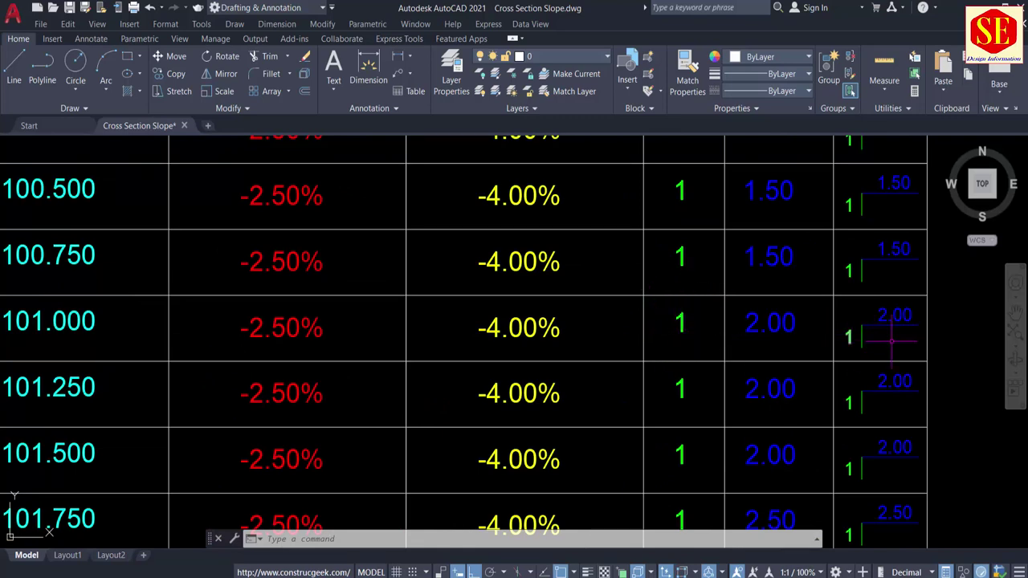
middle_click_drag(418, 340, 931, 343)
middle_click_drag(340, 342, 869, 354)
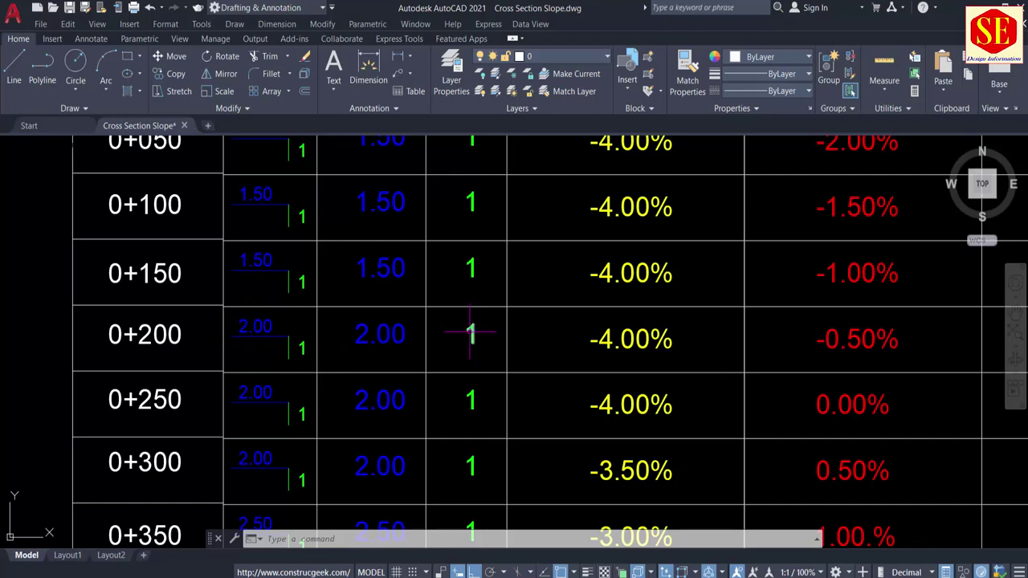
middle_click_drag(425, 356, 427, 415)
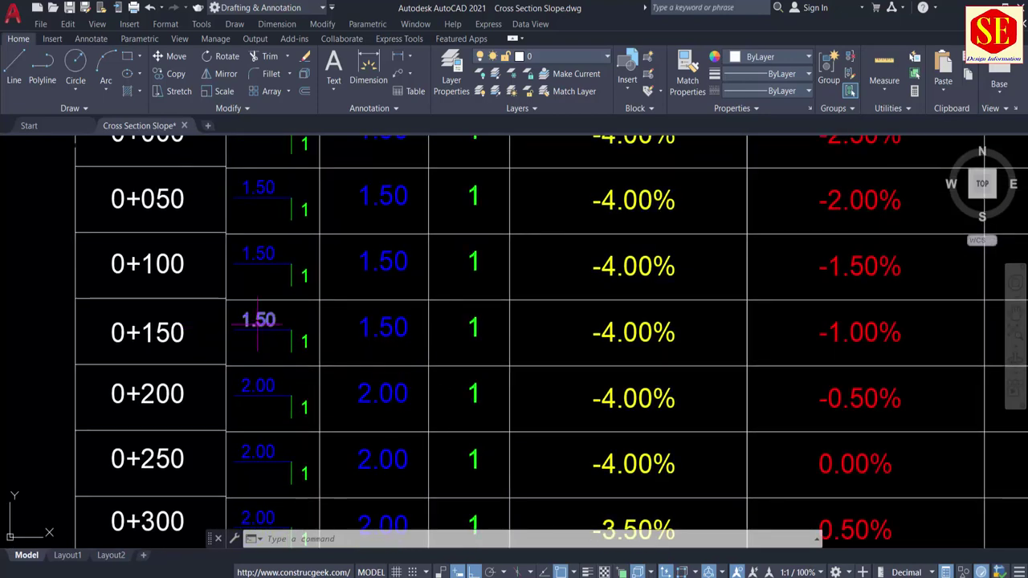
scroll(295, 344, "down", 2)
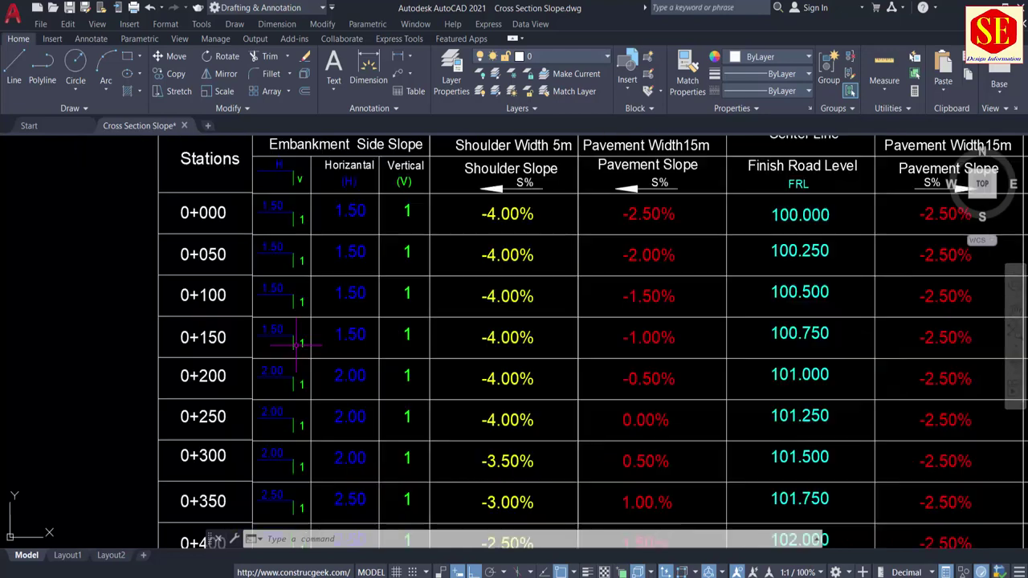
scroll(310, 393, "up", 2)
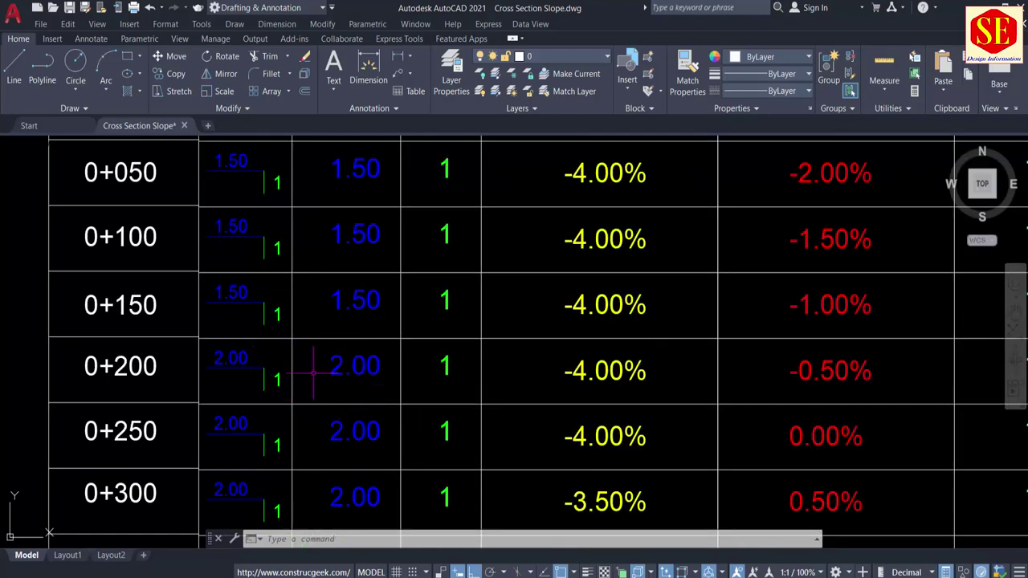
middle_click_drag(656, 379, 343, 374)
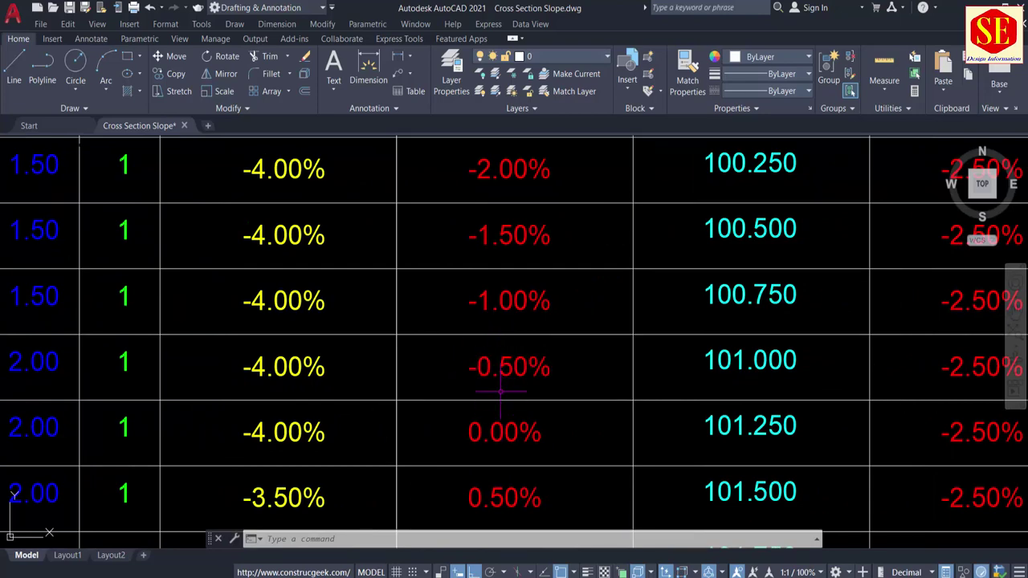
Erase the inclined embankment slope lines on both sides of the RD 0+200 section.
scroll(500, 378, "down", 6)
scroll(501, 378, "up", 4)
middle_click_drag(547, 330, 359, 486)
scroll(778, 206, "up", 5)
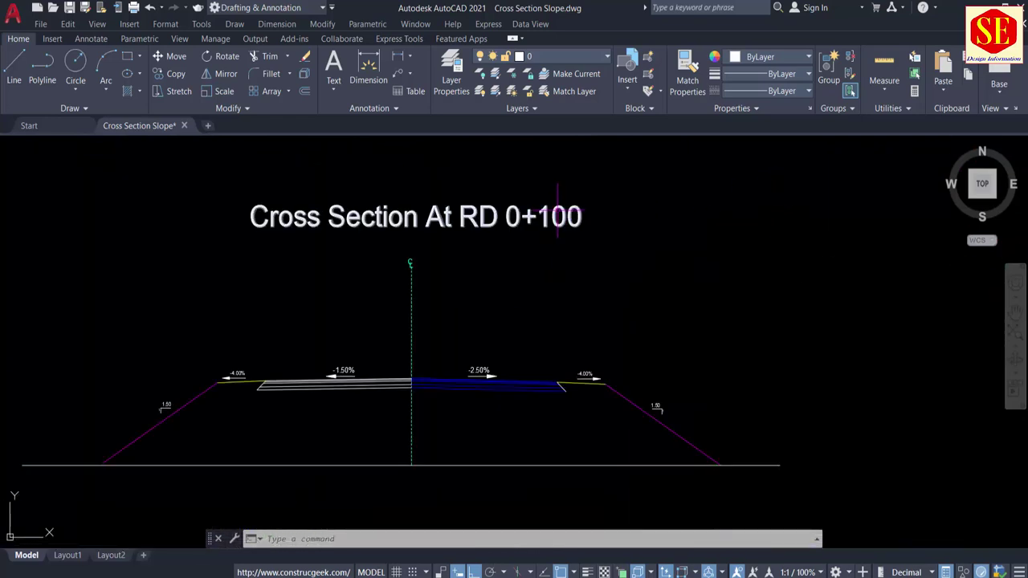
scroll(560, 209, "down", 3)
middle_click_drag(540, 282, 561, 575)
middle_click_drag(560, 241, 549, 568)
scroll(532, 345, "down", 3)
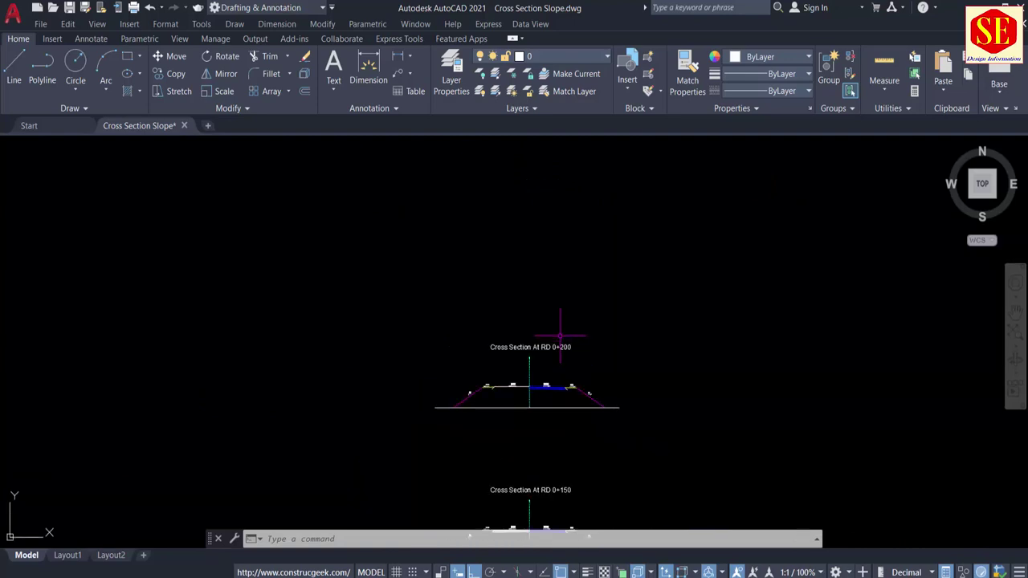
scroll(562, 340, "up", 7)
middle_click_drag(562, 339, 516, 241)
scroll(639, 406, "up", 2)
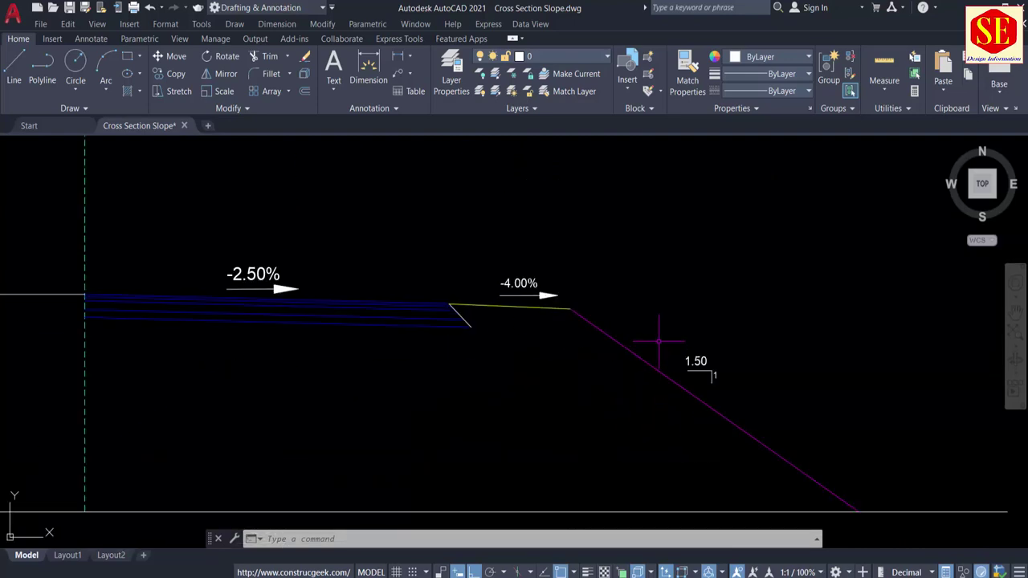
left_click(659, 342)
left_click(616, 411)
type("e")
key("Return")
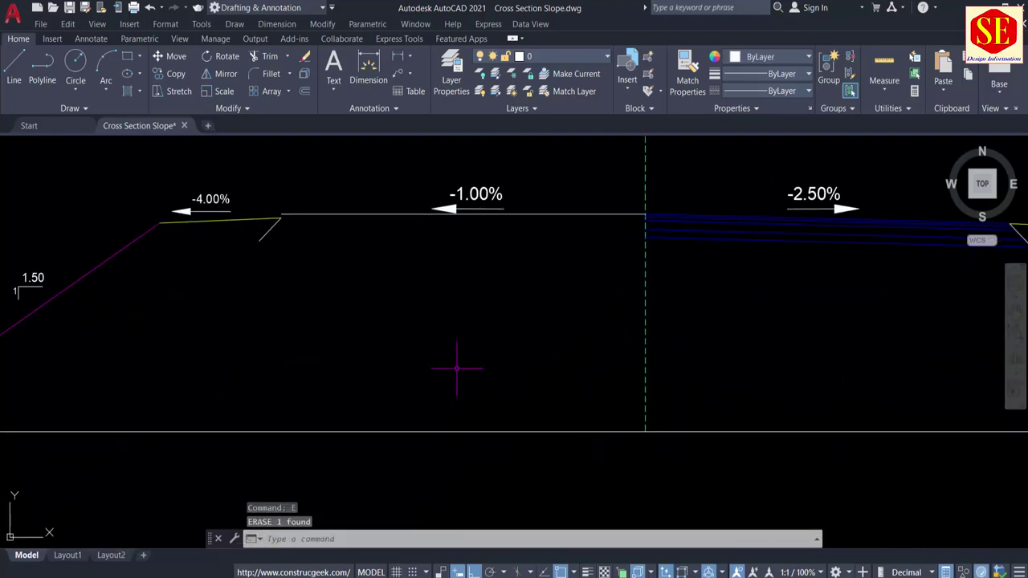
left_click(147, 297)
left_click(117, 250)
key("Return")
Change the left pavement slope label in the RD 0+200 section to -0.50%.
middle_click_drag(252, 298, 252, 362)
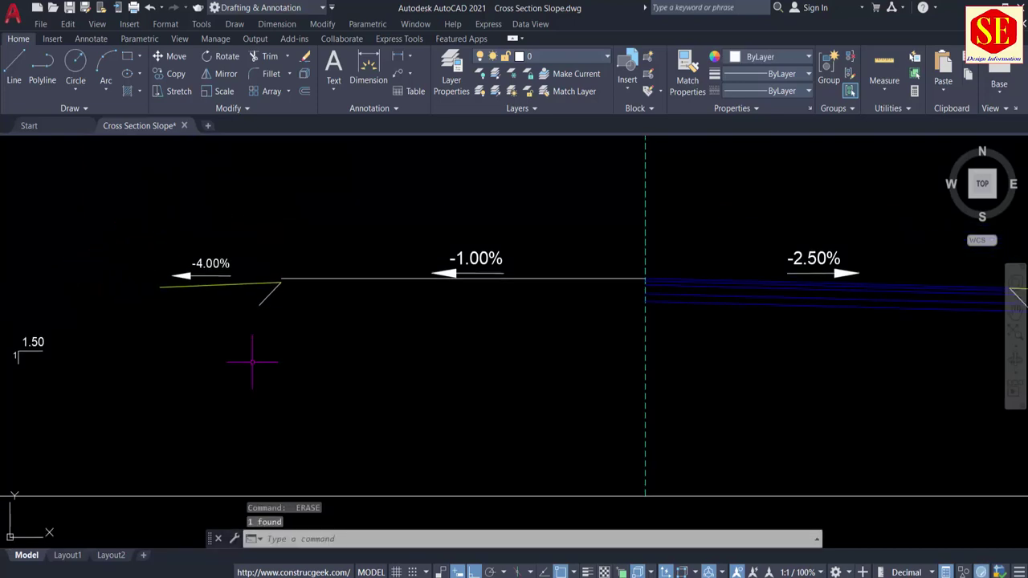
scroll(518, 275, "up", 2)
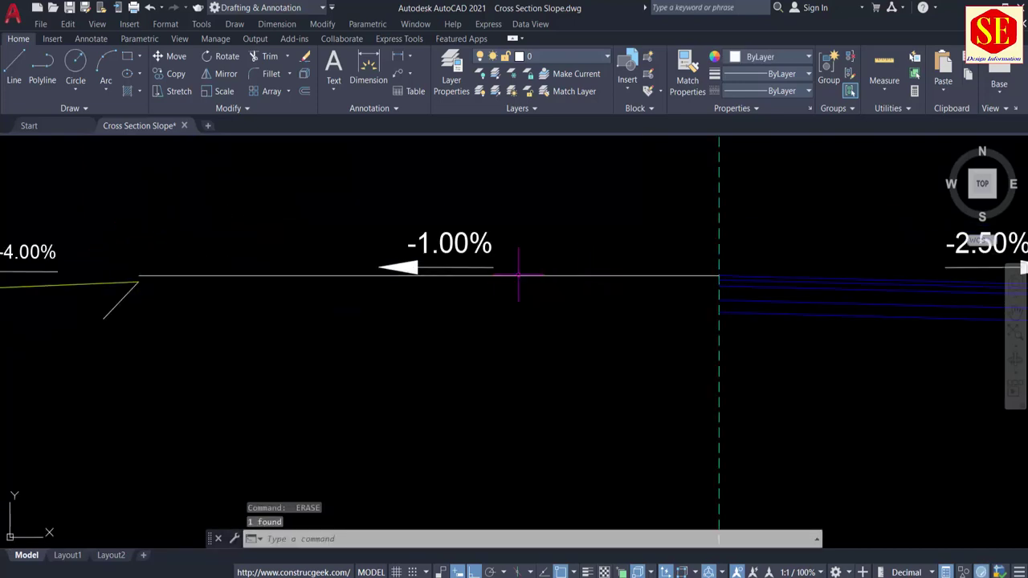
key("alt+Tab")
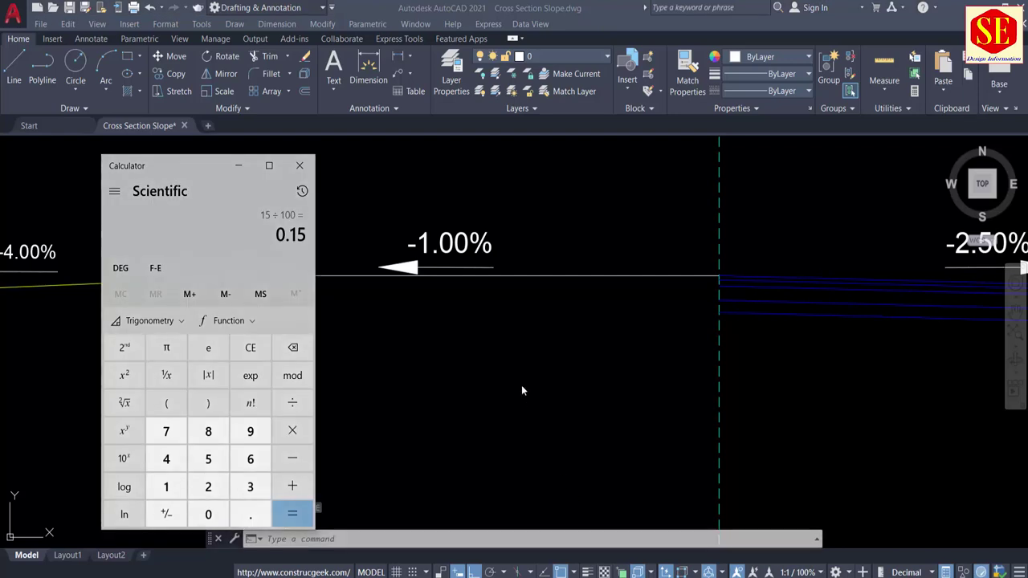
left_click(436, 194)
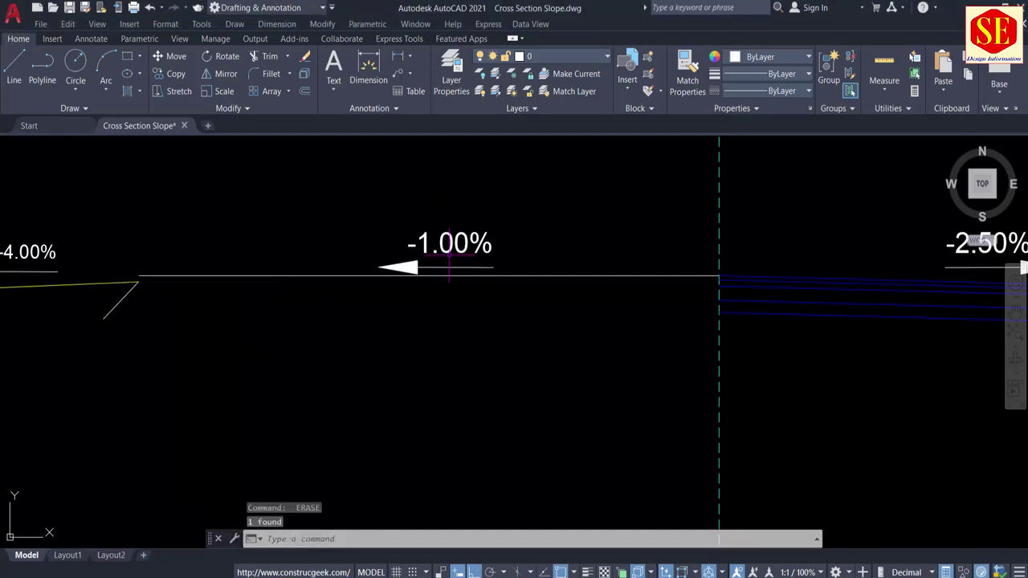
double_click(439, 243)
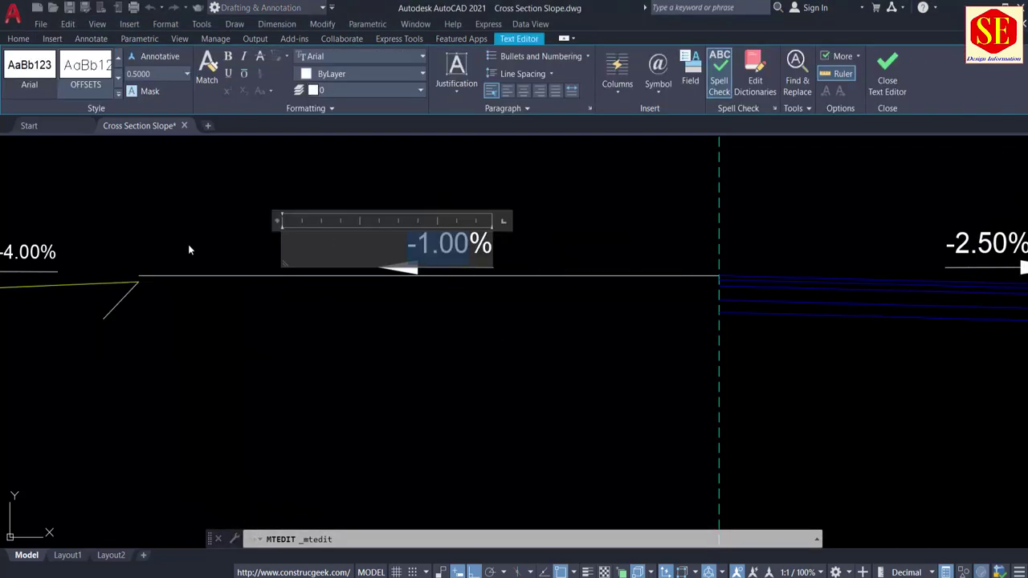
type("0")
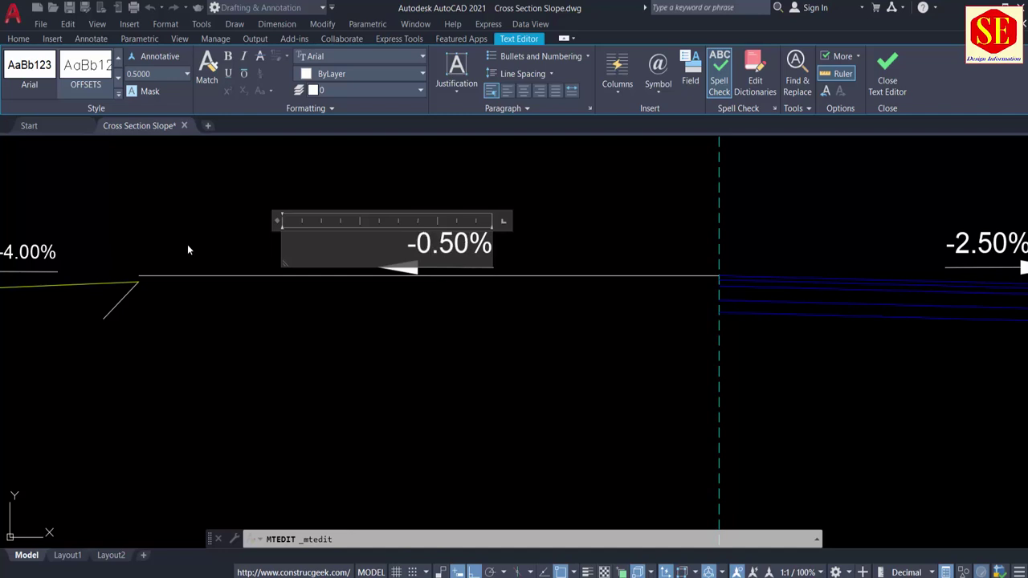
key("Escape")
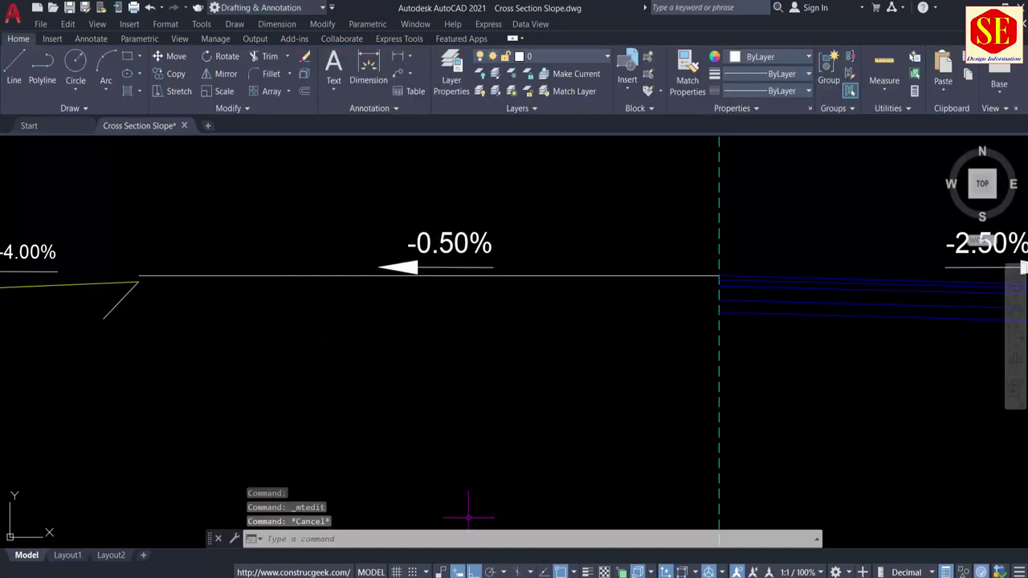
Switch to the Calculator and compute the left pavement drop as 0.5 × 15 ÷ 100.
key("alt+Tab")
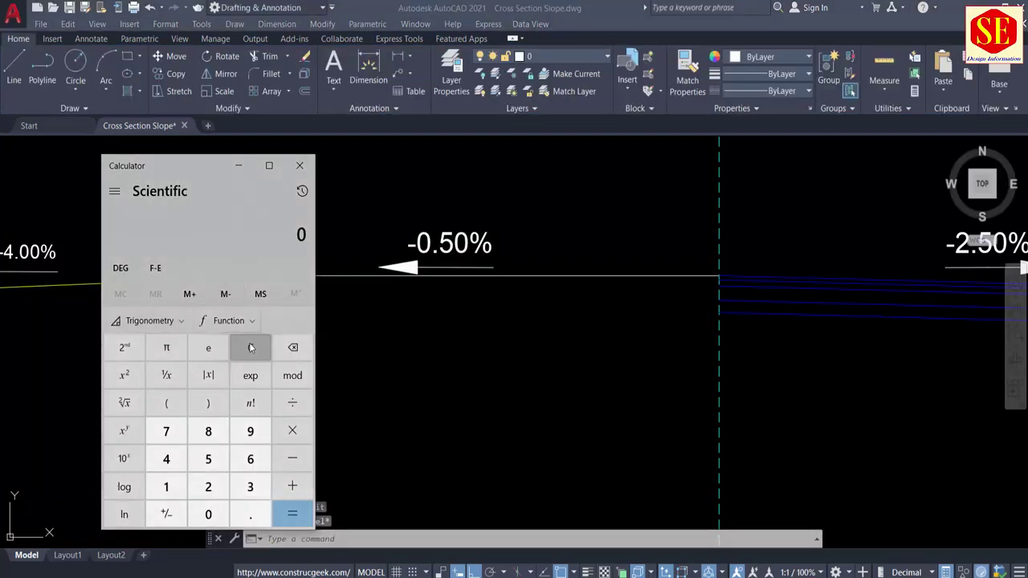
left_click(256, 514)
left_click(166, 459)
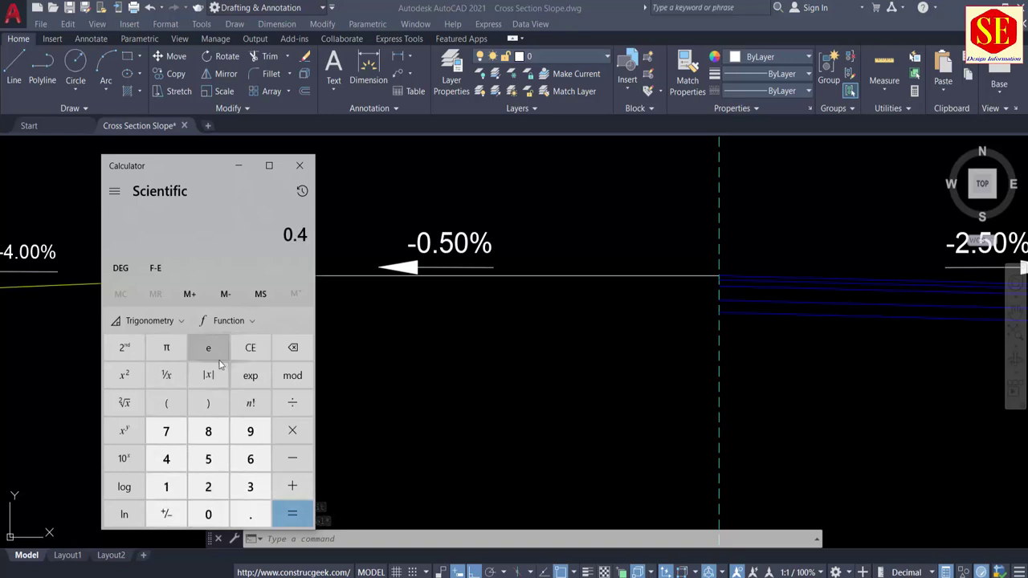
left_click(250, 347)
left_click(250, 513)
left_click(207, 459)
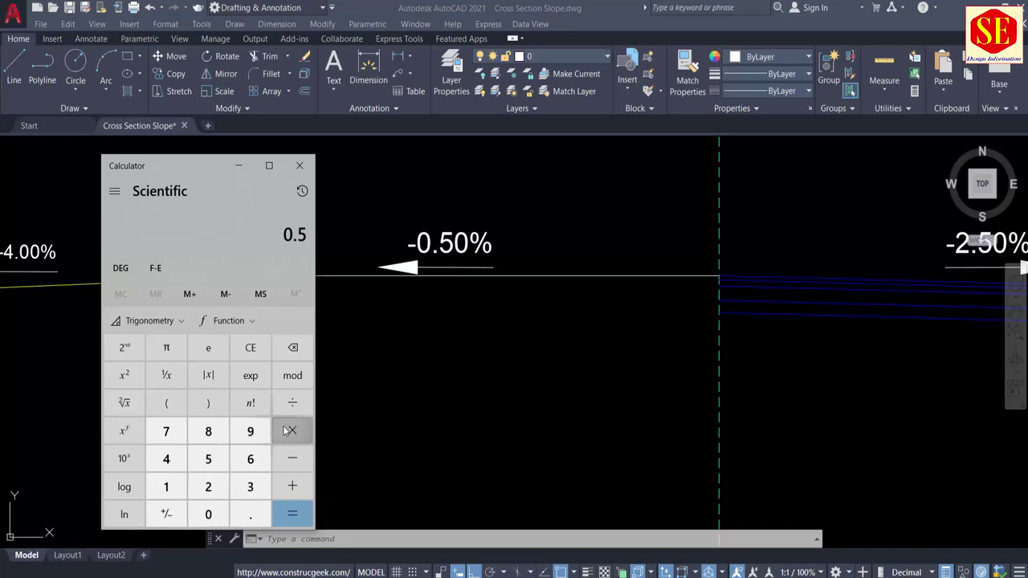
left_click(286, 431)
left_click(166, 487)
left_click(208, 459)
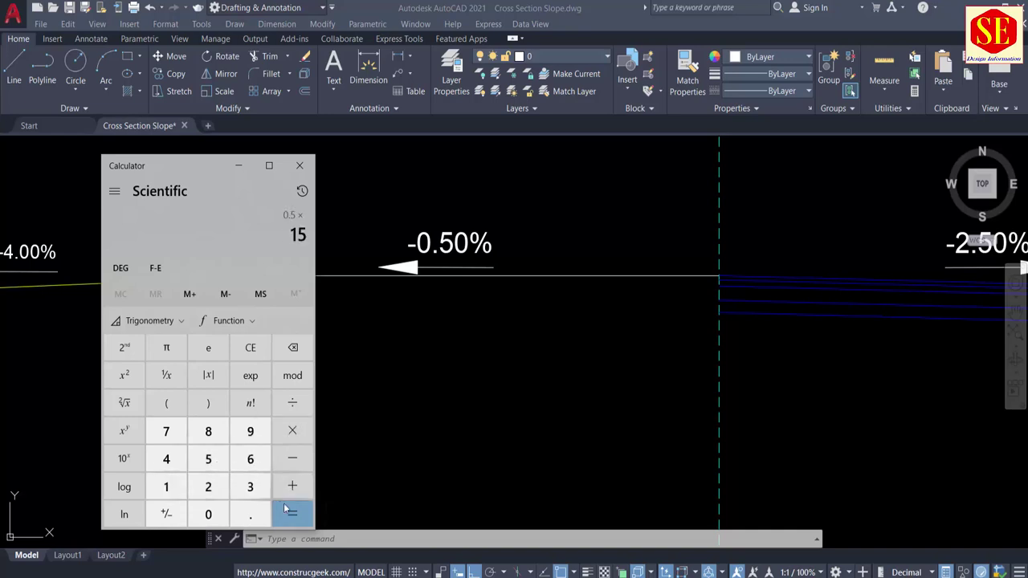
left_click(292, 514)
left_click(292, 402)
left_click(166, 486)
left_click(208, 513)
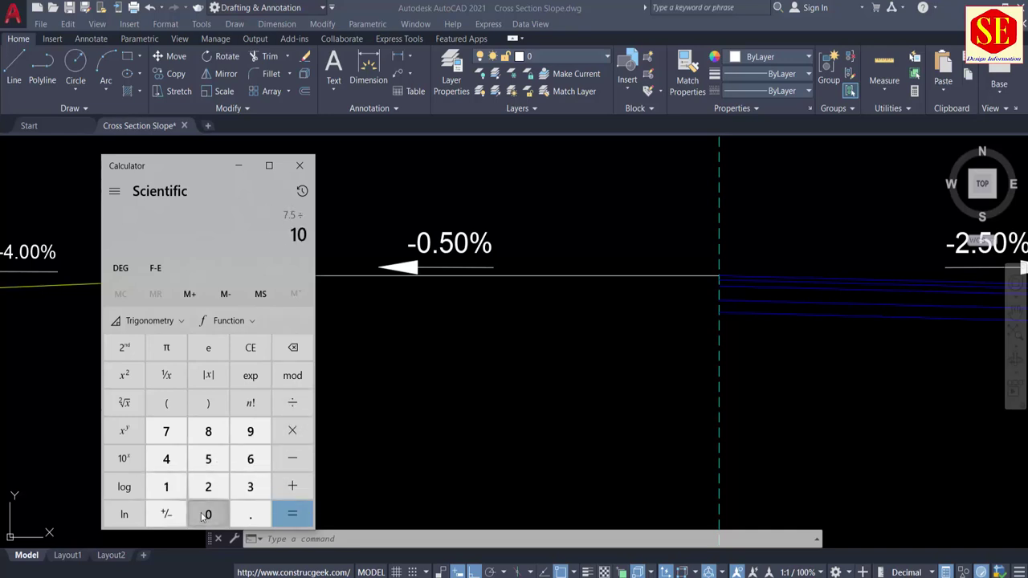
left_click(207, 514)
left_click(292, 514)
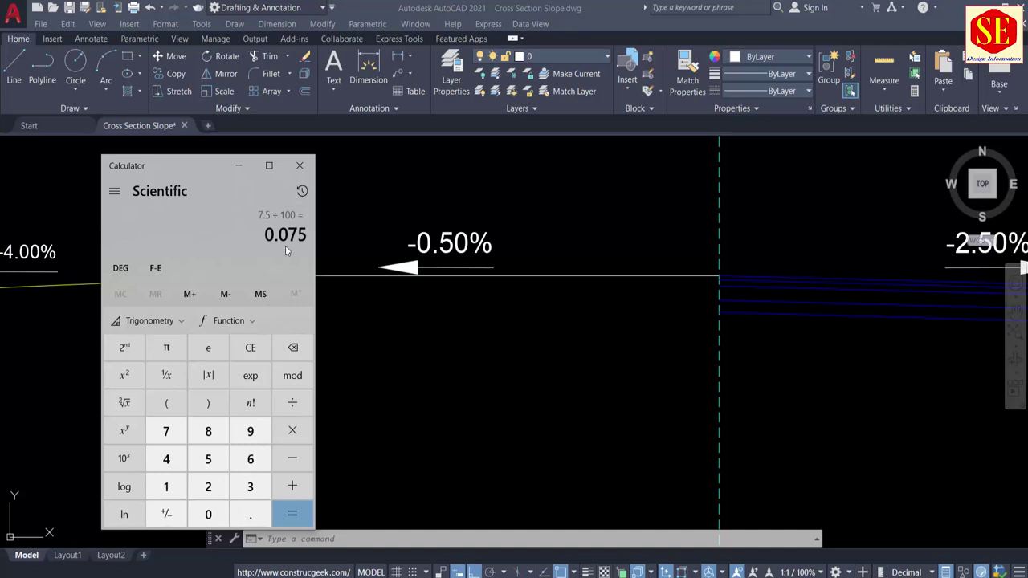
left_click(455, 337)
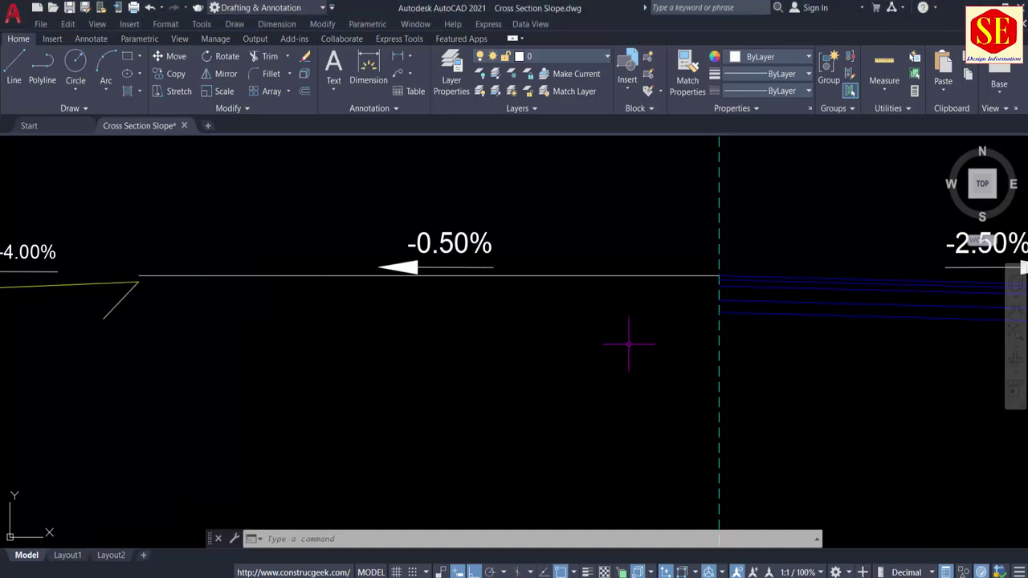
Offset the horizontal left pavement line 0.075 downward in the RD 0+200 section.
type("o")
key("Return")
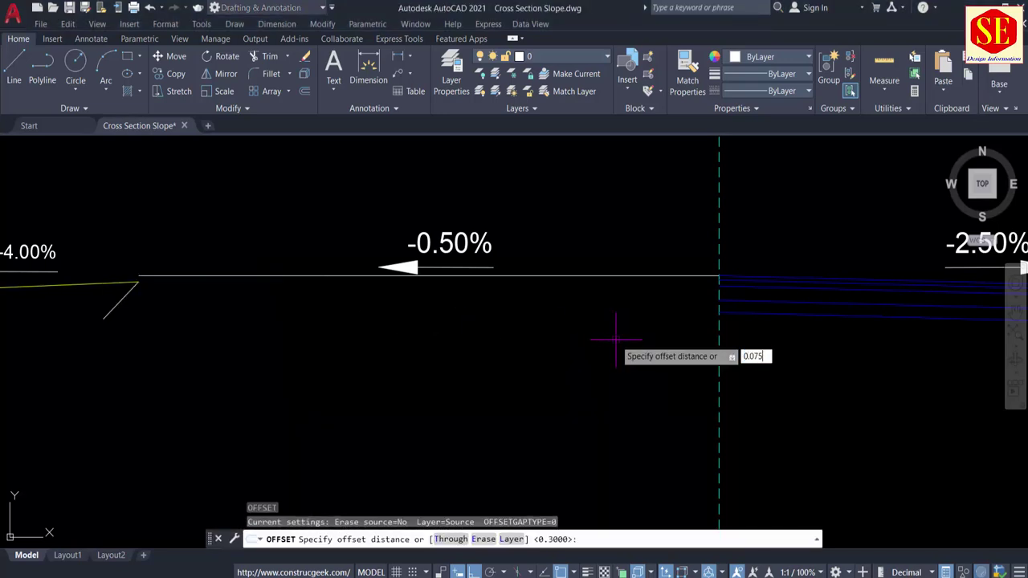
key("Return")
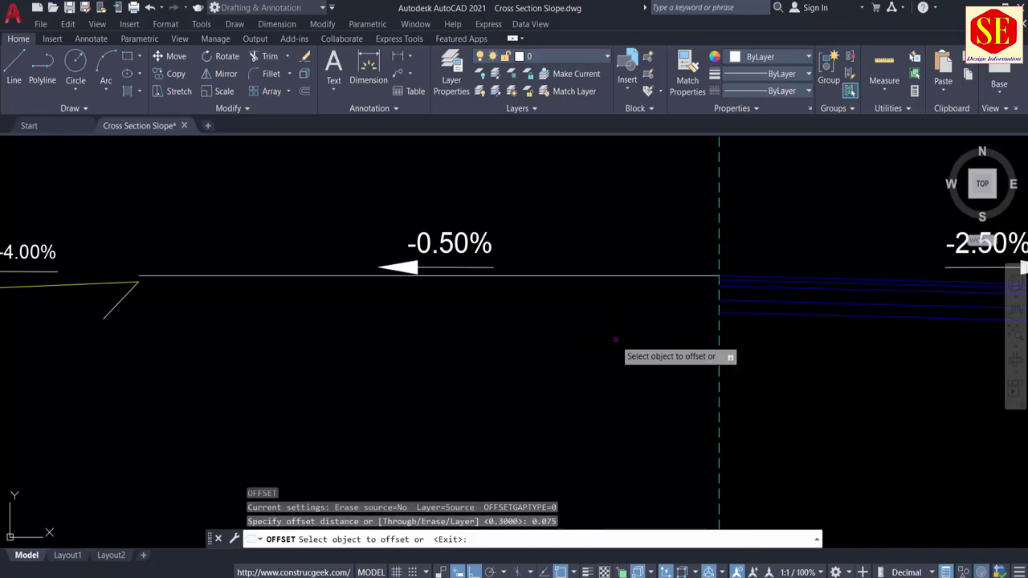
left_click(594, 276)
left_click(598, 321)
key("Escape")
Draw the sloped pavement line from the offset line's left end to the top pavement point on the centre line.
scroll(164, 277, "up", 2)
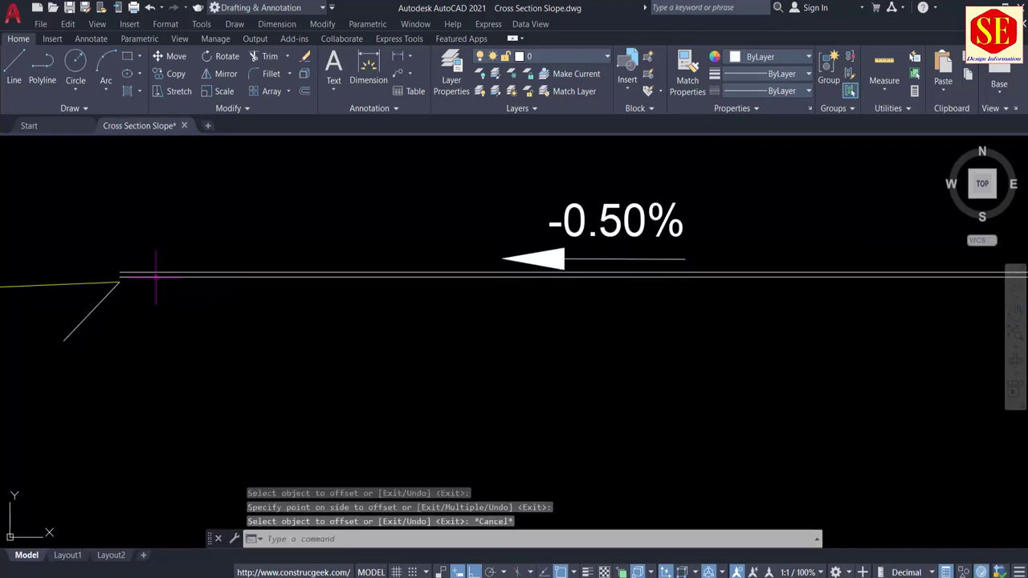
type("l")
key("Return")
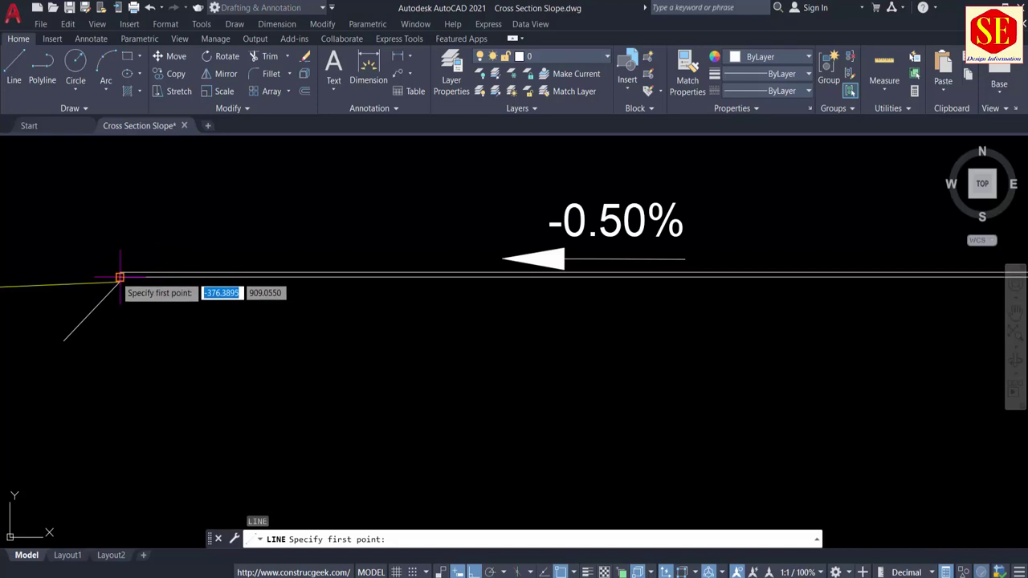
left_click(120, 279)
middle_click_drag(182, 356, 11, 425)
scroll(958, 345, "up", 5)
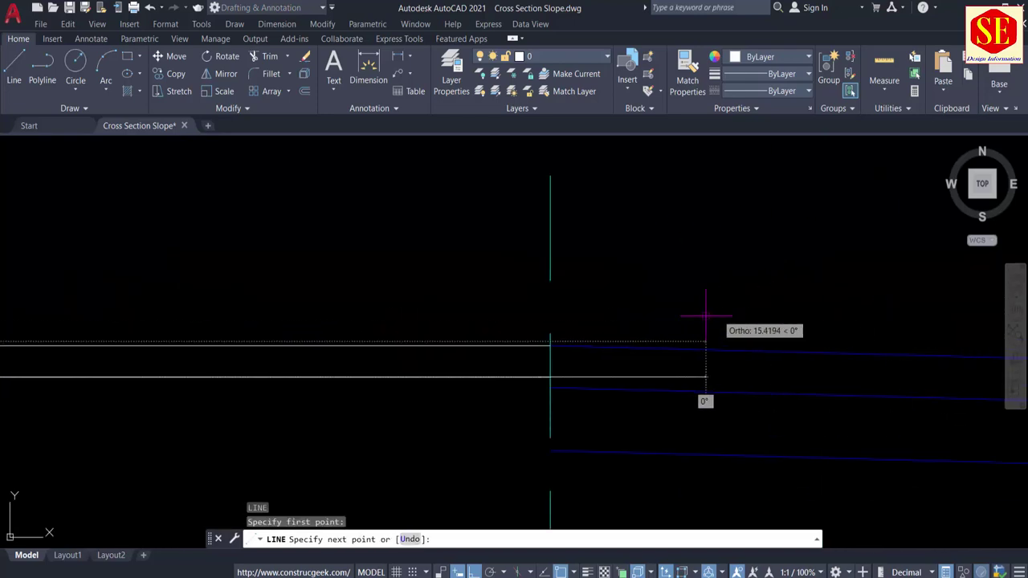
left_click(549, 345)
key("Escape")
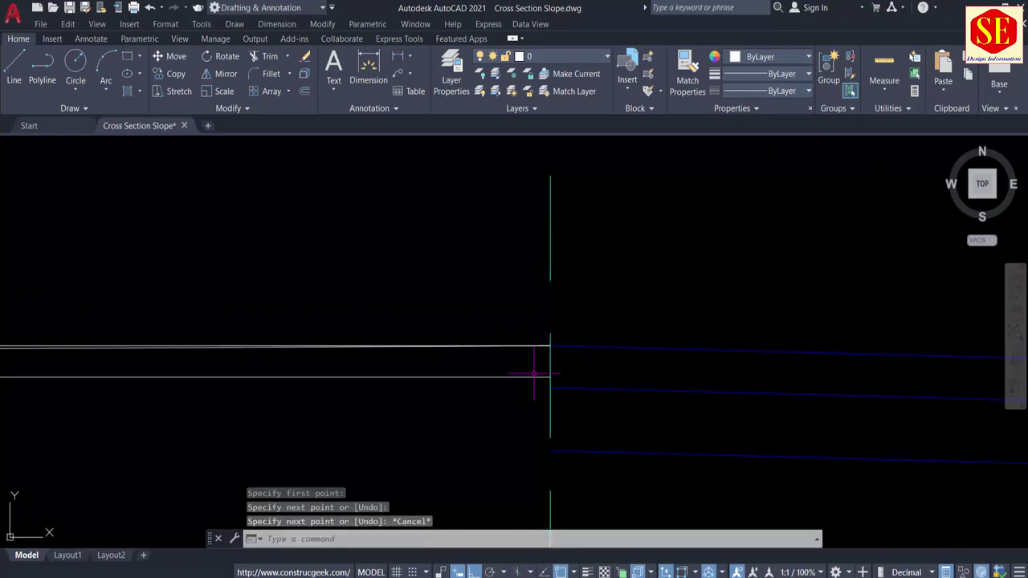
Erase the original horizontal line and its offset copy, keeping only the sloped left pavement line.
left_click(528, 380)
left_click(522, 372)
key("Return")
middle_click_drag(394, 396, 993, 384)
left_click(264, 332)
type("e")
key("Return")
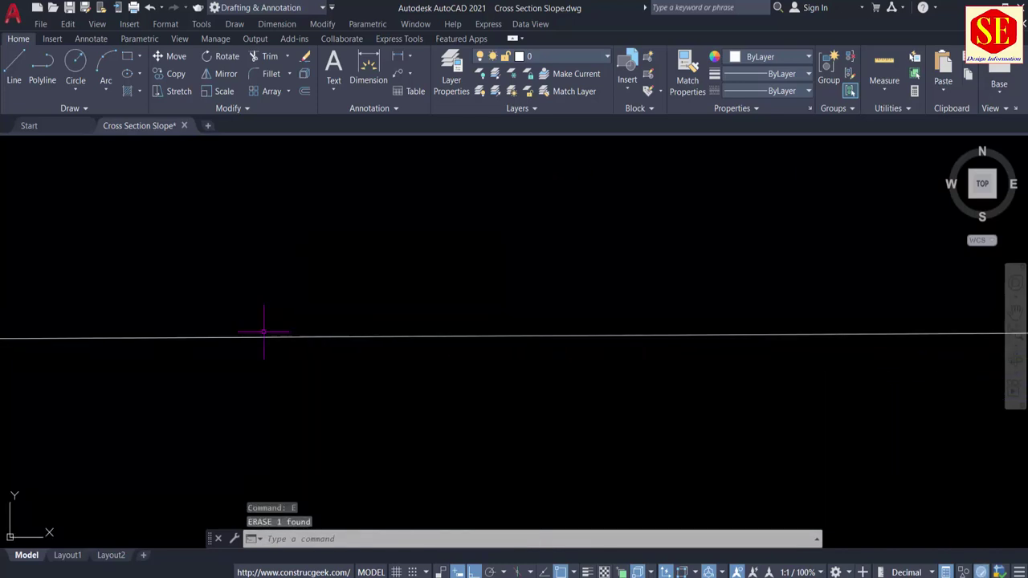
Examine the 0+200 row of the grade and slope table for the embankment side slopes on both sides.
scroll(617, 314, "down", 4)
middle_click_drag(241, 348, 762, 328)
scroll(547, 323, "up", 4)
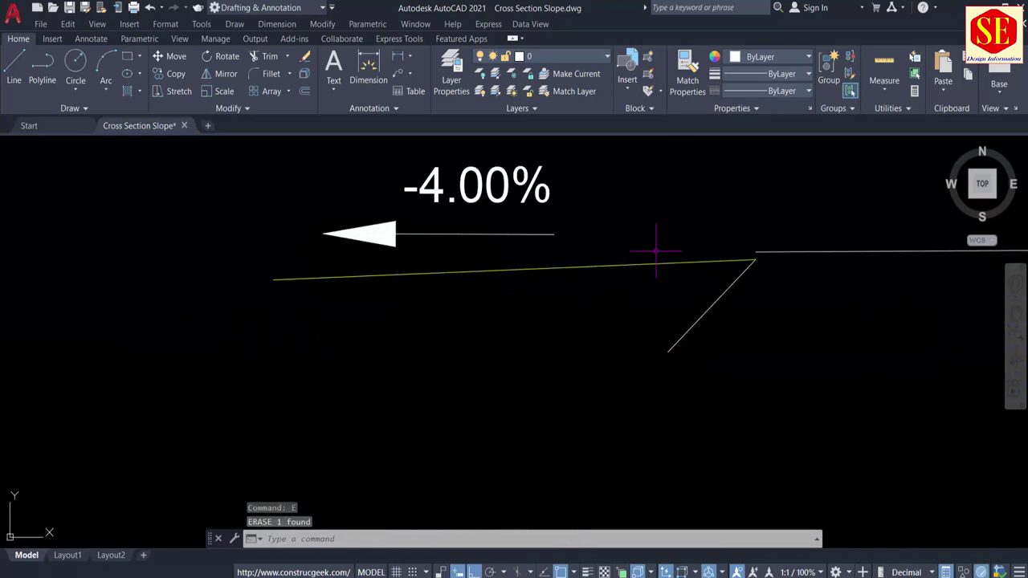
scroll(633, 267, "down", 4)
scroll(613, 260, "up", 4)
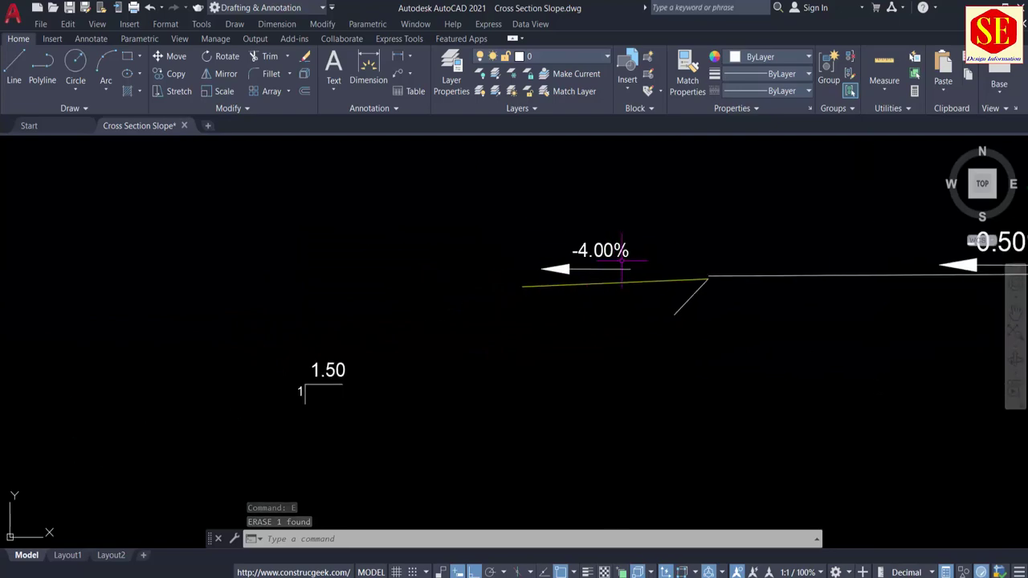
scroll(292, 415, "down", 12)
scroll(473, 426, "up", 5)
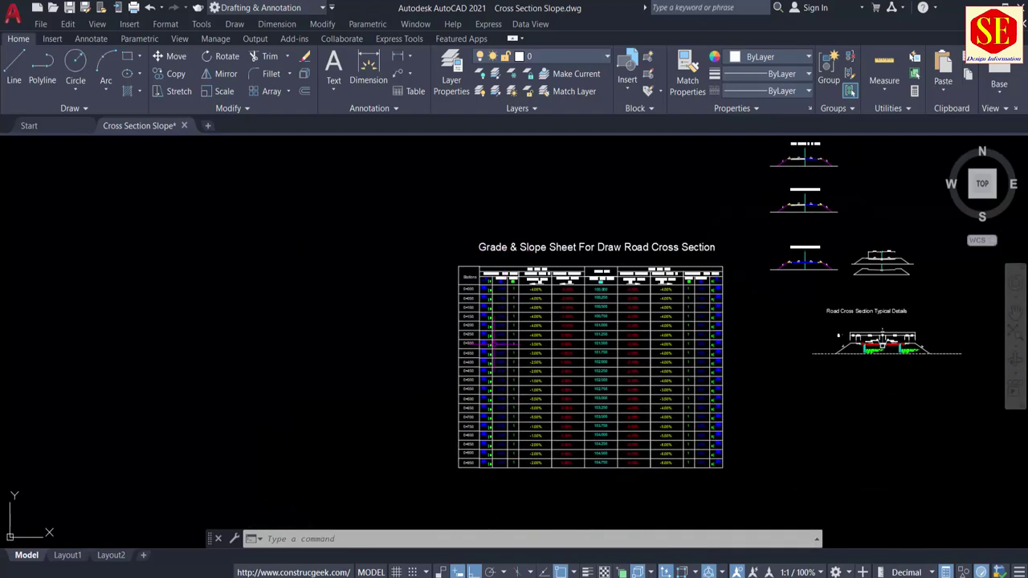
scroll(452, 265, "up", 3)
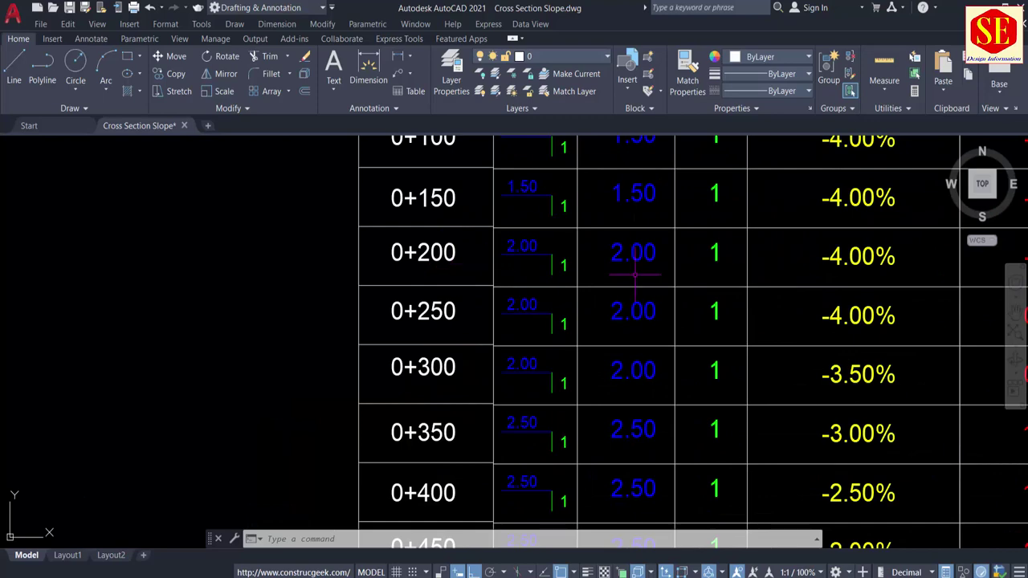
middle_click_drag(634, 274, 393, 297)
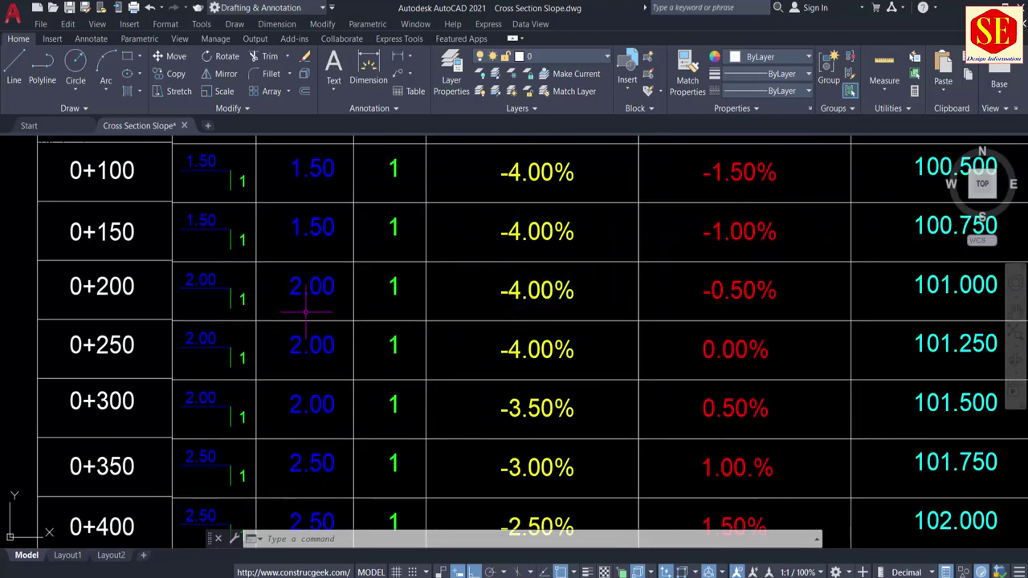
scroll(243, 319, "down", 4)
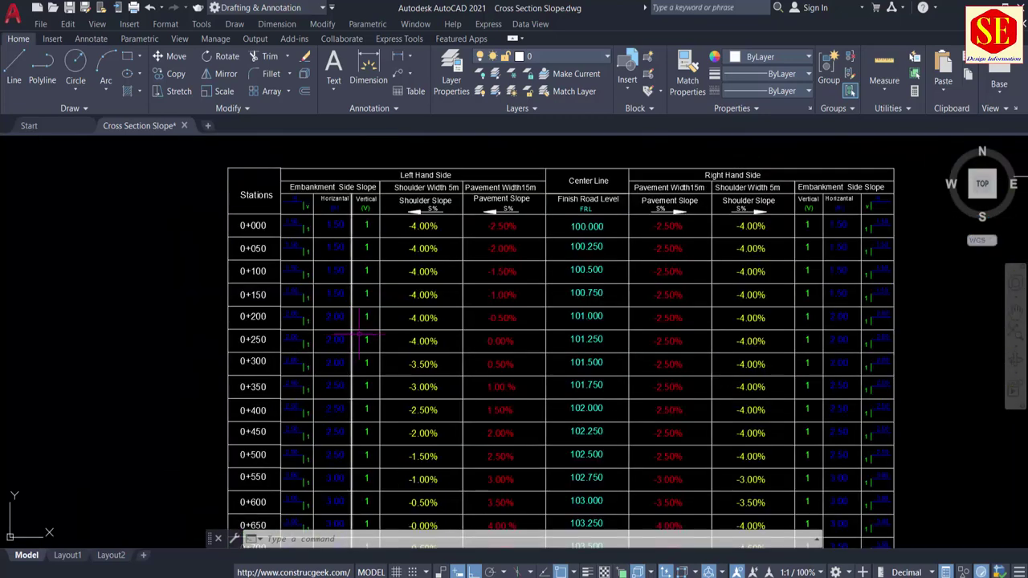
scroll(945, 333, "up", 4)
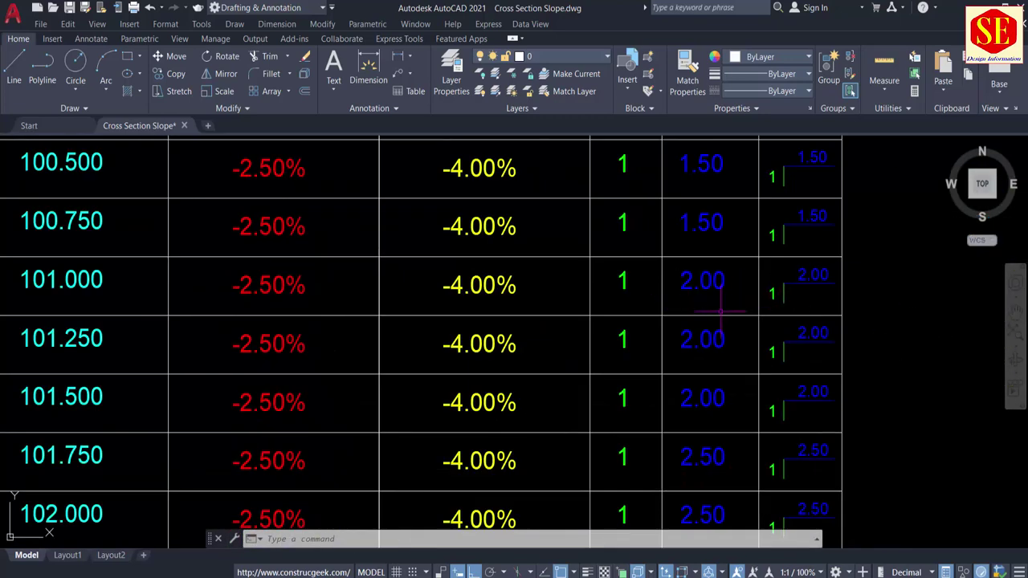
Move the left shoulder line and the short slanted pavement edge line up onto the left end of the sloped pavement line.
scroll(720, 312, "down", 5)
scroll(452, 303, "up", 5)
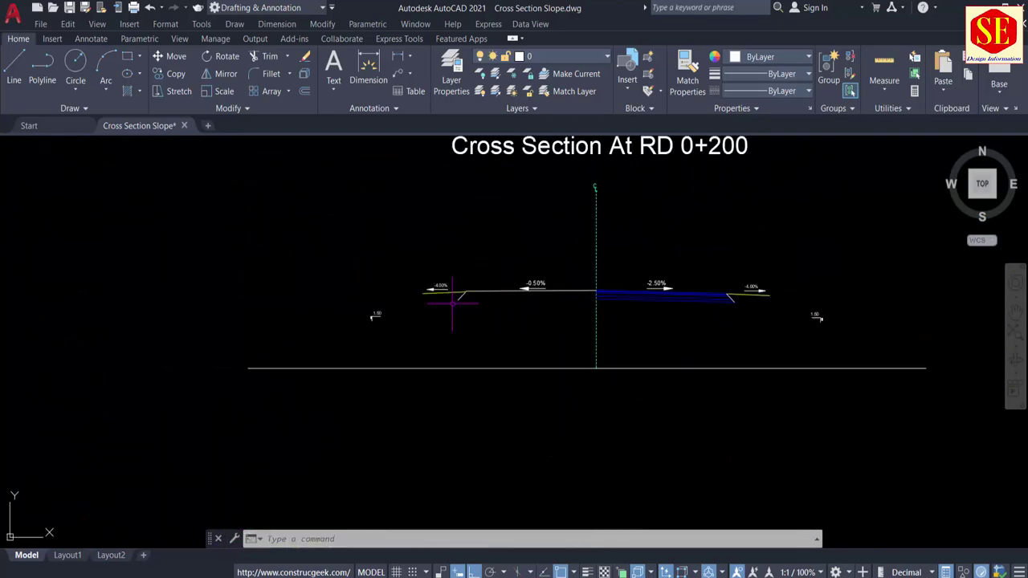
scroll(452, 303, "up", 5)
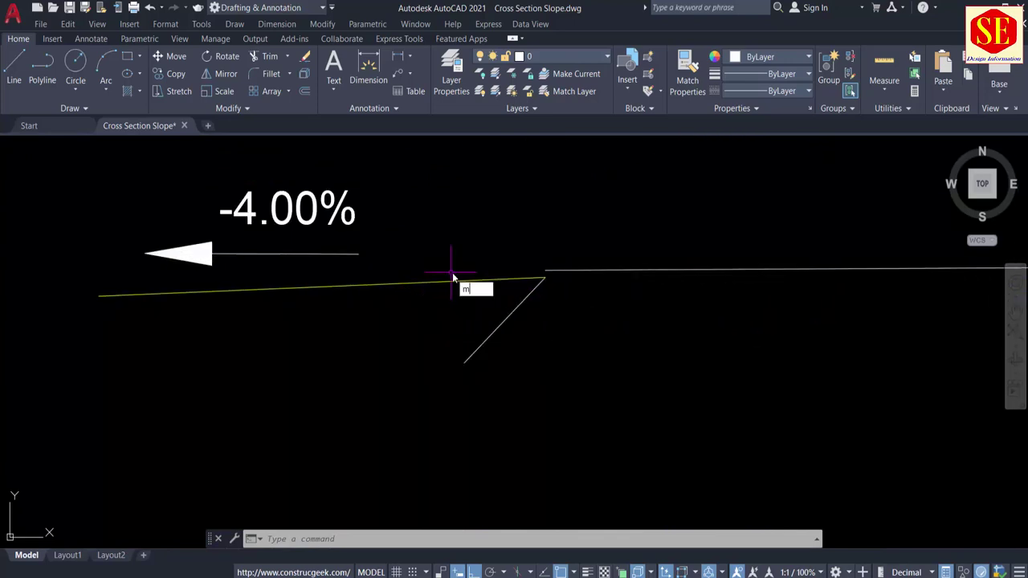
key("Return")
left_click(532, 358)
left_click(481, 265)
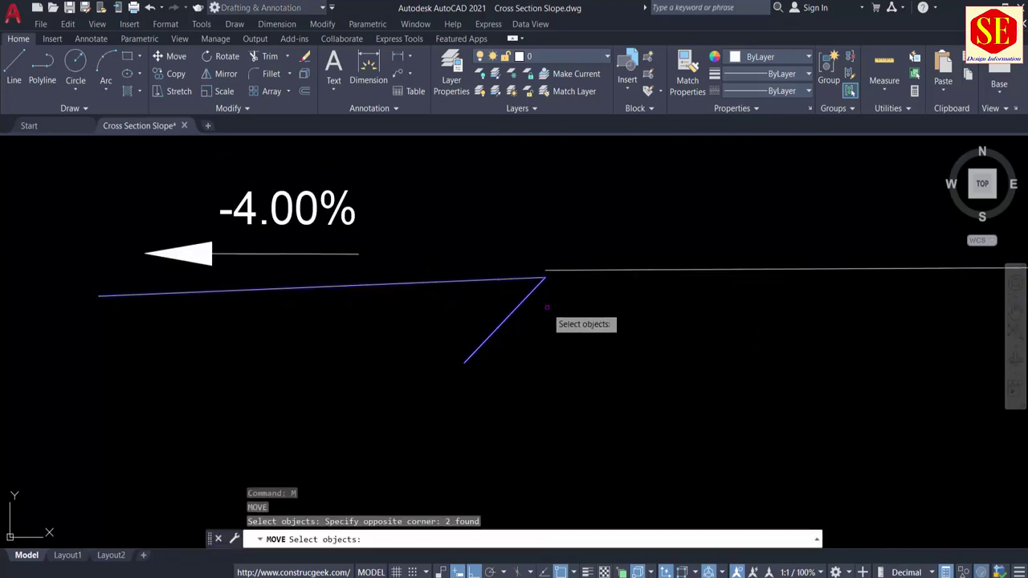
key("Return")
left_click(545, 277)
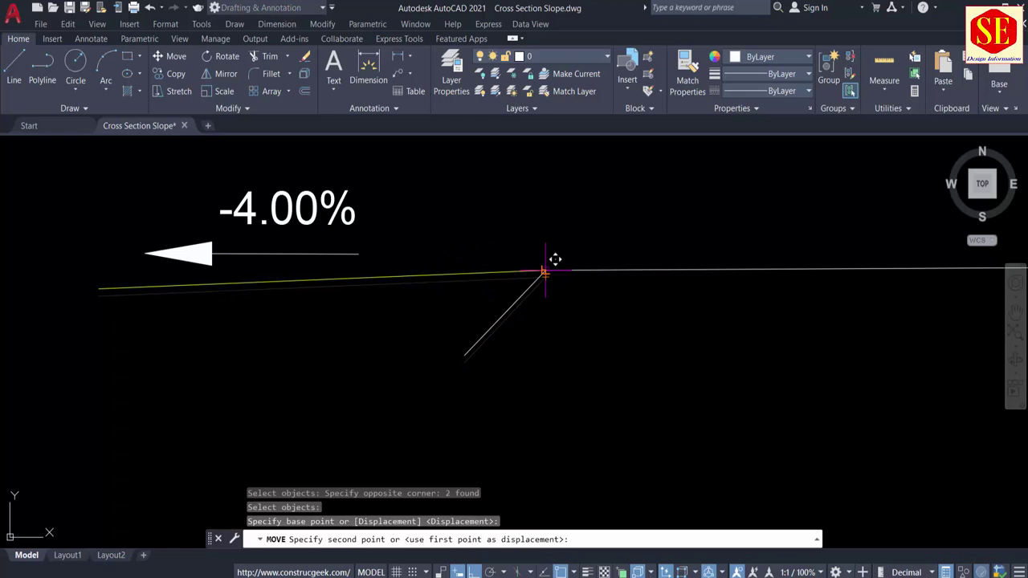
left_click(545, 271)
key("Escape")
Draw a horizontal line 2 units outward from the outer end of the left shoulder line.
scroll(426, 327, "down", 3)
middle_click_drag(346, 346, 476, 323)
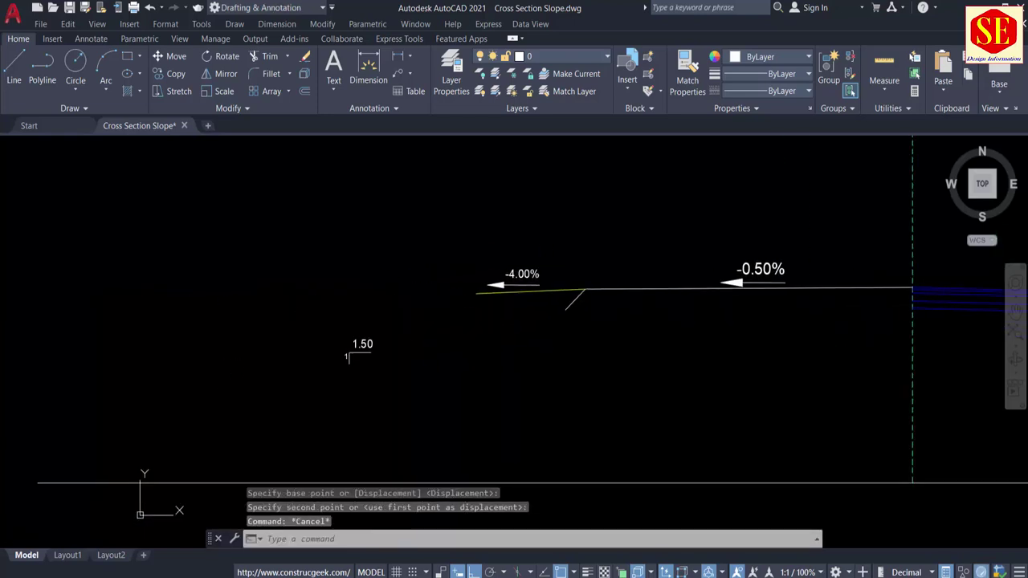
scroll(486, 298, "up", 5)
scroll(458, 287, "up", 3)
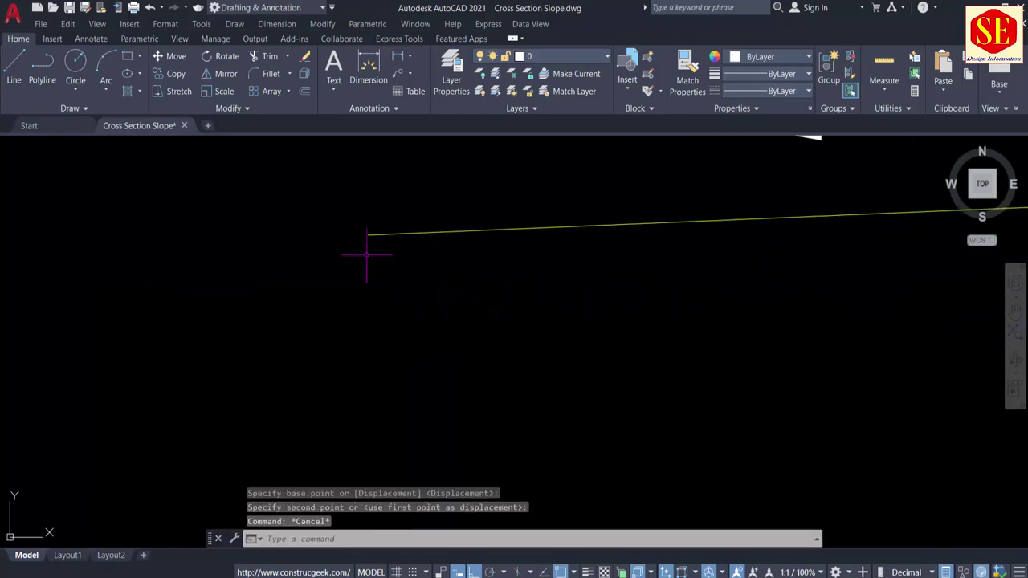
type("l")
key("Return")
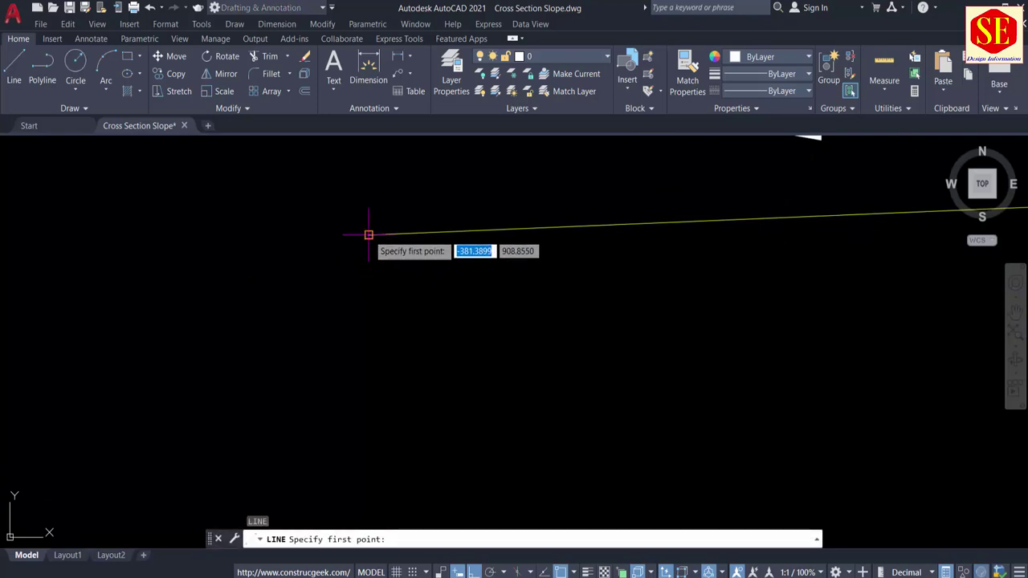
left_click(367, 233)
middle_click_drag(185, 253, 461, 254)
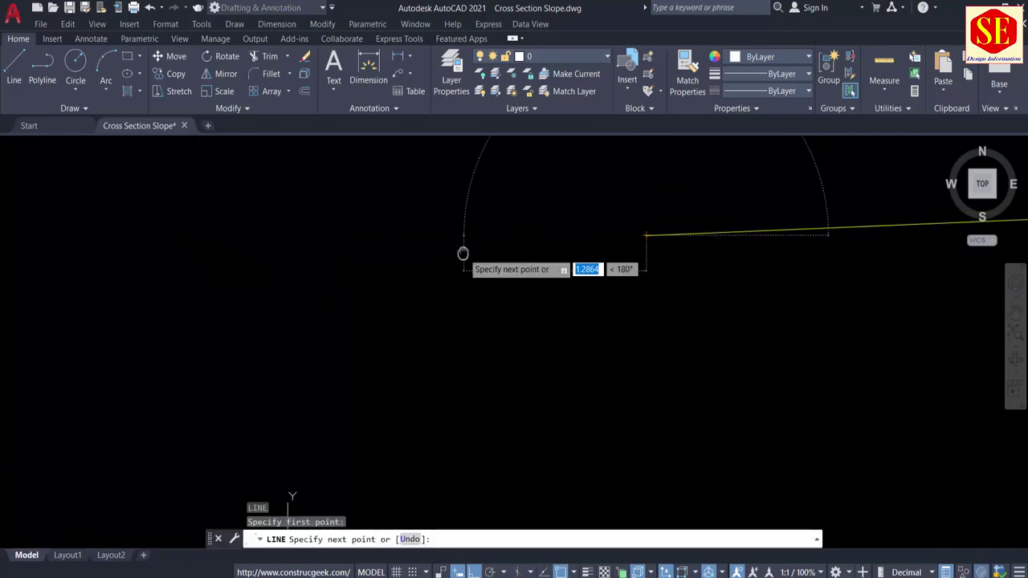
type("2")
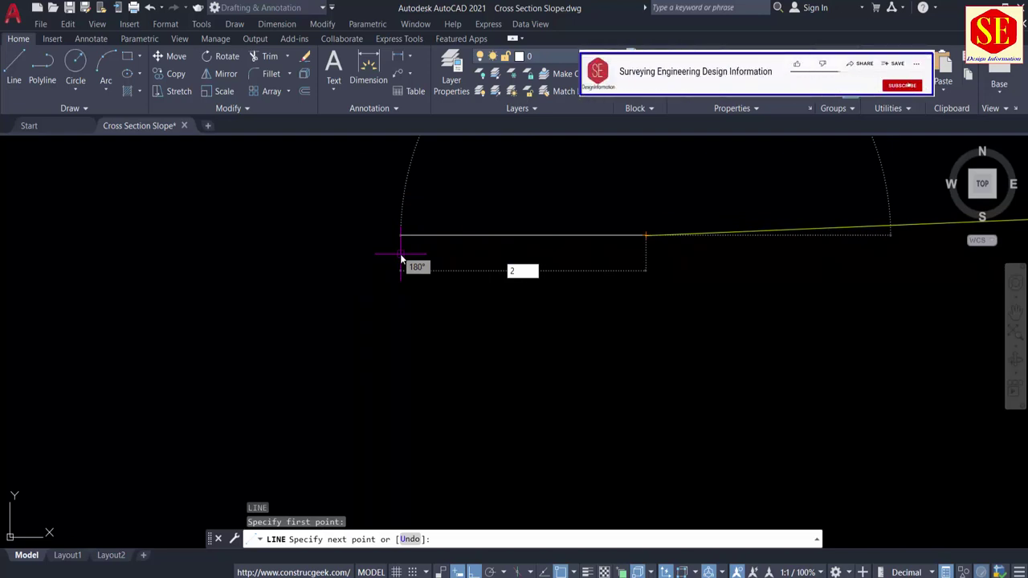
key("Return")
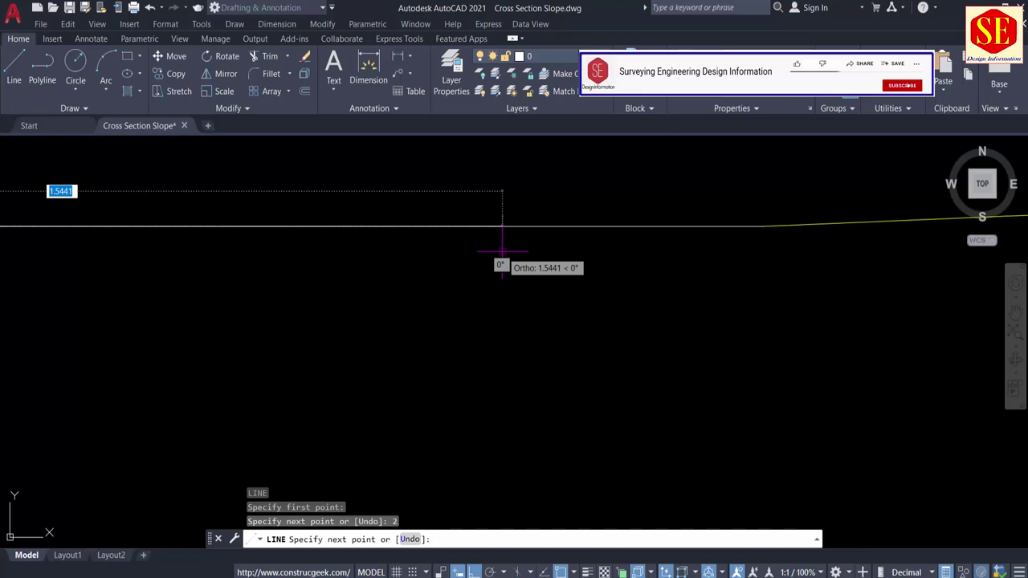
Continue the line 1 unit straight down and close it back to the shoulder end, forming the 2:1 slope triangle.
scroll(509, 255, "down", 3)
scroll(396, 346, "down", 1)
middle_click_drag(360, 392, 355, 316)
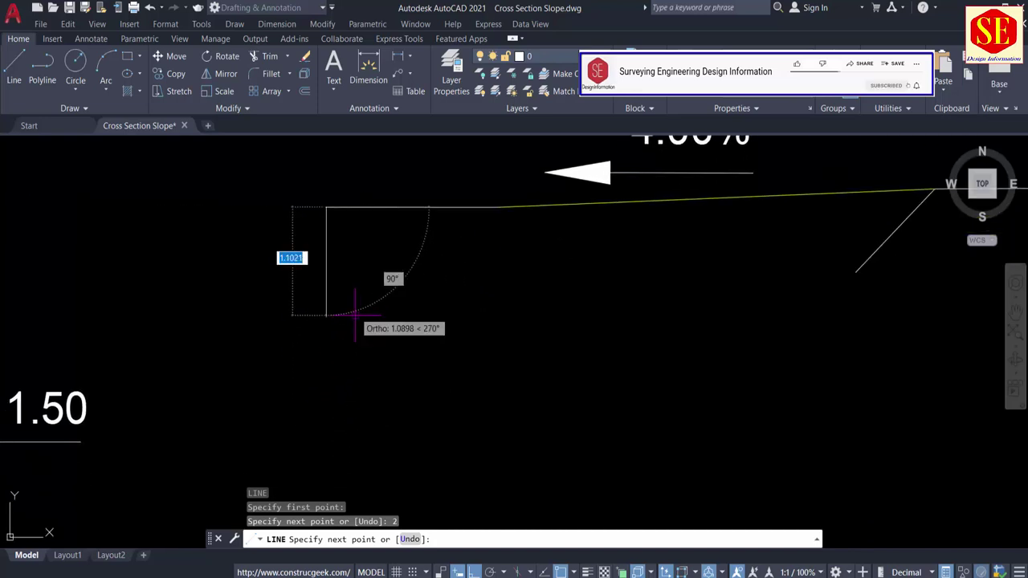
type("1")
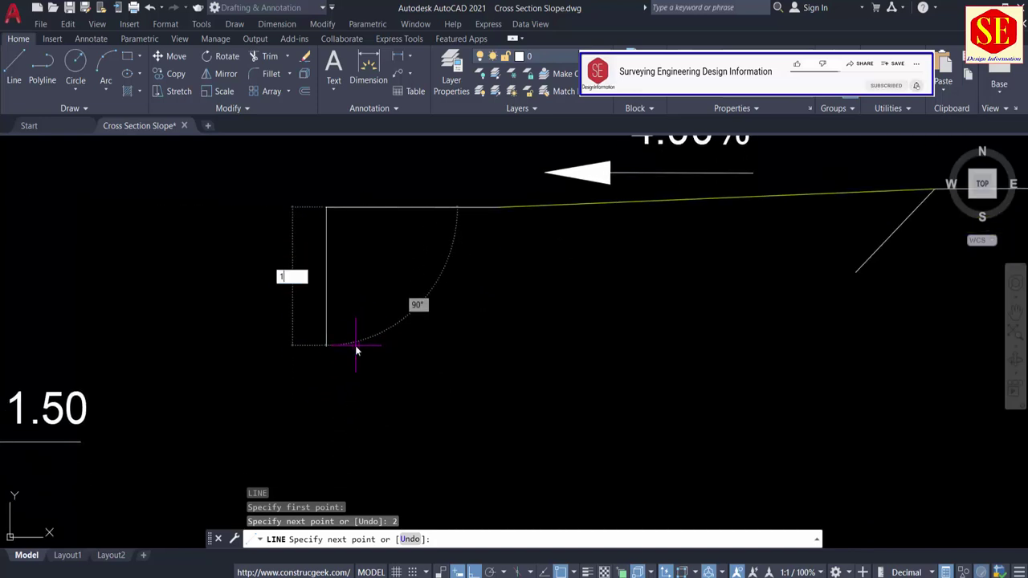
key("Return")
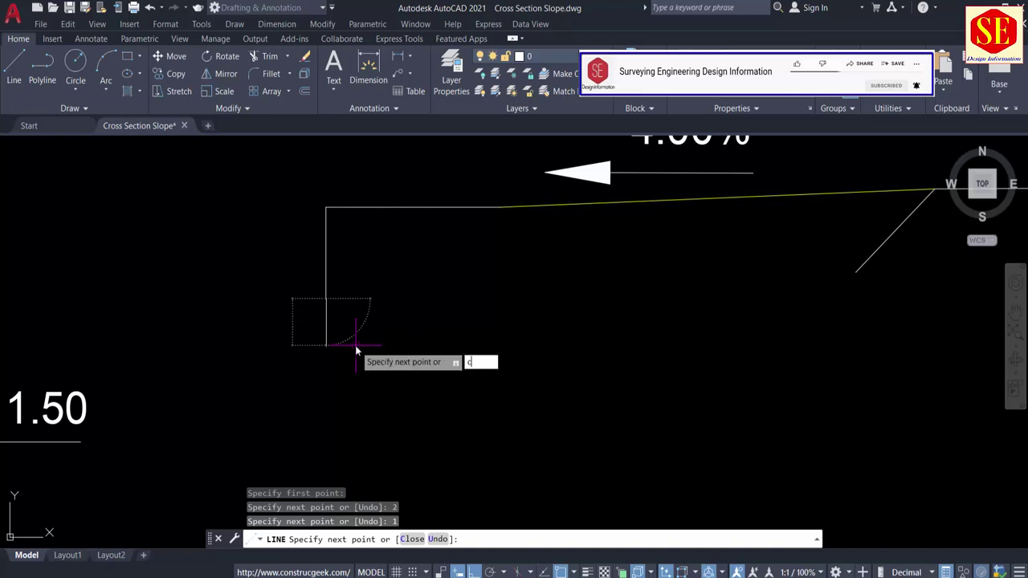
key("Return")
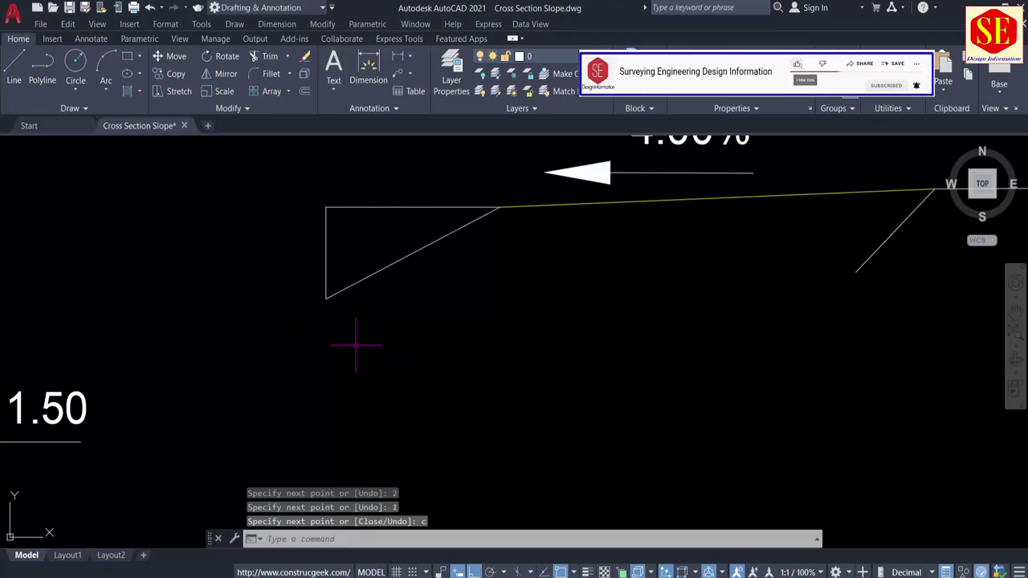
Erase the triangle's horizontal and vertical legs, keeping only the 2:1 slope line.
key("Escape")
left_click(372, 177)
left_click(288, 237)
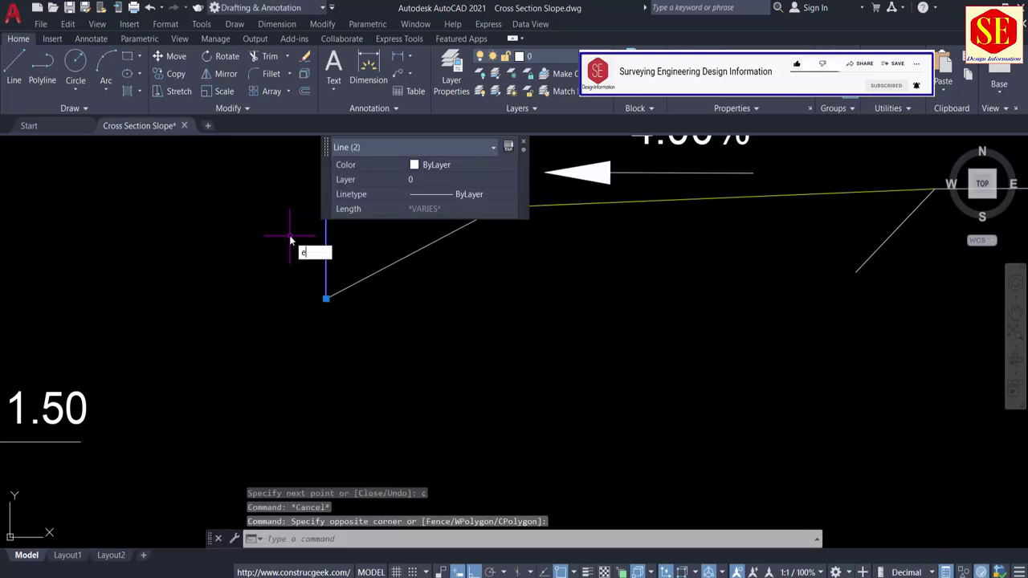
type("e")
key("Return")
Change the left side slope marker's 1.50 text to 2.
scroll(496, 305, "down", 3)
mouse_move(495, 305)
middle_mouse_down()
mouse_move(466, 292)
mouse_move(480, 195)
middle_mouse_up()
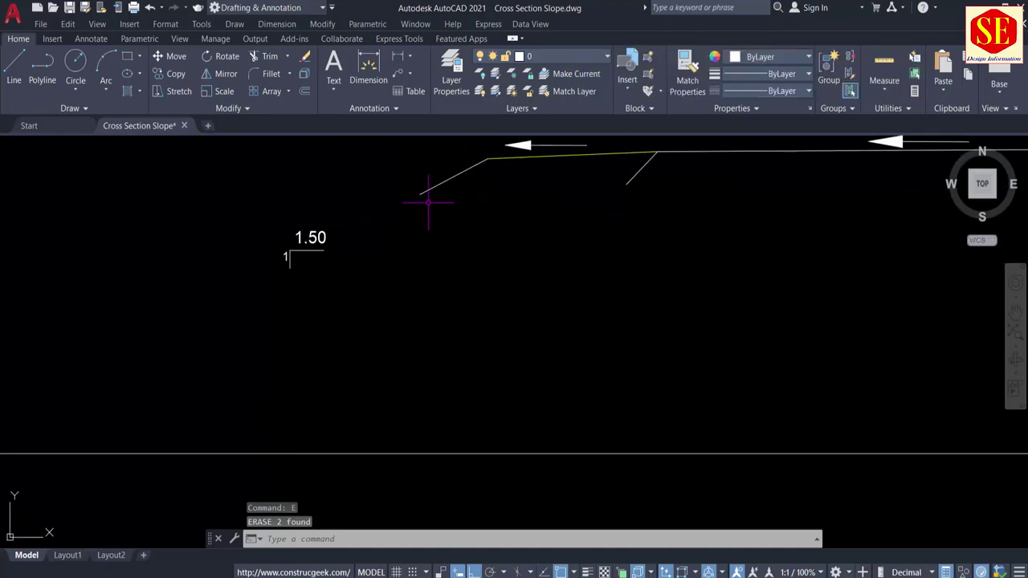
left_click(316, 237)
double_click(321, 237)
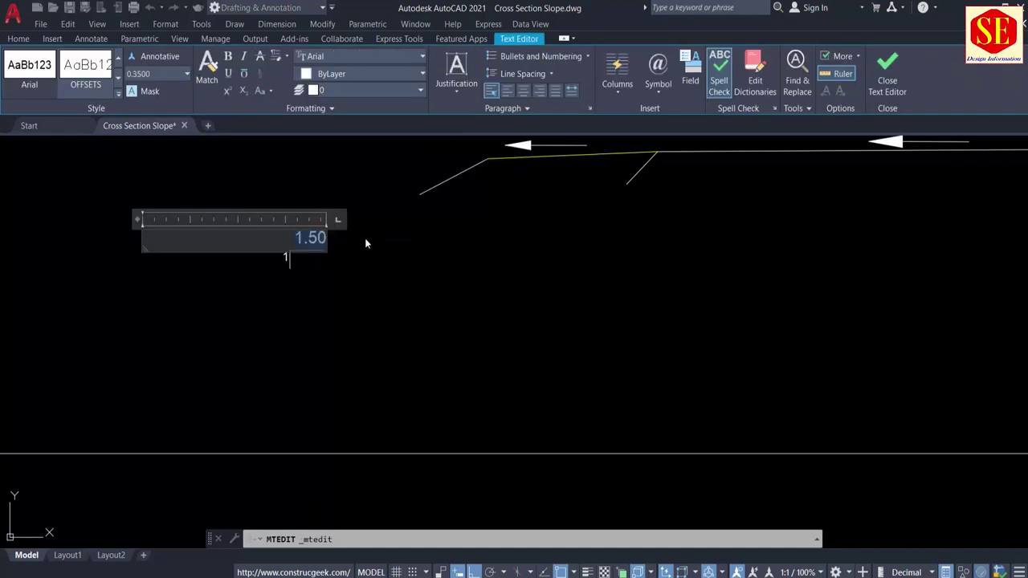
type("2")
key("Escape")
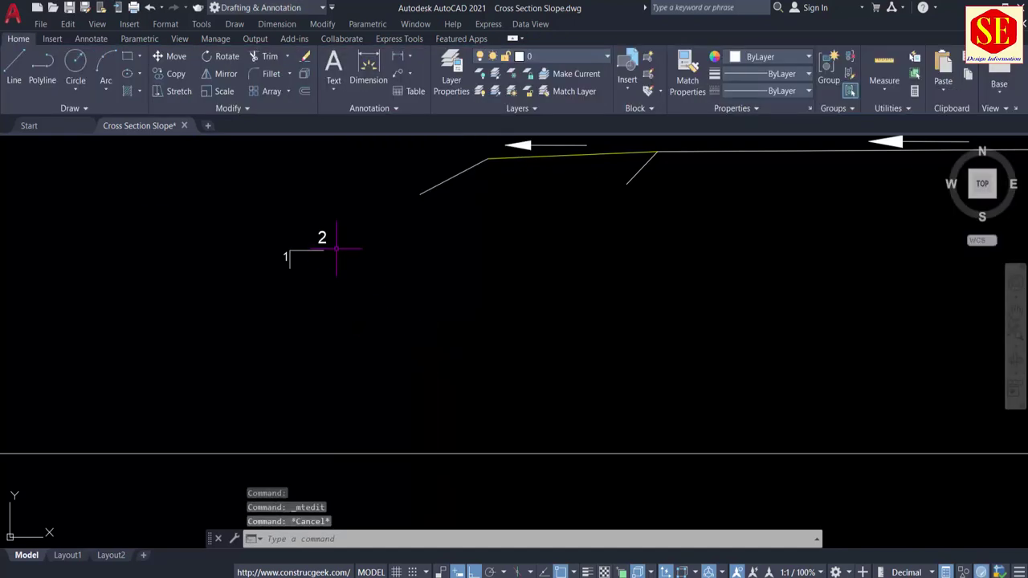
Move the marker's 2 text so it sits centred above the horizontal marker line.
key("Return")
left_click(325, 239)
key("Return")
left_click(460, 270)
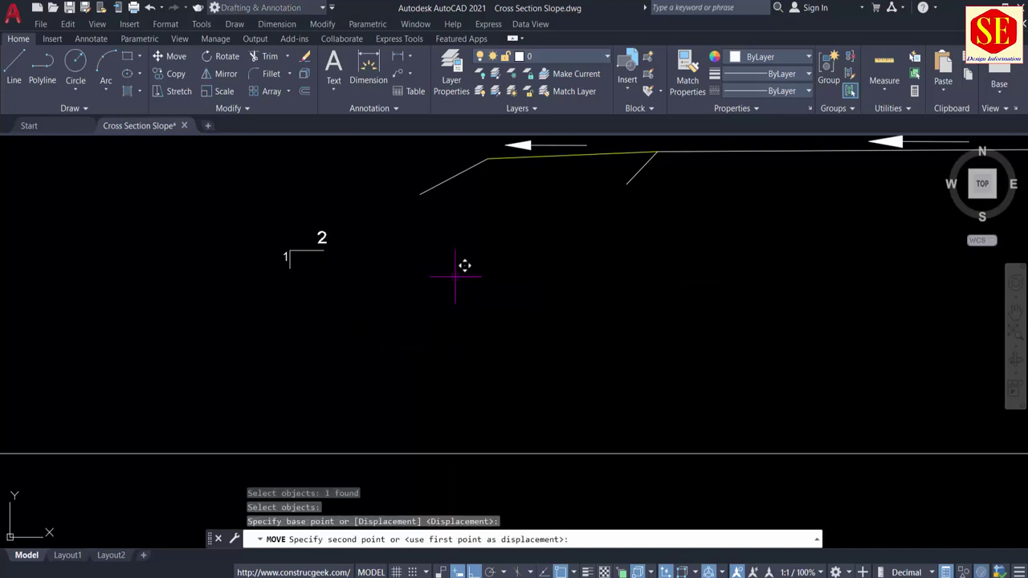
key("Escape")
Extend the left side slope line down past the slope marker to the ground line.
scroll(520, 292, "down", 2)
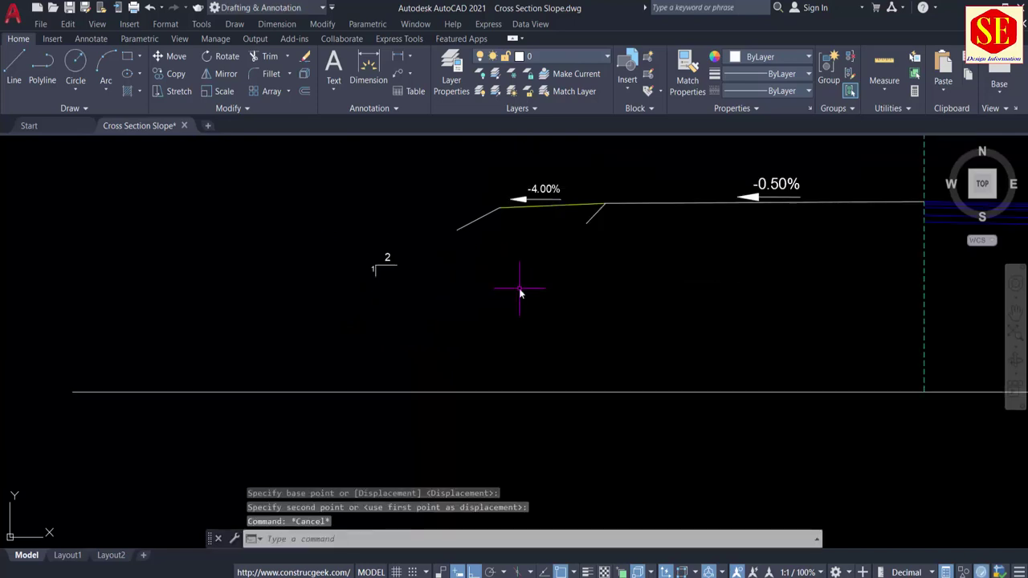
type("ex")
key("Return")
left_click(464, 225)
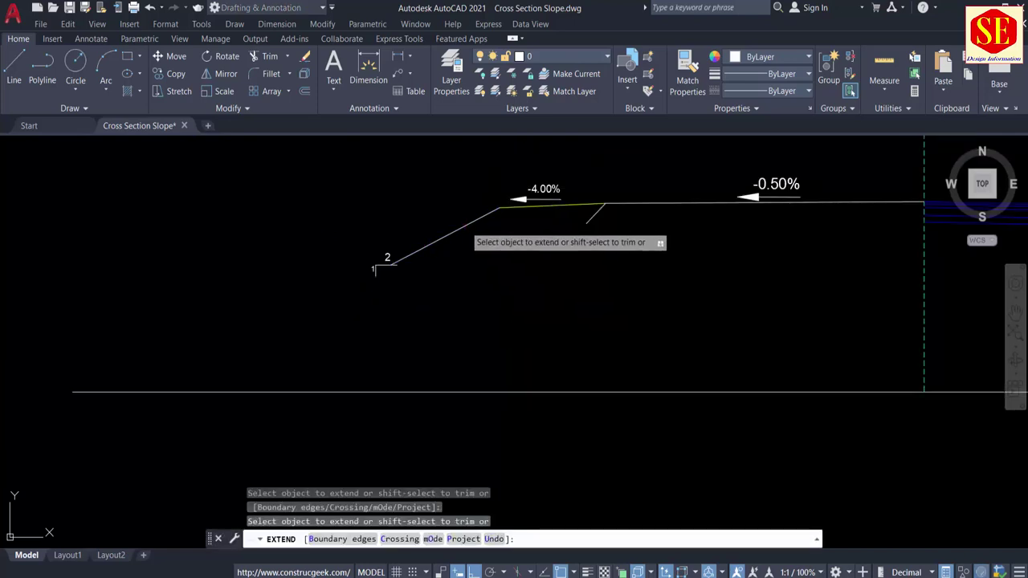
left_click(413, 252)
key("Escape")
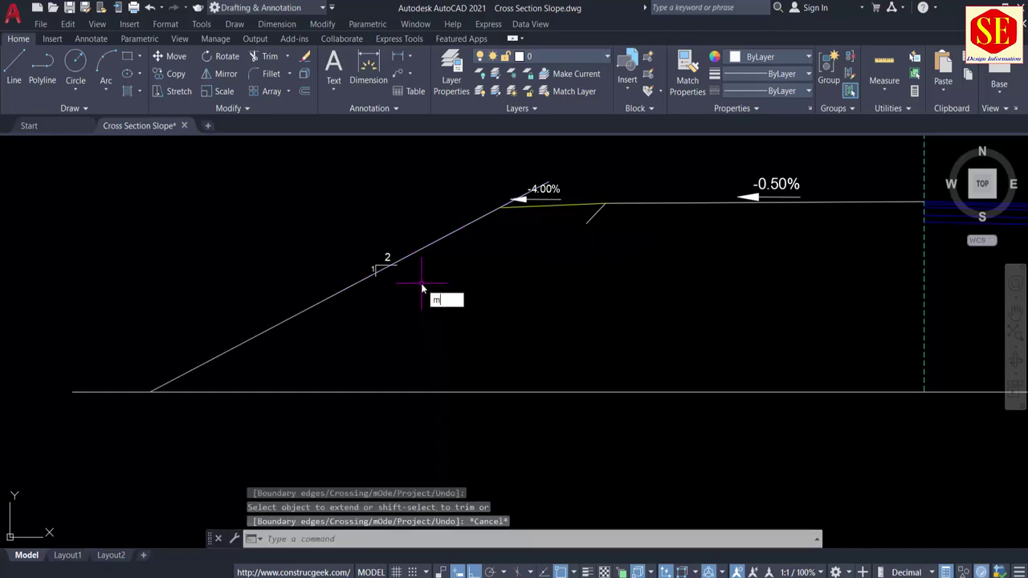
Move the left slope marker with its 1 and 2 texts horizontally outward, clear of the side slope line.
type("m")
key("Return")
left_click(345, 232)
left_click(452, 297)
key("Return")
left_click(467, 305)
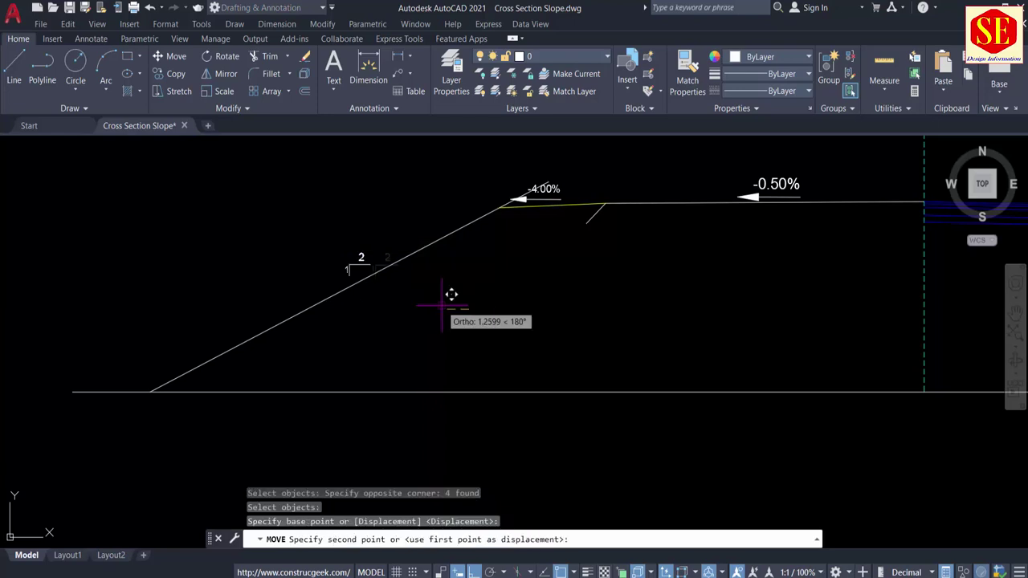
left_click(439, 301)
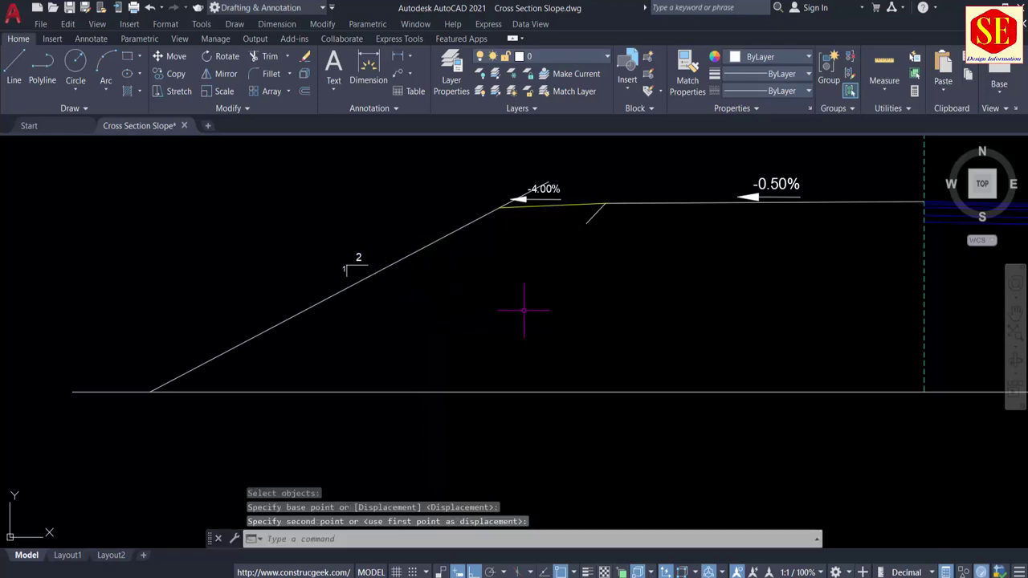
Trim the left side slope line at the shoulder's outer end and erase the leftover piece crossing the -4.00% label.
middle_click_drag(528, 303, 386, 316)
scroll(386, 316, "down", 2)
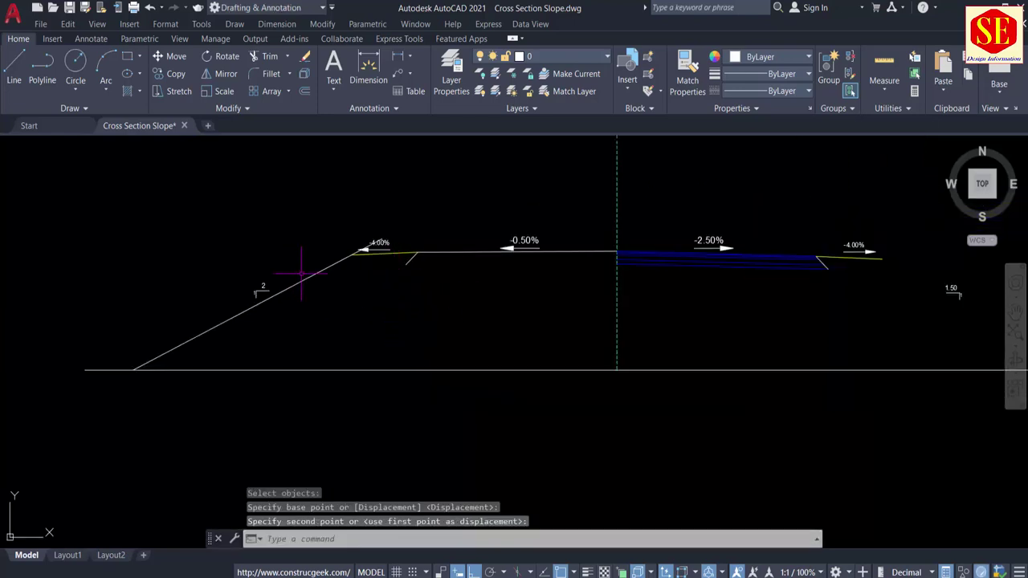
scroll(341, 266, "up", 5)
type("tr")
key("Return")
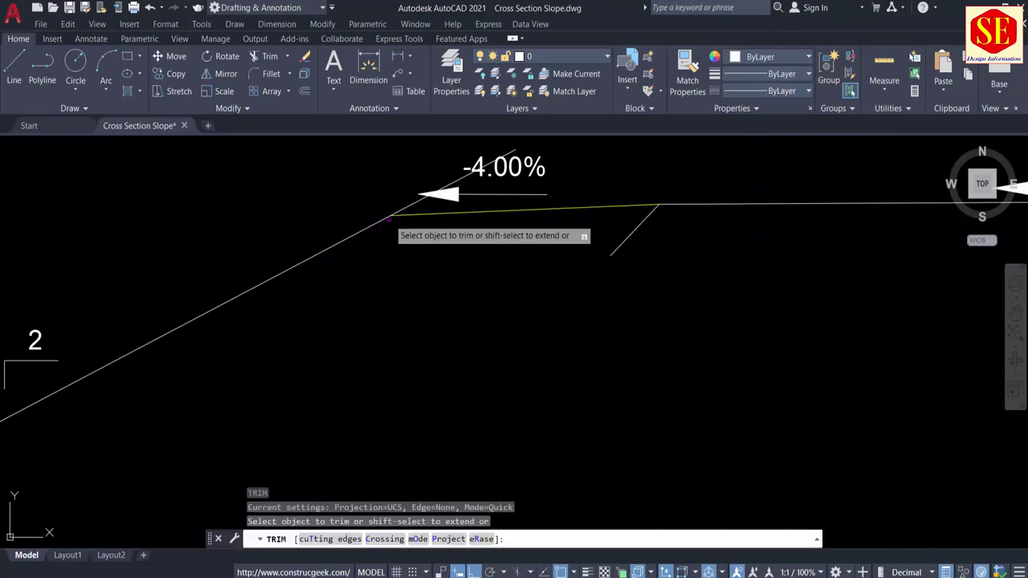
left_click(403, 207)
key("Escape")
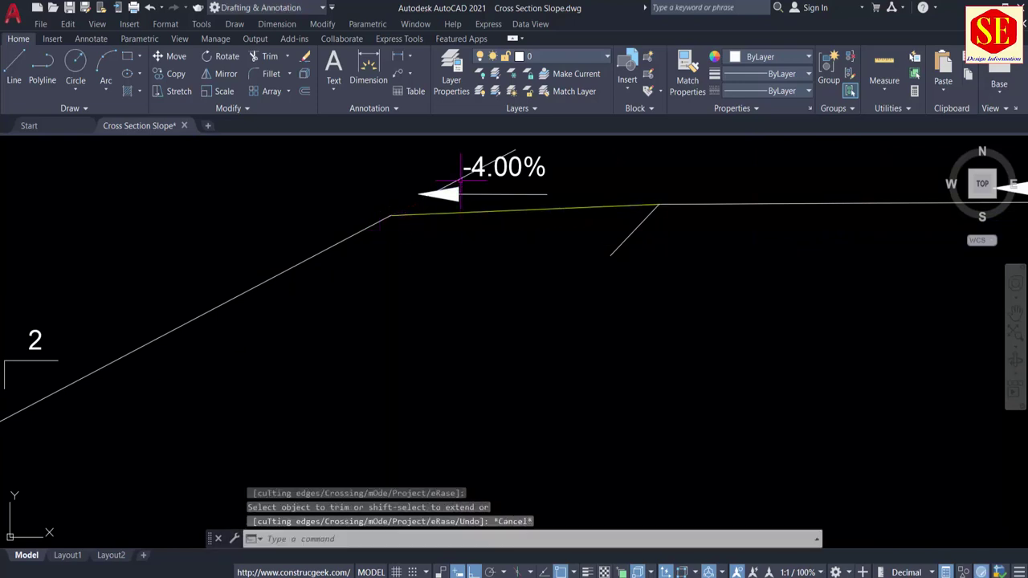
left_click(460, 180)
type("e")
key("Return")
scroll(418, 217, "down", 5)
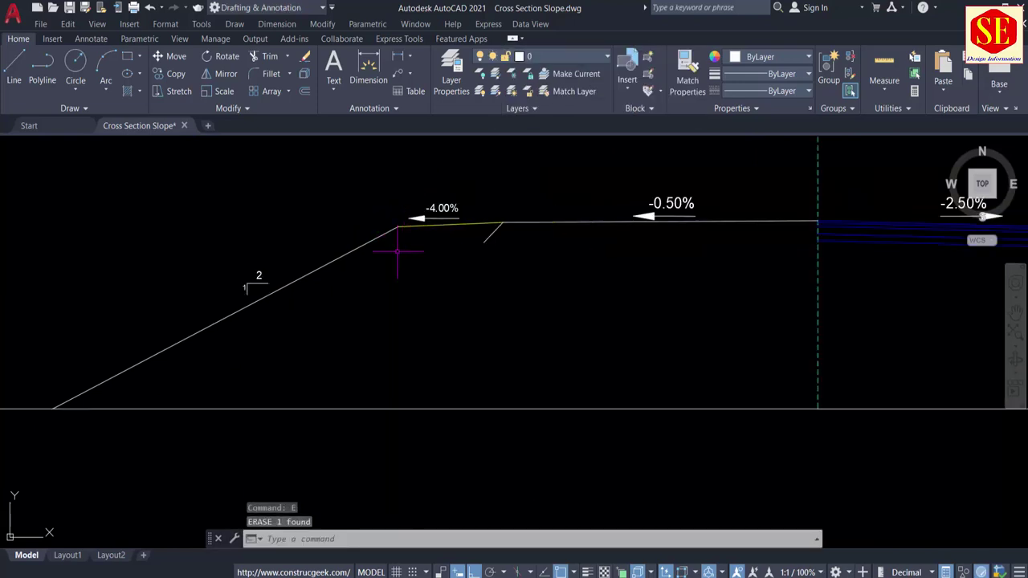
Move the right side's 1.50 slope marker horizontally outward, farther from the right shoulder end.
scroll(312, 288, "down", 4)
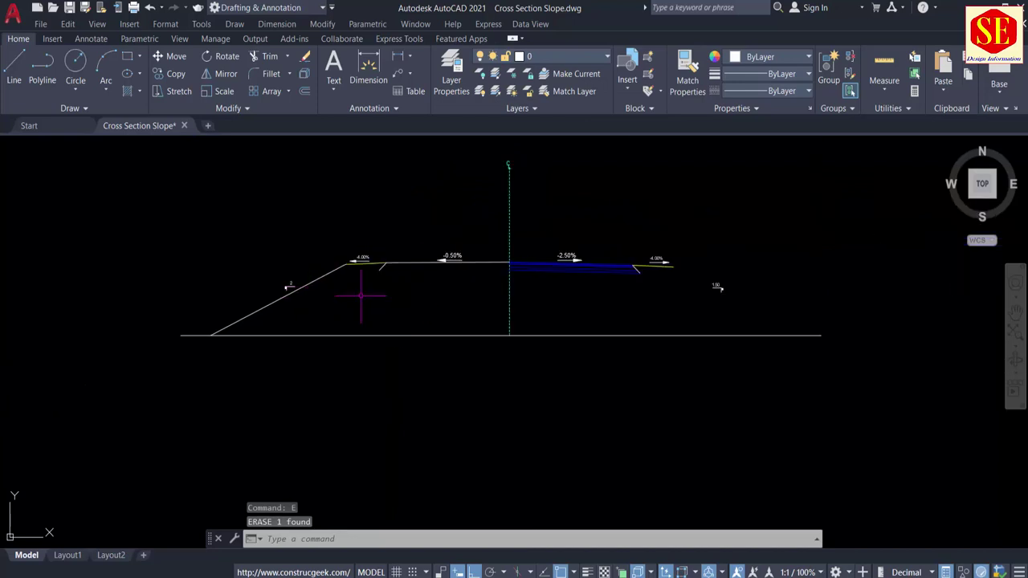
scroll(690, 272, "up", 4)
middle_click_drag(767, 307, 539, 305)
type("m")
key("Return")
left_click(491, 280)
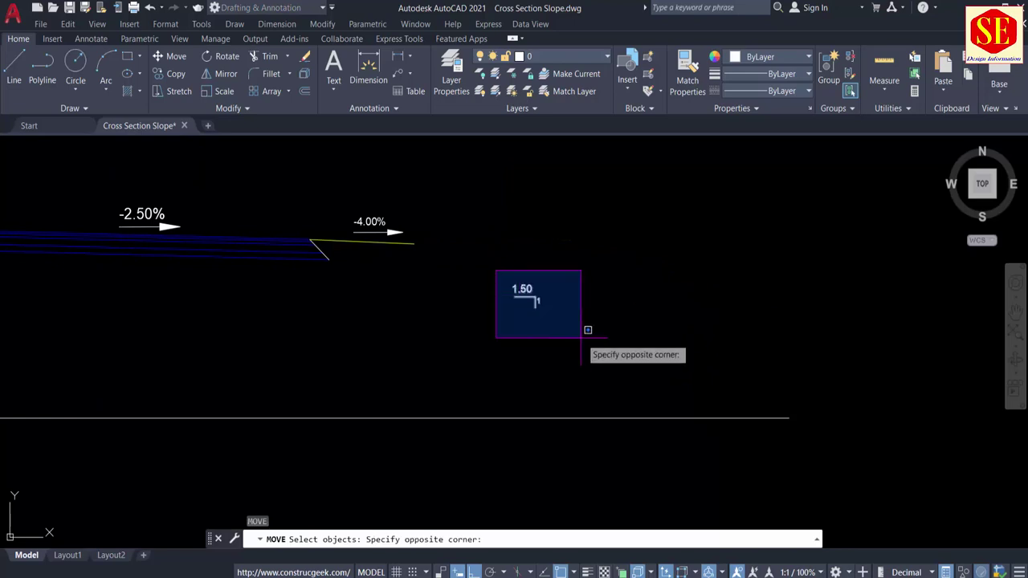
left_click(587, 338)
key("Return")
left_click(518, 342)
key("Escape")
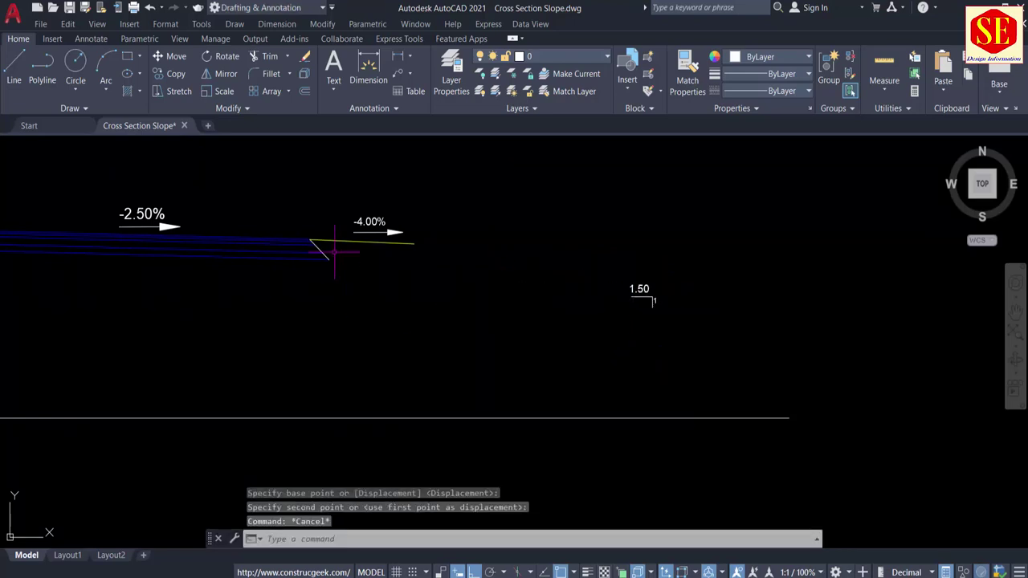
Draw a closed slope triangle from the right shoulder's outer end, 2 units horizontally outward and 1 unit down.
scroll(442, 228, "up", 4)
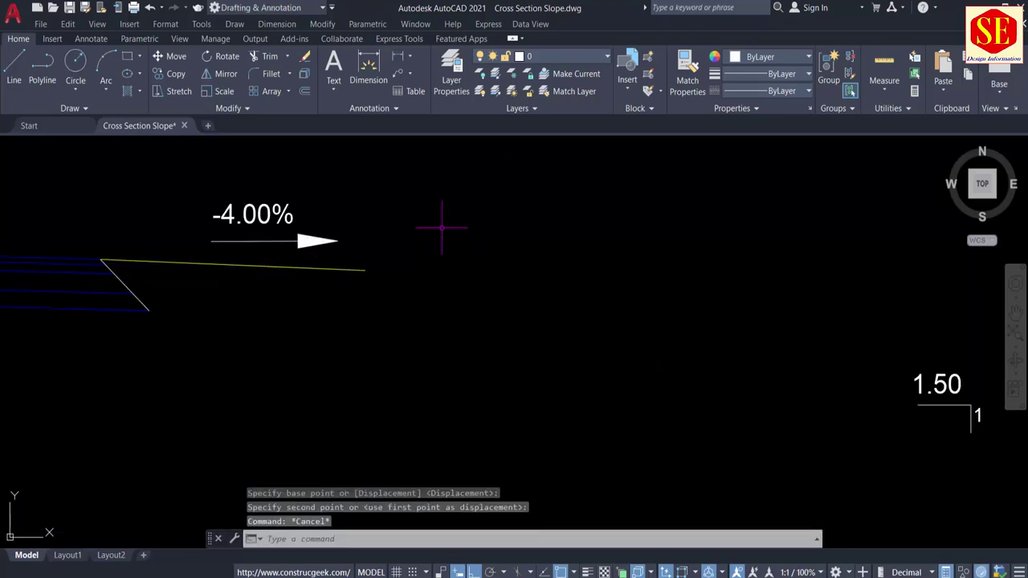
type("l")
key("Return")
left_click(365, 270)
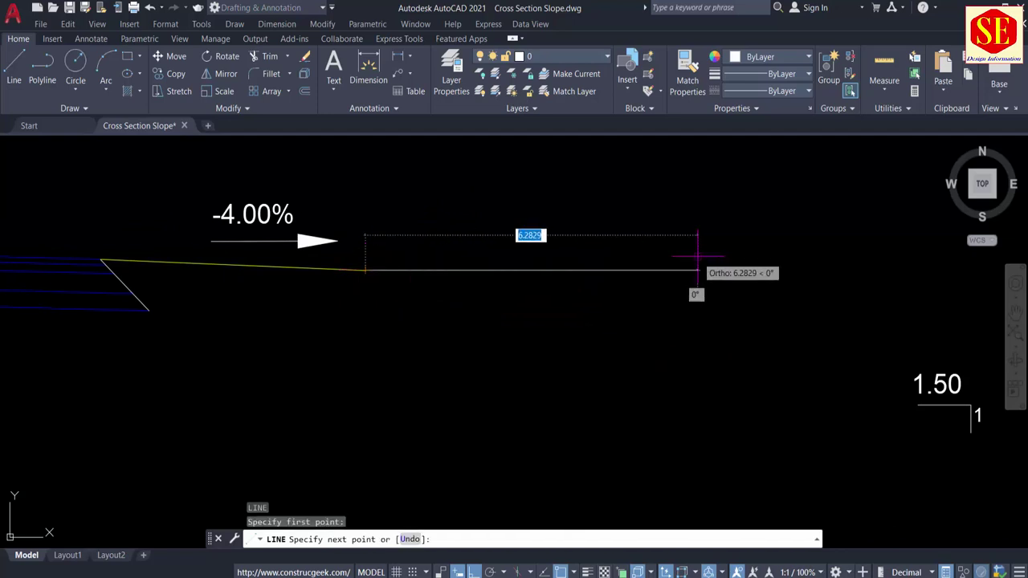
type("2")
key("Return")
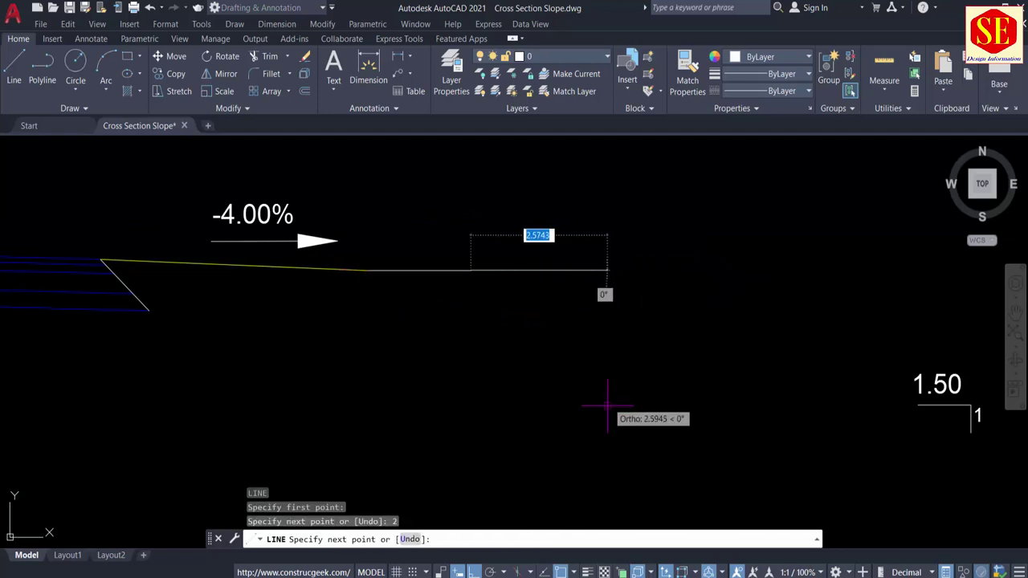
type("1")
key("Return")
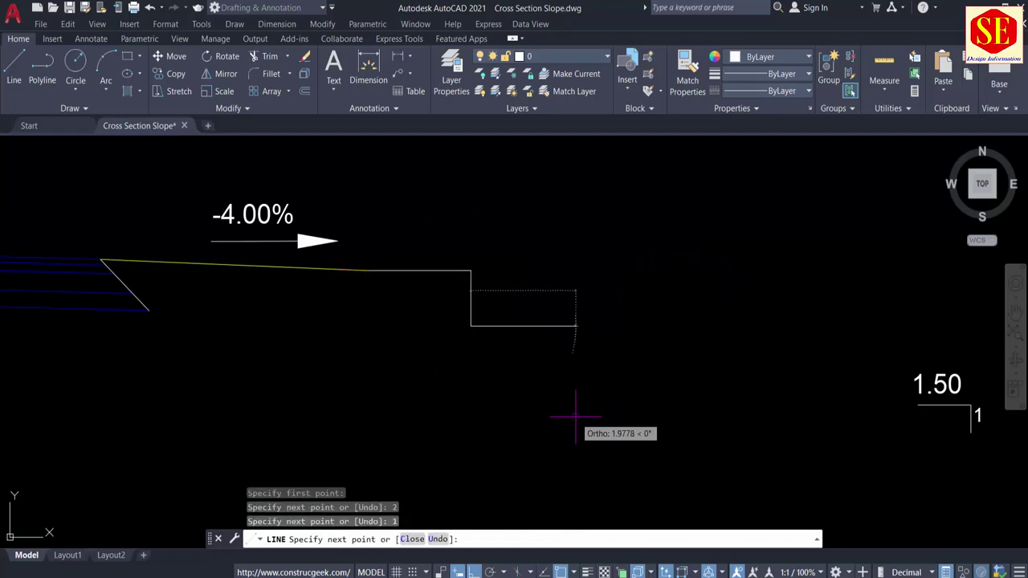
type("c")
key("Return")
Erase the horizontal and vertical legs of the right slope triangle, keeping its sloping side.
scroll(480, 264, "up", 1)
left_click(483, 249)
left_click(437, 298)
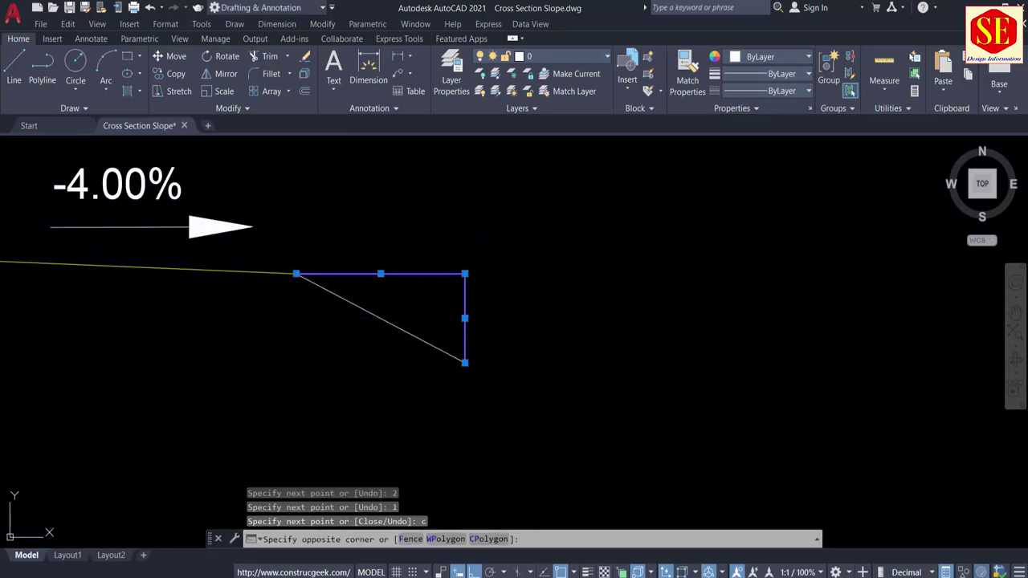
left_click(432, 295)
type("e")
key("Return")
Extend the right side slope line down to the ground line.
scroll(489, 269, "down", 3)
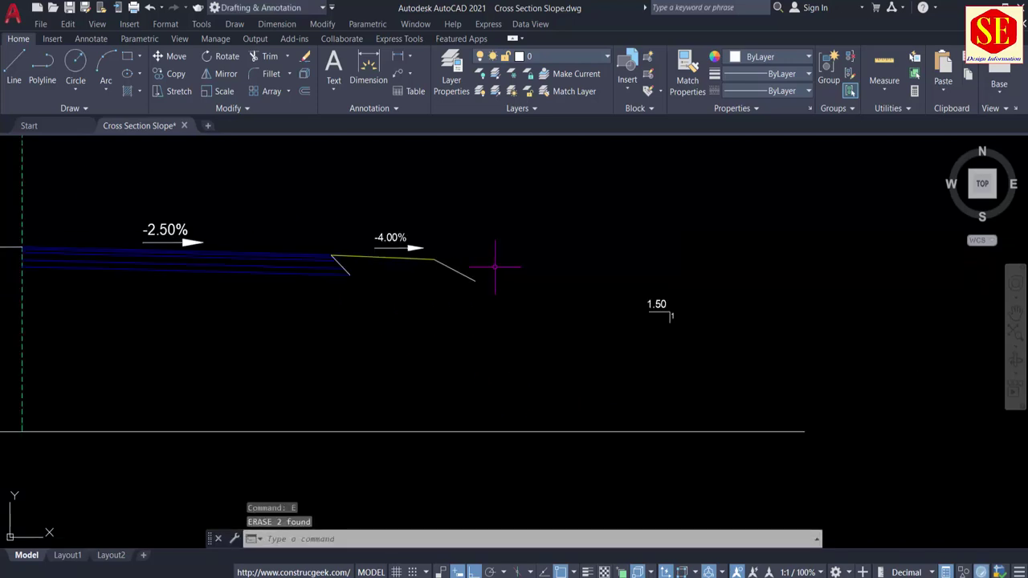
type("ex")
key("Return")
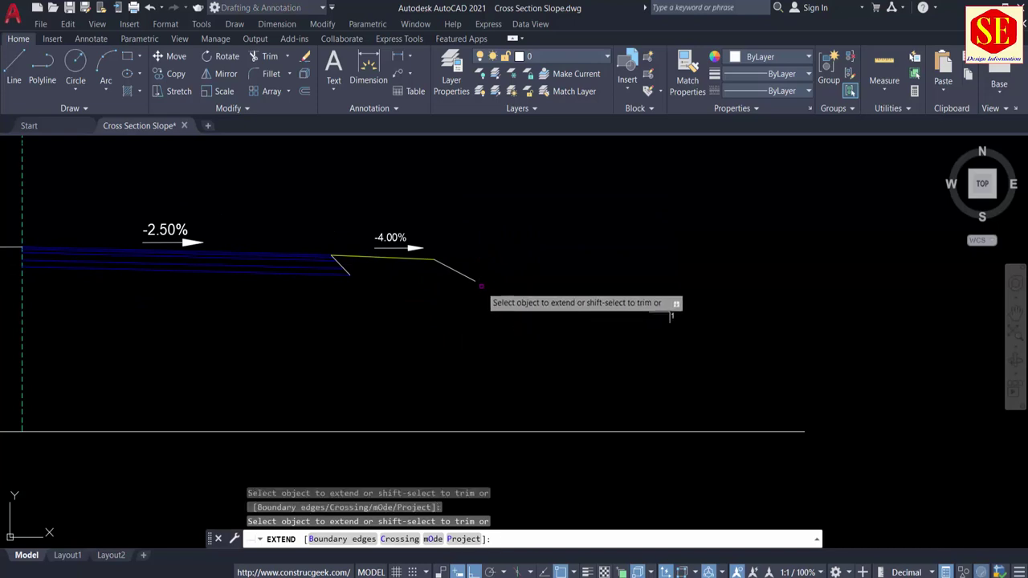
left_click(470, 278)
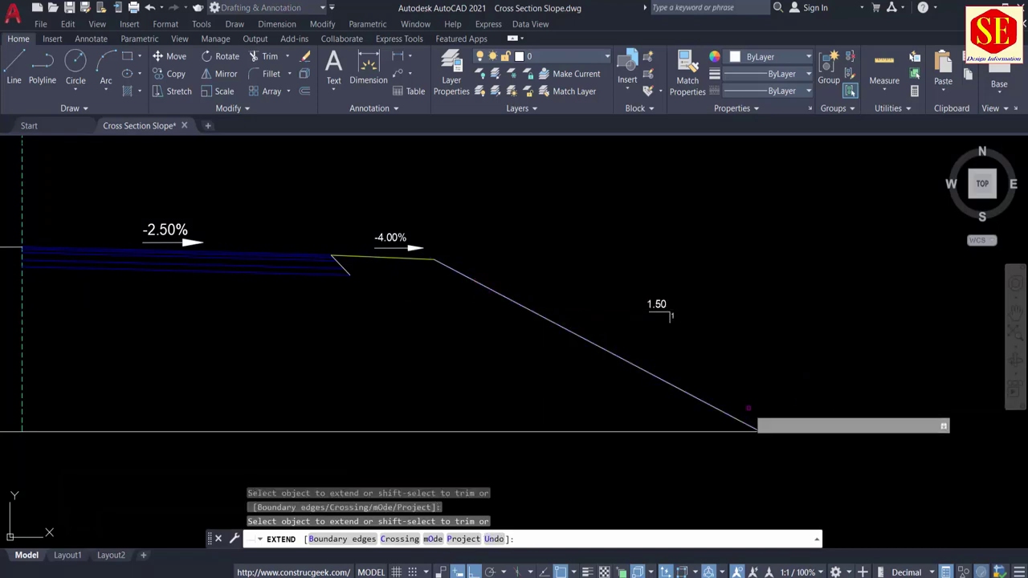
key("Escape")
Move the right side's 1.50 slope marker with its texts horizontally back toward the side slope line.
type("m")
key("Return")
left_click(626, 281)
left_click(723, 374)
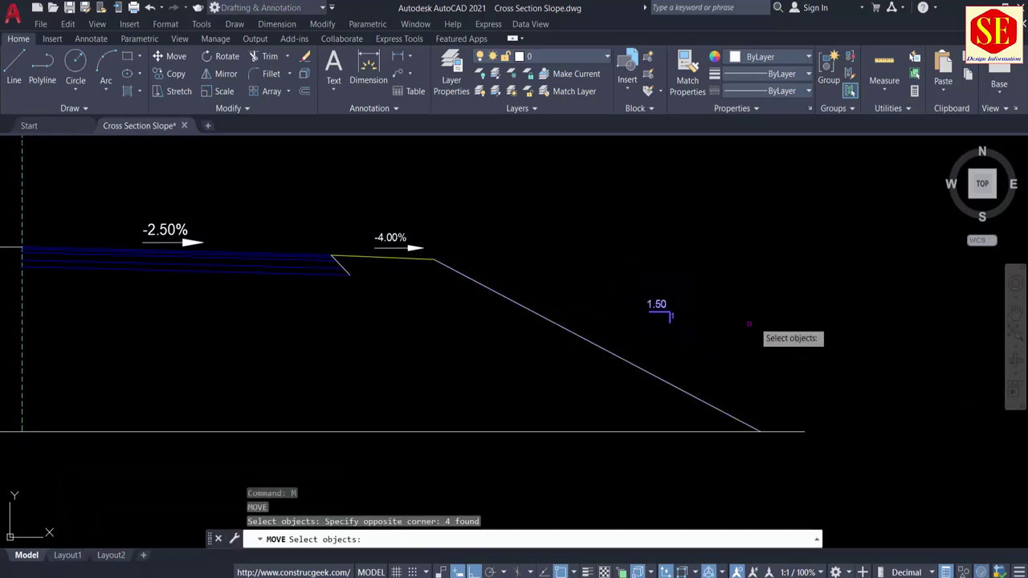
key("Return")
left_click(772, 316)
left_click(722, 315)
Offset the left -0.50% road surface line downward by 0.1.
middle_click_drag(340, 345, 783, 344)
scroll(193, 259, "up", 4)
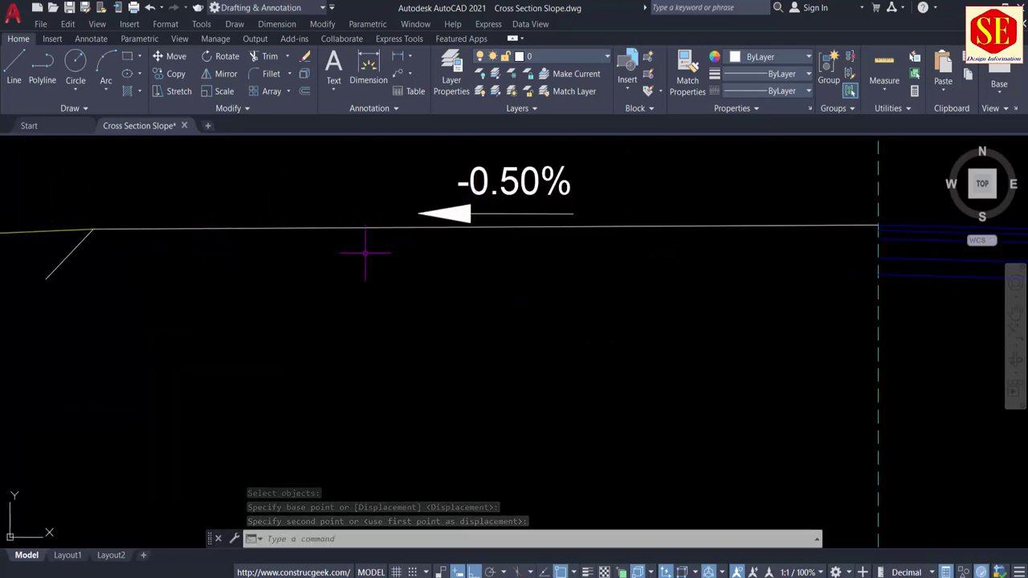
type("o")
key("Return")
type(".1")
key("Return")
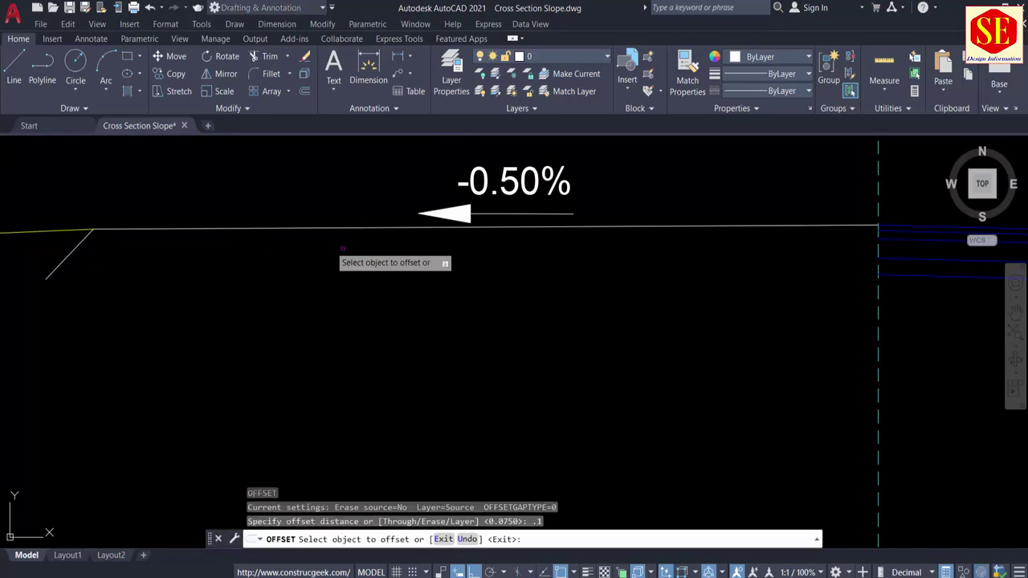
left_click(314, 228)
left_click(324, 264)
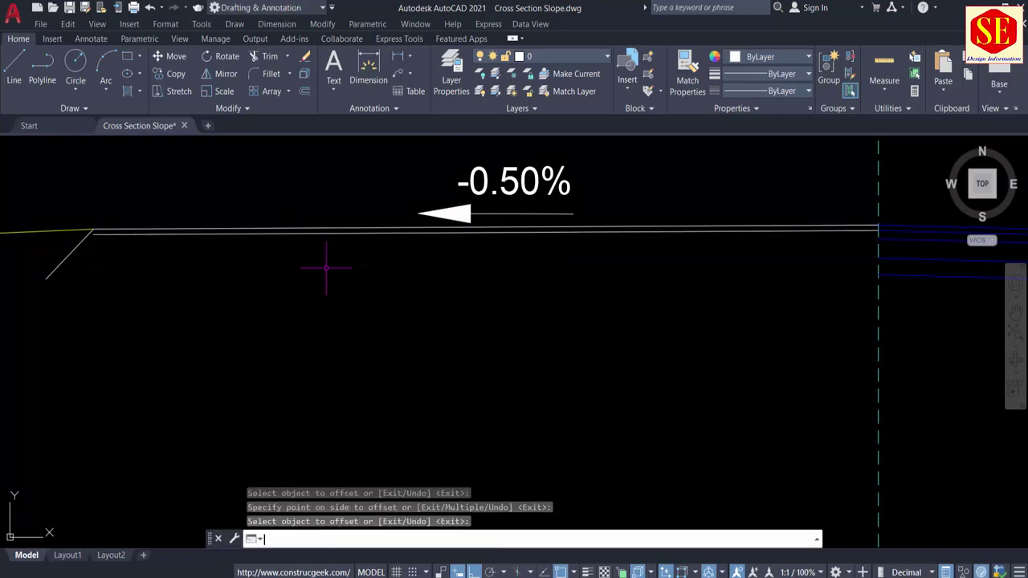
Offset the second pavement layer line on the left side downward by 0.15.
key("Return")
type(".15")
key("Return")
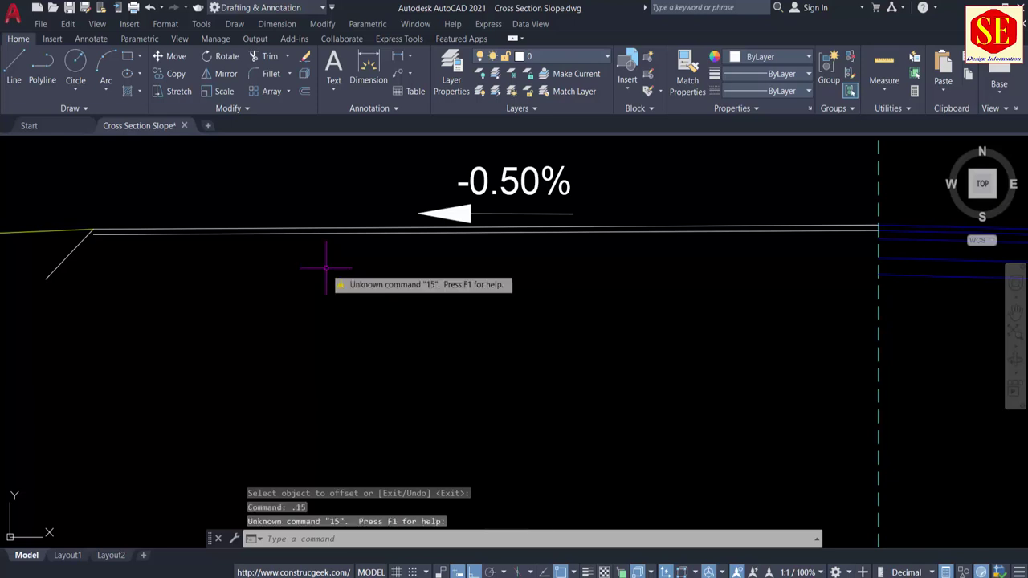
key("Escape")
key("Return")
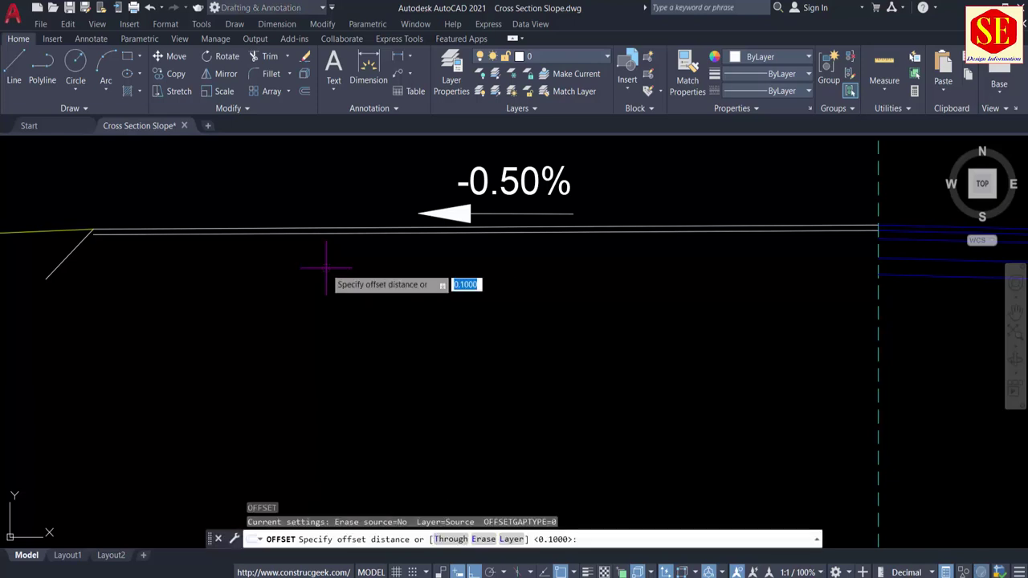
key("Return")
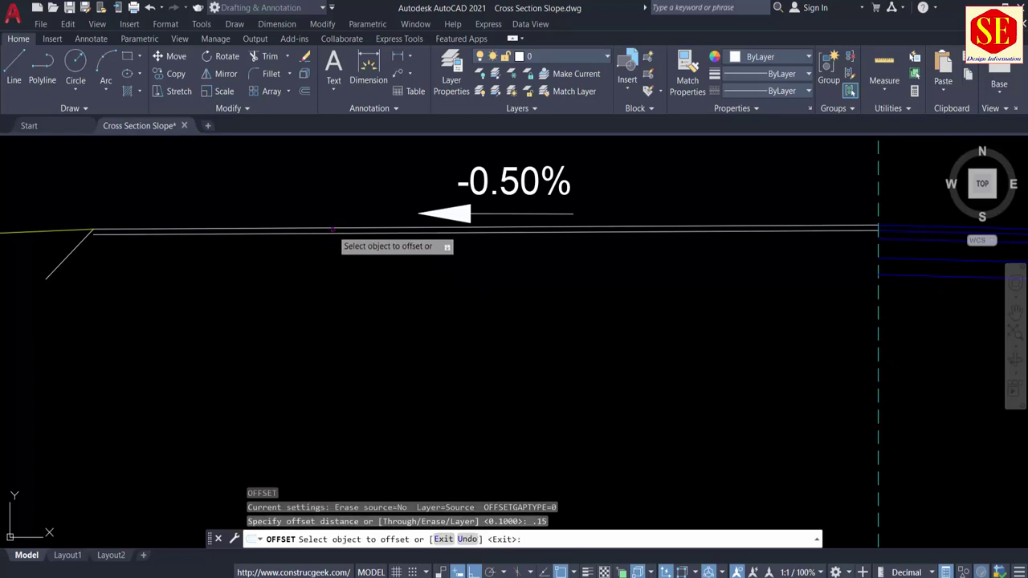
left_click(330, 232)
left_click(334, 276)
key("Return")
Offset the third pavement layer line on the left side downward by 0.35.
key("Return")
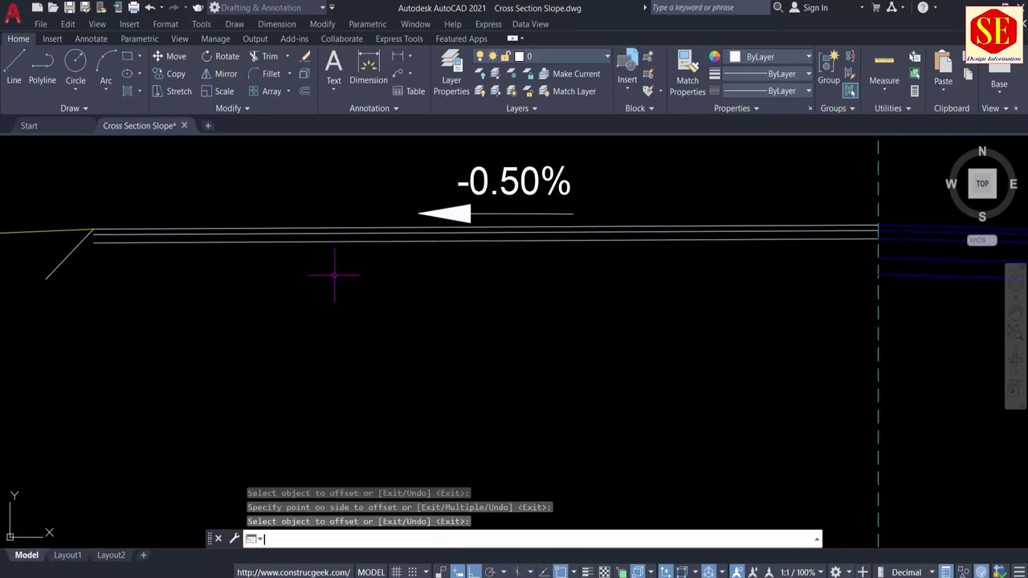
type(".35")
key("Return")
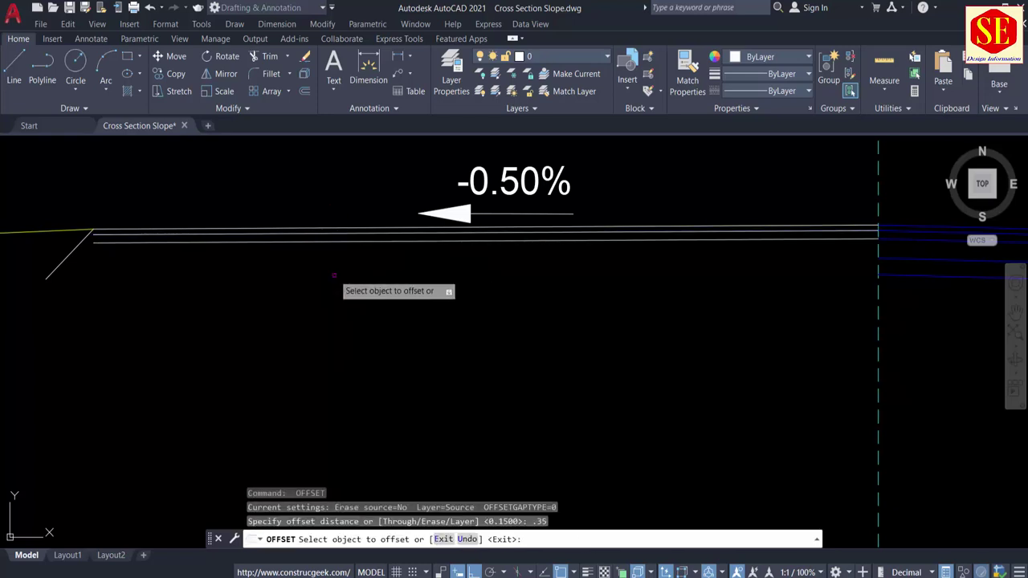
left_click(330, 240)
left_click(335, 301)
key("Return")
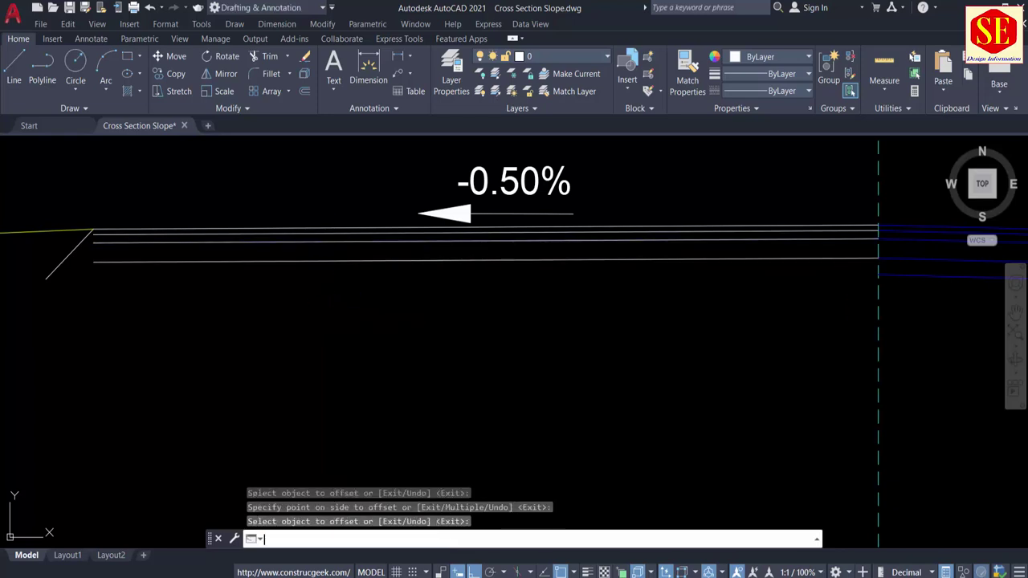
Offset the fourth pavement layer line on the left side downward by 0.3.
key("Return")
type(".3")
key("Return")
left_click(329, 261)
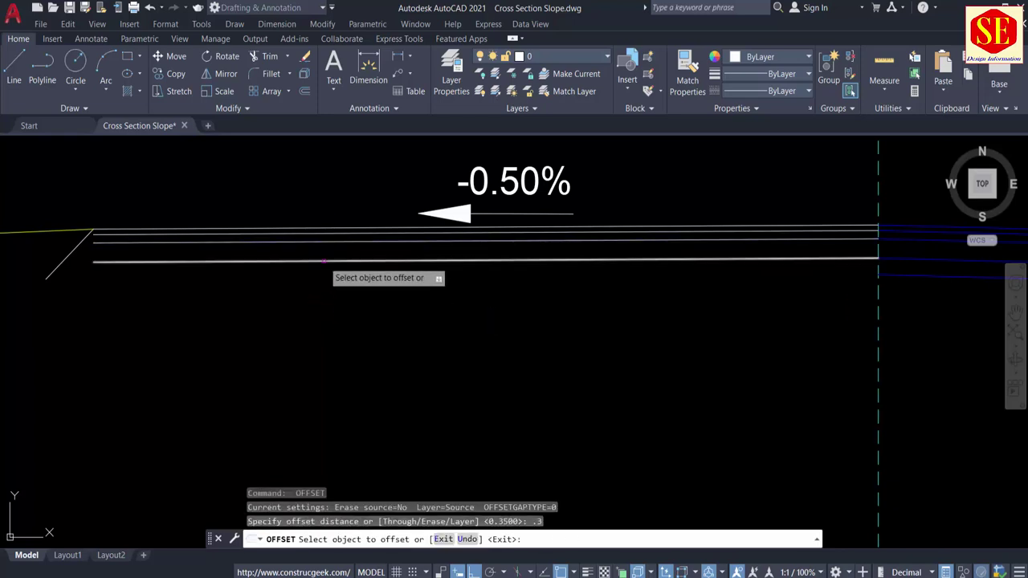
left_click(330, 313)
key("Escape")
Extend the left side's offset pavement layer lines outward to the sloped pavement edge line.
middle_click_drag(552, 346, 253, 335)
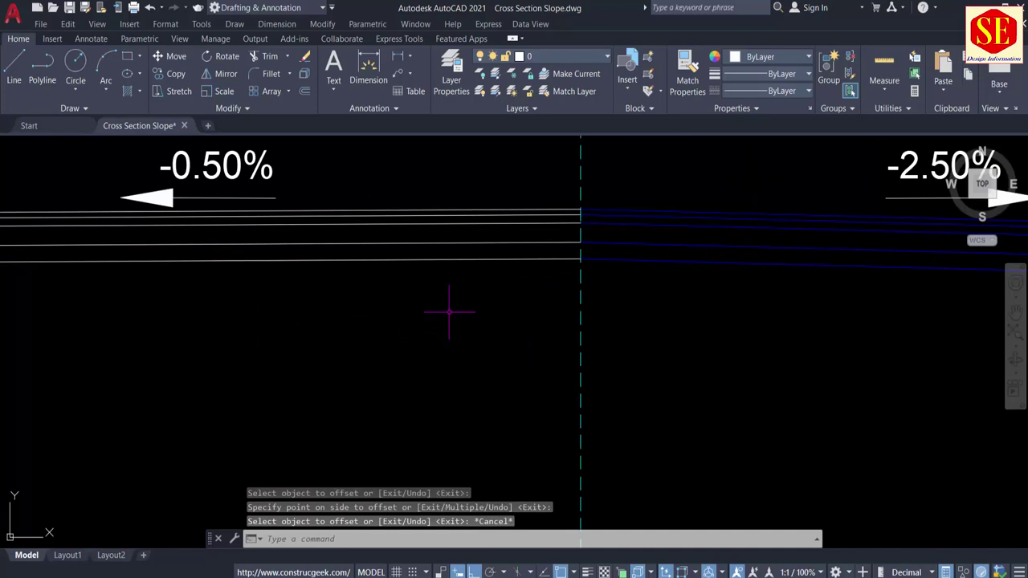
middle_click_drag(452, 310, 743, 305)
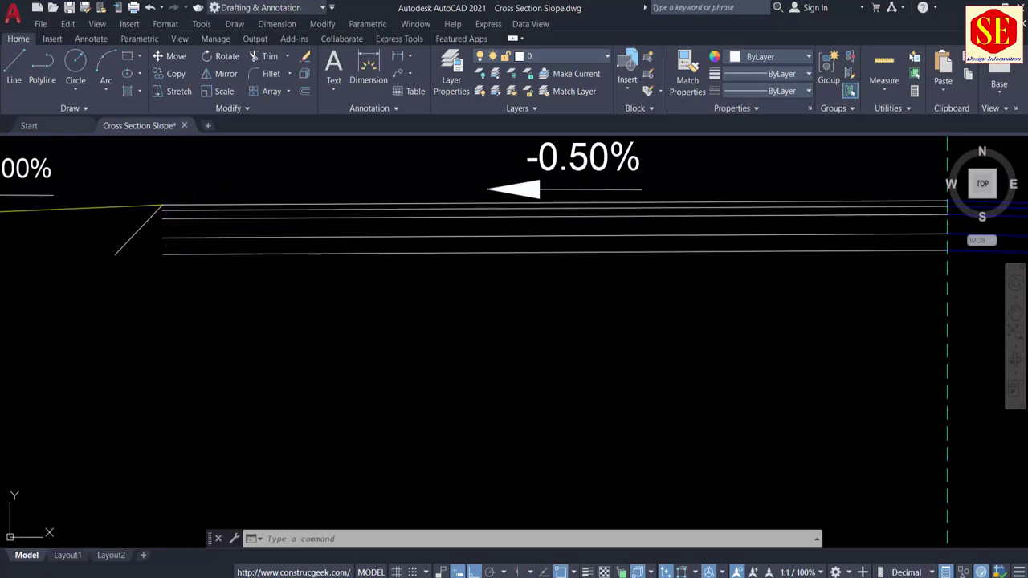
key("Return")
key("Escape")
type("exx")
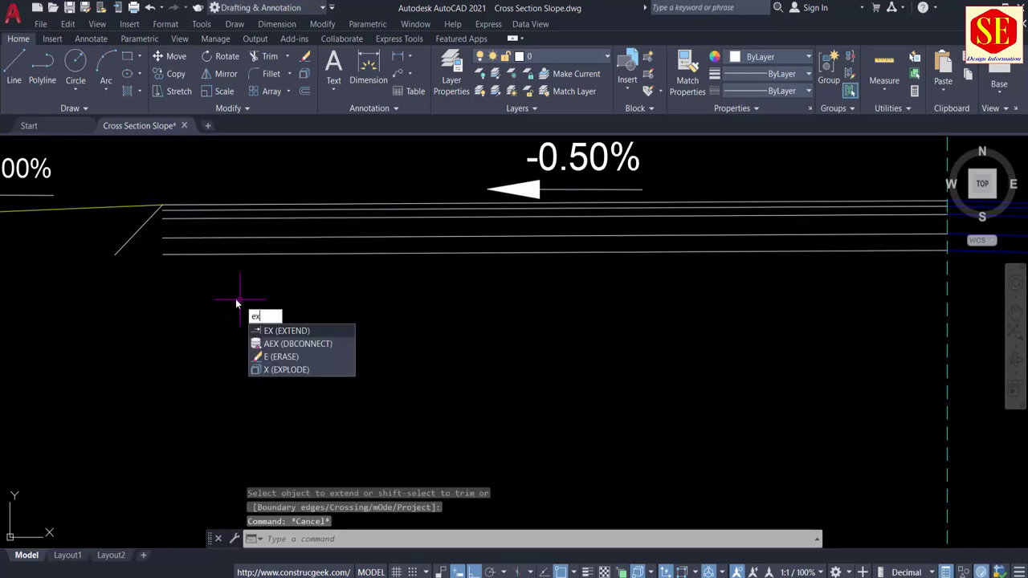
key("Return")
mouse_move(236, 304)
left_mouse_down()
mouse_move(282, 307)
mouse_move(272, 241)
left_mouse_up()
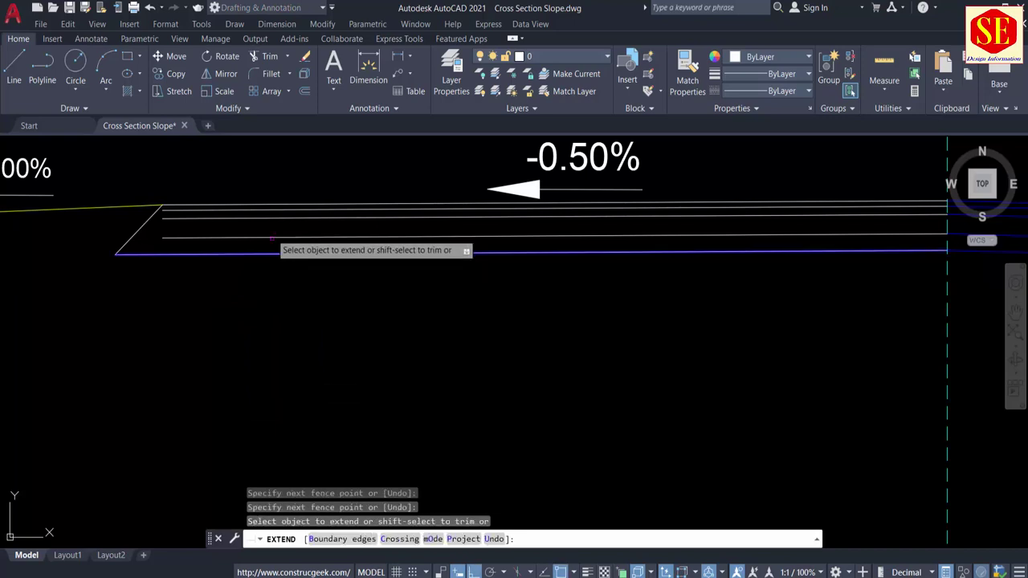
left_click_drag(255, 301, 240, 172)
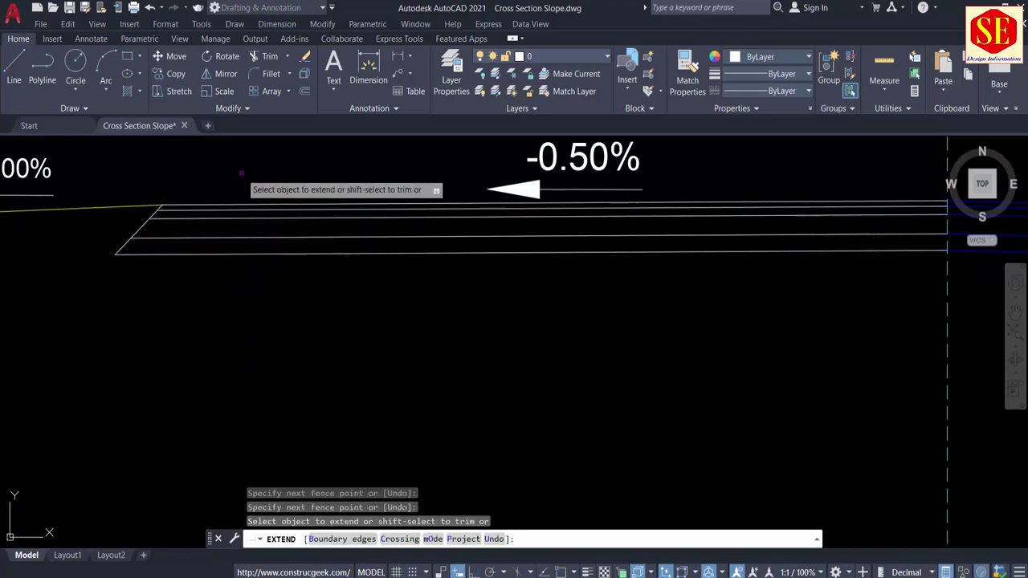
key("Escape")
Trim the end of the left sloped pavement edge line that projects below the lowest layer line.
scroll(83, 257, "up", 5)
scroll(263, 252, "up", 3)
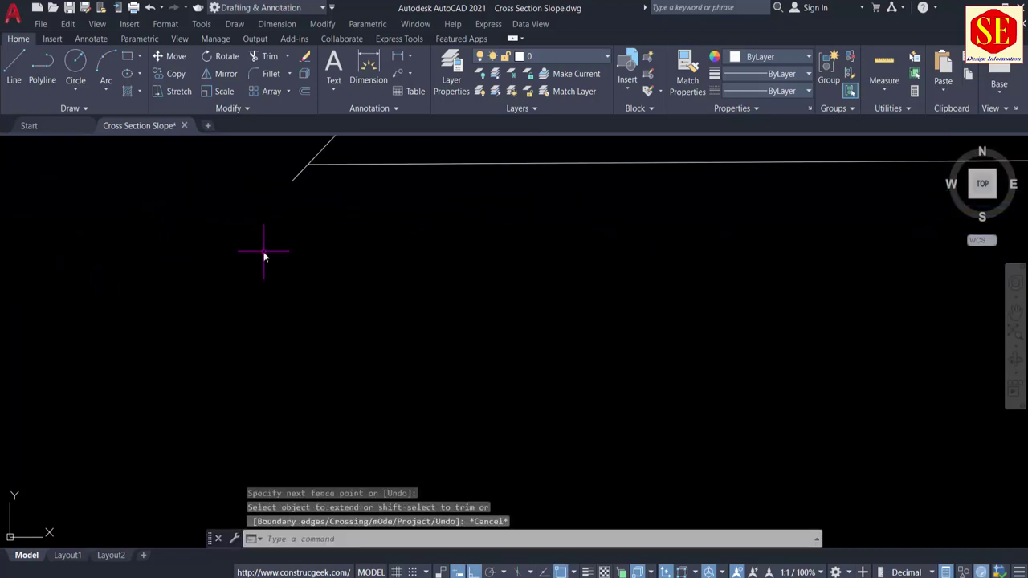
key("Escape")
type("tr")
key("Return")
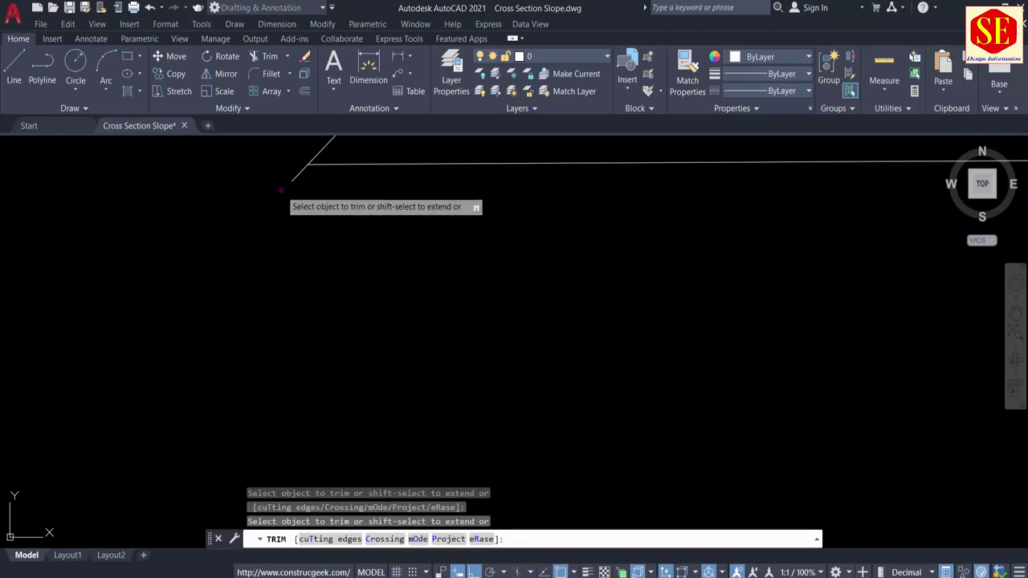
mouse_move(302, 174)
middle_mouse_down()
mouse_move(298, 275)
mouse_move(248, 413)
middle_mouse_up()
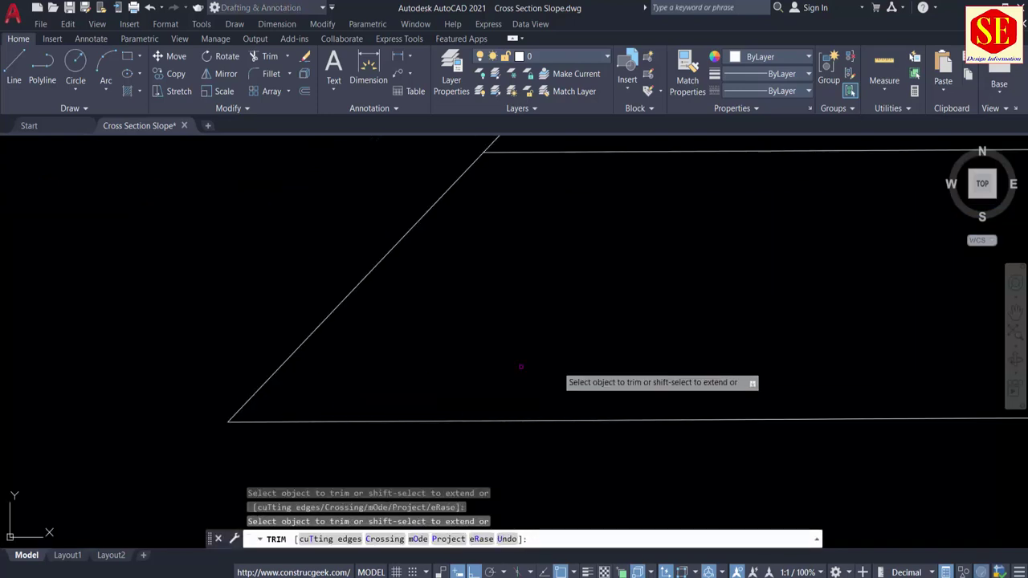
key("Escape")
Examine the left pavement layers and the complete RD 0+200 cross section with both side slopes.
scroll(581, 358, "down", 4)
scroll(583, 308, "down", 2)
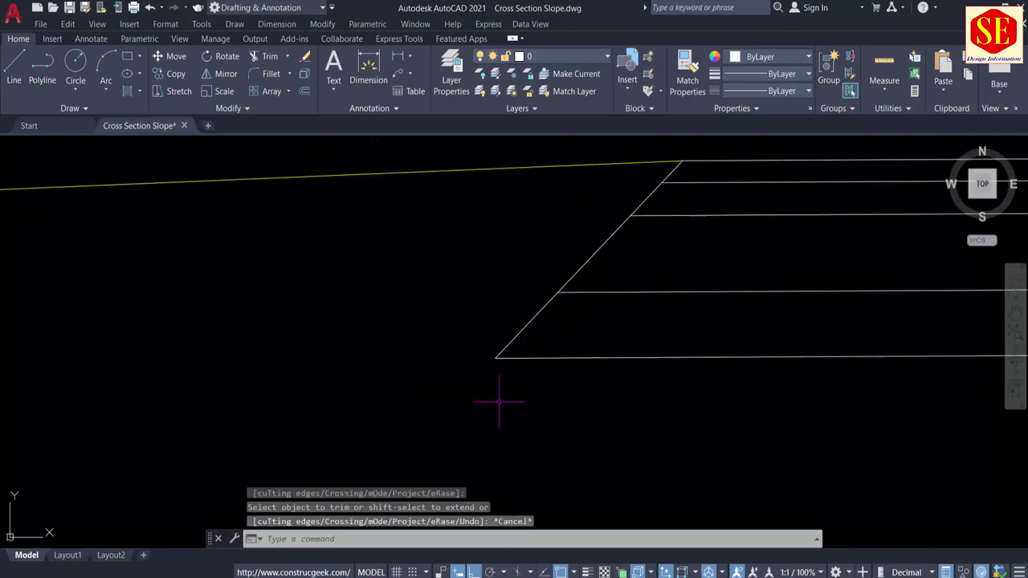
scroll(624, 273, "down", 1)
middle_click_drag(624, 274, 521, 329)
middle_click_drag(593, 312, 322, 315)
scroll(322, 315, "down", 2)
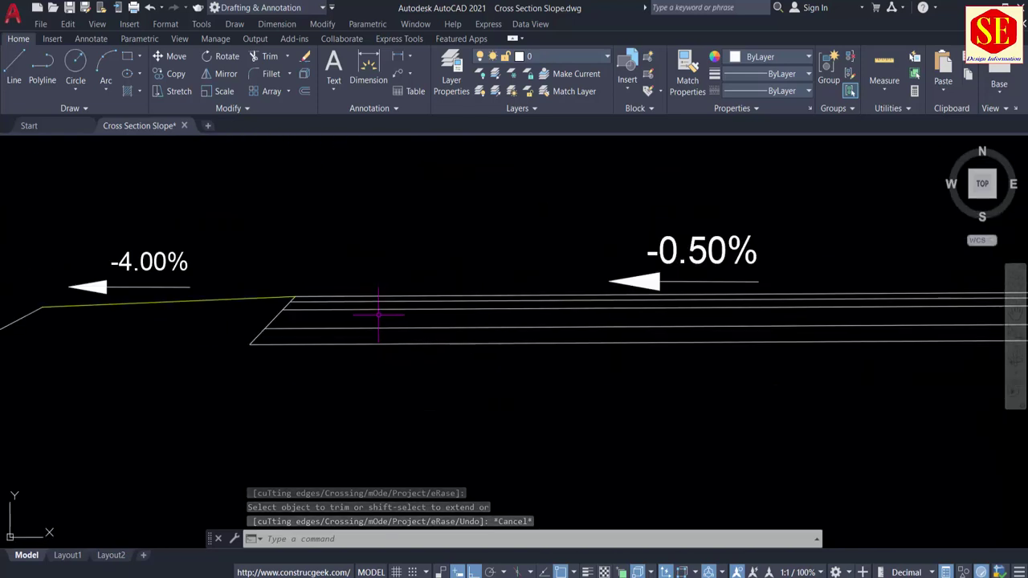
scroll(377, 314, "down", 1)
scroll(488, 305, "down", 4)
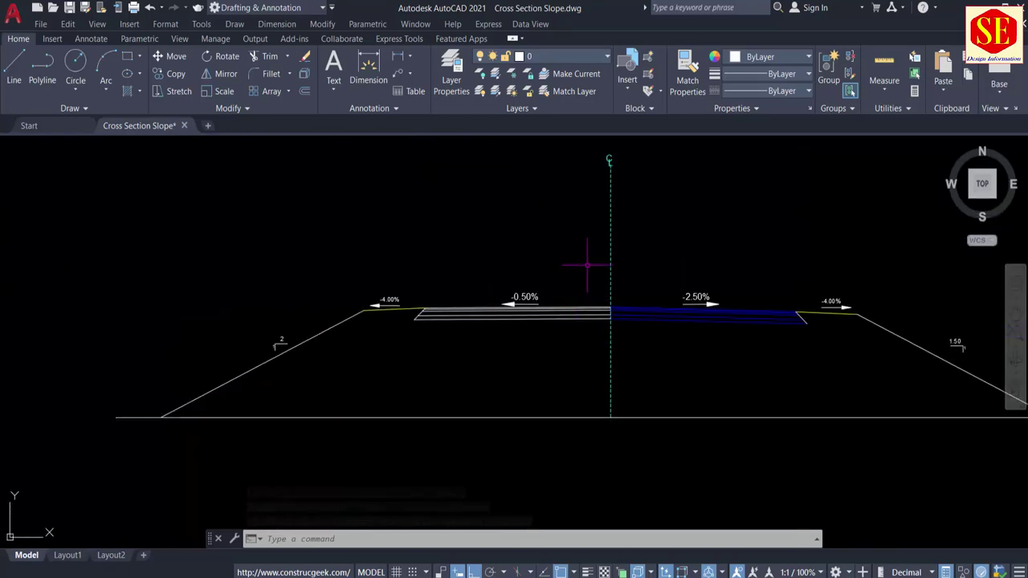
middle_click_drag(601, 257, 650, 347)
scroll(650, 227, "down", 2)
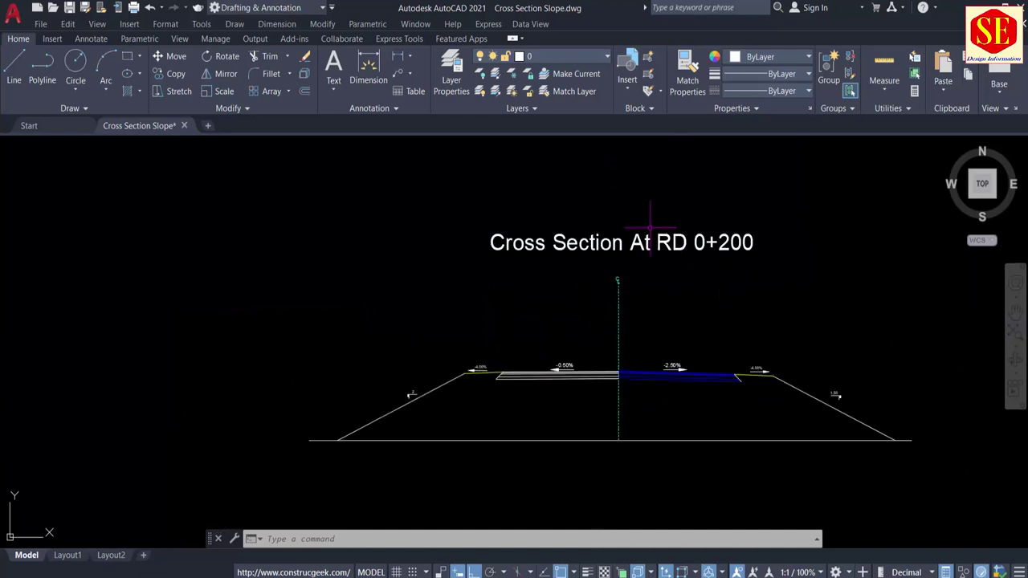
Change the right slope marker's 1.50 text to 2.
scroll(763, 345, "up", 6)
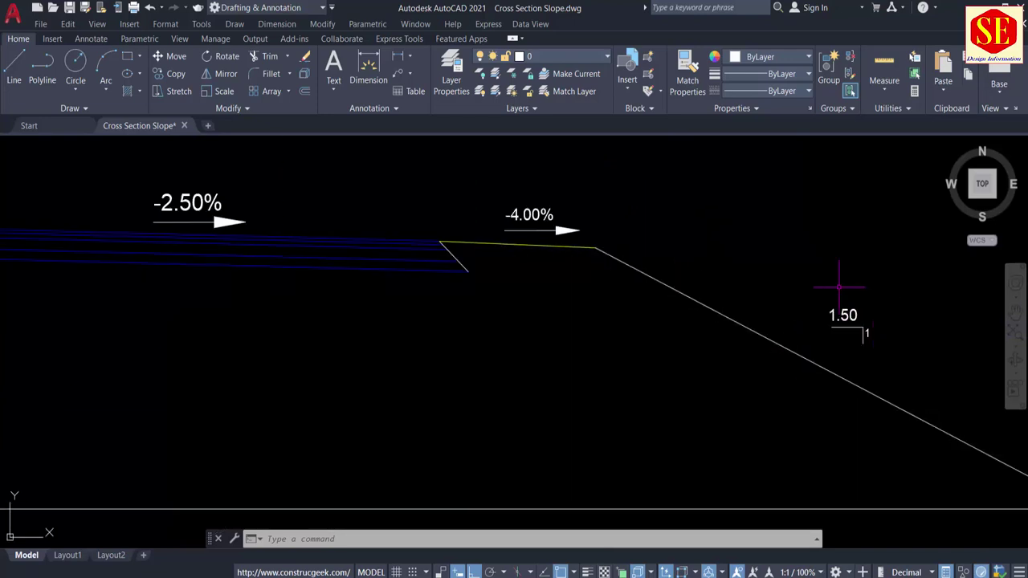
scroll(840, 316, "up", 2)
double_click(842, 315)
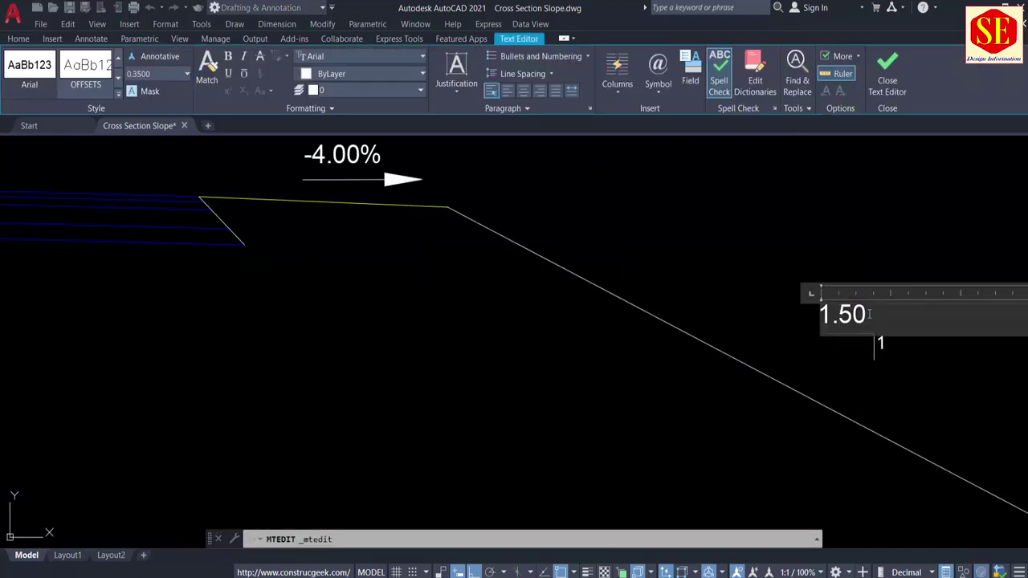
type("2")
left_click(804, 316)
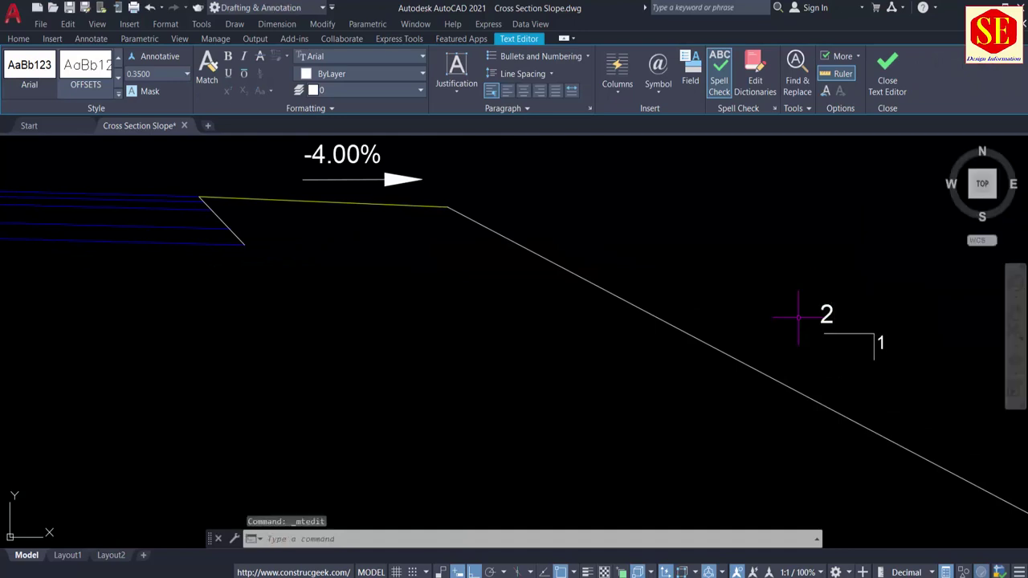
Move the right slope marker's 2 label so it sits above the middle of the marker's horizontal line.
type("m")
key("Return")
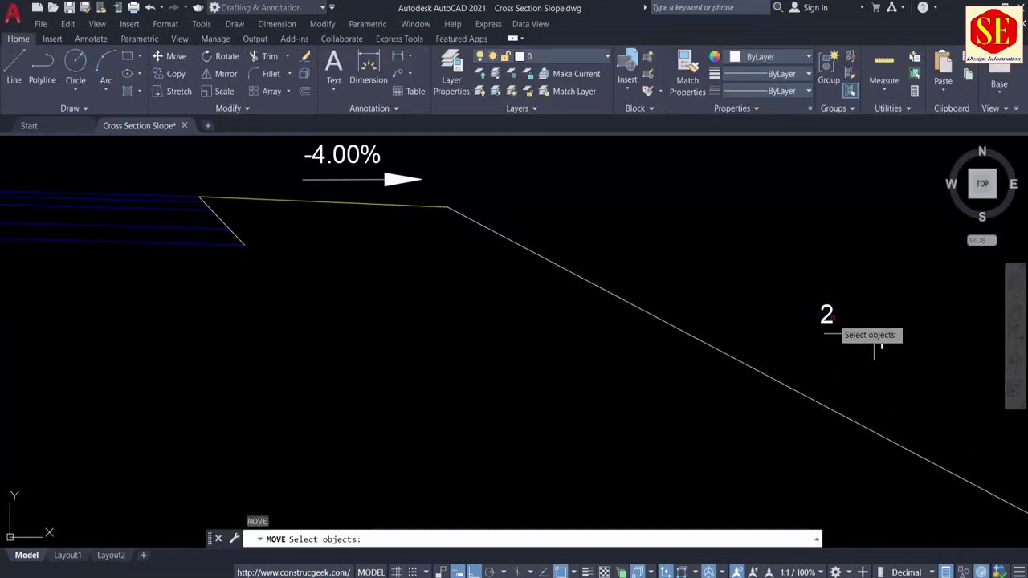
left_click(827, 315)
key("Return")
left_click(827, 309)
left_click(799, 301)
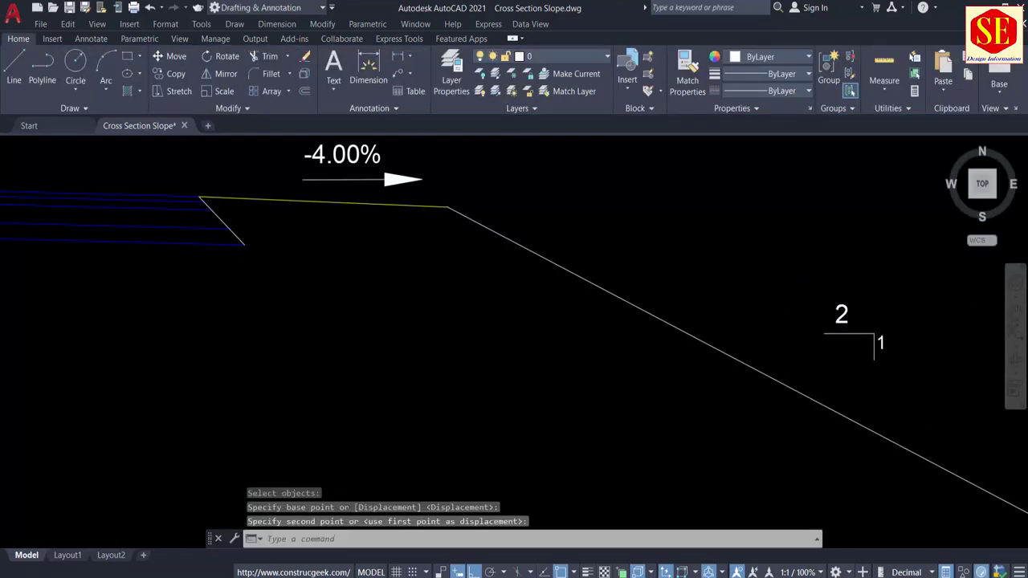
Examine the RD 0+200 cross section's layers and slope labels, and compare them with the RD 0+150 section.
scroll(794, 301, "down", 4)
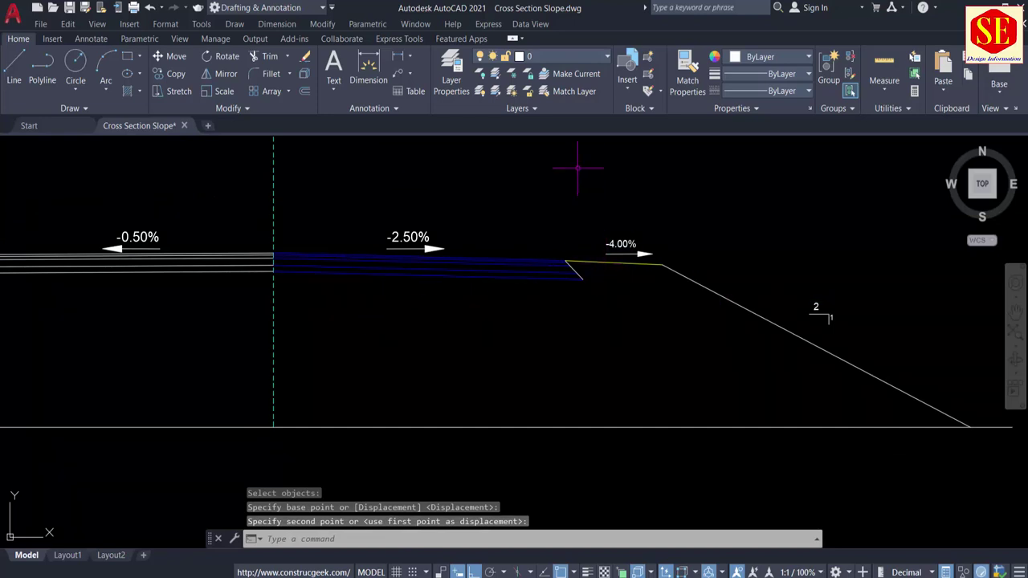
middle_click_drag(370, 259, 672, 294)
scroll(688, 321, "down", 4)
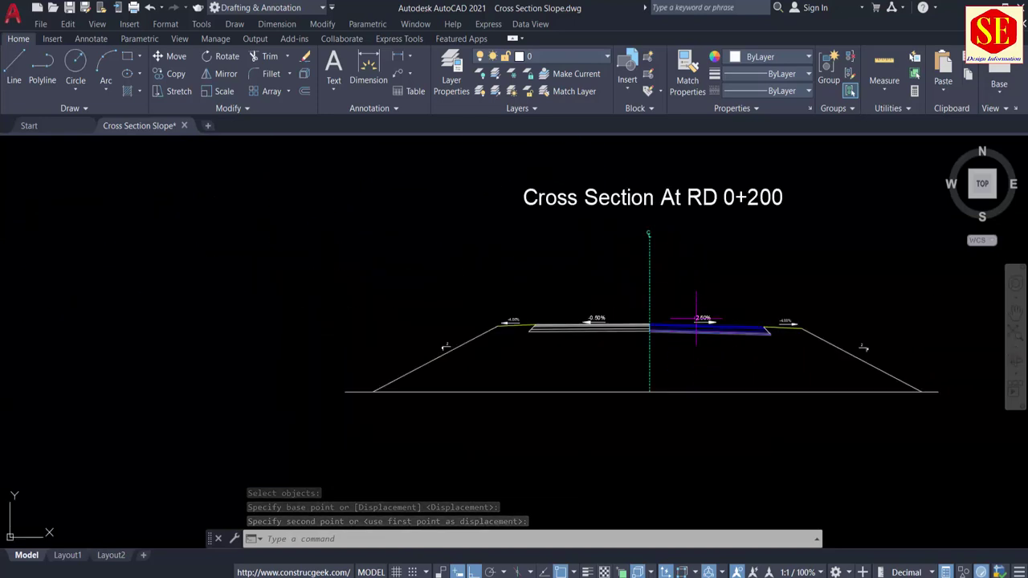
scroll(694, 333, "up", 4)
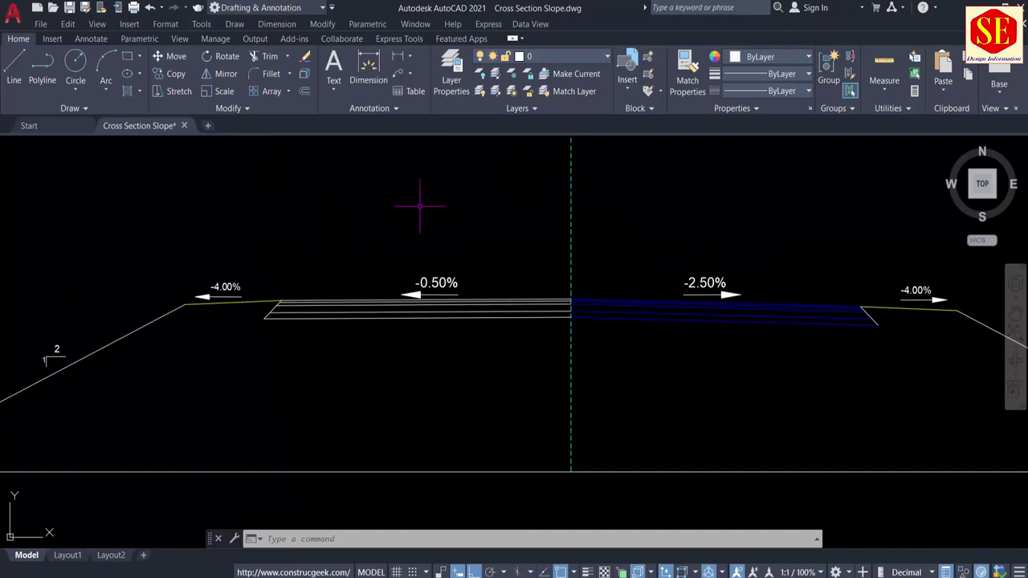
scroll(391, 290, "down", 4)
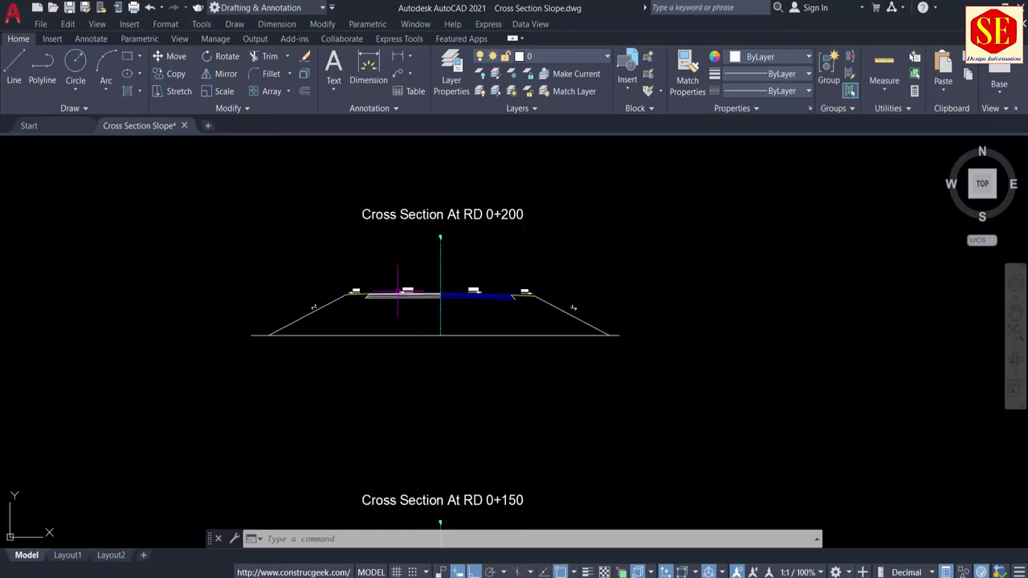
middle_click_drag(397, 386, 410, 193)
scroll(428, 277, "up", 4)
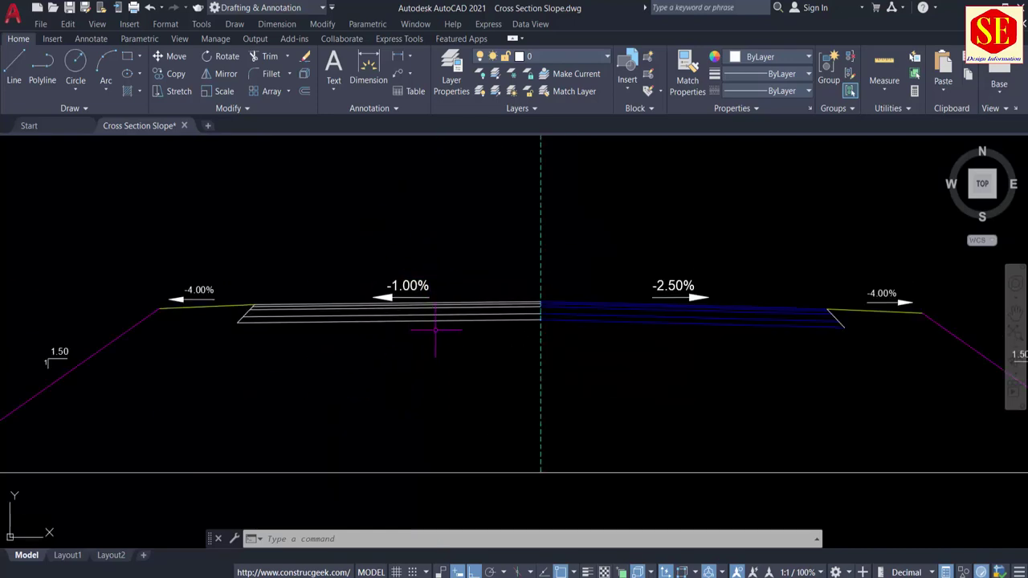
scroll(435, 329, "down", 4)
Copy the complete RD 0+200 cross section, including its title and labels, into the empty space directly above it.
middle_click_drag(453, 273, 457, 486)
middle_click_drag(495, 290, 496, 430)
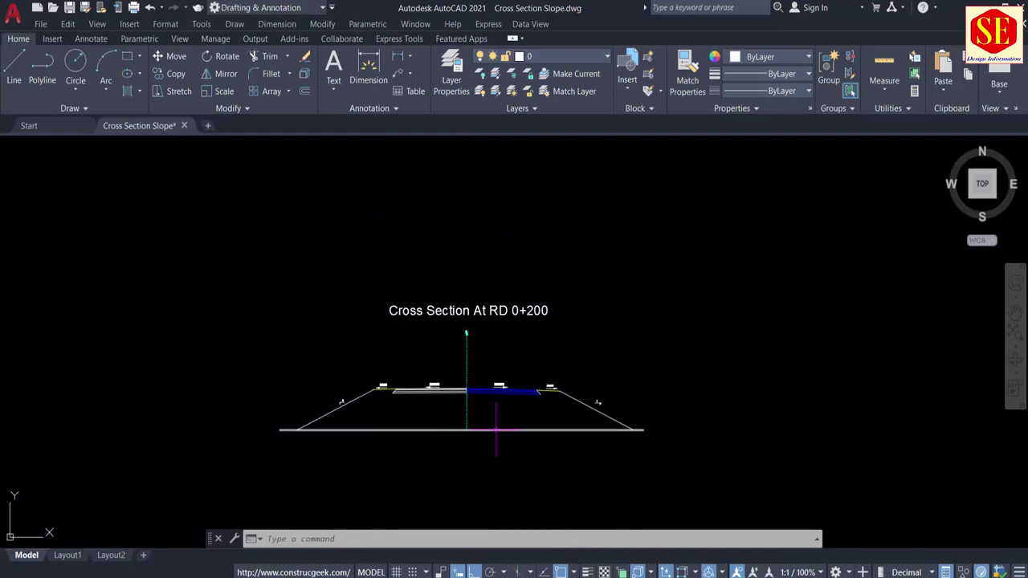
type("o")
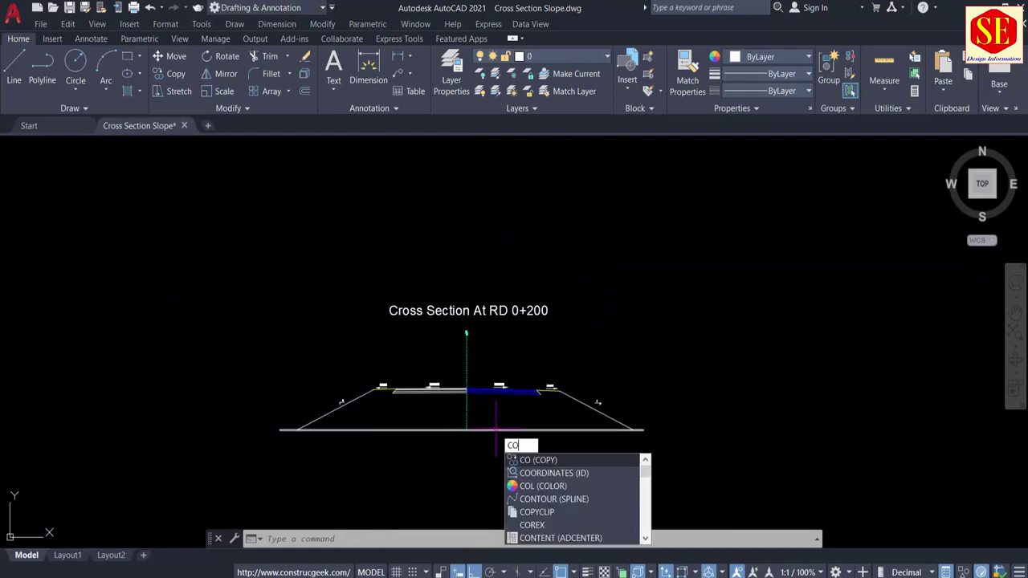
key("Return")
left_click(698, 265)
left_click(208, 447)
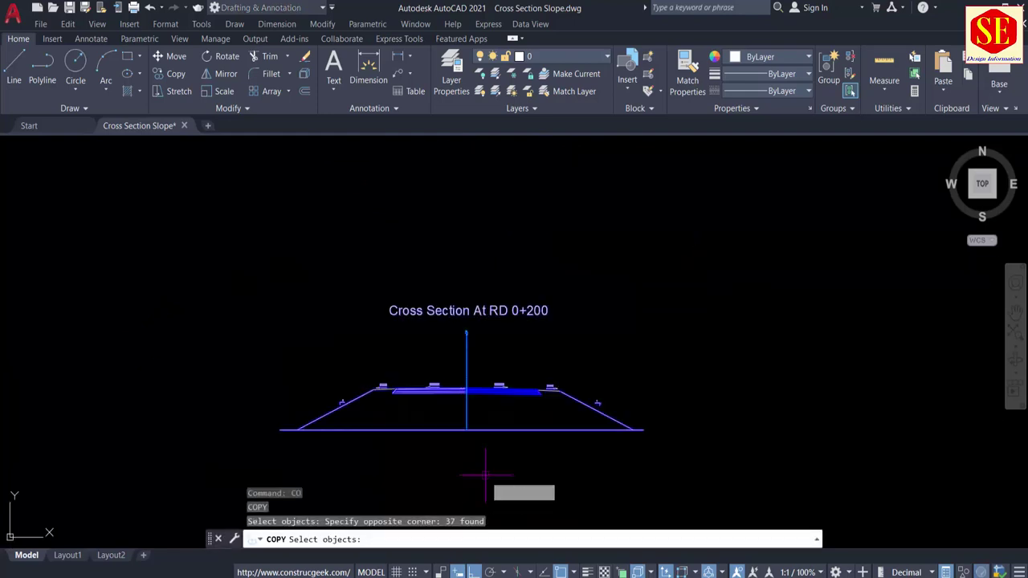
key("Return")
left_click(485, 474)
left_click(500, 230)
middle_click_drag(499, 230, 489, 402)
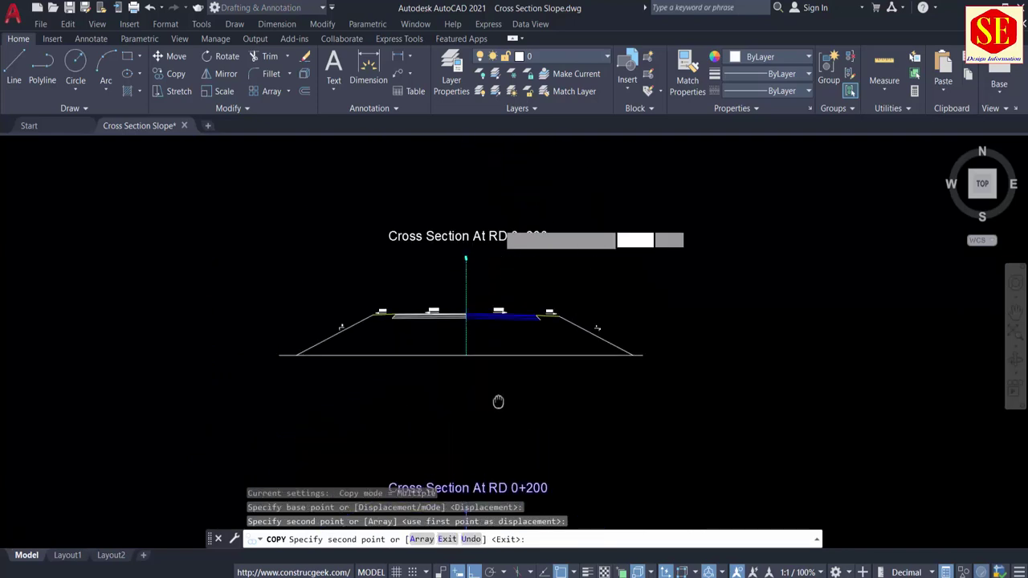
key("Escape")
Change the copied section's title to Cross Section At RD 0+250.
scroll(497, 229, "up", 2)
double_click(522, 242)
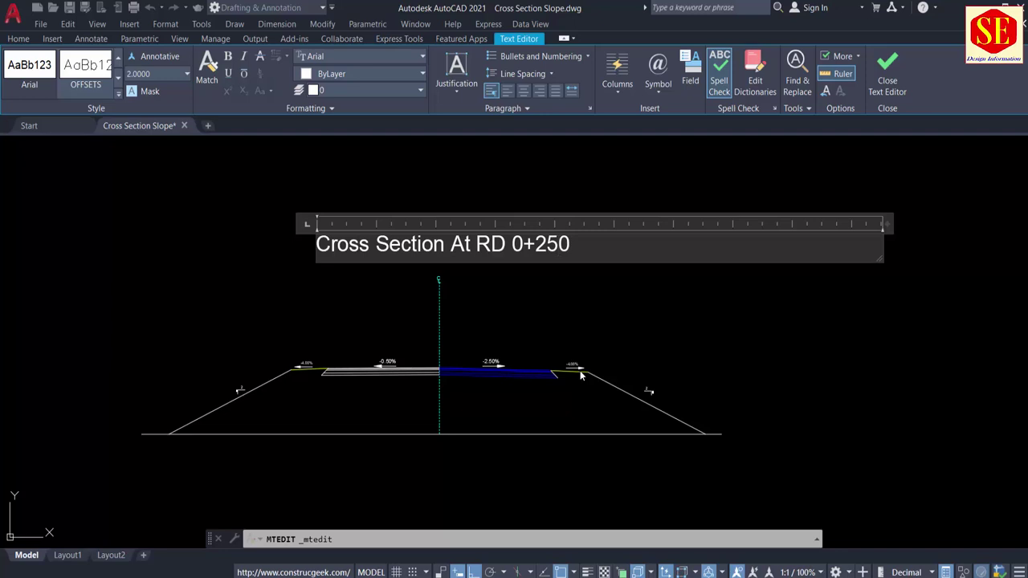
left_click(529, 344)
scroll(526, 353, "up", 4)
key("Escape")
Erase the five left pavement layer lines from the RD 0+250 section, keeping the shoulder and sloped pavement edge lines.
middle_click_drag(336, 363, 749, 281)
scroll(353, 291, "down", 2)
scroll(418, 301, "up", 3)
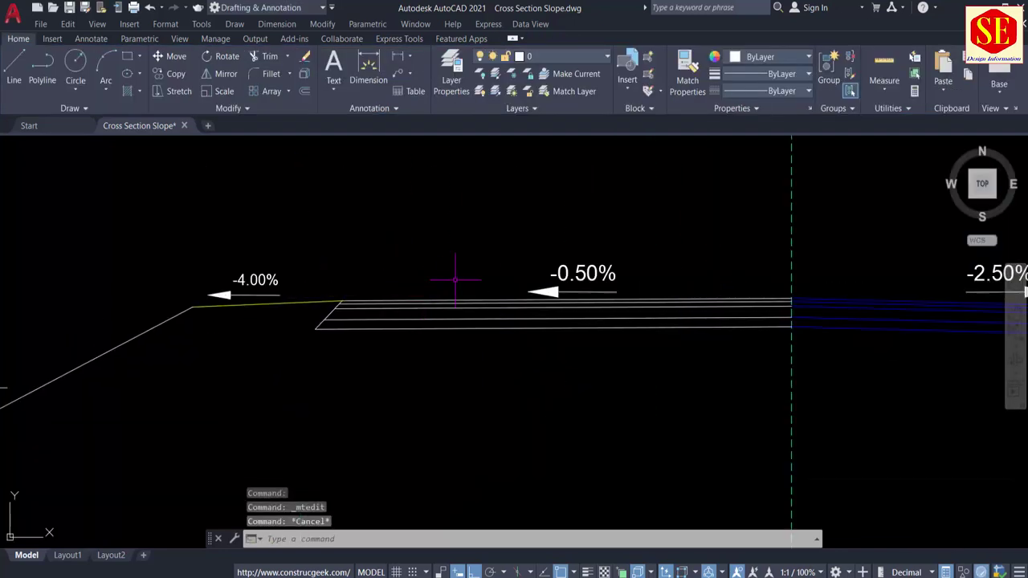
left_click(455, 275)
left_click(437, 372)
key("Return")
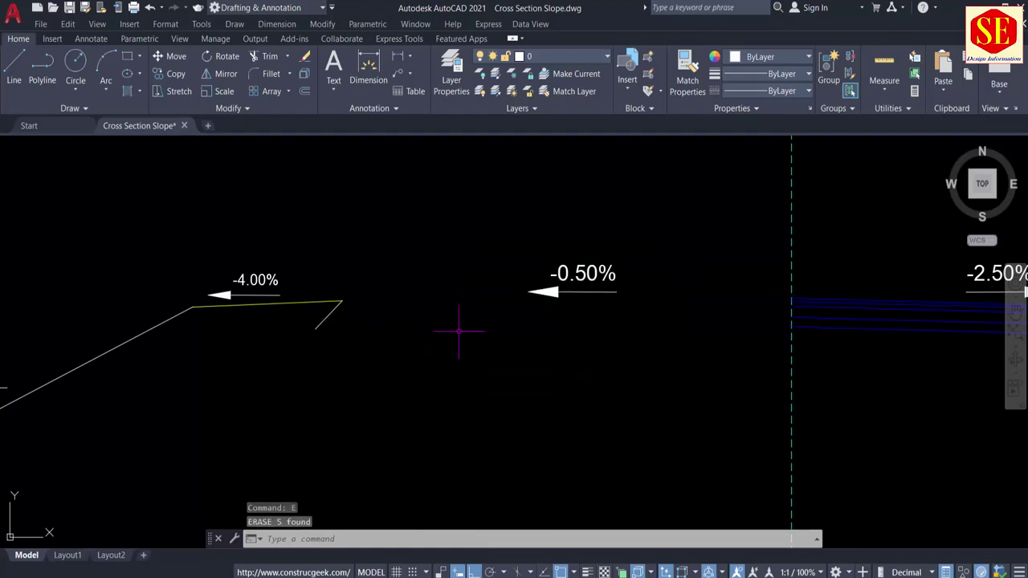
Read the side slope, shoulder slope, pavement slope and road level values for station 0+250 in the grade and slope sheet.
scroll(455, 317, "down", 4)
scroll(448, 317, "up", 5)
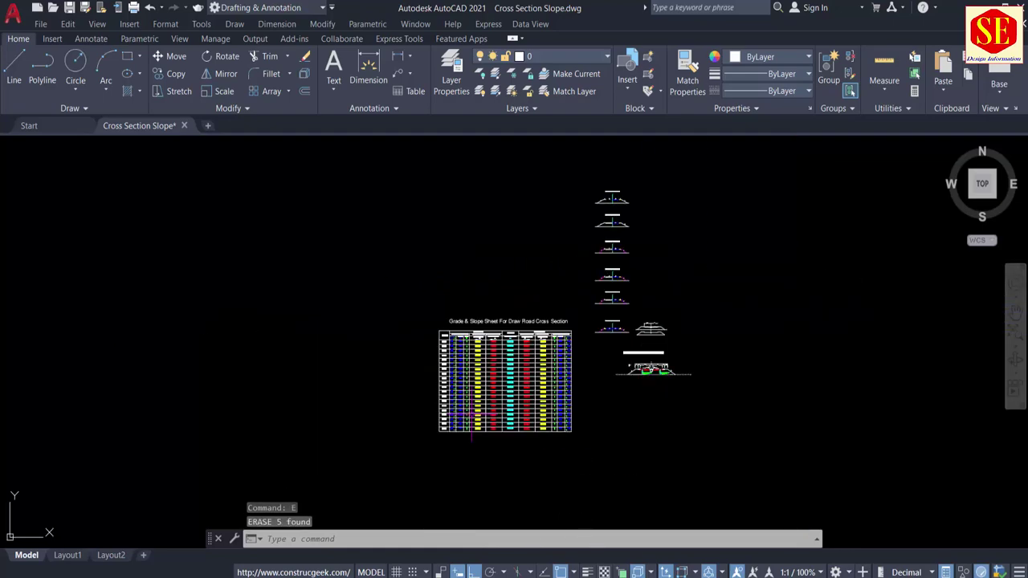
scroll(446, 320, "up", 2)
mouse_move(328, 431)
middle_mouse_down()
mouse_move(288, 394)
mouse_move(239, 388)
middle_mouse_up()
middle_click_drag(506, 375, 432, 368)
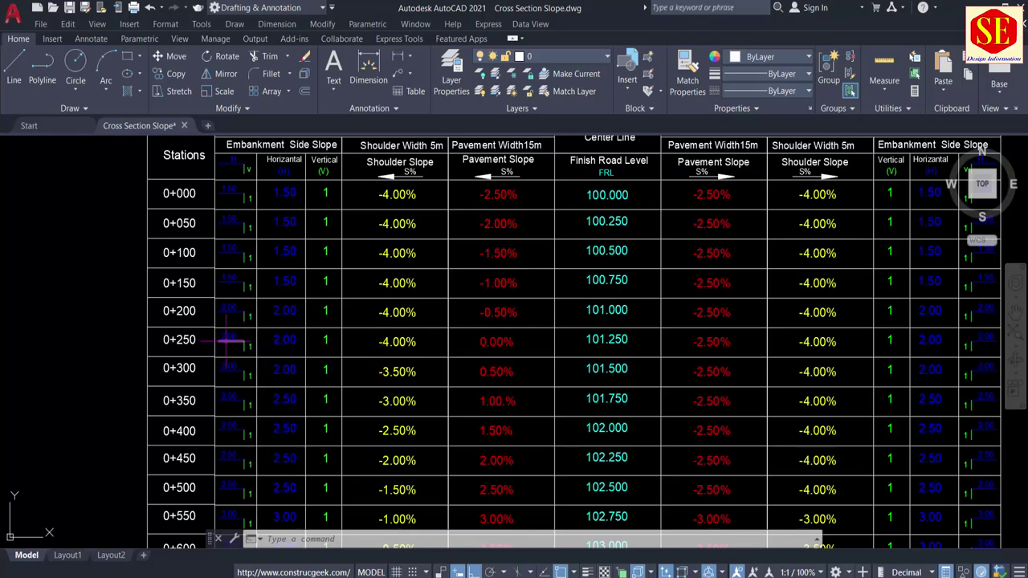
middle_click_drag(646, 351, 400, 342)
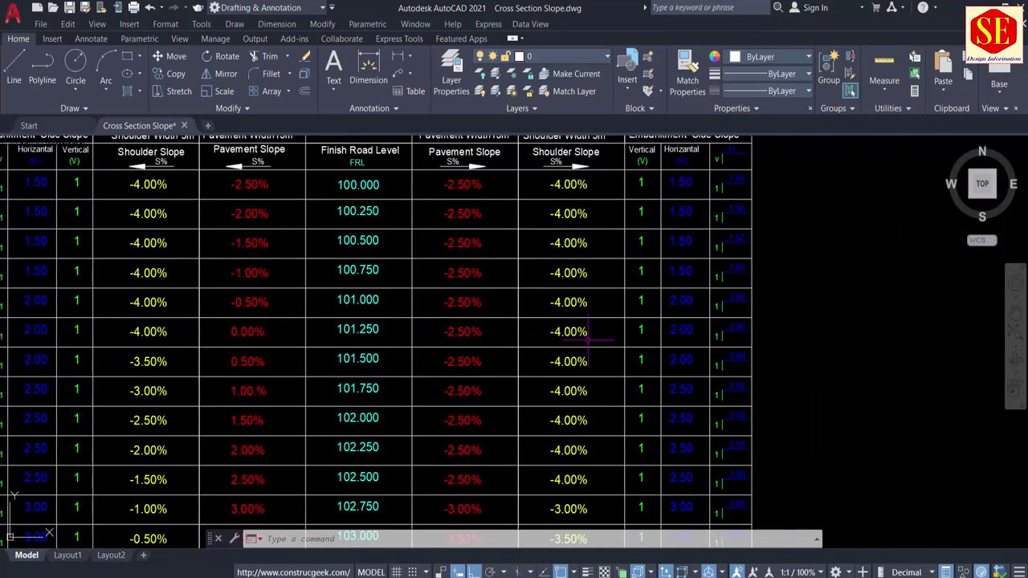
scroll(669, 443, "down", 5)
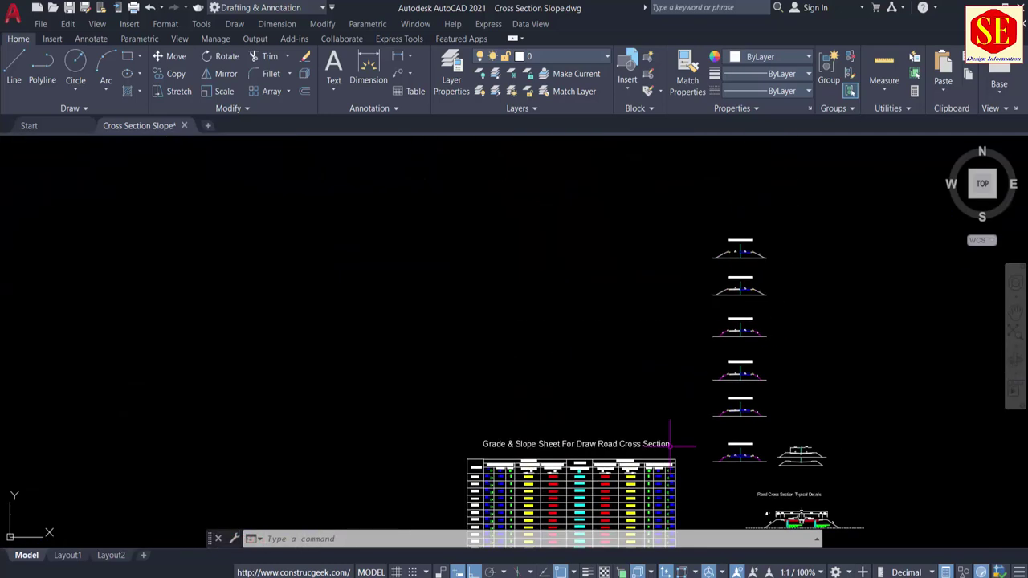
Change the left pavement slope label of the RD 0+250 section to -0.00%.
scroll(744, 225, "up", 10)
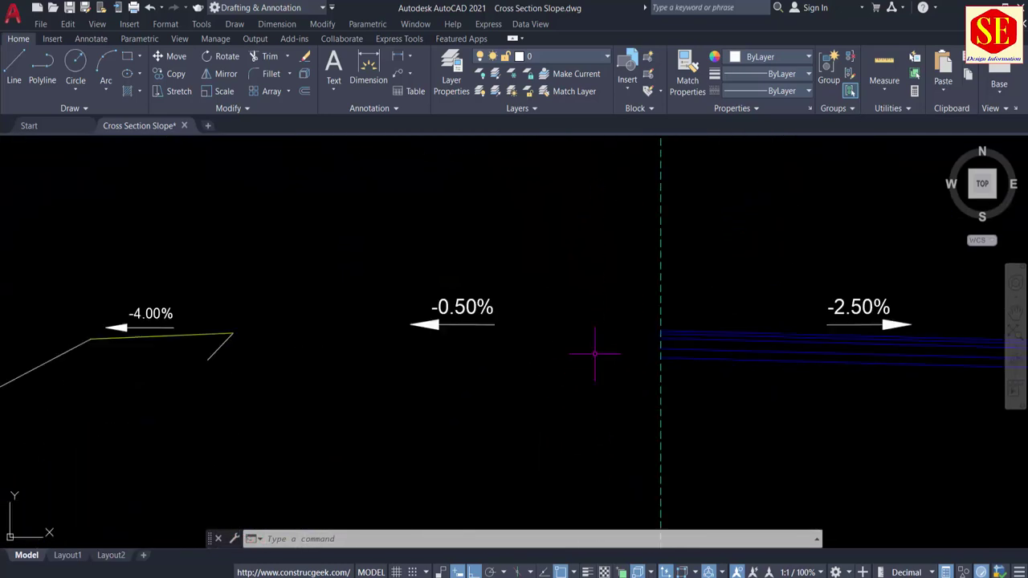
scroll(594, 353, "up", 1)
double_click(370, 288)
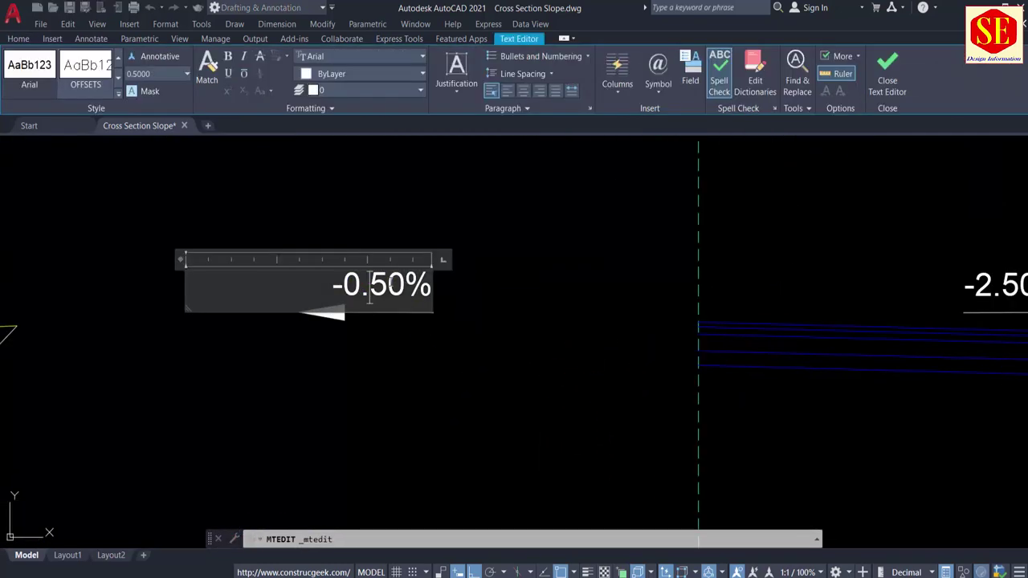
type("0")
key("Escape")
Draw a horizontal line of length 15 leftward from the centre line at the top of the right pavement's surface line.
type("l")
key("Return")
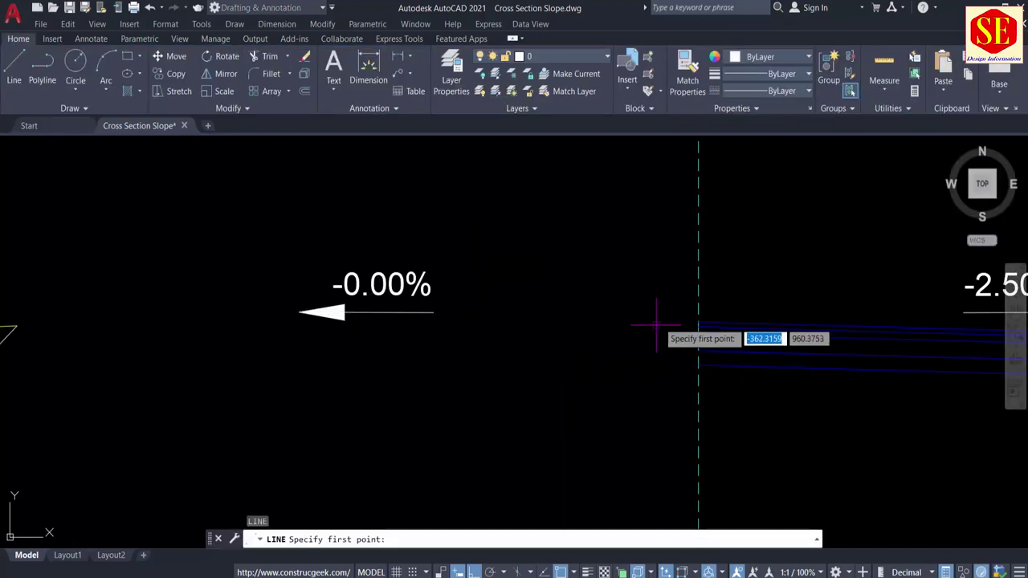
scroll(699, 314, "up", 3)
left_click(597, 349)
scroll(597, 349, "down", 2)
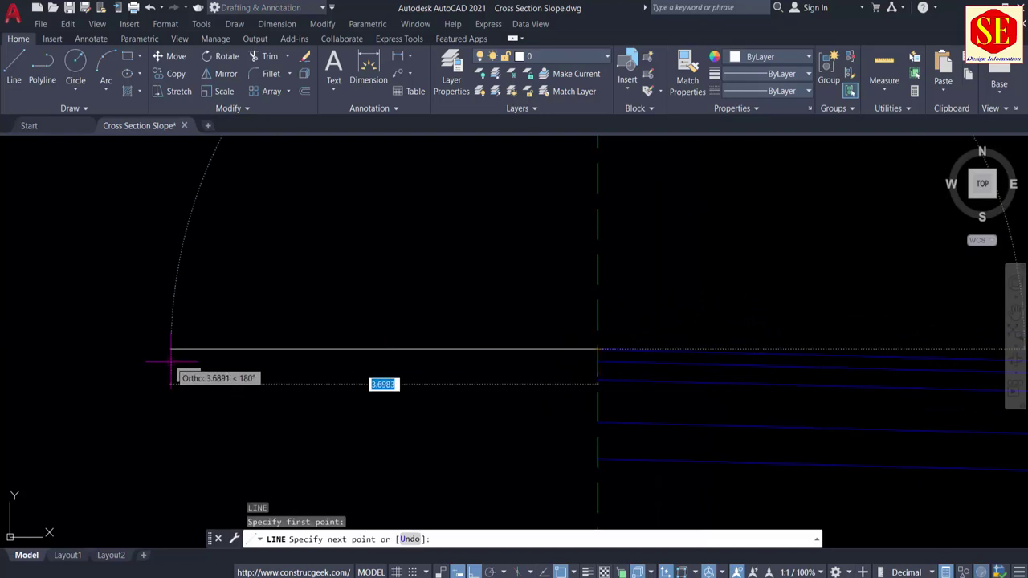
scroll(522, 345, "up", 5)
scroll(310, 344, "down", 4)
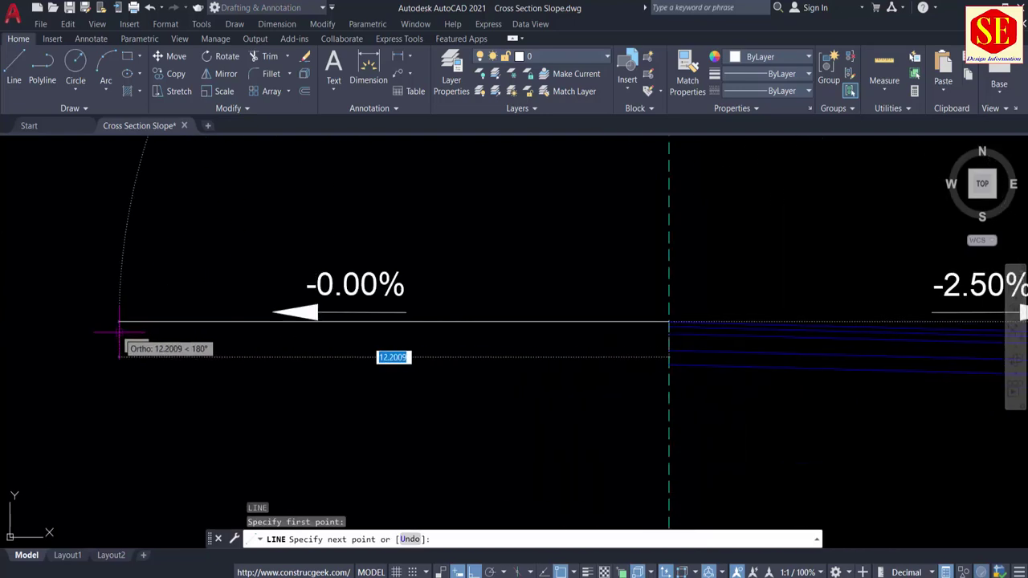
type("15")
key("Return")
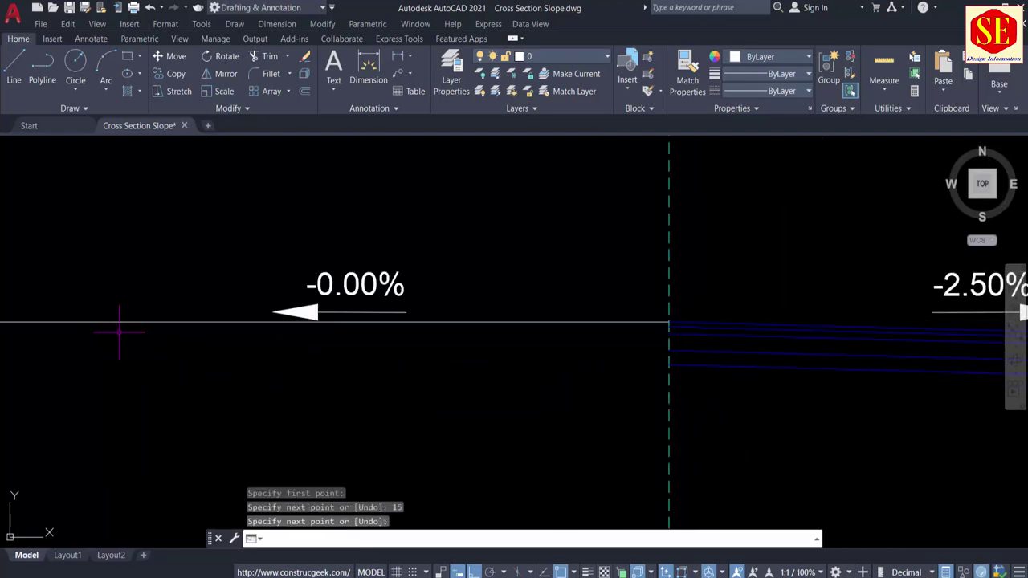
key("Return")
scroll(440, 359, "down", 2)
scroll(178, 339, "up", 2)
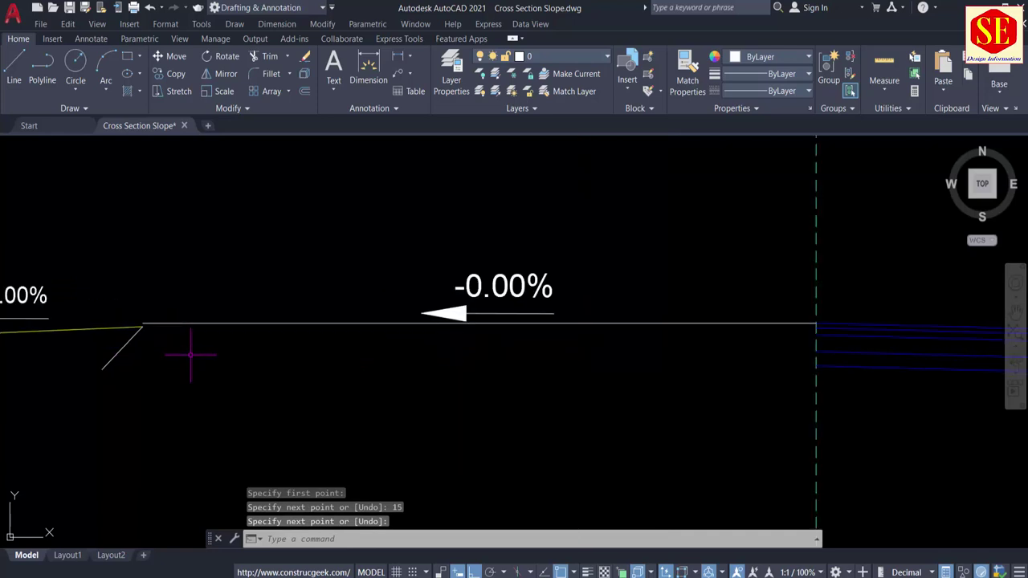
Remove the minus sign from the left pavement slope label so it reads 0.00%.
double_click(474, 288)
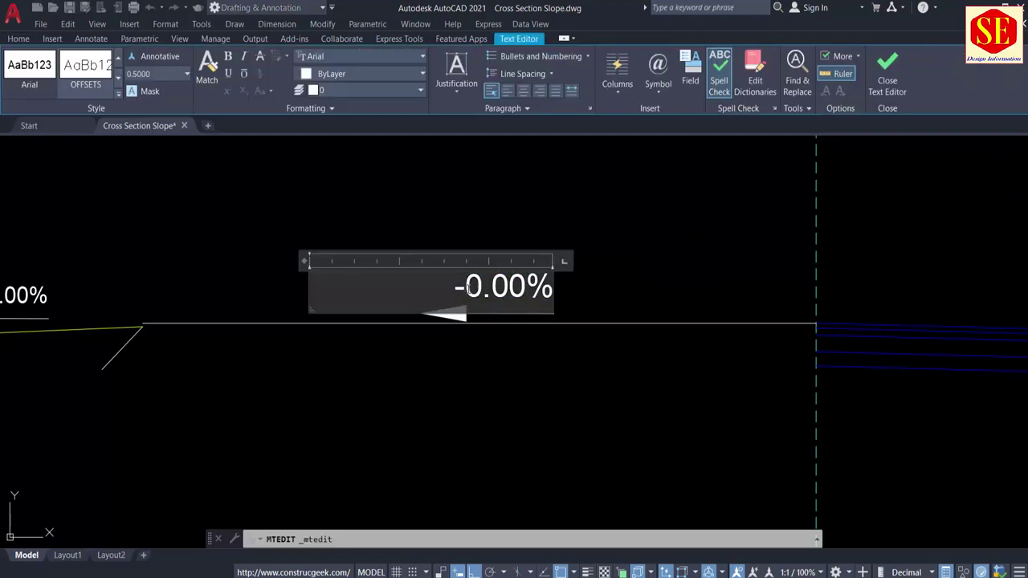
key("BackSpace")
left_click(477, 348)
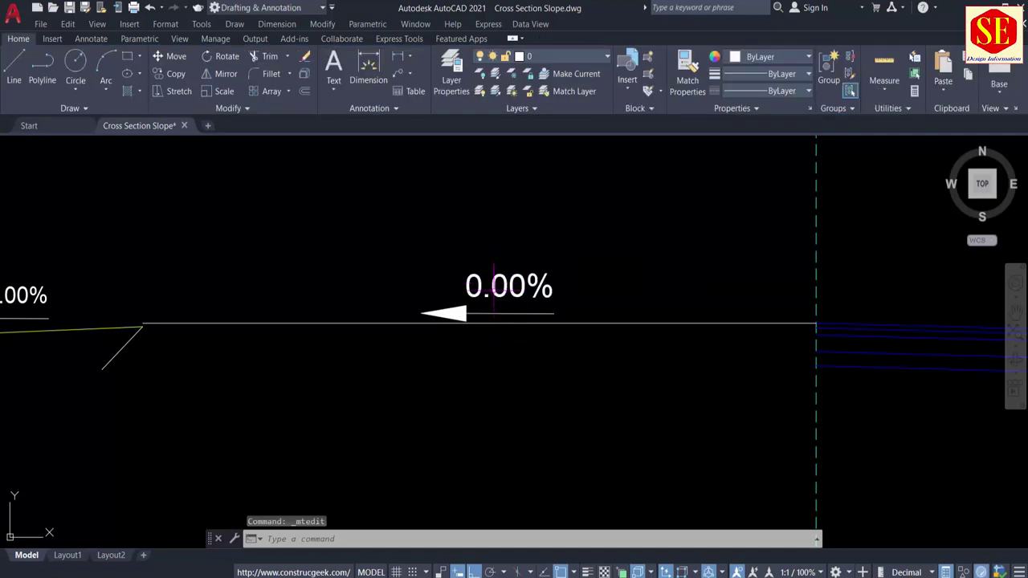
Examine the flat left pavement line from its joint at the centre line toward the left shoulder.
scroll(467, 304, "down", 1)
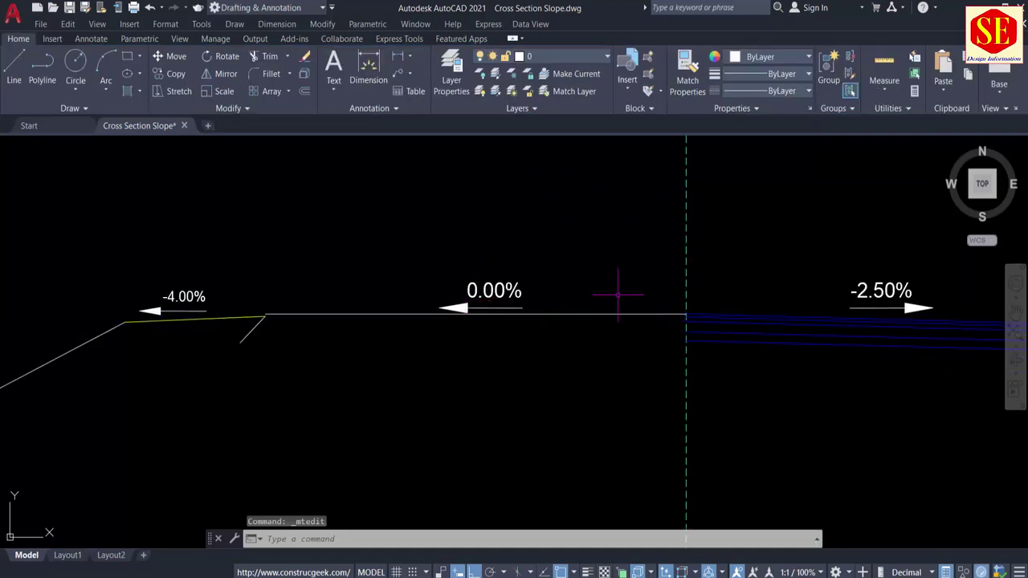
scroll(617, 294, "down", 5)
scroll(543, 217, "up", 5)
scroll(456, 250, "up", 2)
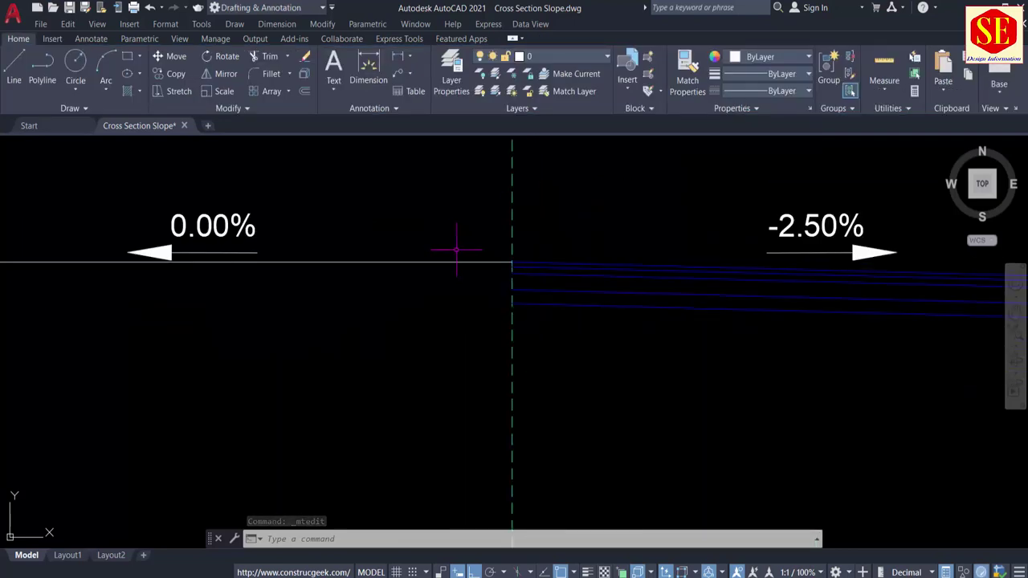
scroll(482, 257, "up", 3)
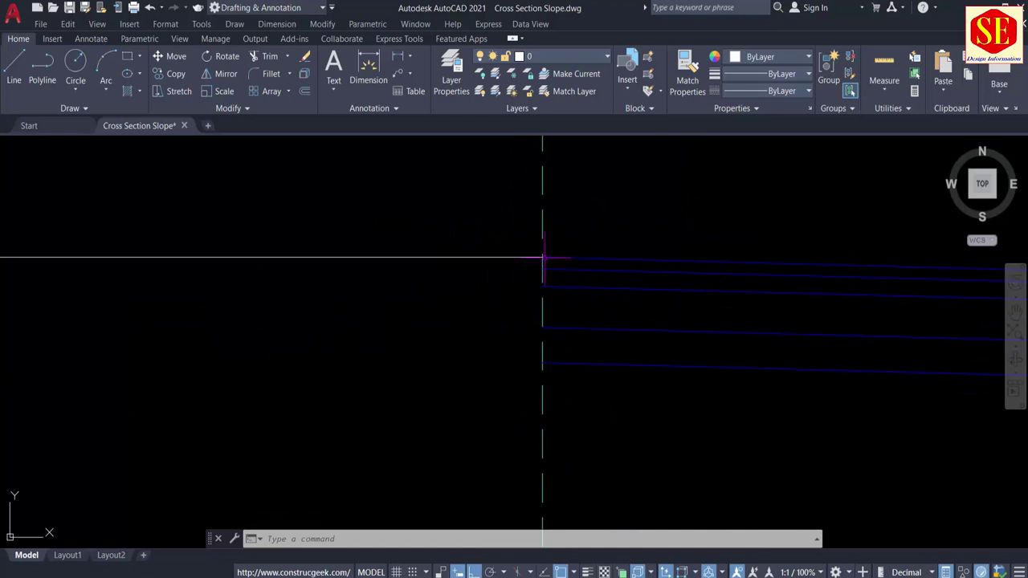
middle_click_drag(220, 286, 908, 306)
middle_click_drag(370, 270, 1011, 277)
Check the station 0+250 row in the grade and slope sheet, including its finish road level and left pavement slope.
scroll(354, 275, "down", 6)
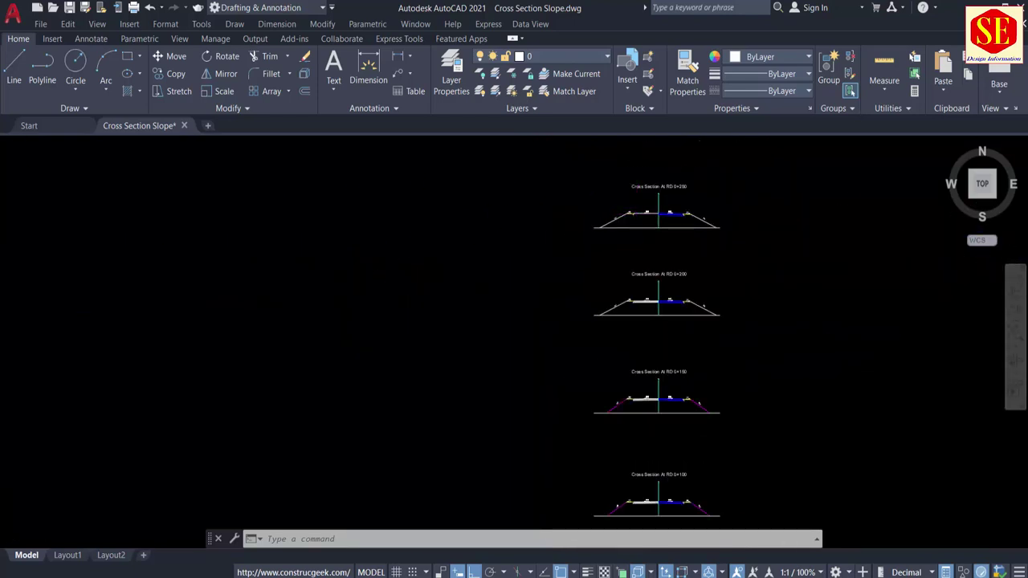
scroll(384, 357, "up", 5)
middle_click_drag(270, 339, 488, 332)
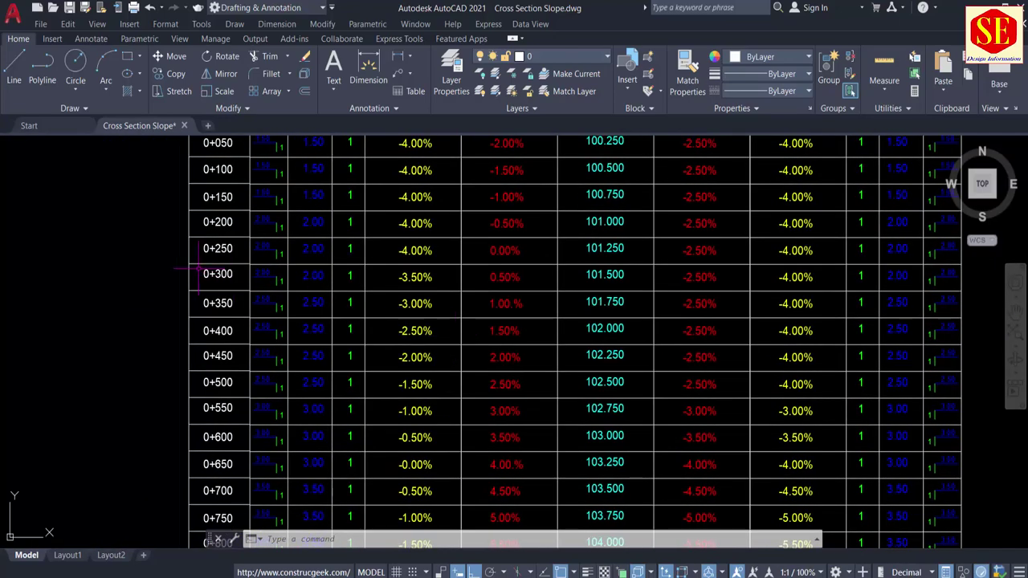
scroll(603, 251, "up", 3)
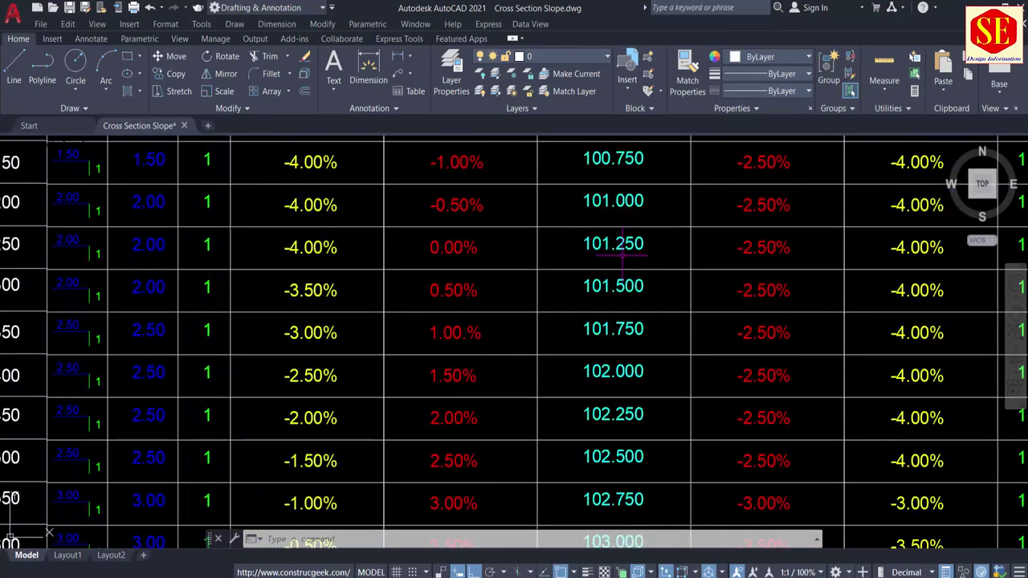
left_click(599, 249)
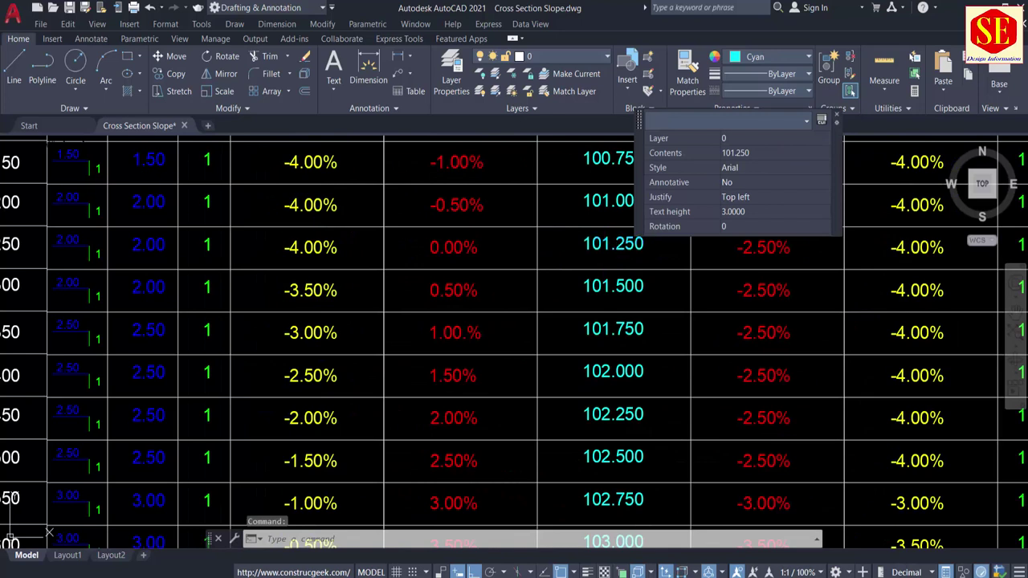
key("Escape")
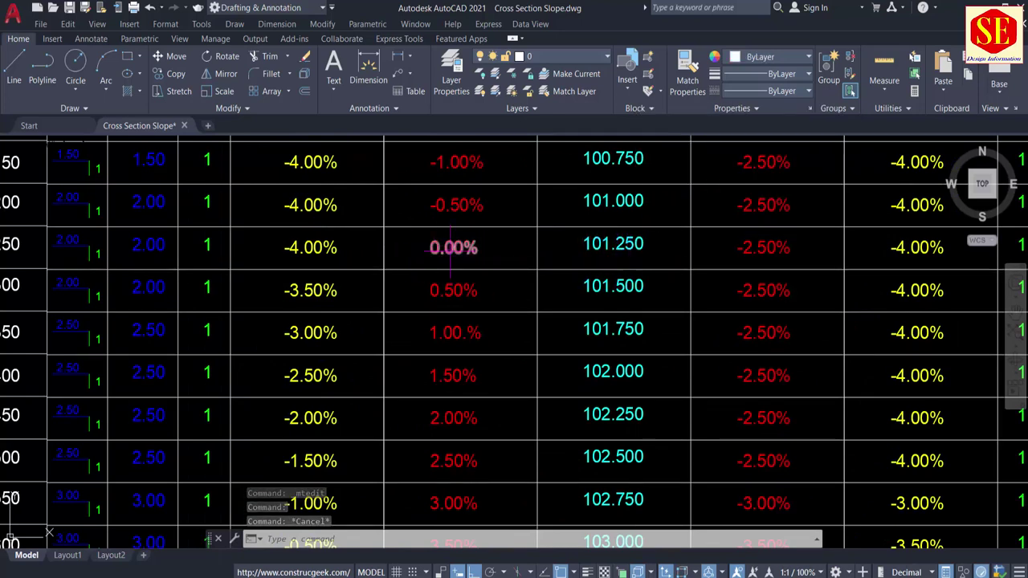
Move the left shoulder, side slope, their labels and the short slanted edge line so the shoulder's inner end meets the flat pavement line's left end.
scroll(461, 310, "down", 2)
scroll(461, 310, "down", 5)
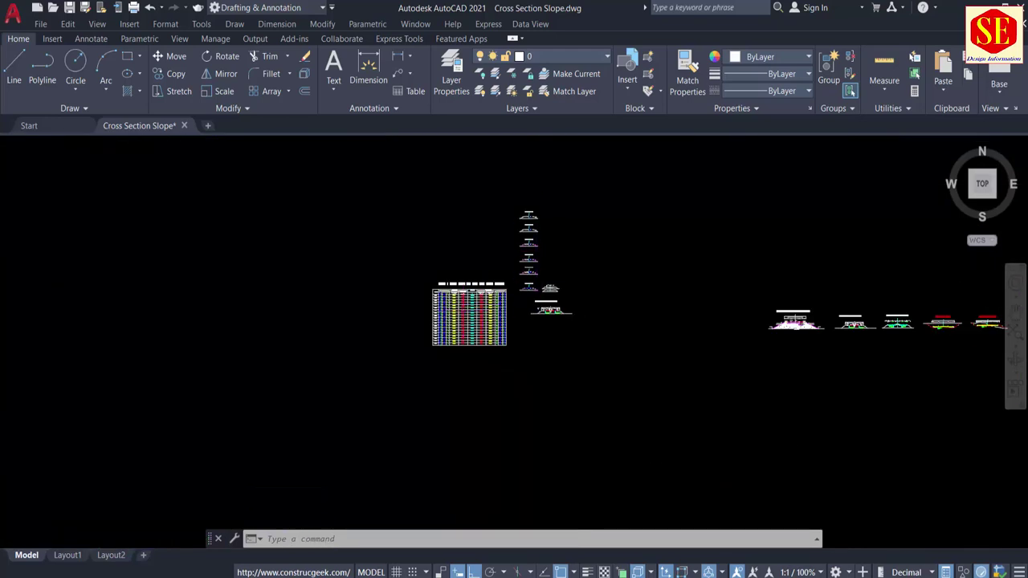
scroll(543, 219, "up", 4)
scroll(470, 147, "up", 3)
scroll(449, 241, "up", 6)
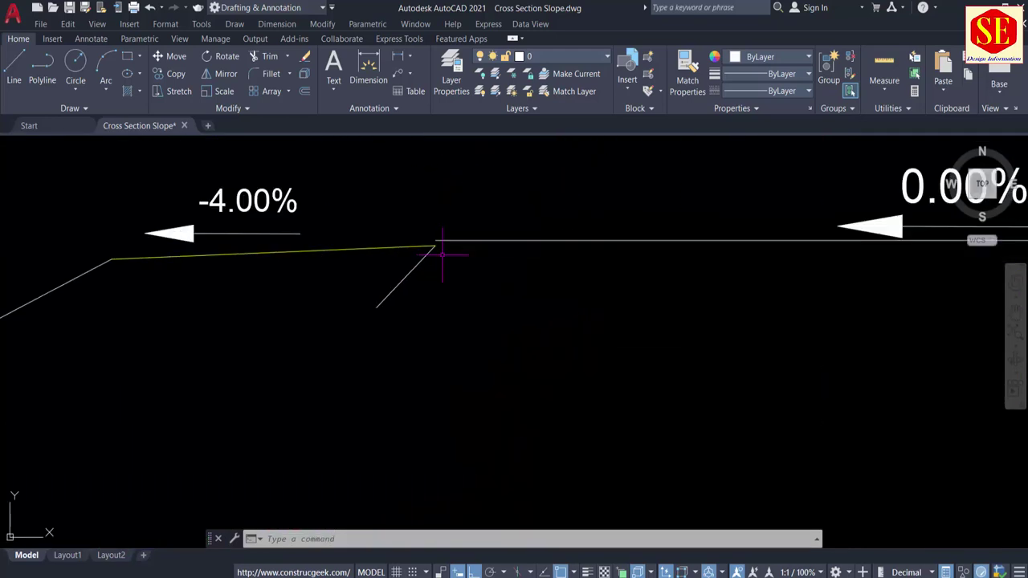
middle_click_drag(438, 278, 590, 255)
key("Return")
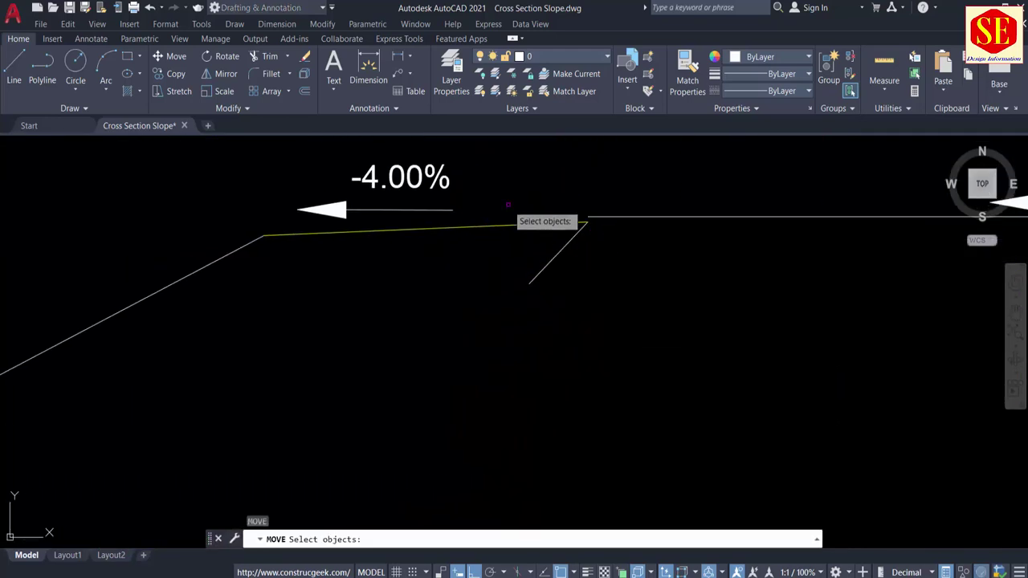
scroll(507, 202, "down", 3)
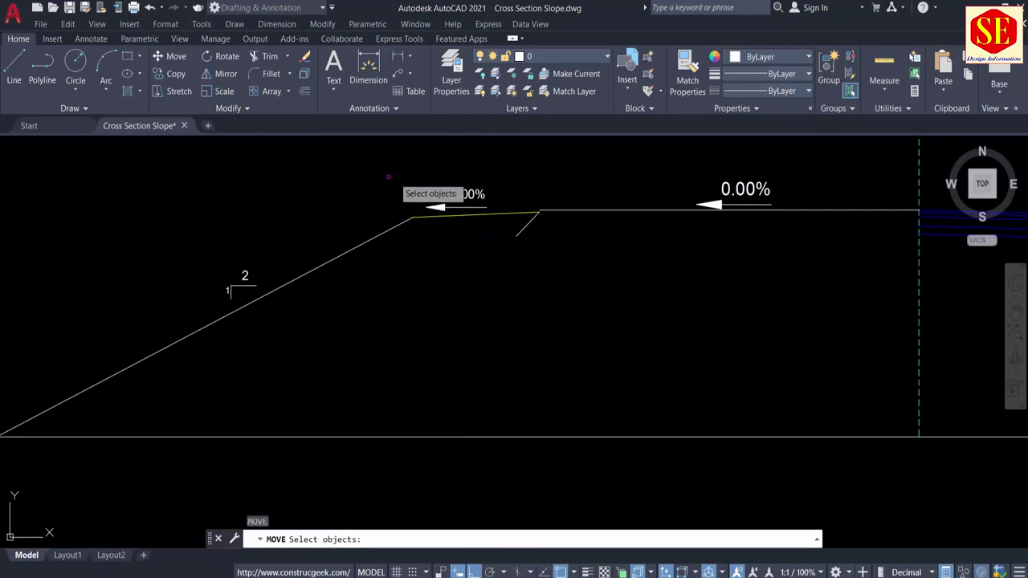
left_click(515, 164)
left_click(150, 325)
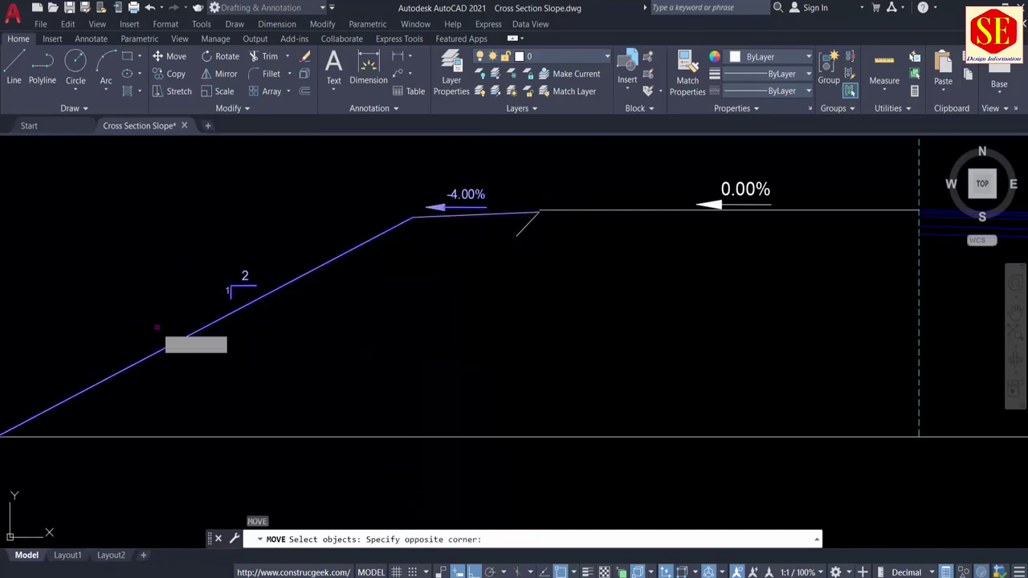
left_click(516, 234)
scroll(544, 207, "up", 6)
key("Return")
left_click(505, 238)
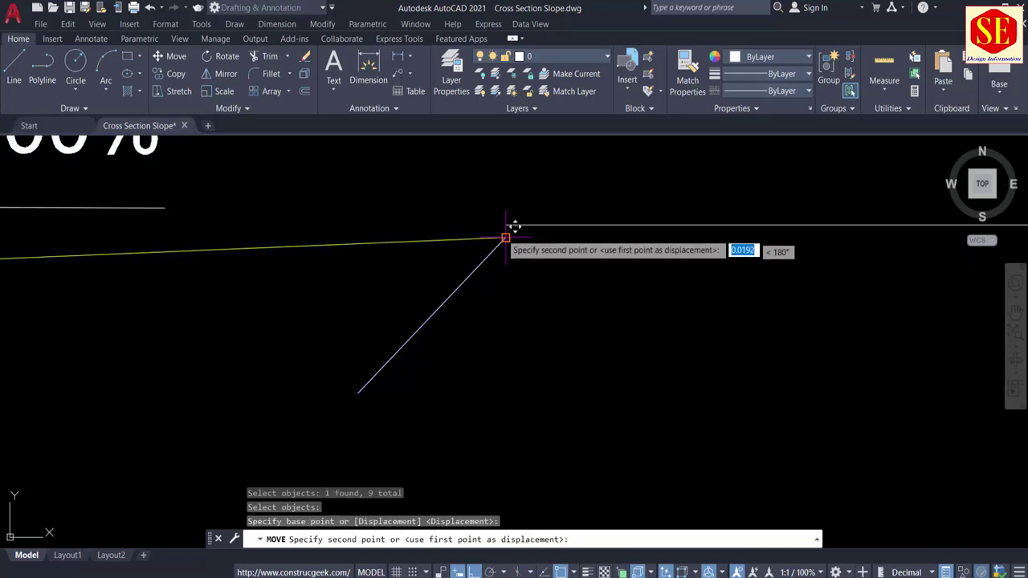
left_click(506, 224)
scroll(476, 259, "down", 2)
scroll(476, 259, "down", 3)
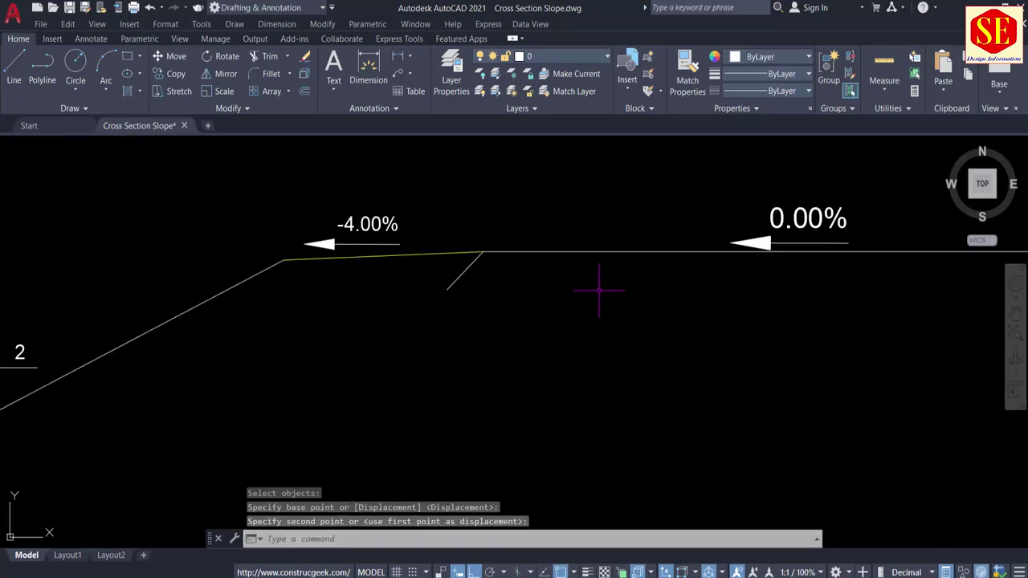
Offset the flat left pavement surface line 0.10 downward to form the first layer.
type("o")
key("Return")
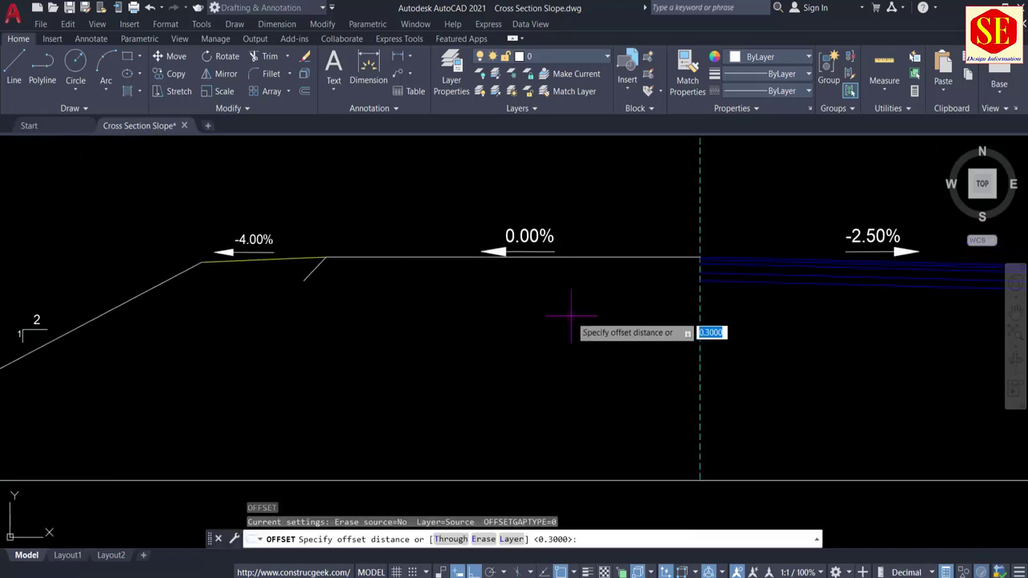
type(".10")
key("Return")
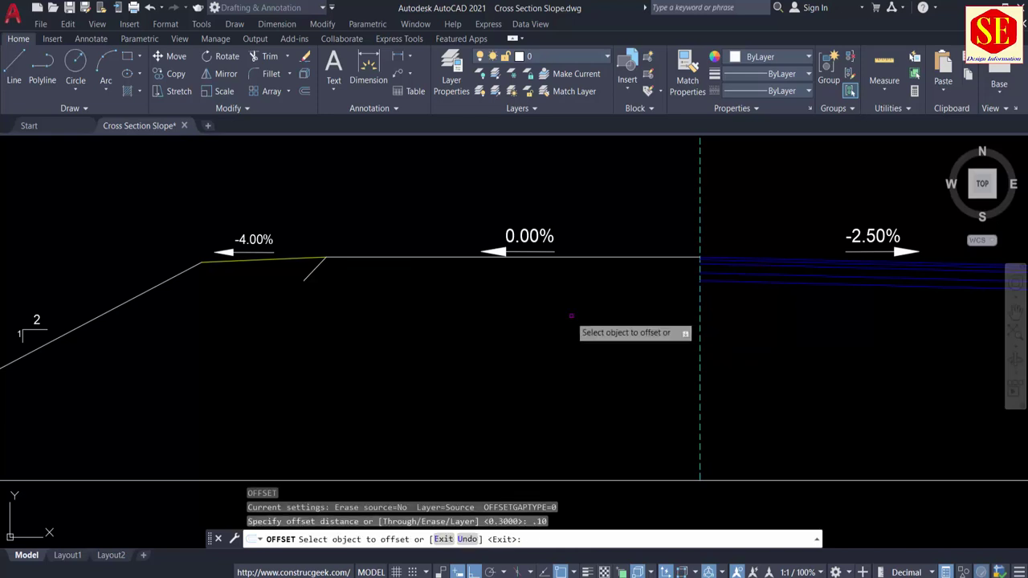
left_click(575, 257)
left_click(577, 267)
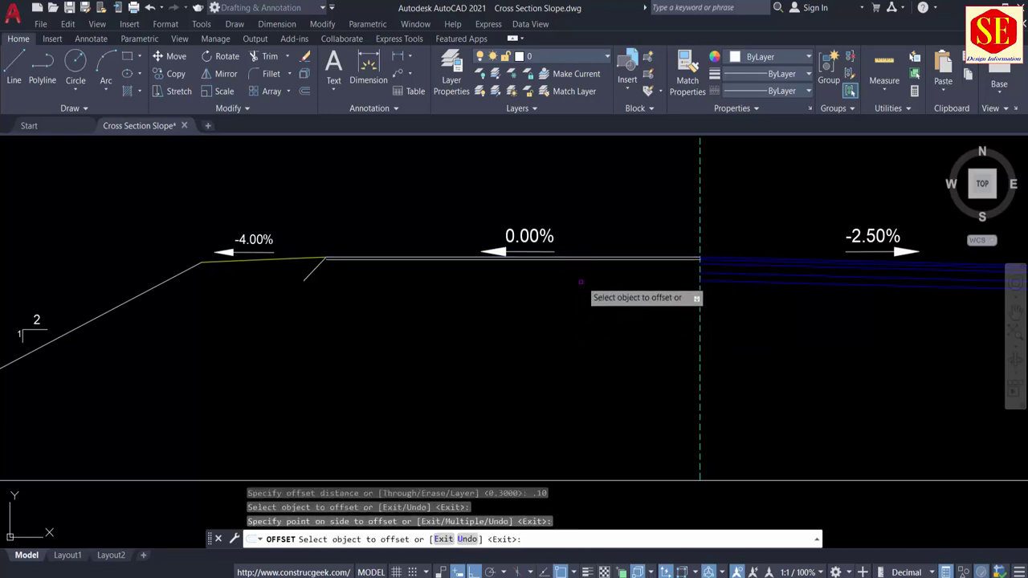
key("Return")
Offset the underside of the left pavement's first layer 0.15 downward to form the second layer.
scroll(590, 270, "up", 3)
key("Return")
type(".15")
key("Return")
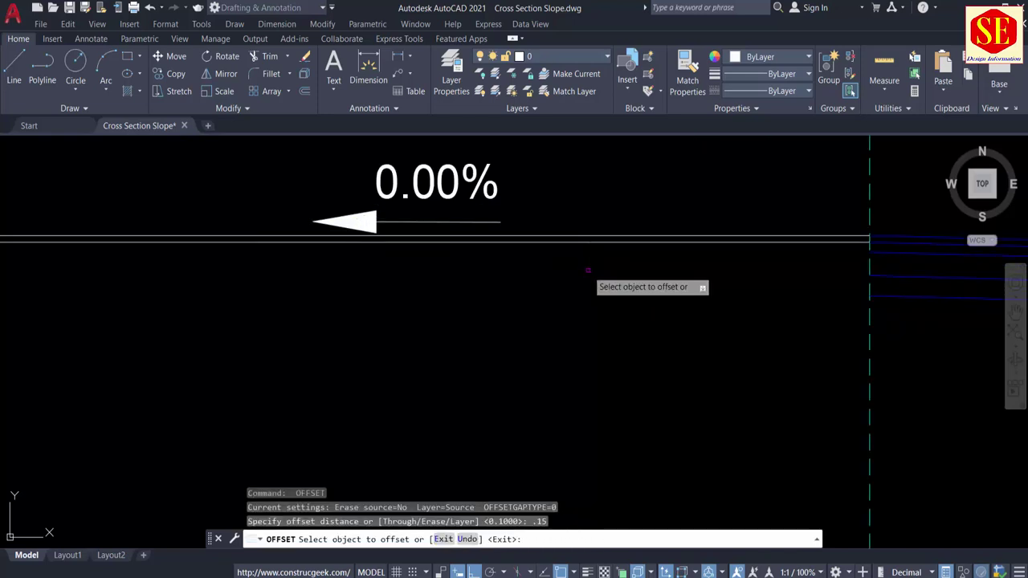
left_click(563, 240)
left_click(554, 278)
key("Return")
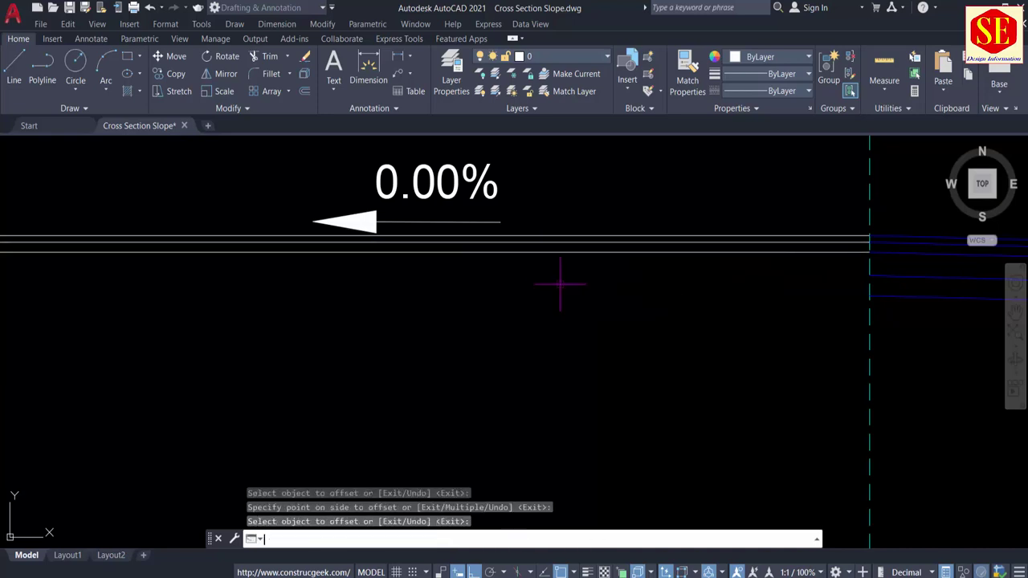
Offset the underside of the left pavement's second layer 0.35 downward to form the third layer.
key("Return")
type(".35")
key("Return")
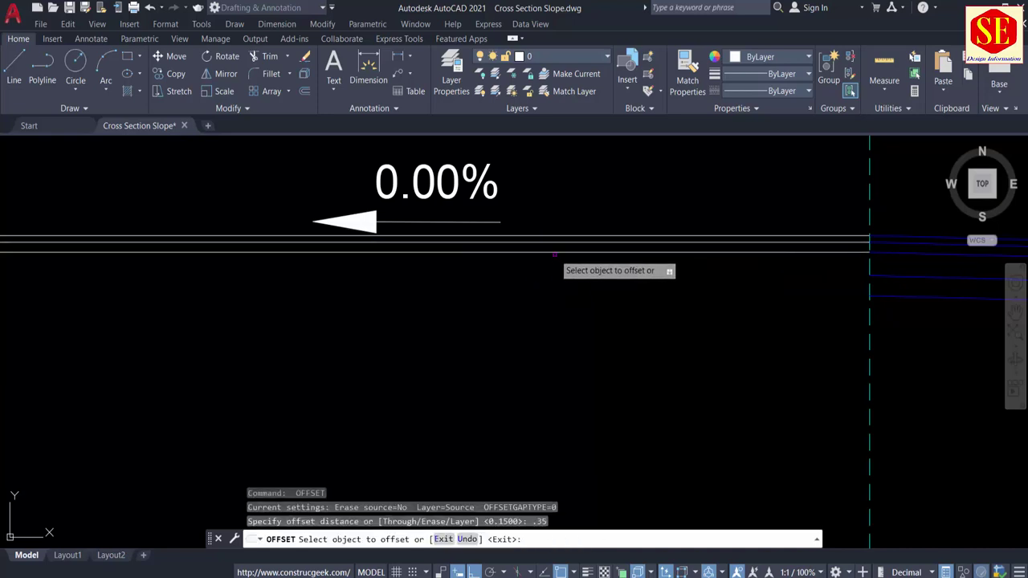
left_click(561, 251)
left_click(559, 313)
key("Return")
Offset the underside of the left pavement's third layer 0.3 downward to form the lowest layer.
key("Return")
type(".3")
key("Return")
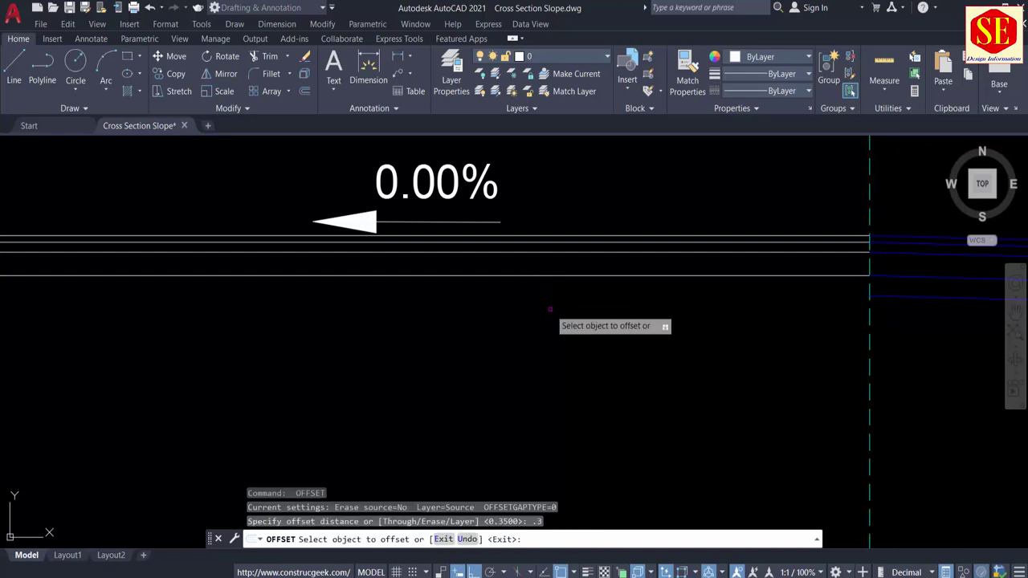
left_click(516, 276)
left_click(526, 318)
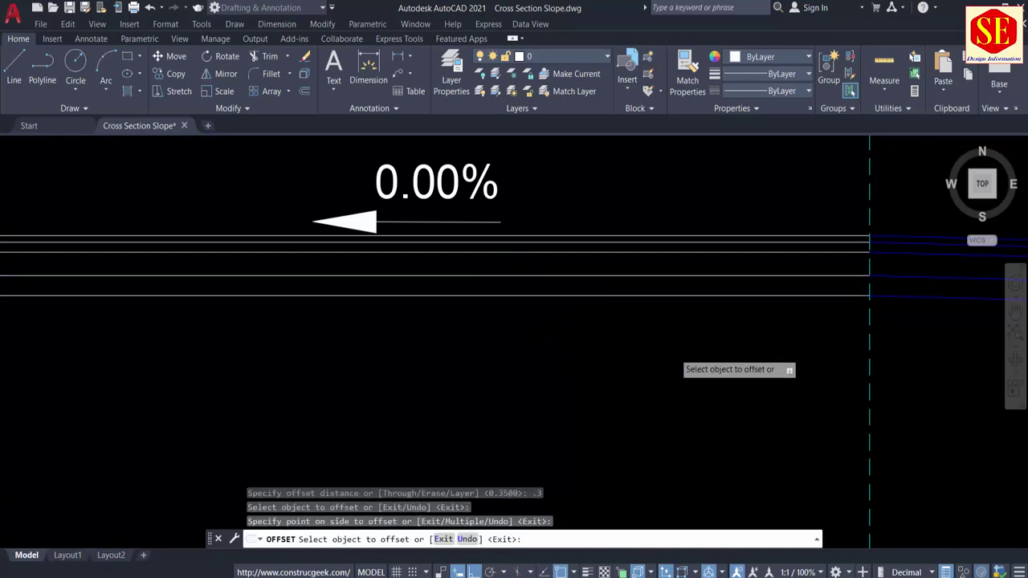
scroll(528, 343, "down", 4)
scroll(488, 338, "up", 6)
key("Escape")
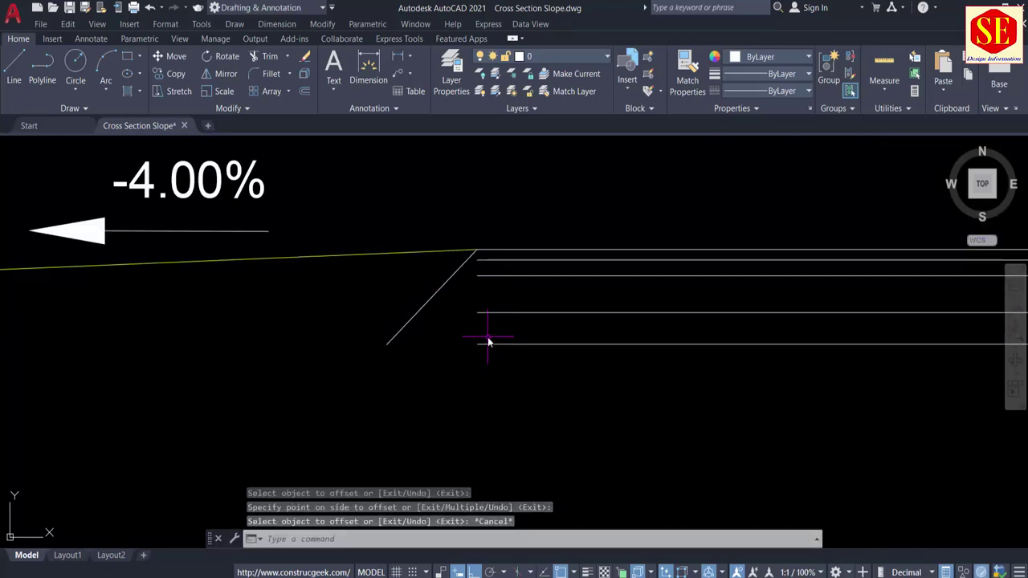
Extend the four offset layer lines at their left ends to the slanted edge line below the shoulder joint.
key("Return")
left_click(474, 348)
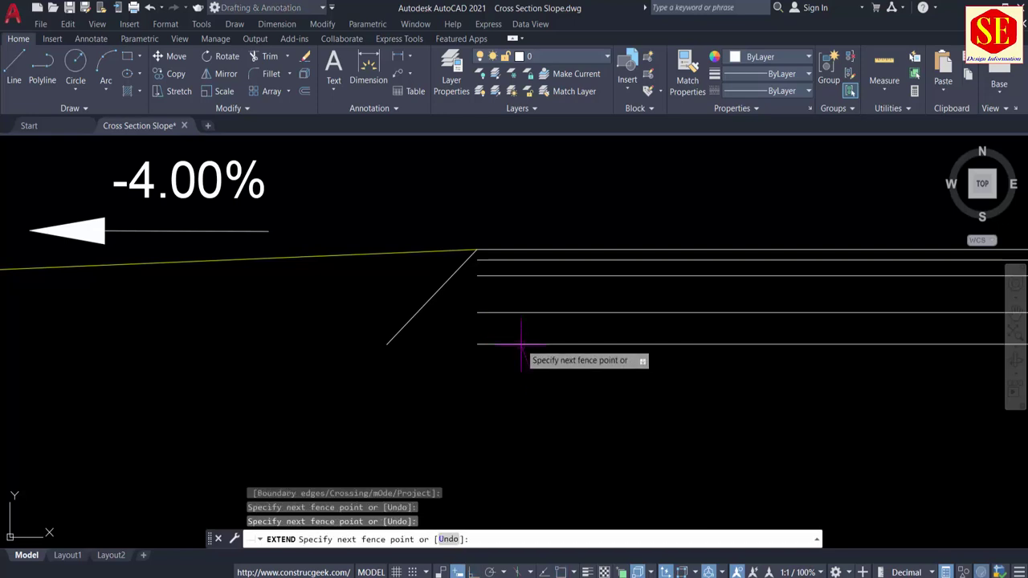
left_click(516, 232)
key("Return")
key("Escape")
Trim the piece of the slanted edge line that projects below the lowest left pavement layer line.
scroll(386, 353, "up", 5)
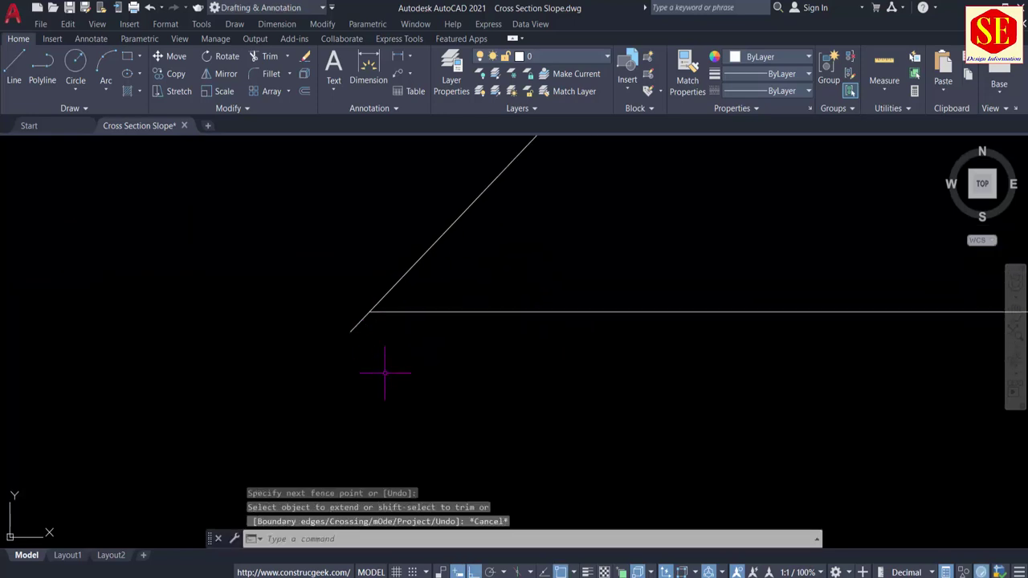
type("tr")
key("Return")
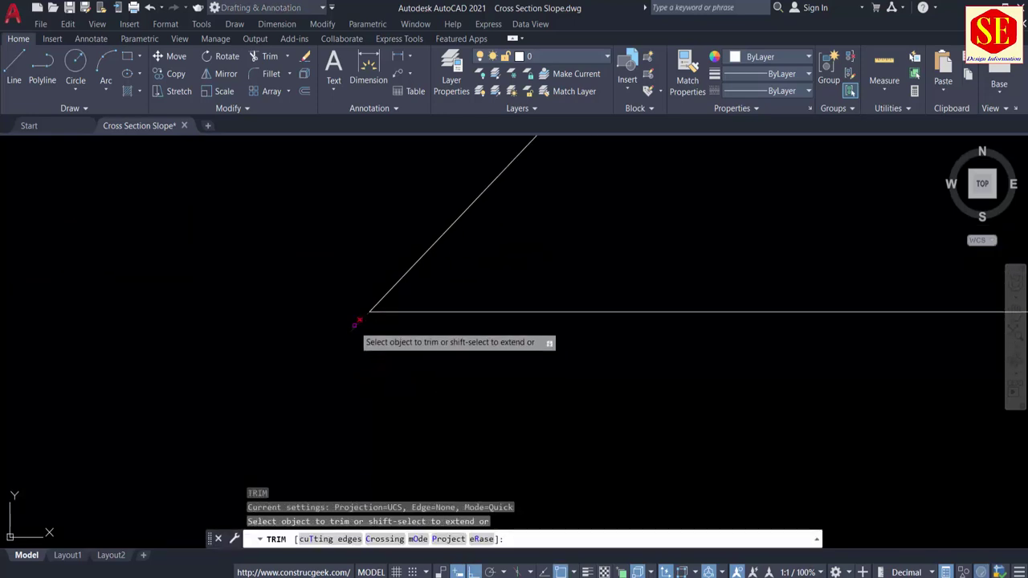
left_click(359, 322)
scroll(358, 345, "down", 3)
key("Escape")
scroll(321, 355, "down", 5)
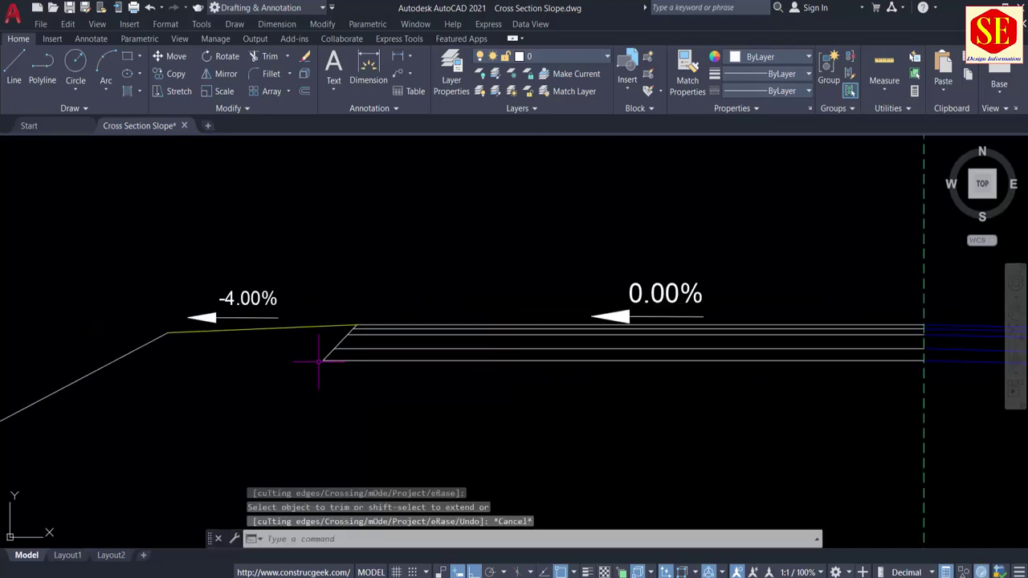
Copy the complete RD 0+250 cross section with its title directly above the original.
scroll(492, 207, "down", 3)
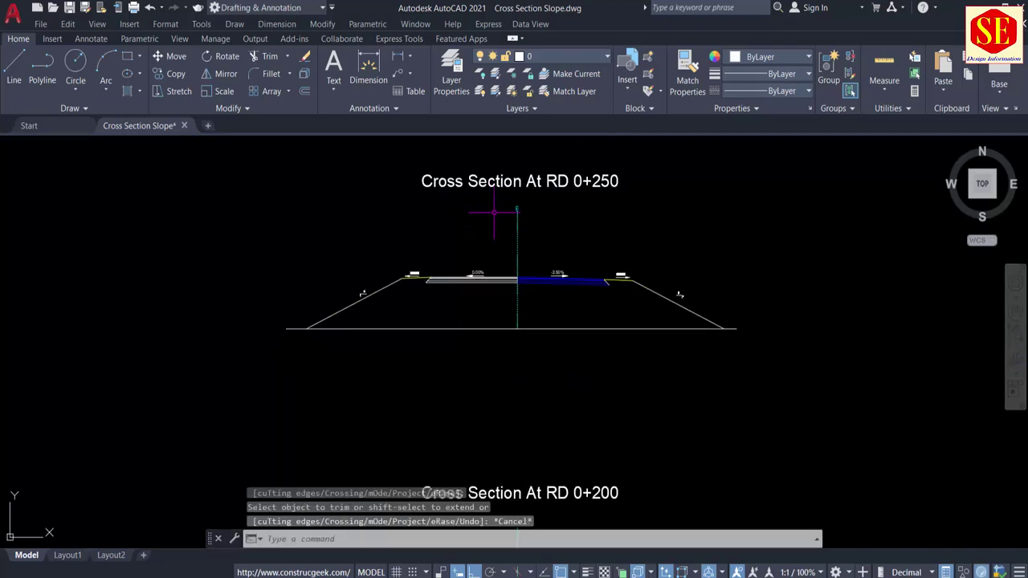
scroll(497, 333, "up", 5)
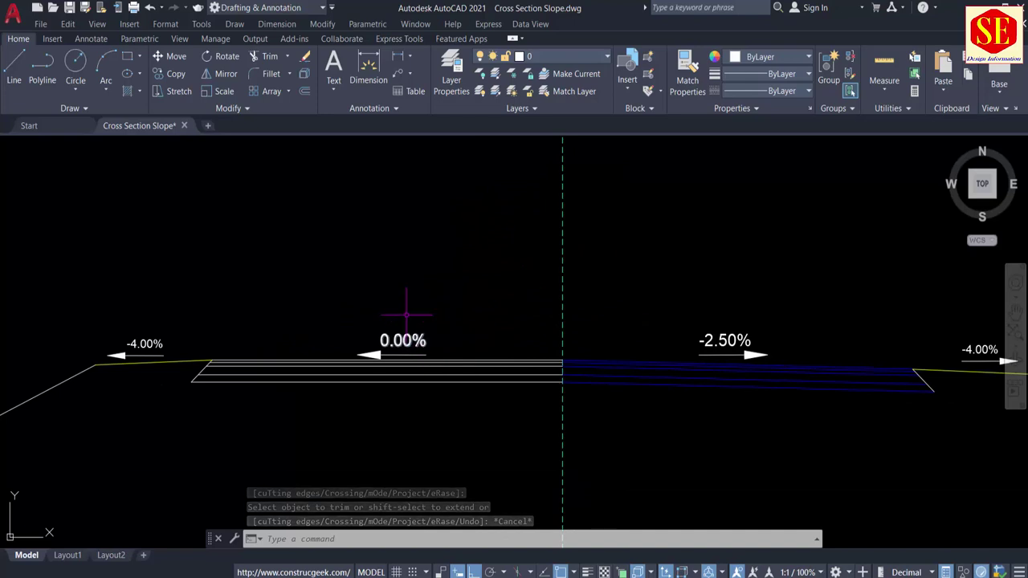
scroll(409, 293, "down", 8)
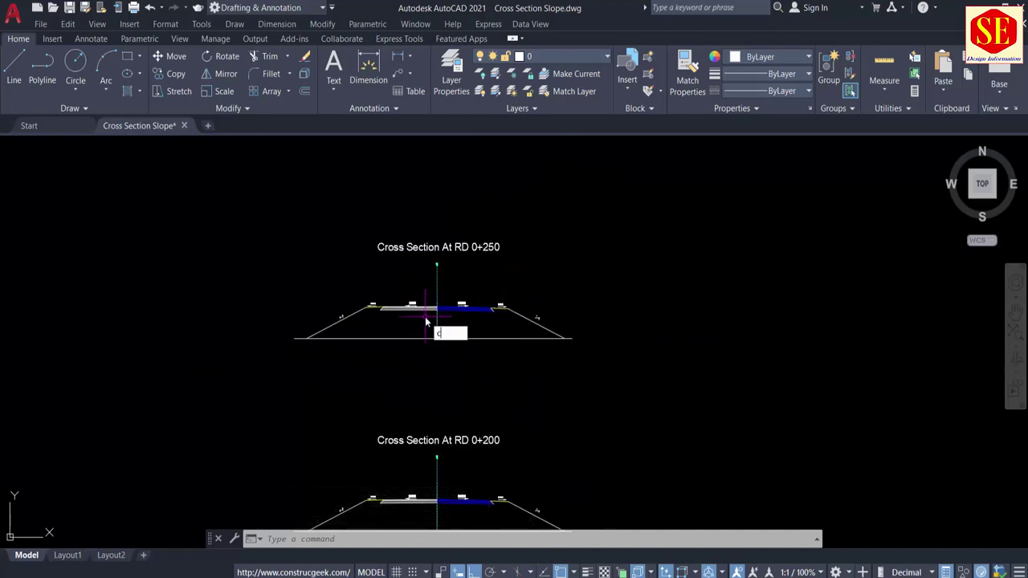
type("o")
key("Return")
left_click(263, 219)
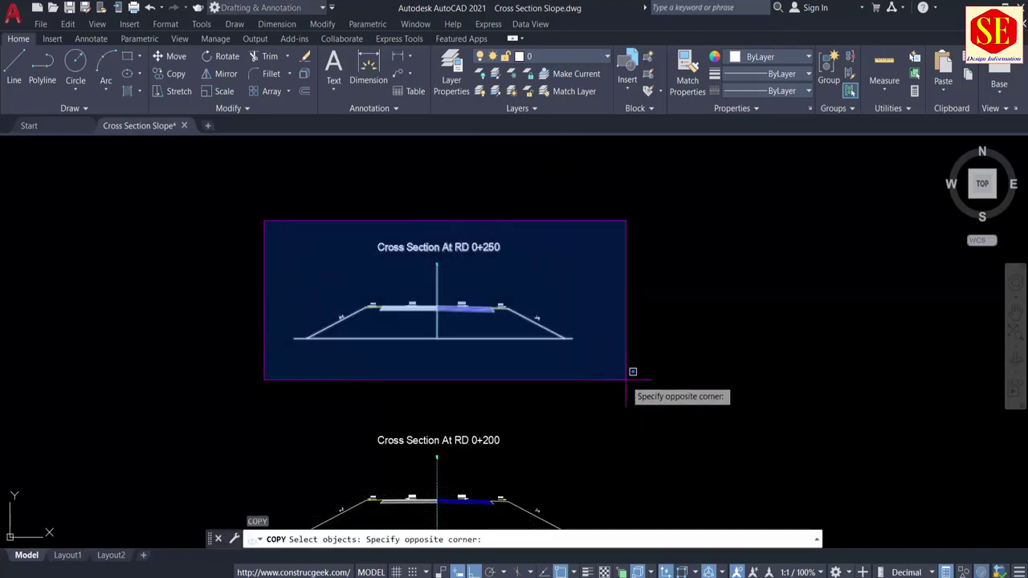
left_click(632, 371)
key("Return")
left_click(471, 361)
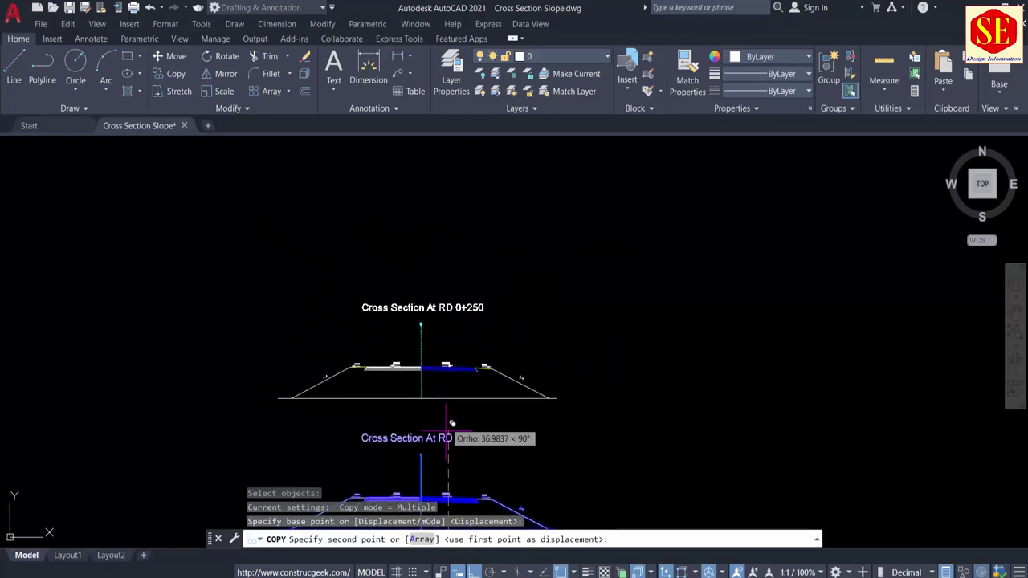
left_click(437, 350)
key("Escape")
Change the copied section's title to "Cross Section At RD 0+300".
scroll(483, 251, "up", 3)
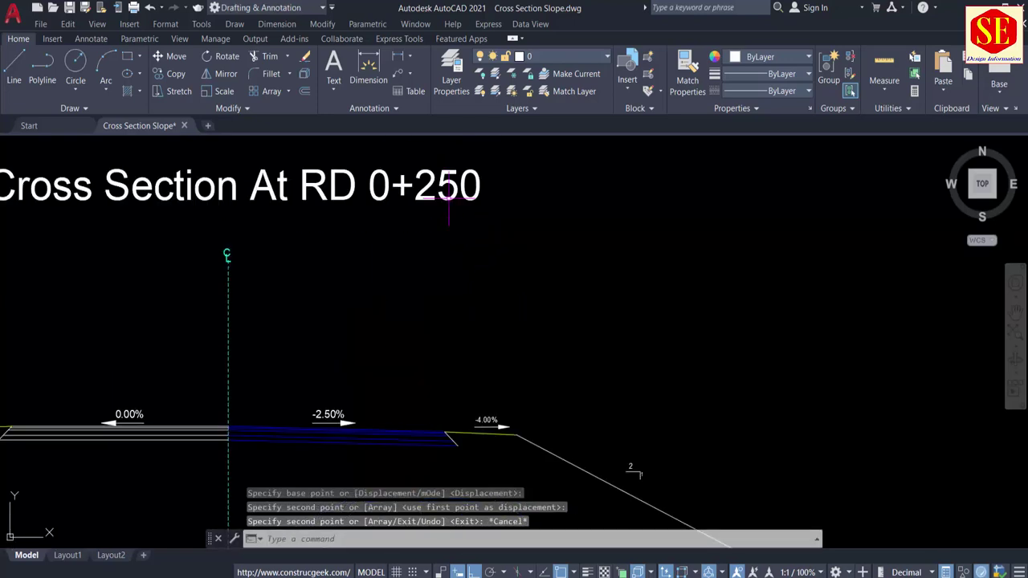
middle_click_drag(449, 200, 614, 301)
double_click(607, 273)
double_click(618, 281)
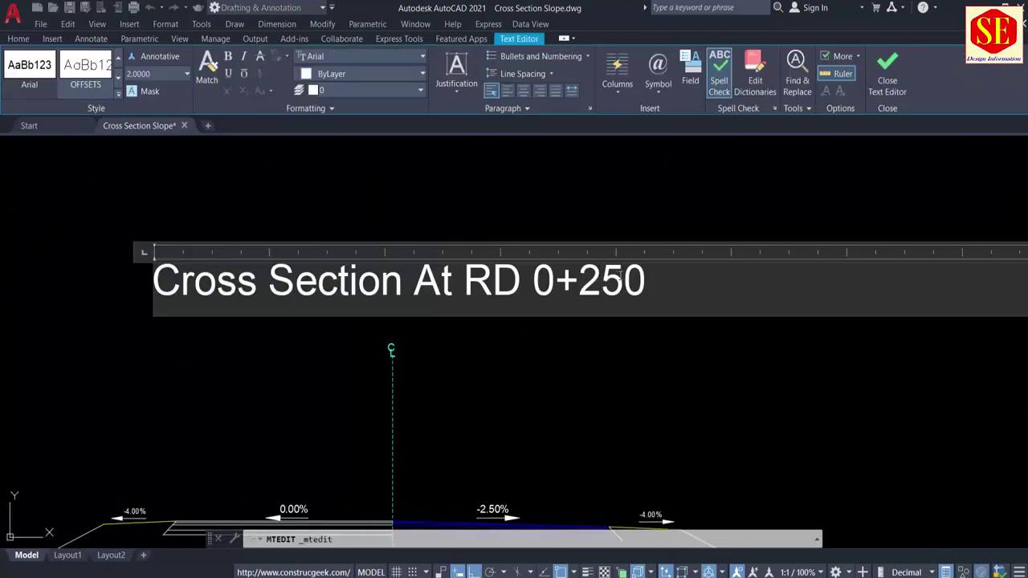
key("BackSpace")
key("BackSpace")
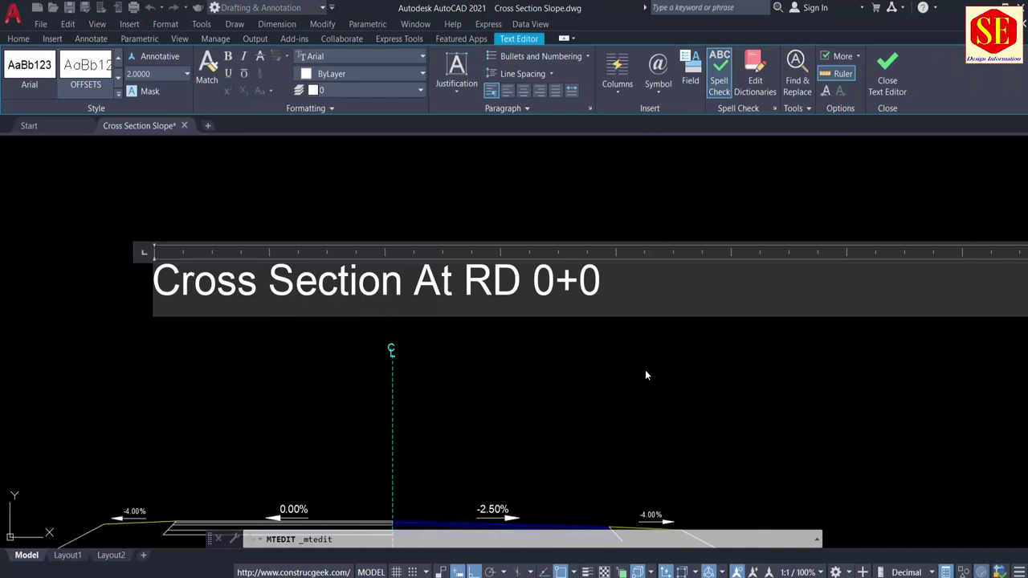
type("30")
left_click(644, 370)
scroll(647, 372, "up", 2)
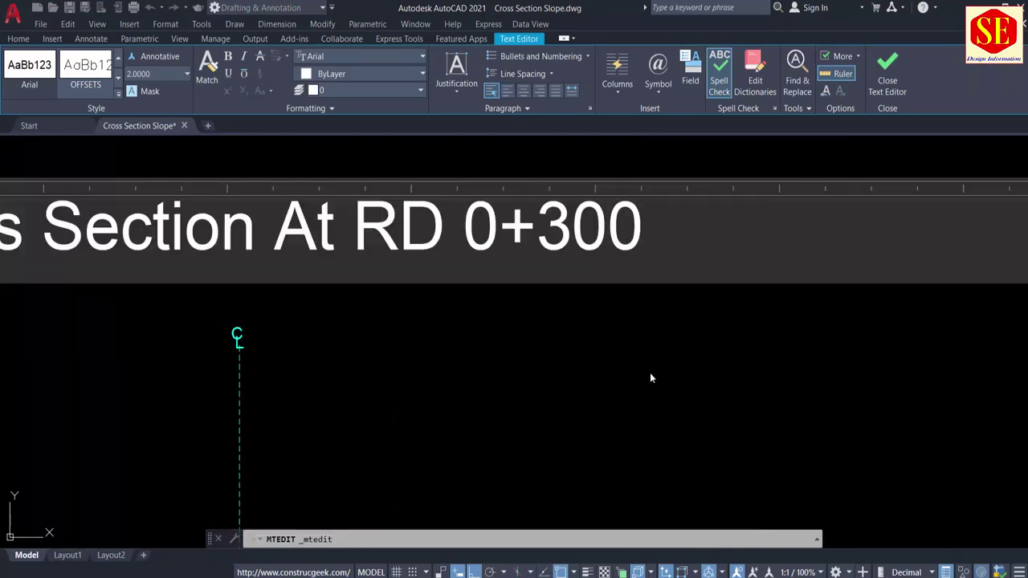
scroll(660, 330, "down", 5)
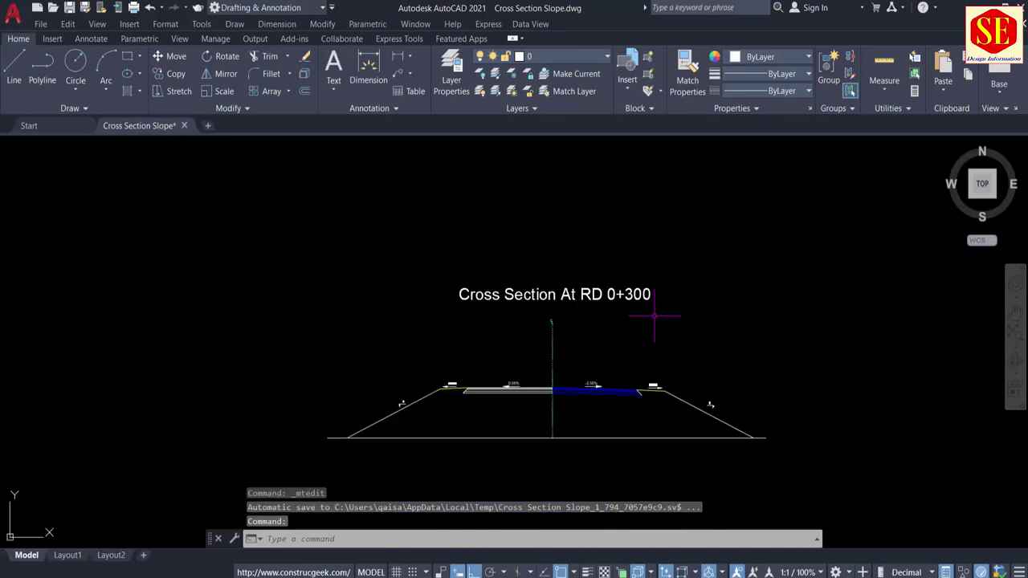
Erase the five left pavement lines from the RD 0+300 section.
scroll(558, 411, "up", 5)
left_click(509, 313)
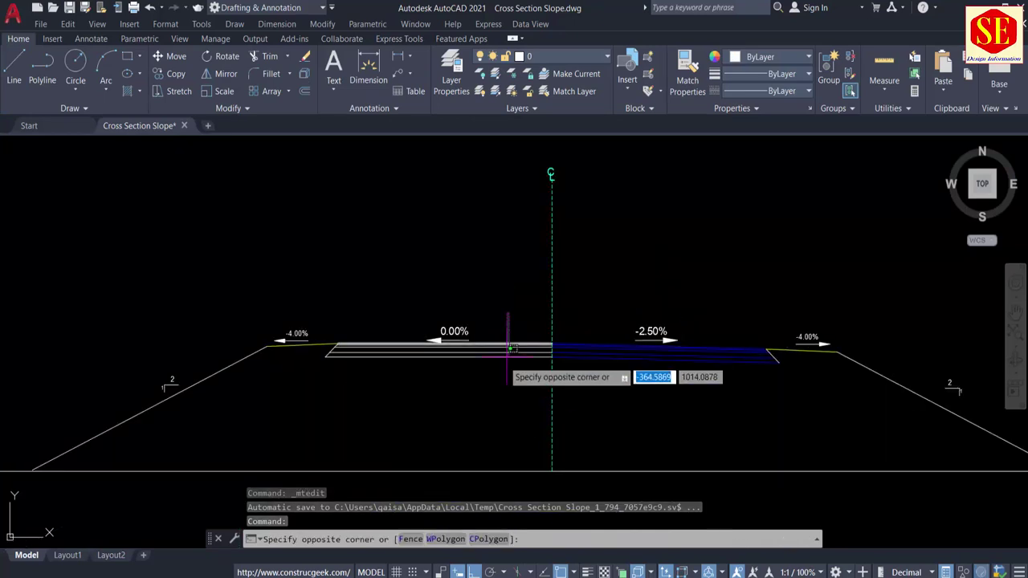
left_click(494, 383)
type("e")
key("Return")
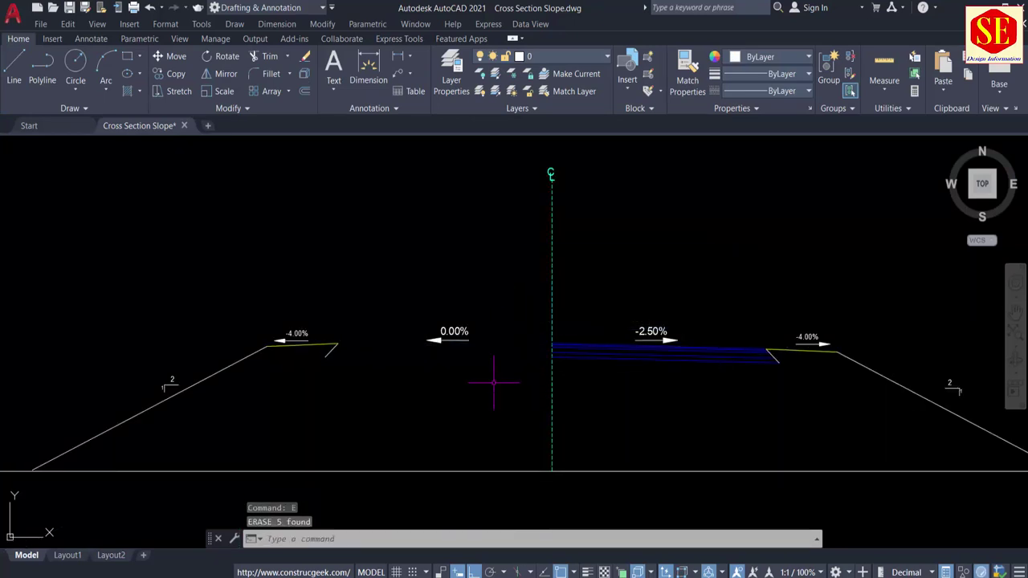
In the RD 0+300 section, draw a horizontal line of length 15 leftward from the right pavement's surface line at the centre line.
type("l")
key("Return")
scroll(518, 361, "up", 6)
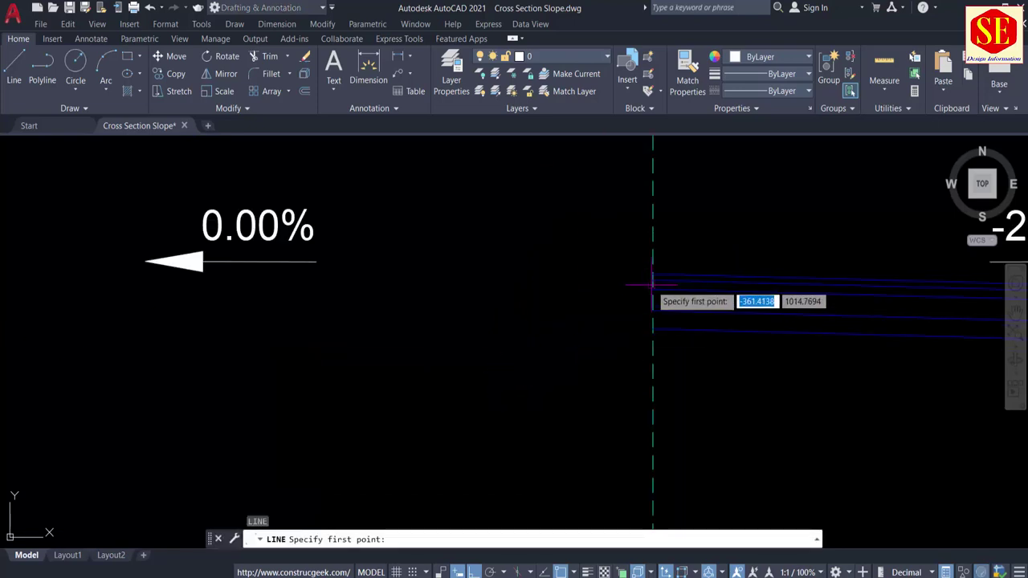
left_click(652, 274)
mouse_move(308, 295)
middle_mouse_down()
mouse_move(840, 297)
mouse_move(551, 265)
middle_mouse_up()
scroll(839, 297, "down", 2)
scroll(519, 235, "up", 2)
scroll(811, 320, "up", 4)
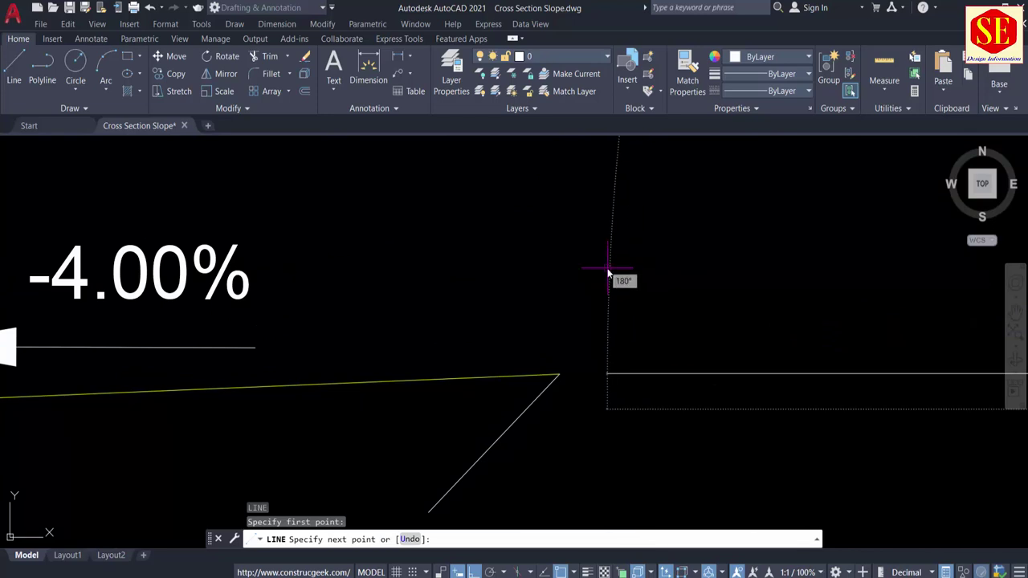
type("15")
key("Return")
key("Escape")
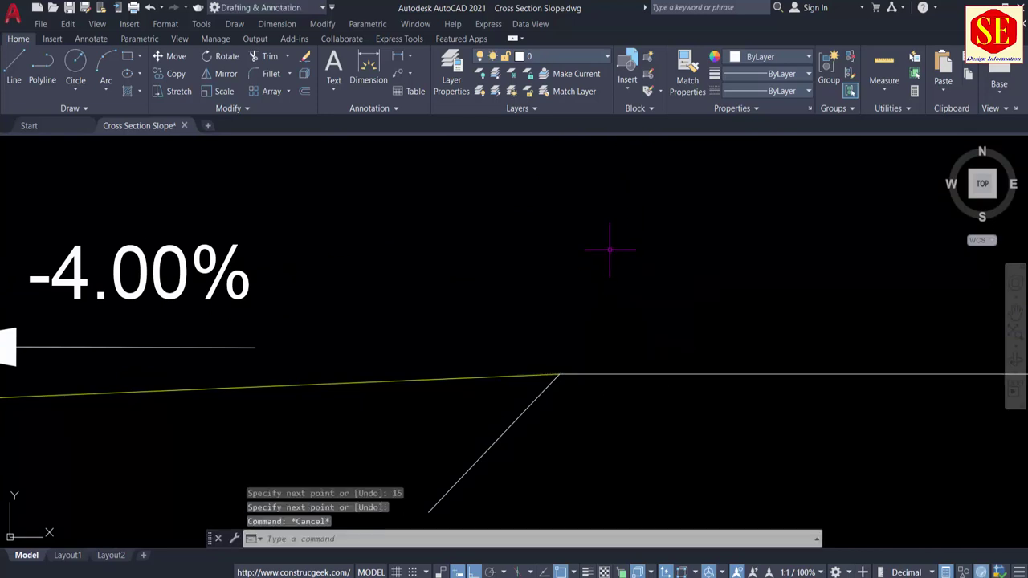
Examine the RD 0+300 row of the slope table for the shoulder slopes, pavement slopes and finish road level.
scroll(608, 249, "down", 4)
scroll(719, 301, "down", 6)
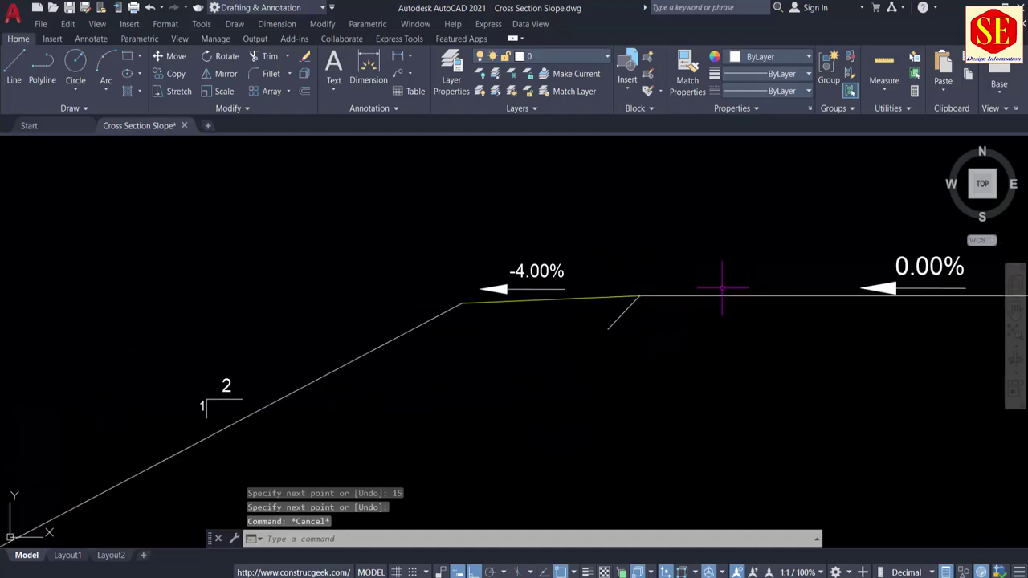
scroll(794, 284, "up", 5)
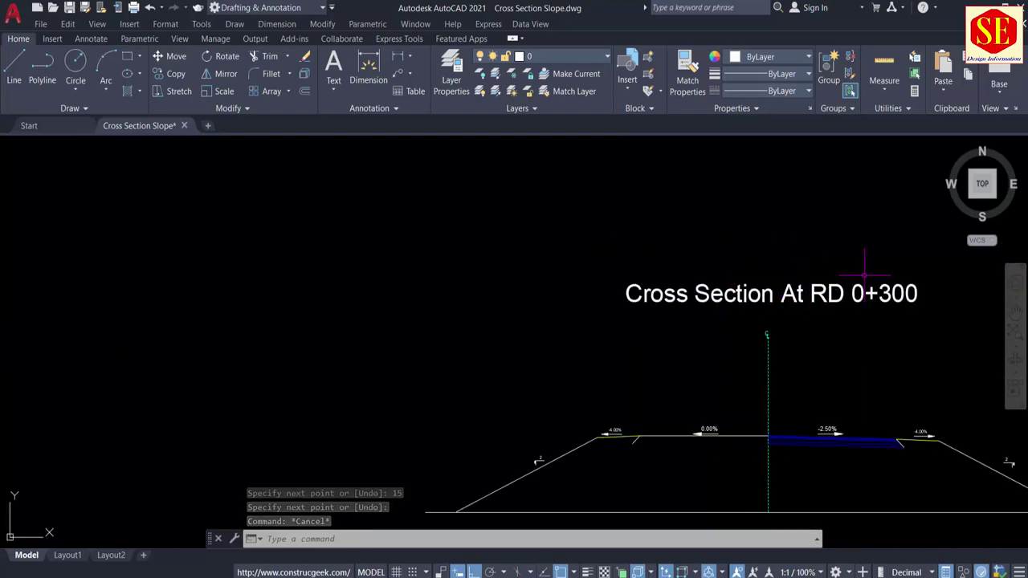
scroll(659, 264, "down", 5)
scroll(542, 312, "down", 4)
scroll(542, 318, "up", 8)
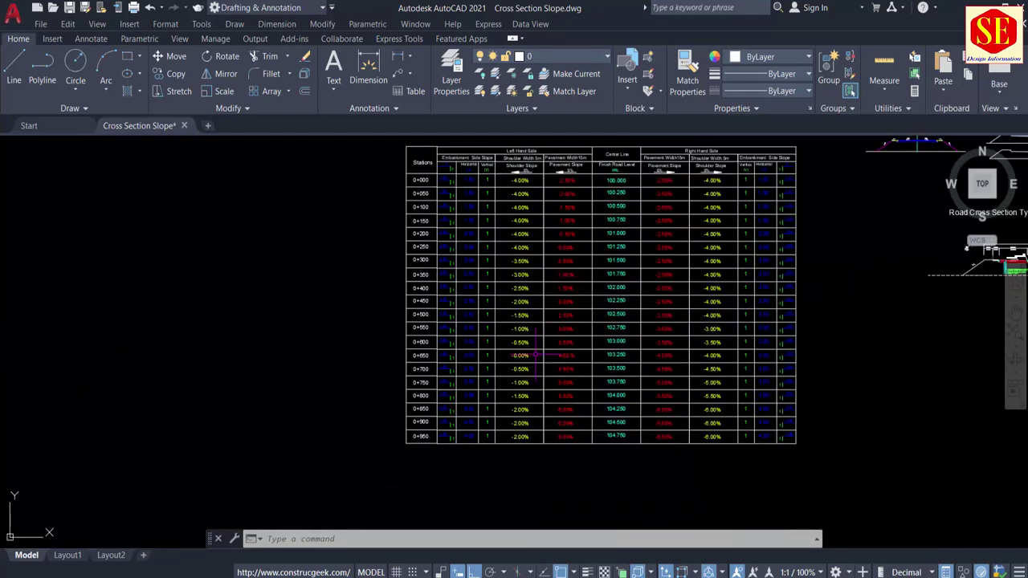
middle_click_drag(581, 285, 294, 284)
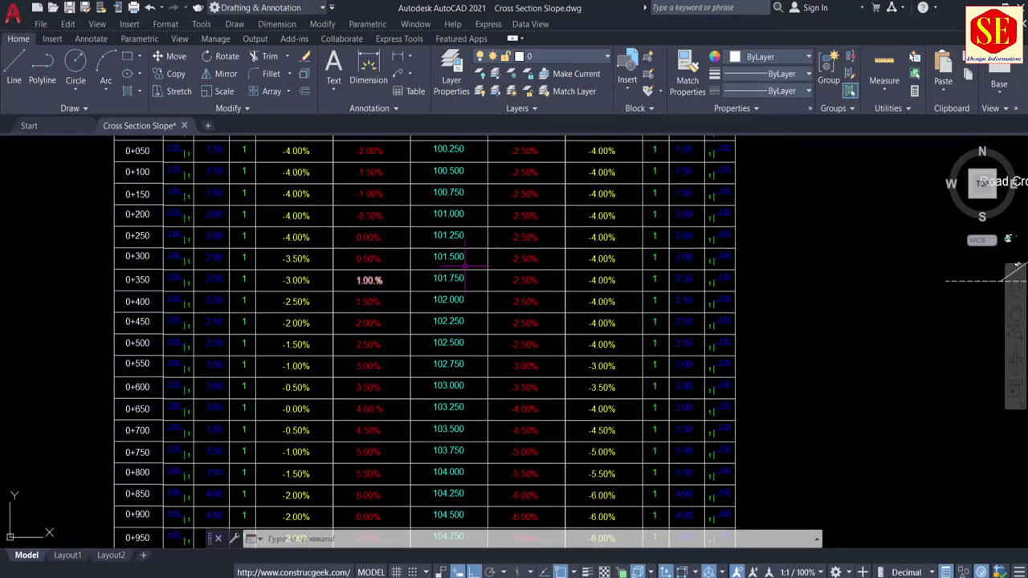
scroll(469, 264, "up", 2)
middle_click_drag(464, 264, 579, 302)
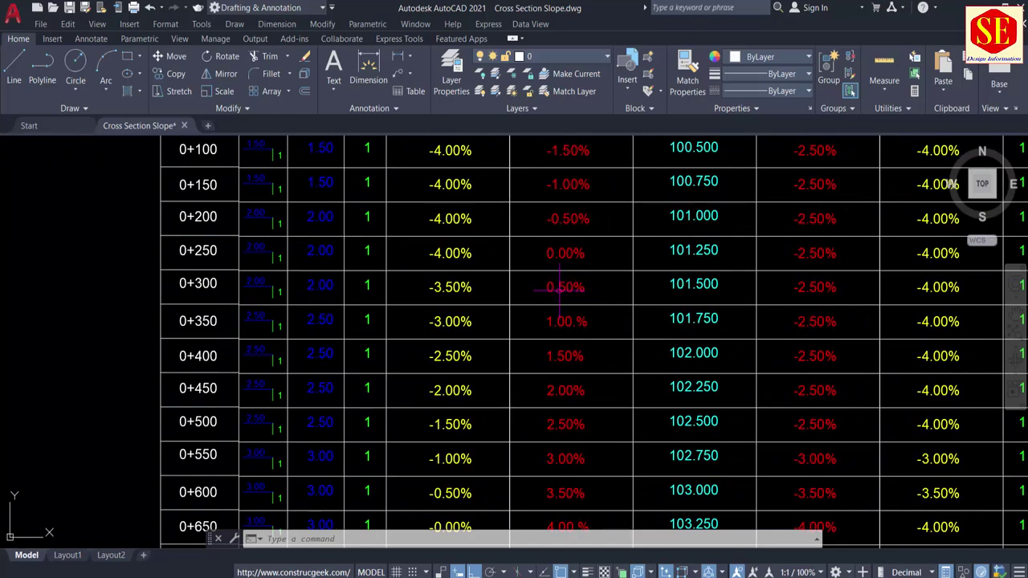
middle_click_drag(569, 184, 575, 213)
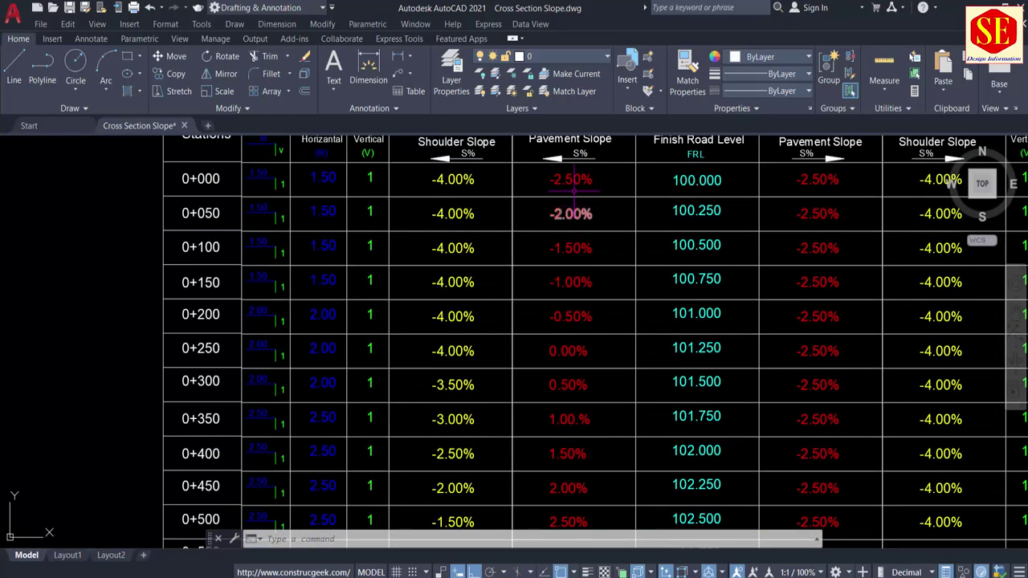
middle_click_drag(567, 345, 568, 273)
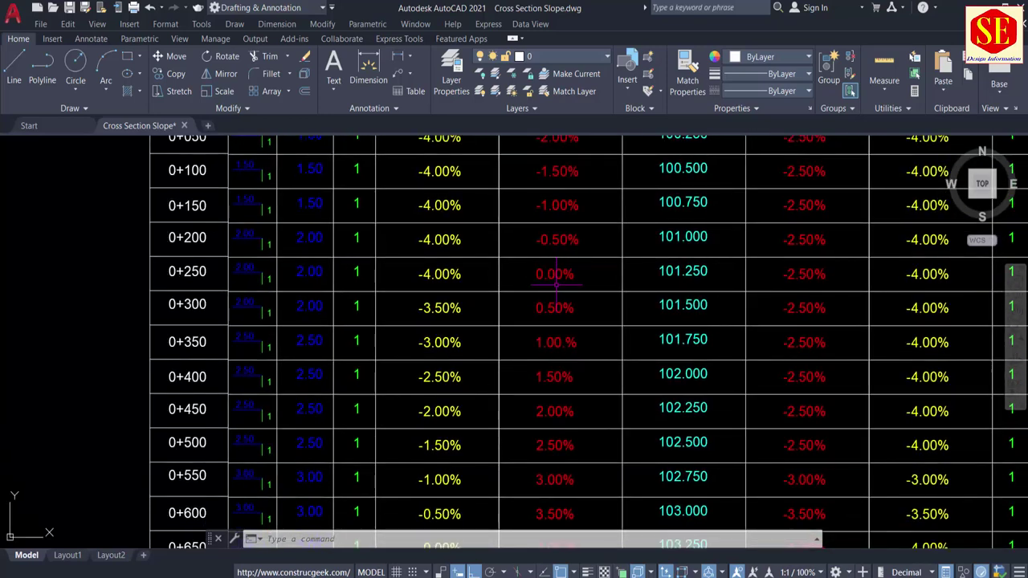
scroll(567, 273, "up", 2)
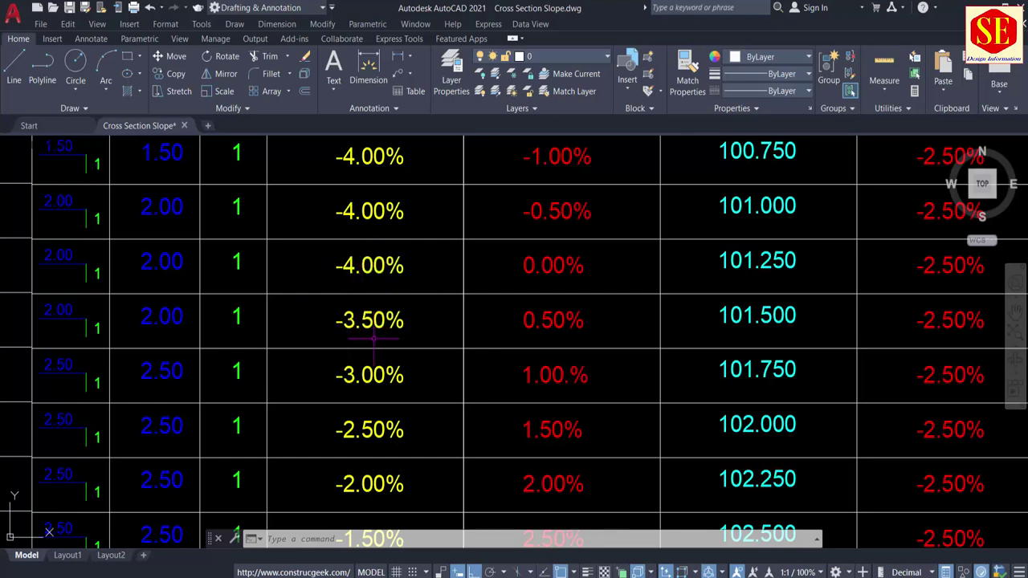
middle_click_drag(363, 332, 392, 336)
middle_click_drag(583, 339, 225, 332)
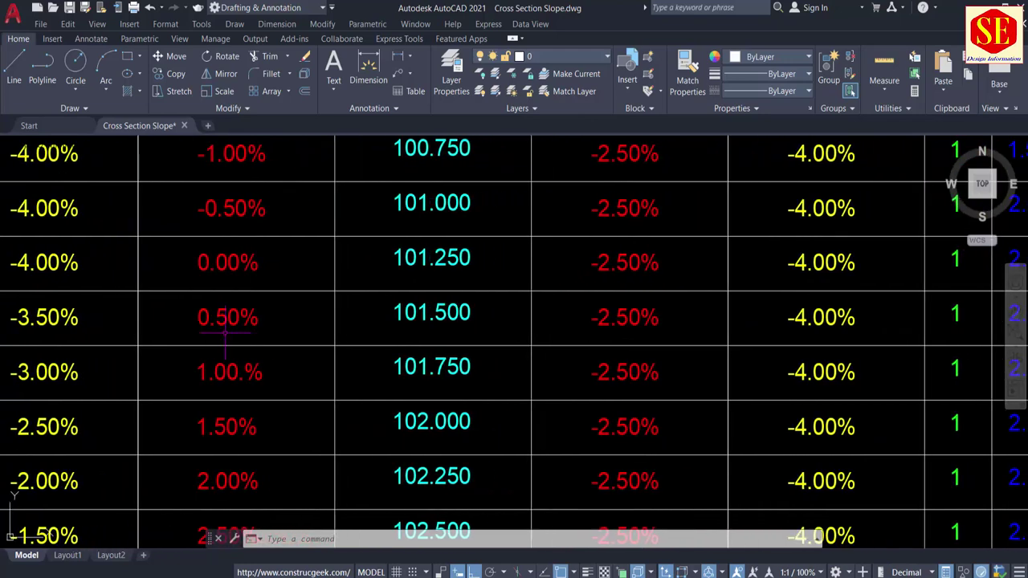
middle_click_drag(655, 338, 499, 352)
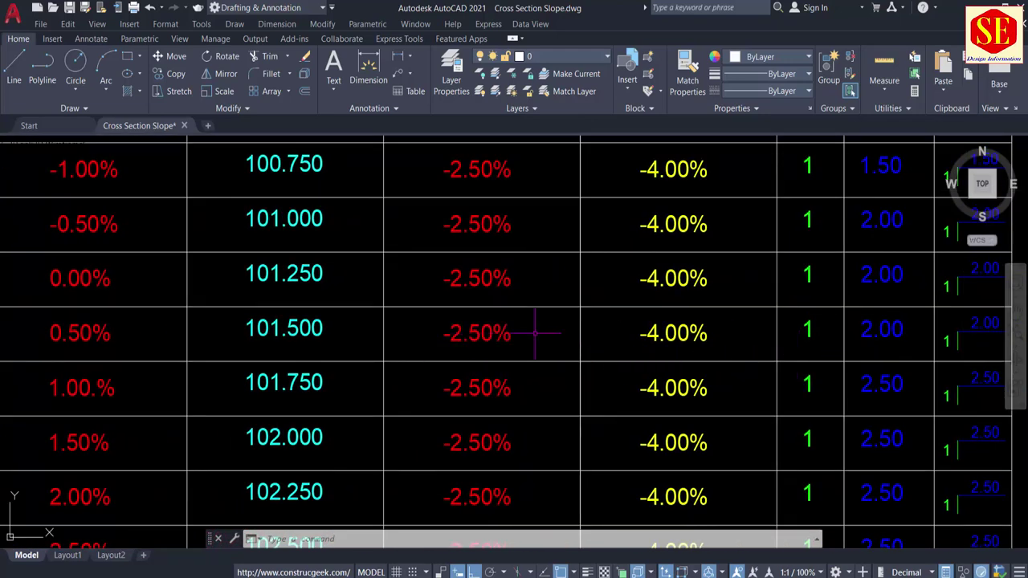
scroll(853, 330, "down", 2)
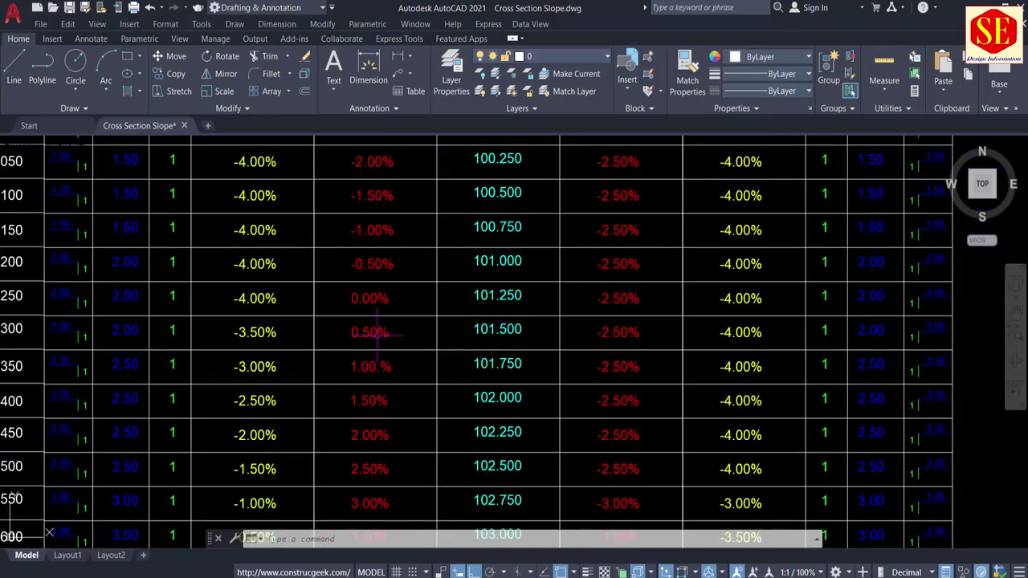
scroll(331, 331, "up", 2)
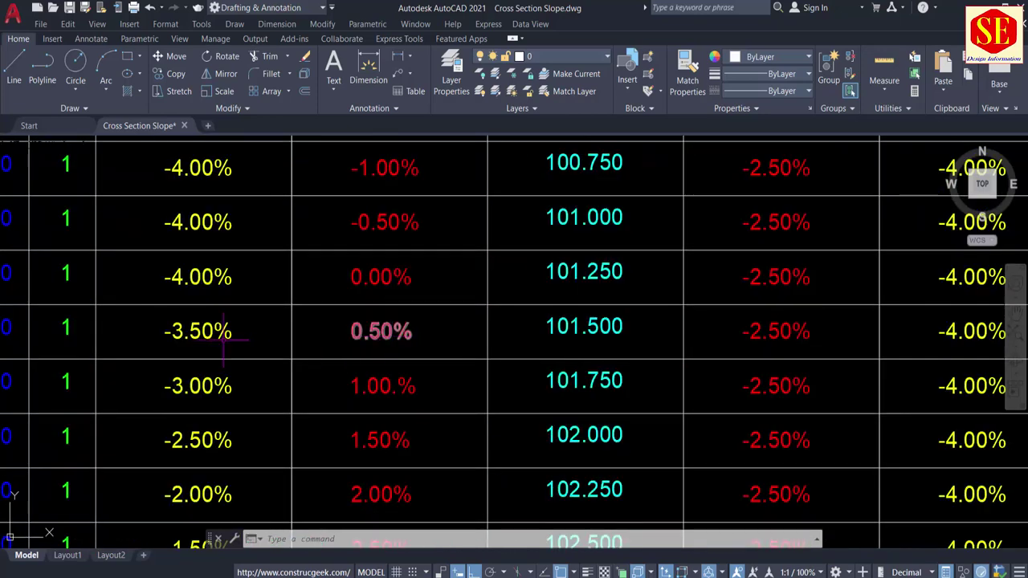
Return to the RD 0+300 section and, in Calculator, compute the left pavement's level difference as 0.5 × 15 ÷ 100.
scroll(223, 338, "down", 5)
middle_click_drag(488, 291, 467, 562)
middle_click_drag(555, 193, 551, 238)
scroll(541, 176, "up", 6)
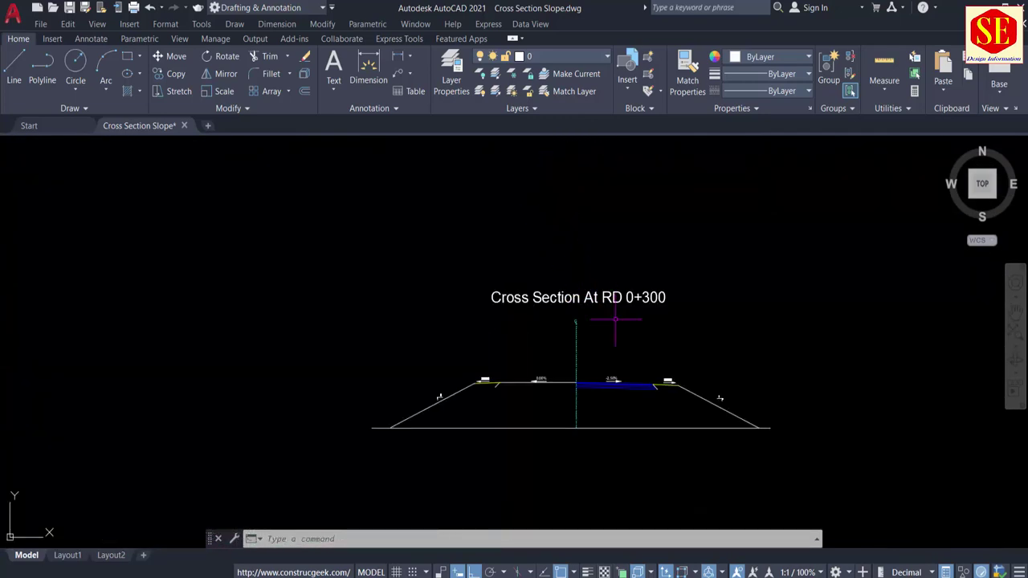
scroll(615, 319, "up", 2)
scroll(514, 293, "up", 6)
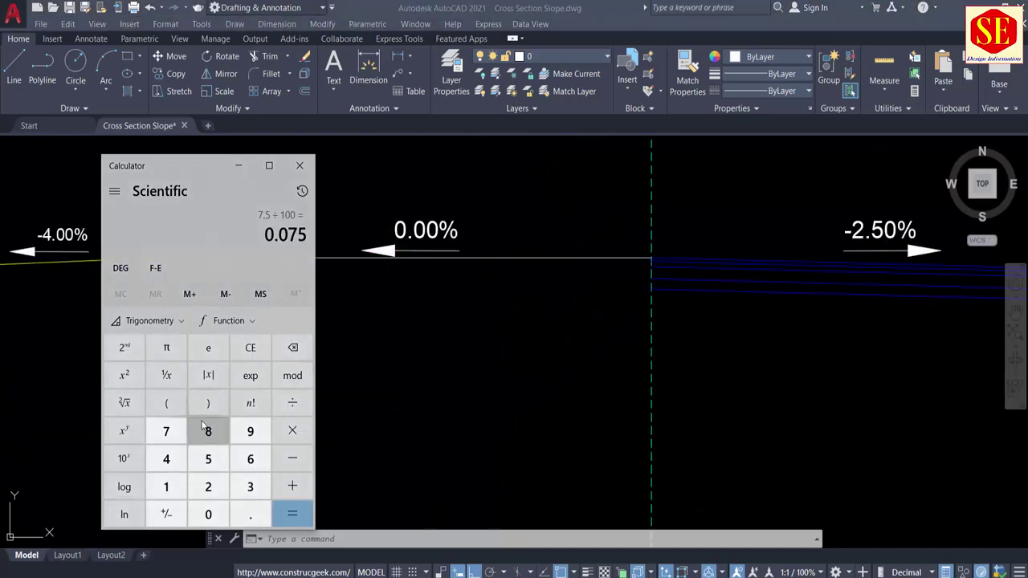
left_click(249, 347)
left_click(249, 513)
left_click(208, 459)
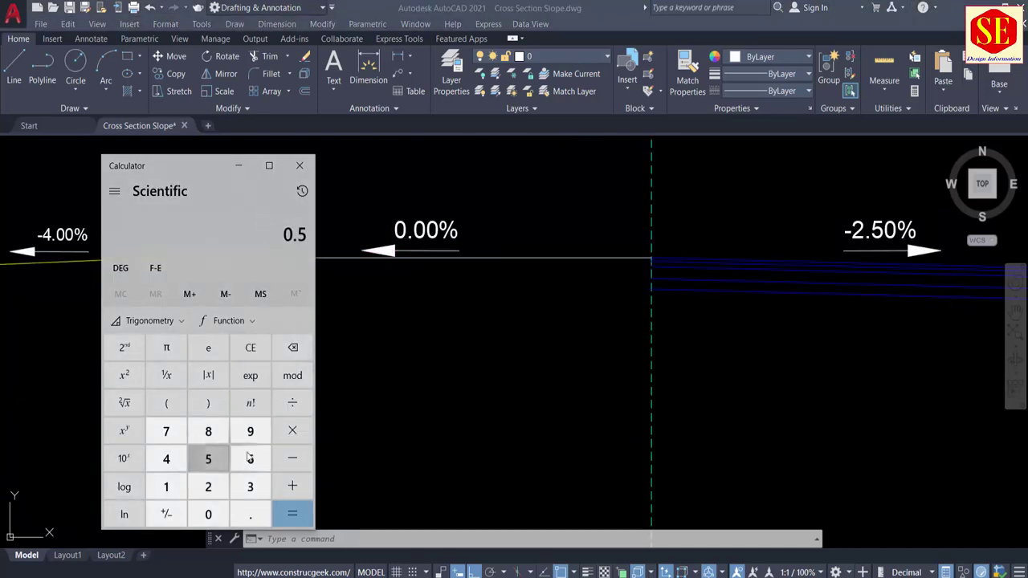
left_click(292, 430)
left_click(166, 487)
left_click(208, 458)
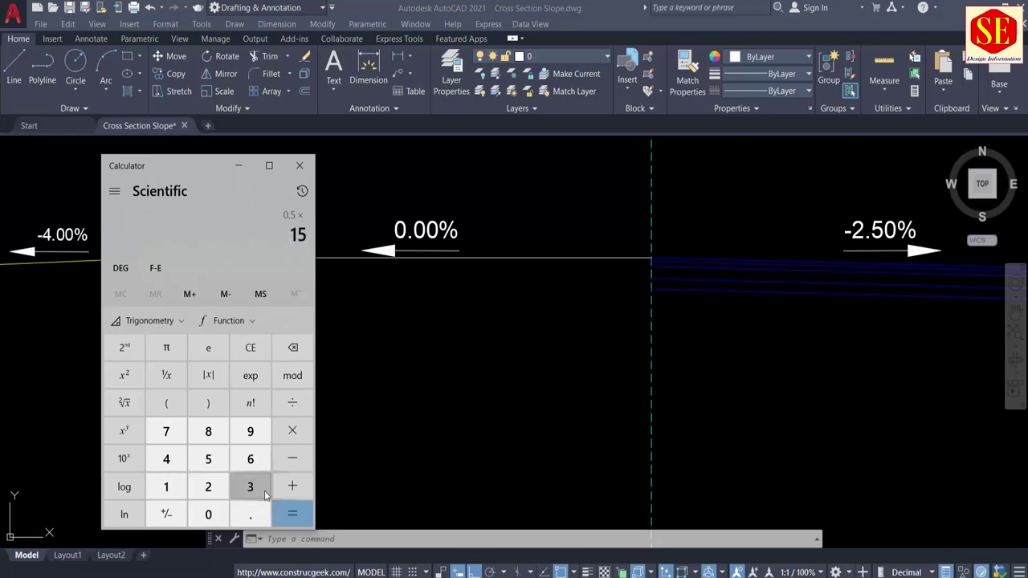
left_click(292, 514)
left_click(292, 402)
left_click(166, 487)
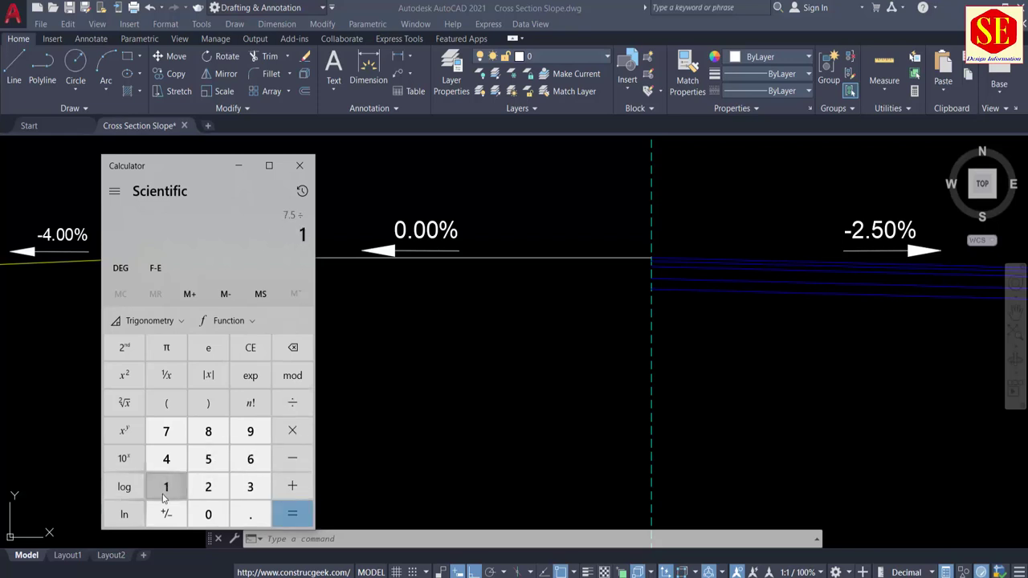
left_click(208, 513)
left_click(208, 514)
left_click(308, 523)
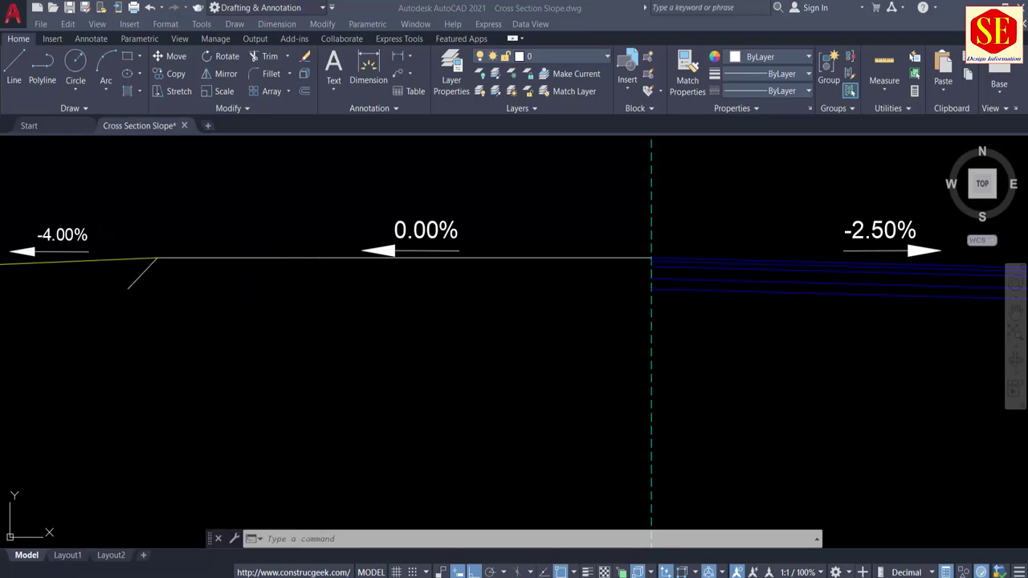
Examine the left pavement layers and slope label of the RD 0+200 section for comparison with RD 0+300.
middle_click_drag(459, 364, 452, 201)
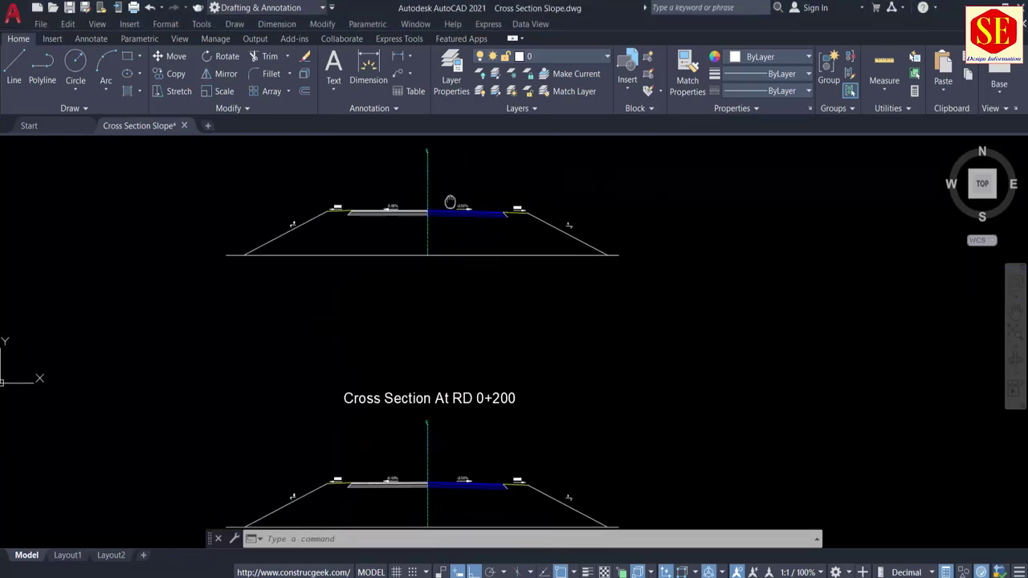
scroll(377, 482, "up", 5)
scroll(354, 364, "up", 6)
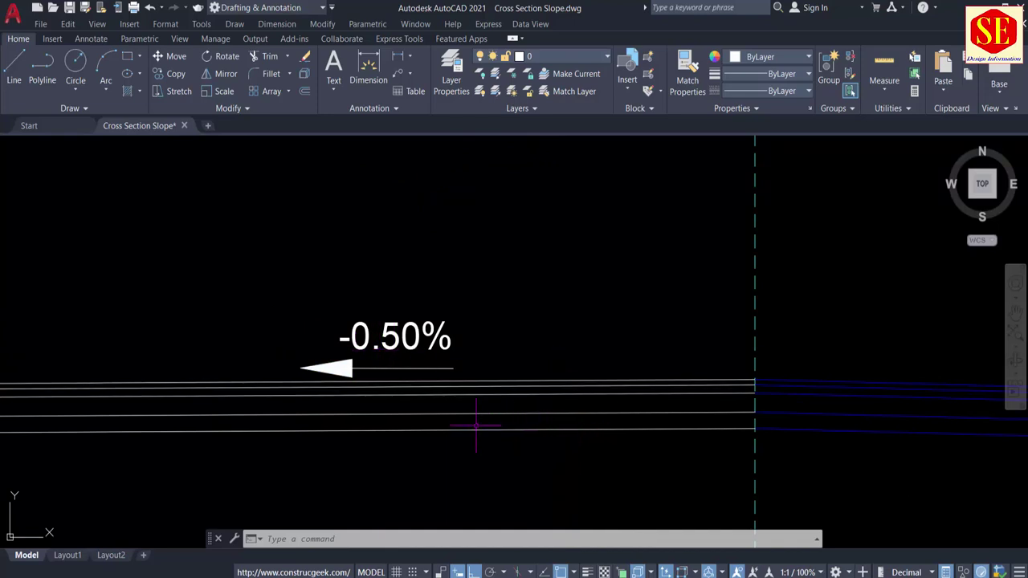
middle_click_drag(336, 402, 479, 362)
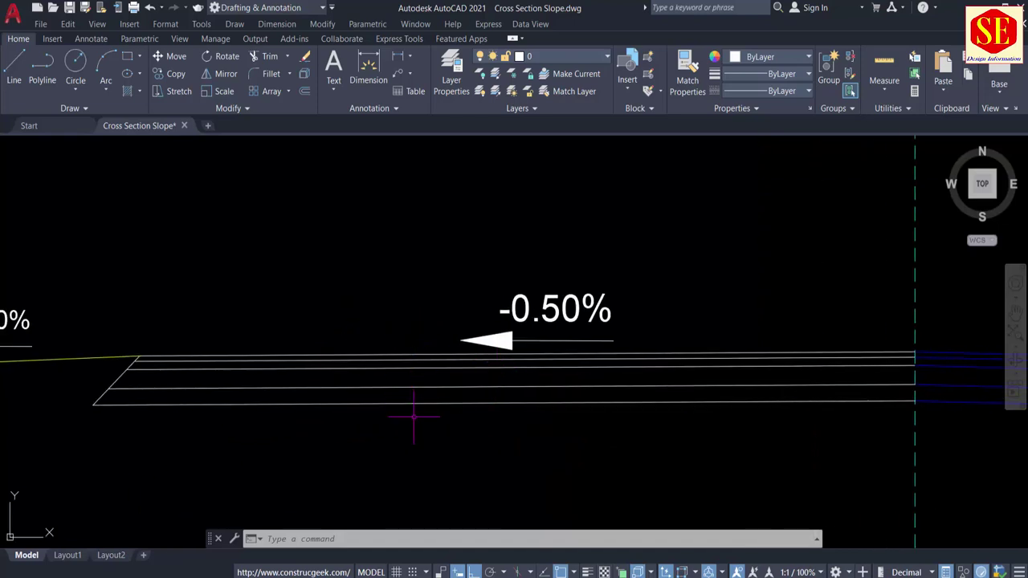
middle_click_drag(478, 300, 481, 554)
scroll(482, 492, "down", 3)
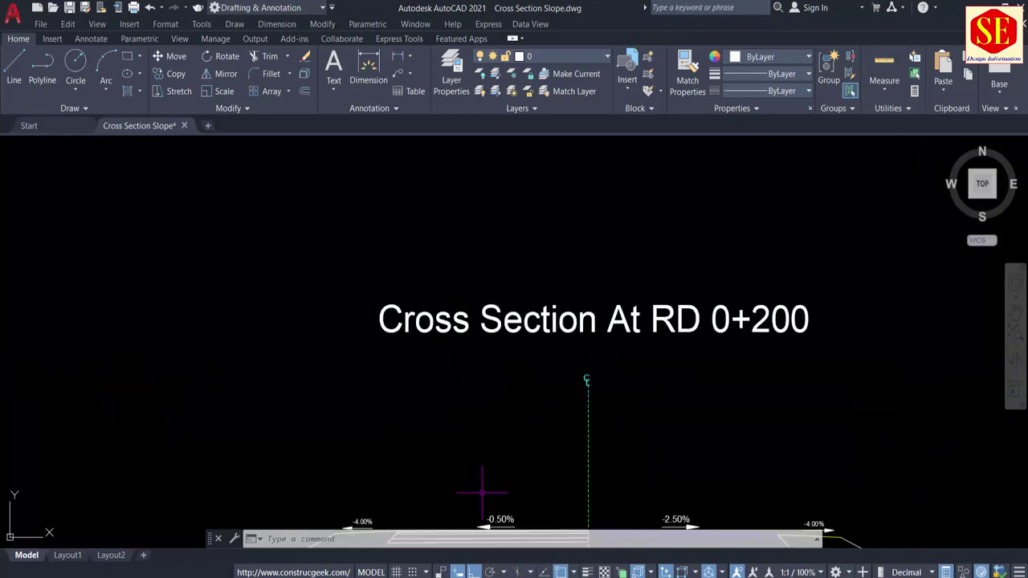
middle_click_drag(487, 378, 522, 570)
scroll(494, 436, "down", 2)
middle_click_drag(488, 360, 475, 574)
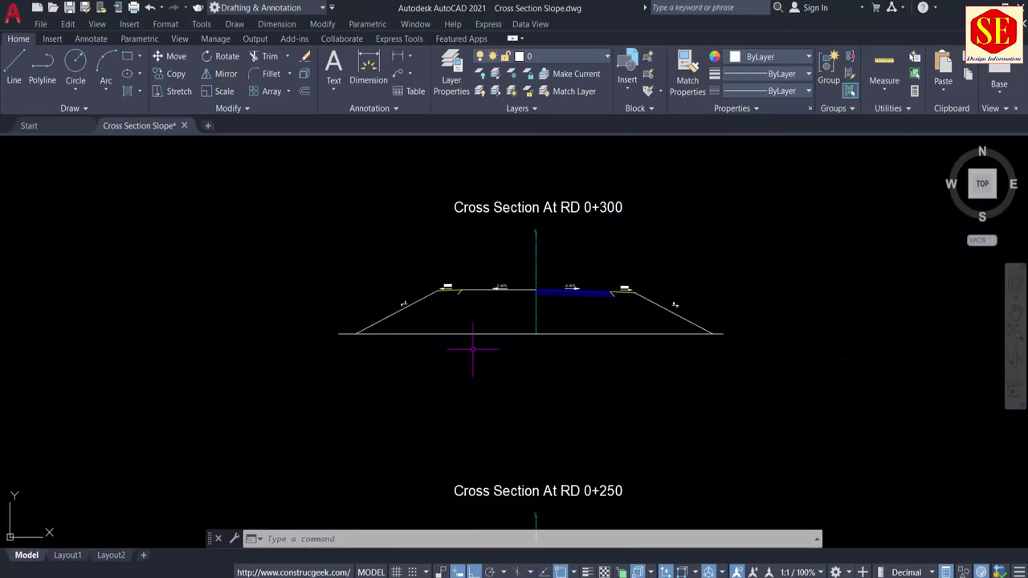
Change the left pavement slope label in the RD 0+300 section to 0.50%.
scroll(487, 297, "up", 4)
middle_click_drag(553, 262, 487, 554)
scroll(482, 409, "down", 1)
scroll(482, 408, "down", 2)
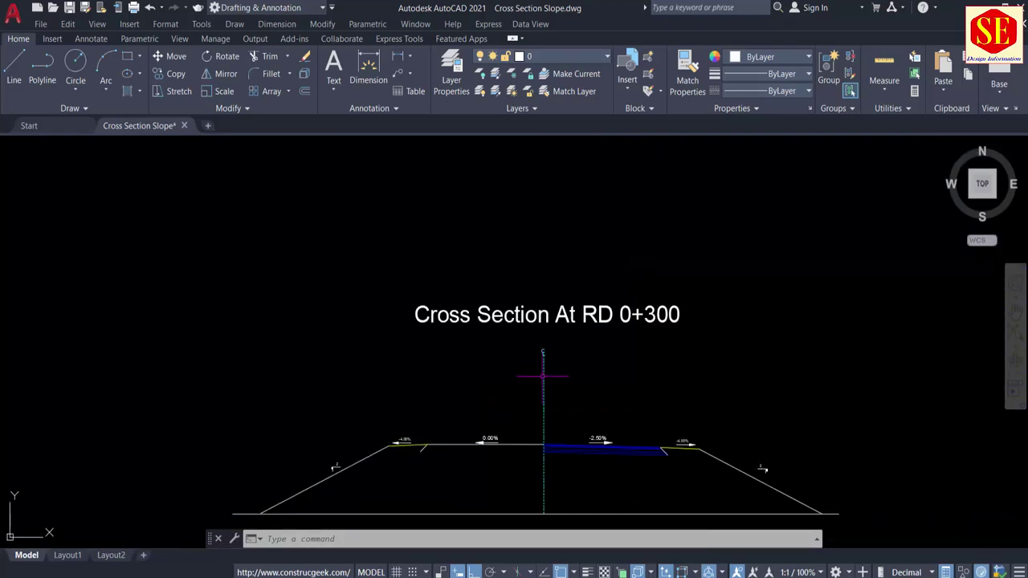
scroll(512, 442, "up", 2)
scroll(461, 433, "up", 2)
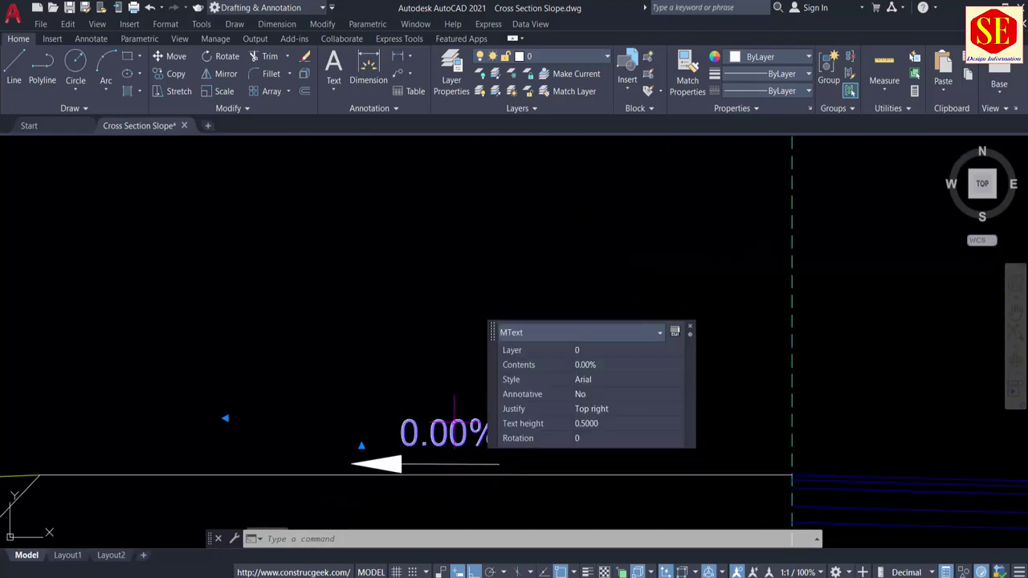
double_click(470, 425)
left_click_drag(467, 433, 352, 435)
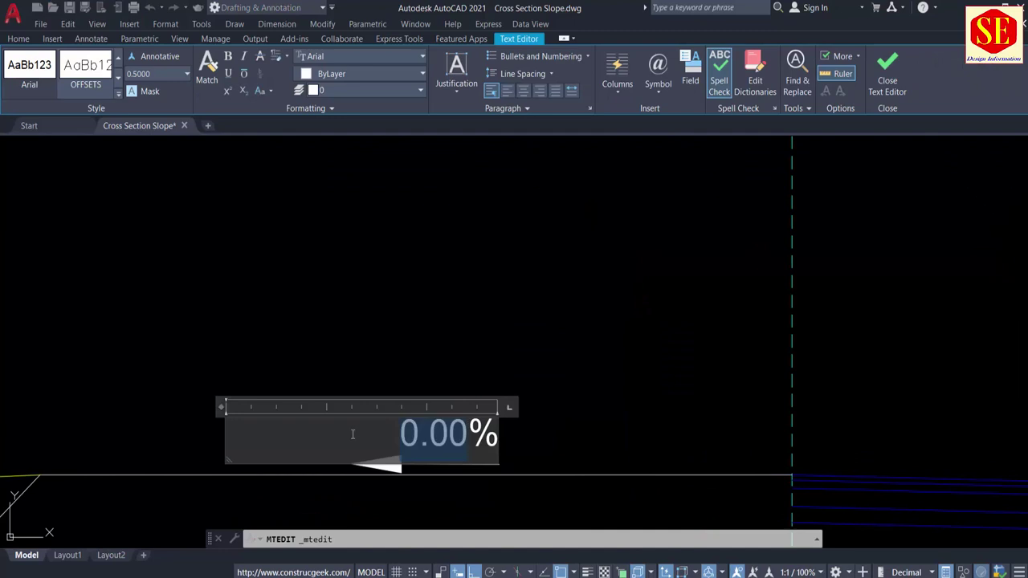
type("0.50")
left_click(563, 343)
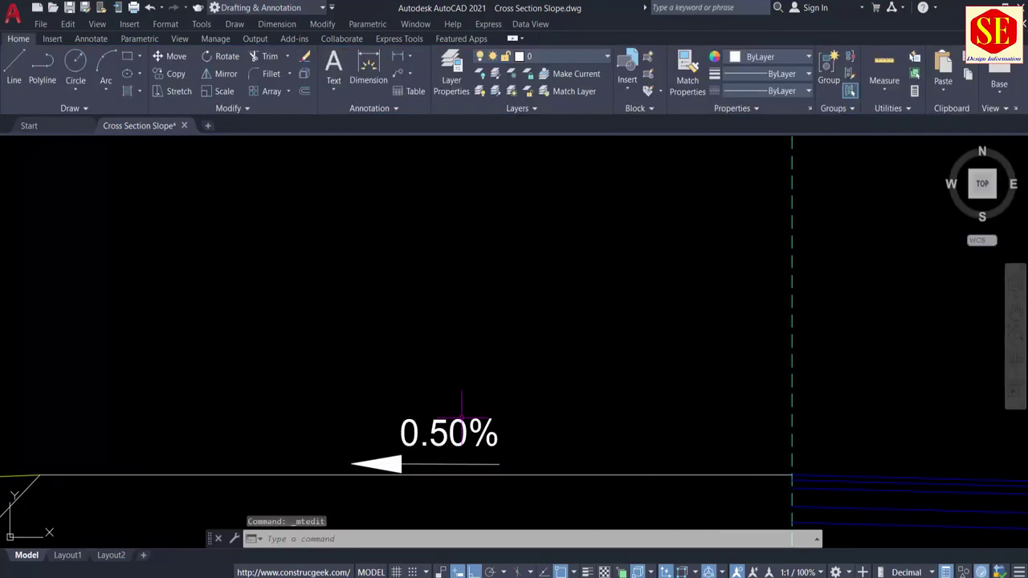
Recheck the level difference in Calculator, return to AutoCAD and start the Offset command for the RD 0+300 left pavement.
middle_click_drag(412, 412, 500, 287)
scroll(500, 287, "down", 2)
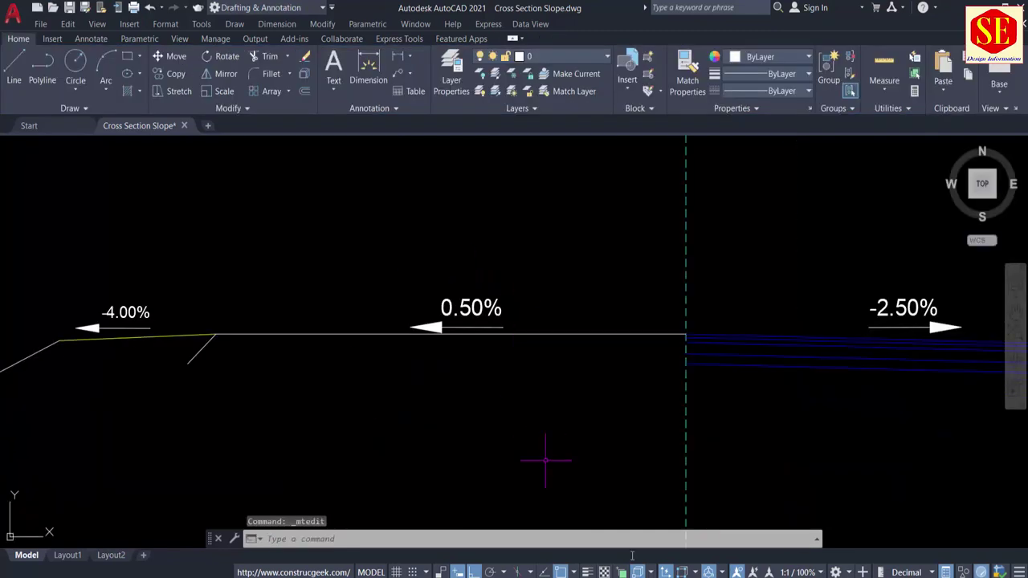
key("alt+Tab")
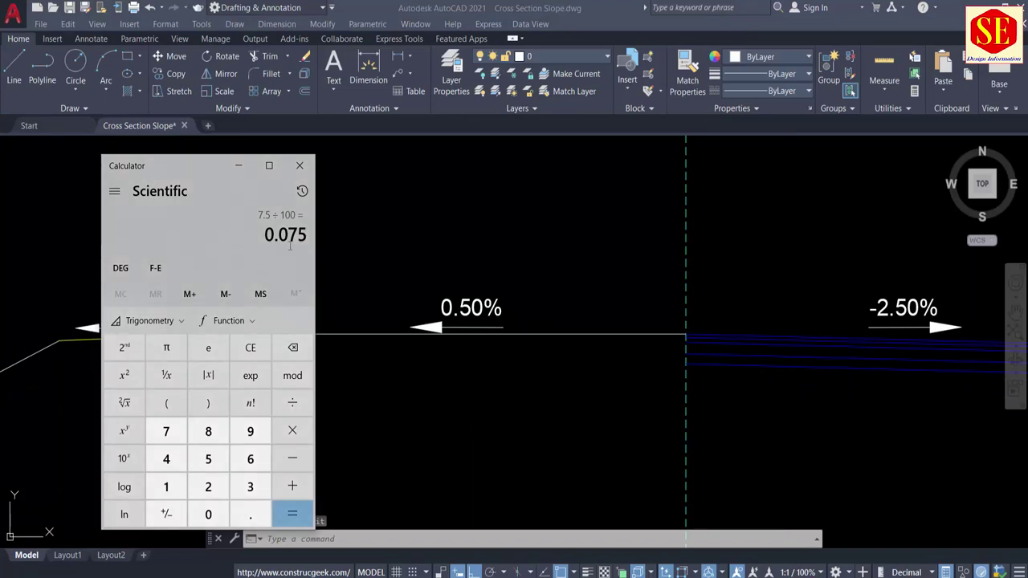
key("alt+Tab")
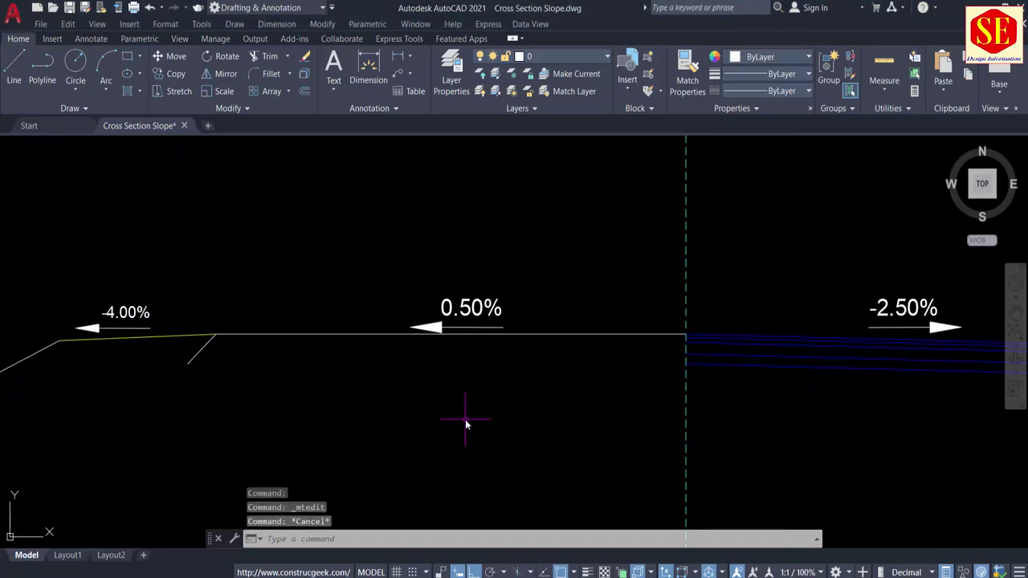
type("o")
key("Return")
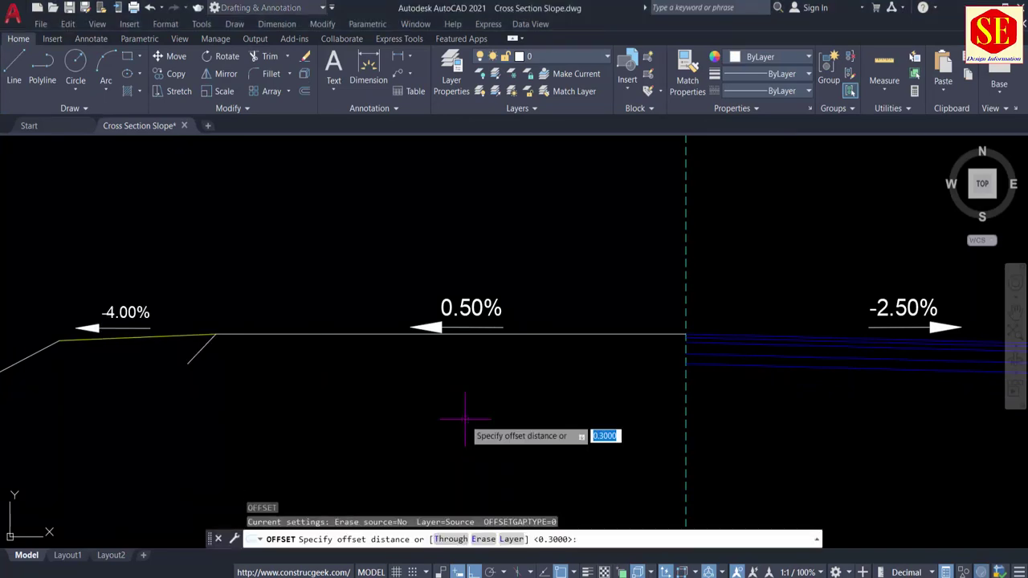
Offset the horizontal pavement line left of the centre line upward by 0.075.
key("Return")
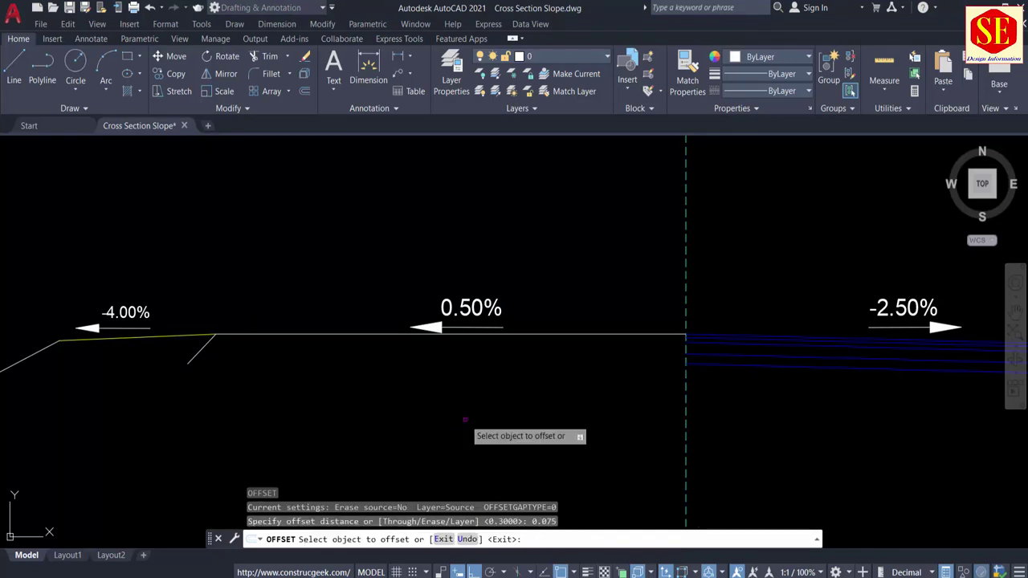
scroll(281, 333, "up", 4)
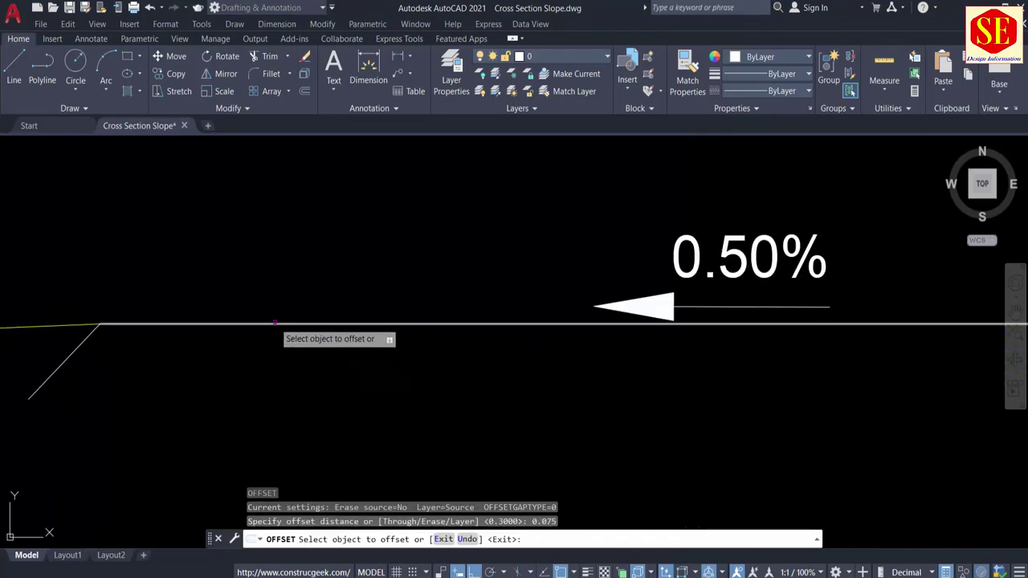
left_click(275, 324)
left_click(260, 257)
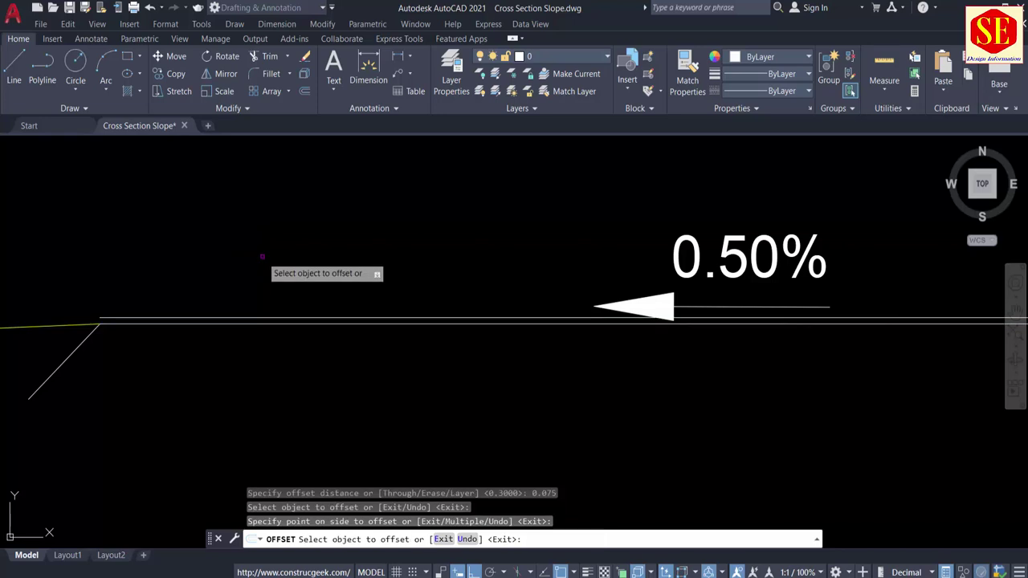
key("Escape")
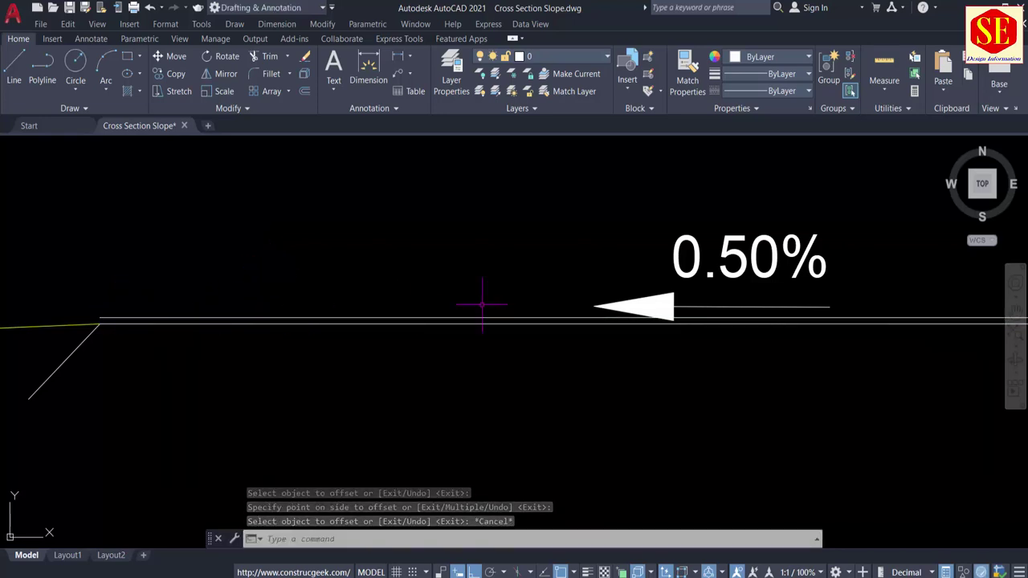
Draw the sloped pavement line from the offset line's left end to the original line's end on the centre line.
middle_click_drag(631, 298, 210, 306)
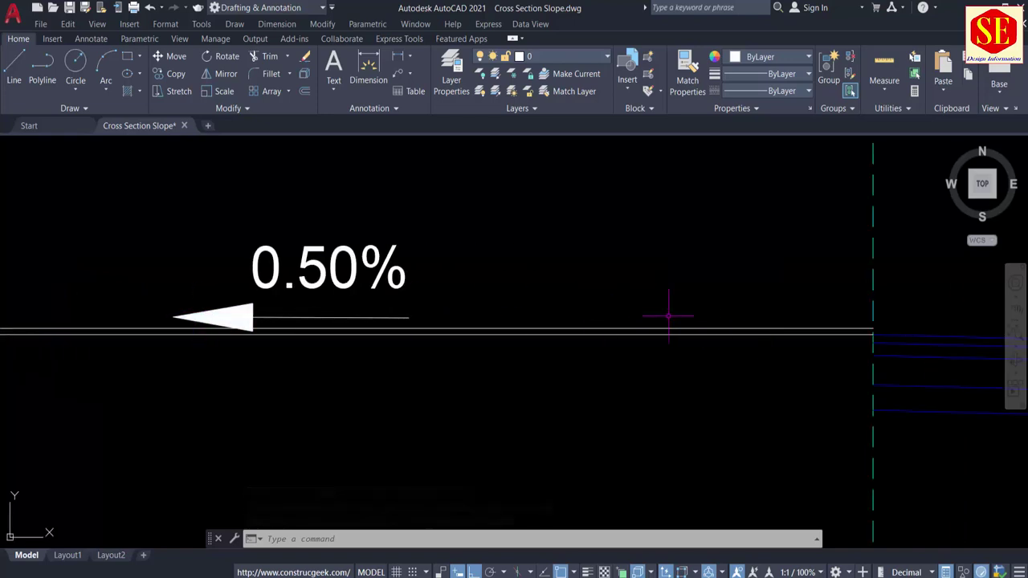
scroll(666, 321, "down", 2)
key("Return")
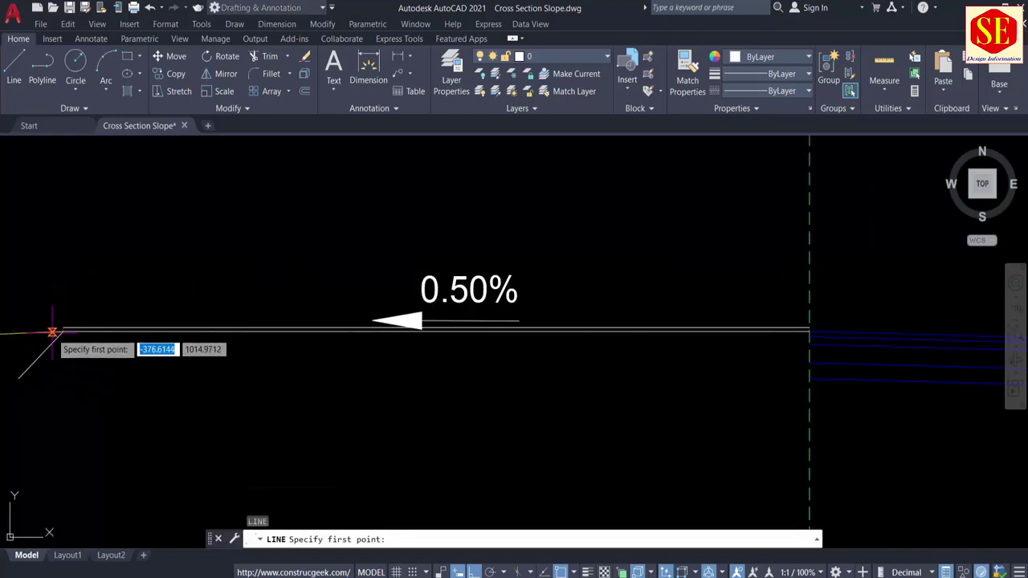
scroll(69, 329, "up", 2)
left_click(69, 323)
middle_click_drag(537, 372, 3, 357)
scroll(682, 328, "up", 3)
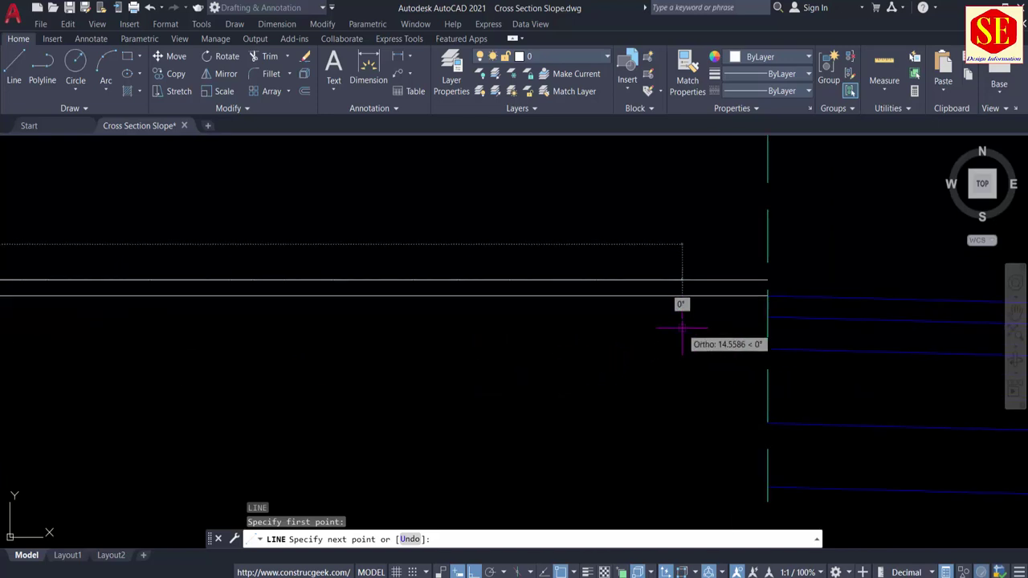
left_click(766, 296)
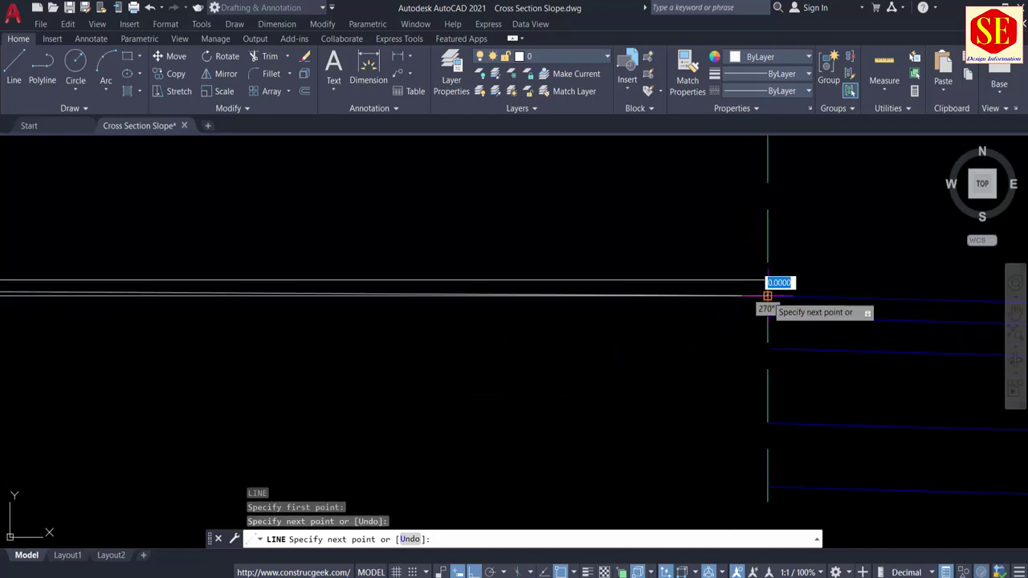
key("Escape")
Erase the two horizontal helper lines, the offset copy and the original, leaving only the sloped pavement line.
left_click(739, 279)
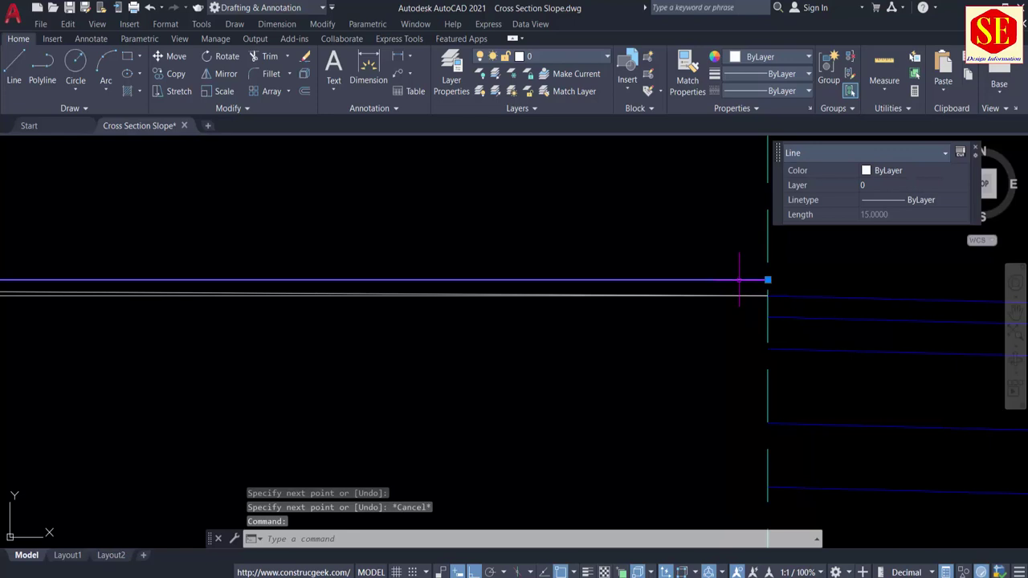
type("e")
key("Return")
scroll(240, 280, "down", 5)
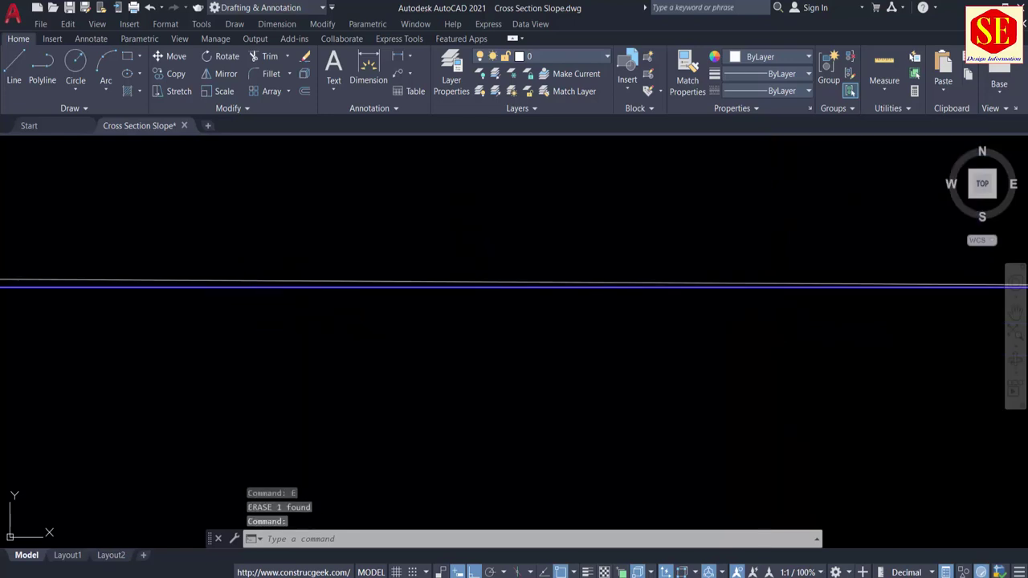
scroll(677, 356, "down", 3)
middle_click_drag(367, 394, 601, 321)
scroll(601, 321, "down", 2)
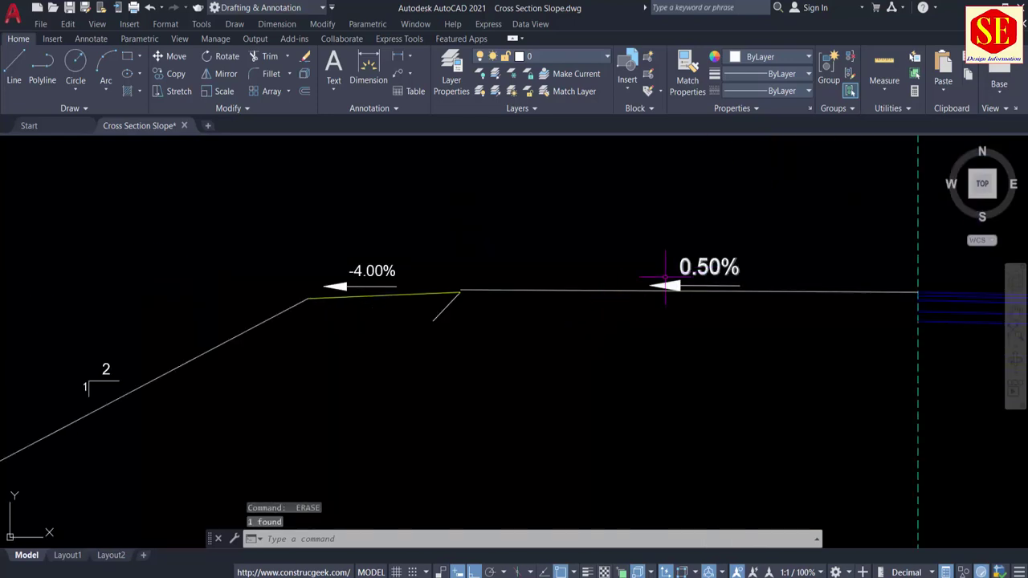
Change the left shoulder's slope label to -3.50%.
scroll(398, 317, "up", 3)
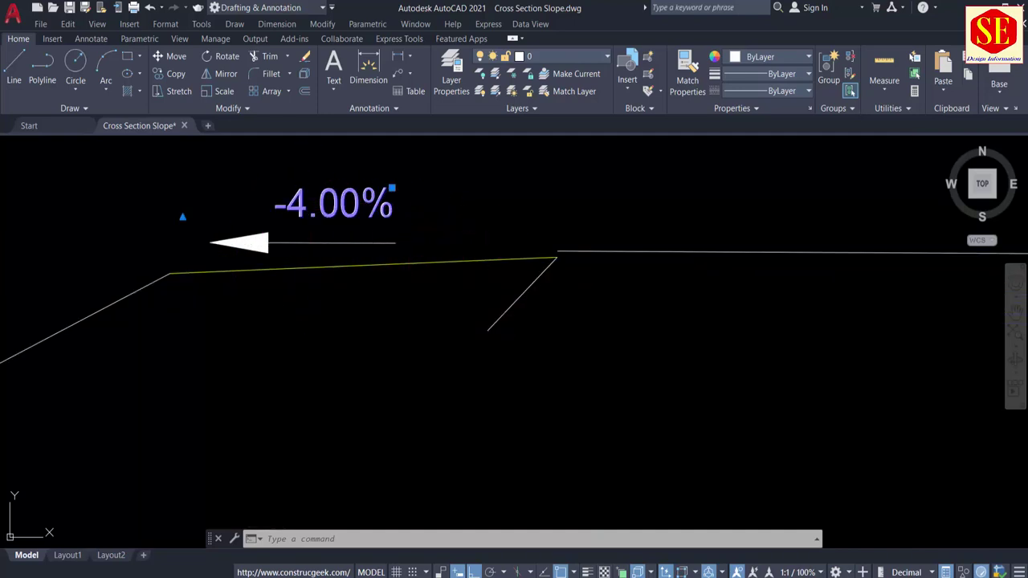
double_click(361, 207)
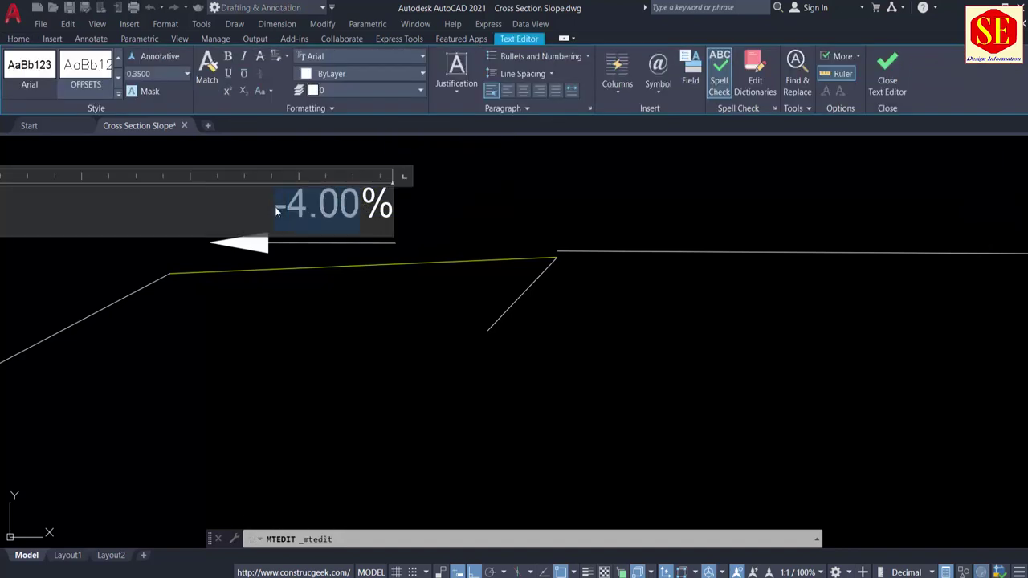
type("-3.50")
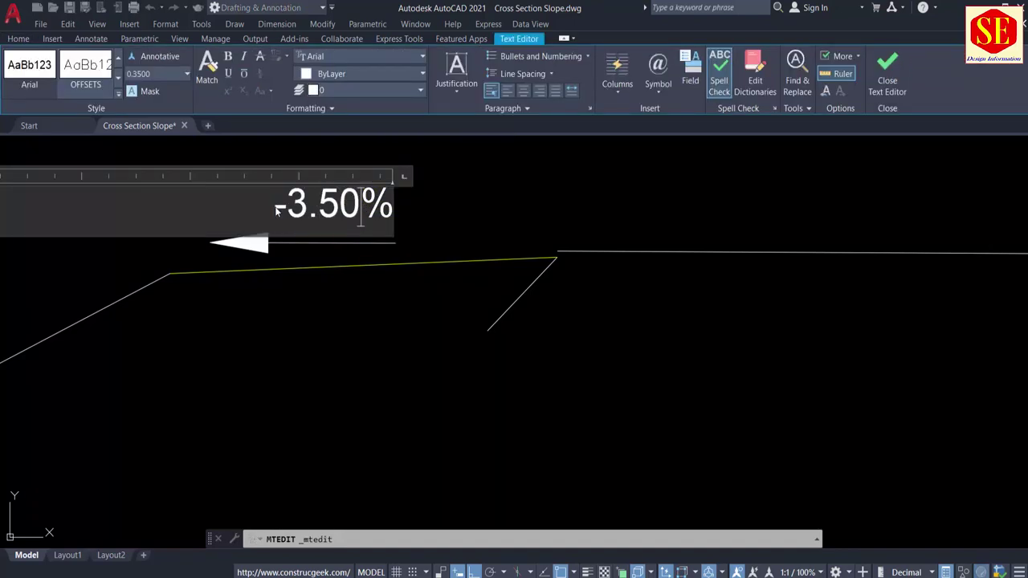
left_click(329, 293)
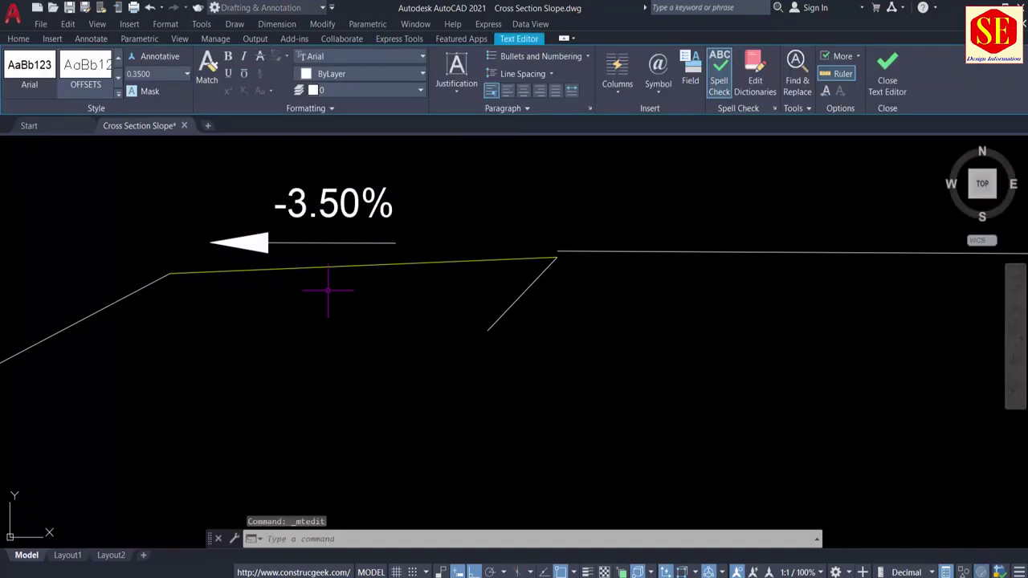
Erase the old yellow shoulder line below the -3.50% label.
left_click(452, 262)
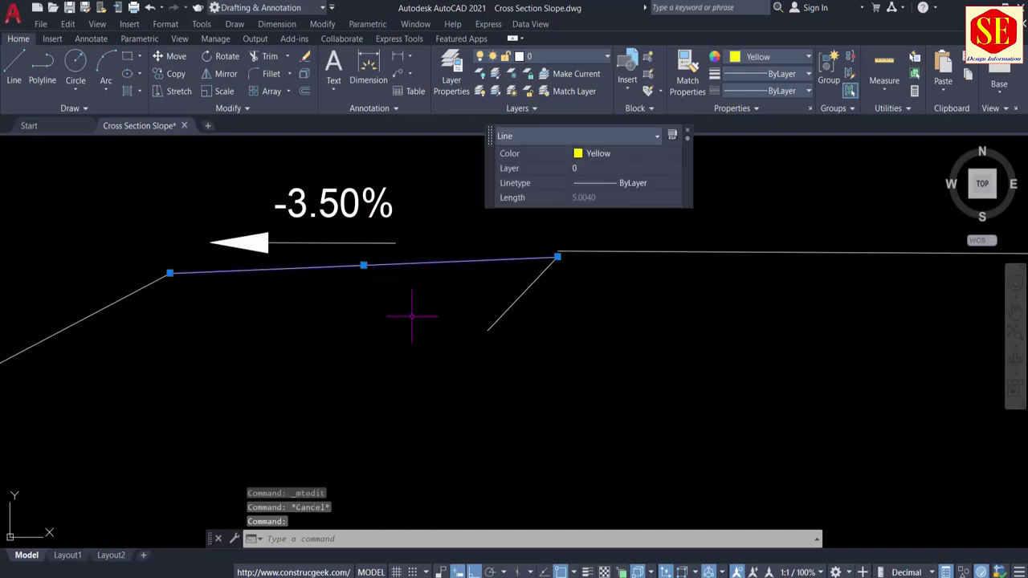
type("e")
key("Return")
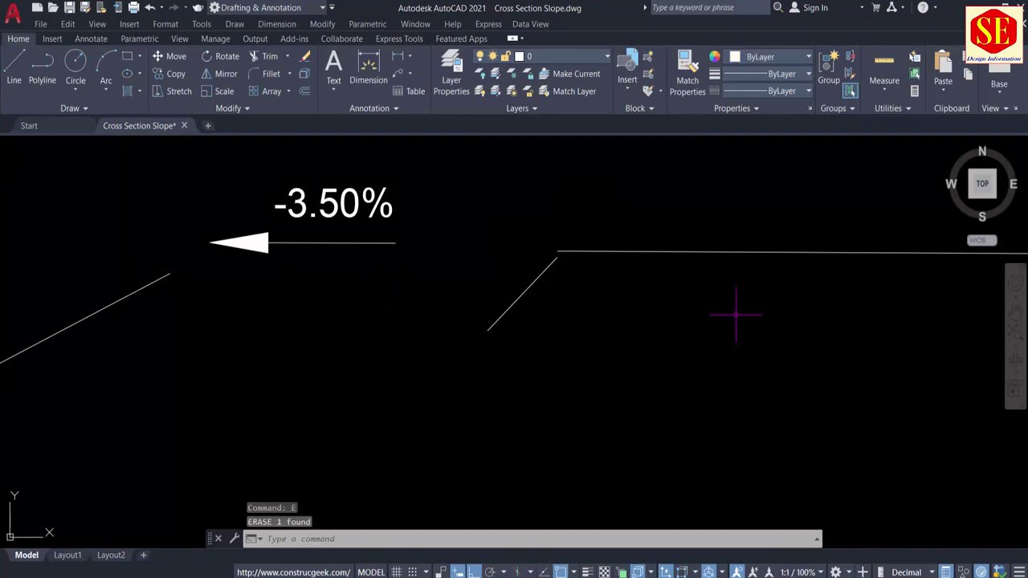
Check the left-hand shoulder width, shoulder slope and pavement slope for station 0+300 in the Grade & Slope Sheet.
scroll(736, 314, "down", 5)
middle_click_drag(520, 398, 923, 202)
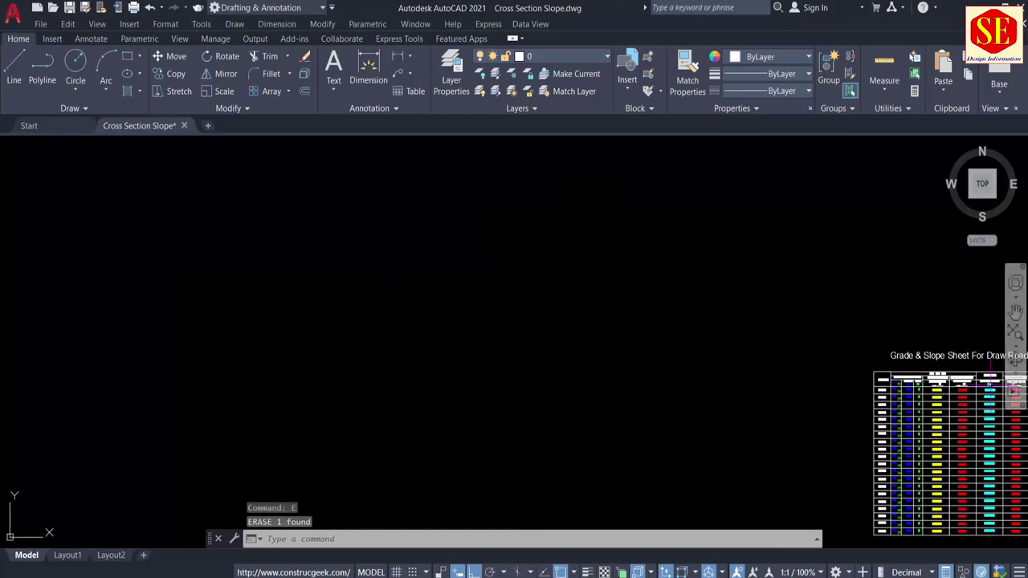
middle_click_drag(848, 418, 522, 390)
scroll(607, 366, "up", 5)
scroll(678, 337, "up", 3)
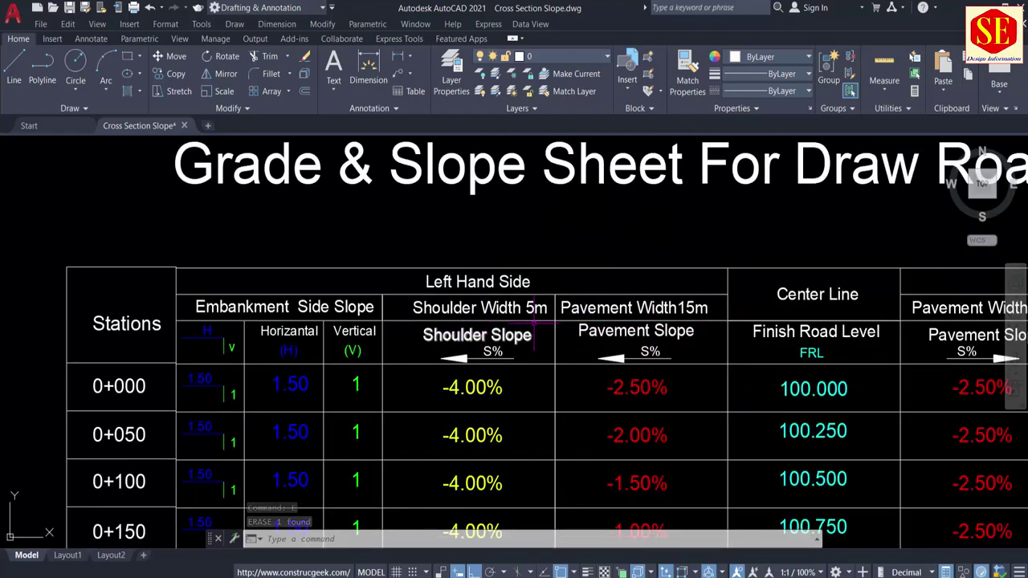
scroll(403, 313, "up", 2)
scroll(529, 315, "down", 2)
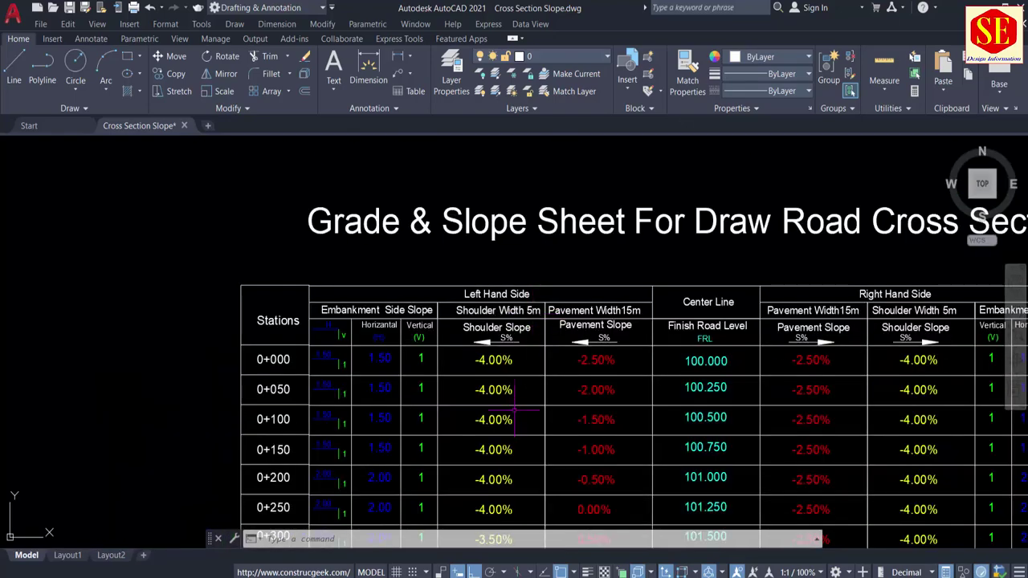
middle_click_drag(516, 410, 509, 269)
middle_click_drag(509, 382, 509, 304)
scroll(493, 317, "up", 4)
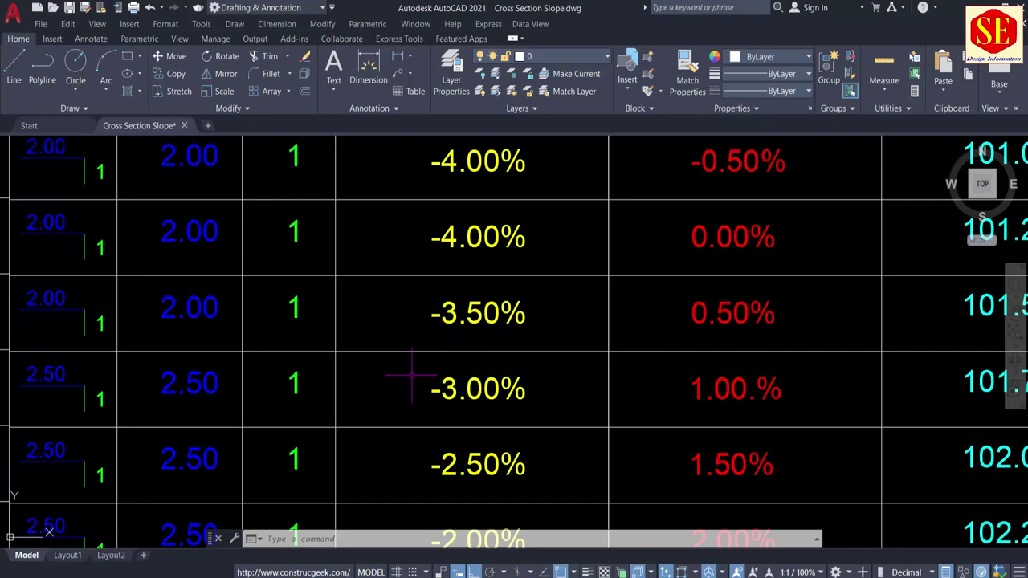
scroll(411, 375, "down", 4)
middle_click_drag(736, 223, 564, 323)
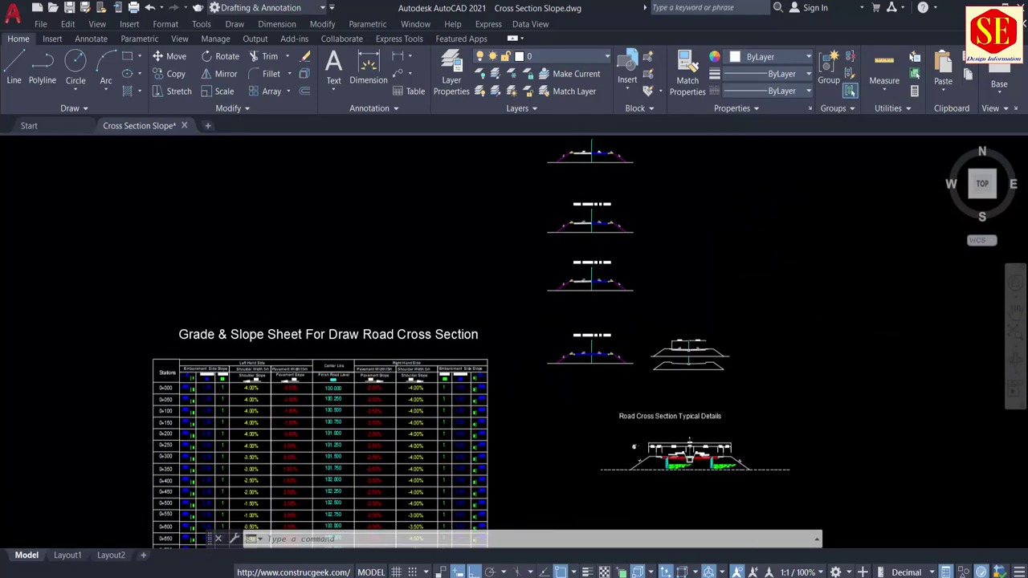
middle_click_drag(603, 244, 629, 548)
scroll(603, 260, "up", 4)
scroll(553, 338, "up", 4)
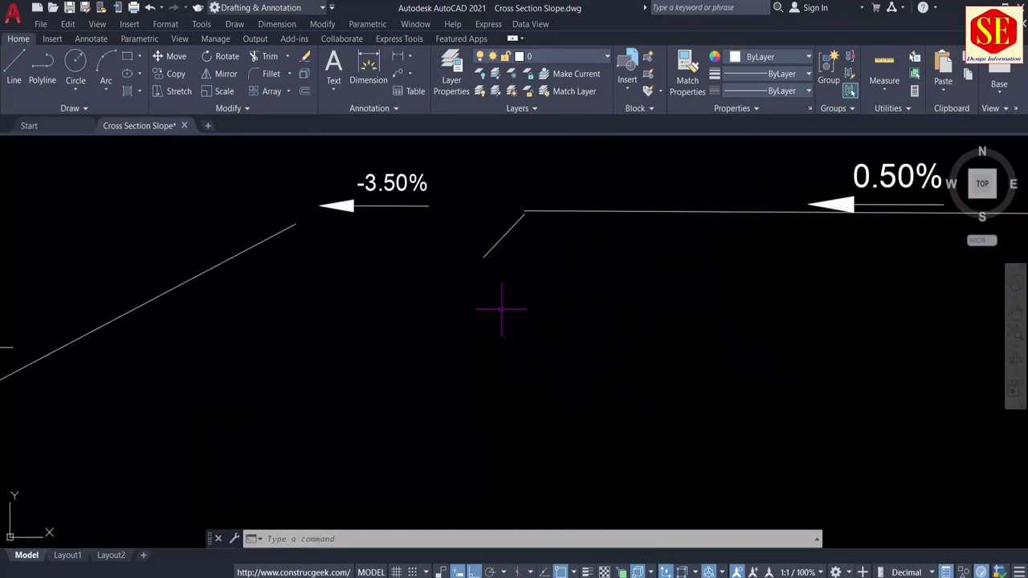
middle_click_drag(699, 218, 611, 336)
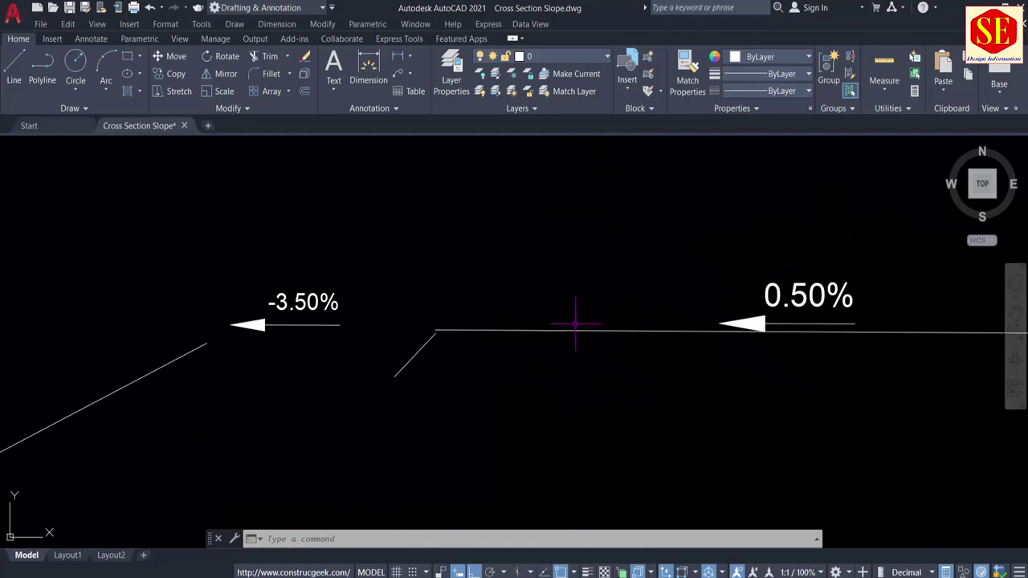
Set the current object colour to yellow for drawing the shoulder line.
scroll(443, 334, "up", 3)
key("Return")
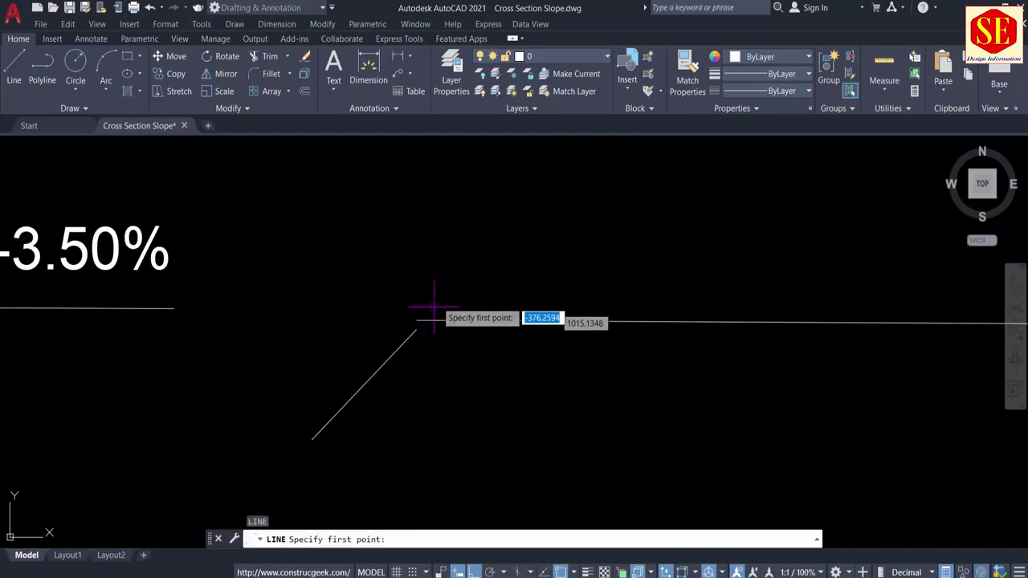
key("Escape")
left_click(745, 57)
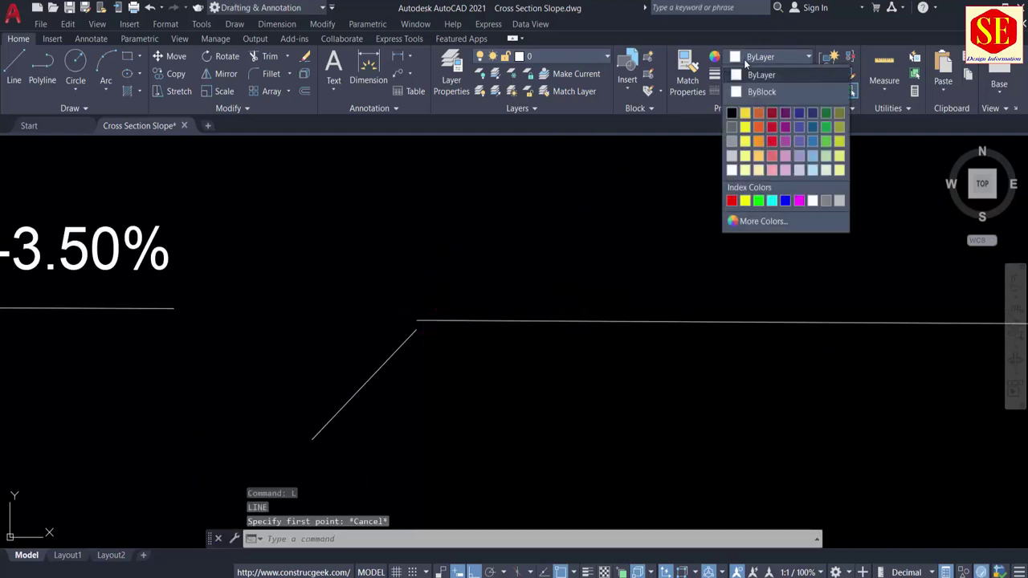
left_click(745, 201)
Draw a yellow horizontal shoulder line 5 units long, leftward from the left end of the sloped pavement line.
middle_click_drag(375, 321, 615, 299)
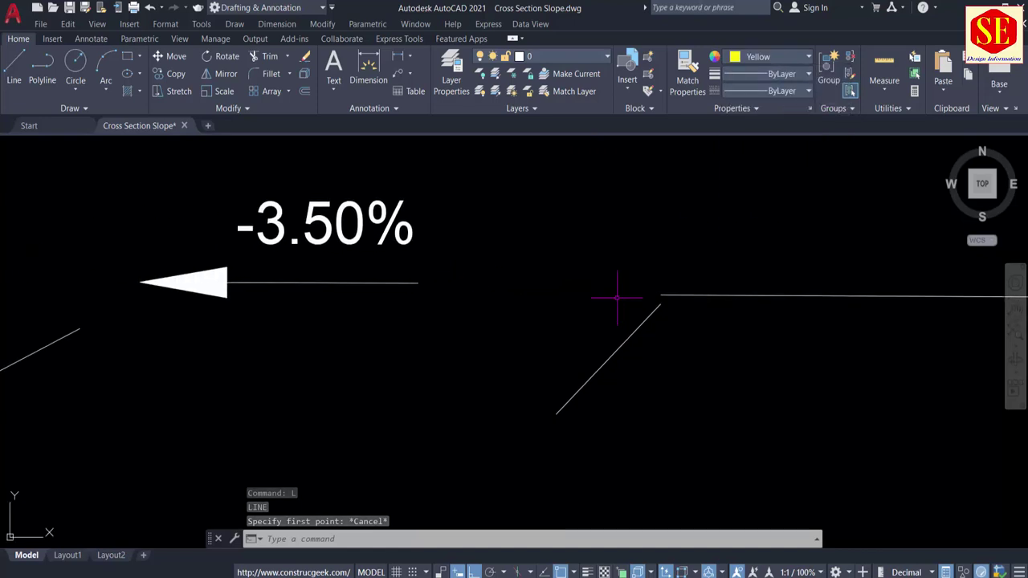
key("Return")
left_click(659, 295)
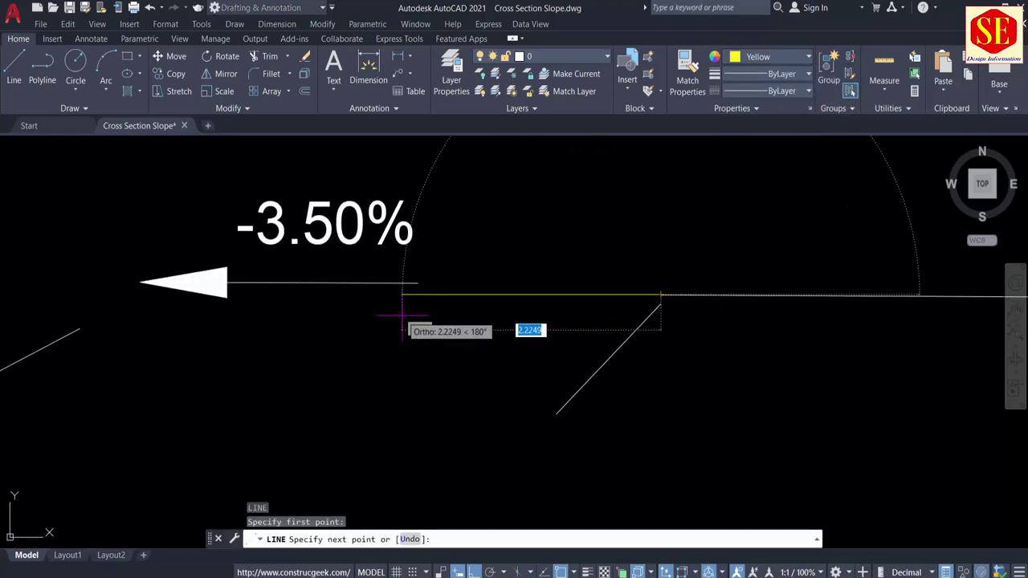
type("5")
key("Return")
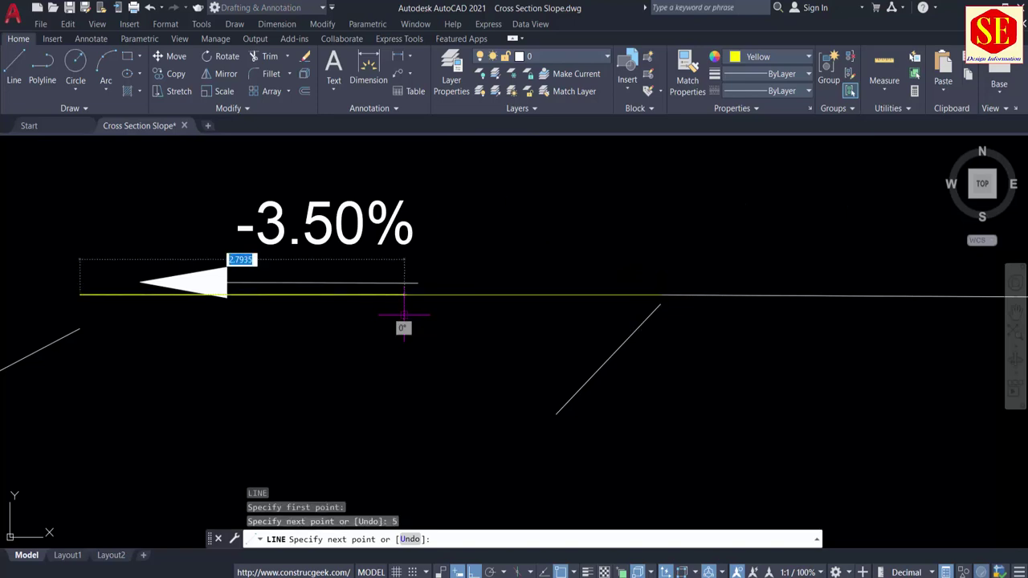
key("Escape")
Move the -3.50% label and its arrow slightly straight up, clear of the yellow shoulder line.
type("m")
key("Return")
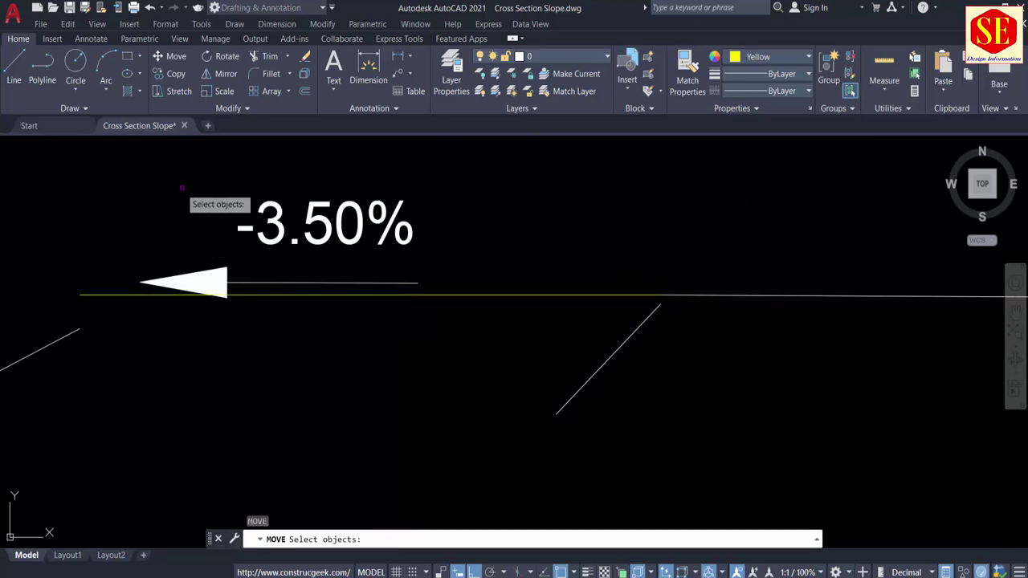
left_click(124, 175)
left_click(462, 347)
key("Return")
left_click(438, 385)
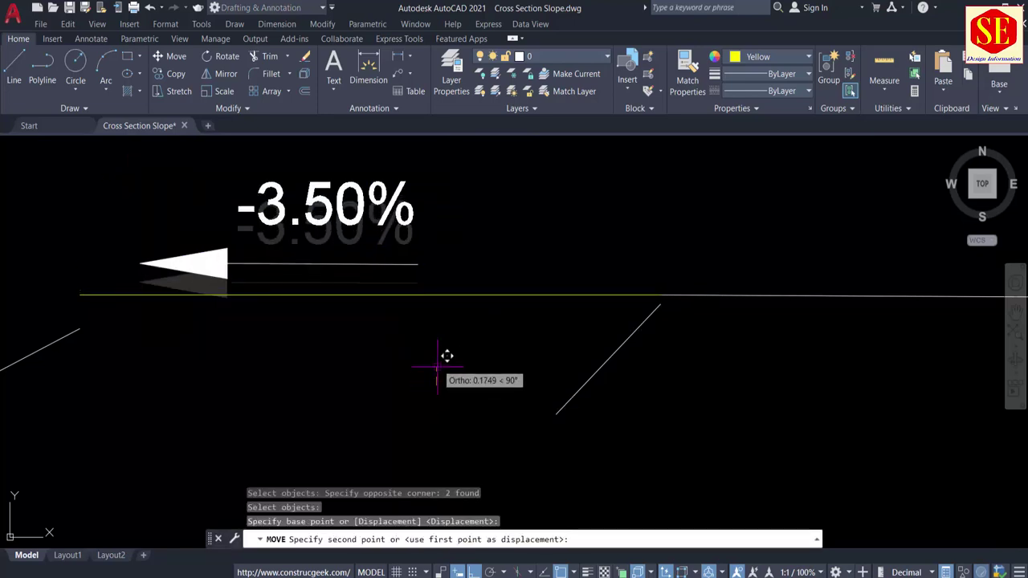
left_click(437, 354)
Move the 0.50% label and its arrow slightly straight up, clear of the pavement line.
scroll(439, 360, "down", 2)
middle_click_drag(719, 334, 382, 328)
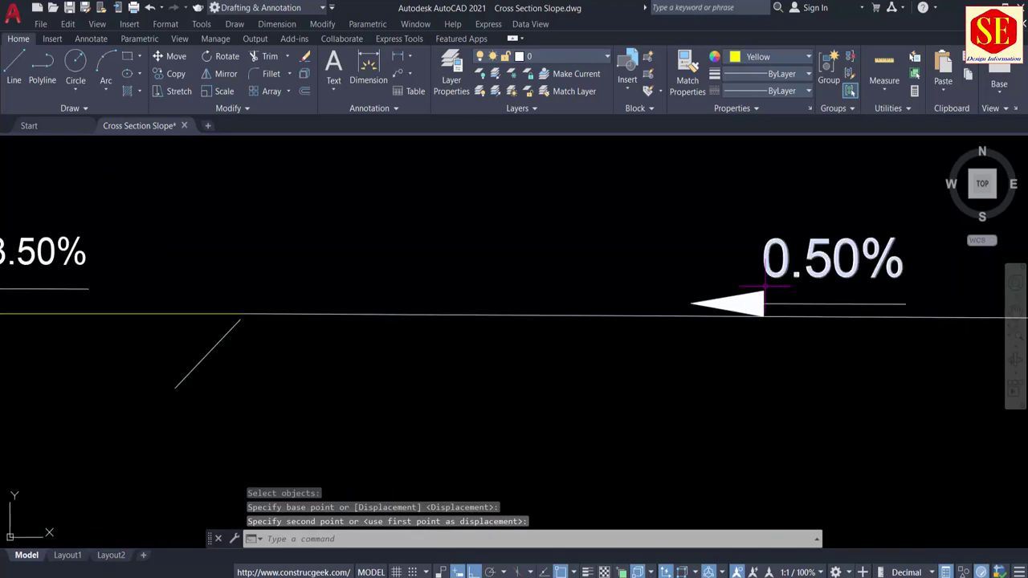
scroll(769, 277, "down", 2)
scroll(769, 278, "up", 2)
key("Return")
left_click(665, 218)
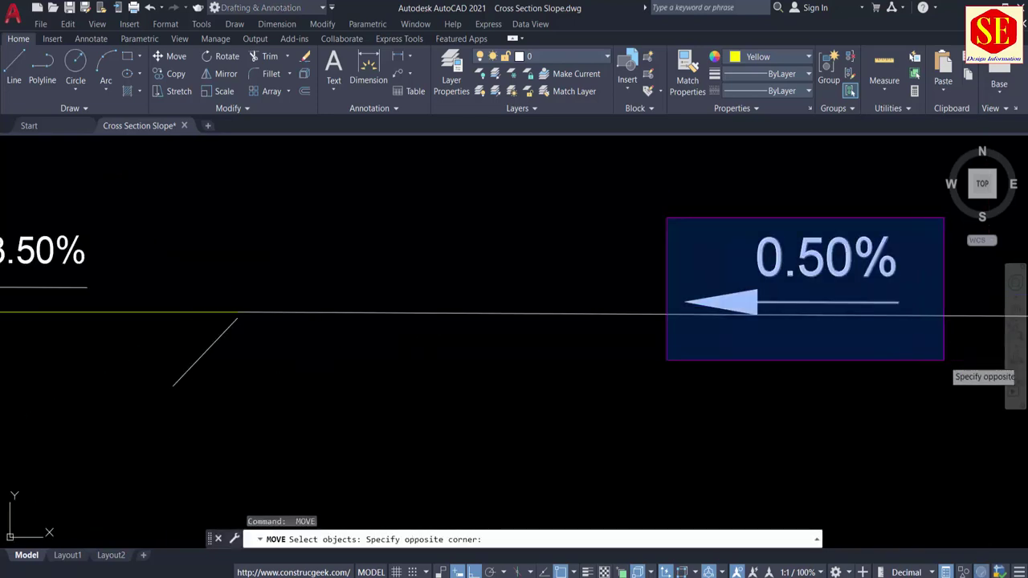
left_click(943, 361)
key("Return")
left_click(887, 398)
left_click(885, 385)
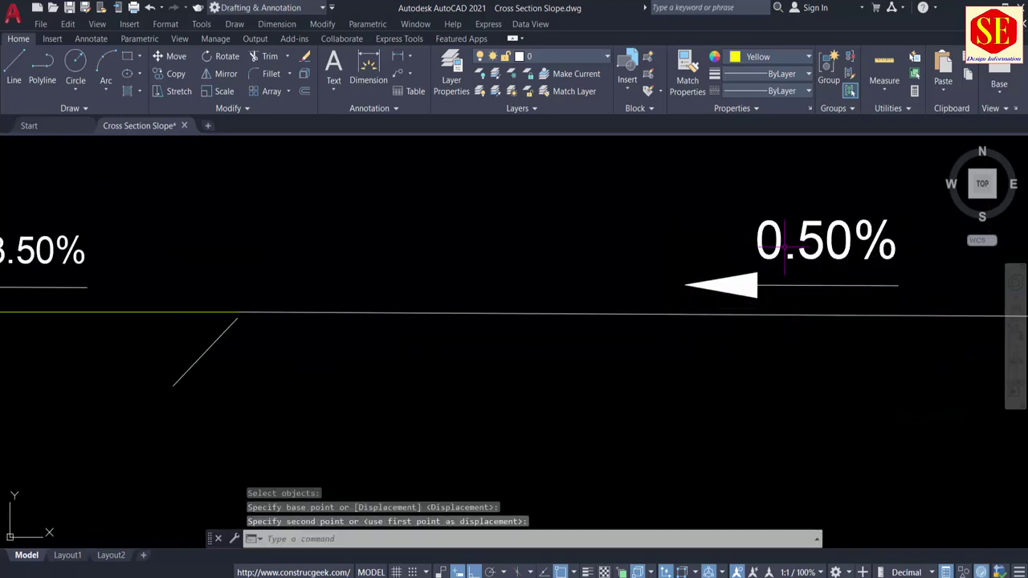
middle_click_drag(383, 385, 522, 324)
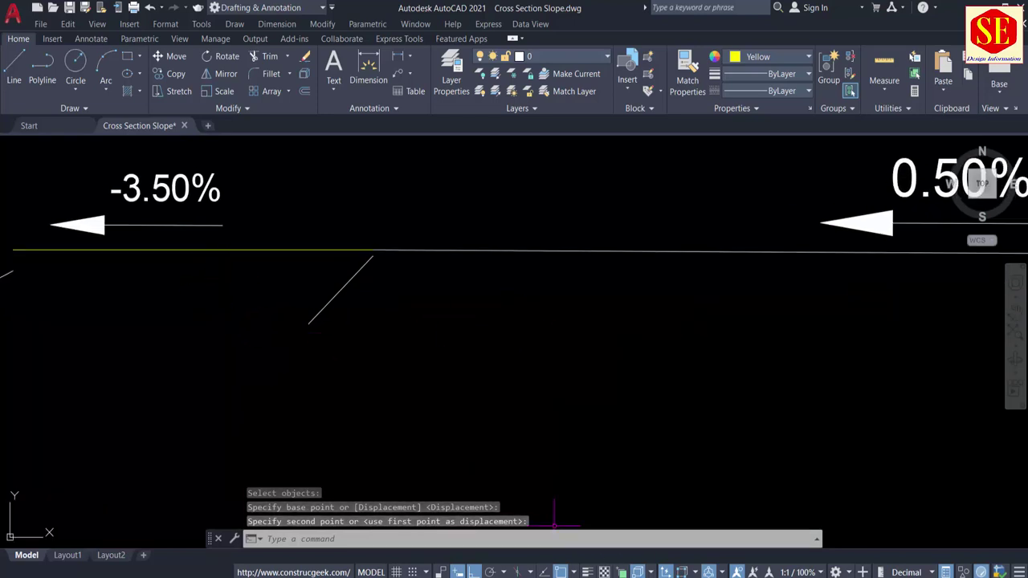
Switch to Calculator and compute the shoulder's drop as 5 × 3.5 ÷ 100, then return to the drawing.
key("alt+Tab")
left_click(251, 346)
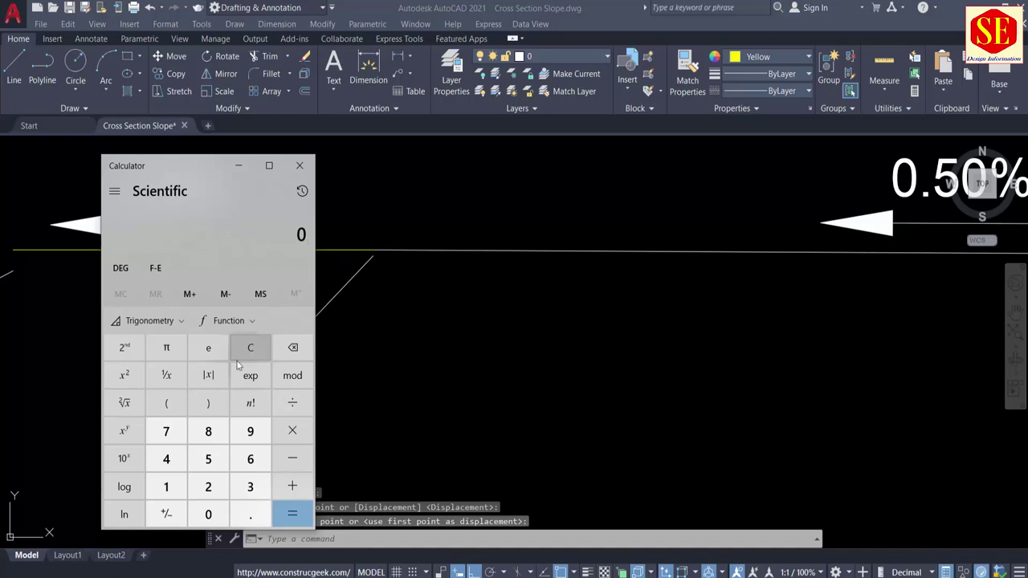
left_click(282, 430)
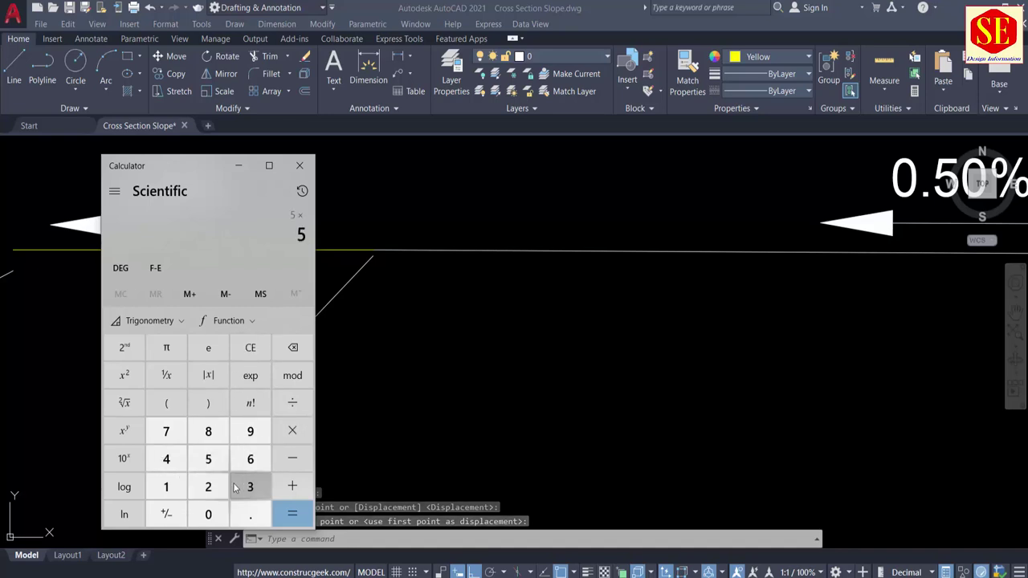
left_click(251, 514)
left_click(208, 458)
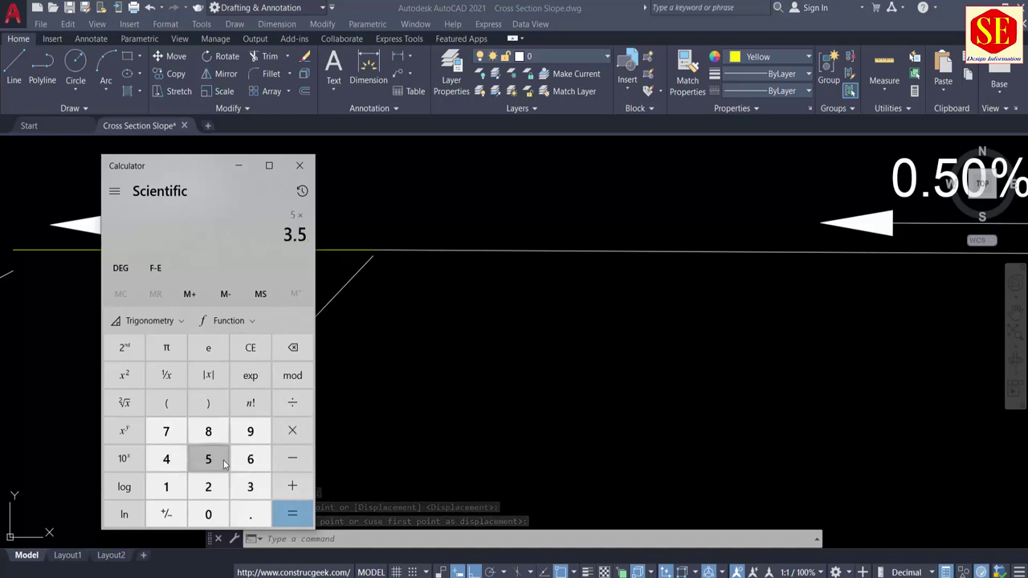
left_click(294, 514)
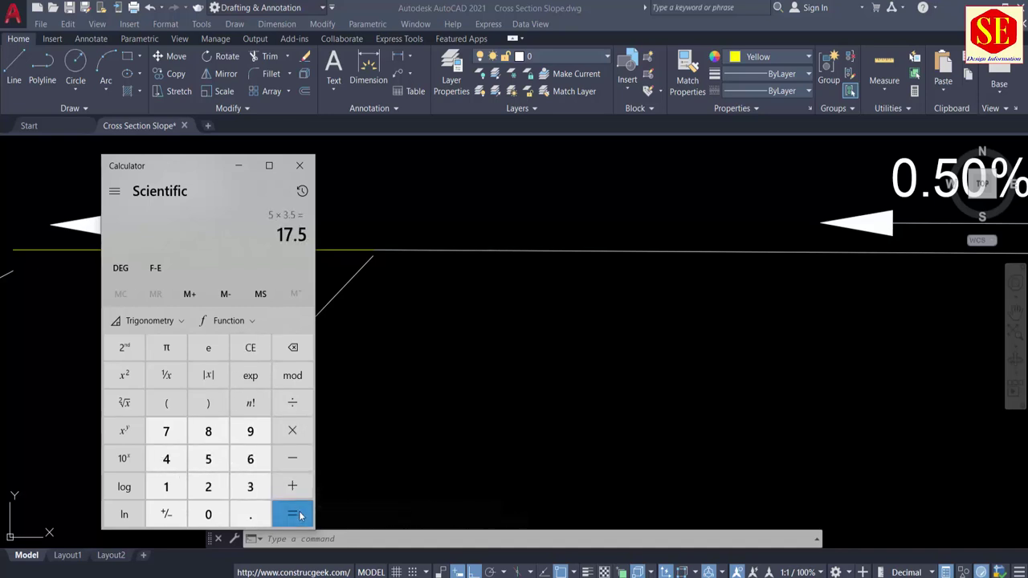
left_click(171, 487)
left_click(208, 514)
left_click(210, 516)
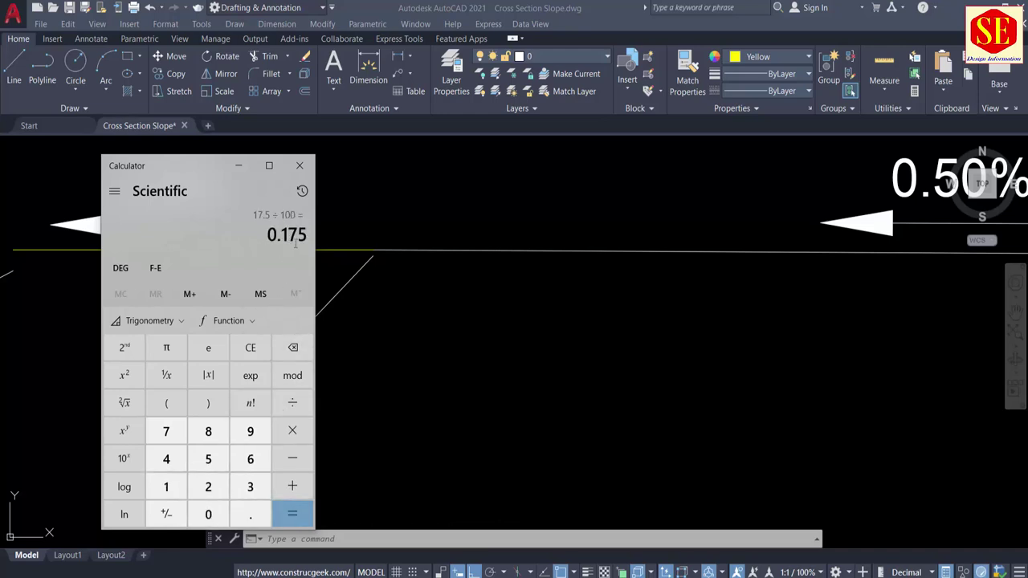
left_click(238, 166)
Offset the yellow horizontal shoulder line 0.175 downward.
middle_click_drag(246, 298, 372, 297)
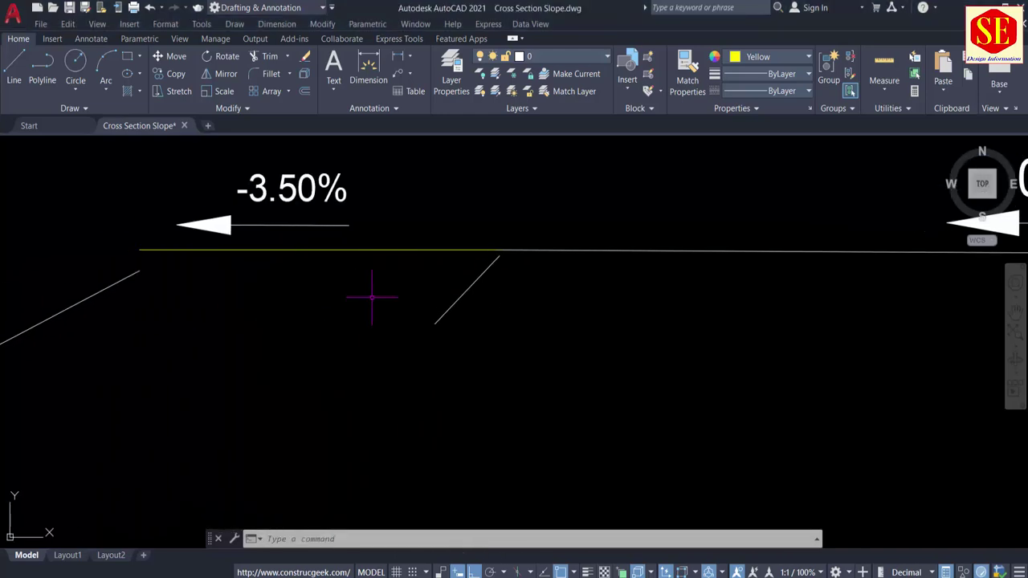
key("Return")
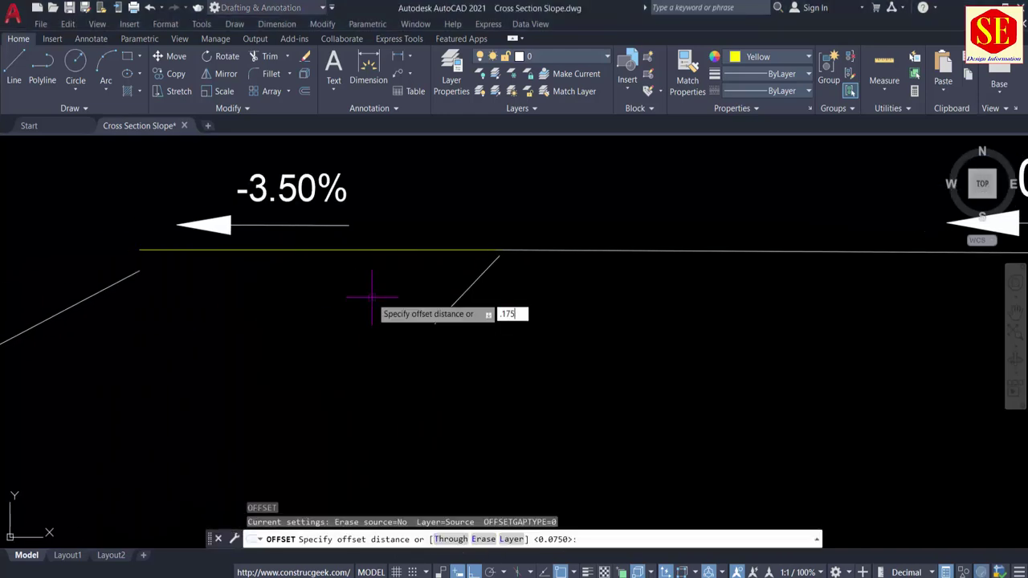
key("Return")
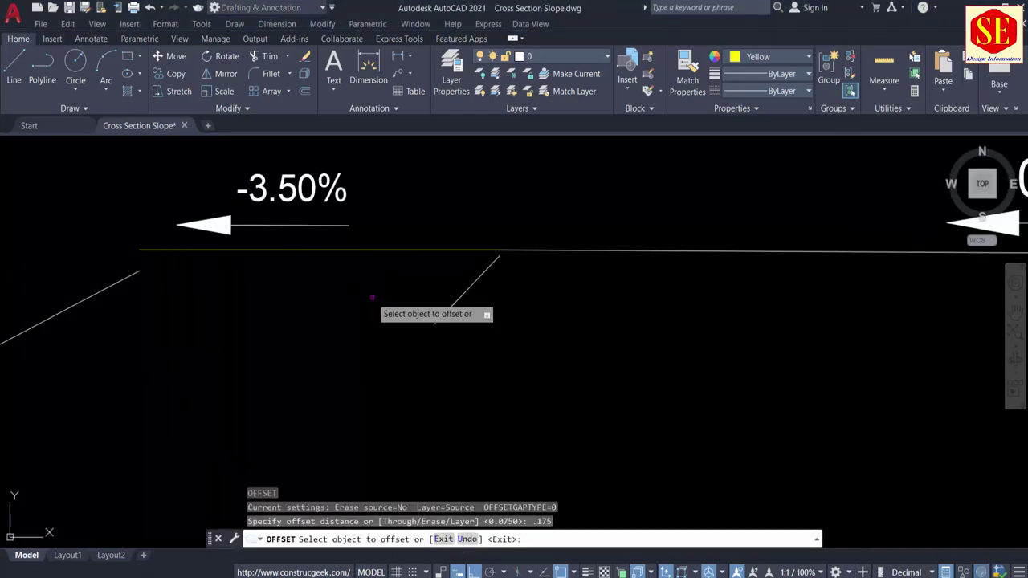
left_click(332, 250)
left_click(332, 284)
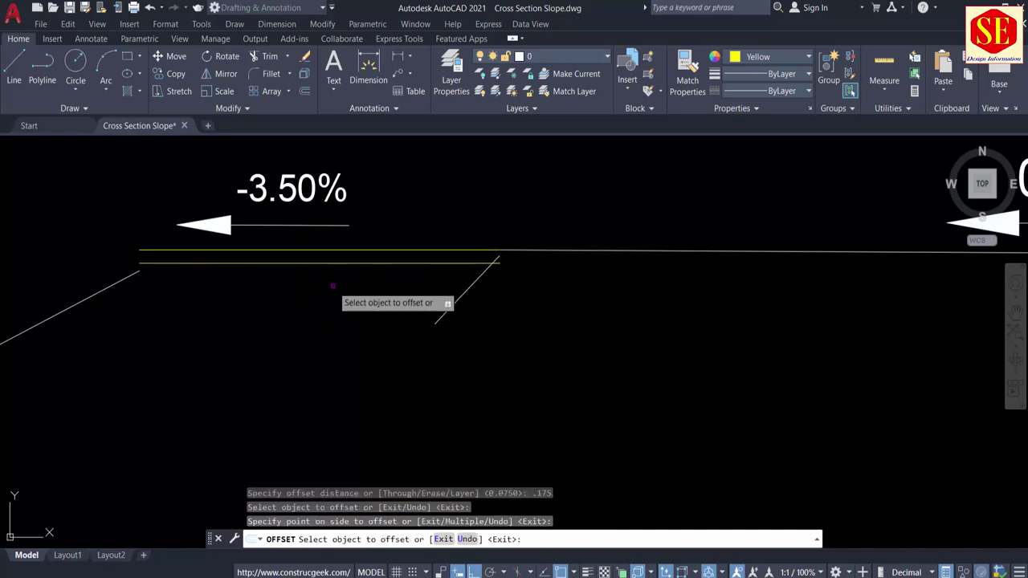
middle_click_drag(678, 255, 314, 315)
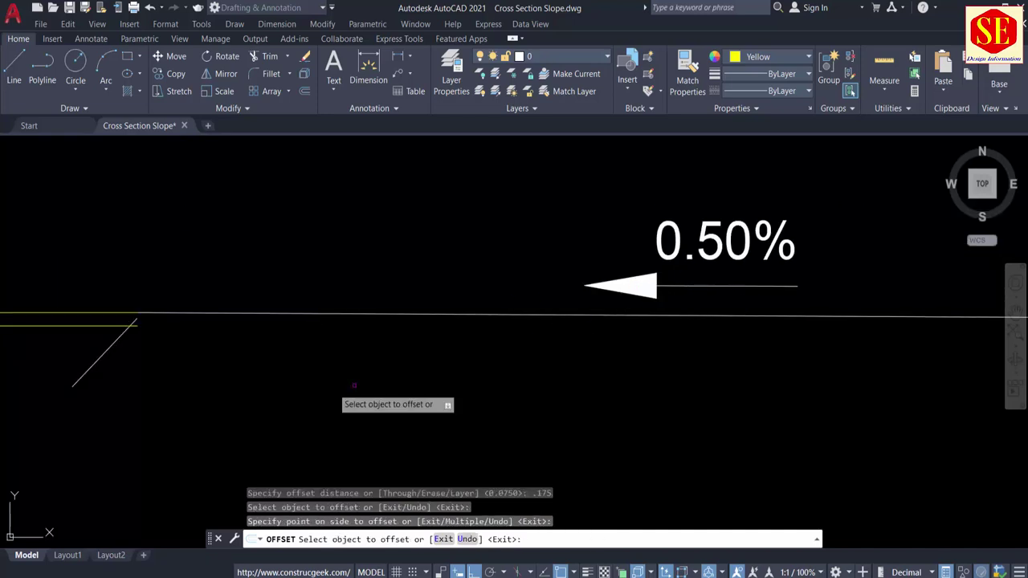
middle_click_drag(216, 333, 613, 327)
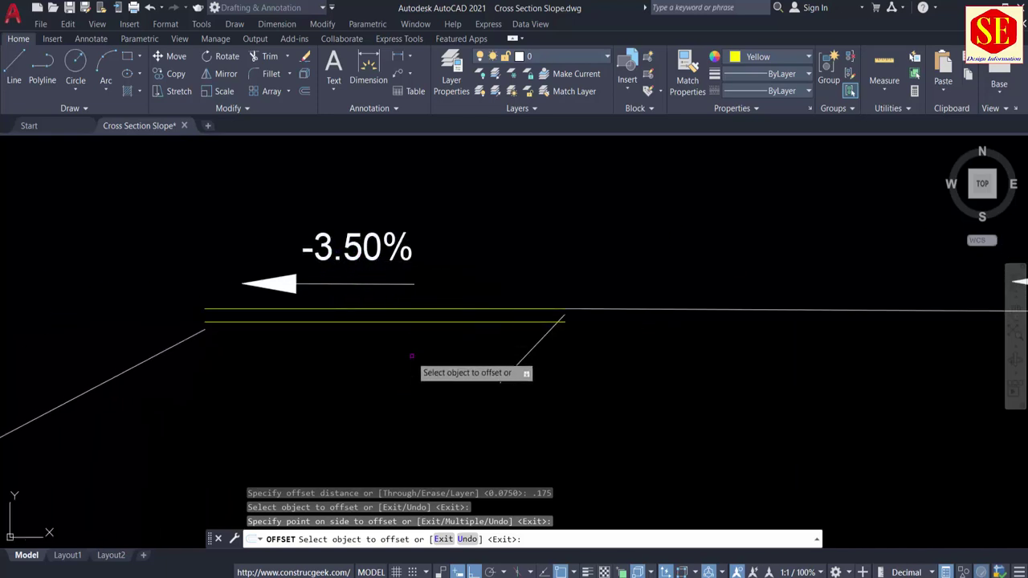
key("Escape")
Draw a sloped yellow line from the pavement line's left end to the left end of the offset shoulder line.
type("l")
key("Return")
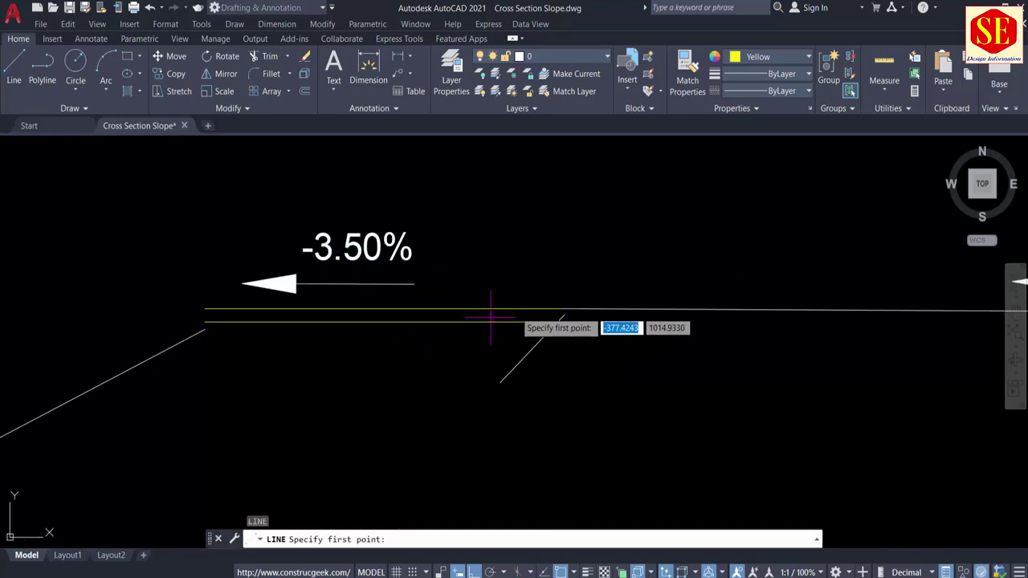
left_click(565, 308)
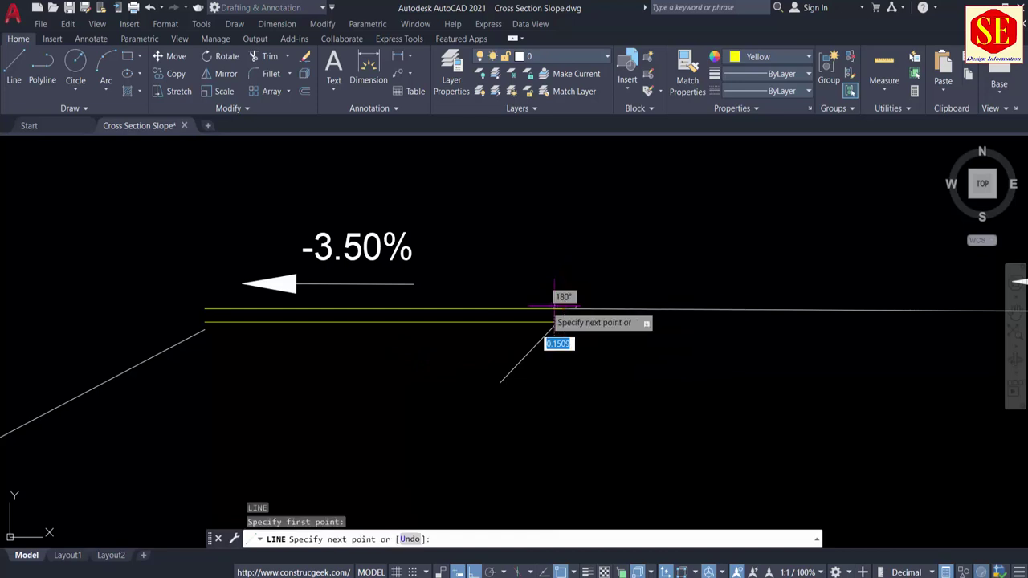
left_click(205, 322)
key("Escape")
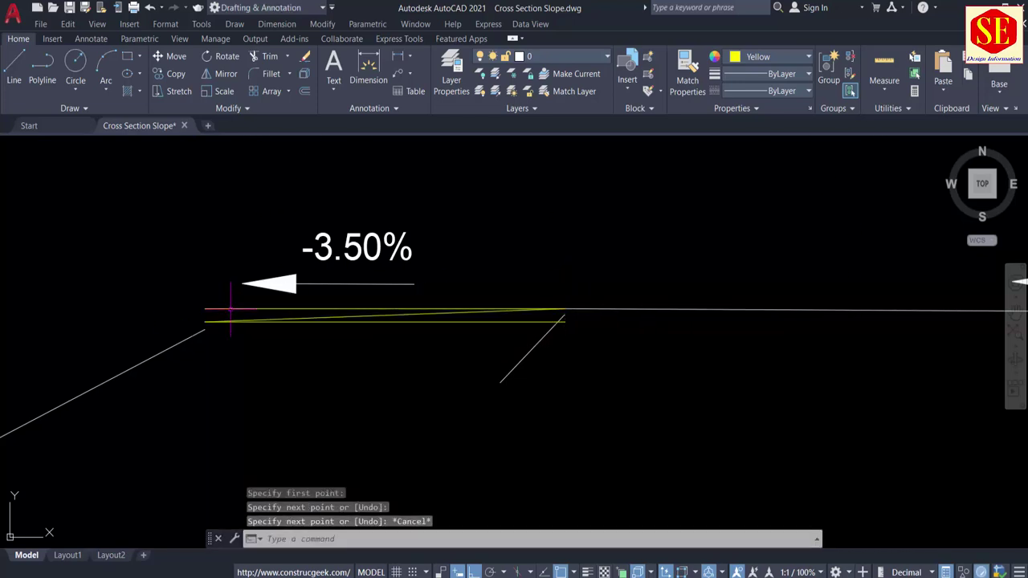
Erase the two horizontal yellow construction lines, keeping the sloped shoulder line.
left_click(230, 309)
left_click(473, 322)
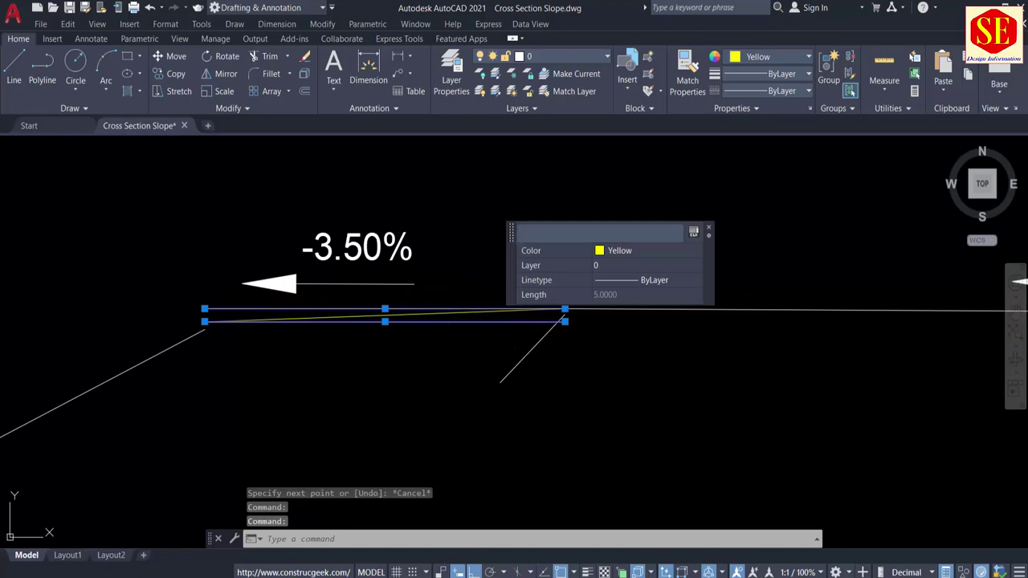
type("e")
key("Return")
Move the side slope line and its 2:1 slope symbol so the line's upper end meets the left end of the sloped shoulder line.
middle_click_drag(212, 331, 522, 296)
scroll(542, 302, "down", 3)
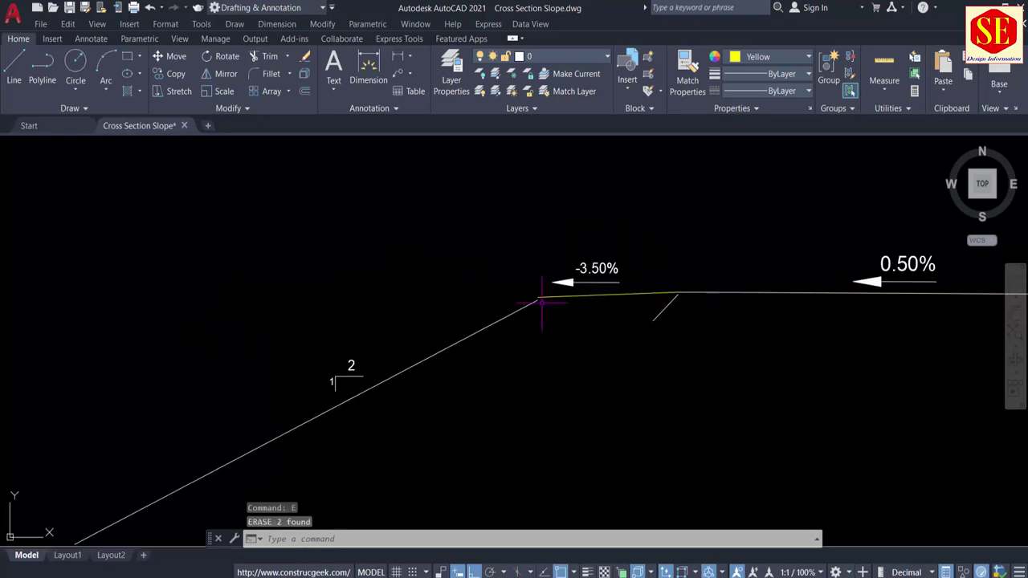
type("m")
key("Return")
left_click(283, 333)
left_click(460, 429)
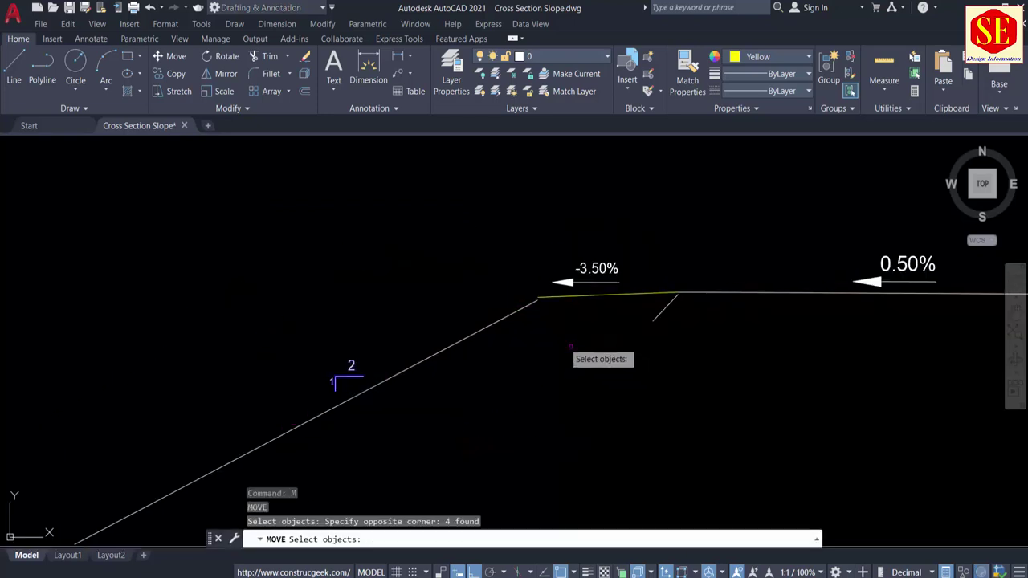
left_click(495, 321)
scroll(438, 362, "up", 5)
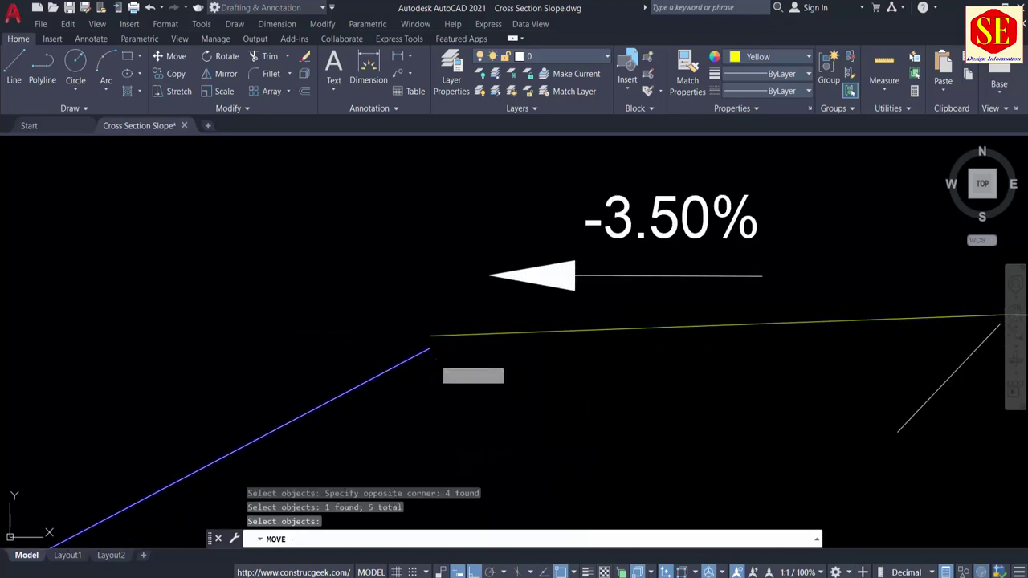
key("Return")
left_click(430, 348)
left_click(431, 336)
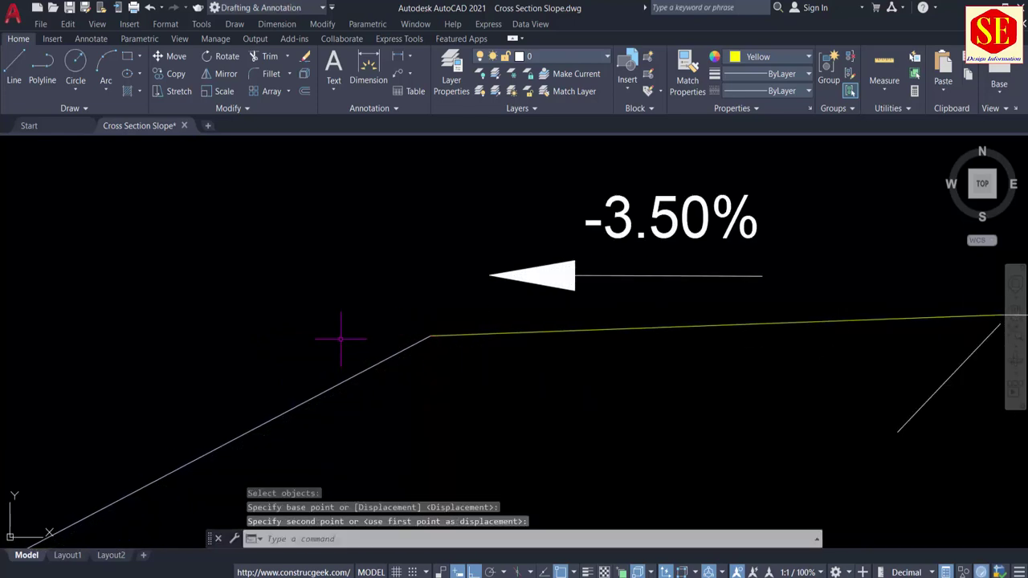
Offset the 0.50% pavement line 0.10 downward for the first layer.
scroll(340, 338, "down", 5)
middle_click_drag(424, 383, 272, 363)
scroll(456, 352, "up", 5)
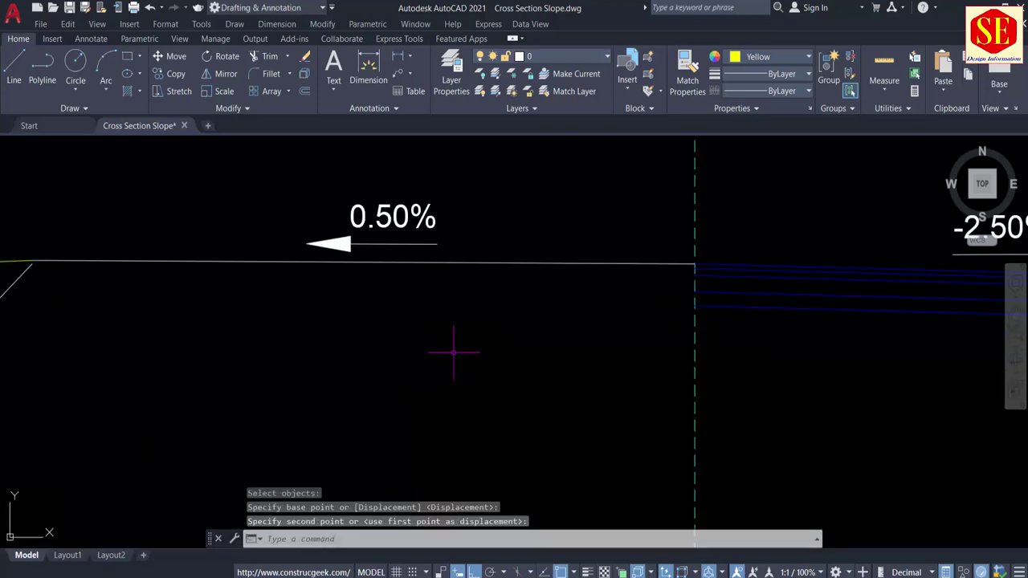
mouse_move(454, 350)
middle_mouse_down()
mouse_move(629, 374)
mouse_move(463, 362)
middle_mouse_up()
type("o")
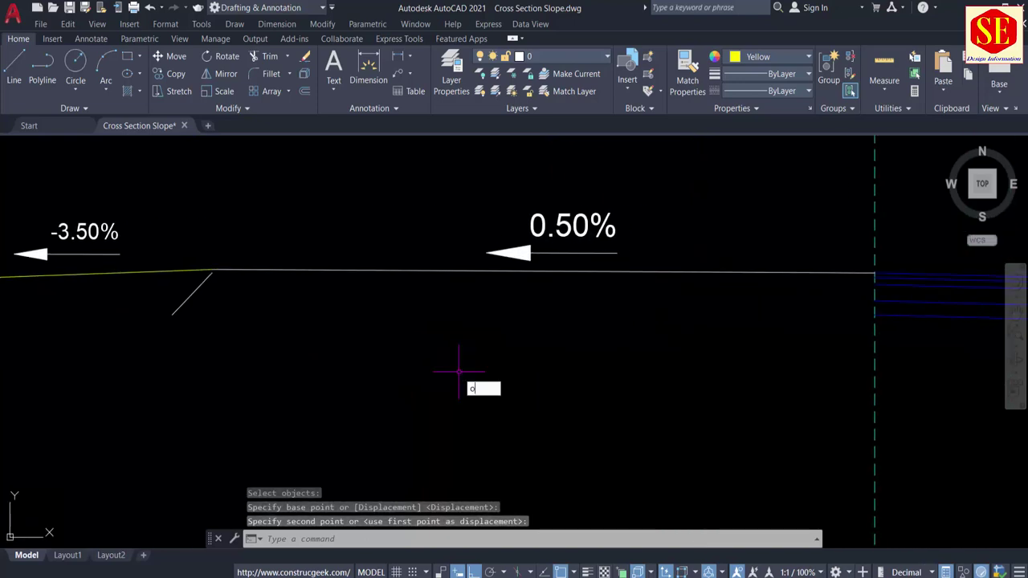
key("Return")
type(".10")
key("Return")
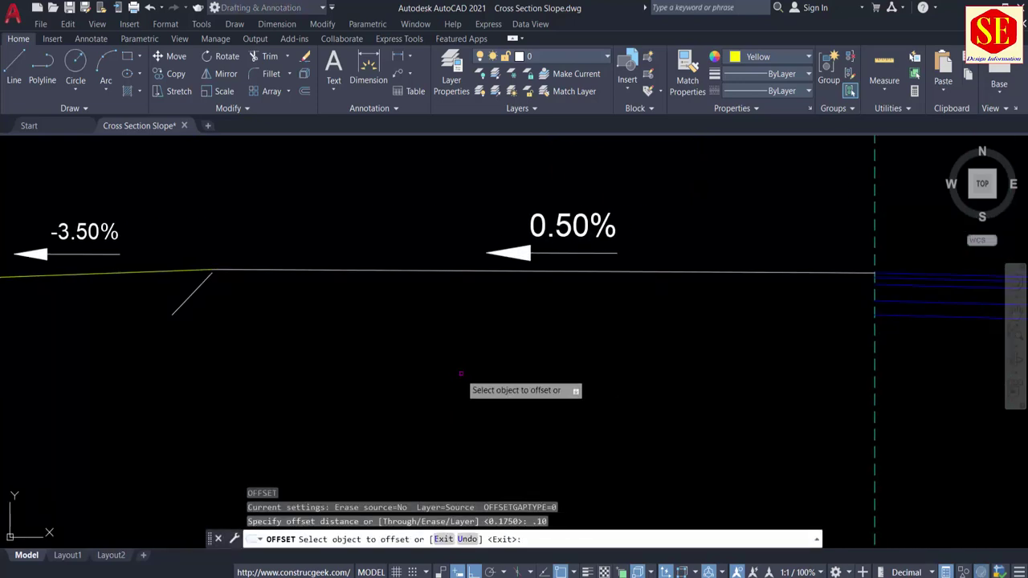
left_click(429, 271)
left_click(432, 289)
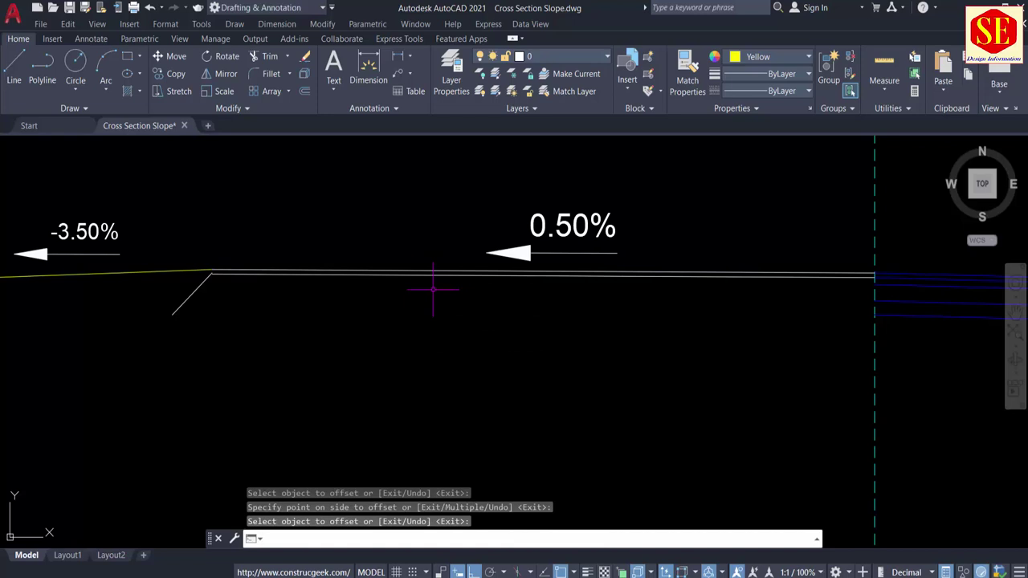
key("Return")
Offset the first layer's bottom line 0.15 downward for the second pavement layer.
key("Return")
type(".15")
key("Return")
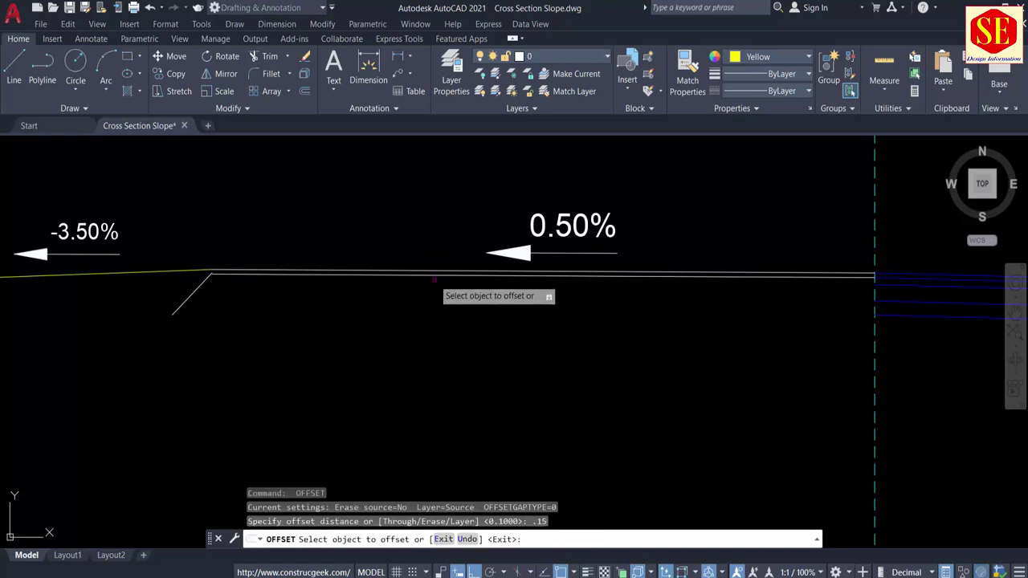
left_click(434, 274)
left_click(437, 318)
key("Return")
Offset the second layer's bottom line 0.35 downward for the third pavement layer.
key("Return")
type(".")
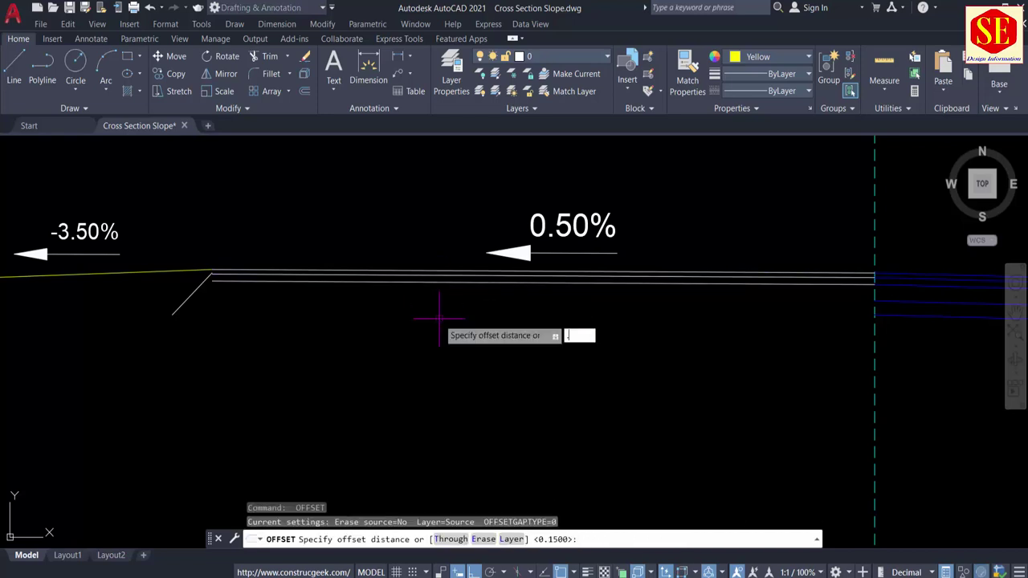
type("35")
key("Return")
left_click(419, 281)
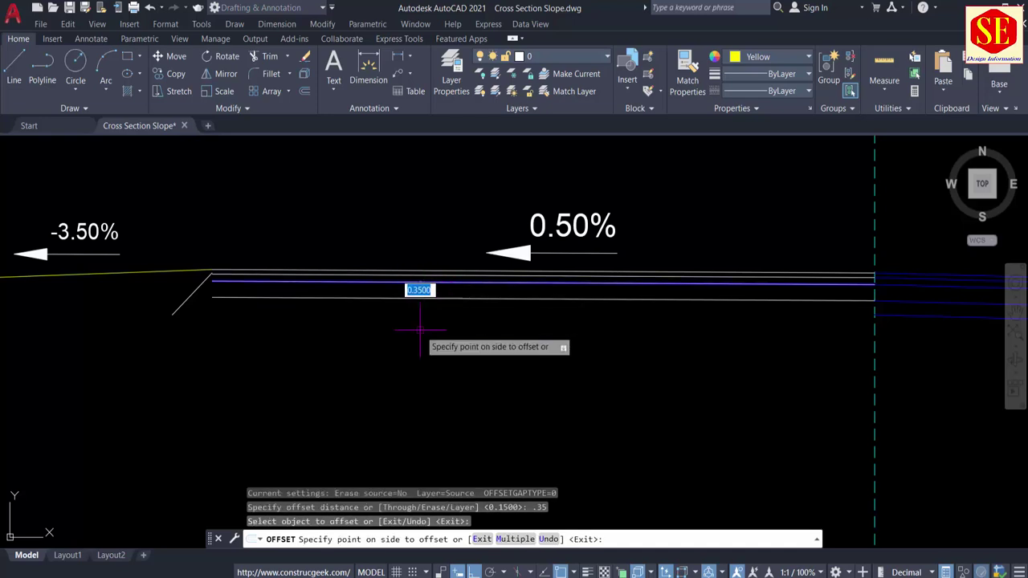
left_click(419, 329)
key("Return")
Offset the third layer's bottom line 0.3 downward for the lowest pavement layer.
key("Return")
type(".3")
key("Return")
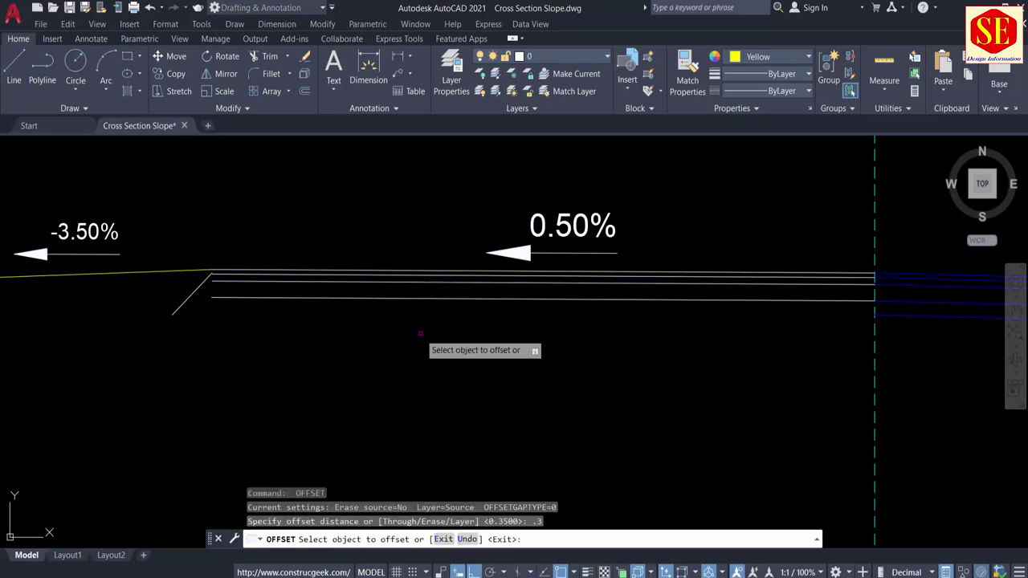
left_click(391, 299)
left_click(389, 337)
key("Escape")
key("Escape")
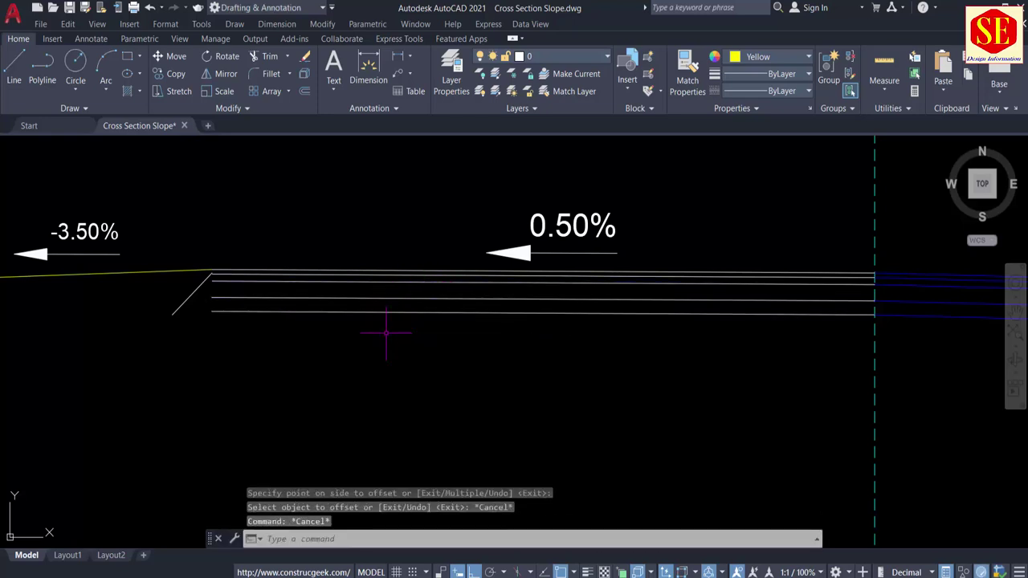
Extend the offset pavement layer lines leftward to the slanted edge line.
type("ex")
key("Return")
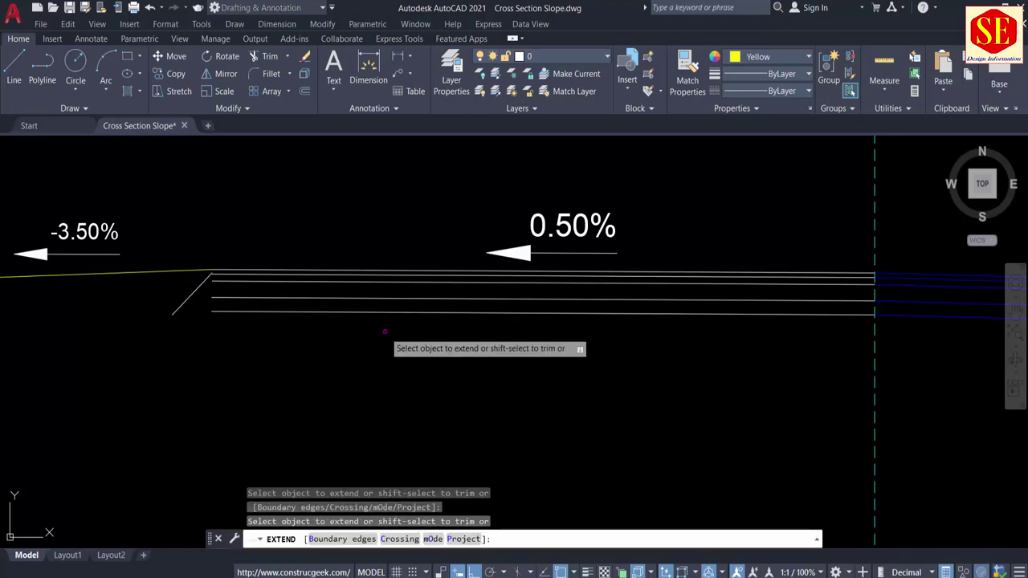
left_click(342, 337)
key("Return")
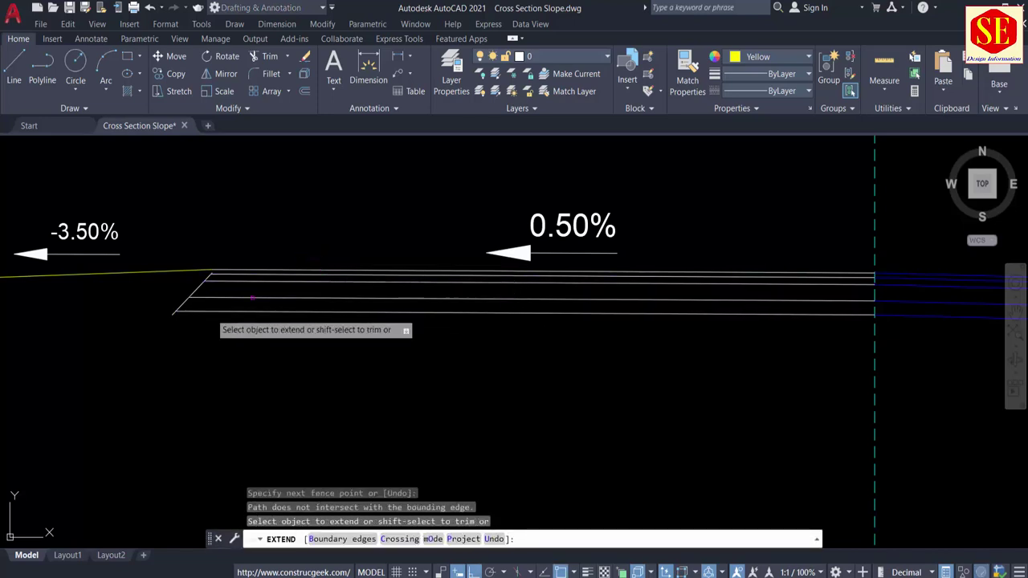
key("Escape")
Extend the upper end of the slanted edge line to the top pavement line.
scroll(170, 313, "up", 2)
key("Return")
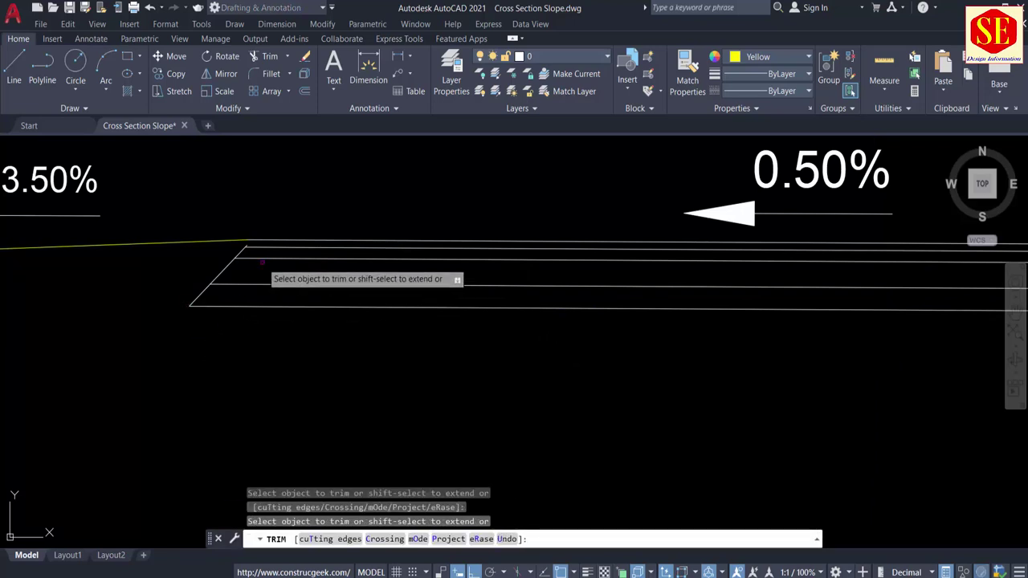
key("Escape")
key("Return")
scroll(239, 253, "up", 4)
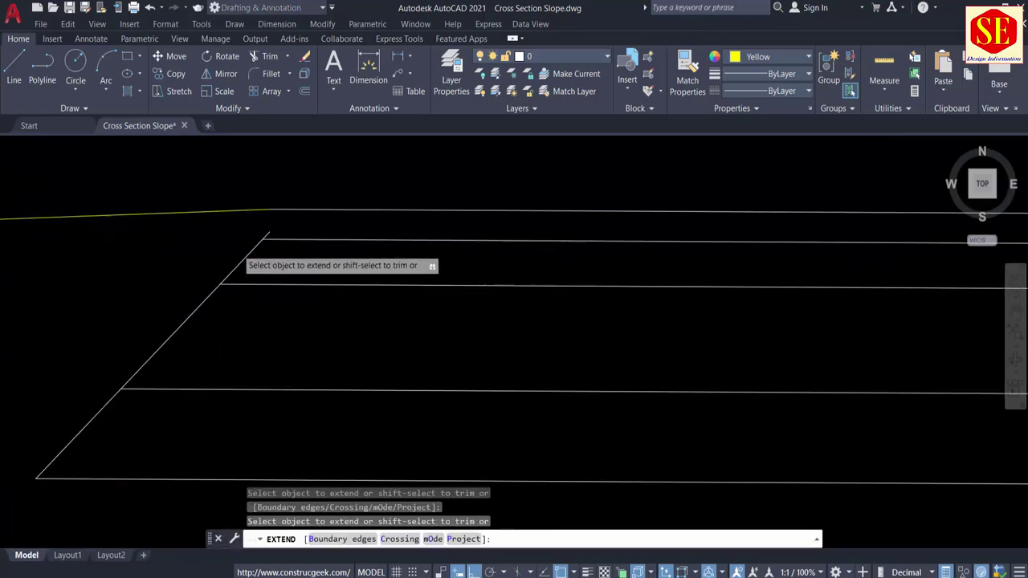
left_click_drag(251, 254, 246, 255)
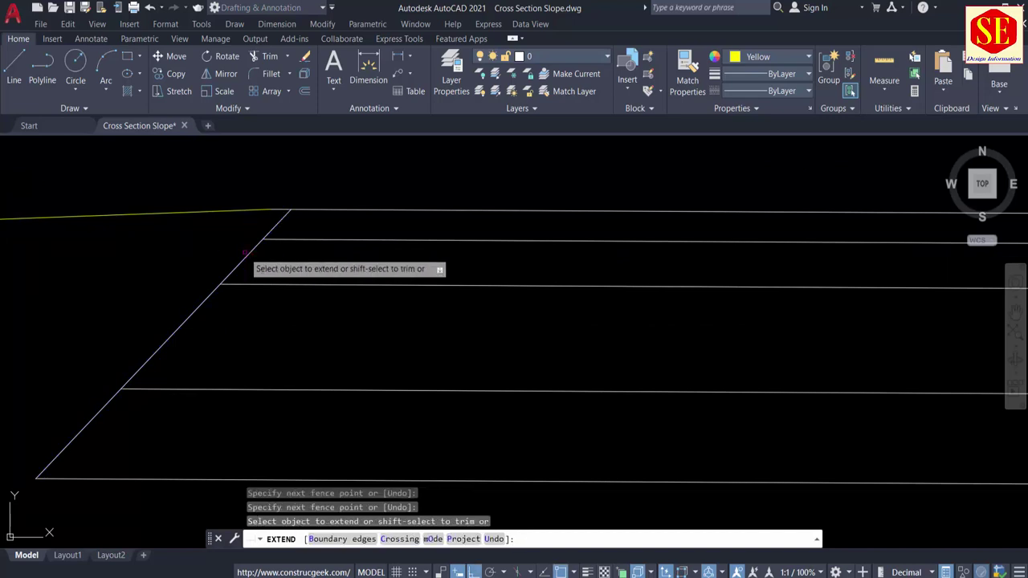
key("Escape")
Move the slanted edge line horizontally from its upper endpoint to the junction of the shoulder and top pavement lines.
middle_click_drag(287, 253, 285, 301)
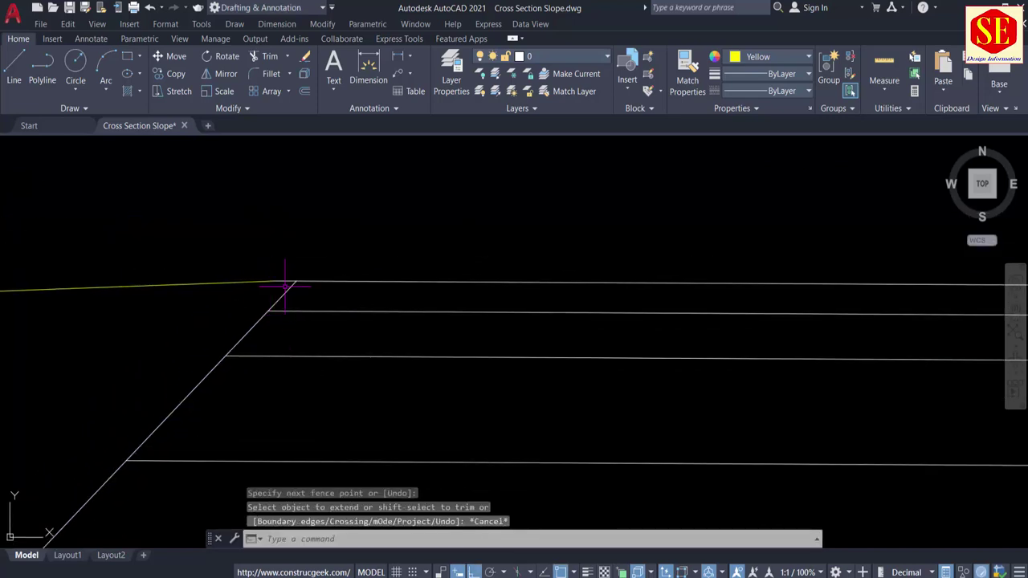
key("Return")
left_click(292, 287)
key("Return")
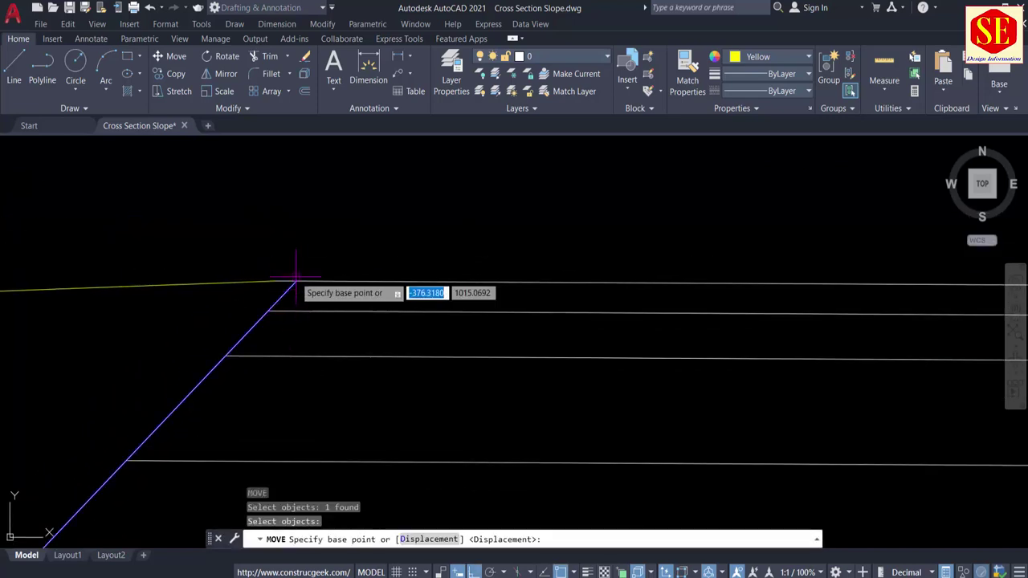
left_click(296, 281)
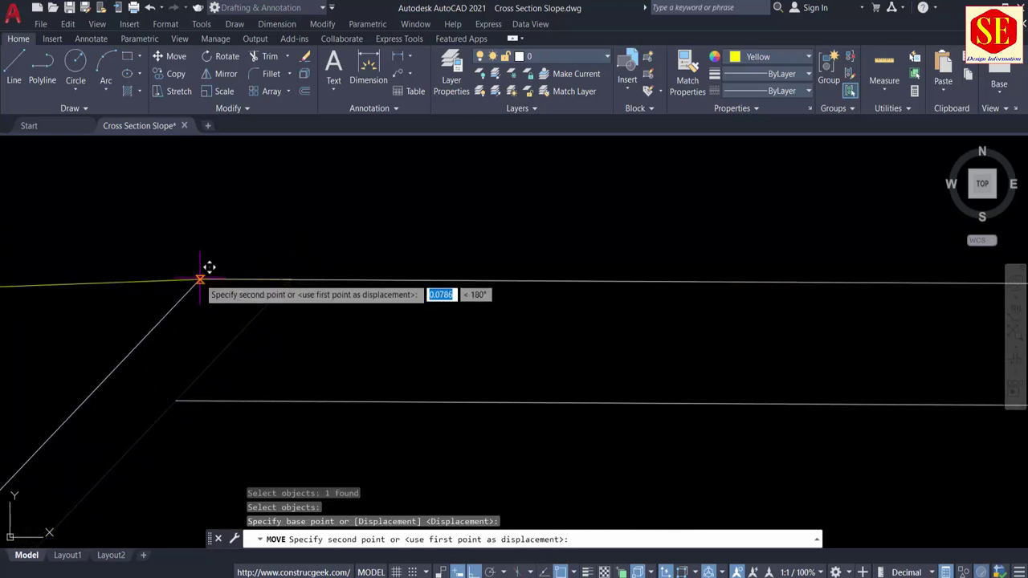
key("Escape")
left_click(289, 281)
scroll(289, 281, "down", 6)
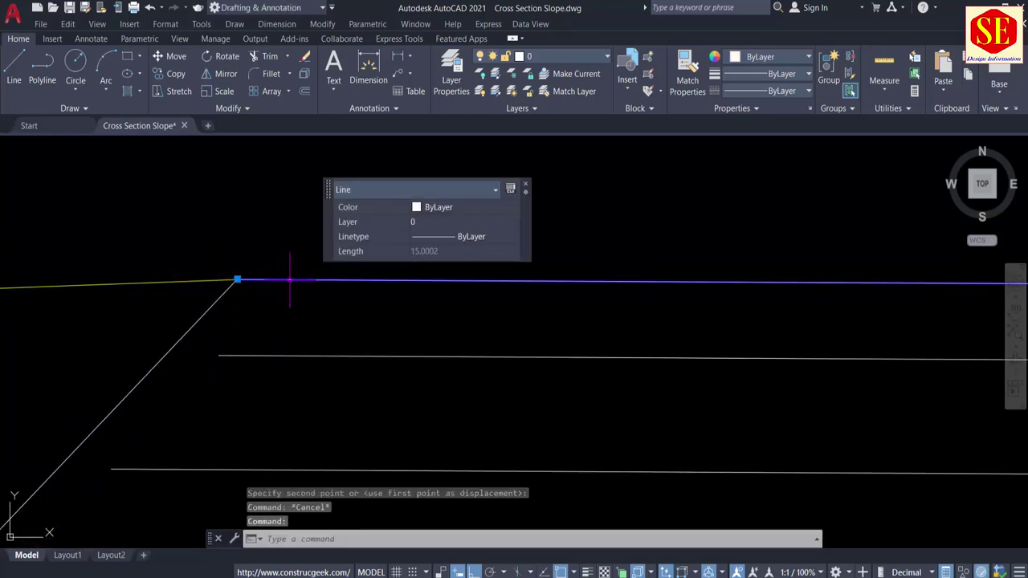
Extend the lower pavement layer lines leftward to the moved slanted edge line.
key("Escape")
type("ex")
key("Return")
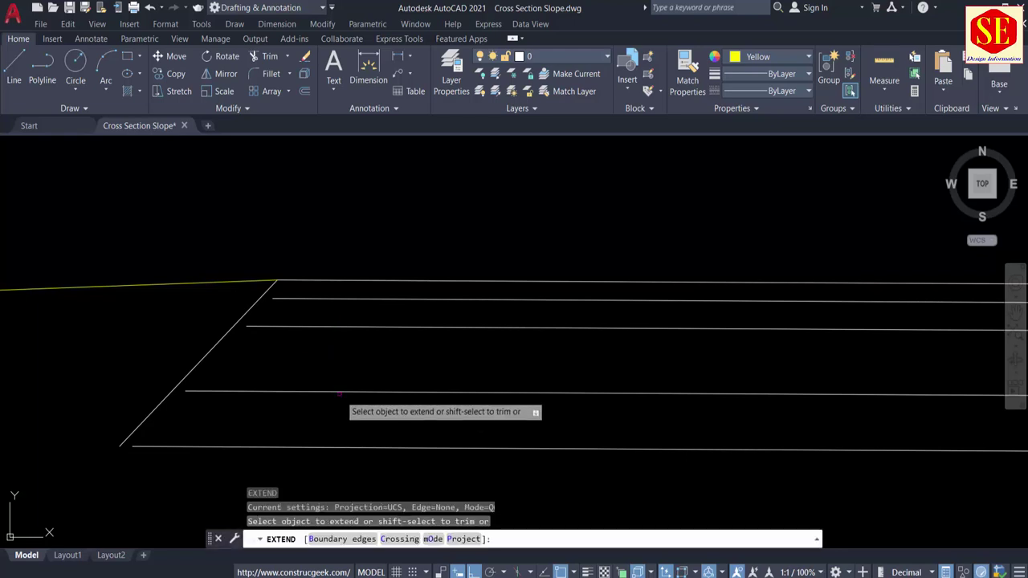
left_click(346, 462)
key("Return")
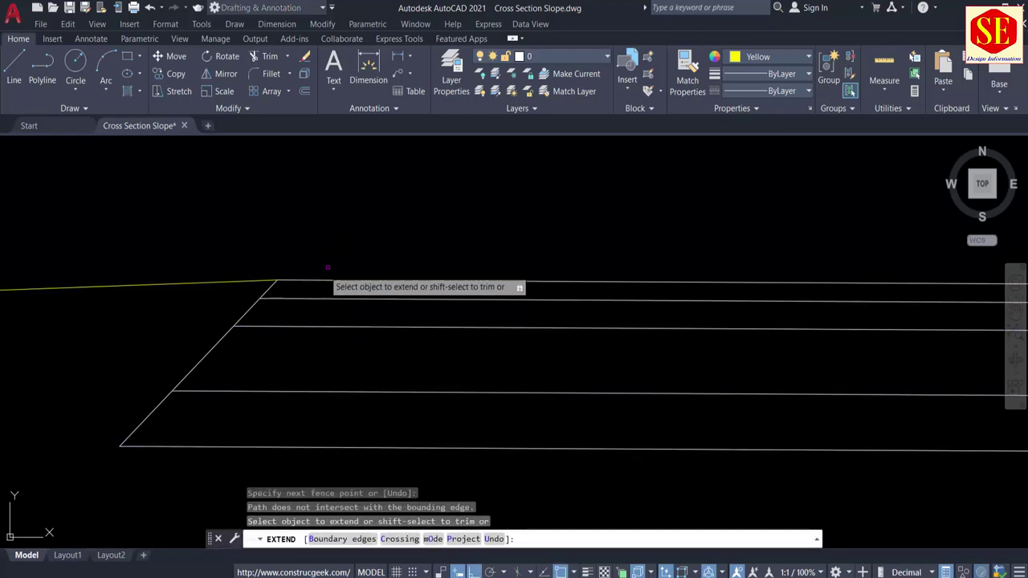
key("Escape")
Review the slopes and pavement layers of the RD 0+300 cross section alongside the RD 0+250 section.
scroll(235, 319, "down", 3)
middle_click_drag(623, 319, 491, 301)
scroll(490, 267, "down", 2)
scroll(601, 316, "down", 1)
scroll(429, 231, "up", 2)
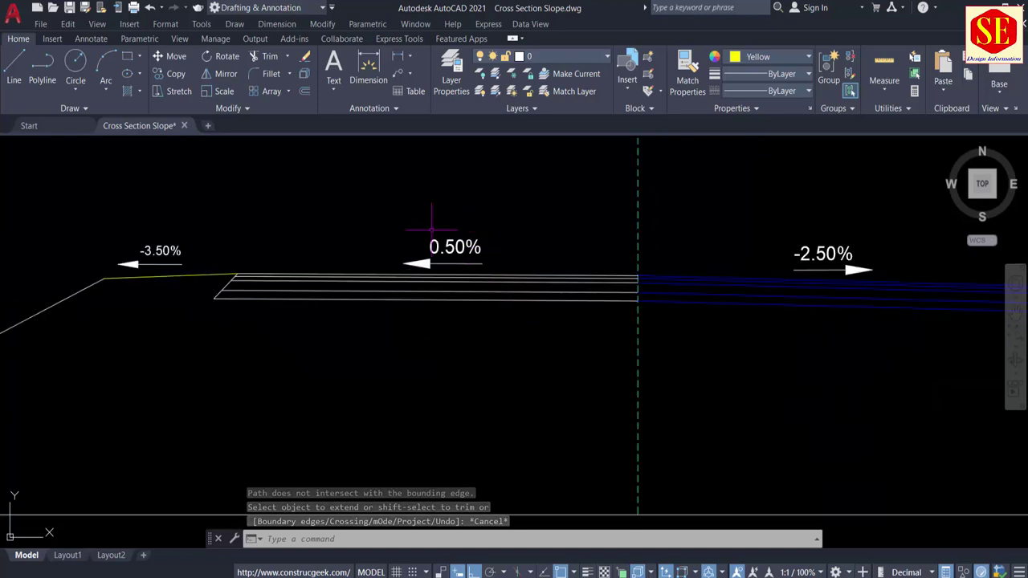
scroll(416, 249, "down", 2)
middle_click_drag(871, 286, 726, 290)
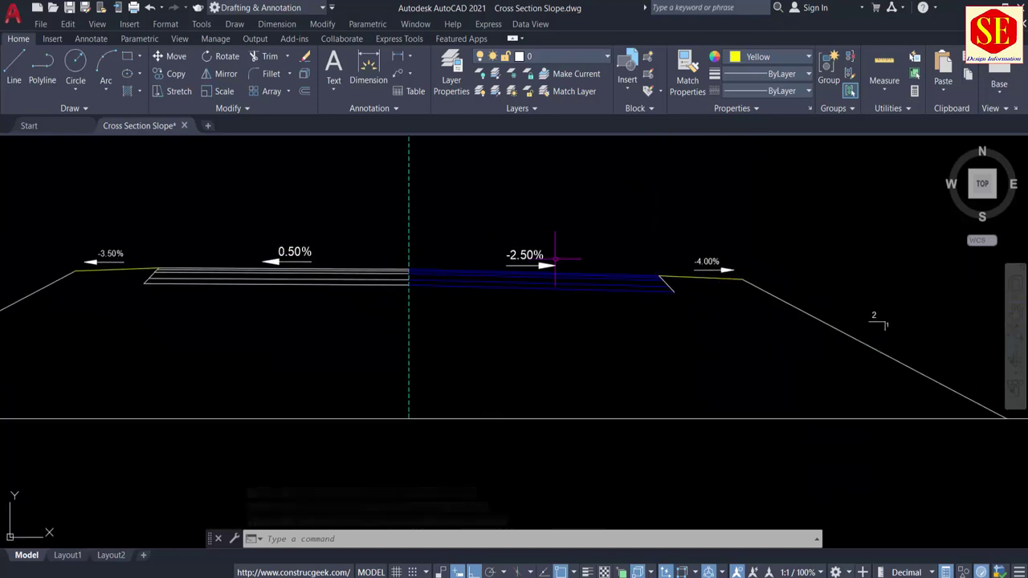
scroll(528, 228, "down", 2)
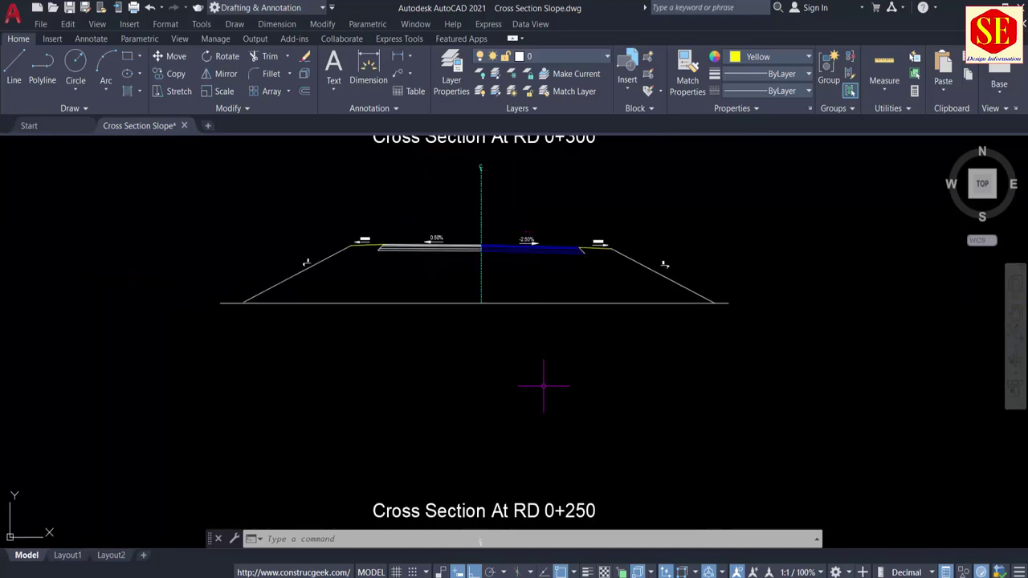
mouse_move(544, 394)
middle_mouse_down()
mouse_move(527, 198)
mouse_move(533, 390)
middle_mouse_up()
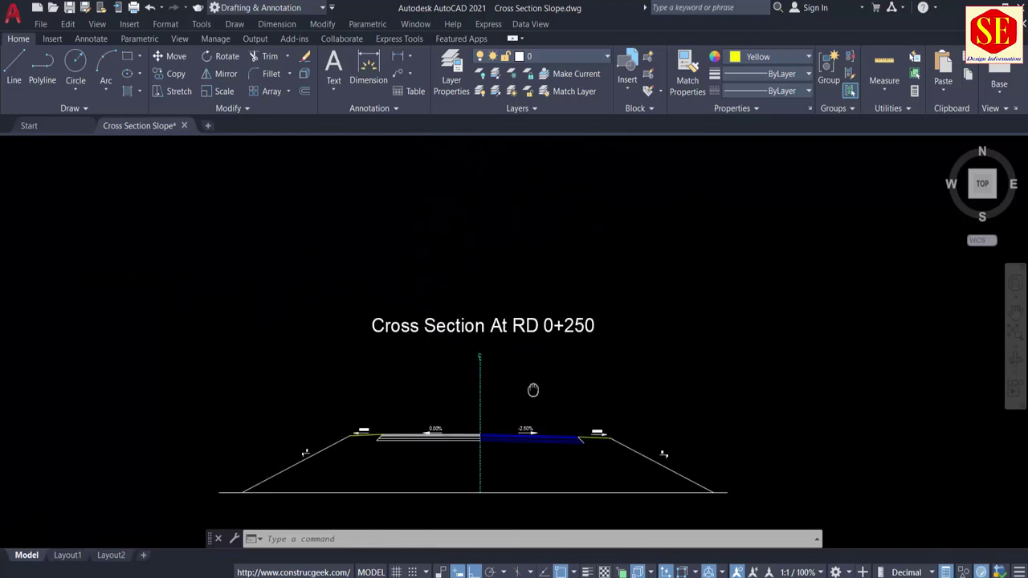
middle_click_drag(464, 206, 482, 385)
middle_click_drag(467, 249, 485, 414)
scroll(485, 413, "up", 2)
scroll(484, 411, "up", 4)
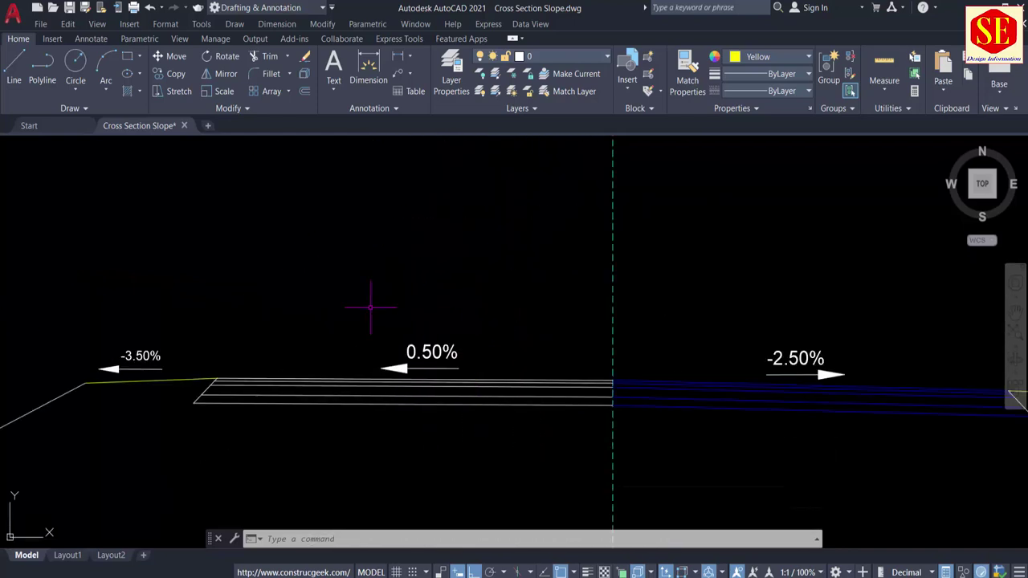
middle_click_drag(175, 393, 182, 308)
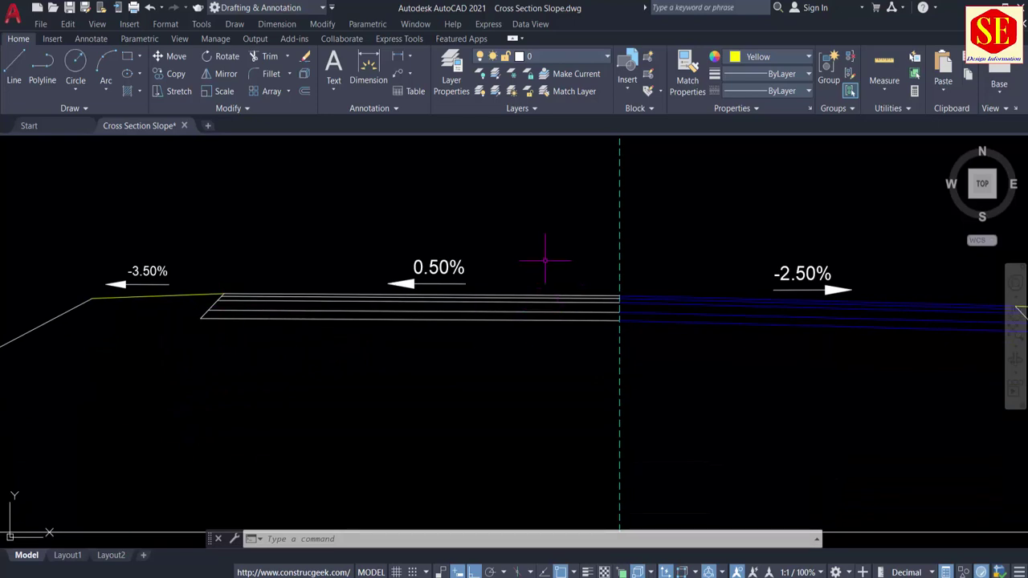
Change the five pavement layer lines left of the centerline to cyan.
left_click(361, 249)
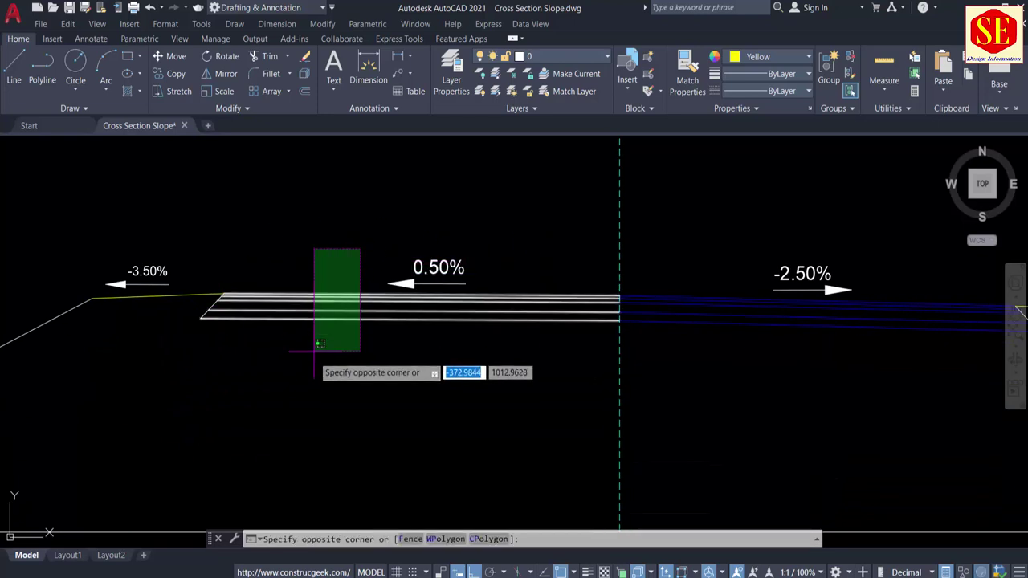
left_click(314, 354)
left_click(759, 56)
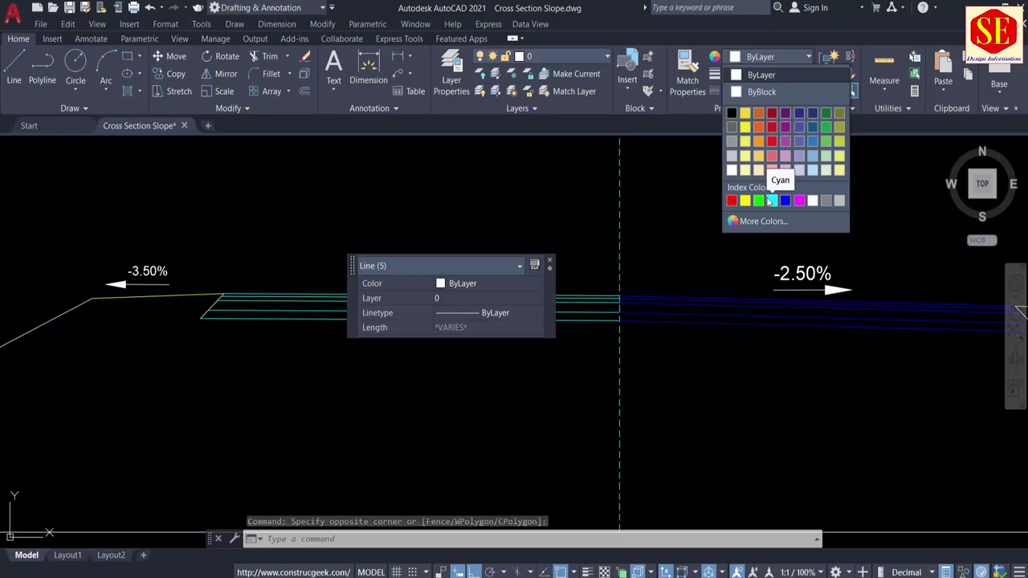
left_click(769, 201)
key("Escape")
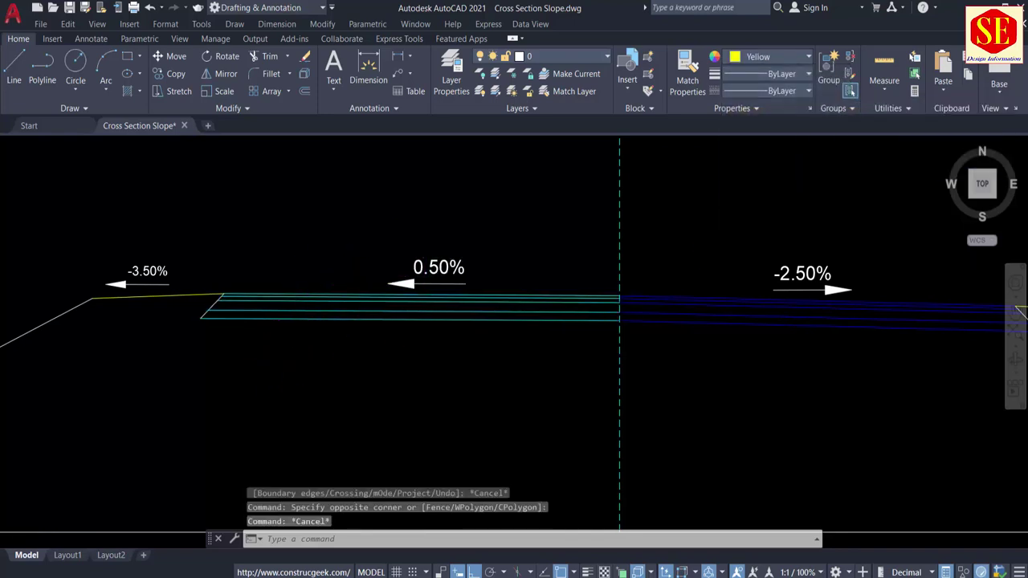
Copy the complete RD 0+300 cross section with its title straight up above the original.
scroll(378, 345, "down", 5)
scroll(390, 195, "up", 2)
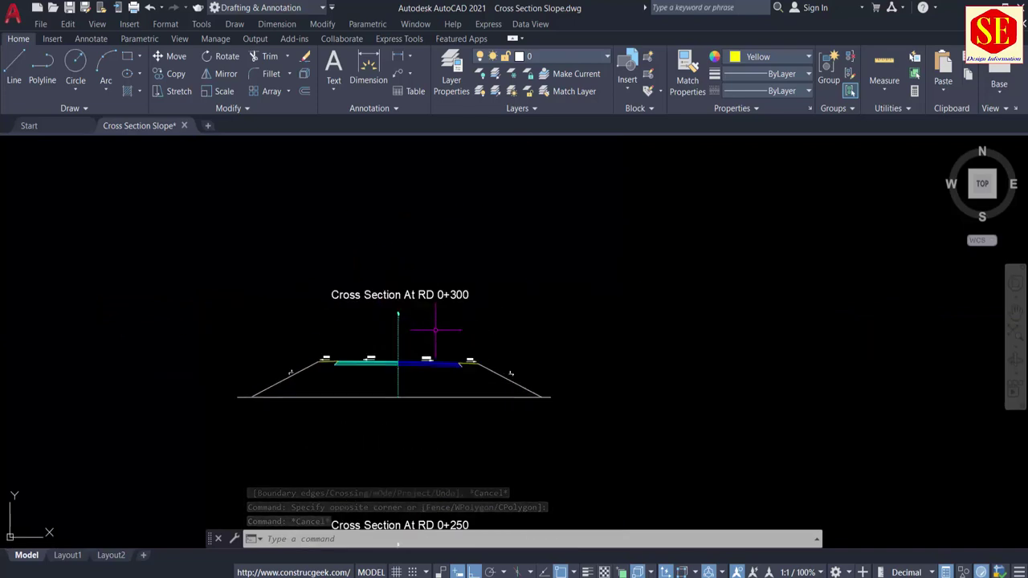
type("co")
key("Return")
scroll(654, 238, "down", 2)
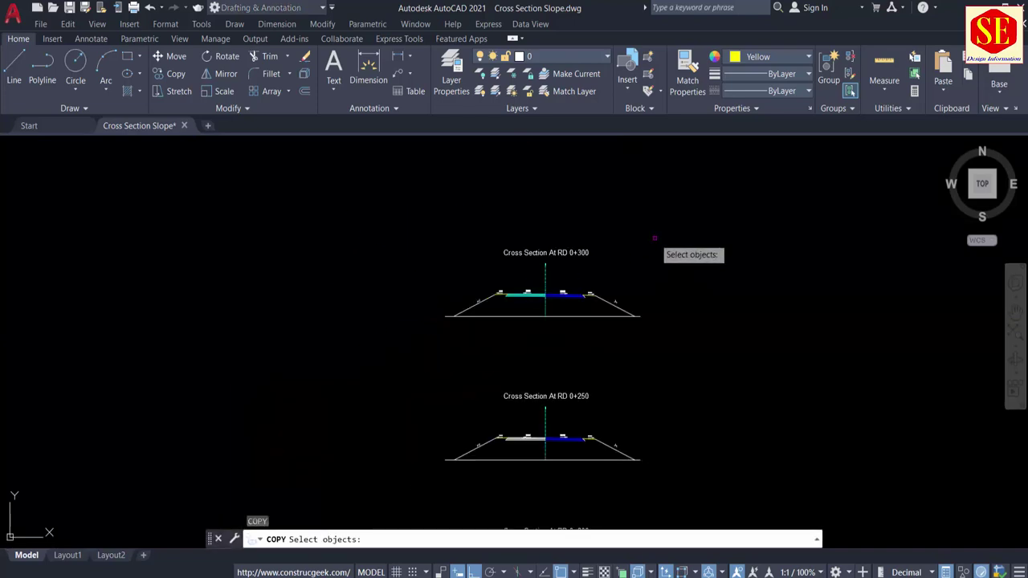
left_click(699, 195)
left_click(391, 364)
key("Return")
left_click(525, 354)
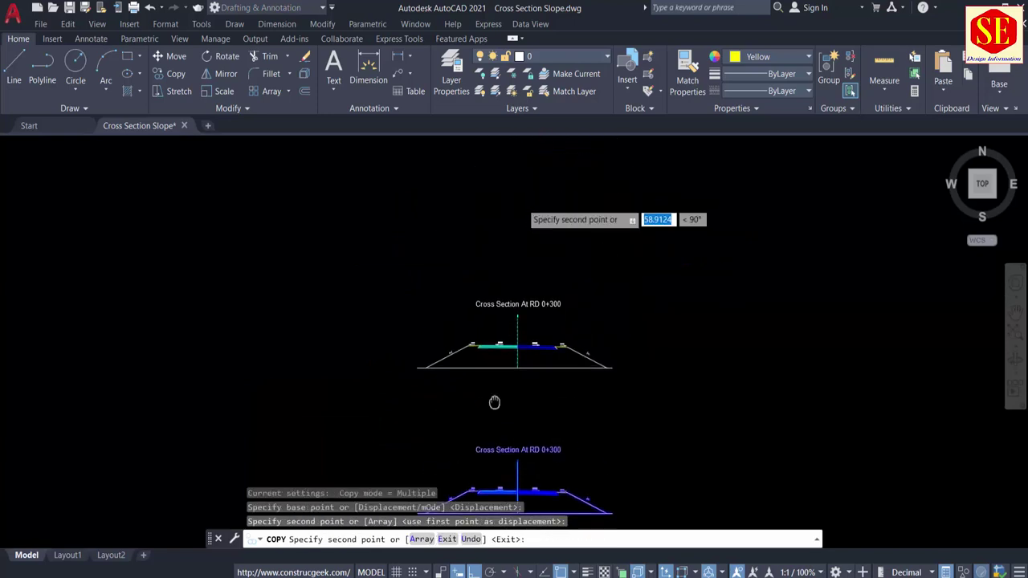
key("Escape")
Change the copied section's title to "Cross Section At RD 0+350".
scroll(489, 401, "up", 5)
double_click(598, 318)
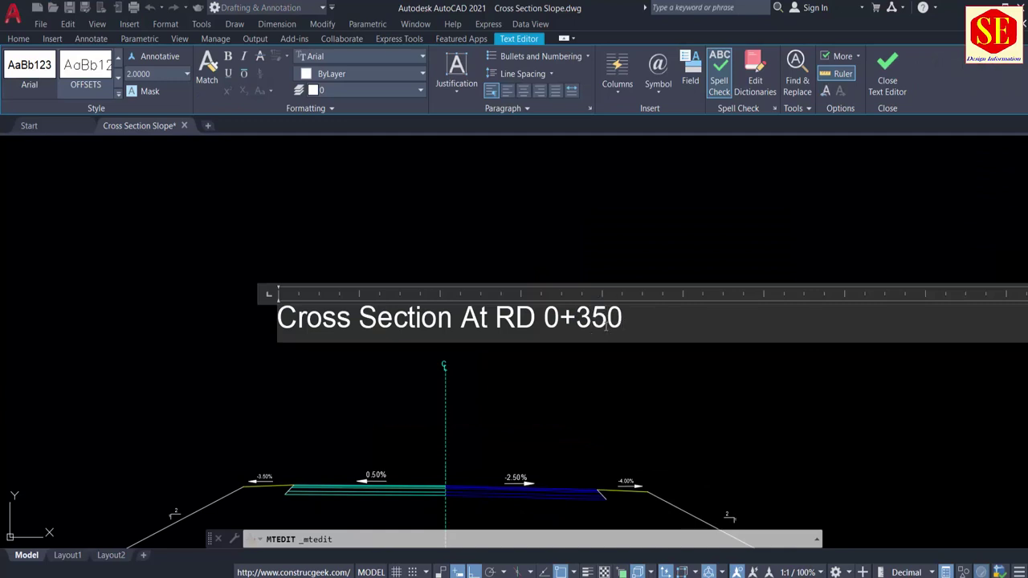
key("Escape")
Look up the slopes and level for station 0+350 in the grade and slope sheet.
scroll(497, 345, "up", 8)
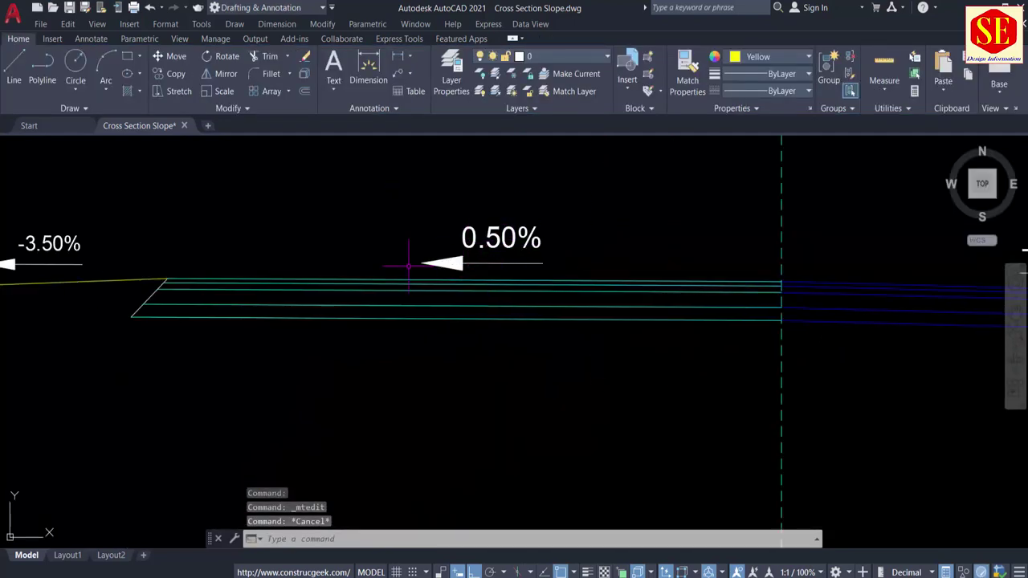
scroll(625, 394, "down", 10)
scroll(625, 394, "up", 6)
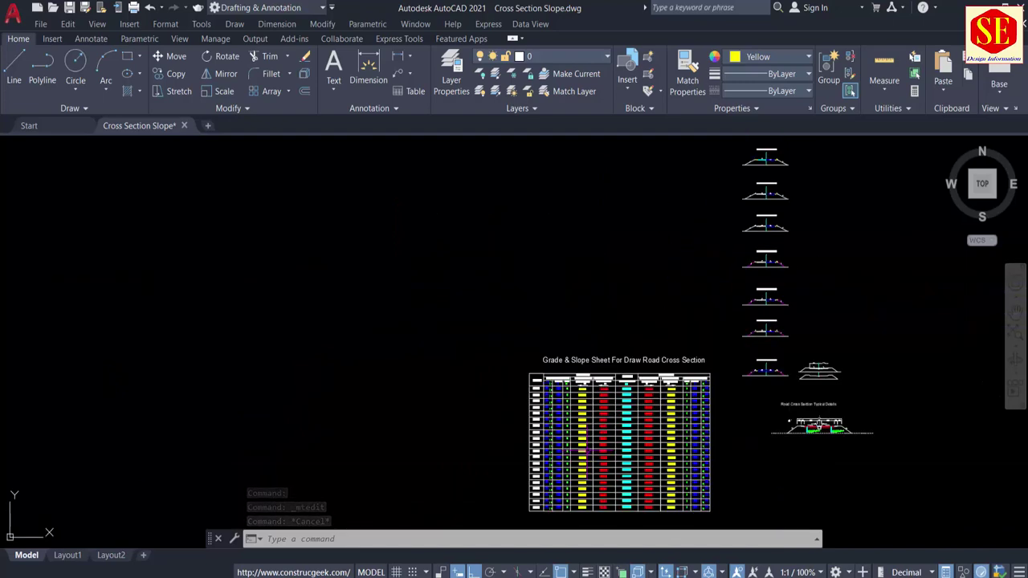
scroll(372, 352, "up", 2)
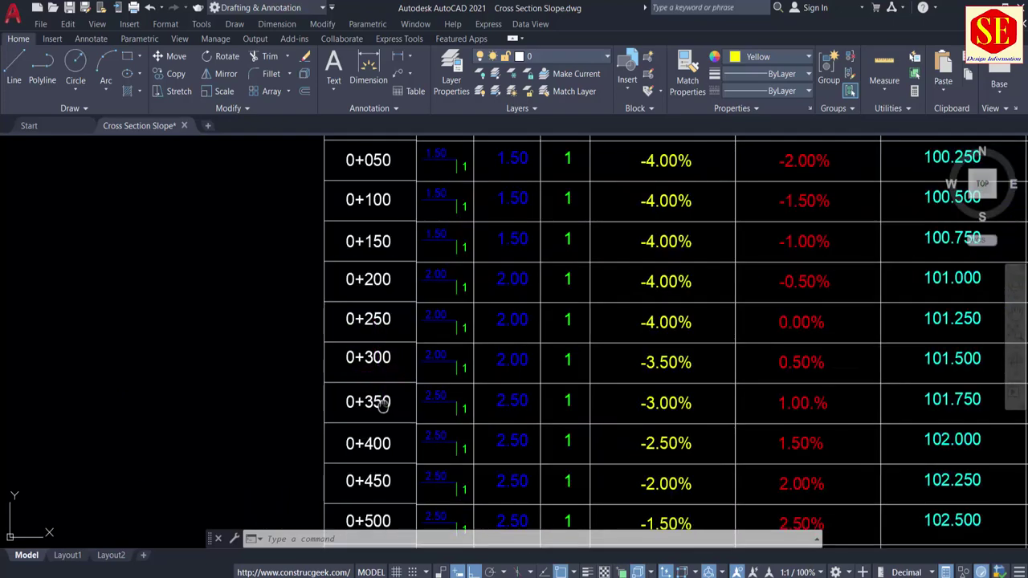
middle_click_drag(384, 405, 286, 373)
mouse_move(688, 367)
middle_mouse_down()
mouse_move(470, 361)
mouse_move(495, 357)
middle_mouse_up()
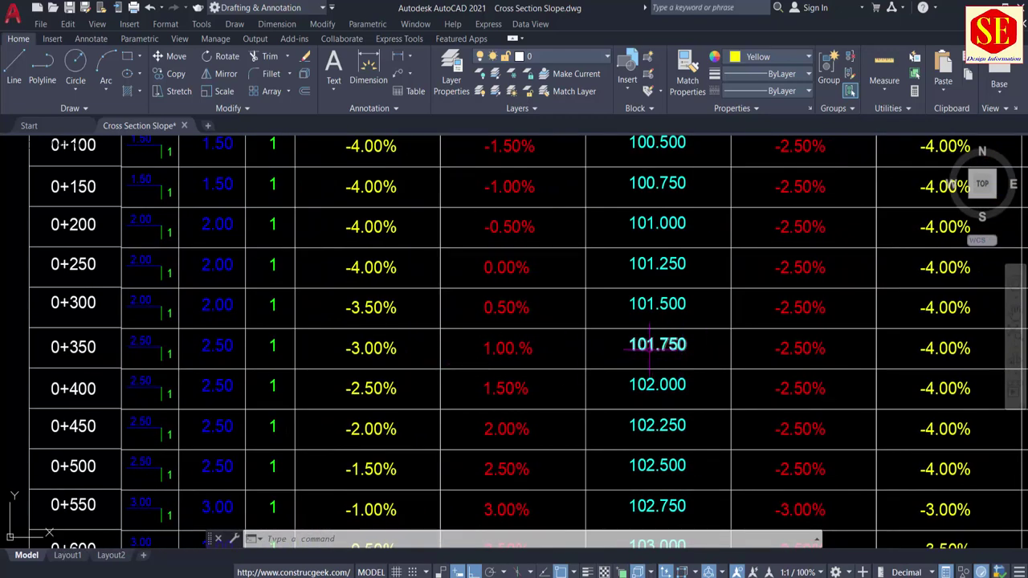
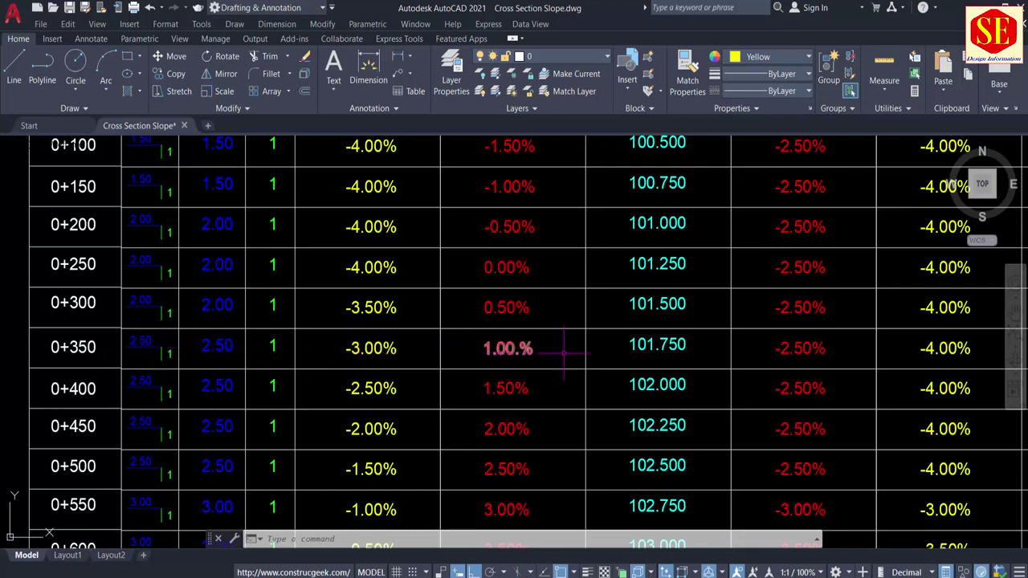
middle_click_drag(564, 352, 246, 336)
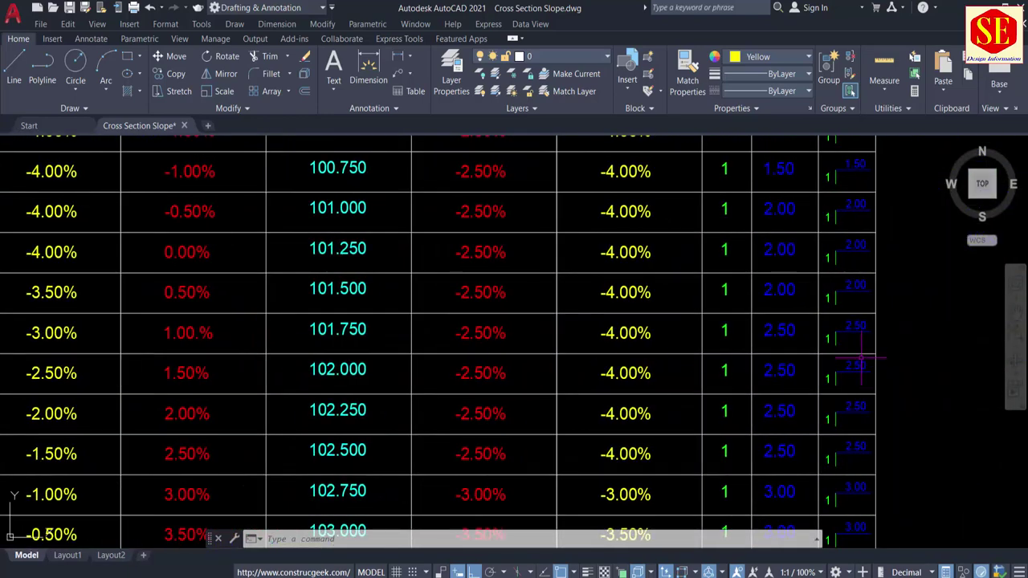
scroll(861, 358, "up", 2)
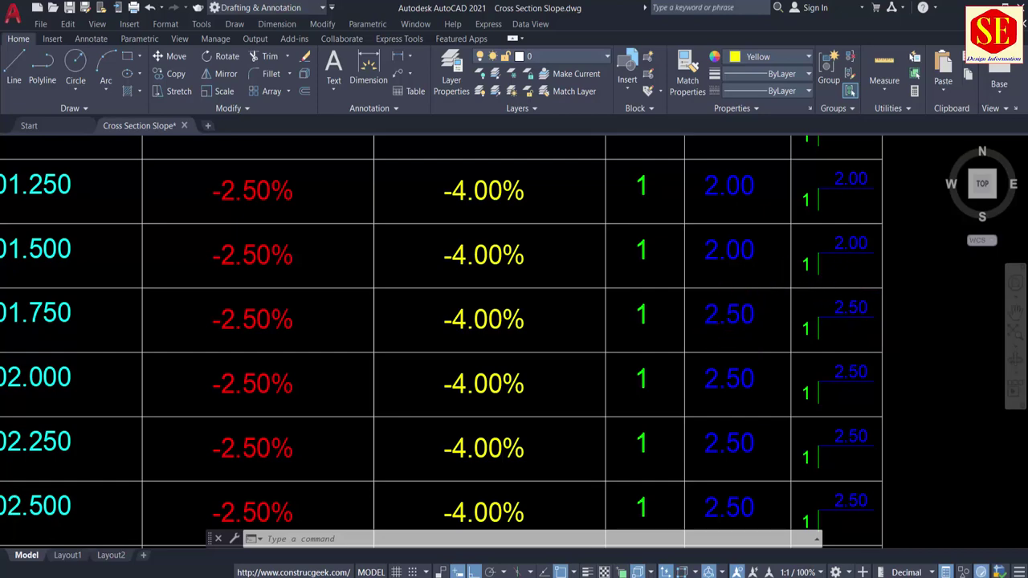
Set the left pavement slope label of the RD 0+350 section to 1.00%.
scroll(751, 327, "down", 5)
middle_click_drag(813, 289, 543, 574)
middle_click_drag(631, 281, 629, 488)
scroll(578, 328, "up", 5)
scroll(567, 324, "up", 8)
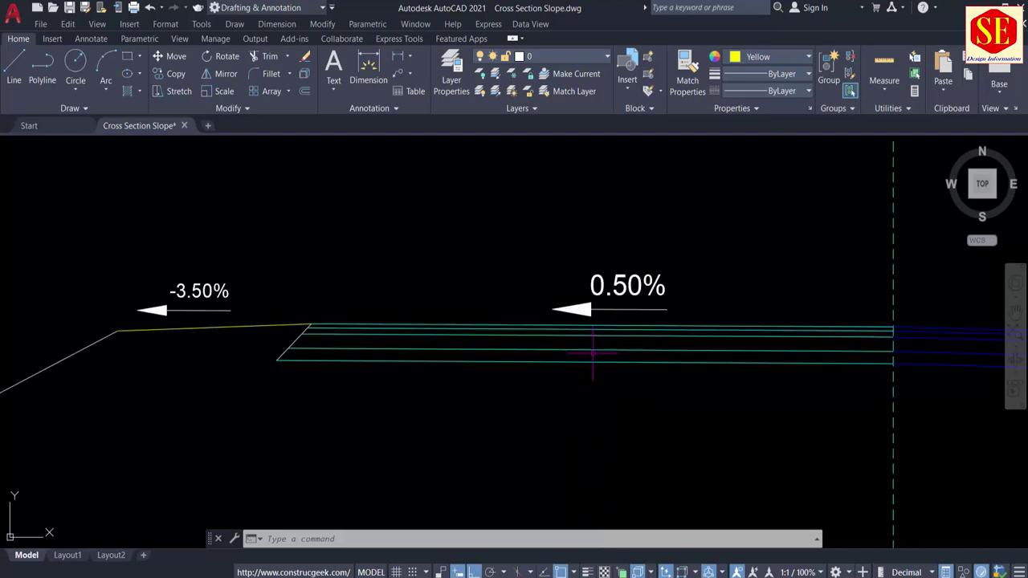
double_click(634, 281)
left_click_drag(650, 281, 538, 286)
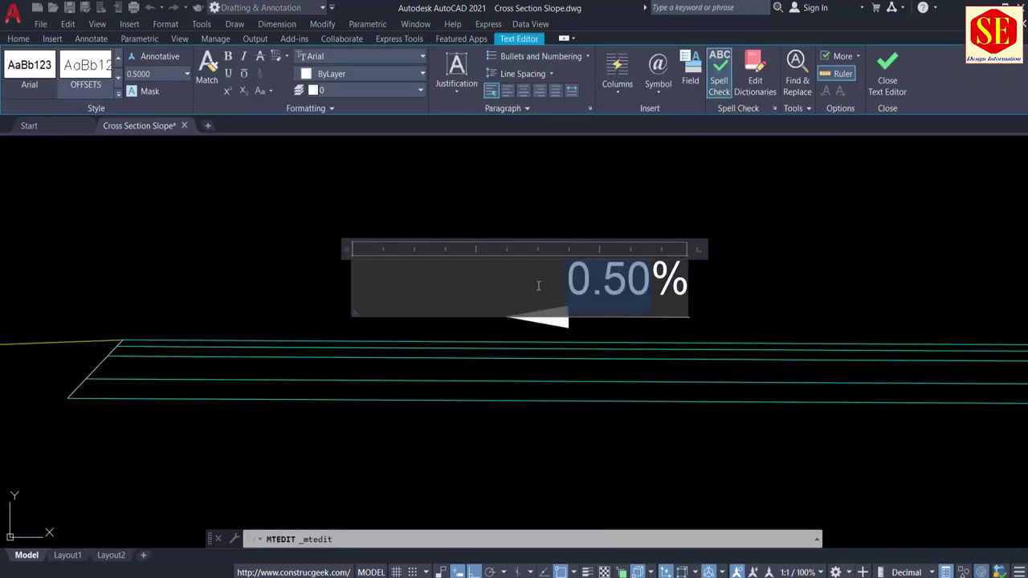
type("1.00")
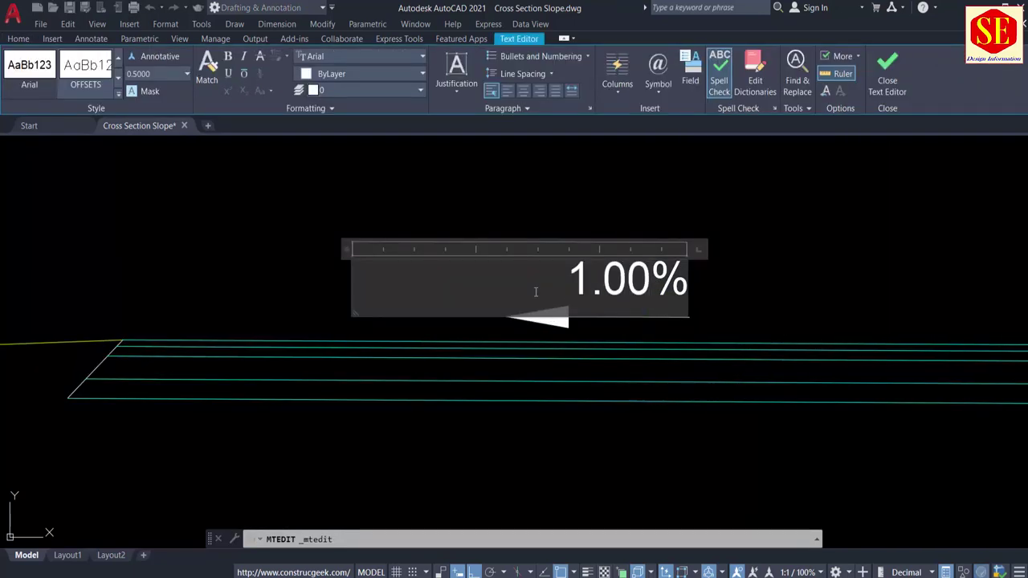
key("Escape")
Erase the five left pavement layer lines beneath the 1.00% slope label.
scroll(523, 248, "down", 3)
scroll(498, 292, "up", 3)
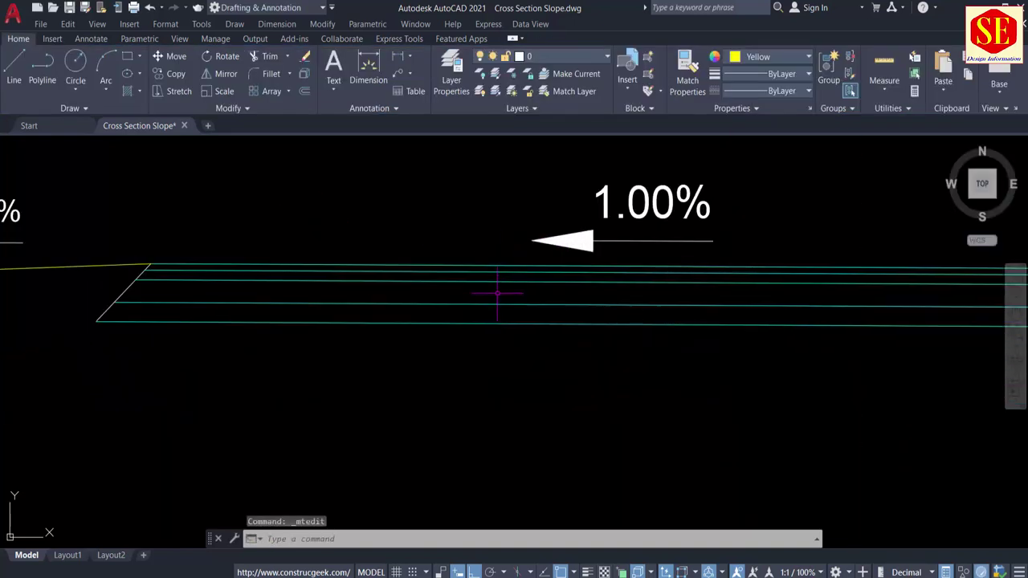
left_click(462, 242)
left_click(423, 353)
type("e")
key("Return")
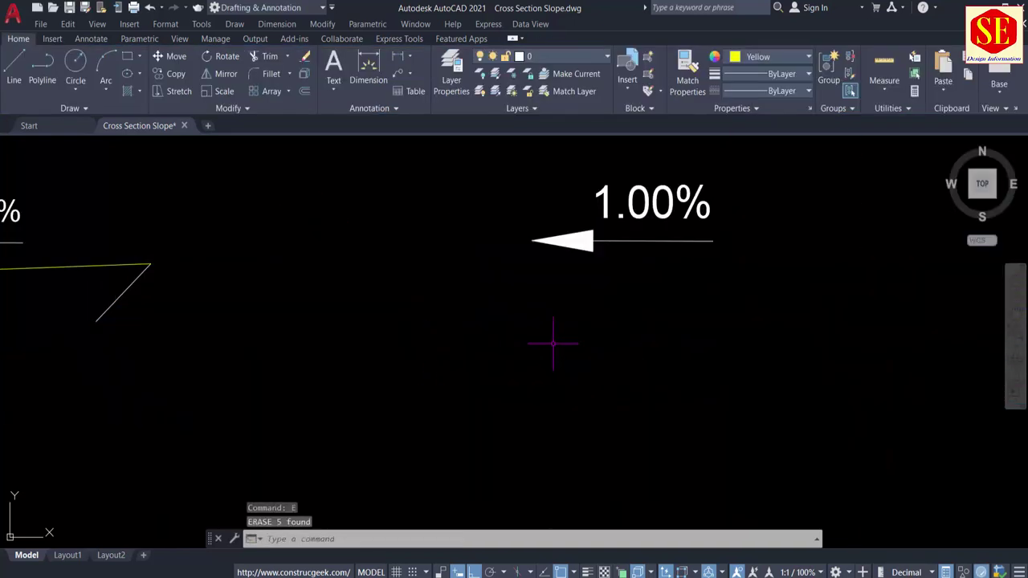
Draw a cyan horizontal line 15 units leftward from the top of the right pavement layers at the centerline.
middle_click_drag(558, 344, 374, 348)
scroll(374, 349, "down", 2)
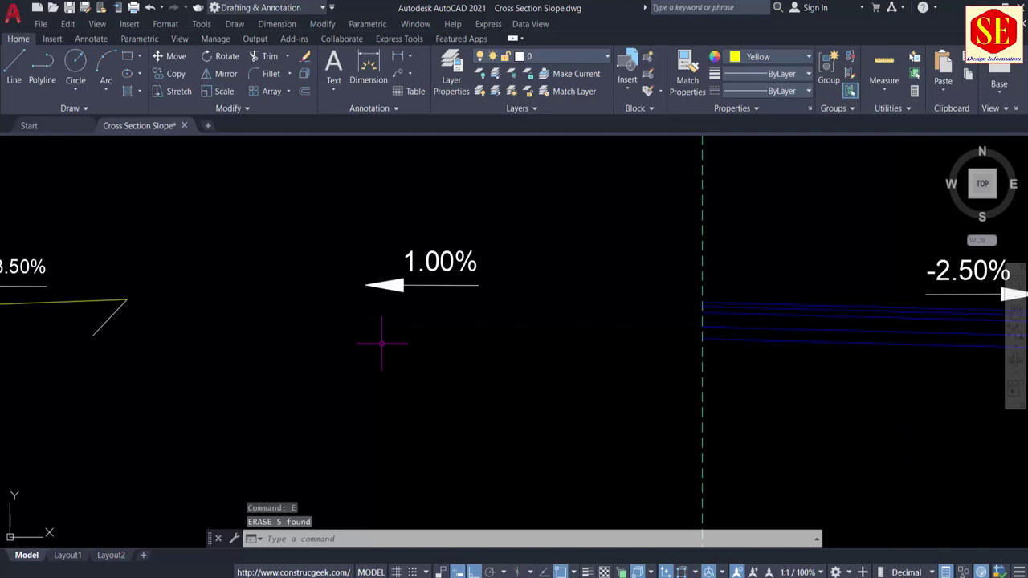
left_click(741, 64)
left_click(769, 202)
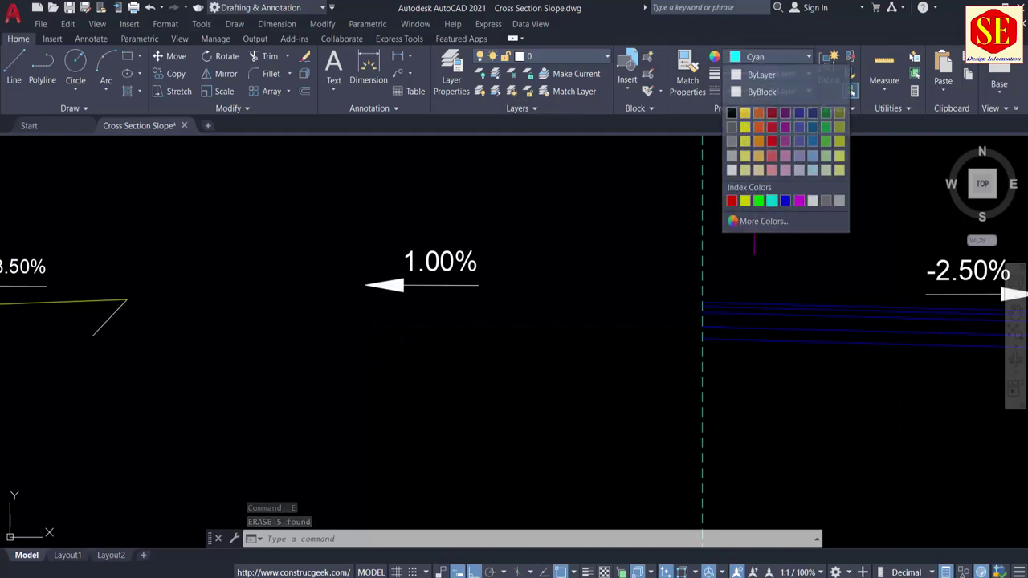
type("l")
key("Return")
scroll(711, 285, "up", 4)
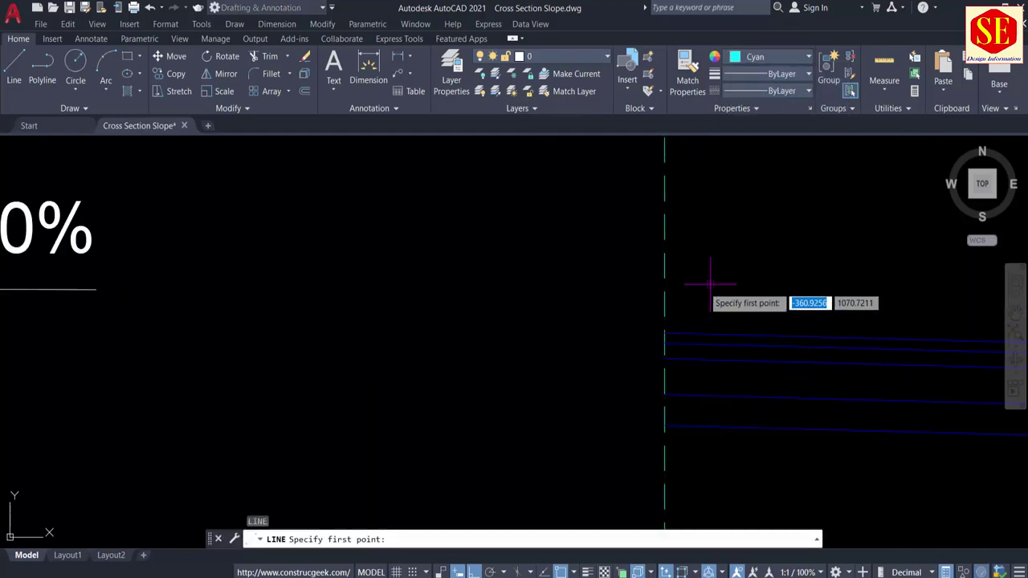
left_click(666, 330)
middle_click_drag(332, 324, 783, 287)
scroll(783, 287, "down", 4)
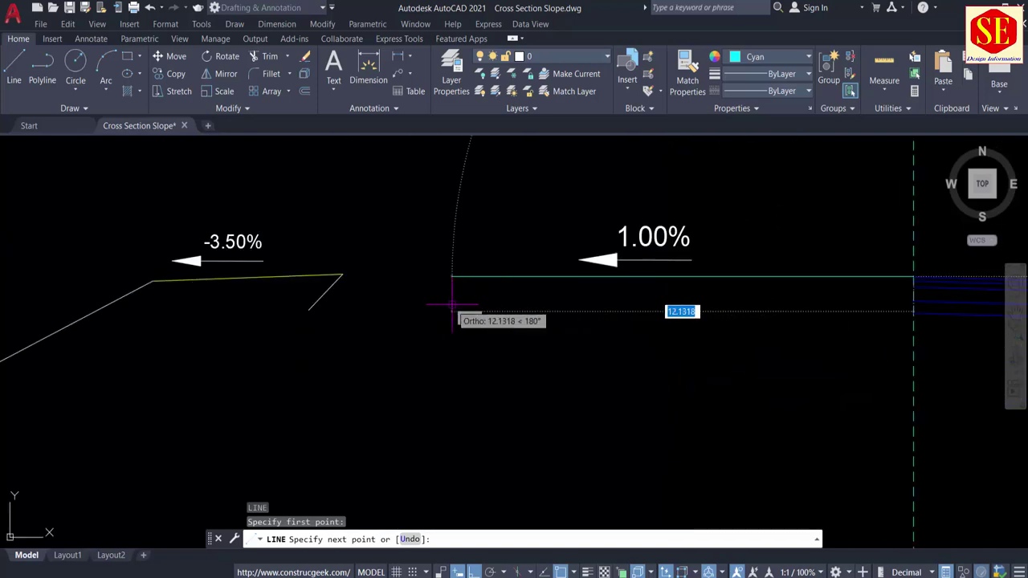
type("15")
key("Return")
key("Return")
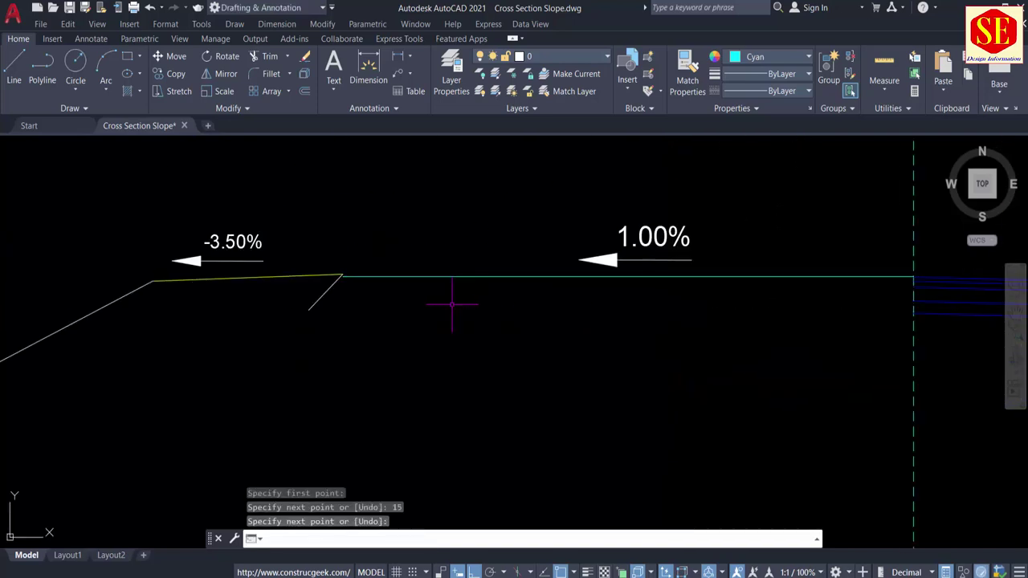
Switch to Calculator and compute the left pavement's level difference as 1 × 15 ÷ 100.
scroll(719, 236, "up", 2)
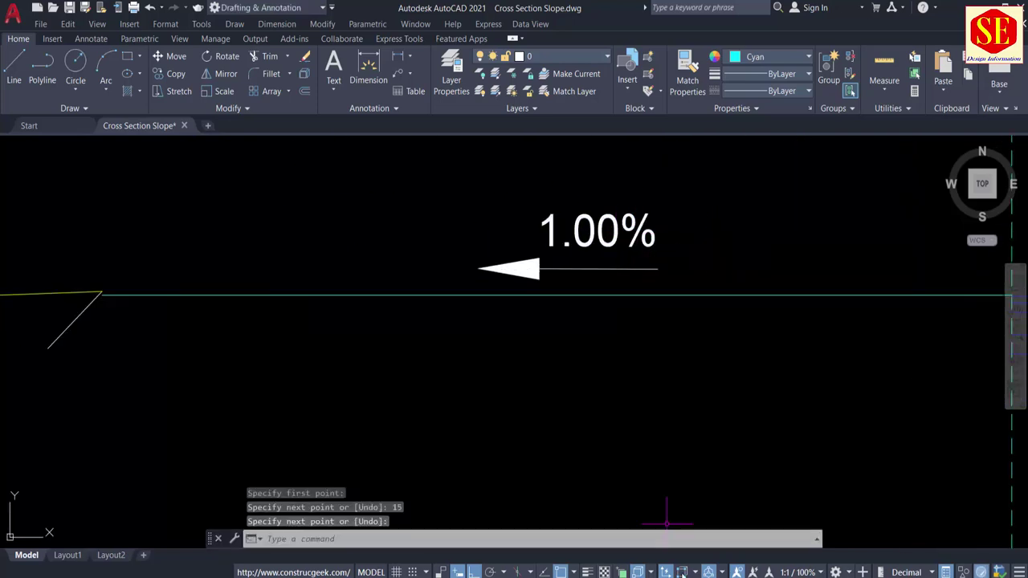
left_click(482, 576)
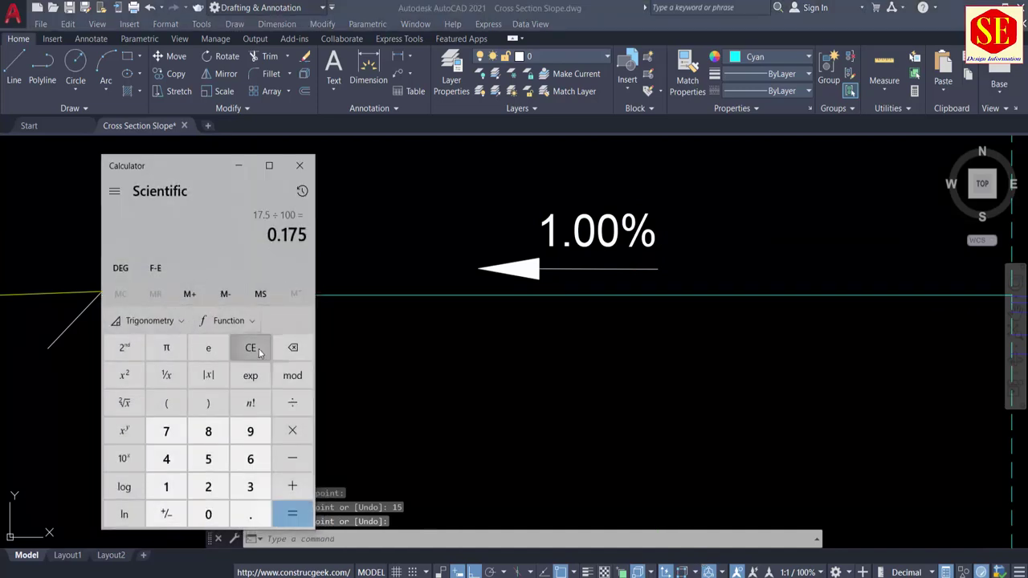
left_click(251, 347)
left_click(166, 486)
left_click(293, 431)
left_click(166, 486)
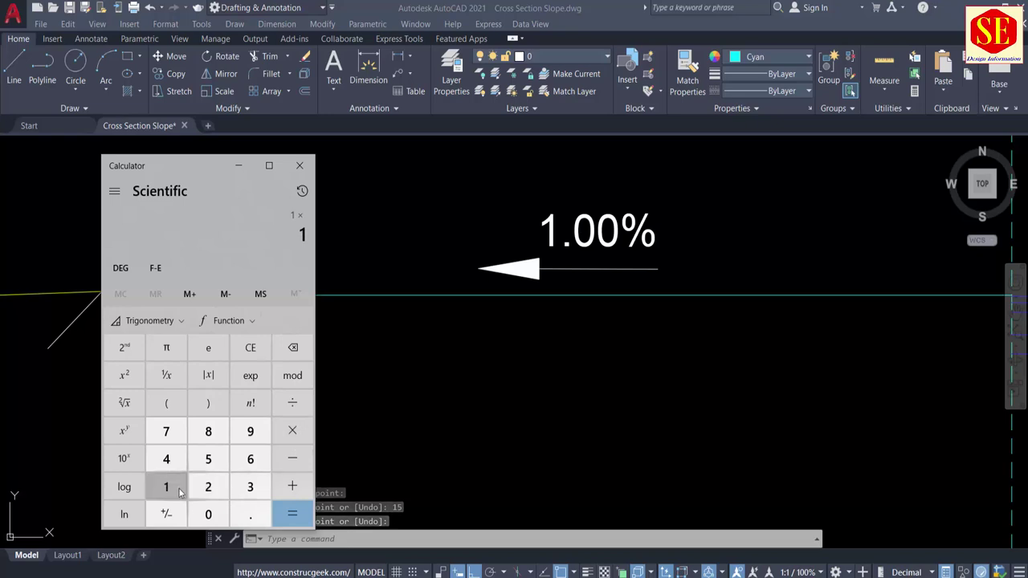
left_click(208, 459)
left_click(292, 513)
left_click(292, 402)
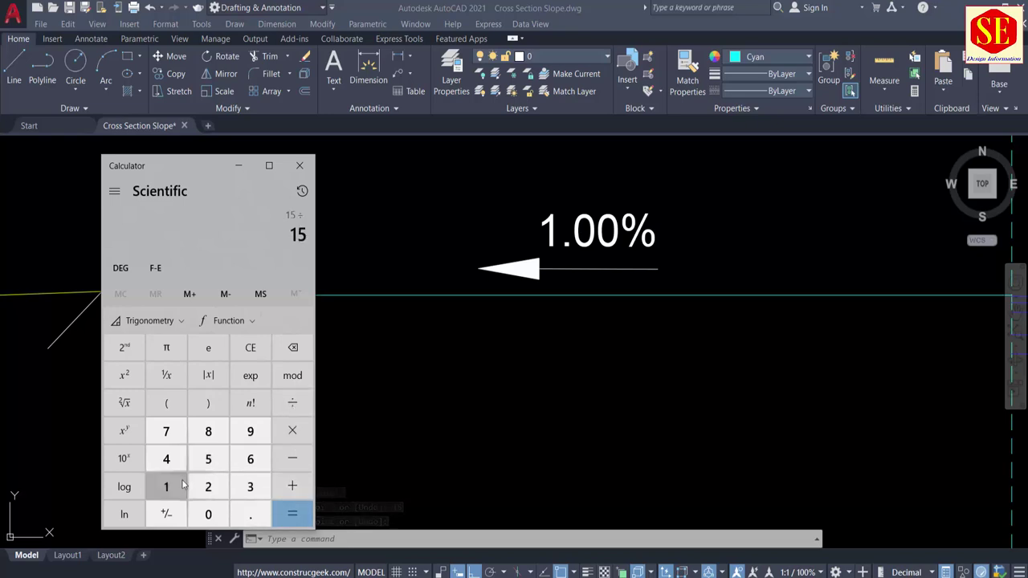
left_click(166, 486)
left_click(208, 514)
left_click(208, 514)
left_click(293, 514)
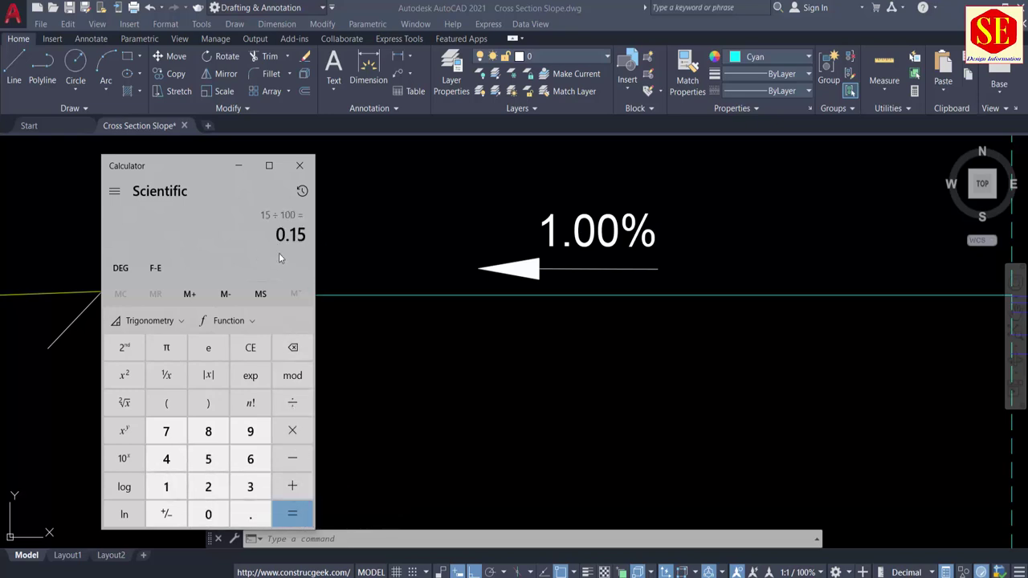
Offset the cyan horizontal line upward by 0.15.
left_click(447, 381)
scroll(447, 380, "down", 4)
middle_click_drag(491, 385, 391, 390)
type("o")
key("Return")
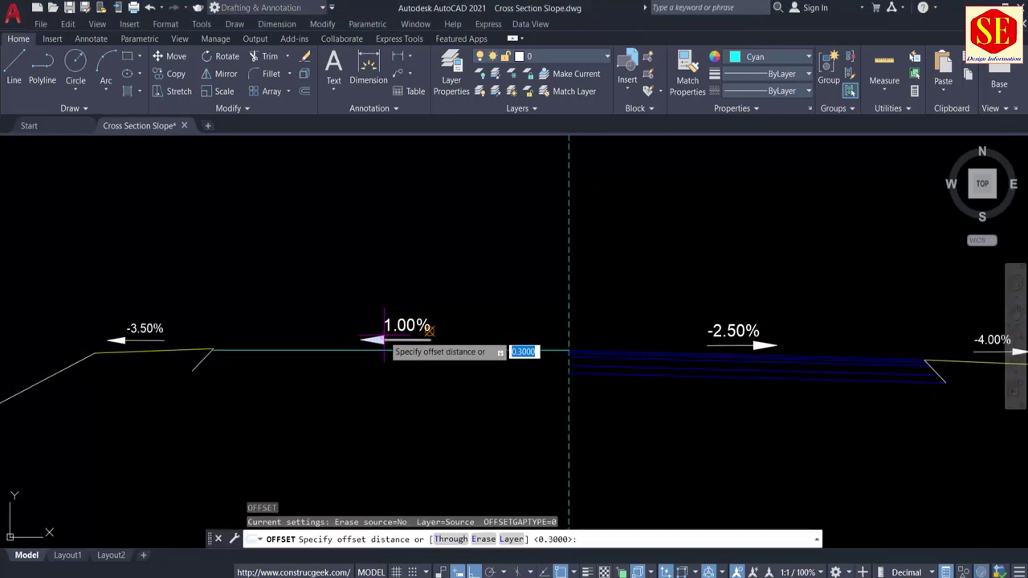
type(".15")
key("Return")
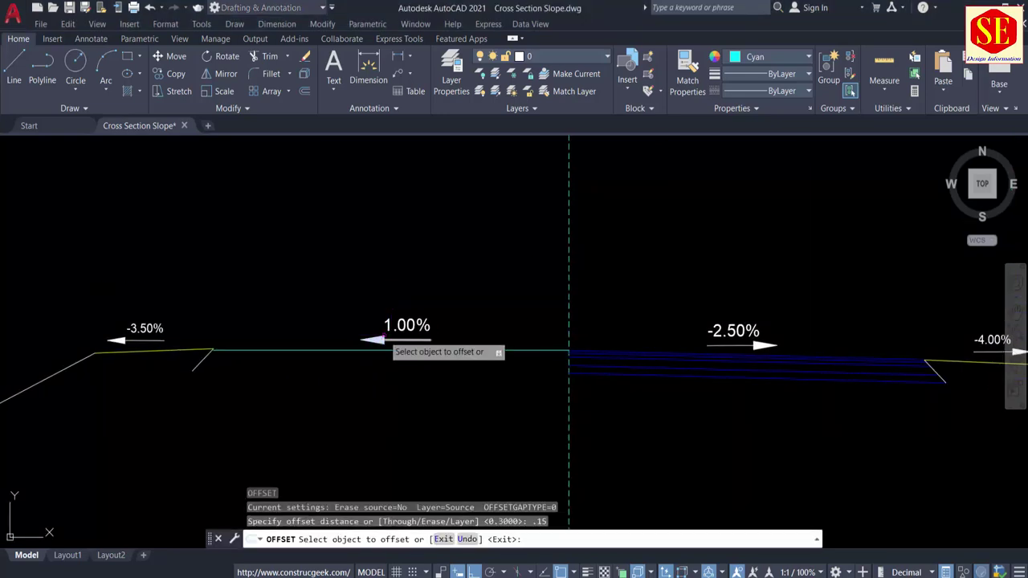
left_click(308, 350)
left_click(305, 301)
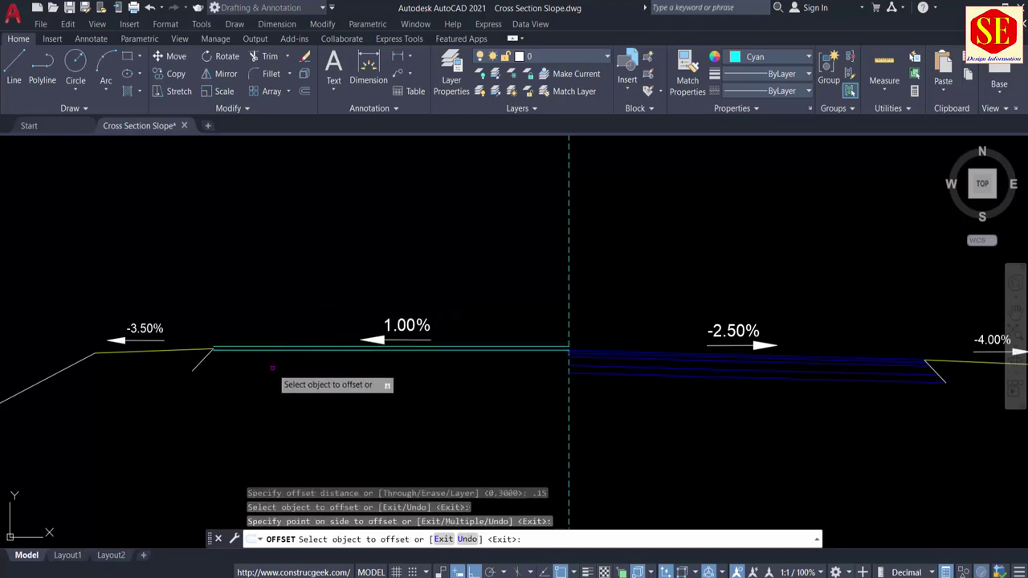
scroll(272, 367, "up", 3)
key("Escape")
Draw the sloped left pavement line from the outer end of the offset line to the pavement's top point at the centerline.
type("l")
key("Return")
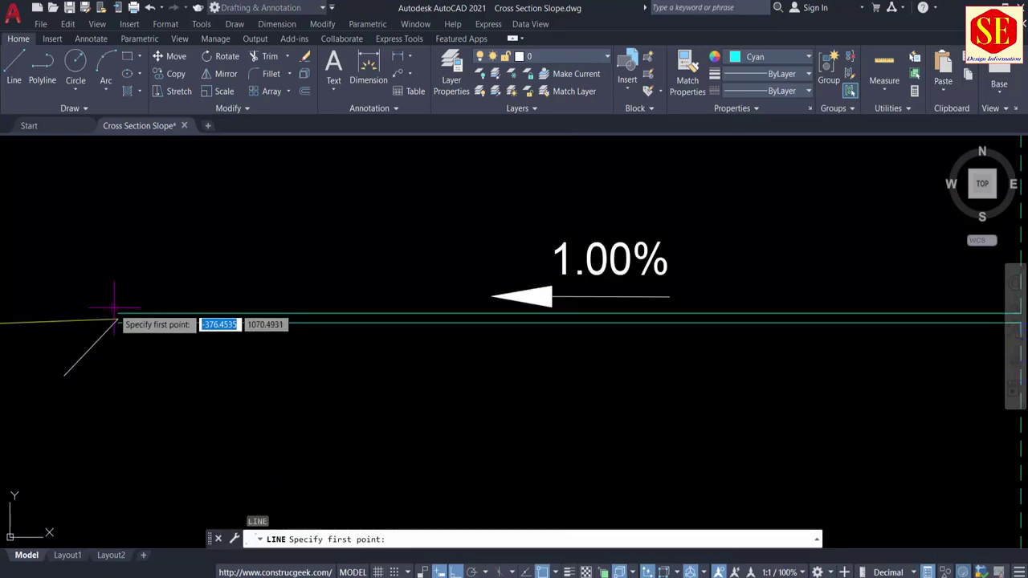
left_click(117, 314)
middle_click_drag(569, 372, 371, 350)
scroll(371, 349, "up", 3)
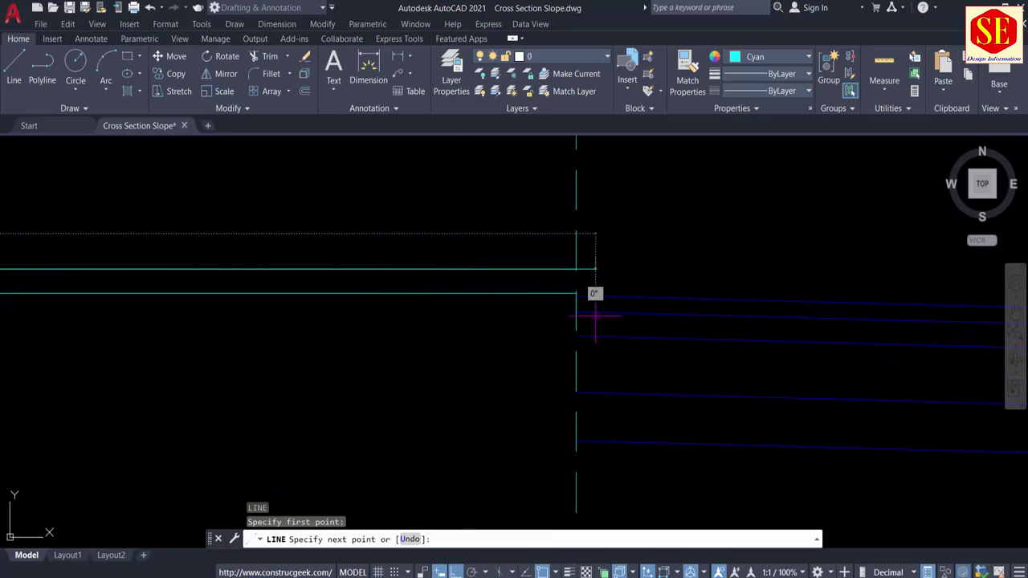
scroll(586, 301, "up", 5)
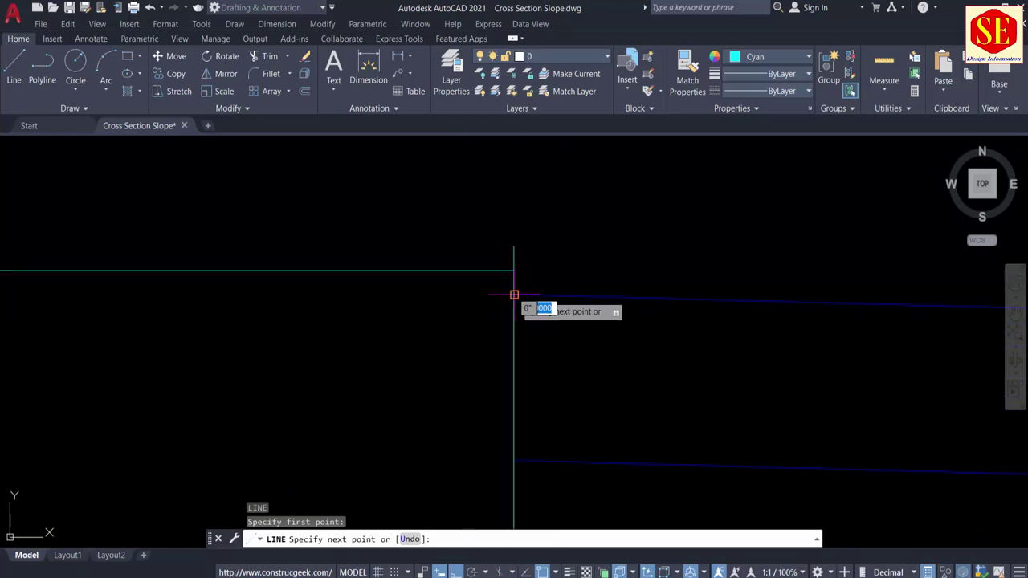
left_click(514, 295)
key("Escape")
scroll(650, 316, "down", 5)
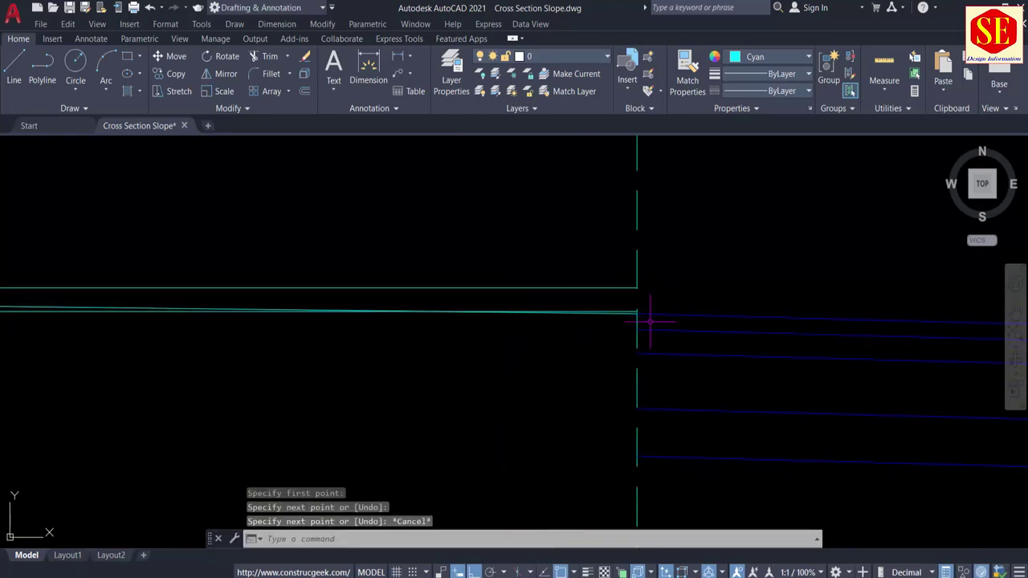
Erase the two horizontal cyan construction lines, keeping the sloped pavement line.
scroll(605, 289, "up", 3)
left_click(633, 257)
left_click(619, 348)
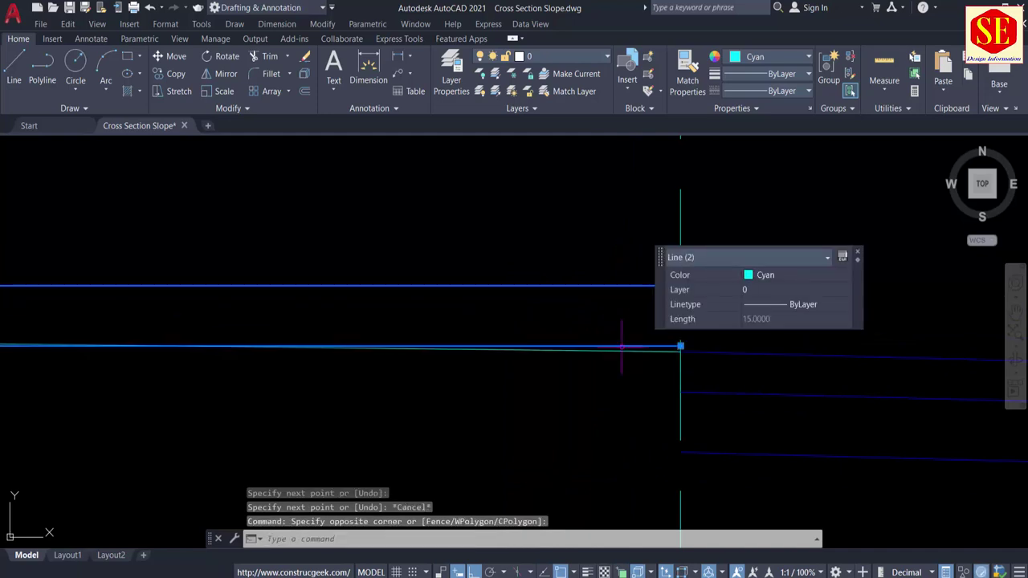
key("Delete")
left_click(621, 347)
type("E")
key("Return")
scroll(683, 320, "down", 2)
scroll(654, 345, "down", 4)
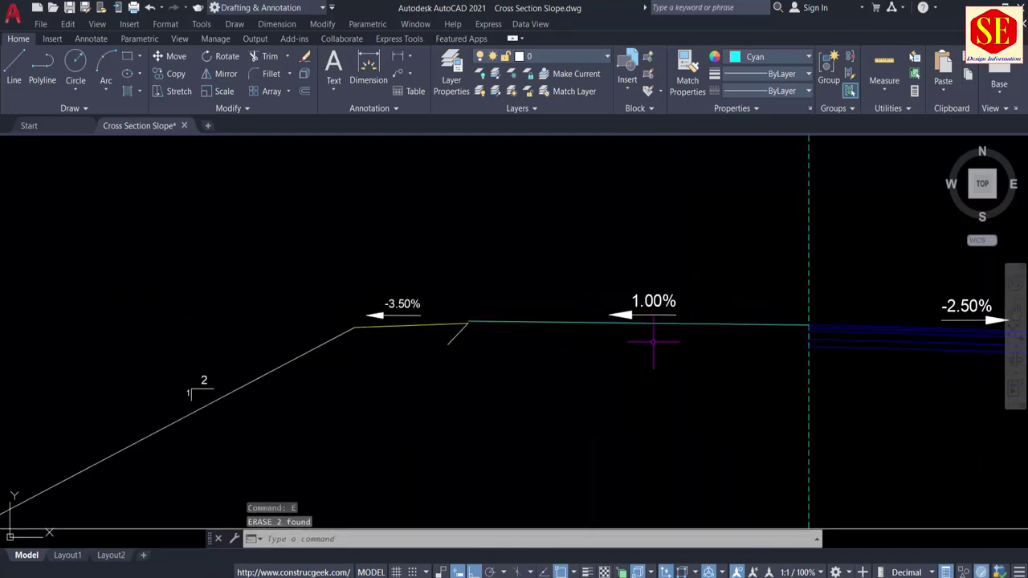
Set the left shoulder slope label to -3.00%.
scroll(405, 343, "up", 4)
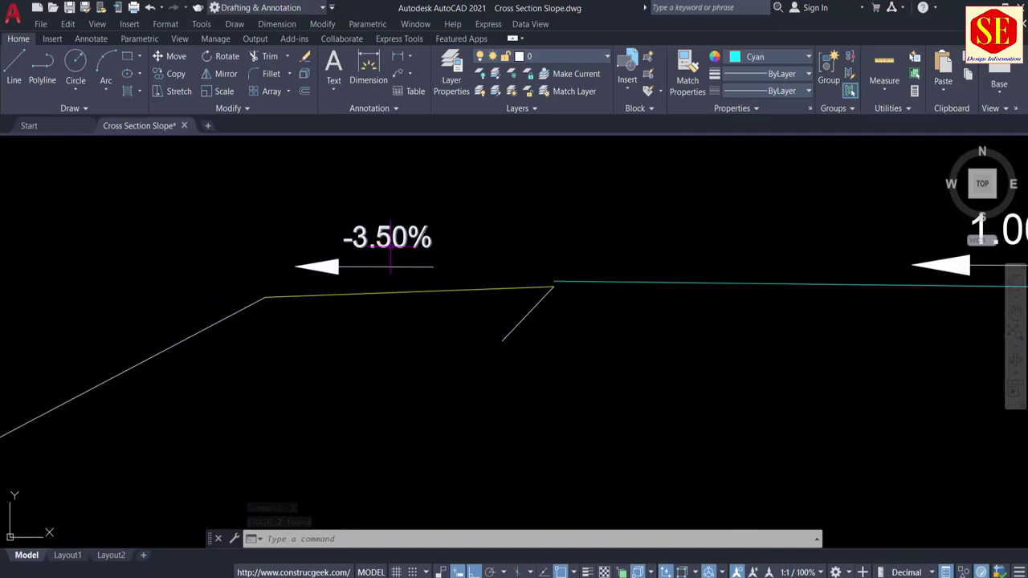
middle_click_drag(769, 265, 384, 299)
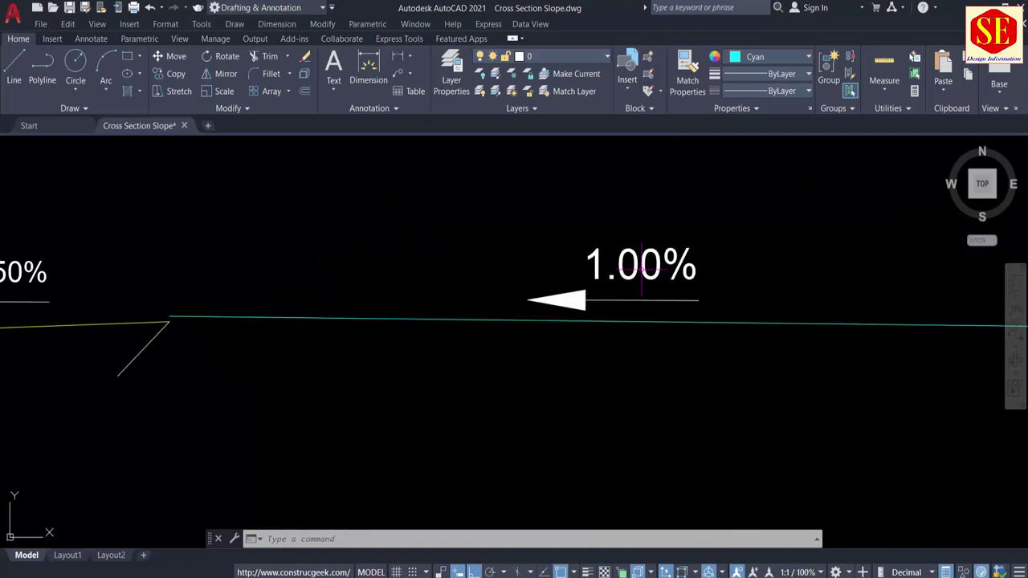
middle_click_drag(302, 287, 566, 283)
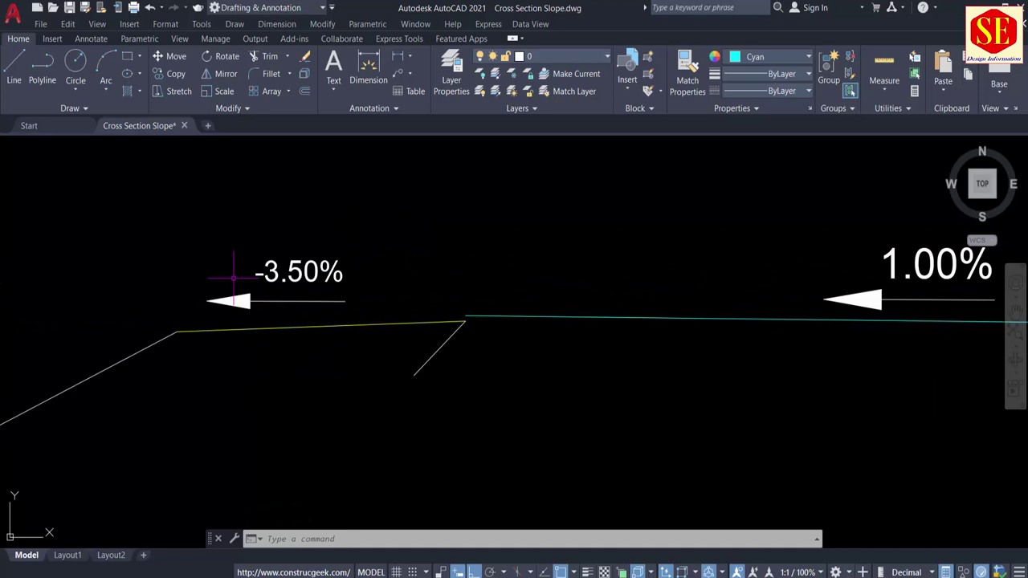
double_click(318, 273)
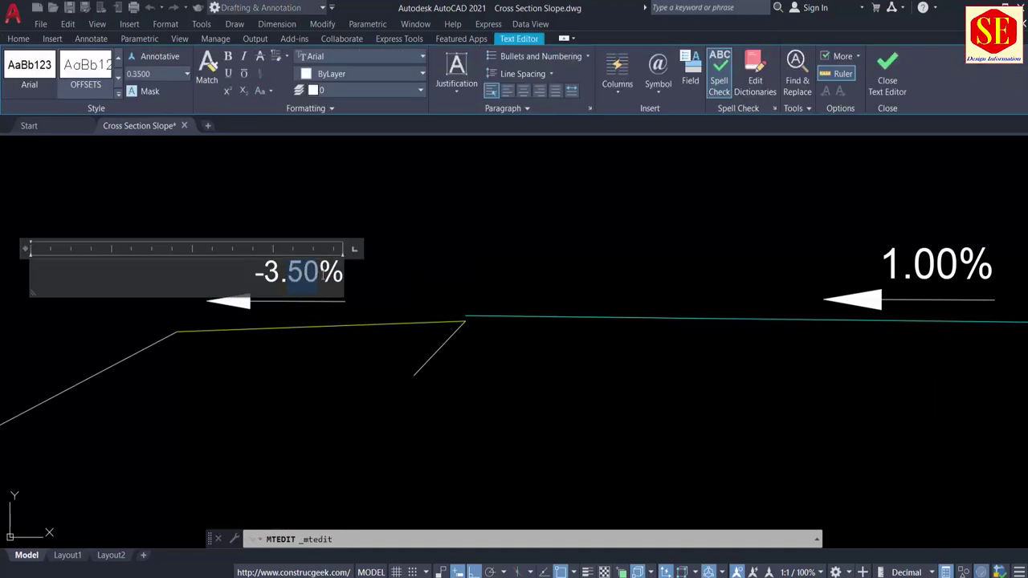
type("00")
left_click(333, 362)
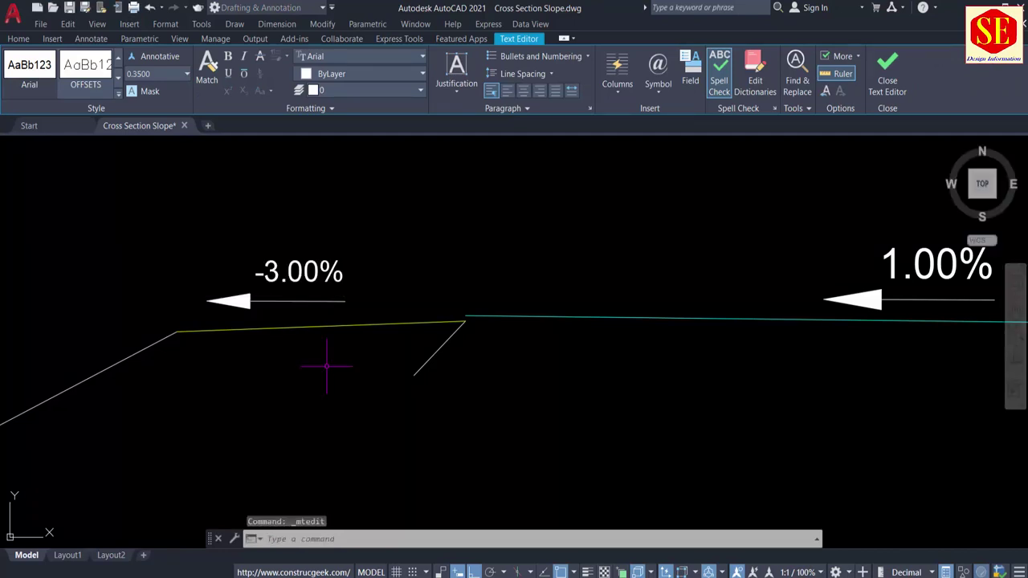
Erase the yellow left shoulder line beneath the -3.00% label.
left_click(359, 307)
left_click(341, 347)
type("e")
key("Return")
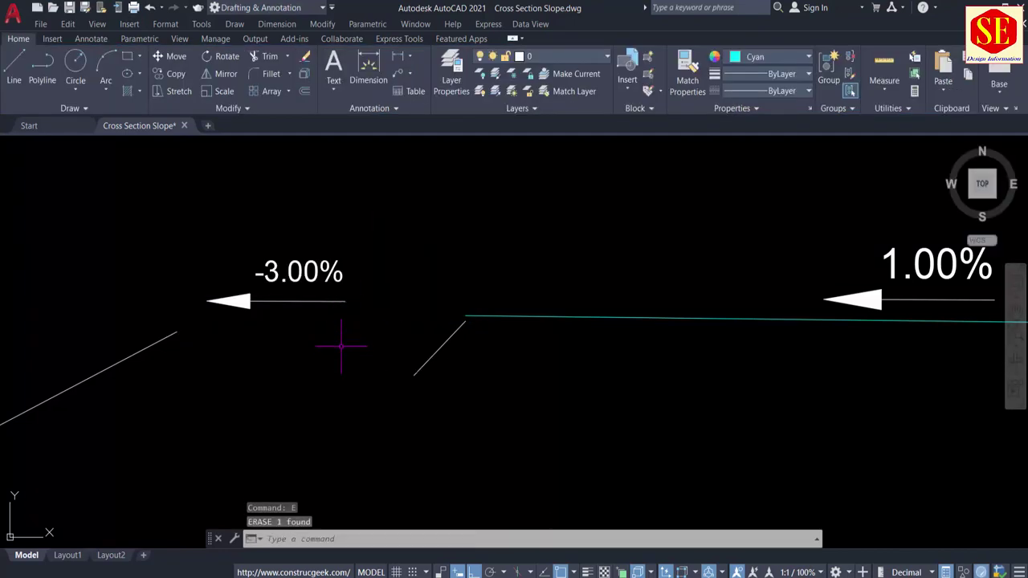
Draw a horizontal line 5 units leftward from the outer end of the sloped left pavement line.
type("l")
key("Return")
scroll(449, 313, "up", 7)
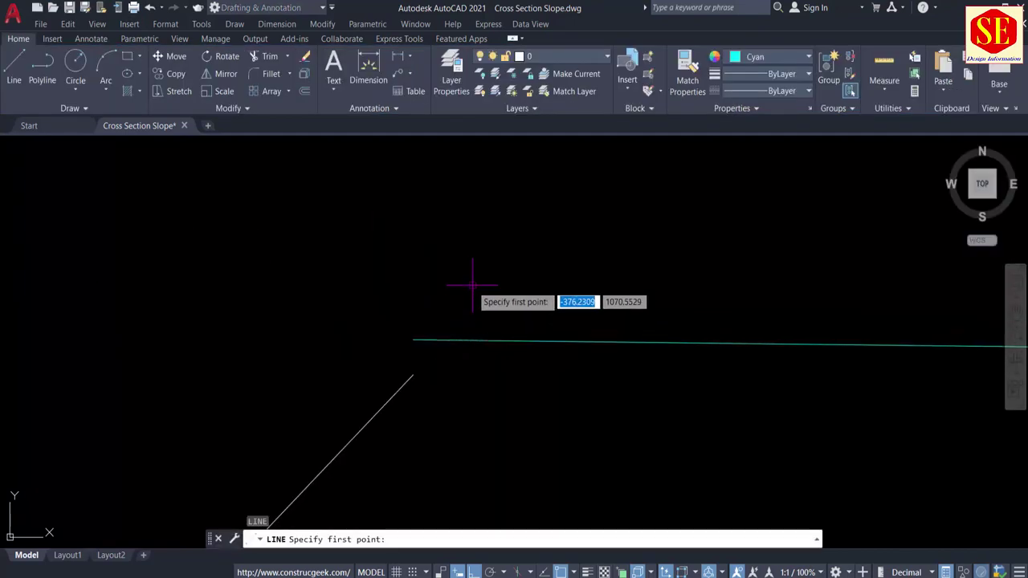
left_click(413, 339)
scroll(594, 309, "down", 4)
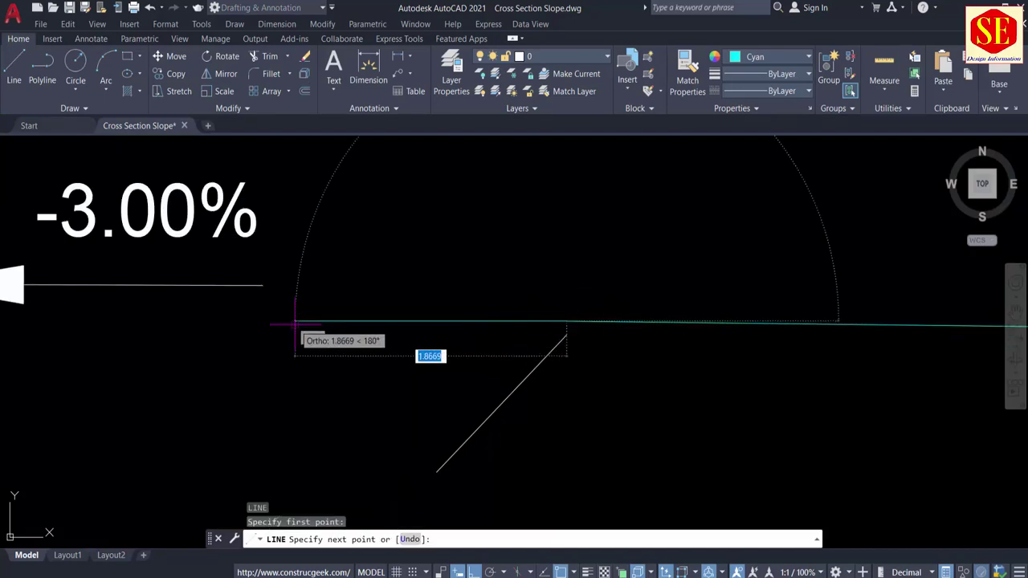
type("3")
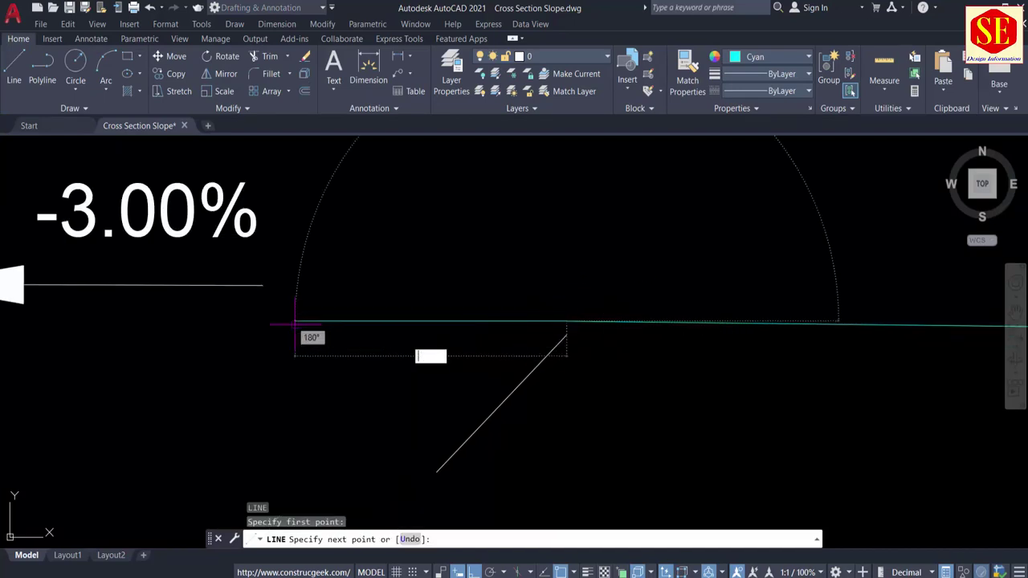
type("5")
key("Return")
key("Escape")
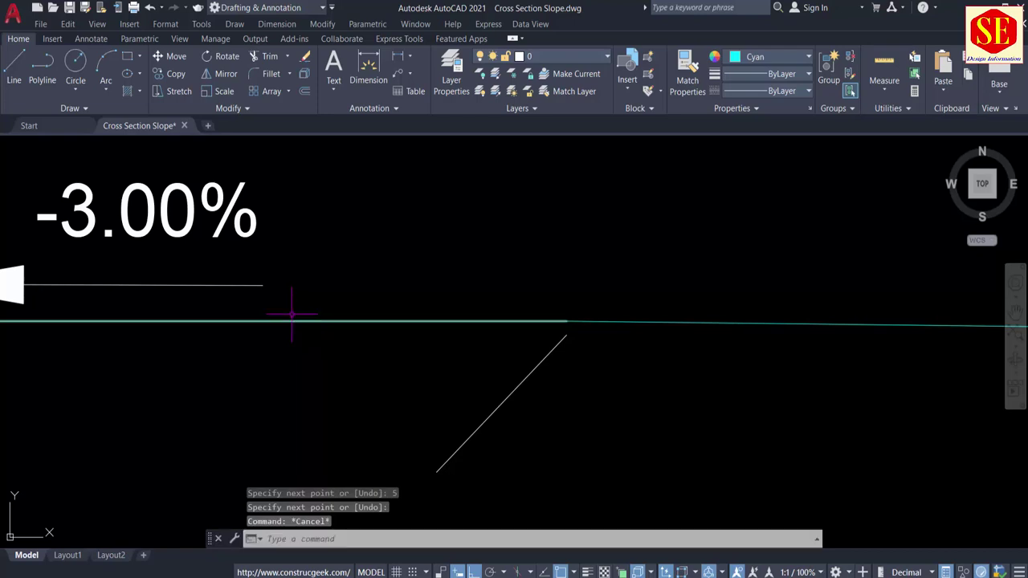
Change the color of the 5-unit horizontal shoulder line to yellow.
left_click_drag(292, 315, 275, 329)
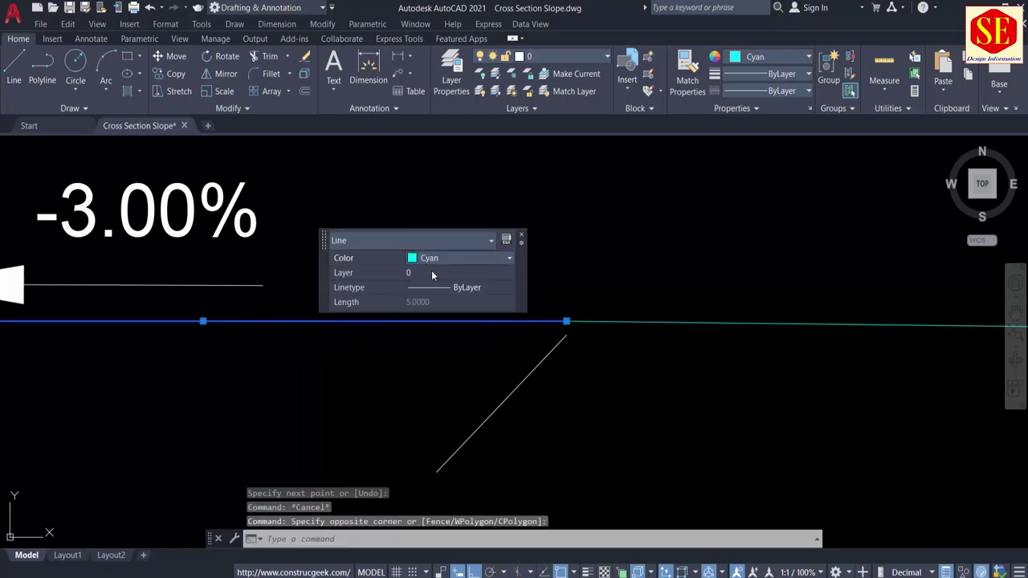
left_click(440, 259)
left_click(429, 305)
key("Escape")
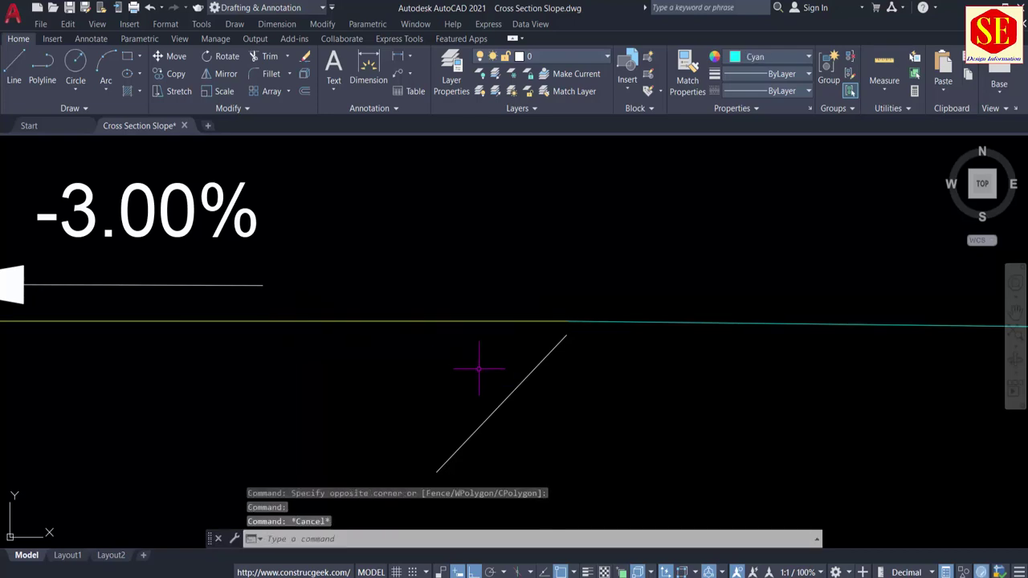
Switch to Calculator and compute the shoulder drop as 5 × 3 ÷ 100.
scroll(478, 369, "down", 2)
scroll(349, 393, "down", 2)
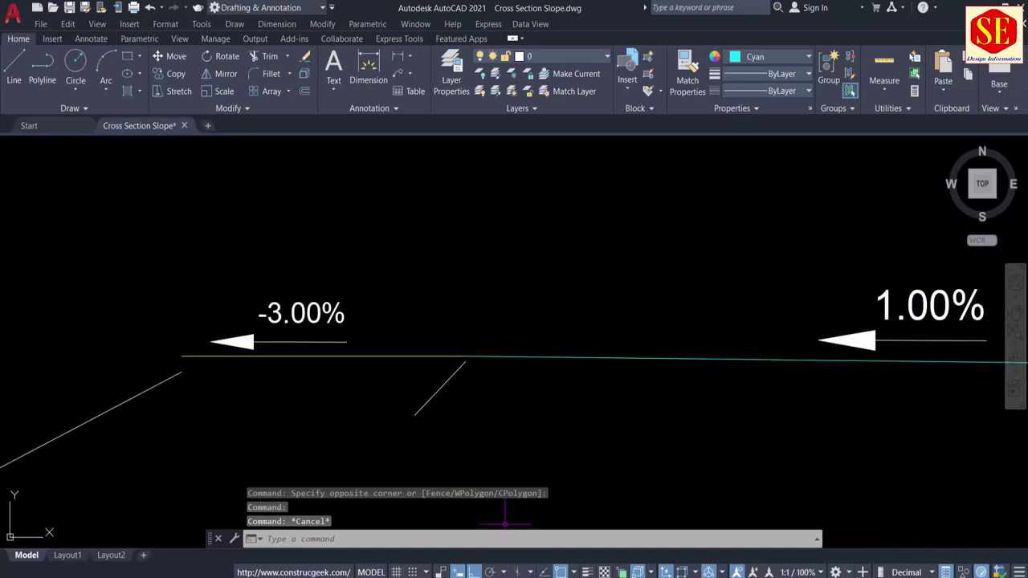
key("alt+Tab")
left_click(250, 347)
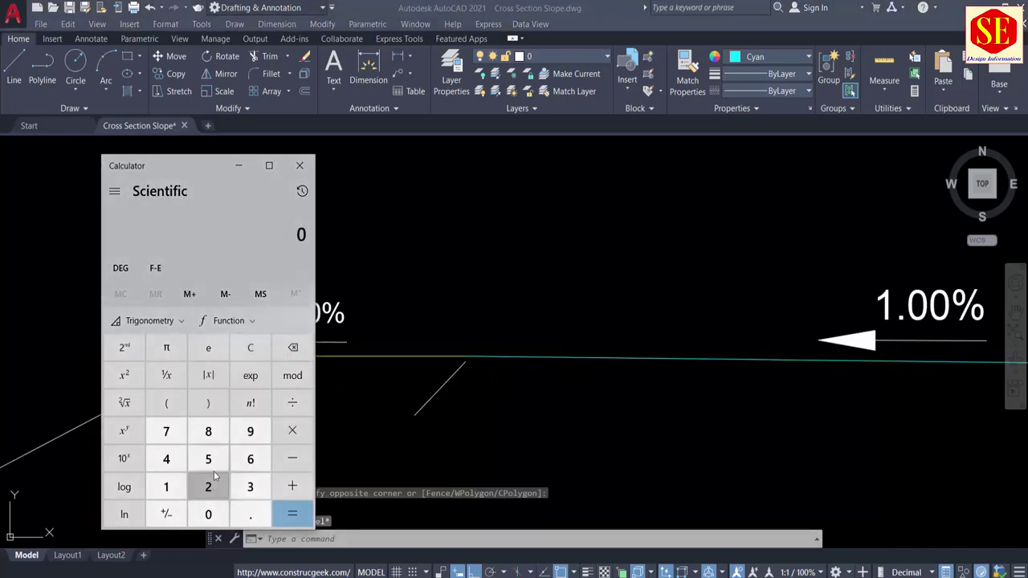
left_click(208, 458)
left_click(292, 430)
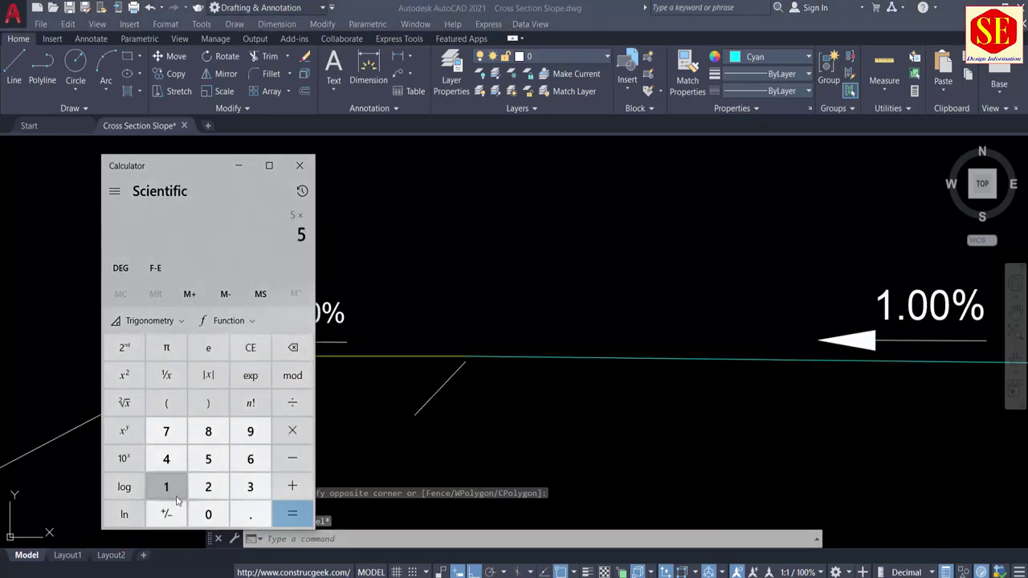
left_click(250, 487)
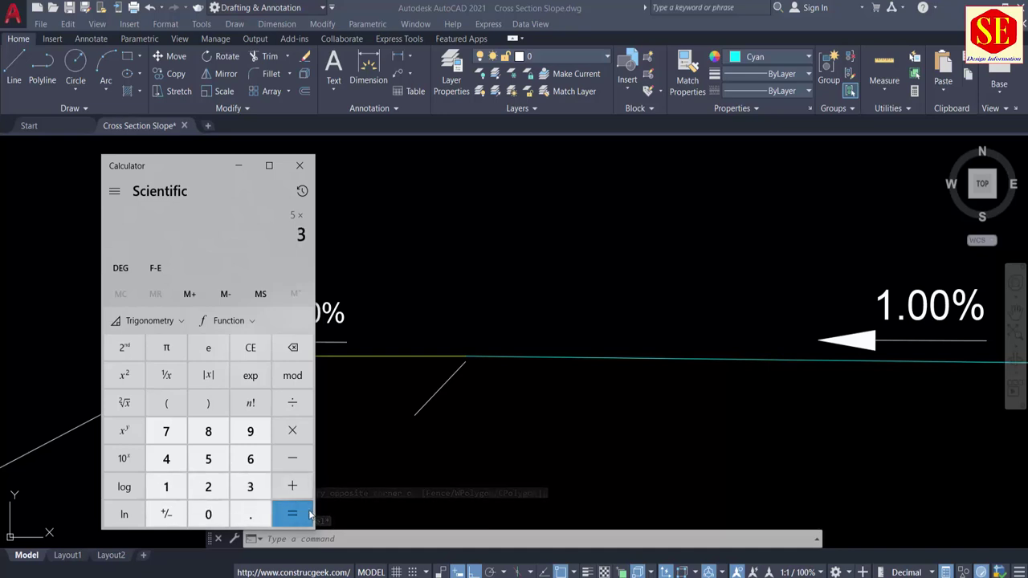
left_click(292, 513)
left_click(292, 402)
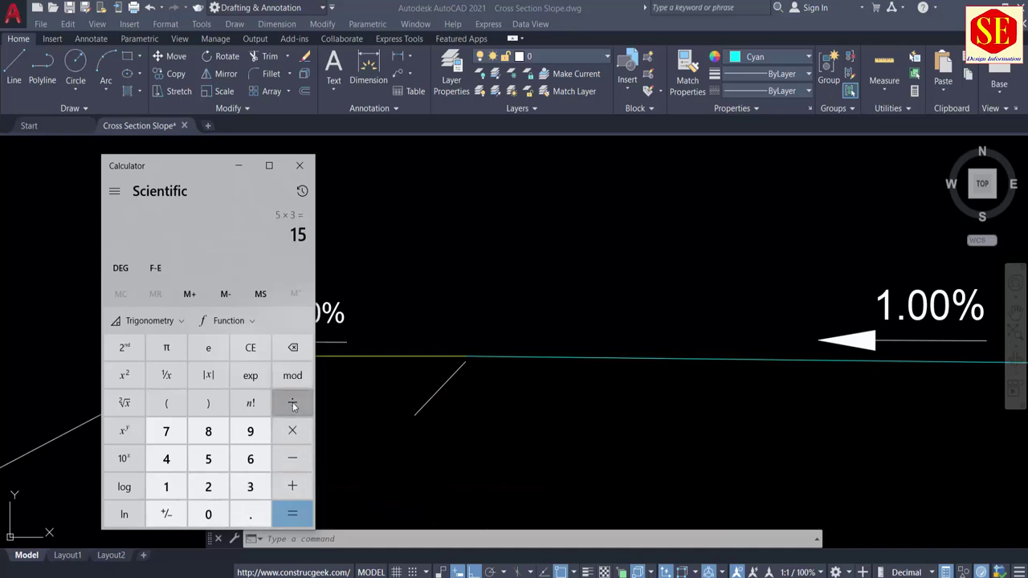
left_click(166, 487)
left_click(208, 513)
left_click(208, 514)
left_click(292, 514)
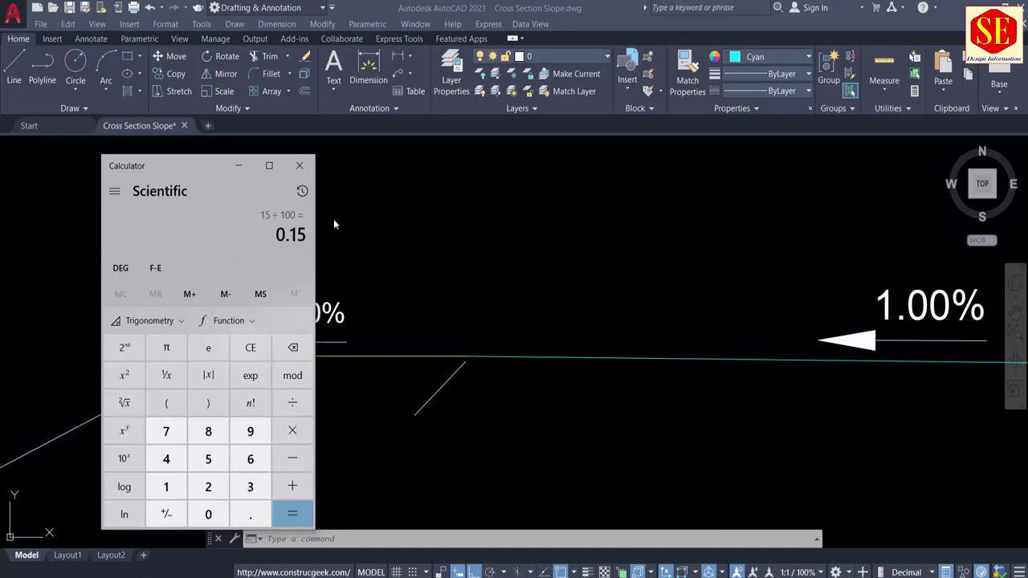
Clear the calculator and repeat the shoulder drop calculation, 5 × 3 ÷ 100.
left_click(250, 347)
left_click(208, 459)
left_click(292, 431)
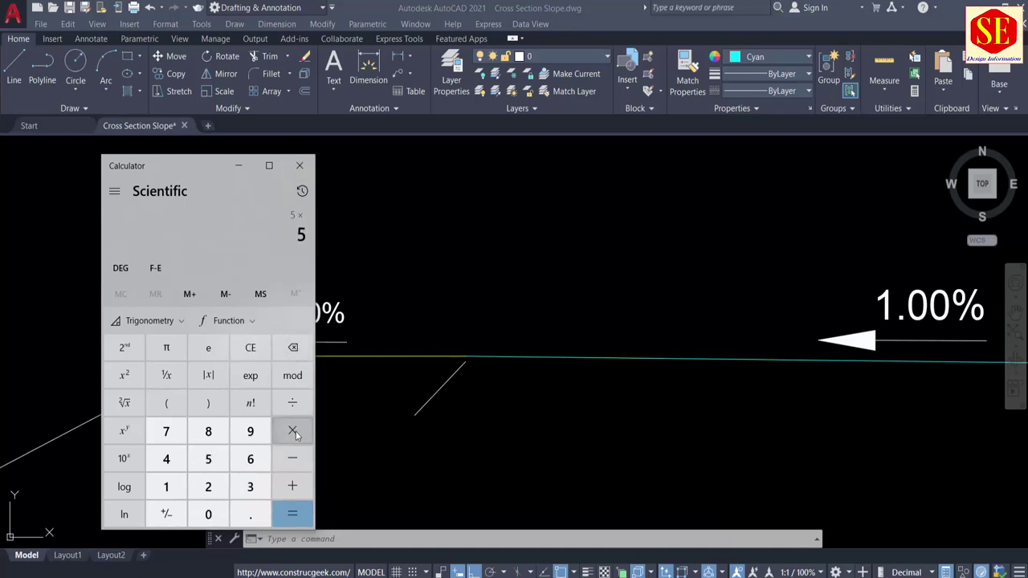
left_click(249, 487)
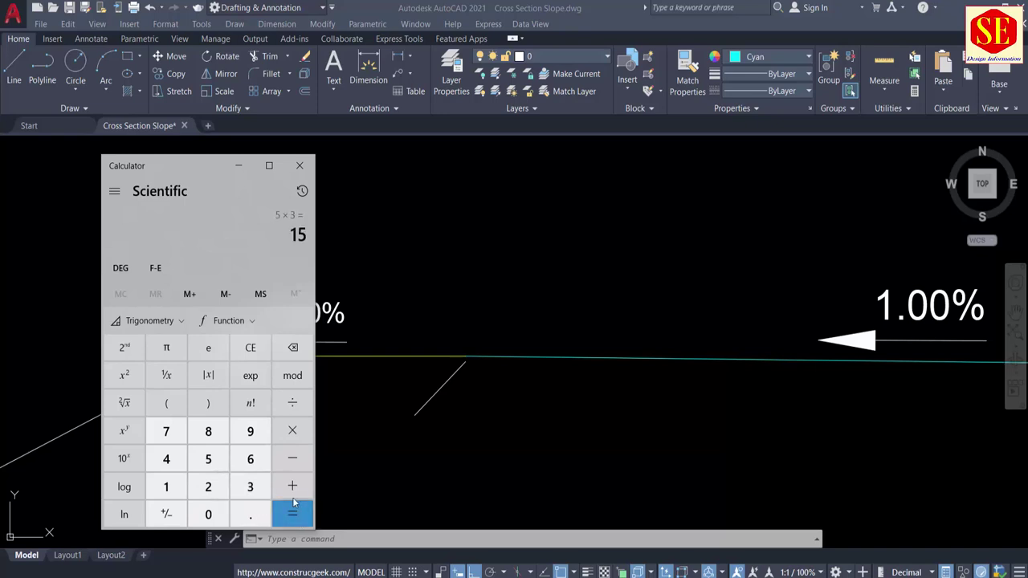
left_click(292, 402)
left_click(166, 486)
left_click(208, 514)
left_click(208, 514)
left_click(293, 518)
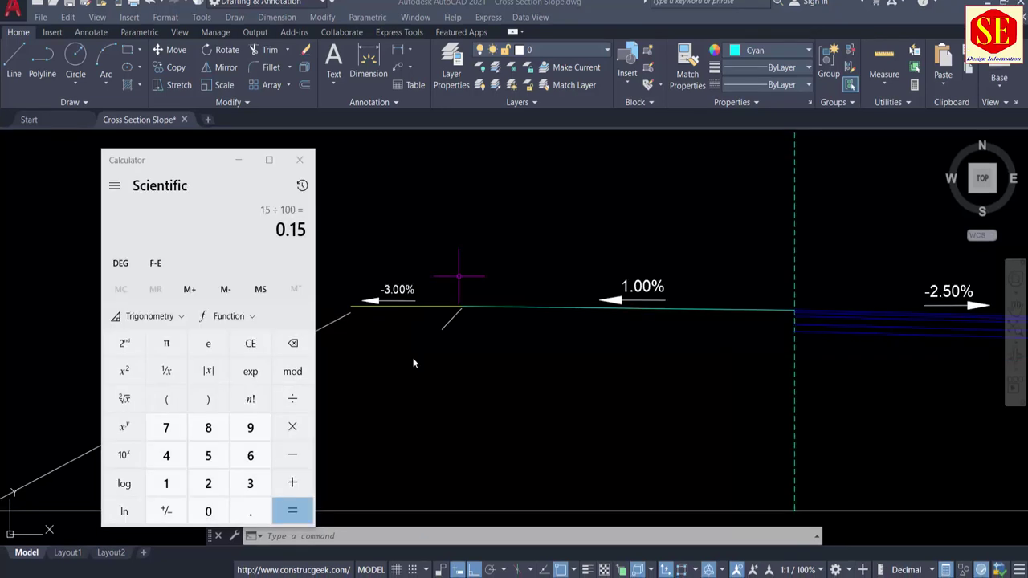
Back in the AutoCAD drawing, offset the yellow horizontal shoulder line downward by 0.15.
left_click(413, 358)
scroll(410, 297, "up", 4)
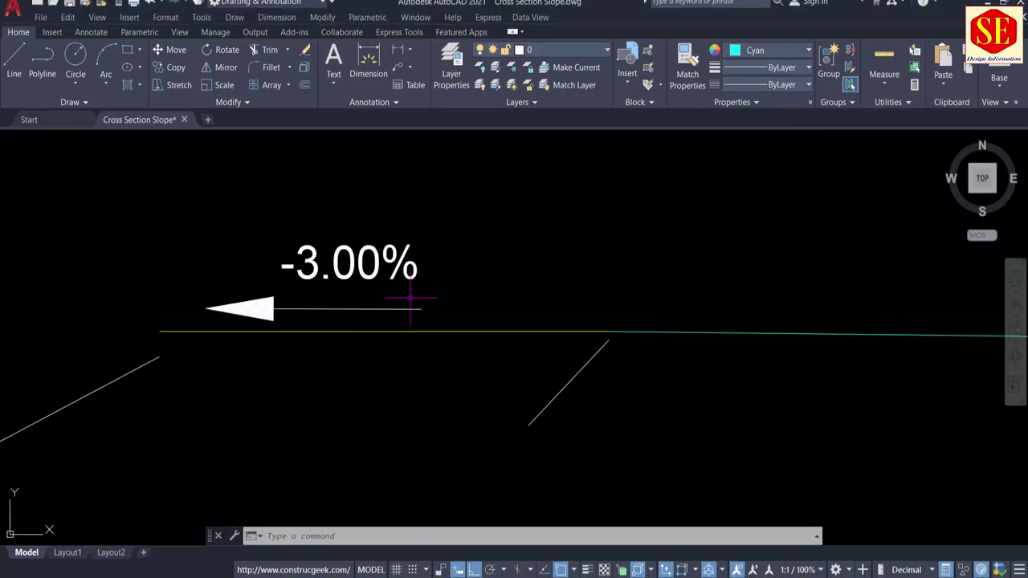
key("Return")
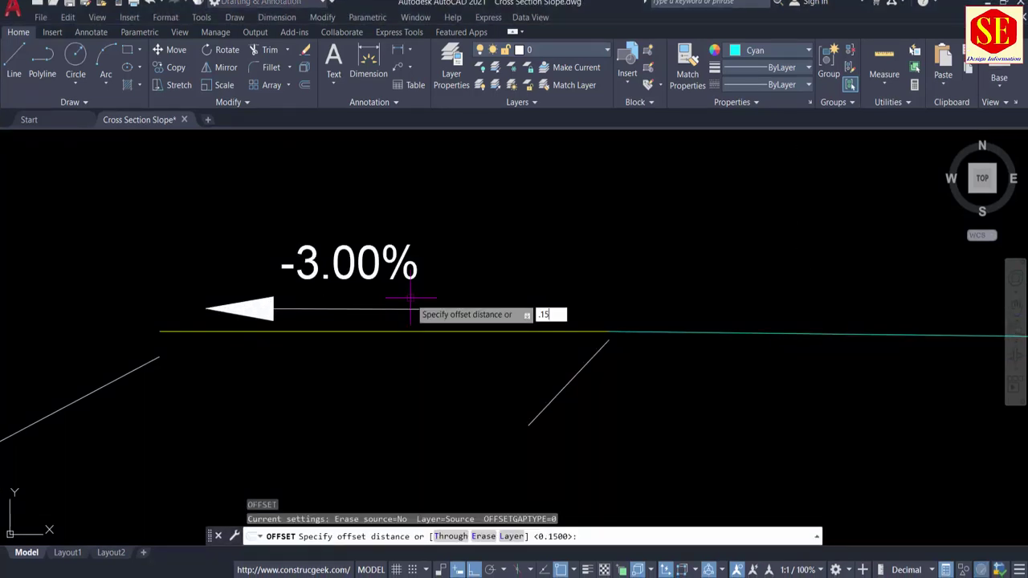
key("Return")
left_click(413, 331)
left_click(405, 356)
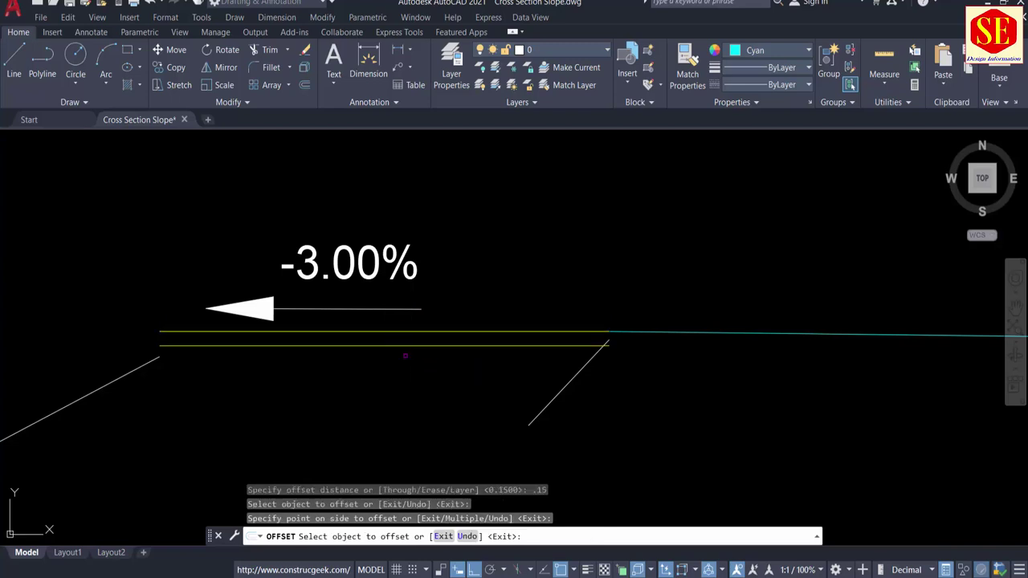
key("Escape")
Draw a sloped line from the inner end of the upper shoulder line to the outer end of the offset line.
type("l")
key("Return")
scroll(565, 329, "up", 5)
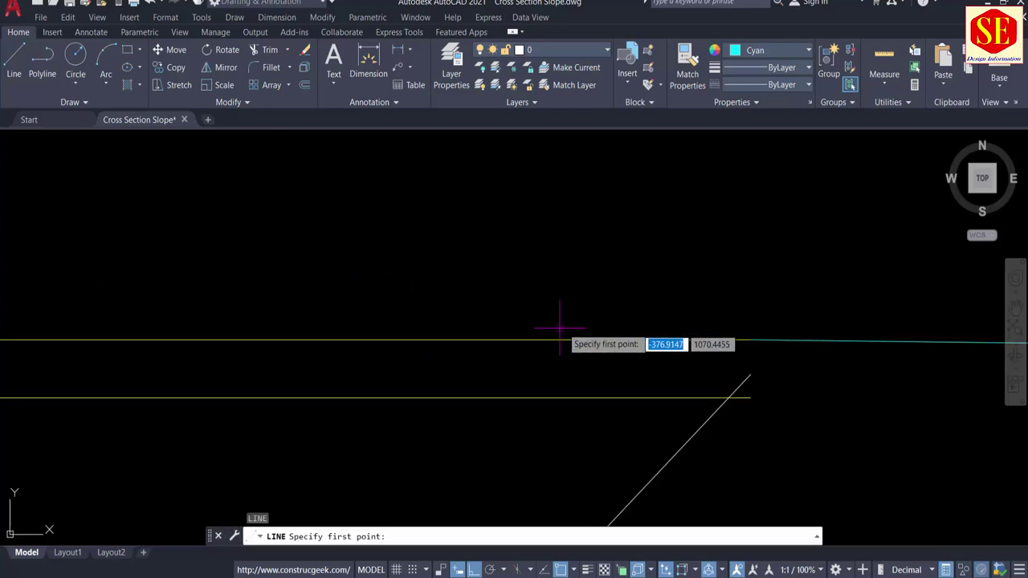
left_click(751, 338)
scroll(332, 408, "down", 3)
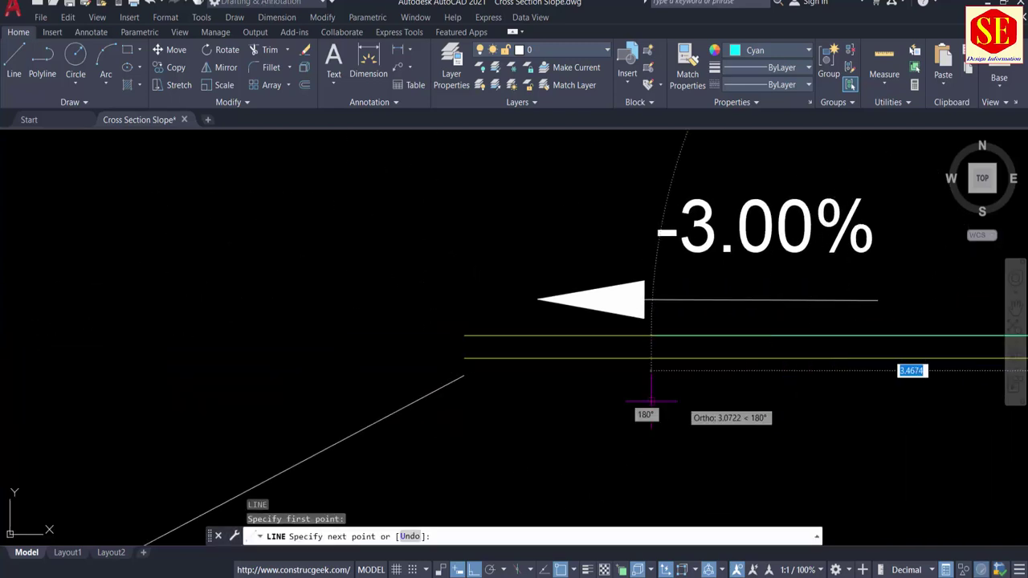
left_click(464, 357)
key("Escape")
Erase the upper horizontal yellow shoulder line.
left_click(554, 337)
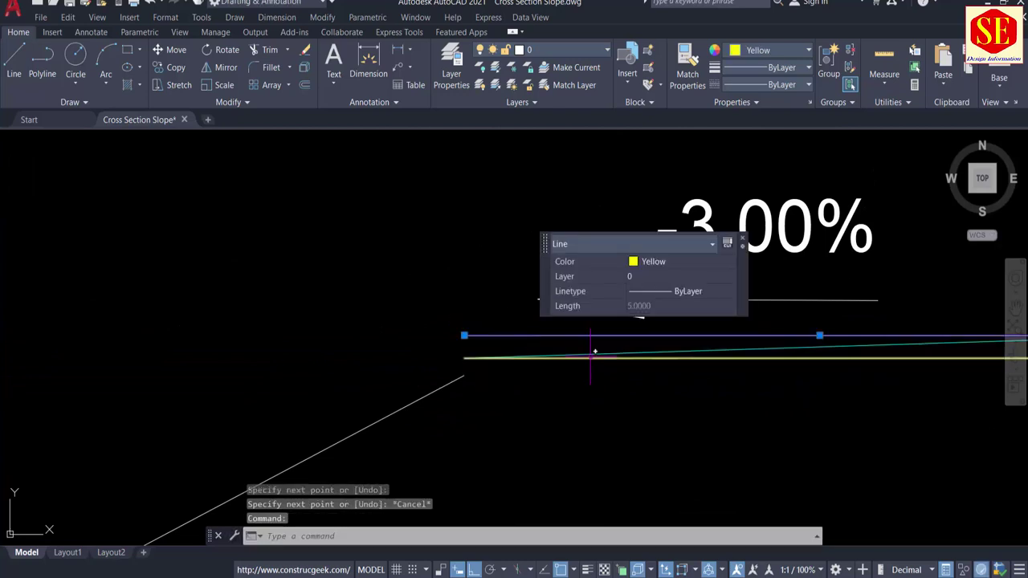
type("e")
key("Return")
Match the sloped shoulder line's properties to those of the yellow offset line.
type("m")
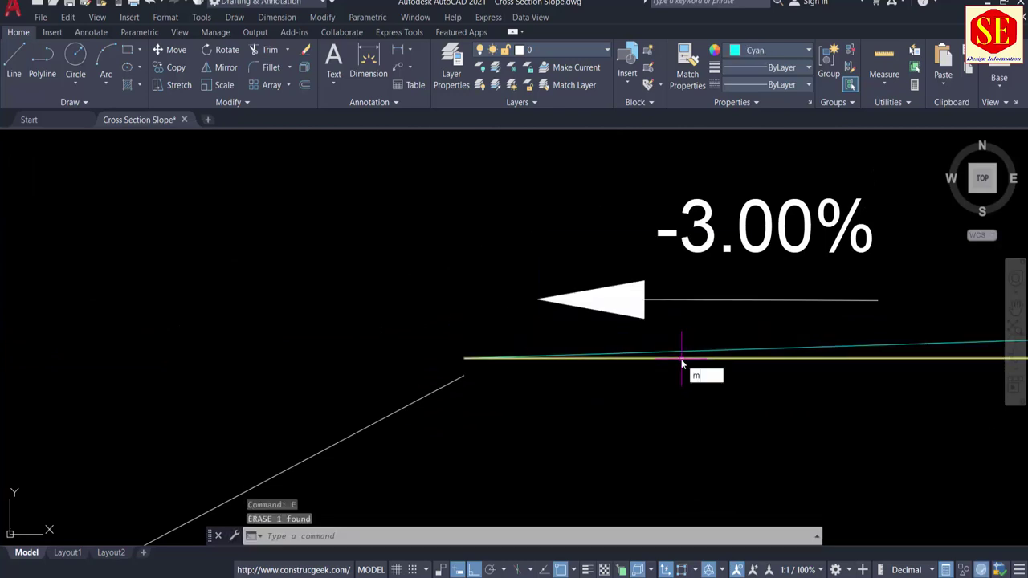
type("a")
key("Return")
left_click(678, 357)
left_click(682, 351)
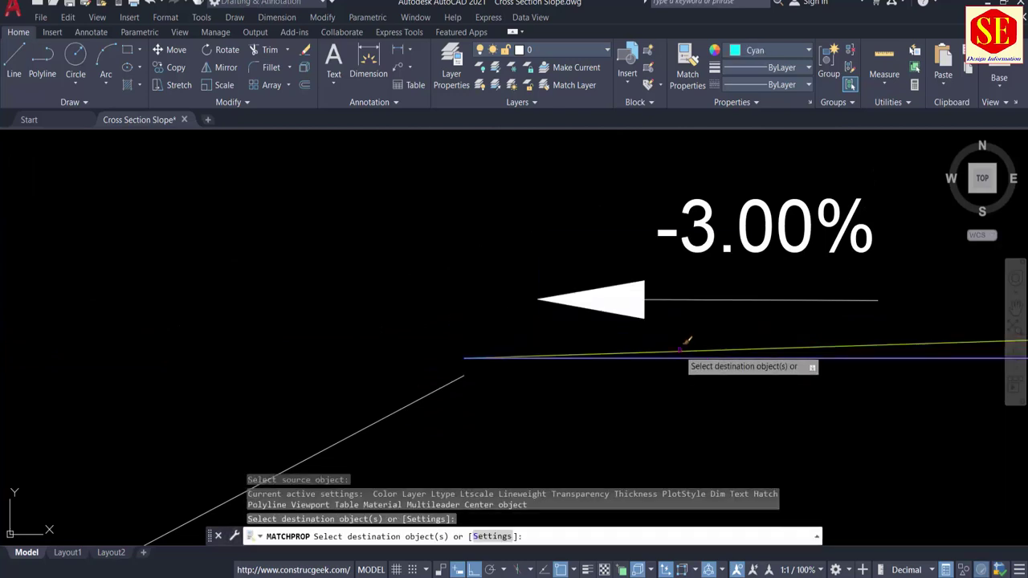
key("Escape")
Erase the horizontal yellow offset line below the sloped shoulder line.
type("e")
key("Return")
scroll(536, 378, "down", 5)
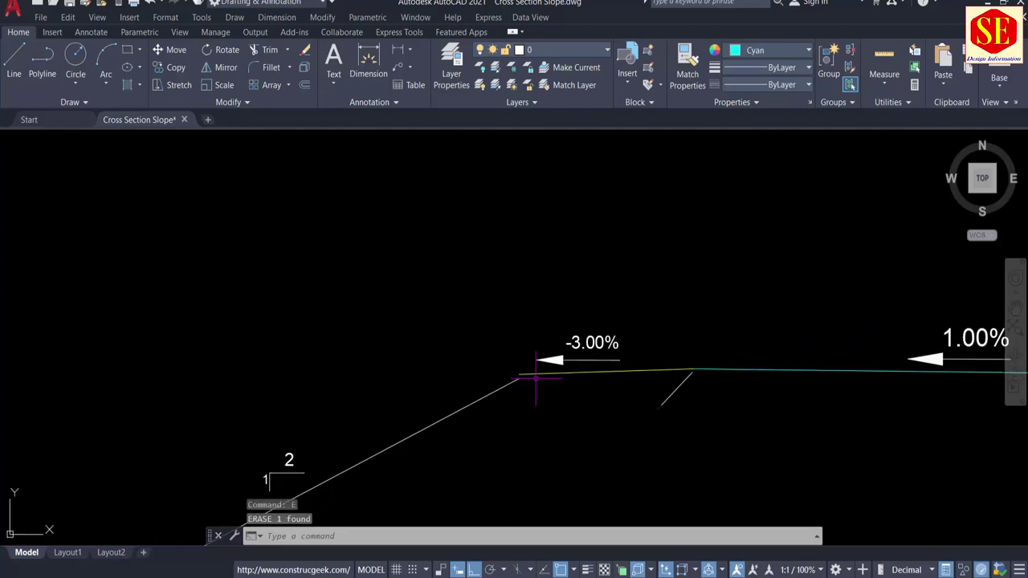
key("Return")
middle_click_drag(291, 431, 354, 295)
left_click(263, 292)
left_click(447, 392)
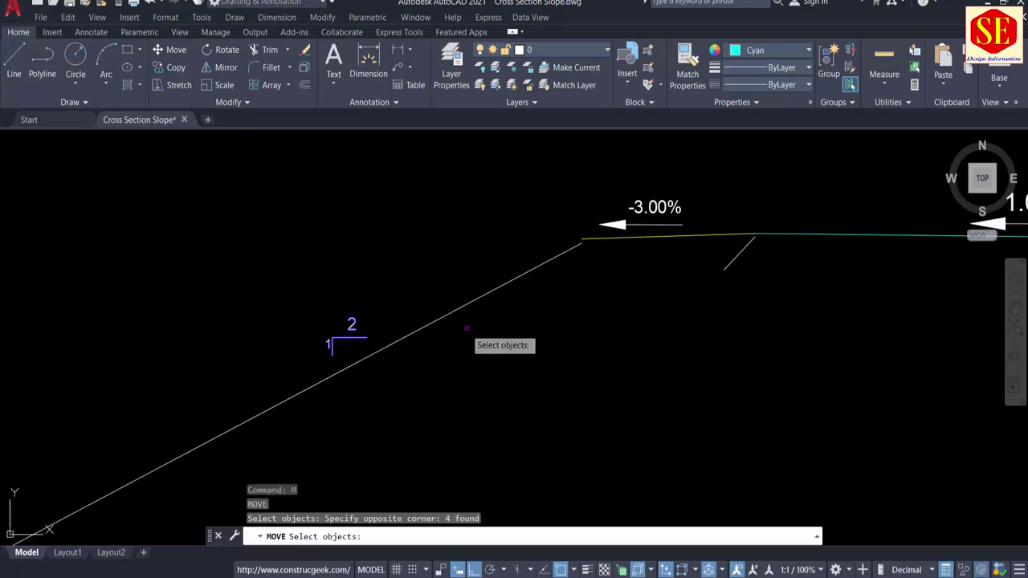
left_click(459, 308)
scroll(514, 289, "up", 4)
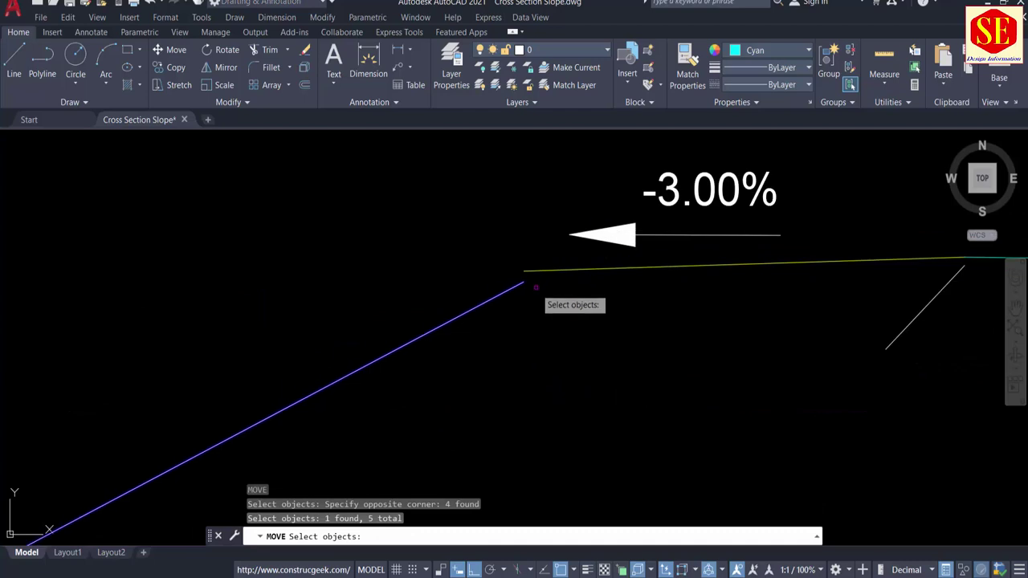
key("Escape")
Erase the left embankment side slope line running down to the ground line.
left_click(481, 304)
scroll(478, 309, "down", 3)
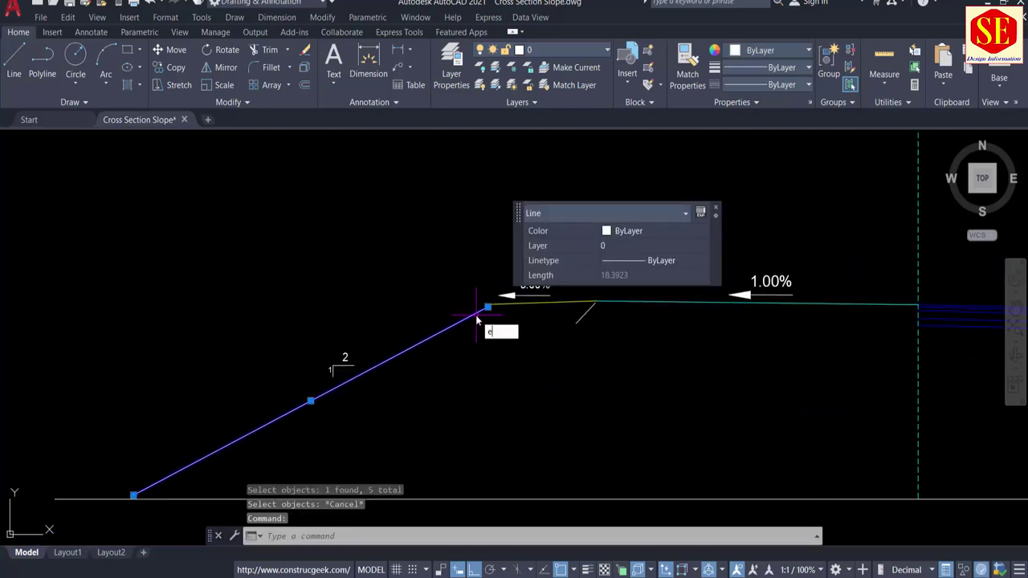
type("e")
key("Return")
Change the horizontal value of the left side slope ratio label to 2.50.
scroll(390, 348, "up", 5)
left_click(160, 380)
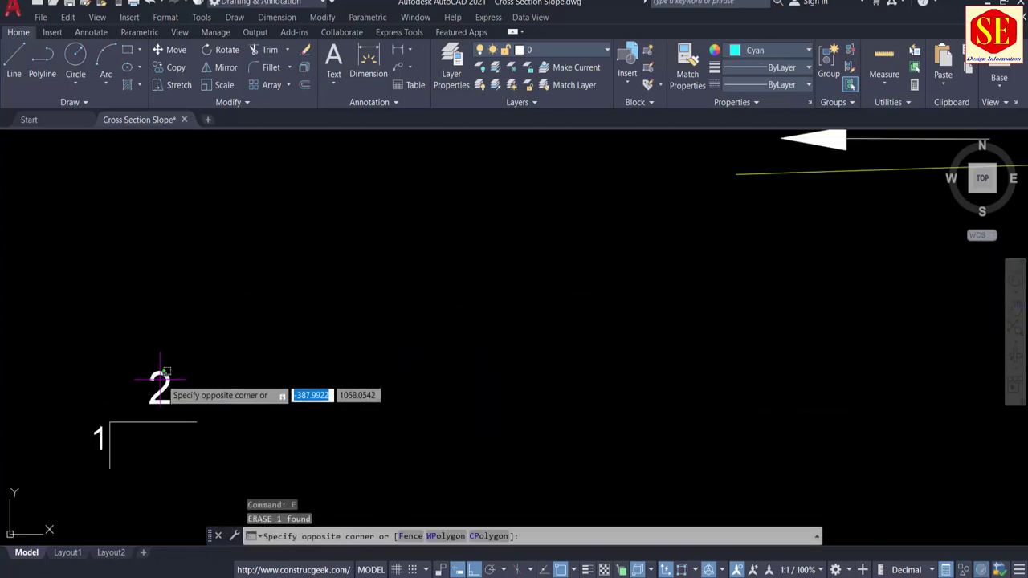
left_click(169, 379)
double_click(170, 380)
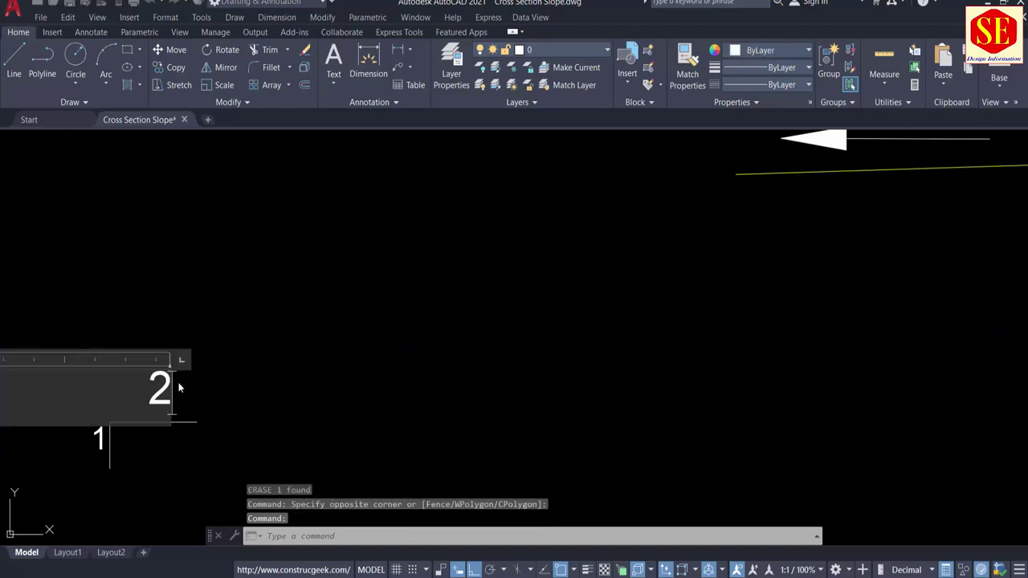
type(".50")
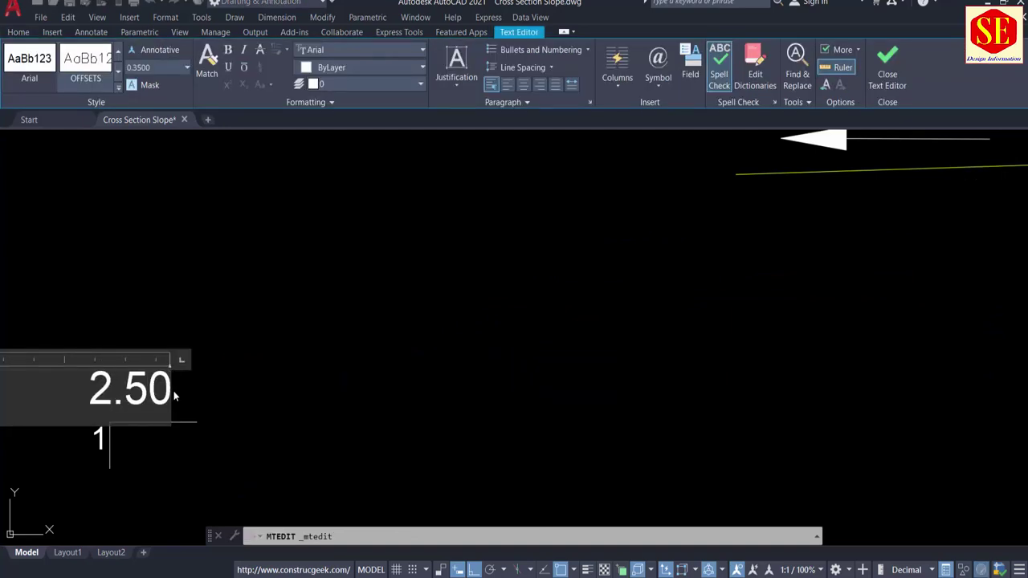
key("Escape")
Draw a closed triangle from the shoulder's outer end, 2.5 units leftward and 1 unit down, for the side slope.
scroll(222, 314, "down", 4)
scroll(397, 239, "up", 4)
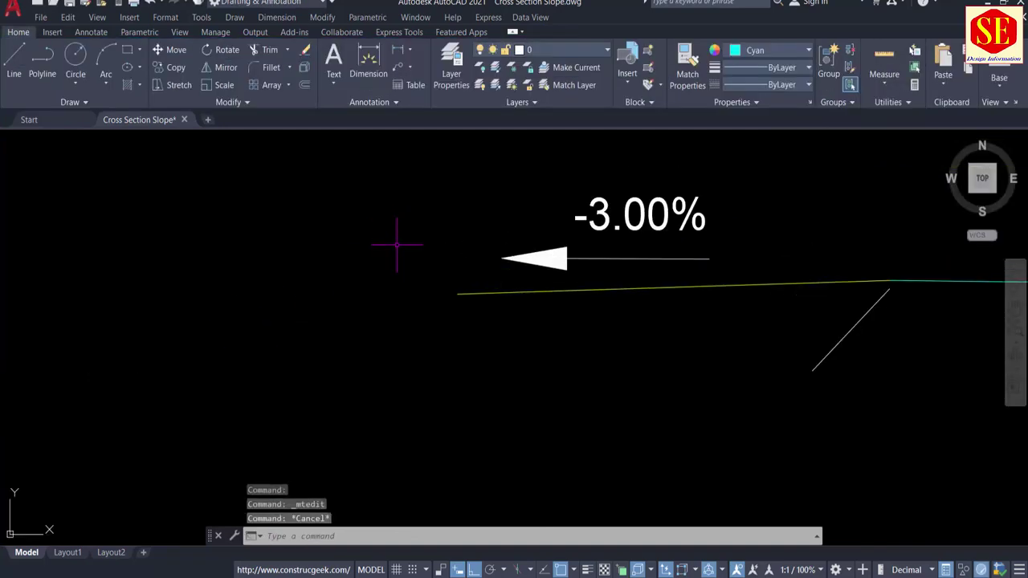
type("l")
key("Return")
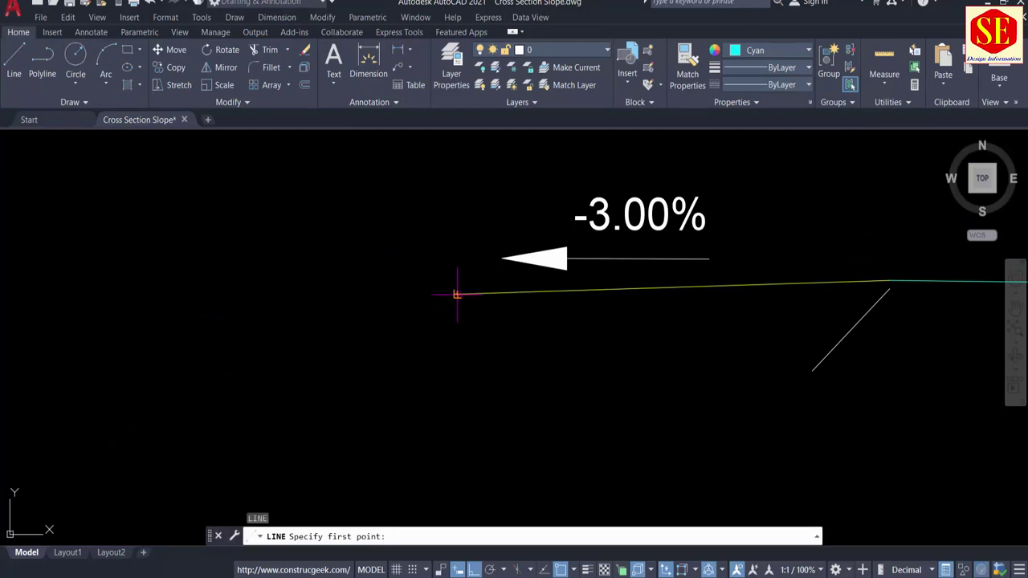
left_click(458, 293)
type("2.5")
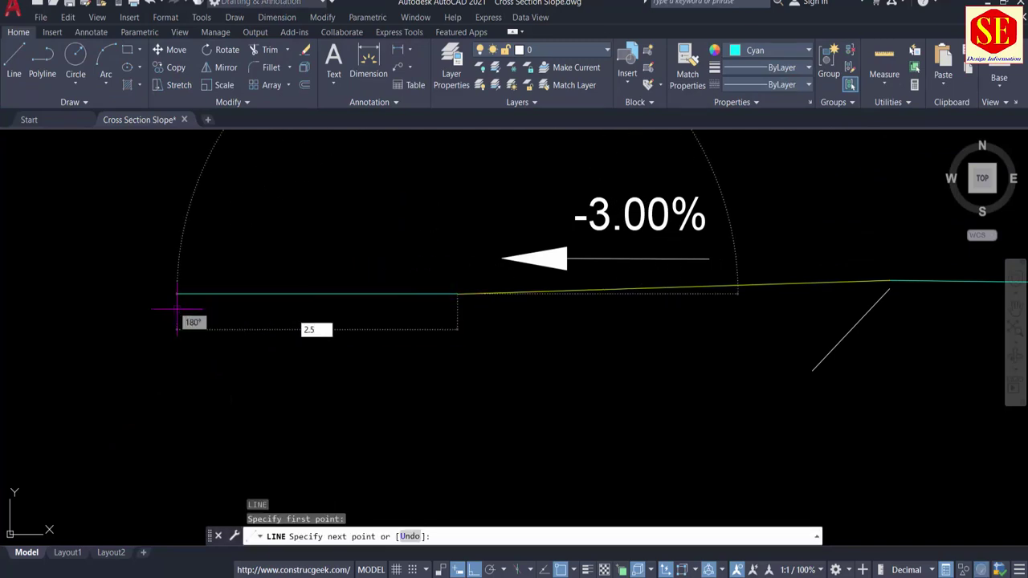
key("Return")
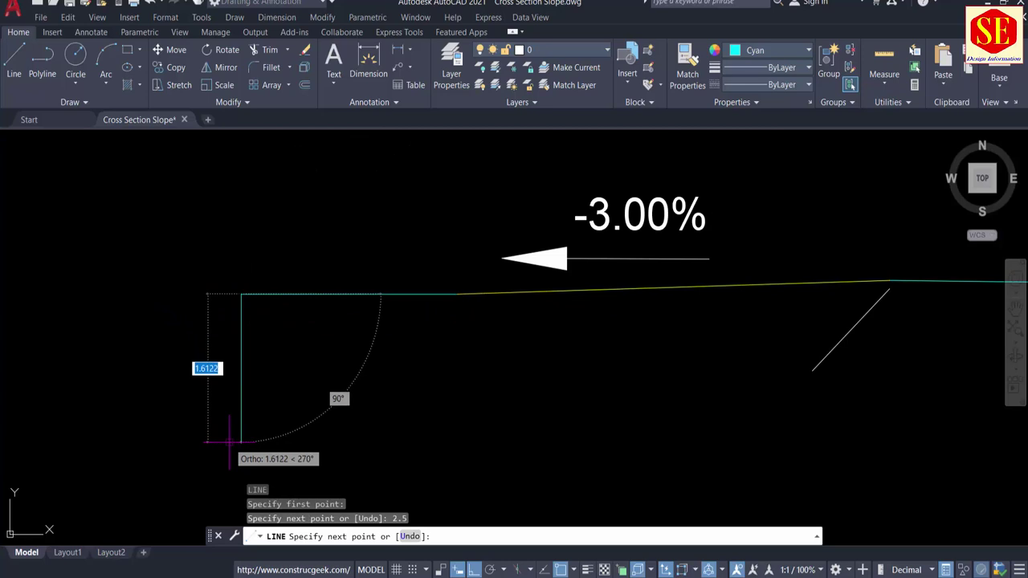
type("1")
key("Return")
type("c")
key("Return")
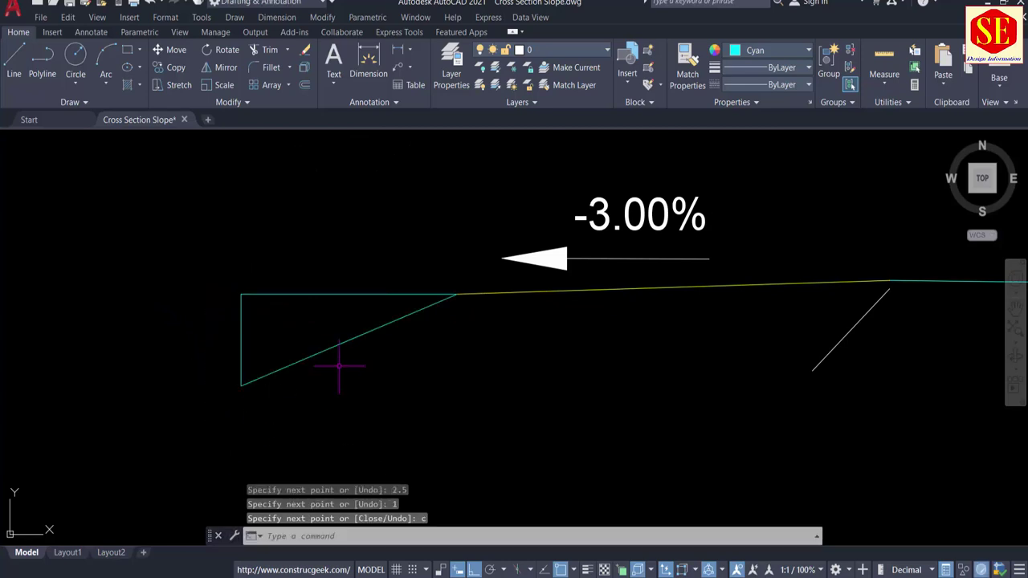
scroll(339, 366, "down", 4)
key("Escape")
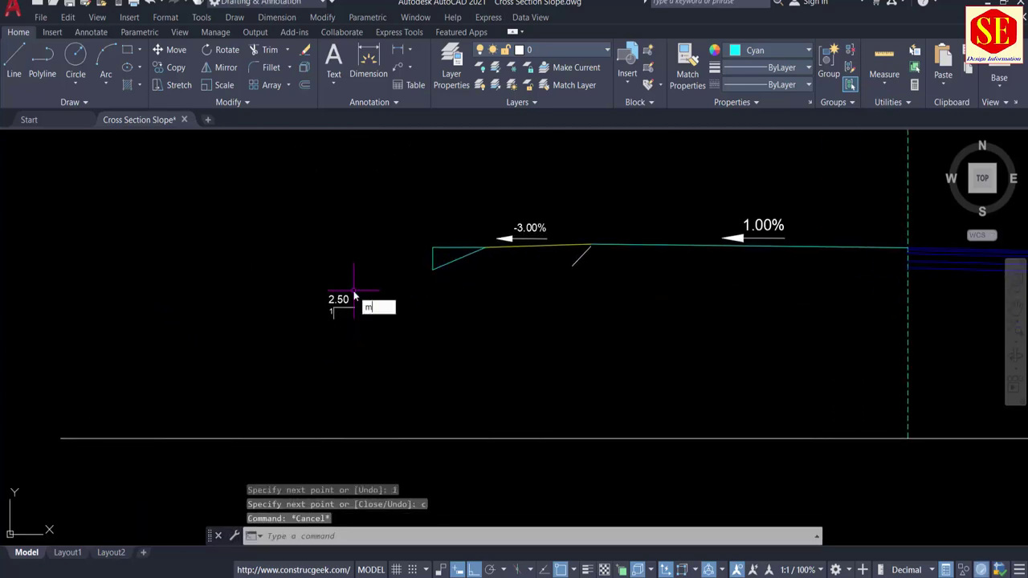
Move the 2.50 to 1 slope ratio label horizontally outward, away from the shoulder.
key("Return")
left_click(306, 273)
left_click(365, 333)
key("Return")
left_click(490, 327)
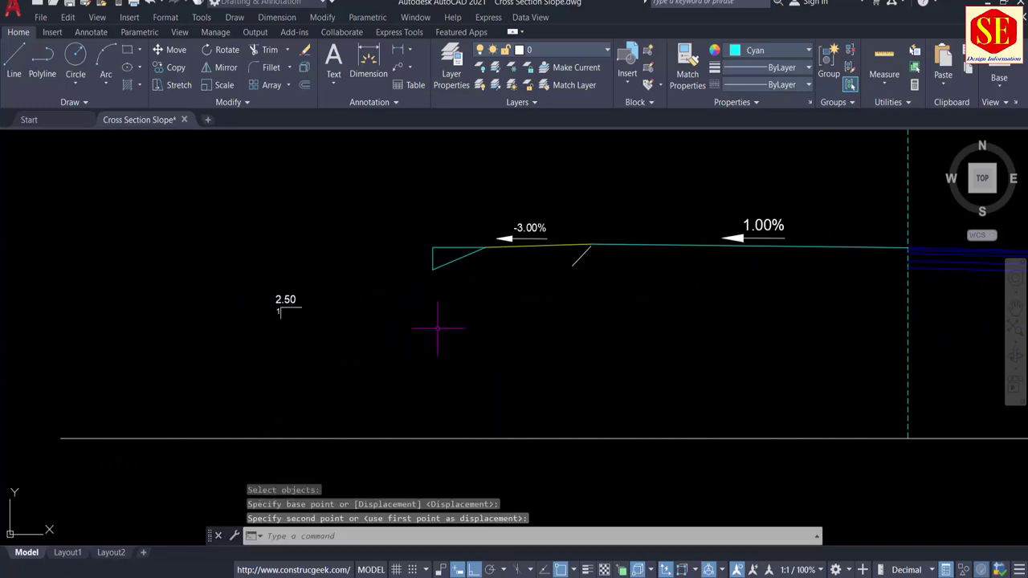
key("Escape")
Erase the triangle's horizontal and vertical lines, keeping only its sloped side.
scroll(462, 315, "up", 3)
left_click(418, 193)
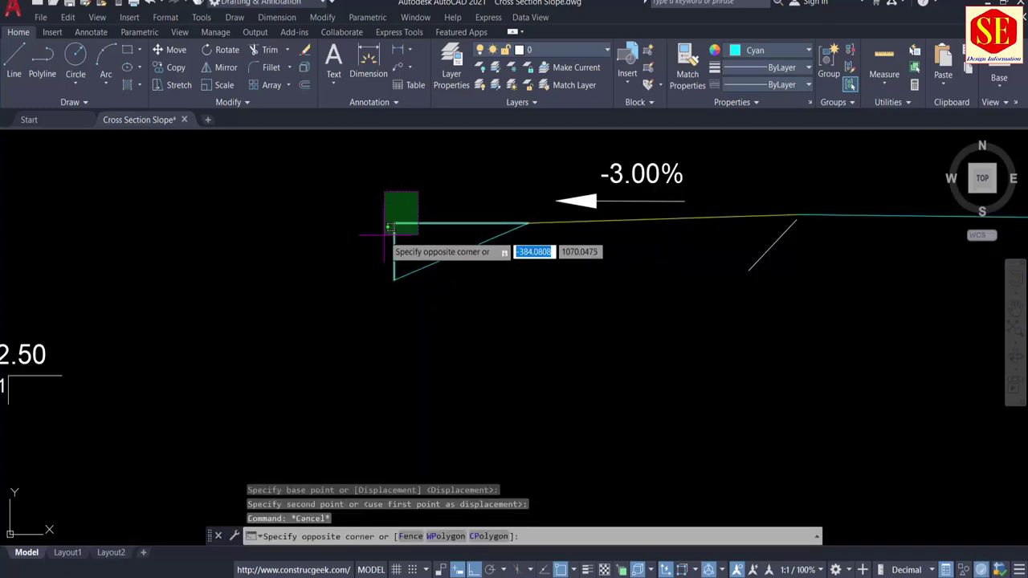
left_click(385, 231)
type("e")
key("Return")
Try to extend the left side slope line down to the ground line.
scroll(529, 337, "down", 2)
scroll(530, 279, "down", 2)
type("e")
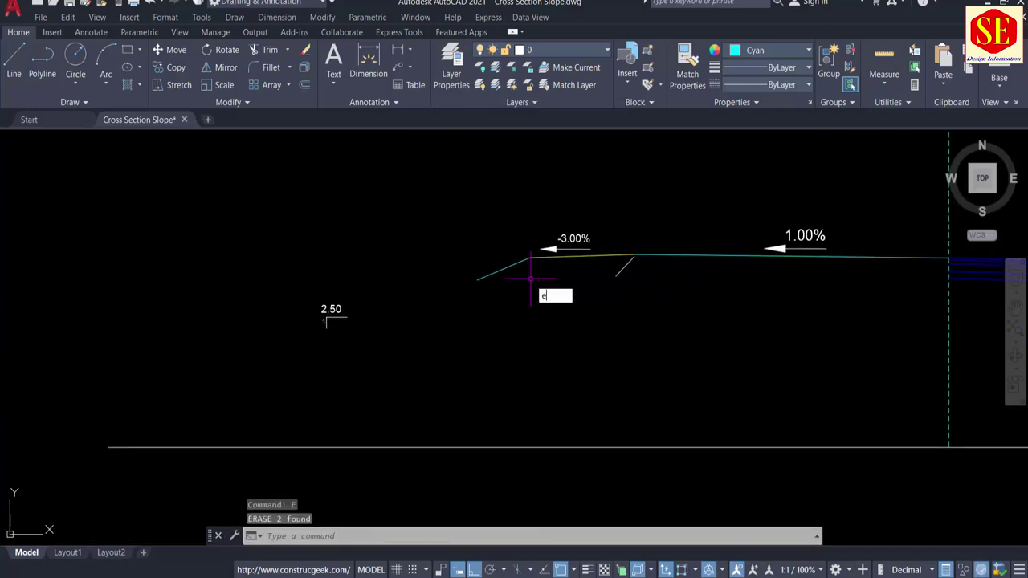
type("x")
key("Return")
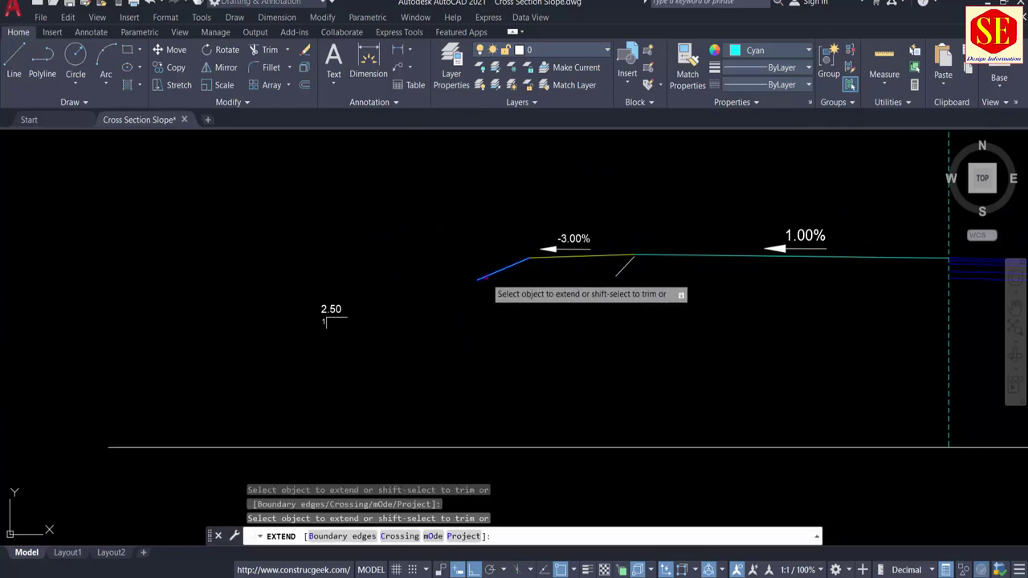
left_click(485, 278)
key("Escape")
Draw a horizontal line about 14 units long from the ground line's left end, lengthening the ground leftward.
type("l")
key("Return")
middle_click_drag(162, 419, 475, 370)
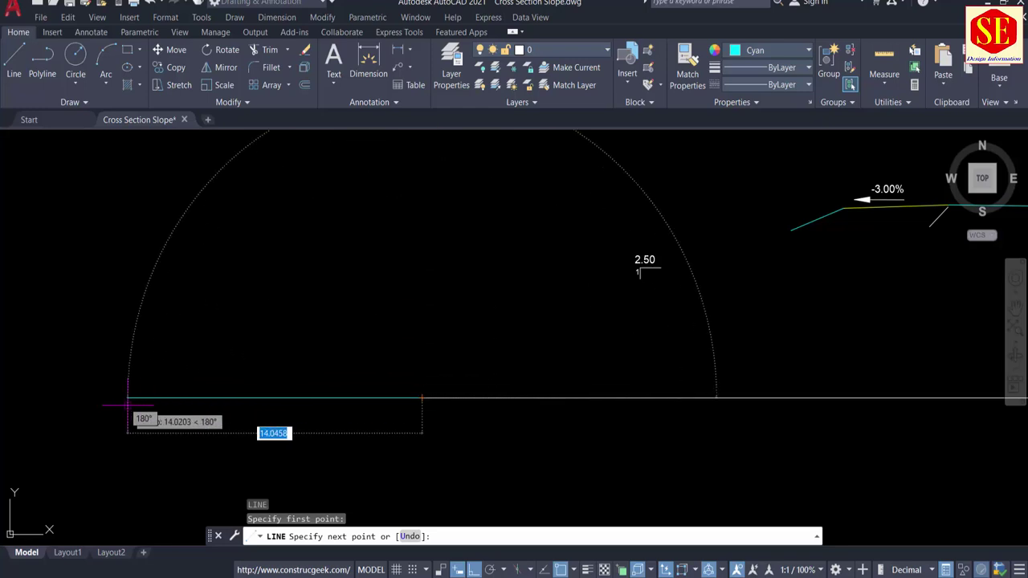
left_click(133, 397)
key("Escape")
Extend the left side slope line down to the lengthened ground line.
type("e")
key("Return")
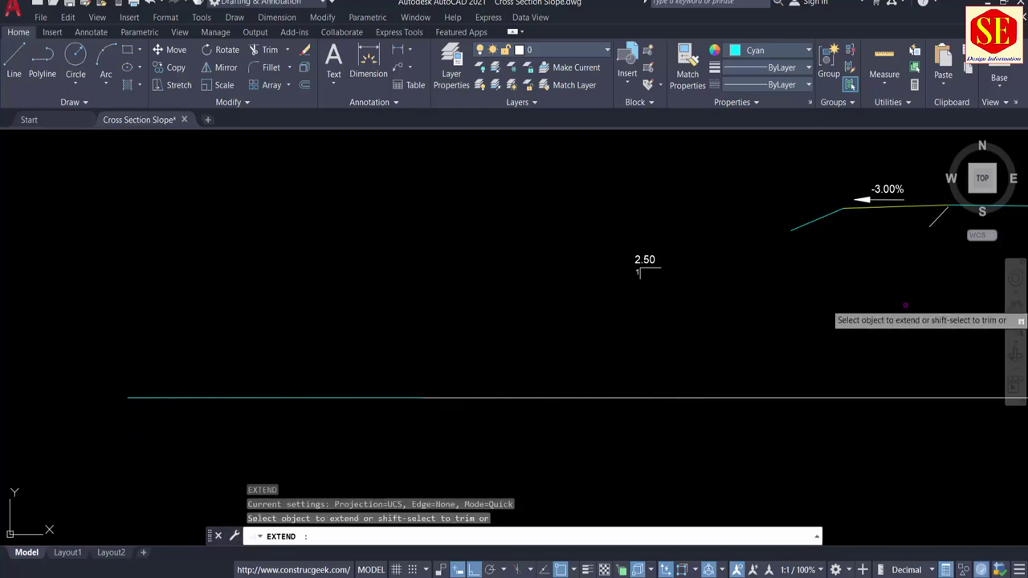
left_click(803, 235)
key("Escape")
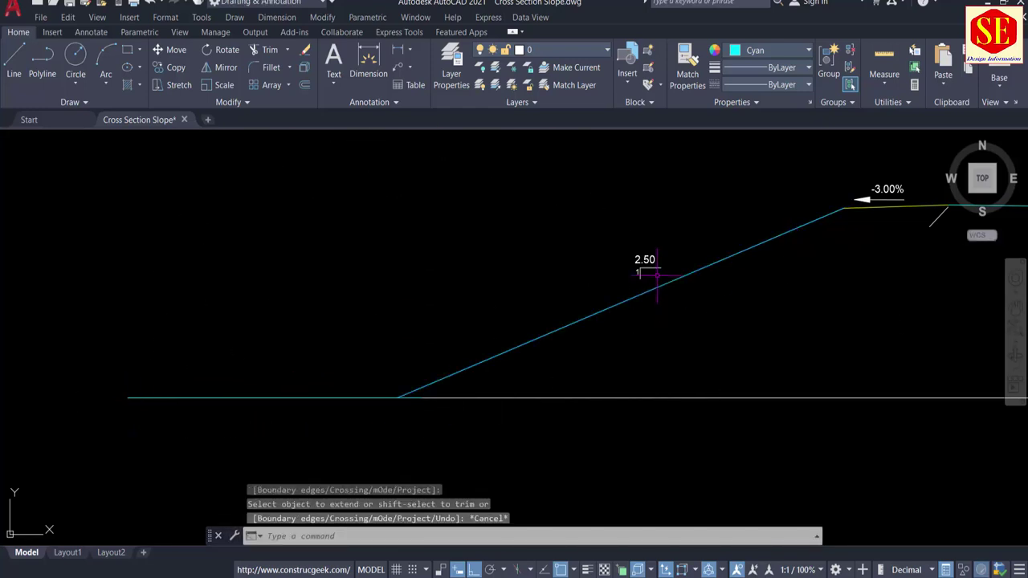
Examine the redrawn left half of the RD 0+350 section against its right half and the RD 0+300 section.
scroll(643, 266, "down", 5)
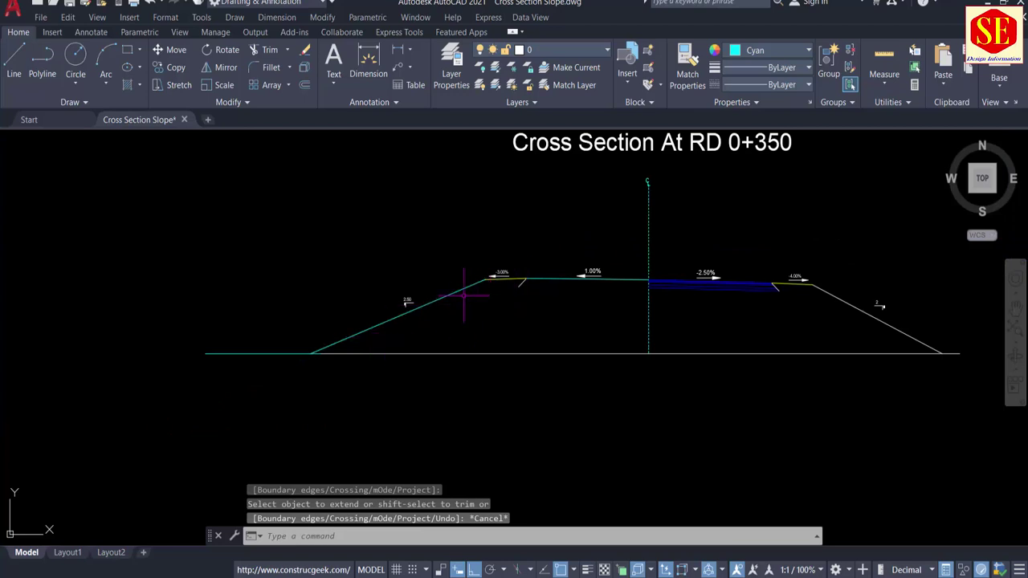
scroll(463, 295, "down", 4)
scroll(482, 349, "up", 4)
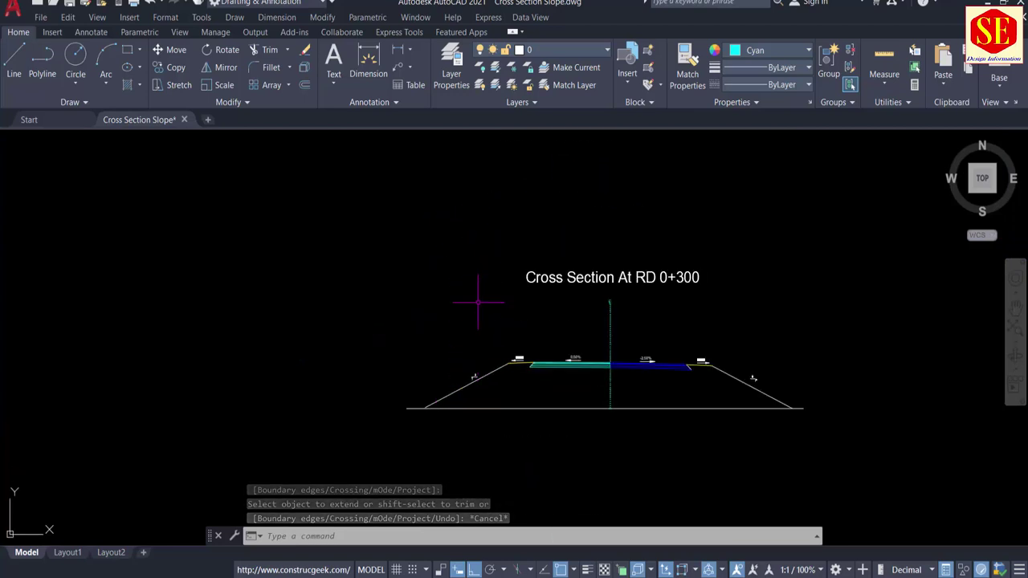
middle_click_drag(478, 285, 491, 514)
scroll(481, 312, "up", 4)
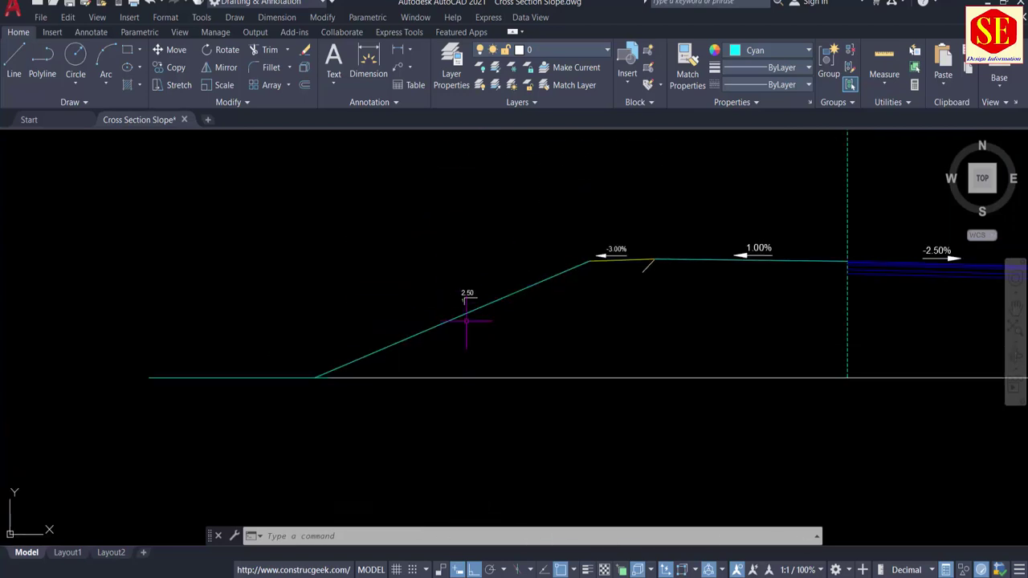
middle_click_drag(665, 288, 480, 312)
scroll(579, 303, "up", 2)
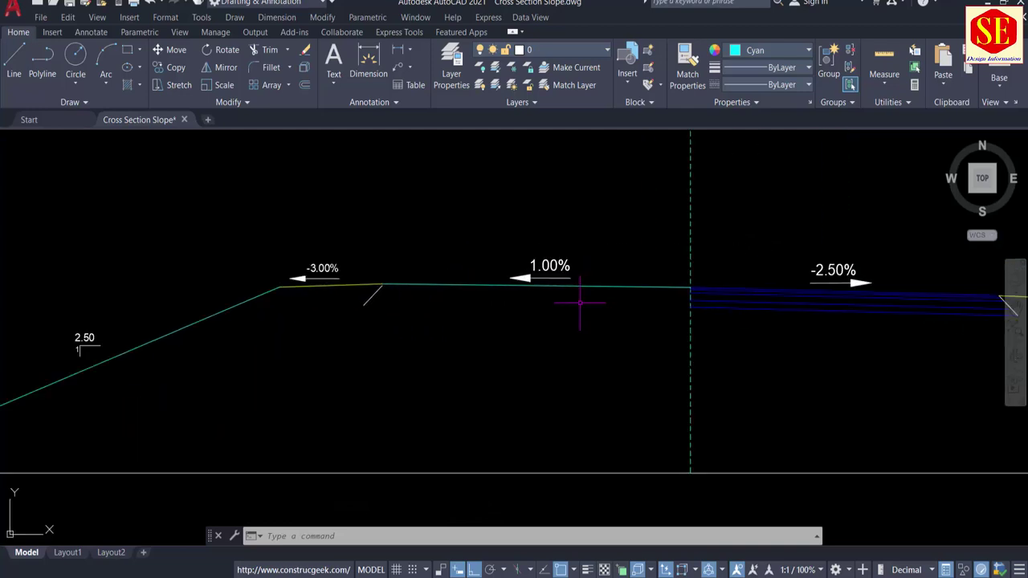
middle_click_drag(767, 283, 524, 258)
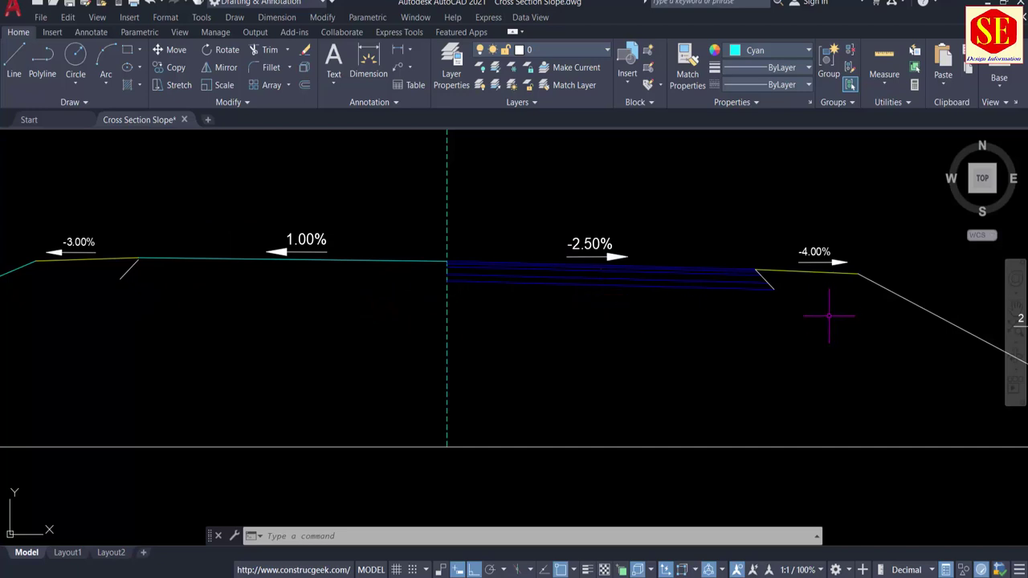
middle_click_drag(311, 328, 612, 366)
Move the short inclined pavement edge line so its upper end meets the junction of left pavement and shoulder.
scroll(443, 321, "up", 6)
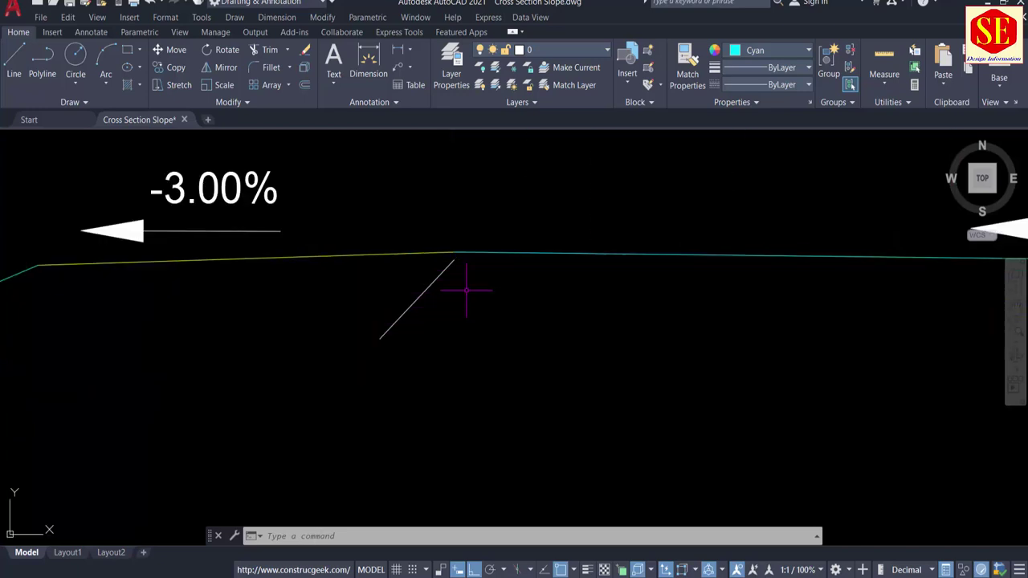
key("Return")
left_click(424, 263)
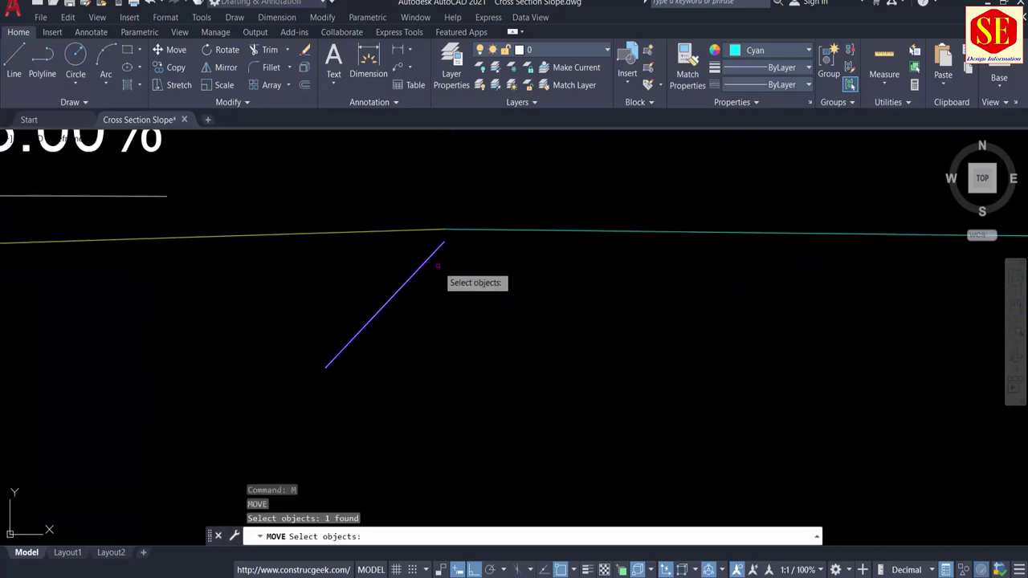
key("Return")
left_click(443, 232)
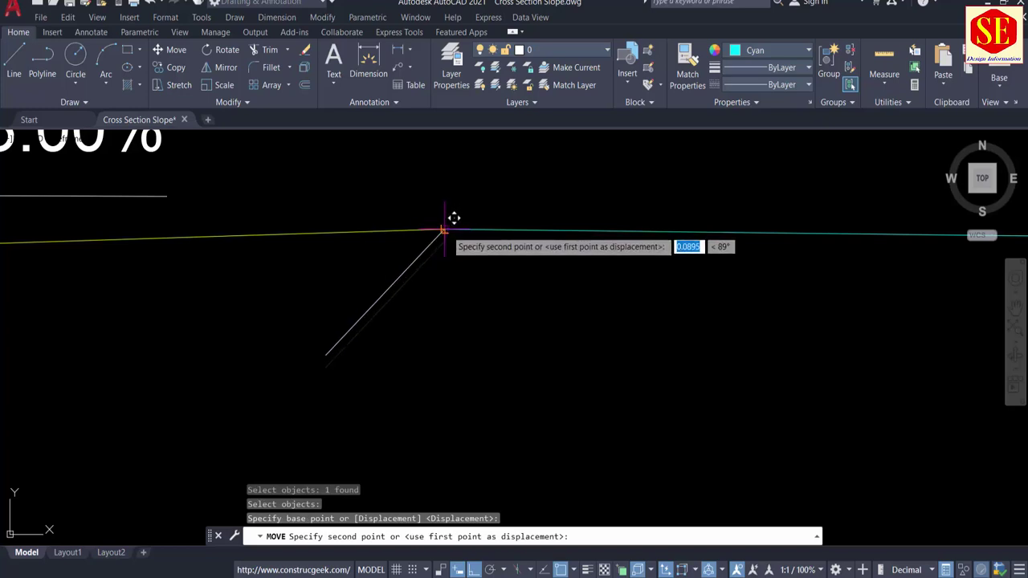
key("Escape")
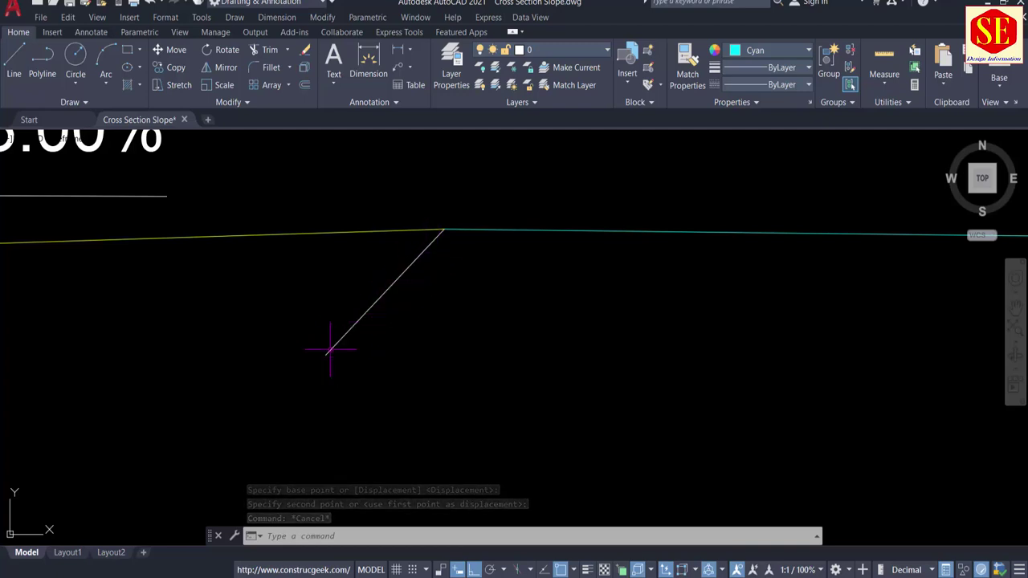
Offset the 1.00% left pavement surface line 0.1 downward for the first pavement layer.
scroll(419, 245, "down", 8)
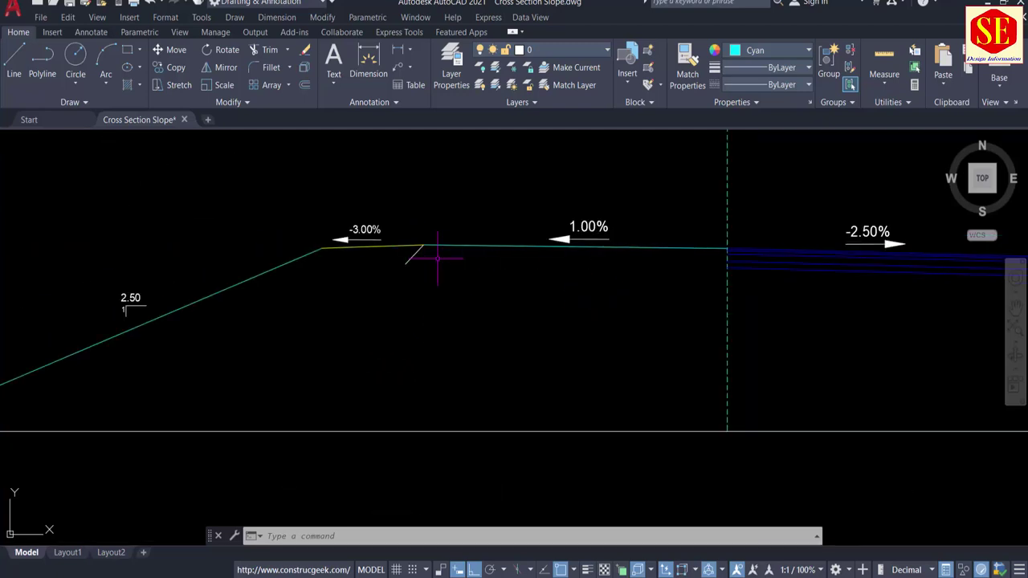
scroll(441, 261, "up", 2)
scroll(534, 281, "down", 2)
key("Return")
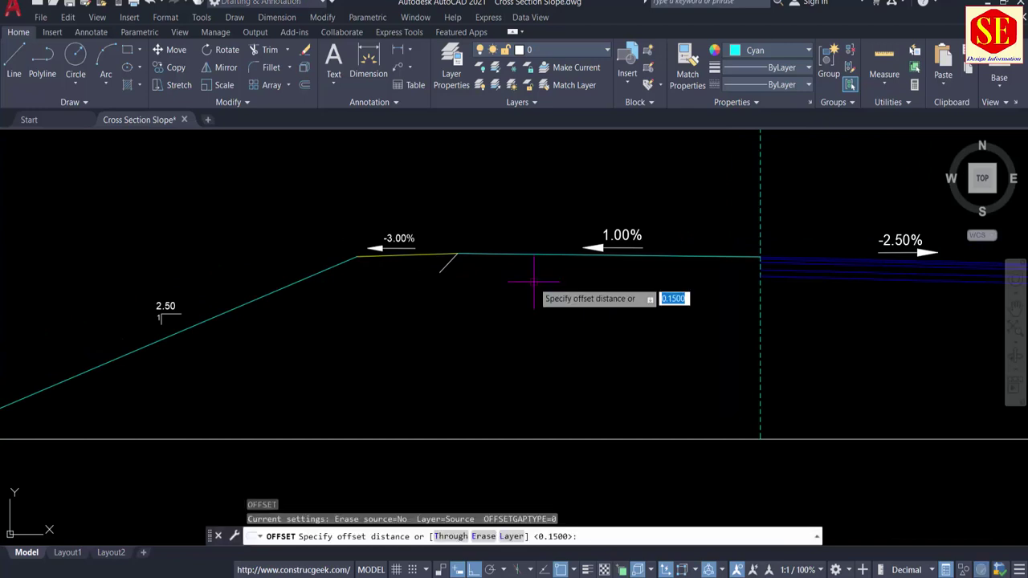
type(".1")
key("Return")
left_click(514, 257)
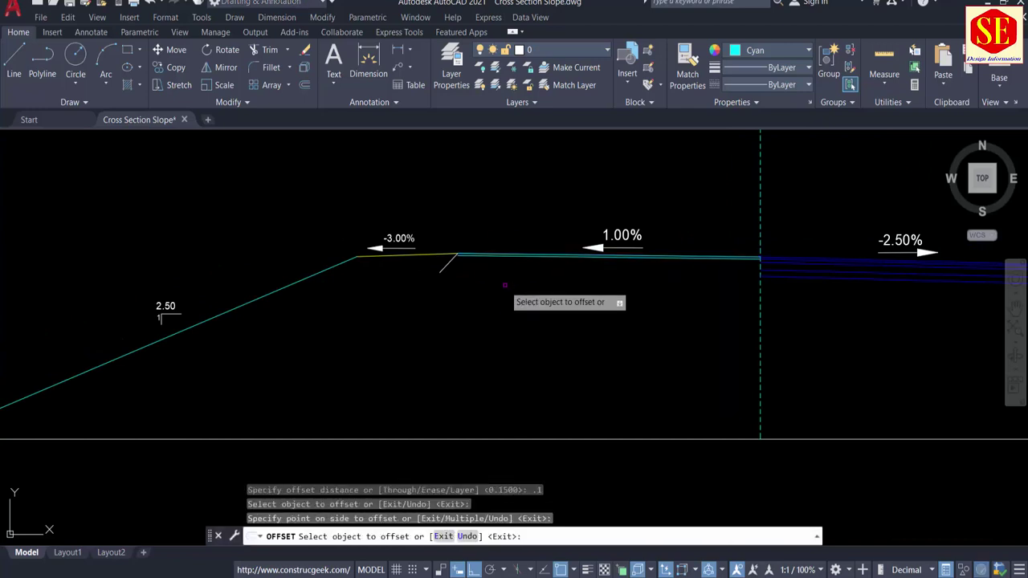
left_click(506, 291)
key("Return")
Offset the first layer's bottom line 0.15 downward for the second layer of the left pavement.
key("Return")
key("Return")
scroll(504, 287, "up", 4)
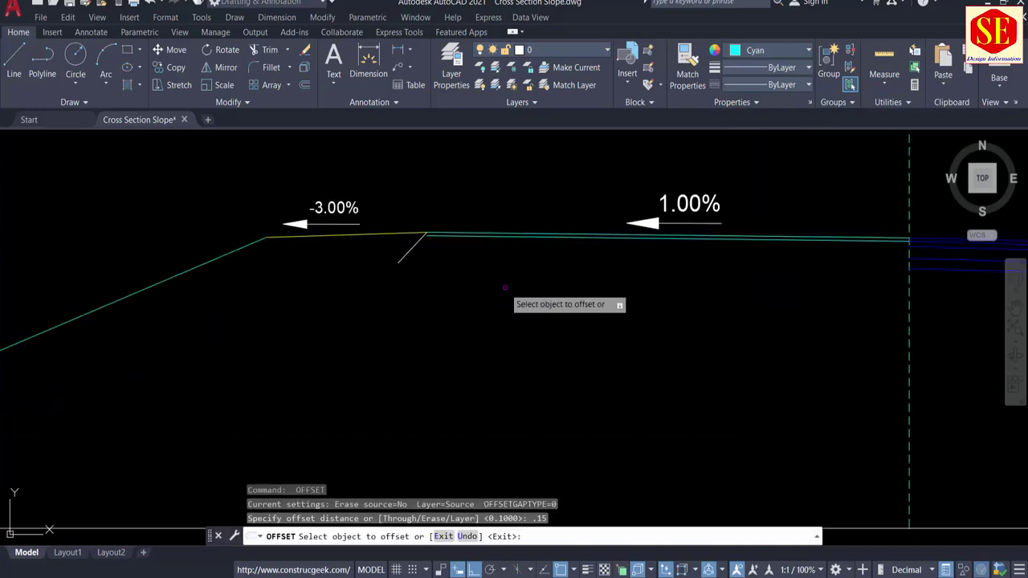
left_click(472, 232)
left_click(474, 298)
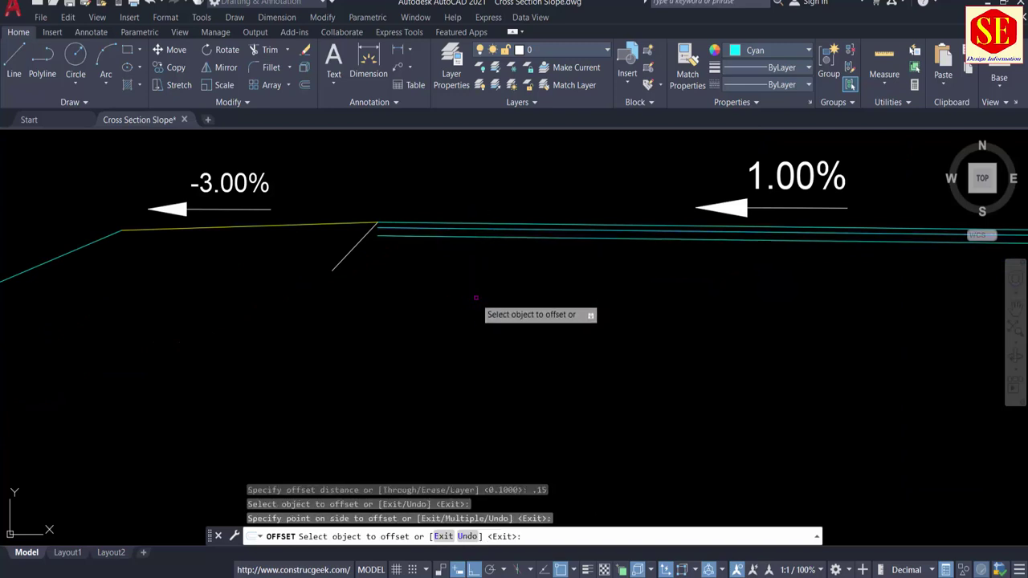
key("Return")
key("Return")
type(".3")
key("Return")
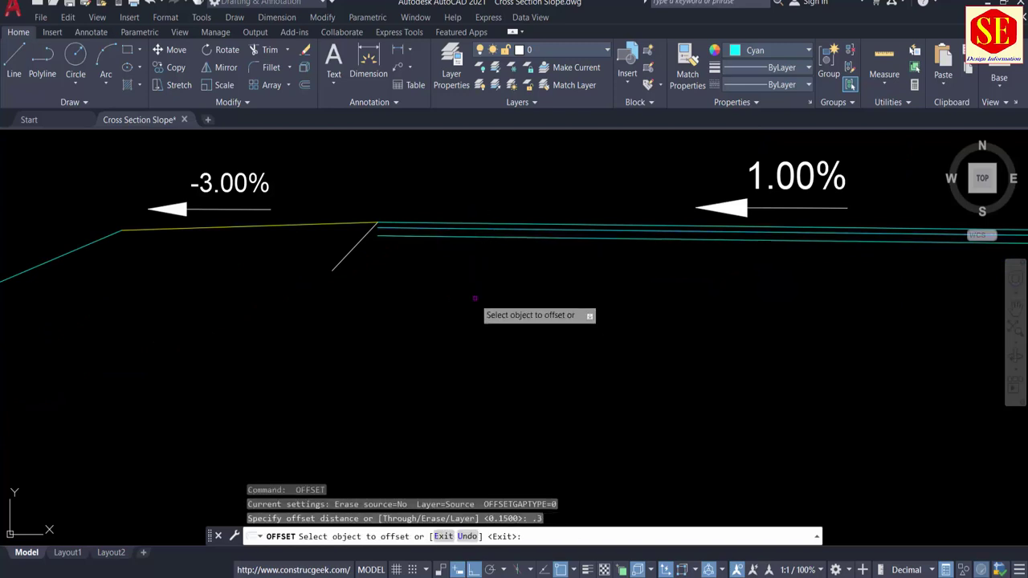
key("Escape")
Offset the lowest line of the left pavement 0.35 downward for the third layer.
key("Return")
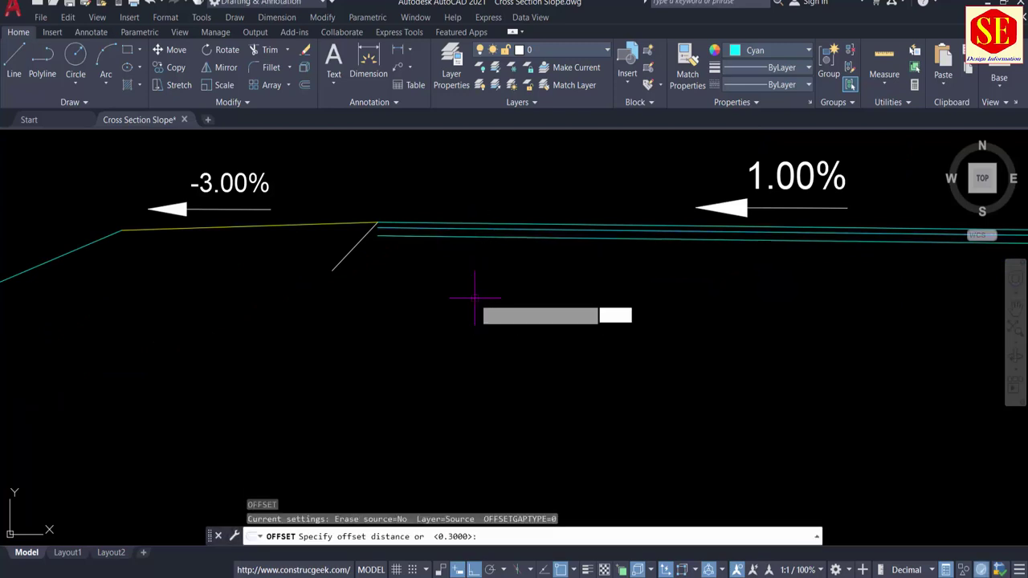
type(".35")
key("Return")
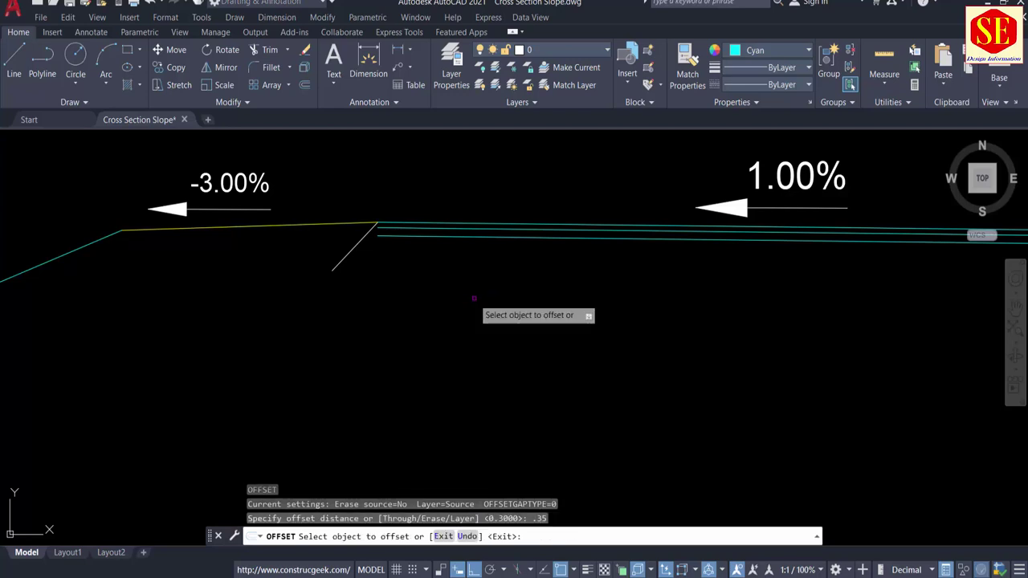
left_click(465, 237)
left_click(455, 272)
key("Return")
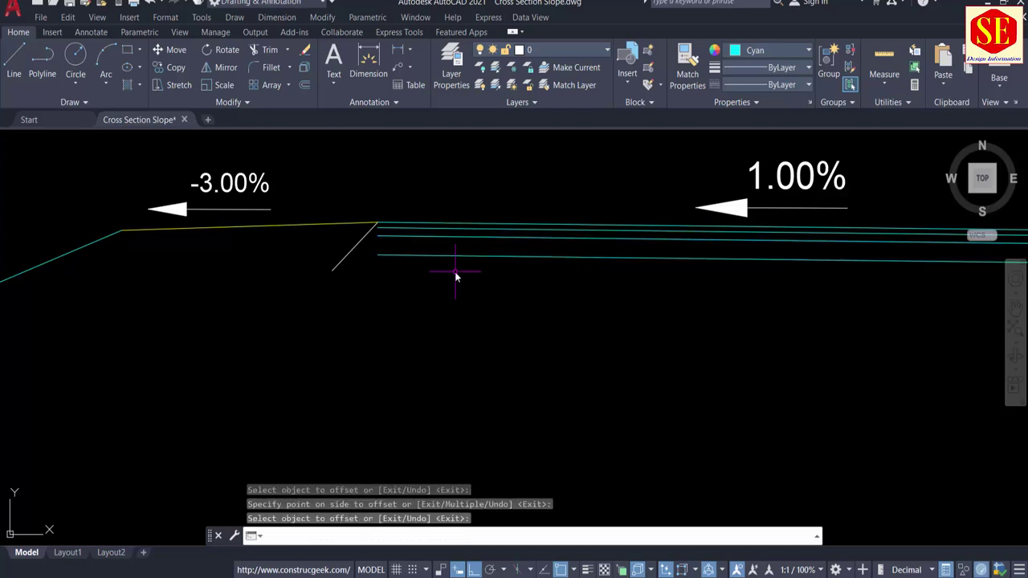
type(".3")
key("Return")
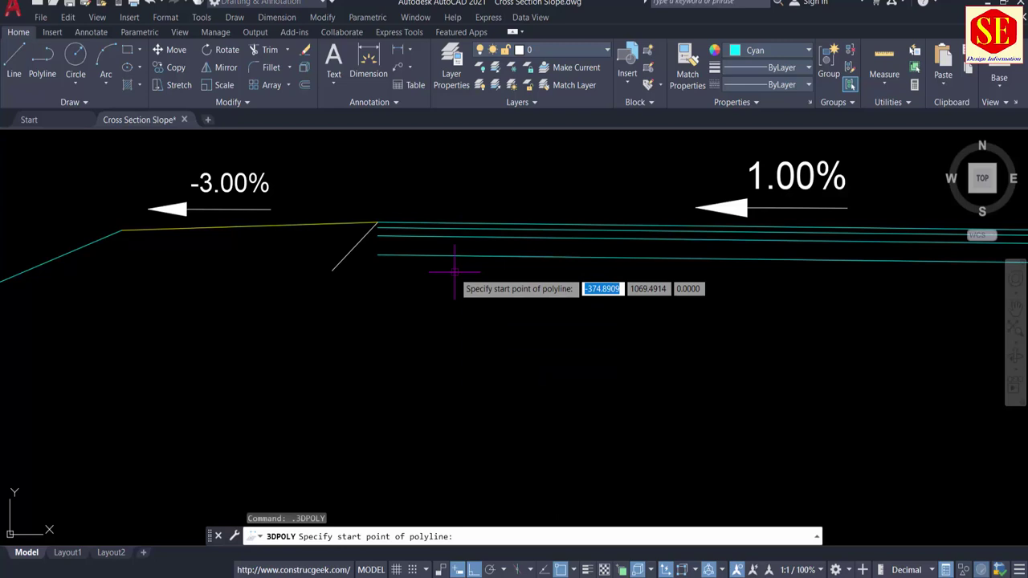
type(".3")
key("Return")
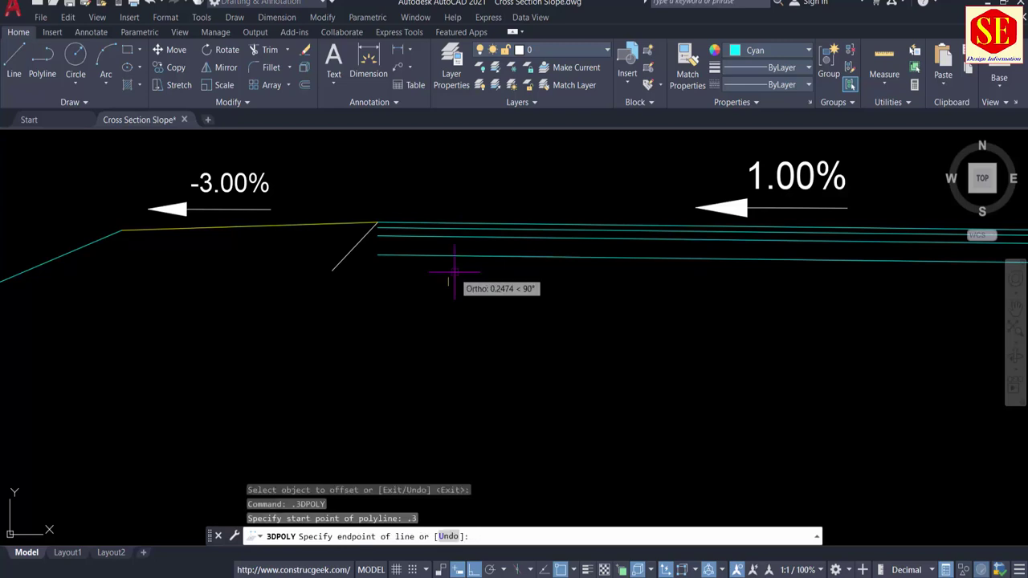
key("Escape")
key("Escape")
Offset the third layer's bottom line 0.3 downward for the lowest layer of the left pavement.
type("o")
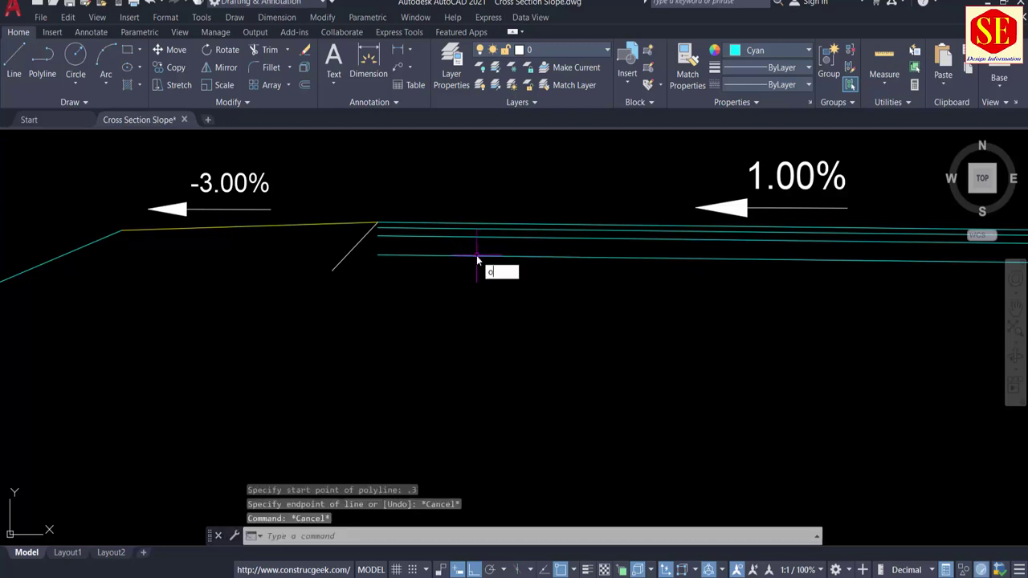
key("Return")
type(".3")
key("Return")
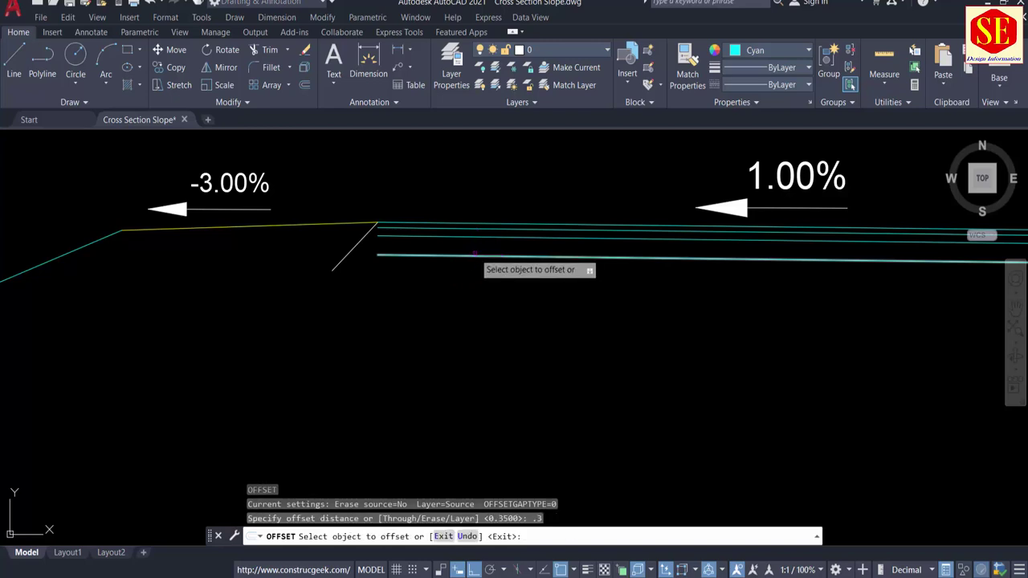
mouse_move(565, 282)
middle_mouse_down()
mouse_move(469, 282)
mouse_move(458, 293)
middle_mouse_up()
left_click(469, 260)
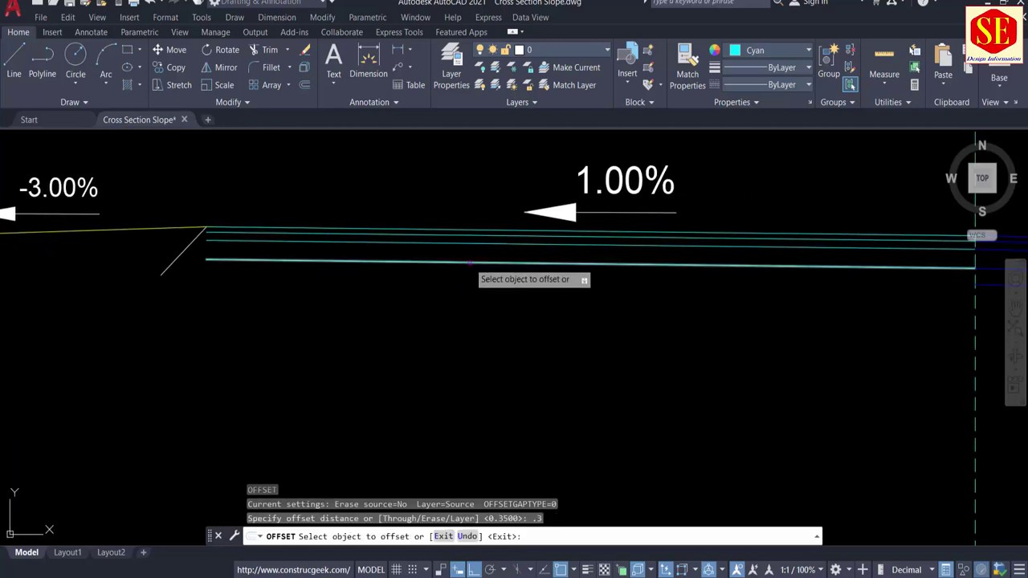
left_click(469, 297)
key("Escape")
Extend the four offset pavement layer lines outward to the inclined edge line using a fence selection.
type("e")
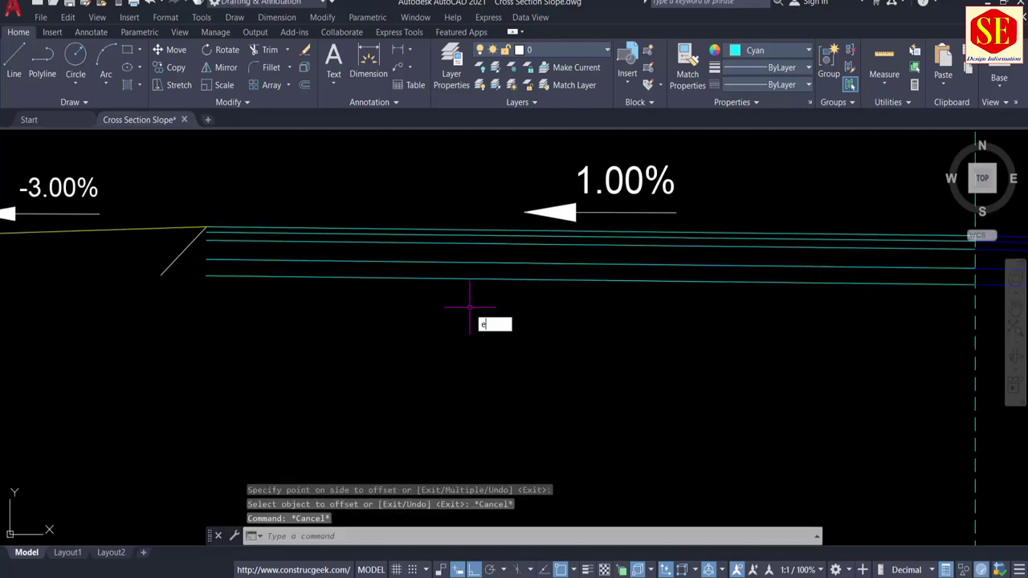
type("x")
key("Return")
left_click(332, 319)
left_click(311, 250)
left_click(293, 303)
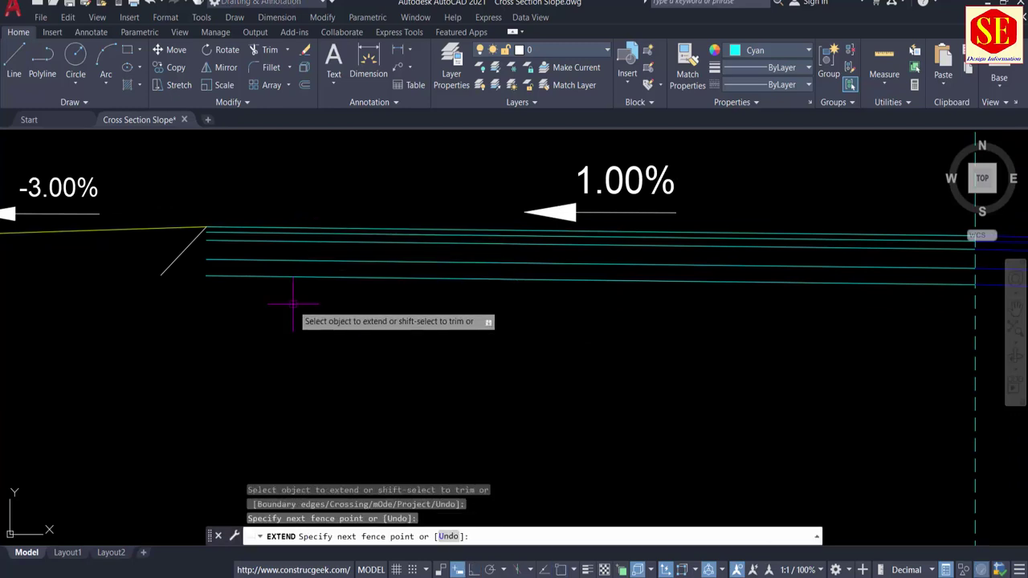
left_click(283, 221)
key("Return")
key("Escape")
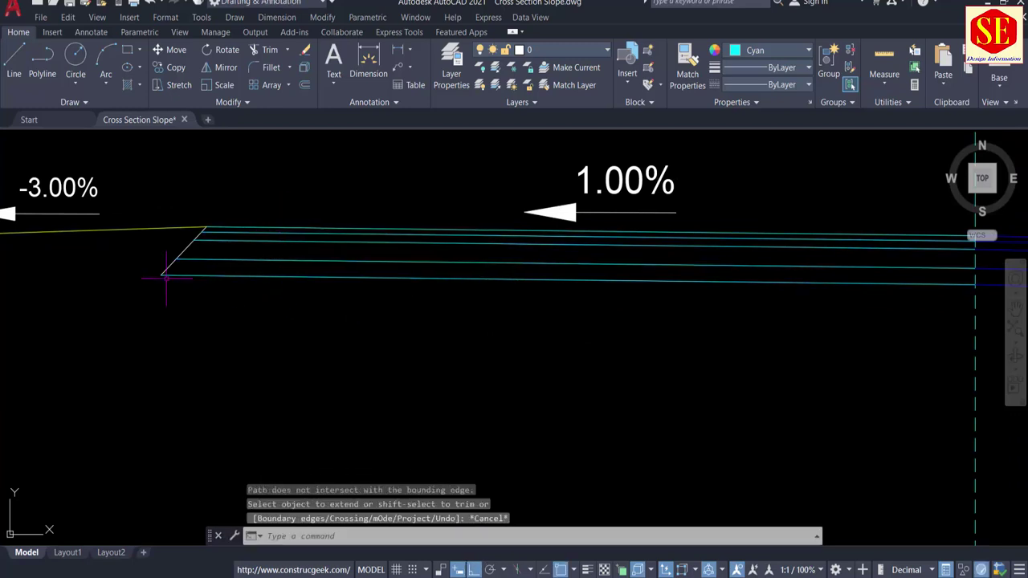
Trim the end of the left inclined edge line that projects below the lowest pavement layer.
scroll(165, 277, "up", 5)
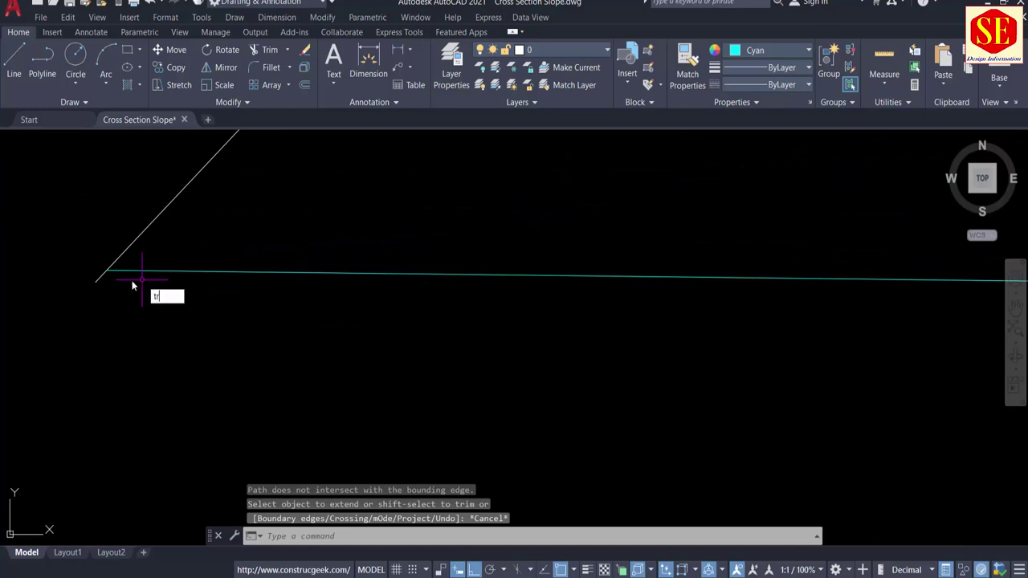
key("Return")
scroll(100, 297, "down", 5)
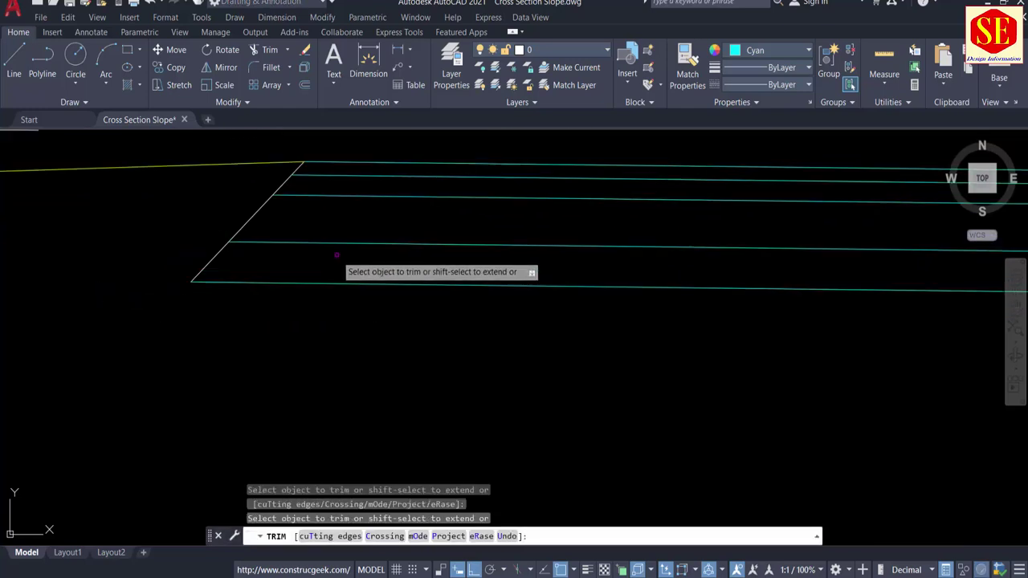
scroll(336, 255, "down", 5)
middle_click_drag(609, 254, 323, 278)
scroll(545, 249, "down", 5)
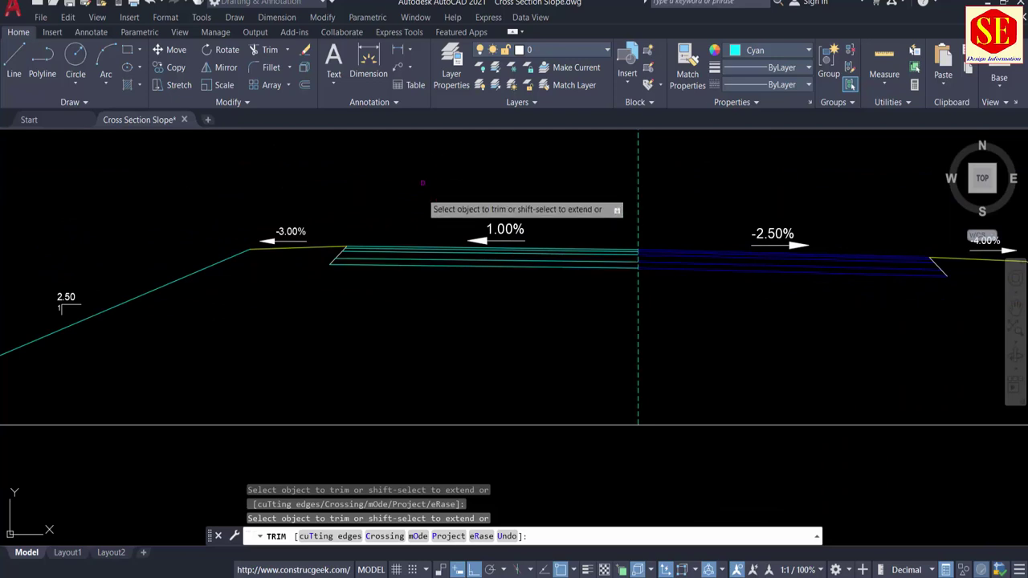
key("Escape")
Erase the 2 to 1 side slope line running down from the -4.00% right shoulder.
middle_click_drag(806, 293, 622, 293)
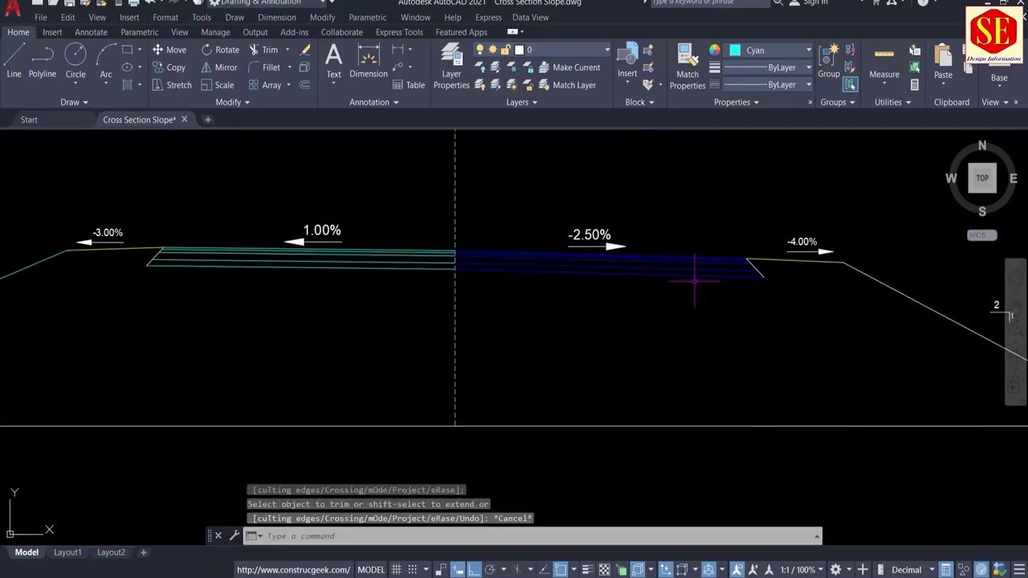
middle_click_drag(702, 281, 543, 289)
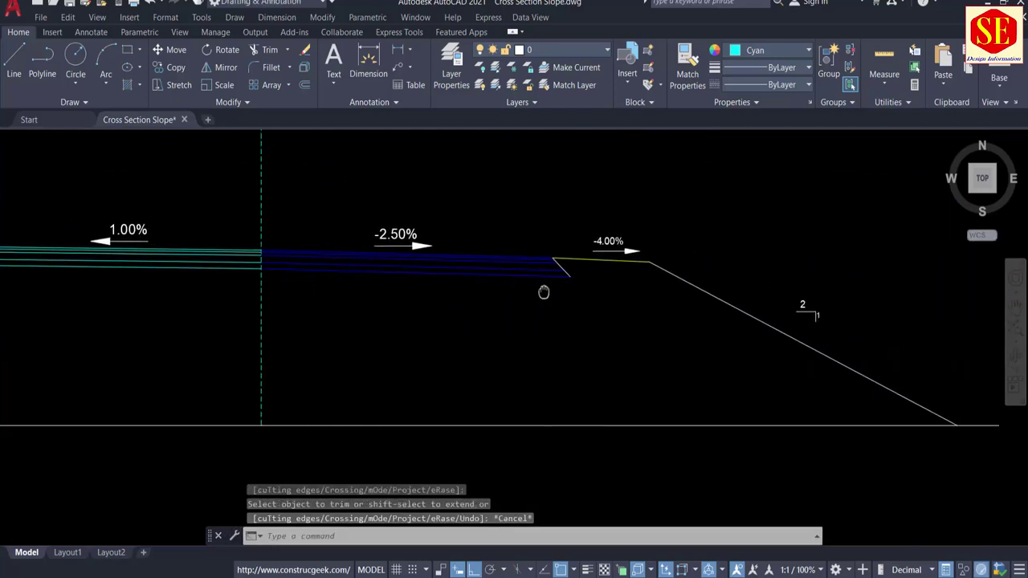
scroll(717, 293, "up", 4)
left_click(718, 291)
left_click(706, 331)
type("E")
key("Return")
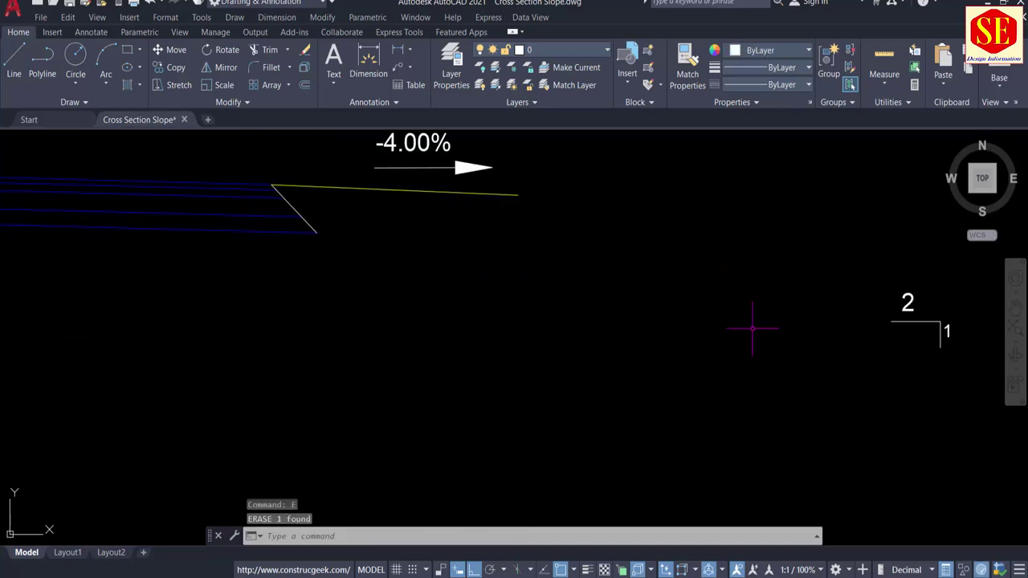
Change the horizontal value of the right side slope label to 2.50.
middle_click_drag(858, 309, 746, 317)
double_click(796, 309)
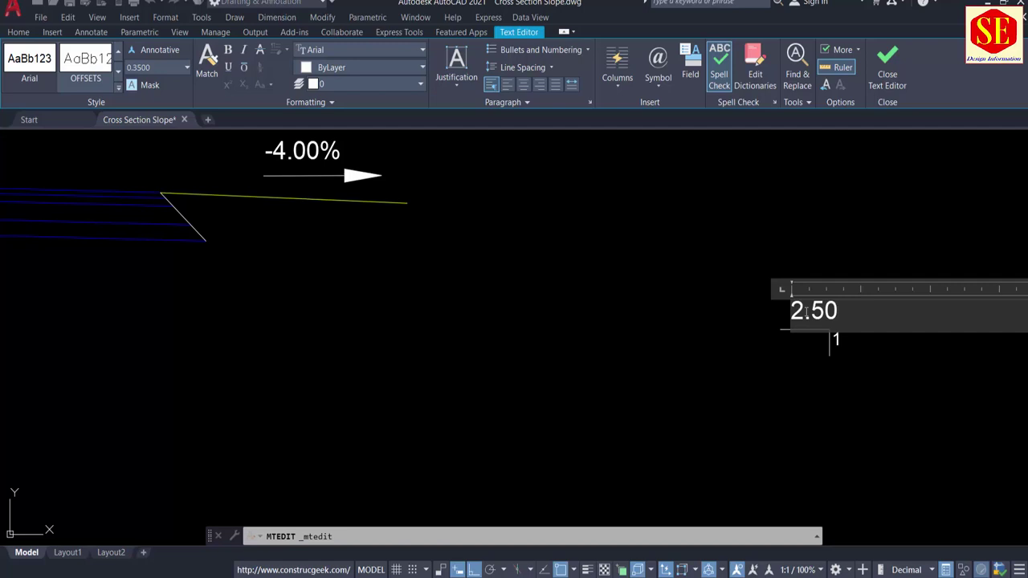
key("Escape")
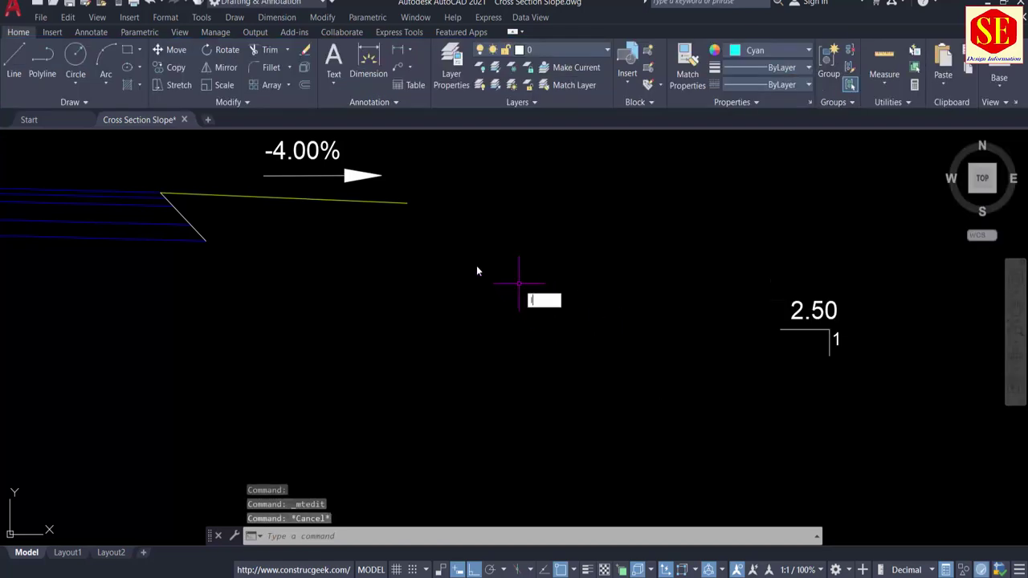
Draw a closed slope triangle from the right shoulder's outer end, 2.5 horizontally outward and 1 down.
type("L")
key("Return")
left_click(407, 202)
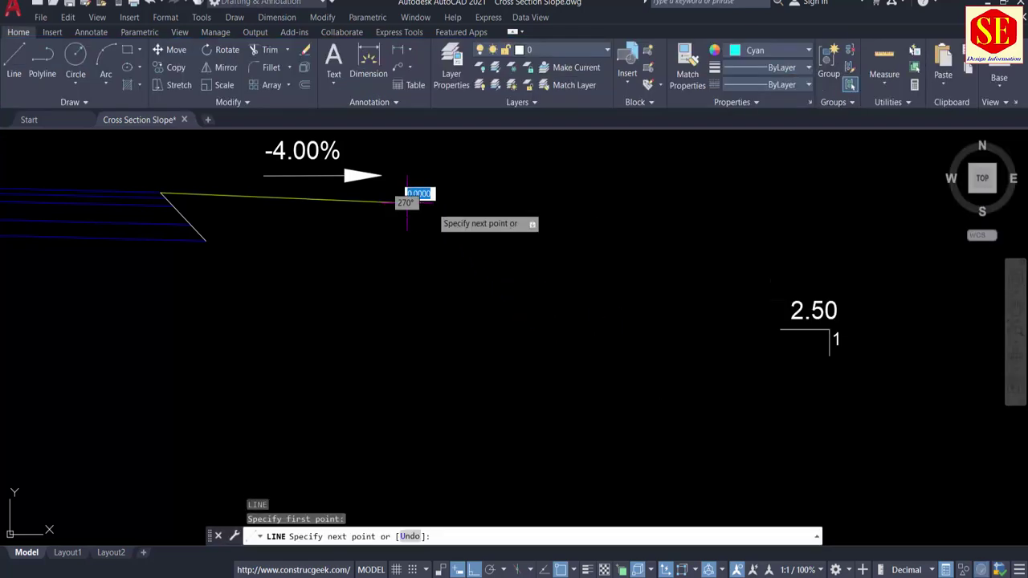
type("2.5")
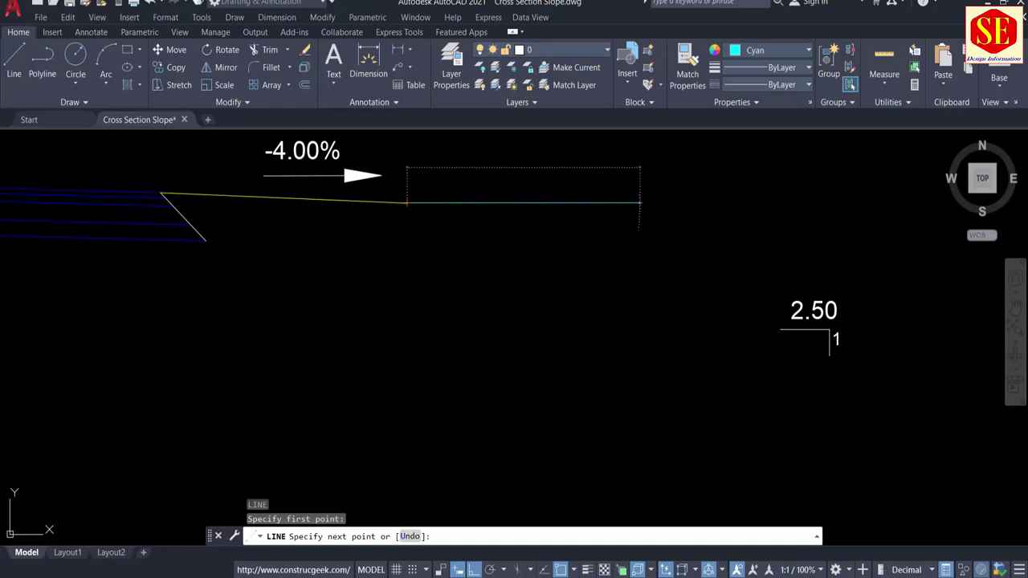
key("Return")
type("1")
key("Return")
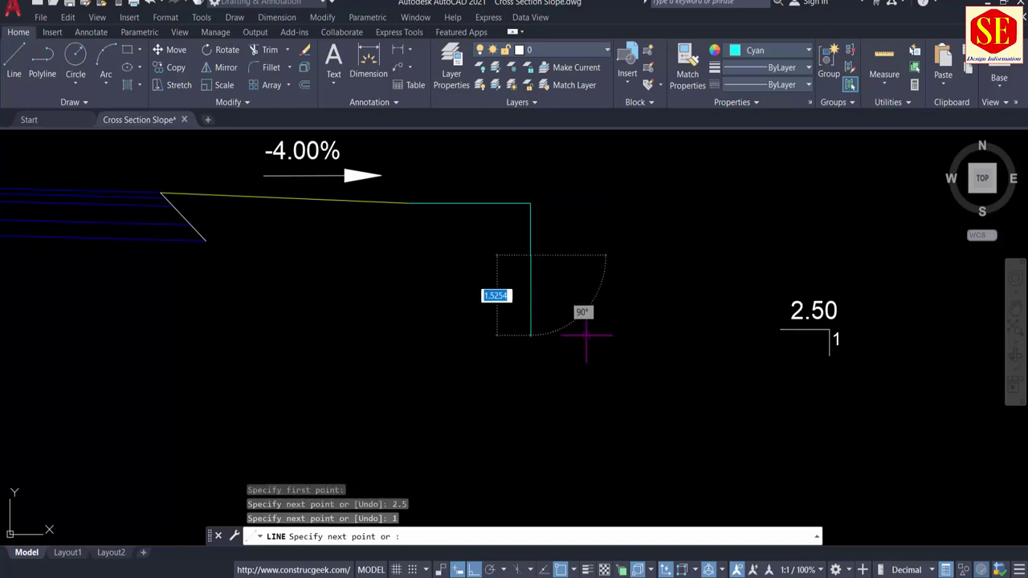
type("c")
key("Return")
Erase the horizontal and vertical legs of the slope triangle, keeping its inclined line.
scroll(518, 233, "up", 2)
left_click(528, 195)
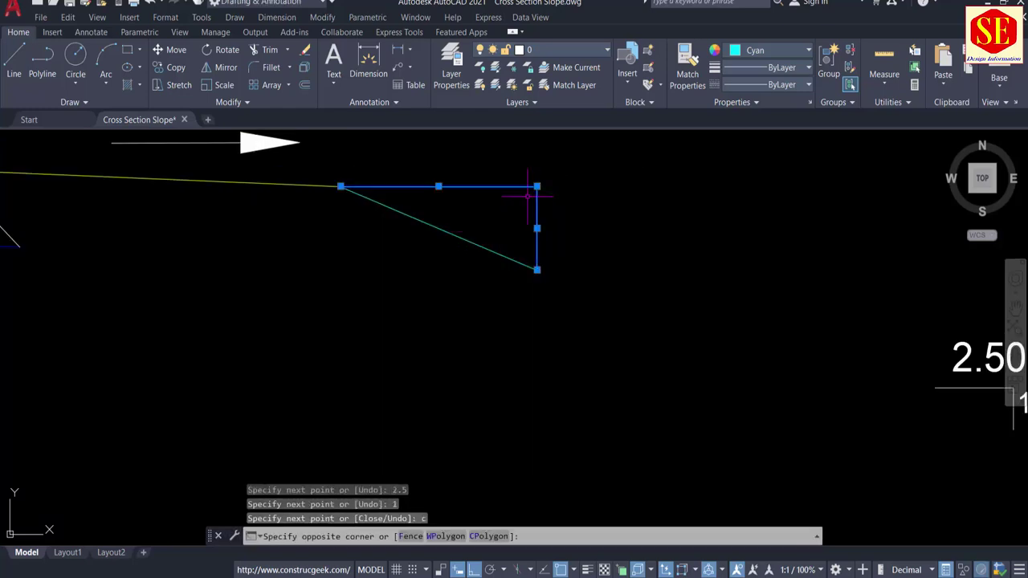
left_click(533, 201)
type("E")
key("Return")
scroll(529, 197, "down", 3)
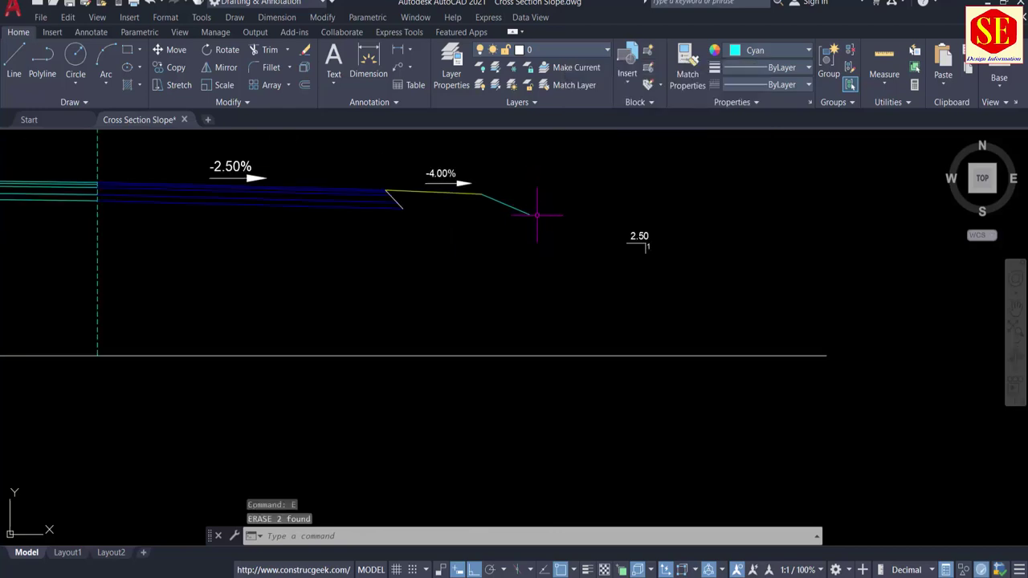
Try to extend the short right side slope line down to the ground line.
type("ex")
key("Return")
left_click(527, 212)
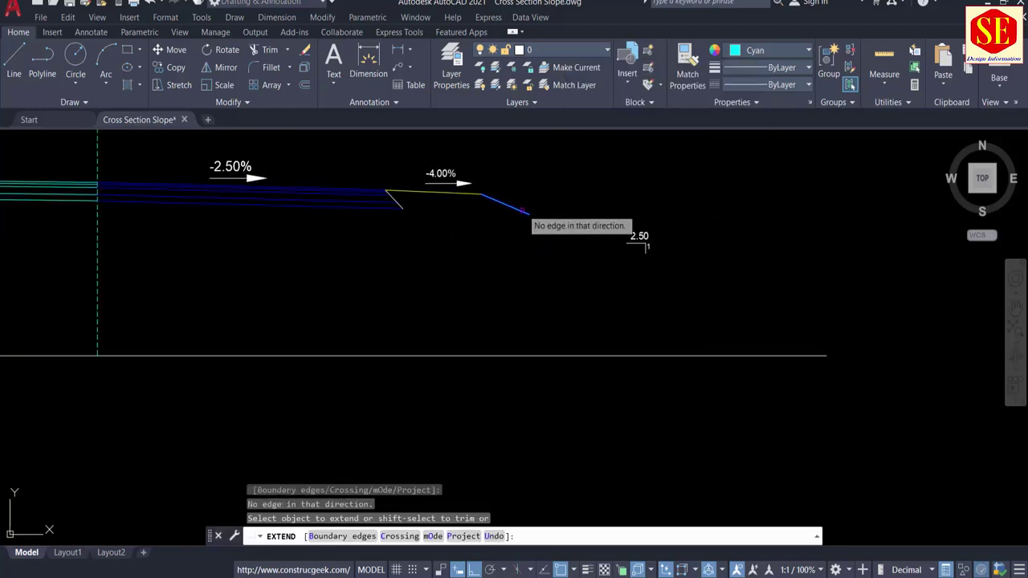
key("Escape")
Draw a horizontal line outward from the right end of the ground line to lengthen it.
type("l")
key("Return")
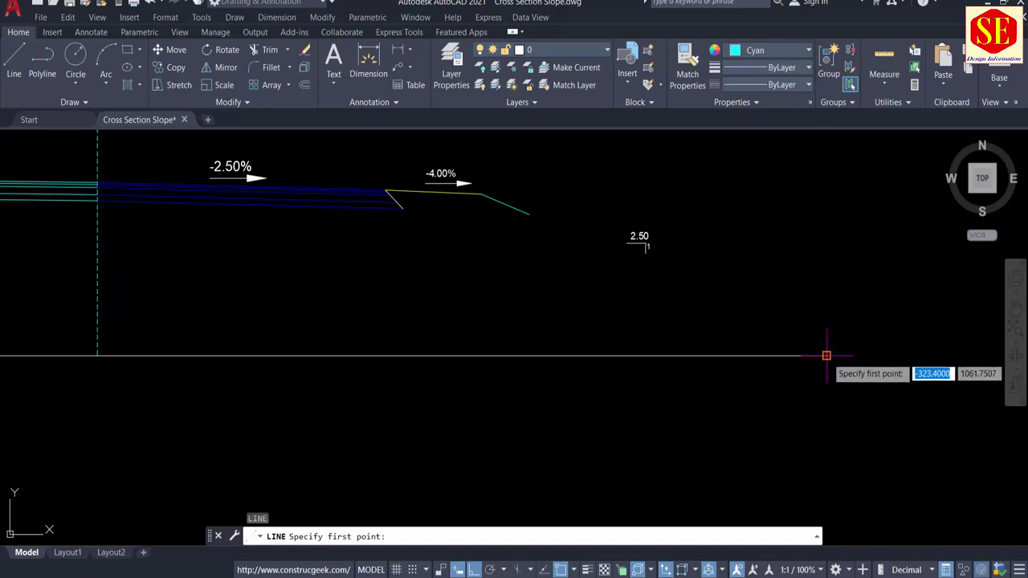
left_click(826, 354)
middle_click_drag(889, 367, 688, 363)
key("Escape")
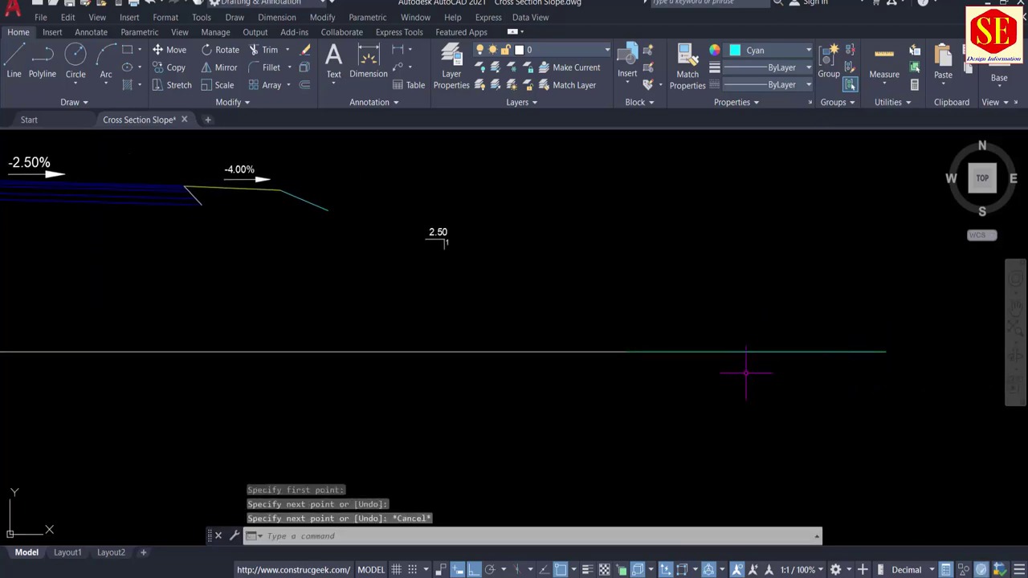
type("x")
key("Return")
key("Return")
key("Escape")
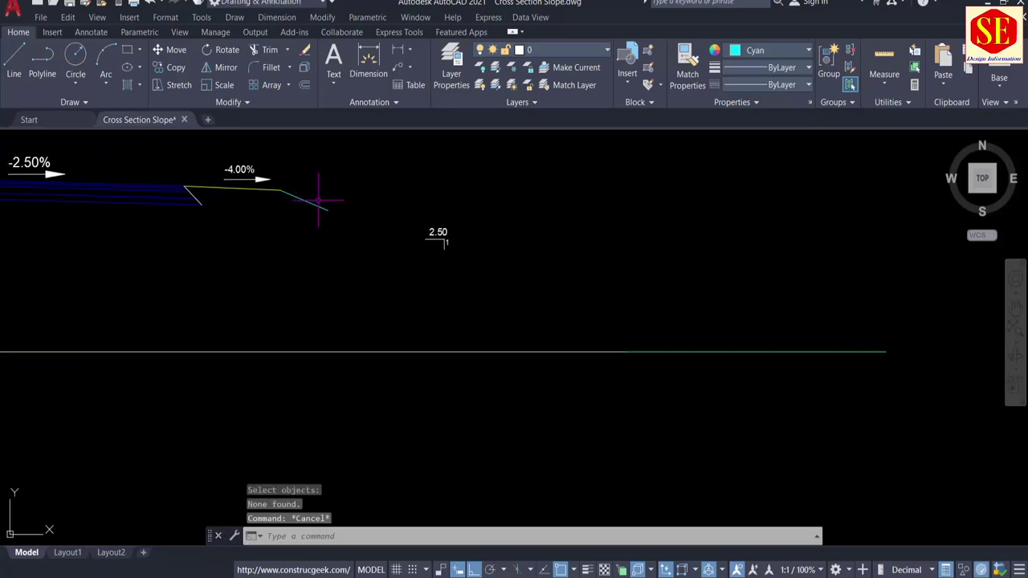
Extend the right side slope line down to the lengthened ground line.
type("e")
key("Return")
left_click(309, 203)
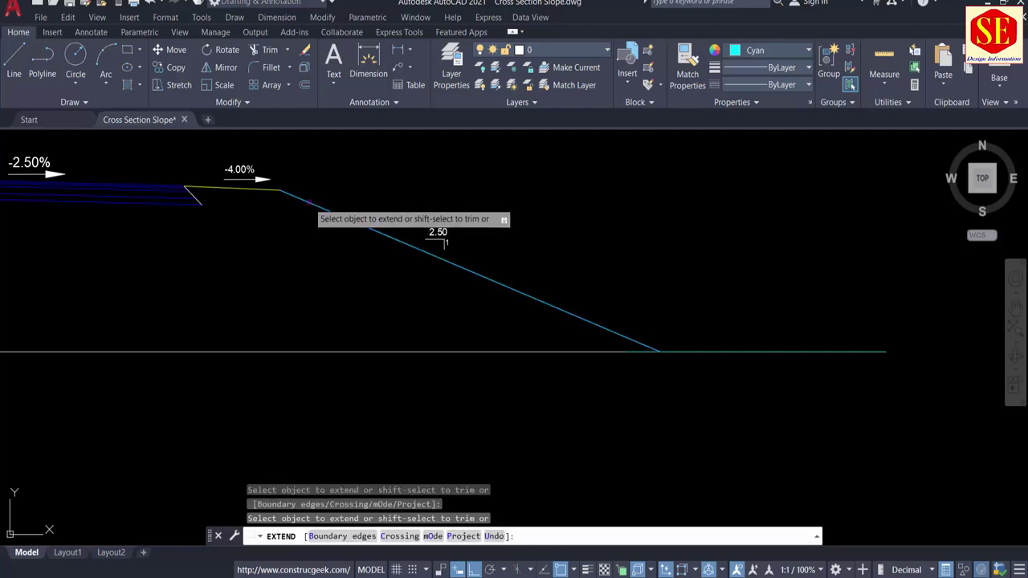
key("Escape")
Copy the complete RD 0+350 cross section with its title vertically upward to a free area above it.
middle_click_drag(351, 289, 883, 313)
scroll(318, 270, "down", 2)
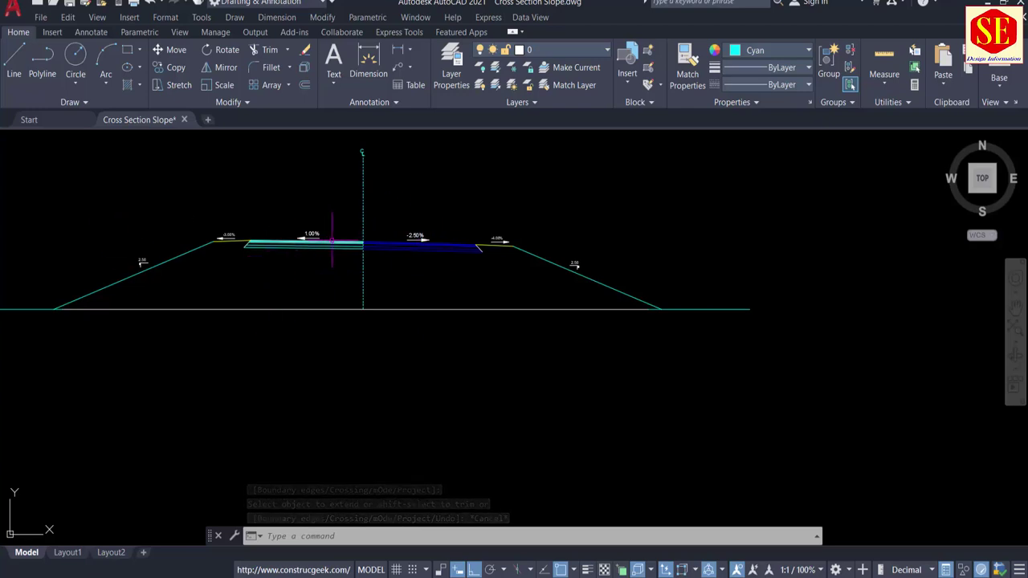
middle_click_drag(330, 238, 440, 329)
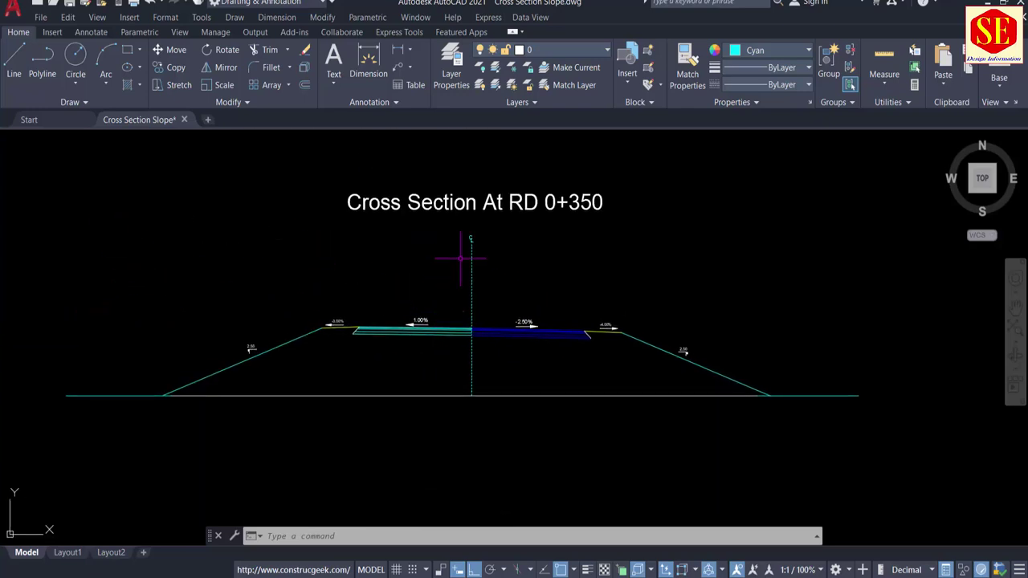
type("o")
key("Return")
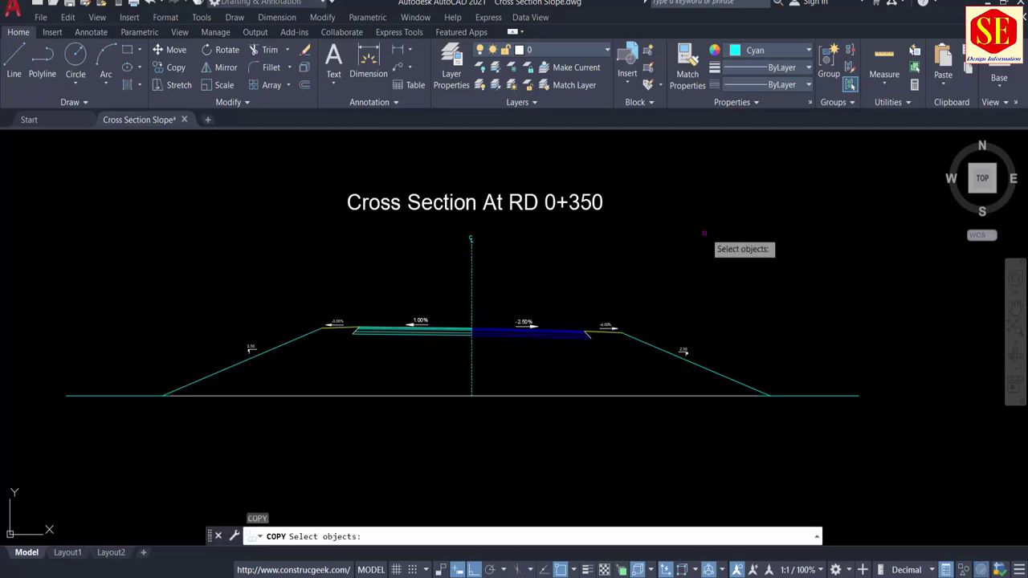
scroll(702, 232, "down", 2)
left_click(795, 201)
left_click(462, 336)
key("Return")
left_click(615, 352)
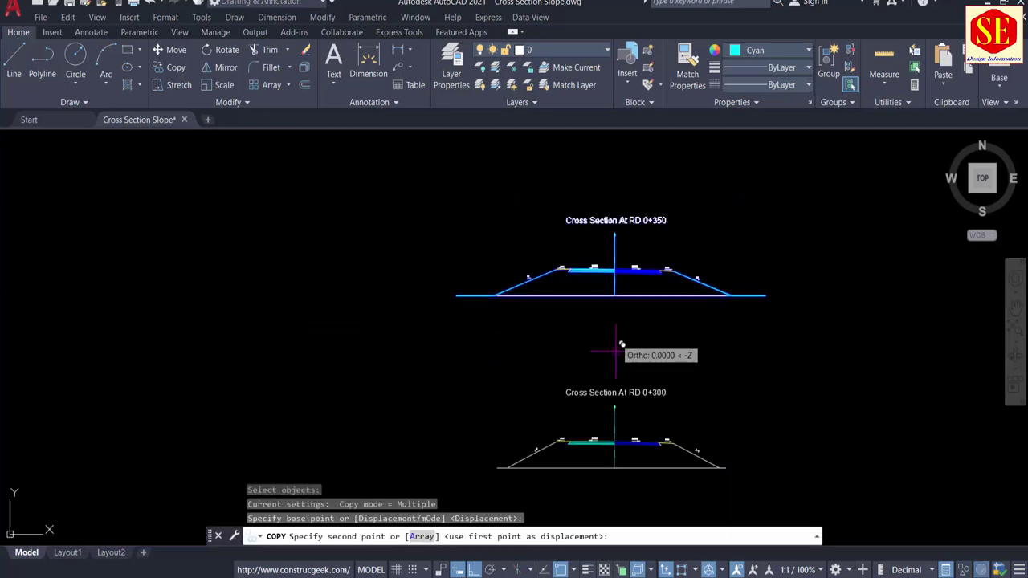
middle_click_drag(618, 265, 620, 399)
left_click(629, 302)
key("Escape")
Change the title of the copied section to Cross Section At RD 0+400.
middle_click_drag(623, 258, 619, 344)
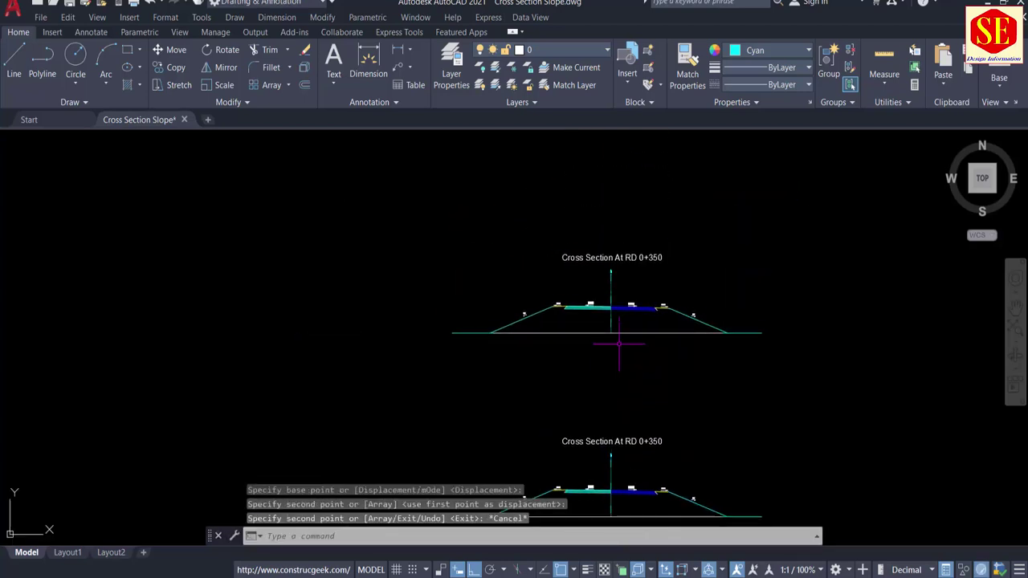
scroll(650, 257, "up", 6)
double_click(655, 258)
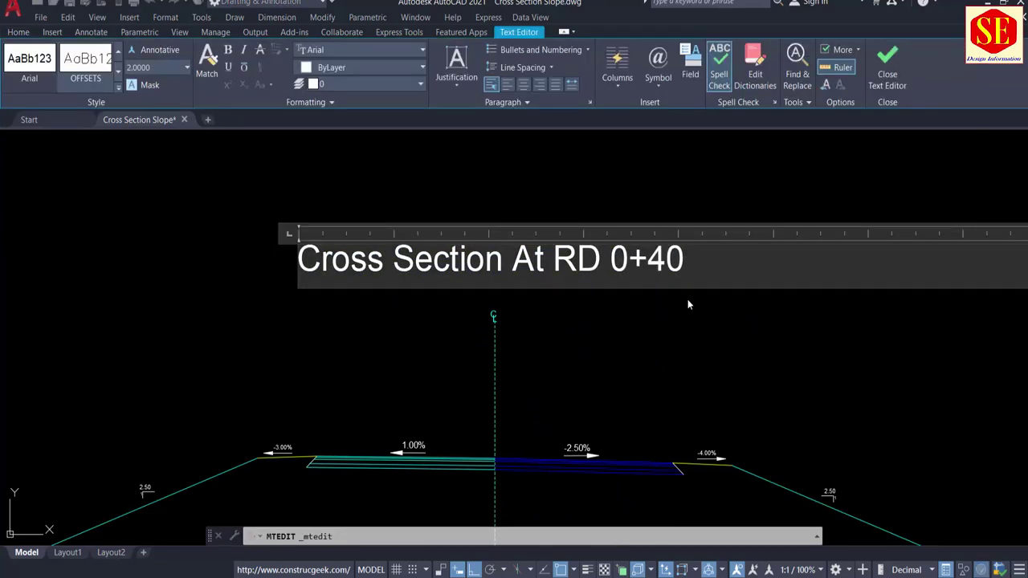
key("Escape")
Examine the 0+400 row of the grade and slope sheet for its side slopes, shoulder and pavement grades.
scroll(615, 319, "up", 4)
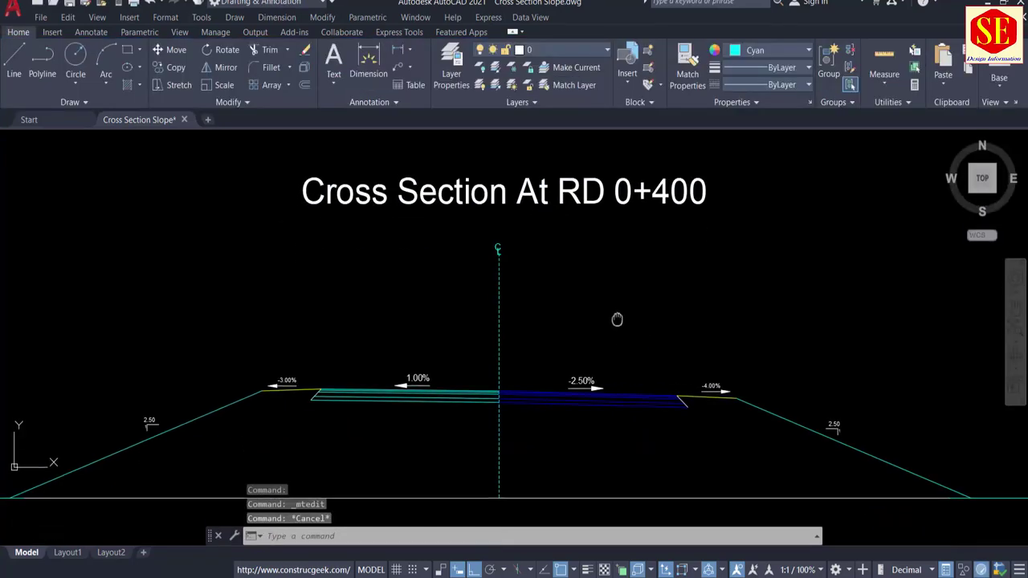
scroll(399, 290, "up", 1)
scroll(491, 281, "down", 8)
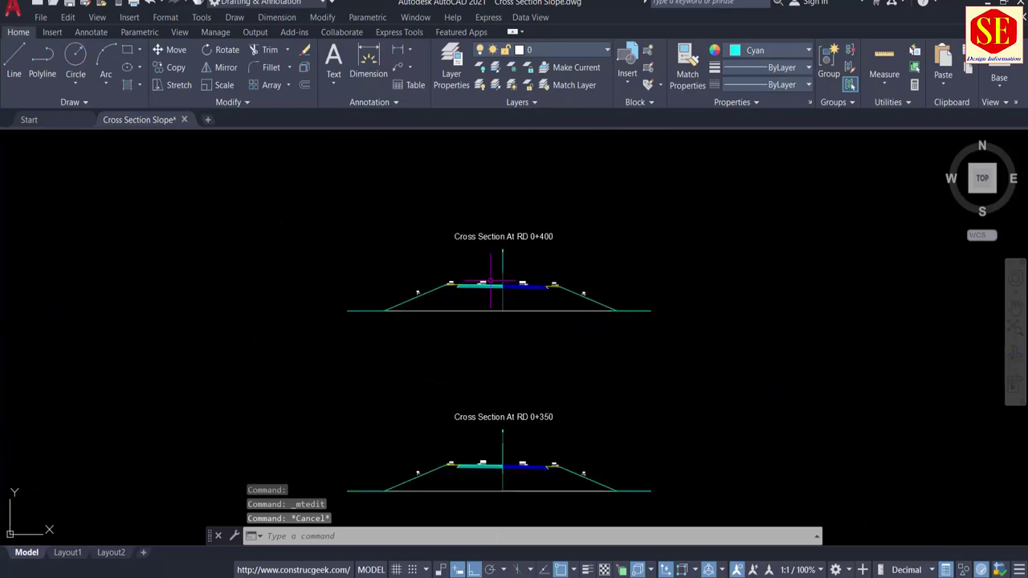
middle_click_drag(456, 354, 636, 234)
middle_click_drag(546, 387, 559, 189)
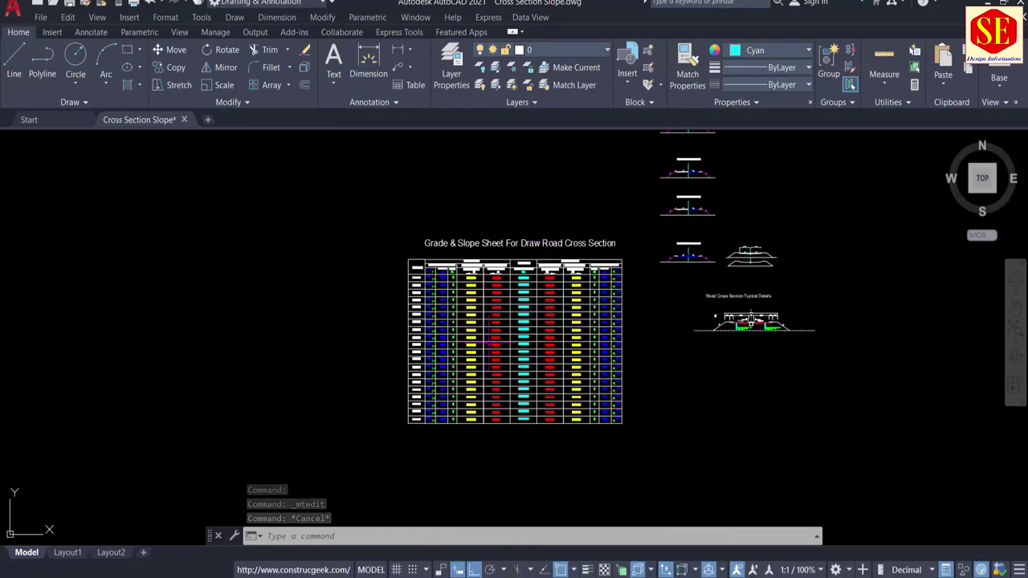
scroll(487, 344, "up", 2)
scroll(296, 336, "up", 2)
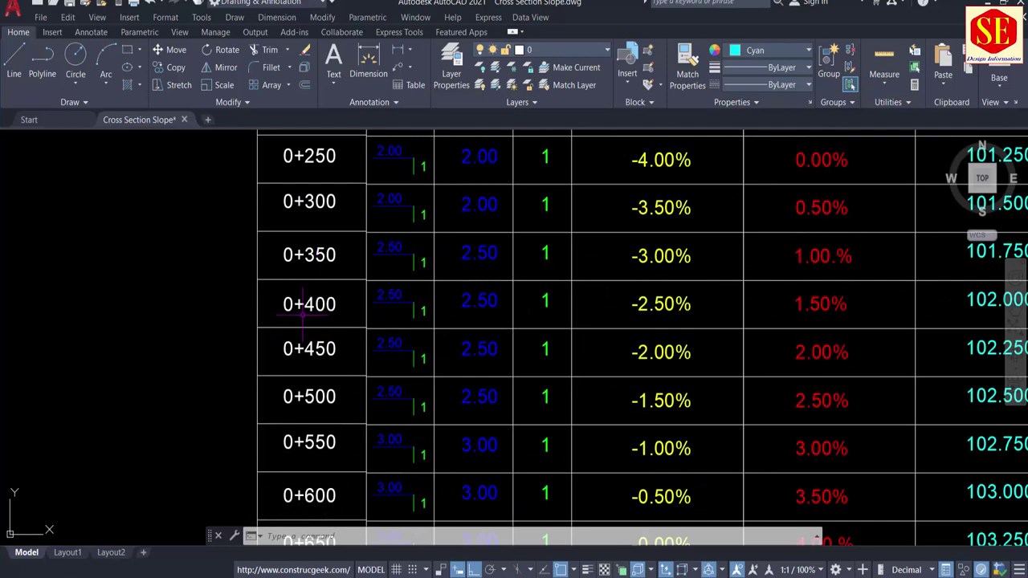
middle_click_drag(647, 318, 339, 329)
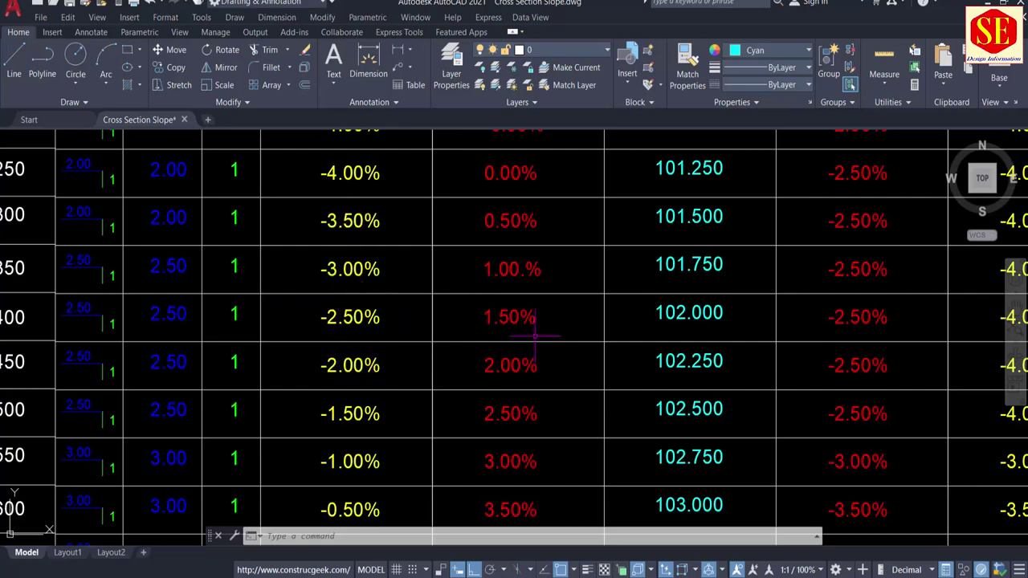
middle_click_drag(536, 336, 396, 345)
middle_click_drag(651, 346, 544, 325)
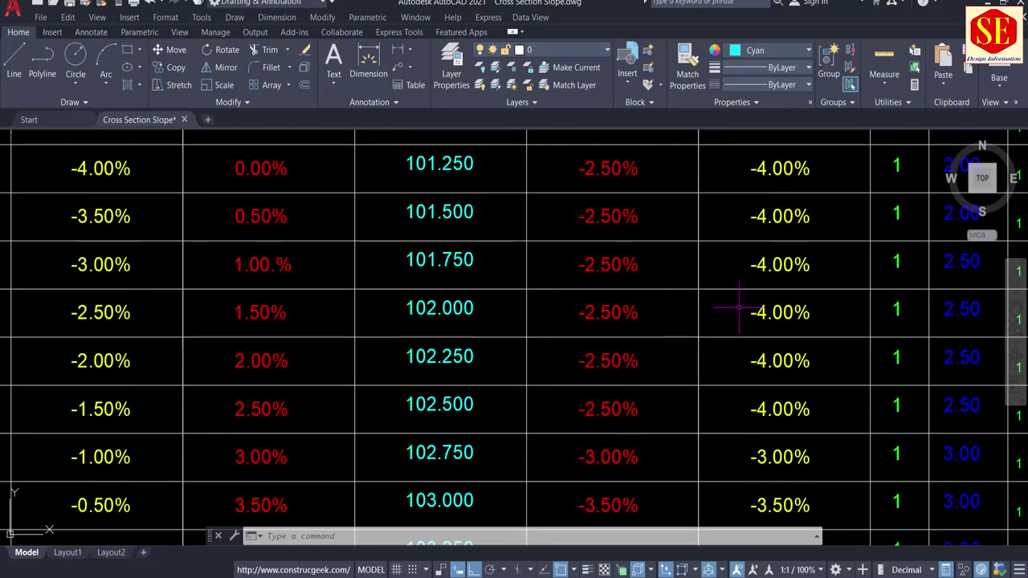
scroll(505, 324, "down", 2)
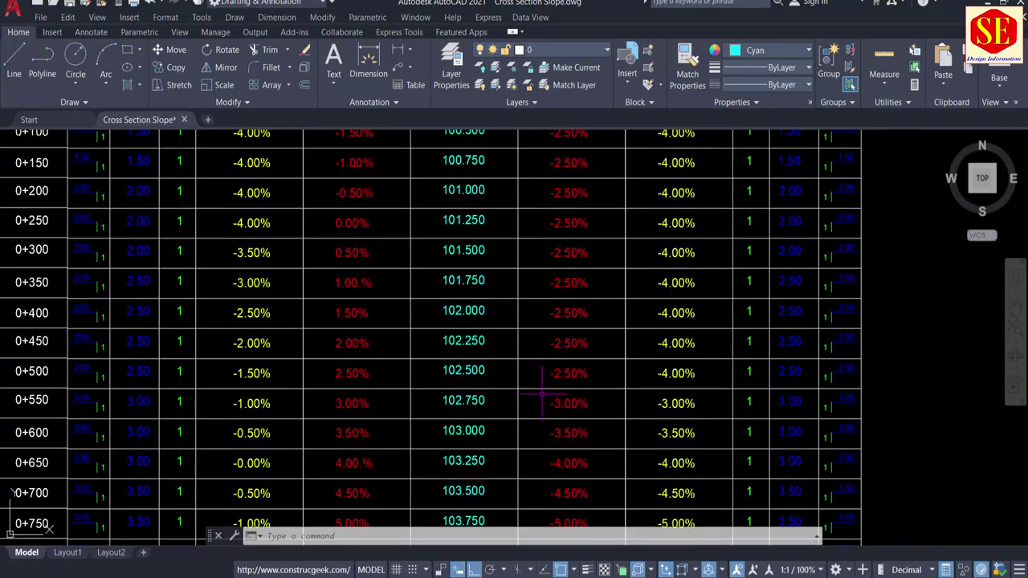
middle_click_drag(542, 396, 535, 277)
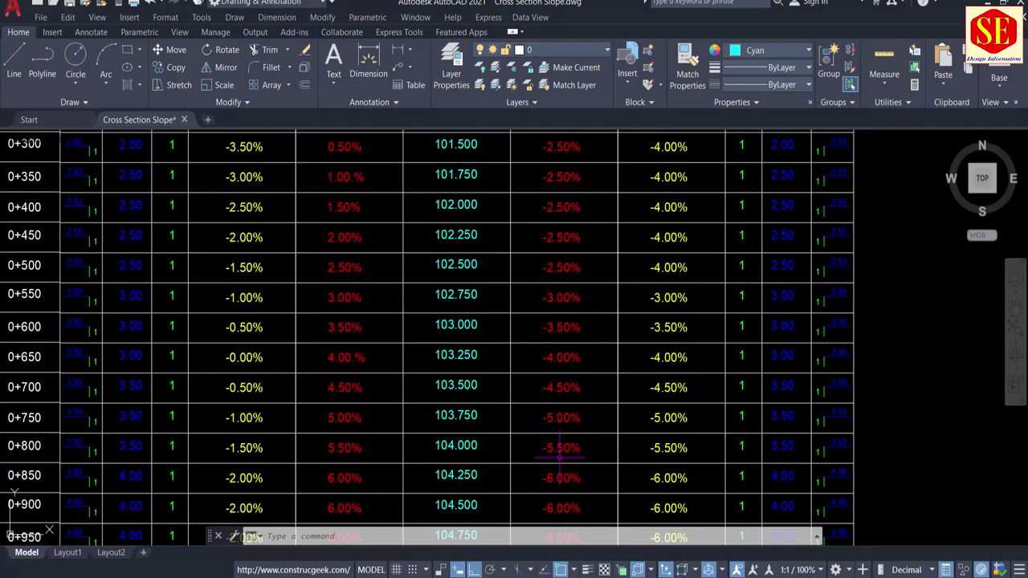
middle_click_drag(344, 183, 378, 321)
scroll(378, 321, "up", 3)
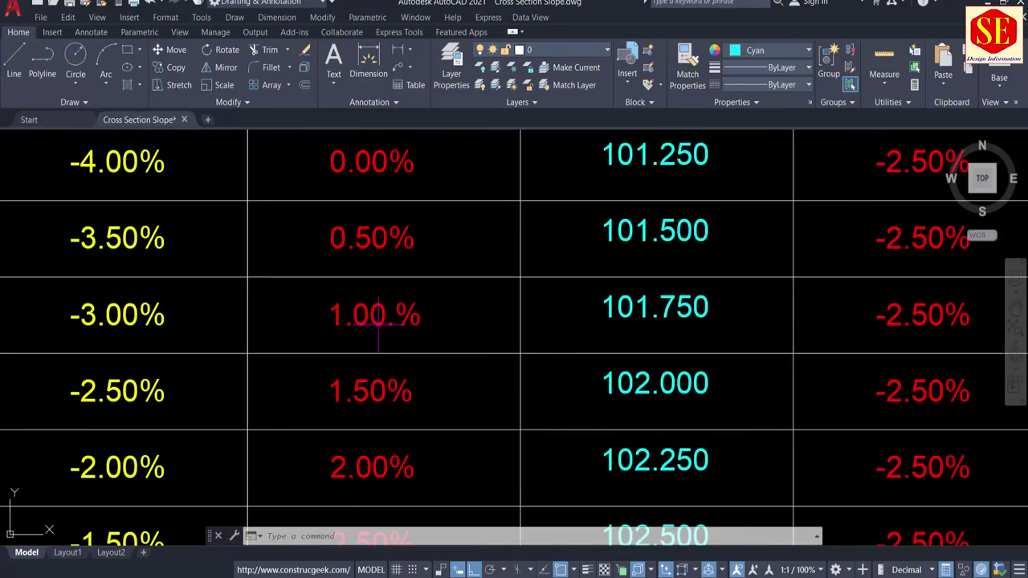
scroll(384, 344, "down", 10)
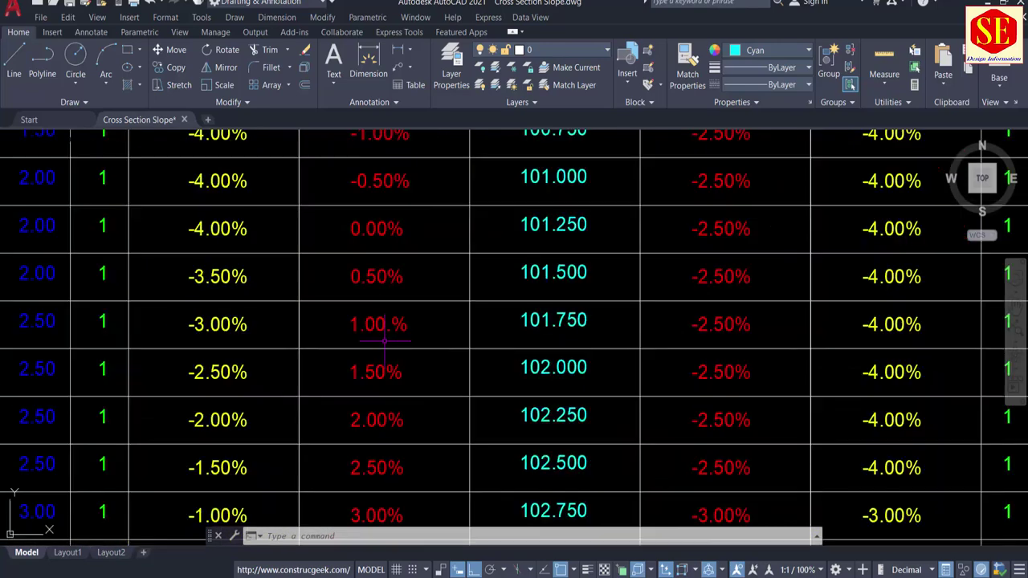
Change the left pavement slope label in the RD 0+400 section to 1.50%.
middle_click_drag(533, 261, 525, 486)
middle_click_drag(574, 247, 582, 389)
scroll(576, 310, "up", 3)
scroll(568, 269, "up", 8)
middle_click_drag(459, 246, 477, 229)
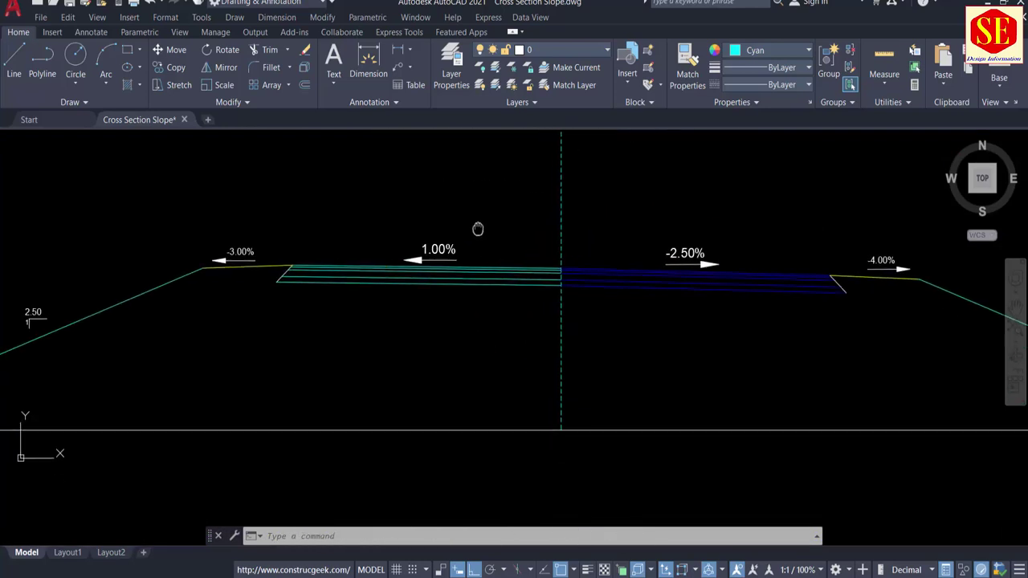
scroll(457, 232, "up", 4)
double_click(427, 275)
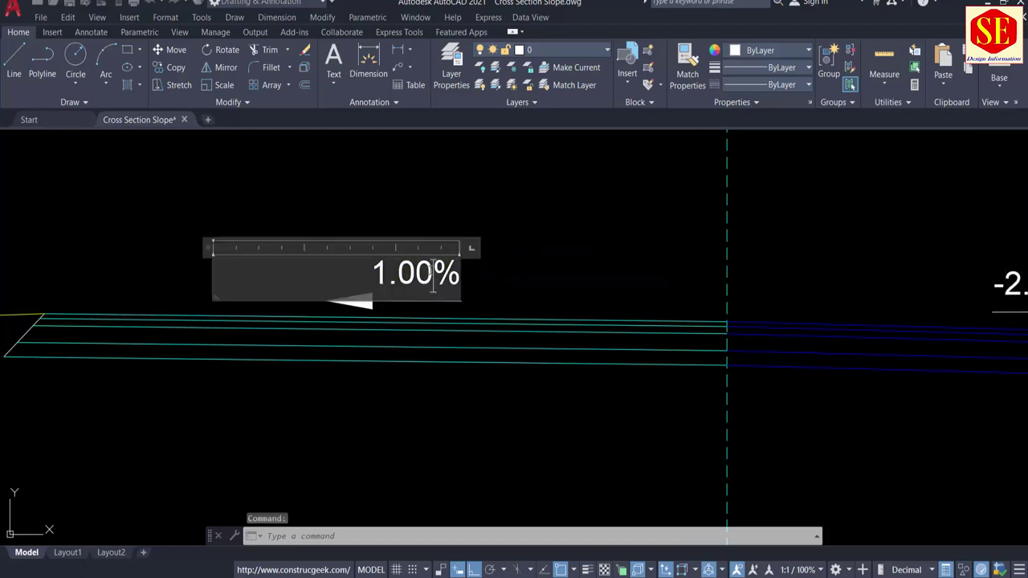
type("0")
left_click(478, 362)
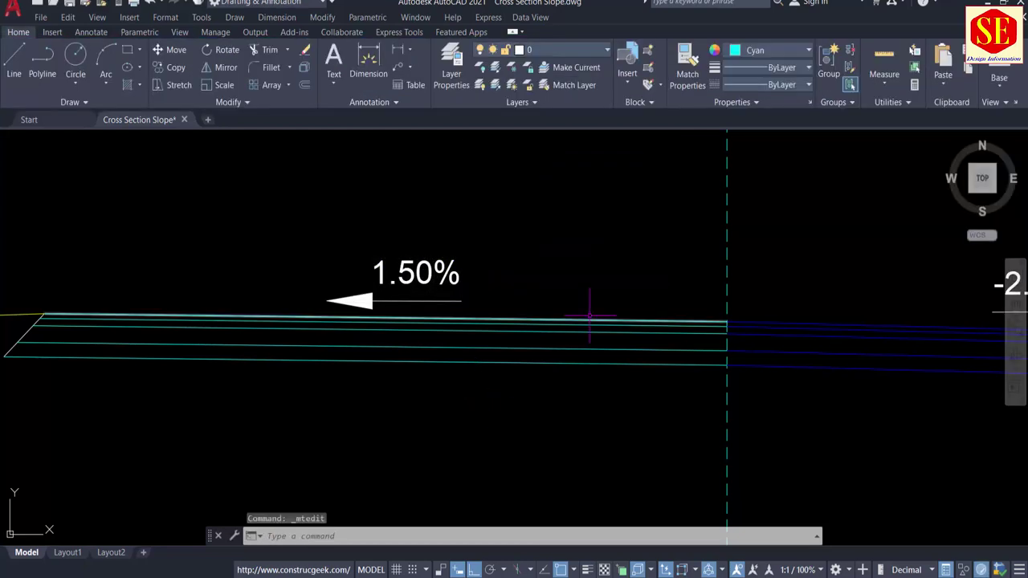
Erase the five cyan pavement layer lines on the left side of the RD 0+400 section.
middle_click_drag(582, 295, 585, 190)
left_click(596, 190)
left_click(573, 293)
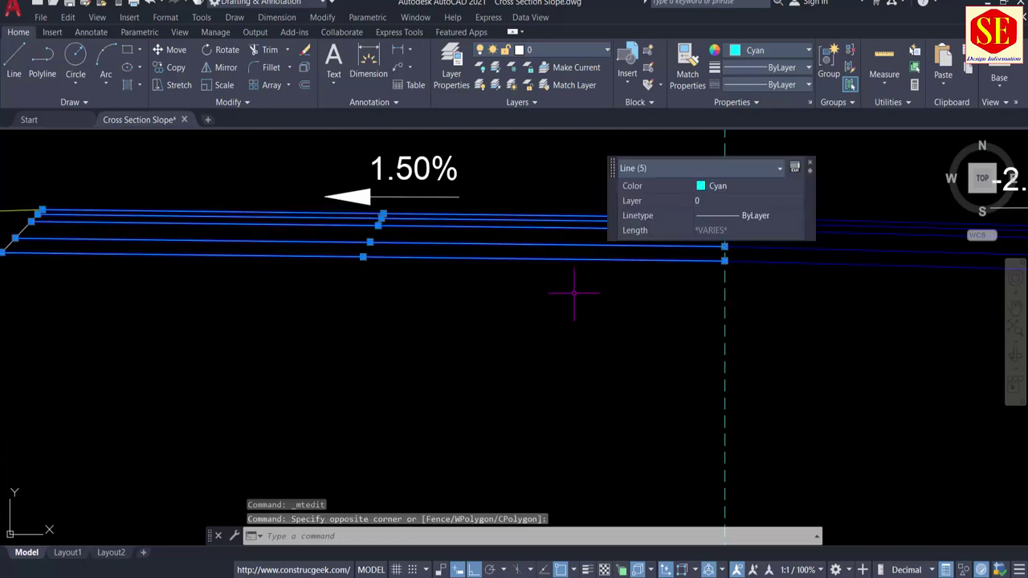
type("e")
key("Return")
Draw a horizontal line 15 units long from the pavement top at the centreline out towards the left shoulder.
key("Return")
scroll(690, 225, "up", 5)
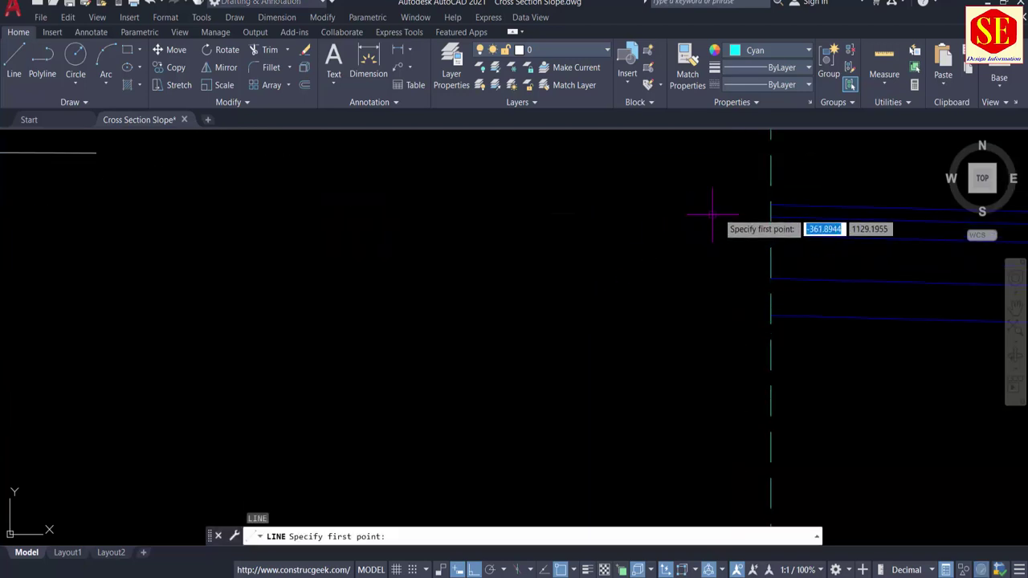
left_click(771, 204)
middle_click_drag(421, 244, 759, 256)
scroll(759, 257, "down", 5)
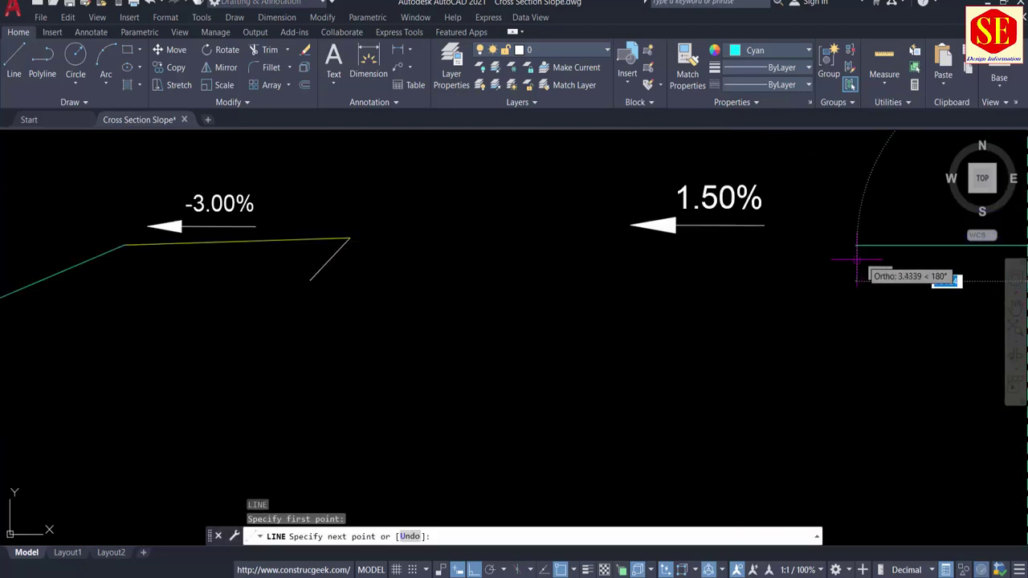
type("15")
key("Return")
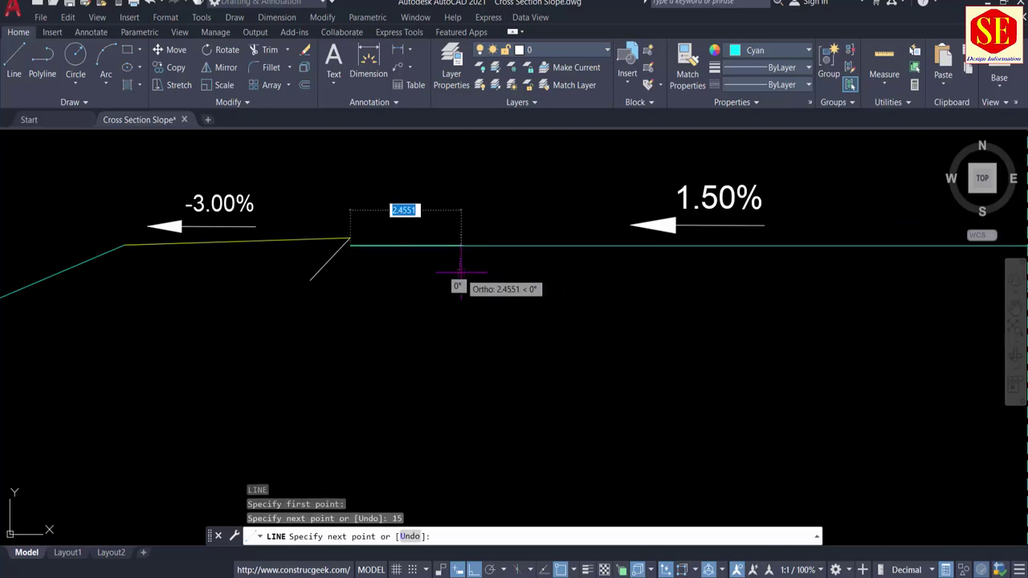
key("Return")
key("Escape")
middle_click_drag(565, 340, 551, 342)
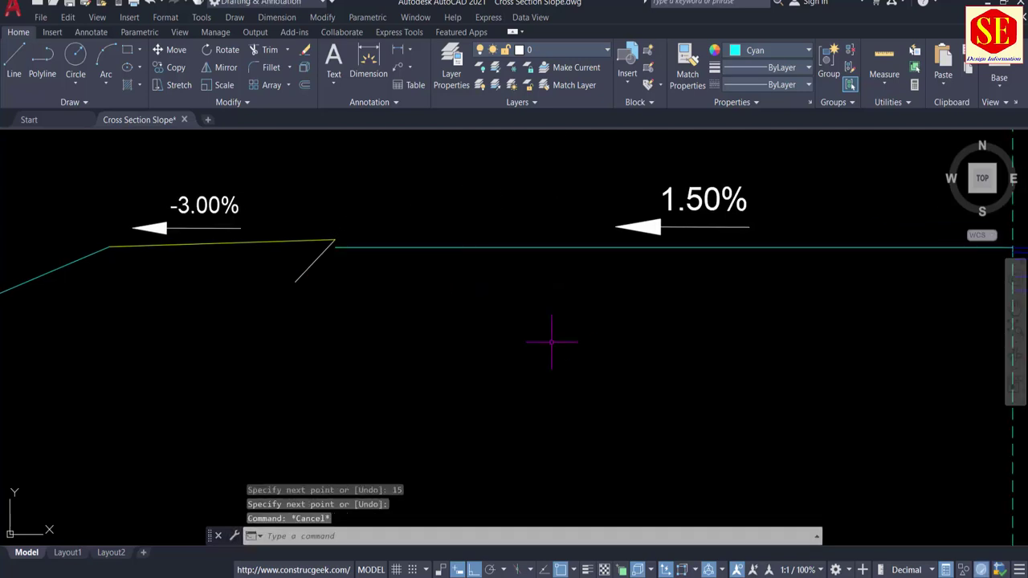
Switch to Calculator and compute the left pavement's rise as 1.5 × 15 ÷ 100.
key("alt+Tab")
left_click(253, 347)
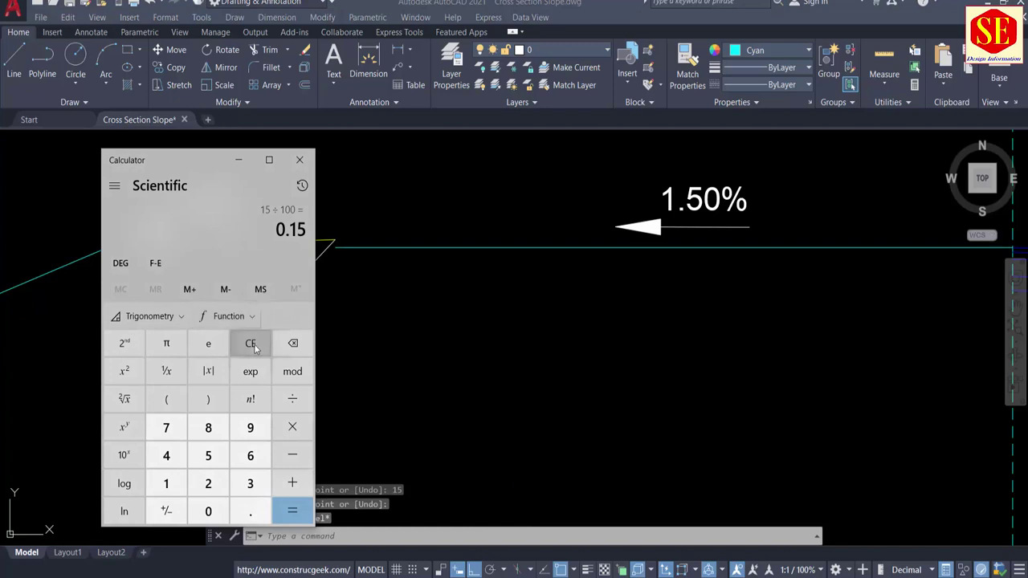
left_click(166, 484)
left_click(250, 512)
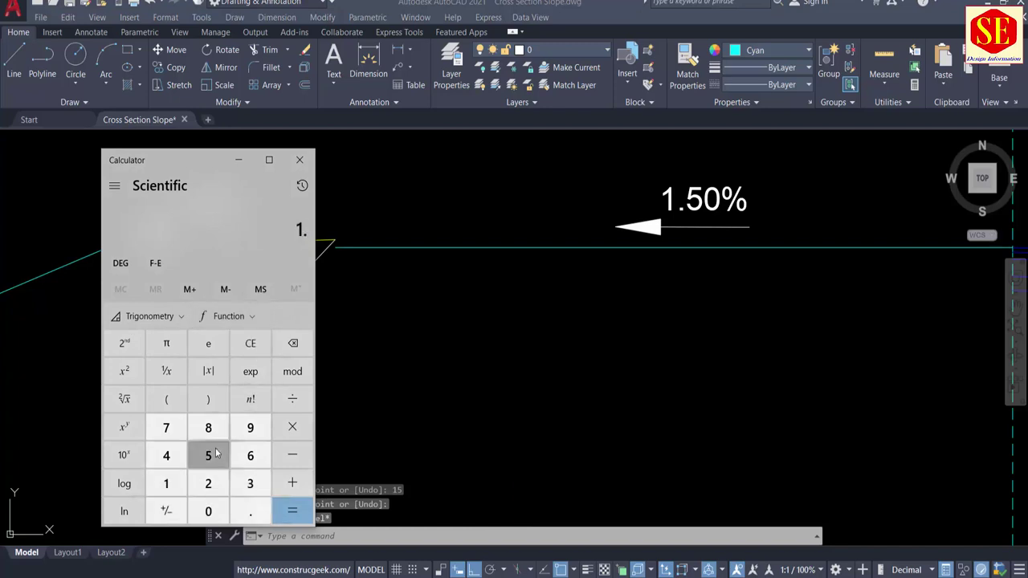
left_click(208, 456)
left_click(306, 427)
left_click(167, 484)
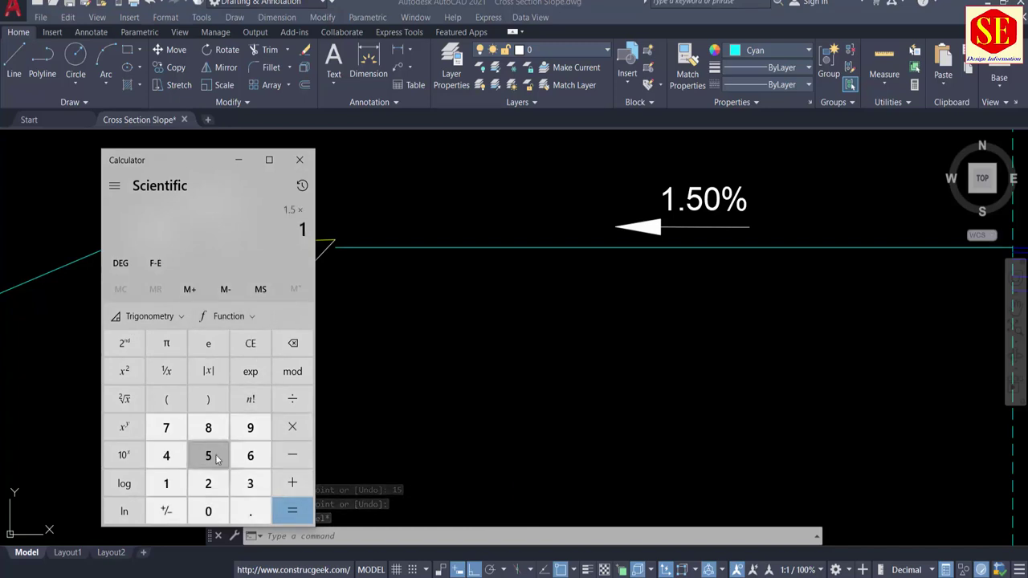
left_click(208, 455)
left_click(292, 512)
left_click(292, 399)
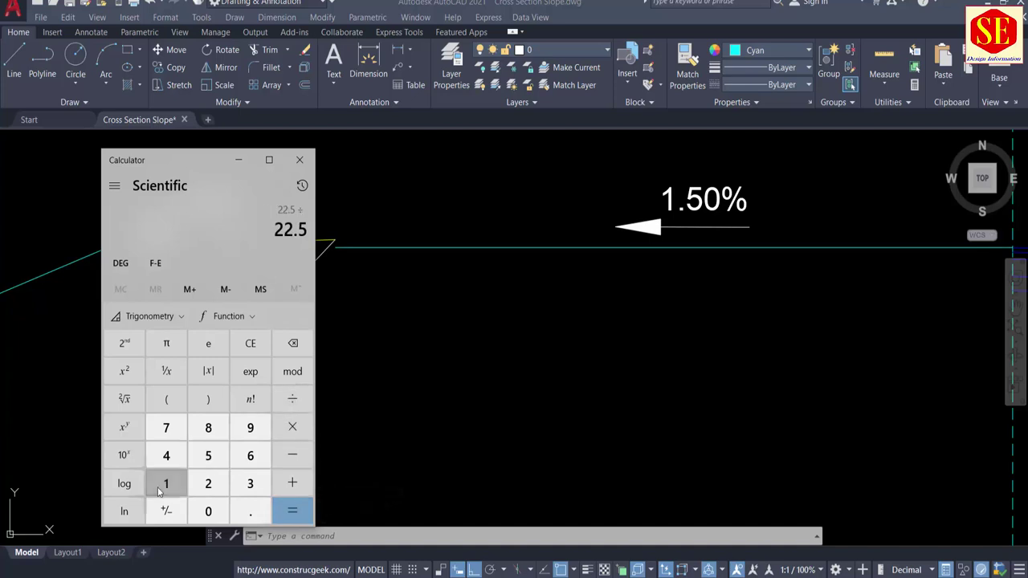
left_click(166, 483)
left_click(211, 518)
left_click(210, 518)
left_click(297, 514)
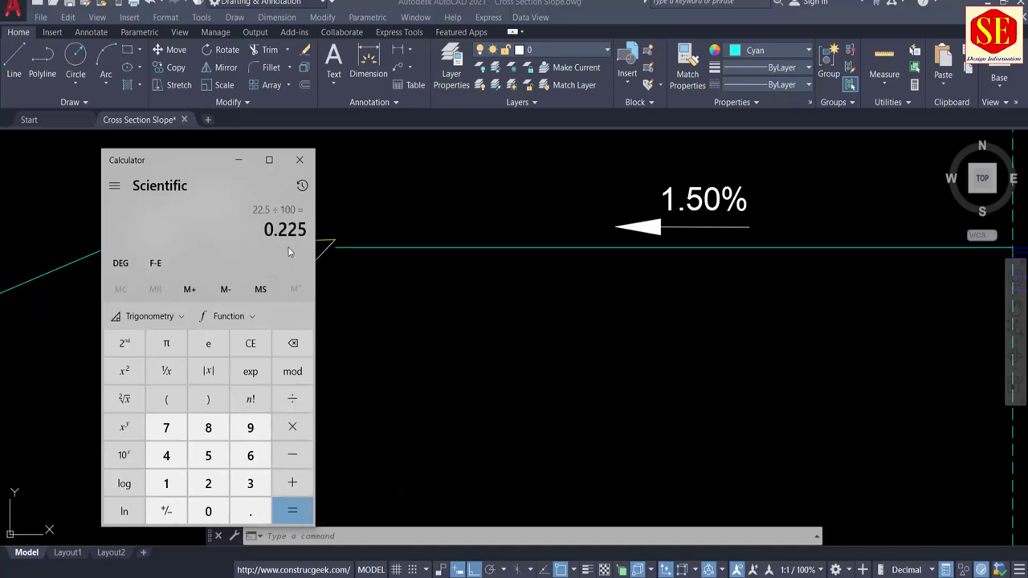
Back in the AutoCAD drawing, offset the 15-unit horizontal pavement line upward by 0.225.
left_click(706, 310)
middle_click_drag(707, 310, 330, 331)
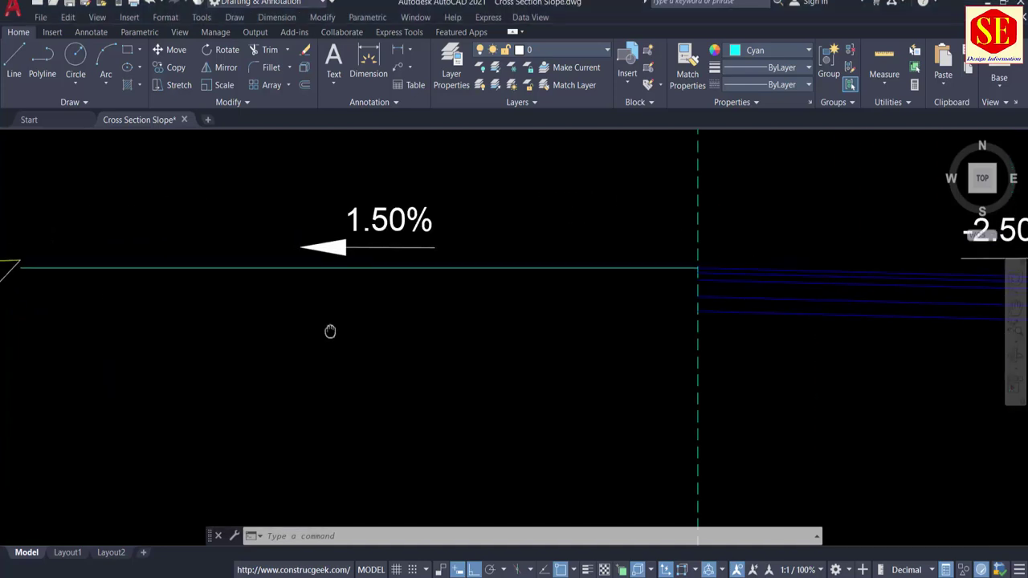
type("o")
key("Return")
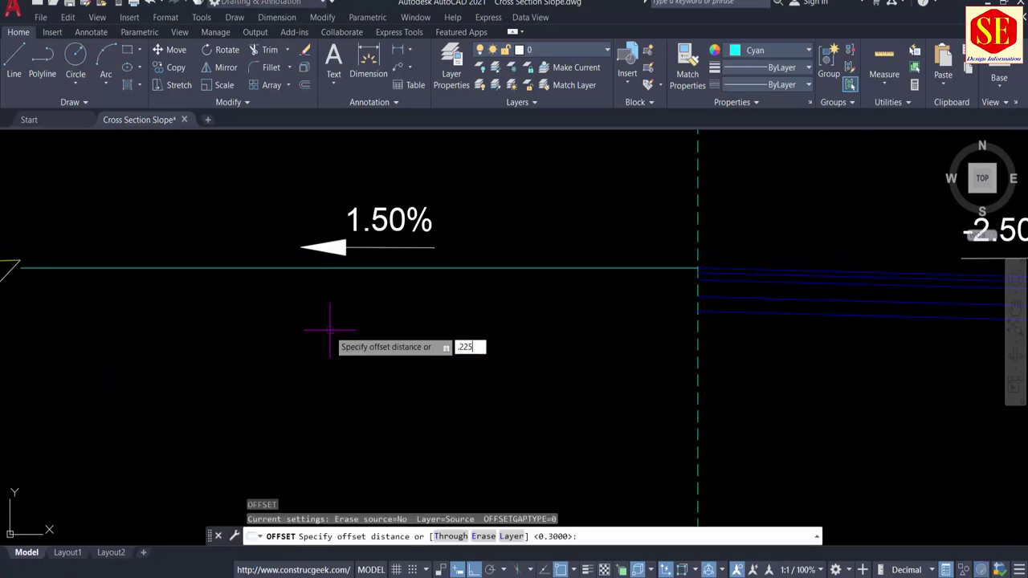
key("Return")
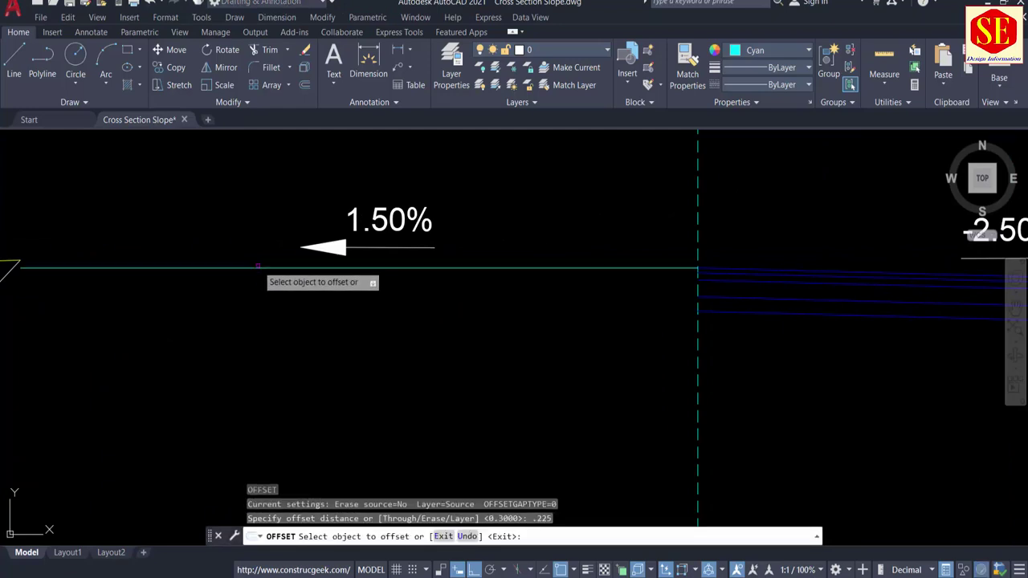
left_click(259, 266)
left_click(260, 222)
left_click(259, 270)
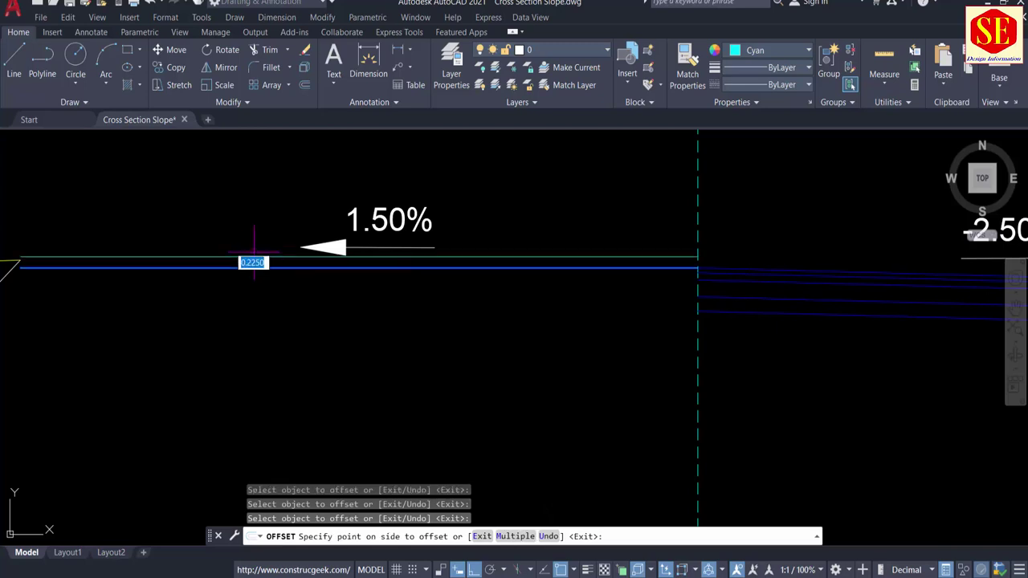
left_click(252, 229)
key("Escape")
Move the 1.50% label and its arrow straight up, clear of the offset line.
type("m")
key("Return")
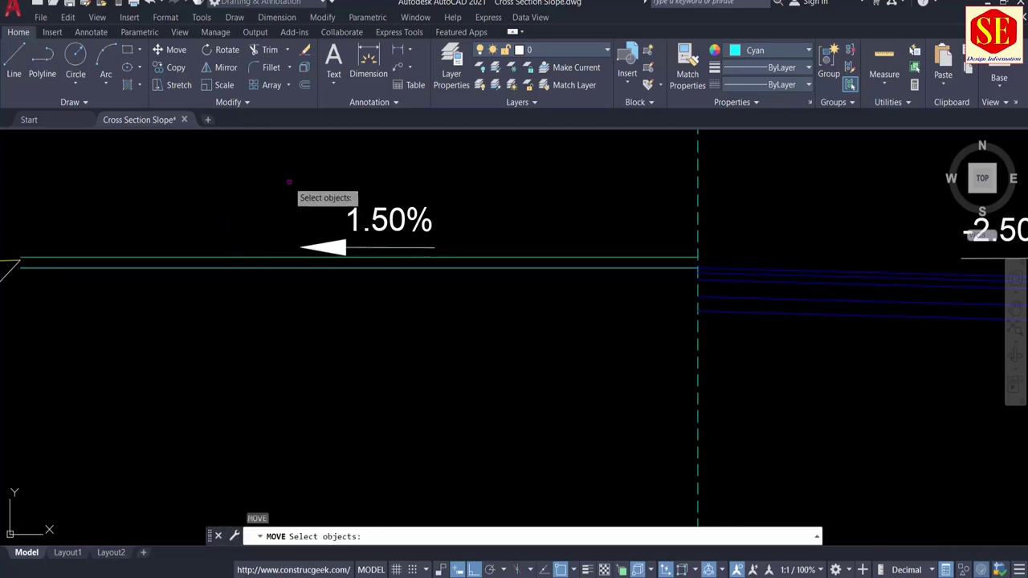
left_click(287, 179)
left_click(481, 257)
key("Return")
left_click(491, 355)
left_click(490, 321)
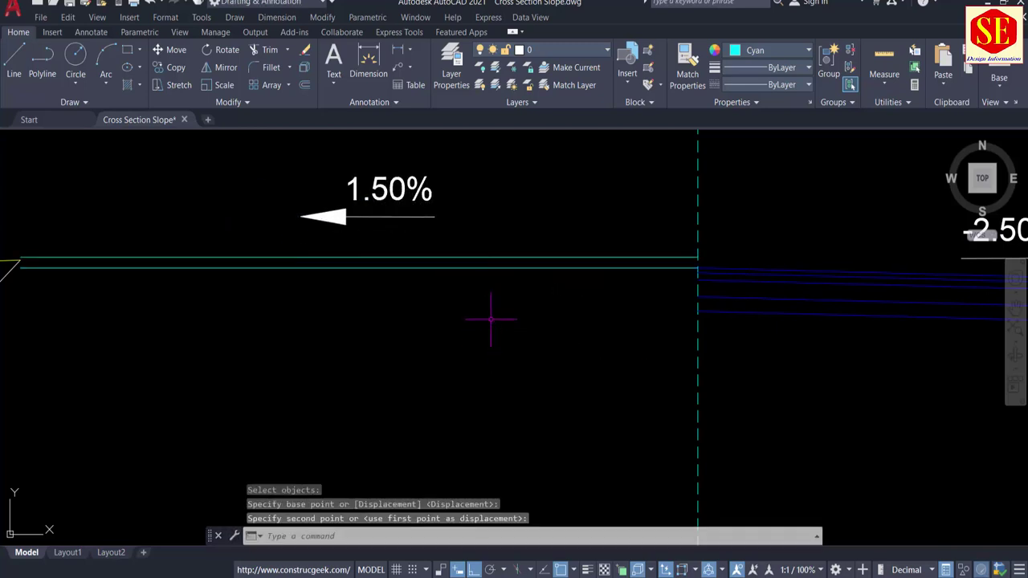
Change the left shoulder slope label in the RD 0+400 section to -2.50%.
middle_click_drag(76, 302, 333, 308)
scroll(333, 308, "down", 1)
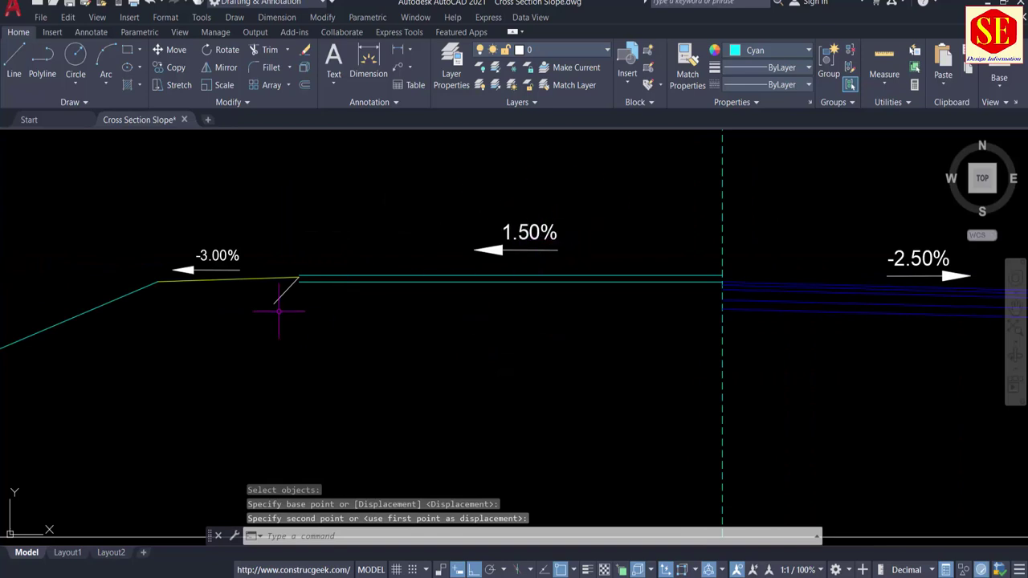
middle_click_drag(387, 309, 515, 300)
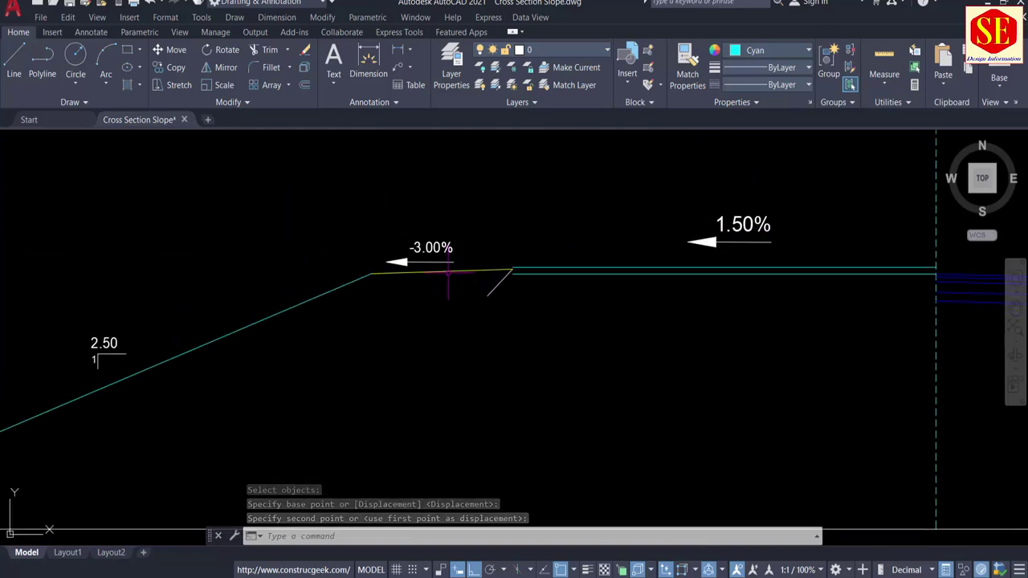
scroll(450, 270, "up", 5)
double_click(423, 224)
double_click(423, 217)
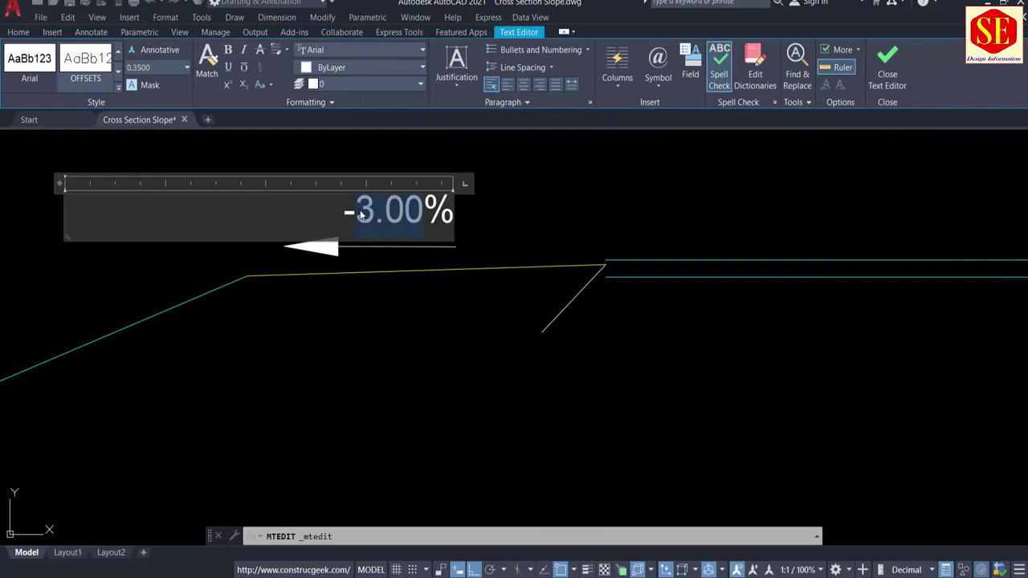
type(".50")
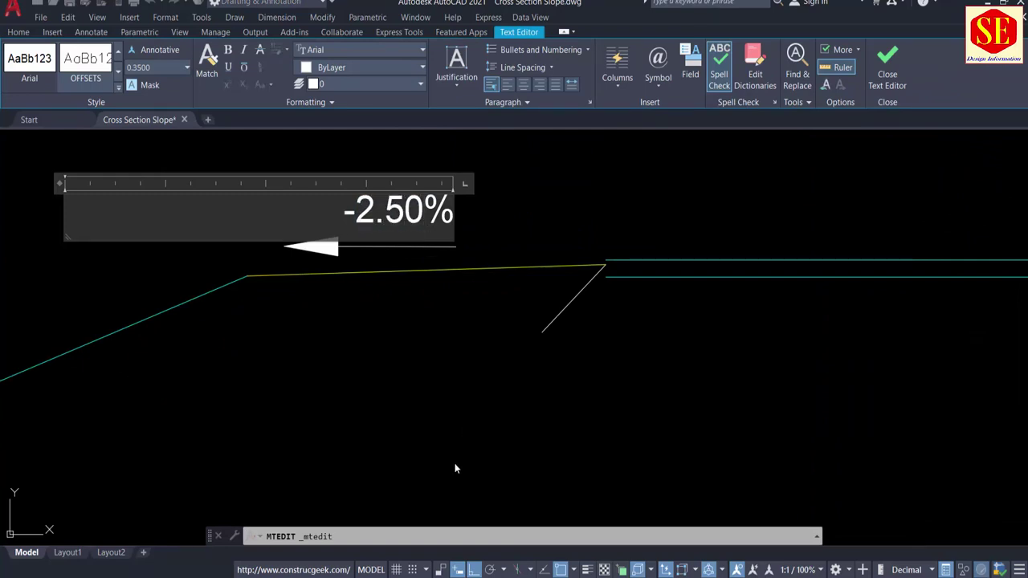
left_click(464, 477)
key("Escape")
Erase the yellow left shoulder line of the RD 0+400 section.
left_click(467, 258)
left_click(459, 283)
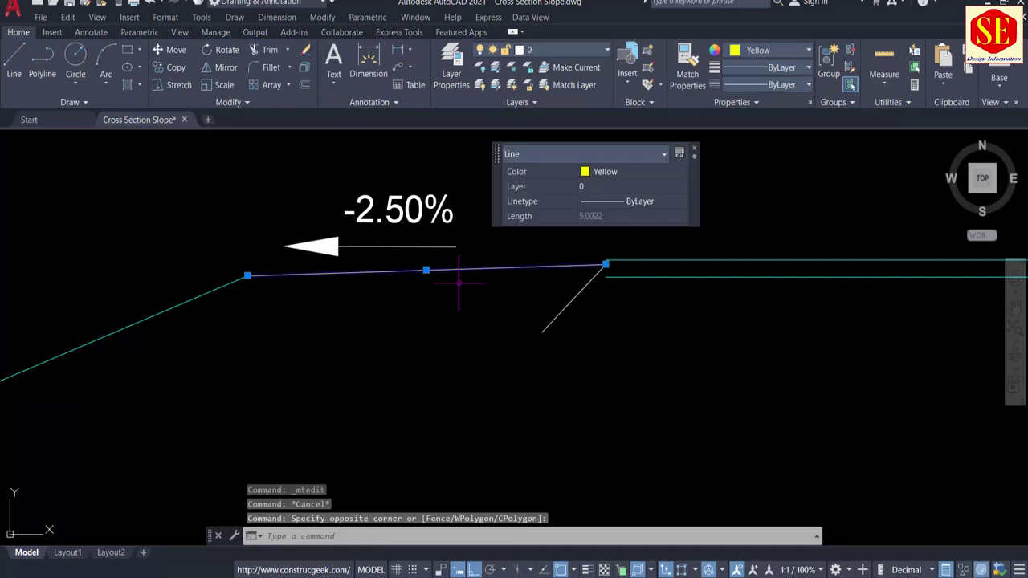
key("Return")
Draw the sloped left pavement surface from the outer end of the upper offset line to the pavement top at the centreline.
mouse_move(653, 277)
middle_mouse_down()
mouse_move(596, 305)
mouse_move(305, 294)
middle_mouse_up()
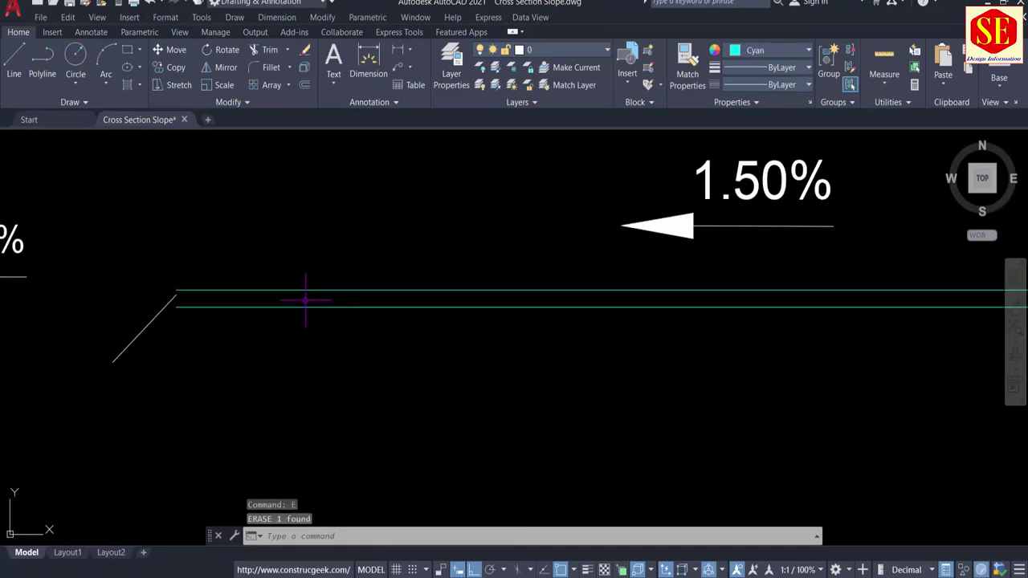
key("Return")
left_click(174, 289)
middle_click_drag(650, 297, 156, 300)
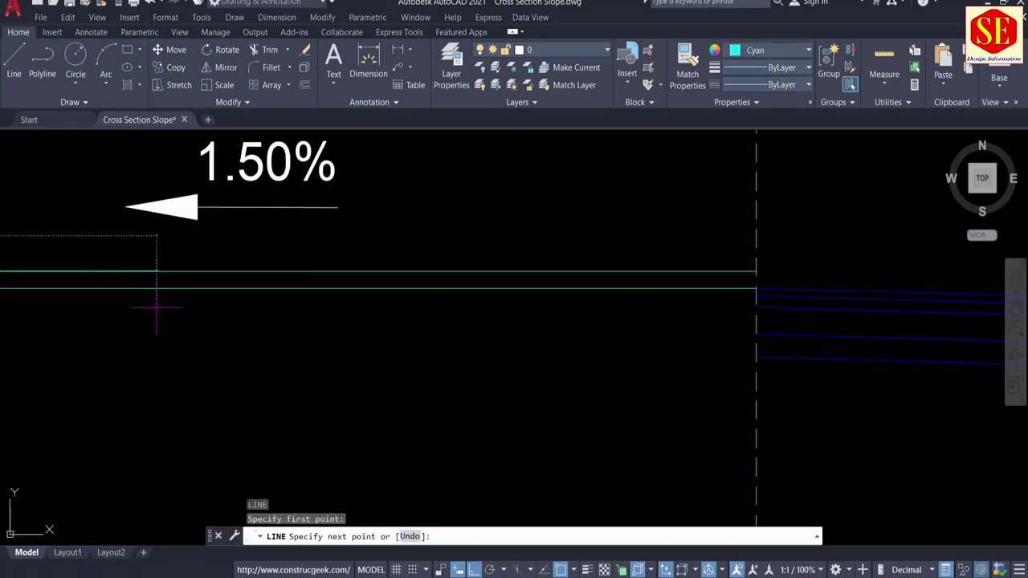
scroll(804, 297, "up", 4)
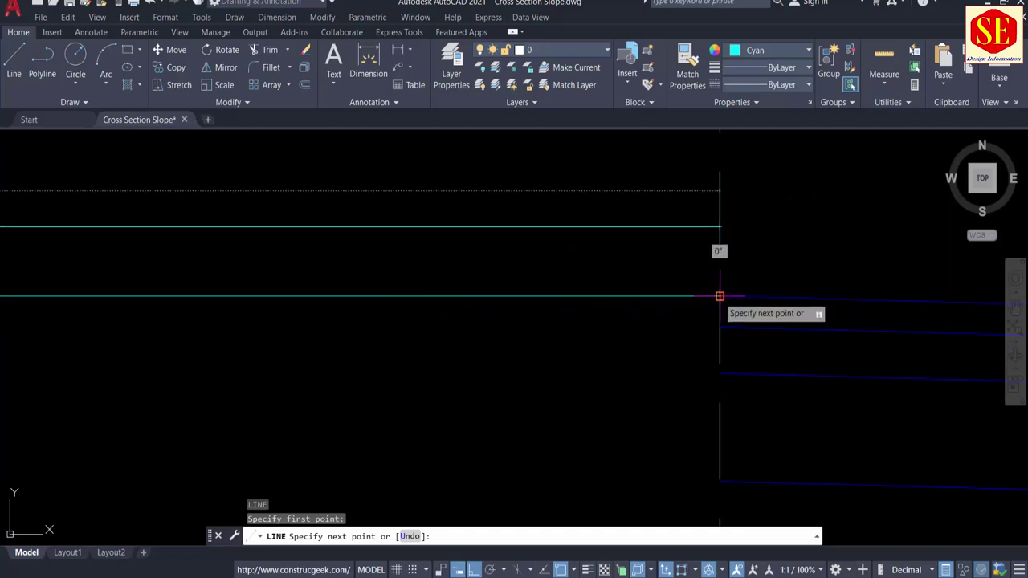
left_click(755, 288)
key("Escape")
Erase the two horizontal construction lines, keeping the sloped pavement surface line.
left_click_drag(615, 222, 593, 259)
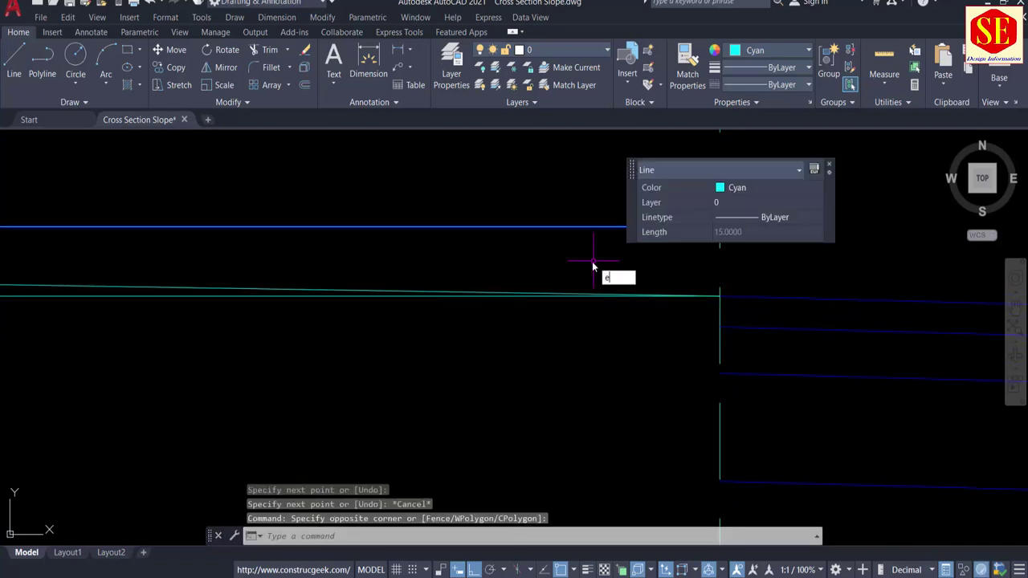
key("Return")
middle_click_drag(501, 299, 1008, 242)
left_click(551, 231)
left_click(540, 243)
key("Return")
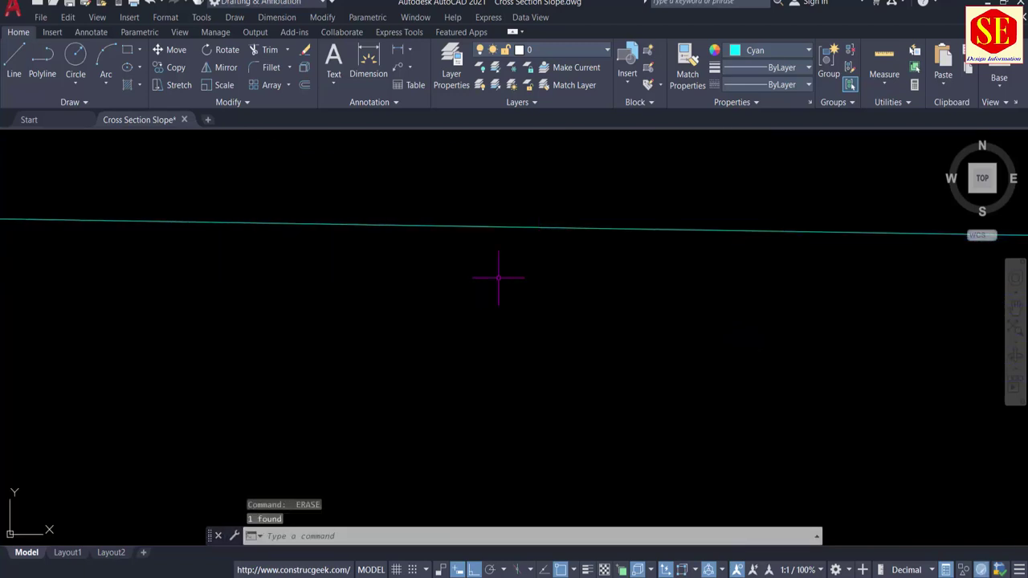
Move the slanted pavement edge line so its upper end meets the outer end of the new left pavement surface.
scroll(600, 302, "down", 5)
middle_click_drag(275, 314, 962, 243)
scroll(962, 243, "down", 5)
scroll(741, 225, "up", 8)
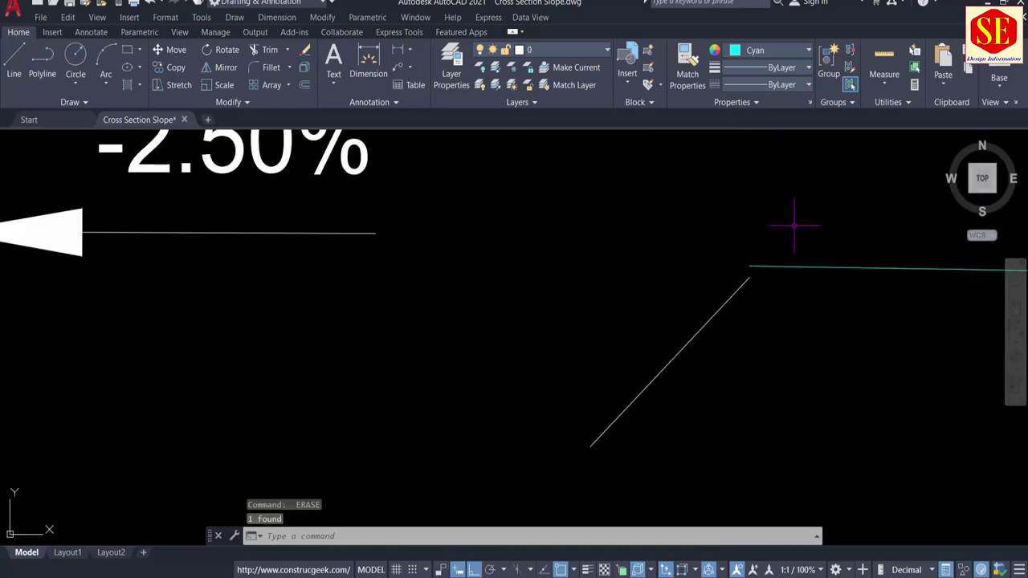
key("Return")
left_click(746, 280)
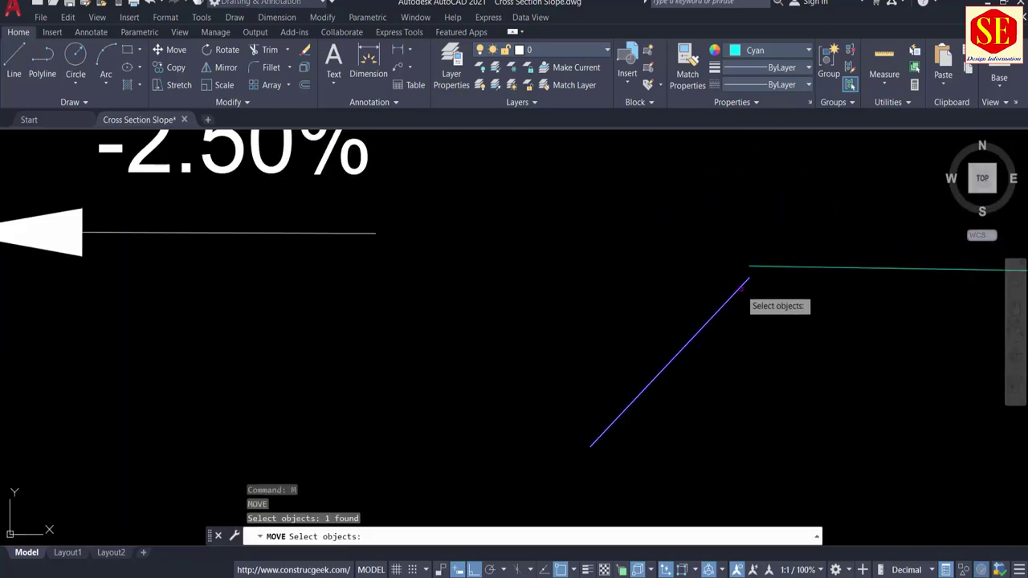
key("Return")
left_click(748, 277)
key("Escape")
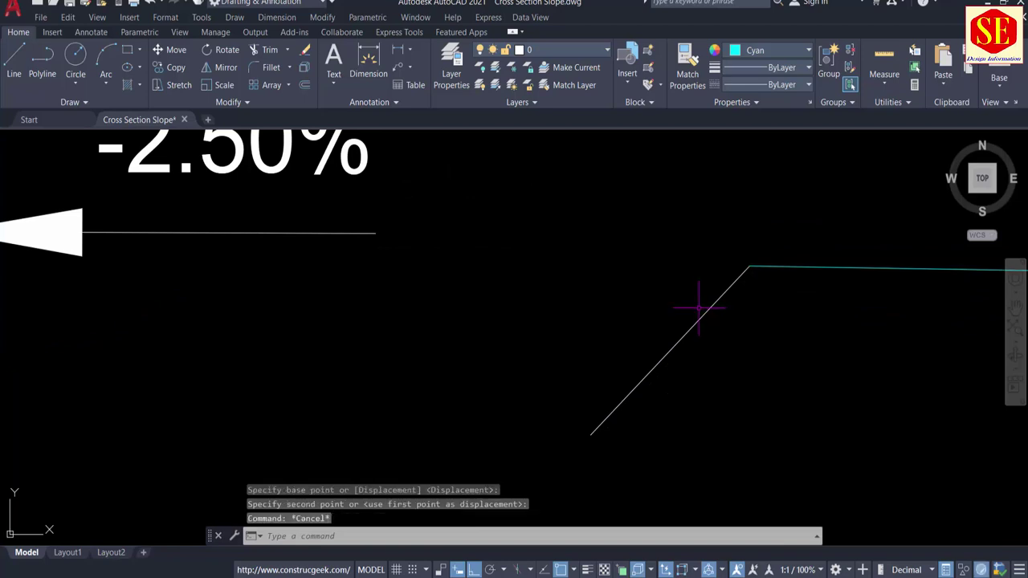
Draw a horizontal line 5 units long outward from the left pavement edge as the shoulder's base line.
type("l")
key("Return")
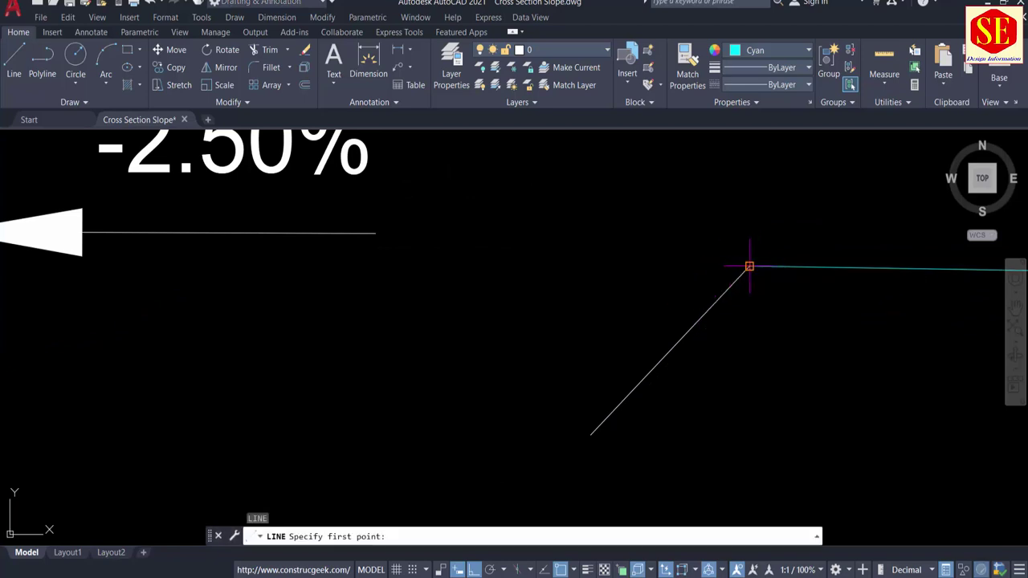
left_click(749, 266)
key("Return")
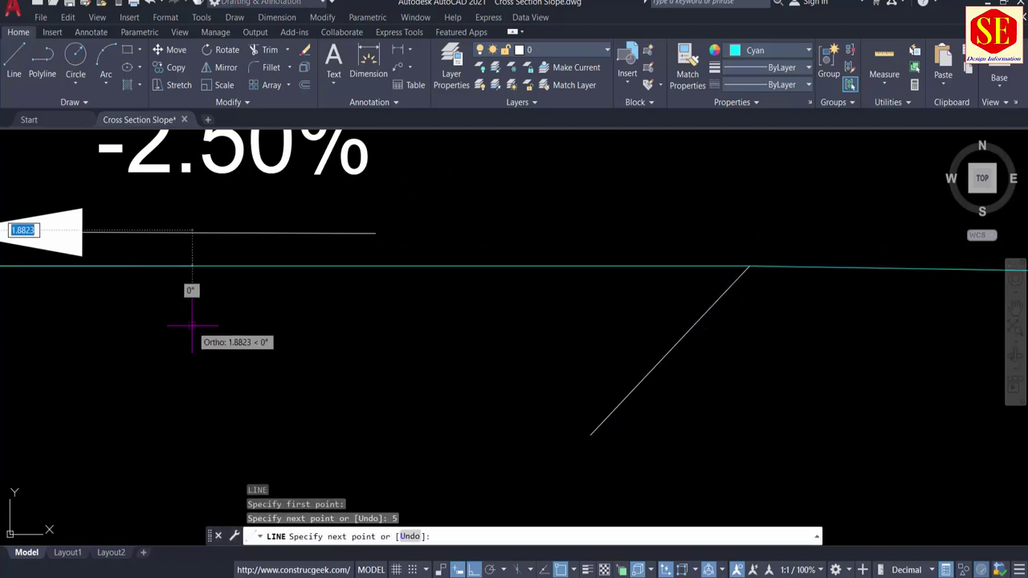
key("Return")
scroll(228, 347, "down", 2)
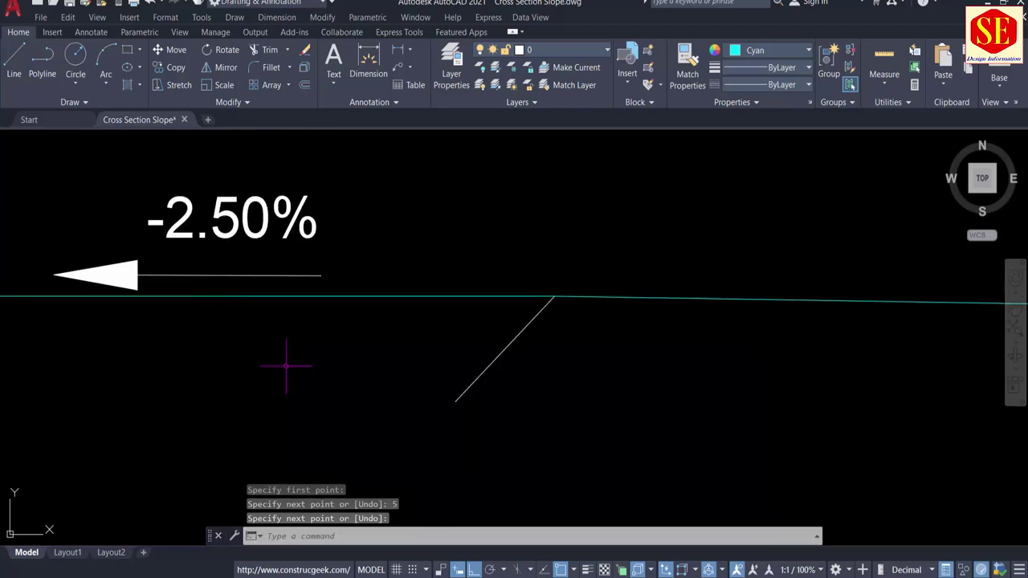
Calculate the shoulder's drop in the calculator as 2.5 × 5 ÷ 100.
left_click(552, 577)
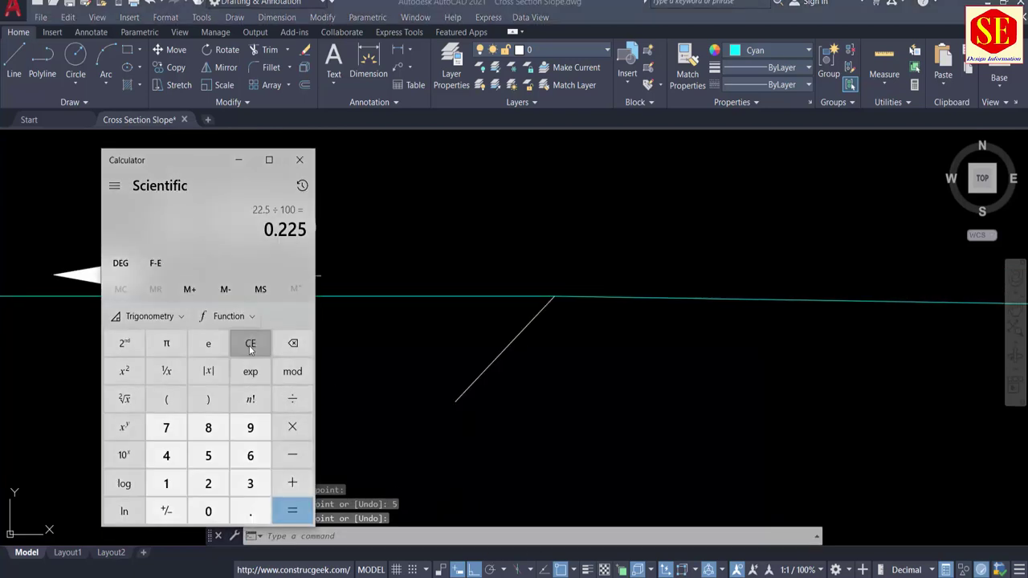
left_click(250, 345)
left_click(227, 487)
left_click(251, 511)
left_click(208, 455)
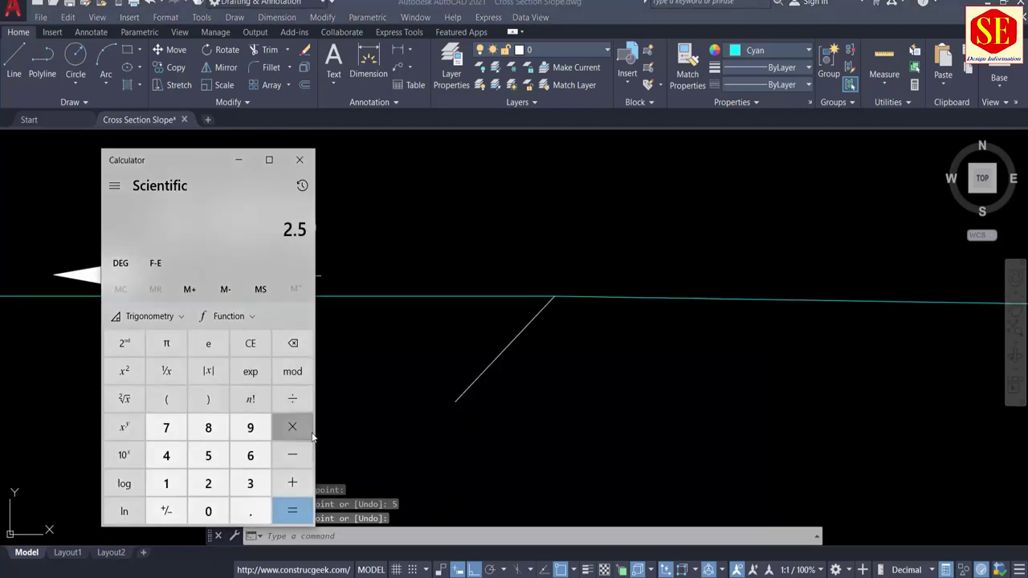
left_click(292, 426)
left_click(208, 455)
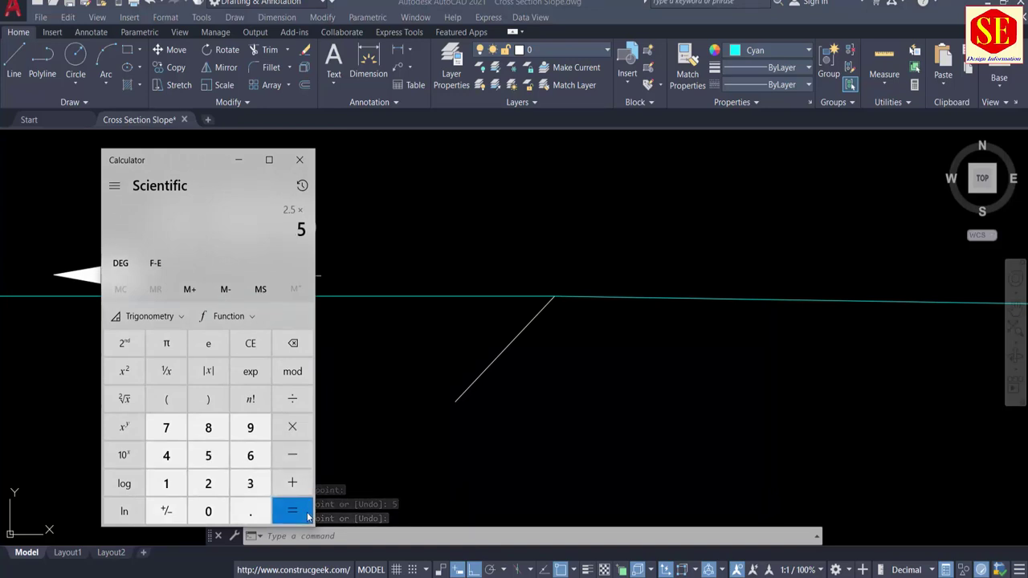
left_click(292, 510)
left_click(293, 398)
left_click(166, 483)
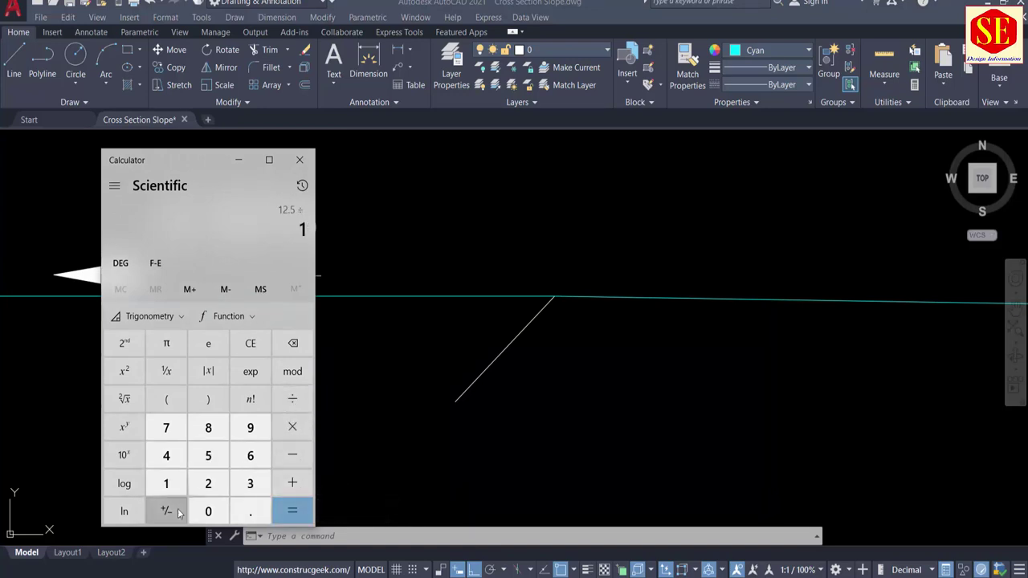
left_click(207, 511)
left_click(210, 512)
left_click(292, 510)
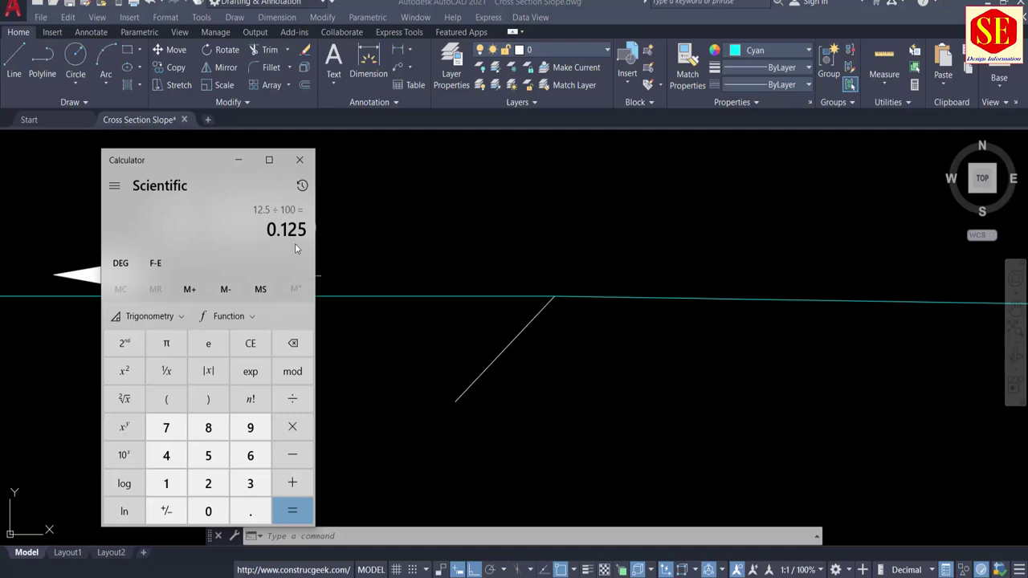
left_click(300, 159)
Offset the left shoulder's horizontal base line 0.125 downward.
type("o")
key("Return")
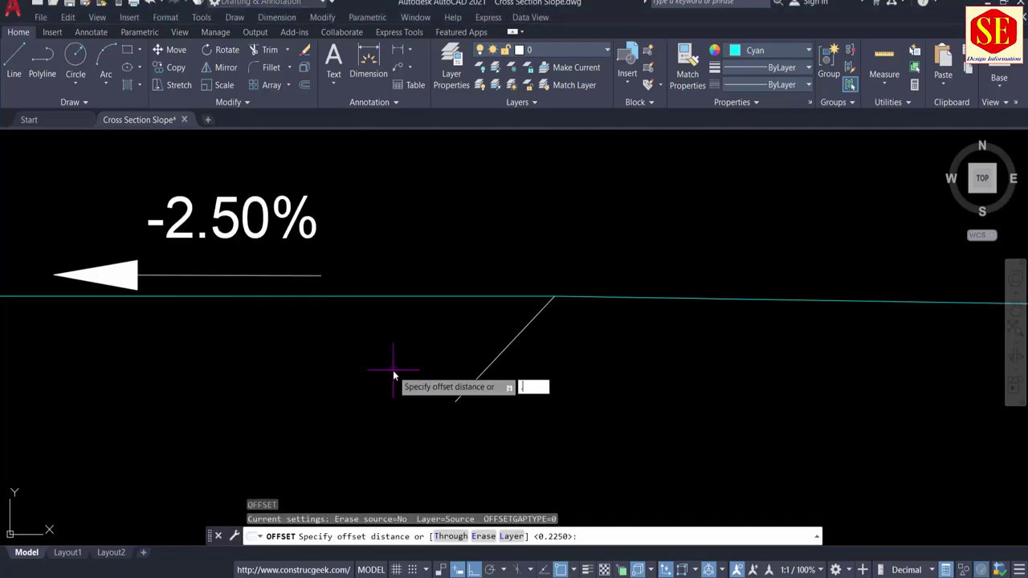
type(".125")
key("Return")
scroll(472, 365, "down", 2)
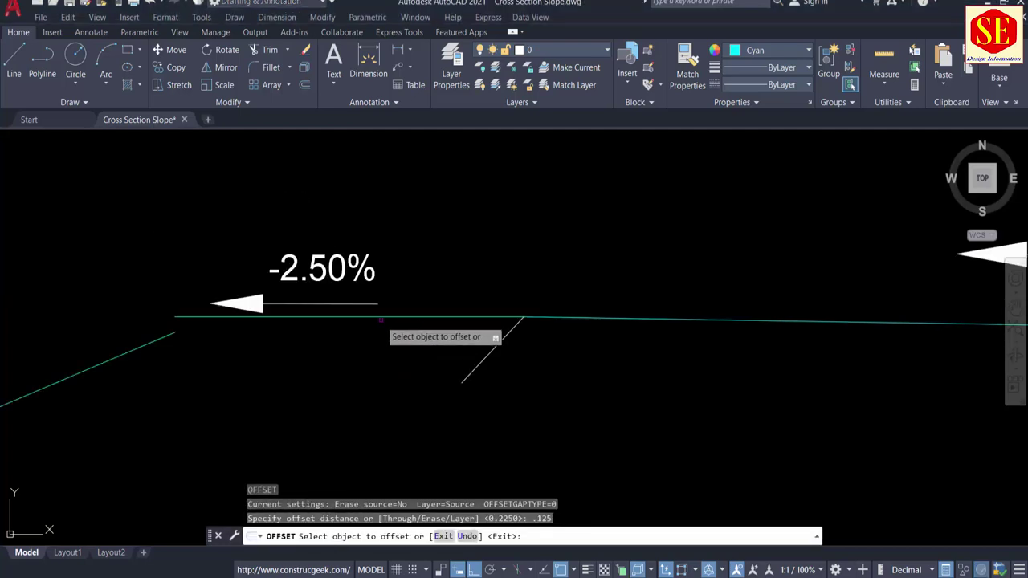
left_click(381, 315)
left_click(381, 344)
key("Escape")
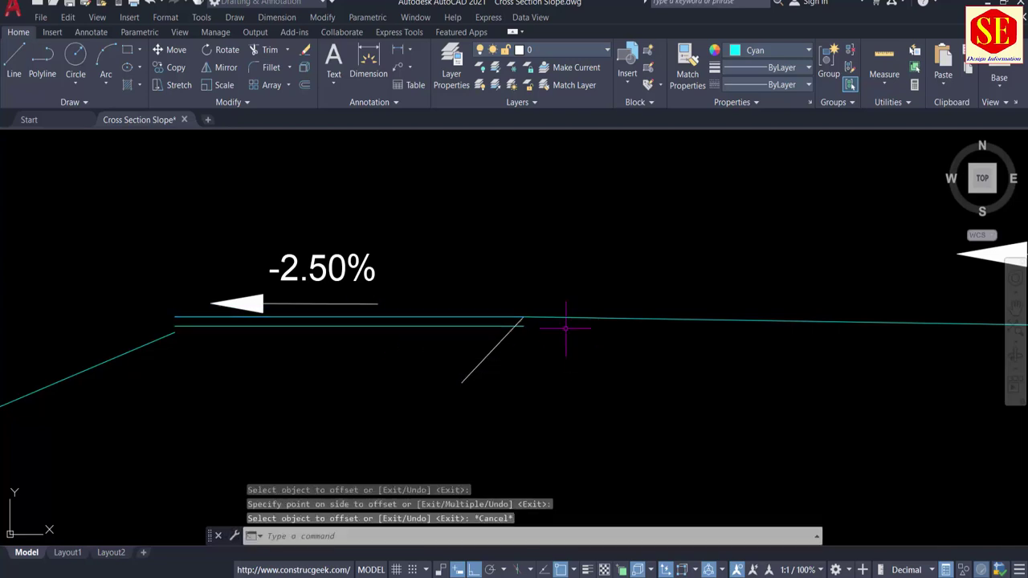
Draw the sloped shoulder line from the left pavement edge's top to the outer end of the lower offset line.
scroll(557, 319, "up", 2)
type("l")
key("Return")
left_click(467, 317)
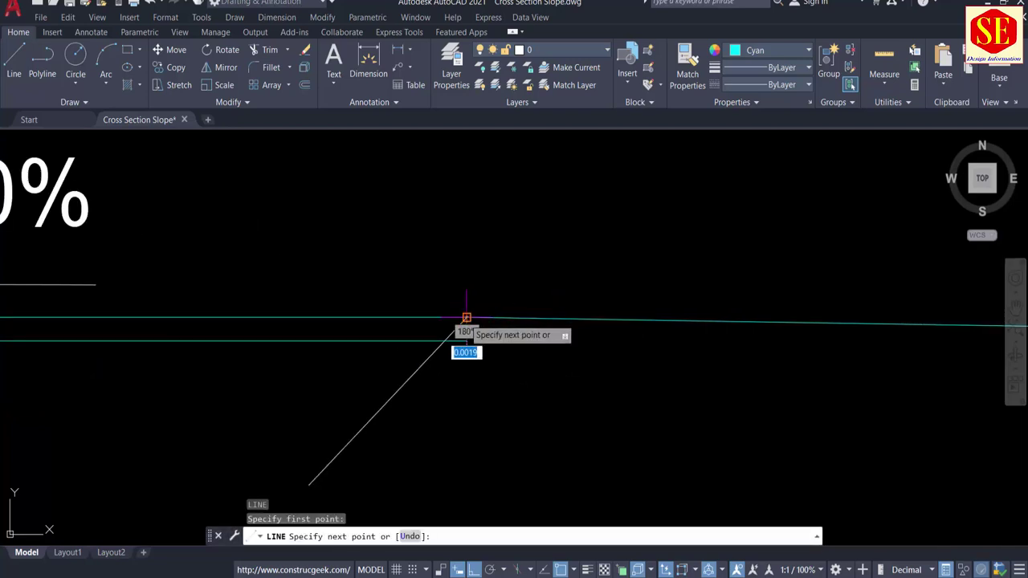
middle_click_drag(405, 348, 835, 342)
middle_click_drag(58, 409, 379, 389)
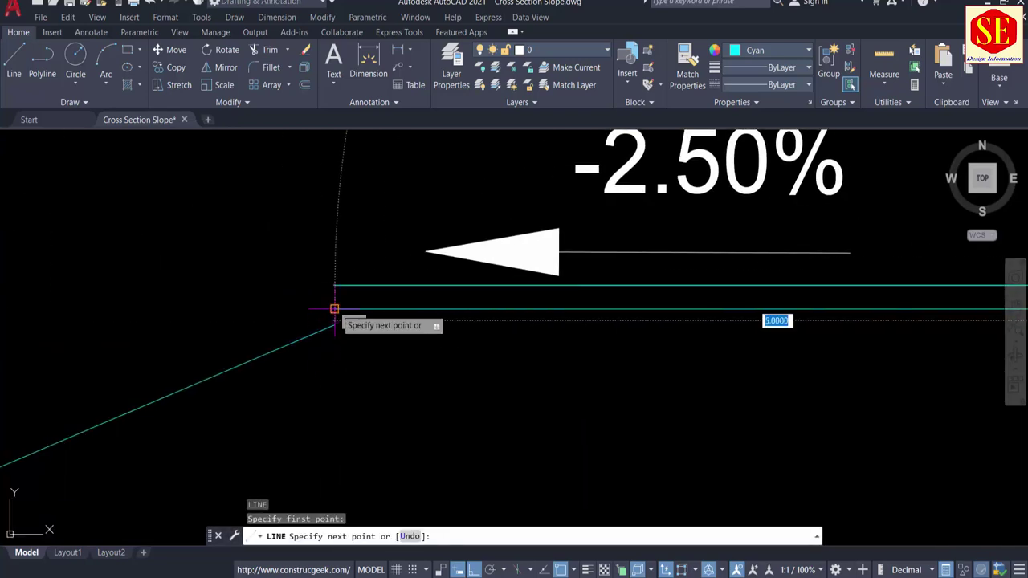
left_click(335, 308)
key("Escape")
Erase the shoulder's two horizontal construction lines, keeping the sloped shoulder line.
left_click(524, 309)
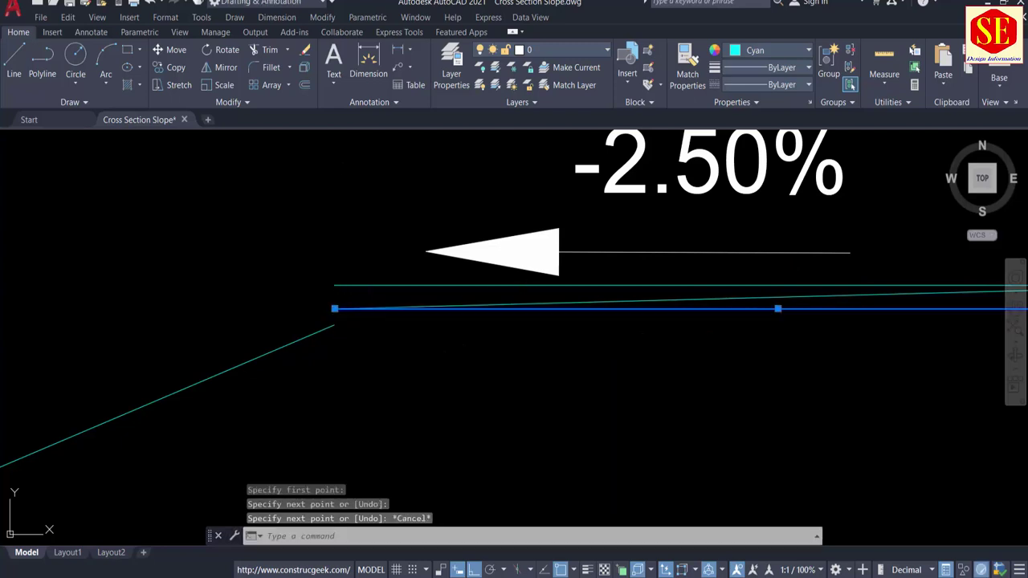
left_click(510, 285)
type("e")
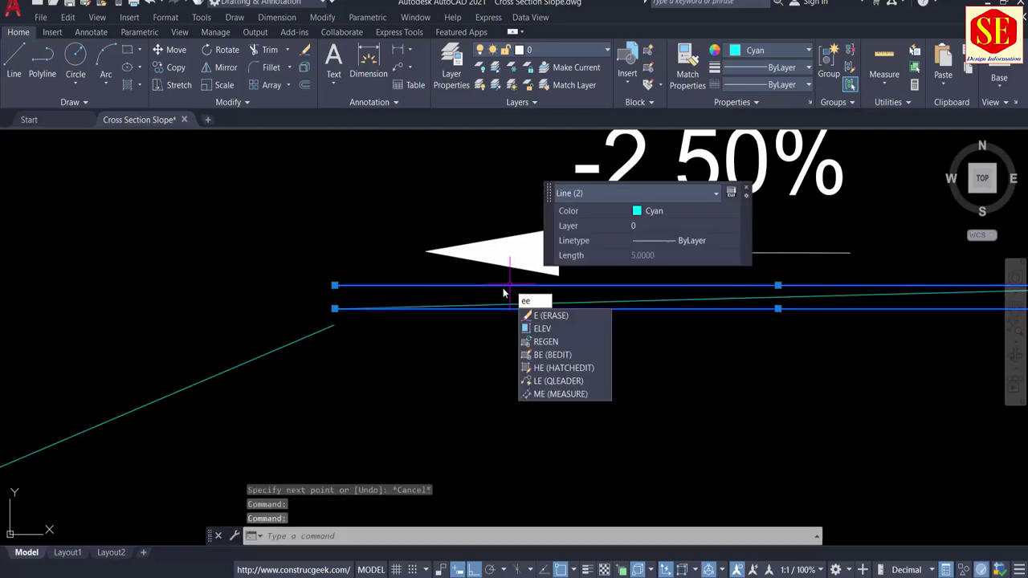
key("Return")
Change the sloped left shoulder line's colour to Yellow.
left_click(529, 294)
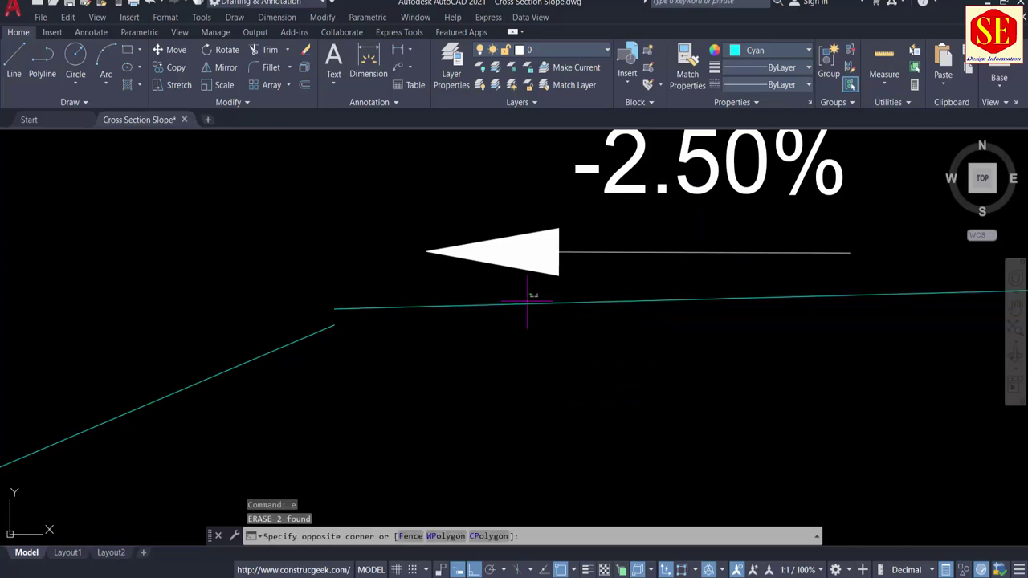
left_click(515, 307)
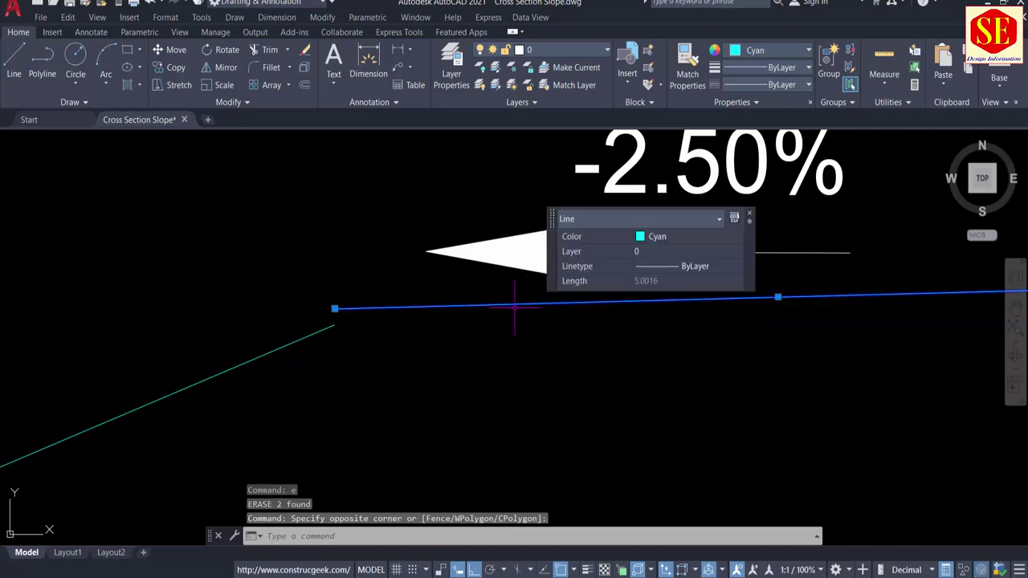
left_click(652, 237)
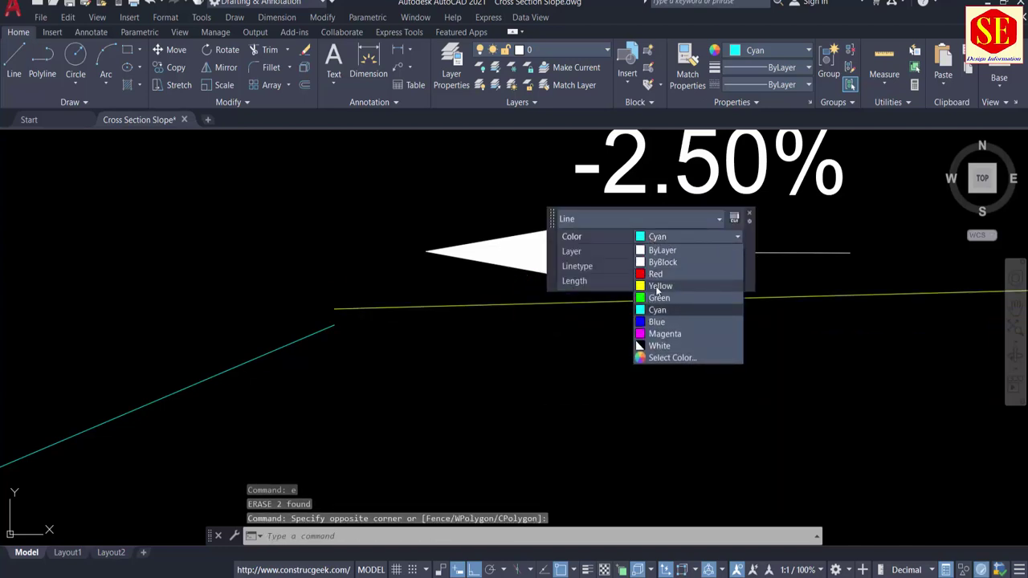
left_click(659, 285)
key("Escape")
scroll(341, 265, "down", 3)
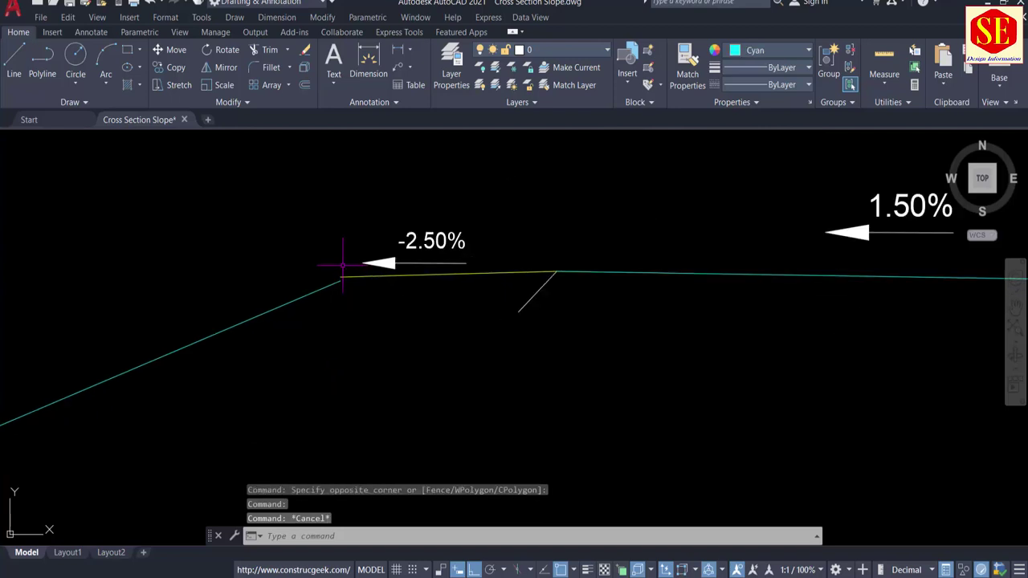
Move the left side slope line with its 2.50 slope label so its upper end meets the shoulder's outer end.
middle_click_drag(166, 333, 447, 257)
scroll(447, 257, "down", 1)
type("m")
key("Return")
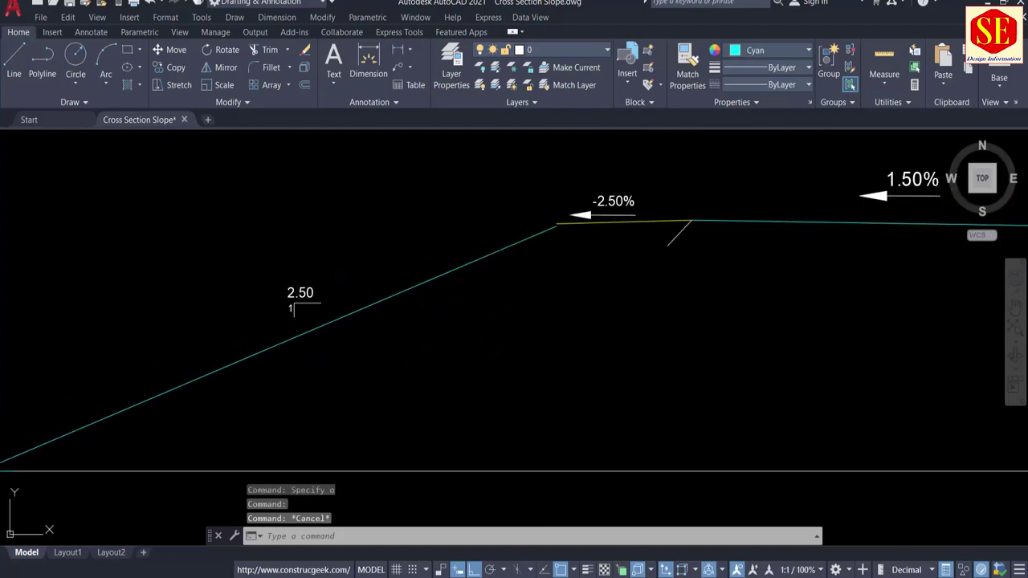
left_click(336, 254)
left_click(273, 325)
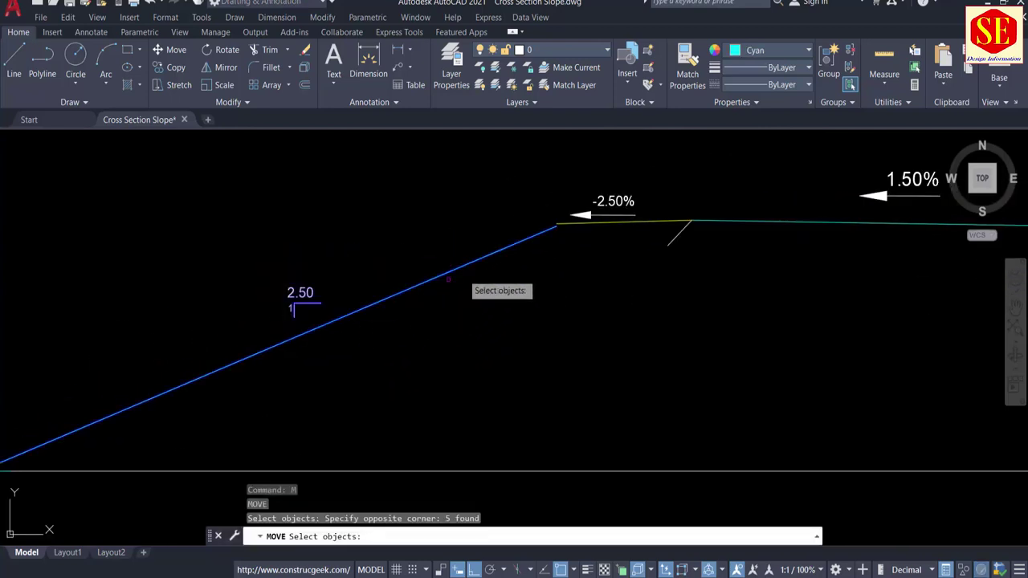
scroll(549, 225, "up", 3)
key("Return")
left_click(575, 224)
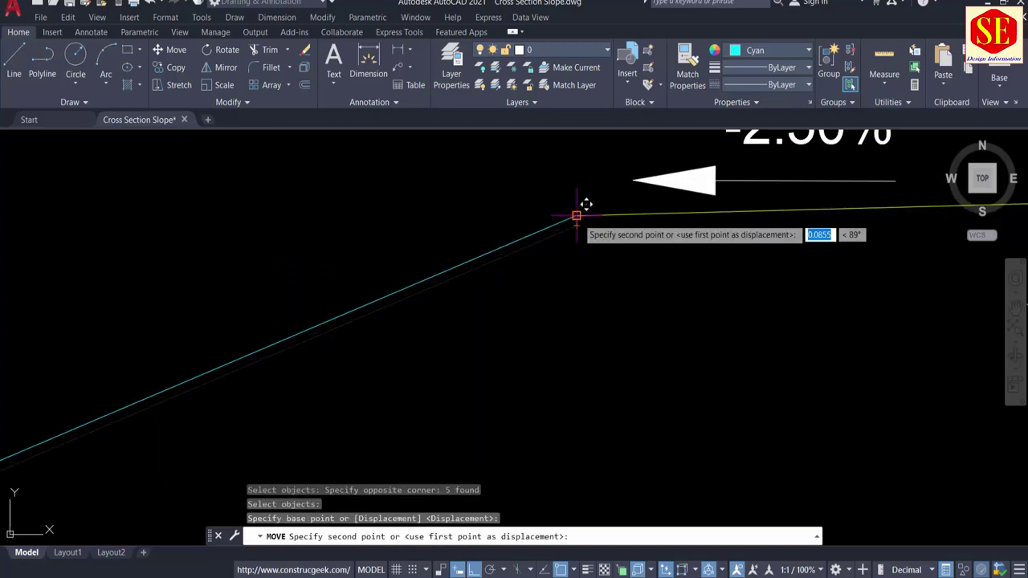
left_click(574, 227)
scroll(575, 227, "down", 3)
scroll(598, 255, "up", 3)
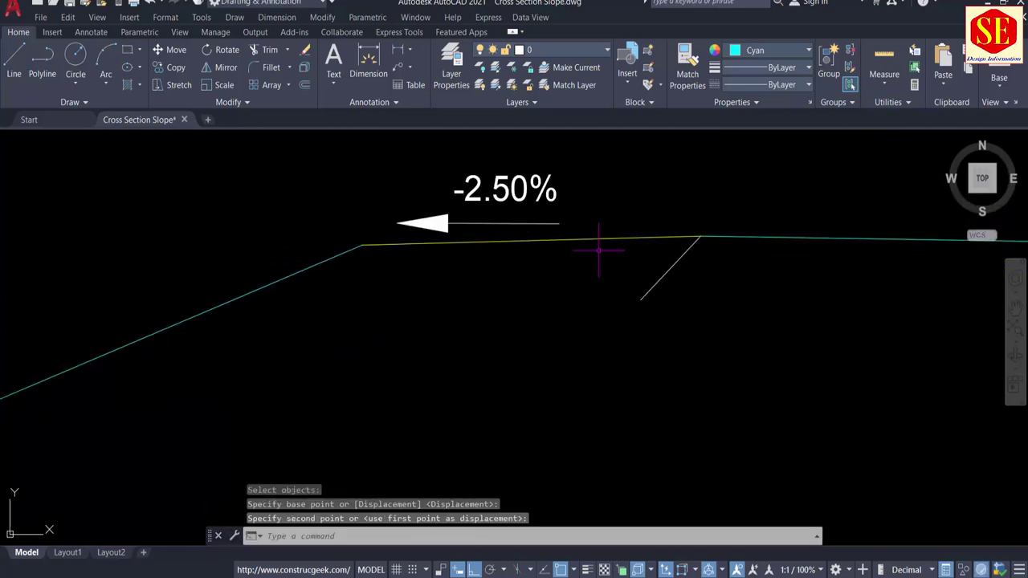
key("Escape")
Offset the left pavement surface line 0.1 downward for the first pavement layer.
middle_click_drag(641, 283, 197, 289)
scroll(228, 285, "down", 3)
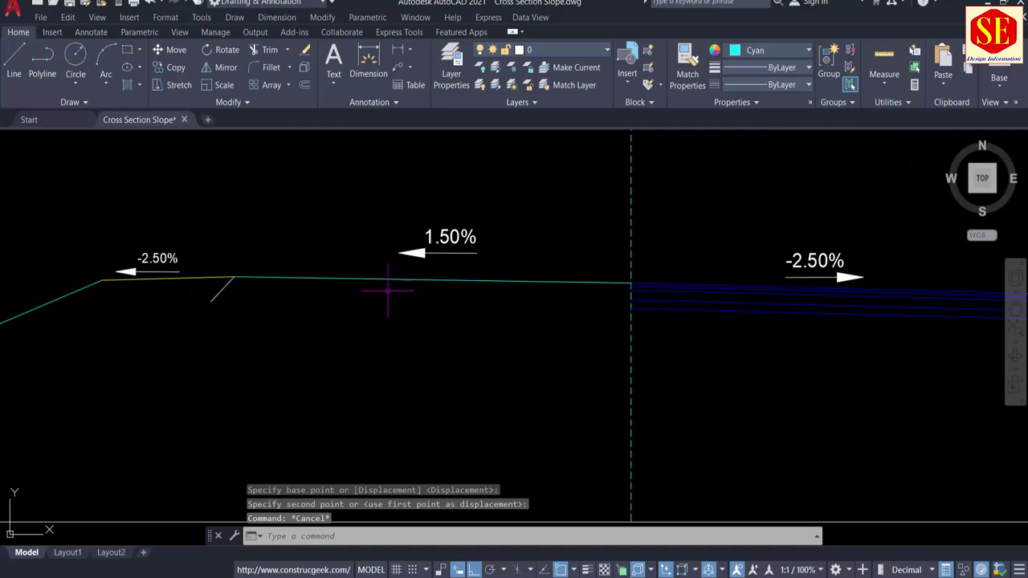
type("o")
key("Return")
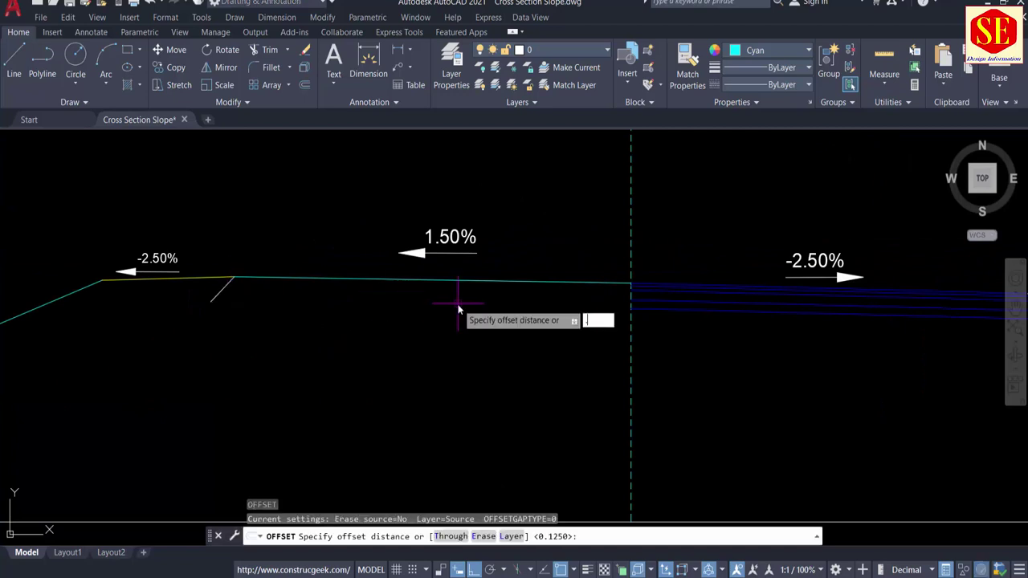
type(".1")
key("Return")
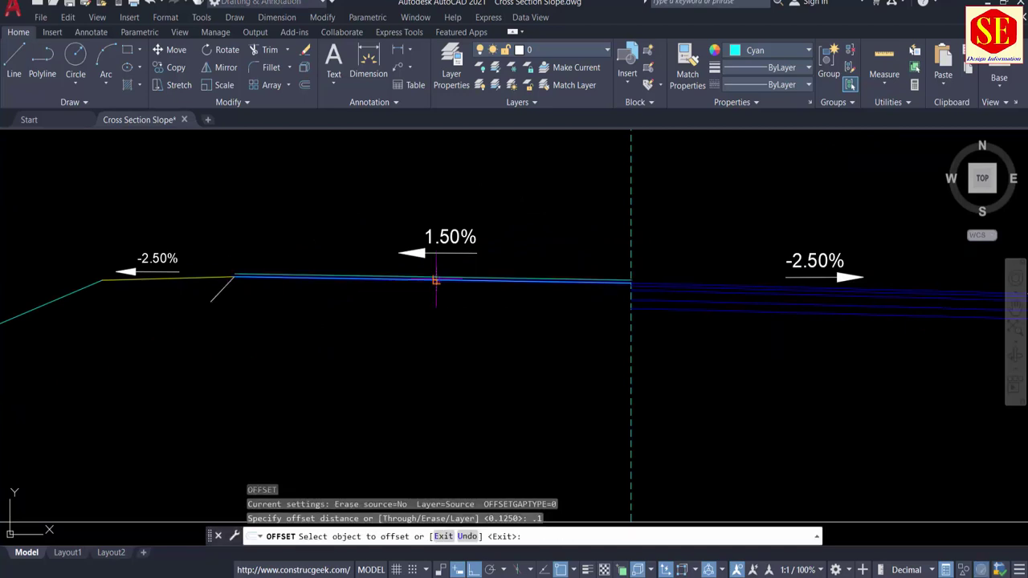
left_click(431, 281)
left_click(446, 318)
Offset the first left layer line 0.15 downward for the second pavement layer.
key("Return")
key("Return")
key("Return")
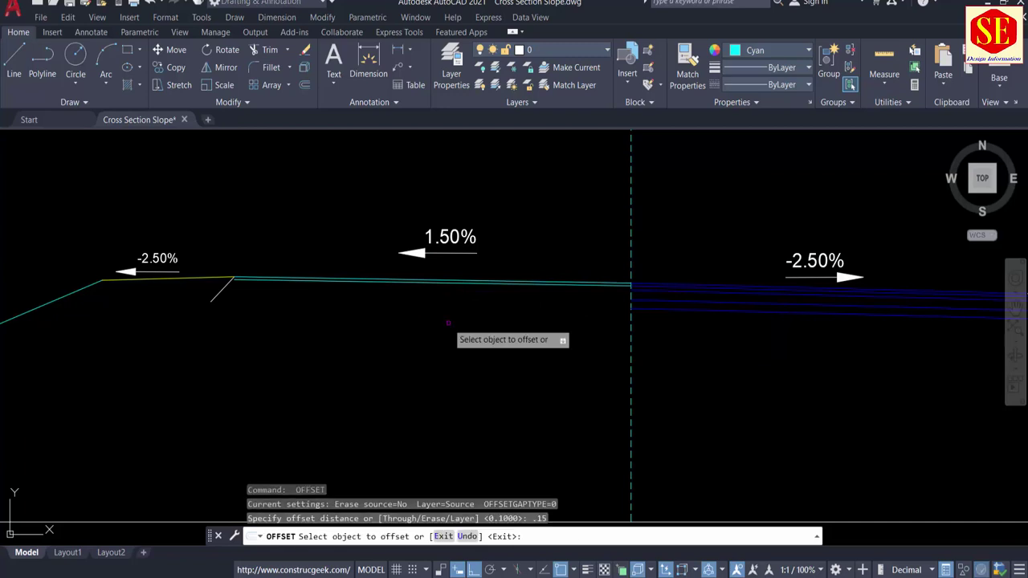
scroll(442, 297, "up", 3)
left_click(428, 269)
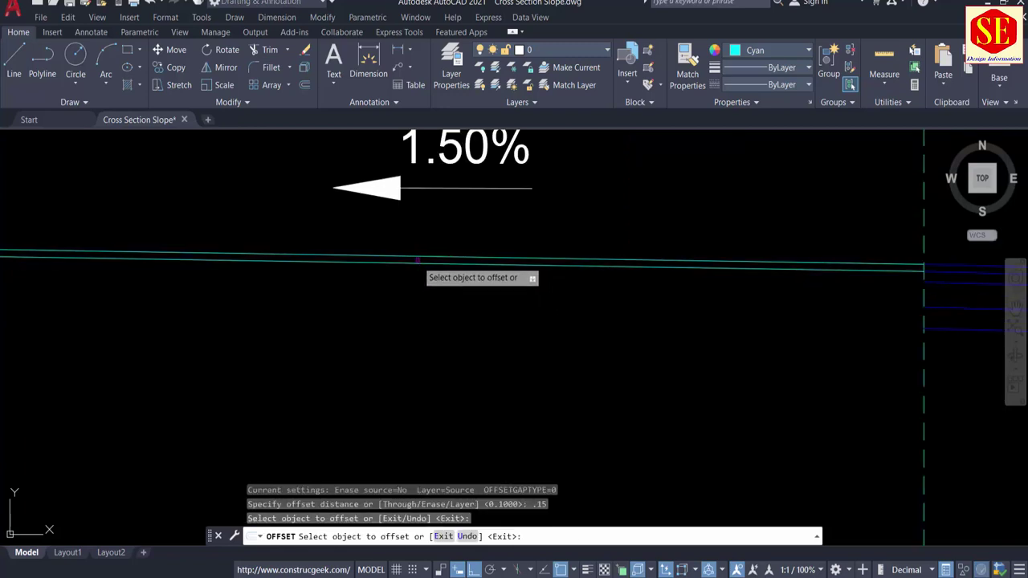
left_click(417, 318)
Offset the second left layer line 0.35 downward for the third pavement layer.
key("Return")
key("Return")
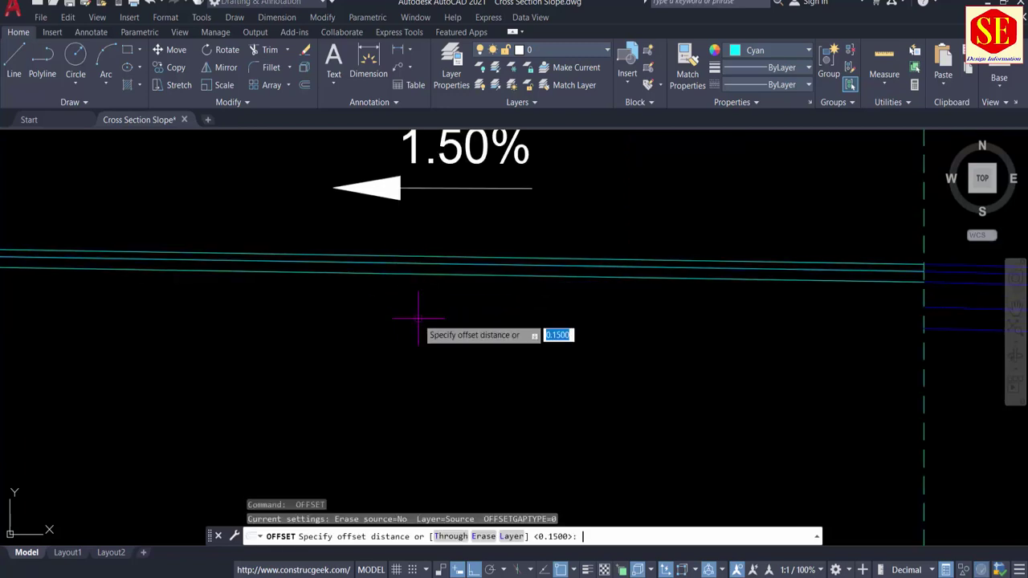
type(".35")
key("Return")
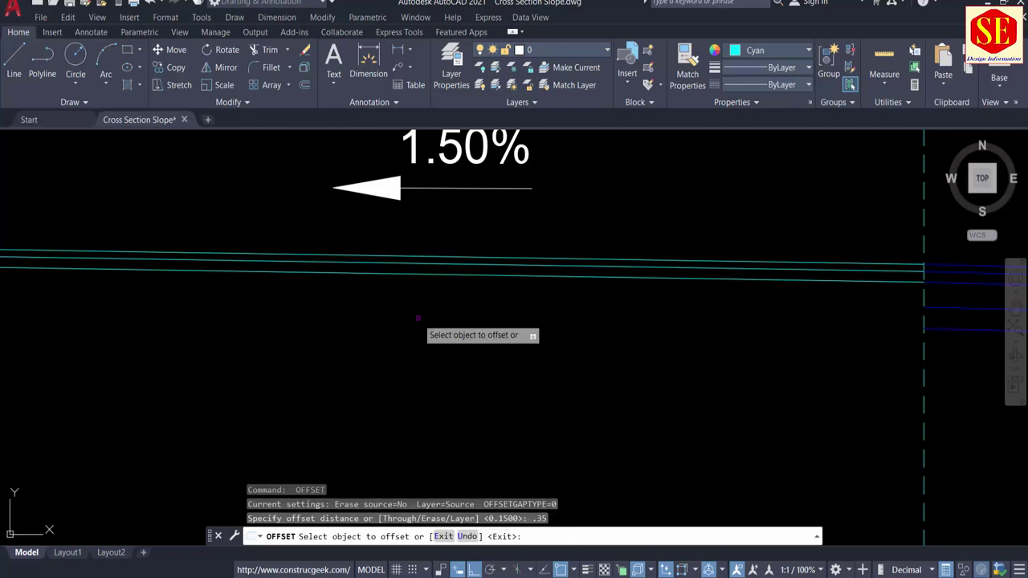
left_click(420, 273)
left_click(429, 351)
Offset the third left layer line 0.3 downward for the lowest pavement layer.
key("Return")
key("Return")
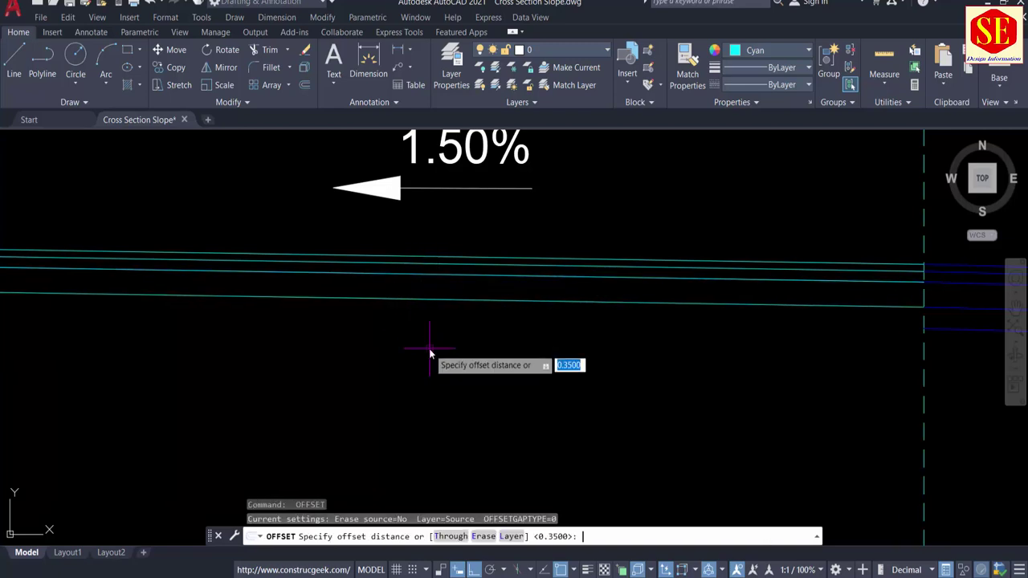
type(".3")
key("Return")
left_click(433, 298)
left_click(448, 352)
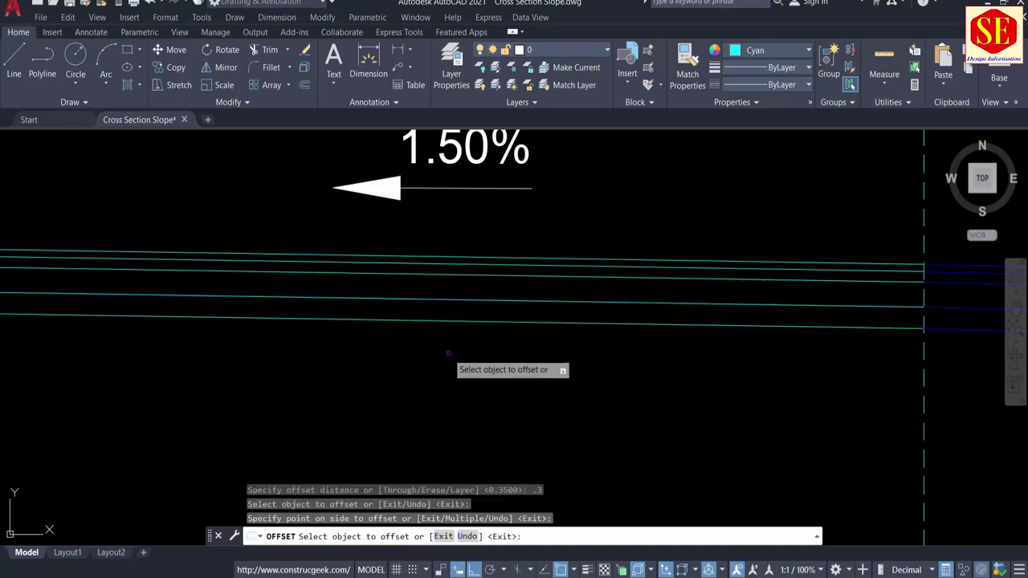
key("Escape")
Extend the outer ends of the four left layer lines to the slanted pavement edge.
scroll(546, 299, "down", 4)
scroll(418, 299, "up", 4)
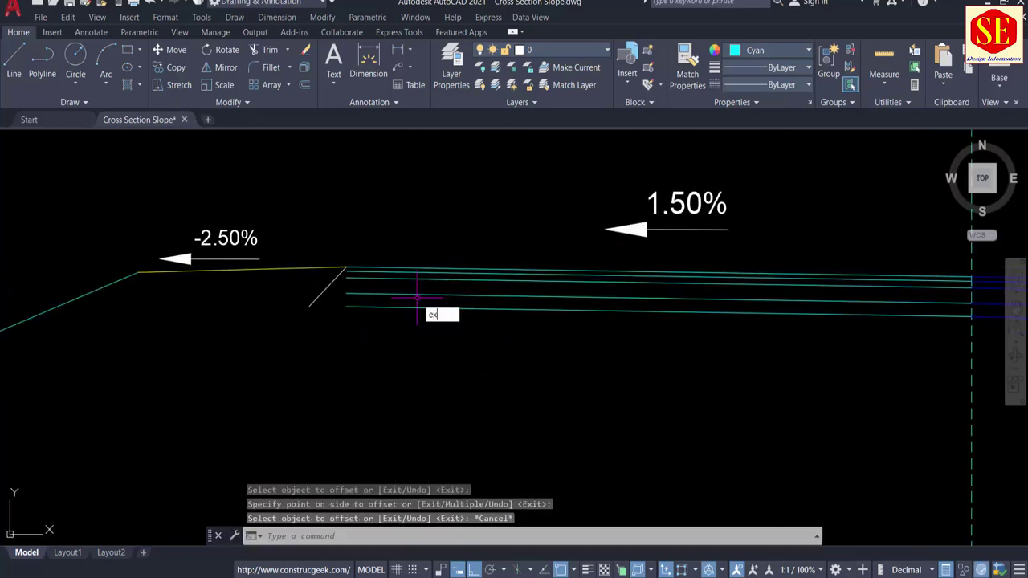
key("Return")
left_click(394, 230)
left_click(389, 244)
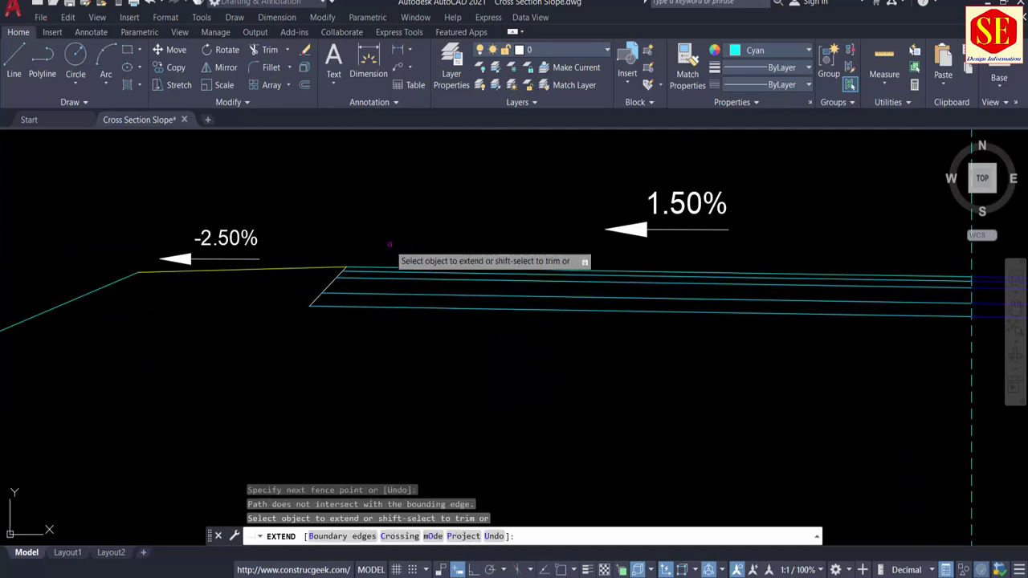
key("Escape")
Trim the slanted left pavement edge where it overhangs the lowest layer line.
scroll(275, 306, "up", 3)
scroll(522, 280, "up", 4)
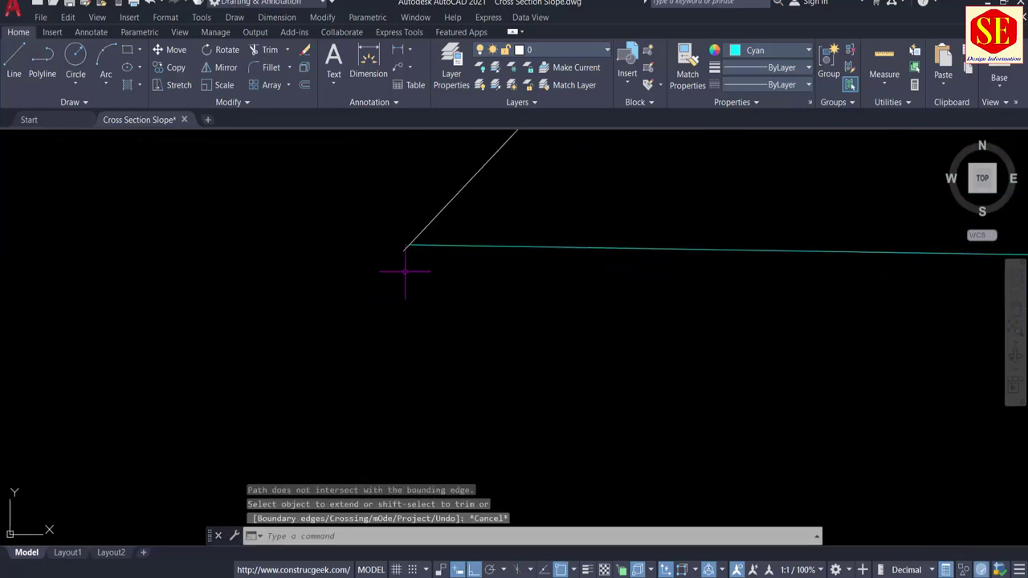
type("tr")
key("Return")
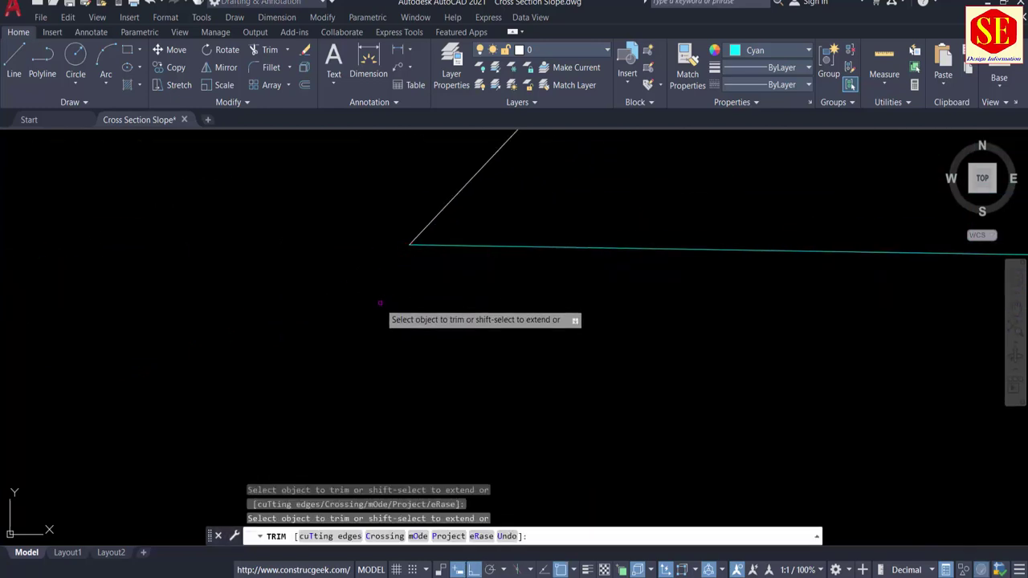
scroll(381, 295, "down", 2)
key("Escape")
scroll(380, 303, "down", 2)
scroll(380, 303, "down", 3)
scroll(603, 310, "down", 1)
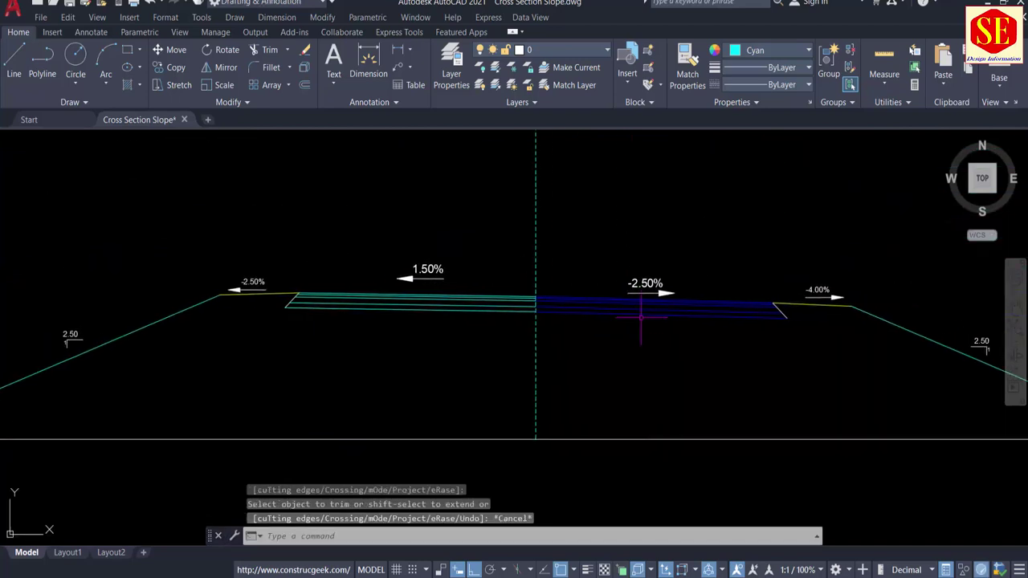
scroll(410, 273, "up", 2)
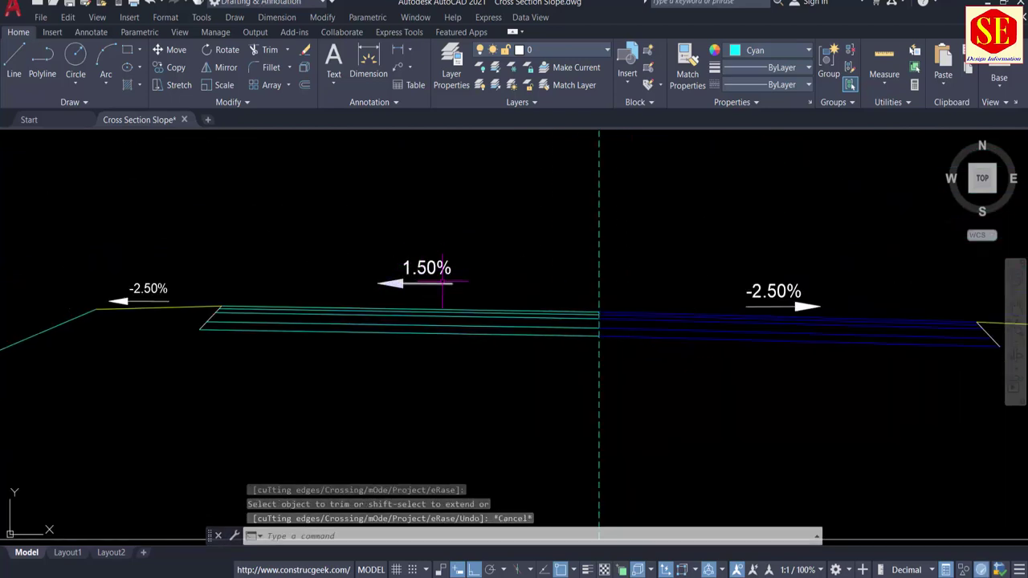
Review the left pavement, layers, shoulder and side-slope grades on the RD 0+400, RD 0+350 and RD 0+300 cross sections.
scroll(441, 275, "down", 2)
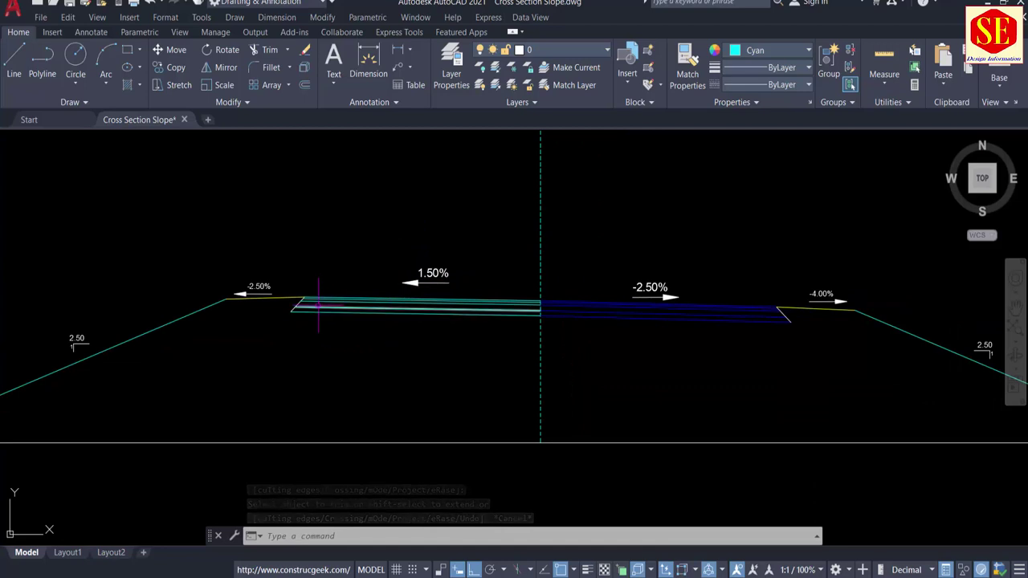
middle_click_drag(606, 424, 559, 80)
scroll(561, 254, "down", 2)
middle_click_drag(565, 346, 545, 160)
scroll(513, 329, "up", 2)
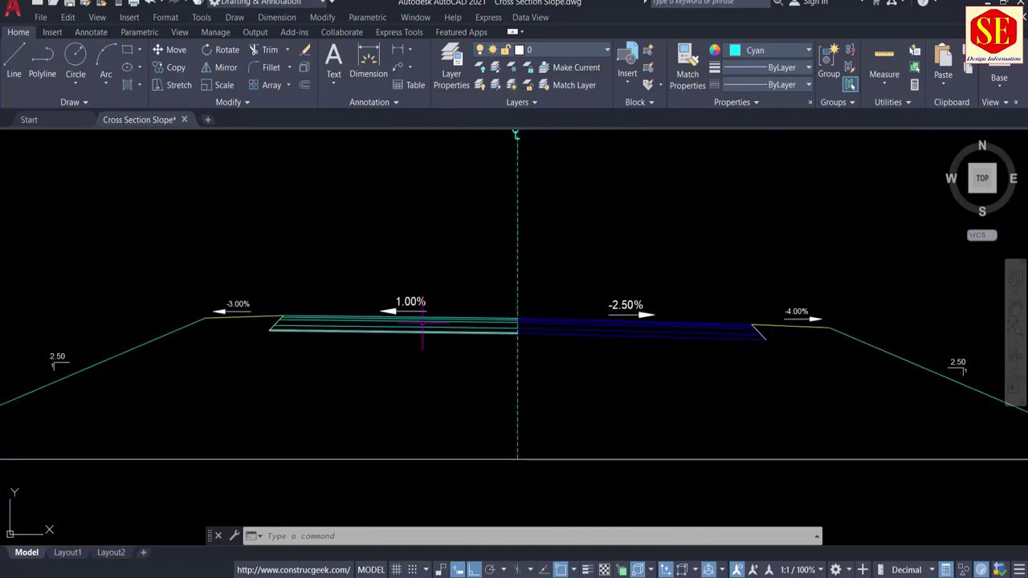
scroll(397, 293, "up", 4)
scroll(392, 279, "down", 2)
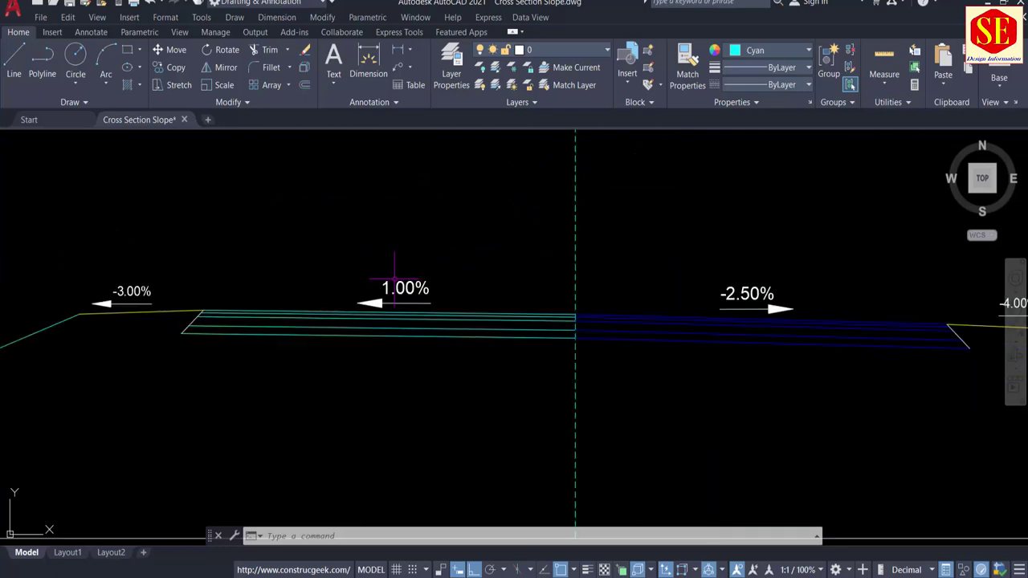
scroll(697, 239, "down", 5)
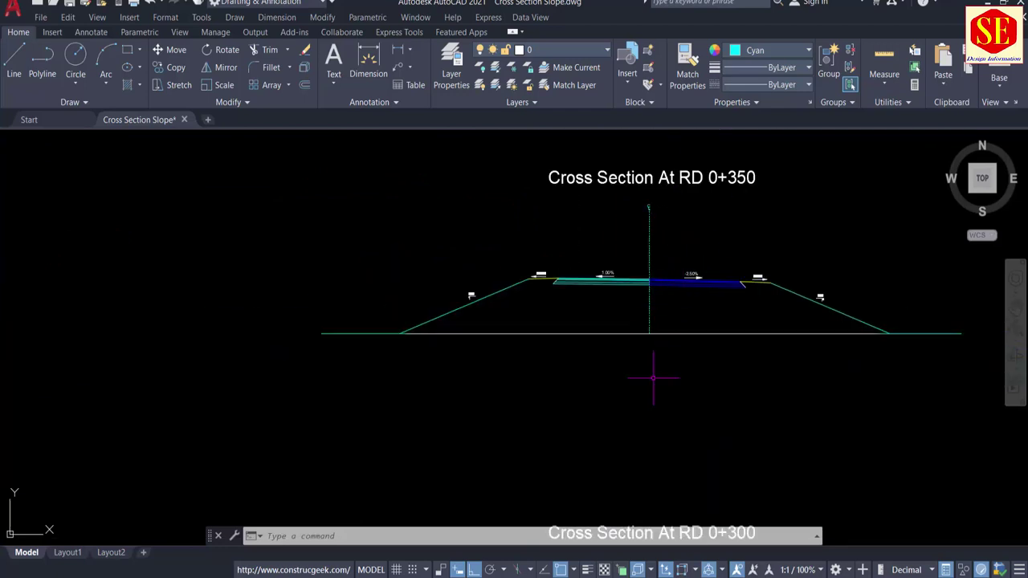
middle_click_drag(653, 377, 621, 155)
middle_click_drag(624, 487, 595, 365)
scroll(532, 294, "up", 6)
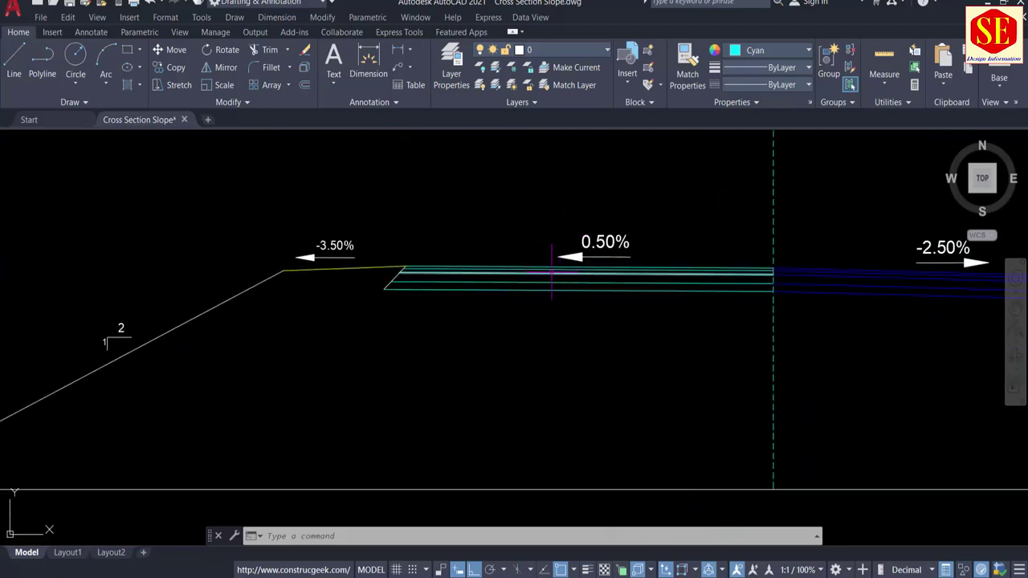
scroll(511, 278, "down", 2)
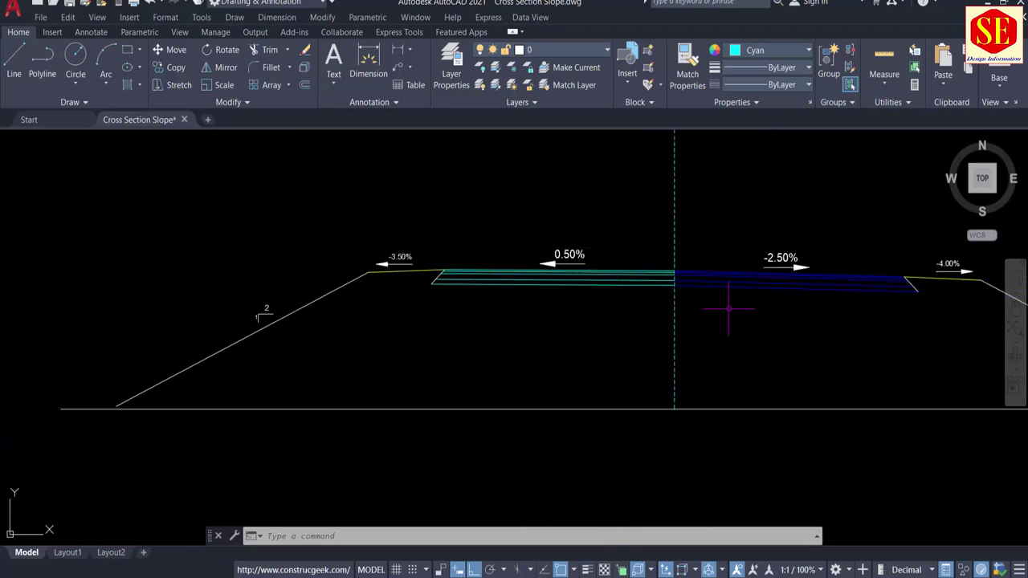
scroll(596, 268, "down", 5)
Examine the RD 0+400 cross section, including its right pavement, shoulder and side-slope labels.
middle_click_drag(587, 255, 578, 577)
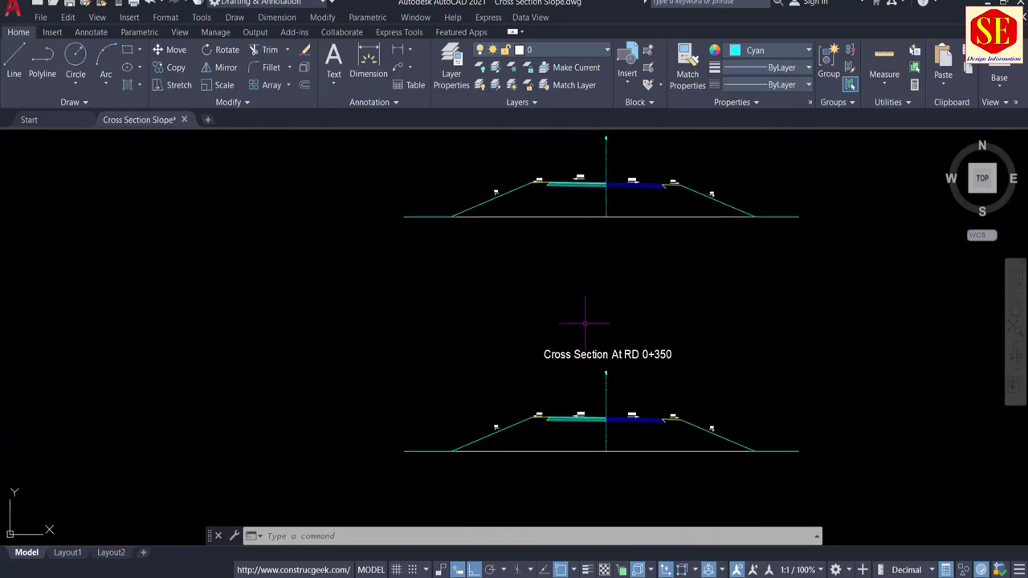
mouse_move(585, 324)
middle_mouse_down()
mouse_move(589, 435)
mouse_move(619, 363)
middle_mouse_up()
scroll(647, 419, "up", 4)
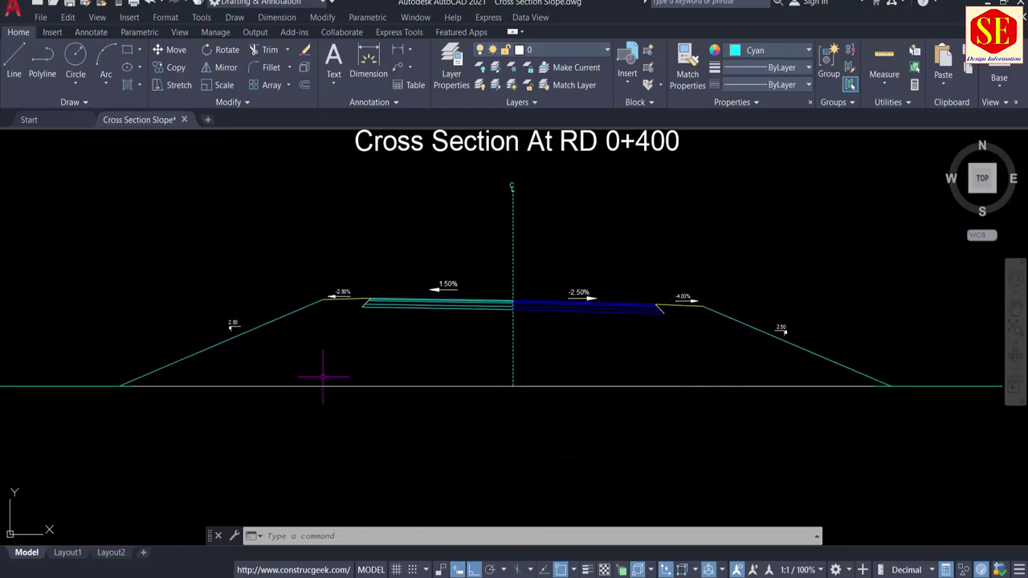
scroll(254, 332, "up", 2)
middle_click_drag(755, 319, 353, 267)
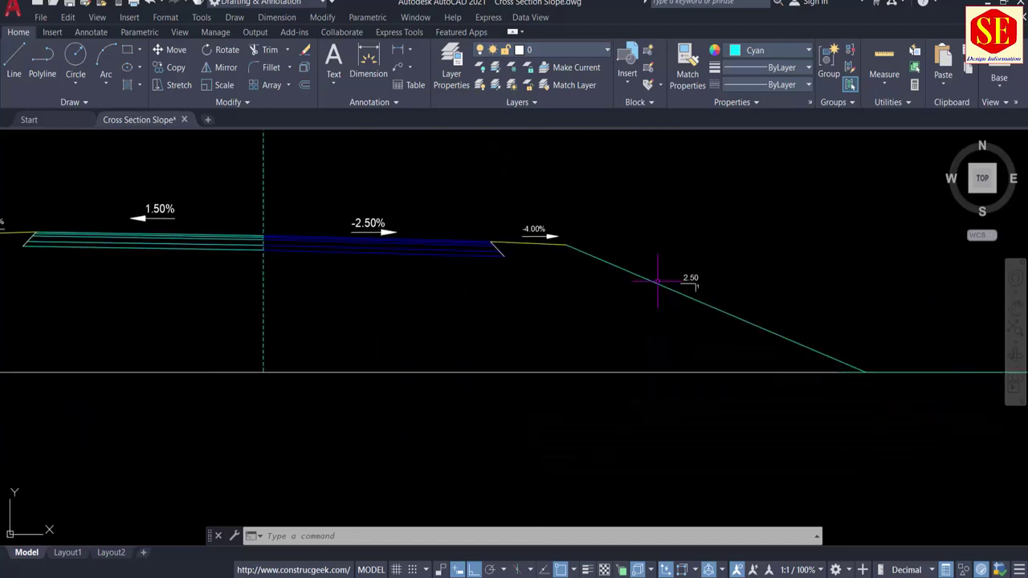
scroll(701, 272, "up", 5)
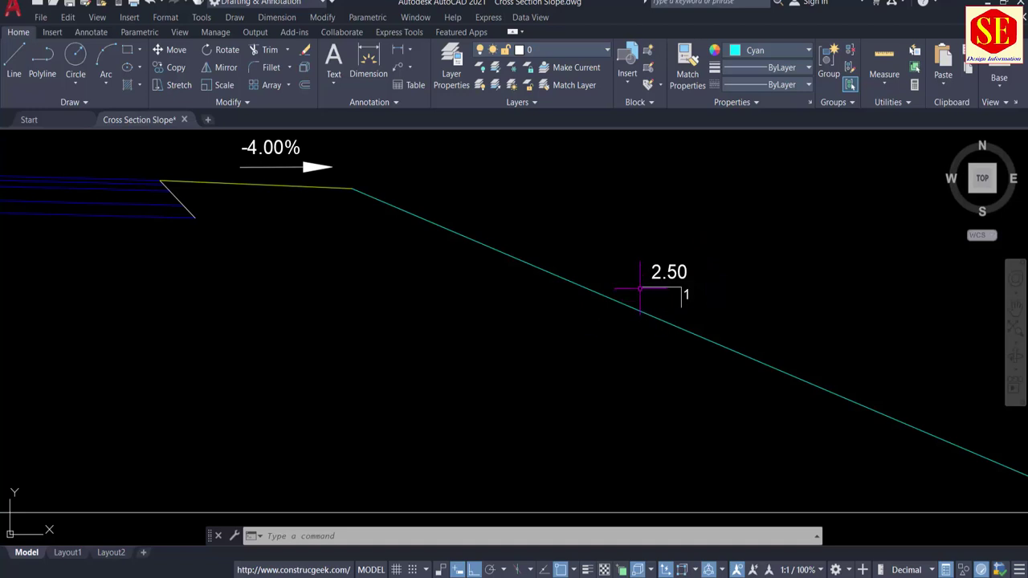
scroll(636, 320, "down", 2)
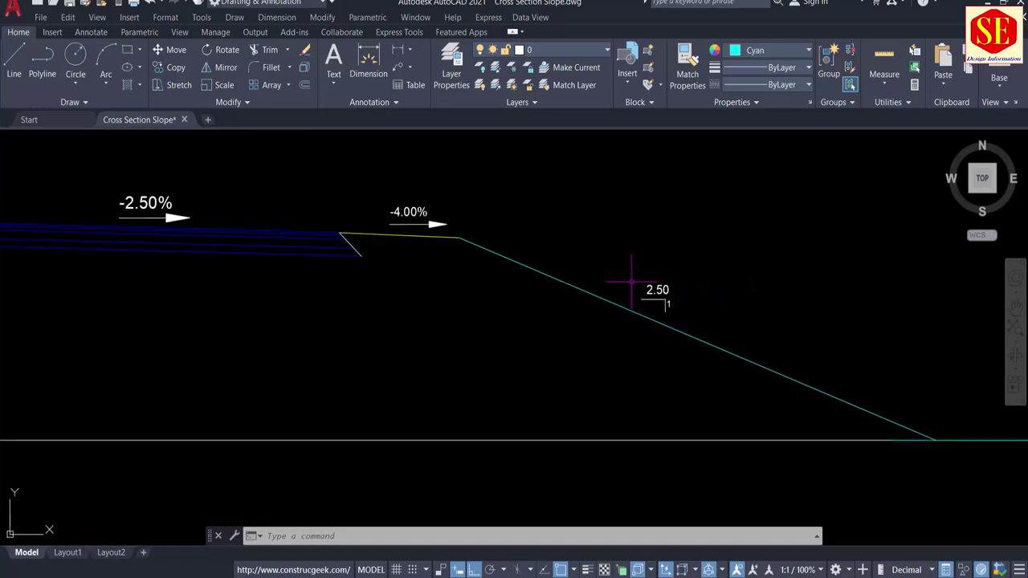
scroll(666, 304, "down", 5)
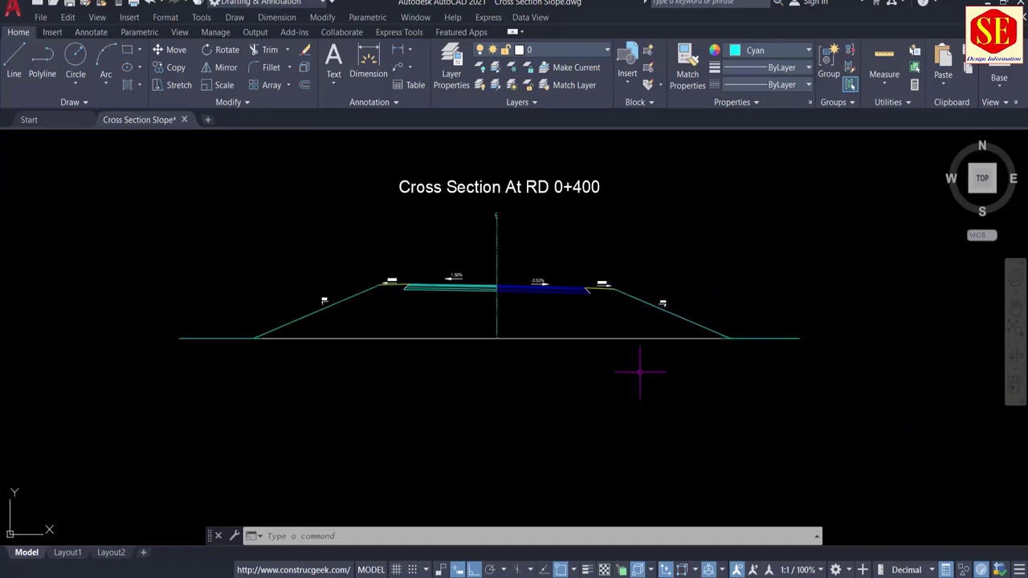
Copy the entire RD 0+400 cross section with its title straight up, placing it above the original.
type("co")
key("Return")
scroll(515, 331, "down", 2)
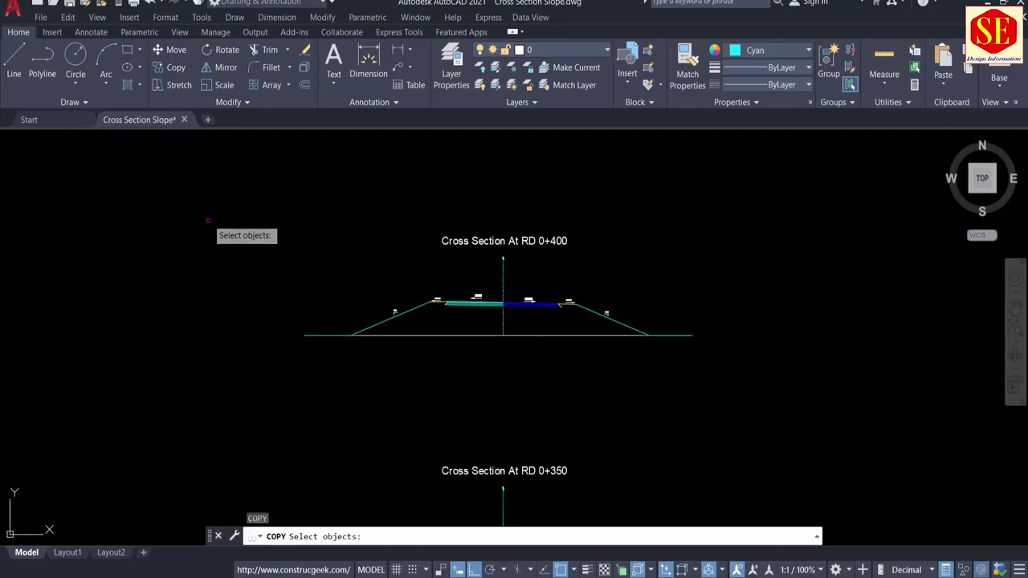
left_click(206, 205)
left_click(674, 344)
key("Return")
left_click(569, 377)
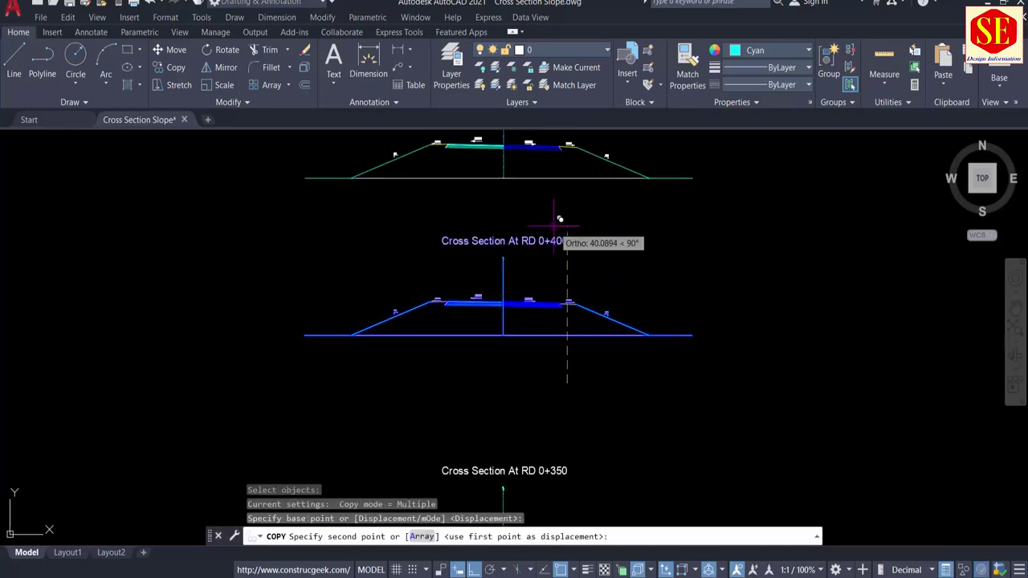
middle_click_drag(559, 218, 568, 325)
left_click(565, 292)
key("Escape")
Change the title of the copied upper section to "Cross Section At RD 0+450".
middle_click_drag(557, 275, 566, 360)
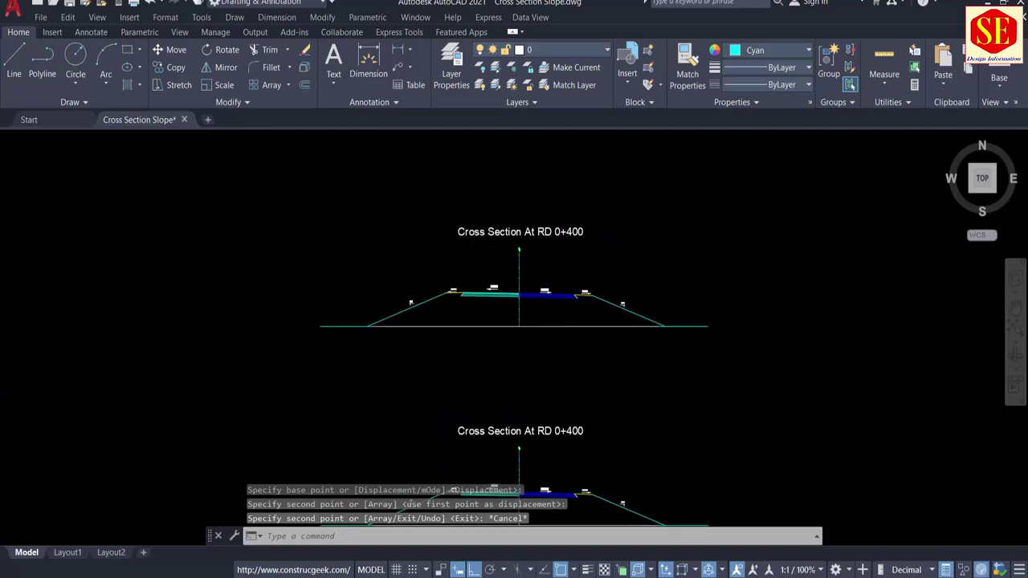
scroll(568, 245, "up", 4)
double_click(588, 195)
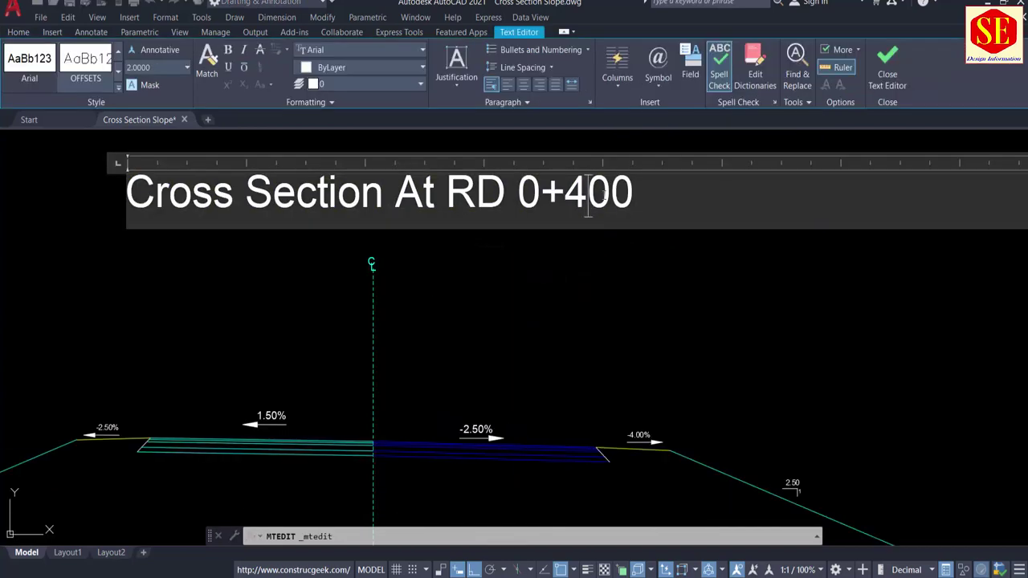
key("BackSpace")
key("BackSpace")
type("50")
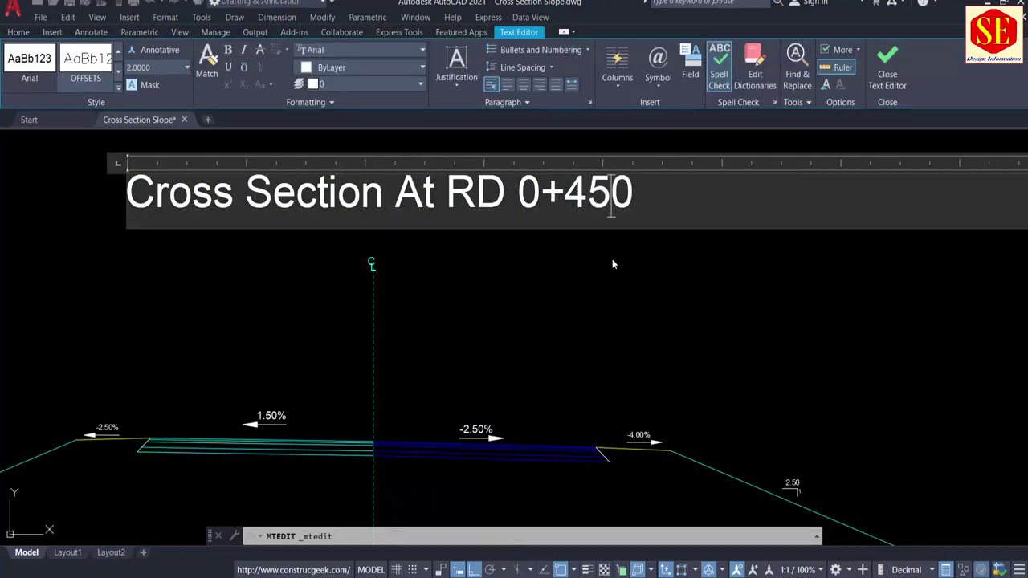
left_click(612, 258)
key("Escape")
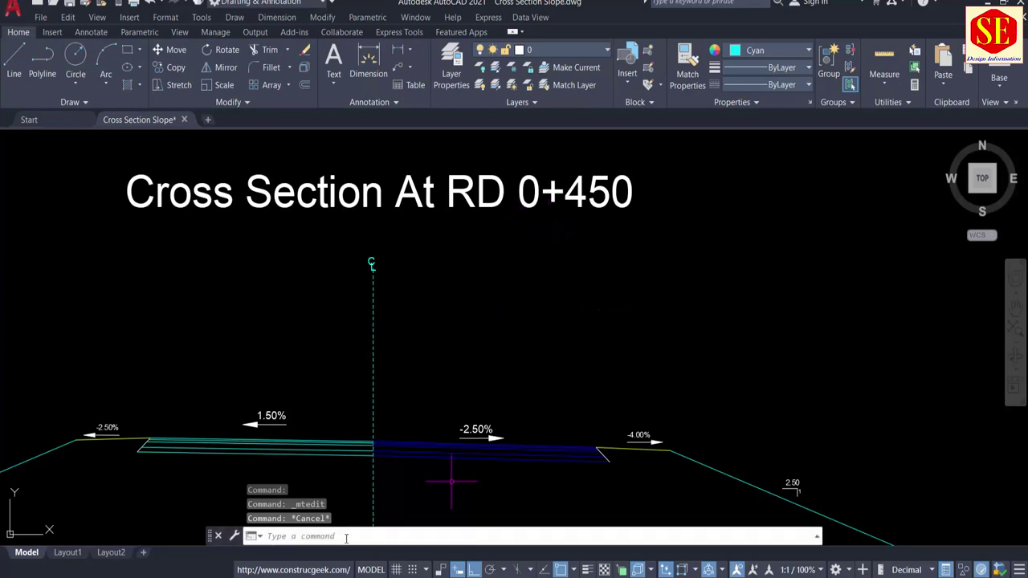
Set the left pavement grade label of the RD 0+450 section to 2.00%.
middle_click_drag(366, 391, 396, 278)
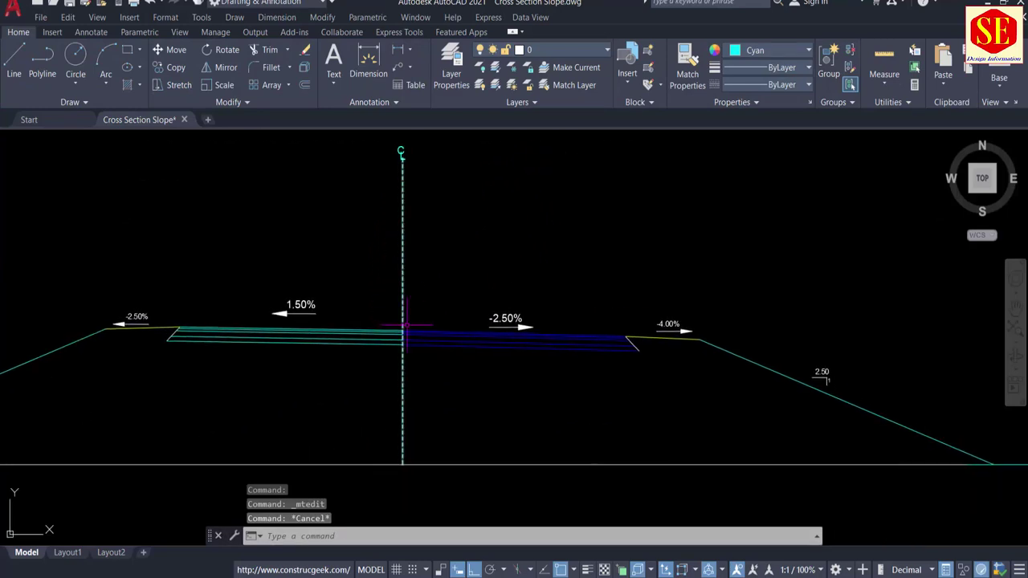
mouse_move(340, 300)
middle_mouse_down()
mouse_move(355, 314)
mouse_move(436, 306)
middle_mouse_up()
scroll(435, 293, "up", 4)
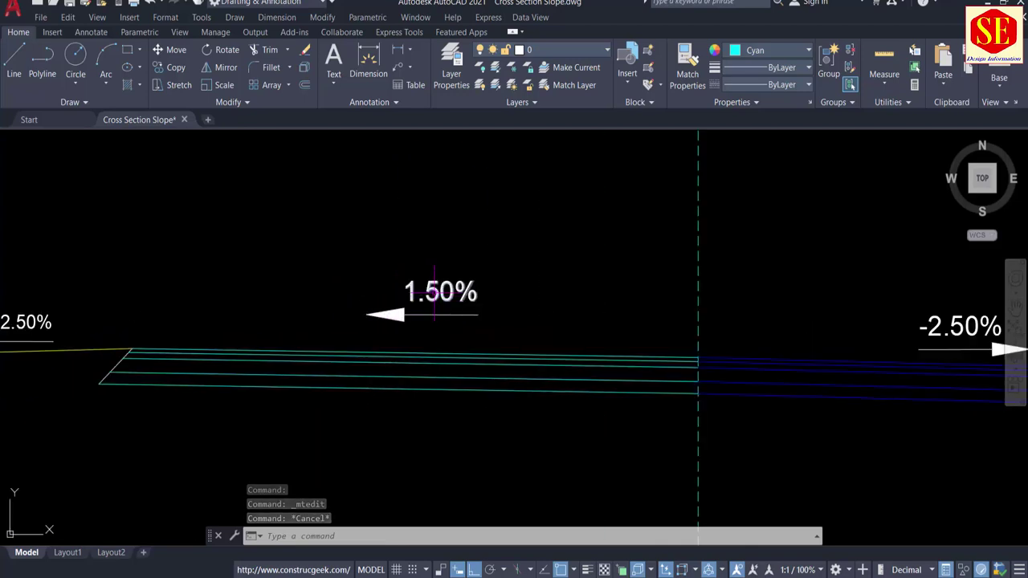
double_click(434, 292)
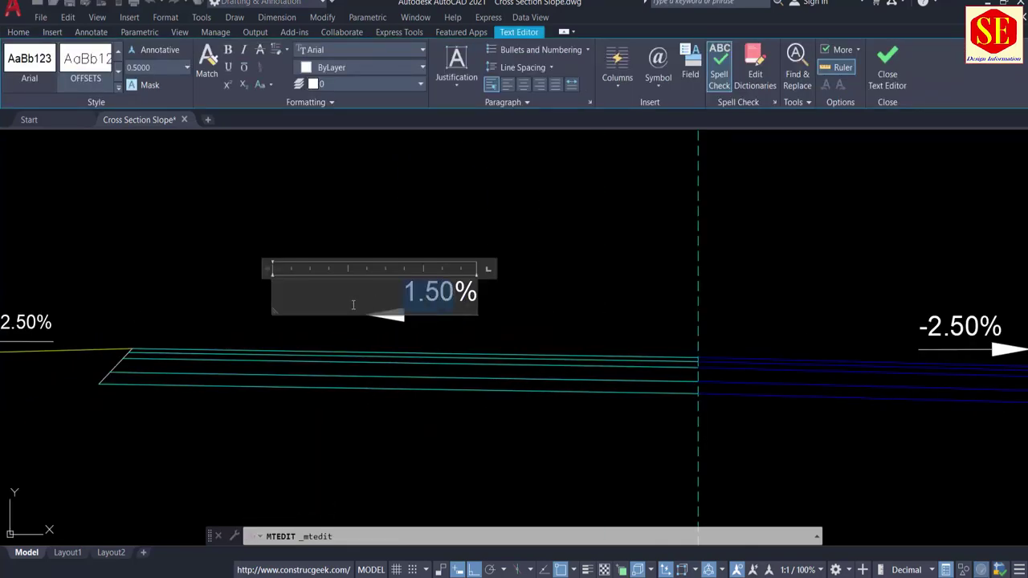
left_click(409, 444)
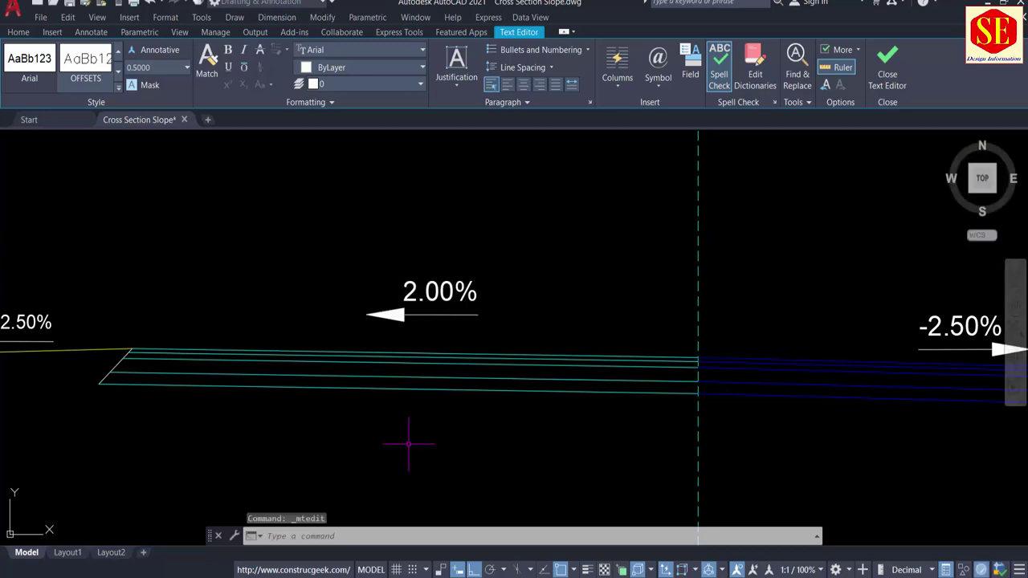
key("Escape")
Set the left shoulder grade label of the RD 0+450 section to -2.00%.
scroll(435, 290, "down", 2)
middle_click_drag(204, 353, 375, 316)
scroll(390, 270, "up", 2)
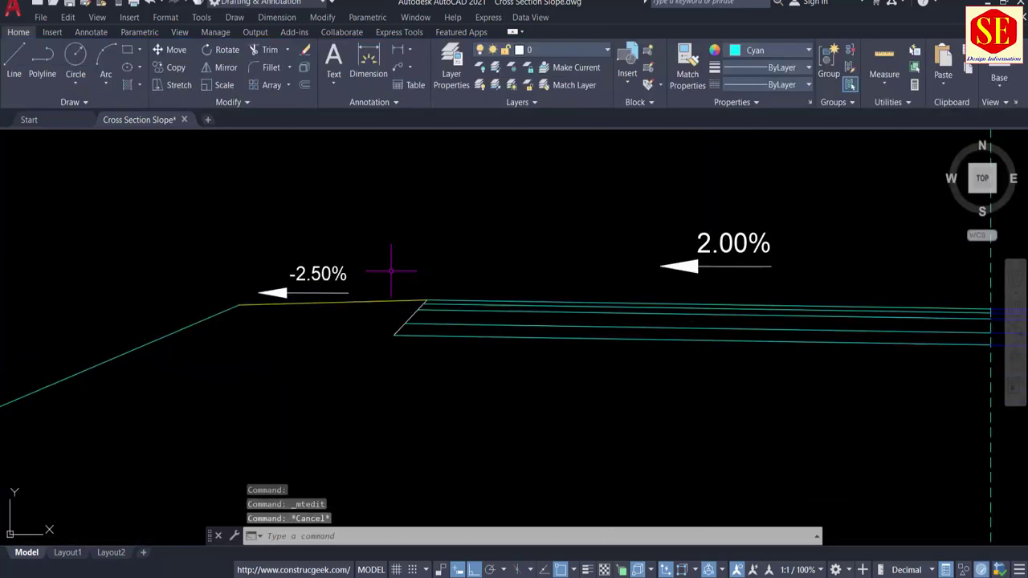
scroll(309, 245, "up", 2)
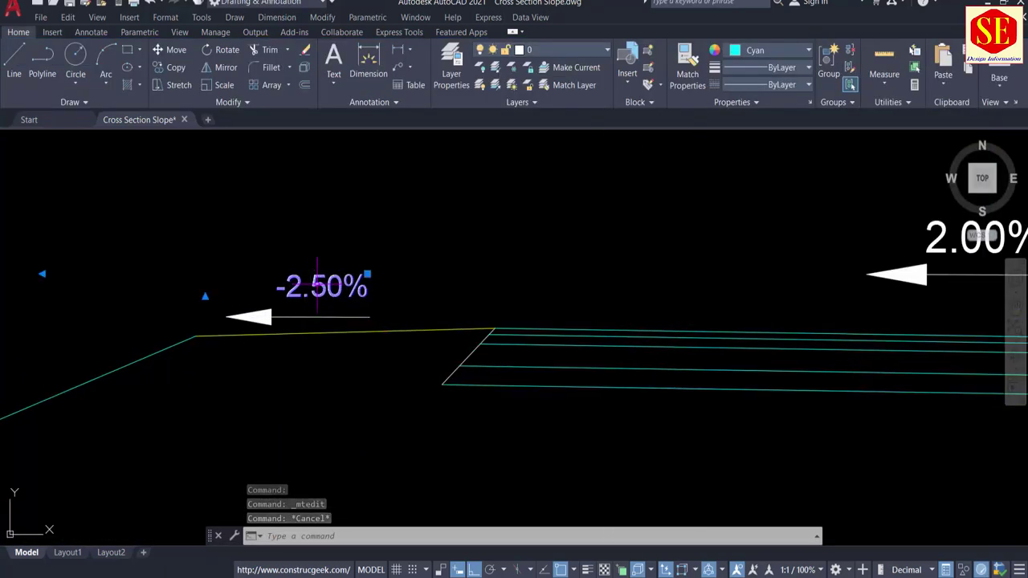
double_click(338, 286)
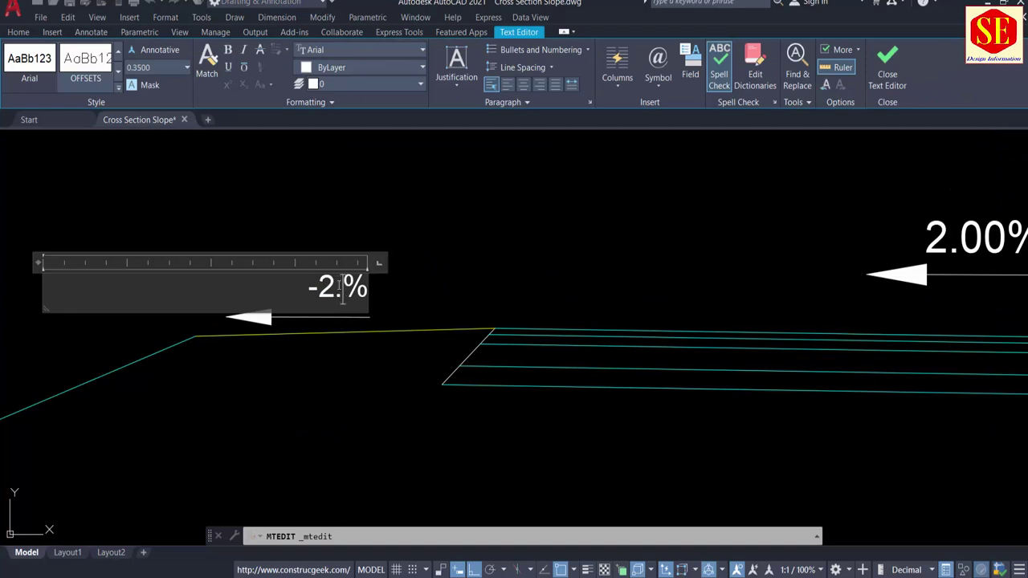
key("Escape")
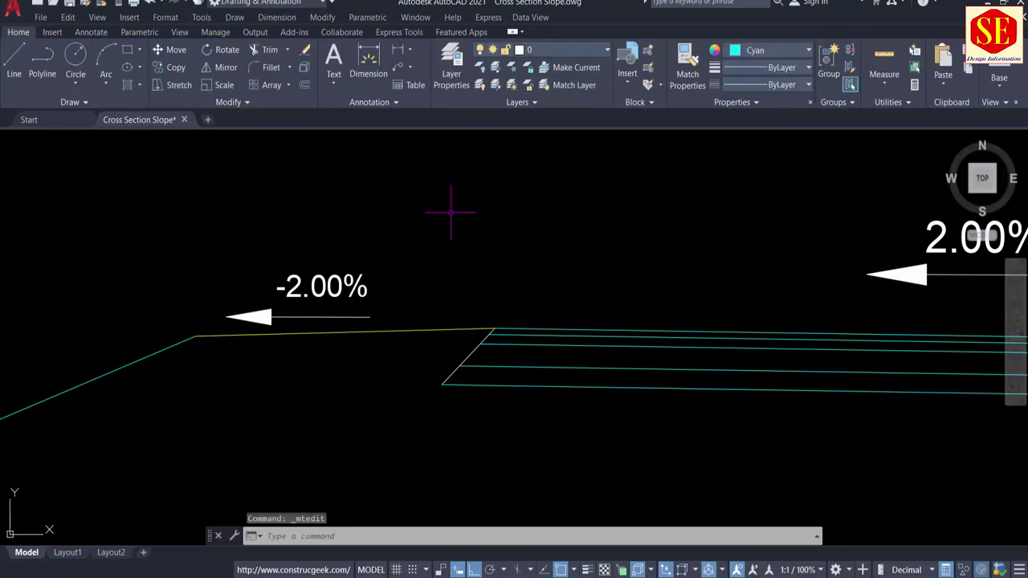
Check the 0+450 row of the grade and slope sheet against the RD 0+450 cross section for side slopes, shoulder and pavement grades.
scroll(454, 207, "down", 6)
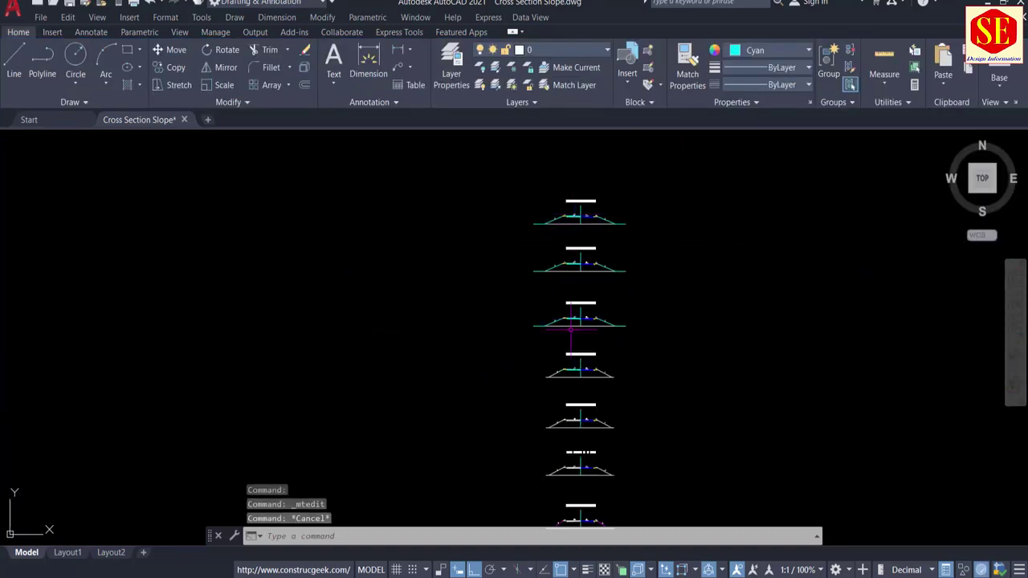
scroll(571, 327, "up", 6)
scroll(676, 259, "down", 10)
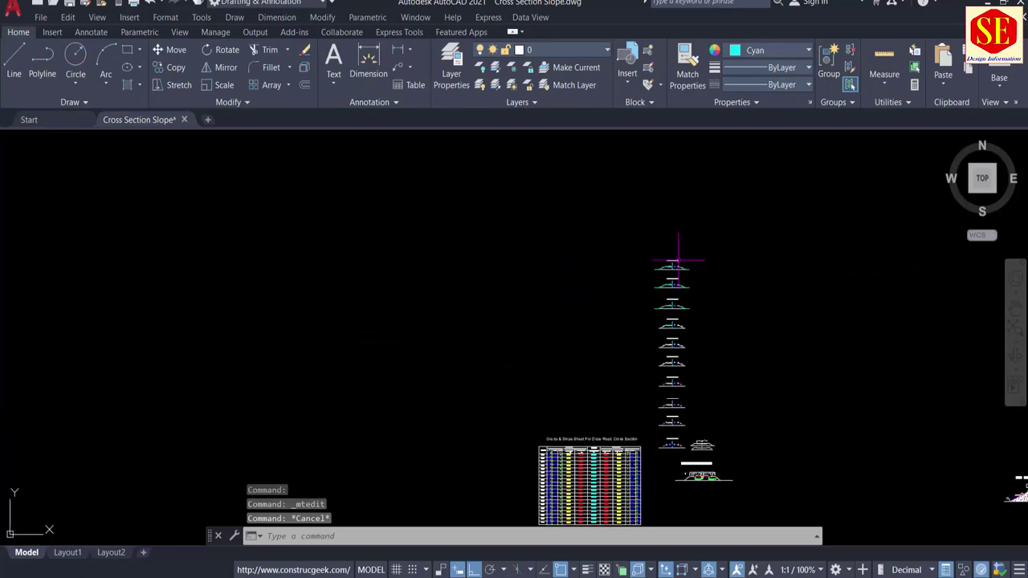
scroll(626, 383, "up", 4)
middle_click_drag(626, 383, 482, 521)
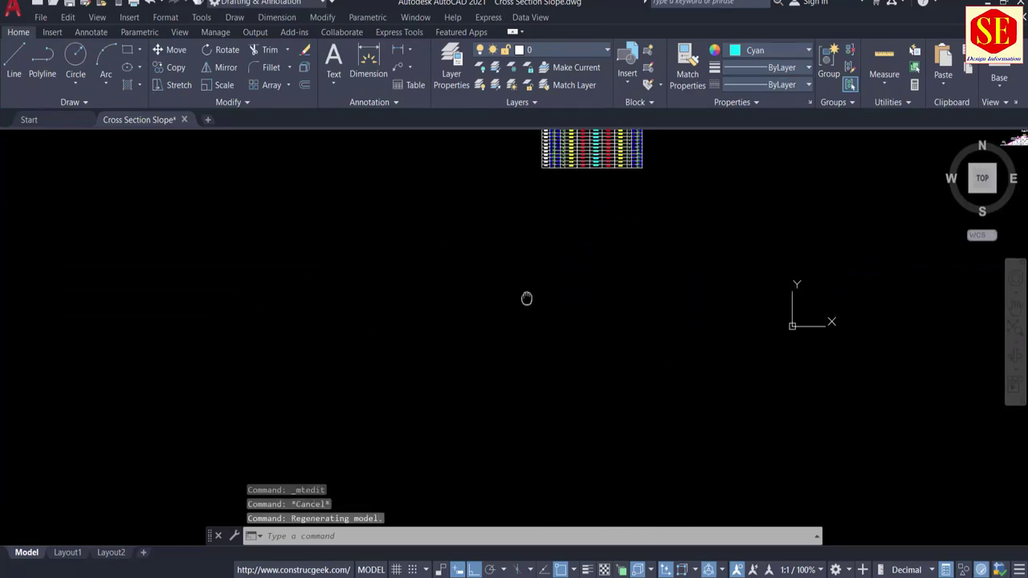
scroll(402, 355, "up", 8)
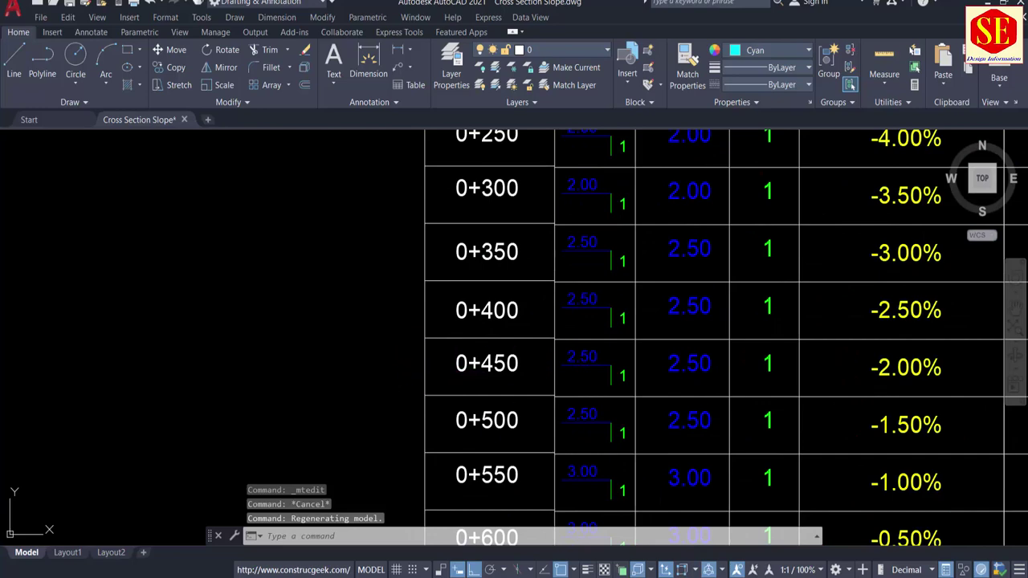
middle_click_drag(512, 374, 211, 344)
middle_click_drag(620, 340, 427, 315)
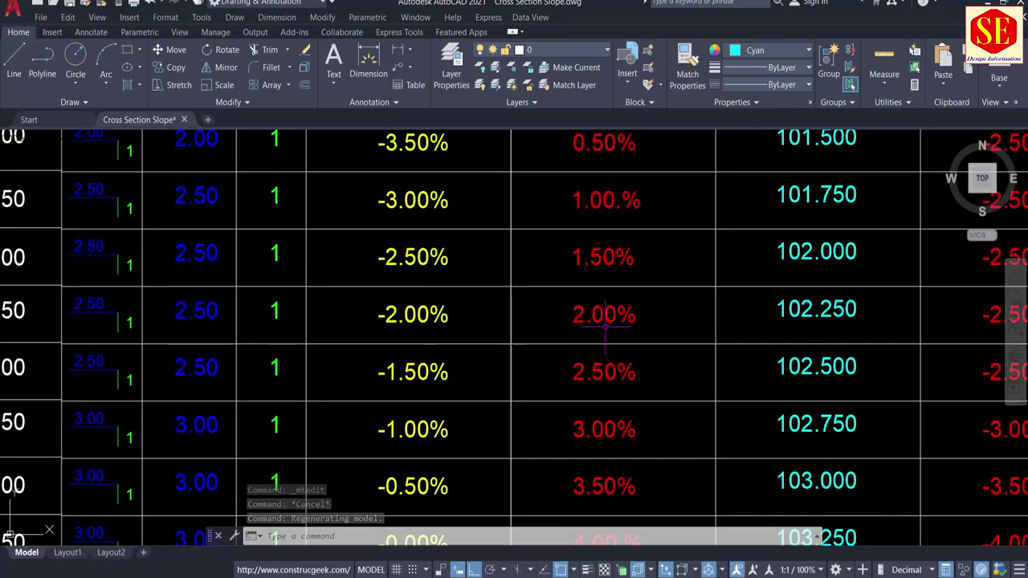
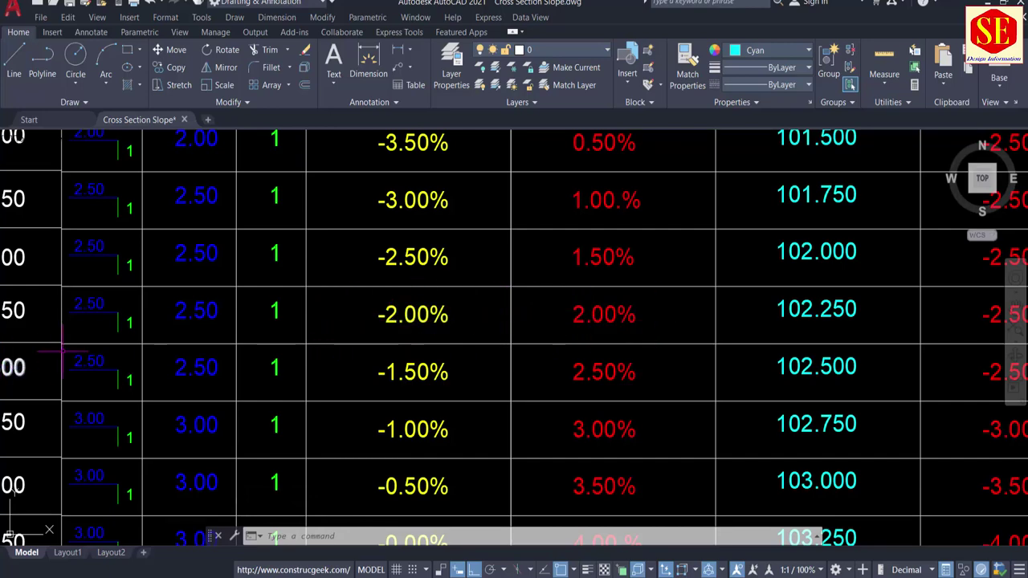
middle_click_drag(822, 357, 394, 358)
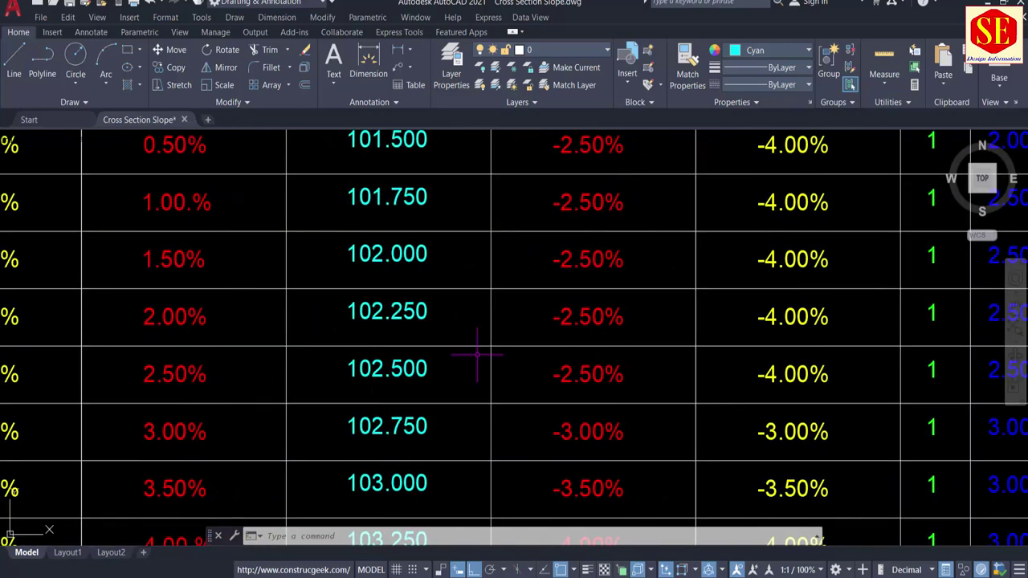
middle_click_drag(931, 354, 702, 355)
scroll(725, 356, "down", 5)
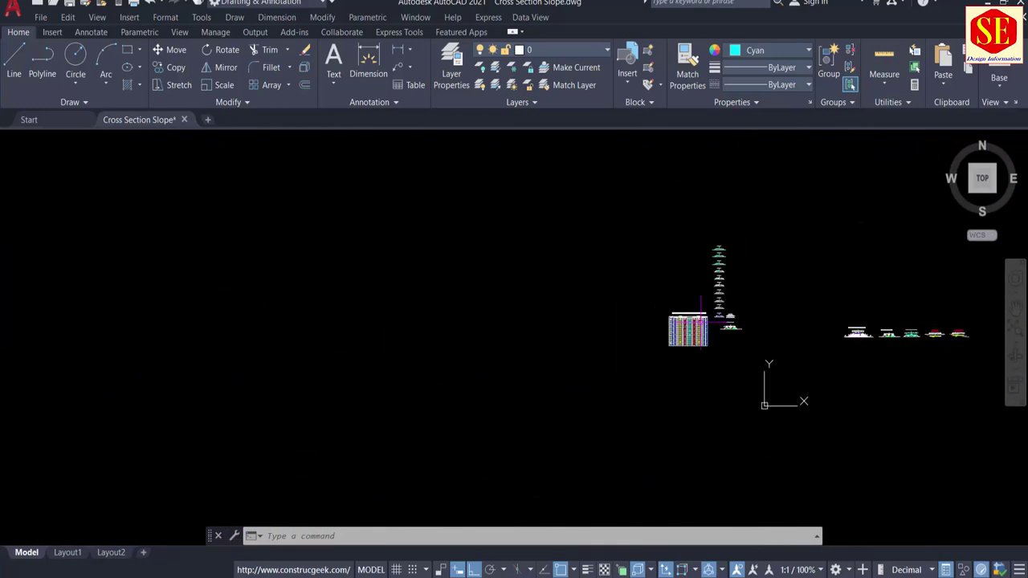
scroll(585, 344, "up", 10)
middle_click_drag(553, 442, 585, 331)
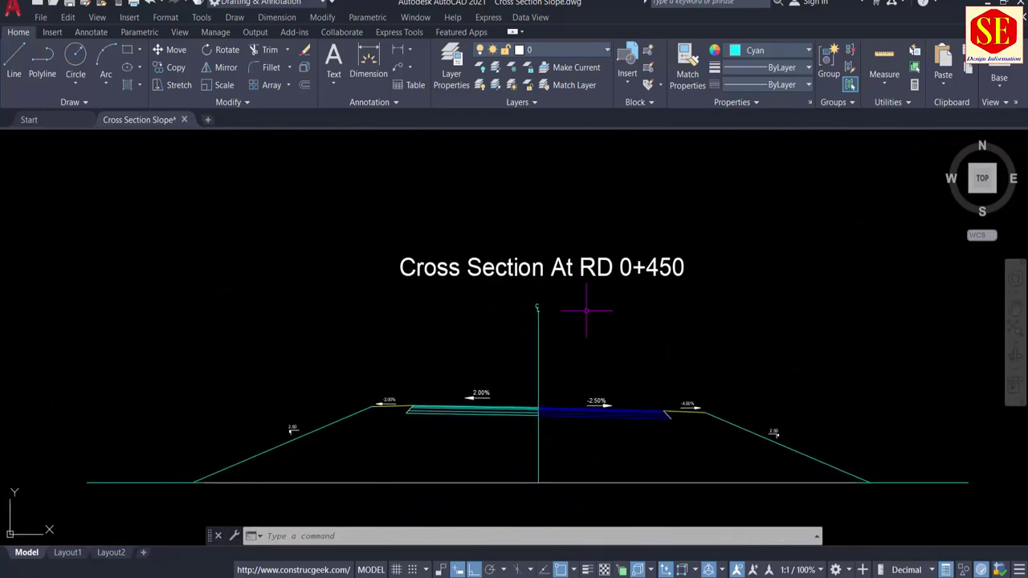
Erase the five left pavement layer lines of the RD 0+450 section.
scroll(501, 409, "up", 3)
middle_click_drag(540, 369, 611, 292)
left_click(604, 296)
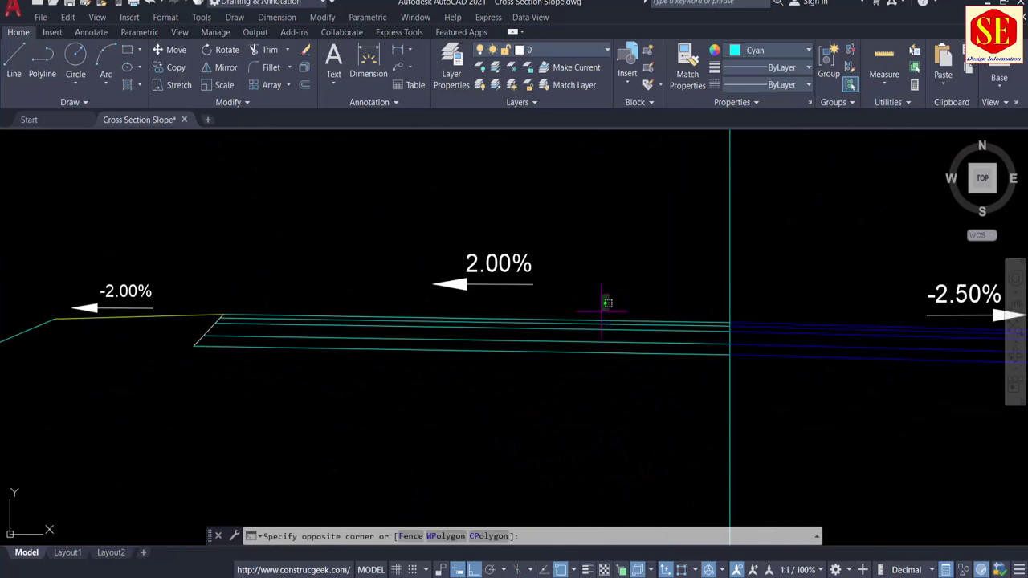
left_click(570, 389)
type("e")
key("Return")
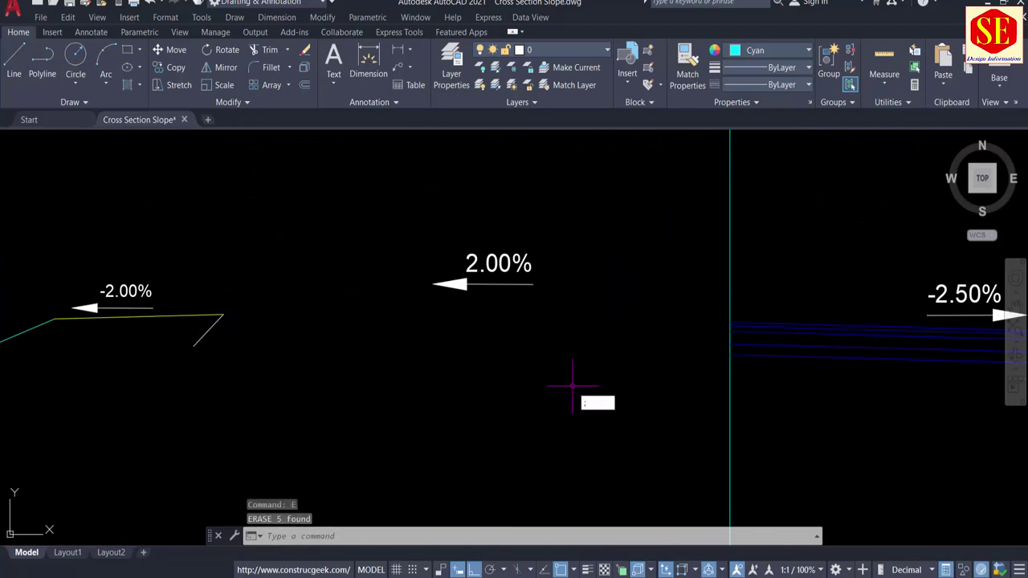
Draw a horizontal line 15 units long leftwards from where the top right pavement line meets the centreline.
type("l")
key("Return")
scroll(723, 329, "up", 5)
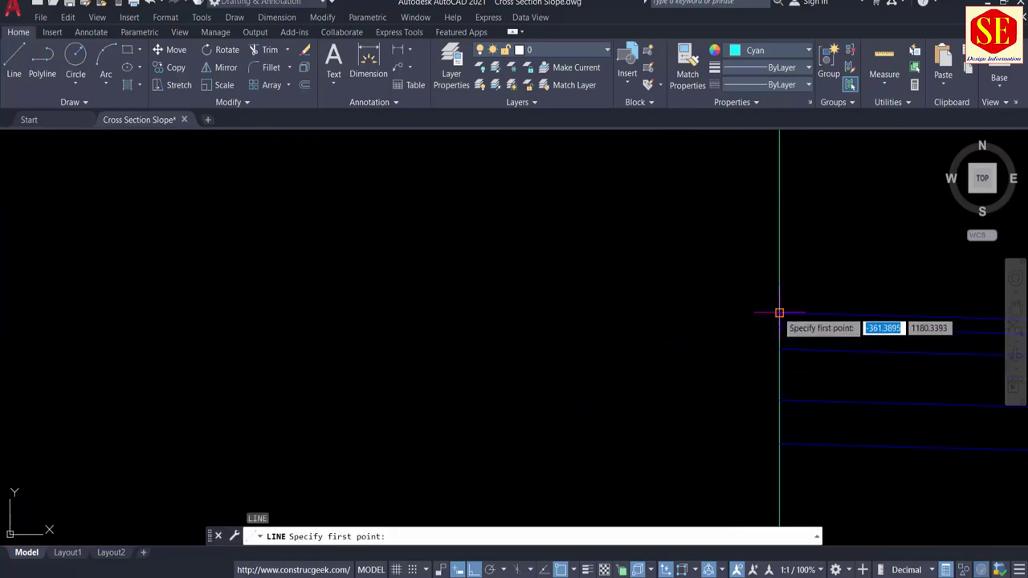
left_click(778, 313)
scroll(771, 338, "down", 4)
type("15")
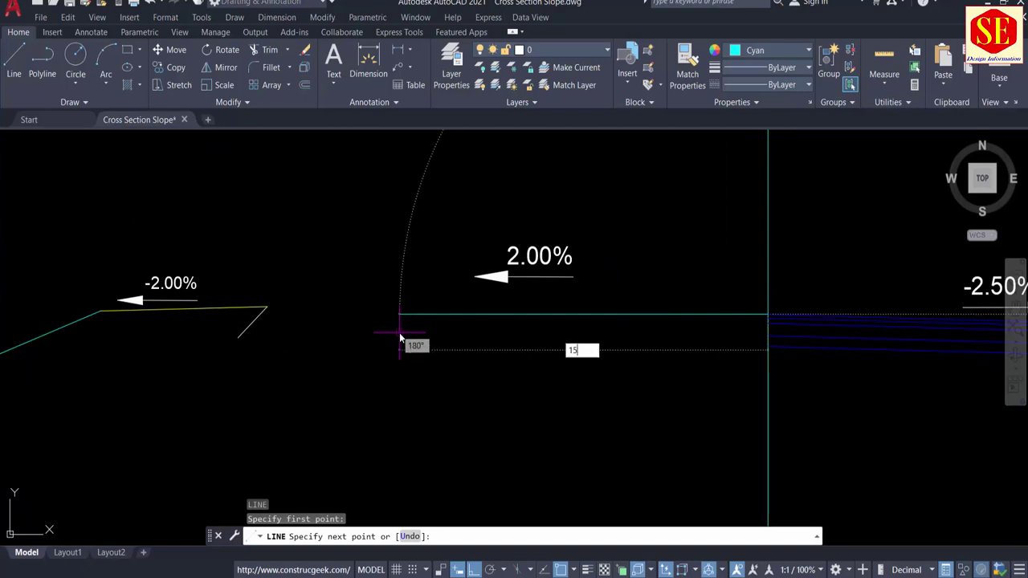
key("Return")
key("Escape")
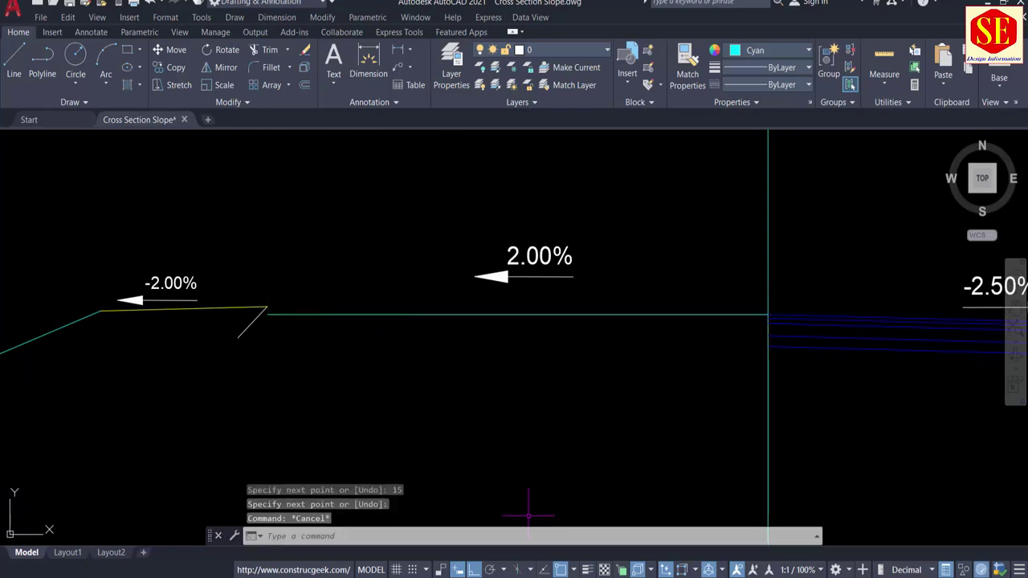
Switch to Calculator and compute the 2% rise over the 15-unit pavement width as 15 × 2 ÷ 100.
key("alt+Tab")
left_click(251, 343)
left_click(181, 477)
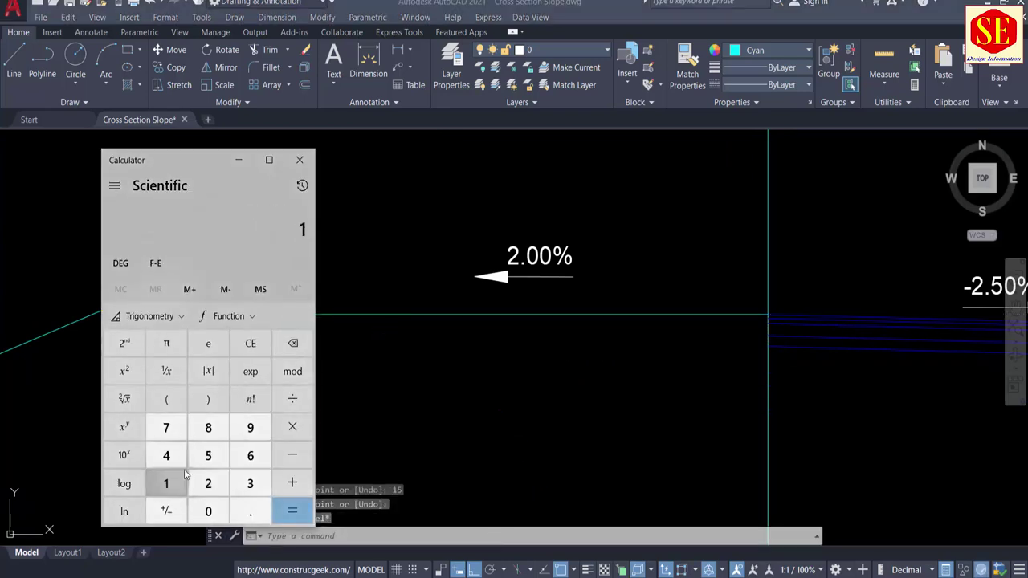
left_click(207, 456)
left_click(292, 426)
left_click(208, 484)
left_click(292, 510)
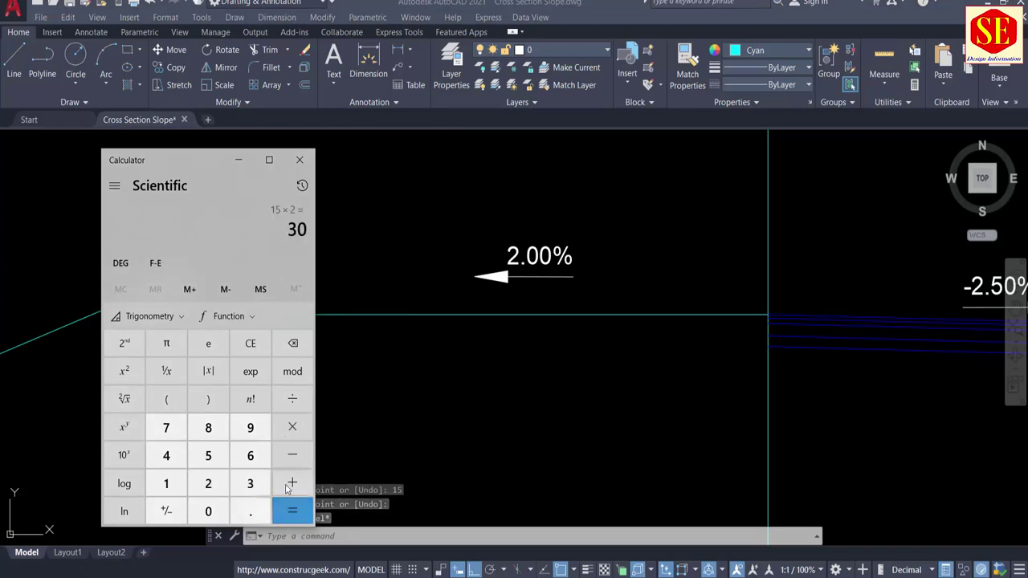
left_click(292, 398)
left_click(166, 483)
double_click(208, 511)
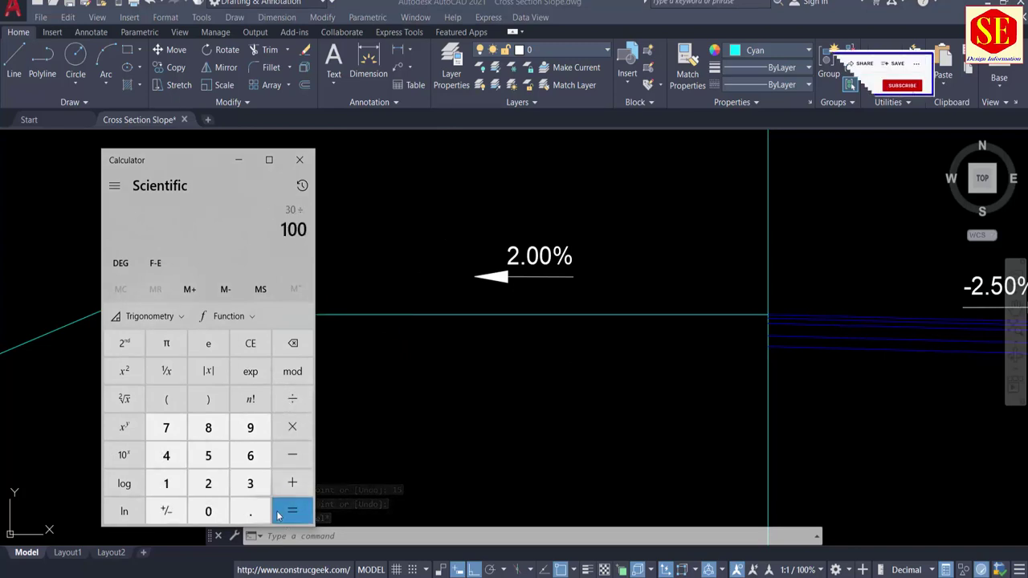
left_click(292, 511)
Back in the drawing, offset the 15-unit horizontal line upward by 0.3.
left_click(426, 380)
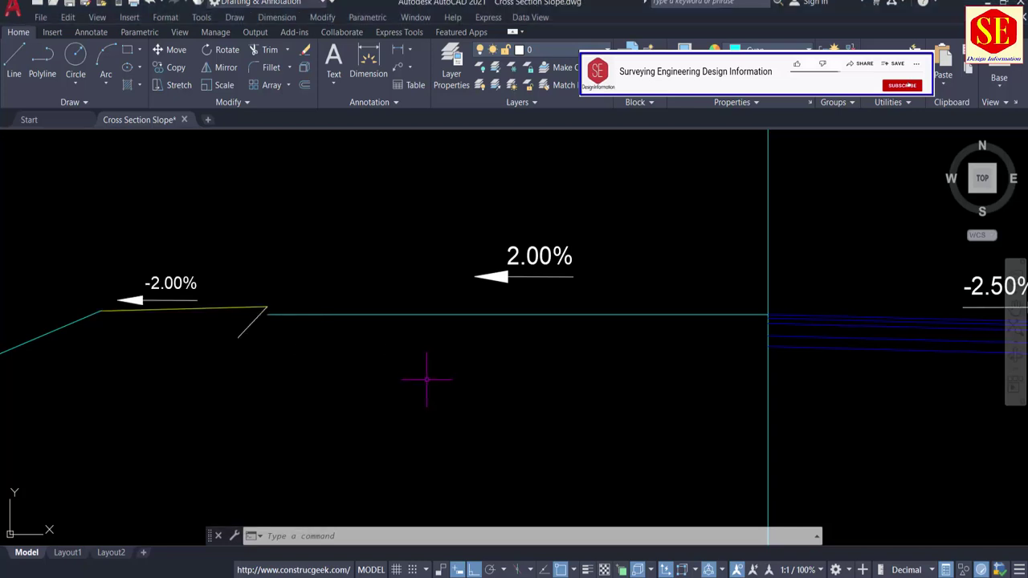
type("o")
key("Return")
type(".3")
key("Return")
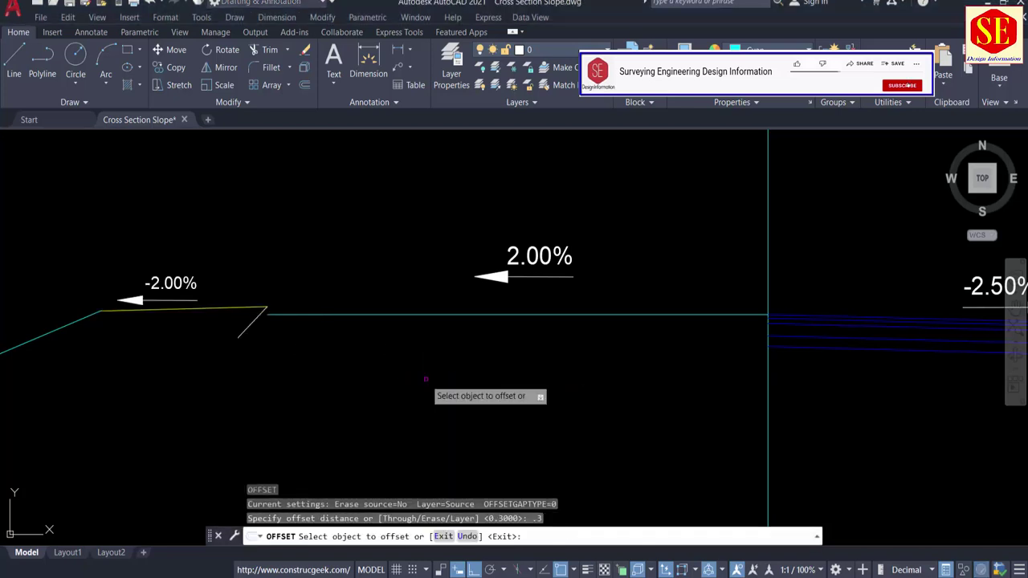
left_click(351, 315)
left_click(346, 269)
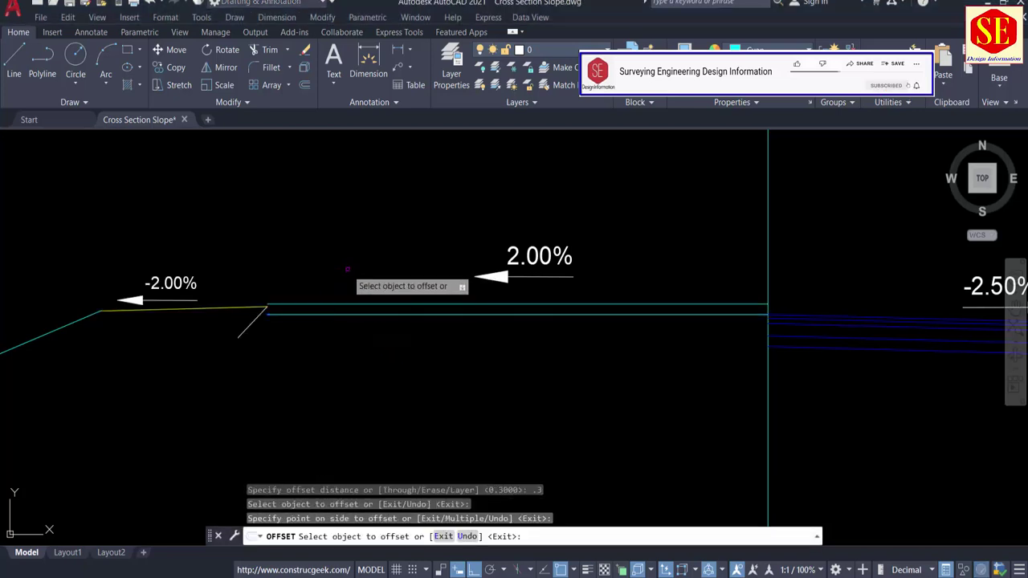
key("Escape")
Draw the sloped left pavement line from the outer end of the upper offset line to the lower line's end on the centreline.
type("l")
key("Return")
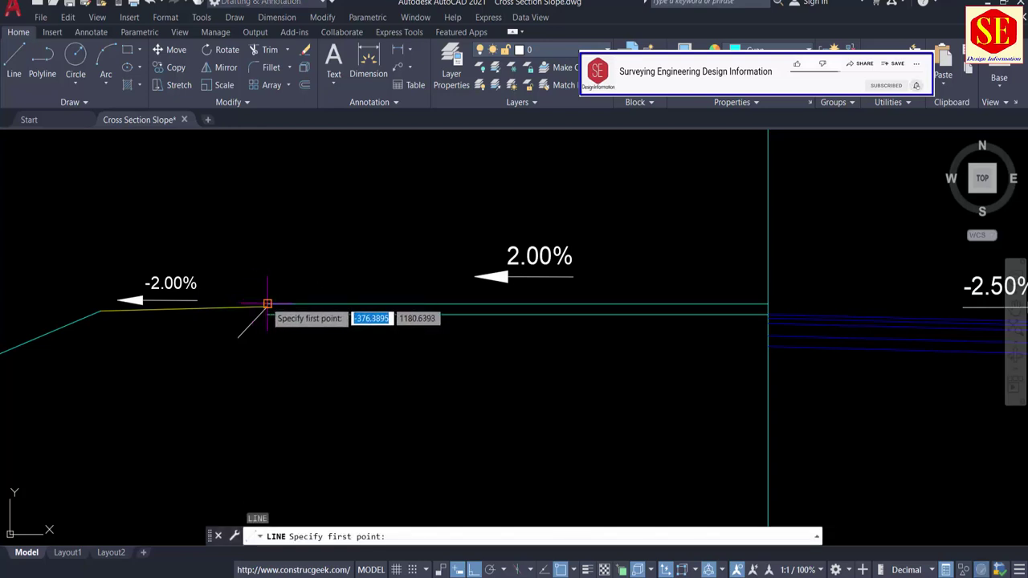
scroll(263, 308, "up", 3)
left_click(263, 308)
scroll(257, 305, "down", 3)
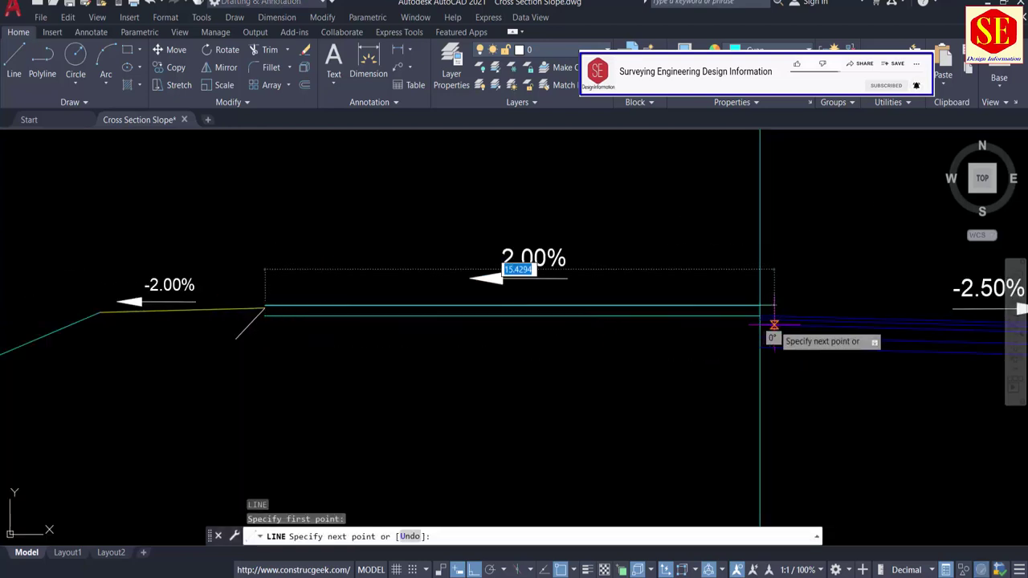
scroll(762, 322, "up", 5)
left_click(732, 310)
key("Escape")
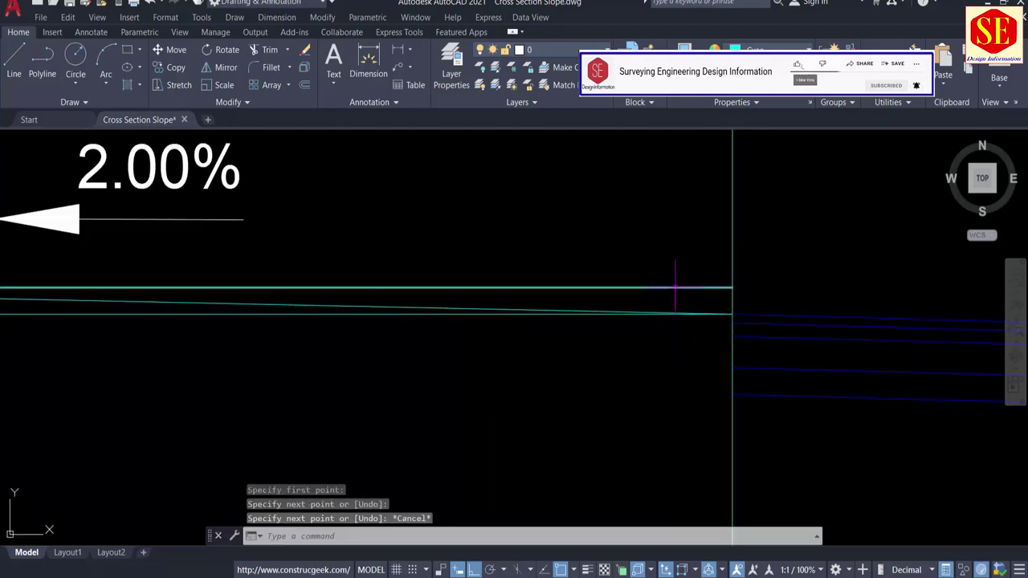
Erase the two horizontal construction lines of the left pavement, keeping the sloped line.
left_click(674, 287)
key("Escape")
left_click(236, 302)
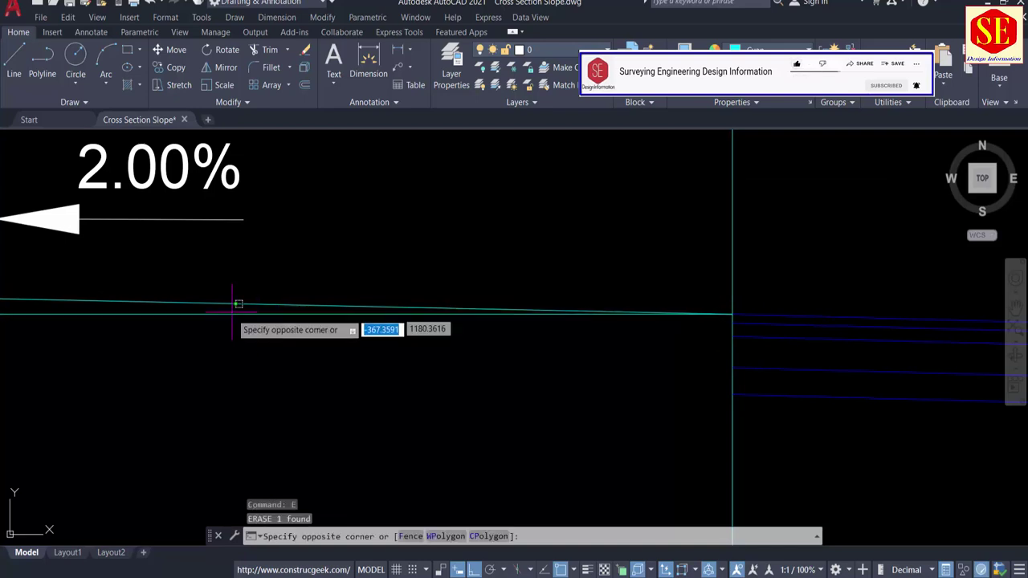
left_click(236, 320)
left_click(185, 331)
key("Delete")
Erase the old yellow left shoulder line.
scroll(498, 365, "down", 4)
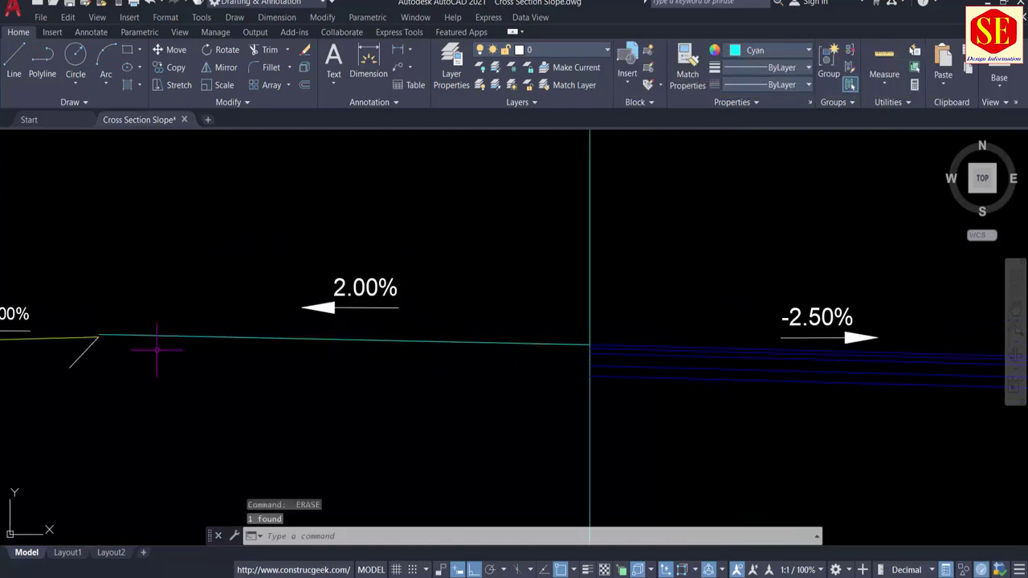
middle_click_drag(157, 349, 613, 354)
scroll(436, 347, "up", 2)
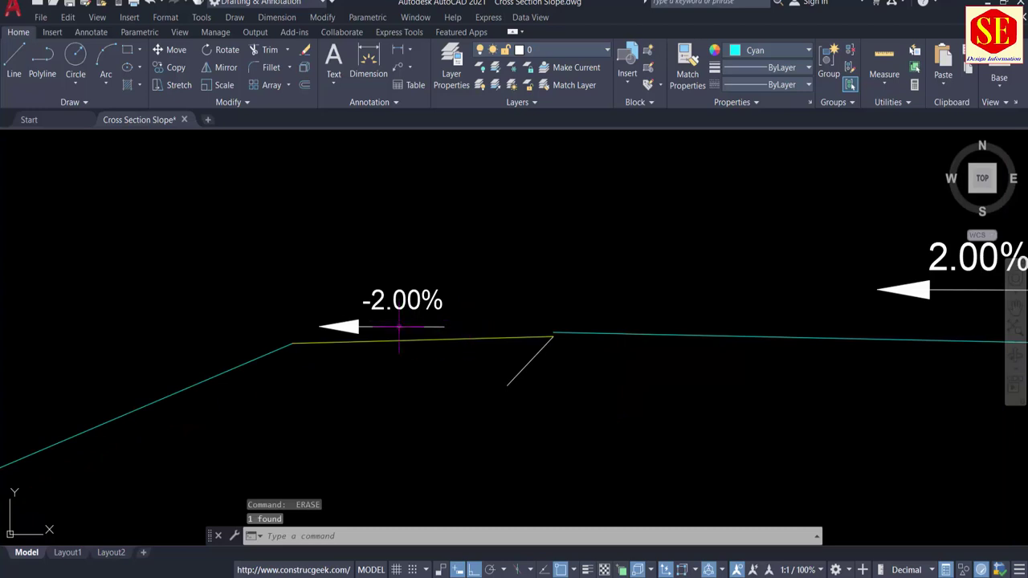
left_click(445, 343)
type("e")
key("Return")
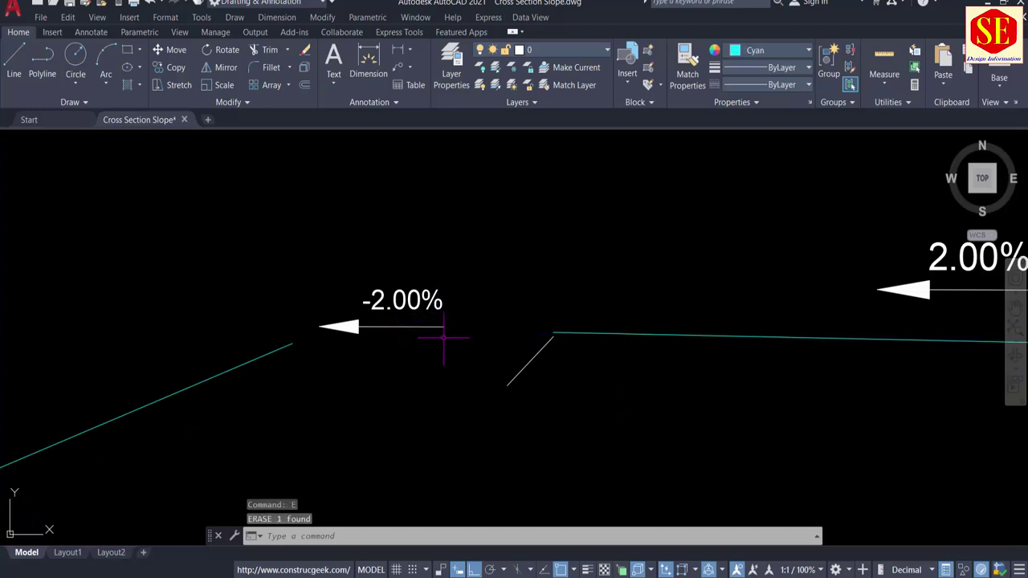
Draw a horizontal line 5 units long leftwards from the outer end of the new left pavement line.
type("l")
key("Return")
scroll(530, 324, "up", 4)
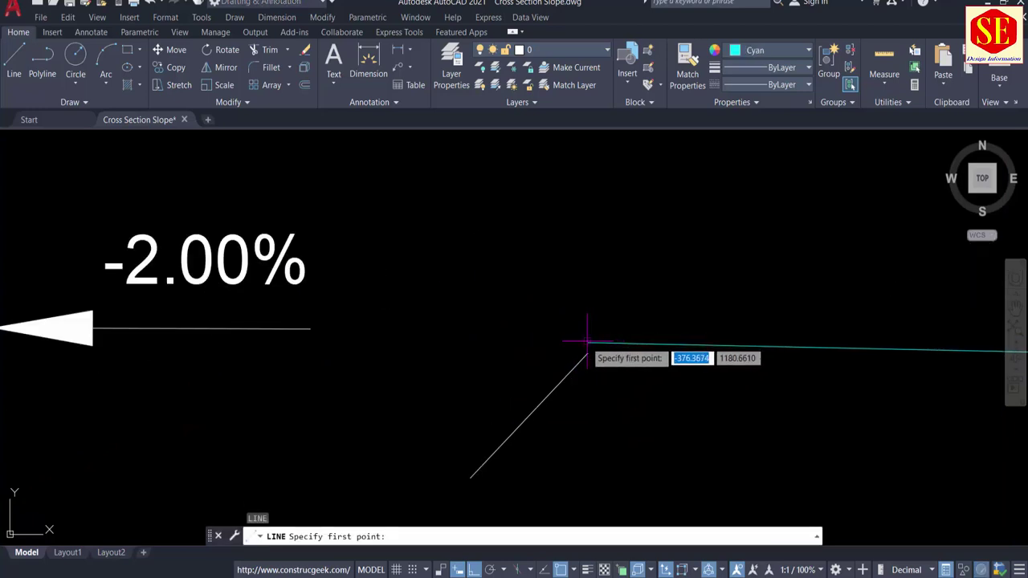
left_click(588, 342)
middle_click_drag(208, 370, 584, 363)
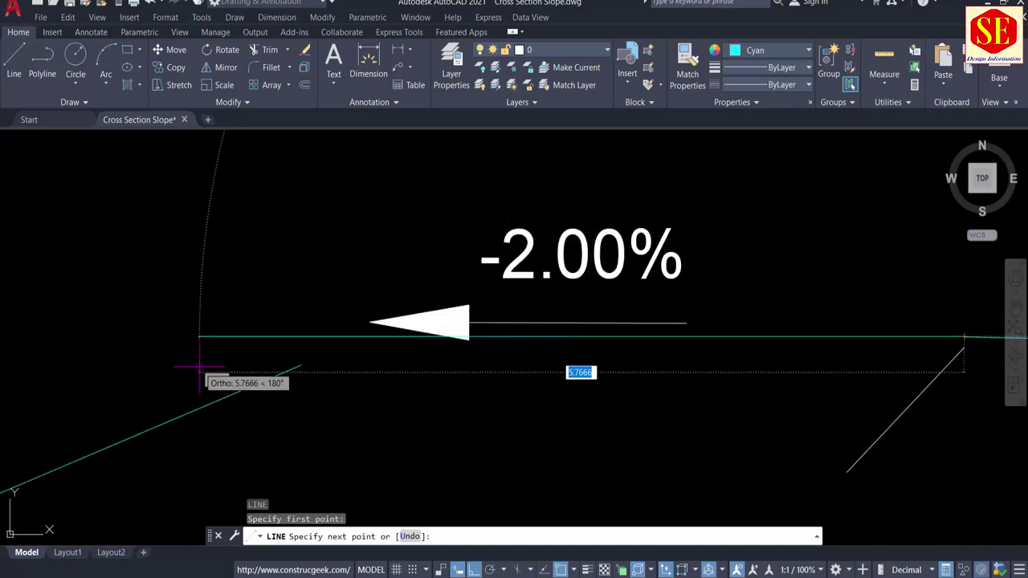
type("5")
key("Return")
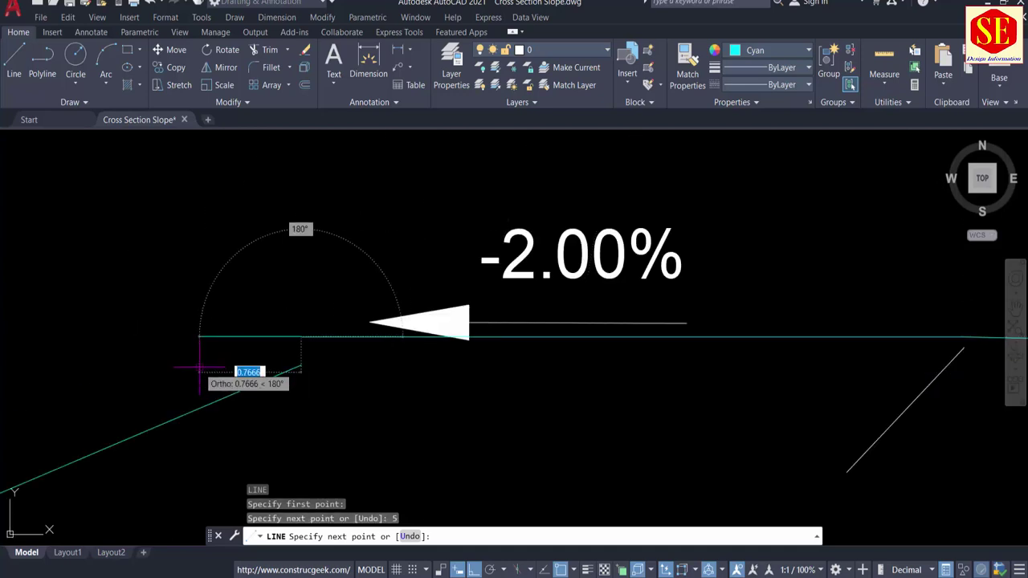
key("Return")
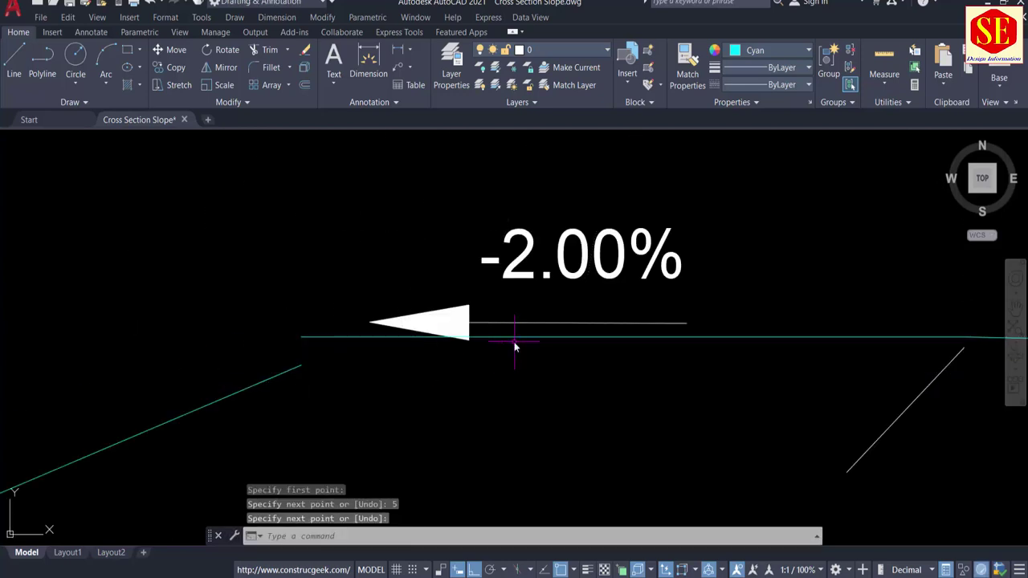
Move the -2.00% left shoulder label and its arrow straight up, clear of the new horizontal line.
type("m")
key("Return")
left_click(351, 209)
left_click(745, 333)
key("Return")
left_click(718, 409)
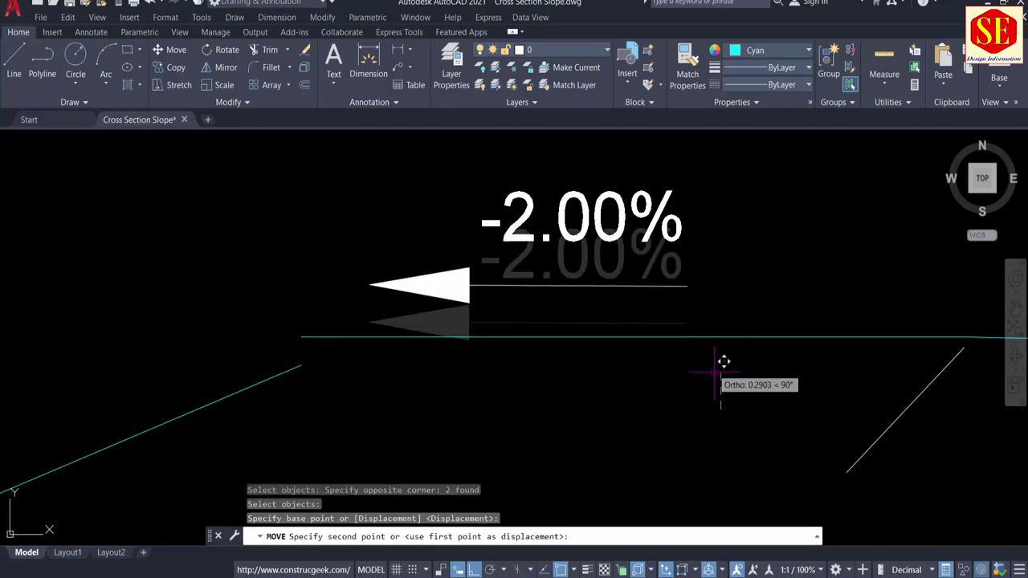
left_click(718, 348)
key("Escape")
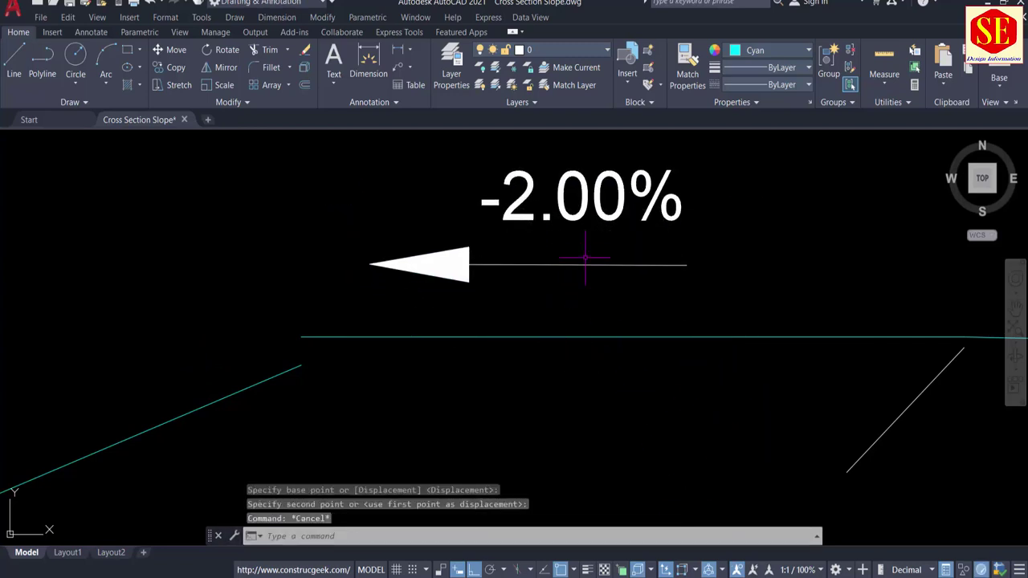
Offset the 5-unit horizontal shoulder line downward by 0.1.
middle_click_drag(577, 236, 420, 257)
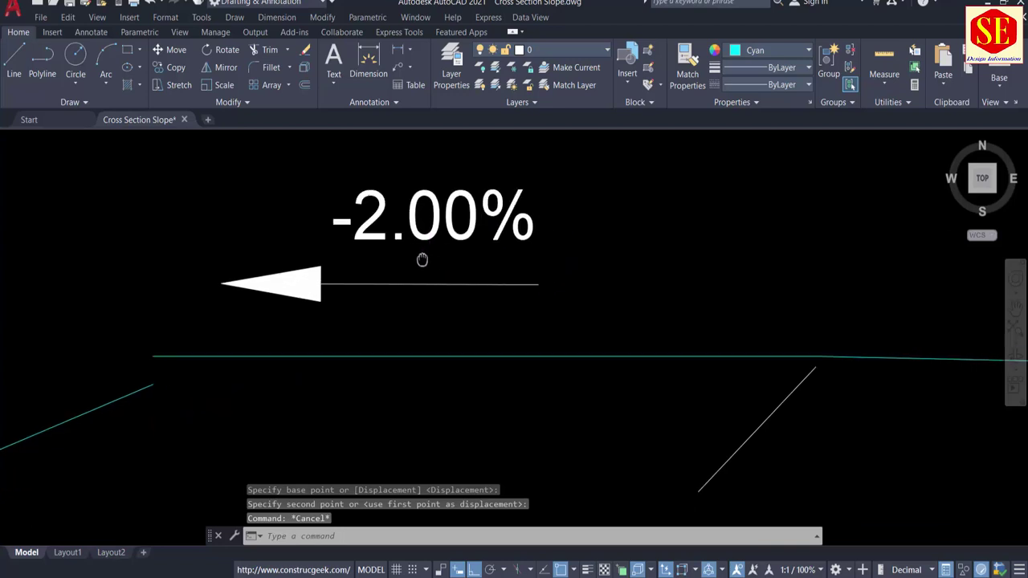
type("o")
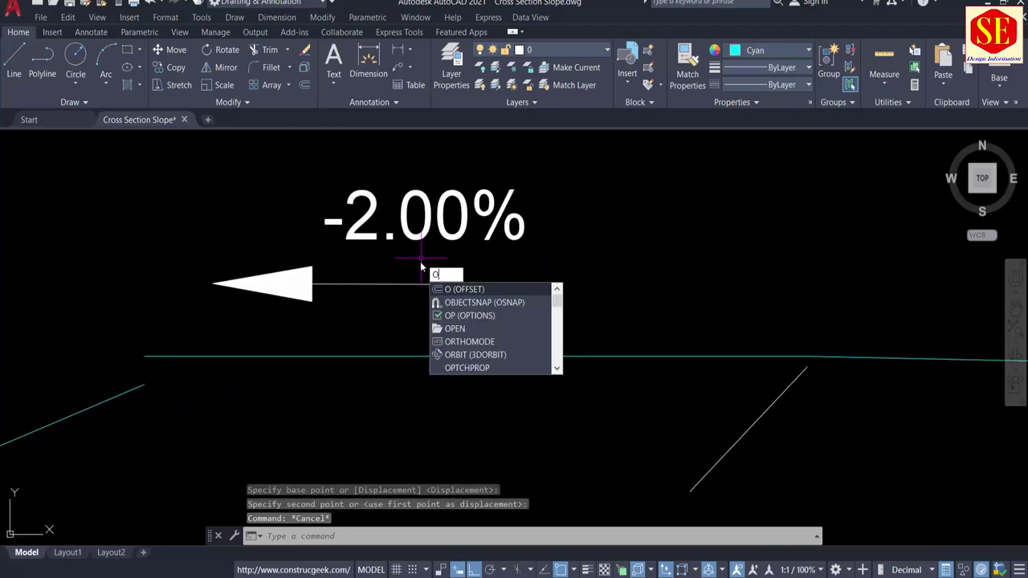
key("Return")
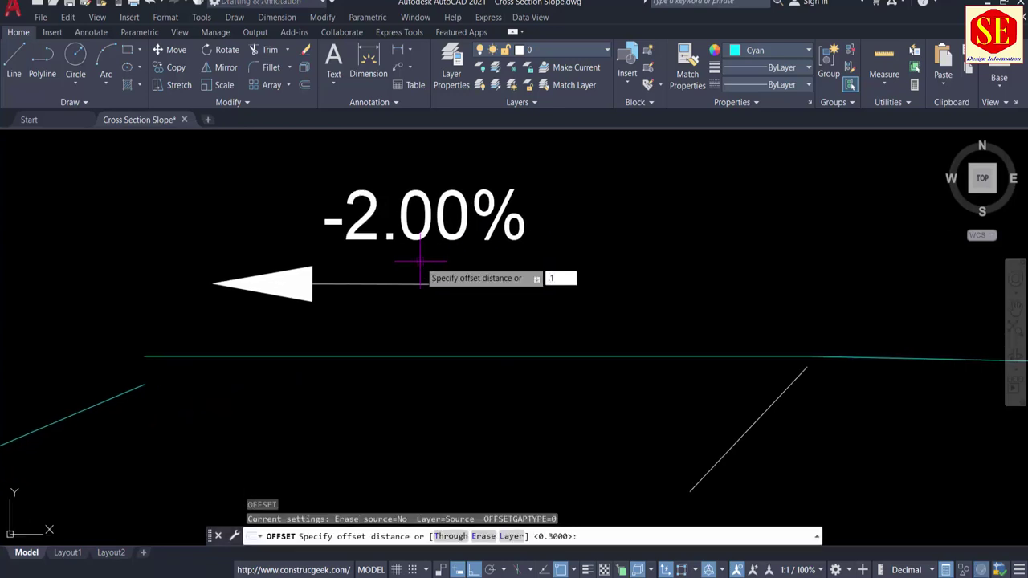
key("Return")
left_click(456, 355)
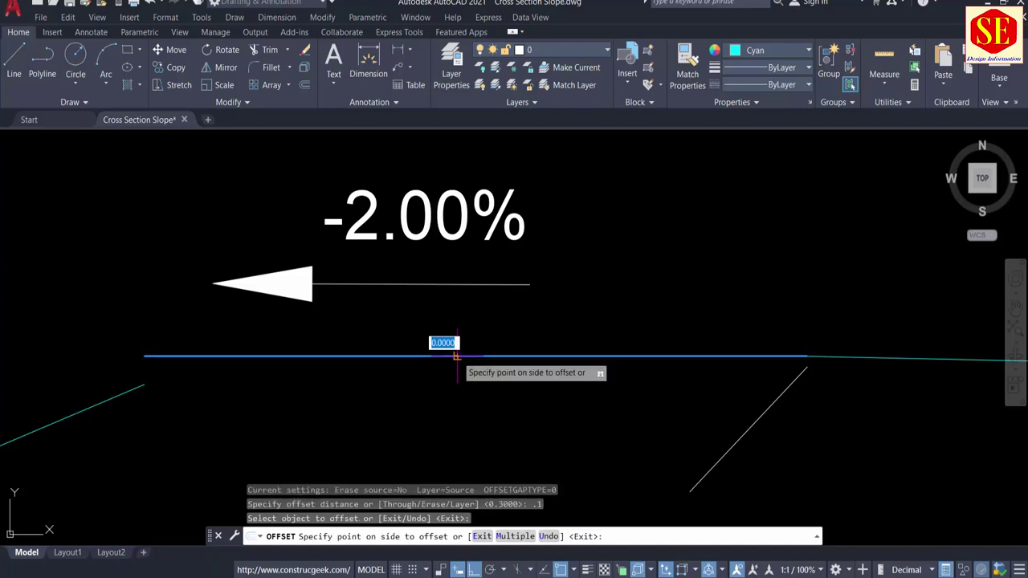
left_click(461, 405)
key("Escape")
key("Escape")
type("l")
key("Return")
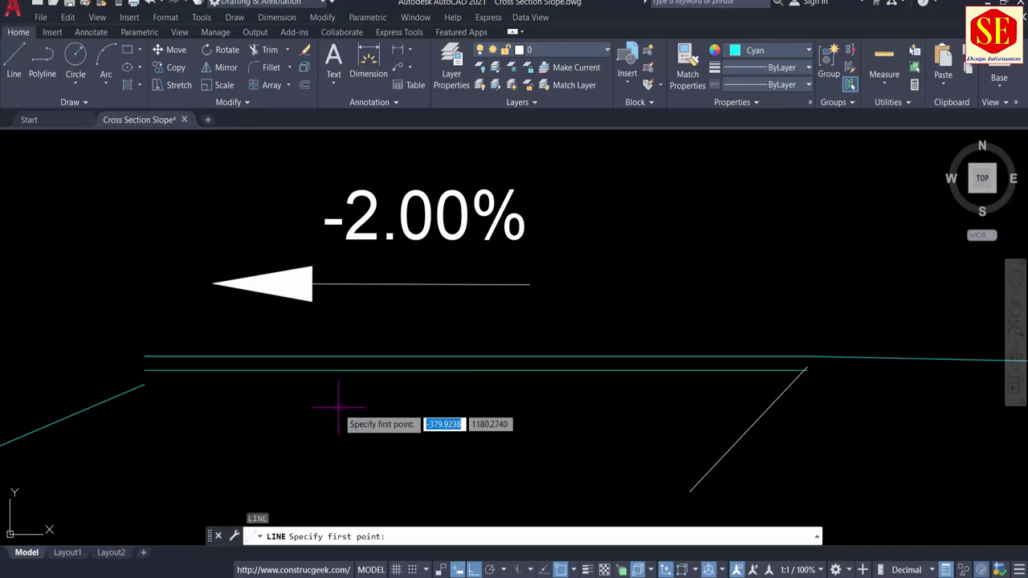
scroll(883, 341, "up", 4)
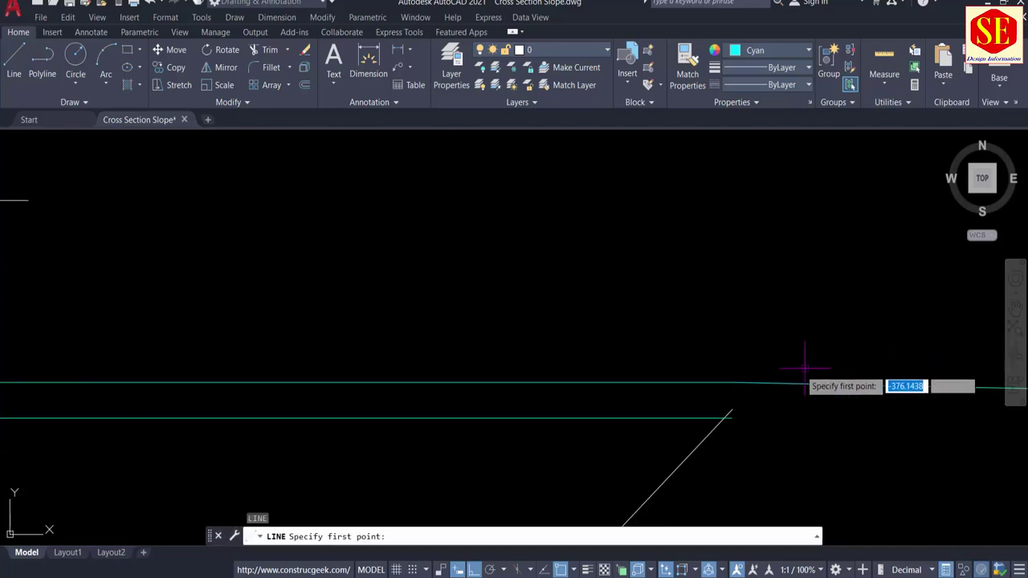
key("Escape")
left_click(767, 385)
left_click(731, 383)
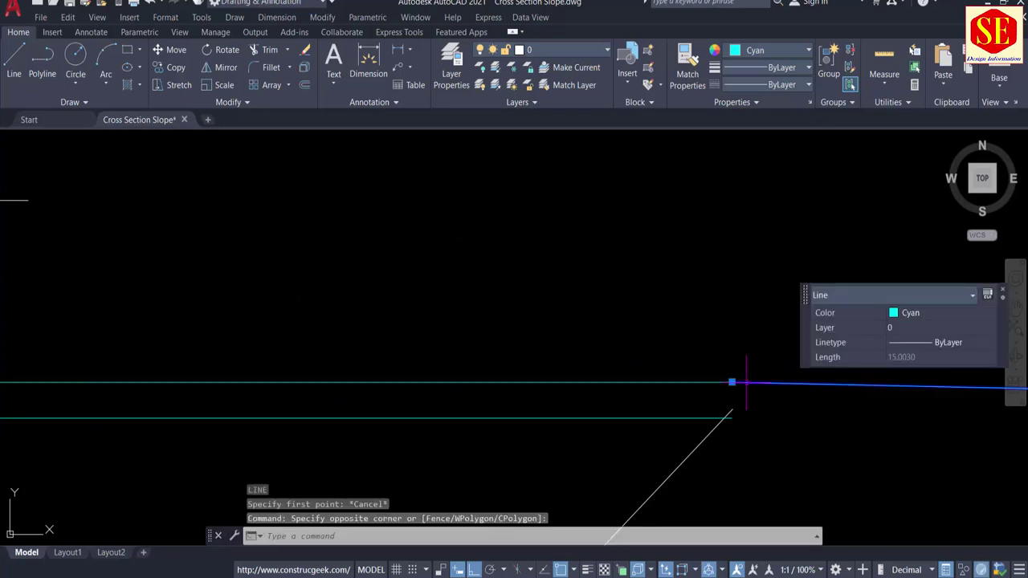
key("Escape")
Draw the sloped left shoulder line from the outer pavement edge to the outer end of the lower offset line.
type("l")
key("Return")
left_click(731, 382)
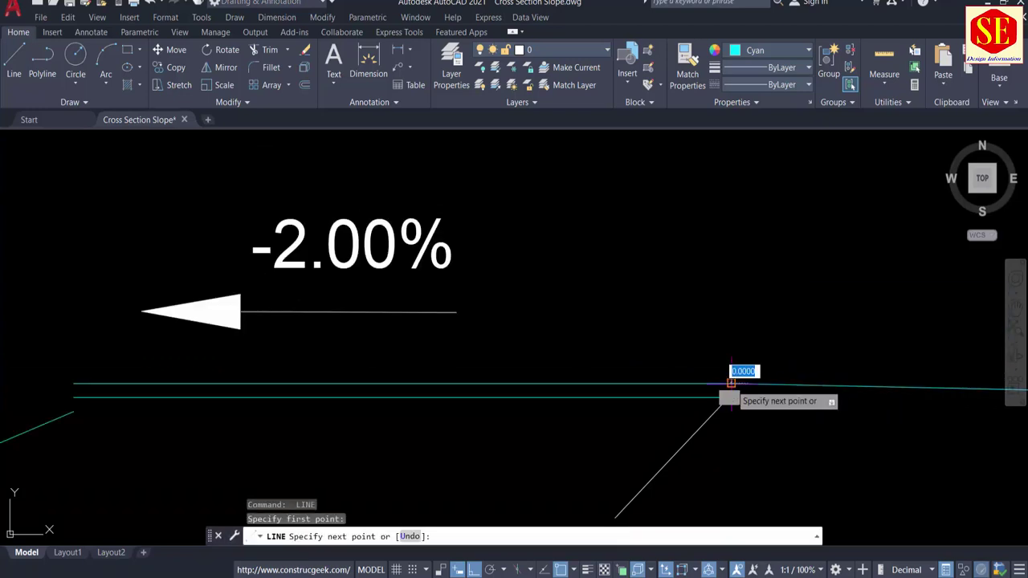
scroll(731, 383, "down", 1)
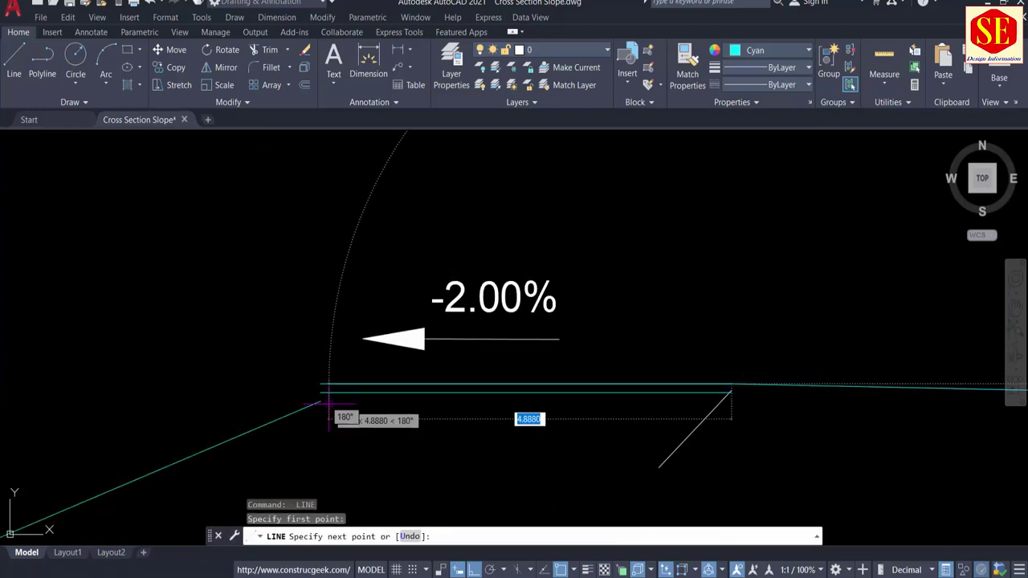
scroll(325, 389, "up", 2)
left_click(316, 400)
key("Escape")
Erase the two horizontal construction lines of the left shoulder.
left_click(413, 379)
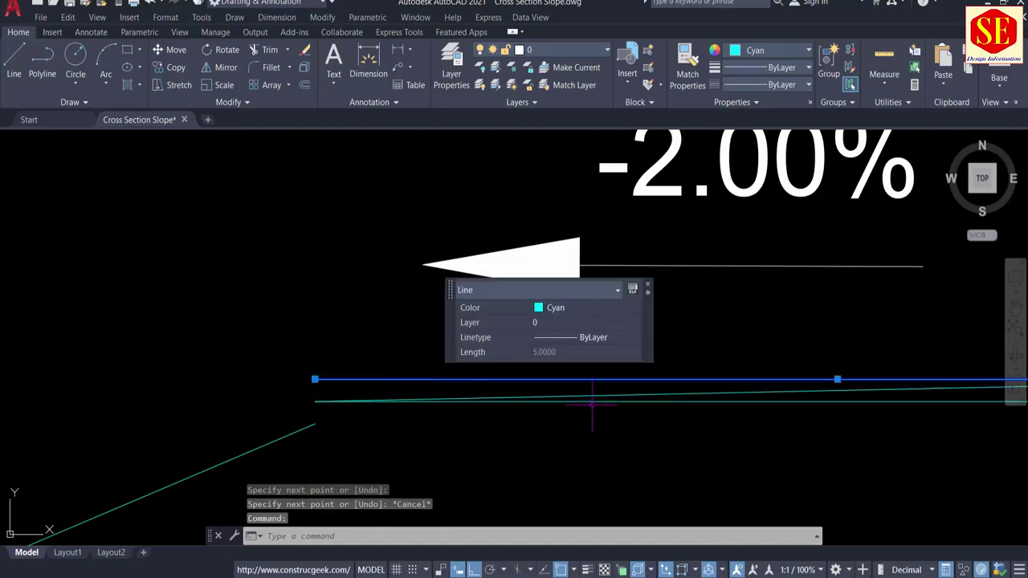
left_click(619, 402)
type("e")
key("Return")
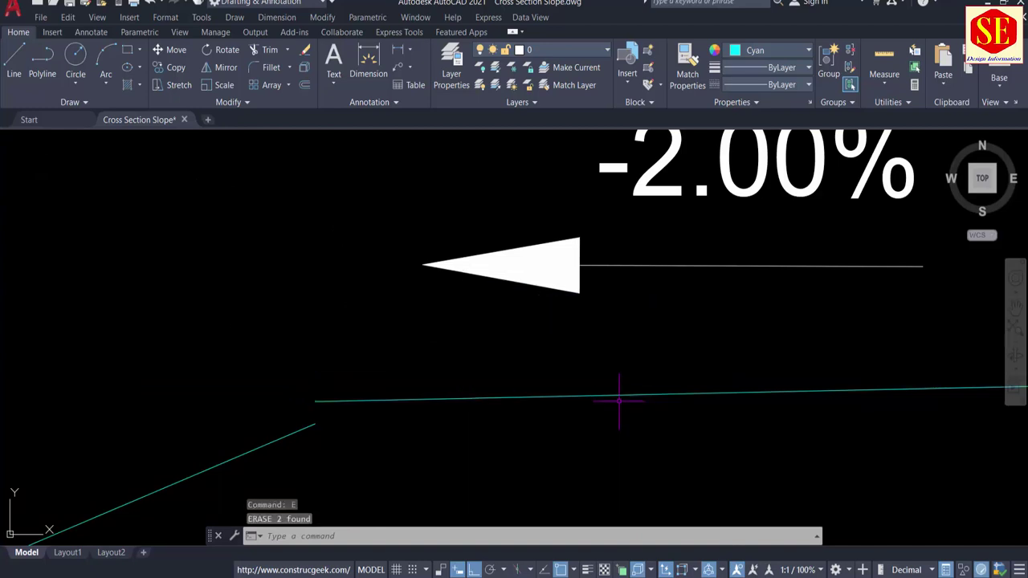
Change the color of the new left shoulder line to yellow.
left_click(616, 394)
left_click(767, 320)
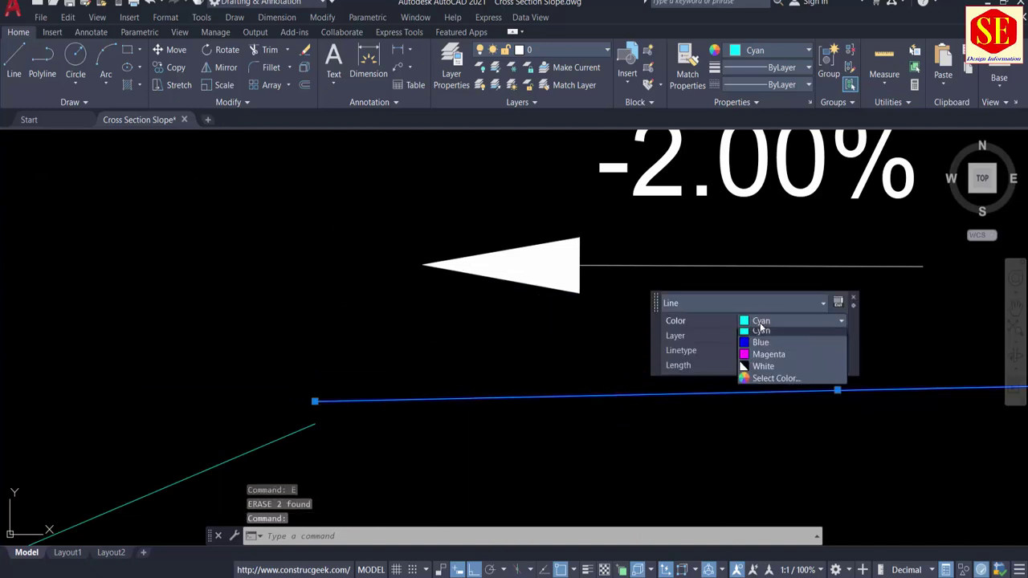
left_click(763, 373)
key("Escape")
Move the left side slope line together with its 2.50 slope label so its top end meets the outer end of the shoulder line.
scroll(425, 385, "down", 3)
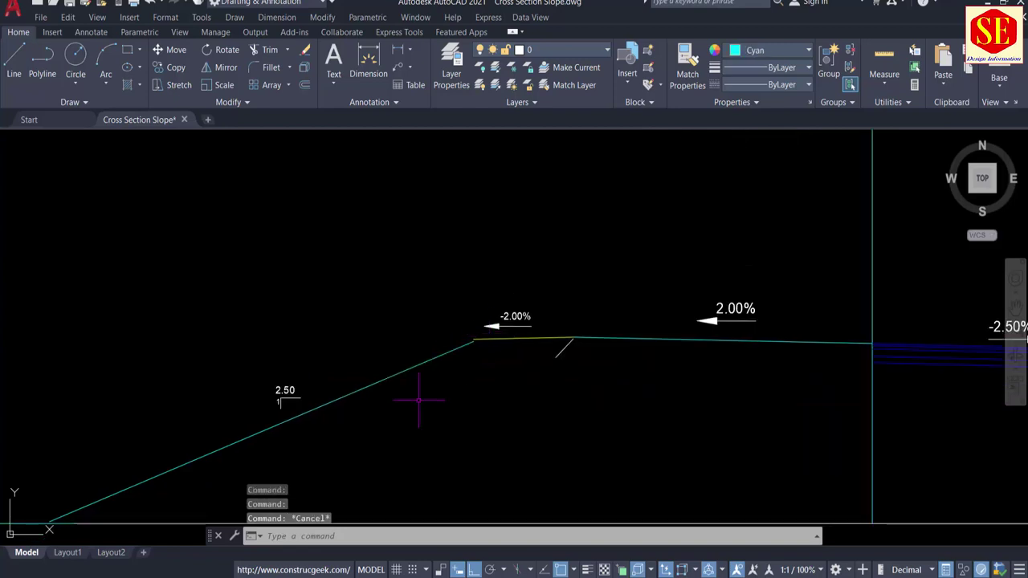
key("Return")
left_click(314, 336)
left_click(240, 452)
scroll(473, 336, "up", 2)
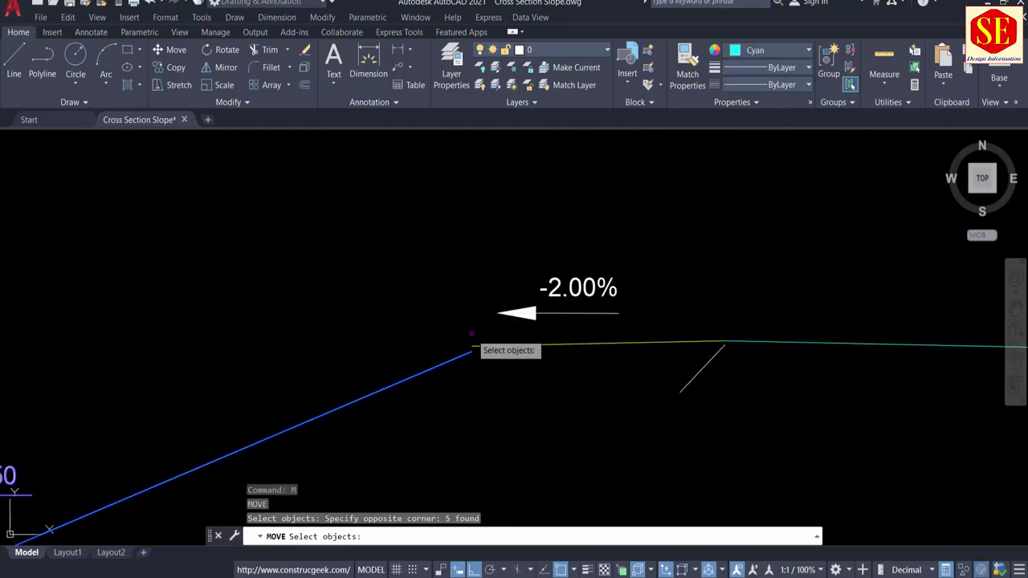
key("Return")
left_click(463, 346)
left_click(500, 348)
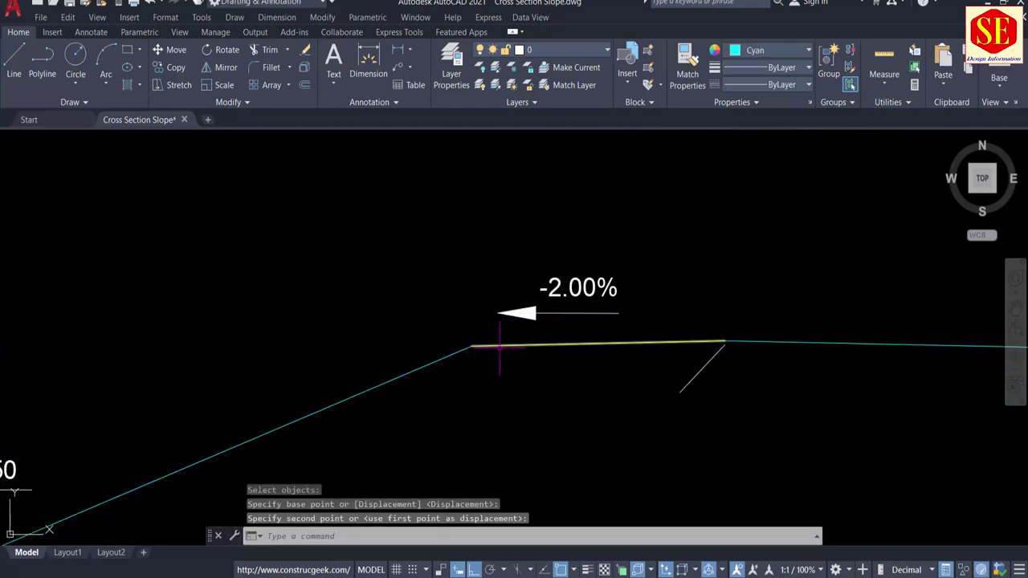
Move the short sloping edge line so its upper end meets the junction of the left pavement and shoulder lines.
middle_click_drag(728, 372, 520, 373)
scroll(518, 354, "up", 3)
key("Return")
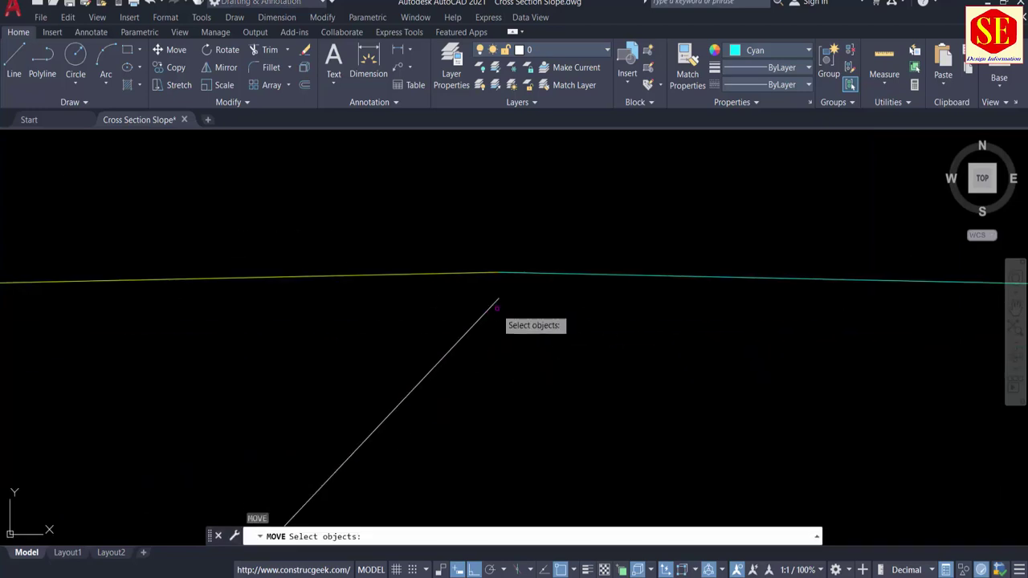
left_click(491, 306)
key("Return")
left_click(498, 298)
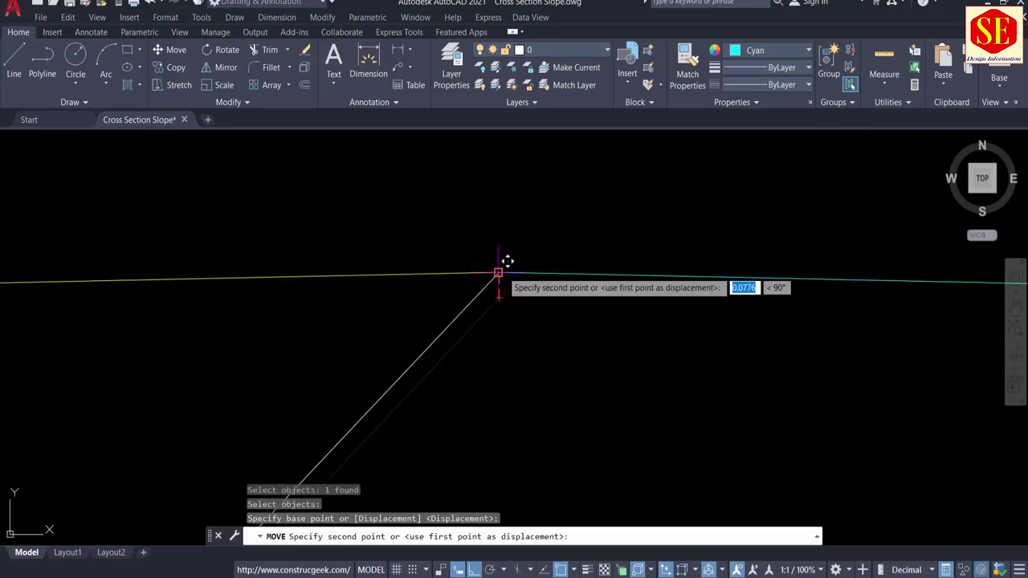
key("Escape")
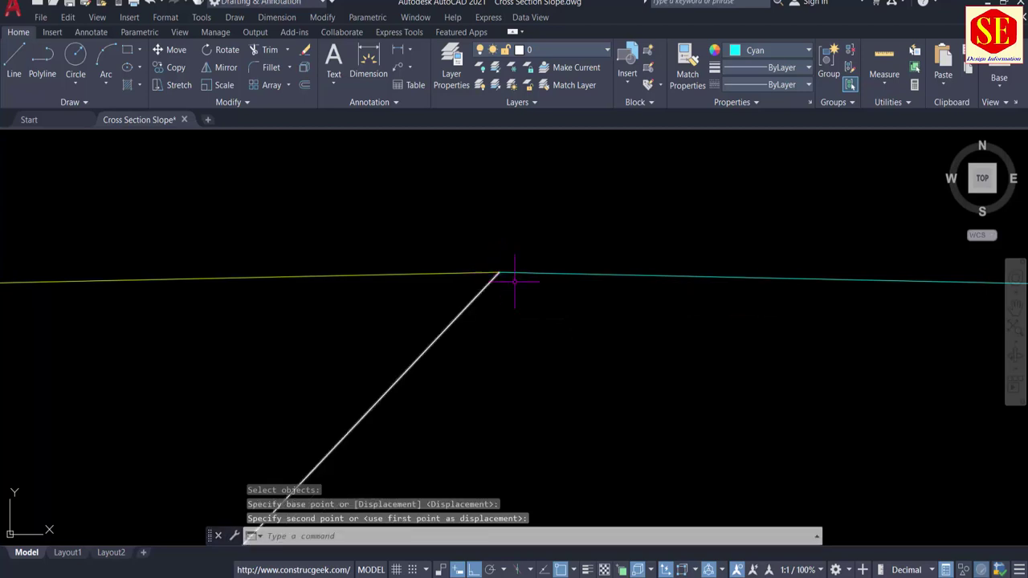
scroll(474, 230, "down", 3)
mouse_move(458, 232)
middle_mouse_down()
mouse_move(621, 287)
mouse_move(482, 314)
middle_mouse_up()
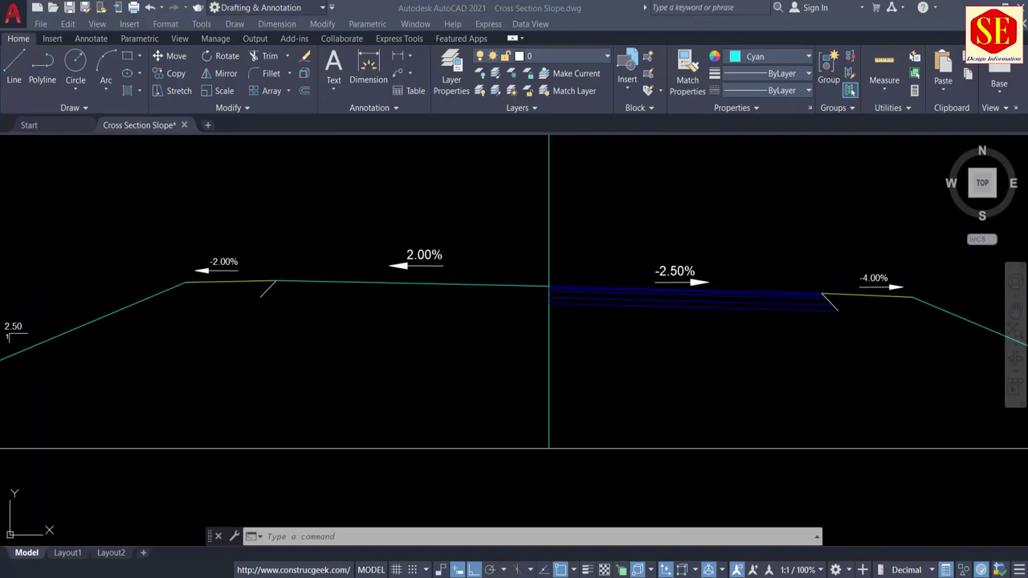
Offset the left pavement surface line downward by 0.1 to form the first pavement layer.
scroll(402, 301, "up", 2)
scroll(403, 301, "up", 2)
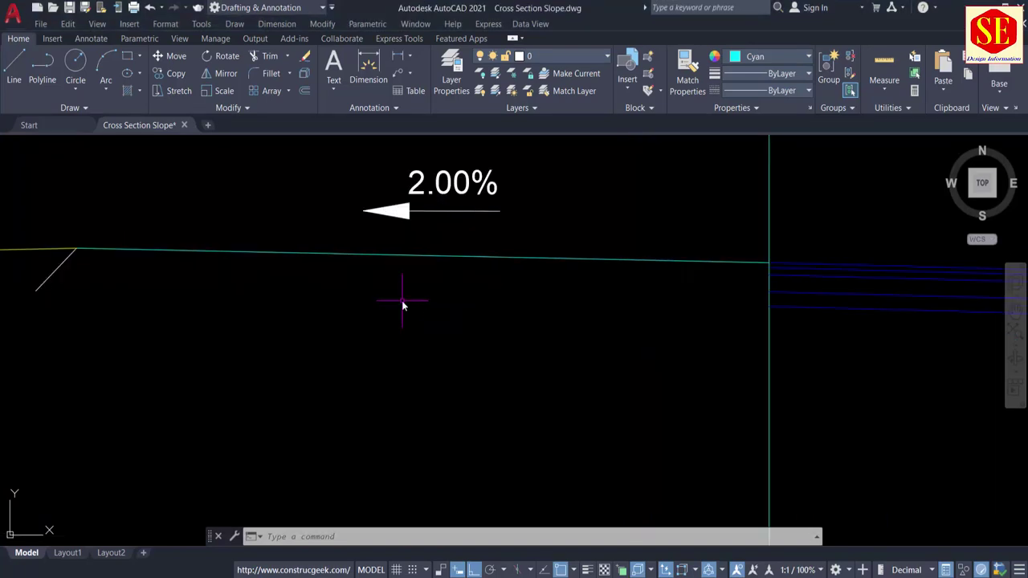
type("o")
key("Return")
type(".1")
key("Return")
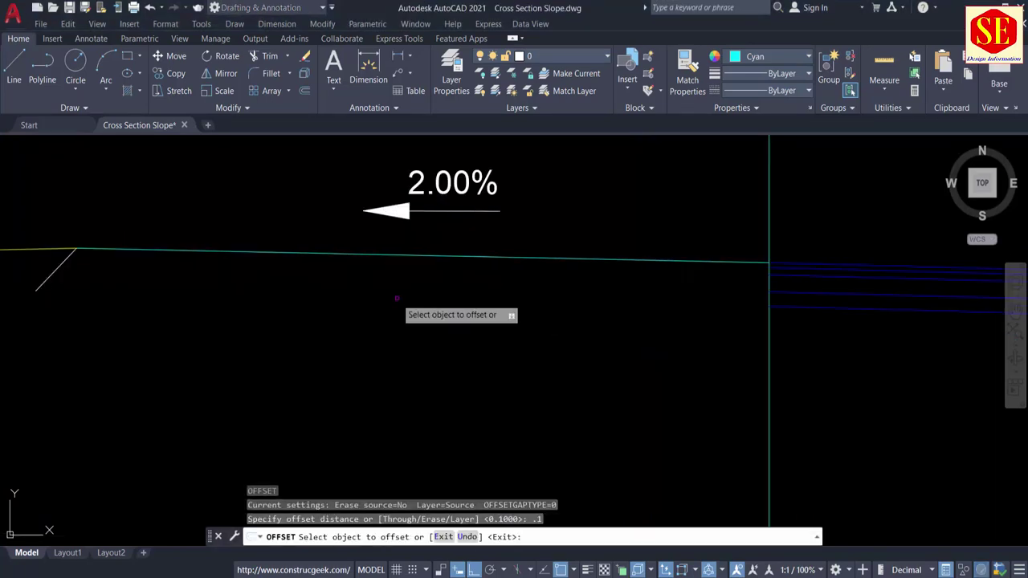
left_click(398, 253)
left_click(399, 289)
key("Return")
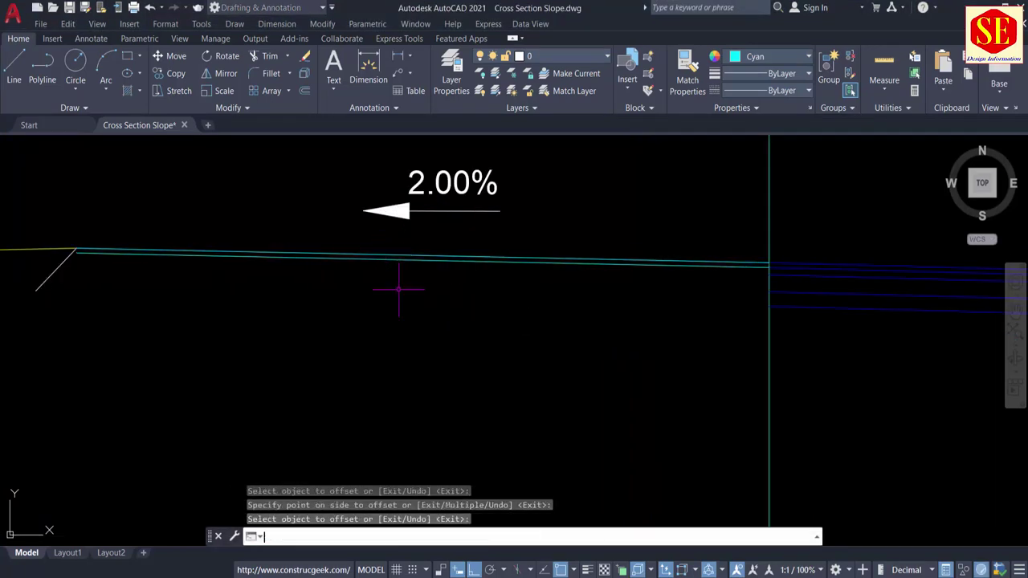
Offset the lowest left pavement line downward by 0.15 to form the second layer.
key("Return")
type(".15")
key("Return")
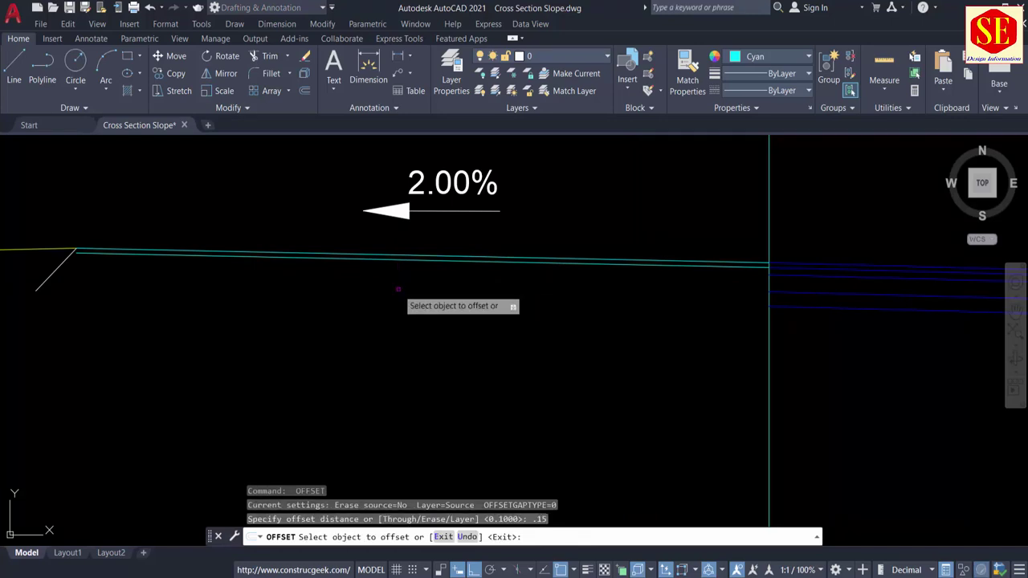
left_click(371, 255)
left_click(368, 303)
key("Return")
Offset the second layer's bottom line on the left side downward by 0.35 to form the third layer.
key("Return")
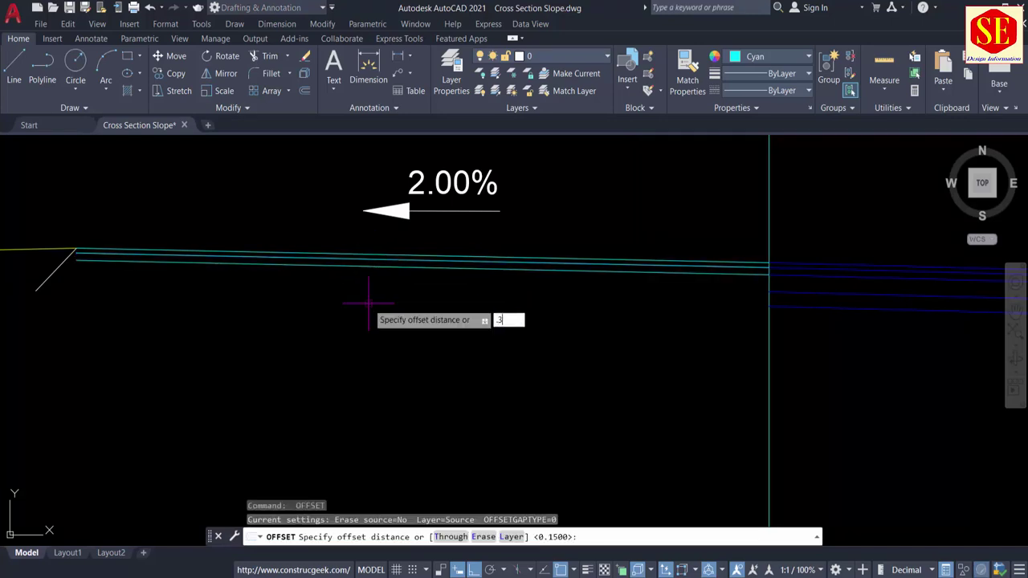
type(".35")
key("Return")
left_click(334, 266)
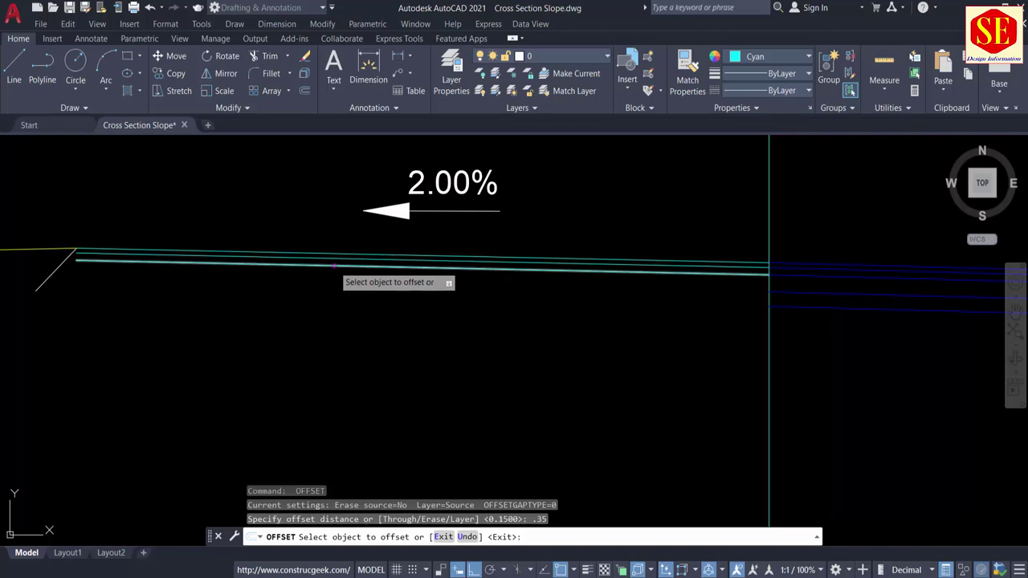
left_click(340, 303)
key("Return")
Offset the third layer's bottom line on the left side downward by 0.3 to form the lowest layer.
key("Return")
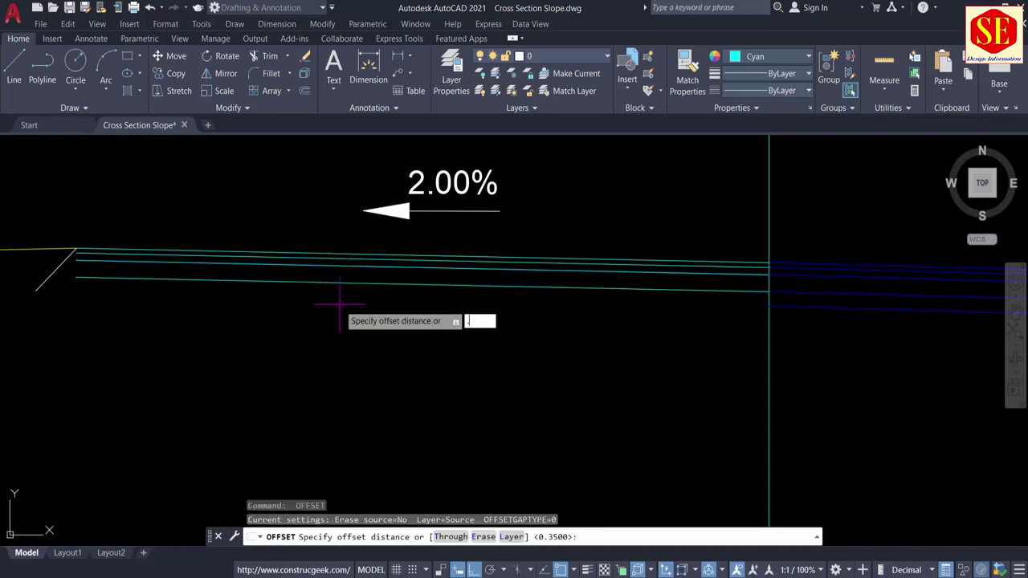
type(".3")
key("Return")
left_click(340, 283)
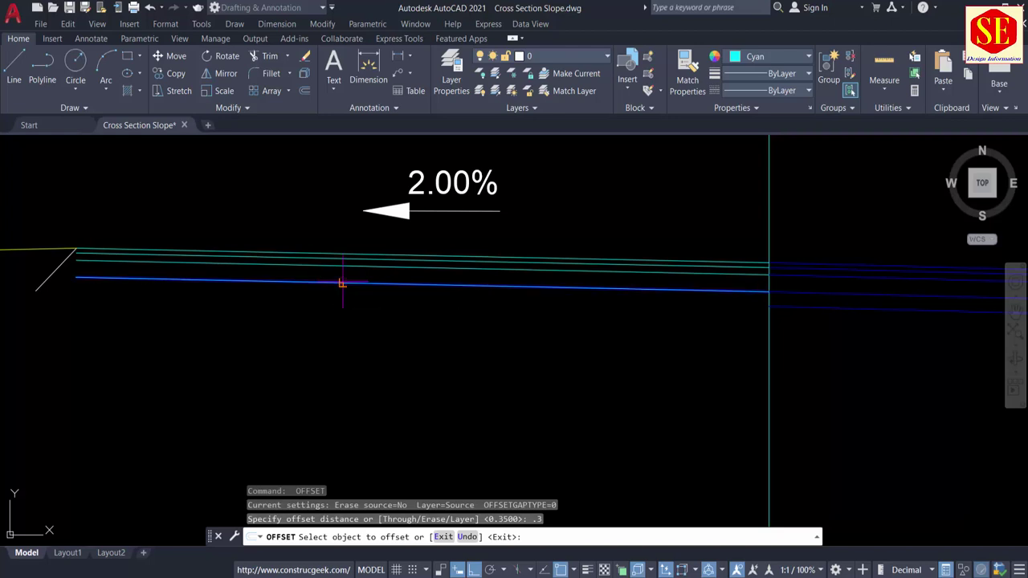
left_click(335, 315)
key("Escape")
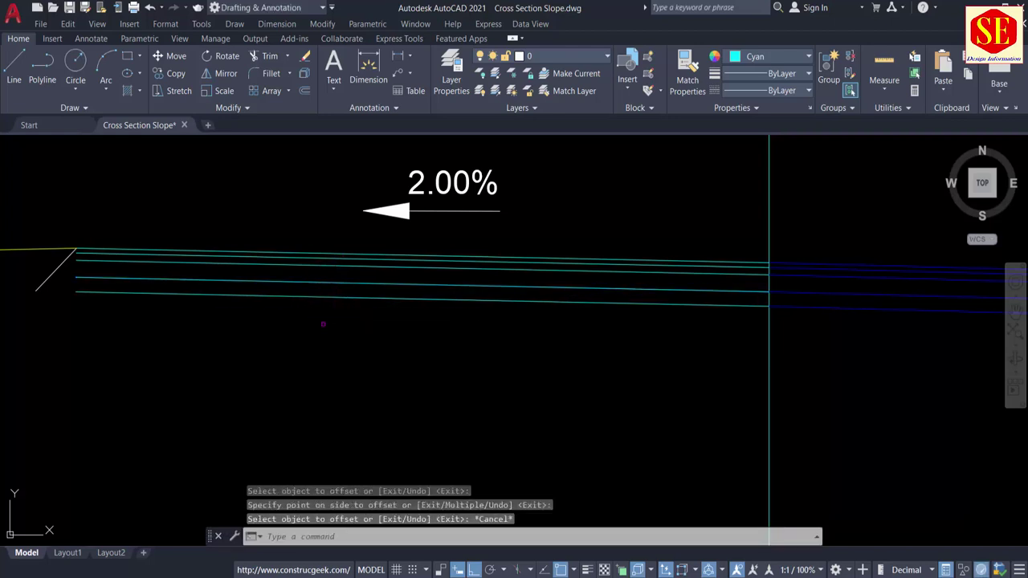
Extend the outer ends of the left pavement layer lines to the sloping edge line.
type("ex")
key("Return")
left_click(206, 340)
left_click(188, 232)
scroll(28, 305, "up", 3)
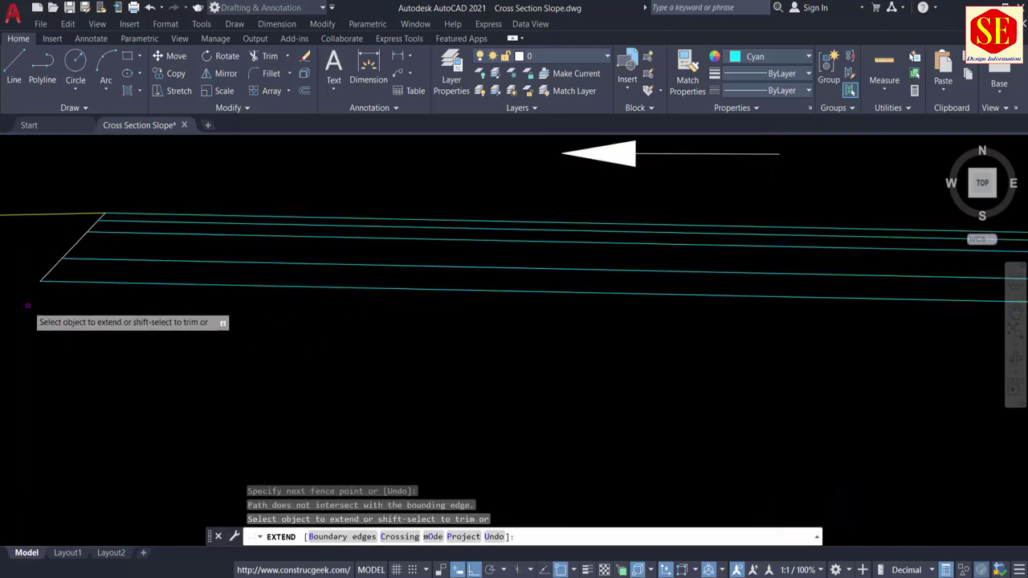
scroll(28, 306, "up", 2)
key("Escape")
Trim the end of the sloping edge line that projects below the lowest left pavement layer.
middle_click_drag(64, 223, 262, 314)
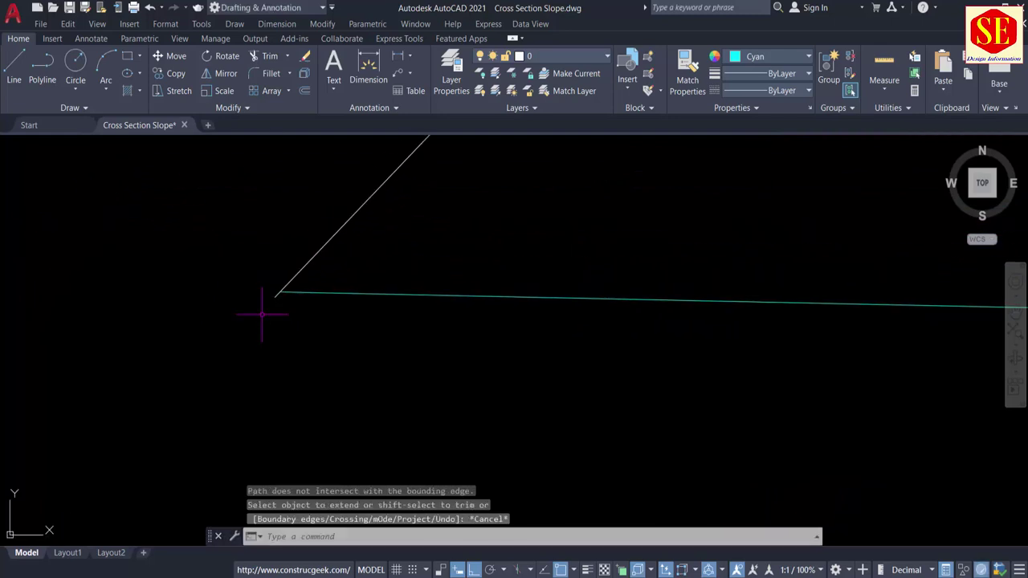
type("tr")
key("Return")
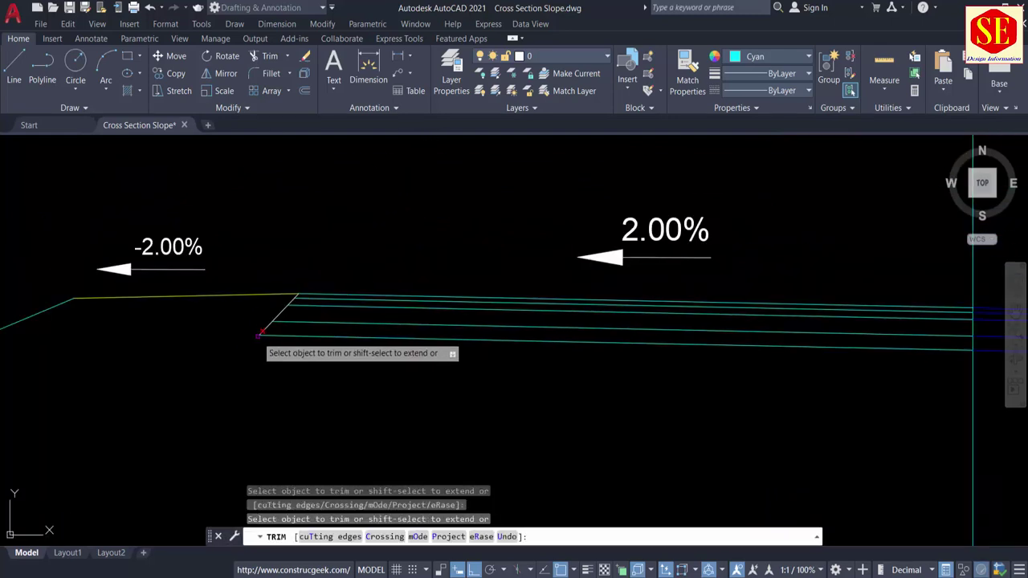
key("Escape")
scroll(257, 338, "down", 3)
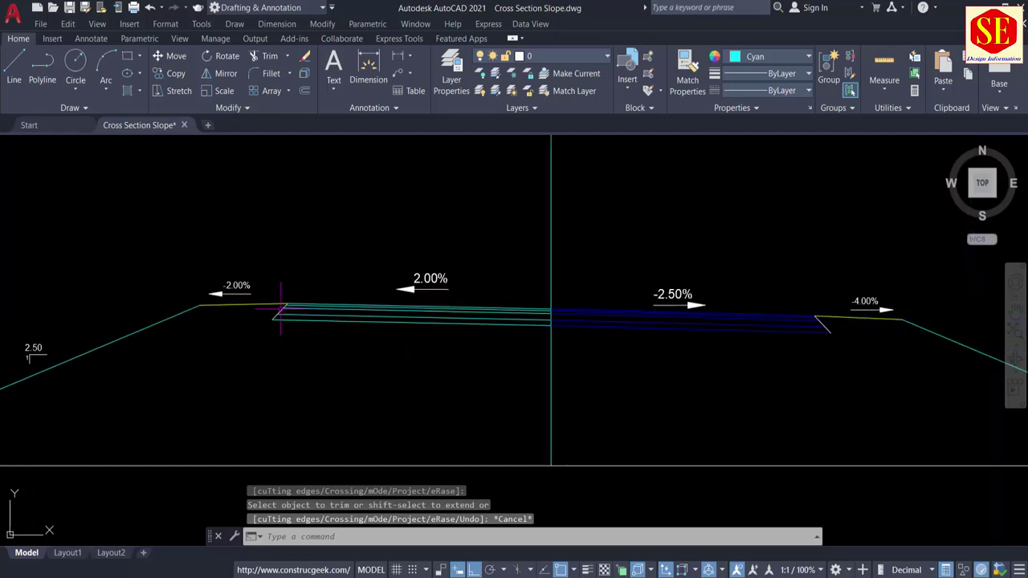
middle_click_drag(474, 271, 442, 340)
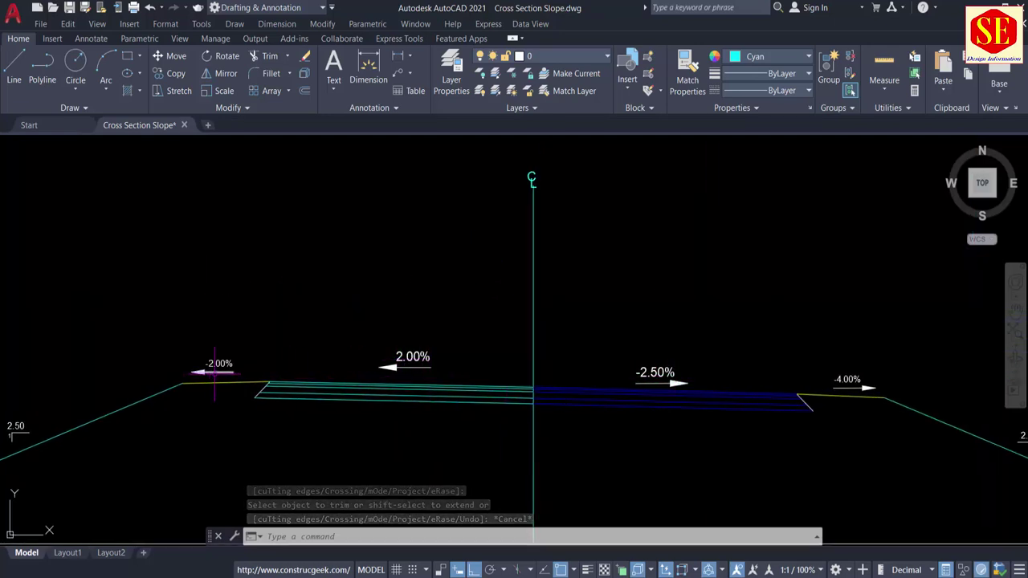
middle_click_drag(654, 393, 642, 335)
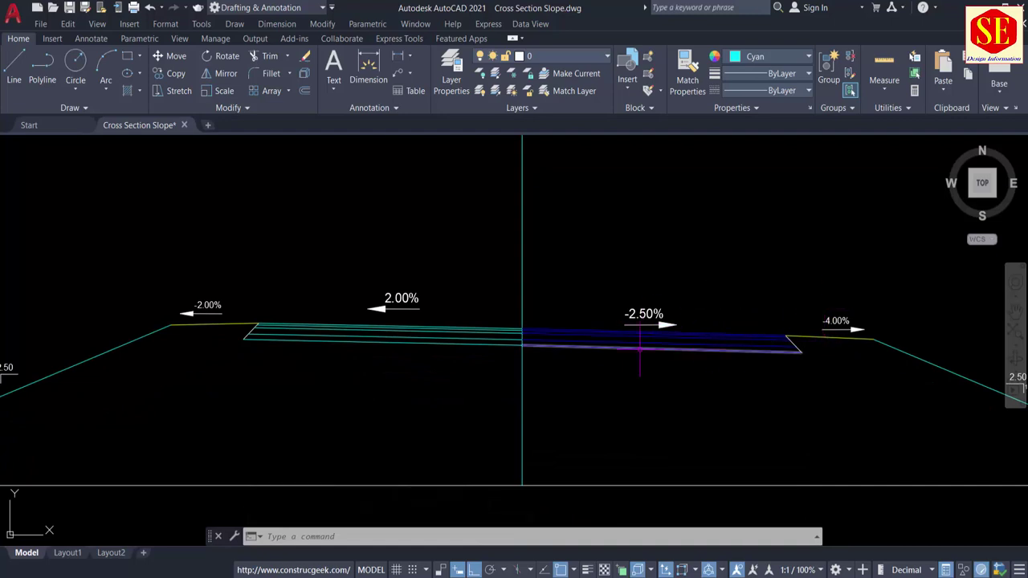
scroll(197, 327, "up", 4)
scroll(198, 312, "down", 4)
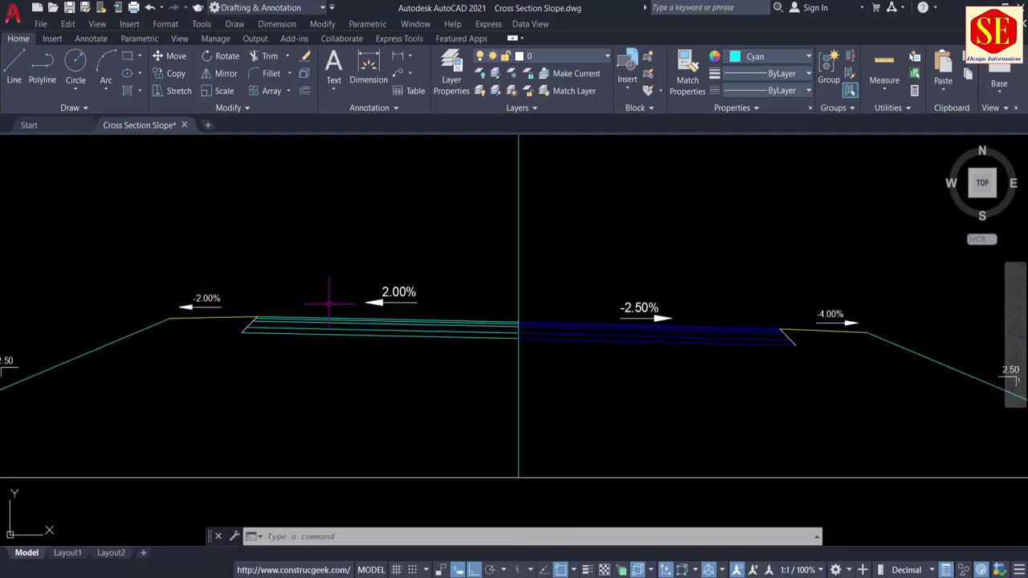
Copy the whole RD 0+450 cross section, including its title, straight up into the empty space above it.
scroll(378, 261, "down", 2)
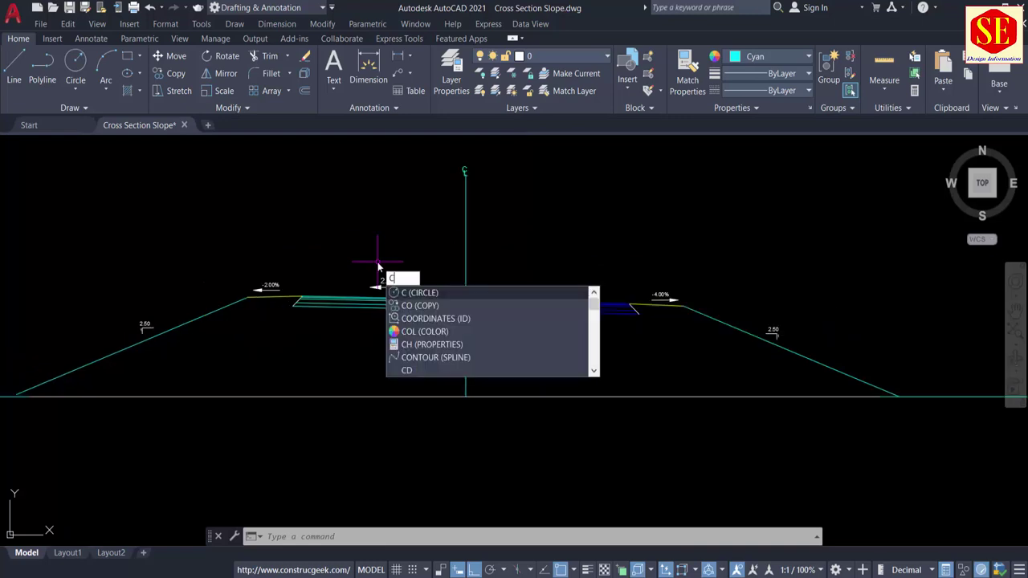
type("o")
key("Return")
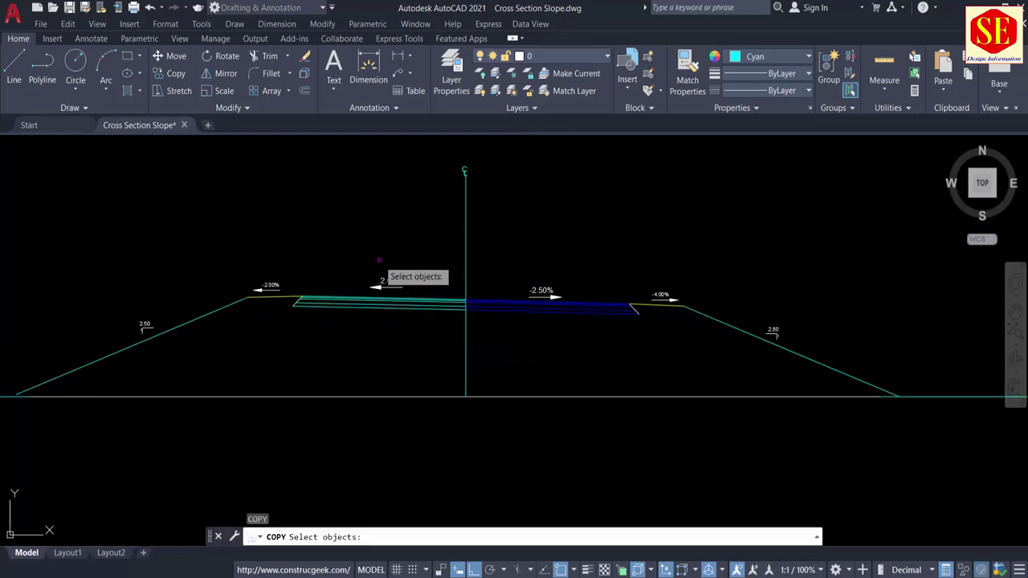
scroll(378, 262, "down", 3)
left_click(159, 174)
left_click(672, 364)
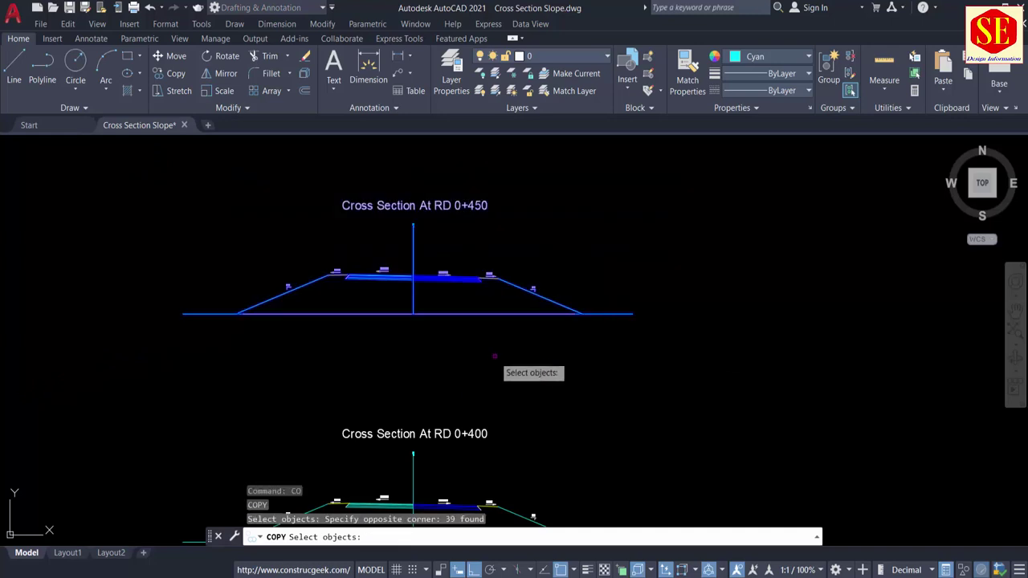
key("Return")
left_click(429, 345)
middle_click_drag(447, 214, 428, 423)
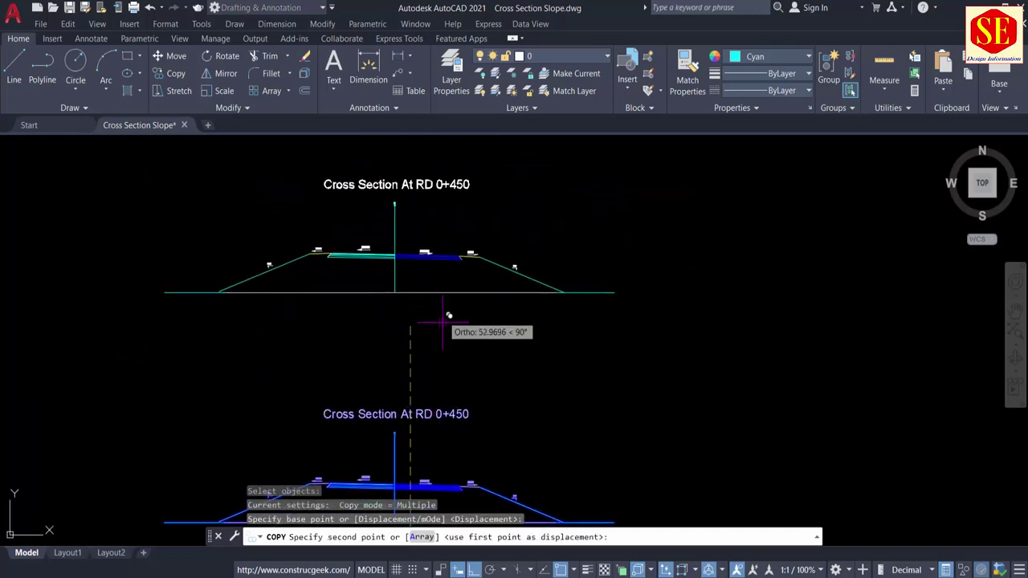
left_click(442, 312)
key("Escape")
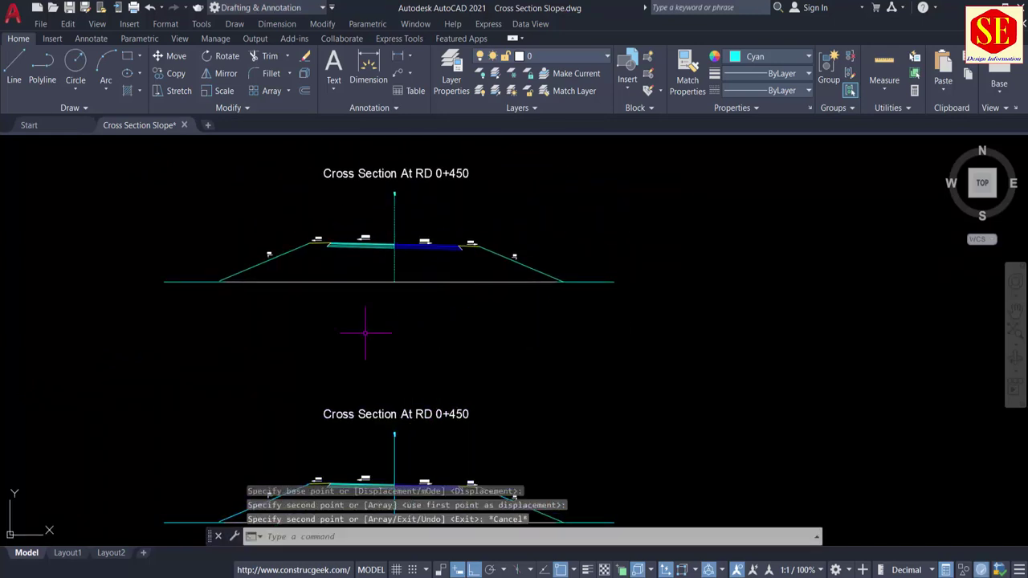
Erase the left pavement surface and layer lines from the copied upper cross section.
scroll(413, 378, "up", 4)
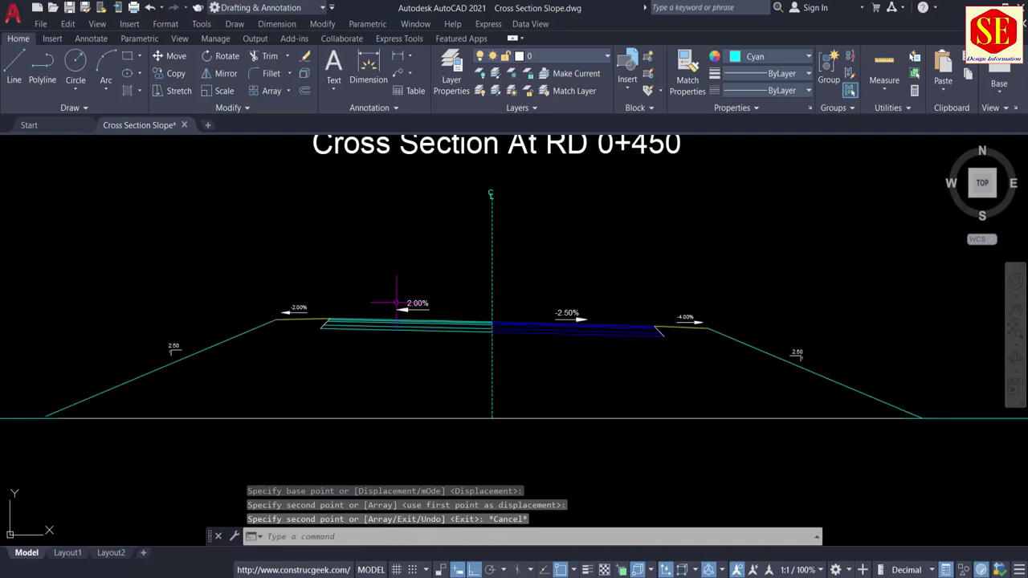
scroll(396, 303, "up", 2)
left_click(425, 339)
left_click(397, 395)
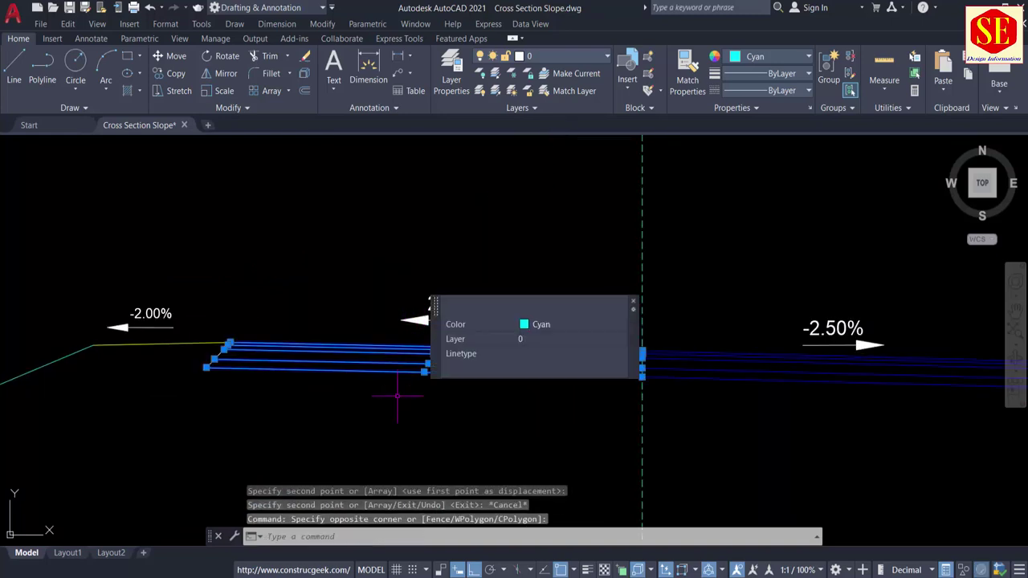
type("e")
key("Return")
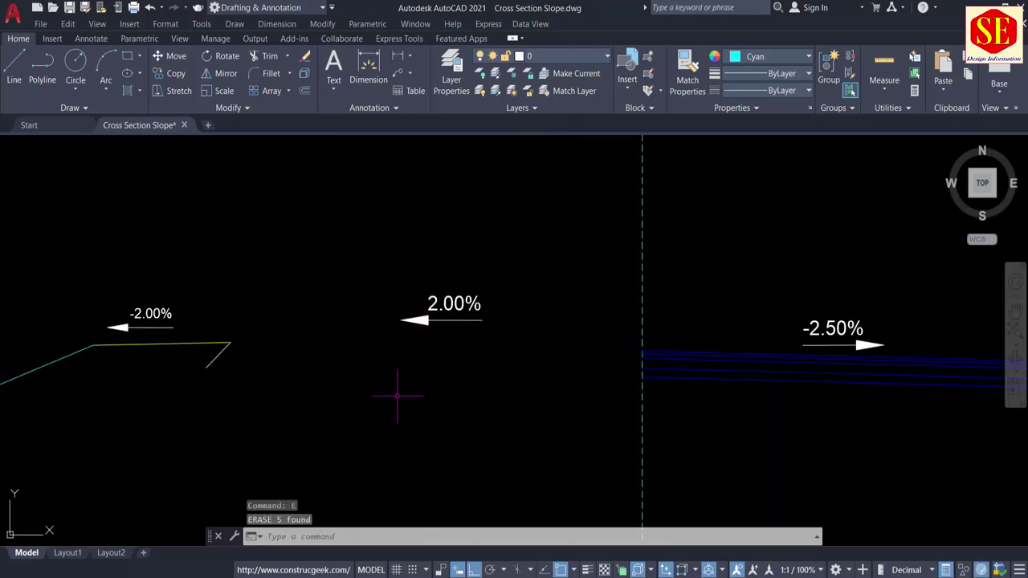
scroll(473, 293, "up", 2)
double_click(471, 296)
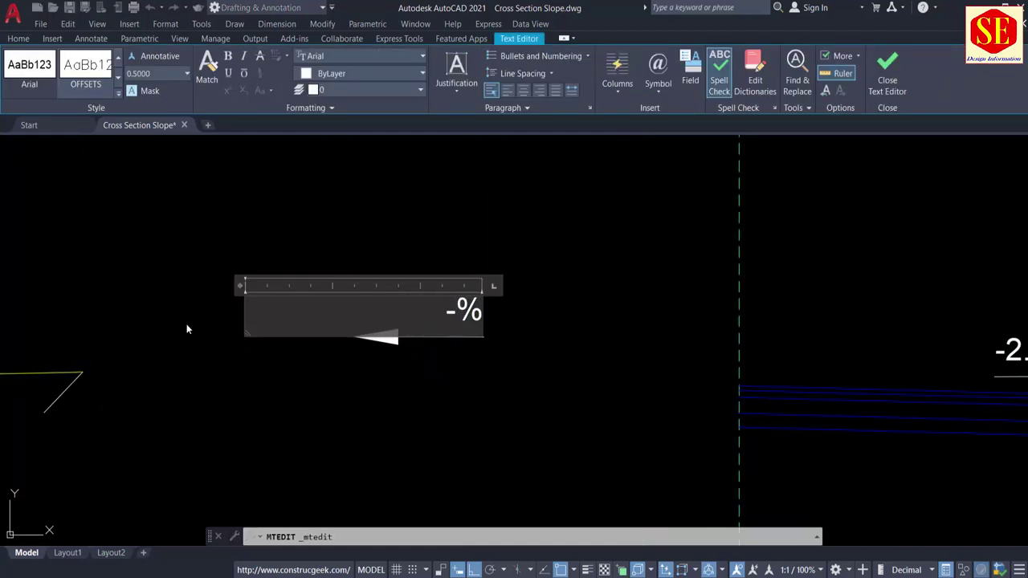
type("5")
key("Return")
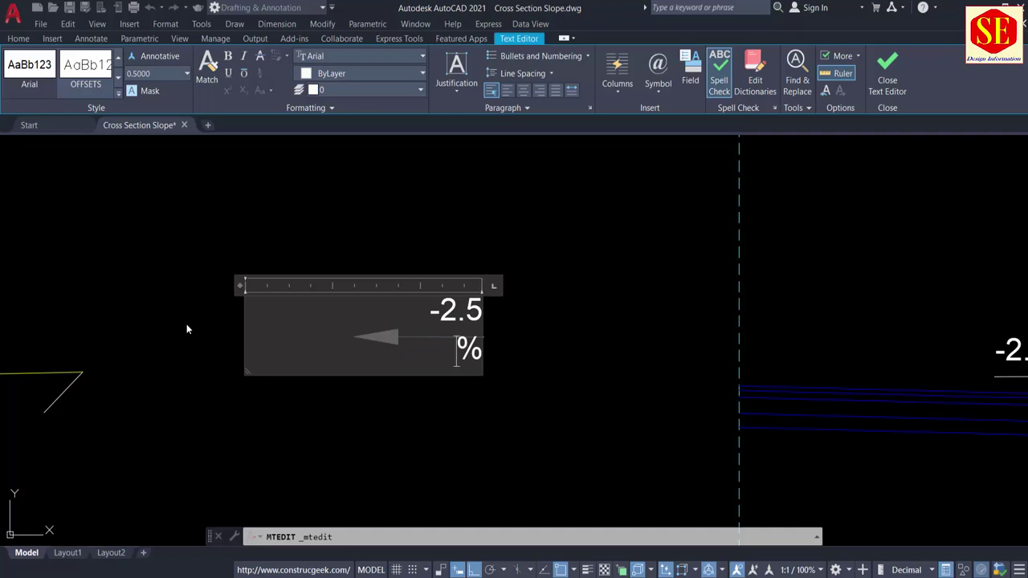
key("ctrl+z")
key("ctrl+z")
left_click(542, 288)
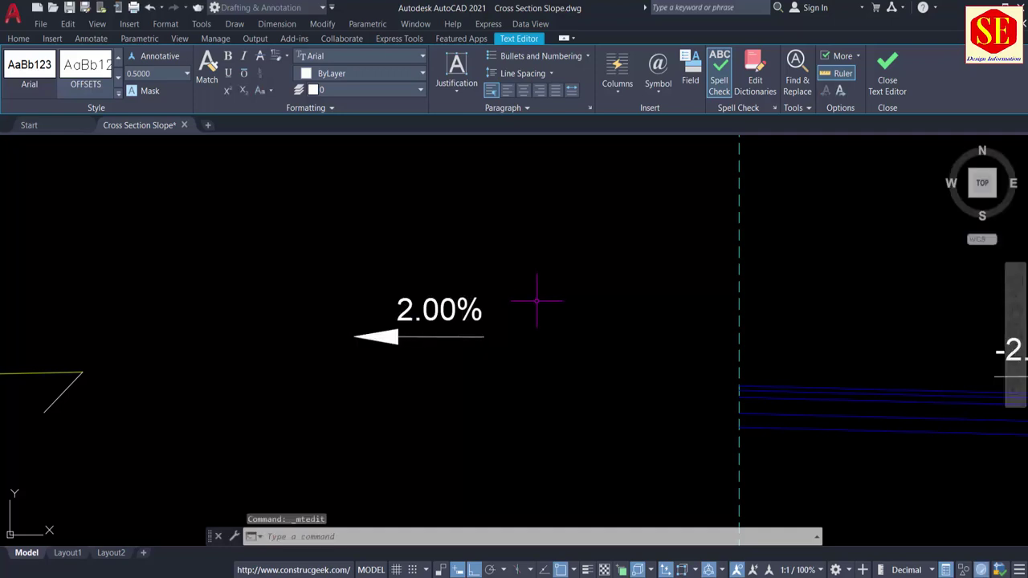
Set the left pavement slope label of the copied cross section to 2.50%.
left_click(440, 316)
left_click(447, 312)
double_click(454, 311)
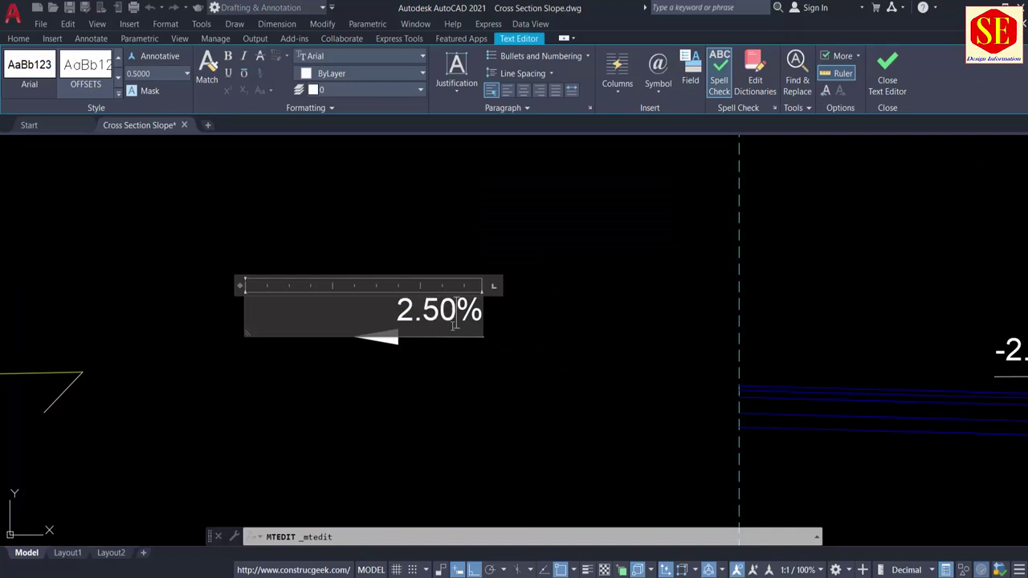
key("Escape")
scroll(256, 353, "down", 2)
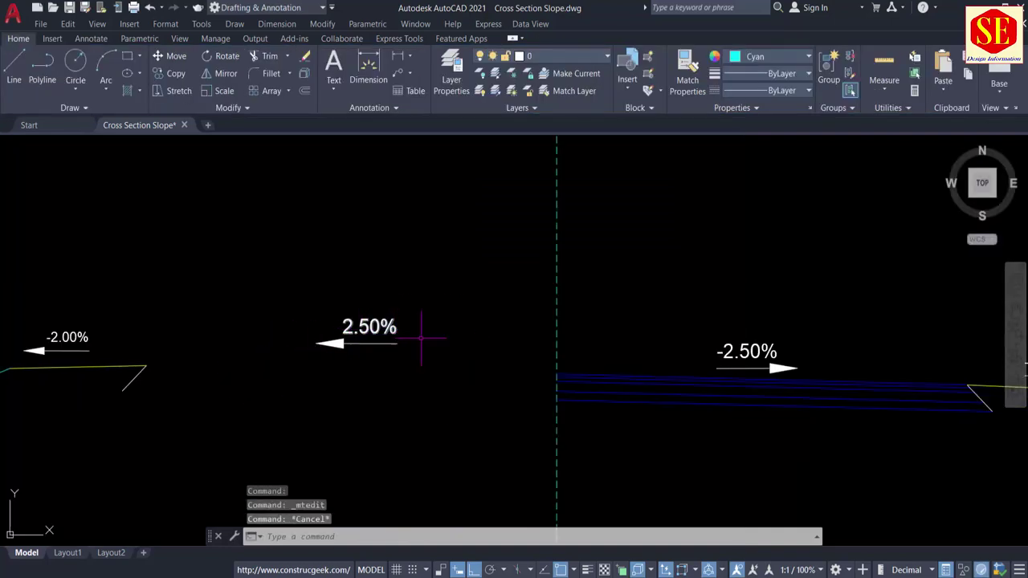
middle_click_drag(383, 345, 225, 298)
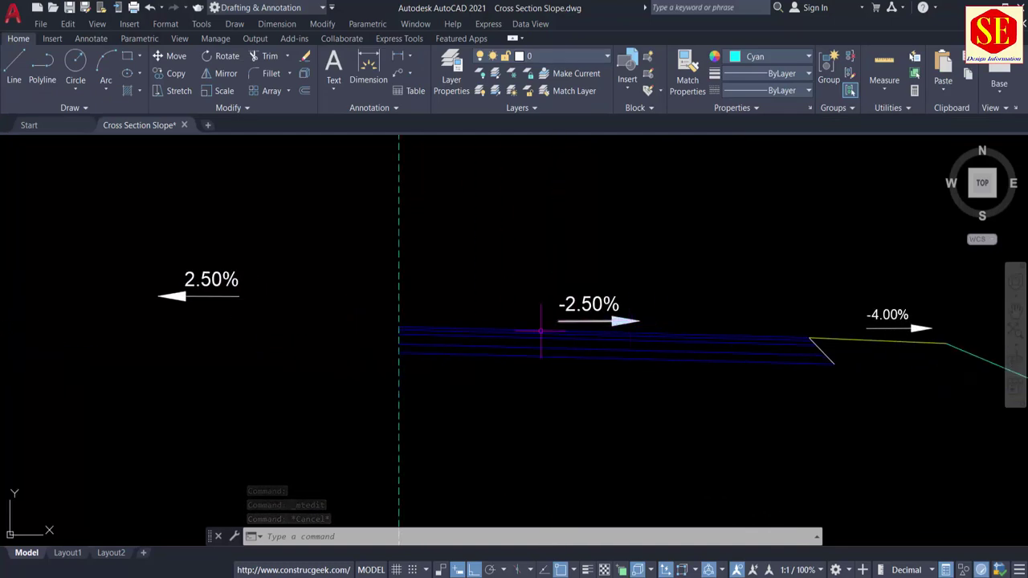
scroll(674, 203, "down", 5)
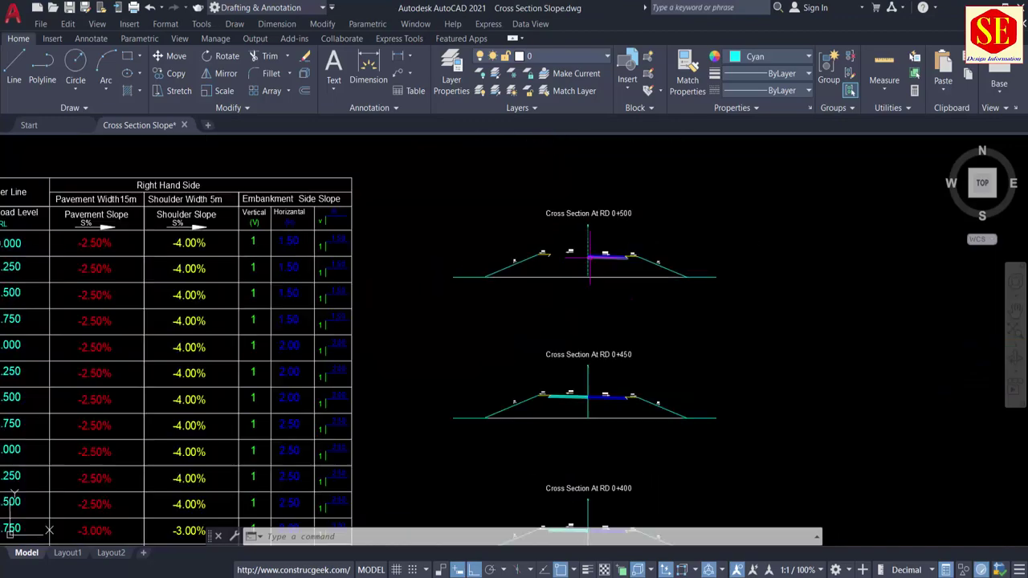
Examine the pavement, shoulder and side slope values for RD 0+500 and the following stations in the slope table.
middle_click_drag(289, 303, 602, 199)
middle_click_drag(293, 329, 372, 193)
middle_click_drag(160, 238, 165, 277)
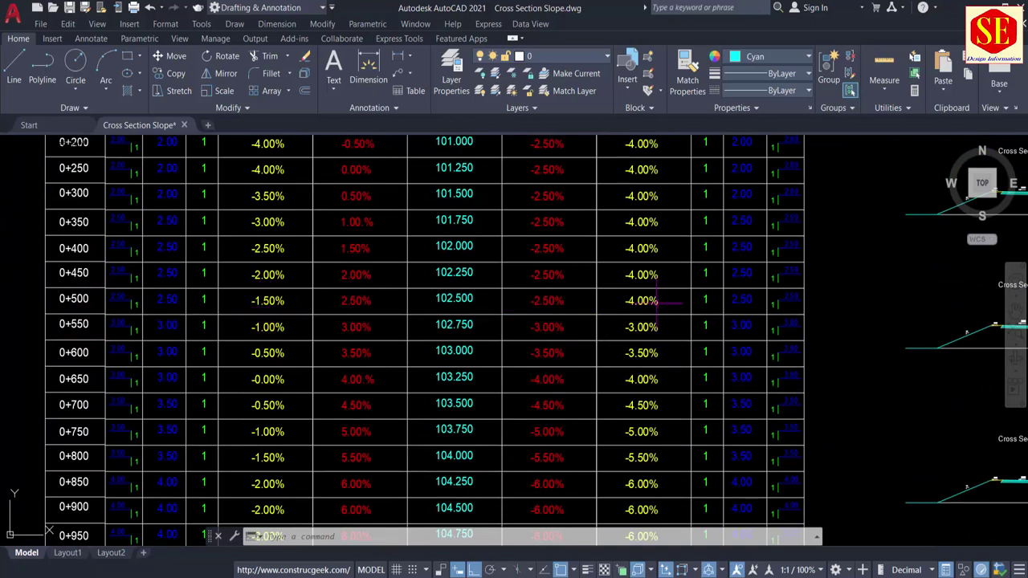
middle_click_drag(522, 329, 521, 320)
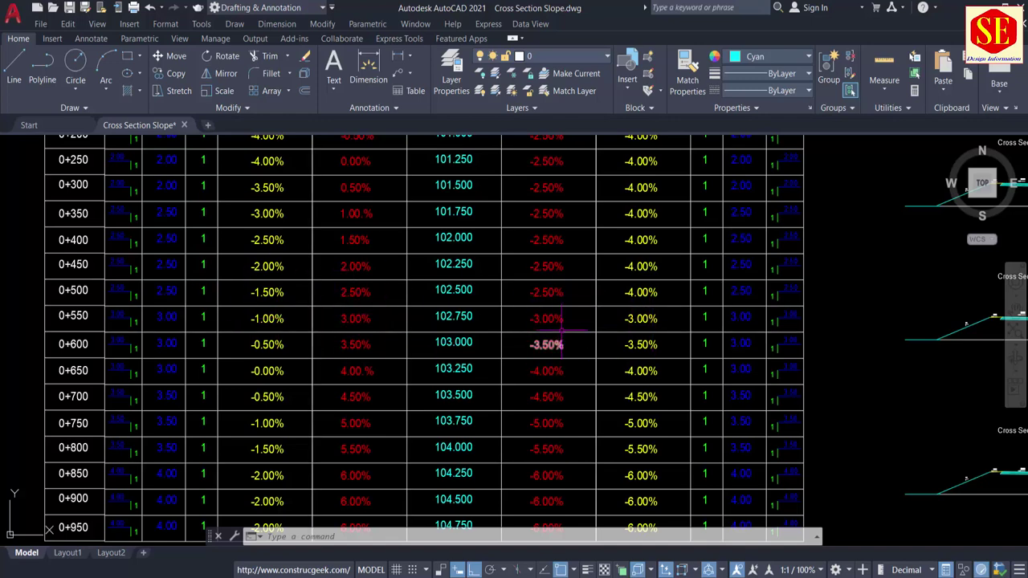
scroll(426, 345, "down", 5)
scroll(576, 287, "up", 8)
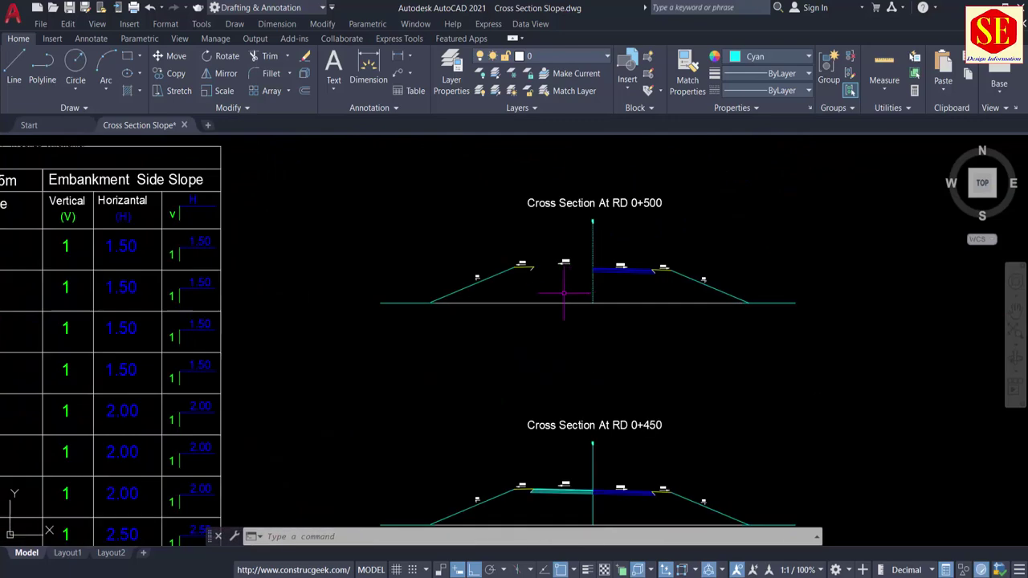
Draw a horizontal line 15 long leftward from where the RD 0+500 pavement surface meets the centre line.
scroll(585, 278, "up", 6)
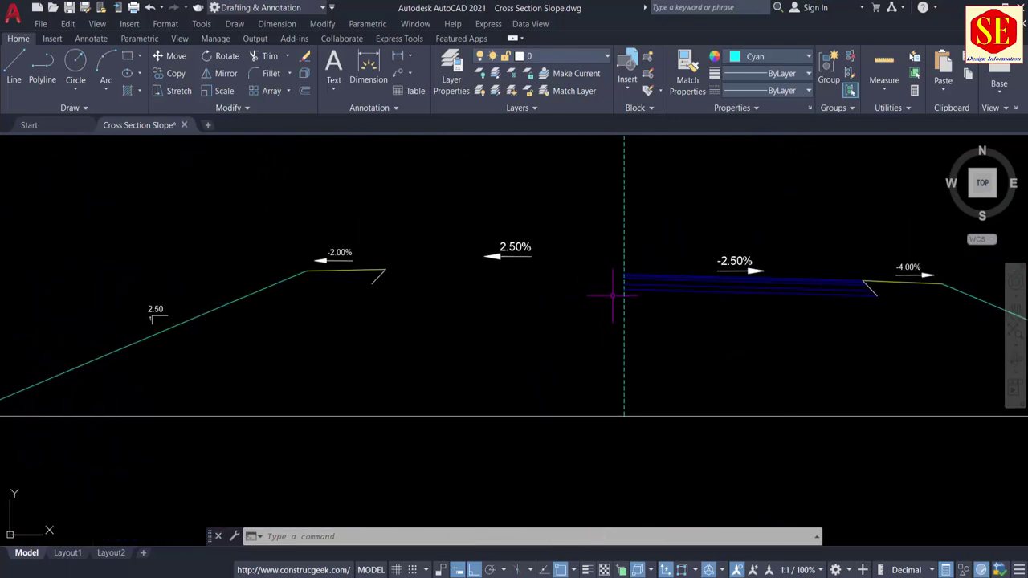
left_click(605, 576)
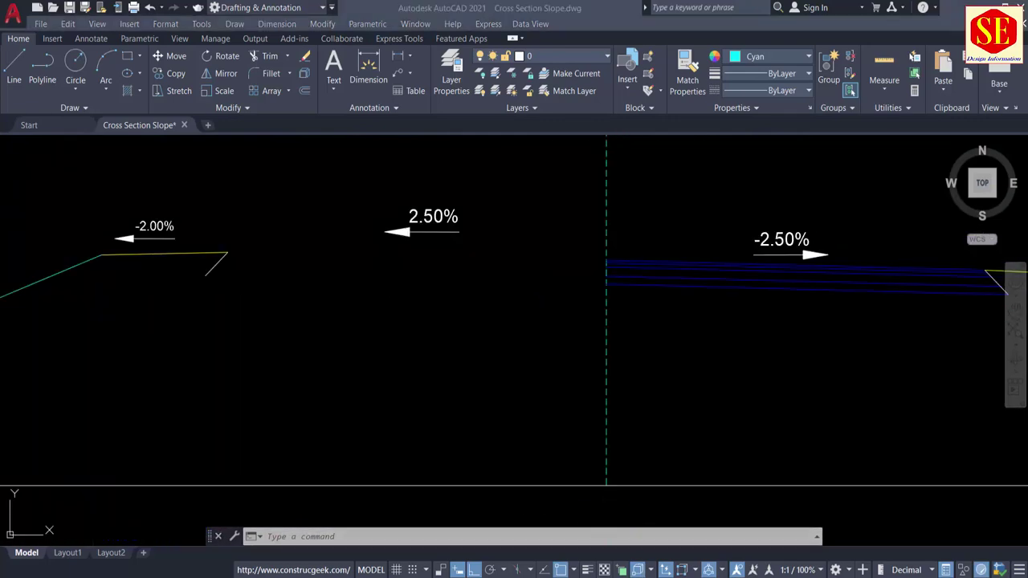
left_click(481, 358)
type("l")
key("Return")
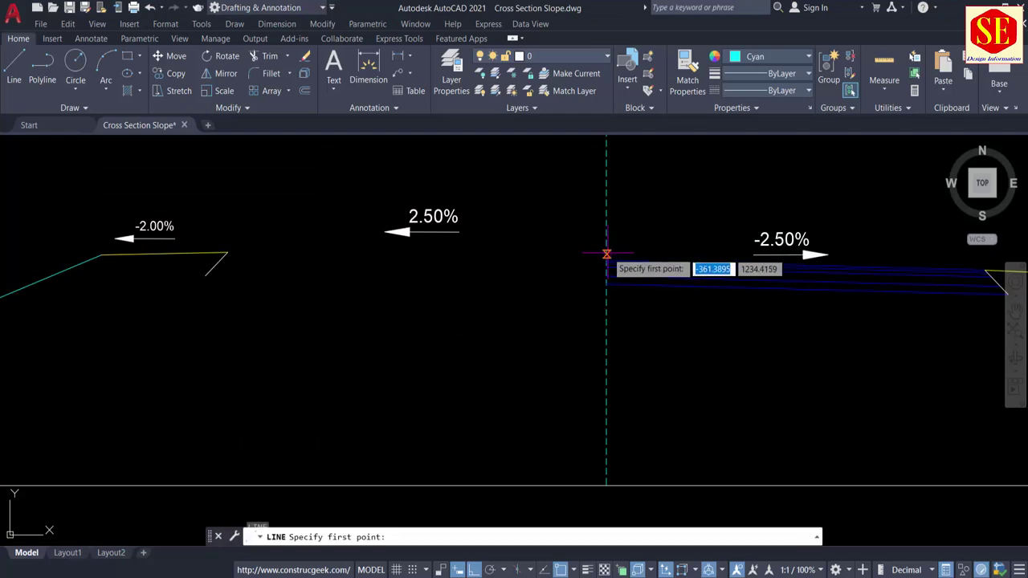
scroll(612, 254, "up", 3)
left_click(585, 306)
scroll(585, 307, "down", 3)
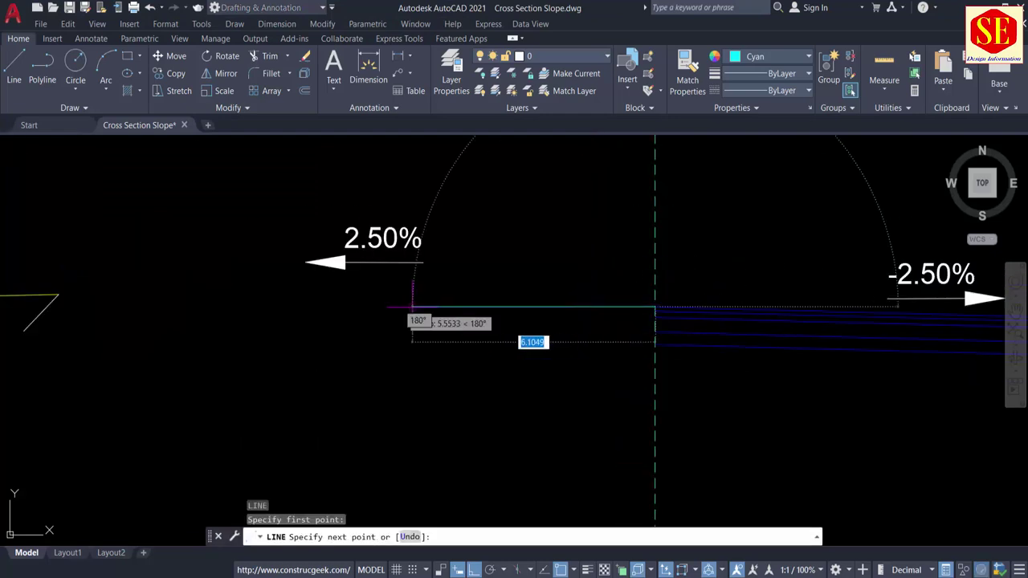
type("15")
key("Return")
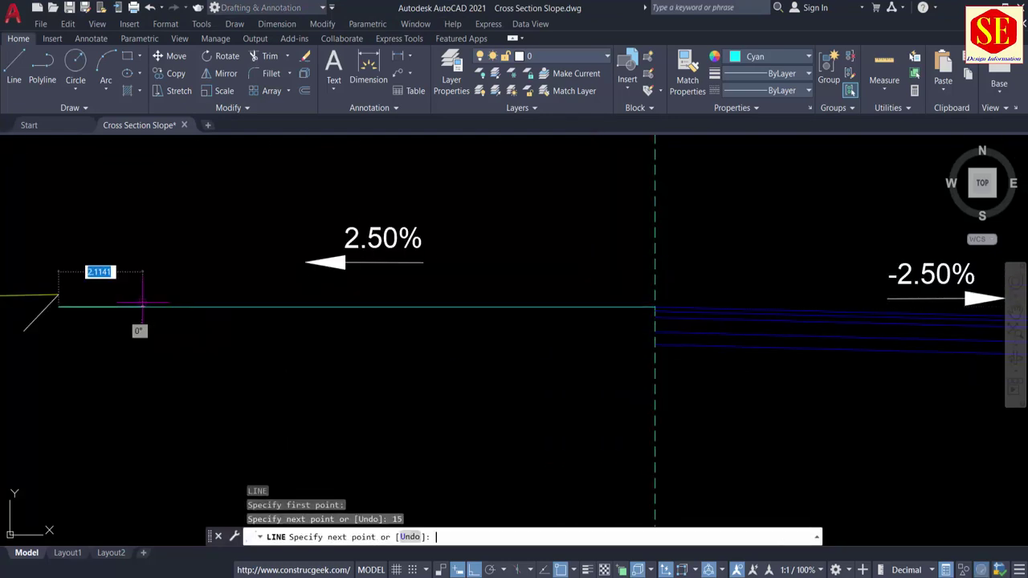
key("Return")
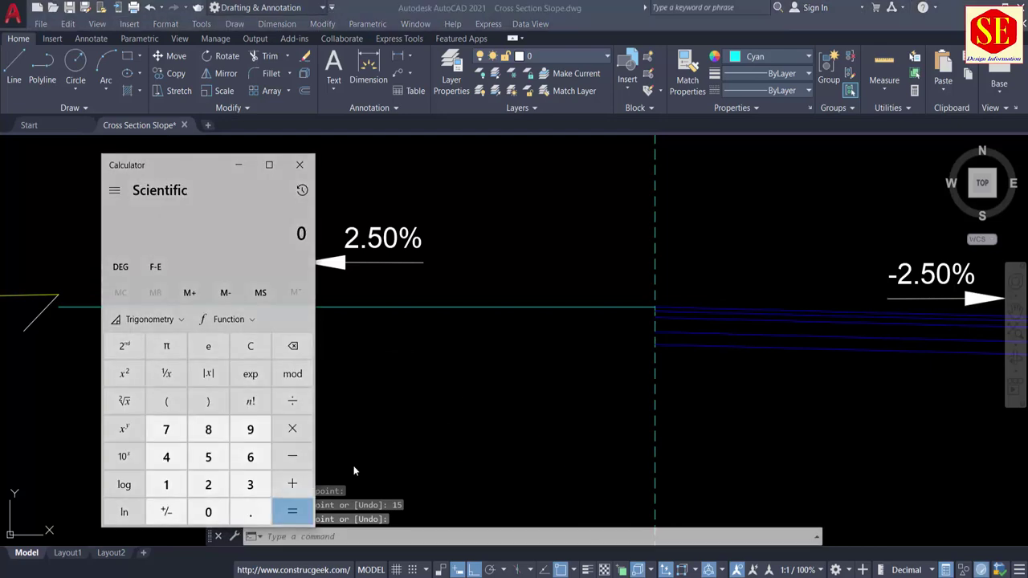
Switch to Calculator and work out the left pavement rise as 2.5 × 15 ÷ 100.
left_click(208, 484)
left_click(249, 511)
left_click(208, 457)
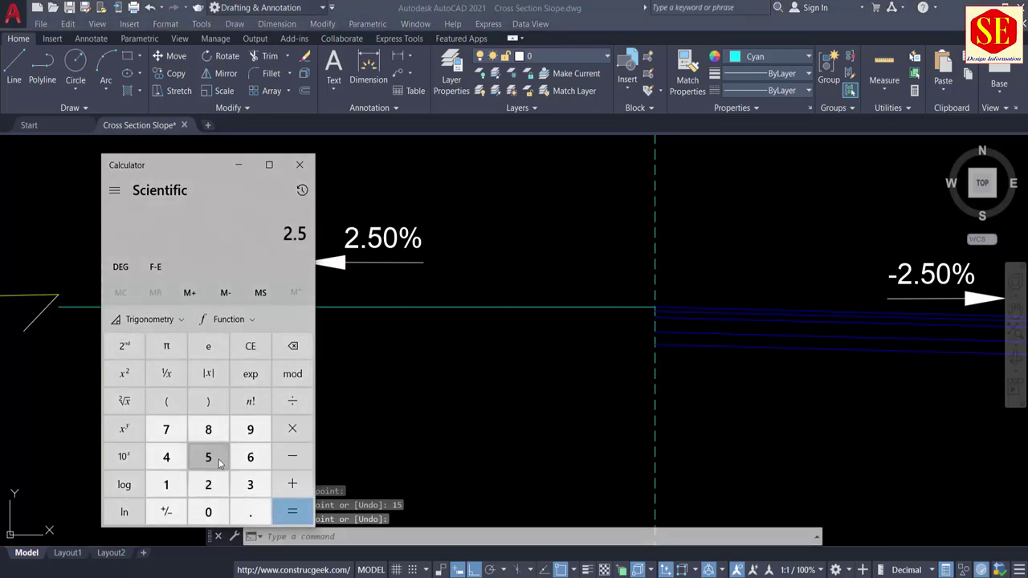
left_click(292, 429)
left_click(165, 485)
left_click(208, 456)
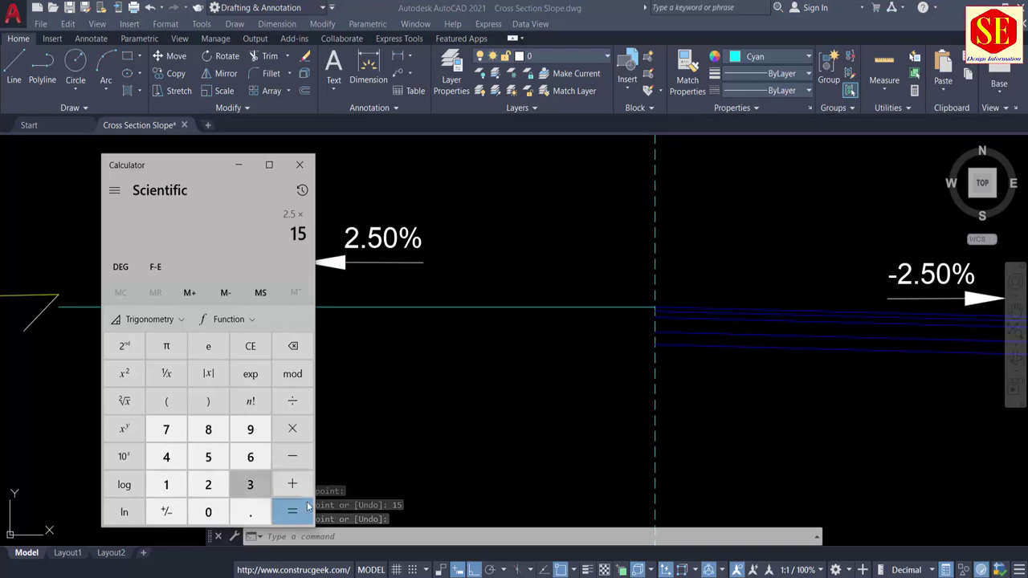
left_click(292, 511)
left_click(293, 400)
left_click(166, 485)
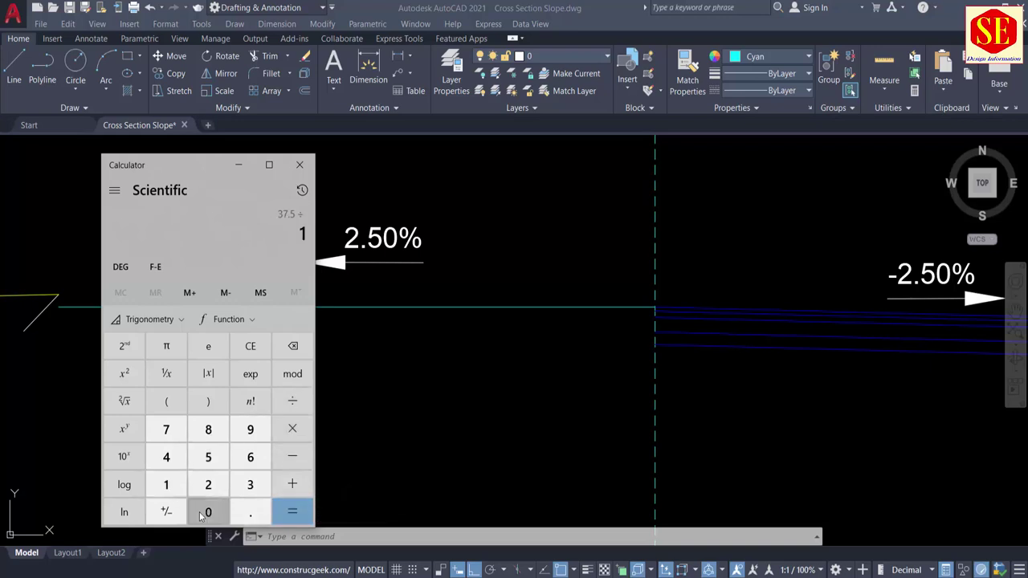
left_click(207, 511)
left_click(208, 512)
left_click(293, 512)
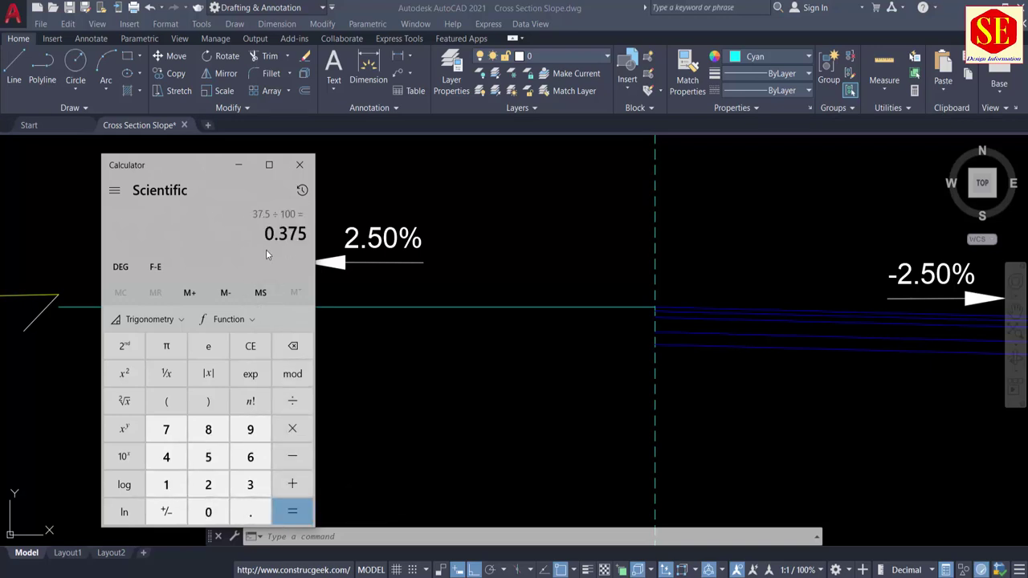
Back in AutoCAD, offset the horizontal pavement line upward by 0.375.
left_click(488, 364)
type("o")
key("Return")
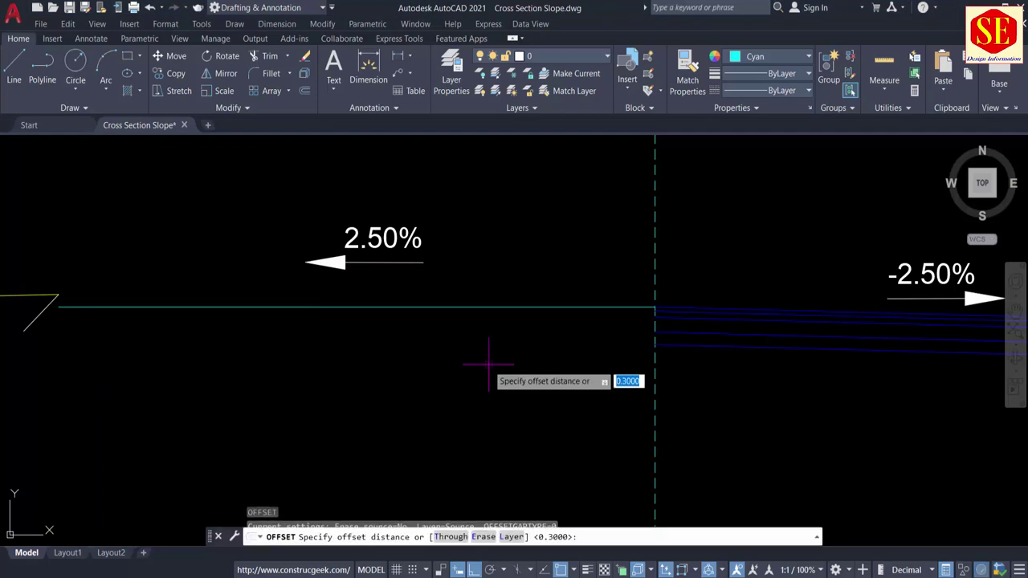
type(".375")
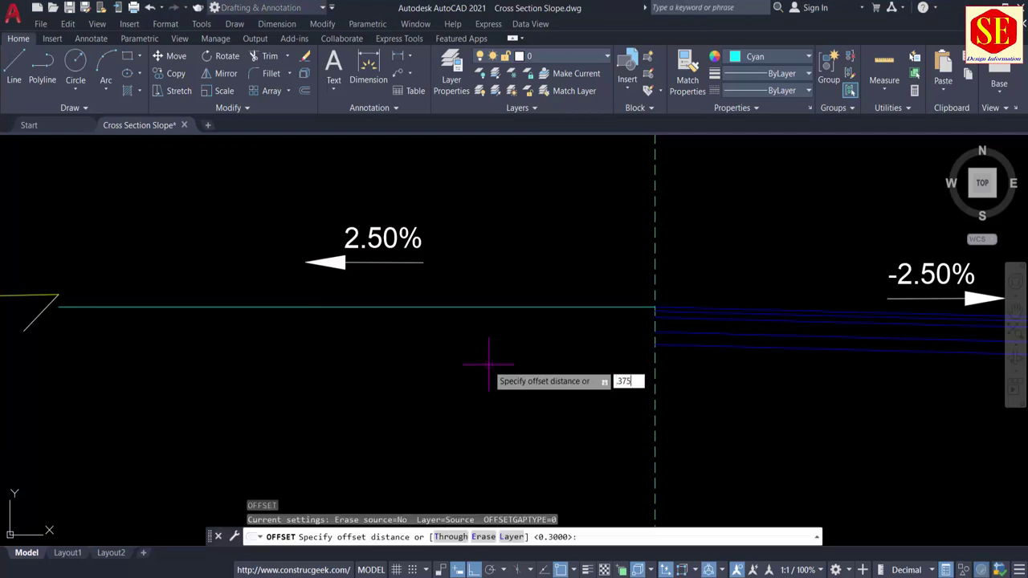
key("Return")
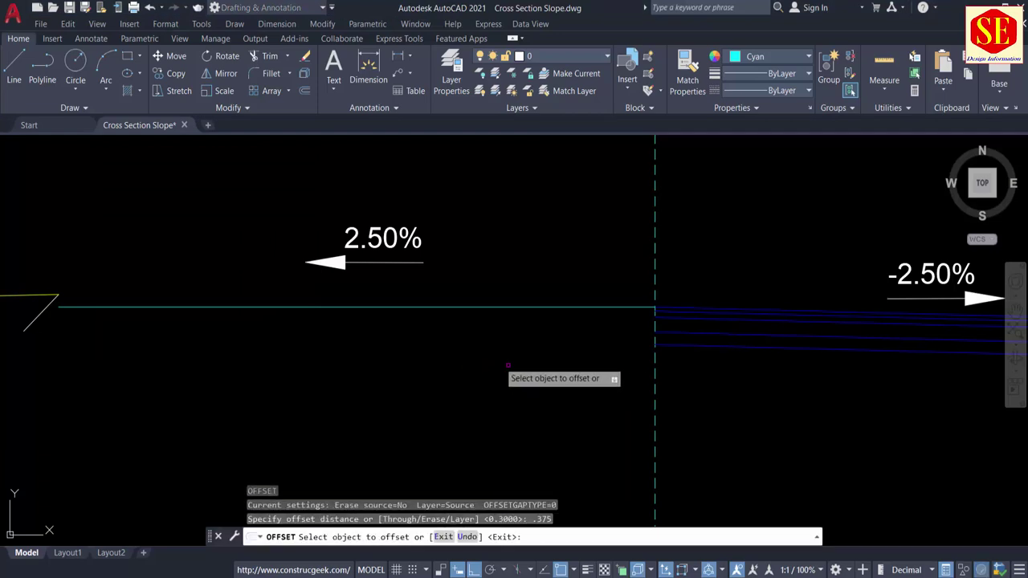
left_click(487, 306)
left_click(498, 271)
key("Escape")
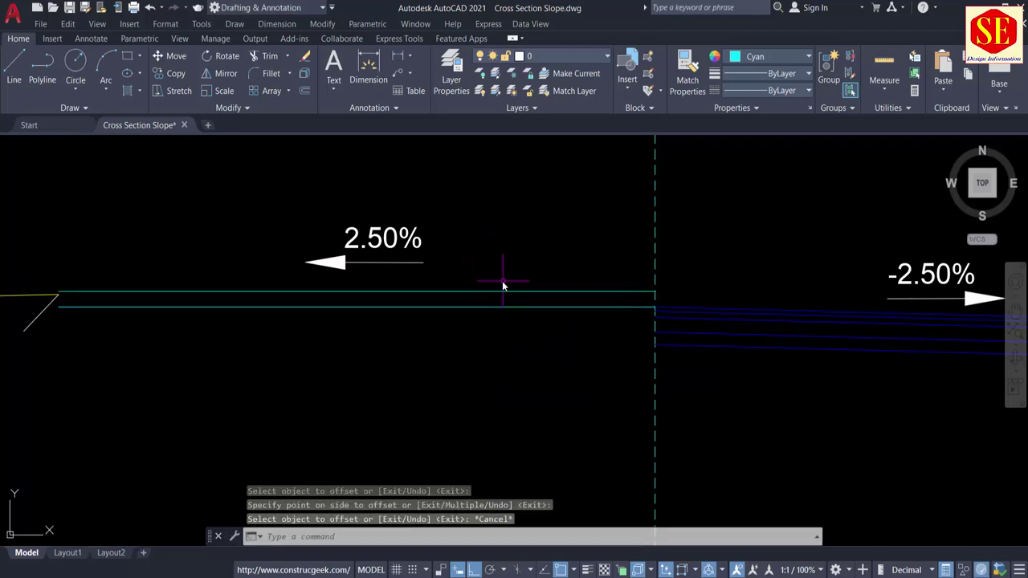
Draw the sloping left pavement surface from the centre line point to the outer end of the upper offset line.
type("l")
key("Return")
left_click(655, 306)
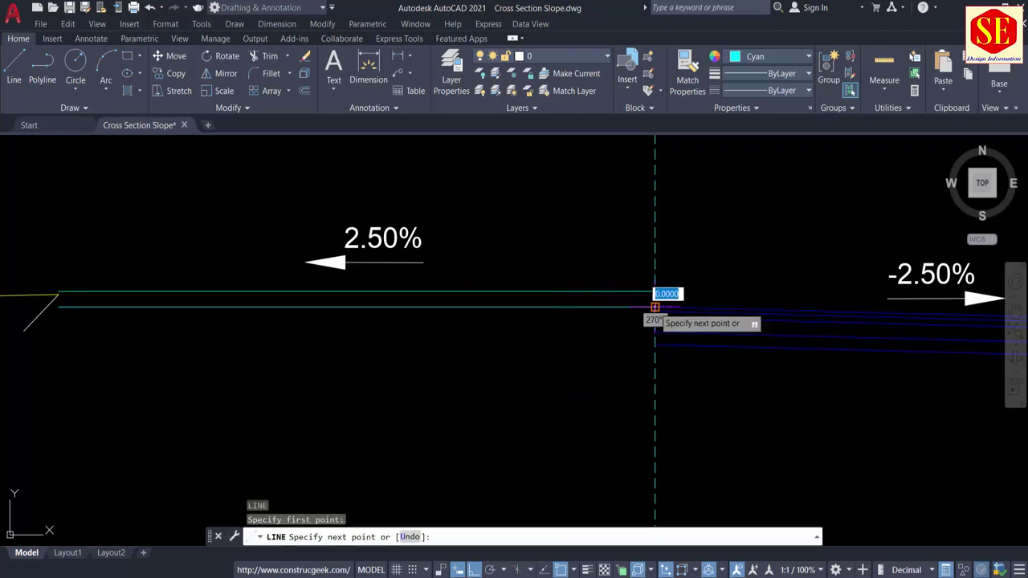
scroll(57, 297, "up", 4)
left_click(56, 296)
key("Escape")
Erase the lower and upper horizontal construction lines, leaving the sloping left pavement surface line.
middle_click_drag(50, 313, 440, 273)
left_click(613, 255)
left_click(543, 360)
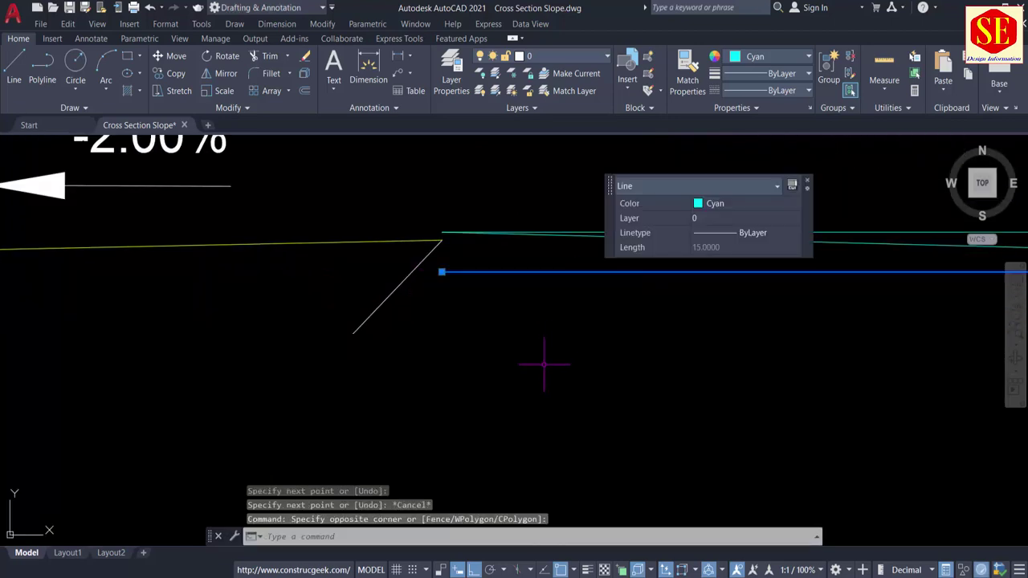
type("e")
key("Return")
left_click(837, 227)
left_click(828, 236)
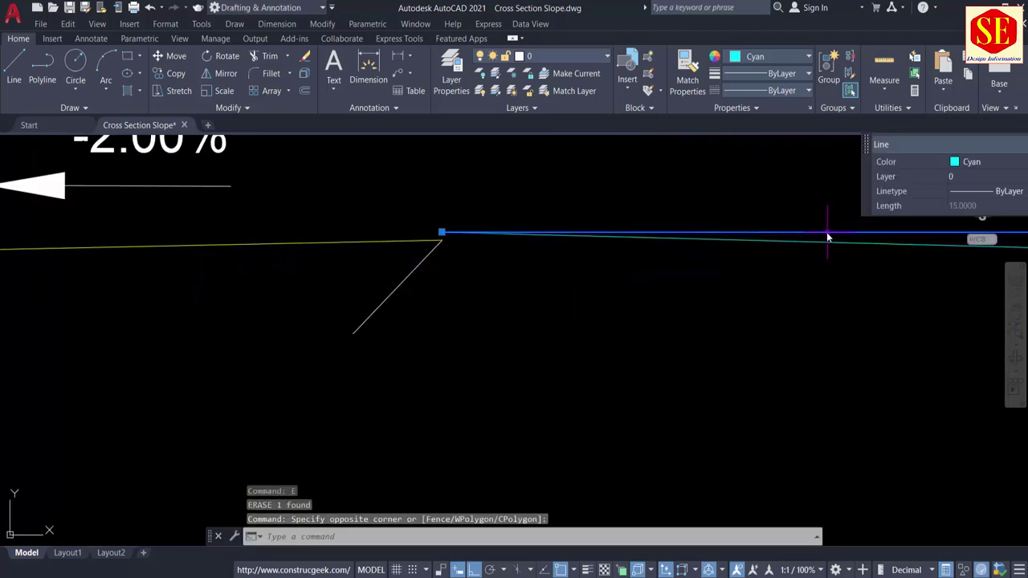
type("e")
key("Return")
Move the left shoulder line and its sloping edge line up so their shared corner meets the pavement surface's outer end.
key("Return")
left_click(436, 223)
left_click(374, 293)
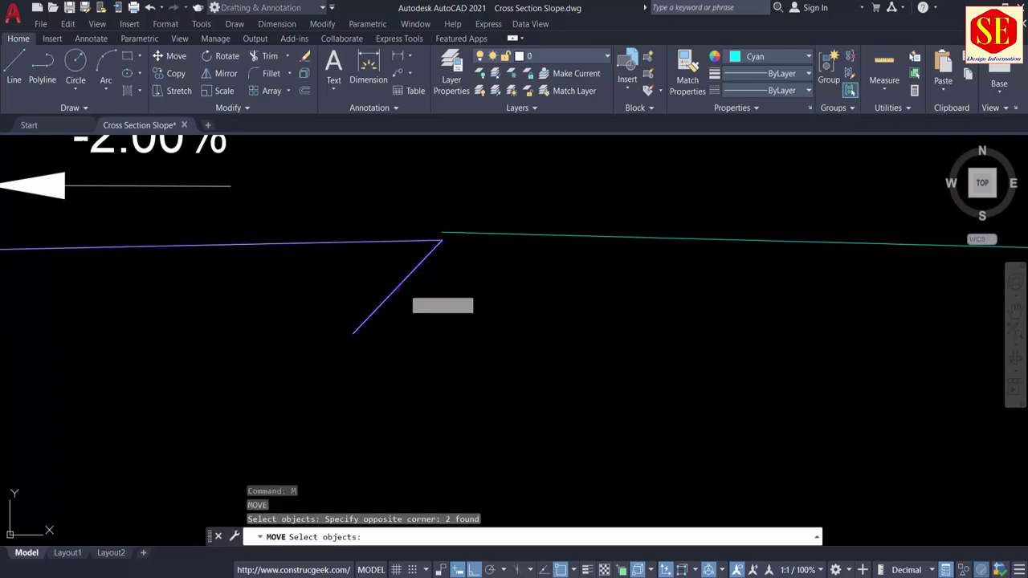
scroll(447, 241, "up", 3)
key("Return")
left_click(451, 223)
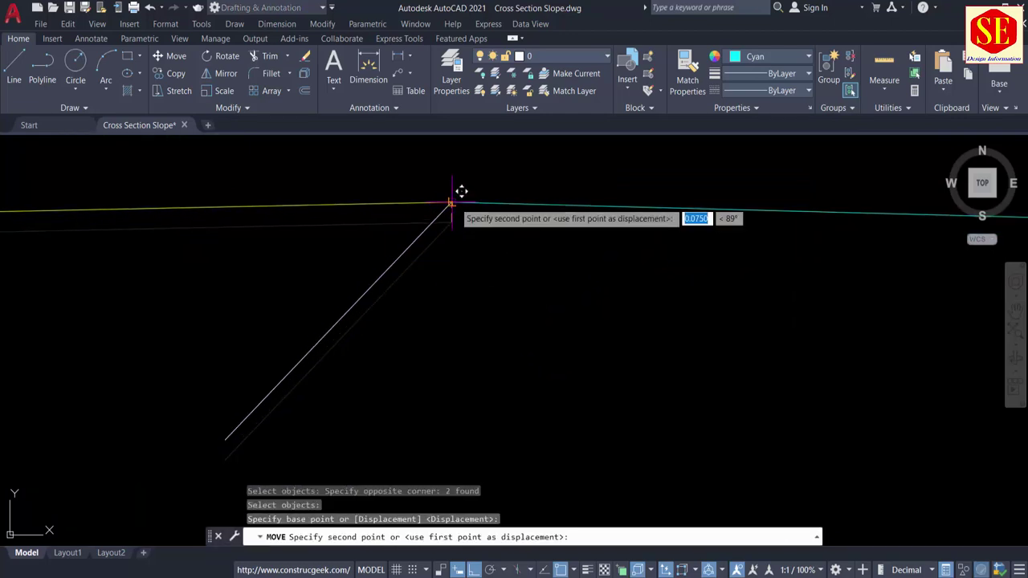
left_click(451, 202)
Erase the yellow left shoulder line of the RD 0+500 cross section.
scroll(630, 253, "down", 4)
left_click(509, 220)
left_click(489, 267)
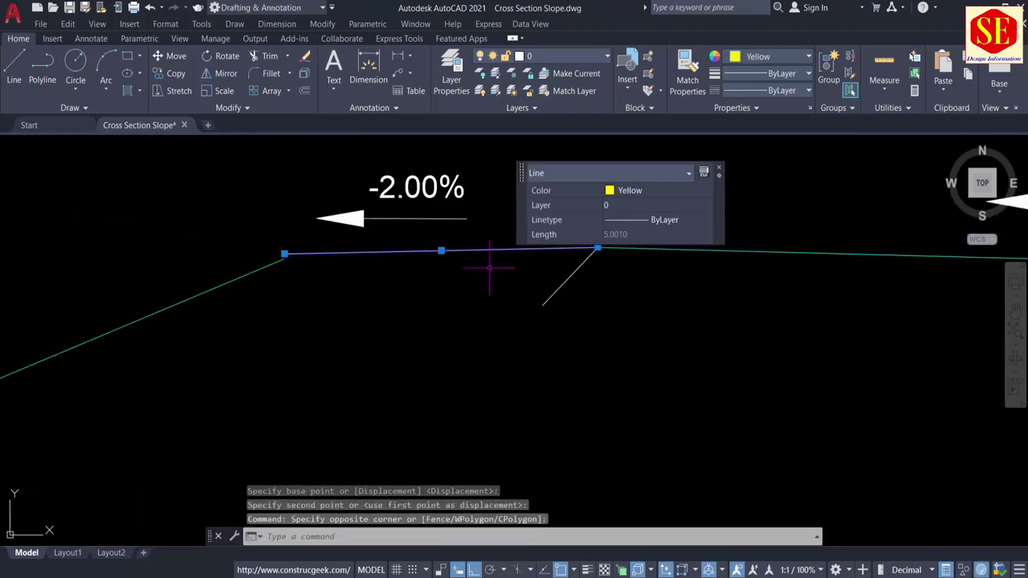
key("Return")
type("l")
key("Return")
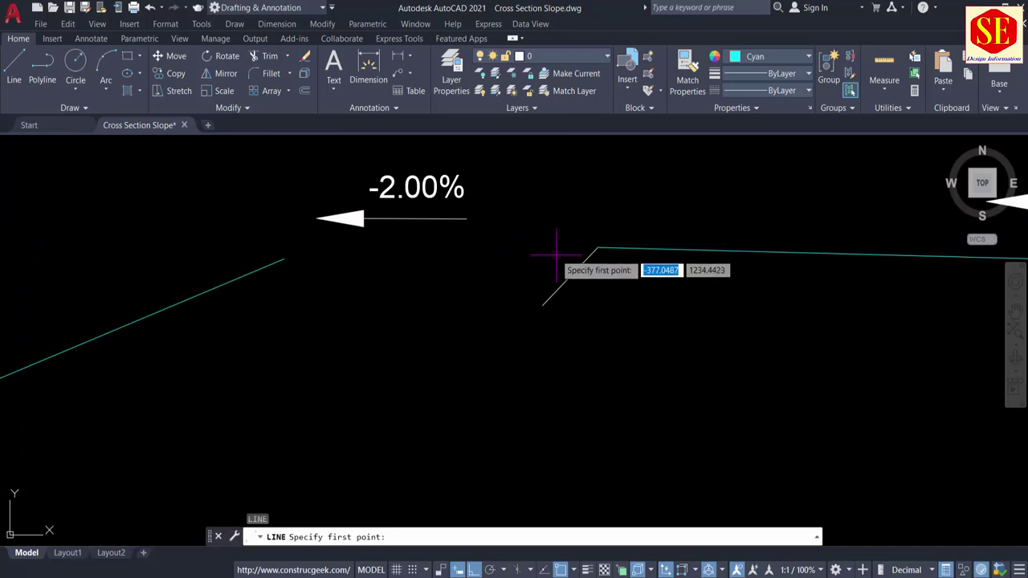
key("Escape")
Set the left shoulder slope label of the RD 0+500 cross section to -1.50%.
double_click(420, 193)
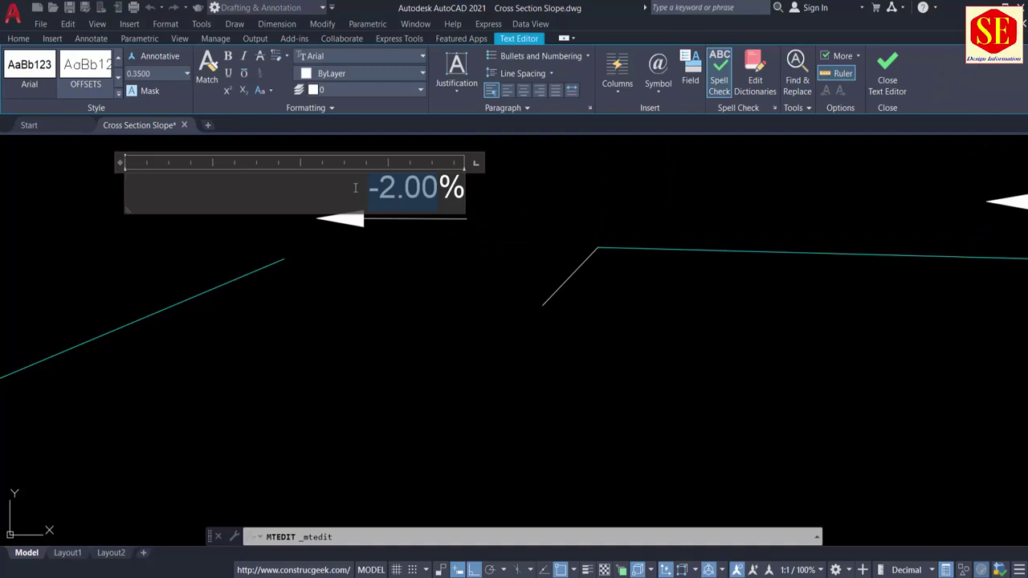
scroll(487, 269, "down", 7)
scroll(557, 259, "up", 5)
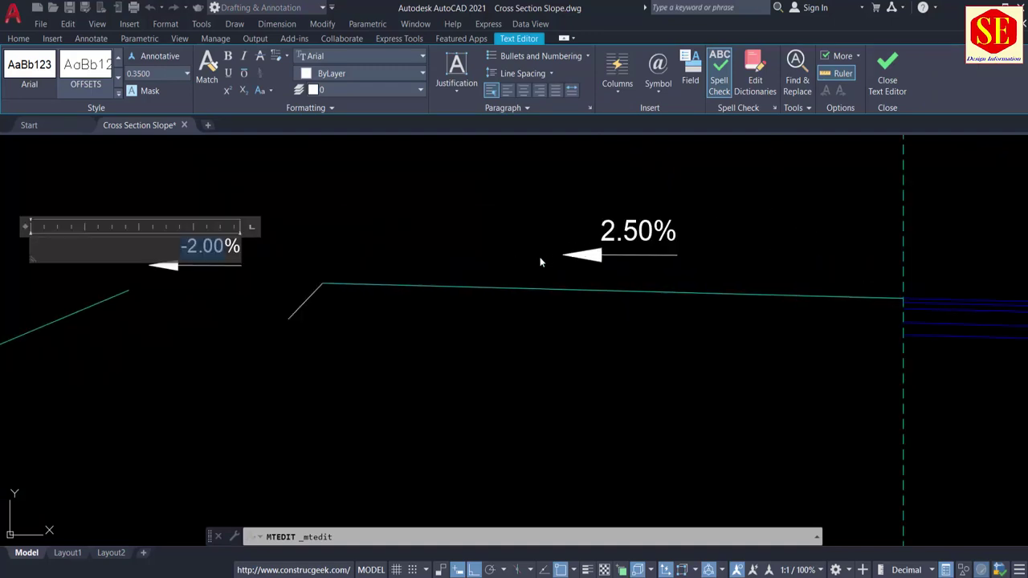
type("-1.50")
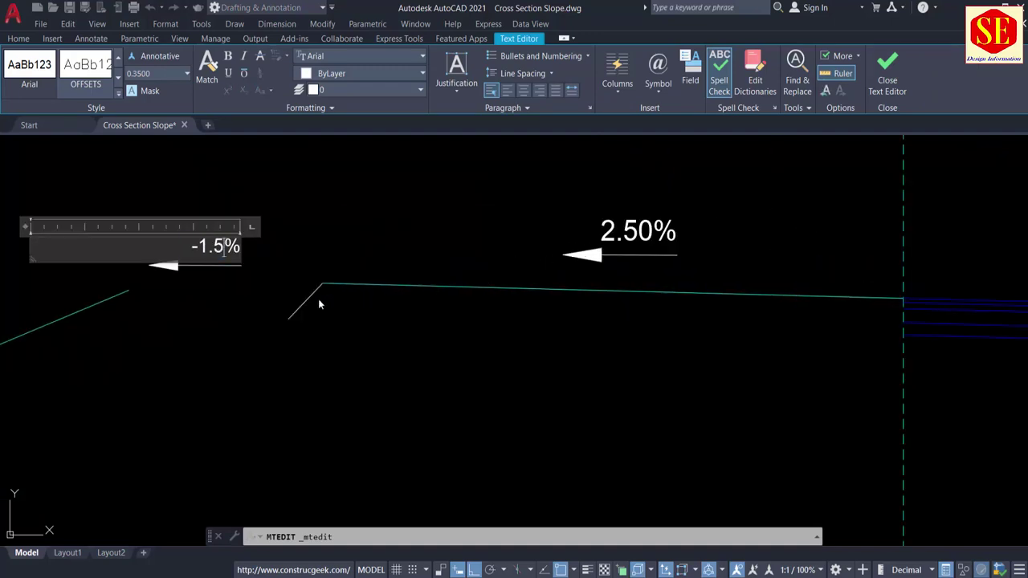
left_click(315, 254)
Draw a horizontal line 5 long leftward from the outer end of the left pavement surface.
scroll(317, 252, "up", 4)
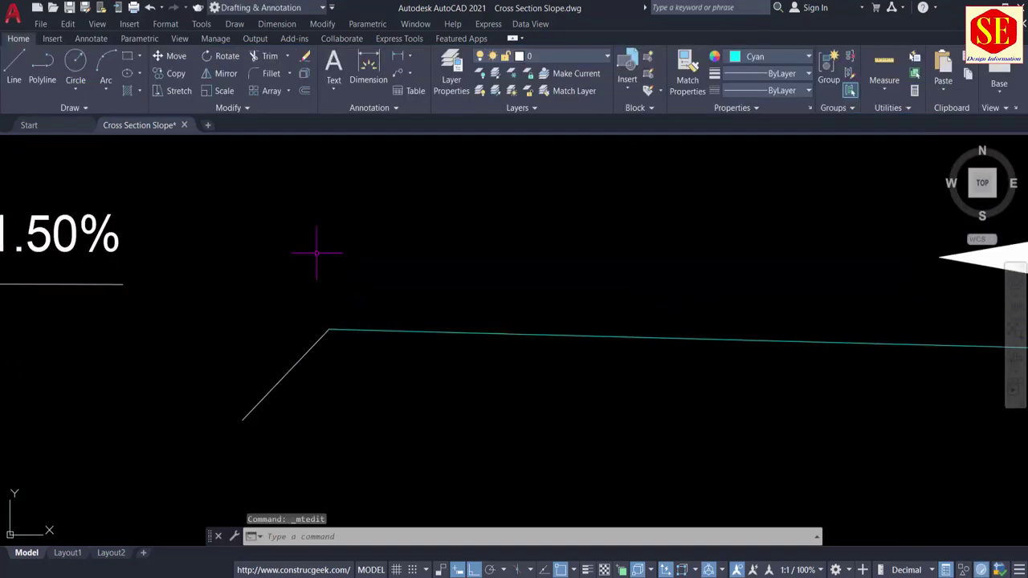
type("l")
key("Return")
left_click(330, 329)
middle_click_drag(145, 341, 719, 308)
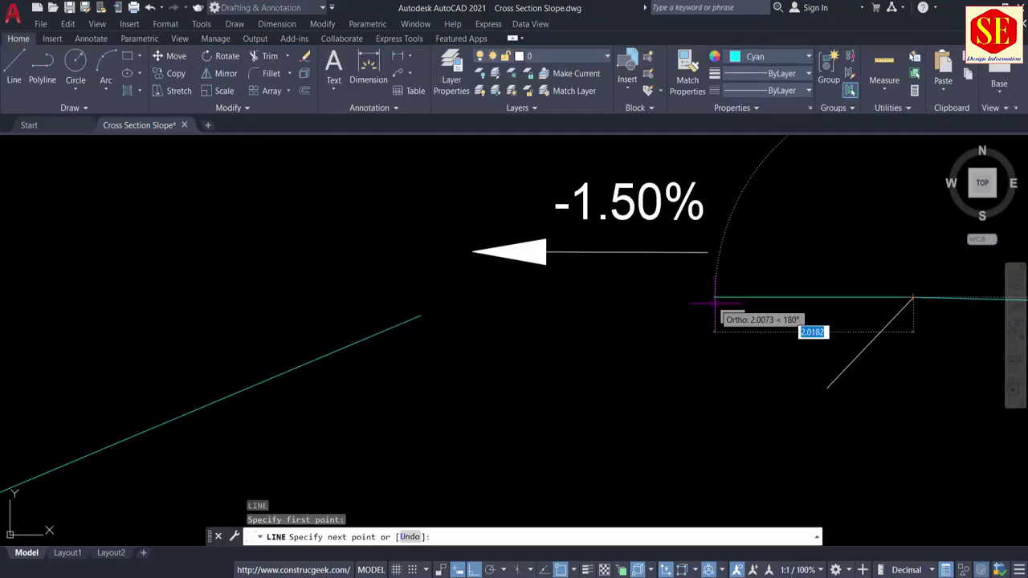
type("5")
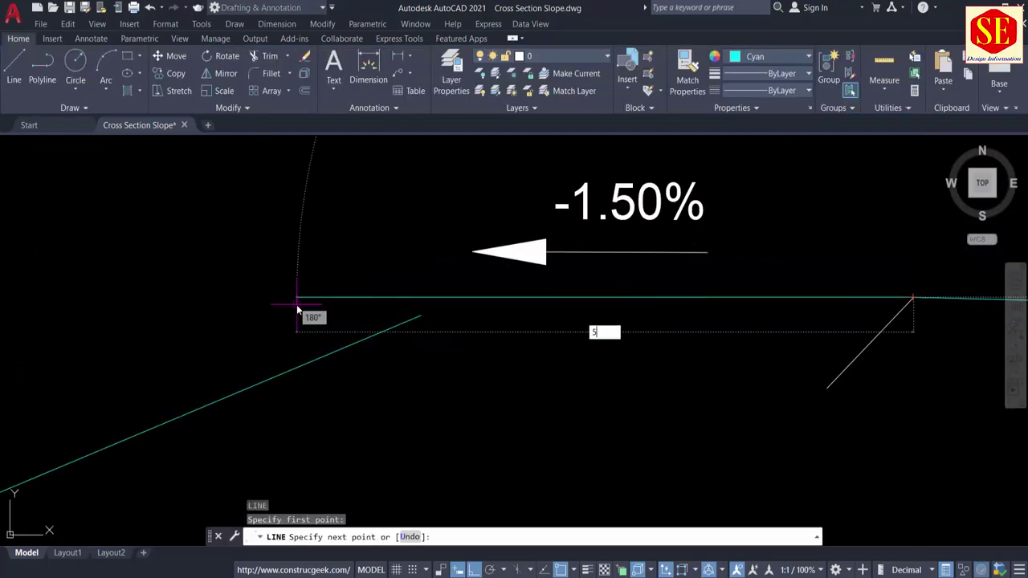
key("Return")
key("Escape")
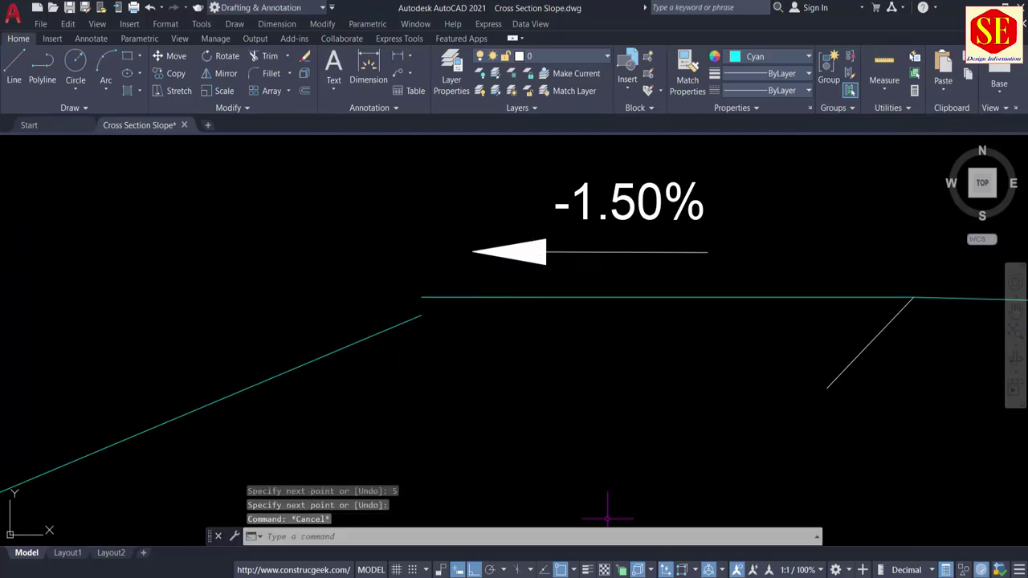
Switch to Calculator and work out the left shoulder drop as 1.5 × 5 ÷ 100.
key("alt+Tab")
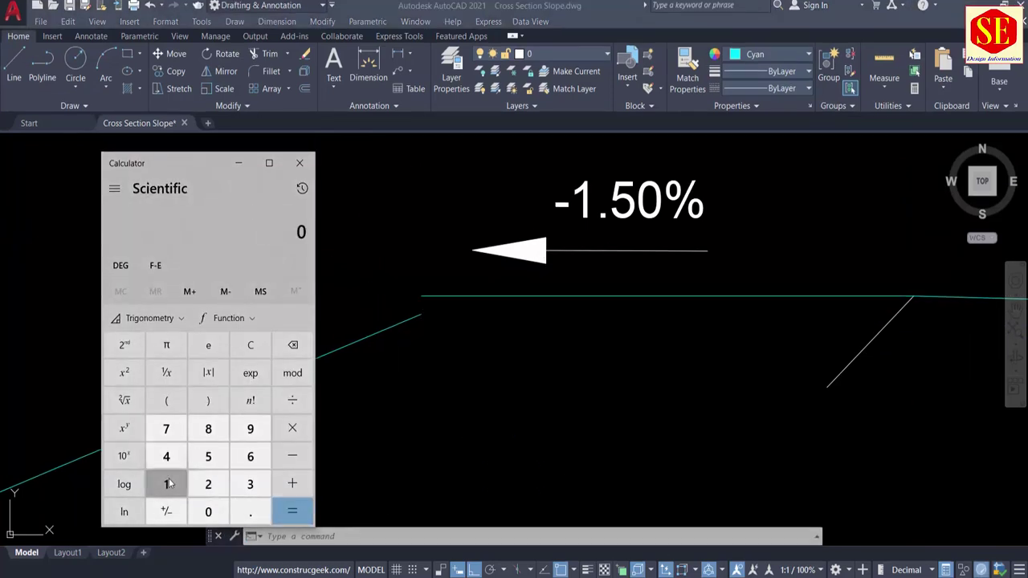
left_click(168, 486)
left_click(239, 517)
left_click(210, 458)
left_click(292, 428)
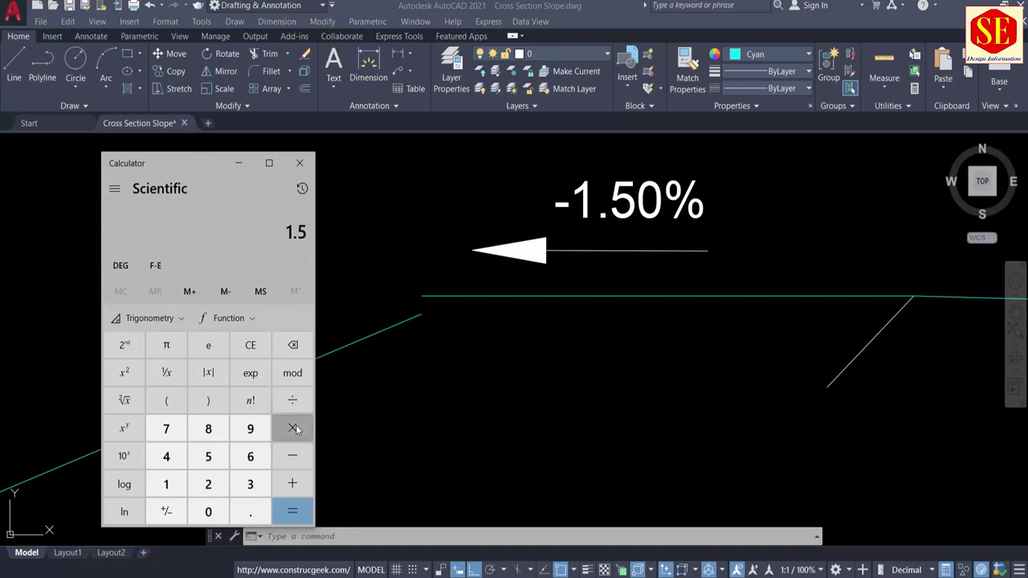
left_click(208, 456)
left_click(292, 512)
left_click(292, 399)
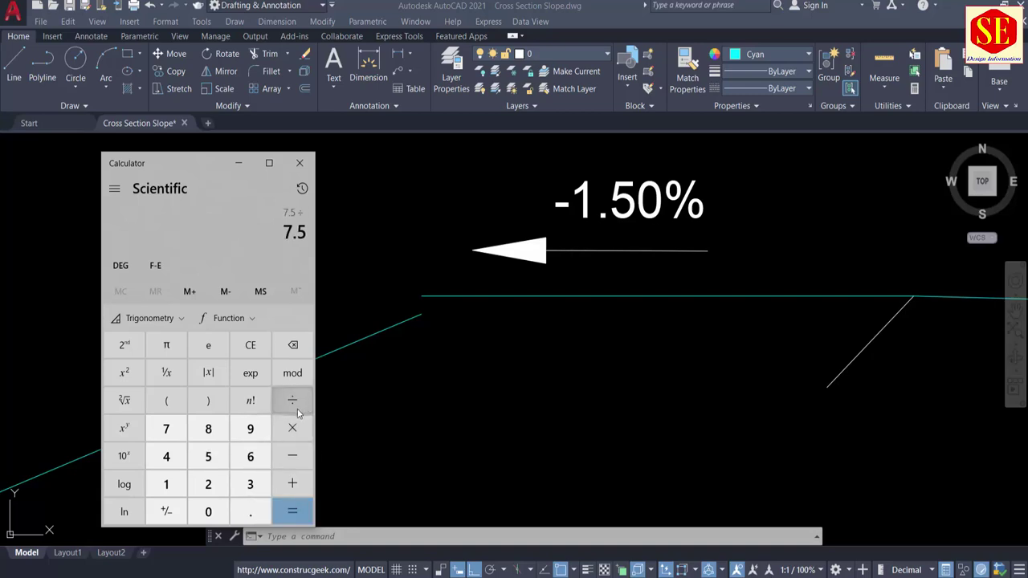
left_click(166, 484)
double_click(208, 512)
left_click(292, 511)
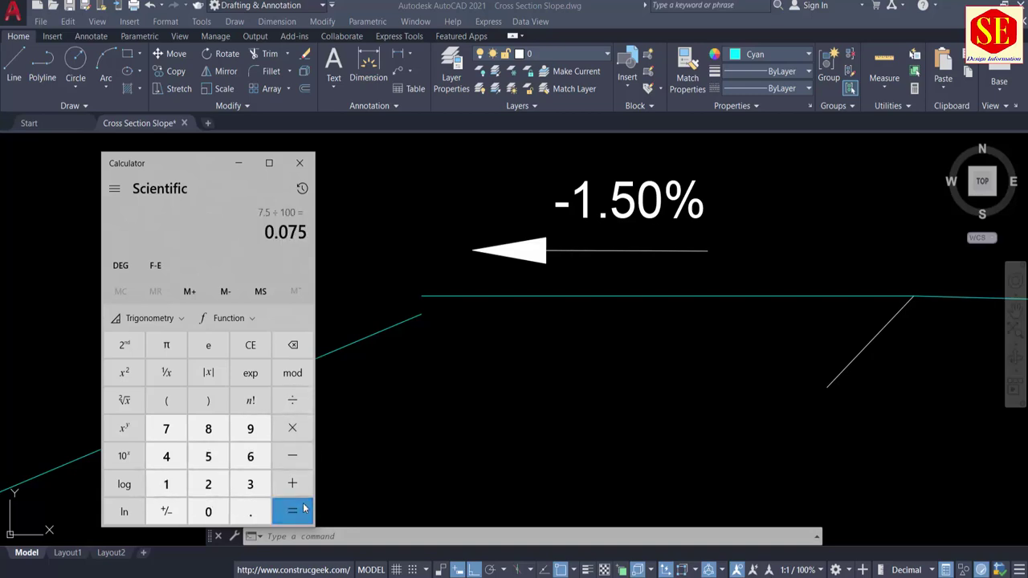
Switch back to AutoCAD and offset the horizontal left shoulder line 0.075 downward.
left_click(499, 338)
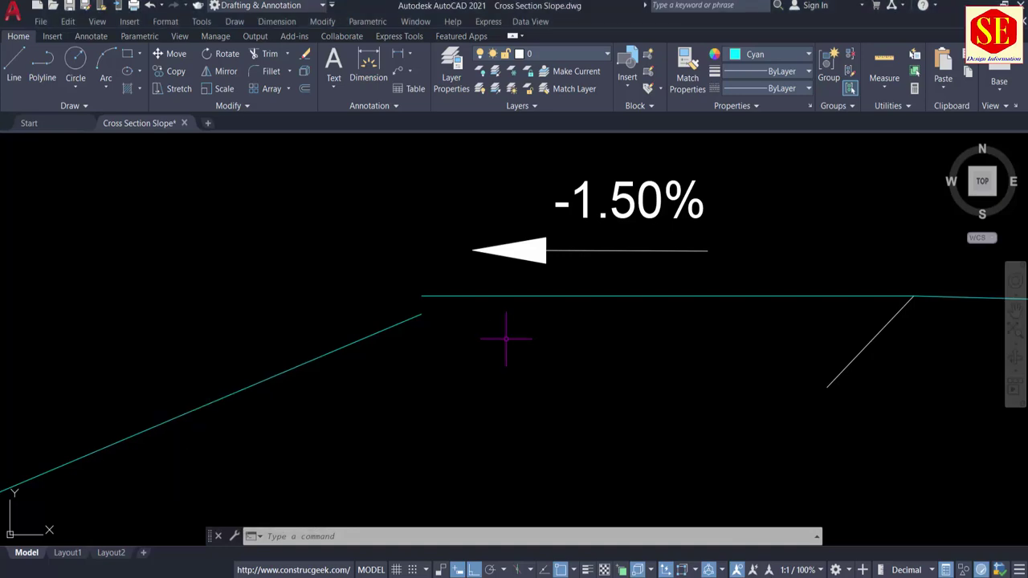
type("o")
key("Return")
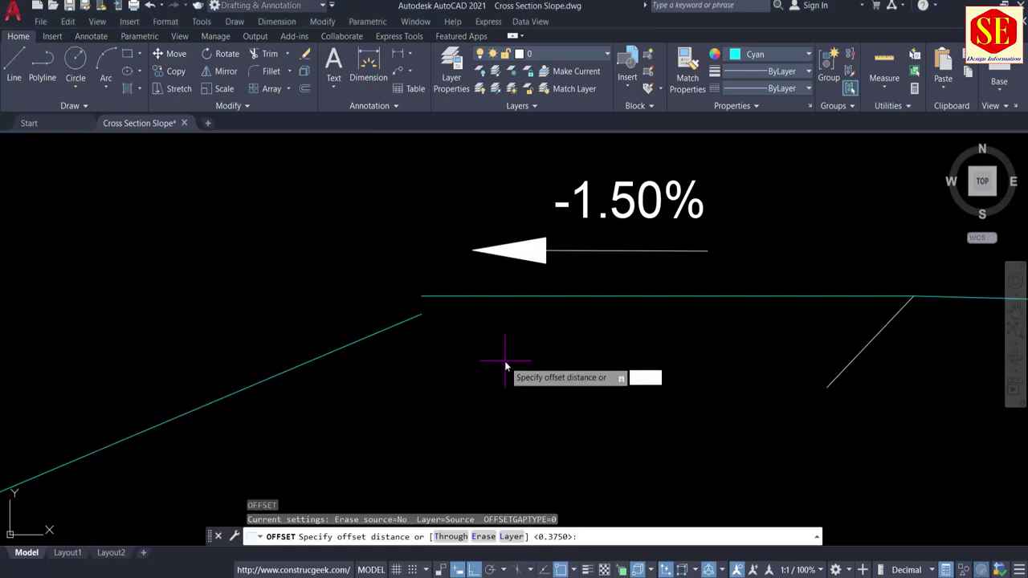
key("Return")
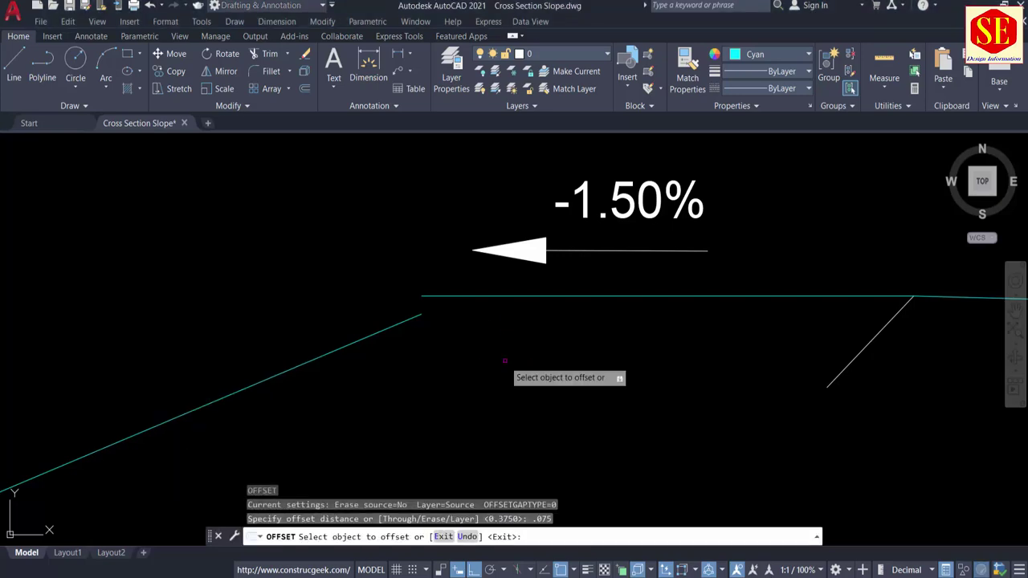
scroll(461, 299, "up", 4)
left_click(460, 296)
left_click(460, 337)
key("Escape")
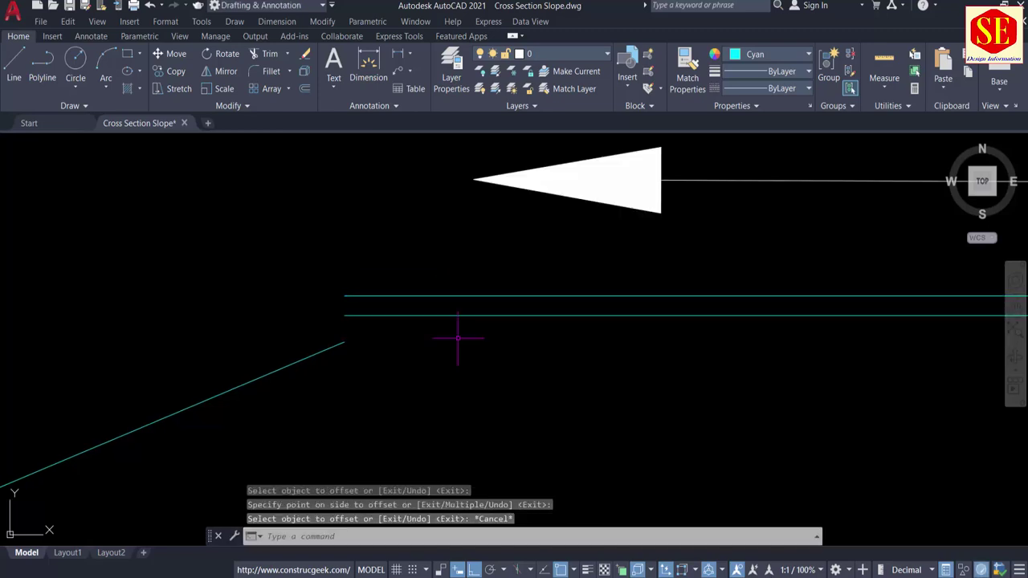
type("l")
key("Return")
left_click(345, 296)
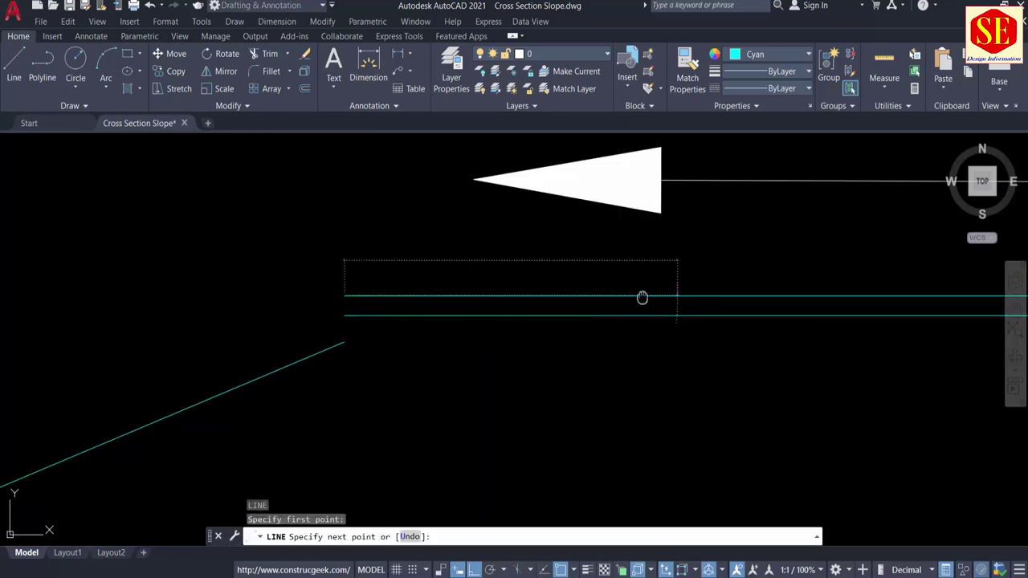
middle_click_drag(924, 341, 619, 348)
scroll(692, 298, "up", 3)
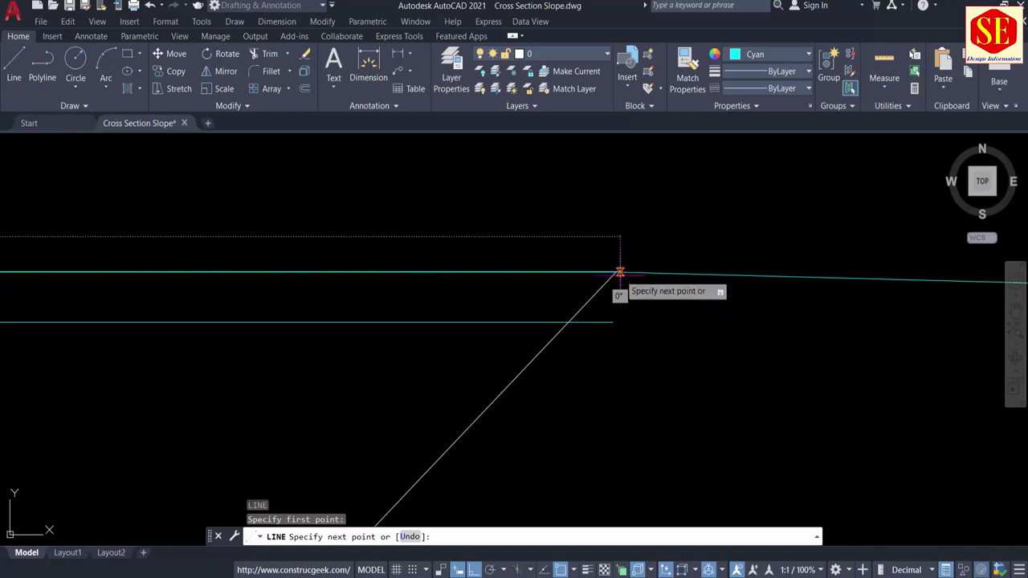
key("Escape")
middle_click_drag(455, 295, 844, 298)
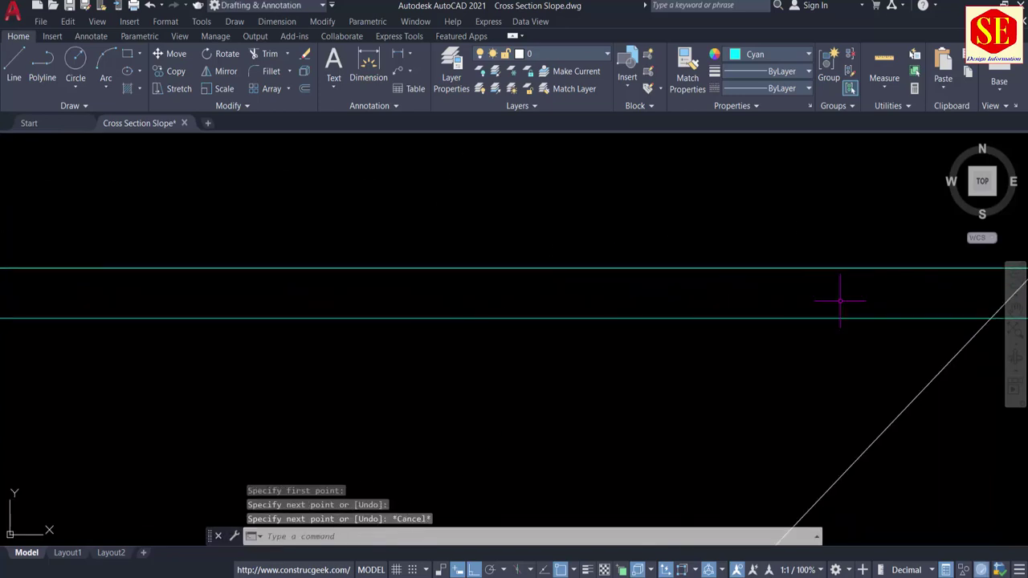
scroll(840, 301, "down", 4)
scroll(840, 301, "up", 2)
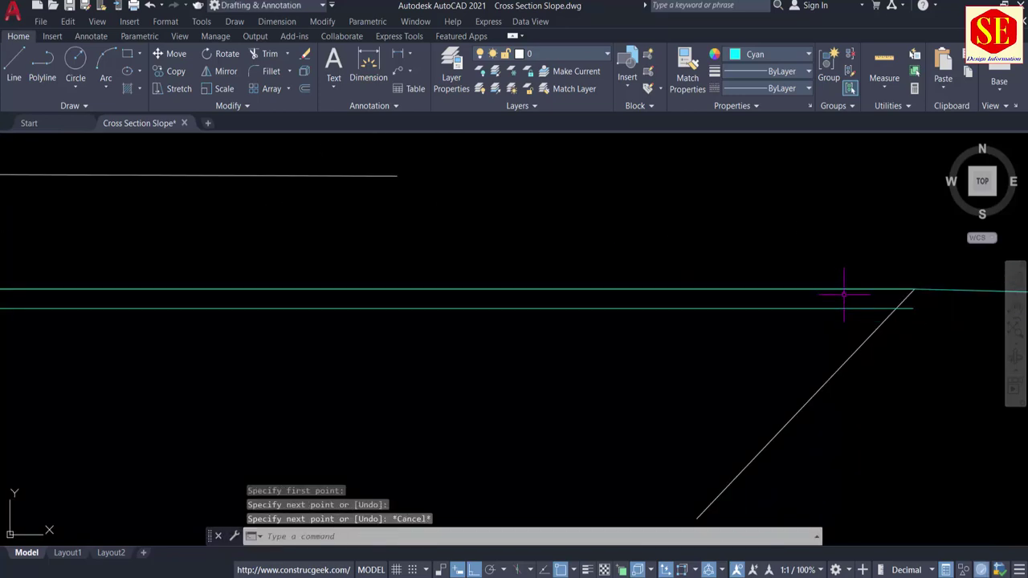
left_click(845, 290)
type("E")
key("Return")
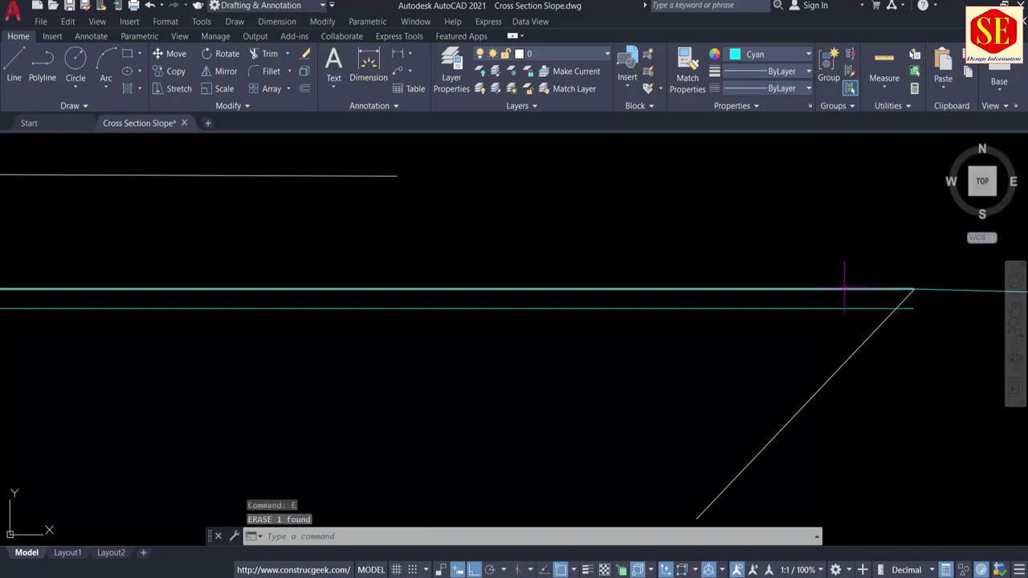
Draw the sloped shoulder line from the outer end of the left pavement surface to the outer end of the lower horizontal line.
type("L")
key("Return")
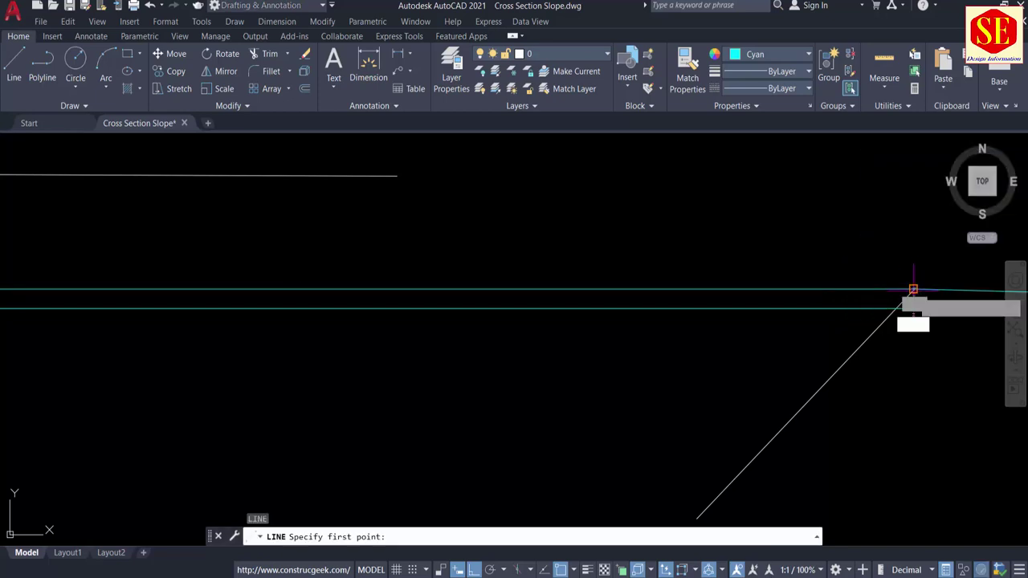
left_click(912, 289)
scroll(901, 291, "down", 4)
scroll(422, 281, "up", 2)
left_click(406, 260)
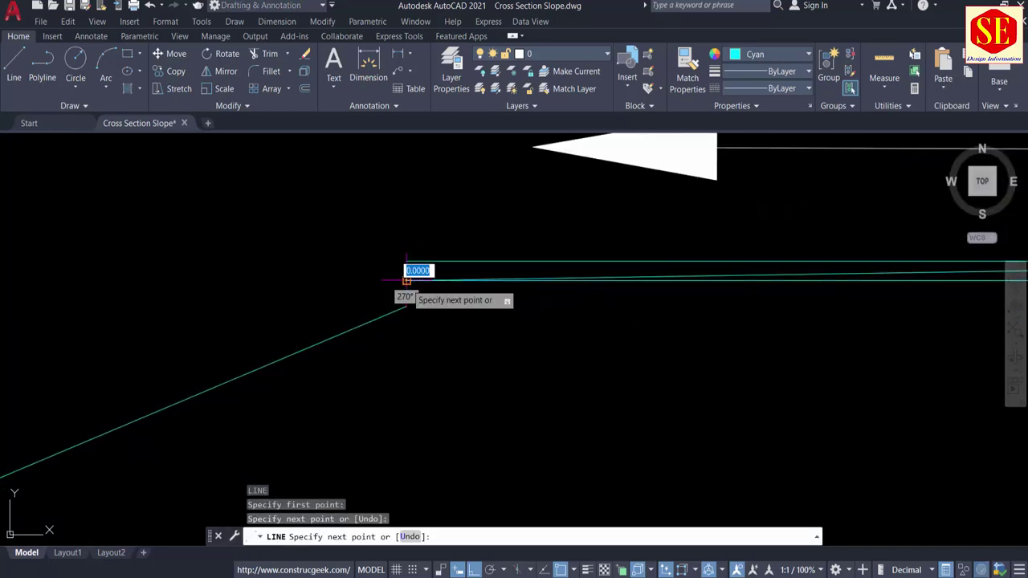
key("Escape")
Erase the two horizontal construction lines above and below the sloped left shoulder line.
left_click(503, 260)
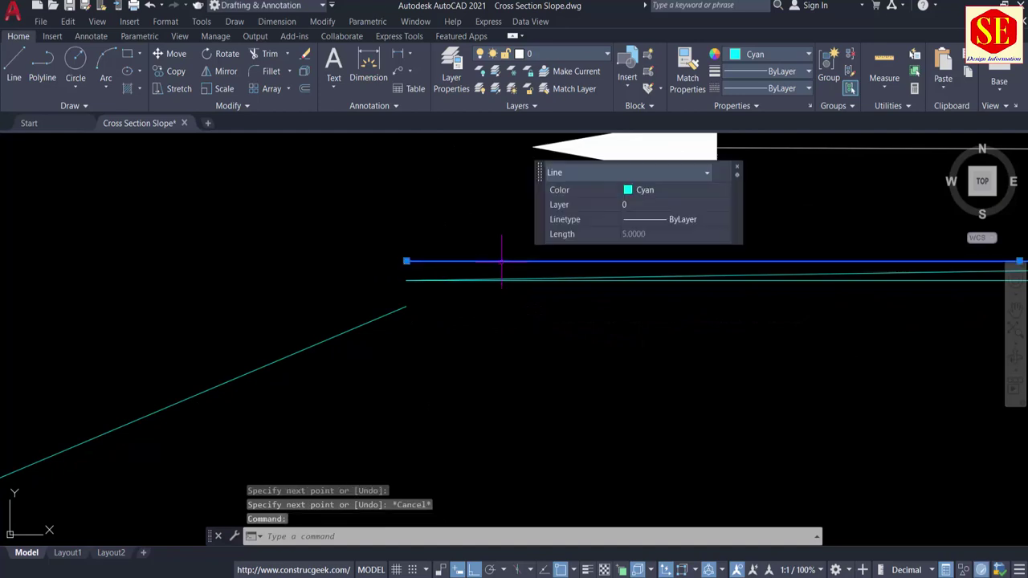
left_click(764, 280)
type("E")
key("Return")
Move the left embankment slope line with its 2.50 to 1 label so its upper end meets the shoulder's outer end.
scroll(580, 333, "down", 2)
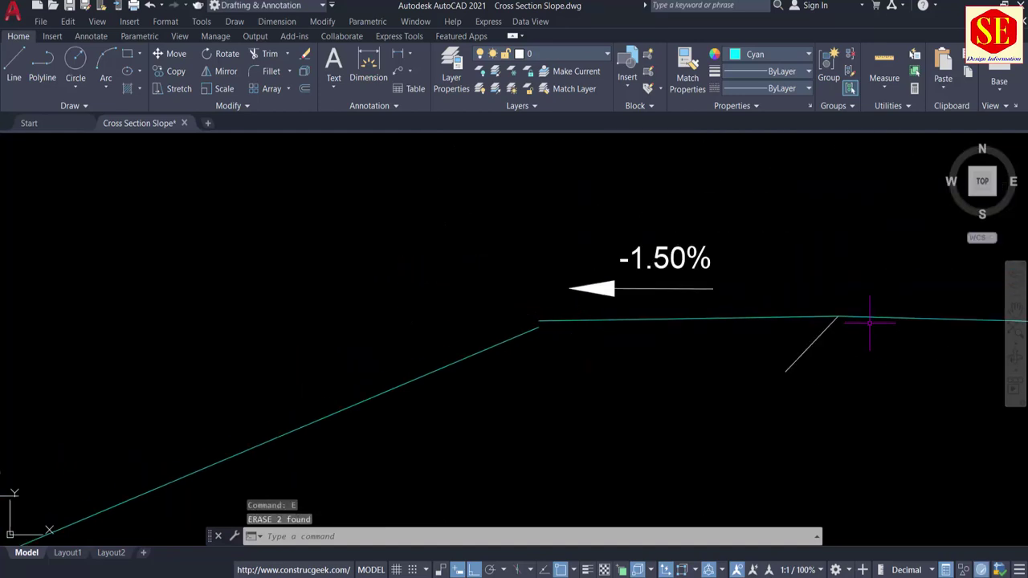
scroll(868, 323, "up", 1)
middle_click_drag(613, 338, 872, 268)
scroll(697, 313, "down", 2)
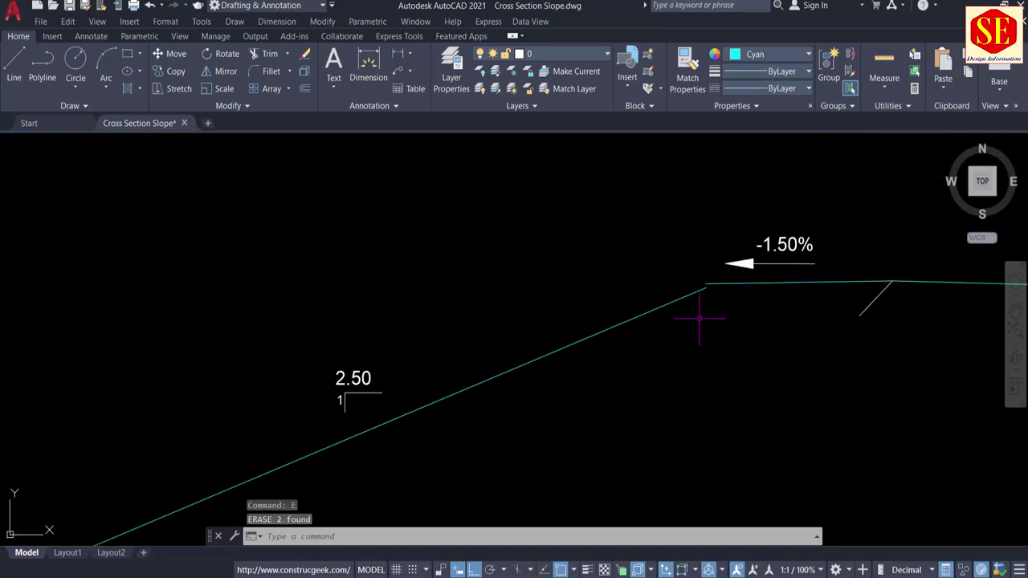
type("m")
key("Return")
left_click(500, 422)
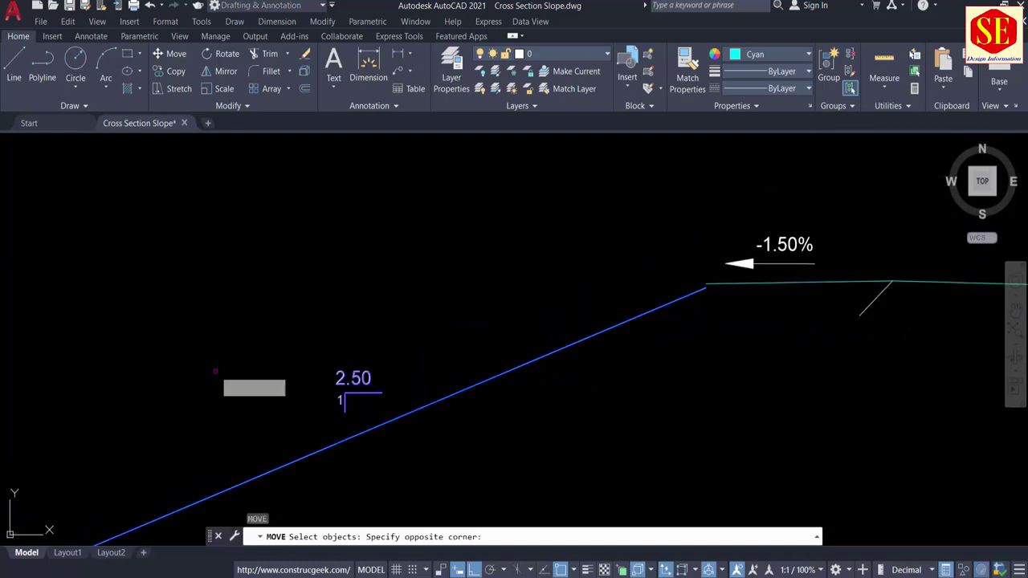
left_click(214, 365)
scroll(672, 291, "up", 2)
key("Return")
left_click(696, 297)
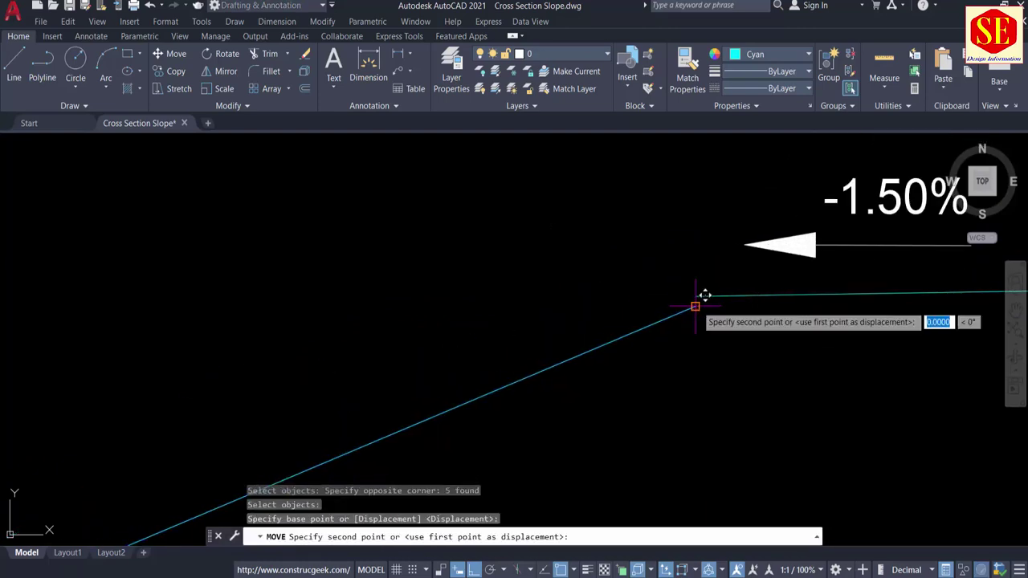
key("Escape")
Change the colour of the new left shoulder line to Yellow.
left_click(769, 296)
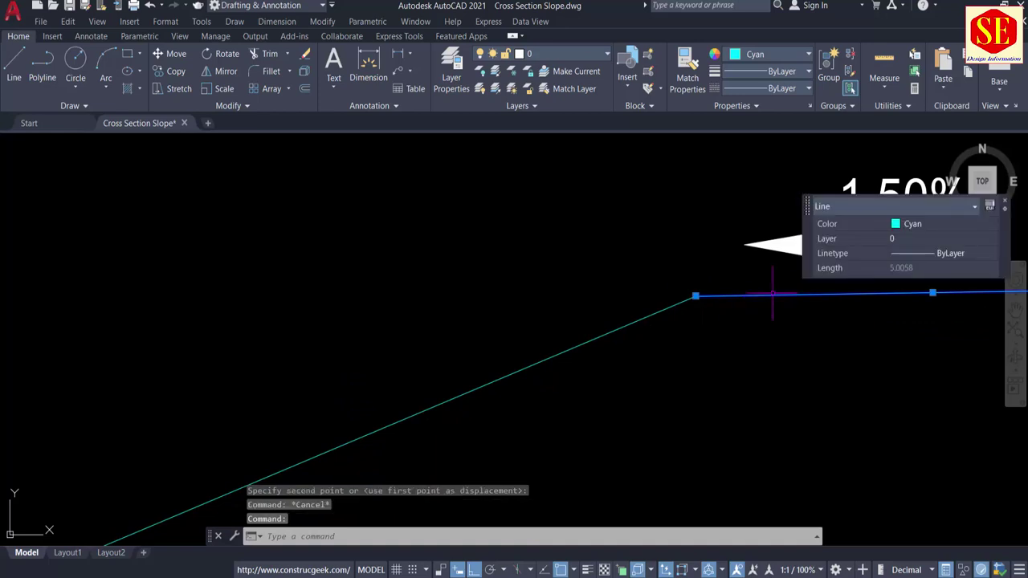
left_click(926, 226)
left_click(926, 225)
left_click(901, 273)
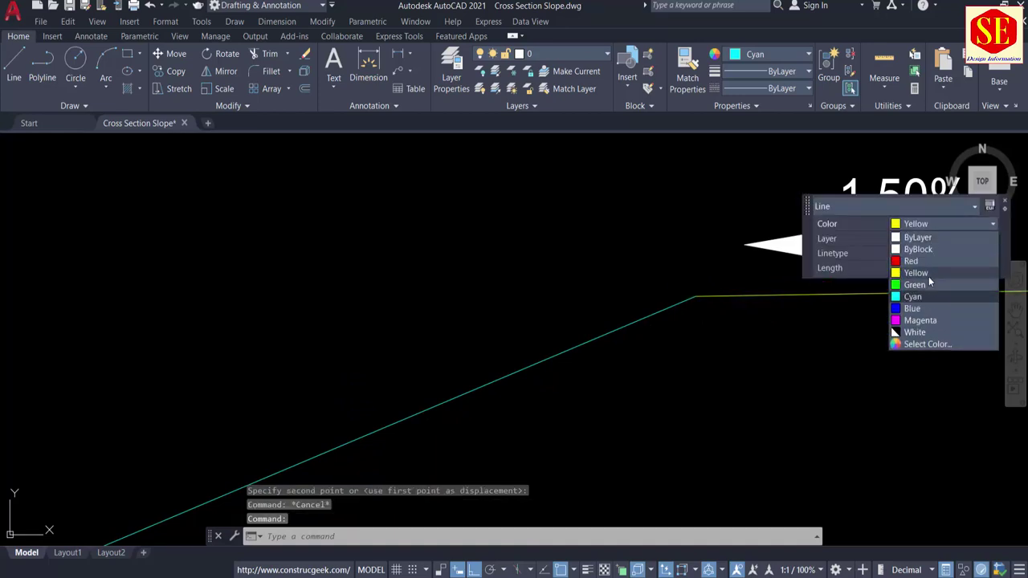
middle_click_drag(691, 344, 325, 330)
scroll(325, 329, "down", 6)
key("Escape")
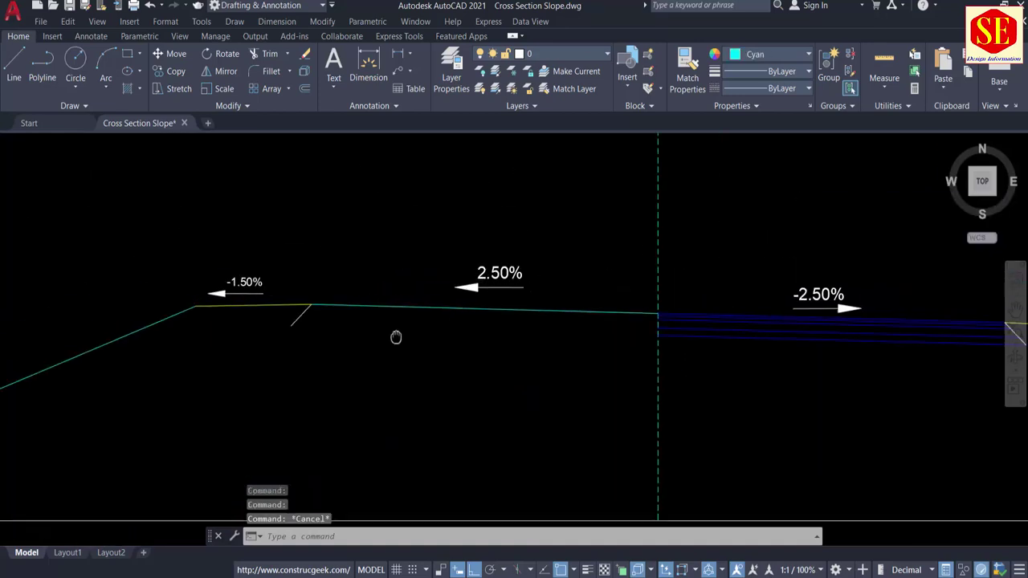
Switch to Calculator and add up the pavement layer thicknesses as 0.1 + 0.15 + 0.35 + 0.3.
scroll(351, 327, "up", 2)
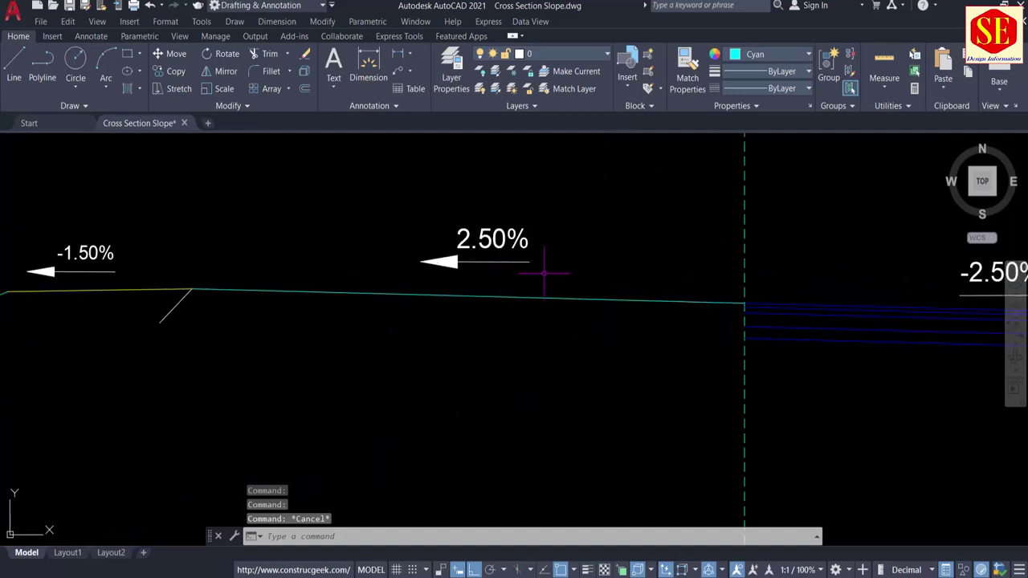
middle_click_drag(544, 273, 407, 270)
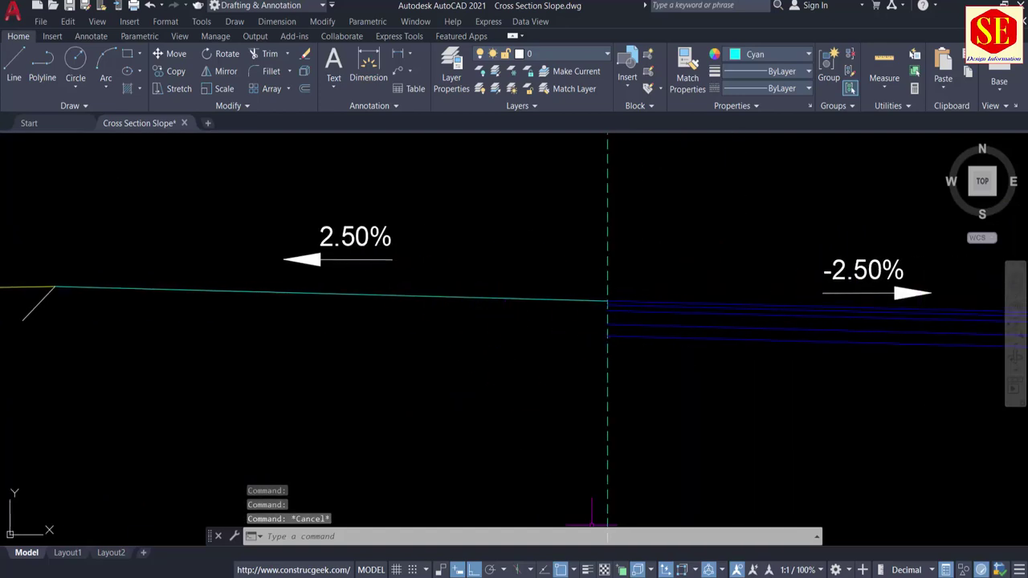
key("alt+Tab")
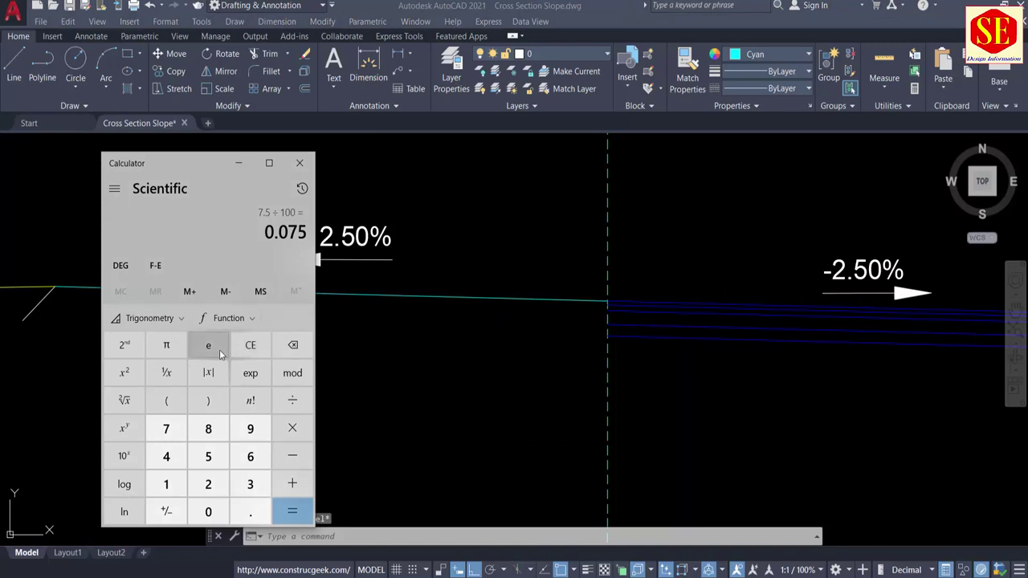
left_click(245, 350)
left_click(250, 511)
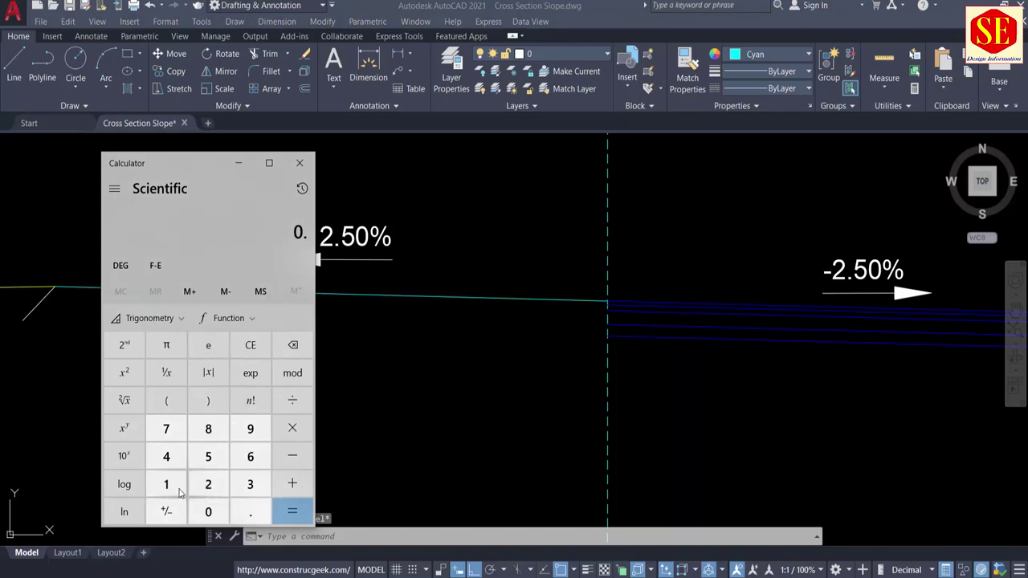
left_click(167, 484)
left_click(292, 484)
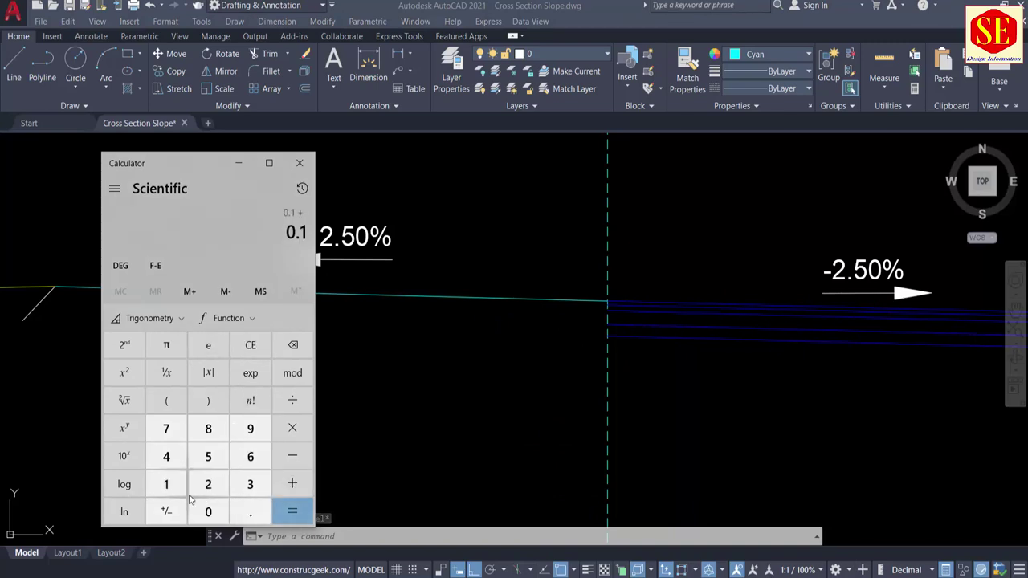
left_click(250, 511)
left_click(166, 484)
left_click(208, 456)
left_click(292, 484)
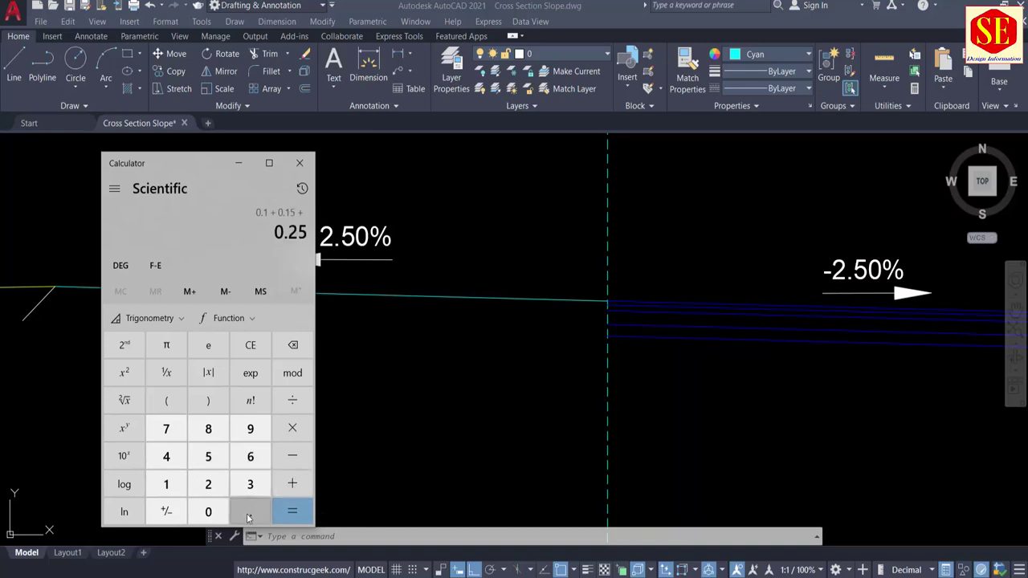
left_click(250, 511)
left_click(248, 484)
left_click(208, 456)
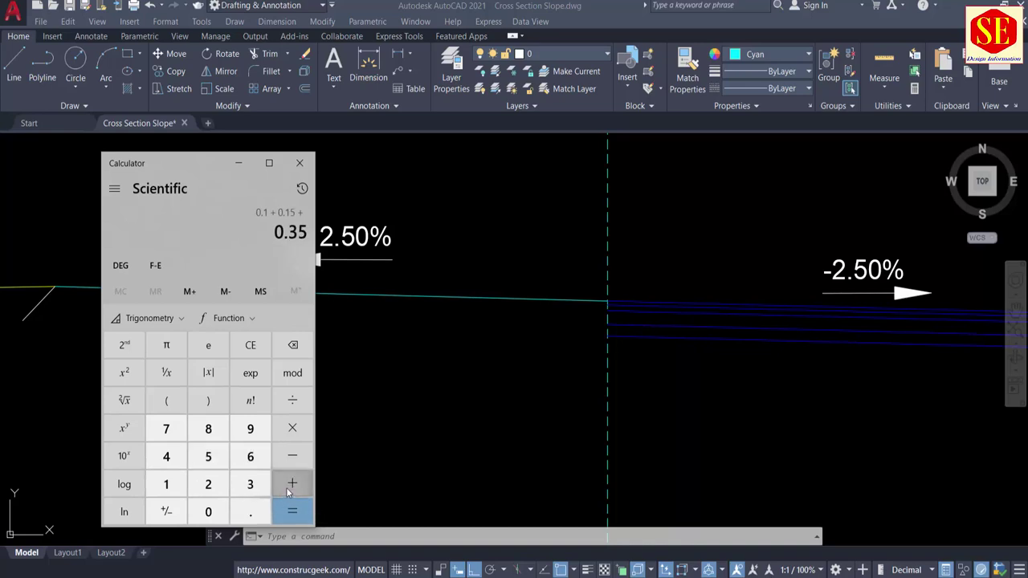
left_click(291, 484)
left_click(251, 511)
left_click(250, 484)
Switch back to AutoCAD and offset the left pavement surface line 0.9 downward.
left_click(461, 336)
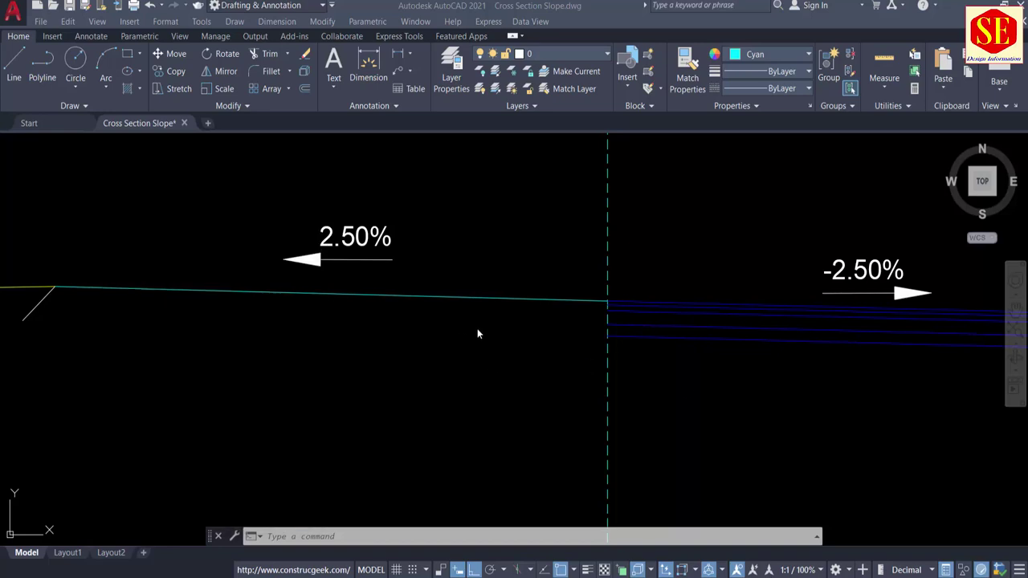
middle_click_drag(297, 389, 389, 380)
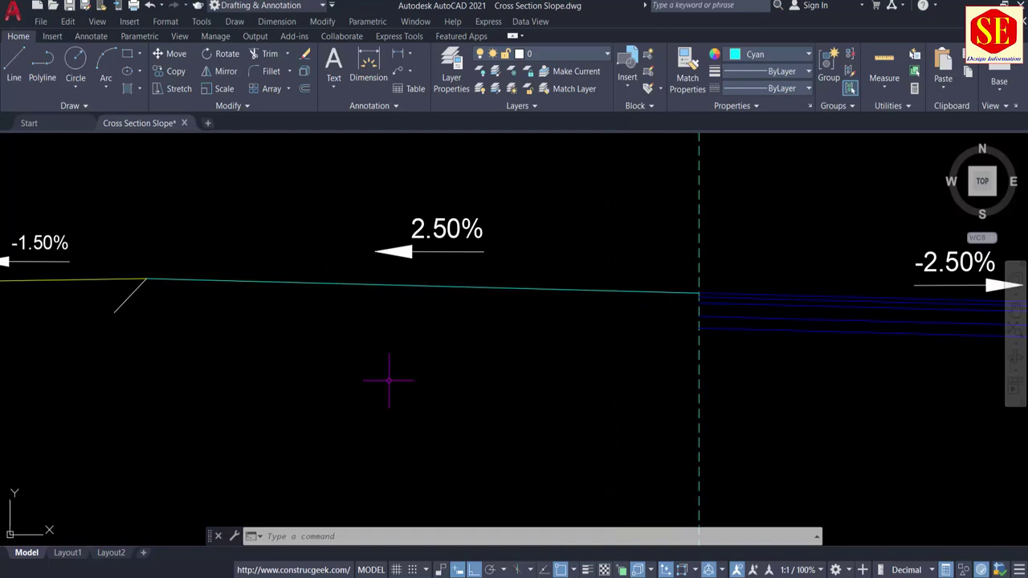
key("Return")
type(".9")
key("Return")
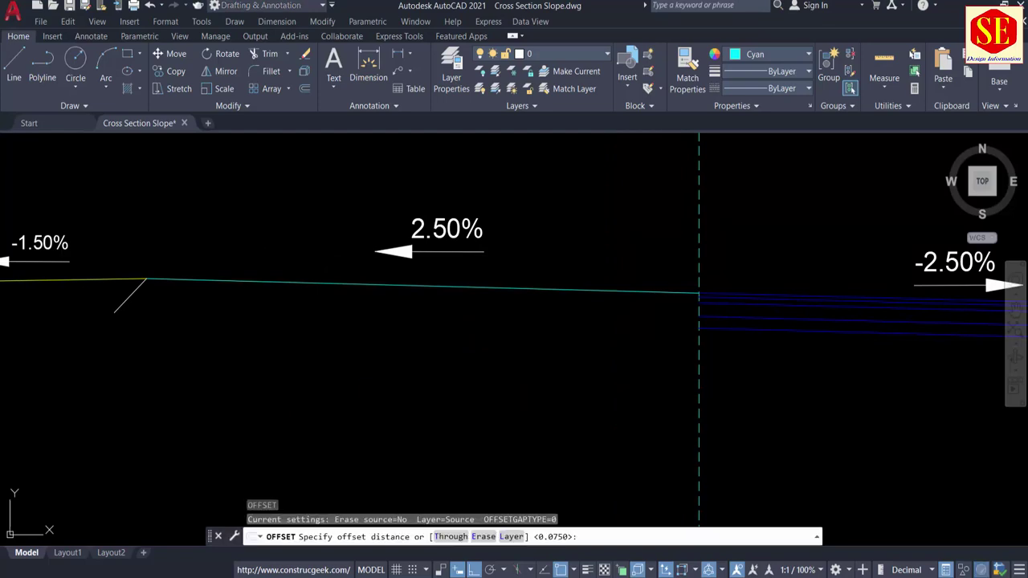
left_click(378, 287)
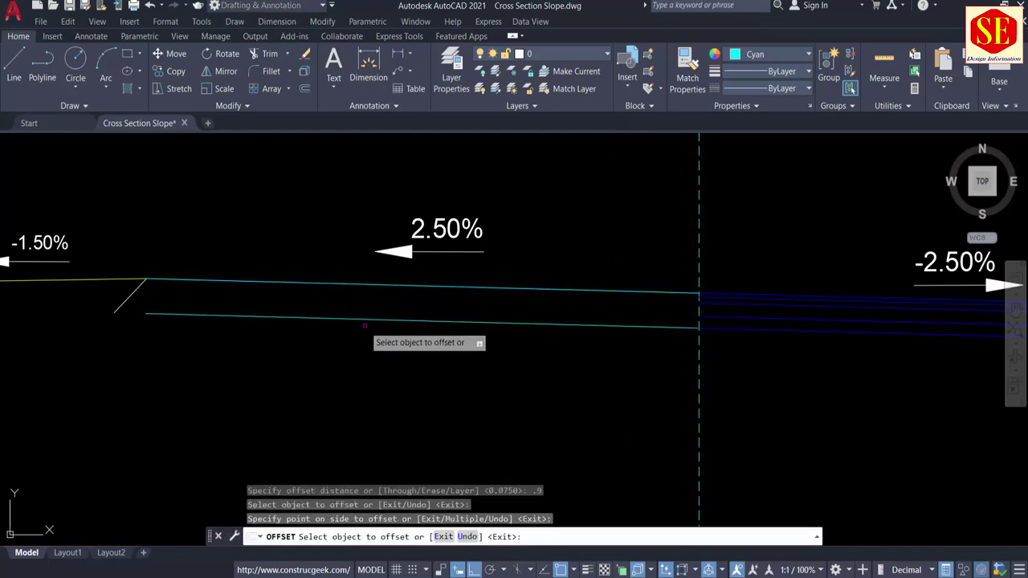
left_click(366, 326)
key("Escape")
middle_click_drag(570, 351, 507, 338)
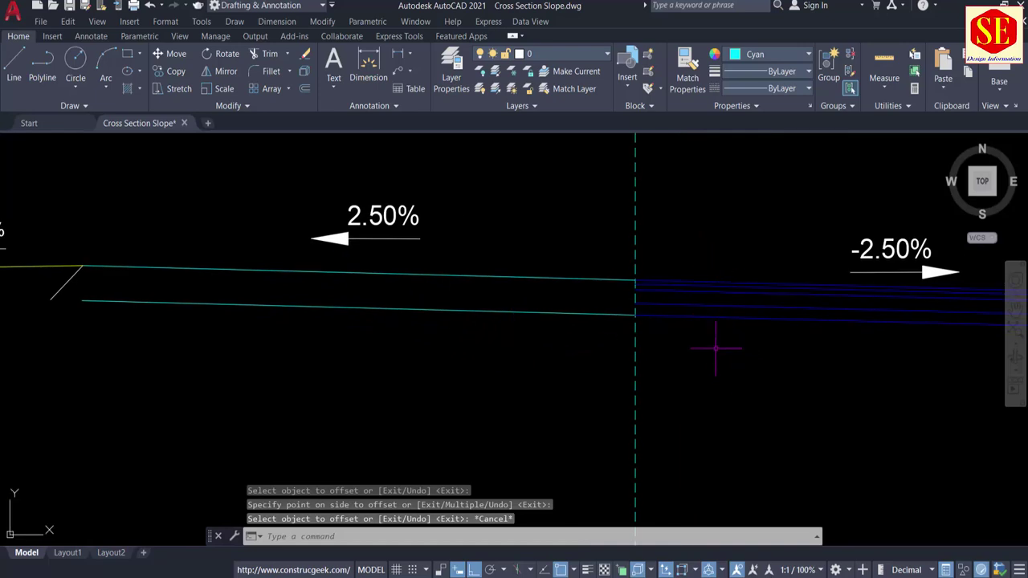
Extend the outer end of the left pavement's lower line to the inclined white edge line.
middle_click_drag(361, 360, 555, 351)
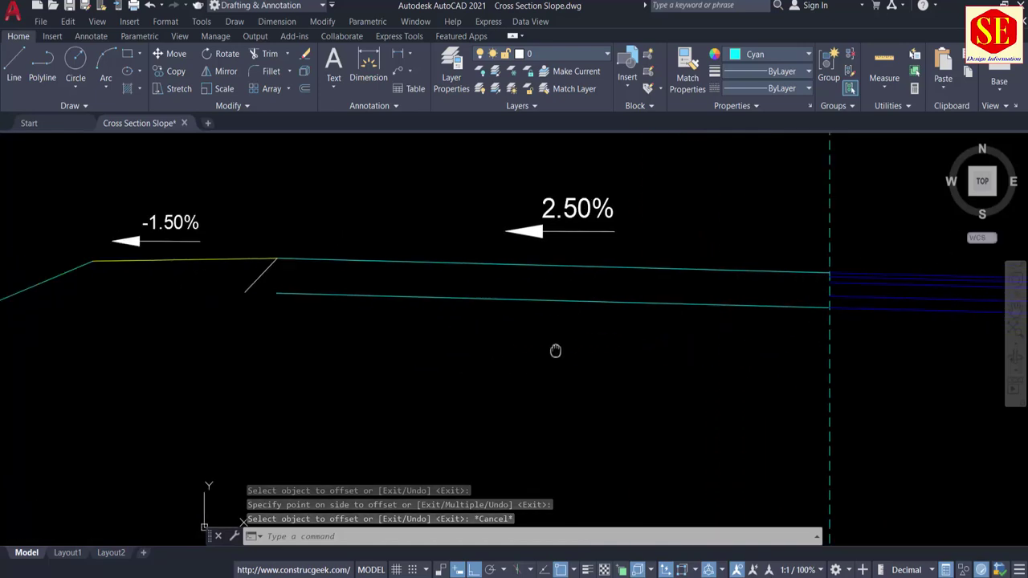
scroll(271, 326, "up", 1)
type("ex")
key("Return")
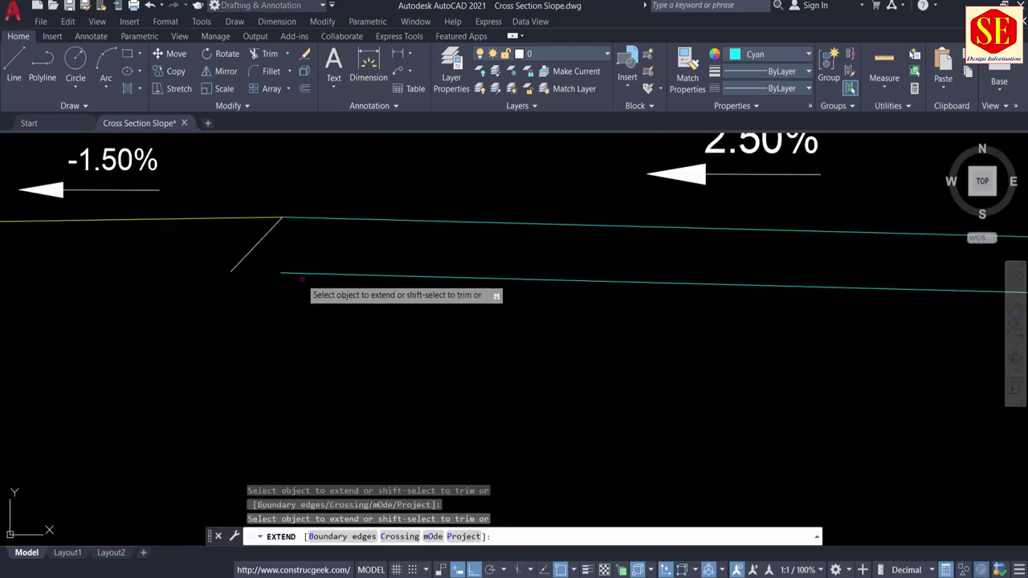
left_click(277, 274)
key("Escape")
scroll(143, 286, "down", 4)
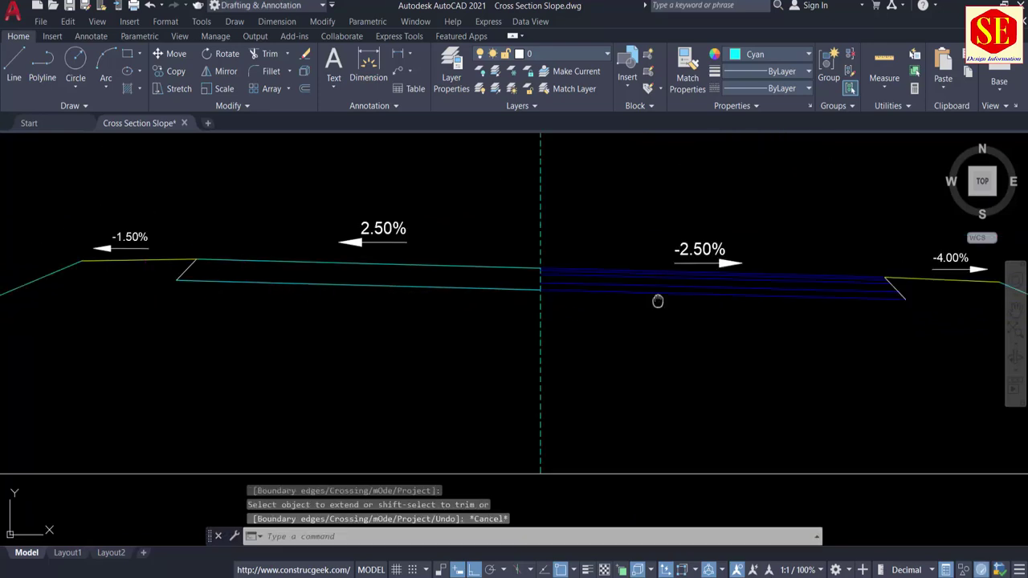
middle_click_drag(658, 301, 520, 301)
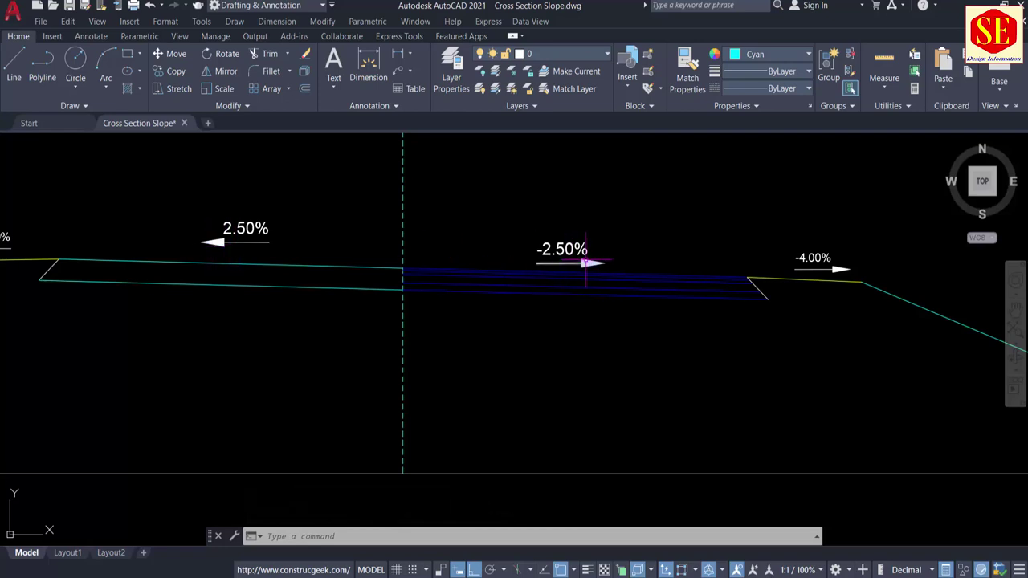
Copy the complete RD 0+500 cross section with its title and place the copy directly above the original.
scroll(843, 267, "down", 2)
scroll(335, 247, "up", 2)
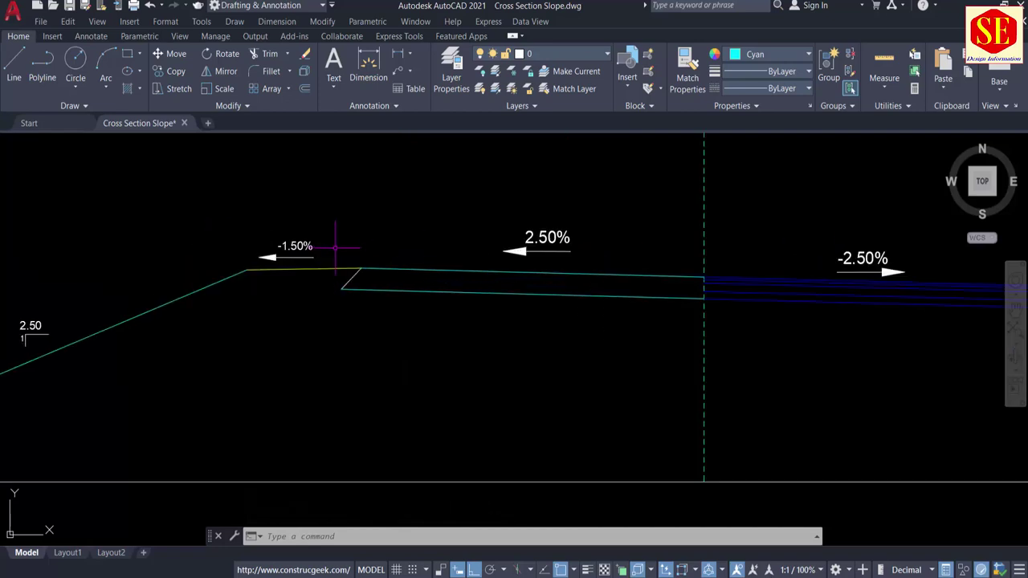
scroll(241, 271, "down", 2)
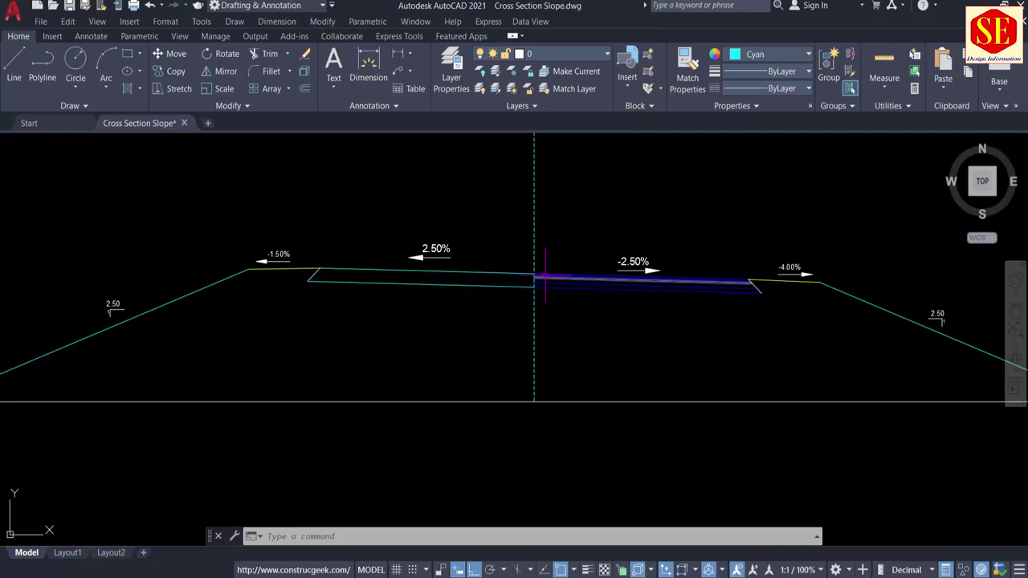
scroll(480, 274, "down", 2)
scroll(480, 275, "down", 2)
middle_click_drag(481, 275, 482, 303)
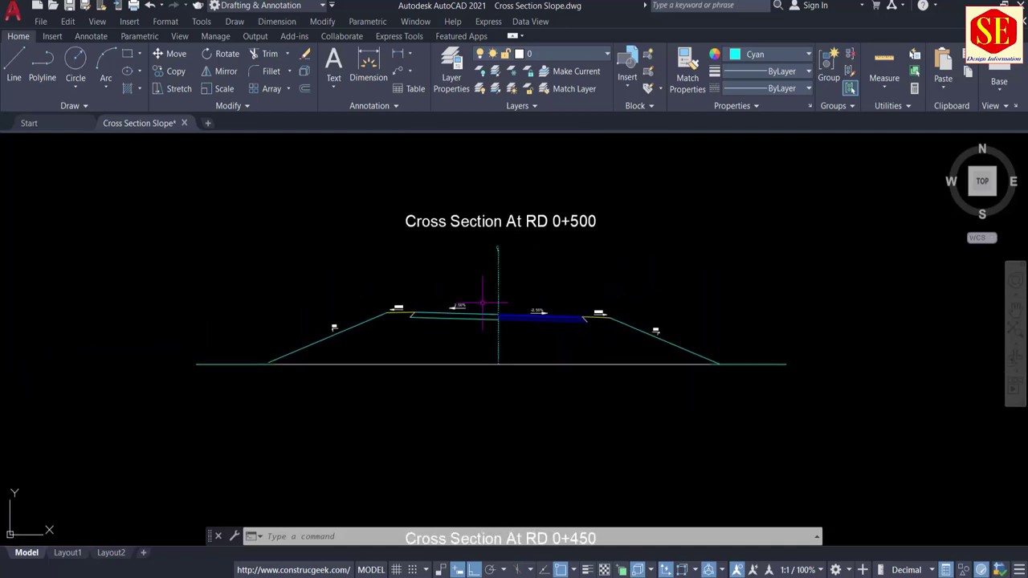
type("o")
key("Return")
scroll(545, 294, "down", 2)
left_click(759, 208)
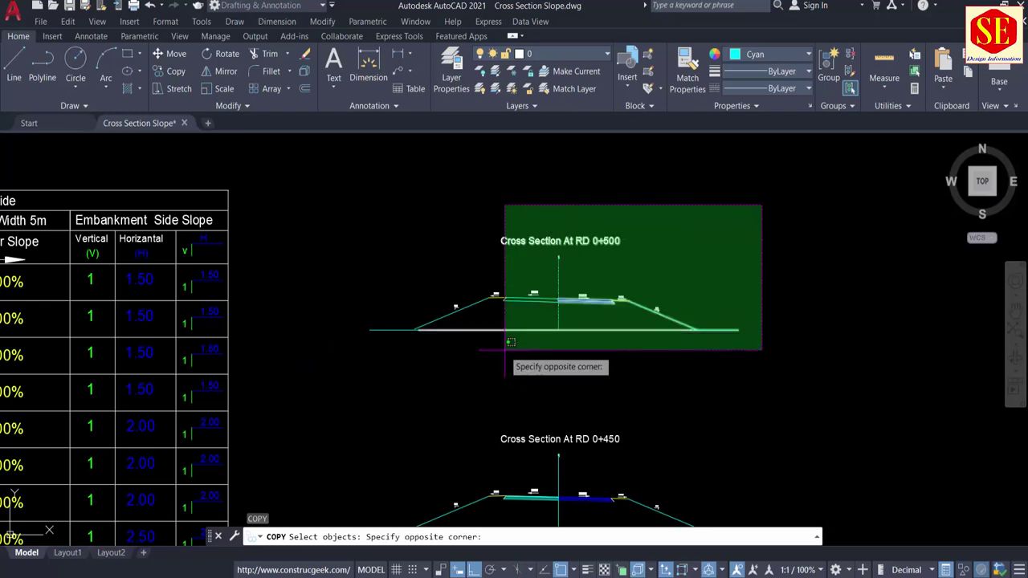
left_click(337, 397)
key("Return")
left_click(553, 366)
middle_click_drag(558, 250, 543, 369)
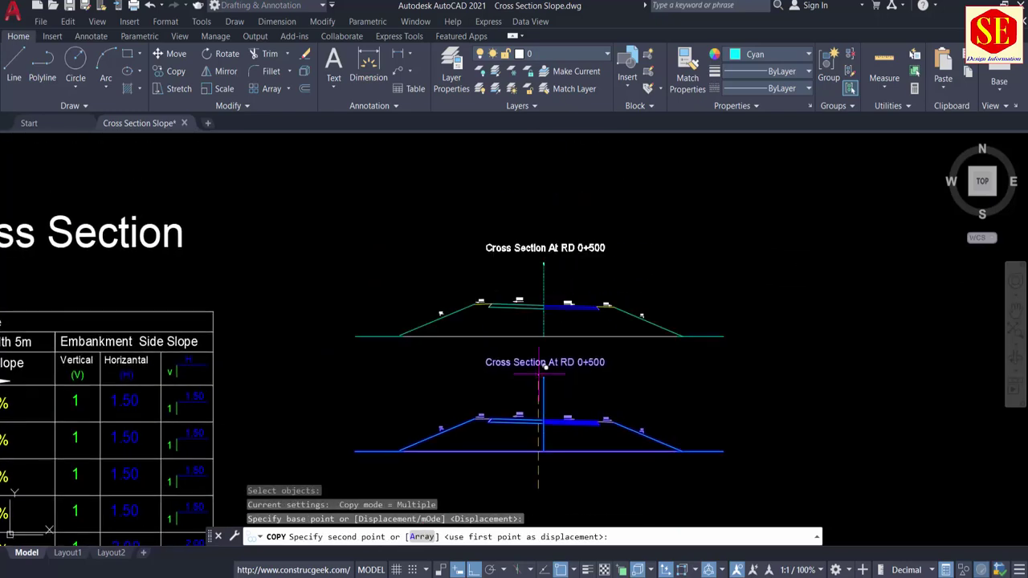
left_click(544, 377)
key("Escape")
Erase the left pavement's lower line and the four right pavement layer lines below the surface in the new copy.
scroll(531, 275, "up", 3)
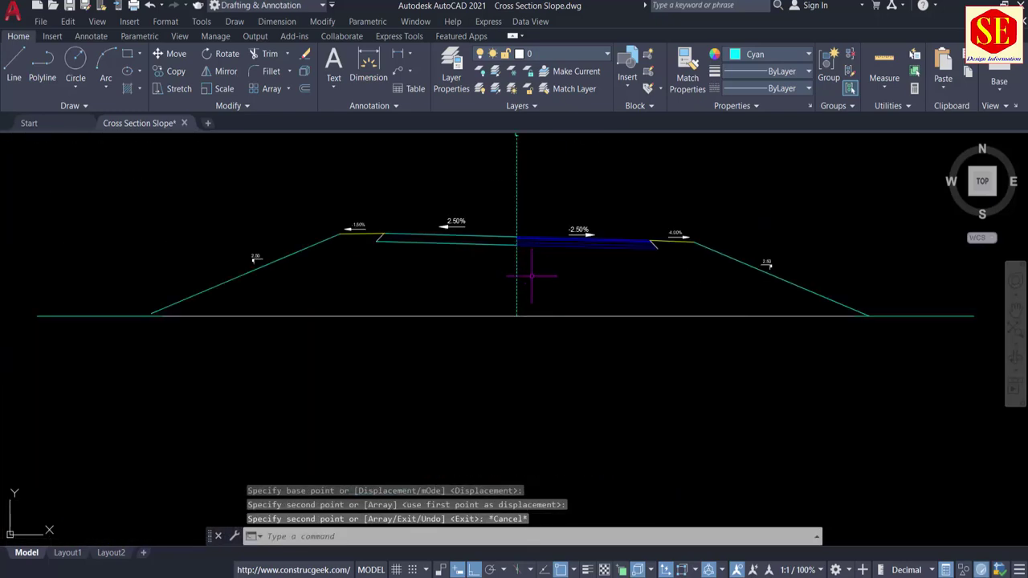
scroll(516, 257, "up", 3)
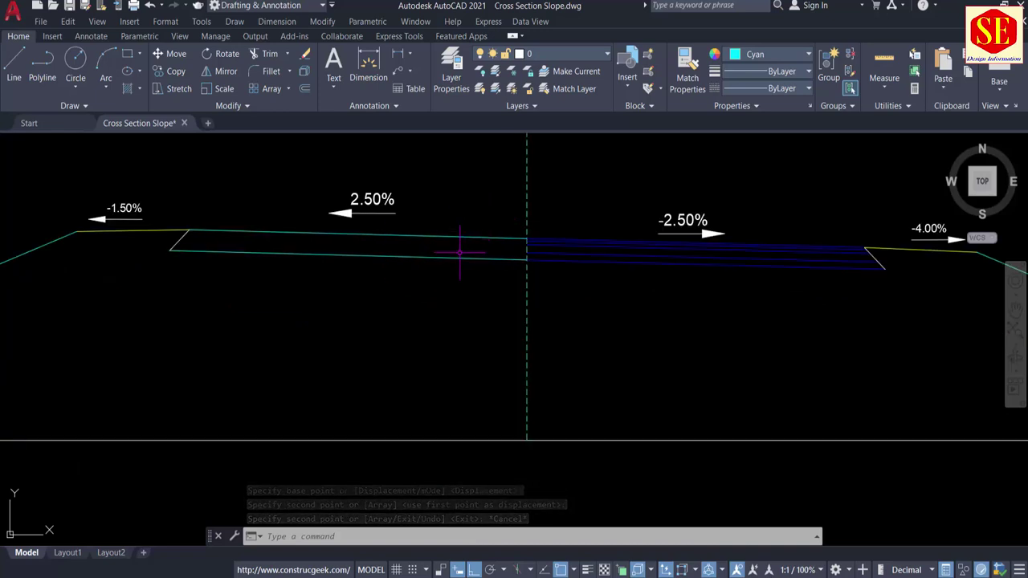
left_click(466, 246)
left_click(402, 296)
type("E")
key("Return")
scroll(649, 270, "up", 3)
left_click(649, 271)
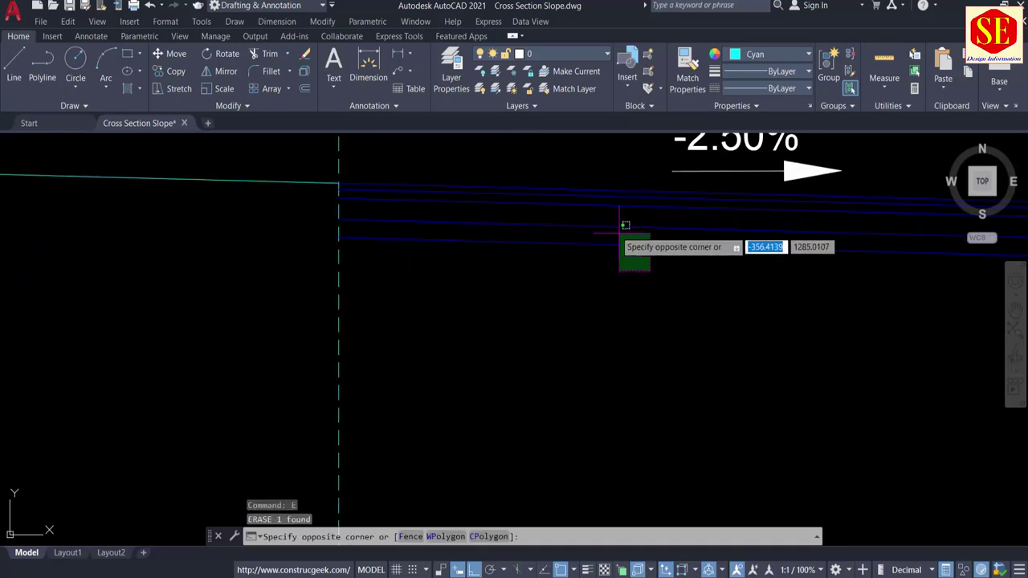
left_click(574, 194)
key("Return")
scroll(583, 239, "down", 3)
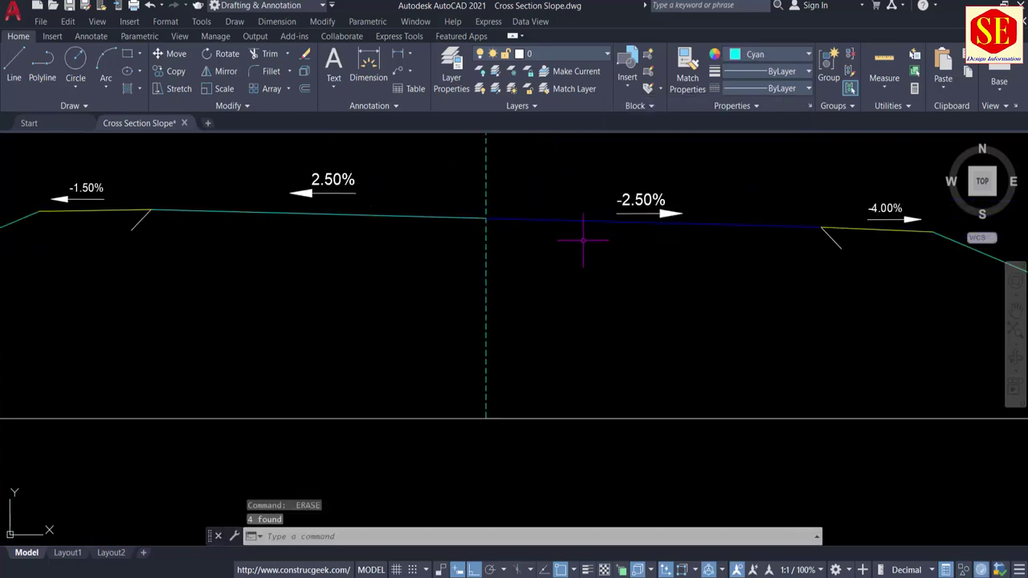
Change the title of the upper copied section to "Cross Section At RD 0+550".
scroll(717, 262, "down", 4)
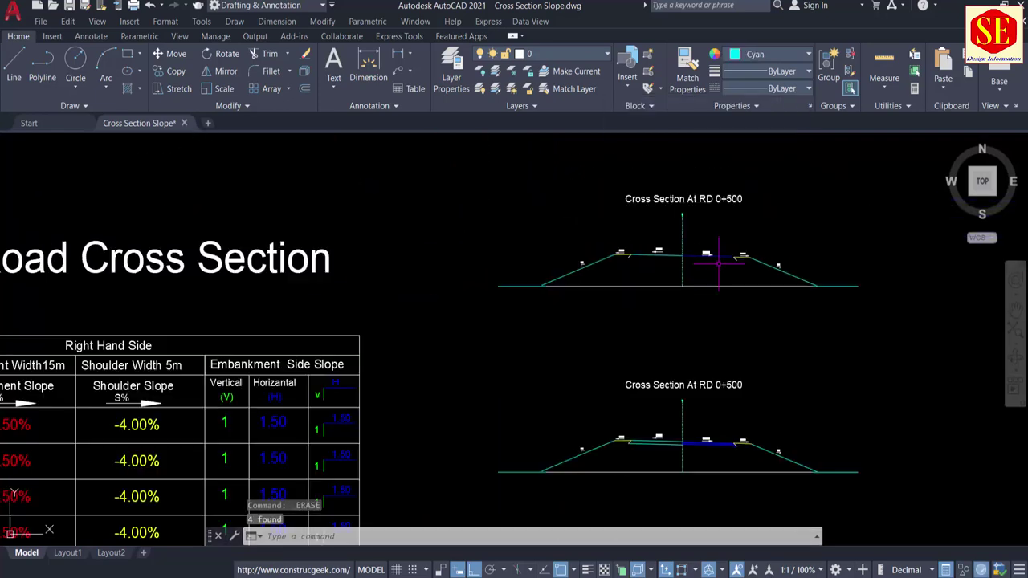
middle_click_drag(282, 362, 348, 321)
scroll(741, 438, "up", 3)
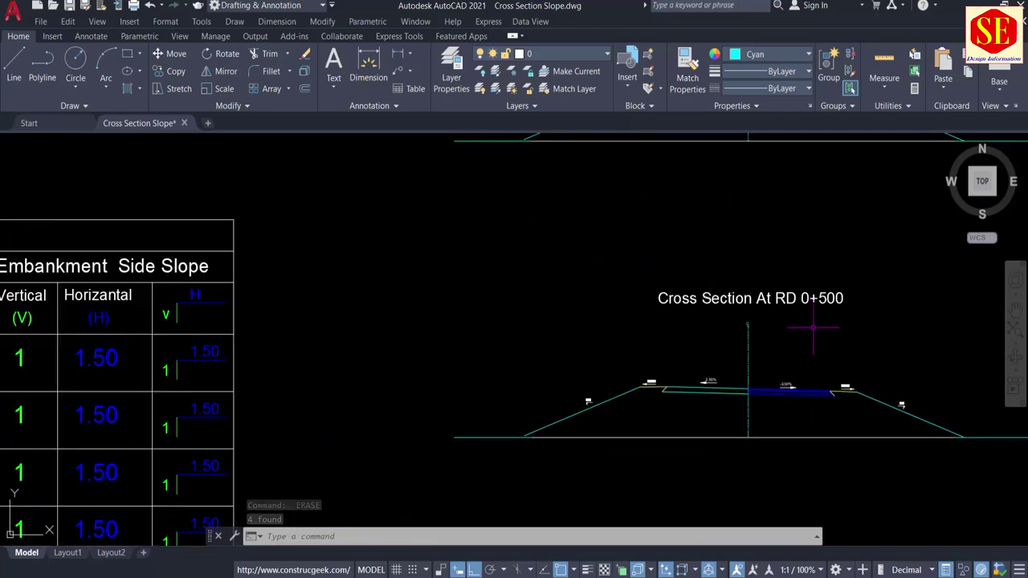
middle_click_drag(813, 327, 806, 386)
scroll(685, 386, "up", 4)
scroll(685, 386, "up", 2)
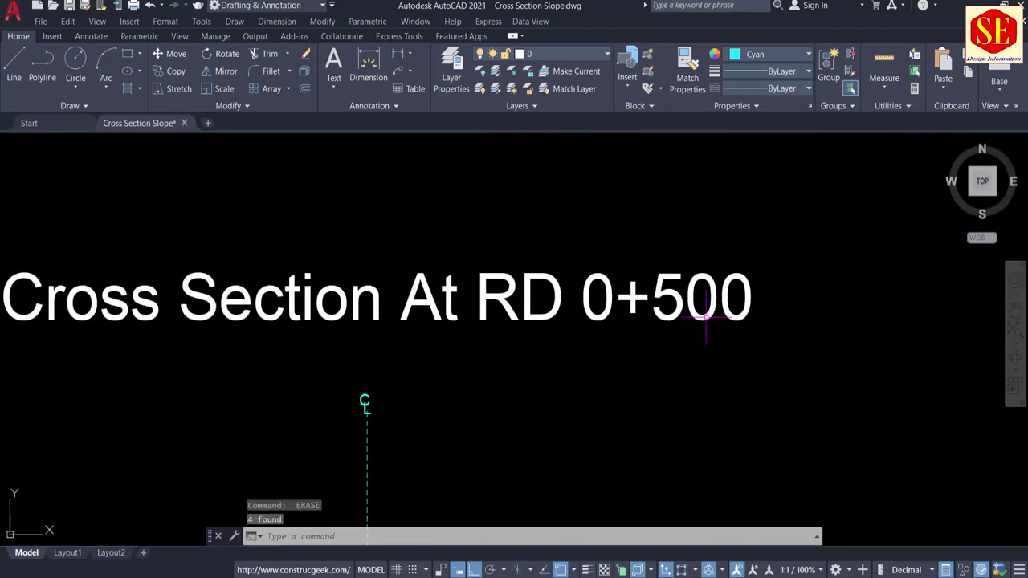
double_click(714, 321)
key("BackSpace")
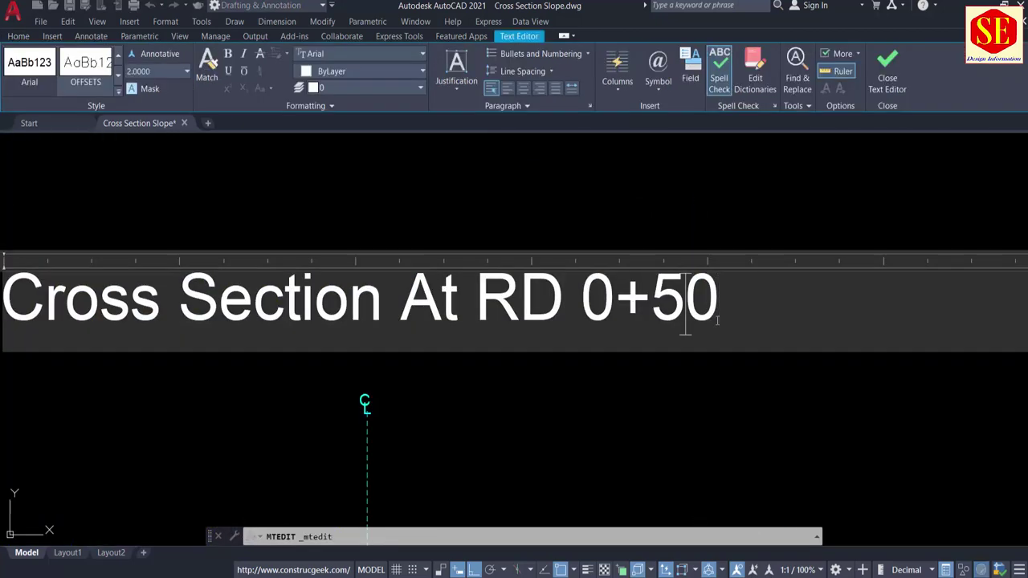
type("5")
left_click(753, 385)
scroll(729, 281, "down", 8)
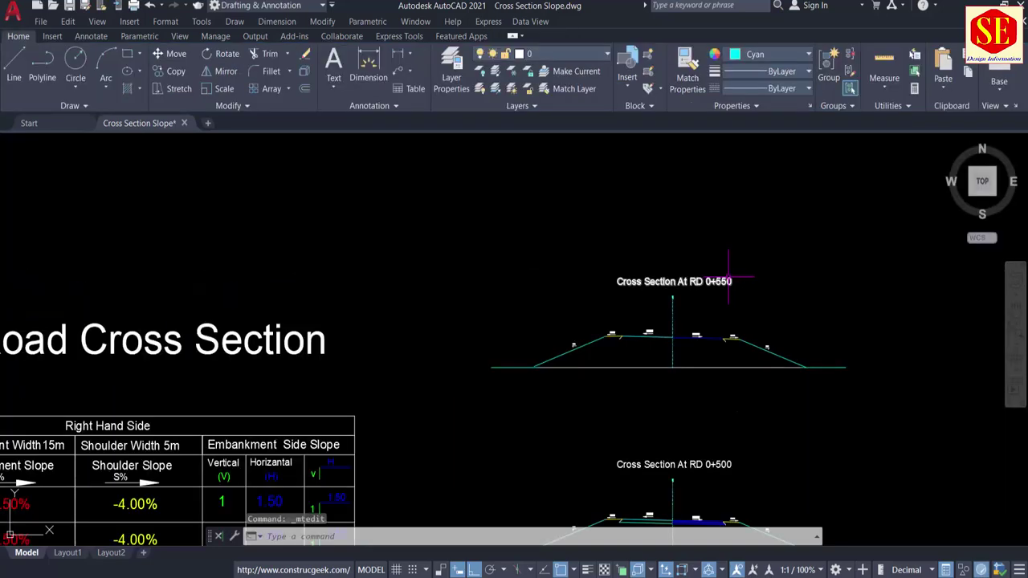
Examine the 0+550 row of the slope table for the embankment, shoulder and pavement slopes on both sides and the centre line level.
mouse_move(273, 437)
middle_mouse_down()
mouse_move(661, 156)
mouse_move(709, 144)
middle_mouse_up()
scroll(709, 144, "down", 2)
middle_click_drag(458, 300, 476, 189)
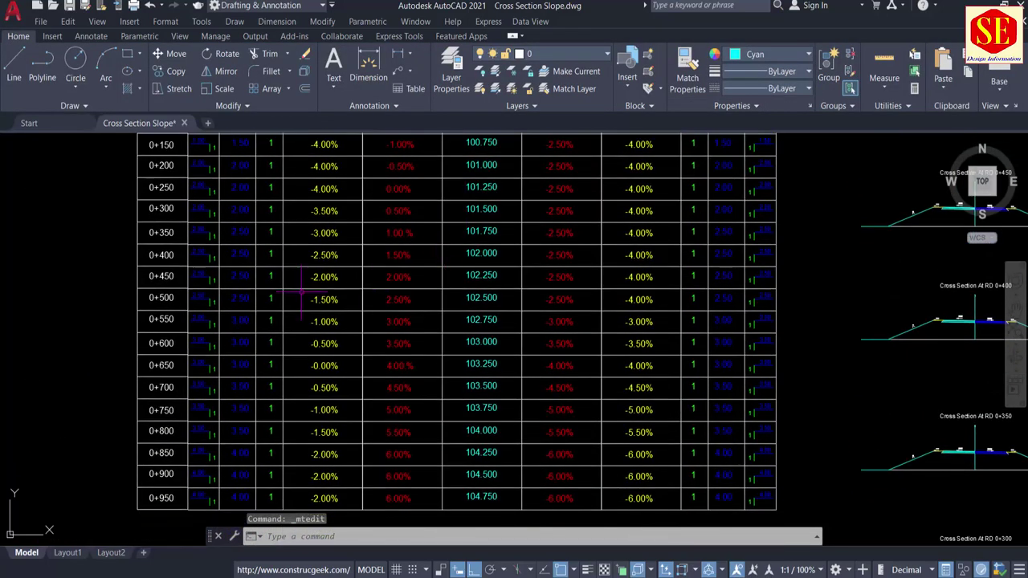
scroll(170, 345, "up", 4)
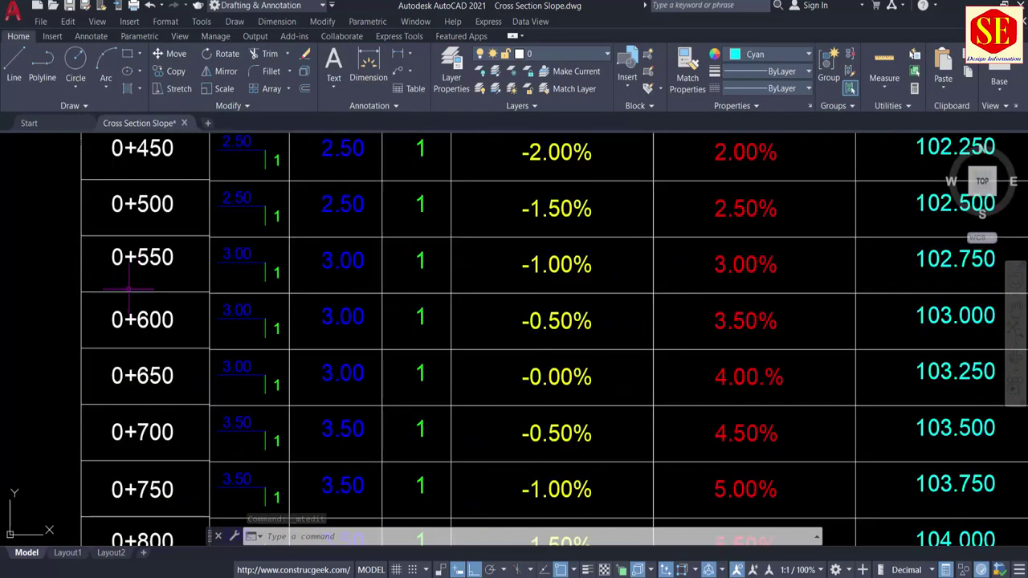
middle_click_drag(621, 258, 214, 255)
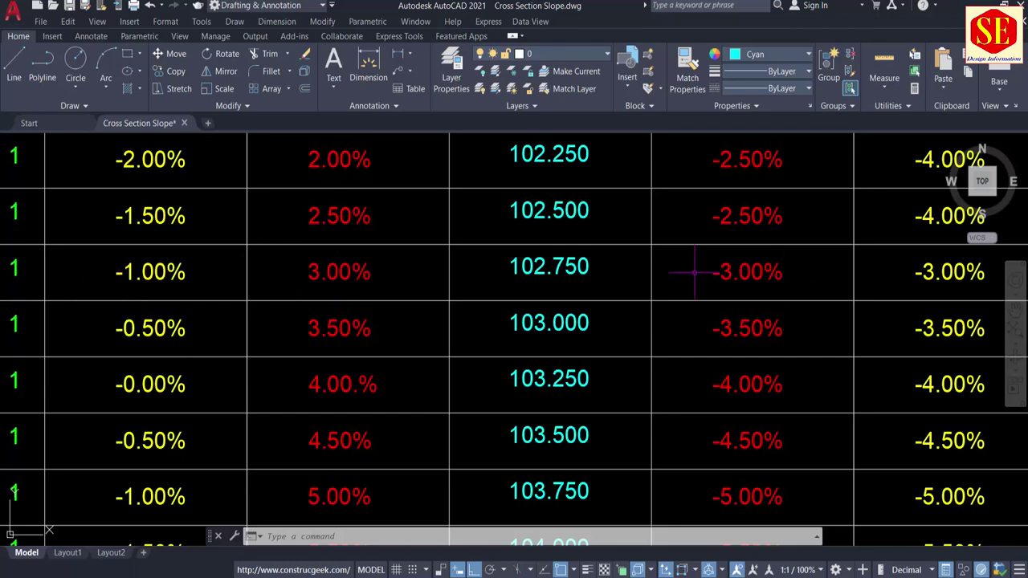
middle_click_drag(694, 273, 325, 289)
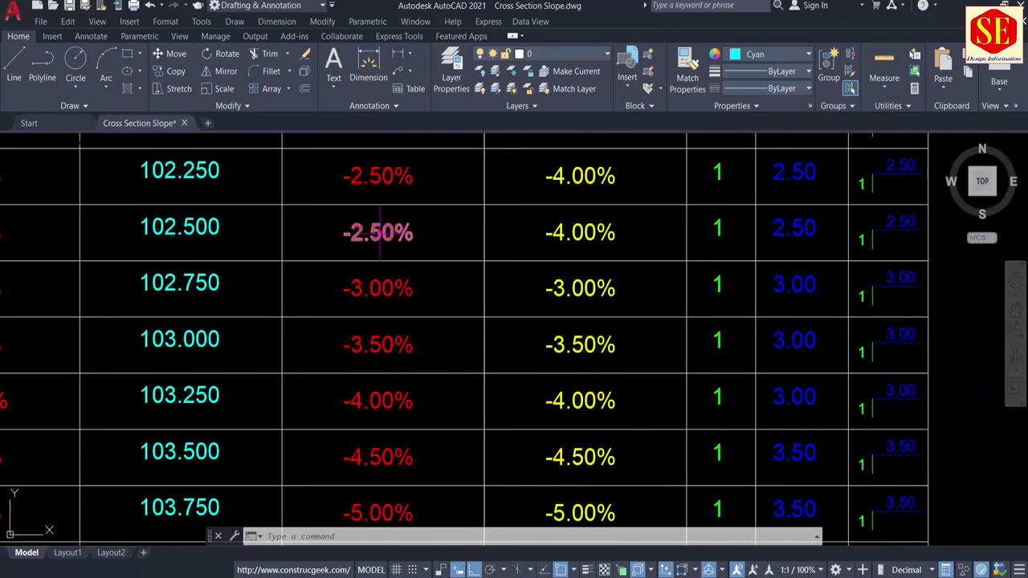
middle_click_drag(379, 232, 379, 432)
scroll(379, 371, "down", 2)
mouse_move(389, 256)
middle_mouse_down()
mouse_move(384, 406)
mouse_move(404, 220)
middle_mouse_up()
middle_click_drag(392, 369, 414, 275)
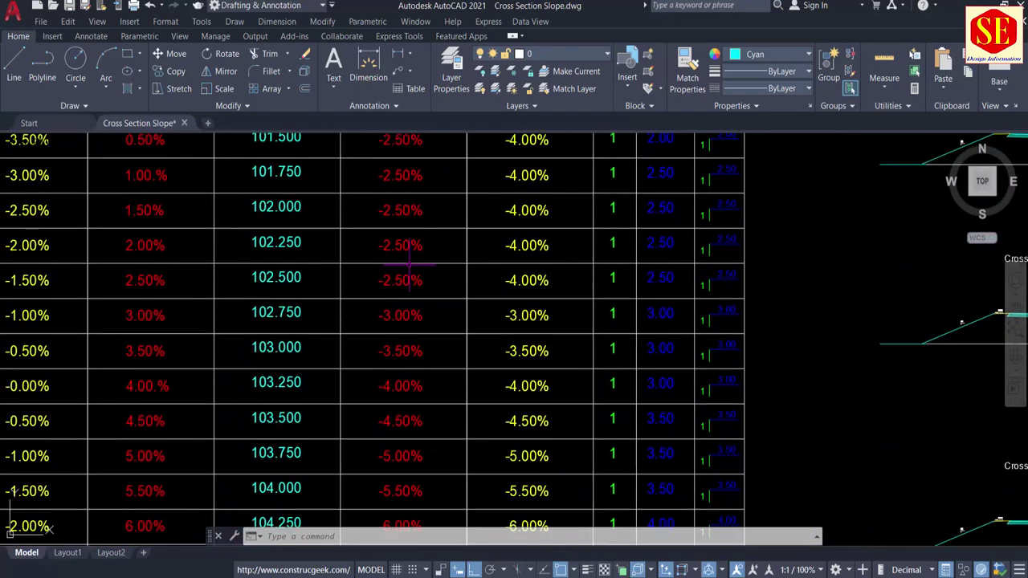
scroll(407, 322, "up", 4)
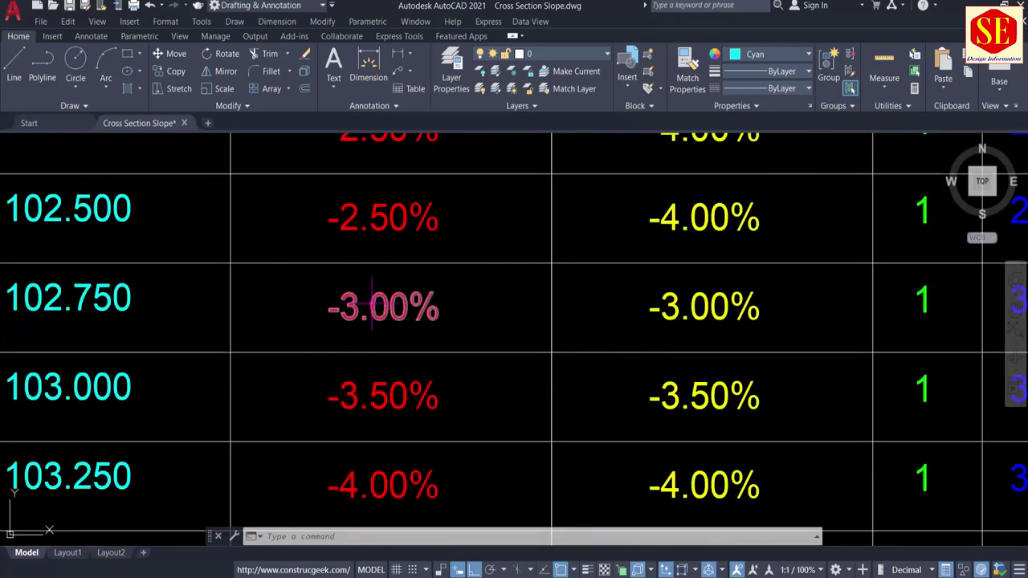
scroll(434, 299, "down", 2)
middle_click_drag(142, 310, 287, 301)
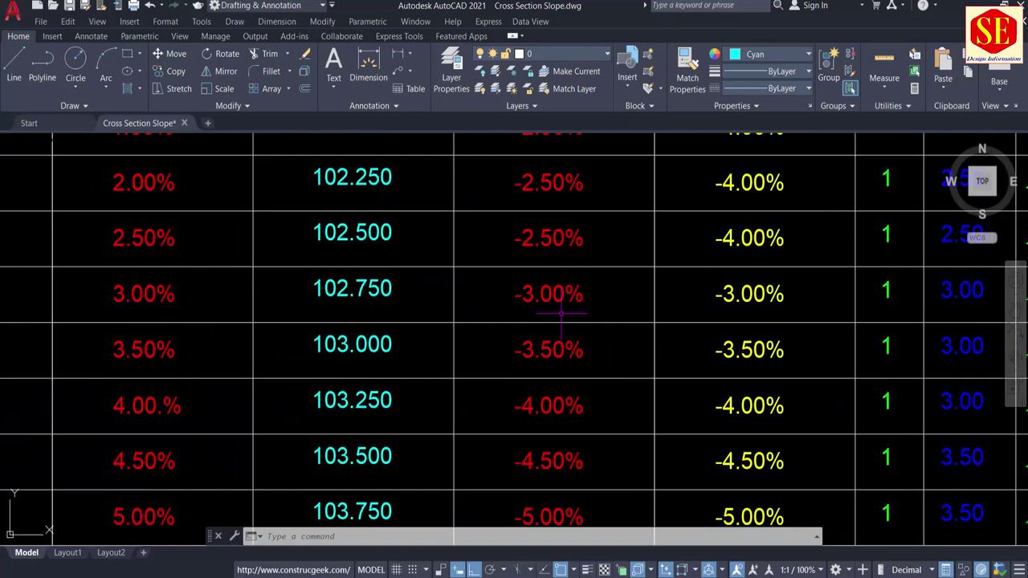
middle_click_drag(644, 307, 491, 301)
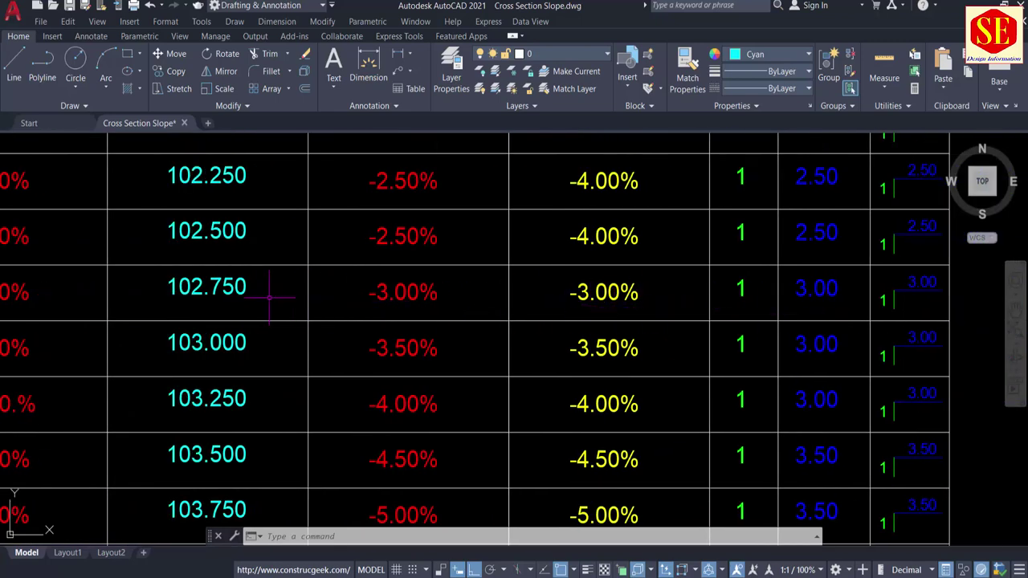
middle_click_drag(269, 297, 619, 296)
middle_click_drag(140, 299, 330, 265)
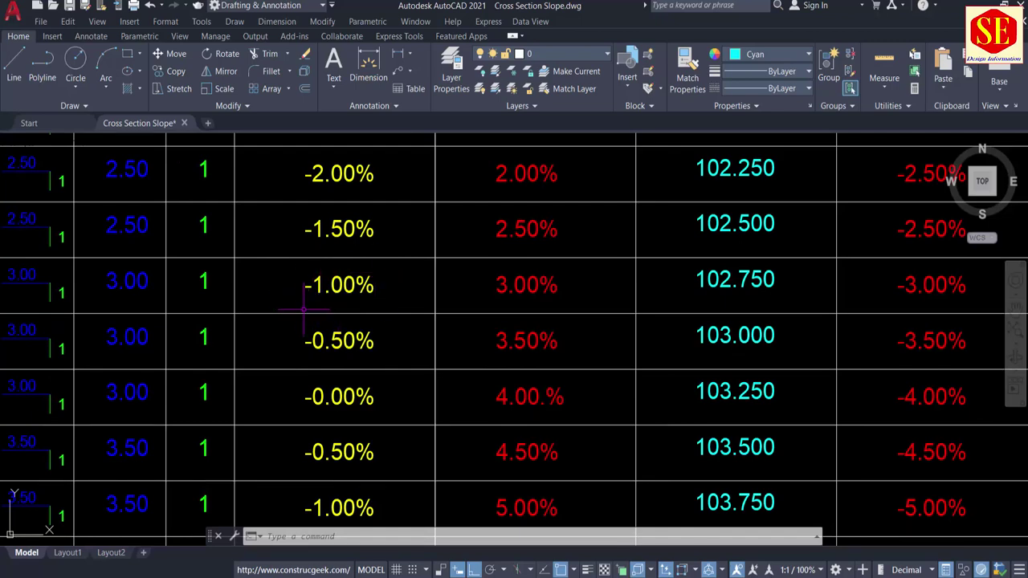
scroll(395, 284, "down", 3)
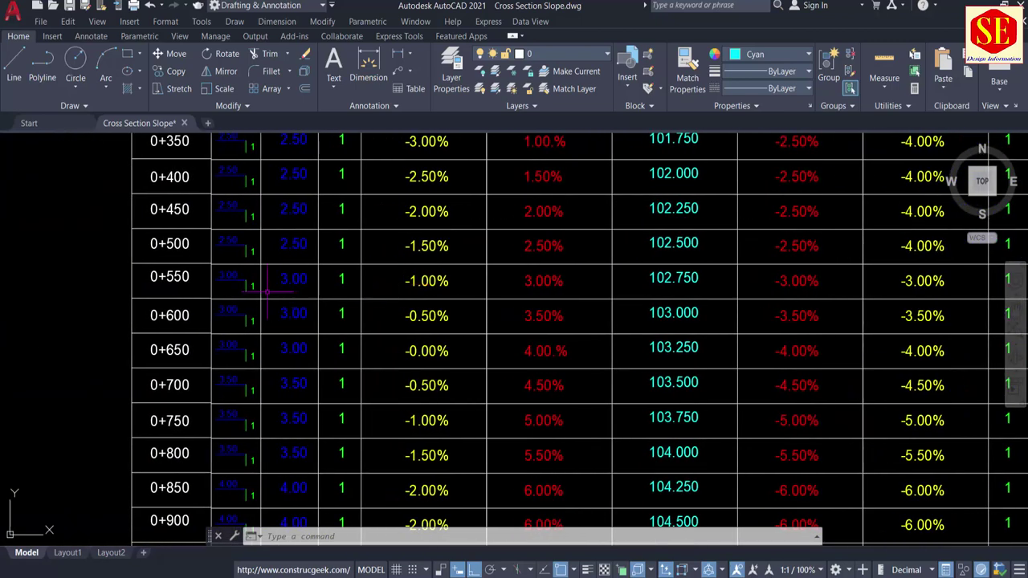
scroll(245, 289, "up", 5)
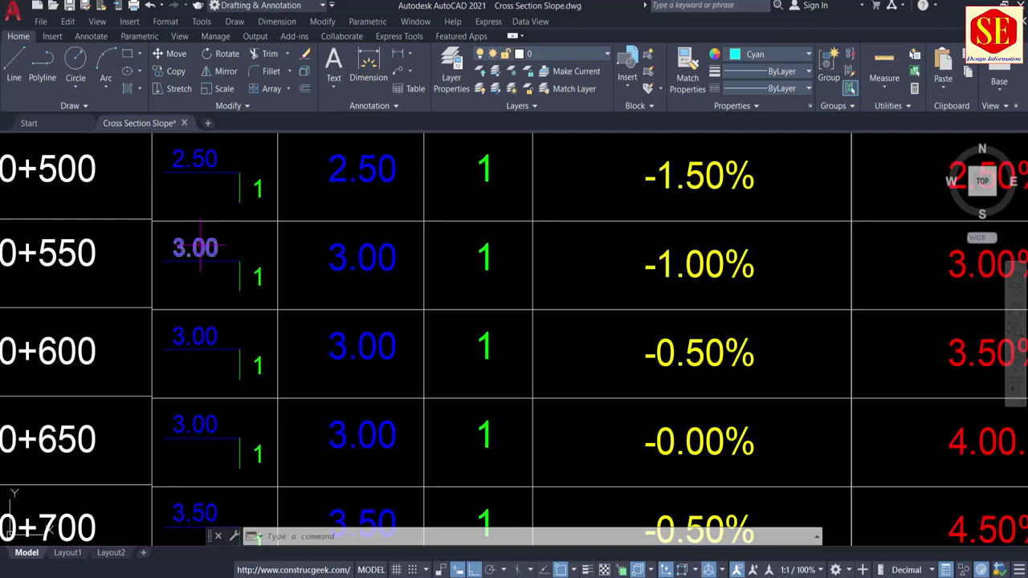
middle_click_drag(663, 275, 188, 276)
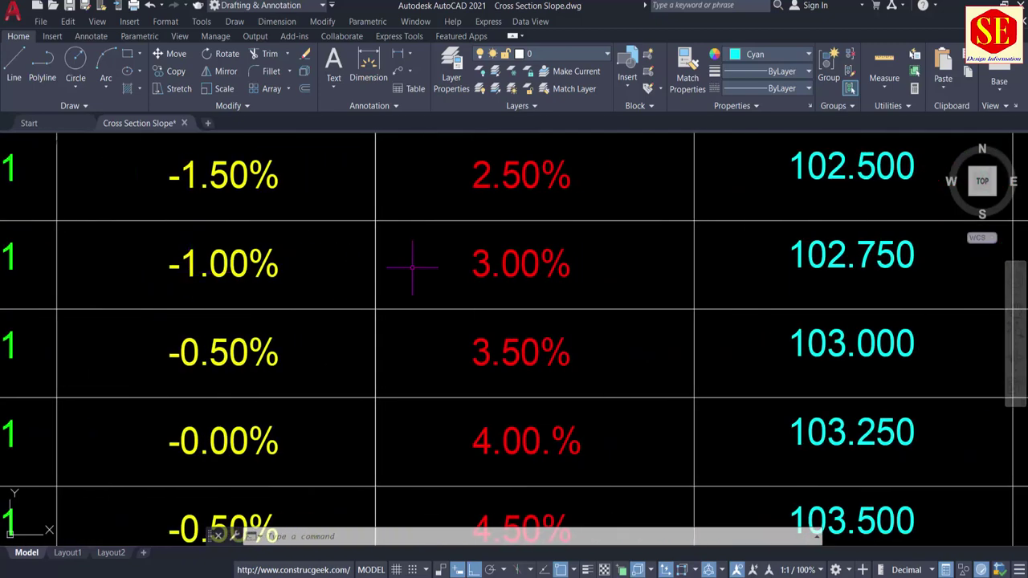
middle_click_drag(549, 277, 280, 277)
Erase the left pavement surface line from the RD 0+550 cross section.
scroll(595, 325, "down", 8)
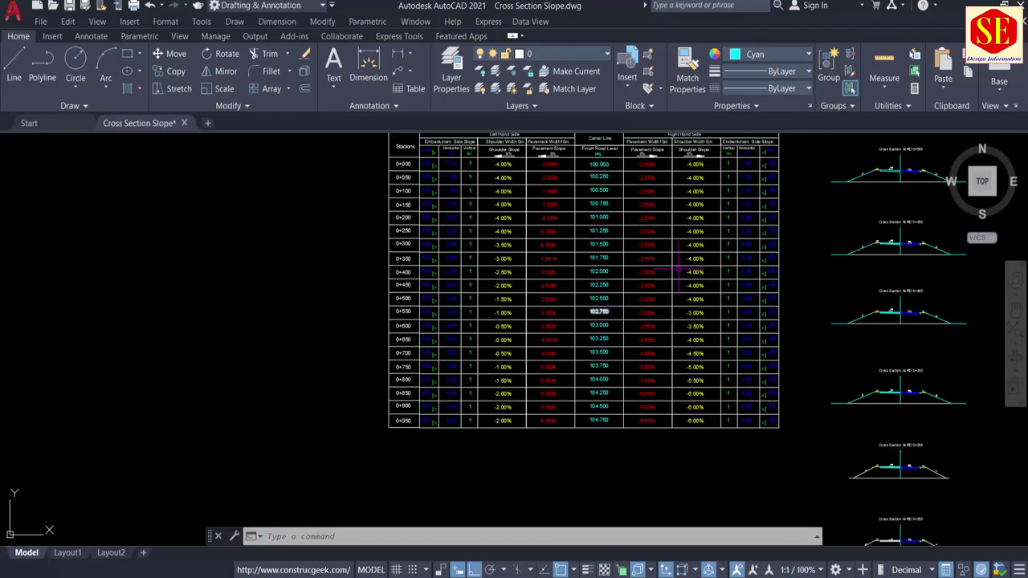
middle_click_drag(679, 271, 312, 481)
scroll(514, 326, "up", 8)
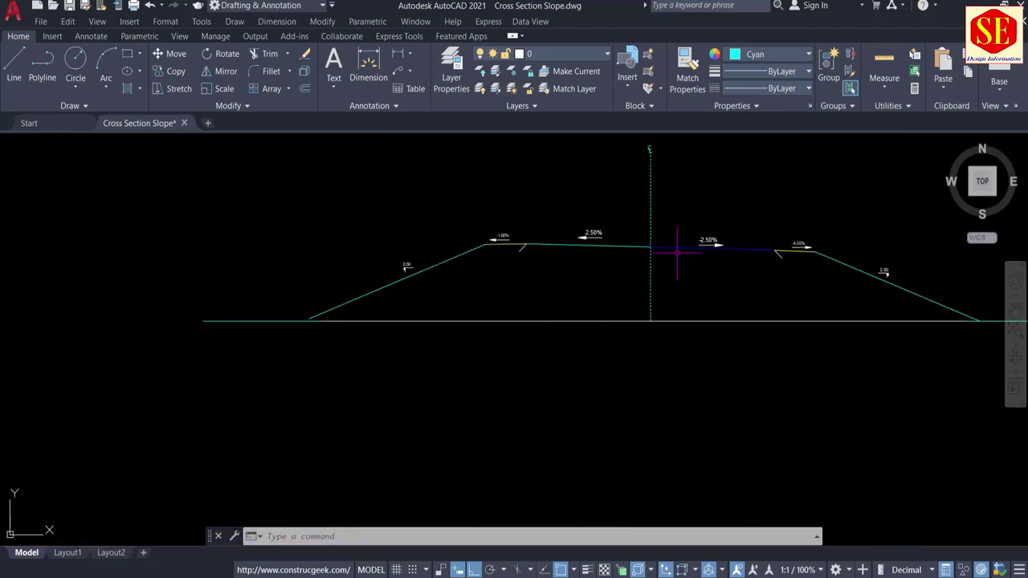
scroll(677, 252, "up", 6)
scroll(550, 233, "up", 2)
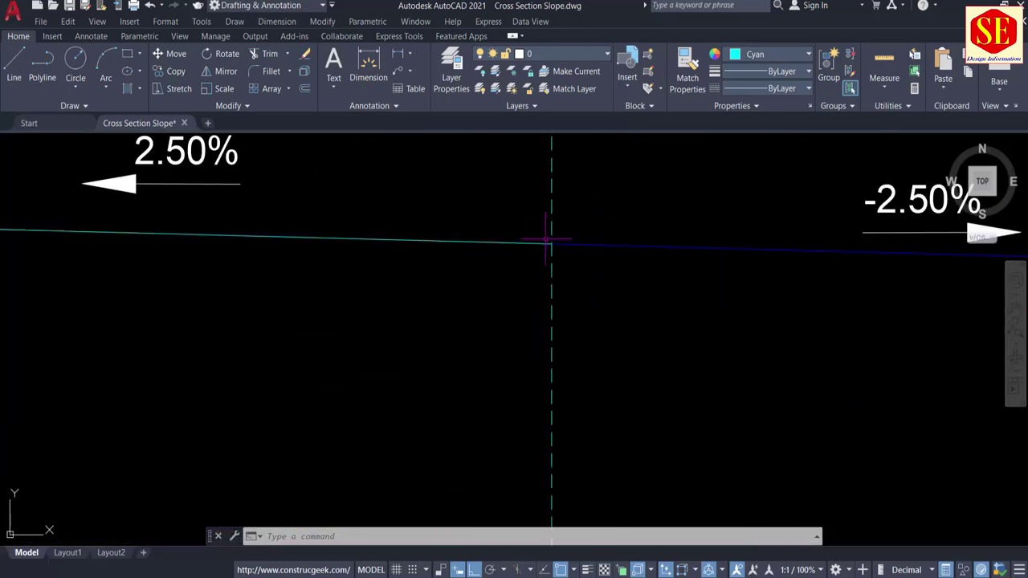
left_click(460, 207)
left_click(358, 332)
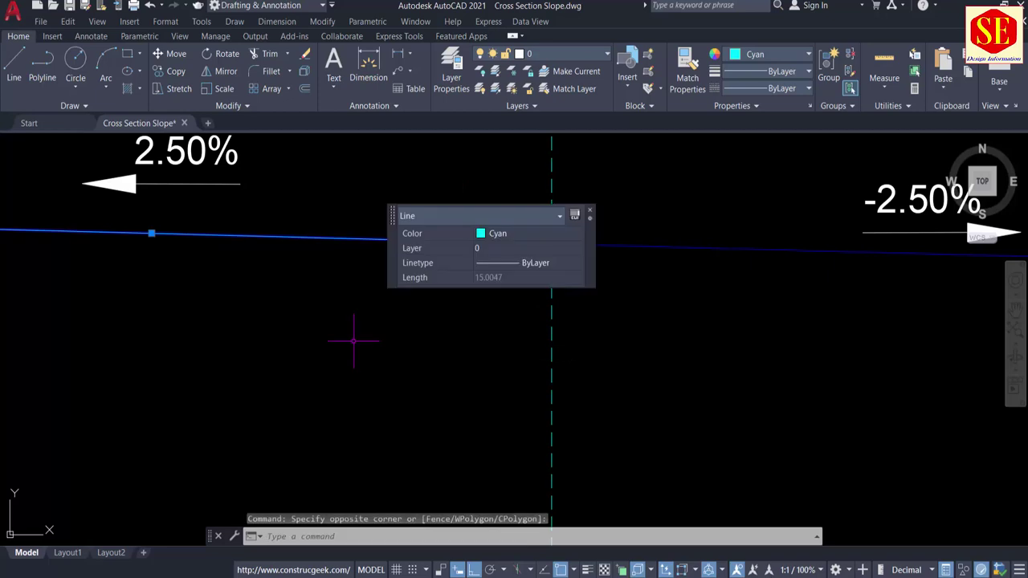
type("e")
key("Return")
scroll(413, 329, "down", 4)
Set the left pavement slope label of the RD 0+550 section to 3.00%.
scroll(464, 259, "up", 4)
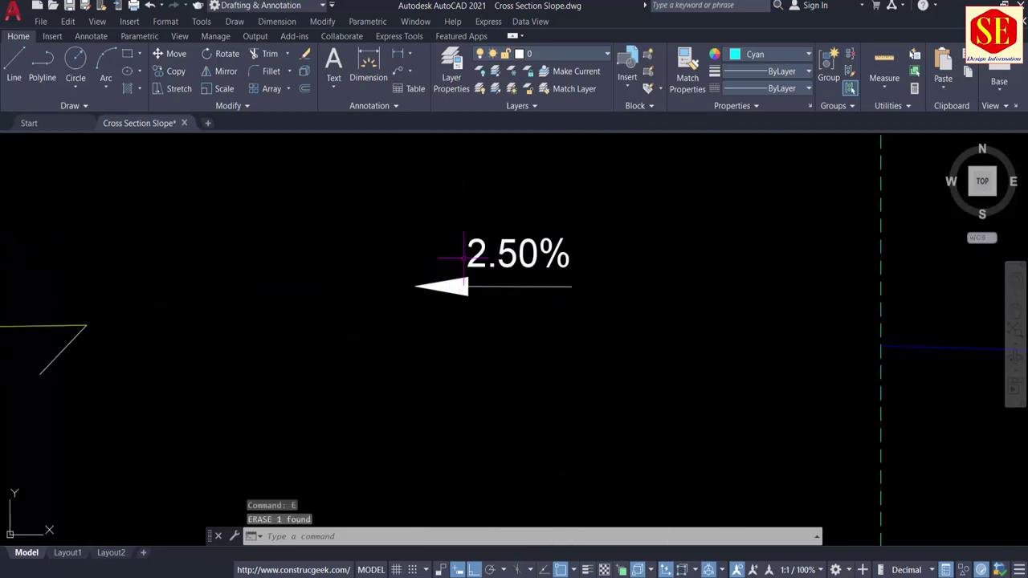
double_click(493, 257)
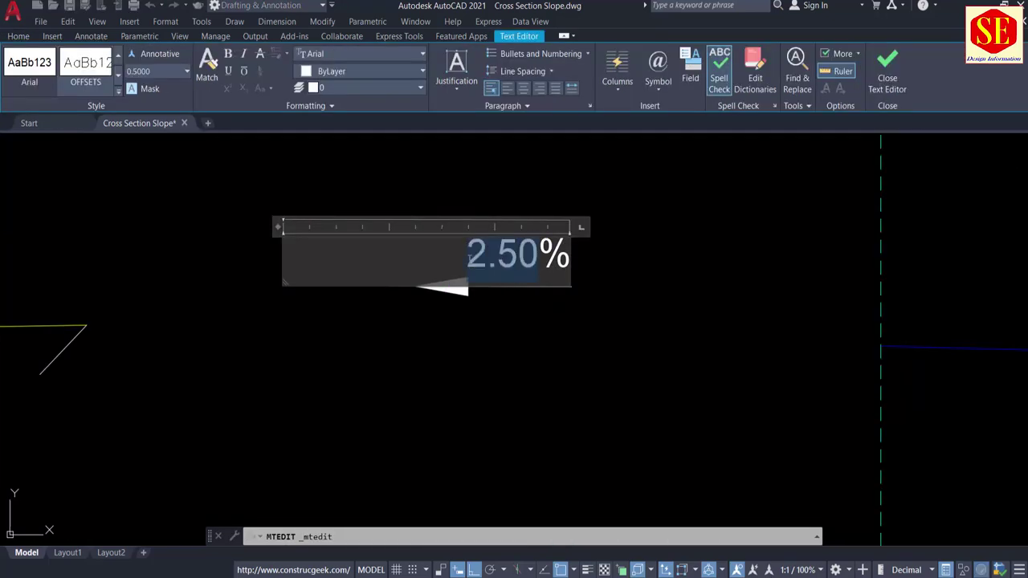
type("3.00")
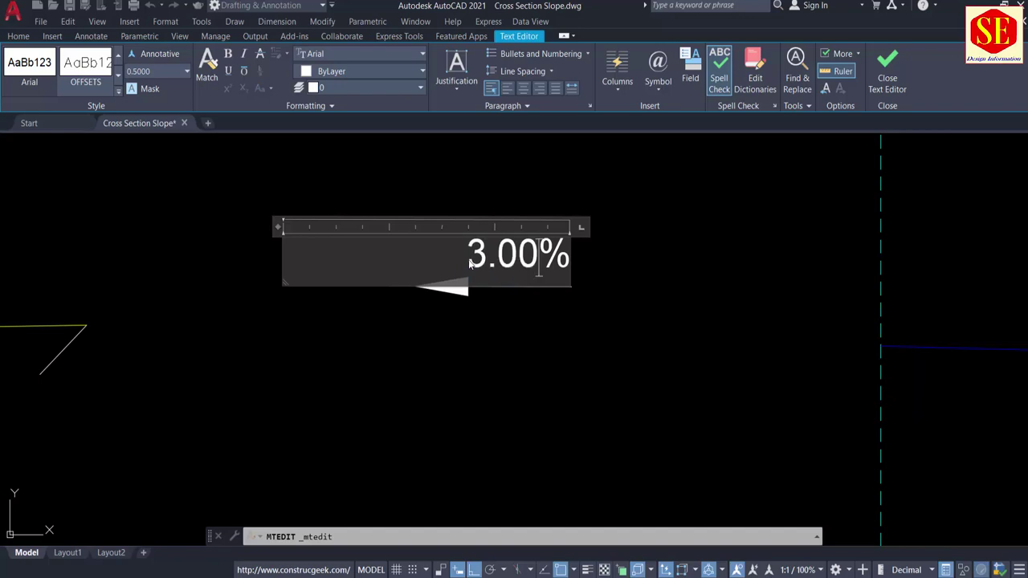
key("ctrl+Return")
Set the right pavement slope label of the RD 0+550 section to -3.00%.
scroll(448, 271, "down", 4)
middle_click_drag(721, 282, 546, 273)
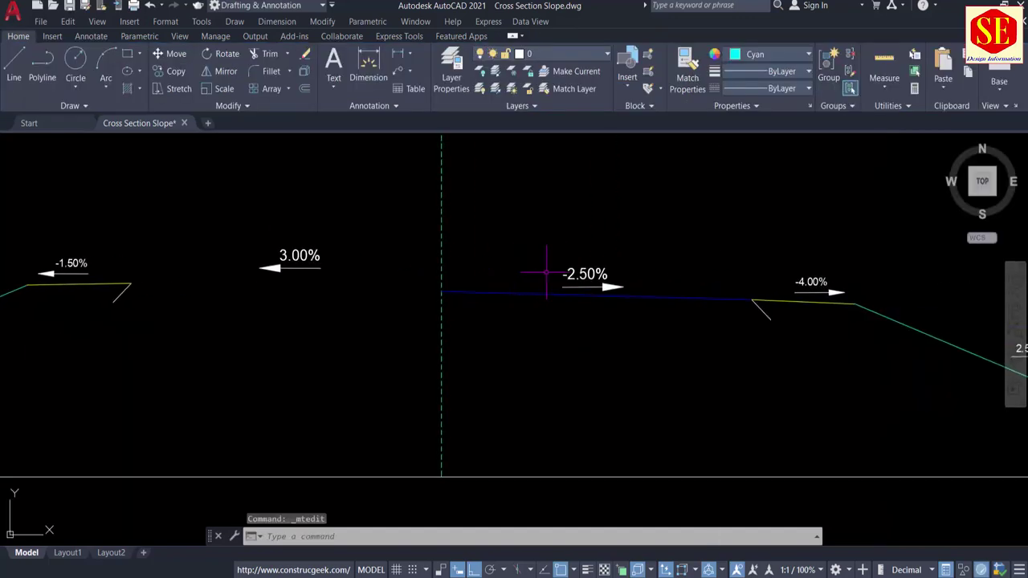
scroll(548, 273, "up", 4)
double_click(642, 273)
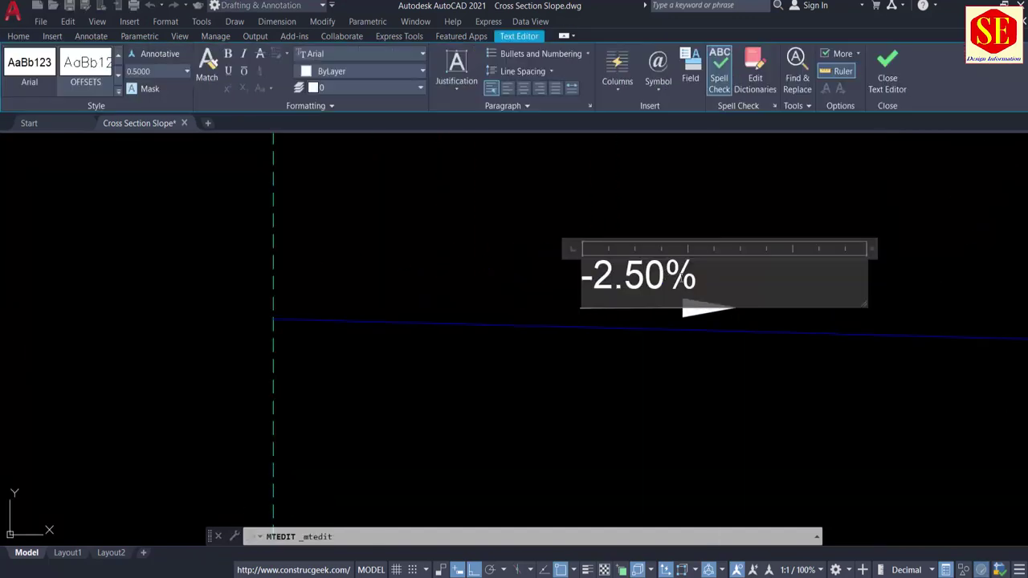
key("BackSpace")
key("BackSpace")
key("BackSpace")
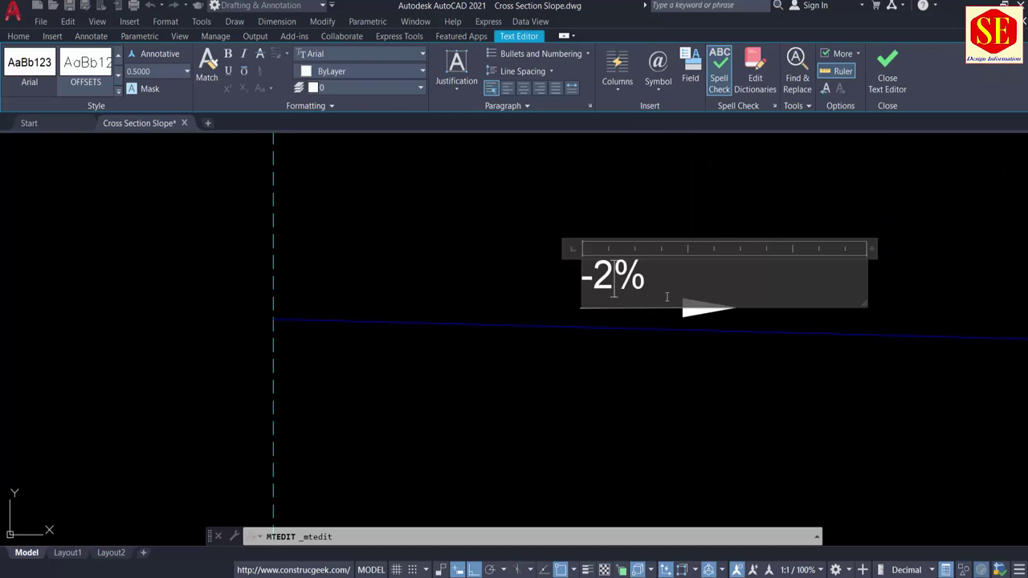
key("BackSpace")
type("3.00")
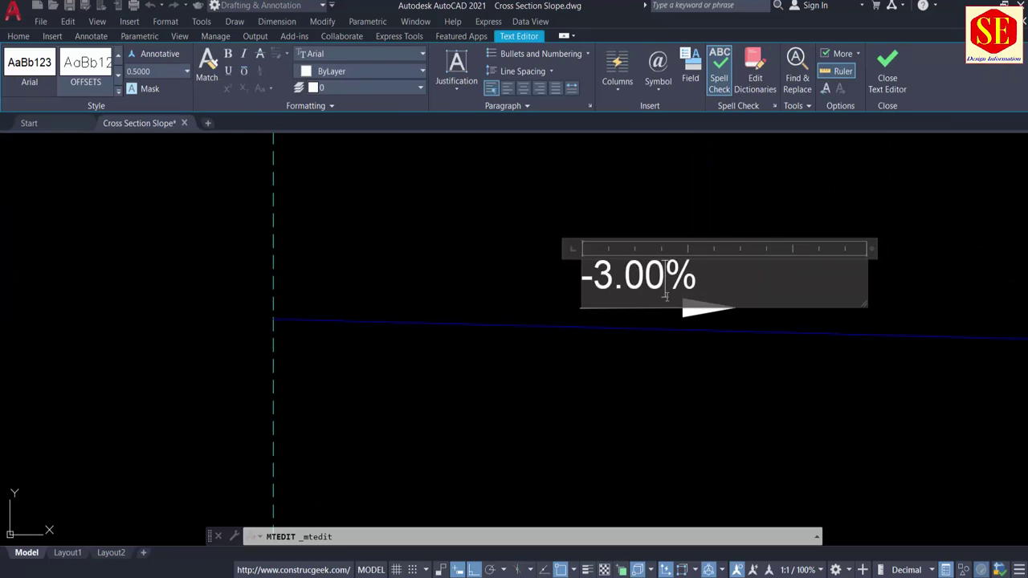
left_click(523, 326)
scroll(463, 287, "down", 1)
middle_click_drag(575, 277, 412, 254)
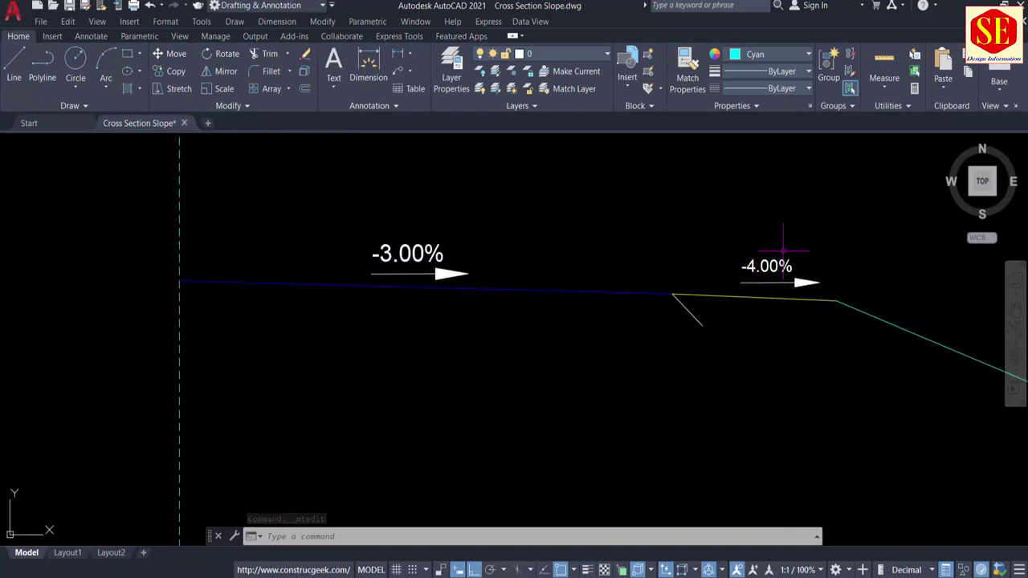
Set the left shoulder slope label of the RD 0+550 section to -1.00%.
middle_click_drag(470, 271, 1023, 276)
middle_click_drag(513, 252, 745, 252)
scroll(396, 223, "up", 1)
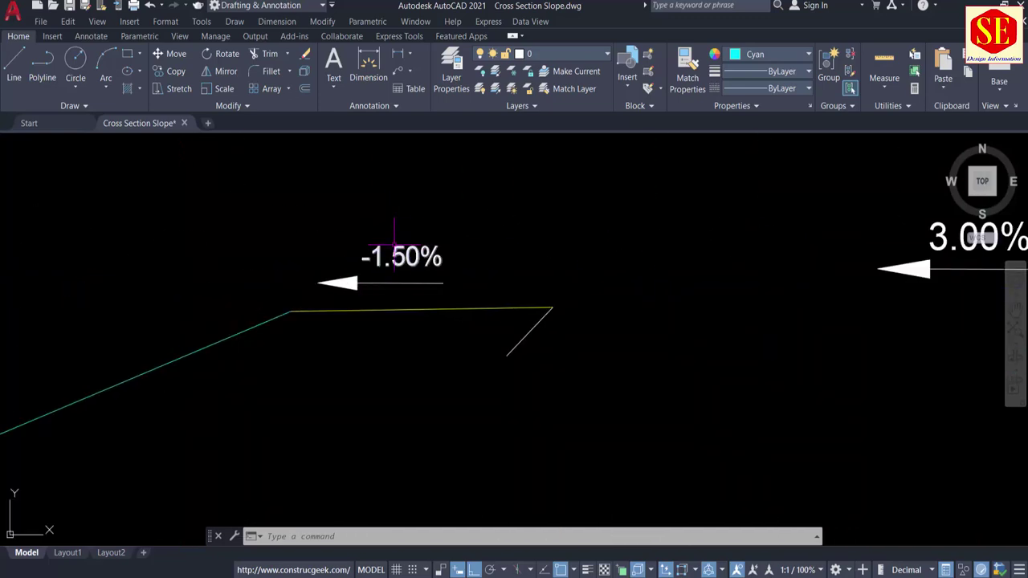
left_click(401, 257)
double_click(418, 265)
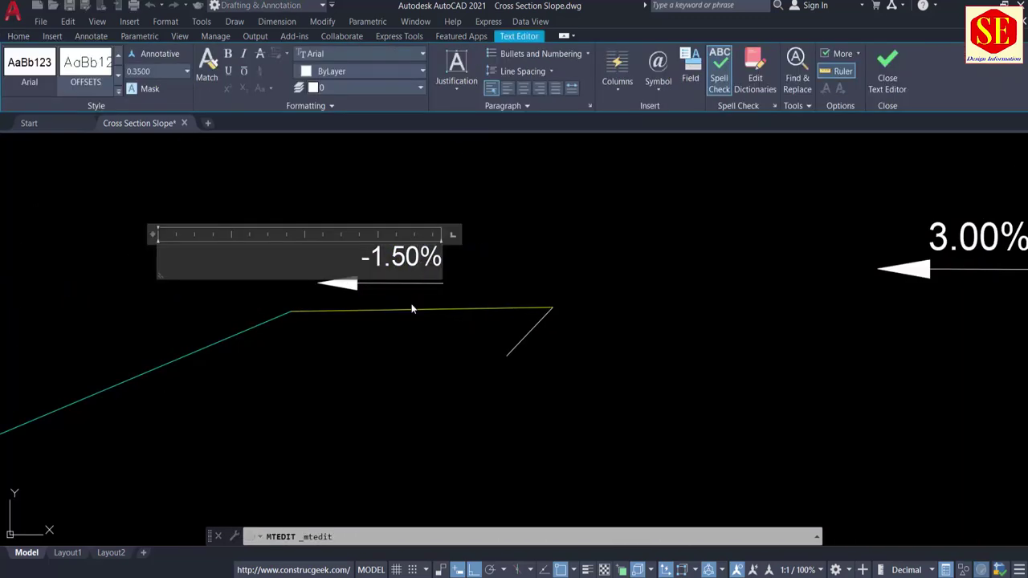
key("BackSpace")
key("BackSpace")
type("00")
left_click(411, 308)
scroll(397, 281, "down", 1)
Erase the yellow left shoulder line from the RD 0+550 section.
left_click(418, 292)
left_click(392, 324)
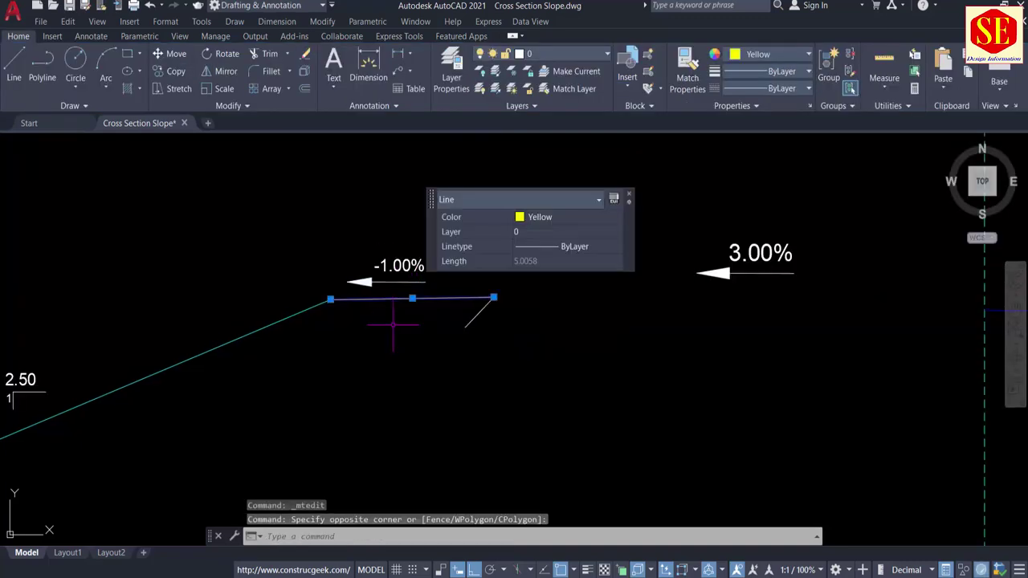
key("Return")
Draw a horizontal line 15 units long leftward from the pavement surface point on the centre line.
middle_click_drag(892, 327, 724, 308)
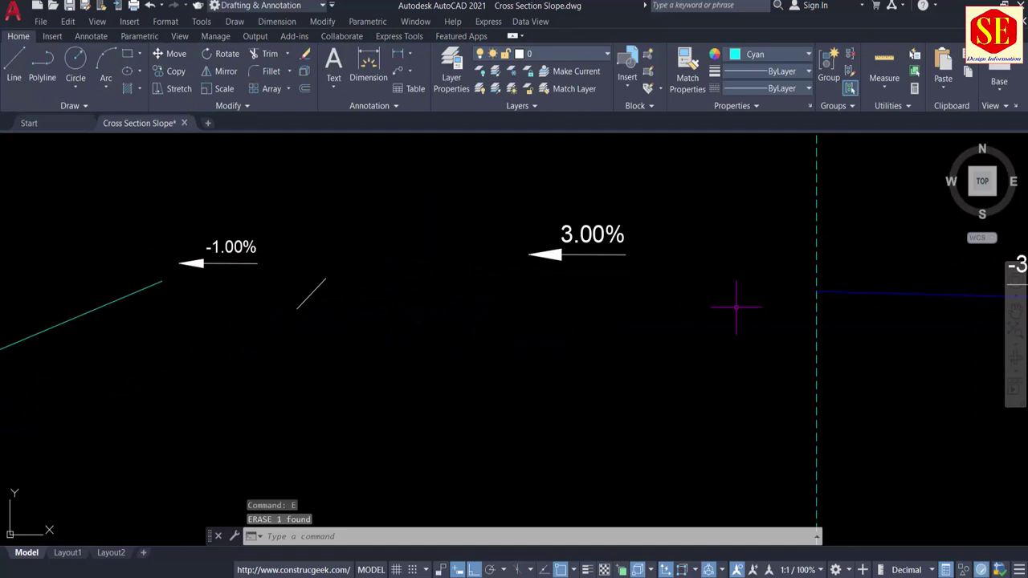
type("l")
key("Return")
left_click(816, 292)
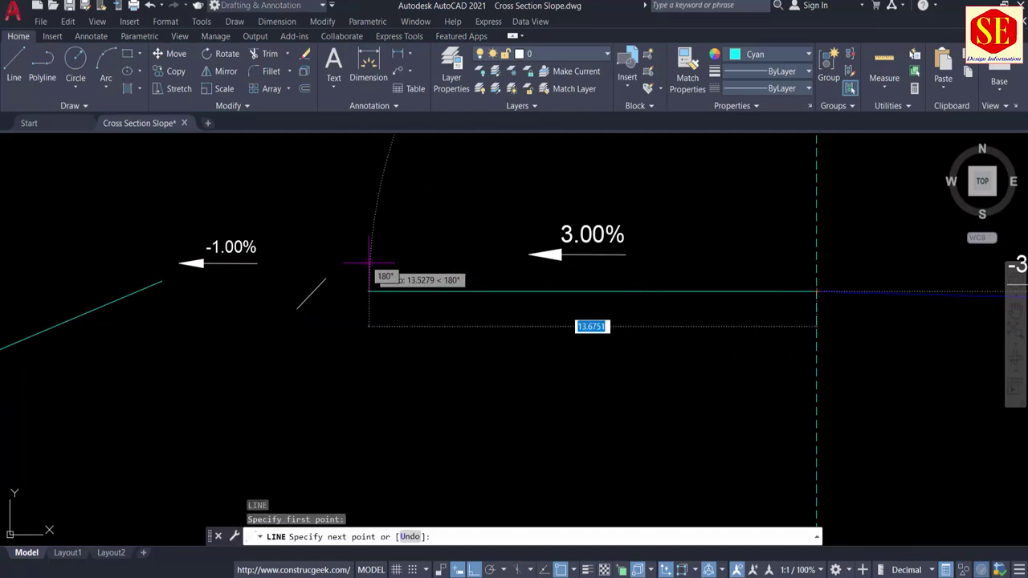
key("BackSpace")
type("15")
key("Return")
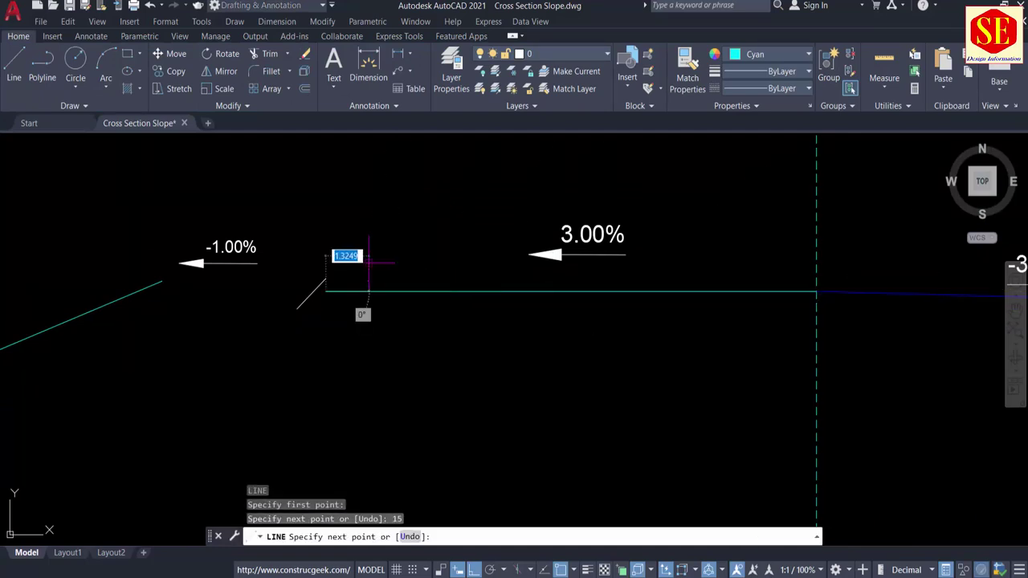
key("Return")
Switch to the calculator and compute the left pavement's rise as 15 × 3 ÷ 100.
left_click(588, 574)
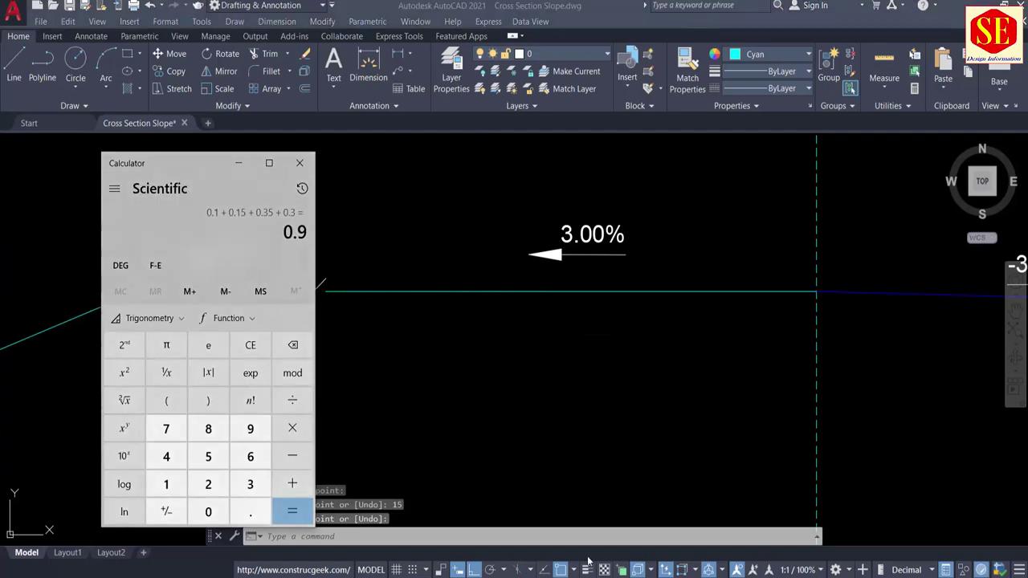
left_click(250, 345)
left_click(166, 484)
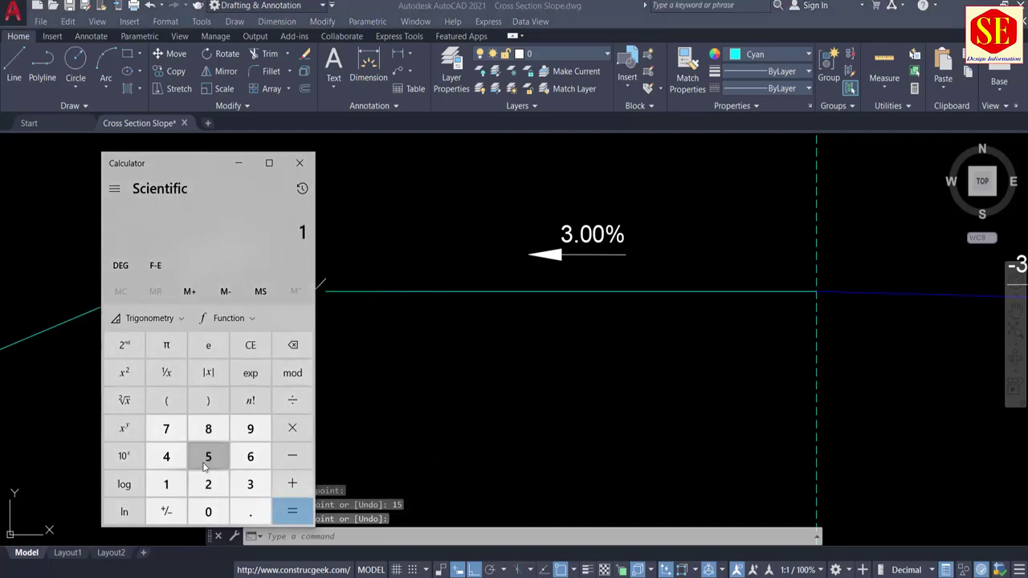
left_click(208, 456)
left_click(291, 428)
left_click(249, 484)
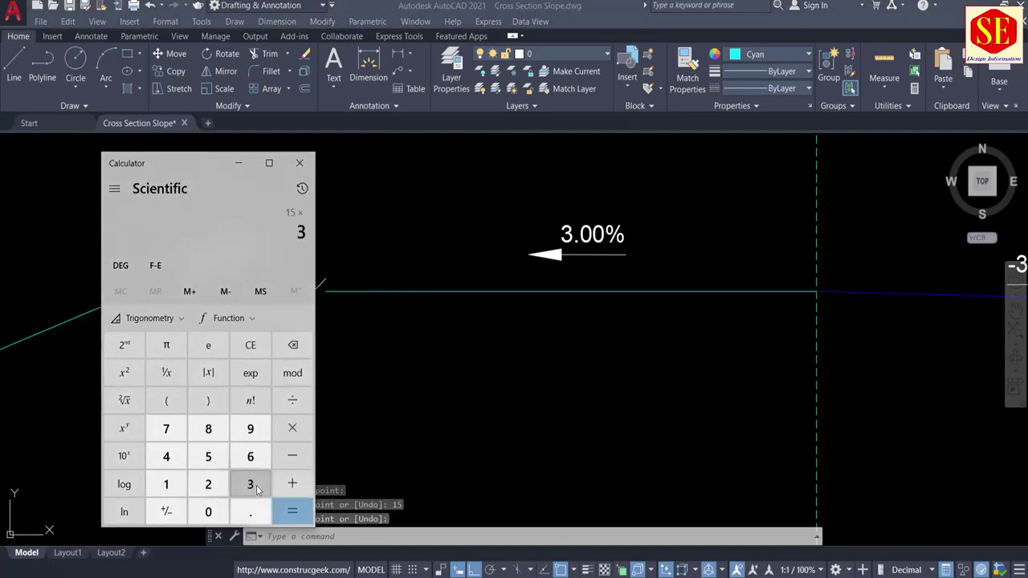
left_click(291, 512)
left_click(292, 401)
left_click(166, 484)
left_click(208, 511)
left_click(208, 512)
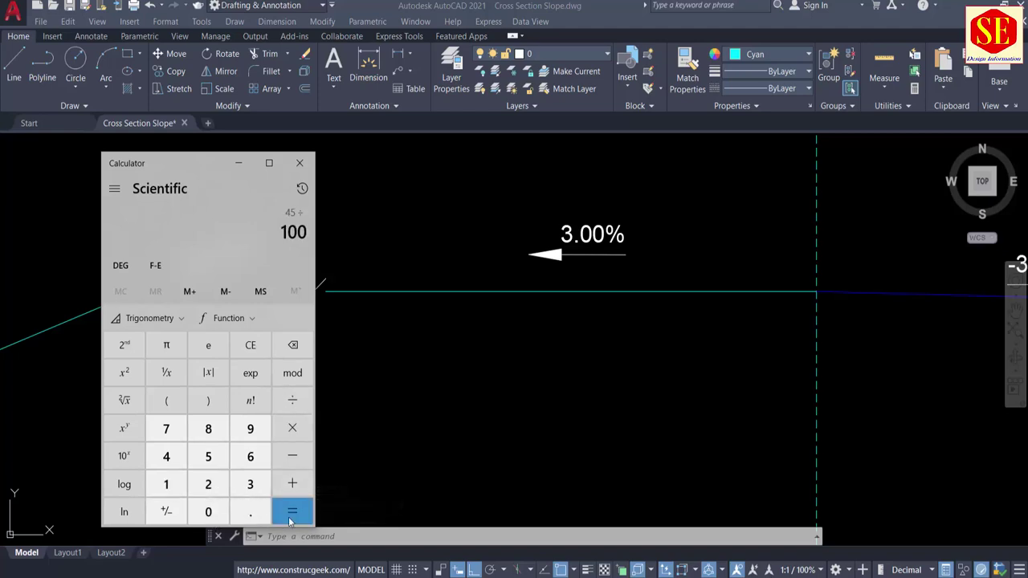
left_click(293, 511)
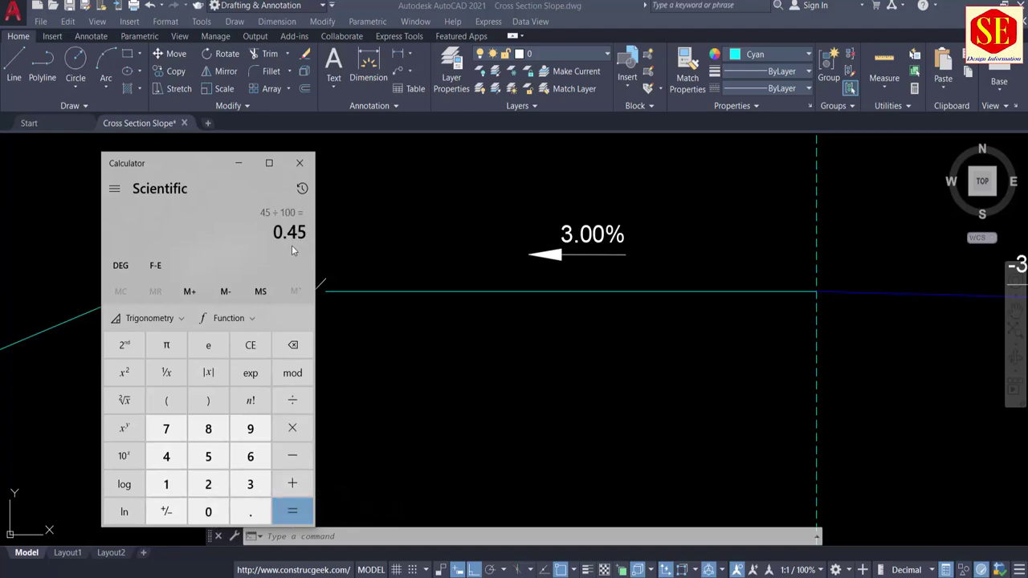
Offset the 15-unit horizontal line upward by 0.45 in the AutoCAD drawing.
left_click(499, 379)
type("o")
key("Return")
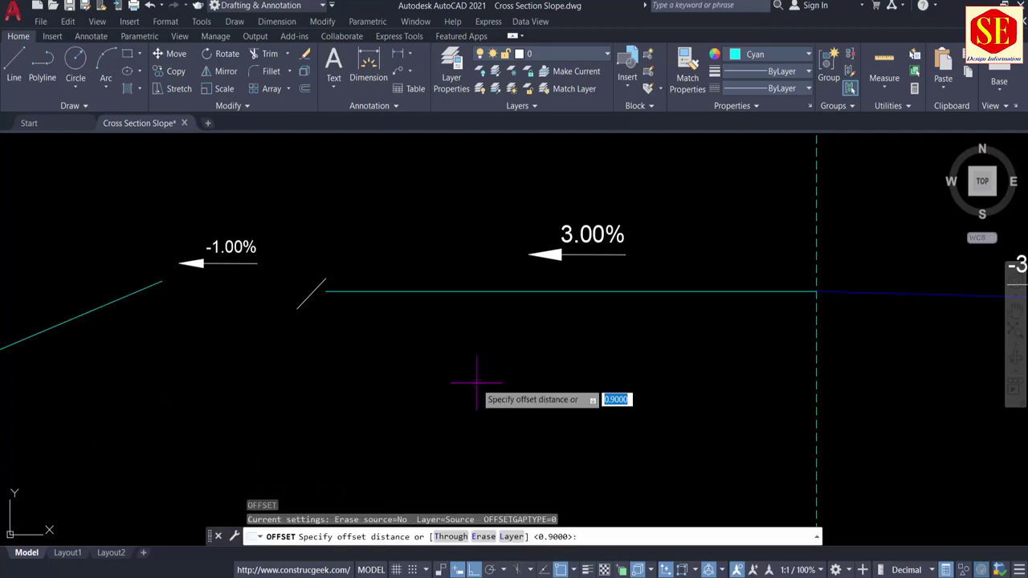
type(".45")
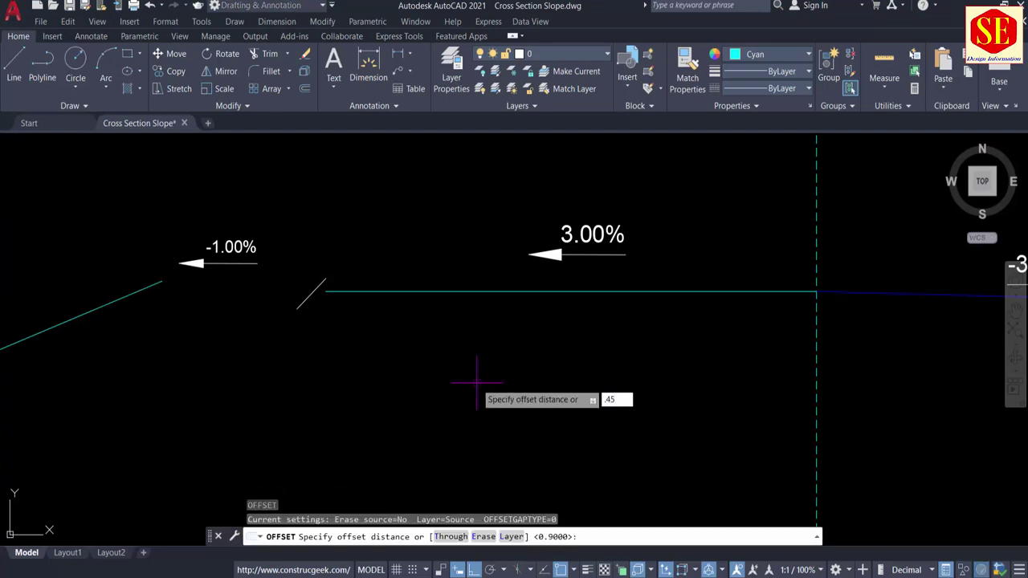
key("Return")
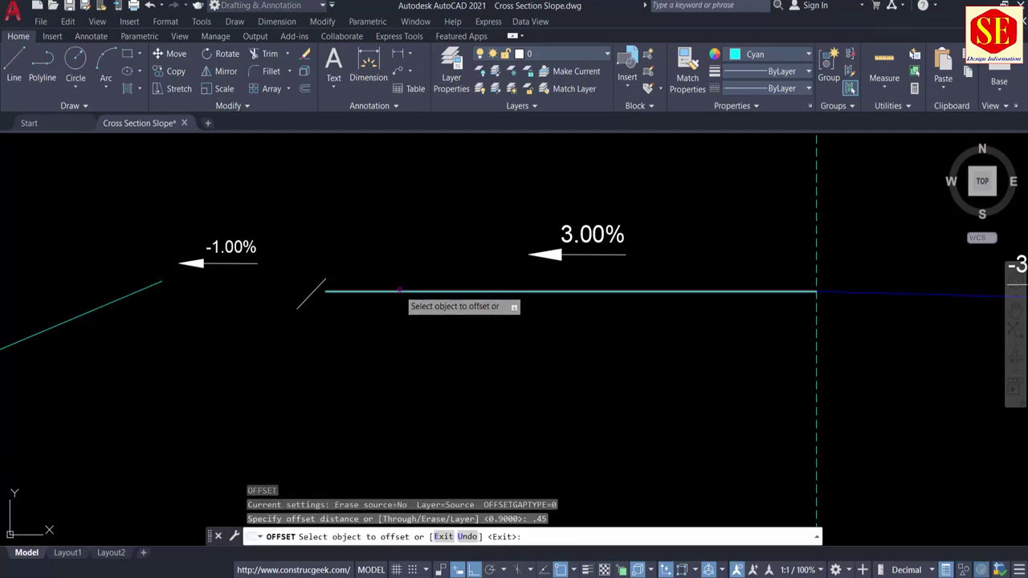
left_click(399, 290)
left_click(401, 249)
key("Escape")
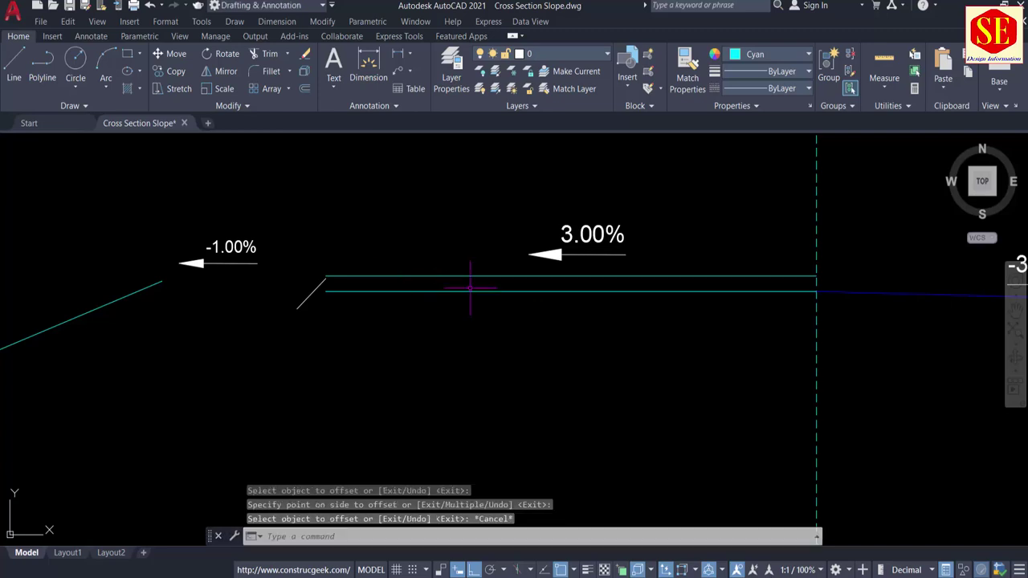
Draw a line from the offset line's left end to the centre line surface point and colour it magenta.
mouse_move(675, 323)
middle_mouse_down()
mouse_move(346, 321)
mouse_move(556, 318)
middle_mouse_up()
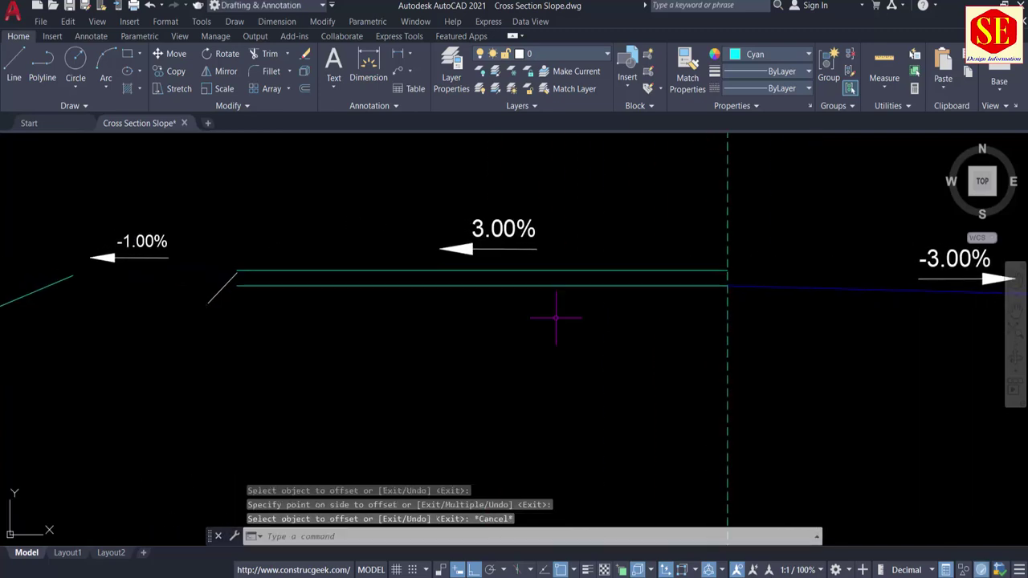
type("l")
key("Return")
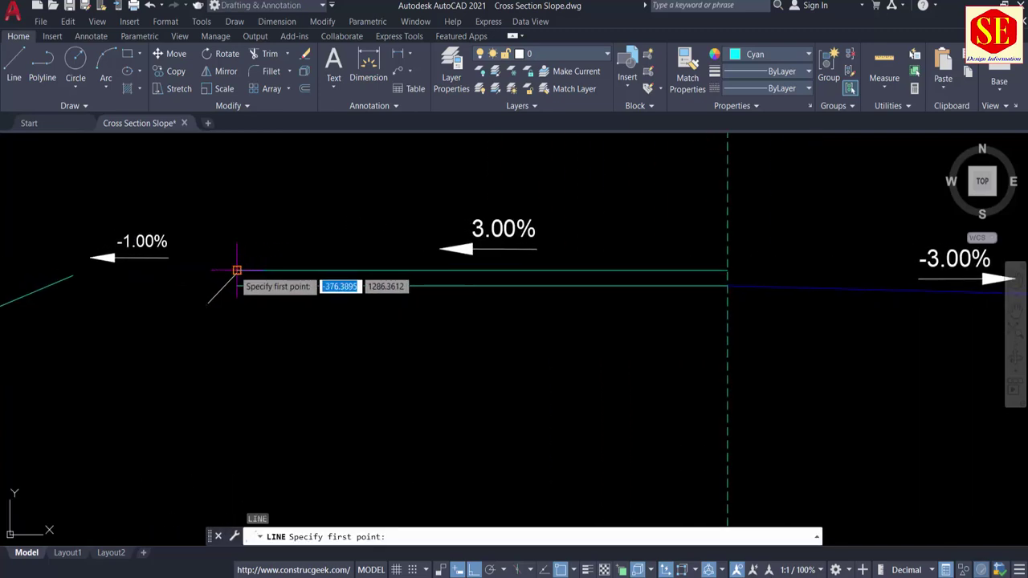
left_click(236, 271)
left_click(727, 285)
key("Escape")
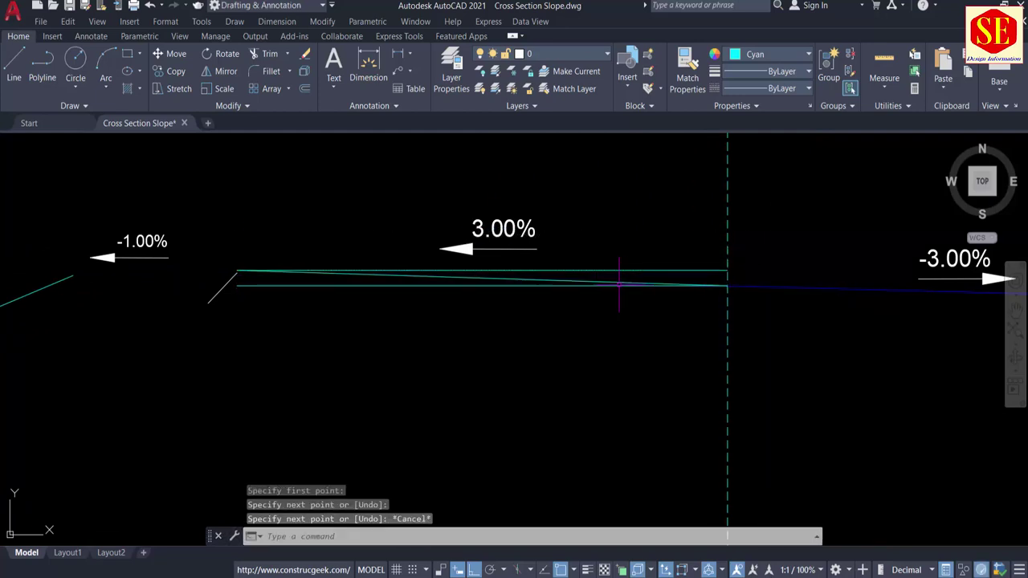
left_click(586, 281)
left_click(753, 57)
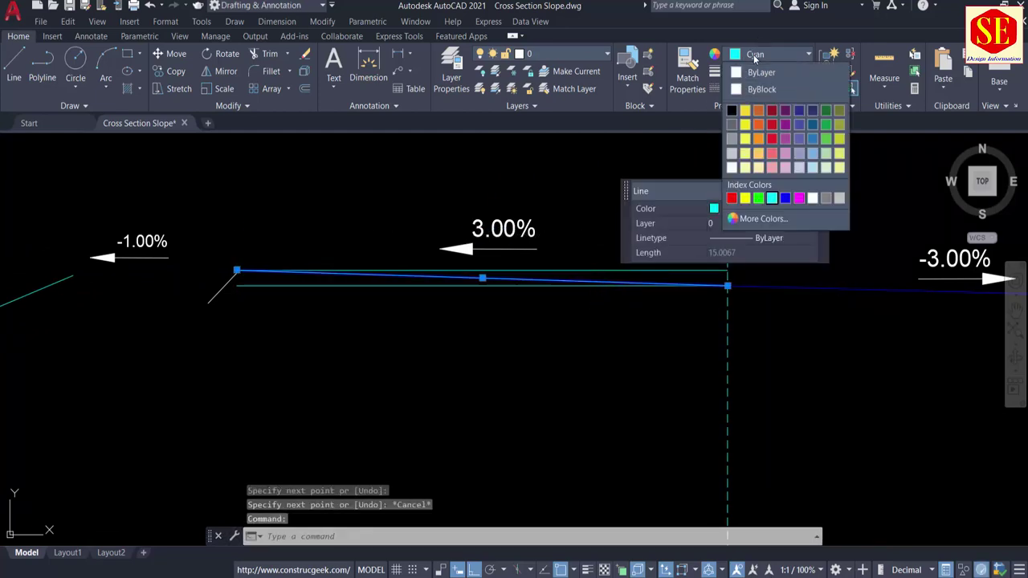
left_click(800, 198)
key("Escape")
Extend the magenta slope line past the centre line to the right pavement's slanted edge line.
middle_click_drag(696, 304, 426, 294)
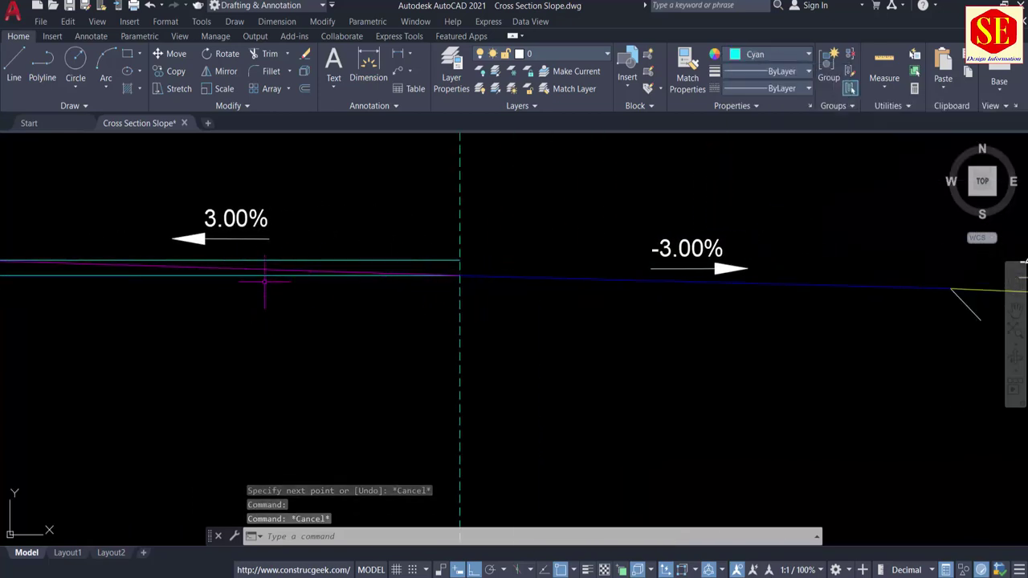
middle_click_drag(737, 282, 639, 281)
type("x")
key("Return")
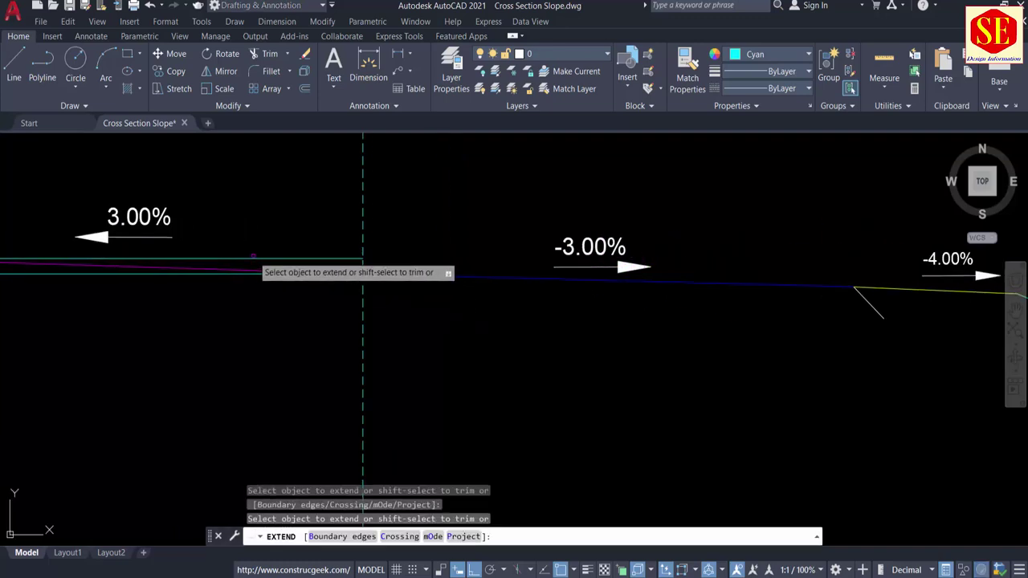
key("Escape")
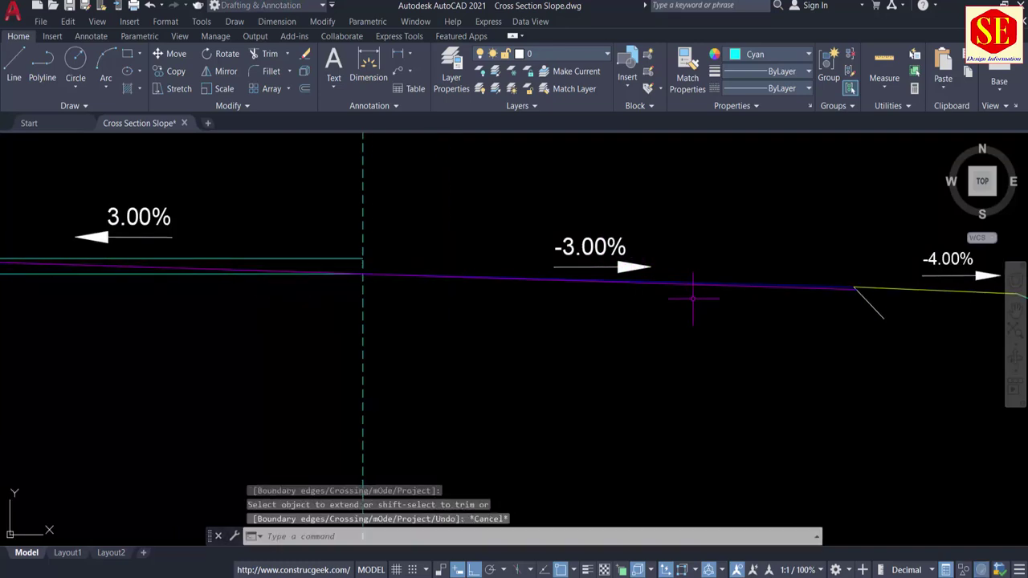
Compare the extended magenta line with the blue right pavement surface polyline, and erase the blue polyline.
left_click(207, 269)
middle_click_drag(446, 312, 701, 344)
middle_click_drag(843, 358, 509, 349)
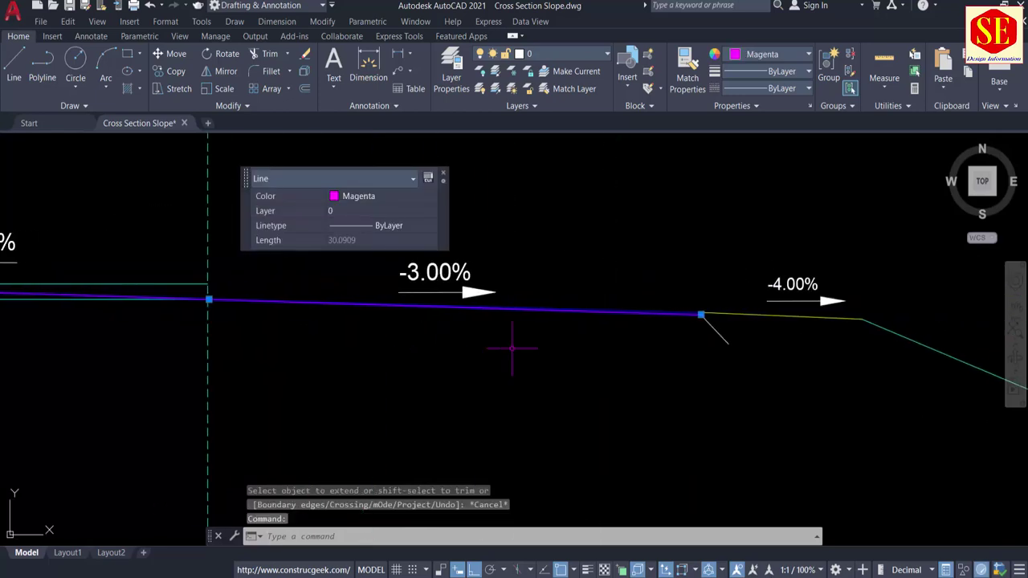
scroll(739, 316, "up", 3)
scroll(586, 325, "up", 4)
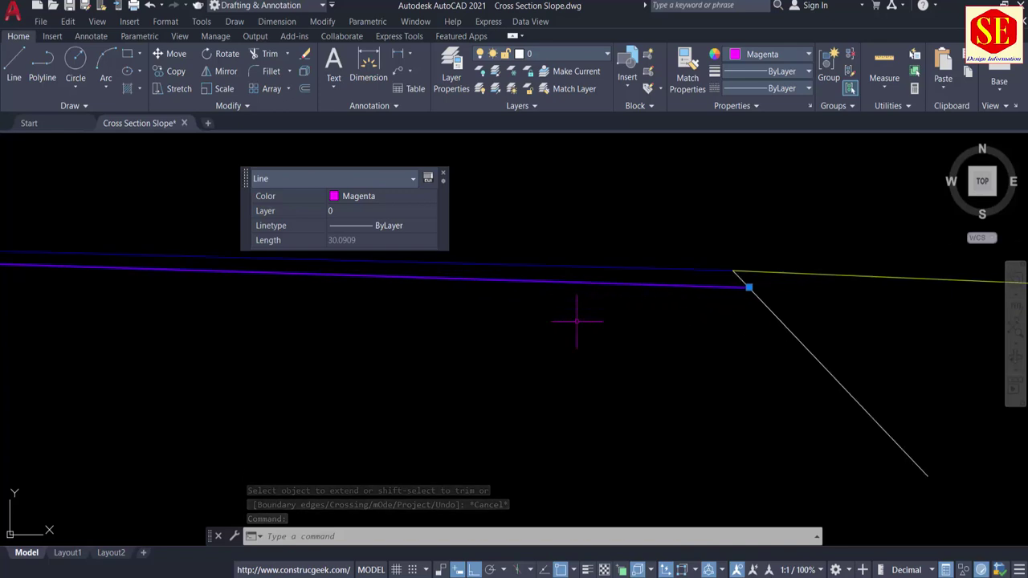
key("Escape")
left_click(630, 270)
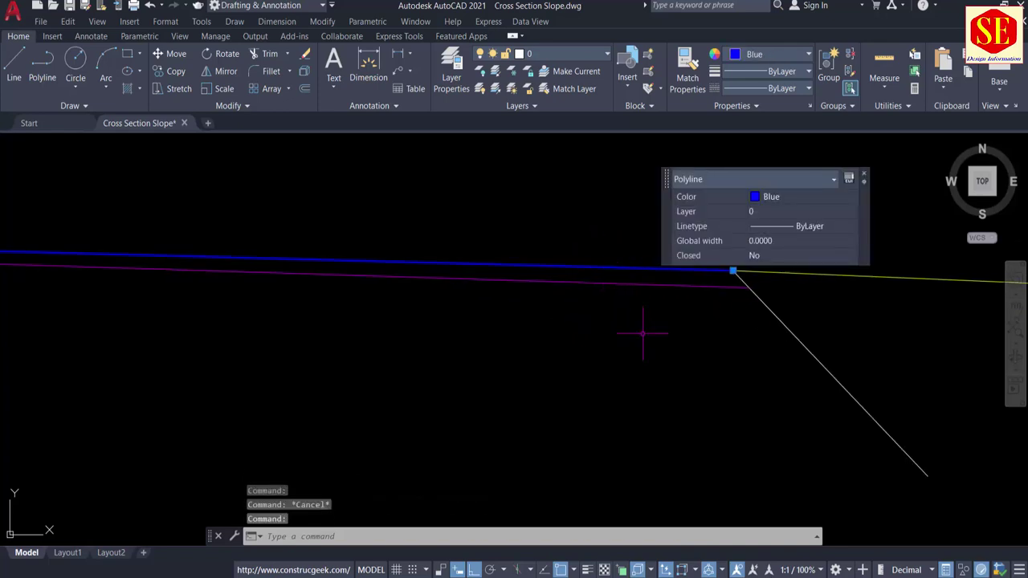
scroll(674, 374, "down", 4)
scroll(737, 326, "up", 4)
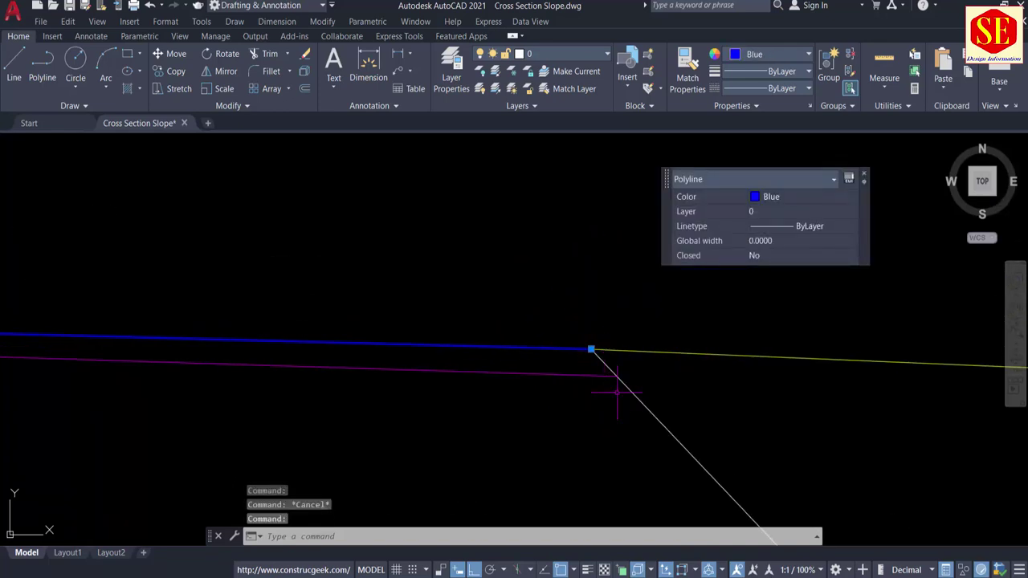
scroll(696, 390, "down", 2)
type("E")
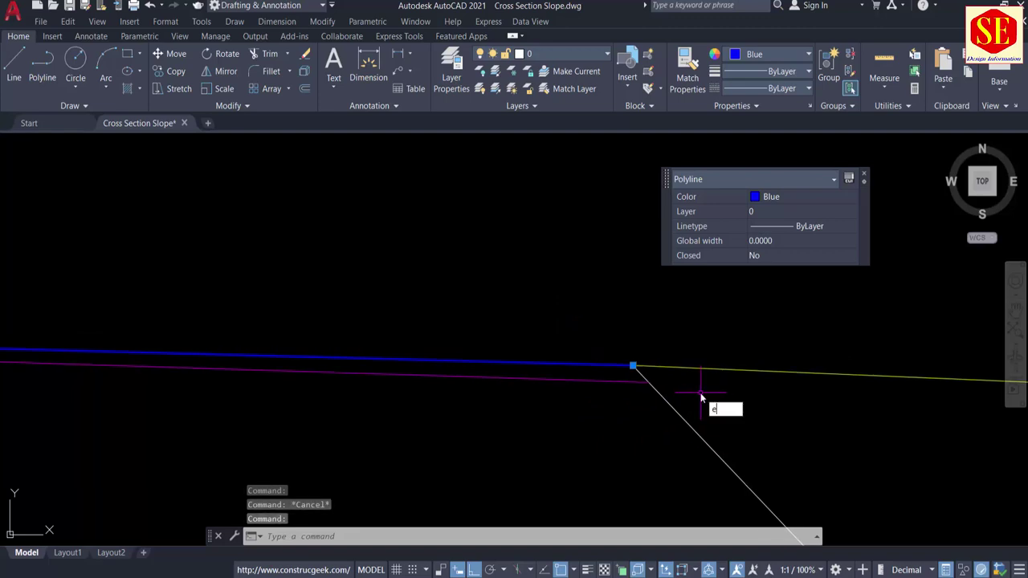
key("Return")
Erase the 15-unit horizontal cyan line left of the centre line and its offset copy above it.
scroll(619, 328, "down", 2)
scroll(562, 331, "down", 2)
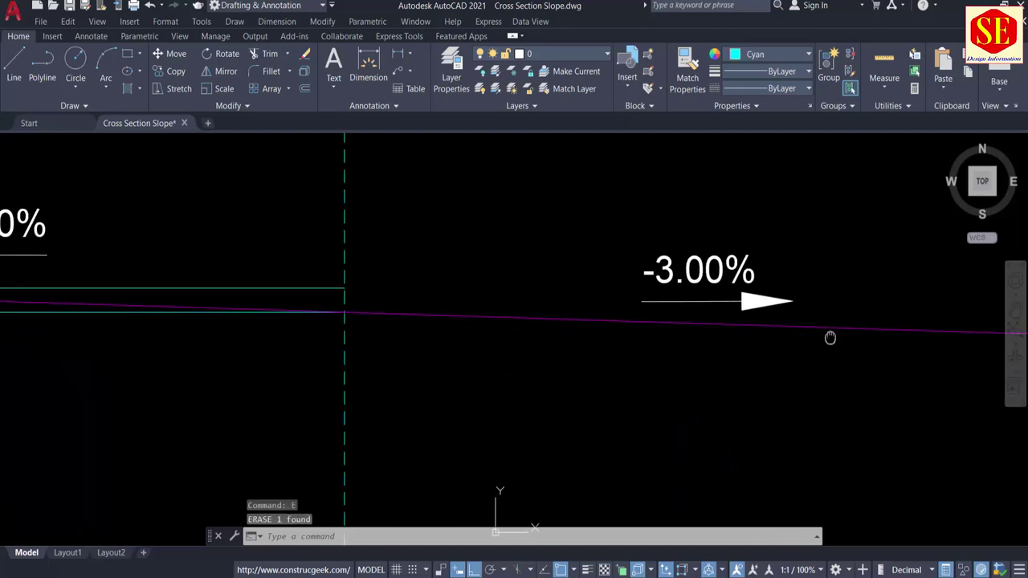
scroll(831, 337, "down", 2)
left_click(134, 322)
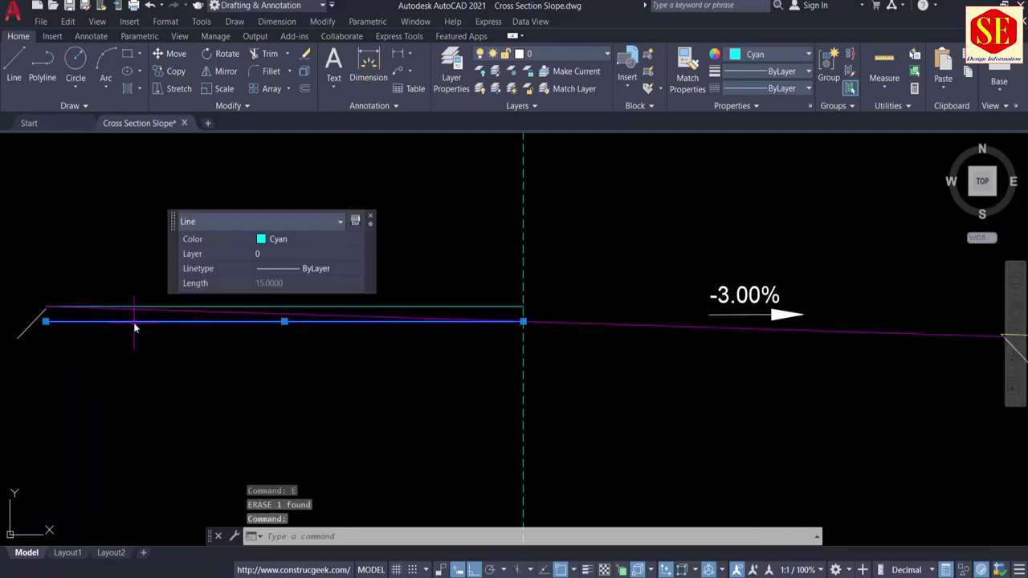
type("E")
key("Return")
left_click(275, 303)
left_click(274, 304)
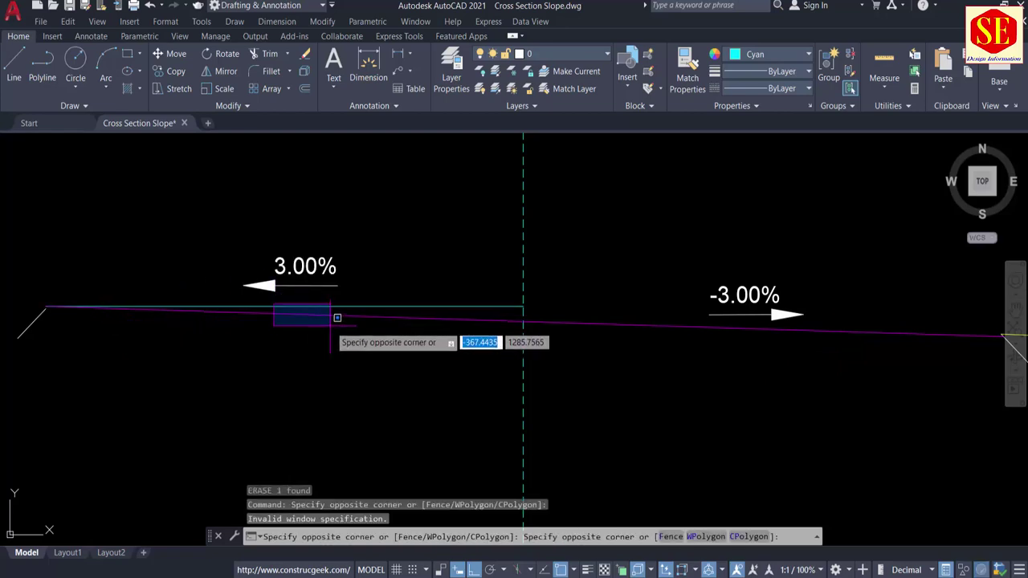
left_click(316, 309)
left_click(306, 304)
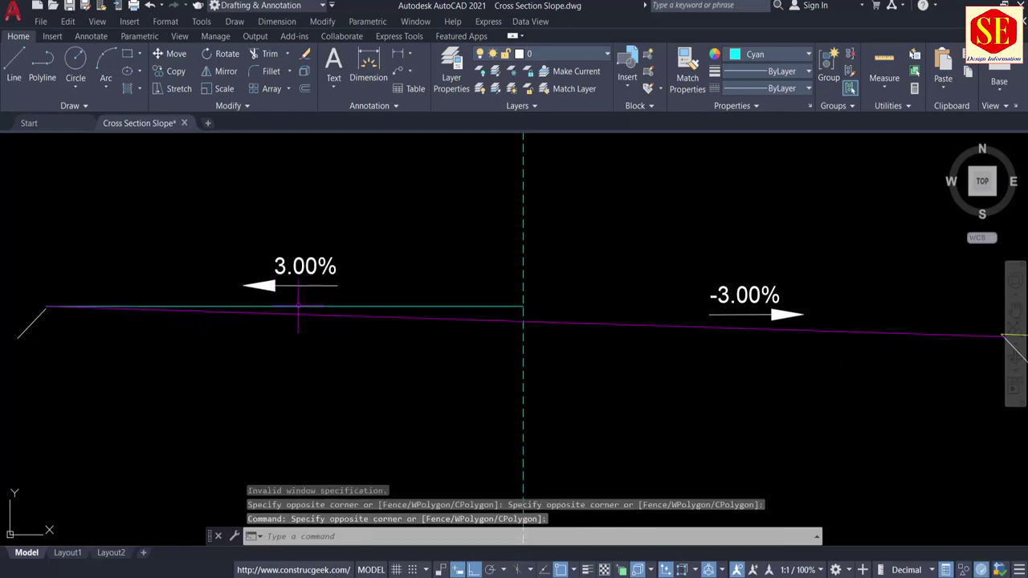
type("E")
key("Return")
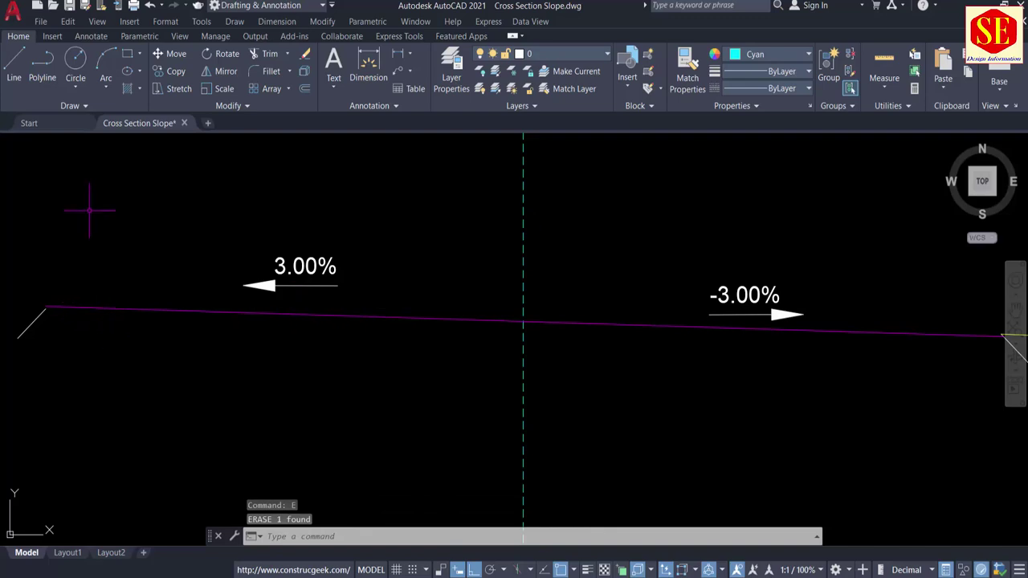
Move the left pavement's white slanted edge line so its upper end meets the magenta line's left end.
middle_click_drag(695, 298, 468, 298)
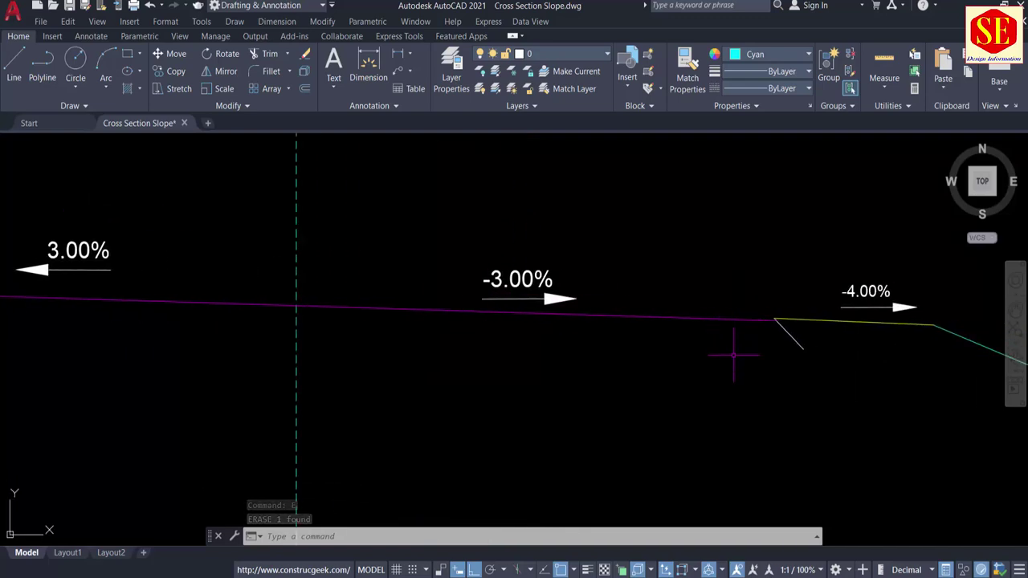
middle_click_drag(574, 359, 744, 353)
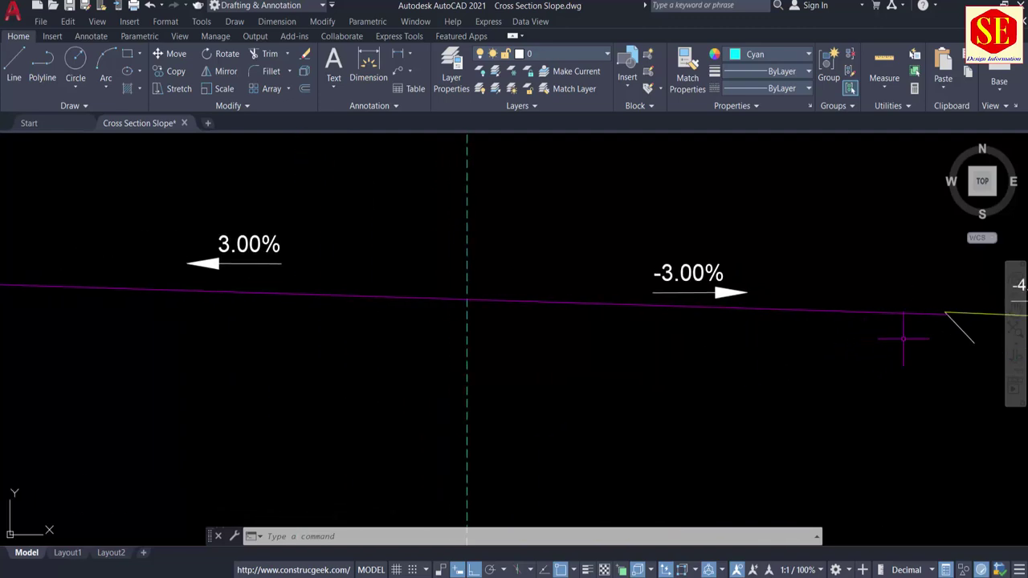
middle_click_drag(59, 317, 354, 315)
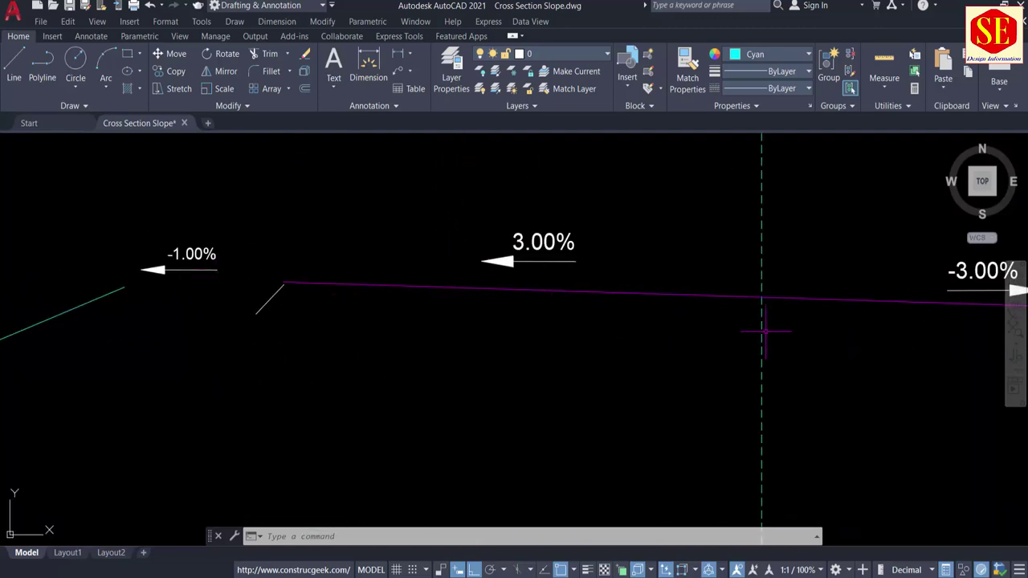
middle_click_drag(765, 330, 644, 326)
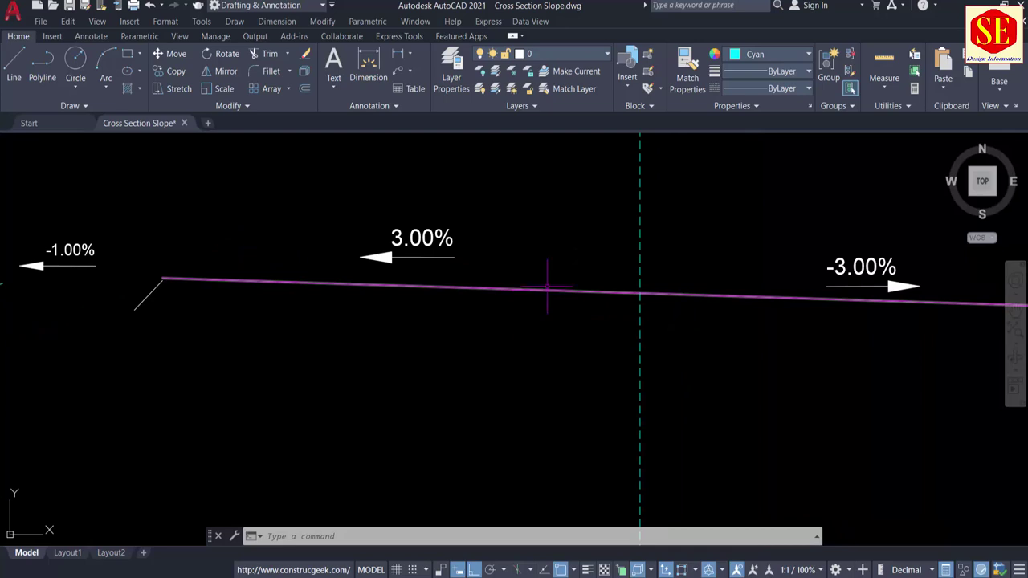
middle_click_drag(835, 329, 675, 327)
scroll(707, 297, "down", 1)
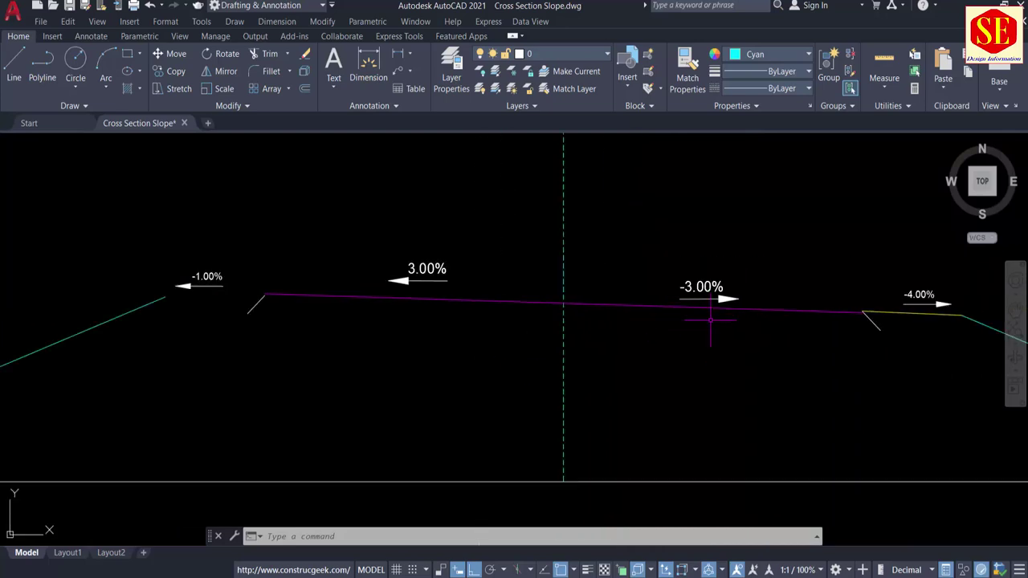
scroll(266, 309, "up", 4)
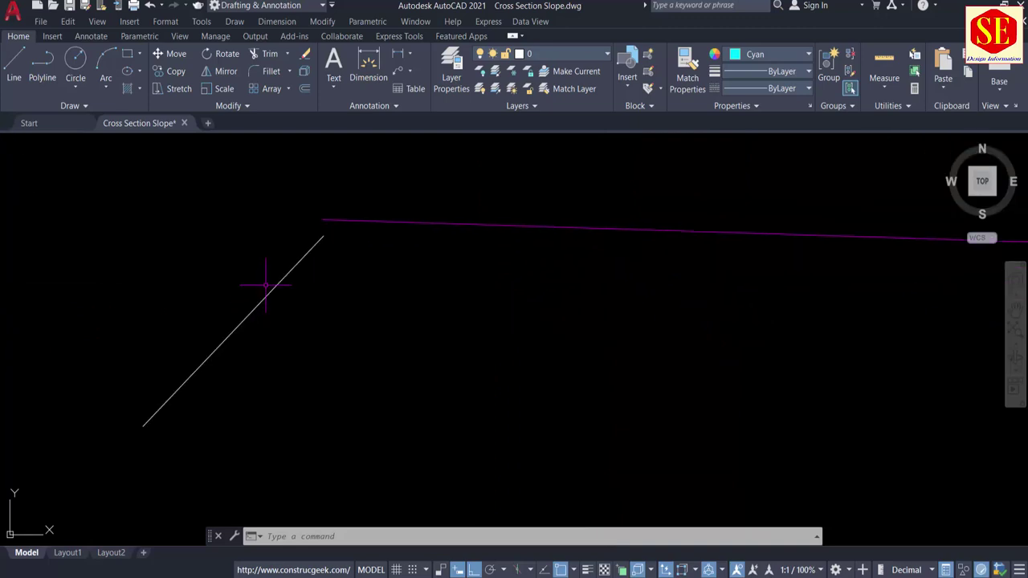
key("Return")
left_click(302, 258)
key("Return")
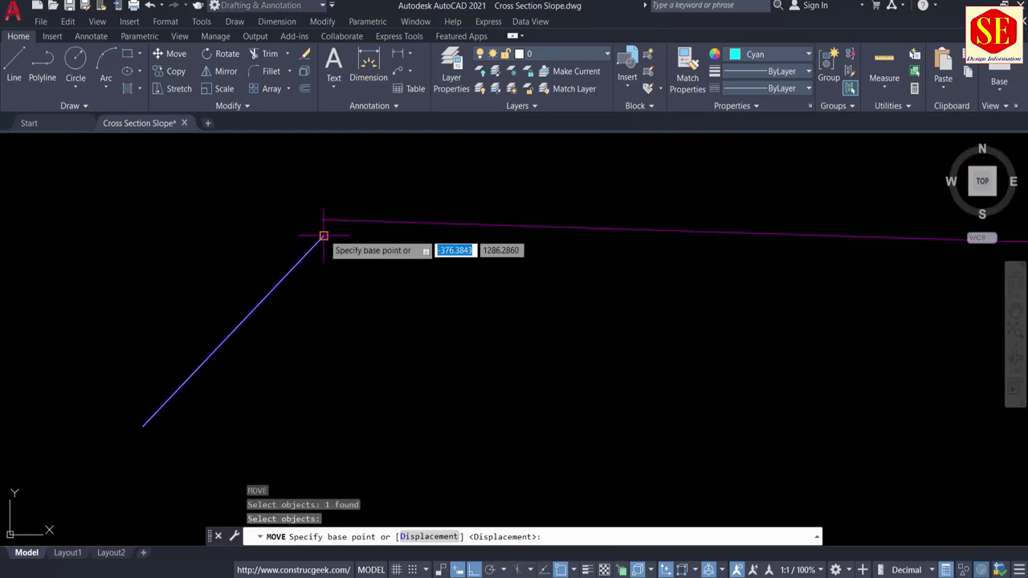
left_click(323, 235)
left_click(324, 219)
Move the right shoulder line, its -4.00% label and arrow, and the white slanted edge line to the magenta line's right end.
scroll(241, 279, "down", 4)
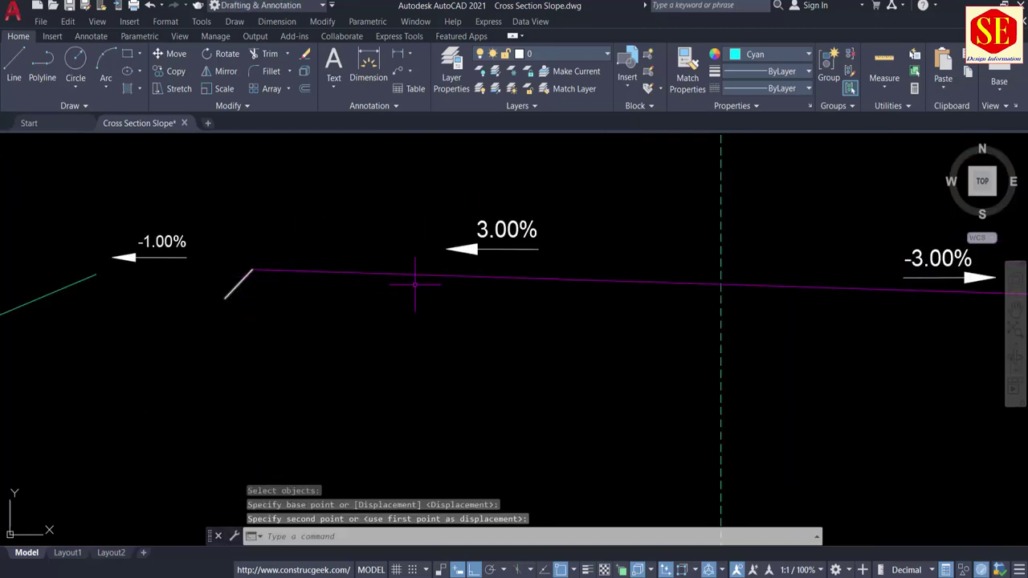
middle_click_drag(415, 284, 44, 281)
middle_click_drag(820, 310, 300, 310)
type("m")
key("Return")
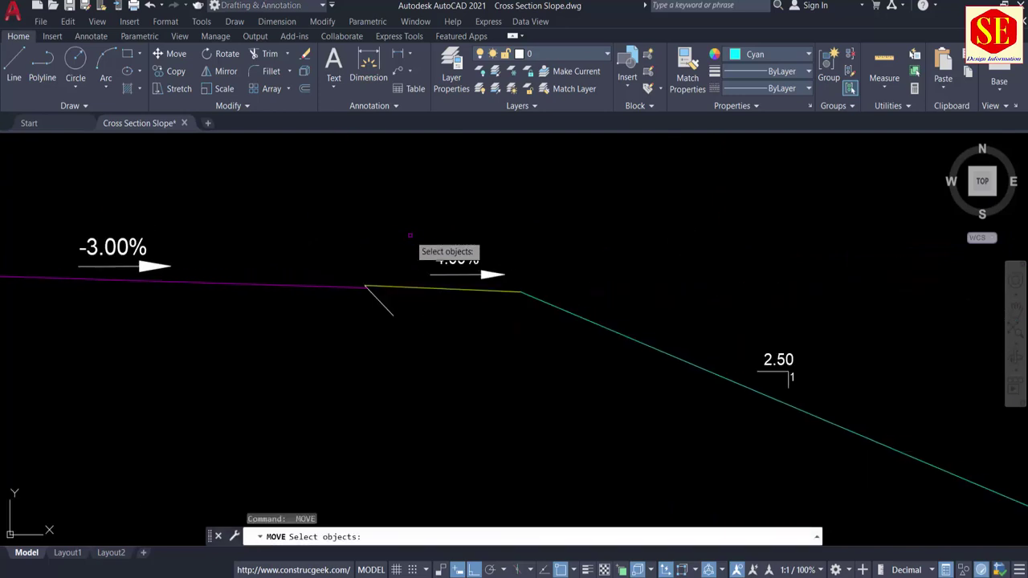
left_click(409, 234)
left_click(460, 277)
left_click(488, 229)
left_click(421, 303)
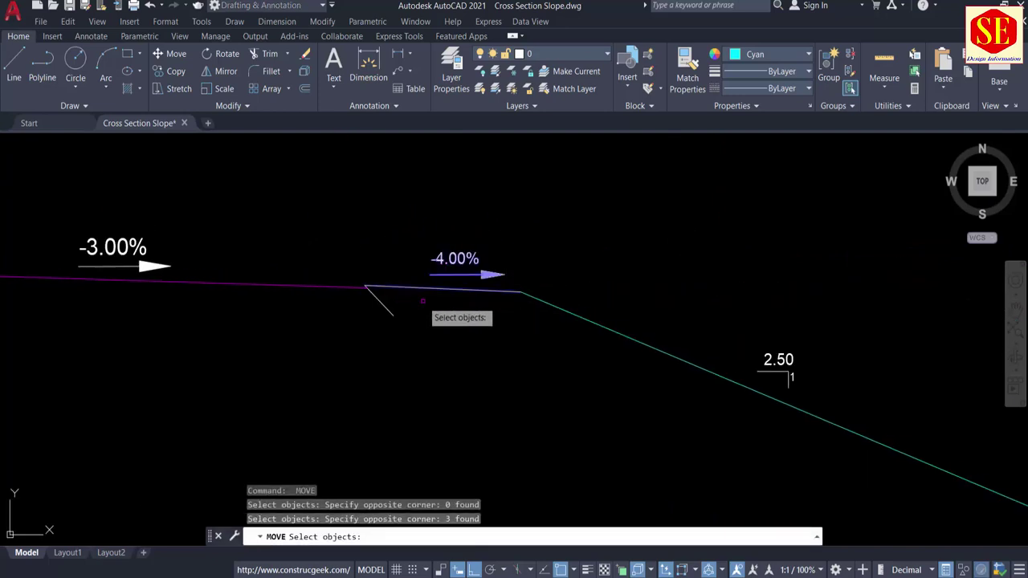
scroll(406, 313, "up", 4)
left_click(372, 319)
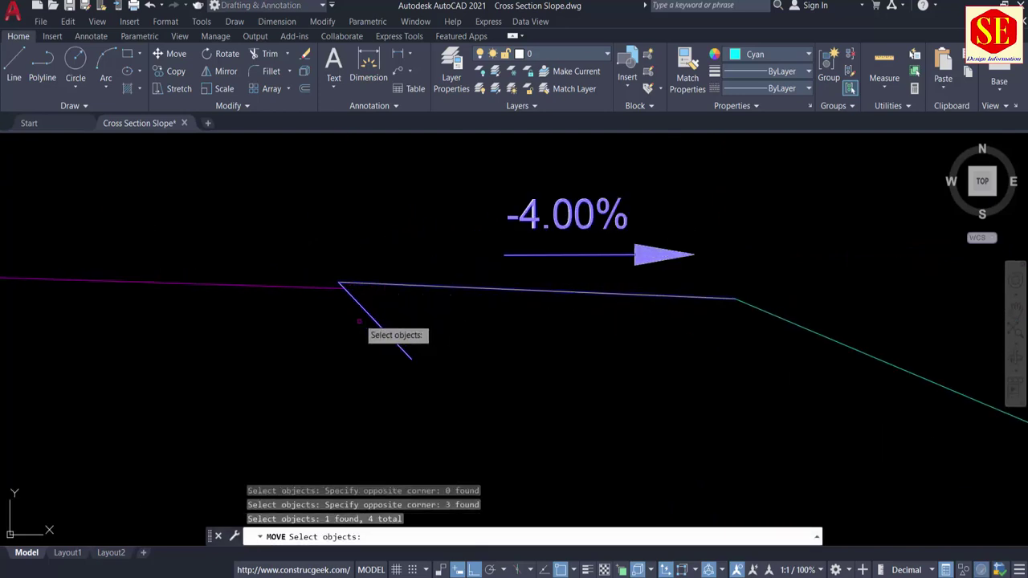
key("Return")
left_click(339, 284)
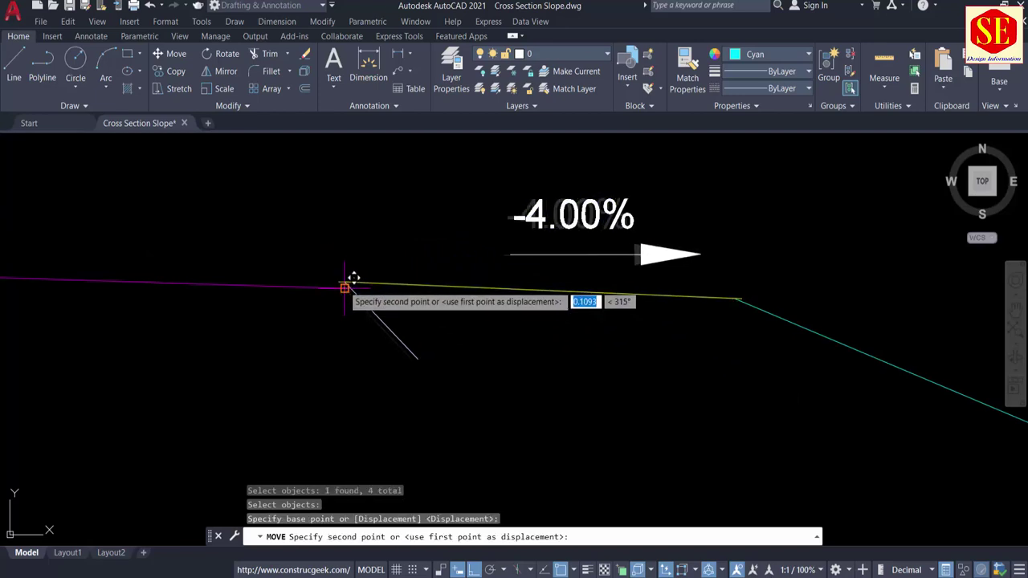
left_click(345, 288)
Erase the cyan side slope line beyond the right shoulder.
middle_click_drag(541, 316, 346, 246)
left_click(672, 298)
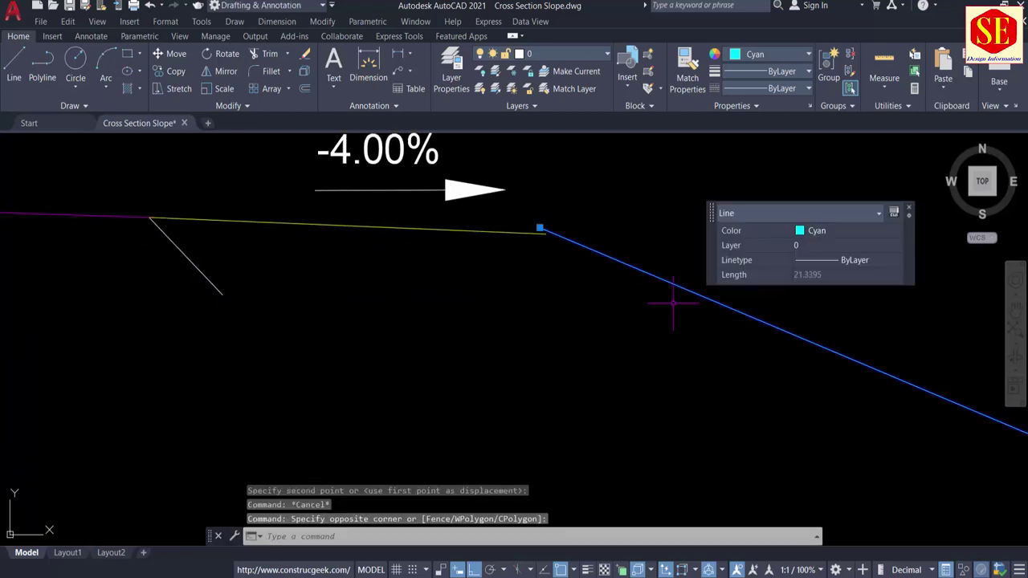
type("e")
key("Return")
Change the horizontal value of the right side slope label to 3.50.
scroll(673, 302, "down", 6)
scroll(814, 328, "up", 8)
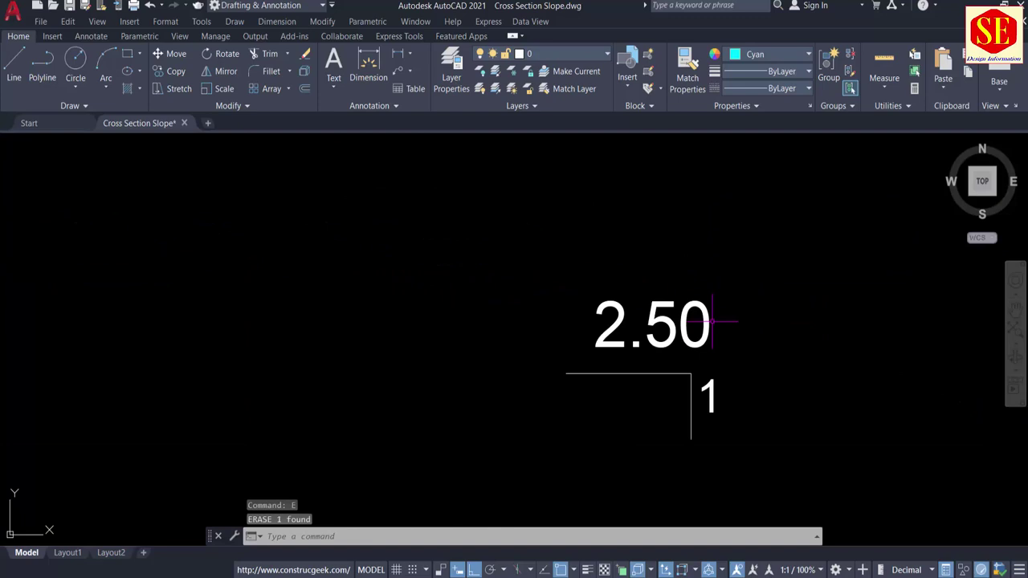
double_click(650, 325)
left_click_drag(714, 325, 585, 329)
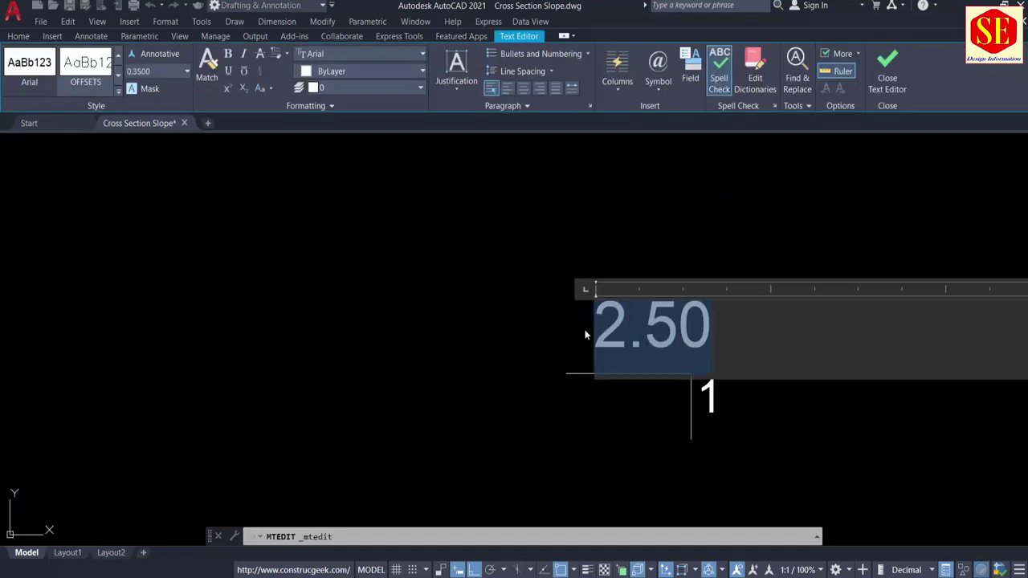
type("3.5")
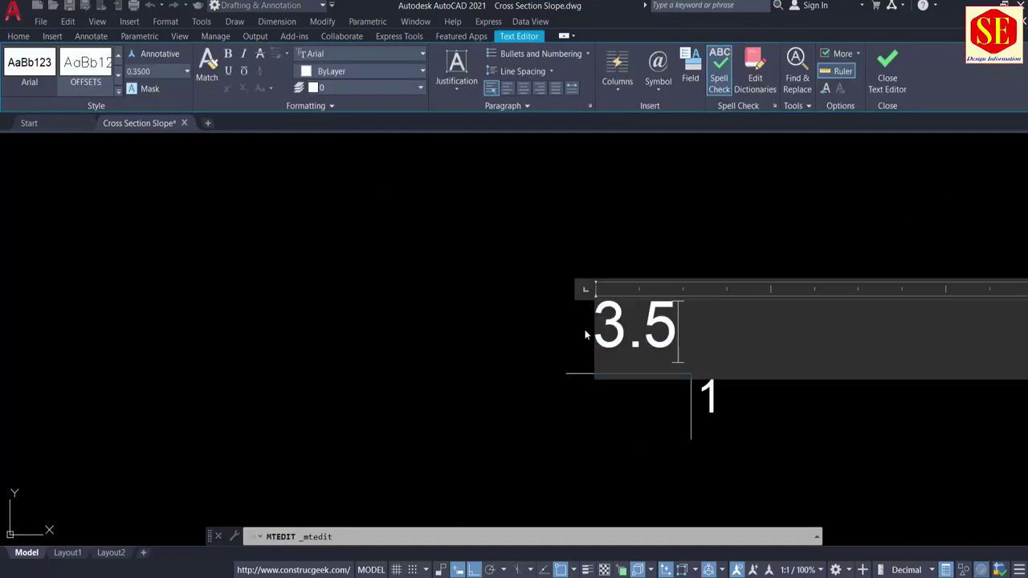
type("0")
key("Escape")
Draw a closed slope triangle from the right shoulder's outer end, 3.5 units horizontally outward and 1 unit down.
scroll(695, 312, "down", 4)
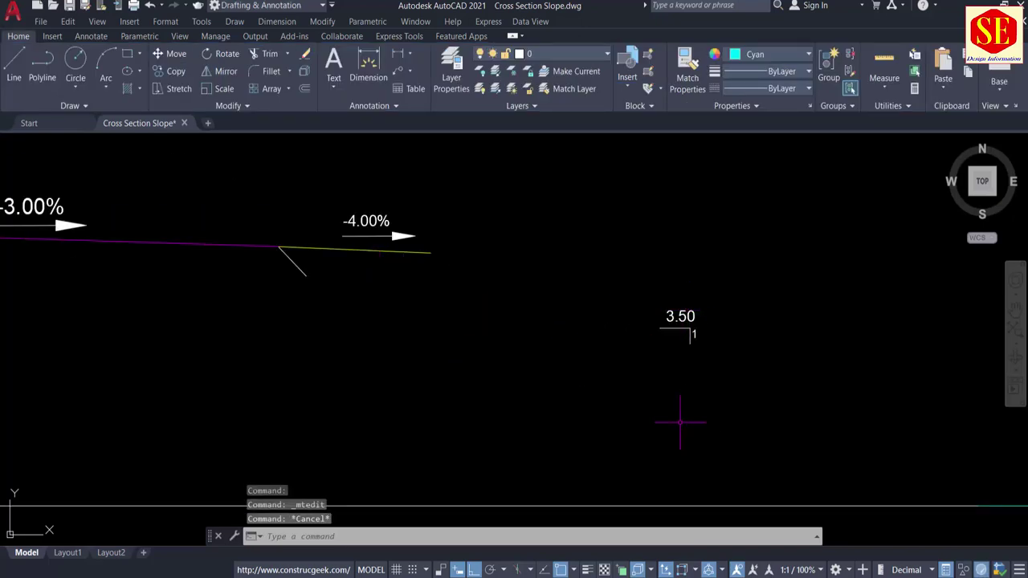
type("l")
key("Return")
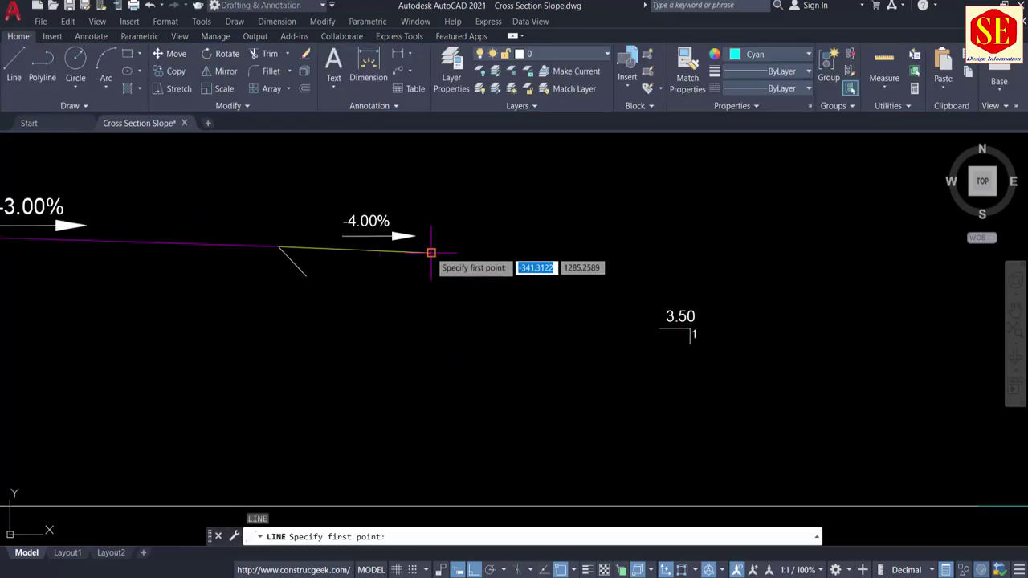
left_click(431, 253)
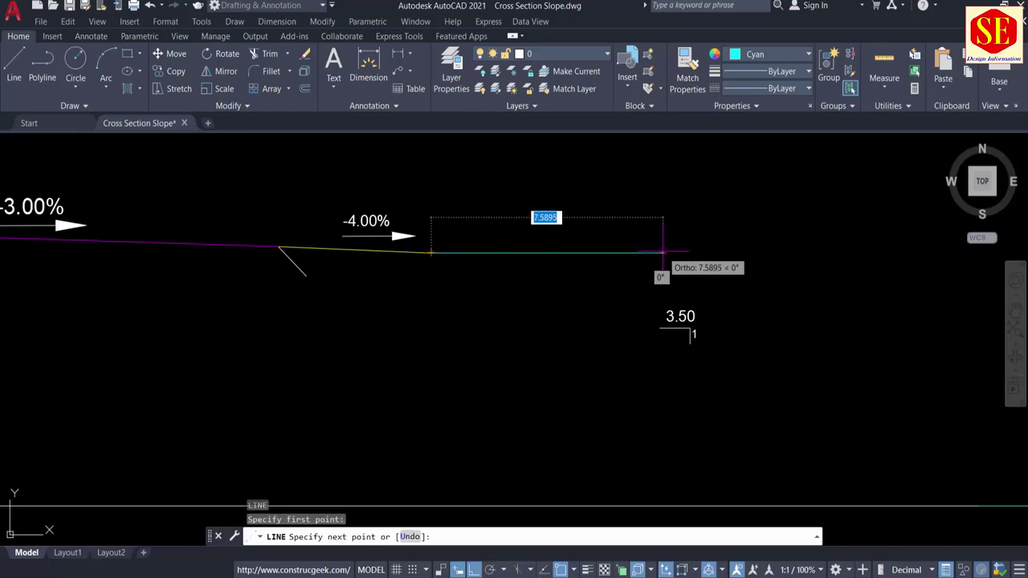
type("3.5")
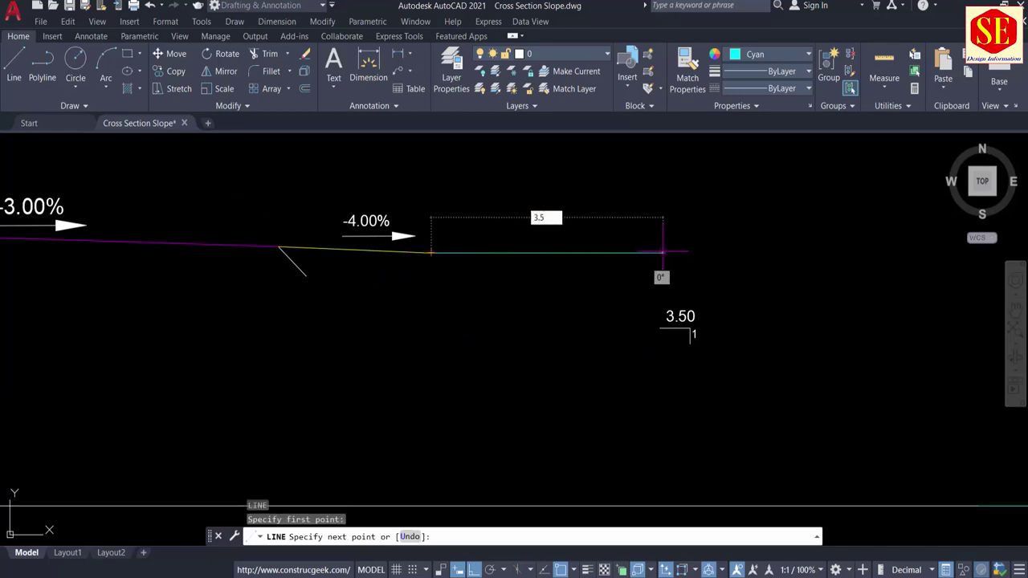
key("Return")
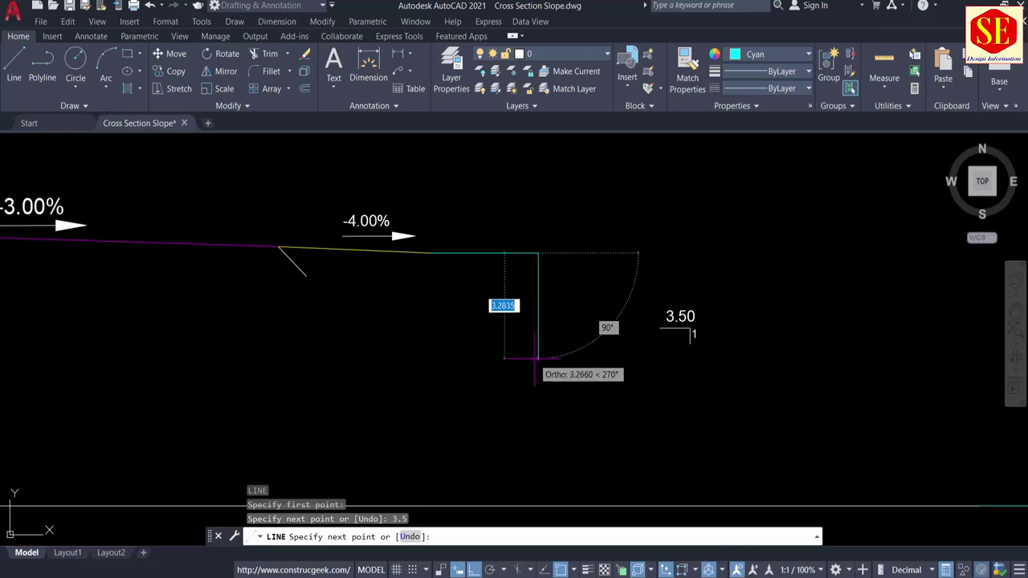
type("1")
key("Return")
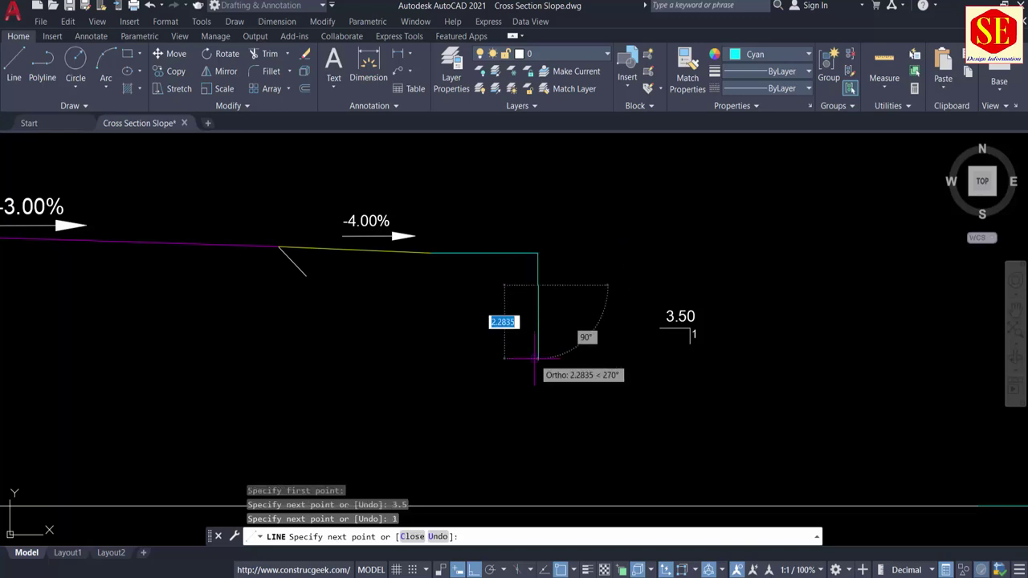
type("c")
key("Return")
Erase the horizontal and vertical legs of the slope triangle, keeping its sloped side.
scroll(532, 356, "up", 2)
left_click(551, 223)
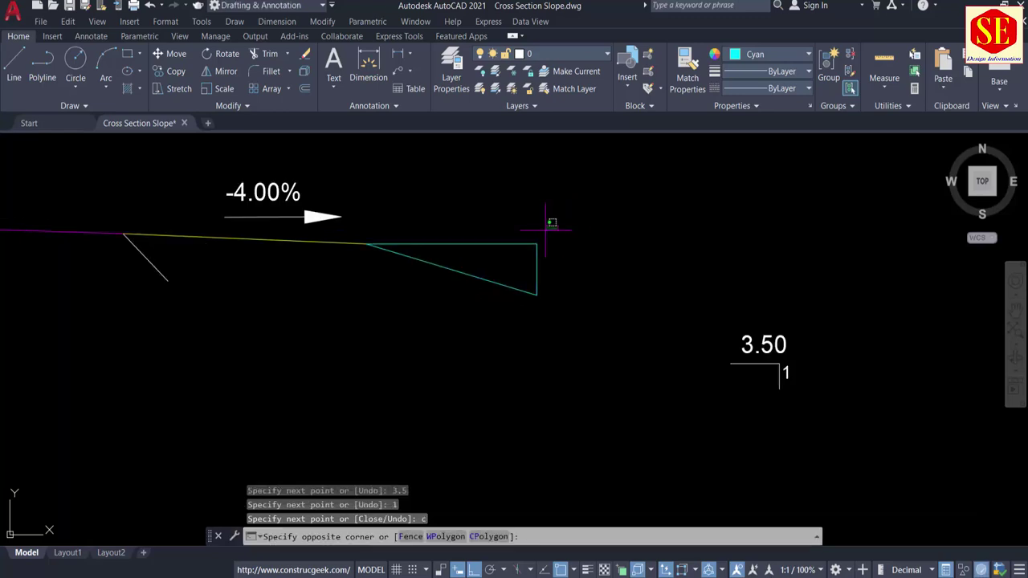
left_click(504, 257)
type("e")
key("Return")
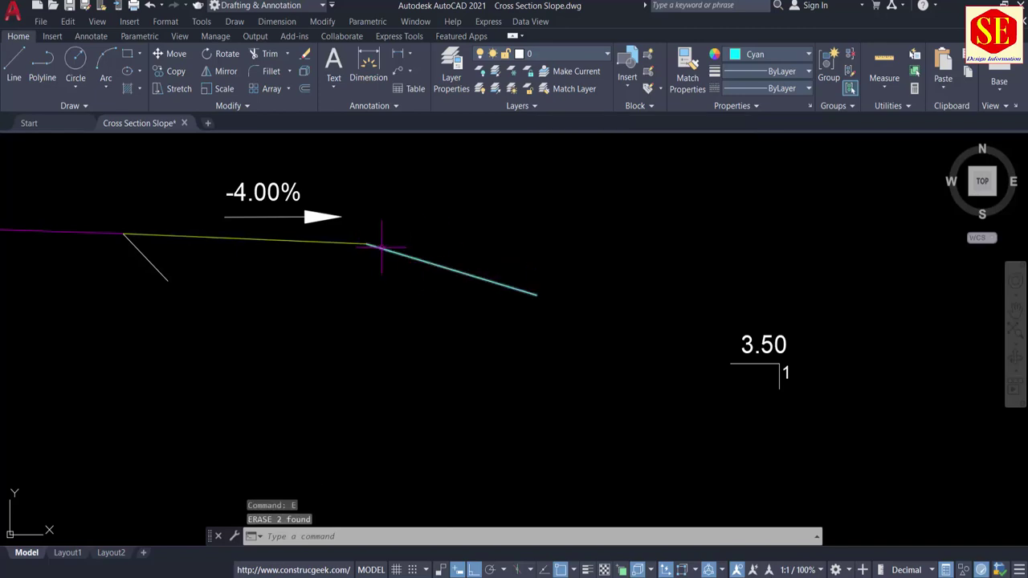
Draw a 5-unit horizontal line leftward from the magenta surface line's left end for the left shoulder.
scroll(560, 287, "down", 5)
scroll(552, 292, "down", 2)
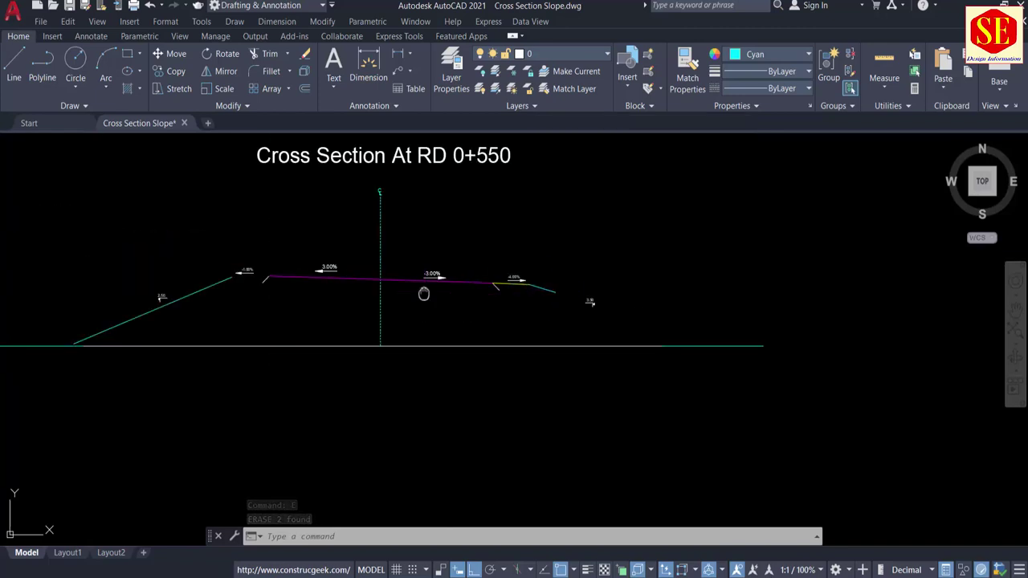
middle_click_drag(424, 291, 667, 293)
scroll(474, 281, "up", 8)
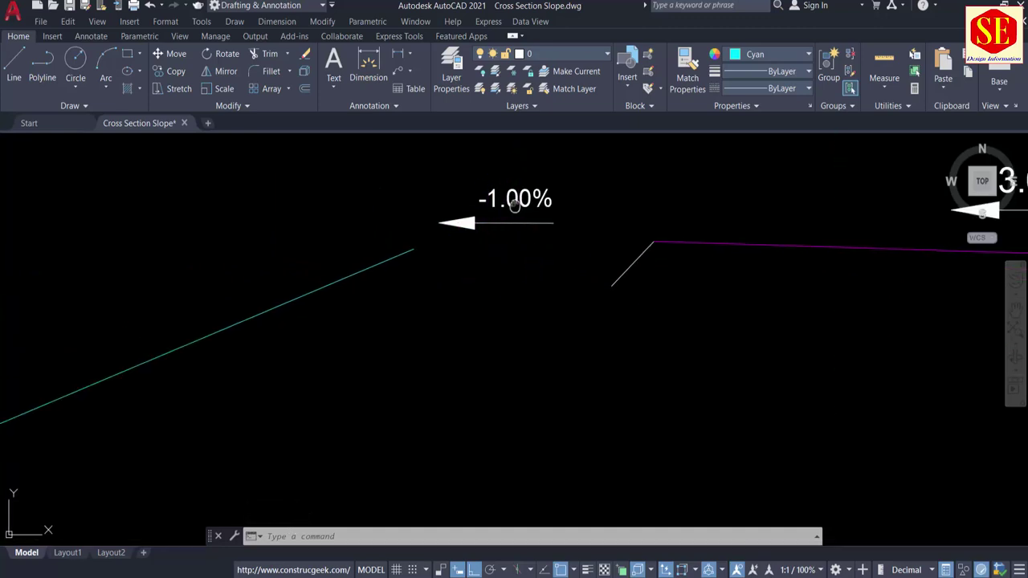
middle_click_drag(589, 238, 552, 313)
type("l")
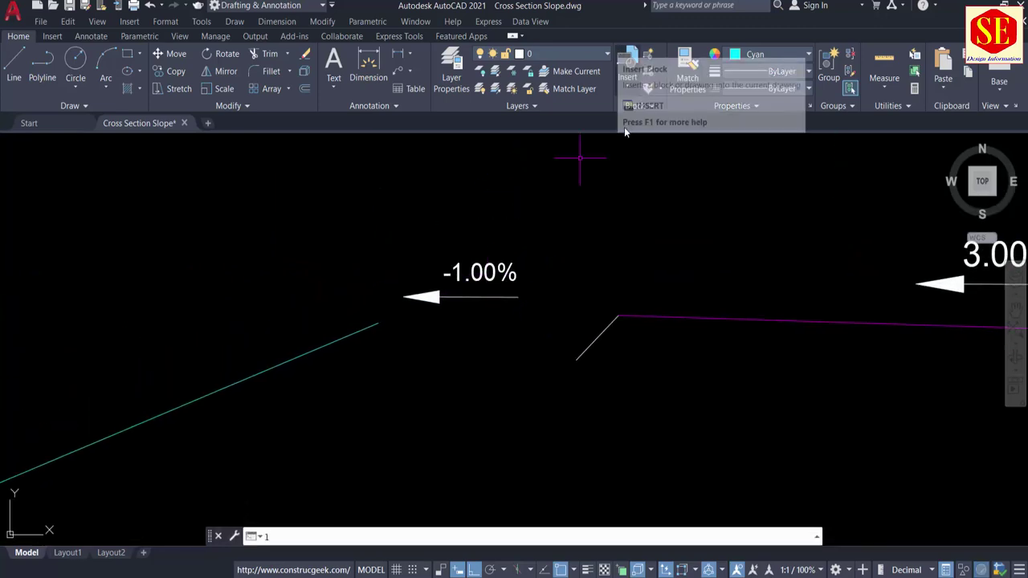
key("Return")
left_click(619, 315)
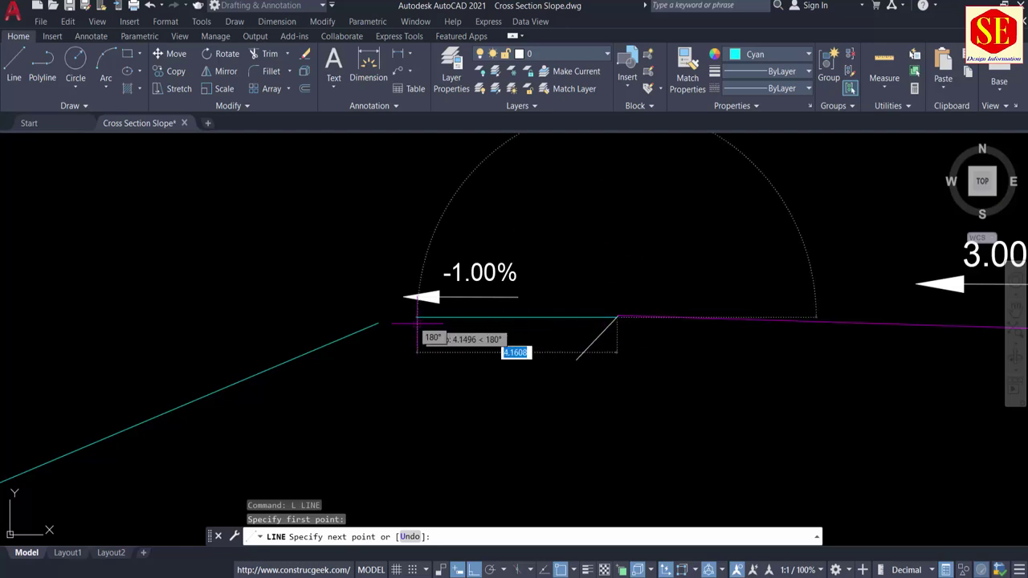
type("5")
key("Return")
key("Escape")
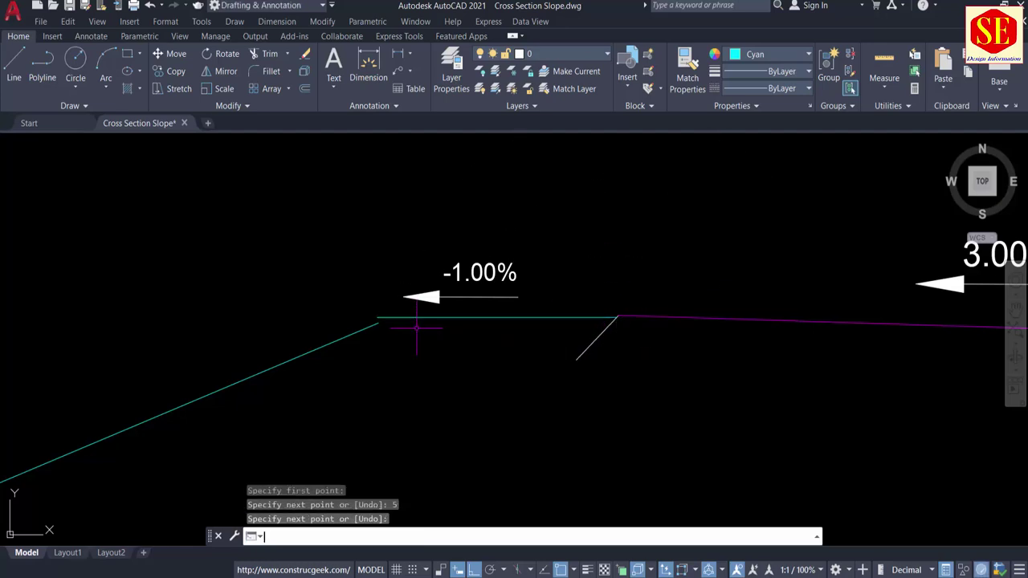
Offset the left shoulder's horizontal line 0.05 units downward.
scroll(618, 450, "up", 3)
type("o")
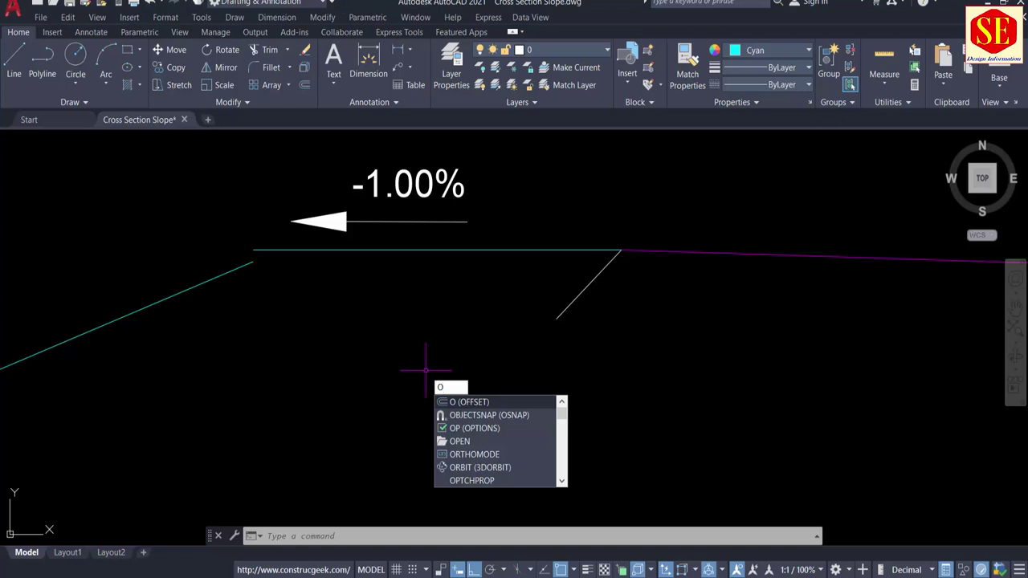
key("Return")
key("Return")
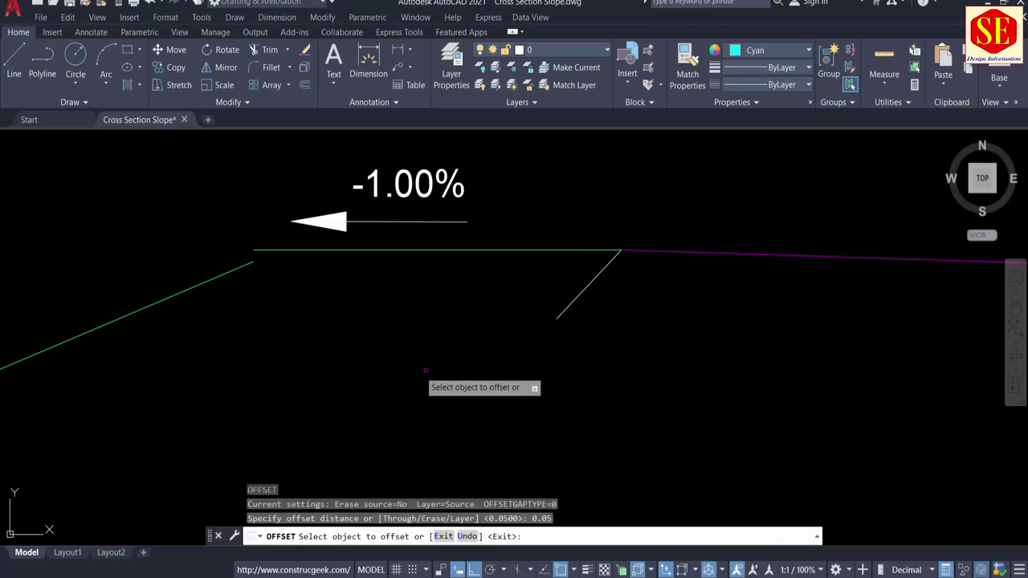
left_click(401, 250)
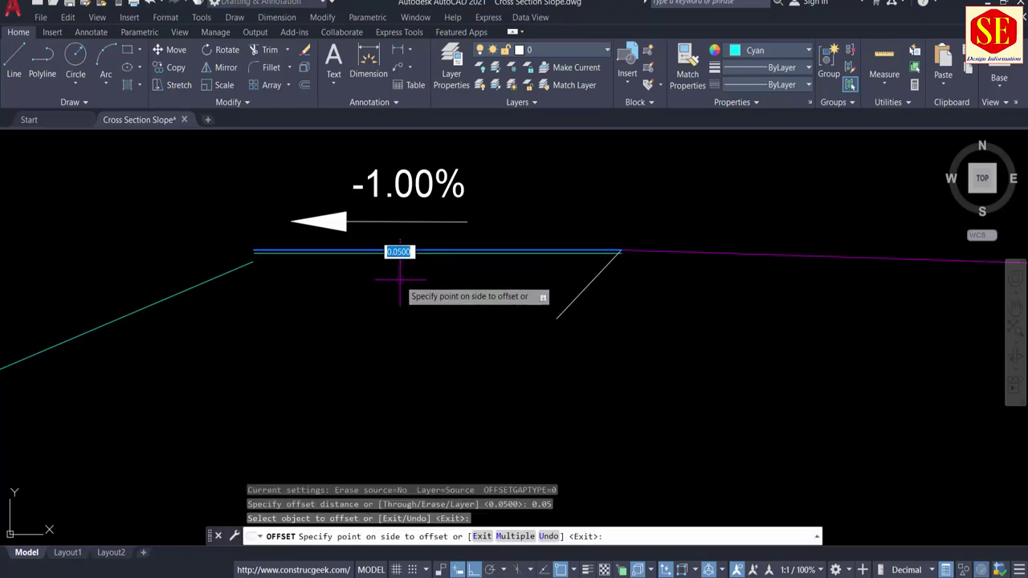
left_click(403, 297)
scroll(439, 268, "up", 2)
key("Escape")
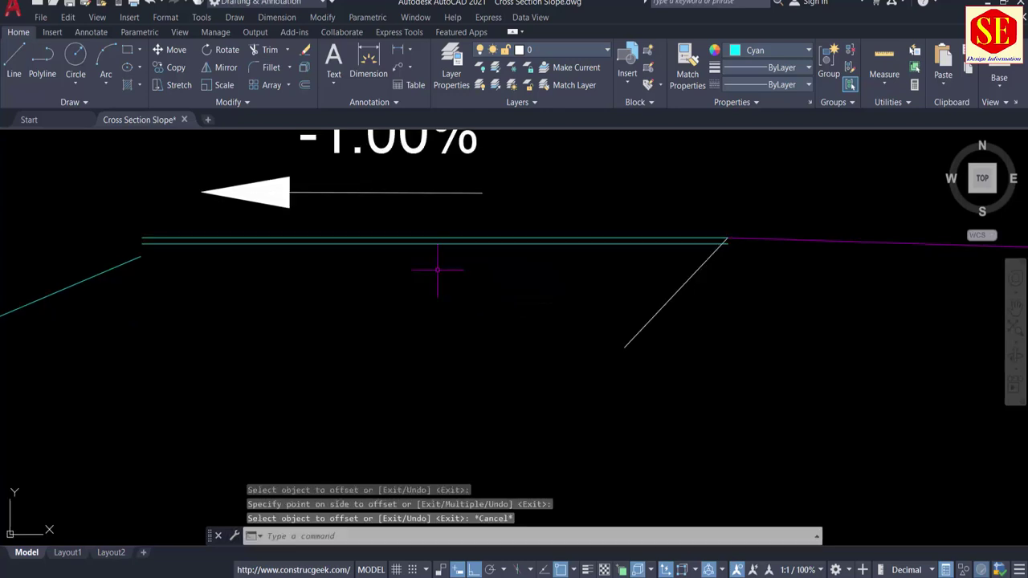
Draw the sloped left shoulder line from the magenta surface's left end to the offset line's outer end.
type("l")
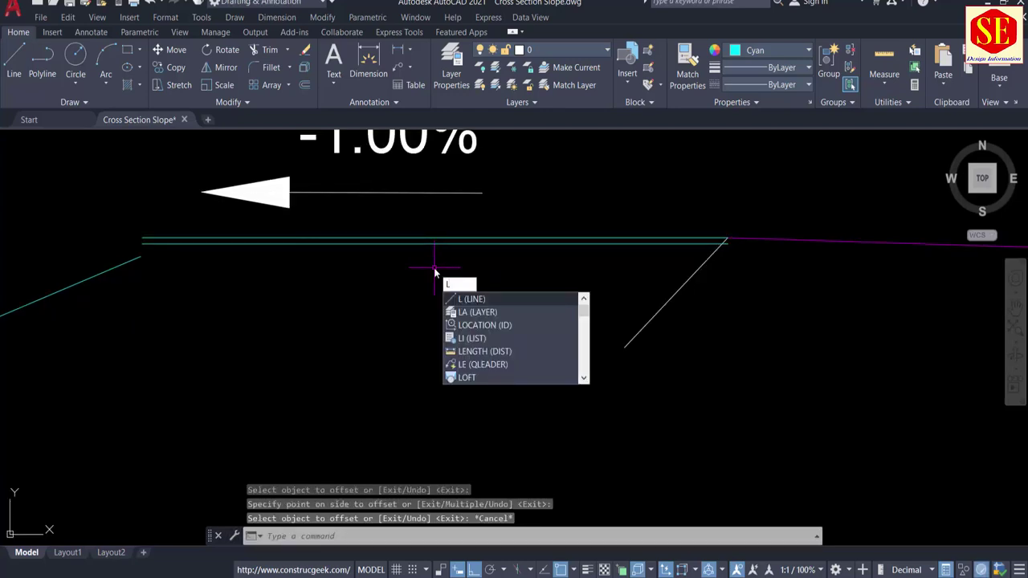
key("Return")
scroll(718, 215, "up", 3)
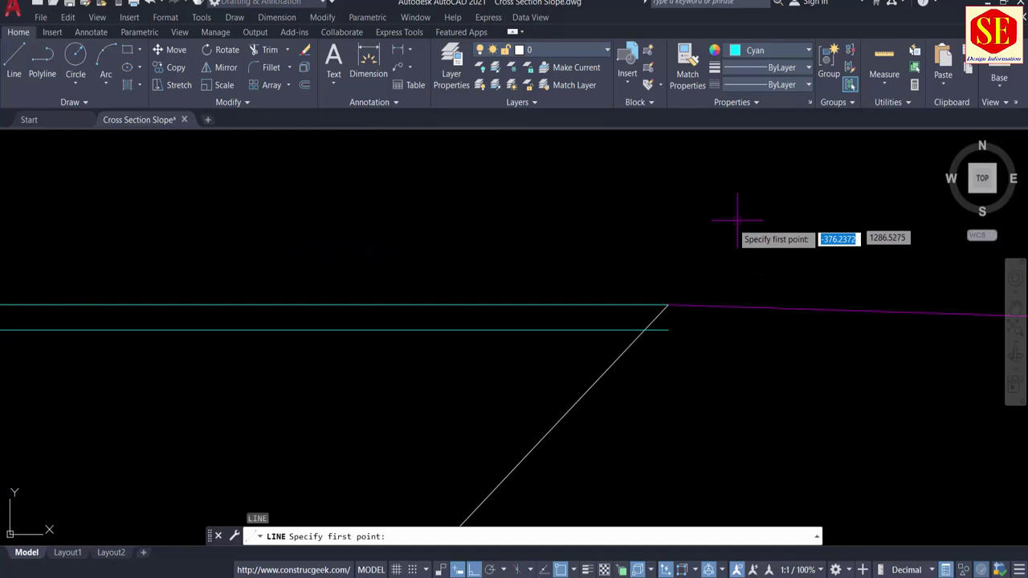
left_click(665, 305)
scroll(728, 297, "down", 3)
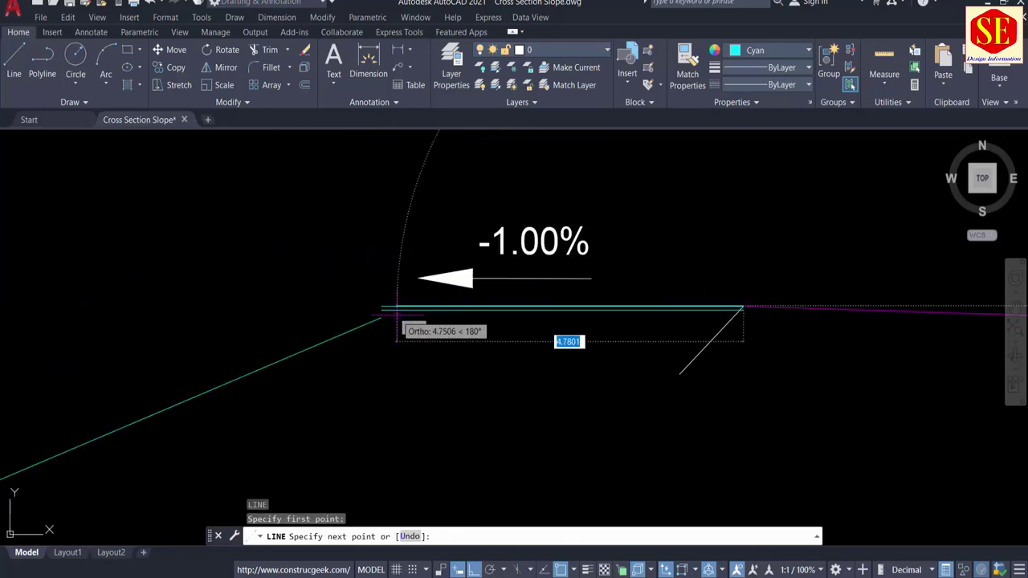
scroll(450, 332, "up", 4)
key("Escape")
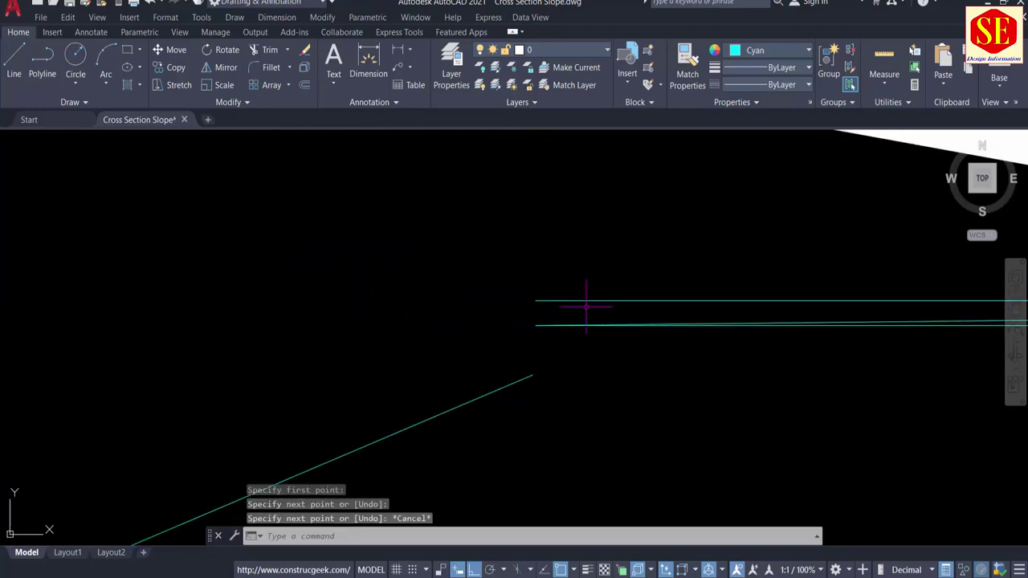
Erase the two horizontal construction lines of the left shoulder, keeping the sloped line.
left_click(602, 300)
type("E")
key("Return")
middle_click_drag(610, 313, 61, 251)
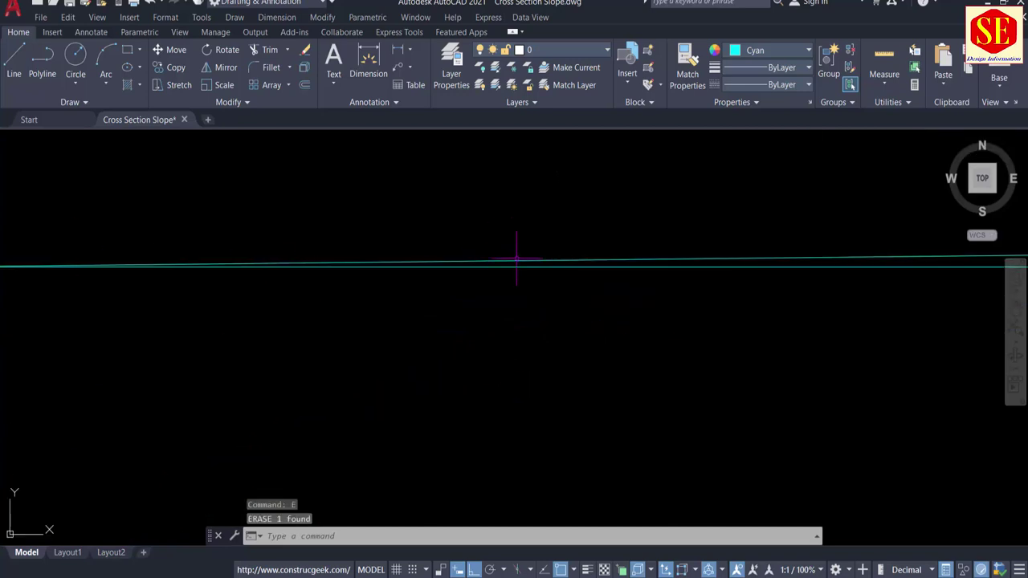
left_click(519, 266)
key("Return")
scroll(518, 281, "down", 2)
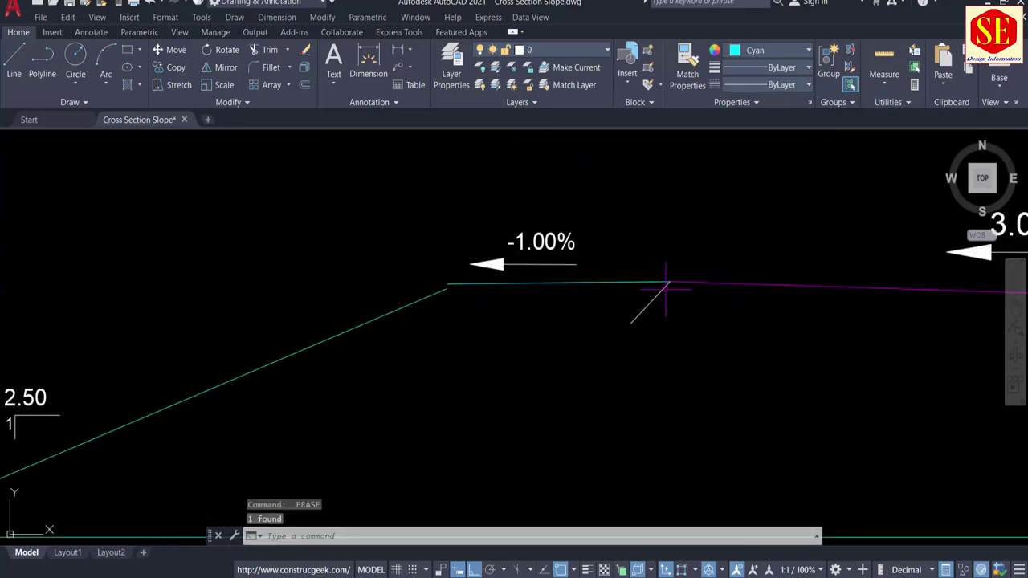
Change the colour of the sloped left shoulder line to yellow.
left_click(594, 278)
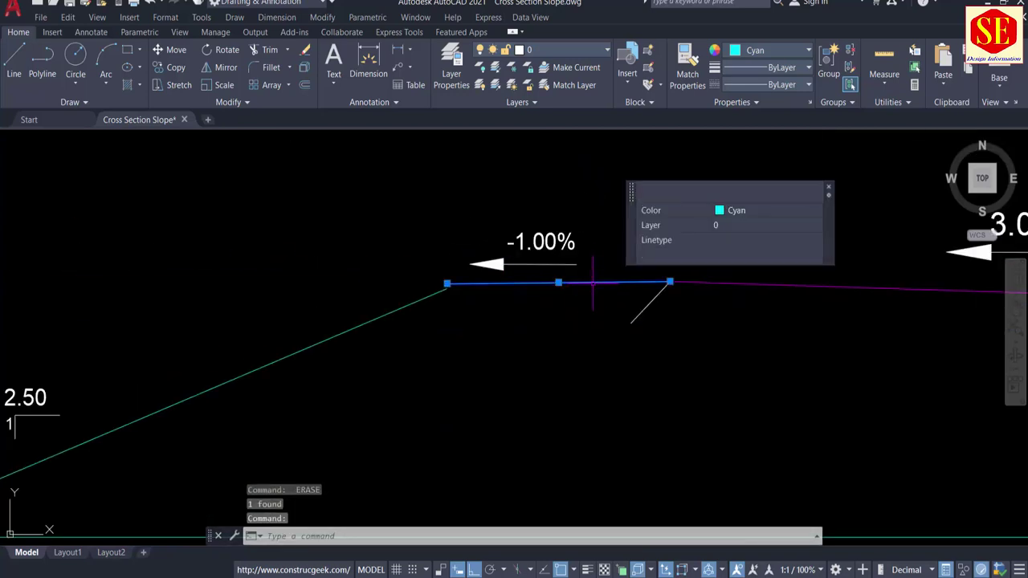
left_click(774, 212)
left_click(737, 260)
key("Escape")
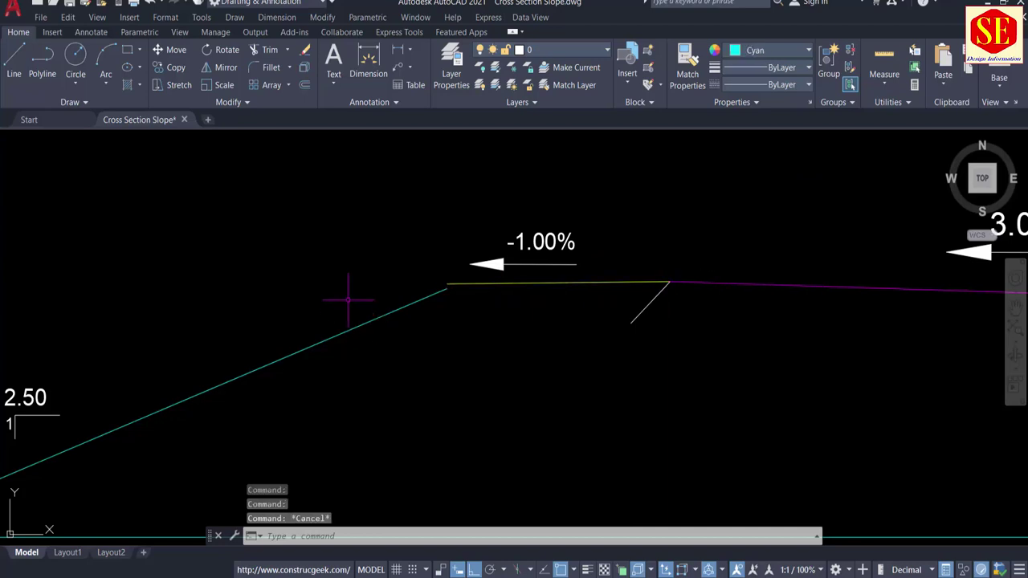
Erase the old left side slope line.
left_click(313, 349)
type("e")
key("Return")
Draw a closed slope triangle from the left shoulder's outer end, 3.5 units horizontally outward and 1 unit down.
type("l")
key("Return")
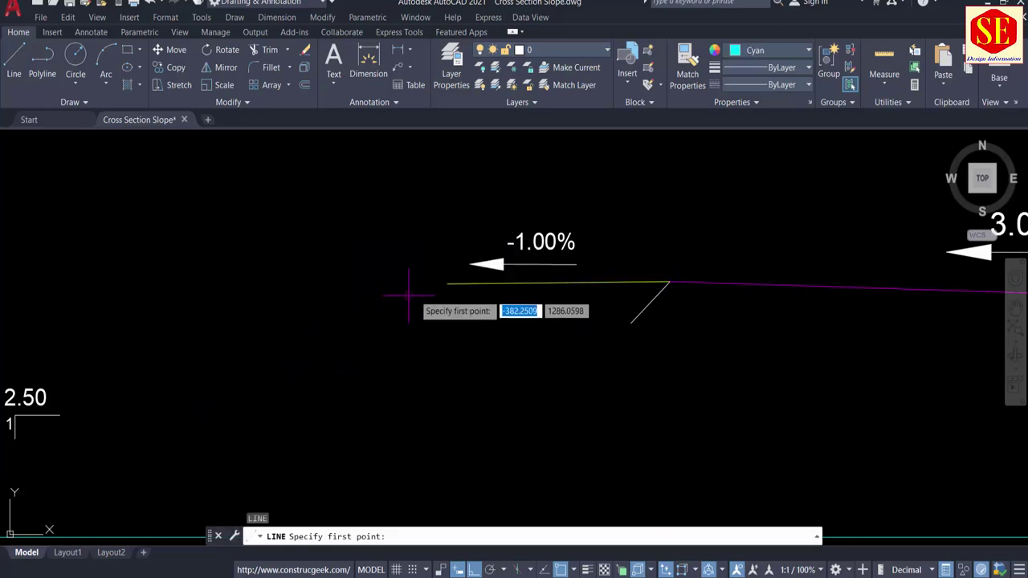
left_click(447, 283)
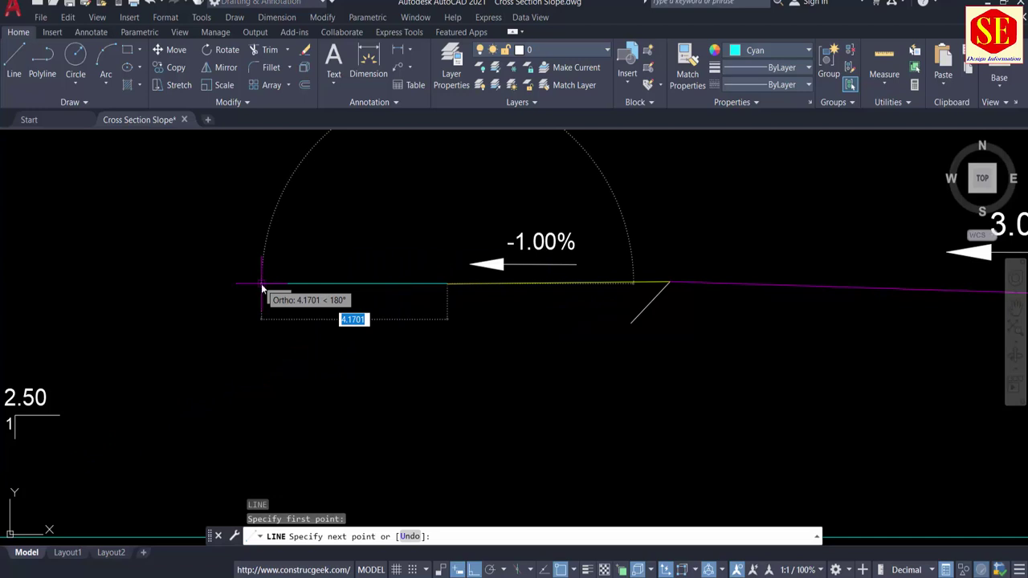
key("Return")
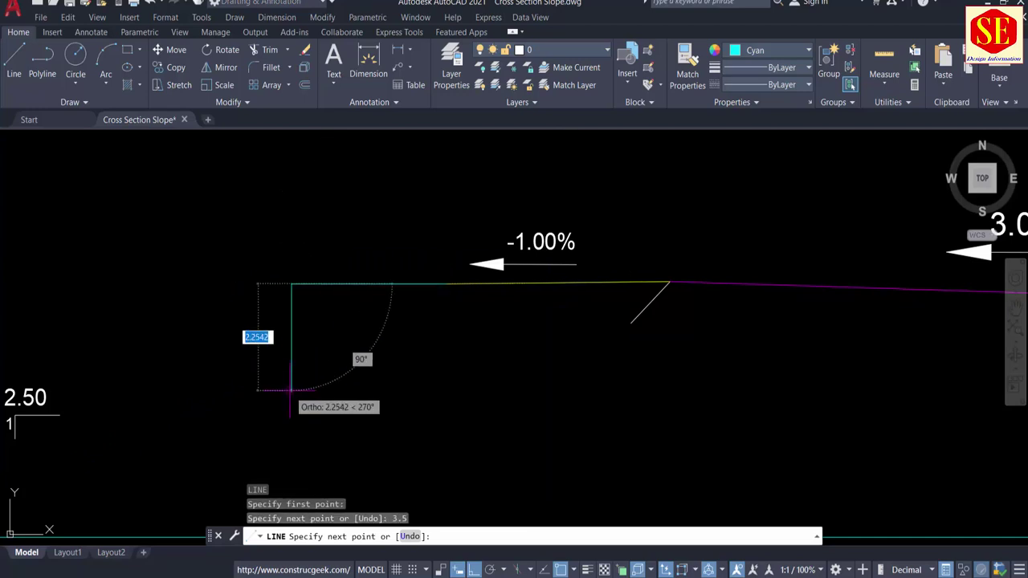
type("1")
key("Return")
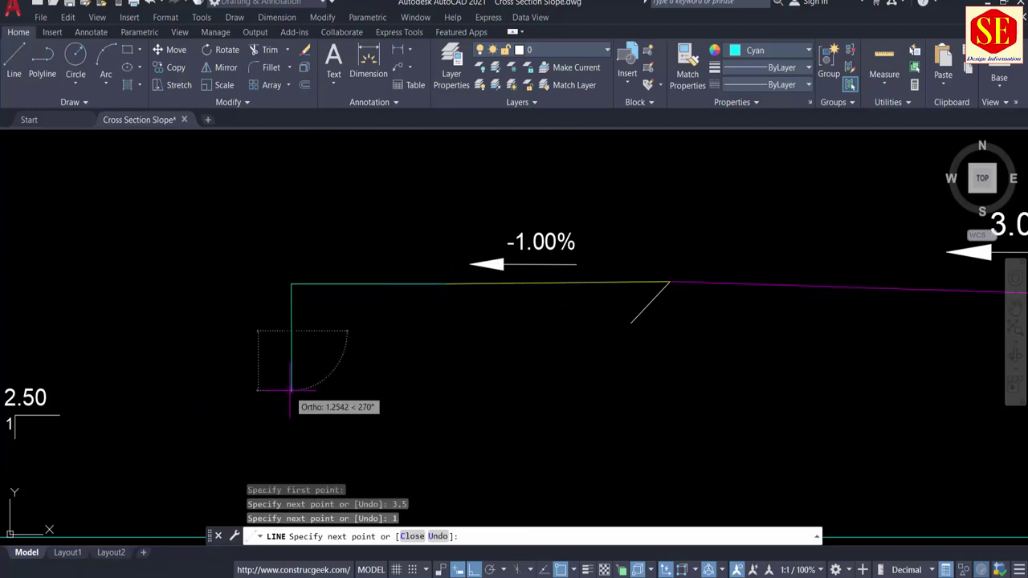
type("c")
key("Return")
Erase the horizontal and vertical legs of the left slope triangle, keeping its sloped side.
left_click(300, 275)
left_click(283, 291)
type("E")
key("Return")
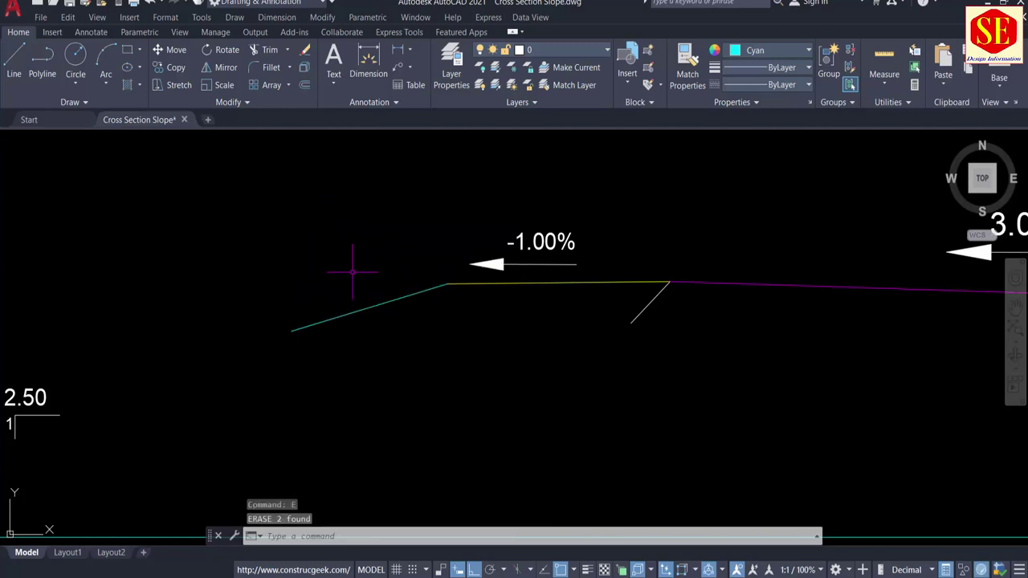
Change the horizontal value of the left side slope label to 3.50.
scroll(183, 321, "down", 4)
scroll(311, 305, "up", 6)
double_click(341, 303)
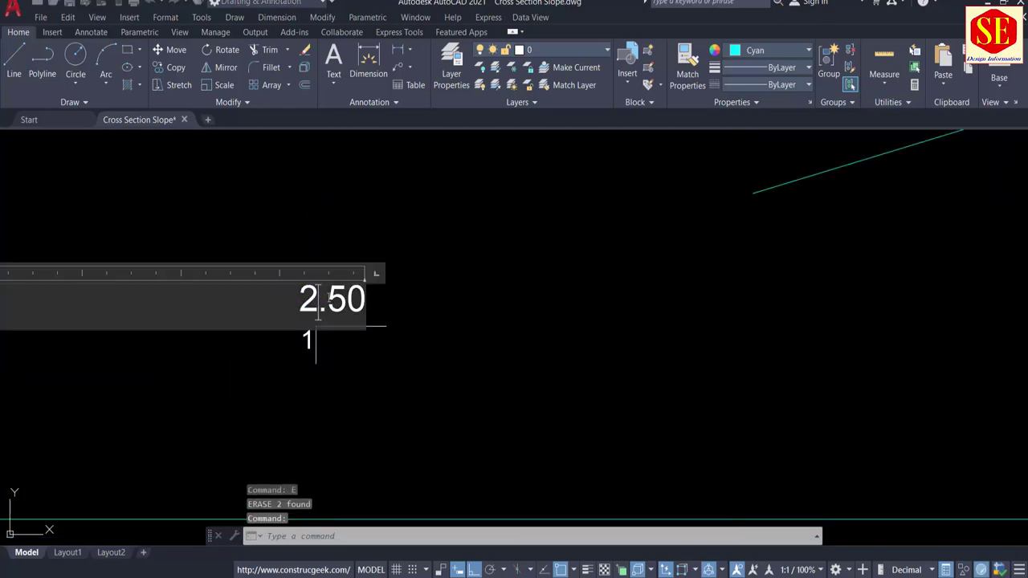
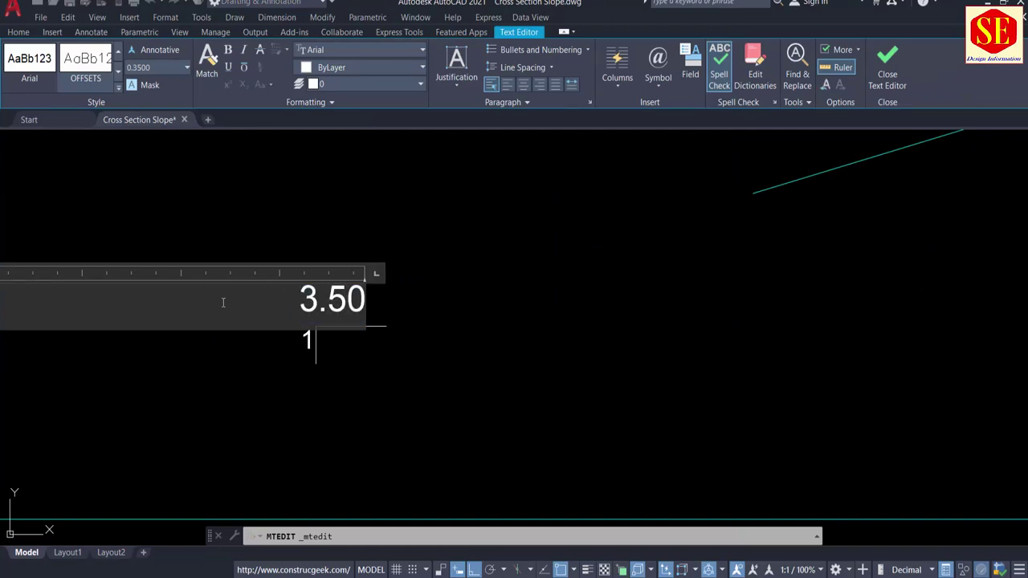
left_click(443, 406)
Move the left slope label with its angle mark horizontally outward, onto the path of the new side slope.
type("m")
key("Return")
scroll(330, 265, "down", 2)
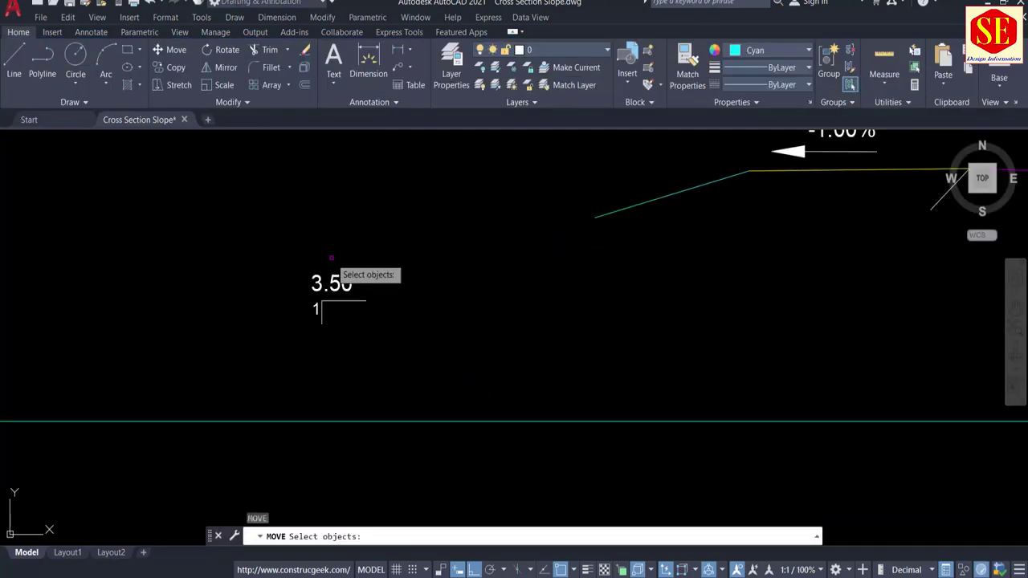
left_click(393, 235)
left_click(280, 316)
key("Return")
left_click(366, 301)
left_click(300, 300)
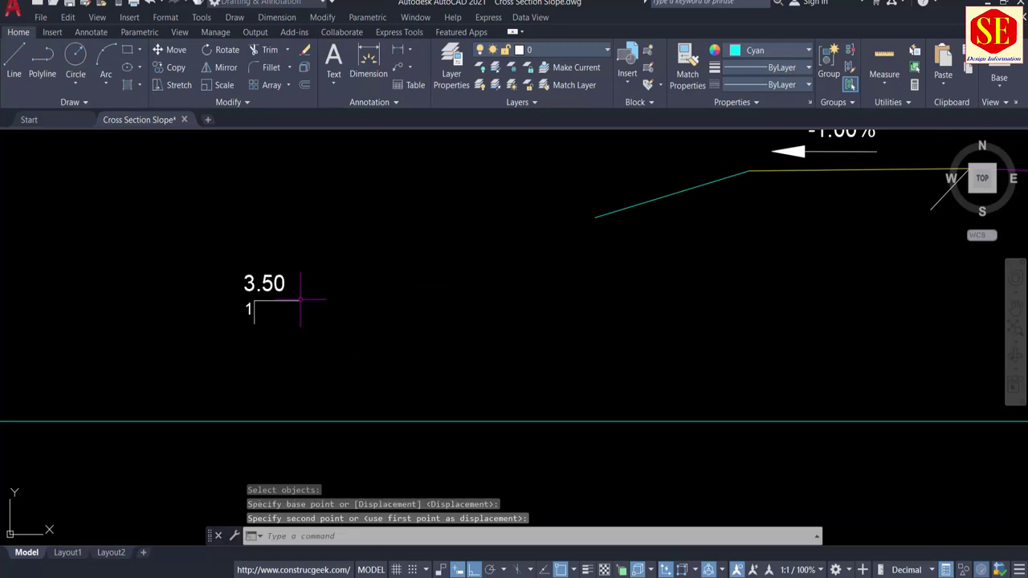
key("Escape")
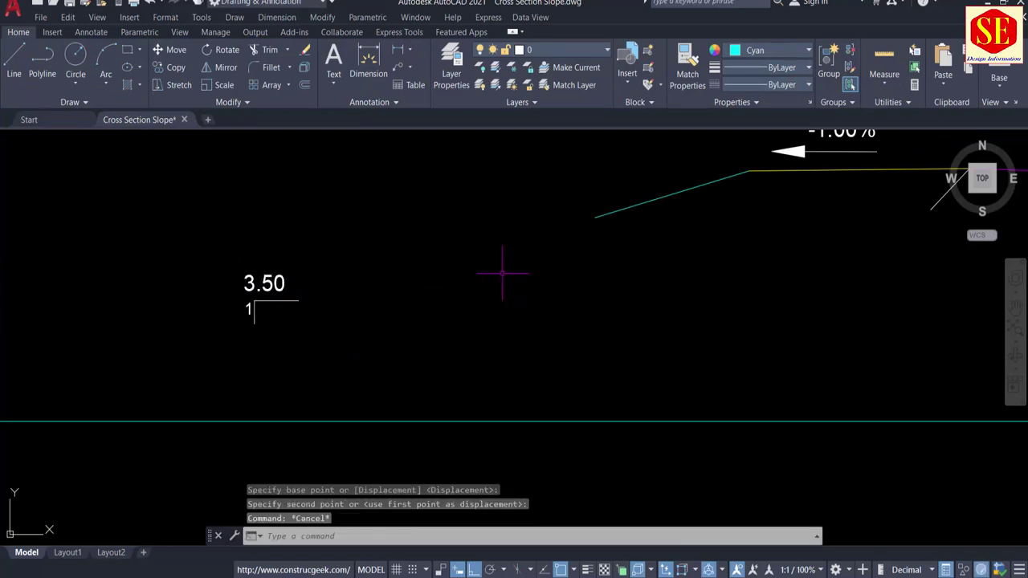
Extend the left and right side slope lines down to the horizontal ground line.
type("ex")
key("Return")
middle_click_drag(597, 216, 693, 180)
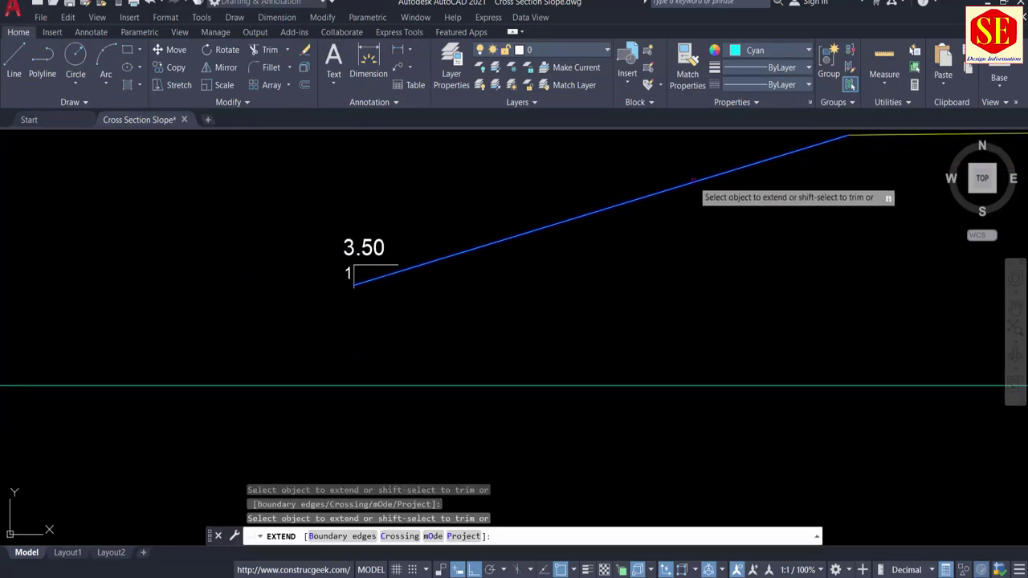
left_click(535, 231)
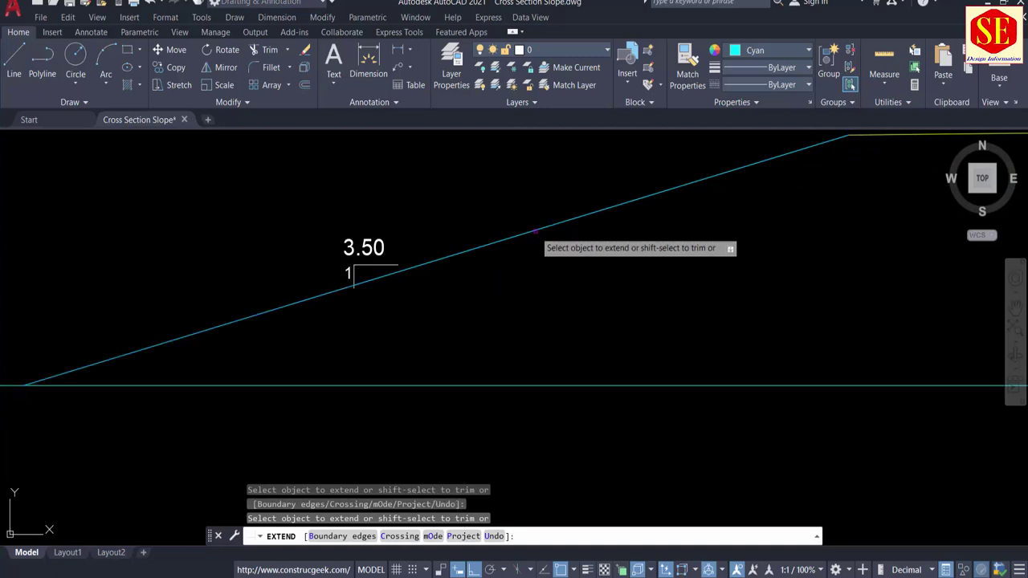
scroll(478, 298, "down", 5)
middle_click_drag(696, 282, 313, 288)
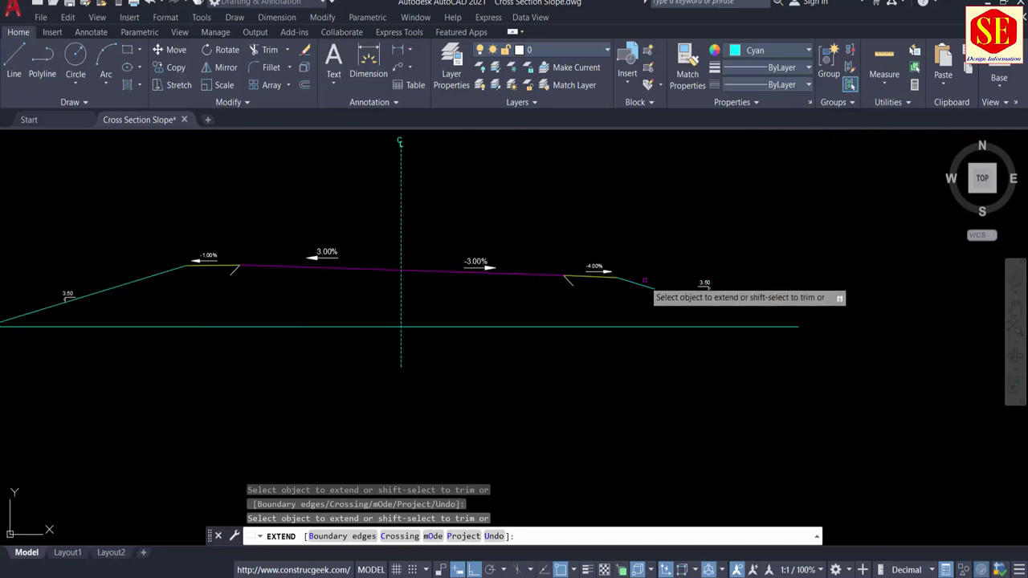
key("Escape")
middle_click_drag(406, 308, 534, 298)
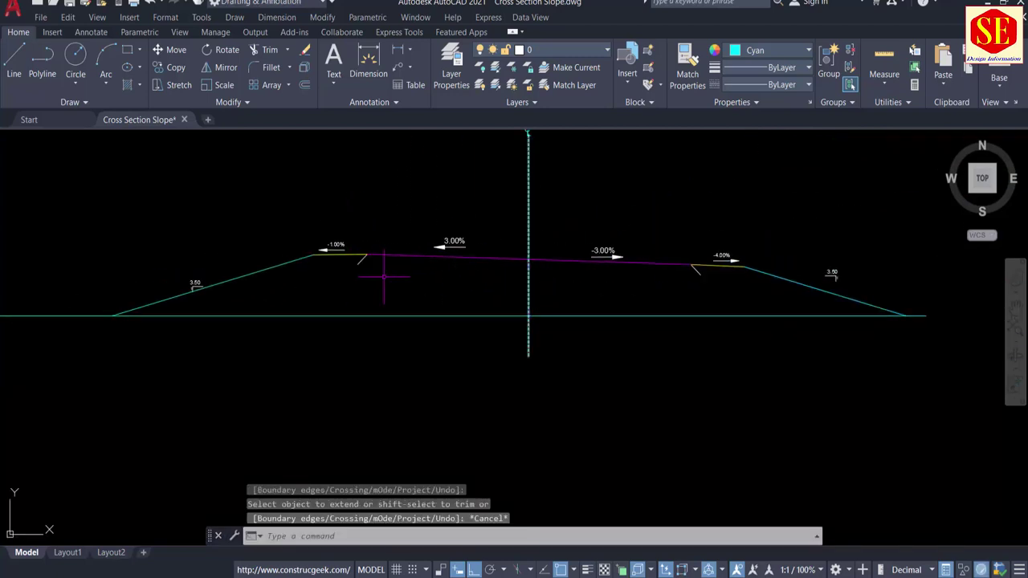
Offset the magenta road surface line 0.9 units downward.
scroll(384, 276, "up", 4)
middle_click_drag(522, 259, 325, 267)
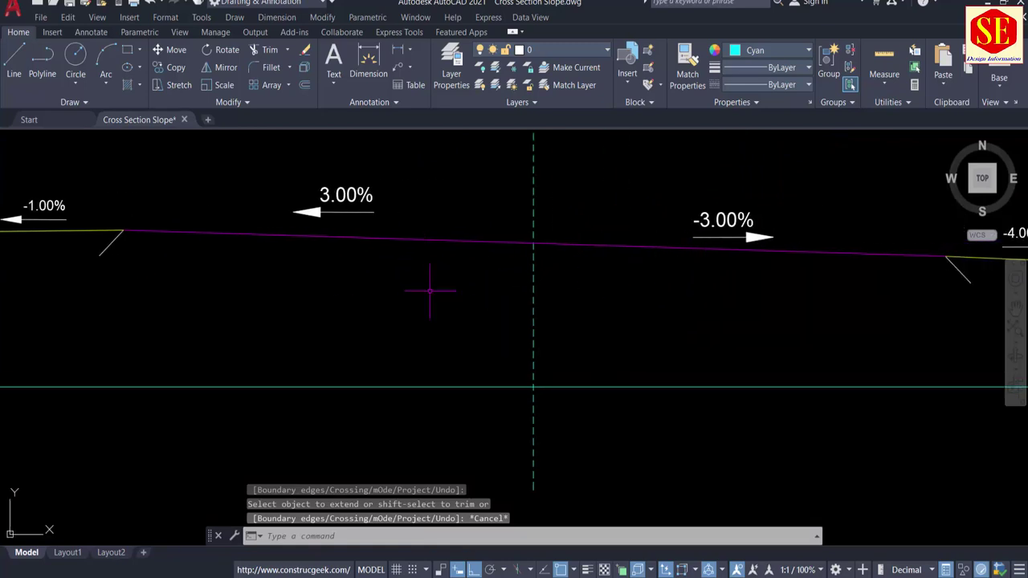
type("o")
key("Return")
type(".9")
key("Return")
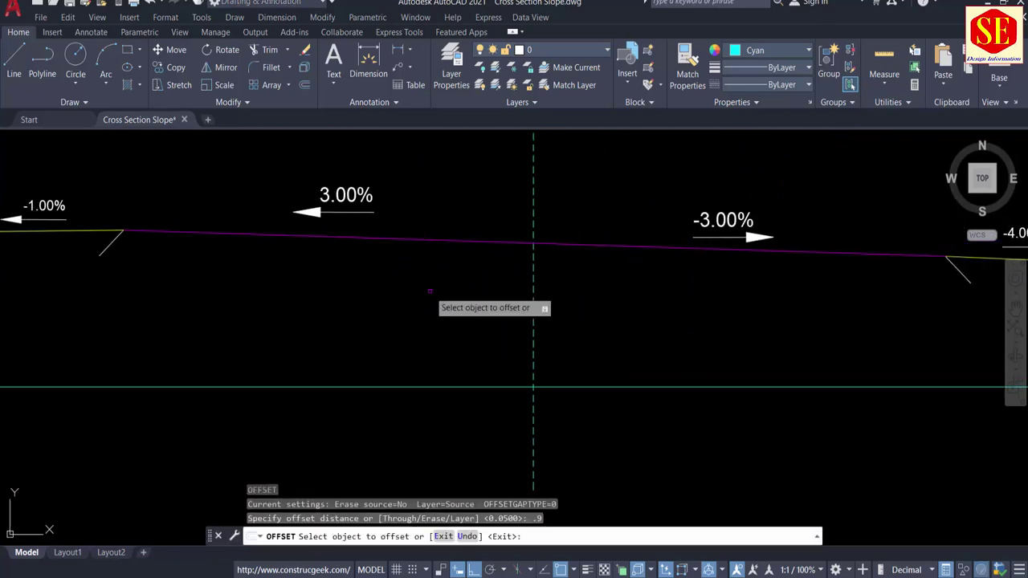
left_click(367, 236)
left_click(373, 270)
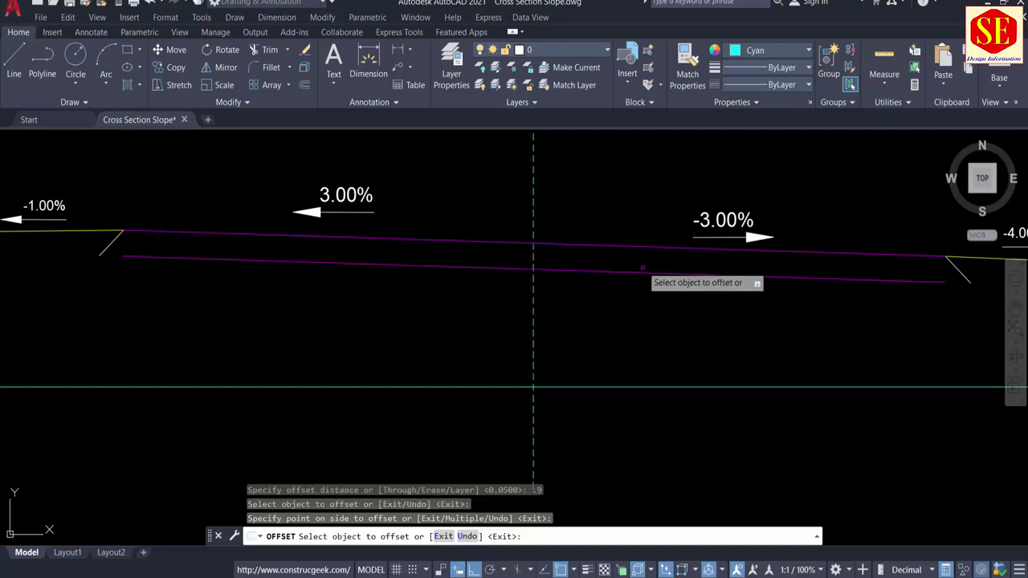
key("Escape")
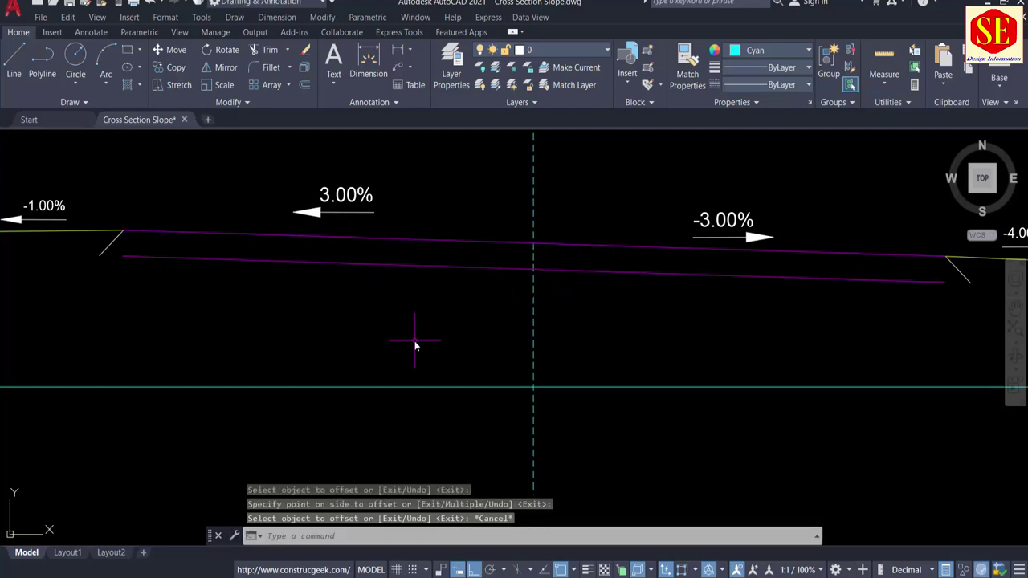
Extend the lower magenta line to the left diagonal edge and past the right one, and extend the right diagonal edge down to it.
type("ex")
key("Return")
left_click(142, 258)
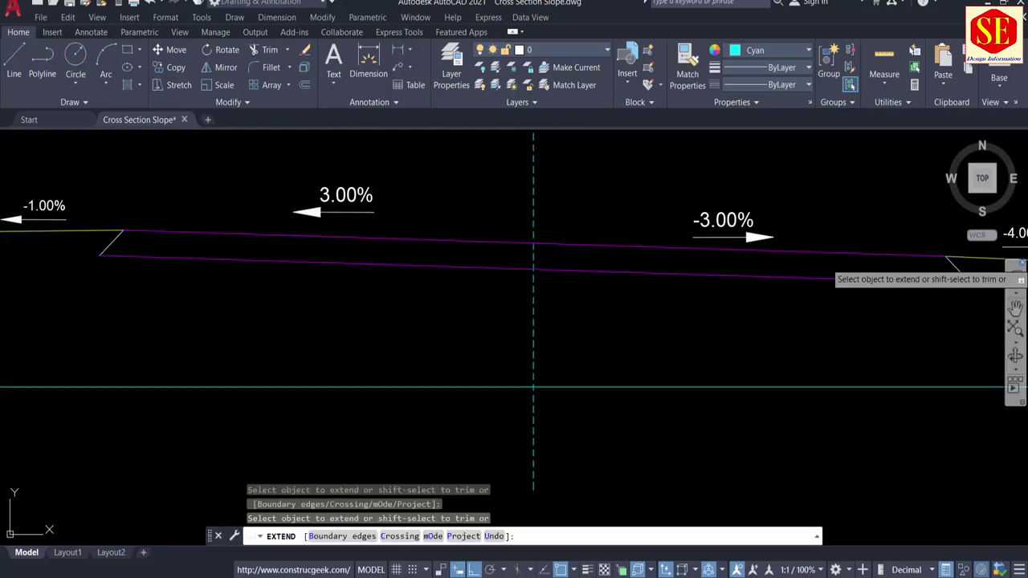
left_click(931, 281)
middle_click_drag(928, 275, 697, 278)
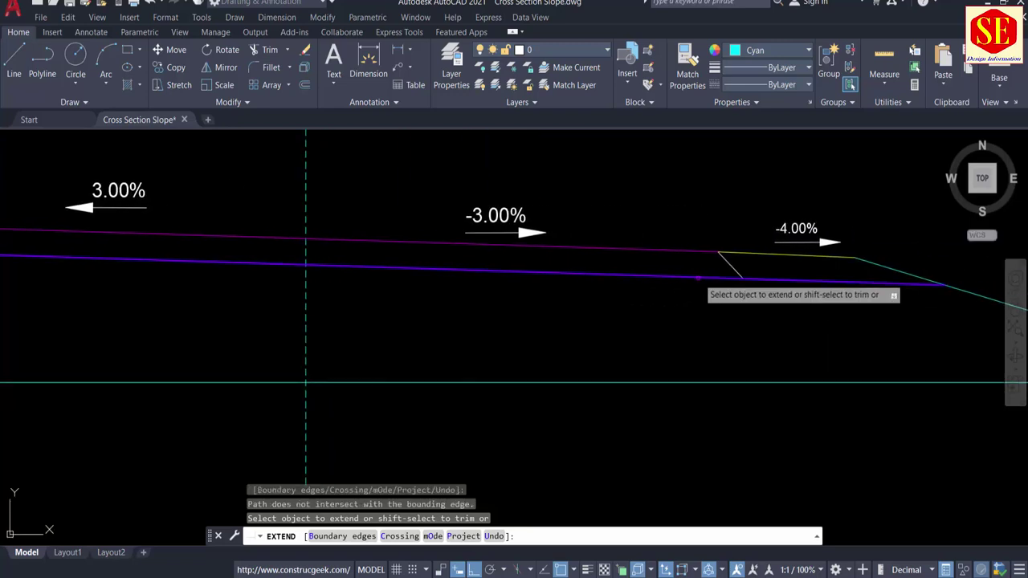
left_click(701, 277)
scroll(739, 277, "up", 2)
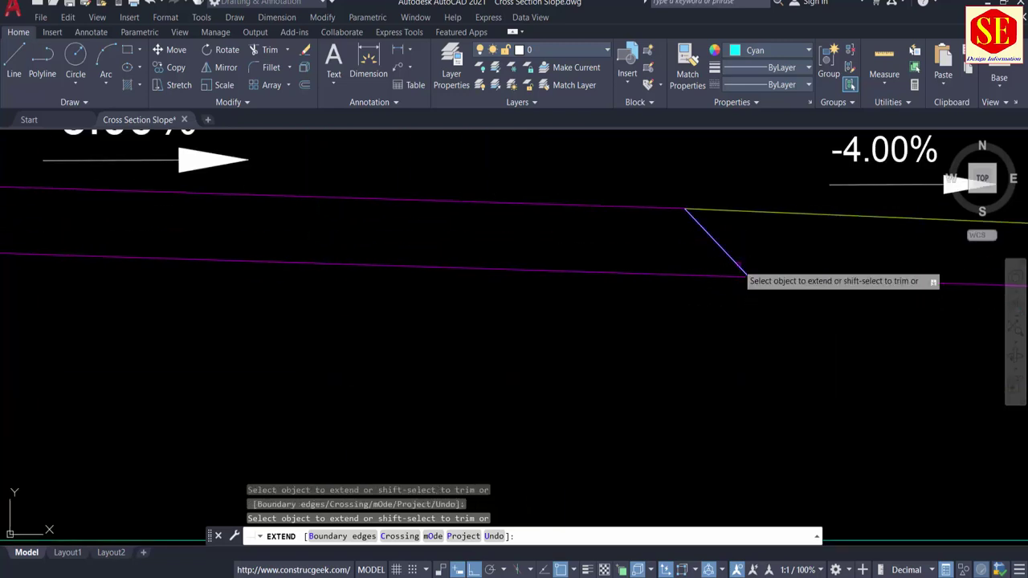
left_click(736, 264)
key("Escape")
Trim the part of the lower magenta line that lies beyond the right diagonal edge.
type("tr")
key("Return")
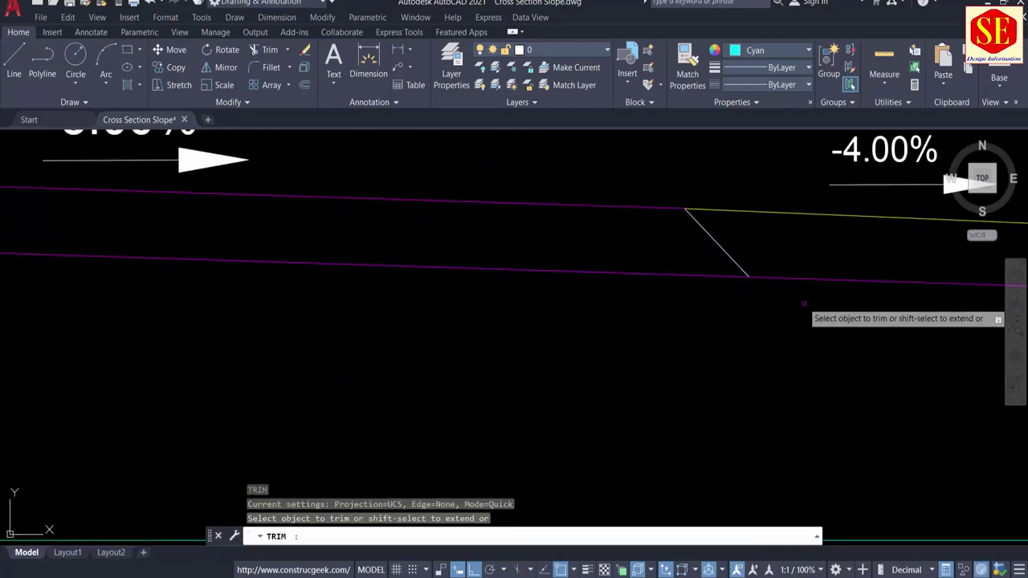
scroll(802, 281, "down", 2)
scroll(828, 291, "down", 2)
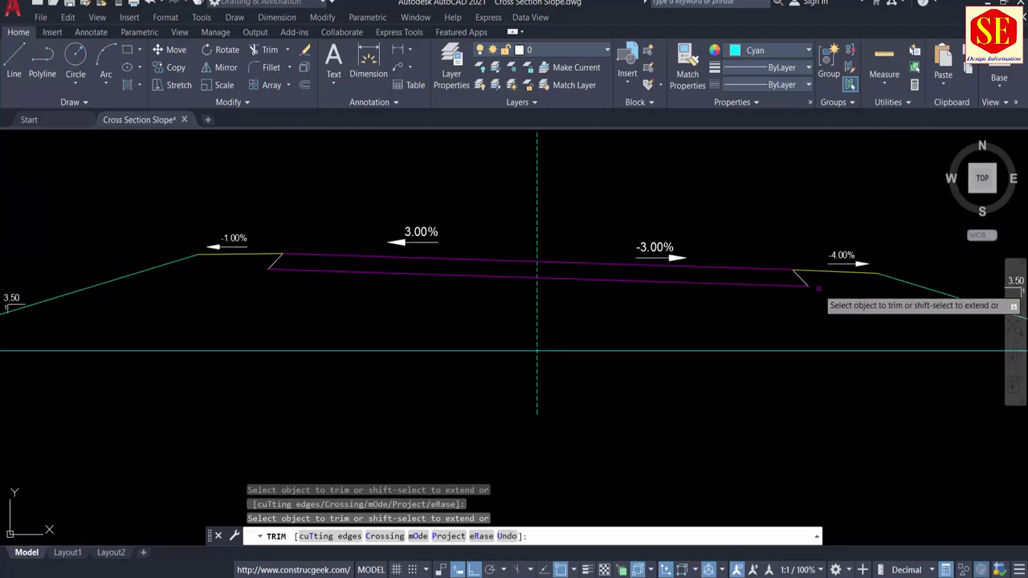
Inspect where the lower magenta line meets the left and right diagonal edges, and end the Trim command.
scroll(802, 291, "up", 2)
scroll(835, 309, "down", 2)
scroll(305, 289, "up", 8)
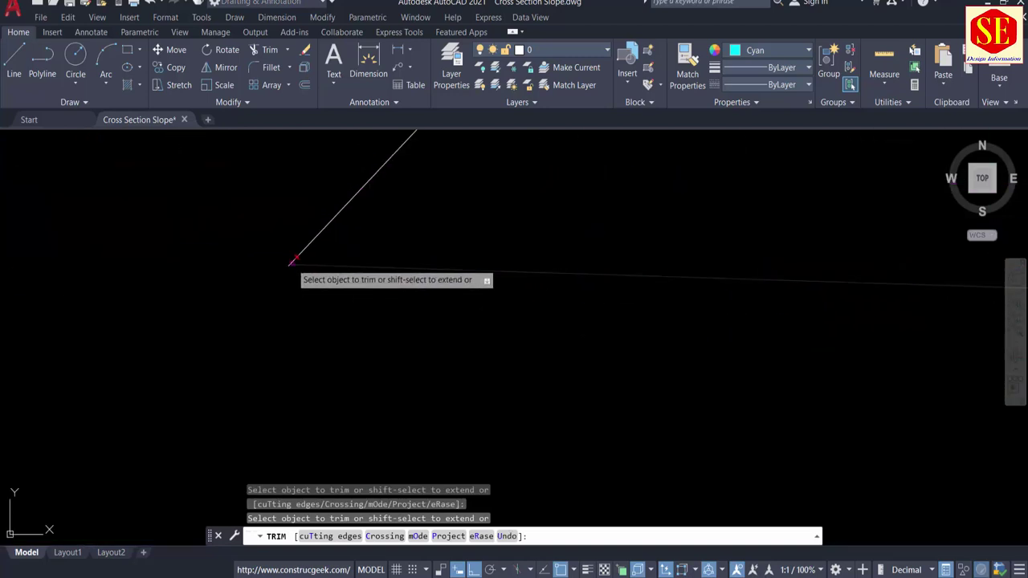
scroll(250, 305, "down", 3)
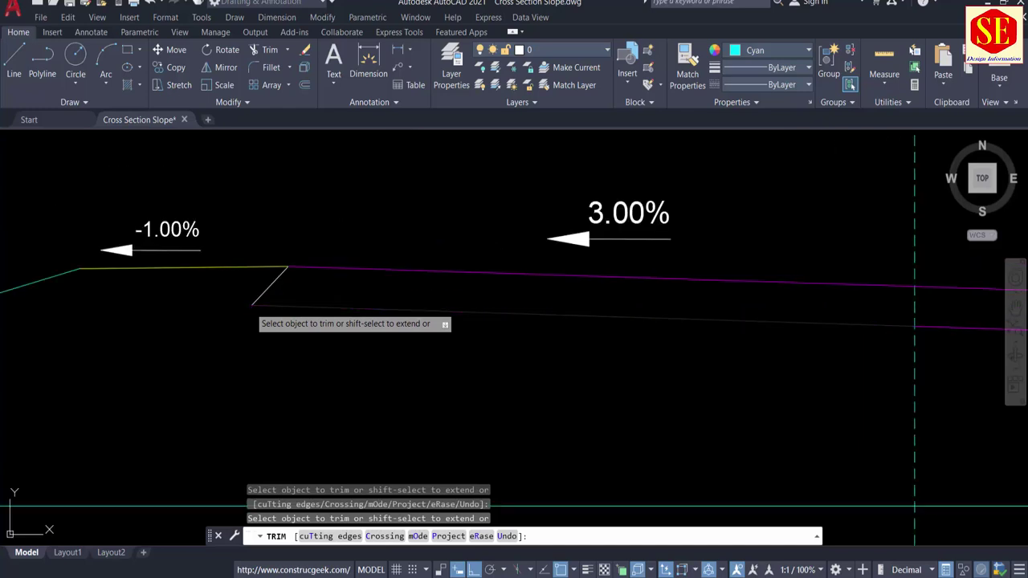
key("Escape")
scroll(353, 325, "down", 3)
scroll(584, 282, "up", 4)
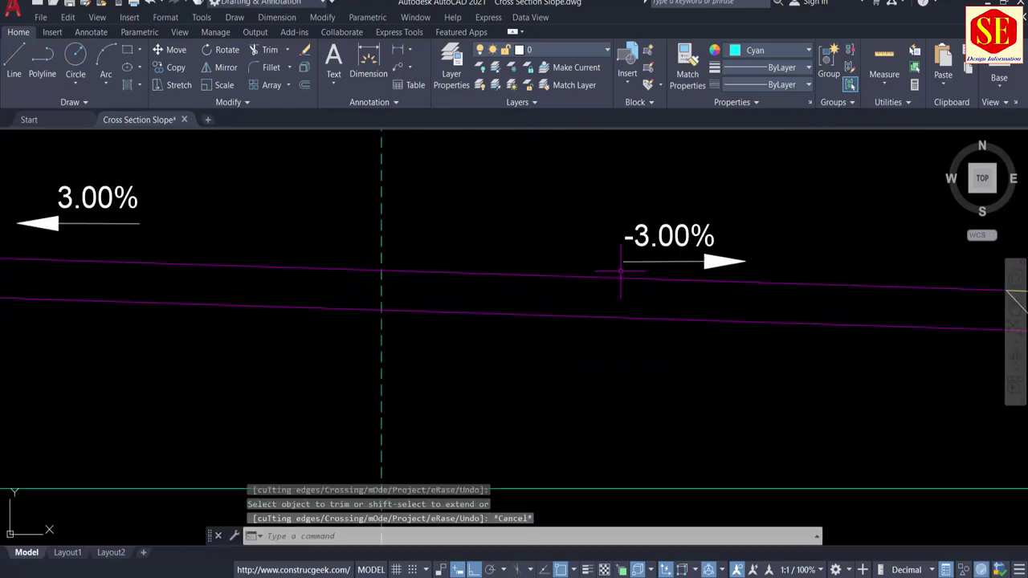
scroll(168, 248, "down", 3)
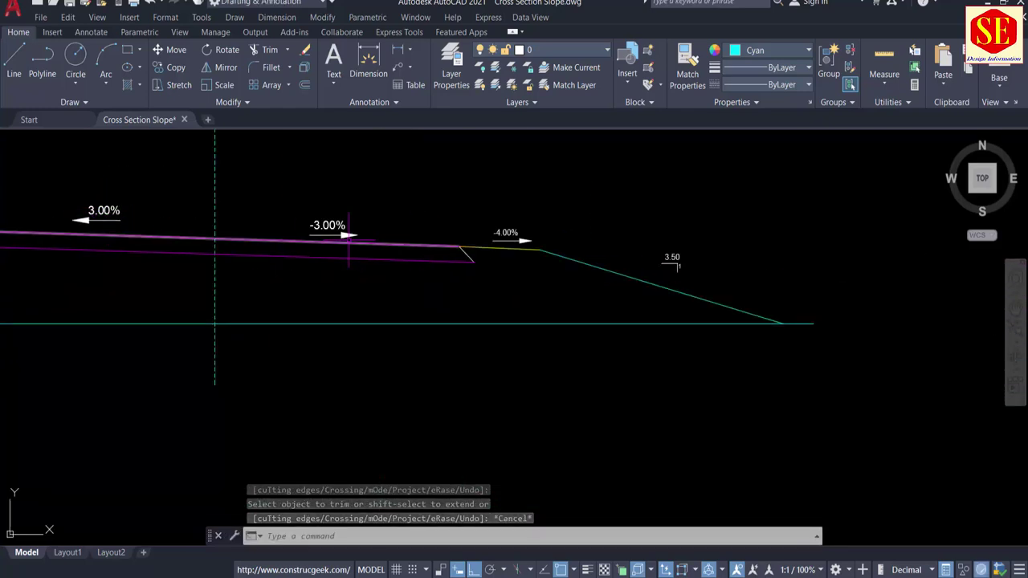
middle_click_drag(351, 238, 495, 258)
scroll(495, 258, "up", 2)
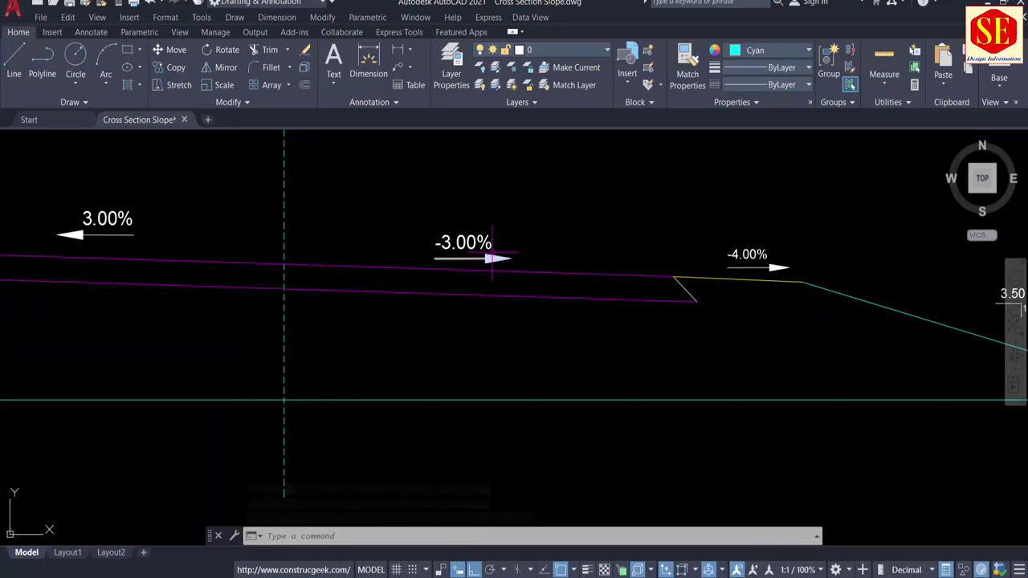
Rotate the -3.00% label and its arrow to run parallel to the sloping magenta road surface line.
type("o")
key("Return")
left_click(409, 213)
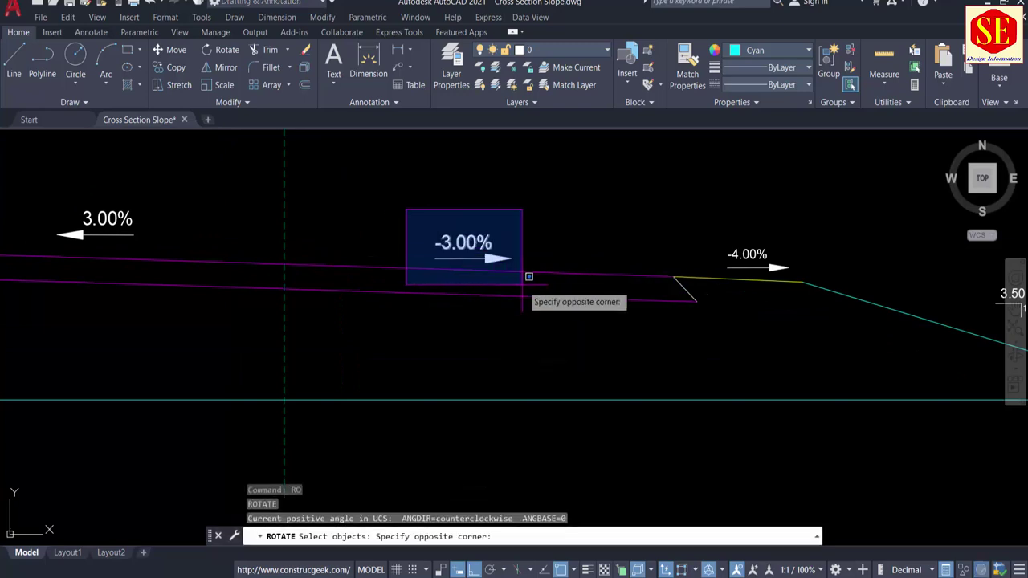
left_click(523, 275)
key("Return")
left_click(527, 251)
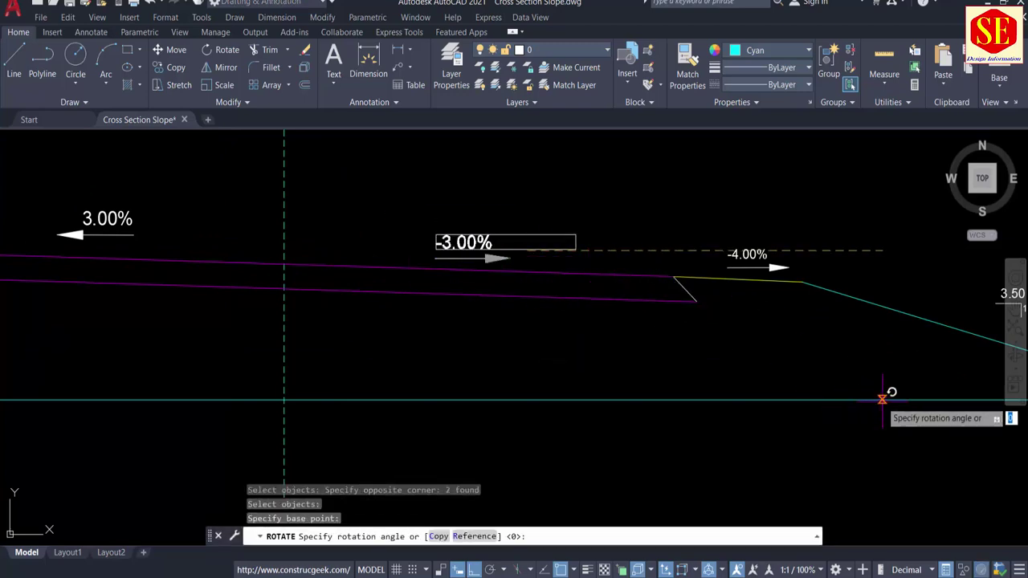
key("F8")
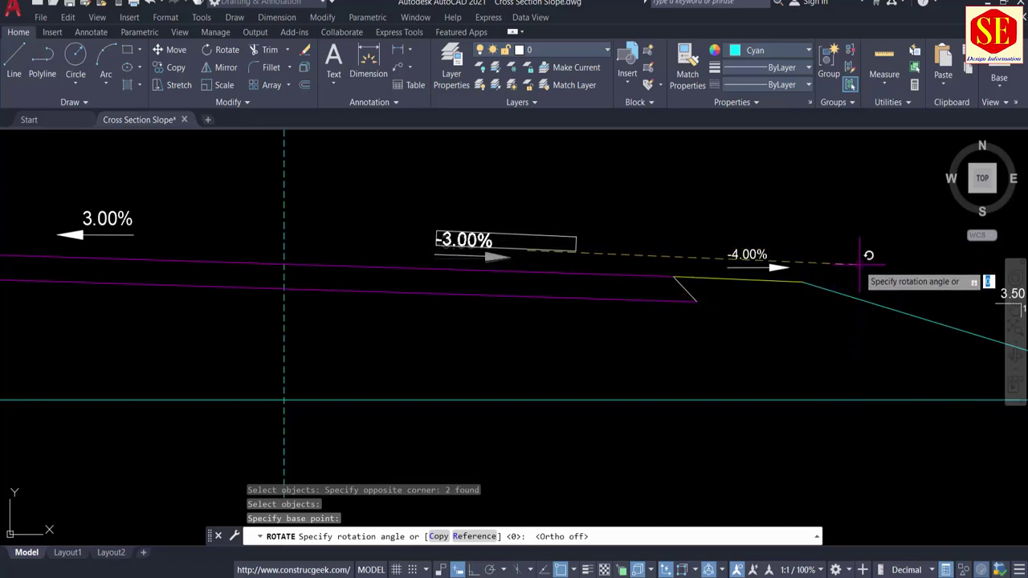
left_click(859, 265)
Match the properties of the rotated -3.00% text onto the 3.00% slope label.
middle_click_drag(530, 273, 716, 273)
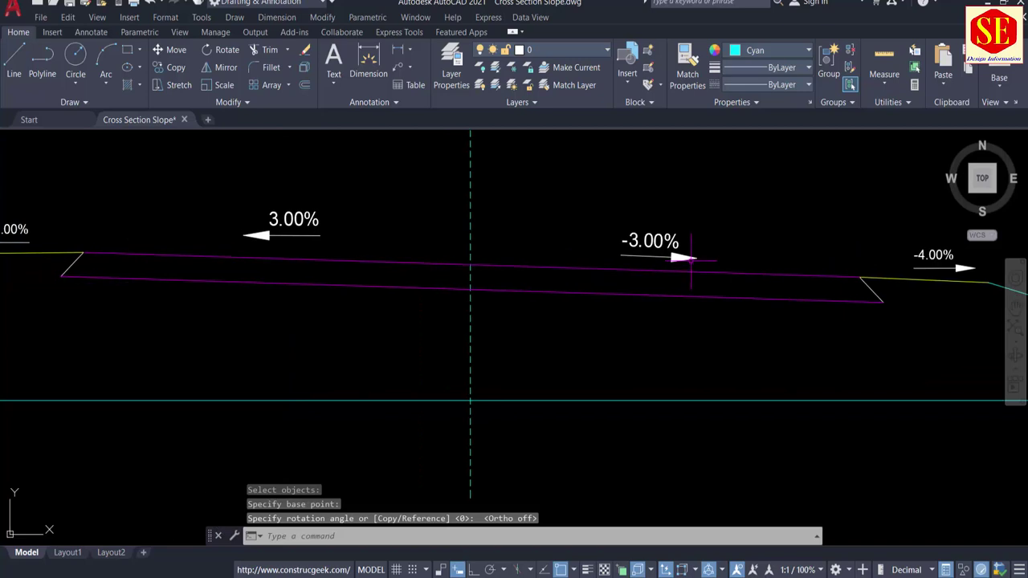
key("Return")
left_click(658, 243)
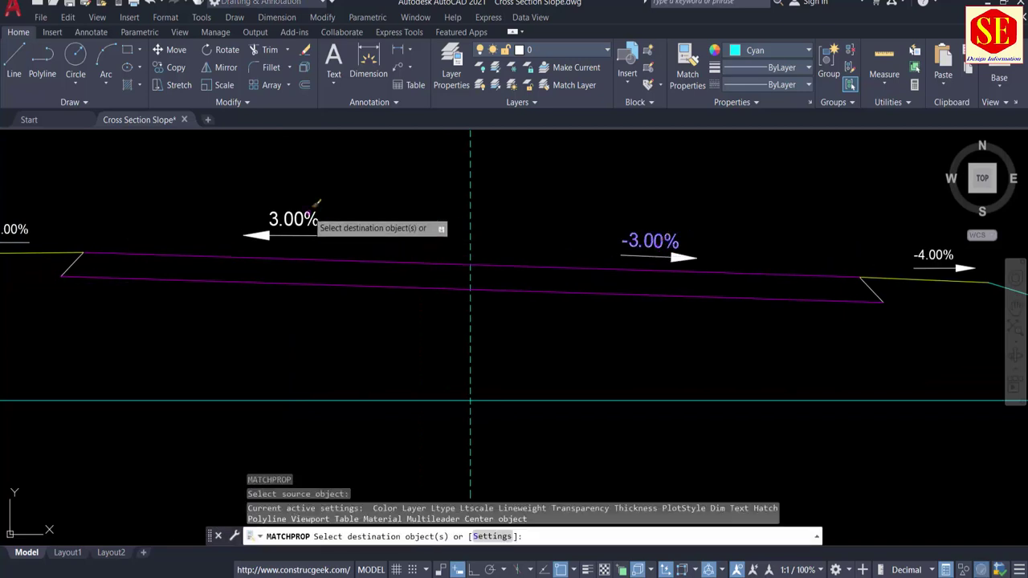
left_click(342, 198)
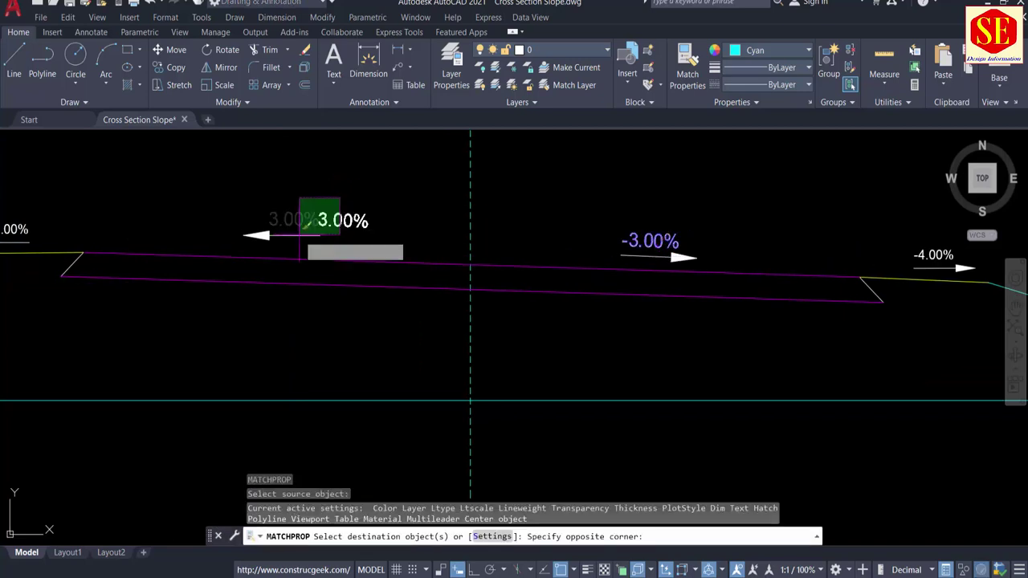
left_click(253, 240)
key("Escape")
Move the left-pointing slope arrow directly beneath the 3.00% text.
key("Return")
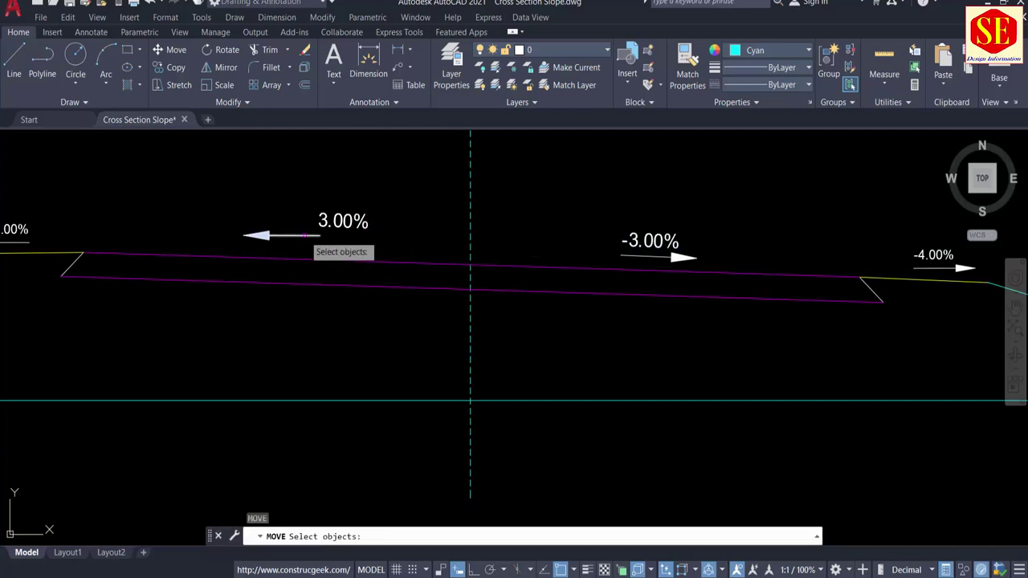
left_click(305, 236)
key("Return")
left_click(258, 208)
left_click(316, 199)
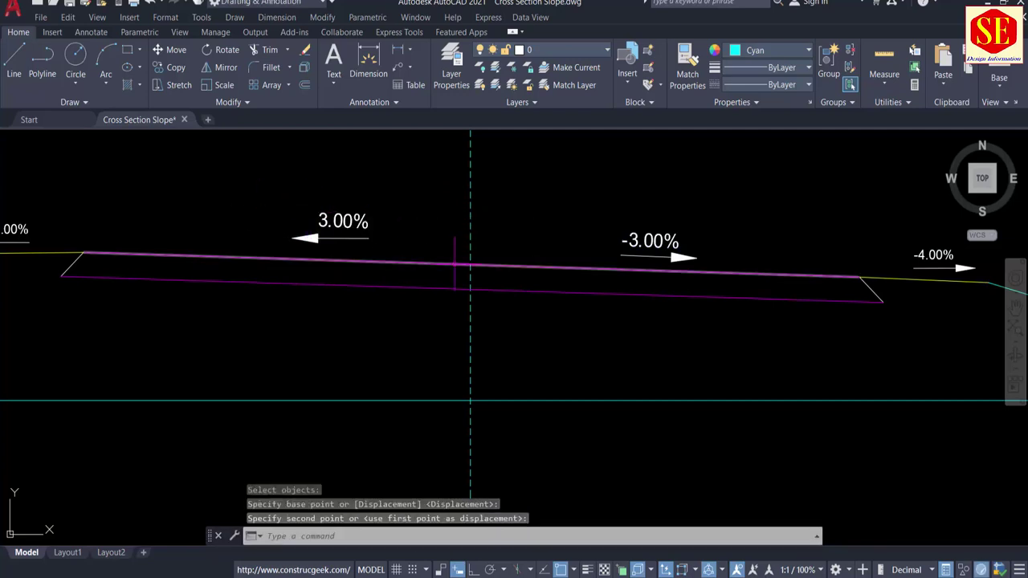
Copy the whole RD 0+550 cross section, including its title and slope labels, to the empty space above it.
scroll(402, 224, "down", 3)
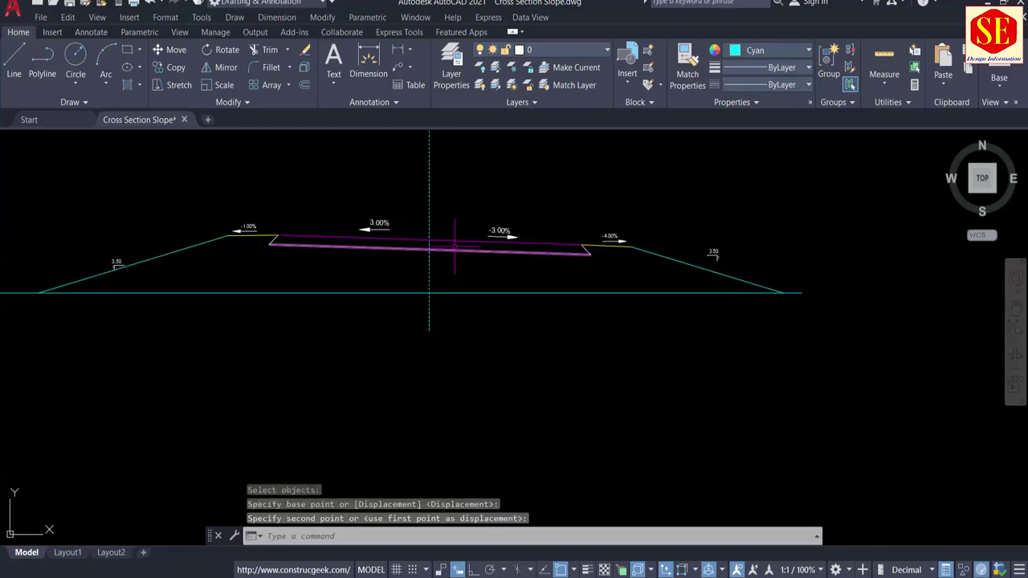
scroll(420, 231, "up", 4)
scroll(428, 298, "down", 4)
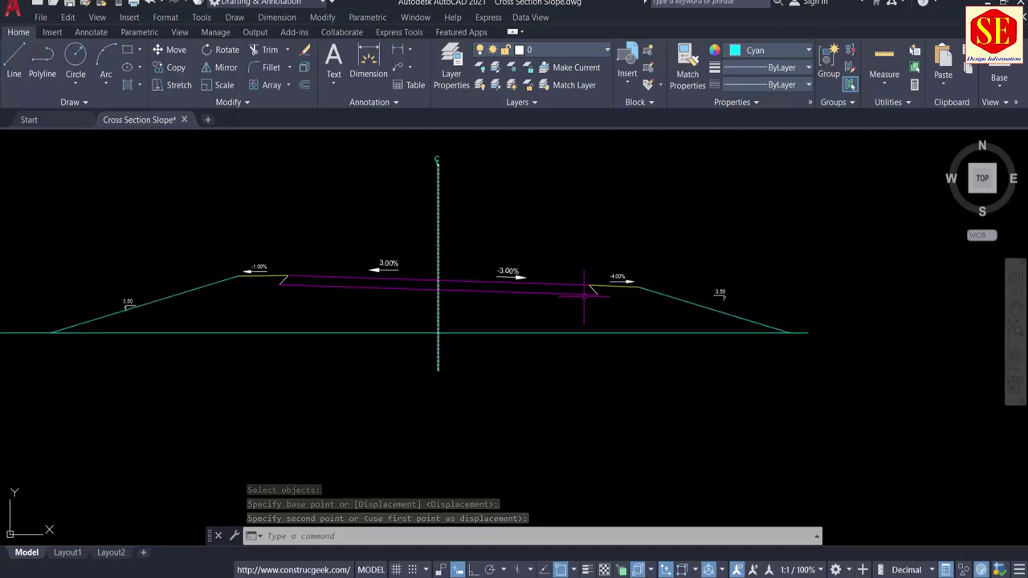
scroll(305, 292, "up", 1)
scroll(345, 262, "down", 2)
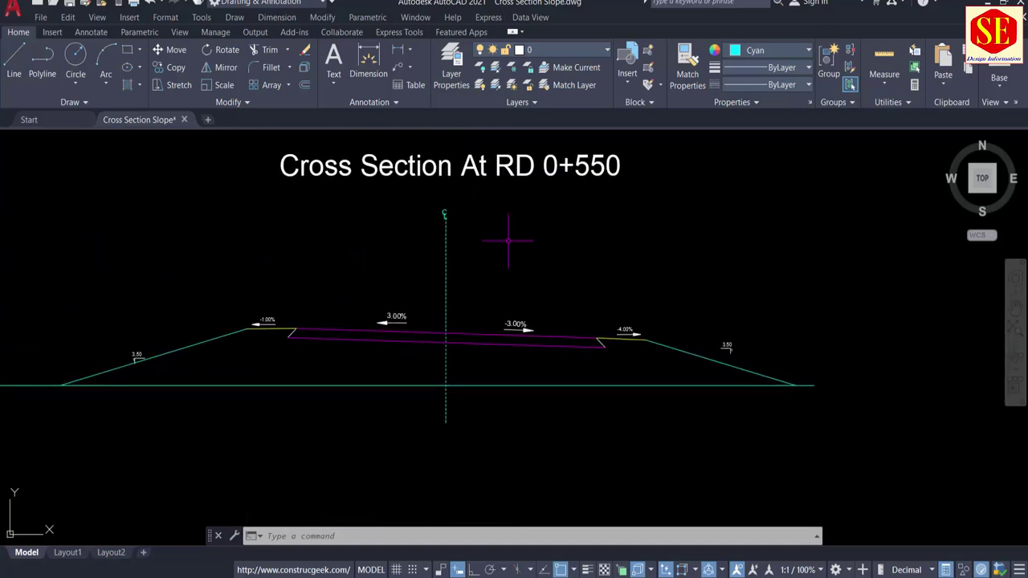
middle_click_drag(548, 205, 564, 237)
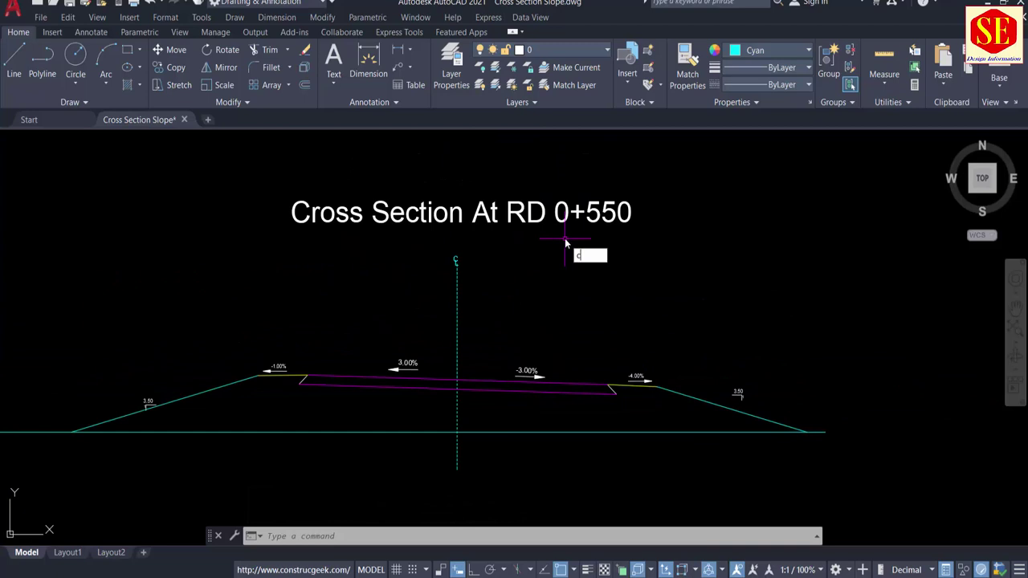
type("o")
key("Return")
left_click(773, 202)
left_click(157, 449)
scroll(438, 430, "down", 2)
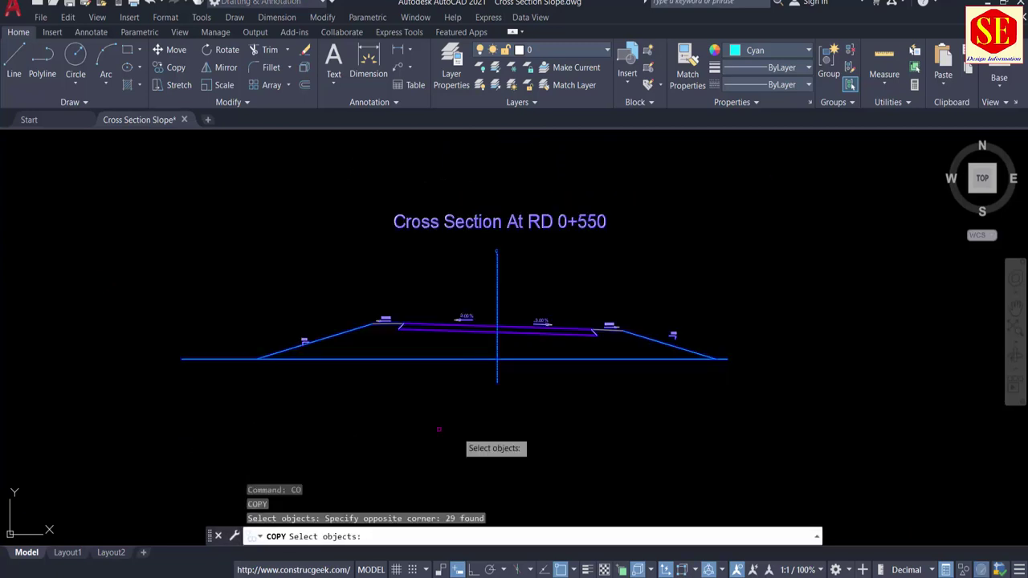
key("Return")
left_click(472, 427)
middle_click_drag(470, 286, 448, 458)
left_click(458, 298)
key("Escape")
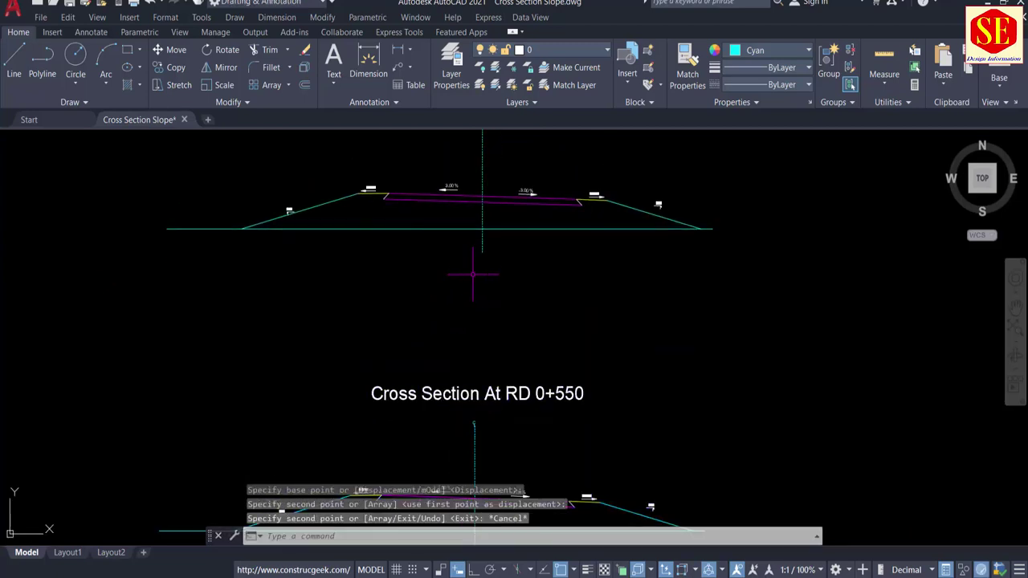
Change the copied section's title to "Cross Section At RD 0+600".
middle_click_drag(472, 274, 473, 148)
double_click(482, 268)
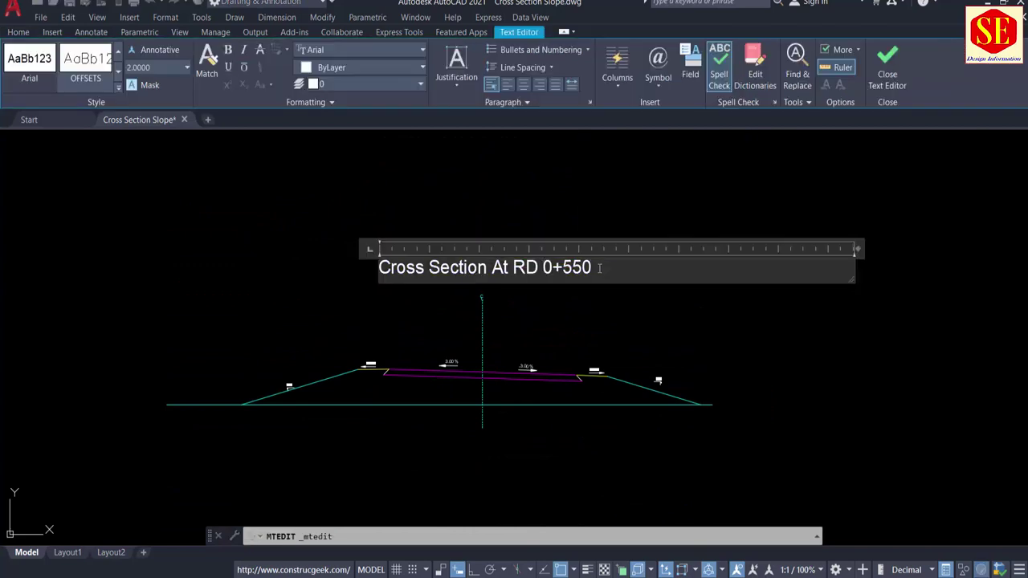
type("600")
key("Escape")
Look up the shoulder, pavement and embankment slopes for station 0+600 in the Grade & Slope Sheet.
scroll(433, 369, "up", 5)
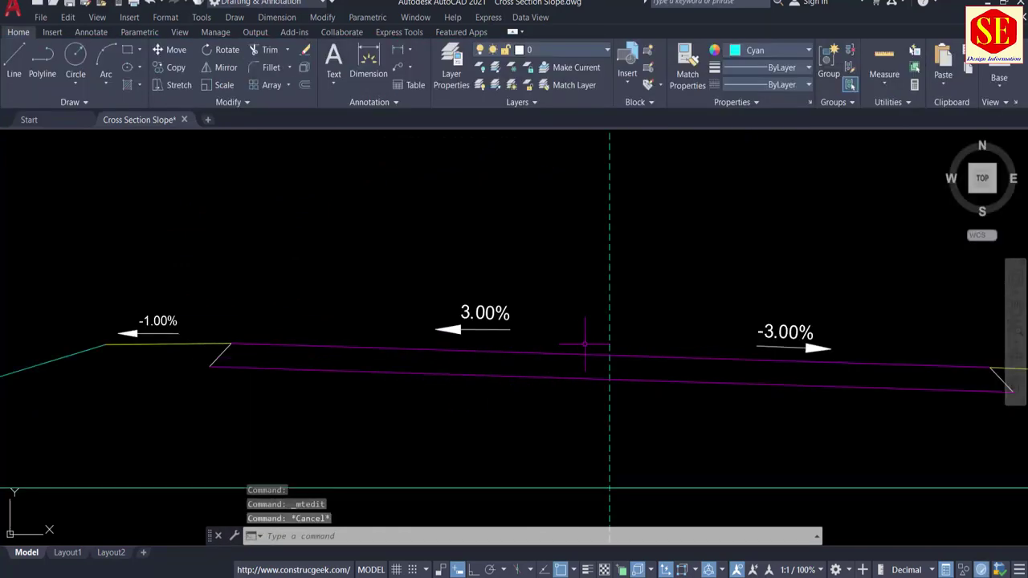
scroll(590, 330, "down", 5)
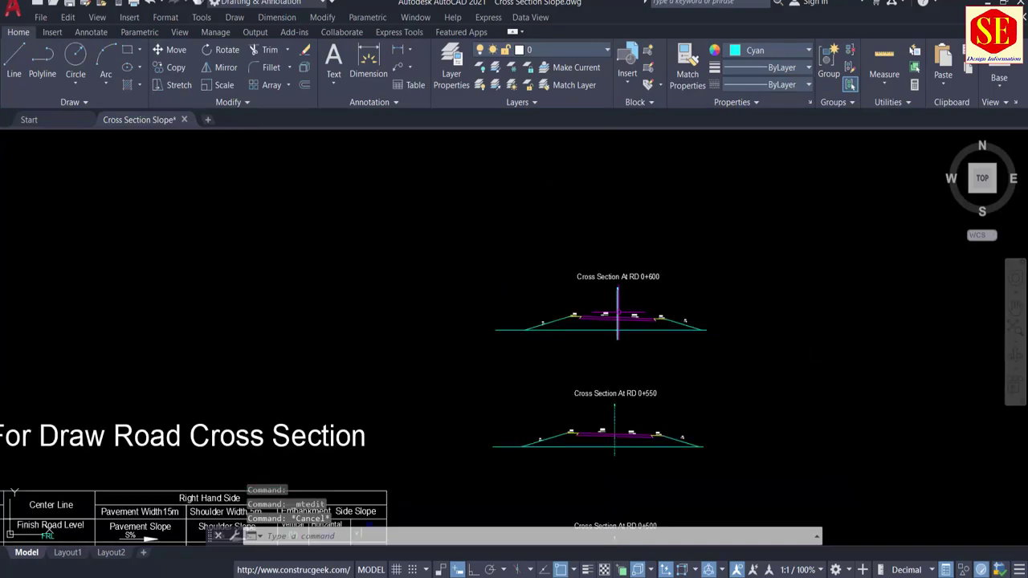
scroll(330, 338, "up", 5)
scroll(263, 307, "down", 4)
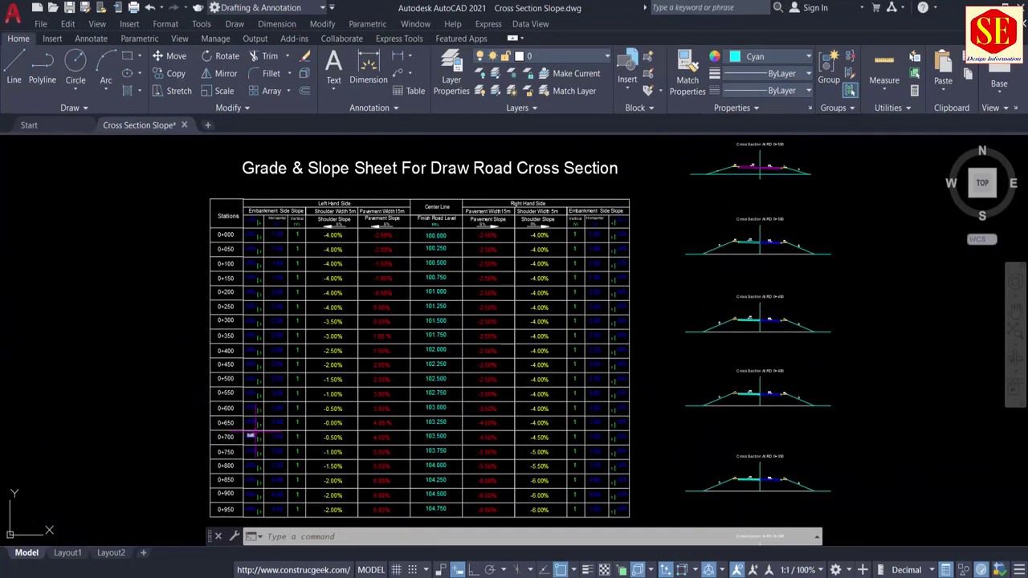
scroll(252, 353, "up", 6)
middle_click_drag(401, 280, 266, 303)
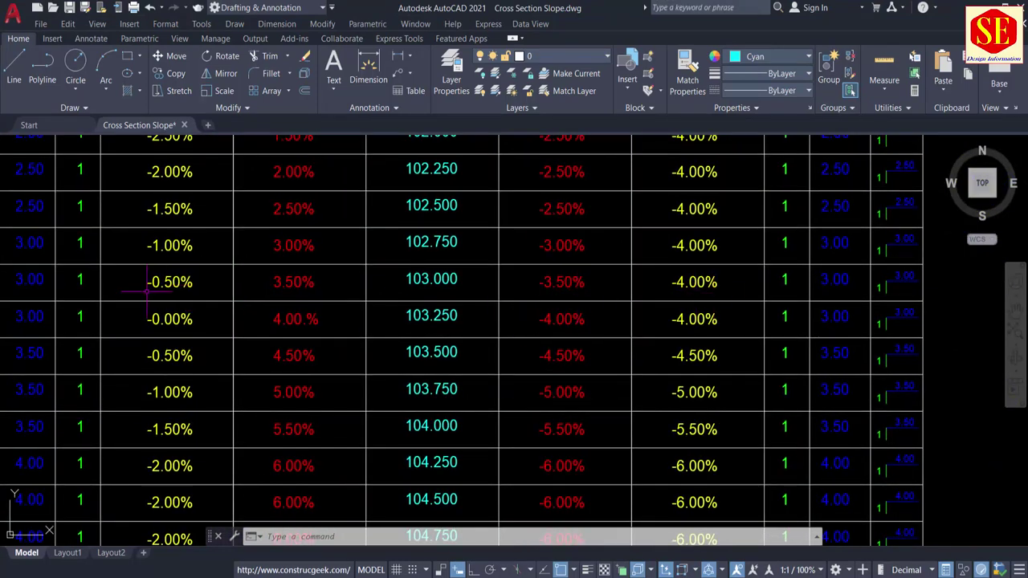
middle_click_drag(147, 281, 279, 296)
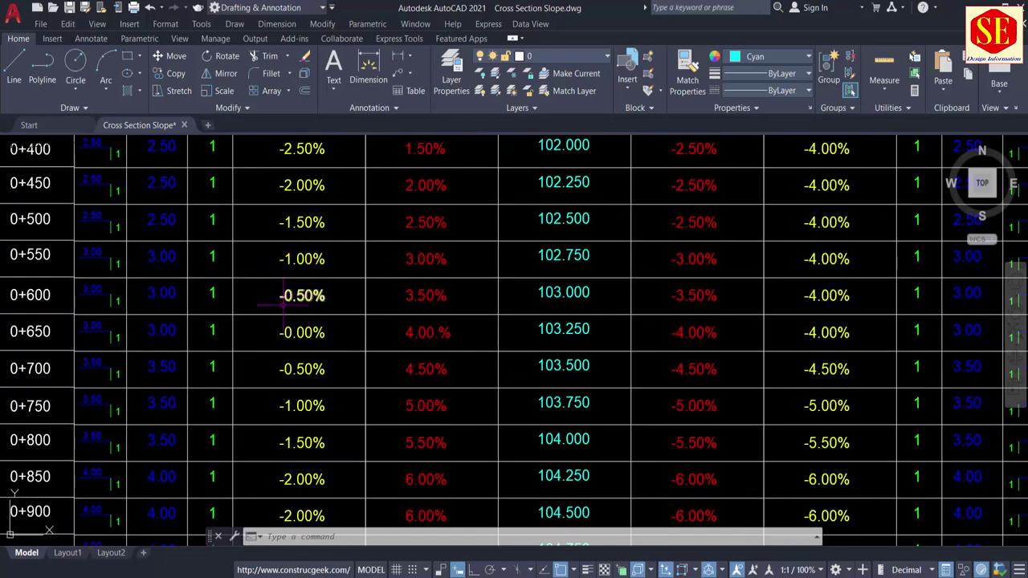
scroll(282, 298, "down", 8)
Draw a 15-unit horizontal line leftward from where RD 0+600's centerline crosses the road surface.
scroll(438, 186, "up", 10)
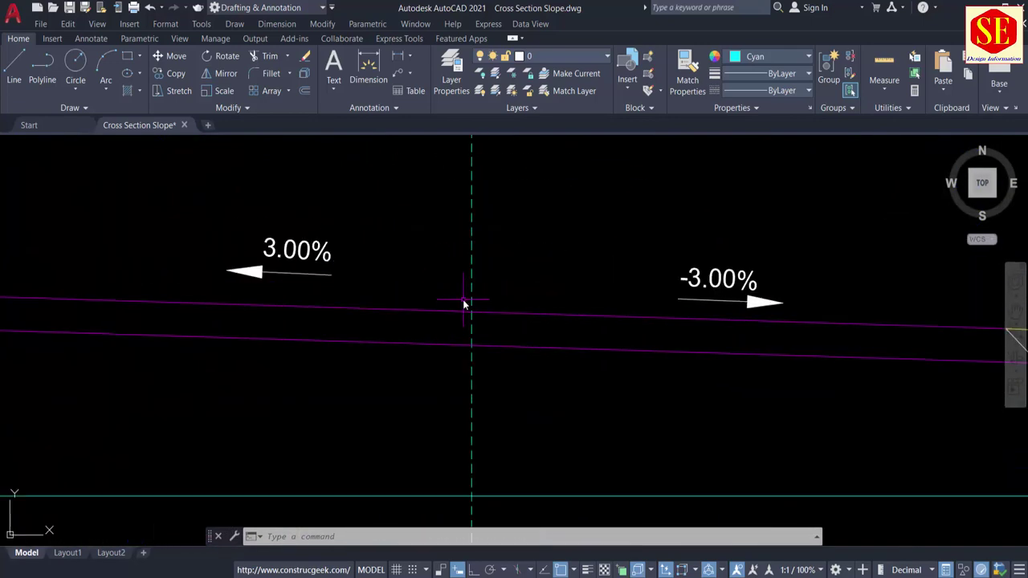
type("l")
key("Return")
scroll(471, 311, "up", 2)
left_click(472, 312)
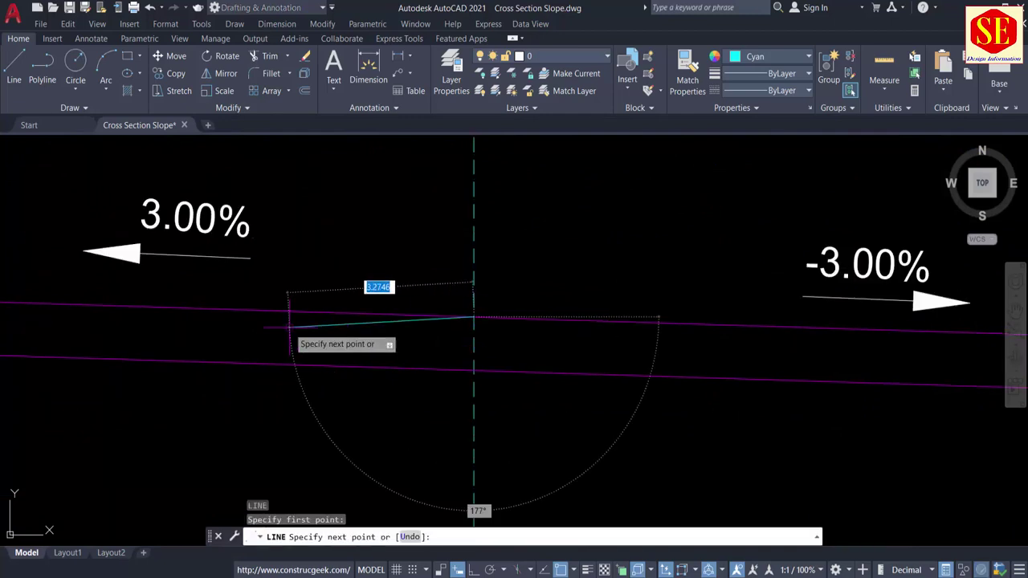
middle_click_drag(289, 327, 755, 329)
key("F8")
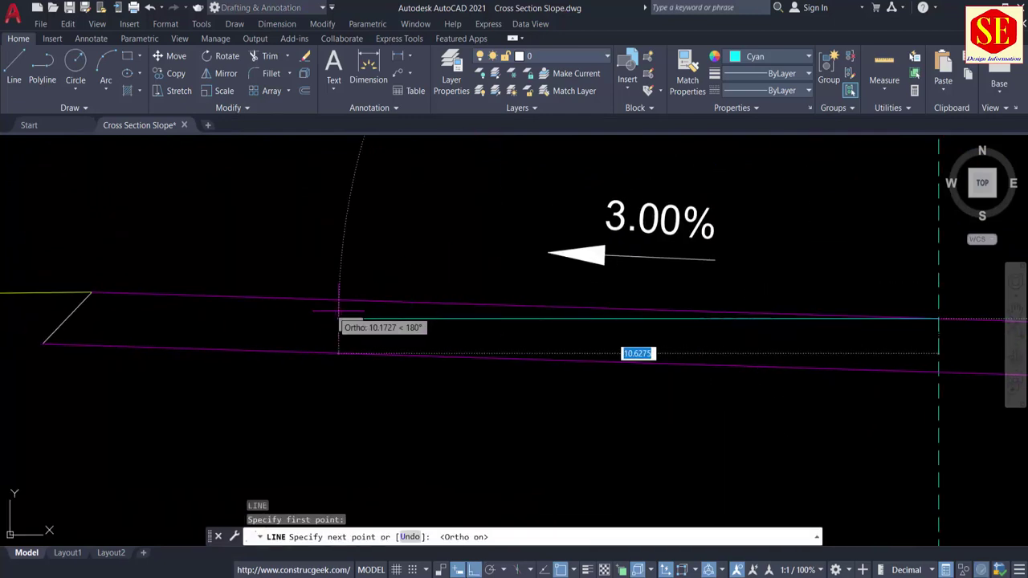
type("15")
key("Return")
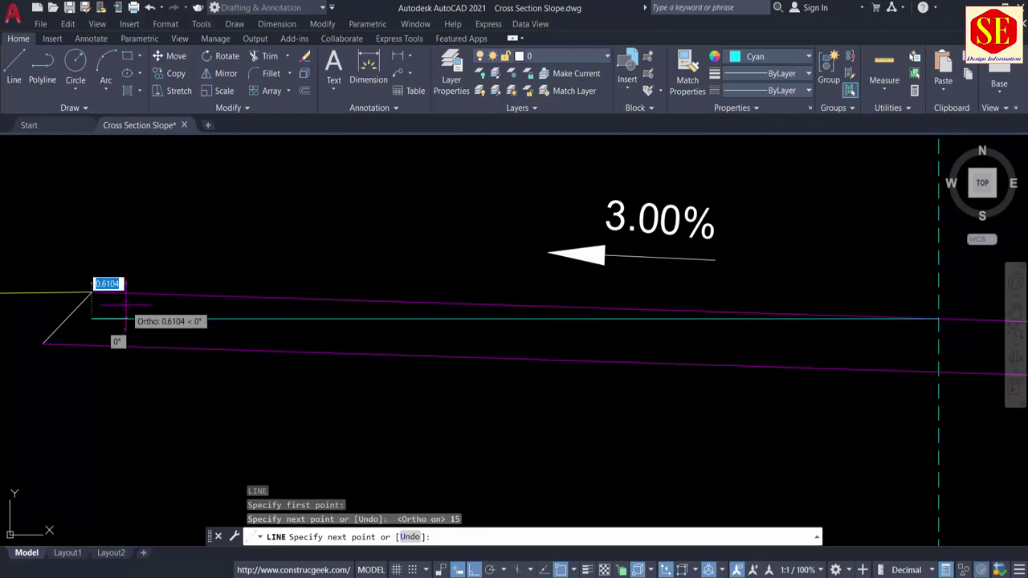
key("Escape")
Erase the upper and lower magenta pavement lines of the RD 0+600 section.
left_click(134, 295)
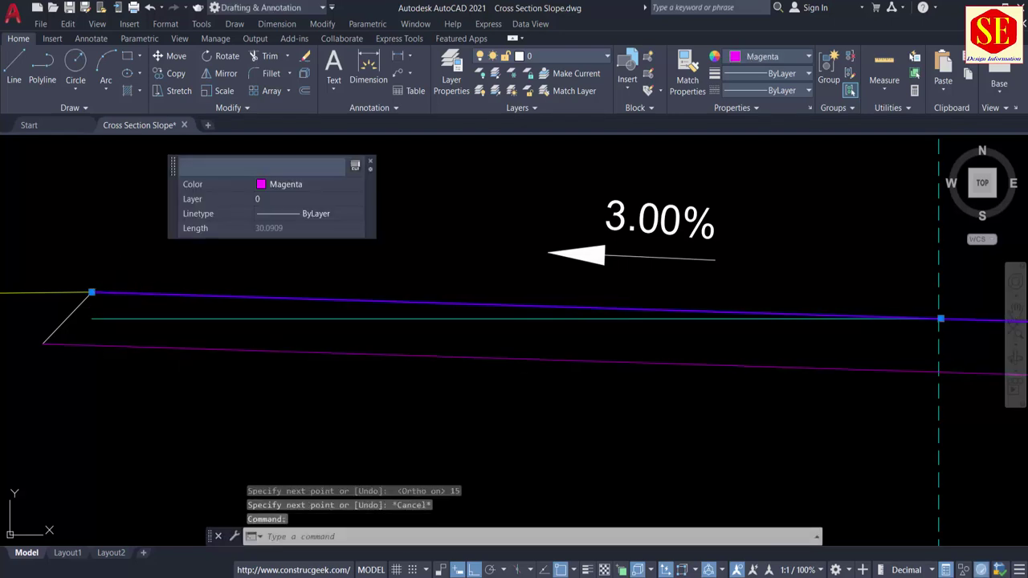
left_click(161, 348)
type("e")
key("Return")
Change RD 0+600's pavement slope labels to 3.50% left of the centerline and -3.50% right of it.
scroll(164, 373, "down", 2)
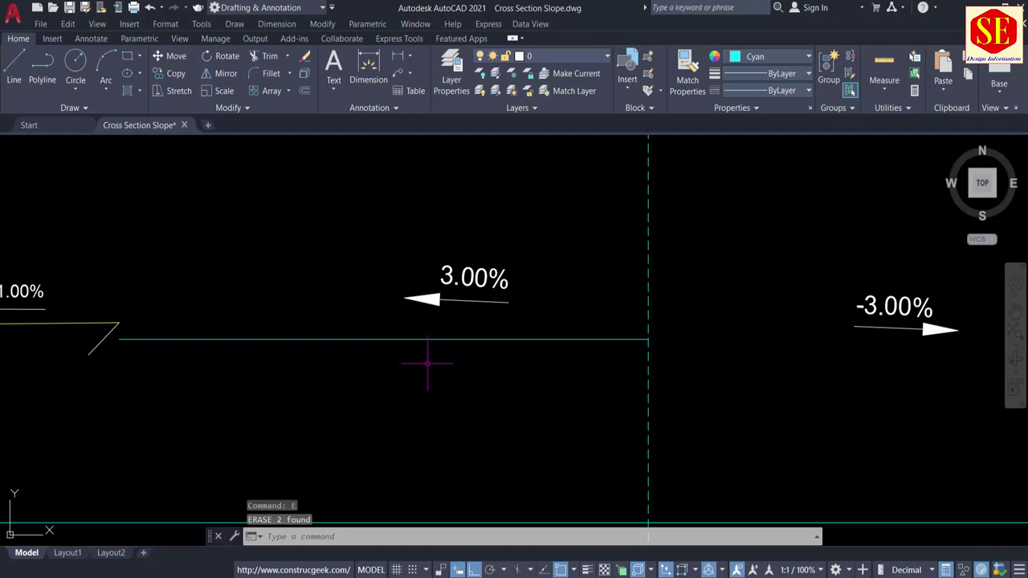
double_click(477, 275)
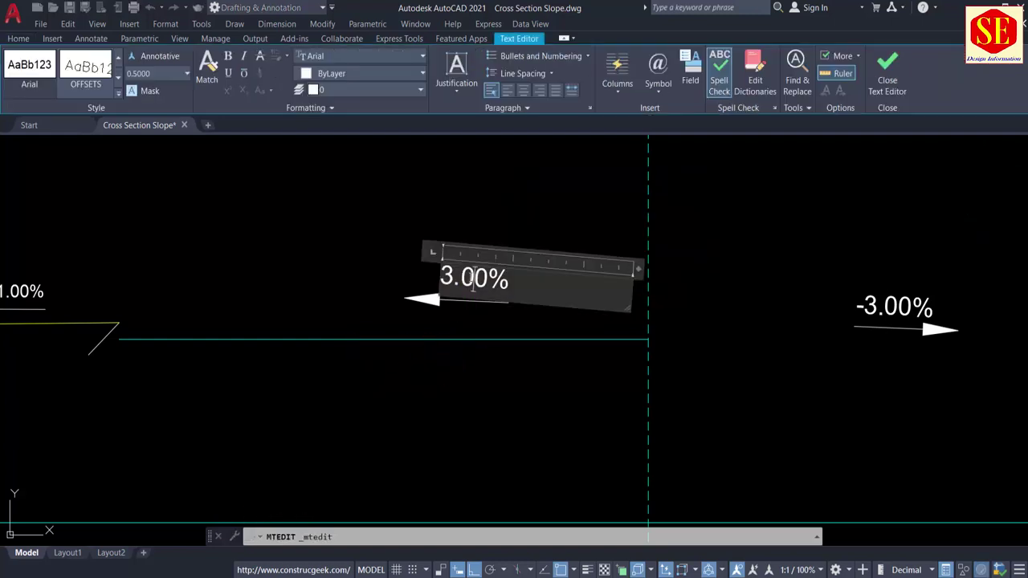
key("BackSpace")
type("5")
left_click(643, 354)
middle_click_drag(642, 354, 323, 320)
scroll(323, 320, "down", 1)
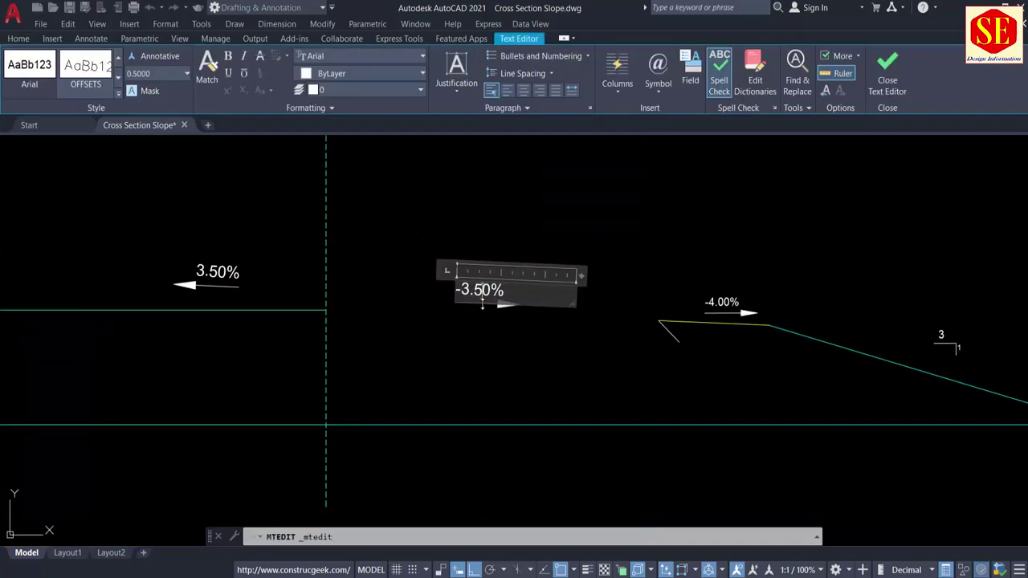
left_click(467, 384)
Switch to Calculator, clear its previous calculation, and return to the AutoCAD drawing.
left_click(679, 577)
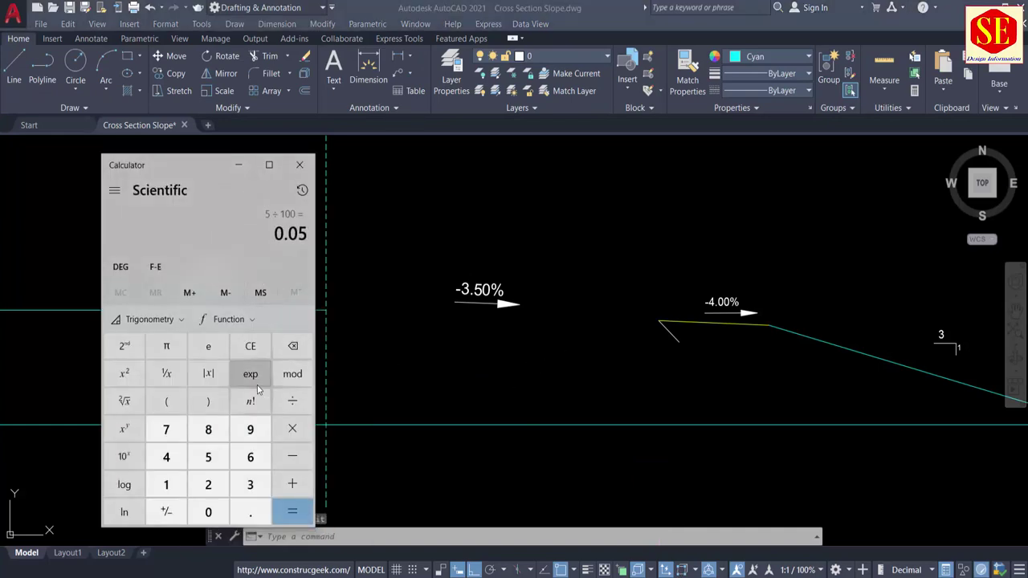
left_click(252, 350)
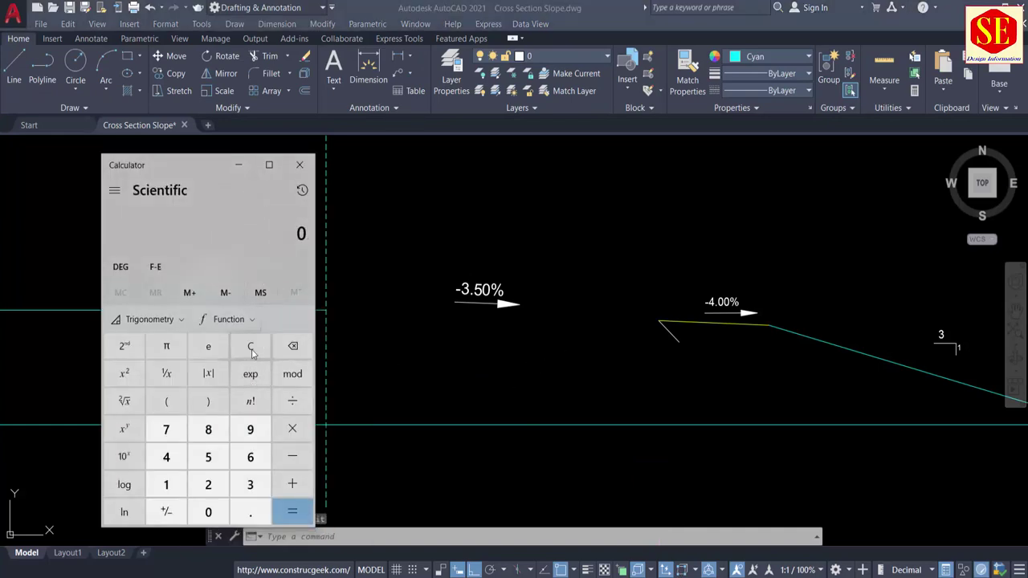
scroll(463, 338, "up", 1)
left_click(454, 338)
Draw a 15-unit horizontal line rightward from where RD 0+600's centerline meets the existing left road surface line.
middle_click_drag(191, 310, 589, 307)
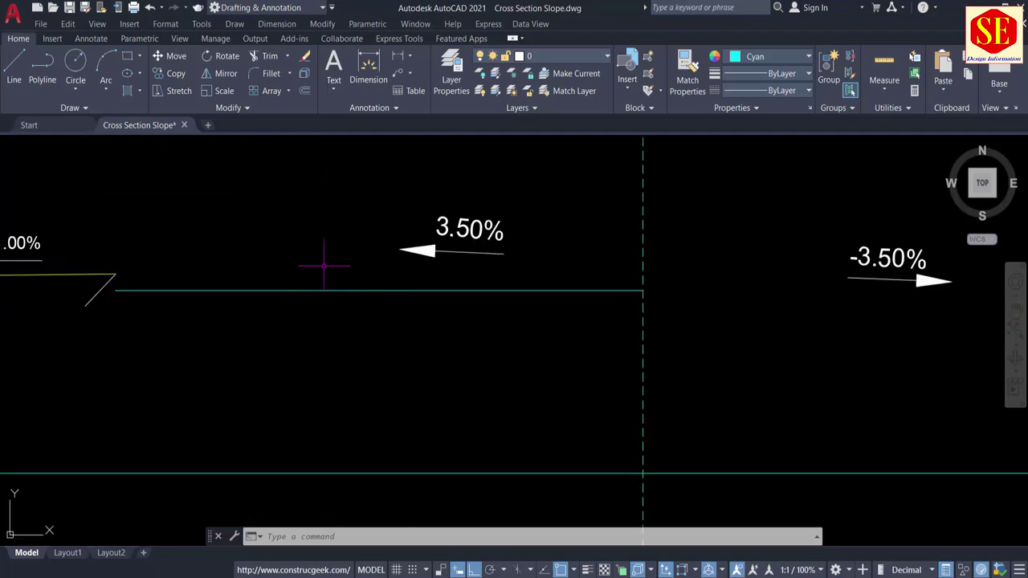
middle_click_drag(808, 382, 441, 325)
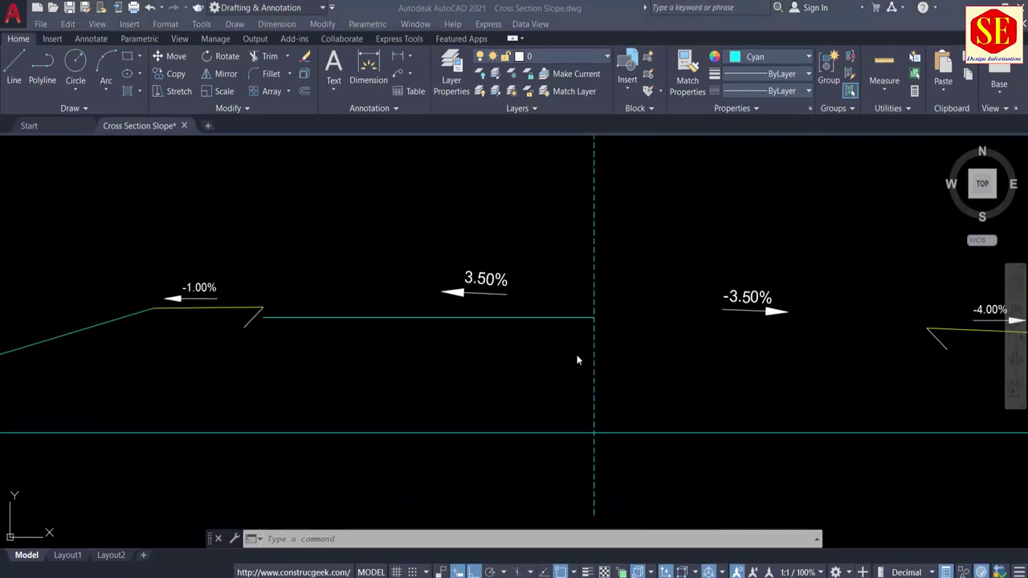
scroll(611, 319, "up", 1)
key("Return")
left_click(582, 315)
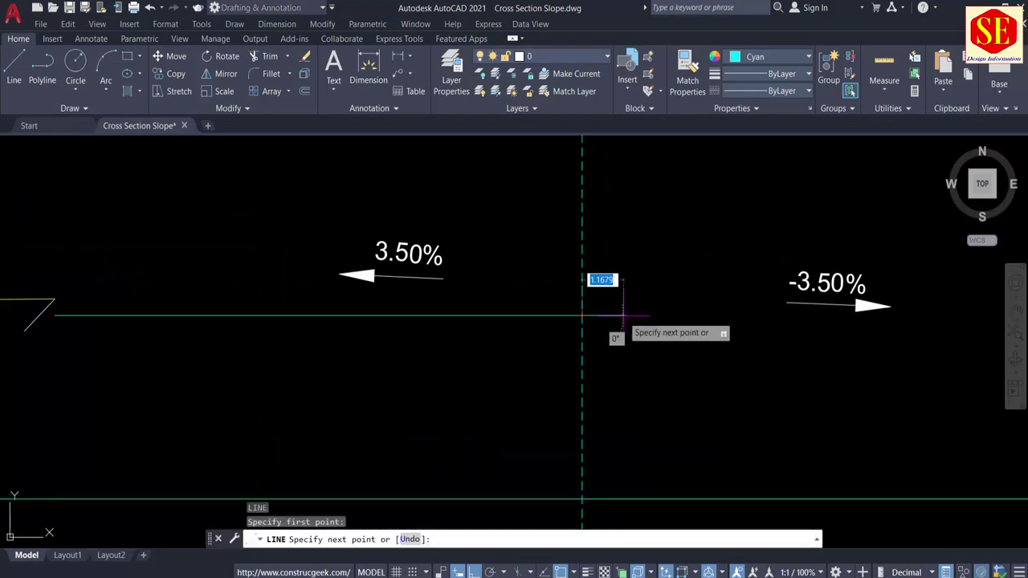
middle_click_drag(806, 320, 539, 316)
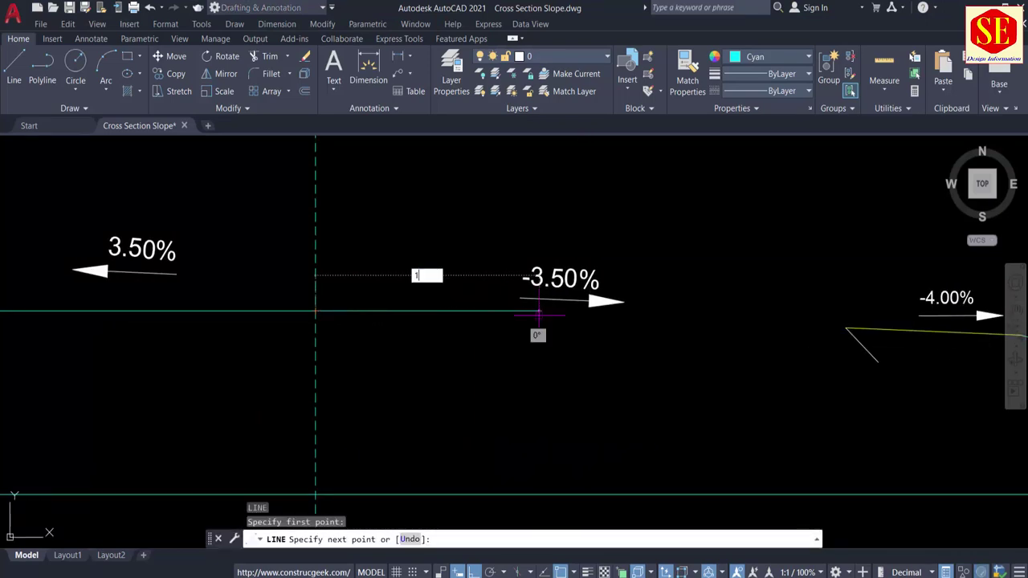
type("15")
key("Return")
key("Escape")
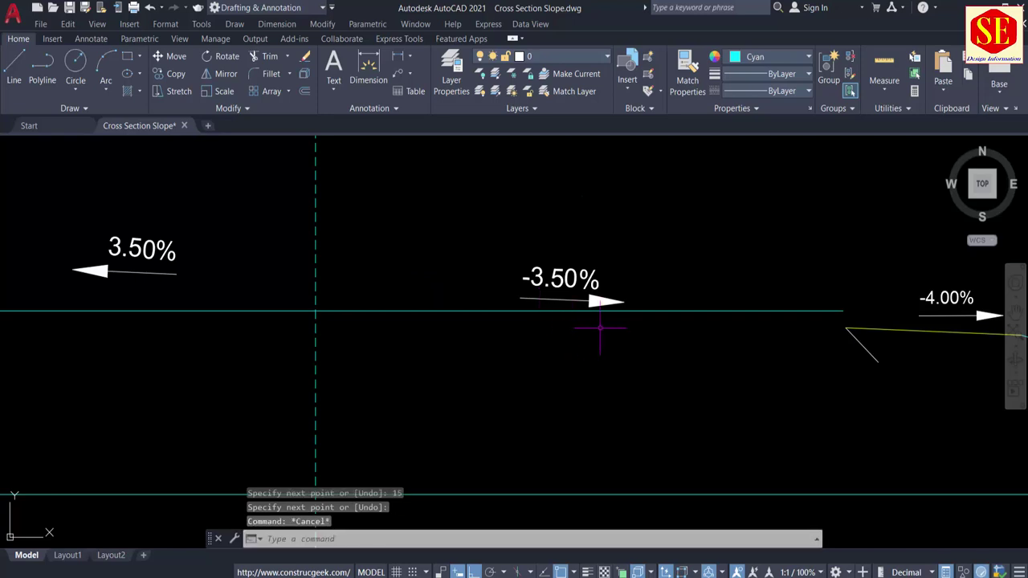
Switch to Calculator and compute the pavement edge offset as 3.5 × 15 ÷ 100.
scroll(288, 319, "down", 1)
middle_click_drag(154, 316, 393, 301)
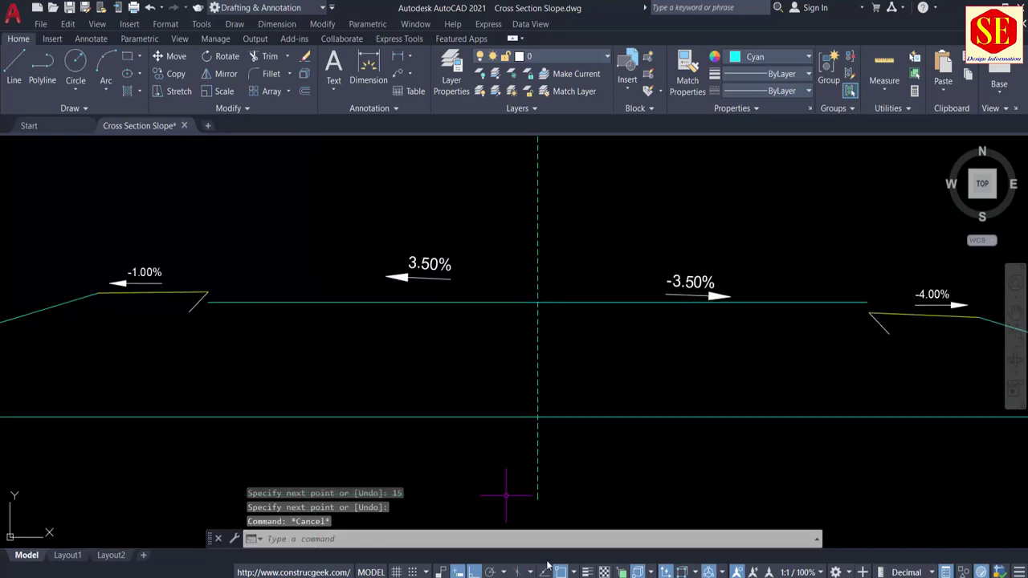
key("alt+Tab")
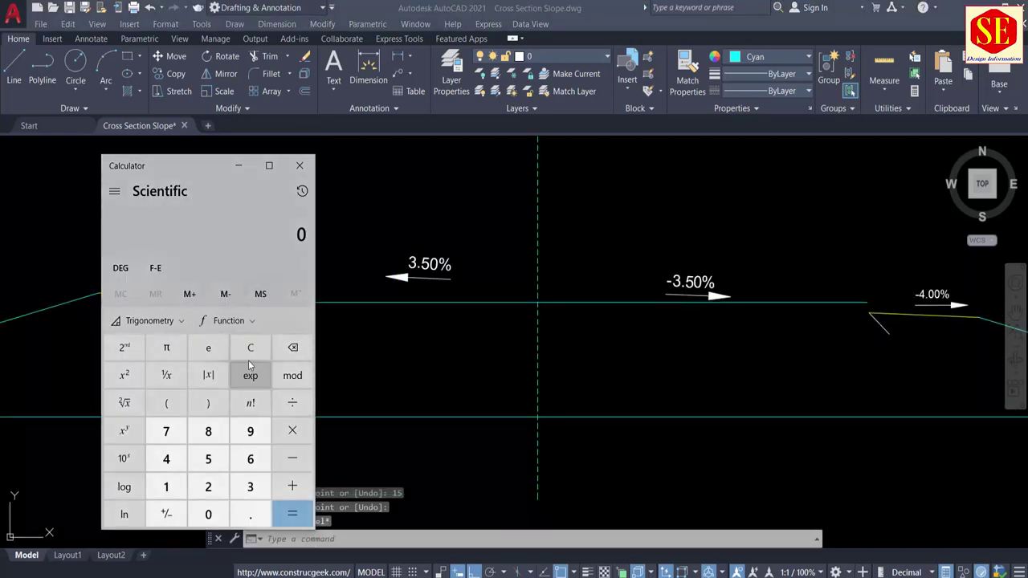
left_click(236, 494)
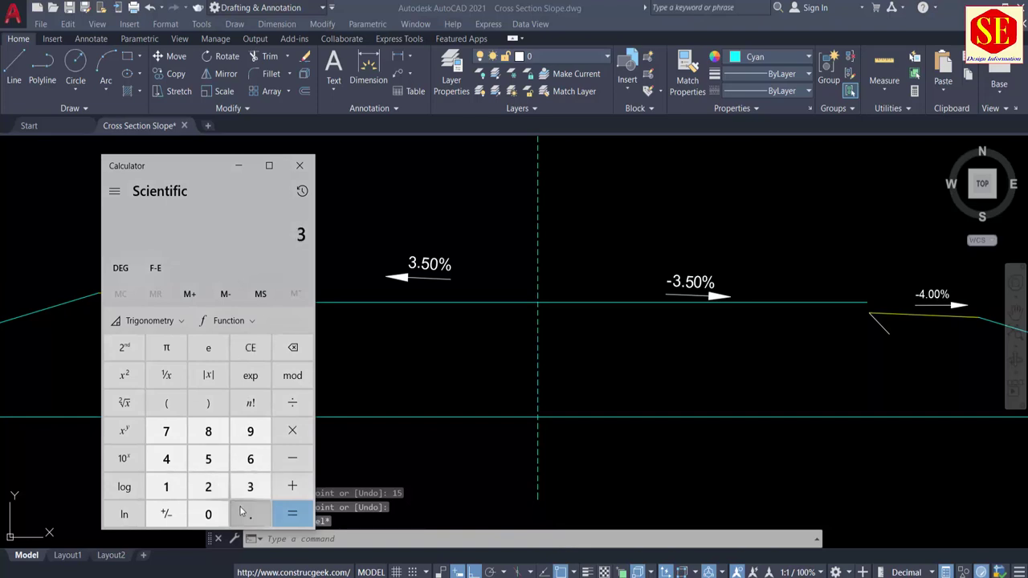
left_click(250, 514)
left_click(208, 458)
left_click(293, 430)
left_click(178, 488)
left_click(208, 458)
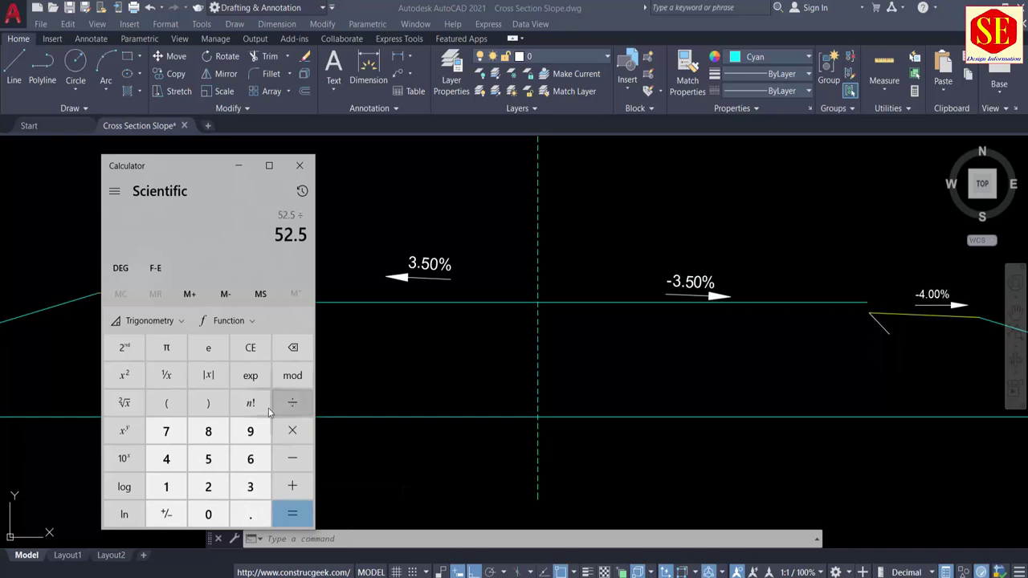
left_click(167, 486)
left_click(208, 514)
left_click(208, 514)
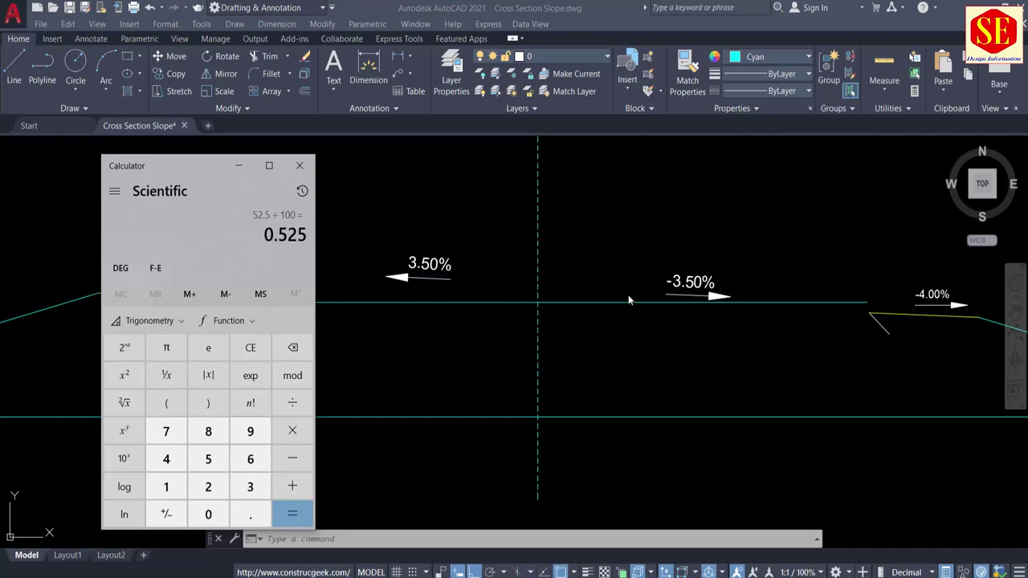
Offset the left 15-unit line upward and the right 15-unit line downward by 0.525 in the AutoCAD drawing.
left_click(465, 358)
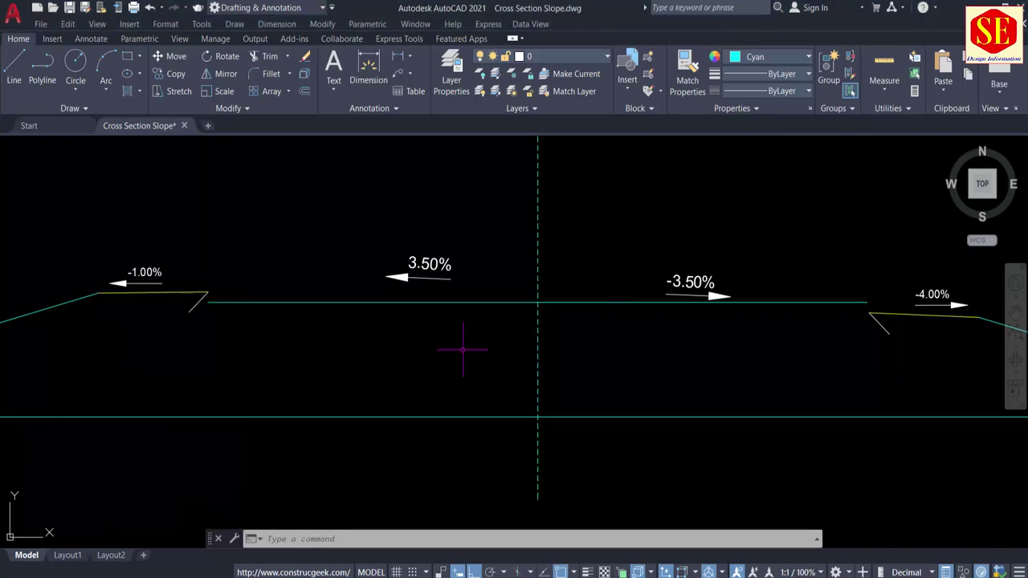
type("o")
key("Return")
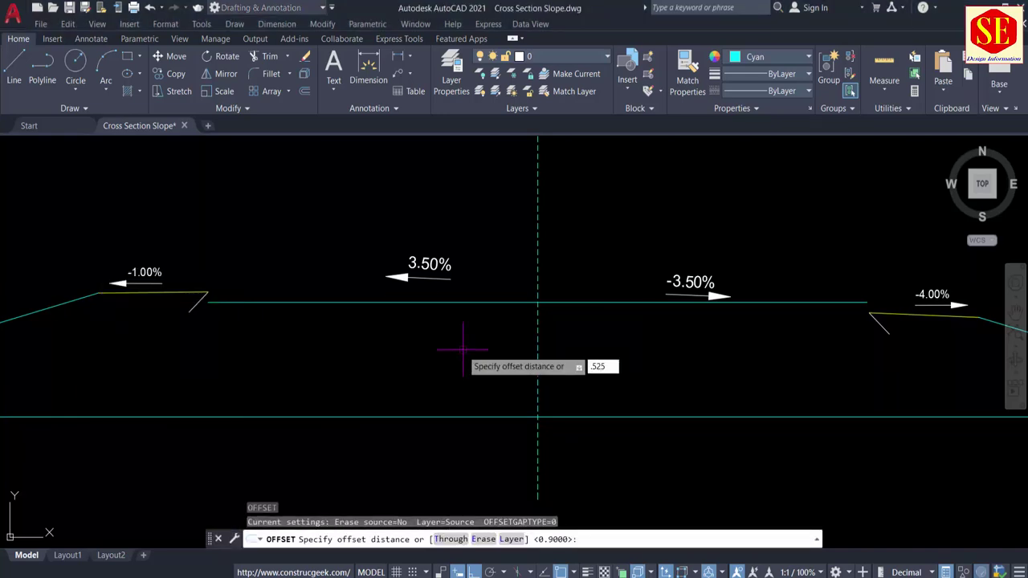
type(".525")
key("Return")
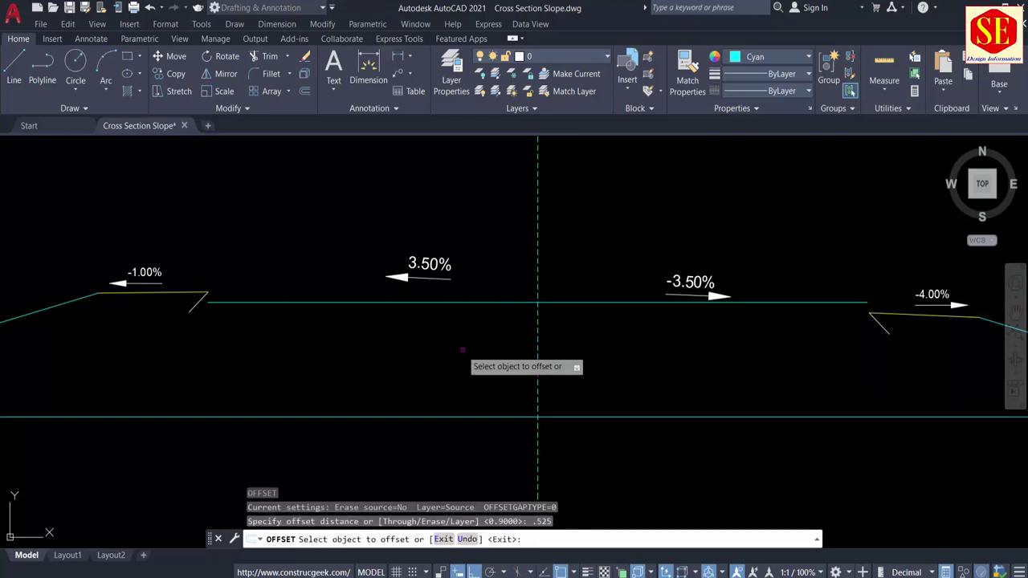
left_click(294, 302)
left_click(291, 262)
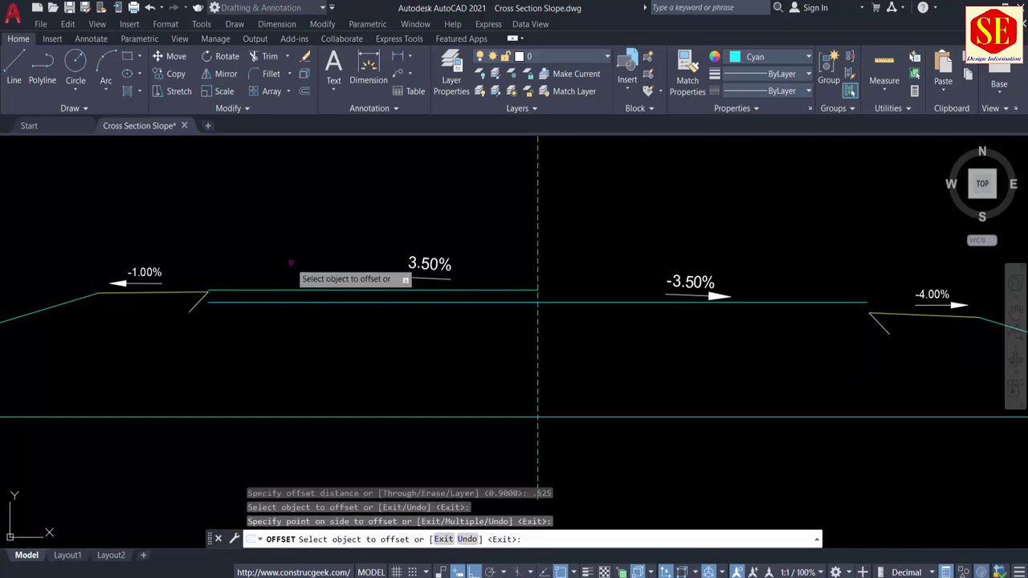
left_click(598, 303)
left_click(599, 344)
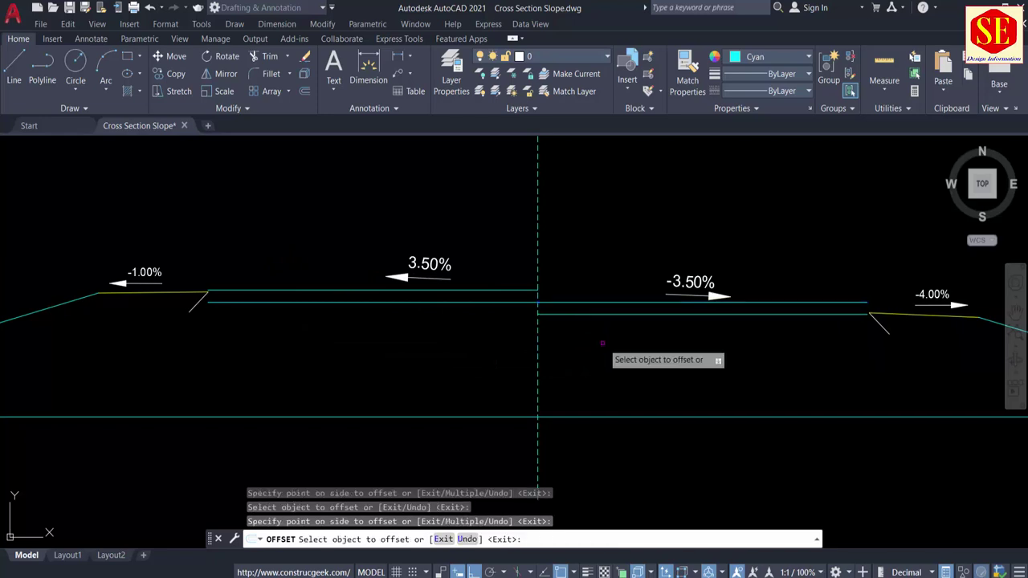
scroll(690, 324, "up", 2)
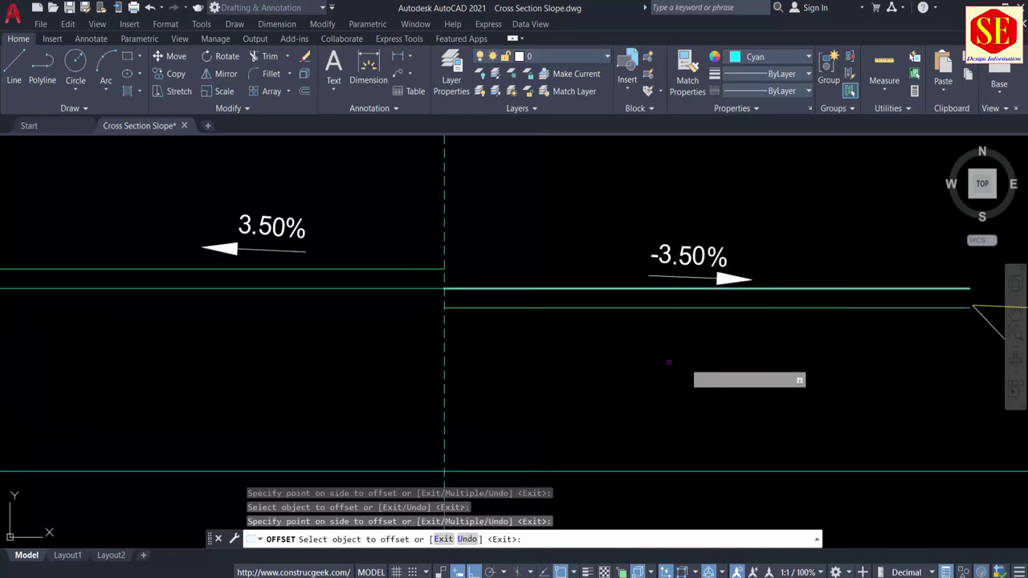
key("Escape")
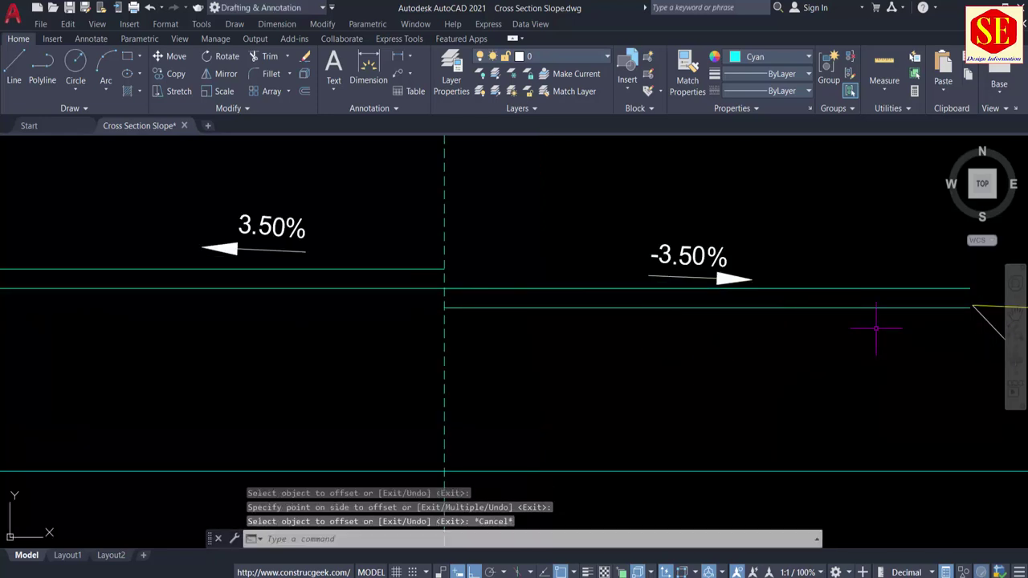
Set the current drawing color to Magenta.
type("L")
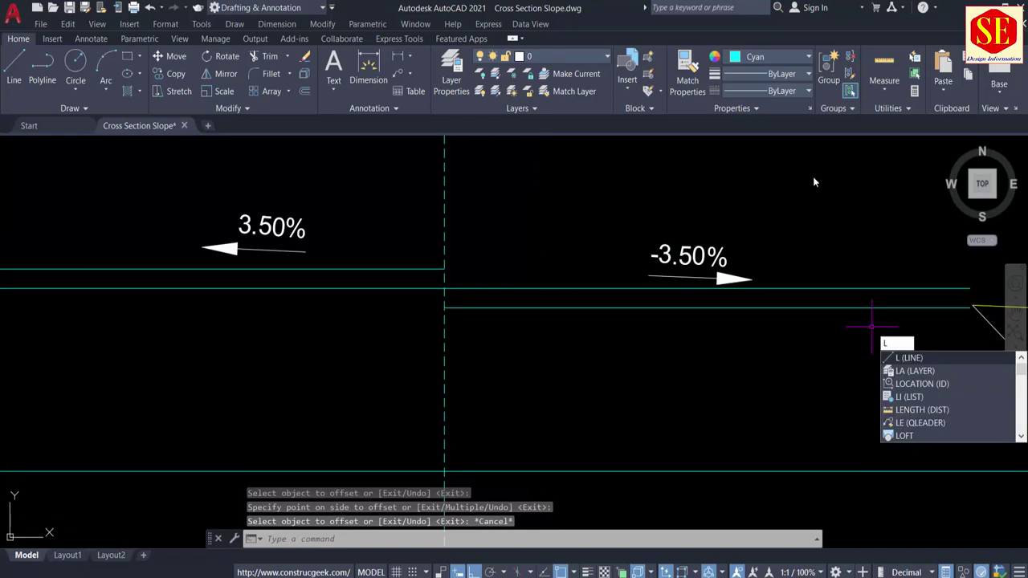
key("Escape")
left_click(771, 56)
left_click(799, 201)
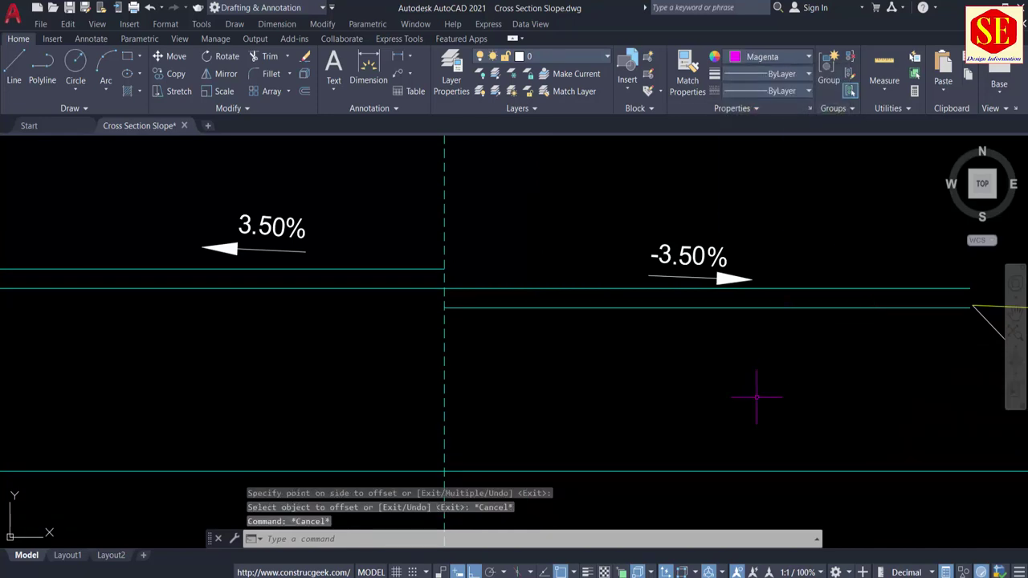
Try one magenta line from the upper left offset line's outer end to the lower right one's outer end, and erase it.
type("l")
key("Return")
scroll(228, 346, "down", 6)
scroll(222, 321, "up", 10)
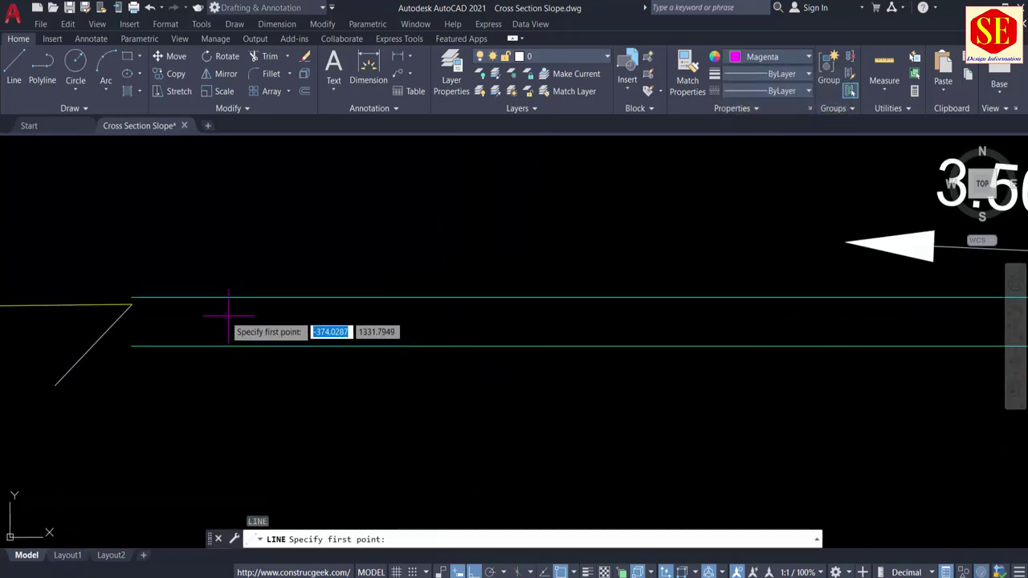
left_click(135, 297)
scroll(135, 298, "down", 3)
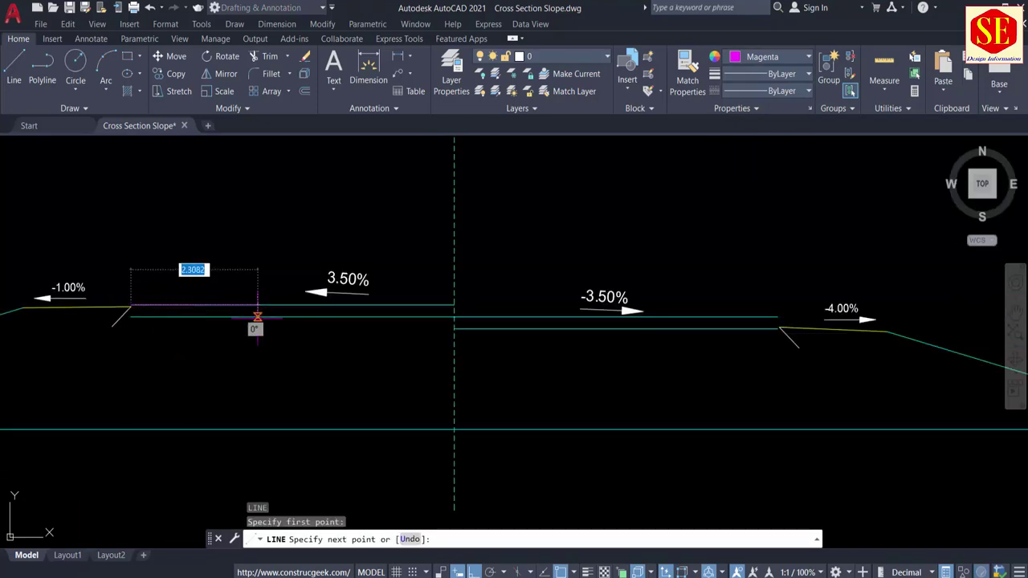
scroll(818, 345, "up", 5)
left_click(672, 293)
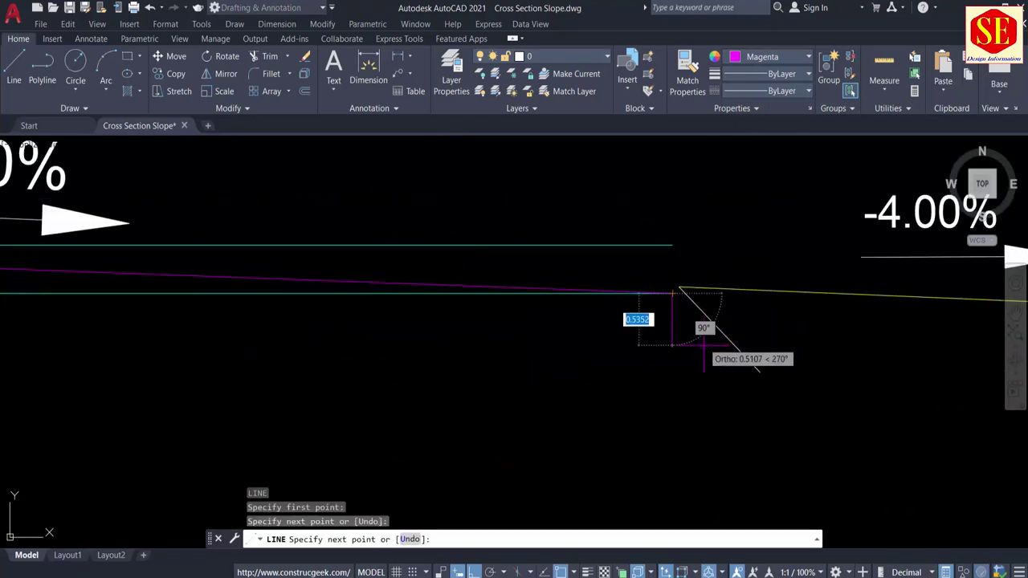
key("Escape")
scroll(705, 353, "down", 5)
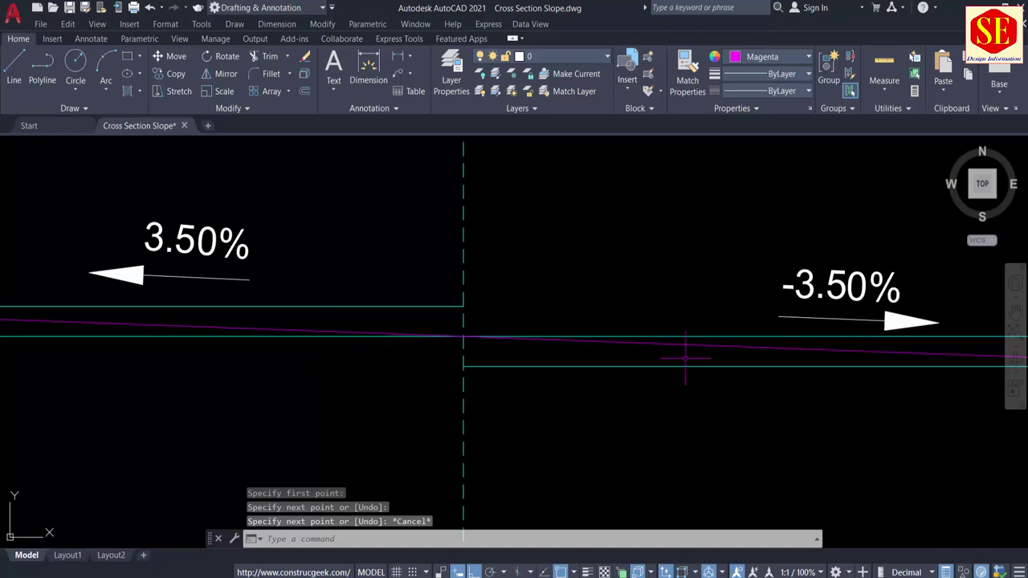
left_click(621, 343)
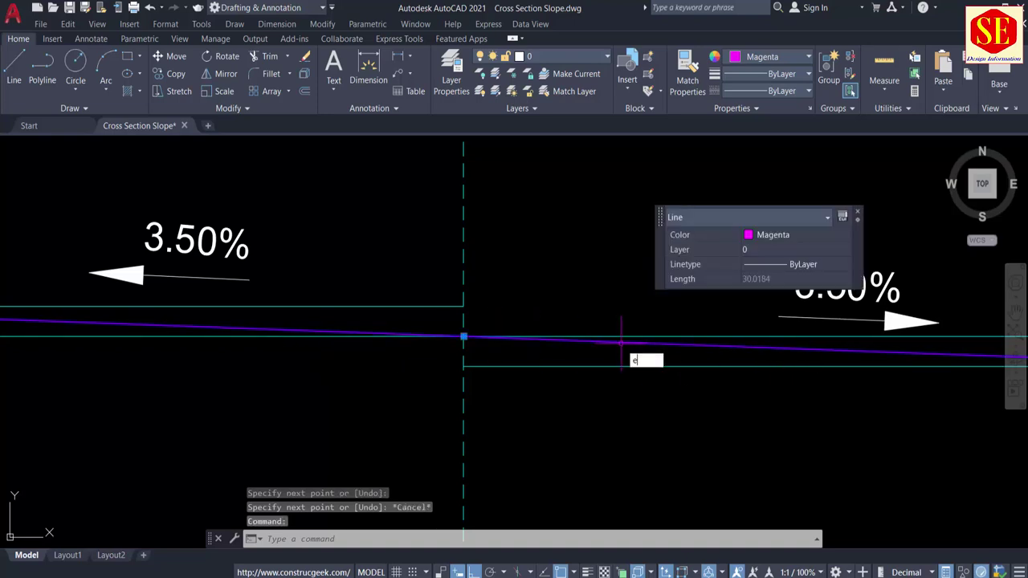
key("Return")
Draw a magenta line from the centerline's road surface point to the outer end of the lower right offset line.
middle_click_drag(633, 361, 463, 335)
type("l")
key("Return")
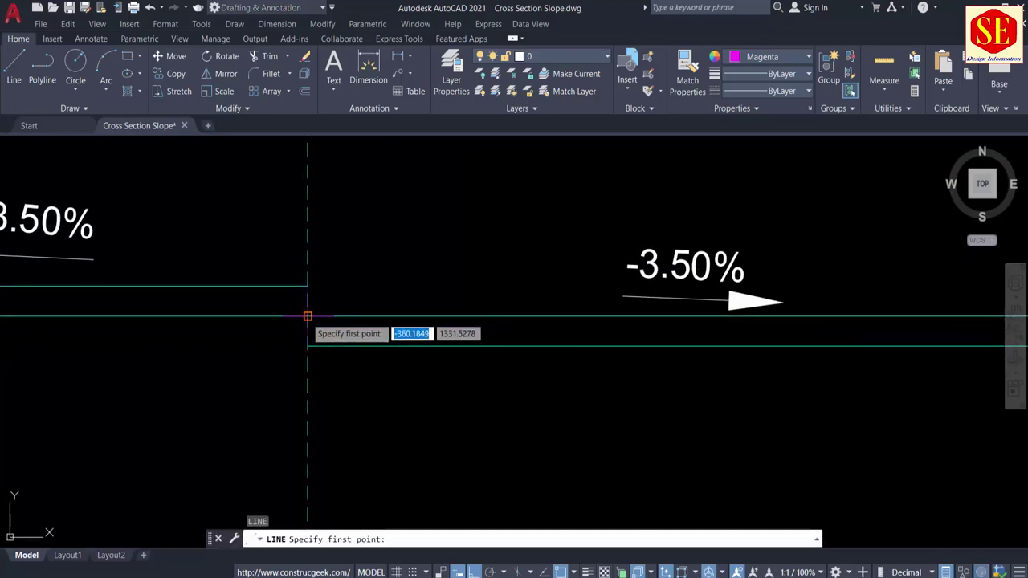
left_click(308, 316)
middle_click_drag(583, 342, 88, 319)
left_click(625, 322)
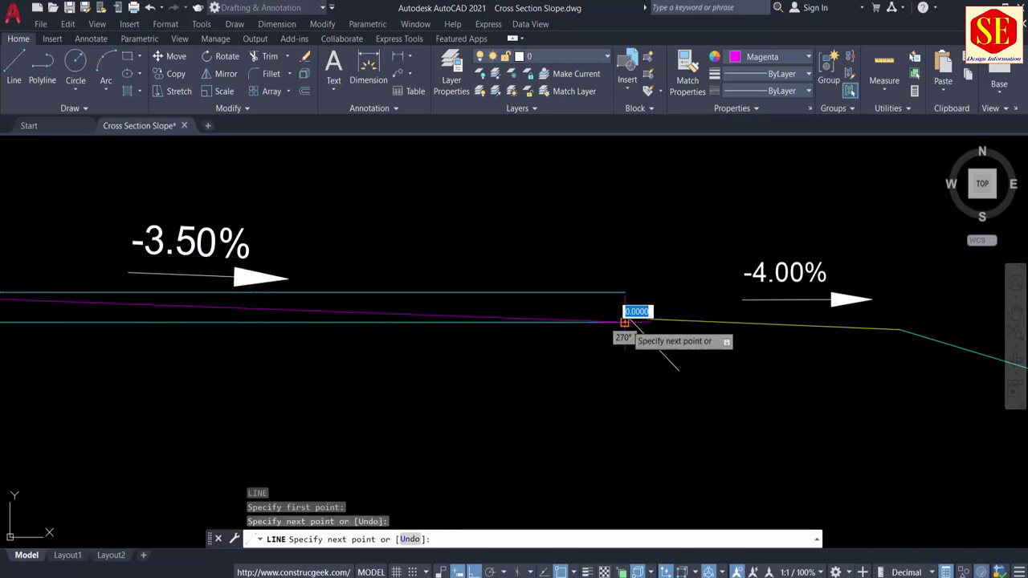
key("Escape")
middle_click_drag(314, 333, 859, 349)
scroll(689, 327, "down", 2)
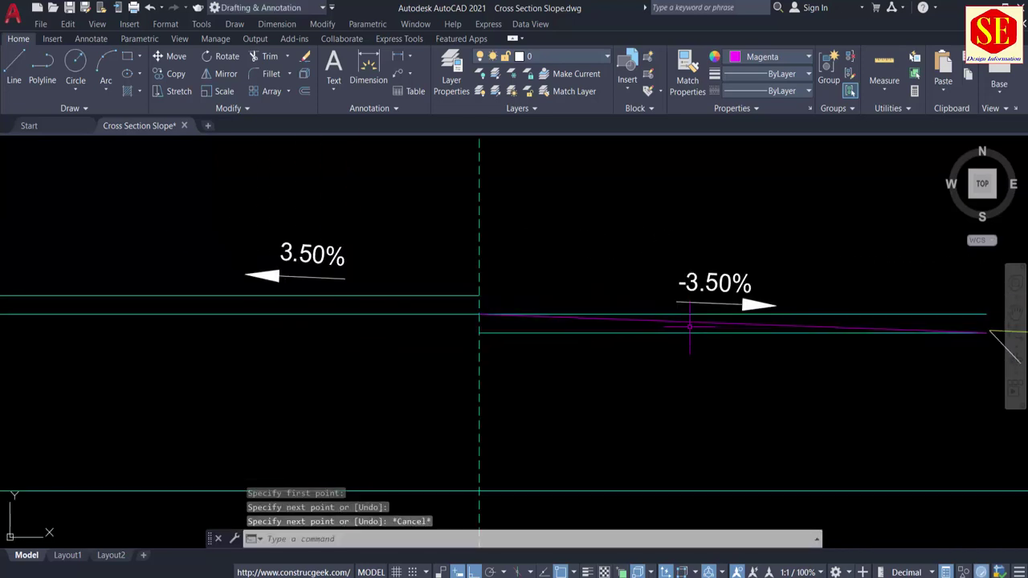
Extend the magenta pavement line leftward past the centerline to the upper left offset line.
type("ex")
key("Return")
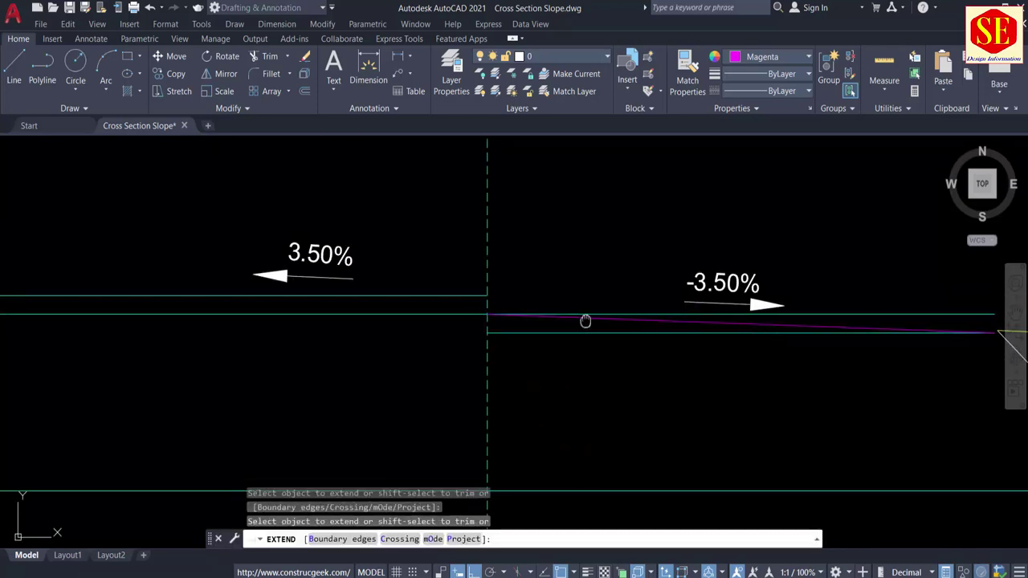
middle_click_drag(585, 318, 793, 312)
left_click(793, 312)
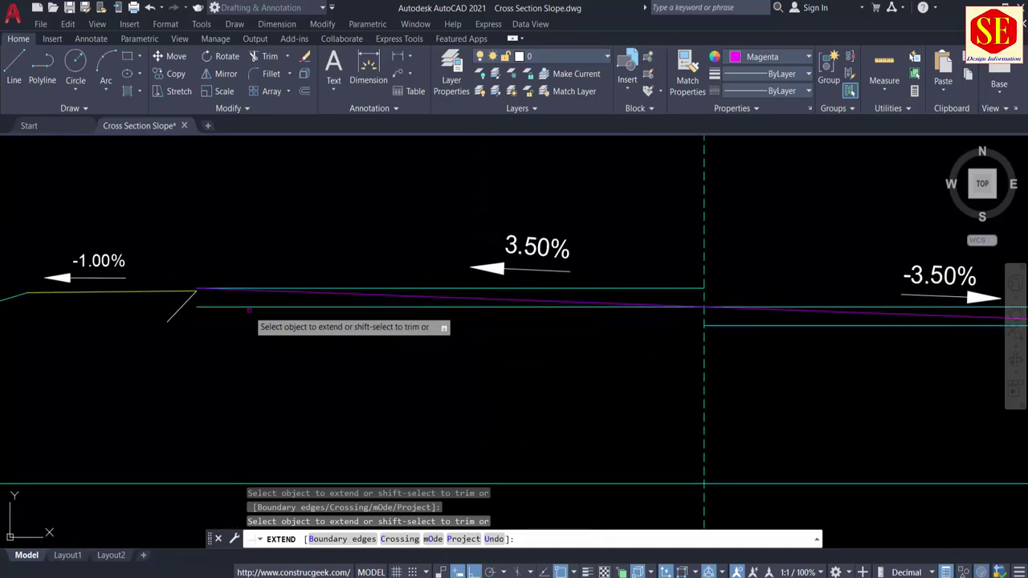
scroll(214, 303, "up", 8)
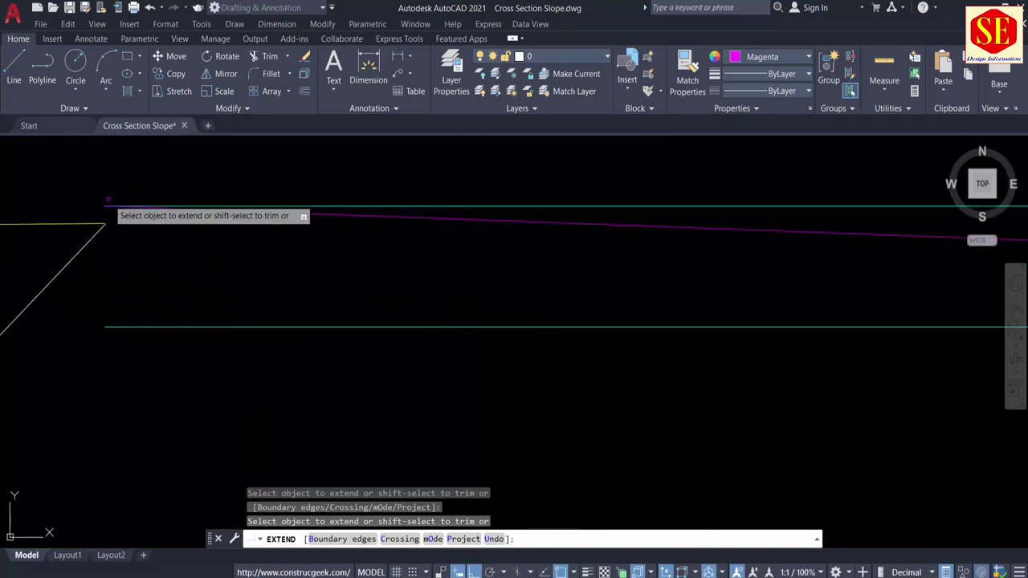
scroll(116, 200, "down", 8)
middle_click_drag(509, 249, 246, 320)
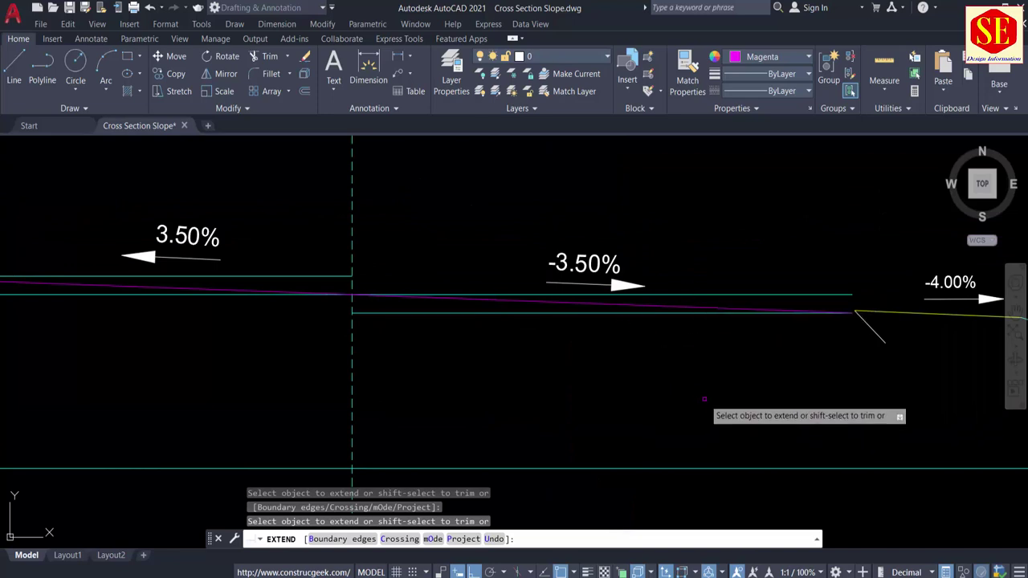
middle_click_drag(301, 353, 464, 285)
key("Escape")
Erase the two cyan construction lines left of RD 0+600's centerline.
left_click(426, 209)
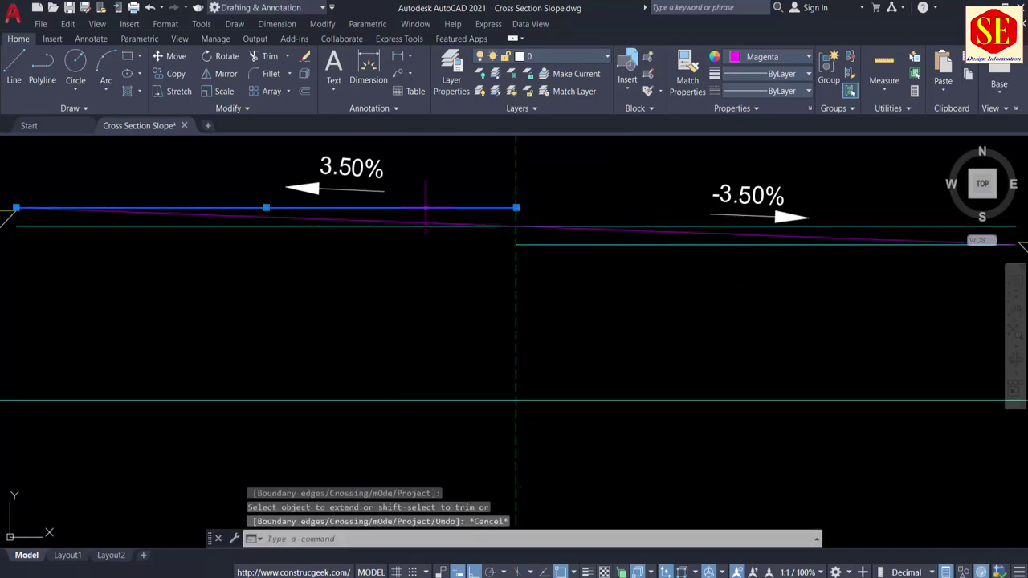
type("e")
key("Return")
left_click(241, 225)
key("Return")
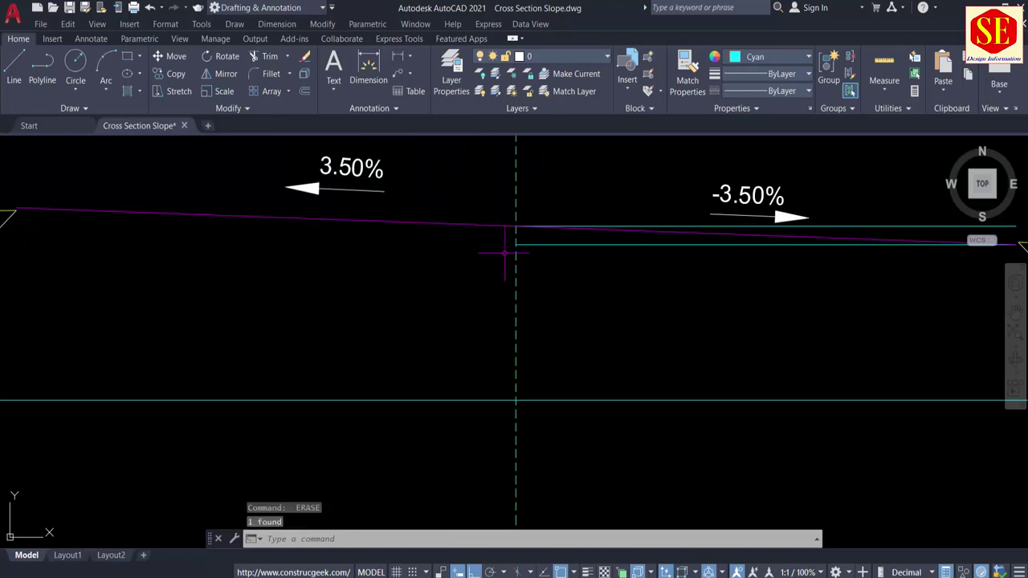
Erase the two cyan construction lines right of RD 0+600's centerline.
left_click(586, 244)
key("Delete")
left_click(638, 226)
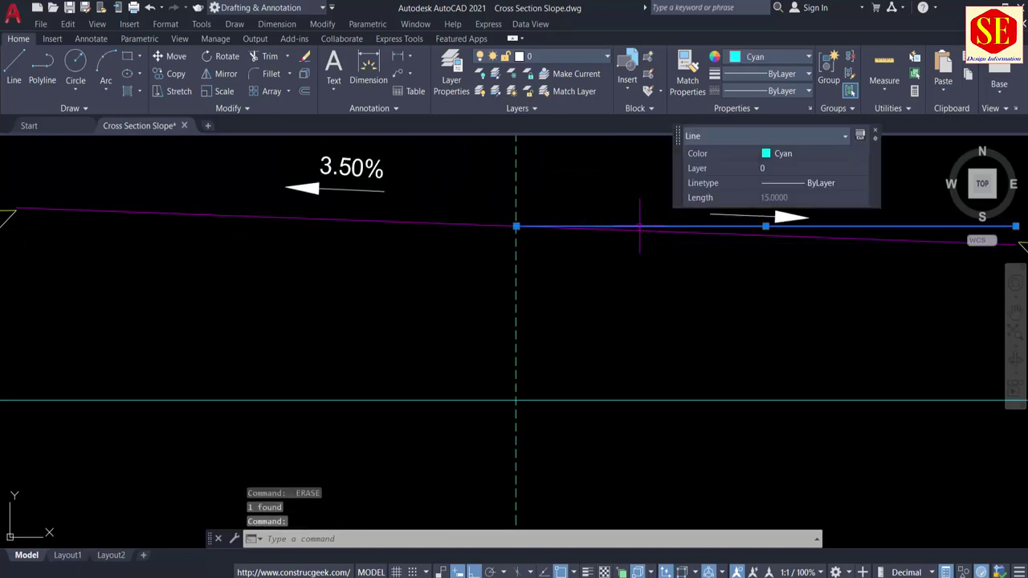
key("Delete")
Erase the old yellow shoulder line beneath the -1.00% label on RD 0+600's left side.
scroll(599, 296, "down", 5)
scroll(331, 258, "up", 7)
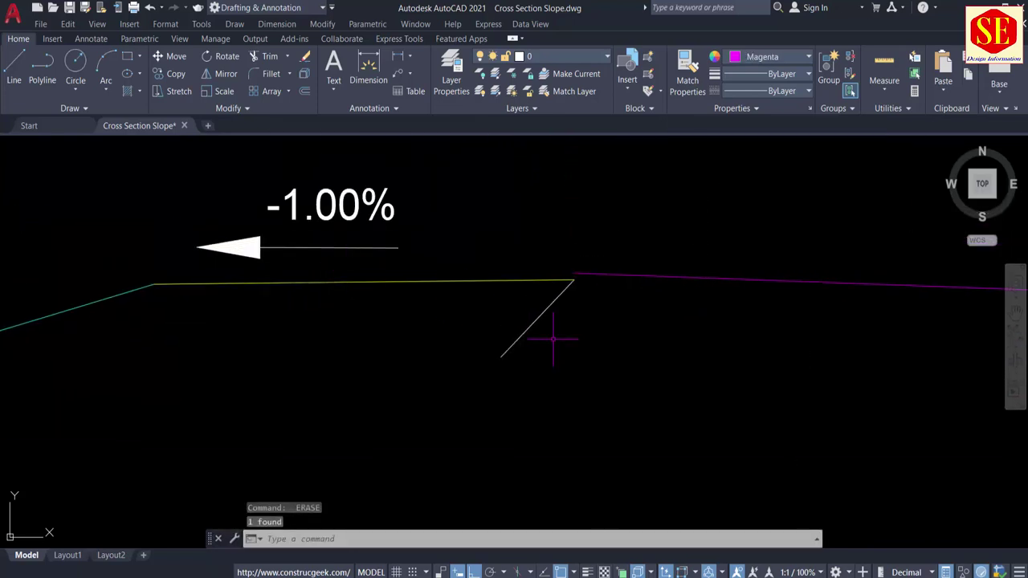
key("Return")
key("Escape")
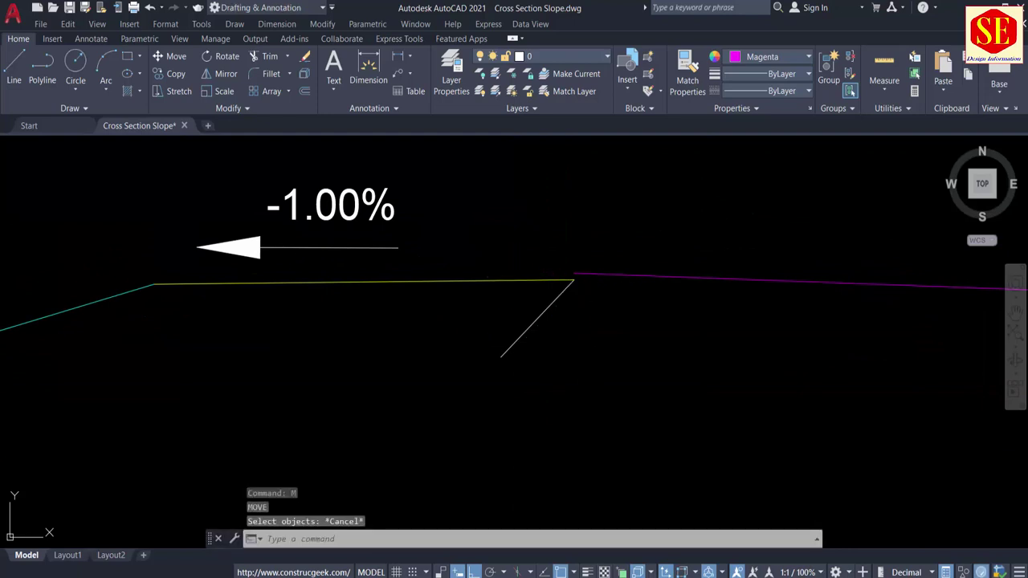
left_click(504, 280)
type("e")
key("Return")
Draw a horizontal magenta line 5 units long leftward from the pavement line's left end.
type("l")
key("Return")
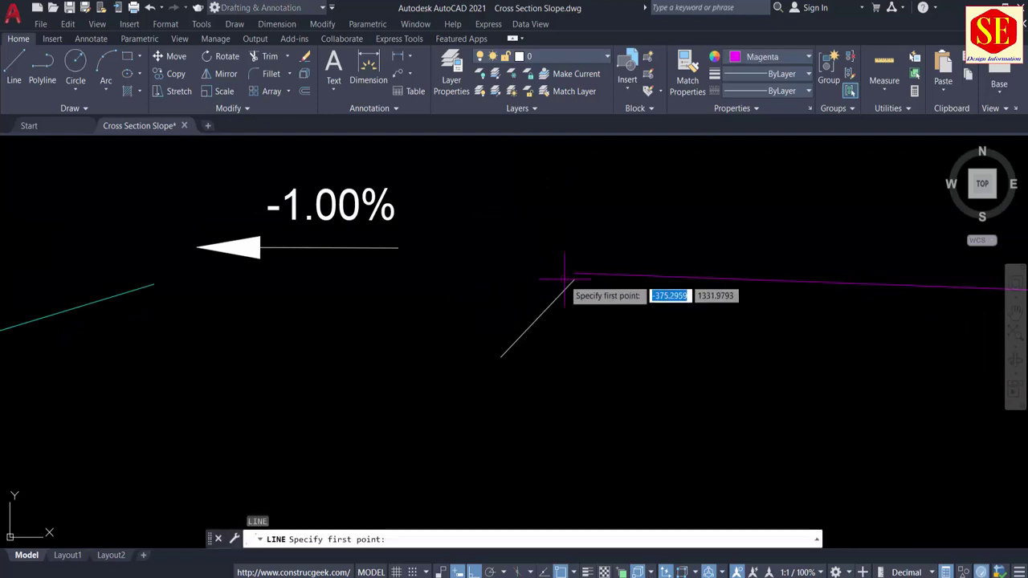
left_click(573, 273)
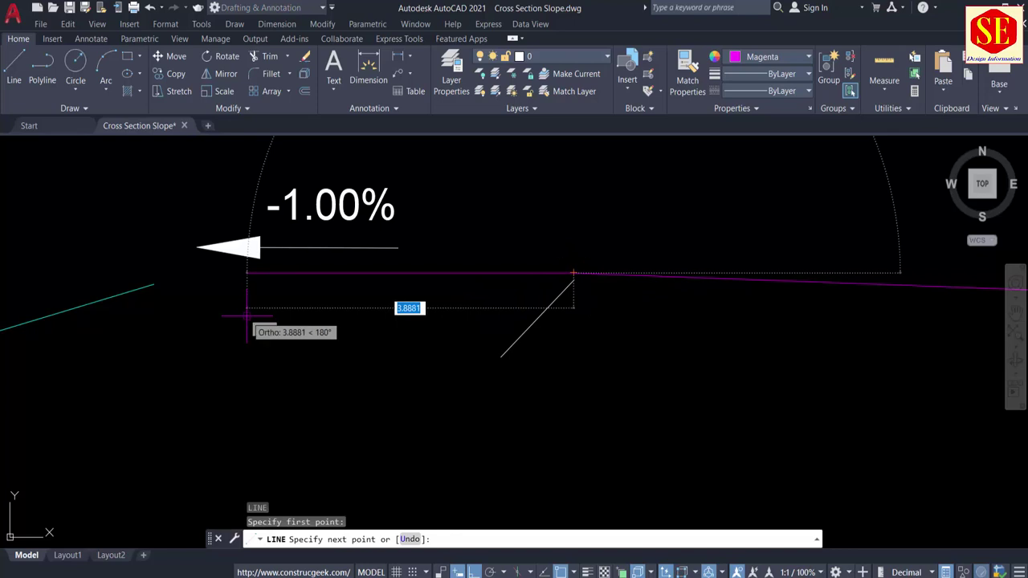
type("5")
key("Return")
key("Return")
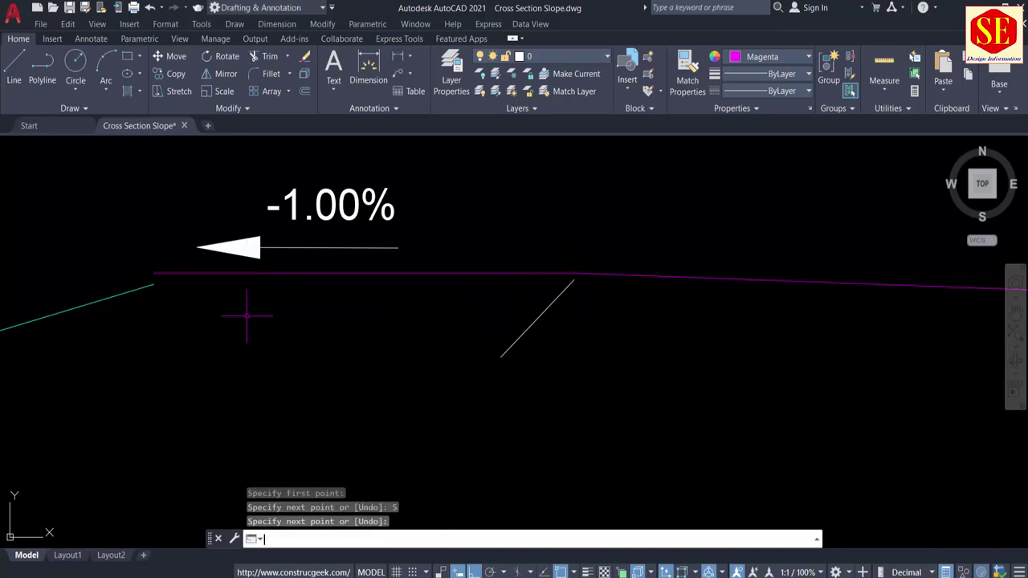
Change the left shoulder's slope label to -0.50%.
left_click(326, 227)
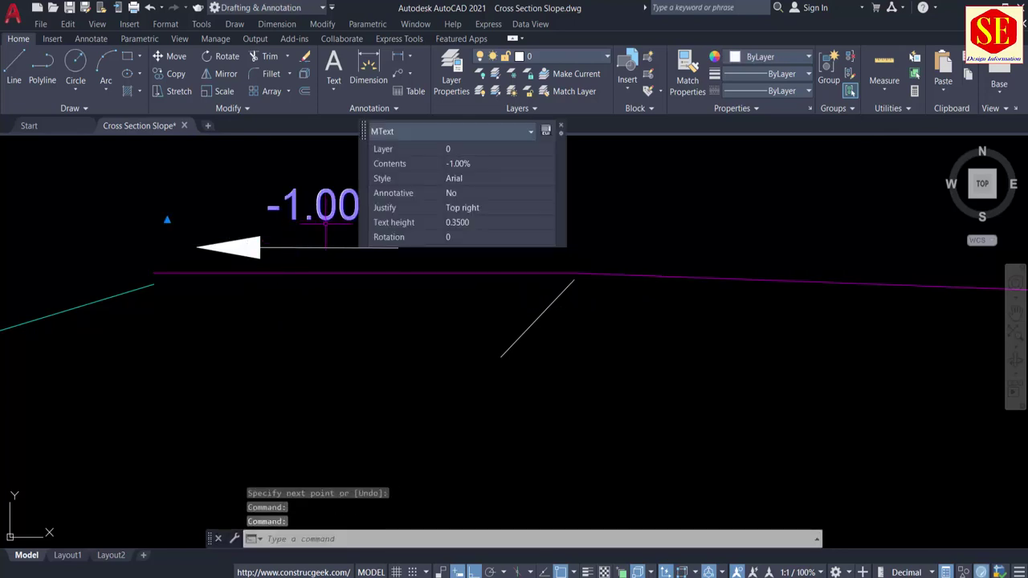
double_click(339, 210)
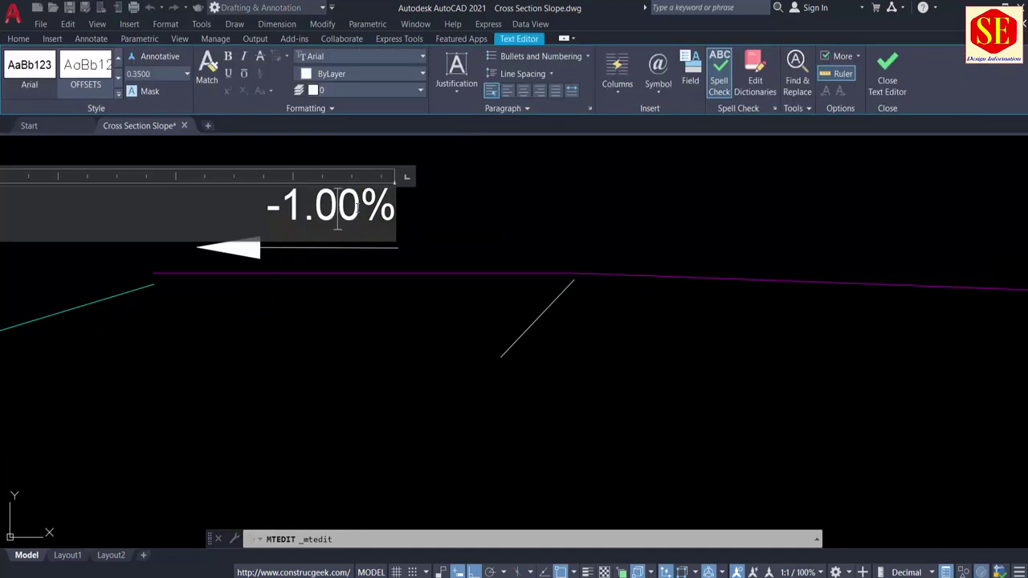
type("0.50")
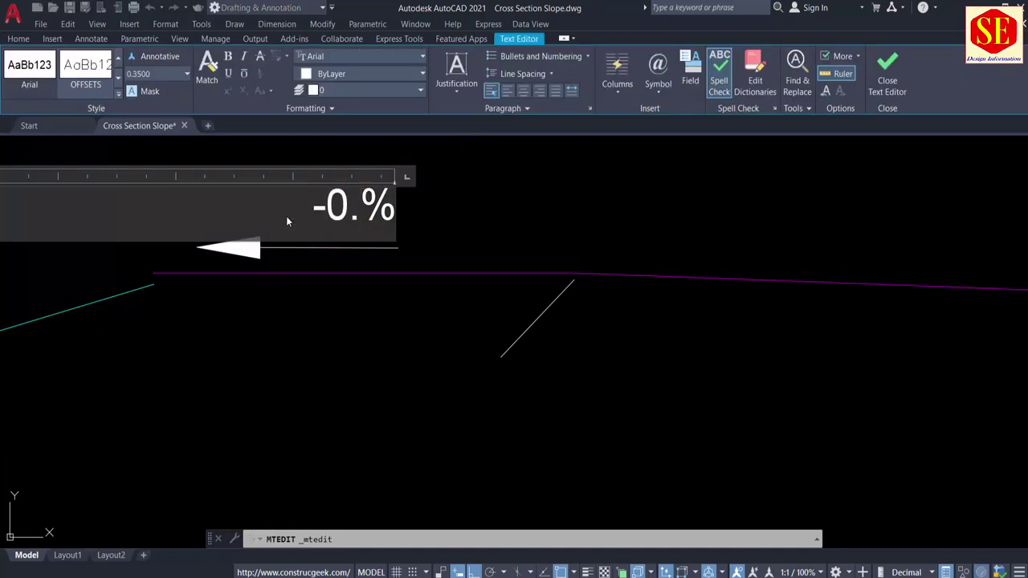
left_click(326, 313)
key("Escape")
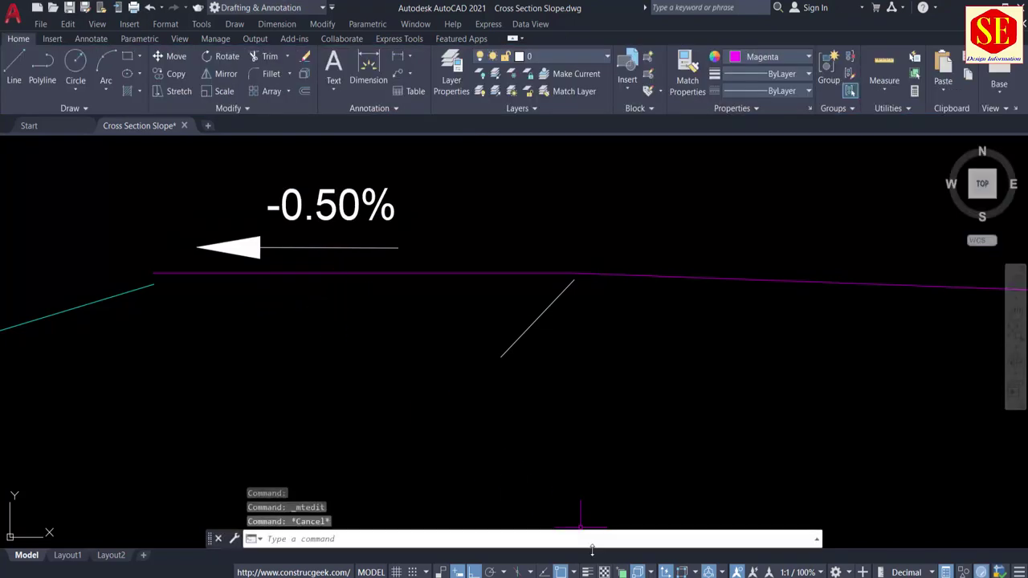
Switch to Calculator and compute the left shoulder's drop as 5 × 0.5 ÷ 100.
key("alt+Tab")
left_click(251, 347)
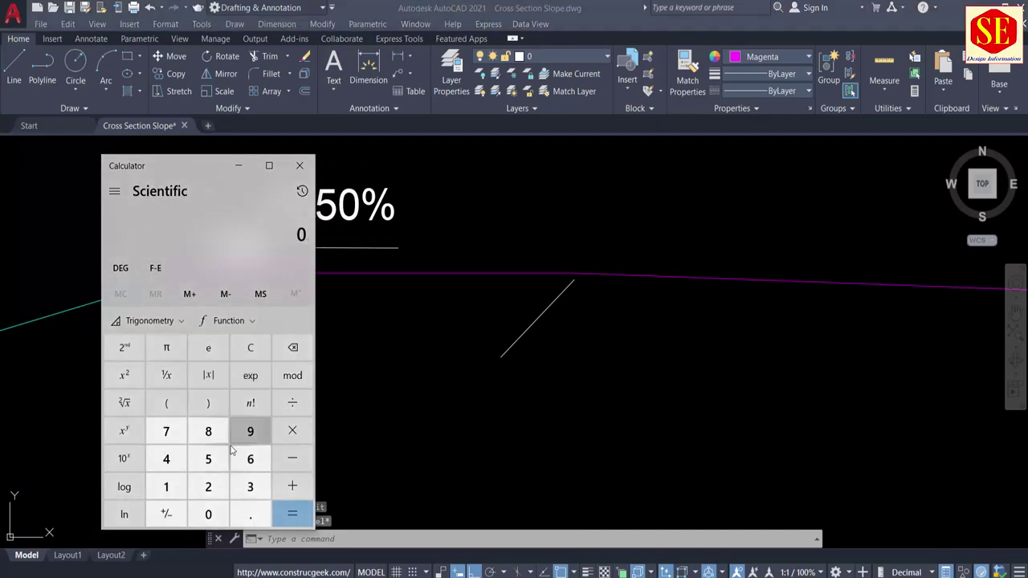
left_click(208, 459)
left_click(299, 433)
left_click(250, 513)
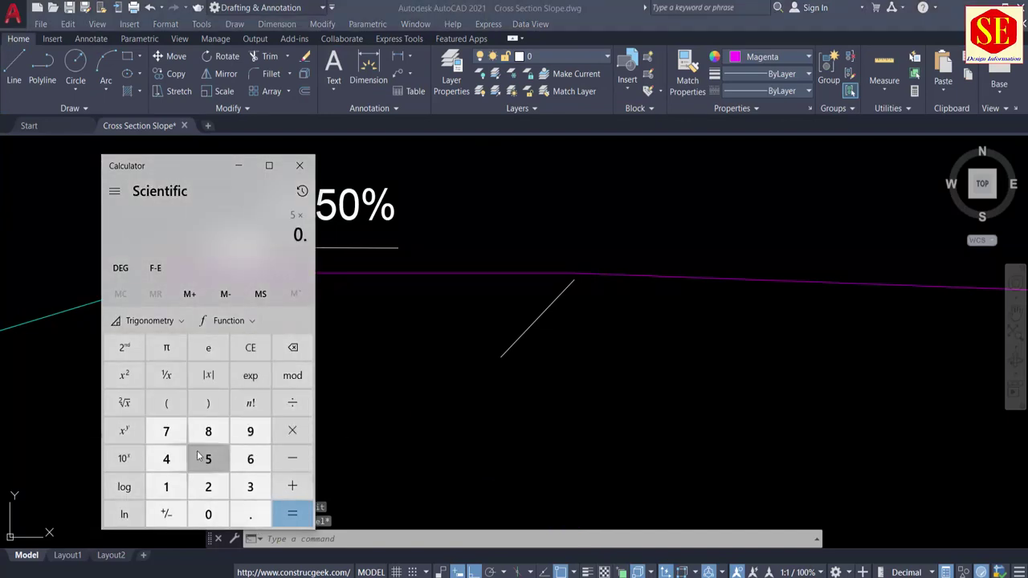
left_click(208, 458)
left_click(283, 506)
left_click(292, 402)
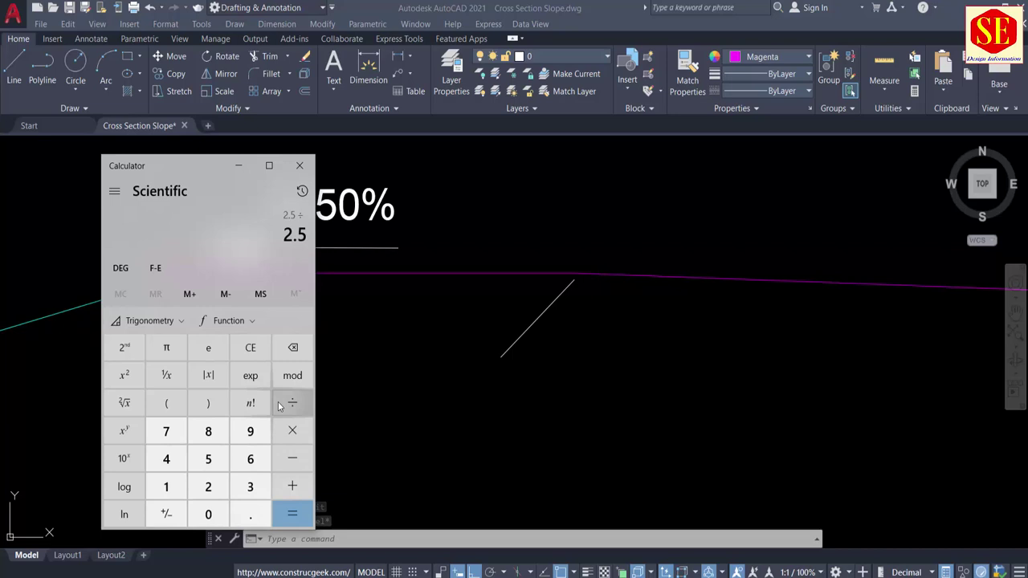
left_click(167, 487)
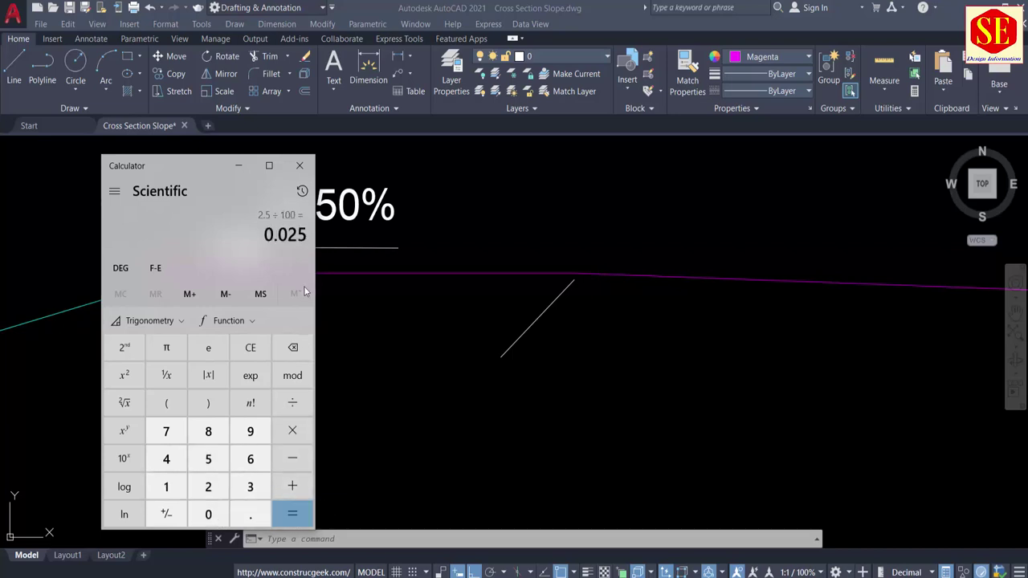
Back in AutoCAD, offset the horizontal magenta shoulder line downward by 0.025.
left_click(416, 317)
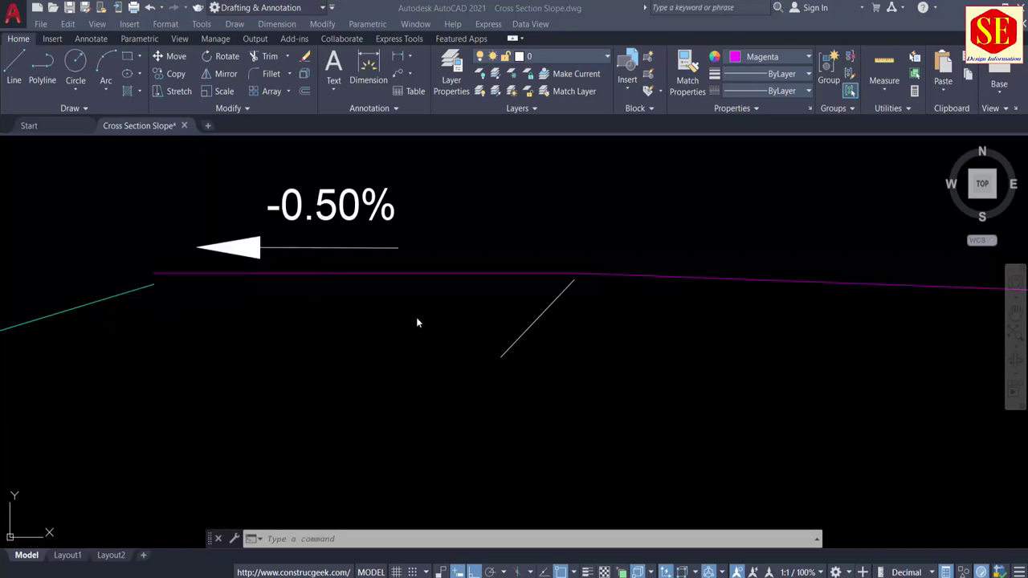
type("o")
key("Return")
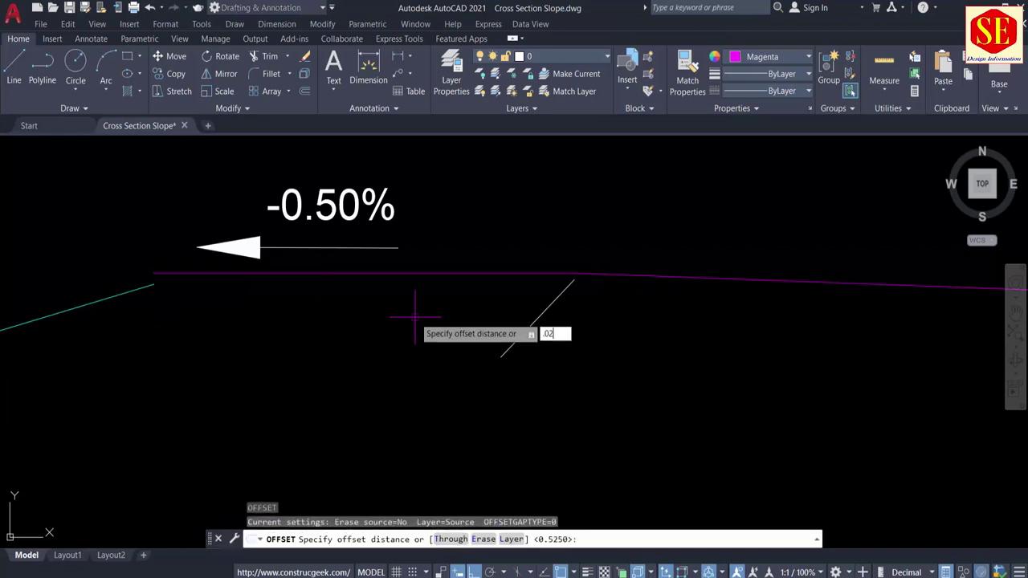
type(".025")
key("Return")
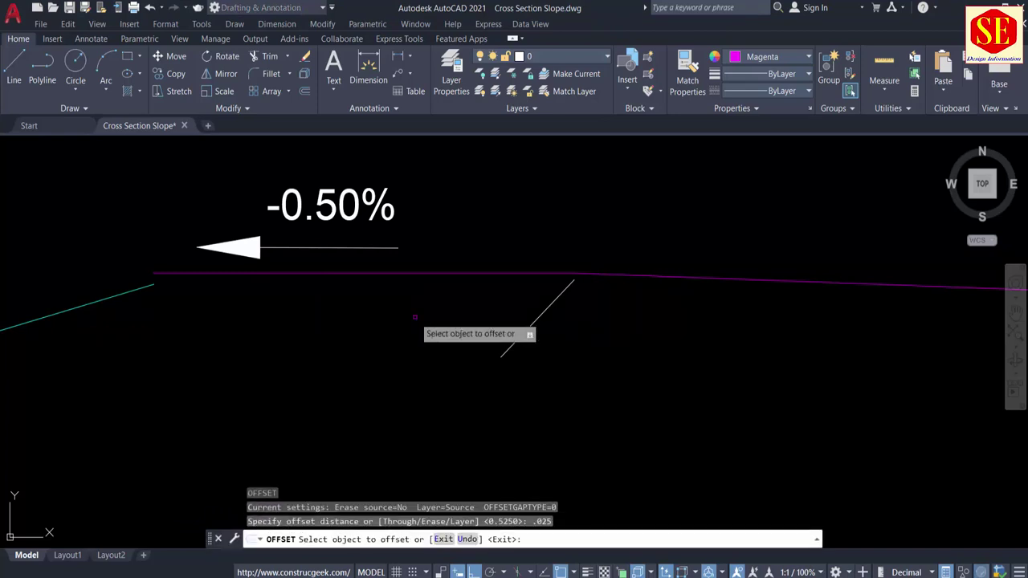
left_click(393, 274)
left_click(385, 321)
key("Escape")
type("l")
key("Return")
scroll(129, 297, "up", 5)
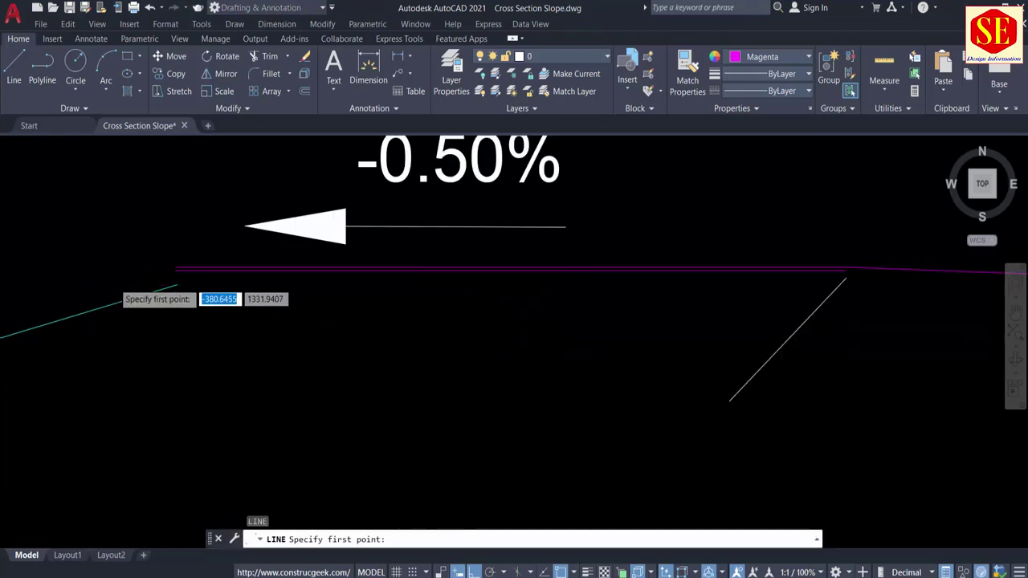
left_click(353, 220)
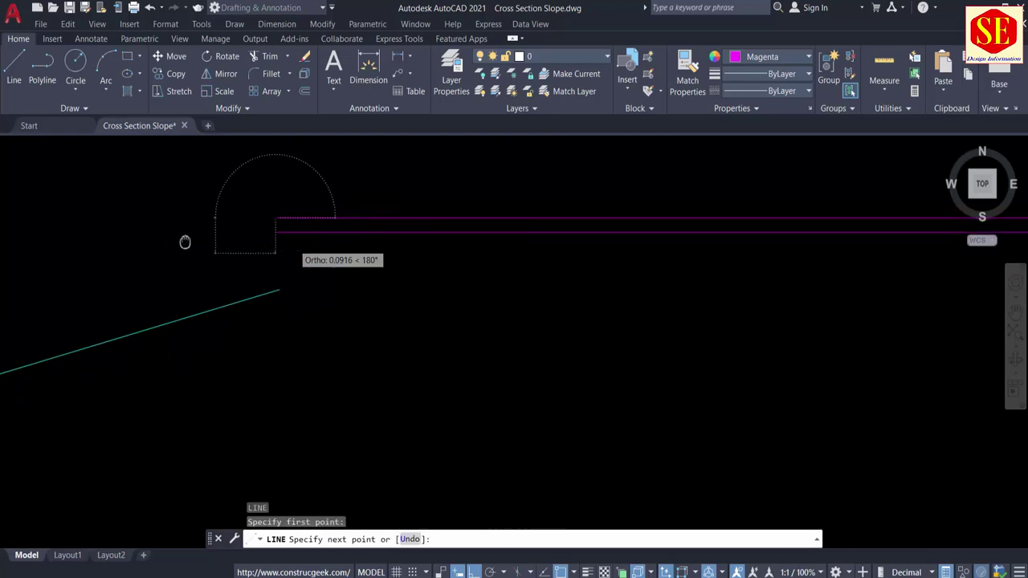
scroll(184, 240, "up", 6)
scroll(321, 353, "up", 4)
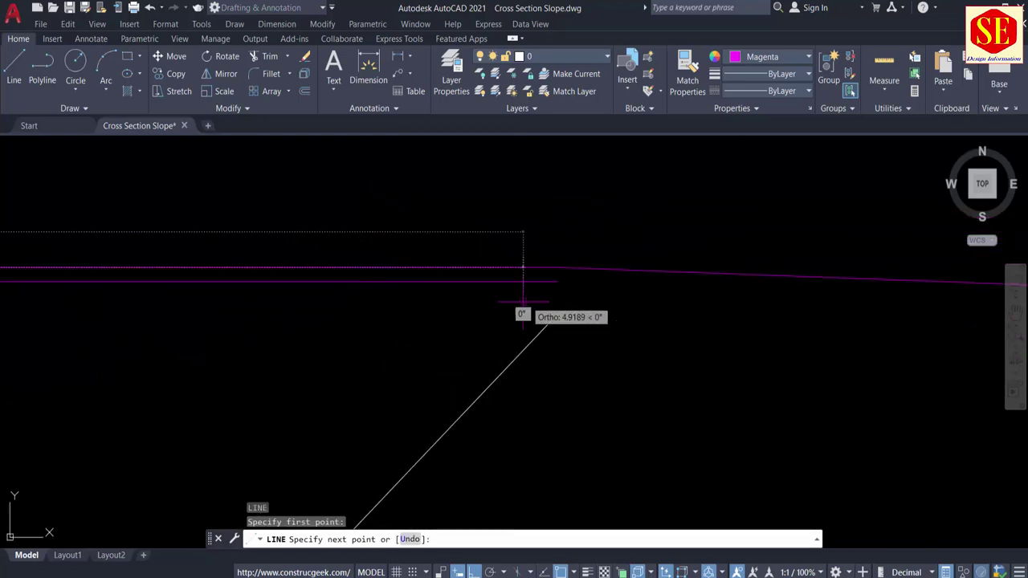
key("Escape")
Draw a magenta shoulder line from the pavement's left end to the outer end of the lower offset line.
key("Return")
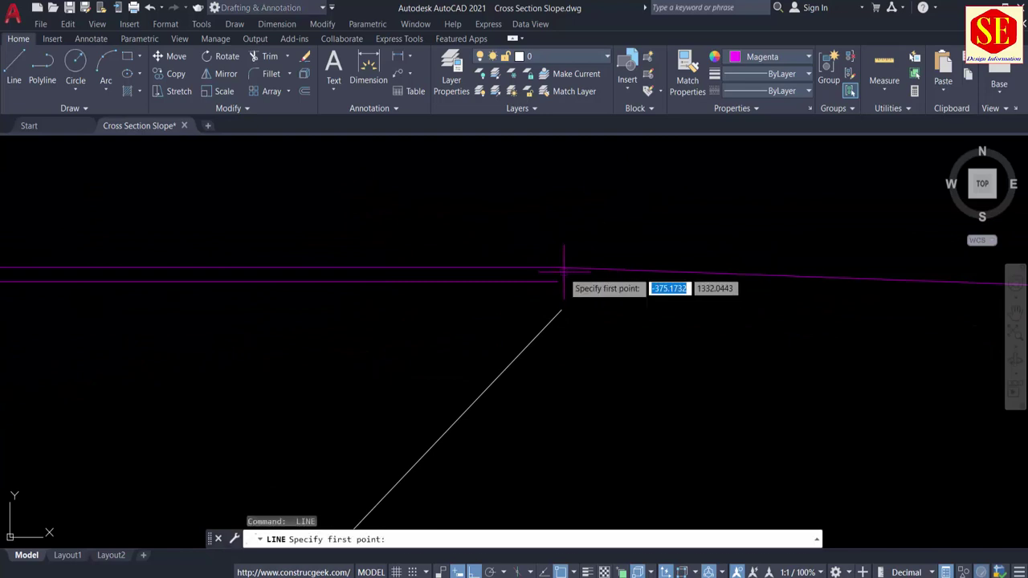
left_click(557, 266)
scroll(562, 273, "down", 4)
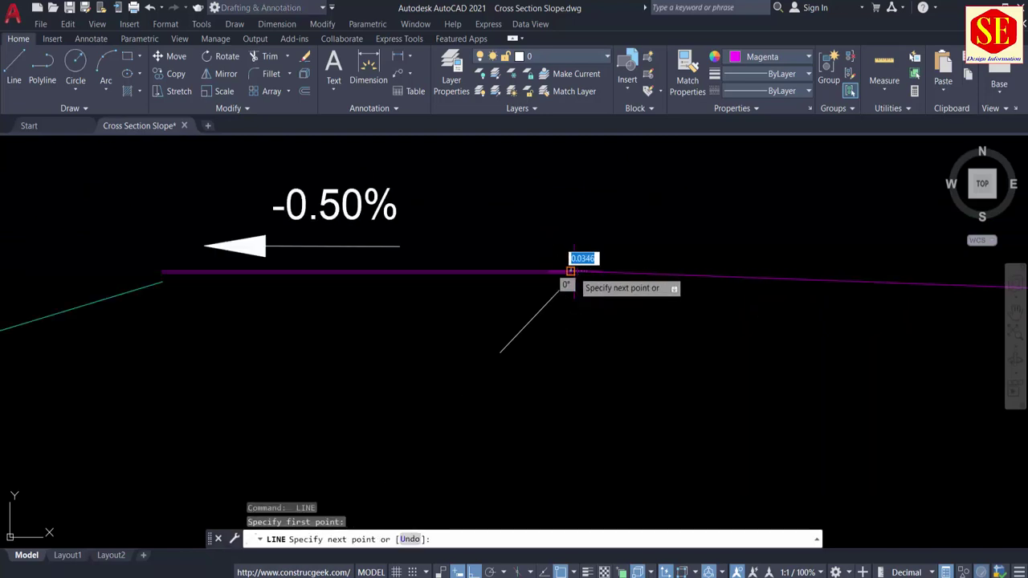
scroll(172, 276, "up", 5)
left_click(91, 314)
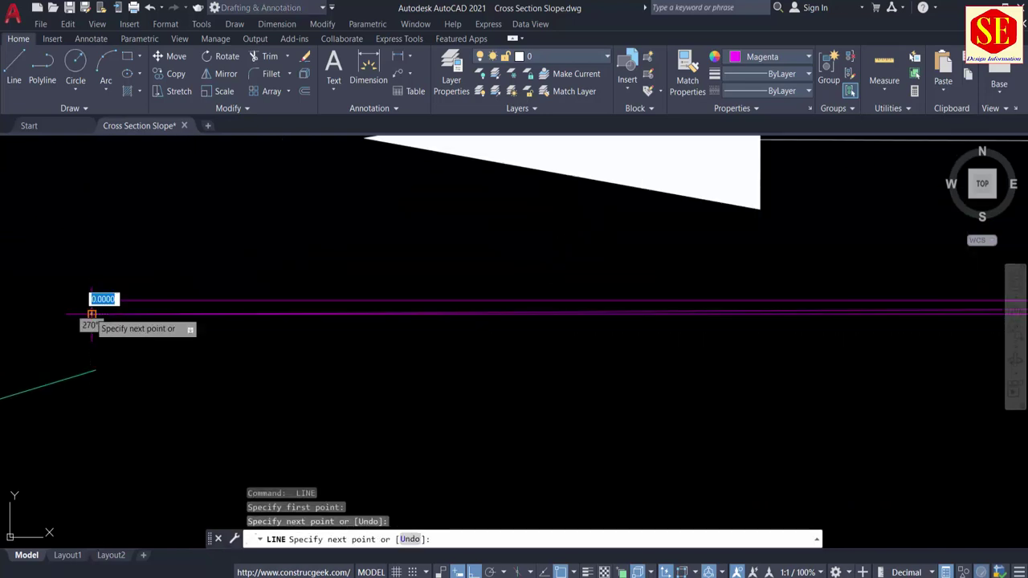
key("Escape")
Erase the two horizontal magenta construction lines at the left shoulder, keeping the sloped line.
left_click(229, 300)
type("e")
key("Return")
middle_click_drag(473, 333, 0, 318)
left_click(443, 298)
type("e")
key("Return")
Change the sloped left shoulder line's color to yellow.
left_click(441, 298)
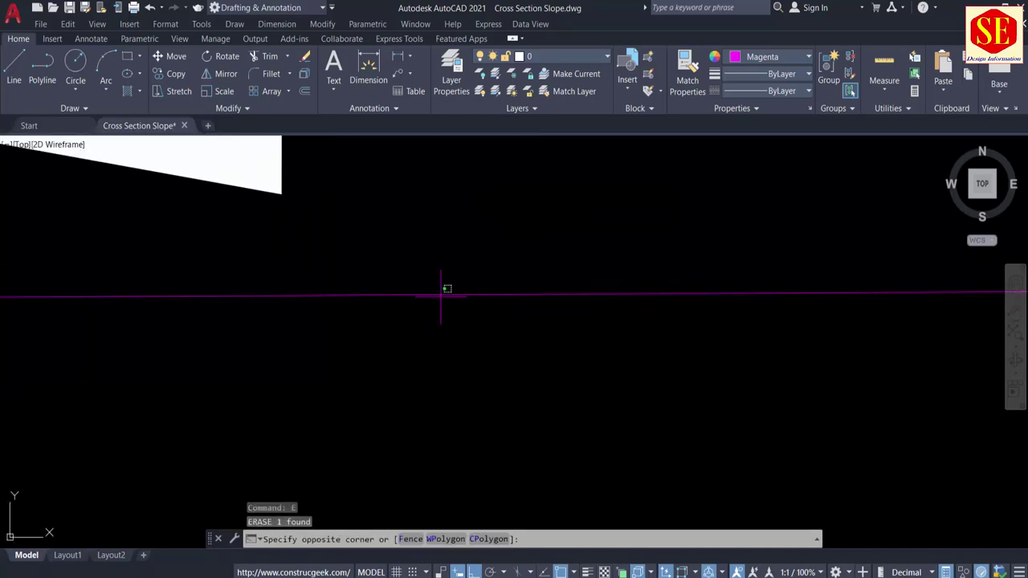
left_click(434, 287)
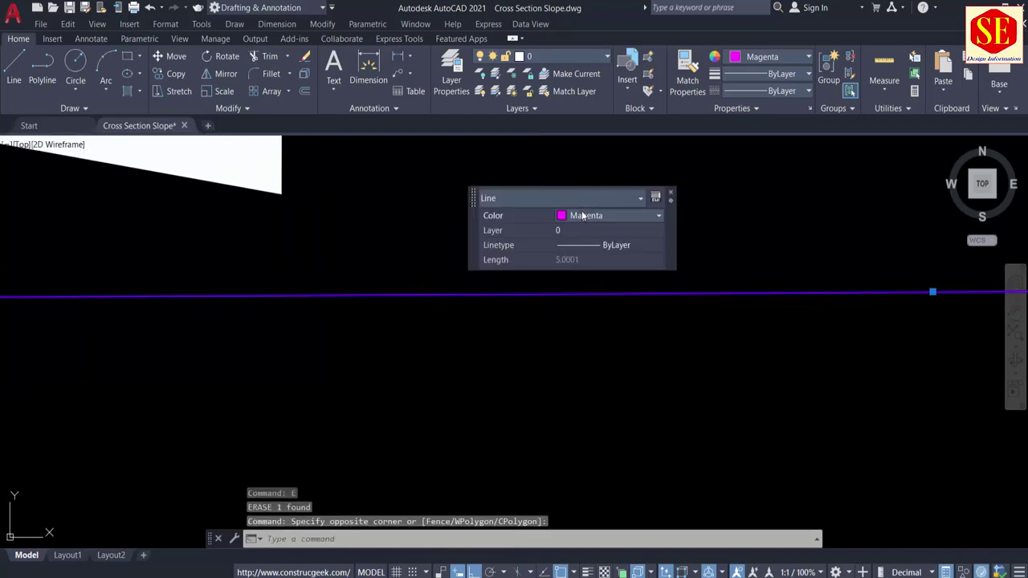
left_click(583, 215)
left_click(594, 264)
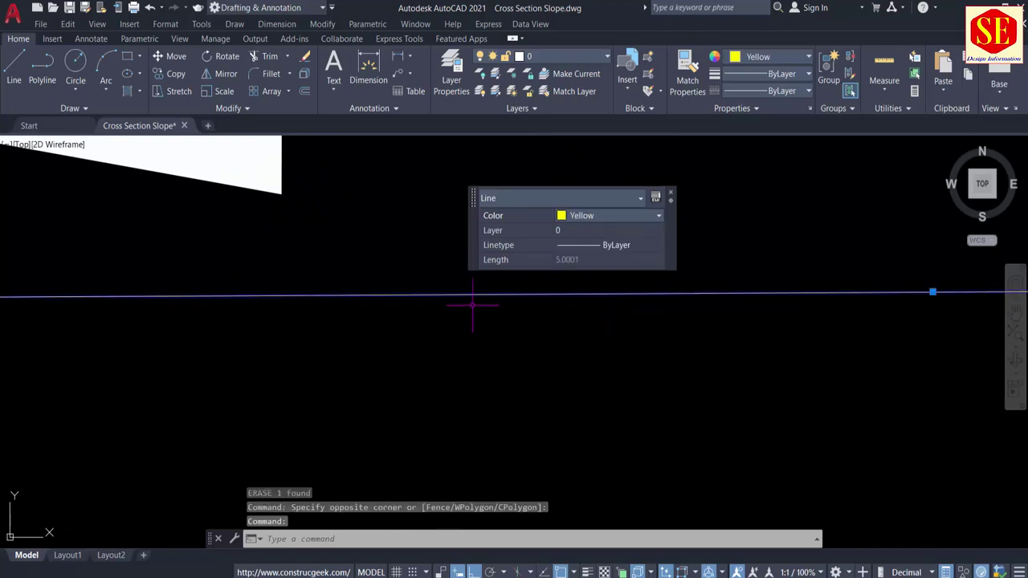
key("Escape")
Move the white diagonal line by its upper endpoint to the junction of the left shoulder and pavement lines.
scroll(601, 337, "down", 3)
scroll(365, 355, "up", 2)
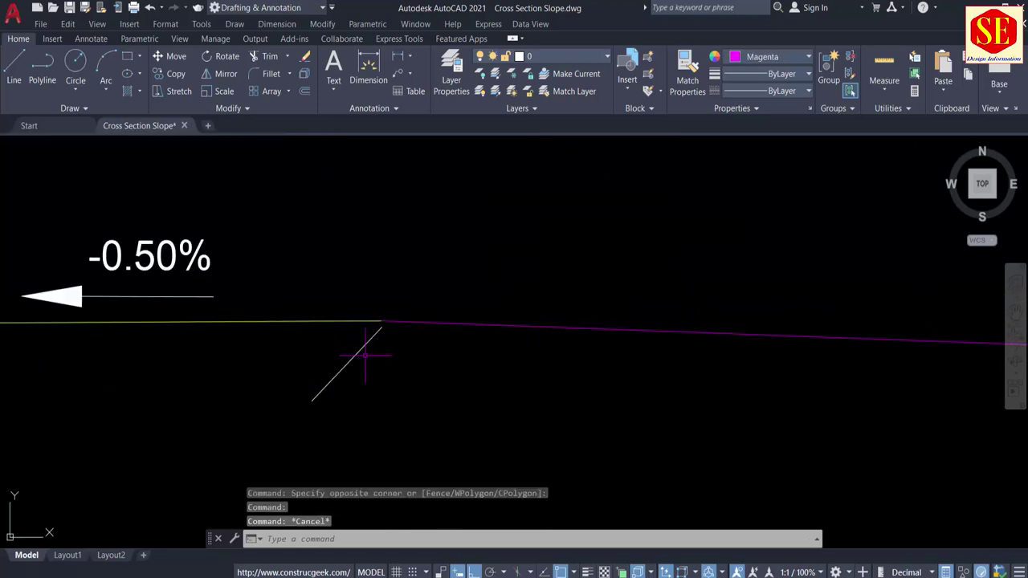
type("m")
key("Return")
left_click(359, 342)
left_click(339, 376)
scroll(389, 318, "up", 4)
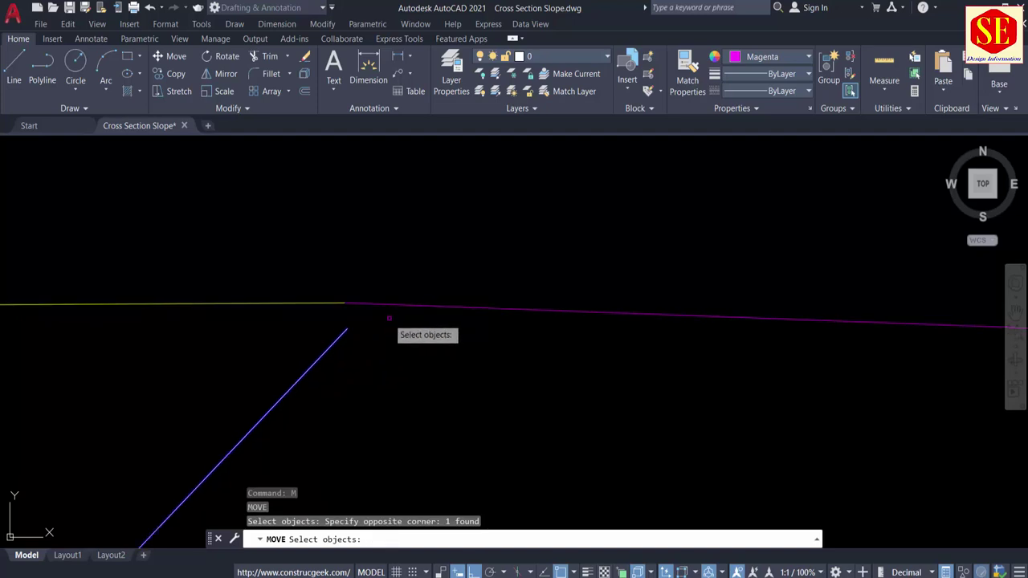
key("Return")
left_click(347, 328)
left_click(346, 304)
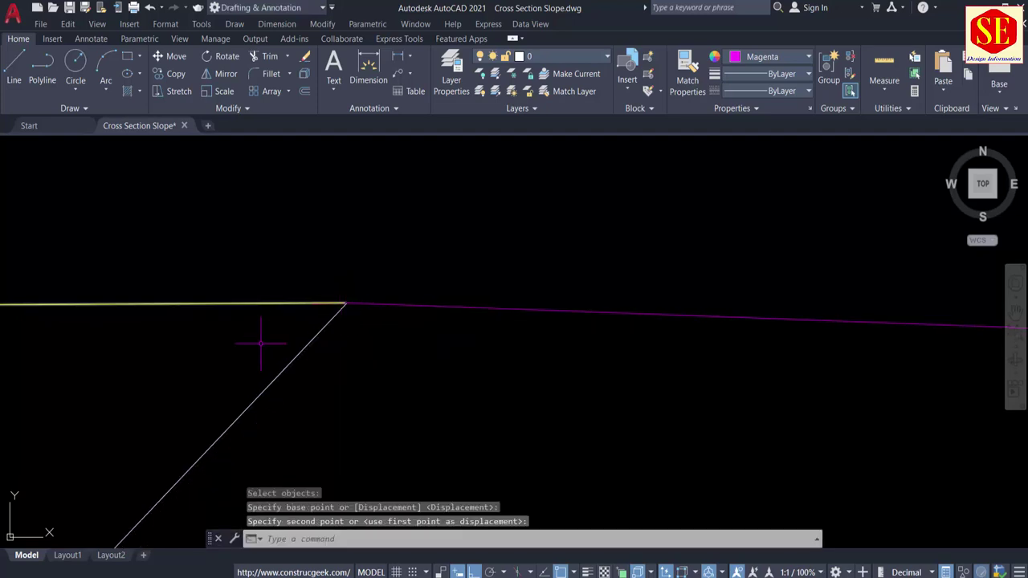
Move the right shoulder, side slope, white diagonal line and their slope labels so the shoulder's inner end meets the pavement line's right end.
scroll(260, 343, "down", 4)
scroll(557, 325, "up", 5)
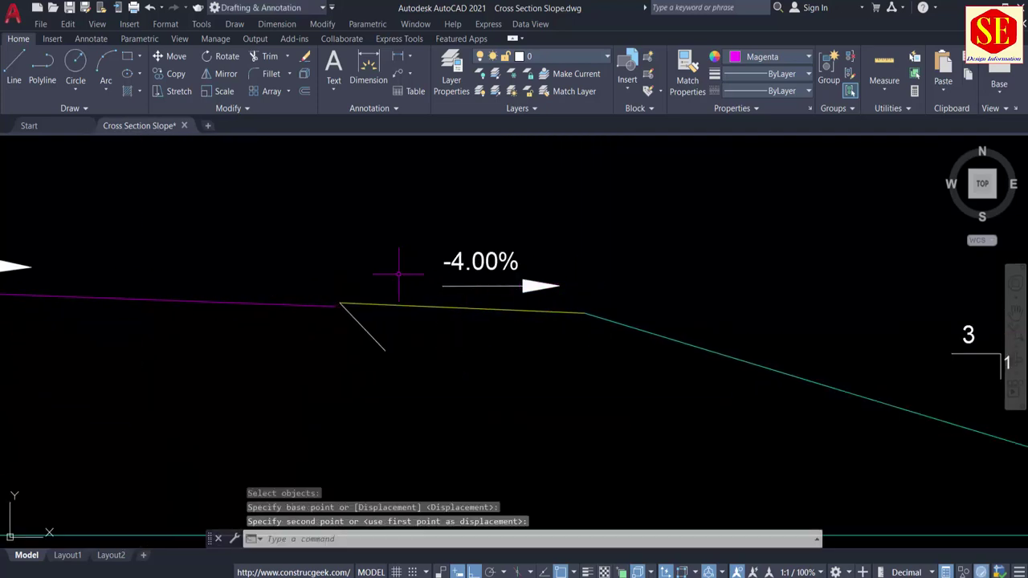
middle_click_drag(617, 325, 421, 342)
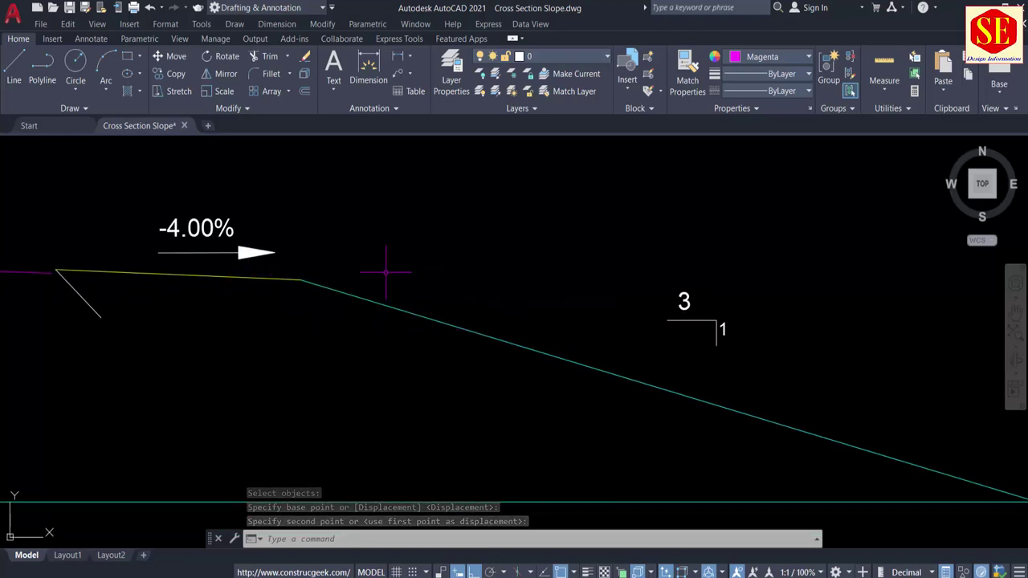
key("Return")
left_click(361, 195)
left_click(153, 311)
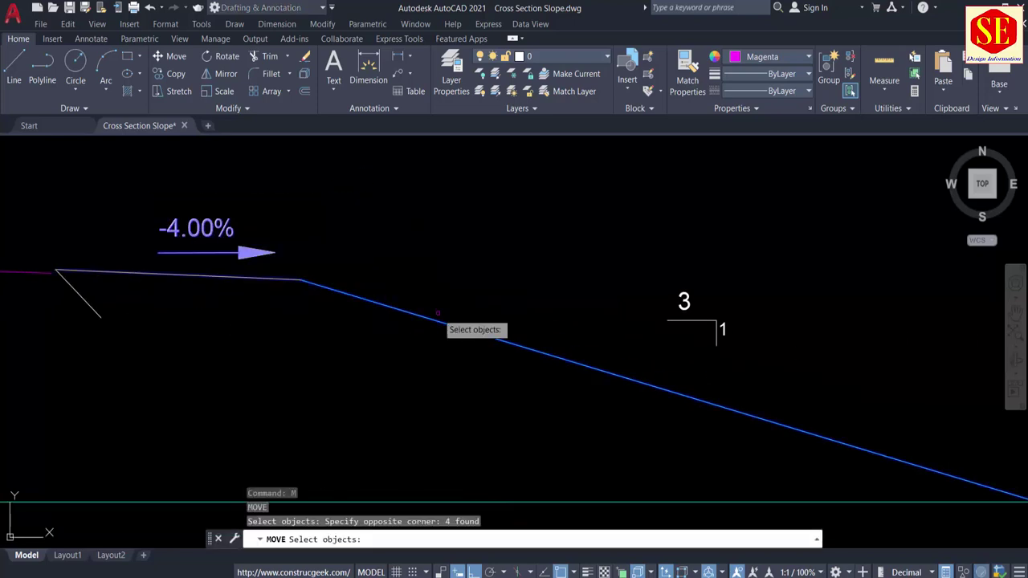
left_click(741, 267)
left_click(533, 394)
middle_click_drag(396, 353, 900, 333)
left_click(616, 252)
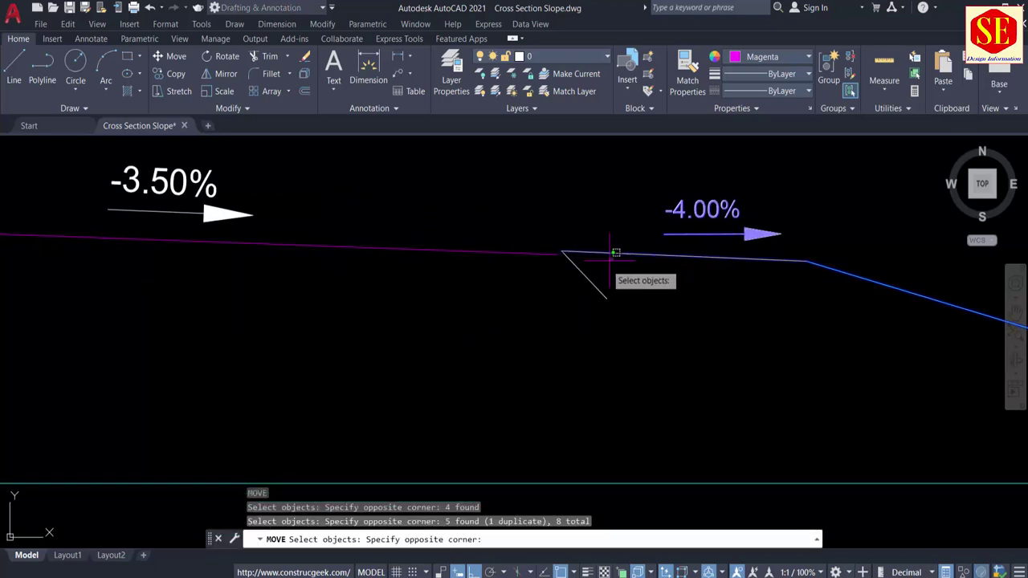
left_click(586, 279)
scroll(571, 249, "up", 2)
scroll(554, 254, "up", 1)
key("Return")
left_click(541, 249)
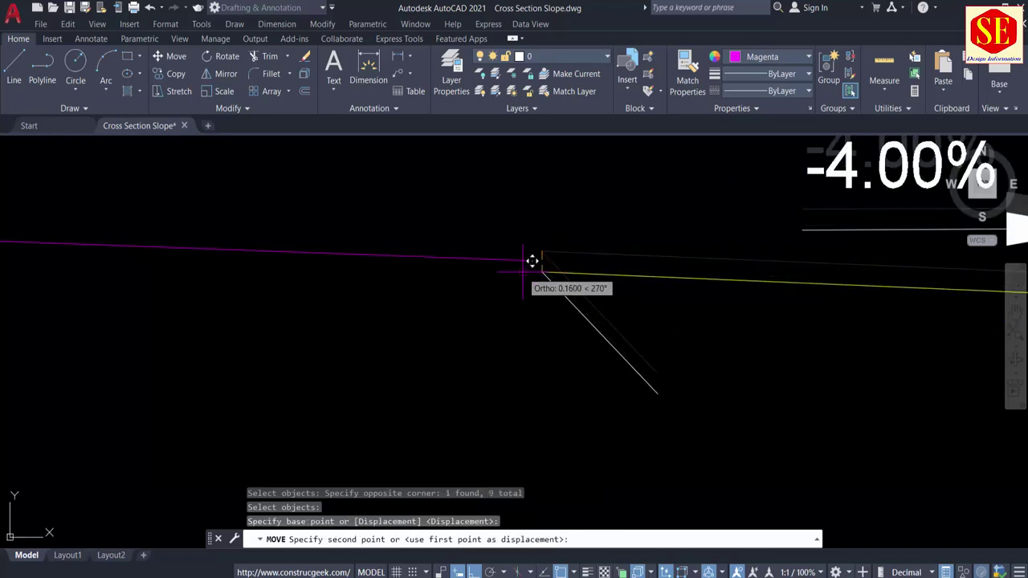
left_click(531, 257)
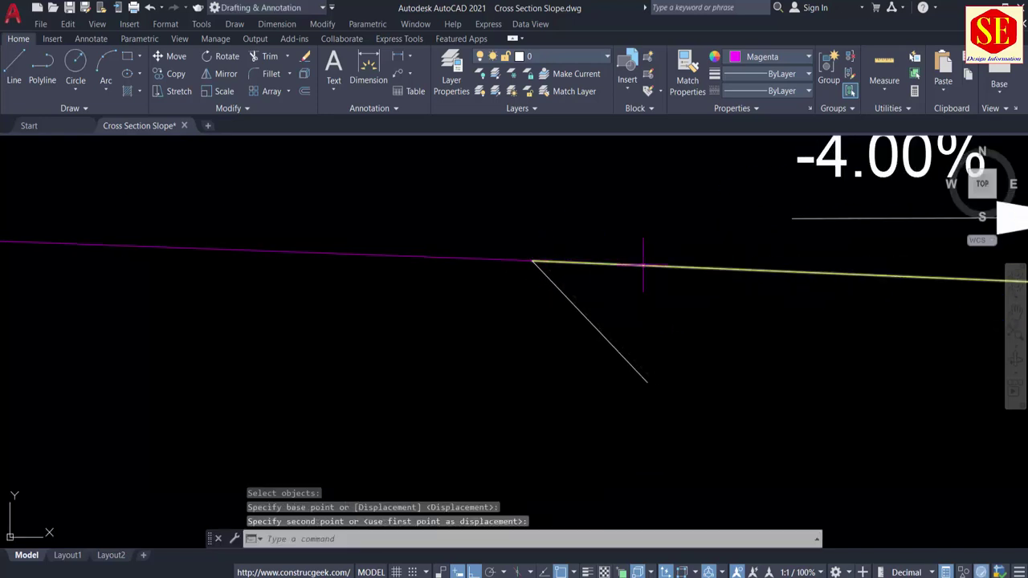
Offset the 3.5% magenta pavement line 0.9 downward to form the pavement's bottom line.
scroll(645, 268, "down", 3)
scroll(426, 266, "up", 6)
middle_click_drag(578, 280, 383, 302)
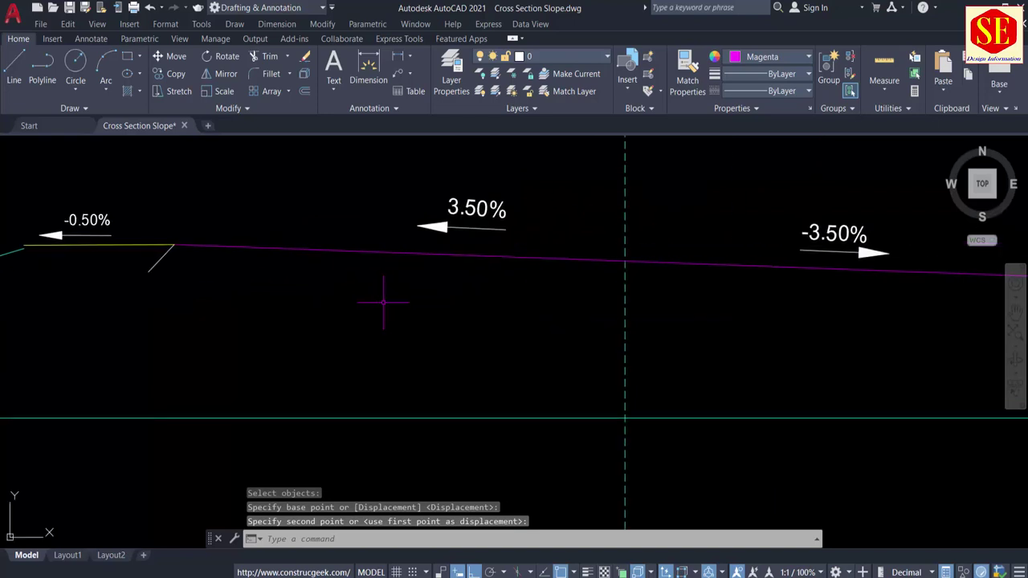
type("o")
key("Return")
type(".9")
key("Return")
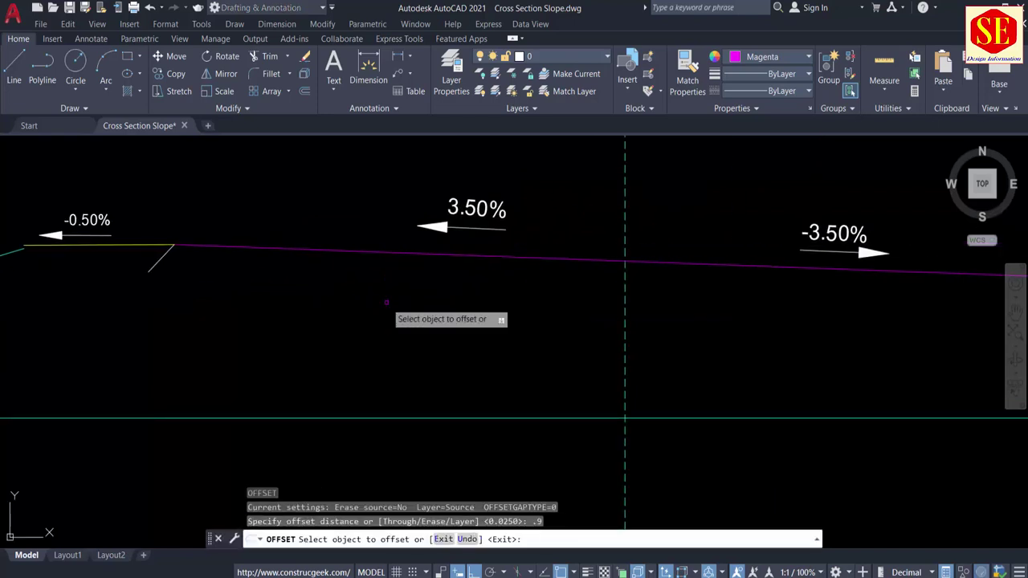
scroll(385, 290, "down", 2)
left_click(378, 287)
left_click(377, 287)
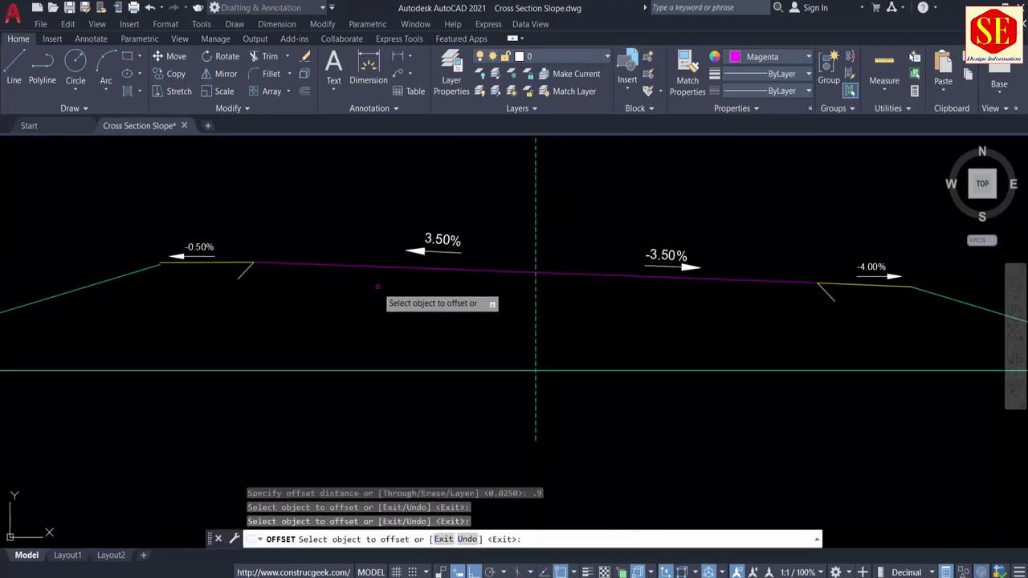
left_click(364, 264)
left_click(362, 291)
key("Escape")
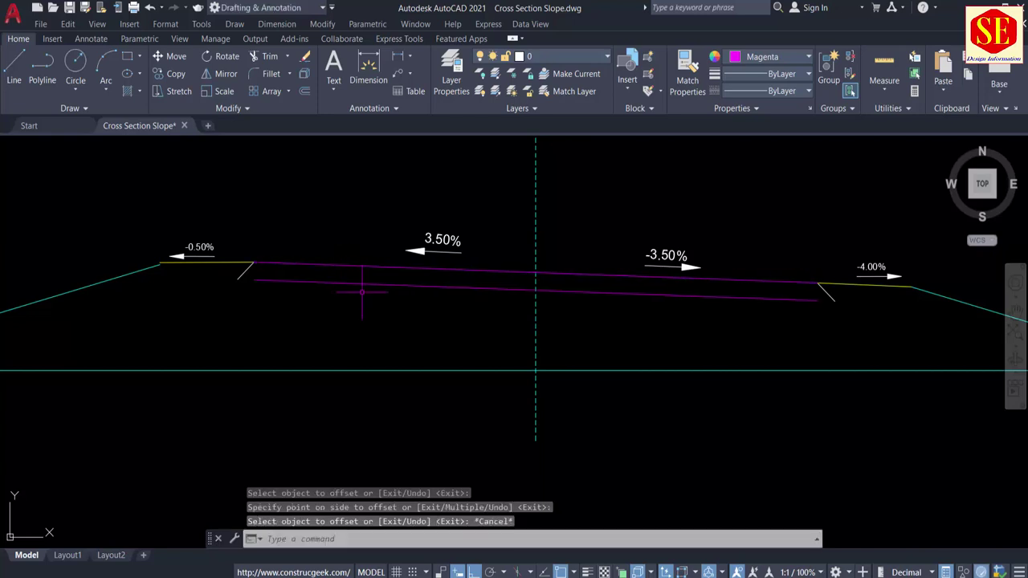
Extend both ends of the lower magenta pavement line outward to the white diagonal lines.
type("ex")
key("Return")
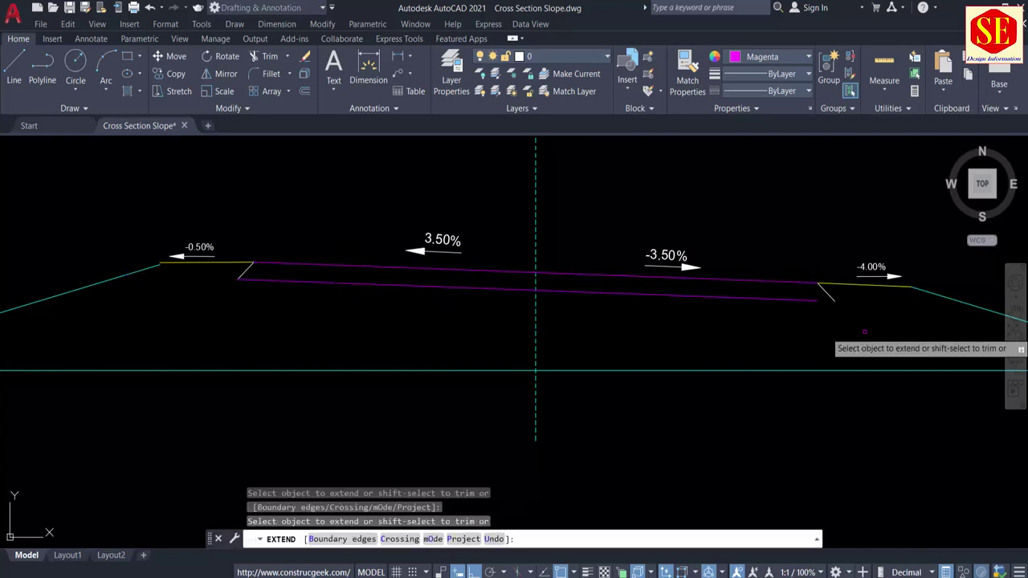
left_click(801, 302)
scroll(852, 308, "up", 4)
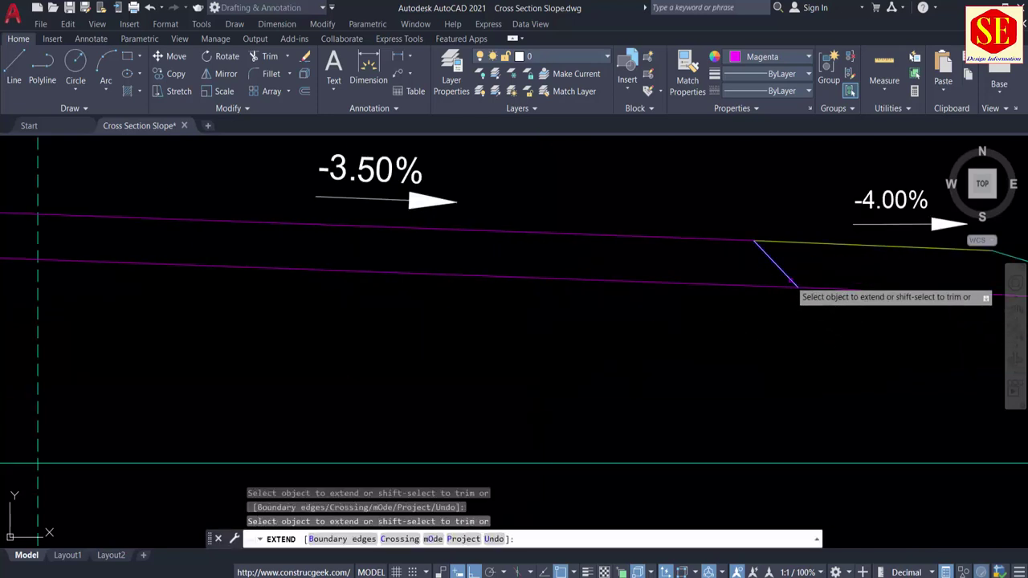
Trim the lower pavement line's excess beyond the right diagonal and the left diagonal's stub below the pavement.
key("Escape")
type("tr")
key("Return")
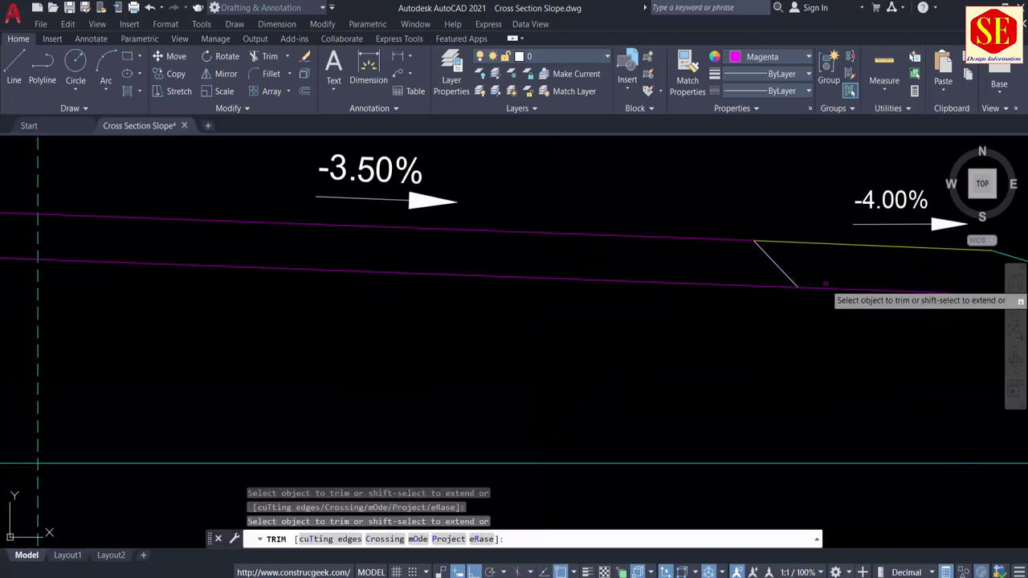
left_click_drag(826, 283, 814, 295)
scroll(827, 290, "down", 4)
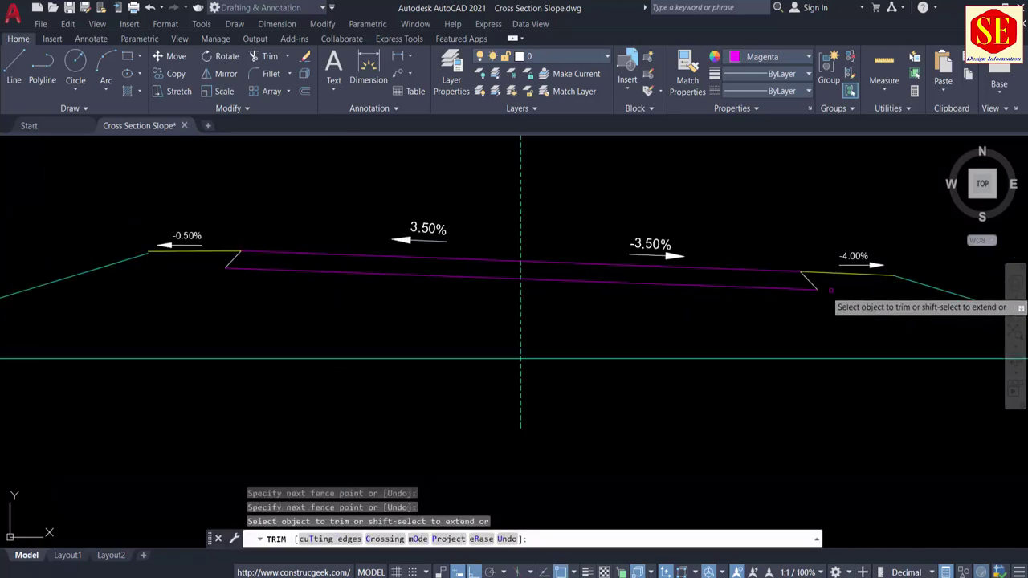
scroll(143, 261, "up", 5)
middle_click_drag(148, 256, 326, 210)
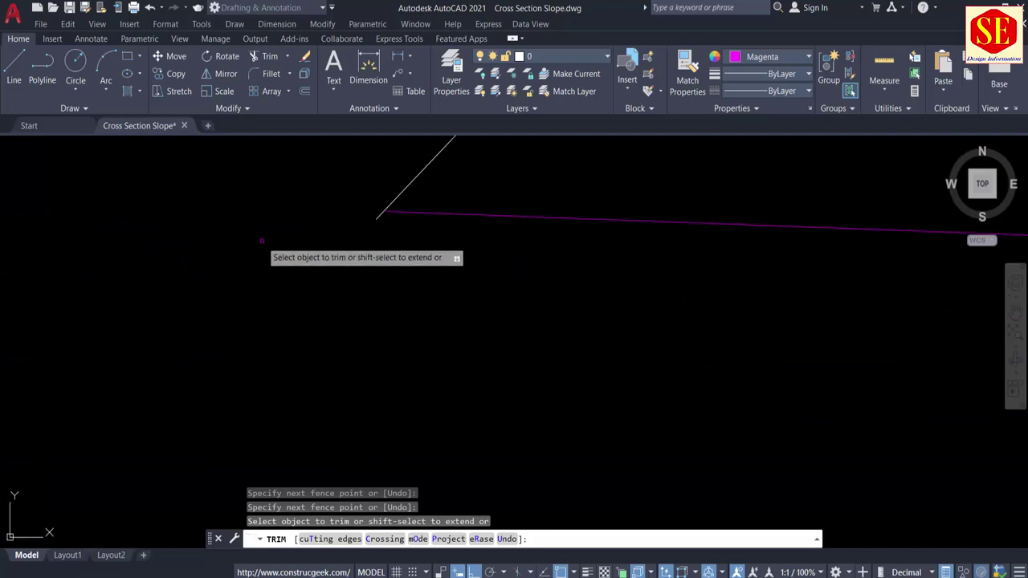
scroll(381, 305, "down", 6)
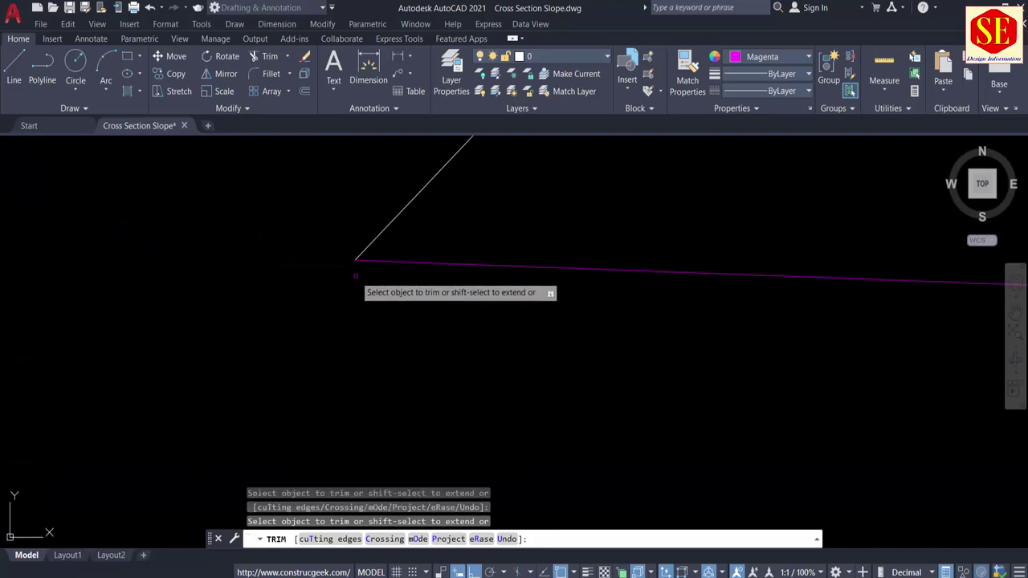
key("Escape")
Move the left side slope and its 1:3 slope label so the slope's upper end meets the yellow shoulder's outer end.
scroll(319, 275, "up", 4)
middle_click_drag(318, 274, 736, 228)
type("m")
key("Return")
left_click(372, 363)
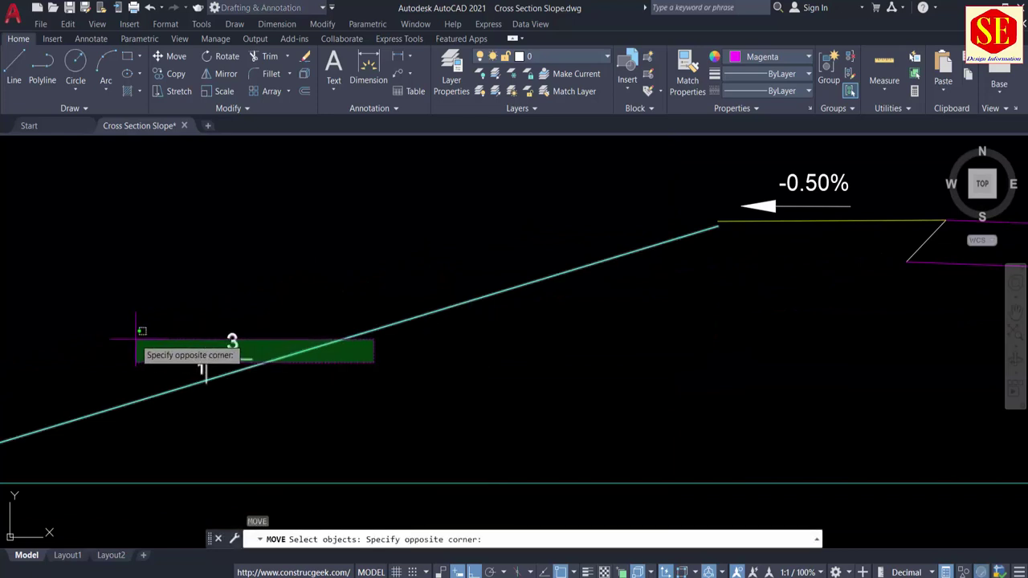
left_click(134, 339)
left_click(244, 321)
left_click(203, 371)
scroll(594, 297, "up", 3)
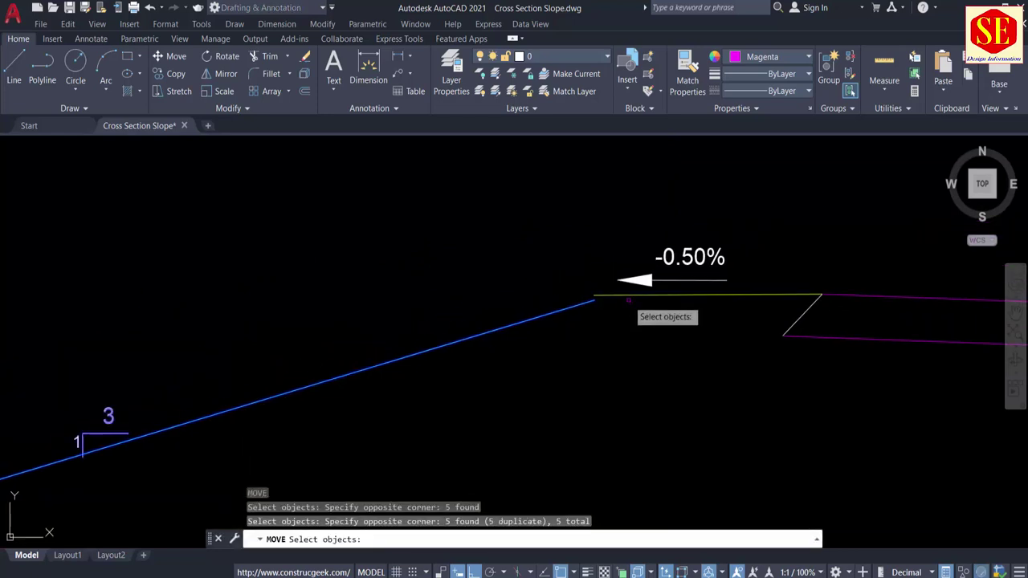
key("Return")
left_click(479, 277)
left_click(479, 277)
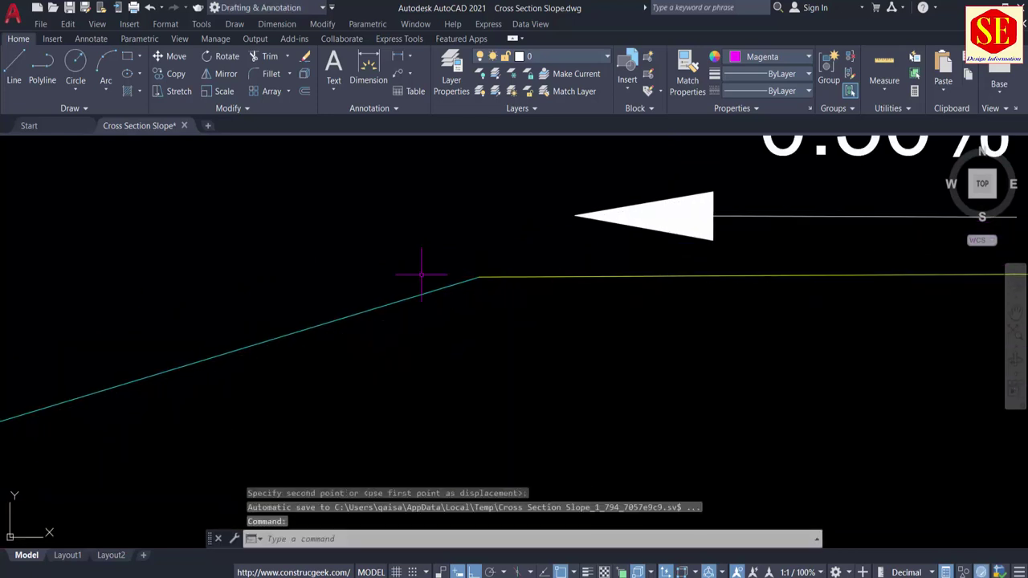
Copy the complete RD 0+600 cross section, including its title, to the space directly above it.
scroll(378, 230, "down", 6)
scroll(485, 253, "up", 3)
middle_click_drag(484, 253, 508, 386)
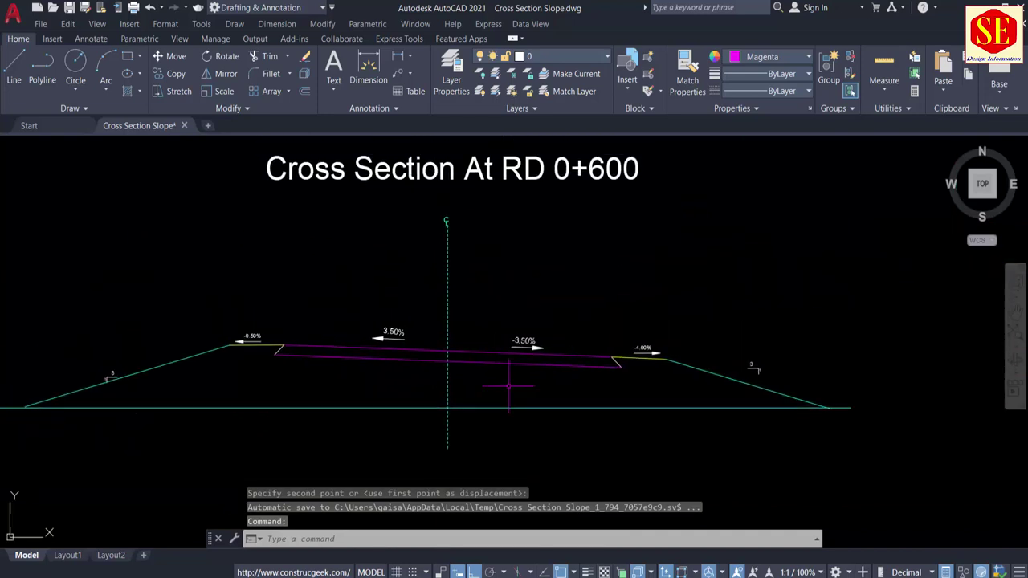
scroll(562, 350, "up", 1)
scroll(551, 340, "down", 4)
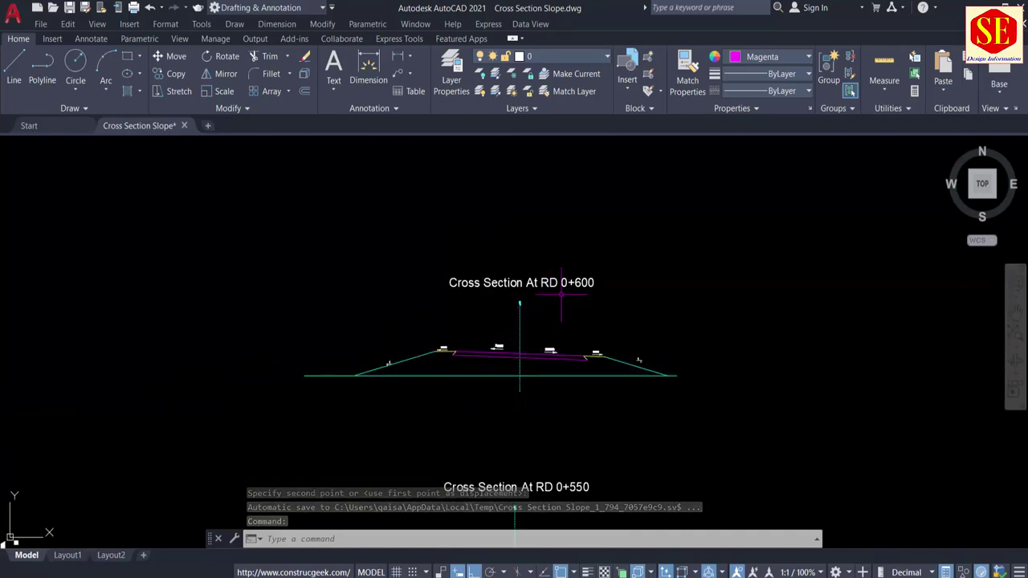
scroll(561, 294, "up", 2)
type("co")
key("Return")
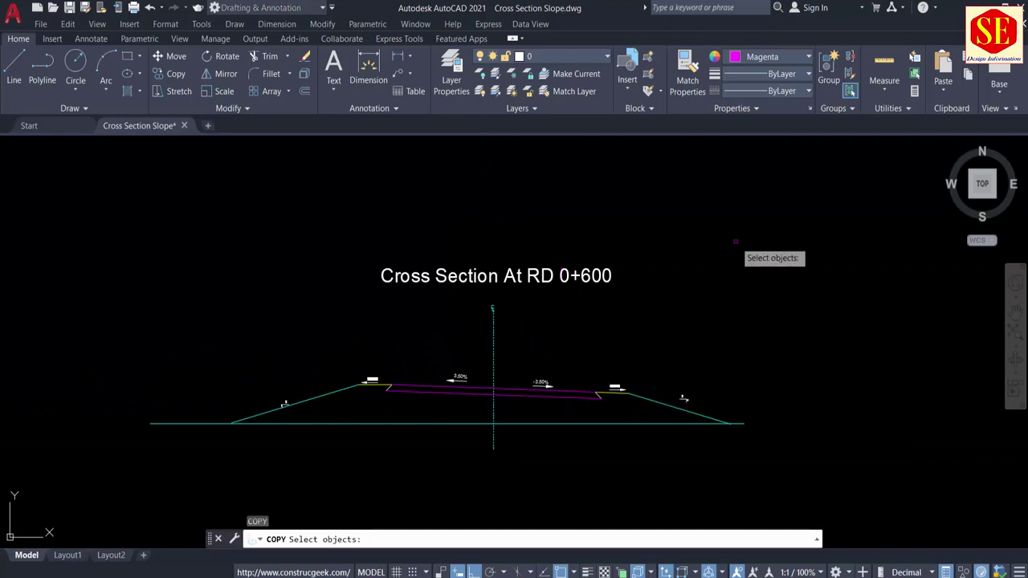
left_click(769, 224)
left_click(150, 447)
key("Return")
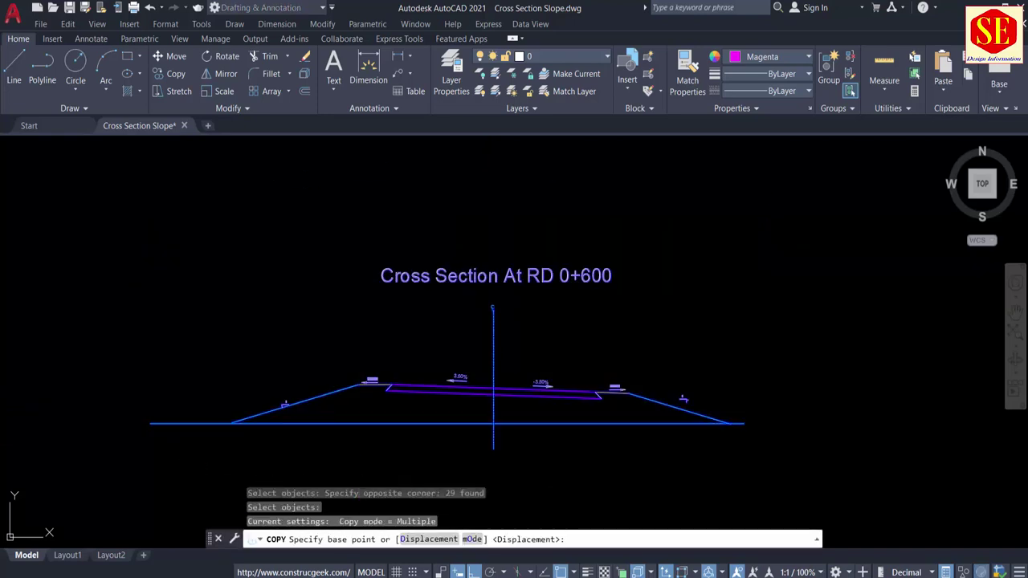
left_click(359, 386)
left_click(394, 209)
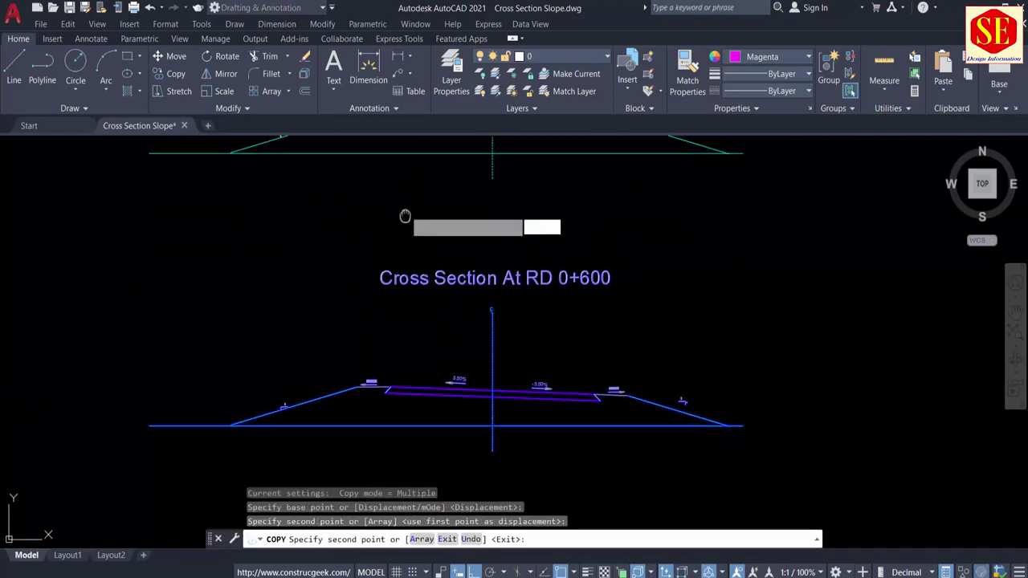
middle_click_drag(404, 216, 395, 438)
key("Escape")
Change the copied section's title to Cross Section At RD 0+650.
double_click(573, 226)
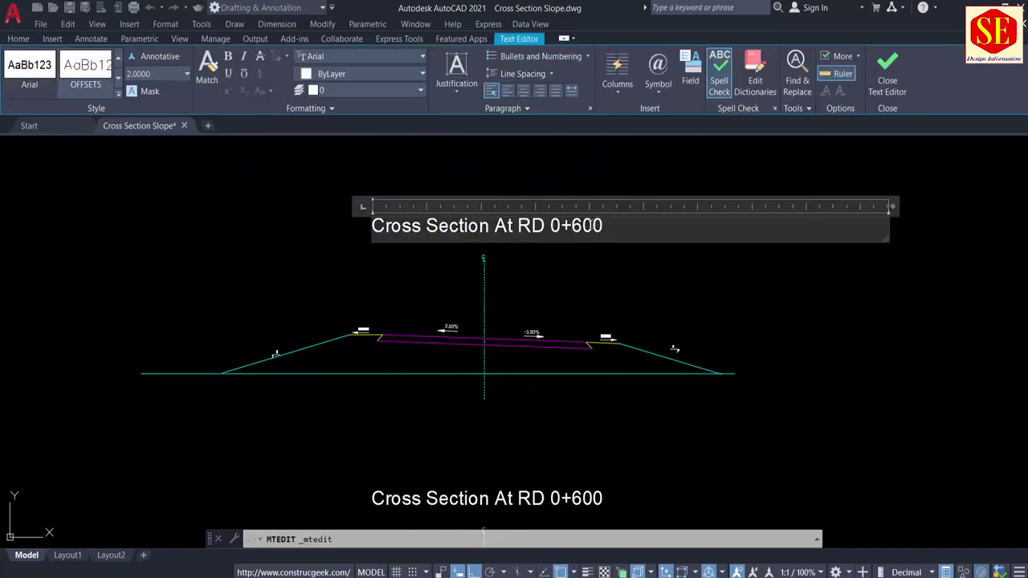
key("BackSpace")
type("5")
left_click(603, 275)
Set the left pavement slope label of the copied section to 4.00%.
scroll(466, 353, "up", 7)
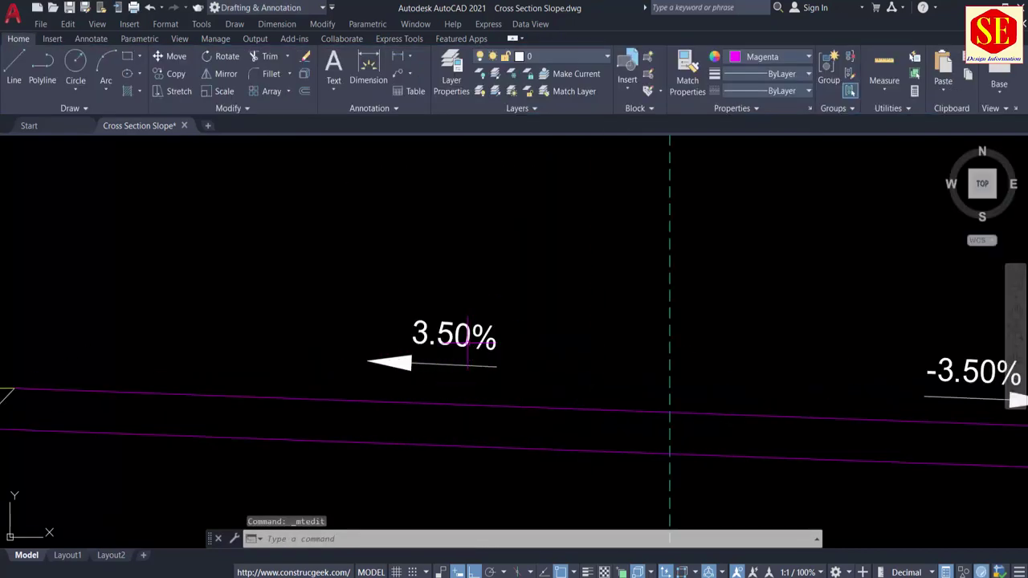
double_click(451, 334)
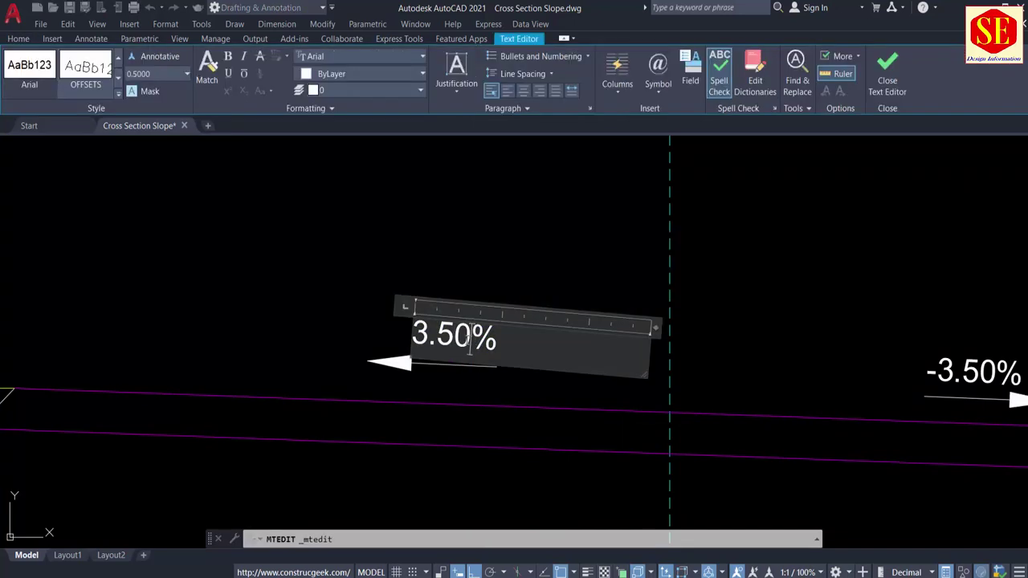
type("4.0")
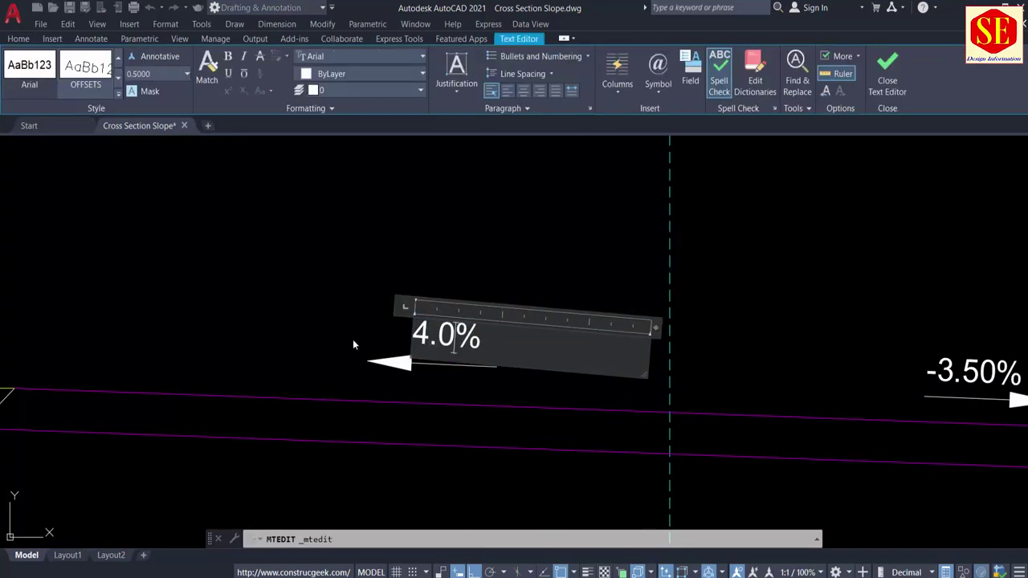
type("0")
left_click(352, 338)
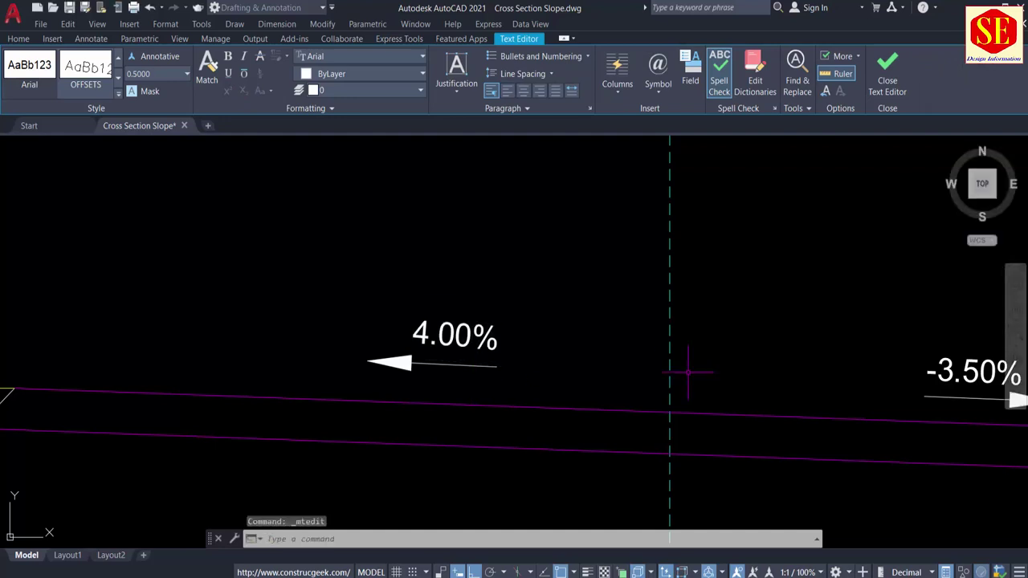
Set the right pavement slope label of the copied section to -4.00%.
middle_click_drag(784, 383, 495, 349)
double_click(707, 341)
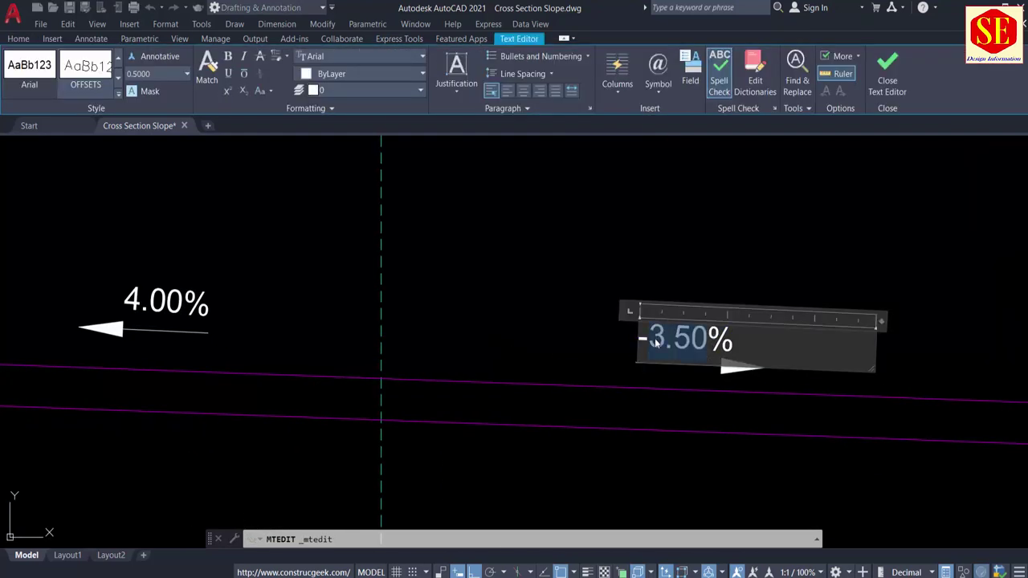
left_click(626, 362)
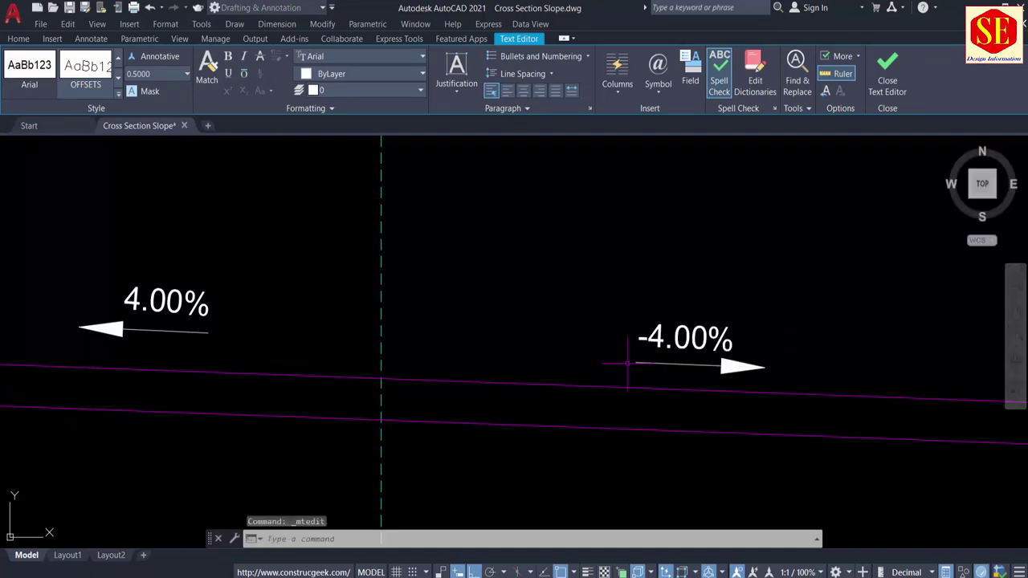
Change the left shoulder's slope label in the copied section to -0.00%.
scroll(626, 363, "down", 1)
middle_click_drag(746, 367, 485, 327)
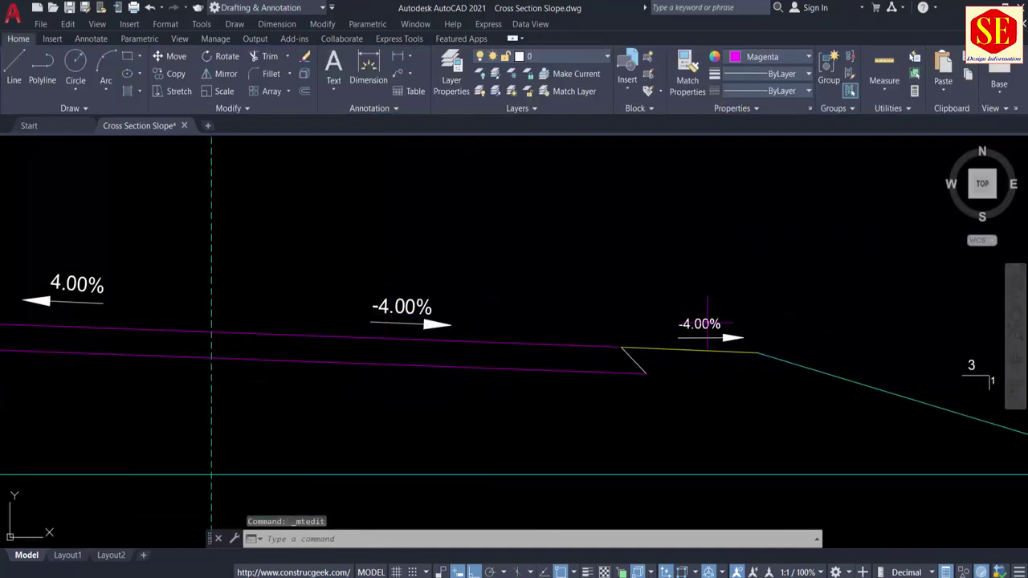
scroll(706, 305, "up", 4)
scroll(711, 306, "down", 3)
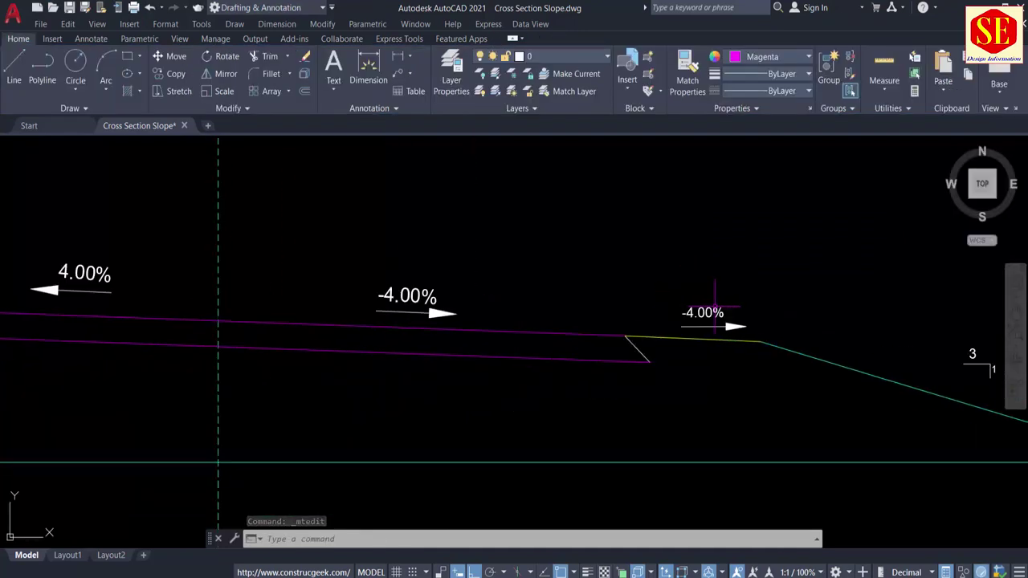
middle_click_drag(210, 337, 904, 350)
scroll(382, 302, "up", 3)
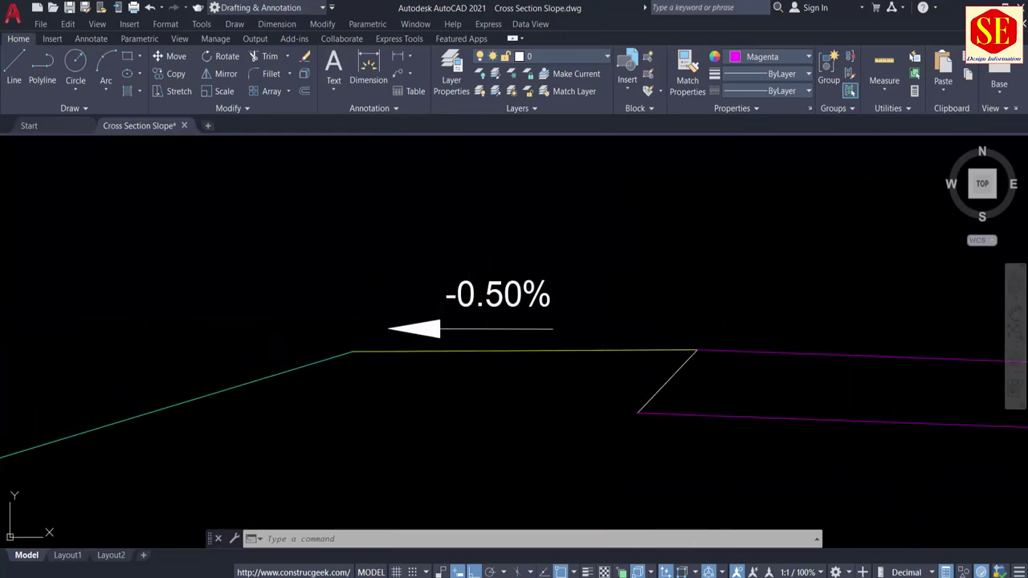
double_click(519, 295)
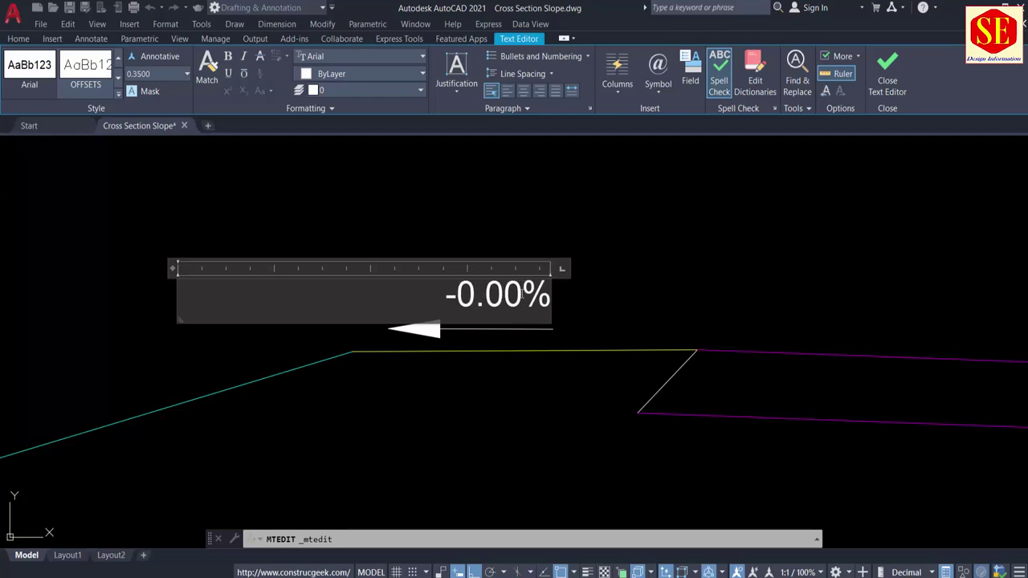
Finish editing the left shoulder slope label as -0.00% and review the 0+650 row of the grade and slope sheet.
left_click(604, 294)
scroll(615, 222, "down", 8)
scroll(449, 264, "up", 3)
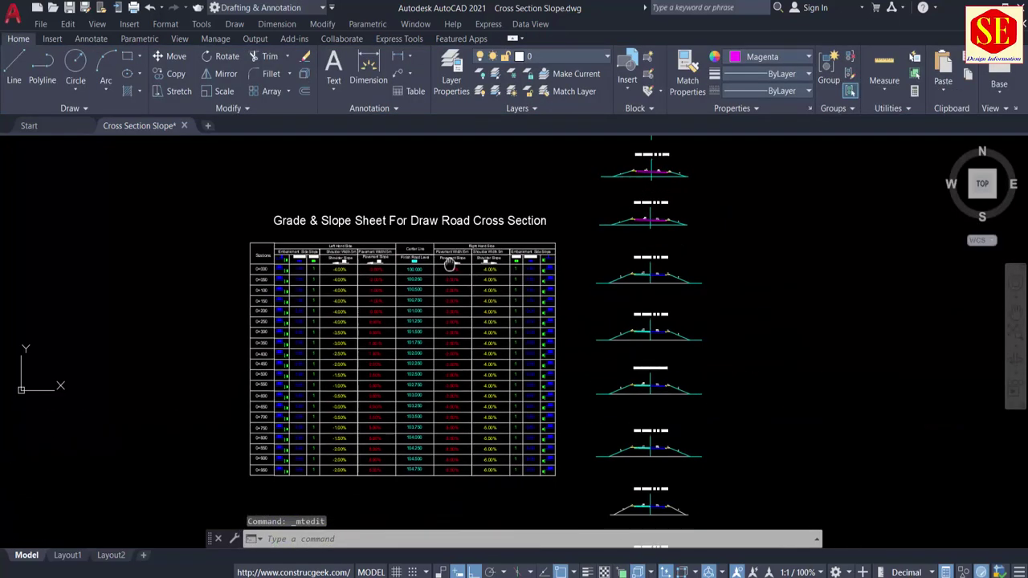
middle_click_drag(449, 264, 444, 225)
scroll(305, 319, "up", 6)
middle_click_drag(120, 397, 89, 269)
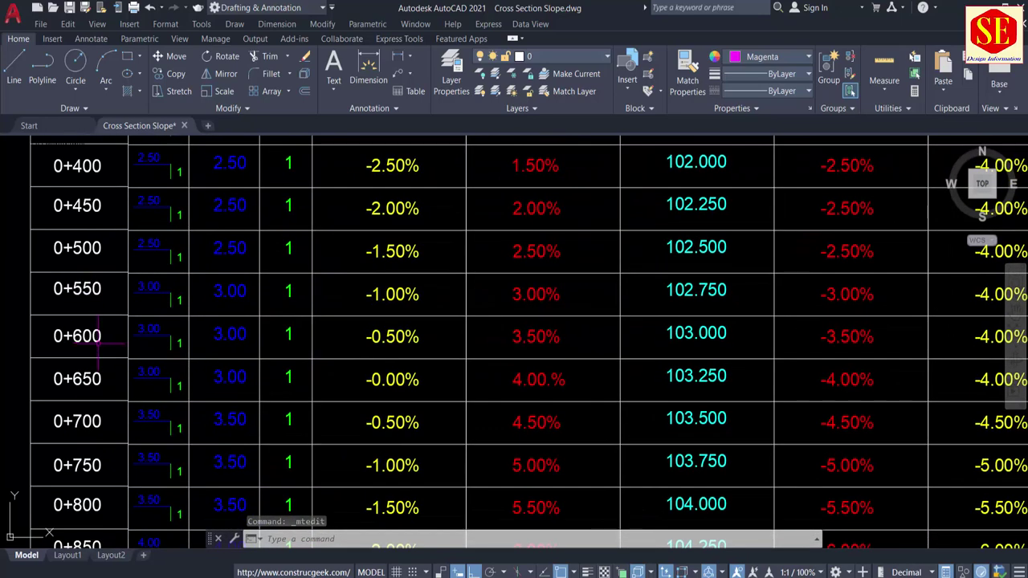
middle_click_drag(395, 390, 201, 341)
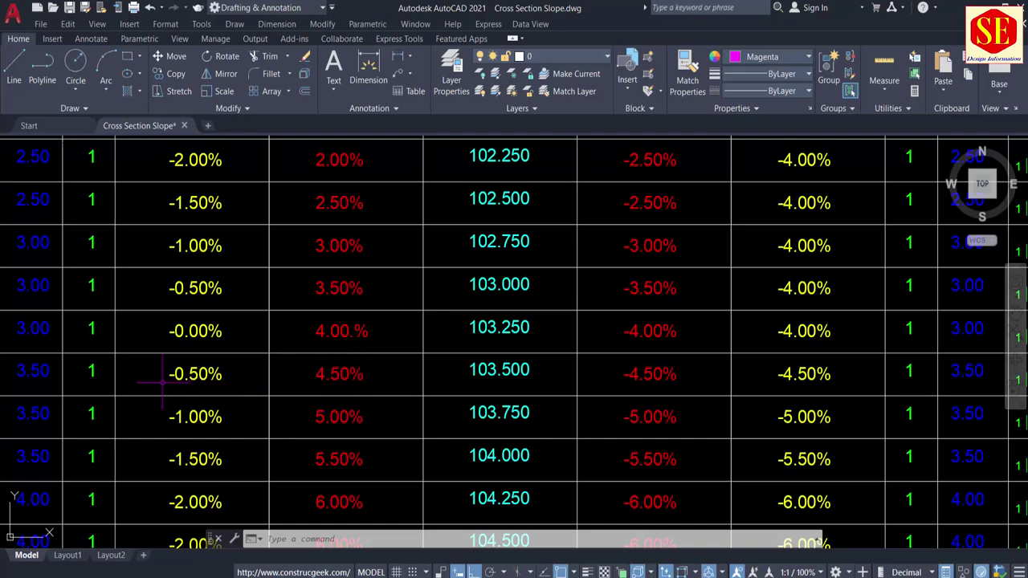
Draw a 15-unit horizontal line leftward from the point where the upper pavement line crosses the centerline.
scroll(169, 385, "down", 6)
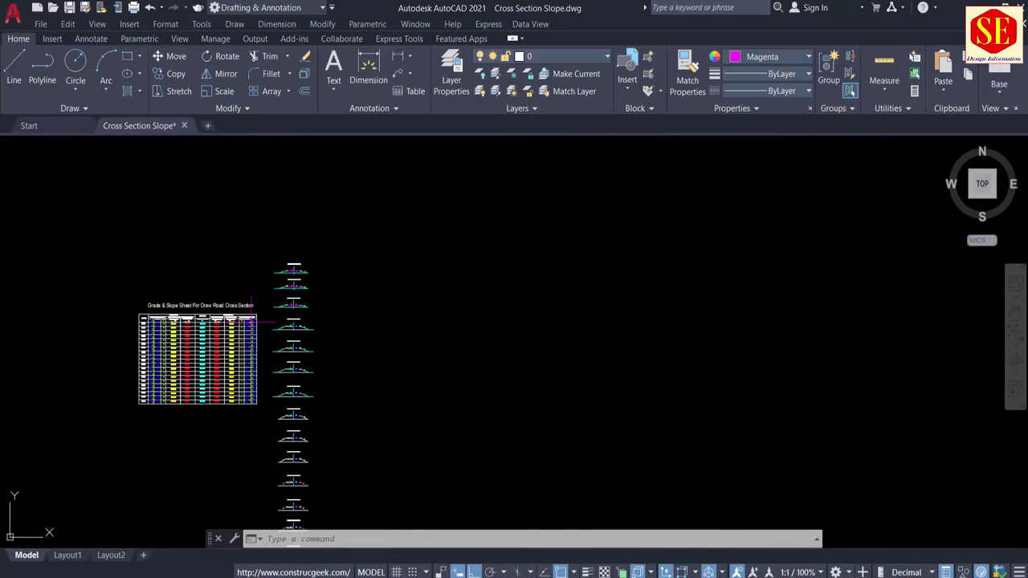
scroll(248, 297, "up", 6)
middle_click_drag(252, 294, 440, 306)
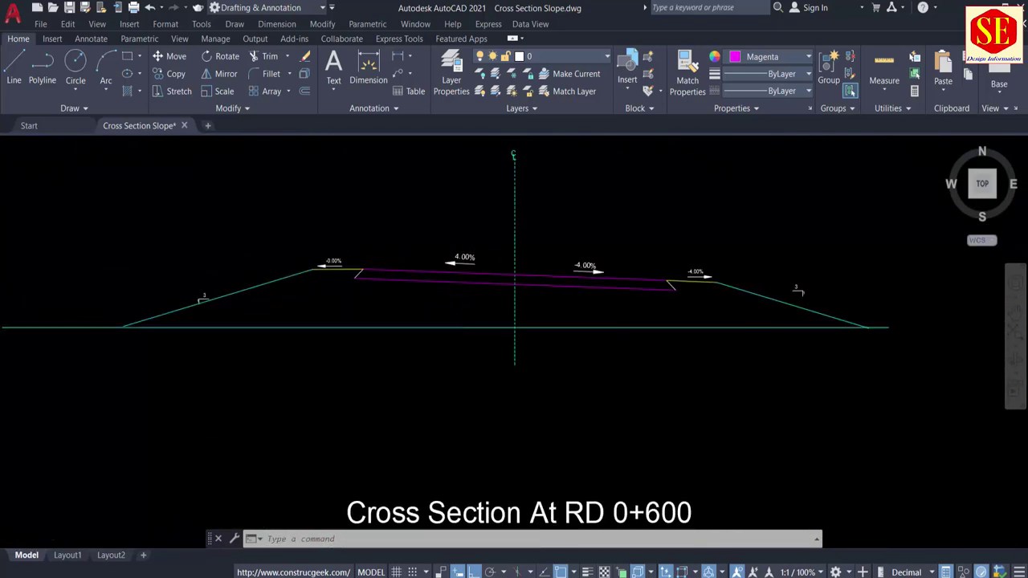
scroll(452, 291, "up", 2)
scroll(447, 291, "up", 2)
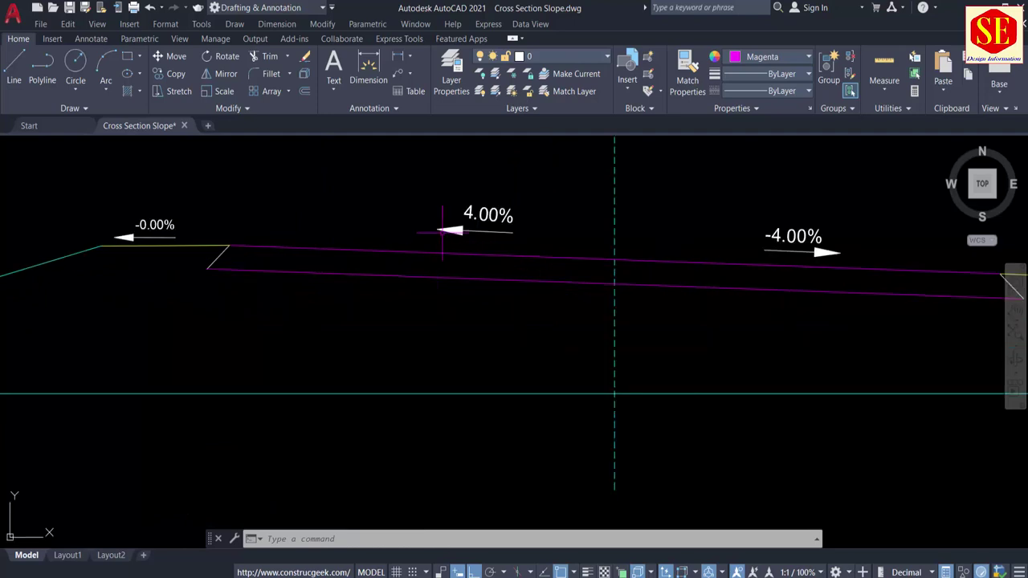
scroll(442, 232, "down", 5)
scroll(461, 366, "up", 6)
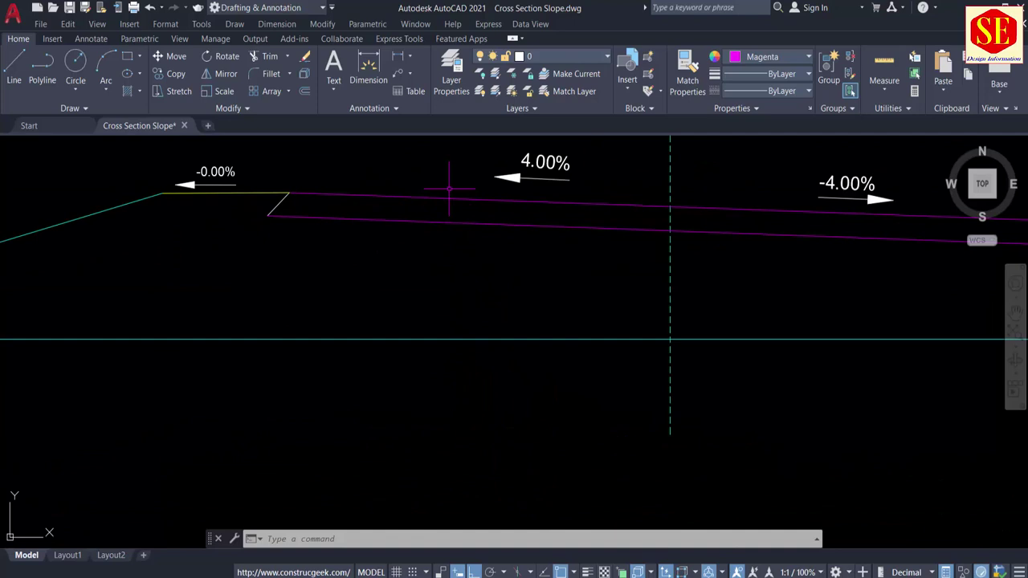
type("l")
key("Return")
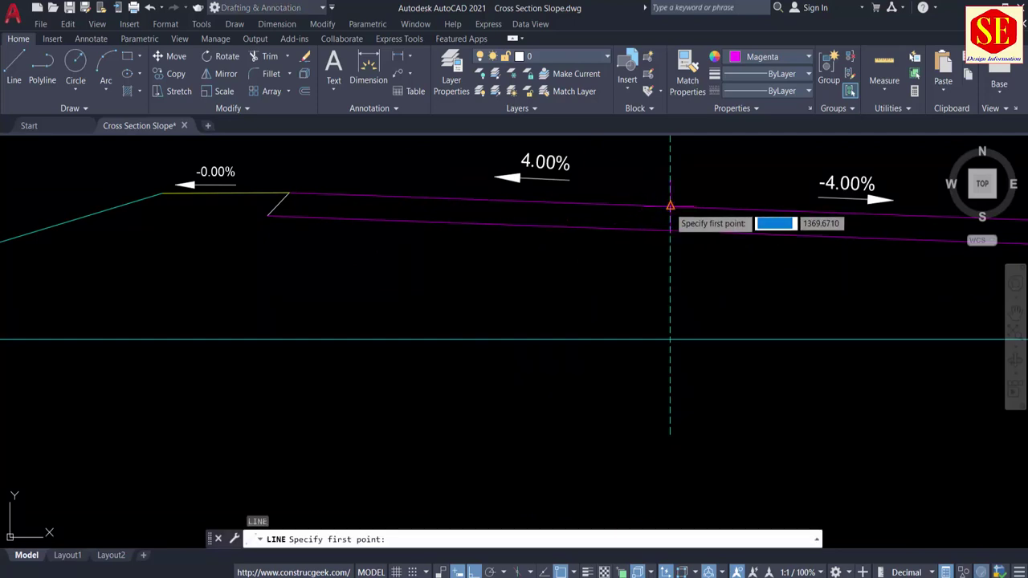
left_click(669, 206)
type("15")
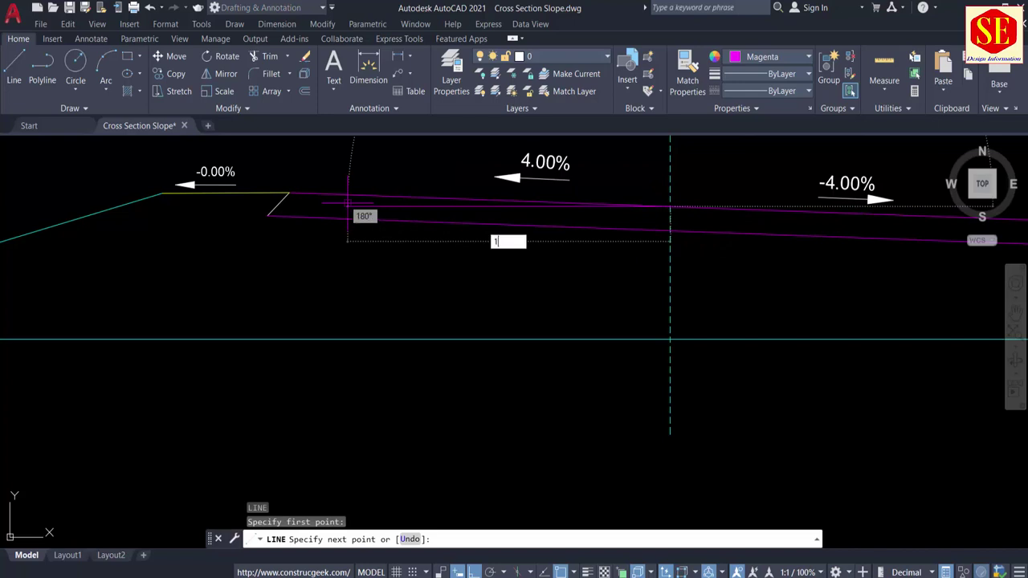
key("Return")
key("Escape")
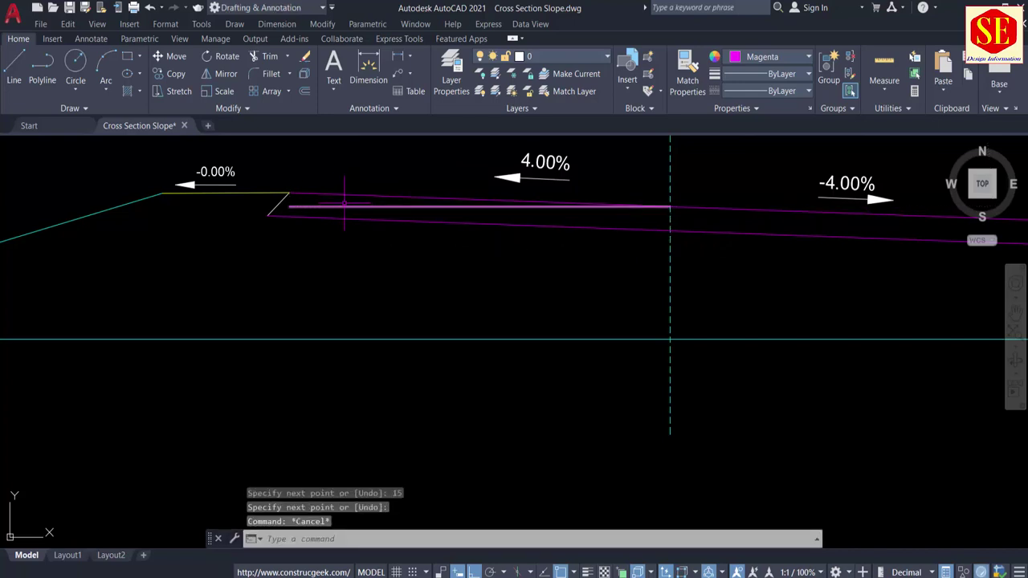
Erase the old upper and lower sloped pavement lines of the cross section.
left_click(343, 195)
left_click(353, 219)
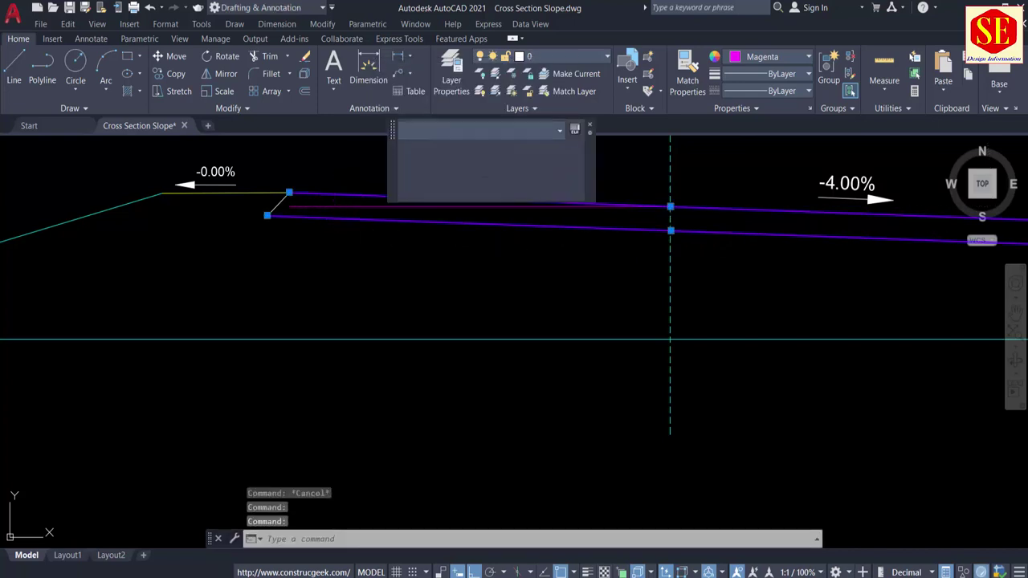
type("e")
key("Return")
middle_click_drag(467, 263, 425, 341)
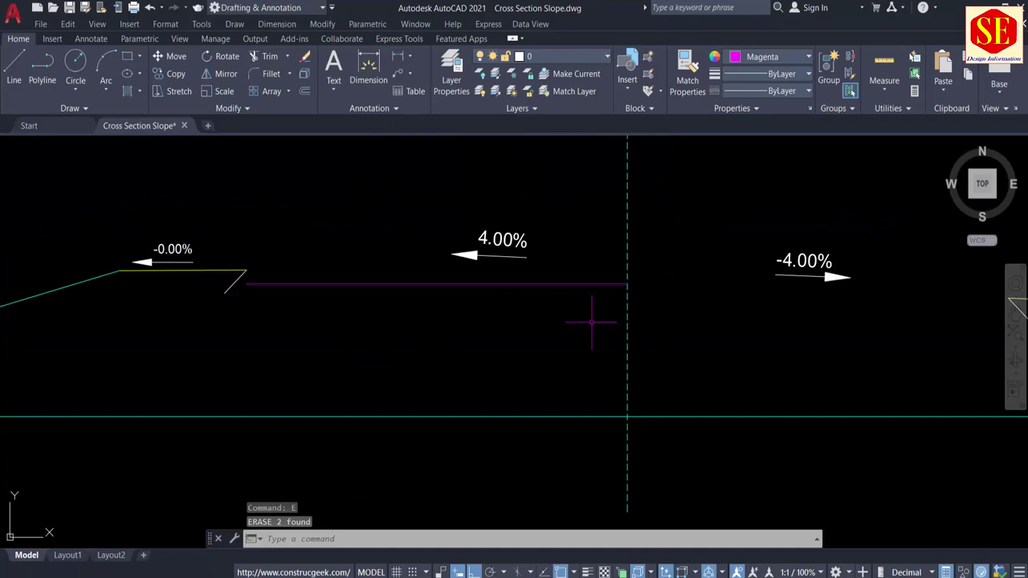
Switch to Calculator and compute the pavement height difference as 4 × 15 ÷ 100.
key("alt+Tab")
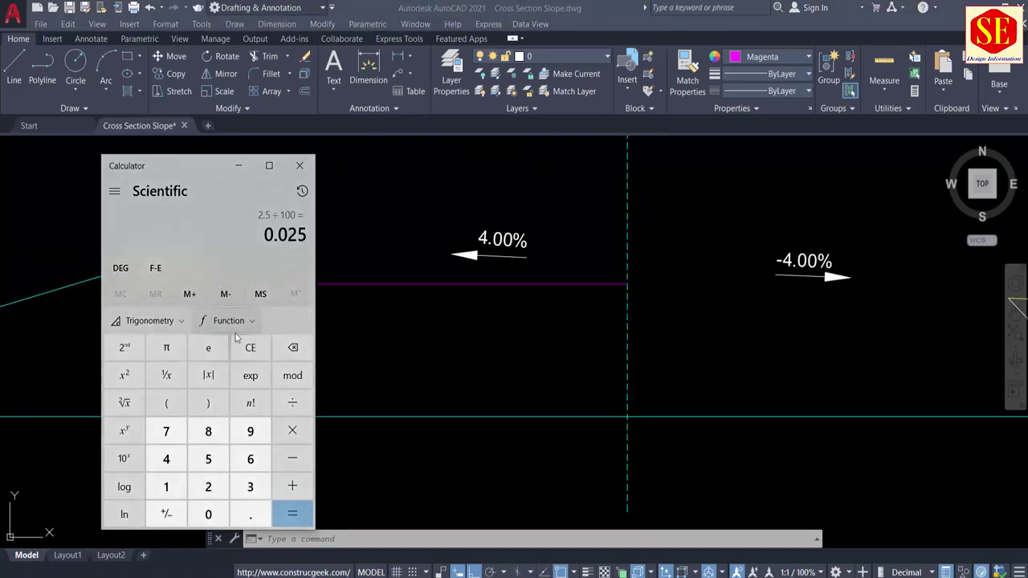
left_click(249, 347)
left_click(166, 459)
left_click(292, 430)
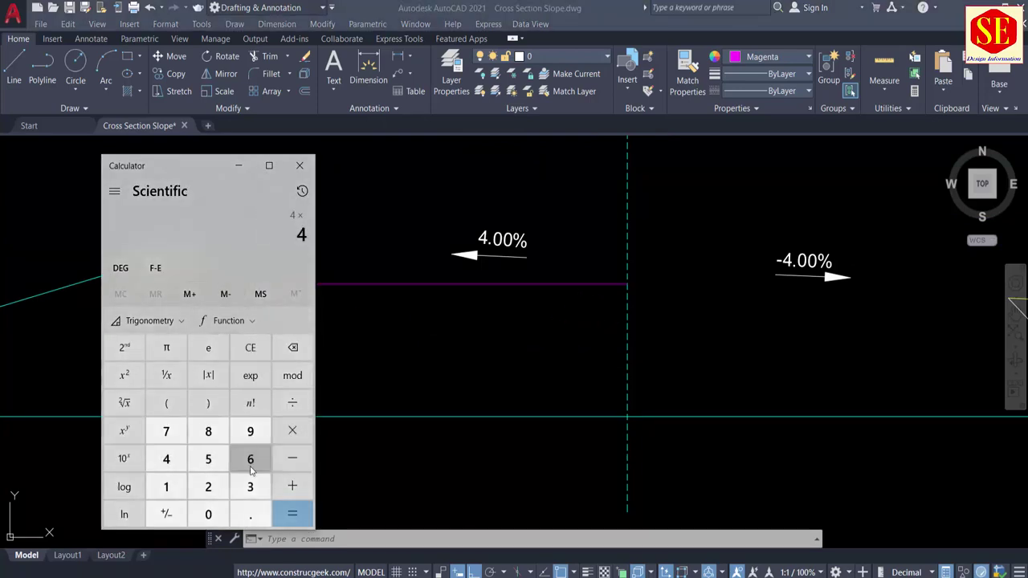
left_click(166, 487)
left_click(208, 458)
left_click(292, 514)
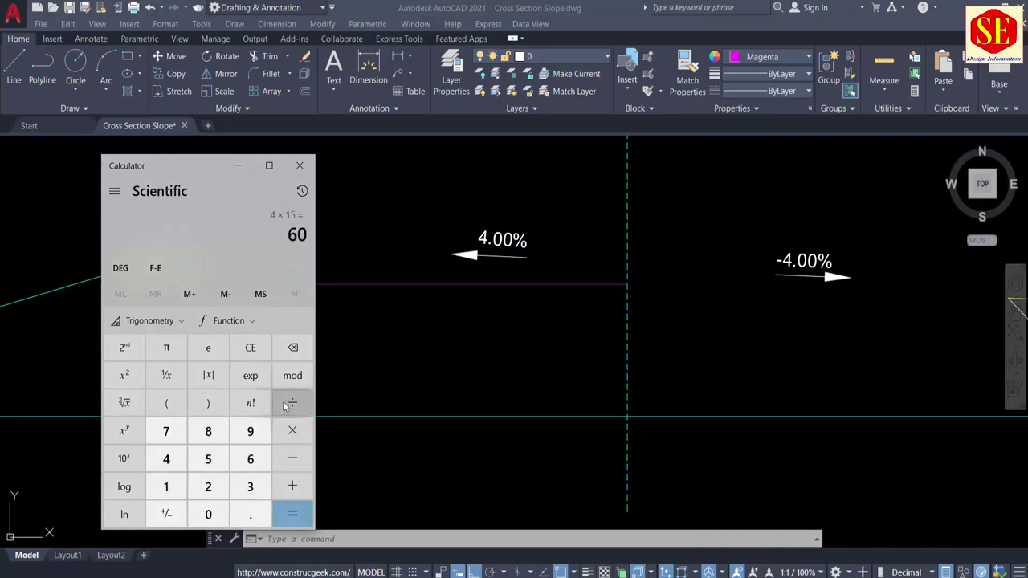
left_click(292, 402)
left_click(166, 486)
left_click(200, 517)
left_click(200, 518)
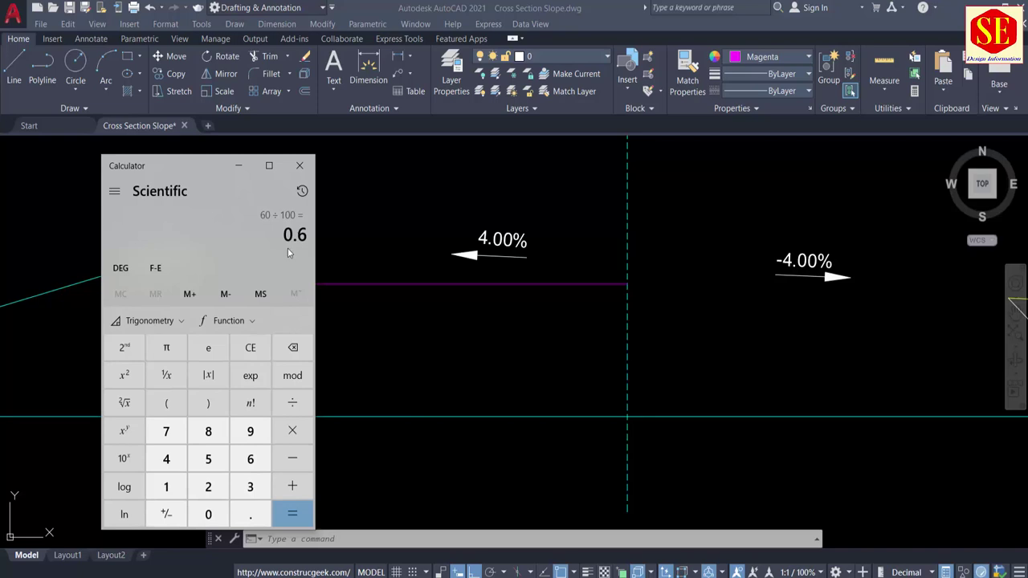
Switch back to AutoCAD and offset the horizontal 15-unit line upward by 0.6.
left_click(324, 267)
type("o")
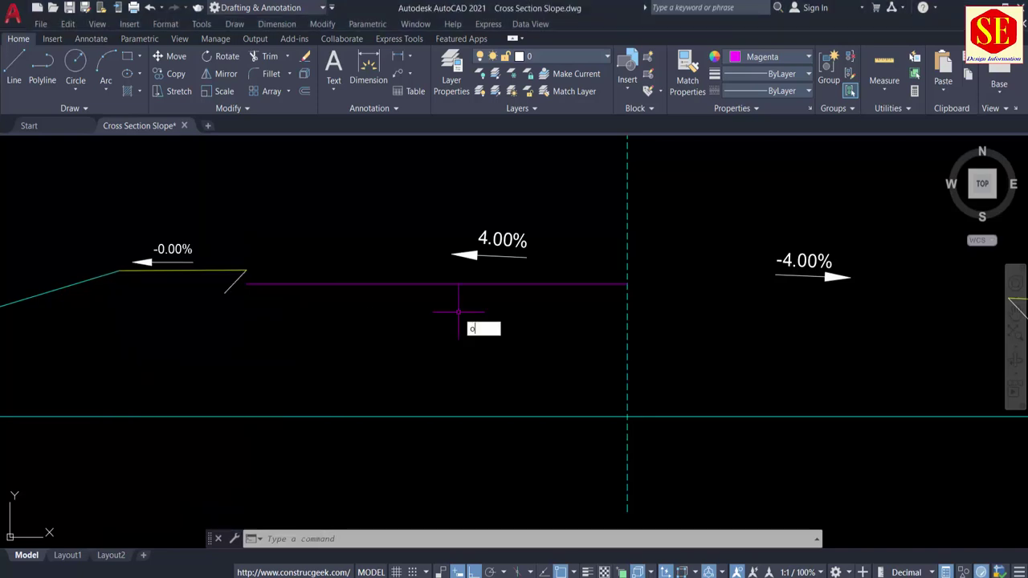
key("Return")
type(".6")
key("Return")
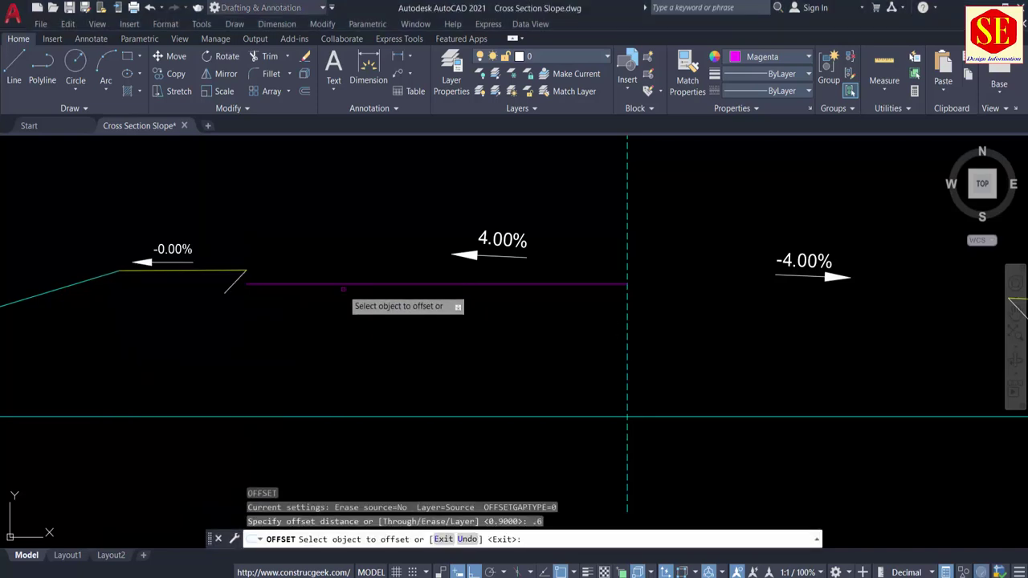
left_click(343, 286)
left_click(347, 225)
key("Escape")
Draw a sloped line from the upper horizontal line's outer end to the lower line's end on the centerline.
middle_click_drag(644, 286, 439, 301)
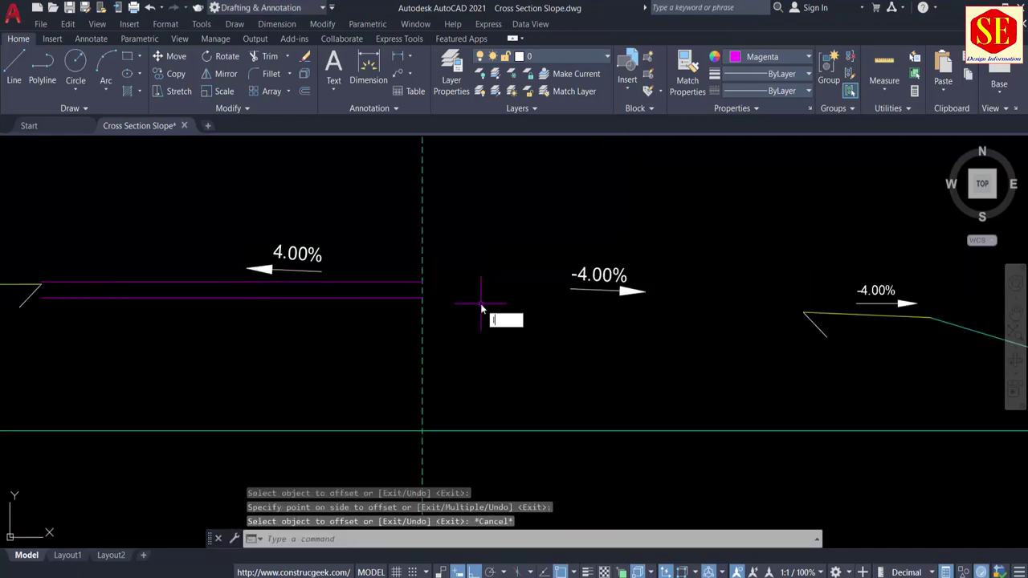
type("l")
key("Return")
left_click(40, 282)
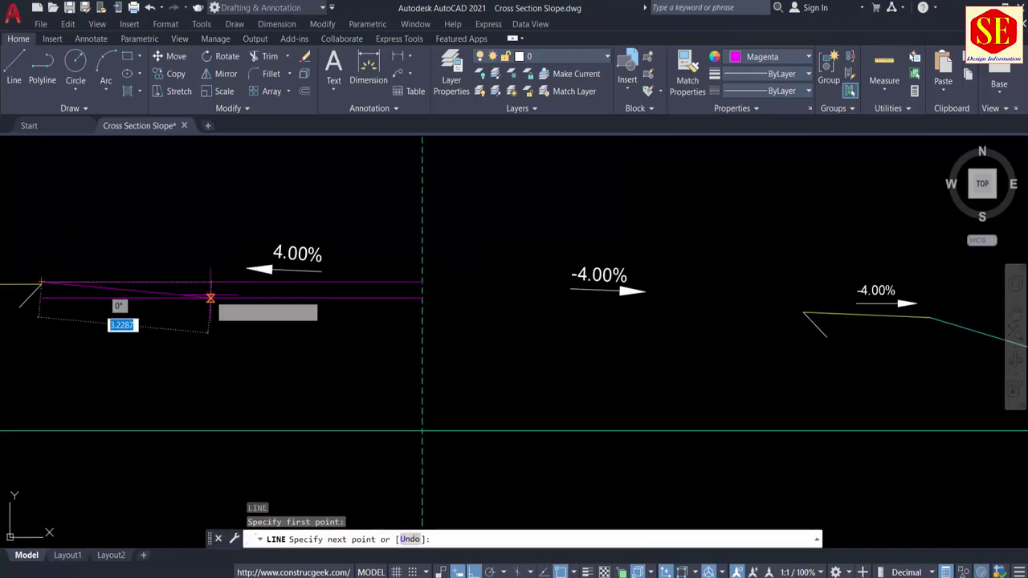
left_click(422, 298)
key("Escape")
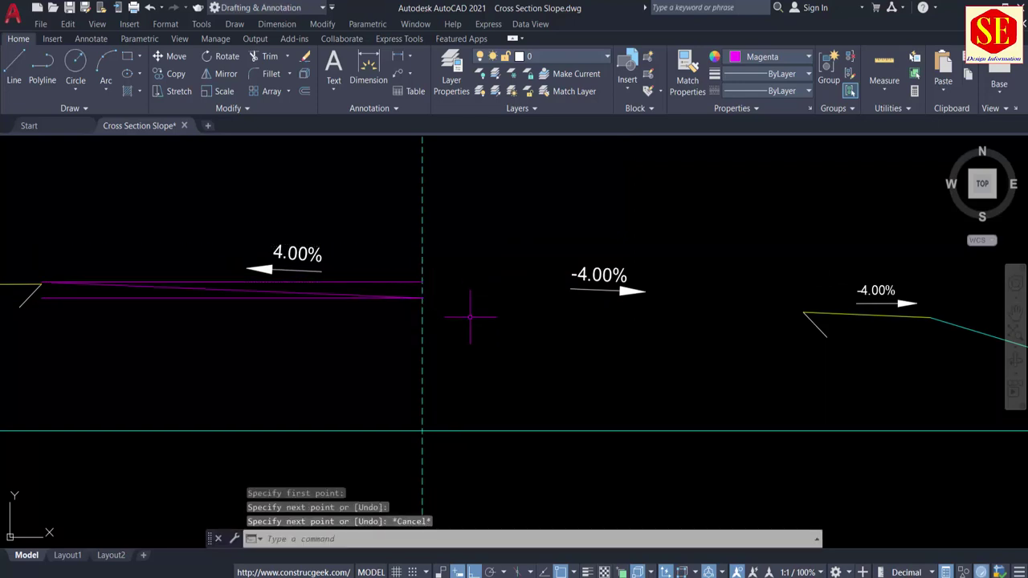
Extend the sloped pavement line across to the right shoulder edge and delete the horizontal construction lines.
type("ex")
key("Return")
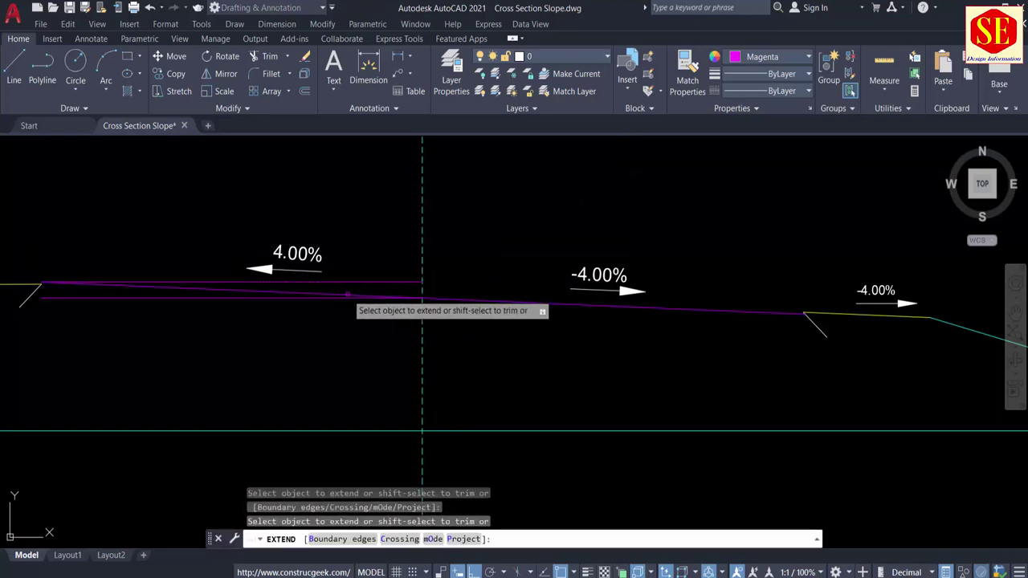
key("Escape")
left_click(204, 298)
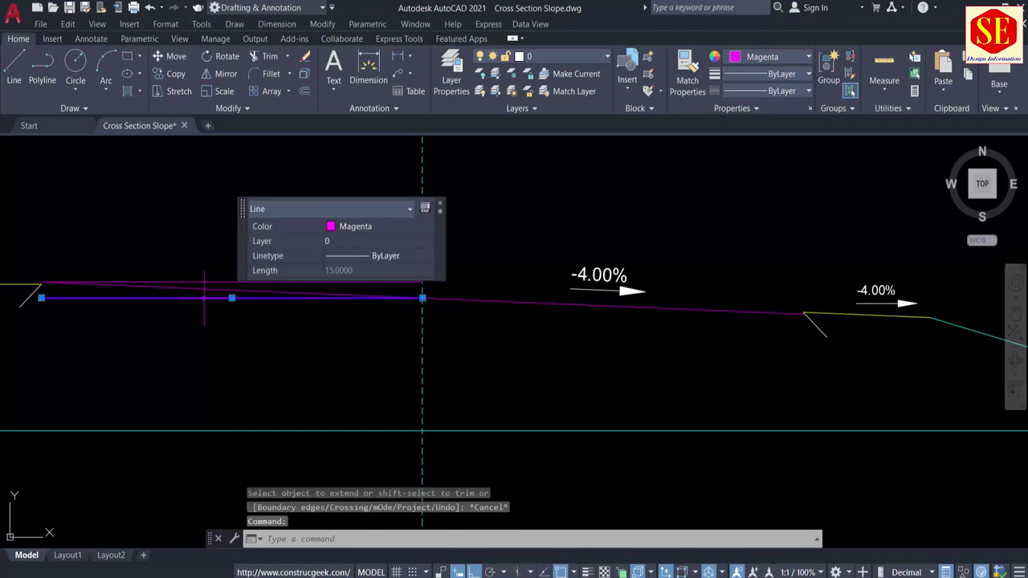
key("Delete")
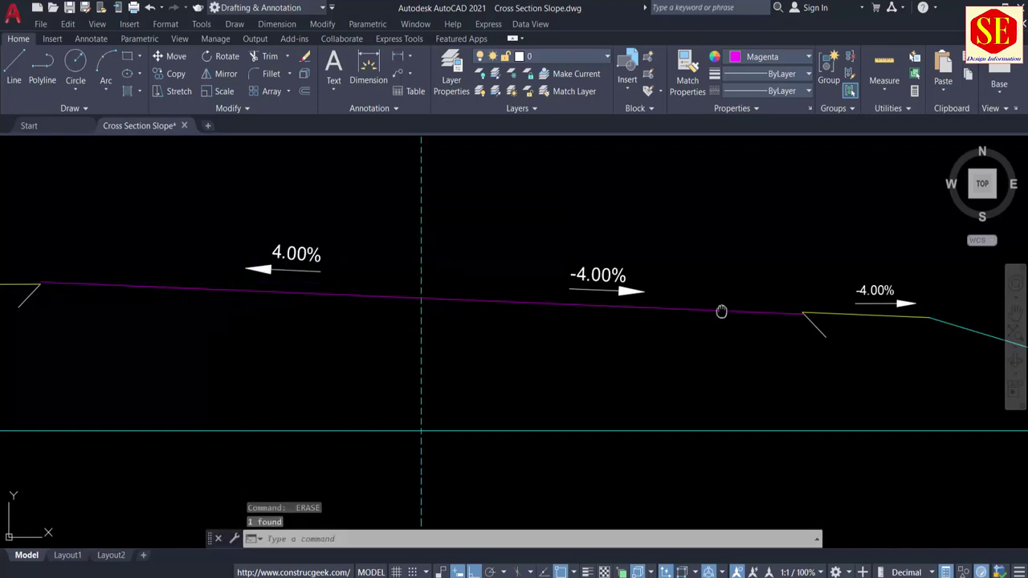
Move the right shoulder line, side slope line, -4.00% label and arrow so the shoulder starts at the pavement line's right end.
middle_click_drag(721, 311, 522, 348)
scroll(507, 345, "up", 3)
type("m")
key("Return")
left_click(653, 195)
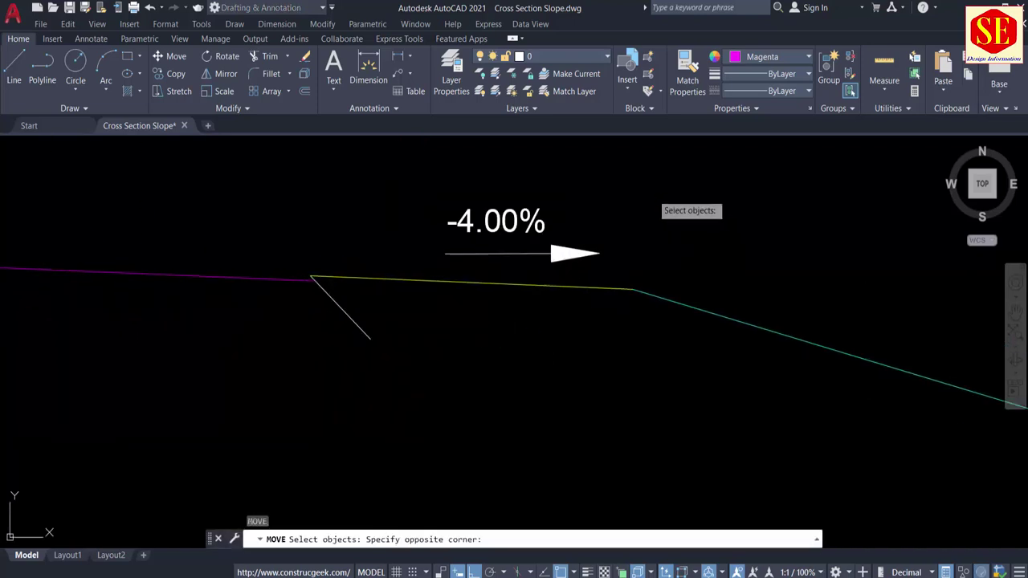
left_click(406, 312)
key("Return")
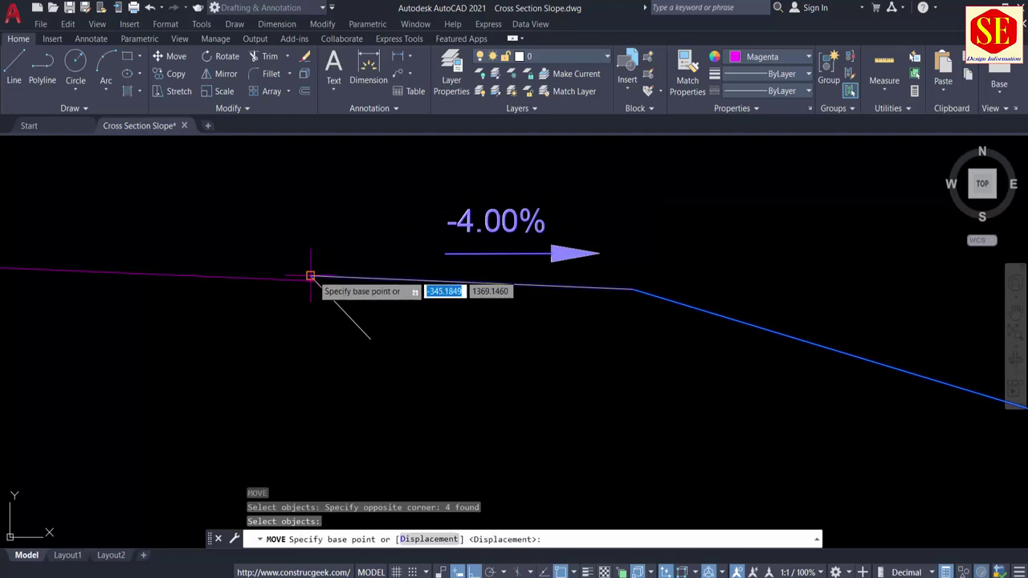
left_click(313, 279)
left_click(315, 279)
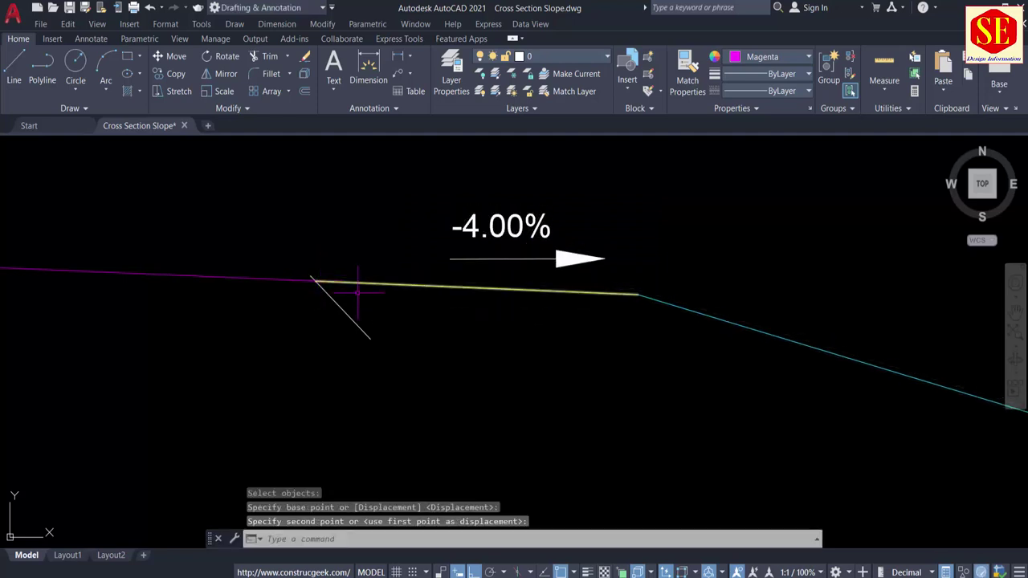
Move the short white diagonal edge line so its upper end meets the right end of the pavement line.
key("Escape")
type("m")
key("Return")
left_click(331, 297)
scroll(314, 278, "up", 3)
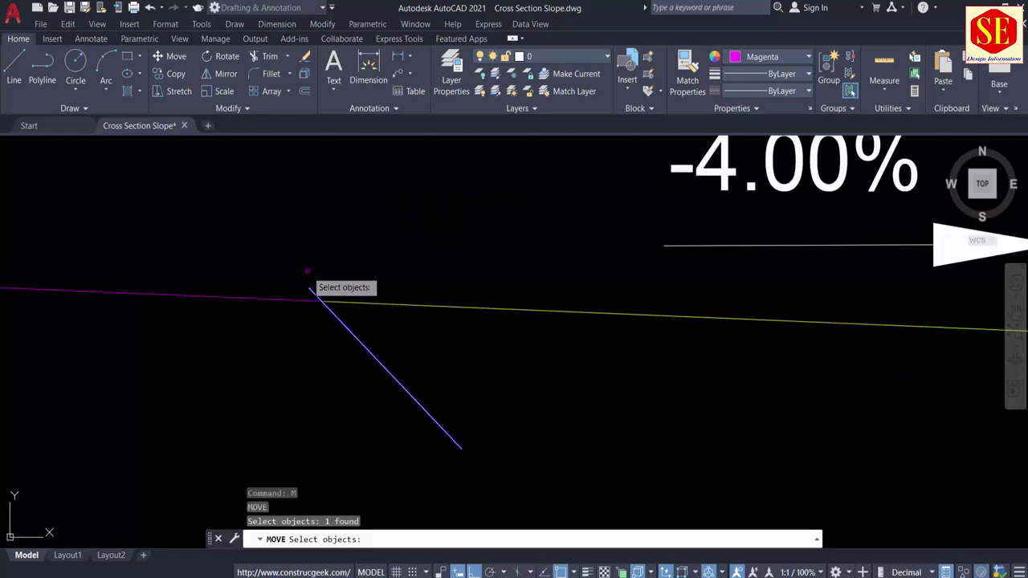
key("Return")
left_click(310, 286)
left_click(321, 301)
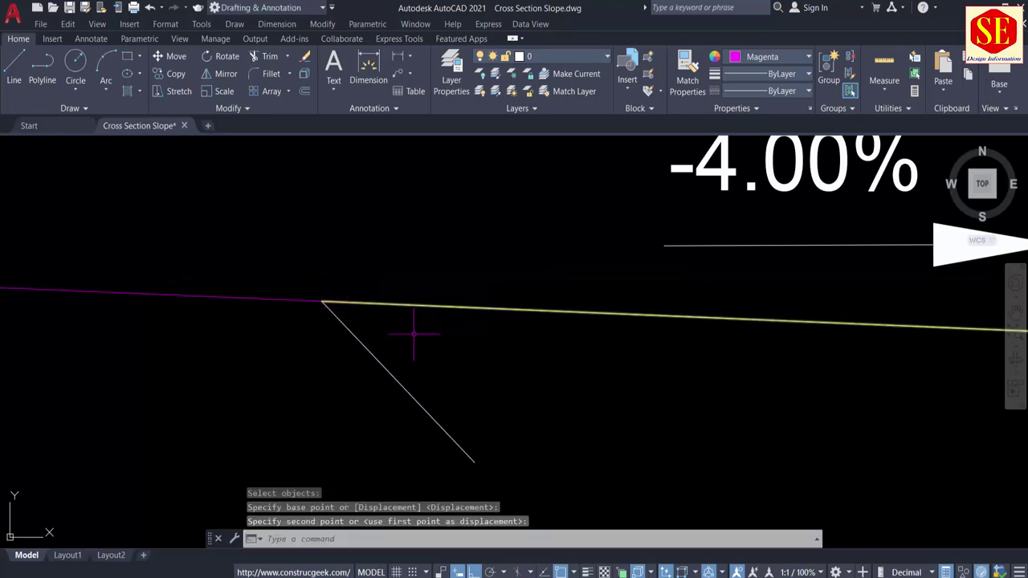
Erase the yellow left shoulder line beneath the -0.00% label.
scroll(411, 339, "down", 6)
scroll(401, 343, "up", 7)
middle_click_drag(256, 260, 766, 300)
left_click_drag(607, 282, 569, 340)
type("e")
key("Return")
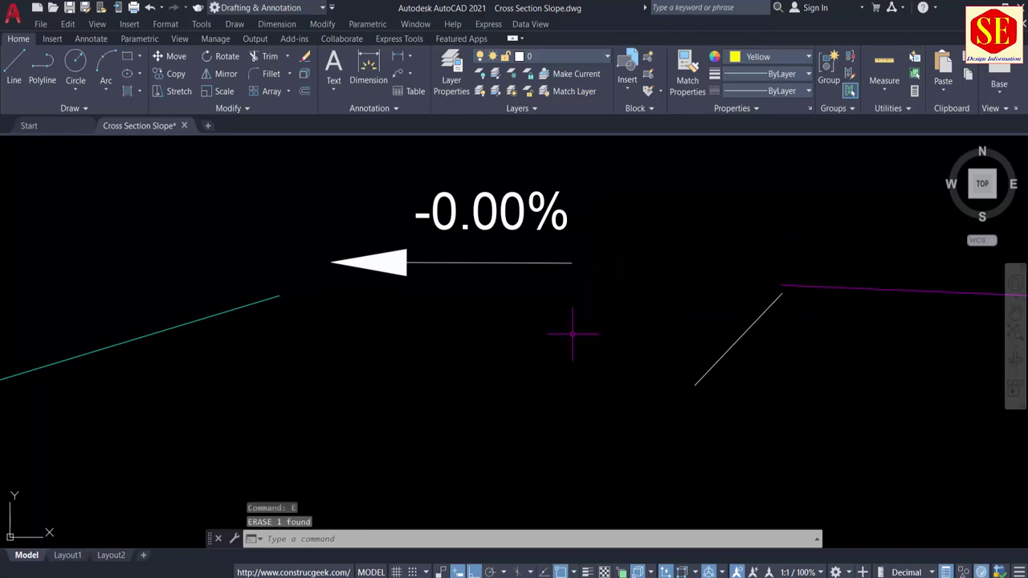
Draw a 5-unit horizontal shoulder line leftward from the left end of the pavement line.
type("l")
key("Return")
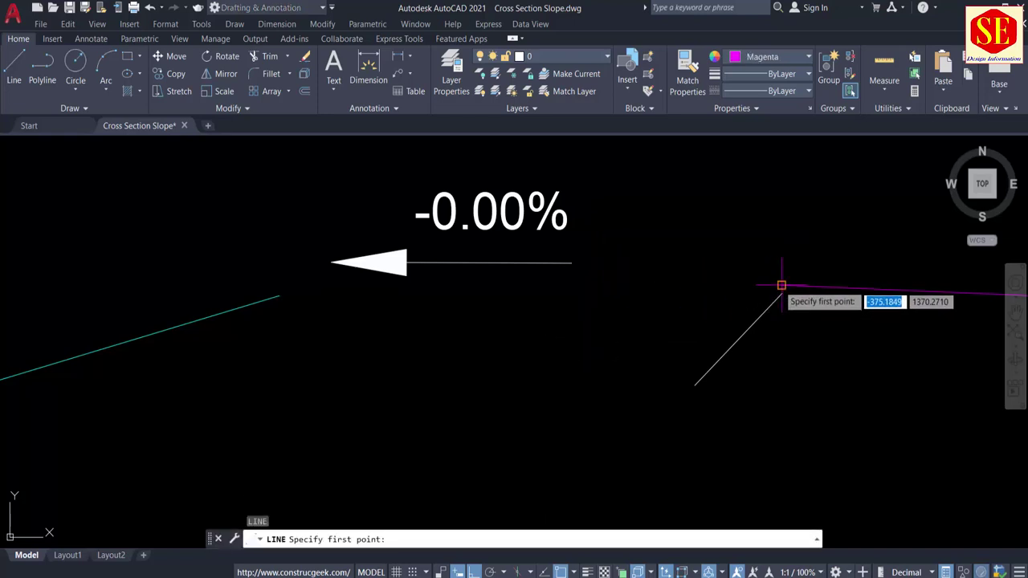
left_click(782, 285)
key("Return")
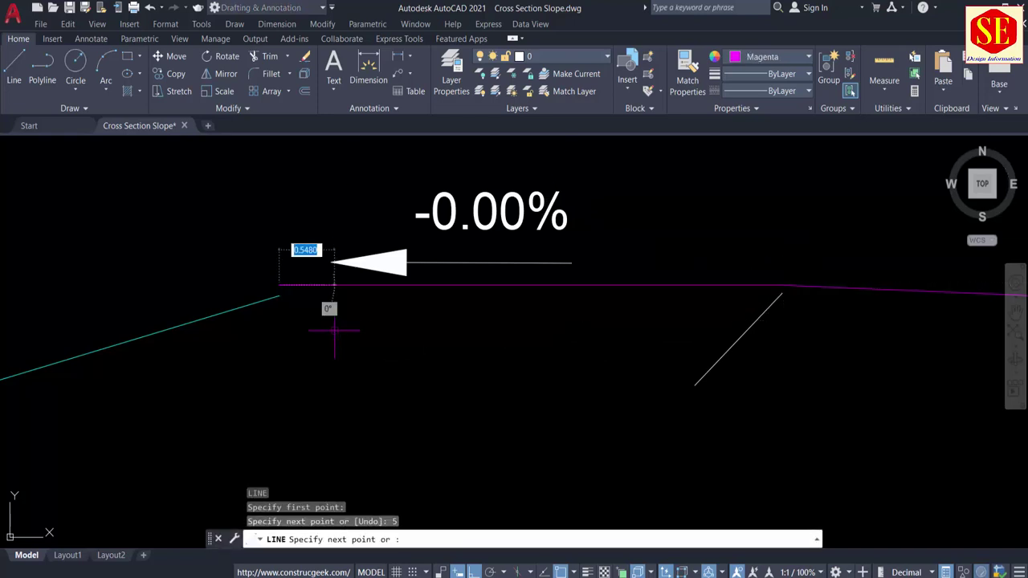
key("Return")
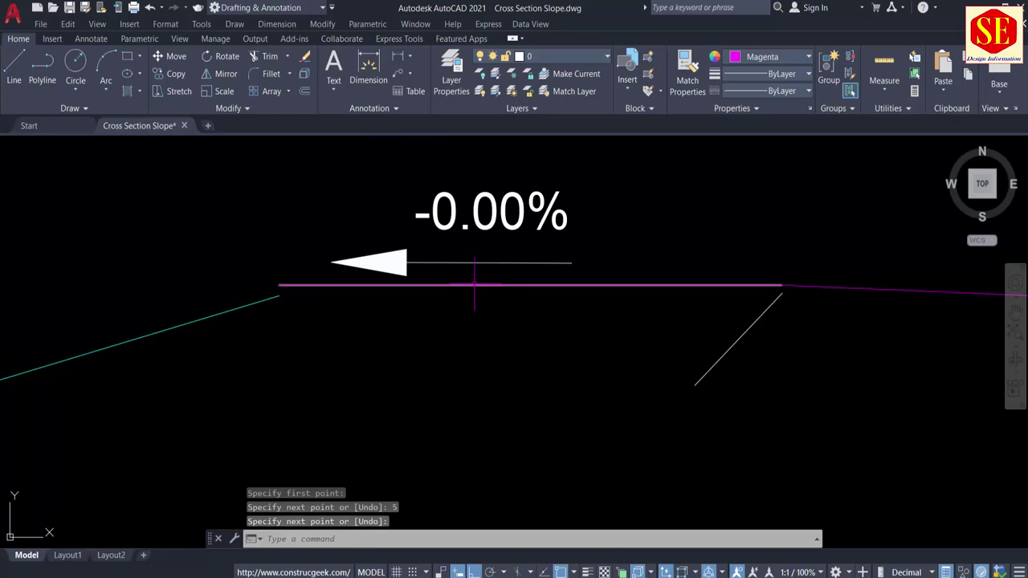
Change the color of the new left shoulder line to Yellow.
left_click(475, 285)
left_click(625, 214)
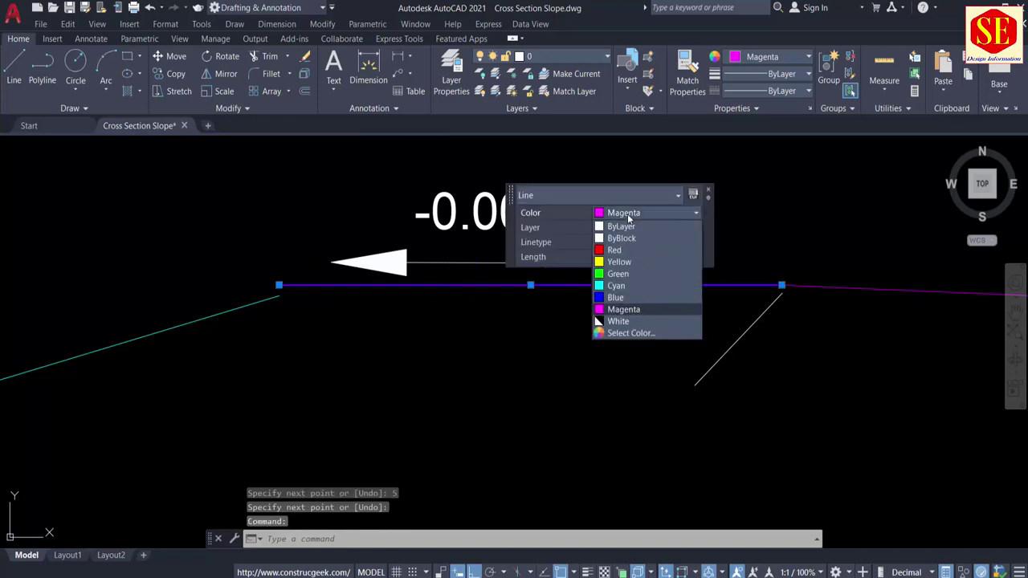
left_click(627, 260)
key("Escape")
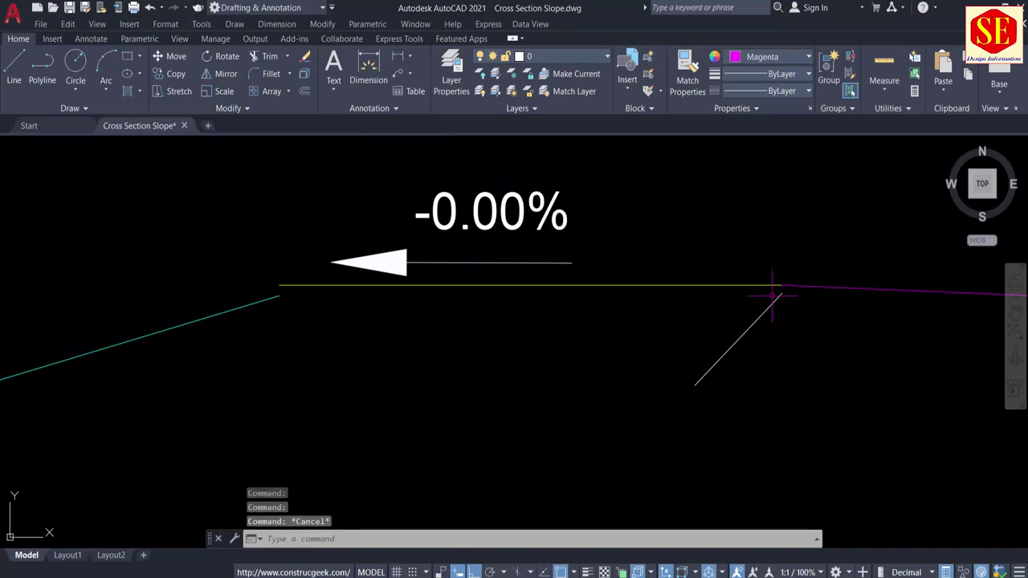
Move the left side slope line and its 3:1 slope label so the slope's upper end meets the left end of the yellow shoulder line.
scroll(568, 318, "down", 6)
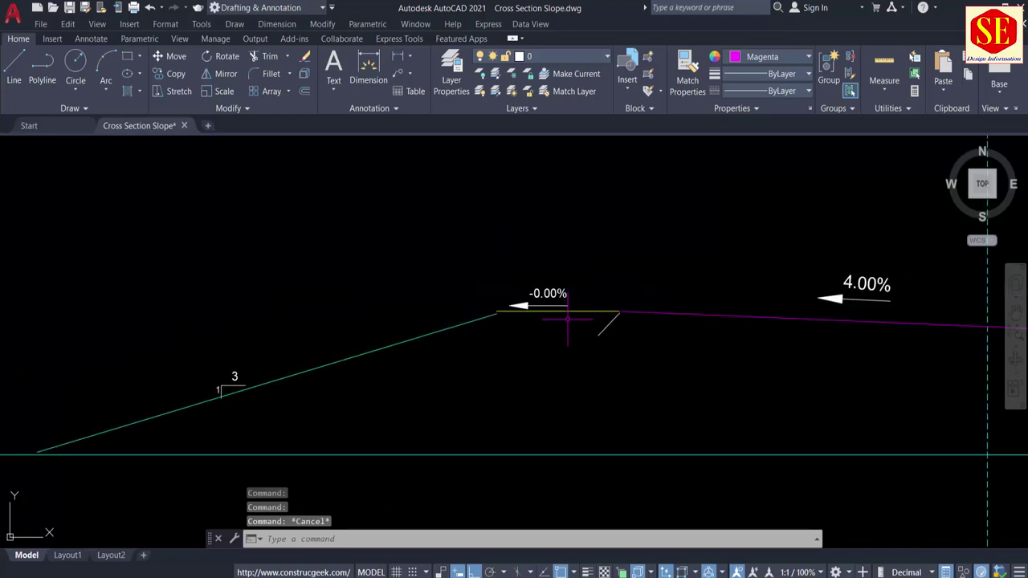
key("Return")
left_click(332, 295)
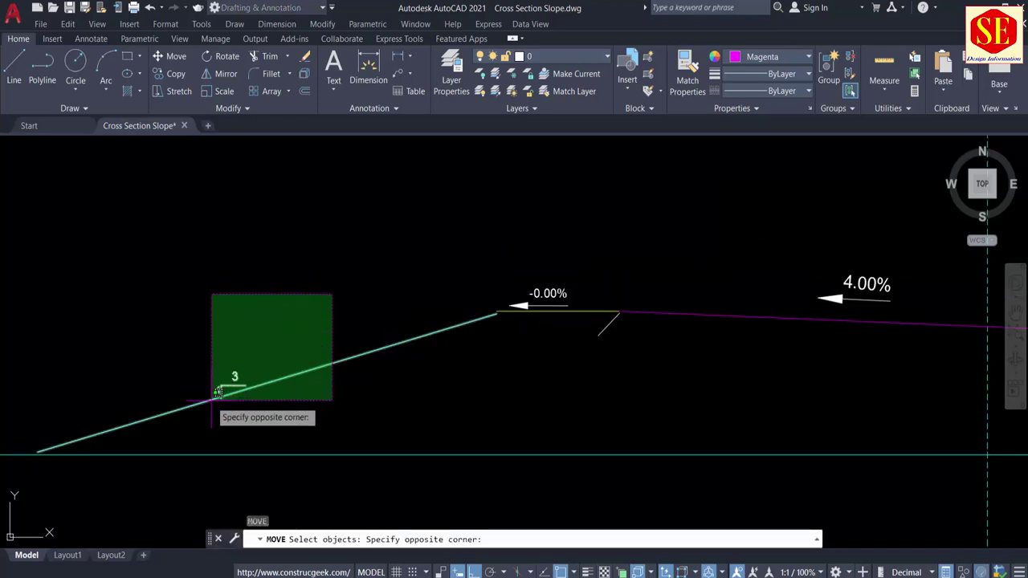
left_click(214, 397)
scroll(458, 344, "up", 3)
key("Return")
left_click(463, 319)
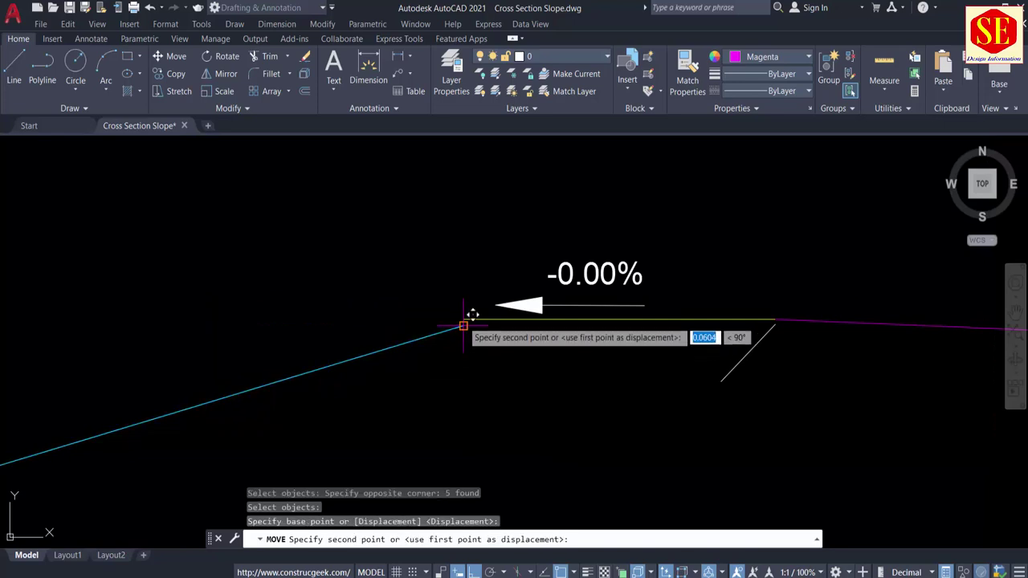
key("Escape")
Offset the magenta pavement line downward by 0.9.
scroll(664, 354, "down", 1)
middle_click_drag(660, 354, 291, 337)
scroll(289, 337, "down", 1)
middle_click_drag(573, 335, 454, 336)
type("o")
key("Return")
type(".9")
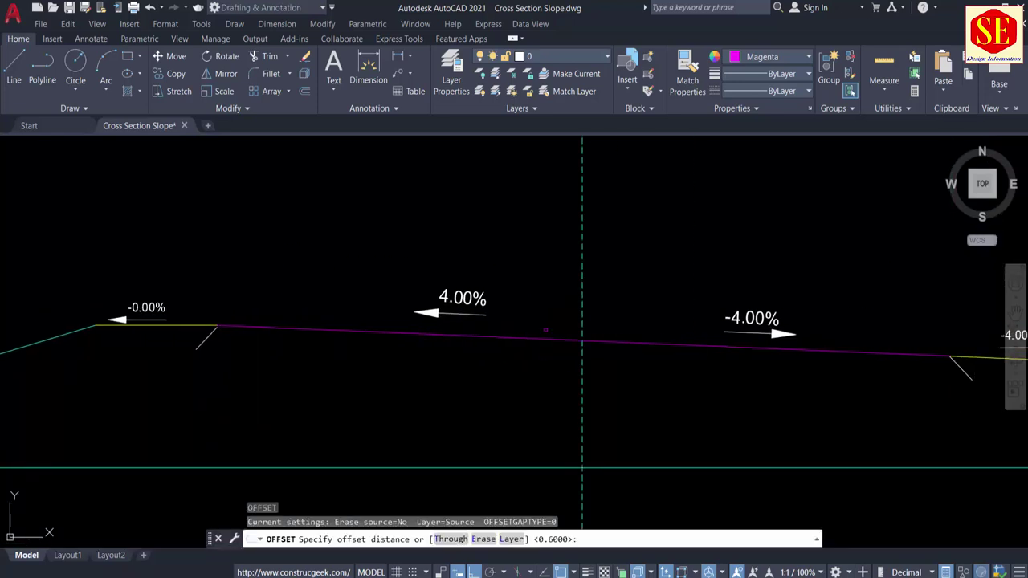
key("Return")
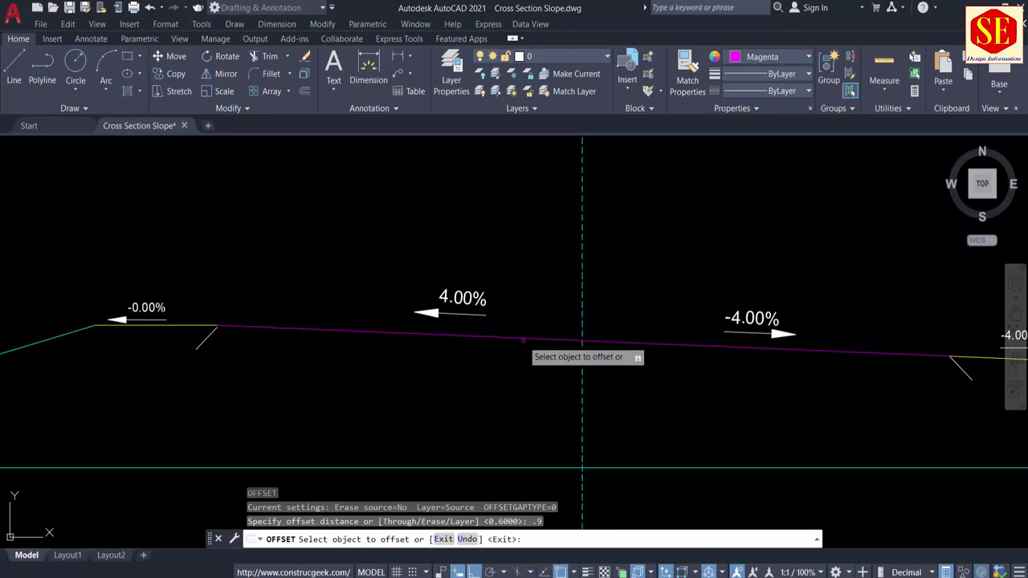
left_click(523, 338)
left_click(512, 362)
key("Escape")
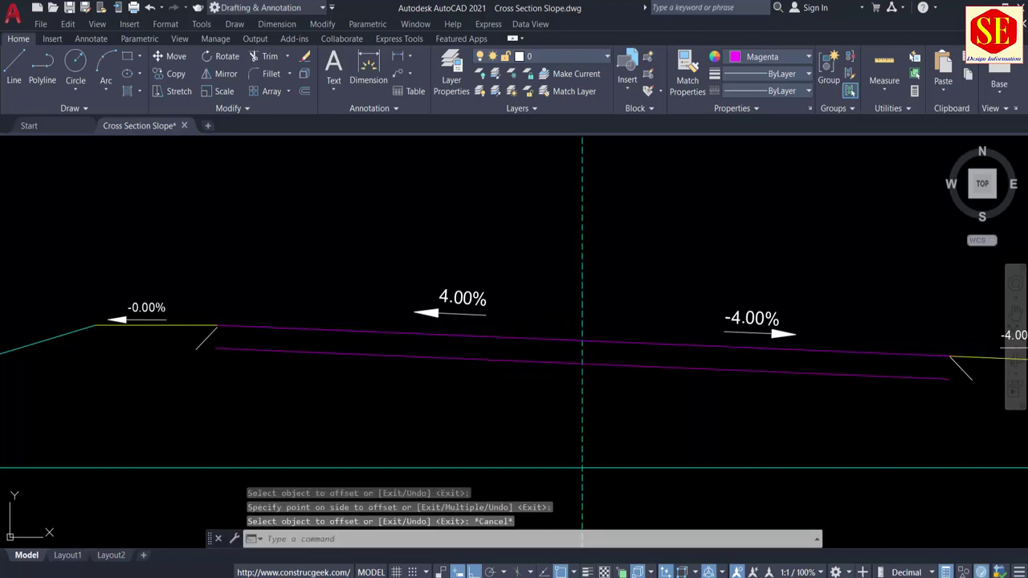
Extend the lower pavement line at both ends, reaching the left diagonal edge line and passing the right diagonal edge line.
type("ex")
key("Return")
left_click(224, 348)
middle_click_drag(885, 369, 748, 361)
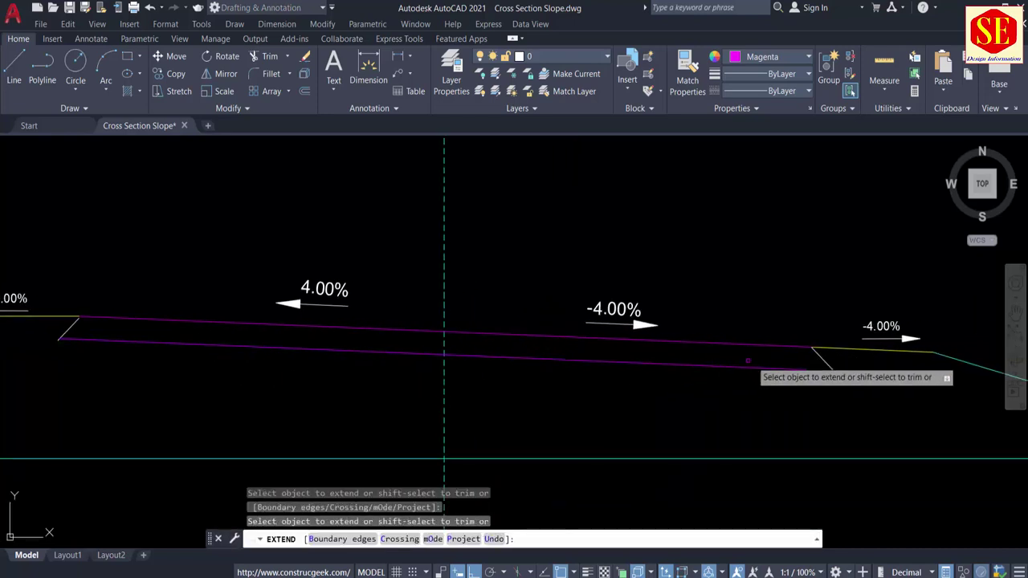
left_click(748, 361)
left_click(739, 392)
key("Return")
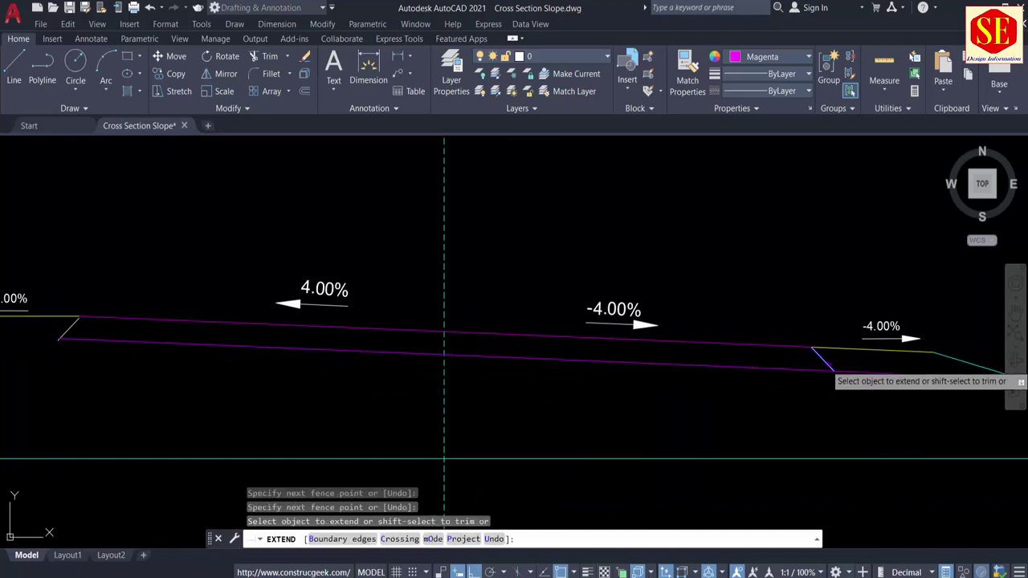
key("Escape")
Trim the part of the lower pavement line that overhangs the right diagonal edge line.
type("r")
key("Return")
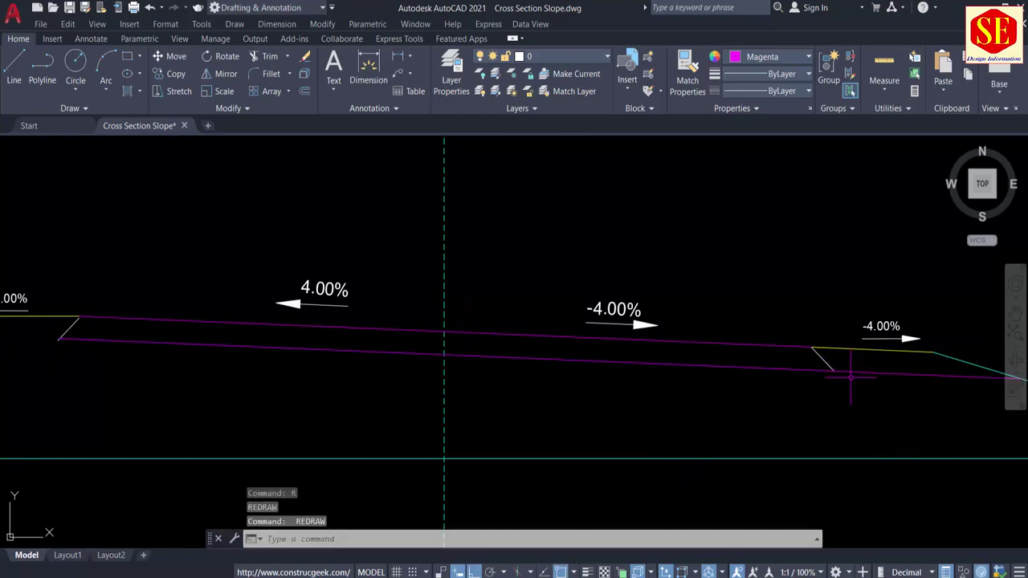
key("Escape")
type("tr")
key("Return")
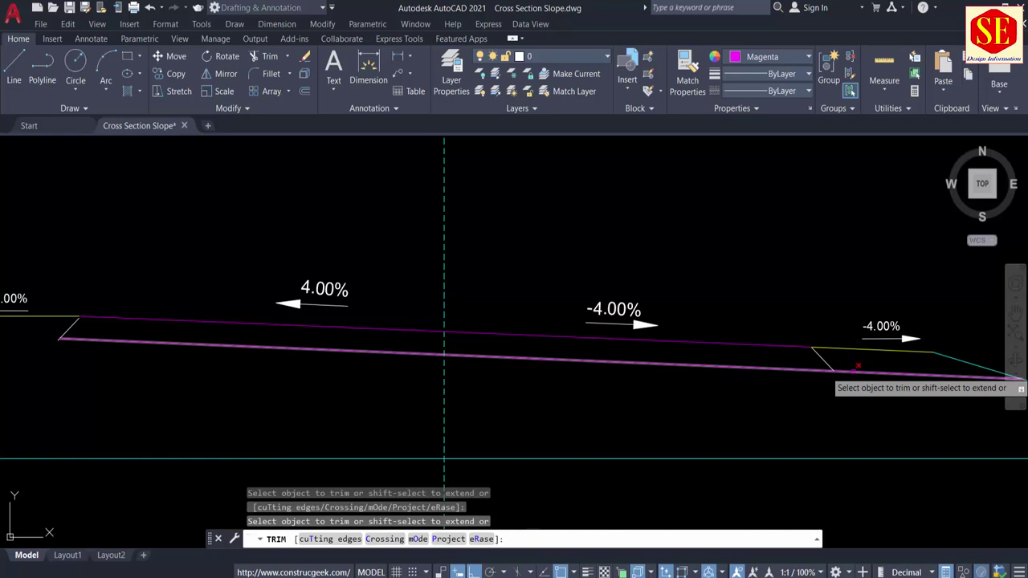
left_click(905, 367)
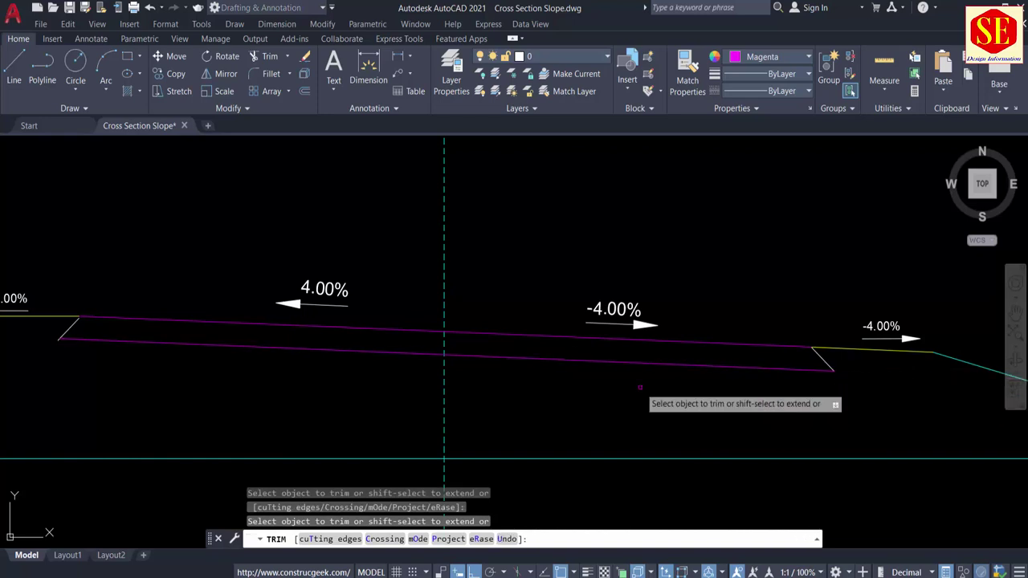
middle_click_drag(357, 366, 649, 323)
scroll(371, 312, "up", 4)
scroll(365, 309, "up", 3)
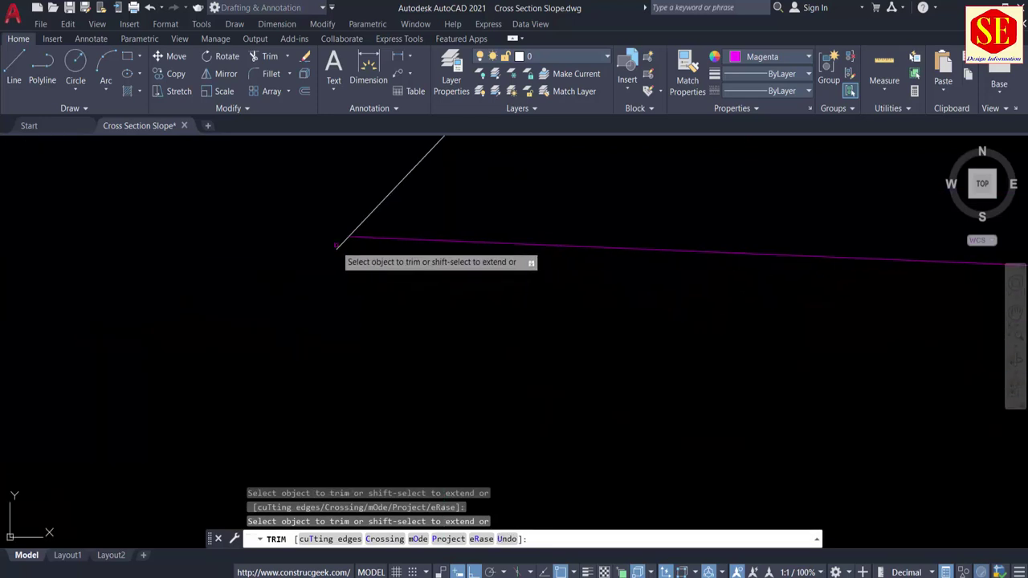
scroll(338, 299, "down", 8)
key("Escape")
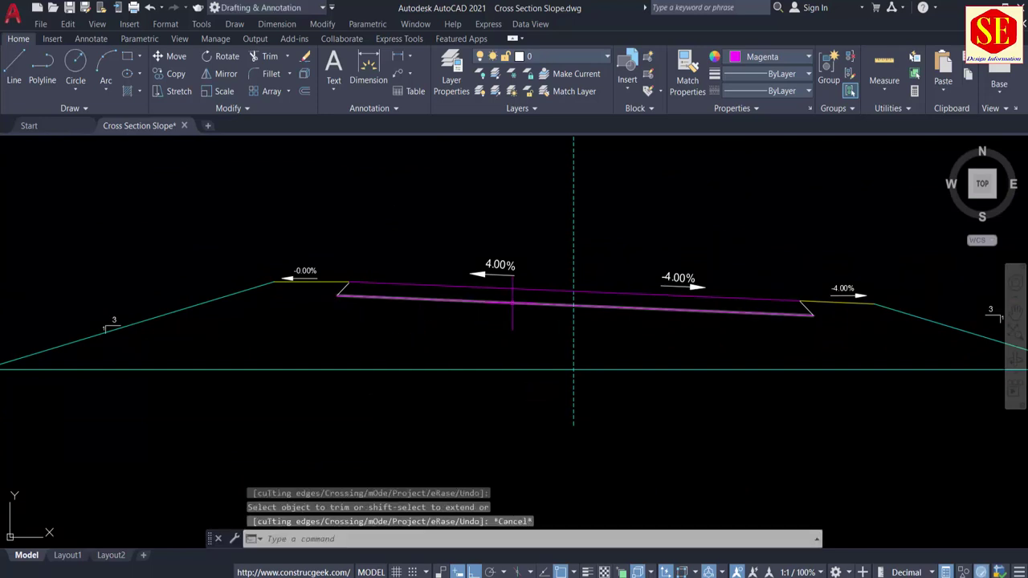
Move the 3:1 slope label slightly upward so it sits above the left side slope line.
middle_click_drag(154, 331, 172, 321)
type("m")
key("Return")
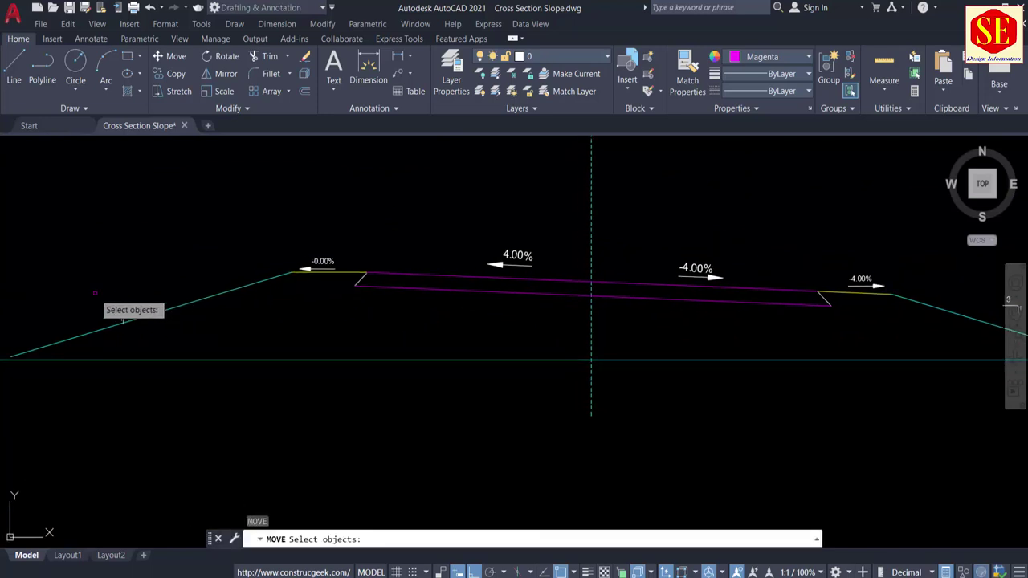
left_click(94, 293)
left_click(147, 333)
key("Return")
left_click(153, 336)
left_click(152, 327)
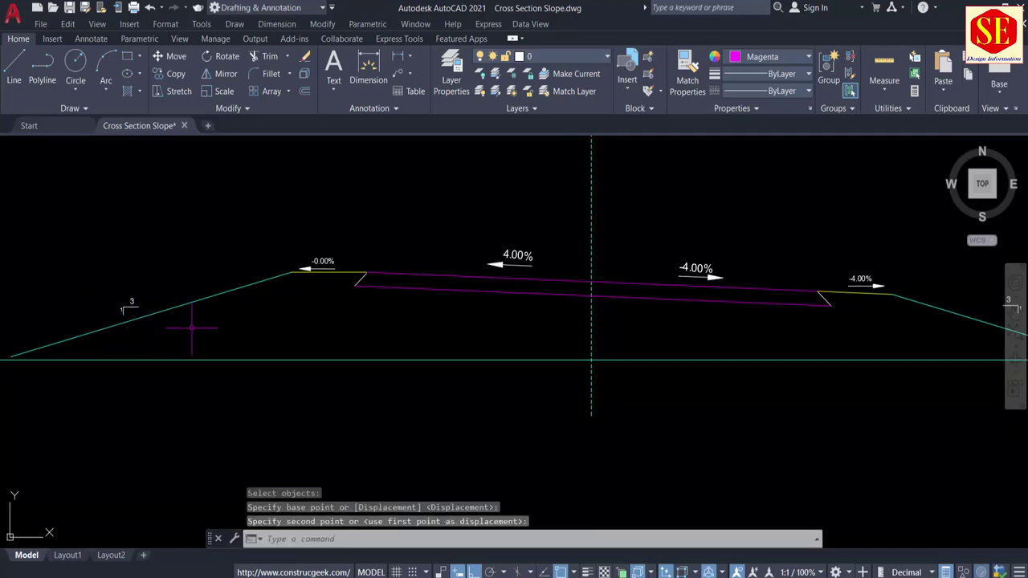
Copy the entire RD 0+650 cross section, including its title, straight up above the original.
middle_click_drag(489, 330, 320, 357)
scroll(407, 327, "down", 2)
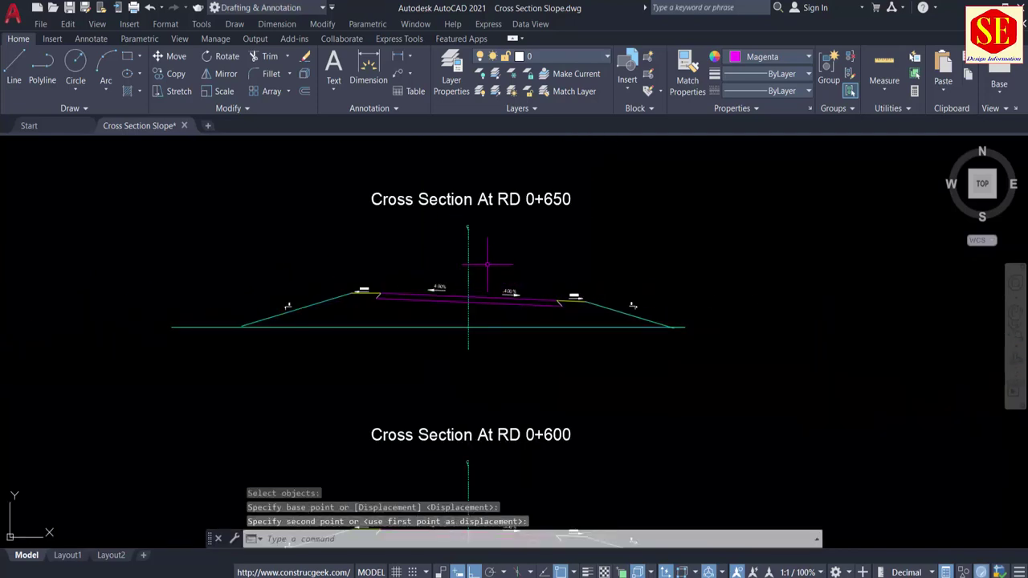
scroll(521, 345, "up", 3)
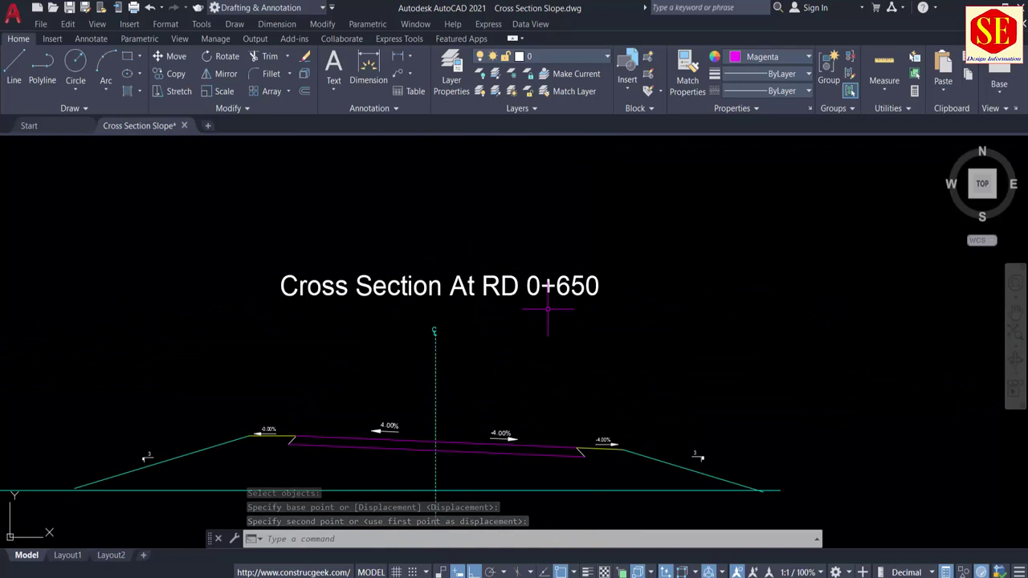
type("co")
key("Return")
scroll(619, 271, "down", 2)
left_click(780, 259)
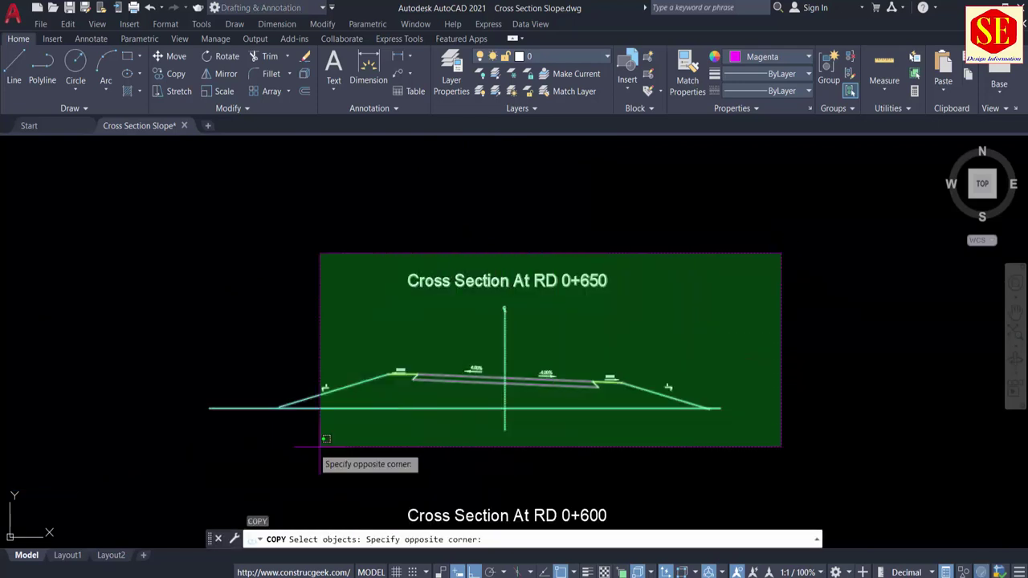
left_click(199, 481)
key("Return")
left_click(491, 436)
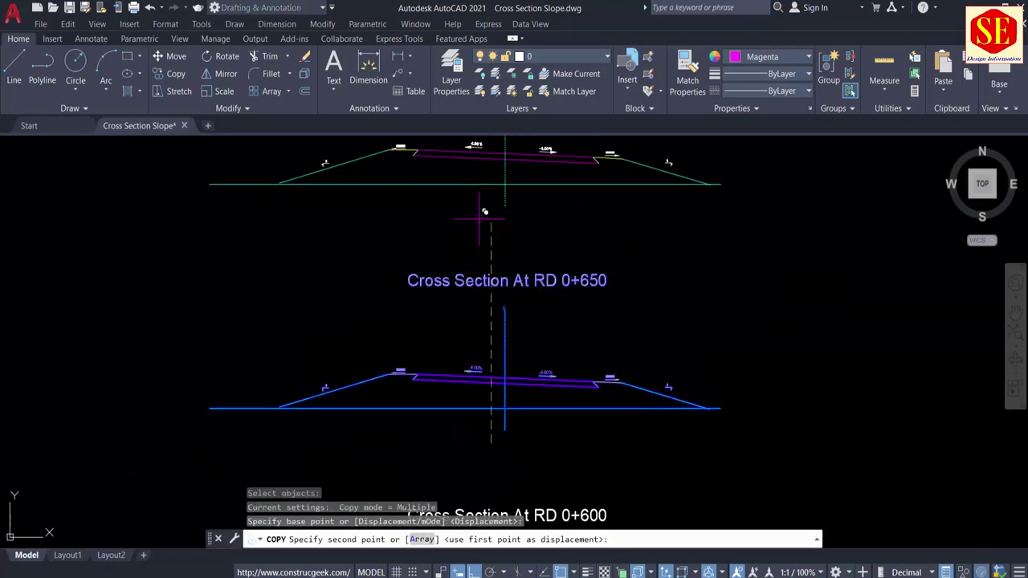
left_click(488, 213)
middle_click_drag(475, 218, 502, 393)
key("Escape")
Change the copied section's title to "Cross Section At RD 0+700".
scroll(574, 250, "up", 4)
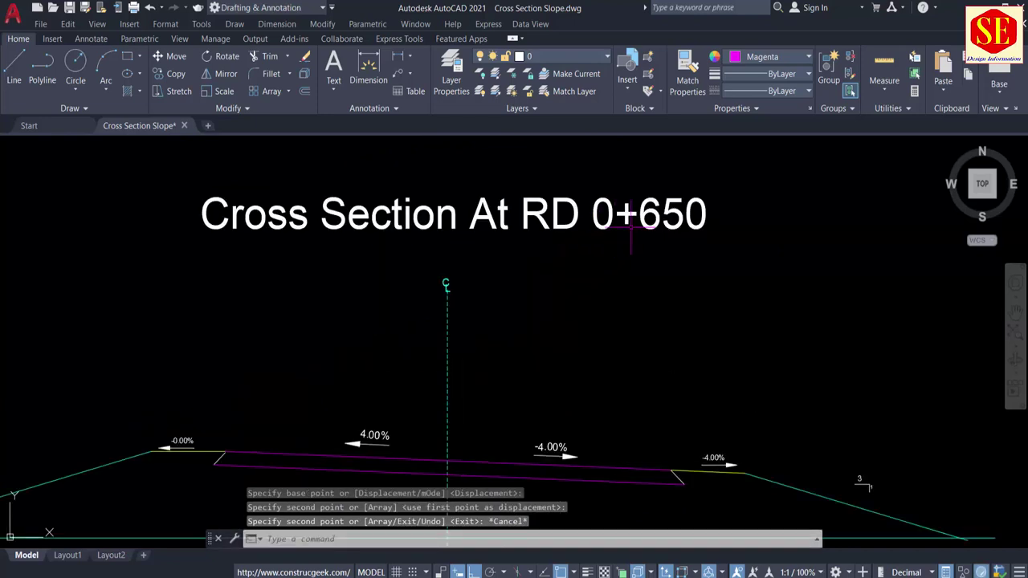
double_click(648, 213)
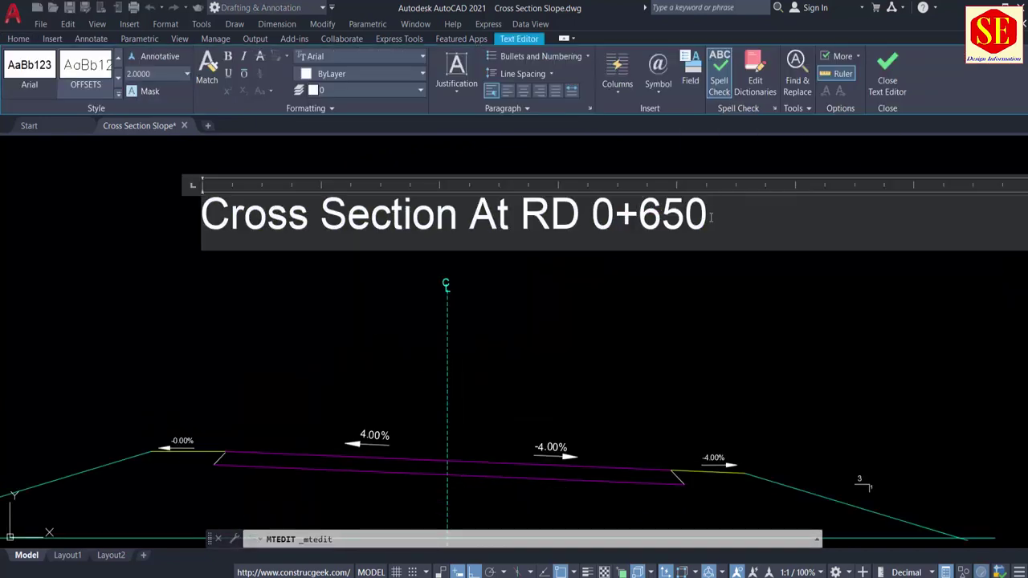
key("BackSpace")
key("BackSpace")
key("BackSpace")
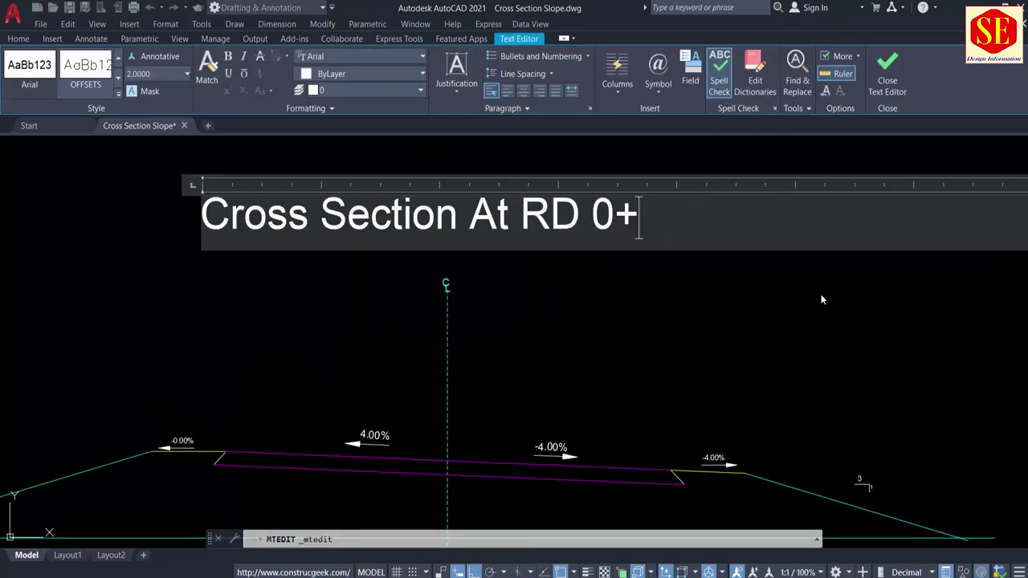
type("700")
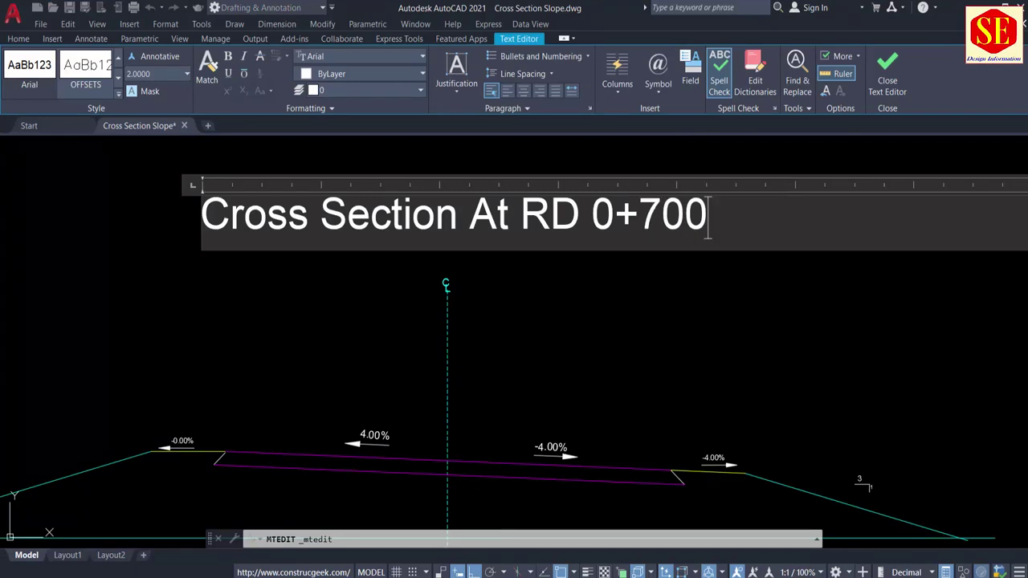
left_click(736, 363)
key("Escape")
Set the pavement slope labels of the 0+700 section to 4.50% left of the centerline and -4.50% right of it.
middle_click_drag(449, 337, 464, 266)
scroll(360, 358, "up", 4)
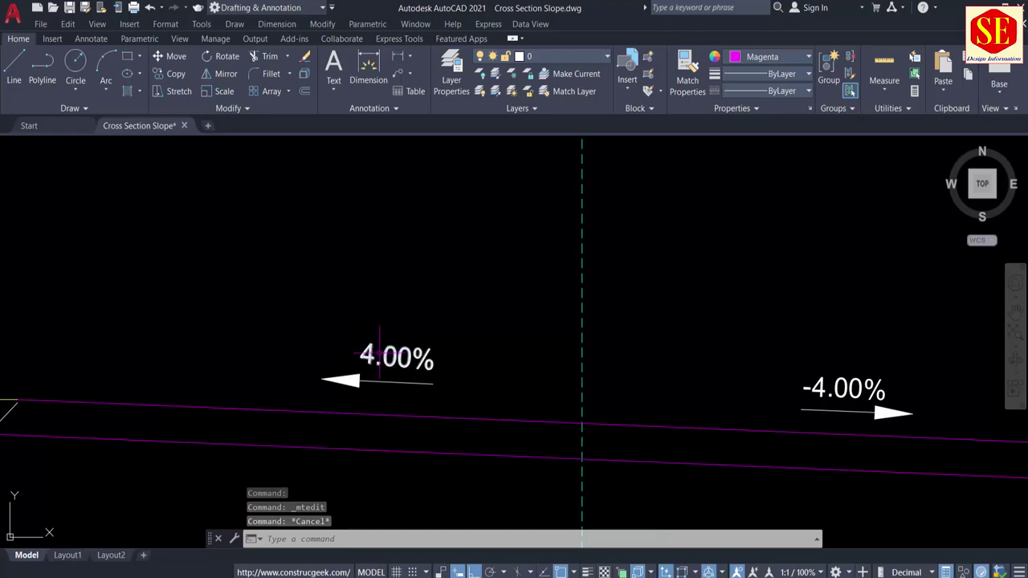
left_click(368, 354)
double_click(416, 366)
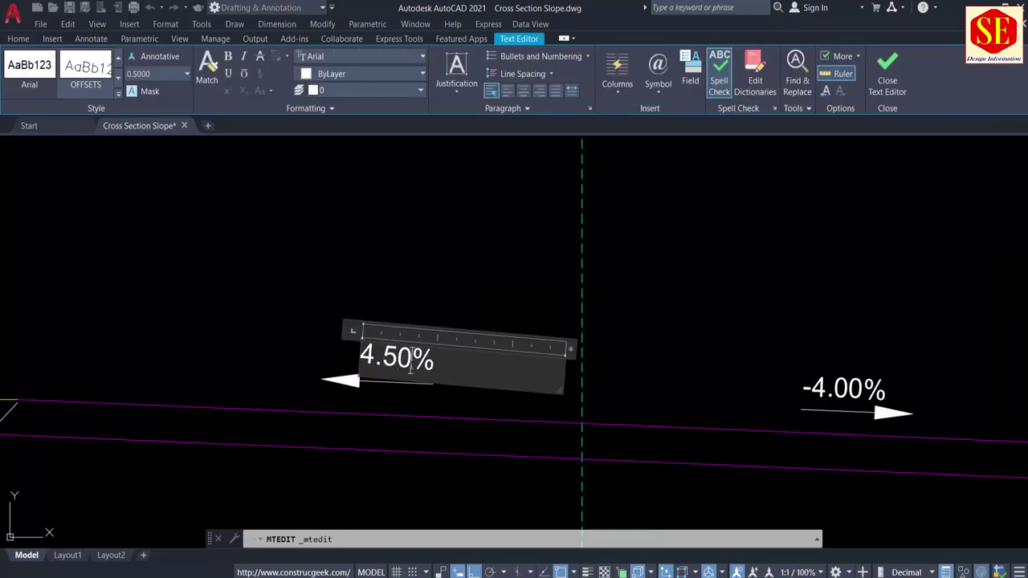
left_click(740, 371)
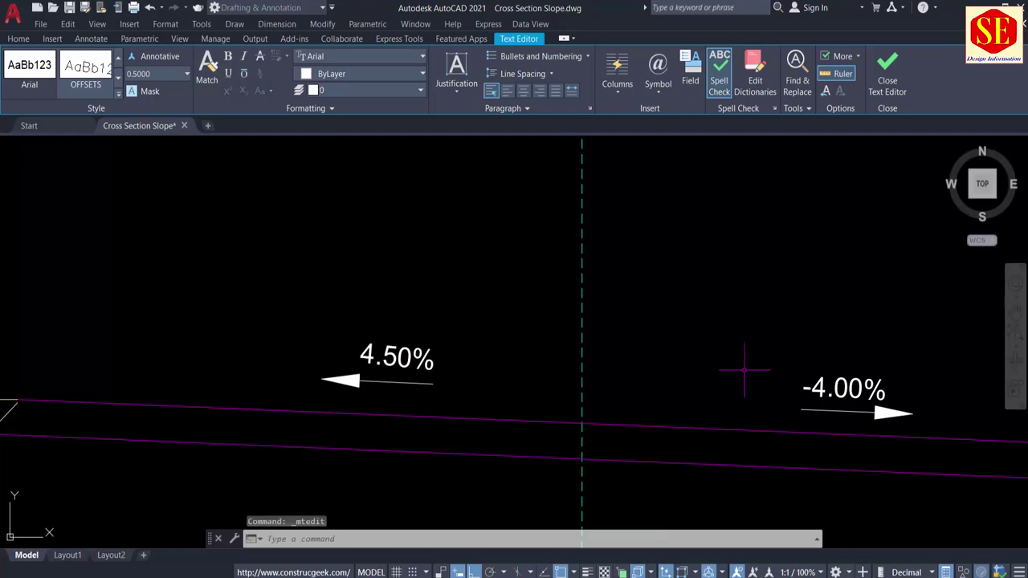
double_click(850, 390)
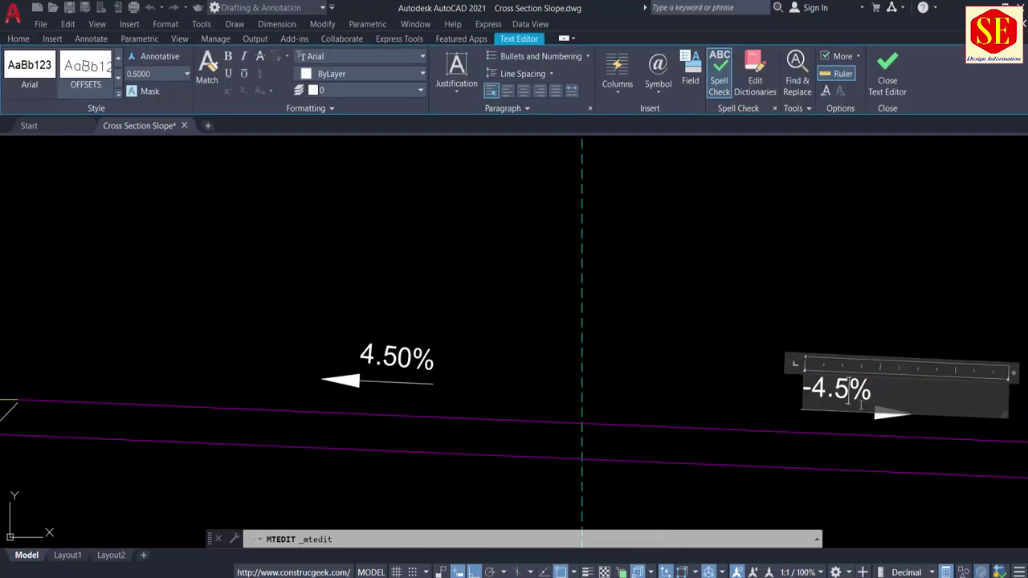
left_click(604, 325)
Set the right shoulder slope label of the 0+700 section to -4.50%.
scroll(594, 279, "down", 2)
middle_click_drag(770, 299, 569, 257)
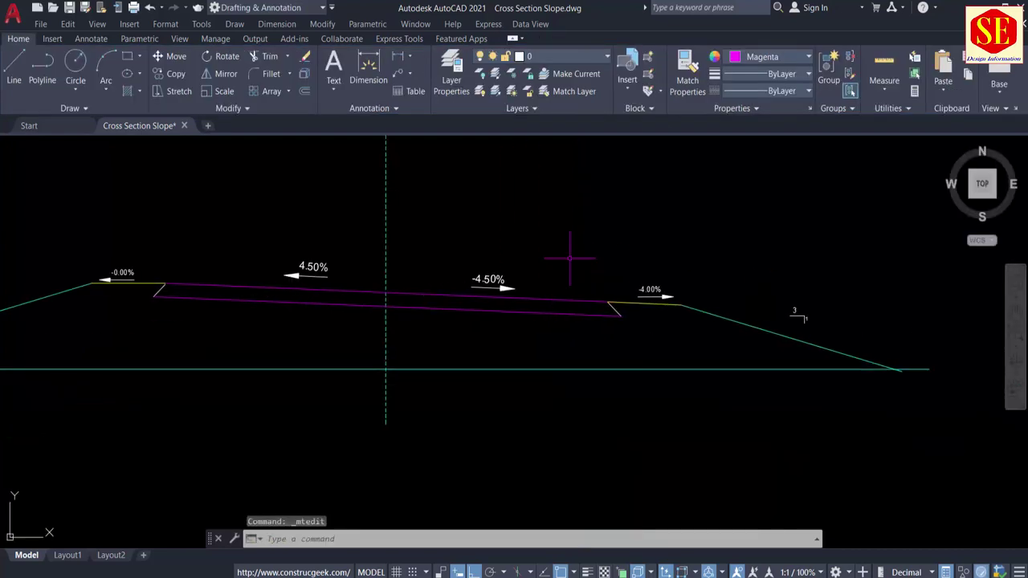
scroll(675, 293, "up", 2)
double_click(585, 292)
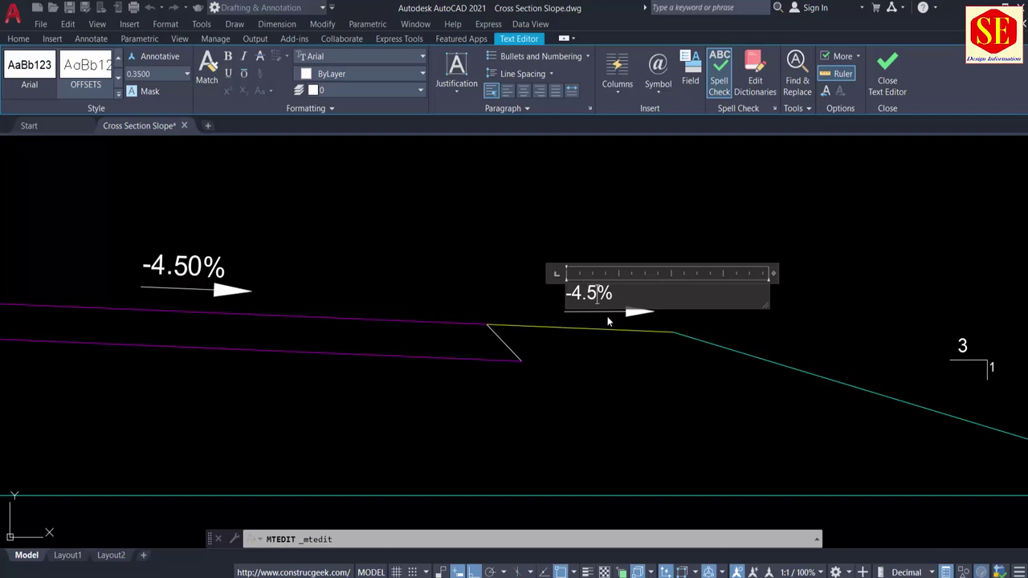
left_click(608, 321)
scroll(402, 321, "down", 3)
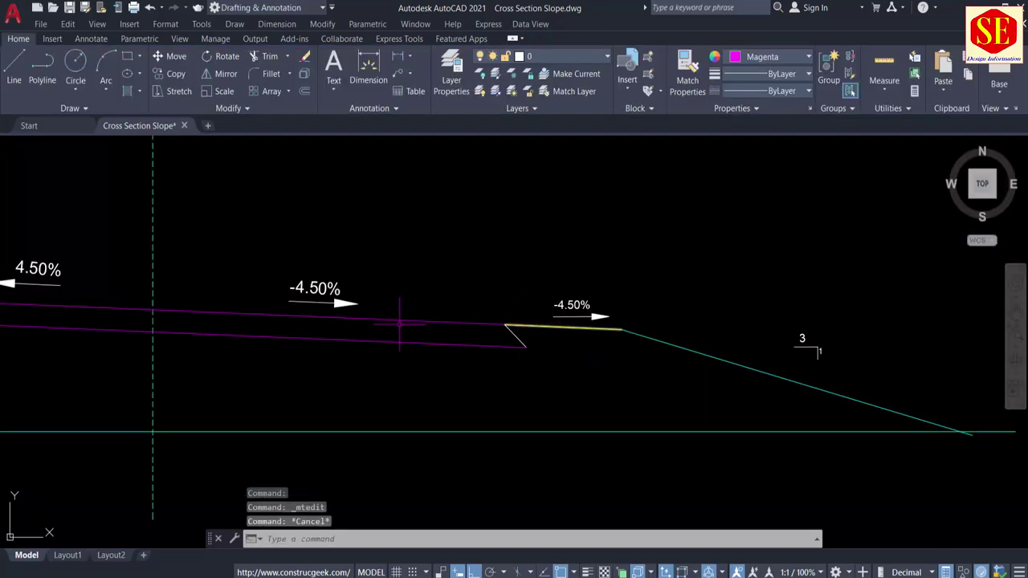
Set the left shoulder slope label of the 0+700 section to -0.50%.
middle_click_drag(135, 308, 333, 302)
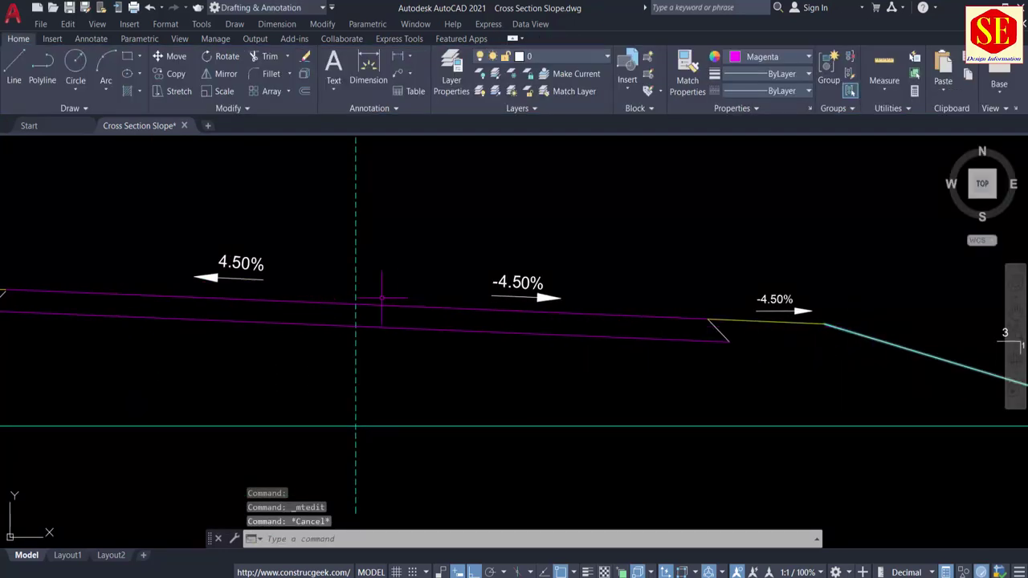
middle_click_drag(271, 317, 775, 348)
scroll(403, 310, "up", 3)
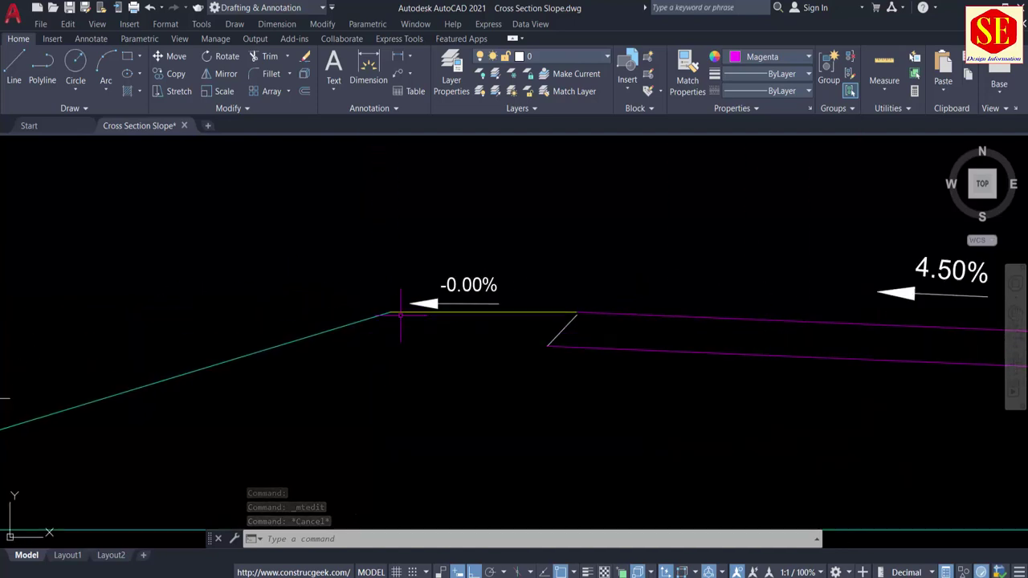
scroll(544, 269, "up", 3)
double_click(514, 266)
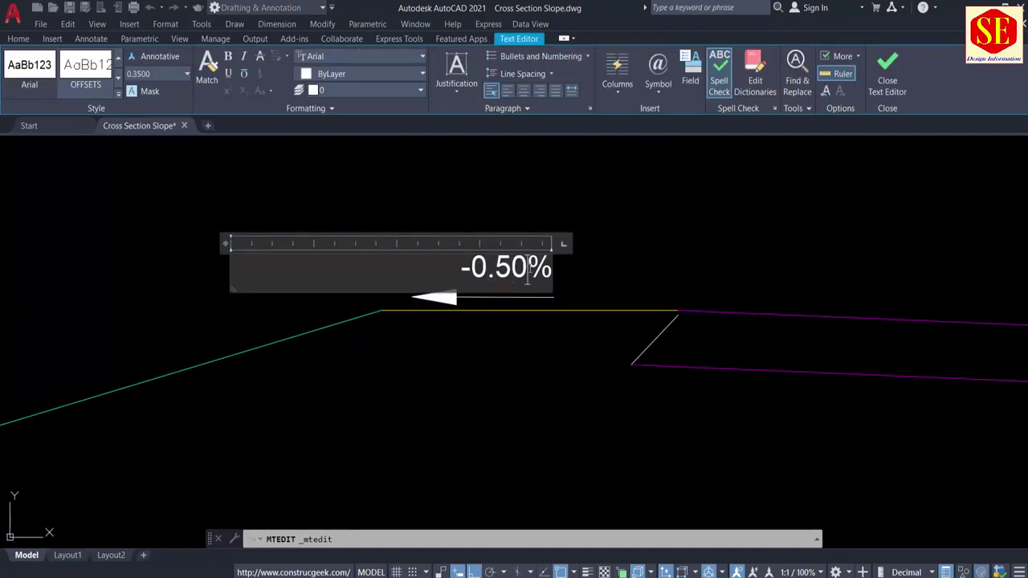
left_click(555, 351)
Review the RD 0+700 row of the grade and slope sheet, from the left side slope across to the right side slope.
scroll(560, 245, "down", 10)
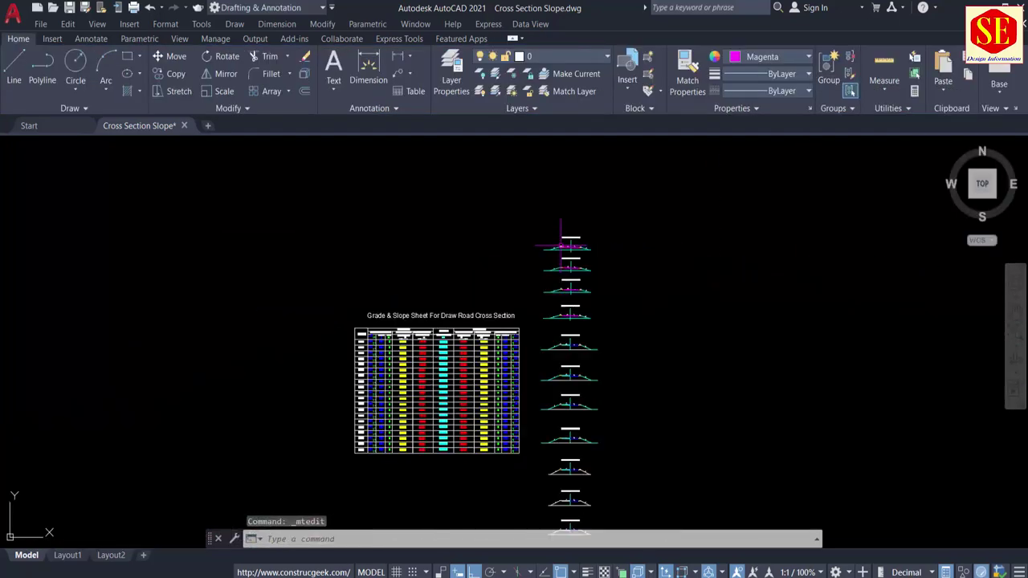
scroll(436, 447, "up", 8)
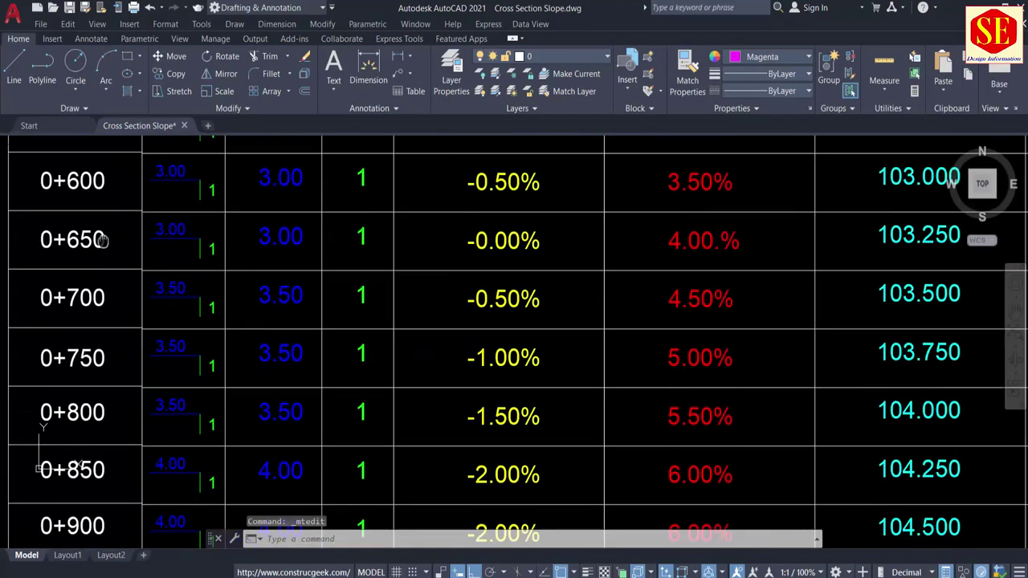
middle_click_drag(471, 302, 405, 299)
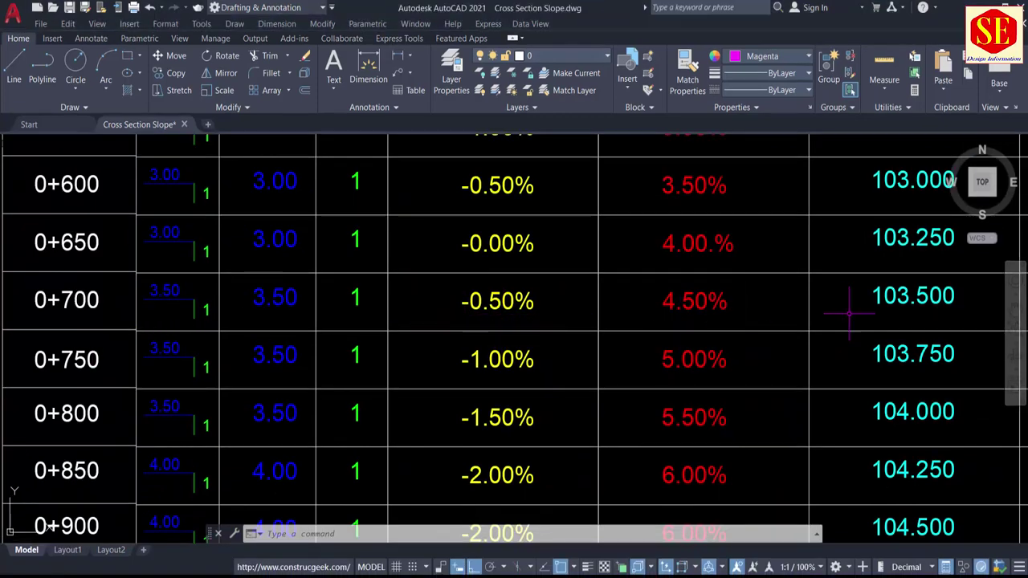
middle_click_drag(728, 308, 438, 312)
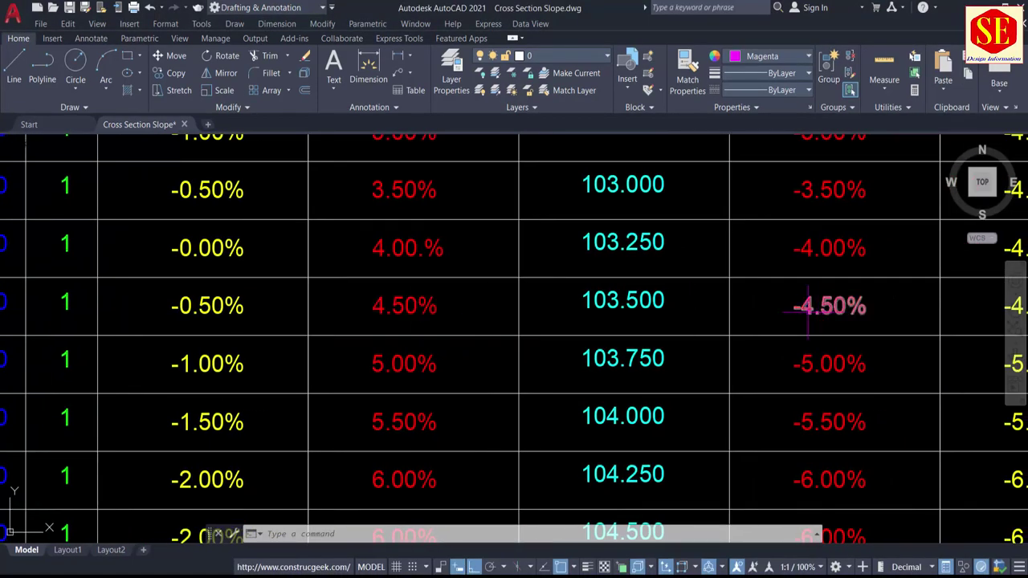
middle_click_drag(822, 325, 591, 317)
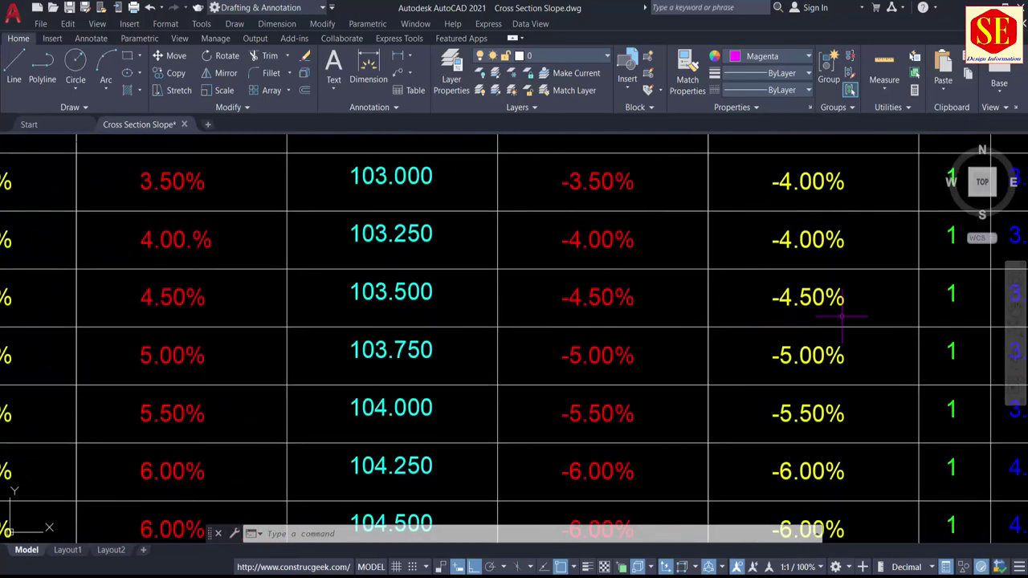
middle_click_drag(817, 316, 701, 315)
scroll(701, 313, "down", 2)
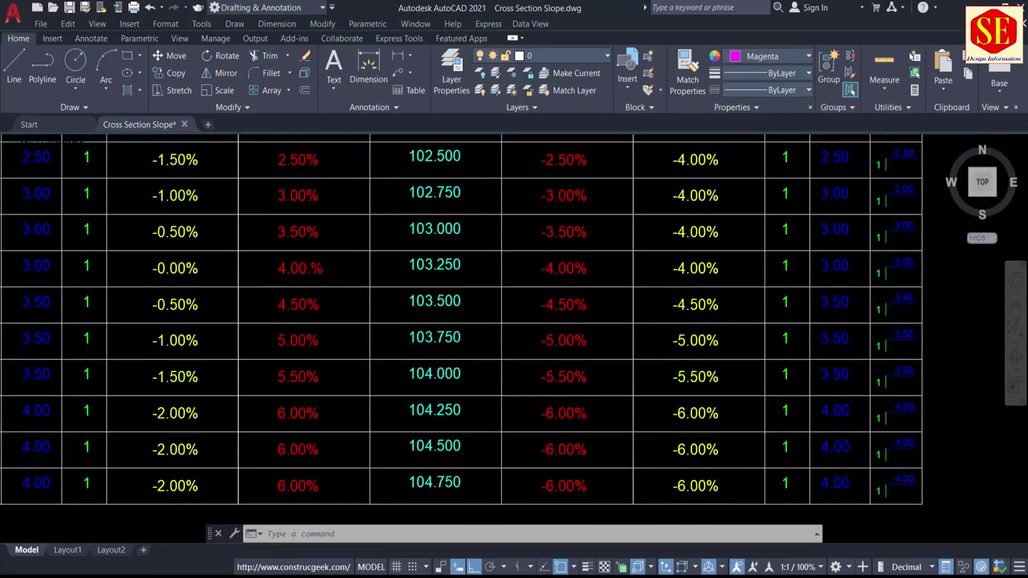
middle_click_drag(619, 283, 566, 529)
scroll(553, 448, "down", 4)
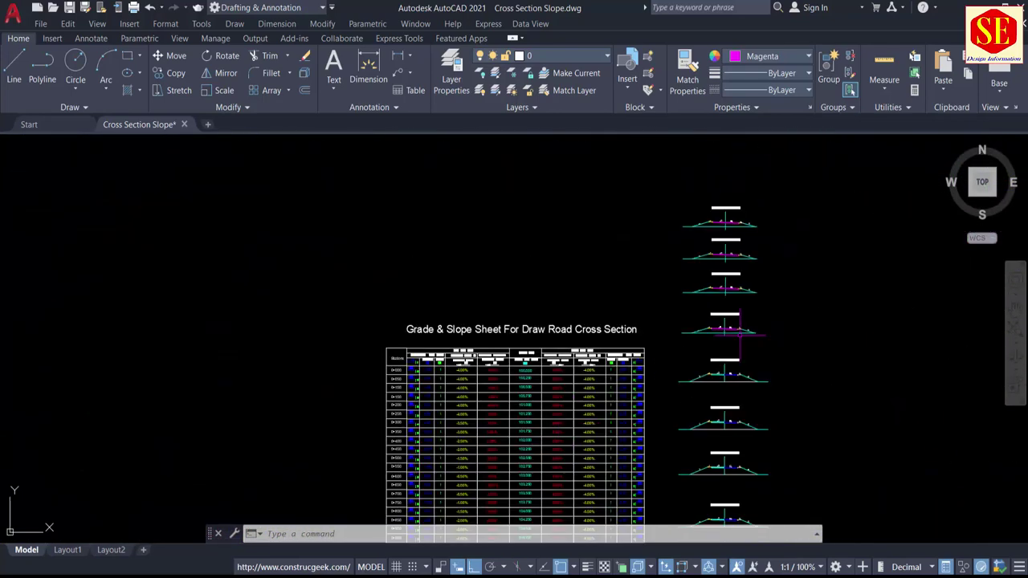
Examine the 0+700 cross section, checking its slope labels and pavement lines.
middle_click_drag(741, 221, 615, 280)
scroll(615, 251, "up", 6)
scroll(535, 371, "up", 4)
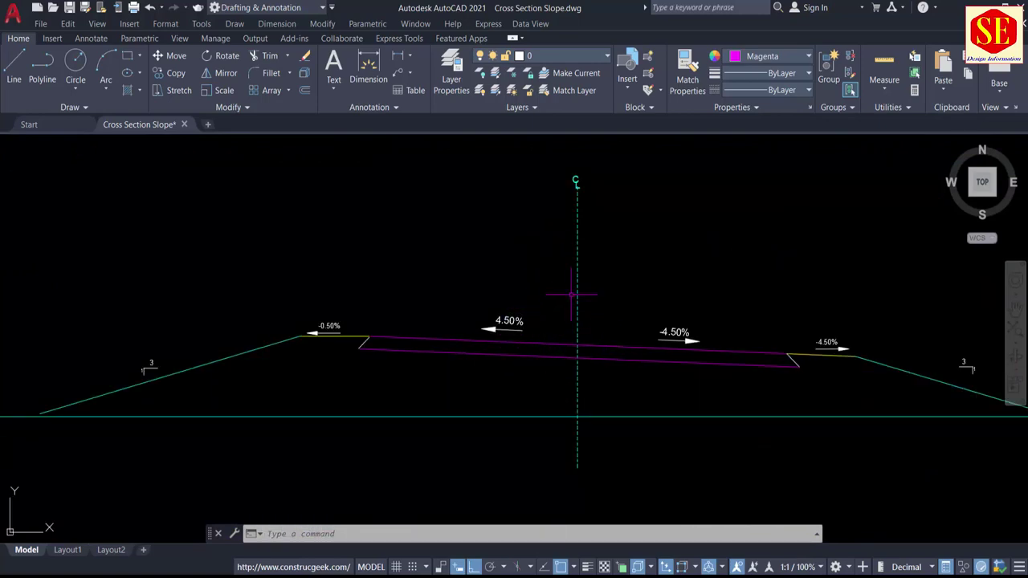
scroll(470, 298, "down", 2)
middle_click_drag(499, 400, 510, 298)
scroll(507, 429, "up", 1)
scroll(507, 429, "up", 1)
middle_click_drag(499, 194, 517, 445)
middle_click_drag(485, 241, 482, 399)
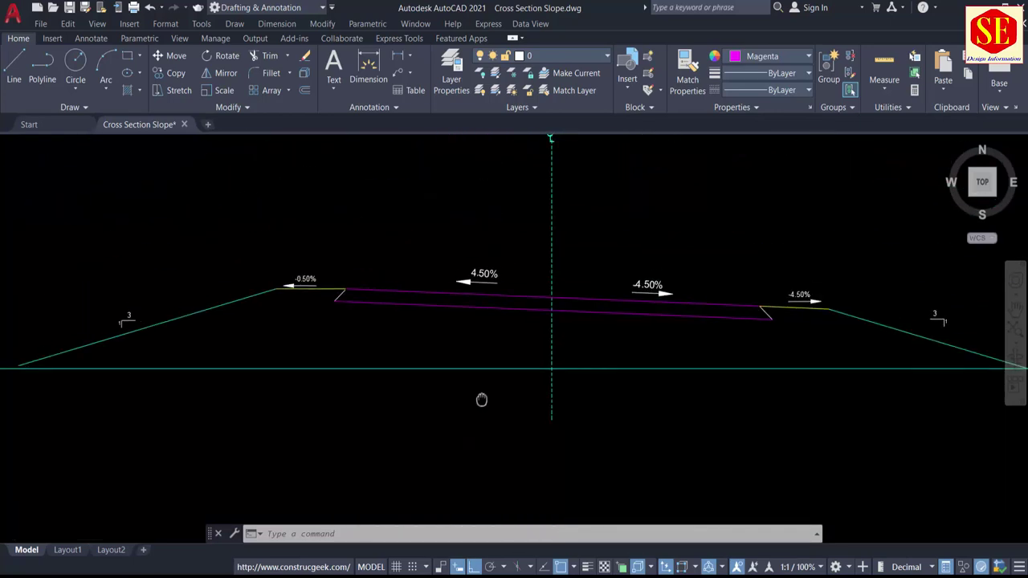
Draw a 15-unit horizontal line leftward from where the pavement surface meets the centerline.
scroll(482, 309, "up", 2)
left_click(501, 263)
left_click(480, 332)
key("Escape")
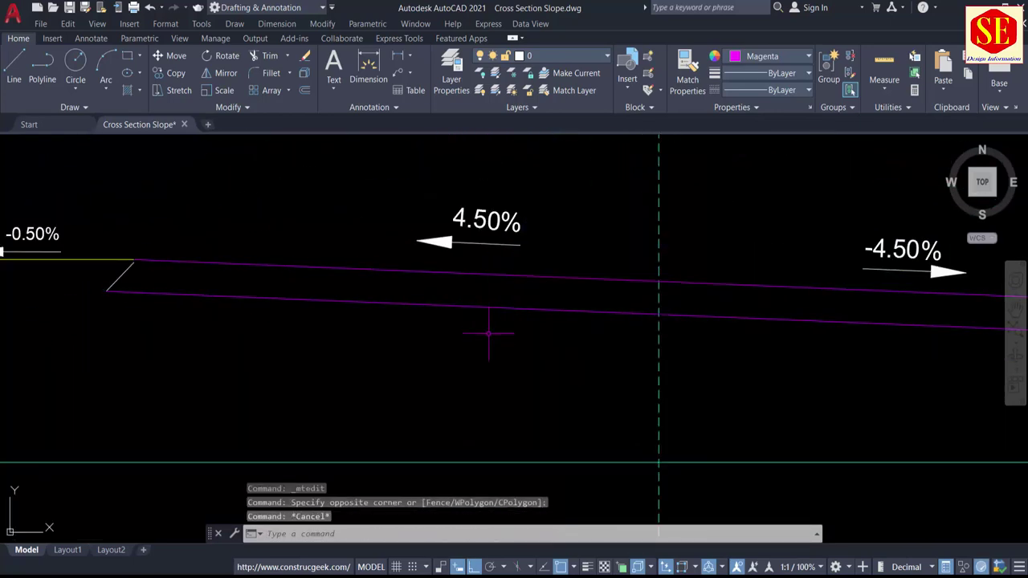
key("l")
key("Return")
left_click(659, 281)
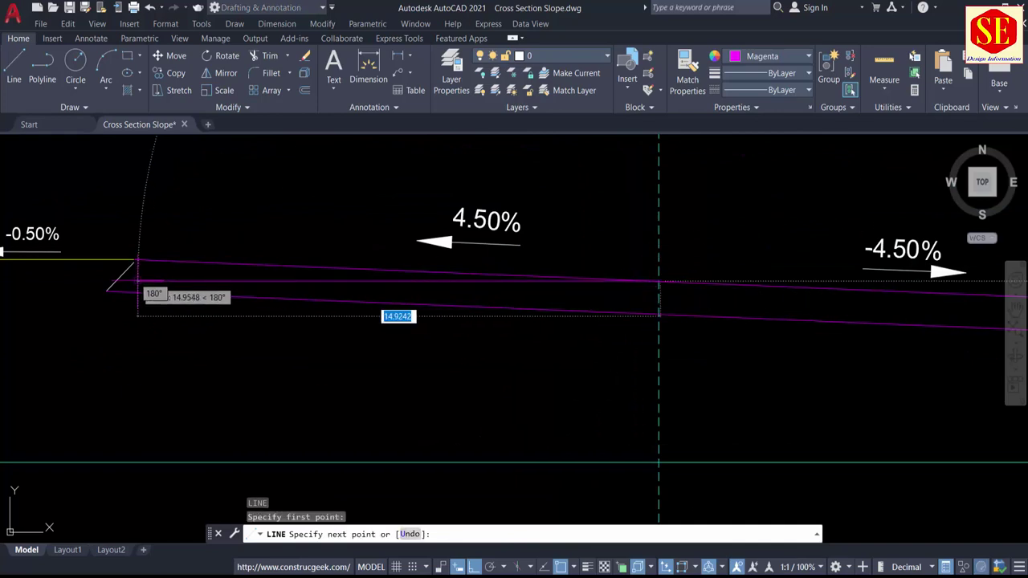
type("15")
key("Return")
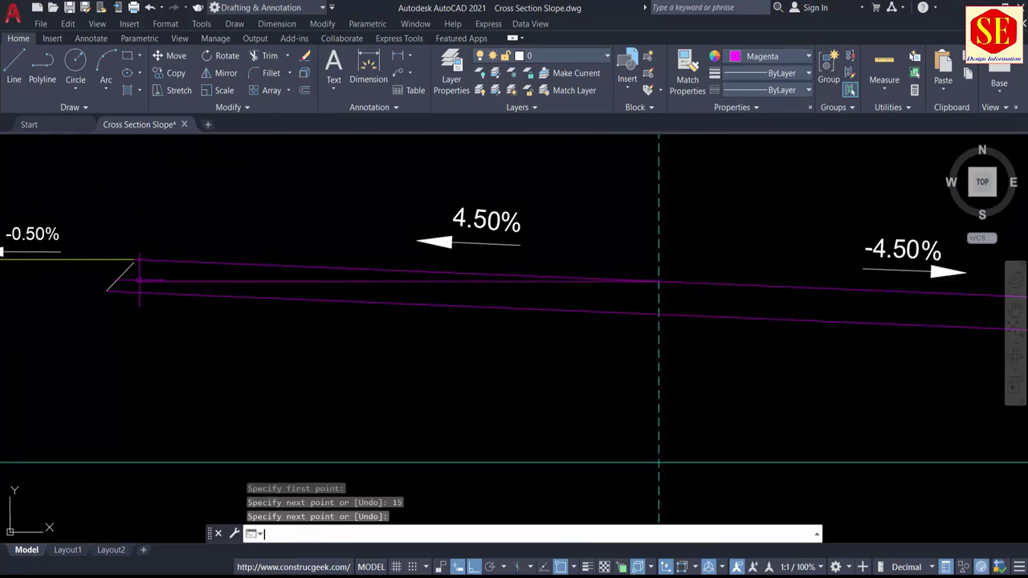
key("Escape")
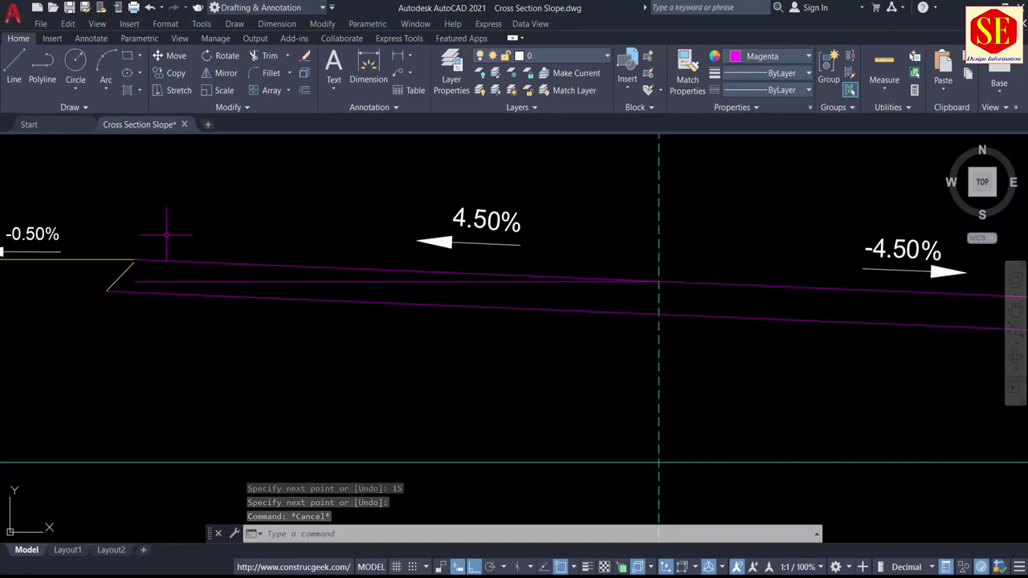
Erase the copied upper and lower pavement lines of the 0+700 section.
left_click(192, 246)
left_click(182, 262)
type("E")
key("Return")
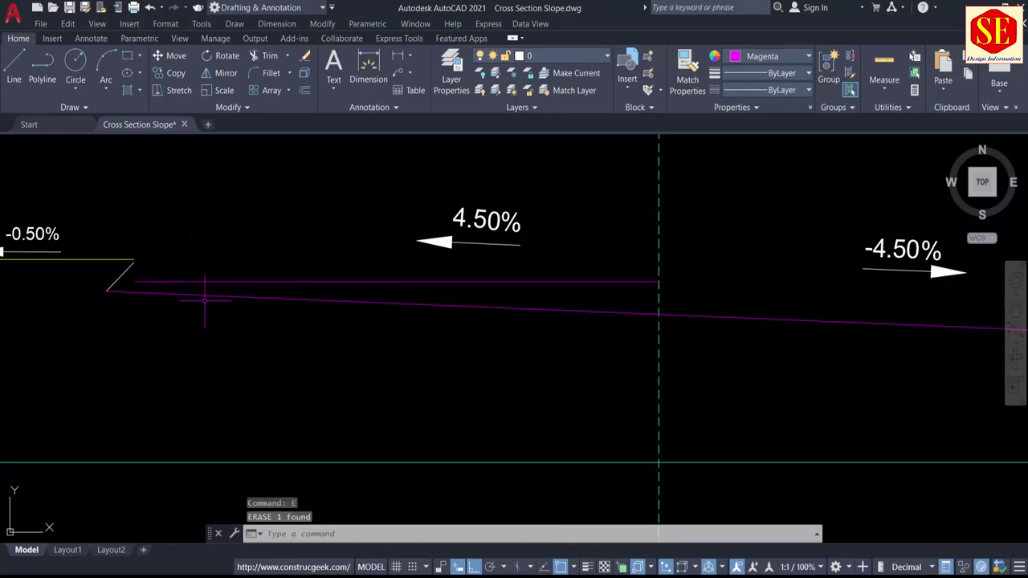
left_click(252, 297)
left_click(250, 322)
key("Return")
left_click(382, 301)
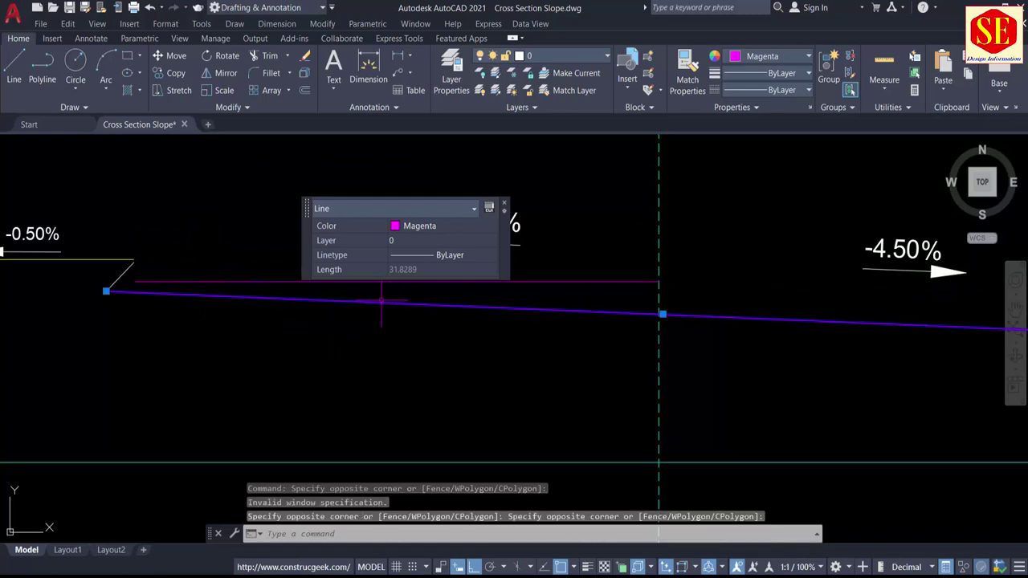
key("Return")
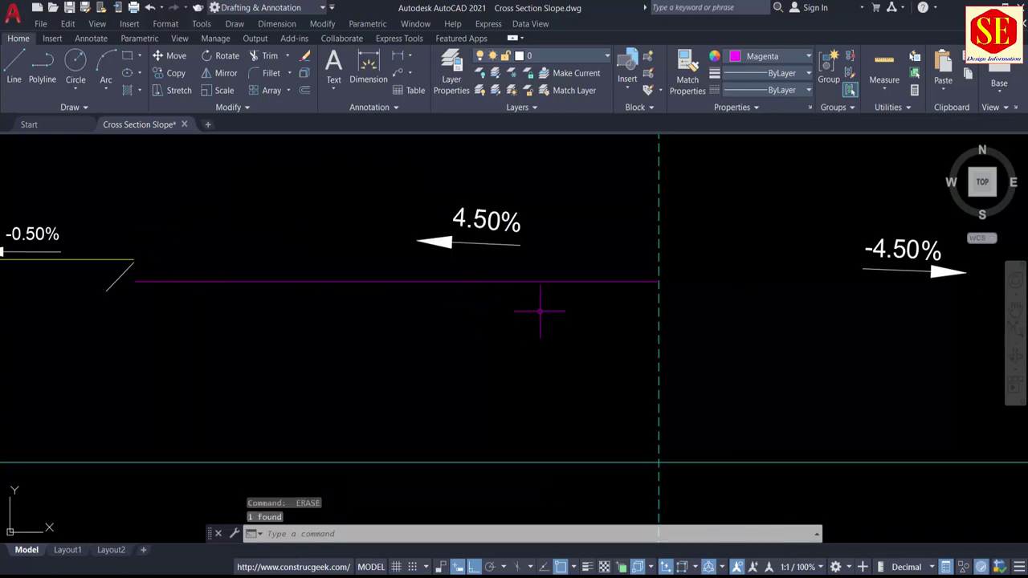
Switch to the Calculator and compute the pavement rise as 4.5 × 15 ÷ 100.
key("alt+Tab")
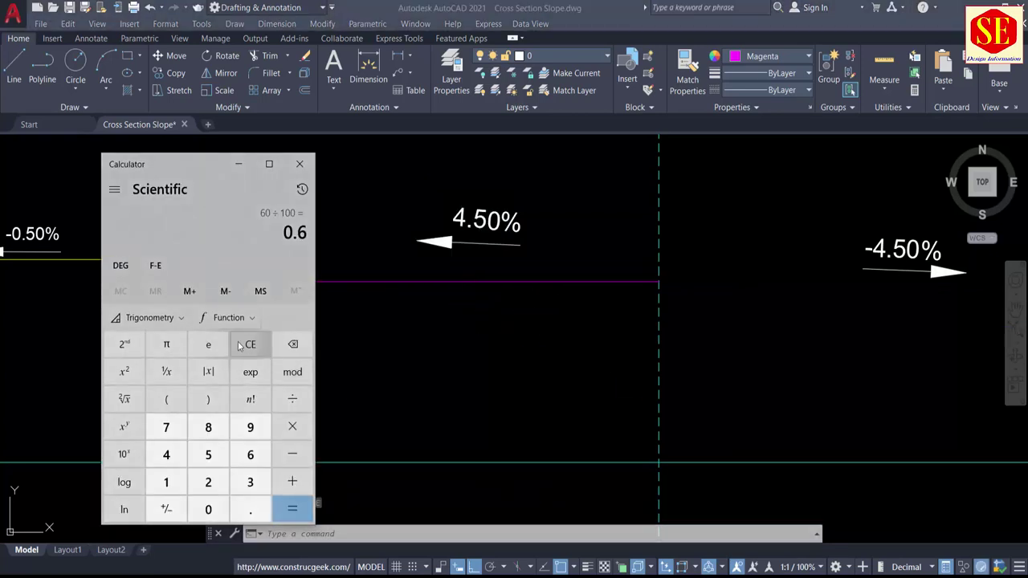
left_click(250, 343)
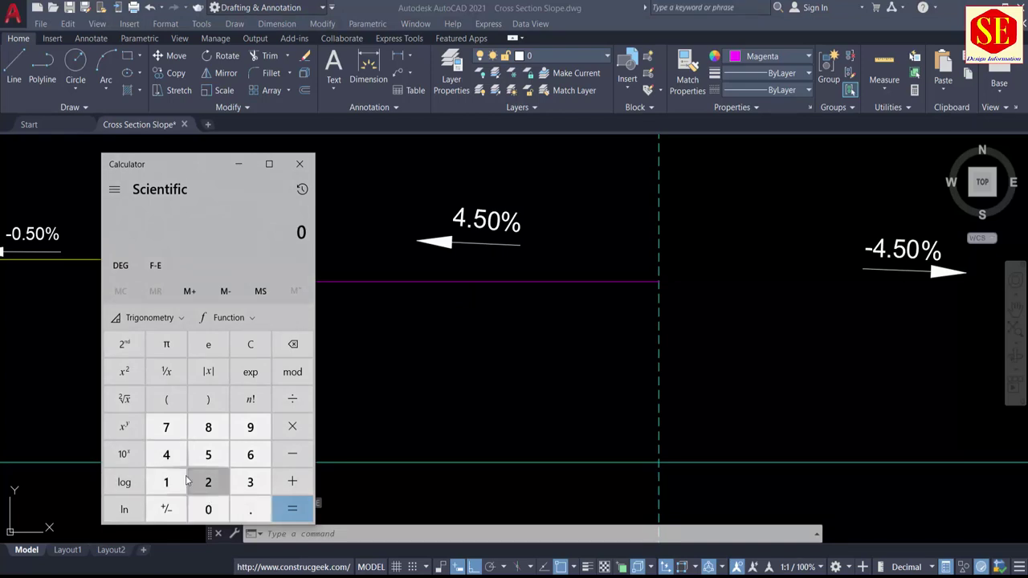
left_click(170, 460)
left_click(250, 509)
left_click(208, 454)
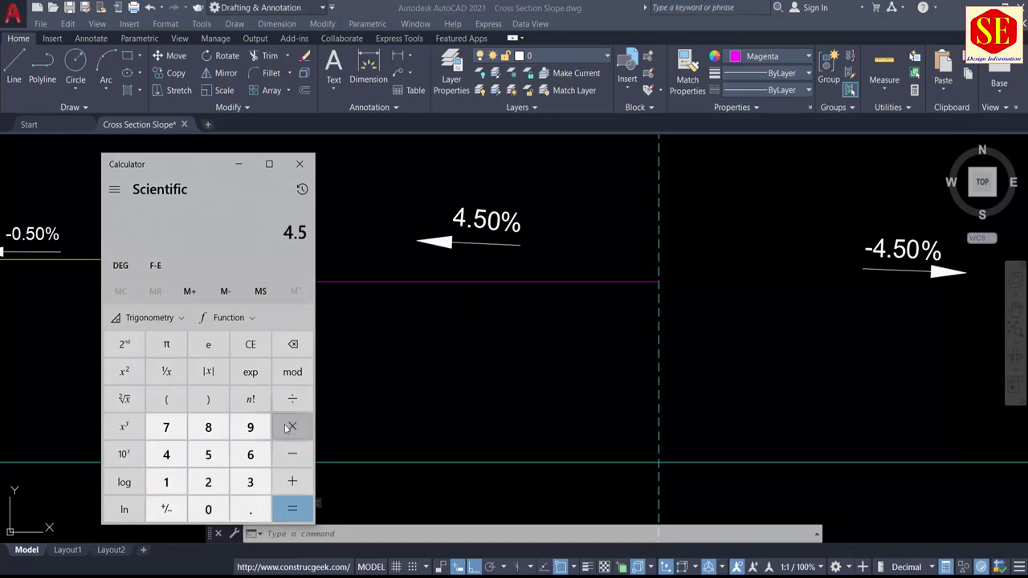
left_click(293, 426)
left_click(166, 482)
left_click(208, 455)
left_click(292, 509)
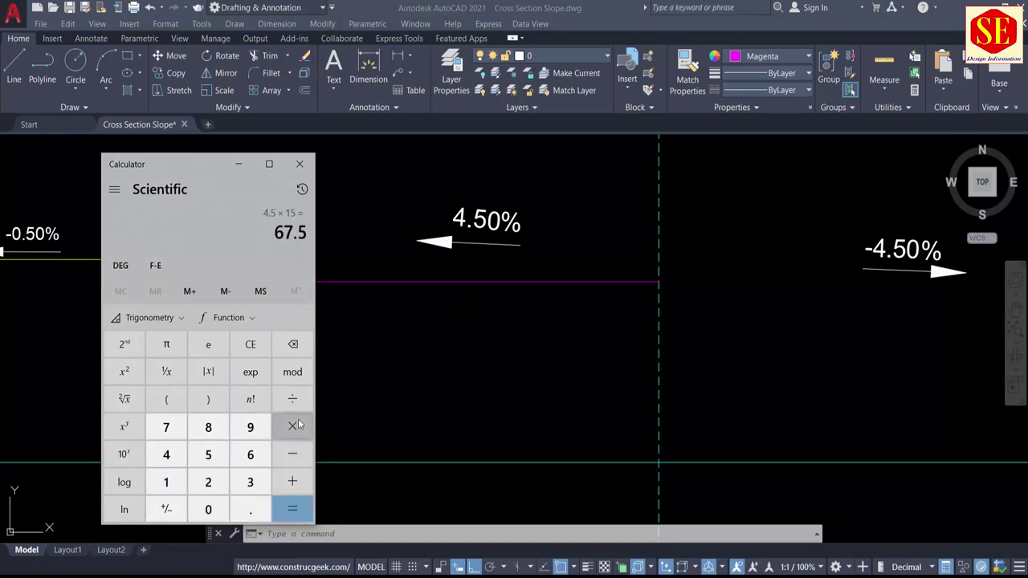
left_click(292, 399)
left_click(167, 482)
left_click(208, 509)
left_click(208, 509)
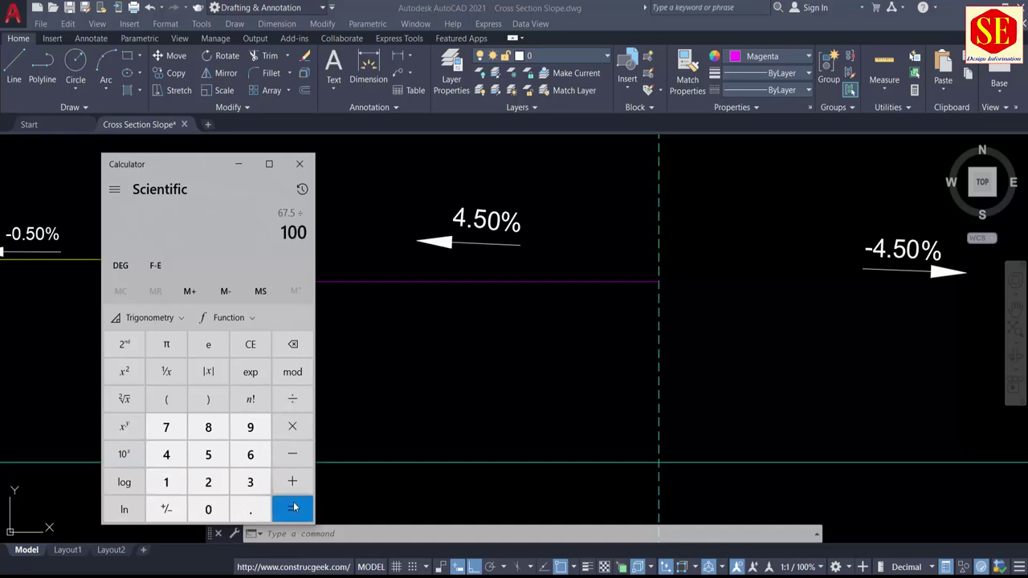
left_click(293, 509)
Back in AutoCAD, offset the 15-unit horizontal line upward by 0.675.
left_click(522, 329)
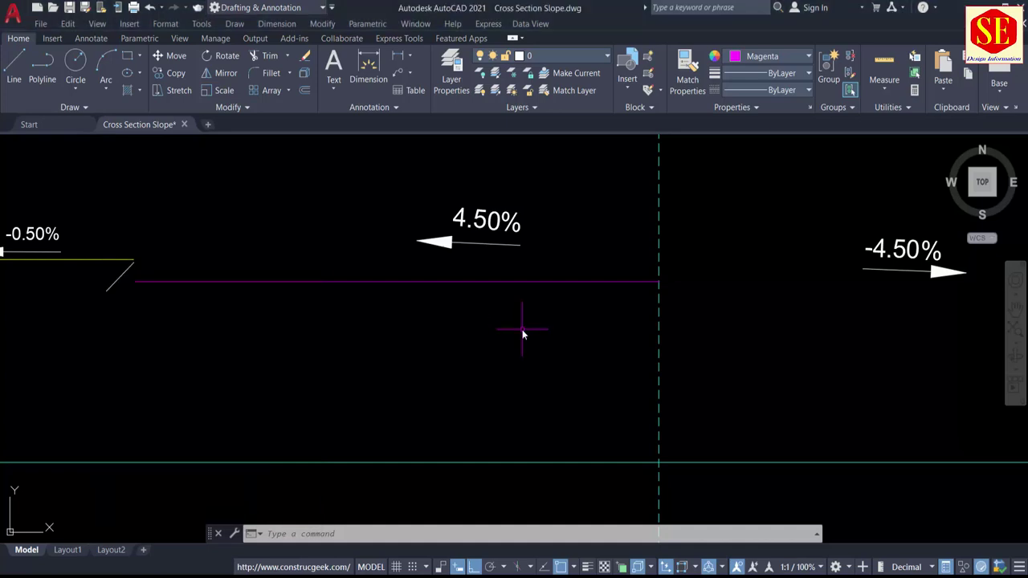
type("o")
key("Return")
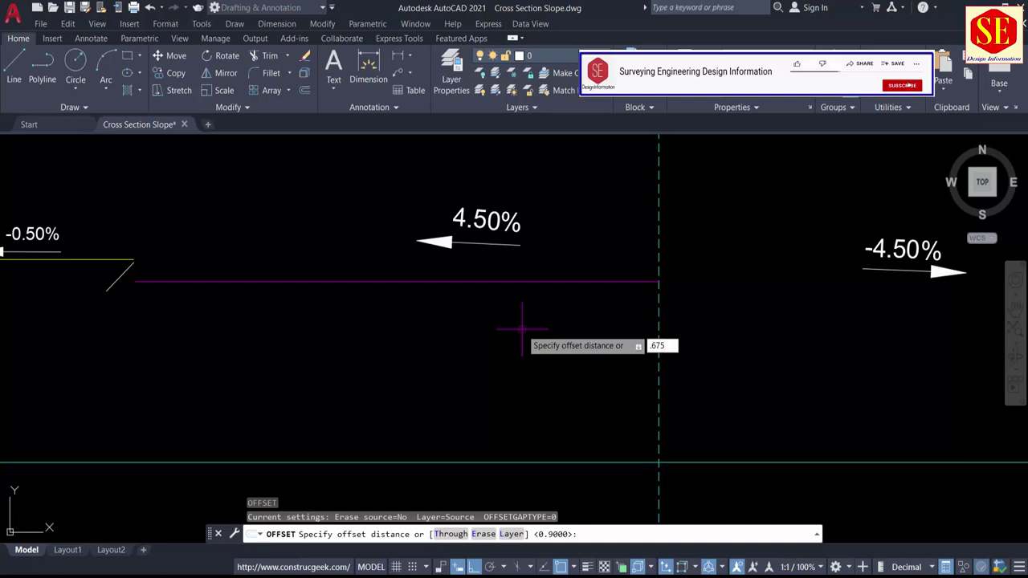
key("Return")
left_click(364, 281)
key("Escape")
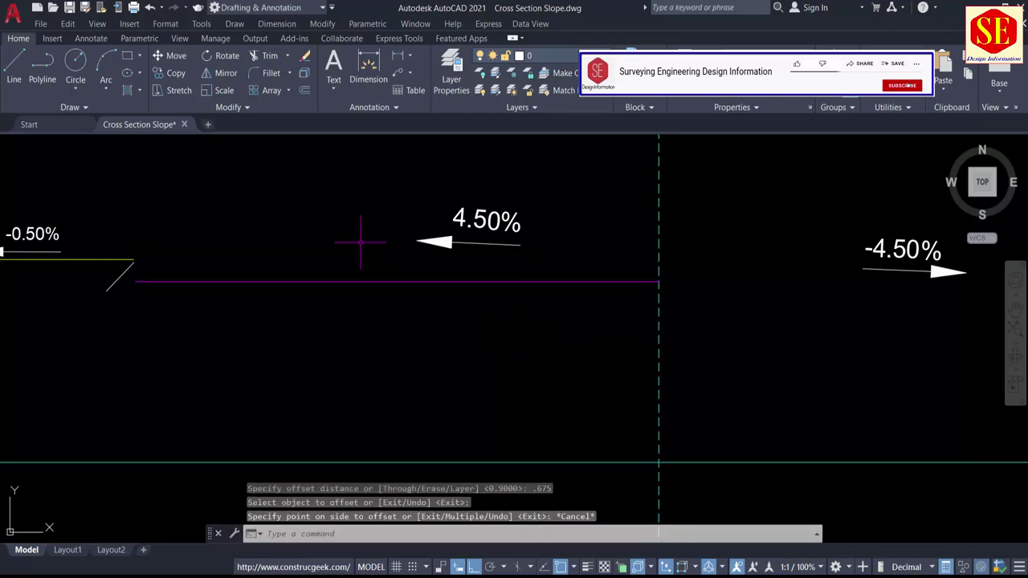
type("l")
key("Return")
key("Escape")
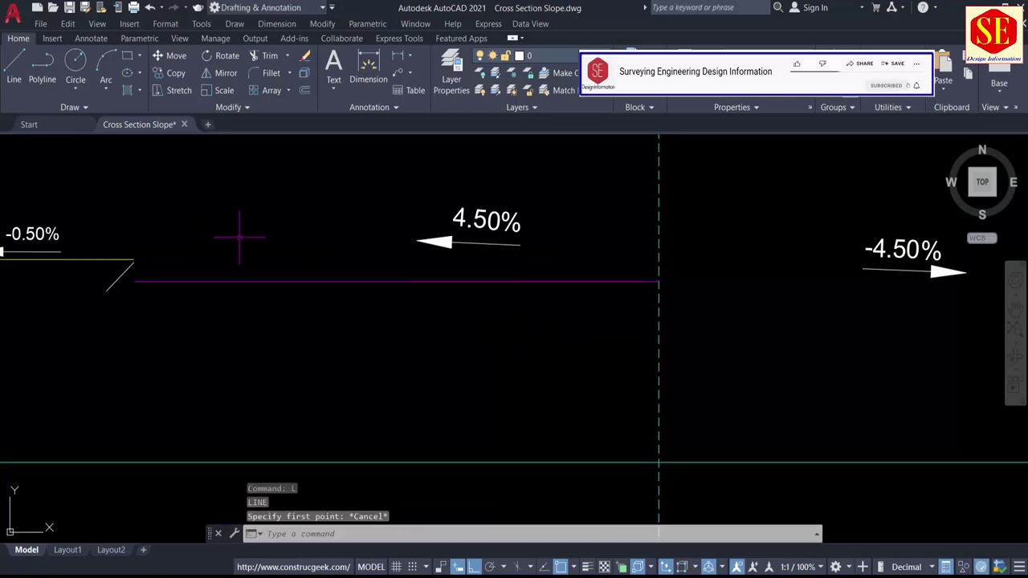
type("o")
key("Return")
key("Return")
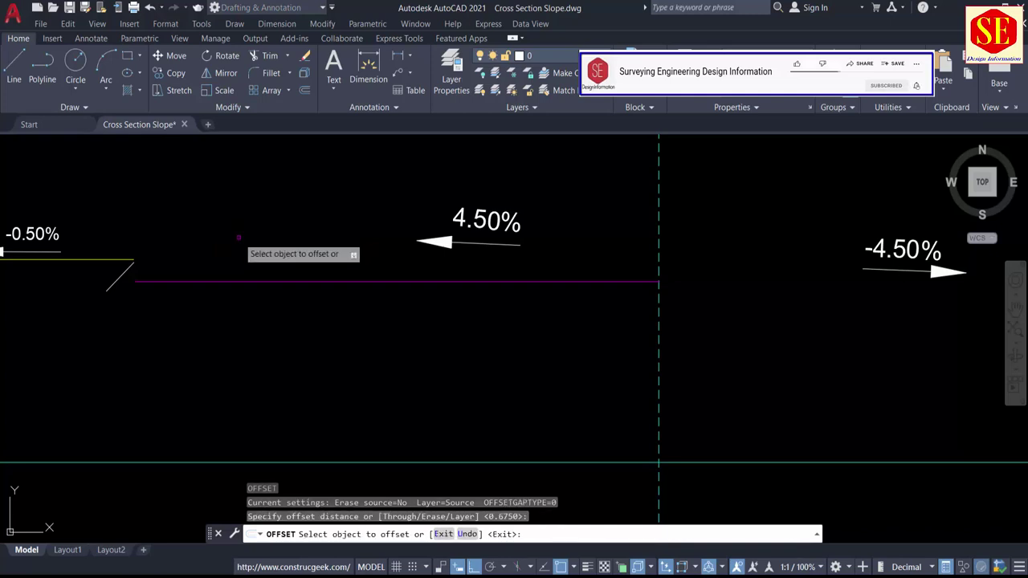
left_click(254, 282)
left_click(265, 241)
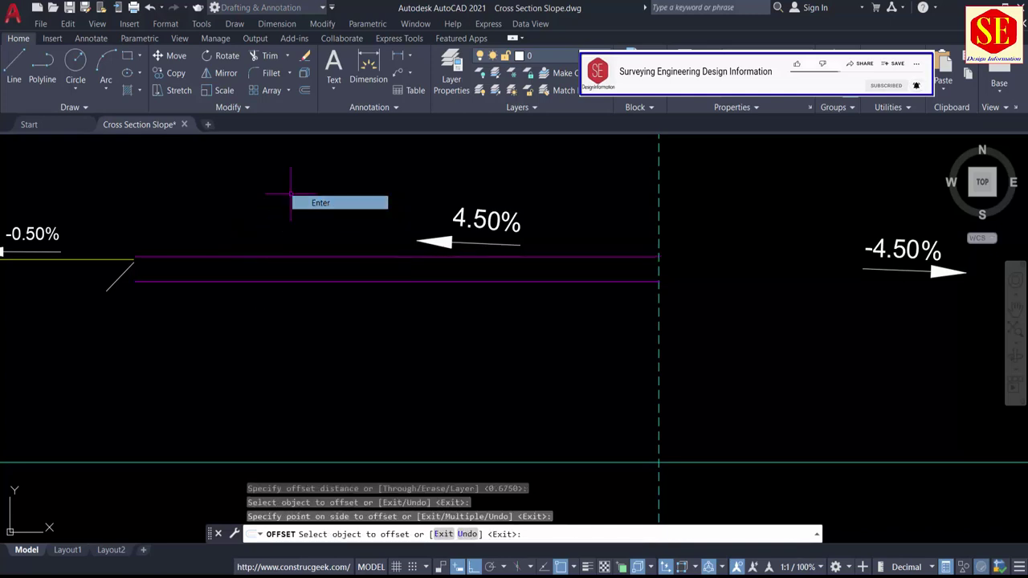
key("Return")
Draw the sloped pavement line from the offset line's left end to the horizontal line's end at the centerline.
type("l")
key("Return")
left_click(134, 257)
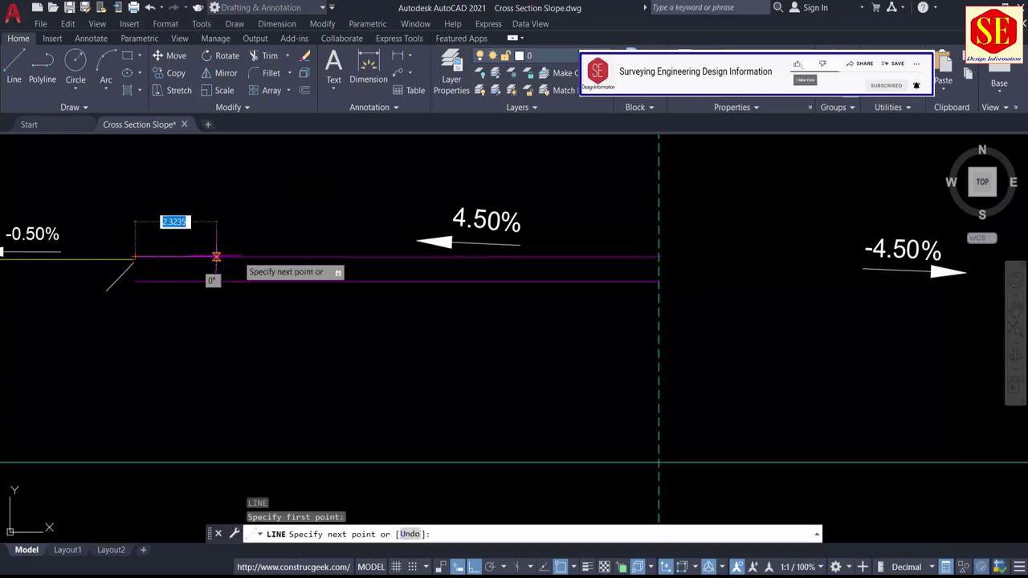
left_click(659, 282)
key("Escape")
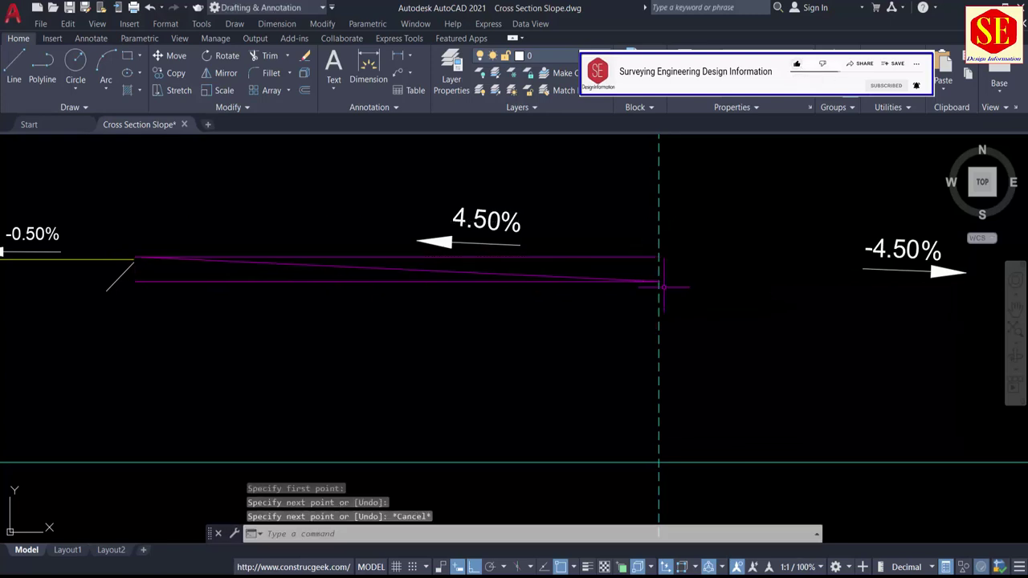
Extend the sloped pavement line across the centerline to the slanted pavement edge at the right shoulder.
scroll(444, 320, "down", 4)
type("ex")
key("Return")
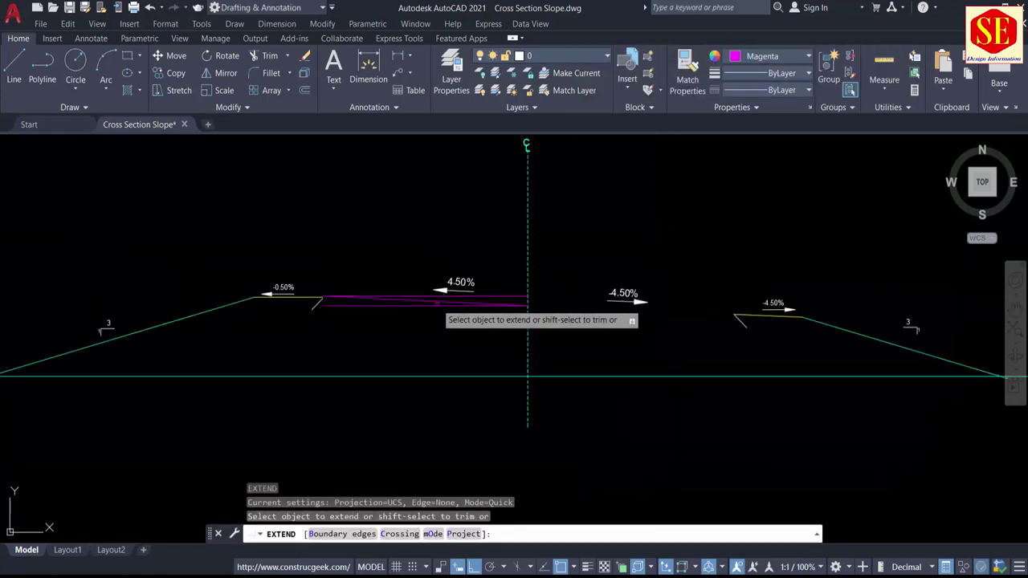
left_click(446, 305)
scroll(737, 312, "up", 6)
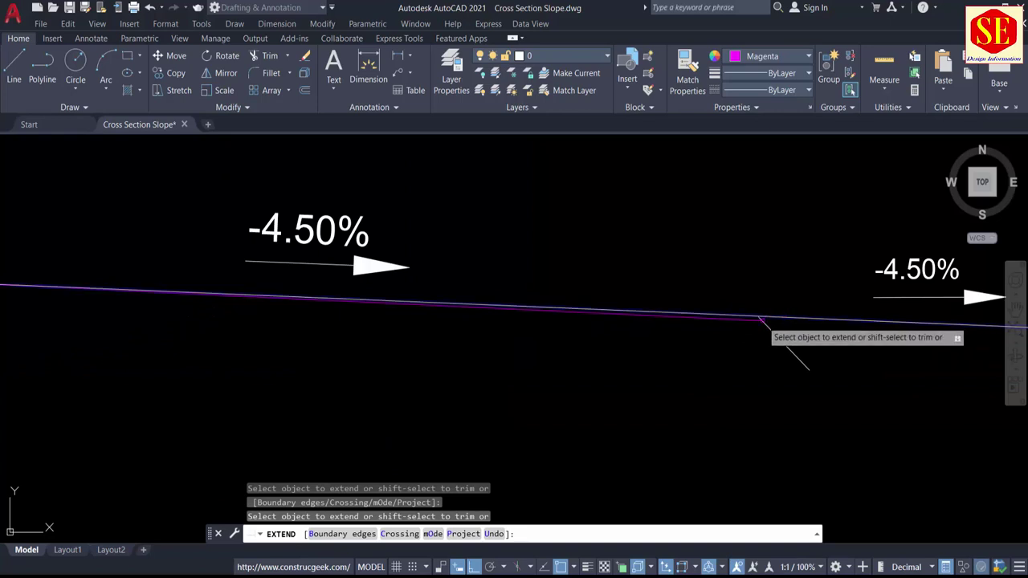
scroll(737, 313, "down", 5)
key("Escape")
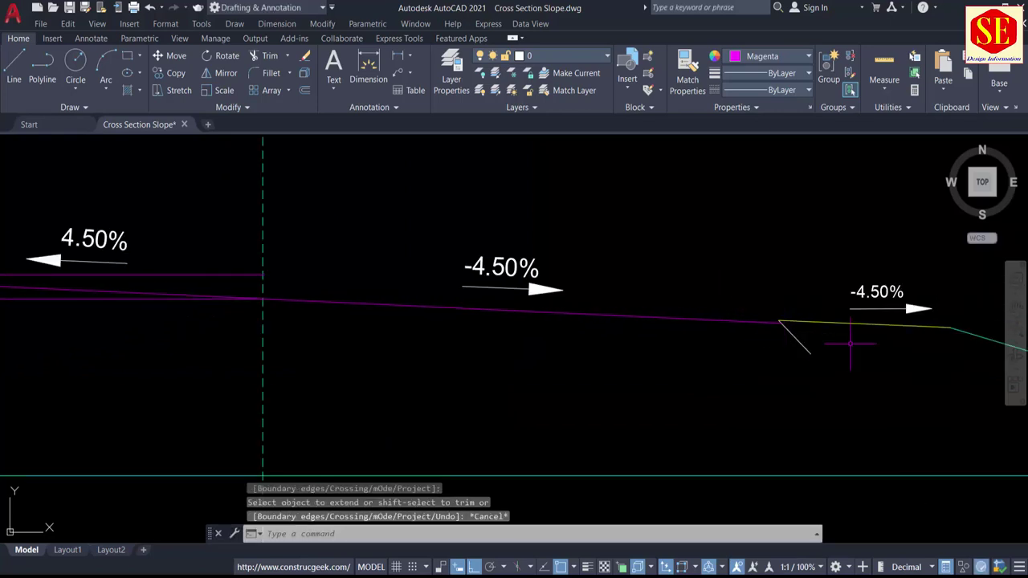
Draw a 5-unit horizontal line outward from the right end of the sloped pavement line.
scroll(707, 297, "up", 5)
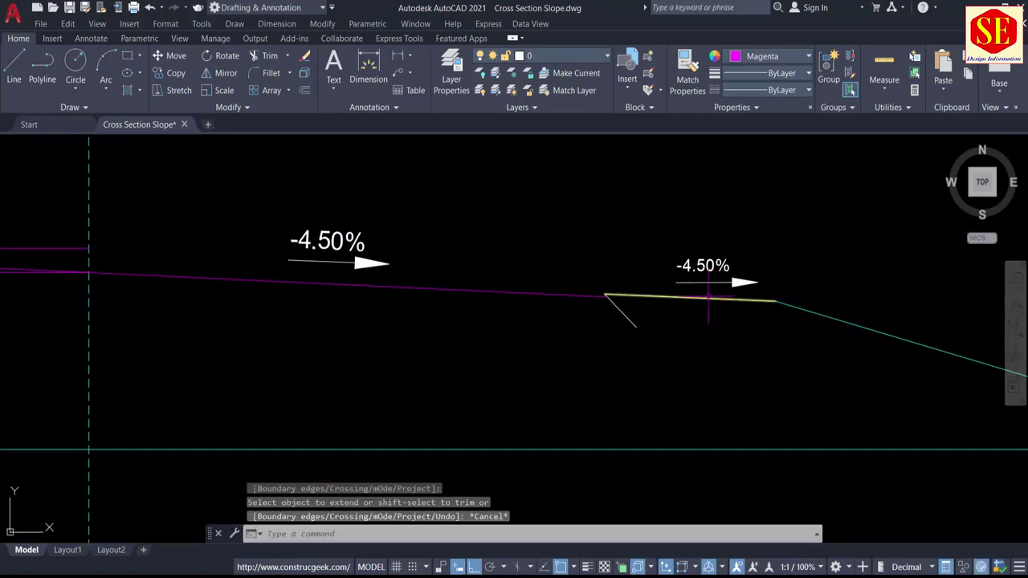
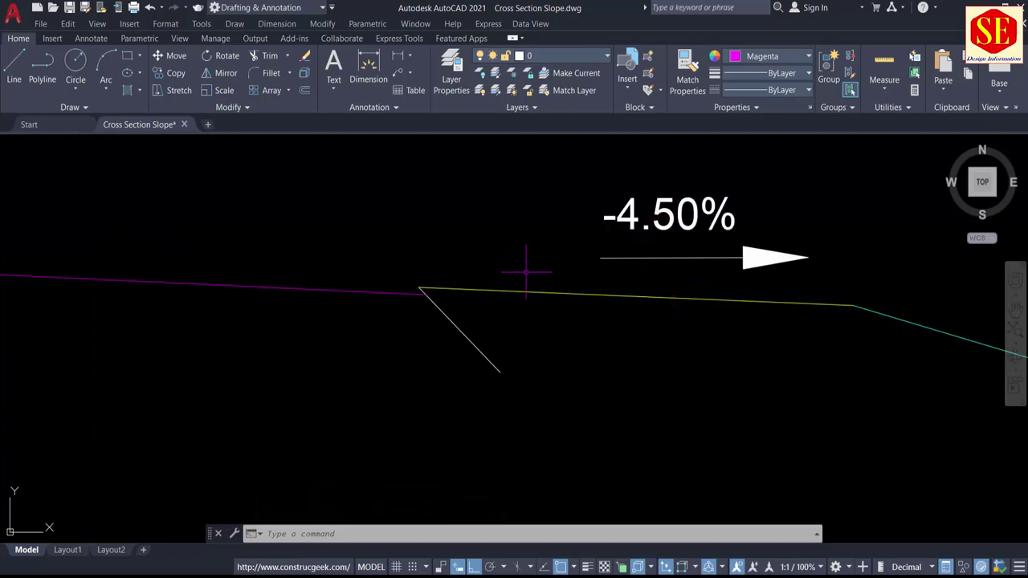
type("l")
key("Return")
left_click(424, 292)
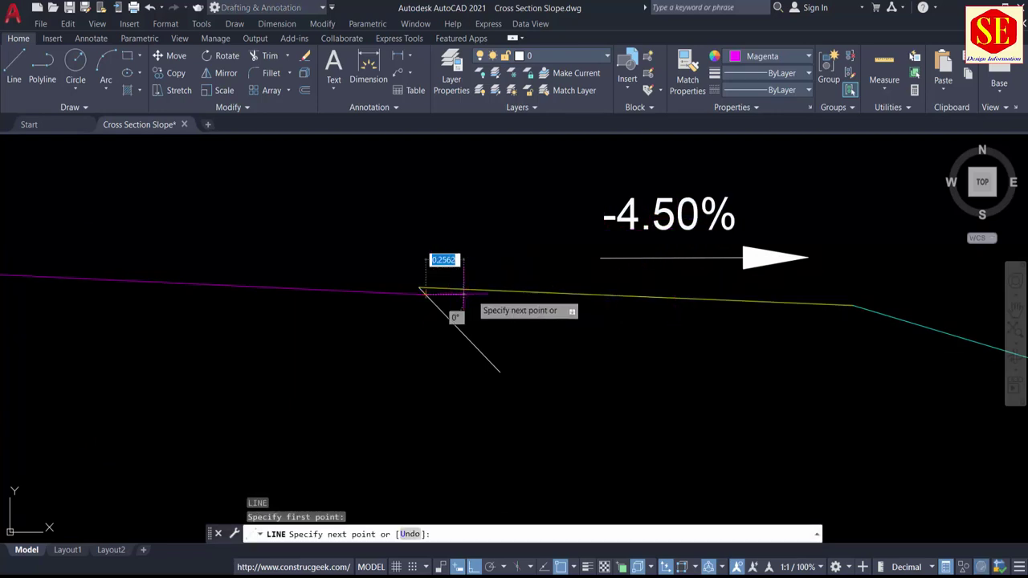
type("5")
key("Return")
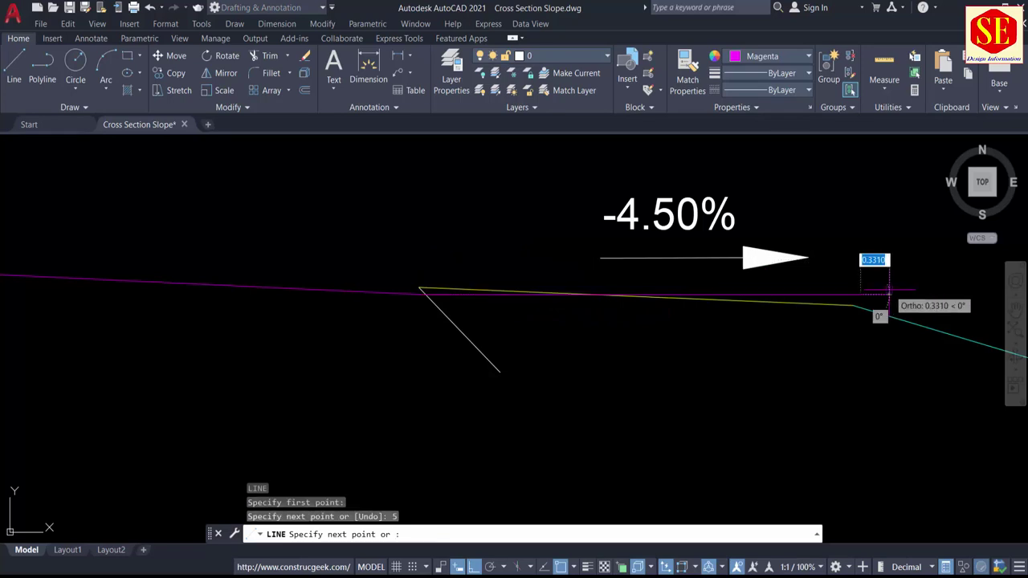
key("Return")
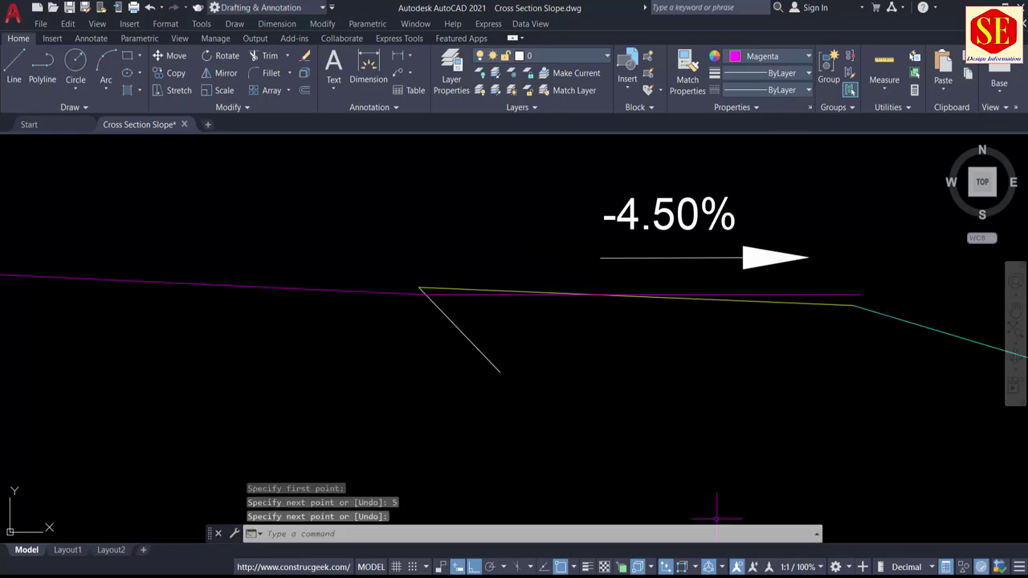
Switch to the Calculator and compute the right shoulder drop as 4.5 × 5 ÷ 100.
key("alt+Tab")
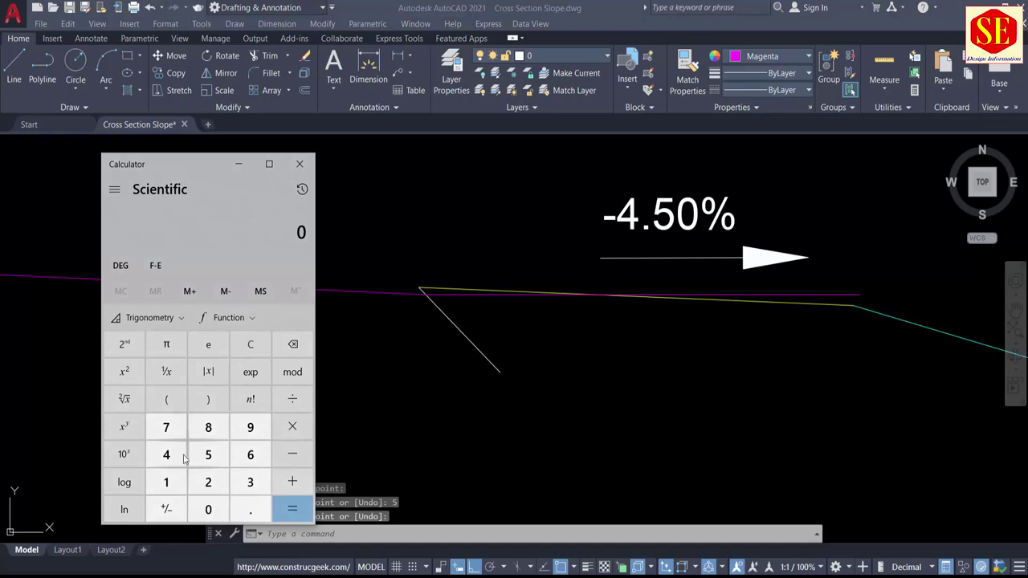
left_click(183, 456)
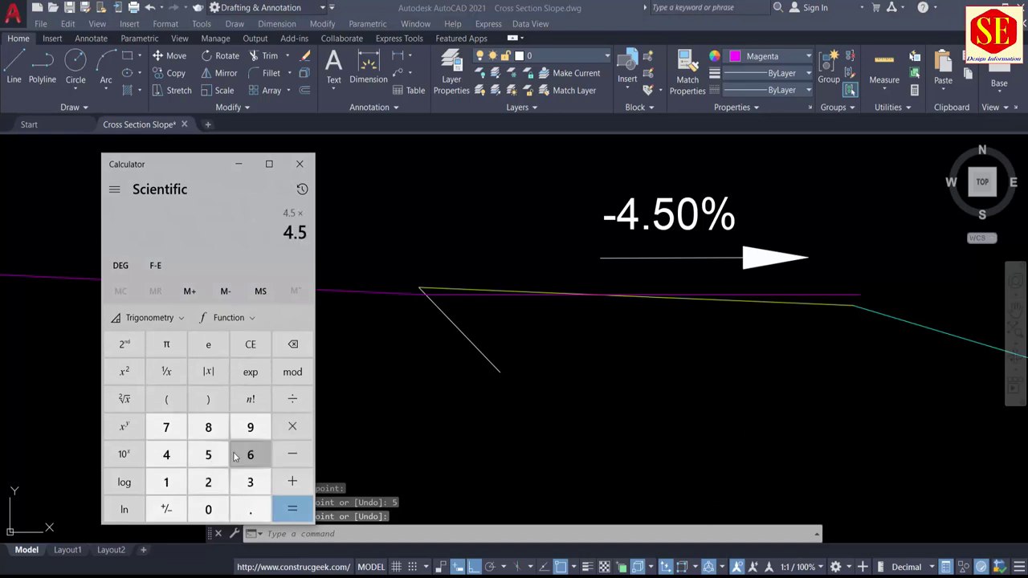
left_click(208, 454)
left_click(291, 508)
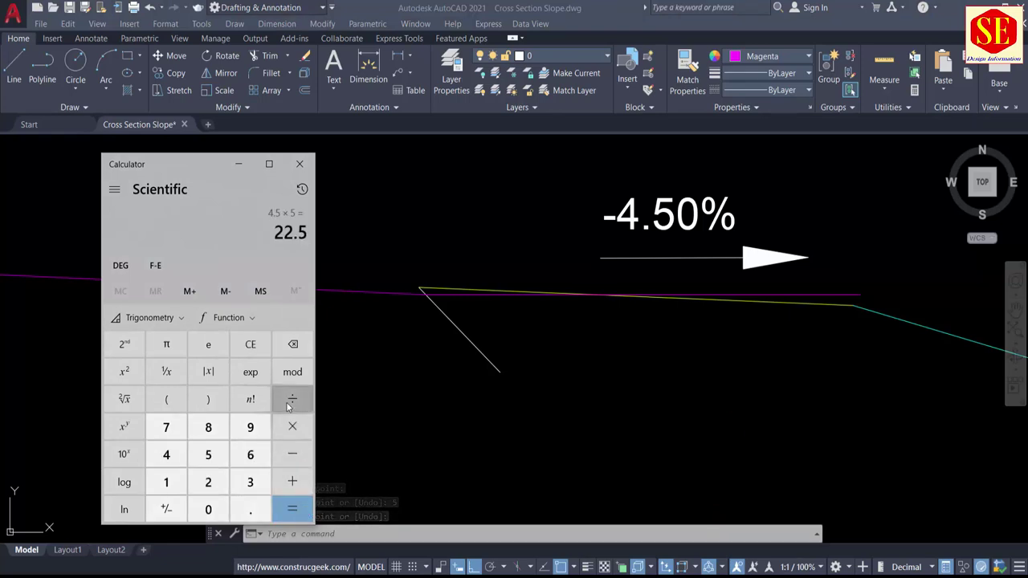
left_click(290, 402)
left_click(167, 482)
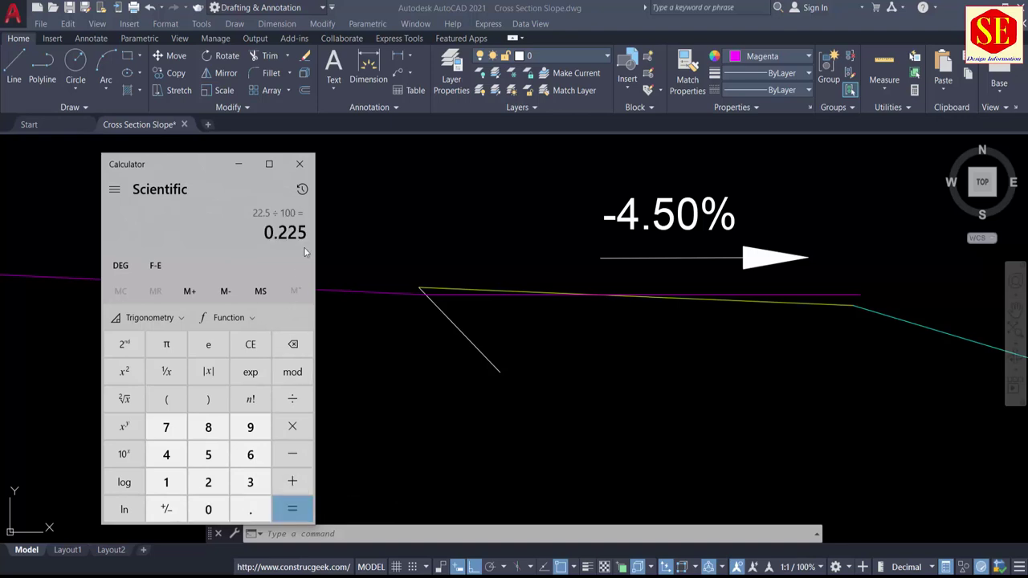
Back in AutoCAD, offset the 5-unit horizontal line downward by 0.225.
left_click(660, 338)
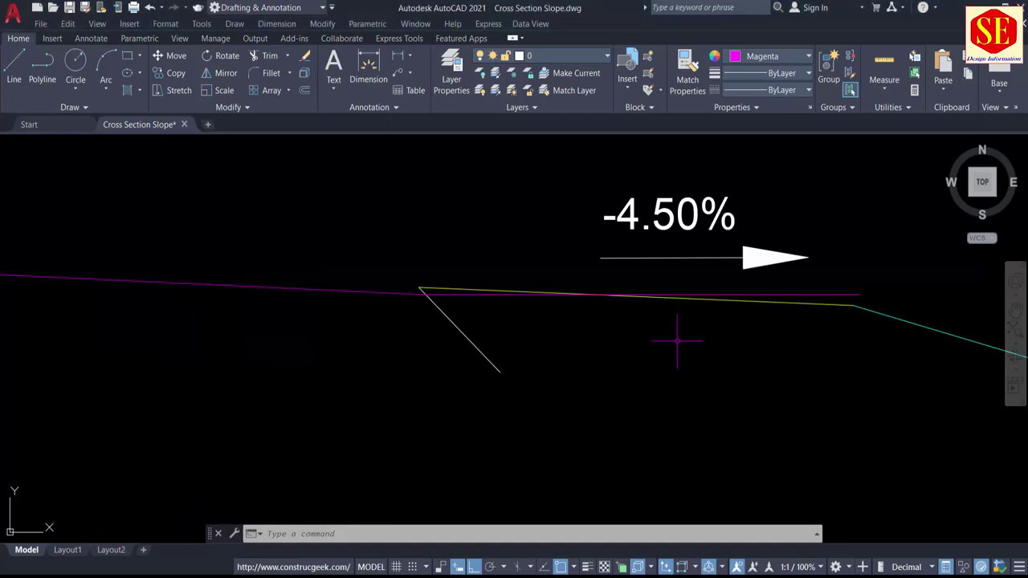
key("Return")
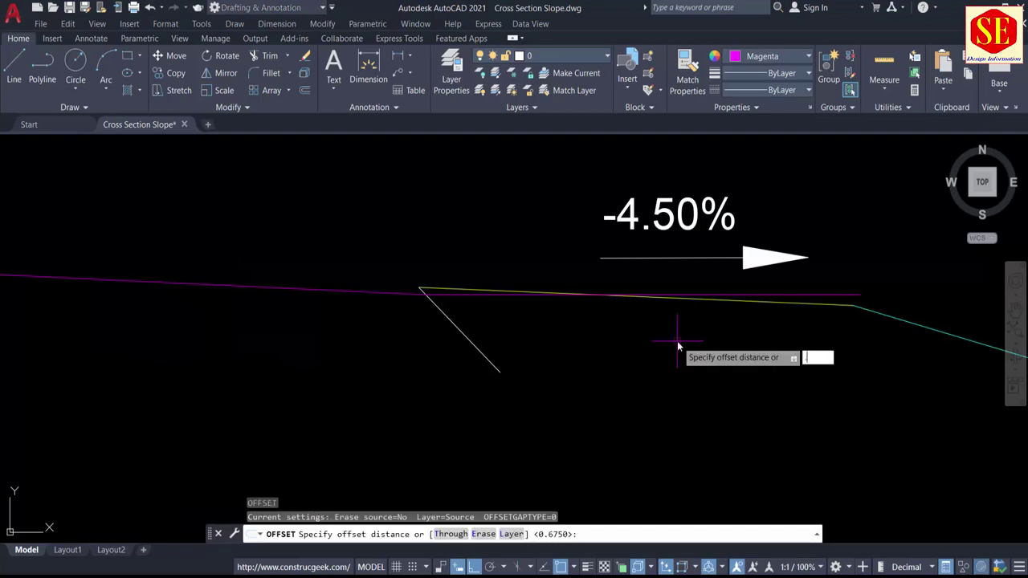
key("Return")
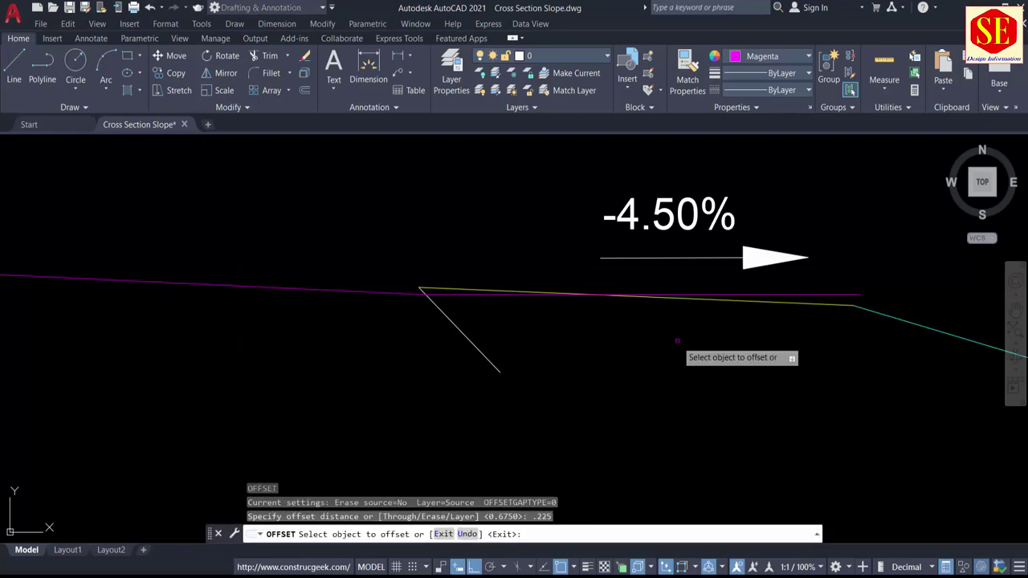
left_click(710, 296)
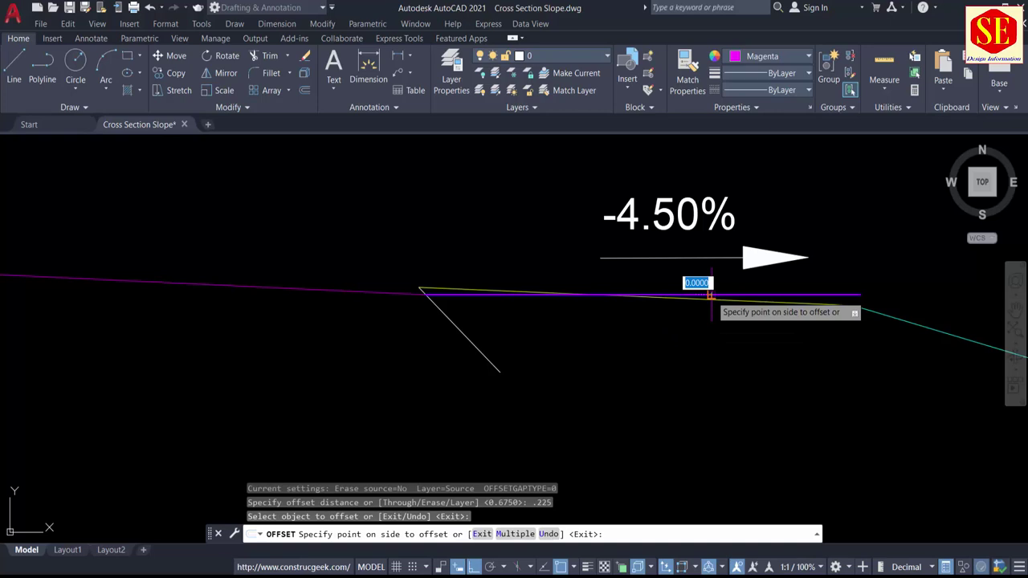
left_click(713, 349)
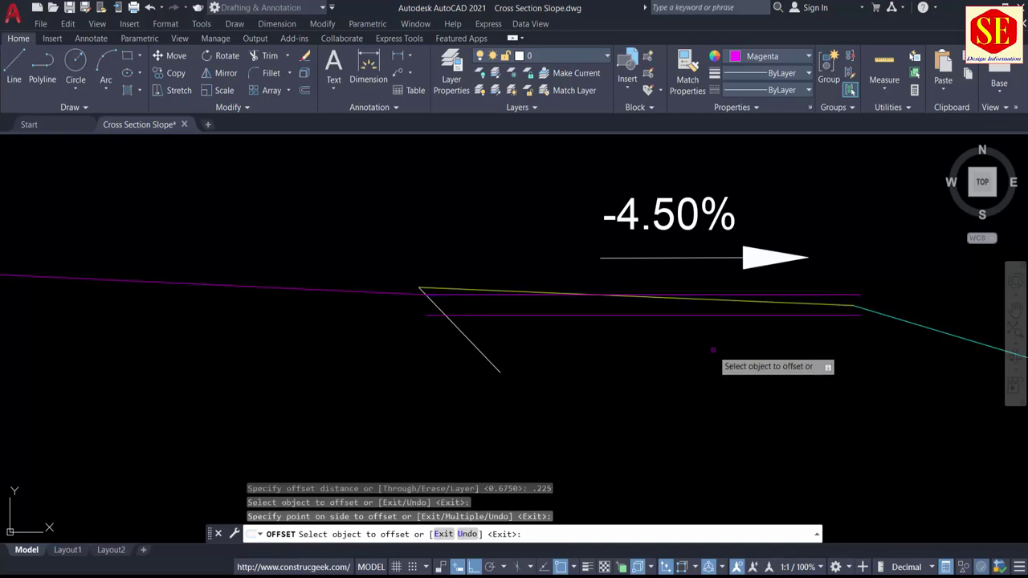
Draw the sloped right shoulder line from the pavement line's end to the outer end of the lower offset line.
key("Escape")
type("l")
key("Return")
scroll(426, 286, "up", 3)
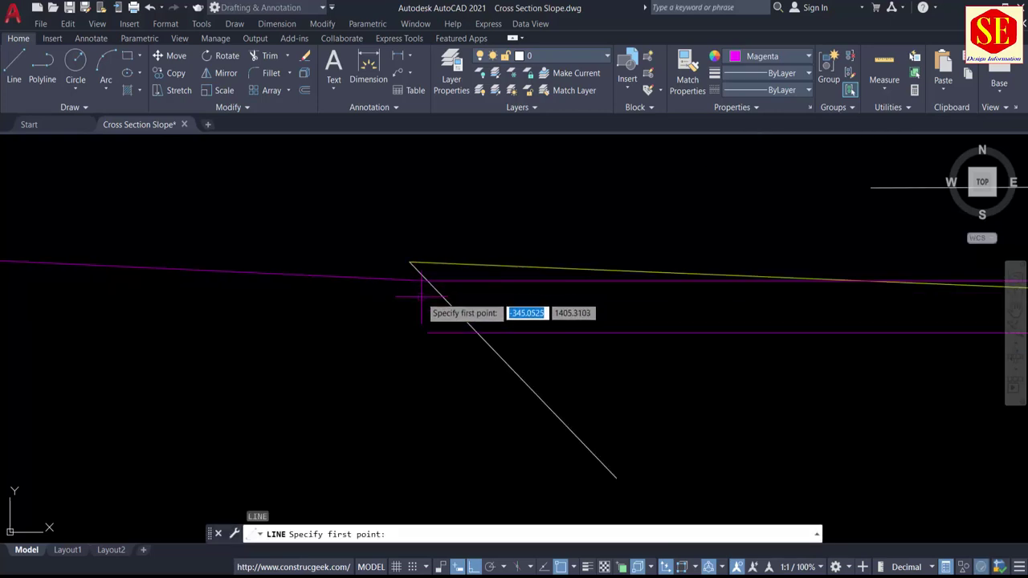
left_click(427, 280)
middle_click_drag(601, 316, 69, 334)
mouse_move(687, 351)
middle_mouse_down()
mouse_move(324, 355)
mouse_move(708, 348)
middle_mouse_up()
key("Escape")
Change the color of the newly drawn right shoulder line to Yellow, like the old shoulder line.
left_click(696, 308)
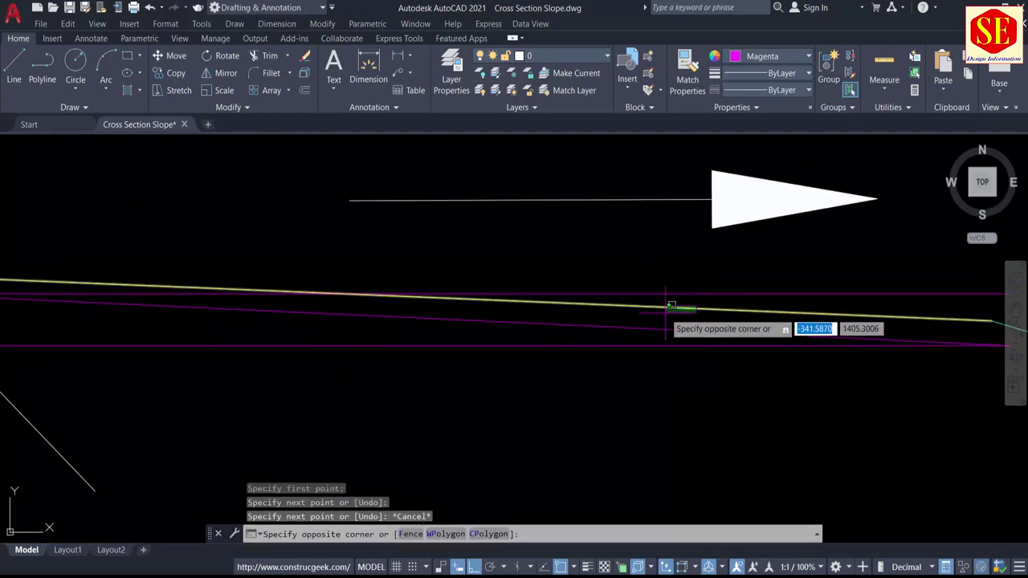
left_click(658, 304)
mouse_move(190, 350)
middle_mouse_down()
mouse_move(587, 370)
mouse_move(278, 362)
middle_mouse_up()
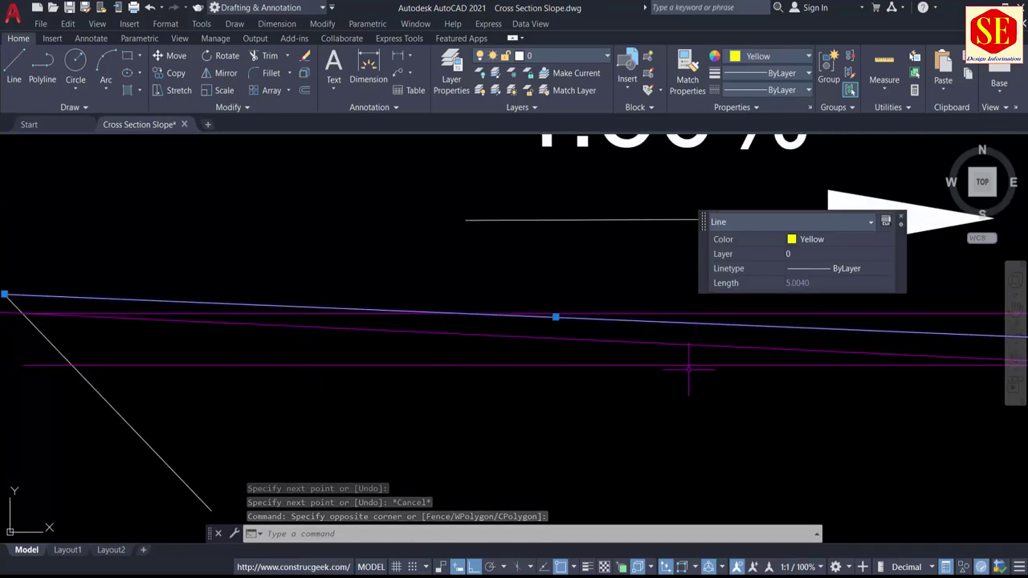
key("Escape")
left_click(685, 330)
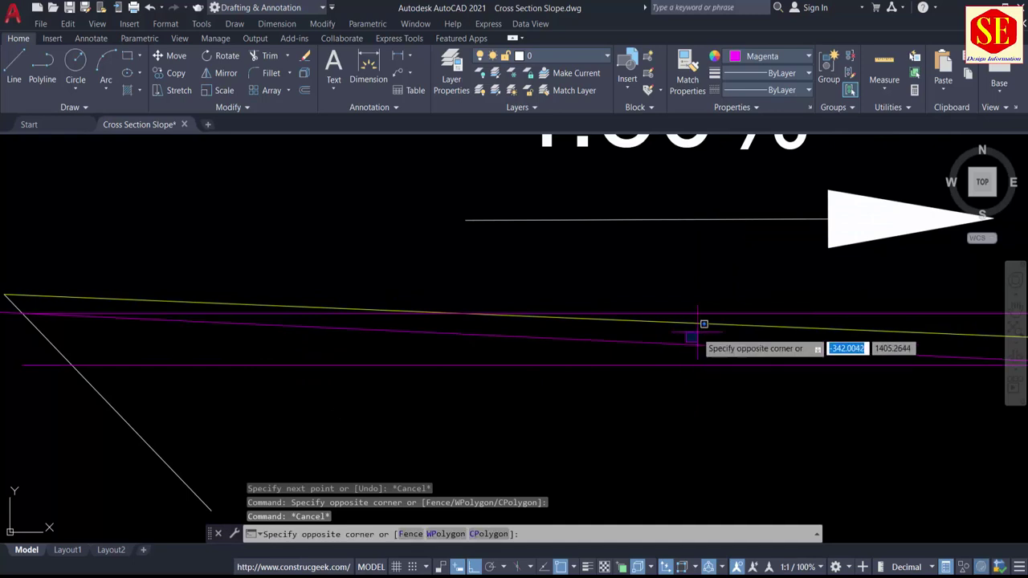
left_click(663, 339)
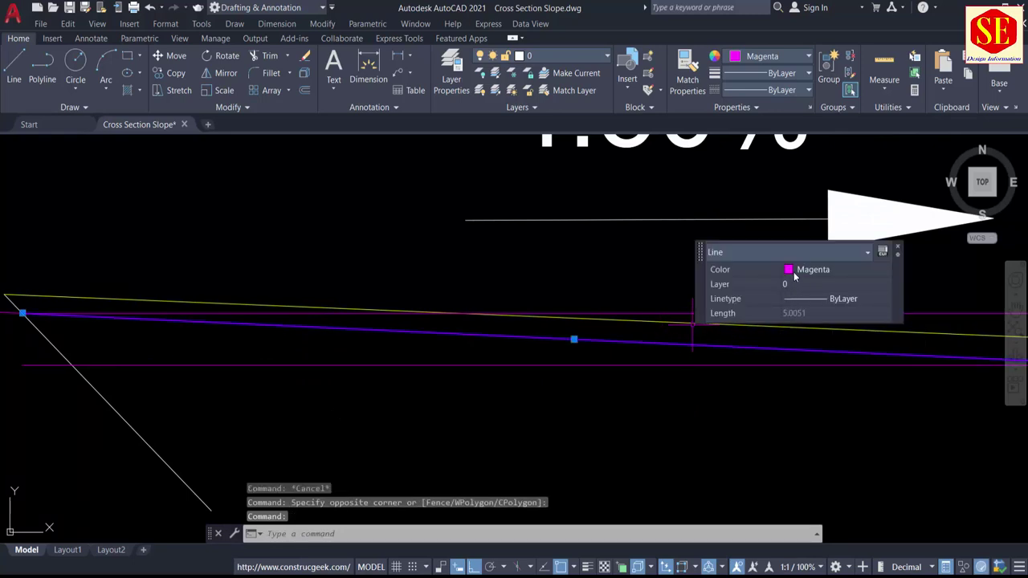
left_click(799, 271)
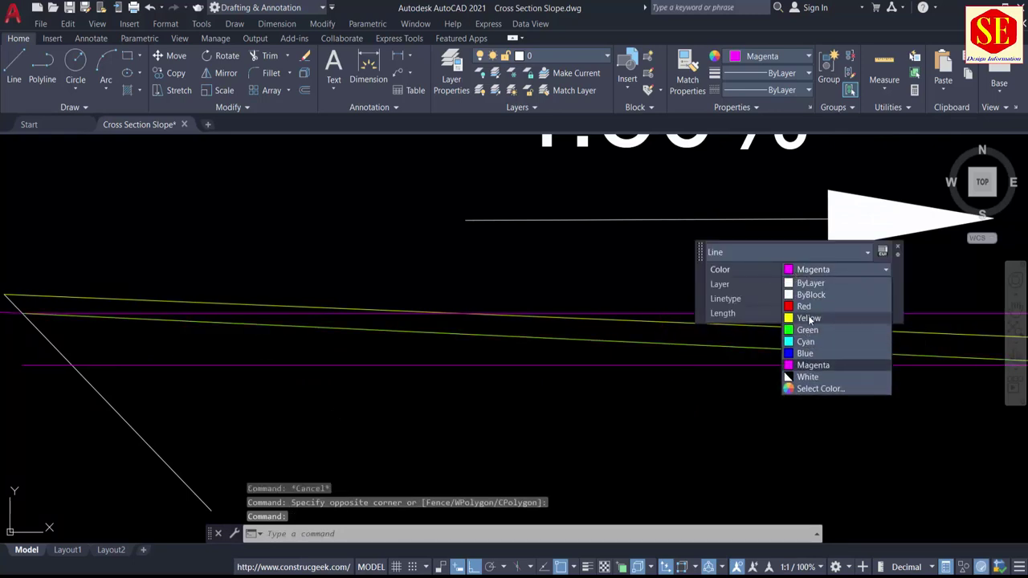
left_click(808, 319)
key("Escape")
Erase the old yellow right shoulder line and the two 5-unit horizontal construction lines.
left_click(787, 325)
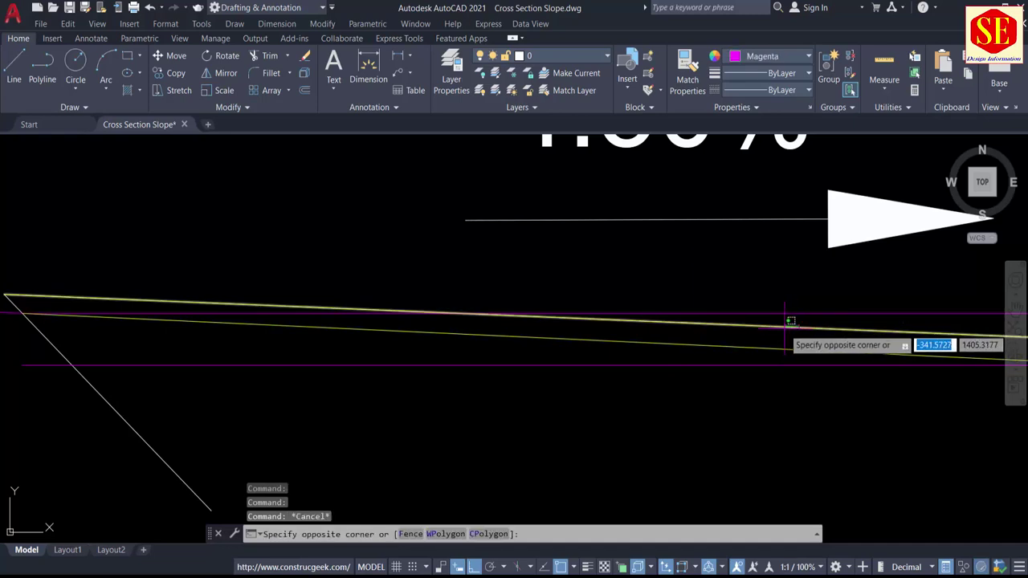
left_click(785, 328)
type("e")
key("Return")
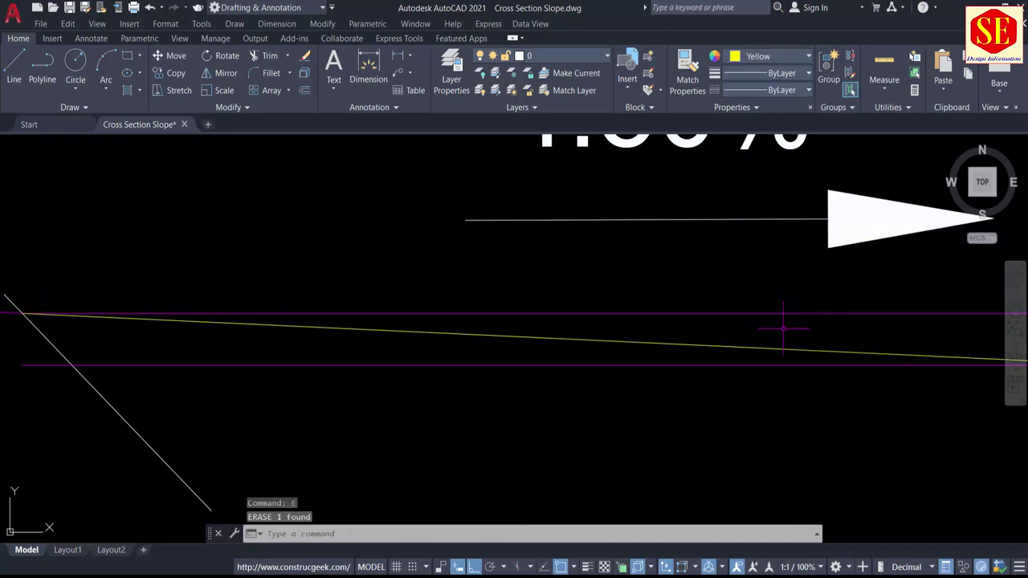
left_click(699, 356)
left_click(705, 369)
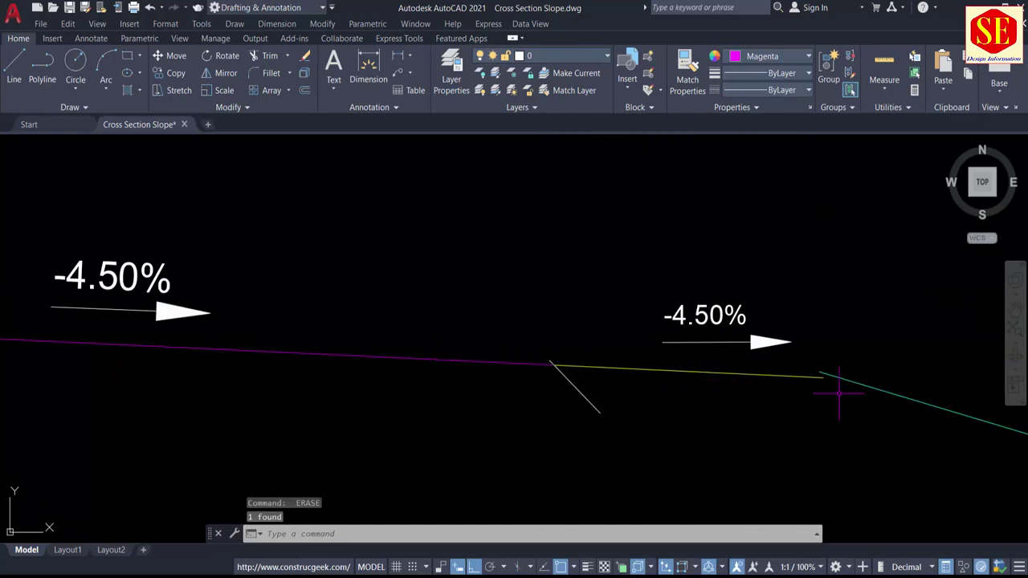
middle_click_drag(839, 393, 522, 329)
key("BackSpace")
middle_click_drag(590, 311, 358, 292)
left_click(753, 287)
left_click(622, 360)
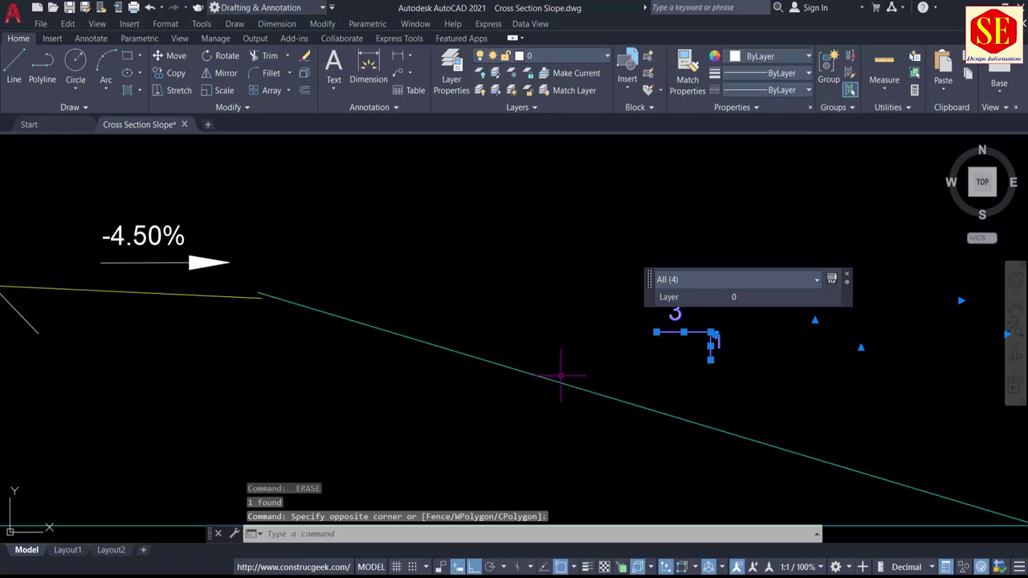
key("Escape")
key("Escape")
Move the right side-slope line, with the 3 and its horizontal mark, from the slope's upper end to the new shoulder line's outer end.
type("m")
key("Return")
left_click(679, 314)
left_click(507, 376)
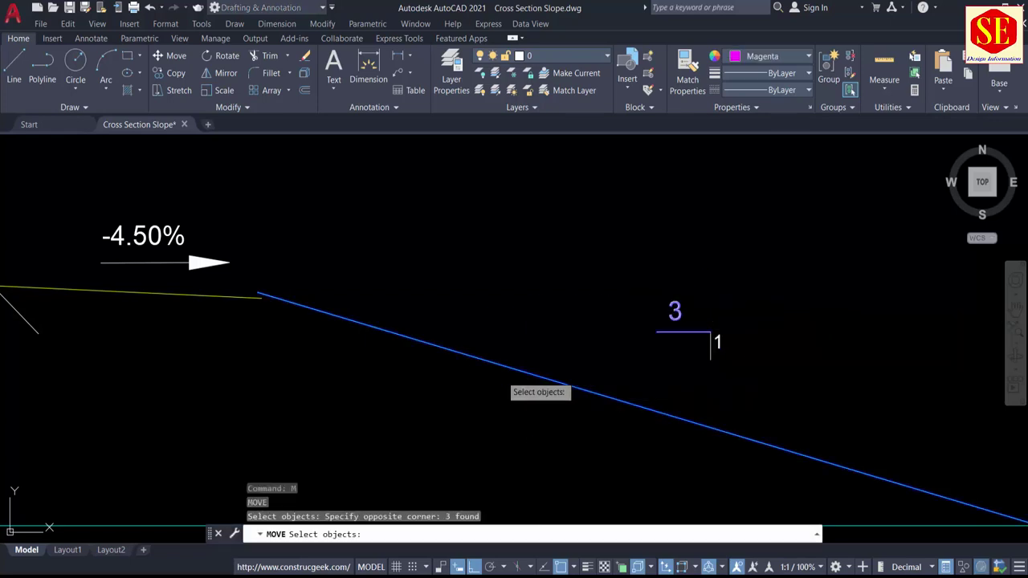
key("Return")
left_click(257, 293)
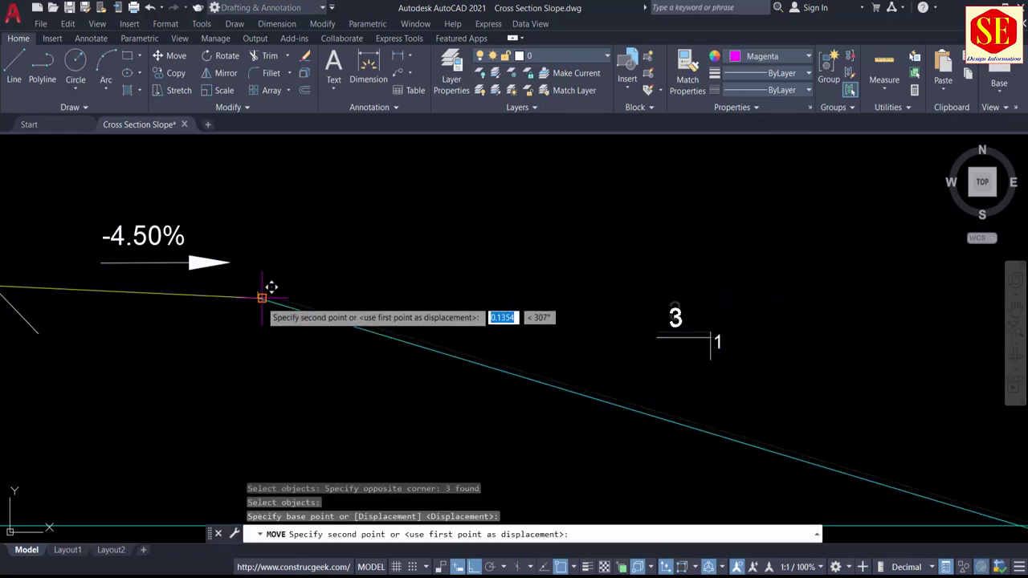
left_click(261, 298)
Erase the two 15-unit horizontal construction lines on the left side of the centerline.
scroll(723, 319, "down", 3)
scroll(508, 313, "up", 2)
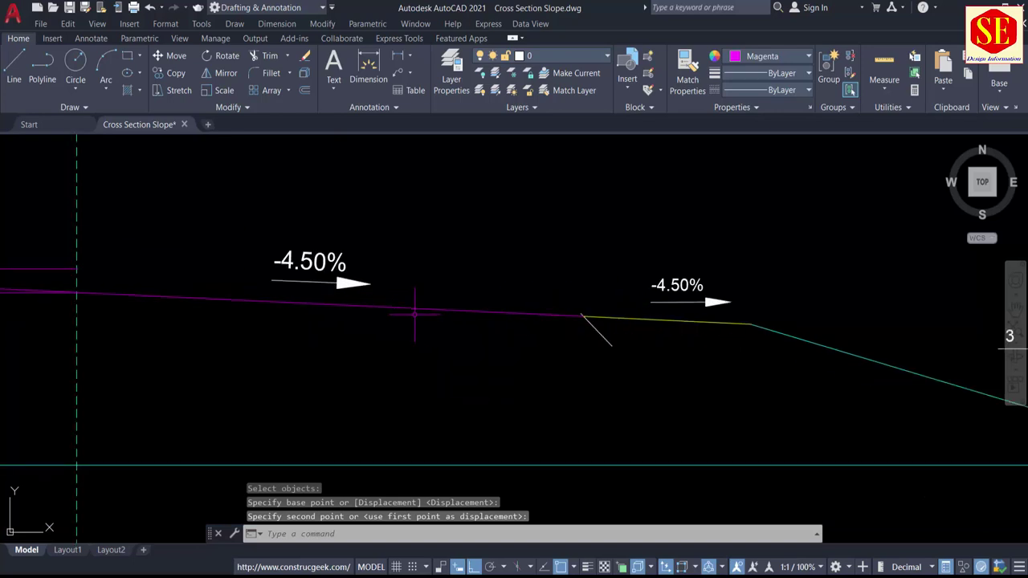
middle_click_drag(329, 321, 971, 322)
left_click(624, 270)
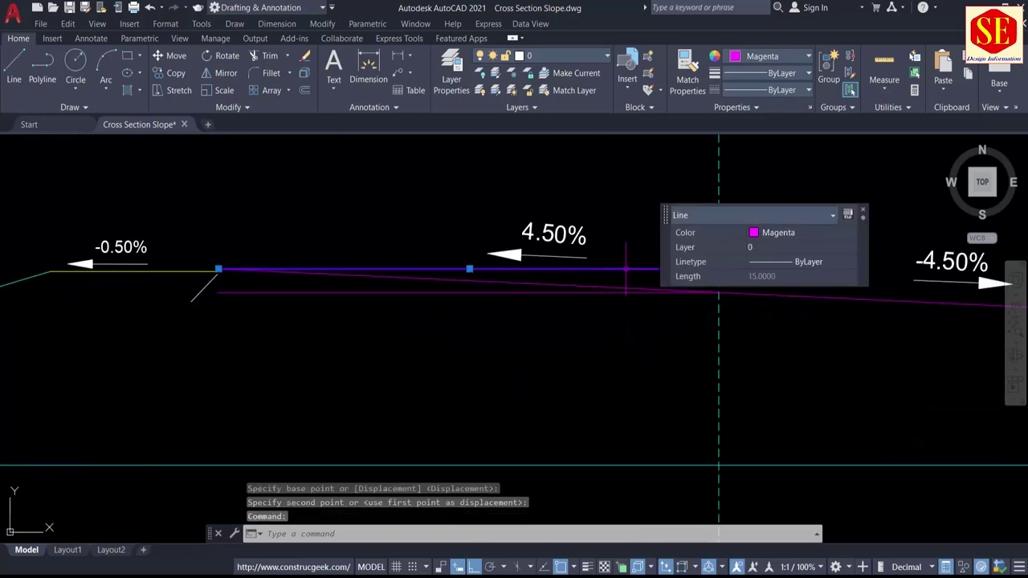
left_click(437, 291)
key("Delete")
Move the slanted right pavement edge line by its upper end to the junction of the pavement and shoulder lines.
middle_click_drag(885, 326, 409, 326)
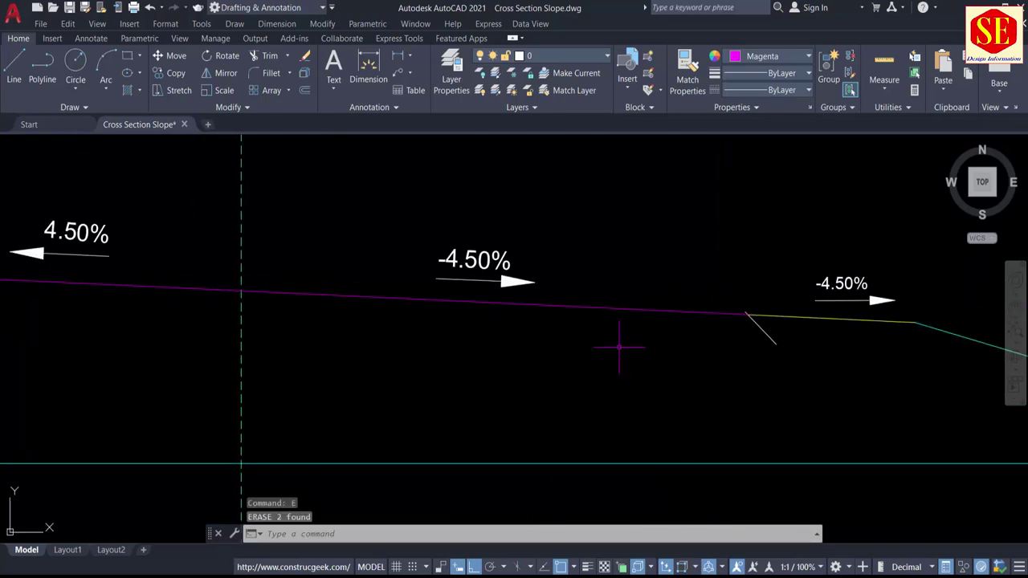
scroll(780, 356, "up", 3)
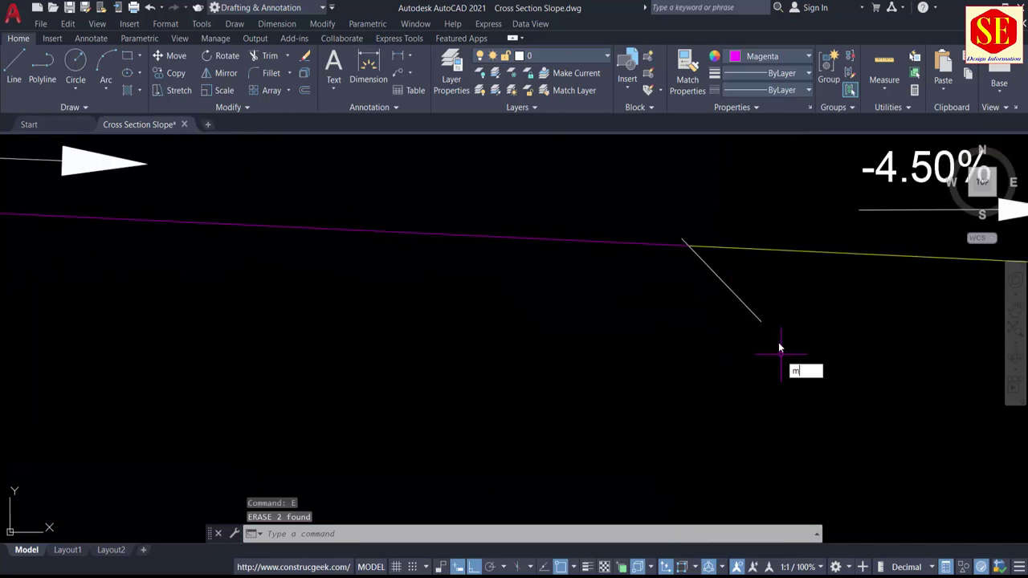
type("m")
key("Return")
left_click(747, 306)
key("Return")
left_click(684, 234)
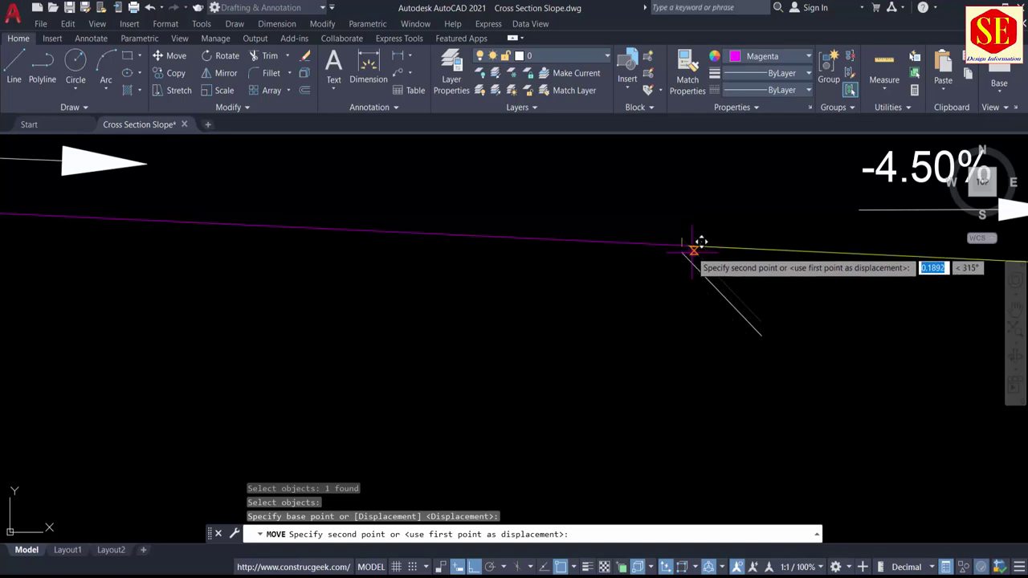
scroll(700, 241, "up", 5)
left_click(657, 224)
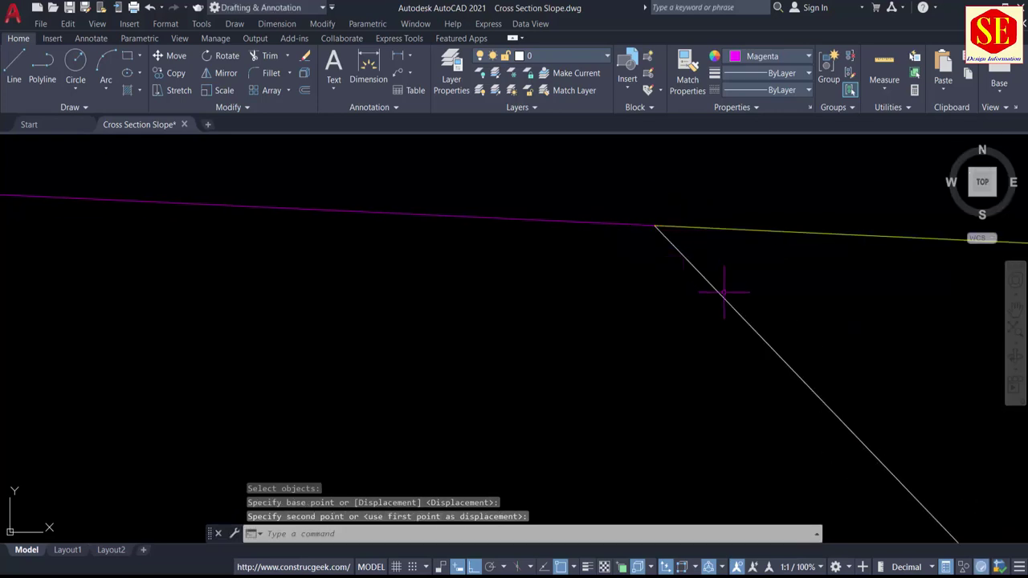
Examine the left shoulder line and its -0.50% label, comparing them with the neighbouring section's left shoulder.
scroll(724, 291, "down", 8)
scroll(284, 279, "up", 5)
middle_click_drag(539, 210, 539, 212)
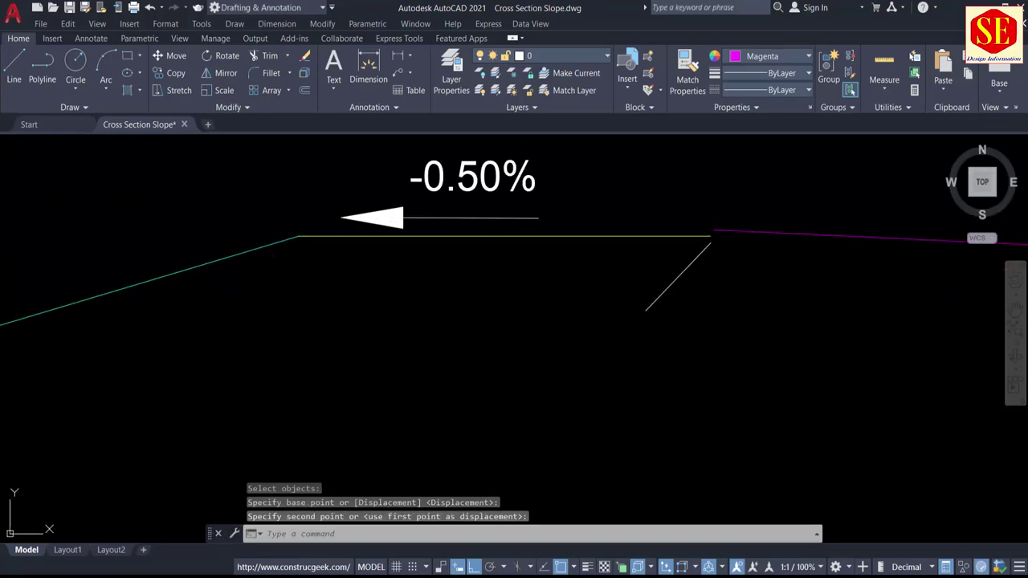
middle_click_drag(393, 175, 412, 271)
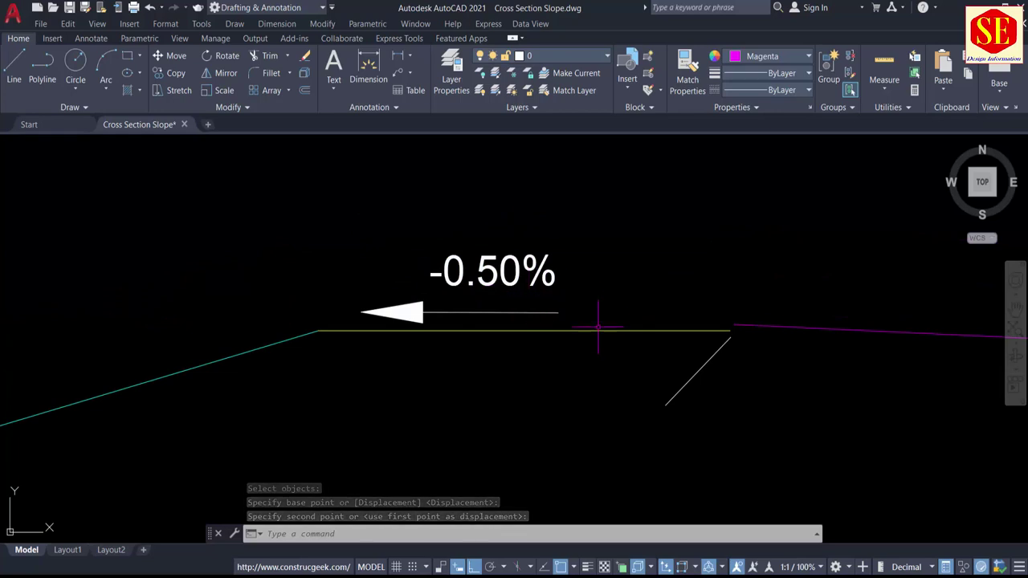
left_click(570, 330)
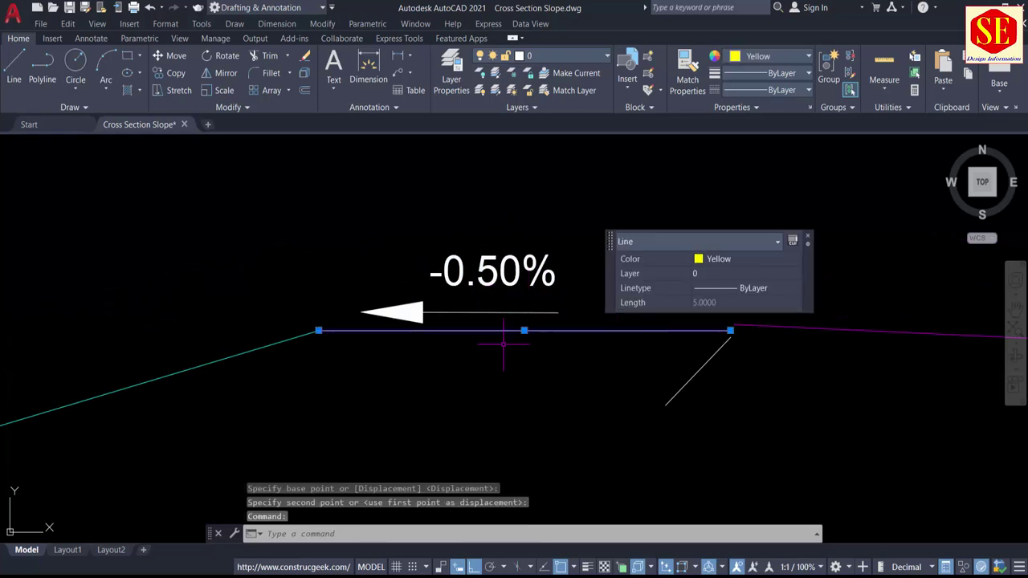
scroll(500, 320, "down", 4)
middle_click_drag(528, 447, 495, 248)
middle_click_drag(530, 387, 500, 172)
scroll(449, 371, "up", 4)
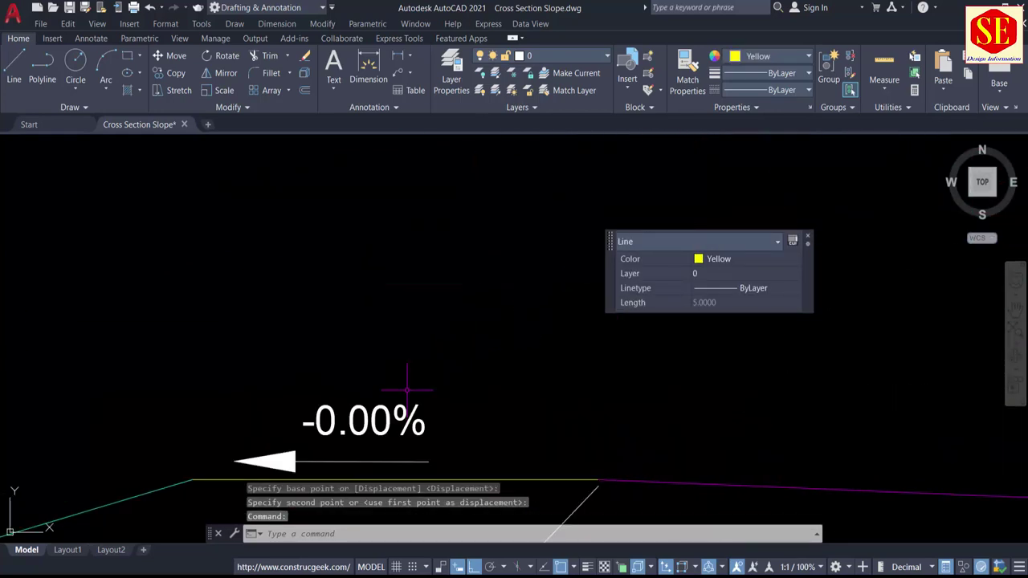
scroll(425, 319, "down", 5)
middle_click_drag(438, 259, 466, 497)
scroll(454, 269, "up", 4)
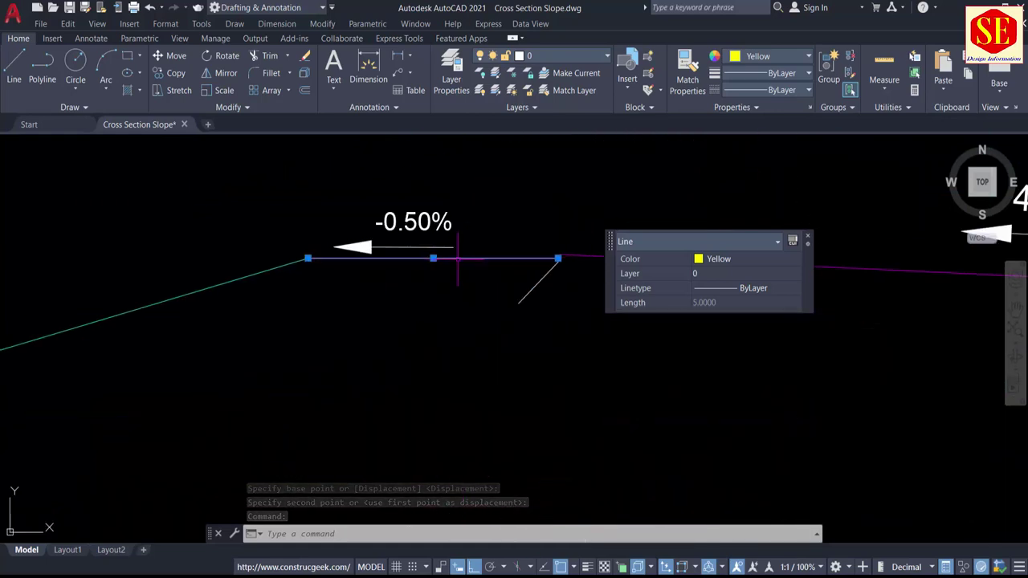
scroll(434, 238, "up", 4)
key("Escape")
left_click(500, 279)
key("Escape")
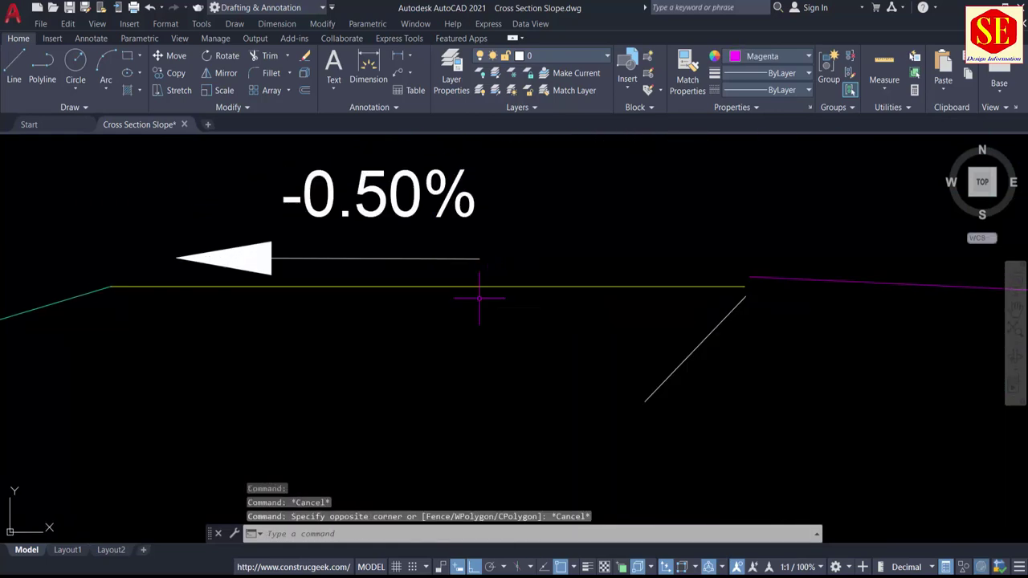
Switch to Calculator and compute the left shoulder's drop as 0.5 × 5 ÷ 100.
key("alt+Tab")
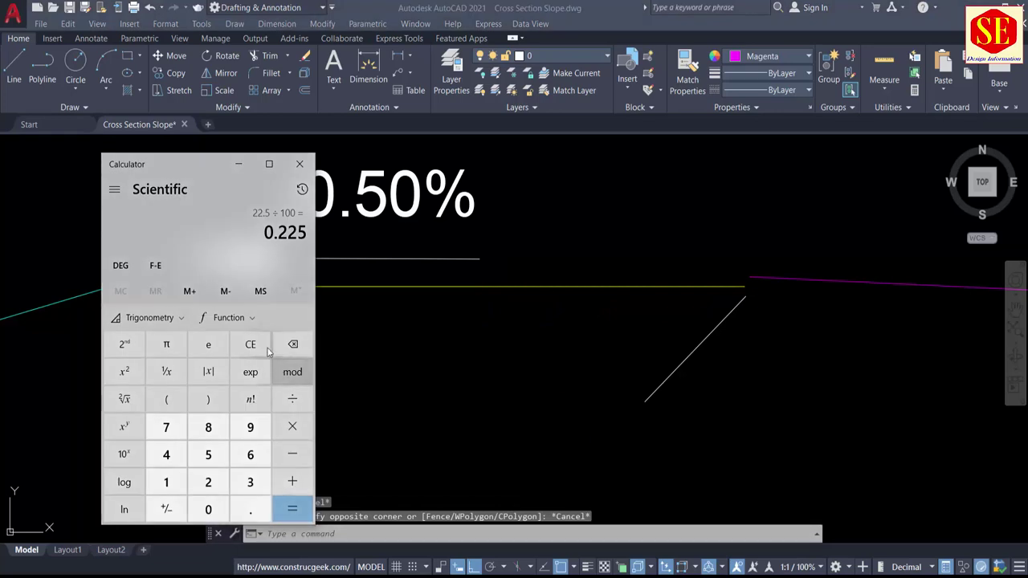
left_click(250, 344)
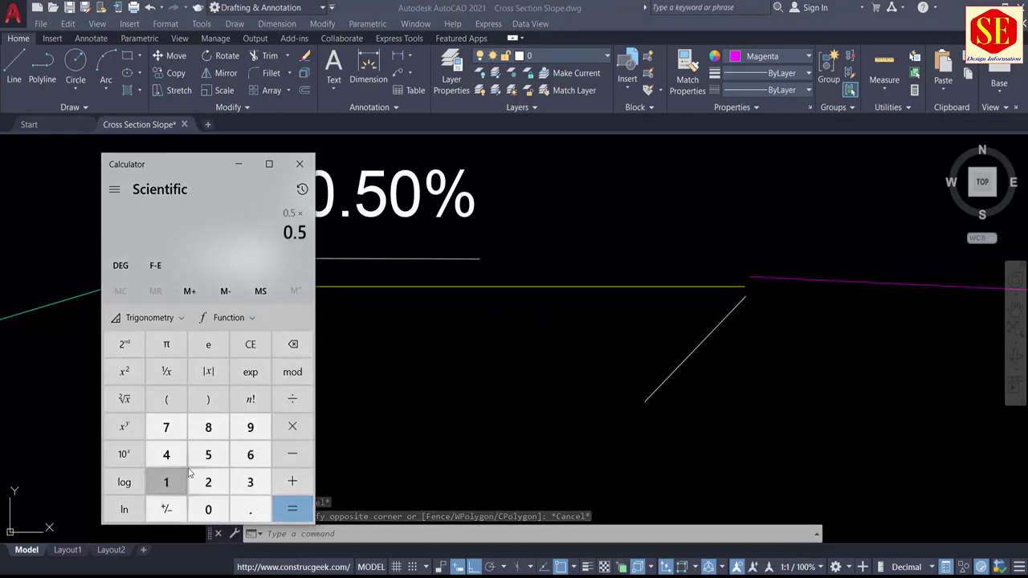
left_click(208, 455)
left_click(292, 509)
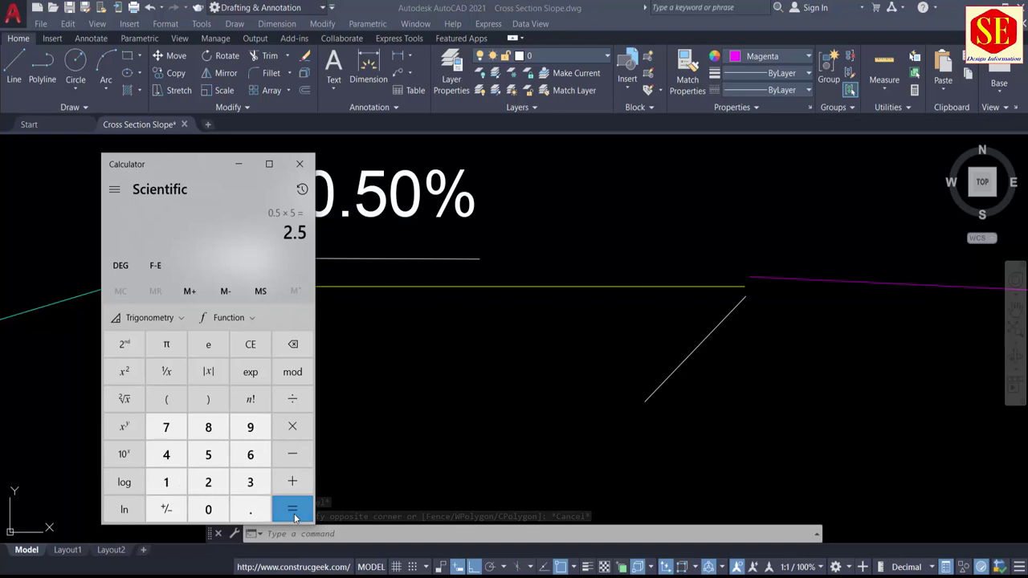
left_click(294, 410)
left_click(166, 482)
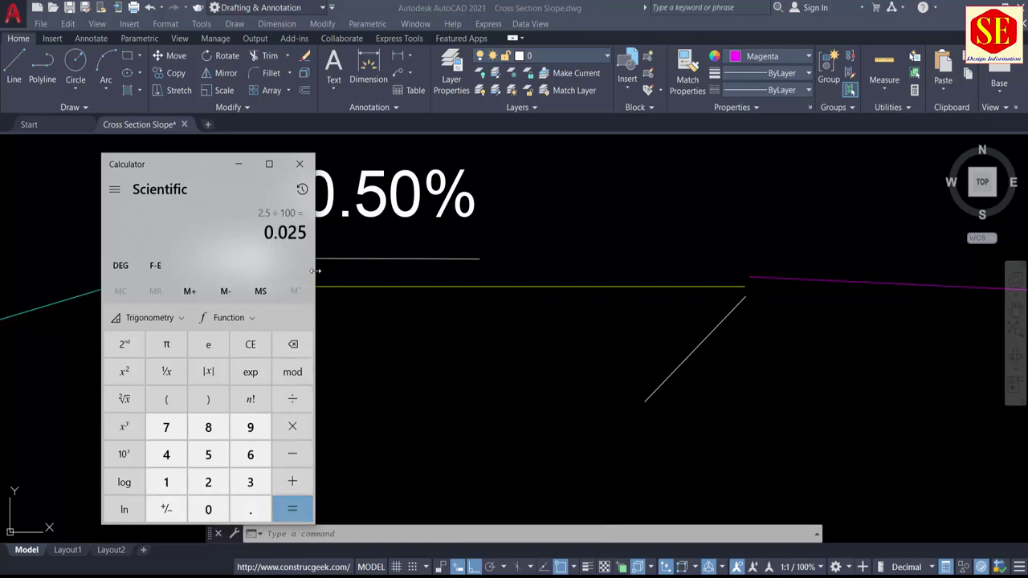
Return to AutoCAD and offset the yellow left shoulder line downward by 0.025.
left_click(512, 372)
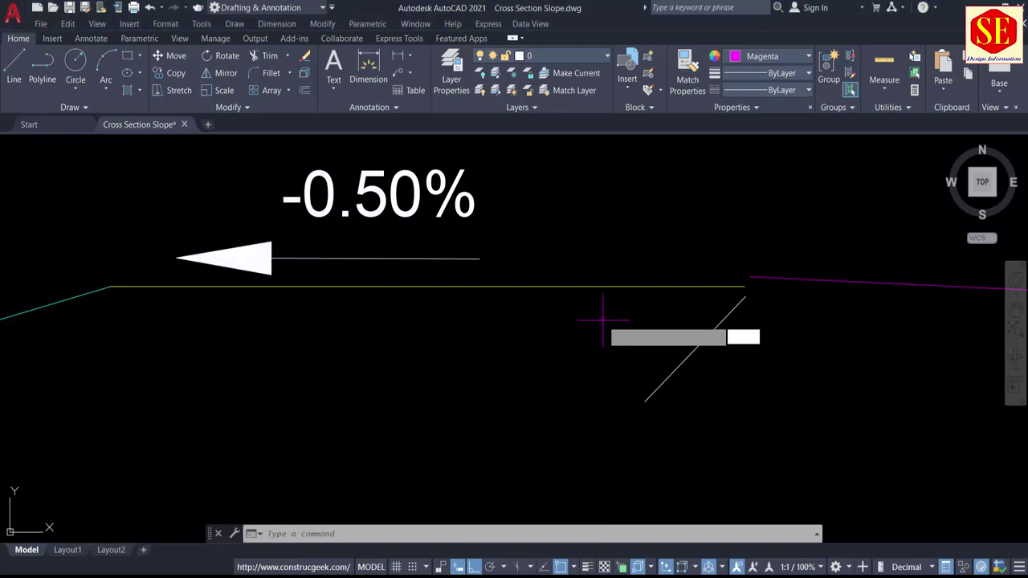
type(".025")
key("Return")
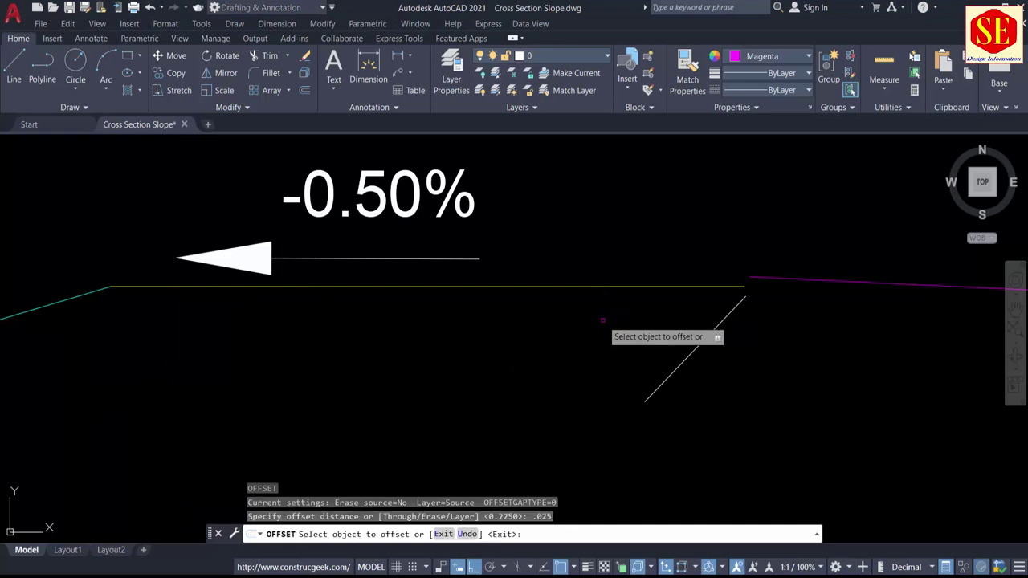
left_click(587, 286)
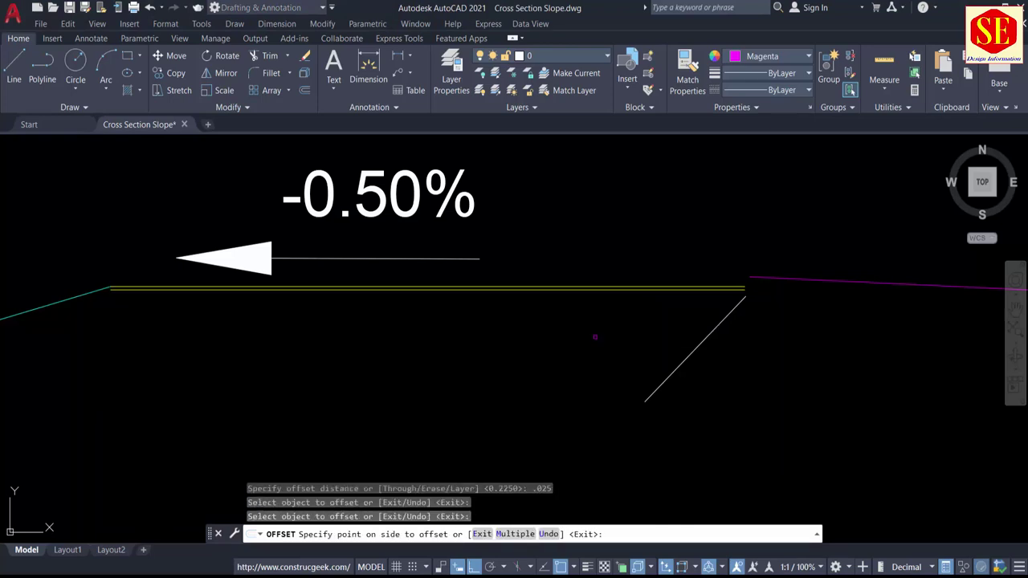
left_click(596, 337)
key("Escape")
type("l")
key("Return")
key("Escape")
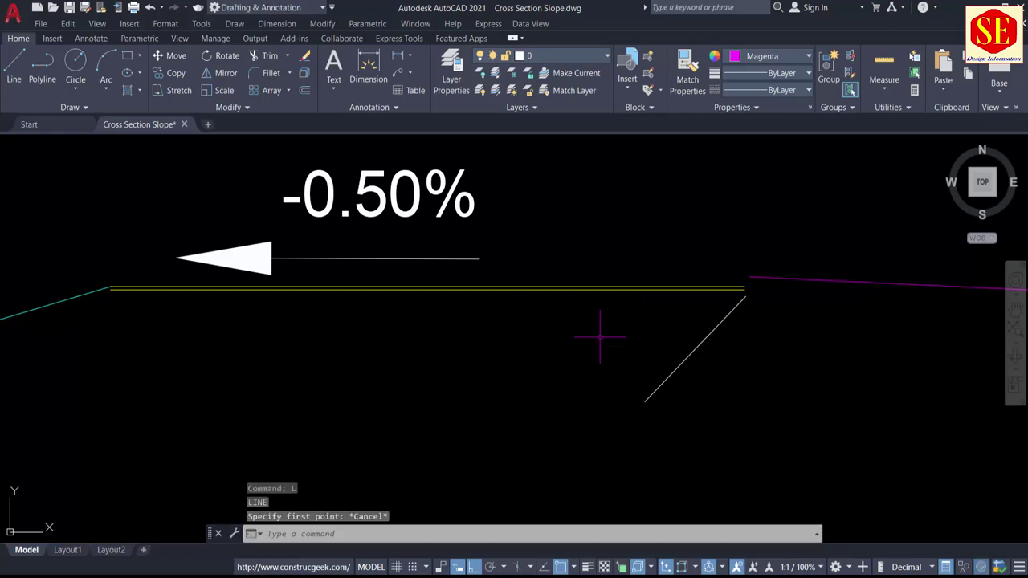
Try to move both yellow left shoulder lines and the left side-slope line to the pavement's left end.
key("Return")
left_click(637, 263)
left_click(593, 316)
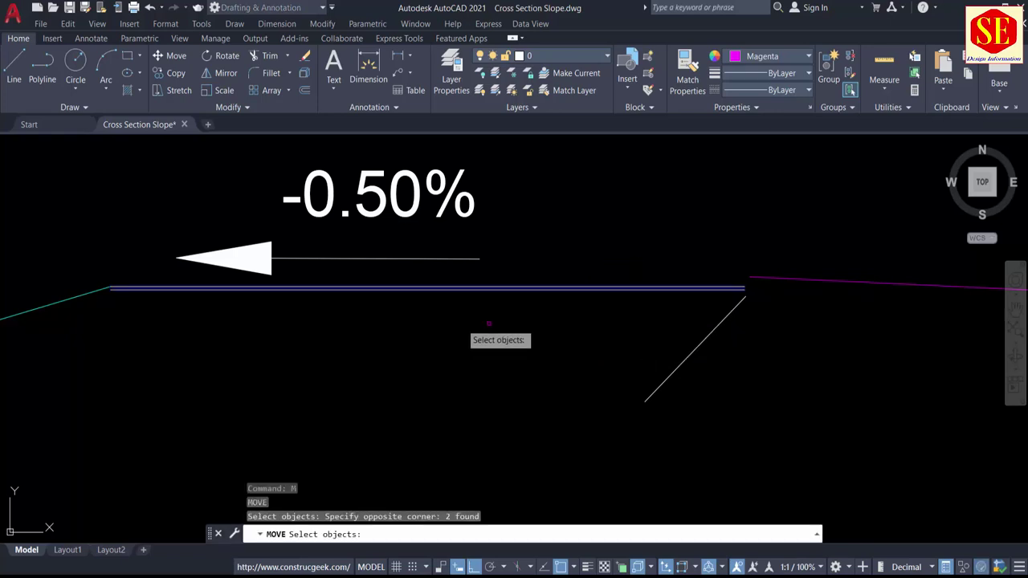
left_click(100, 274)
left_click(75, 310)
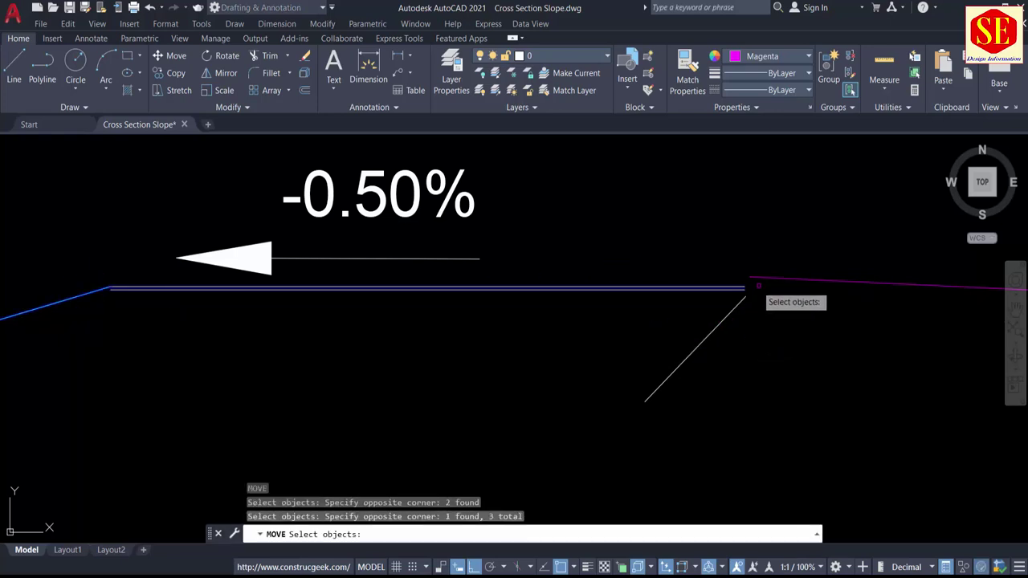
key("Return")
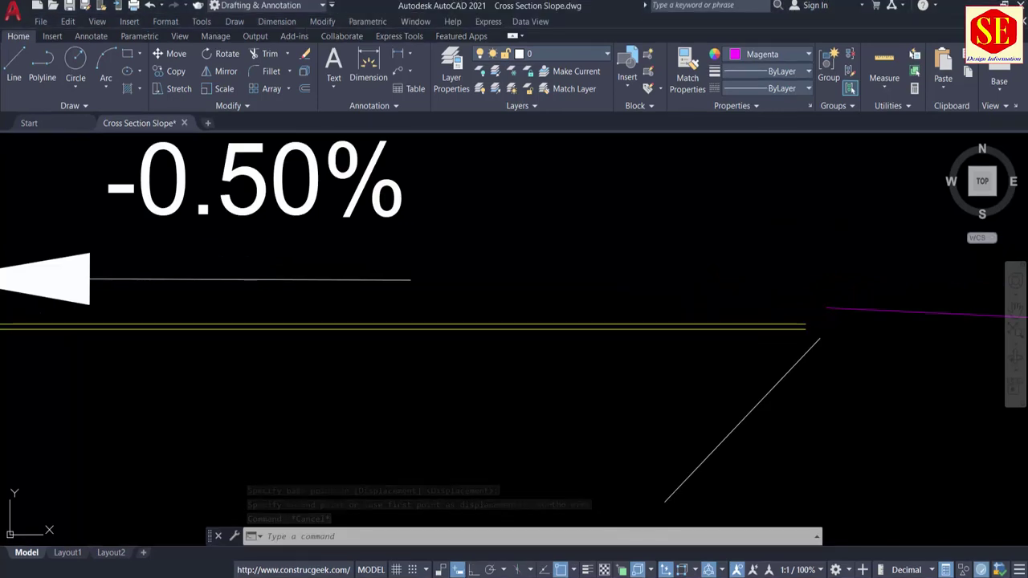
Move both yellow shoulder lines, the slanted edge line and left side-slope line from the upper shoulder line's inner end to the pavement line's left end.
key("Return")
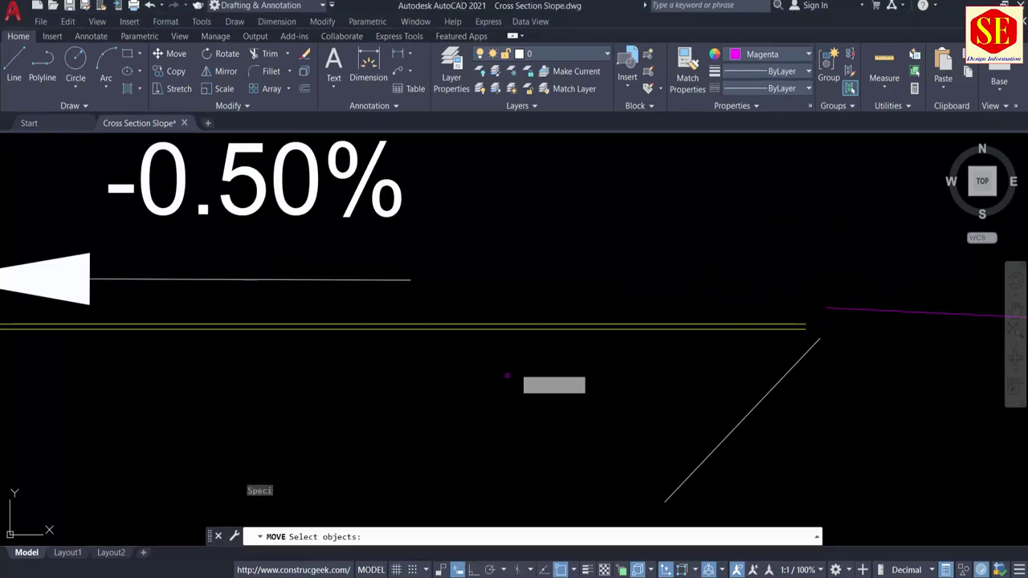
left_click(603, 296)
left_click(554, 346)
left_click(783, 399)
left_click(697, 391)
scroll(704, 372, "down", 3)
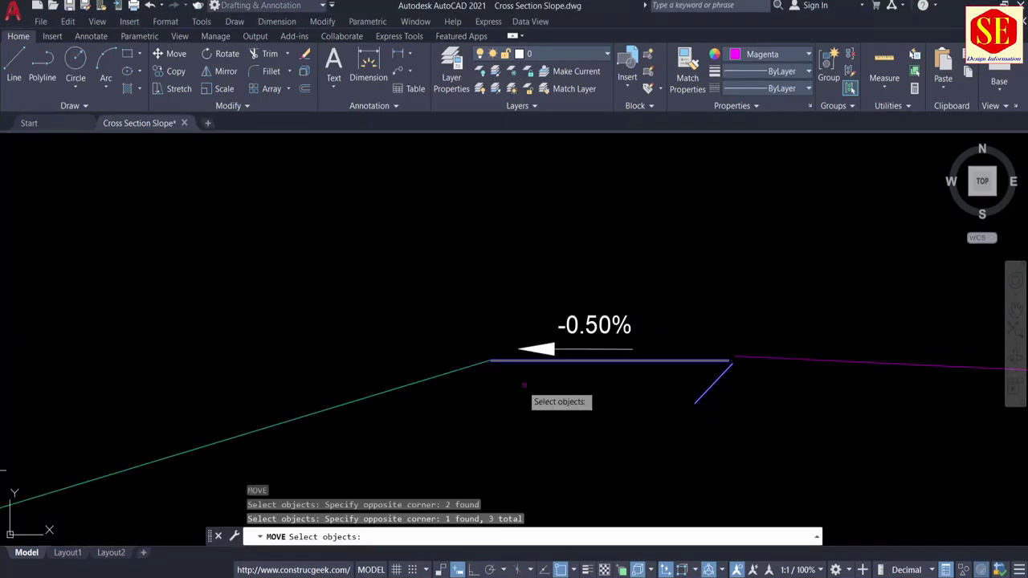
left_click(477, 354)
left_click(445, 379)
scroll(734, 350, "up", 5)
key("Return")
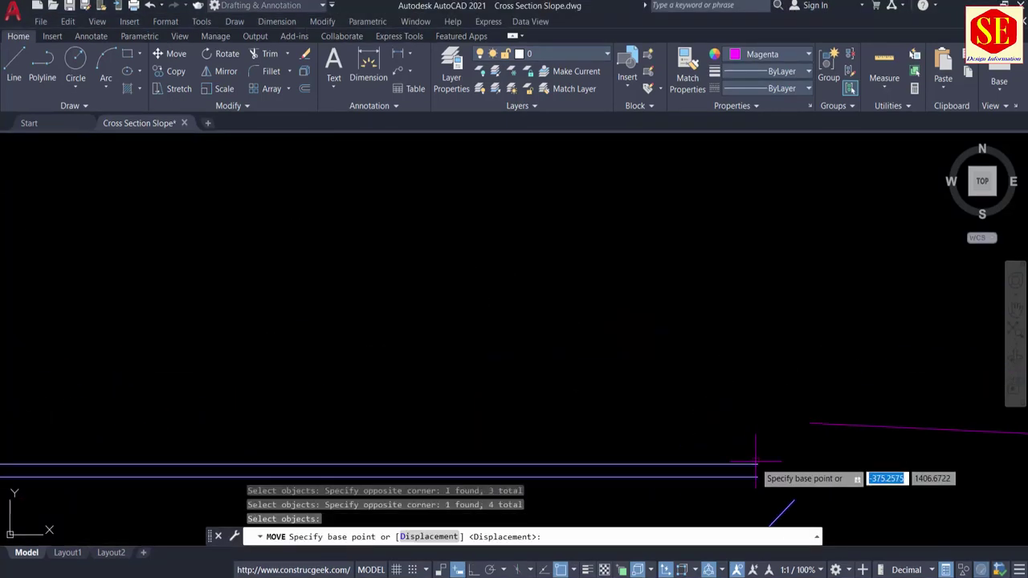
left_click(755, 462)
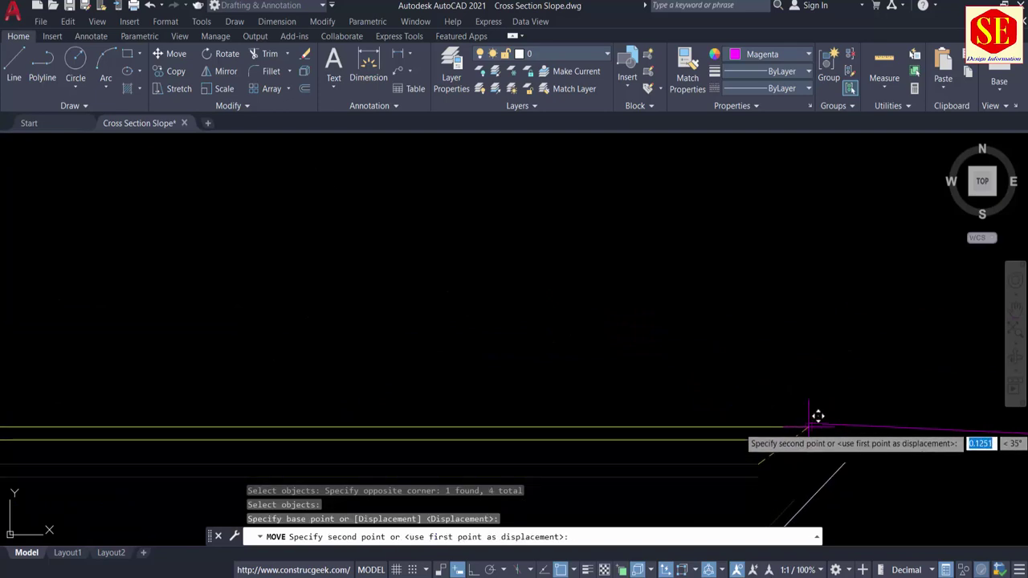
key("Escape")
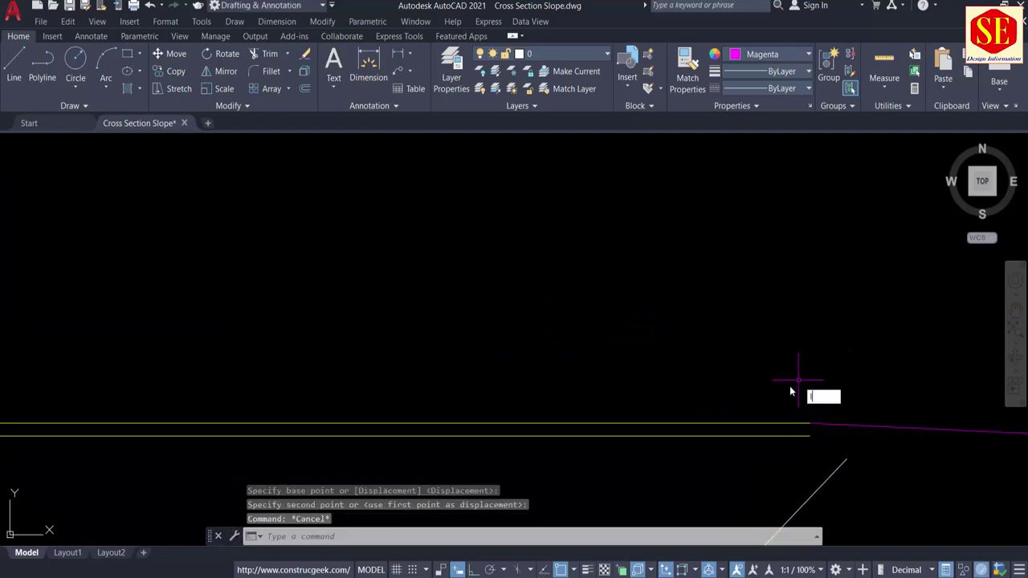
Draw a line from the pavement's left end to the outer end of the lower yellow shoulder line.
key("Return")
left_click(809, 422)
scroll(812, 410, "down", 2)
middle_click_drag(289, 441, 686, 350)
scroll(313, 334, "up", 2)
left_click(191, 317)
key("Escape")
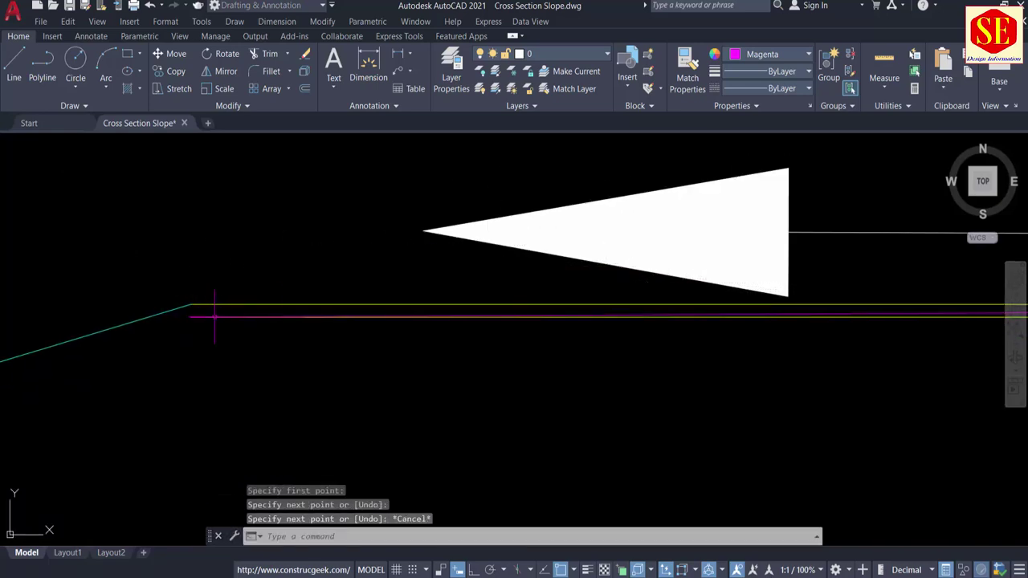
Erase the two horizontal yellow lines on the left shoulder.
left_click(354, 317)
type("E")
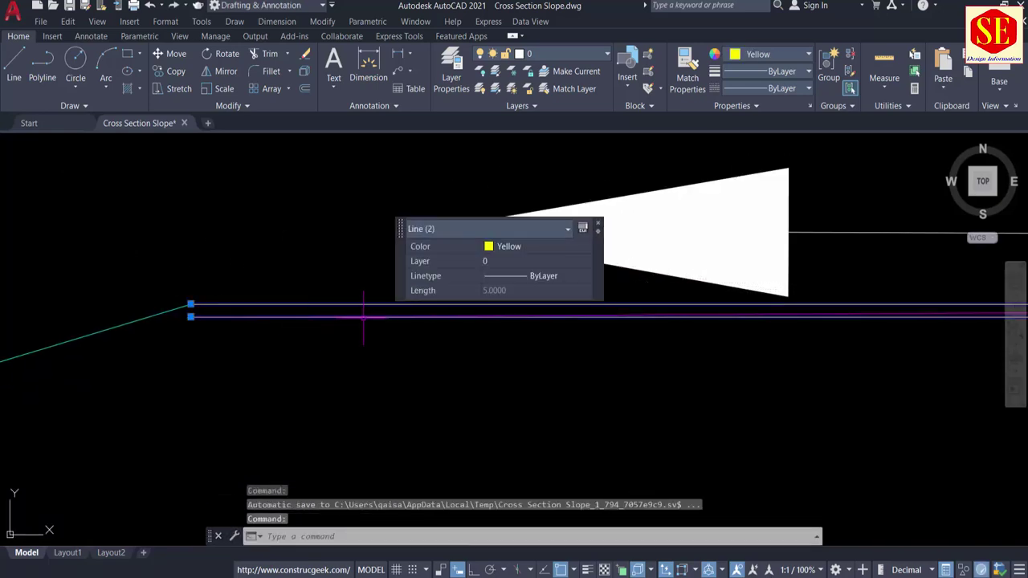
key("Return")
key("Escape")
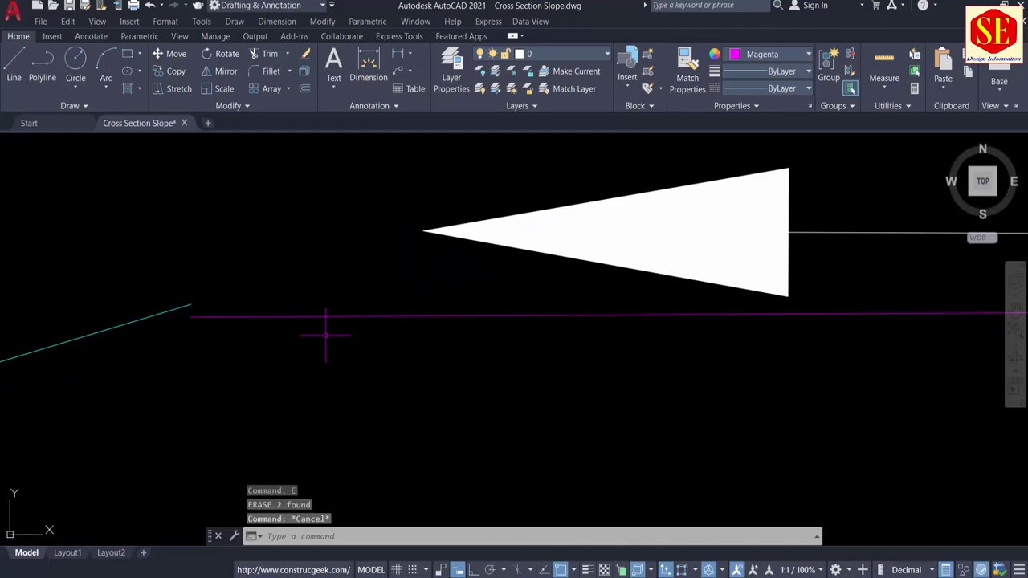
Move the left side-slope line by its upper end to the outer end of the new left shoulder line.
key("Return")
left_click(165, 301)
left_click(131, 343)
key("Return")
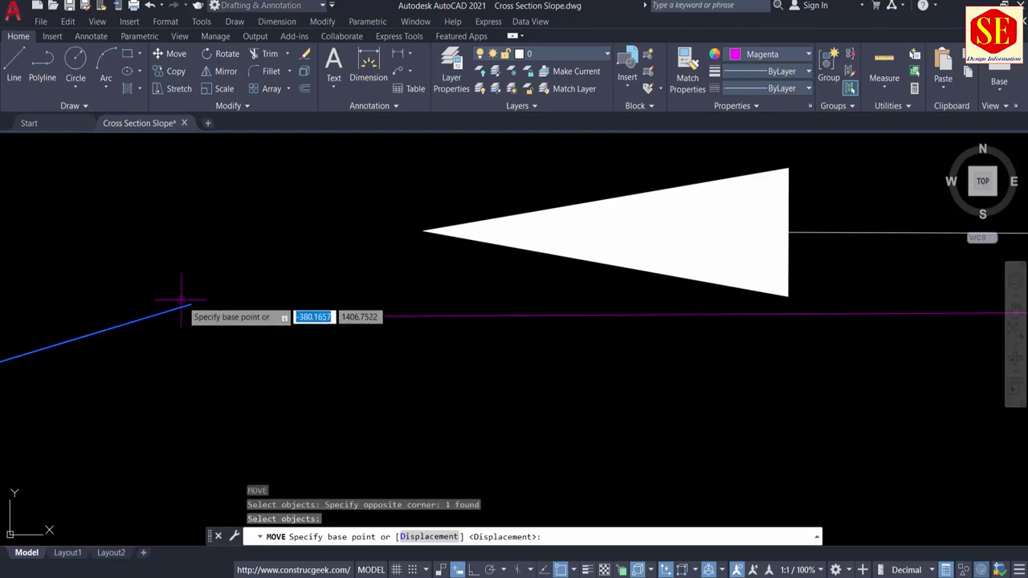
left_click(190, 305)
left_click(190, 314)
scroll(192, 313, "down", 5)
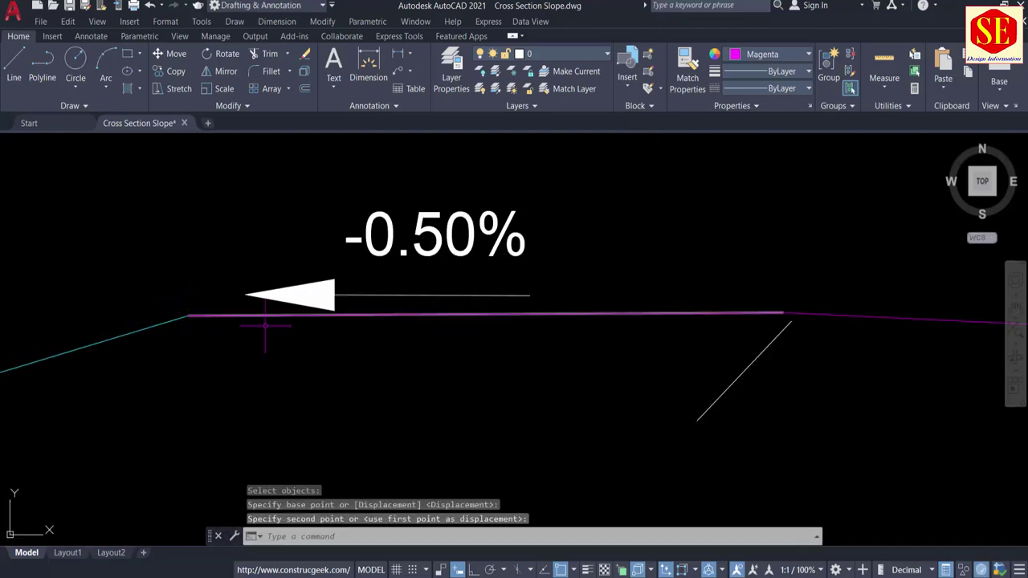
Change the new left shoulder line's colour to Yellow.
left_click(496, 342)
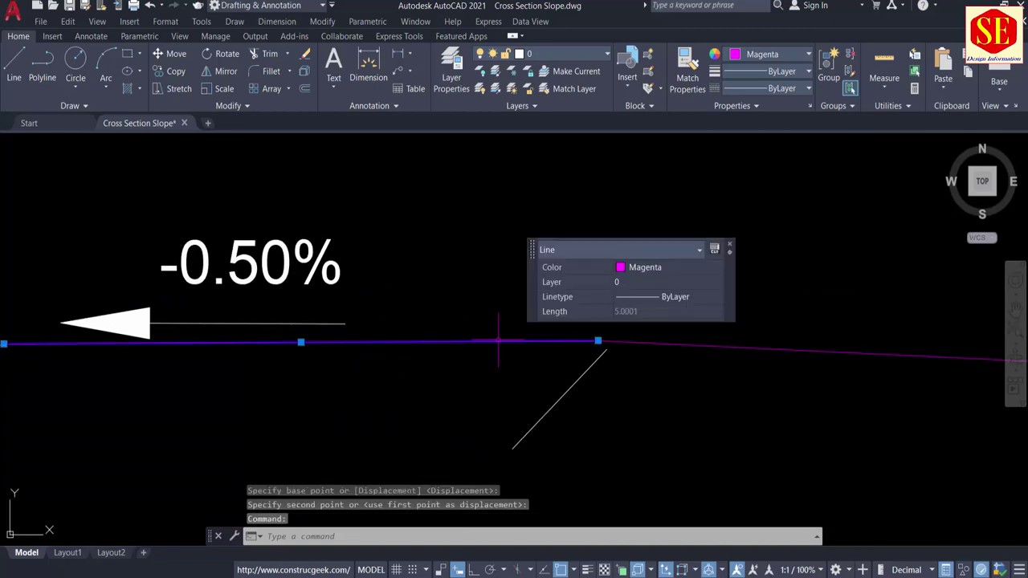
left_click(652, 272)
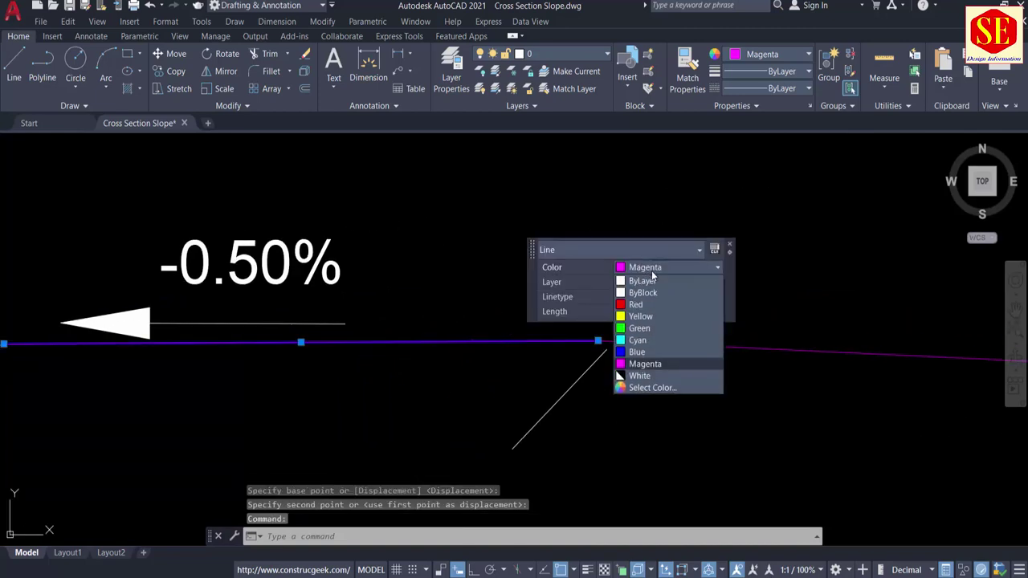
left_click(638, 318)
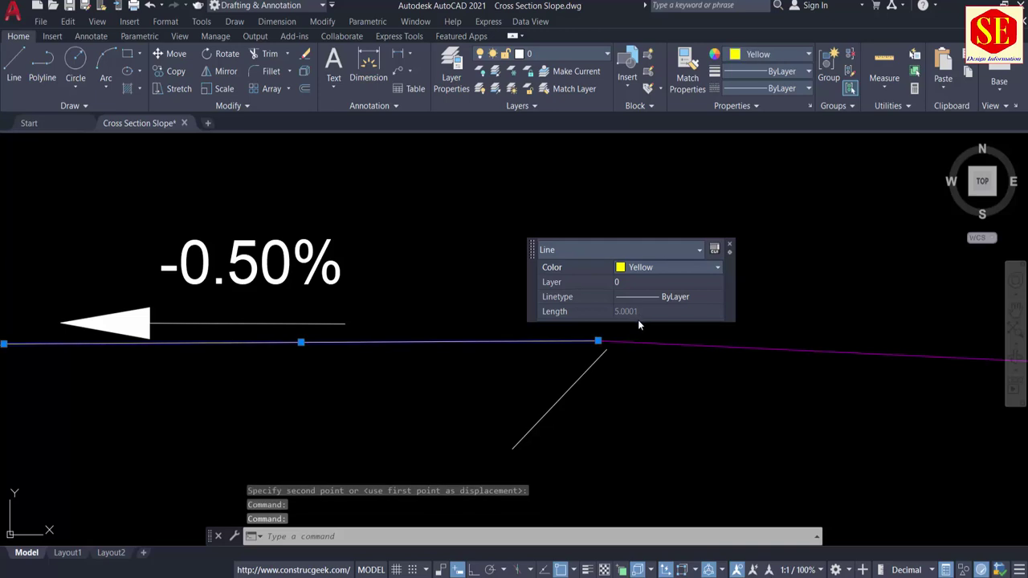
key("Escape")
Move the slanted left pavement edge line by its upper end to the junction of the pavement and shoulder lines.
type("m")
key("Return")
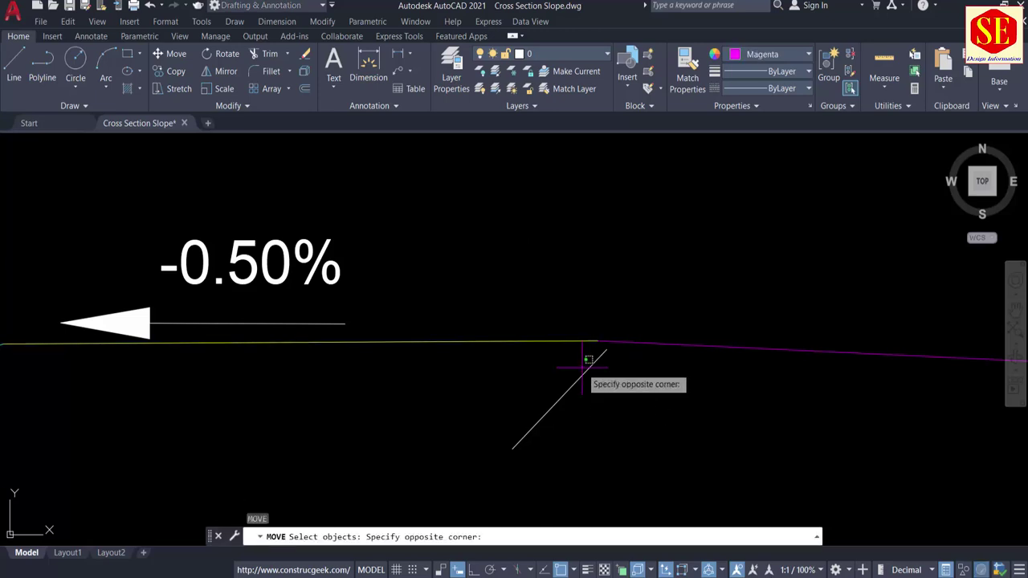
left_click(588, 359)
key("Return")
left_click(602, 341)
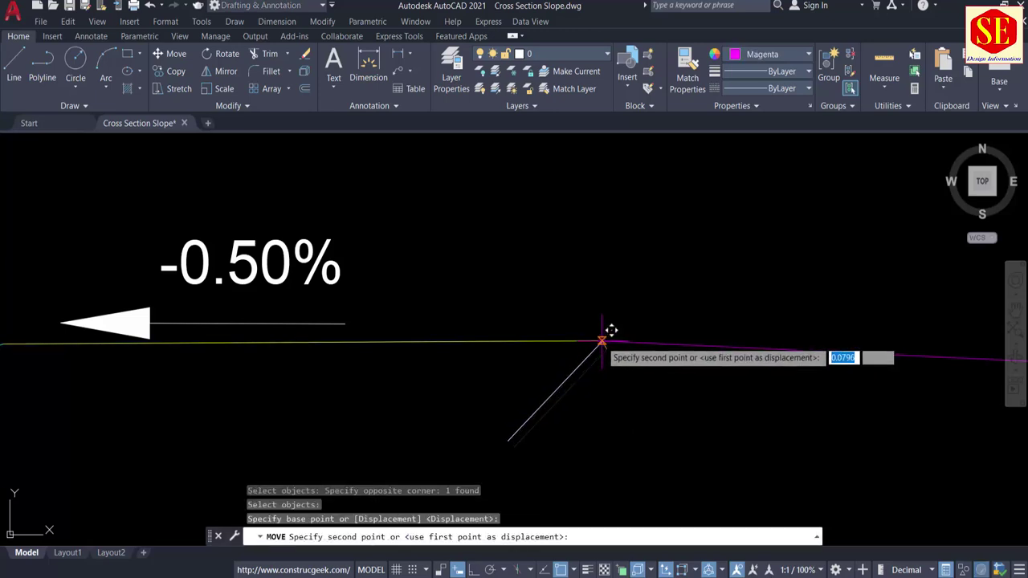
left_click(611, 330)
Move the -0.50% label and its arrow slightly higher above the left shoulder line.
scroll(358, 335, "down", 5)
middle_click_drag(536, 320, 379, 315)
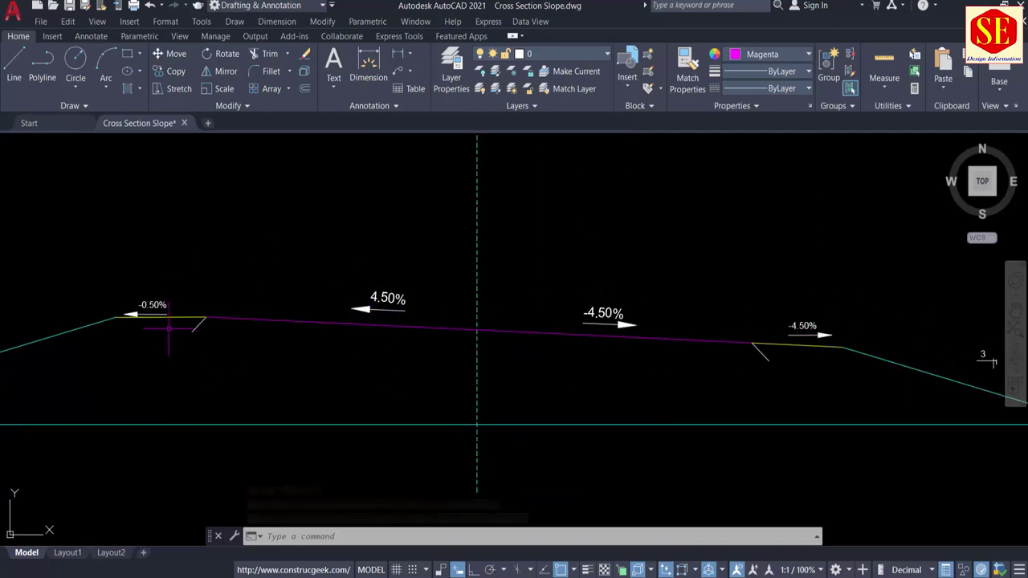
scroll(165, 328, "up", 4)
type("m")
key("space")
left_click(42, 236)
left_click(167, 299)
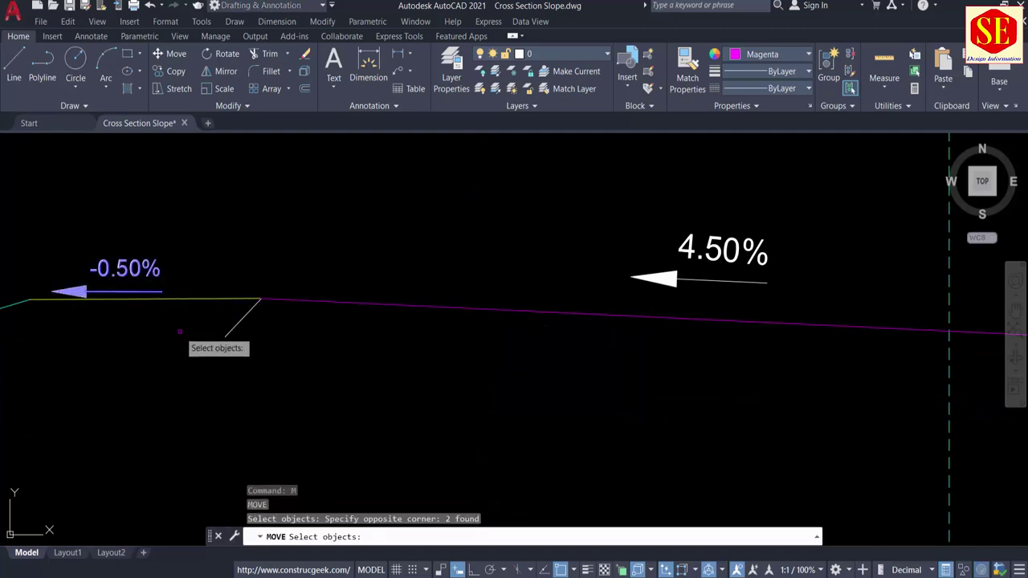
key("space")
left_click(159, 358)
left_click(168, 344)
scroll(348, 375, "down", 3)
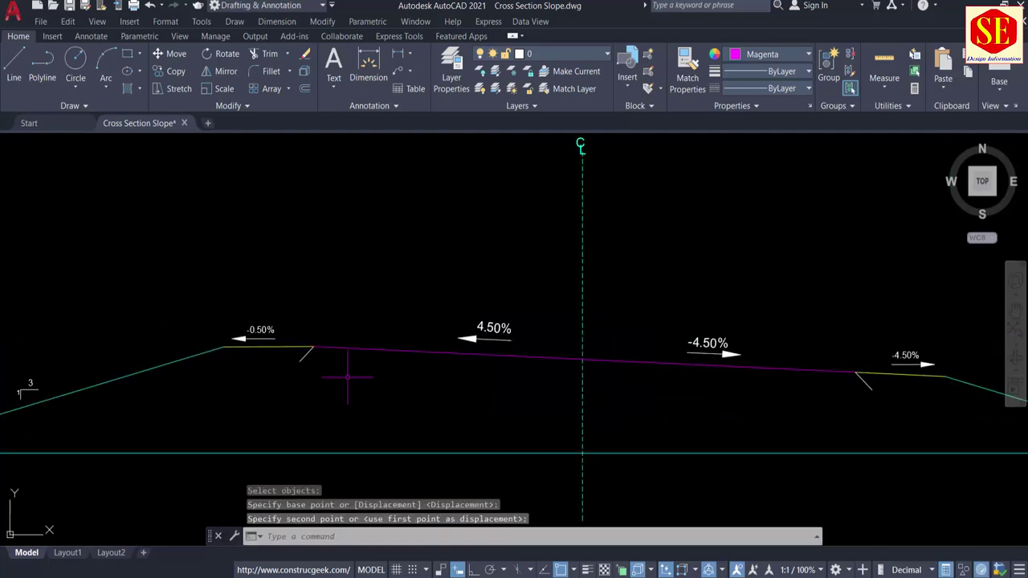
Offset the magenta pavement line 0.9 downward to draw the bottom line of the pavement layer.
scroll(390, 378, "up", 2)
type("o")
key("space")
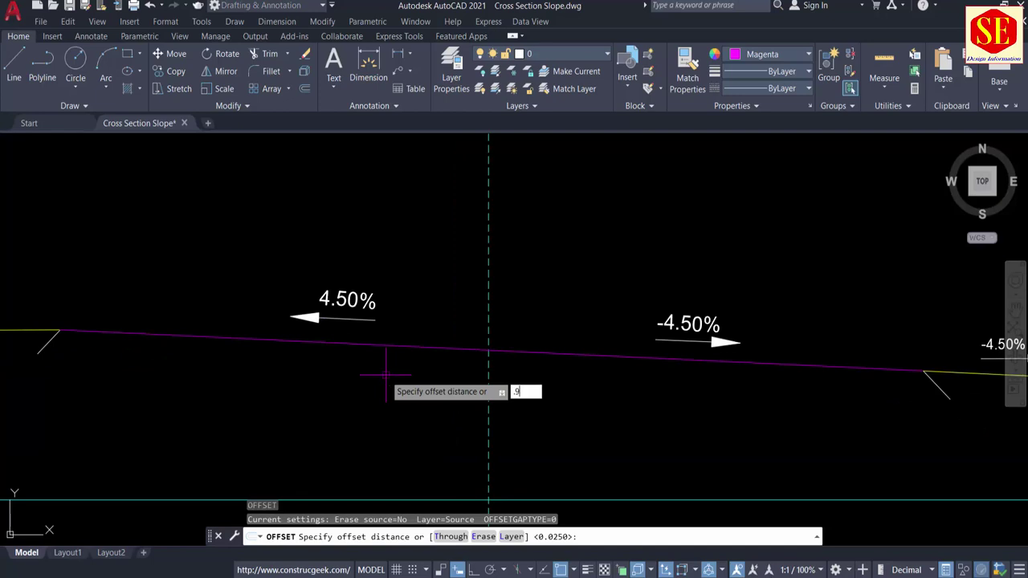
type(".9")
key("Return")
left_click(385, 345)
left_click(385, 387)
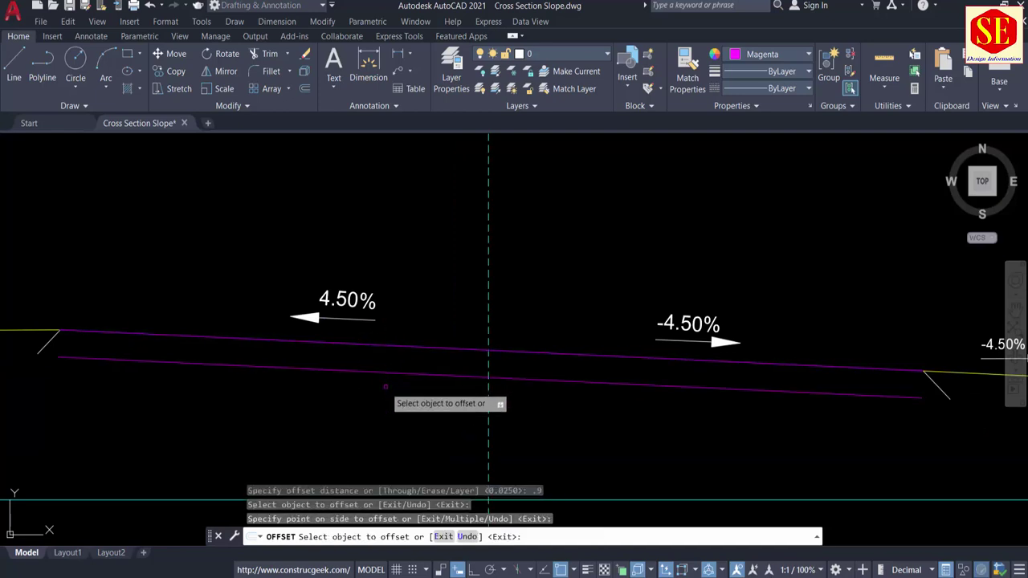
key("Escape")
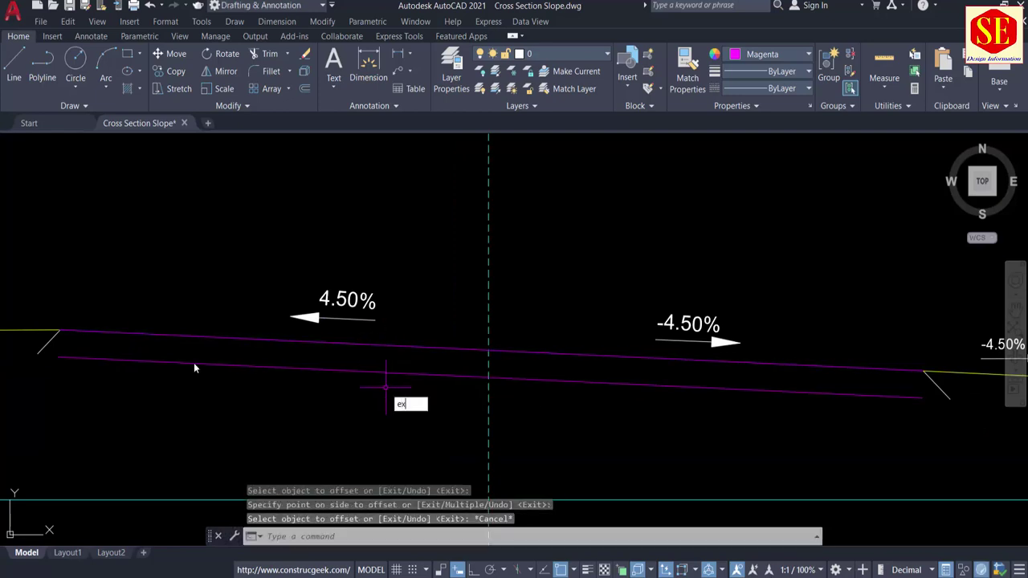
Extend the lower pavement line at both ends to the left and right side-slope lines.
type("ex")
key("space")
left_click(73, 352)
middle_click_drag(83, 340, 378, 298)
left_click_drag(378, 297, 353, 325)
left_click(360, 333)
middle_click_drag(613, 305, 88, 301)
left_click(102, 301)
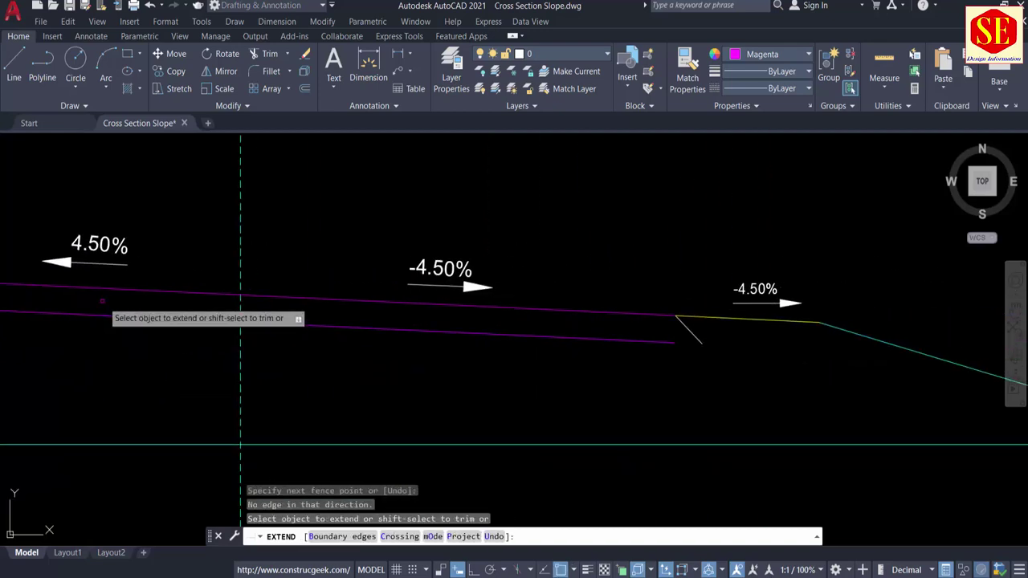
left_click_drag(594, 324, 554, 378)
key("Escape")
Extend the slanted right pavement edge line down to the lower pavement line.
scroll(720, 361, "up", 2)
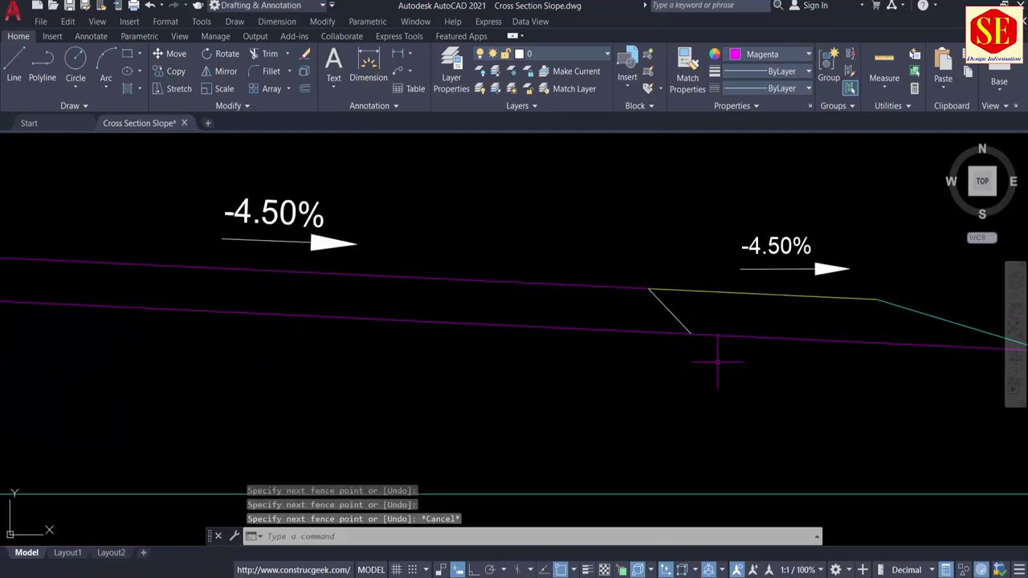
type("tr")
key("space")
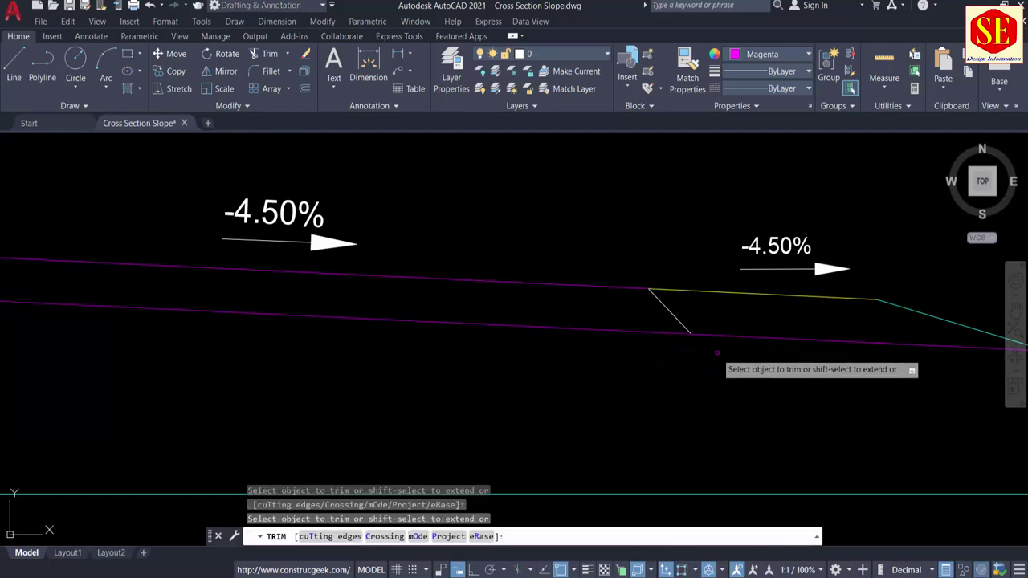
key("Escape")
scroll(714, 359, "up", 3)
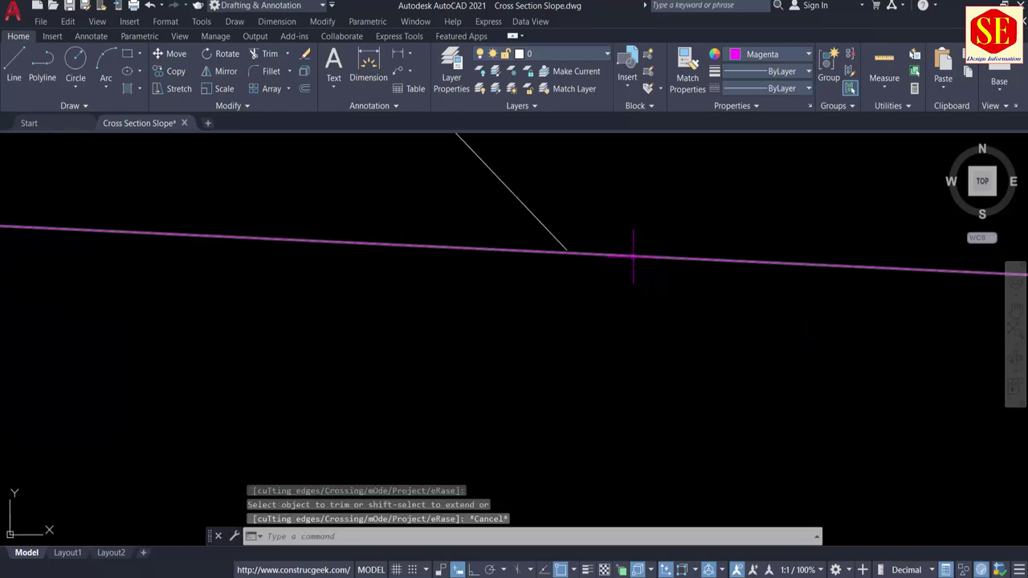
type("ex")
key("space")
left_click(554, 238)
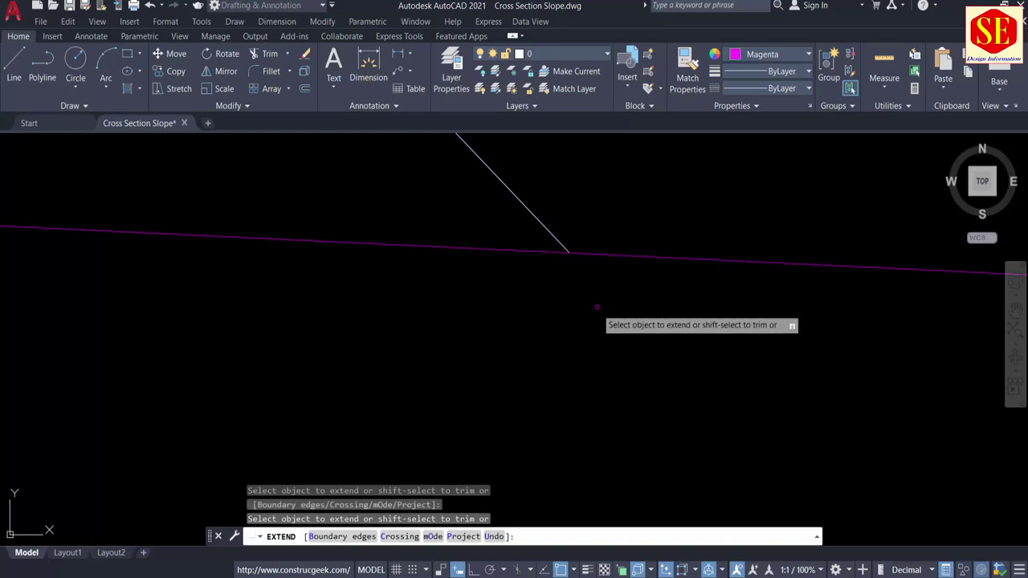
key("Escape")
Trim the part of the lower pavement line that runs beyond the slanted right edge line.
type("tr")
key("space")
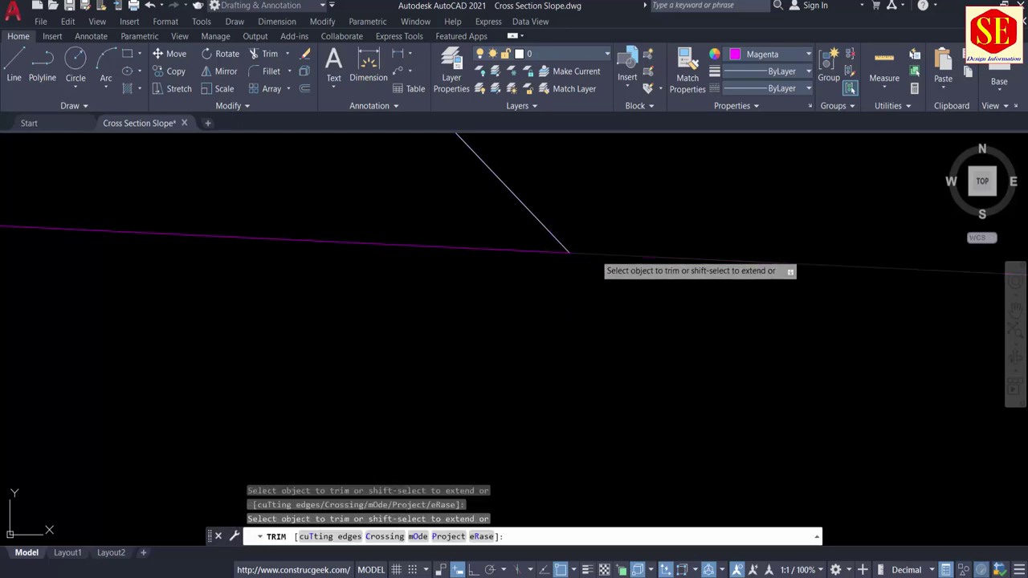
left_click(596, 255)
scroll(680, 302, "down", 3)
scroll(682, 303, "down", 6)
scroll(558, 281, "up", 7)
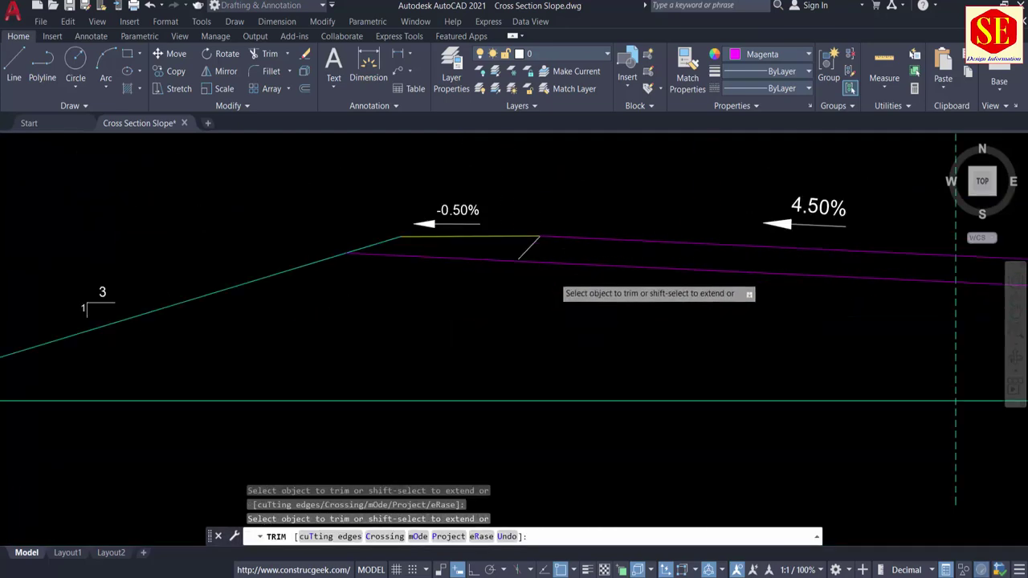
key("Escape")
Extend the slanted left pavement edge line down to the lower pavement line.
type("e")
key("space")
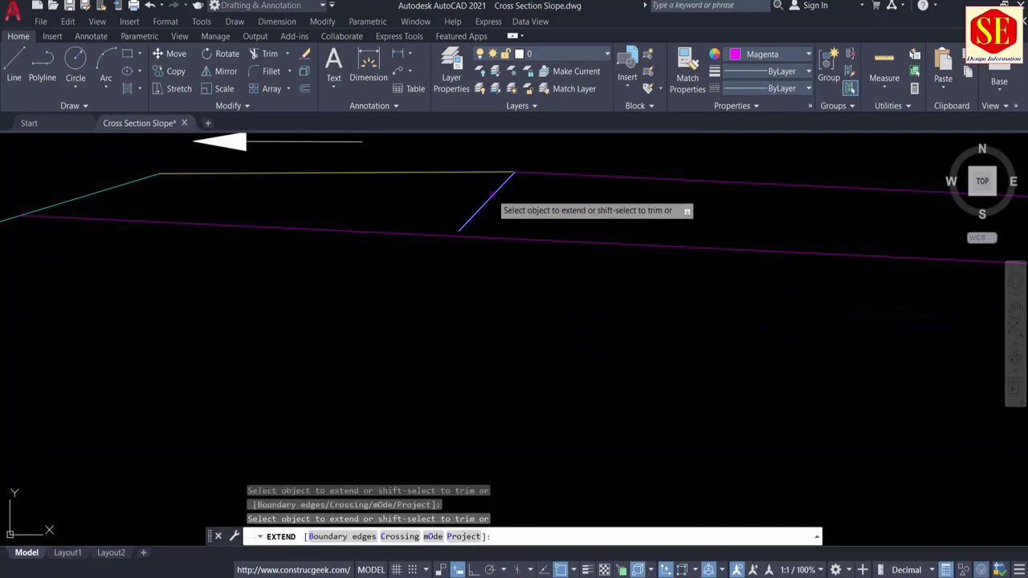
mouse_move(482, 206)
left_mouse_down()
mouse_move(493, 195)
mouse_move(479, 207)
left_mouse_up()
key("Escape")
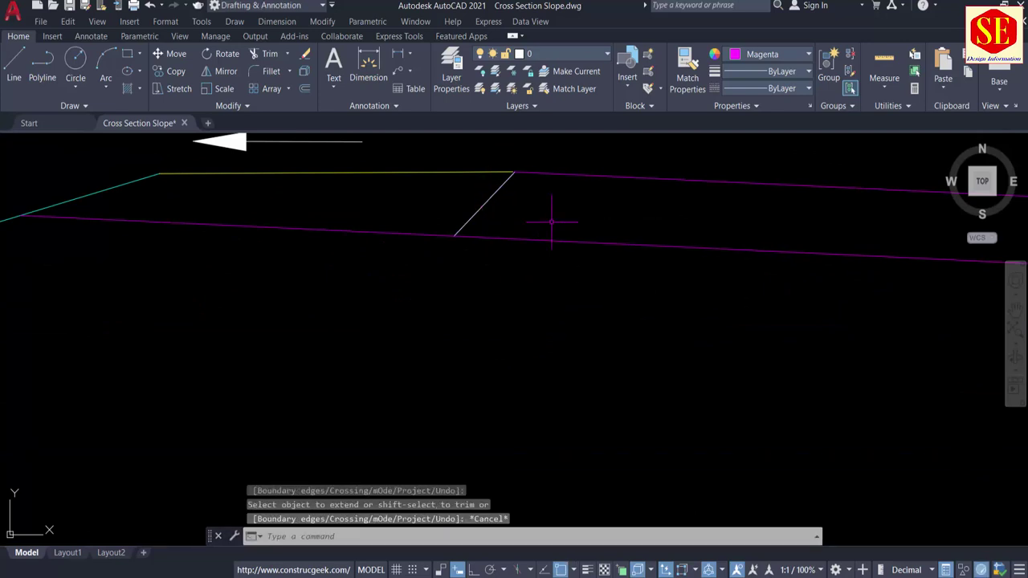
Trim the part of the lower pavement line that runs beyond the slanted left edge line.
type("tr")
key("Return")
scroll(371, 241, "down", 5)
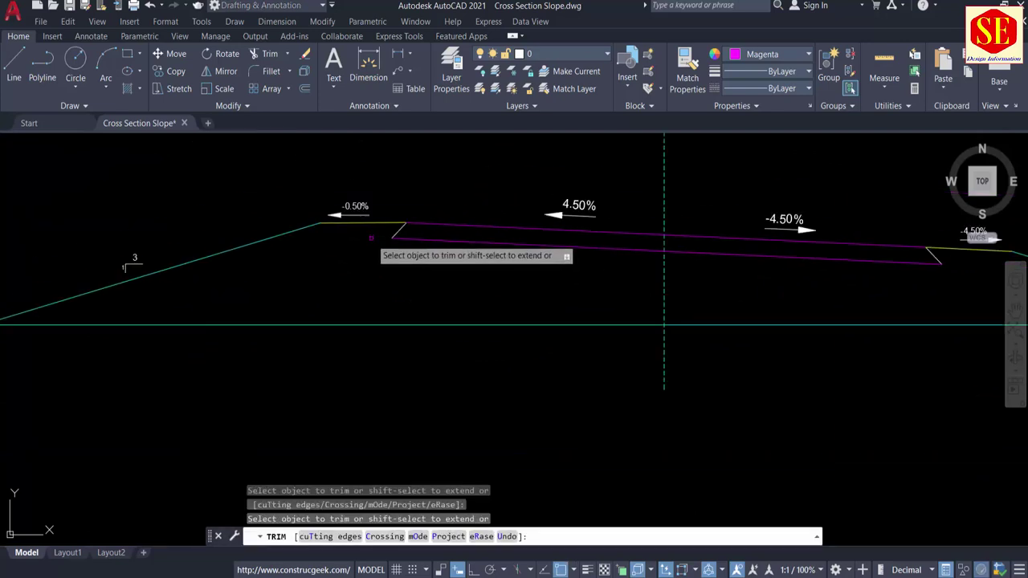
key("Escape")
scroll(376, 238, "down", 3)
scroll(436, 240, "up", 6)
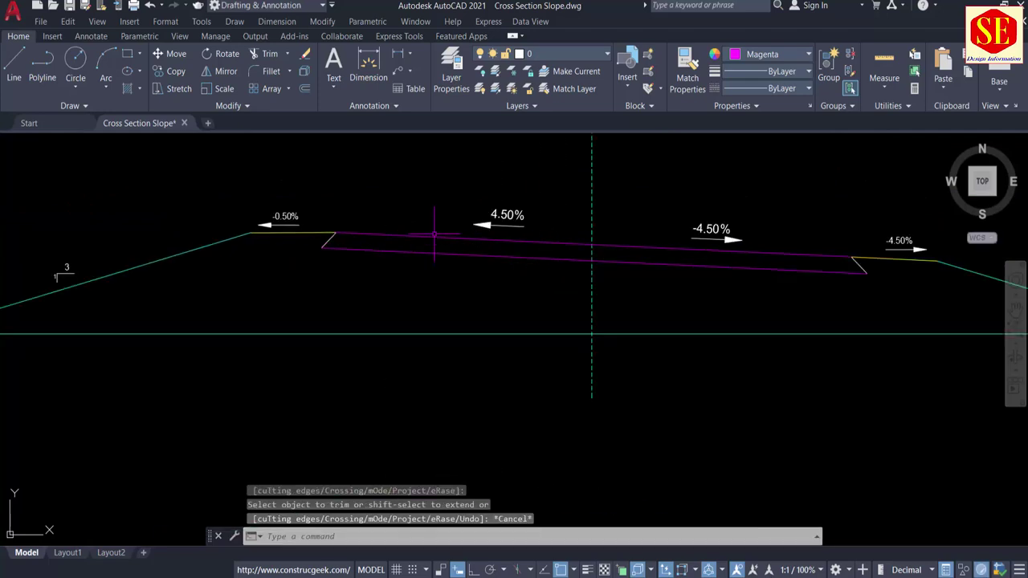
scroll(461, 249, "down", 4)
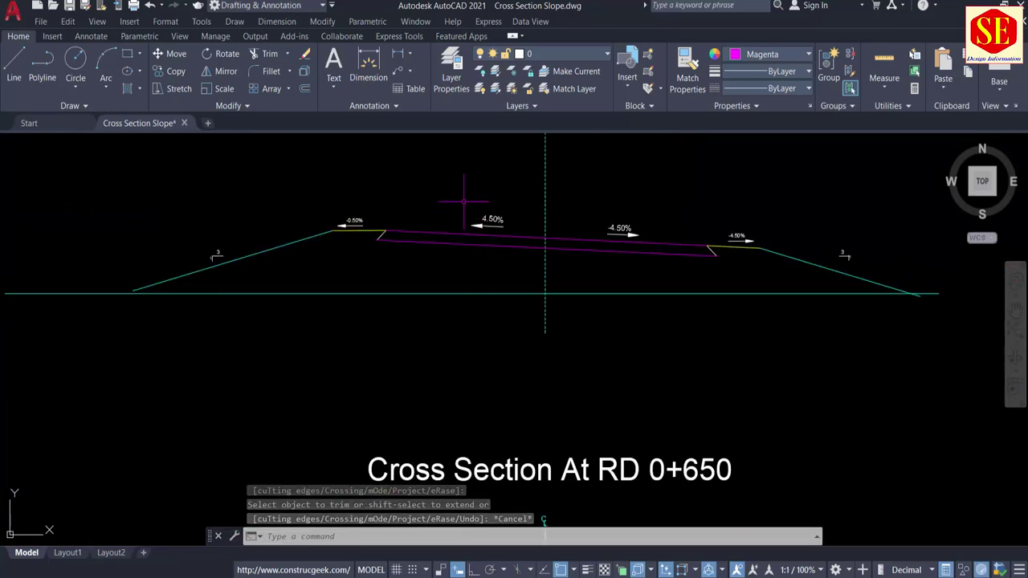
Copy the whole RD 0+700 cross section with its title to the free space directly above it.
mouse_move(615, 261)
middle_mouse_down()
mouse_move(677, 321)
mouse_move(714, 337)
mouse_move(712, 405)
middle_mouse_up()
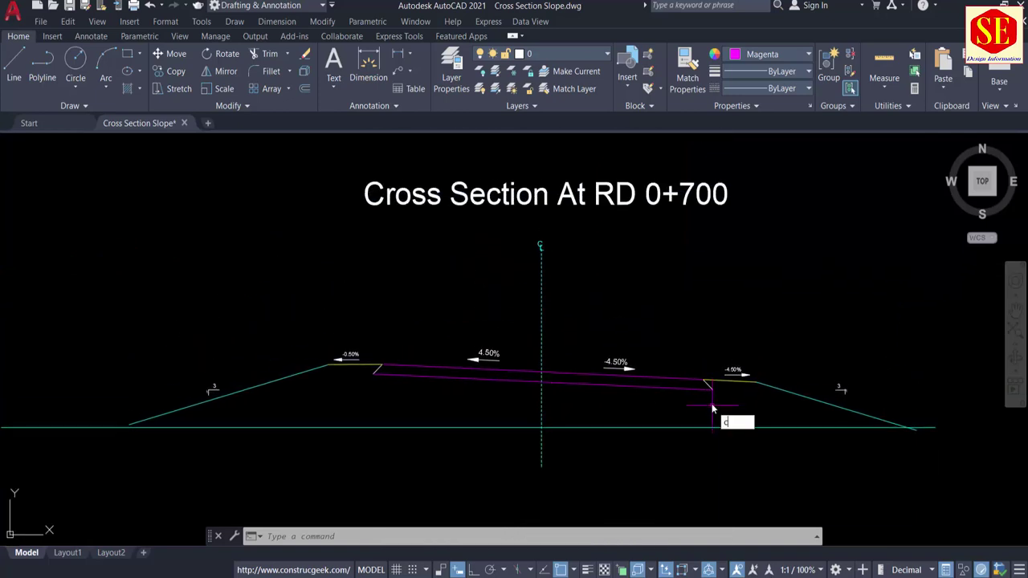
type("o")
key("Return")
scroll(682, 315, "down", 4)
left_click(361, 222)
left_click(823, 393)
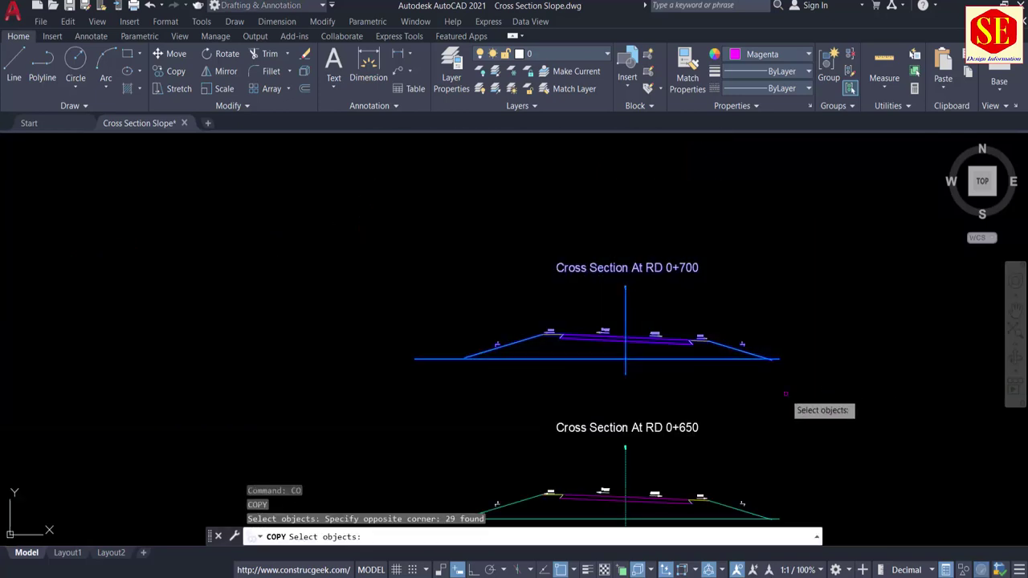
key("Return")
left_click(775, 358)
middle_click_drag(743, 217, 753, 329)
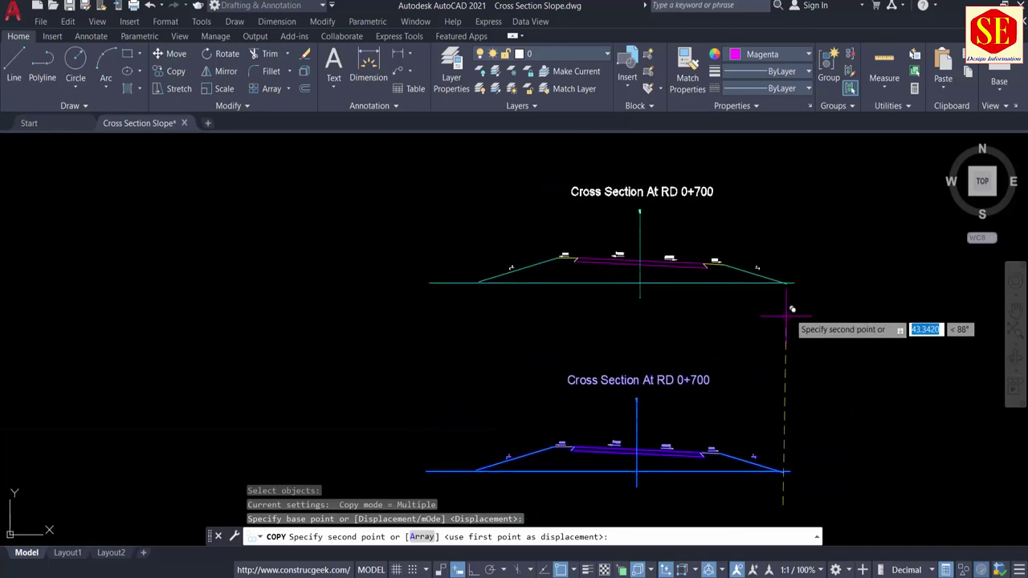
left_click(783, 297)
key("Escape")
Change the copied section's title to "Cross Section At RD 0+800".
scroll(699, 261, "up", 3)
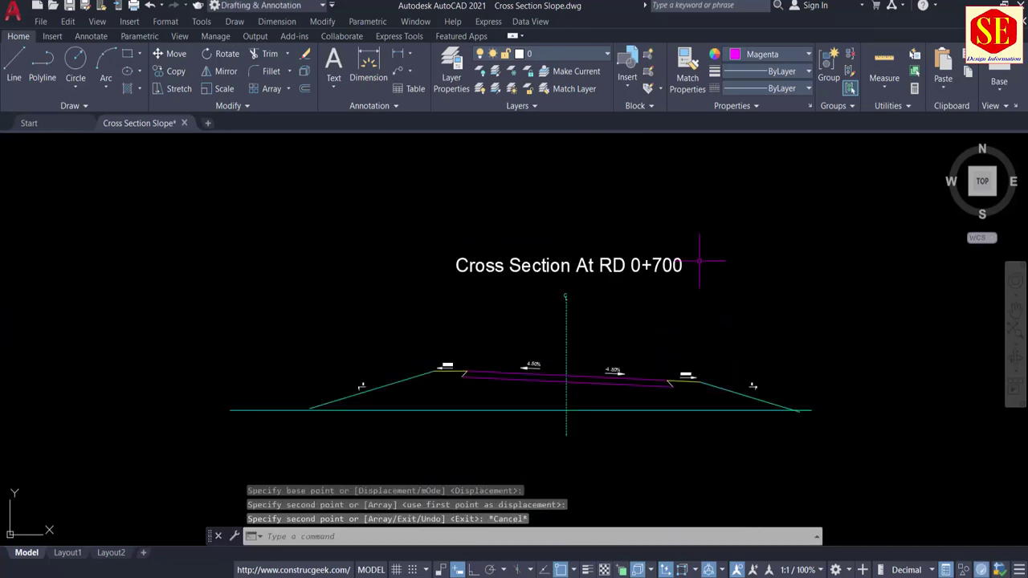
scroll(700, 261, "up", 2)
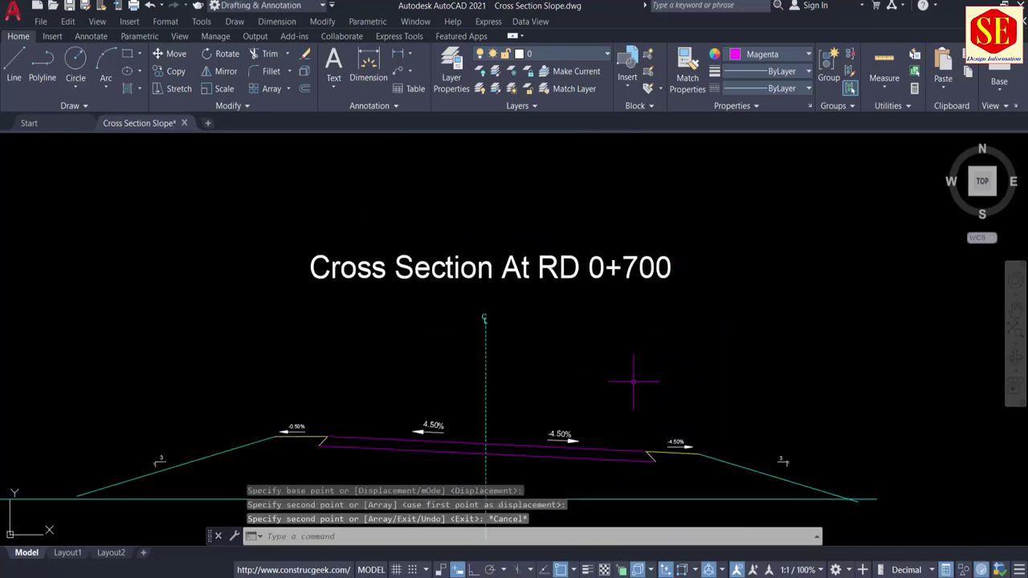
double_click(642, 273)
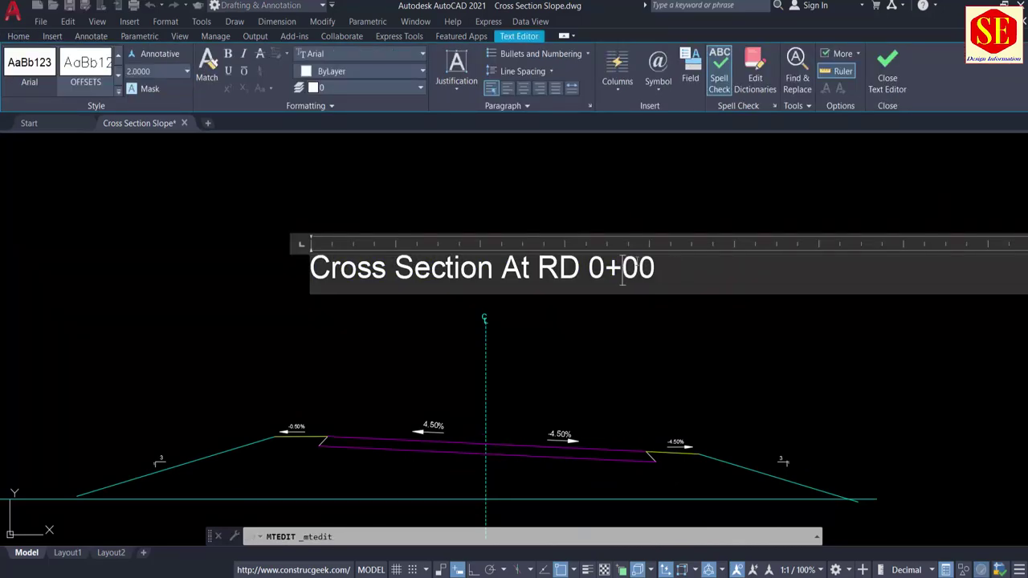
left_click(654, 318)
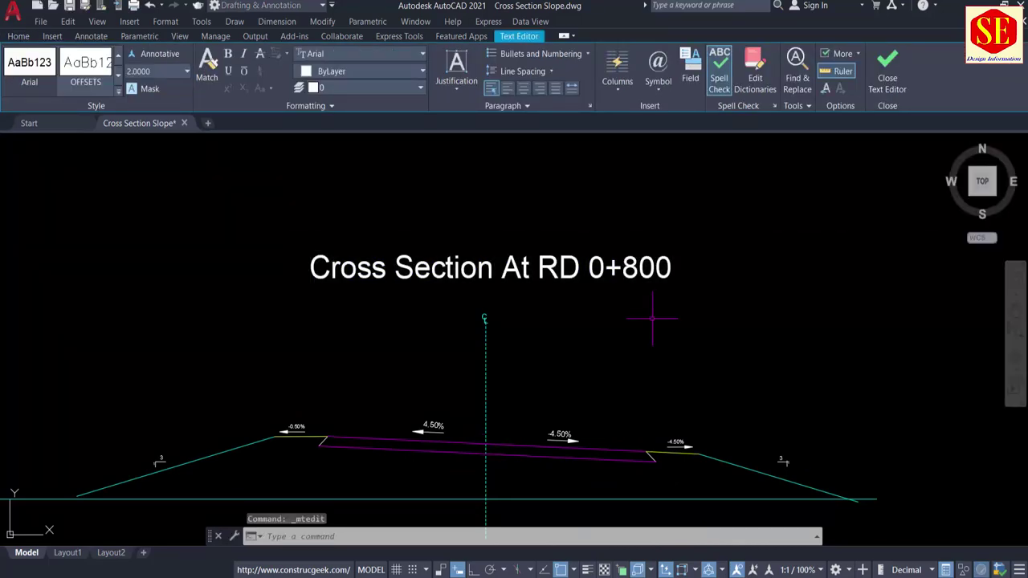
key("Escape")
Examine the 0+800 row of the grade and slope sheet for its pavement, shoulder and side slopes.
scroll(667, 287, "down", 5)
middle_click_drag(375, 417, 401, 232)
scroll(404, 268, "up", 6)
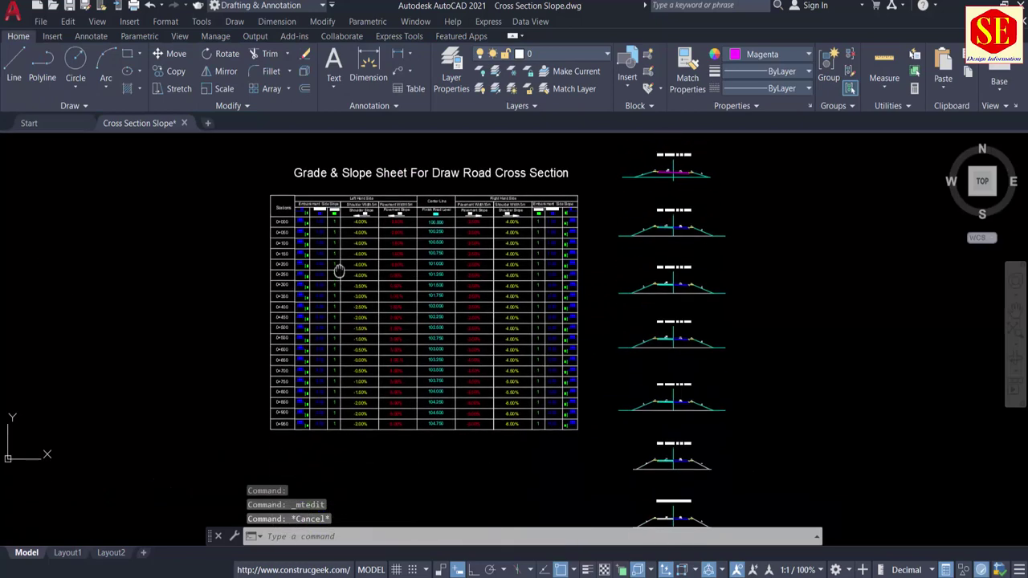
middle_click_drag(409, 338, 142, 334)
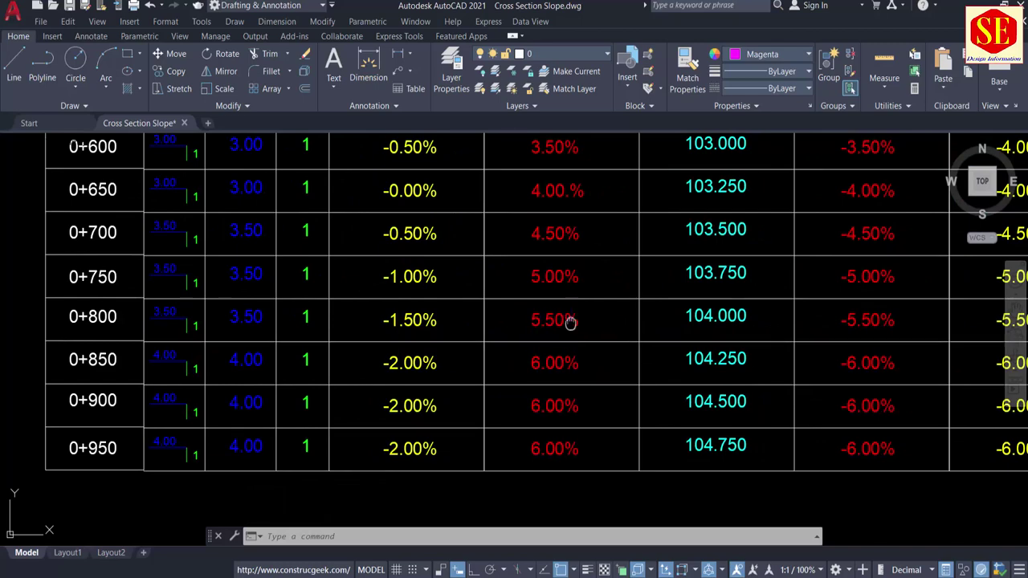
middle_click_drag(569, 324, 457, 326)
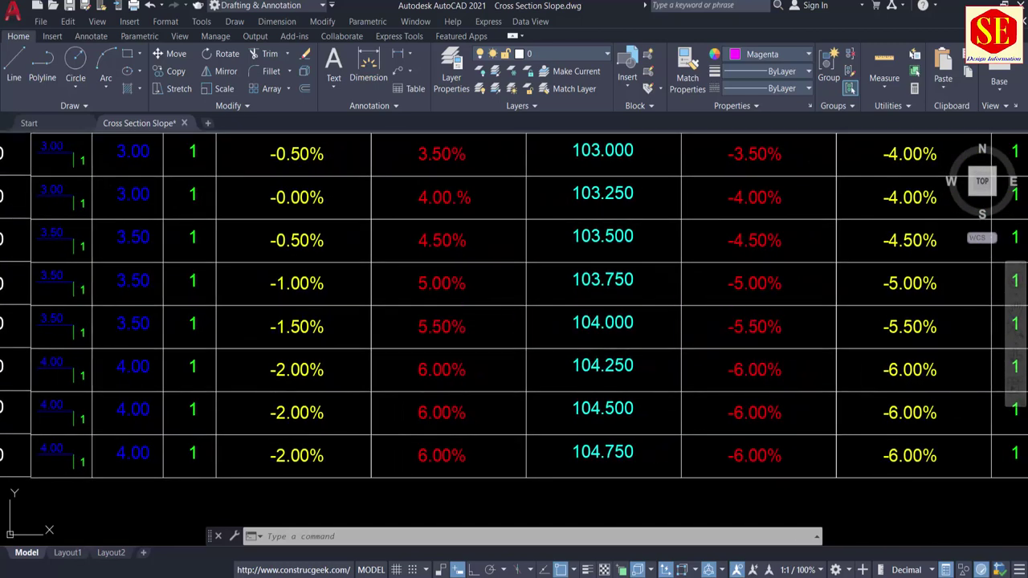
mouse_move(764, 352)
middle_mouse_down()
mouse_move(635, 452)
mouse_move(650, 460)
middle_mouse_up()
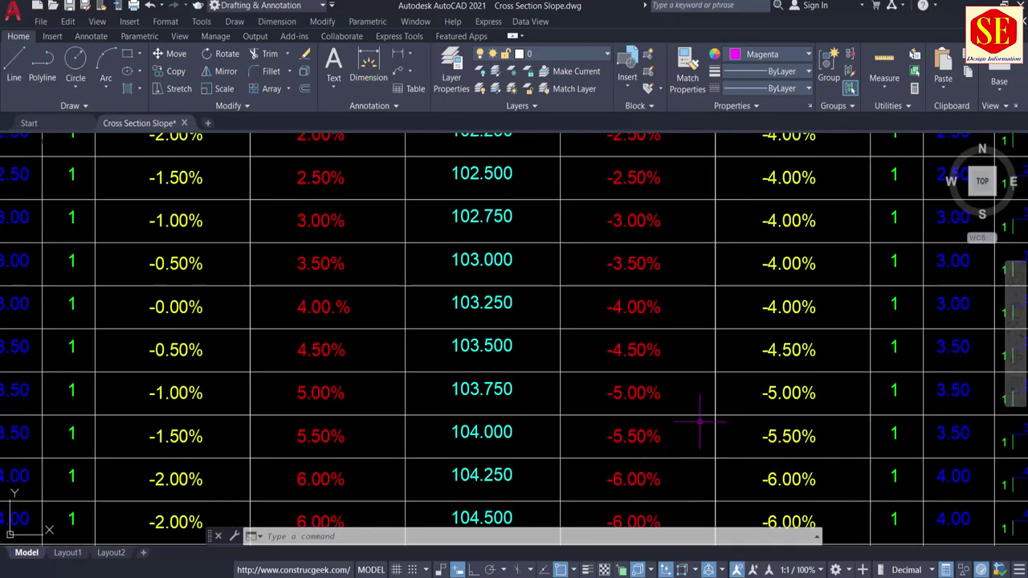
scroll(700, 422, "down", 4)
middle_click_drag(790, 321, 444, 472)
scroll(468, 346, "up", 6)
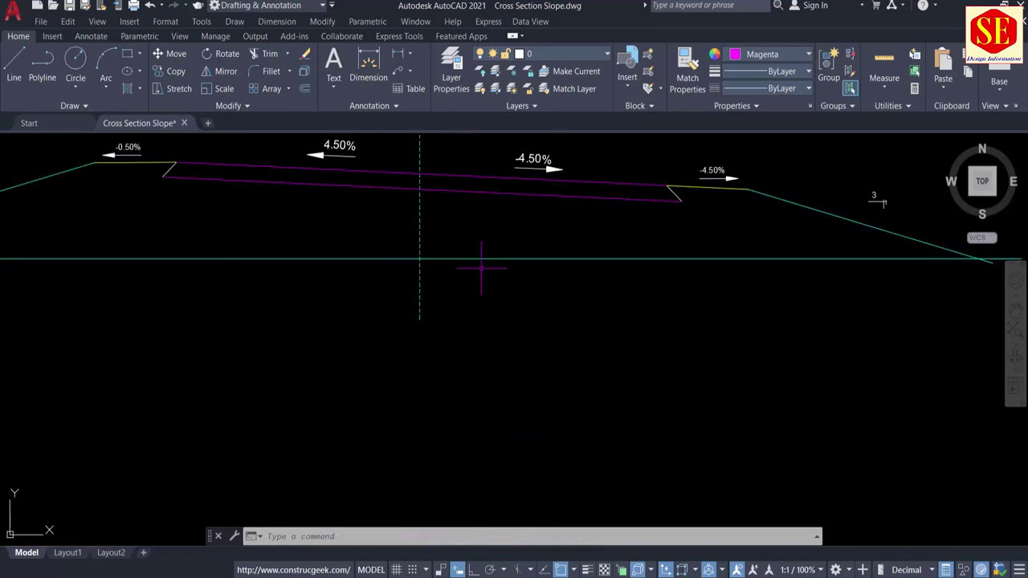
Change the right pavement slope label of the RD 0+800 section to -5.50%.
middle_click_drag(481, 267, 519, 316)
scroll(562, 301, "up", 4)
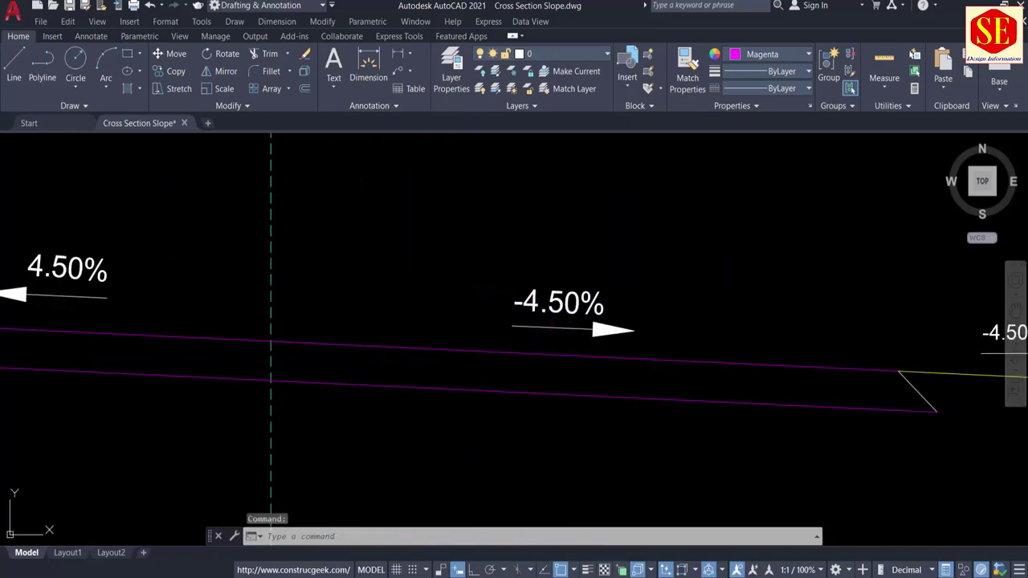
double_click(562, 309)
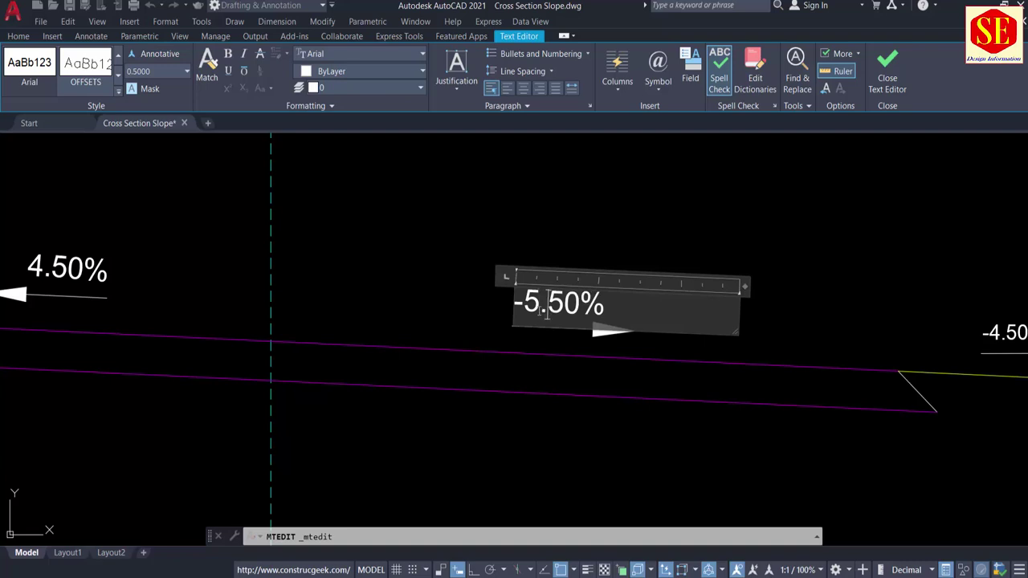
left_click(482, 275)
middle_click_drag(482, 275, 798, 328)
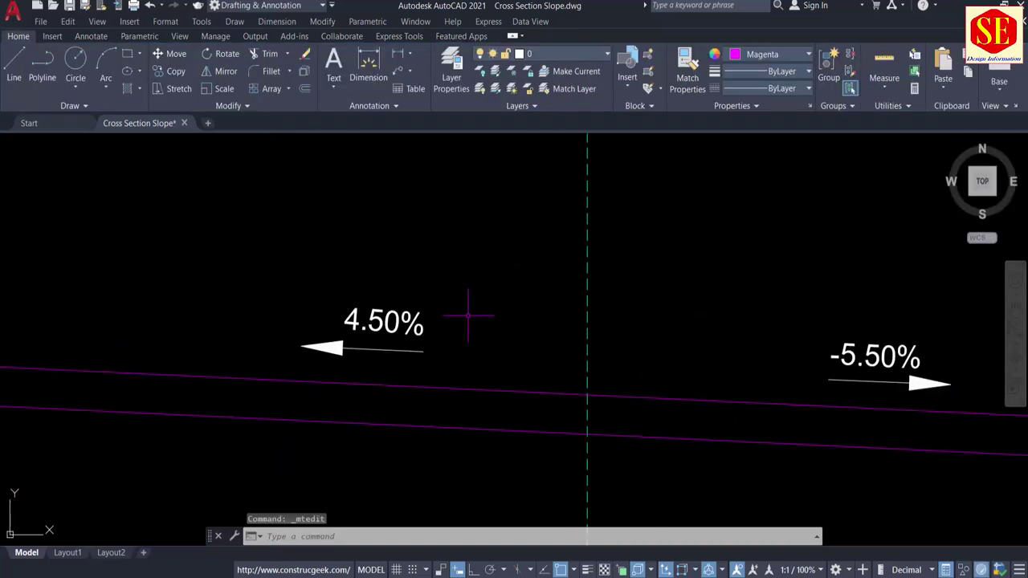
Change the left pavement slope label of the RD 0+800 section to -5.50%.
double_click(396, 315)
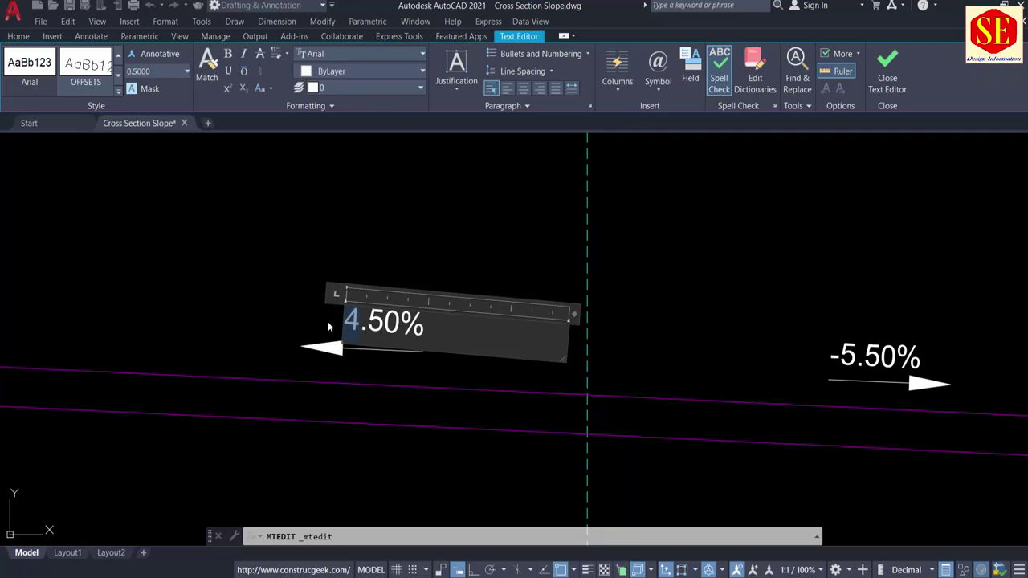
type("-5")
left_click(475, 222)
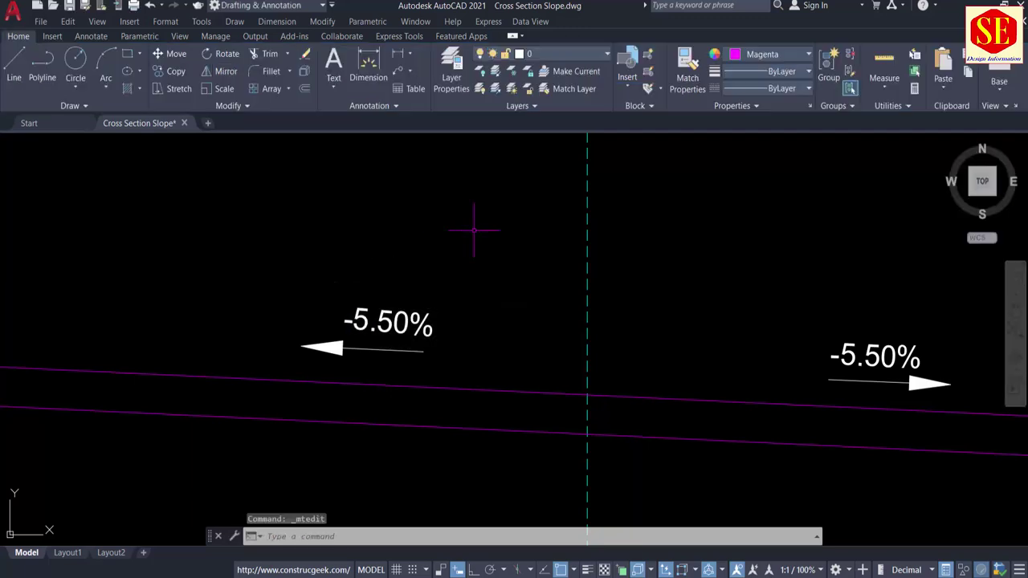
Change the right shoulder slope label of the RD 0+800 section to -5.50%.
scroll(475, 222, "down", 5)
scroll(665, 231, "up", 5)
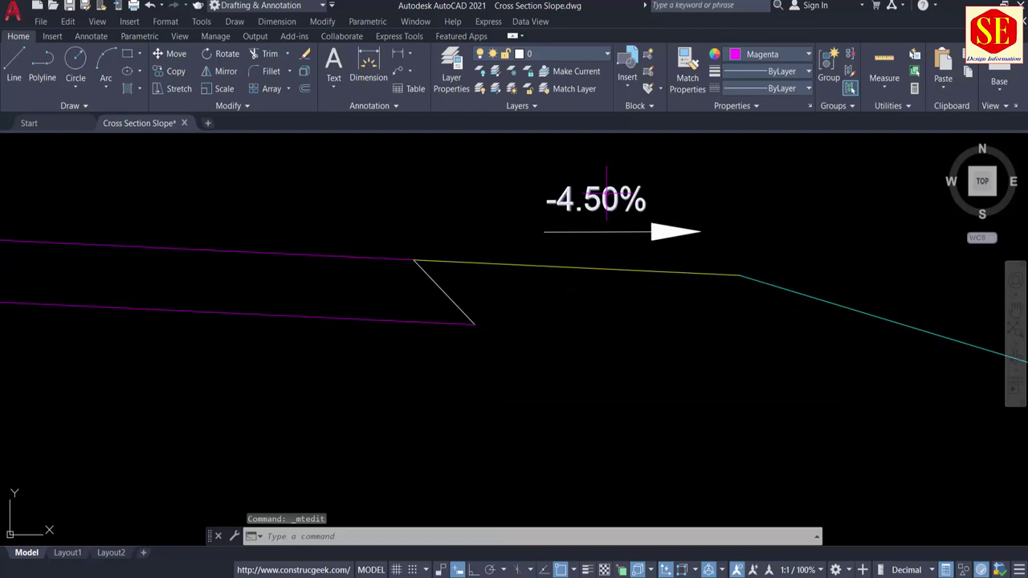
double_click(594, 199)
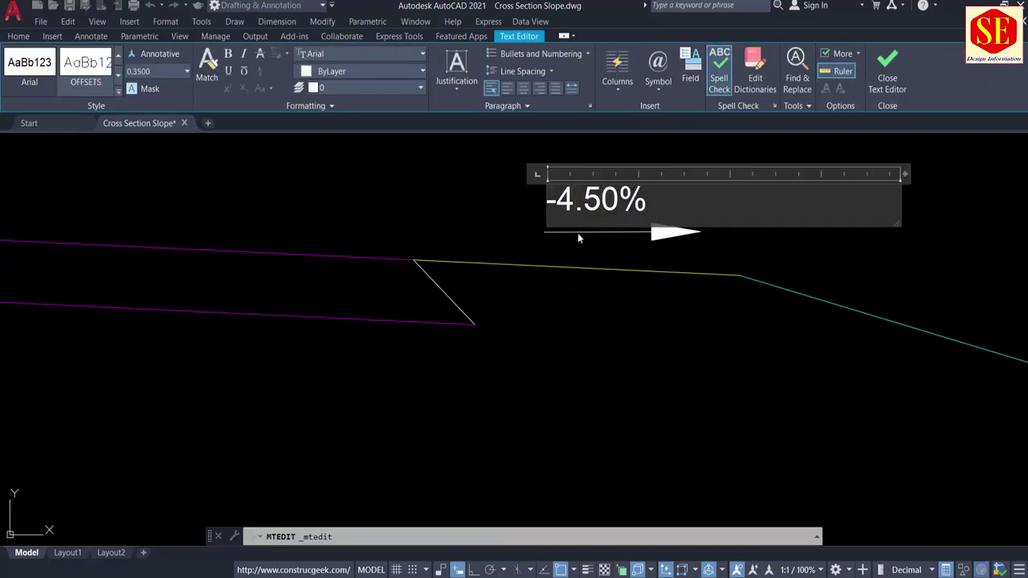
key("BackSpace")
type("5")
left_click(578, 233)
scroll(668, 293, "down", 5)
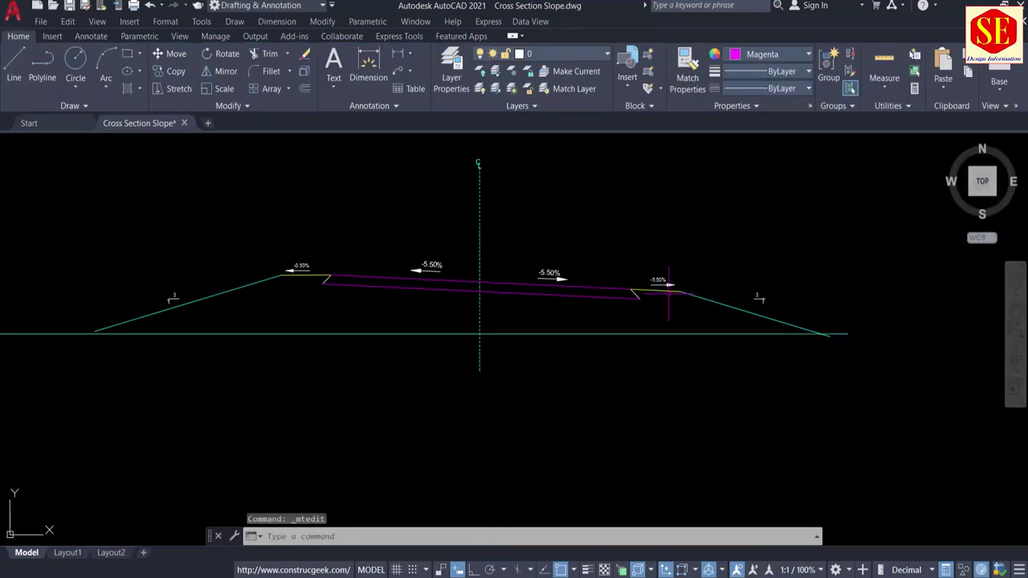
Change the left shoulder slope label of the RD 0+800 section to -1.50%.
scroll(267, 285, "up", 6)
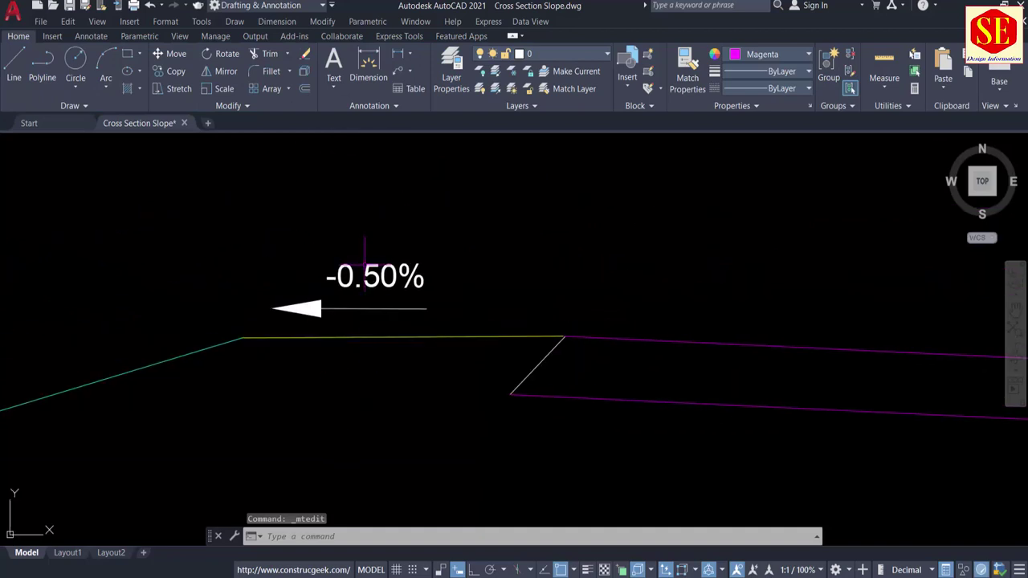
left_click(368, 271)
double_click(368, 271)
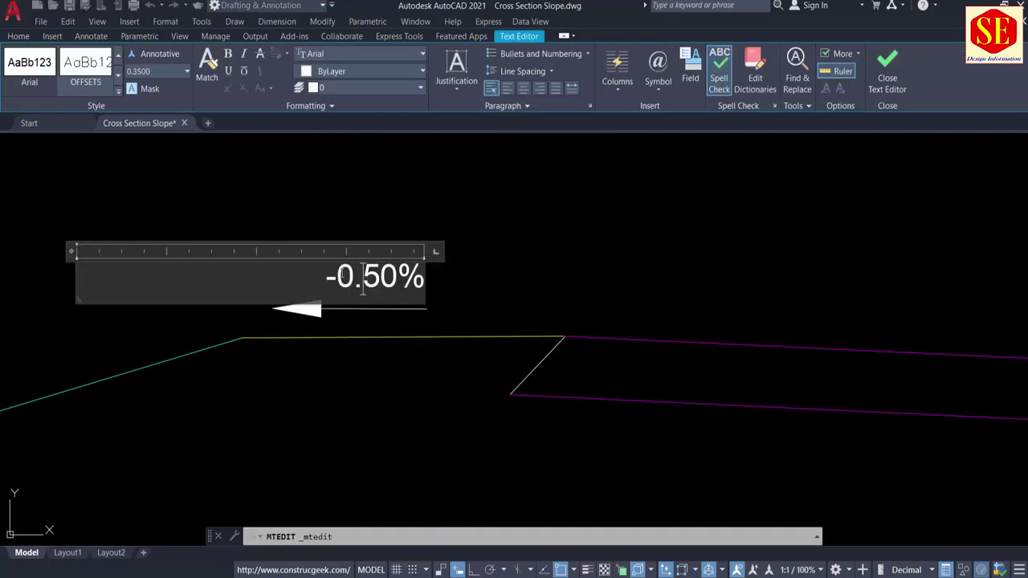
key("BackSpace")
type("1")
left_click(247, 280)
scroll(247, 280, "down", 8)
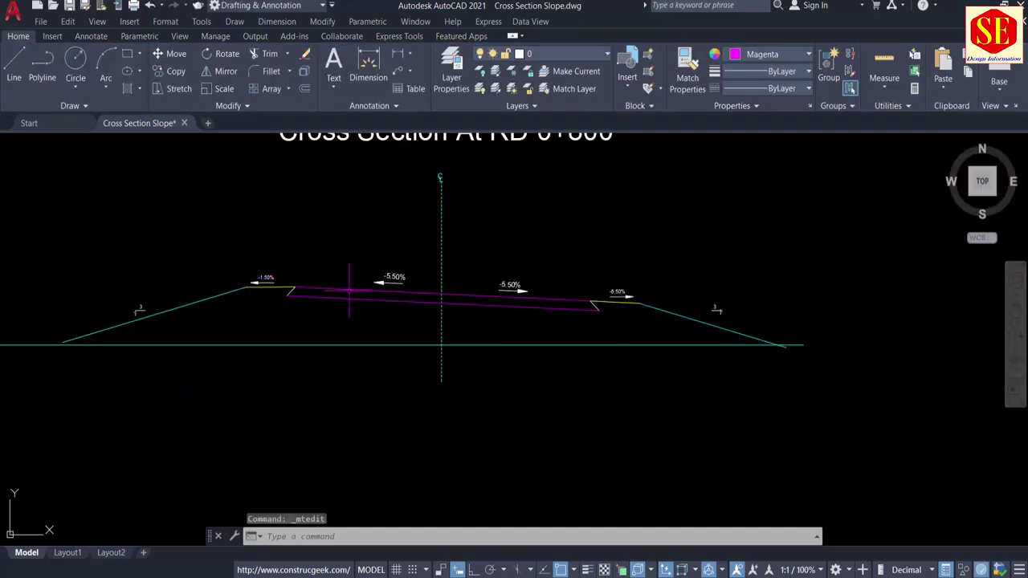
Erase the lower magenta pavement line of the RD 0+800 section.
scroll(434, 302, "up", 6)
left_click(453, 291)
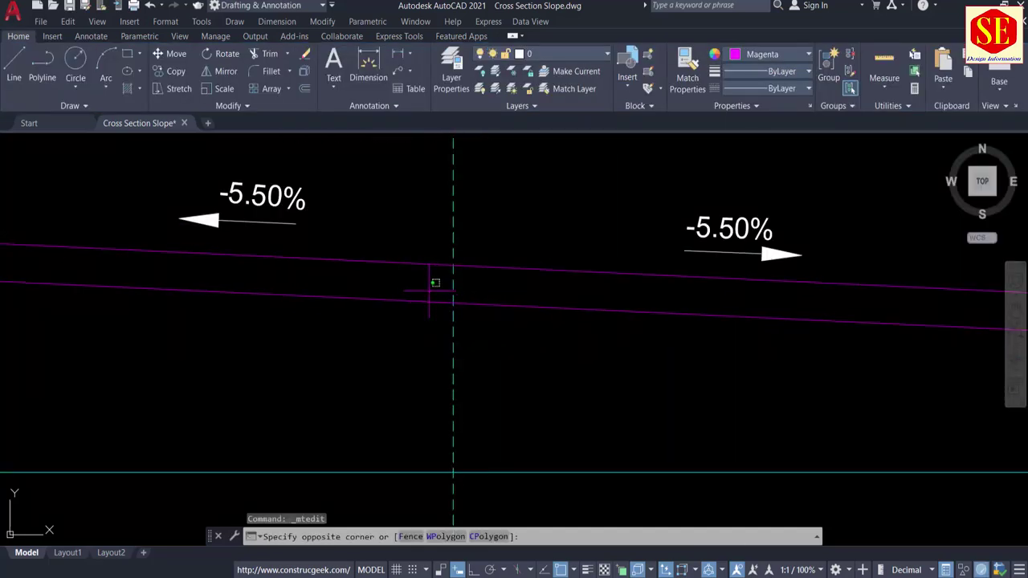
left_click(400, 323)
key("Return")
Draw a horizontal reference line 15 units long to the left from the centreline at the pavement surface, with Ortho on.
type("l")
key("Return")
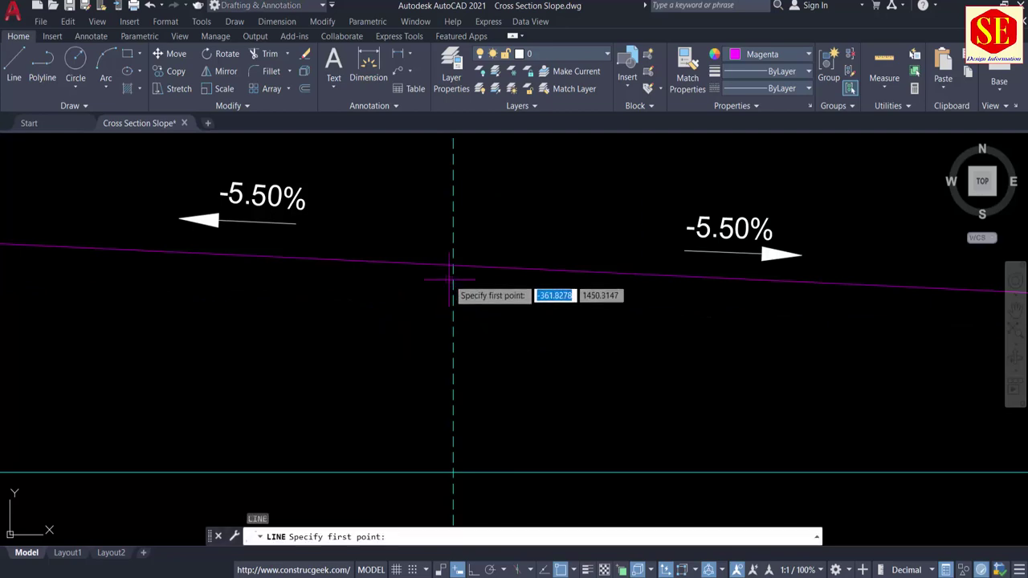
left_click(452, 266)
middle_click_drag(248, 275, 743, 282)
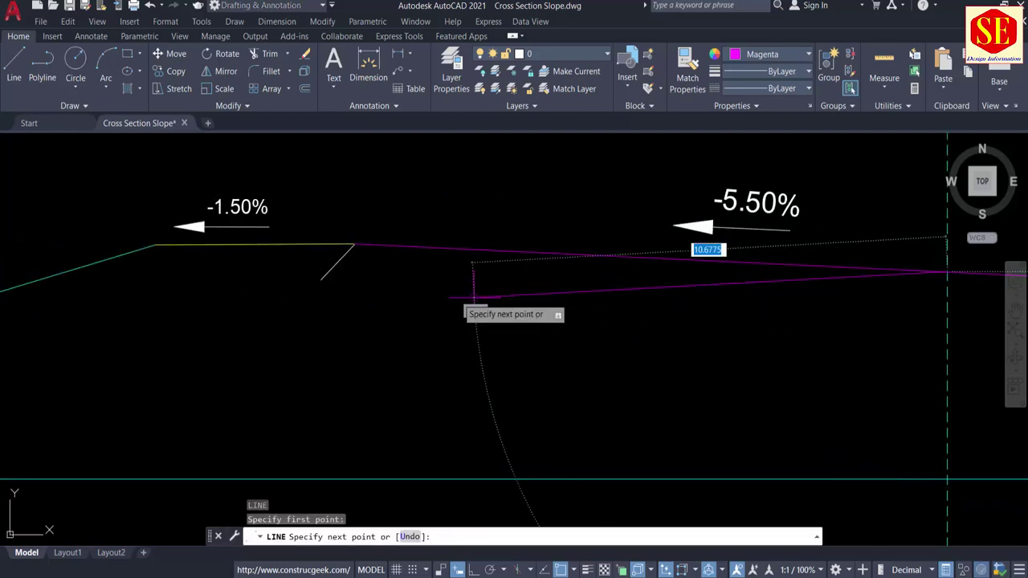
key("F8")
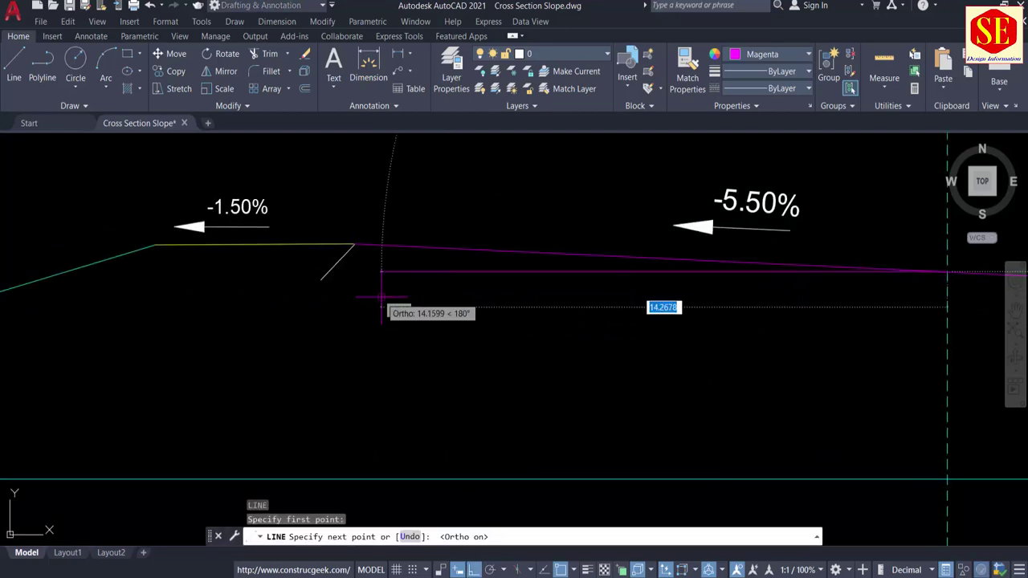
type("1.")
type("5")
key("Return")
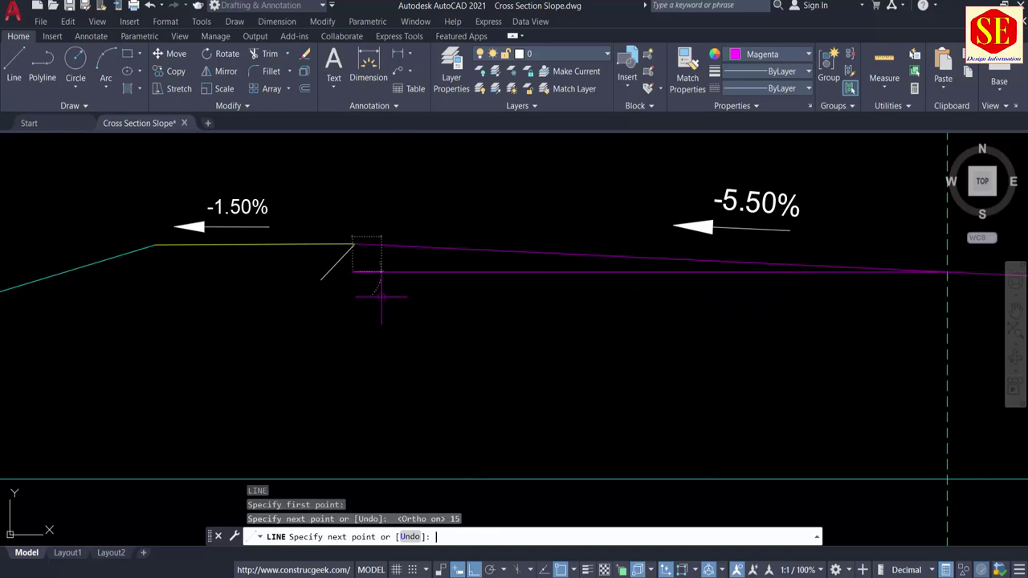
key("Escape")
Erase the old sloping pavement surface line, keeping the horizontal reference line left of the centreline.
left_click(430, 247)
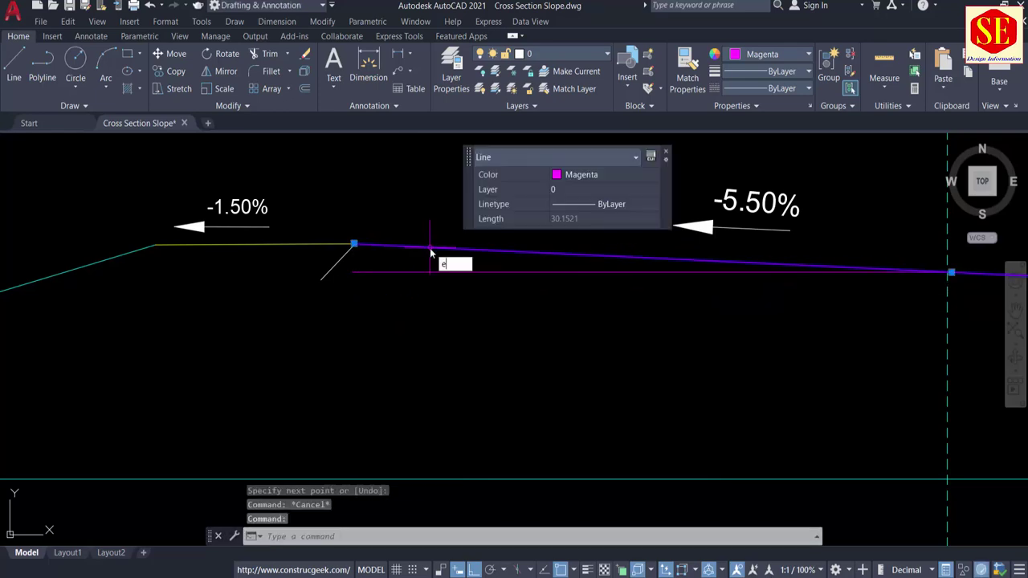
key("Return")
middle_click_drag(935, 300, 545, 281)
scroll(623, 280, "down", 4)
scroll(561, 273, "up", 1)
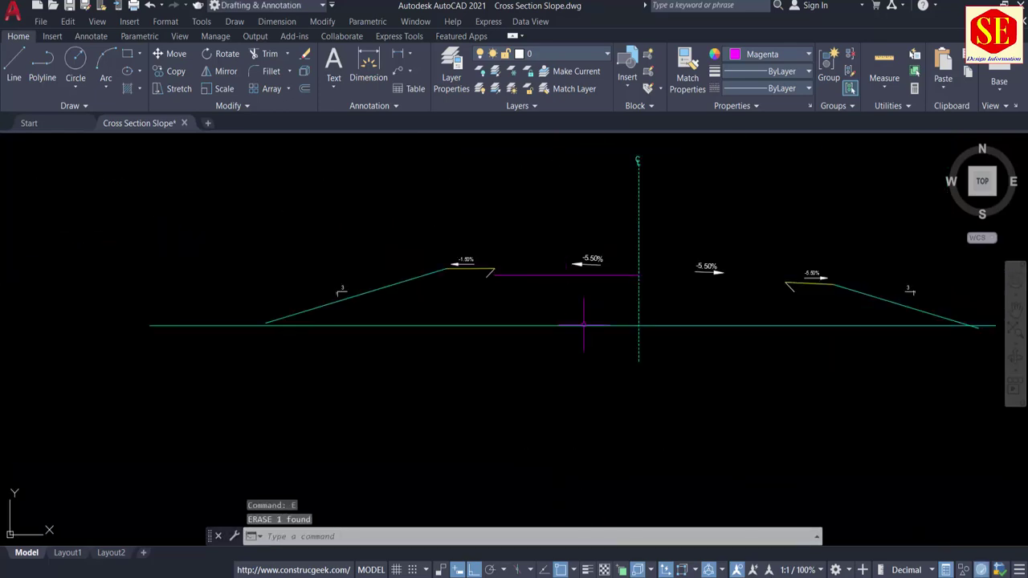
scroll(679, 321, "up", 6)
middle_click_drag(680, 321, 676, 480)
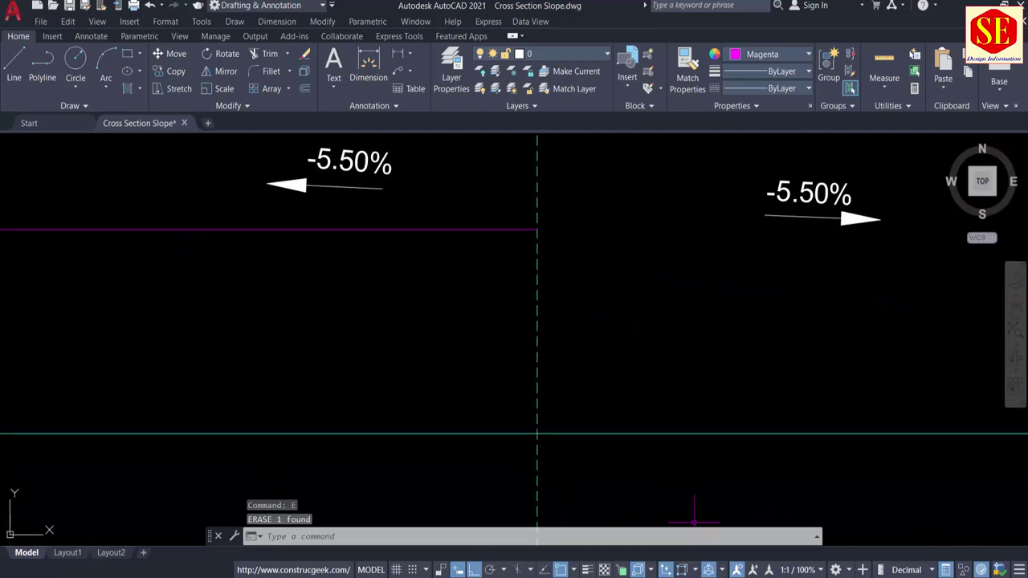
Compute the pavement rise as 5.5 × 15 ÷ 100 in Calculator and return to the AutoCAD drawing.
key("alt+Tab")
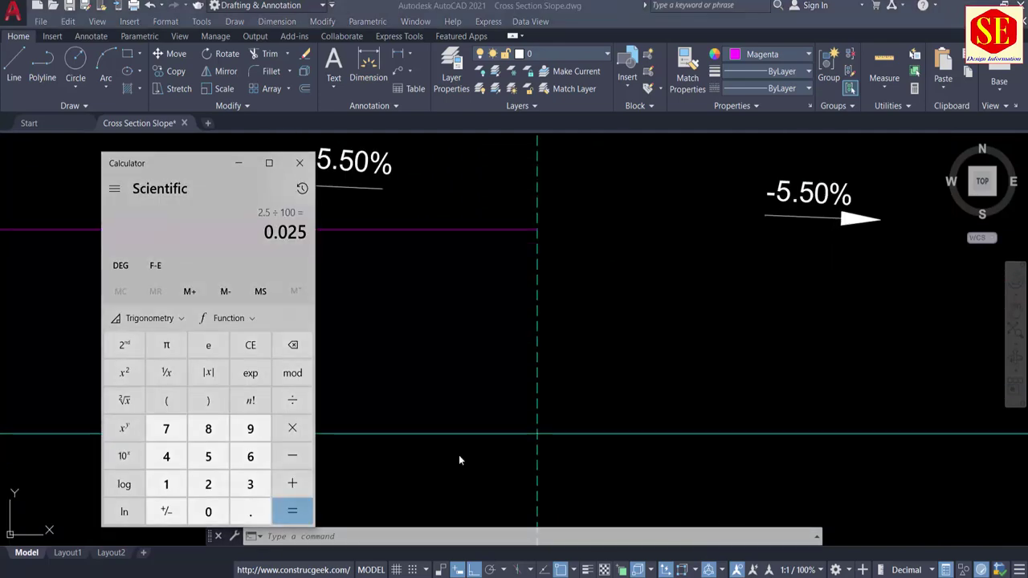
left_click(262, 353)
left_click(208, 456)
left_click(250, 511)
left_click(208, 456)
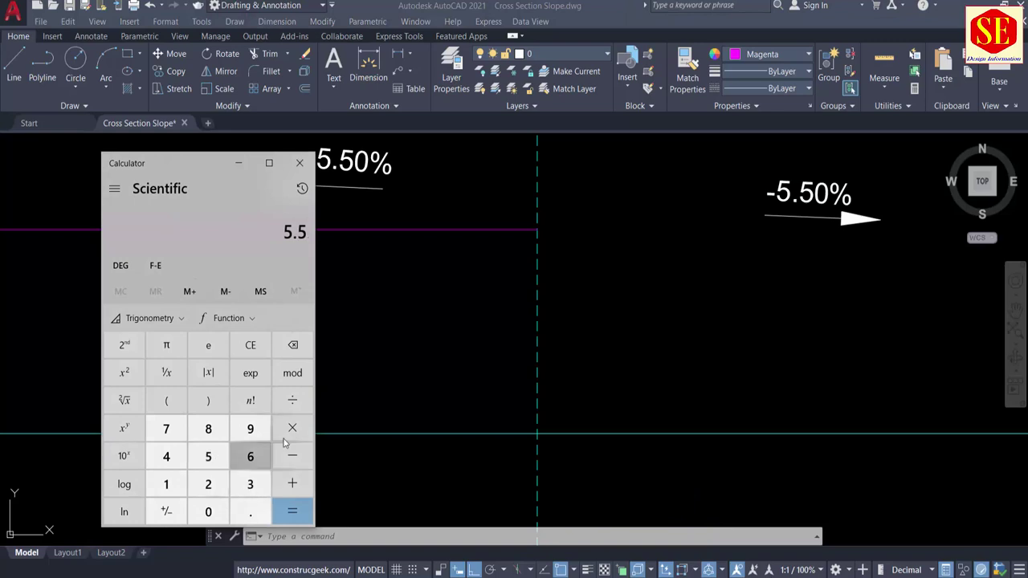
left_click(291, 438)
left_click(166, 484)
left_click(208, 456)
left_click(293, 512)
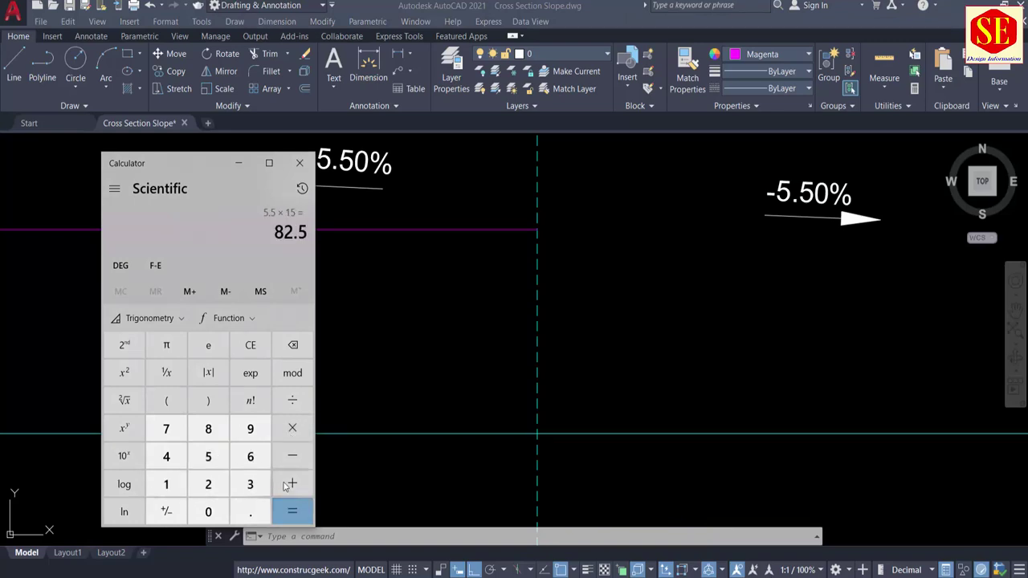
left_click(294, 405)
left_click(167, 484)
left_click(208, 512)
left_click(208, 512)
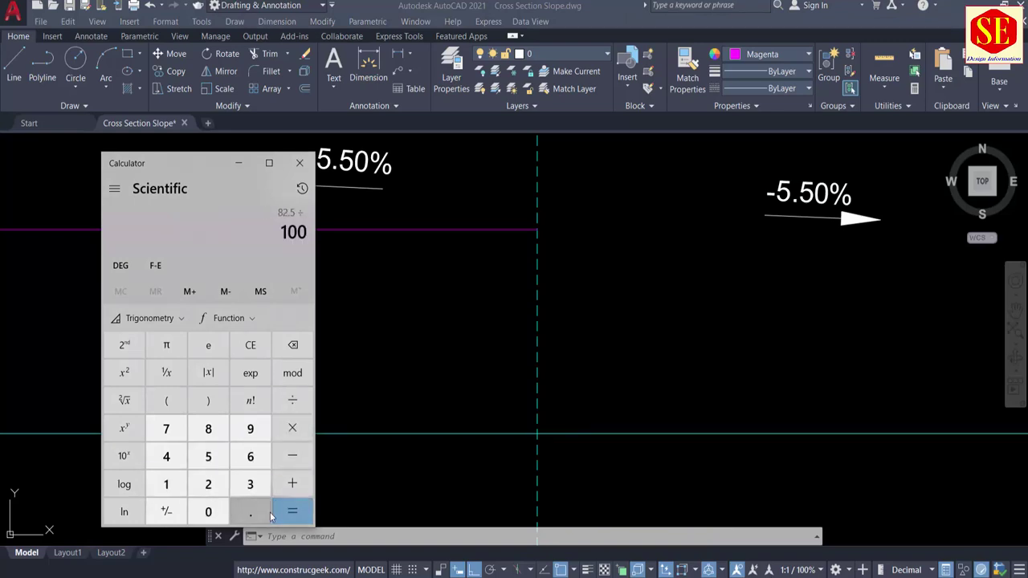
left_click(453, 293)
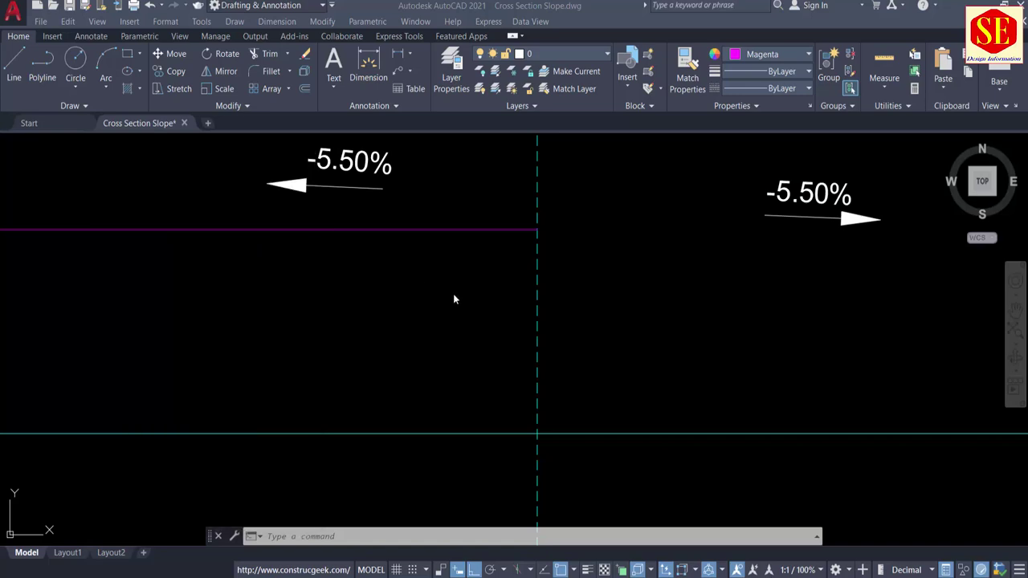
Offset the horizontal reference line upward by 0.825.
scroll(436, 289, "down", 4)
type("o")
key("Return")
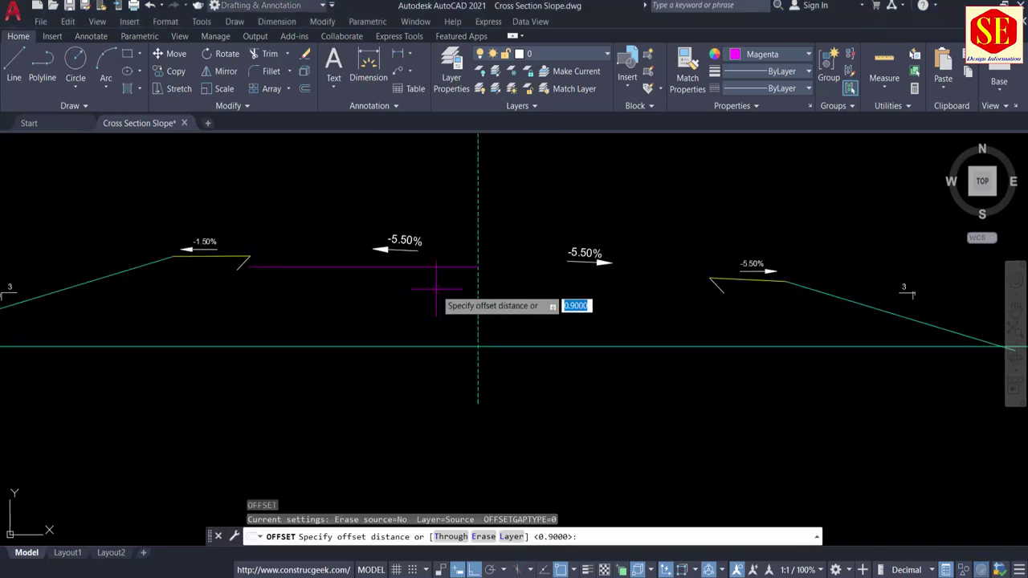
type(".825")
key("Return")
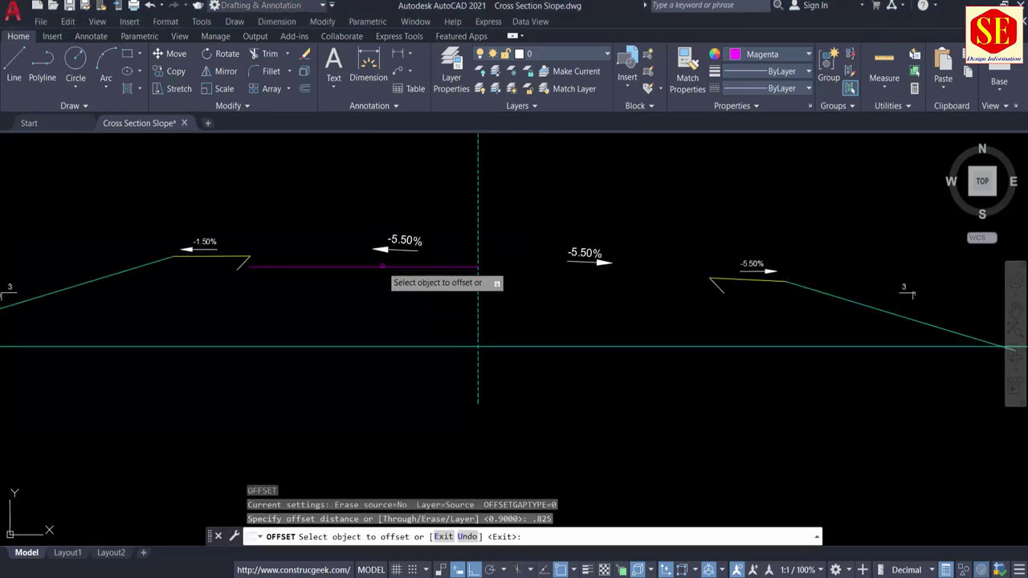
scroll(329, 273, "up", 4)
left_click(274, 257)
left_click(263, 212)
key("Escape")
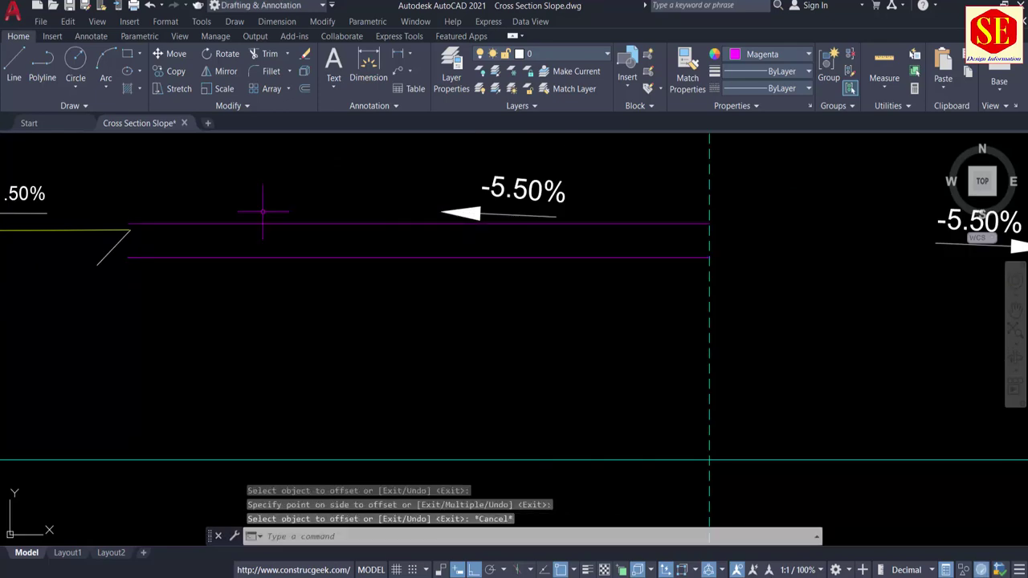
Draw the sloping pavement line from the left end of the offset line down to the centreline end of the reference line.
type("l")
key("Return")
left_click(128, 223)
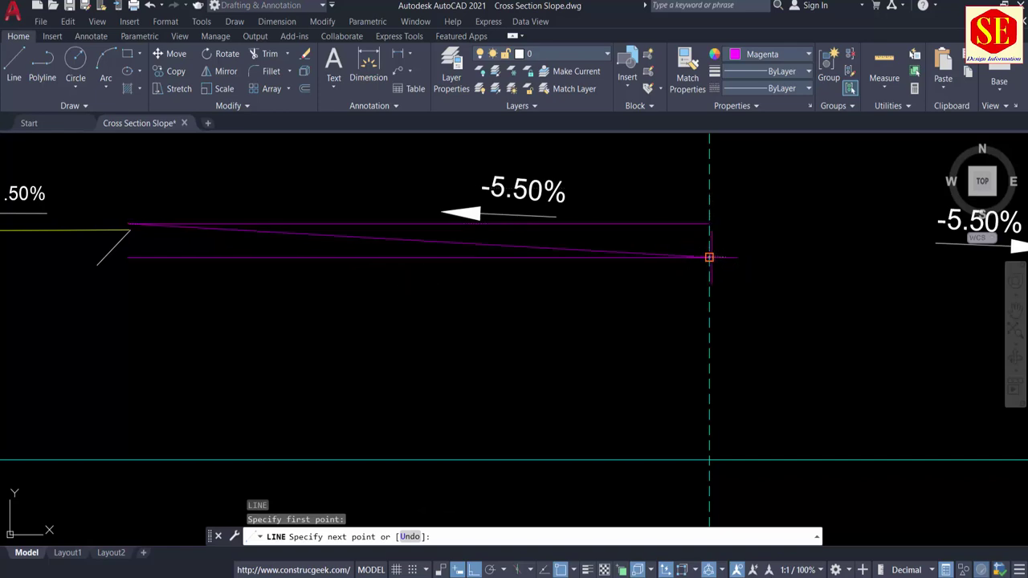
left_click(709, 257)
key("Escape")
Extend the sloping pavement line across the centreline to the right shoulder.
scroll(508, 301, "down", 2)
middle_click_drag(613, 317, 469, 331)
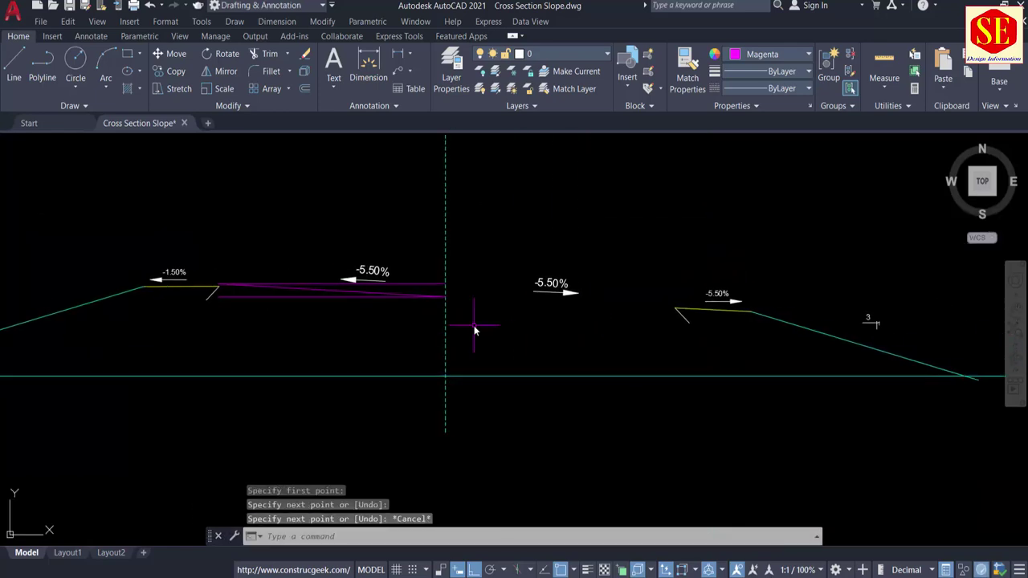
type("ex")
key("Return")
left_click(361, 291)
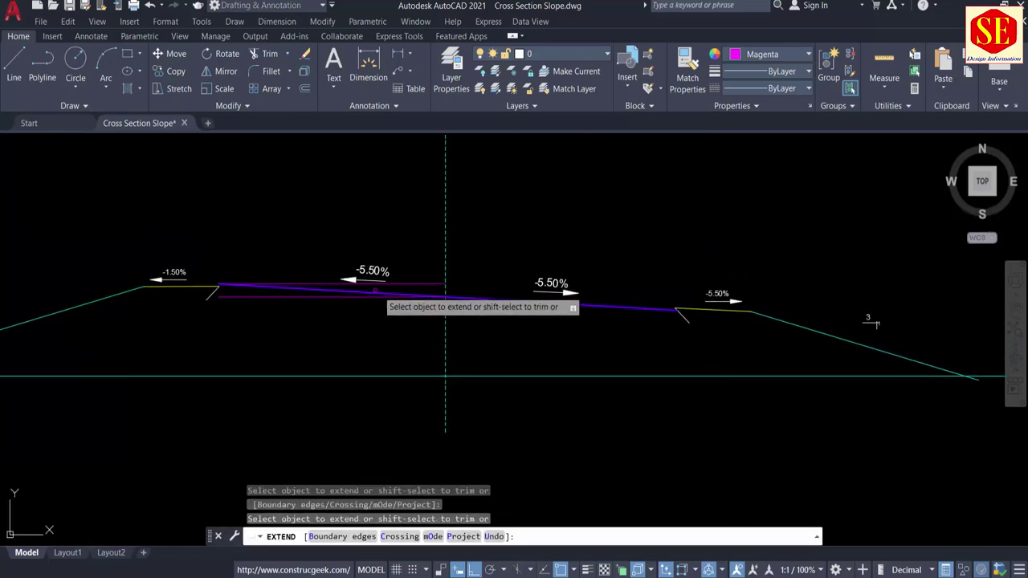
key("Escape")
Erase both horizontal reference lines left of the centreline.
left_click(291, 297)
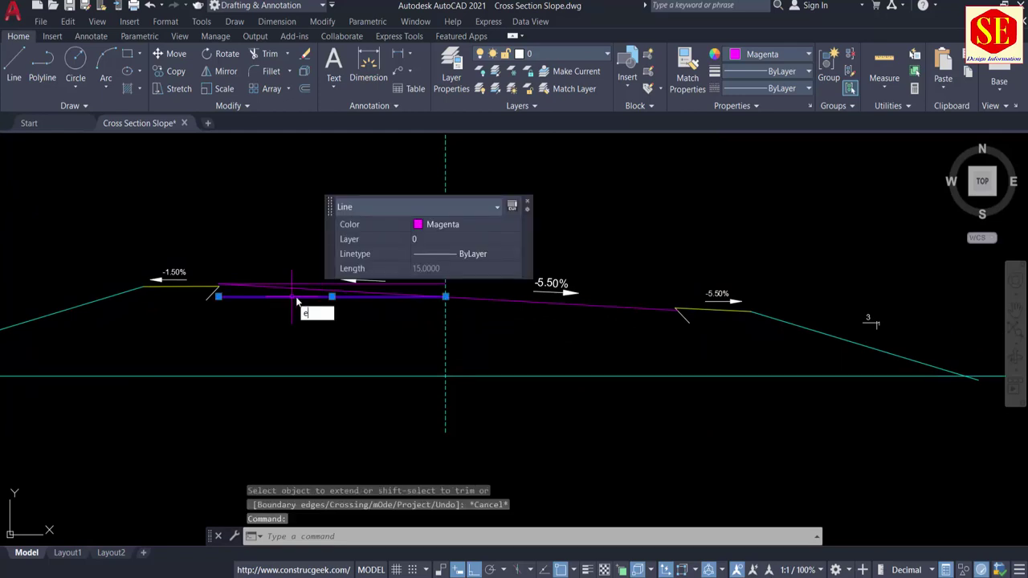
type("e")
key("Return")
Move the right shoulder with its label, arrow, edge line and side slope so it starts at the pavement line's right end.
middle_click_drag(710, 334, 539, 328)
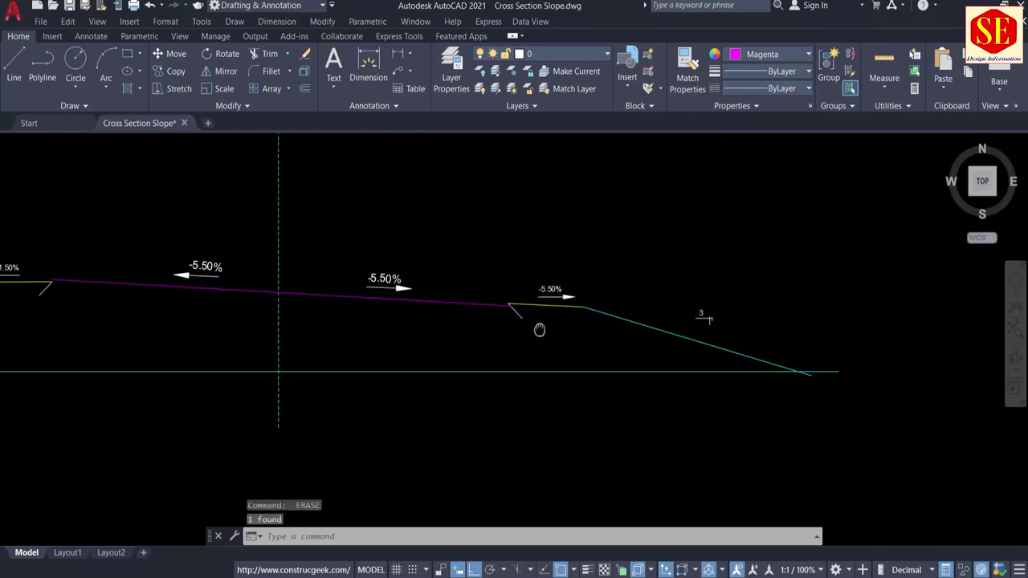
scroll(530, 321, "up", 5)
type("m")
key("Return")
left_click(654, 200)
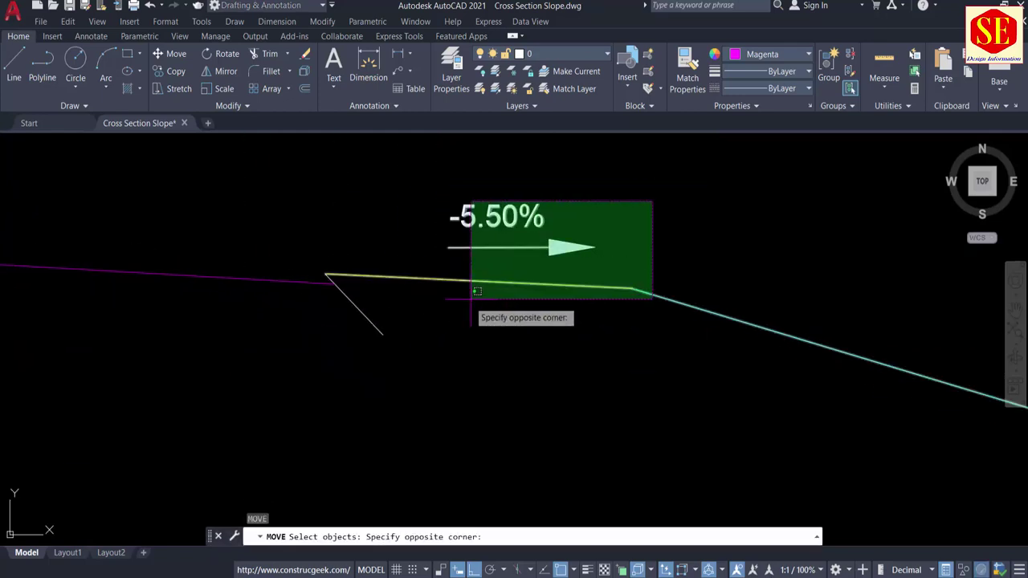
left_click(395, 322)
left_click(373, 325)
key("Return")
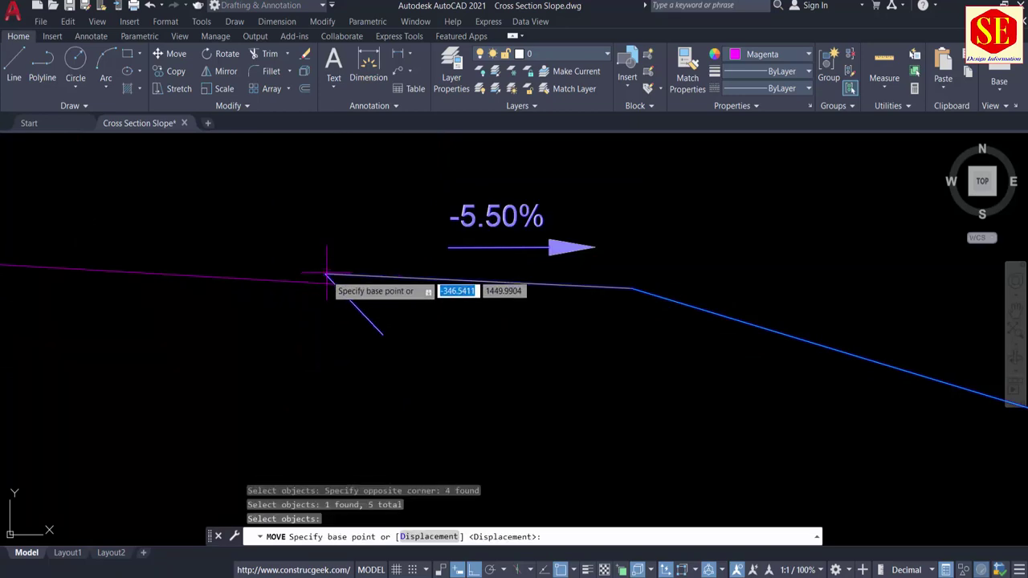
left_click(326, 275)
key("Escape")
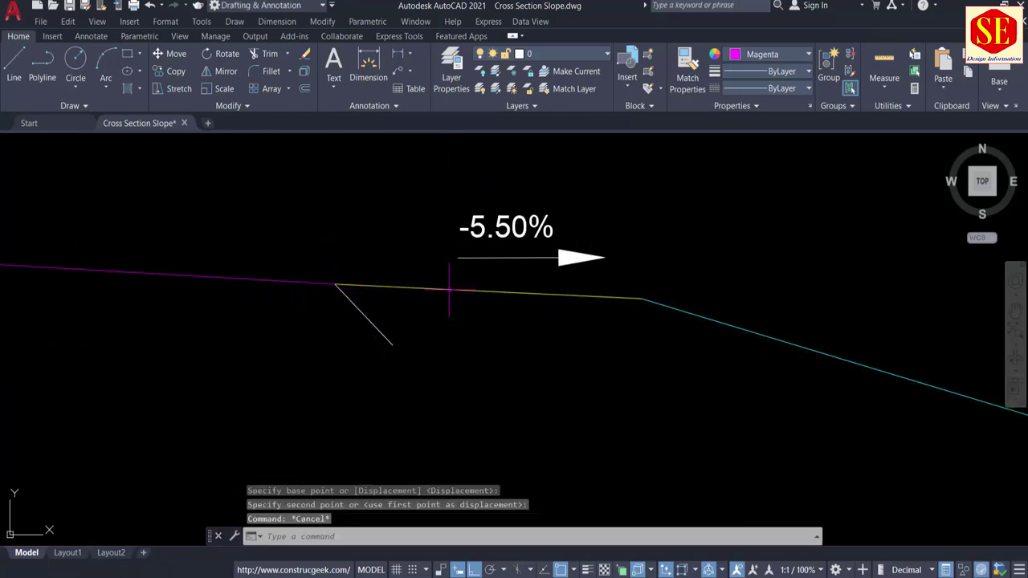
Replace the right shoulder line with a horizontal reference line 5 units long drawn rightward from the pavement's right end.
left_click(447, 290)
key("Delete")
type("l")
key("Return")
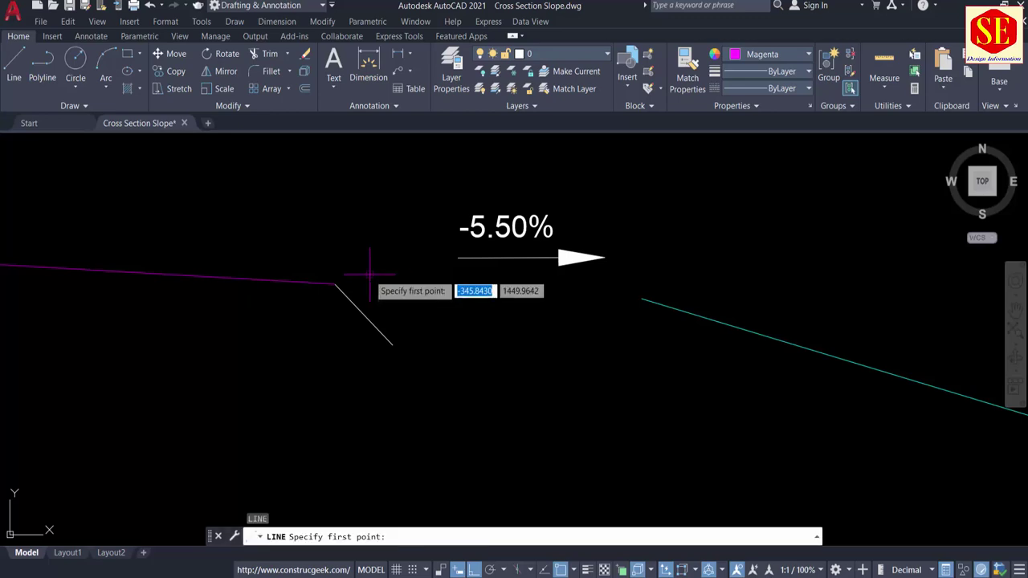
left_click(335, 285)
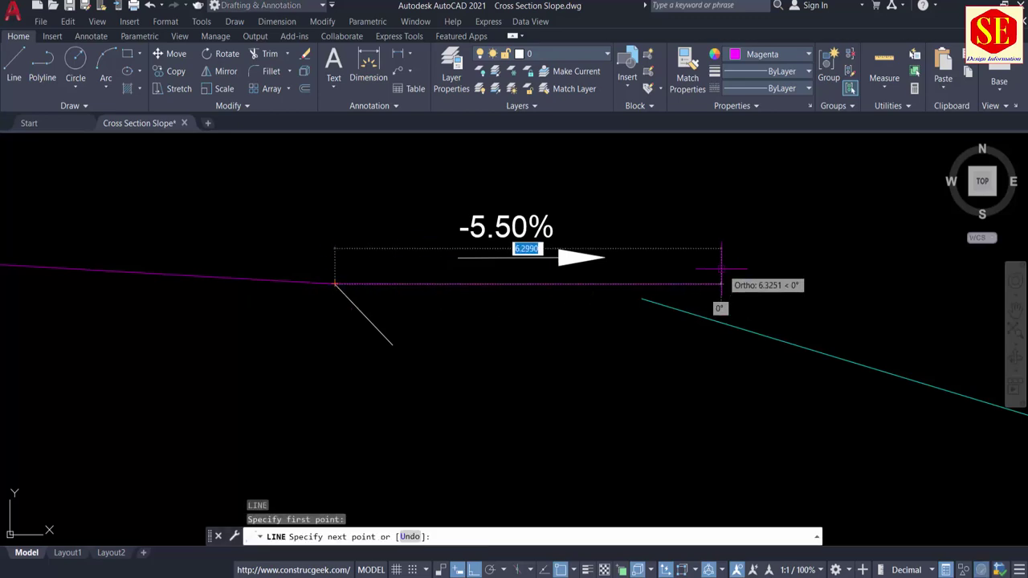
type("5")
key("Return")
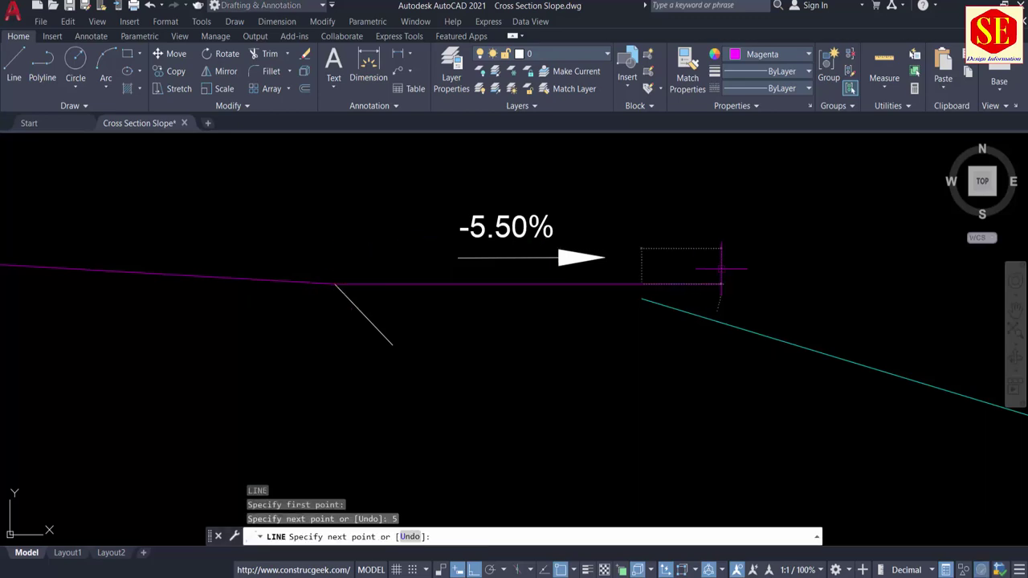
key("Return")
Compute the right shoulder drop as 5 × 5.5 ÷ 100 in Calculator.
key("alt+Tab")
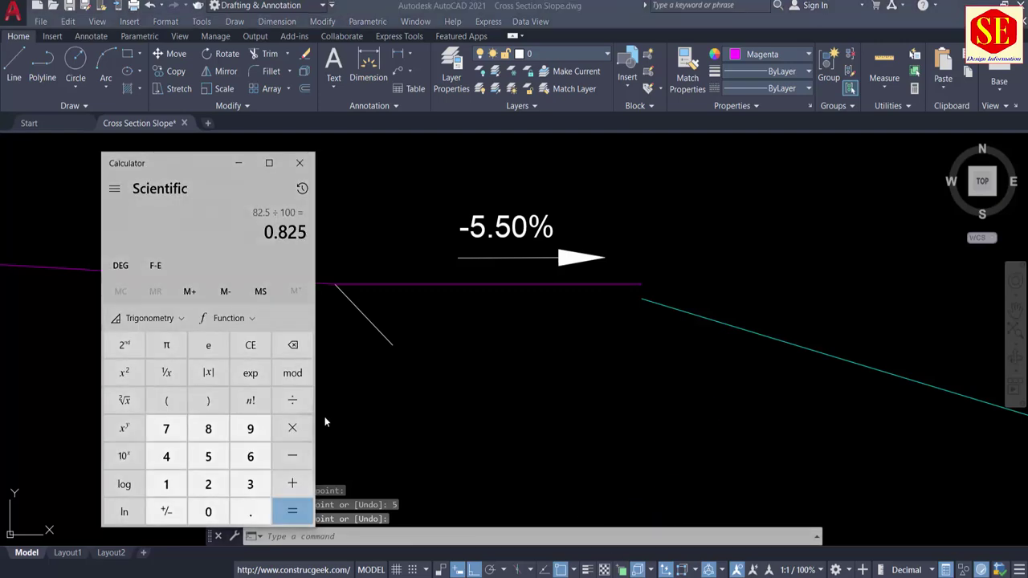
left_click(251, 345)
left_click(208, 456)
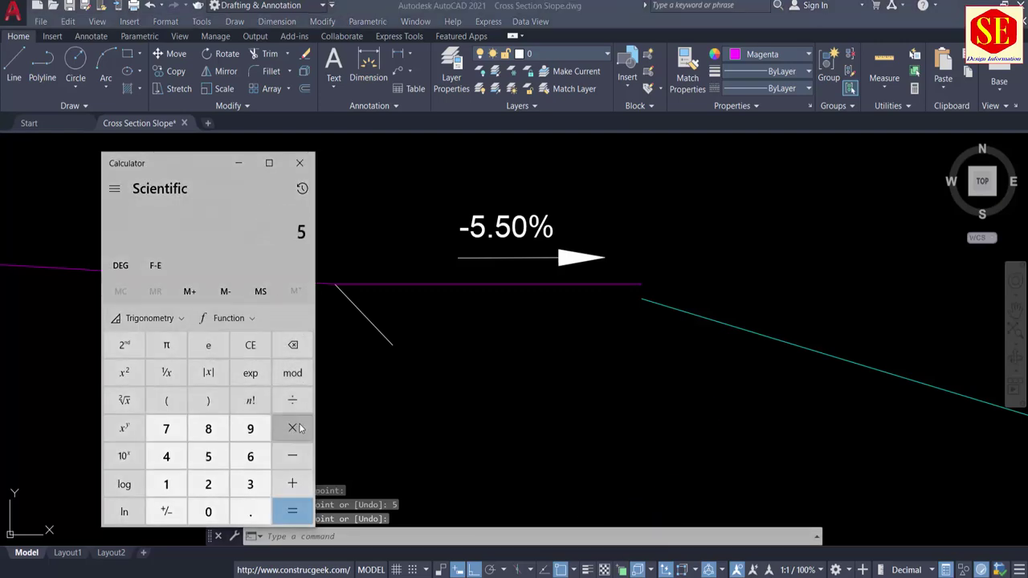
left_click(292, 428)
left_click(208, 456)
left_click(251, 512)
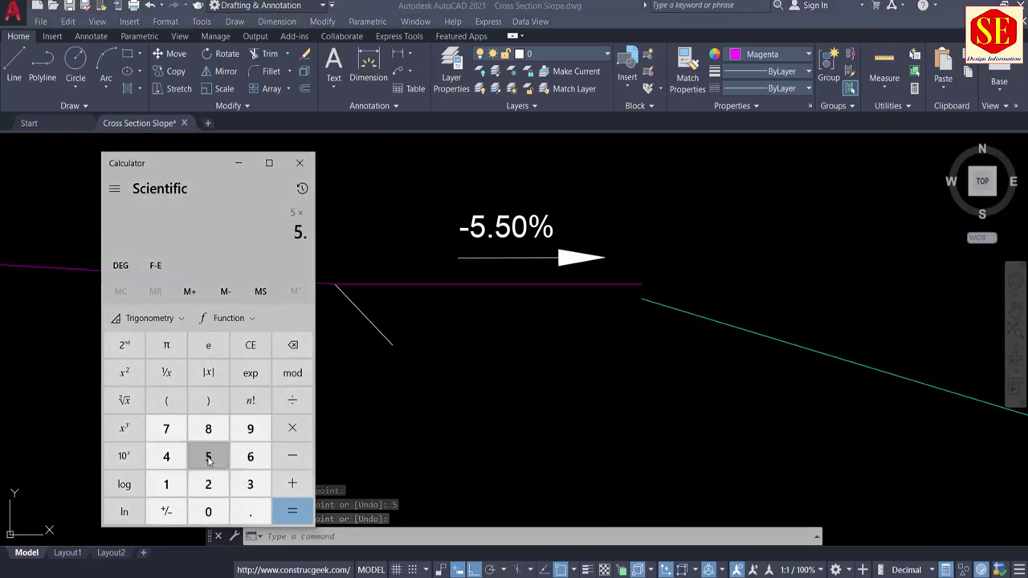
left_click(208, 456)
left_click(292, 516)
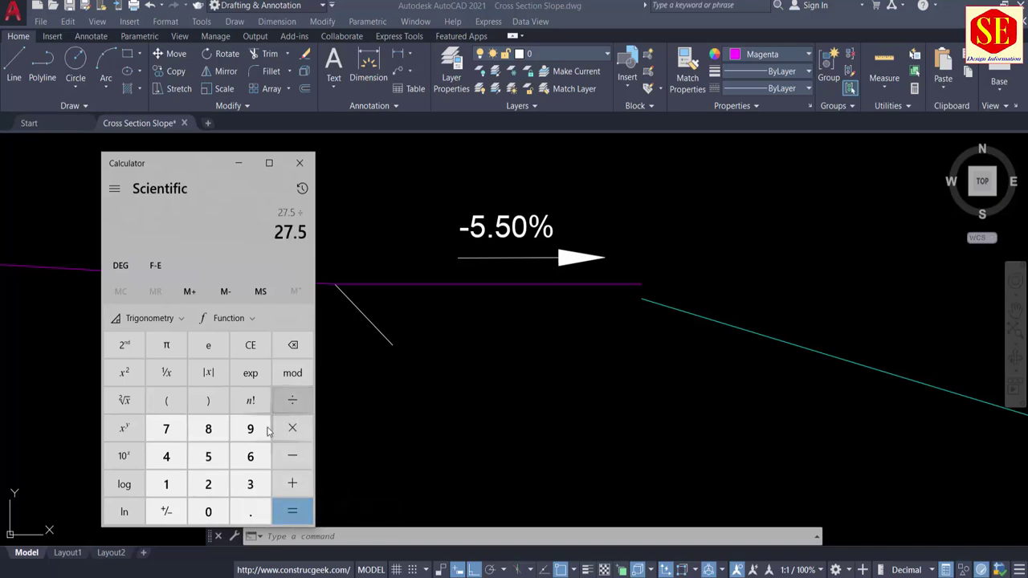
left_click(166, 484)
left_click(207, 512)
left_click(207, 511)
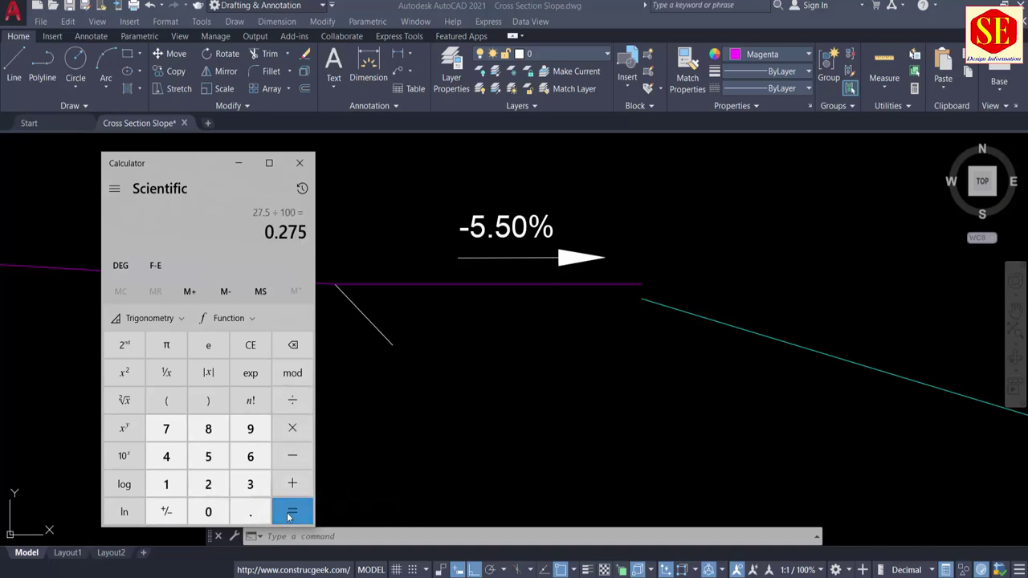
Offset the horizontal reference line at the right shoulder downward by 0.27.
left_click(420, 338)
type("o")
key("Return")
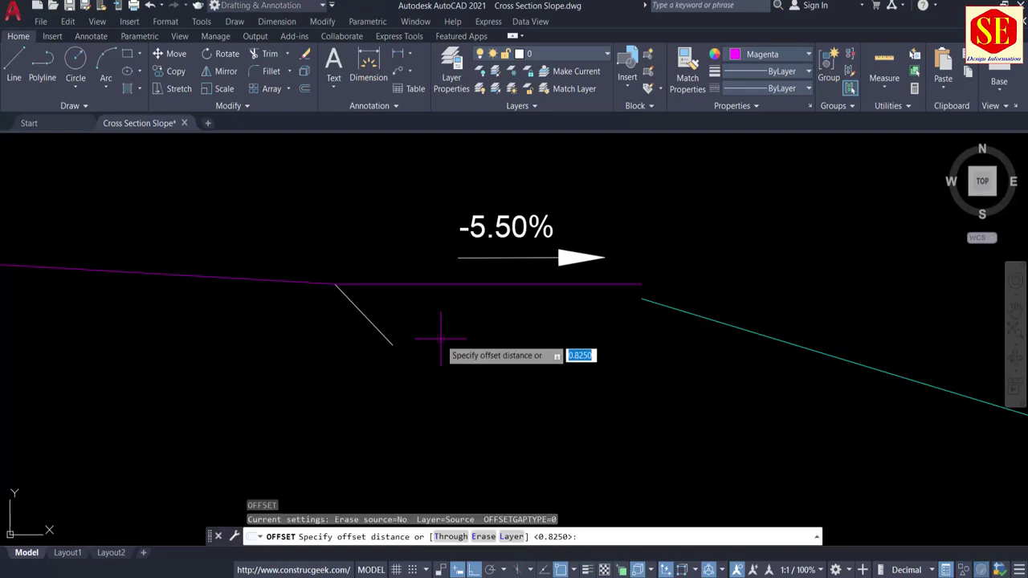
type("0.275")
key("Return")
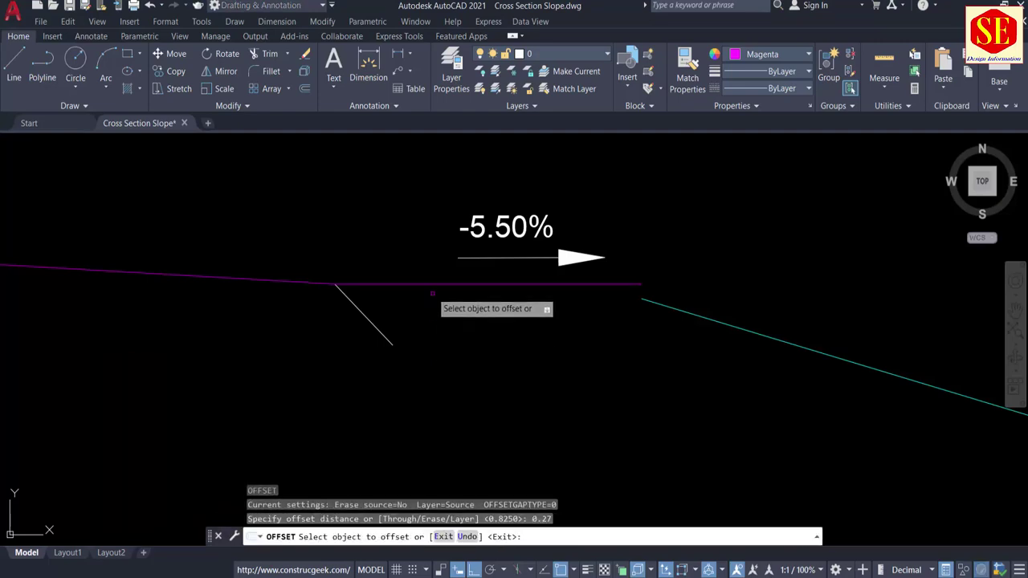
left_click(443, 284)
left_click(447, 325)
key("Escape")
Draw the right shoulder line from the pavement's right end to the right end of the lower reference line.
type("l")
key("Return")
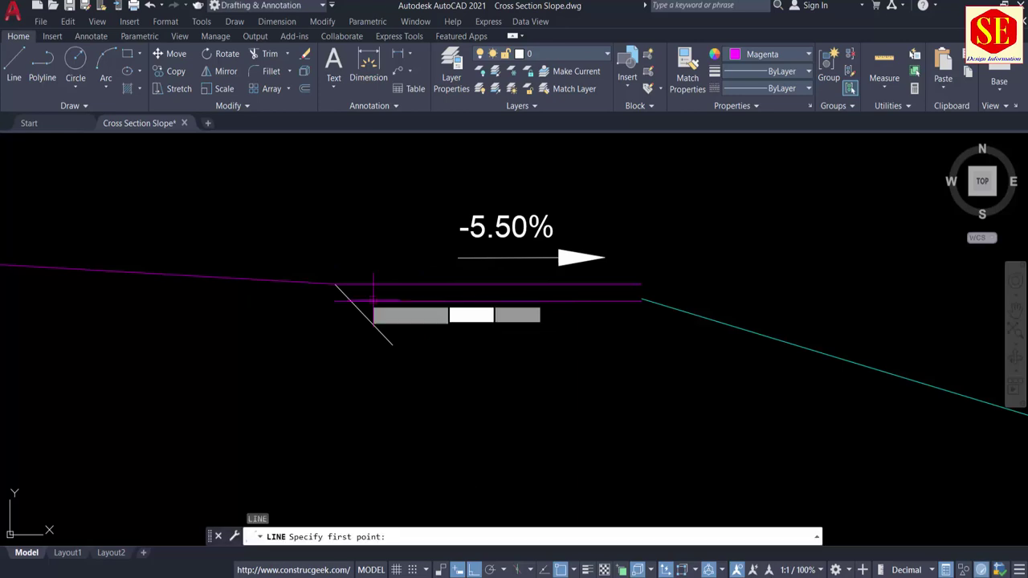
left_click(335, 283)
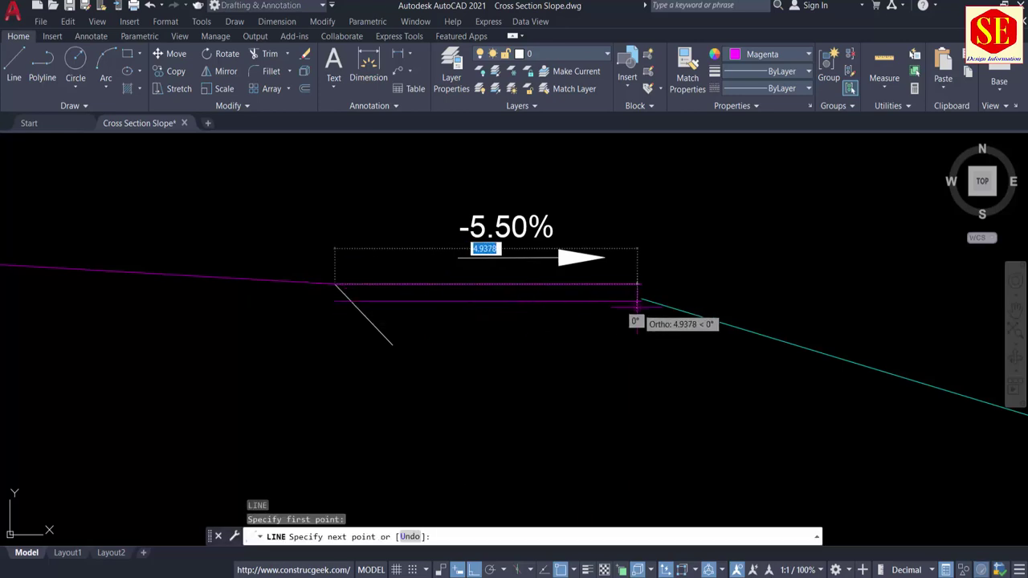
left_click(640, 283)
key("Escape")
Erase the upper and lower horizontal reference lines at the right shoulder.
left_click(595, 286)
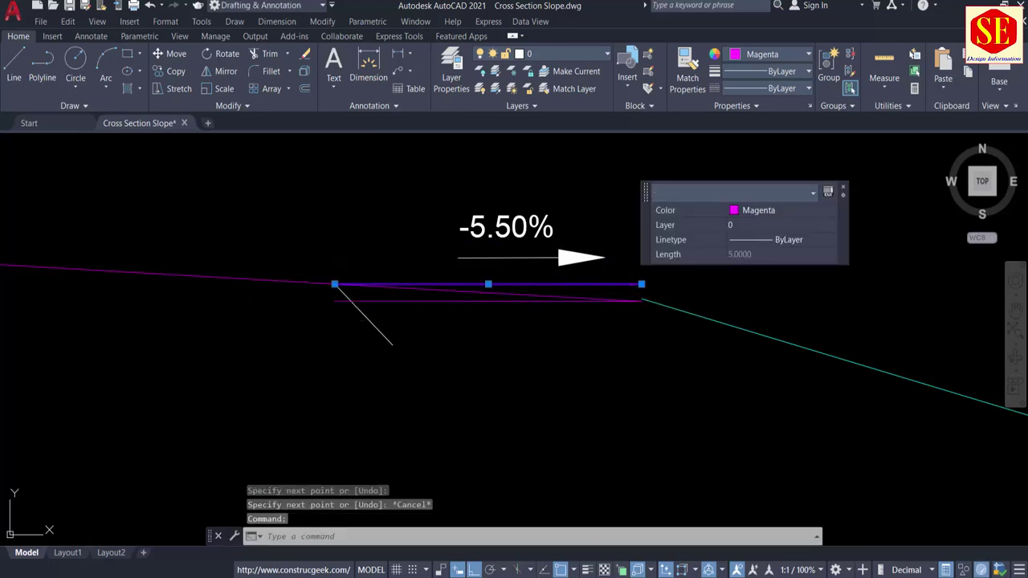
left_click(454, 301)
type("e")
key("Return")
Move the right side slope line so it starts at the outer end of the right shoulder.
type("m")
key("Return")
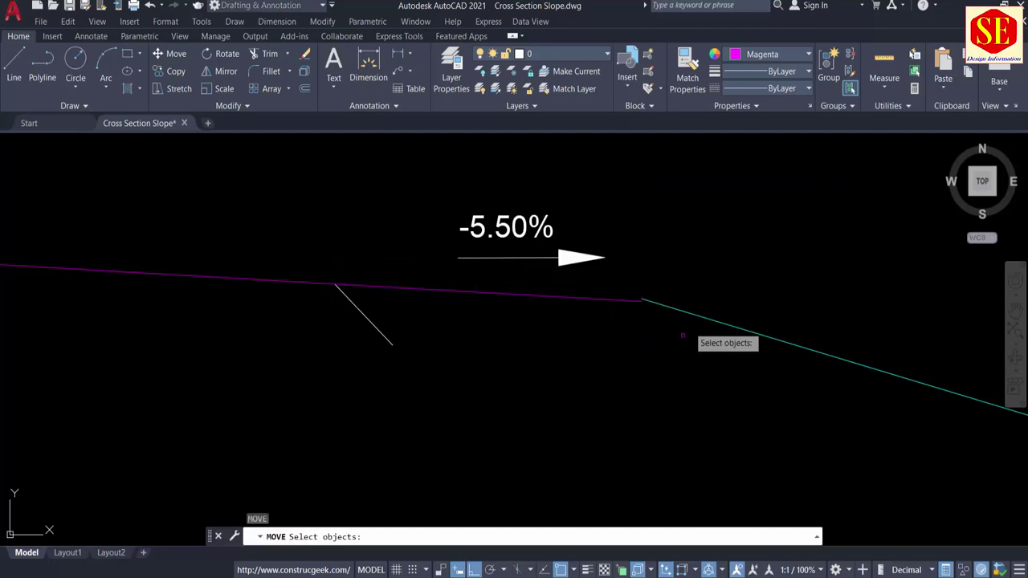
left_click(686, 313)
key("Return")
left_click(641, 299)
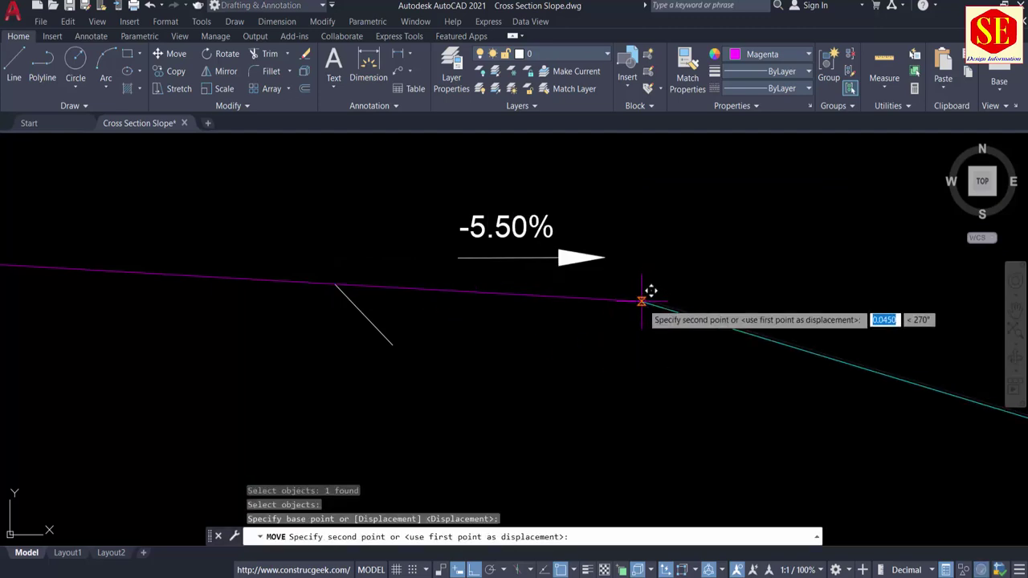
left_click(647, 298)
Erase the old yellow shoulder line under the -1.50% label.
scroll(674, 301, "down", 5)
scroll(482, 289, "up", 10)
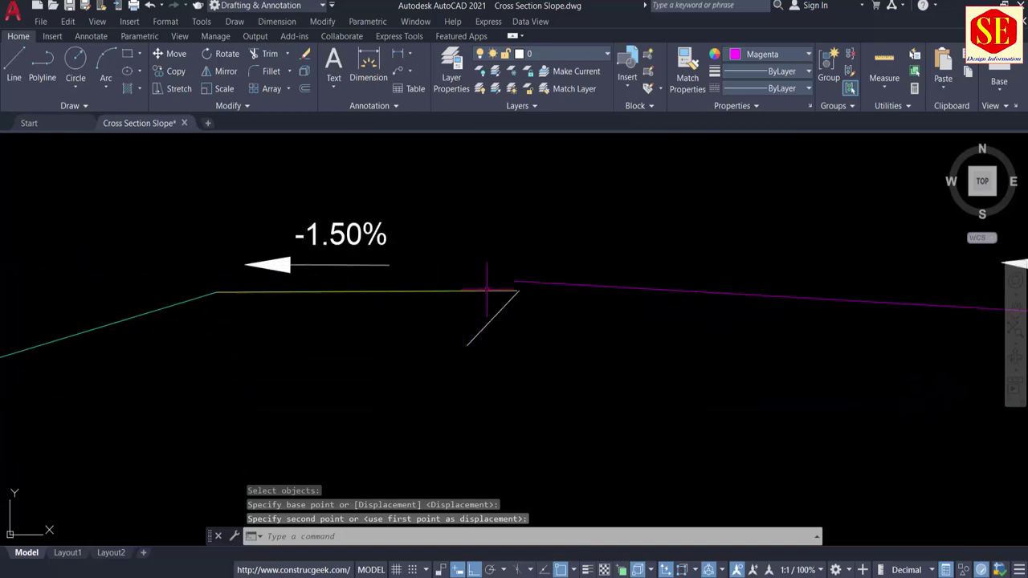
scroll(402, 306, "down", 2)
left_click(363, 300)
left_click(316, 340)
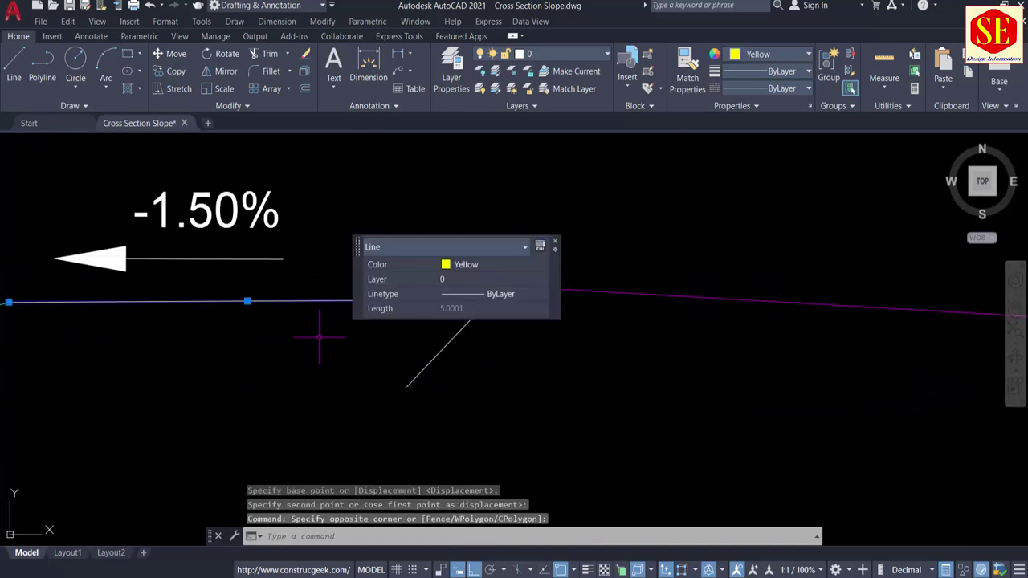
type("e")
key("Return")
Draw a horizontal reference line 5 units long leftward from the pavement's left end.
middle_click_drag(316, 339, 649, 337)
type("l")
key("Return")
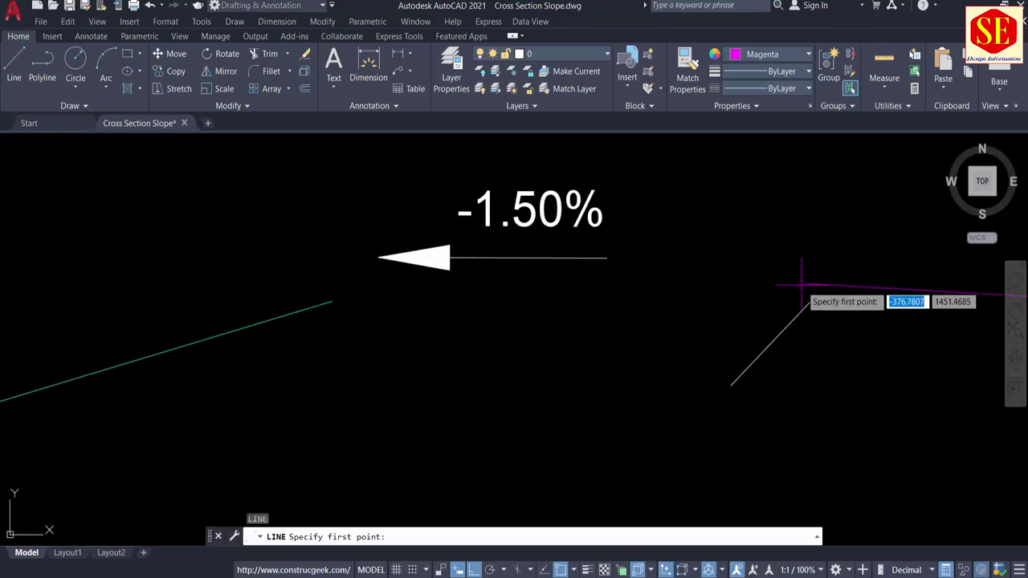
left_click(806, 283)
type("5")
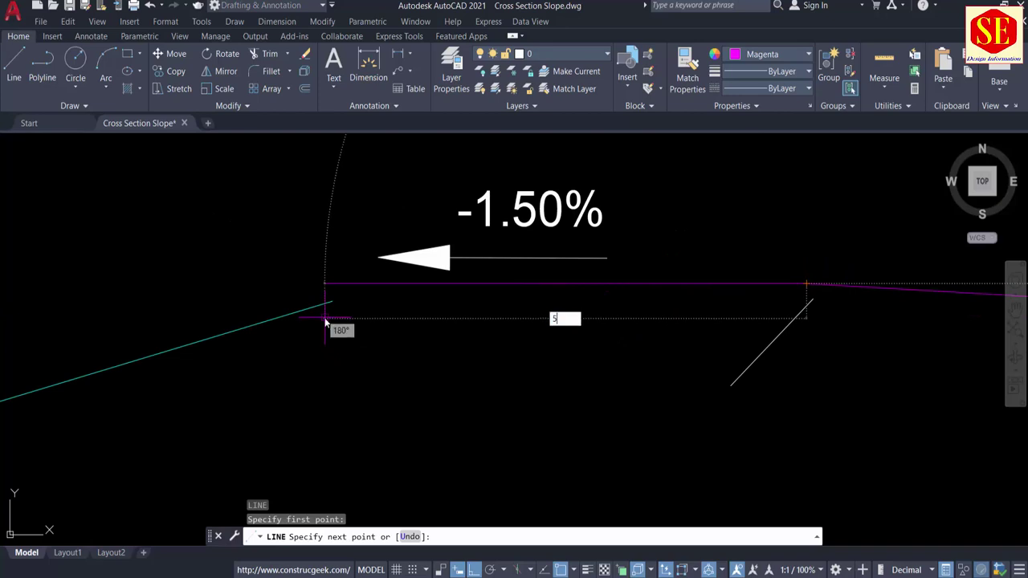
key("Return")
key("Escape")
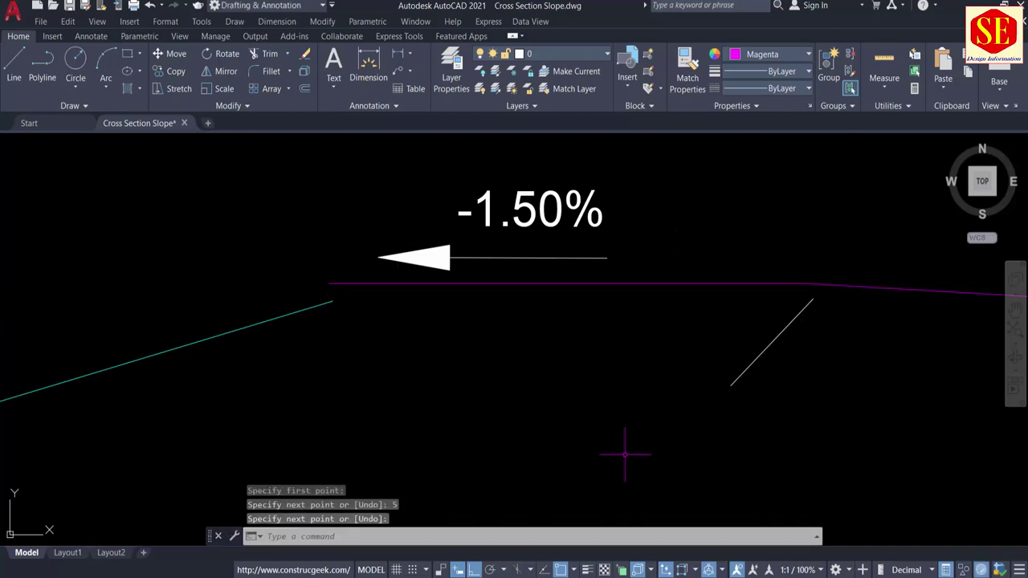
Switch to Calculator and compute 1.5 ÷ 100.
key("alt+Tab")
left_click(250, 345)
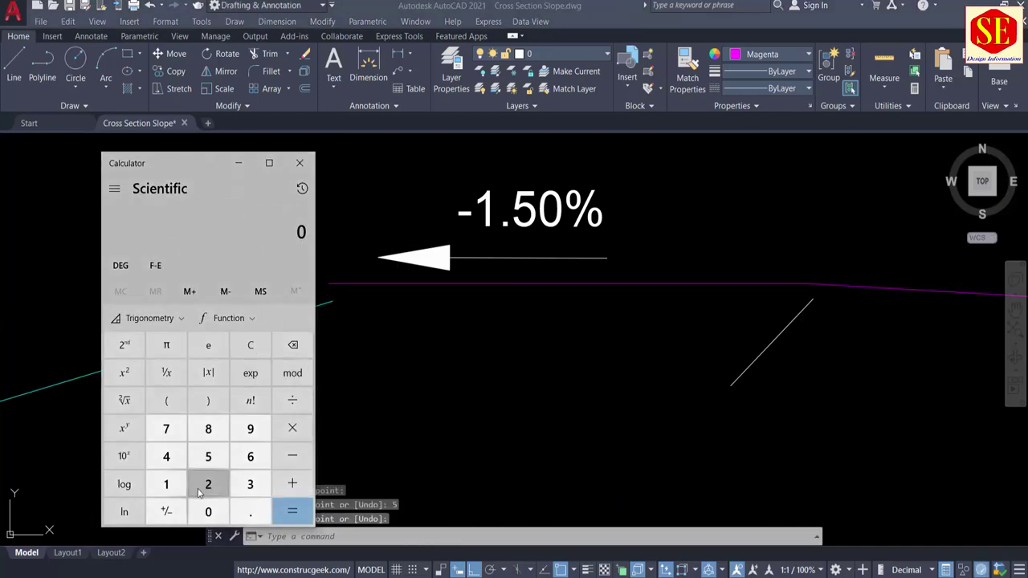
left_click(166, 483)
left_click(250, 511)
left_click(208, 456)
left_click(292, 400)
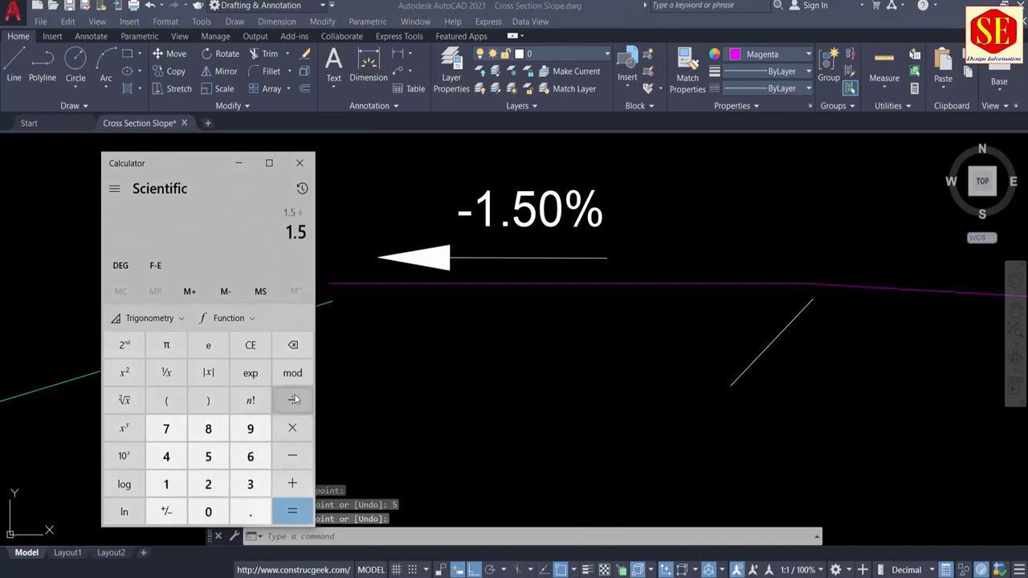
left_click(167, 483)
left_click(208, 511)
left_click(208, 512)
left_click(293, 511)
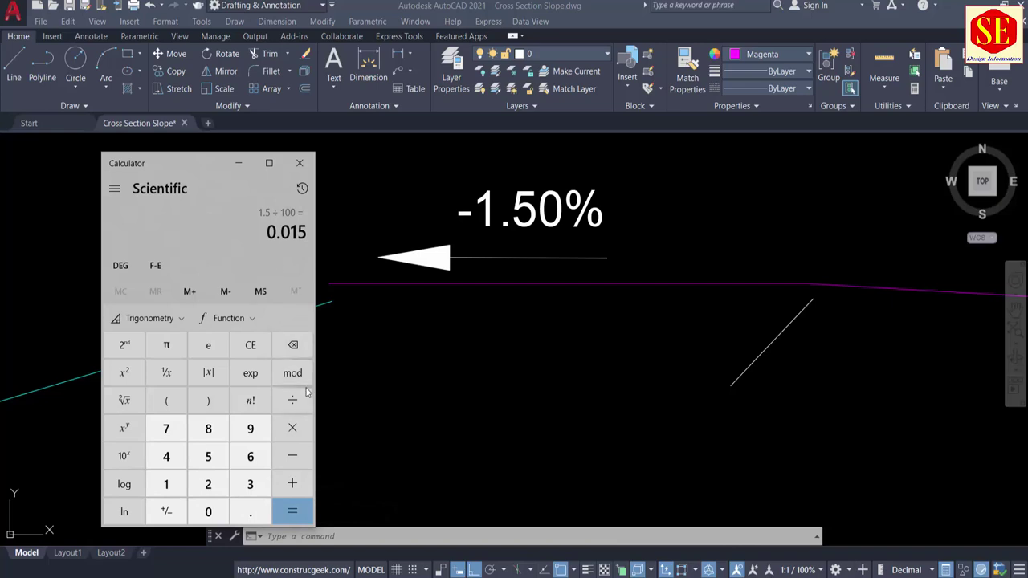
Clear Calculator and compute the left shoulder drop as 1.5 × 5 ÷ 100.
left_click(258, 351)
left_click(166, 483)
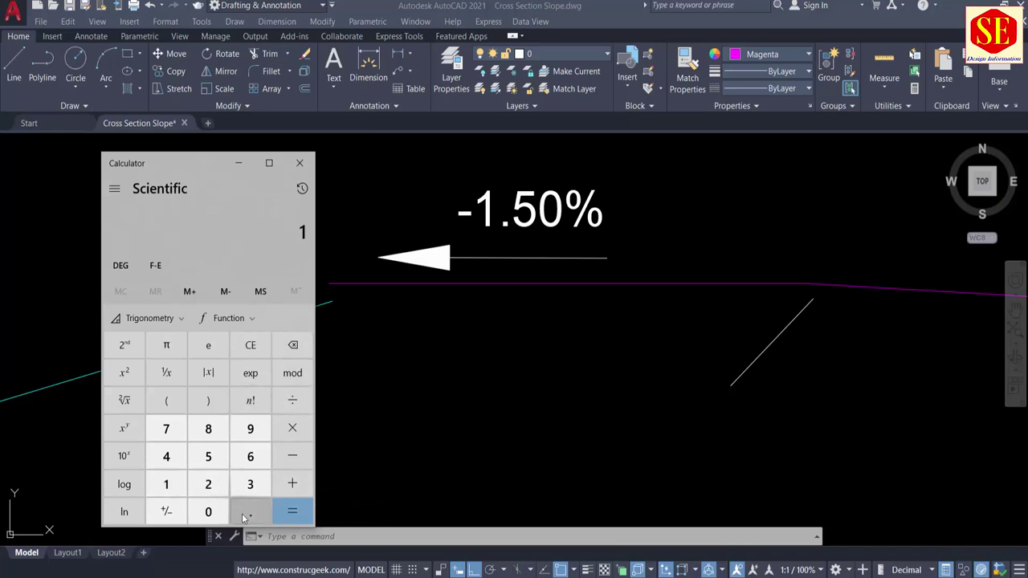
left_click(251, 511)
left_click(207, 456)
left_click(292, 428)
left_click(208, 456)
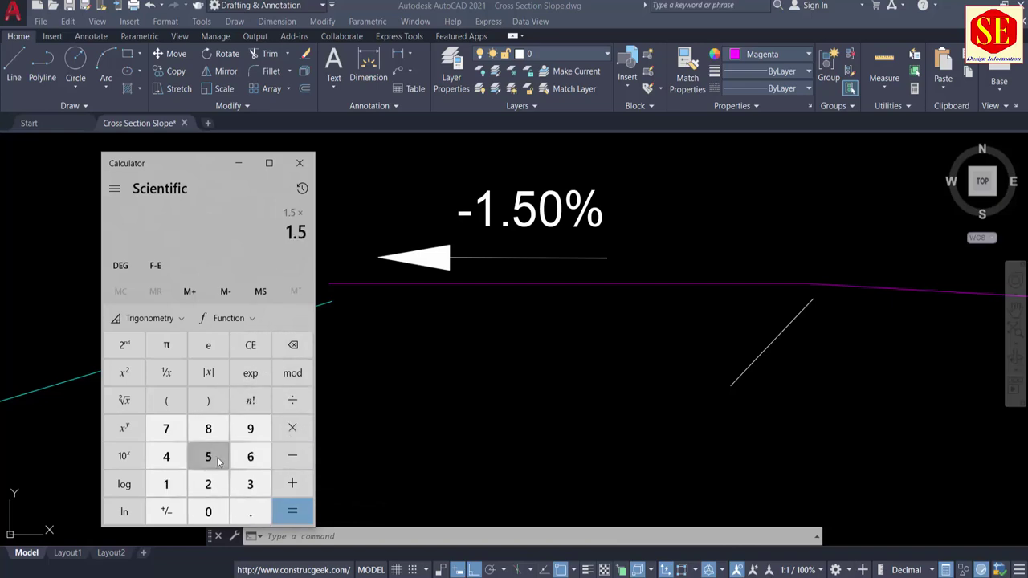
left_click(292, 511)
left_click(292, 400)
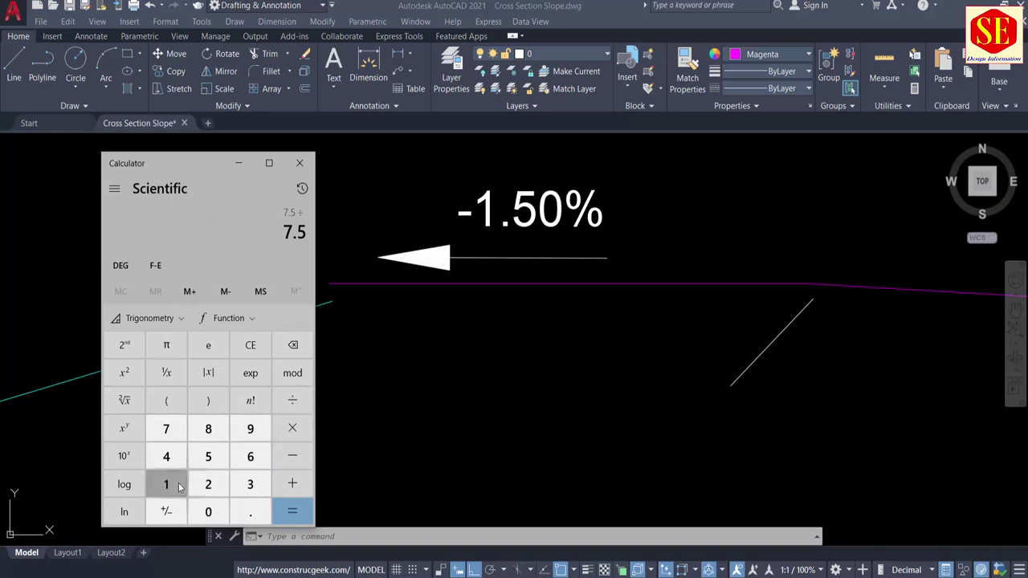
left_click(166, 483)
left_click(208, 511)
left_click(208, 511)
left_click(282, 512)
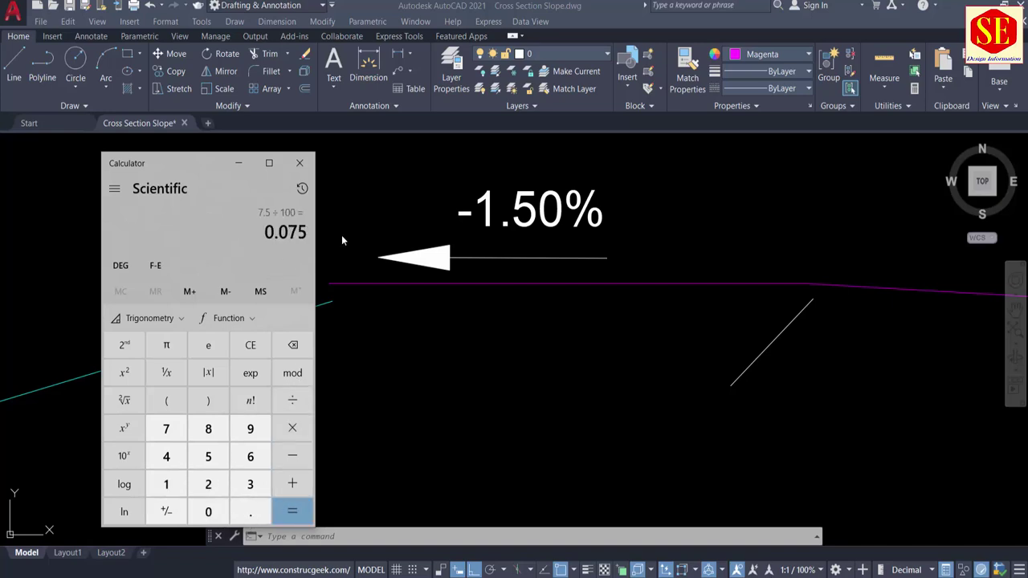
Switch back to AutoCAD and offset the left shoulder's horizontal reference line downward by 0.075.
left_click(559, 355)
type("o")
key("Return")
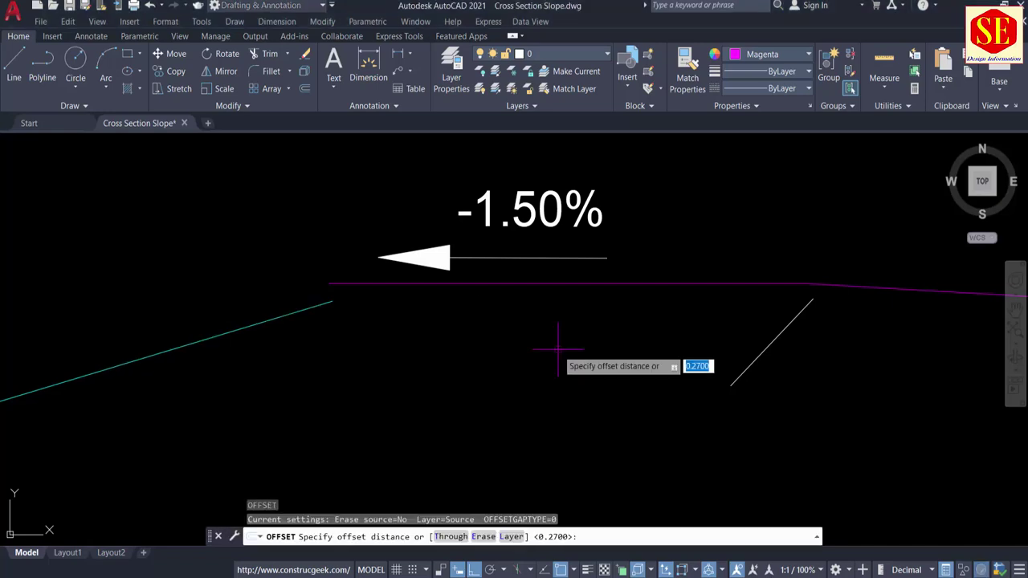
type(".075")
key("Return")
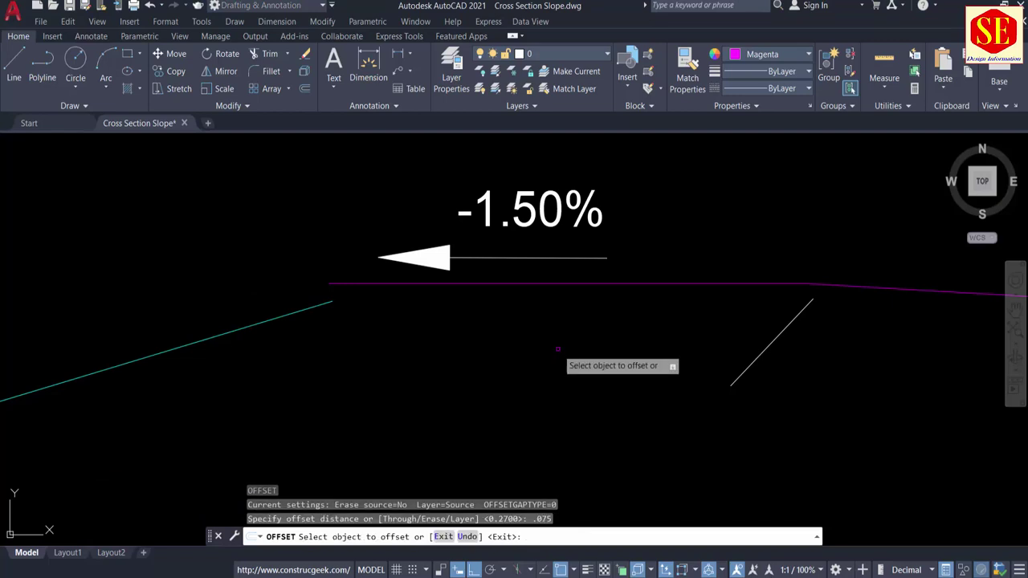
left_click(516, 283)
left_click(519, 307)
key("Escape")
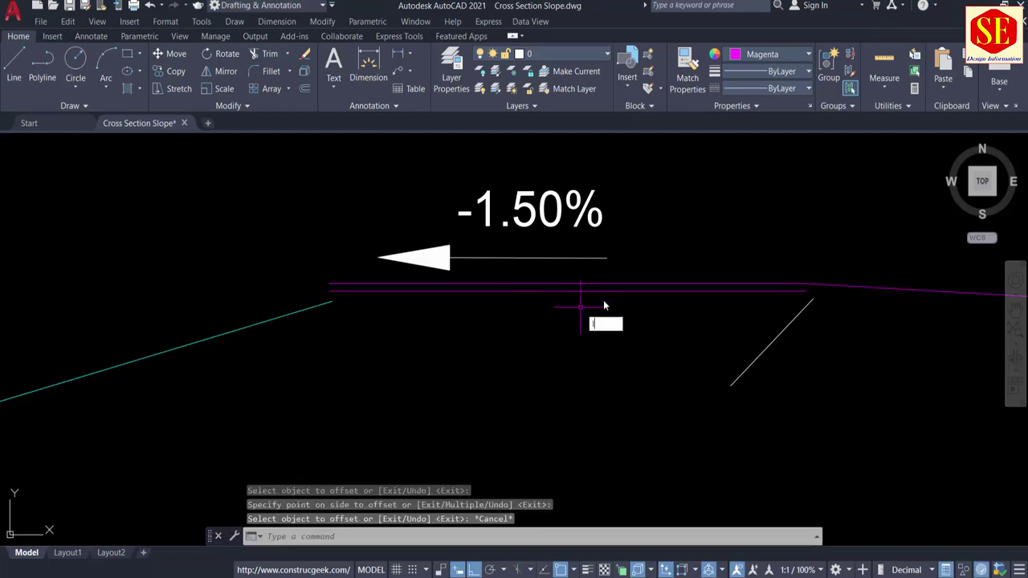
Draw the left shoulder line from the pavement's left end to the left end of the lower reference line.
type("l")
key("Return")
left_click(806, 283)
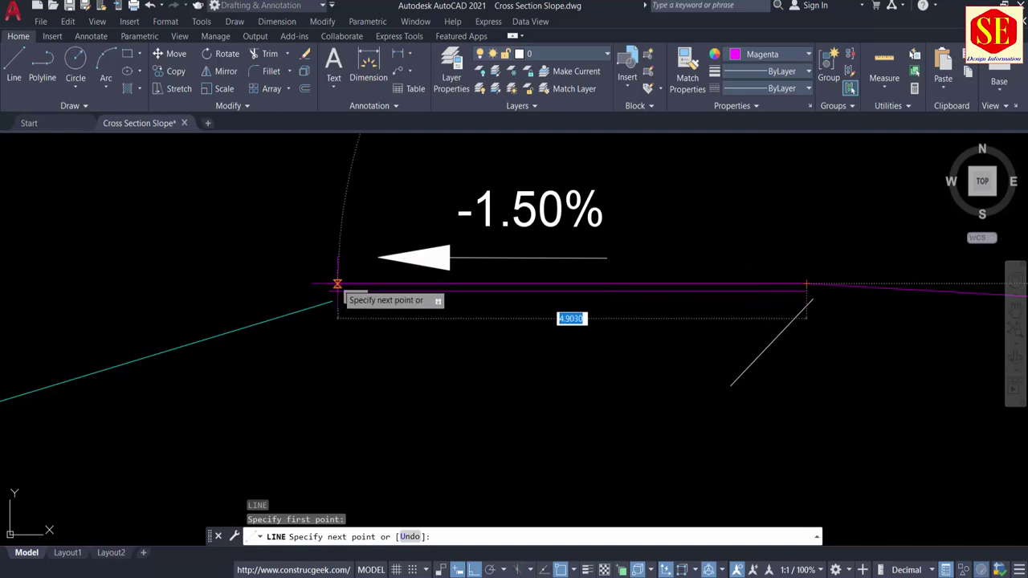
type("5")
key("Return")
key("Escape")
Erase both horizontal reference lines at the left shoulder, keeping the sloped line.
left_click(474, 284)
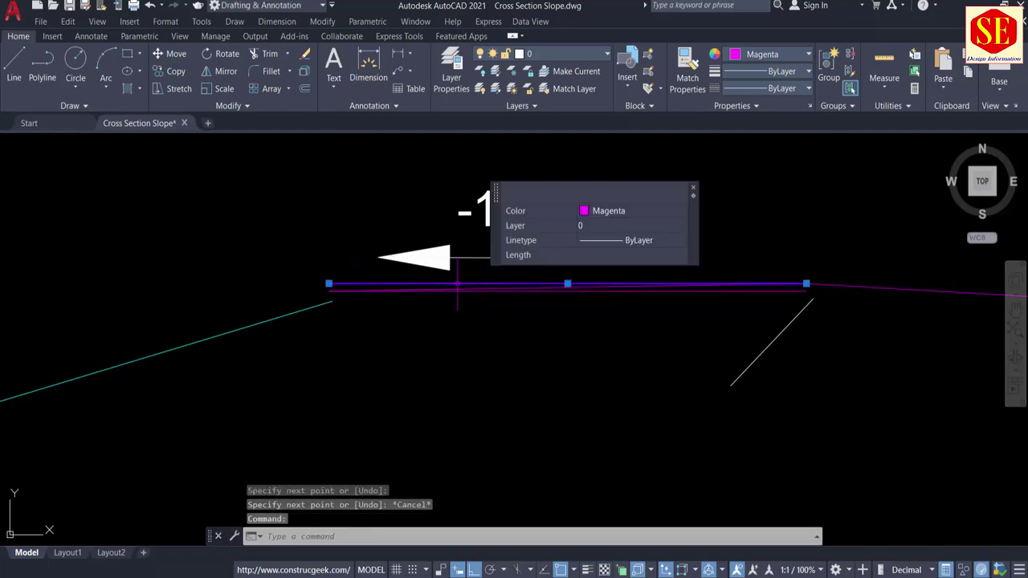
left_click(618, 291)
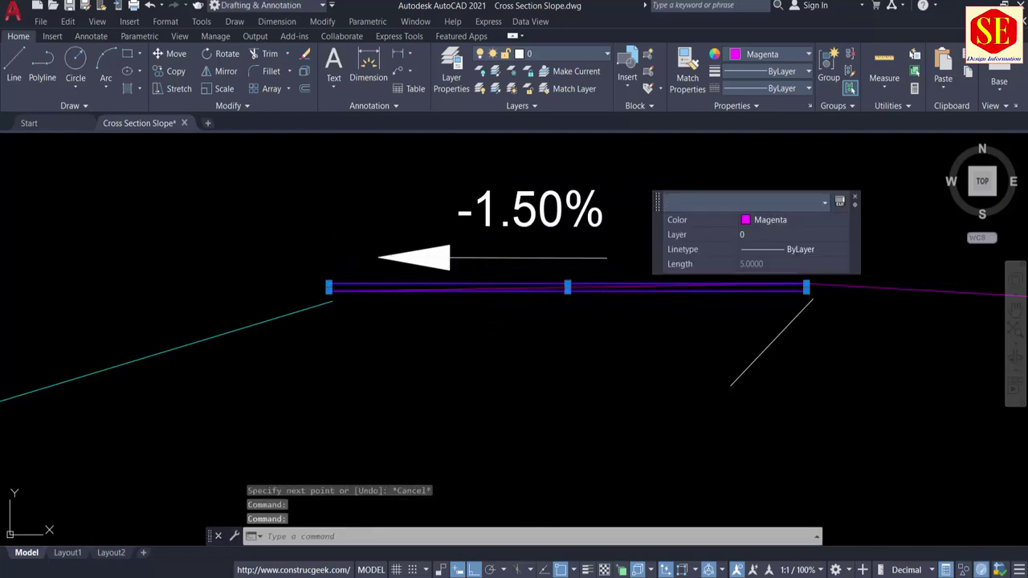
type("e")
key("Return")
Move the left side slope line so its upper end meets the outer end of the left shoulder.
type("m")
key("Return")
left_click(328, 304)
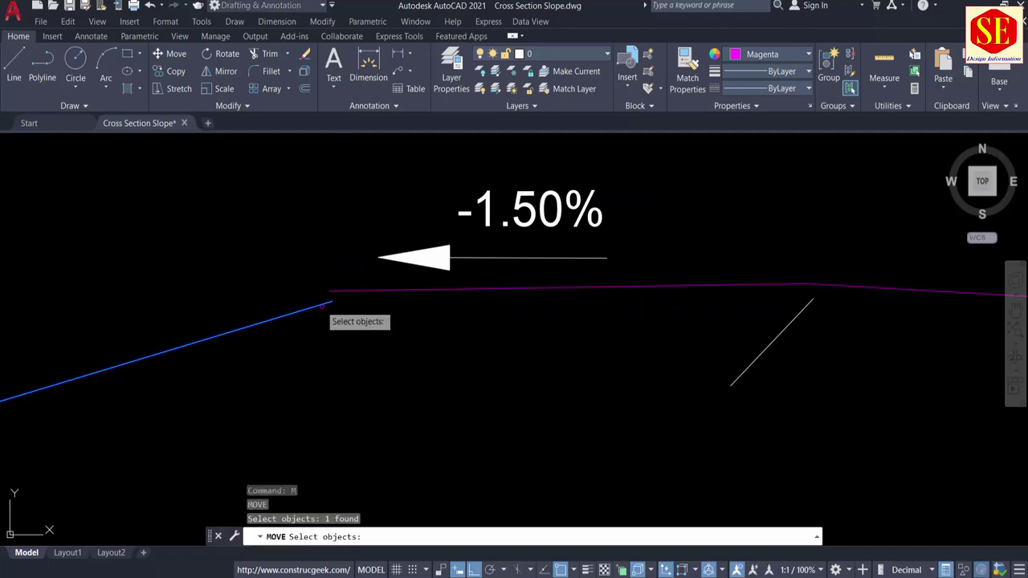
key("Return")
left_click(332, 301)
left_click(341, 290)
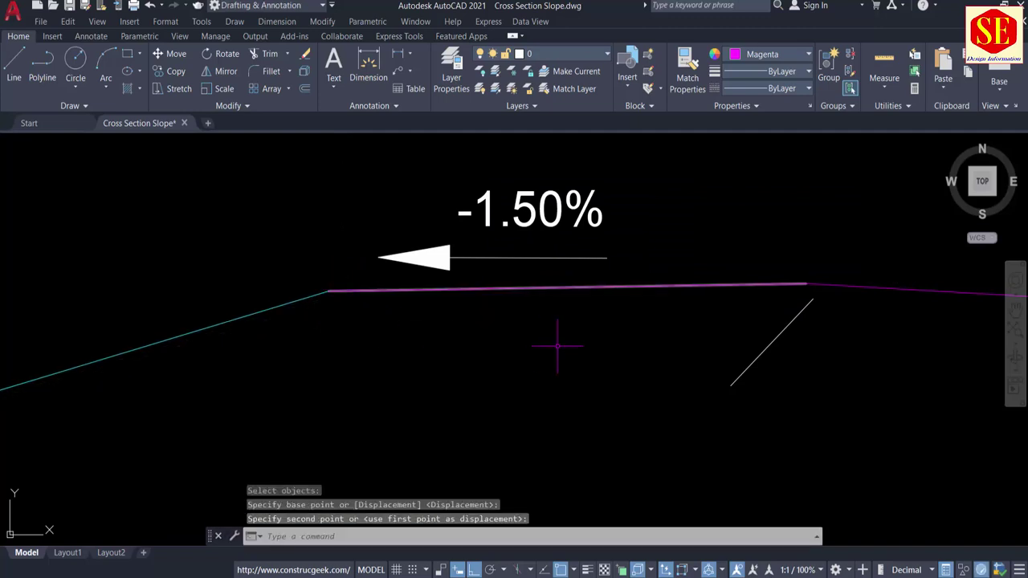
Change the colour of the new left shoulder line to Yellow.
middle_click_drag(557, 345, 320, 367)
key("Escape")
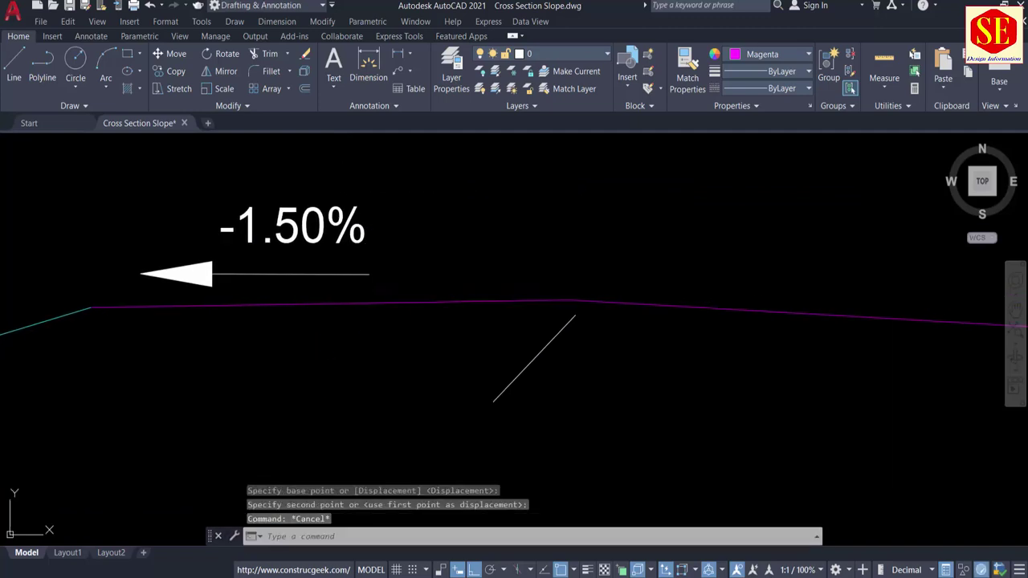
left_click(391, 301)
left_click(568, 231)
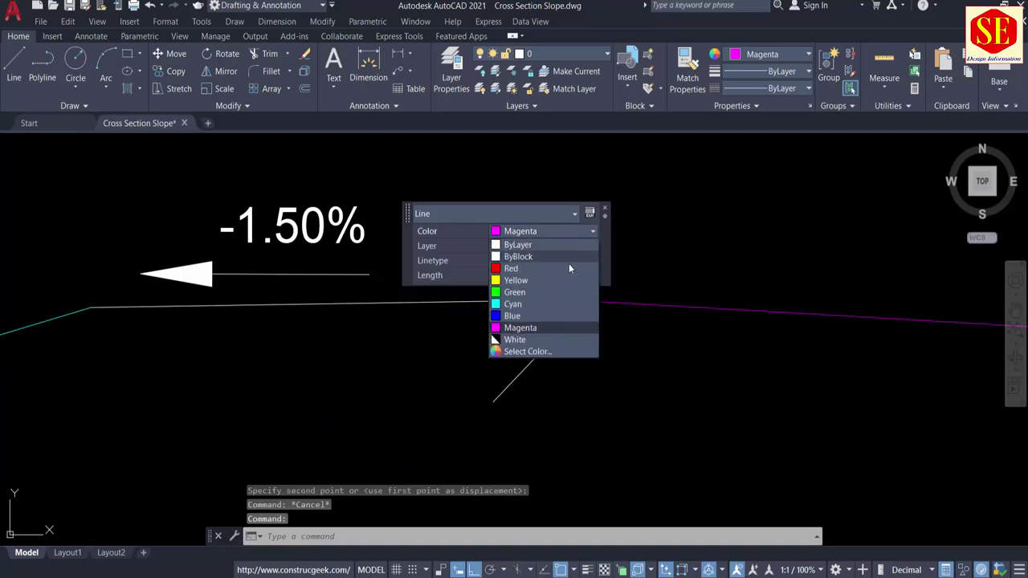
left_click(556, 278)
key("Escape")
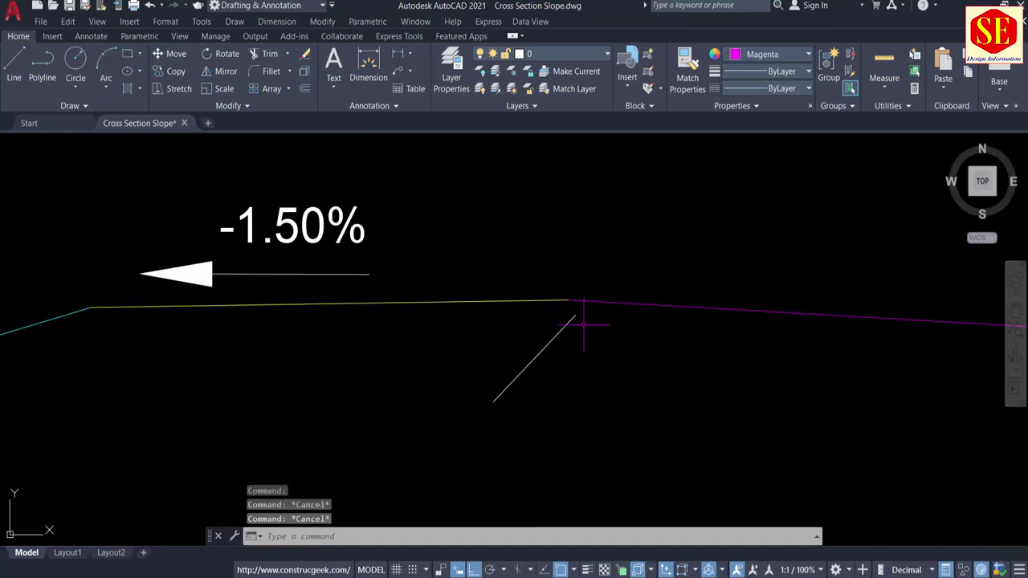
Move the short diagonal edge line so its upper end meets the junction of the left shoulder and pavement.
type("m")
key("Return")
left_click(569, 318)
left_click(564, 321)
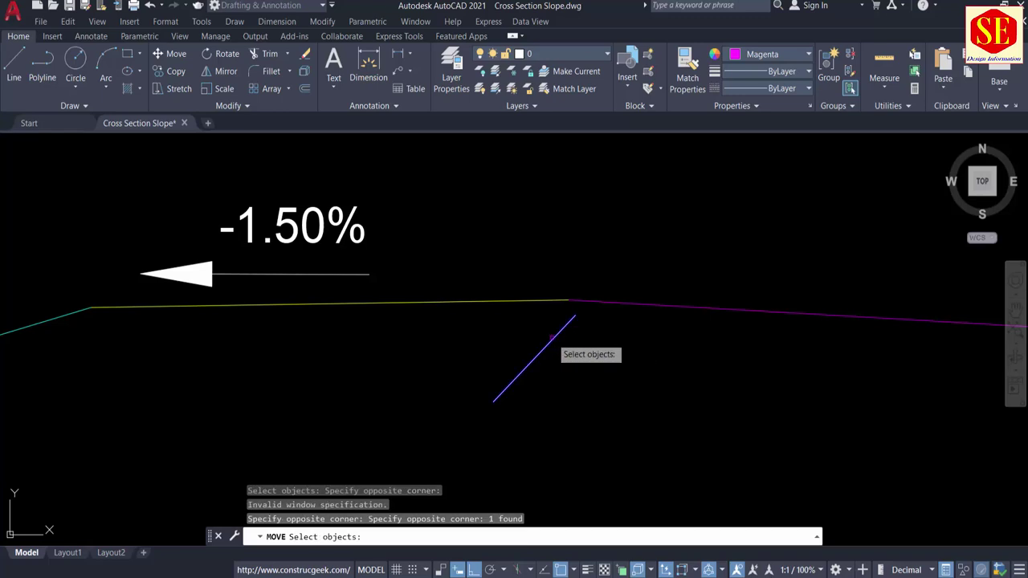
left_click(563, 315)
key("Return")
left_click(572, 301)
left_click(570, 296)
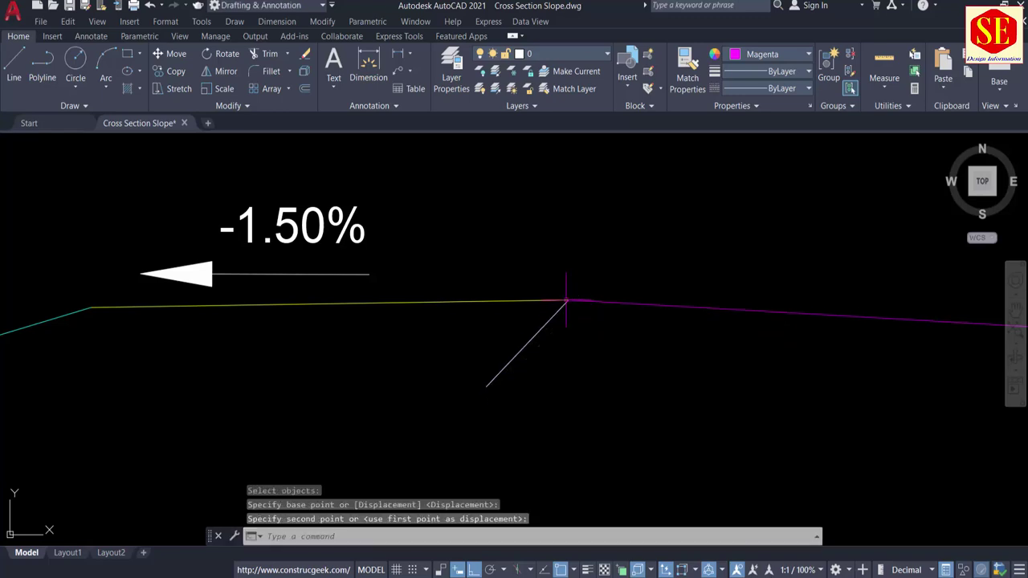
Offset the magenta pavement surface line 0.9 downward to form the pavement's bottom line.
scroll(573, 302, "down", 8)
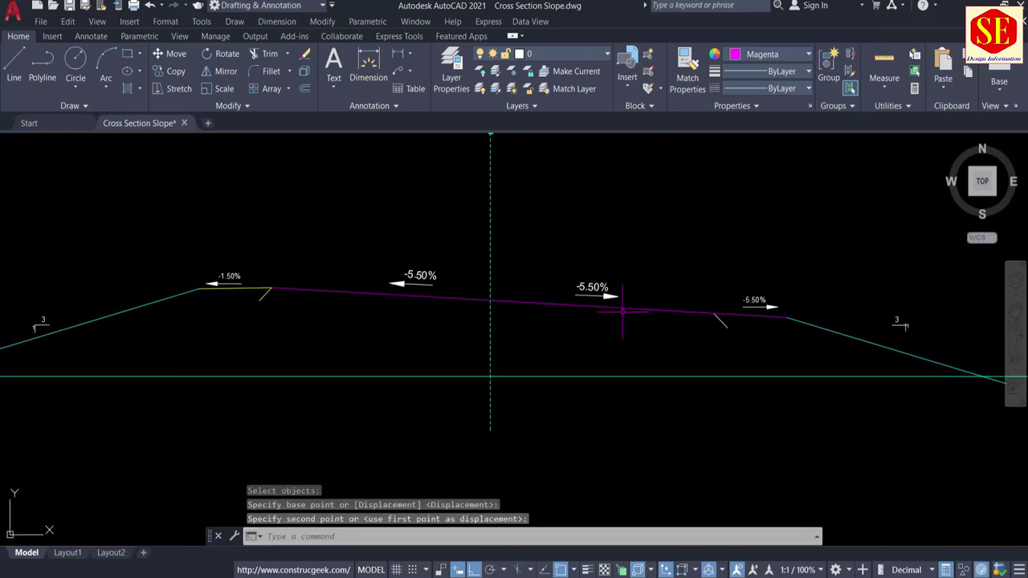
scroll(622, 309, "up", 4)
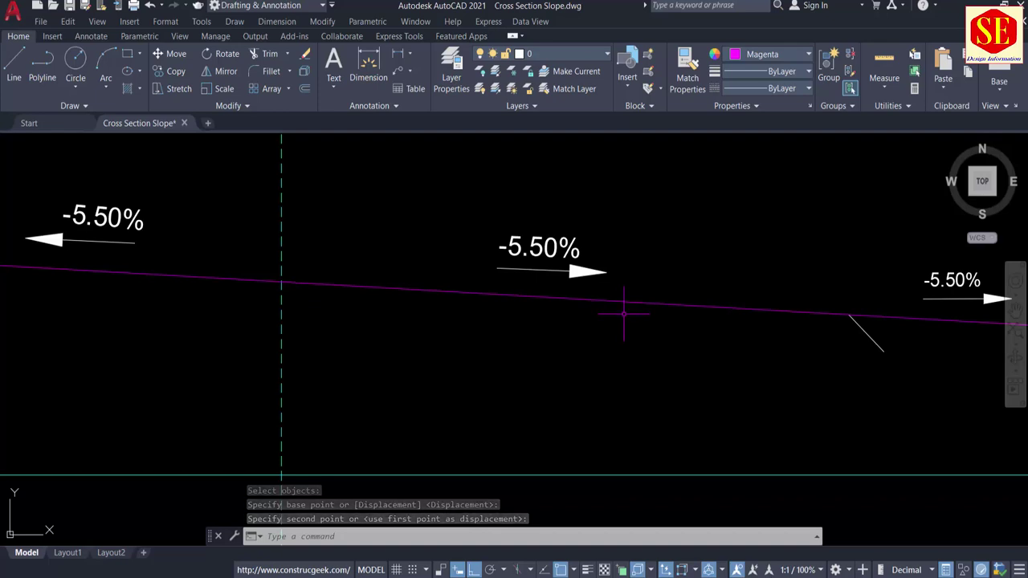
scroll(647, 342, "down", 2)
type("o")
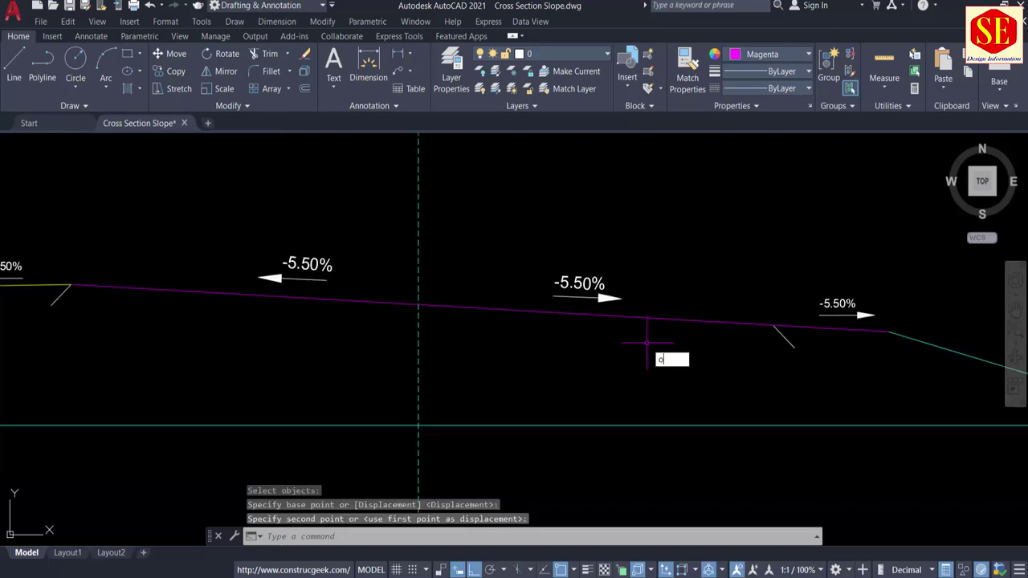
key("Return")
type(".9")
key("Return")
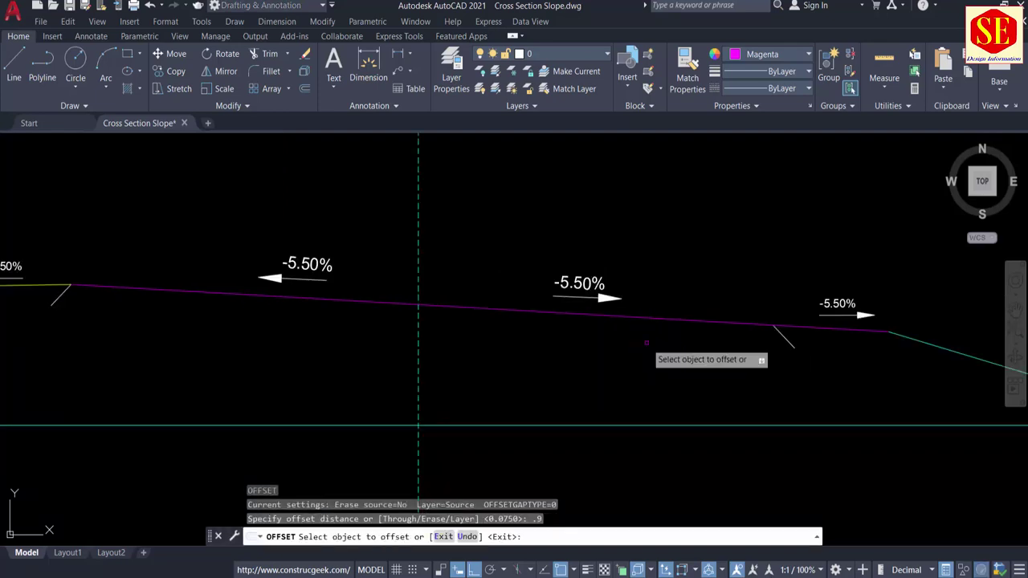
left_click(638, 319)
left_click(652, 363)
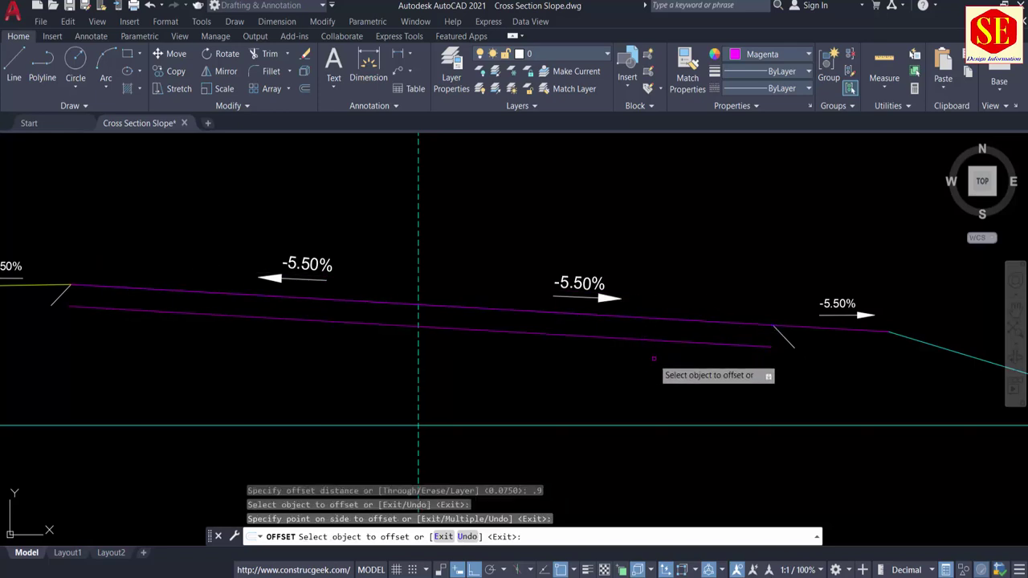
key("Escape")
Extend the pavement's bottom line at both ends, to the right side slope and to the left diagonal edge line.
type("ex")
key("Return")
left_click(718, 344)
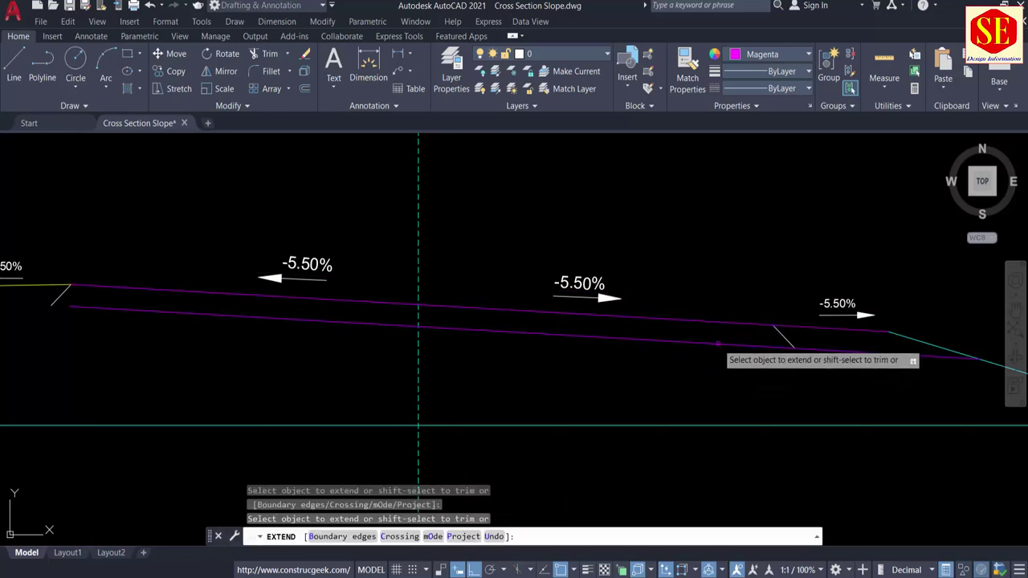
left_click(88, 309)
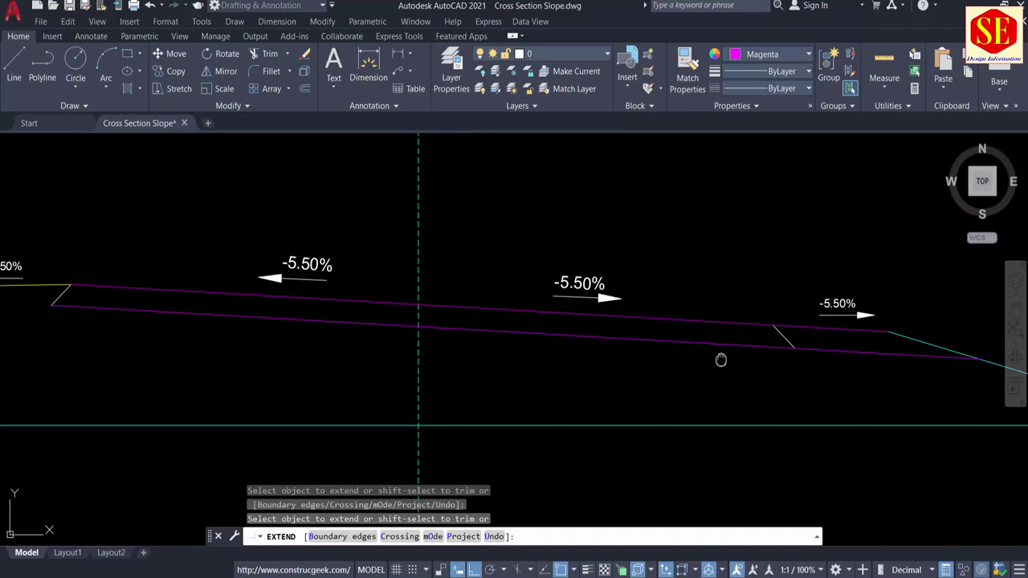
middle_click_drag(810, 354, 642, 347)
key("Escape")
Extend the right diagonal edge line down to the pavement's bottom line.
scroll(642, 347, "up", 4)
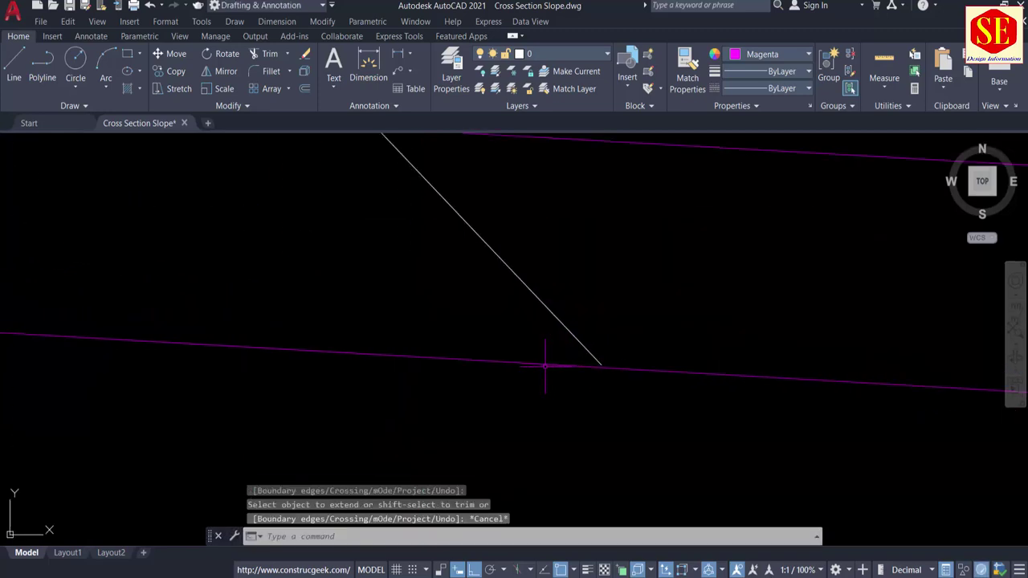
key("Escape")
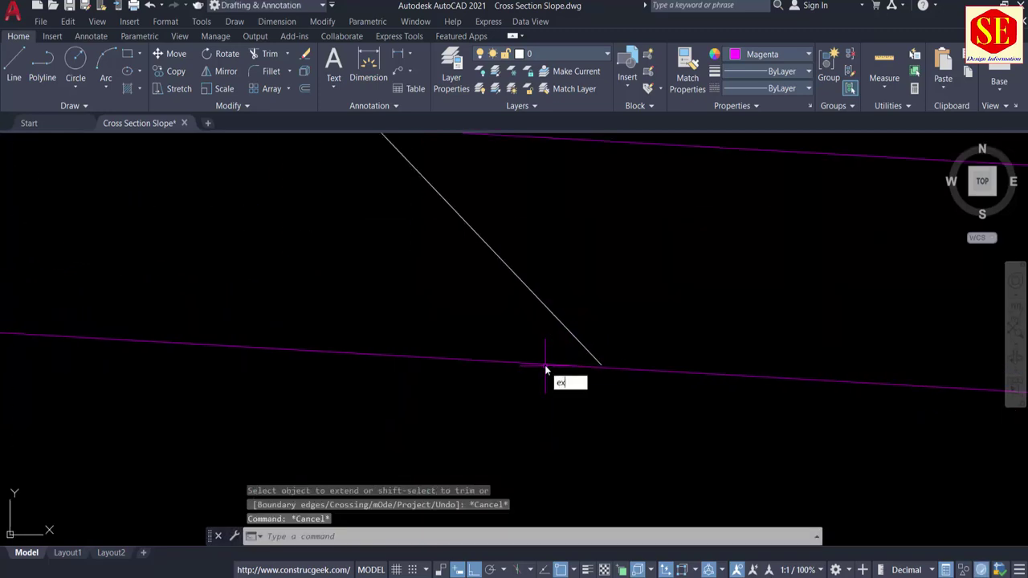
type("ex")
key("Return")
left_click(591, 354)
key("Escape")
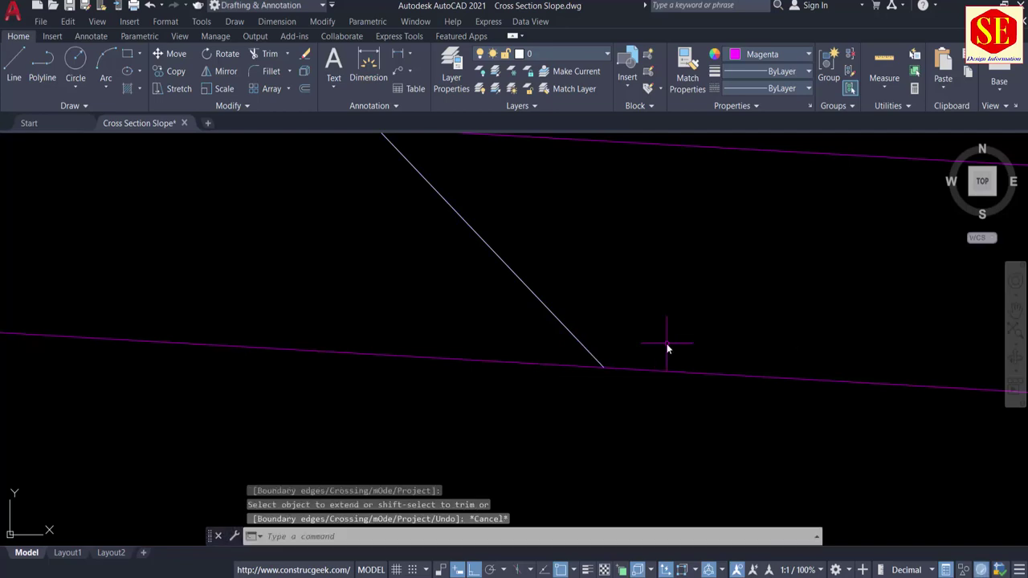
Trim the bottom line beyond the right diagonal edge and the overhanging tip of the left diagonal edge.
key("Return")
left_click(666, 370)
scroll(667, 370, "down", 8)
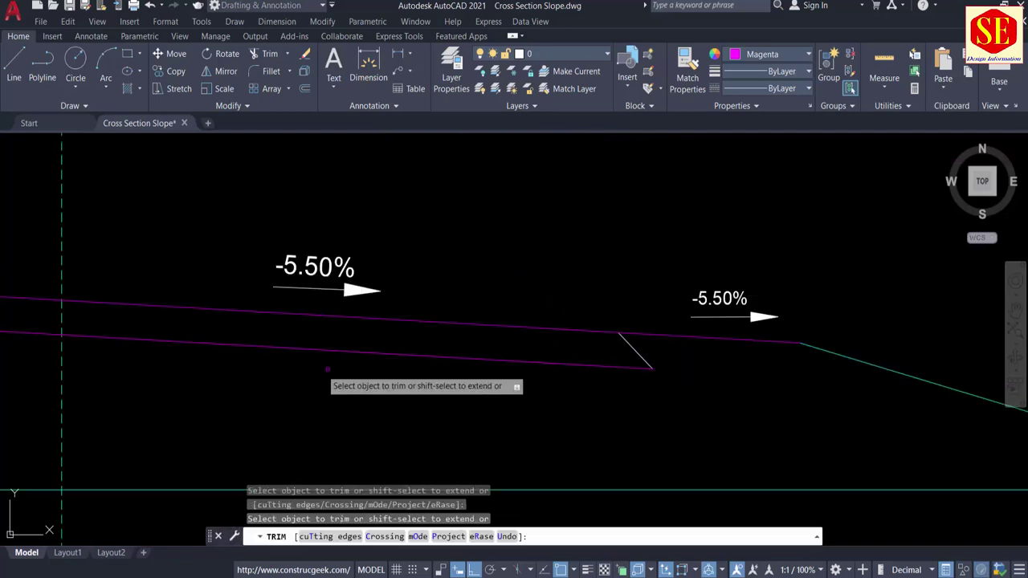
middle_click_drag(308, 369, 974, 356)
scroll(148, 287, "up", 4)
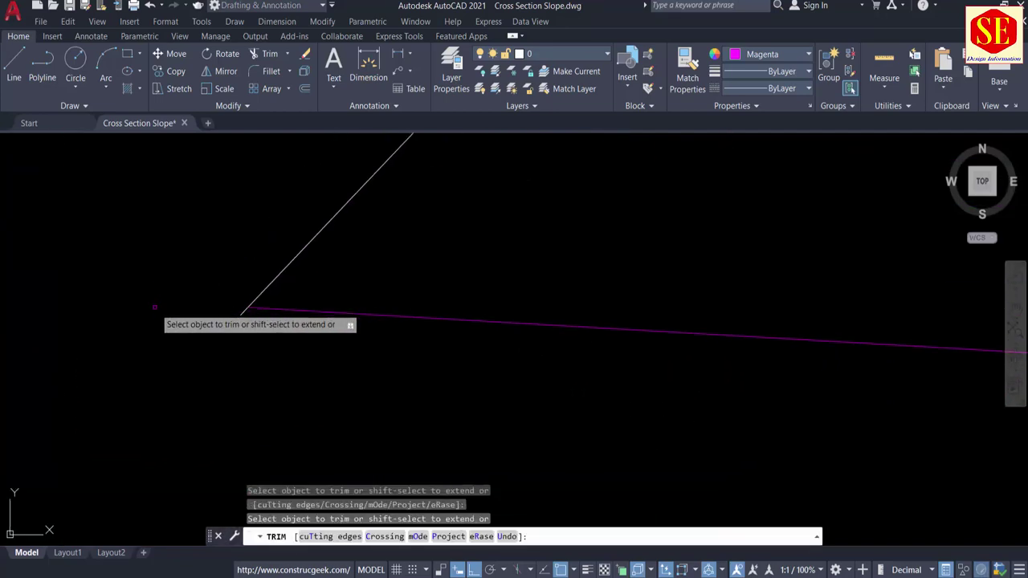
key("Escape")
Match the right shoulder line's properties to those of the yellow left shoulder line.
scroll(227, 319, "down", 5)
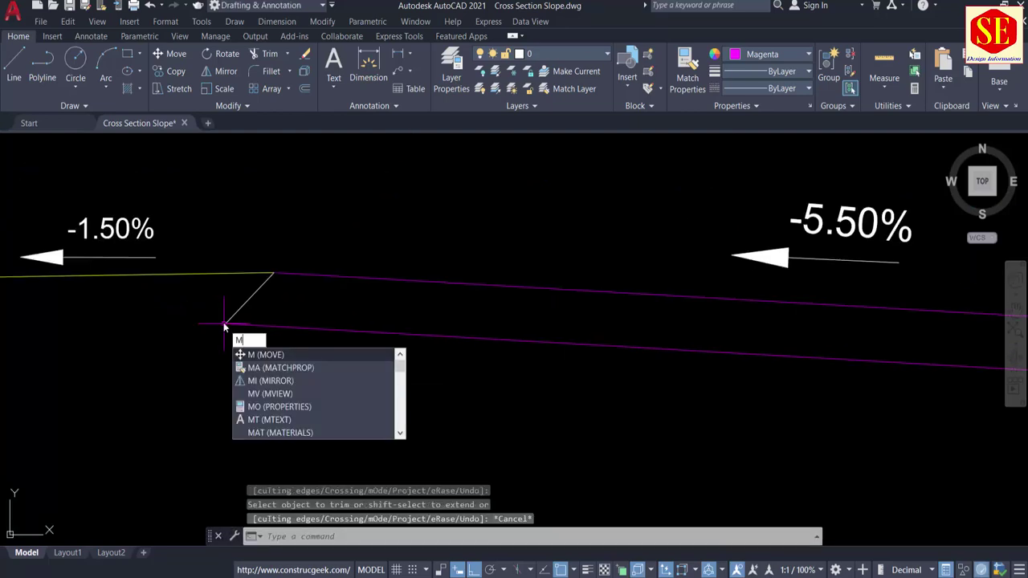
type("a")
key("Return")
left_click(229, 275)
scroll(229, 281, "down", 6)
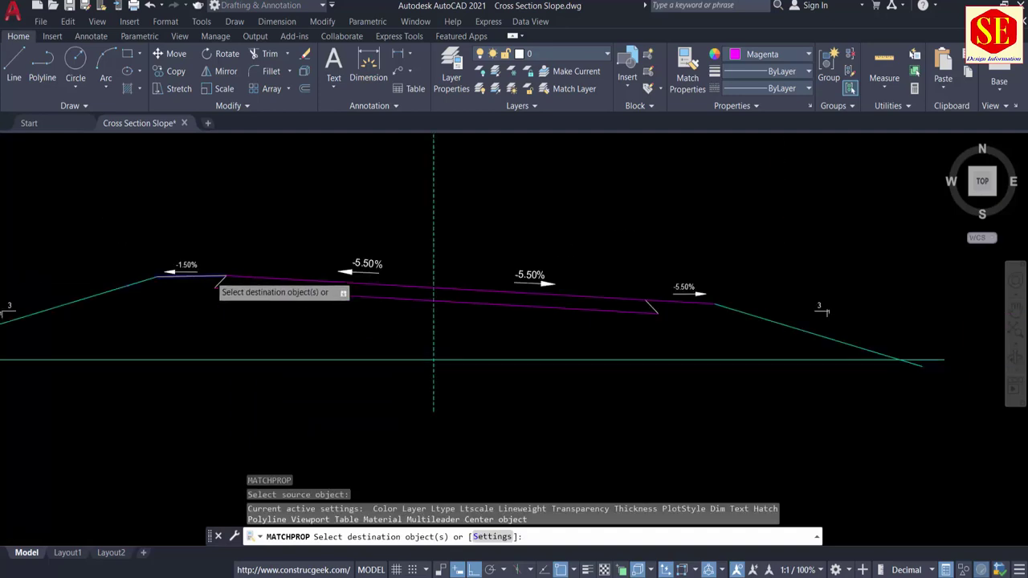
scroll(473, 291, "up", 6)
left_click(471, 266)
key("Escape")
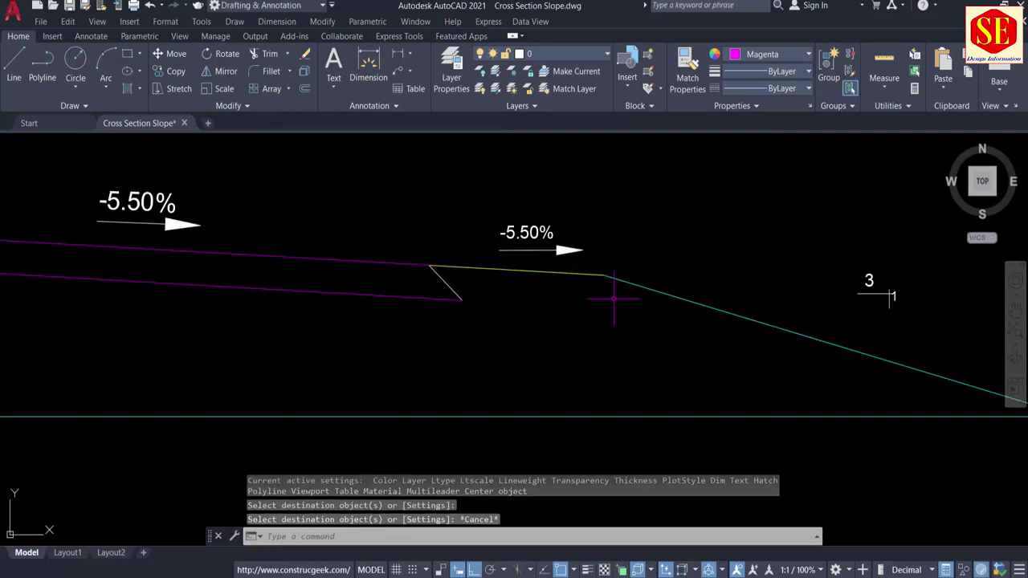
Copy the complete RD 0+800 cross section with its title straight up above the original.
scroll(614, 298, "down", 4)
middle_click_drag(381, 267, 478, 325)
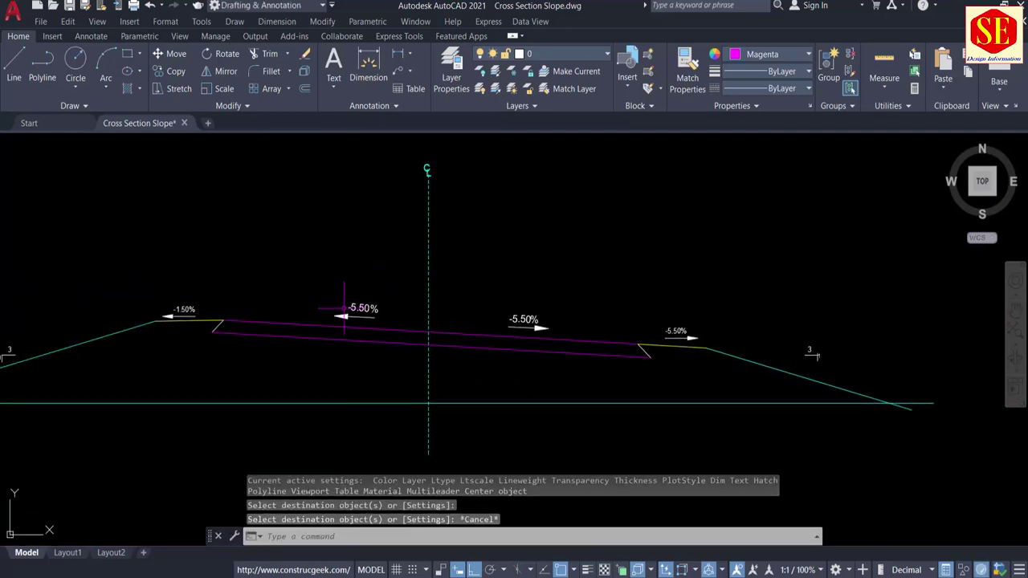
scroll(509, 265, "down", 4)
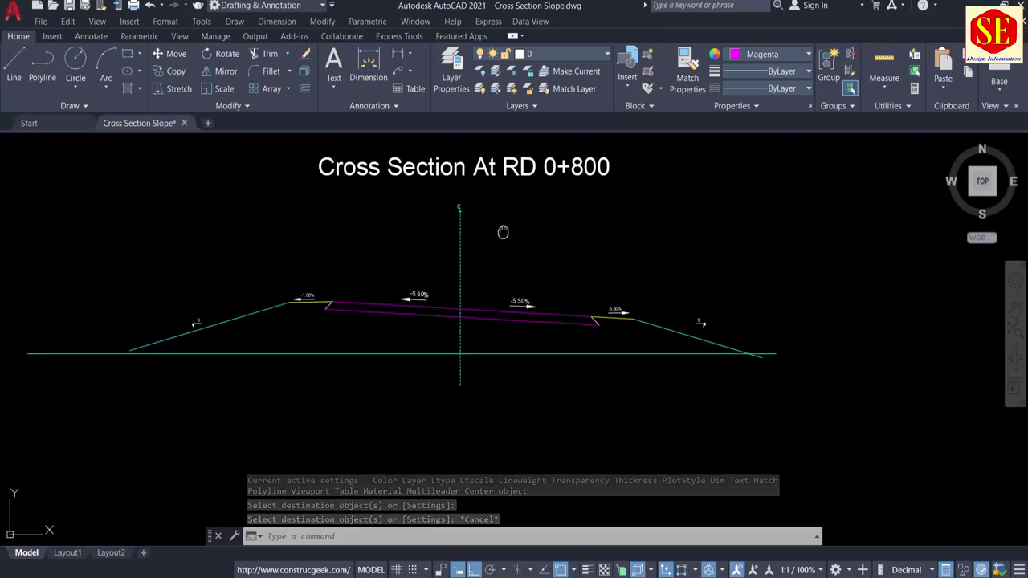
type("co")
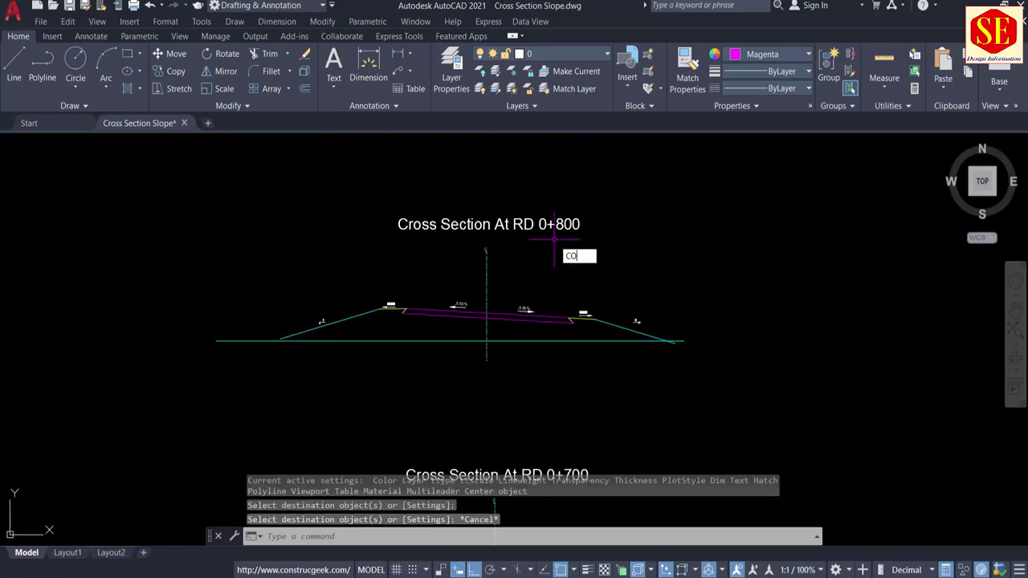
key("Return")
left_click(684, 201)
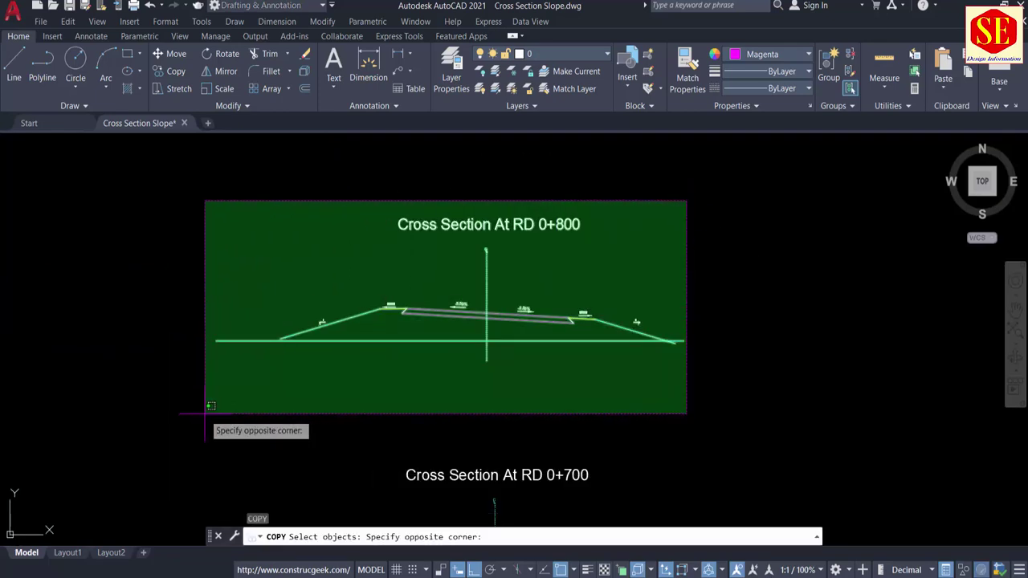
left_click(201, 419)
key("Return")
left_click(486, 391)
middle_click_drag(473, 259, 463, 439)
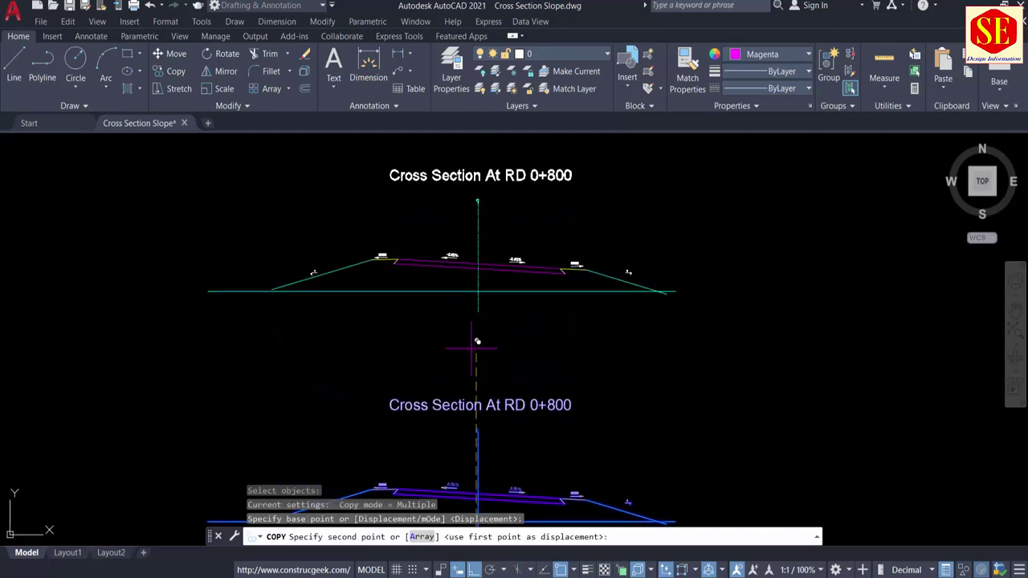
left_click(481, 300)
key("Escape")
Change the copied section's title to "Cross Section At RD 0+850".
middle_click_drag(480, 308, 488, 372)
scroll(549, 273, "up", 5)
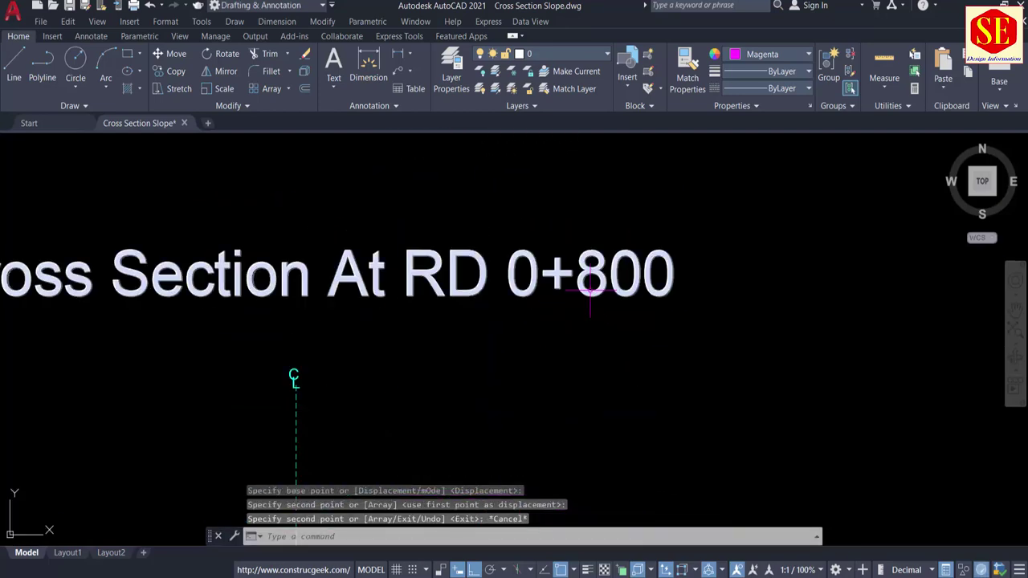
double_click(634, 277)
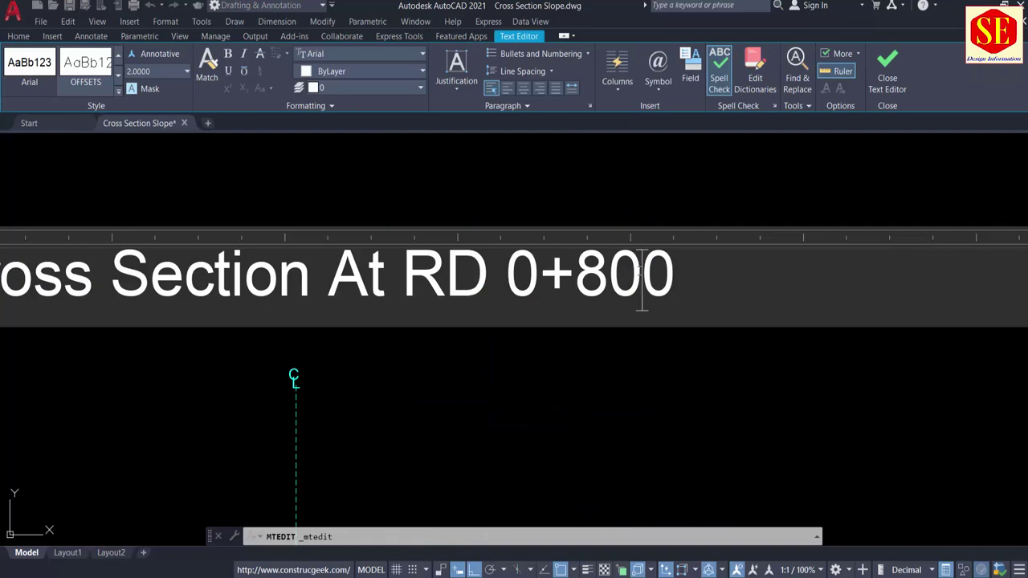
left_click(639, 347)
scroll(625, 200, "down", 3)
Examine the 0+850 row of the grade and slope sheet for its side slopes, shoulder slopes, pavement slopes and level.
scroll(552, 279, "down", 8)
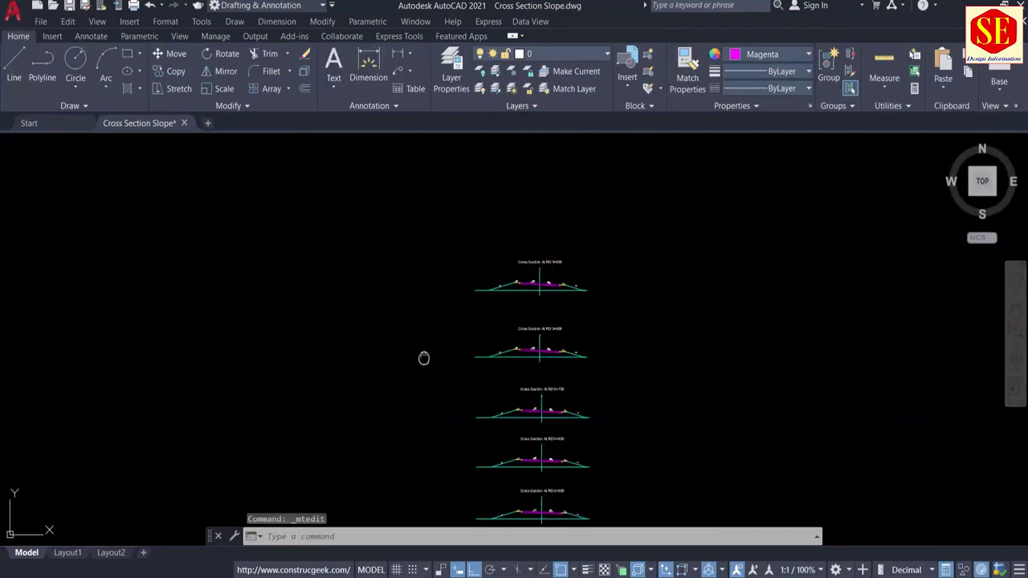
scroll(549, 224, "up", 2)
scroll(549, 224, "up", 8)
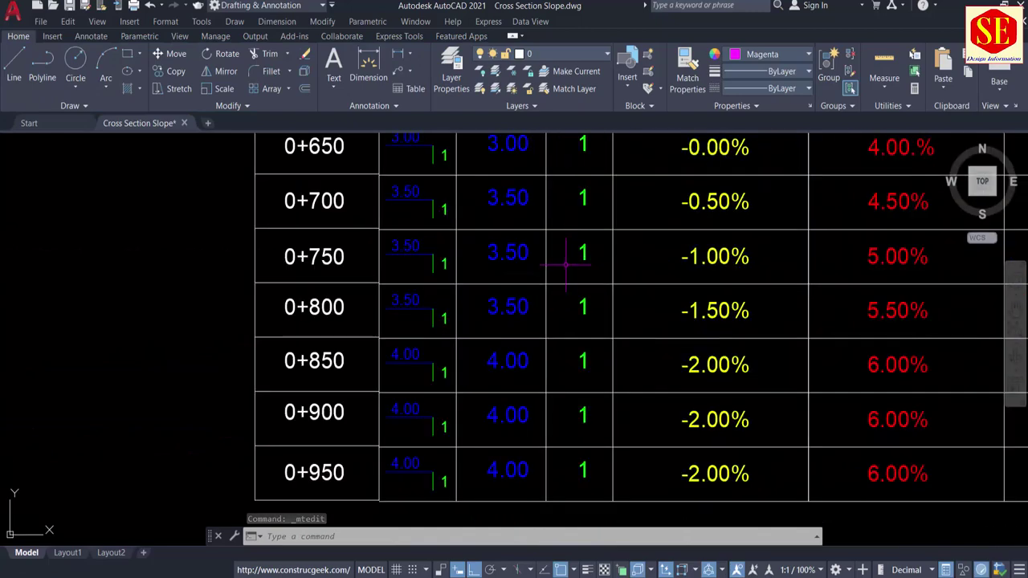
middle_click_drag(642, 321, 259, 294)
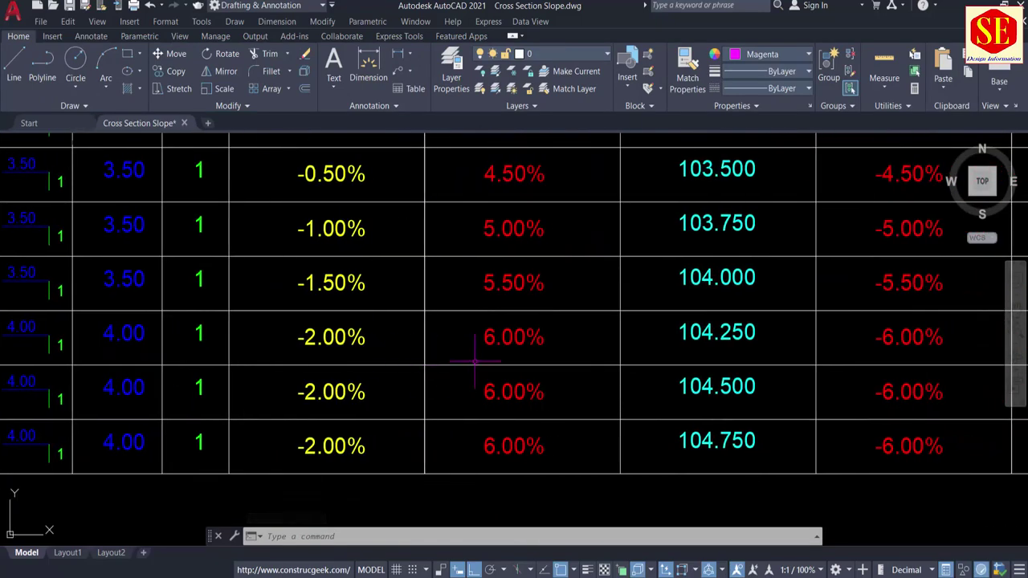
middle_click_drag(875, 361, 666, 361)
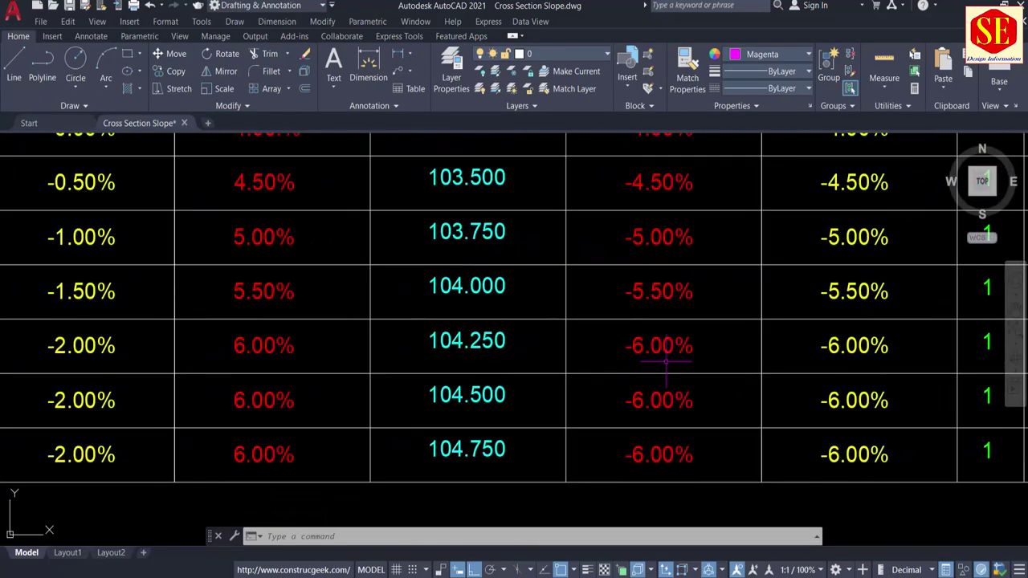
scroll(845, 367, "down", 3)
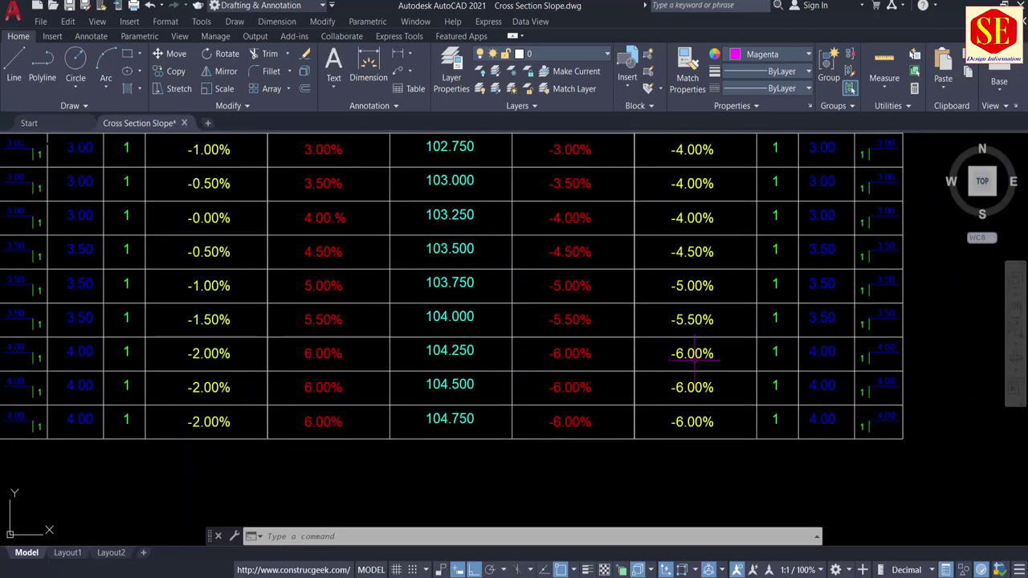
middle_click_drag(198, 353, 329, 345)
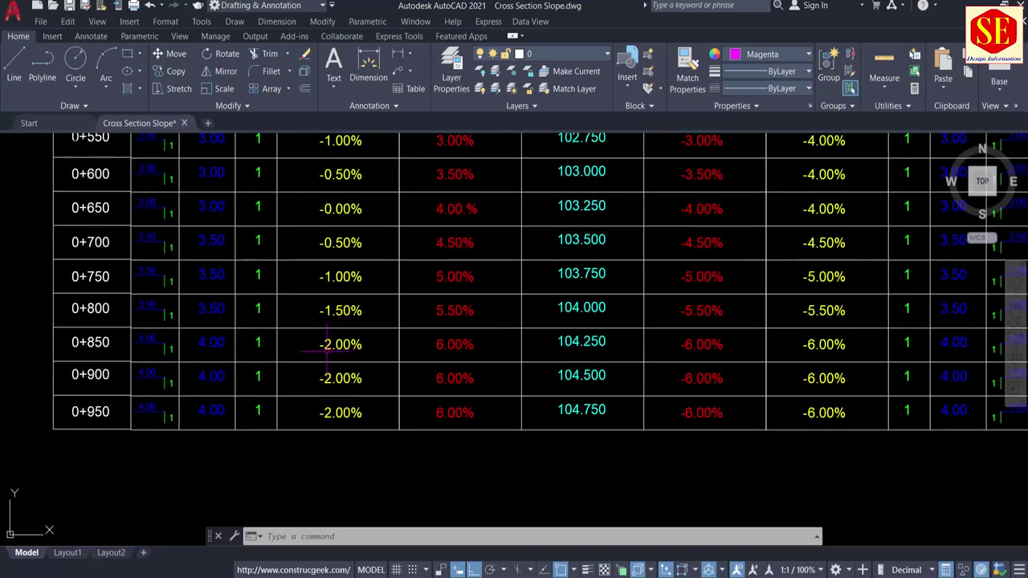
scroll(329, 341, "up", 4)
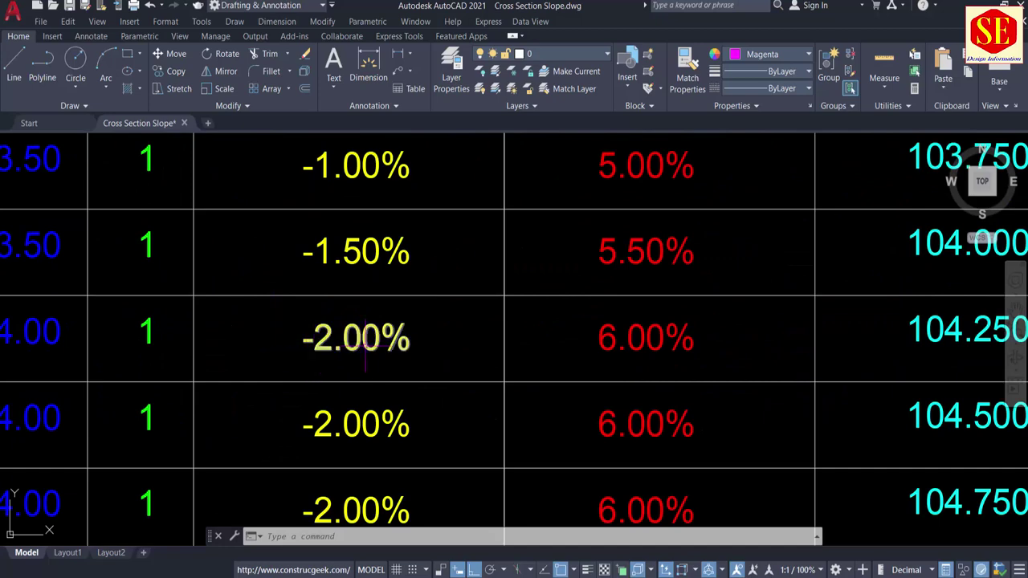
Set both pavement slope labels of the RD 0+850 section to -6.00%.
scroll(375, 358, "down", 9)
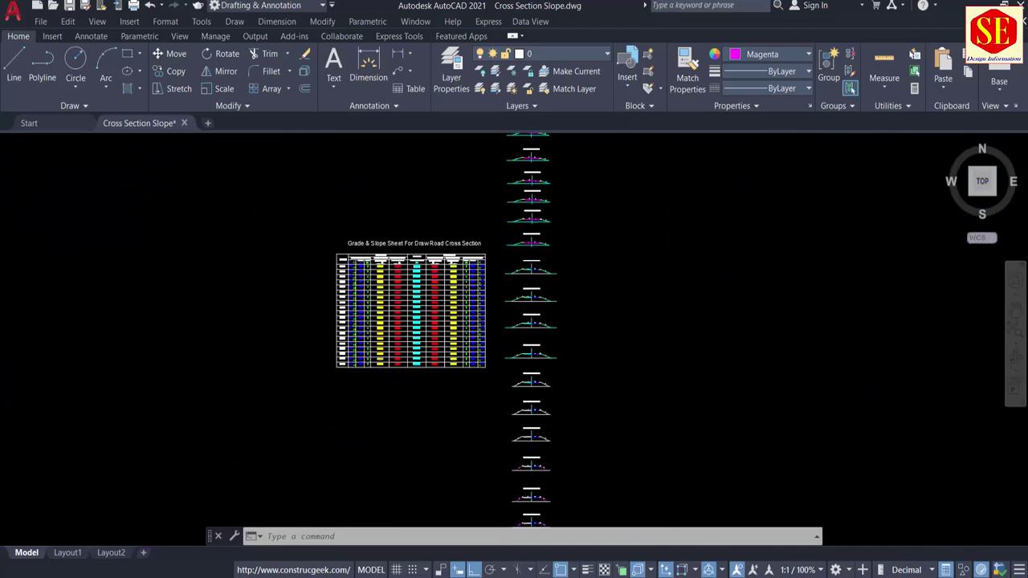
scroll(421, 303, "up", 4)
scroll(371, 322, "up", 4)
scroll(377, 329, "up", 6)
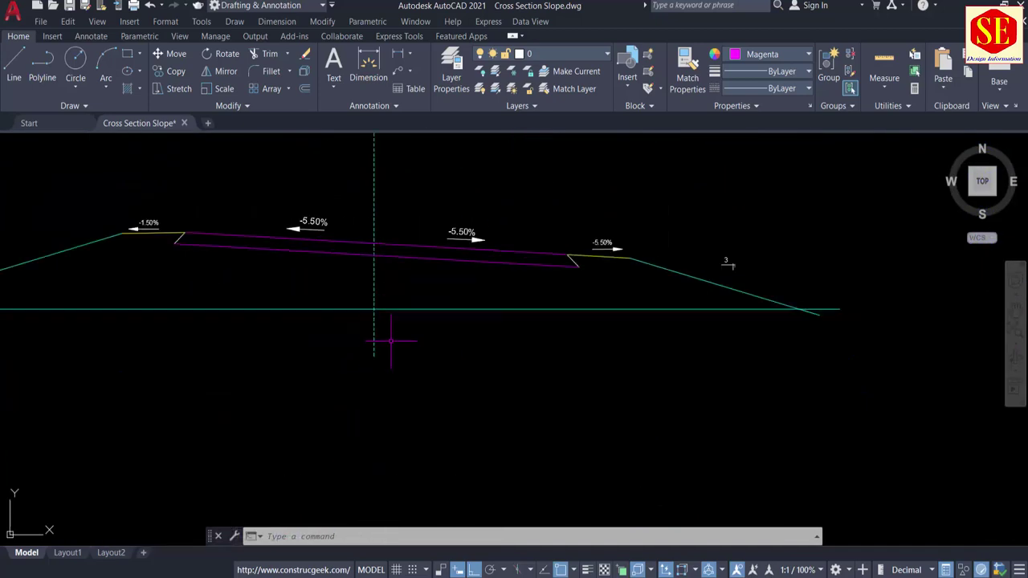
middle_click_drag(482, 152, 532, 241)
left_click(548, 264)
double_click(550, 263)
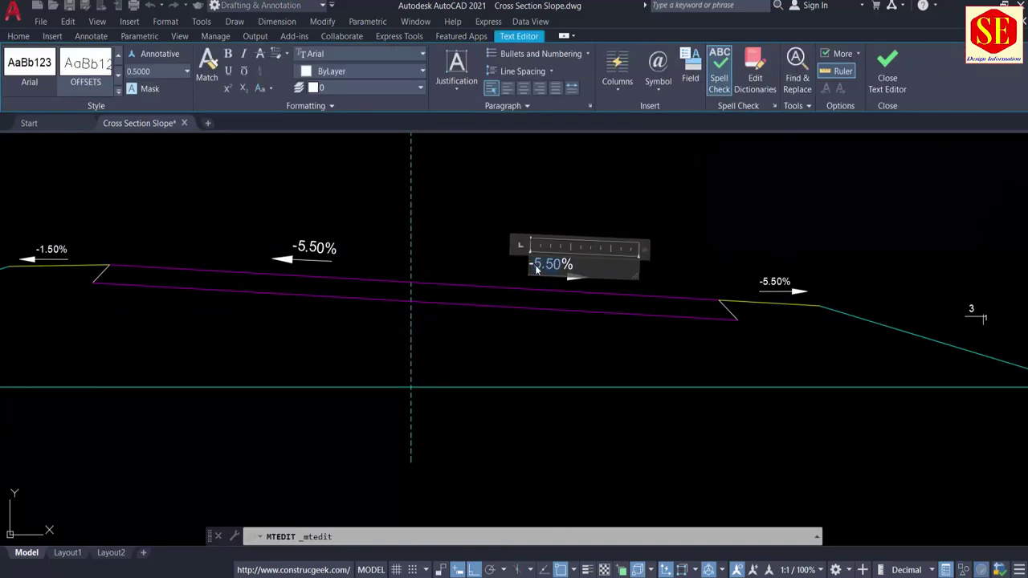
left_click(566, 336)
left_click(306, 249)
double_click(308, 248)
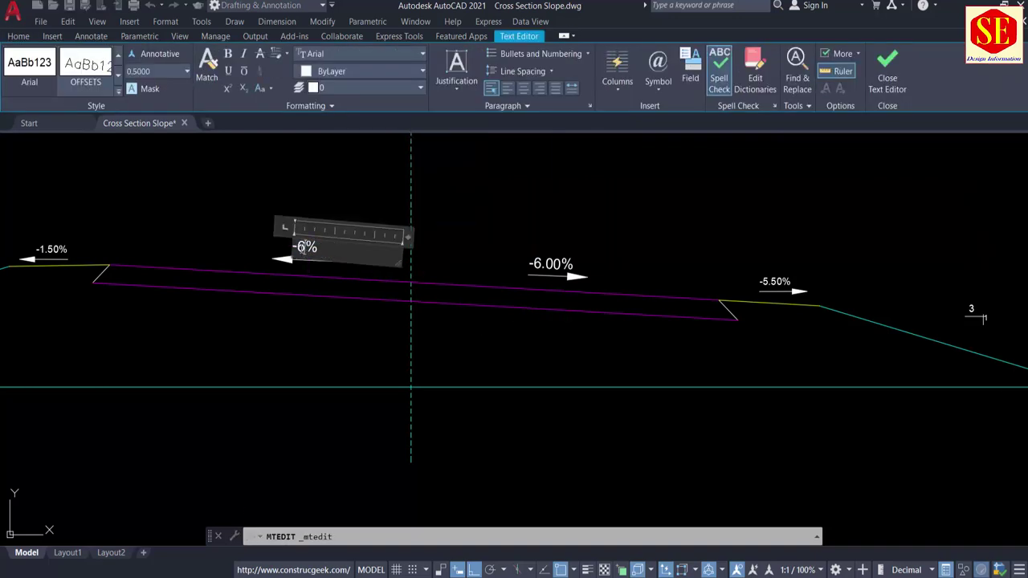
key("Escape")
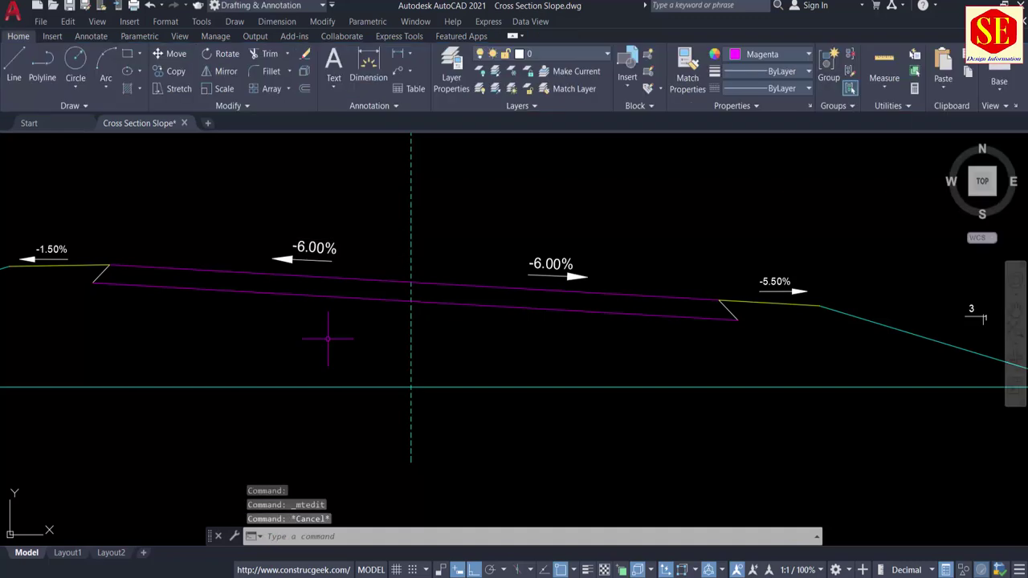
Set the right shoulder's slope label in the RD 0+850 section to -6%.
scroll(747, 279, "up", 4)
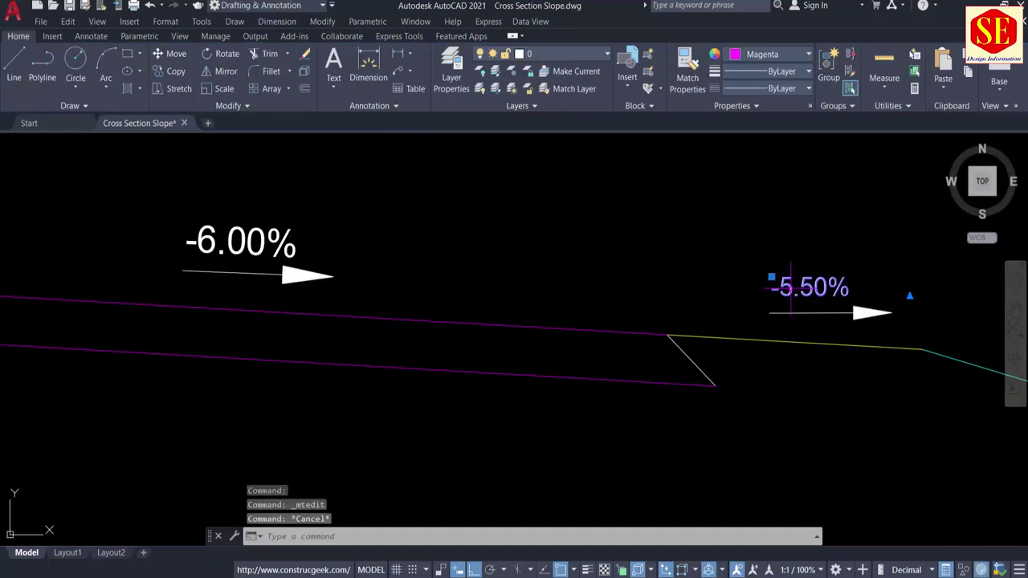
double_click(791, 287)
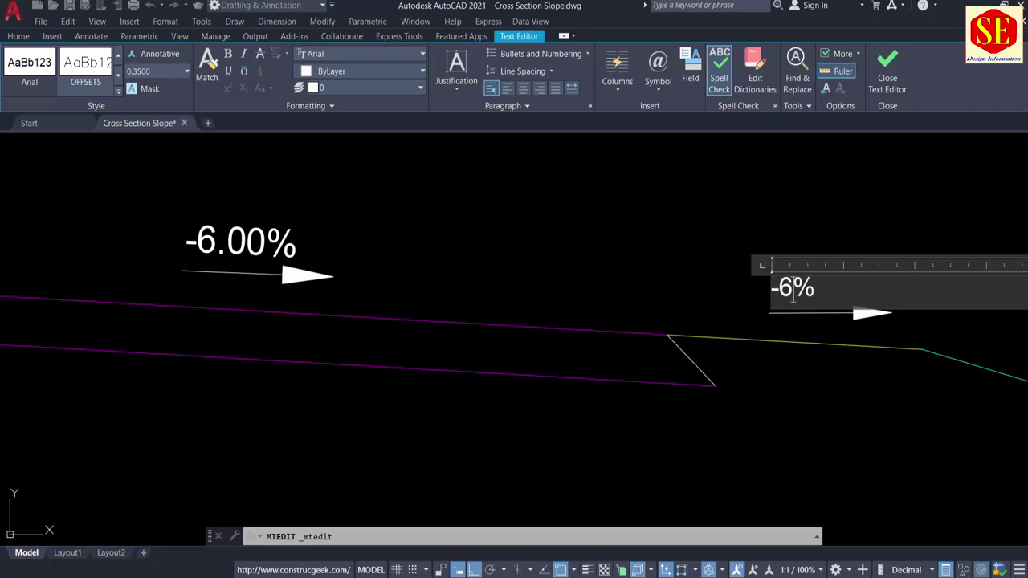
left_click(786, 397)
Set the left shoulder's slope label in the RD 0+850 section to -2.0%.
scroll(785, 397, "down", 2)
middle_click_drag(222, 359, 367, 364)
scroll(245, 346, "up", 1)
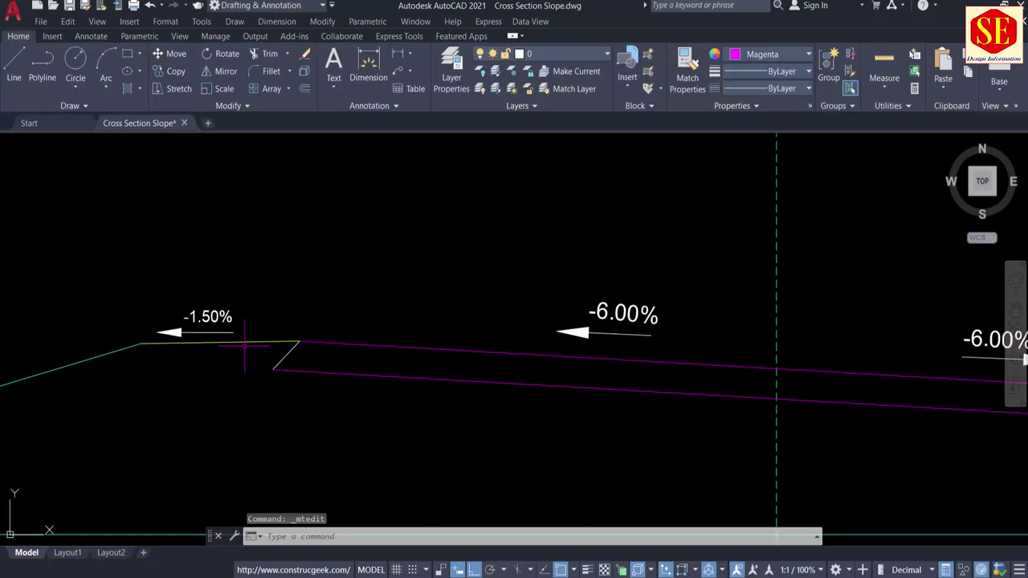
scroll(244, 345, "up", 2)
double_click(186, 299)
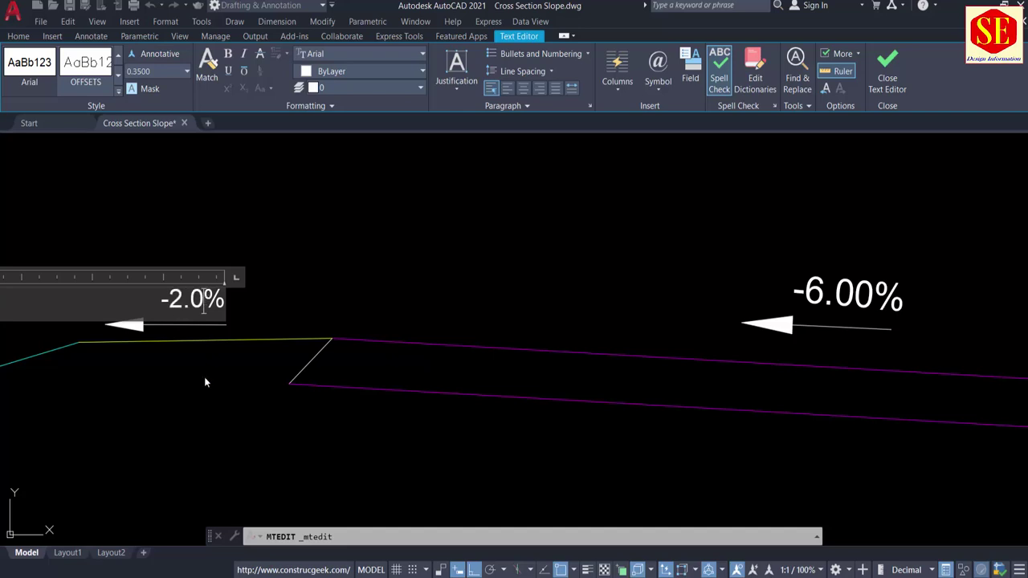
key("Escape")
scroll(336, 214, "down", 2)
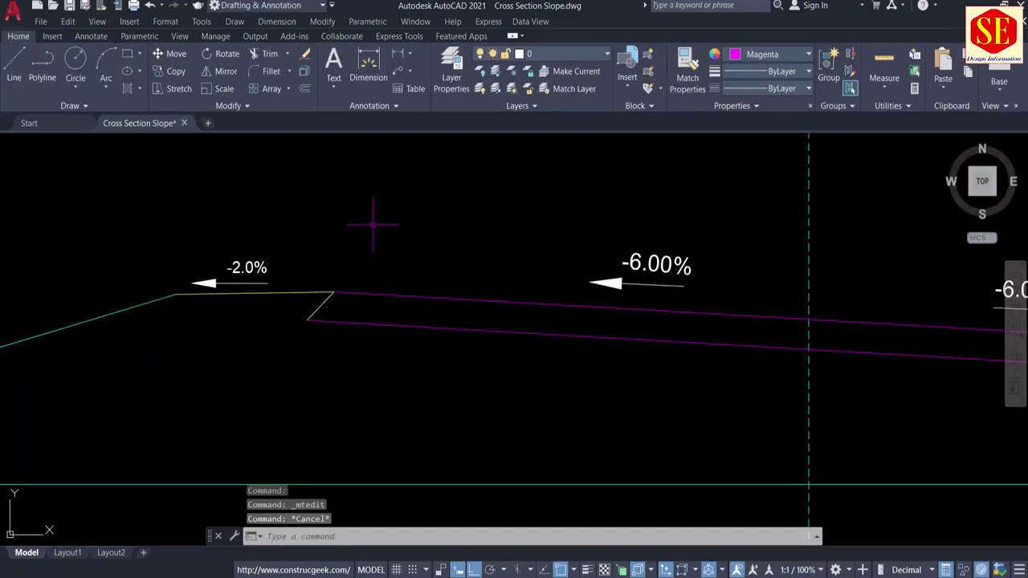
scroll(373, 226, "down", 3)
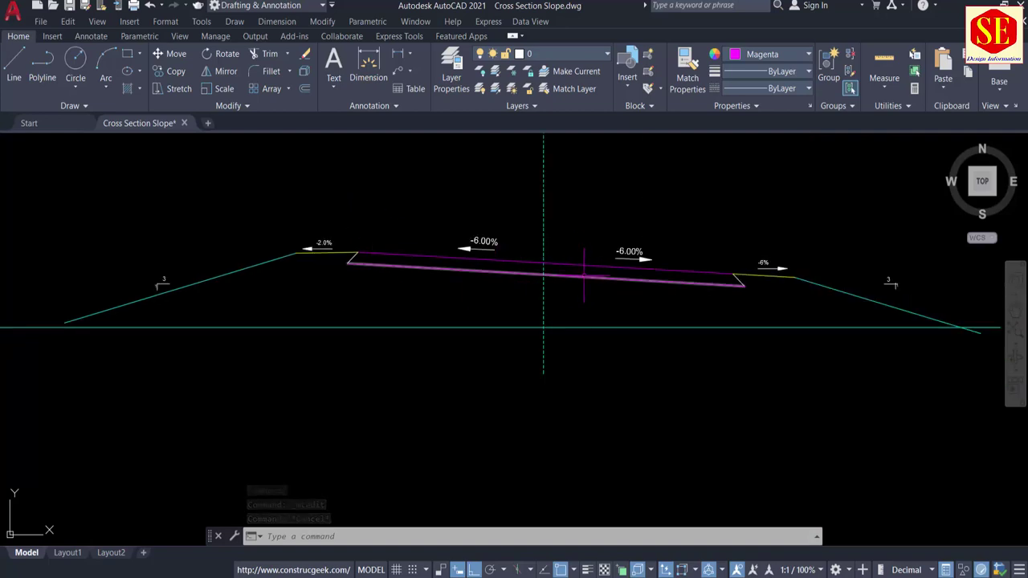
Draw a horizontal line 15 units long to the left from where the upper pavement line crosses the centerline.
scroll(767, 301, "up", 2)
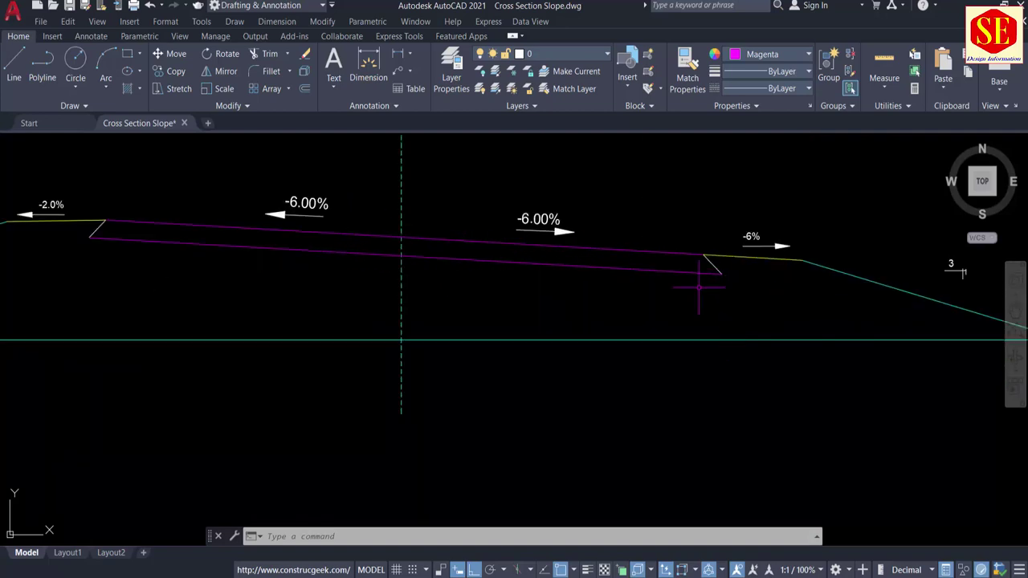
scroll(327, 244, "up", 4)
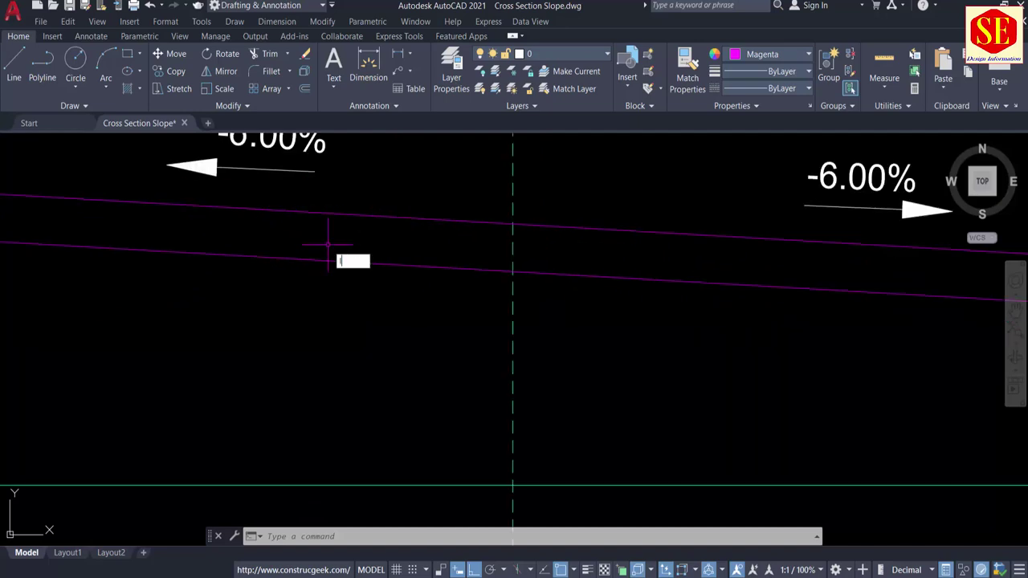
key("Return")
left_click(512, 224)
middle_click_drag(340, 243, 822, 255)
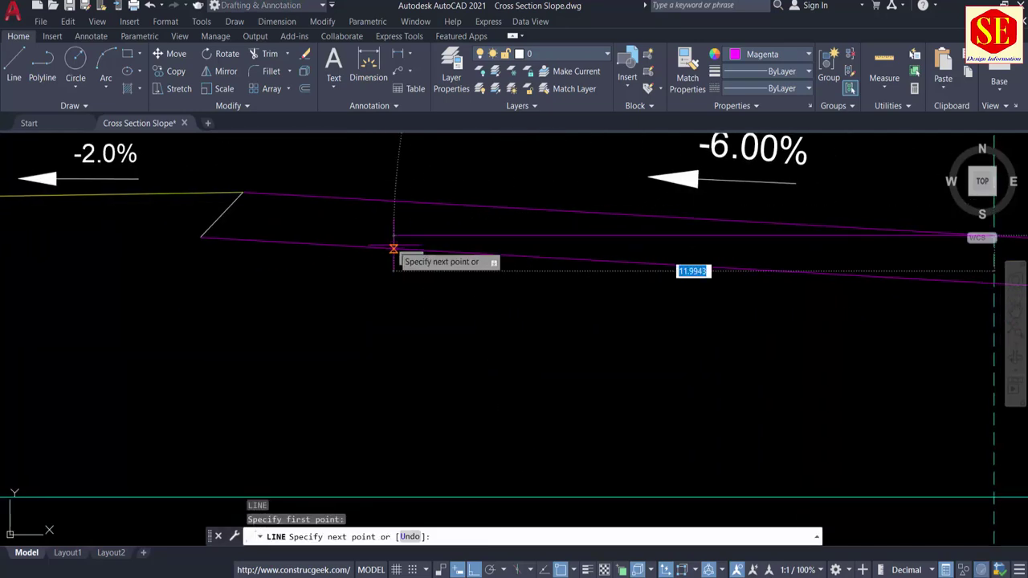
key("Return")
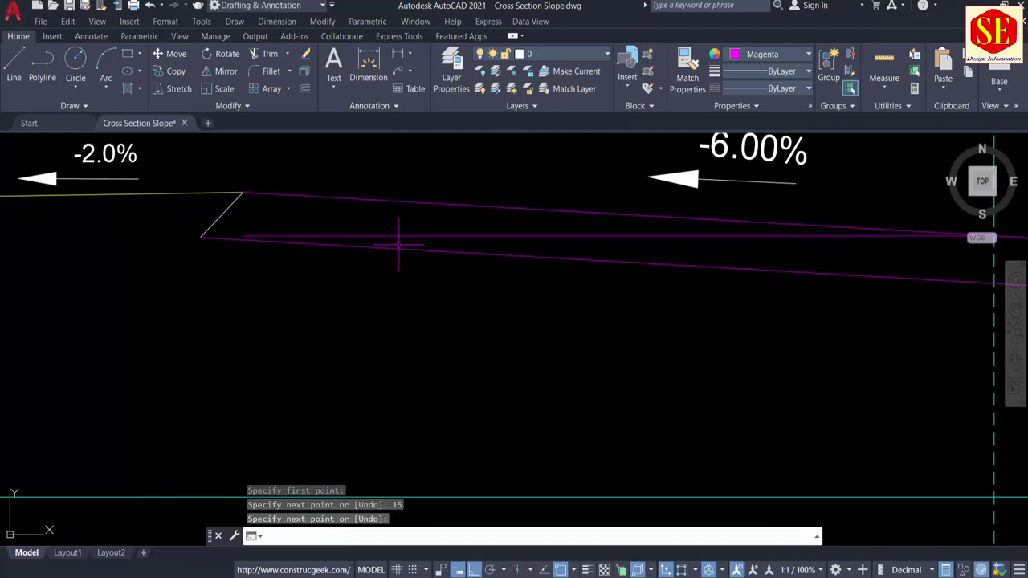
key("Escape")
Erase the old sloped upper and lower pavement lines, keeping the new horizontal line.
left_click(418, 195)
left_click(388, 215)
left_click(527, 248)
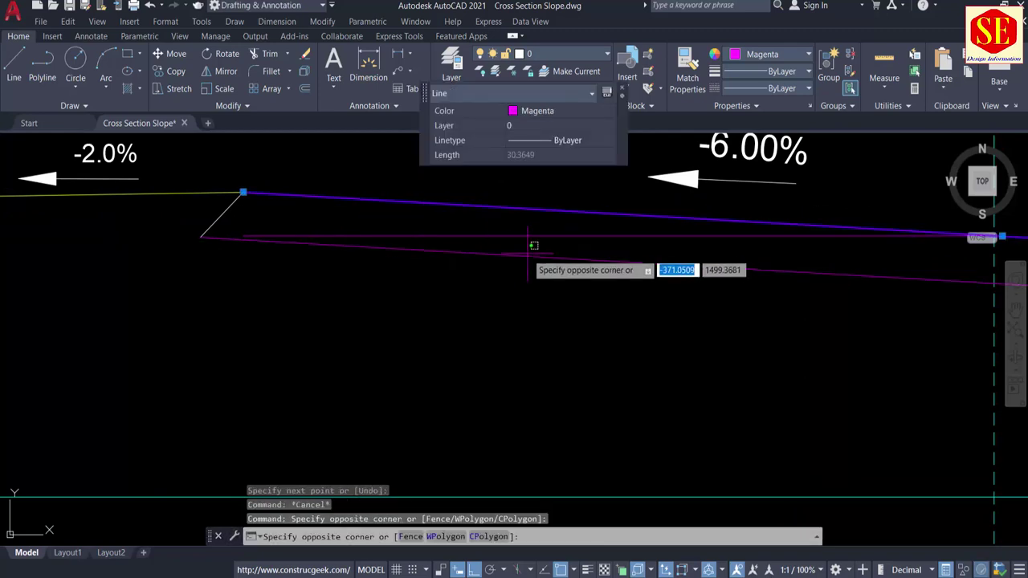
type("e")
key("Return")
left_click(545, 258)
key("Return")
middle_click_drag(574, 287, 20, 286)
scroll(522, 248, "down", 3)
scroll(323, 244, "up", 2)
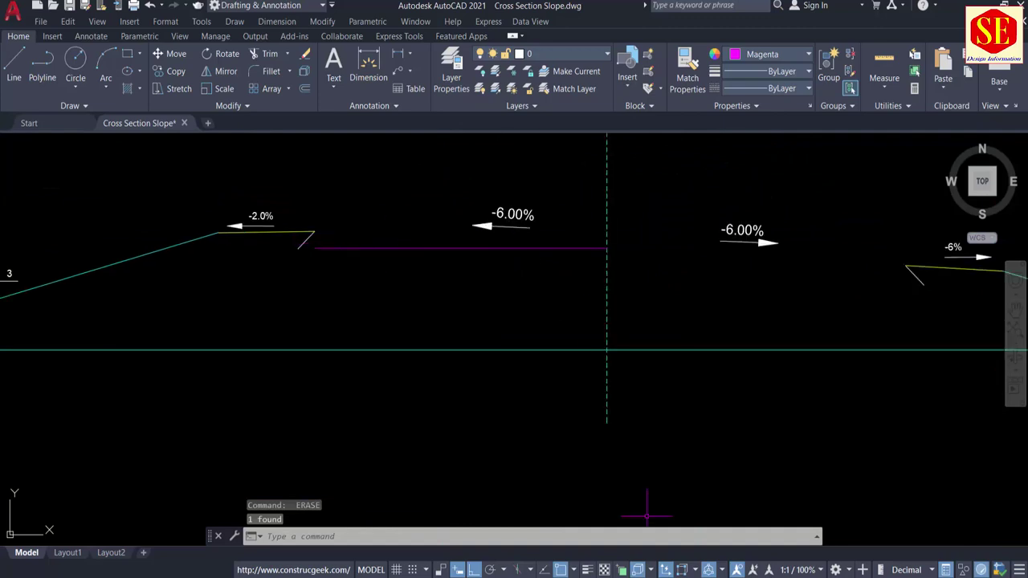
Switch to the Calculator and compute the pavement's rise as 6 × 15 ÷ 100.
key("alt+Tab")
left_click(250, 345)
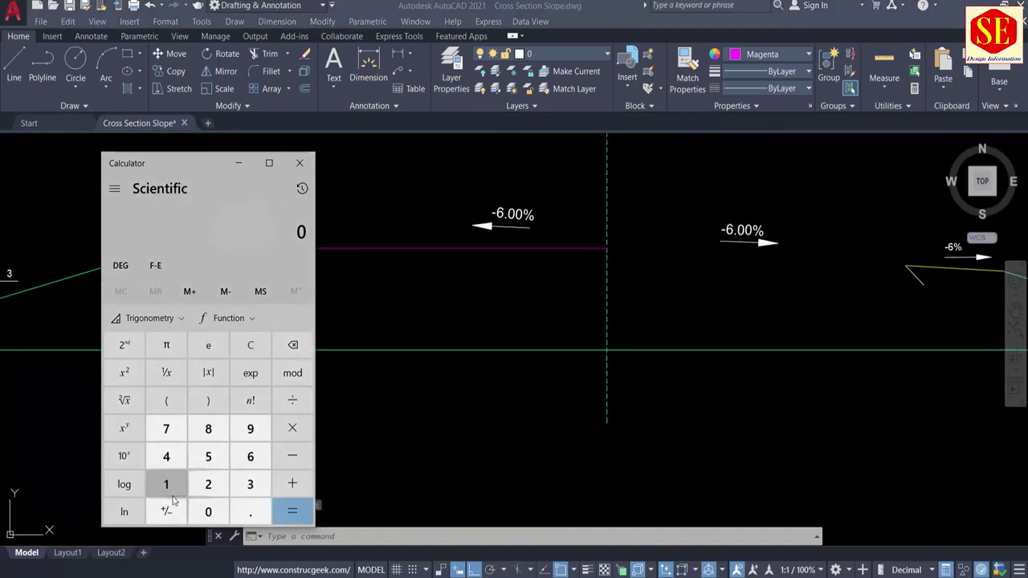
left_click(250, 456)
left_click(292, 428)
left_click(166, 484)
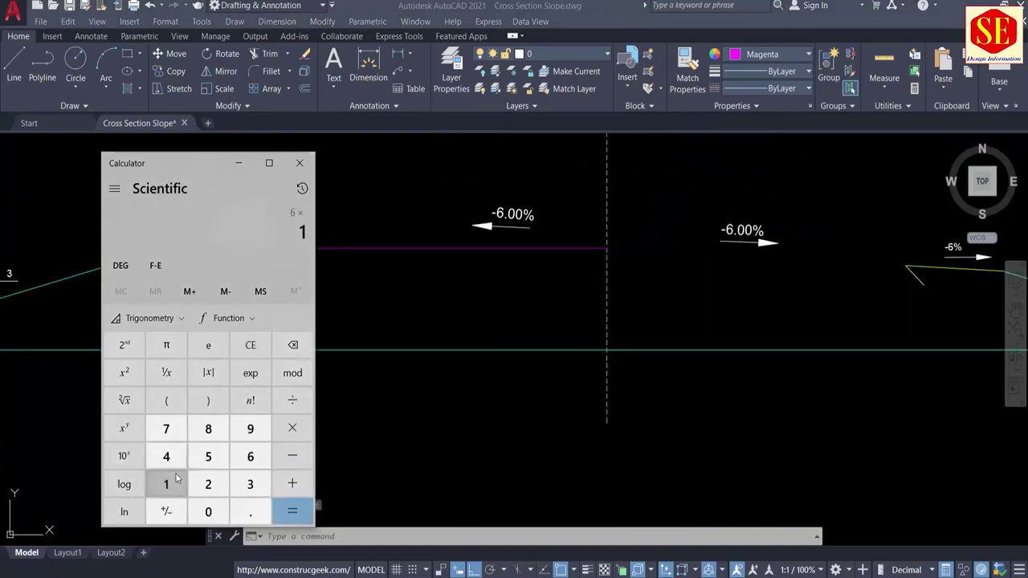
left_click(214, 458)
left_click(292, 511)
left_click(292, 400)
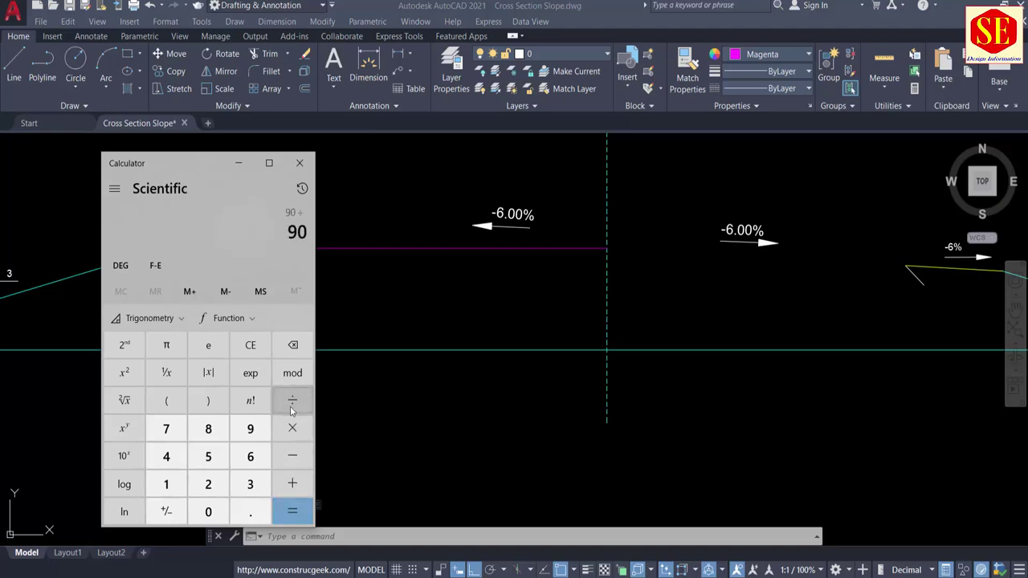
left_click(166, 486)
left_click(208, 511)
left_click(208, 512)
left_click(293, 511)
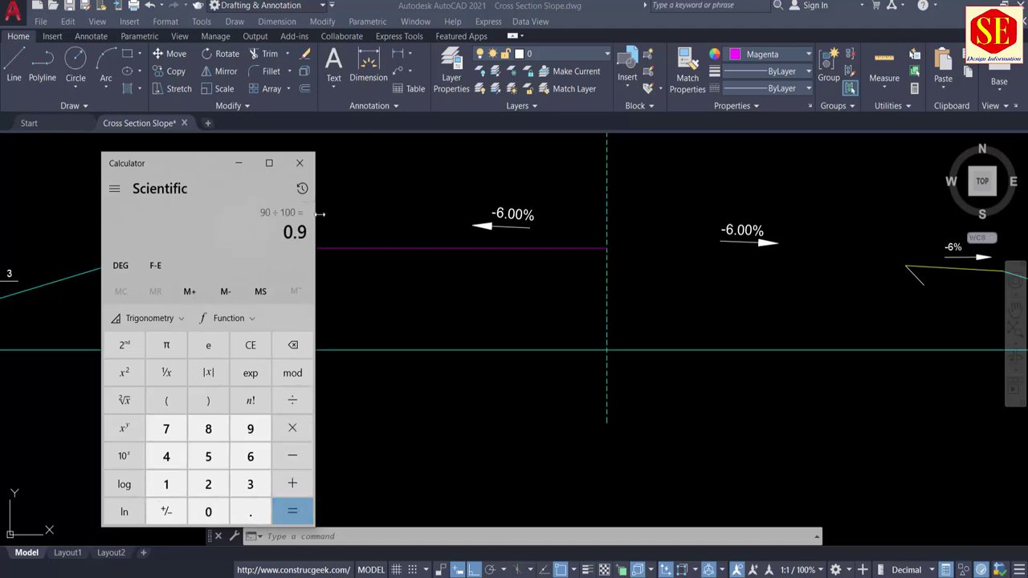
Offset the horizontal pavement construction line upward by 0.9.
left_click(448, 281)
key("Return")
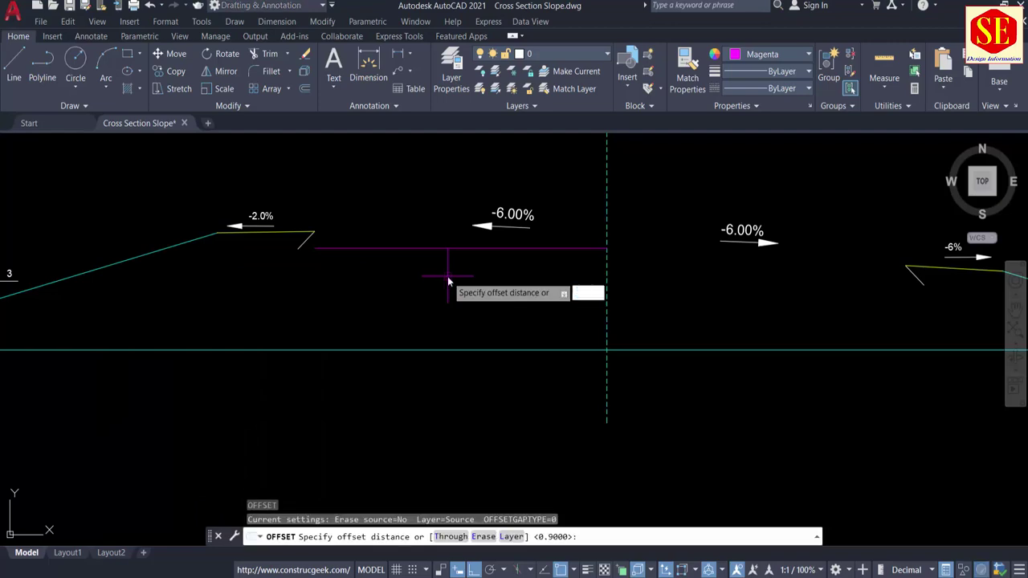
type(".9")
key("Return")
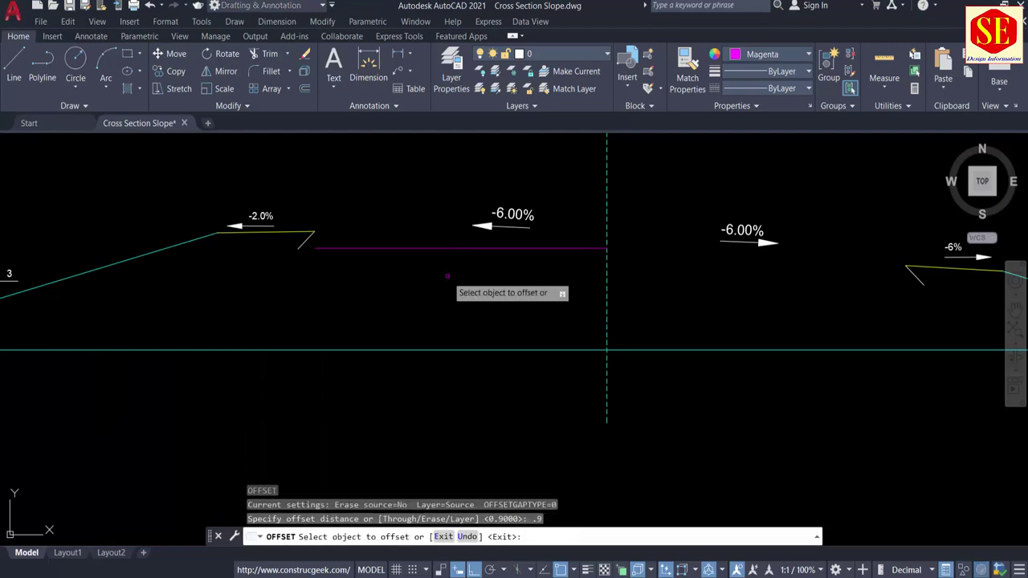
left_click(344, 248)
left_click(371, 182)
key("Escape")
Draw the pavement slope line from the upper construction line's left end to the lower construction line's end at the centerline.
type("l")
key("Return")
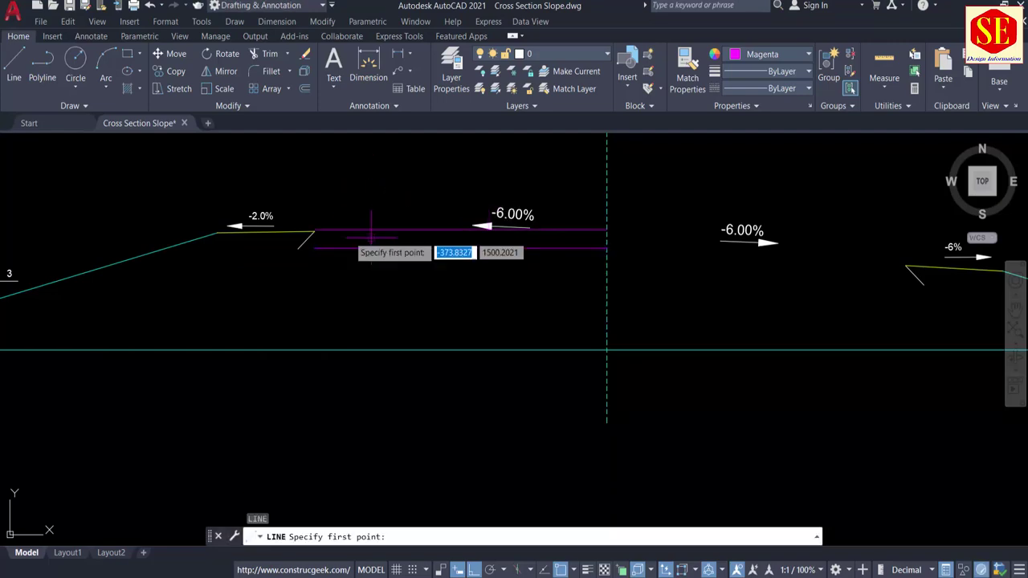
left_click(314, 230)
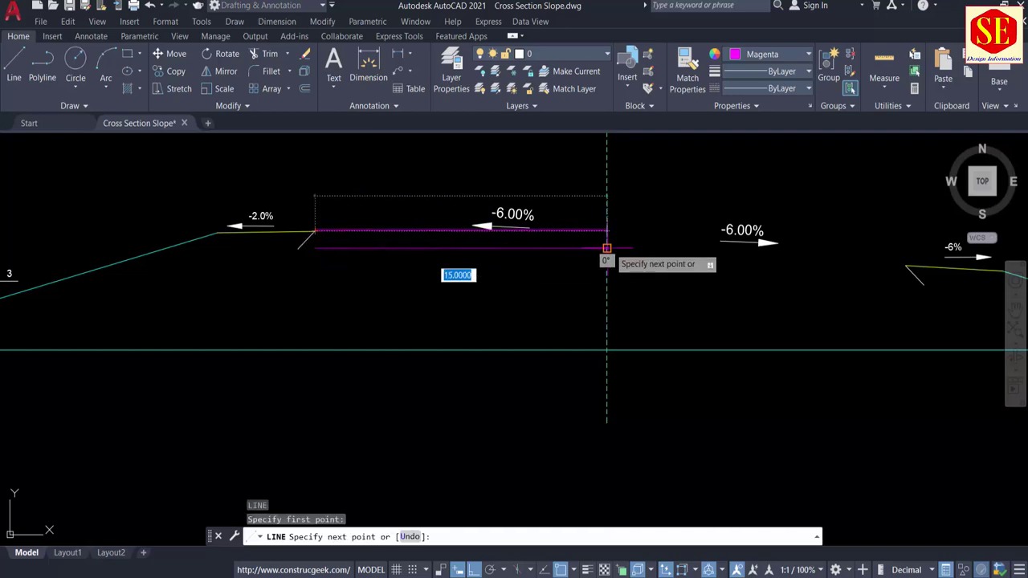
key("Escape")
Extend the pavement slope line across the centerline to the inner edge of the right shoulder.
middle_click_drag(648, 286, 557, 316)
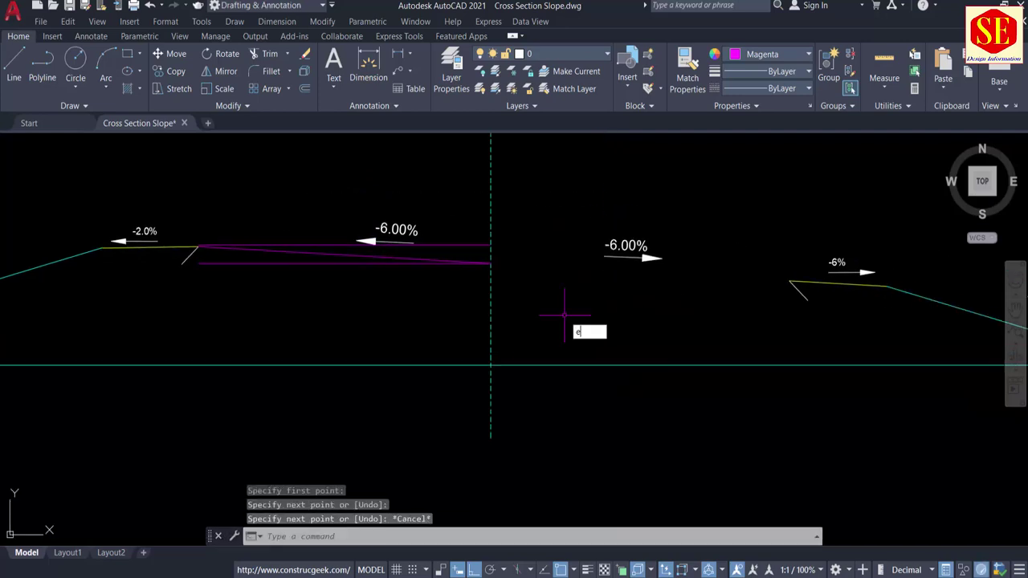
type("ex")
key("Return")
left_click(406, 257)
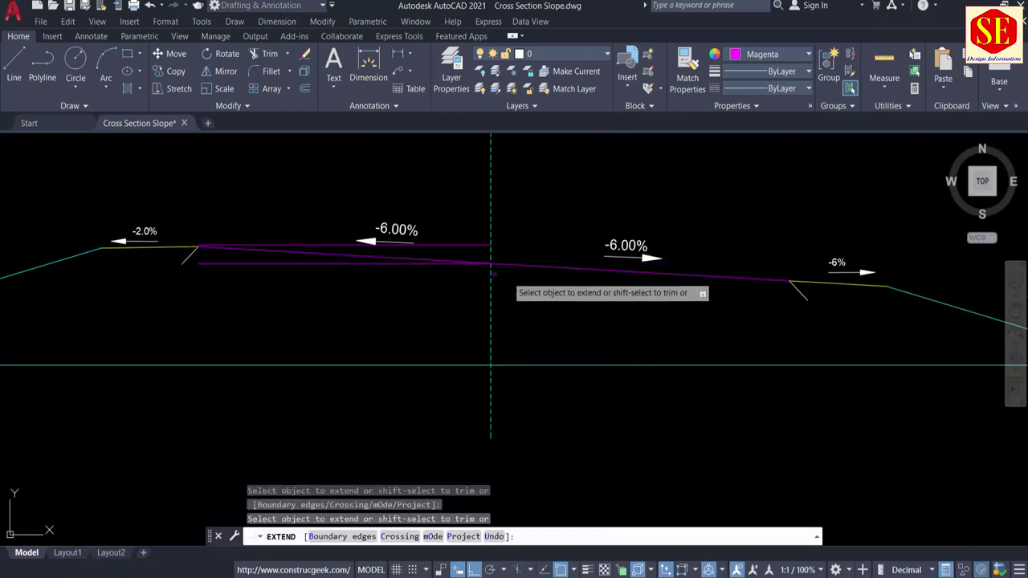
key("Escape")
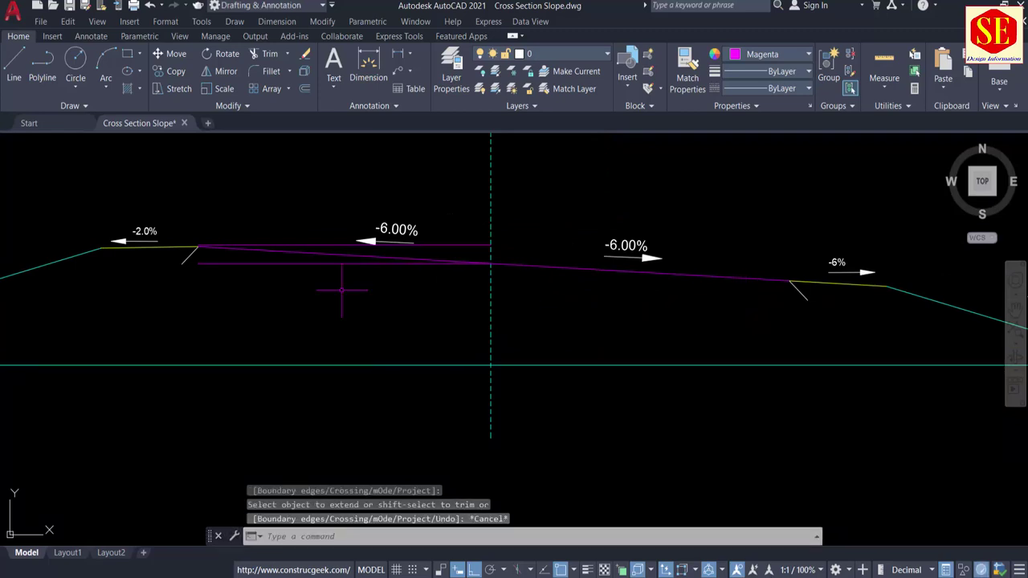
Erase the two horizontal construction lines, keeping the sloped pavement line.
scroll(297, 265, "up", 2)
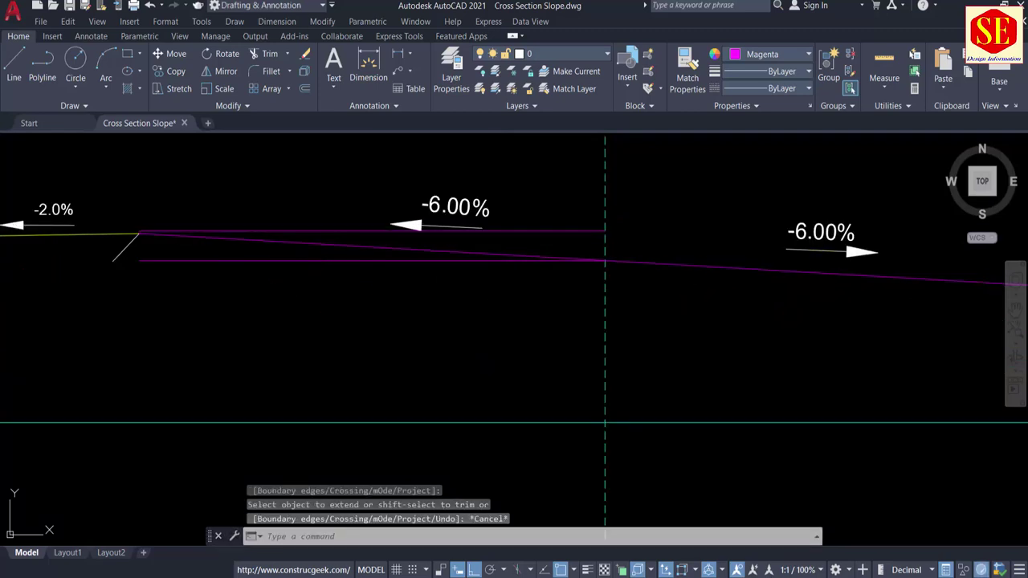
left_click(214, 233)
type("e")
key("Return")
key("ctrl+z")
type("e")
key("Return")
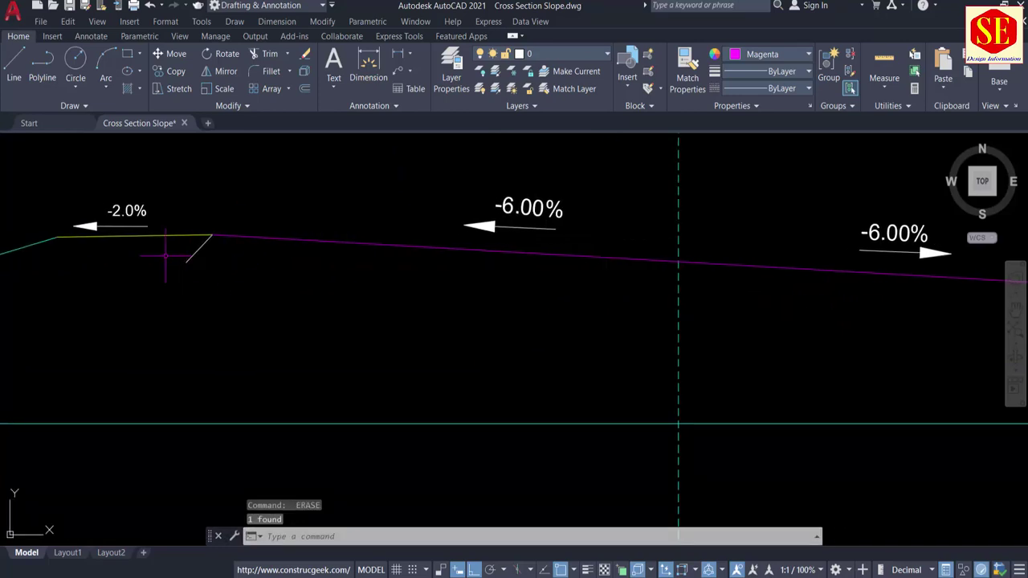
Erase the old yellow left shoulder line.
scroll(165, 256, "up", 4)
scroll(393, 262, "down", 4)
type("m")
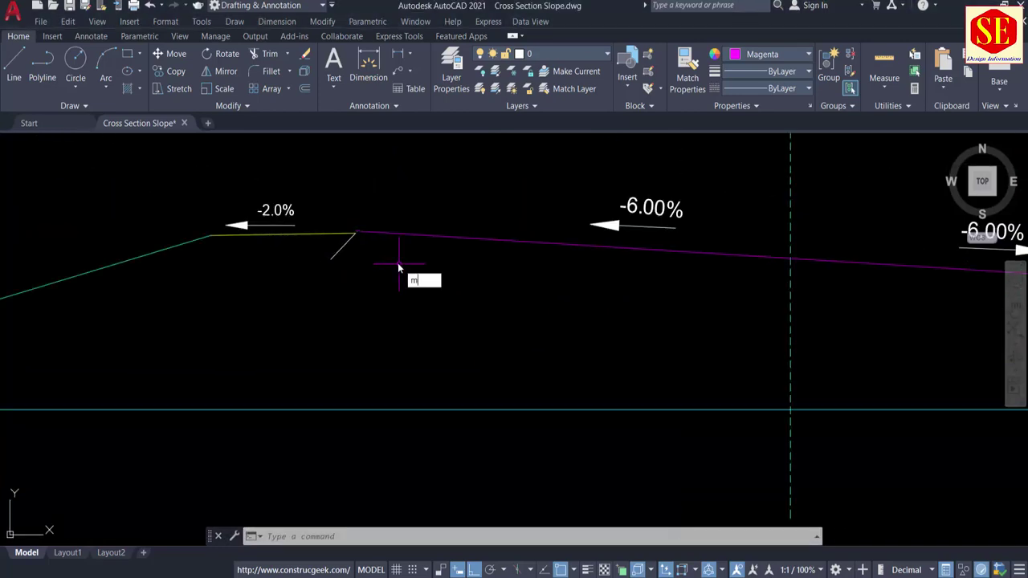
key("Return")
key("Escape")
left_click(316, 234)
type("e")
key("Return")
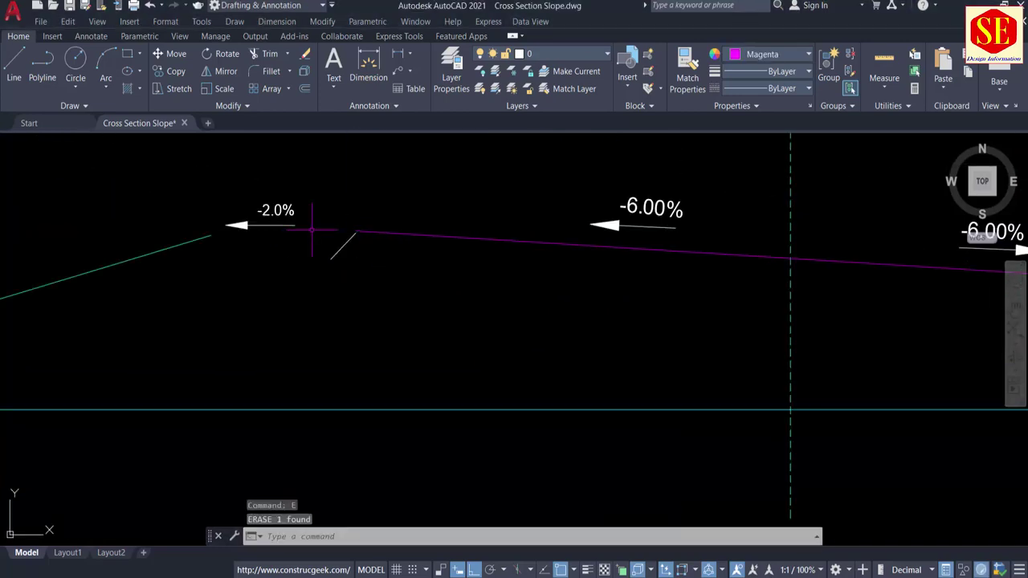
Draw a horizontal line 5 units long outward from the pavement slope line's left end.
type("l")
key("Return")
scroll(321, 226, "up", 4)
left_click(410, 242)
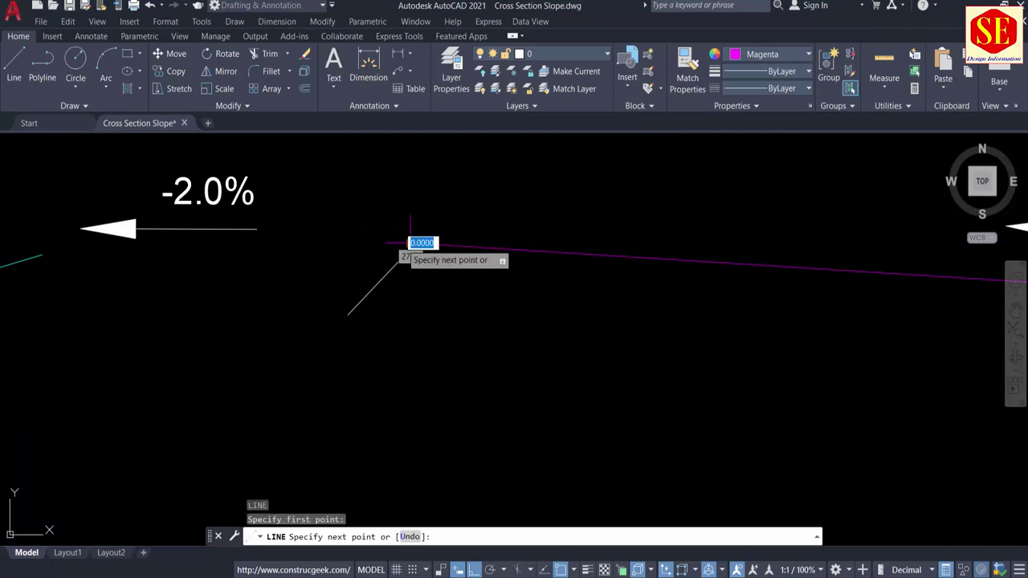
type("5")
key("Return")
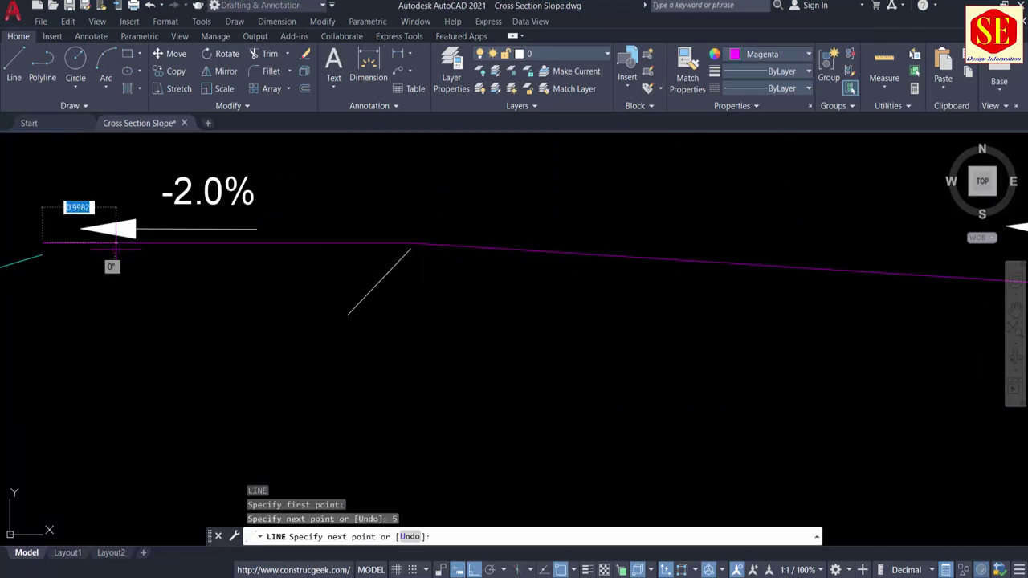
key("Return")
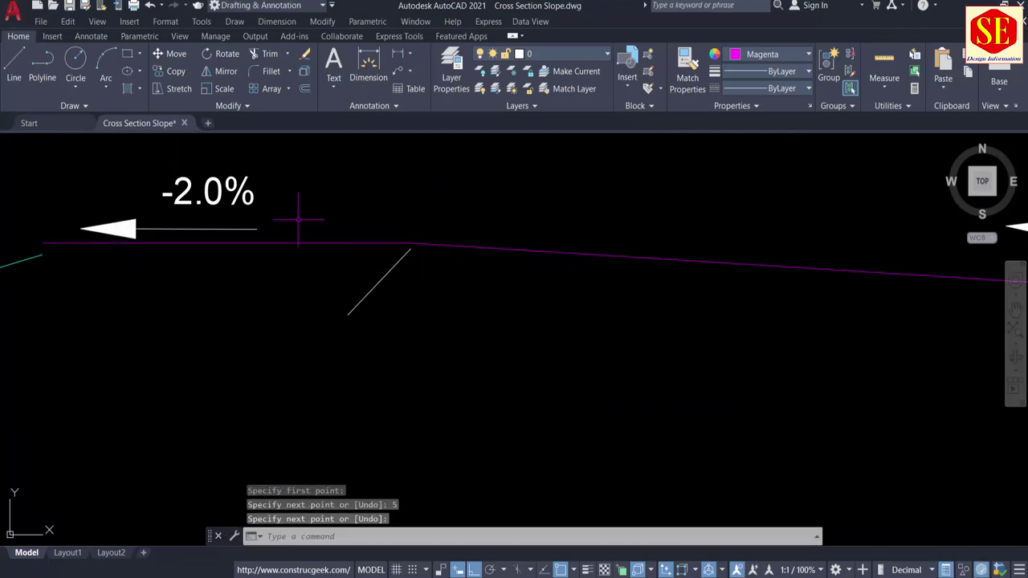
Offset the horizontal left shoulder construction line downward by 0.1.
type("o")
key("Return")
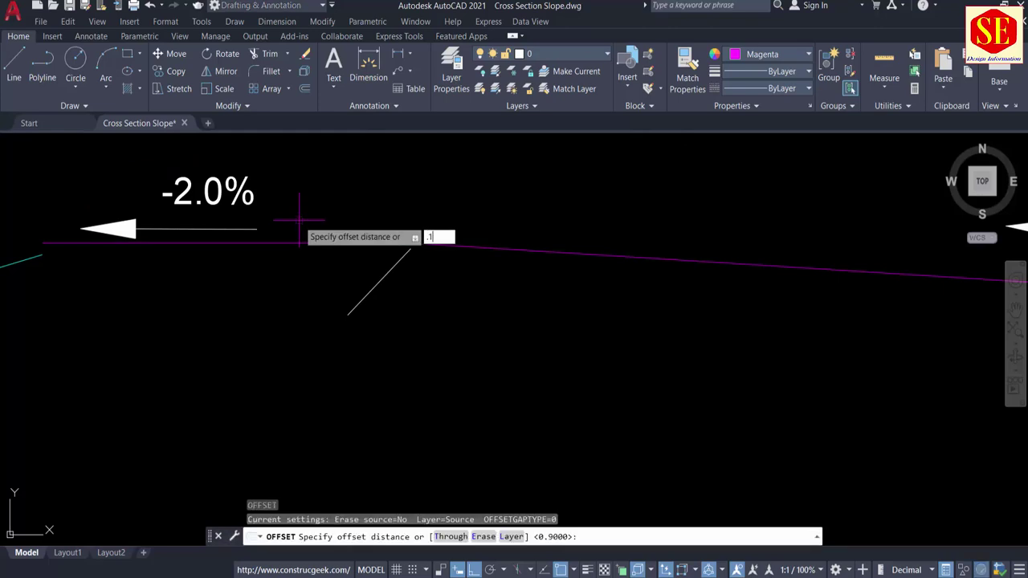
type(".1")
key("Return")
left_click(298, 242)
left_click(289, 276)
key("Escape")
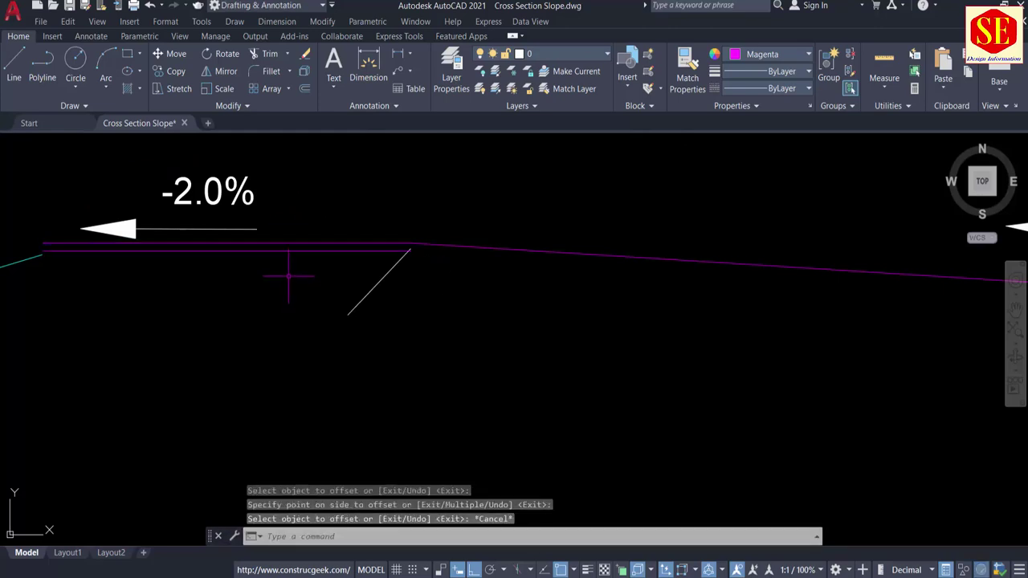
Draw the left shoulder slope line from the pavement's left end to the outer end of the lower construction line.
type("l")
key("Return")
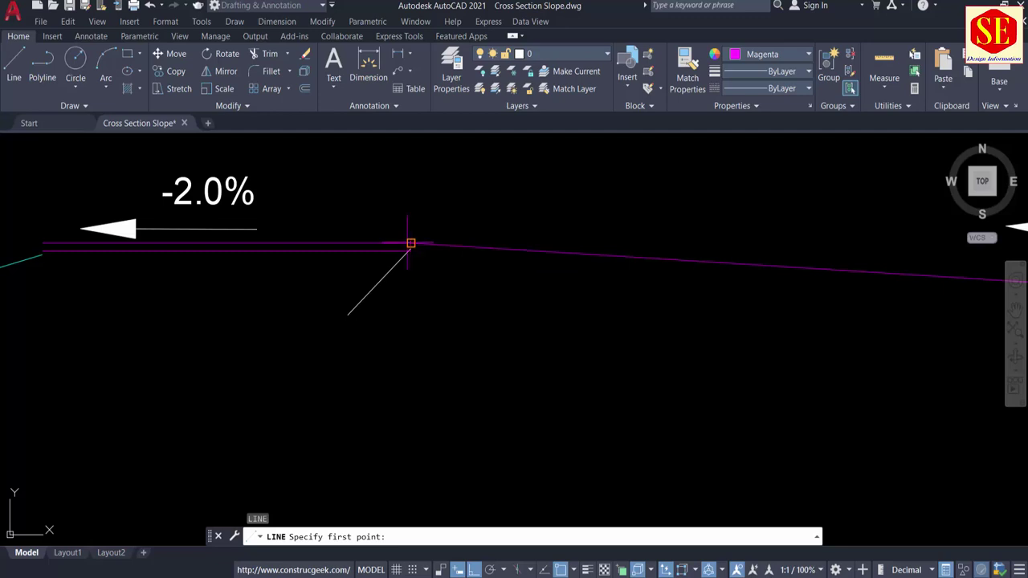
left_click(410, 242)
left_click(41, 250)
key("Escape")
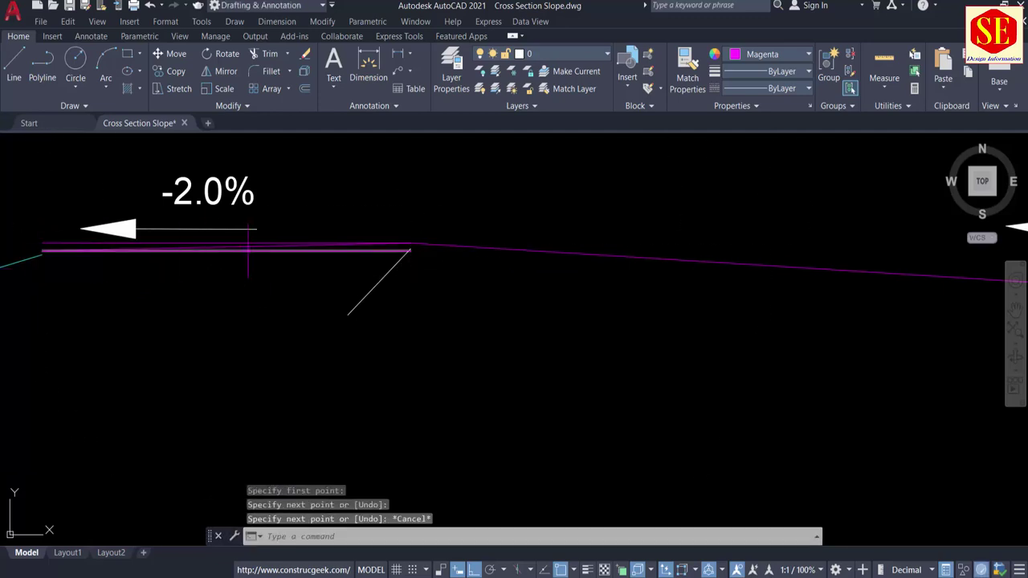
Erase the two horizontal construction lines at the left shoulder.
left_click(291, 250)
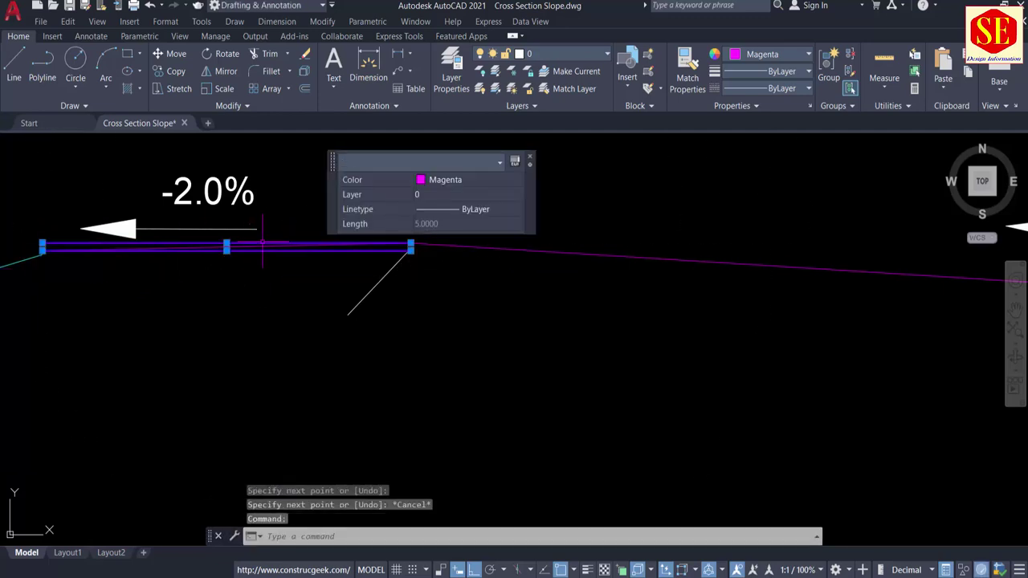
type("E")
key("Return")
Change the new left shoulder slope line's color to Yellow.
left_click(266, 246)
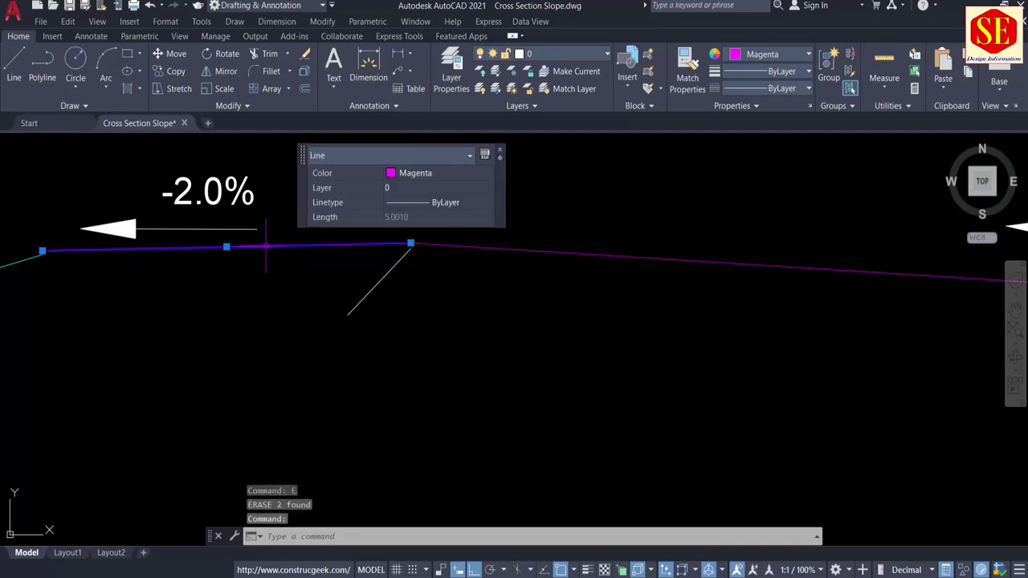
left_click(466, 172)
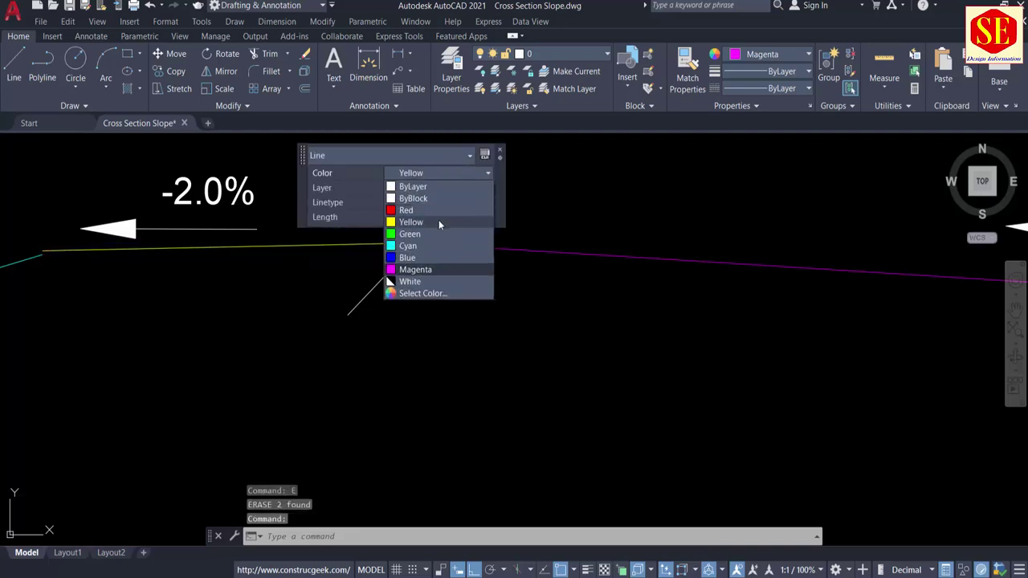
left_click(438, 220)
middle_click_drag(180, 319, 711, 303)
key("Escape")
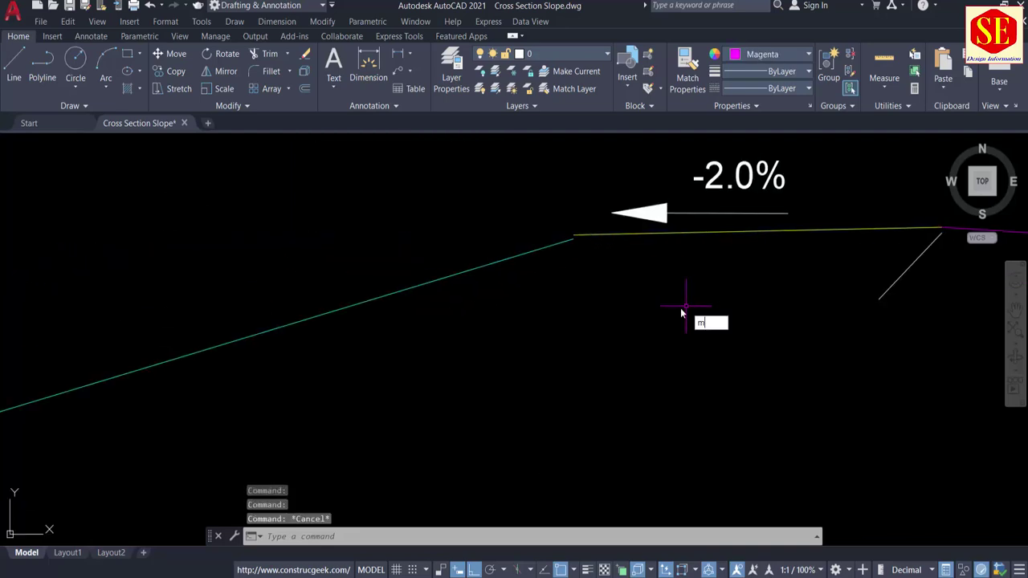
Move the left side slope line so its upper end meets the outer end of the yellow shoulder line.
key("Return")
left_click(544, 230)
left_click(567, 252)
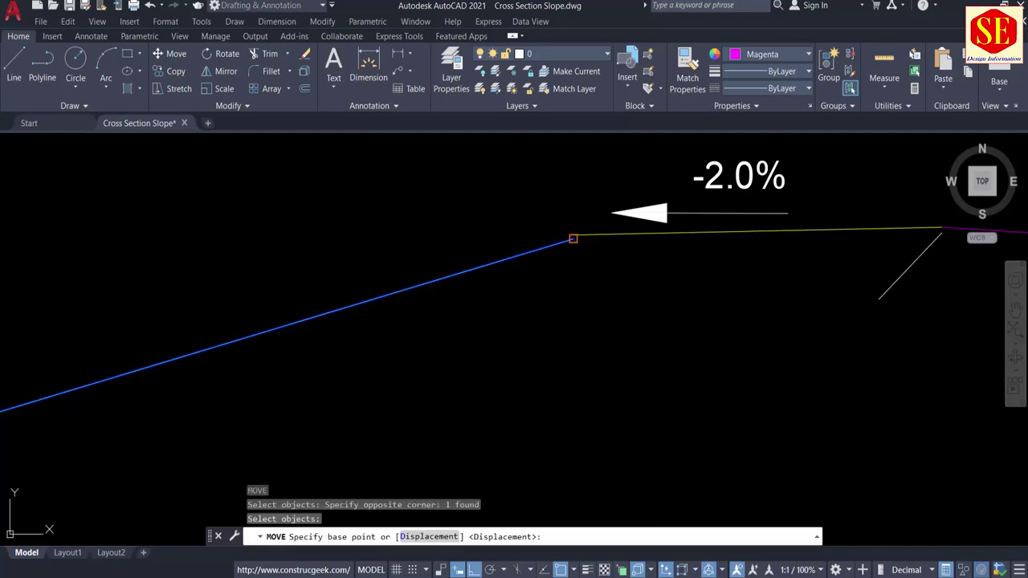
left_click(572, 238)
left_click(573, 234)
Move the short white edge line so its upper end meets the pavement slope line's left end.
middle_click_drag(679, 243, 438, 299)
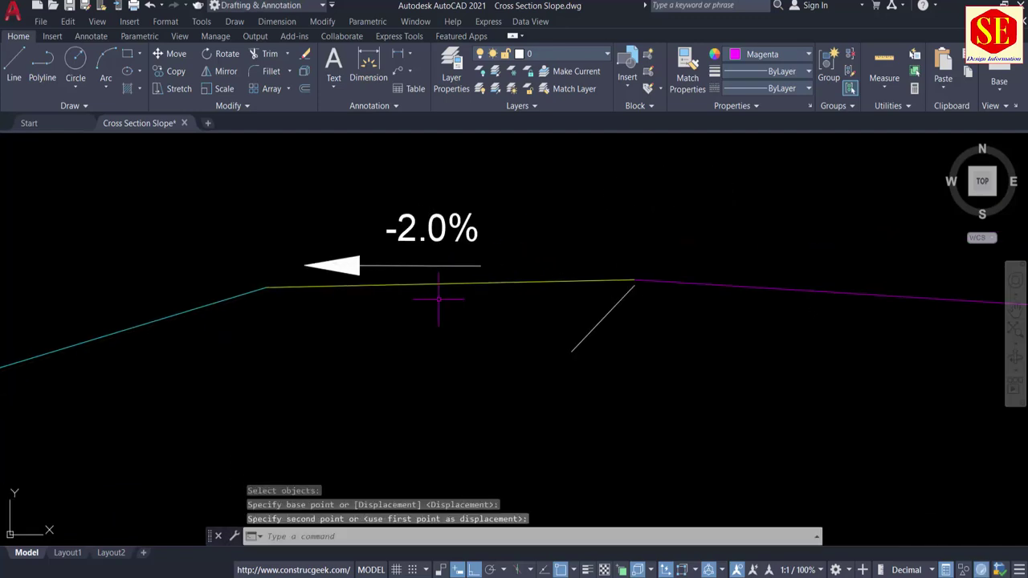
key("Return")
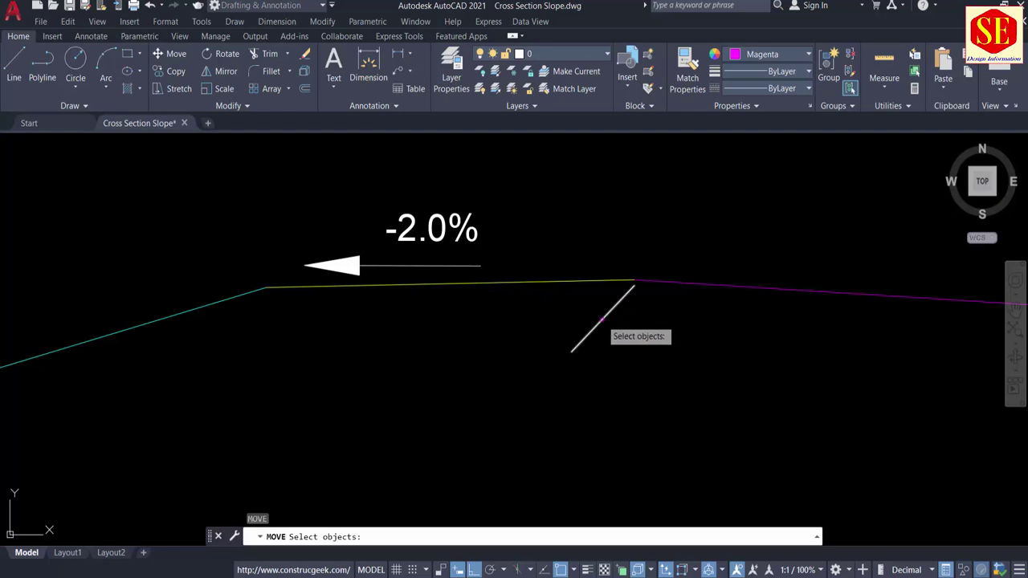
left_click(601, 319)
scroll(671, 293, "up", 5)
key("Return")
left_click(528, 264)
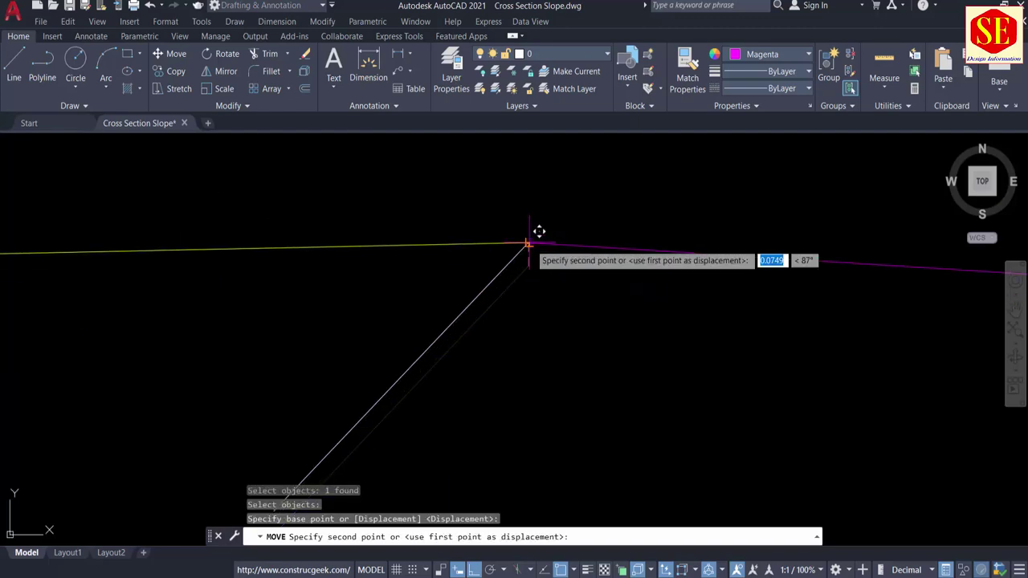
left_click(539, 232)
Offset the magenta pavement slope line downward by 0.9.
scroll(413, 286, "down", 3)
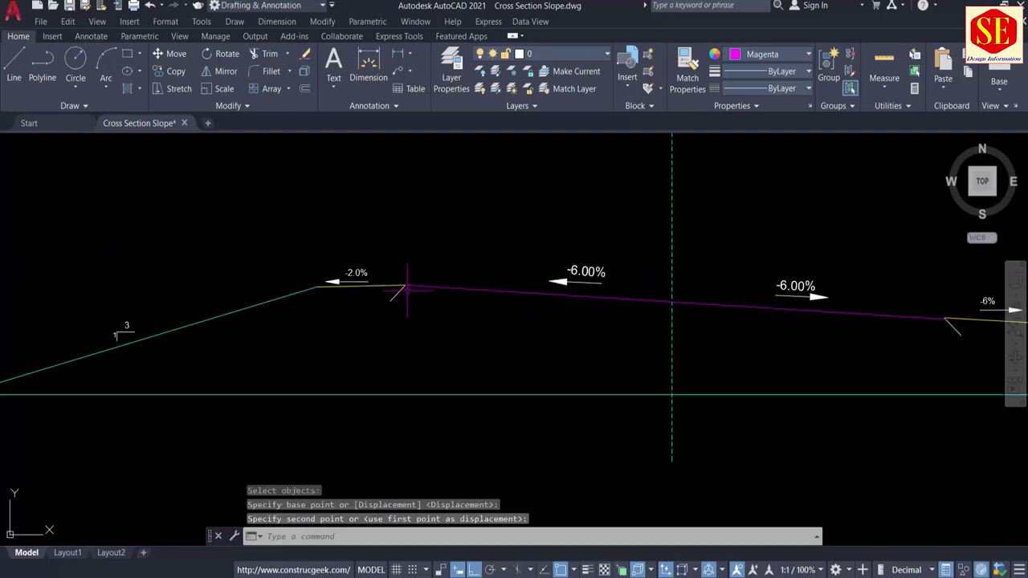
type("o")
key("Return")
type(".9")
key("Return")
left_click(471, 297)
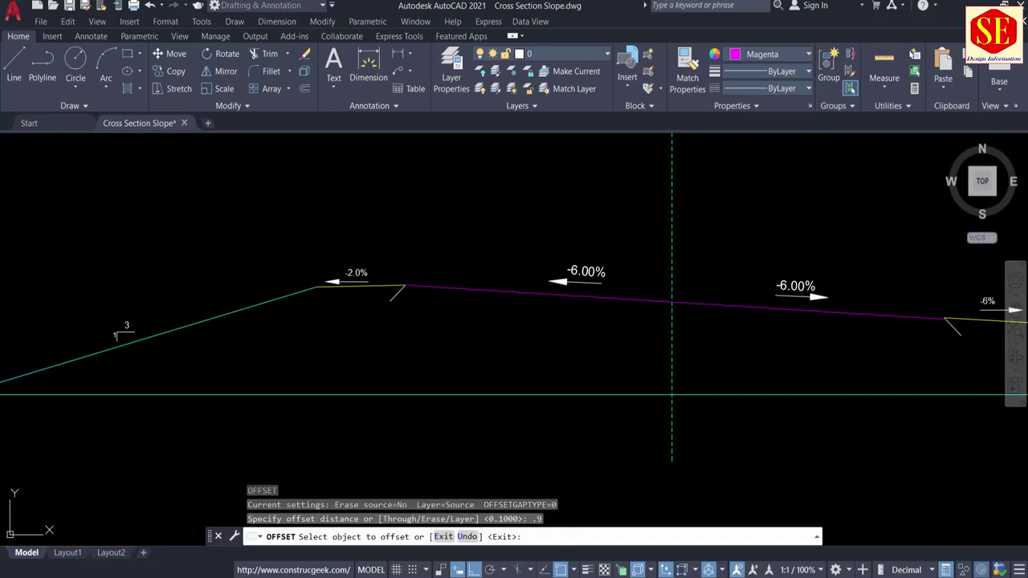
left_click(596, 337)
key("Escape")
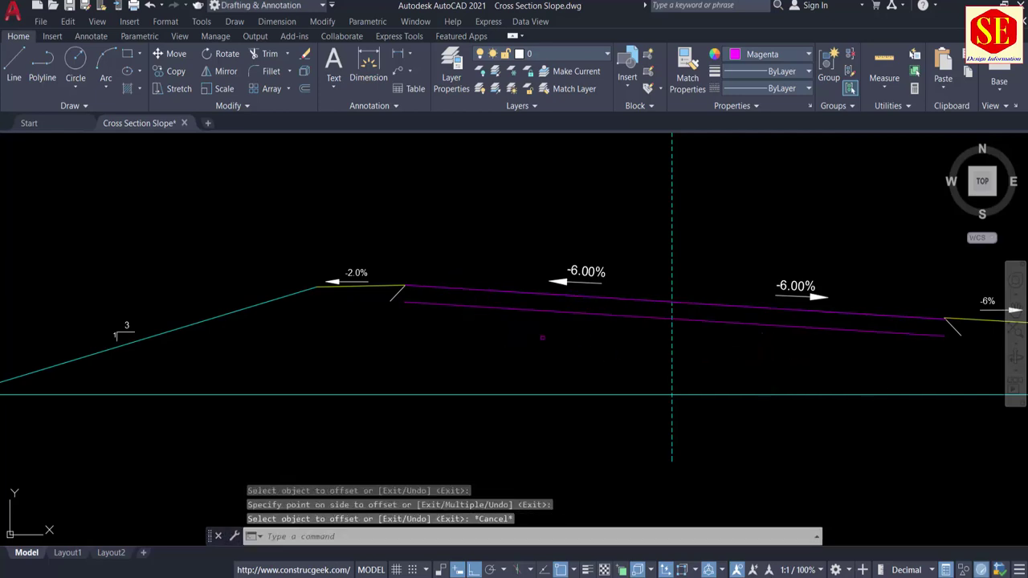
Extend the lower pavement line at both ends, to the left white edge line and to the right side slope.
type("ex")
key("Return")
left_click(419, 303)
middle_click_drag(893, 325, 701, 324)
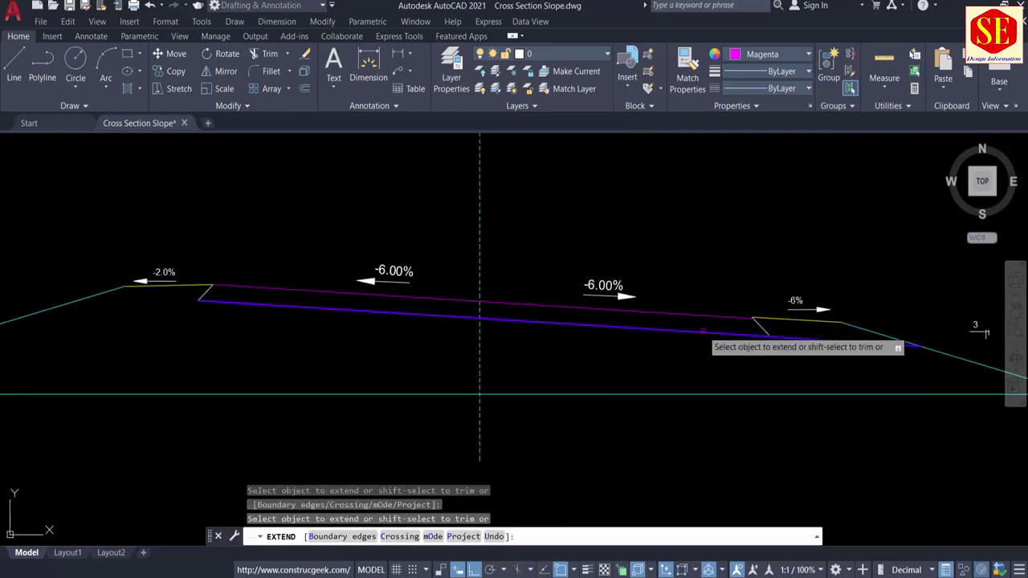
left_click(703, 331)
key("Escape")
Trim the overhang where the left white edge line meets the lower pavement line.
scroll(214, 309, "up", 3)
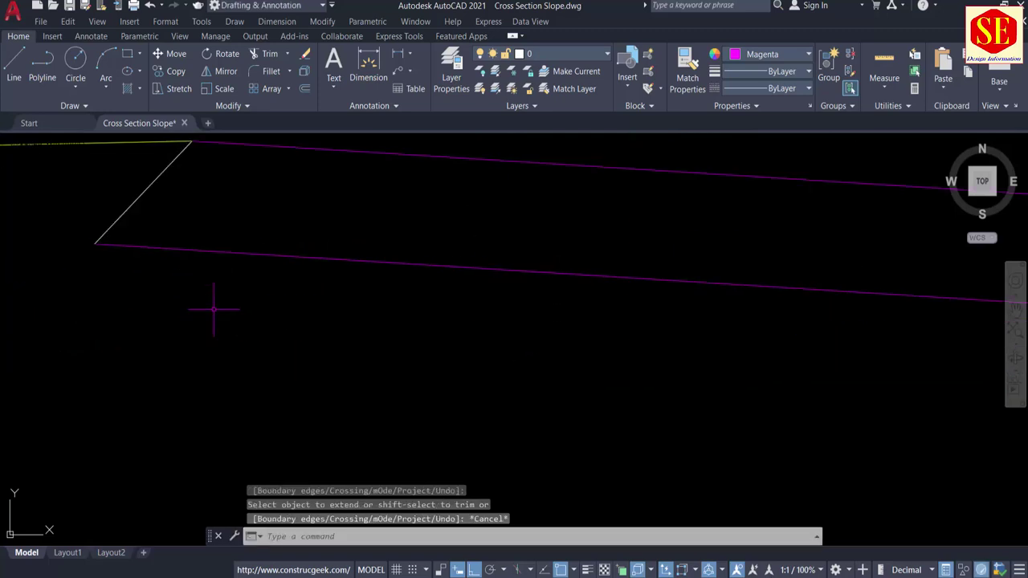
type("tr")
key("Return")
scroll(93, 242, "up", 2)
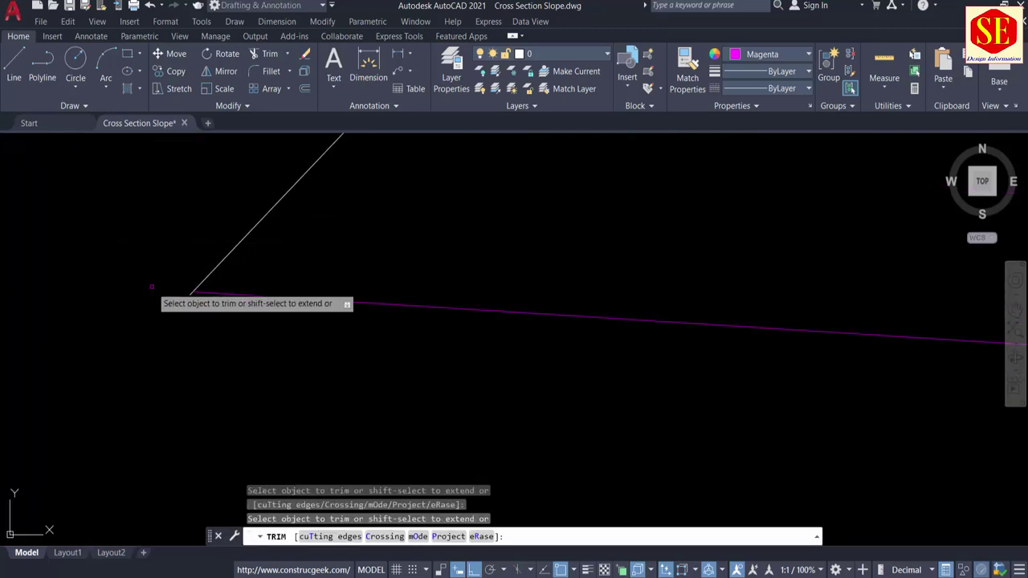
left_click(205, 283)
scroll(84, 313, "down", 3)
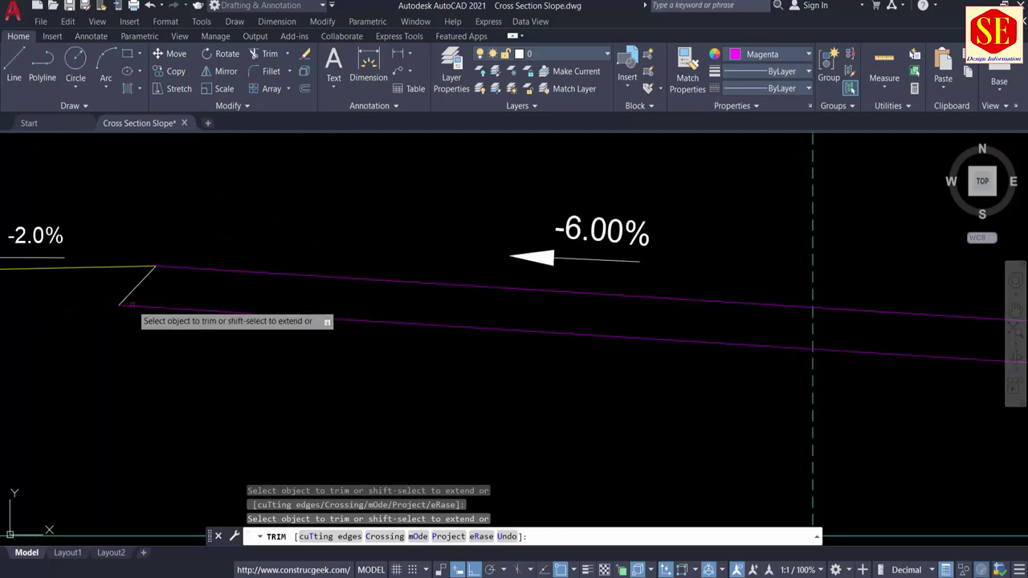
Try to extend the right white edge line down to the lower pavement line.
middle_click_drag(609, 314, 1, 259)
scroll(921, 367, "up", 2)
middle_click_drag(920, 367, 420, 296)
key("Escape")
key("Return")
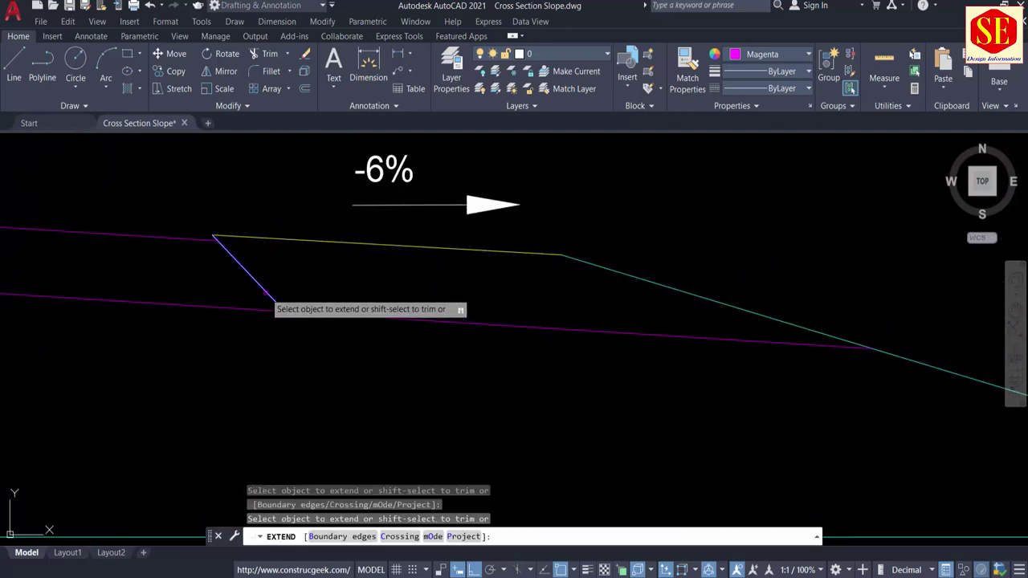
left_click(270, 295)
key("Escape")
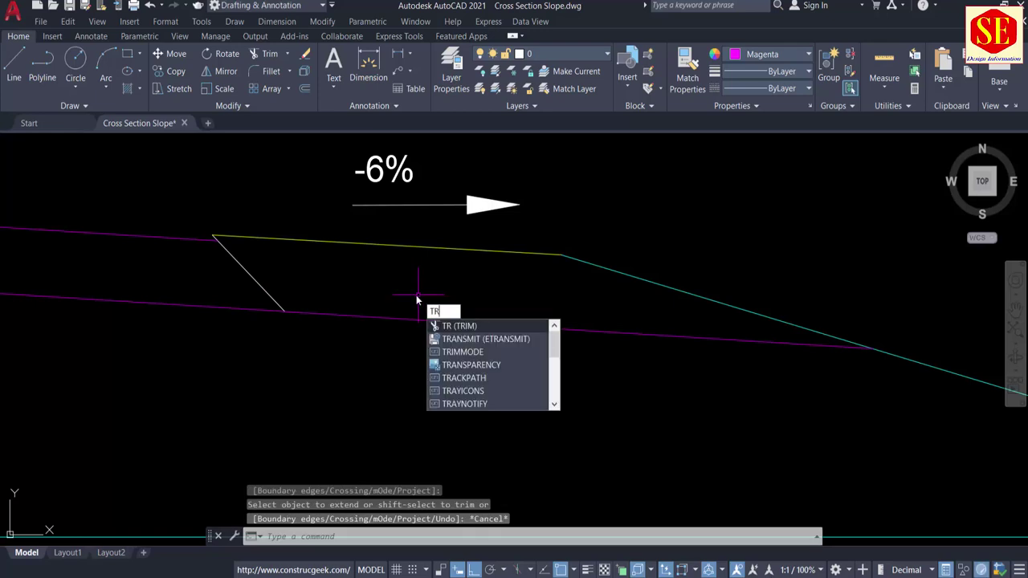
key("Escape")
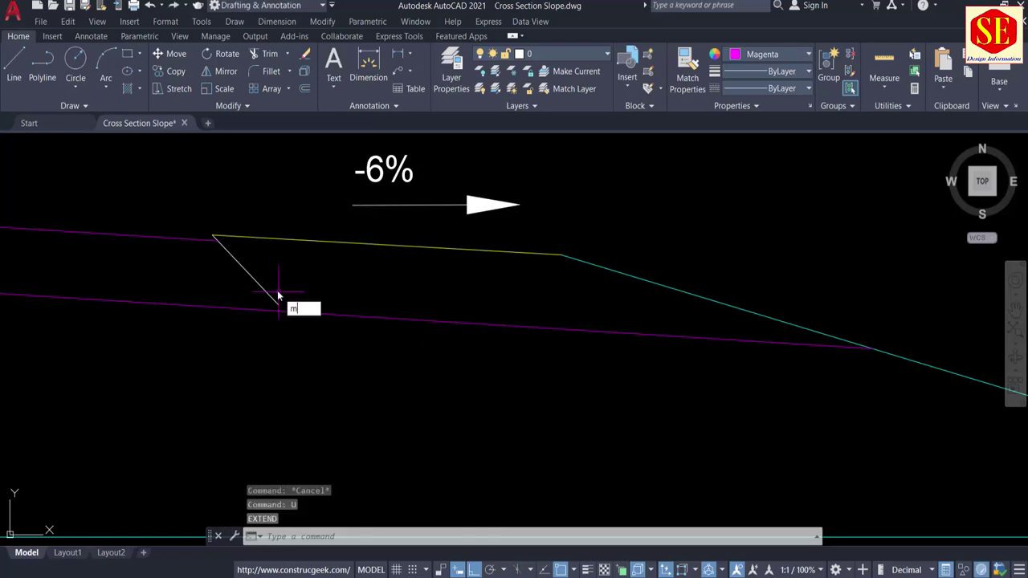
Move the right white edge line so its upper end meets the upper pavement line's right end.
key("Return")
left_click(223, 245)
key("Return")
left_click(213, 235)
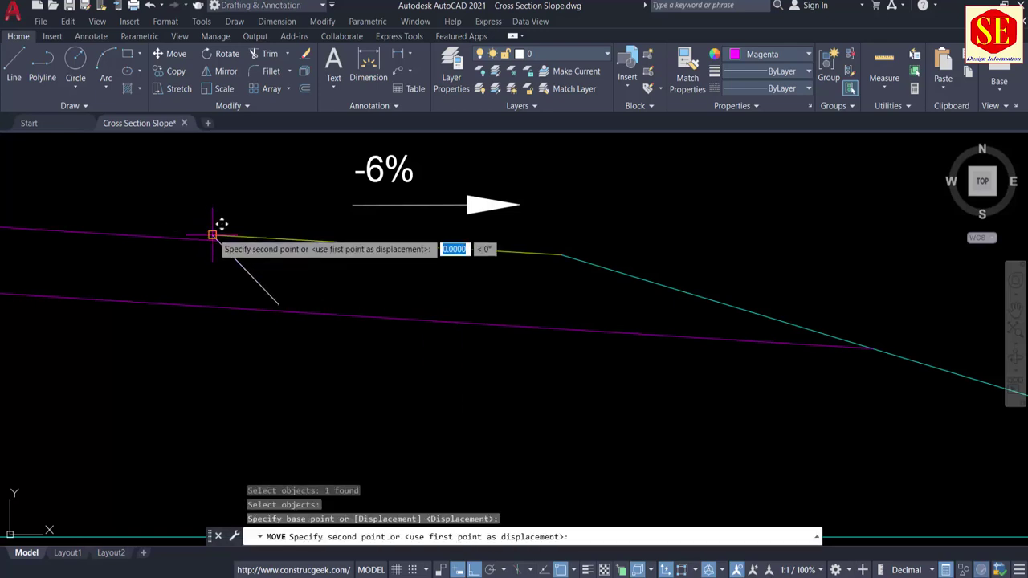
scroll(218, 232, "up", 4)
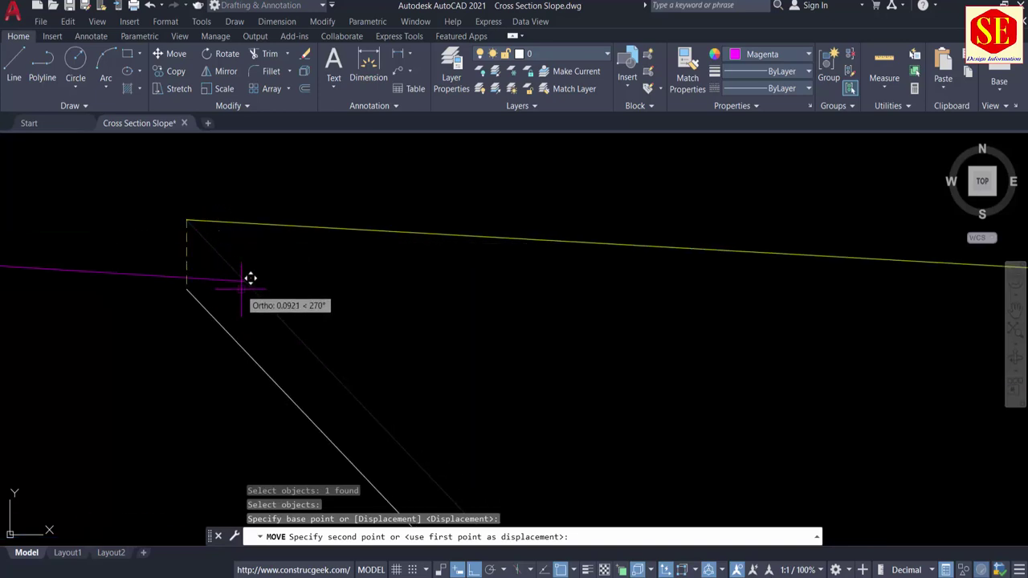
left_click(244, 280)
scroll(290, 254, "down", 3)
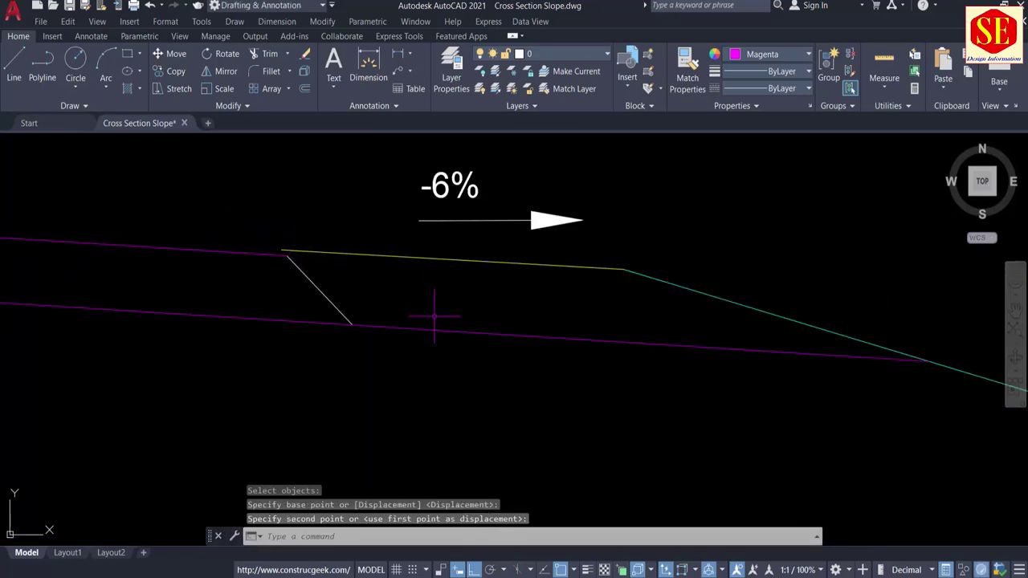
type("tr")
key("Return")
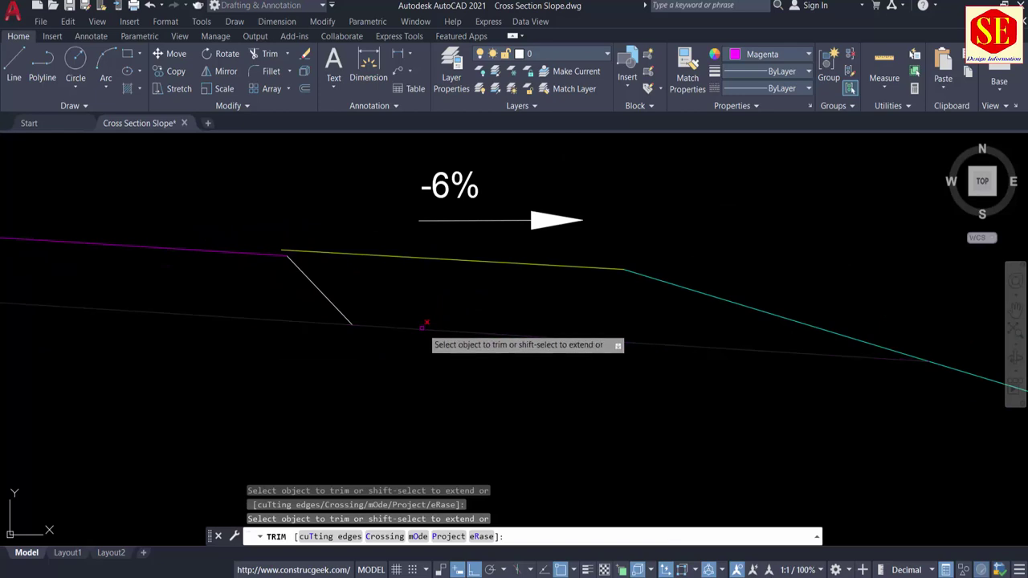
key("Escape")
Extend the right white edge line to the lower pavement line.
key("Return")
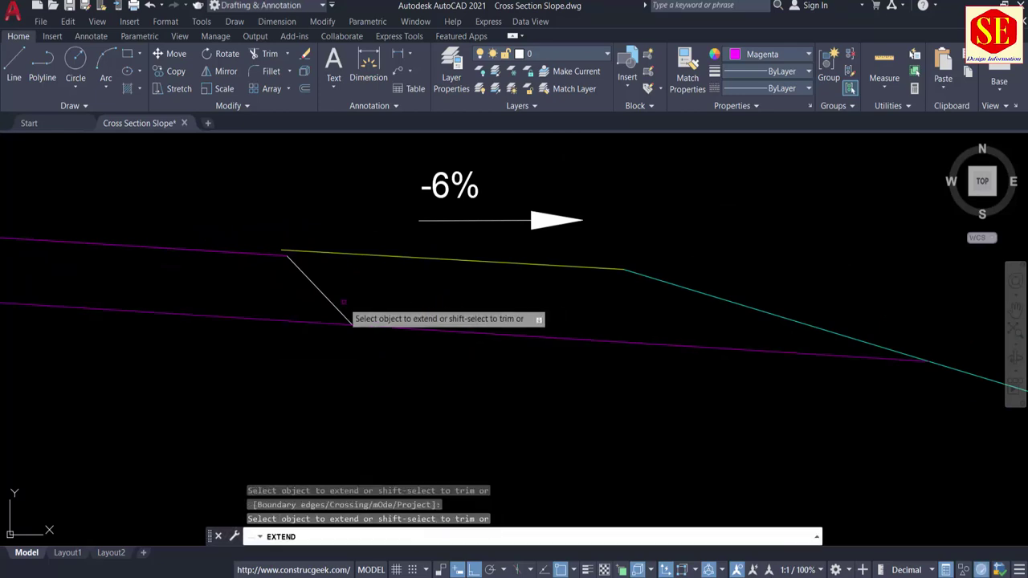
left_click(340, 308)
left_click(337, 310)
key("Escape")
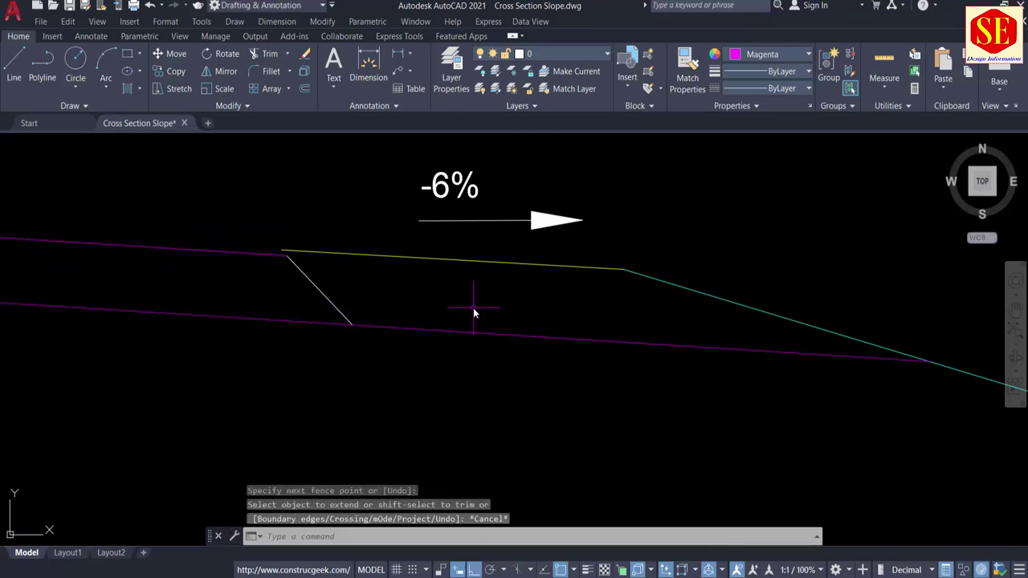
Trim the lower pavement line beyond the right white edge line.
type("tr")
key("Return")
left_click(446, 331)
key("Escape")
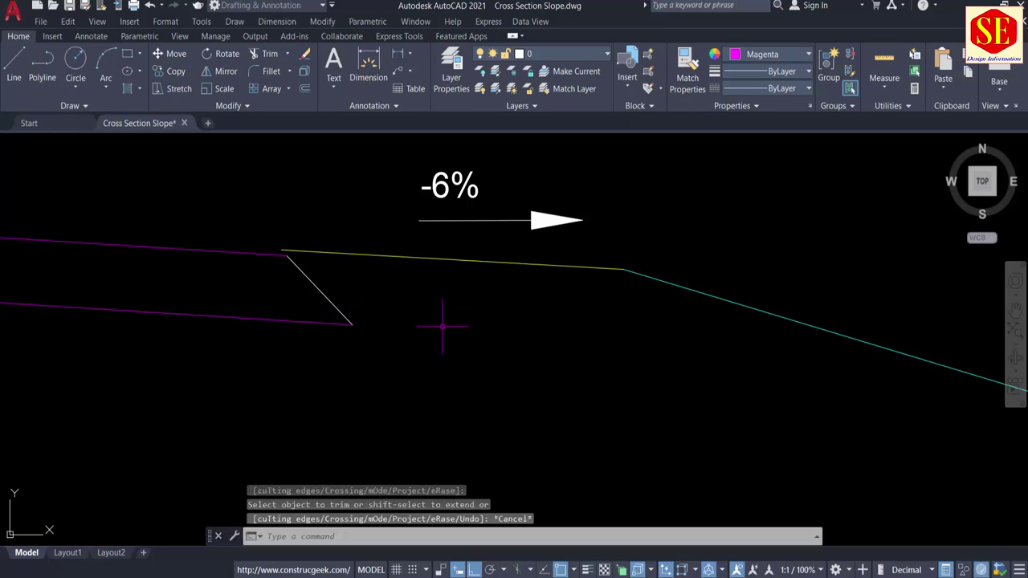
Erase the old yellow right shoulder line.
left_click(432, 258)
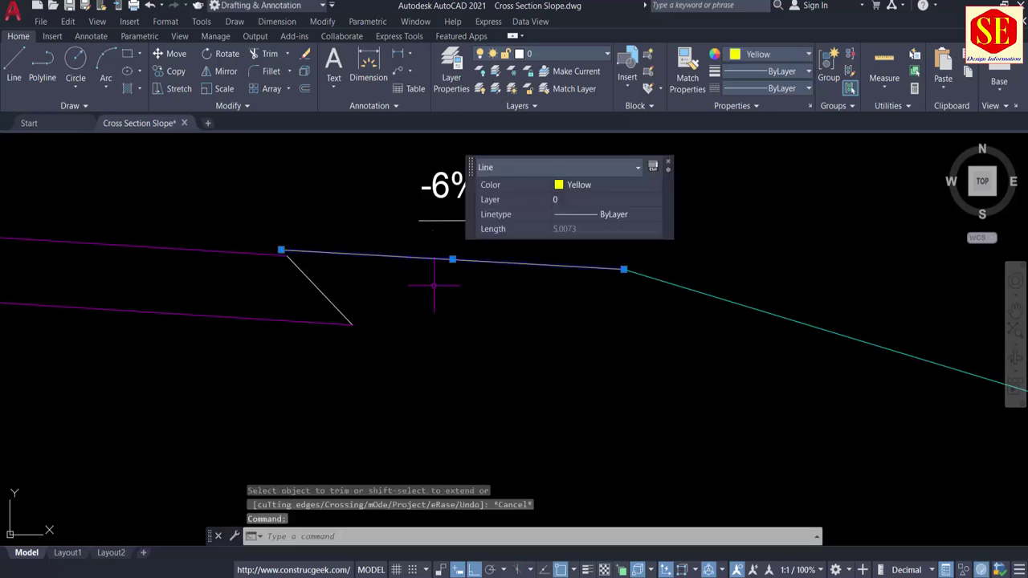
type("e")
key("Return")
Draw a horizontal line 5 units long outward from the upper pavement line's right end.
type("l")
key("Return")
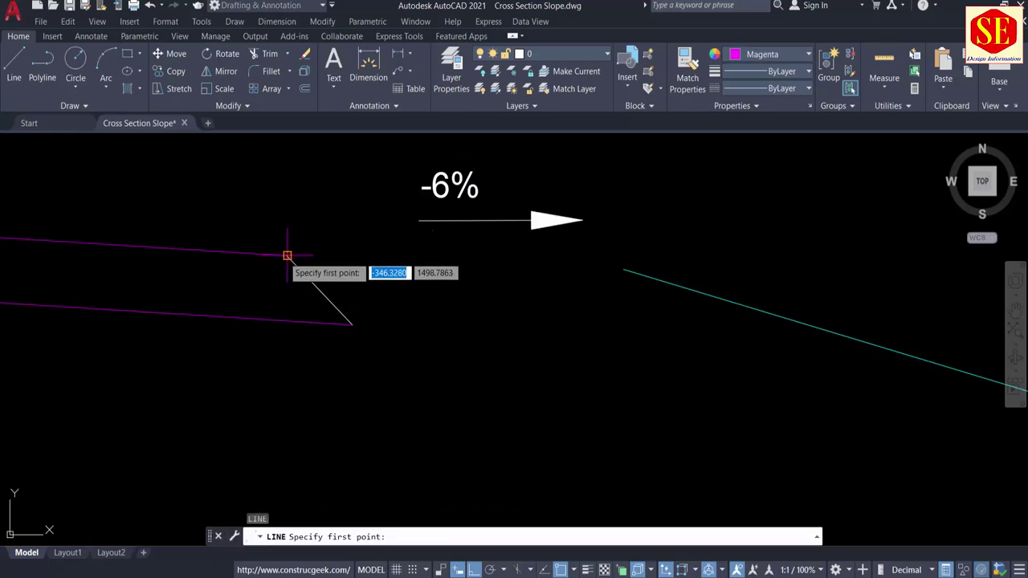
left_click(287, 255)
type("5")
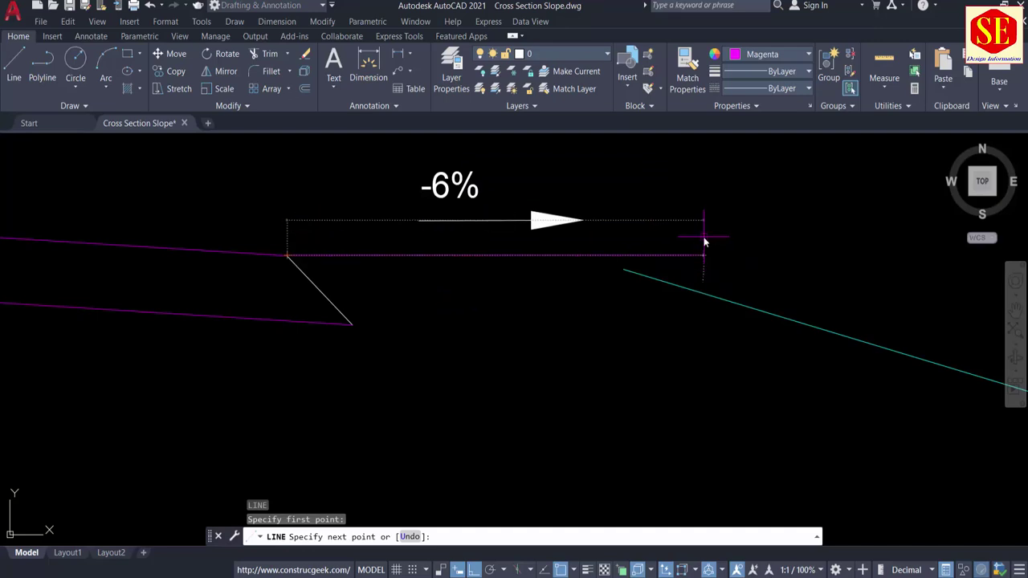
key("Return")
key("Return")
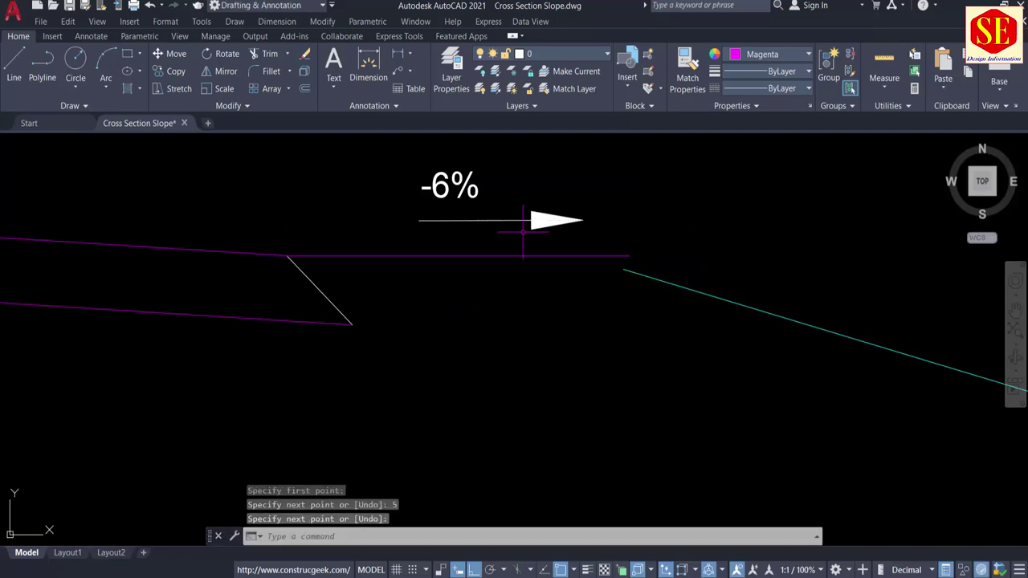
Switch to Calculator and compute the right shoulder drop as 5 × 6 ÷ 100.
key("alt+Tab")
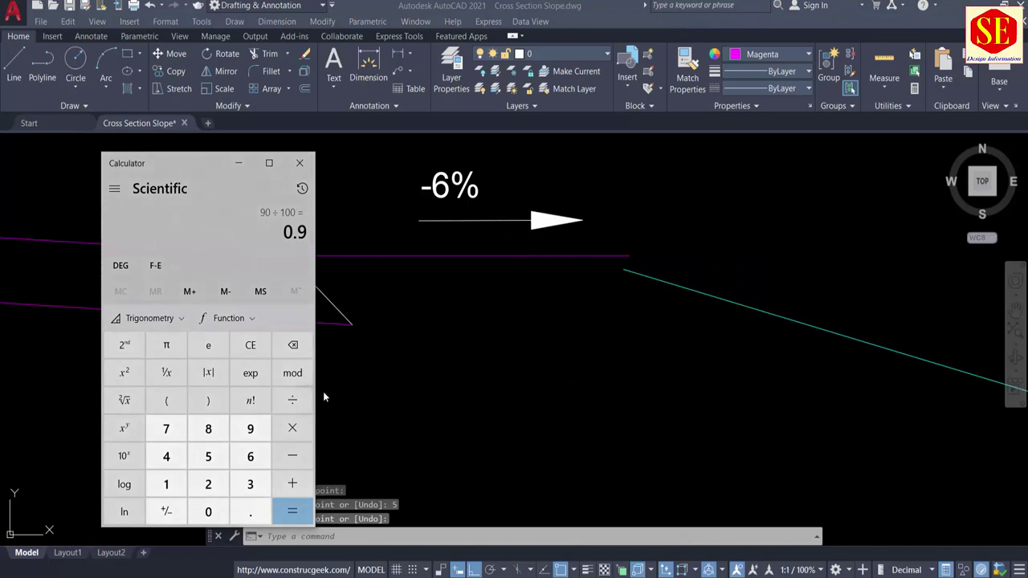
left_click(251, 345)
left_click(212, 459)
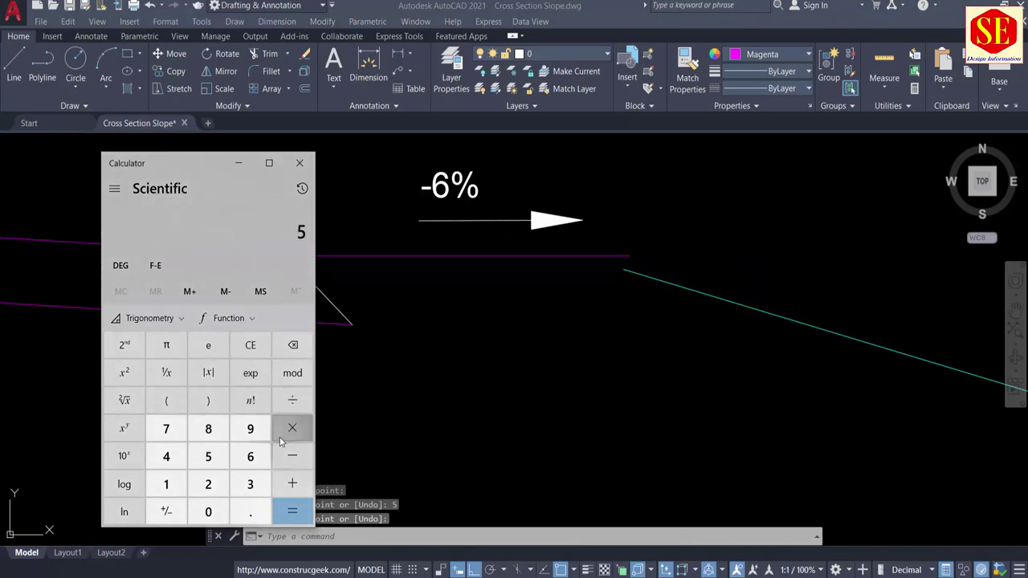
left_click(289, 427)
left_click(241, 461)
left_click(292, 511)
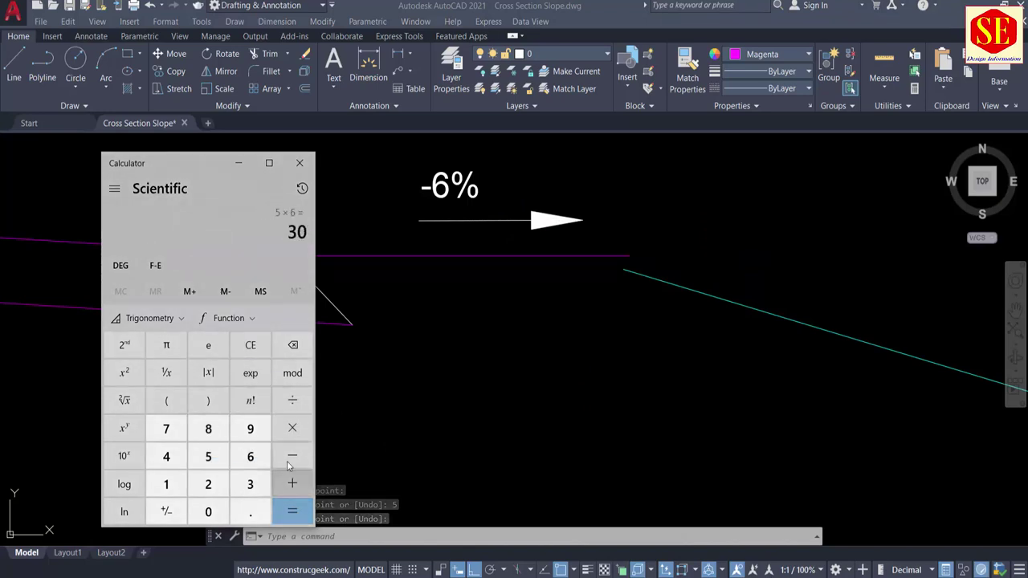
left_click(291, 399)
left_click(166, 484)
double_click(208, 511)
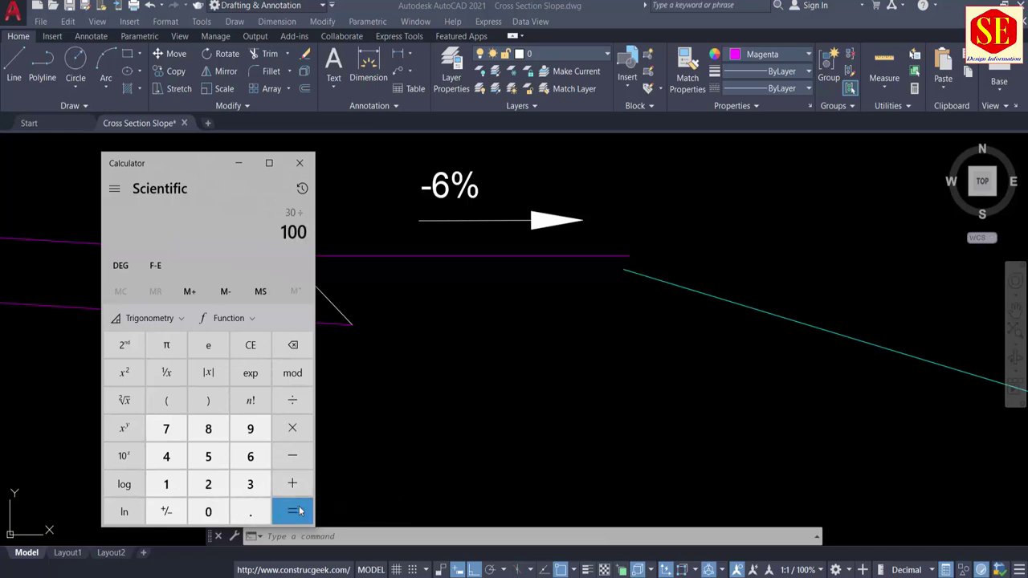
left_click(293, 511)
Return to AutoCAD and offset the horizontal right shoulder construction line by 0.3.
left_click(572, 348)
type("o")
key("Return")
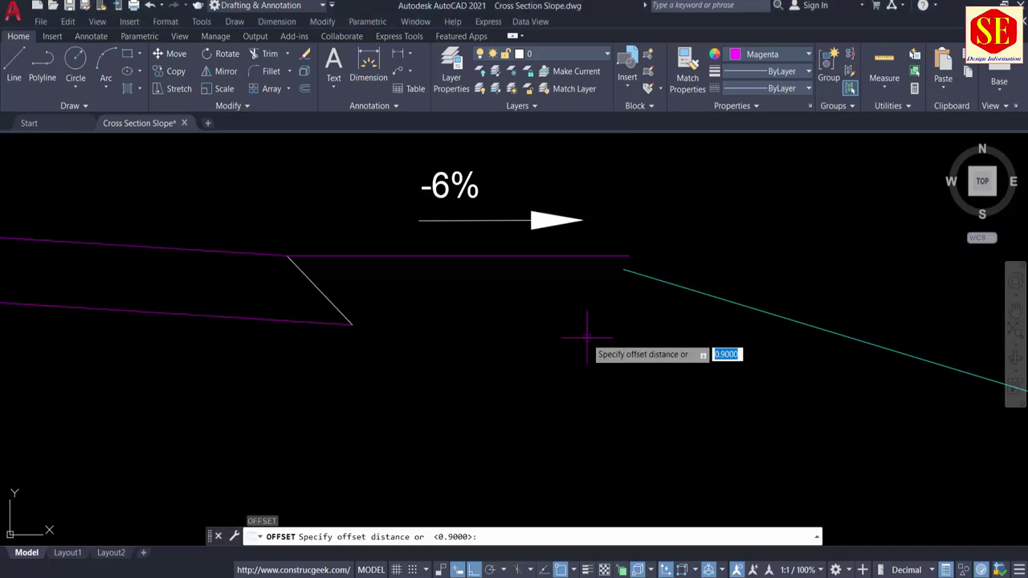
type(".3")
key("Return")
left_click(465, 256)
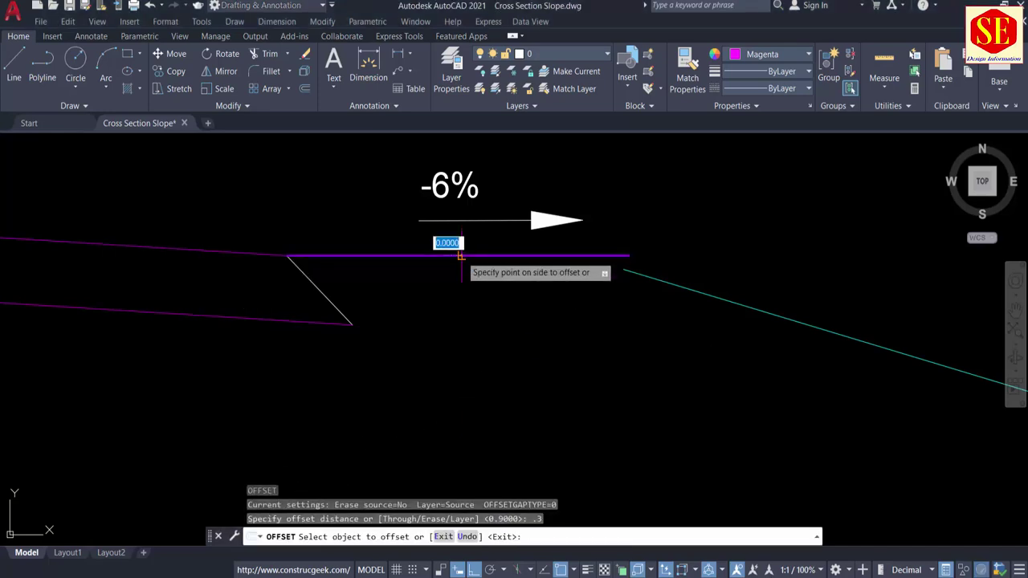
Offset the right shoulder's horizontal line 0.3 downward and draw a sloping line from the pavement edge to the offset line's outer end.
left_click(462, 306)
key("Escape")
type("l")
key("Return")
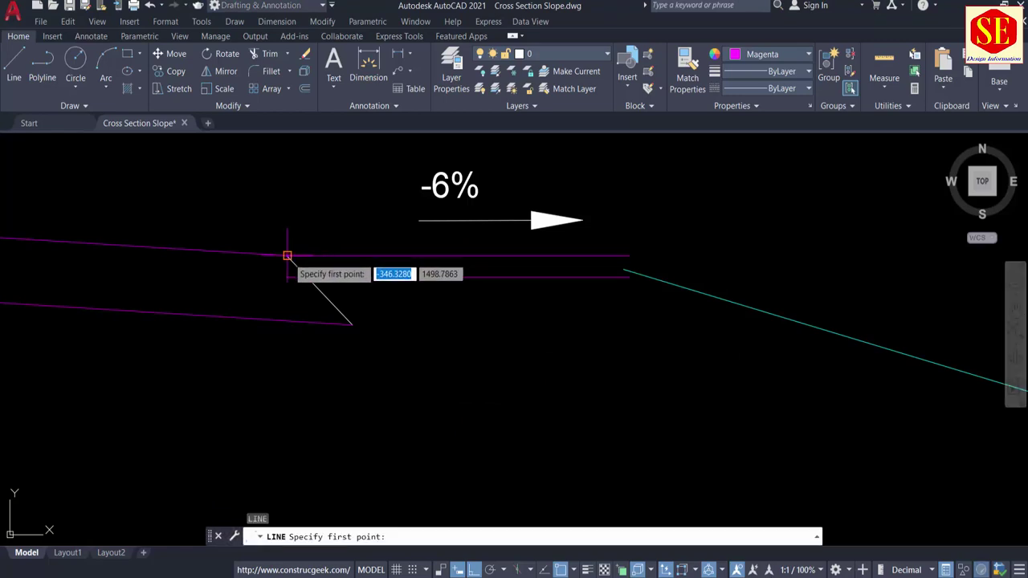
left_click(287, 257)
left_click(629, 277)
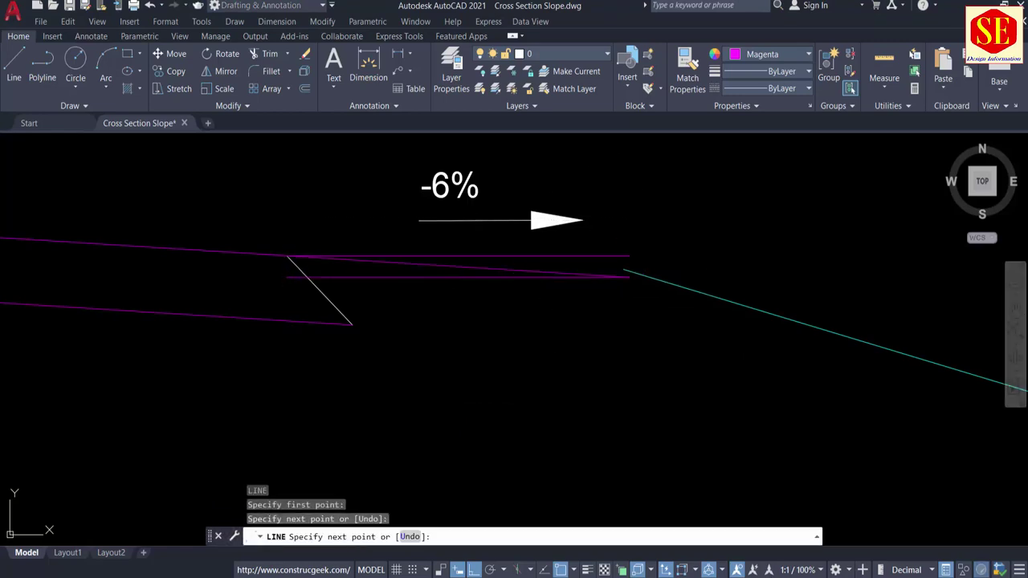
key("Escape")
Erase the two horizontal construction lines above and below the sloping right shoulder line.
left_click(502, 255)
left_click(458, 277)
type("e")
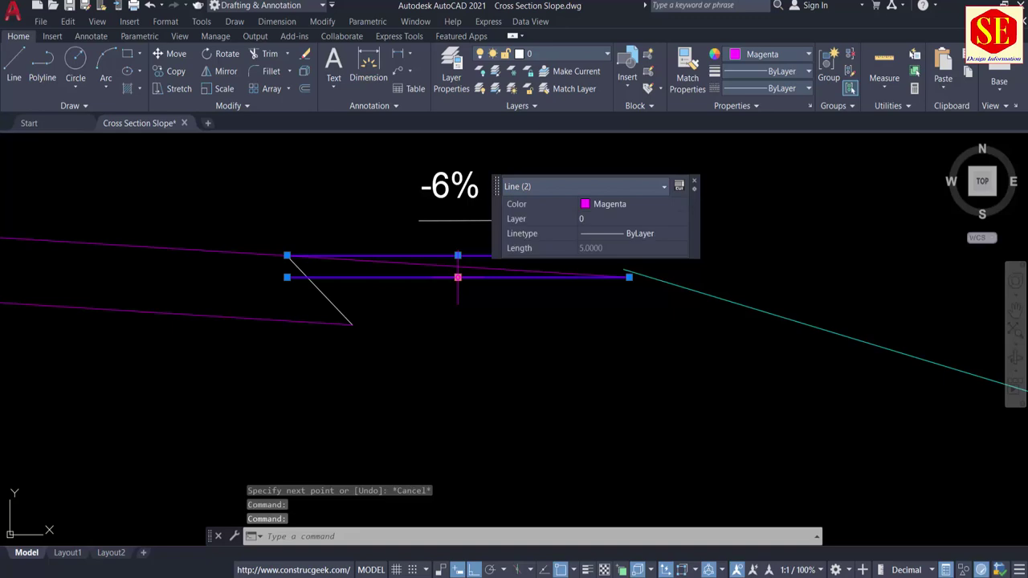
key("Return")
Change the colour of the sloping right shoulder line to Yellow.
left_click(458, 267)
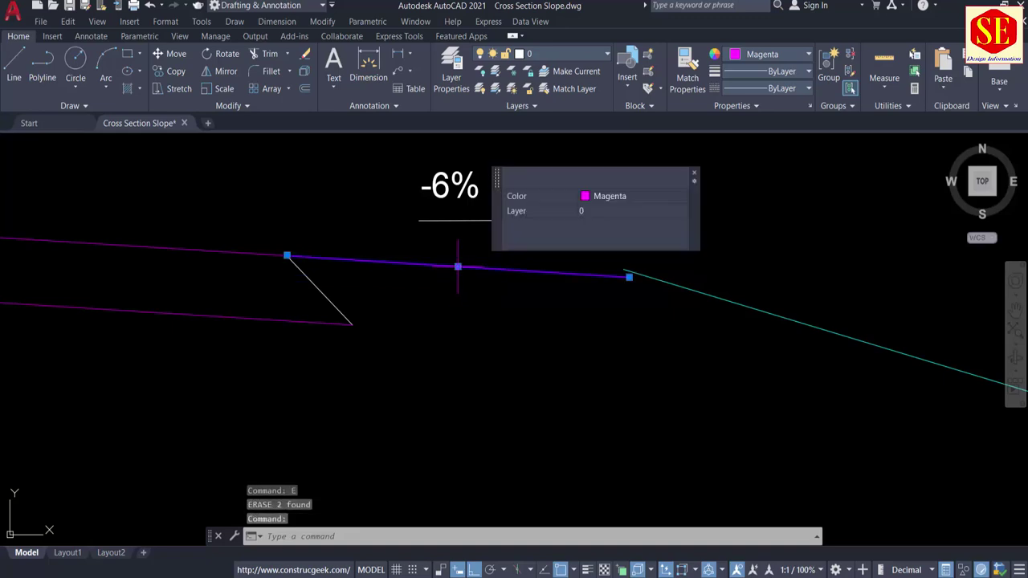
left_click(628, 196)
left_click(621, 243)
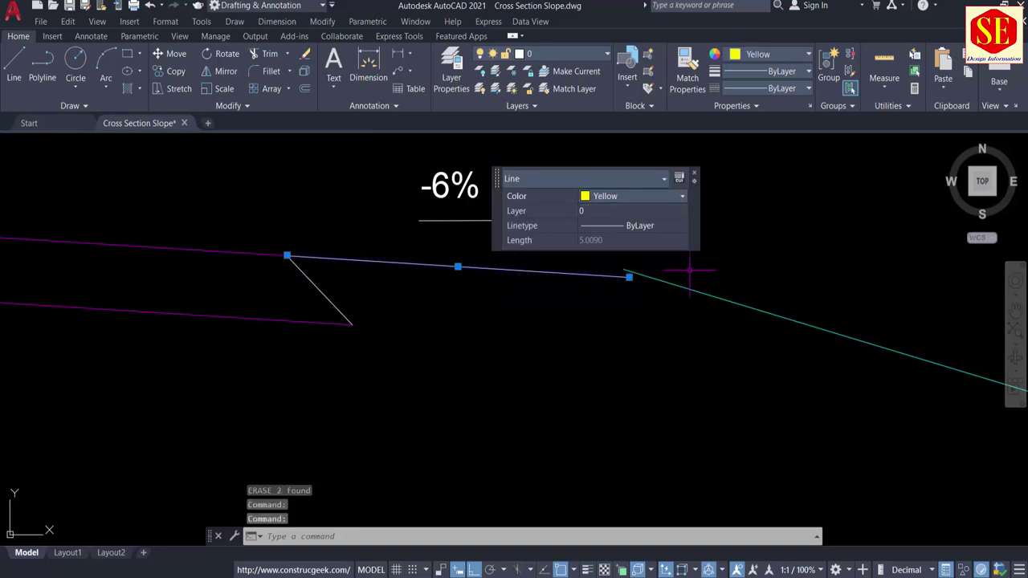
key("Escape")
Move the right embankment side-slope line by its upper endpoint onto the outer end of the yellow shoulder line.
key("Return")
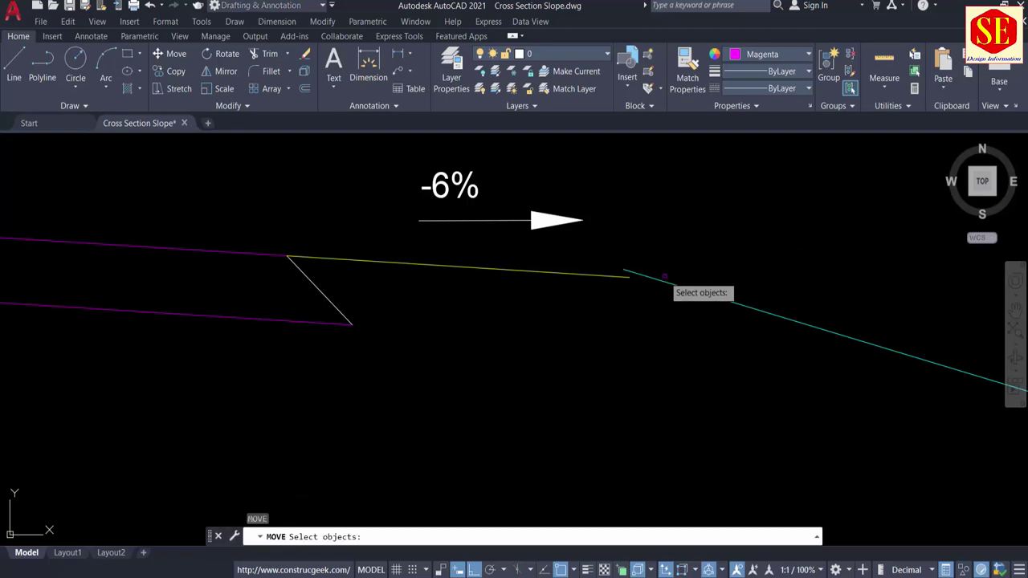
left_click(672, 284)
key("Return")
left_click(623, 269)
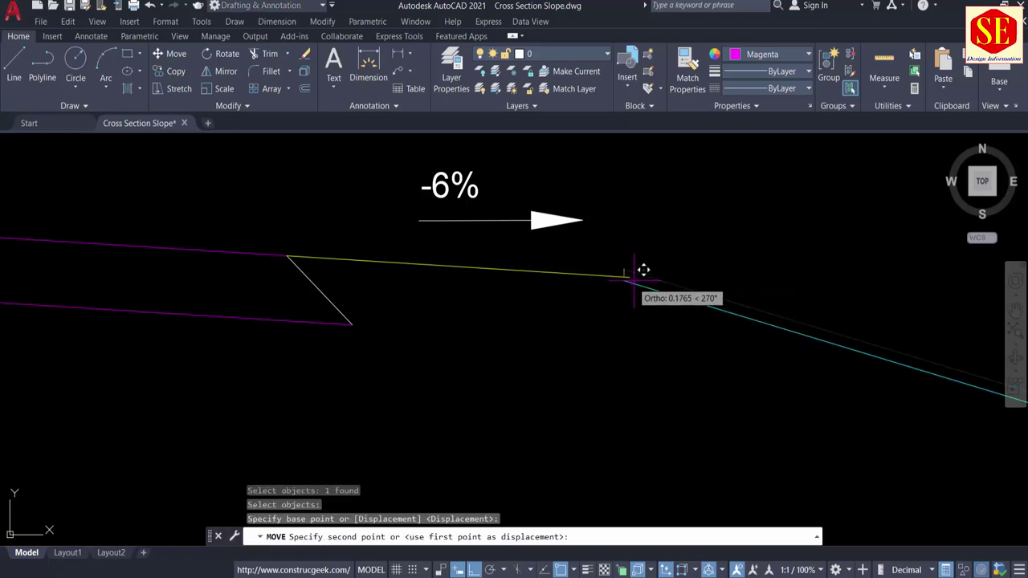
left_click(633, 273)
Compare the section's slope labels with the shoulder, pavement and side-slope values for the last stations in the Grade & Slope Sheet.
scroll(721, 264, "down", 8)
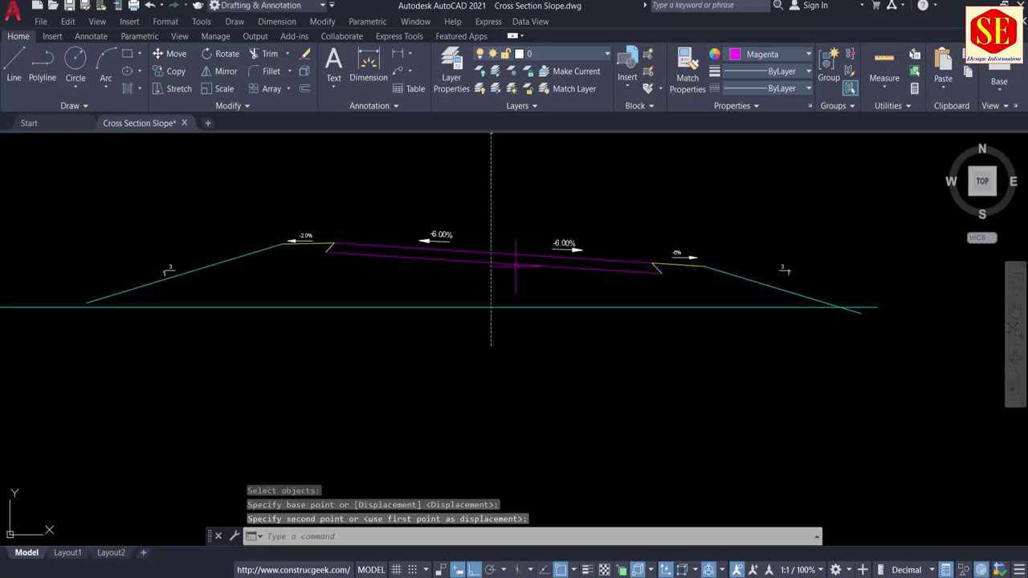
scroll(383, 254, "up", 2)
middle_click_drag(721, 263, 549, 320)
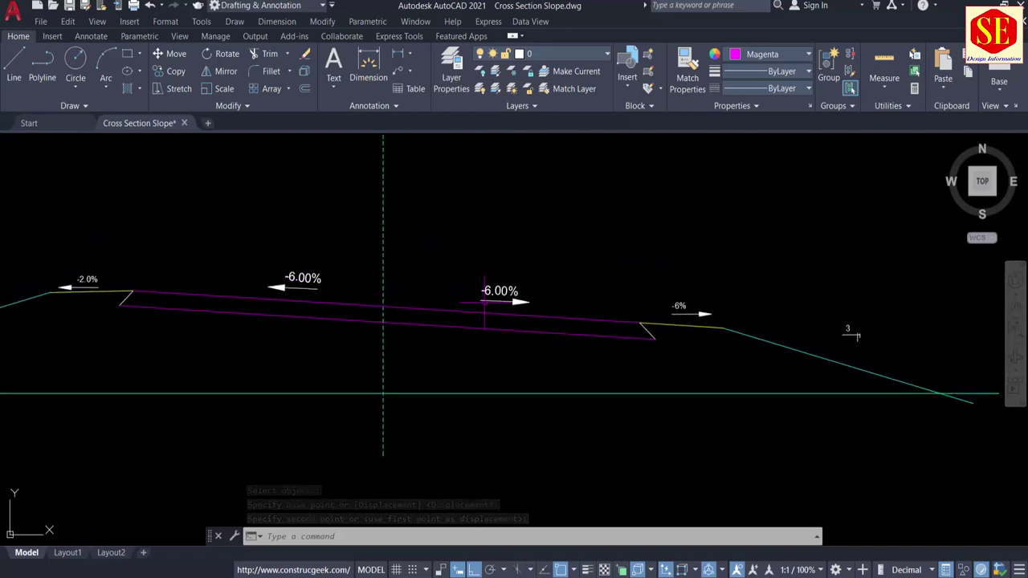
scroll(494, 295, "down", 6)
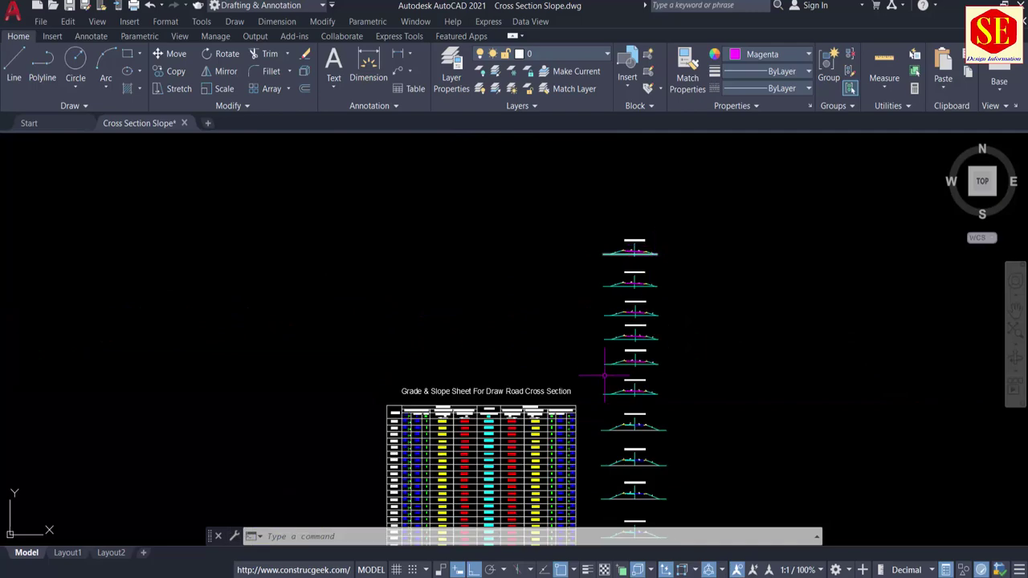
middle_click_drag(605, 374, 626, 221)
scroll(358, 273, "up", 8)
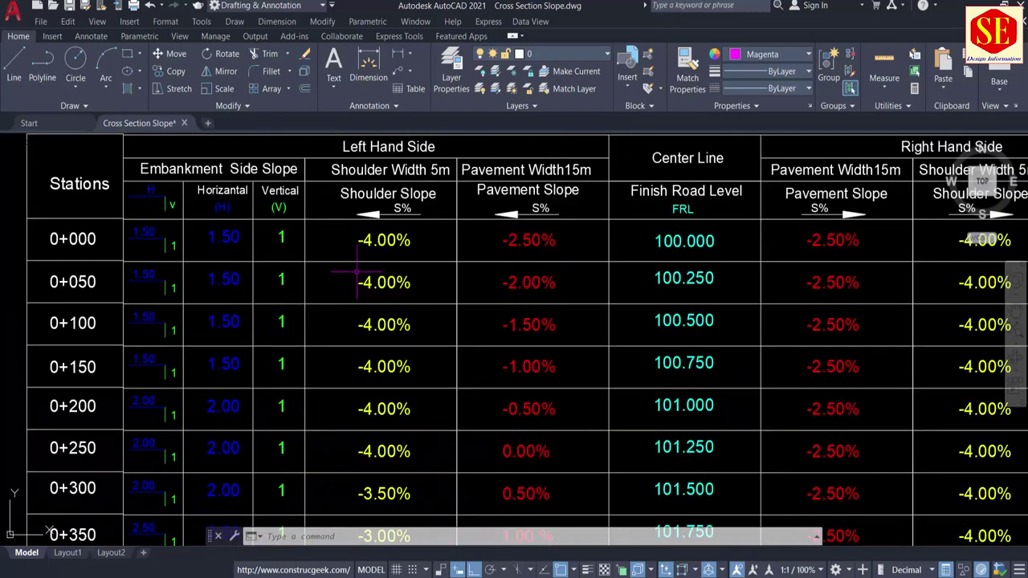
scroll(548, 255, "down", 6)
middle_click_drag(540, 305, 525, 181)
scroll(522, 298, "up", 8)
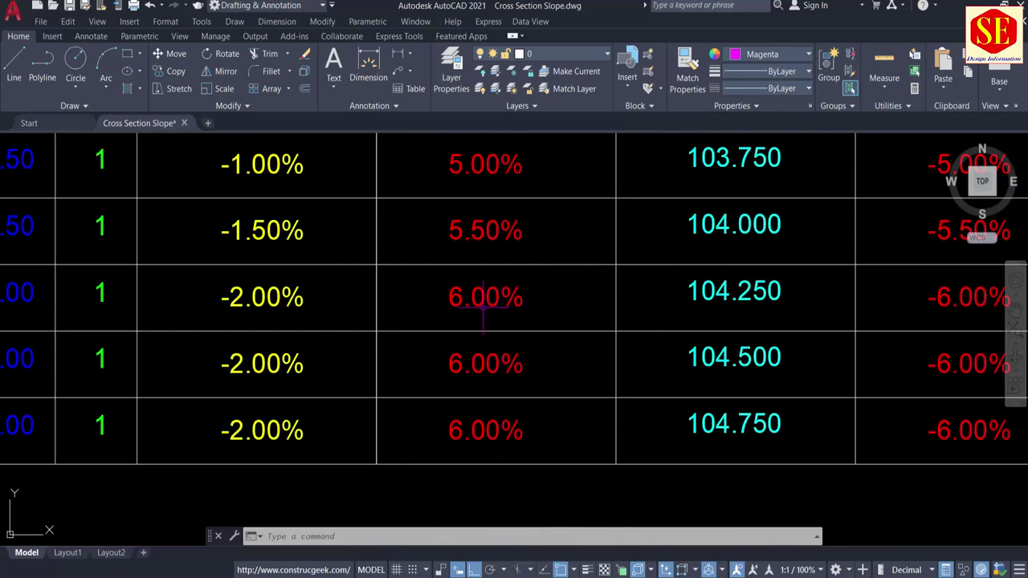
middle_click_drag(218, 311, 570, 321)
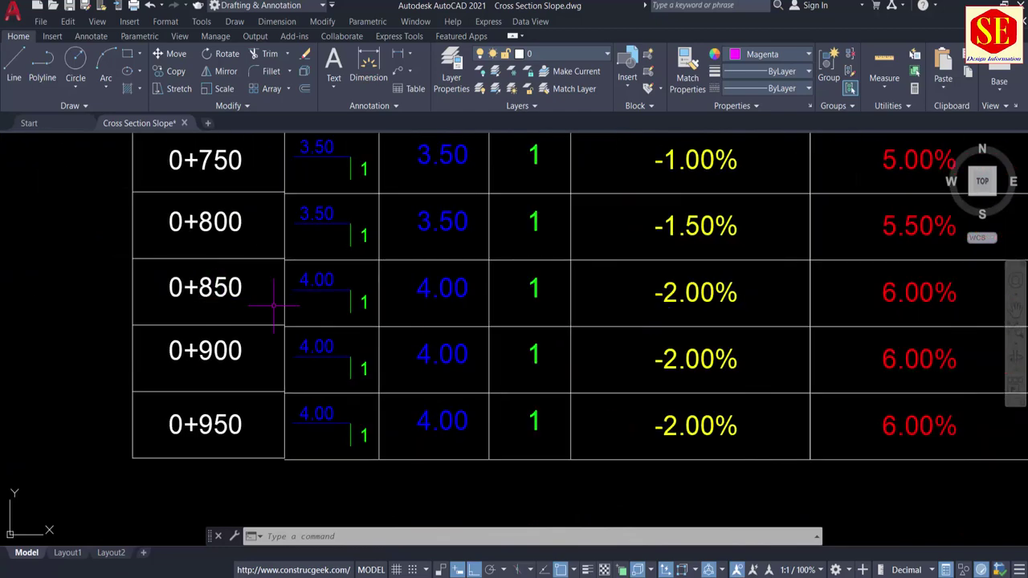
middle_click_drag(710, 237, 571, 255)
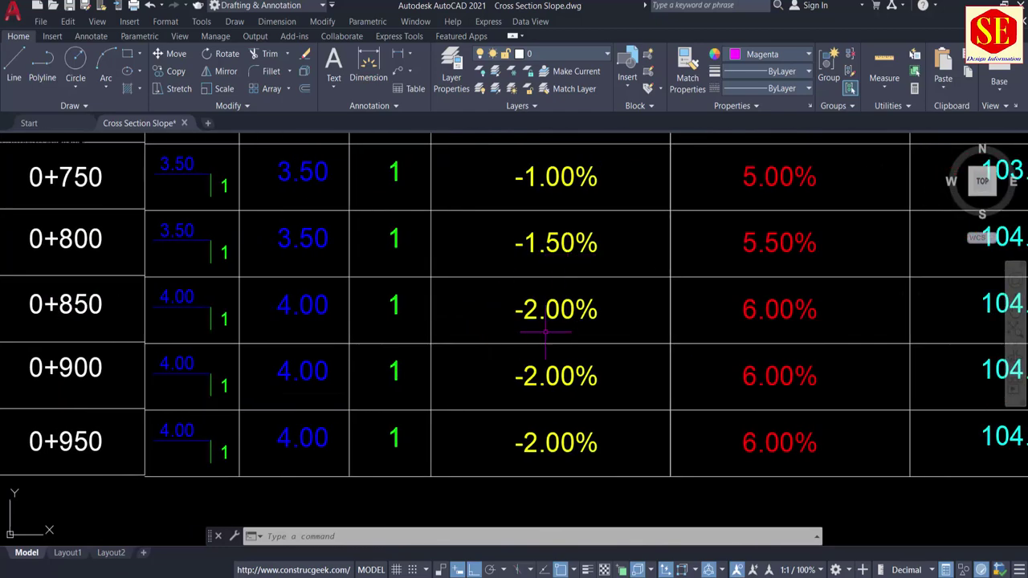
middle_click_drag(587, 325, 214, 304)
middle_click_drag(807, 285, 598, 289)
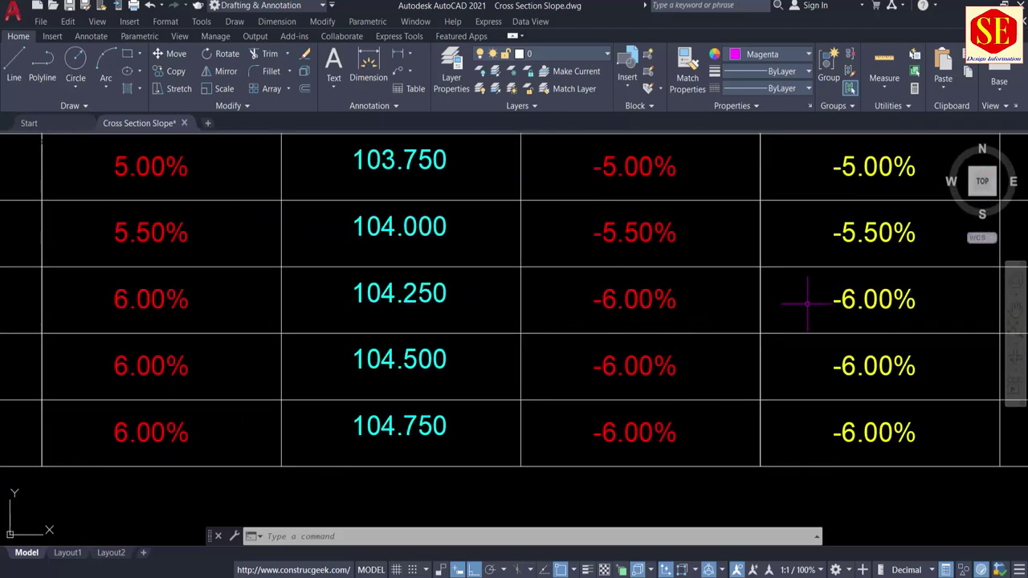
middle_click_drag(798, 291, 508, 308)
scroll(634, 348, "down", 5)
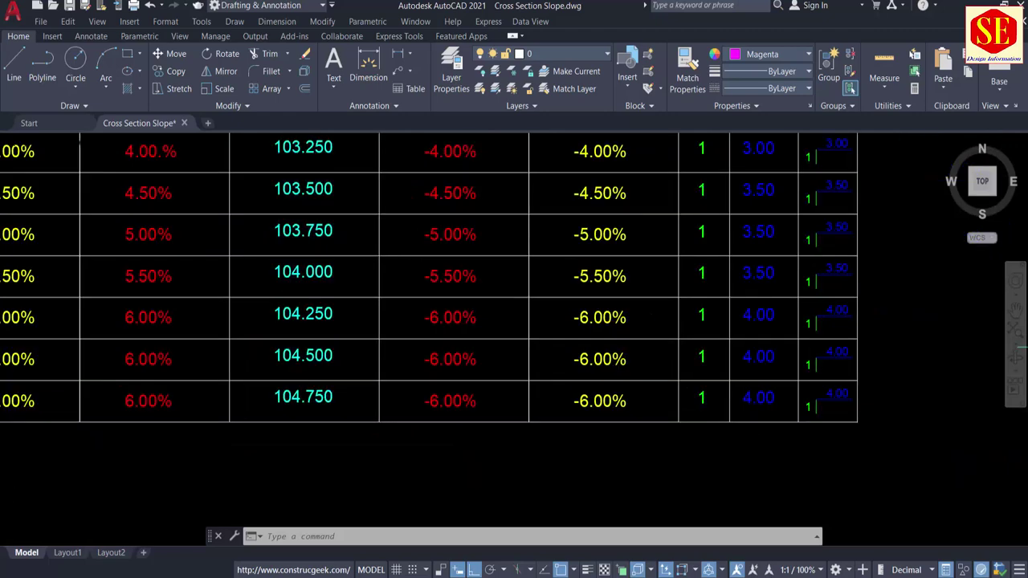
Review the stacked cross sections from RD 0+000 upward, checking pavement layers and slope labels up to the -0.50% left pavement section.
scroll(581, 337, "down", 2)
middle_click_drag(723, 268, 578, 124)
middle_click_drag(651, 463, 647, 284)
scroll(642, 281, "up", 5)
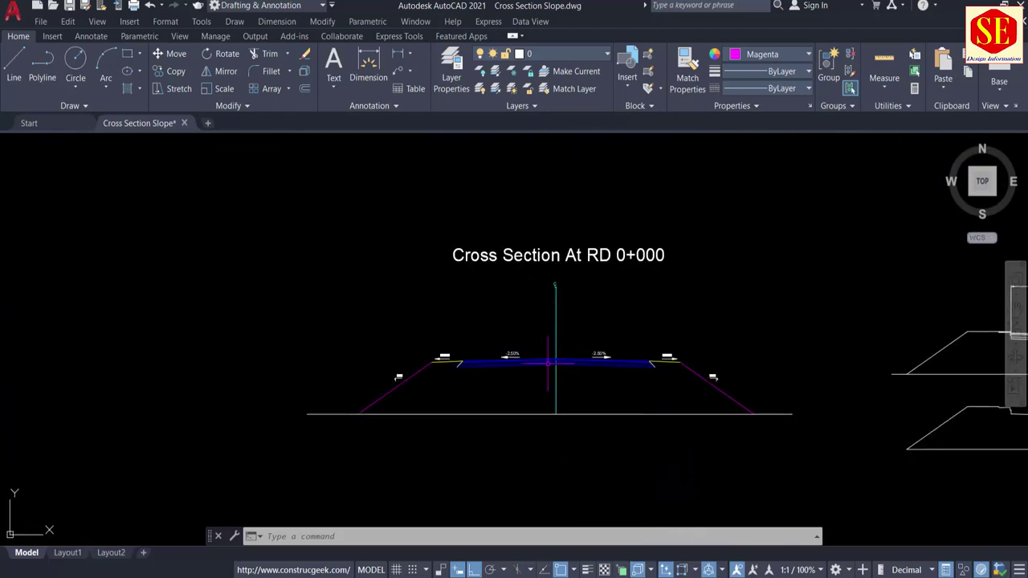
middle_click_drag(566, 264, 594, 535)
middle_click_drag(604, 312, 601, 554)
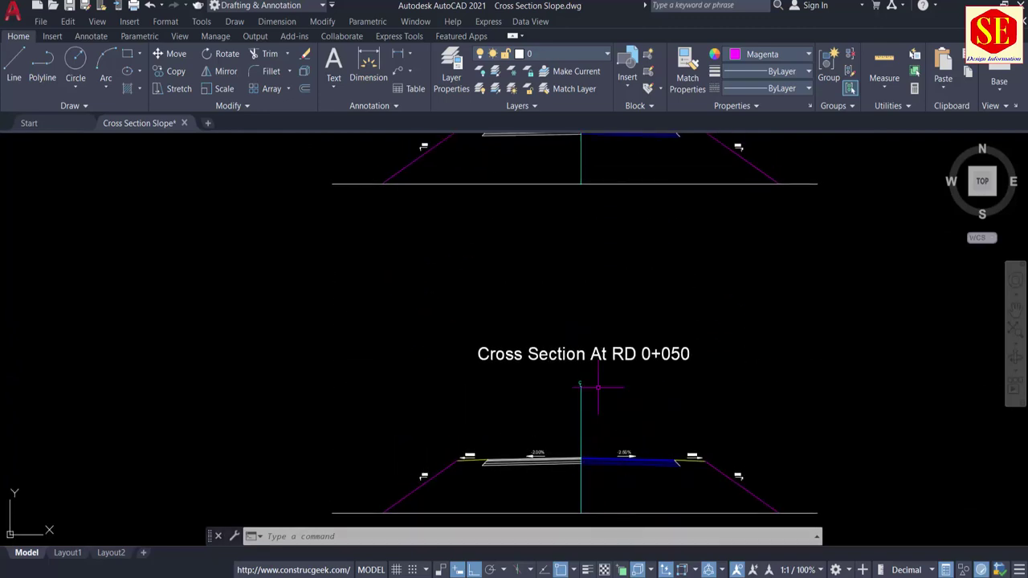
middle_click_drag(597, 387, 598, 490)
scroll(560, 361, "up", 4)
middle_click_drag(539, 234, 542, 338)
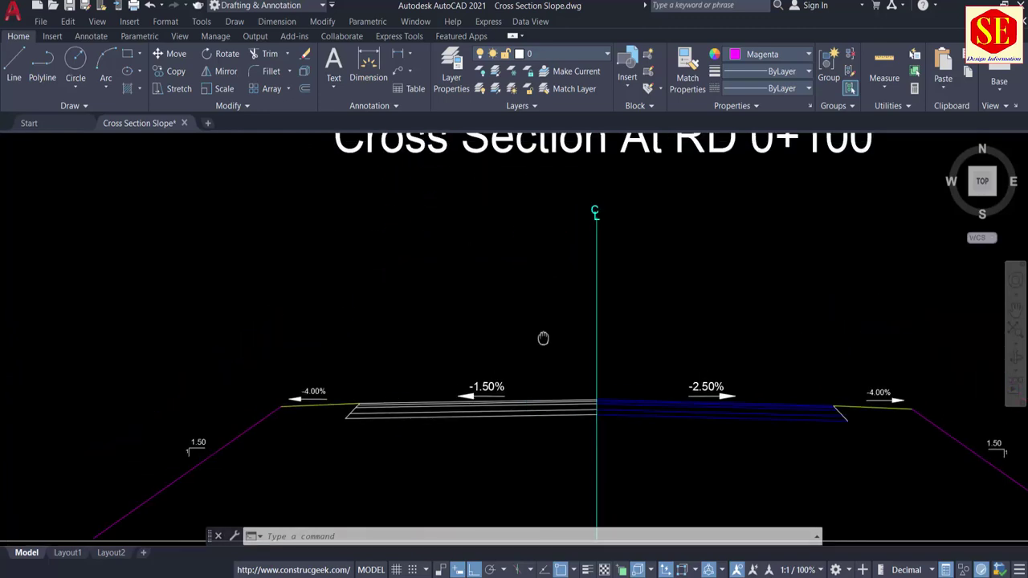
scroll(542, 338, "down", 3)
middle_click_drag(544, 220, 544, 457)
scroll(562, 351, "down", 2)
middle_click_drag(587, 285, 578, 534)
middle_click_drag(553, 295, 557, 564)
scroll(561, 308, "up", 4)
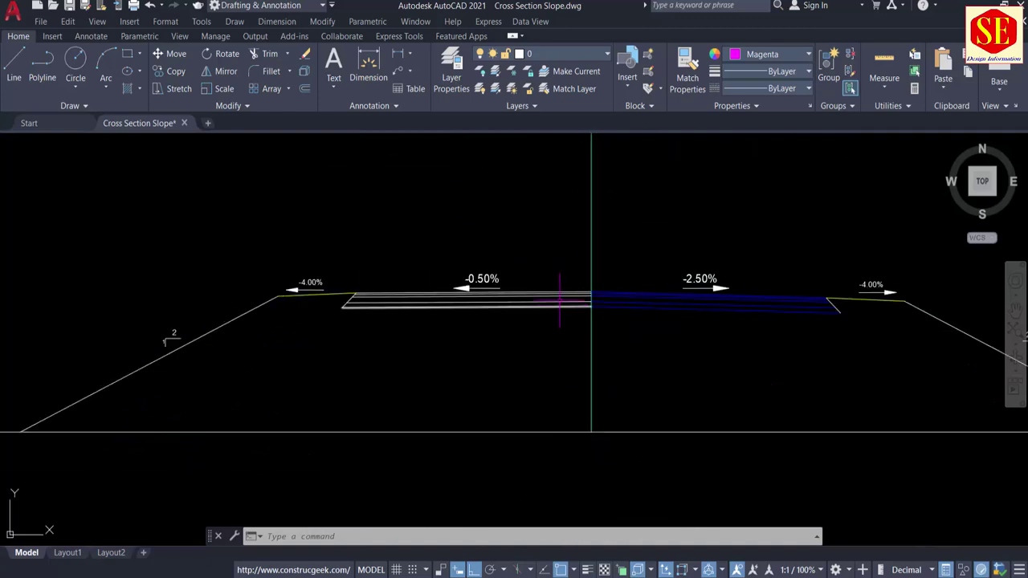
Review the cross sections from RD 0+250 through RD 0+400 and beyond, checking their pavement, shoulder and side-slope labels.
scroll(560, 300, "down", 4)
middle_click_drag(543, 266, 544, 468)
middle_click_drag(532, 179, 536, 466)
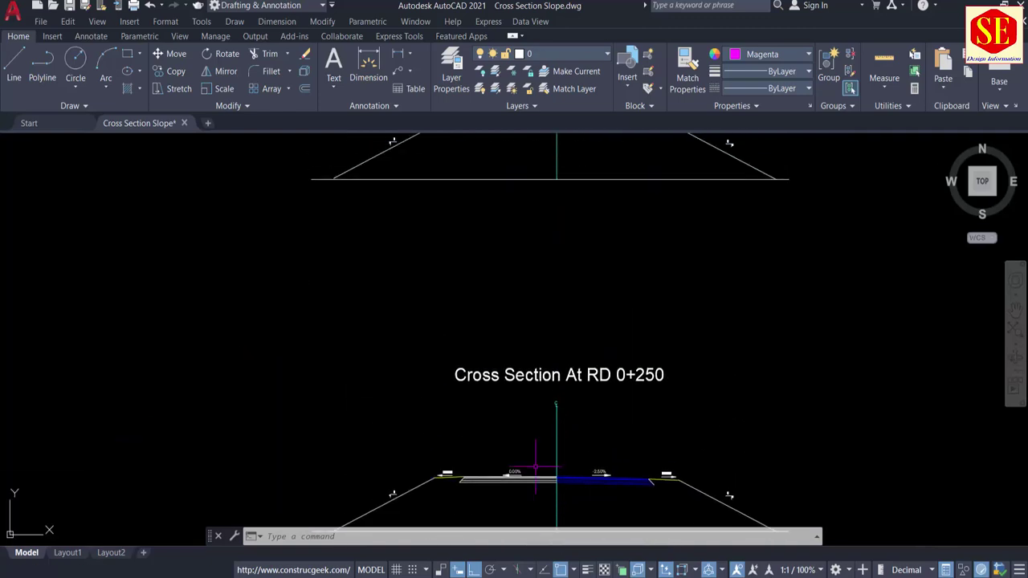
middle_click_drag(544, 234, 549, 541)
middle_click_drag(563, 280, 570, 514)
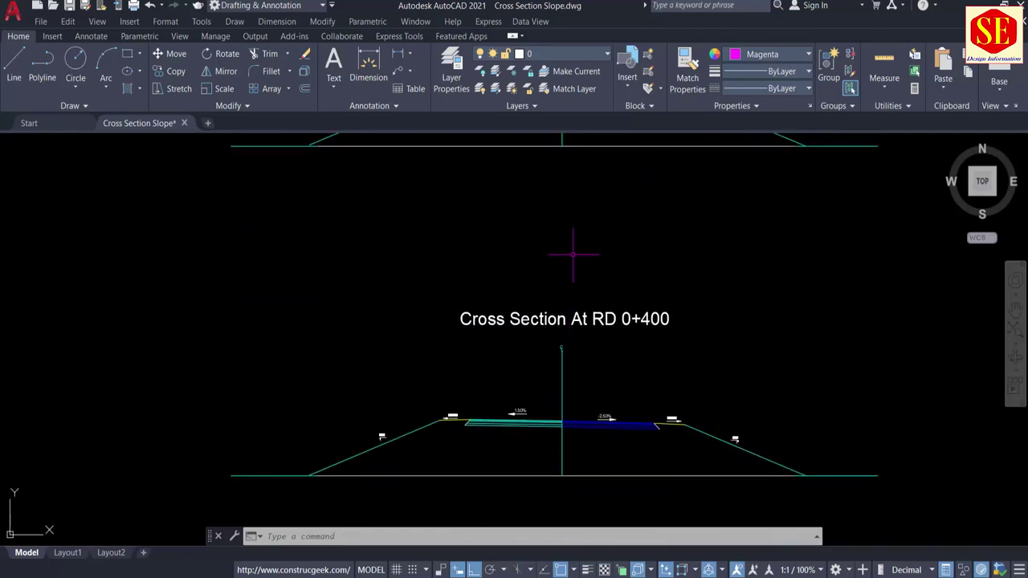
middle_click_drag(572, 254, 583, 487)
scroll(720, 343, "up", 4)
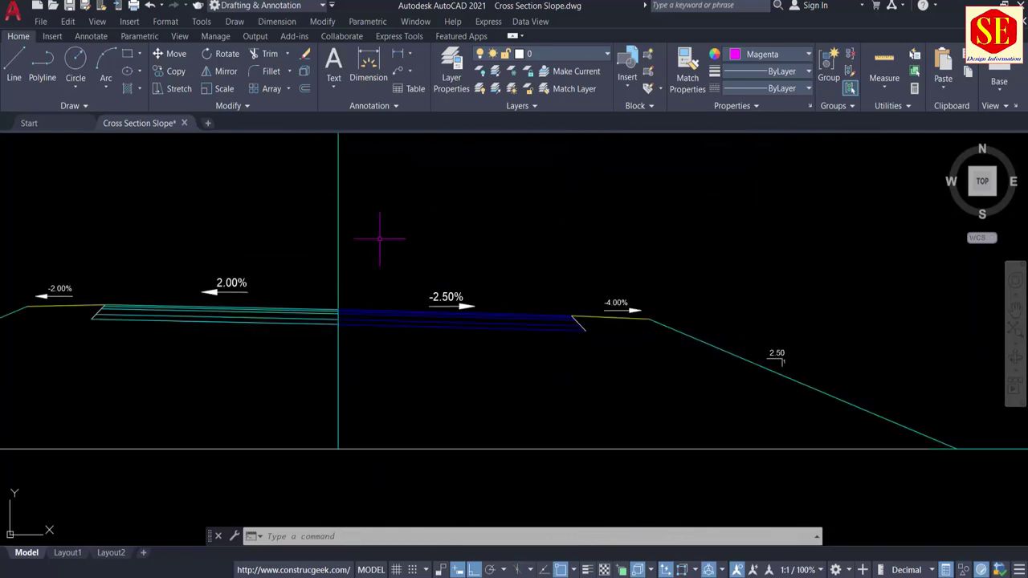
scroll(379, 237, "down", 4)
middle_click_drag(394, 287, 425, 391)
scroll(424, 390, "down", 5)
mouse_move(436, 349)
middle_mouse_down()
mouse_move(459, 311)
mouse_move(492, 448)
middle_mouse_up()
middle_click_drag(479, 239, 479, 361)
Change the left pavement slope label to 6.00% in the section with the -2.0% left shoulder.
mouse_move(463, 265)
middle_mouse_down()
mouse_move(463, 351)
mouse_move(505, 188)
middle_mouse_up()
scroll(493, 190, "up", 7)
scroll(485, 327, "up", 2)
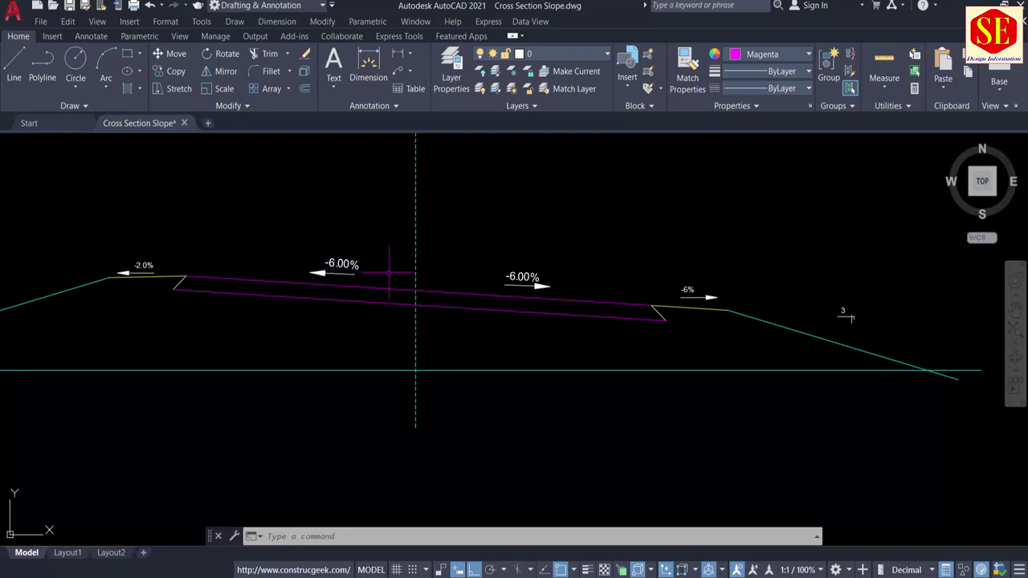
scroll(336, 283, "up", 4)
double_click(323, 268)
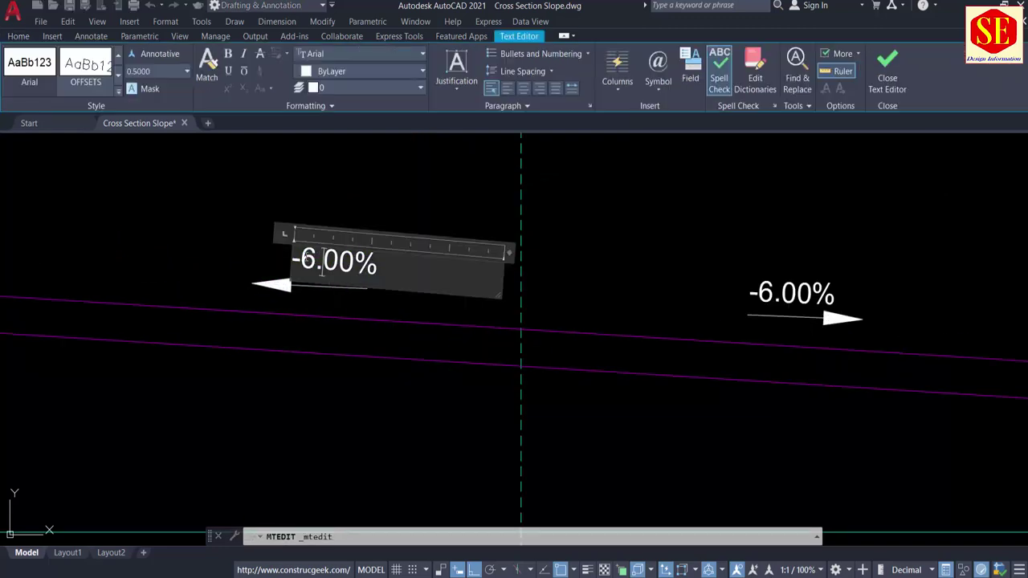
key("BackSpace")
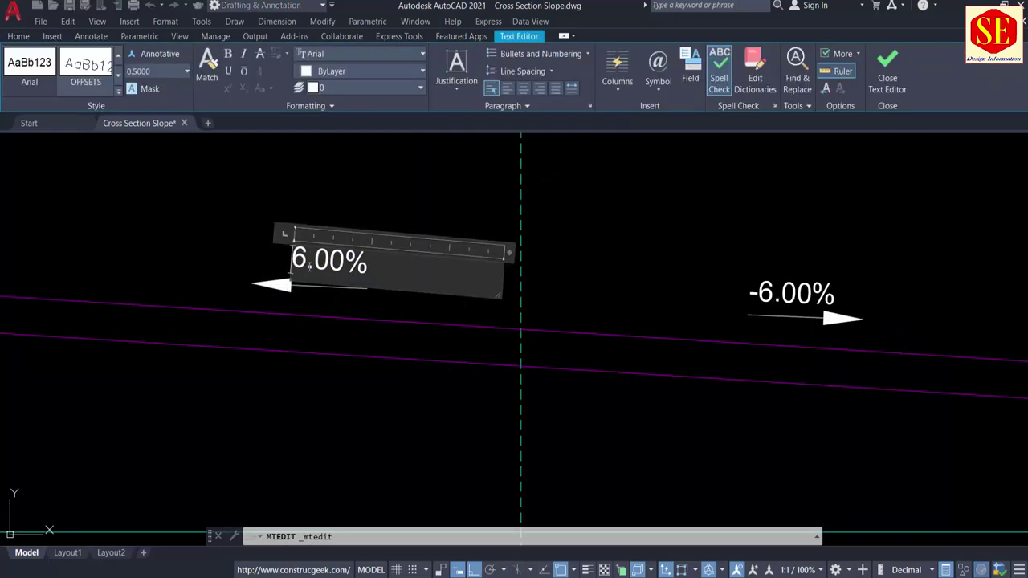
left_click(360, 436)
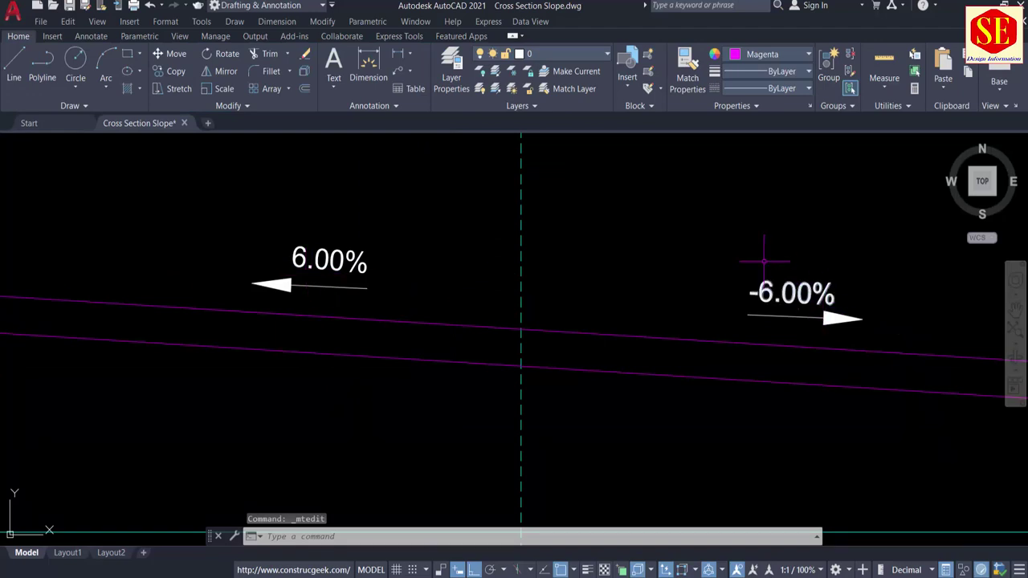
Change the left pavement slope label to 5.50% in the section with the -1.50% left shoulder.
scroll(764, 261, "down", 8)
scroll(561, 437, "up", 8)
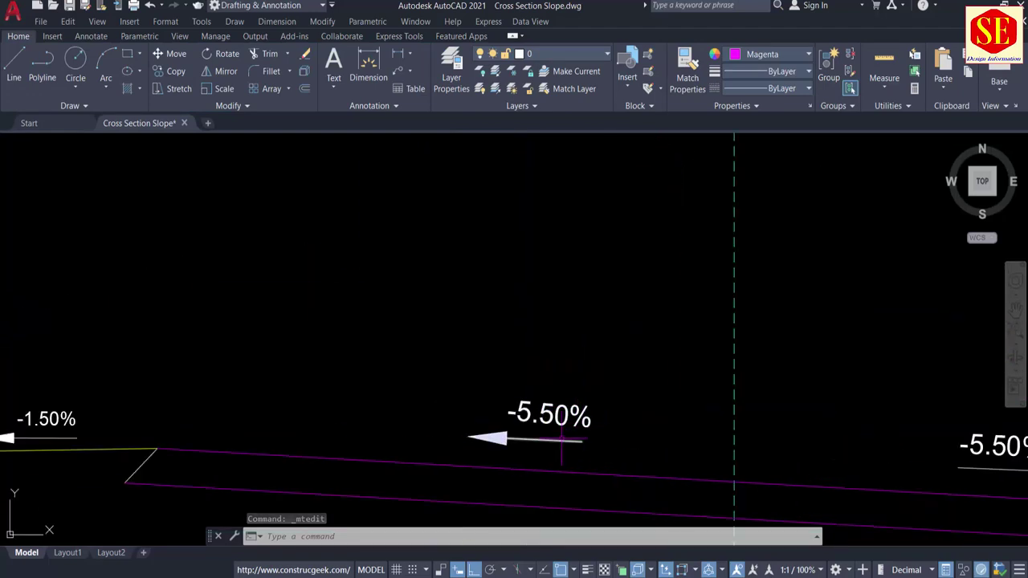
double_click(520, 413)
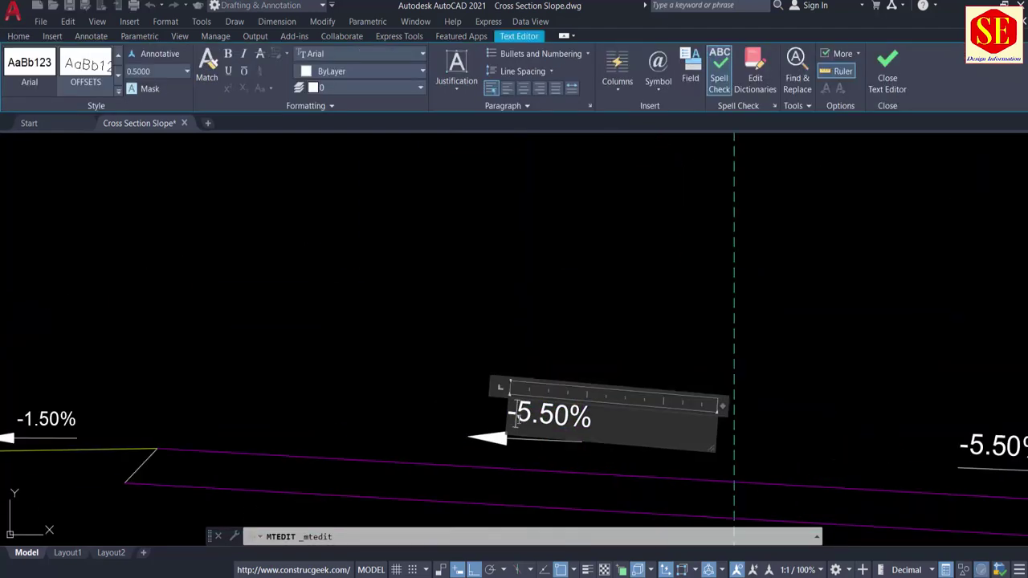
left_click(517, 414)
key("BackSpace")
left_click(530, 231)
scroll(538, 299, "down", 4)
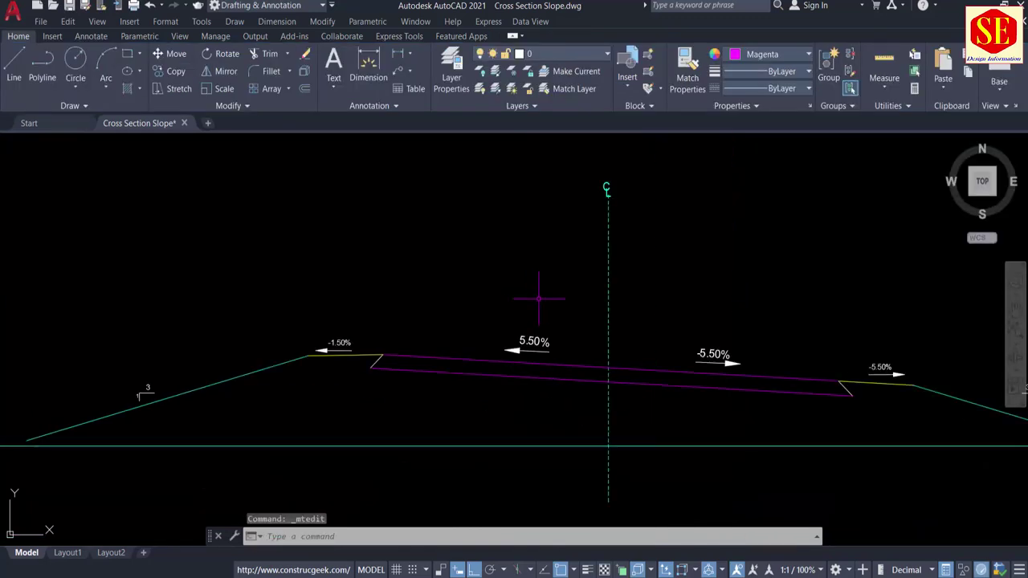
Examine the pavement, shoulder and side-slope labels of the cross section at RD 0+700.
middle_click_drag(679, 455, 619, 252)
scroll(619, 328, "down", 3)
middle_click_drag(619, 328, 592, 217)
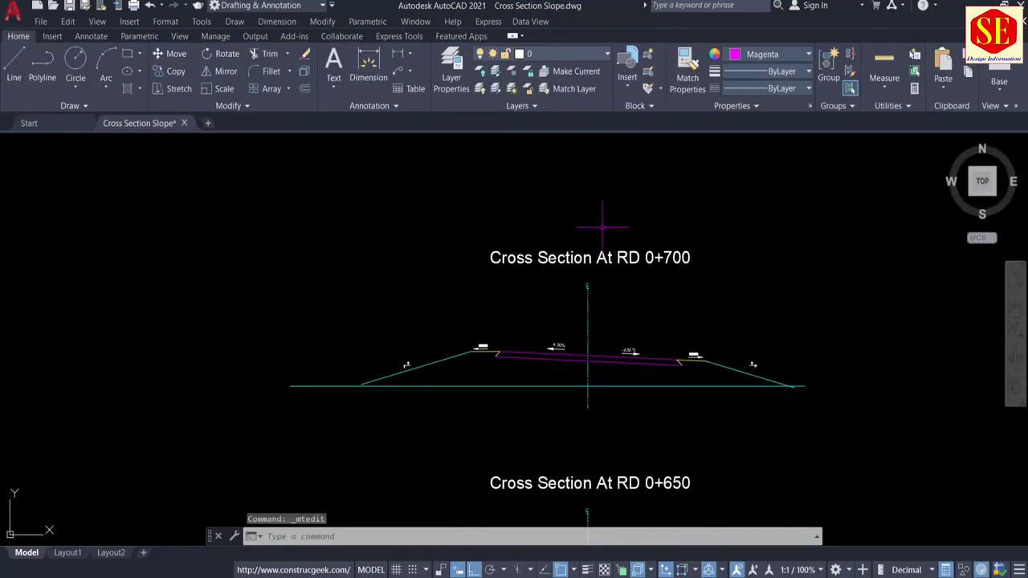
scroll(560, 335, "up", 5)
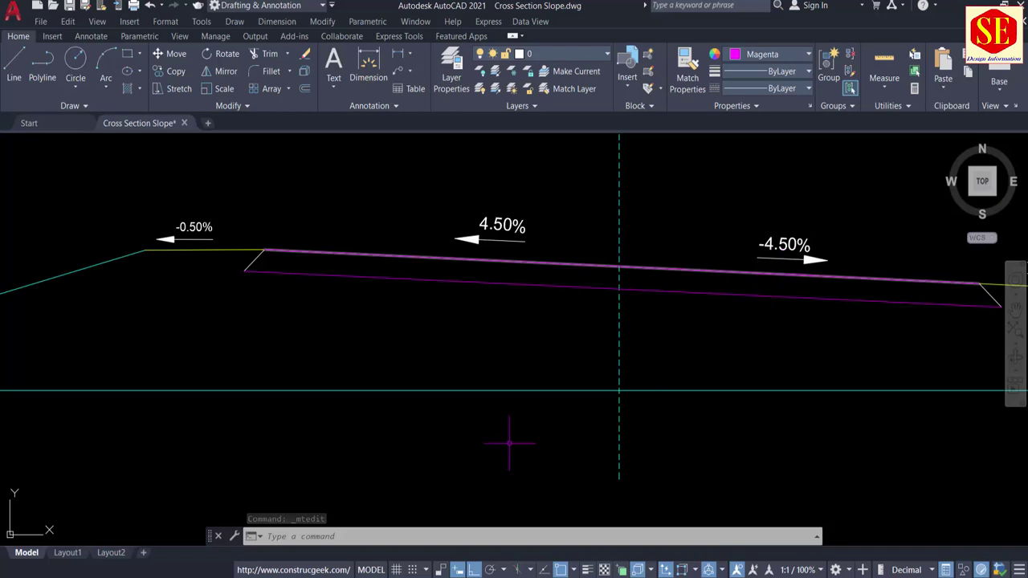
scroll(191, 238, "down", 2)
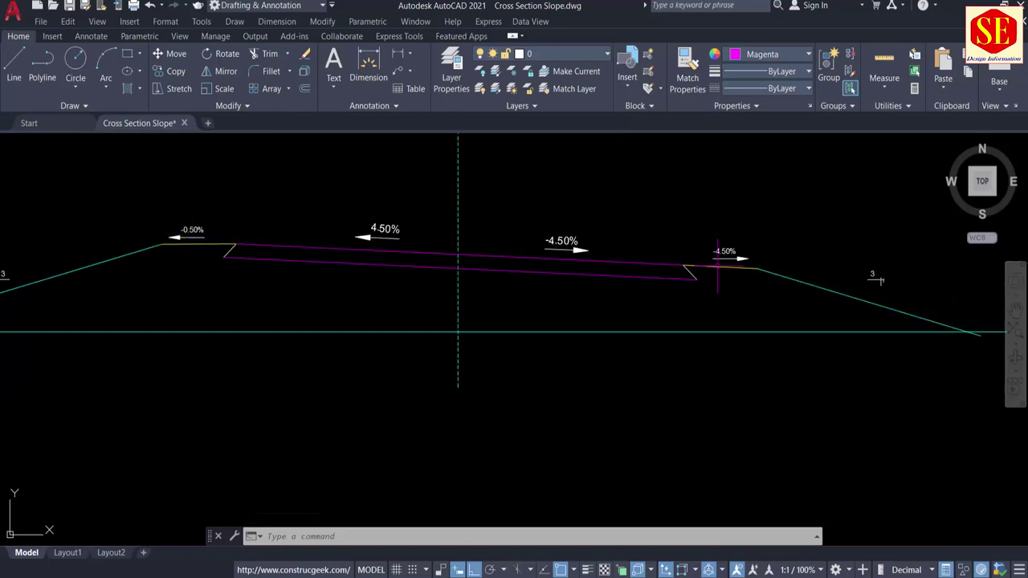
middle_click_drag(766, 314, 718, 297)
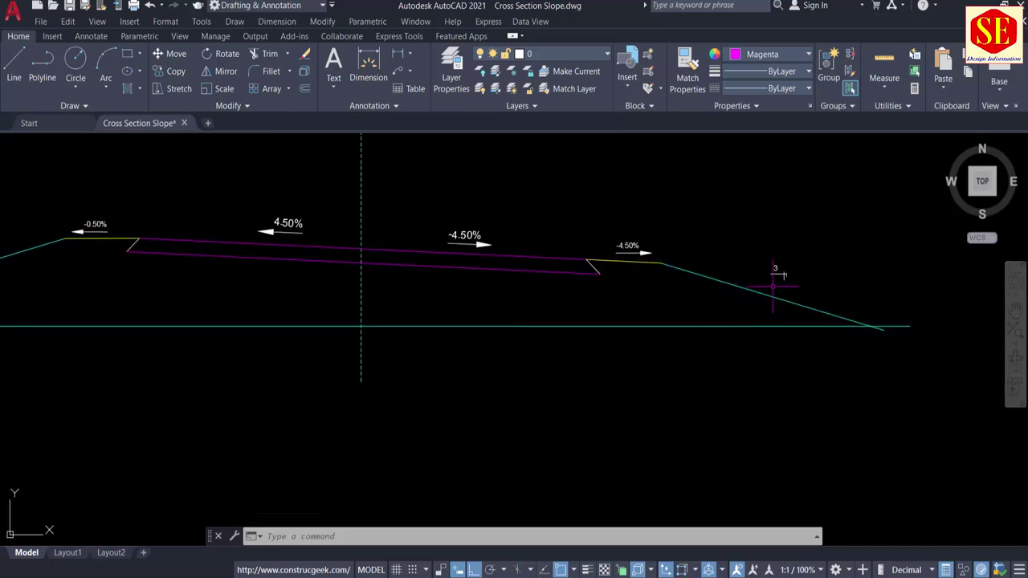
scroll(787, 372, "down", 2)
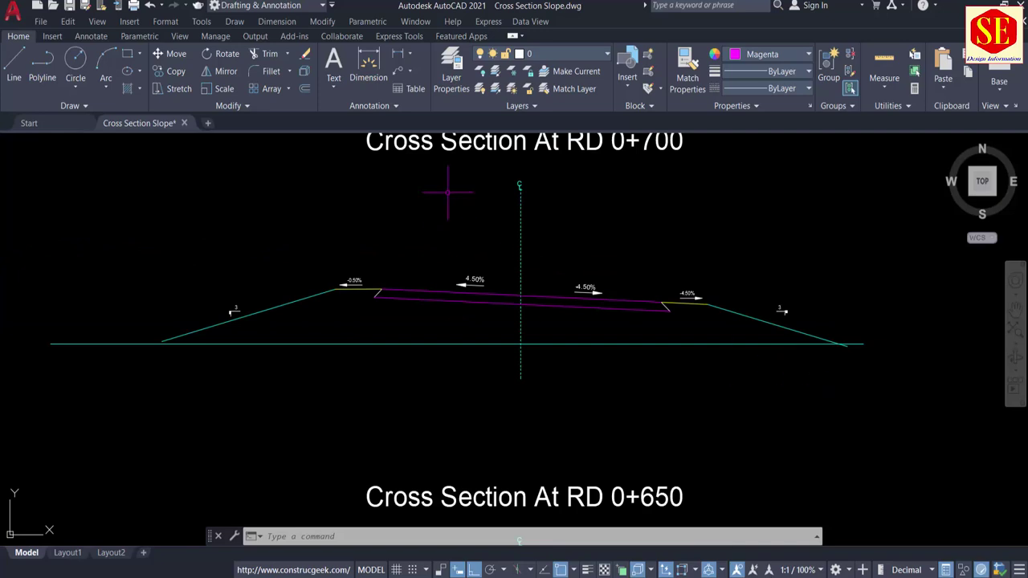
Review the cross sections from RD 0+850 back through the earlier stations to RD 0+000.
middle_click_drag(448, 195, 466, 464)
scroll(471, 306, "down", 2)
middle_click_drag(475, 185, 508, 428)
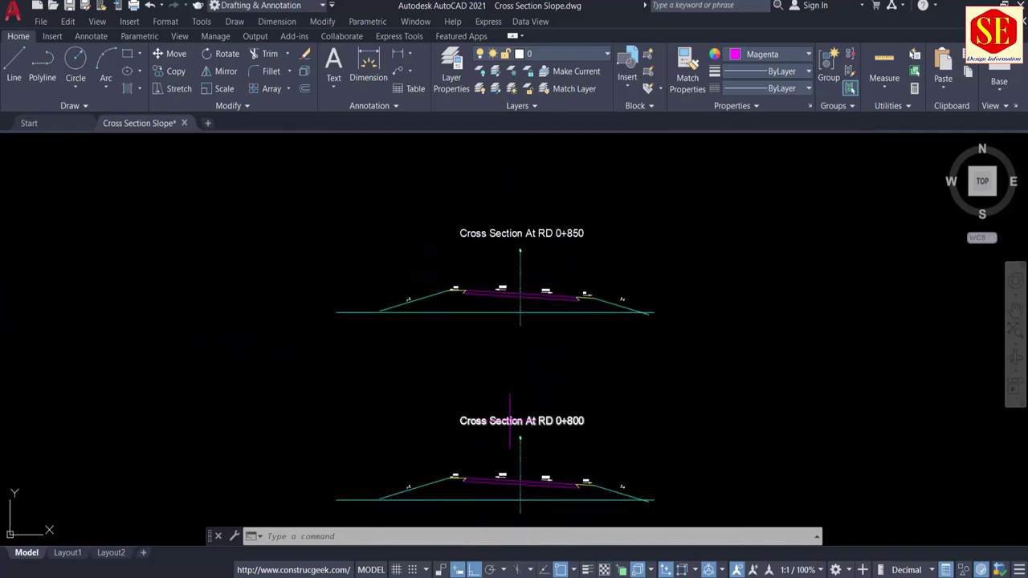
mouse_move(517, 265)
middle_mouse_down()
mouse_move(524, 447)
mouse_move(527, 174)
middle_mouse_up()
mouse_move(544, 434)
middle_mouse_down()
mouse_move(562, 208)
mouse_move(564, 236)
middle_mouse_up()
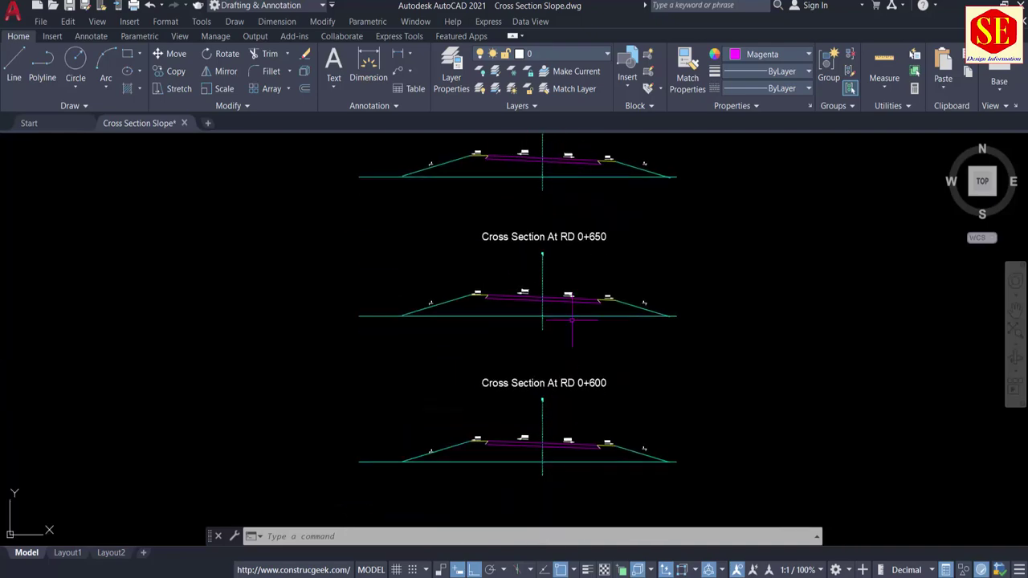
middle_click_drag(574, 462, 568, 245)
middle_click_drag(577, 408, 587, 231)
middle_click_drag(573, 371, 575, 172)
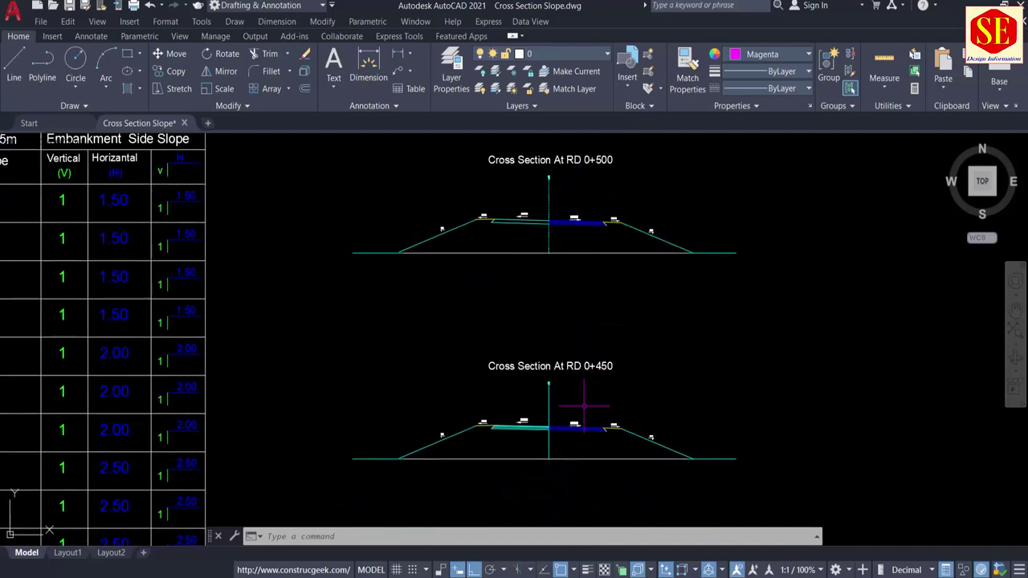
middle_click_drag(583, 406, 581, 202)
middle_click_drag(567, 452, 569, 247)
middle_click_drag(566, 498, 561, 344)
middle_click_drag(552, 481, 550, 223)
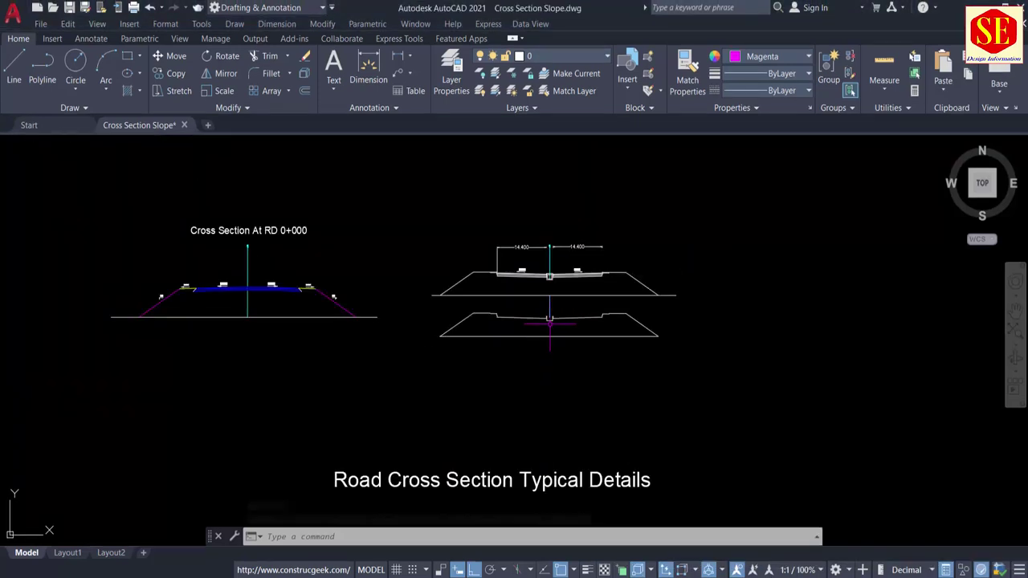
Compare the pavement slope directions of the section with 14.400 m carriageways and a central drain against the crowned station sections.
scroll(549, 324, "up", 8)
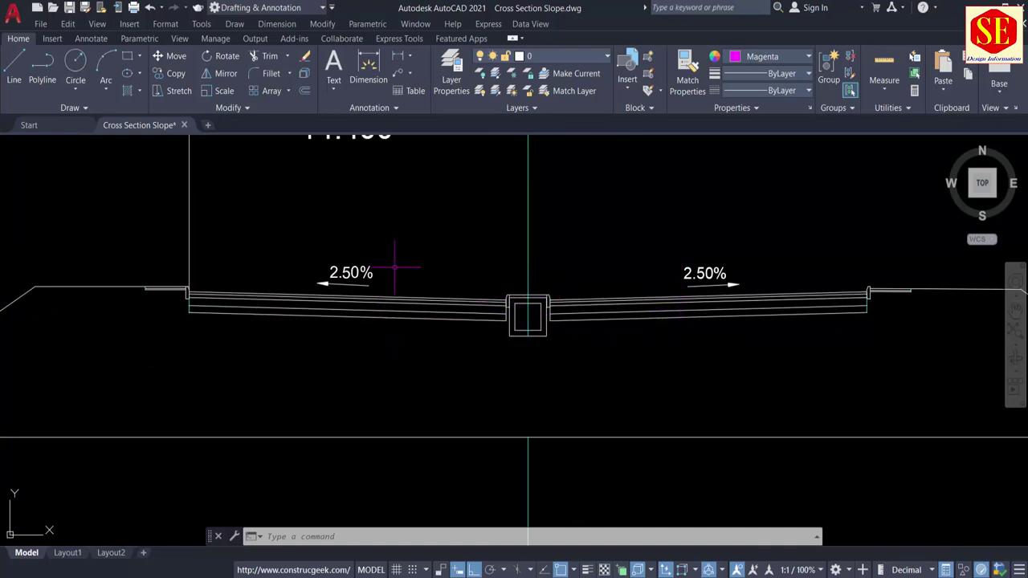
scroll(439, 274, "down", 2)
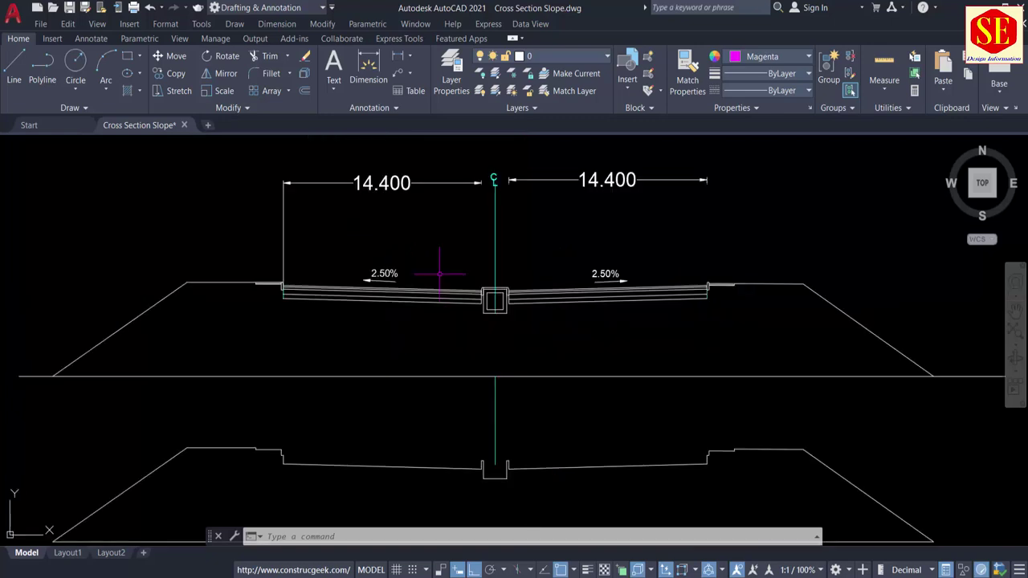
scroll(592, 281, "up", 5)
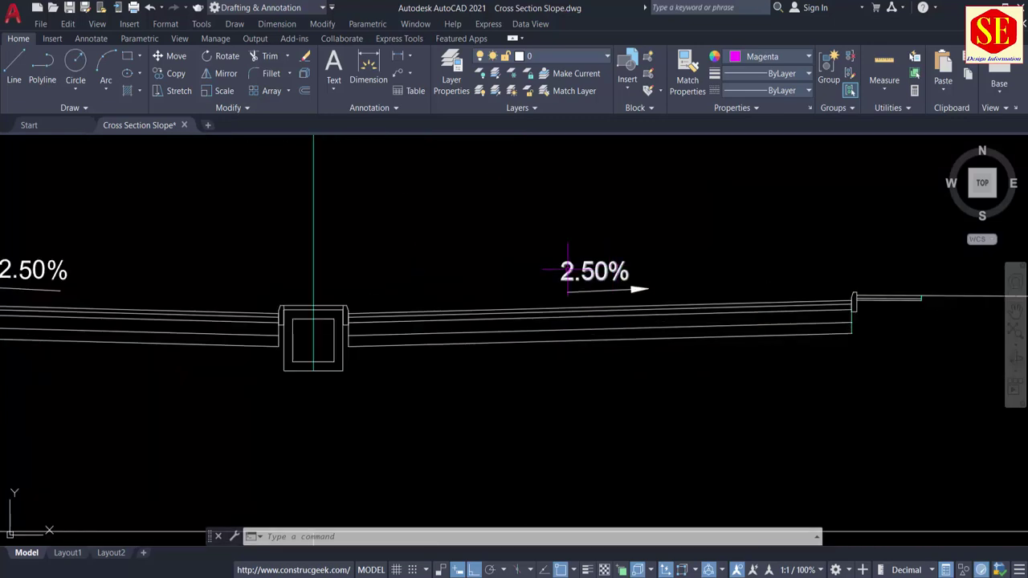
middle_click_drag(153, 267, 558, 315)
scroll(537, 312, "down", 3)
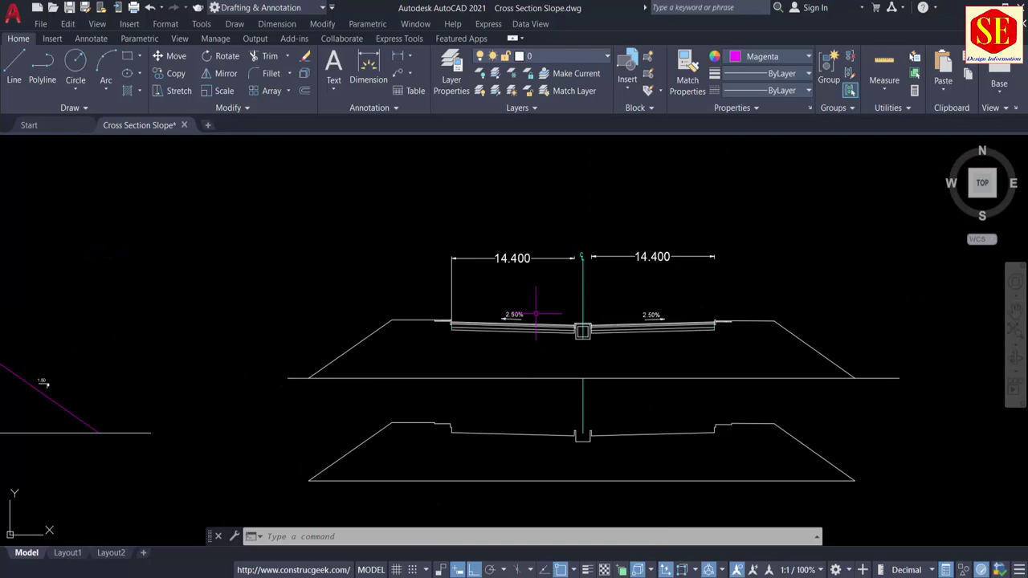
middle_click_drag(388, 302, 849, 385)
middle_click_drag(303, 320, 339, 577)
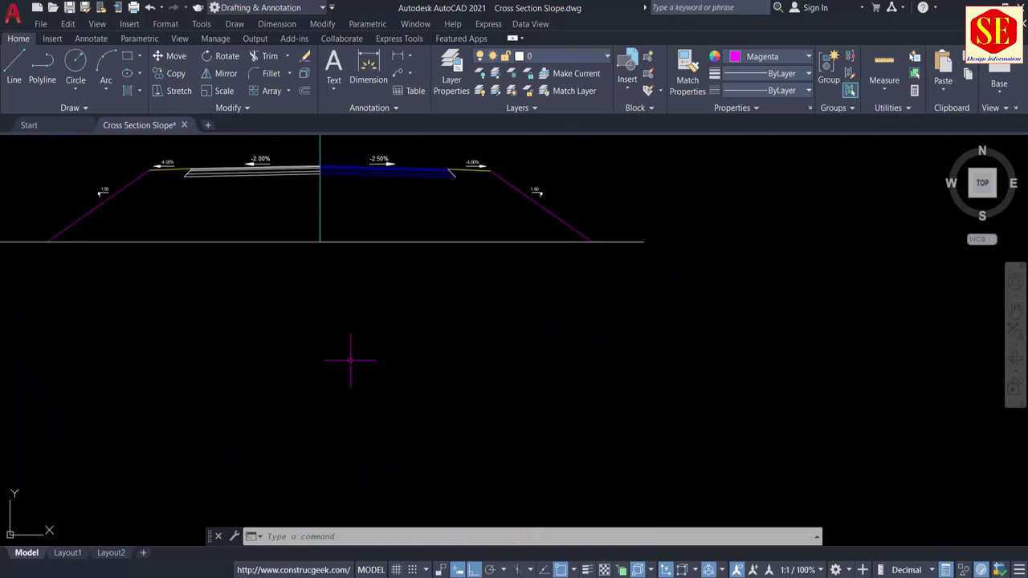
middle_click_drag(355, 297, 354, 413)
scroll(332, 279, "up", 4)
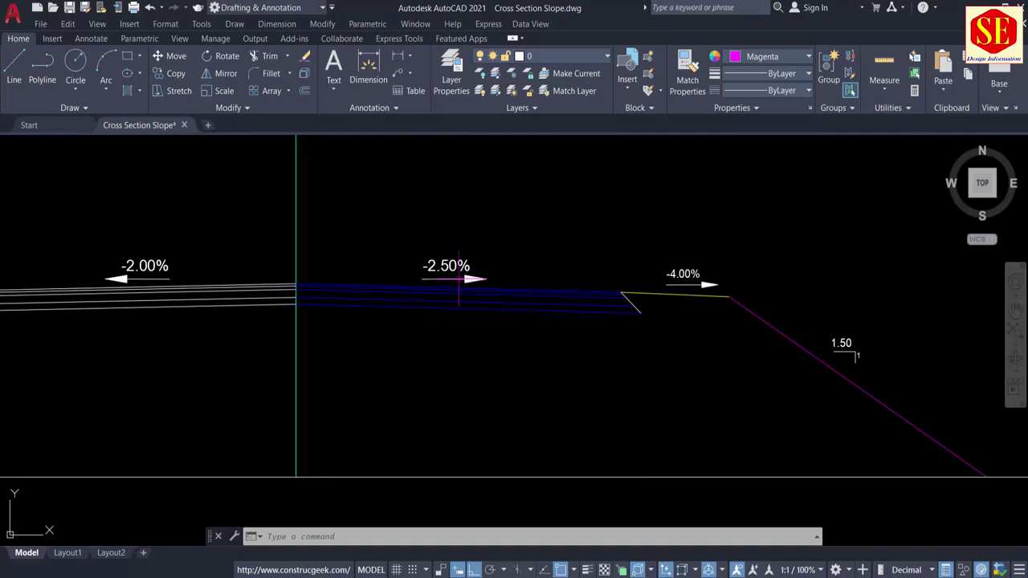
scroll(483, 264, "down", 4)
middle_click_drag(447, 228, 463, 502)
middle_click_drag(454, 247, 462, 458)
scroll(453, 330, "up", 3)
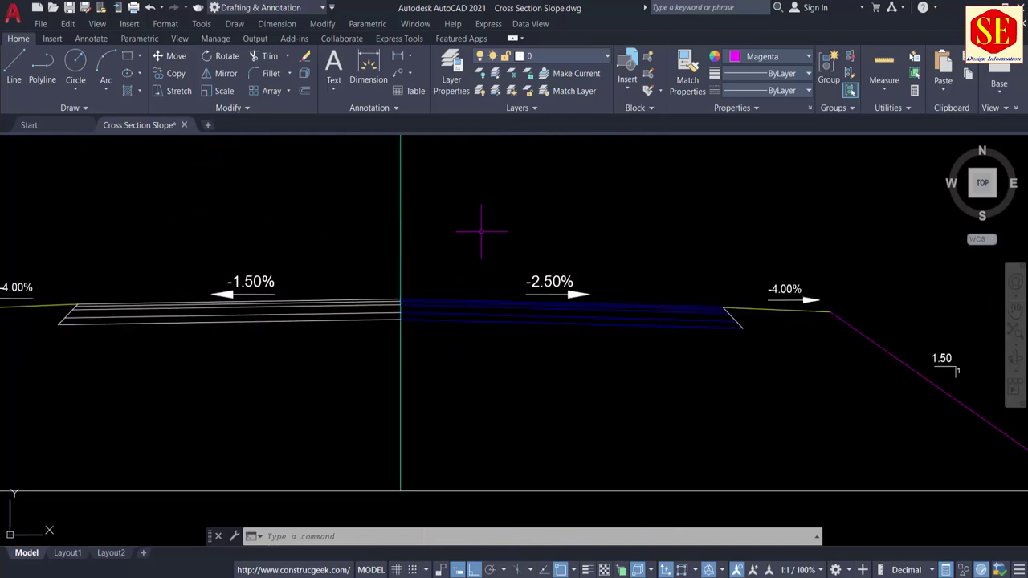
Examine the typical section with 14.400 m carriageways and a 2.000 m drain, checking its pavement slopes and finish road level points.
scroll(482, 231, "down", 8)
mouse_move(668, 298)
middle_mouse_down()
mouse_move(622, 262)
mouse_move(393, 161)
middle_mouse_up()
middle_click_drag(677, 271, 390, 121)
scroll(467, 146, "down", 4)
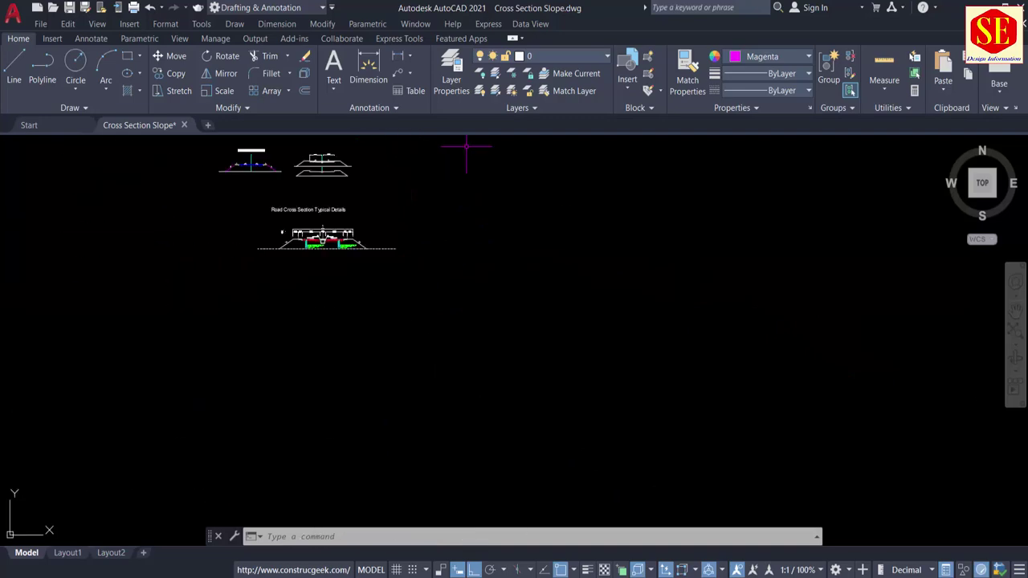
middle_click_drag(546, 235, 54, 243)
middle_click_drag(635, 305, 196, 312)
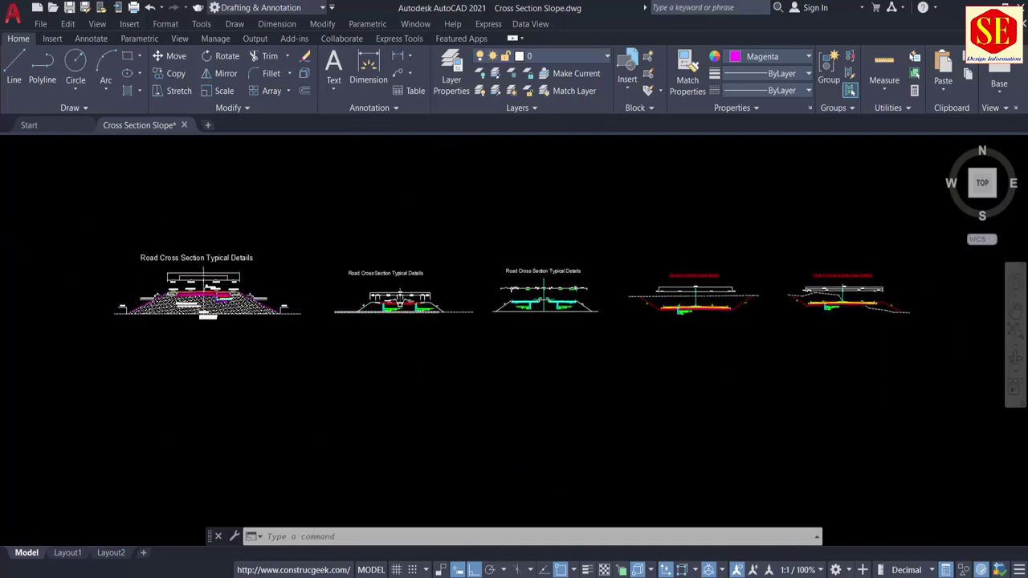
scroll(379, 307, "up", 5)
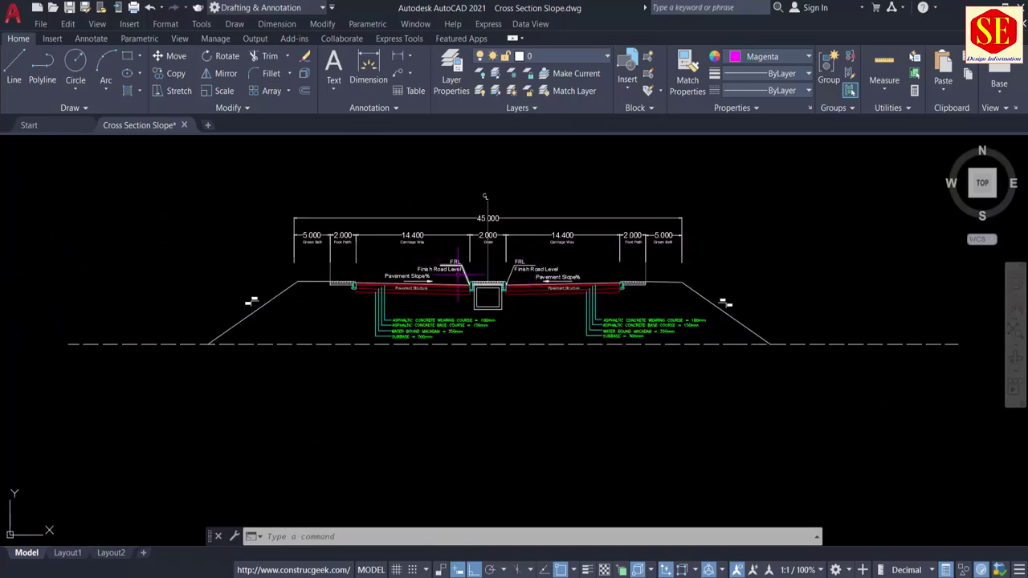
scroll(458, 269, "down", 5)
scroll(248, 260, "up", 6)
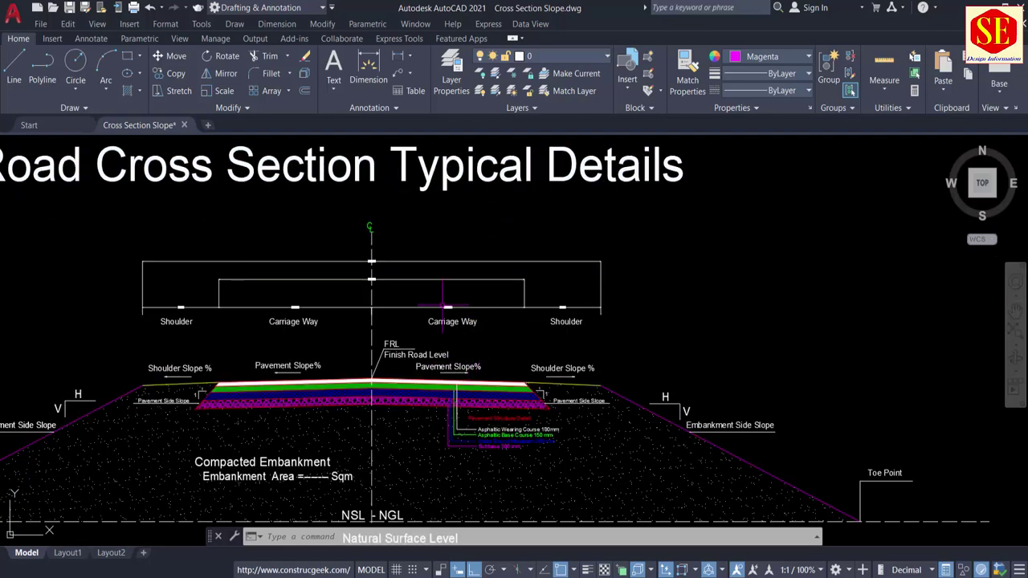
middle_click_drag(621, 339, 11, 247)
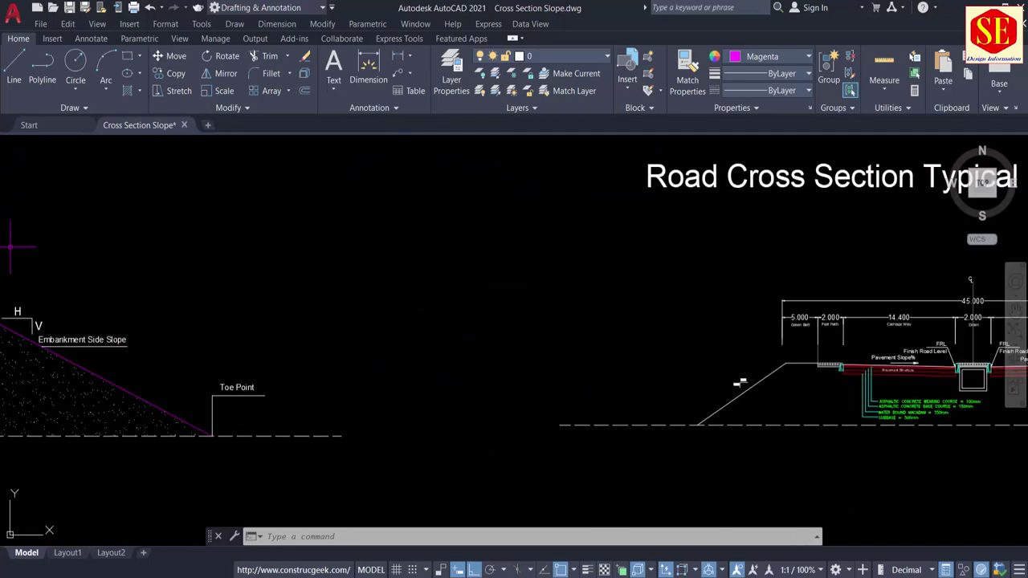
middle_click_drag(876, 324, 521, 281)
scroll(591, 280, "up", 1)
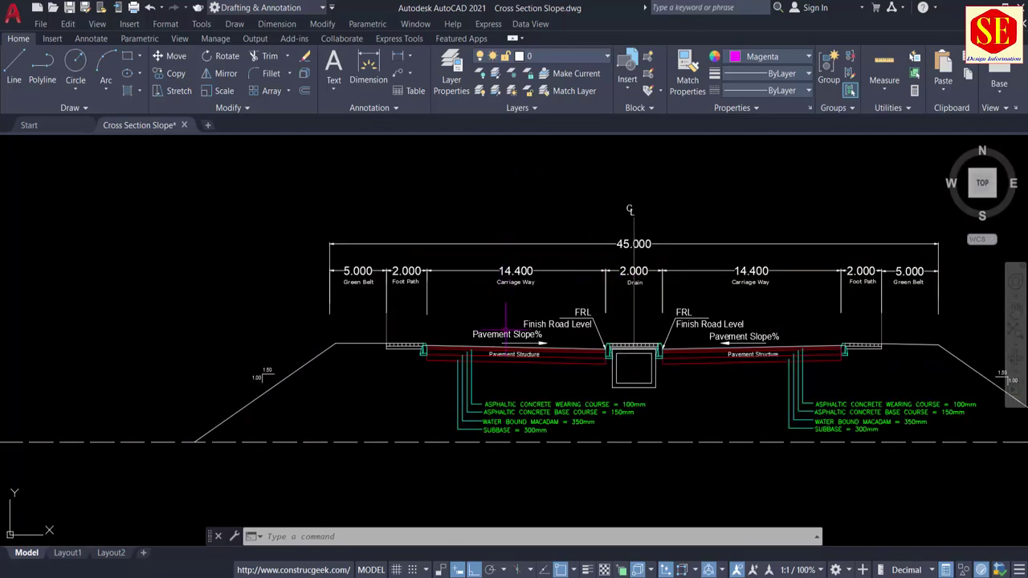
scroll(555, 343, "up", 2)
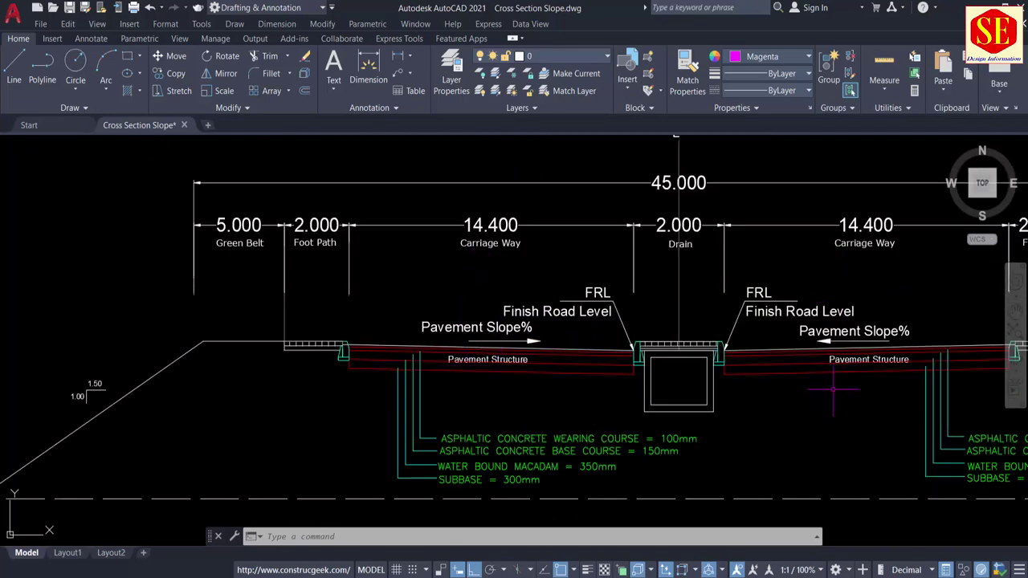
middle_click_drag(833, 389, 617, 386)
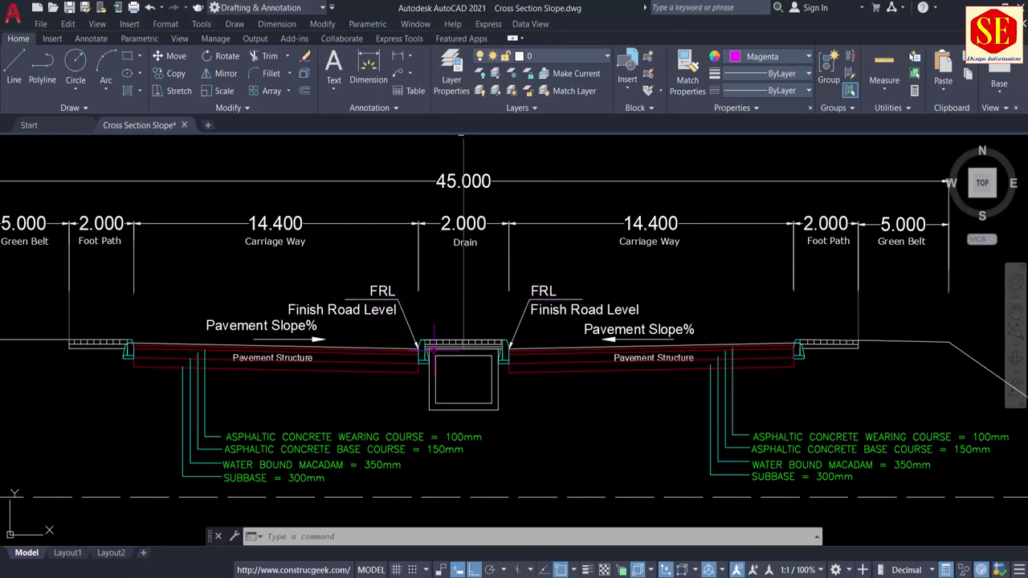
scroll(513, 346, "up", 4)
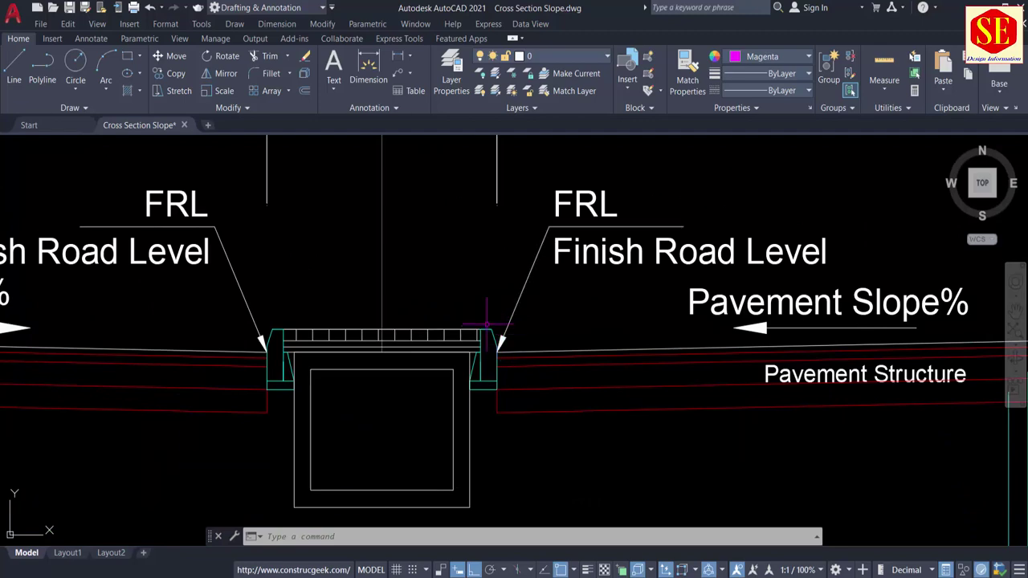
scroll(341, 254, "down", 10)
In the 15.000 m median typical section, move the right PGL&PR label and leader so its tip points to the pavement edge at the barrier.
middle_click_drag(584, 255, 156, 301)
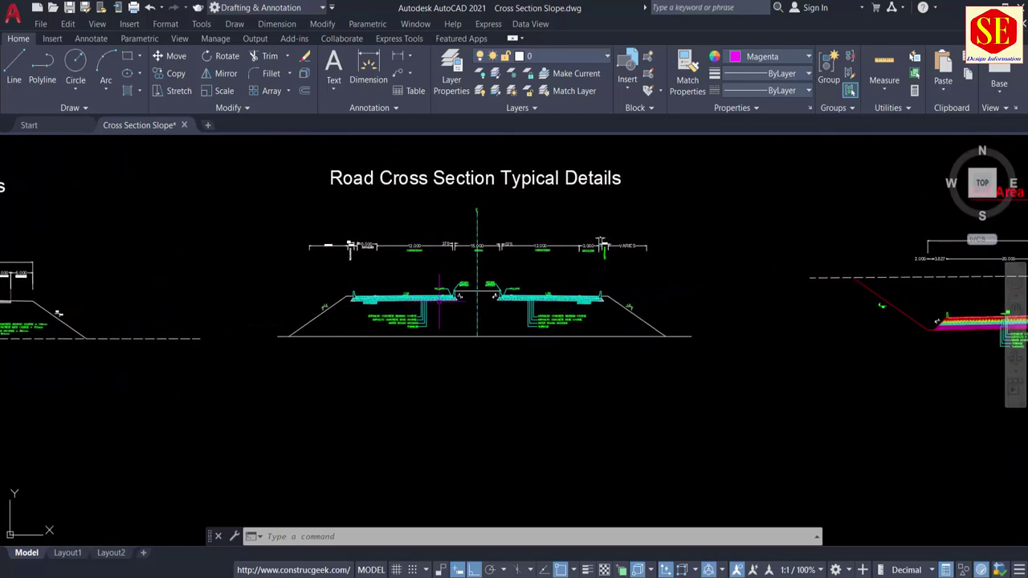
scroll(440, 301, "up", 4)
middle_click_drag(526, 273, 483, 365)
scroll(454, 365, "up", 2)
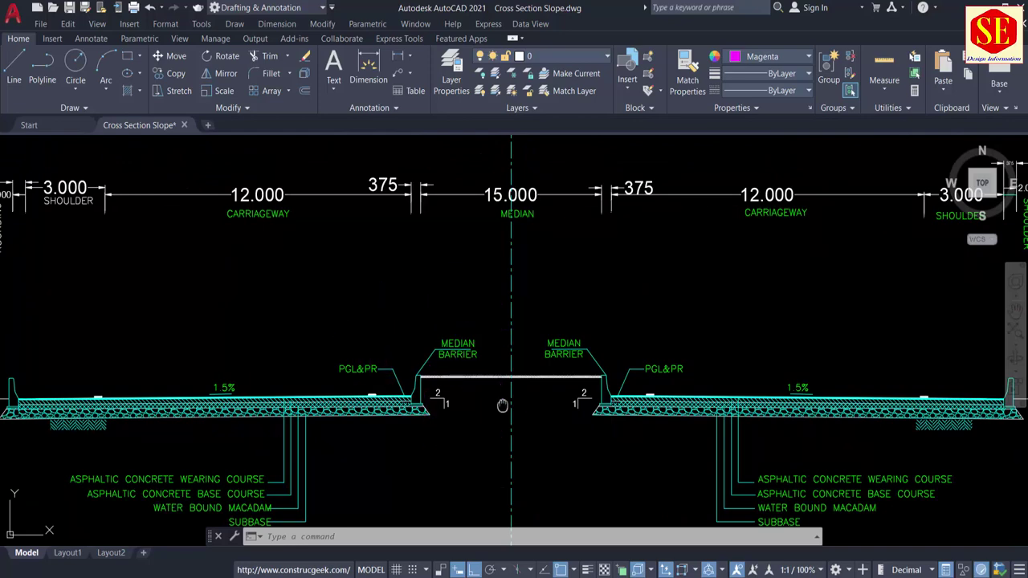
middle_click_drag(502, 405, 497, 375)
scroll(638, 350, "up", 2)
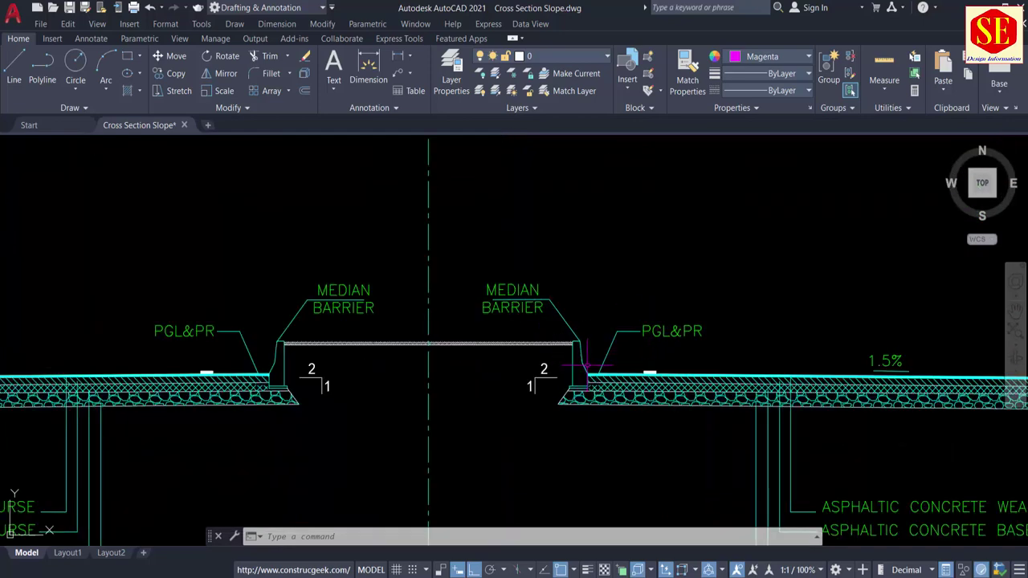
scroll(586, 365, "up", 2)
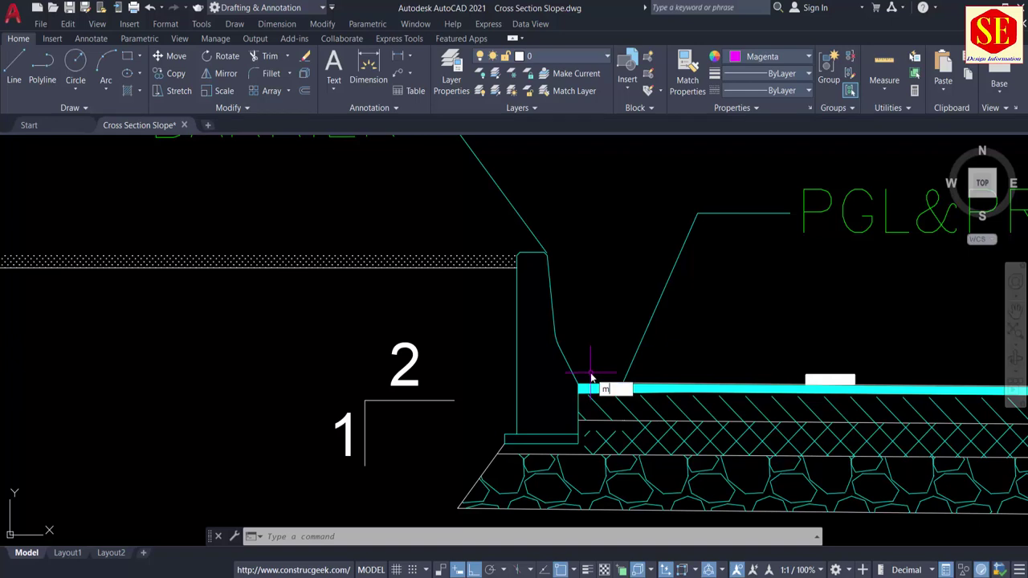
type("m")
key("Return")
left_click(871, 172)
left_click(680, 246)
key("Return")
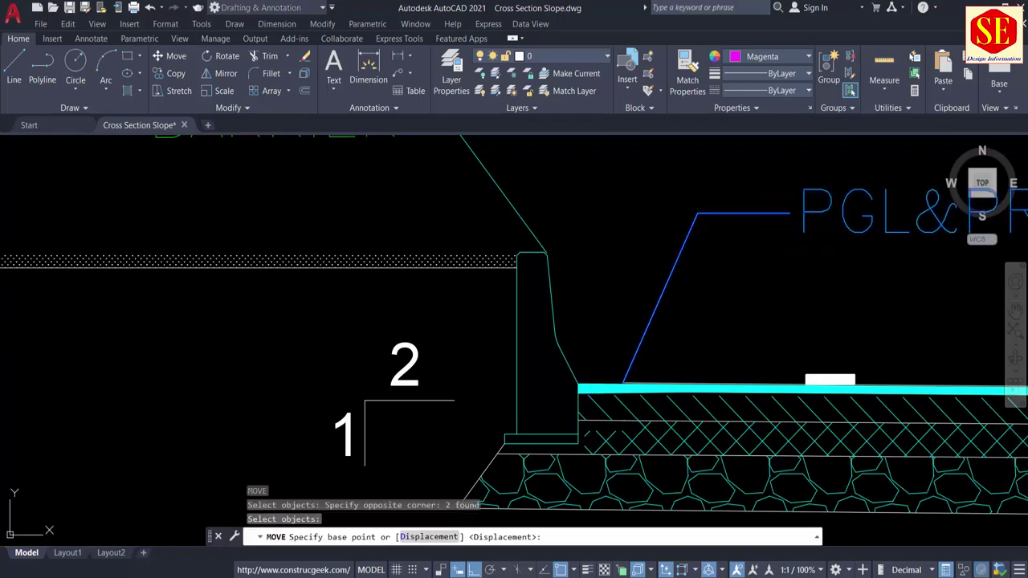
left_click(697, 303)
left_click(662, 292)
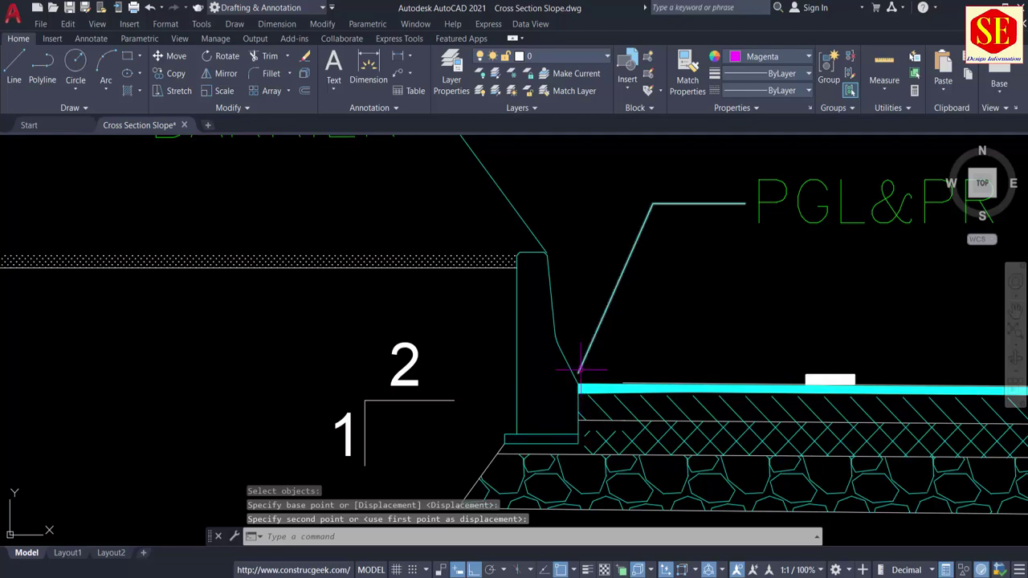
Examine the centerline, median barriers, PGL&PR points and 1.5% carriageway slopes of the typical section with the 15.000 m median.
scroll(179, 360, "down", 4)
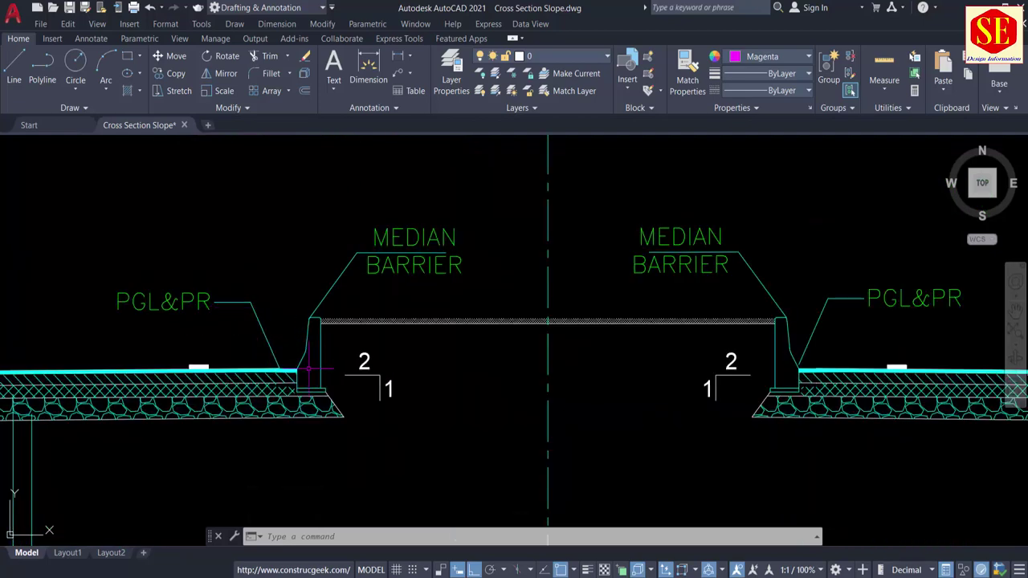
scroll(297, 369, "down", 5)
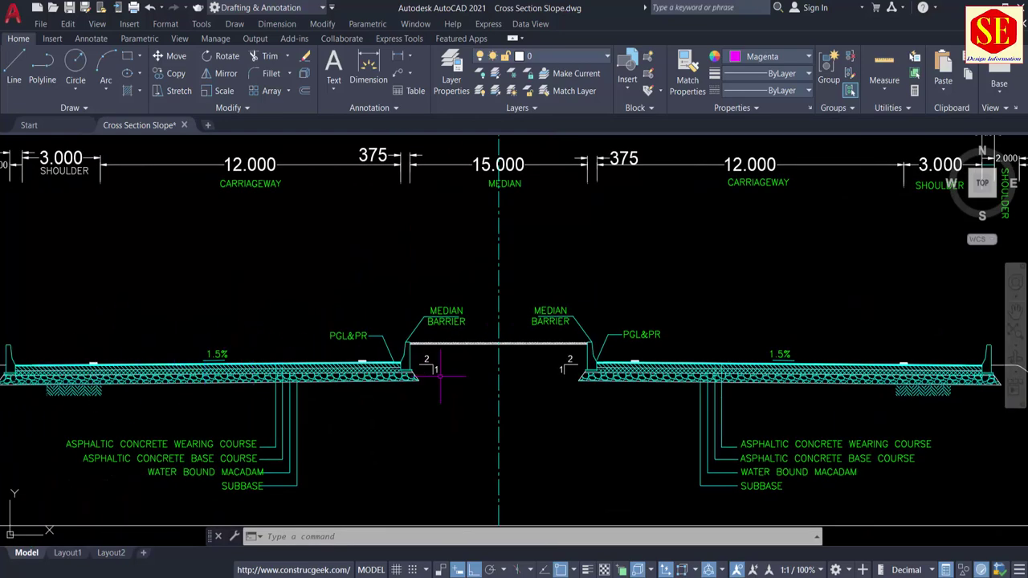
middle_click_drag(440, 375, 393, 363)
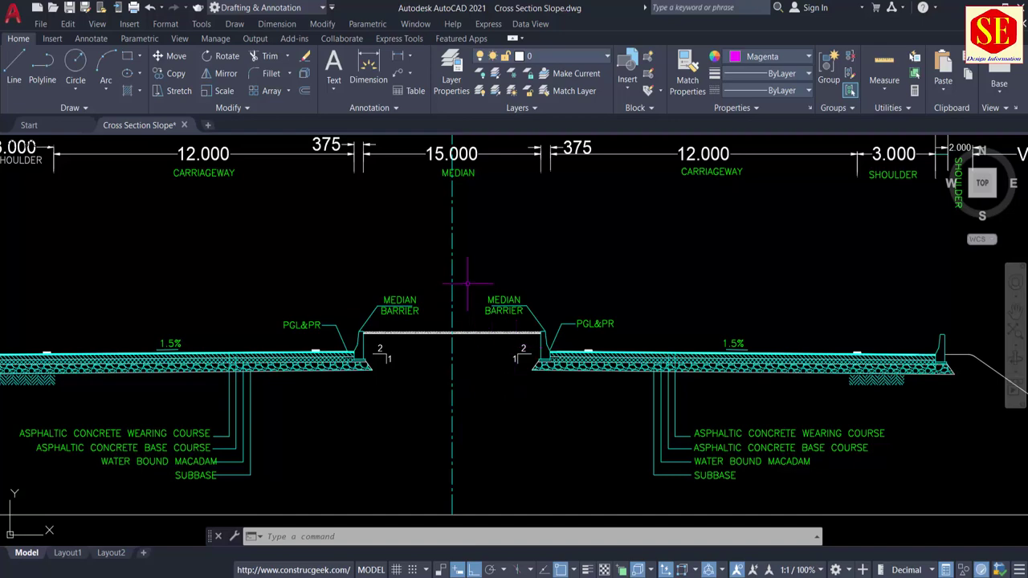
middle_click_drag(466, 287, 462, 378)
left_click(448, 324)
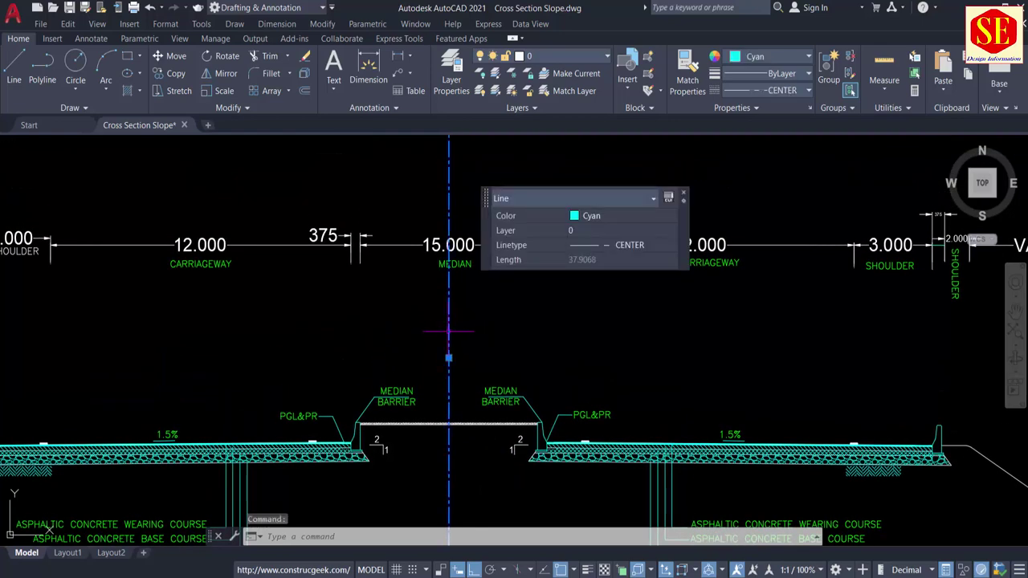
scroll(450, 346, "down", 3)
scroll(443, 277, "up", 3)
key("Escape")
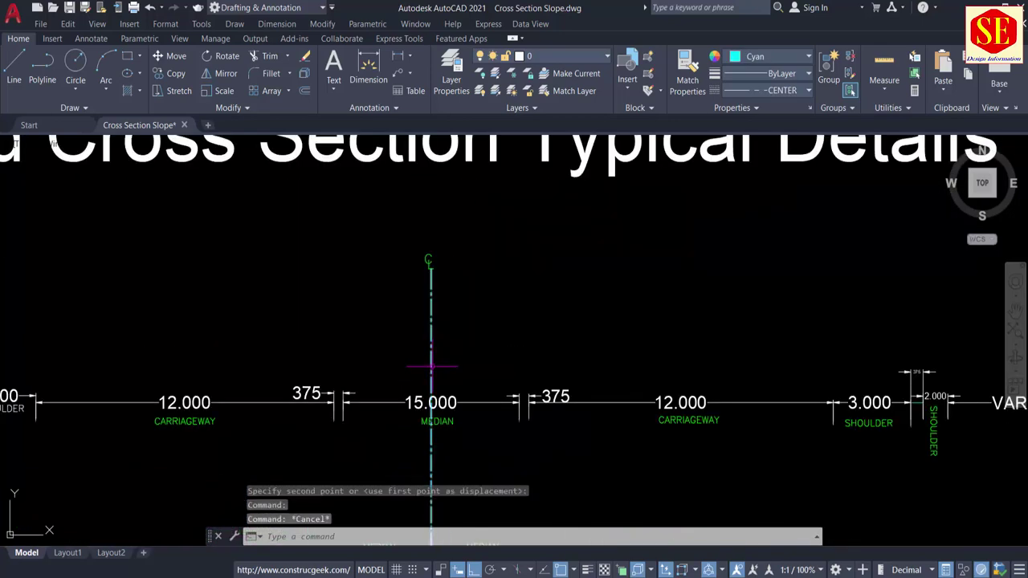
middle_click_drag(427, 457, 456, 235)
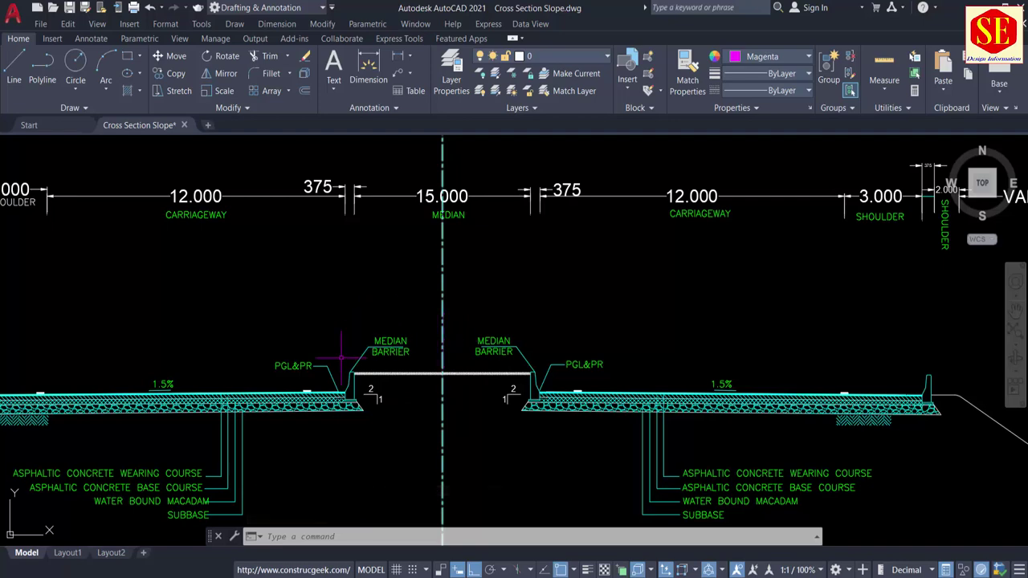
scroll(339, 384, "up", 2)
scroll(677, 355, "up", 3)
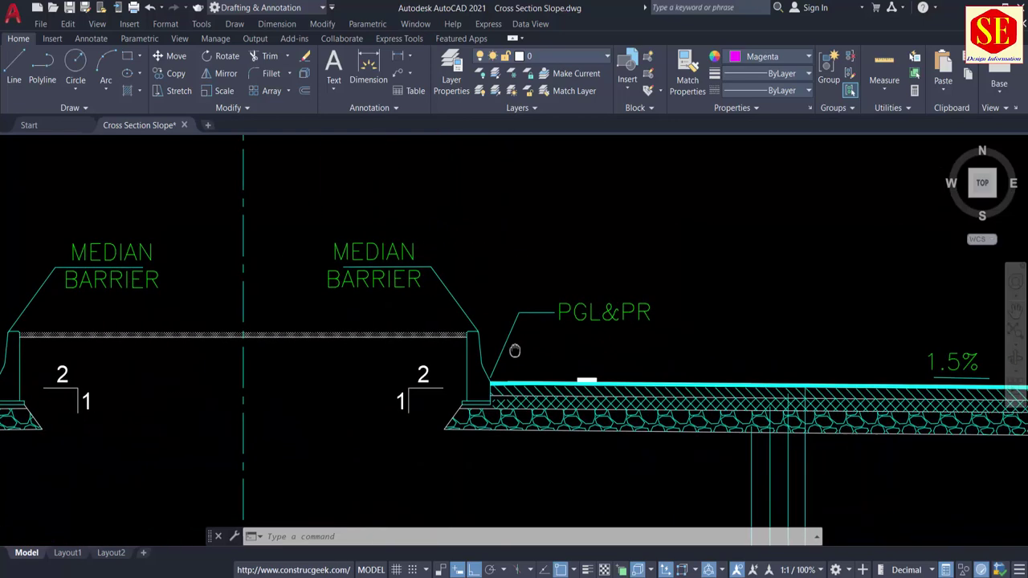
scroll(403, 408, "up", 2)
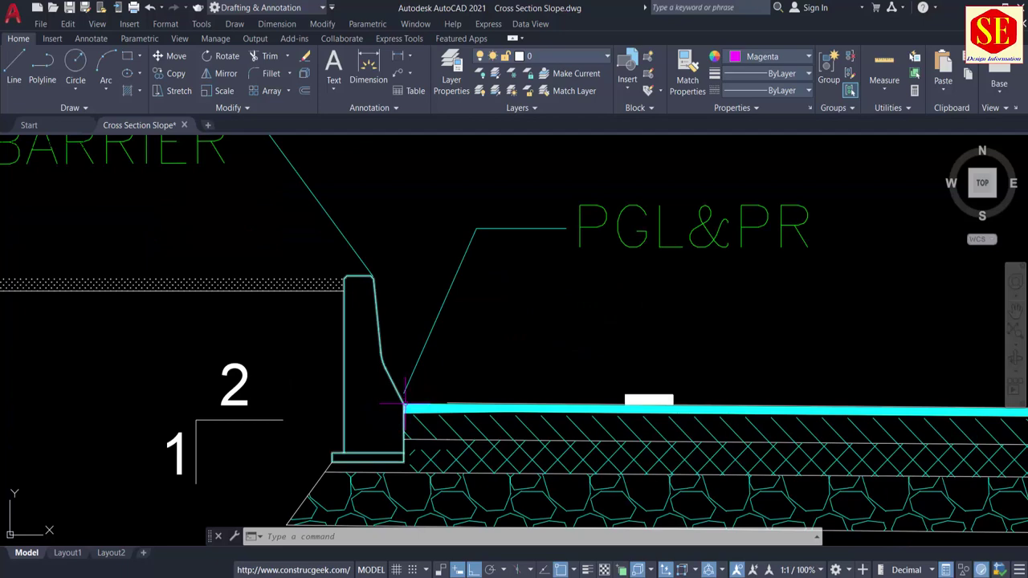
scroll(356, 378, "down", 10)
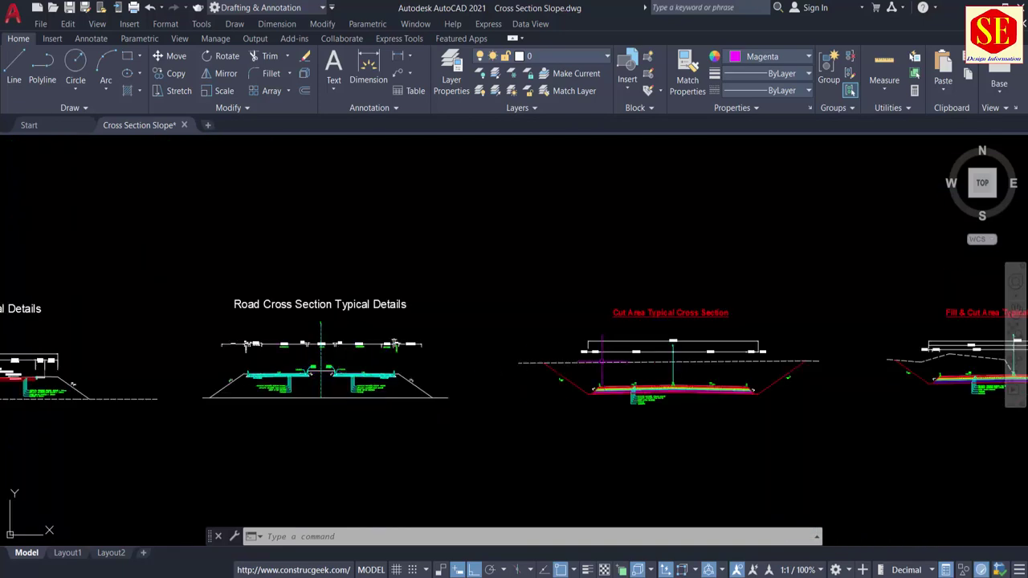
Examine the Cut Area Typical Cross Section, including its central barrier, pavement layers, -2% slopes and labelled widths.
middle_click_drag(655, 372, 475, 356)
scroll(493, 365, "up", 6)
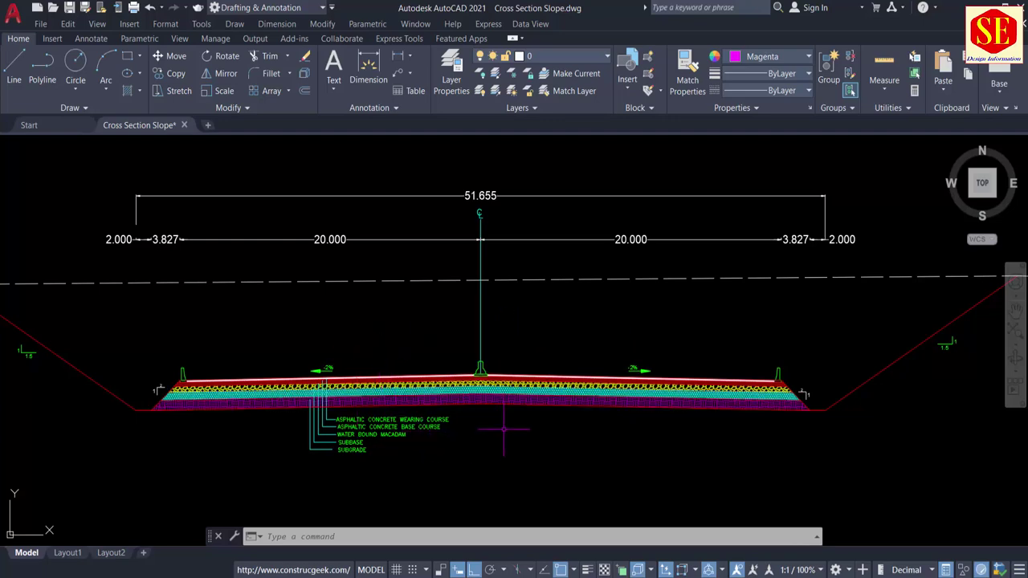
scroll(504, 429, "up", 2)
scroll(475, 366, "up", 3)
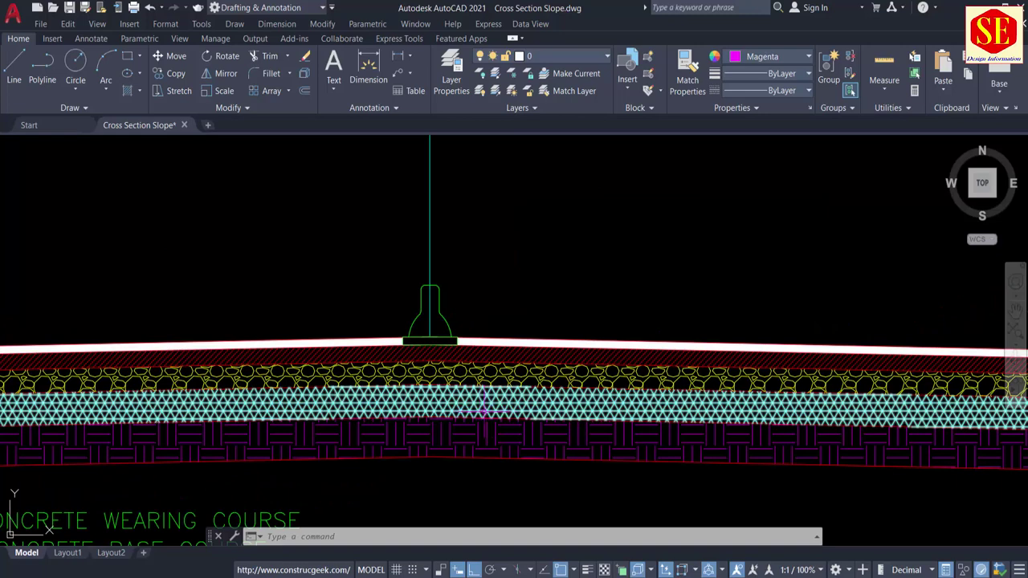
scroll(554, 321, "down", 3)
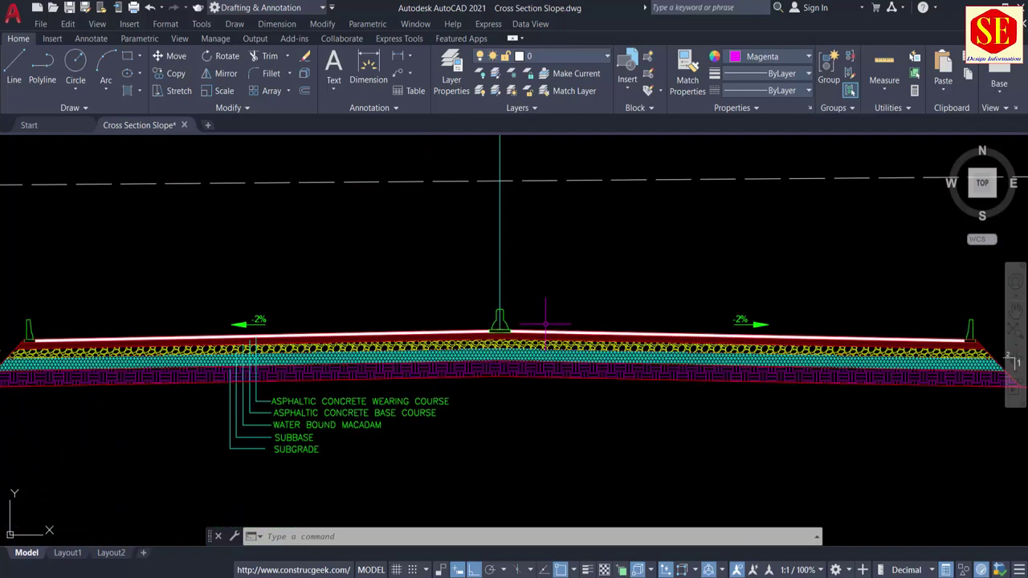
scroll(445, 372, "down", 4)
scroll(446, 373, "up", 2)
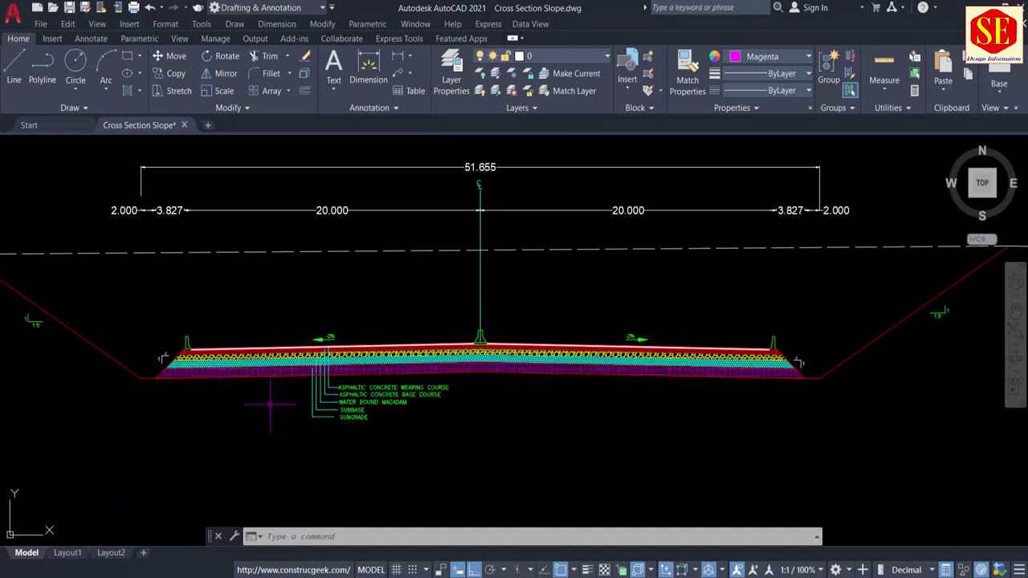
Examine the Fill & Cut Area Typical Cross Section, covering its pavement layers, -2% slopes, ground line and embankment side slope.
scroll(270, 404, "down", 4)
middle_click_drag(690, 369, 366, 369)
scroll(570, 369, "up", 4)
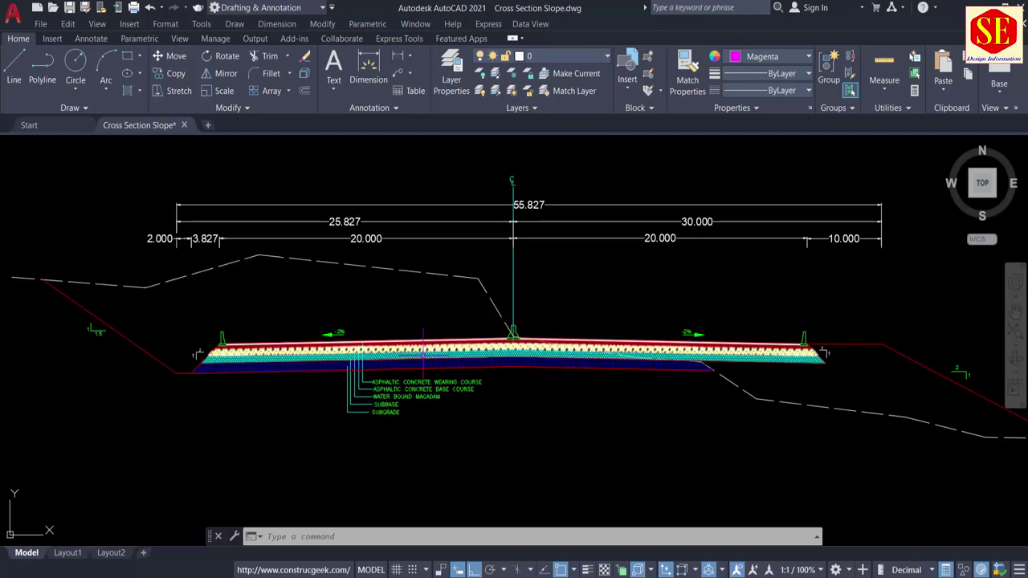
scroll(423, 353, "up", 2)
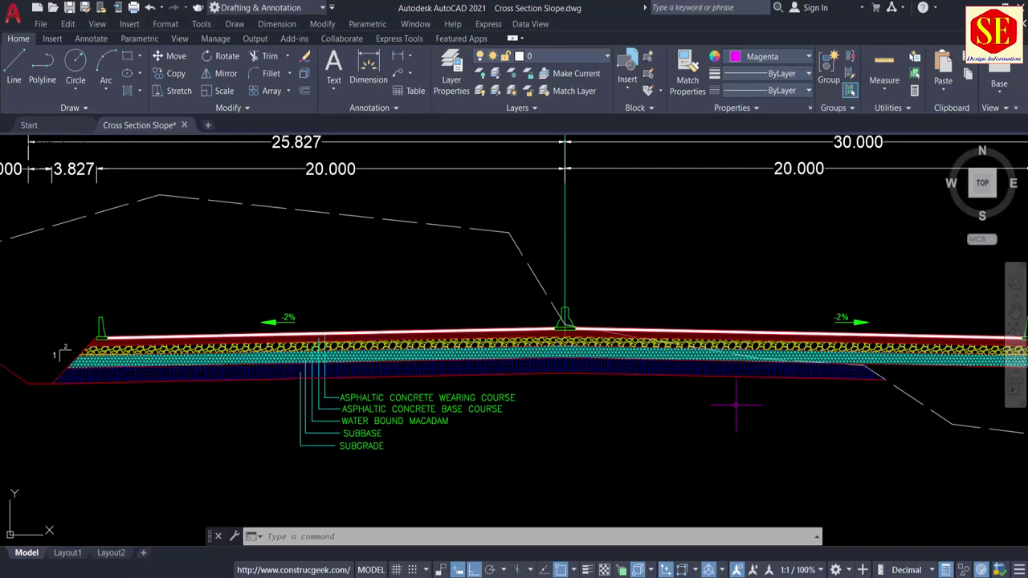
middle_click_drag(736, 405, 508, 397)
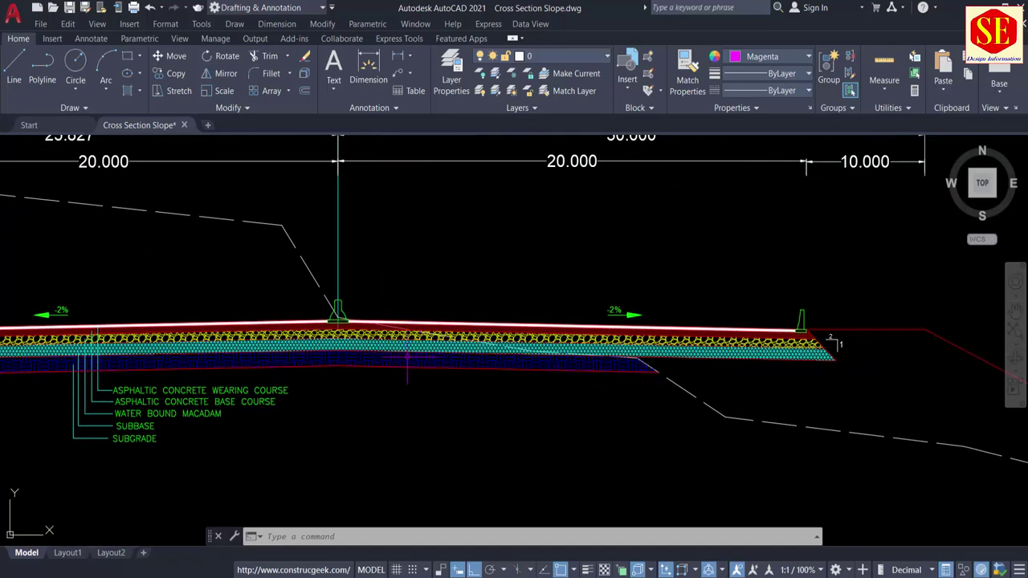
middle_click_drag(672, 376, 448, 358)
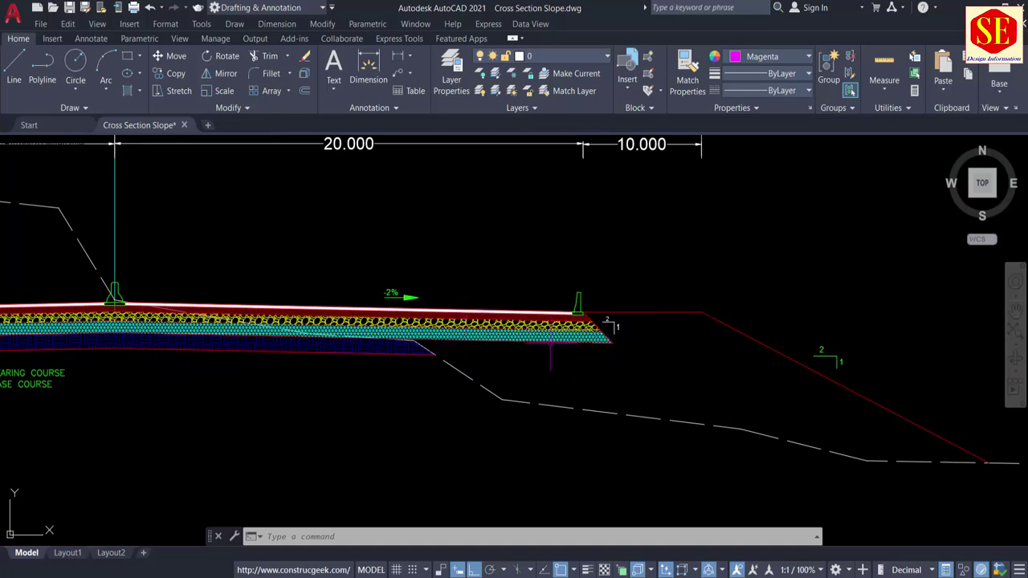
scroll(671, 360, "down", 6)
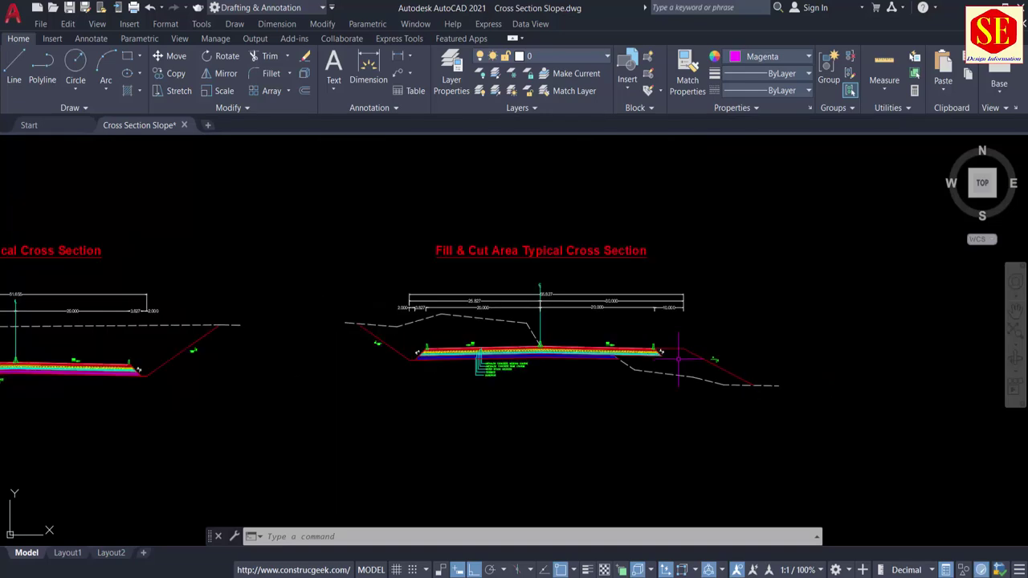
Look over the column of station cross sections from RD 0+000 upward, alongside the Grade & Slope Sheet.
scroll(675, 359, "down", 3)
middle_click_drag(532, 352, 902, 409)
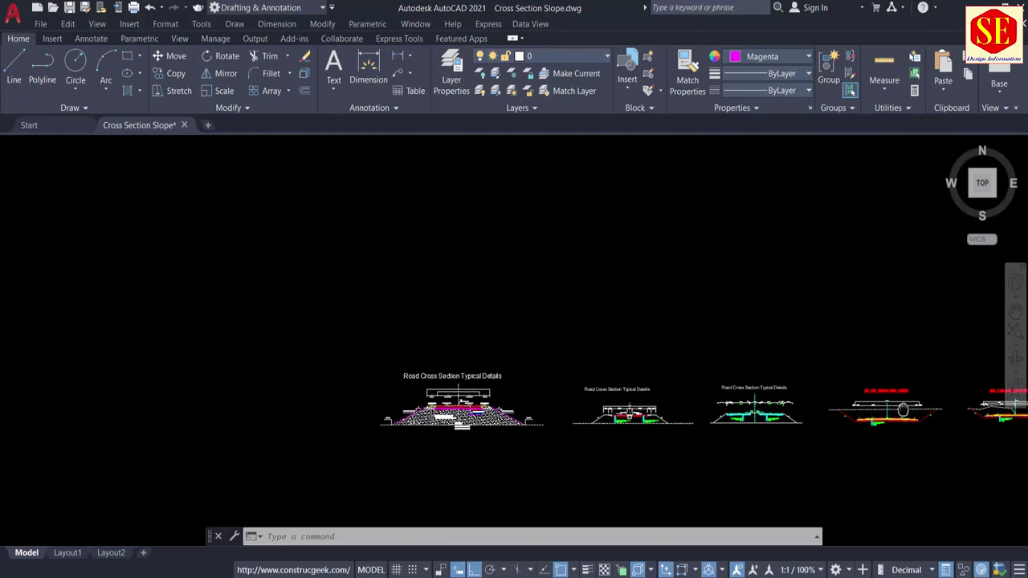
scroll(615, 328, "down", 3)
scroll(533, 291, "down", 2)
mouse_move(322, 238)
middle_mouse_down()
mouse_move(458, 349)
mouse_move(406, 257)
mouse_move(410, 229)
middle_mouse_up()
scroll(372, 249, "up", 3)
scroll(412, 420, "up", 6)
middle_click_drag(413, 371, 419, 290)
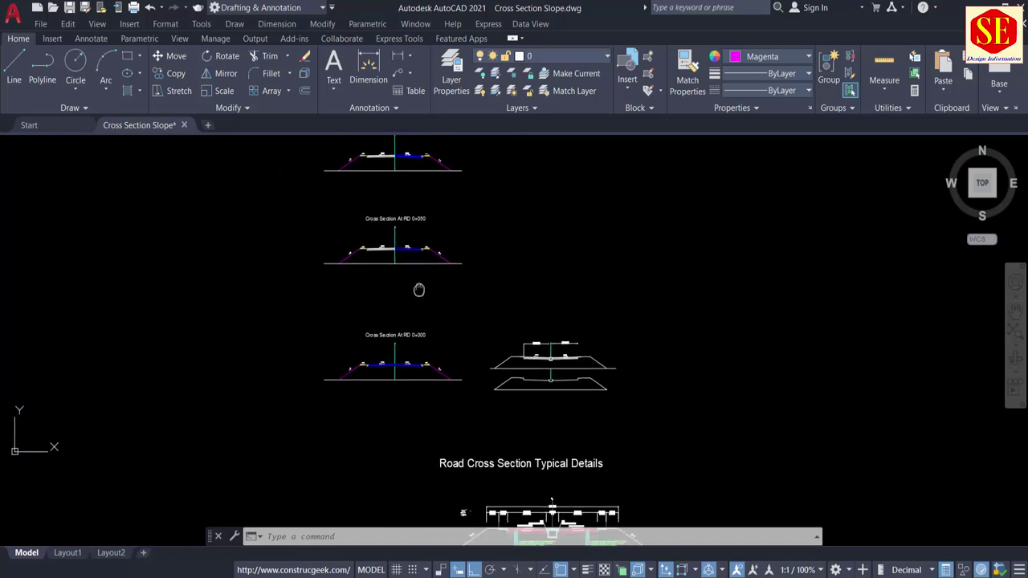
scroll(423, 398, "up", 2)
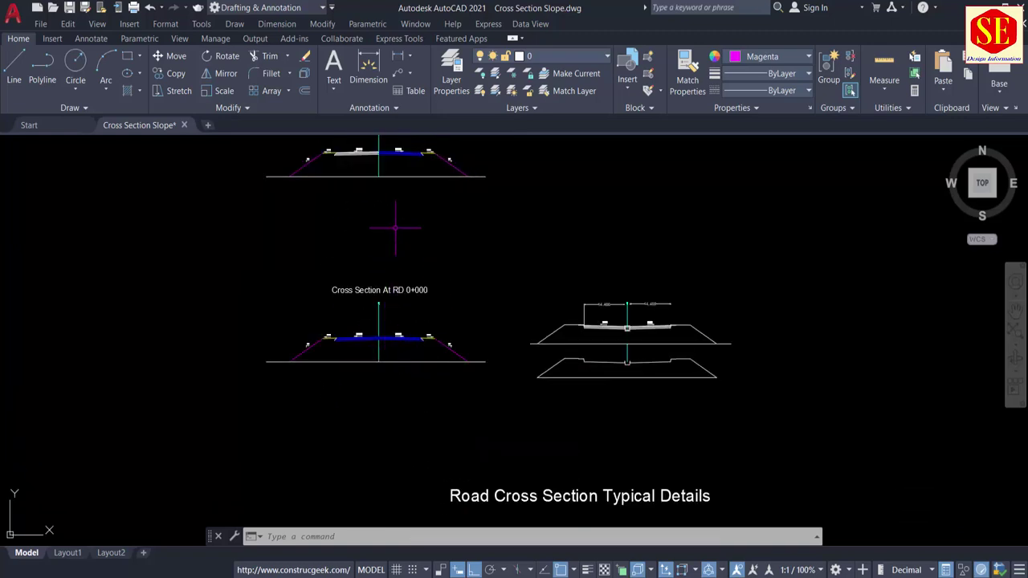
scroll(384, 325, "down", 4)
middle_click_drag(414, 309, 413, 341)
scroll(413, 341, "down", 2)
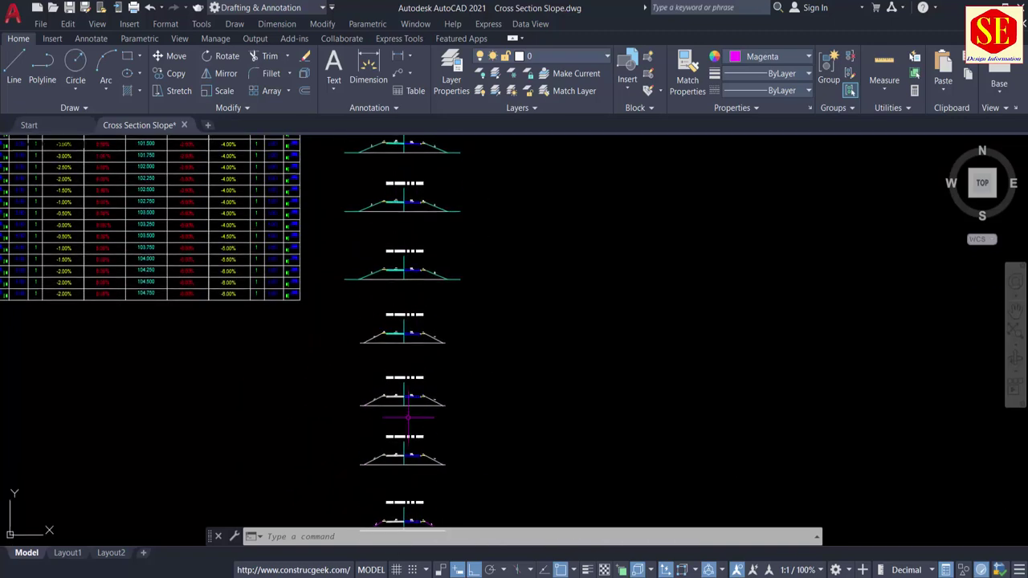
scroll(406, 413, "up", 2)
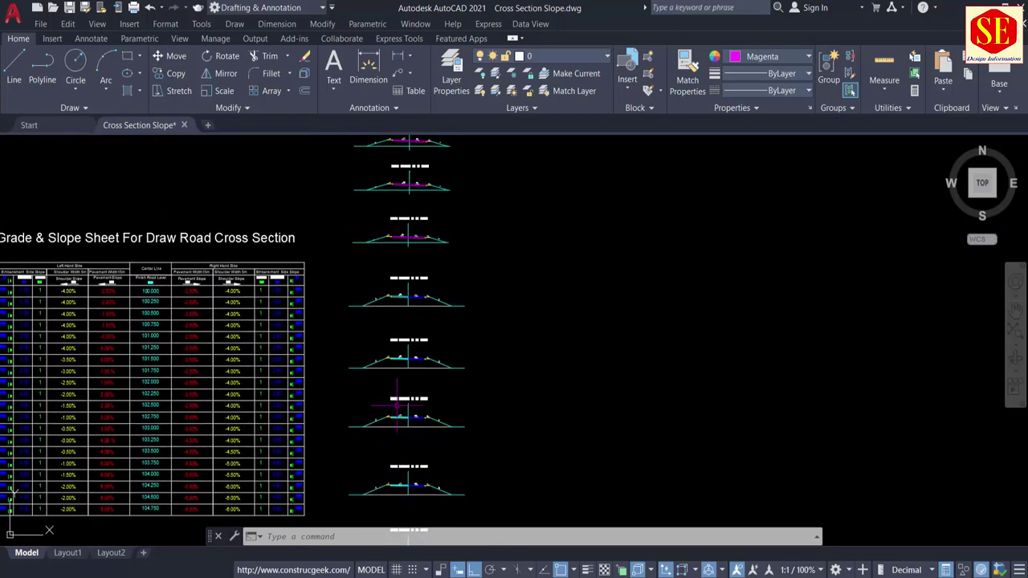
scroll(397, 406, "down", 3)
middle_click_drag(450, 452, 443, 216)
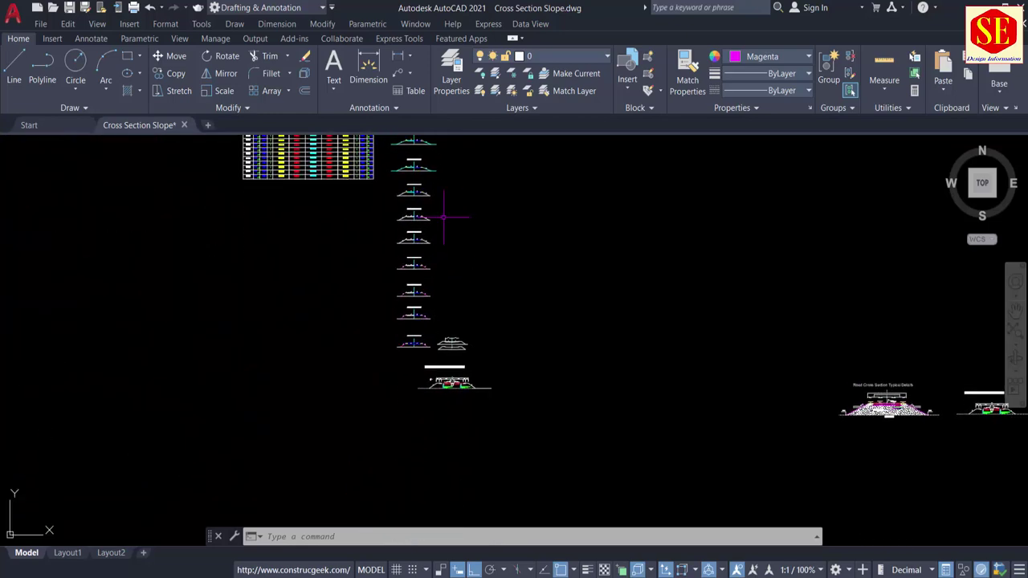
scroll(435, 349, "up", 3)
scroll(434, 349, "up", 3)
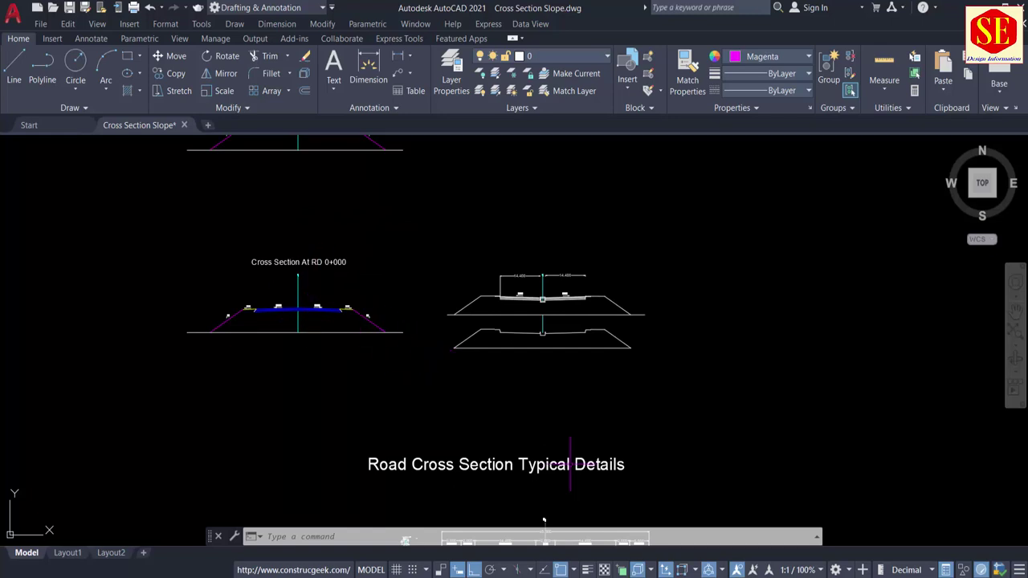
Examine the empty drawing sheet's title block, from the project and client fields to the formation and pavement structure quantities.
scroll(558, 438, "down", 2)
scroll(453, 286, "up", 3)
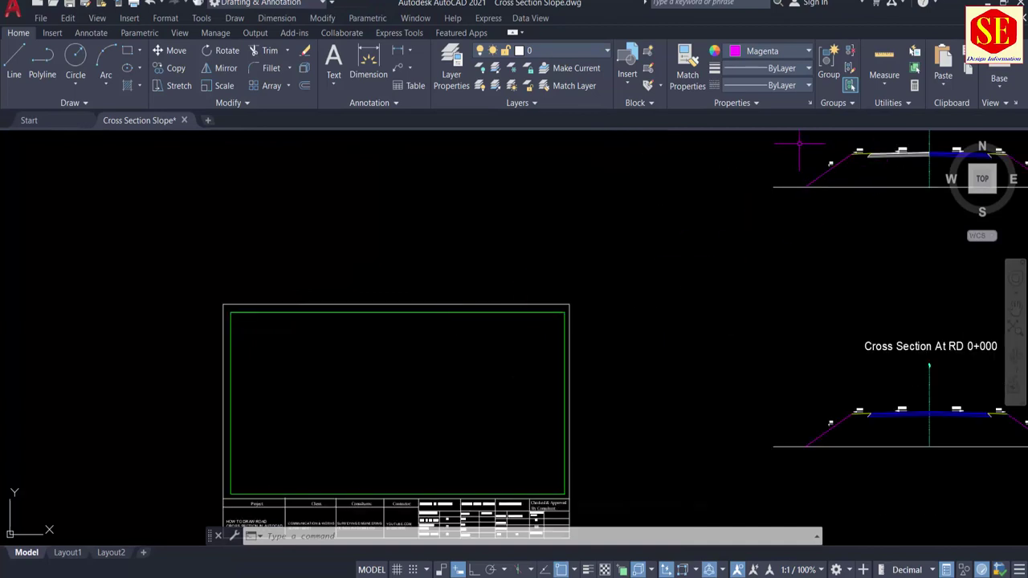
middle_click_drag(483, 266, 534, 202)
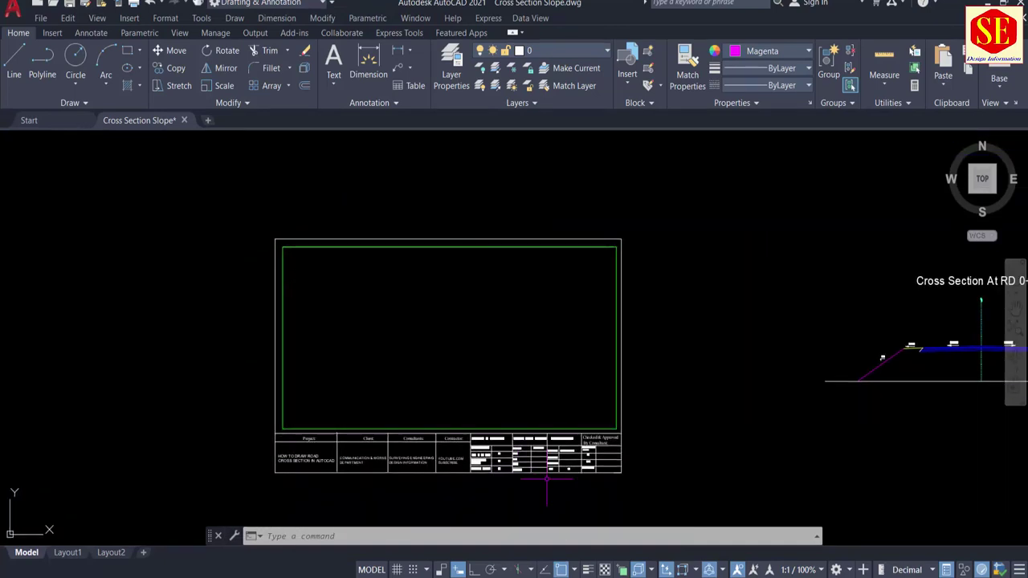
scroll(610, 477, "up", 2)
middle_click_drag(390, 367, 434, 415)
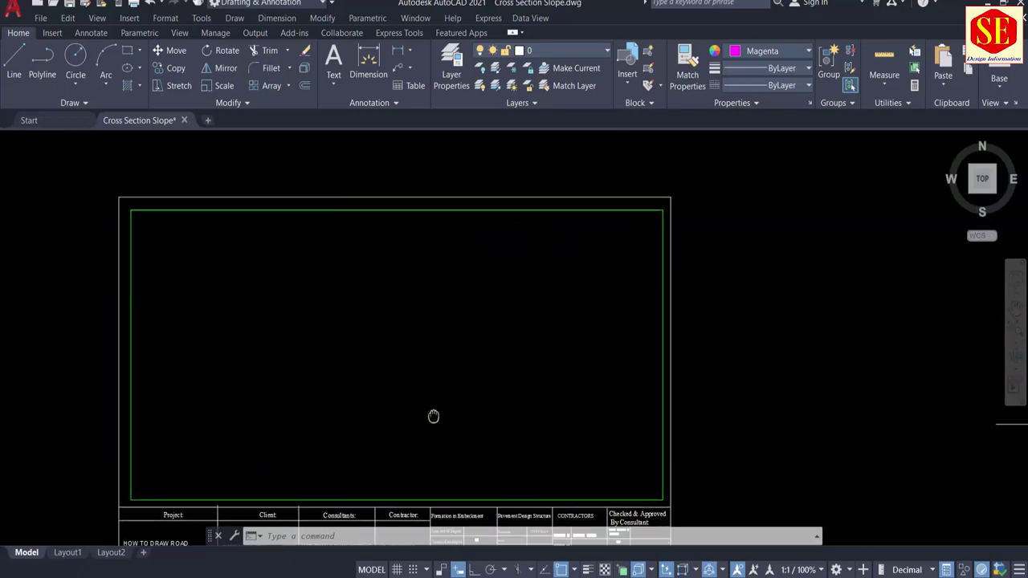
middle_click_drag(216, 352, 326, 286)
scroll(257, 410, "up", 4)
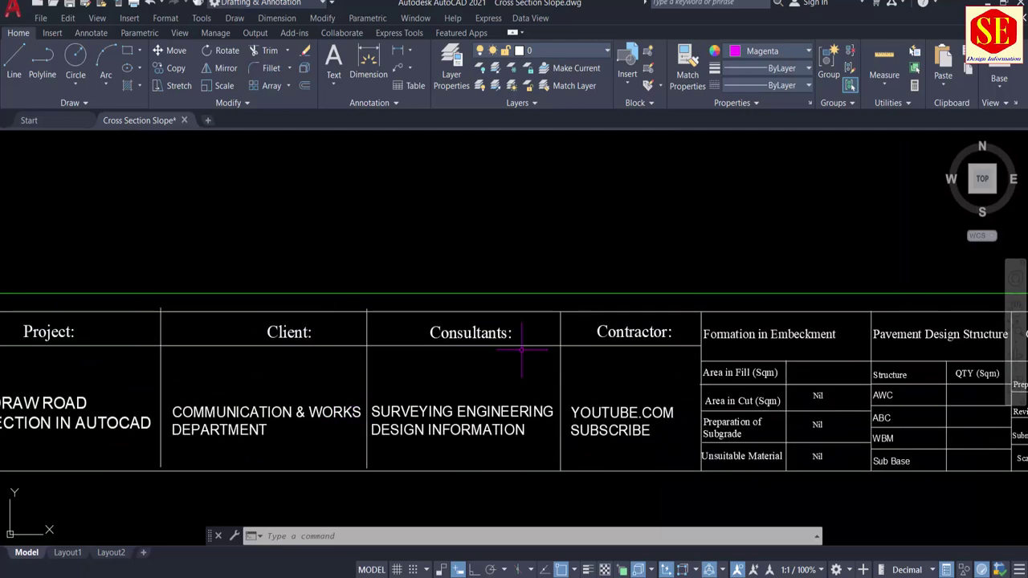
middle_click_drag(649, 378, 325, 338)
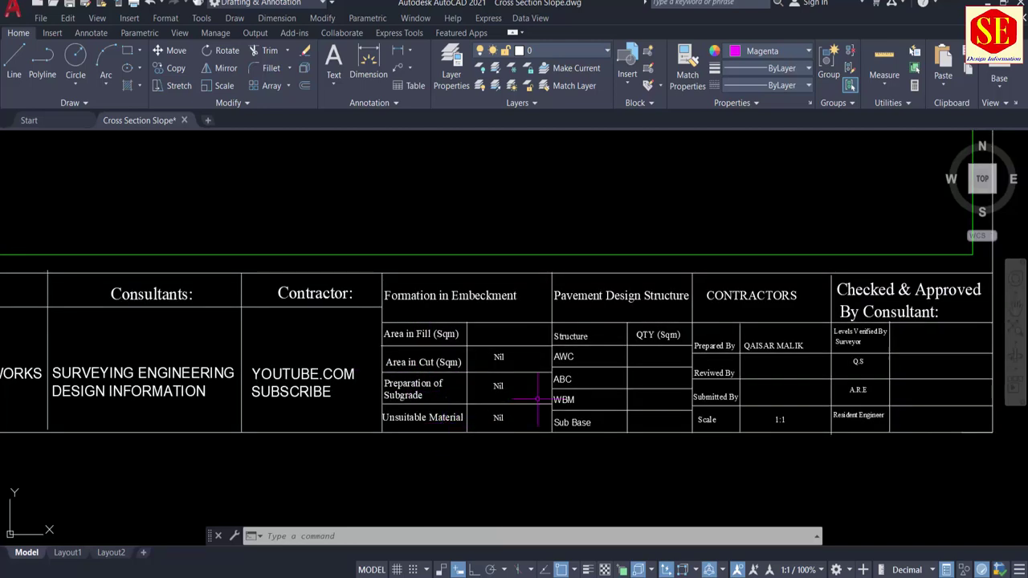
middle_click_drag(578, 355, 393, 355)
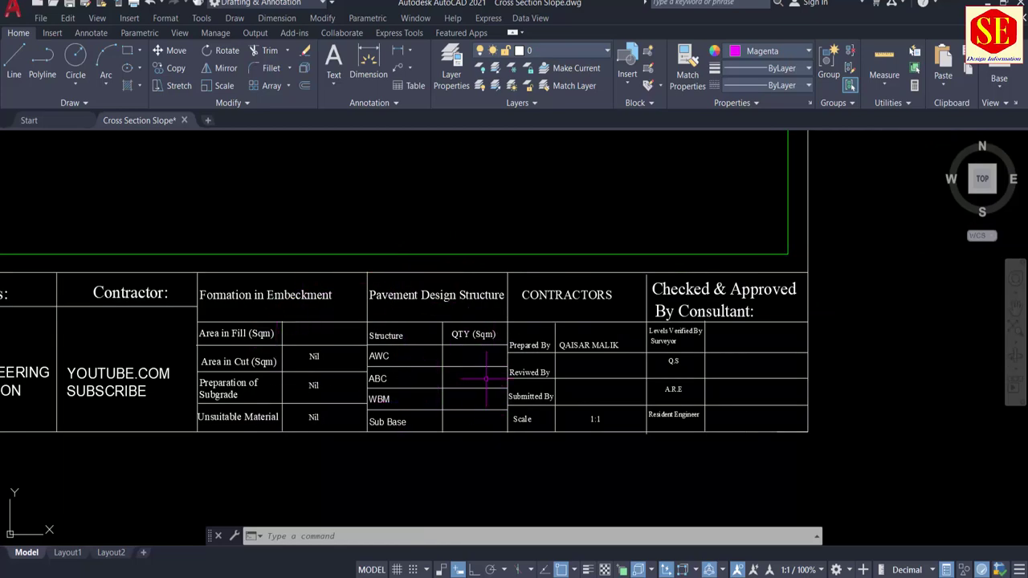
Examine the title block's CONTRACTORS and Checked & Approved By Consultant fields, and return to the sections beside the sheet.
scroll(483, 374, "down", 1)
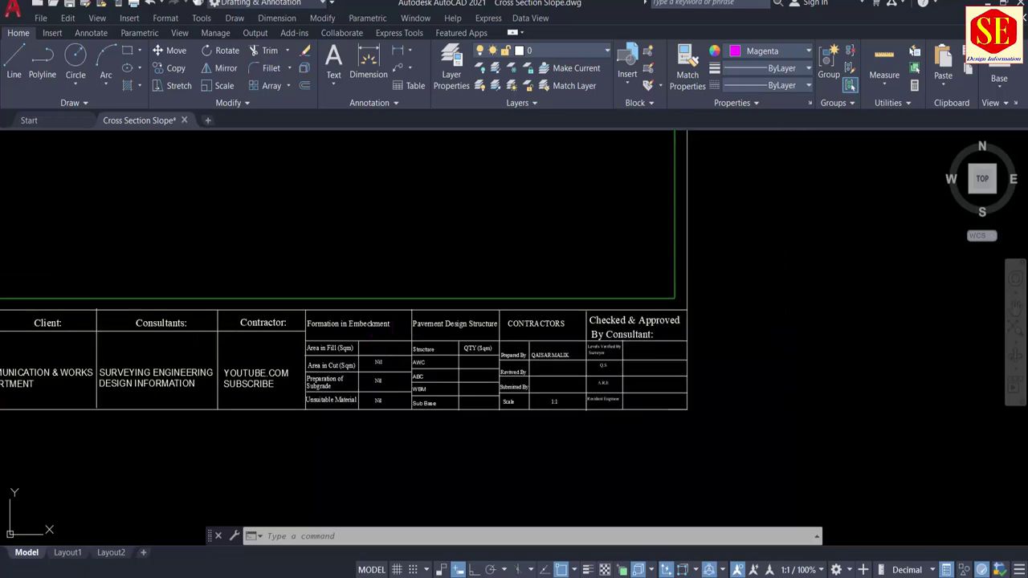
middle_click_drag(401, 327, 548, 443)
scroll(546, 442, "down", 4)
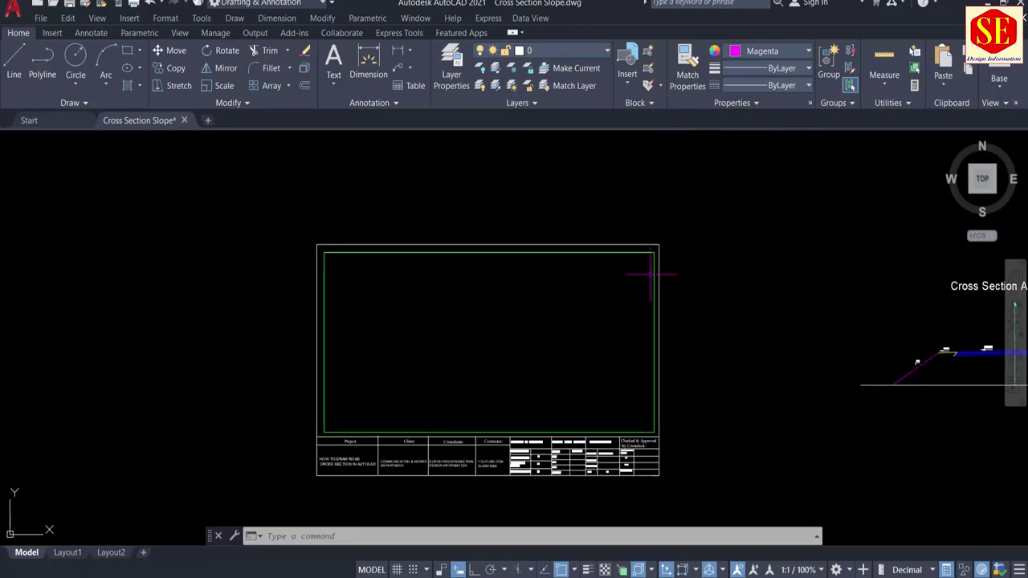
scroll(569, 490, "up", 4)
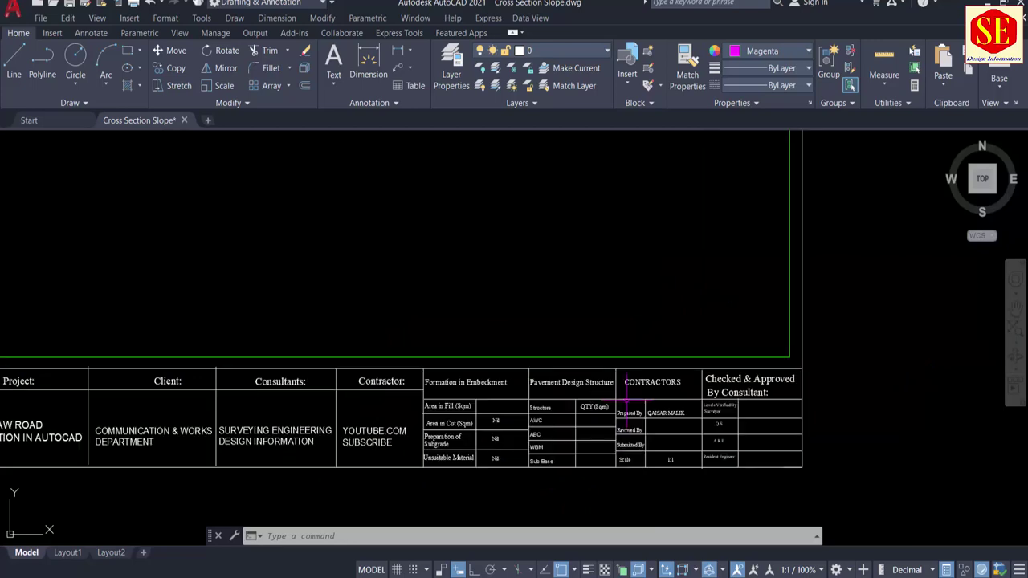
scroll(594, 454, "up", 4)
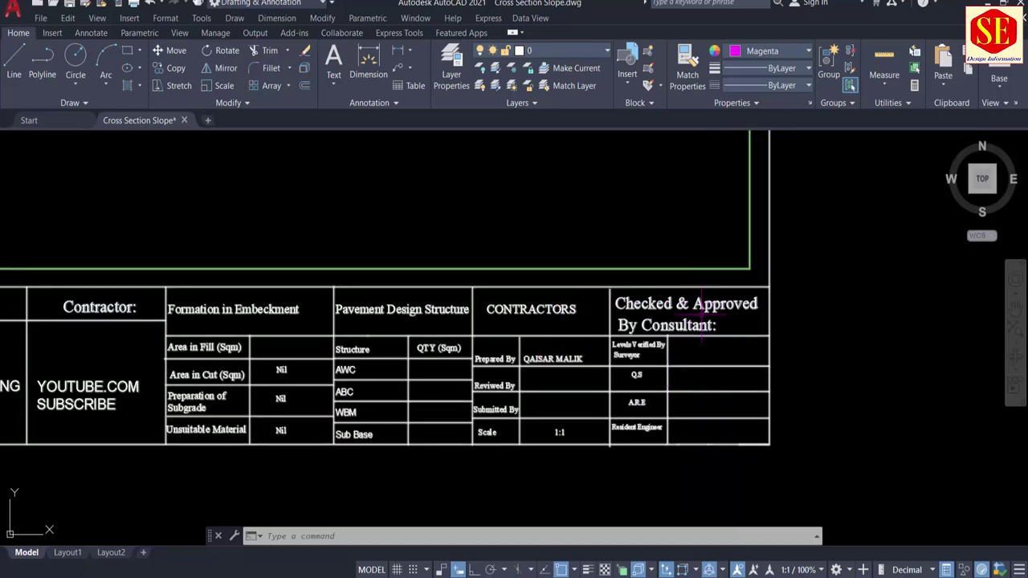
scroll(643, 433, "down", 4)
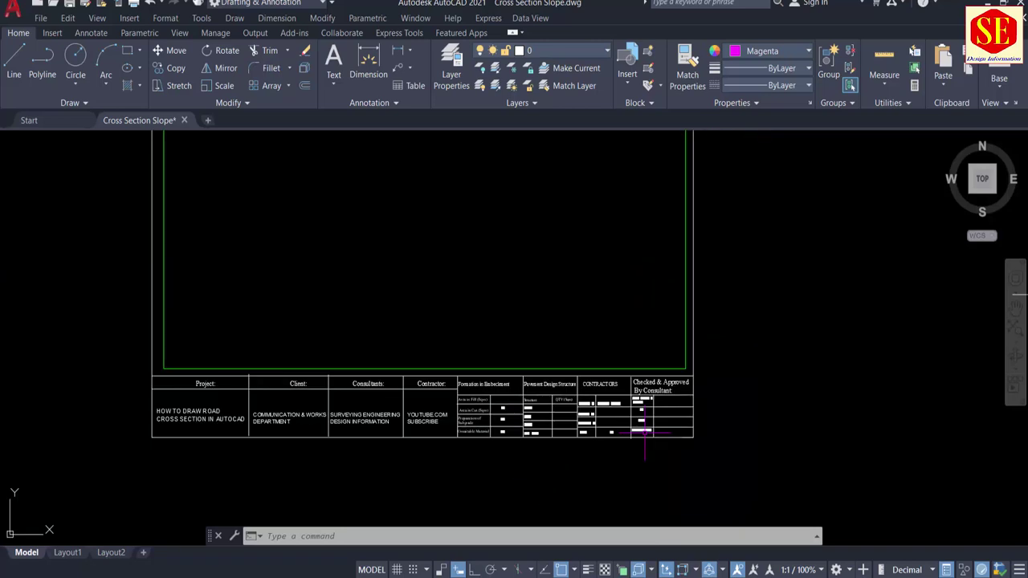
middle_click_drag(470, 290, 480, 354)
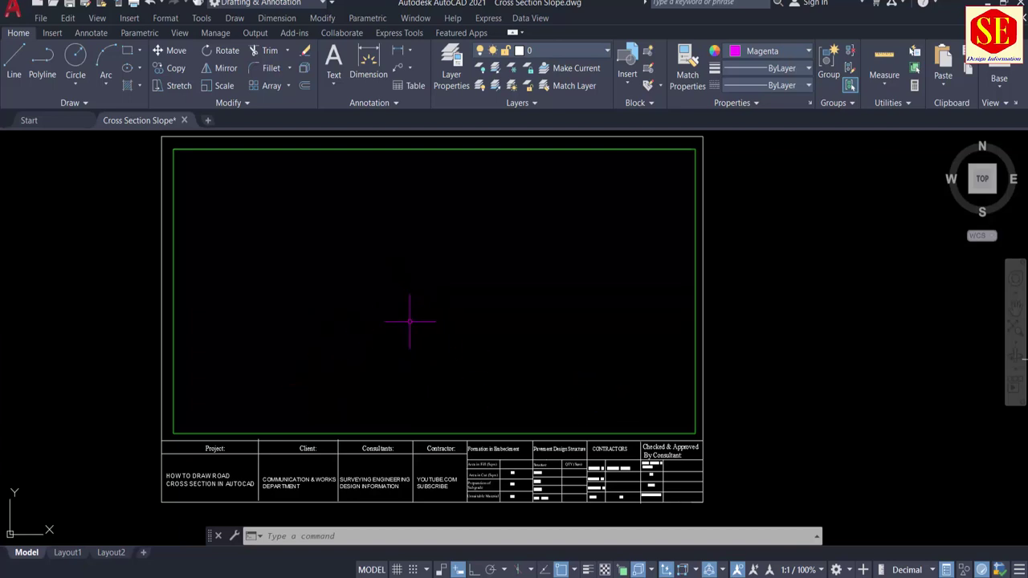
scroll(409, 322, "down", 4)
middle_click_drag(615, 314, 276, 278)
scroll(441, 277, "down", 1)
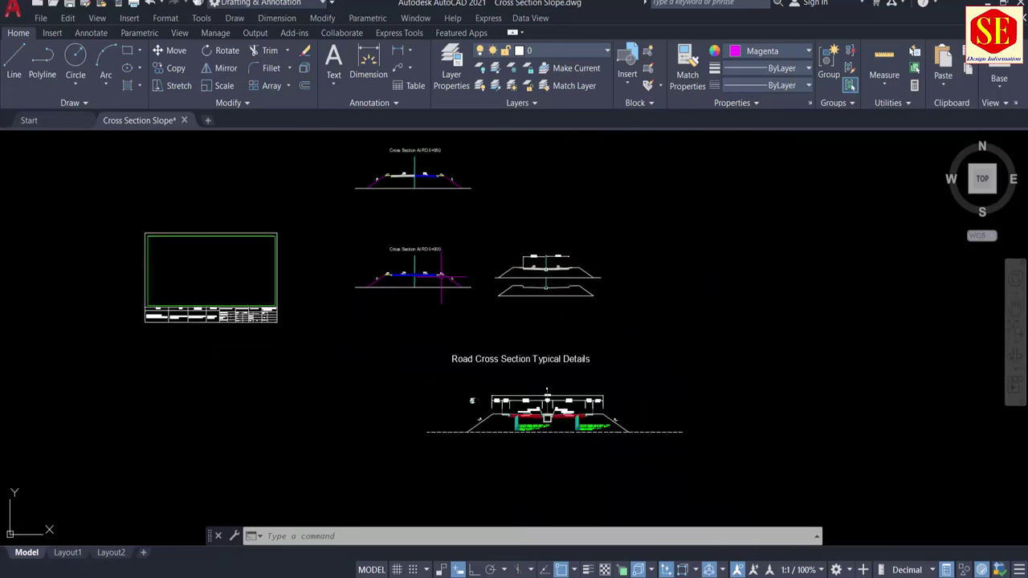
middle_click_drag(441, 277, 308, 257)
left_click(350, 219)
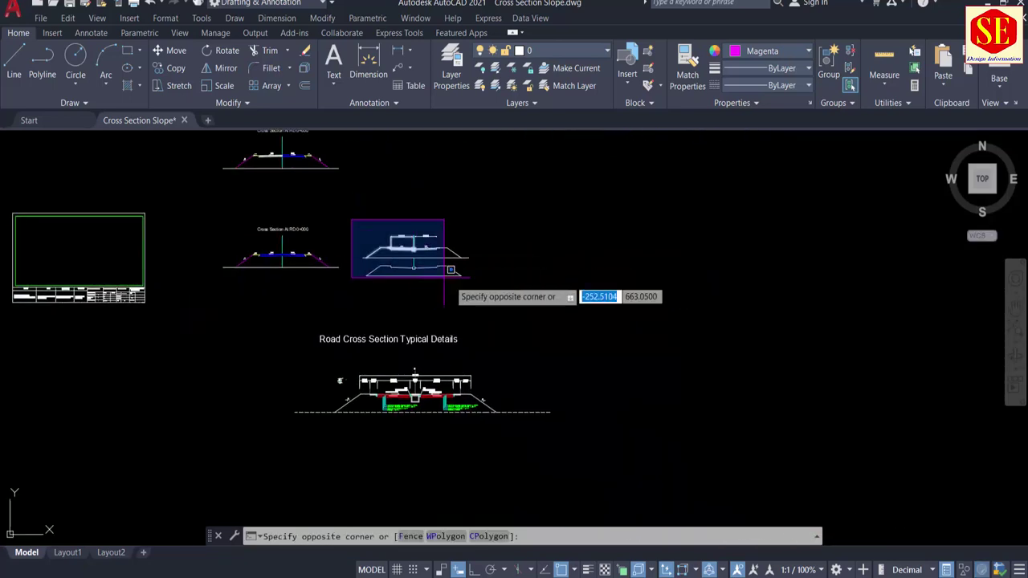
left_click(498, 293)
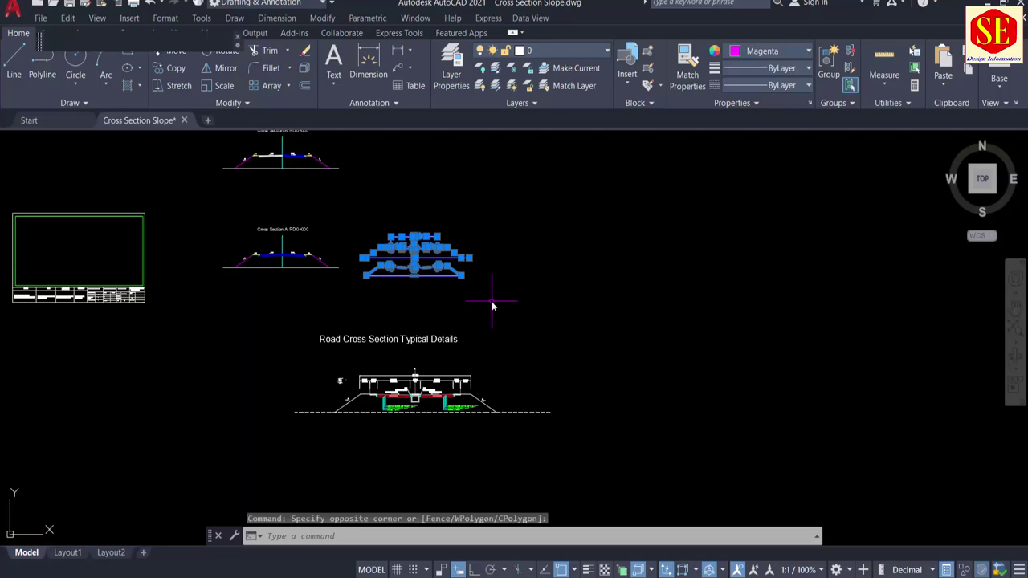
key("Escape")
key("F1")
left_click(877, 77)
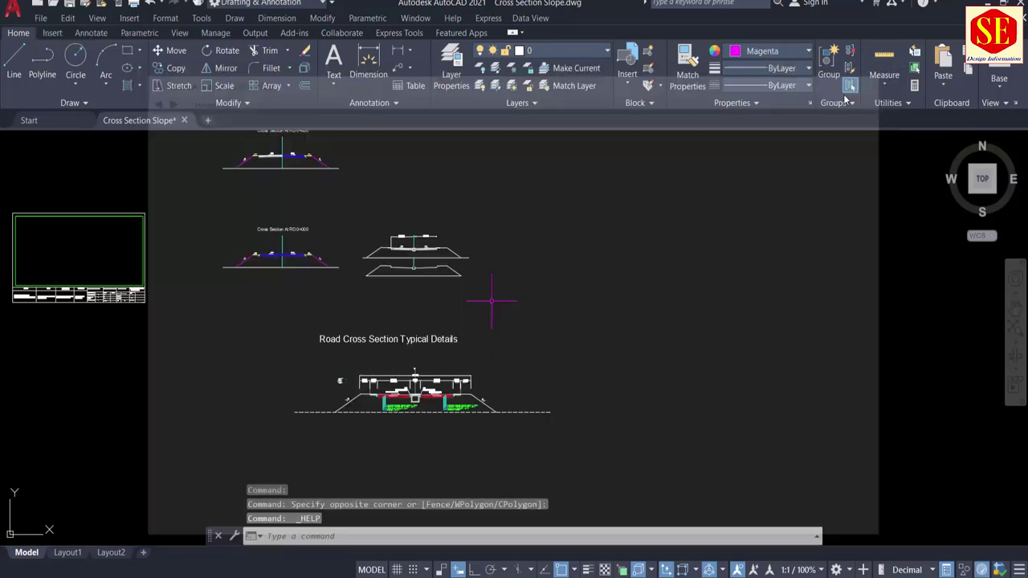
Erase the two draft cross sections with the central drain beside the Cross Section At RD 0+000.
left_click(358, 227)
left_click(535, 292)
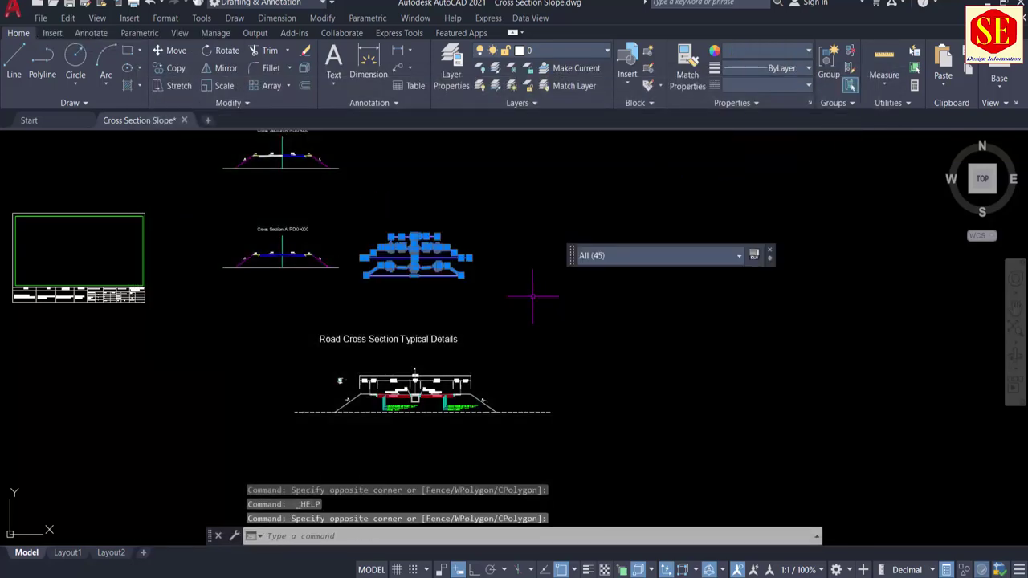
type("e")
key("Return")
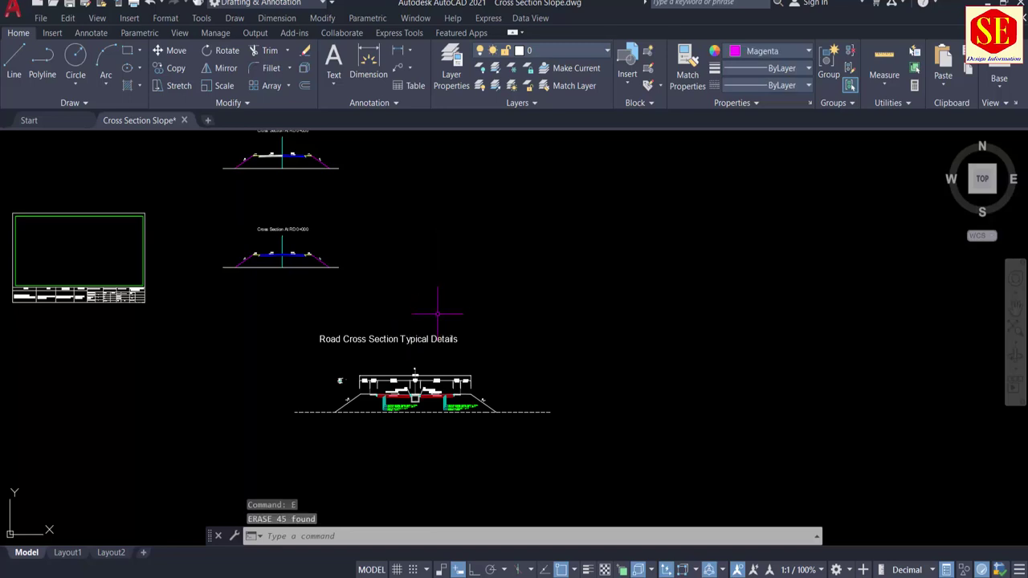
Erase the Road Cross Section Typical Details drawing and its title below the station sections.
left_click(290, 320)
left_click(626, 420)
type("e")
key("Return")
scroll(282, 248, "down", 3)
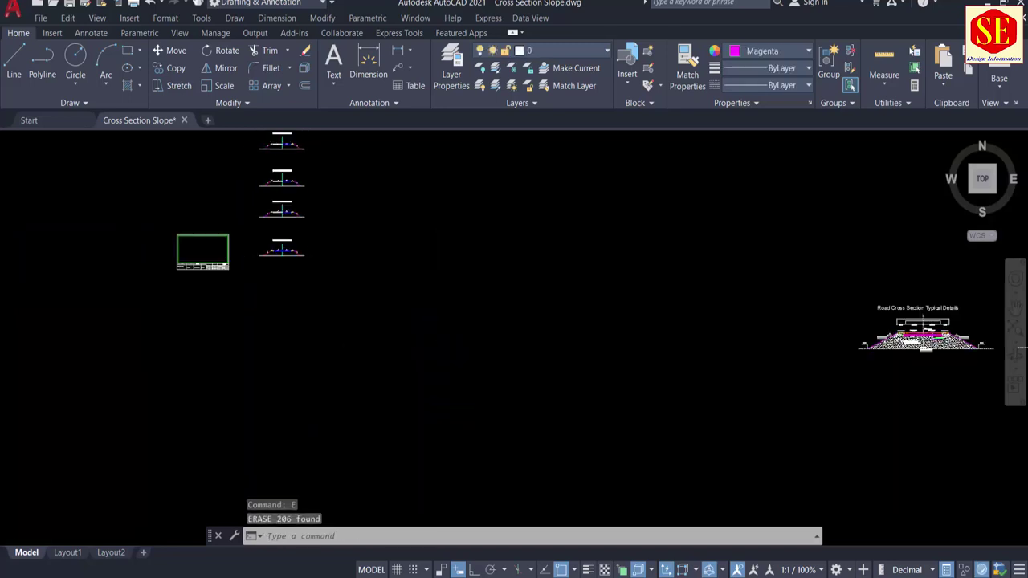
Erase the remaining Road Cross Section Typical Details drawing and its title beside the station sections.
scroll(282, 248, "down", 1)
mouse_move(538, 285)
middle_mouse_down()
mouse_move(330, 270)
mouse_move(846, 396)
middle_mouse_up()
left_click(354, 235)
left_click(896, 351)
key("Return")
Examine the column of station cross sections beside the Grade & Slope Sheet, from RD 0+850 down to RD 0+000.
middle_click_drag(603, 245, 602, 434)
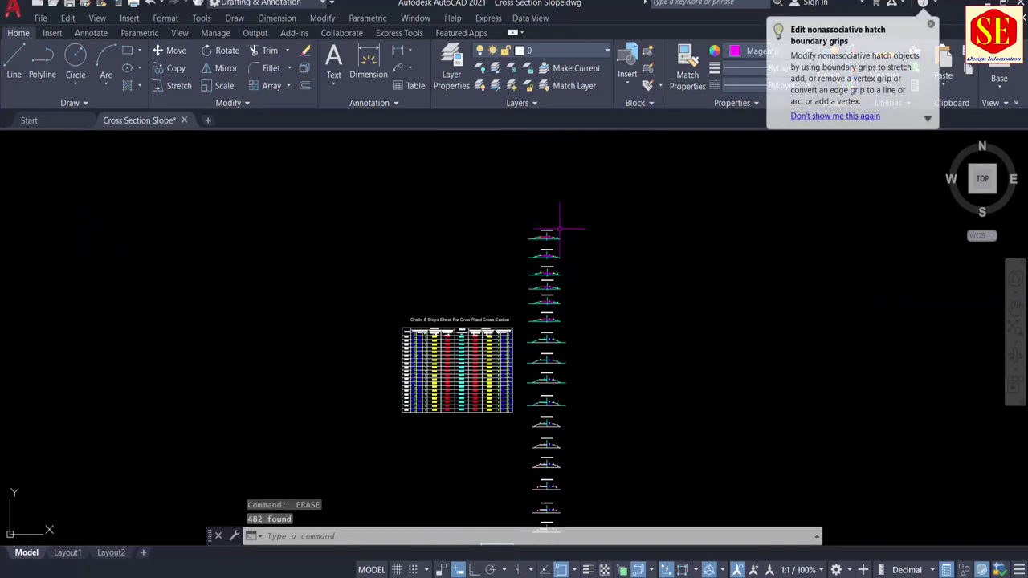
scroll(560, 229, "up", 3)
middle_click_drag(546, 393, 540, 229)
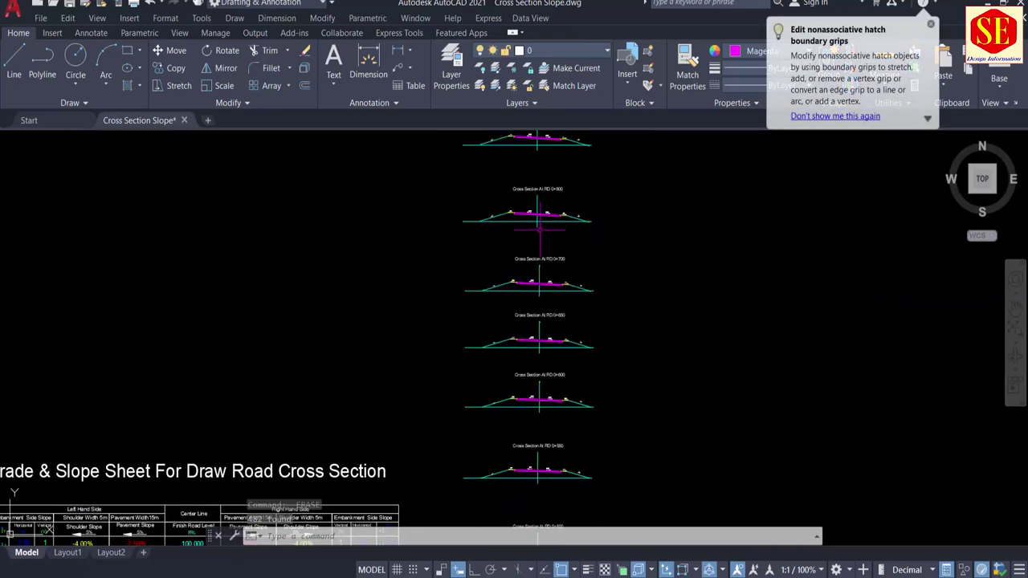
mouse_move(540, 353)
middle_mouse_down()
mouse_move(540, 238)
mouse_move(544, 338)
middle_mouse_up()
middle_click_drag(556, 228, 569, 368)
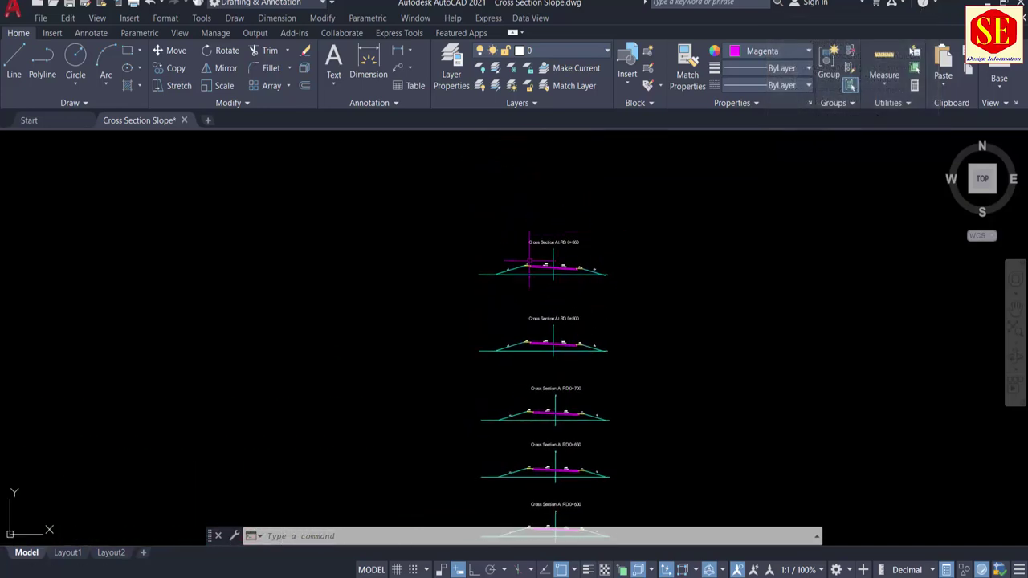
scroll(529, 261, "up", 4)
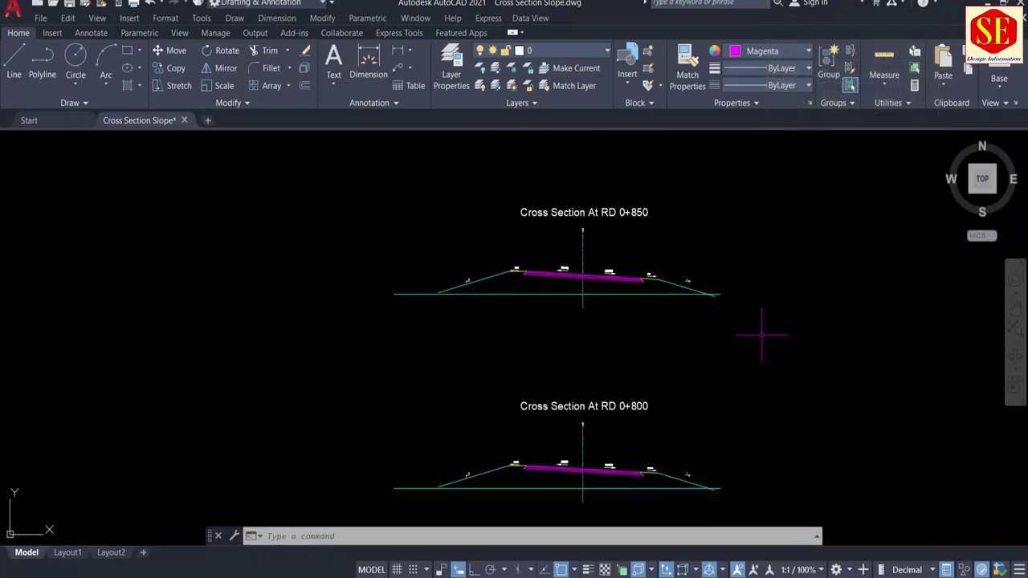
middle_click_drag(637, 395, 635, 242)
scroll(635, 244, "down", 3)
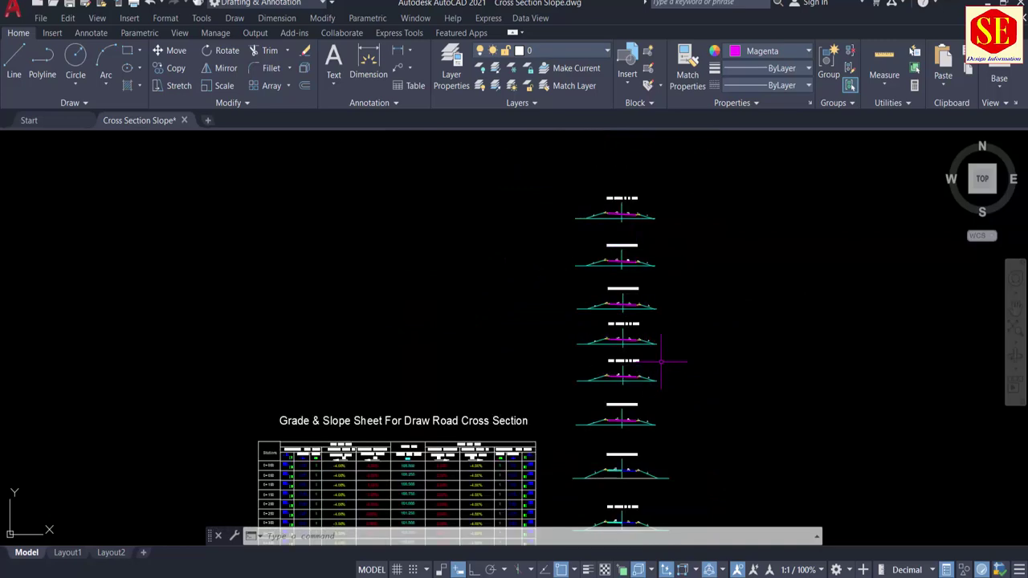
middle_click_drag(671, 342, 615, 227)
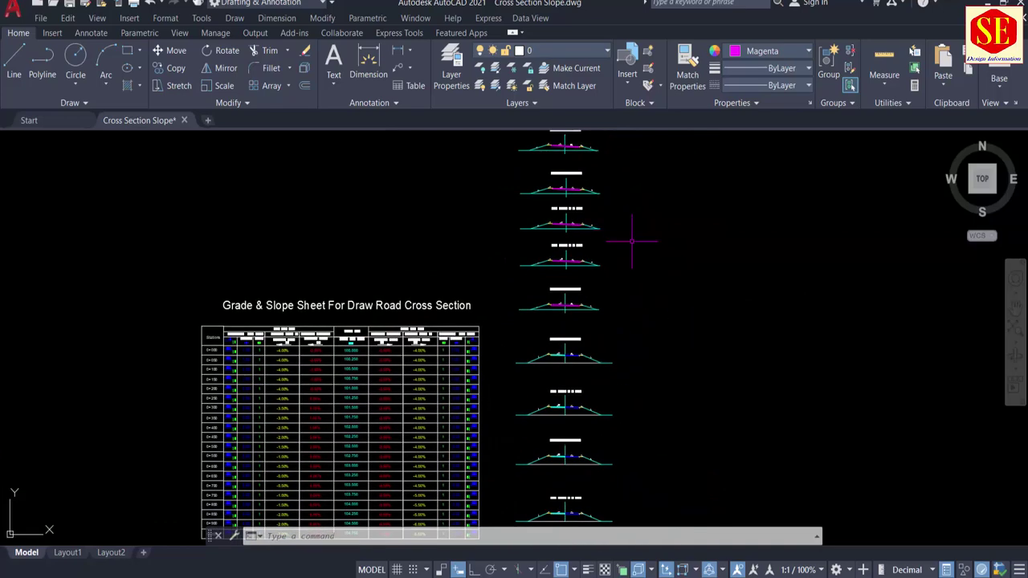
middle_click_drag(604, 341, 591, 223)
middle_click_drag(633, 381, 642, 215)
middle_click_drag(653, 351, 654, 239)
middle_click_drag(632, 383, 638, 247)
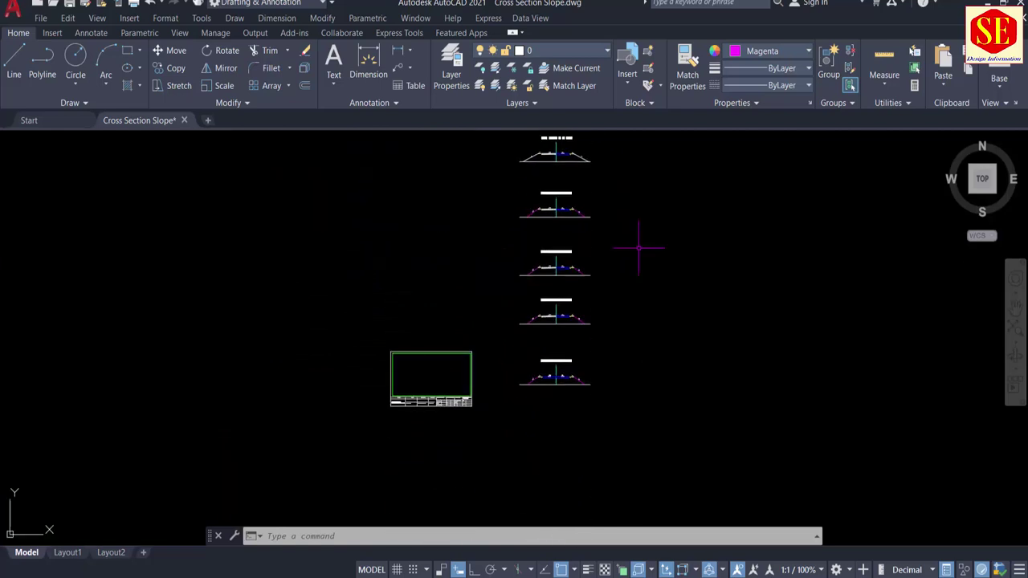
Move the empty title block sheet so that its frame encloses the Cross Section At RD 0+000 drawing.
scroll(541, 407, "up", 2)
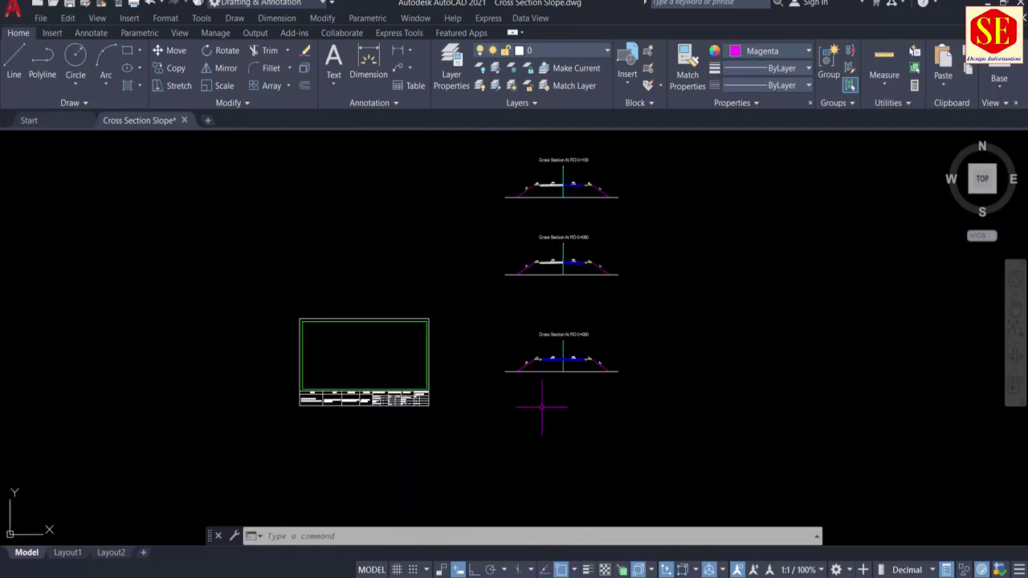
scroll(443, 392, "up", 4)
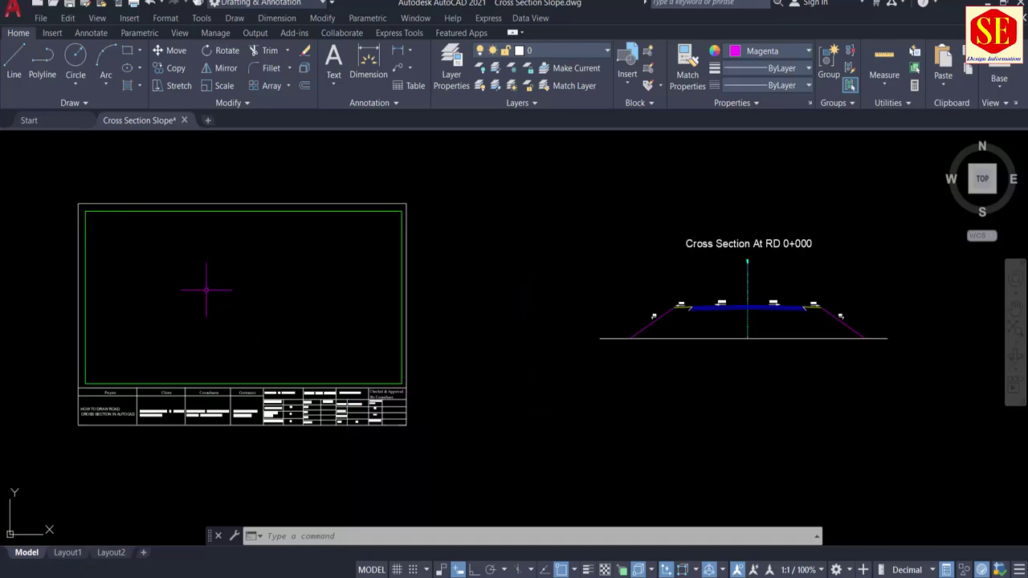
type("m")
key("Return")
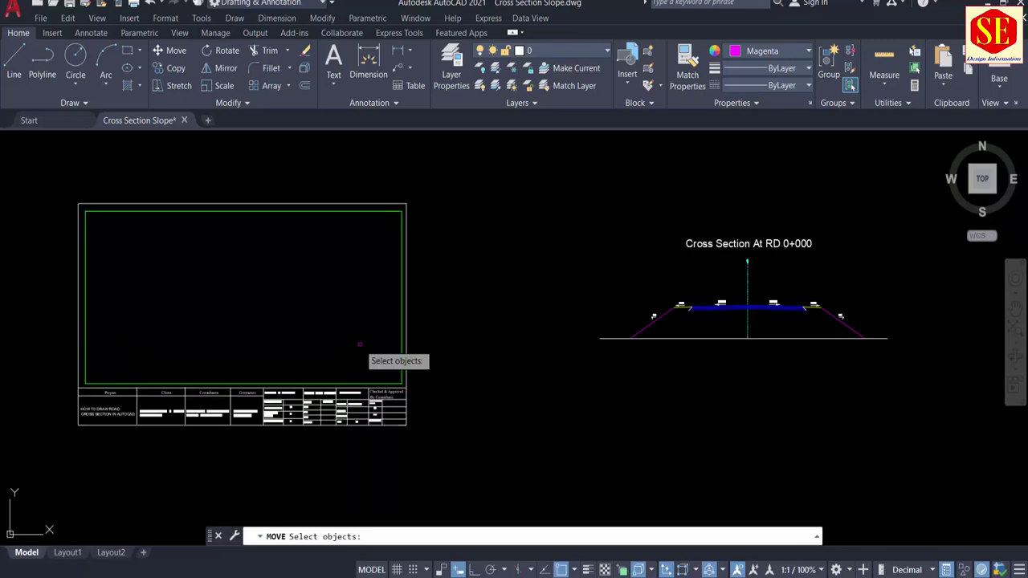
left_click(63, 194)
left_click(573, 432)
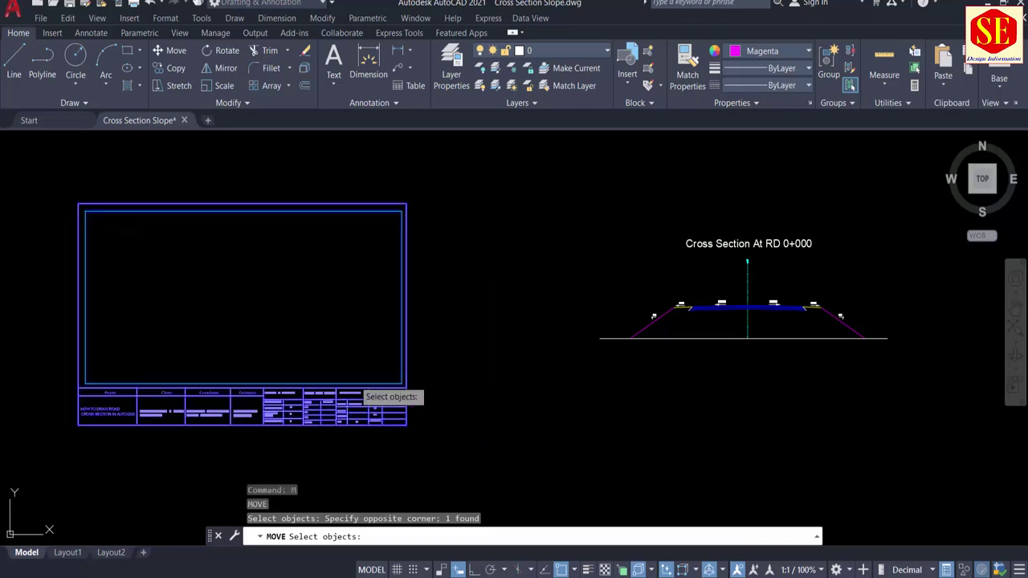
key("Return")
left_click(200, 312)
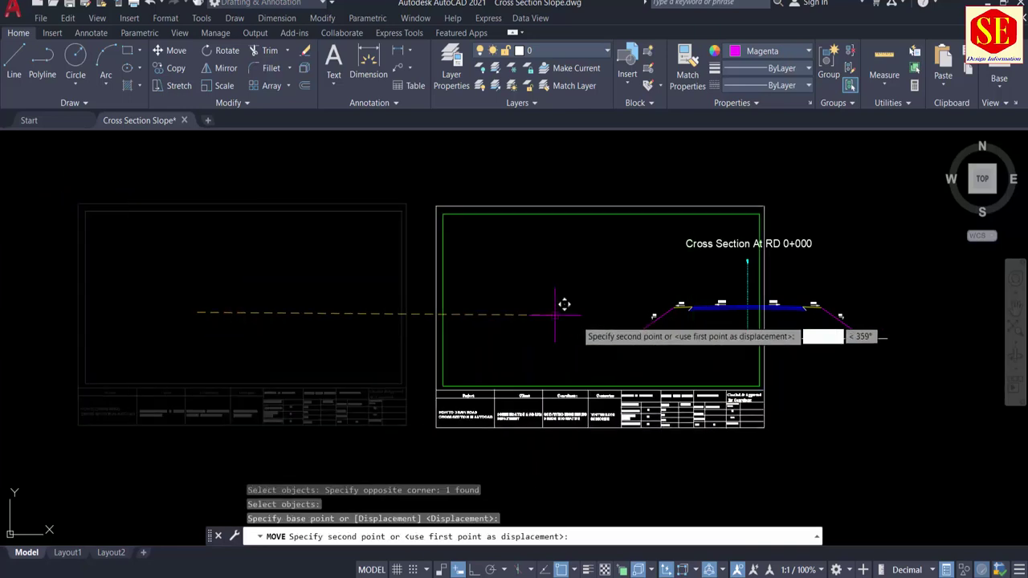
left_click(710, 304)
scroll(751, 326, "up", 3)
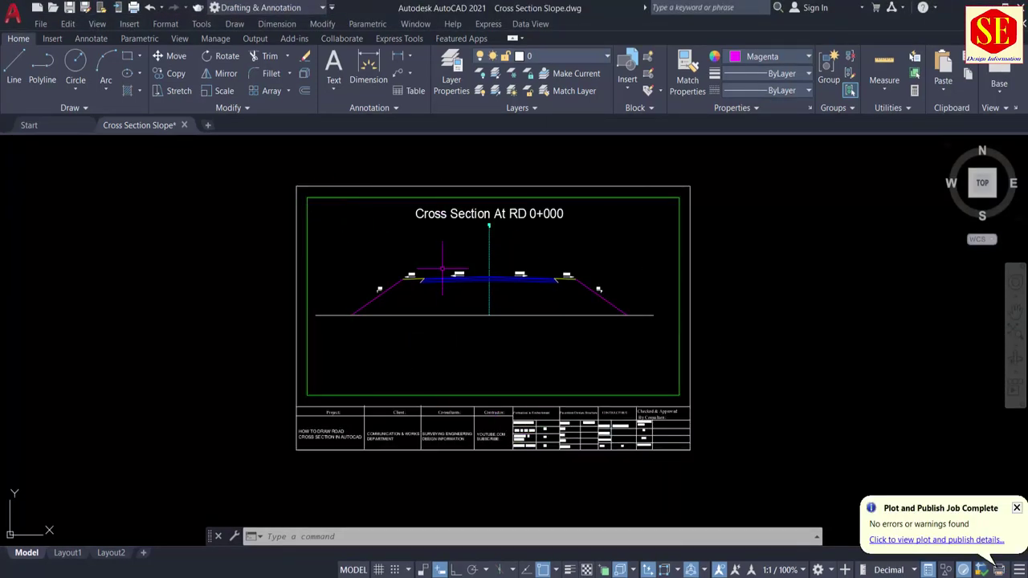
Start a plot with the previous plot's settings, page setup None and the Hewlett-Packard HP LaserJet Pro MFP M125a printer.
middle_click_drag(441, 269, 403, 276)
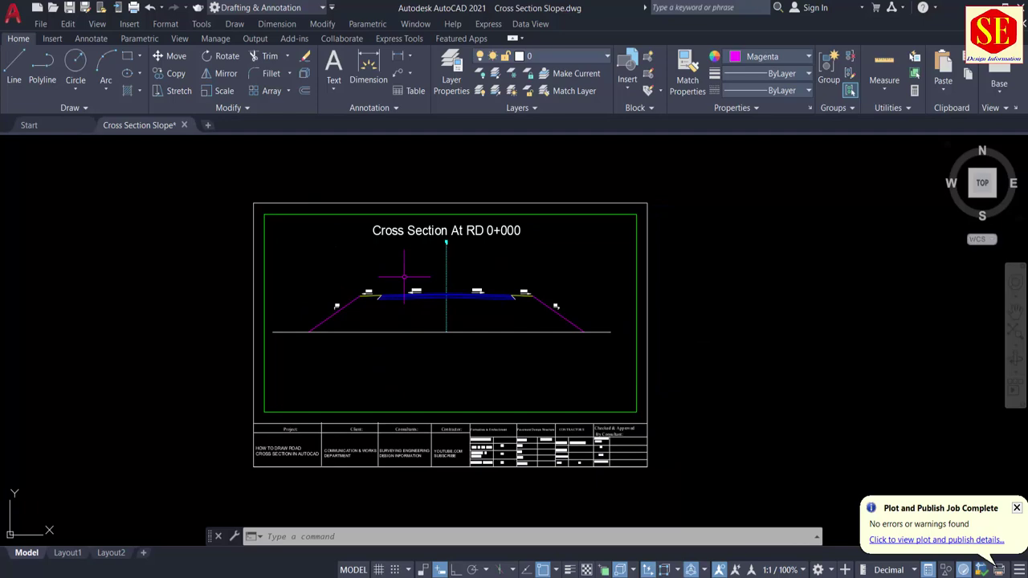
key("ctrl+p")
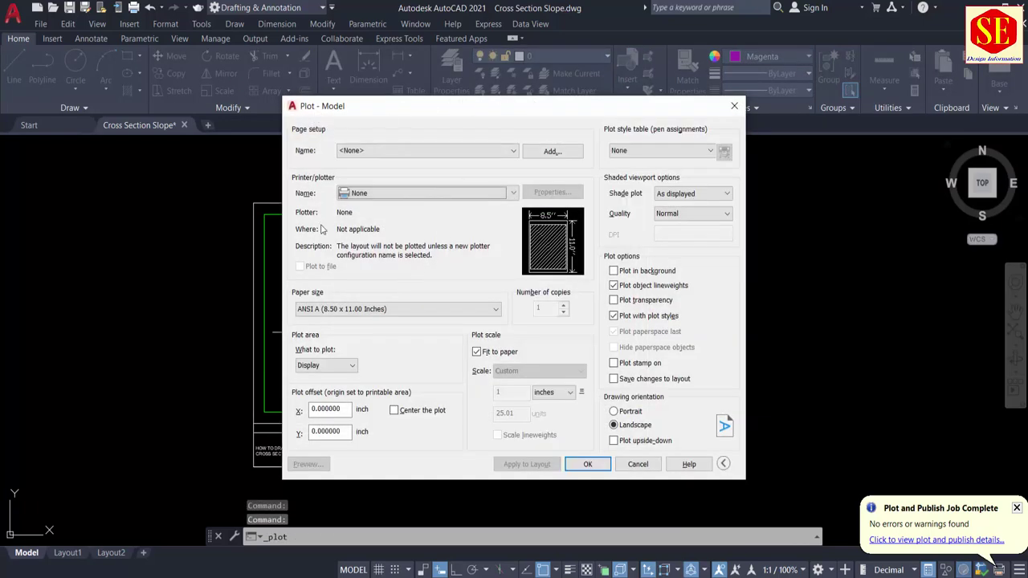
left_click(389, 152)
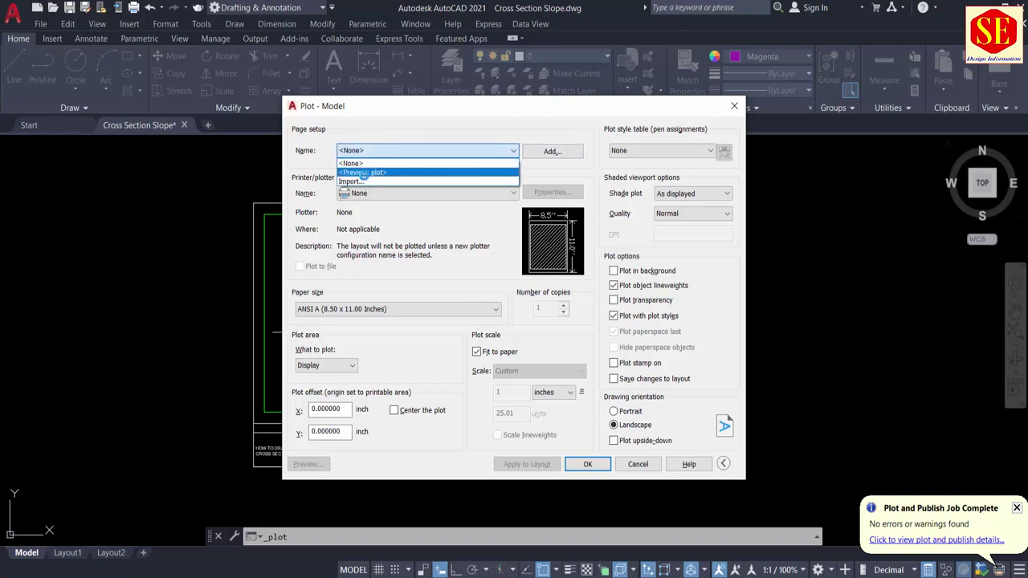
left_click(364, 173)
left_click(380, 154)
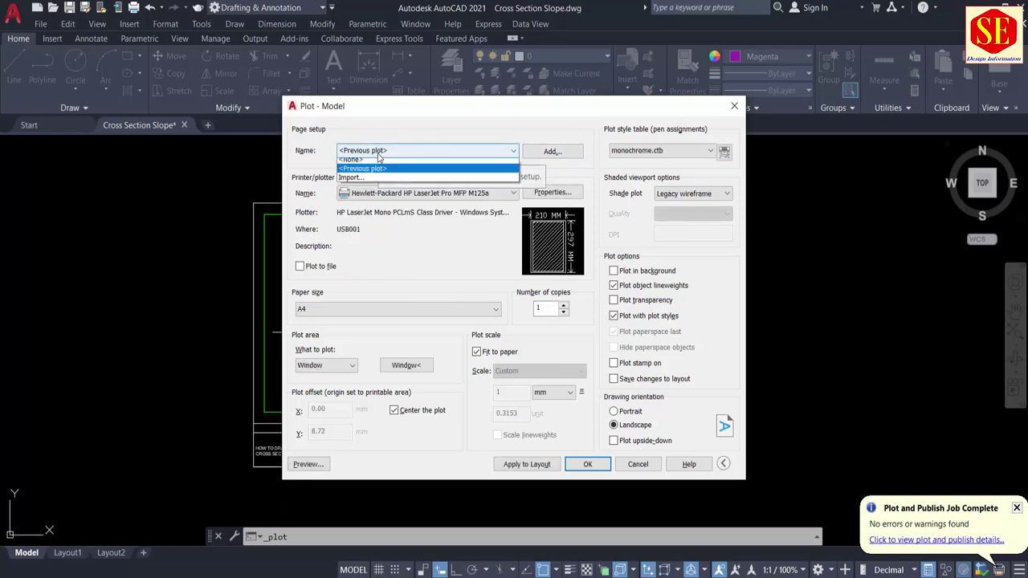
left_click(362, 161)
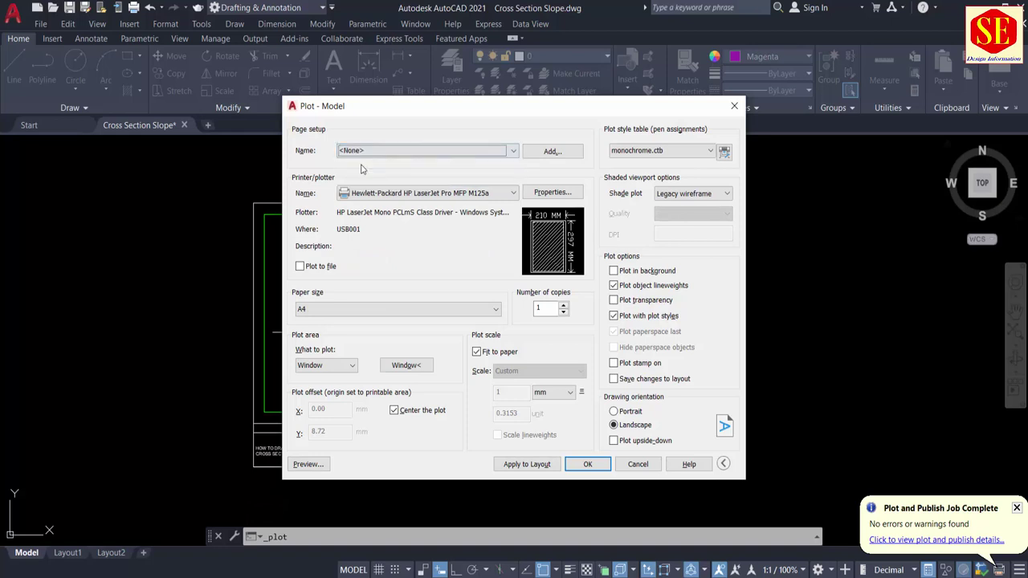
left_click(404, 195)
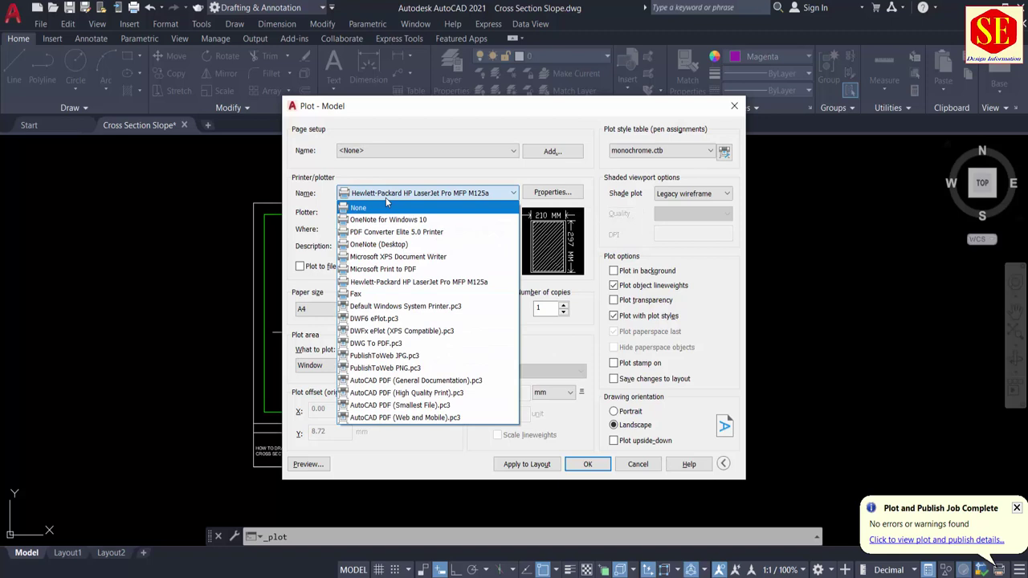
left_click(399, 283)
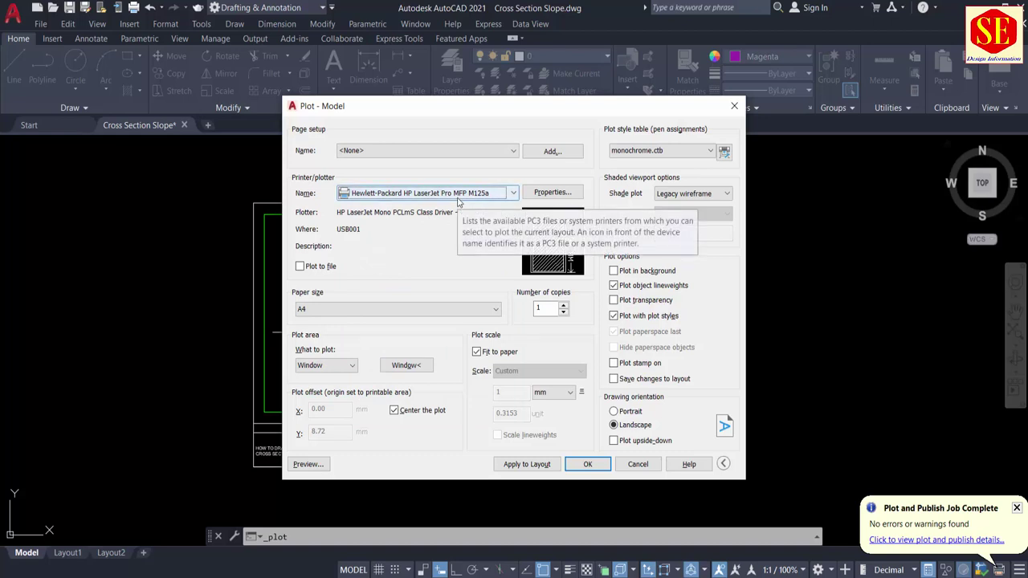
Set the plot's paper size to A4 and its plot area to Window.
left_click(352, 310)
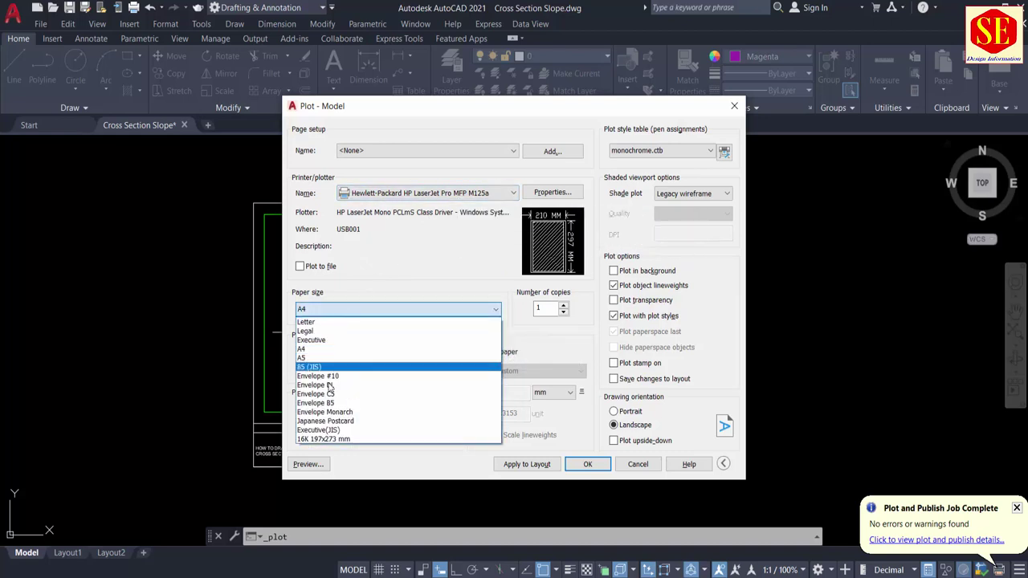
left_click(340, 348)
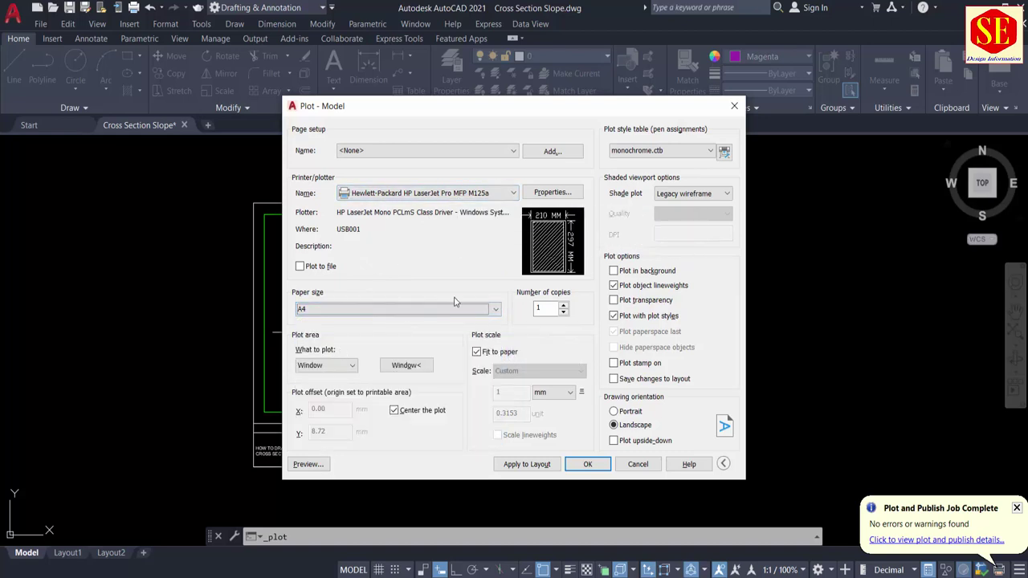
left_click(351, 366)
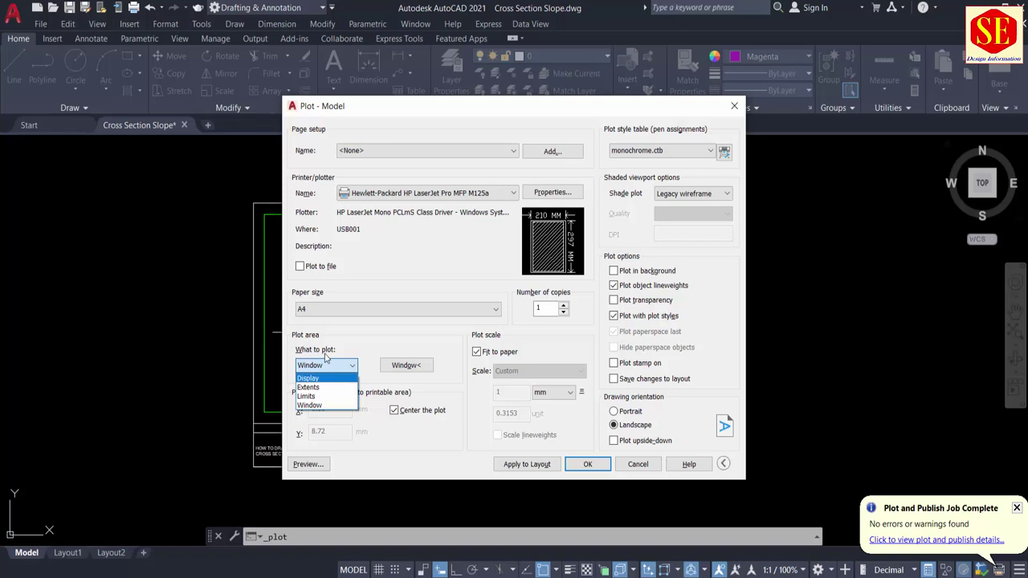
left_click(311, 406)
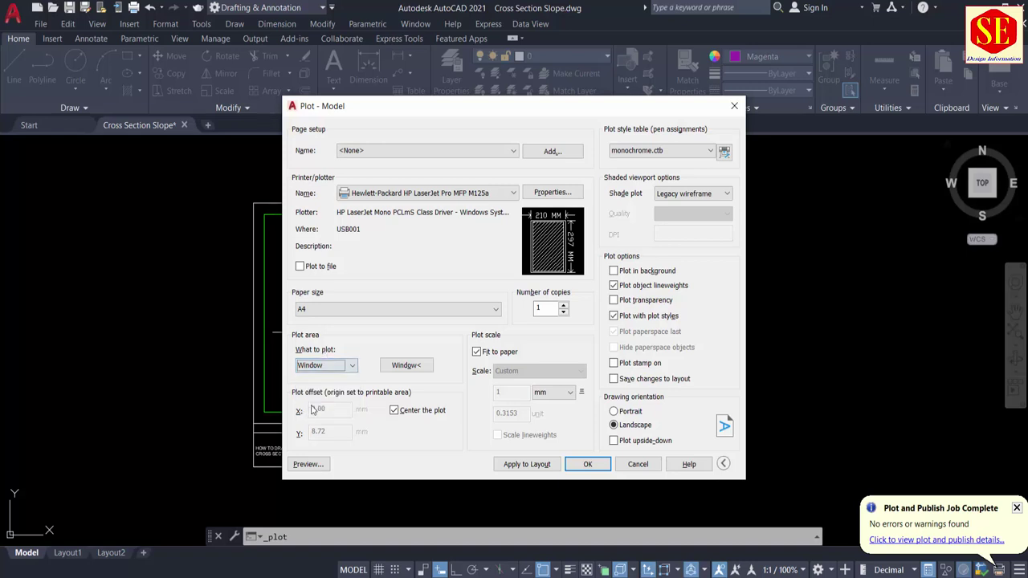
Define the plot window by the sheet's outer frame corners, and keep the plot centered and fitted to paper.
left_click(406, 366)
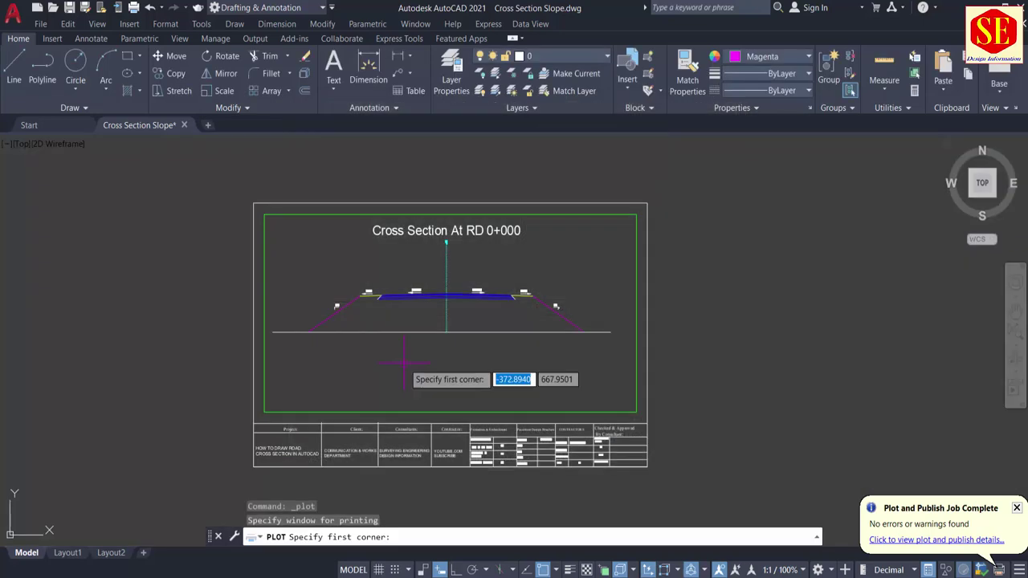
left_click(254, 203)
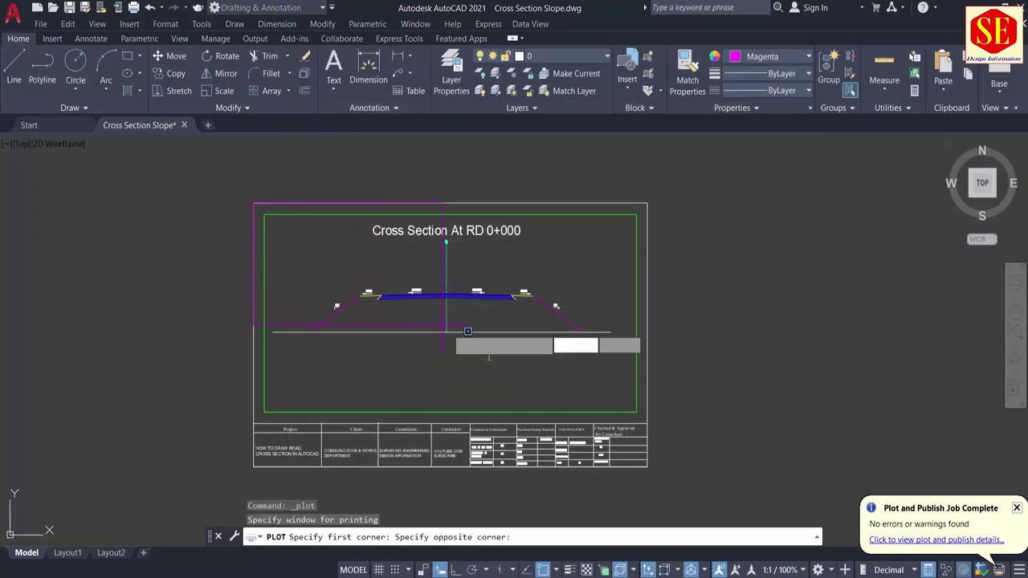
left_click(647, 466)
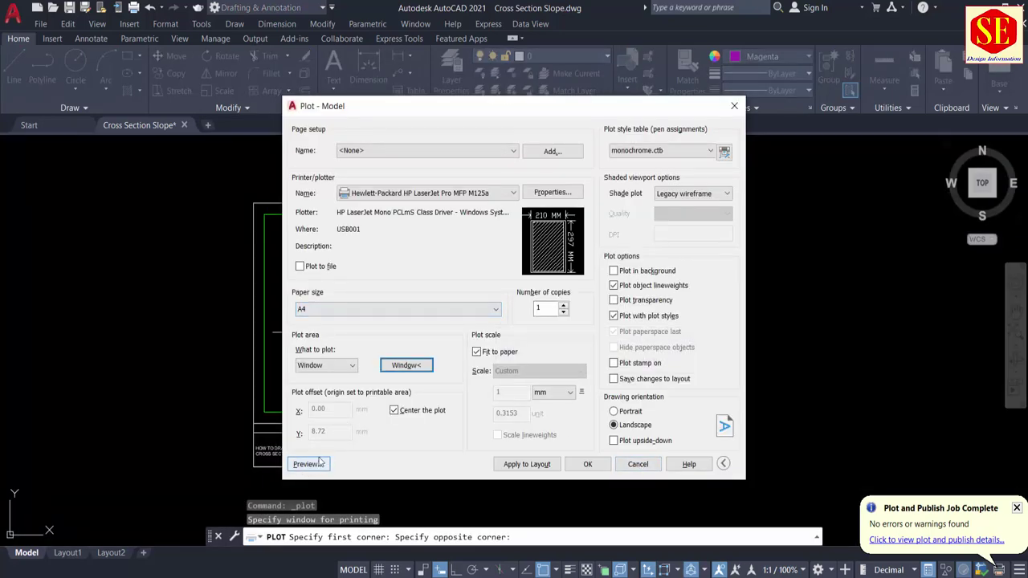
left_click(399, 413)
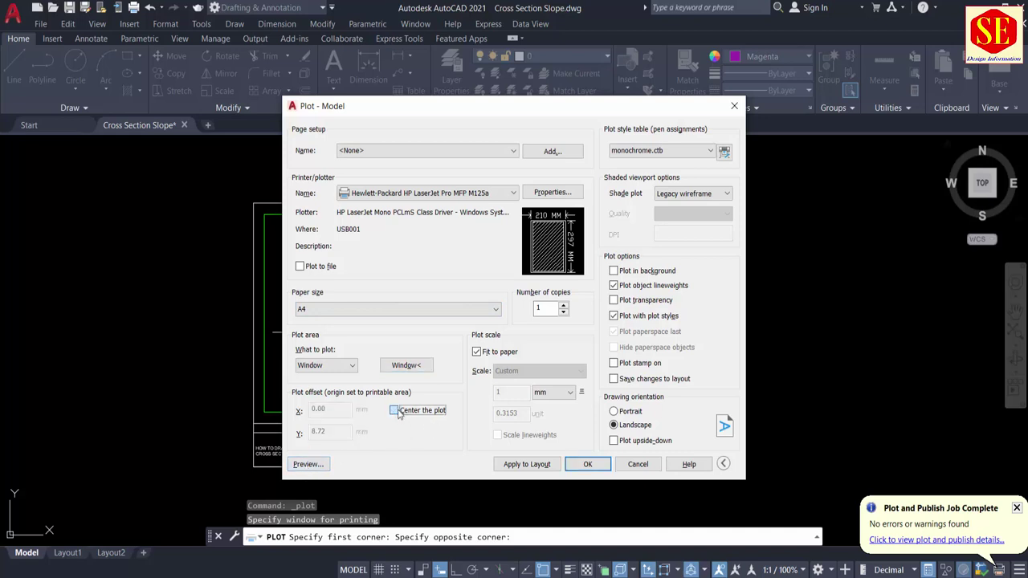
left_click(485, 353)
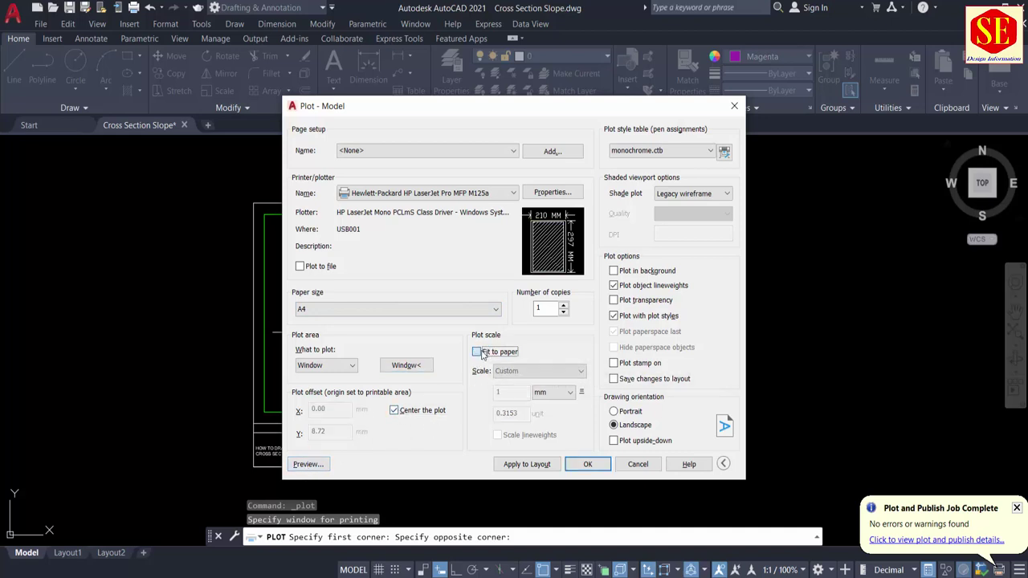
left_click(486, 353)
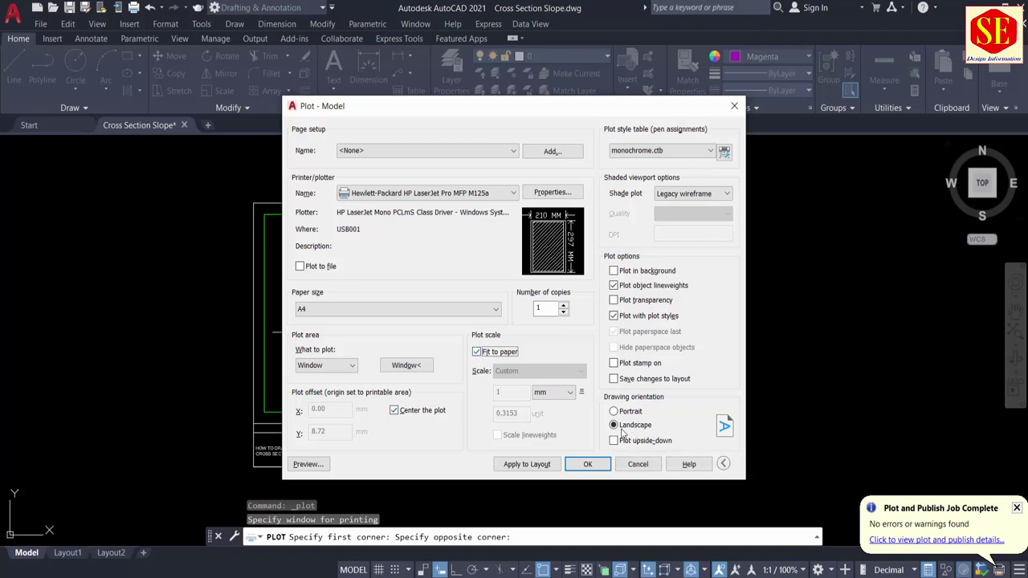
Preview the plot of the Cross Section At RD 0+000 sheet, and exit the plot setup without plotting.
left_click(319, 467)
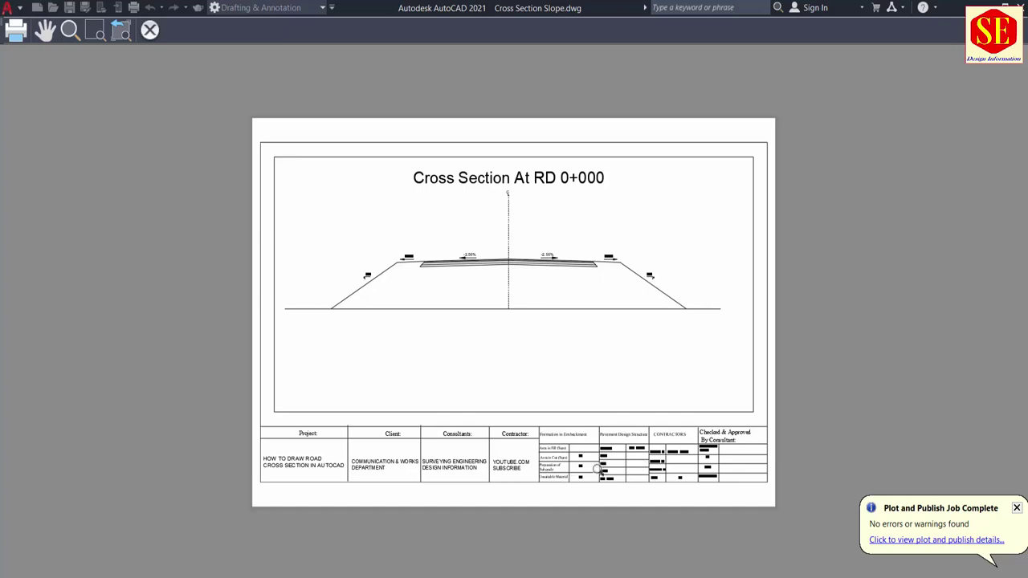
right_click(444, 268)
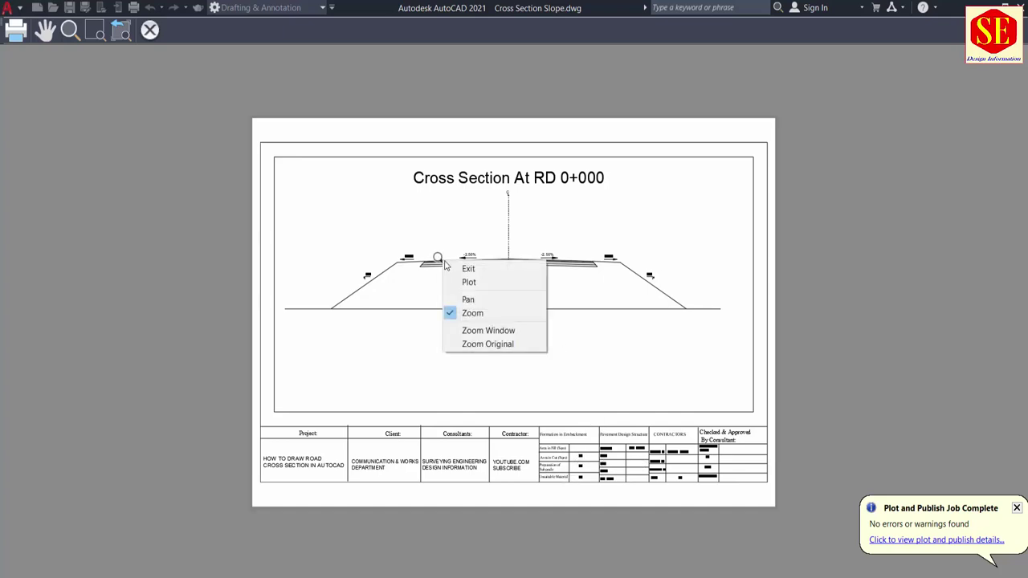
left_click(461, 274)
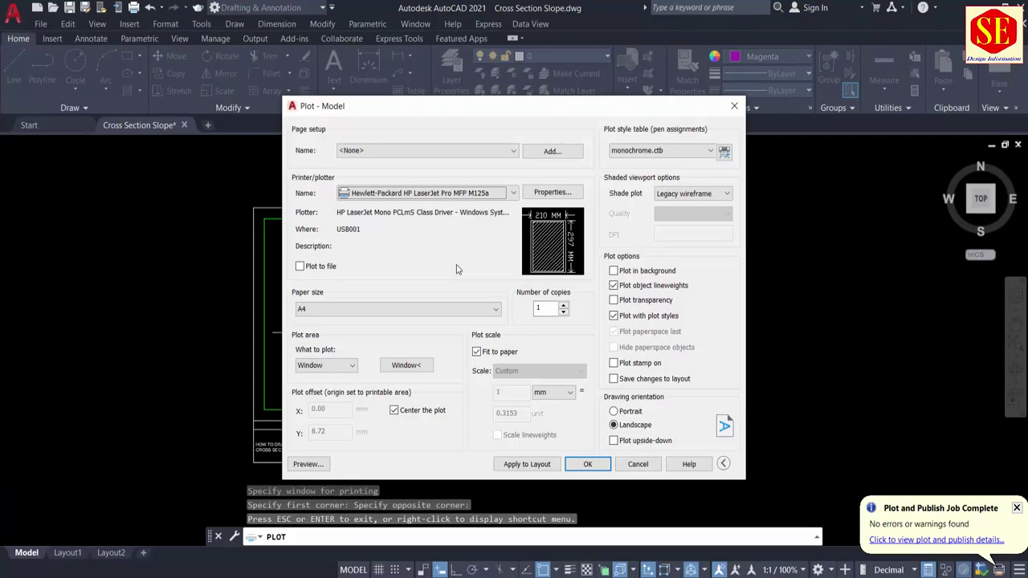
key("Escape")
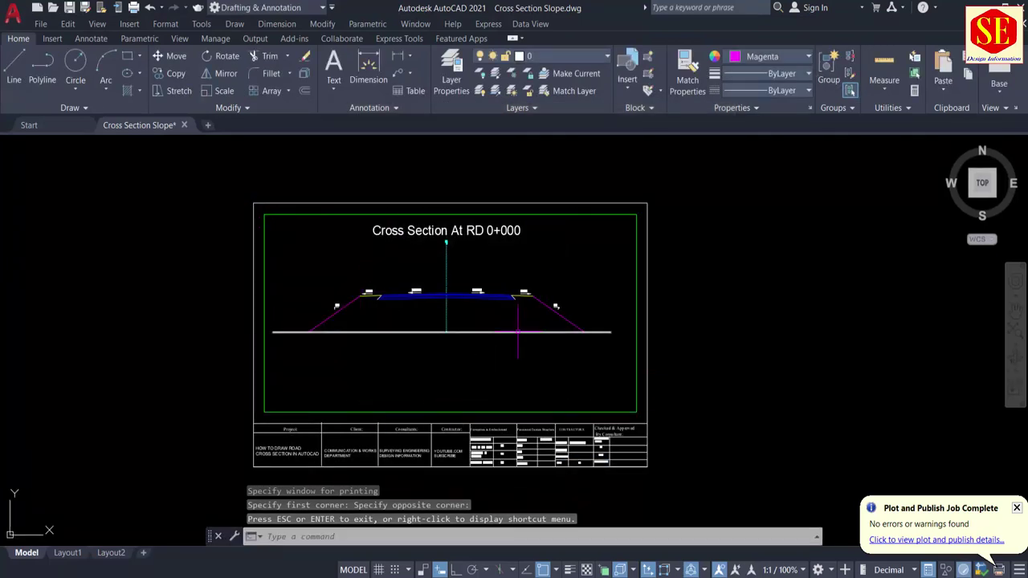
scroll(374, 291, "up", 3)
scroll(433, 289, "down", 7)
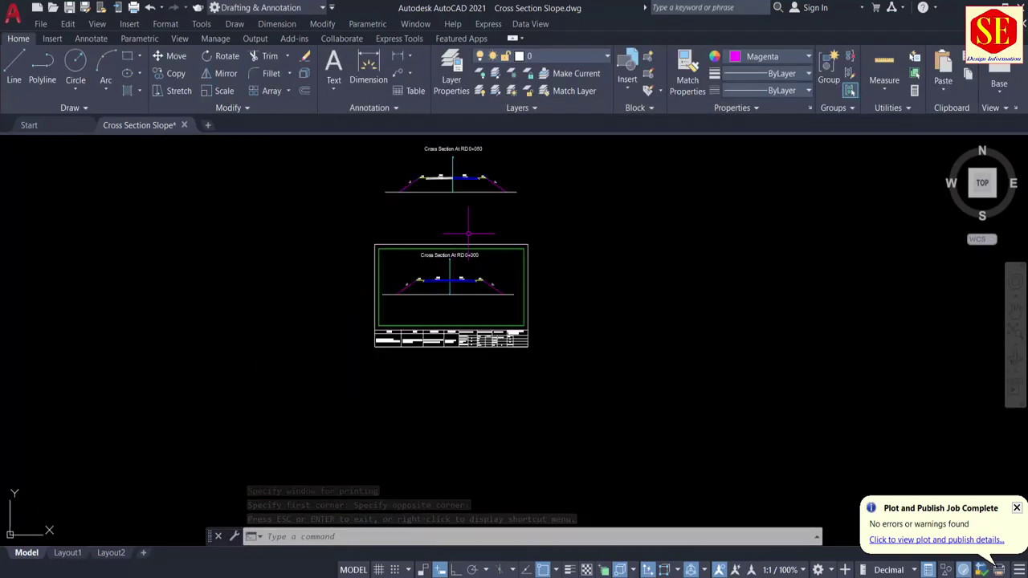
Examine the Cross Section At RD 0+000 sheet, including its slope labels and title block.
middle_click_drag(468, 236, 476, 462)
middle_click_drag(512, 410, 539, 210)
scroll(514, 309, "up", 2)
scroll(494, 383, "up", 2)
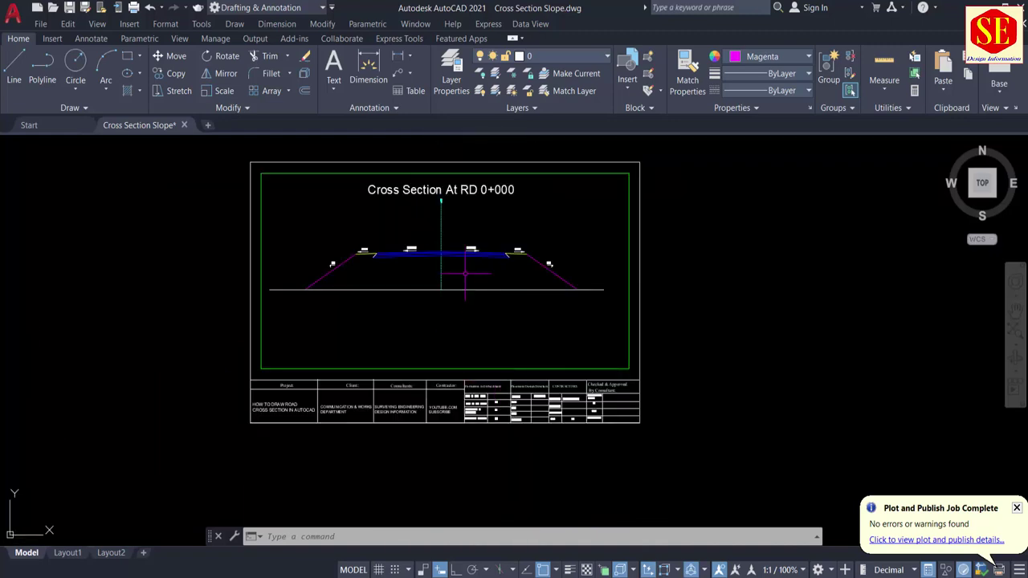
scroll(465, 274, "up", 2)
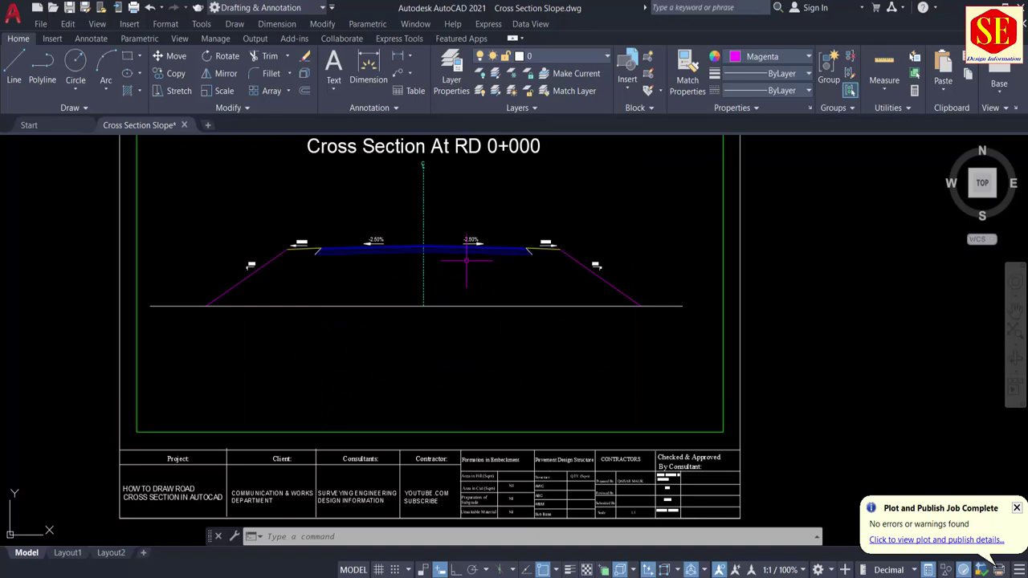
scroll(465, 261, "down", 2)
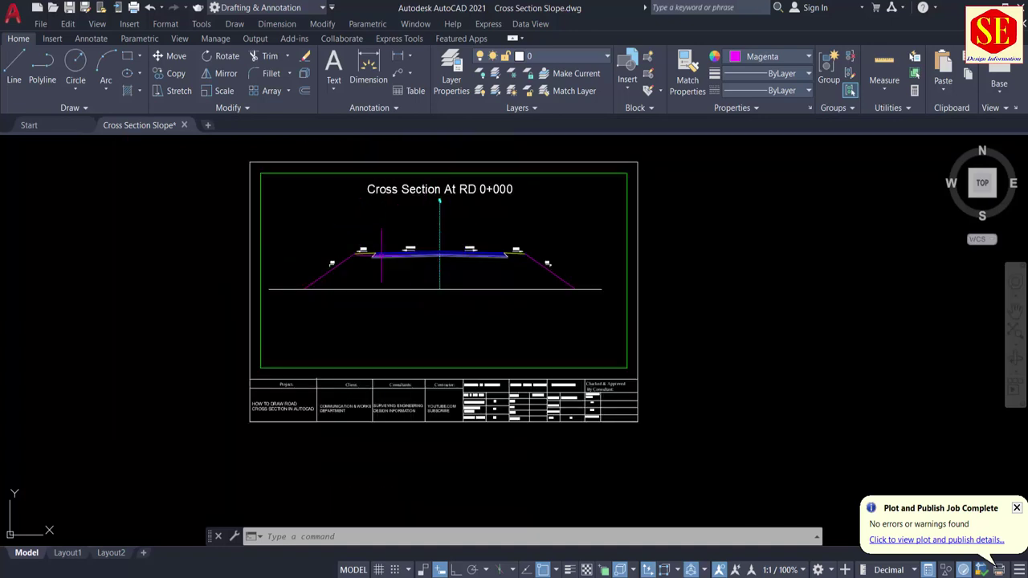
scroll(448, 249, "up", 3)
scroll(450, 273, "down", 5)
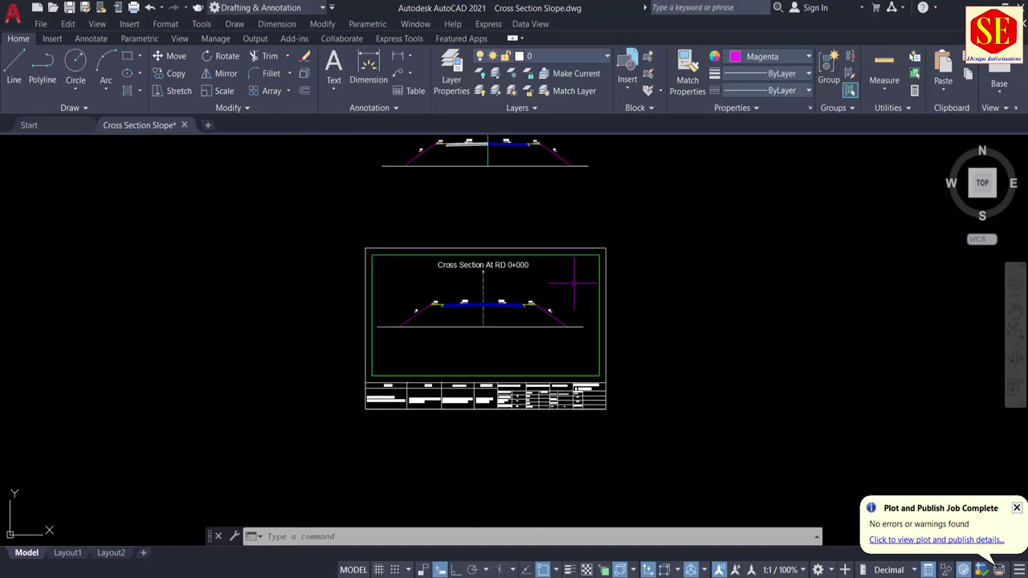
scroll(522, 305, "up", 4)
scroll(562, 345, "down", 5)
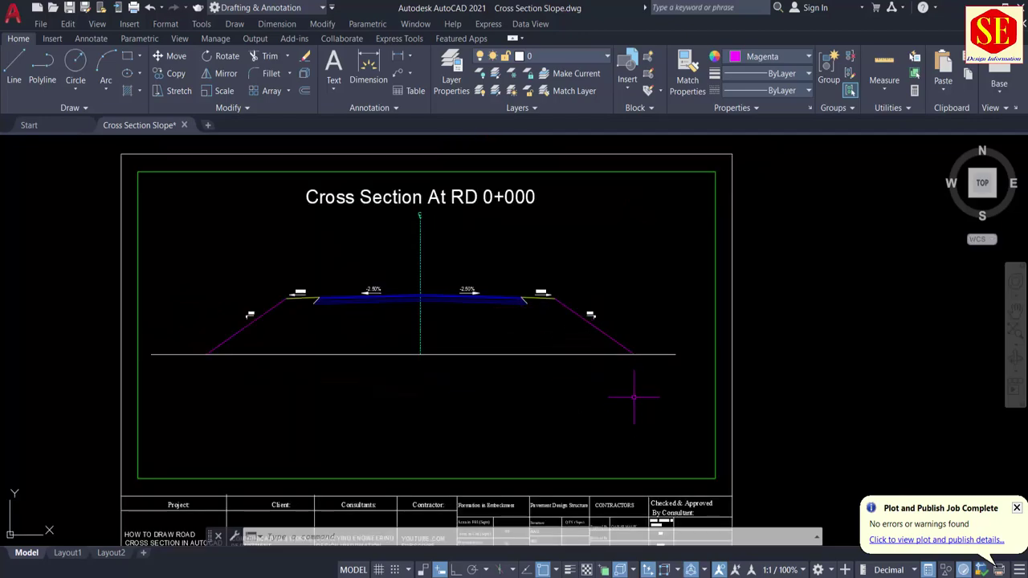
Look up the centerline Finish Road Level for station 0+000 in the Grade & Slope Sheet.
middle_click_drag(583, 291, 548, 484)
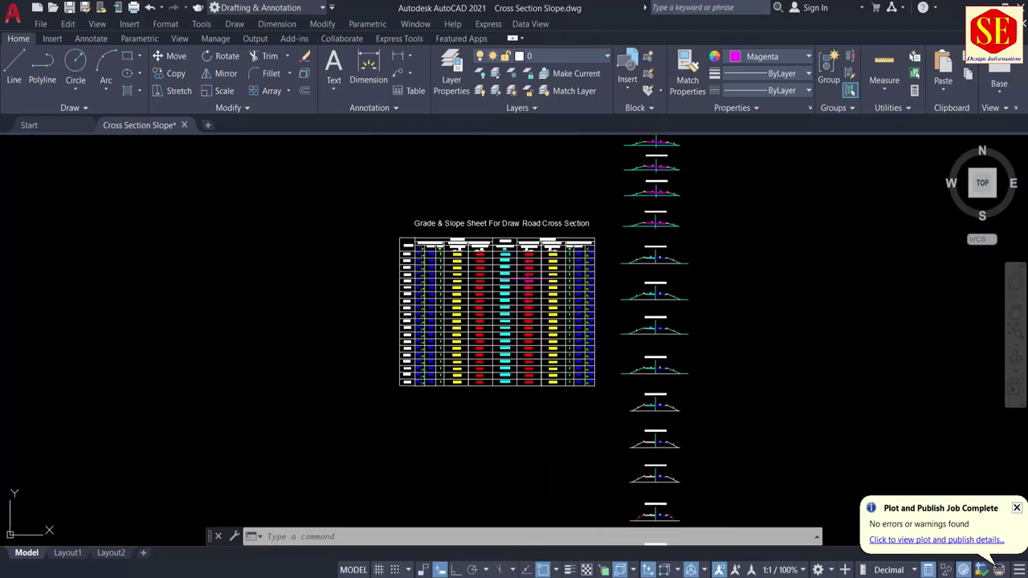
scroll(516, 259, "up", 5)
middle_click_drag(317, 239, 645, 321)
middle_click_drag(155, 285, 530, 289)
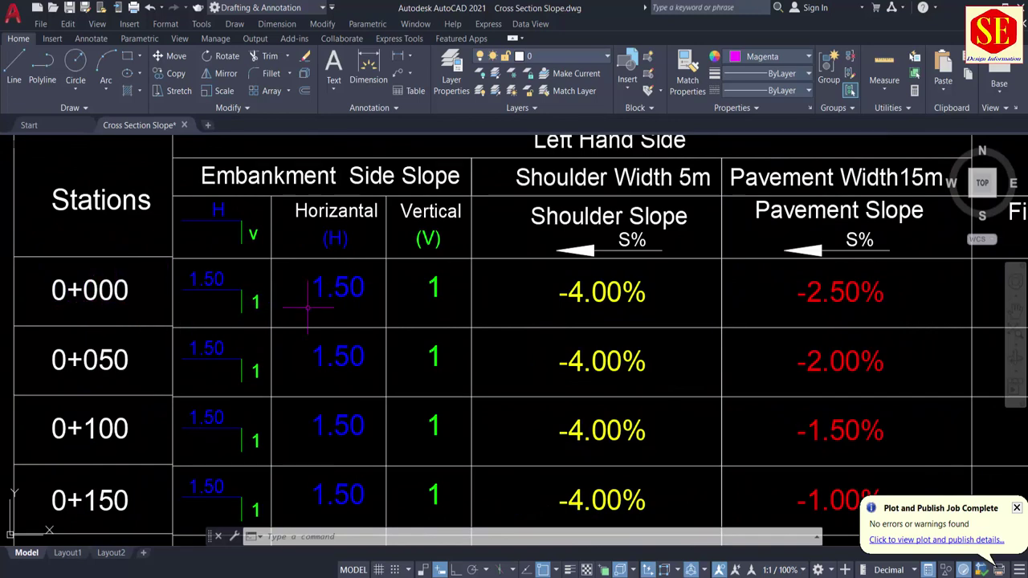
middle_click_drag(574, 293, 1, 287)
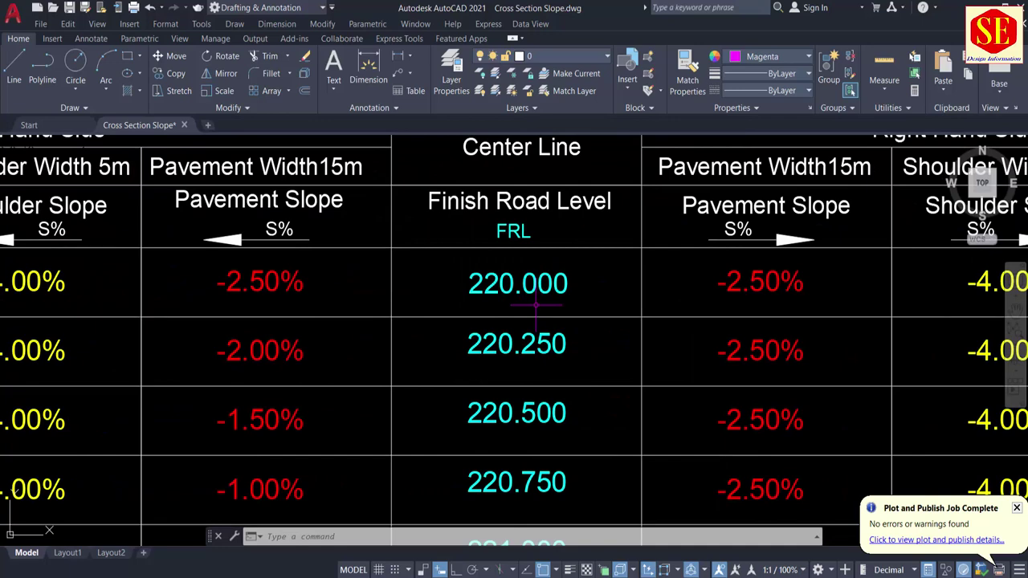
Move the whole RD 0+000 cross section with its title block sheet from the pavement's centerline crown point to 0,220.000.
scroll(535, 305, "down", 10)
middle_click_drag(593, 489, 593, 372)
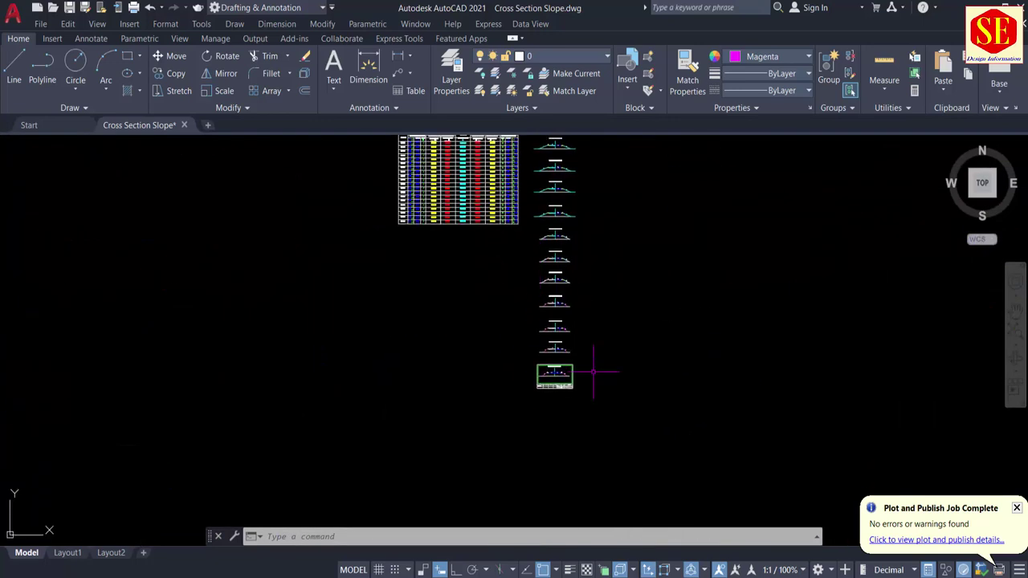
scroll(594, 372, "up", 3)
type("m")
key("Return")
middle_click_drag(527, 373, 549, 265)
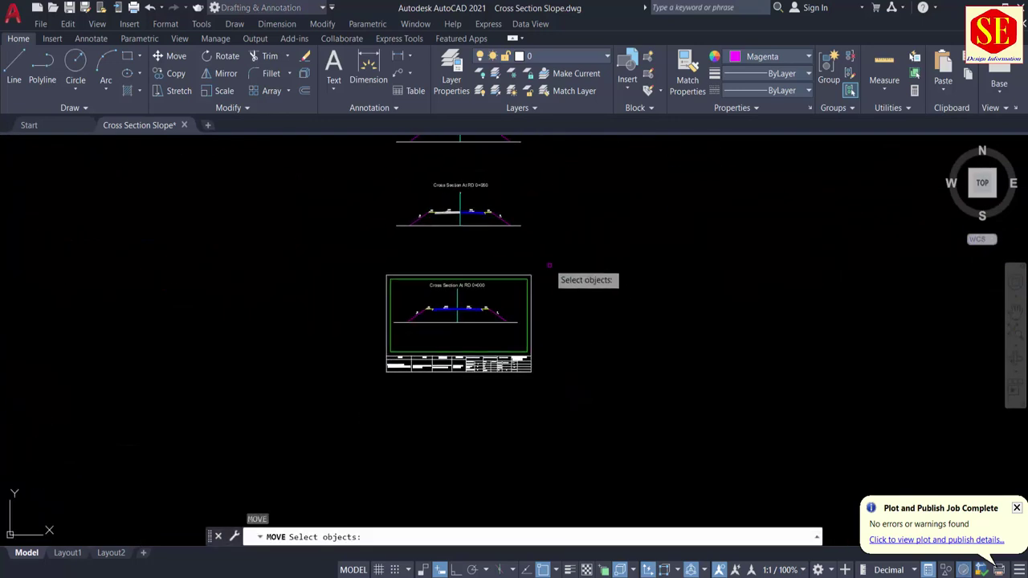
left_click(549, 265)
left_click(345, 382)
scroll(455, 326, "up", 4)
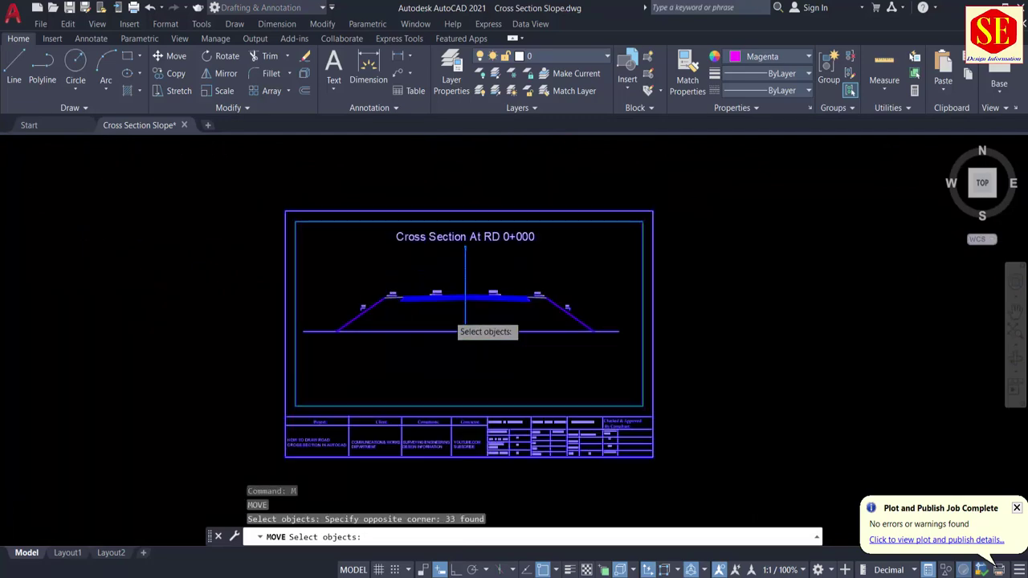
key("Return")
scroll(466, 289, "up", 6)
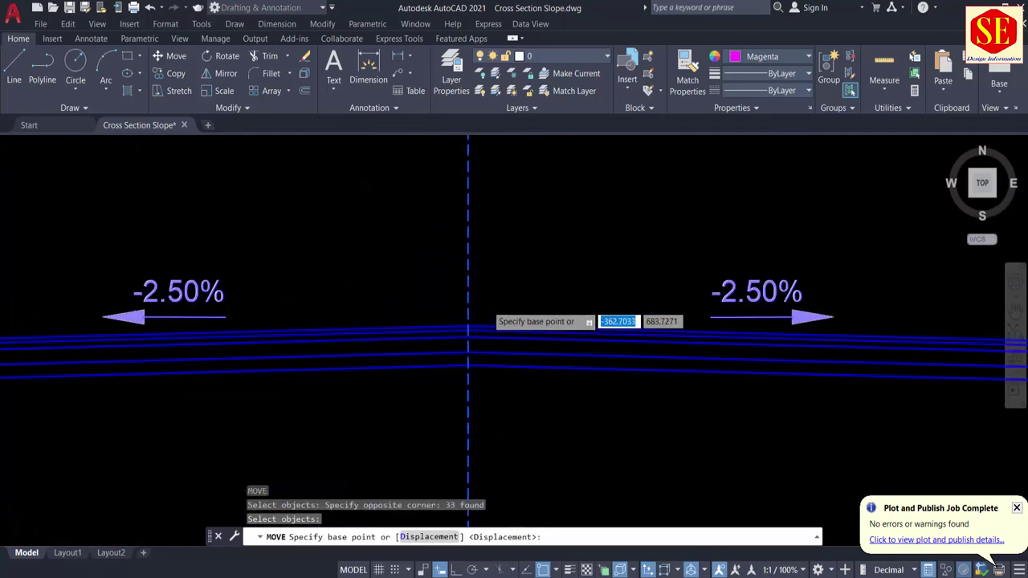
scroll(468, 327, "up", 2)
left_click(433, 356)
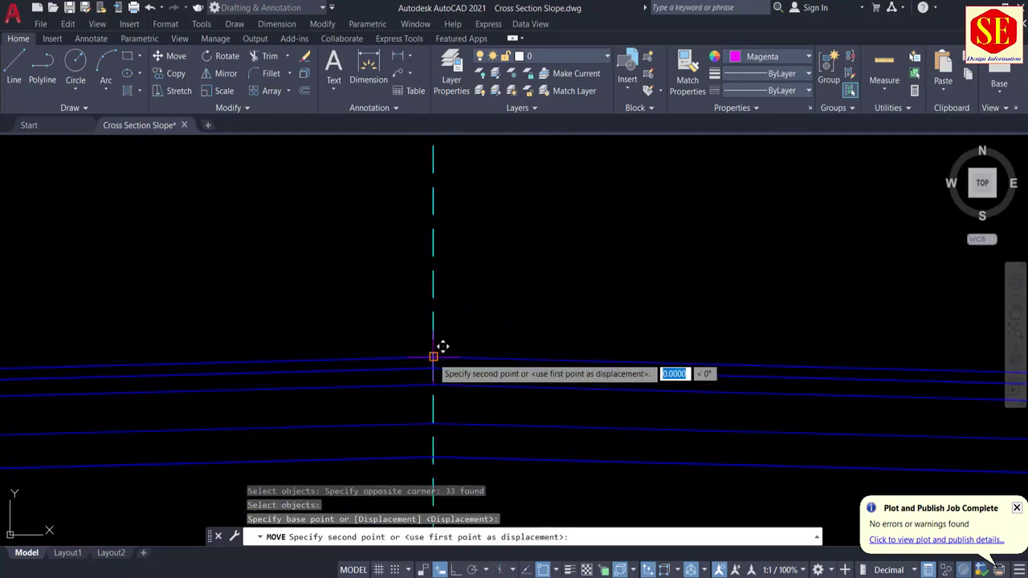
scroll(440, 350, "down", 7)
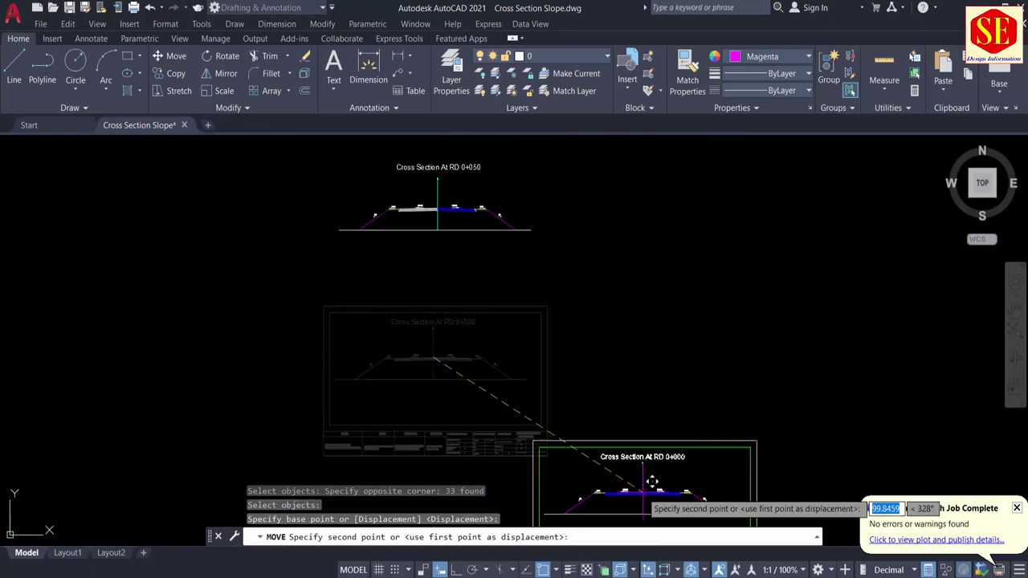
type("0,220.000")
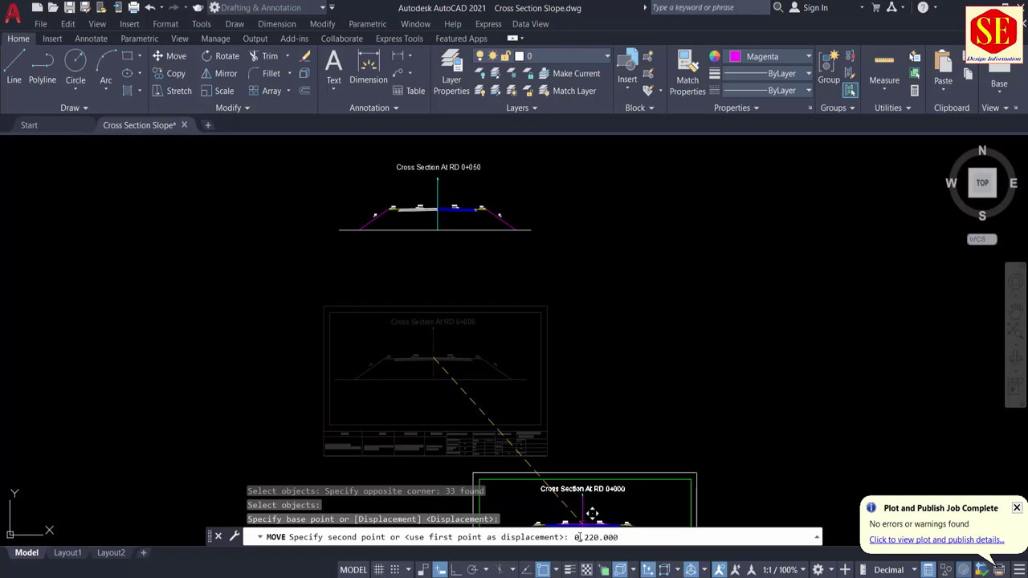
key("Return")
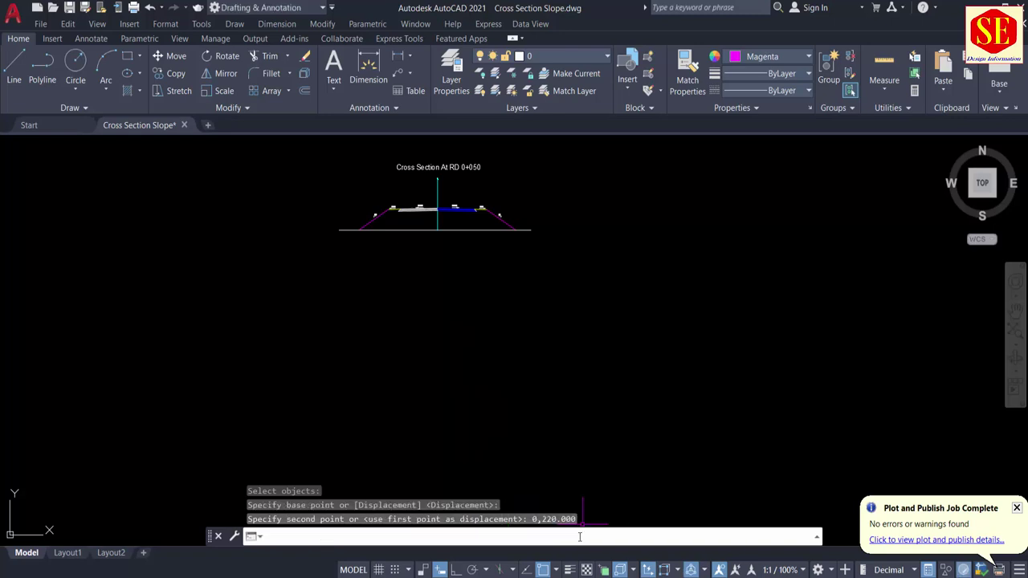
Identify the coordinates of the moved RD 0+000 section's pavement crown point at the centerline.
scroll(462, 273, "down", 3)
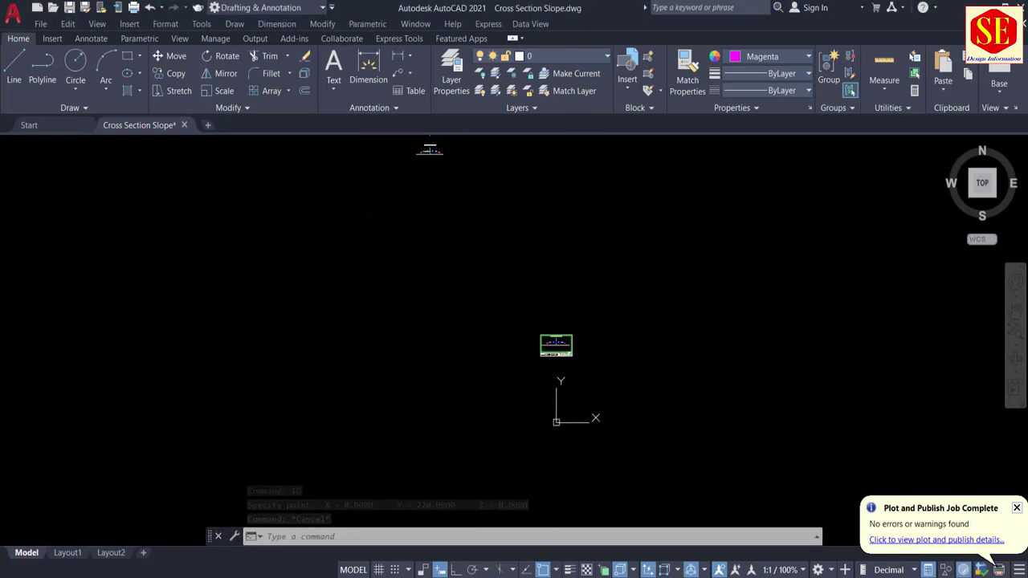
scroll(557, 342, "up", 12)
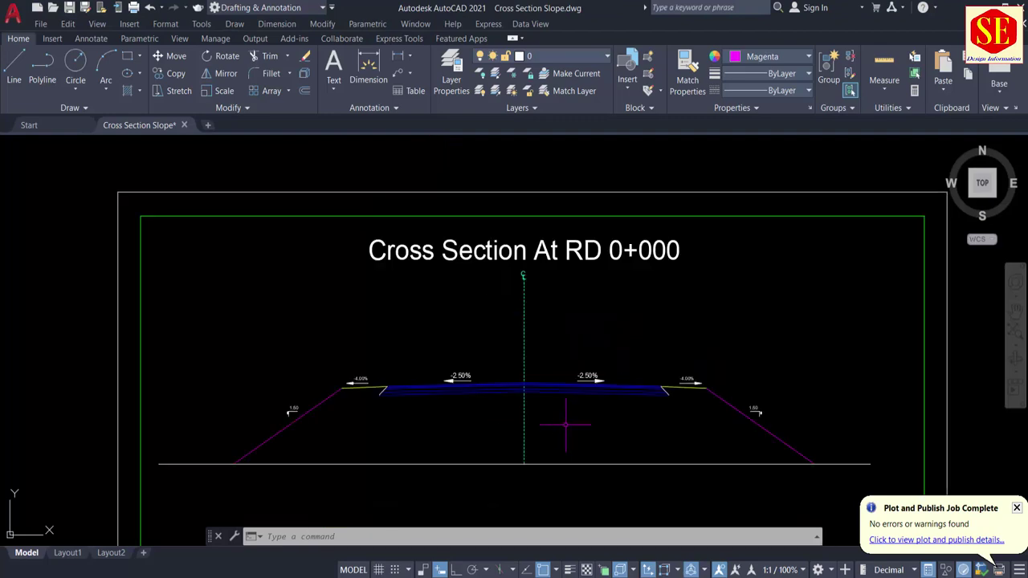
scroll(551, 390, "up", 4)
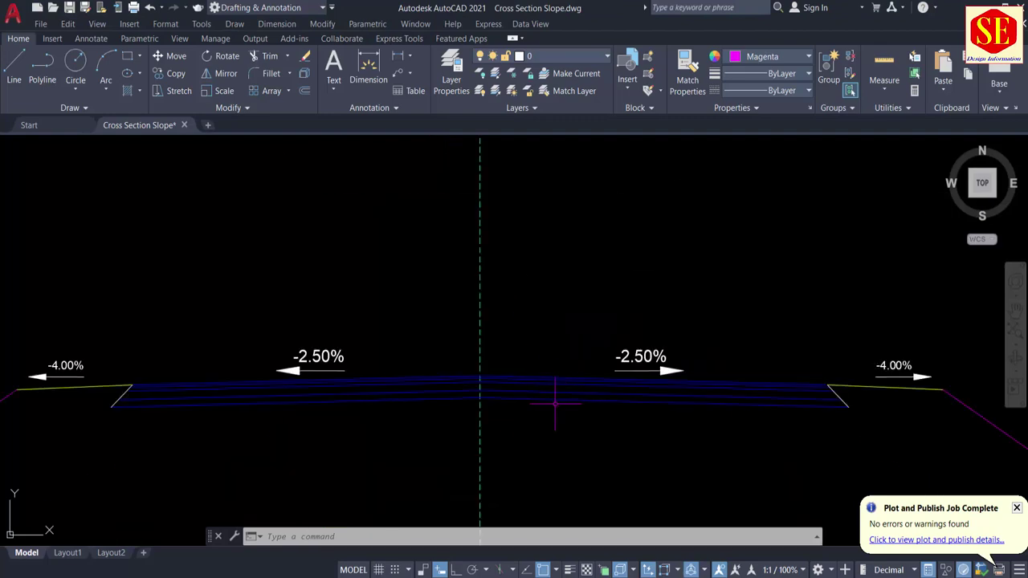
type("ID")
key("Return")
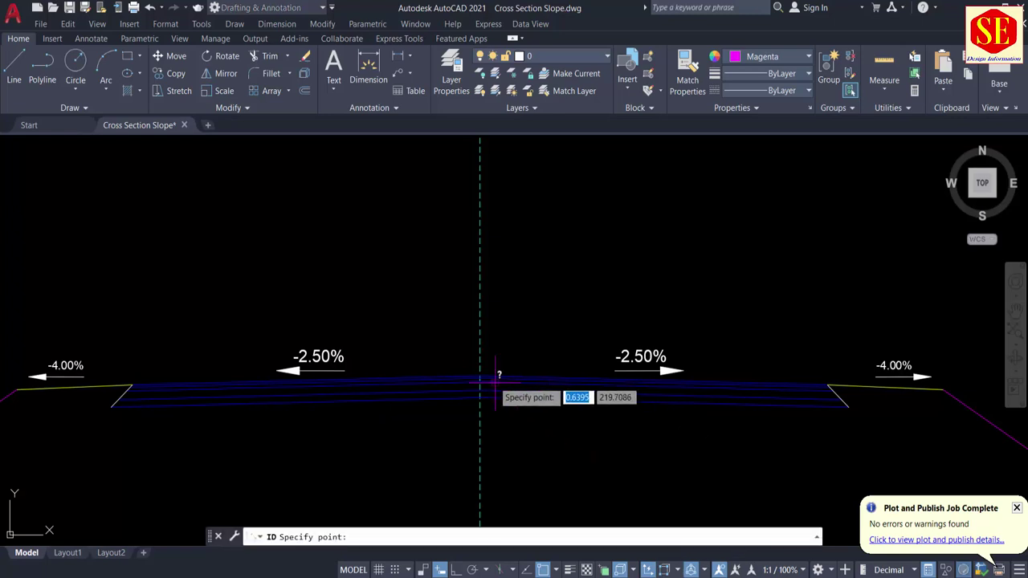
scroll(498, 373, "up", 4)
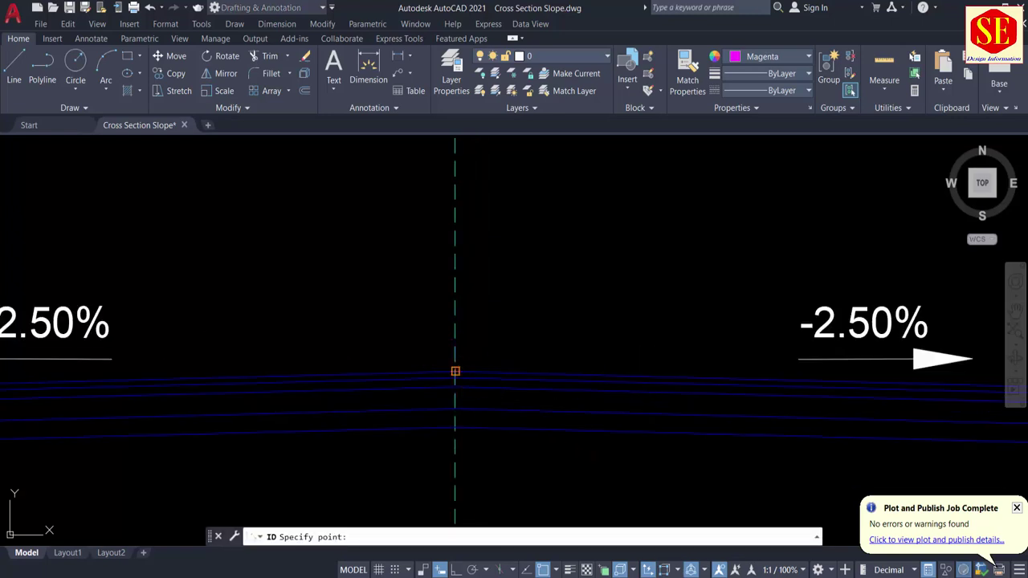
left_click(455, 370)
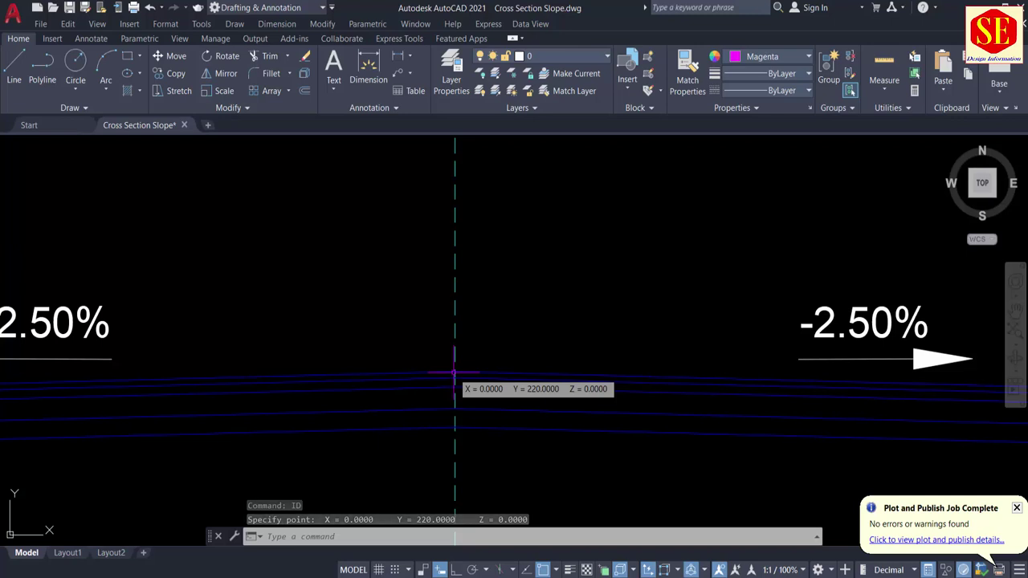
Erase the straight horizontal ground line beneath the RD 0+000 cross section.
scroll(454, 371, "down", 6)
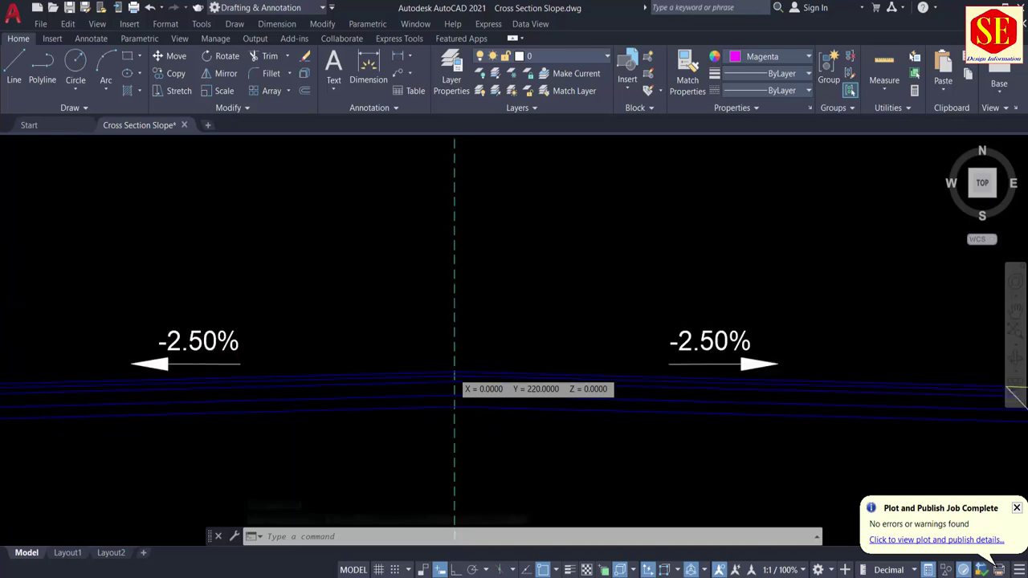
scroll(402, 382, "up", 5)
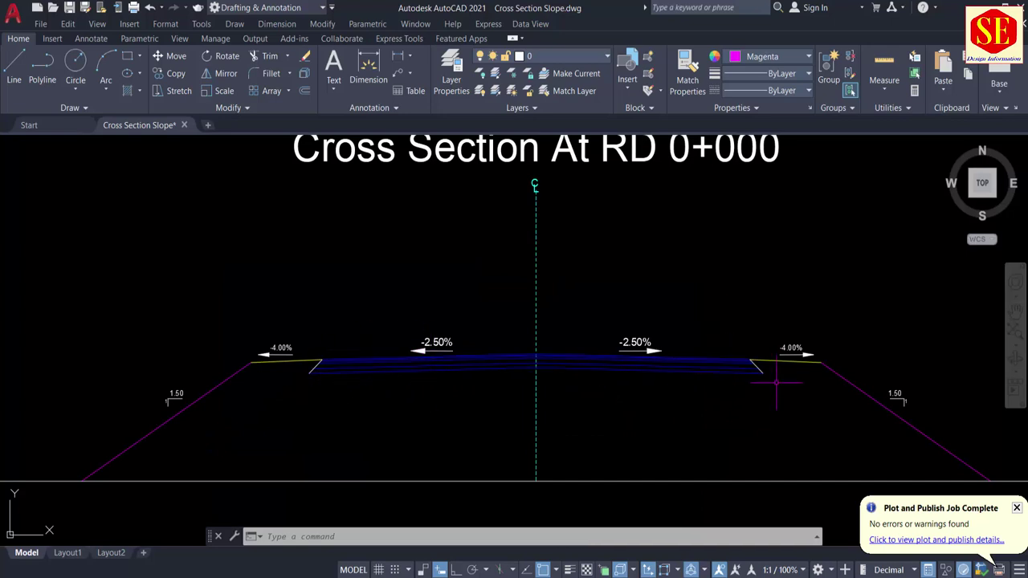
scroll(458, 413, "down", 3)
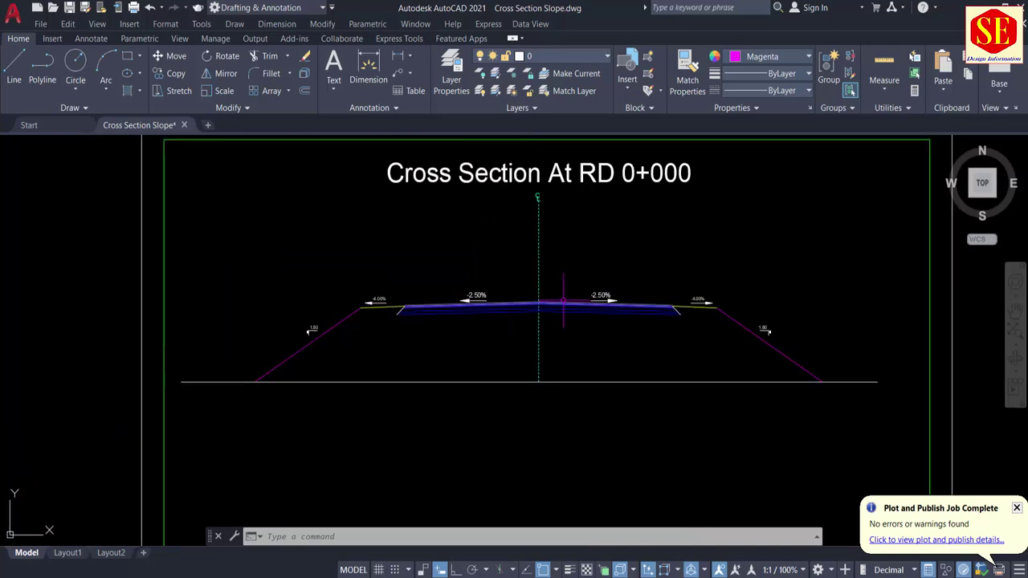
scroll(536, 255, "down", 4)
scroll(526, 297, "up", 6)
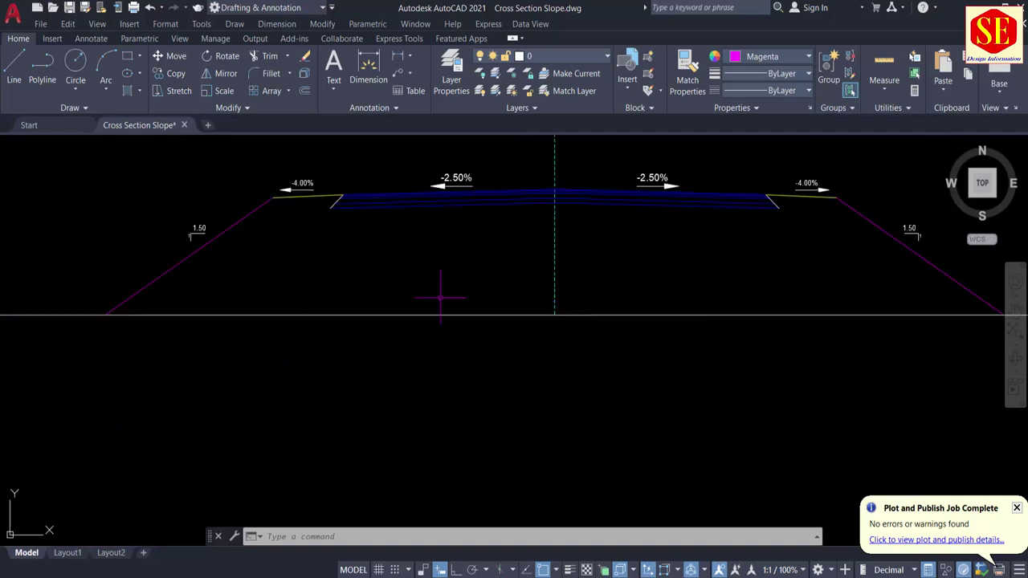
left_click(440, 295)
left_click(376, 339)
type("E")
key("Return")
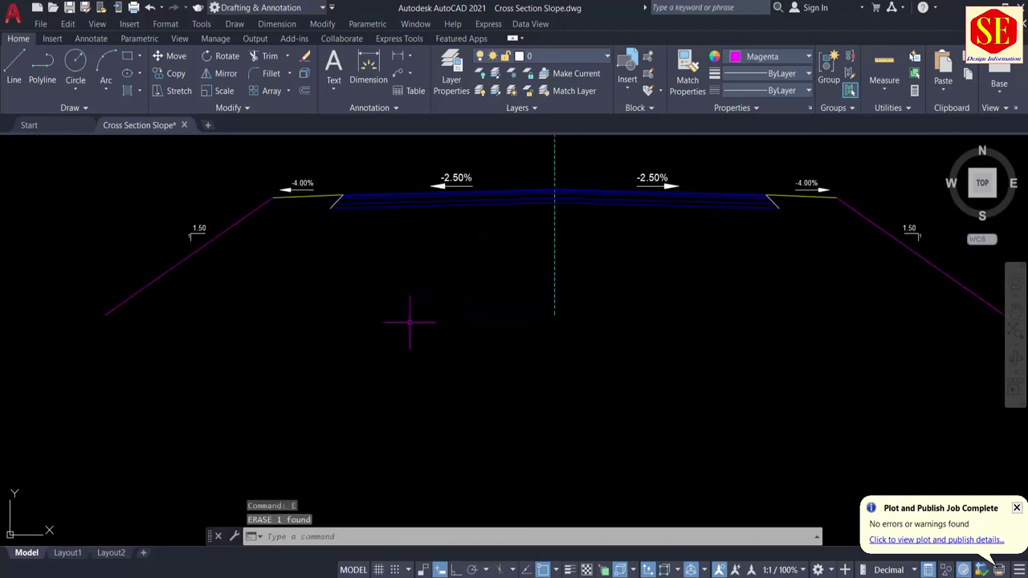
scroll(396, 319, "down", 4)
scroll(401, 319, "up", 2)
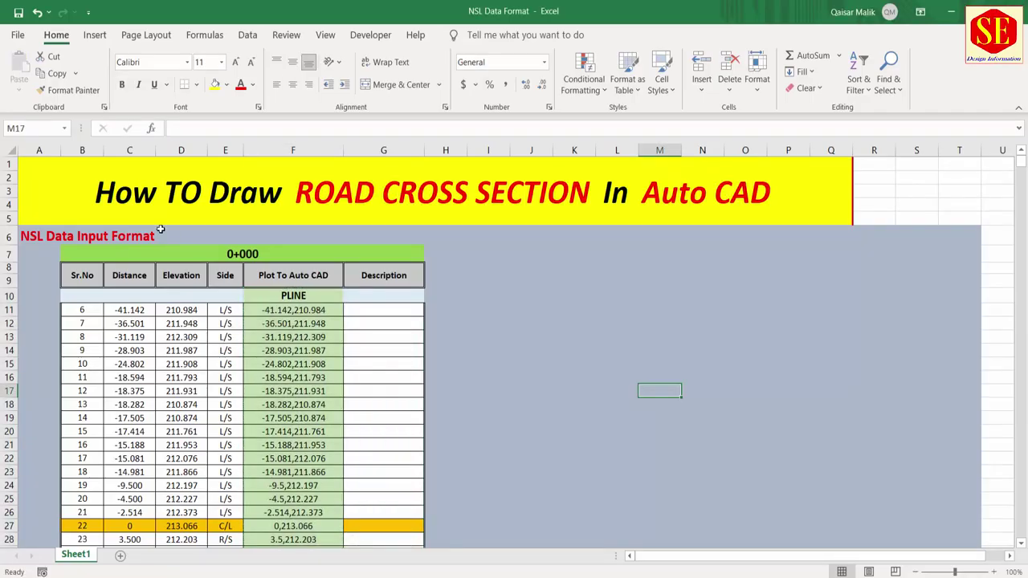
Switch to the NSL Data Format workbook in Excel and go through the Distance and Elevation entries of station 0+000 from row 11 to 18.
scroll(521, 315, "down", 2)
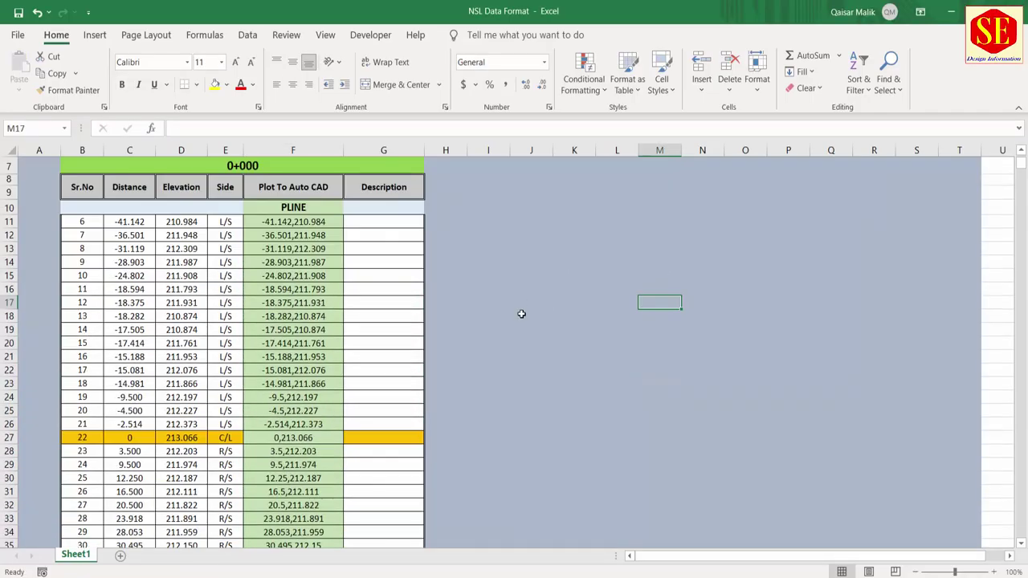
scroll(521, 314, "up", 1)
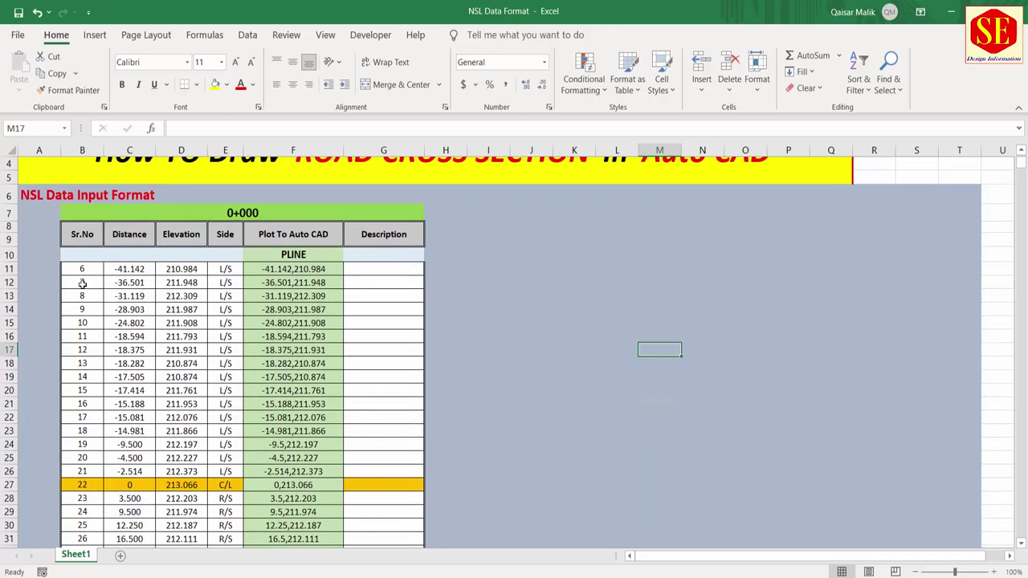
left_click(137, 269)
left_click(184, 269)
left_click(150, 269)
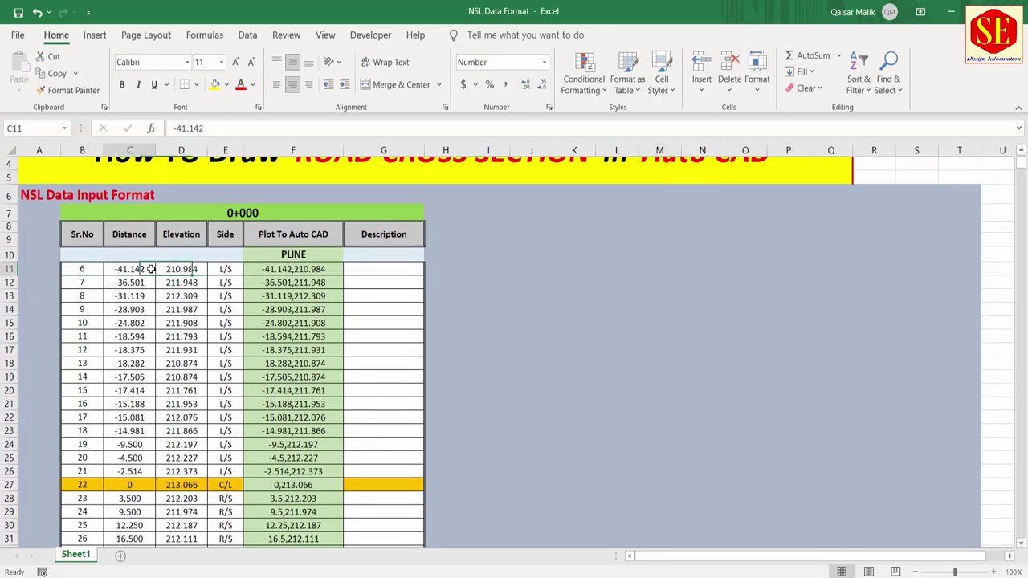
key("Tab")
key("Return")
key("Tab")
key("Return")
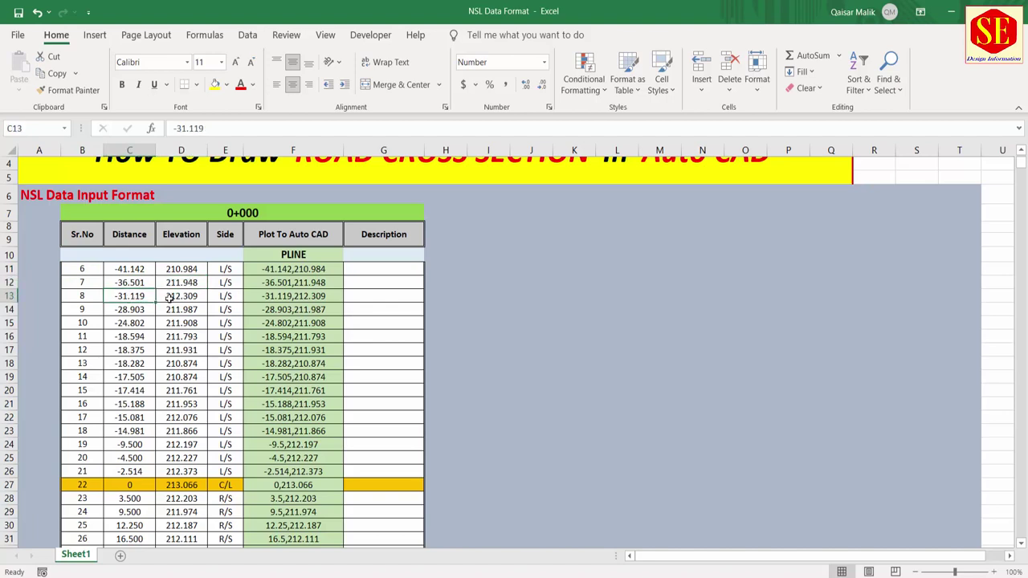
key("Tab")
key("Return")
key("Tab")
key("Return")
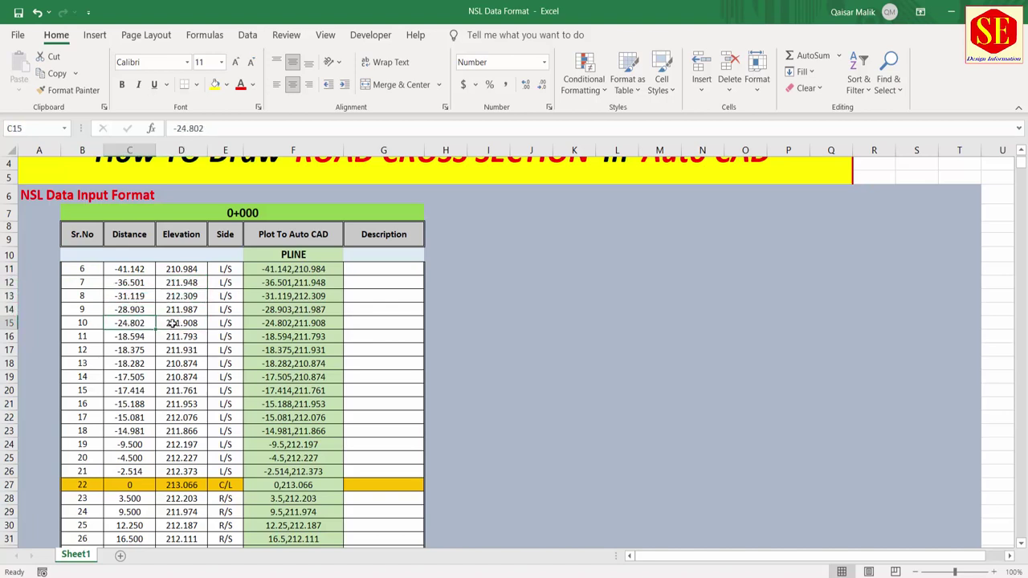
key("Tab")
key("Return")
key("Tab")
key("Return")
key("Tab")
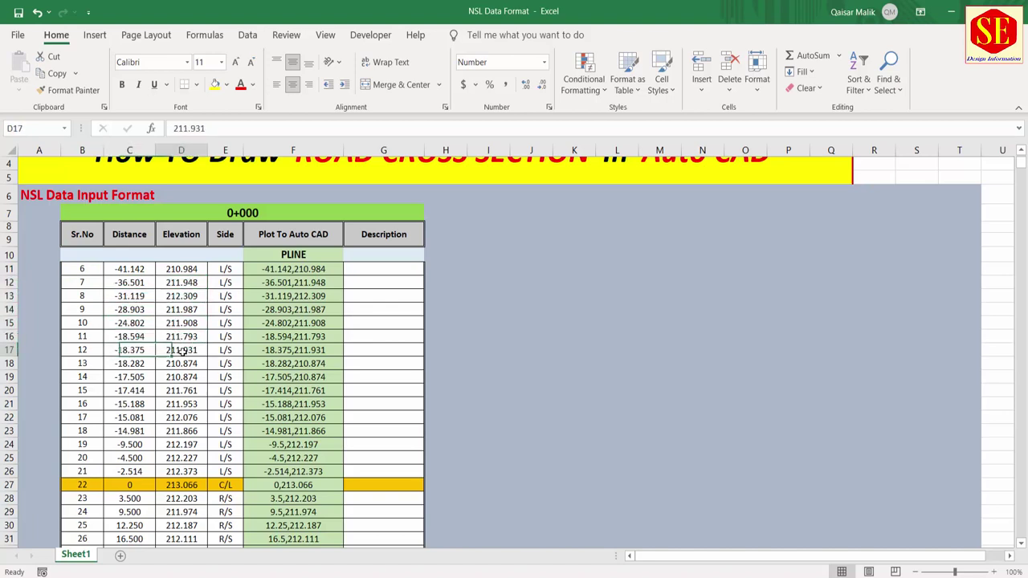
key("Return")
key("Tab")
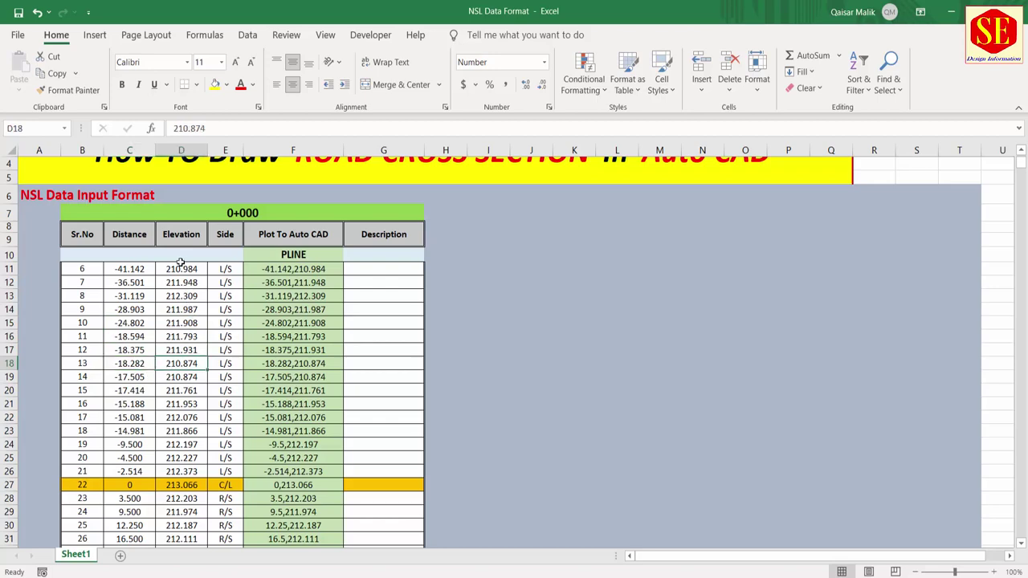
Look through the Distance, Elevation, Side and Plot To Auto CAD entries of stations 0+000, 0+050 and 0+100.
left_click(244, 213)
scroll(311, 353, "down", 8)
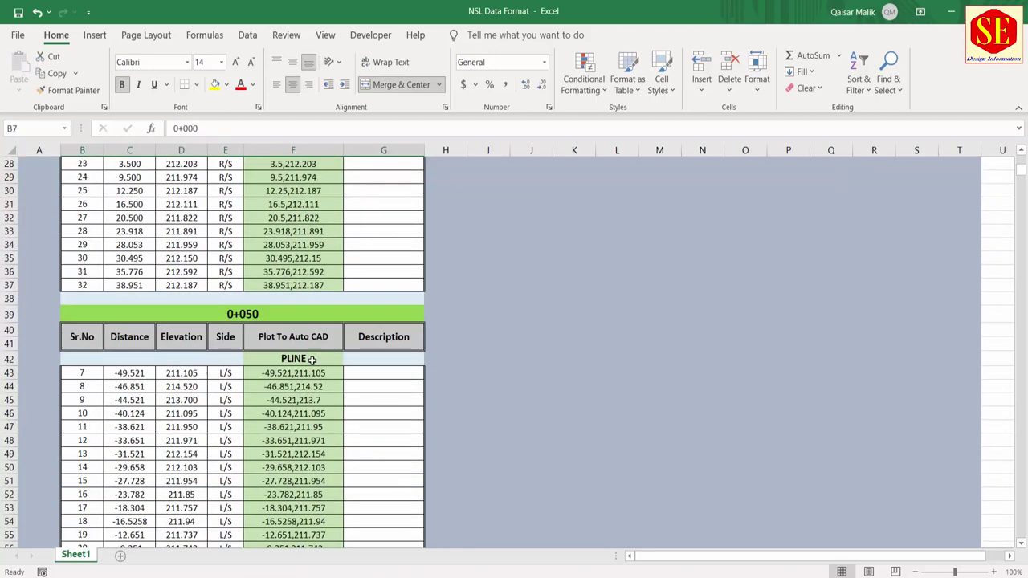
scroll(249, 332, "down", 4)
left_click(184, 207)
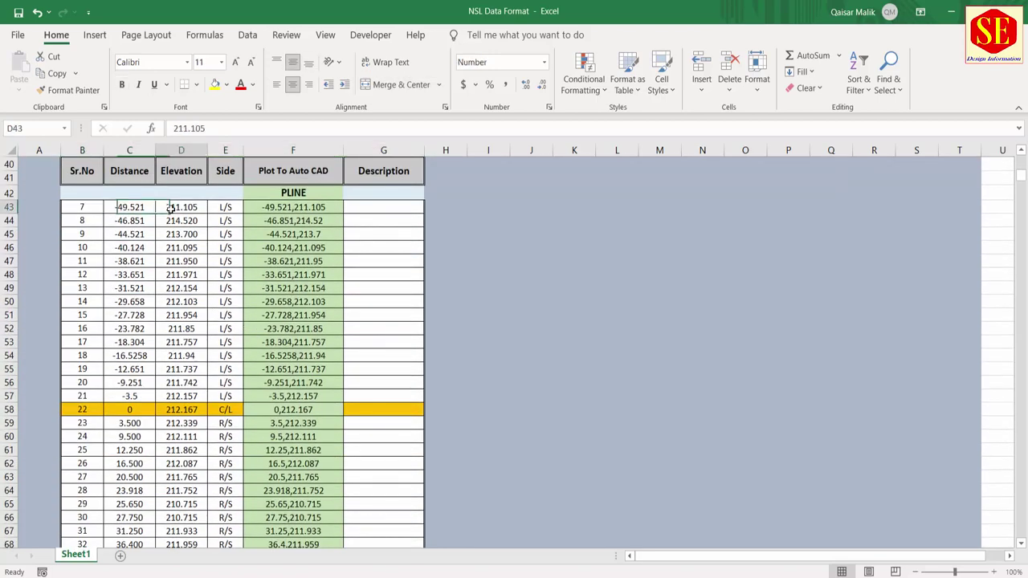
left_click(220, 207)
left_click_drag(132, 211, 220, 397)
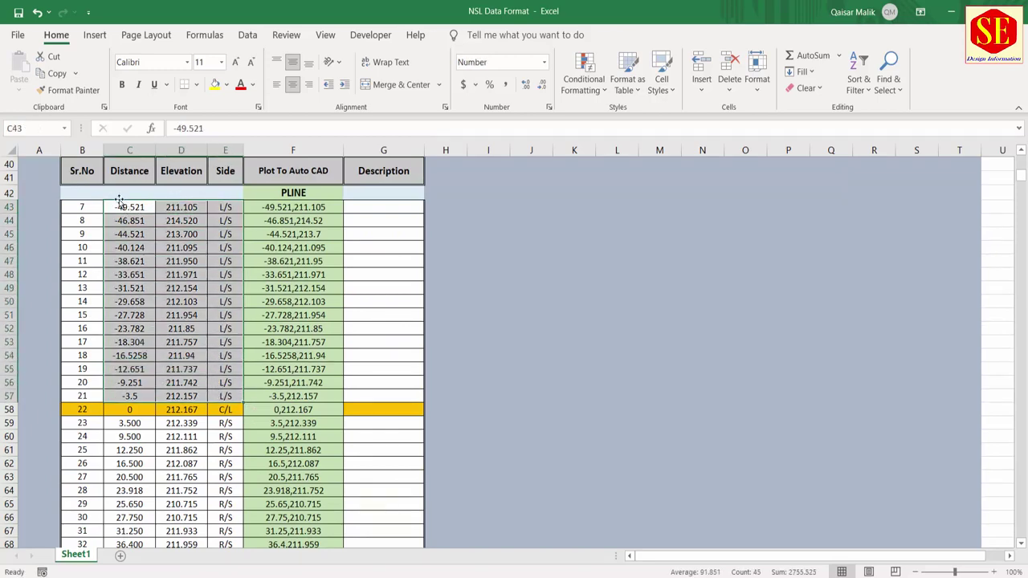
scroll(263, 295, "down", 4)
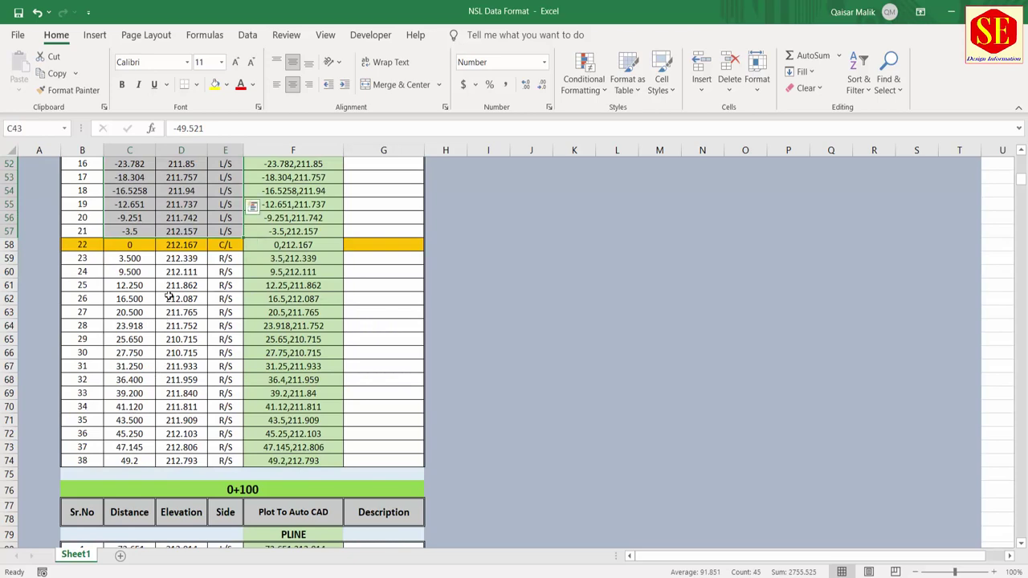
scroll(153, 325, "down", 8)
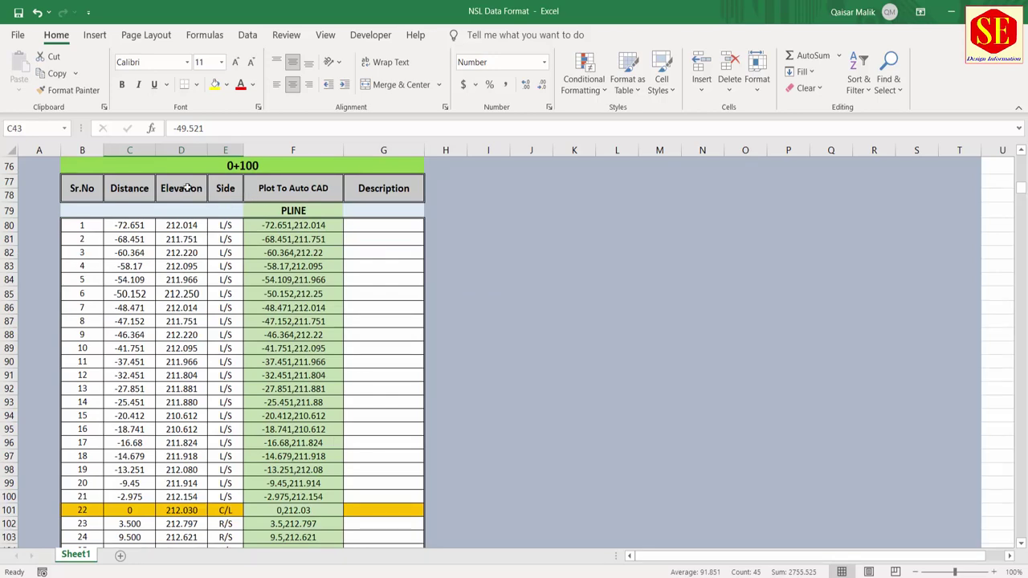
left_click(321, 187)
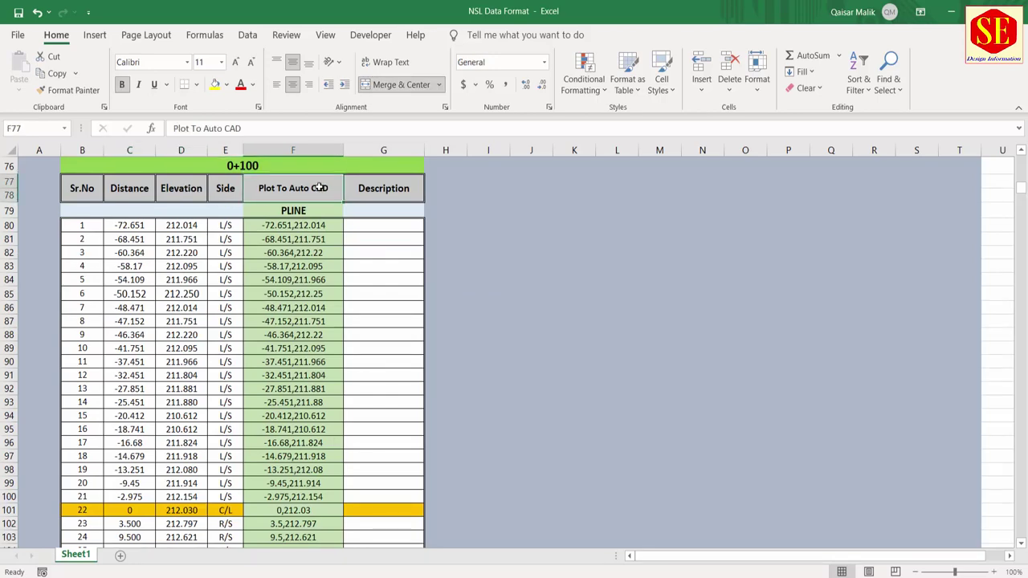
scroll(443, 247, "down", 13)
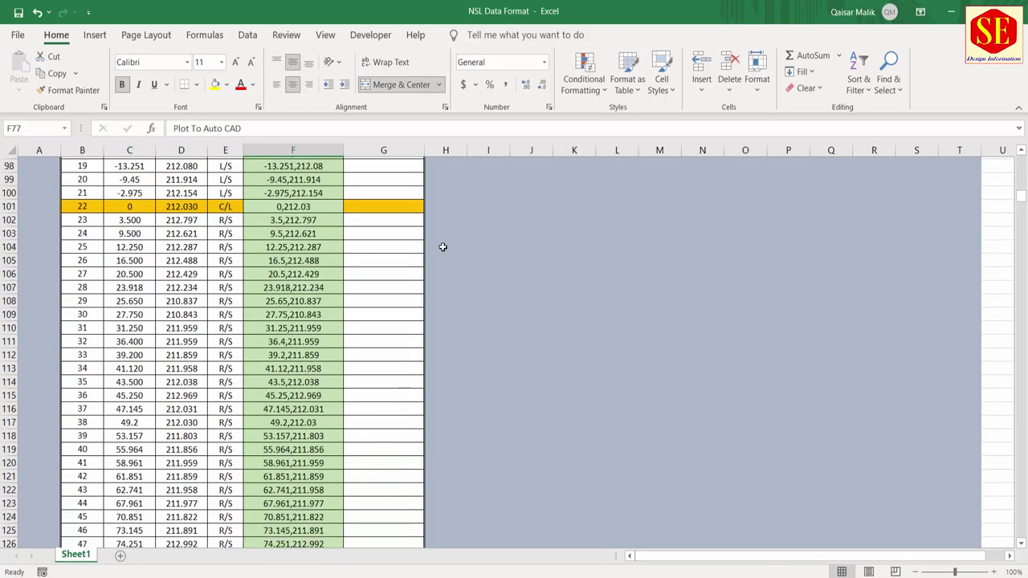
Try to clear the whole of column F, which holds the Plot To Auto CAD coordinates.
left_click(308, 148)
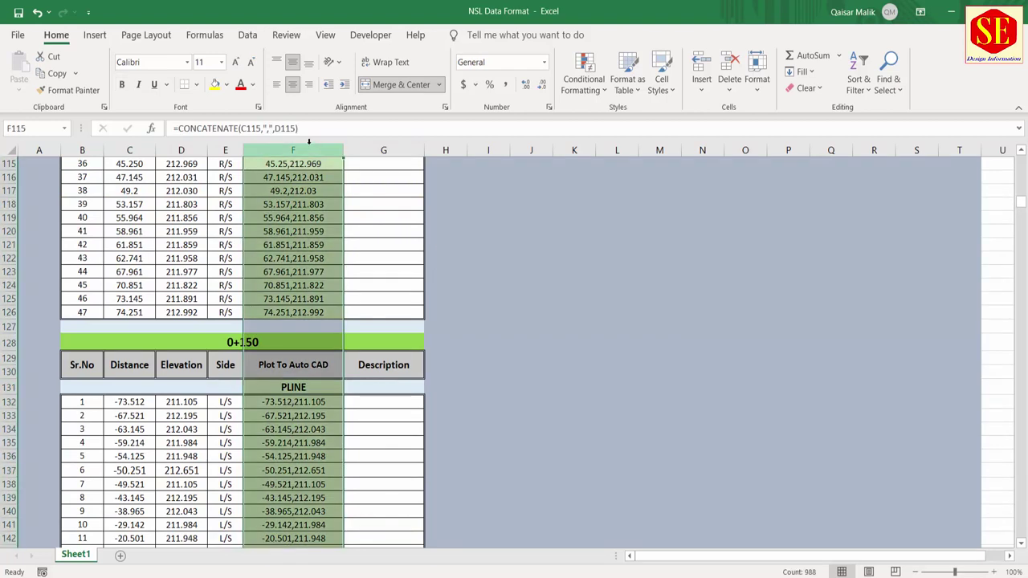
key("Delete")
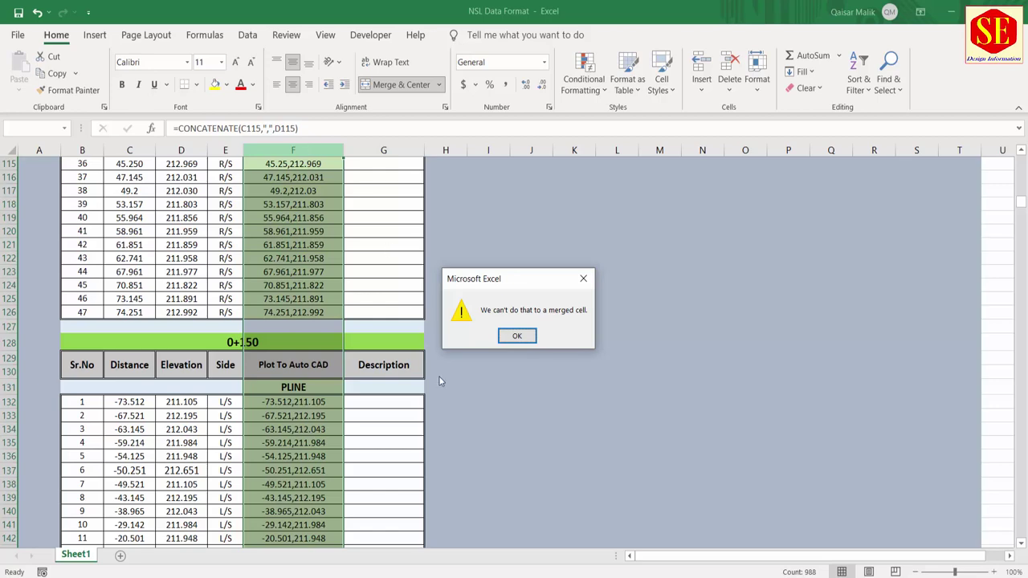
key("Return")
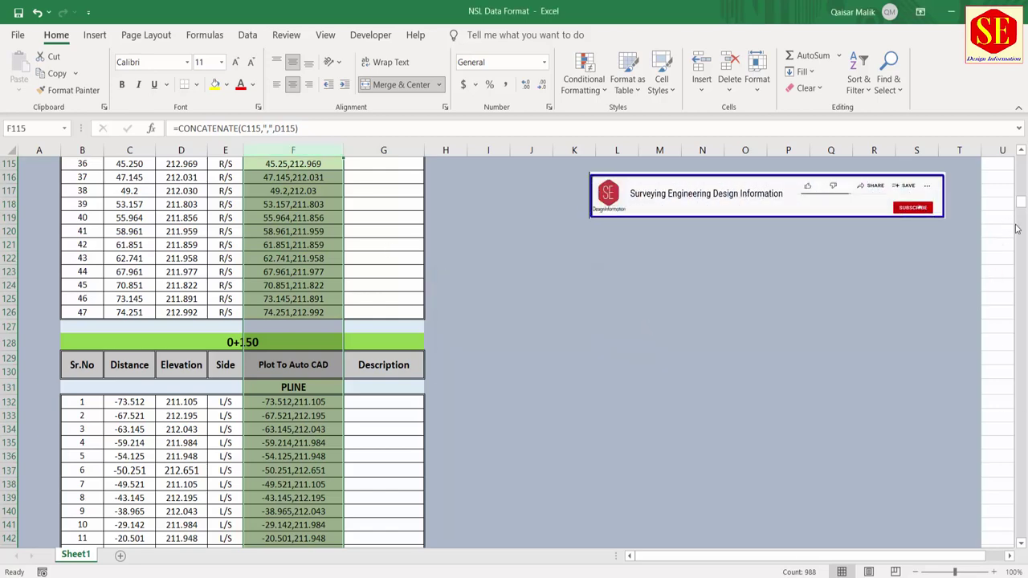
Clear the Plot To Auto CAD coordinates of station 0+000 in F11:F37 and of station 0+050 from F43 down.
left_click_drag(1020, 209, 1020, 160)
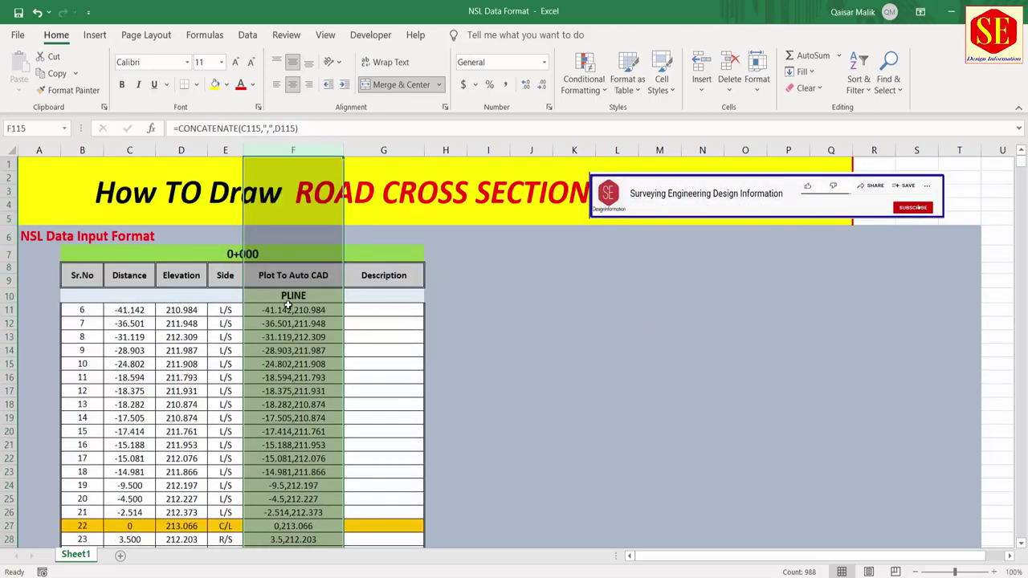
left_click_drag(288, 305, 308, 514)
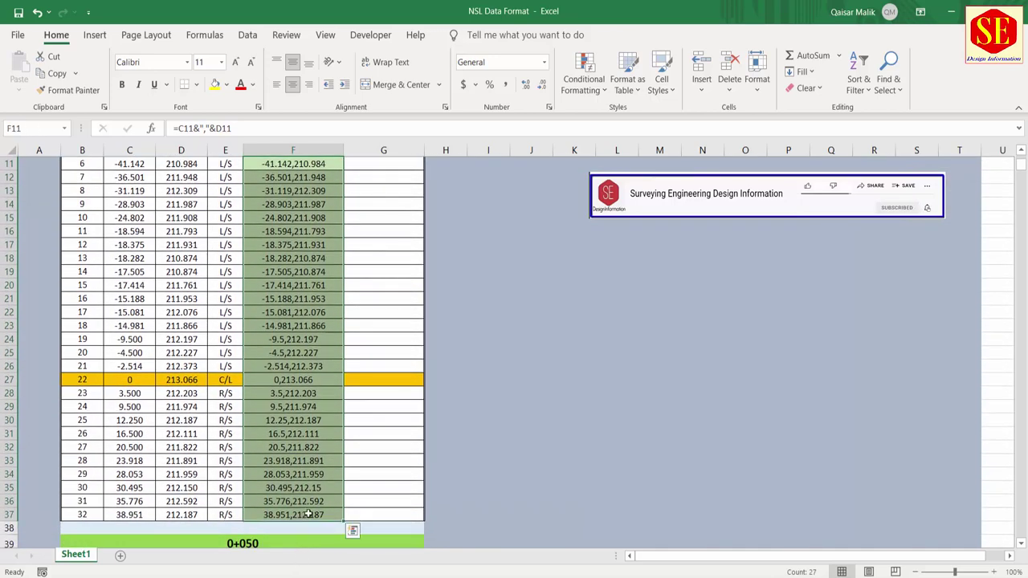
key("Delete")
scroll(339, 325, "down", 9)
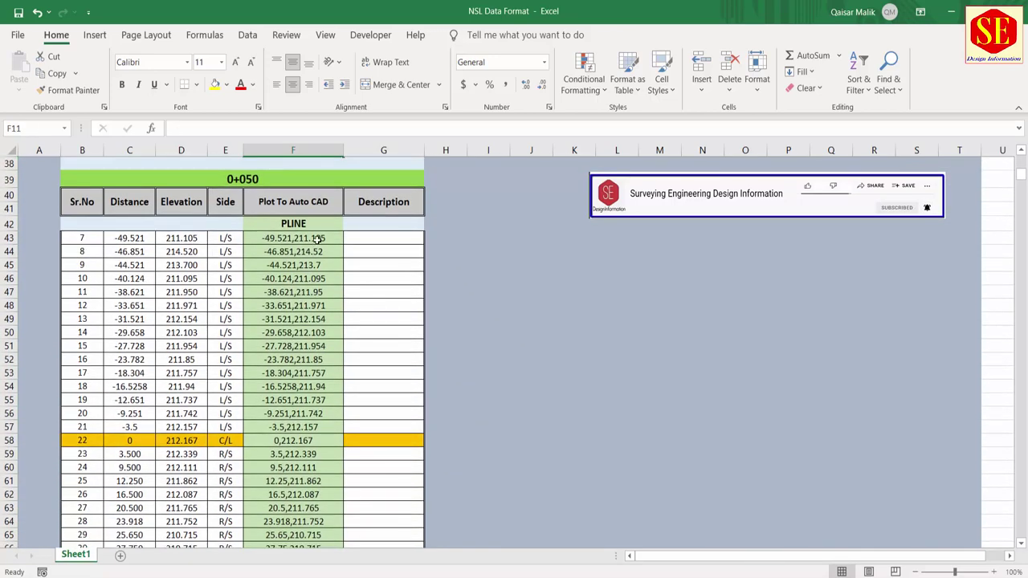
left_click_drag(318, 239, 328, 547)
key("Delete")
Replace the command word in F10 above station 0+000's plot coordinates with Pline.
scroll(329, 522, "up", 11)
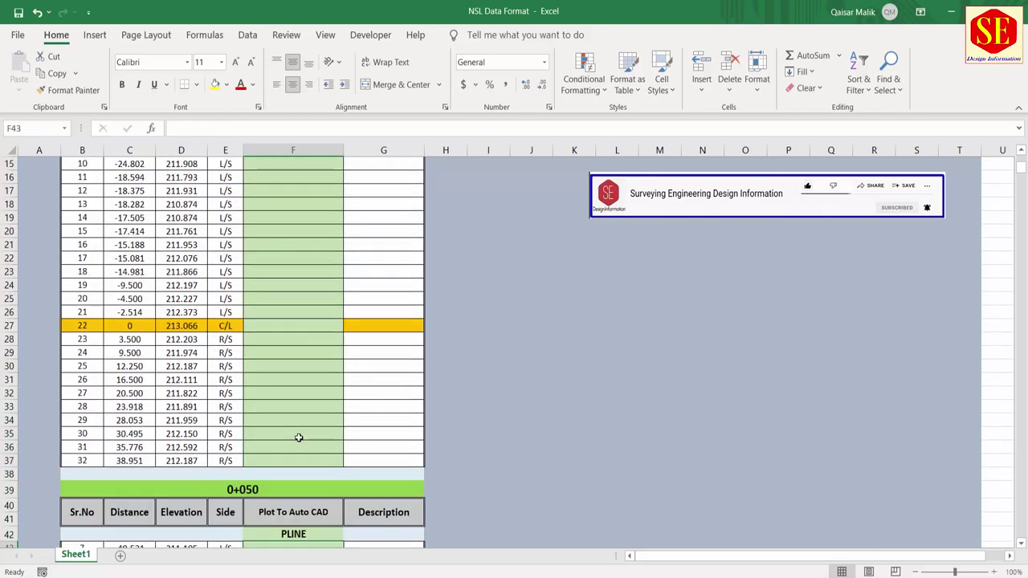
scroll(298, 434, "up", 5)
left_click(295, 296)
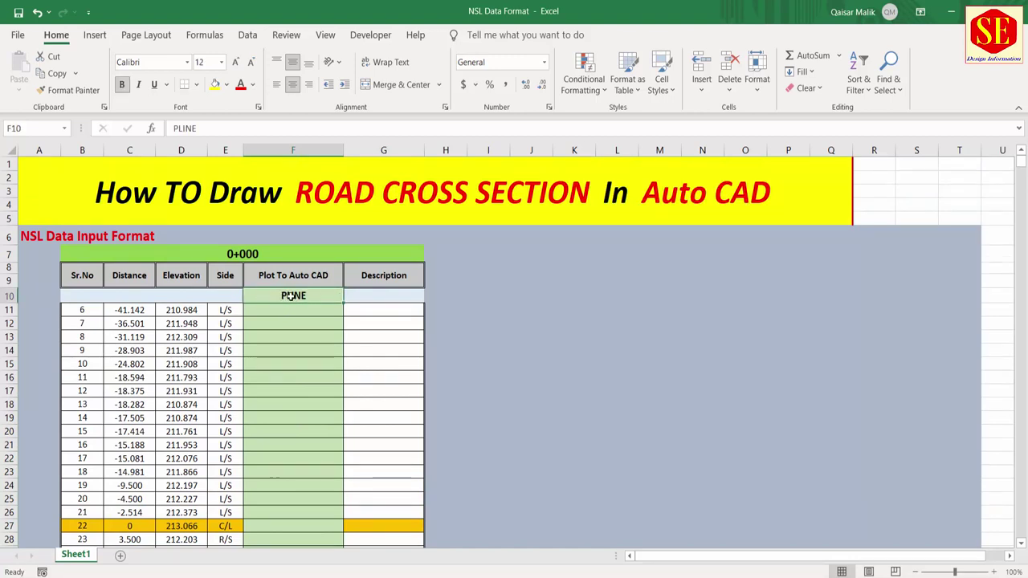
key("BackSpace")
type("Pline")
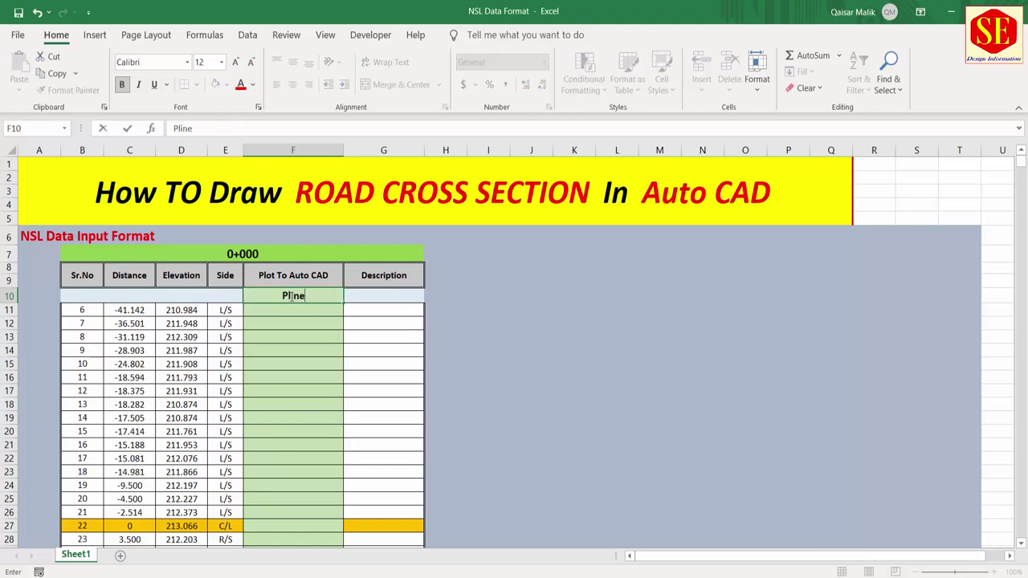
key("Return")
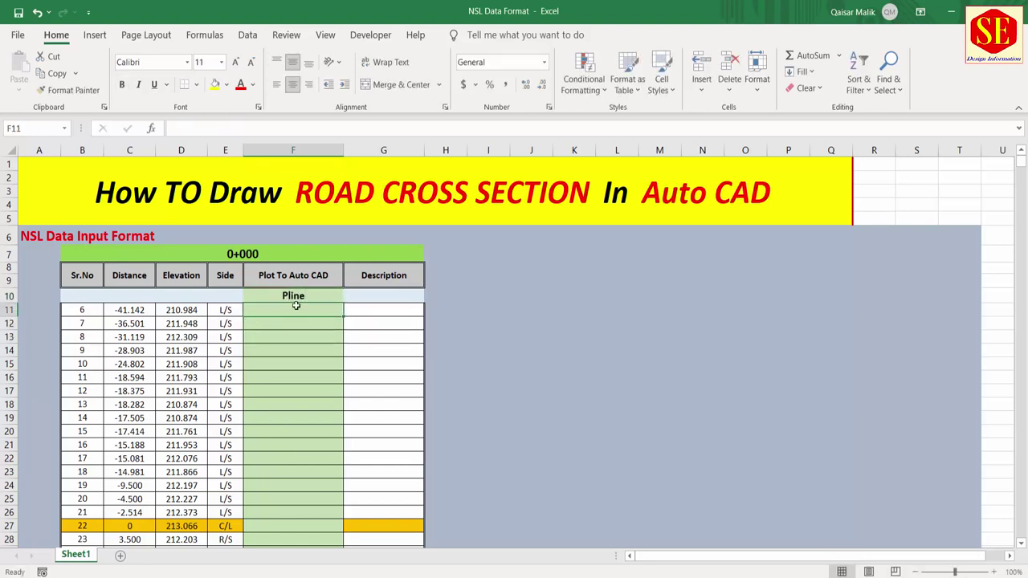
Enter the formula =C11&","&D11 in F11 to join the first point's distance and elevation with a comma.
type("=")
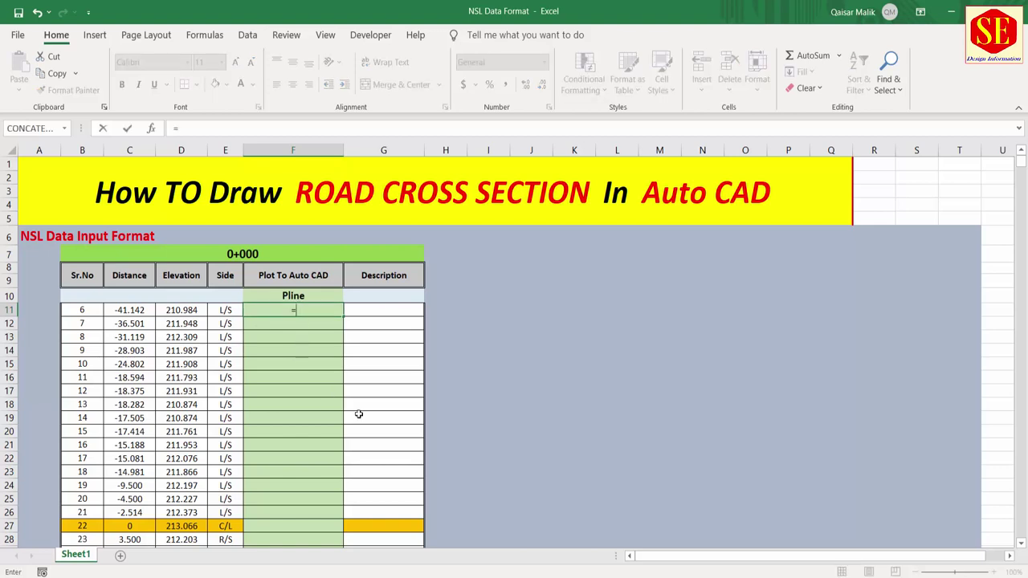
left_click(138, 310)
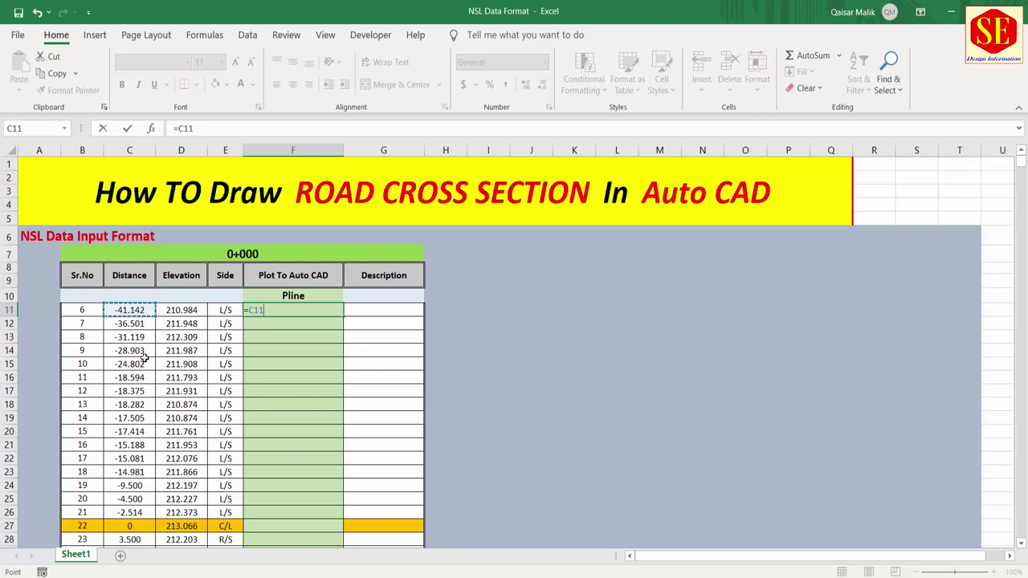
type("&\",\"&")
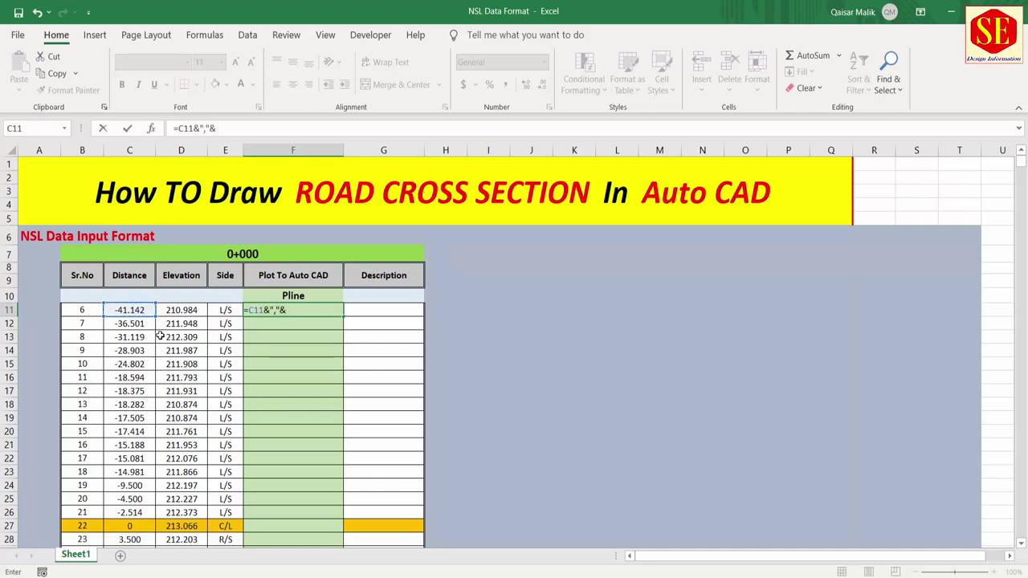
left_click(197, 309)
key("Return")
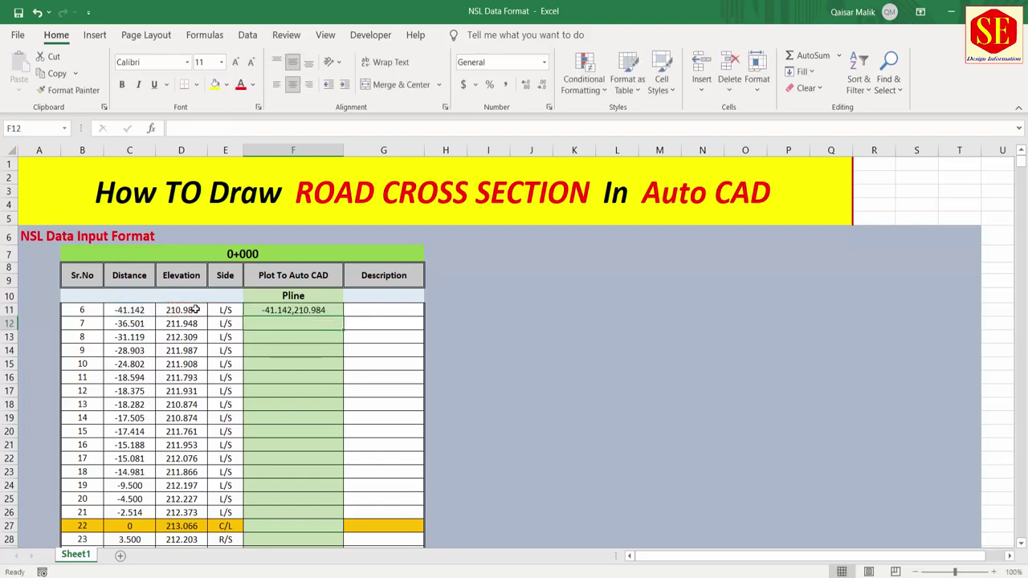
left_click(326, 308)
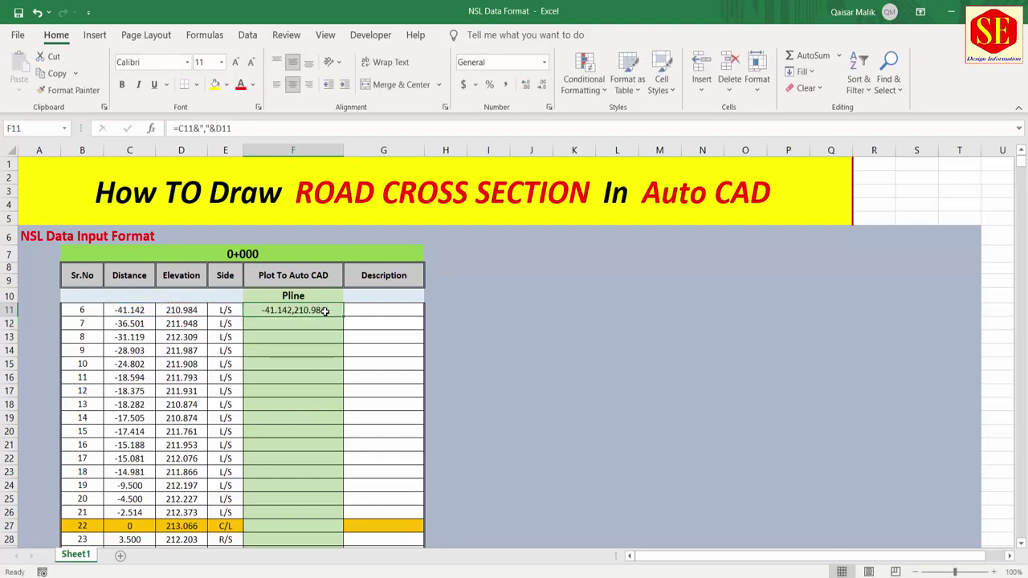
Go through station 0+000's Distance entries from the first left-side point in row 11 to the last right-side point in row 37.
scroll(320, 333, "down", 1)
left_click(131, 268)
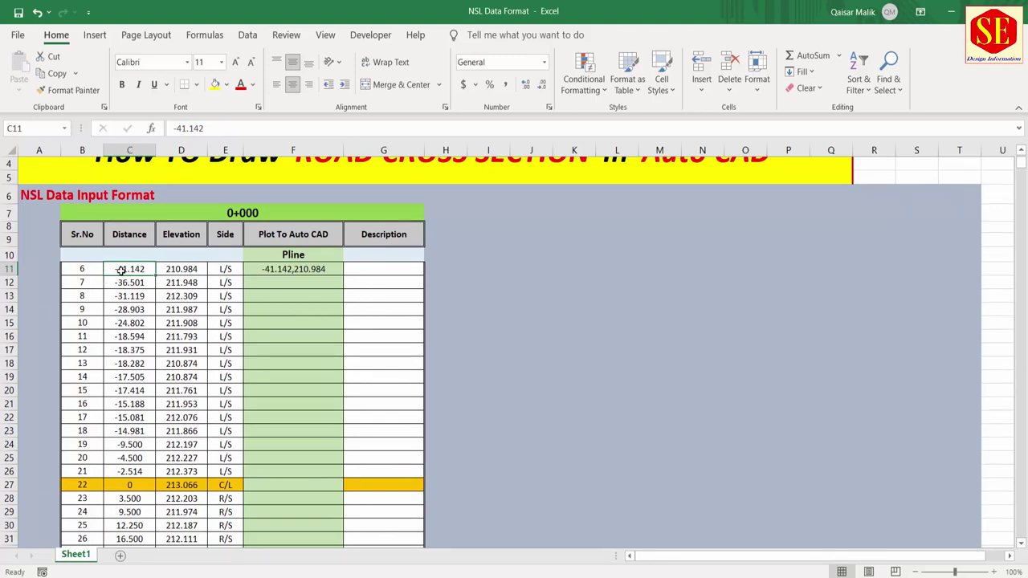
scroll(144, 270, "down", 3)
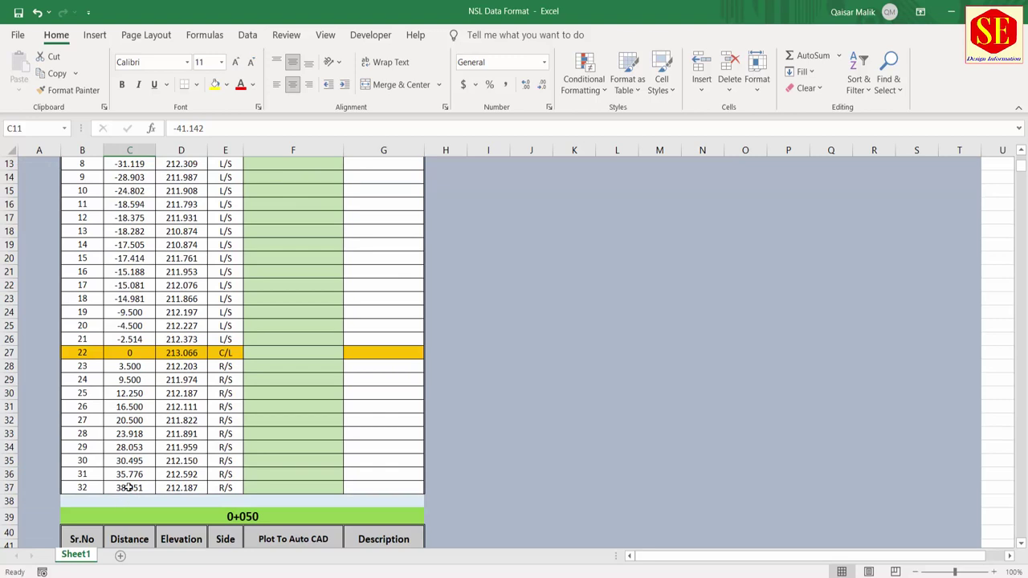
scroll(129, 487, "up", 3)
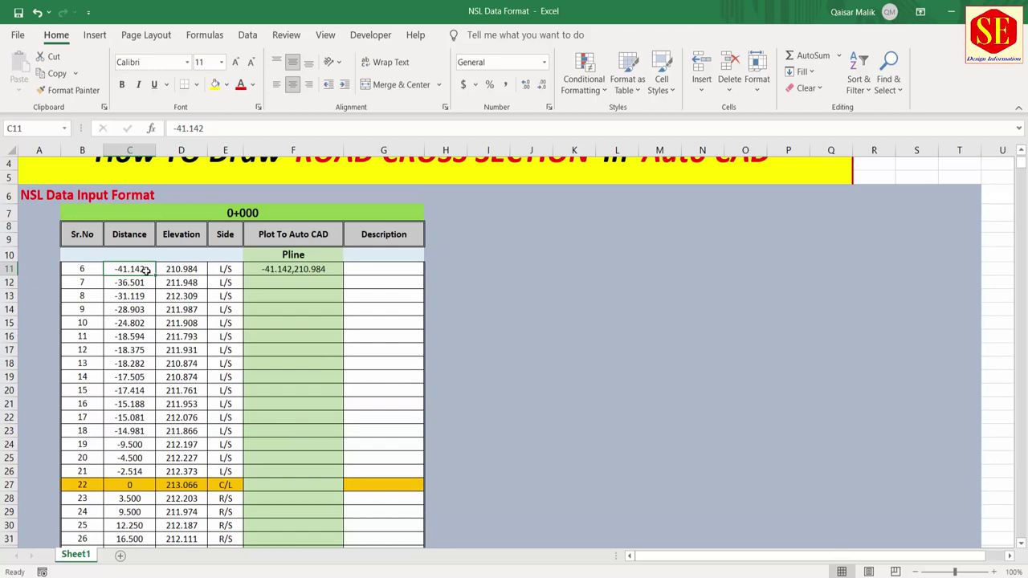
scroll(96, 487, "down", 2)
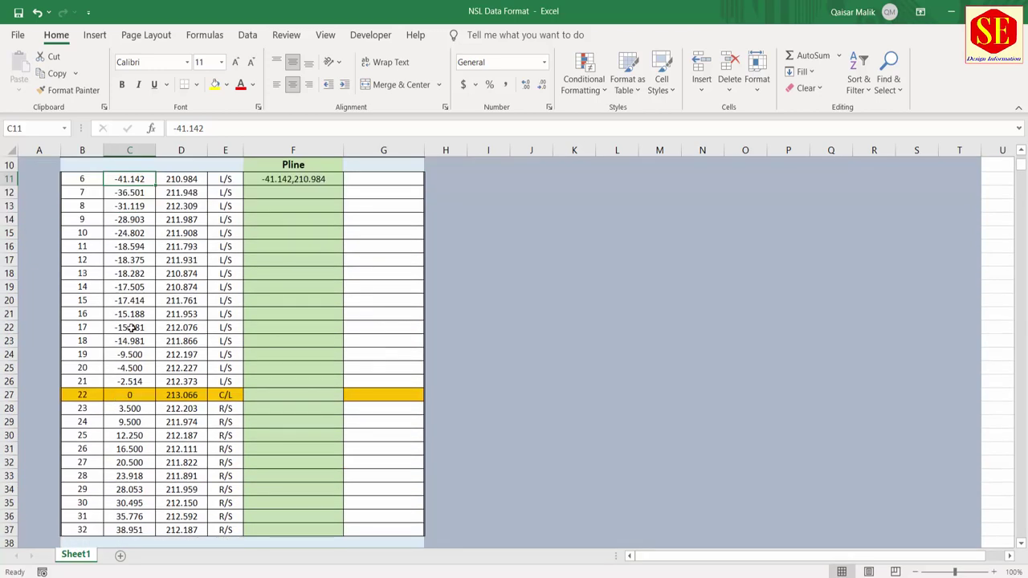
scroll(131, 328, "up", 1)
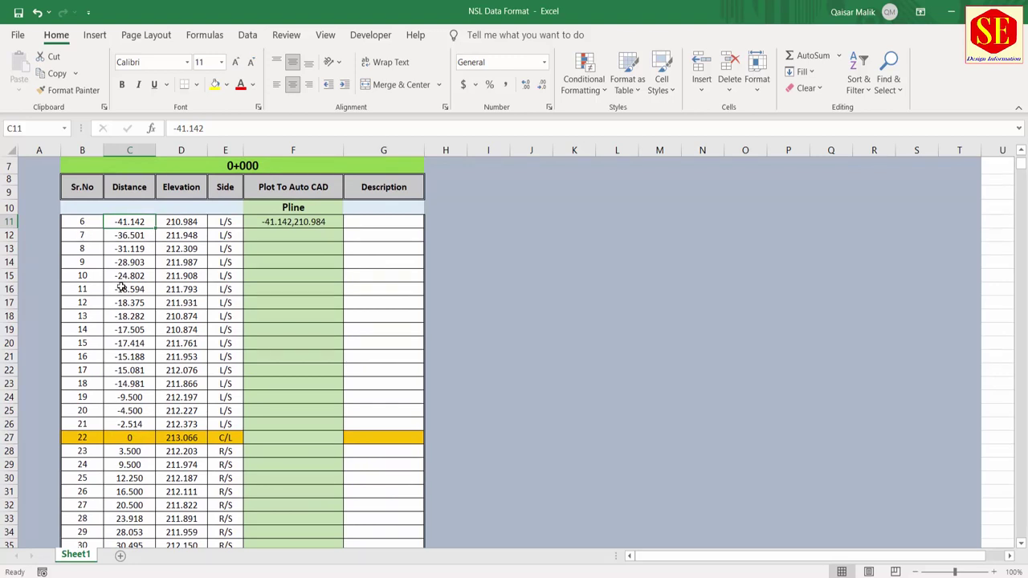
scroll(120, 288, "down", 2)
scroll(161, 337, "up", 2)
scroll(129, 222, "down", 2)
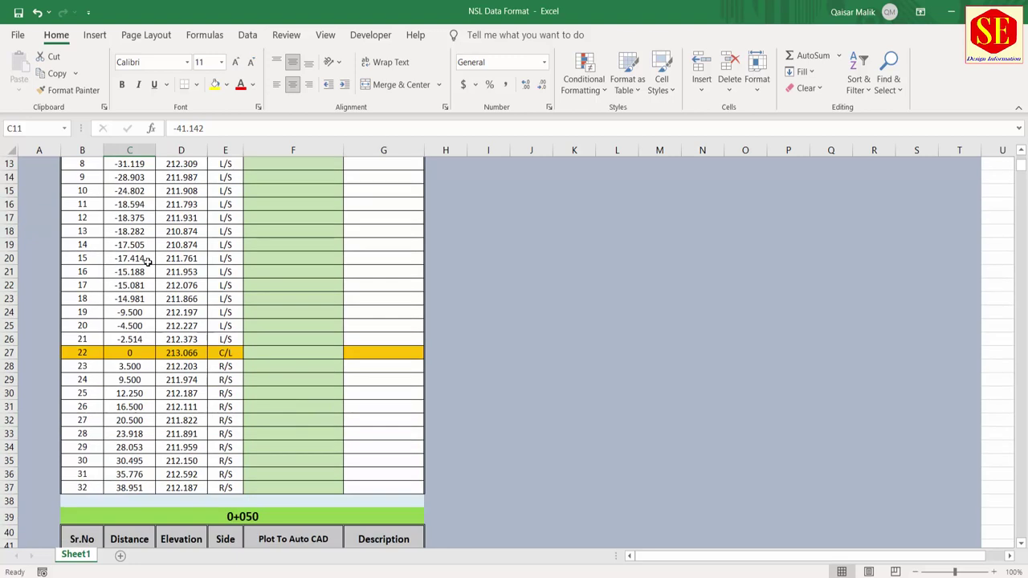
left_click(127, 490)
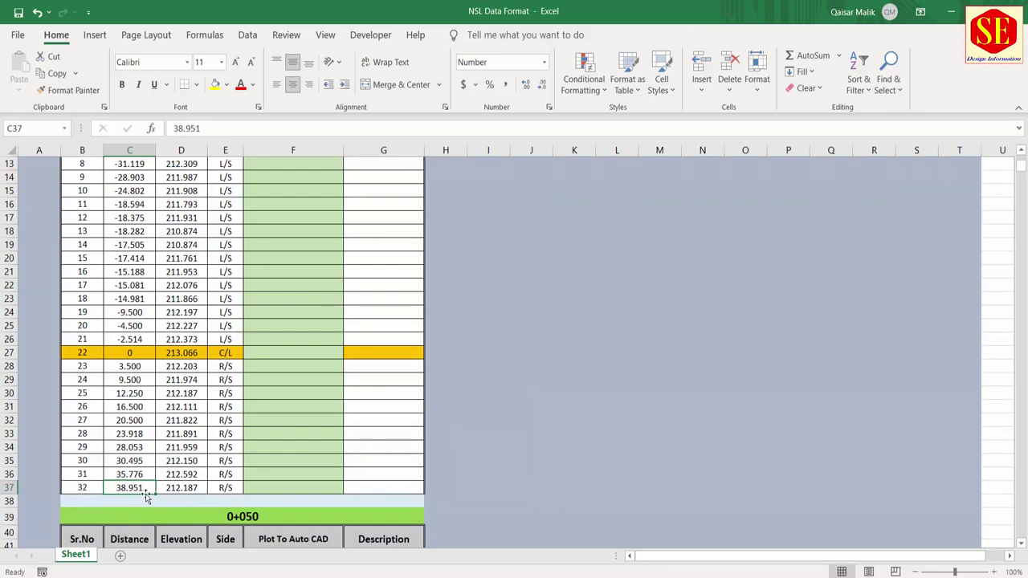
scroll(144, 498, "up", 1)
scroll(145, 489, "down", 1)
scroll(126, 312, "up", 3)
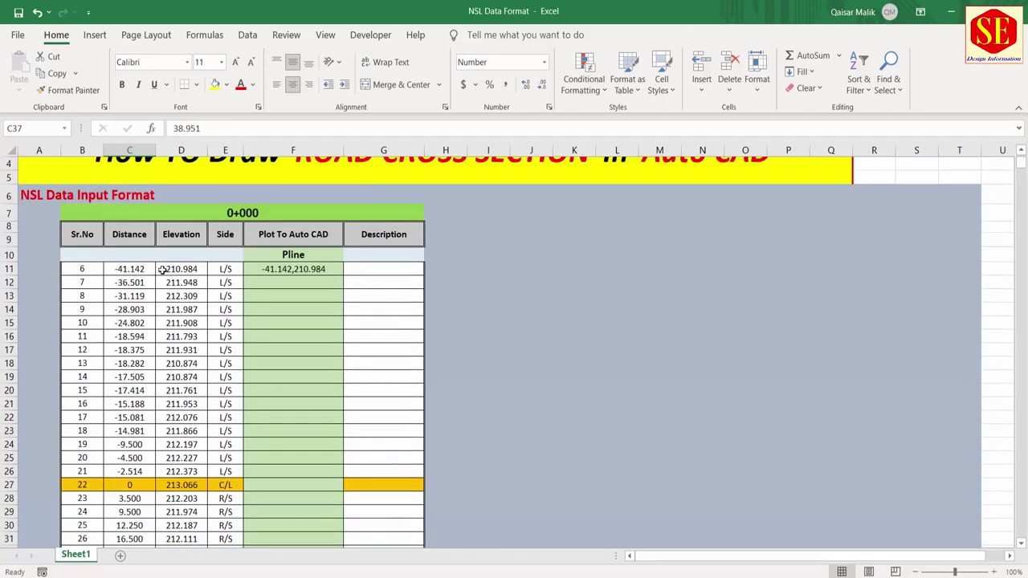
Follow station 0+000's left-side distances from row 11 to the centerline and examine row 27's Distance, Elevation and Side.
left_click(127, 271)
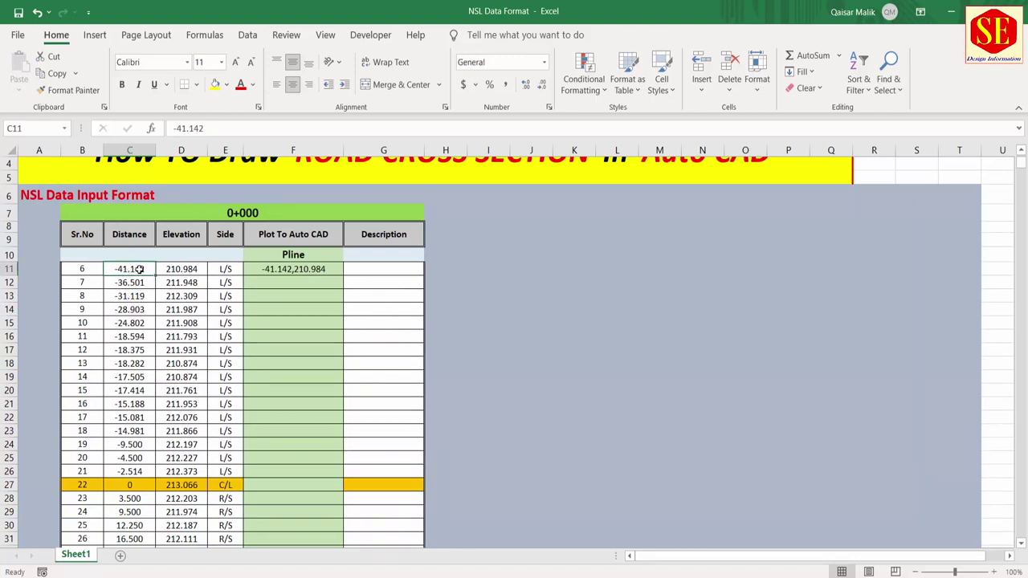
scroll(139, 270, "down", 1)
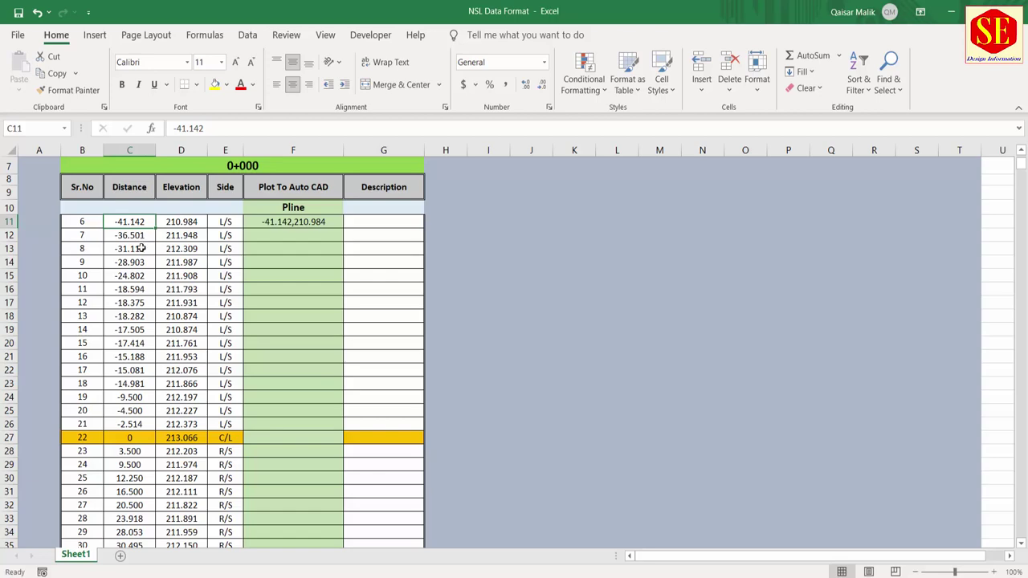
scroll(140, 406, "down", 1)
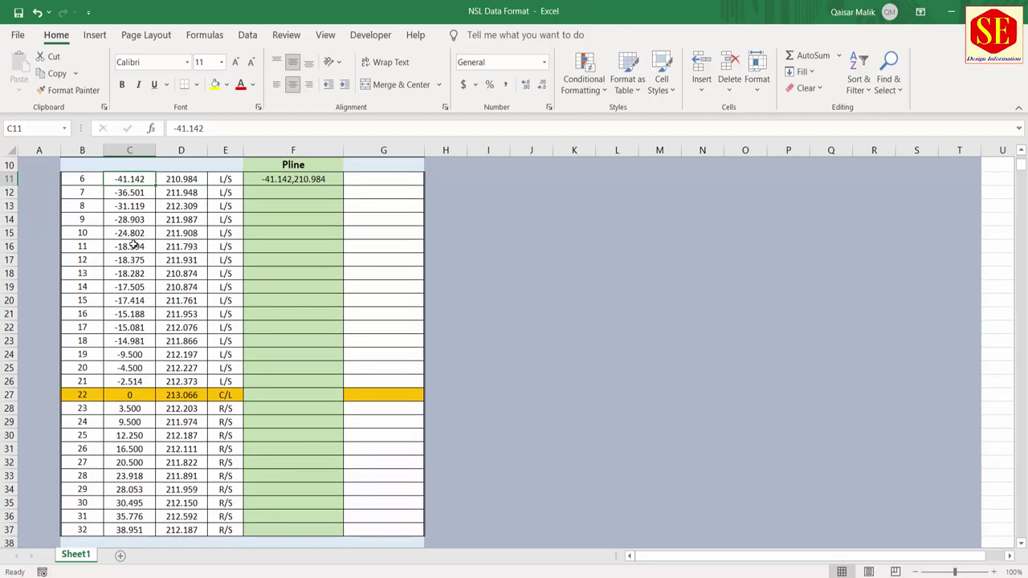
scroll(180, 321, "down", 1)
left_click(121, 355)
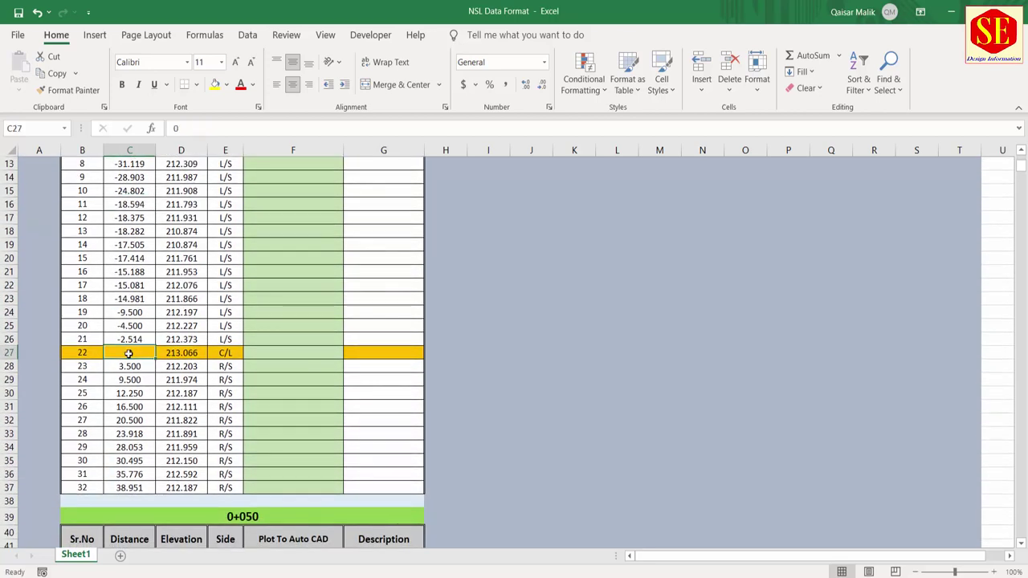
left_click(186, 353)
left_click(218, 355)
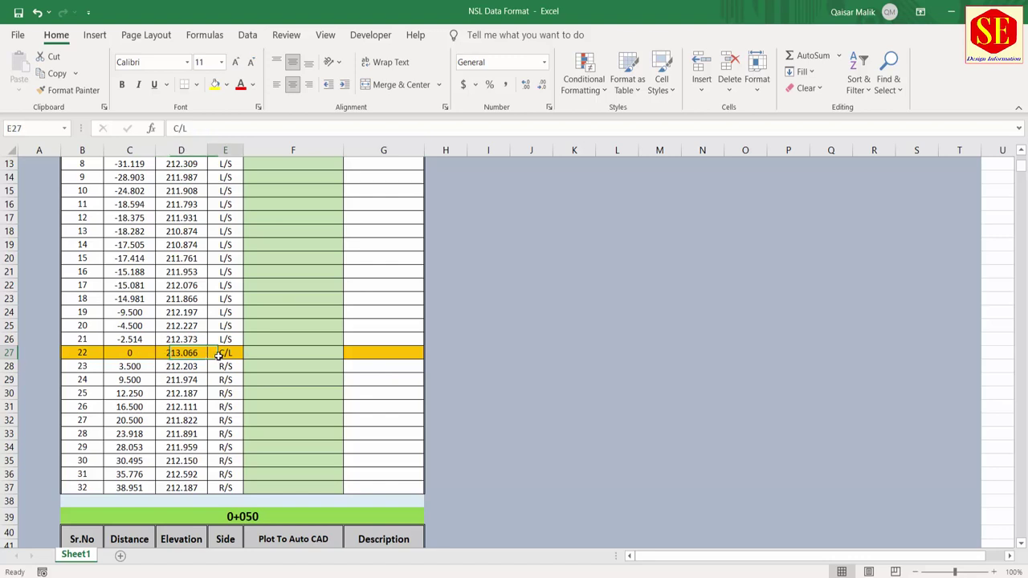
left_click(146, 352)
left_click(197, 353)
left_click(224, 352)
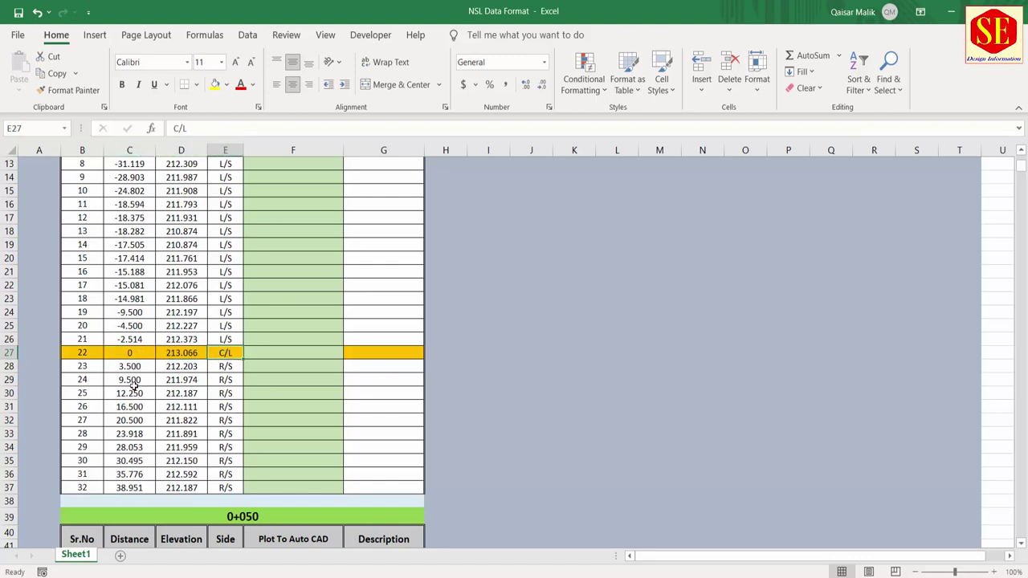
scroll(119, 420, "up", 2)
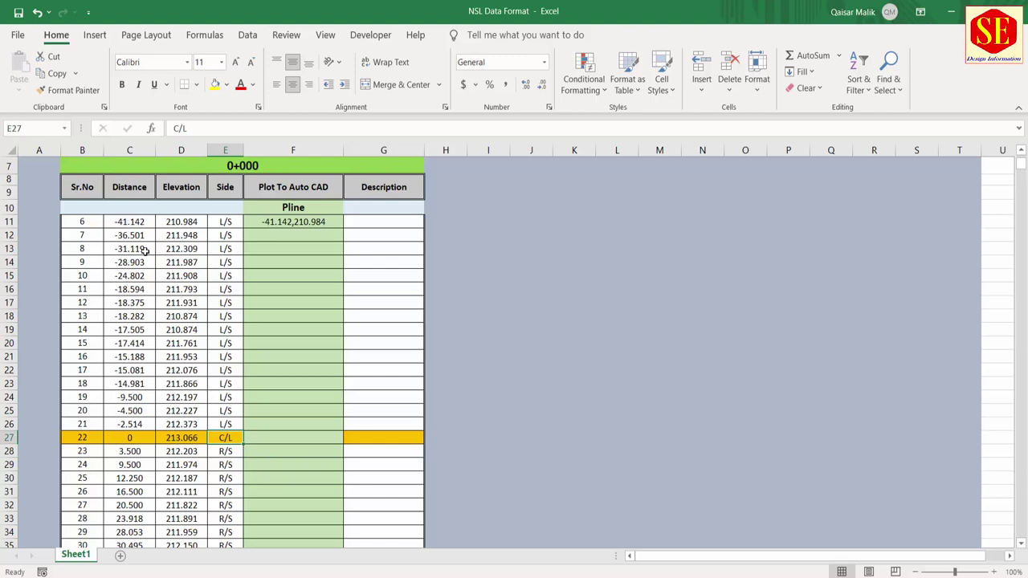
Enter the formula =C12&","&D12 in F12 to join the second point's distance and elevation with a comma.
left_click(317, 221)
left_click(298, 233)
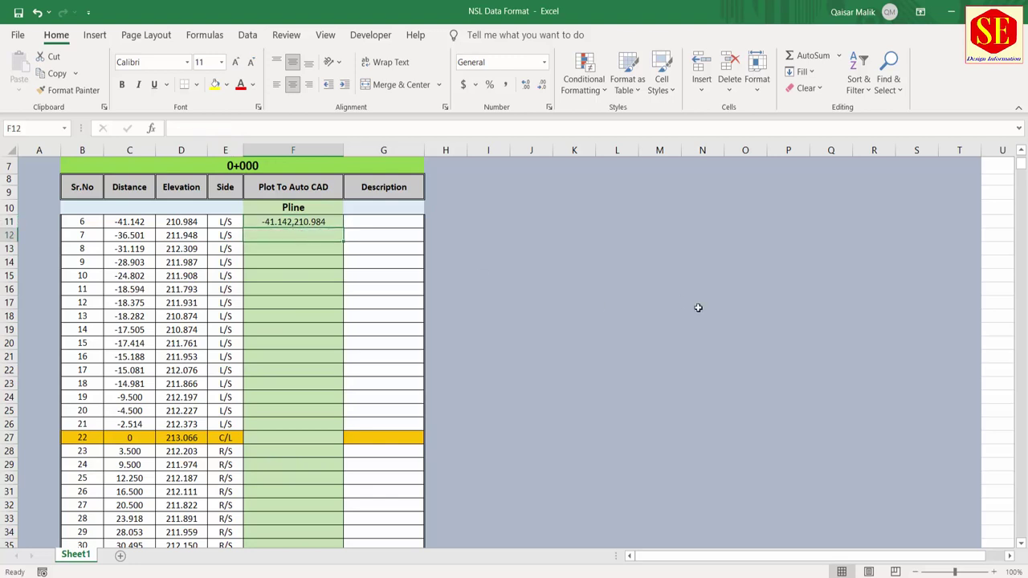
type("=")
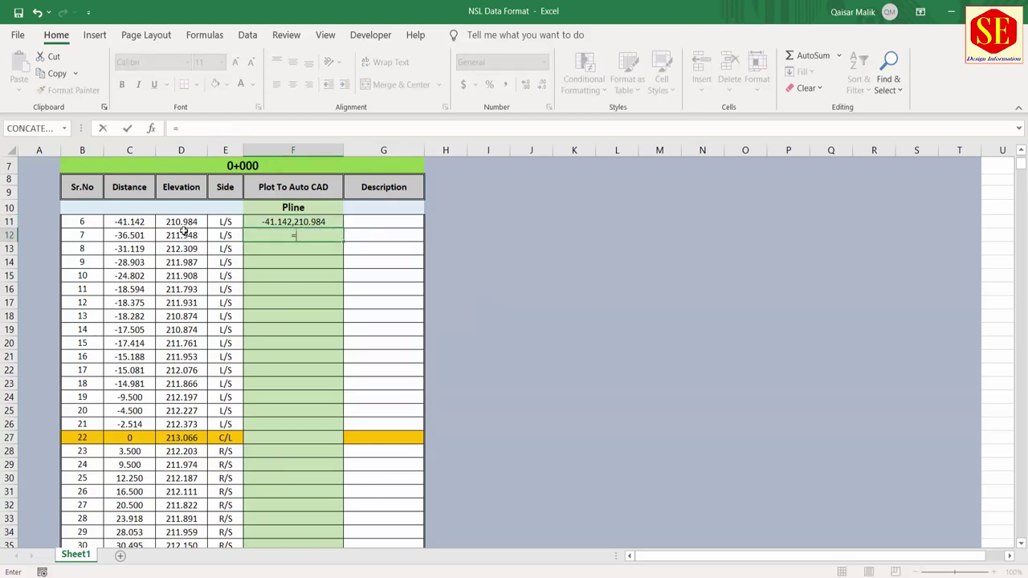
left_click(145, 235)
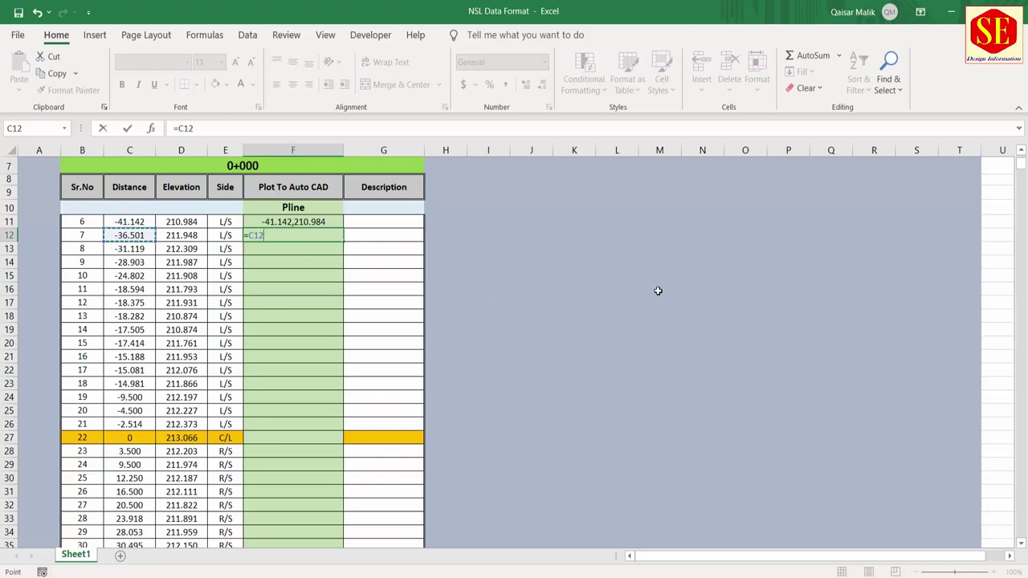
type("&\",\"&")
left_click(197, 240)
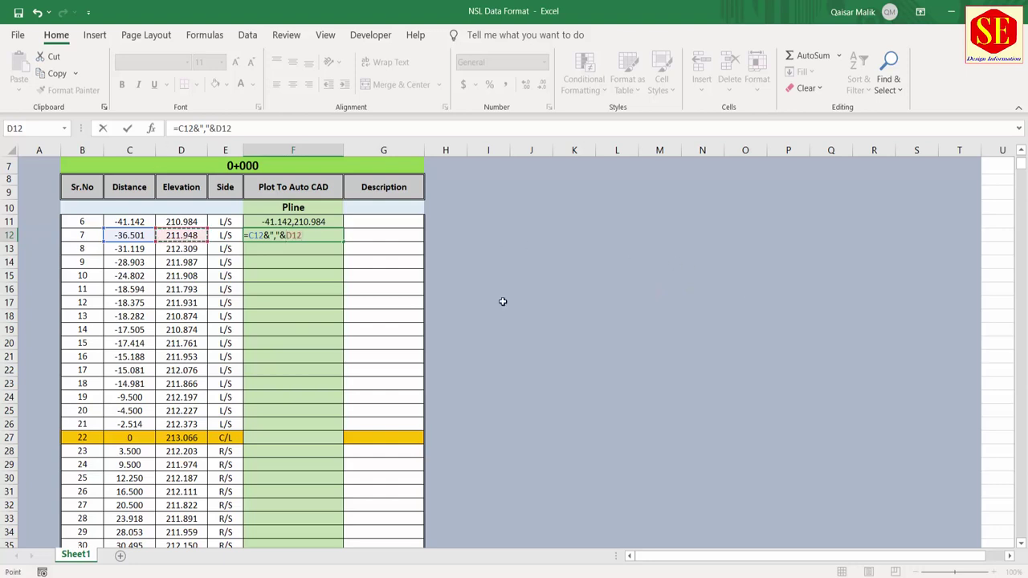
key("Return")
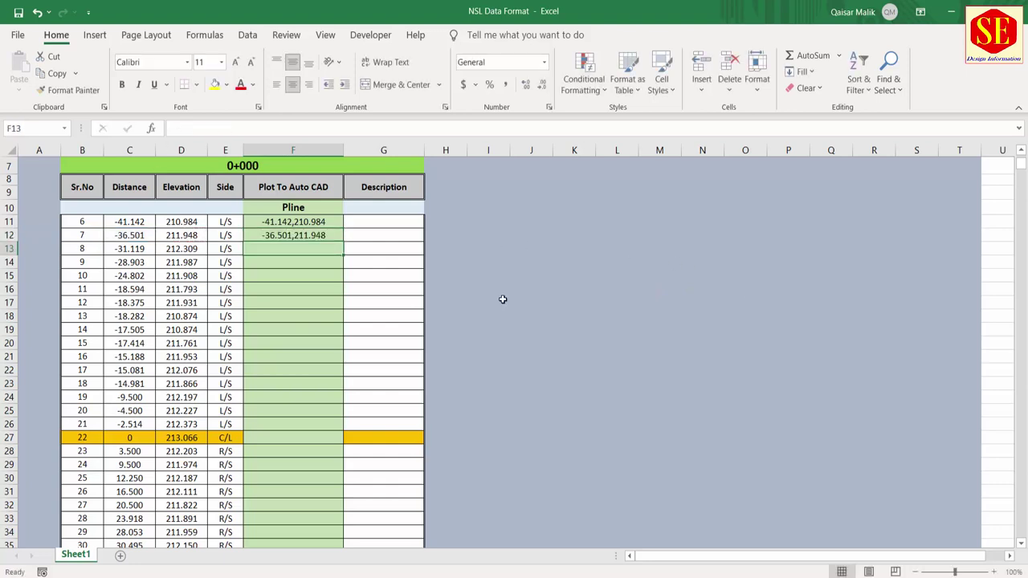
Fill the F12 coordinate formula down to F37 for all remaining points of station 0+000.
left_click(323, 234)
left_click_drag(342, 241, 335, 513)
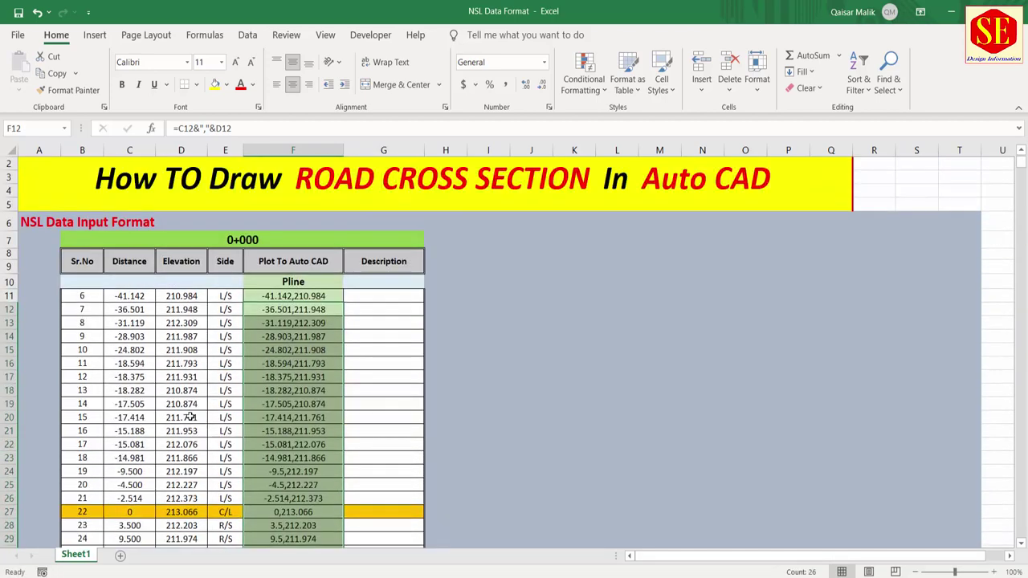
scroll(184, 426, "up", 3)
scroll(305, 321, "down", 5)
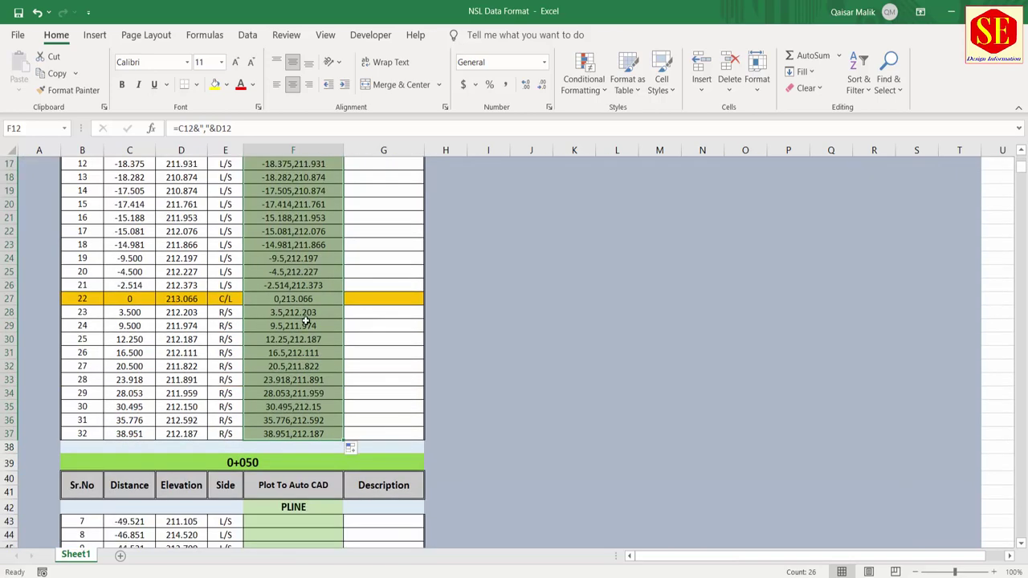
scroll(307, 339, "up", 5)
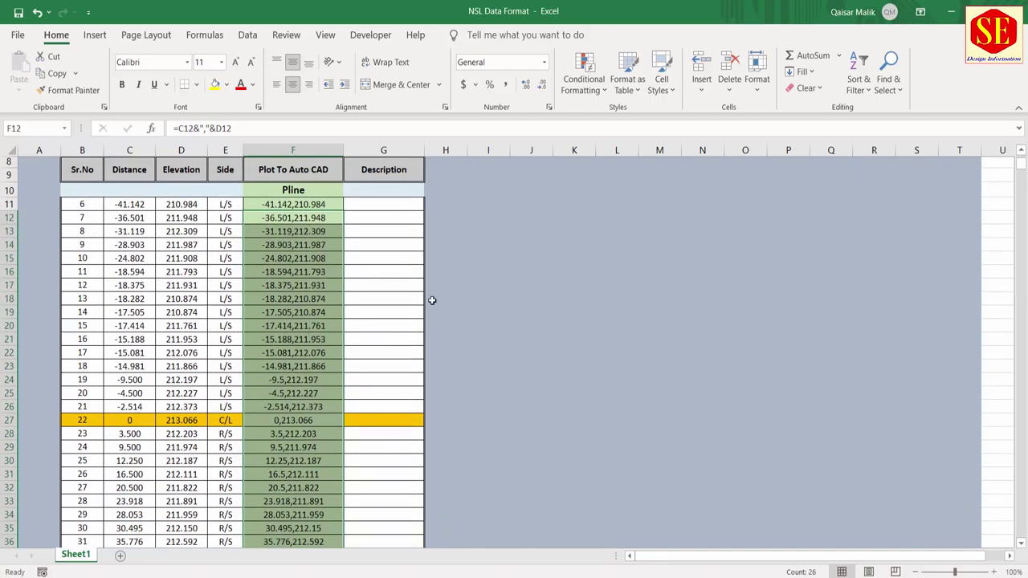
Copy the F37 coordinate formula to F43 under station 0+050 and fill it down to F74.
scroll(432, 299, "down", 7)
left_click(321, 354)
right_click(319, 353)
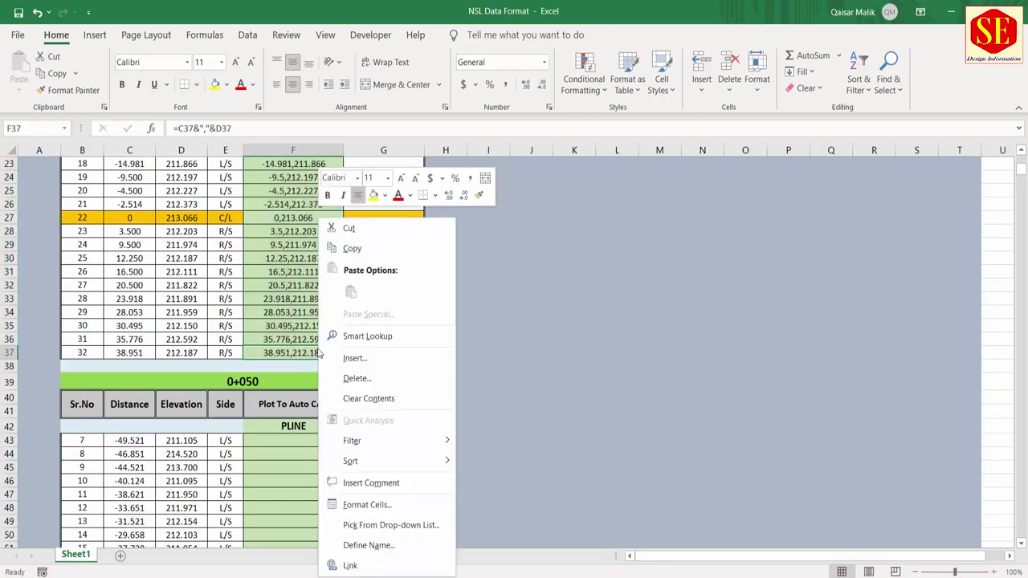
left_click(352, 249)
scroll(321, 313, "down", 3)
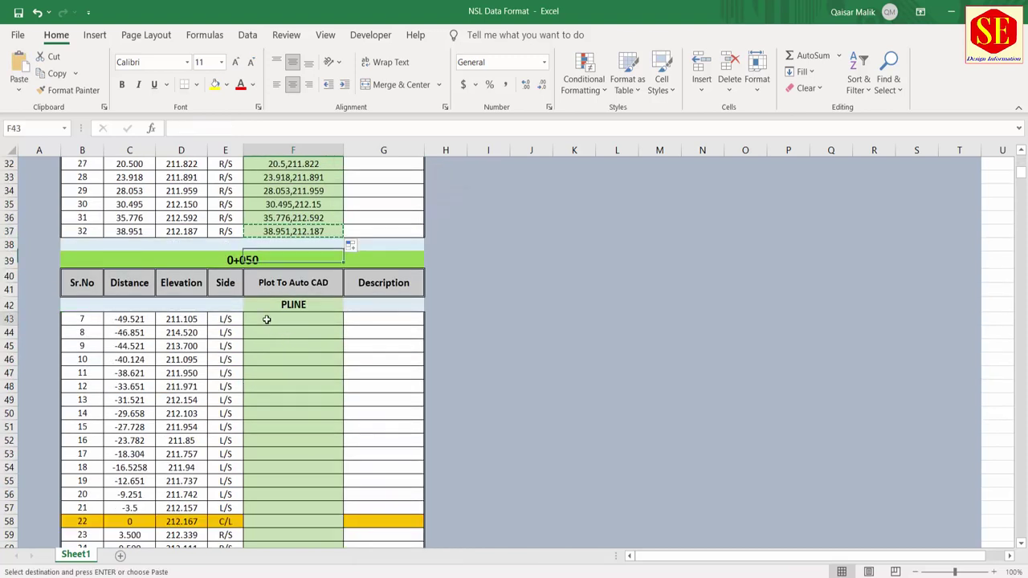
right_click(267, 323)
left_click(299, 291)
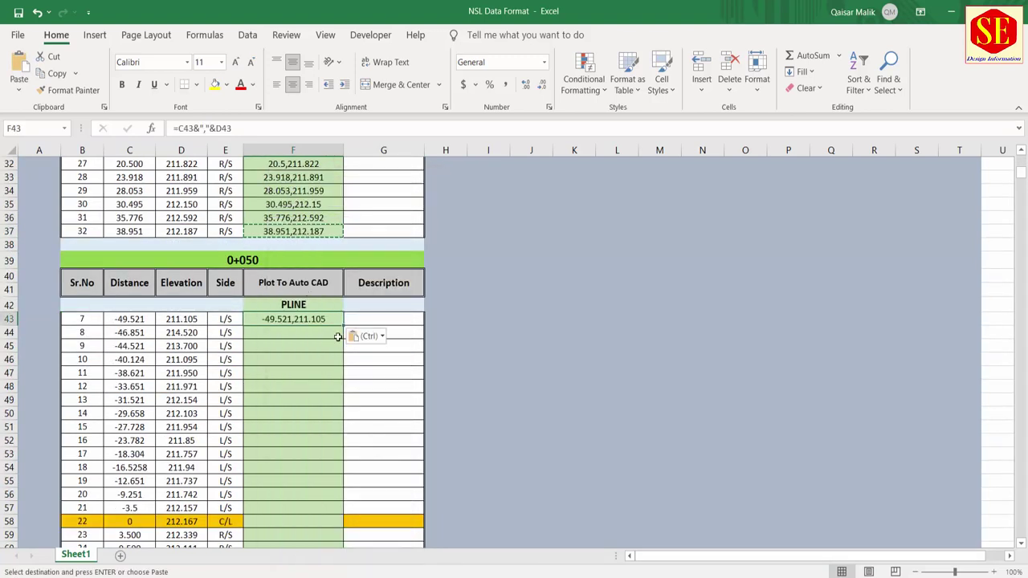
left_click_drag(346, 326, 346, 483)
scroll(337, 386, "down", 6)
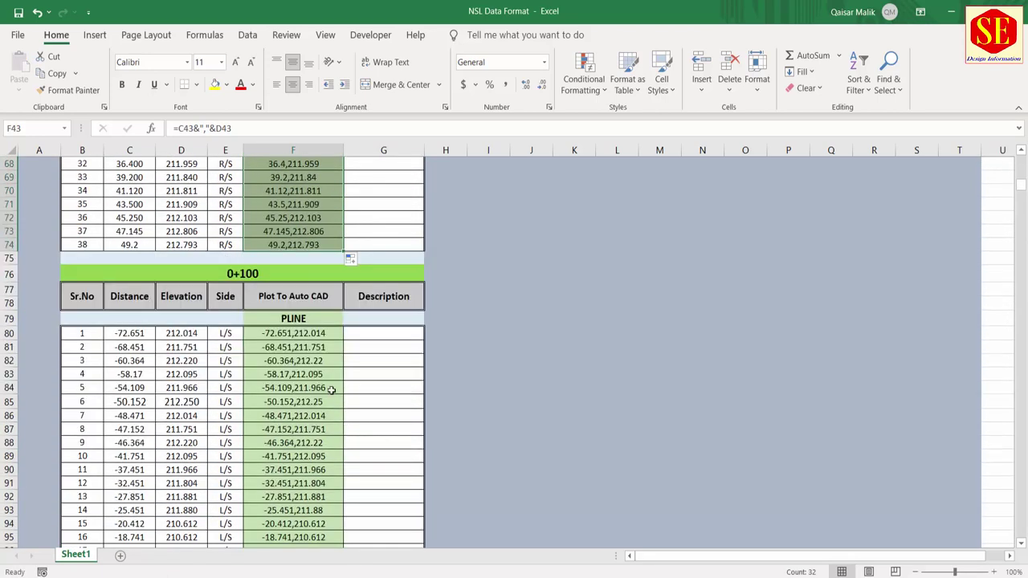
Replace station 0+100's coordinate formulas by copying F74 into F80 and filling it down to F126.
left_click(294, 248)
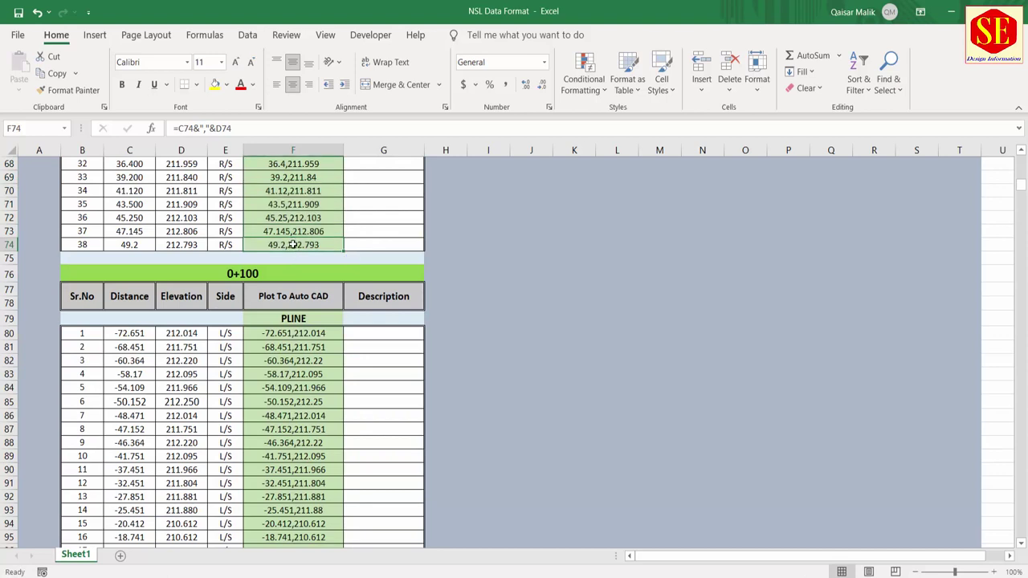
right_click(293, 245)
left_click(325, 248)
left_click(275, 338)
right_click(275, 338)
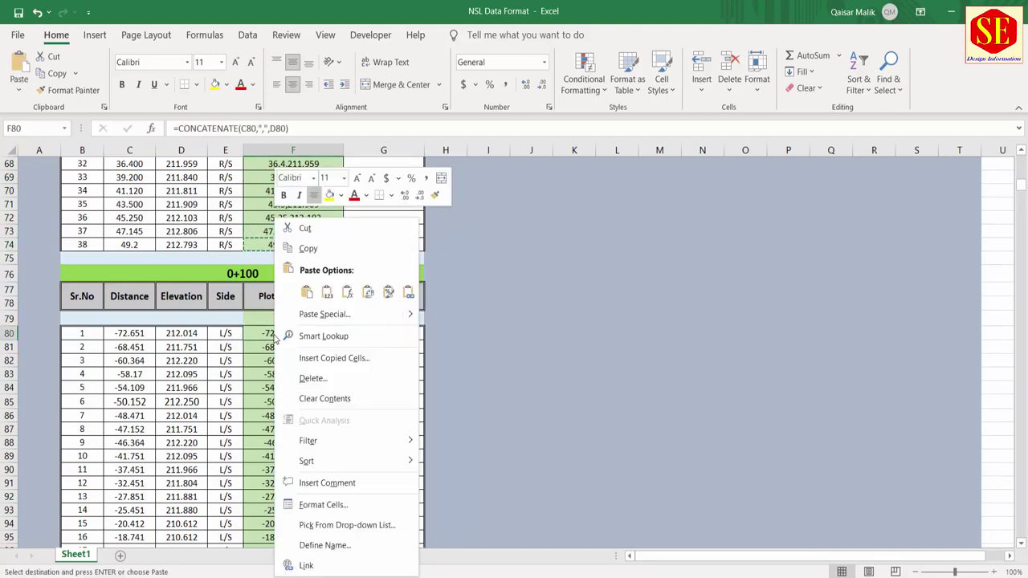
left_click(306, 292)
mouse_move(344, 343)
left_mouse_down()
mouse_move(349, 547)
mouse_move(347, 521)
left_mouse_up()
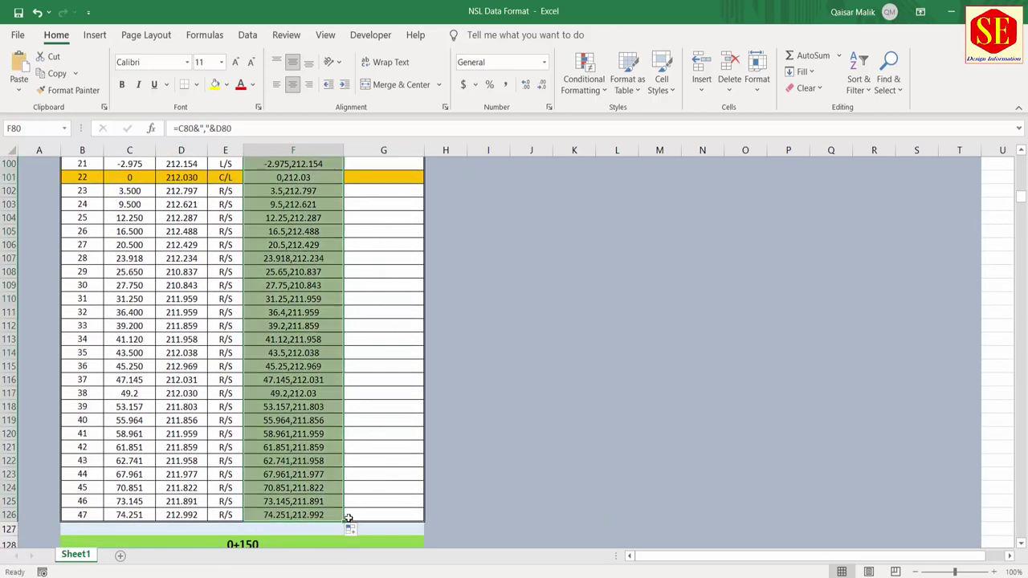
Copy station 0+000's Pline command together with all its plot coordinates, F10:F37.
scroll(287, 434, "up", 20)
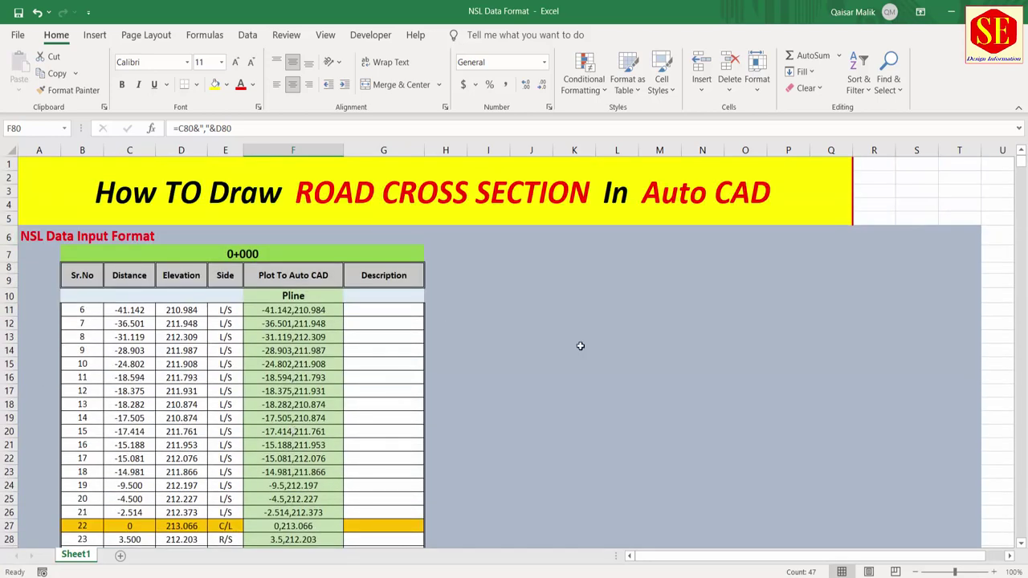
left_click(603, 350)
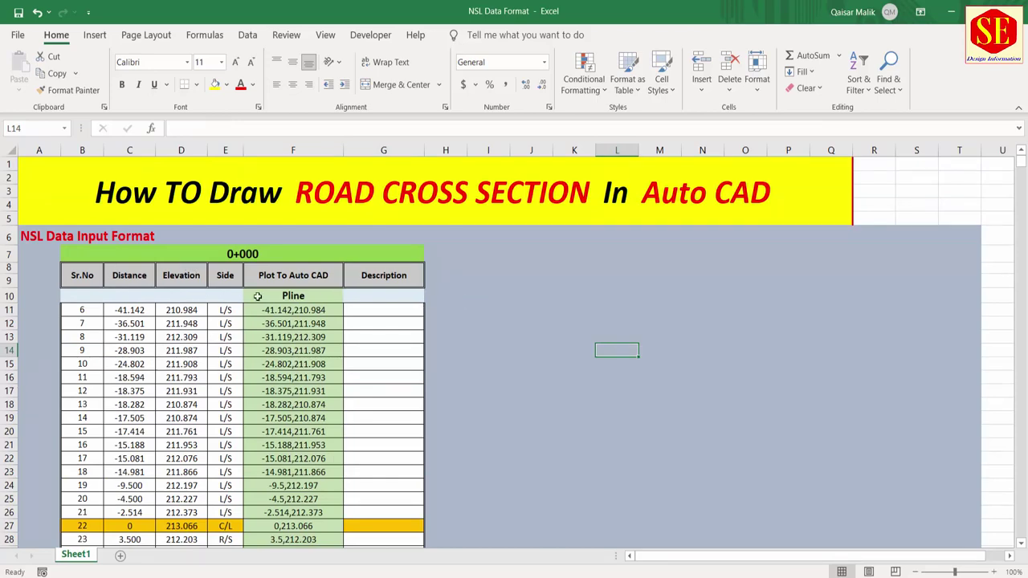
scroll(411, 286, "down", 2)
scroll(394, 292, "up", 2)
left_click(308, 296)
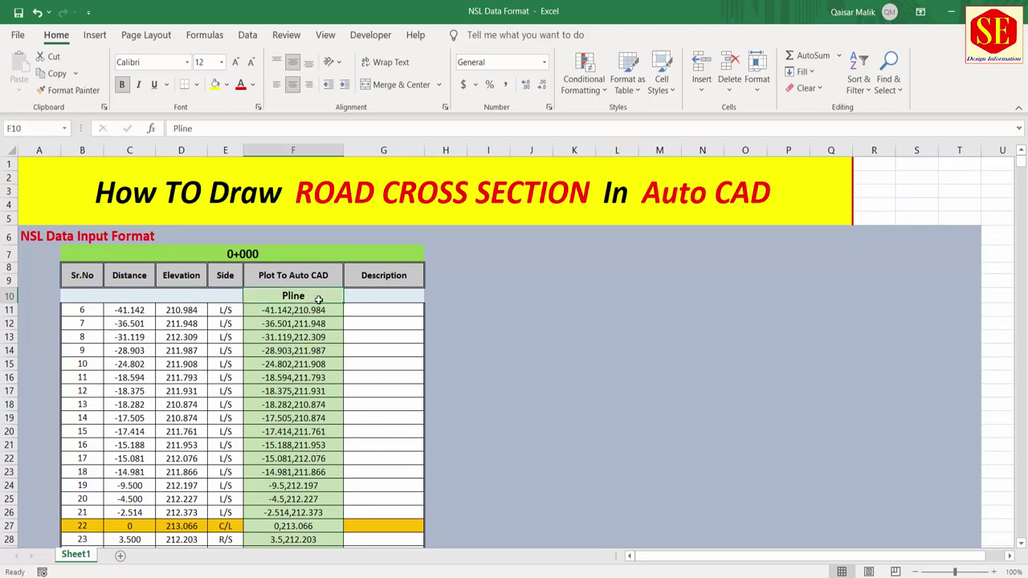
scroll(361, 317, "down", 1)
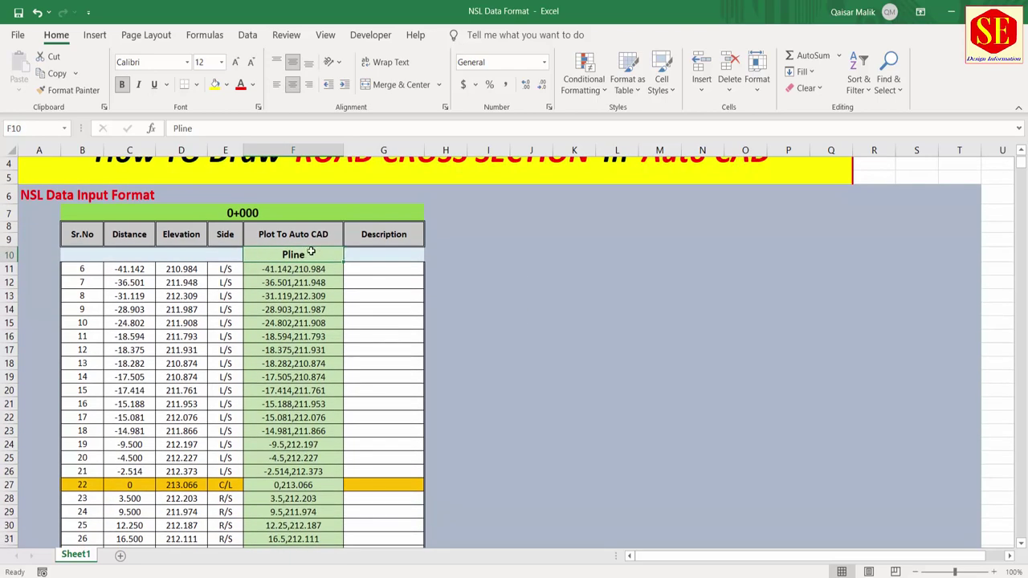
left_click_drag(311, 257, 297, 507)
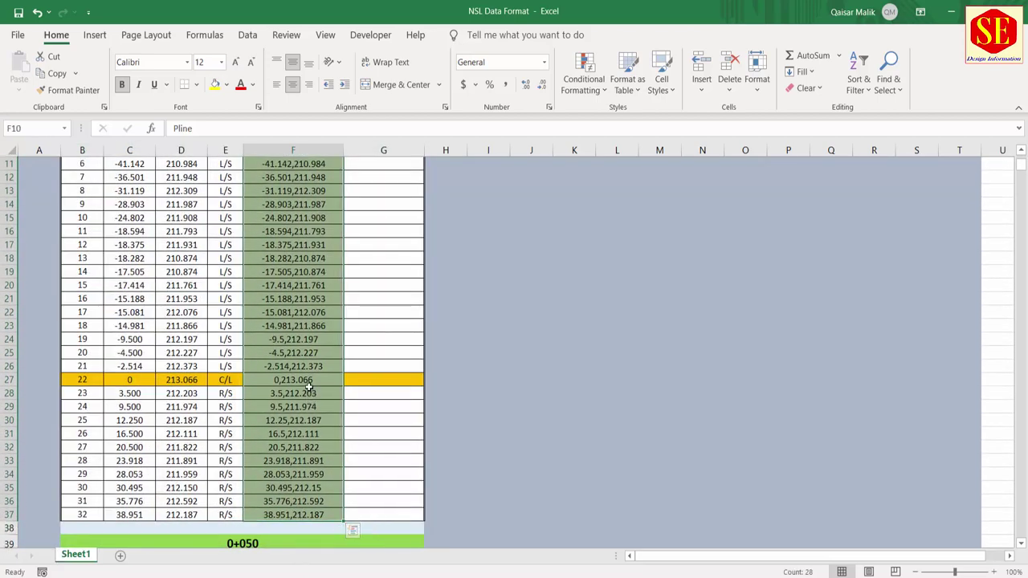
right_click(285, 314)
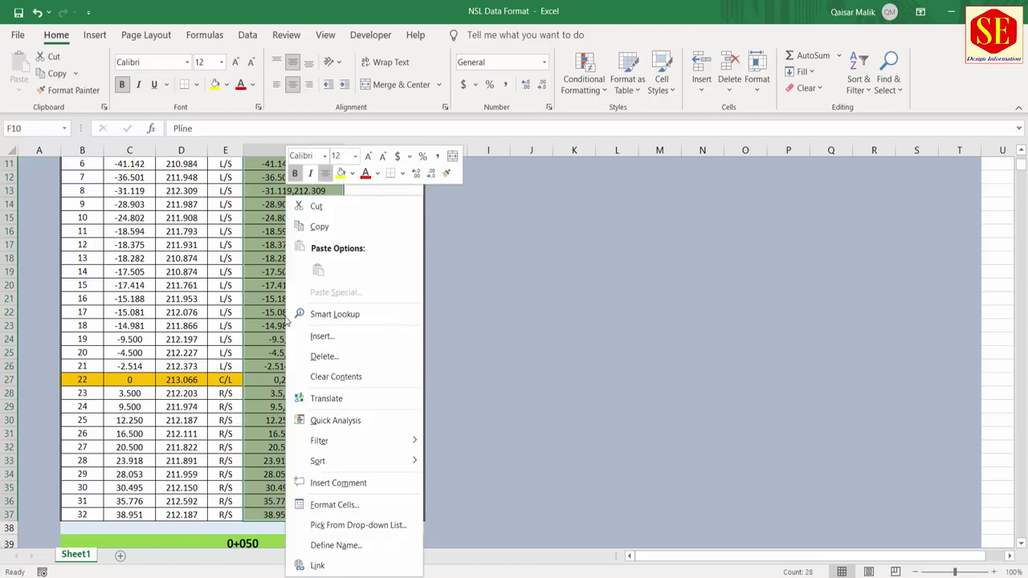
left_click(320, 229)
scroll(305, 257, "up", 4)
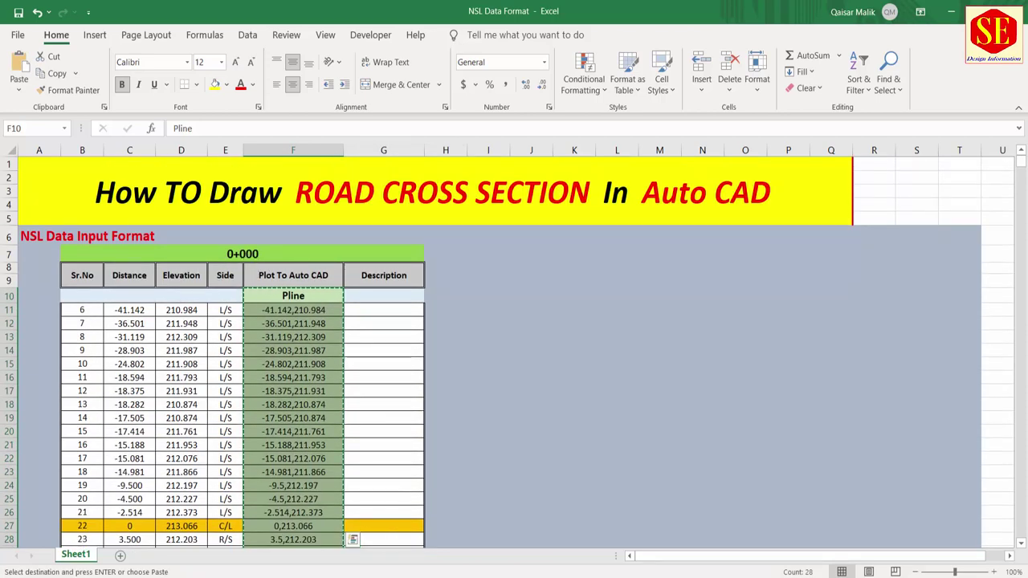
Switch to AutoCAD and paste the copied Pline data at the command line to plot RD 0+000's natural surface line.
key("alt+Tab")
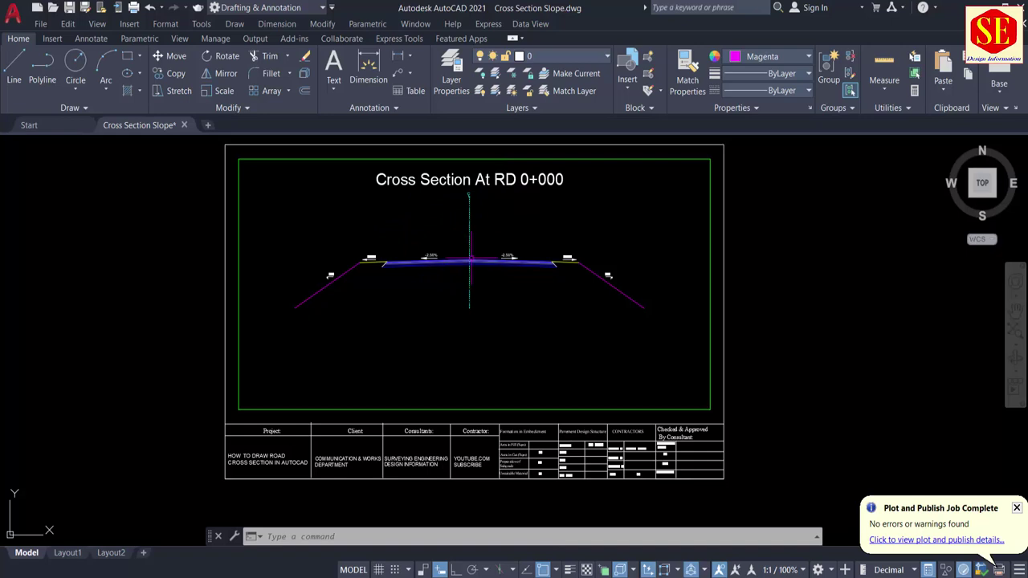
scroll(452, 261, "up", 2)
scroll(493, 232, "down", 2)
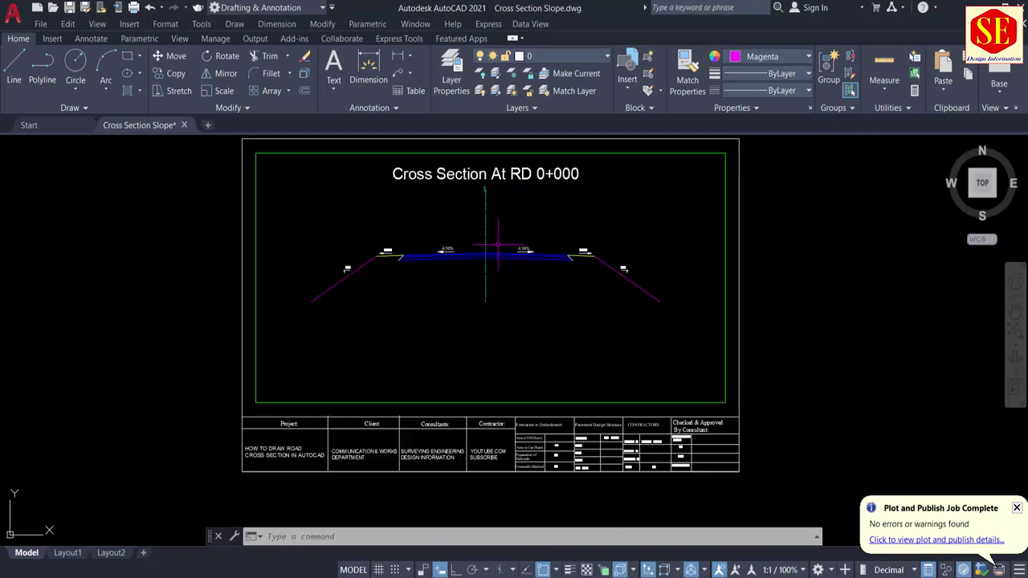
left_click(354, 535)
right_click(354, 536)
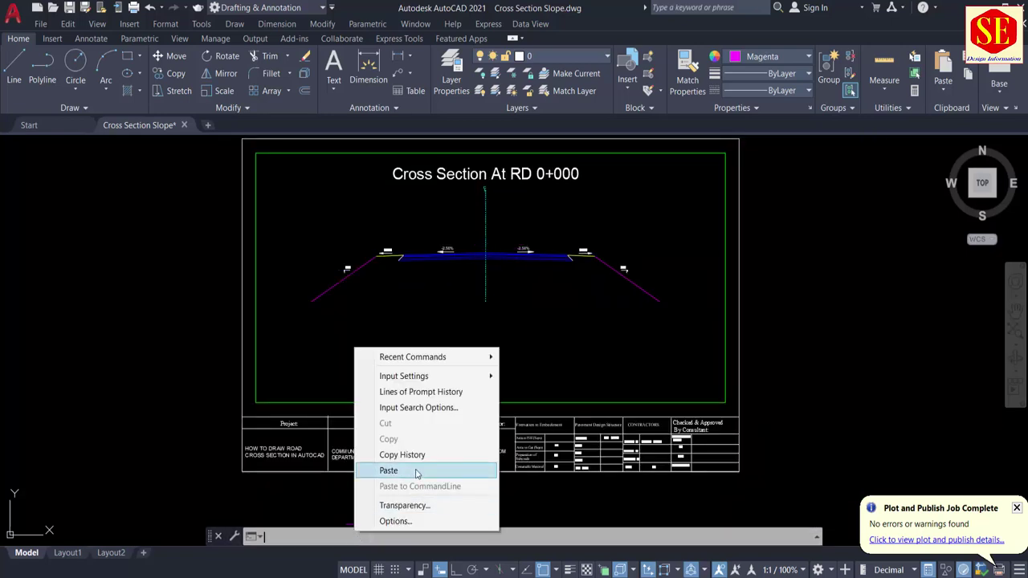
left_click(411, 469)
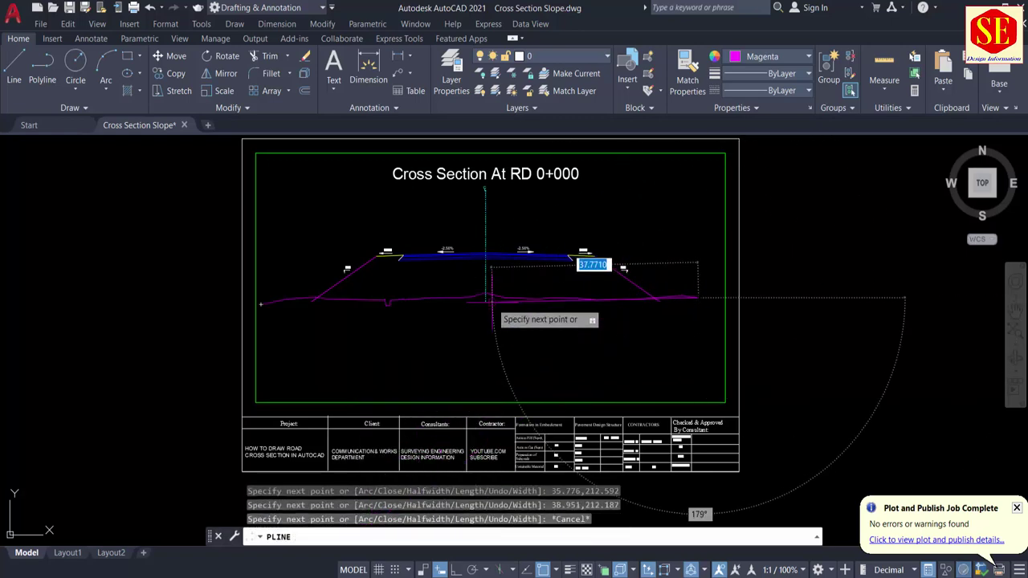
key("Escape")
scroll(566, 311, "up", 4)
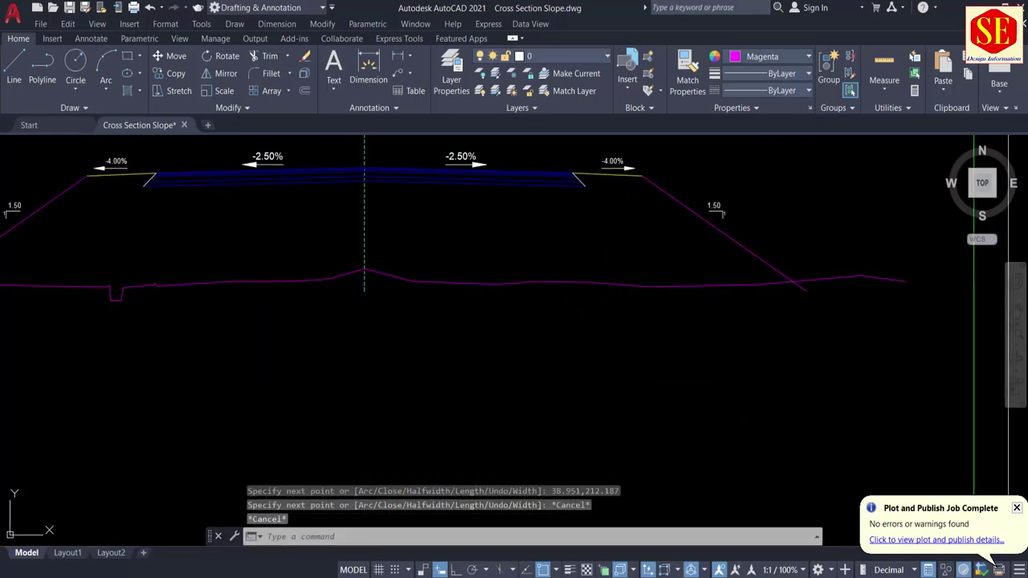
left_click(561, 285)
scroll(338, 321, "down", 2)
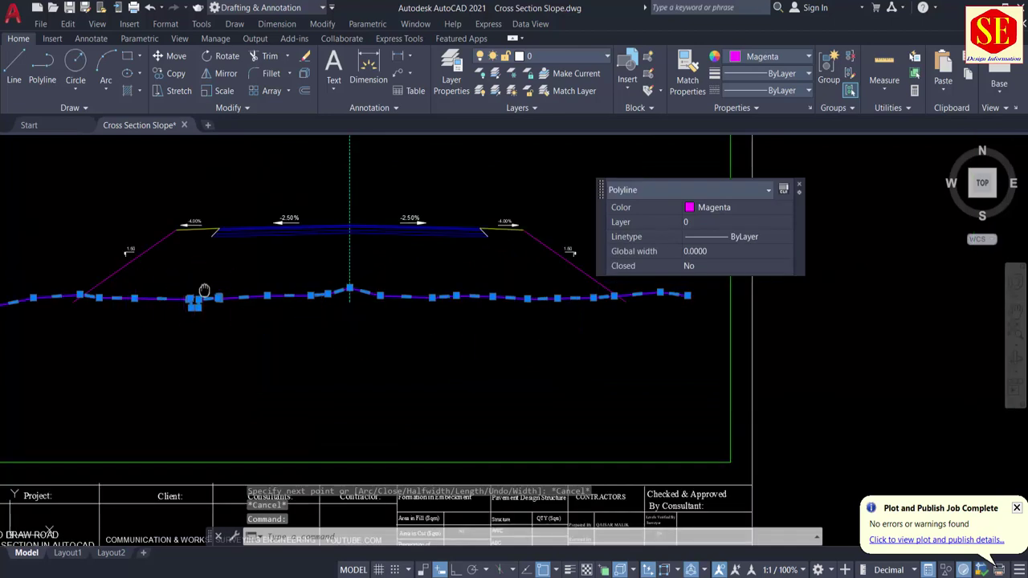
middle_click_drag(185, 294, 289, 364)
key("Escape")
Trim the ends of both 1.50 side slope lines that extend below the natural surface line.
scroll(169, 377, "up", 4)
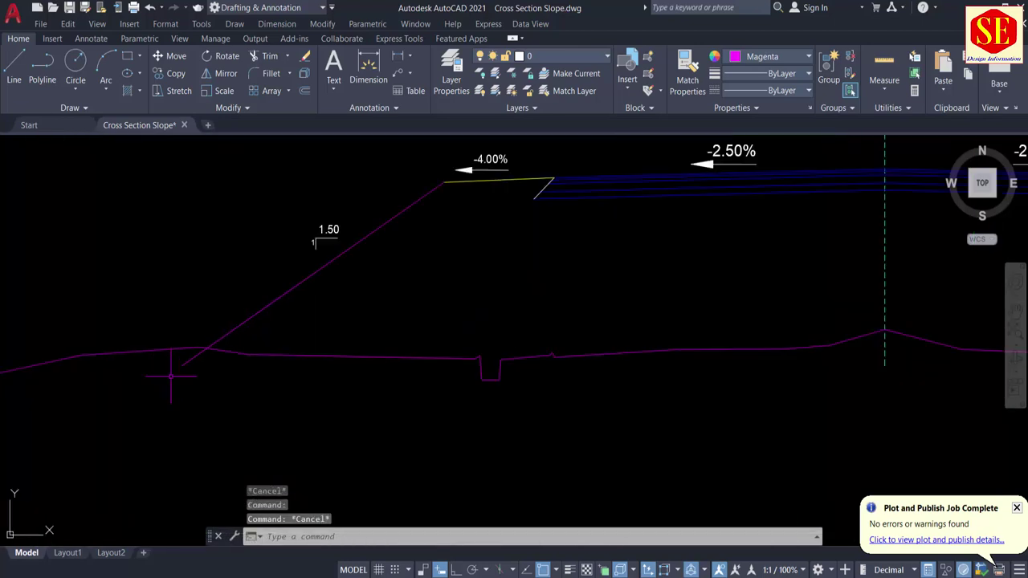
type("tr")
key("Return")
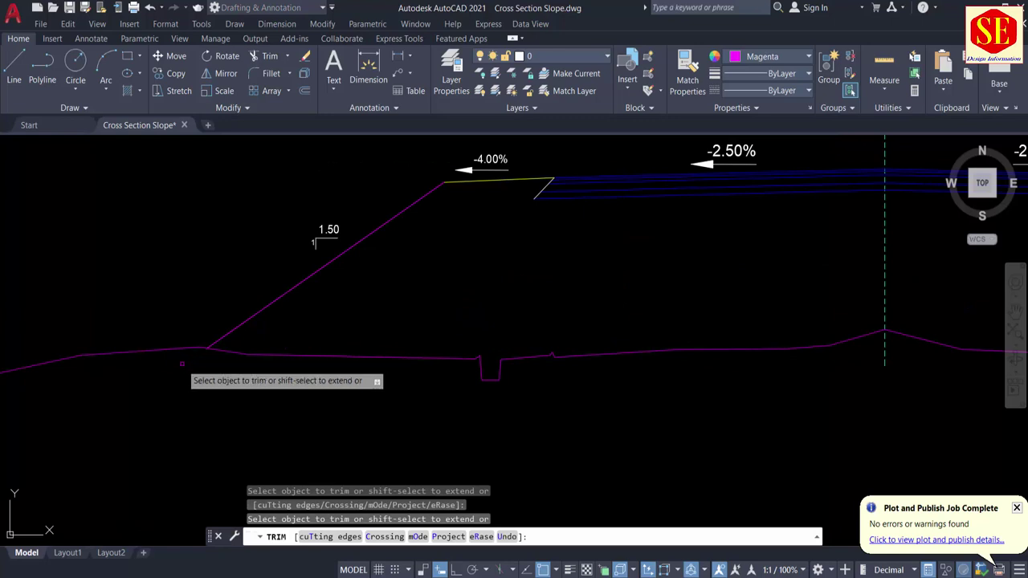
scroll(126, 353, "down", 5)
scroll(675, 369, "up", 2)
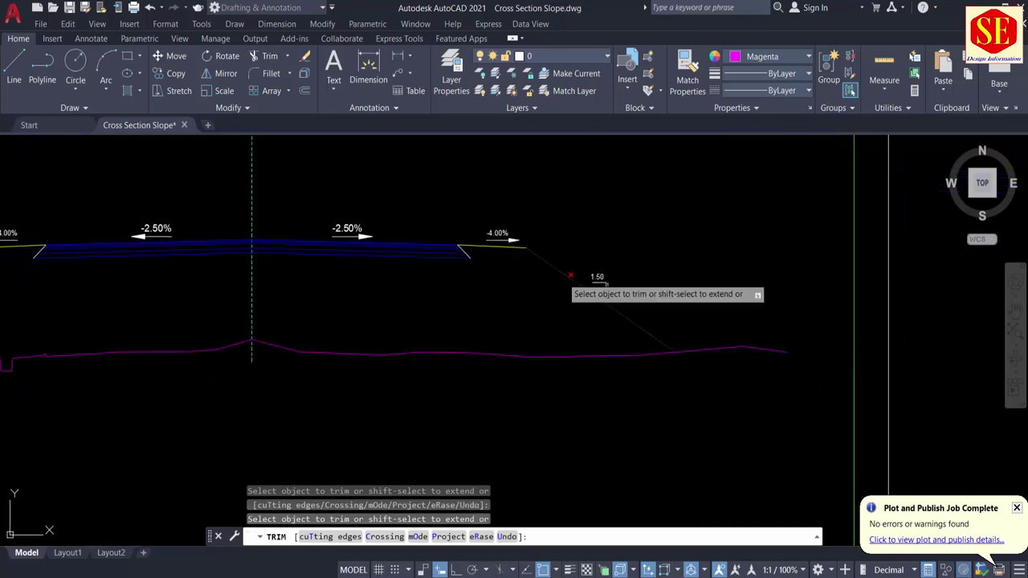
key("Escape")
Change the colour of RD 0+000's natural surface polyline to green.
scroll(778, 383, "down", 4)
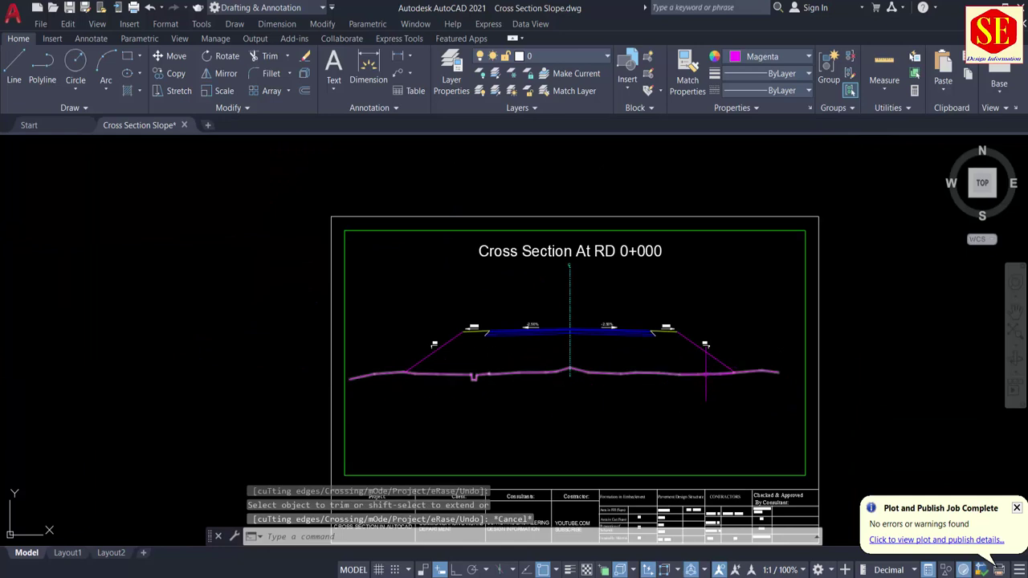
left_click(704, 372)
left_click(769, 56)
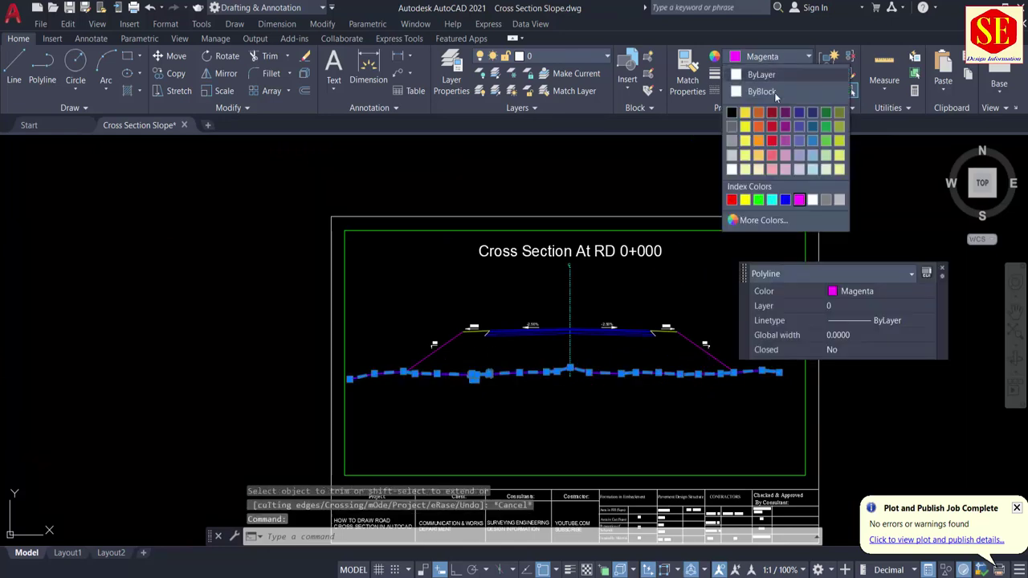
left_click(759, 196)
key("Escape")
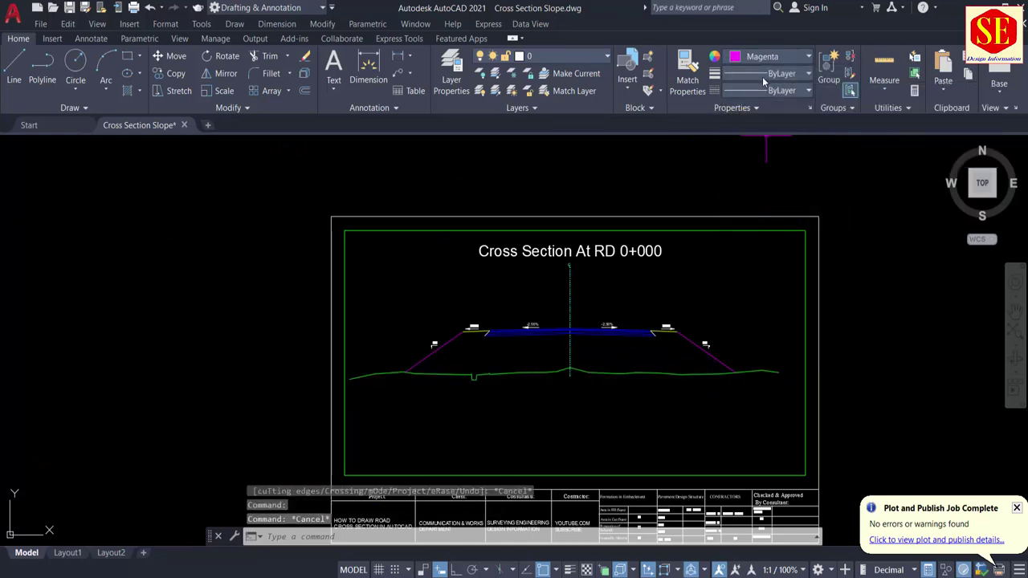
Set both the current linetype and the natural surface polyline's linetype to ACAD_ISO02W100.
left_click(756, 88)
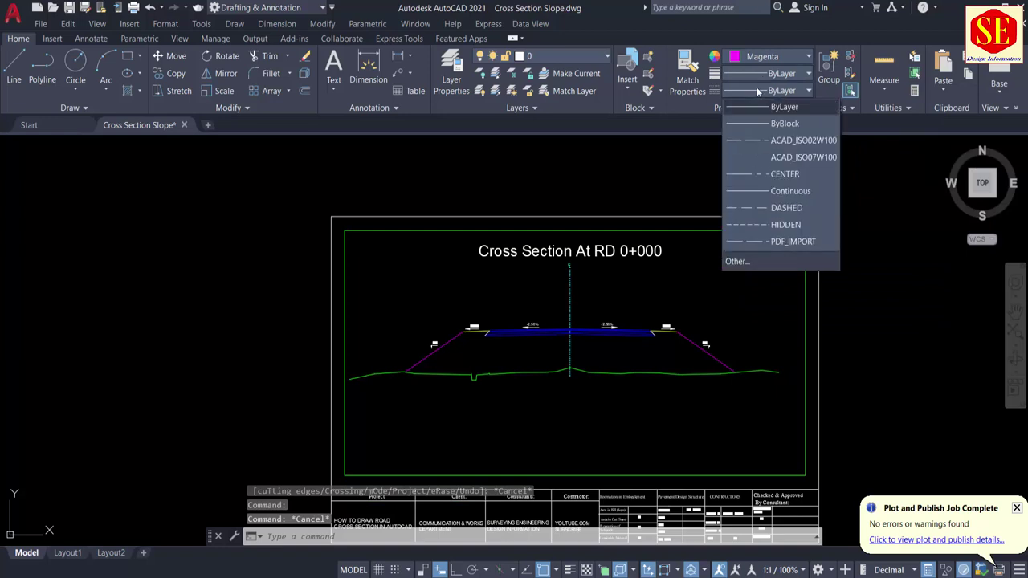
left_click(780, 142)
scroll(526, 371, "up", 5)
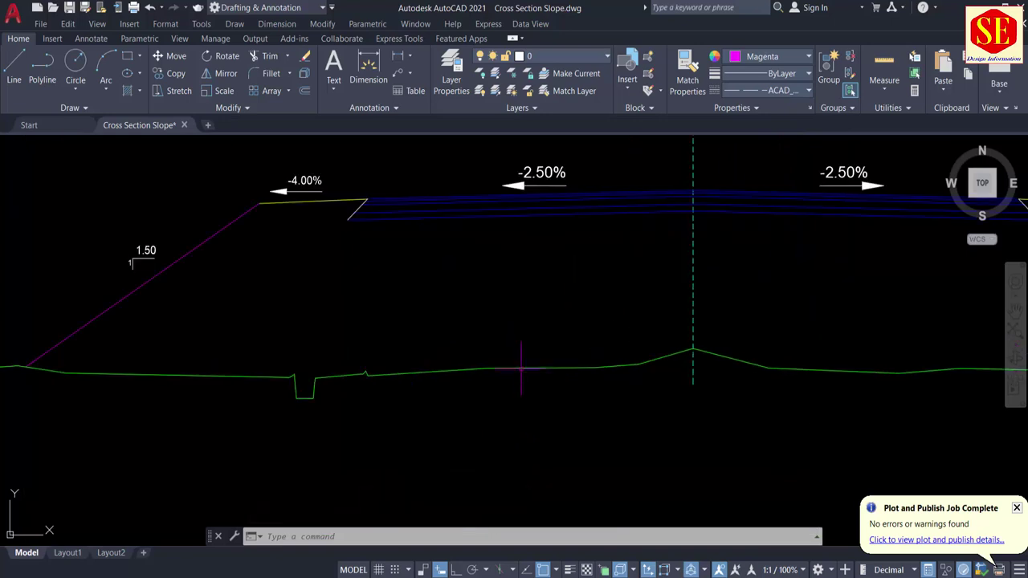
left_click(519, 368)
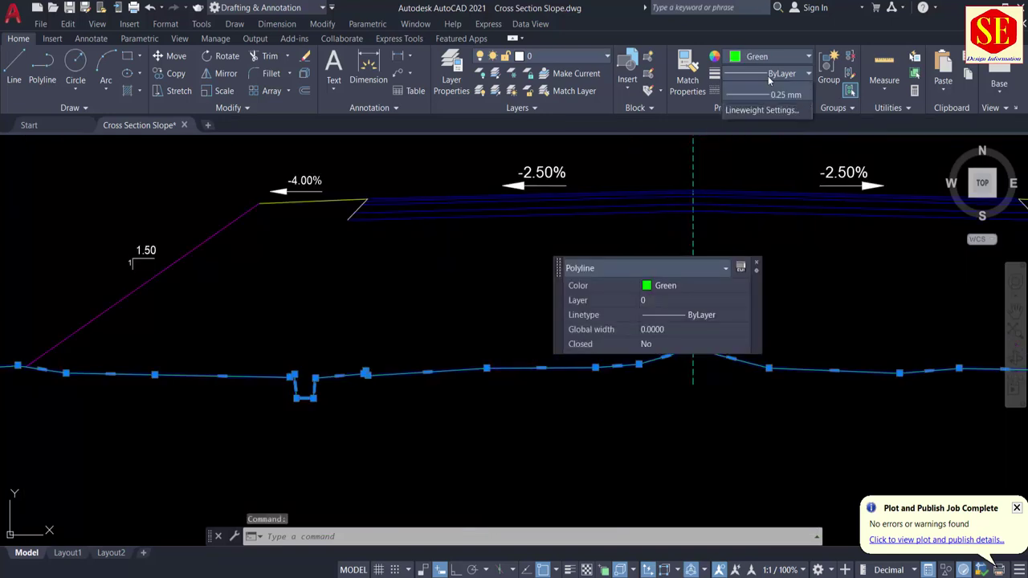
left_click(769, 92)
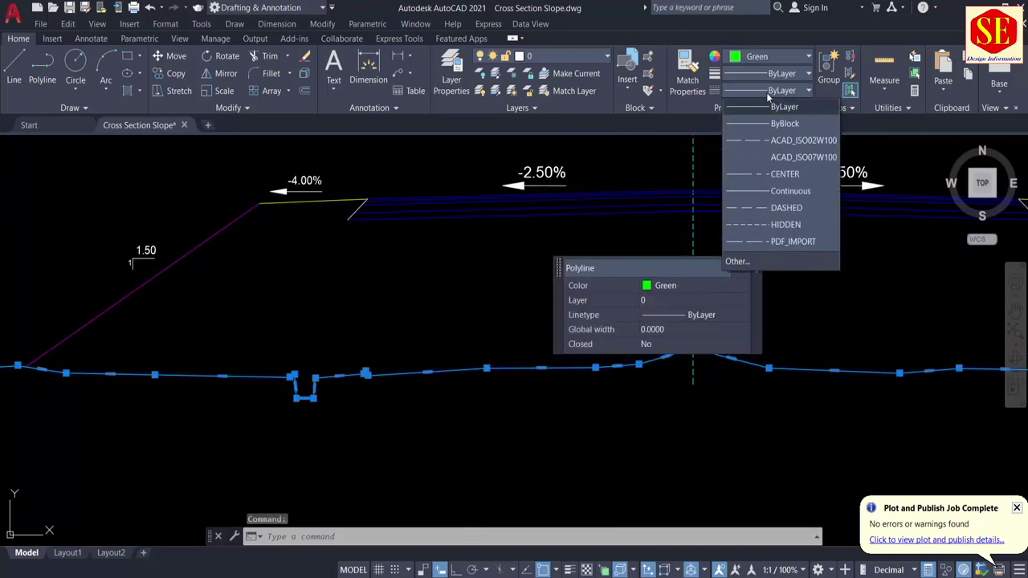
left_click(779, 138)
Open the full Properties of the selected natural surface polyline with the PR command.
scroll(456, 371, "up", 4)
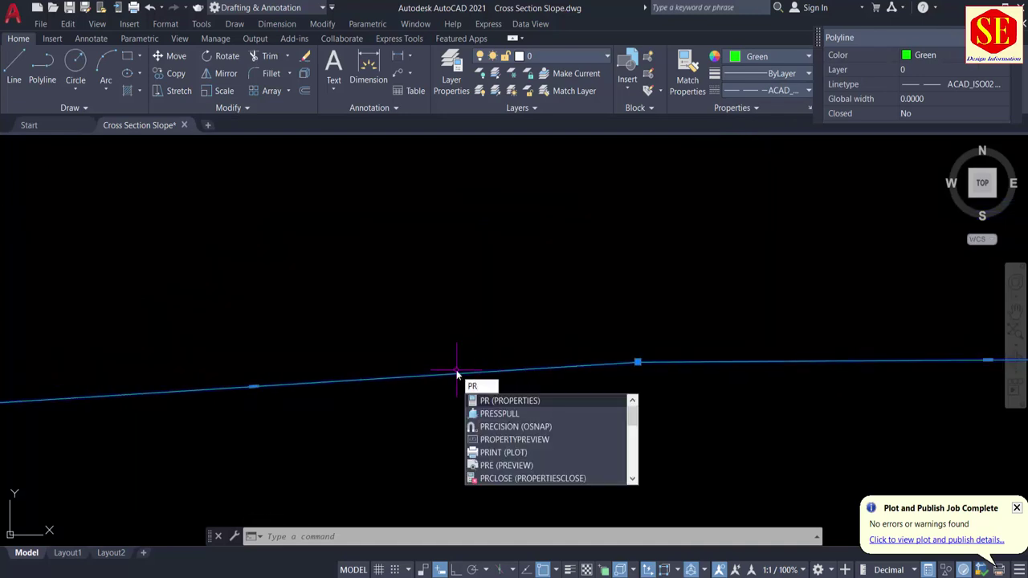
key("Return")
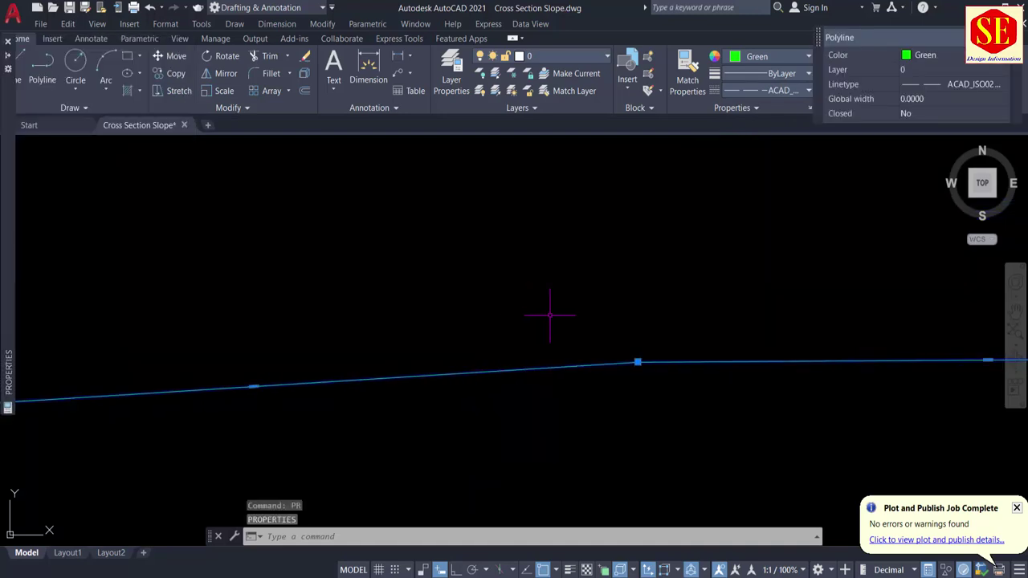
scroll(546, 318, "down", 2)
mouse_move(6, 60)
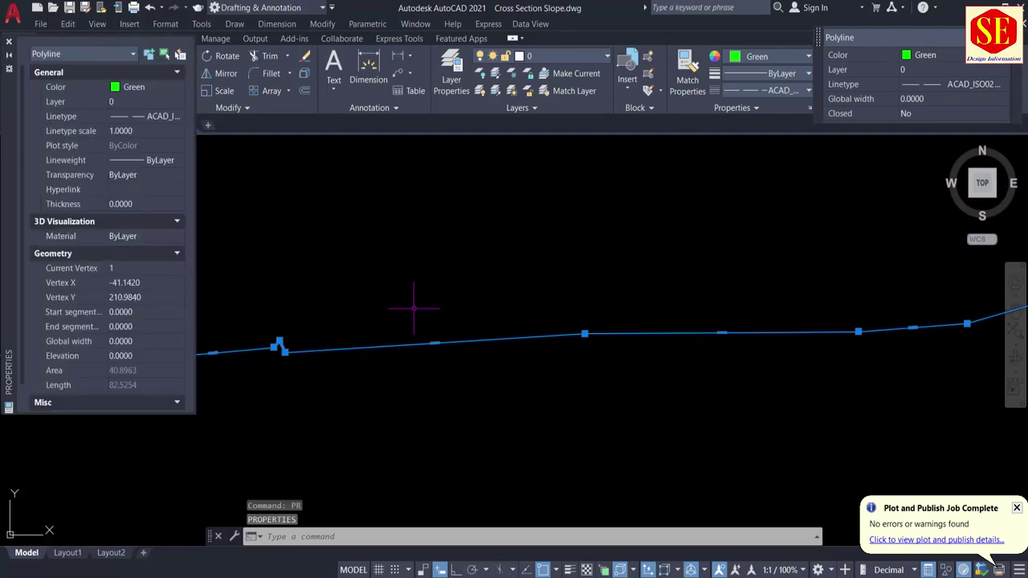
scroll(521, 325, "down", 3)
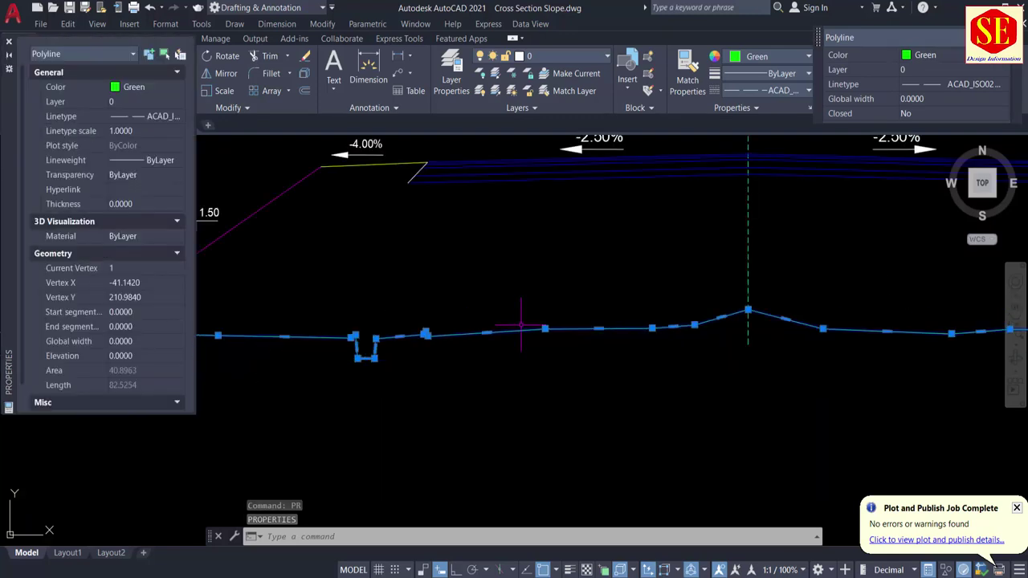
Try linetype scales of 0.25 and 0.35 on the natural surface polyline.
left_click(141, 130)
type("0.25")
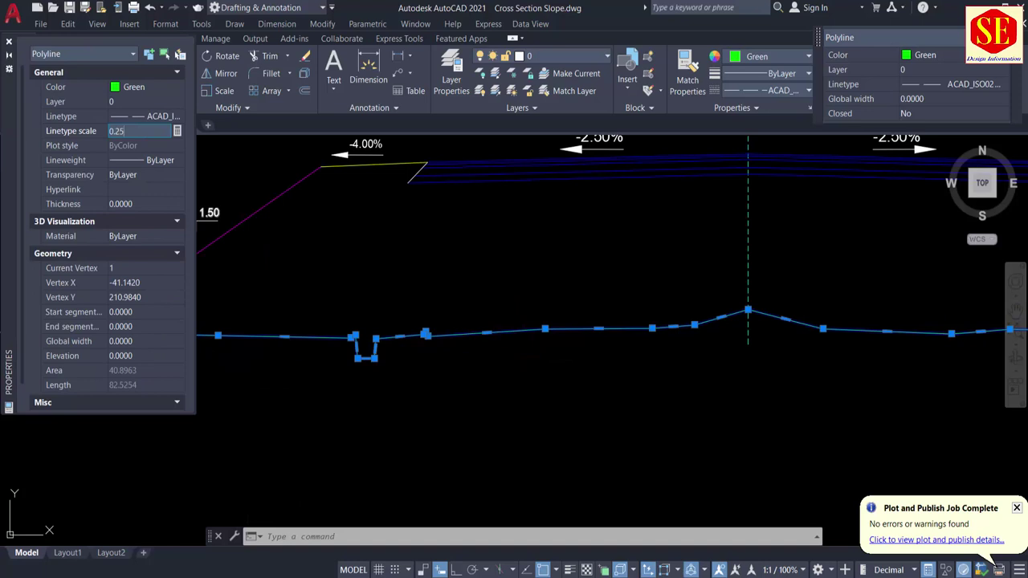
key("Return")
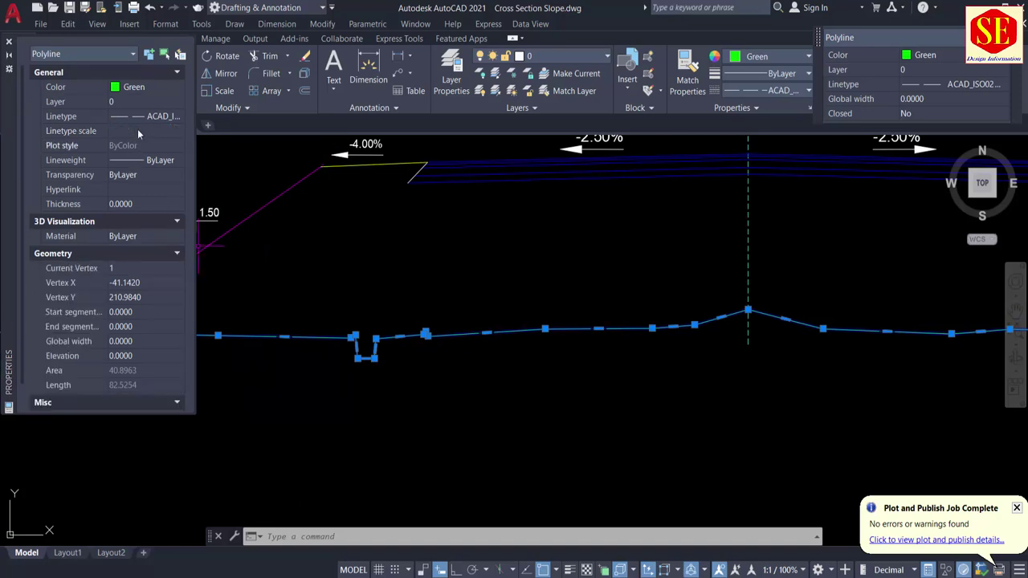
left_click(138, 131)
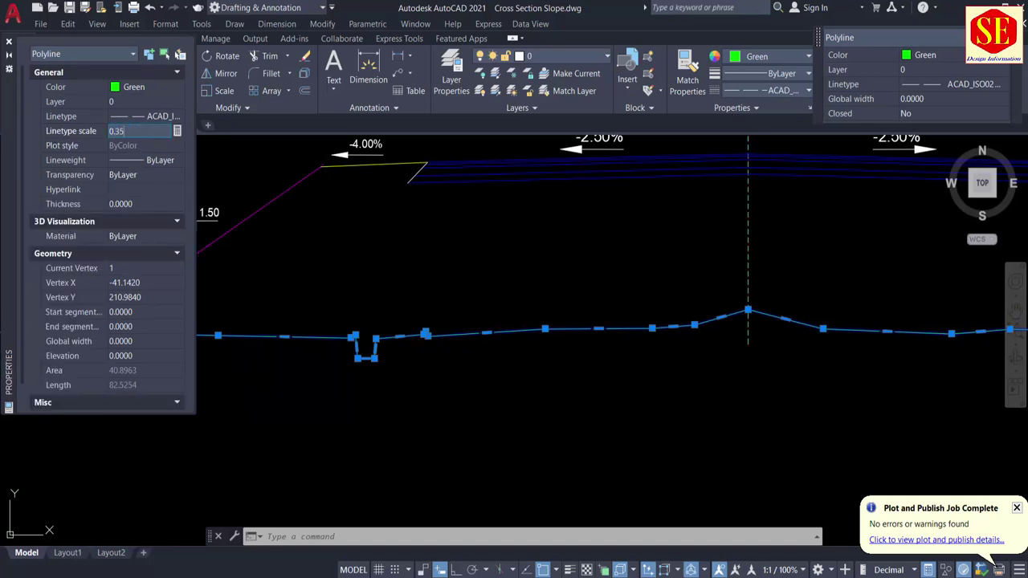
key("Return")
key("Escape")
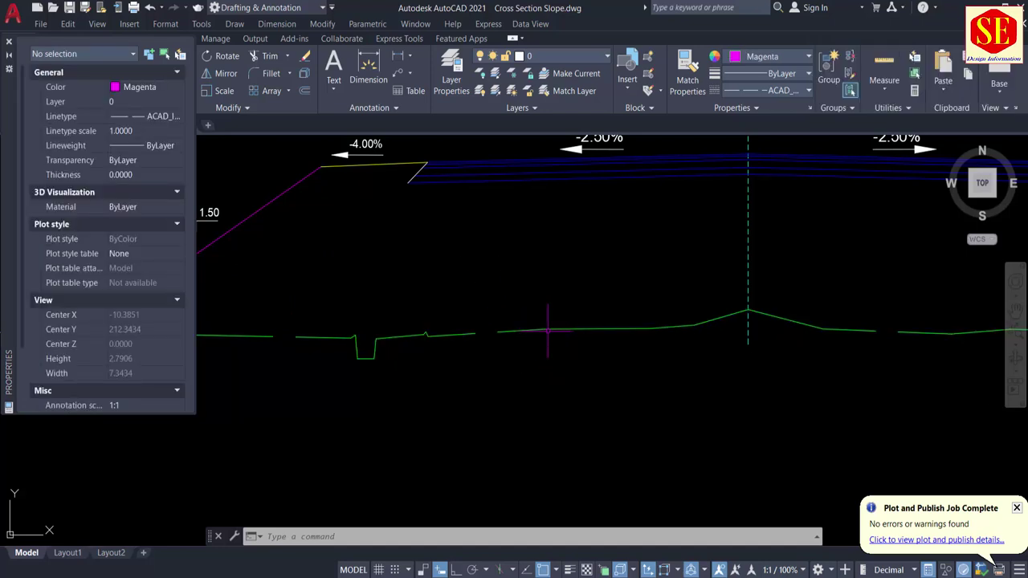
Set the natural surface polyline's linetype scale to 0.15 and deselect it.
left_click(653, 329)
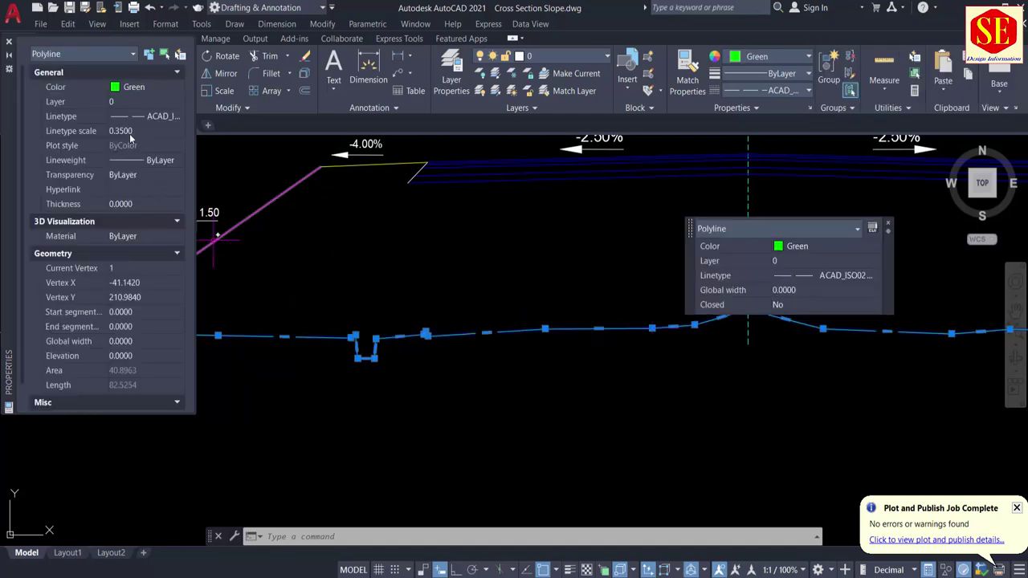
left_click(130, 135)
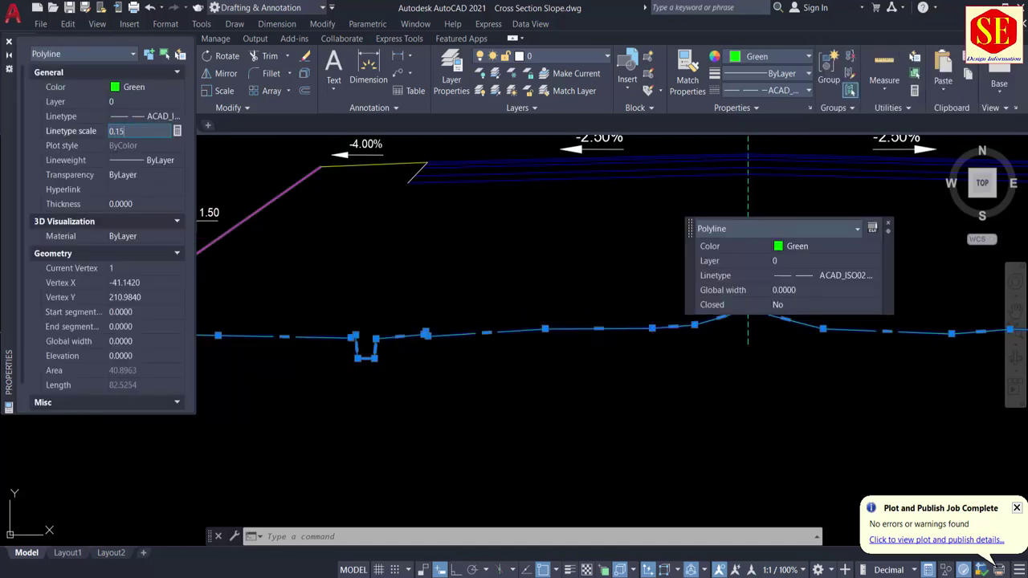
type("0.15")
key("Return")
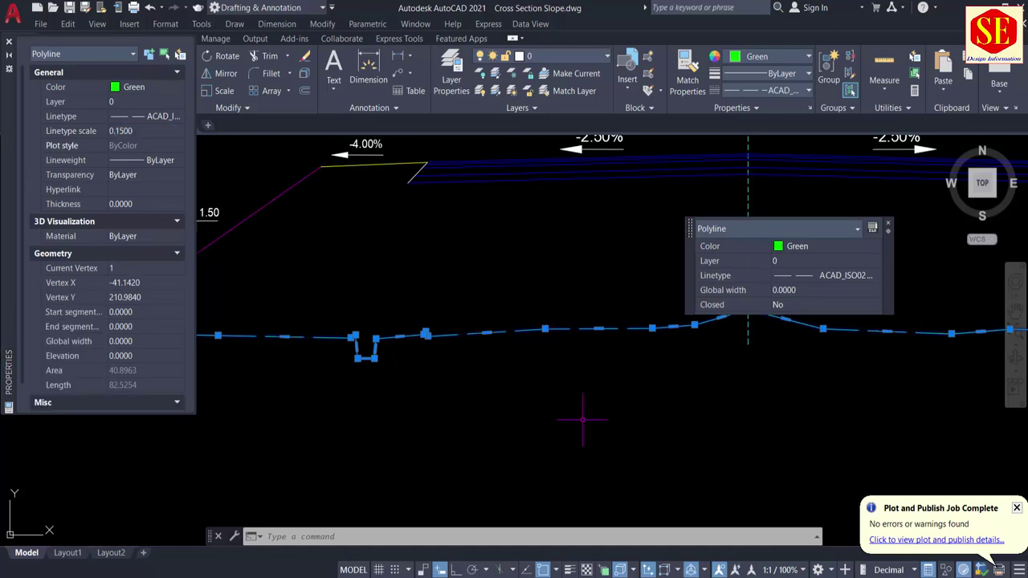
key("Escape")
scroll(658, 385, "down", 5)
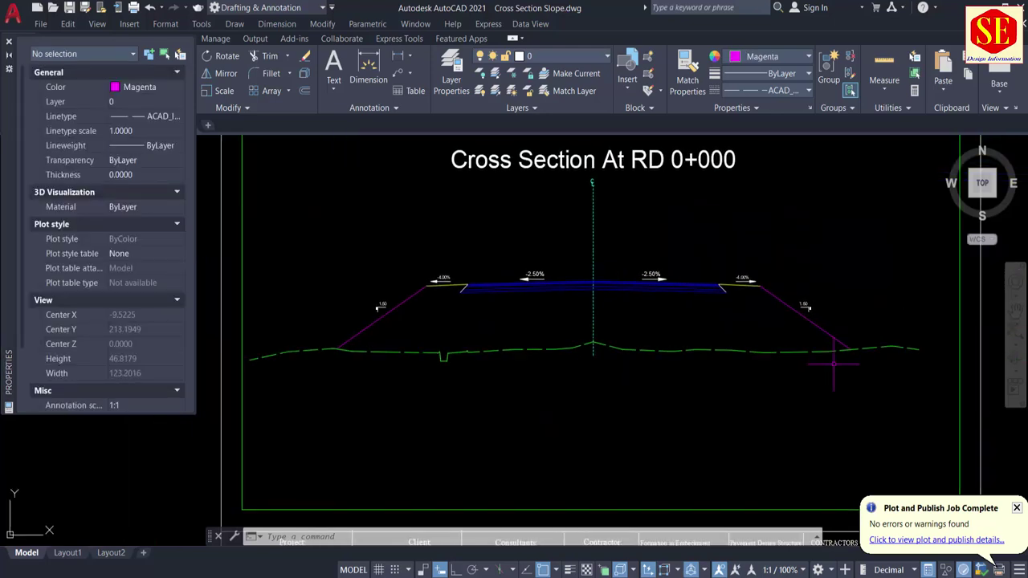
Examine the RD 0+000 cross section, its dashed natural surface line and its position within the title block sheet.
scroll(833, 363, "up", 2)
middle_click_drag(557, 377, 779, 372)
middle_click_drag(438, 375, 687, 377)
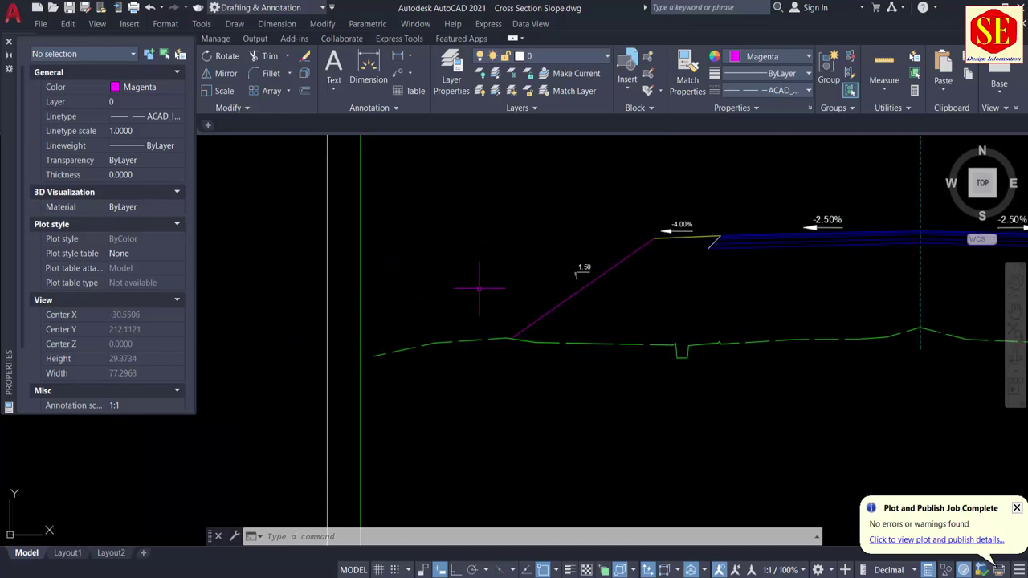
scroll(478, 288, "down", 3)
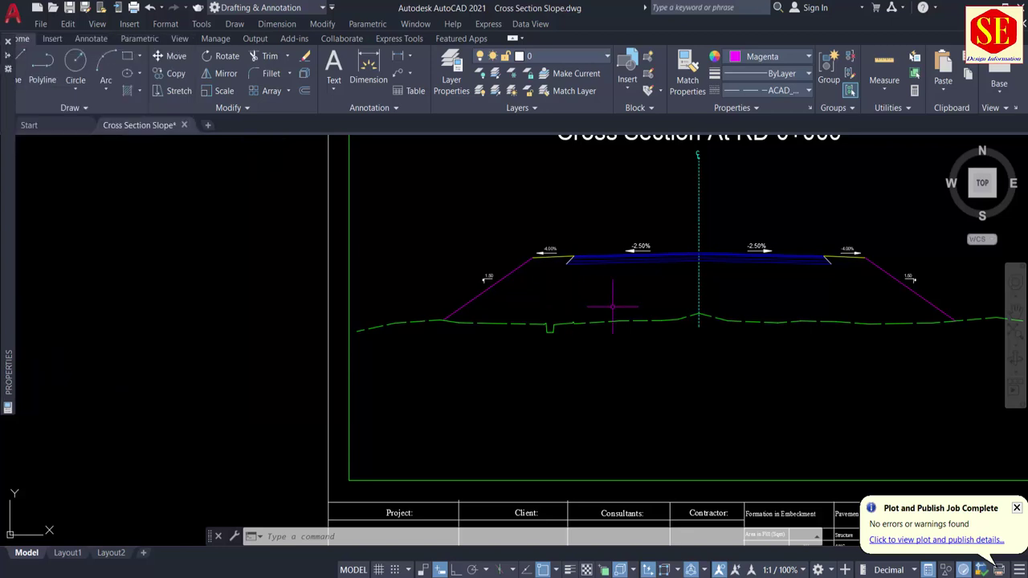
middle_click_drag(704, 273, 513, 342)
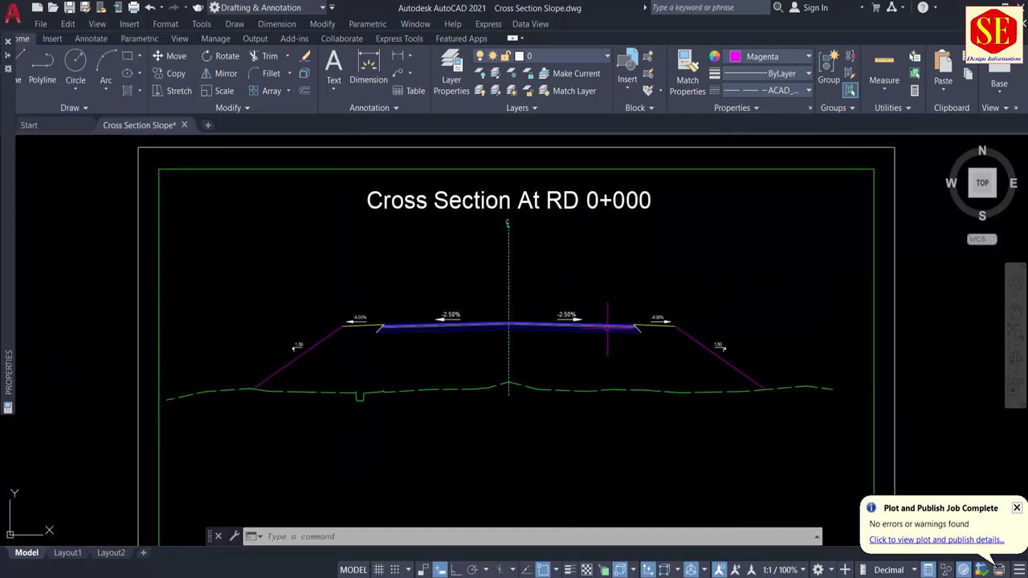
scroll(236, 220, "down", 5)
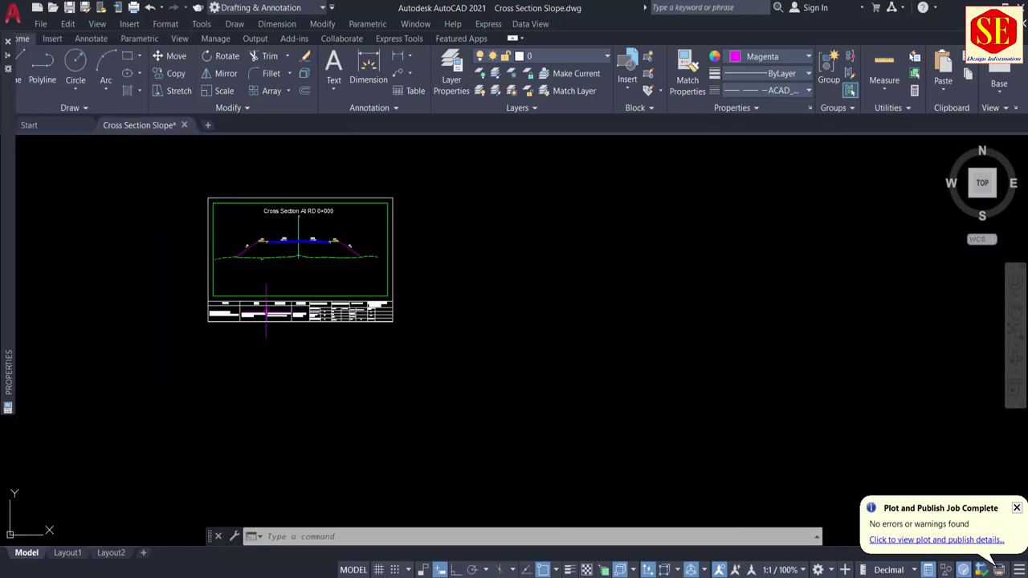
scroll(226, 305, "up", 4)
middle_click_drag(580, 281, 684, 321)
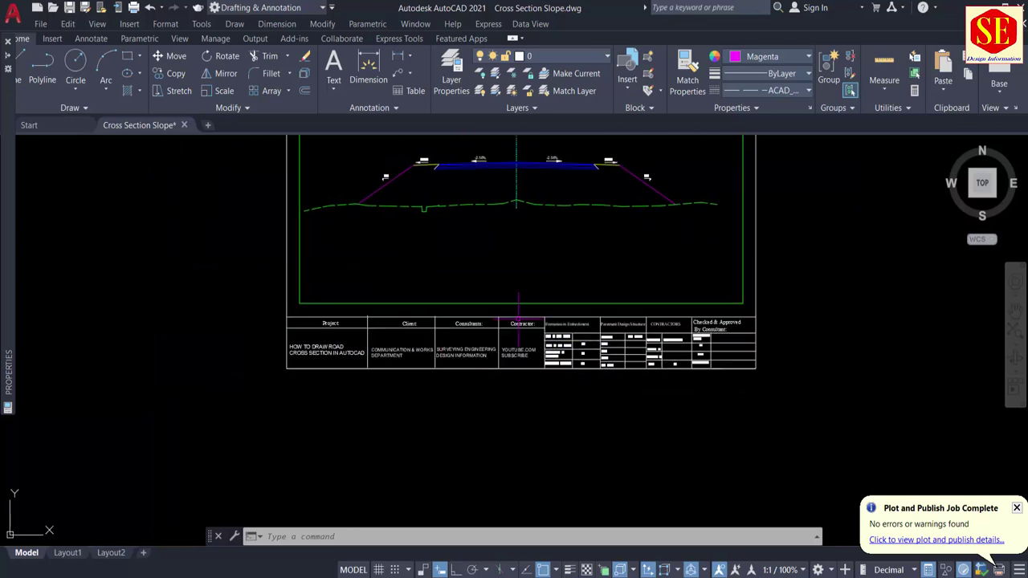
middle_click_drag(460, 266, 479, 374)
scroll(409, 305, "up", 2)
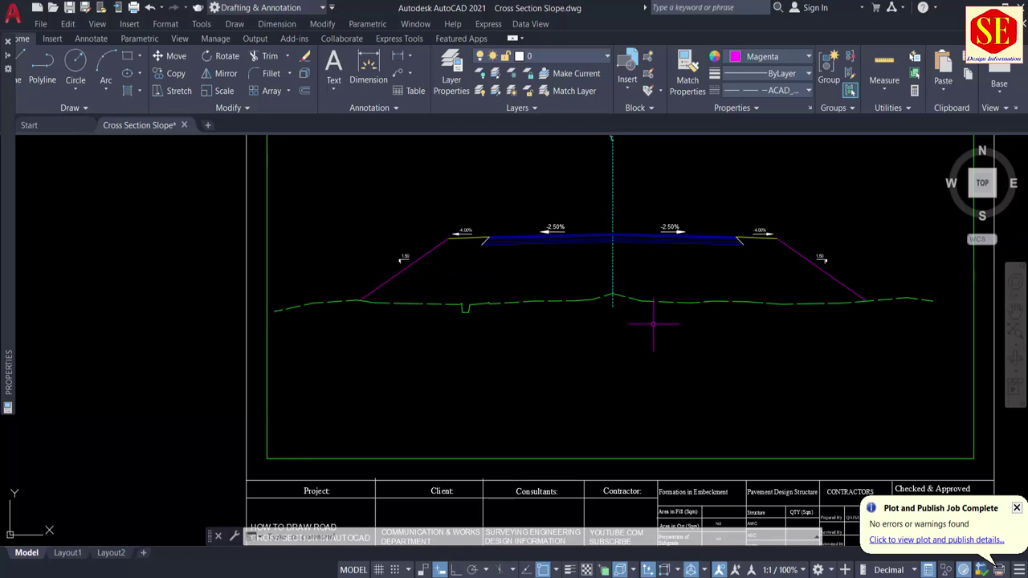
scroll(653, 323, "down", 2)
scroll(649, 257, "up", 2)
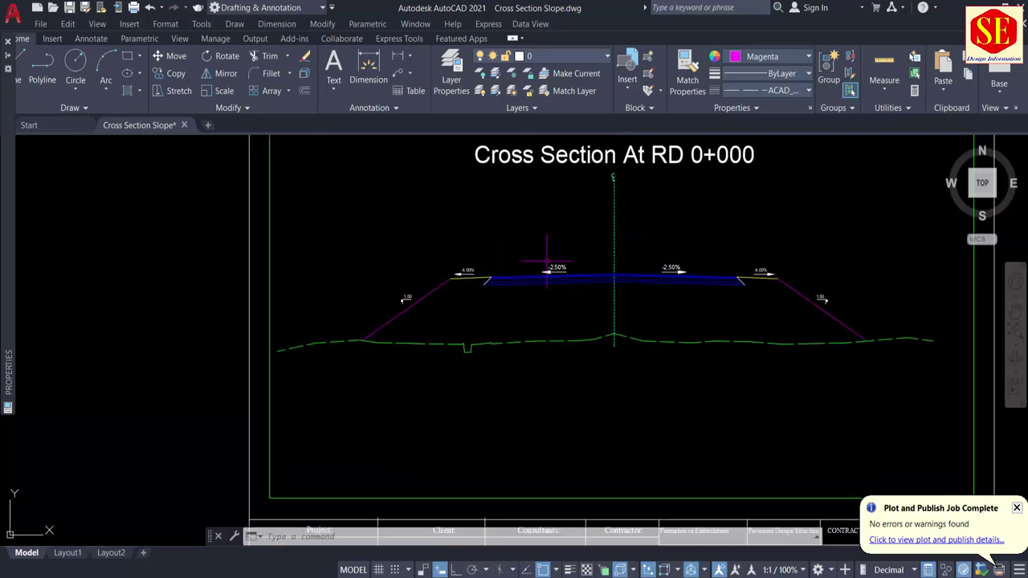
scroll(547, 261, "down", 4)
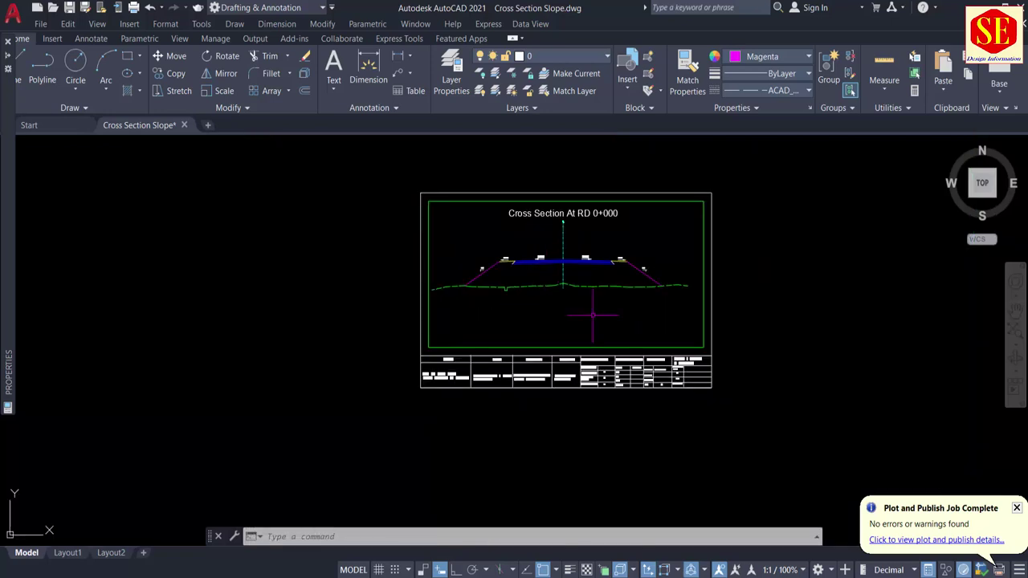
Move the sheet frame with its title block slightly to the left so it is centred around the cross section.
key("Return")
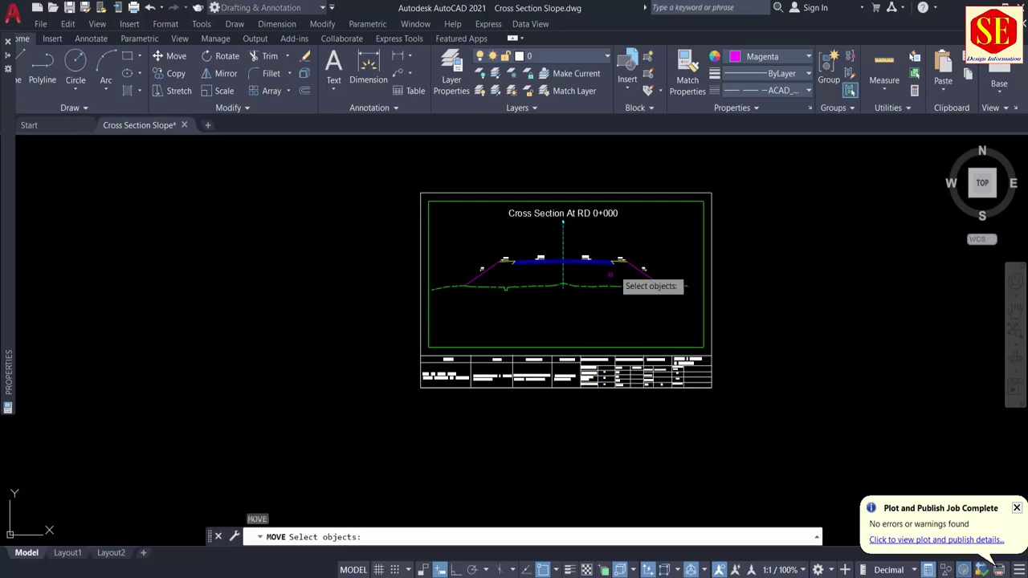
left_click(704, 316)
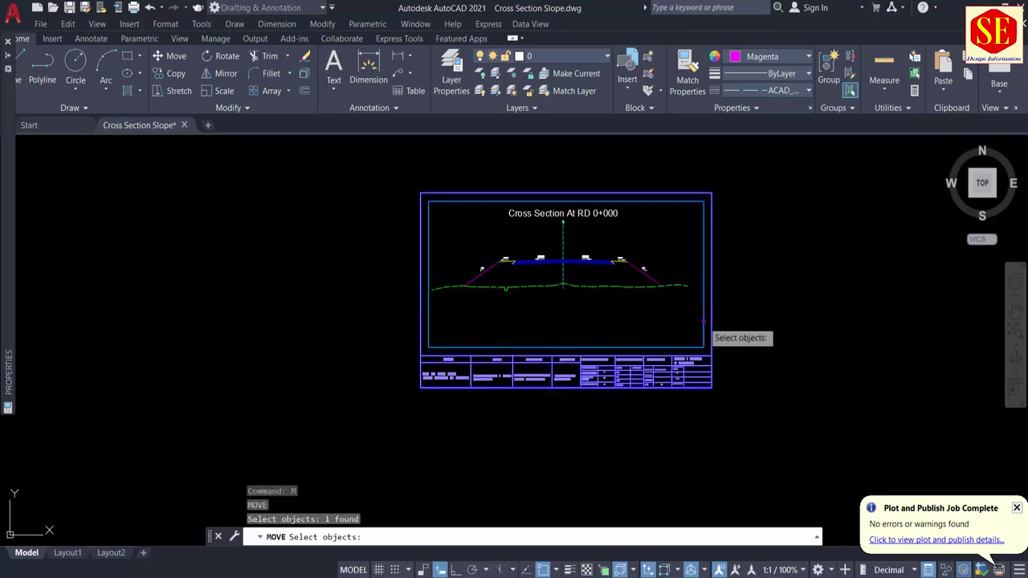
scroll(705, 301, "up", 4)
key("Return")
left_click(802, 287)
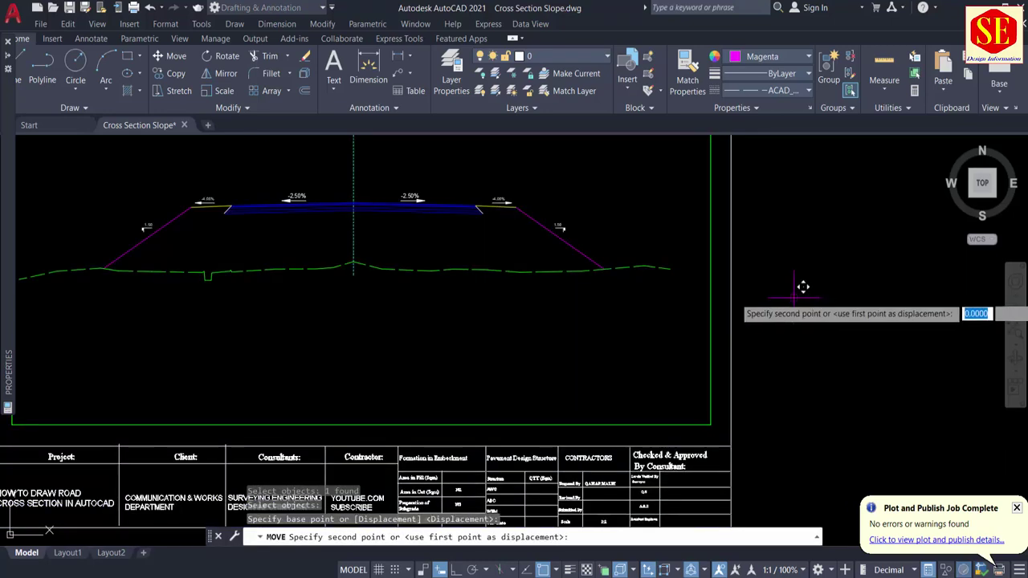
left_click(771, 284)
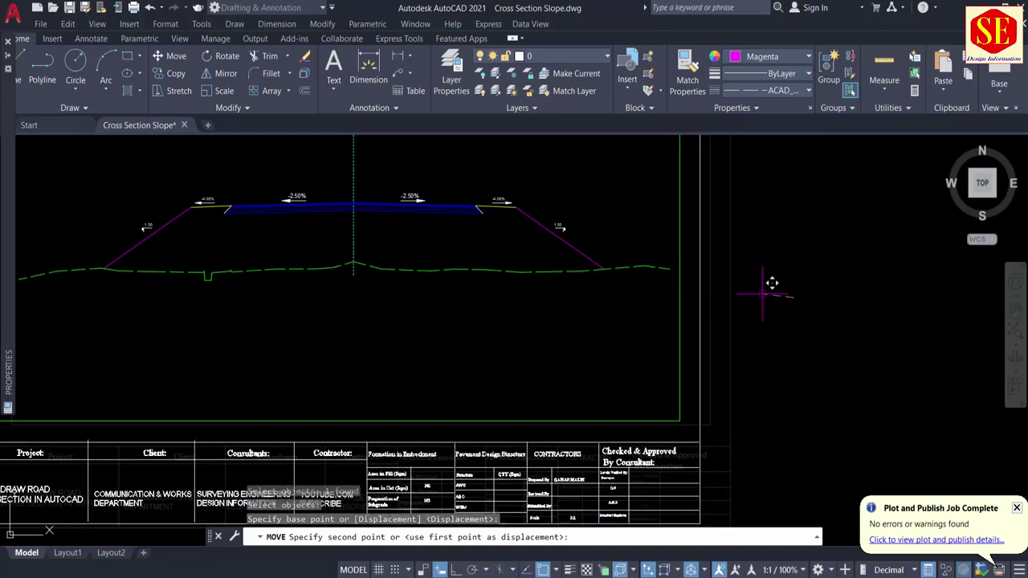
scroll(787, 302, "down", 3)
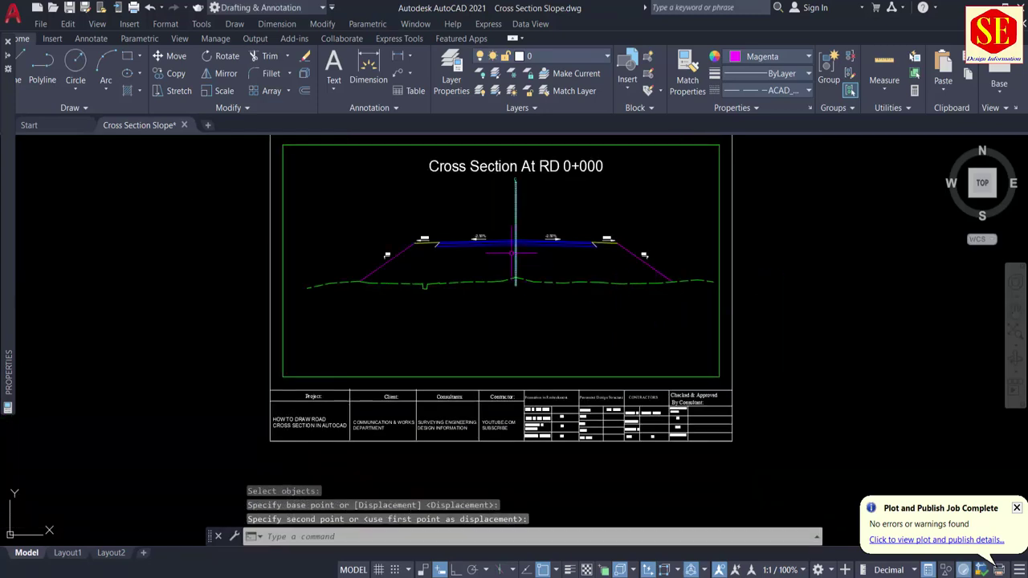
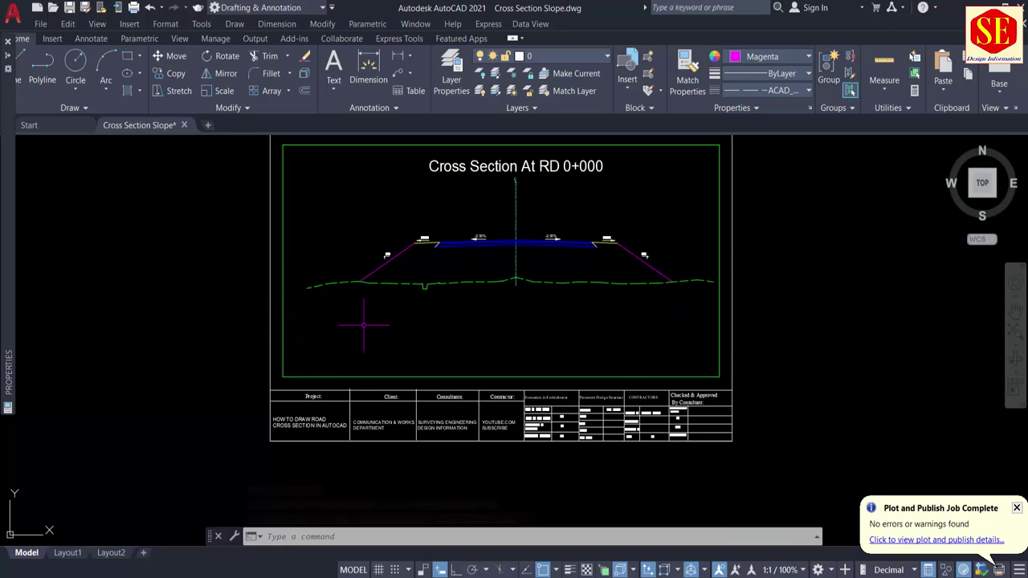
Draw a horizontal line about 86 units long between the green frame's side edges, just below the natural surface line.
middle_click_drag(362, 321, 322, 304)
key("Return")
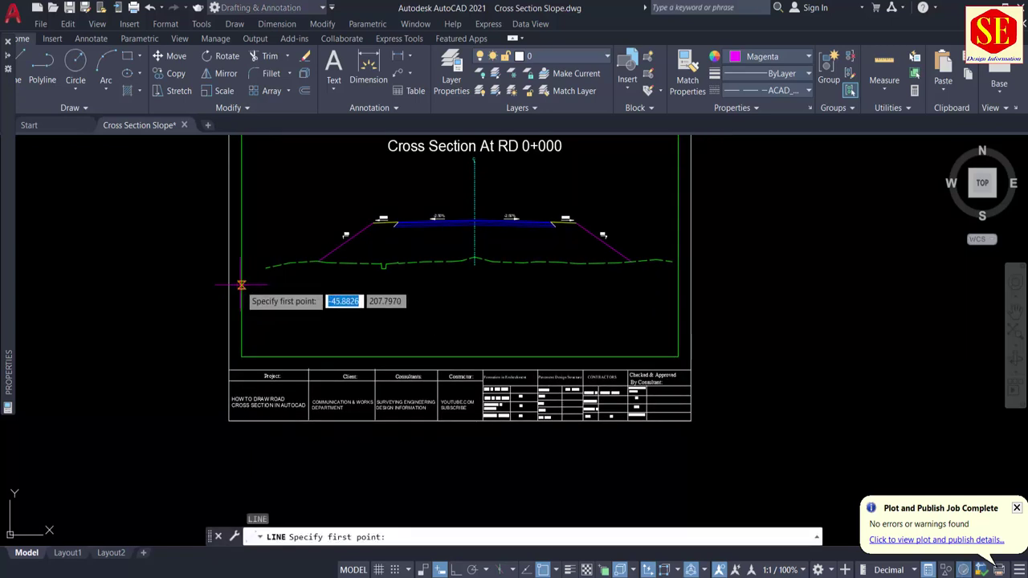
left_click(241, 285)
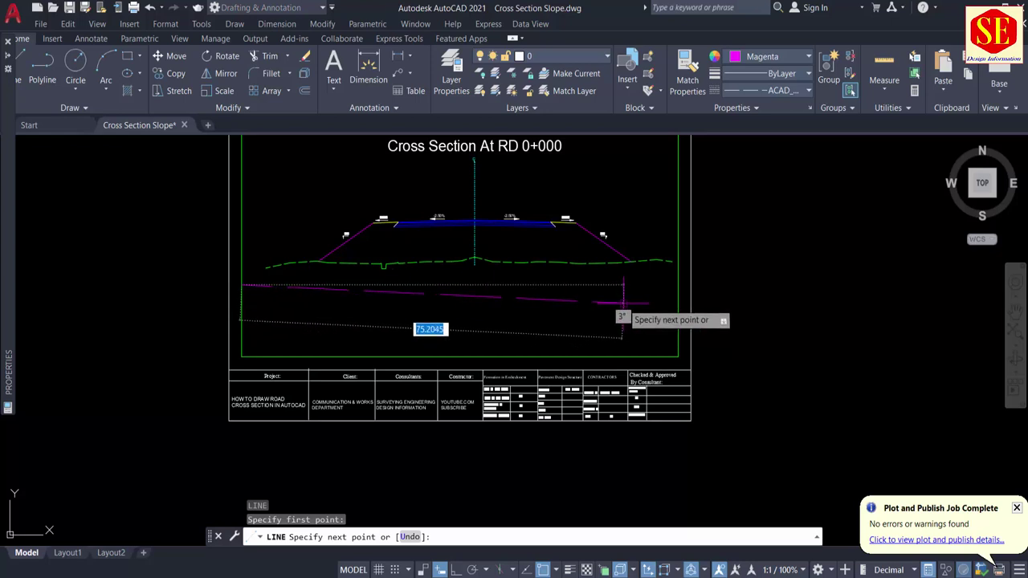
key("F8")
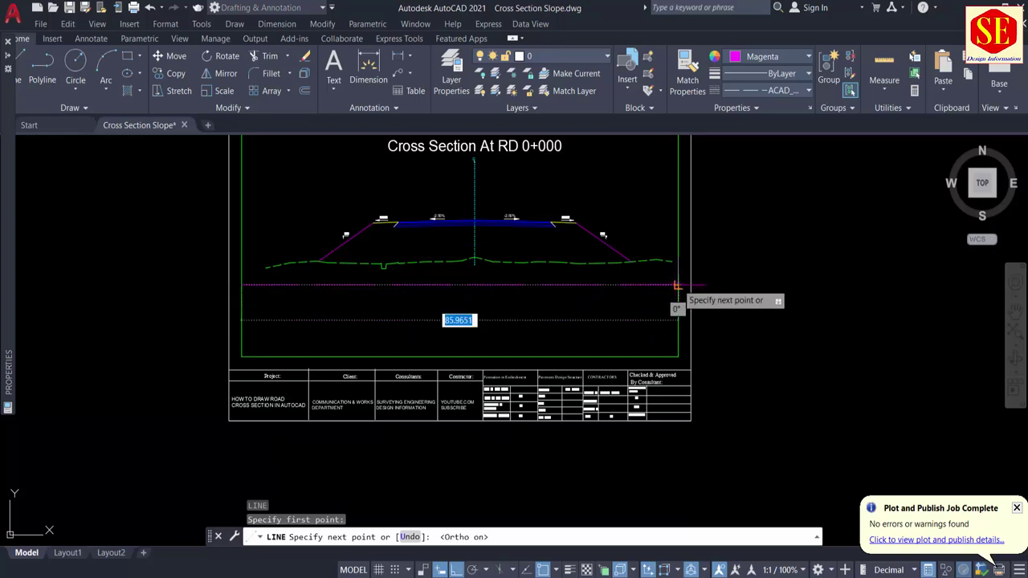
left_click(677, 285)
key("Escape")
Change the new horizontal line's linetype to Continuous and deselect it.
left_click(438, 285)
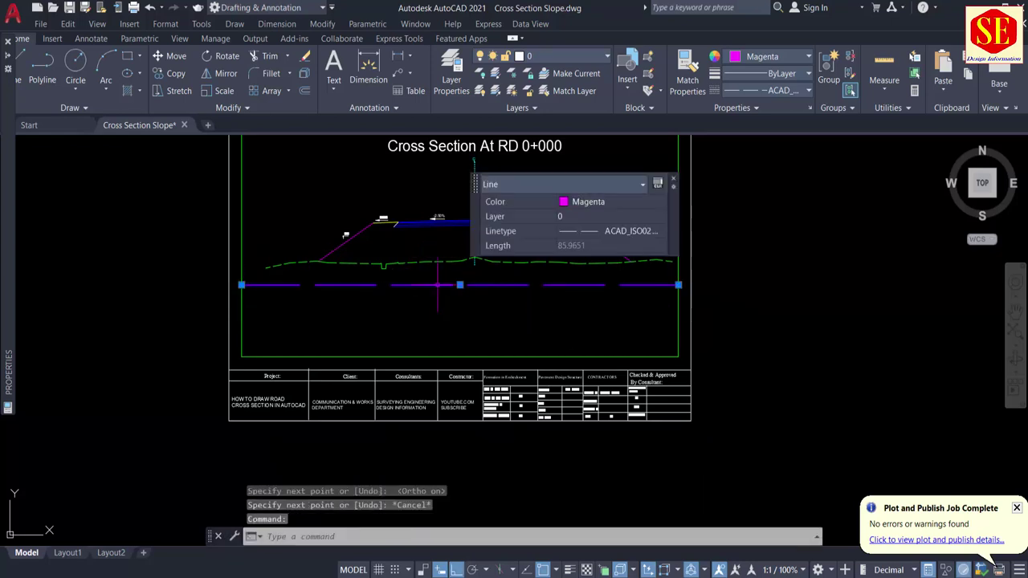
left_click(767, 91)
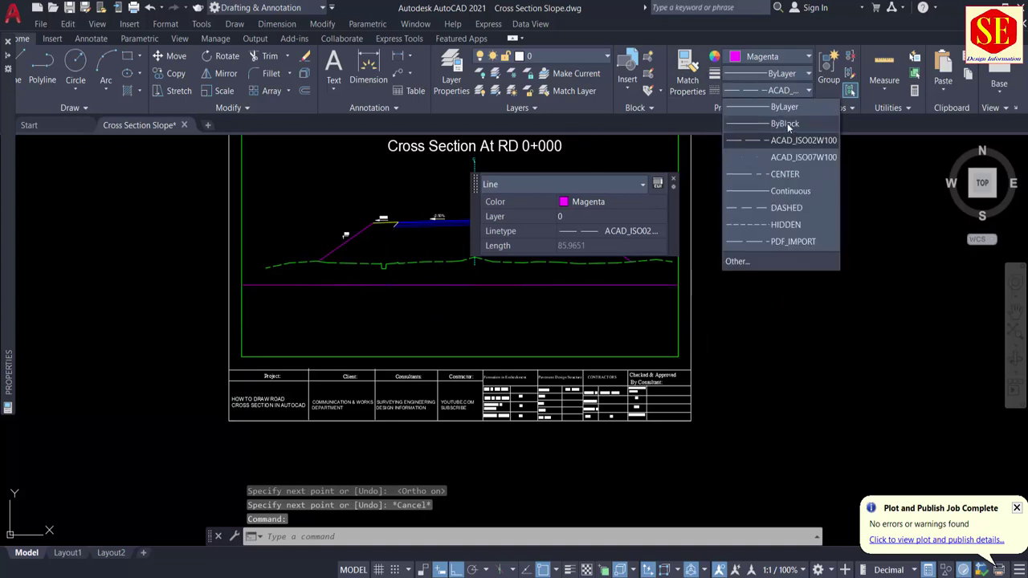
left_click(801, 191)
key("Escape")
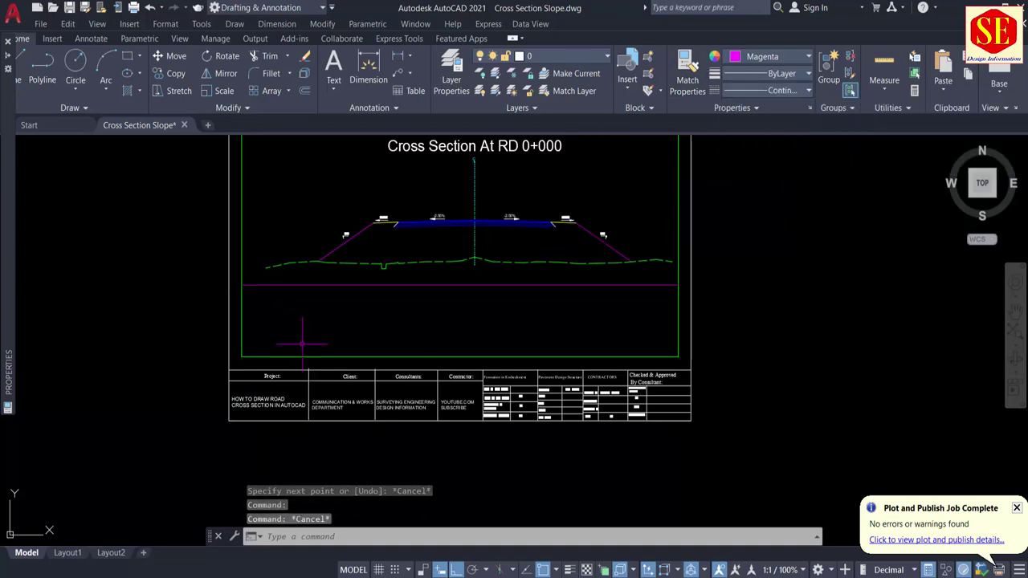
Offset the horizontal line downward four times in succession at 3-unit spacing to form the table rows.
scroll(379, 285, "up", 3)
scroll(321, 314, "down", 3)
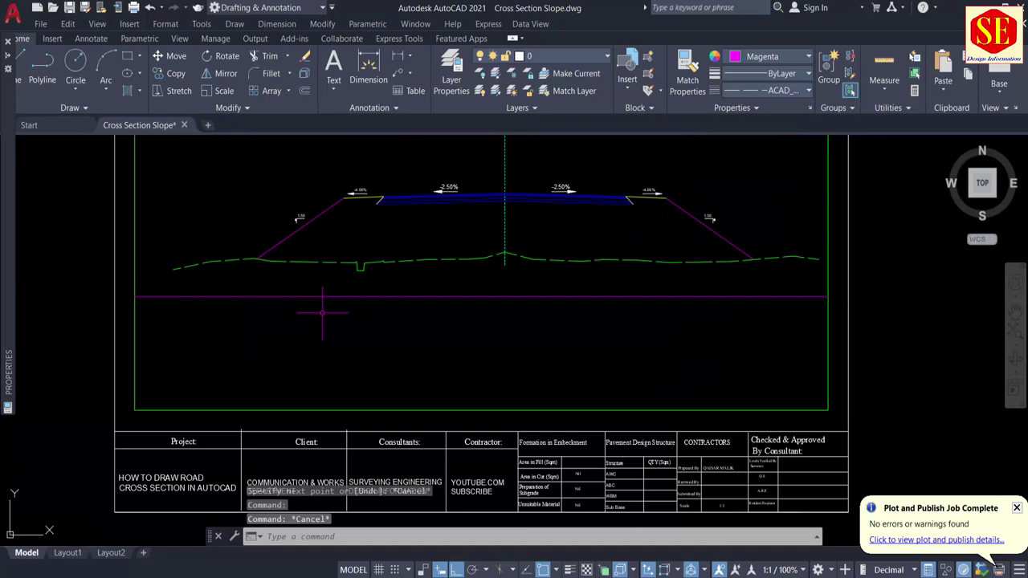
type("o")
key("space")
type("3")
key("space")
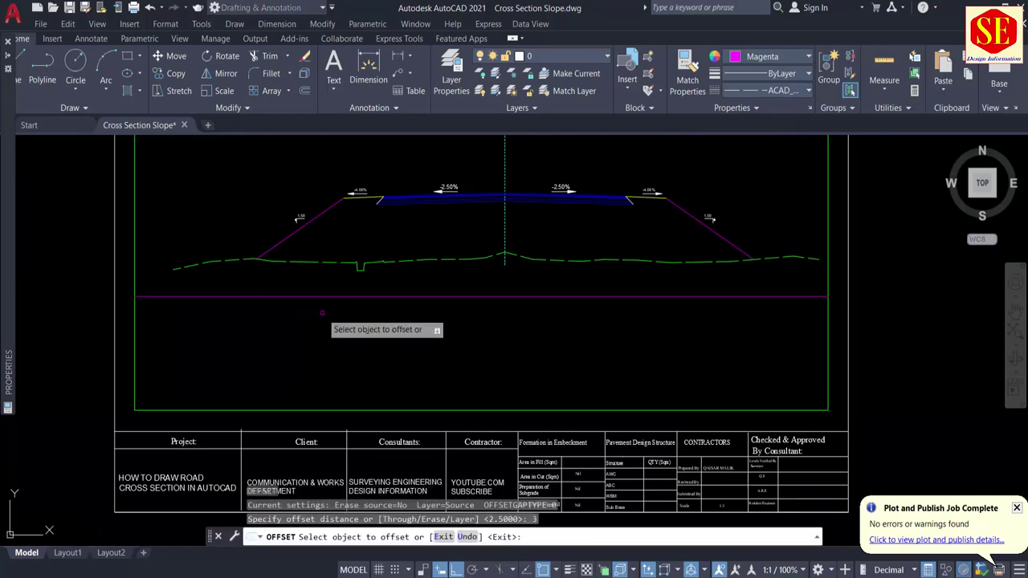
left_click(324, 297)
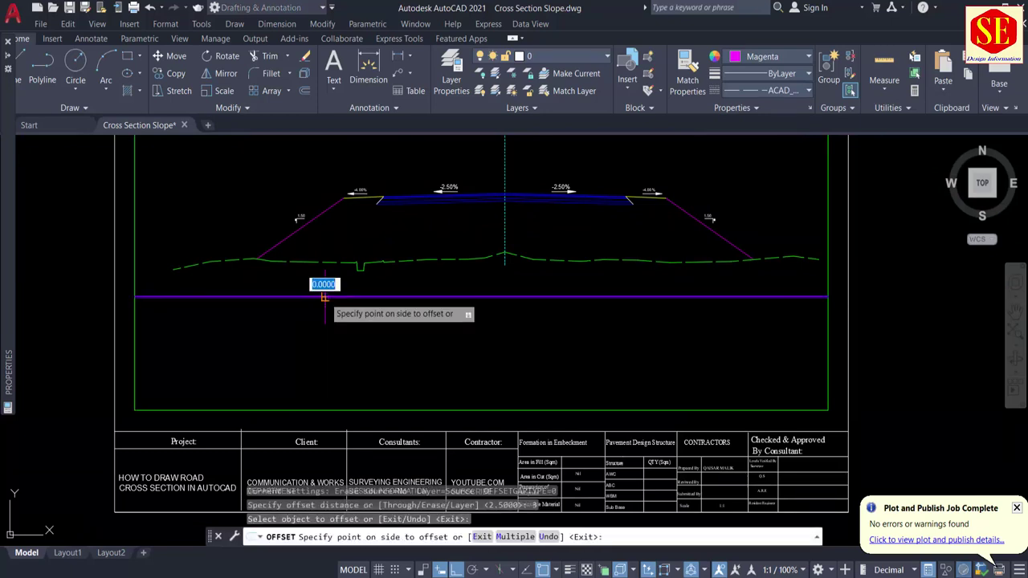
left_click(324, 329)
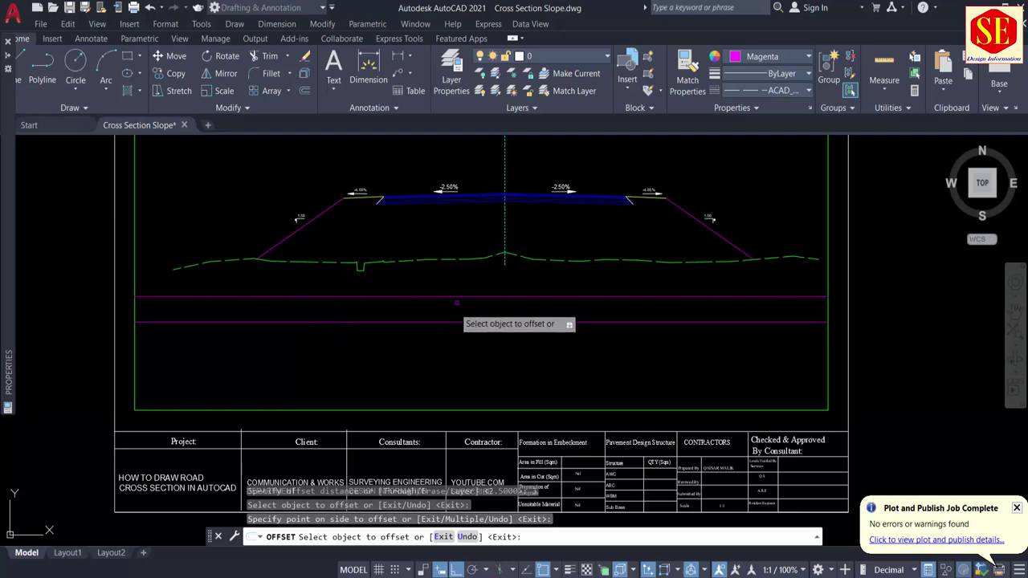
left_click(439, 323)
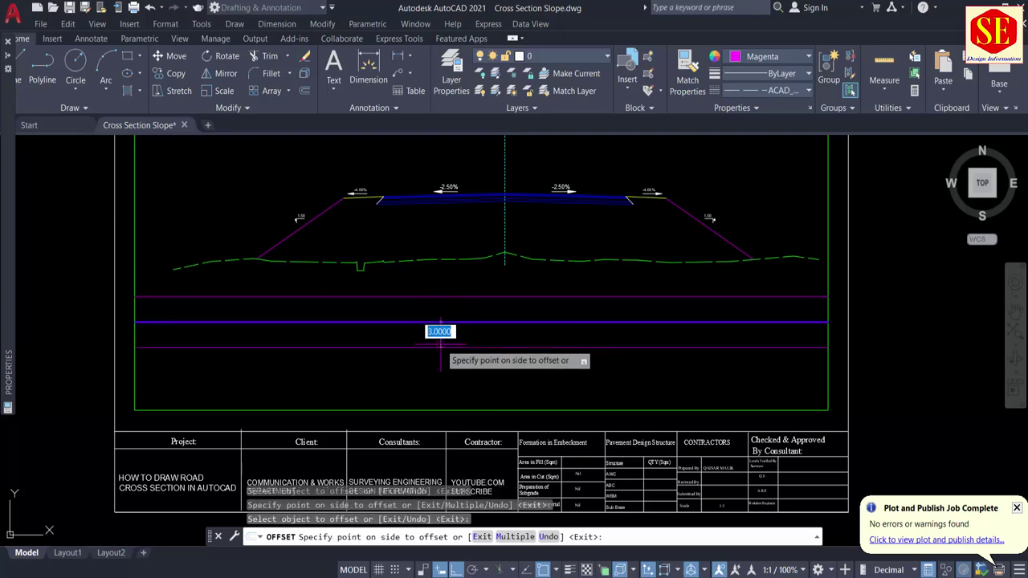
left_click(438, 343)
middle_click_drag(440, 345, 436, 292)
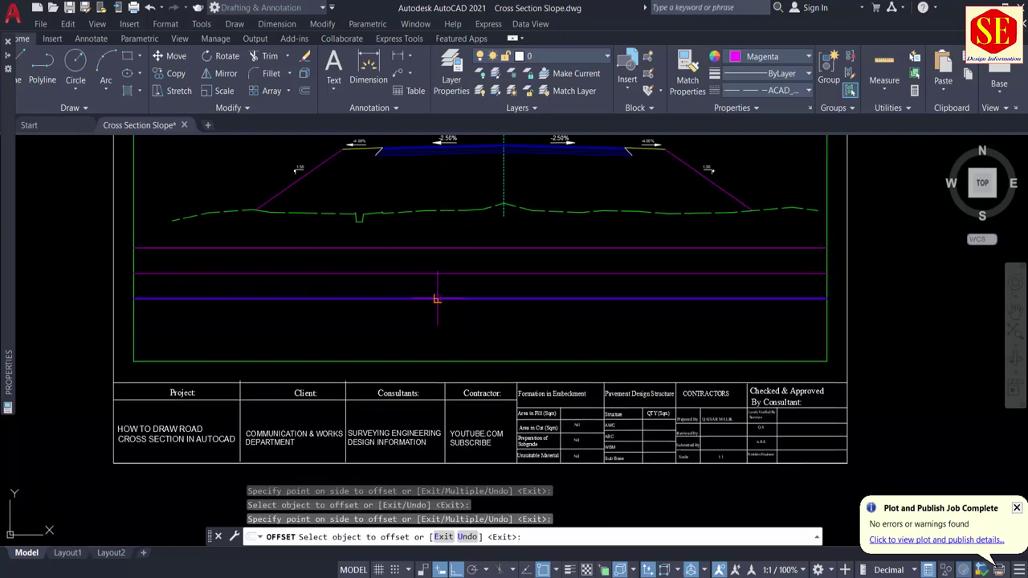
left_click(436, 299)
left_click(434, 321)
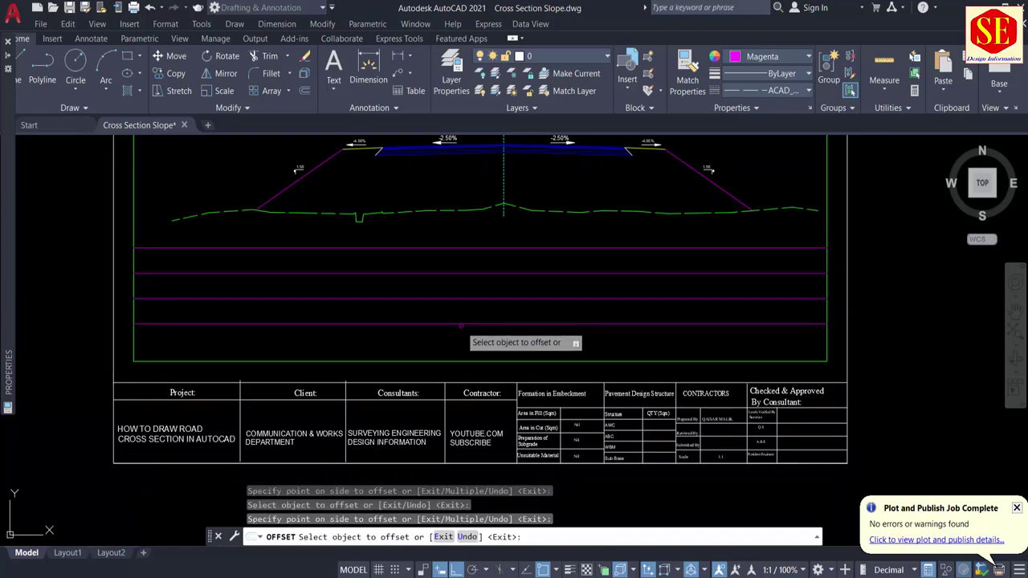
left_click(464, 323)
left_click(455, 343)
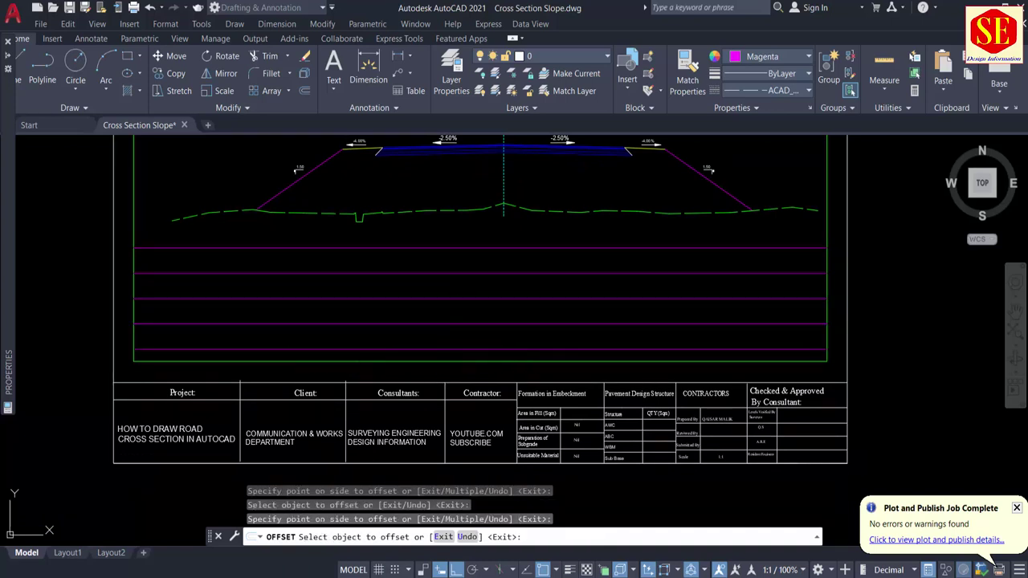
key("Escape")
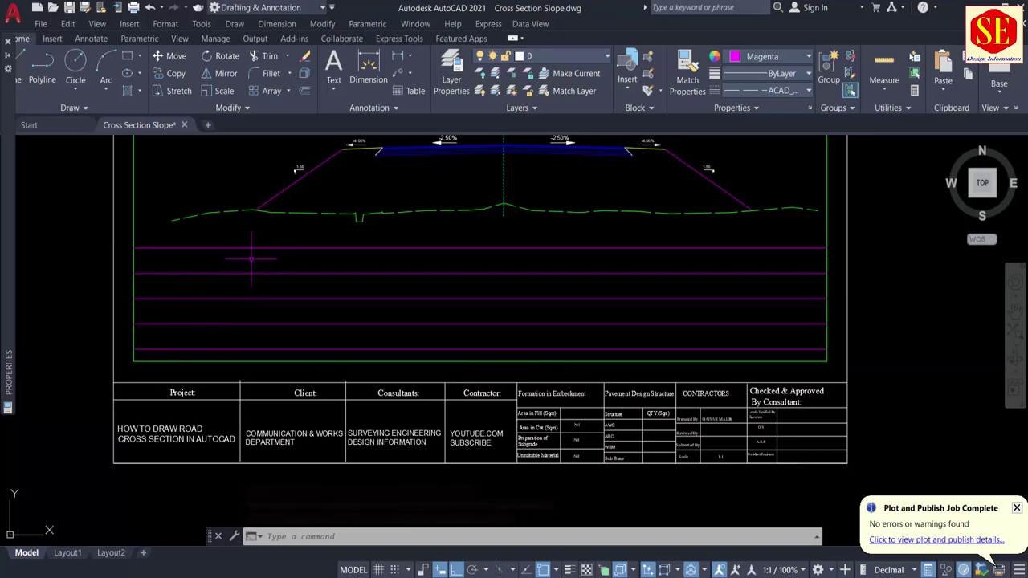
Draw a vertical line from the natural surface line's left end down to the bottom edge of the green frame.
middle_click_drag(236, 257, 254, 300)
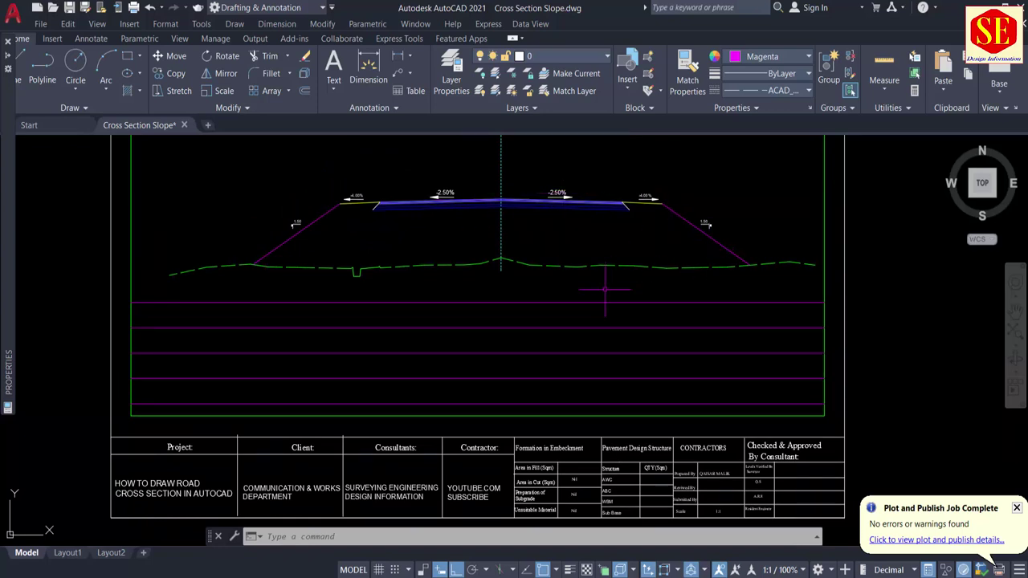
scroll(265, 277, "up", 3)
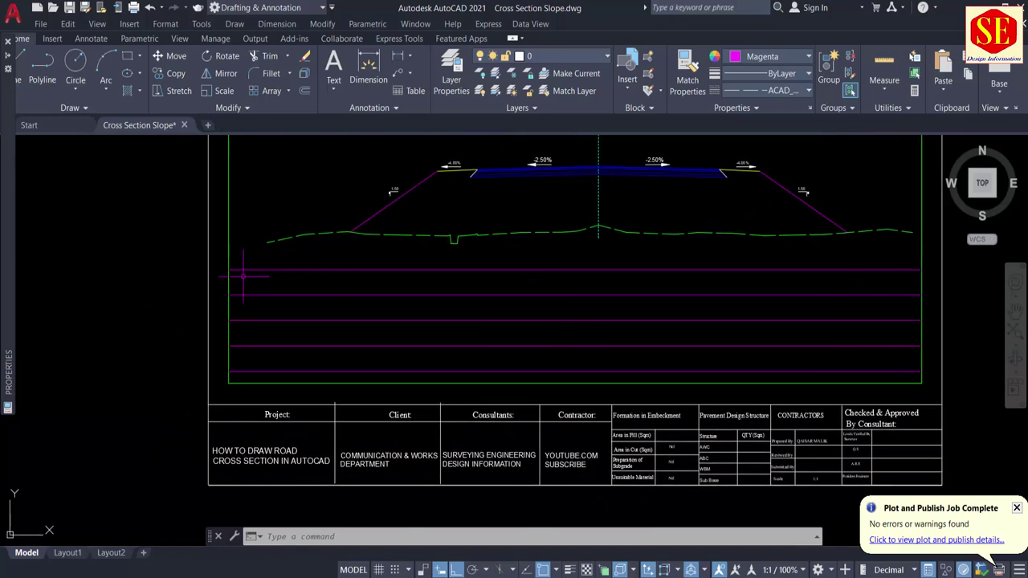
type("l")
key("Return")
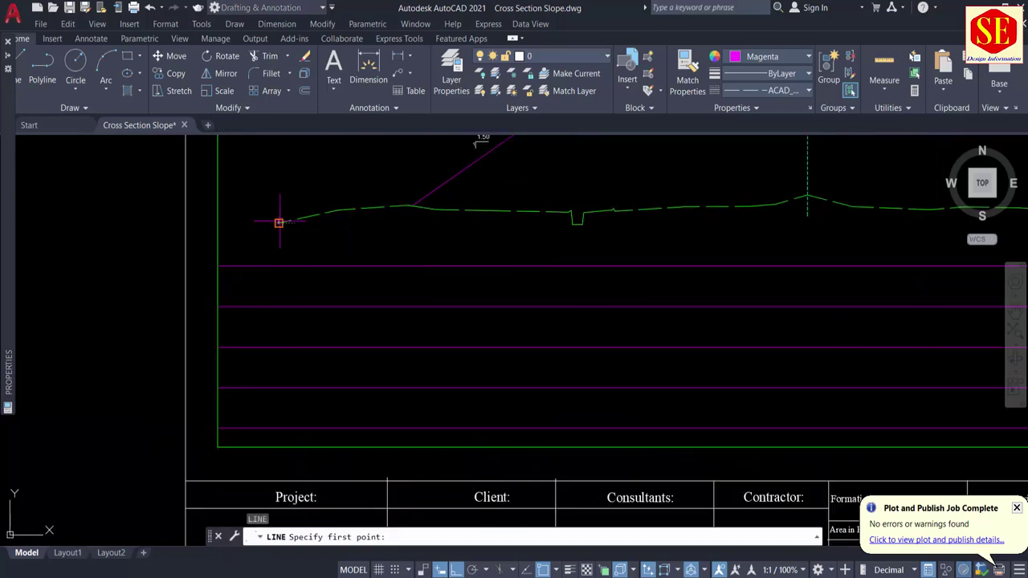
left_click(278, 222)
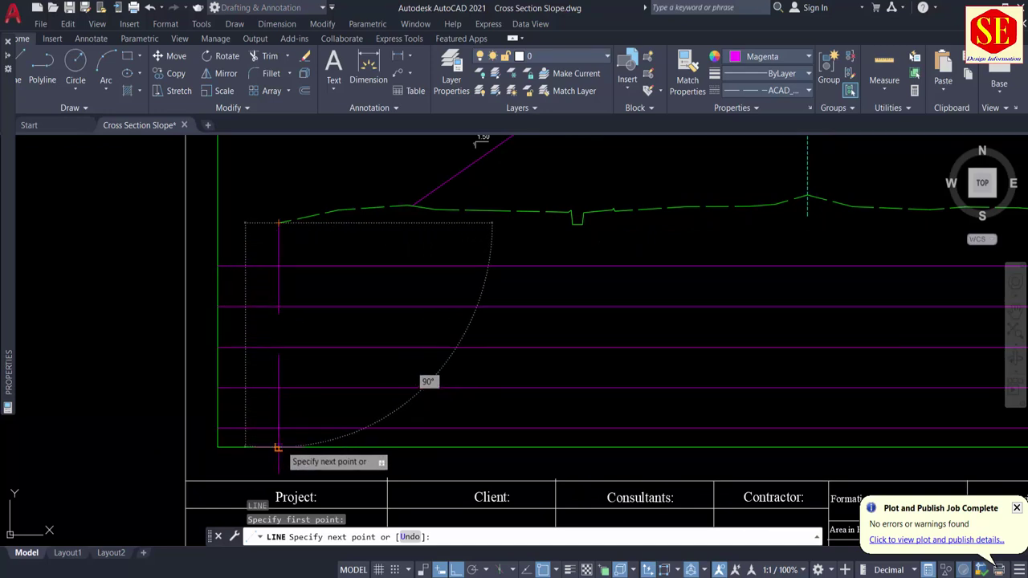
key("Escape")
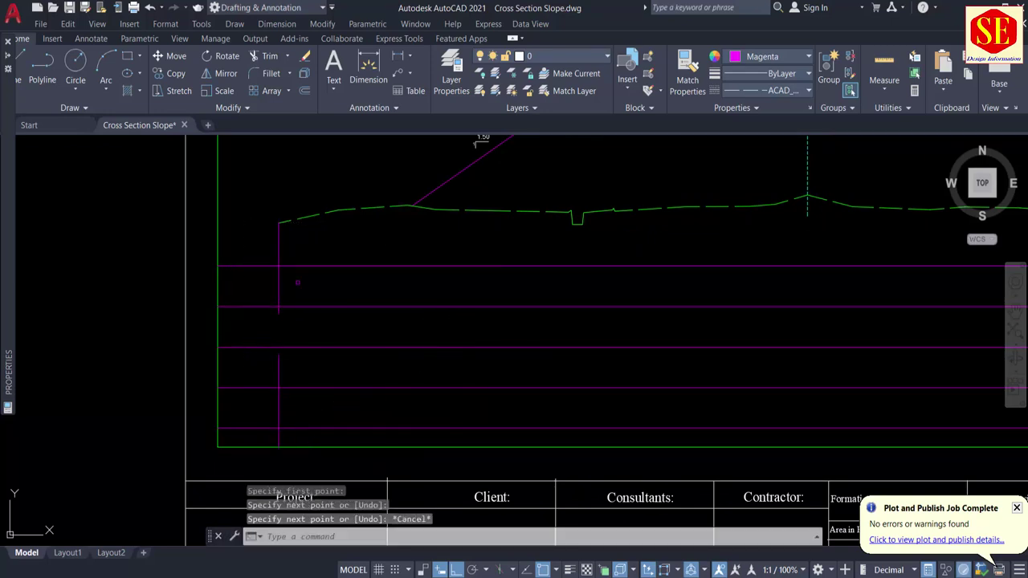
Trim the vertical line above the table's top line, and trim the second and fourth horizontal lines left of the vertical line.
type("tr")
key("Return")
left_click(277, 243)
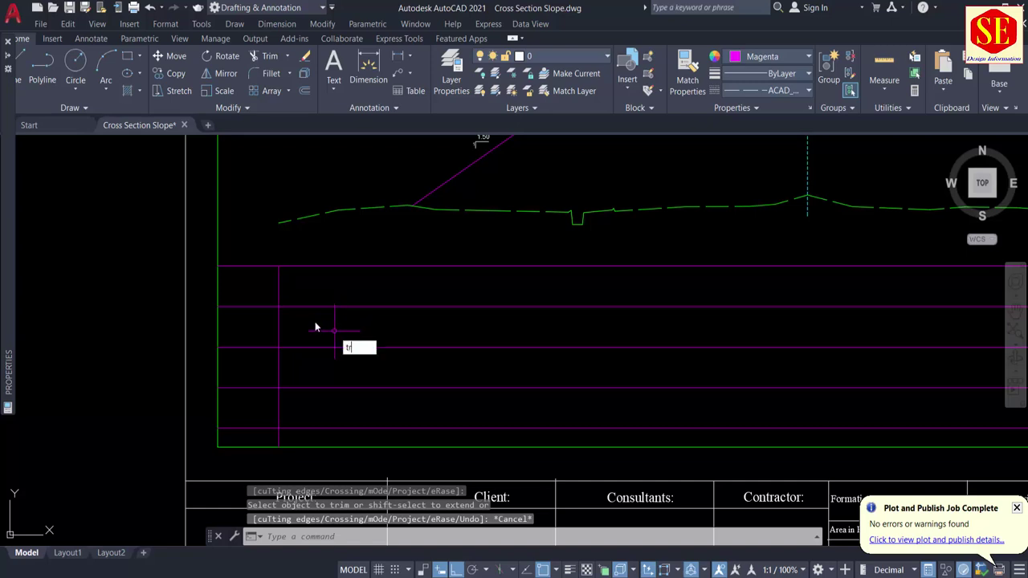
key("Return")
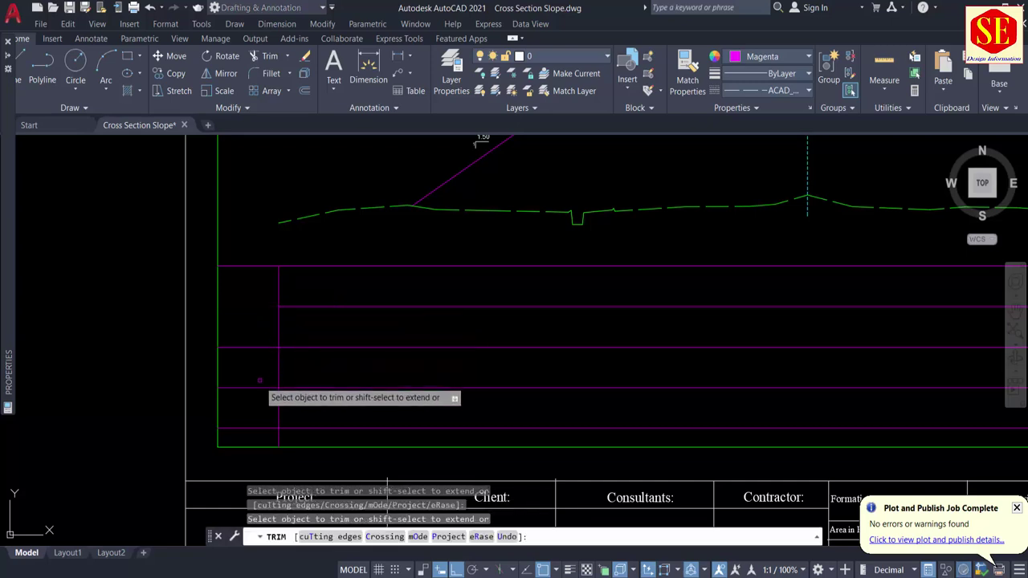
left_click(257, 388)
key("Escape")
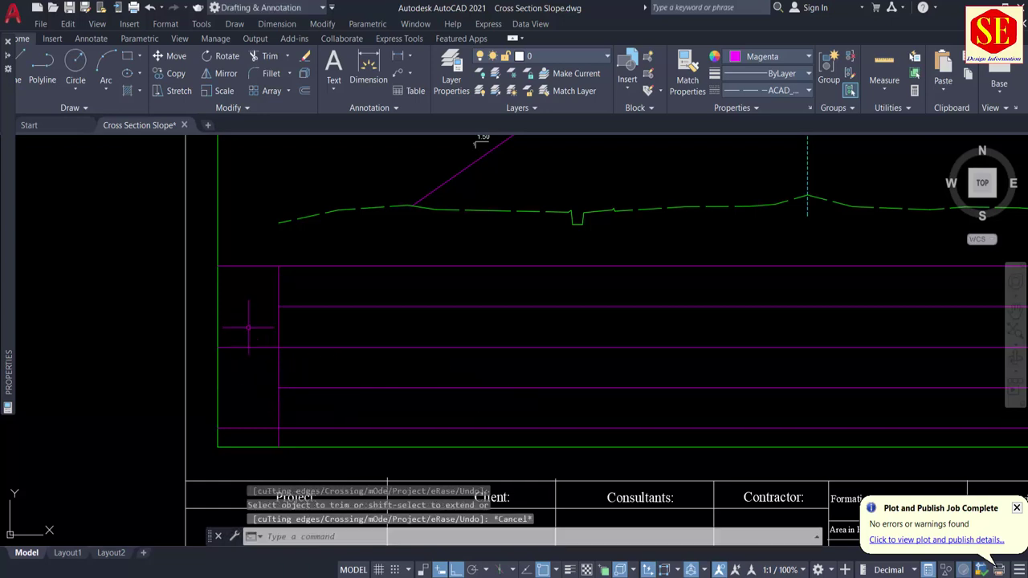
Offset the table's vertical line 1 unit to the left.
middle_click_drag(270, 298, 290, 291)
type("o")
key("Return")
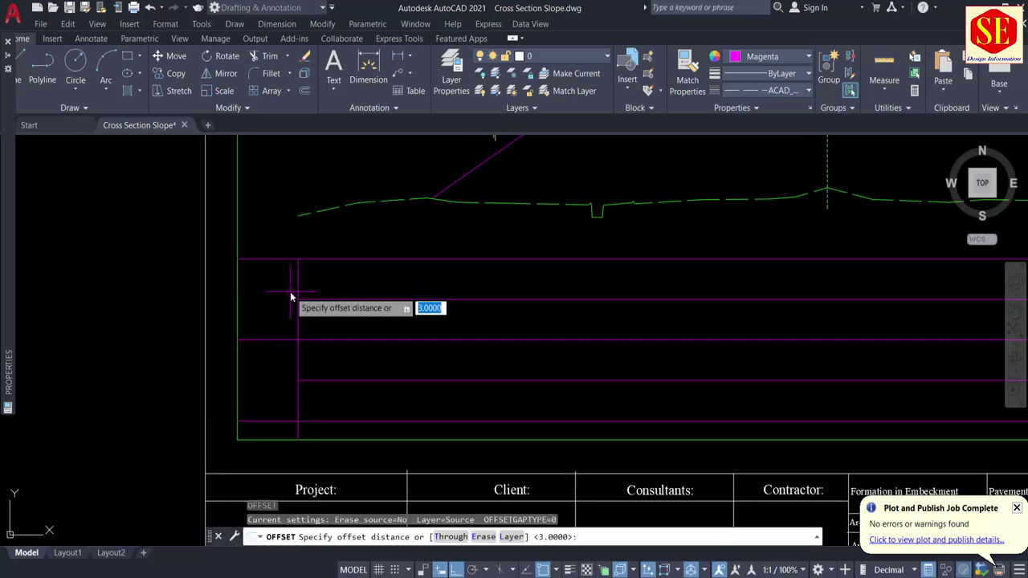
type("1")
key("Return")
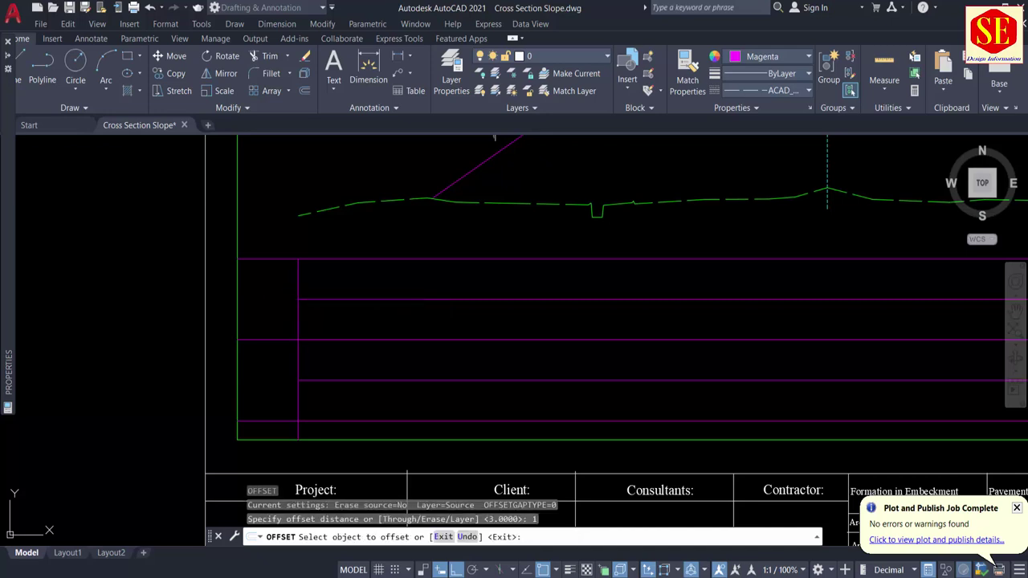
left_click(298, 283)
left_click(281, 282)
key("Escape")
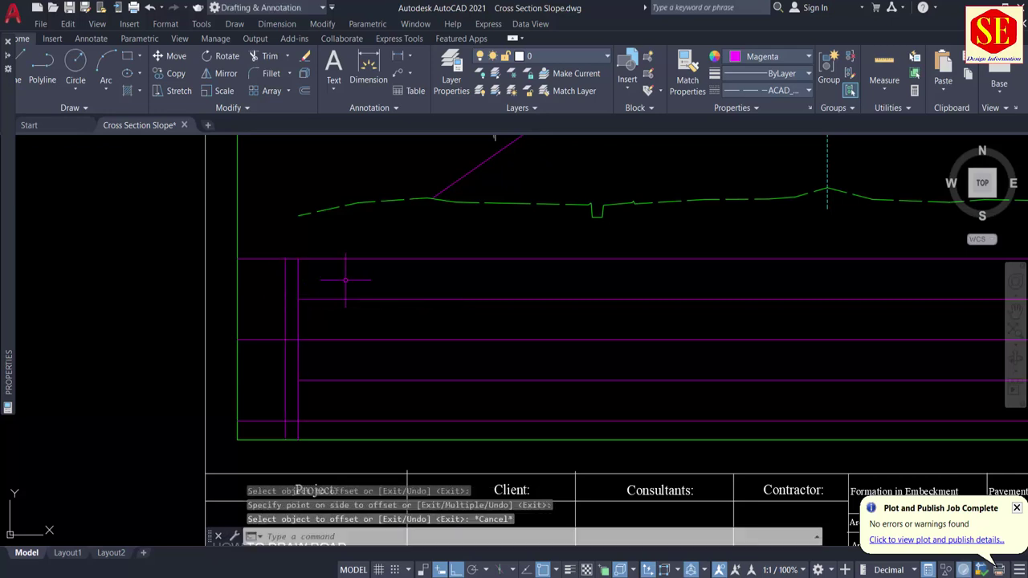
Copy the left -2.50% slope label twice into the upper rows at the table's left end, with ortho off.
scroll(345, 280, "down", 2)
type("ct o")
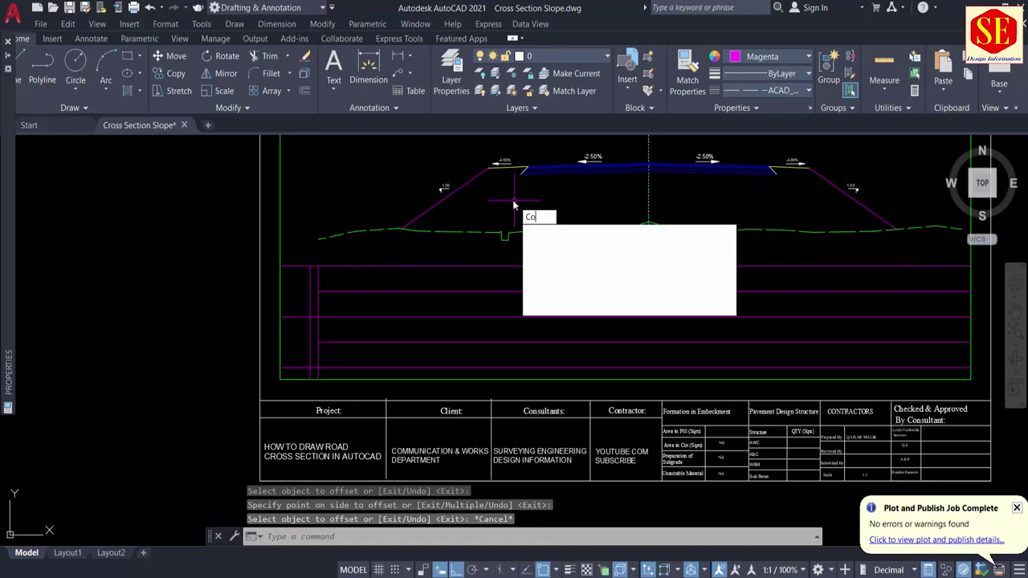
key("Return")
scroll(562, 160, "up", 2)
left_click(614, 160)
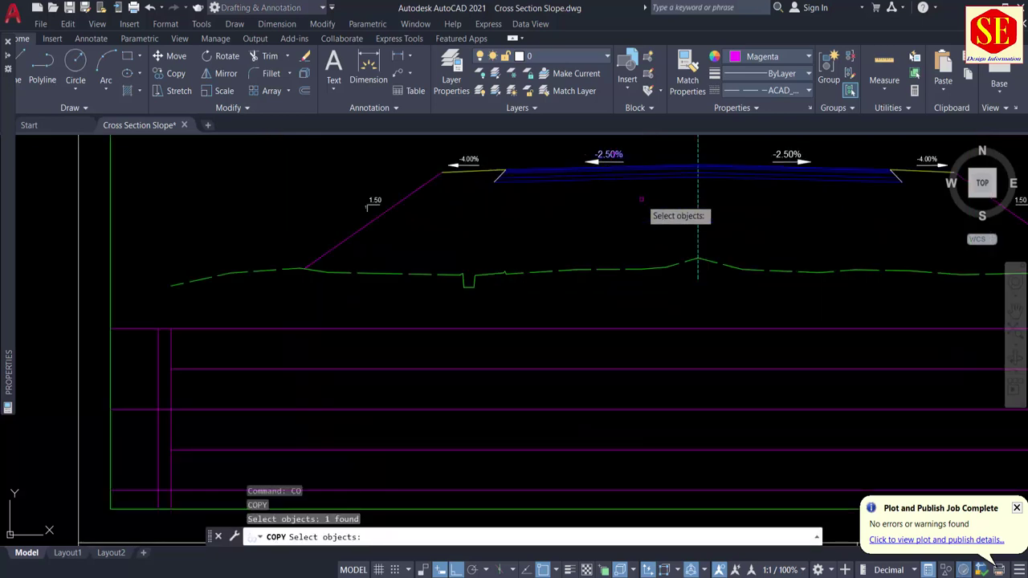
key("Return")
left_click(642, 199)
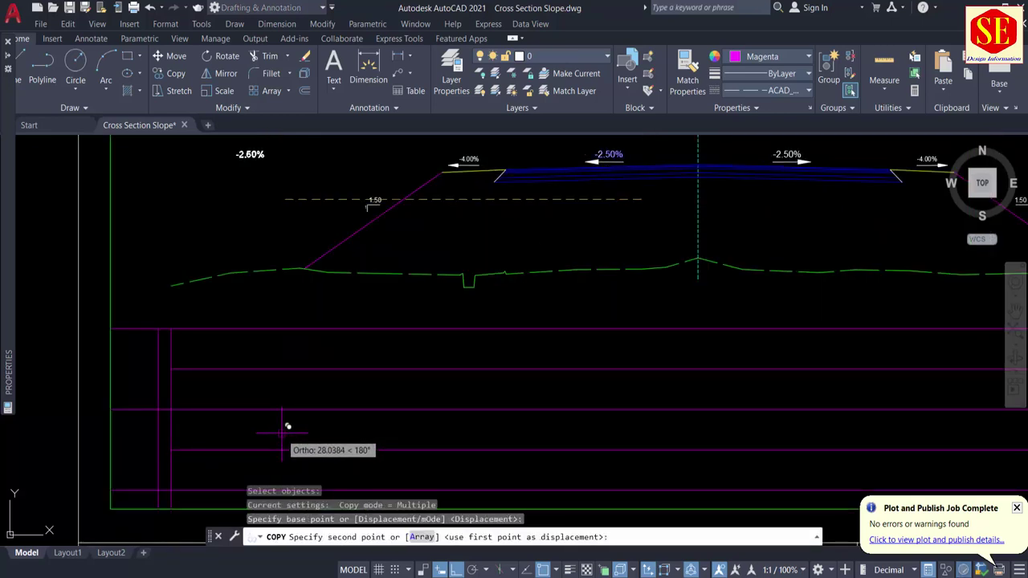
key("F8")
scroll(217, 433, "up", 2)
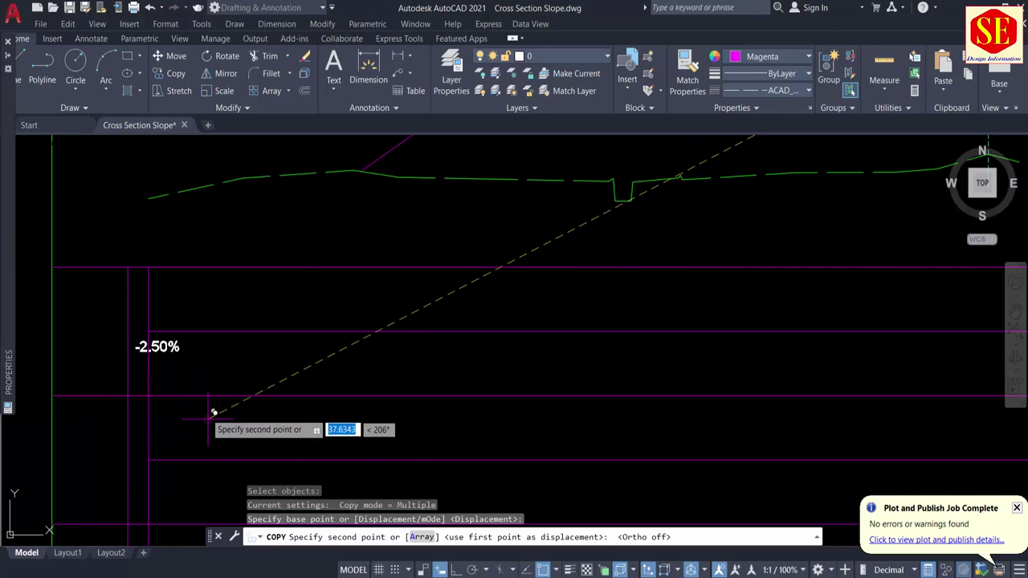
left_click(138, 396)
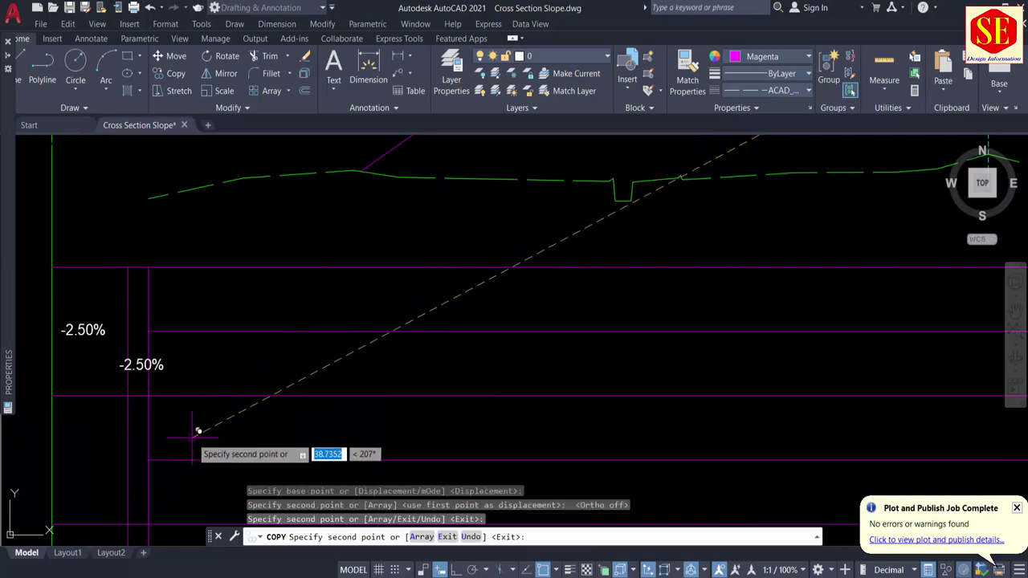
key("Escape")
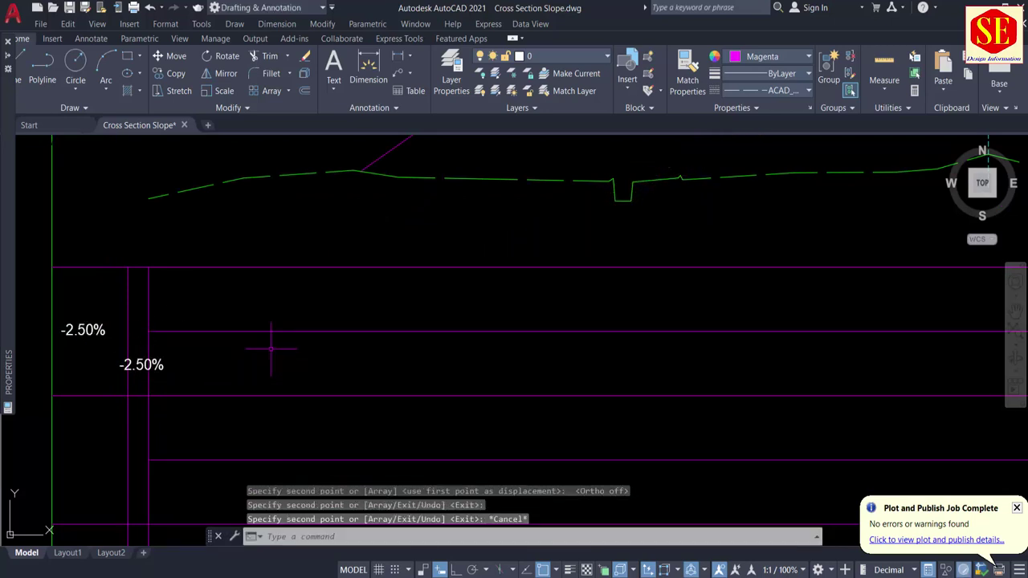
Replace the text of the lower copied label with "Elevation" and close the text editor.
double_click(138, 365)
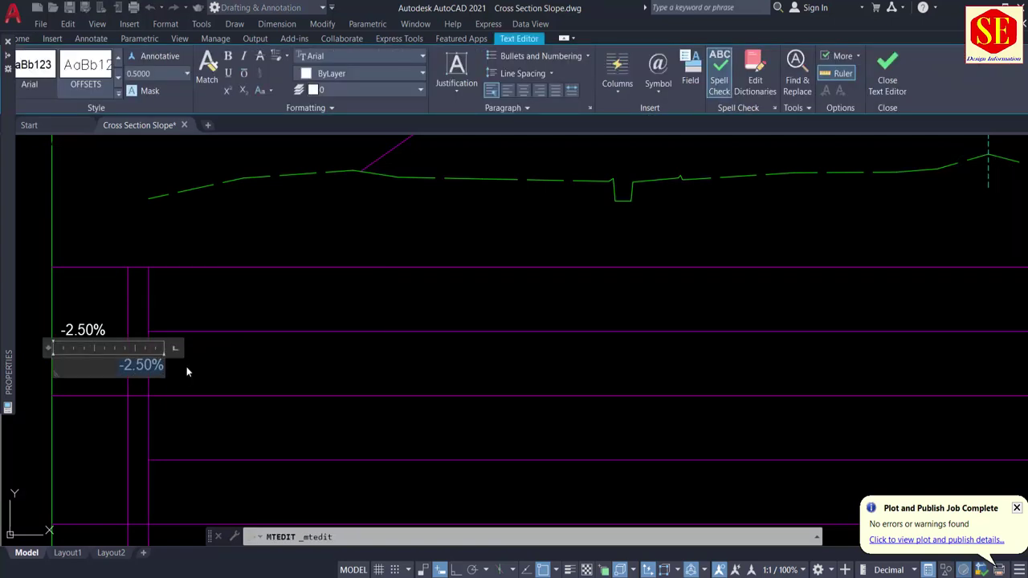
type("Elevation")
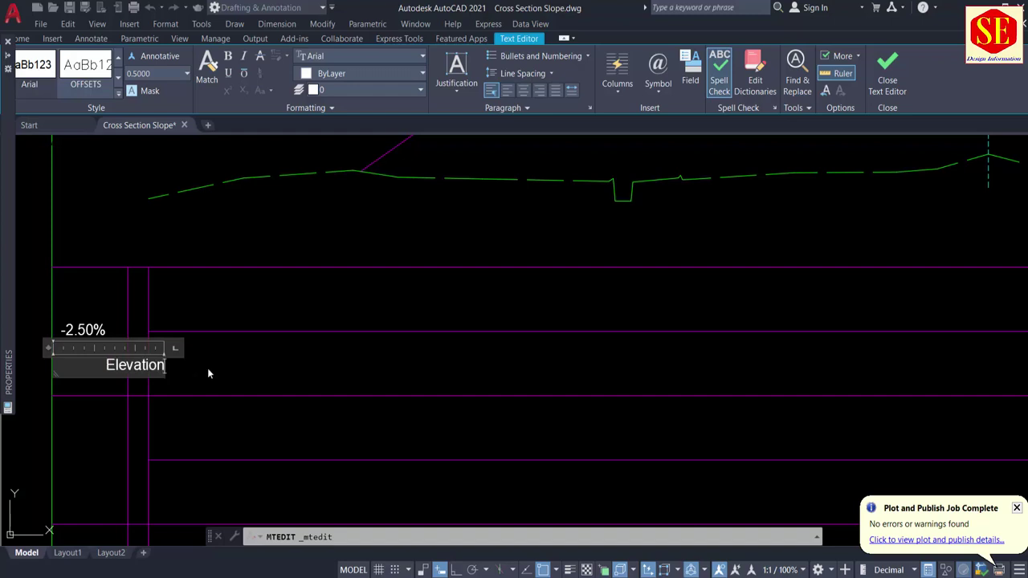
key("Escape")
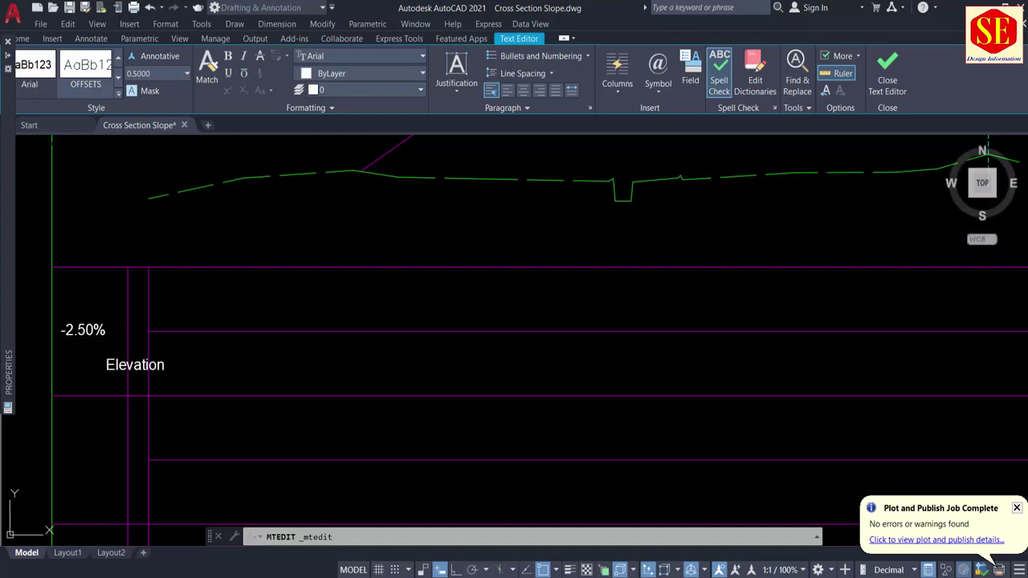
Rotate the "Elevation" label to read vertically downward, with ortho on.
type("ro")
key("Return")
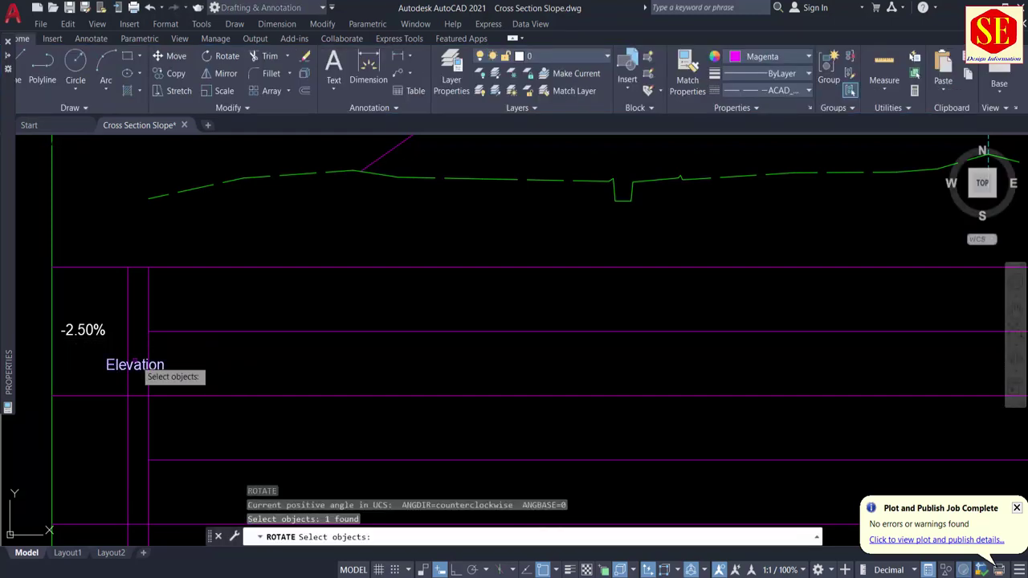
left_click(157, 367)
key("Return")
left_click(163, 368)
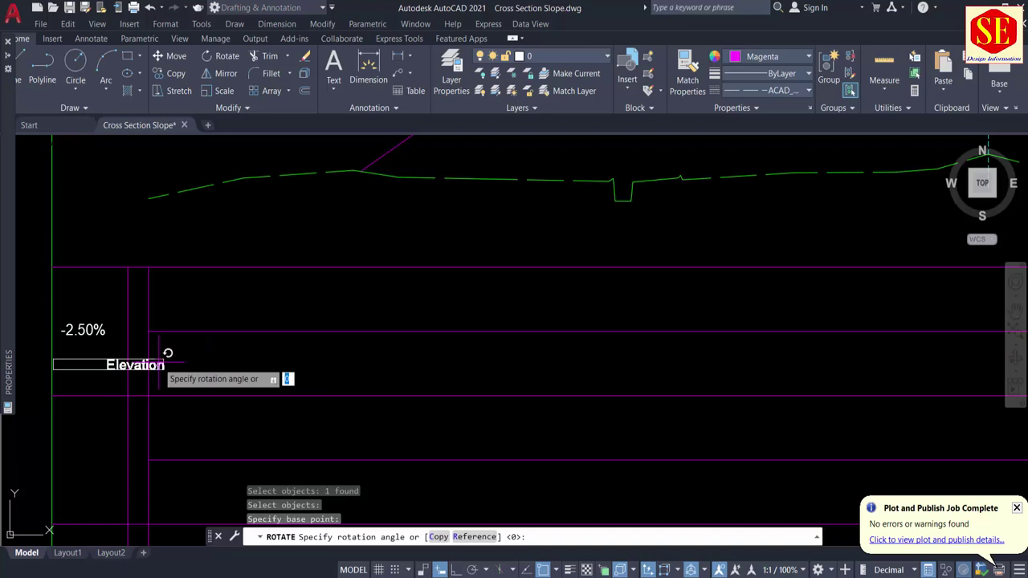
key("F8")
left_click(161, 477)
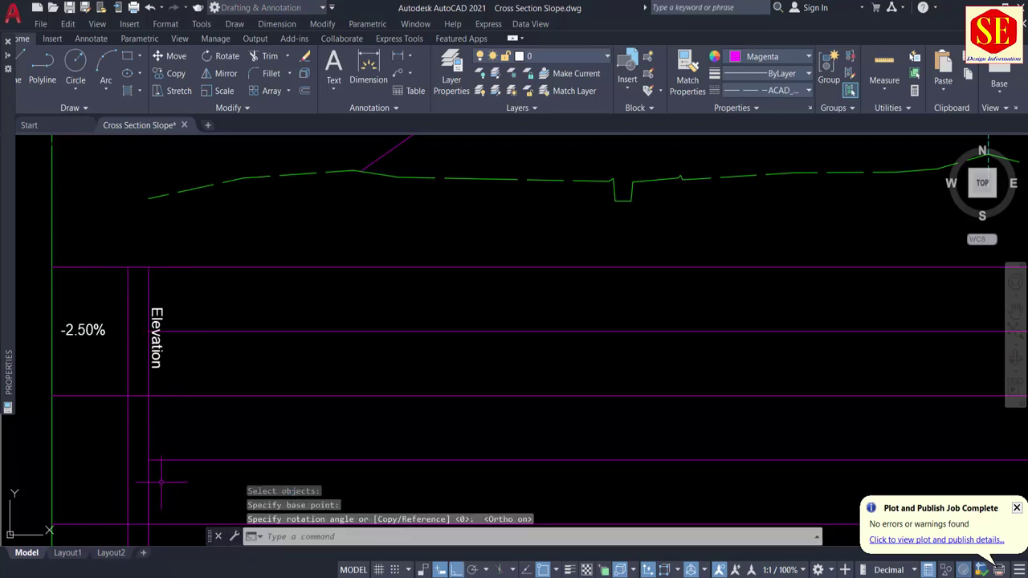
Move the vertical "Elevation" label into the narrow column at the table's first row, with ortho off.
type("m")
key("Return")
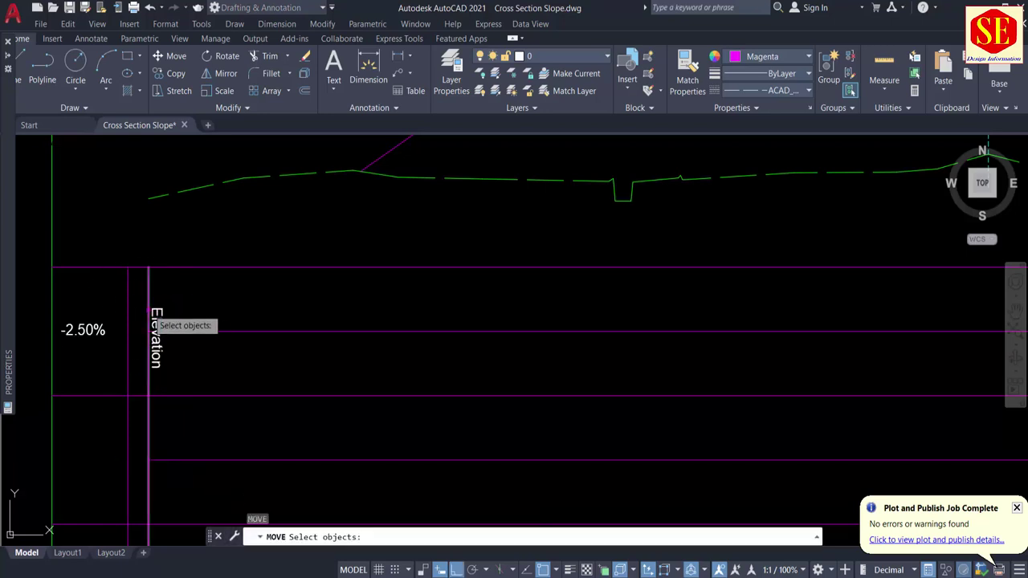
left_click(156, 329)
key("Return")
left_click(193, 376)
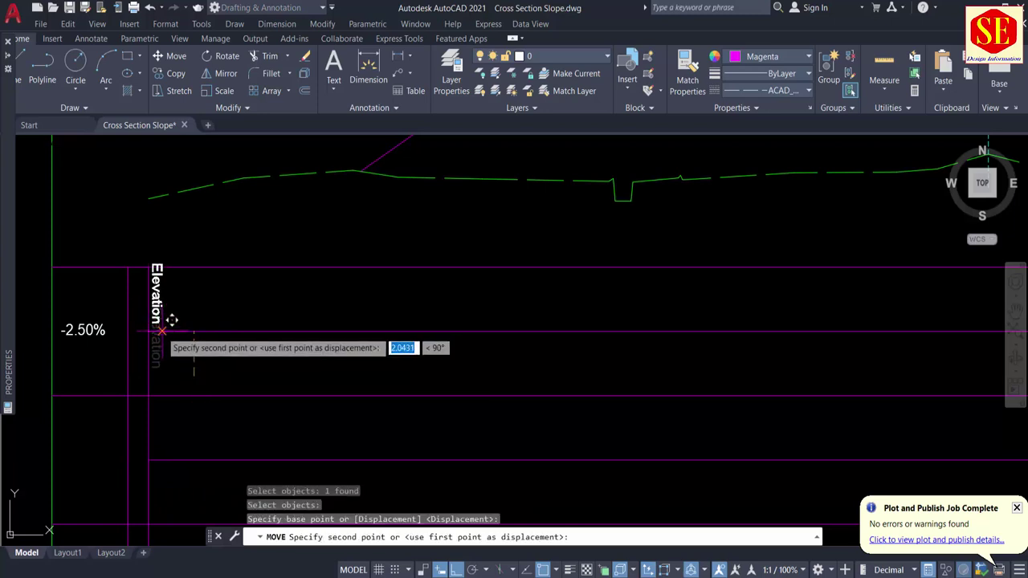
key("F8")
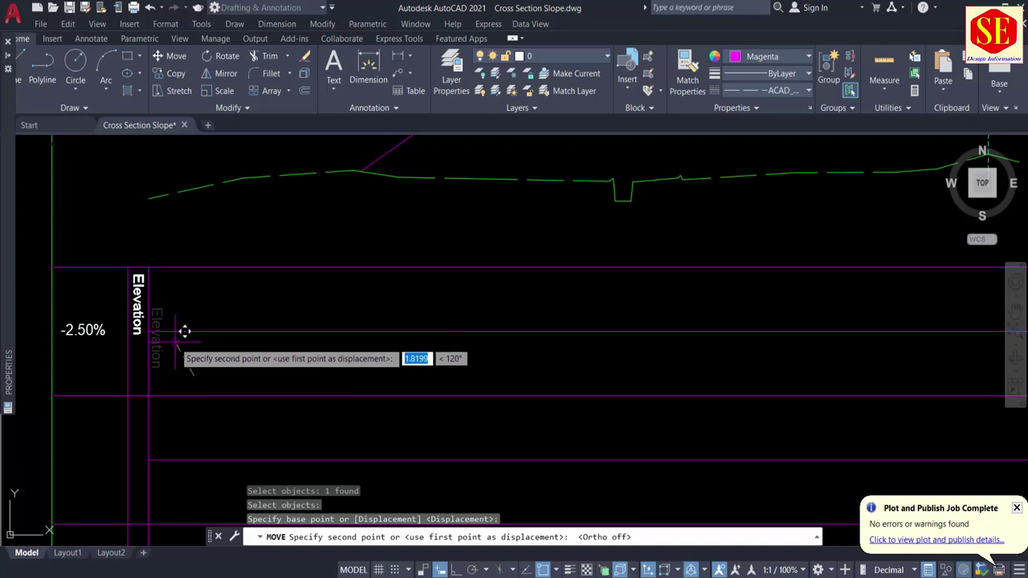
left_click(175, 342)
Copy the vertical "Elevation" label straight down into the second row of the narrow column.
type("c")
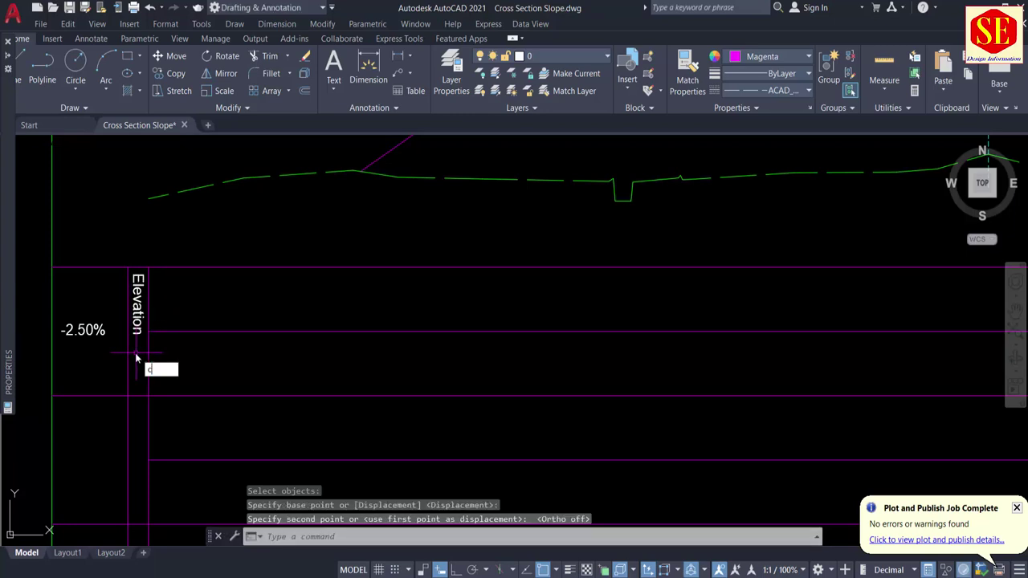
type("o")
key("Return")
left_click(136, 309)
key("Return")
left_click(185, 293)
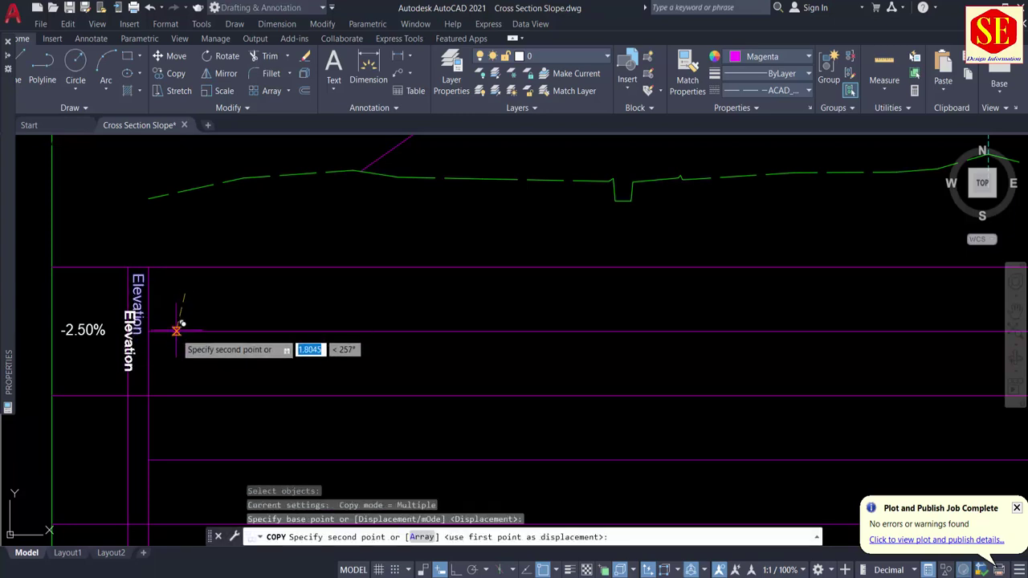
left_click(186, 353)
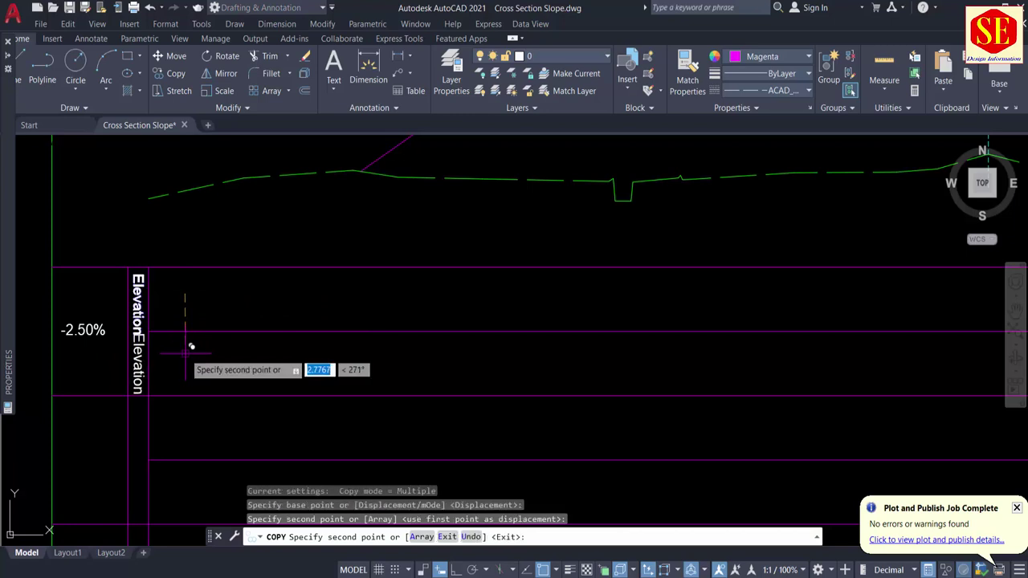
key("Escape")
Replace the text of the copied label in the second row with "Distance".
left_click(134, 356)
double_click(141, 371)
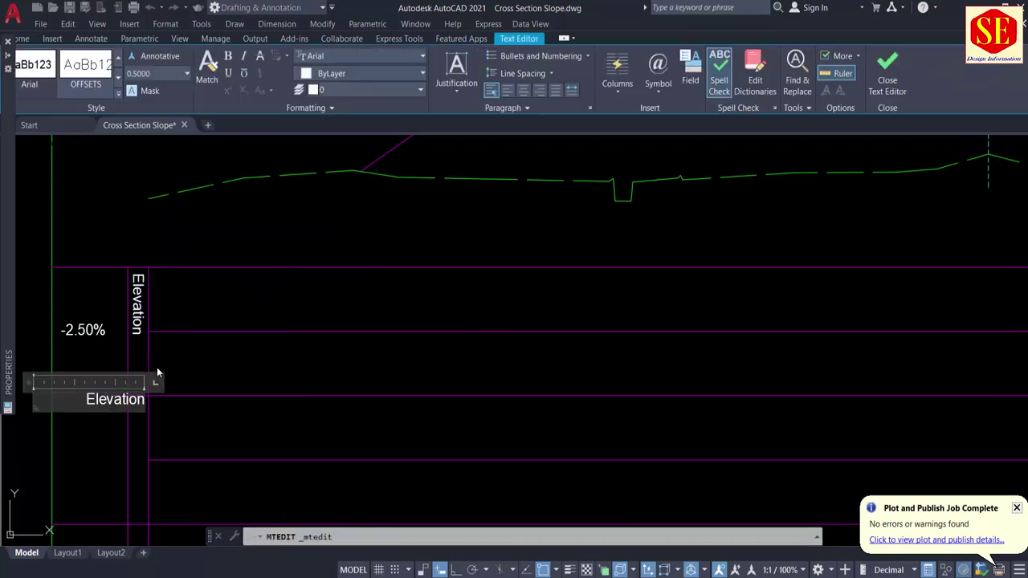
type("D")
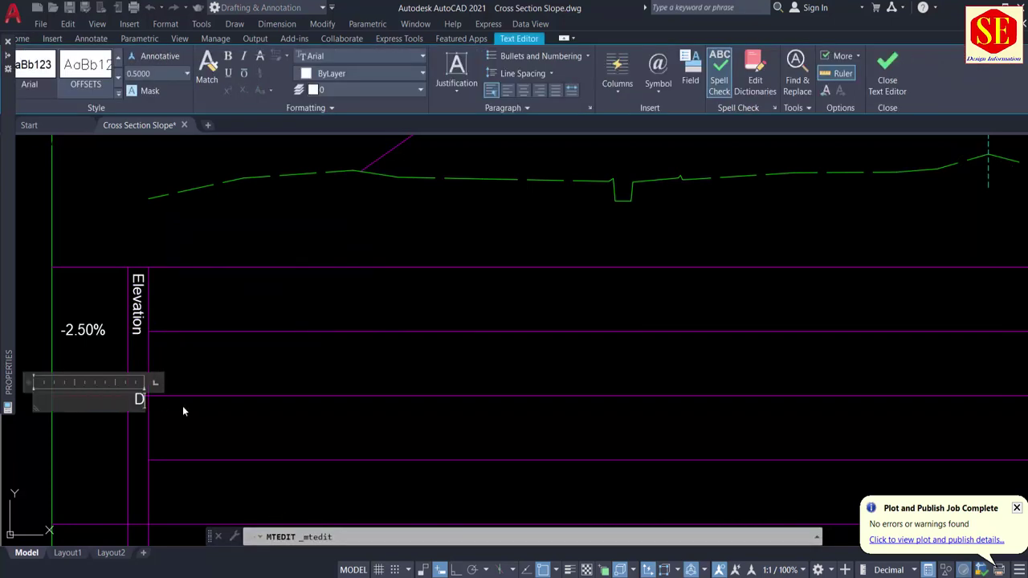
type("istance")
left_click(183, 407)
key("Escape")
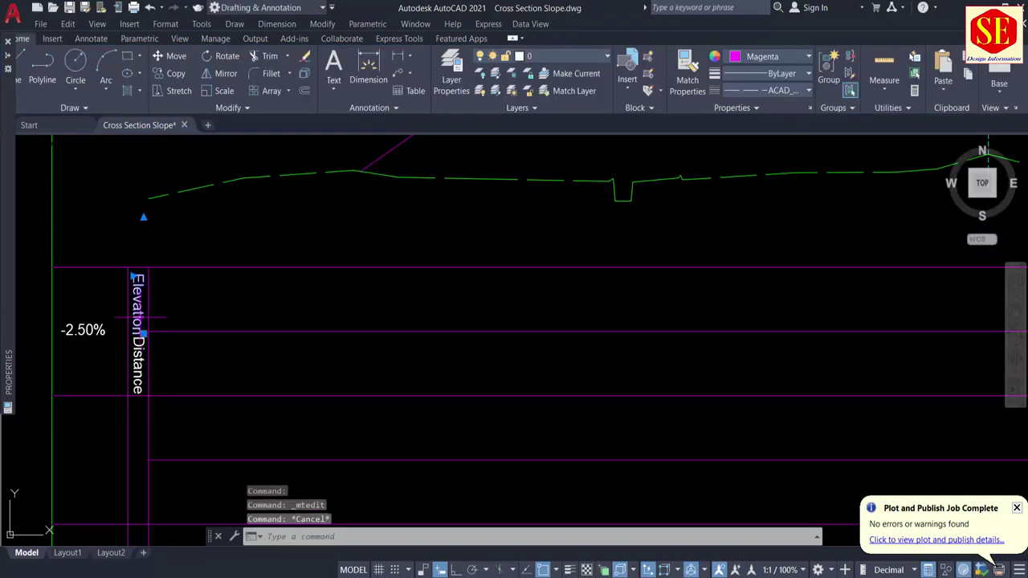
Set the text height of the "Elevation" label to 0.35.
left_click(298, 280)
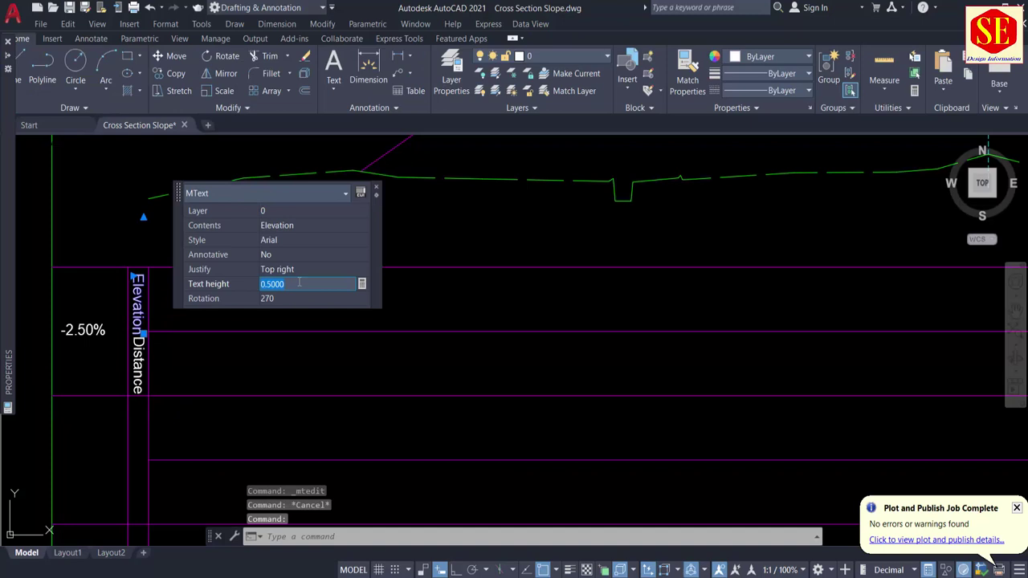
key("Return")
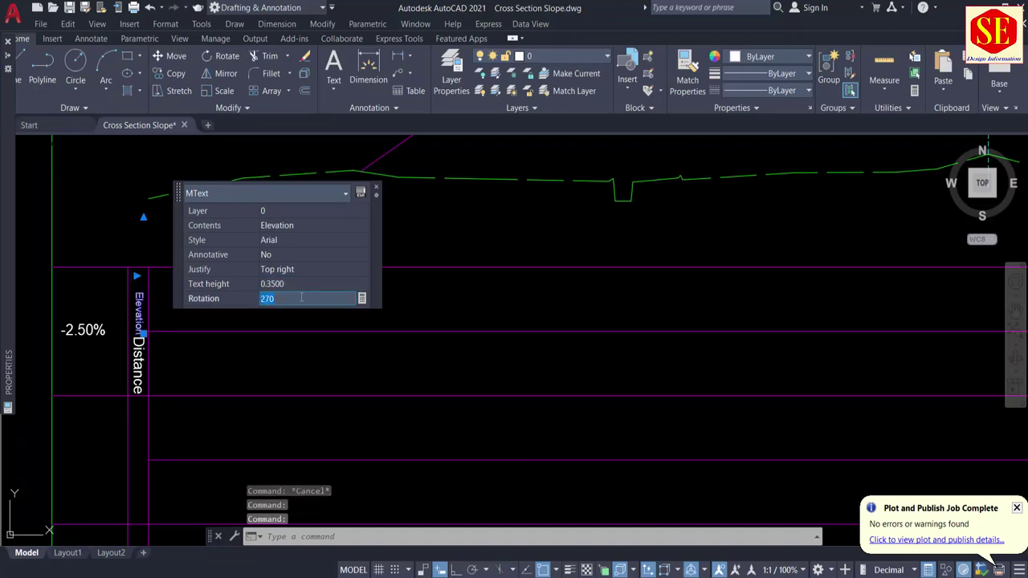
key("Escape")
Move the "Elevation" label up to centre it in the first row of the narrow column.
key("Return")
scroll(140, 269, "up", 2)
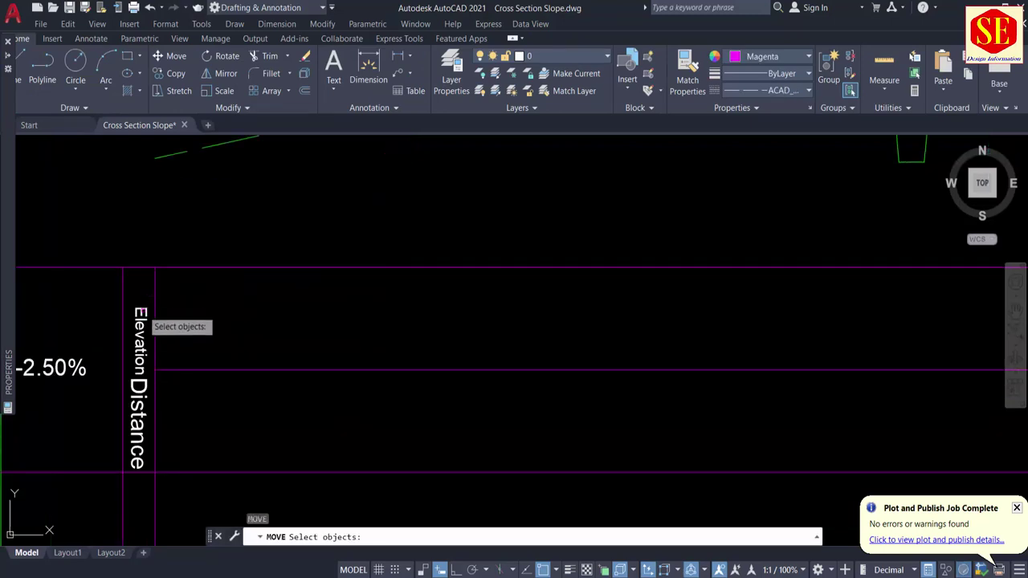
left_click(140, 318)
key("Return")
left_click(217, 321)
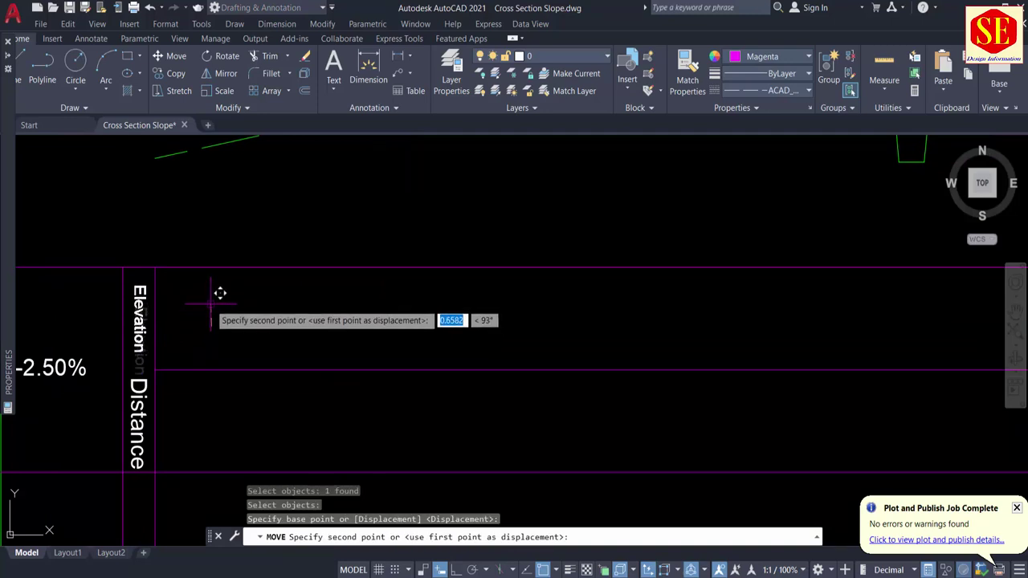
left_click(211, 303)
Match the properties of the "Distance" label to those of the "Elevation" label.
type("ma")
key("Return")
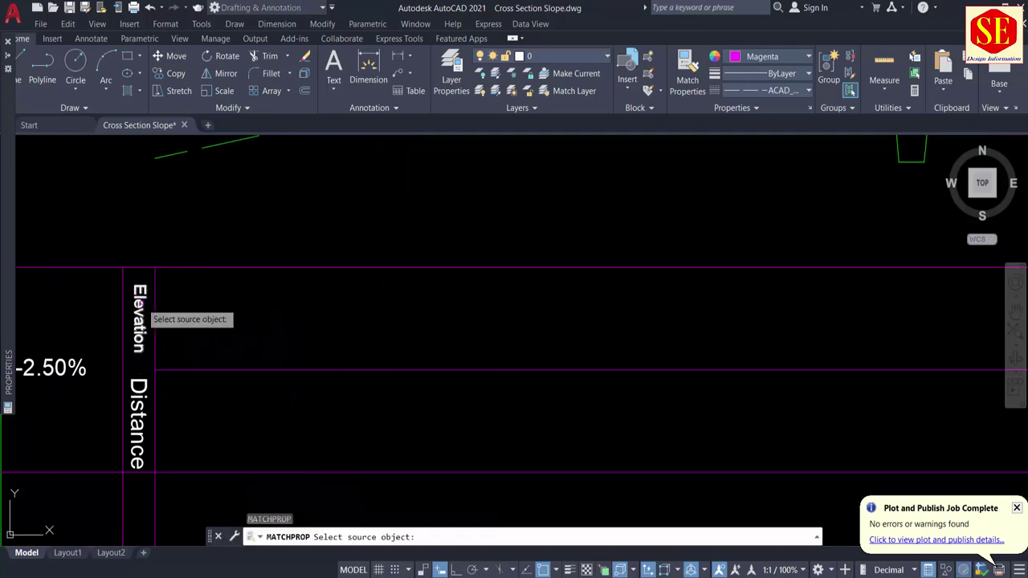
left_click(141, 318)
left_click(143, 406)
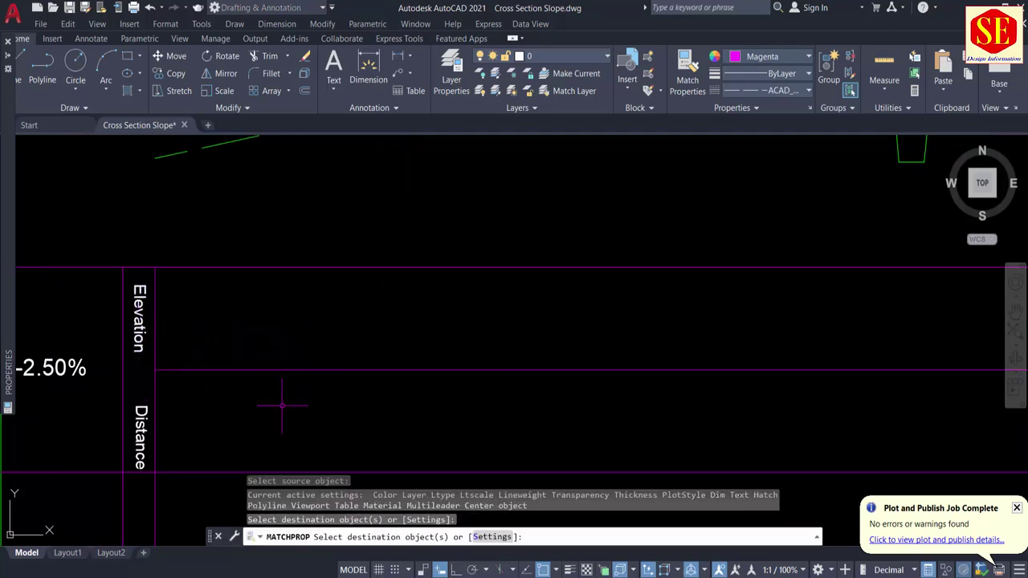
key("Escape")
Move the "Distance" label slightly up to centre it in the second row of the narrow column.
type("m")
key("Return")
left_click(141, 433)
key("Return")
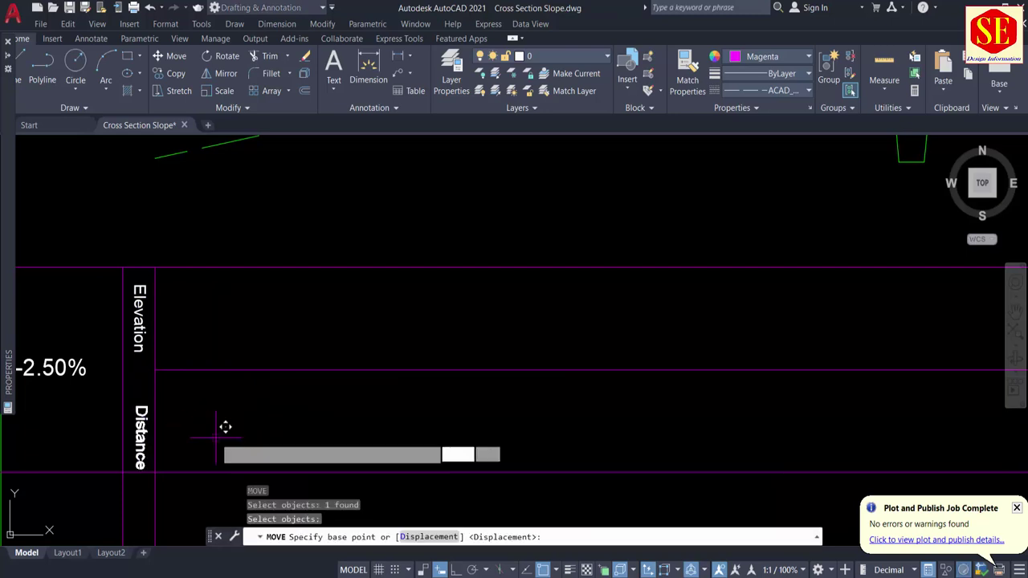
left_click(225, 426)
left_click(215, 421)
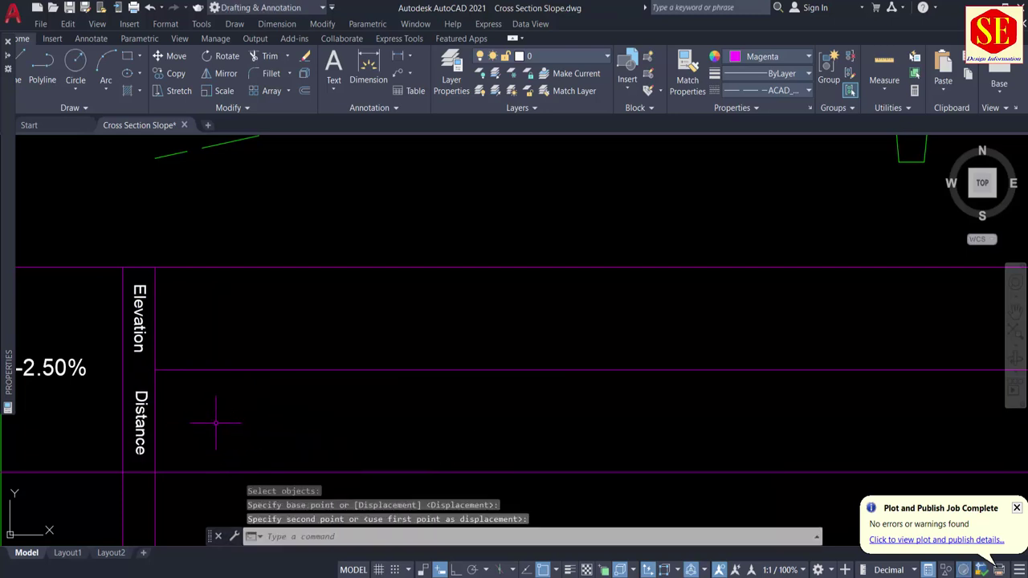
Extend the table's second horizontal line leftward into the narrow column between "Elevation" and "Distance".
left_click(201, 370)
scroll(347, 345, "down", 2)
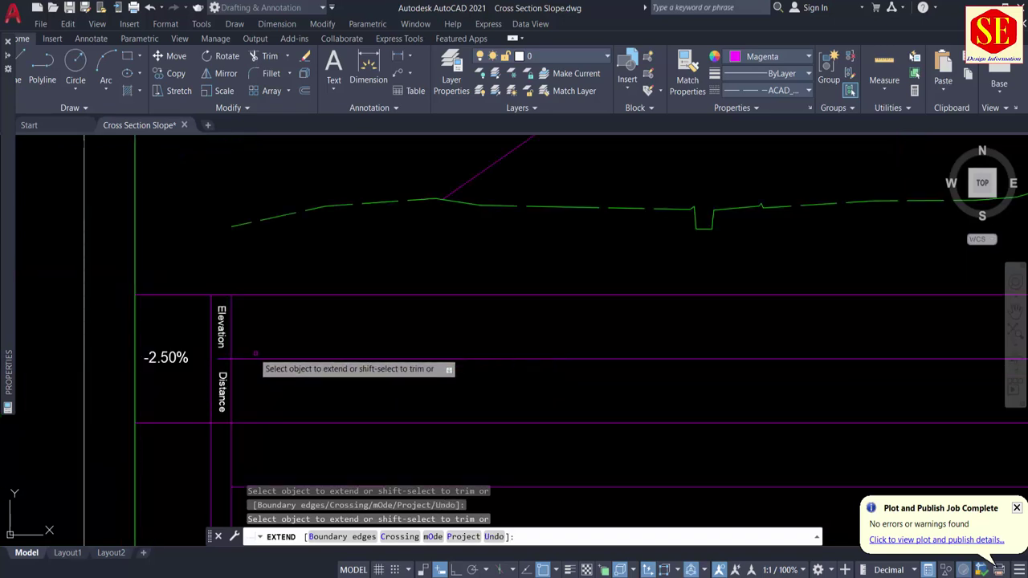
key("Escape")
Replace the text of the copied -2.50% label at the table's left end with "FRL".
middle_click_drag(246, 337, 422, 305)
double_click(321, 324)
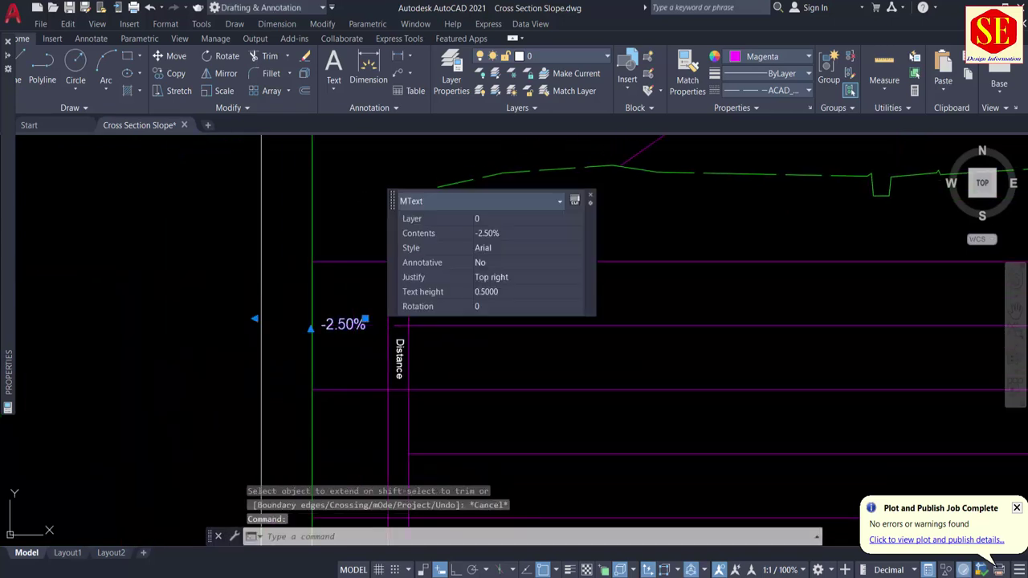
left_click_drag(321, 324, 428, 324)
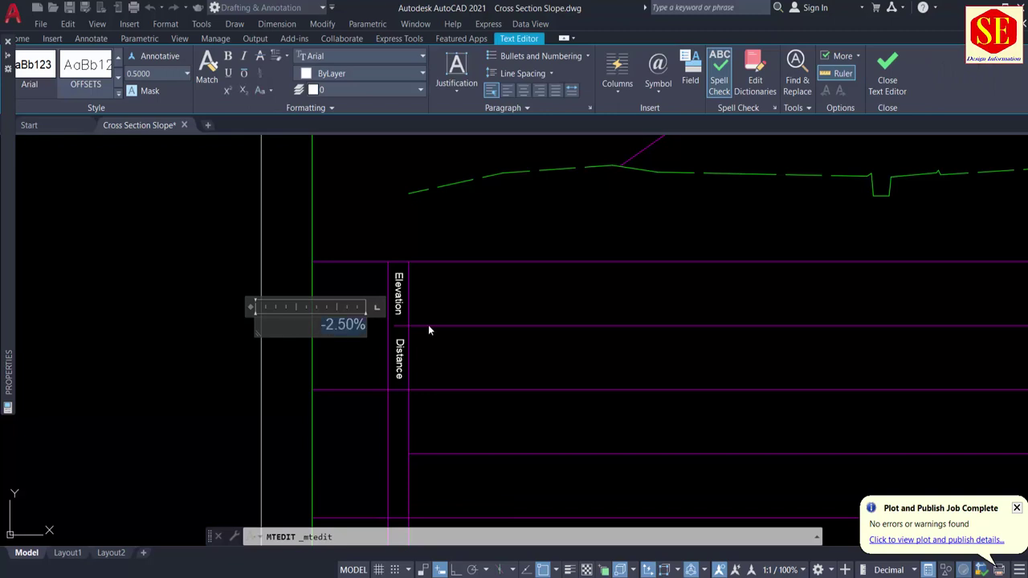
type("FRL")
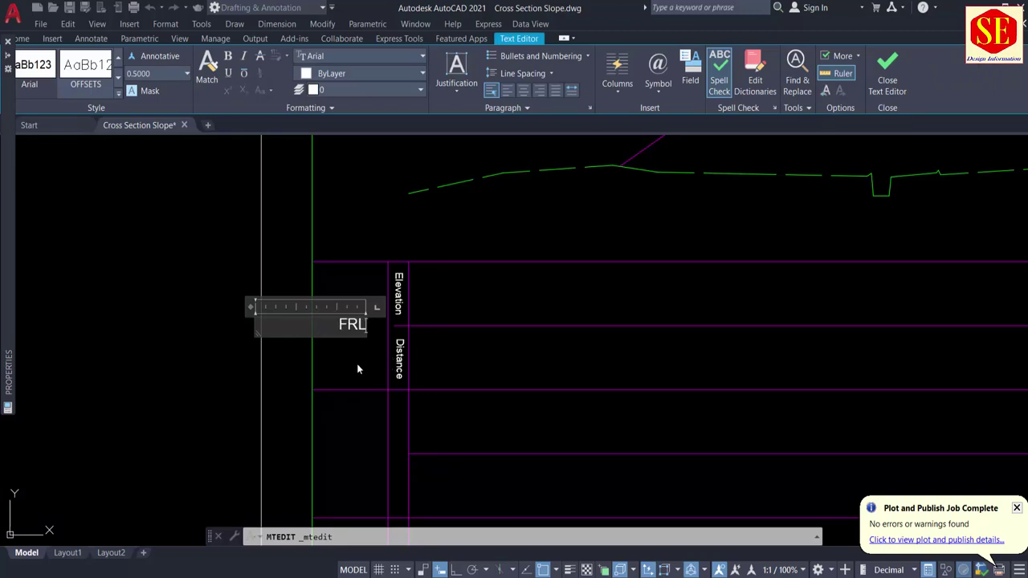
key("Escape")
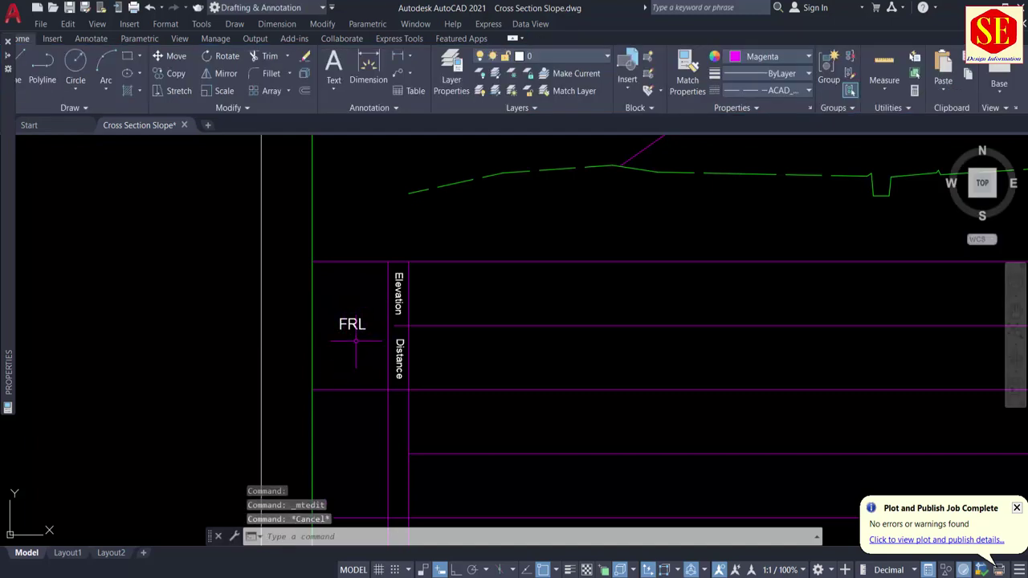
Copy the "FRL", "Elevation" and "Distance" labels together down into the table's third and fourth rows.
middle_click_drag(467, 348, 449, 278)
type("co")
key("Return")
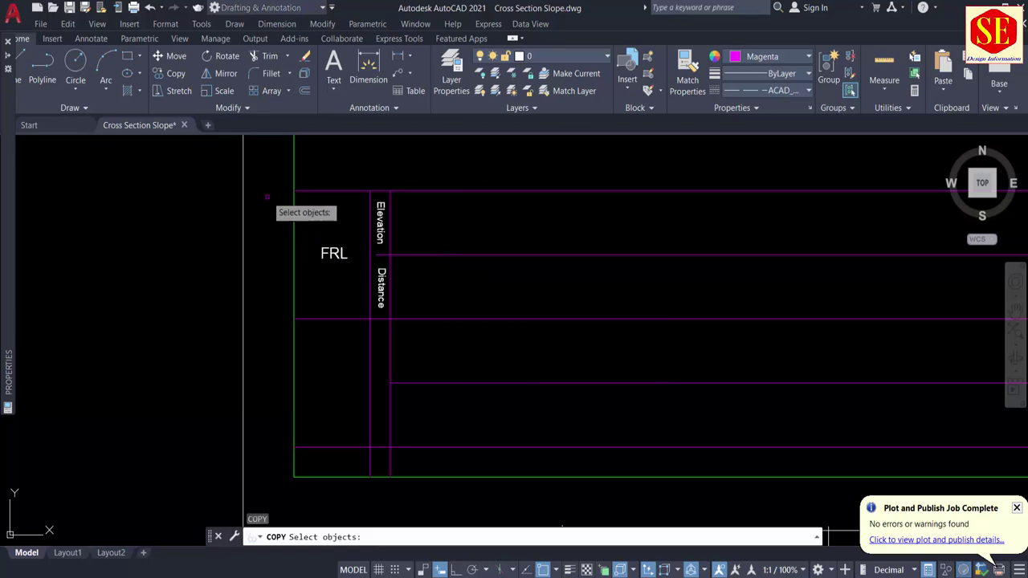
left_click(273, 177)
left_click(448, 319)
key("Return")
left_click(446, 220)
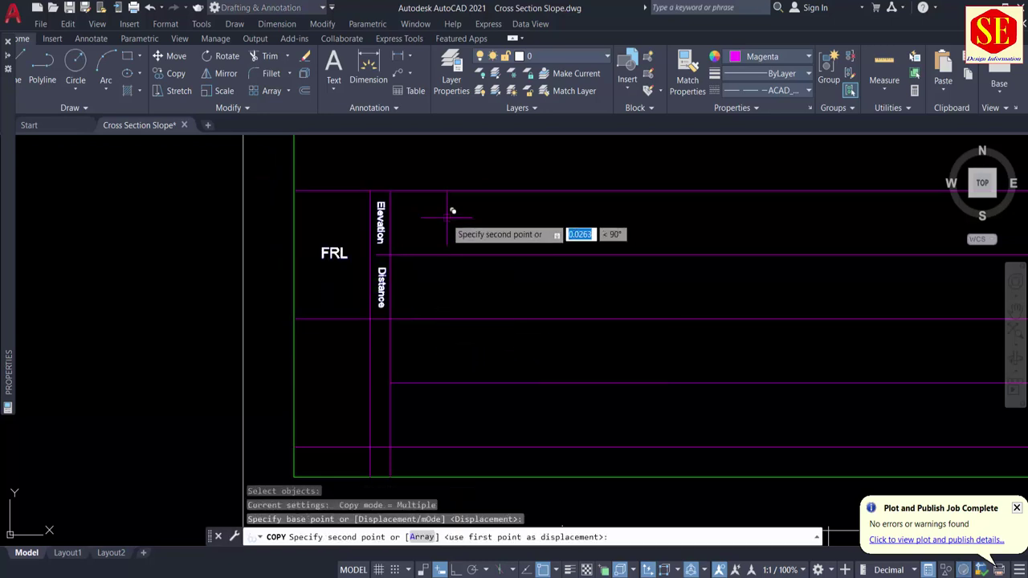
left_click(452, 343)
key("Escape")
Replace the text of the lower "FRL" label with "NSL".
left_click(340, 382)
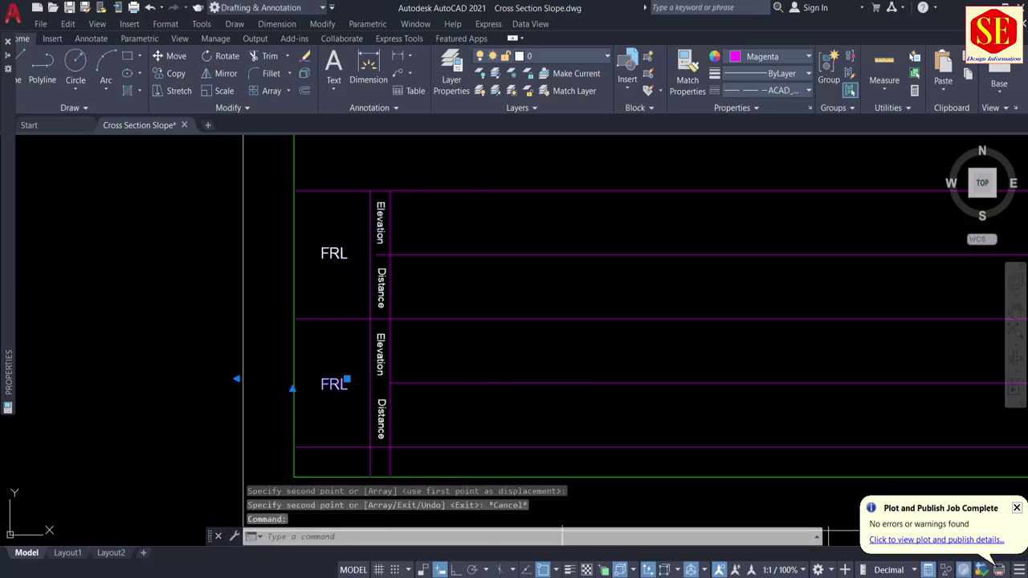
double_click(337, 384)
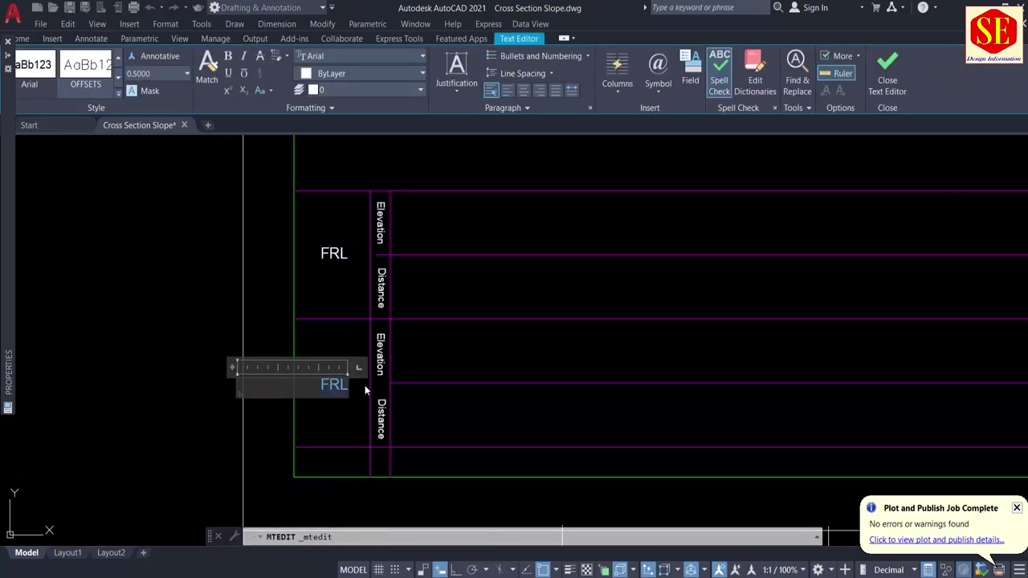
type("NSL")
key("Escape")
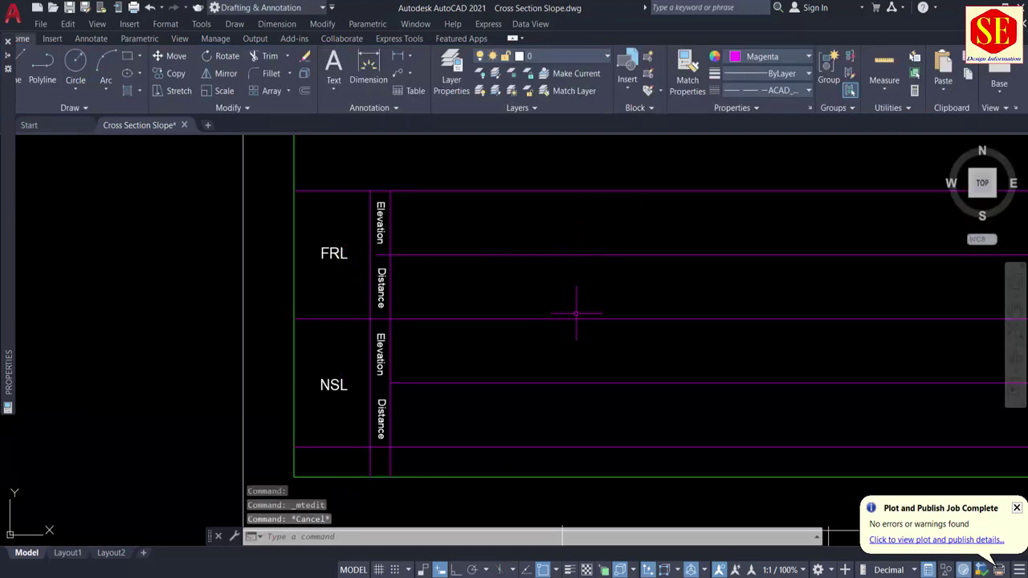
Review the labelled FRL and NSL table together with the RD 0+000 cross section above it.
middle_click_drag(575, 313, 476, 311)
scroll(426, 398, "down", 3)
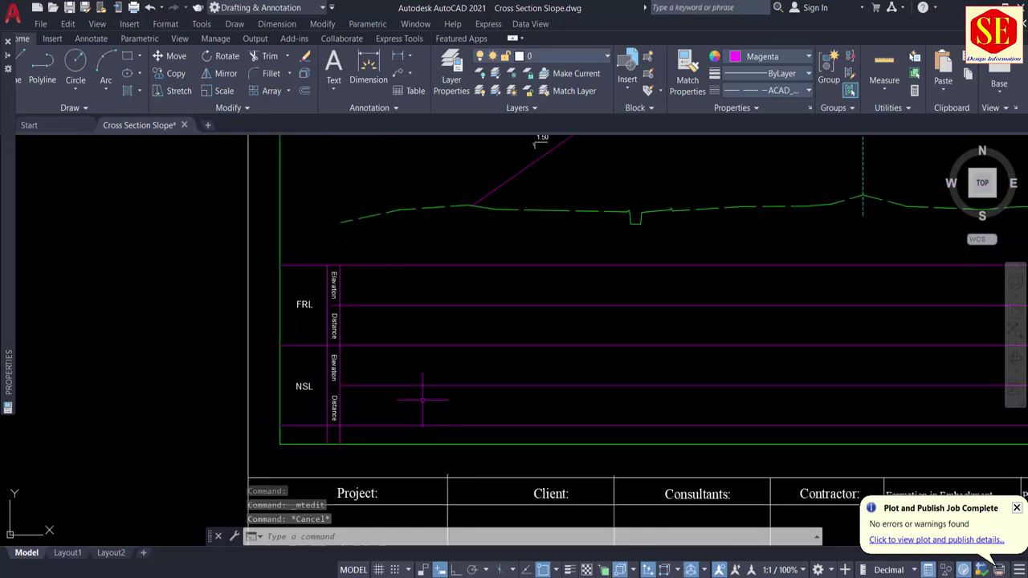
scroll(422, 398, "down", 2)
middle_click_drag(626, 378, 450, 367)
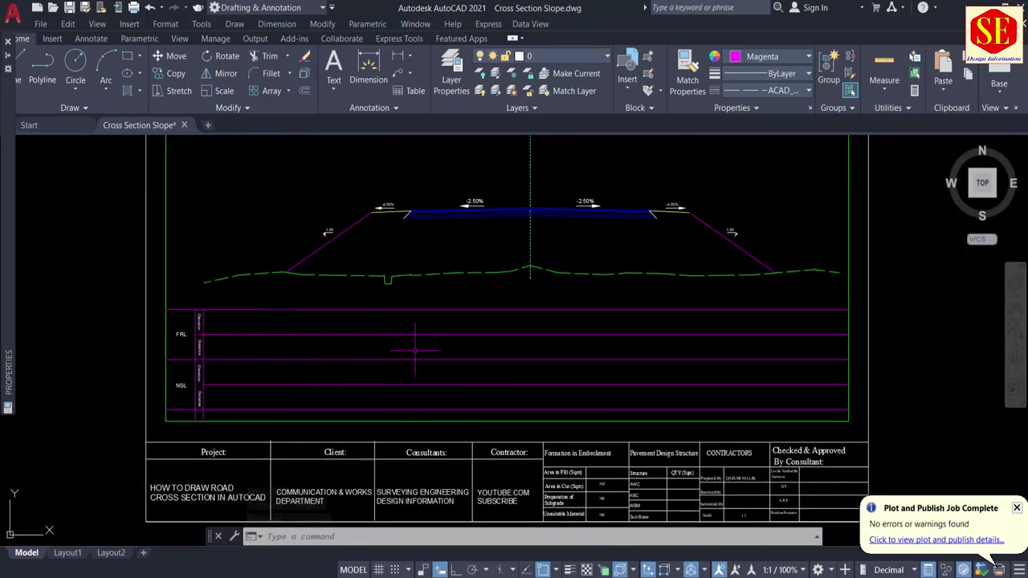
middle_click_drag(431, 285, 431, 315)
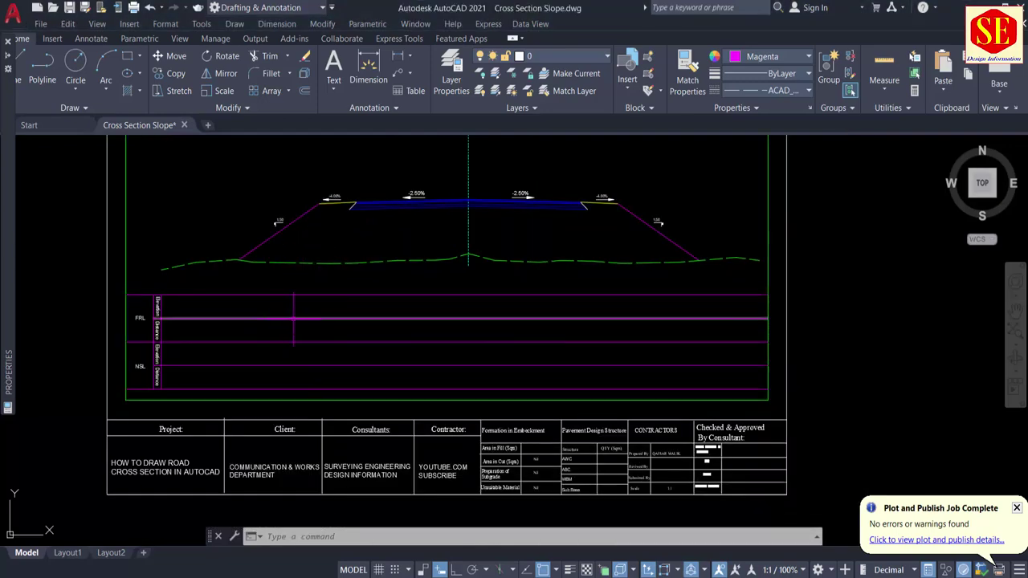
middle_click_drag(344, 300, 343, 358)
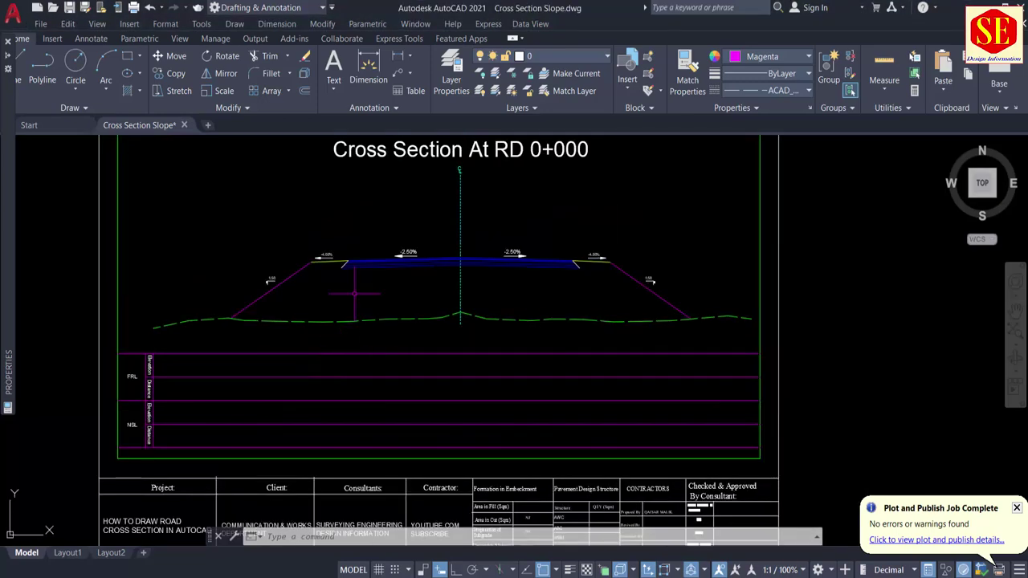
scroll(586, 273, "up", 2)
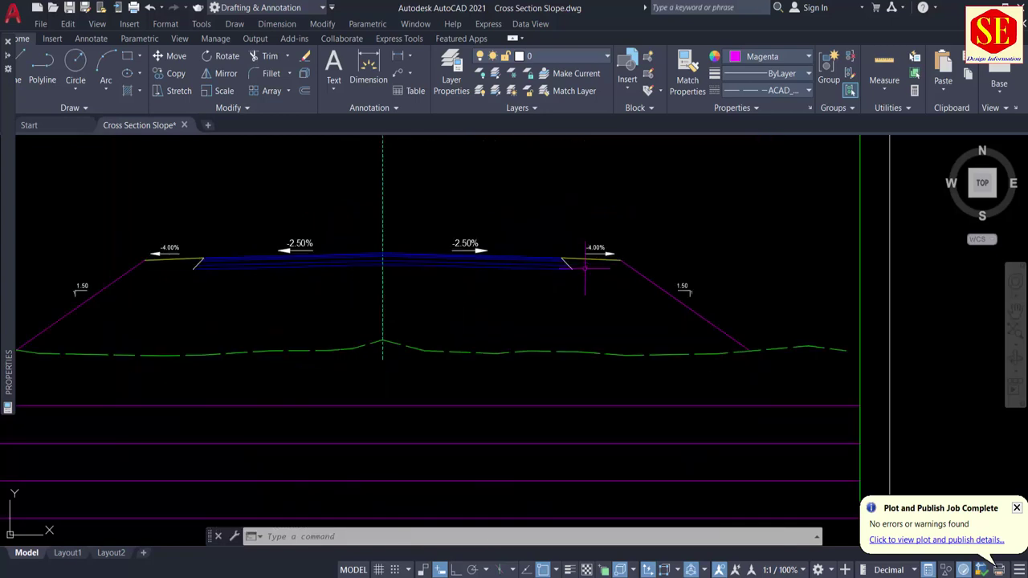
Start adding files to the application Startup Suite from the Desktop folder "Create Super Elevation Slopes in Cross Section".
scroll(334, 303, "down", 2)
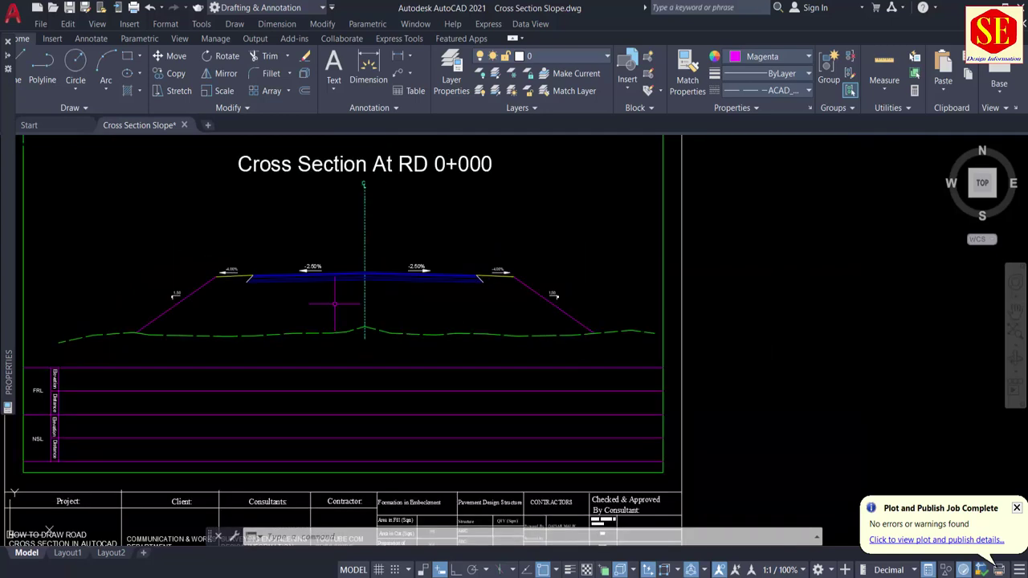
type("p")
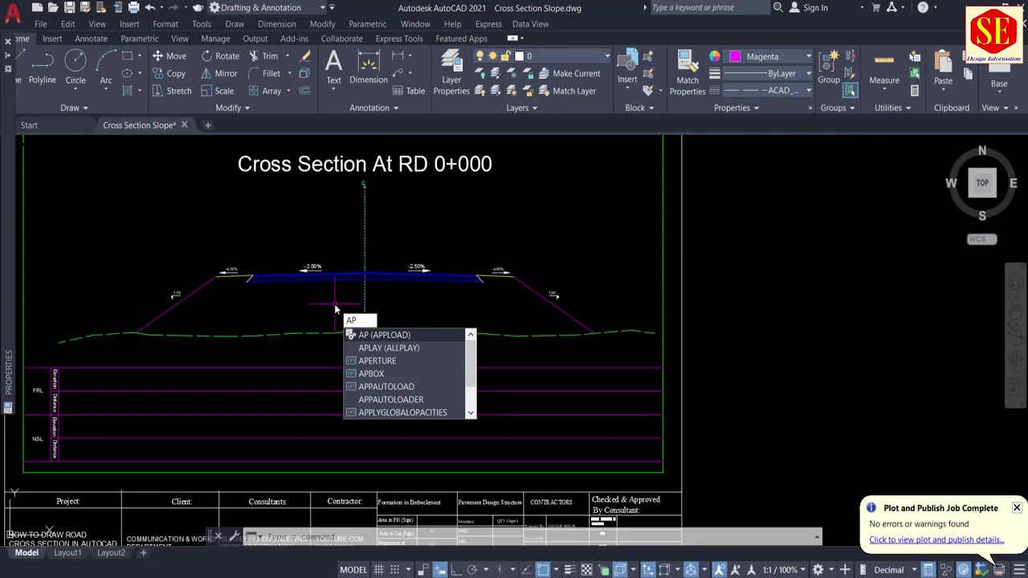
key("Return")
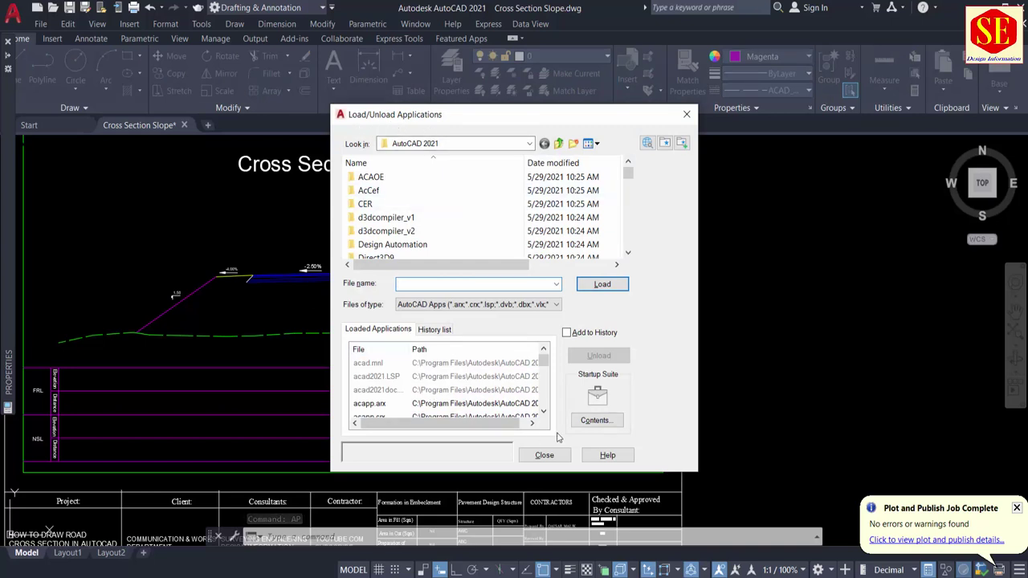
left_click(591, 422)
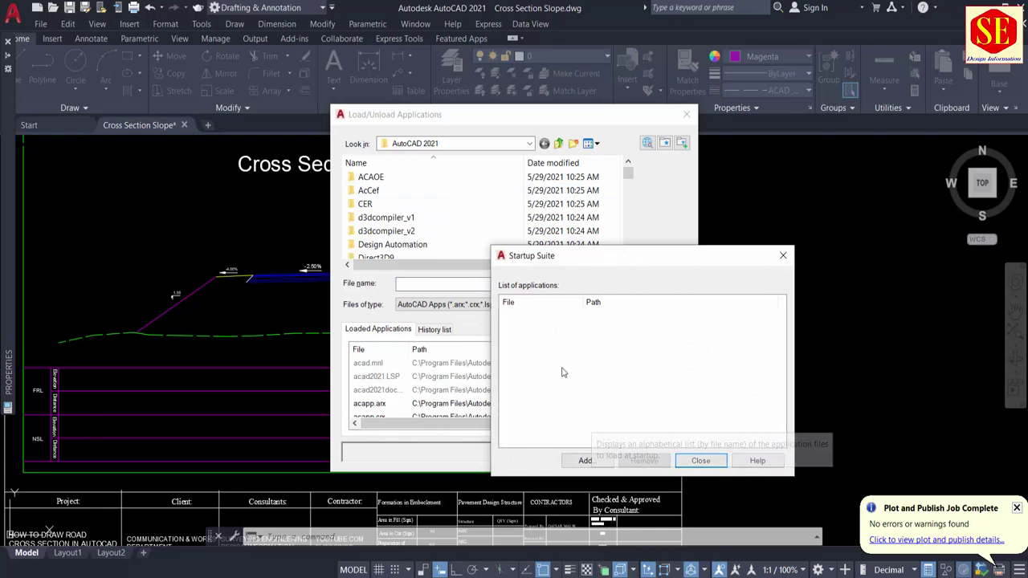
left_click(578, 461)
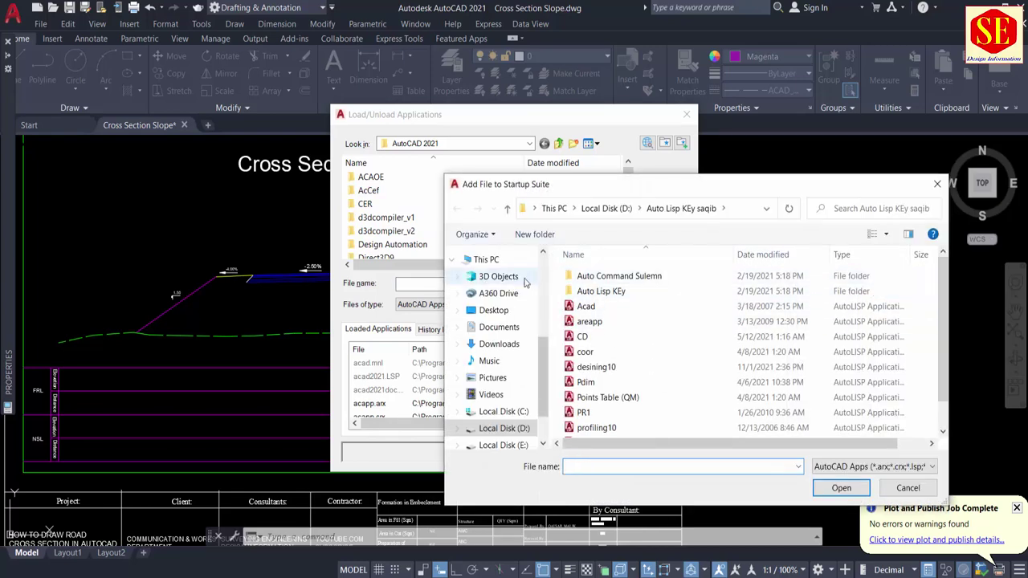
left_click(501, 315)
scroll(753, 350, "down", 2)
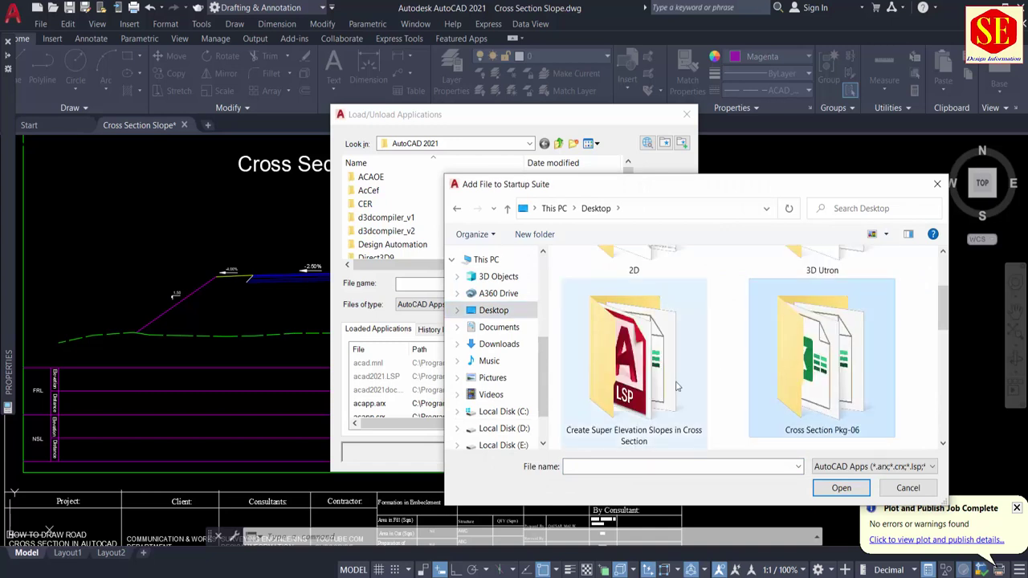
double_click(650, 391)
Add the AREA4, CD and NSL LISP files to the Startup Suite and finish loading applications.
left_click(594, 277)
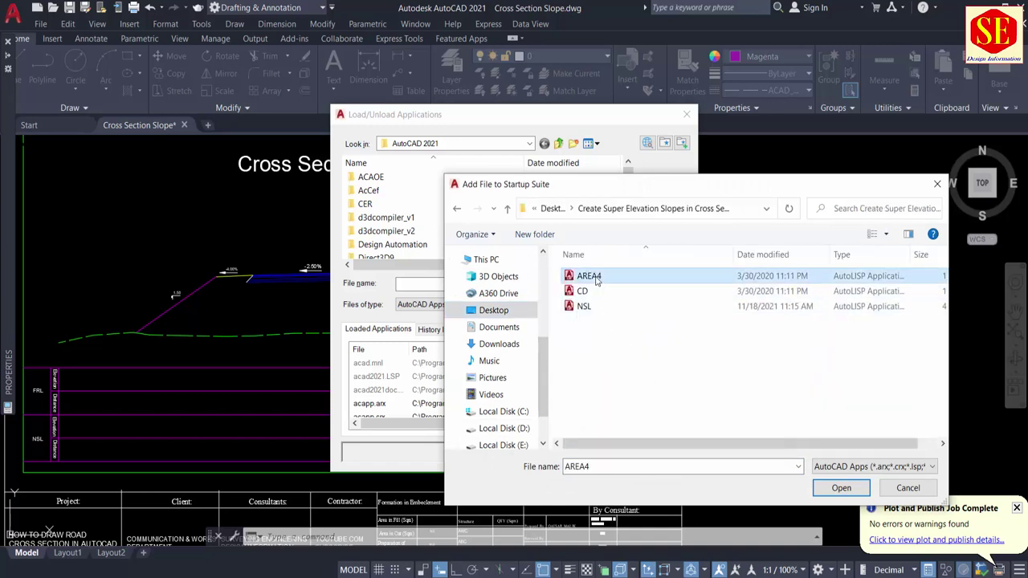
left_click(582, 292)
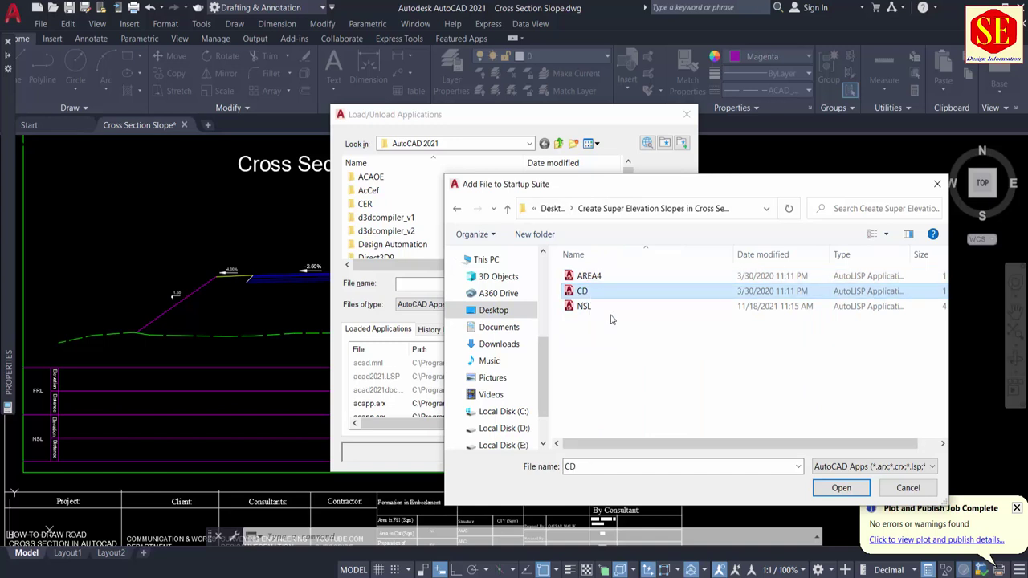
left_click(583, 307)
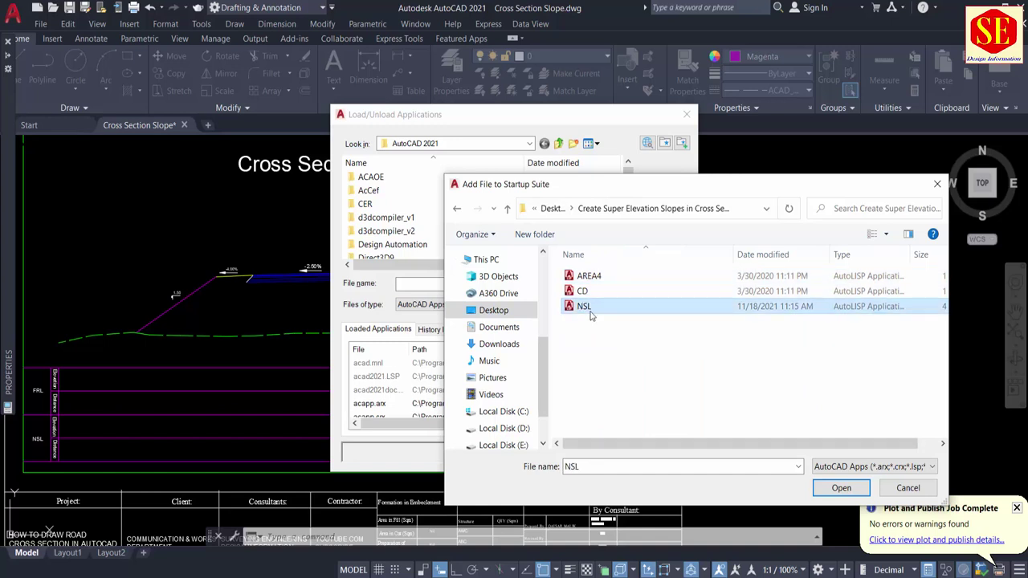
left_click_drag(586, 345, 566, 270)
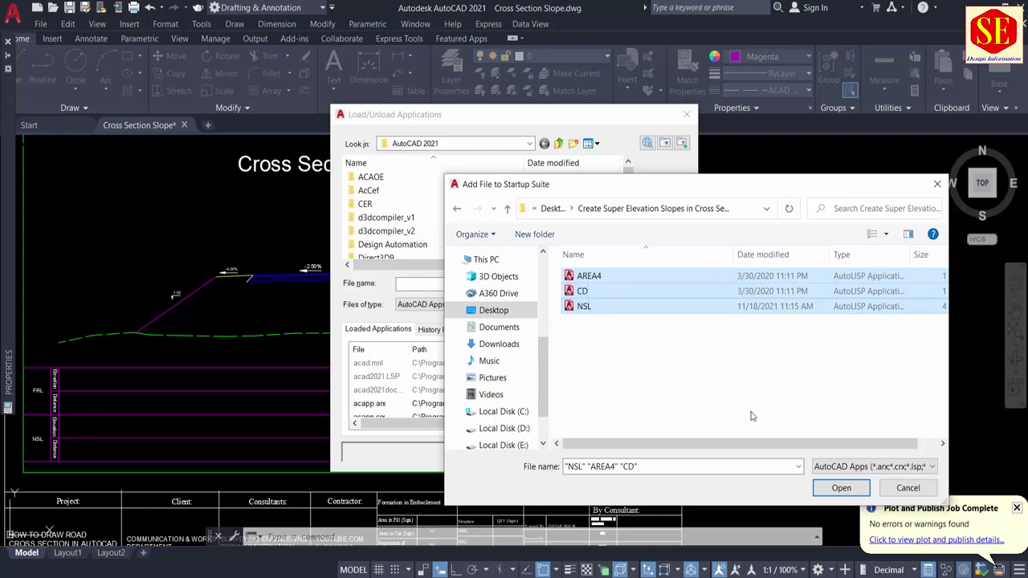
left_click(841, 488)
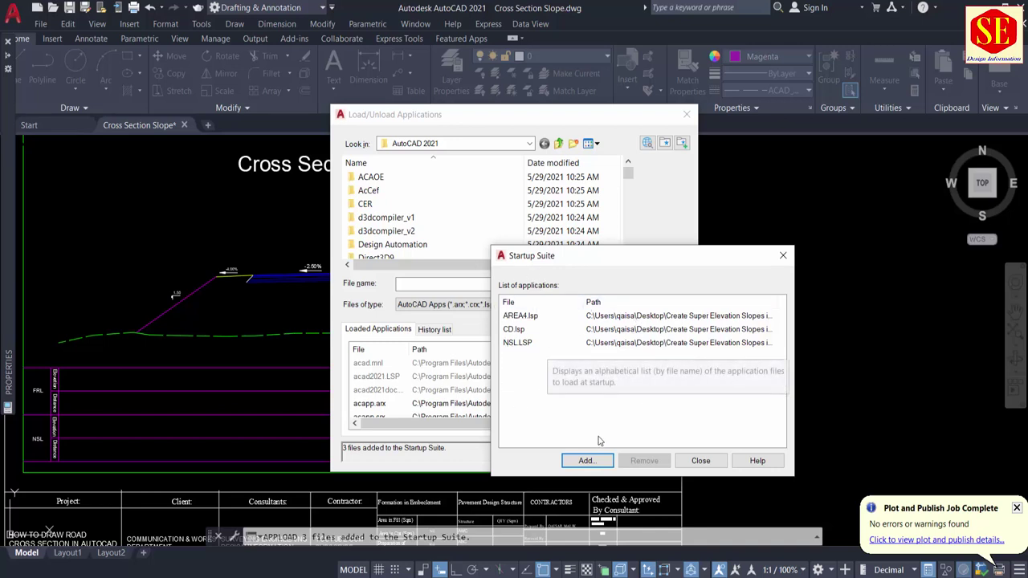
left_click(698, 461)
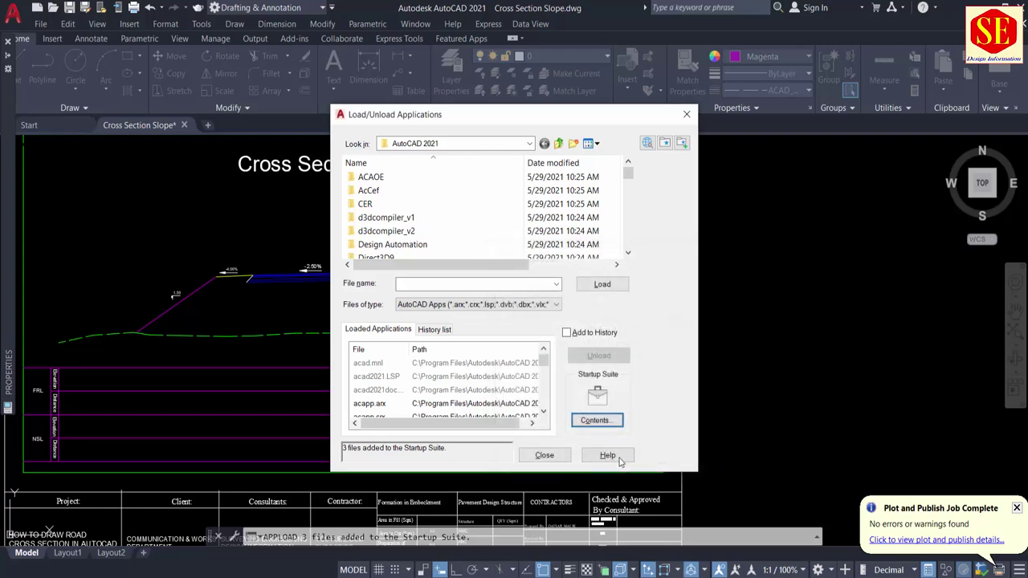
left_click(544, 456)
Save and close the Cross Section Slope drawing, and reopen it.
scroll(556, 285, "down", 3)
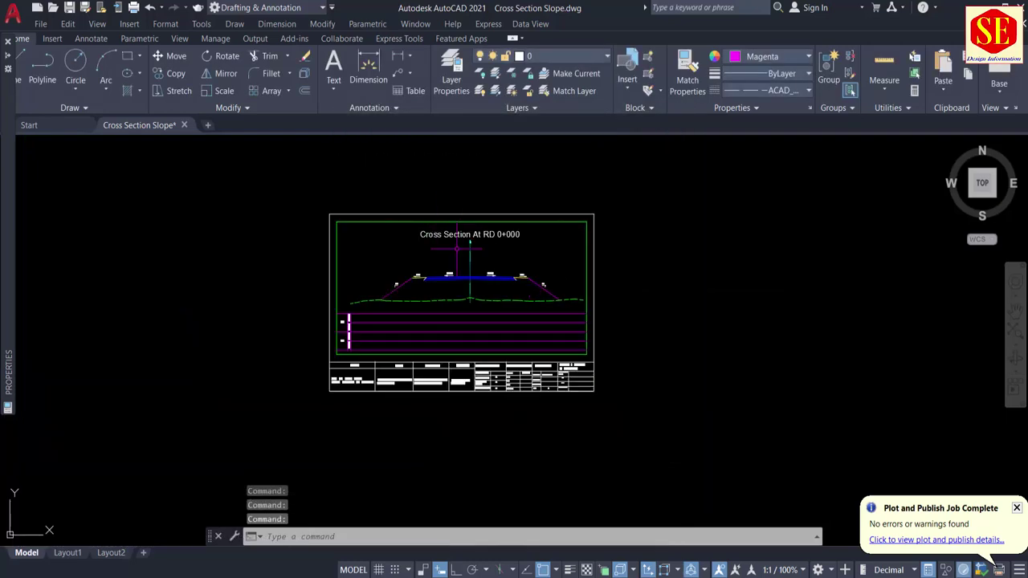
left_click(69, 11)
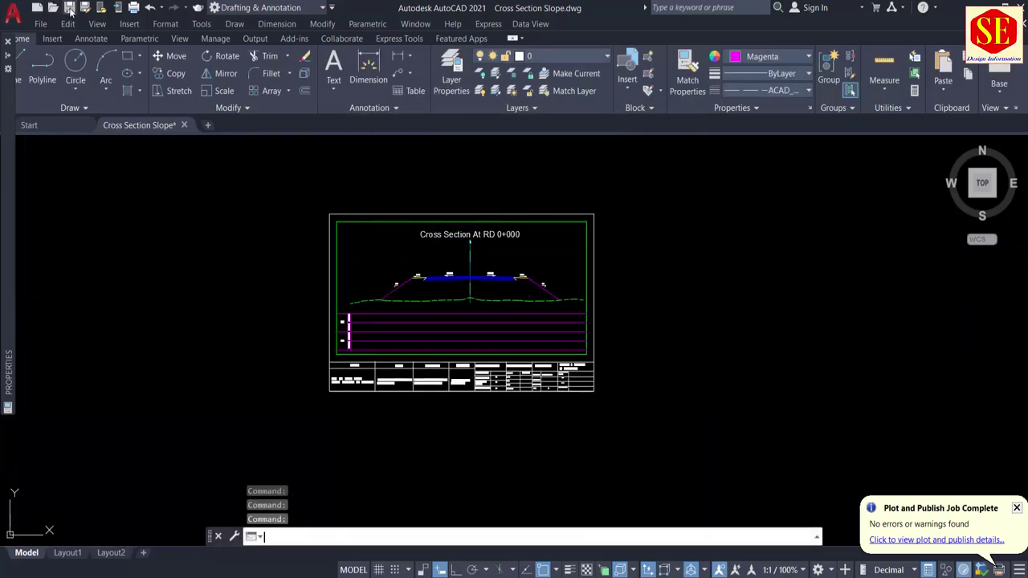
left_click(181, 125)
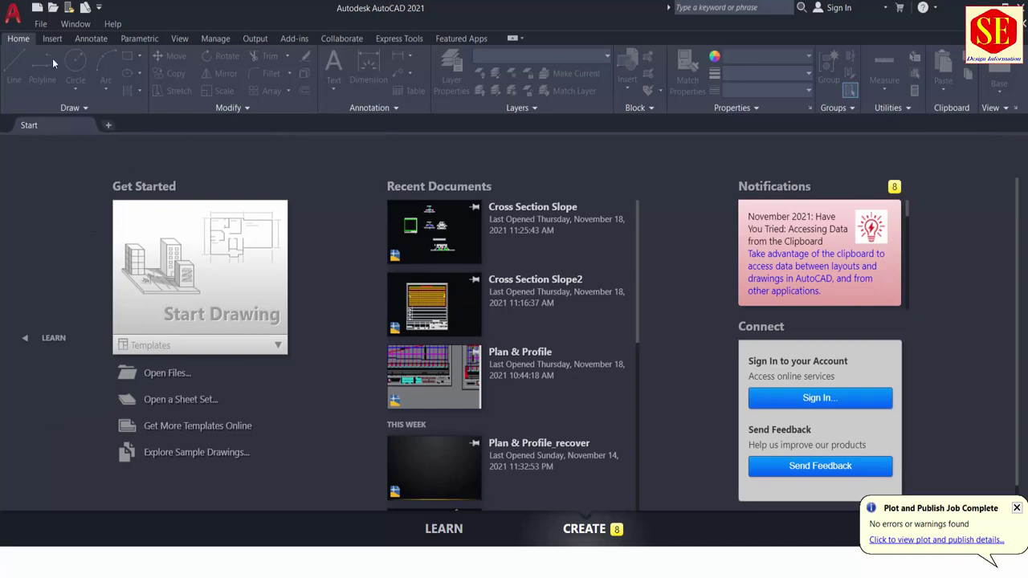
left_click(53, 7)
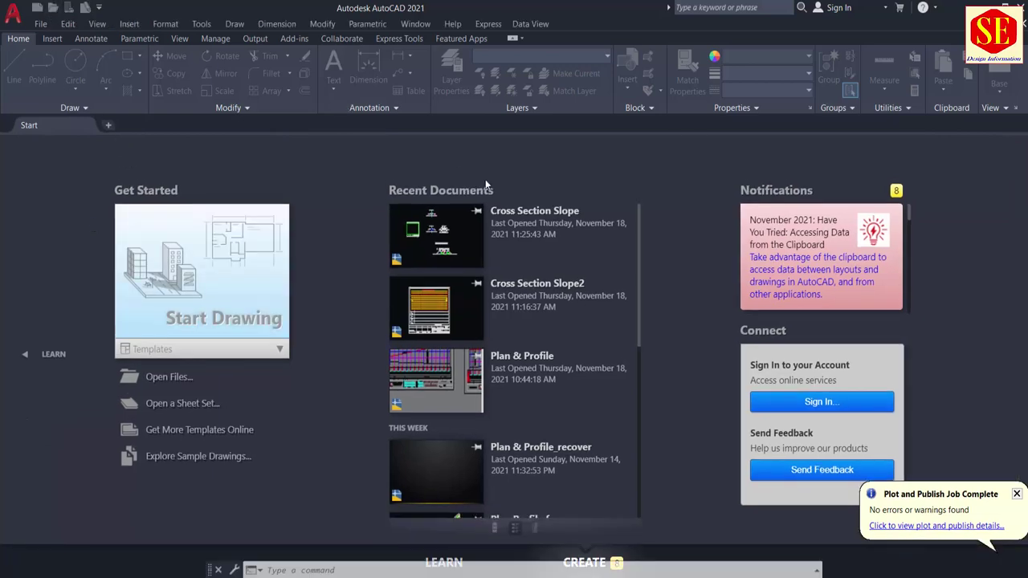
double_click(417, 173)
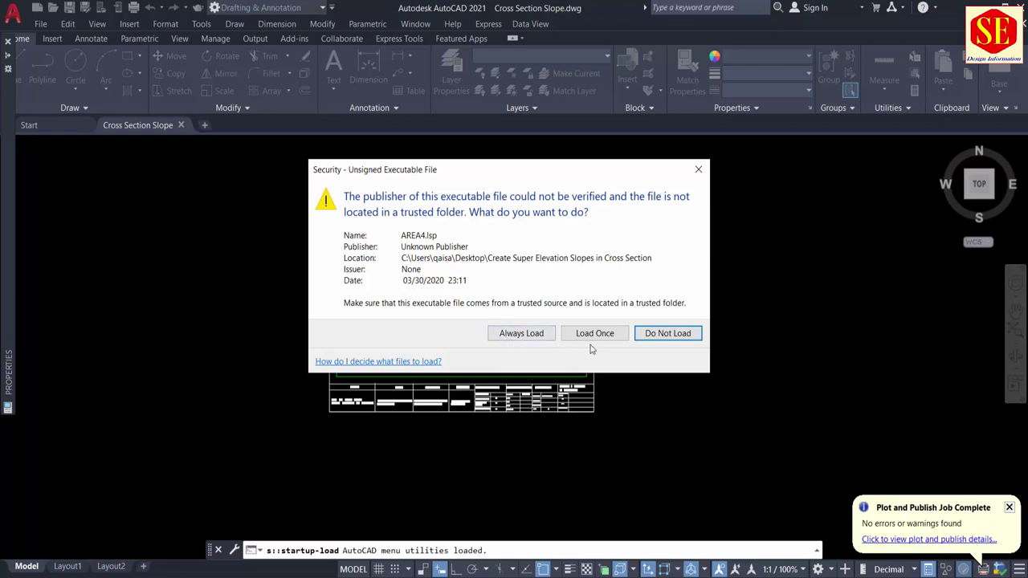
Allow the unsigned startup files AREA4, CD and NSL to always load.
left_click(534, 339)
left_click(533, 336)
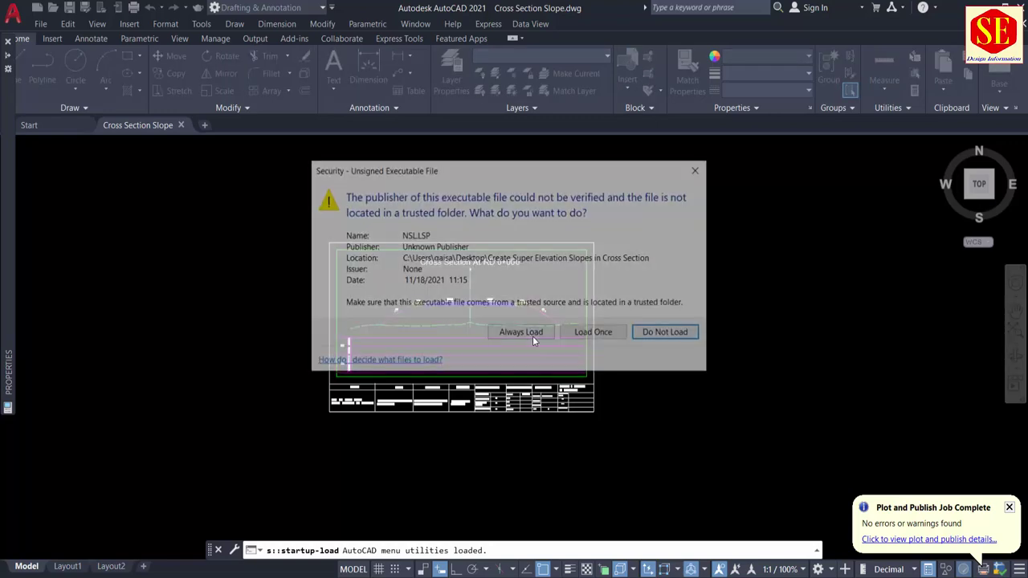
left_click(521, 333)
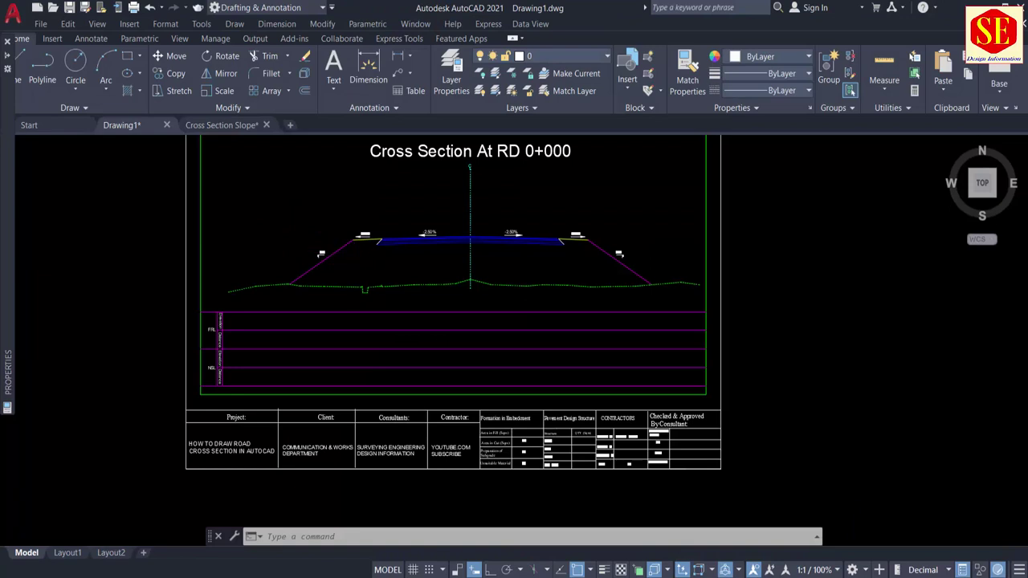
Run the NSL command on the green dashed ground polyline, working towards its X-axis basepoint near the table's lower NSL row.
scroll(350, 265, "up", 2)
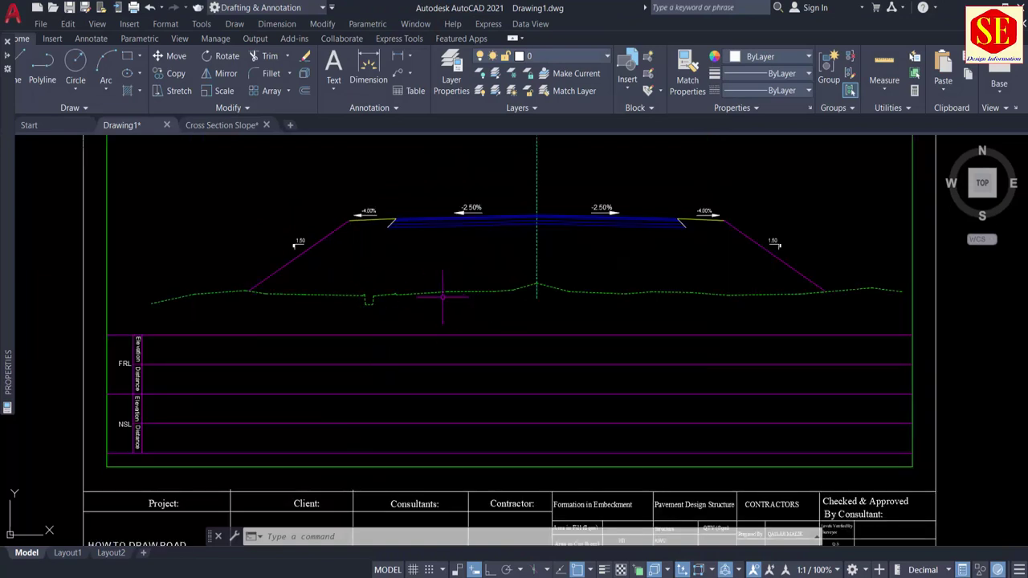
type("NSL")
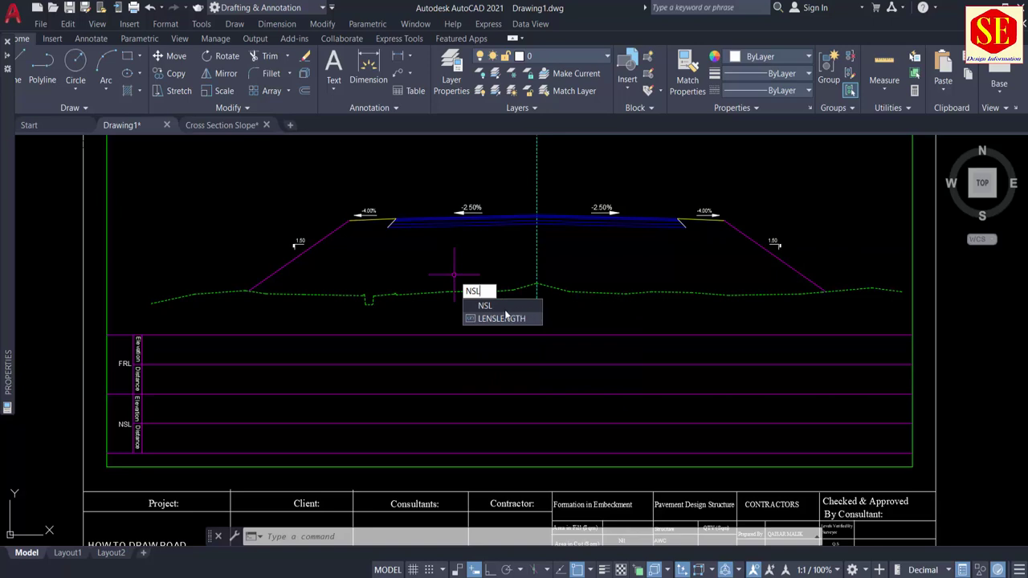
key("Return")
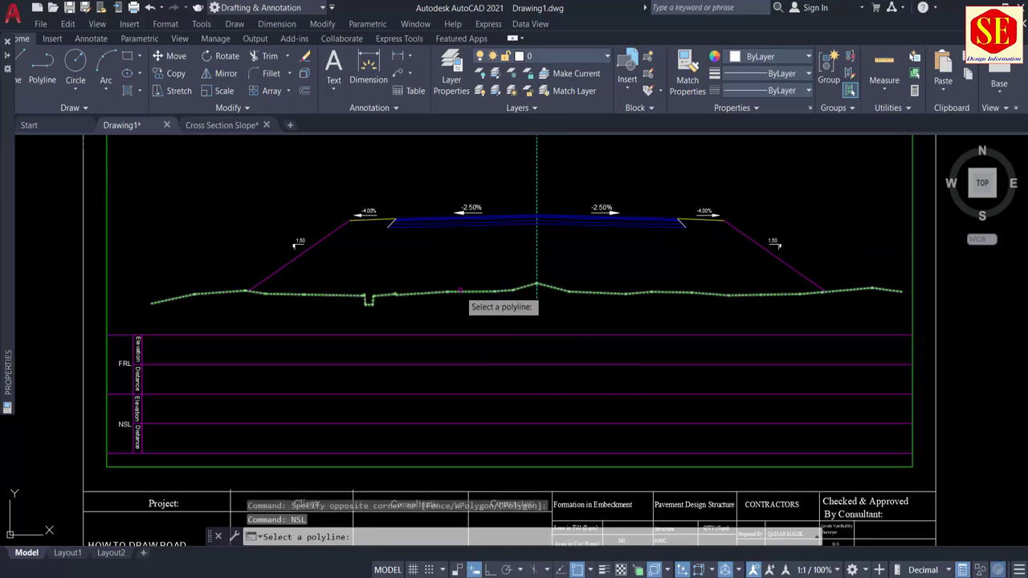
left_click(446, 293)
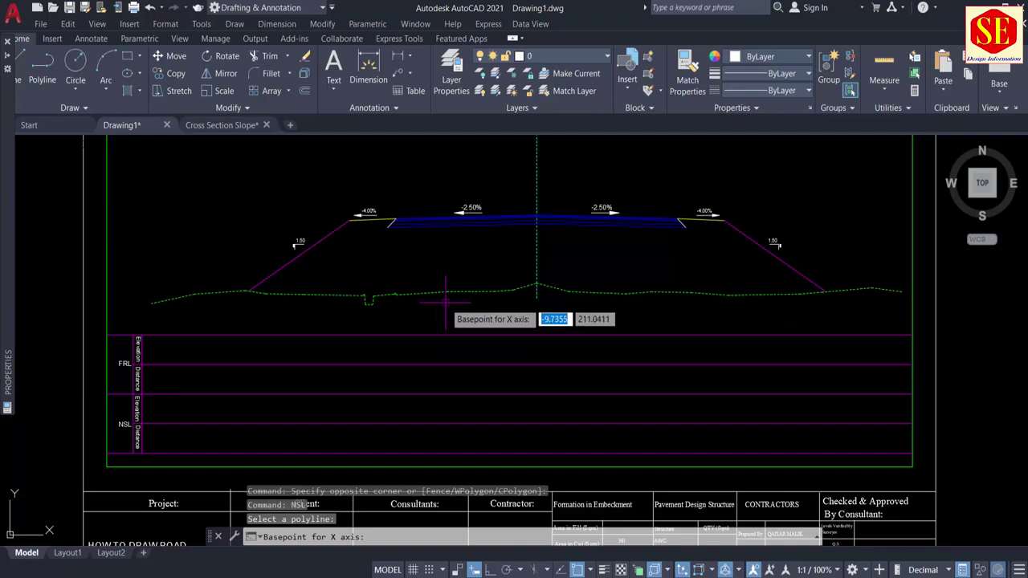
middle_click_drag(447, 302, 452, 270)
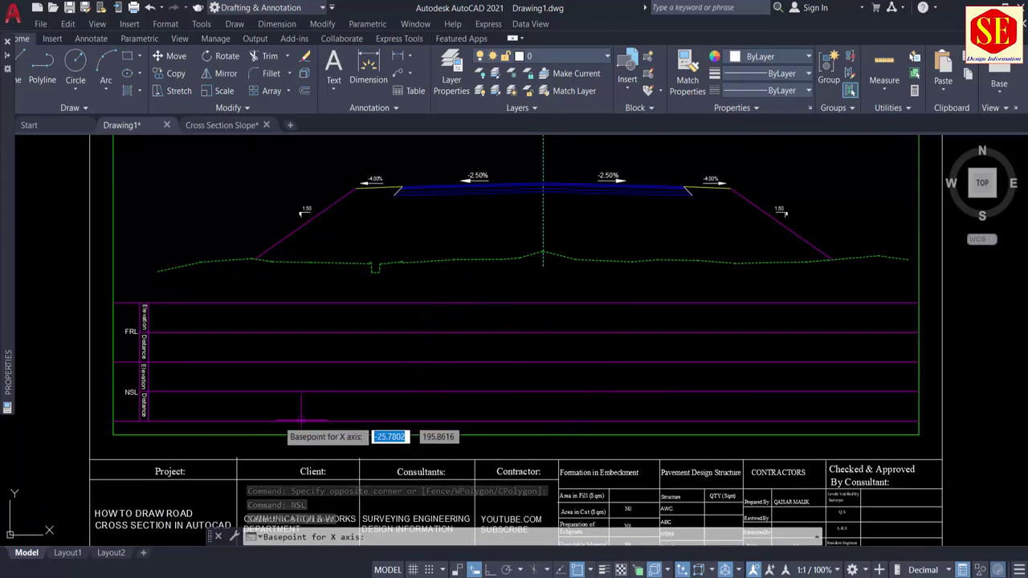
scroll(167, 433, "up", 4)
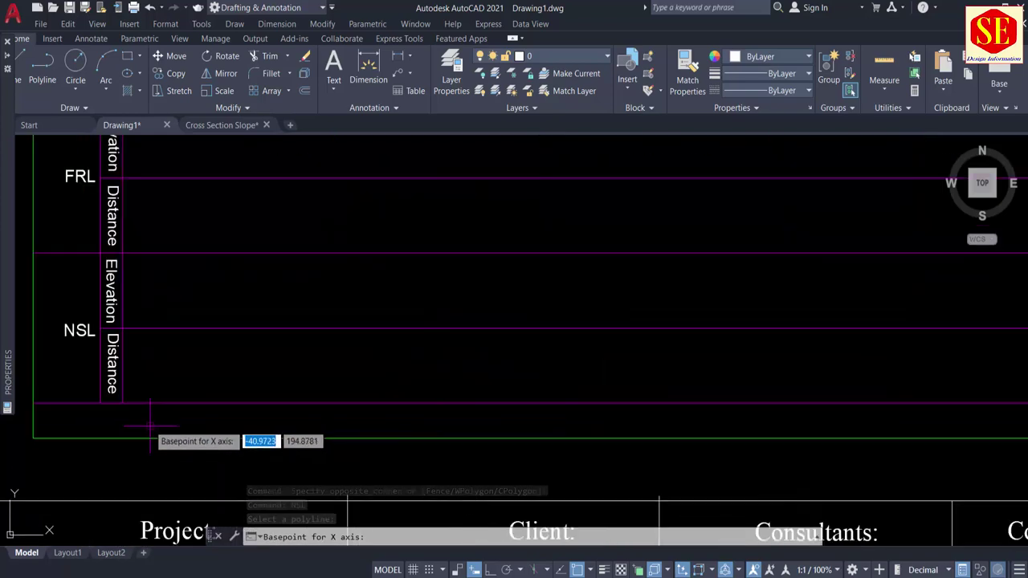
Generate the NSL distance and elevation labels, picking base points on the table's inner vertical line in the NSL Distance and Elevation rows.
left_click(122, 362)
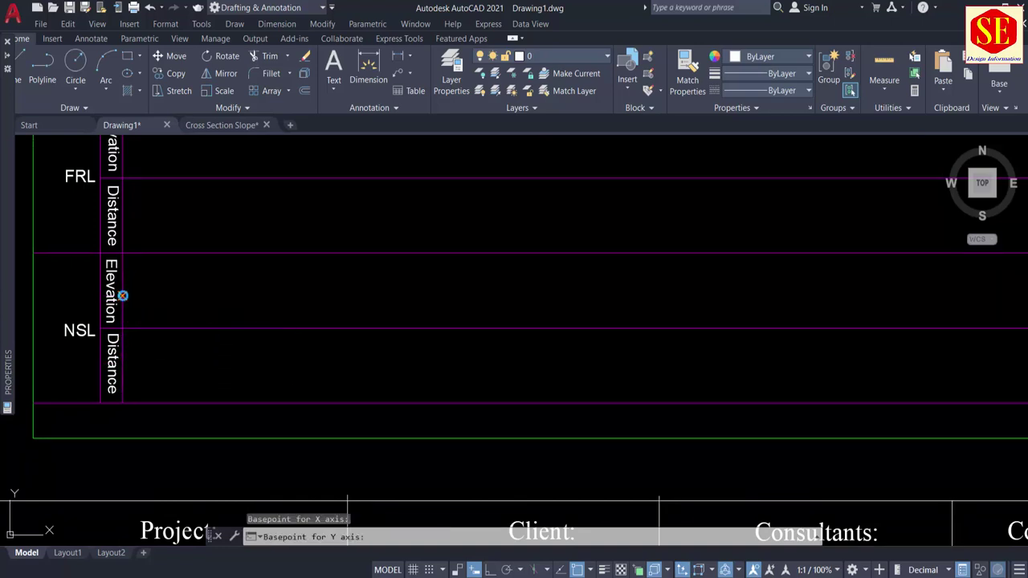
left_click(122, 295)
scroll(241, 291, "down", 2)
scroll(367, 303, "up", 1)
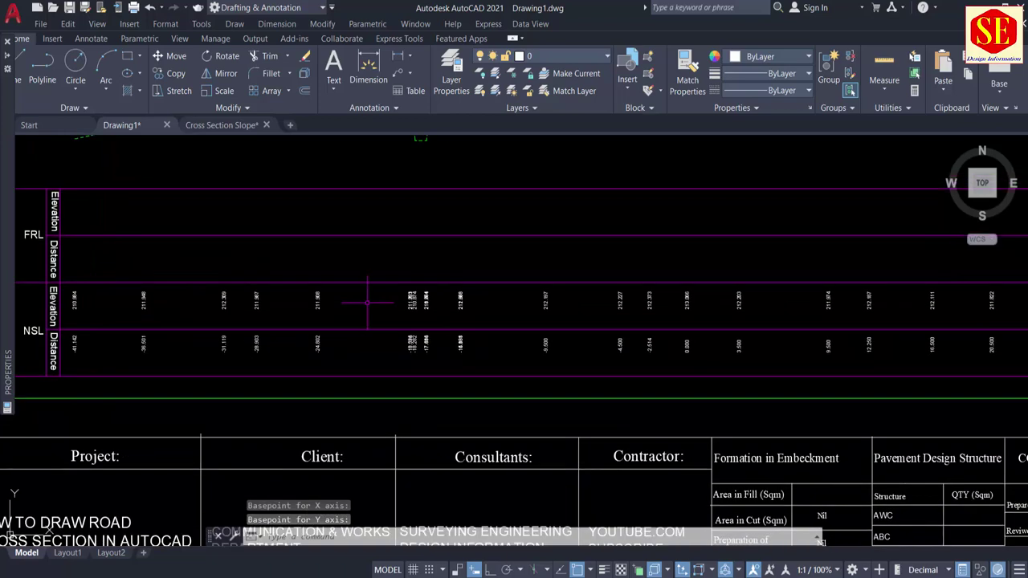
Examine the generated elevation and distance labels along the NSL rows of the cross-section table.
middle_click_drag(602, 313, 368, 311)
scroll(715, 310, "up", 2)
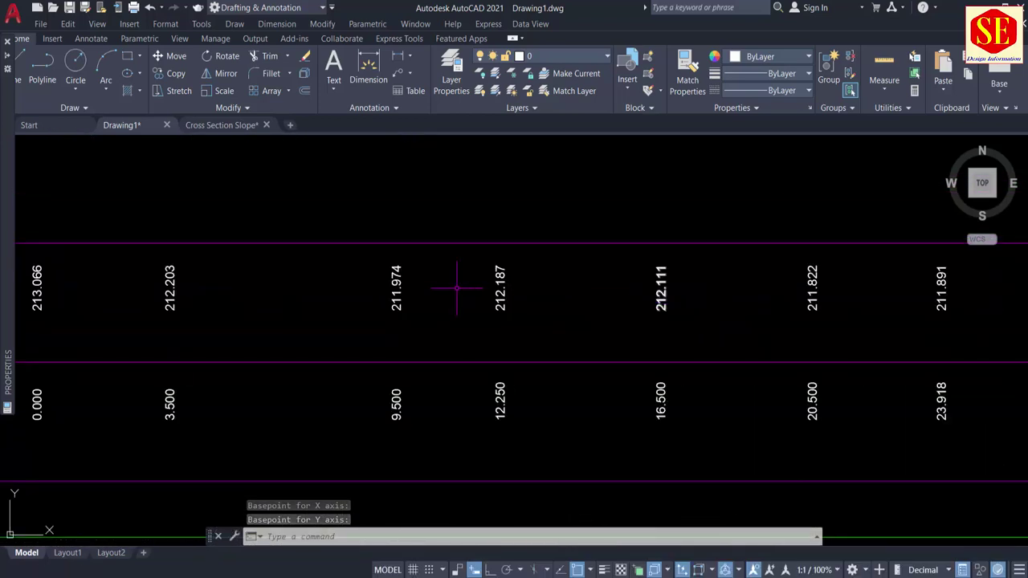
scroll(491, 337, "down", 1)
scroll(497, 394, "up", 3)
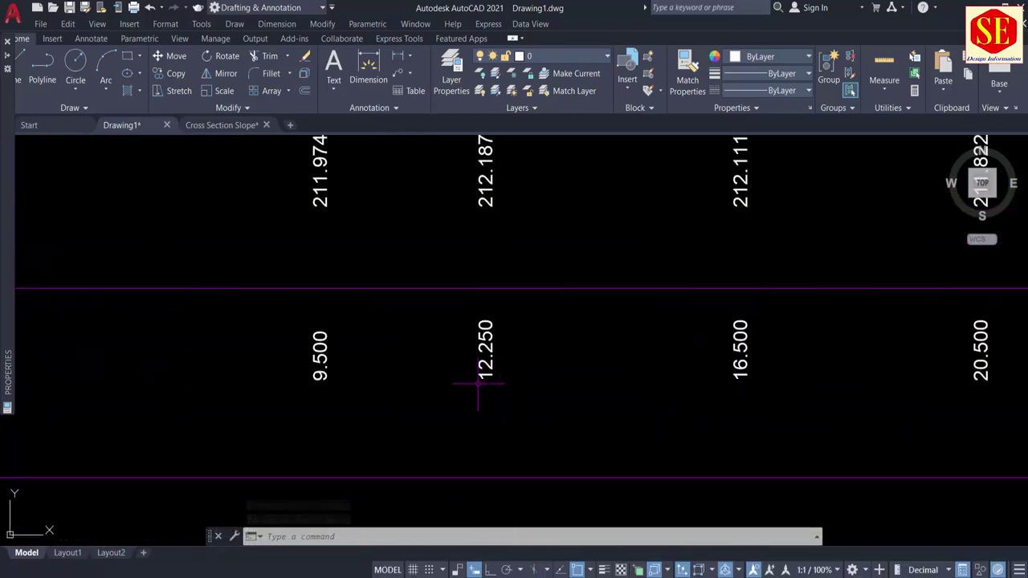
scroll(481, 378, "down", 3)
scroll(538, 340, "down", 5)
scroll(289, 339, "down", 1)
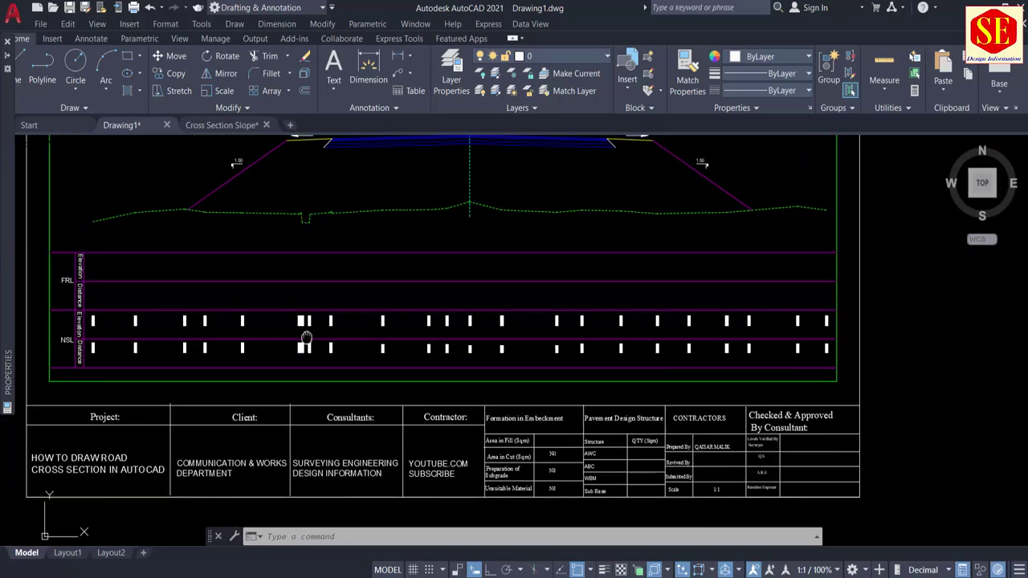
Set the text height of the first NSL elevation label, at the table's left end, to 0.45.
scroll(119, 337, "up", 4)
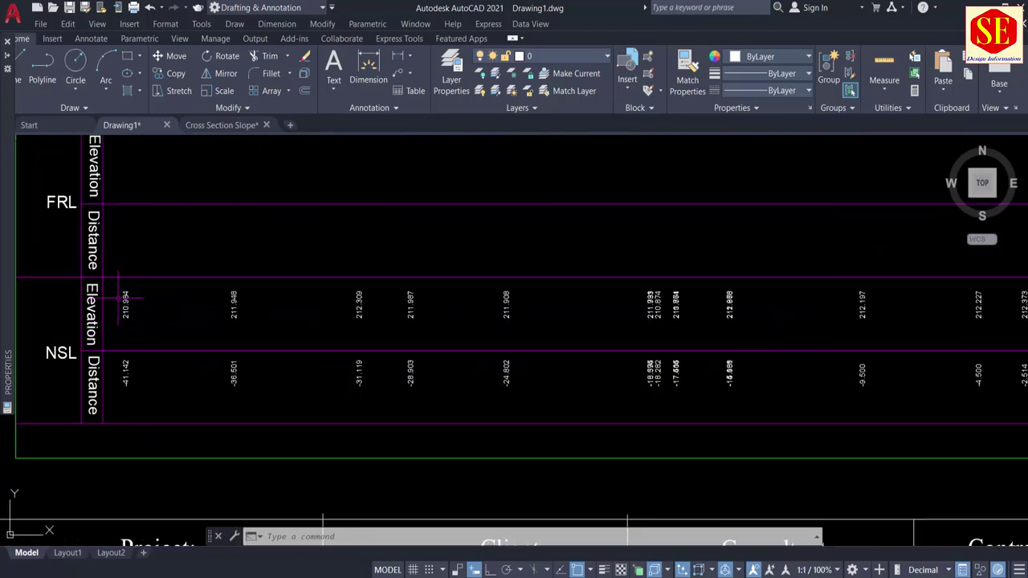
left_click(126, 300)
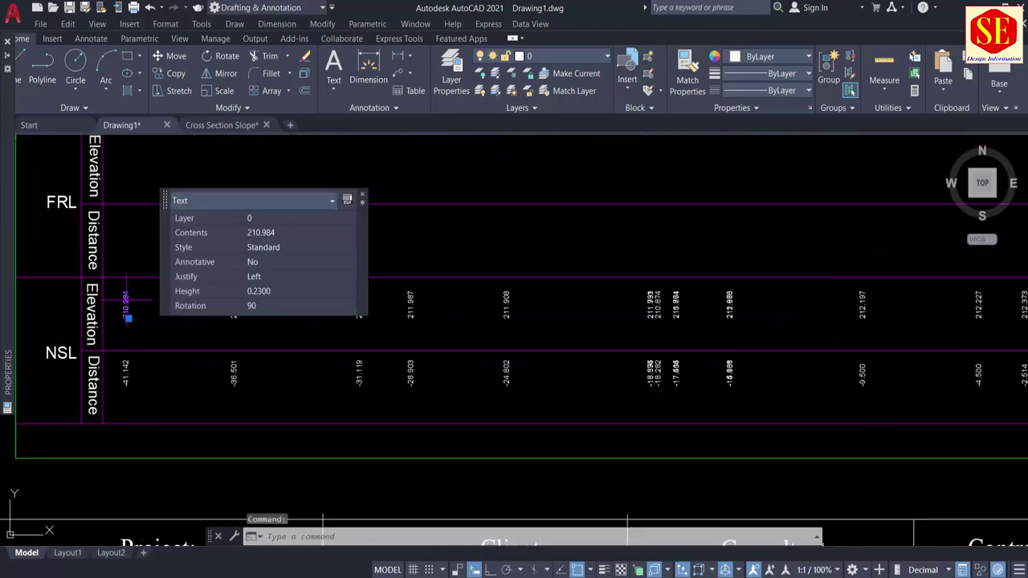
left_click(288, 293)
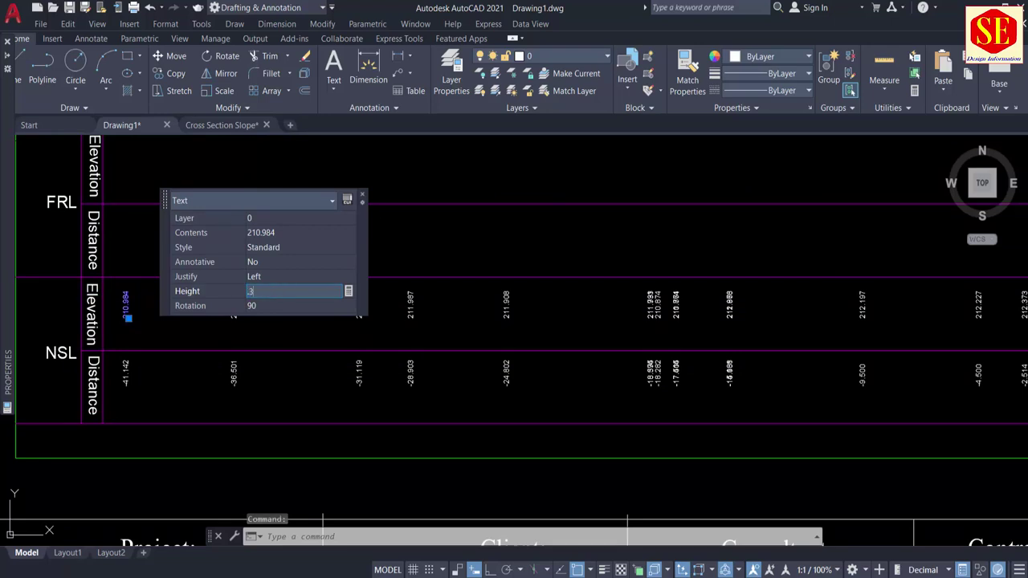
type(".35")
key("Tab")
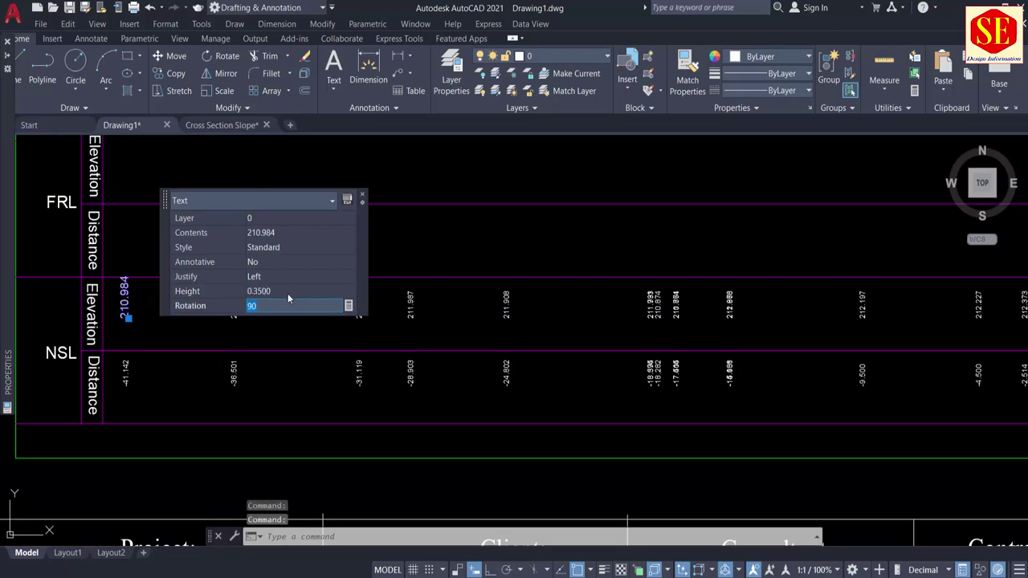
left_click(295, 291)
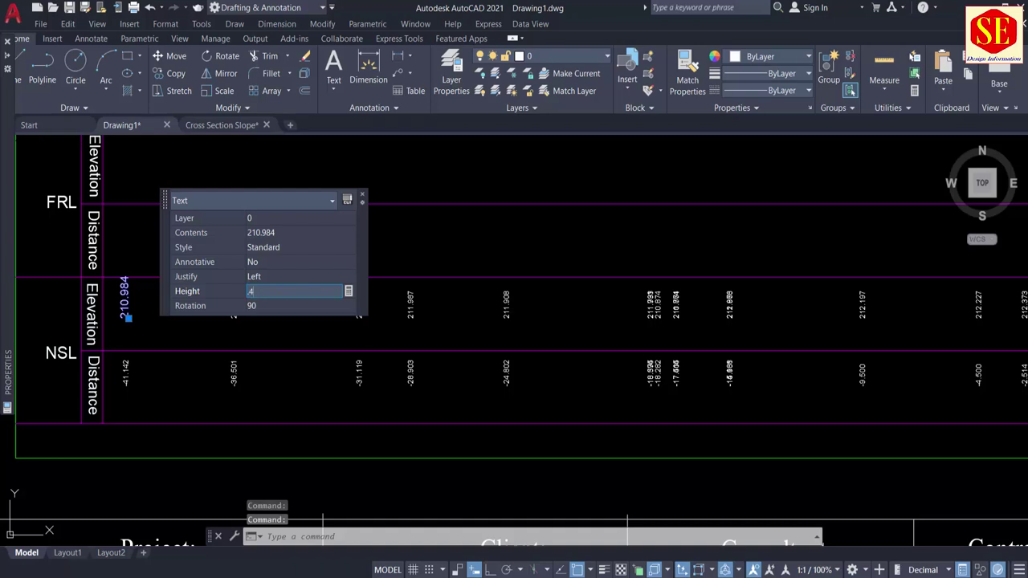
key("Return")
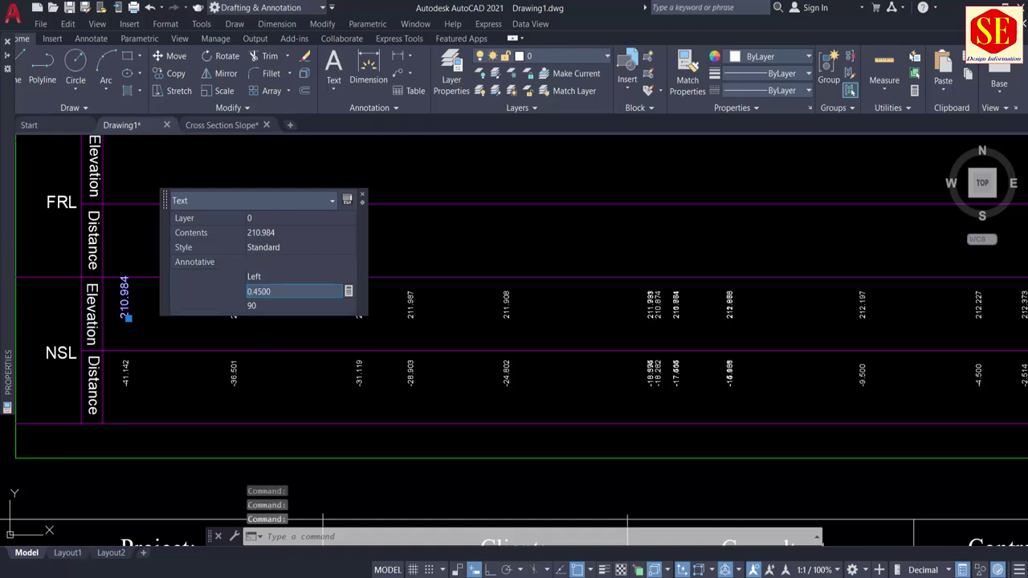
Move the enlarged first elevation label down so it sits inside the NSL Elevation row.
type("M")
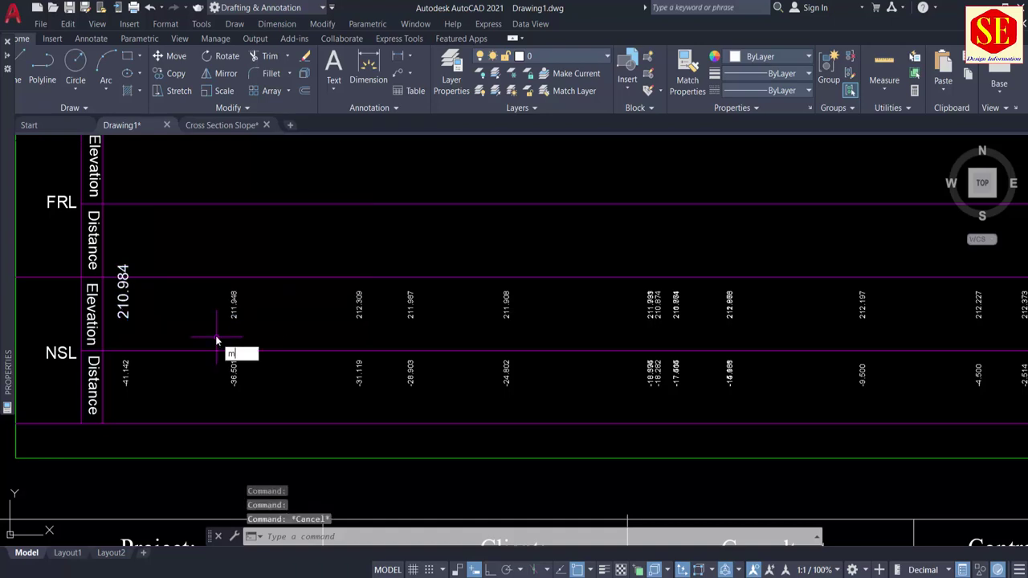
key("Return")
key("Return")
left_click(185, 246)
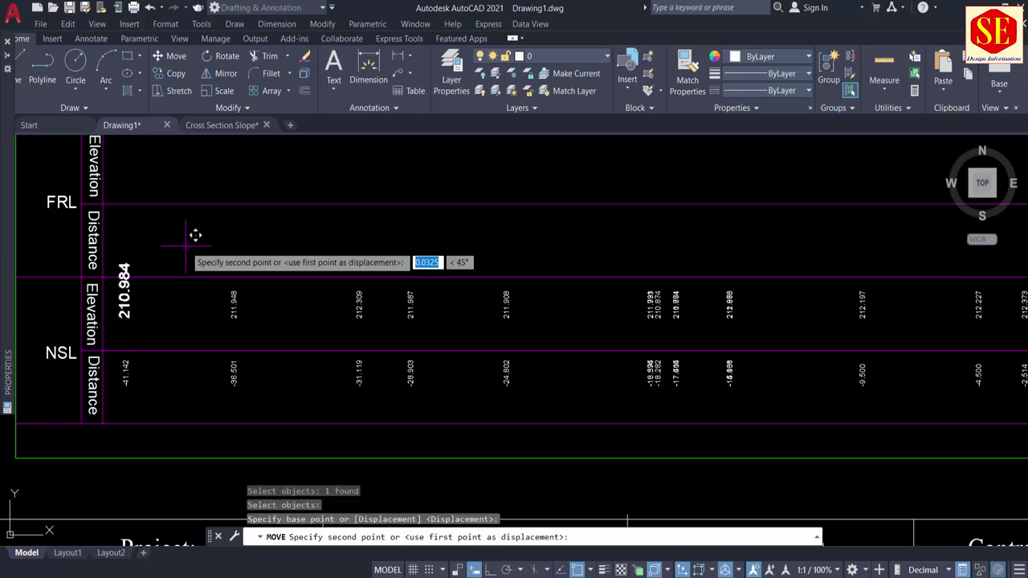
left_click(197, 258)
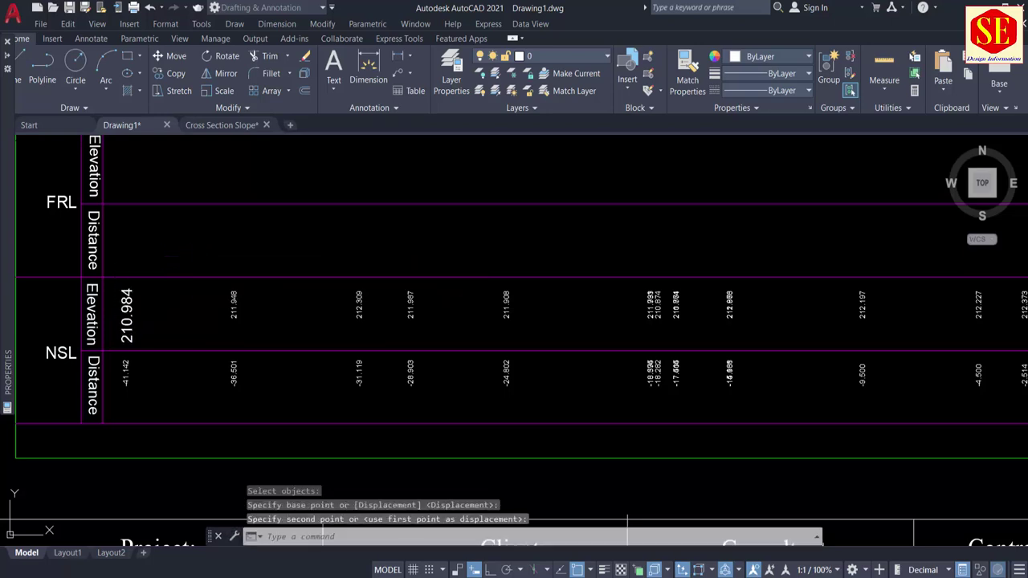
Match the properties of the first elevation label to the other elevation and distance labels across the NSL rows.
type("ma")
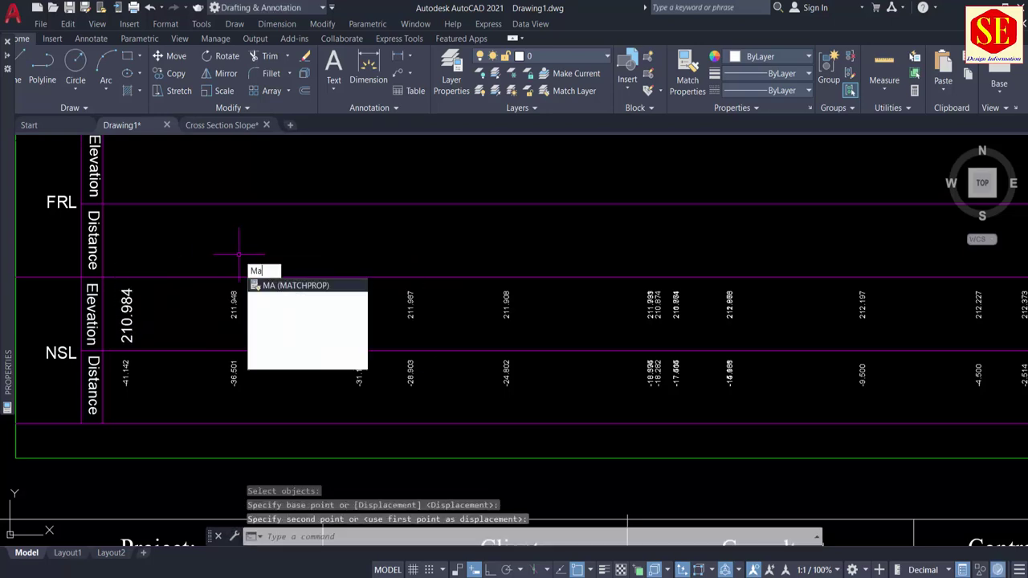
key("Return")
left_click(128, 314)
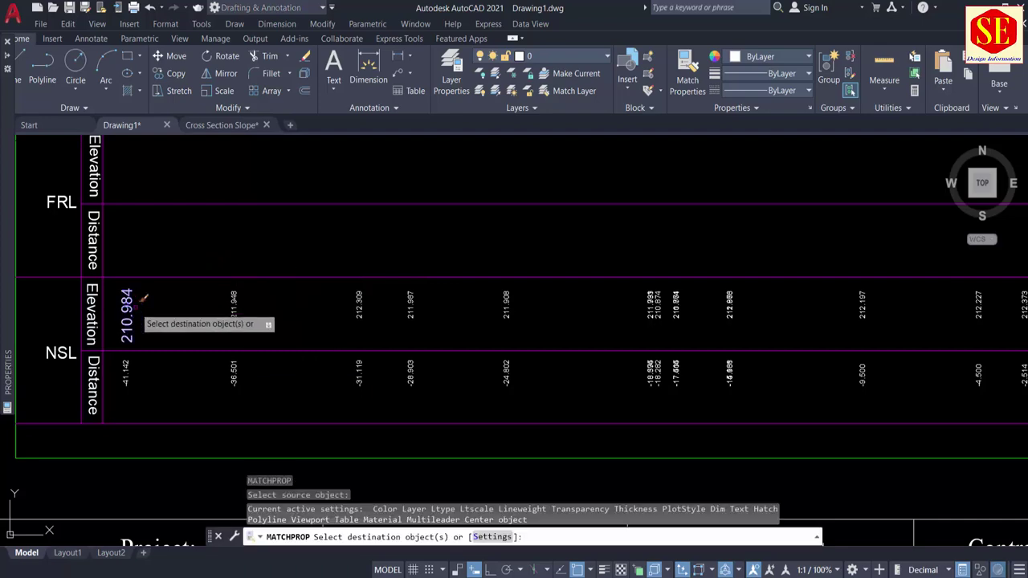
scroll(176, 244, "down", 2)
left_click(170, 248)
middle_click_drag(659, 349, 244, 334)
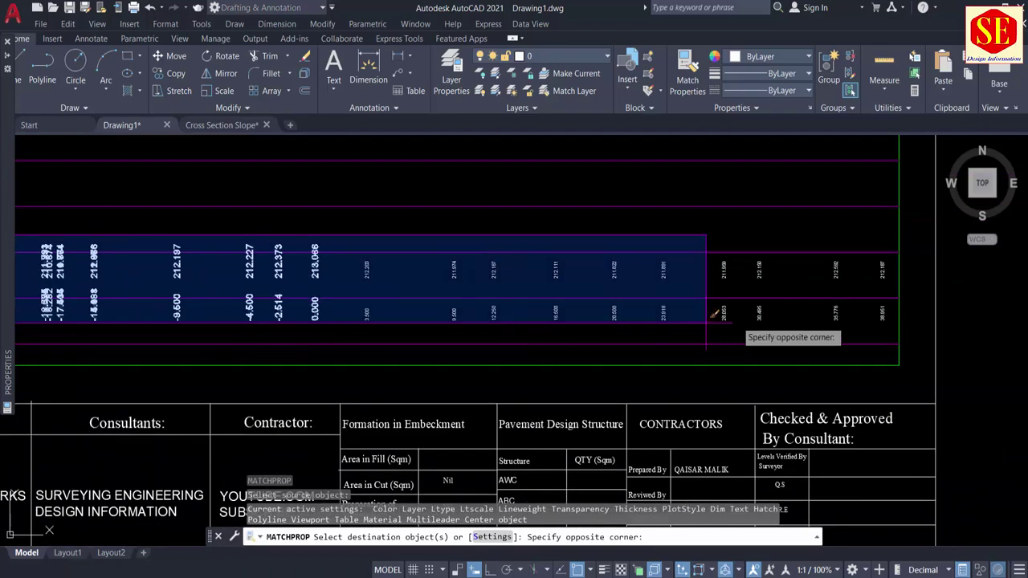
left_click(903, 336)
scroll(799, 305, "up", 2)
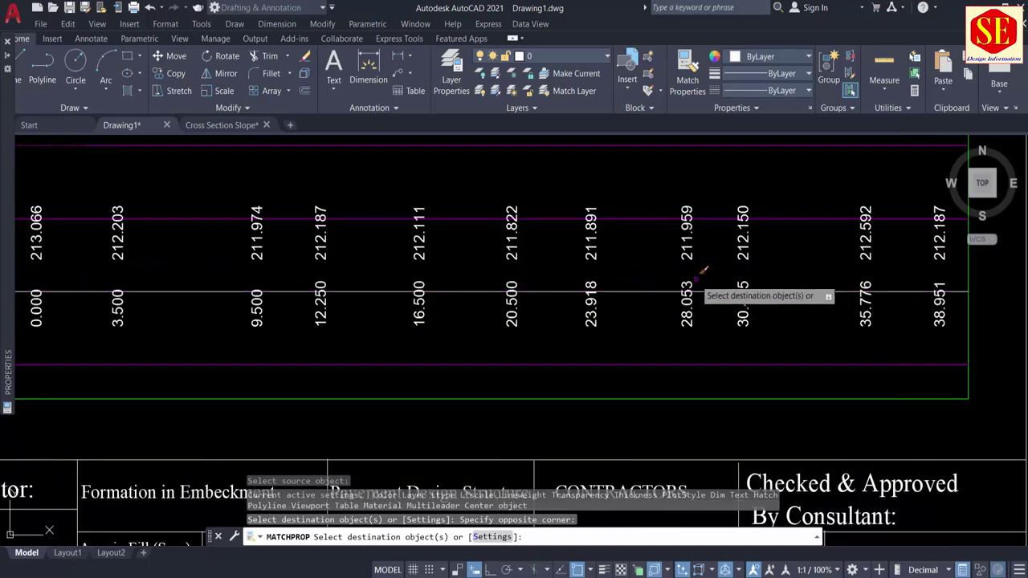
right_click(642, 201)
left_click(664, 201)
Move all resized NSL labels except the first column down about 1.3 units to fit inside their rows.
scroll(744, 233, "down", 4)
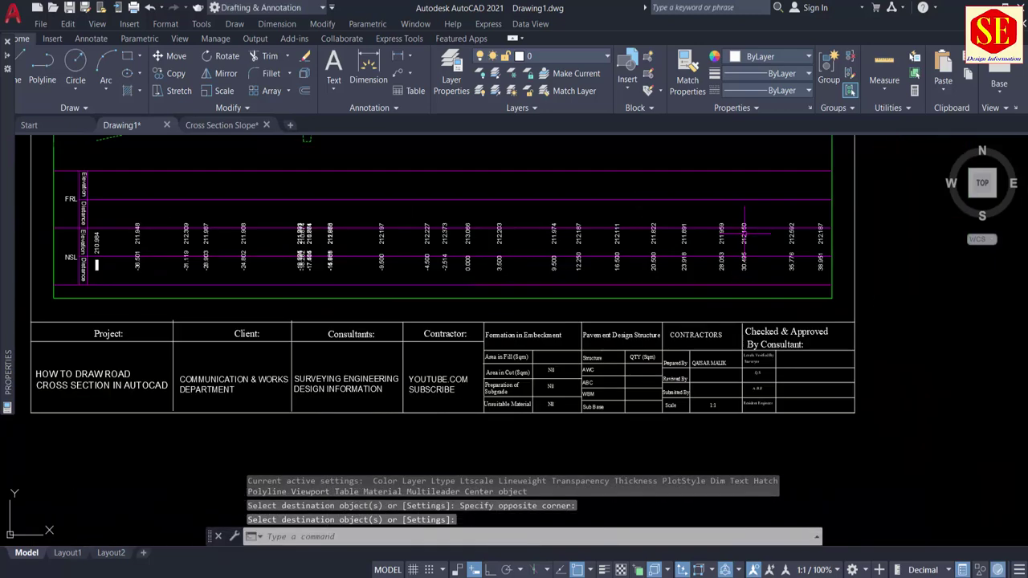
type("m")
key("Return")
left_click(117, 213)
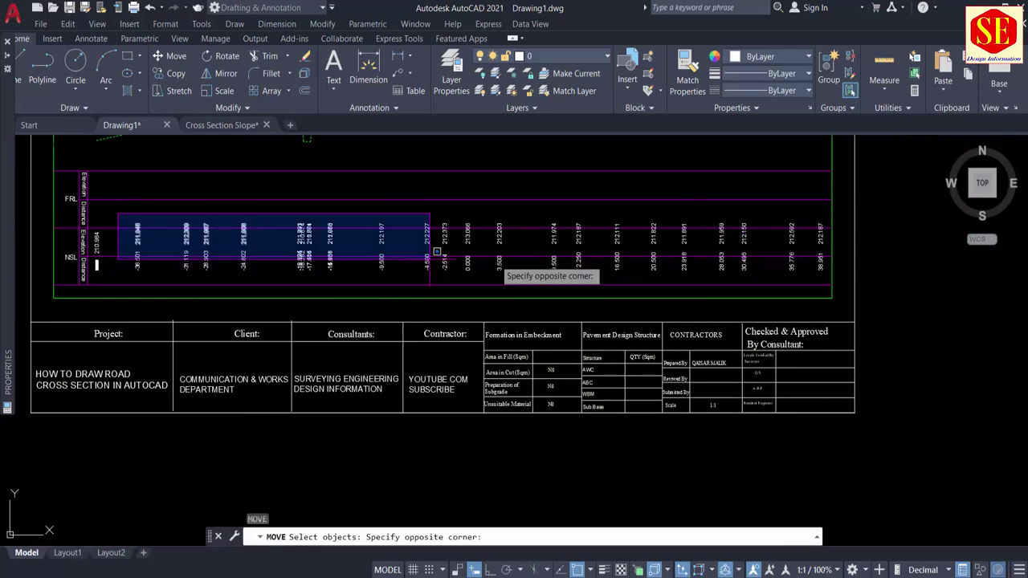
left_click(833, 281)
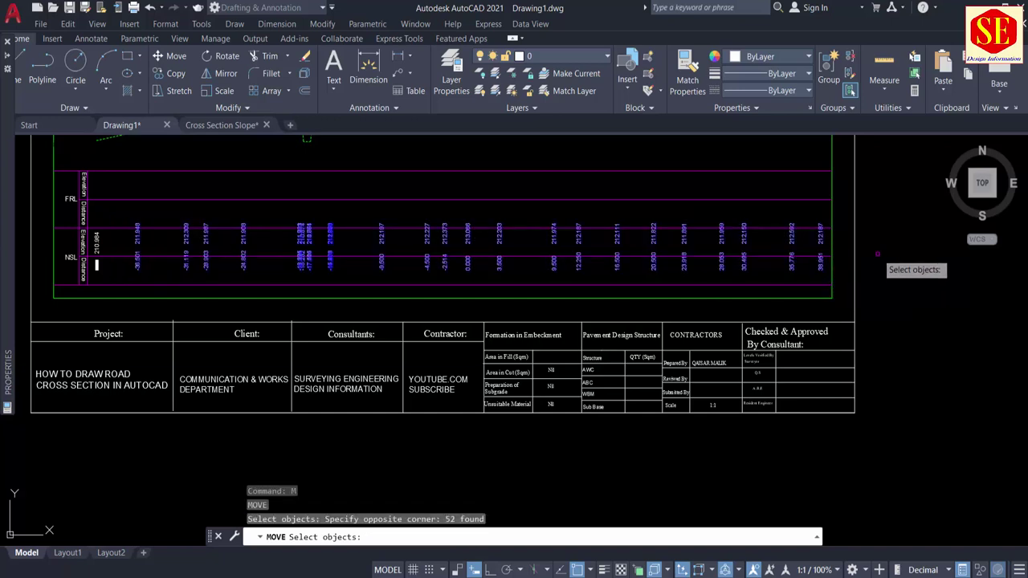
key("Return")
left_click(891, 233)
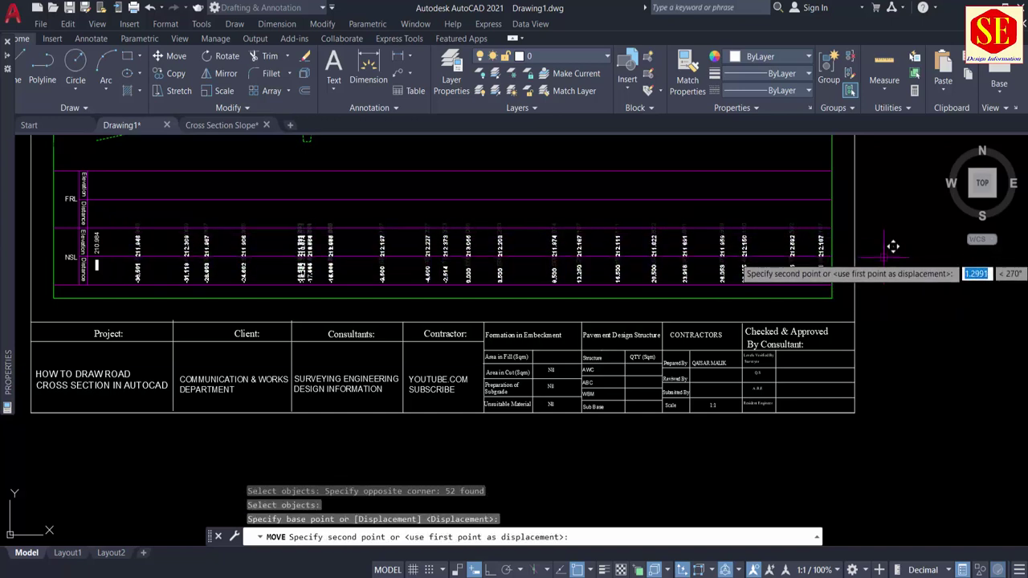
left_click(883, 258)
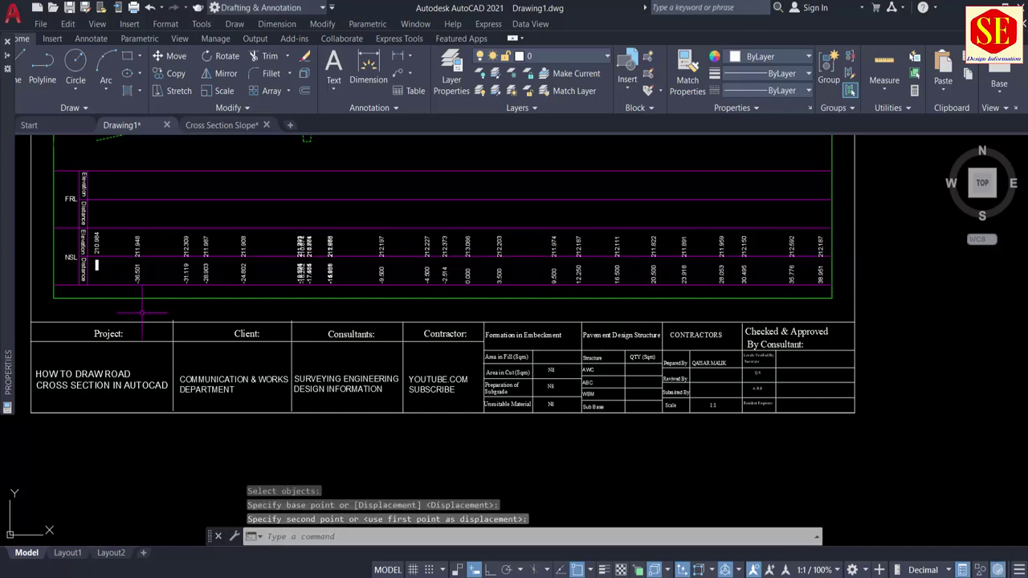
Match the first NSL distance label's text properties to those of the elevation label above it.
scroll(61, 275, "up", 4)
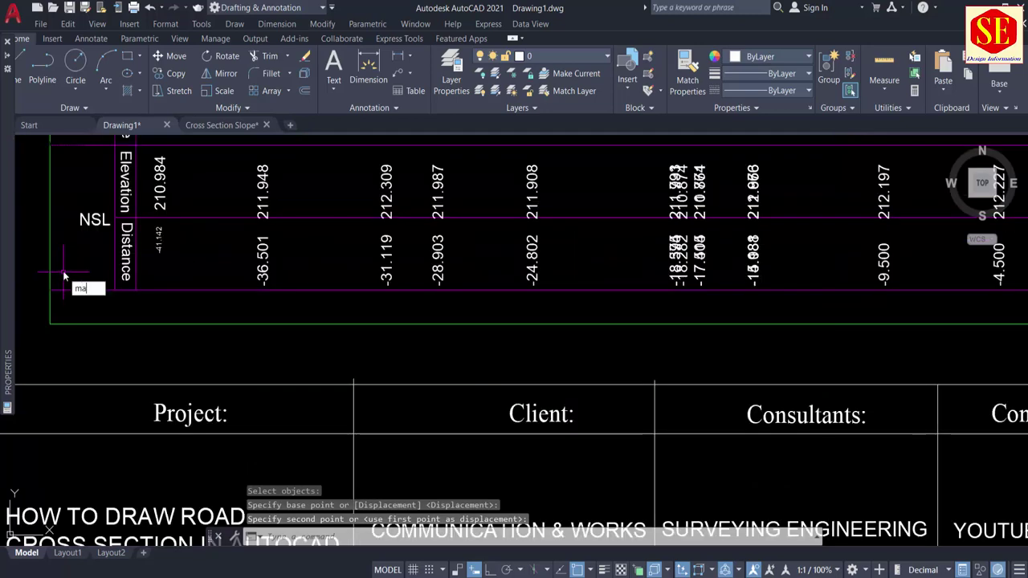
type("ma")
key("Return")
left_click(160, 189)
left_click(159, 239)
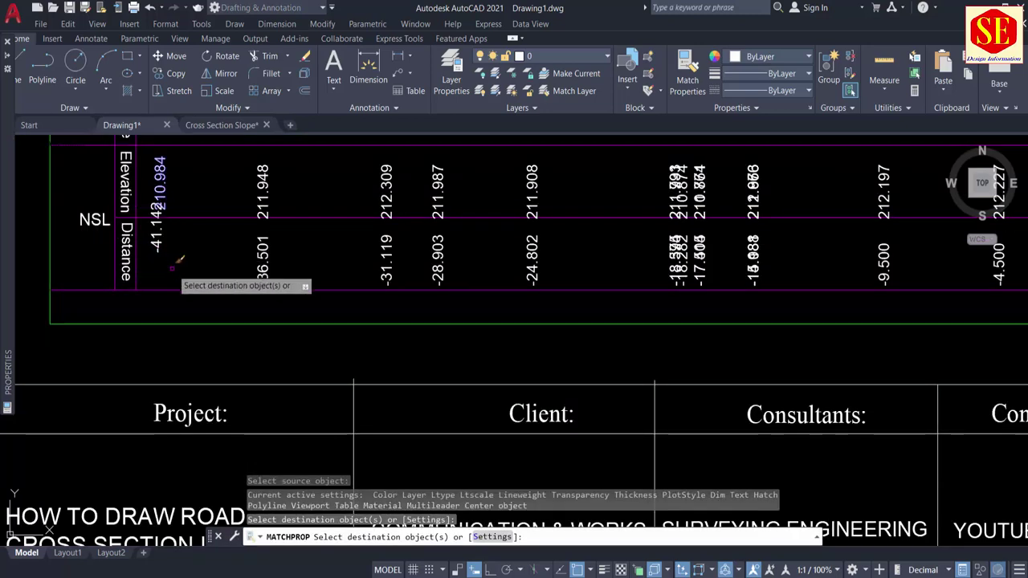
key("Escape")
Move the first NSL distance label down so it sits inside the Distance row.
type("m")
key("Return")
left_click(160, 241)
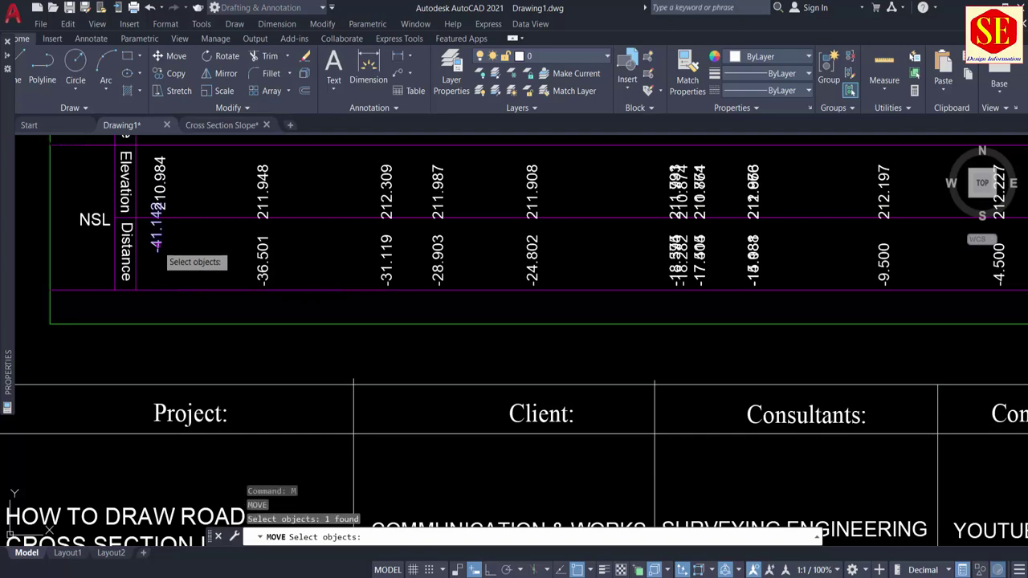
key("Return")
left_click(197, 237)
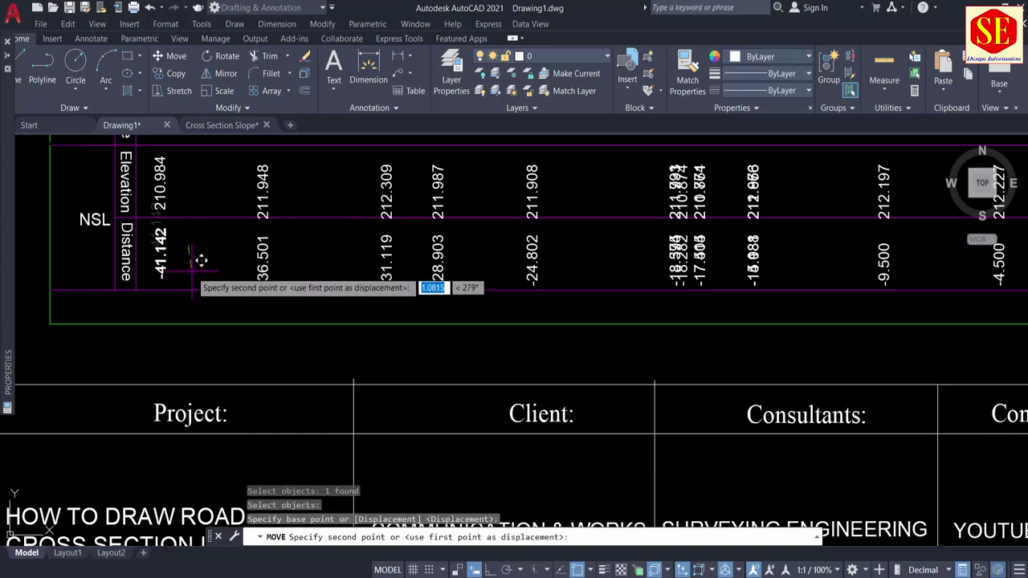
left_click(198, 267)
Use the CD command to place an elevation and distance label at the road crown, with its text up and right of the centreline.
scroll(309, 289, "down", 4)
middle_click_drag(310, 288, 270, 438)
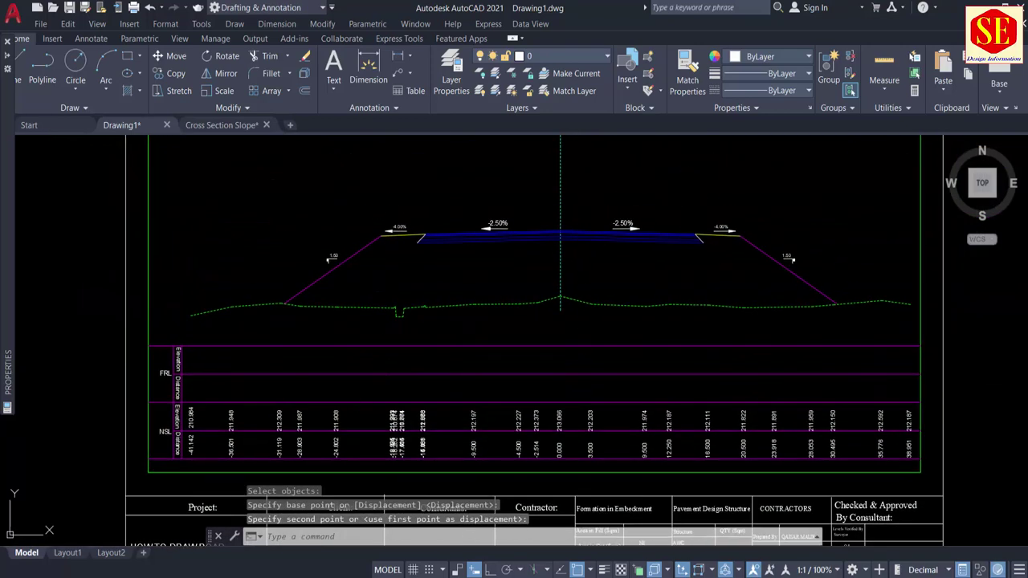
middle_click_drag(598, 221, 526, 239)
scroll(442, 236, "up", 2)
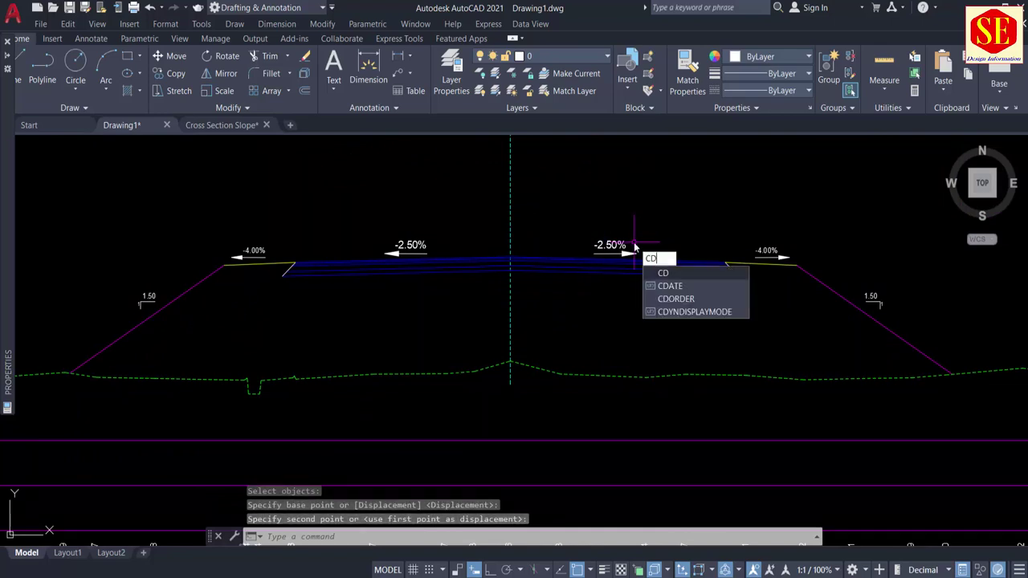
key("Return")
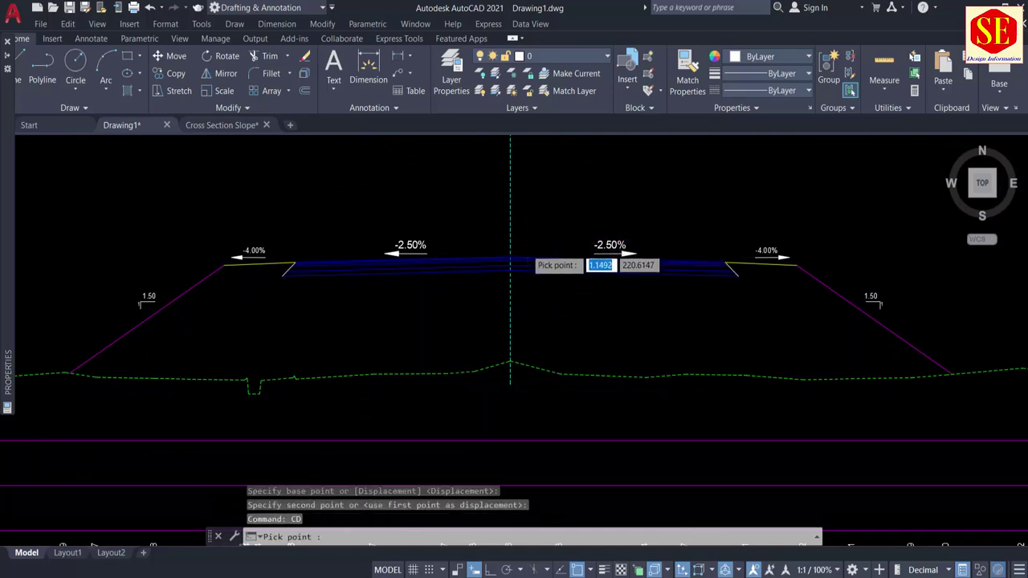
scroll(522, 257, "up", 5)
left_click(408, 297)
scroll(408, 297, "down", 3)
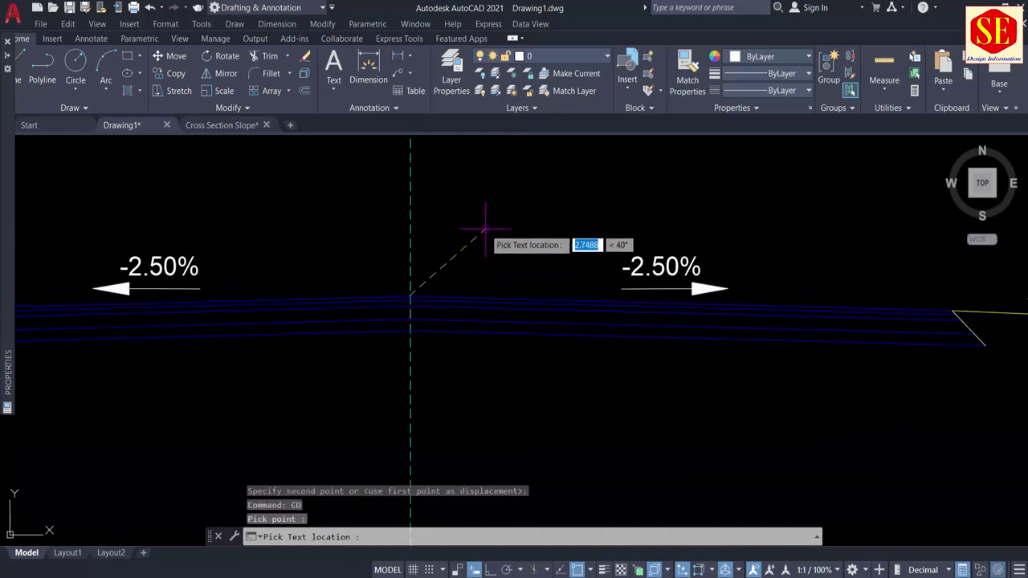
left_click(500, 200)
Add an elevation and distance label where the right pavement edge meets the shoulder, with its text above the point.
mouse_move(638, 268)
middle_mouse_down()
mouse_move(523, 307)
mouse_move(424, 326)
middle_mouse_up()
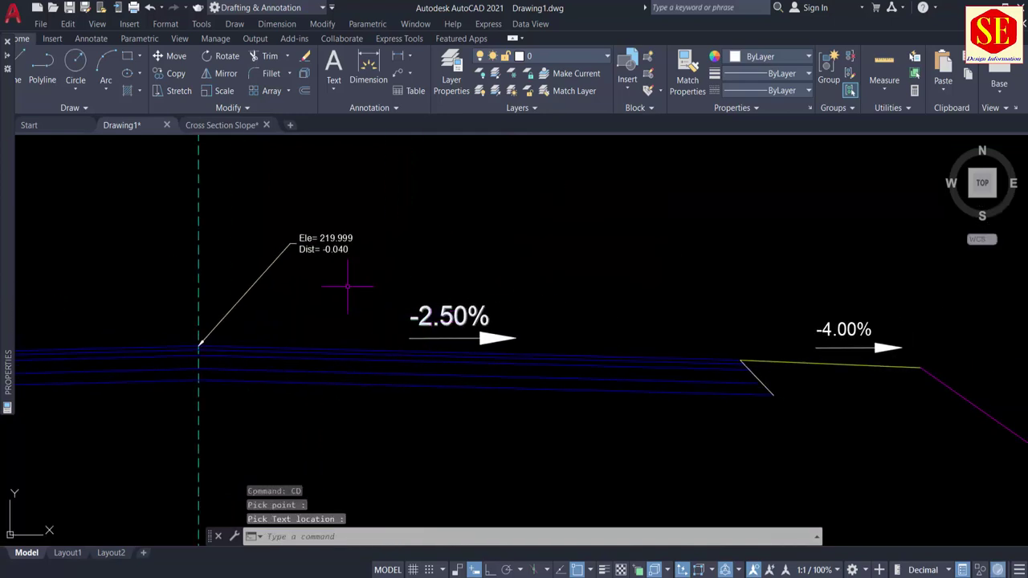
middle_click_drag(773, 259, 626, 260)
scroll(612, 339, "up", 5)
key("Return")
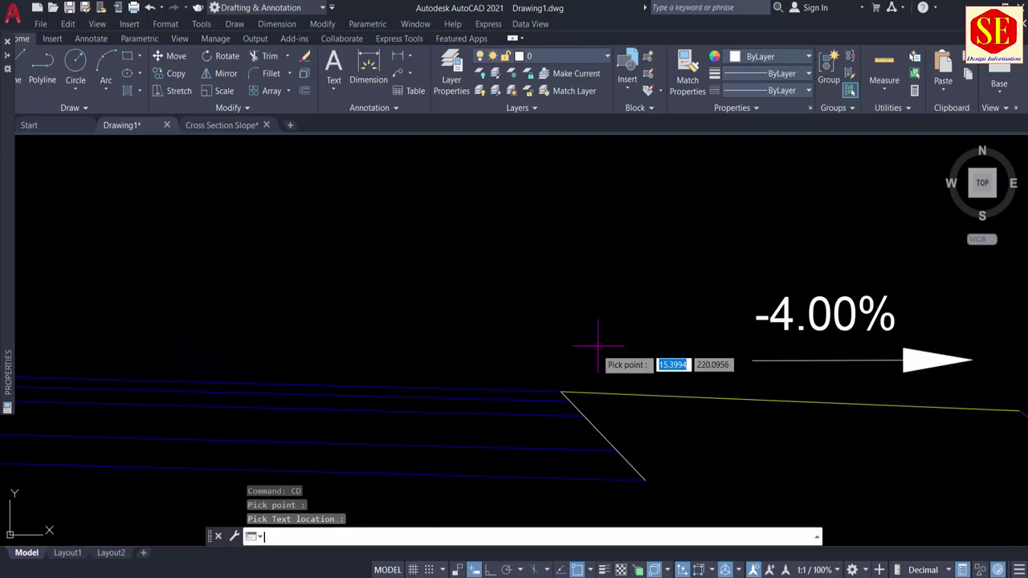
left_click(561, 391)
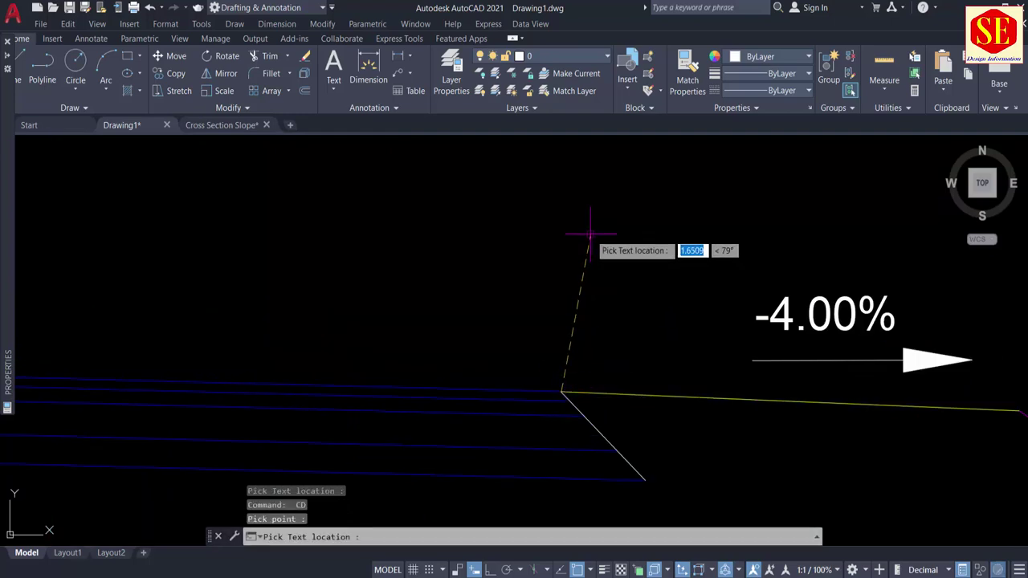
left_click(600, 207)
Add an elevation and distance label at the outer edge of the right shoulder, with its text up and right of the point.
scroll(534, 273, "down", 2)
key("Return")
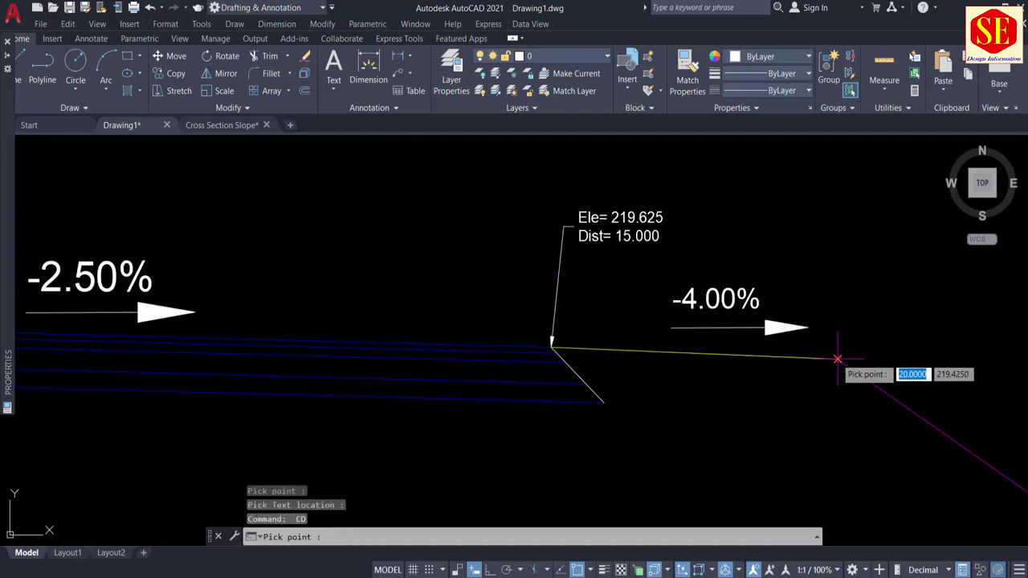
left_click(839, 358)
middle_click_drag(838, 292, 613, 330)
left_click(657, 285)
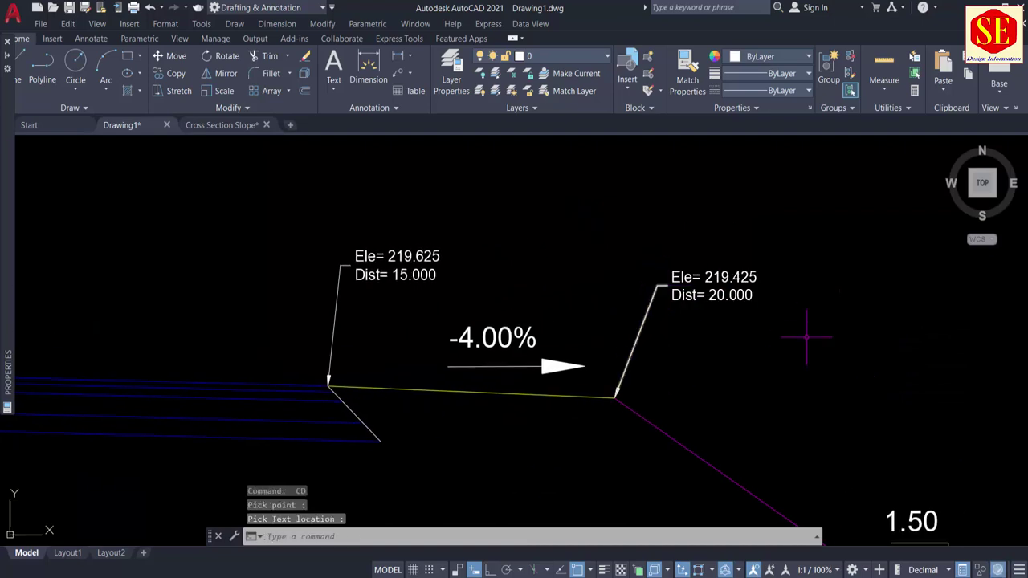
Add an elevation and distance label where the left pavement edge meets the shoulder, with its text up and left of the point.
scroll(815, 337, "down", 2)
middle_click_drag(368, 340, 1019, 294)
middle_click_drag(228, 306, 378, 305)
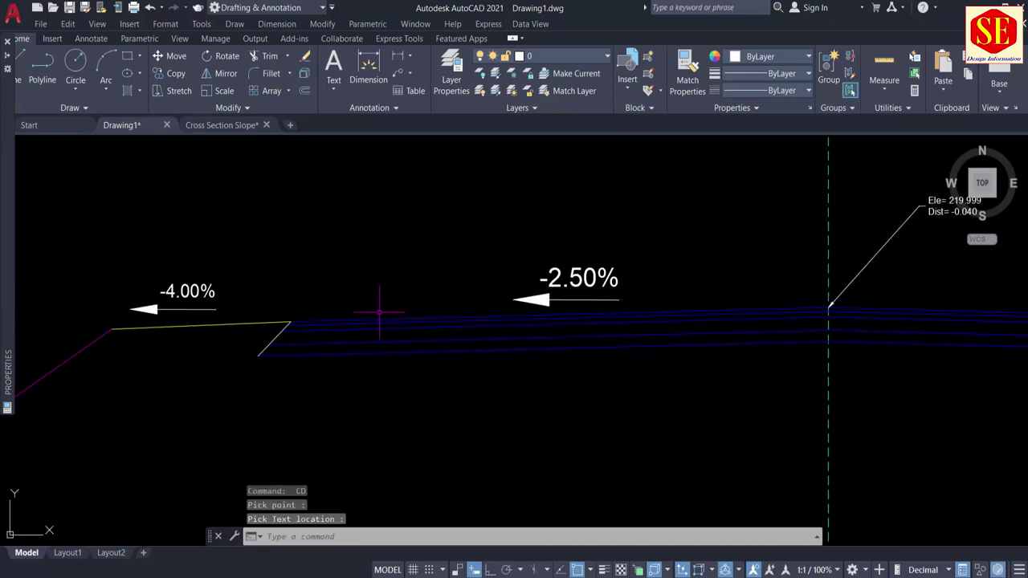
scroll(252, 314, "up", 2)
key("Return")
left_click(356, 327)
scroll(355, 327, "down", 1)
scroll(356, 327, "down", 1)
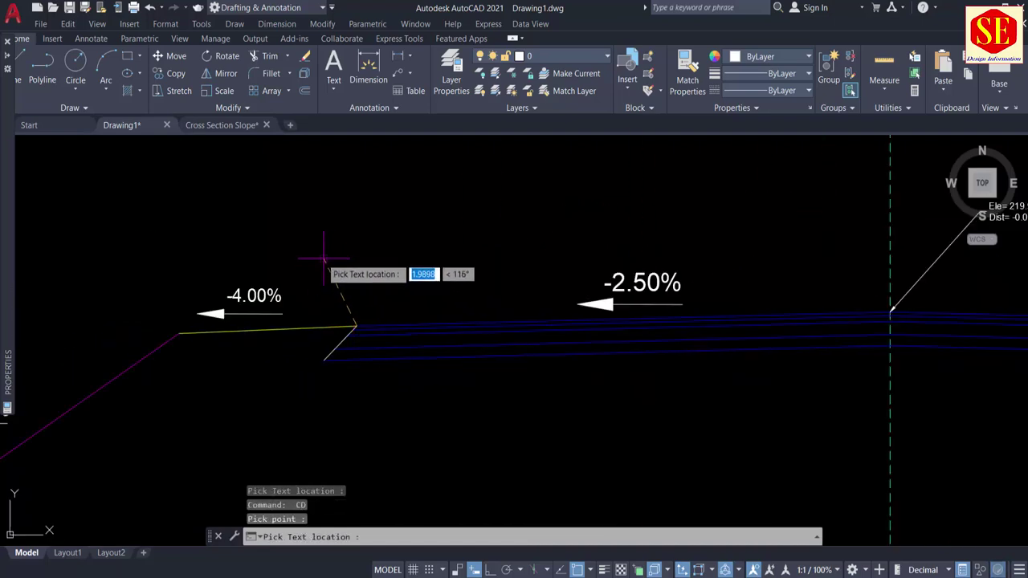
left_click(320, 241)
Add an elevation and distance label at the outer edge of the left shoulder, with its text up and left of the point.
key("Return")
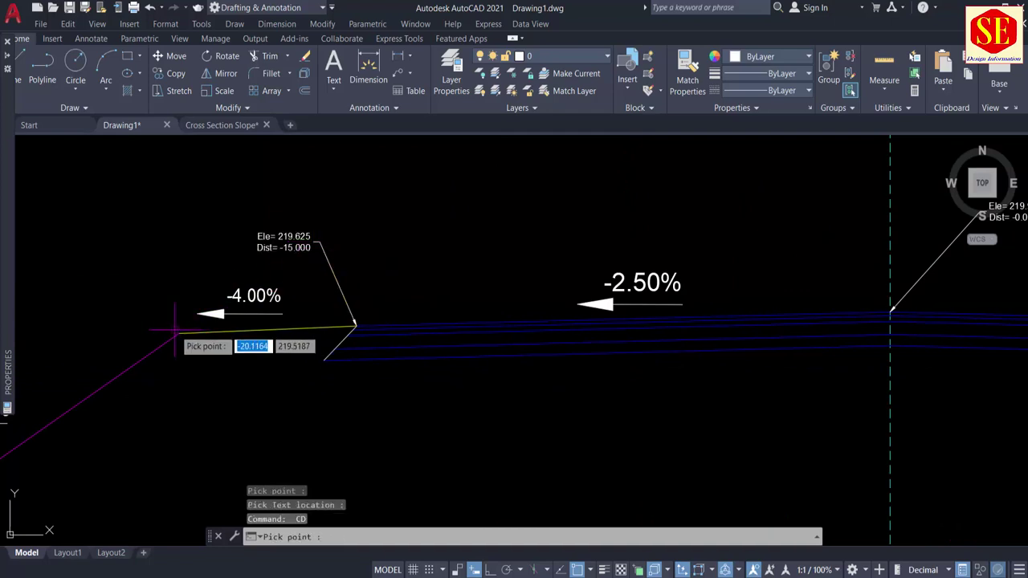
left_click(175, 330)
middle_click_drag(179, 332, 366, 305)
left_click(320, 285)
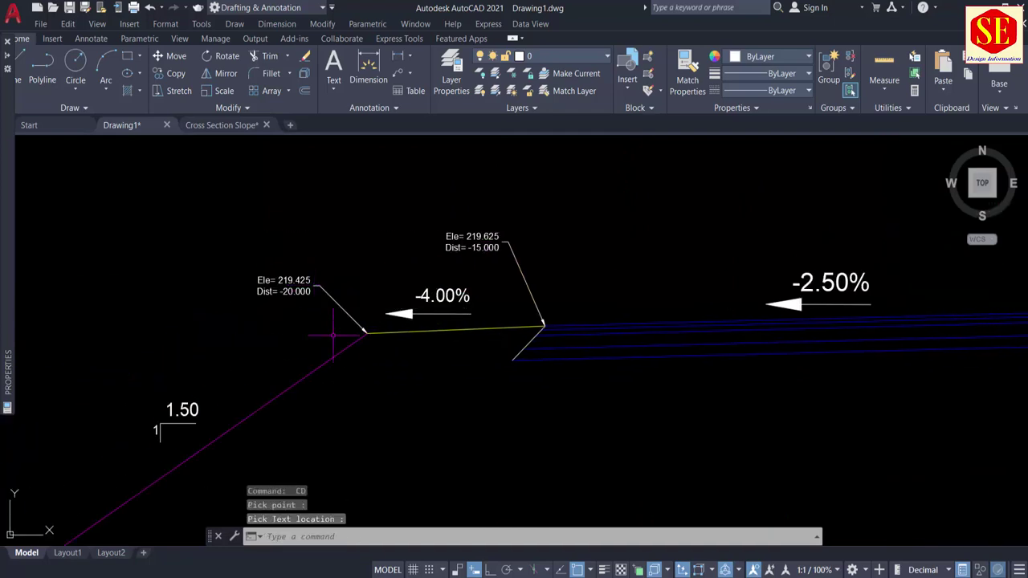
Add an elevation and distance label where the left 1.50:1 side slope meets the ground line, with its text above the toe.
middle_click_drag(333, 336, 471, 245)
middle_click_drag(105, 464, 253, 408)
key("Return")
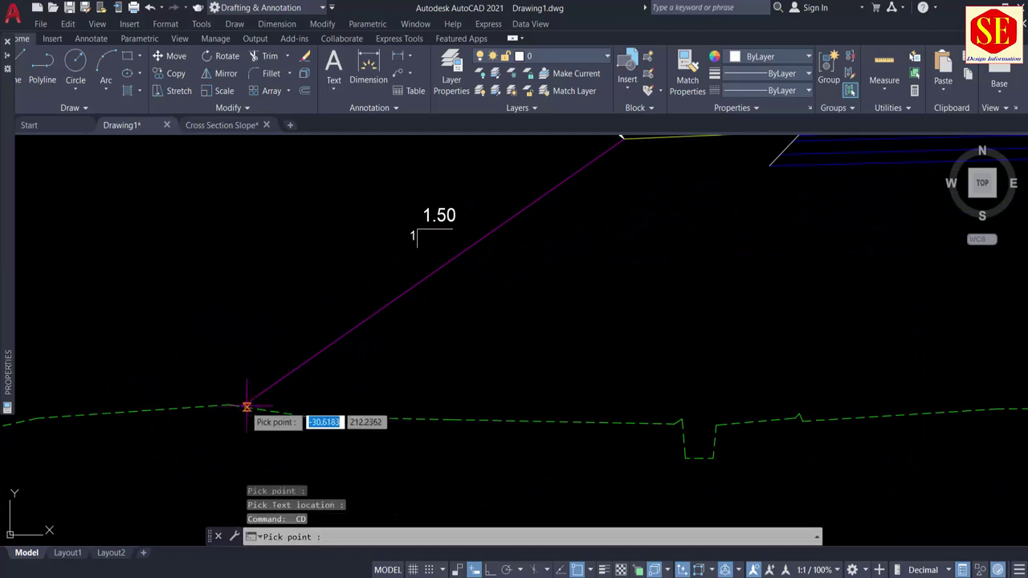
left_click(241, 405)
left_click(191, 309)
Examine the empty FRL rows and the individual side slope and shoulder lines that make up the finished road surface.
scroll(434, 317, "down", 4)
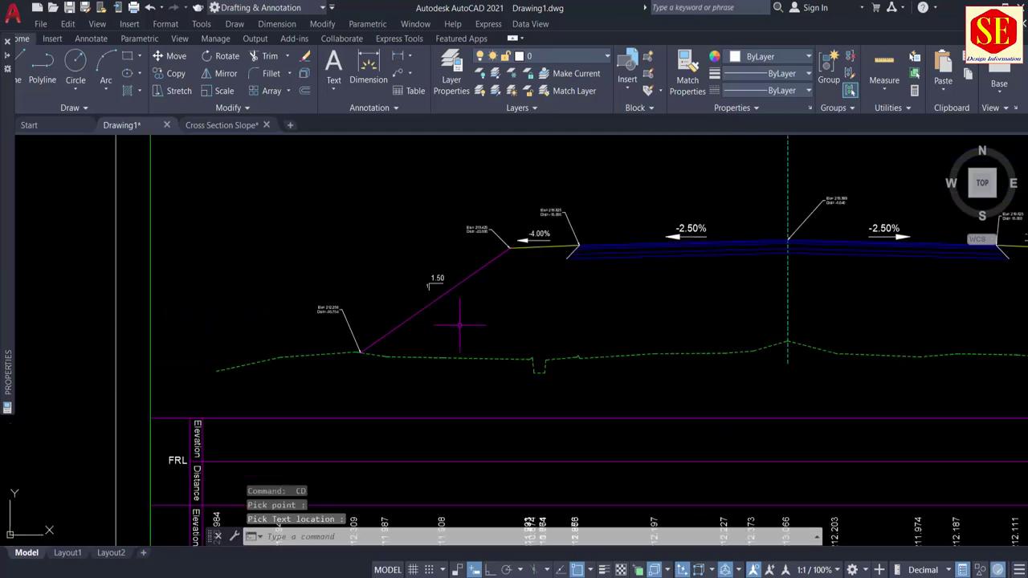
middle_click_drag(600, 321, 478, 348)
scroll(574, 255, "down", 2)
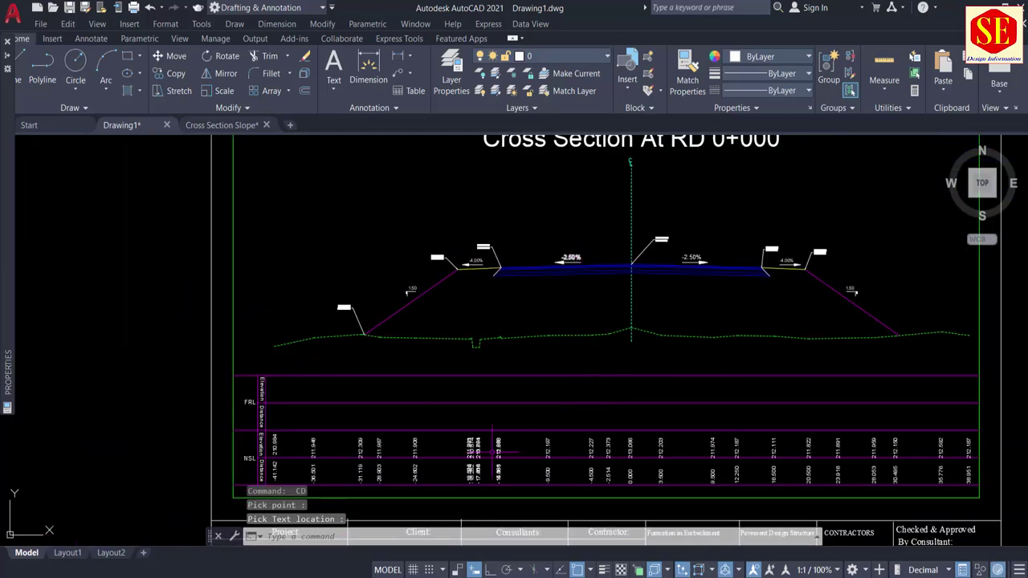
scroll(273, 415, "up", 2)
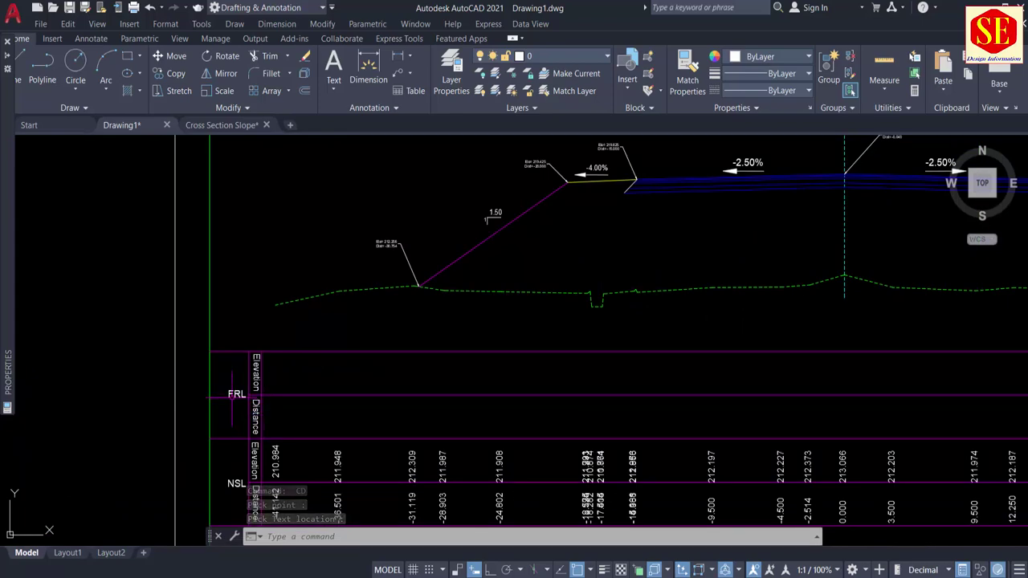
middle_click_drag(663, 263, 527, 279)
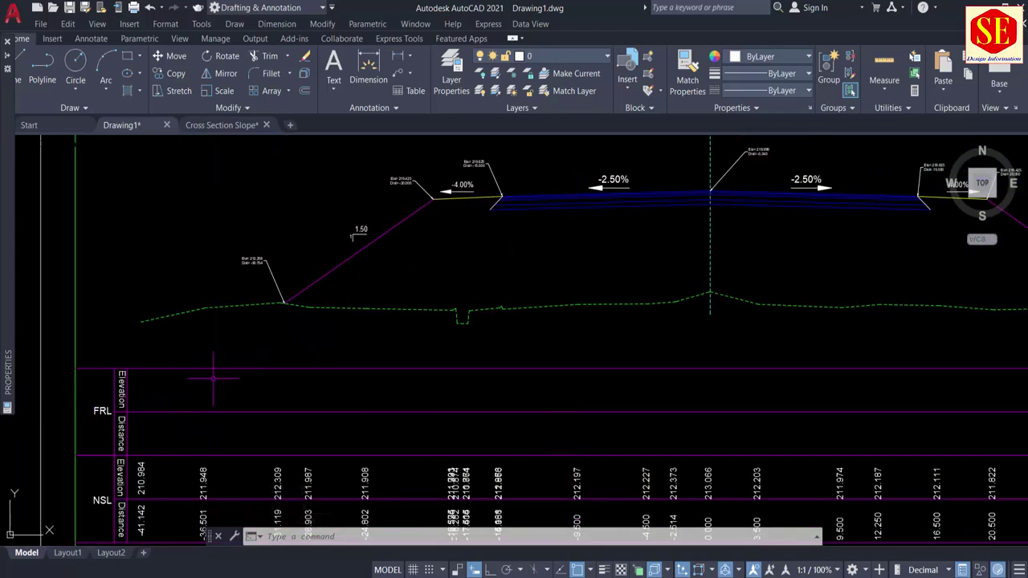
middle_click_drag(261, 389, 258, 331)
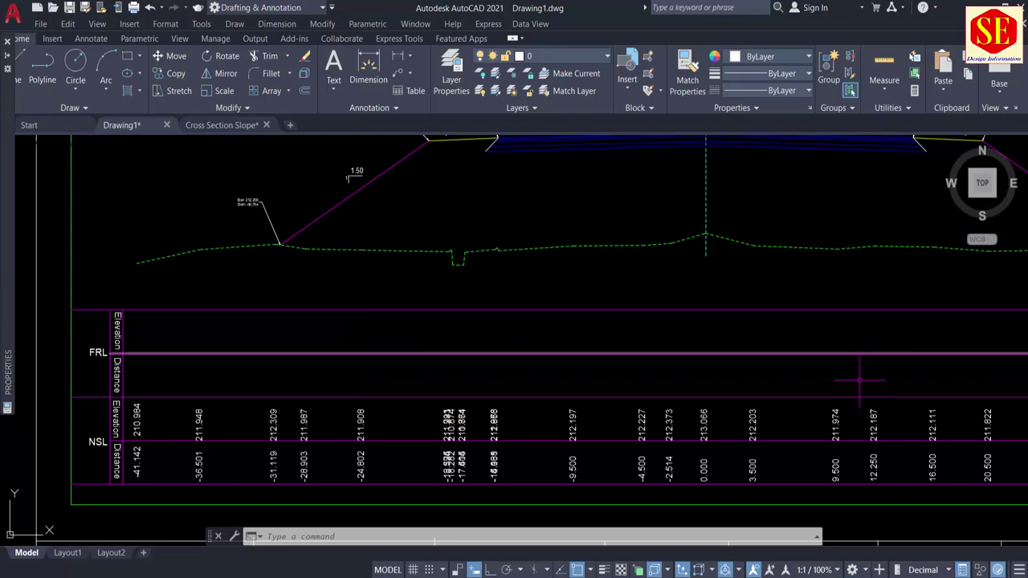
middle_click_drag(632, 350, 472, 439)
middle_click_drag(516, 342, 474, 381)
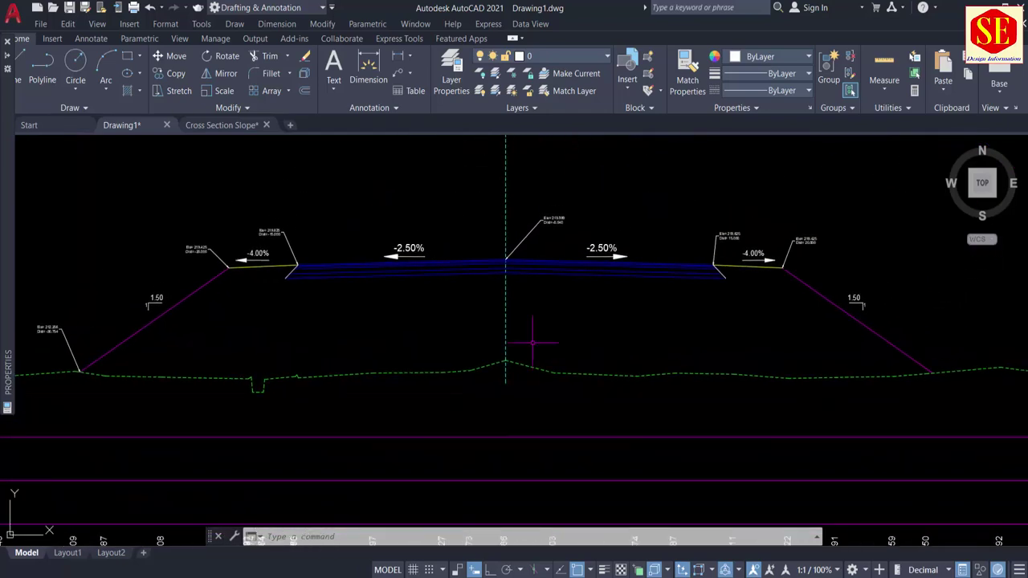
left_click(202, 283)
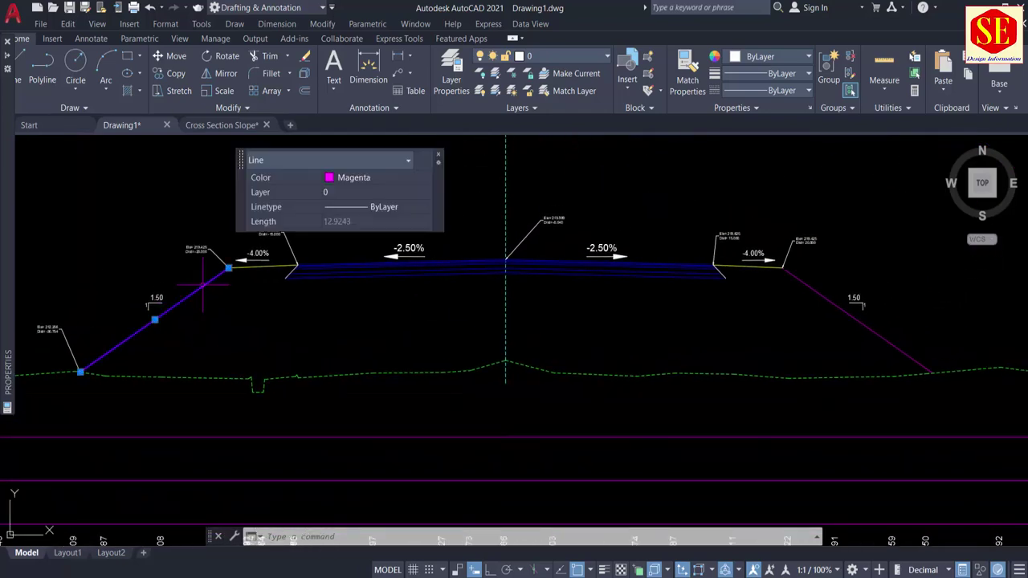
key("Escape")
left_click(265, 265)
key("Escape")
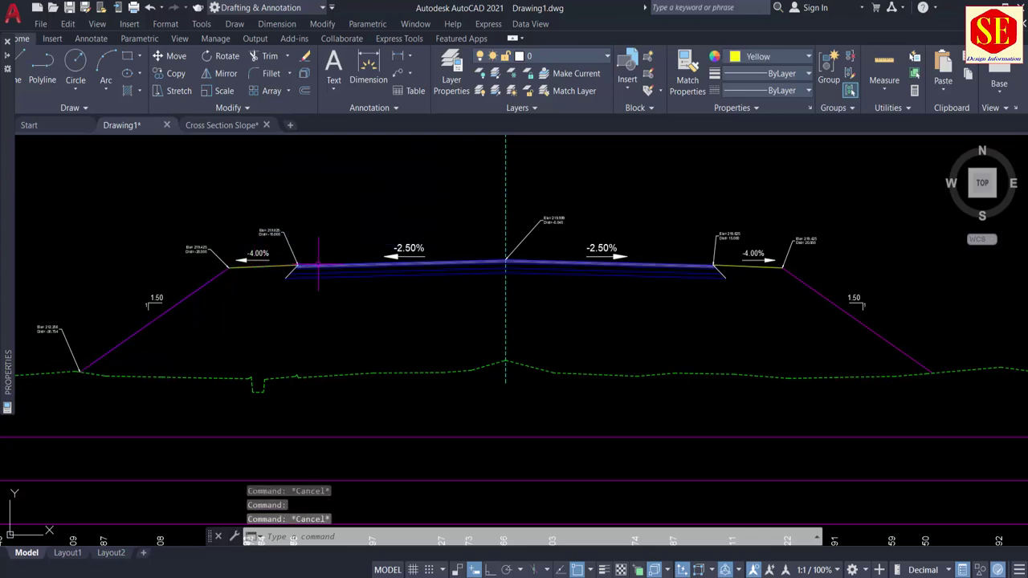
Join the left side slope, left shoulder, top pavement line, right shoulder and right side slope into one polyline.
type("j")
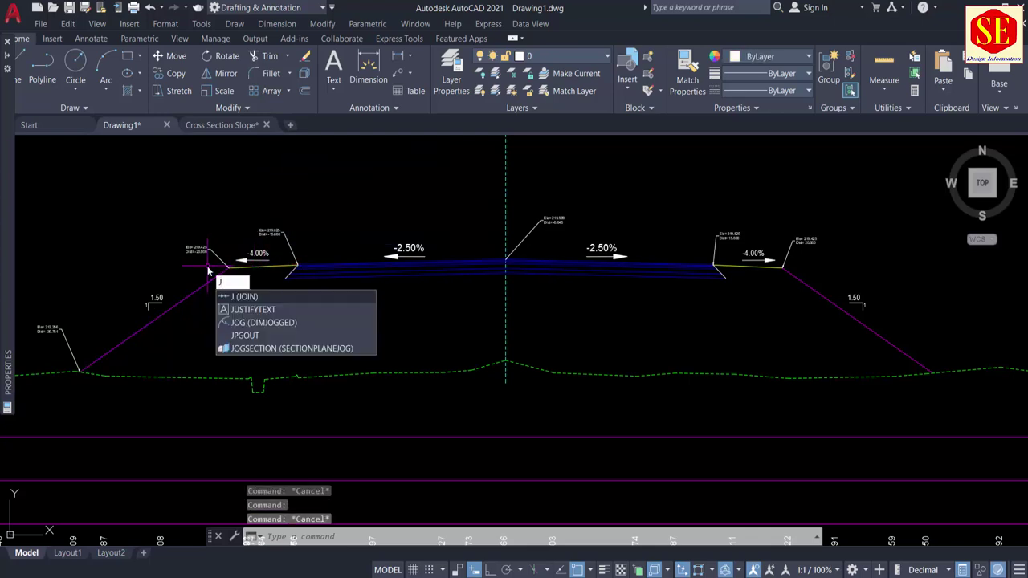
key("Return")
left_click(200, 281)
scroll(240, 256, "up", 4)
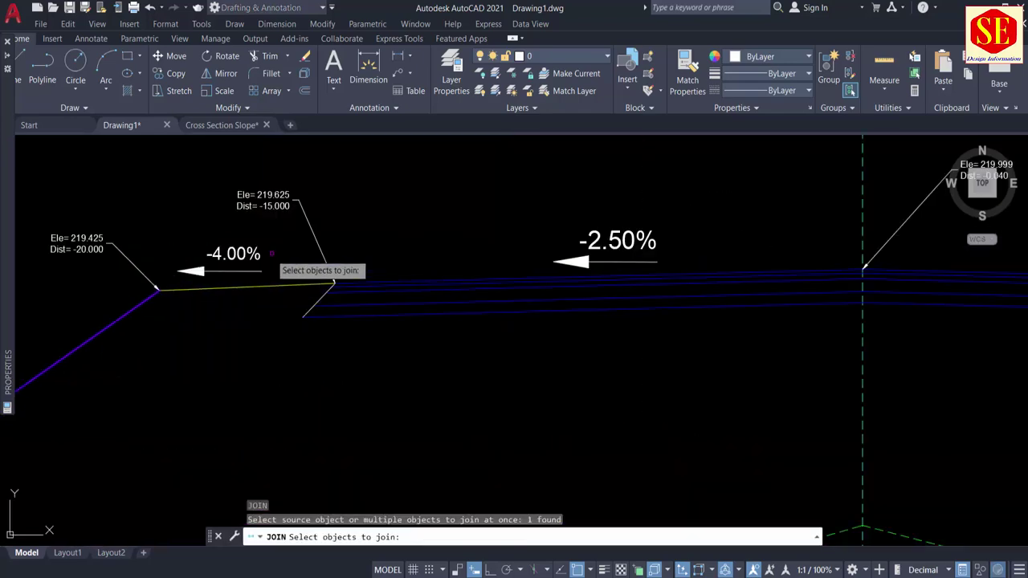
left_click(289, 284)
scroll(345, 282, "up", 4)
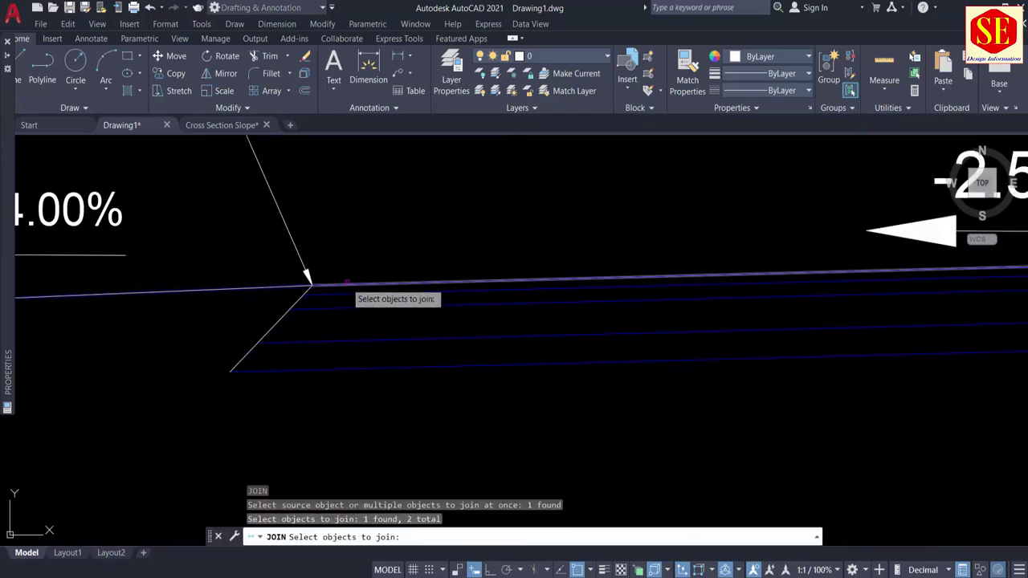
left_click(345, 282)
scroll(197, 282, "down", 5)
scroll(466, 275, "up", 8)
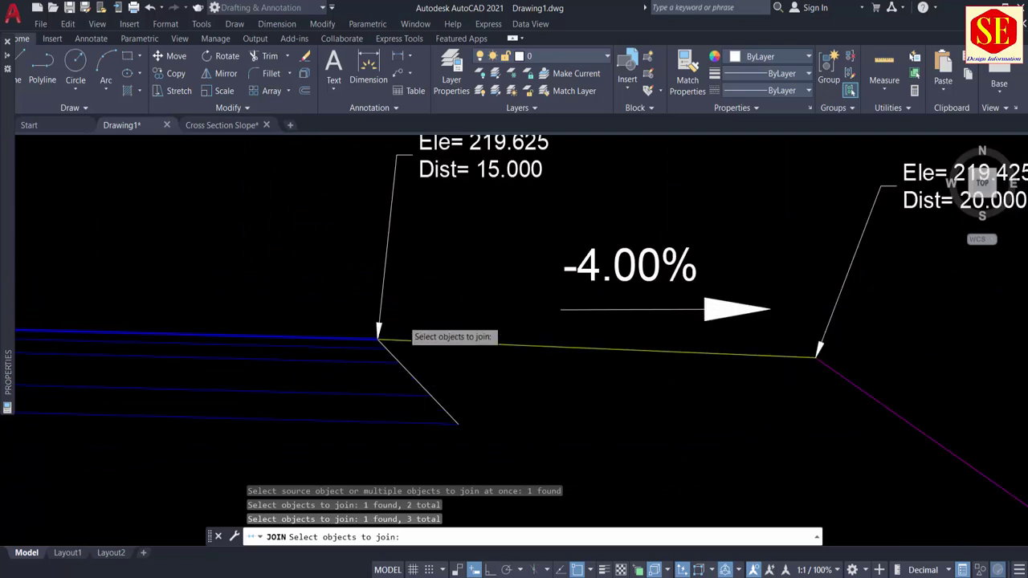
left_click(353, 397)
scroll(353, 363, "down", 3)
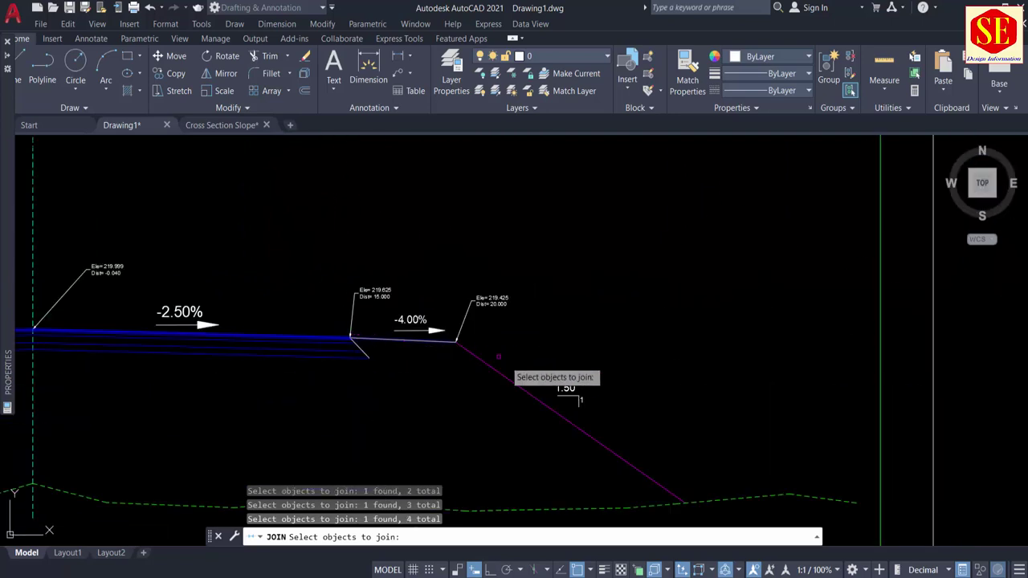
left_click(501, 374)
key("Return")
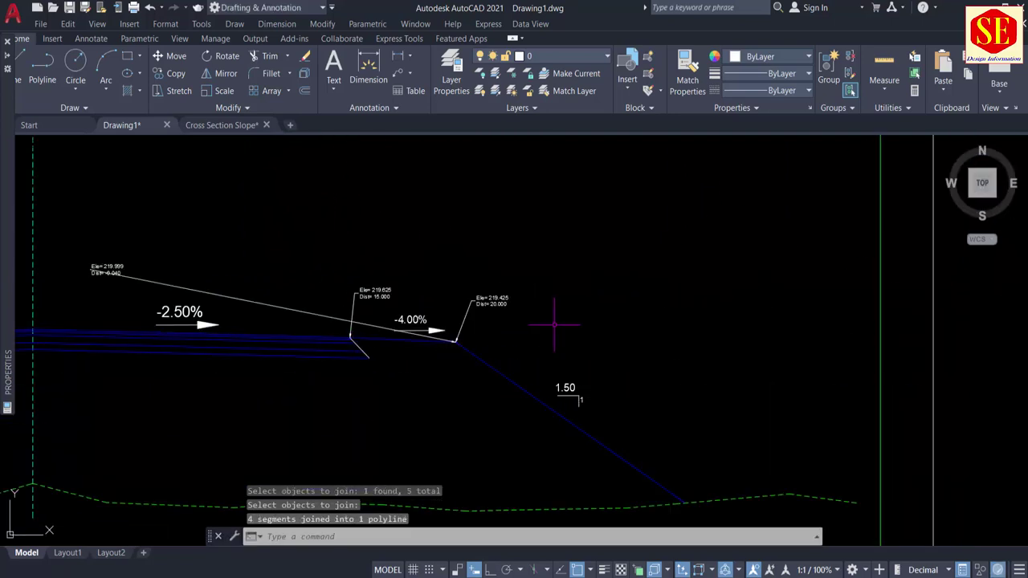
Check that the joined finished-surface polyline runs across the whole section from toe to toe.
left_click(502, 372)
scroll(474, 287, "down", 3)
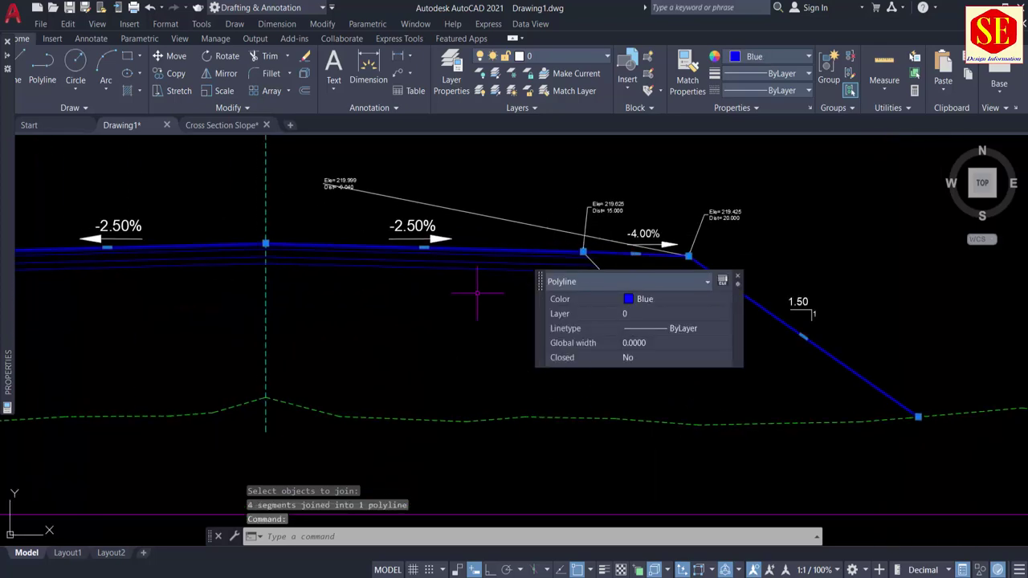
scroll(328, 291, "down", 2)
scroll(317, 277, "up", 6)
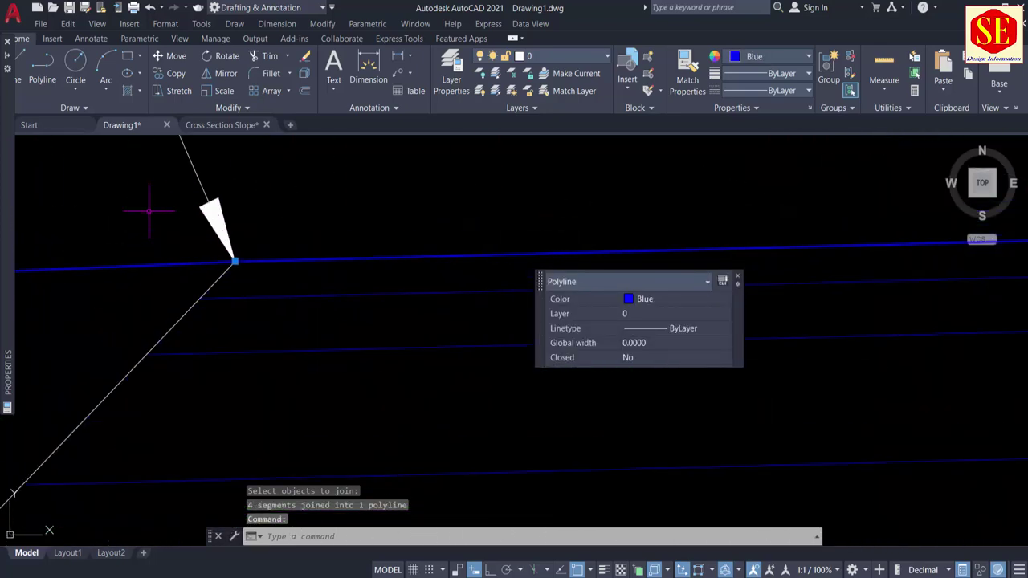
scroll(201, 249, "down", 6)
key("Escape")
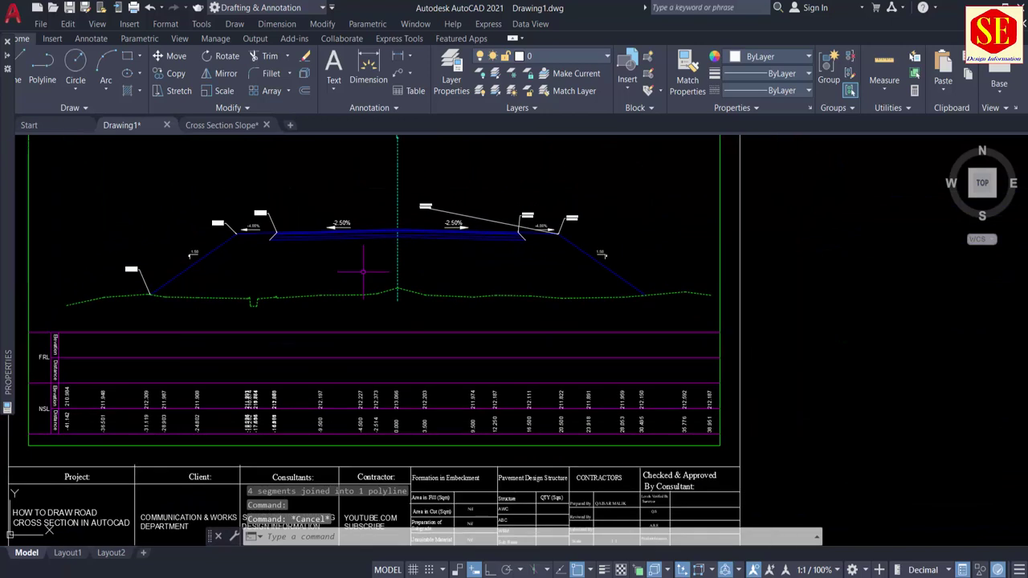
Run the NSL command on the finished-surface polyline, placing distances in the FRL Distance row and elevations in the FRL Elevation row.
type("NSL")
key("Return")
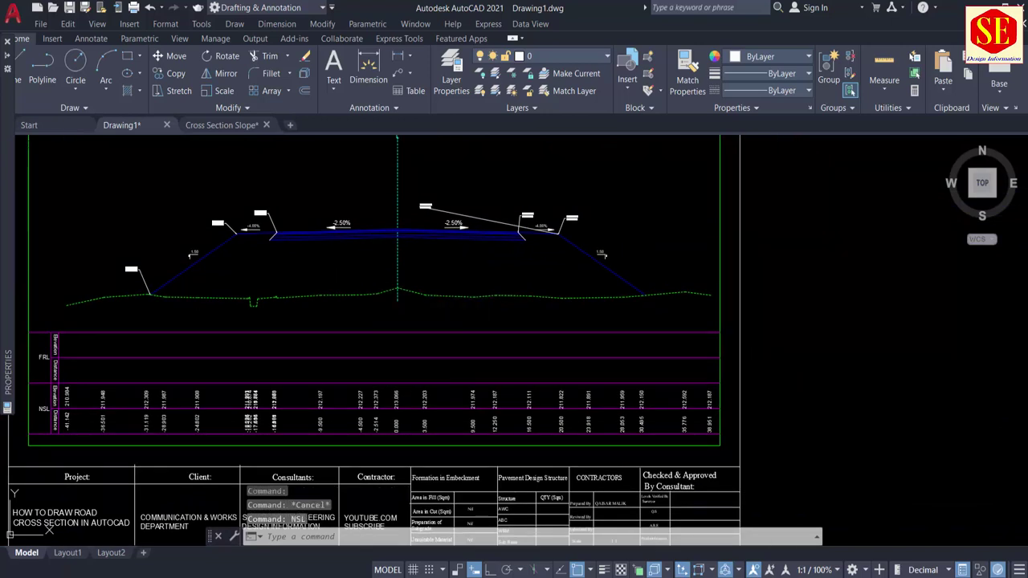
left_click(190, 266)
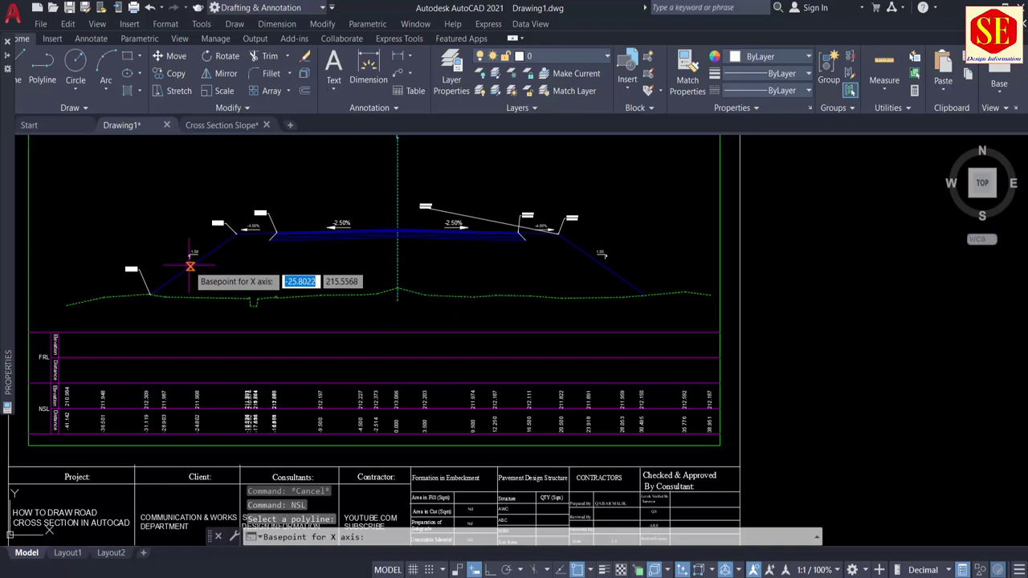
scroll(172, 374, "up", 5)
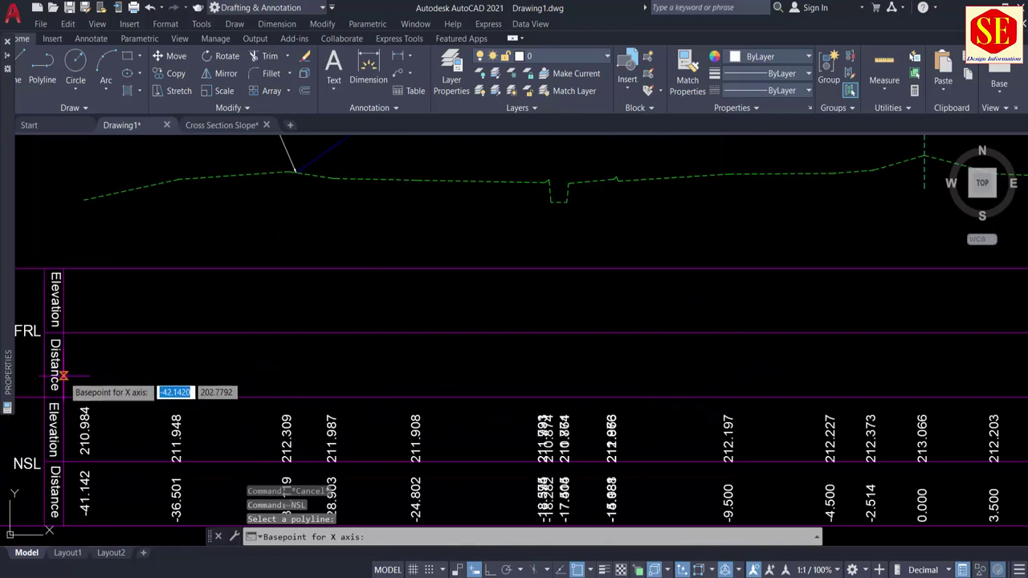
left_click(63, 375)
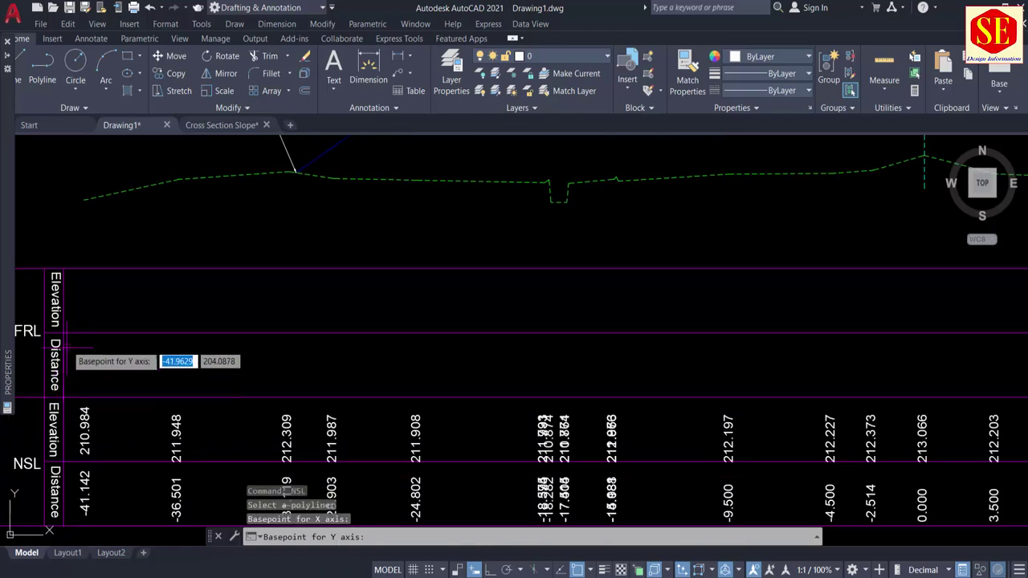
left_click(62, 304)
scroll(270, 306, "up", 4)
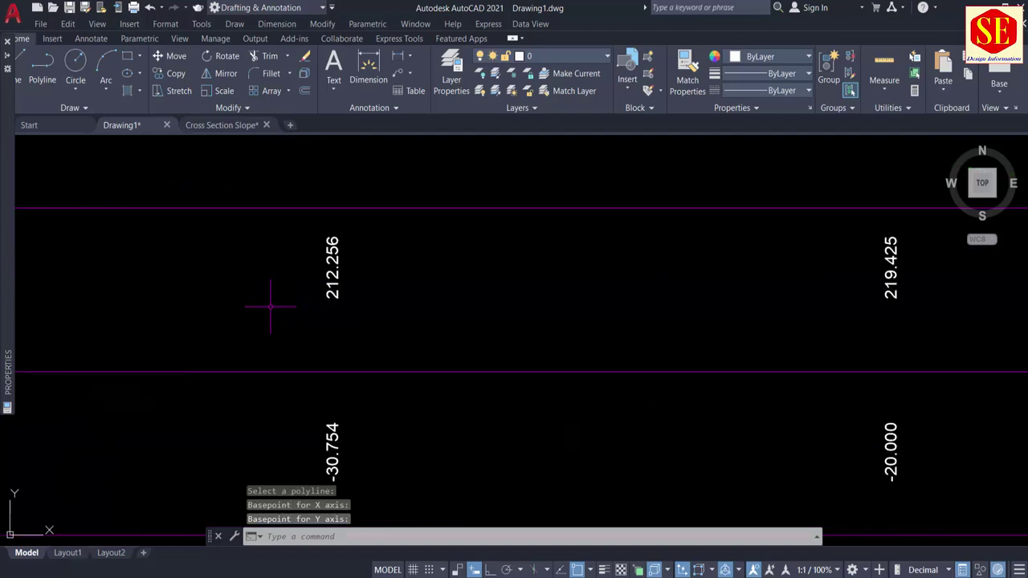
scroll(288, 295, "down", 6)
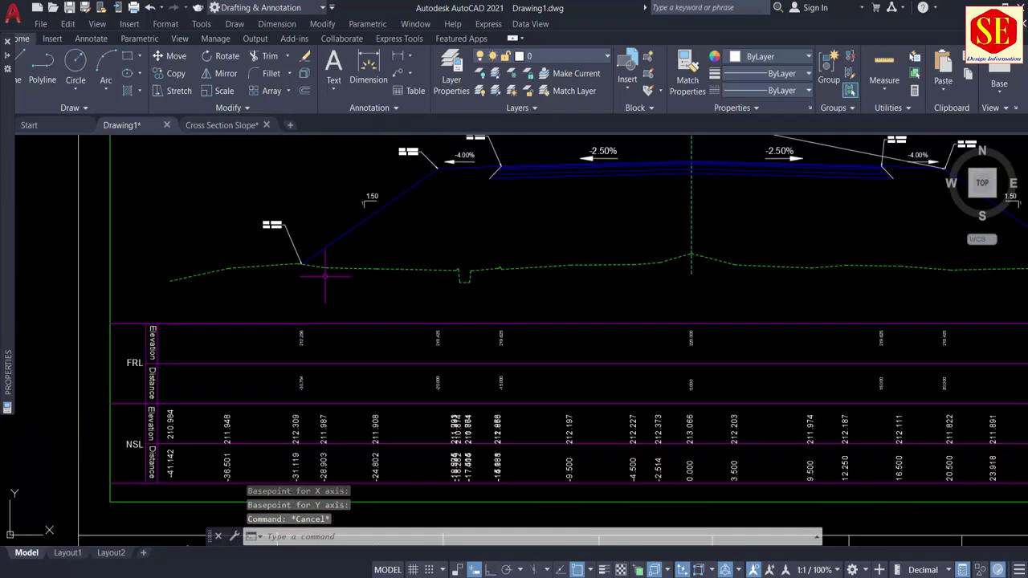
Compare the vertices of the finished-surface polyline with the labels placed in the FRL rows.
left_click(353, 228)
middle_click_drag(445, 243, 373, 347)
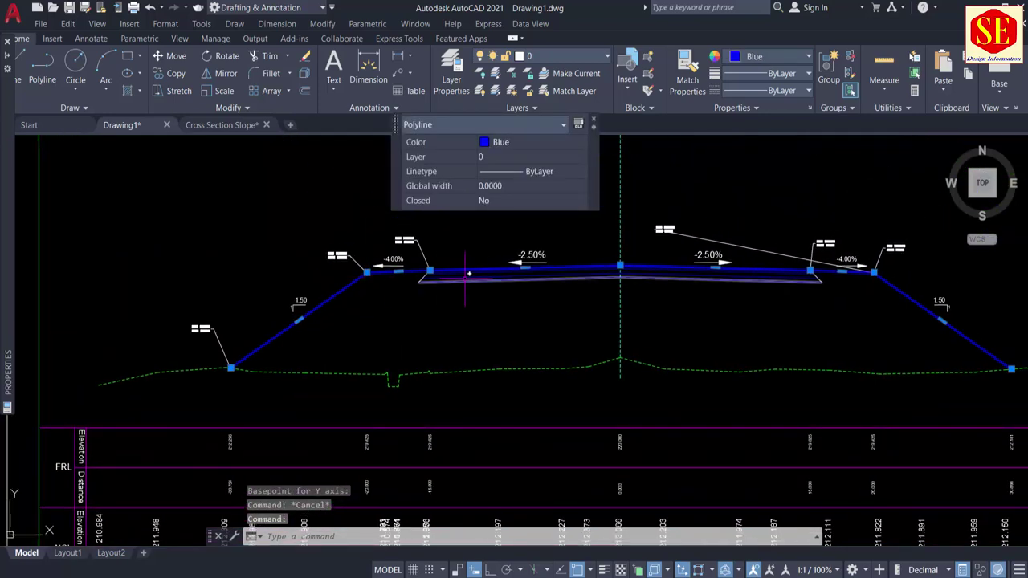
middle_click_drag(801, 299, 801, 236)
key("Escape")
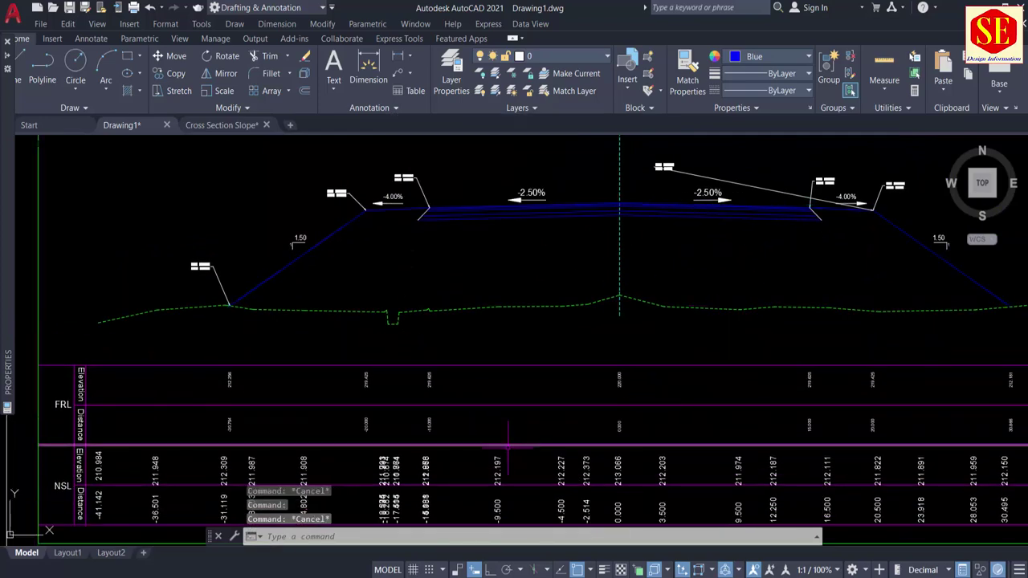
Match all FRL elevation and distance labels to the properties of the NSL elevation text at the centreline.
middle_click_drag(491, 458, 494, 391)
type("ma")
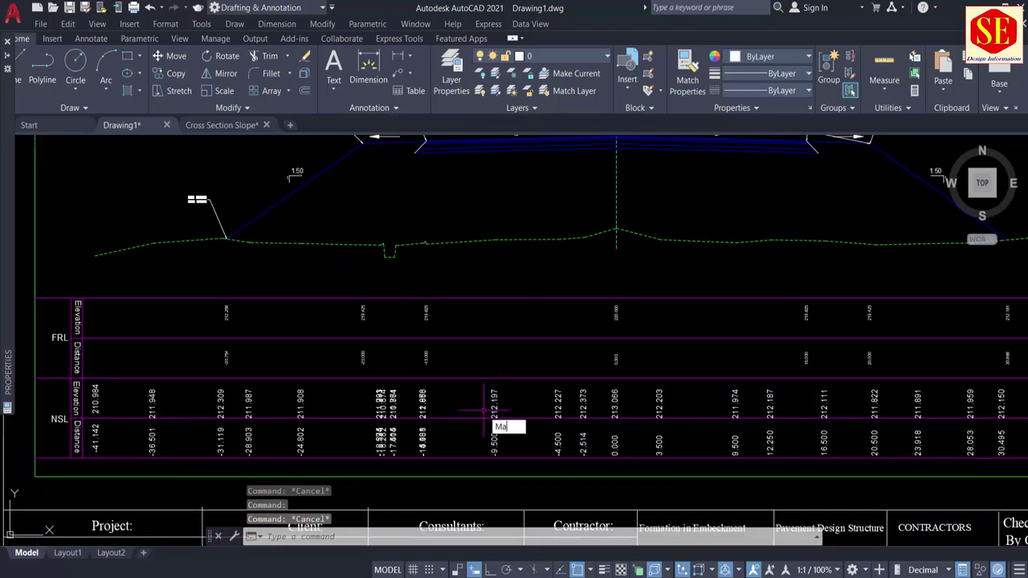
key("Return")
left_click(614, 397)
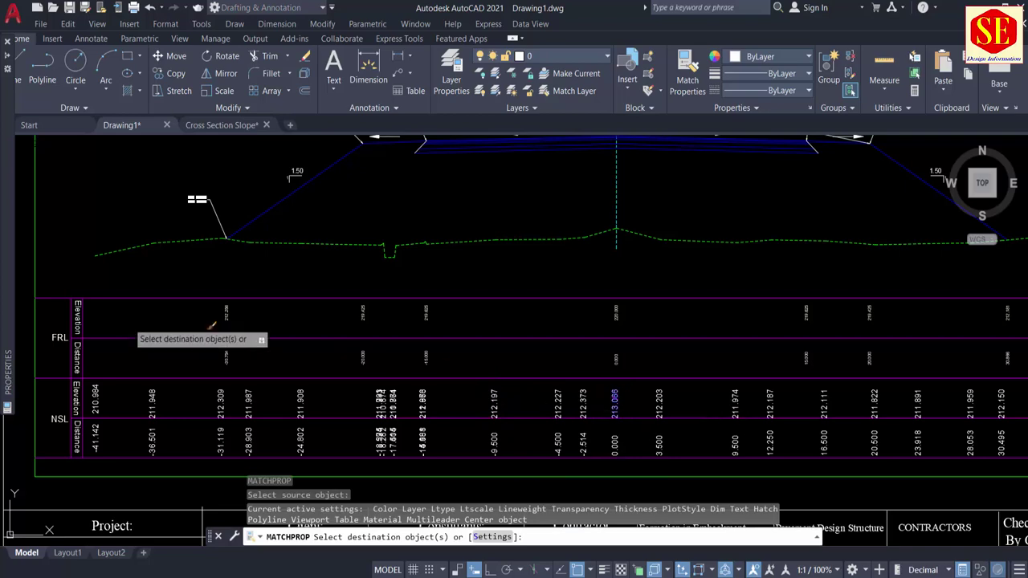
left_click(167, 279)
middle_click_drag(691, 376, 526, 373)
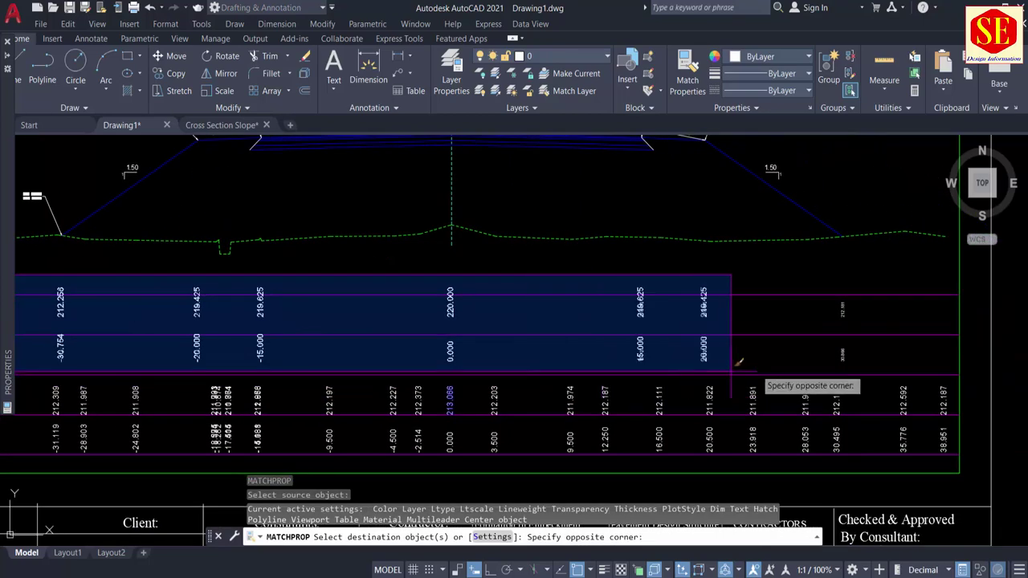
left_click(877, 361)
right_click(721, 278)
left_click(733, 285)
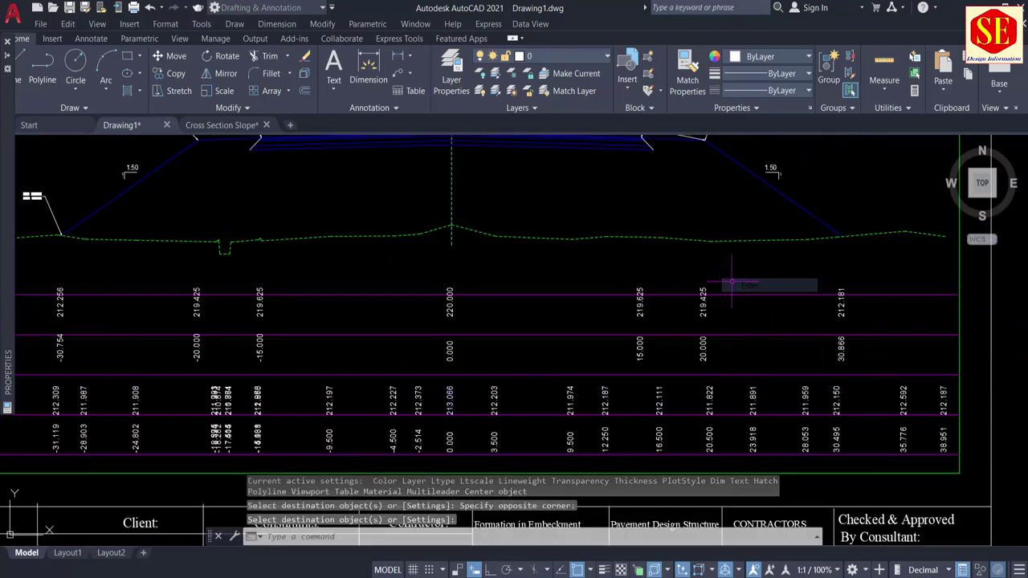
Move all FRL elevation and distance labels down about 0.9 units so they sit inside their table rows.
type("m")
key("Return")
left_click(40, 273)
scroll(460, 356, "down", 2)
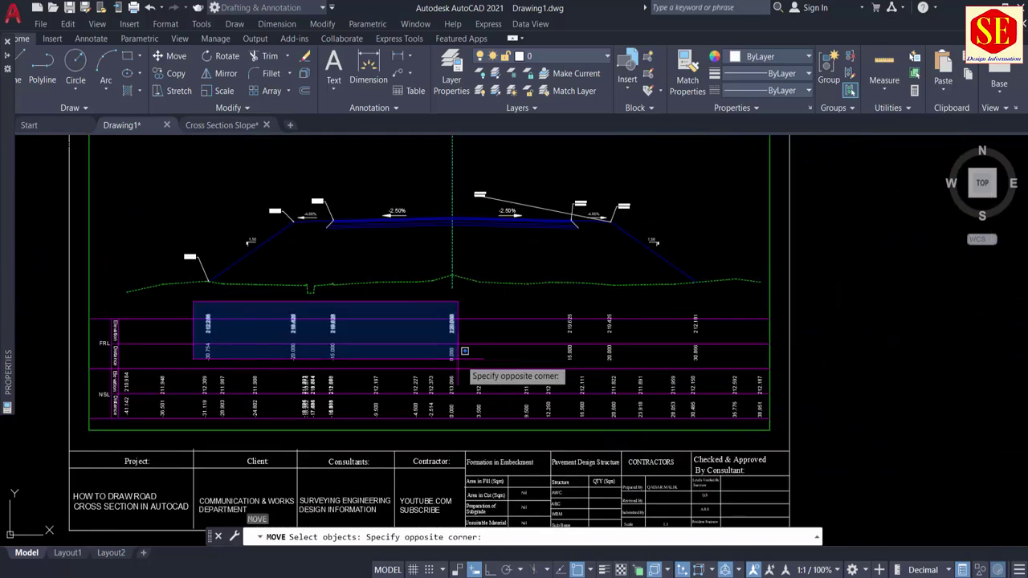
left_click(699, 362)
scroll(672, 352, "up", 2)
key("Return")
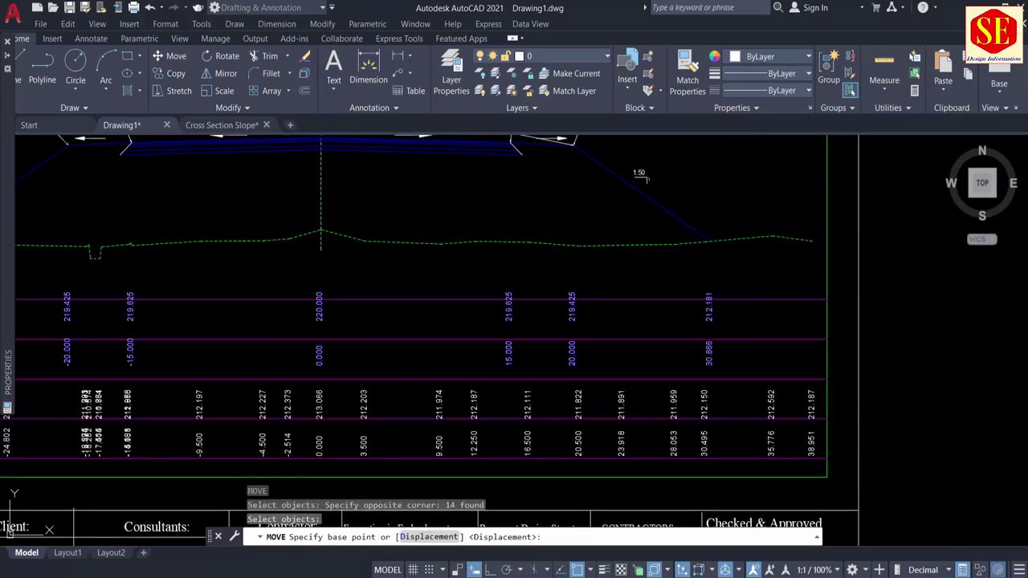
left_click(634, 281)
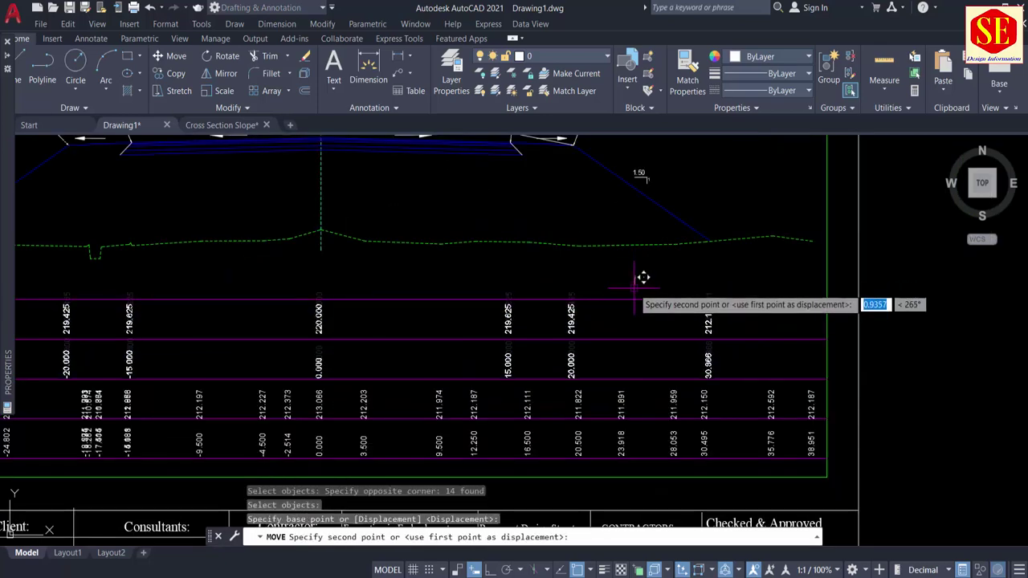
left_click(633, 286)
scroll(677, 300, "down", 2)
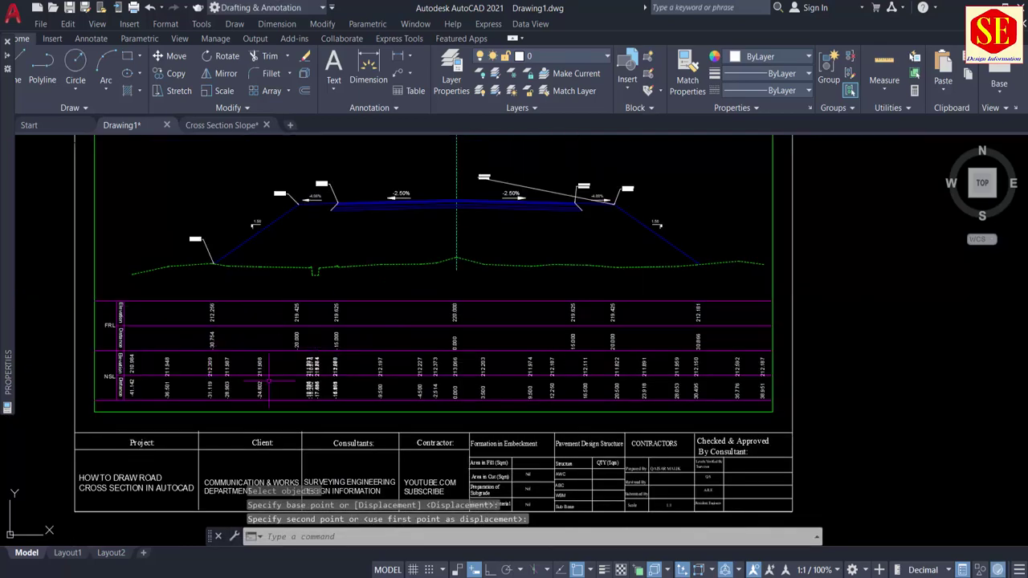
Compare the FRL and NSL table values with the ground line, side slopes and pavement layers of the cross-section.
middle_click_drag(269, 380, 283, 417)
scroll(110, 452, "up", 4)
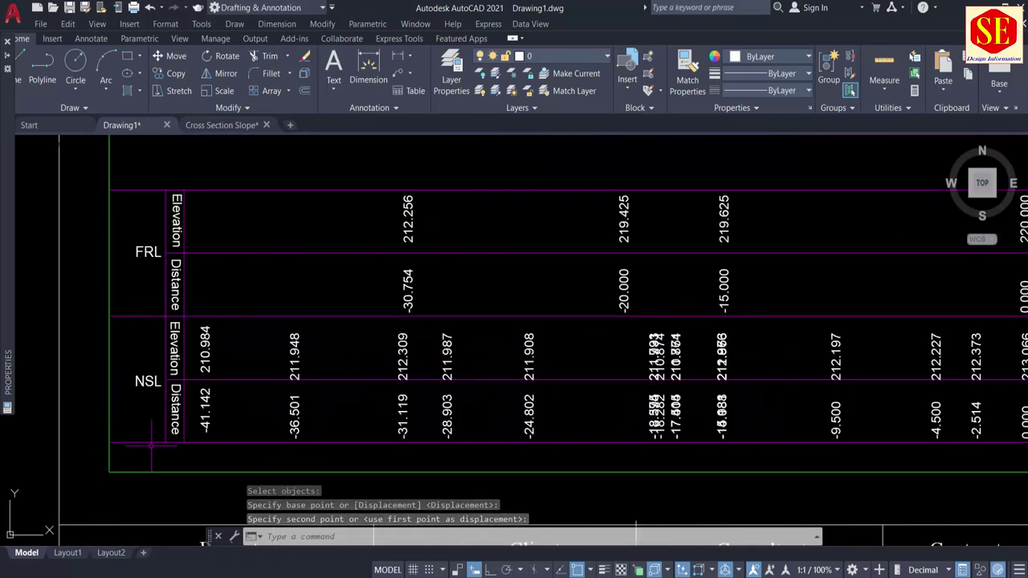
middle_click_drag(634, 423, 394, 566)
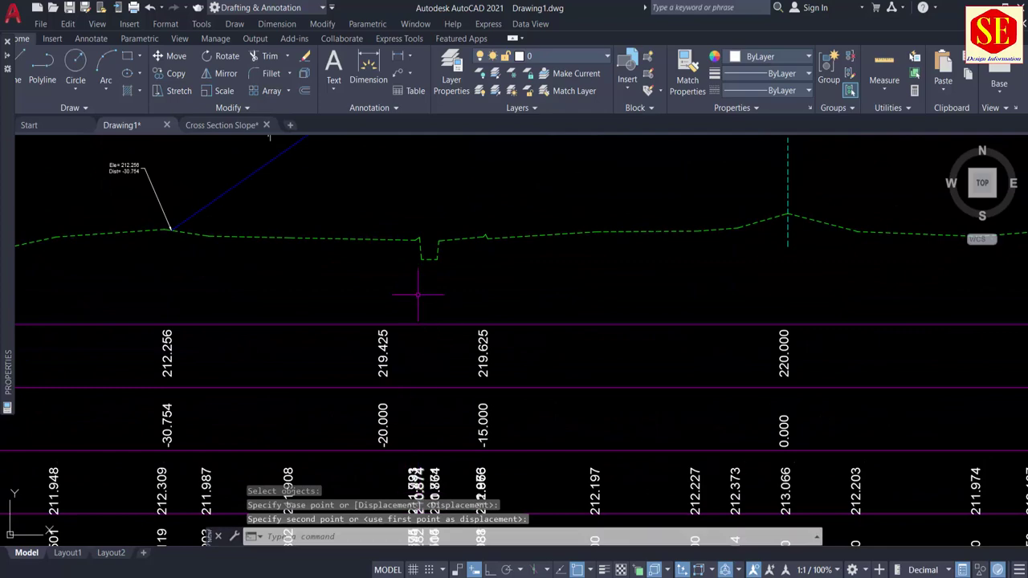
middle_click_drag(504, 361, 477, 283)
scroll(393, 423, "up", 2)
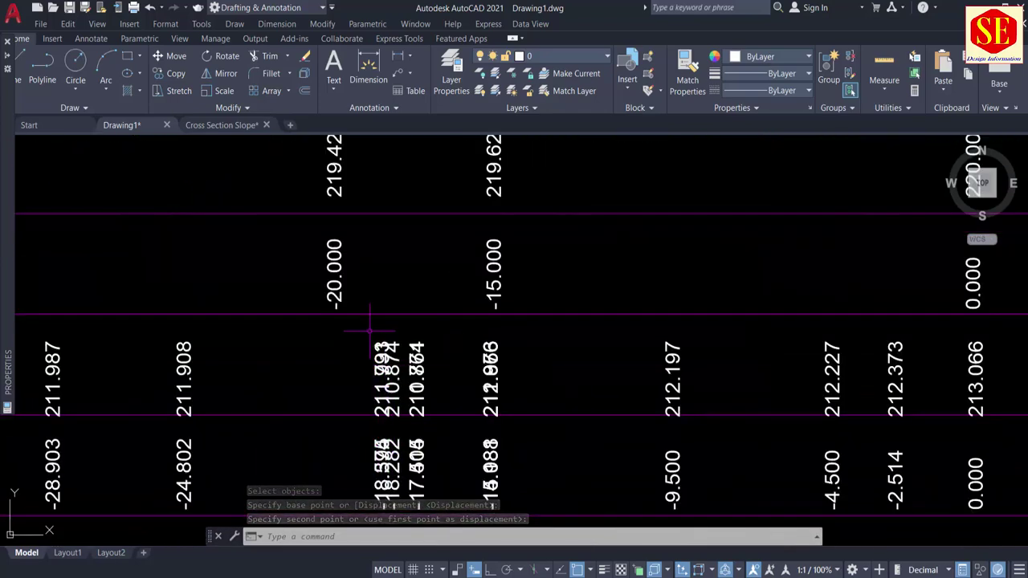
scroll(369, 329, "down", 2)
mouse_move(369, 329)
middle_mouse_down()
mouse_move(385, 309)
mouse_move(374, 344)
middle_mouse_up()
scroll(382, 264, "up", 2)
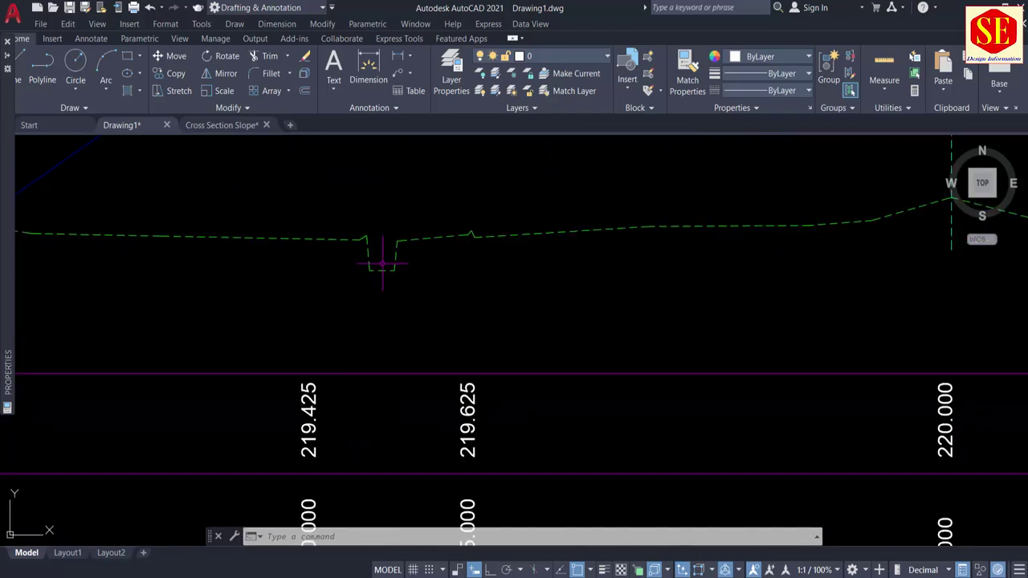
scroll(383, 272, "down", 3)
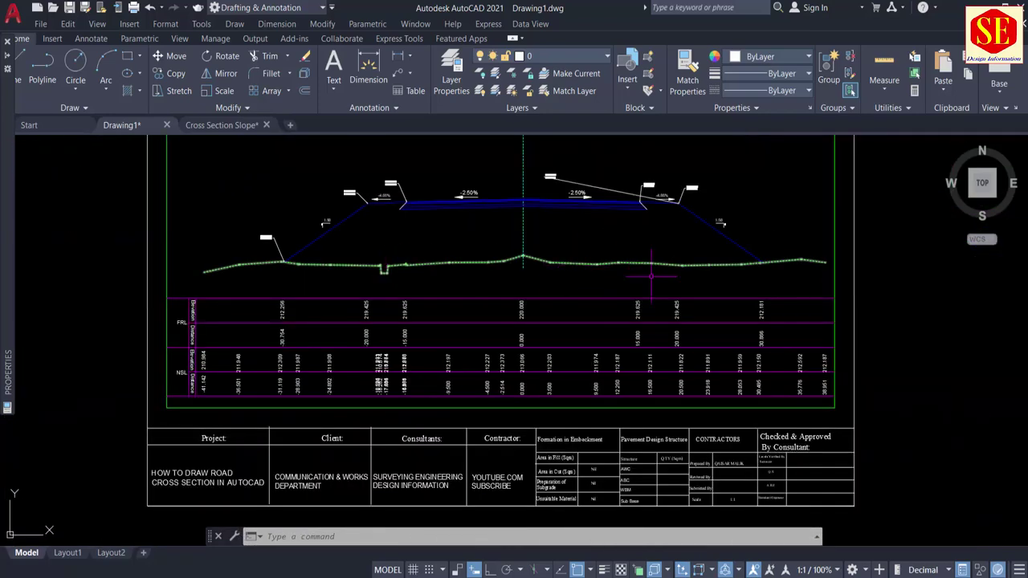
scroll(763, 254, "up", 2)
middle_click_drag(673, 303, 664, 337)
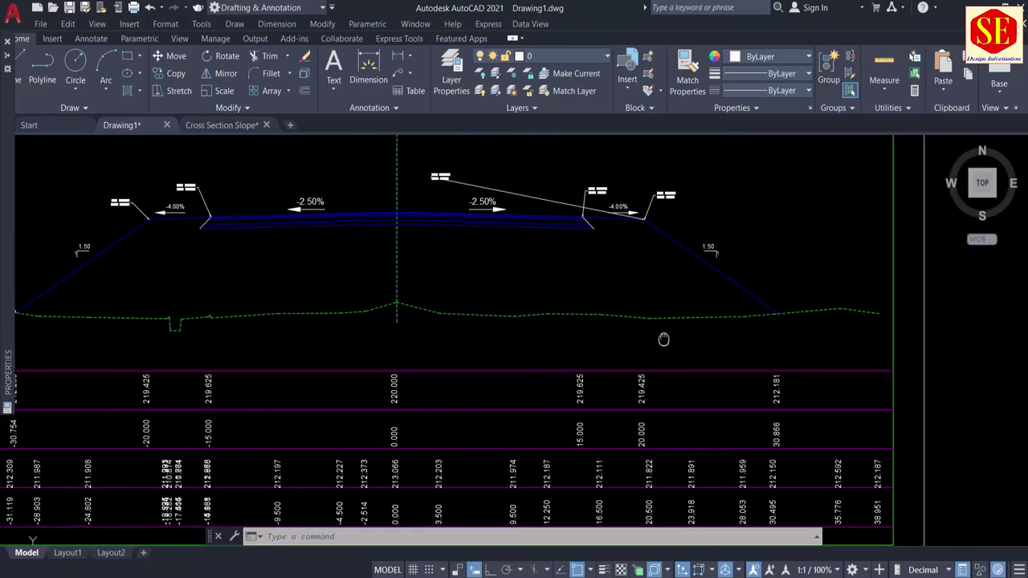
middle_click_drag(463, 353, 473, 309)
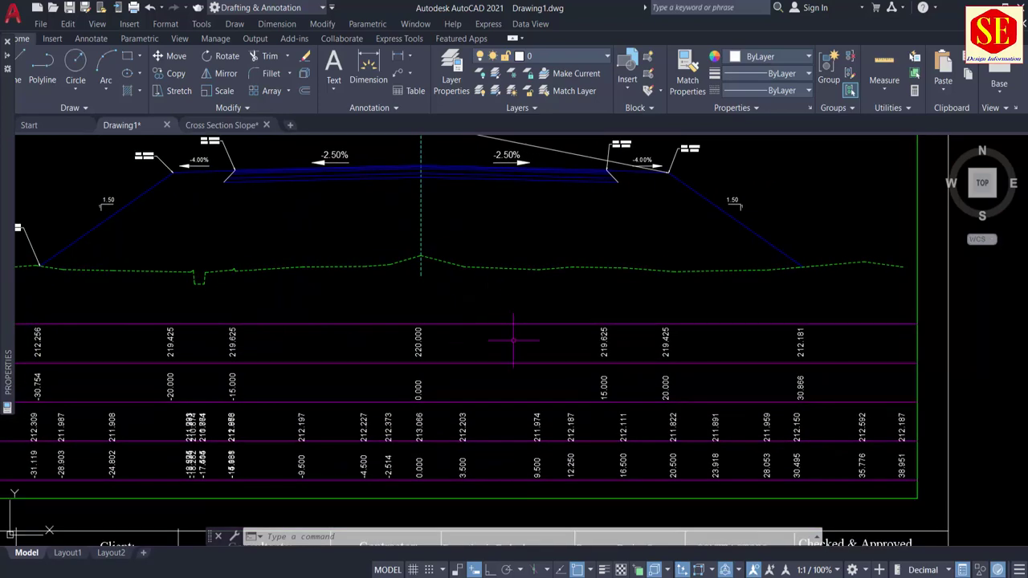
scroll(505, 349, "down", 2)
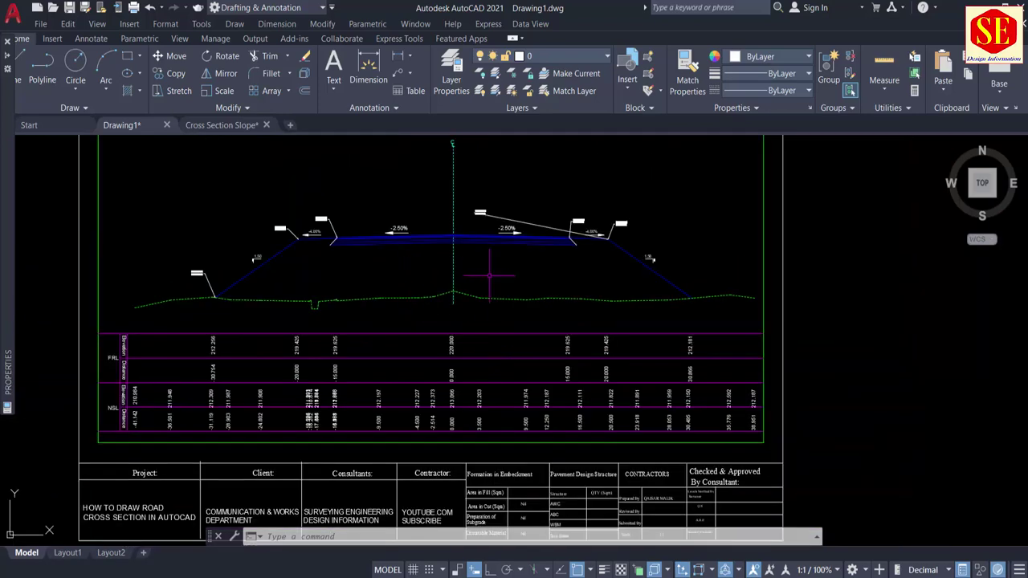
middle_click_drag(489, 275, 484, 366)
scroll(430, 329, "up", 3)
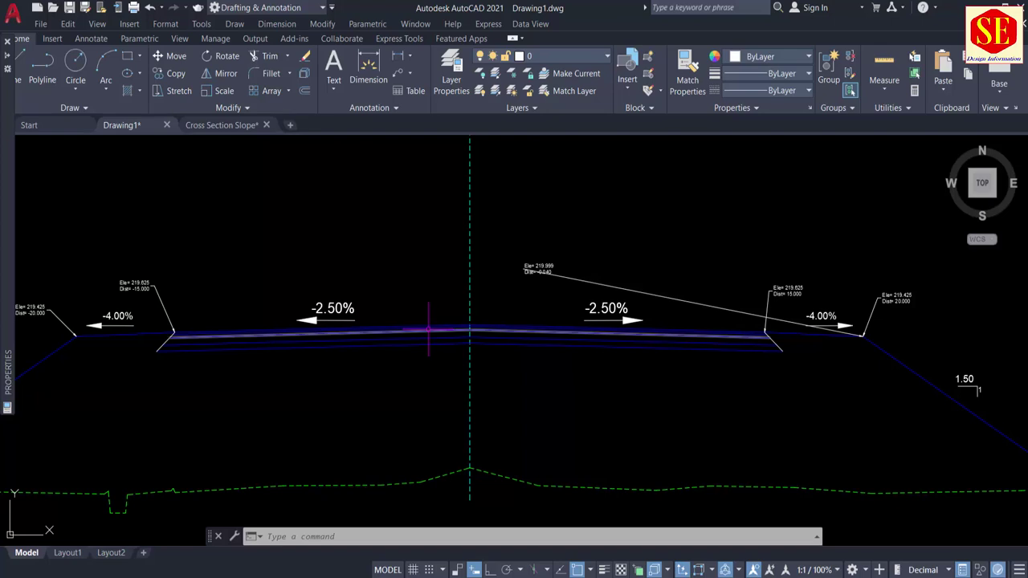
scroll(261, 339, "down", 3)
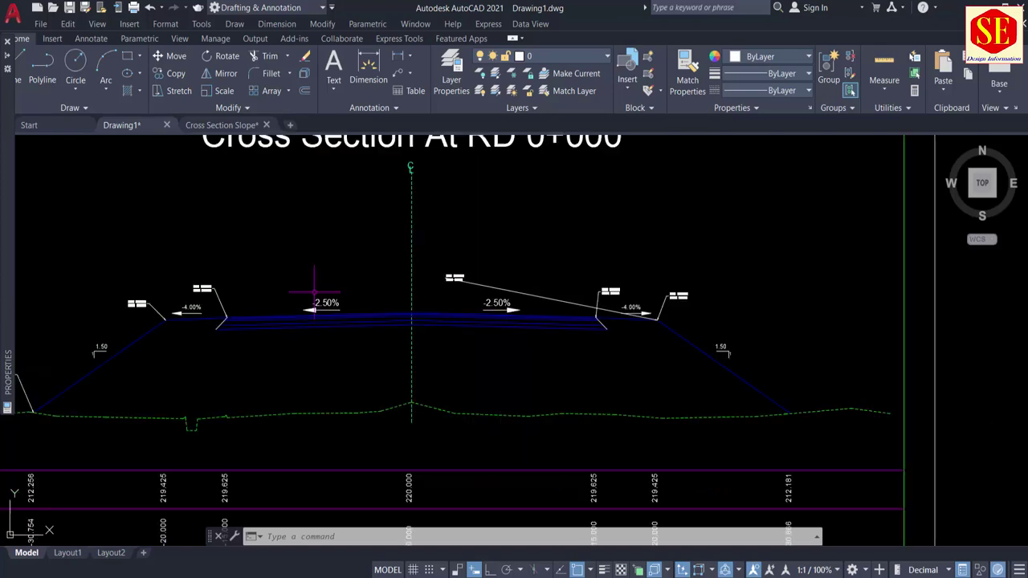
scroll(407, 367, "up", 2)
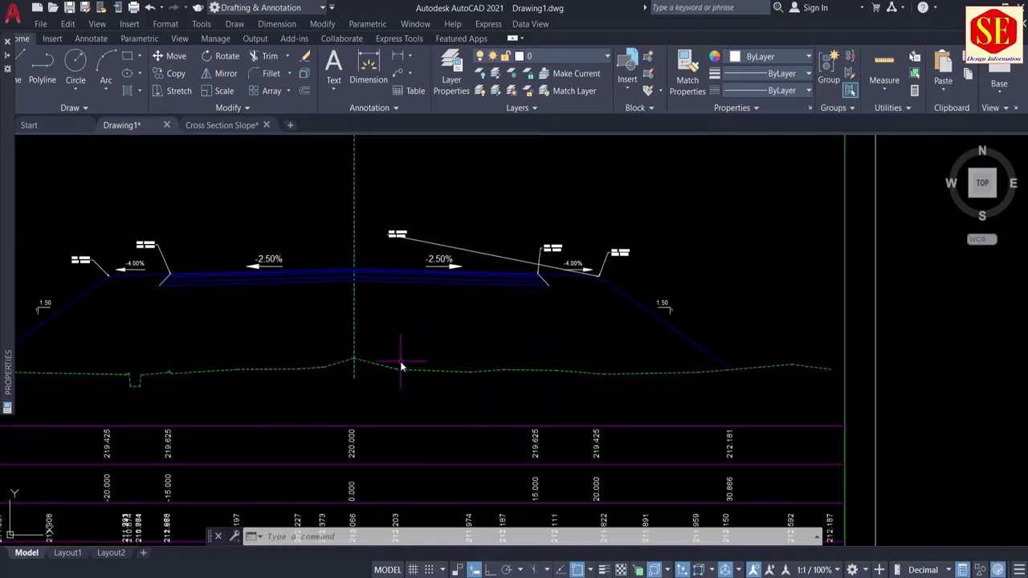
Trim the centreline between the underside of the pavement and the natural ground line.
key("Return")
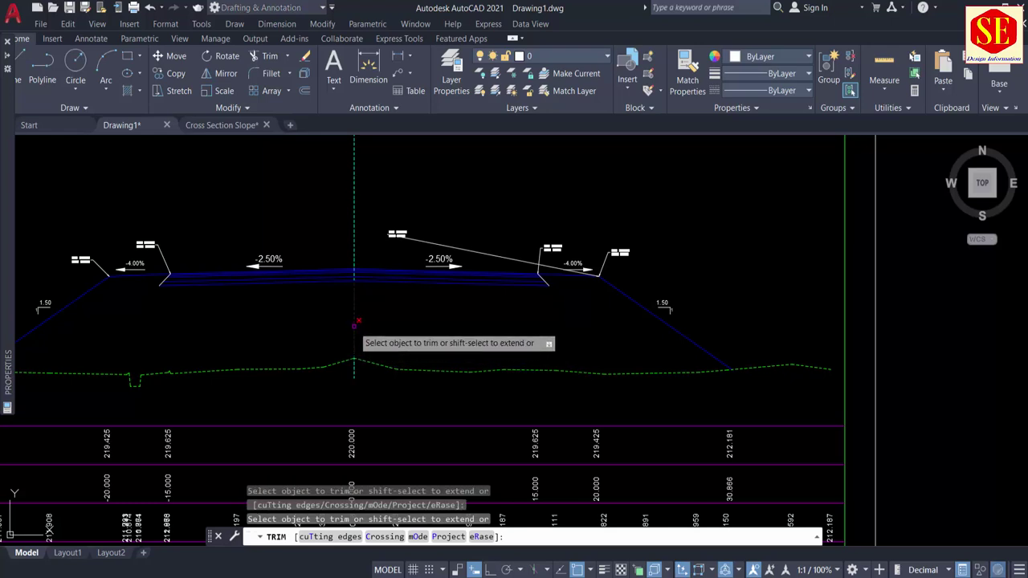
scroll(580, 323, "down", 2)
key("Escape")
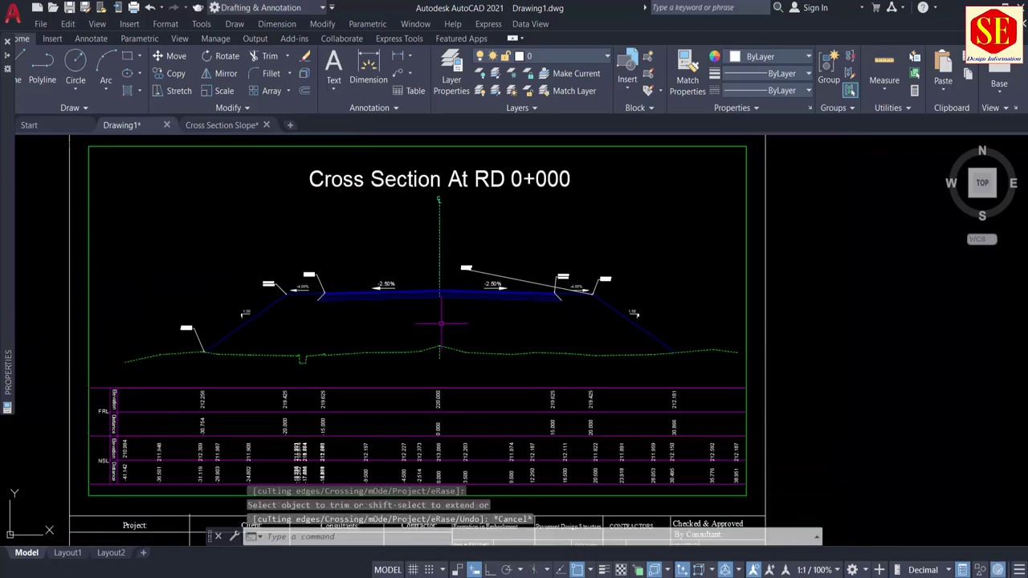
middle_click_drag(446, 324, 440, 307)
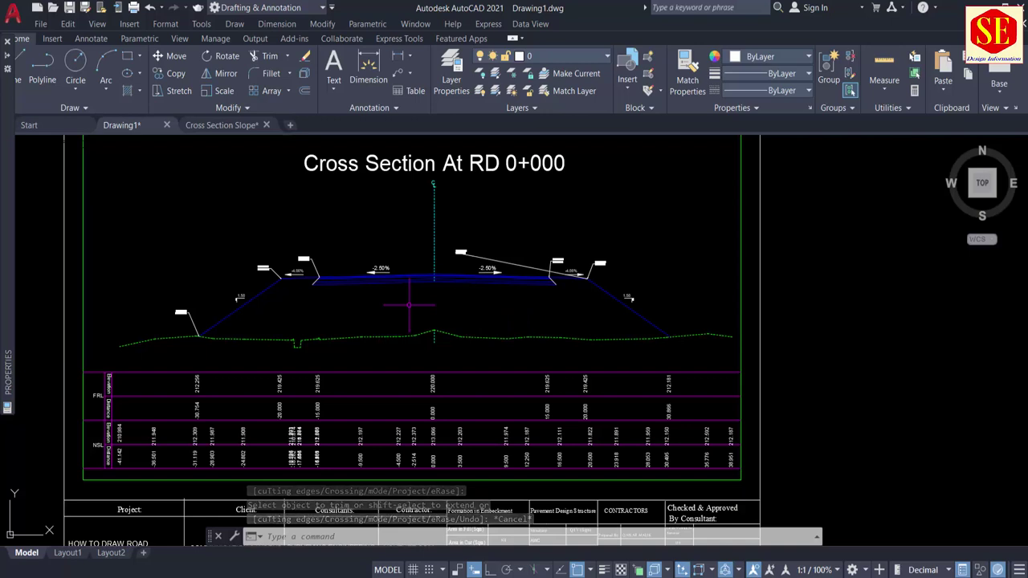
Run the Q area command inside the embankment fill and place the extracted boundary outline in empty space beside the sheet.
type("Q")
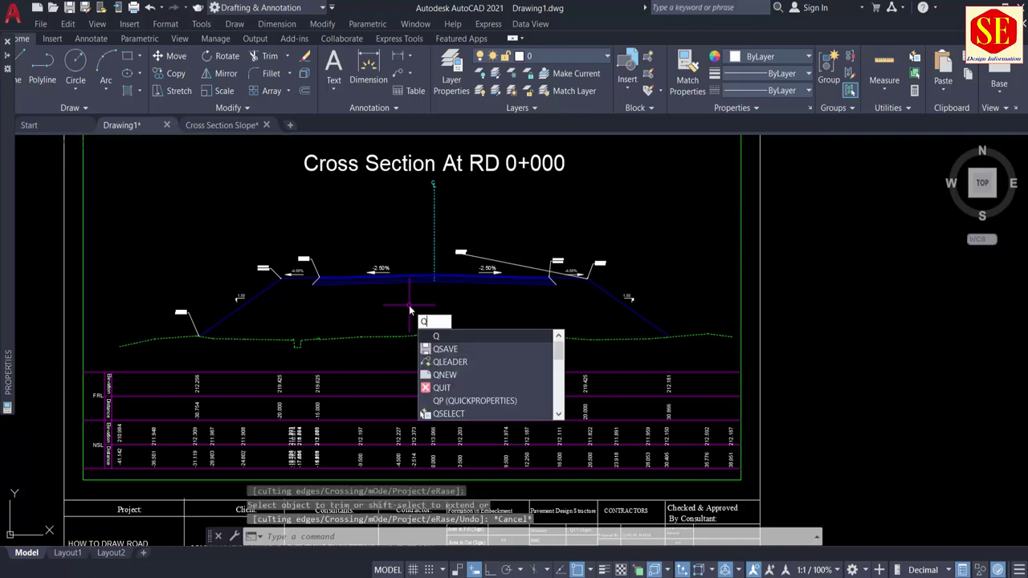
key("Return")
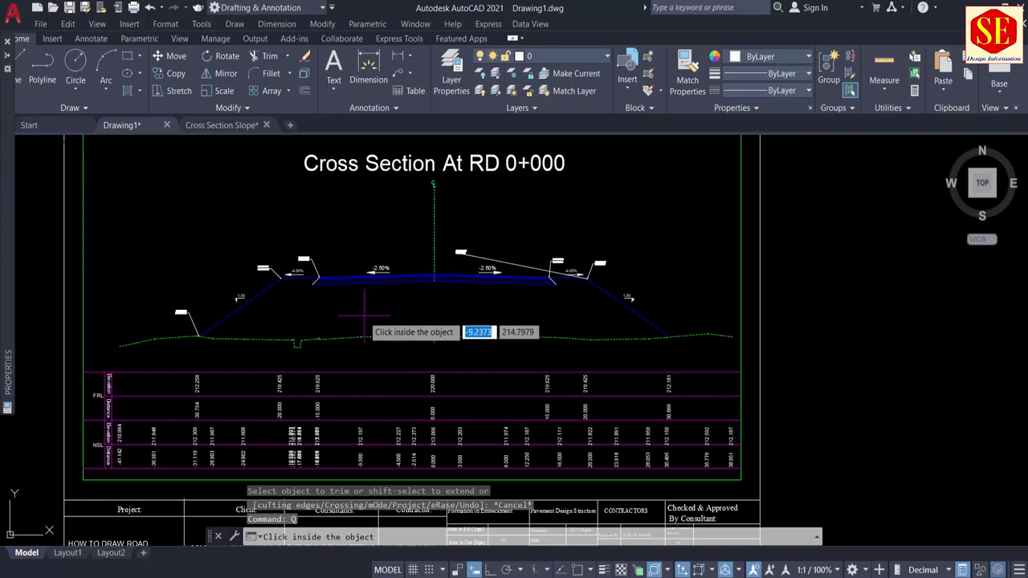
left_click(401, 301)
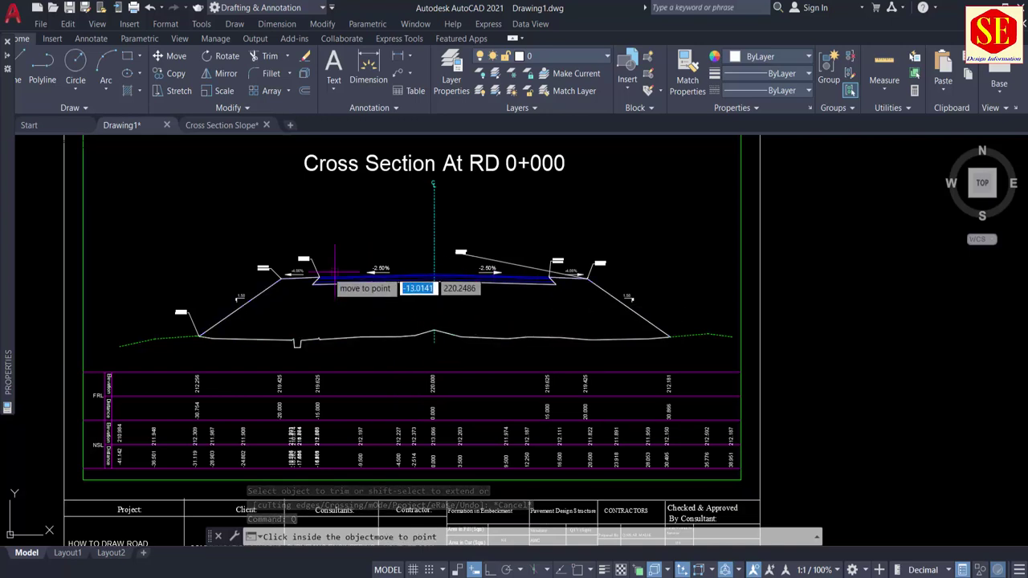
middle_click_drag(486, 313, 372, 306)
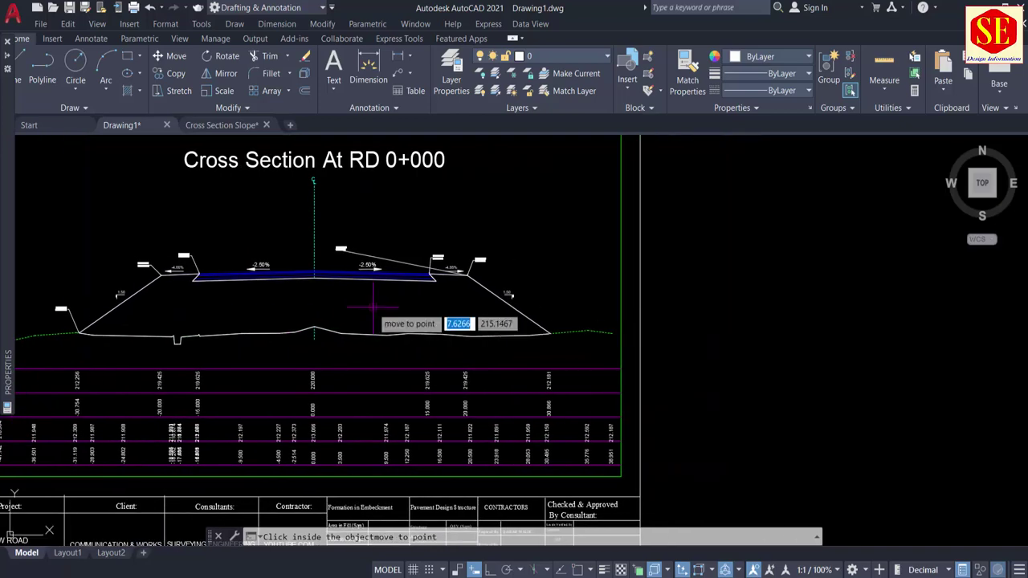
scroll(372, 306, "down", 2)
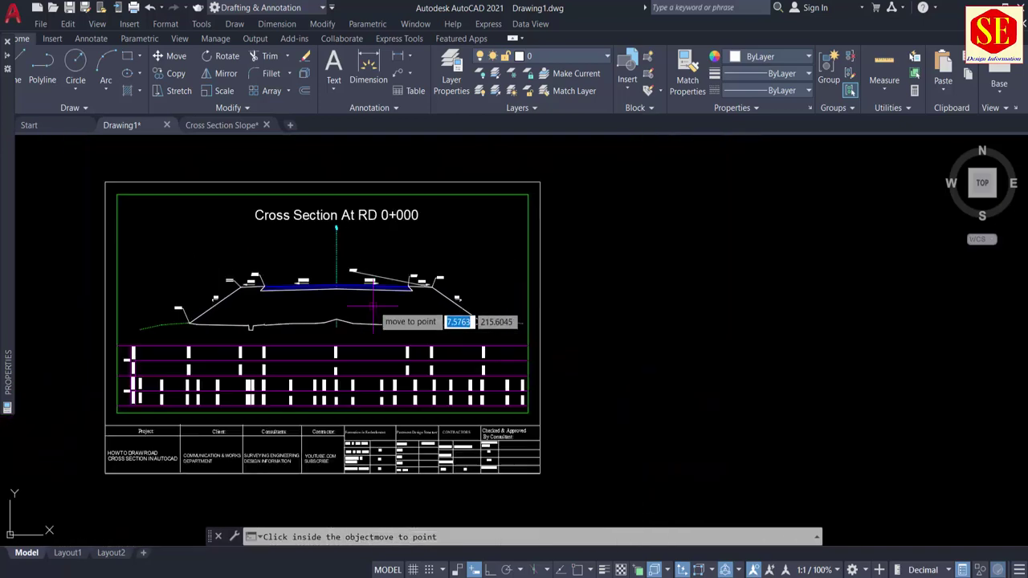
left_click(790, 295)
Place the calculated area text at the Area in Fill (Sqm) cell of the Formation in Embeckment table.
scroll(789, 309, "up", 2)
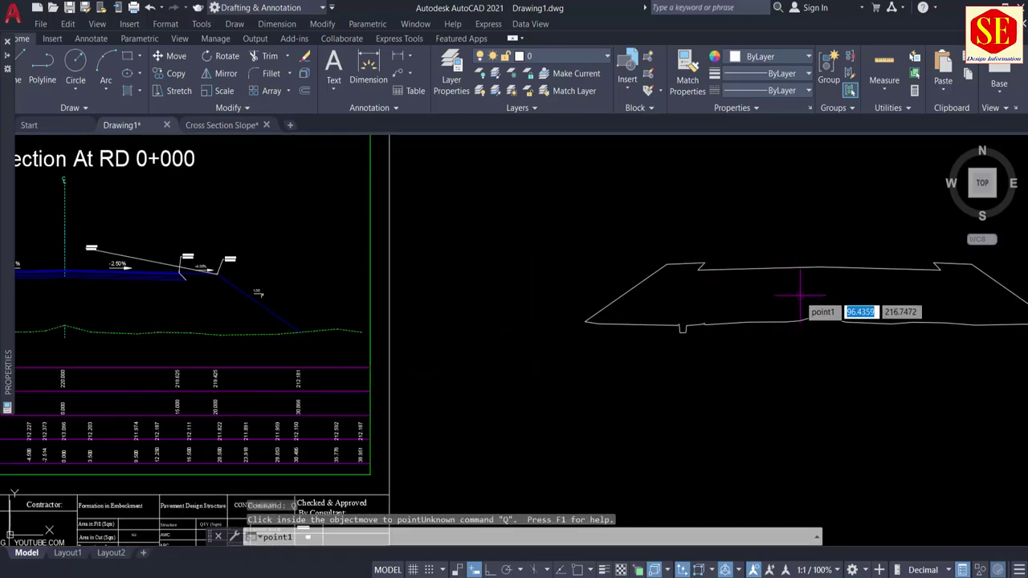
scroll(795, 297, "down", 2)
scroll(426, 454, "up", 5)
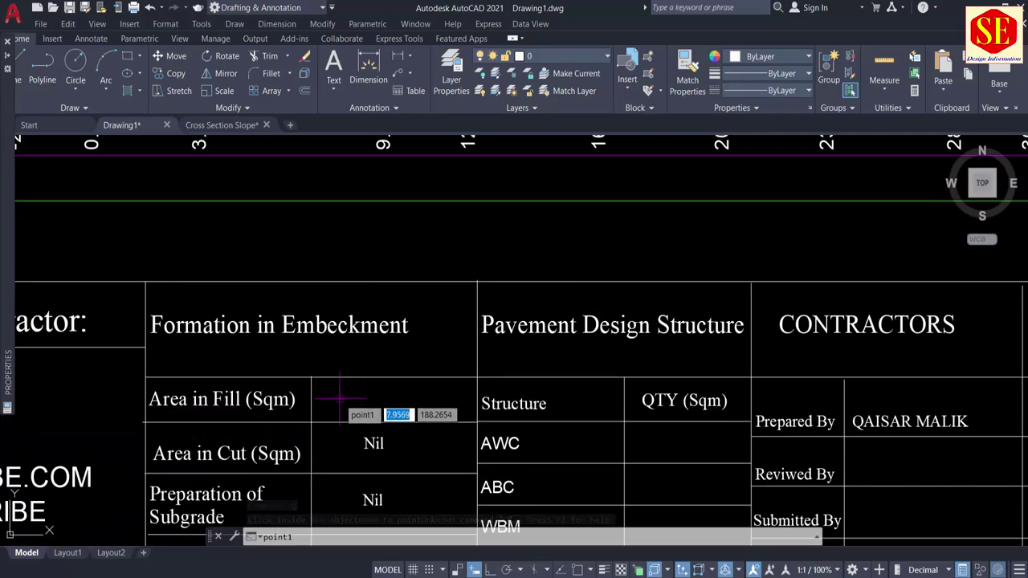
key("Return")
middle_click_drag(305, 408, 330, 345)
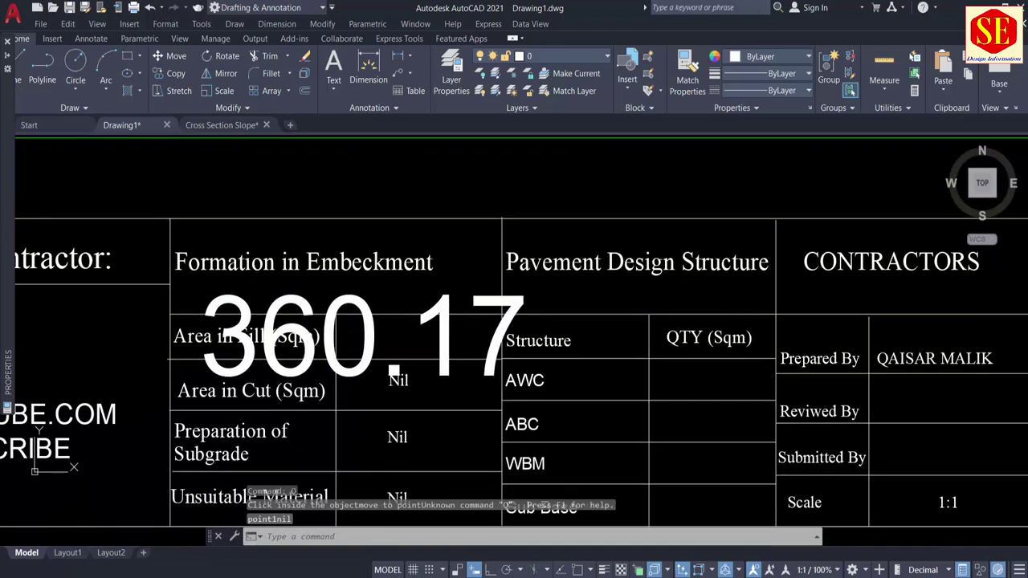
type("M")
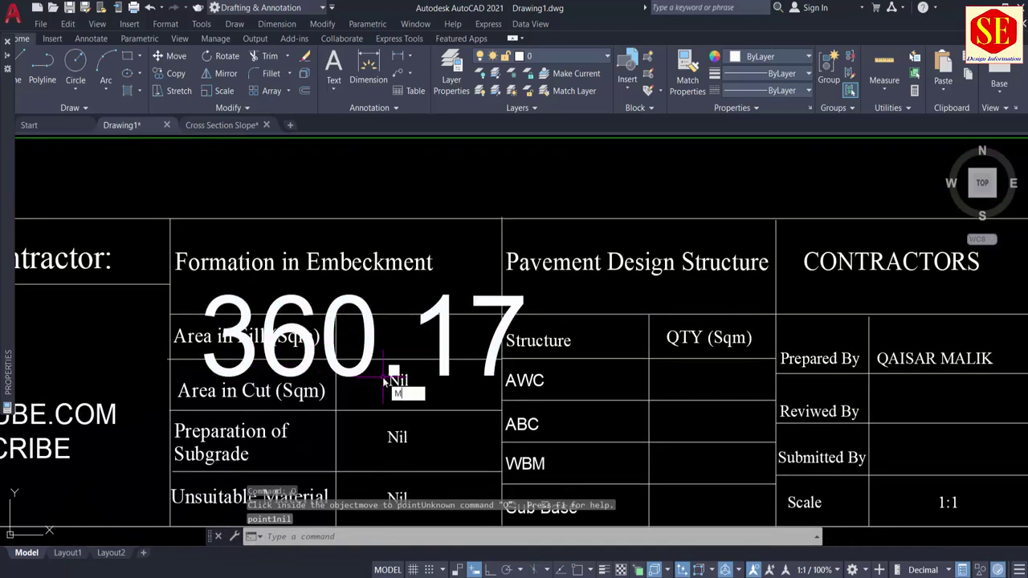
type("A")
key("Return")
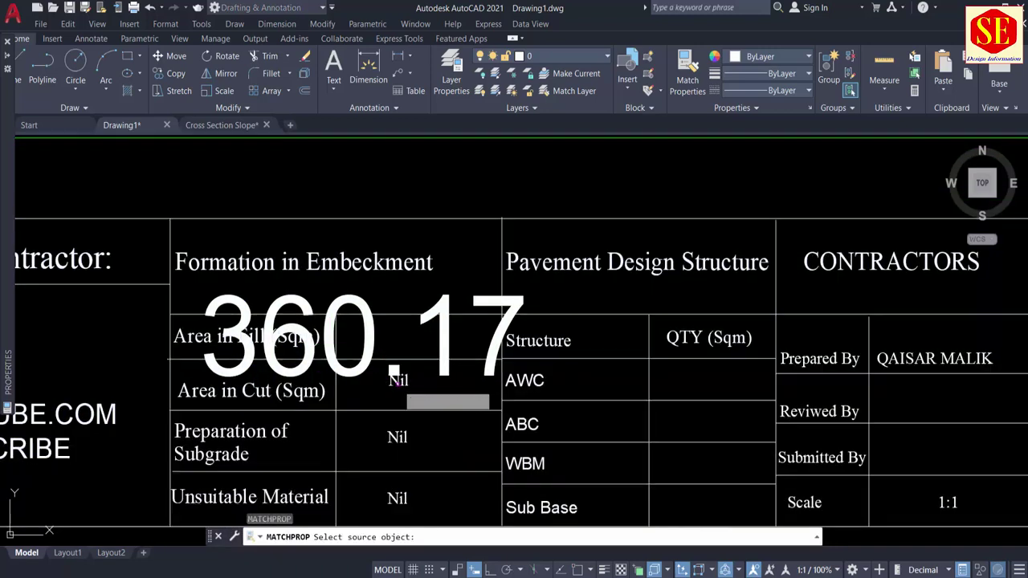
left_click(394, 376)
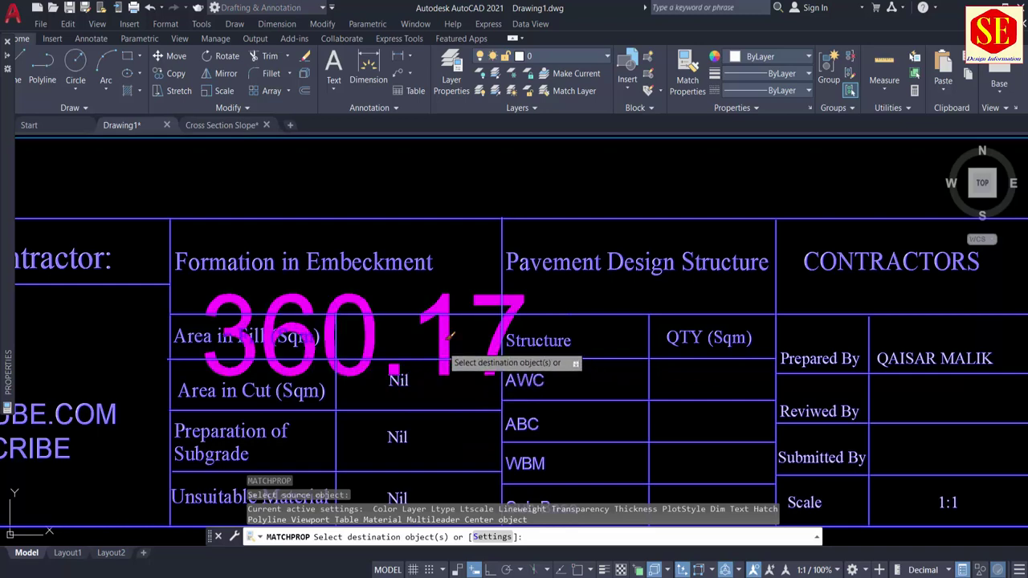
key("Escape")
scroll(446, 353, "down", 4)
type("m")
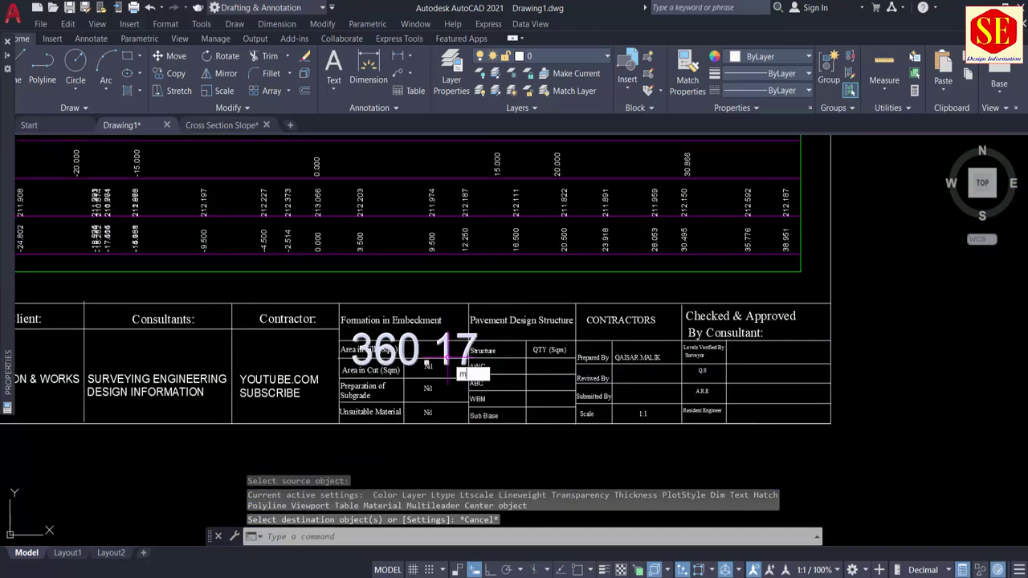
type("a")
key("Return")
middle_click_drag(447, 282, 456, 412)
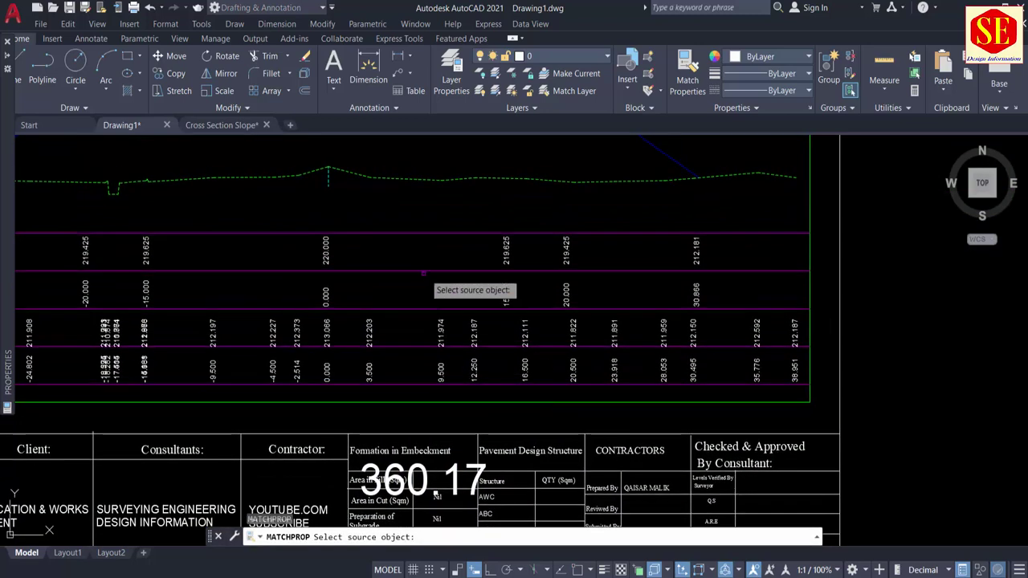
key("Escape")
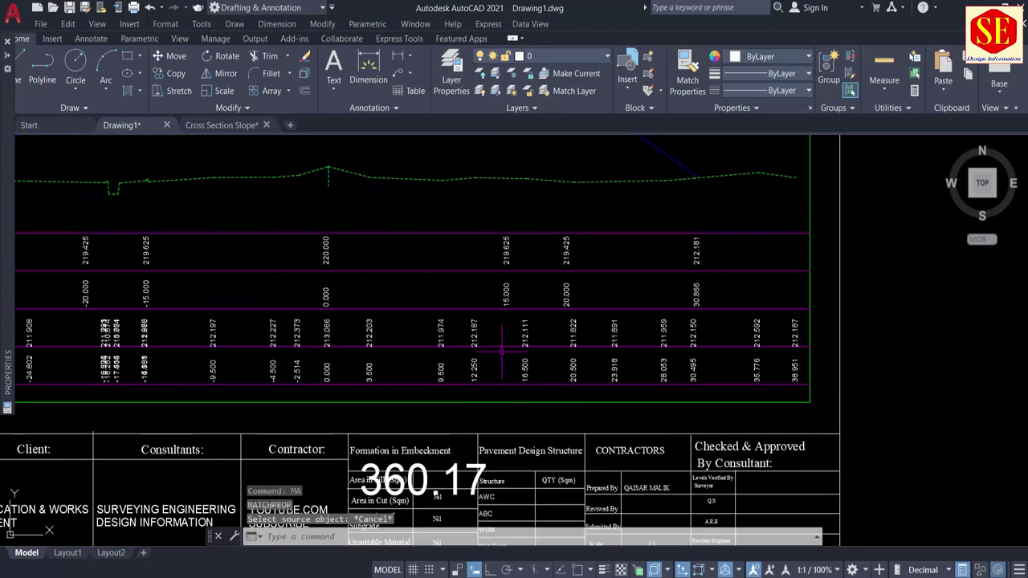
Explode the title block below the cross-section into separate lines and texts.
left_click(483, 432)
left_click(460, 436)
type("x")
key("Return")
Match the properties of the Nil text in the Preparation of Subgrade row to the calculated area in the Area in Fill row.
scroll(460, 426, "up", 3)
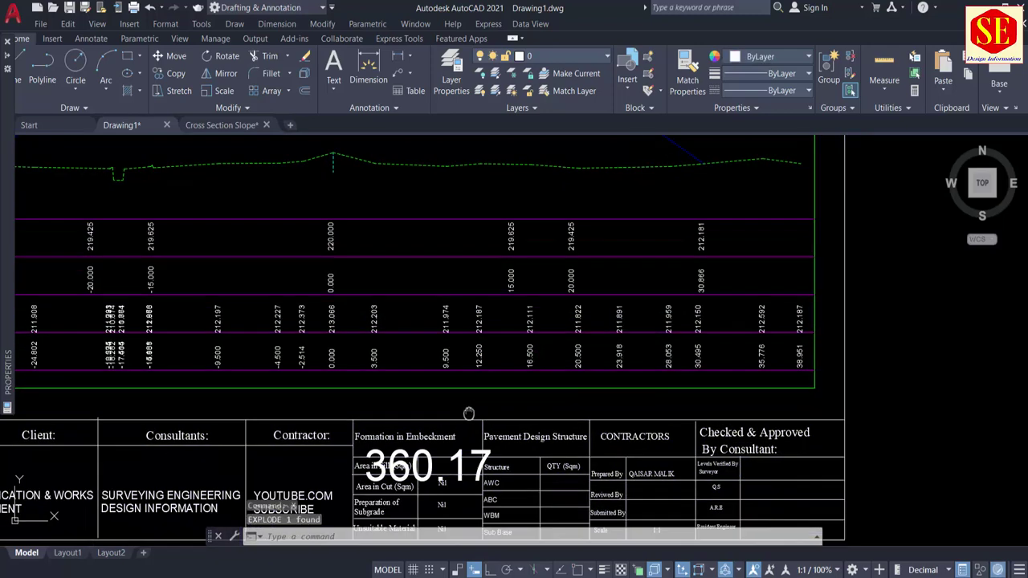
type("ma")
key("Return")
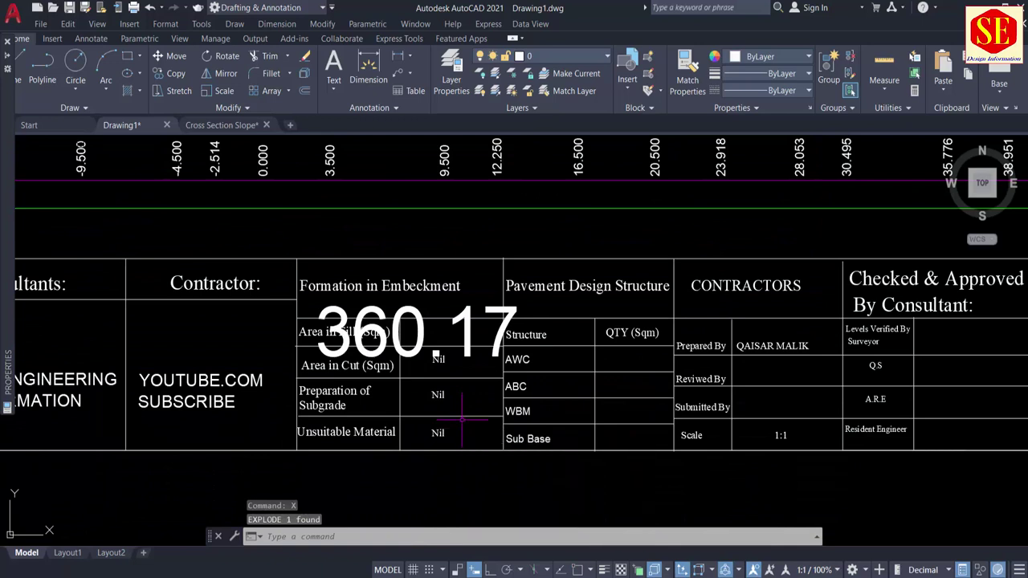
left_click(437, 394)
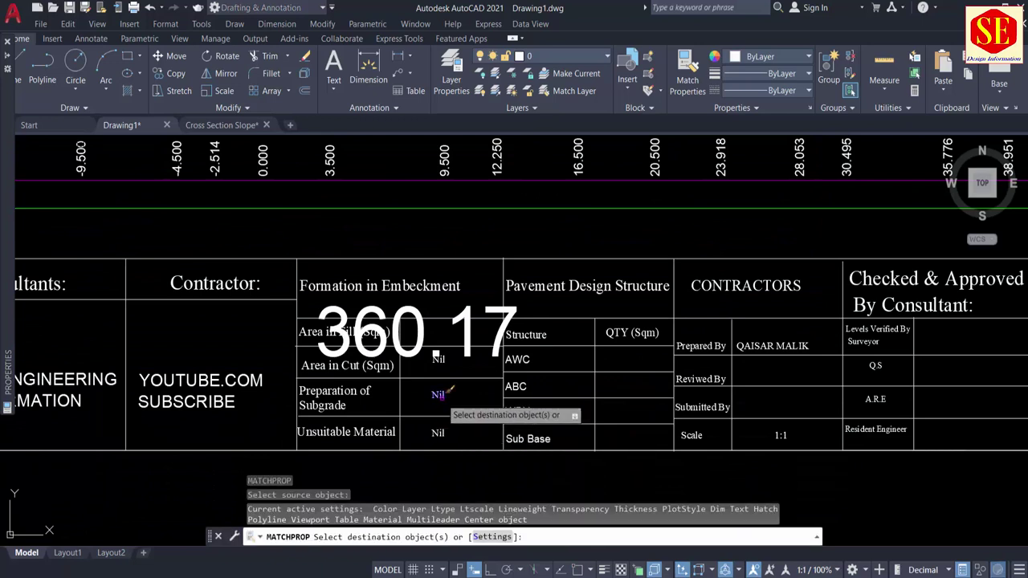
left_click(422, 337)
left_click(421, 331)
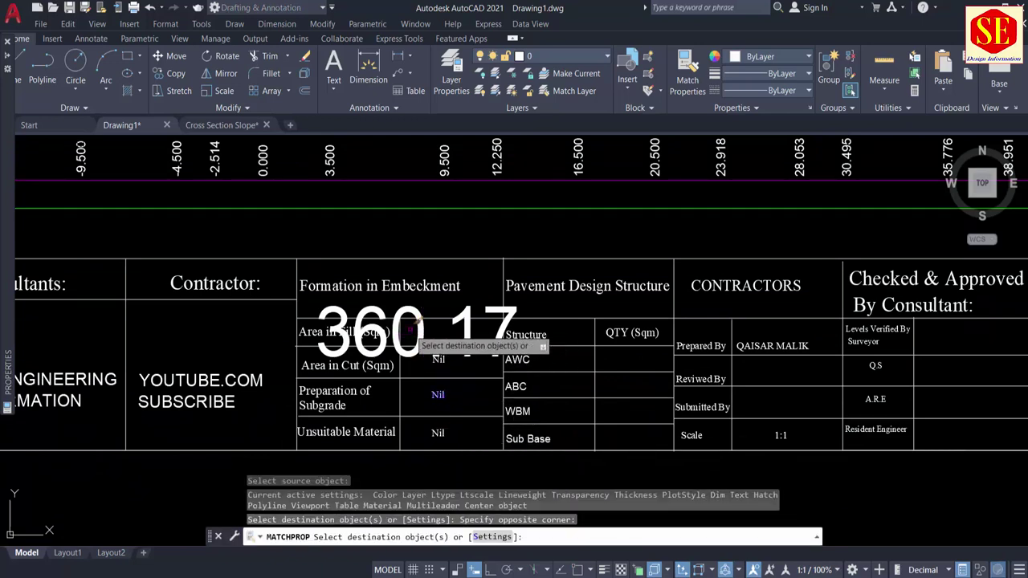
left_click(438, 321)
key("Escape")
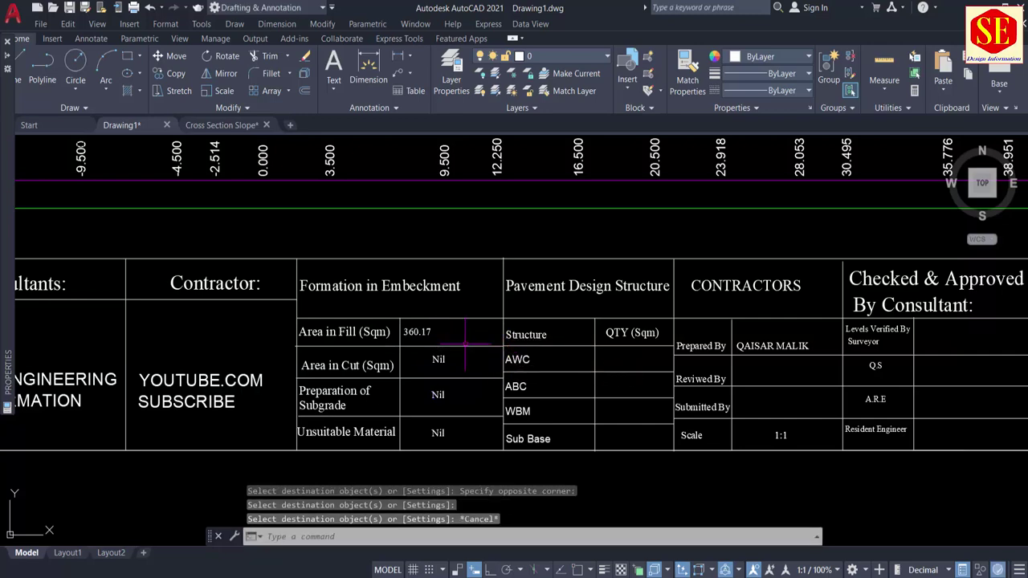
Move the calculated area text horizontally towards the middle of the Area in Fill (Sqm) value cell.
scroll(441, 337, "up", 5)
type("m")
key("Return")
left_click(375, 319)
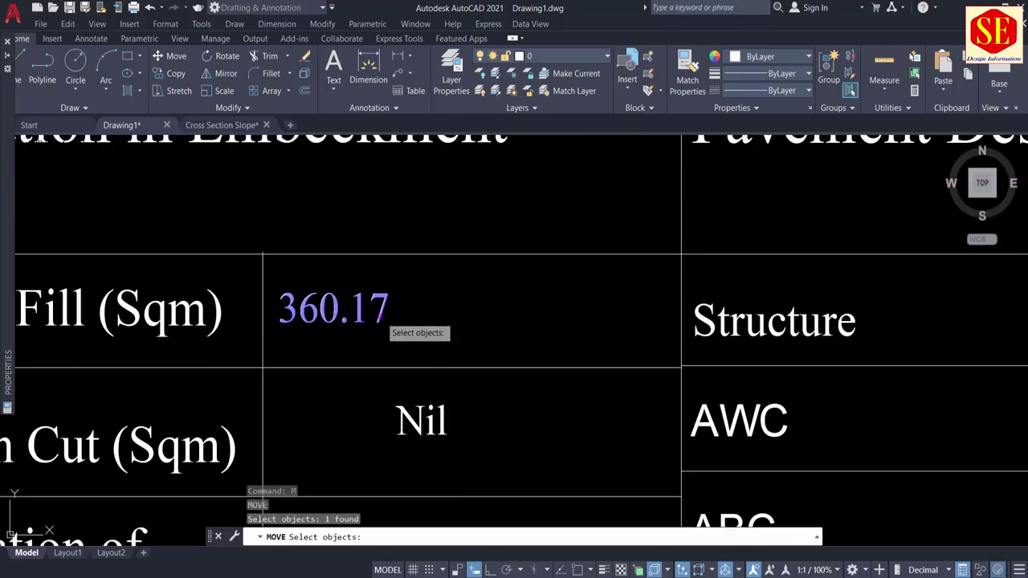
key("Return")
left_click(356, 347)
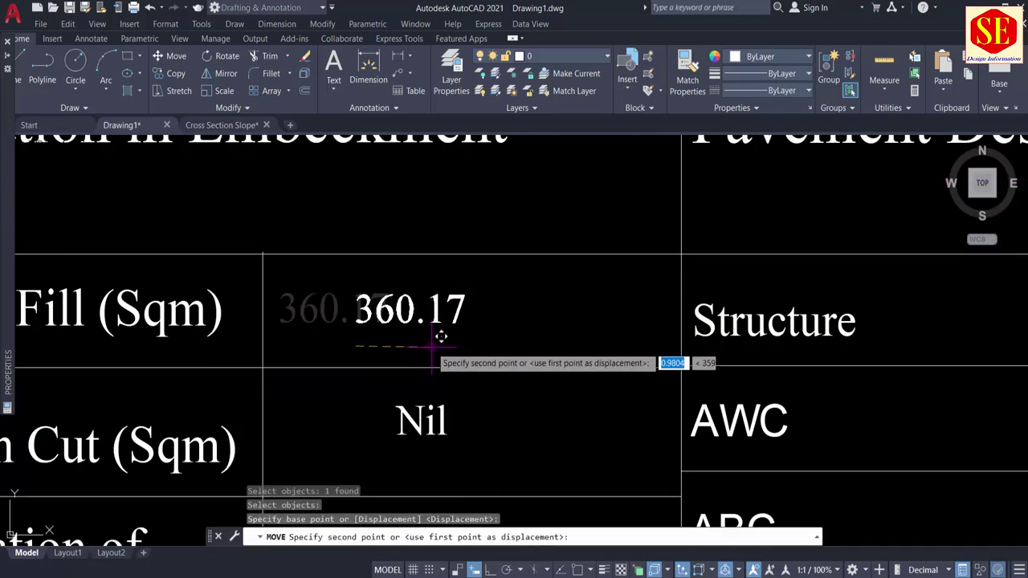
left_click(430, 334)
Try a text height of 0.50 for the fill area value, and set its final height to 0.75.
left_click(435, 315)
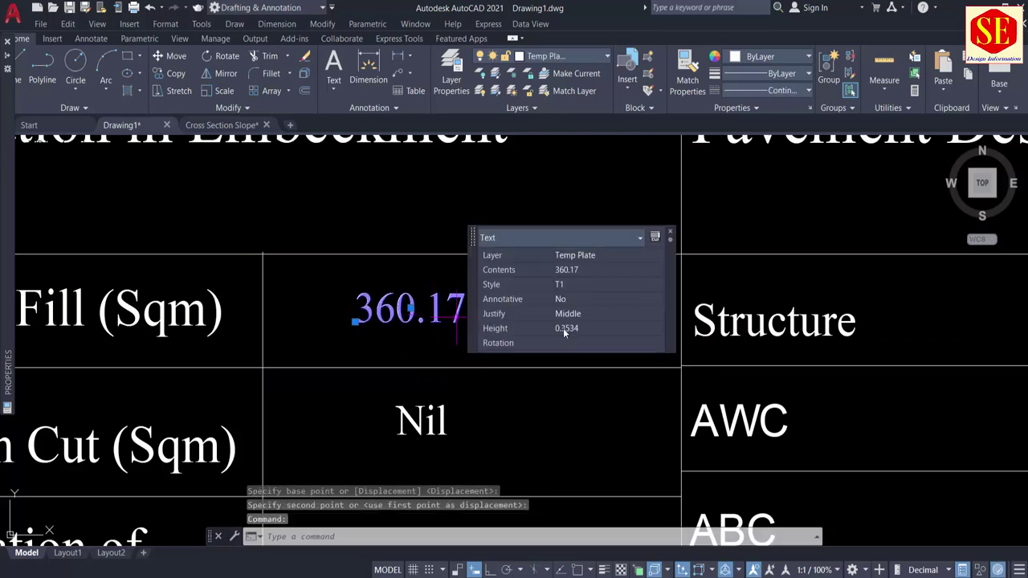
type(".50")
key("Return")
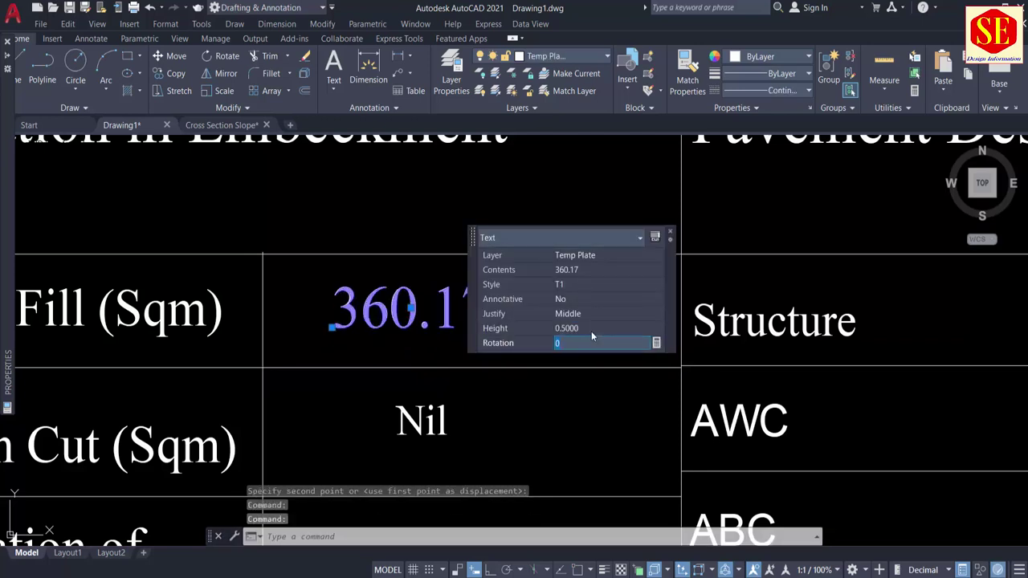
left_click(603, 327)
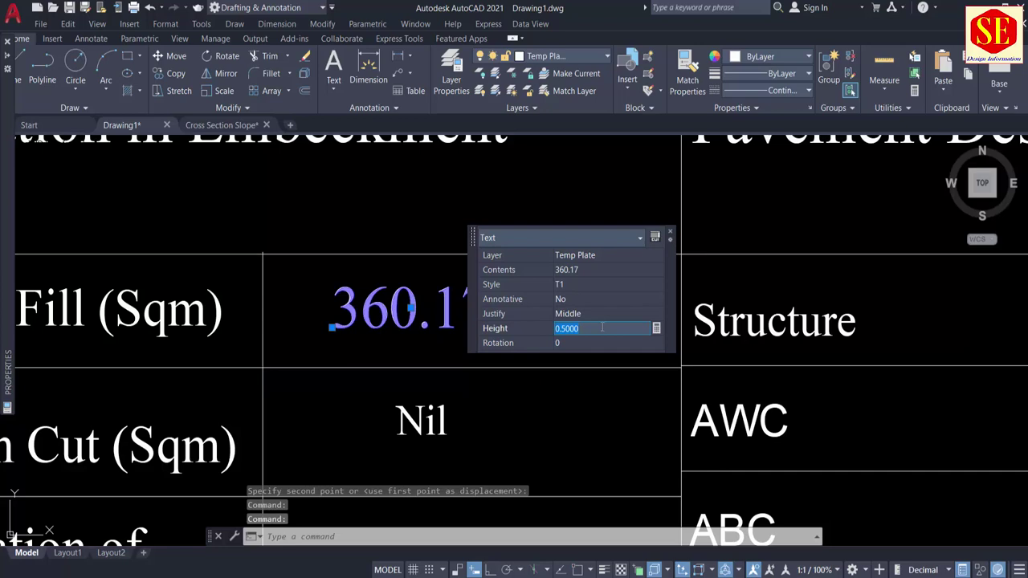
type(".75")
key("Return")
left_click(596, 440)
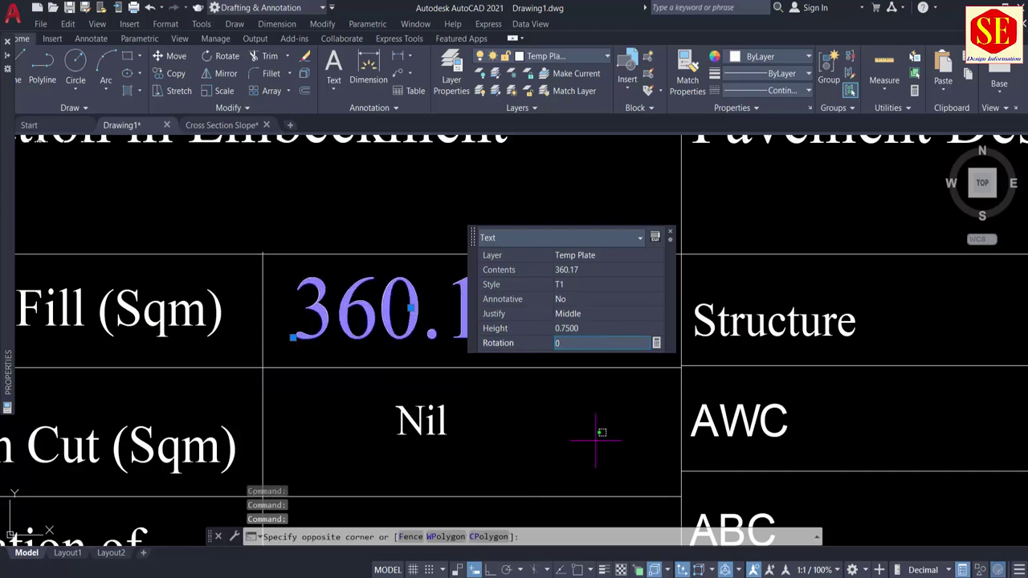
key("Escape")
key("Escape")
scroll(465, 322, "down", 4)
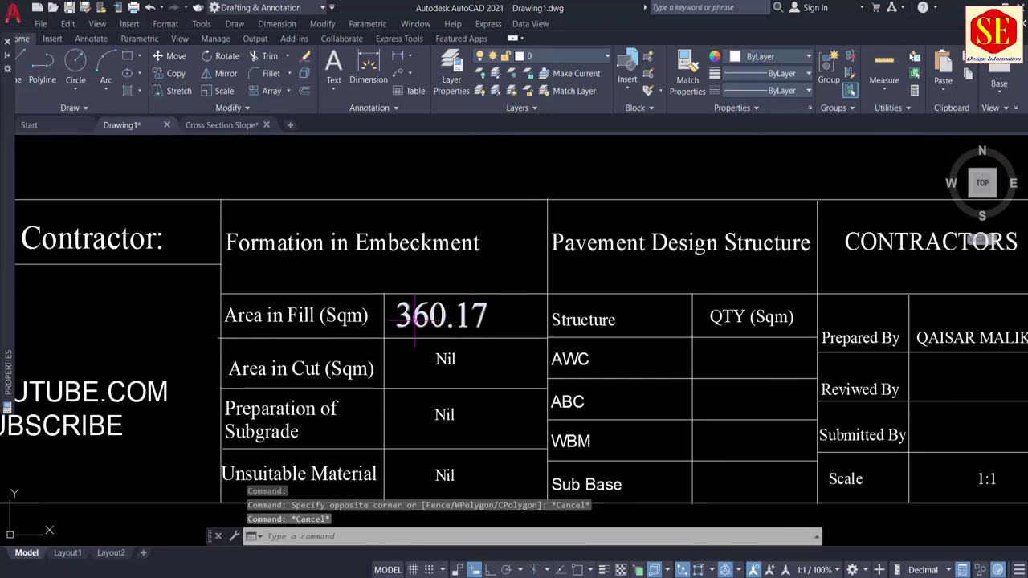
Erase the stray elevation and distance label above the carriageway together with its long leader line.
scroll(415, 317, "down", 6)
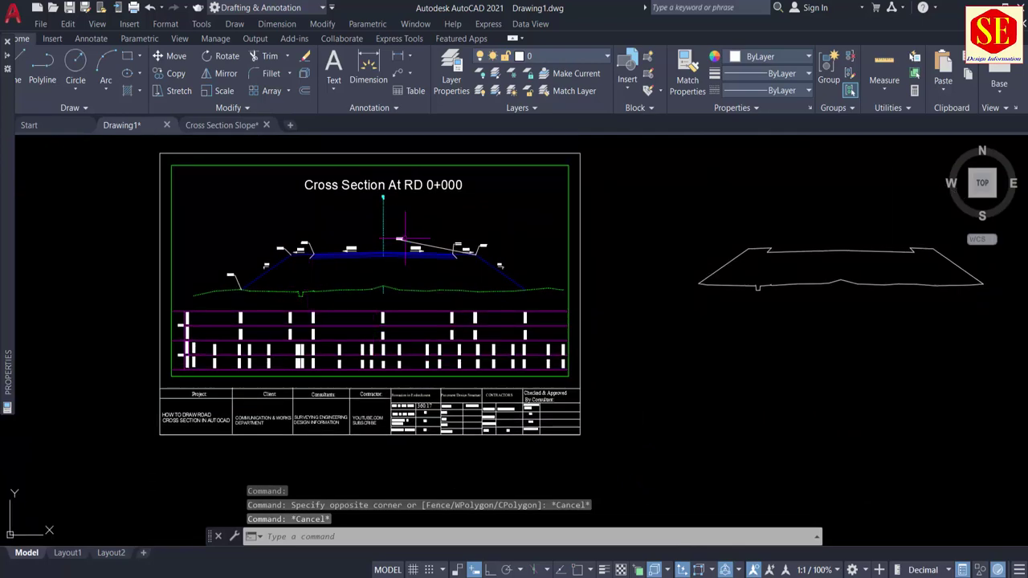
scroll(411, 231, "up", 6)
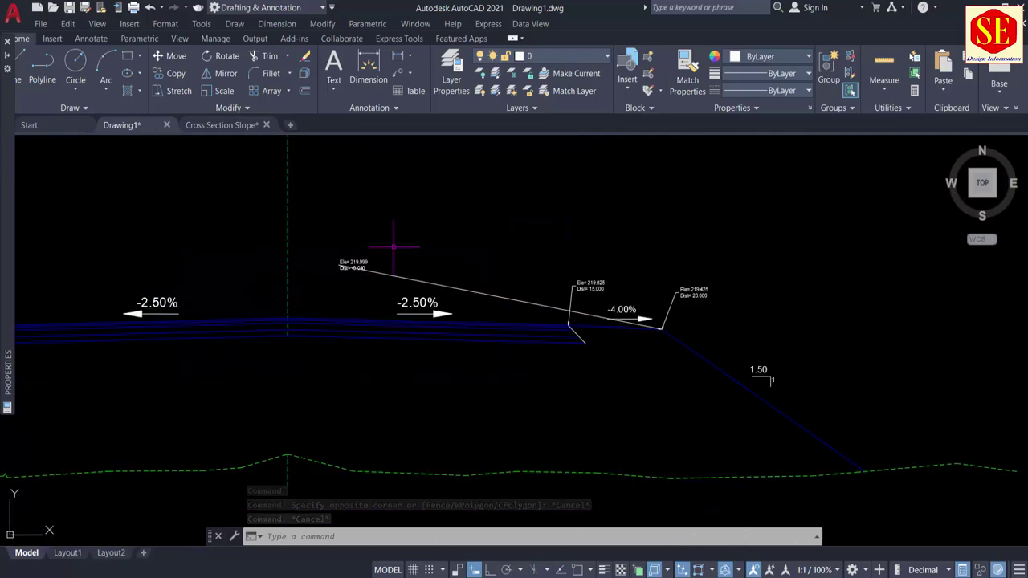
left_click(393, 246)
left_click(343, 284)
type("e")
key("Return")
Run the CD command to label the elevation and distance at the toe of the embankment slope on the positive-offset side.
middle_click_drag(748, 394, 605, 283)
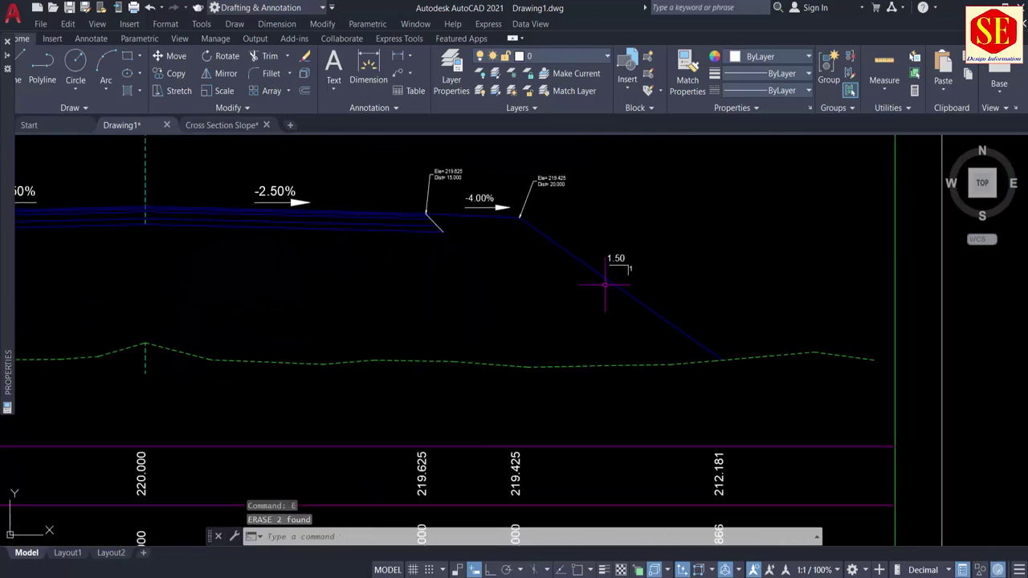
type("cd")
key("Return")
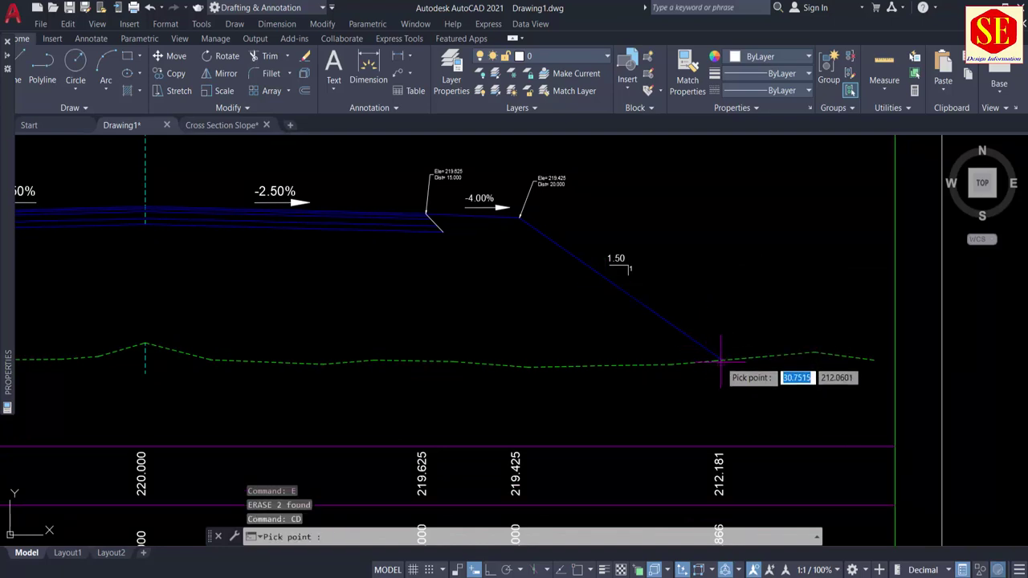
left_click(721, 359)
left_click(748, 288)
Review the cross-section labels, the FRL and NSL table, the extracted fill outline and the Formation in Embeckment entries.
scroll(748, 297, "down", 6)
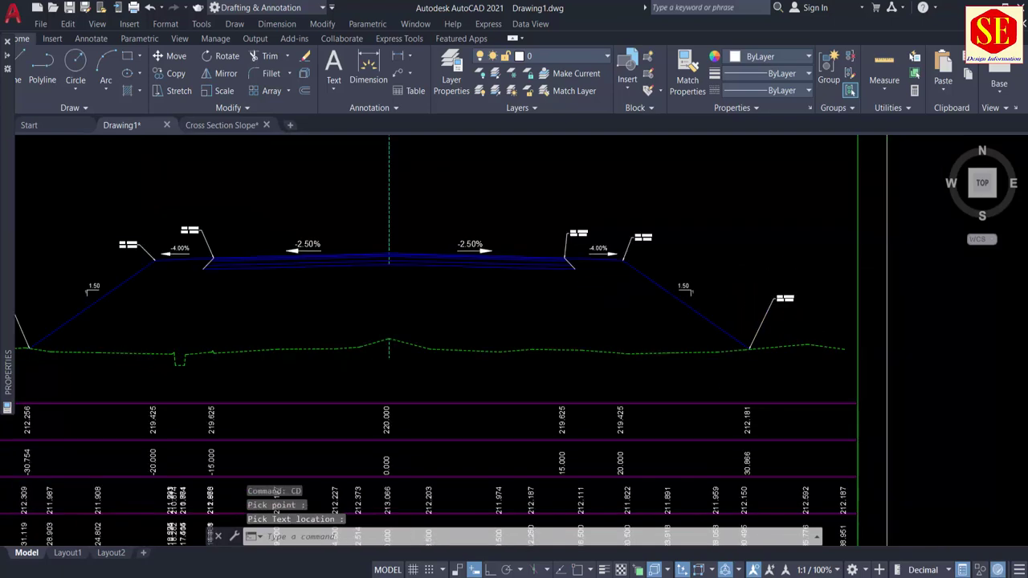
scroll(643, 344, "up", 5)
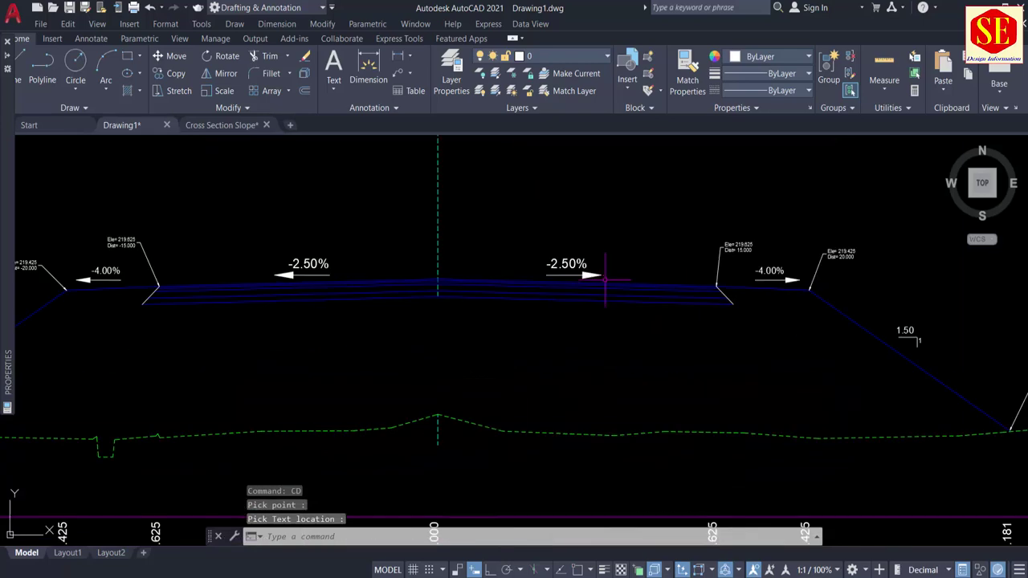
scroll(528, 282, "down", 5)
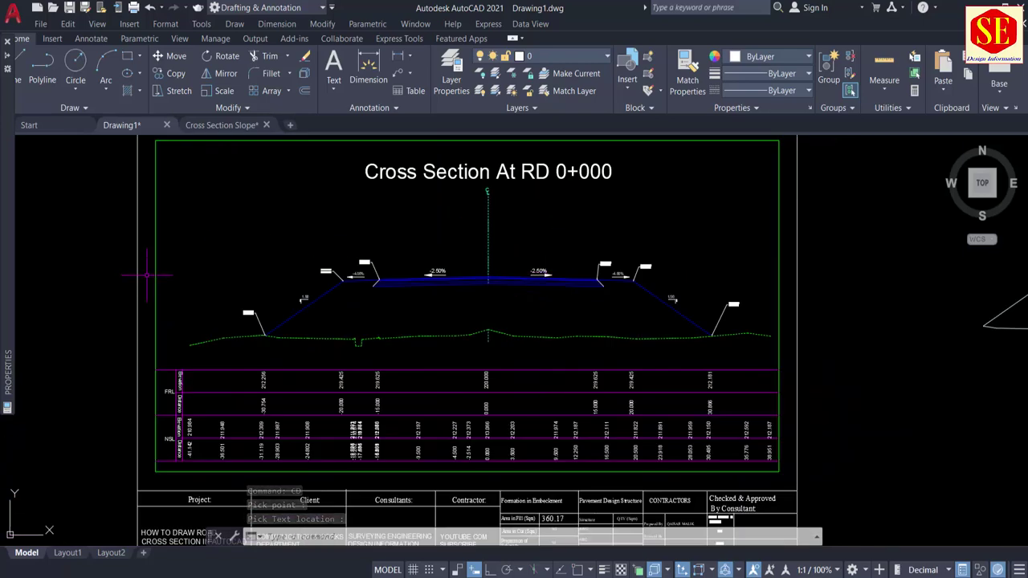
middle_click_drag(255, 344, 240, 268)
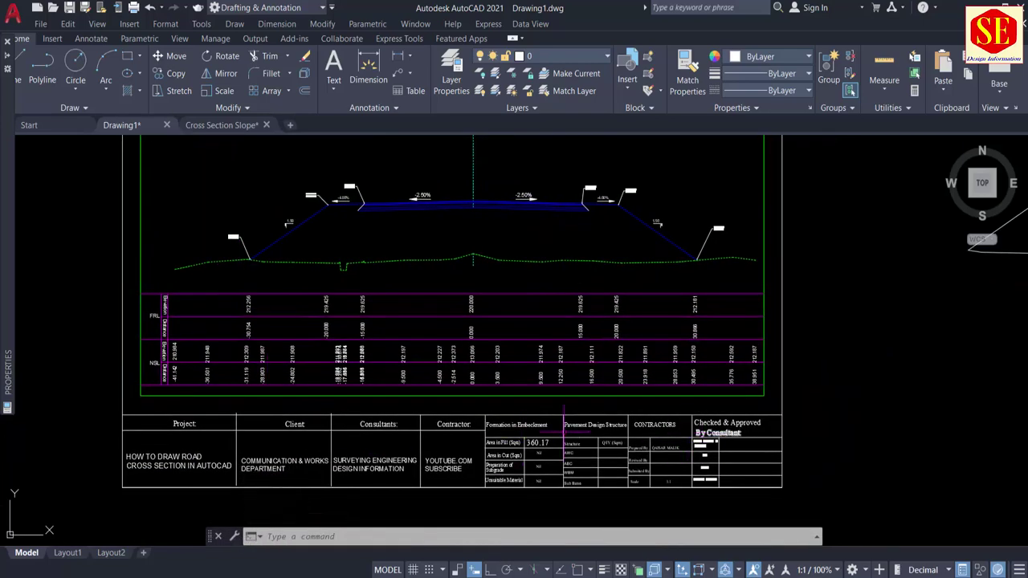
scroll(180, 345, "up", 2)
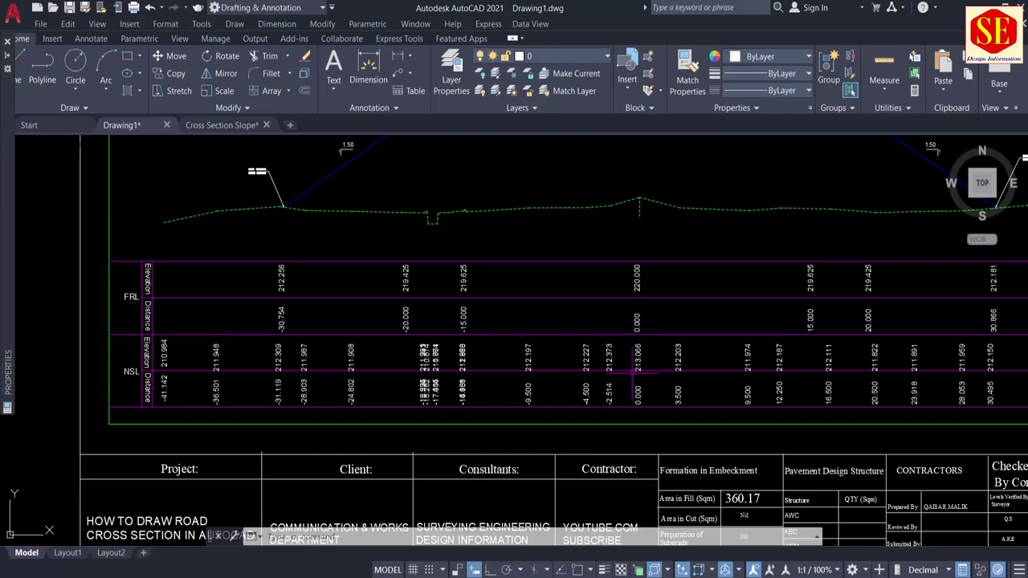
middle_click_drag(648, 289, 535, 413)
middle_click_drag(717, 275, 343, 274)
scroll(405, 270, "down", 2)
middle_click_drag(769, 279, 622, 330)
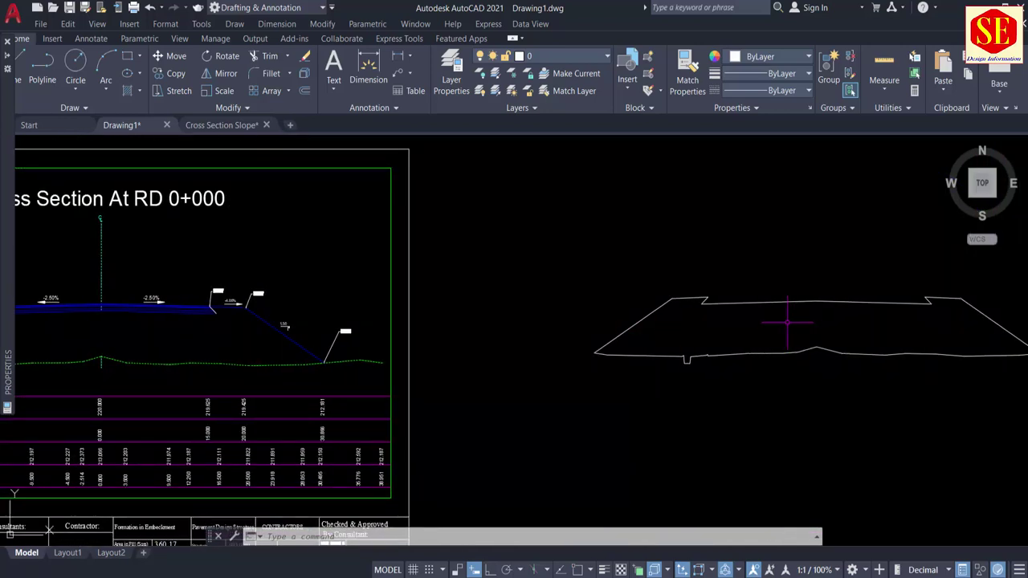
middle_click_drag(160, 353, 399, 286)
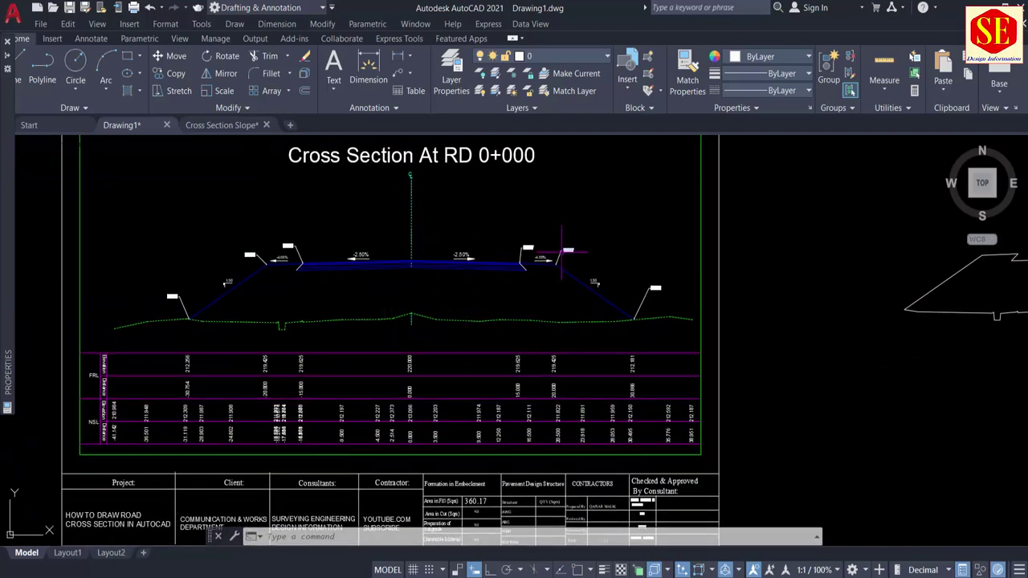
scroll(505, 431, "up", 5)
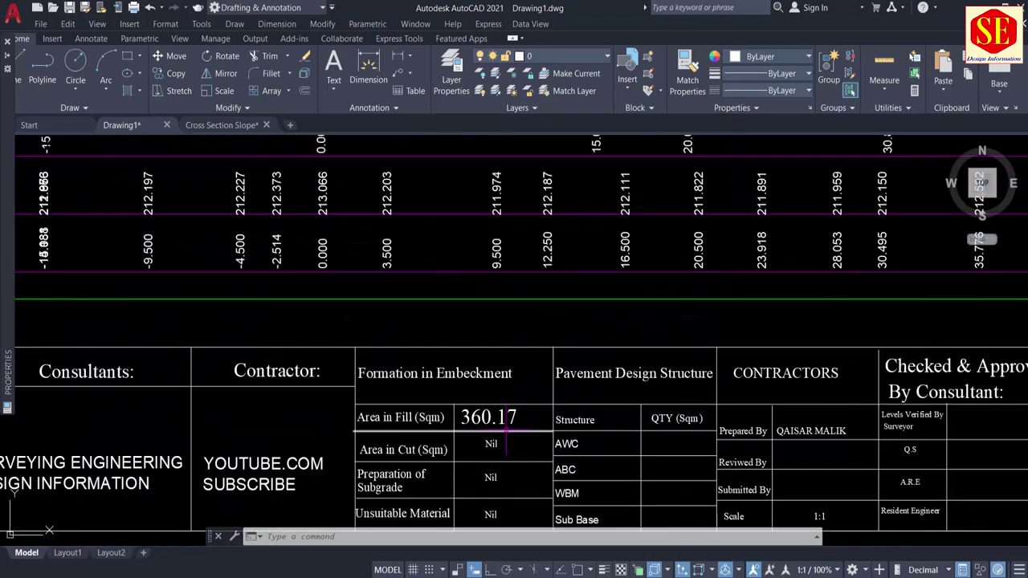
scroll(504, 414, "down", 5)
scroll(485, 428, "up", 5)
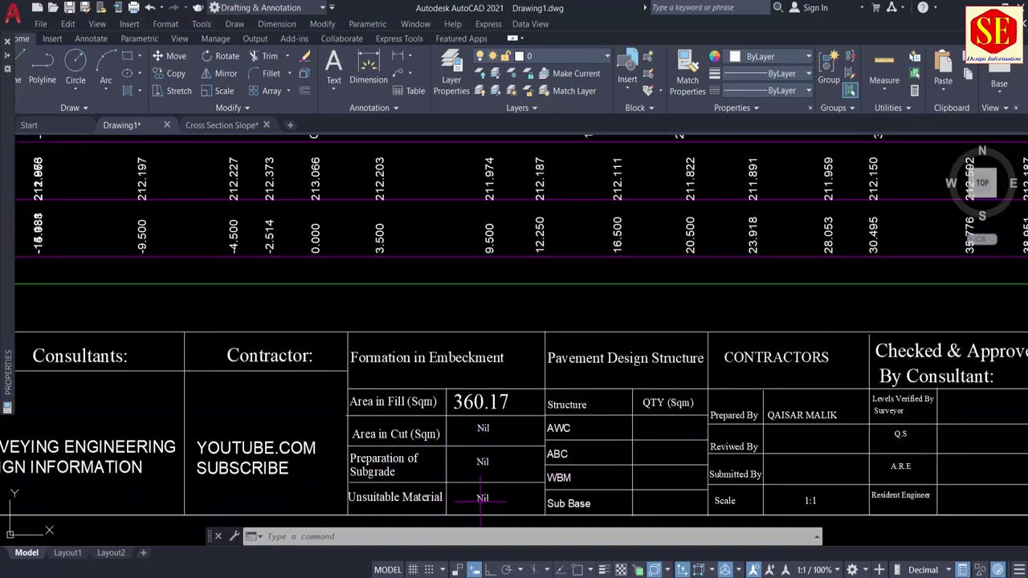
scroll(505, 499, "down", 5)
scroll(455, 365, "up", 5)
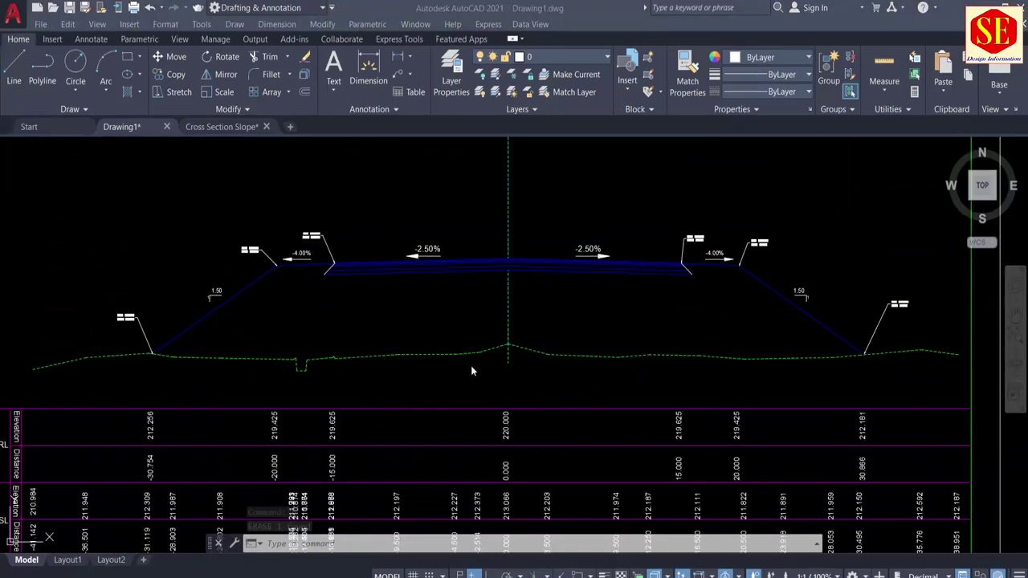
Examine the pavement layer lines around the centreline of the carriageway at close range.
scroll(481, 257, "up", 5)
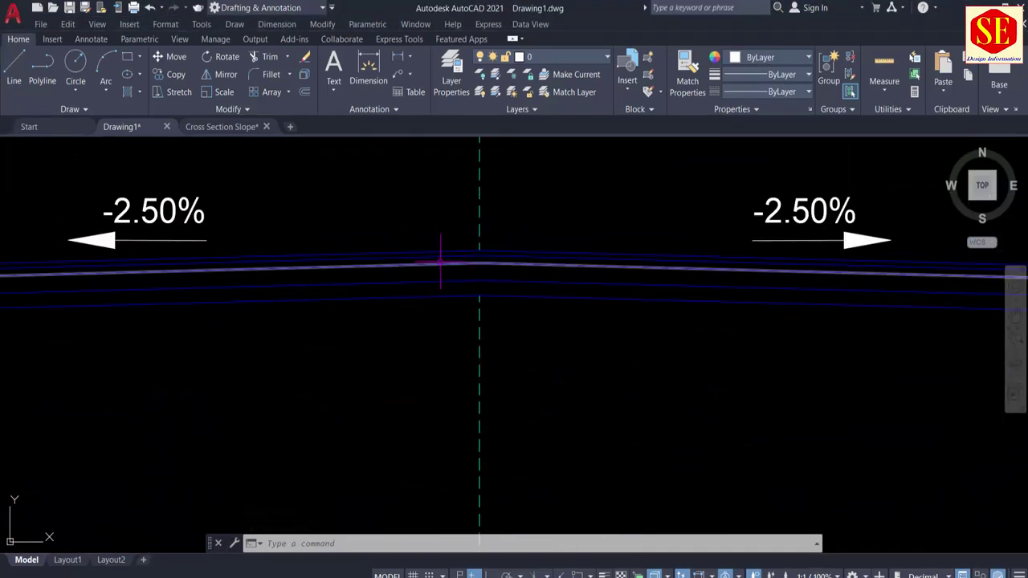
scroll(440, 261, "up", 3)
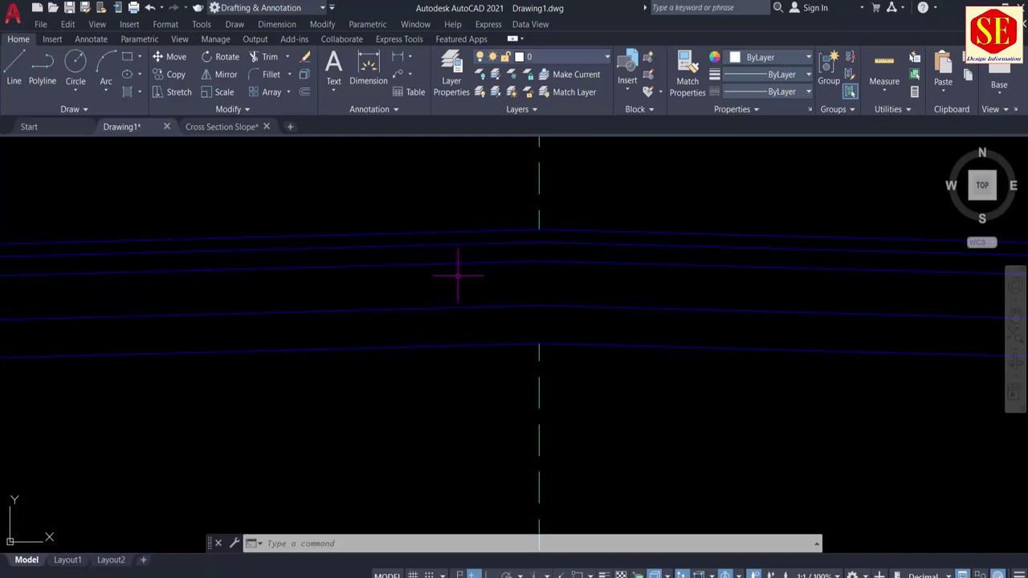
scroll(436, 285, "down", 5)
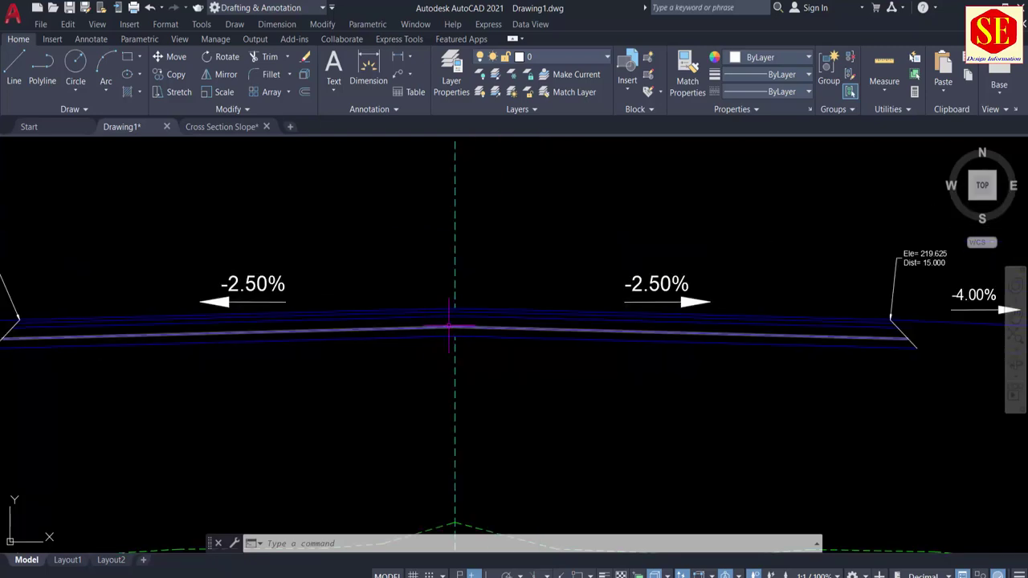
middle_click_drag(429, 332, 427, 319)
type("z")
key("Return")
key("Return")
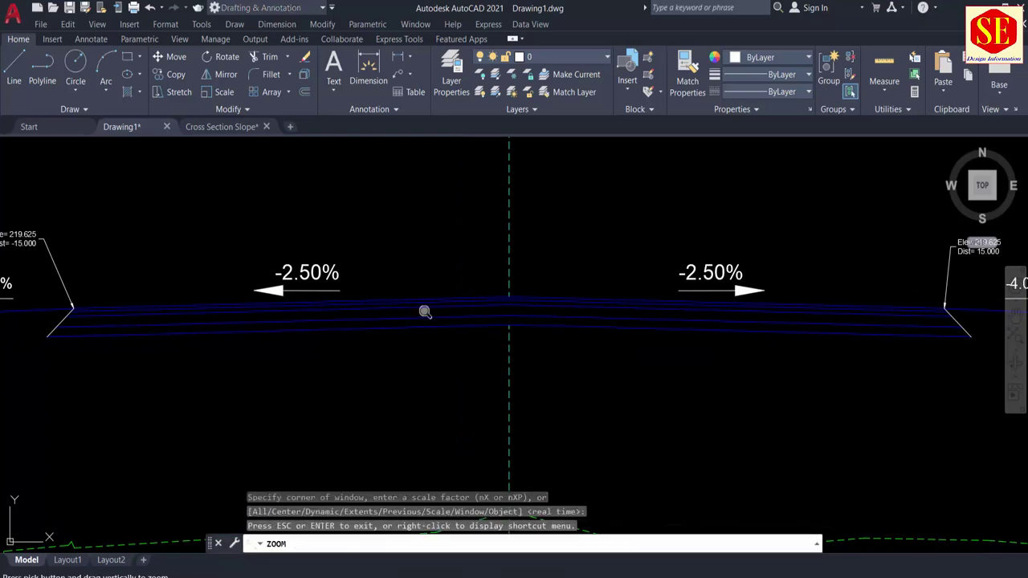
left_click_drag(419, 340, 446, 315)
left_click_drag(272, 366, 281, 357)
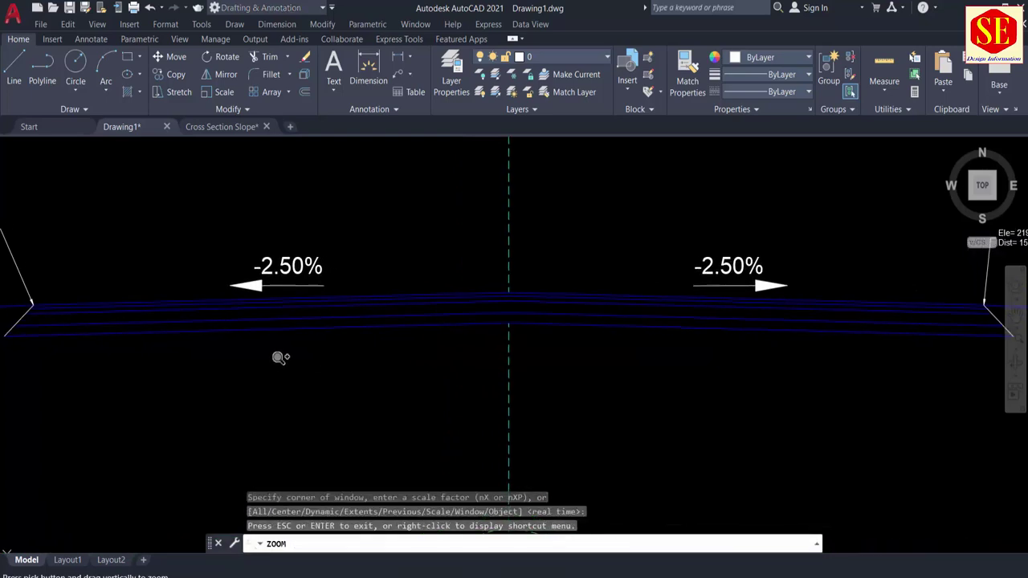
key("Escape")
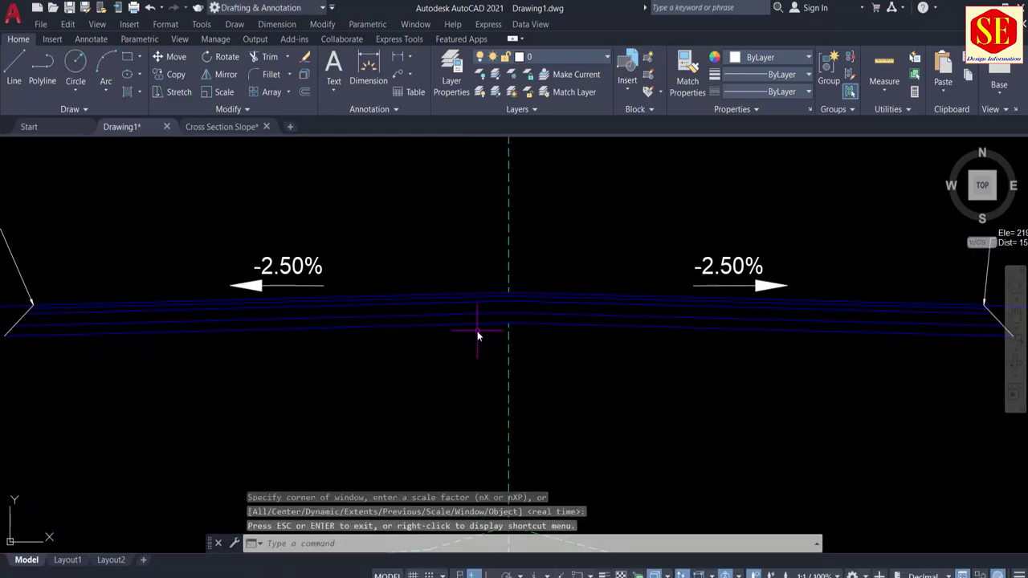
Run the Q command on the uppermost pavement layer, placing its outline beside the sheet and its area in the AWC quantity cell.
type("q")
key("Return")
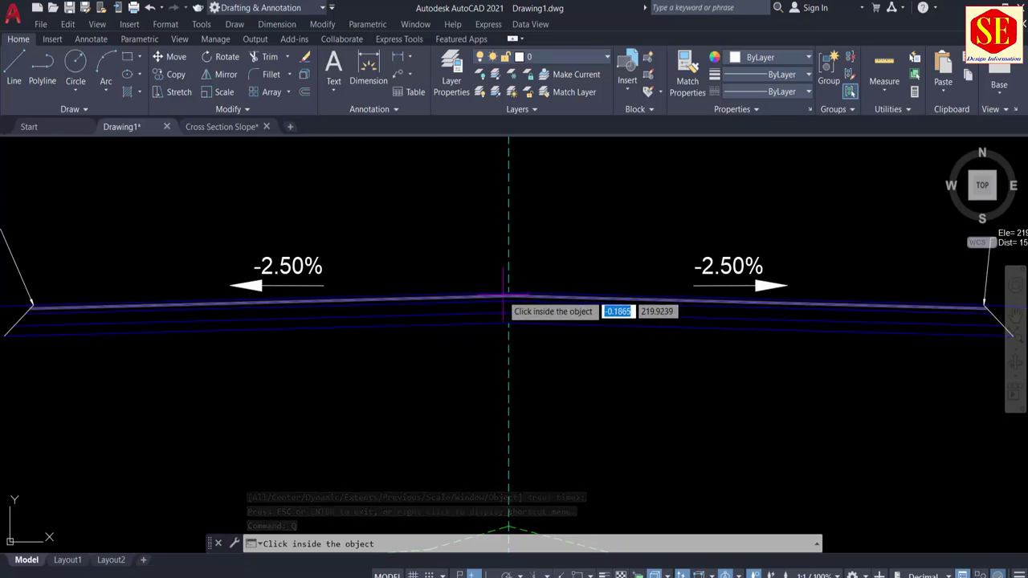
left_click(499, 294)
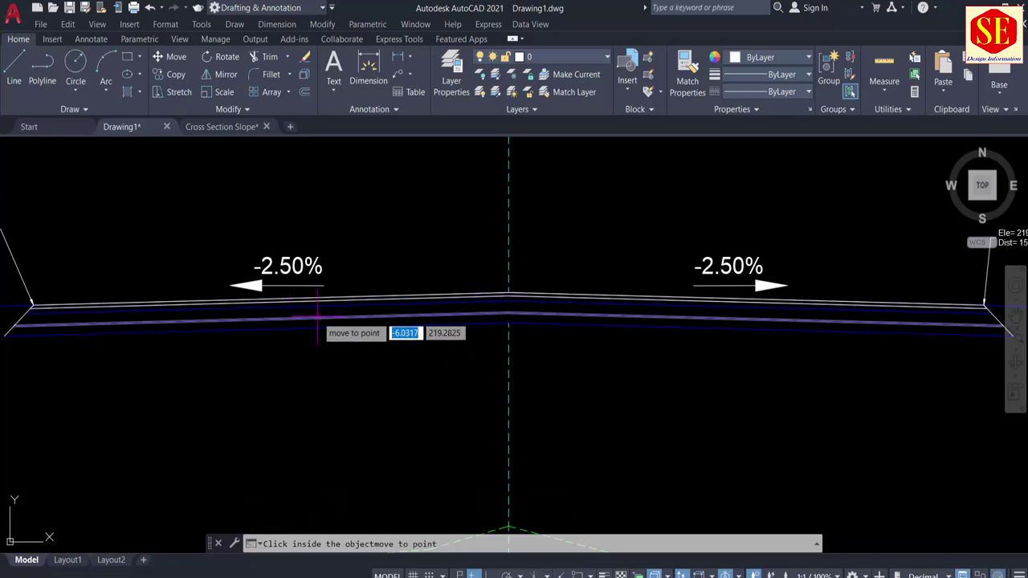
scroll(231, 353, "down", 4)
middle_click_drag(750, 329, 380, 317)
scroll(649, 296, "down", 2)
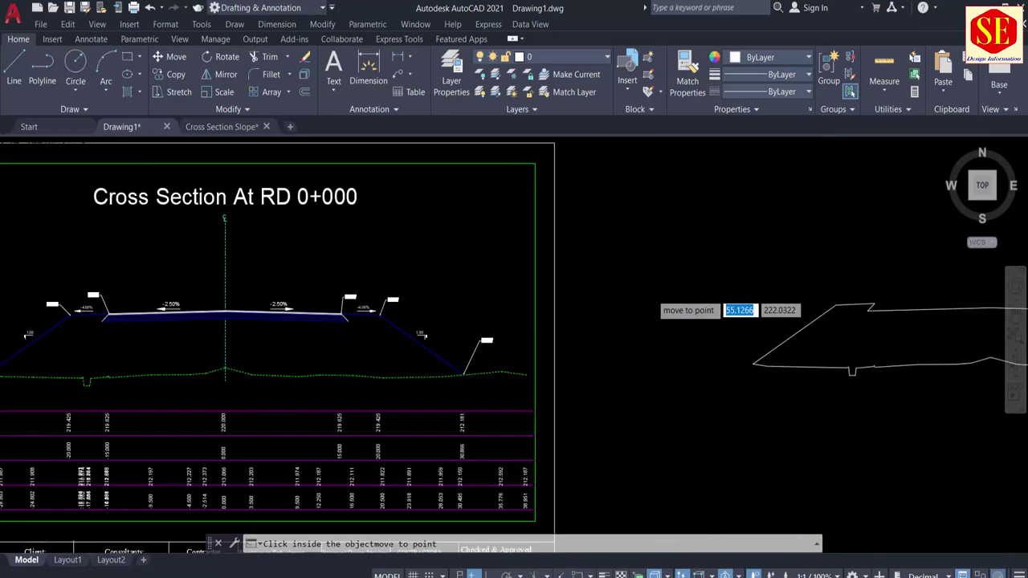
left_click(841, 248)
scroll(481, 475, "up", 10)
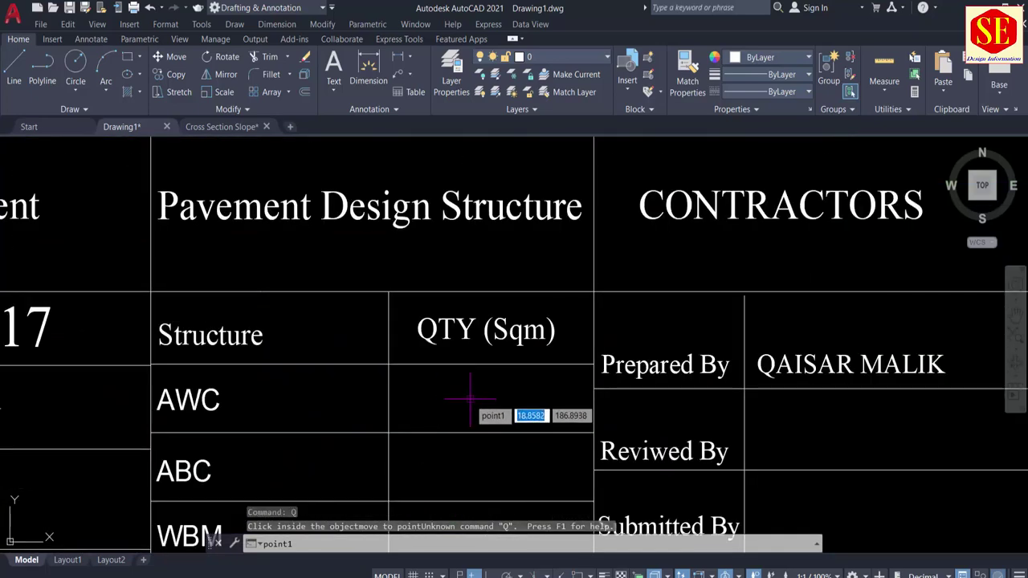
left_click(476, 414)
Match the text properties of the new AWC area value to the Area in Fill value.
scroll(522, 402, "down", 4)
type("ma")
key("Return")
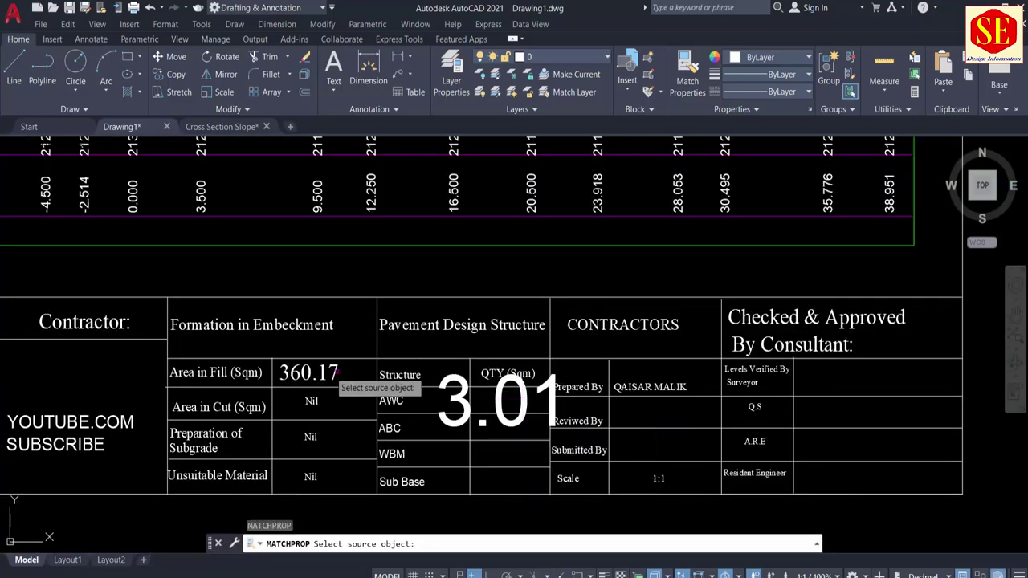
left_click(289, 372)
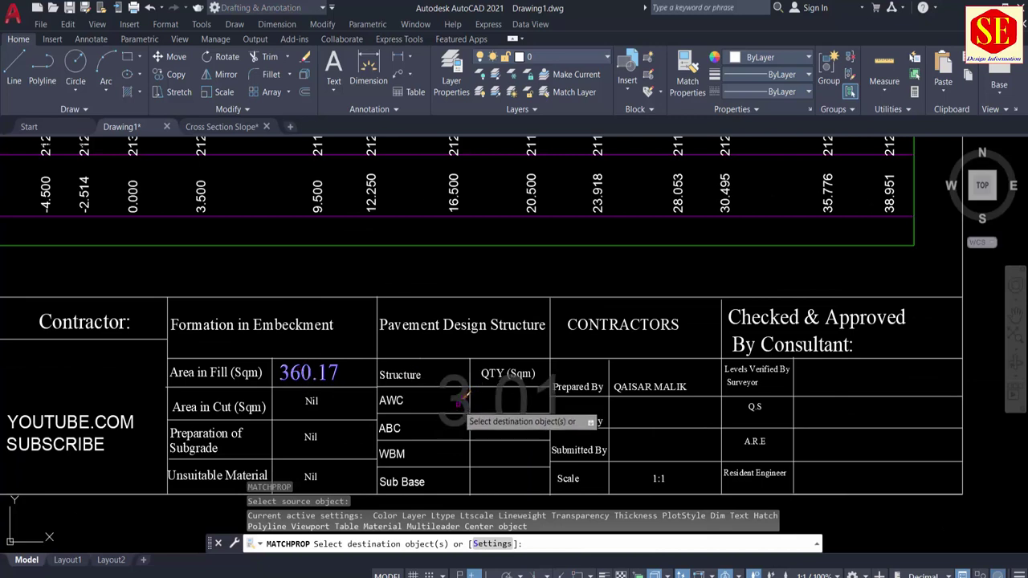
left_click(456, 406)
left_click(453, 398)
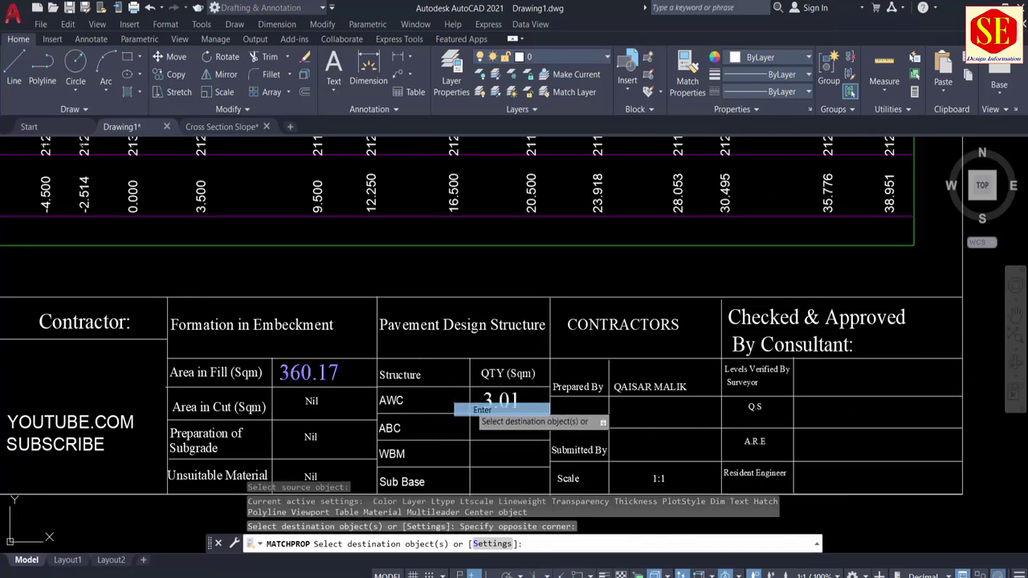
key("Return")
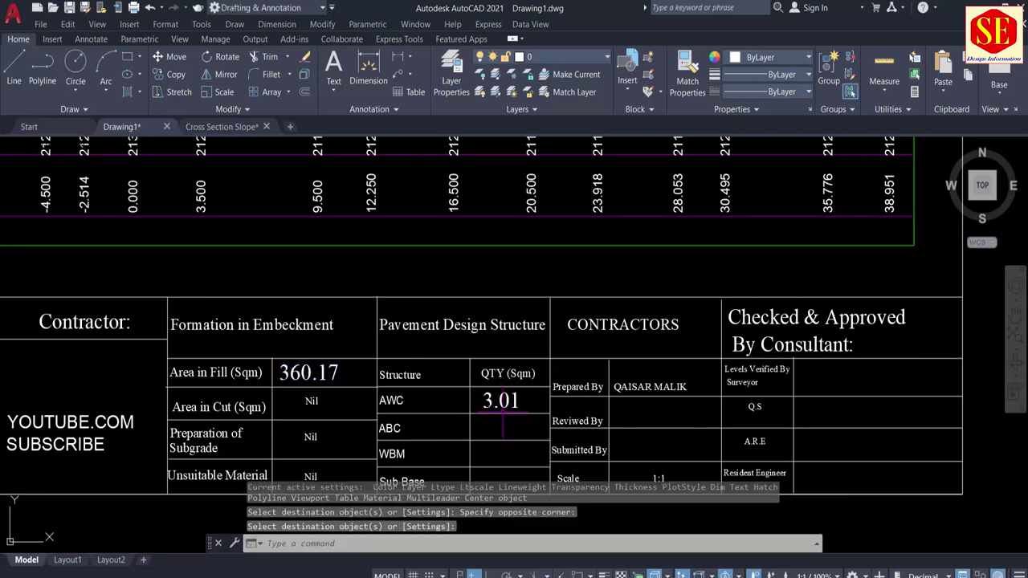
Run the Q command inside the second pavement layer and place its extracted outline above the first one beside the sheet.
scroll(471, 435, "down", 5)
scroll(389, 289, "up", 6)
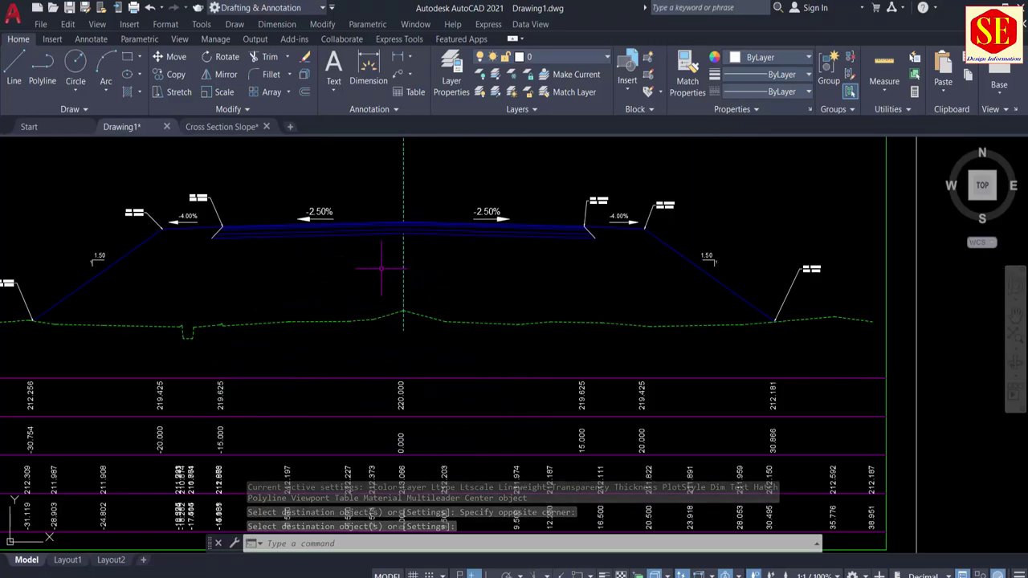
scroll(389, 289, "up", 3)
scroll(394, 287, "down", 3)
type("zoom")
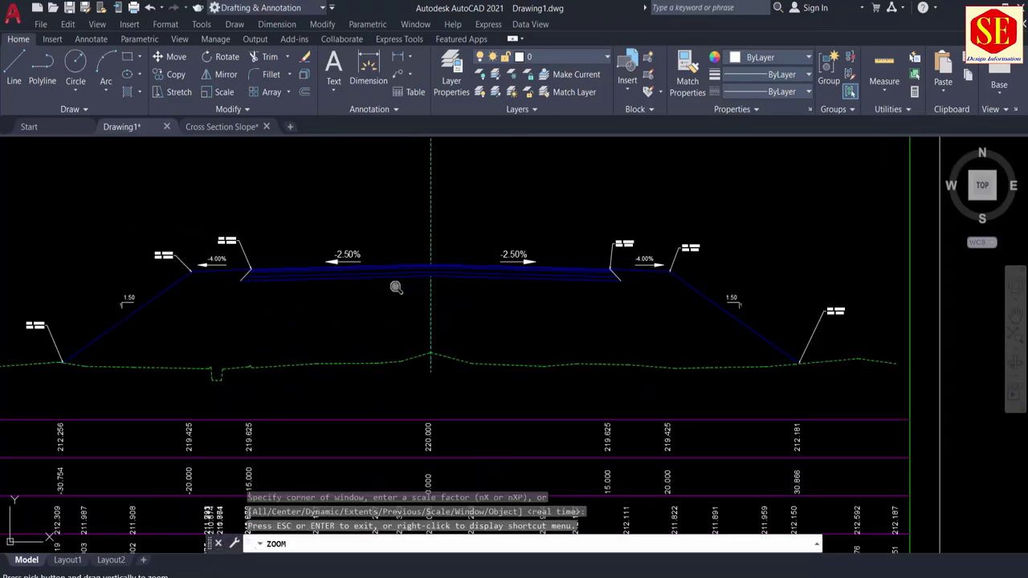
key("Return")
key("Return")
mouse_move(320, 320)
left_mouse_down()
mouse_move(395, 268)
mouse_move(386, 266)
mouse_move(399, 244)
mouse_move(371, 233)
mouse_move(408, 199)
left_mouse_up()
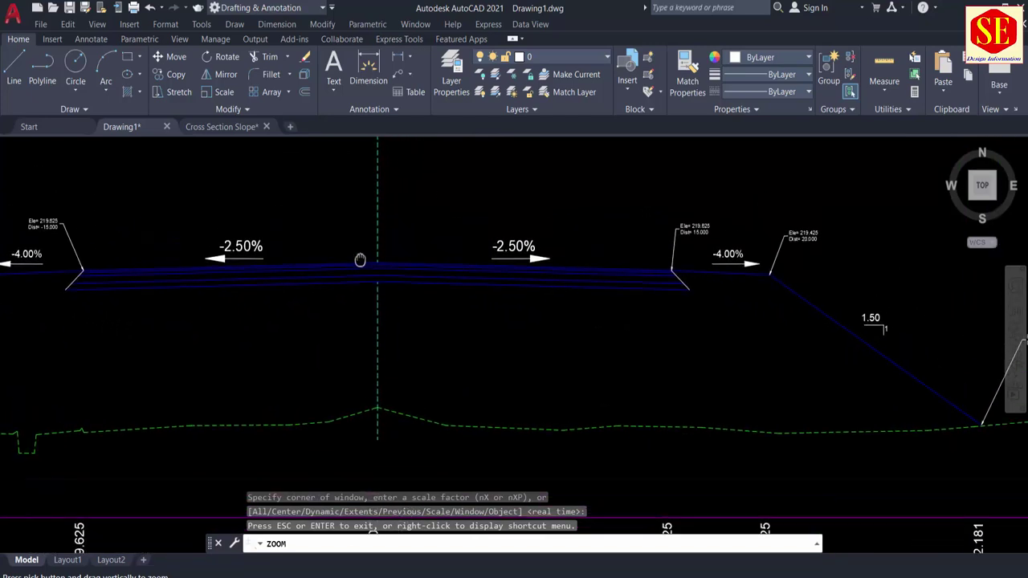
middle_click_drag(360, 198, 288, 306)
key("Escape")
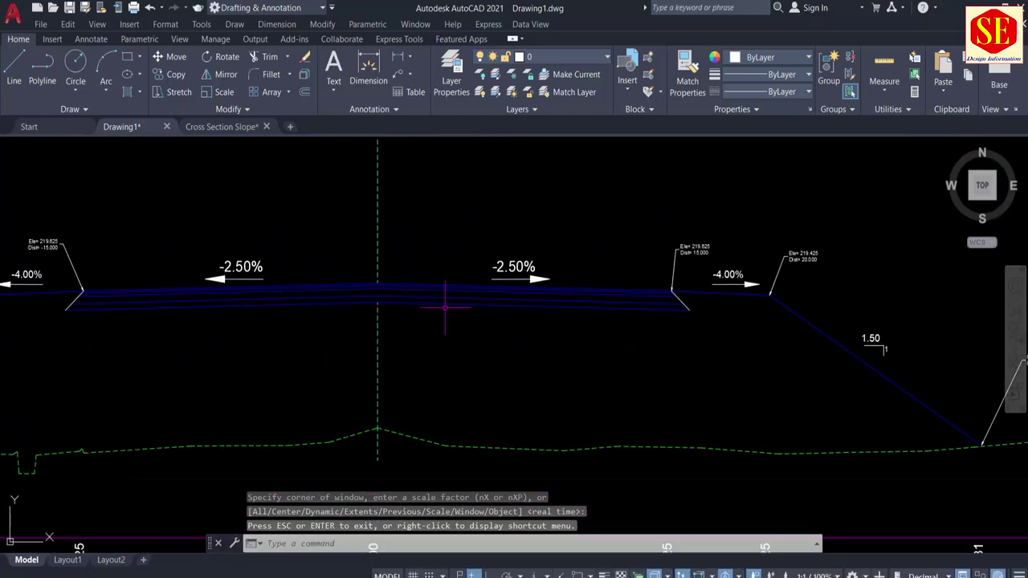
type("q")
key("Return")
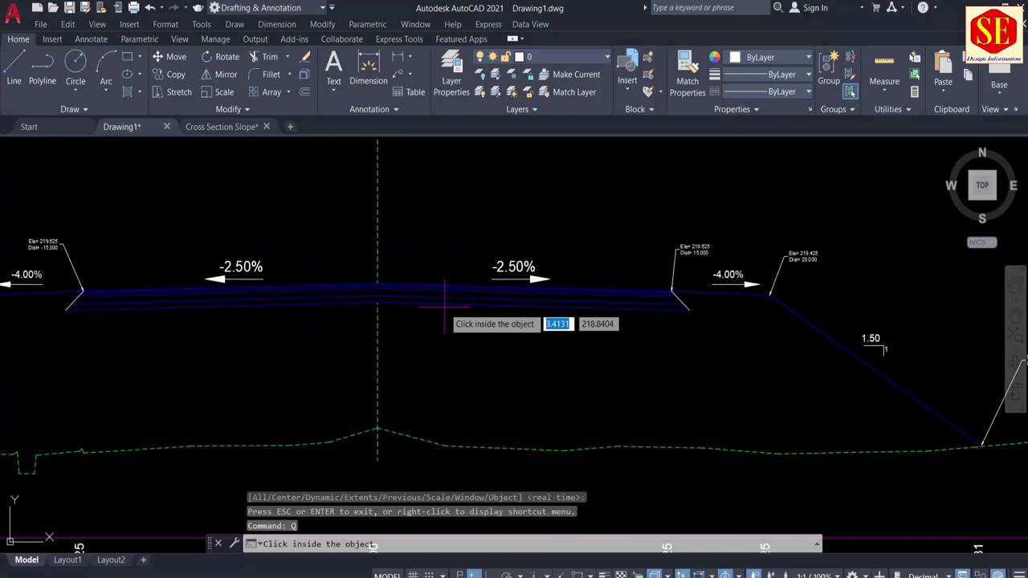
left_click(376, 287)
scroll(321, 267, "down", 6)
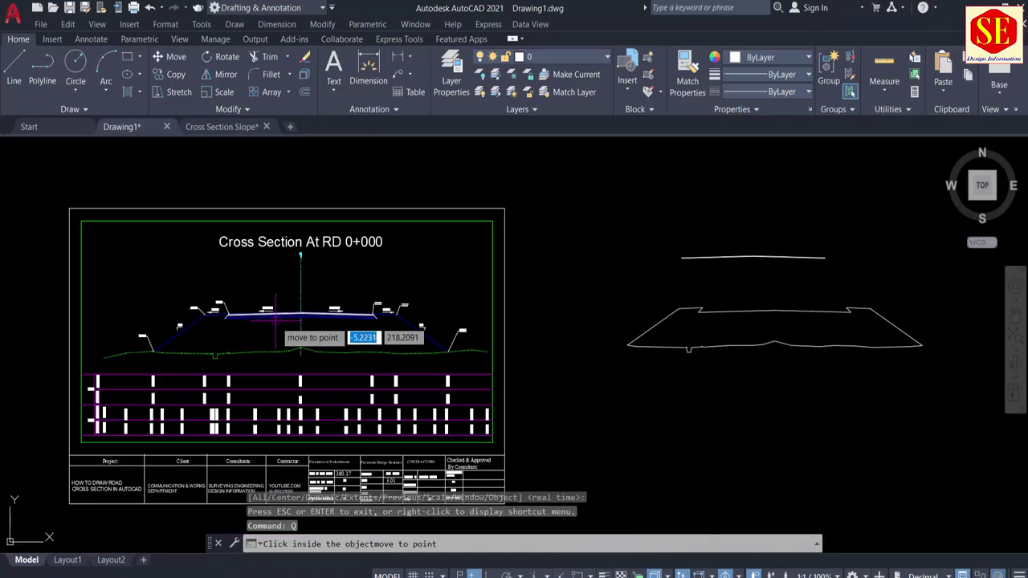
left_click(777, 231)
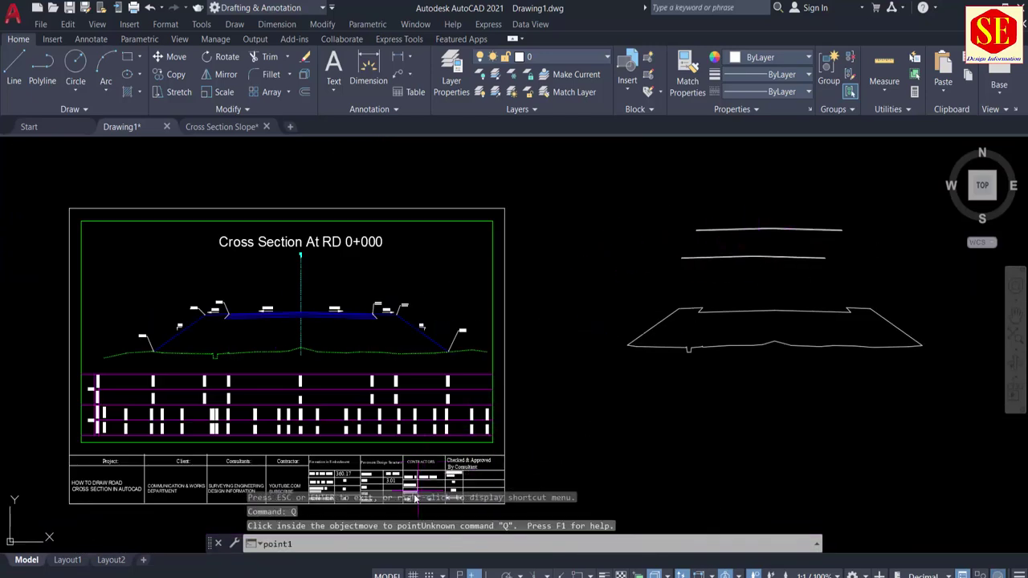
Place the second layer's area in the ABC quantity cell and match its text properties to the AWC value.
middle_click_drag(396, 445, 466, 337)
scroll(452, 388, "up", 6)
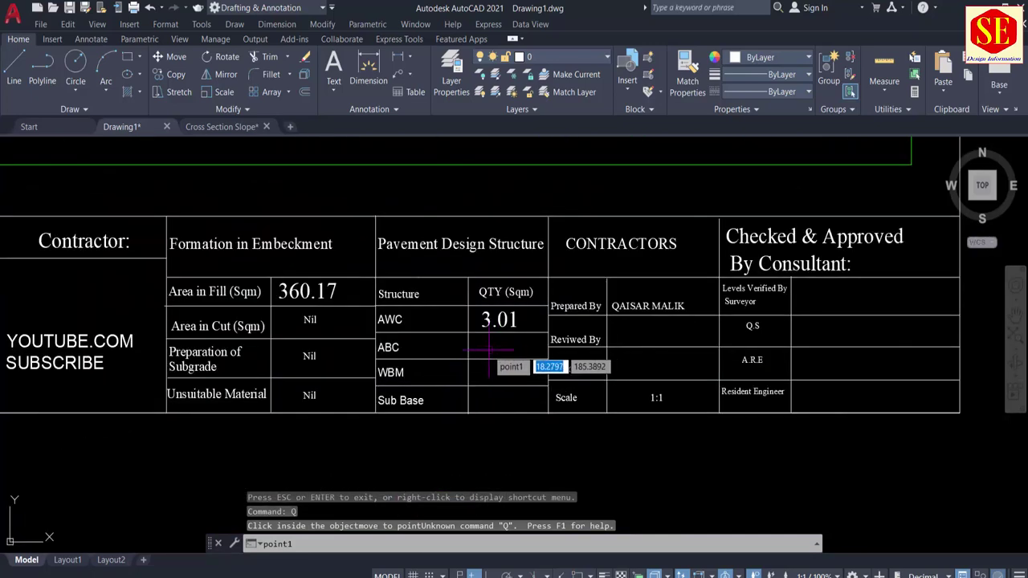
left_click(492, 350)
type("m")
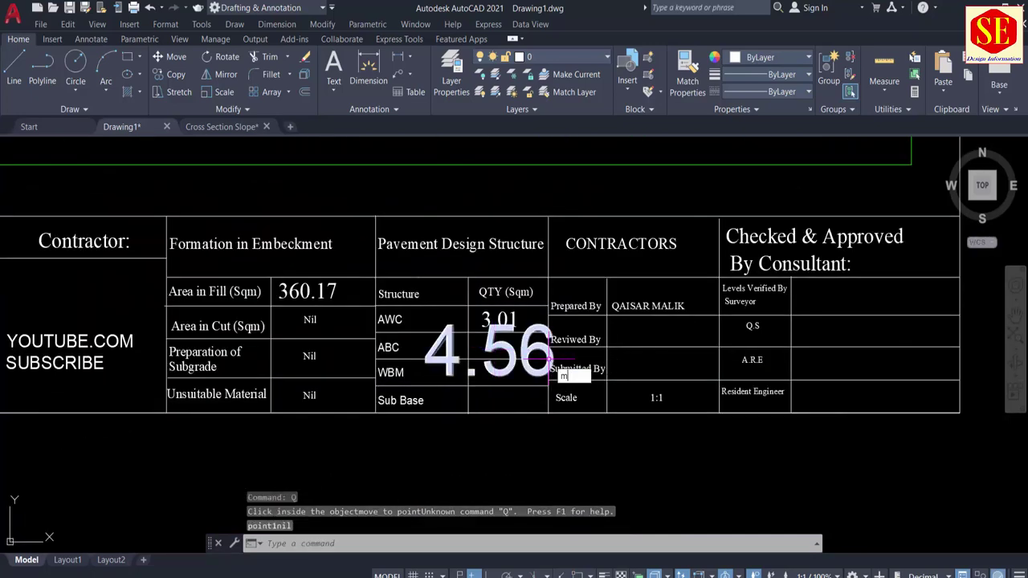
type("a")
key("Return")
left_click(498, 320)
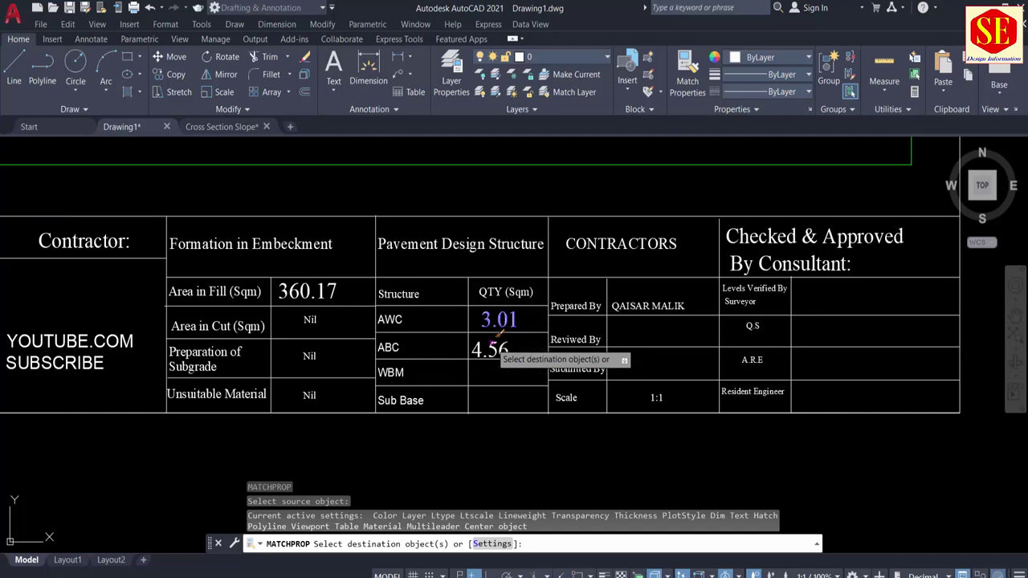
left_click(492, 347)
right_click(509, 383)
left_click(529, 390)
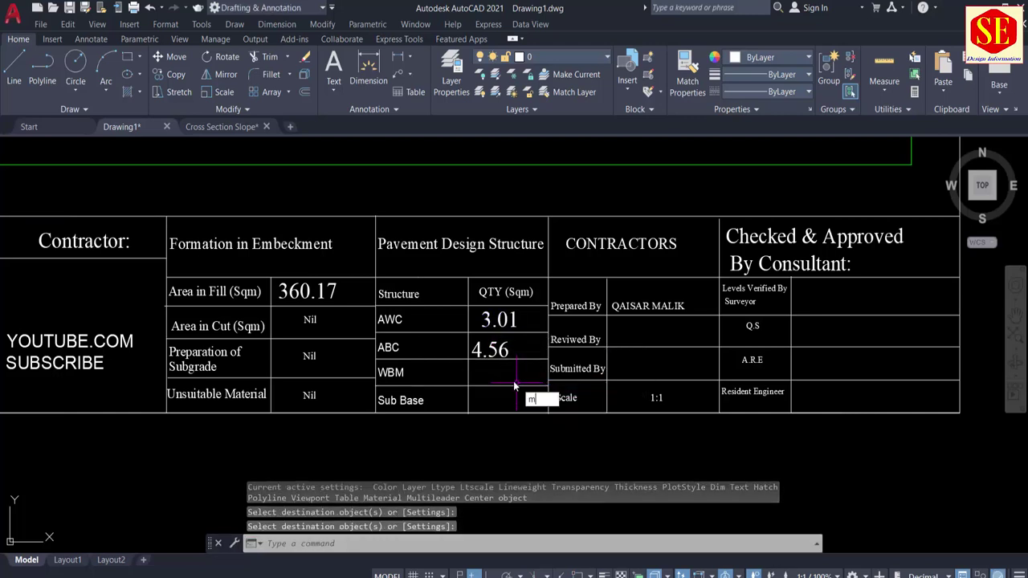
Move the ABC area value so it sits centred in its quantity cell beneath the AWC value.
type("m")
key("Return")
left_click(492, 347)
key("Return")
left_click(499, 460)
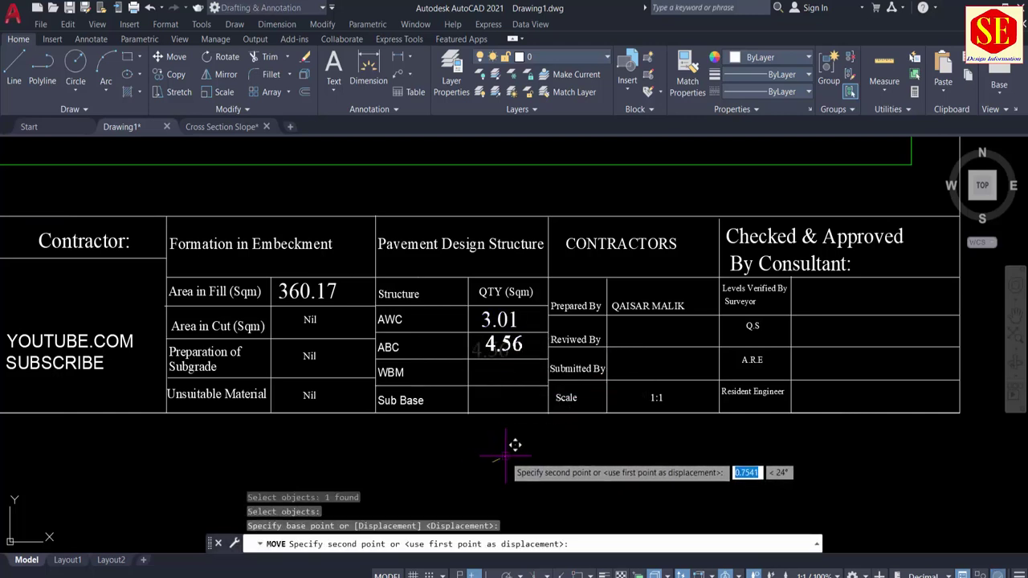
left_click(502, 455)
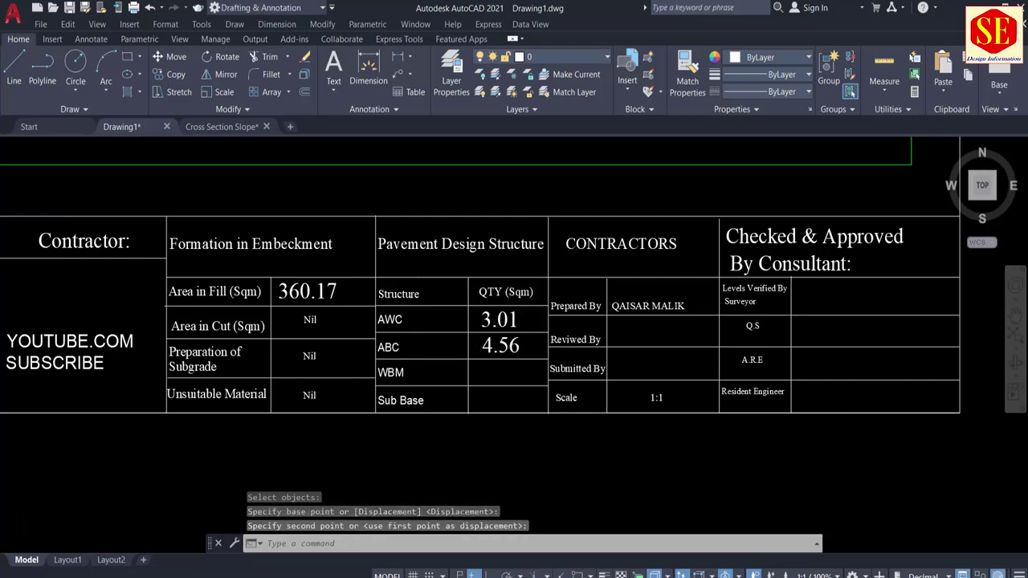
Run the Q command on the third pavement layer, placing its outline beside the sheet and its area in the WBM quantity cell.
scroll(410, 260, "down", 5)
scroll(410, 260, "up", 4)
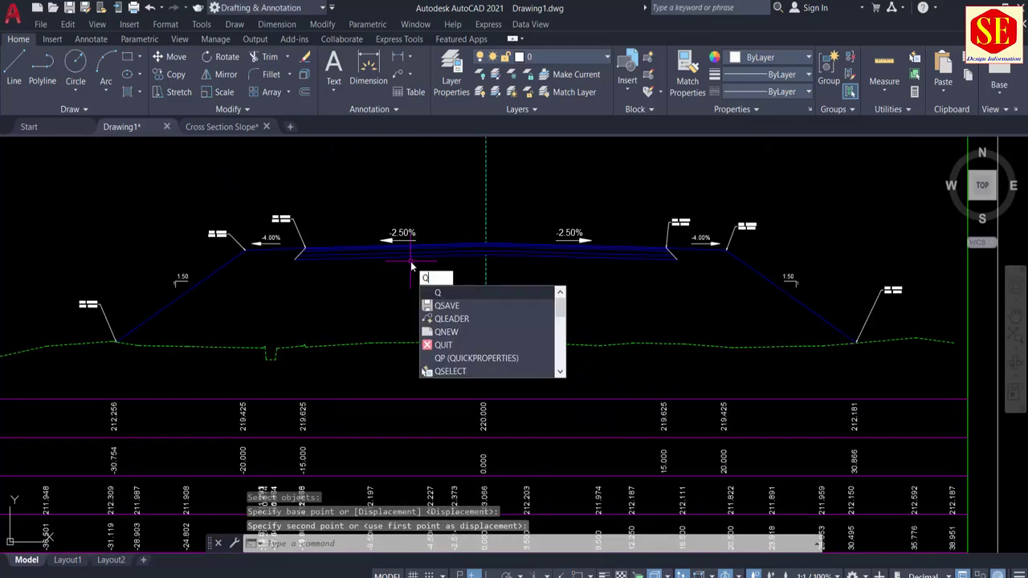
key("Return")
scroll(410, 266, "up", 4)
middle_click_drag(602, 299, 493, 309)
left_click(461, 253)
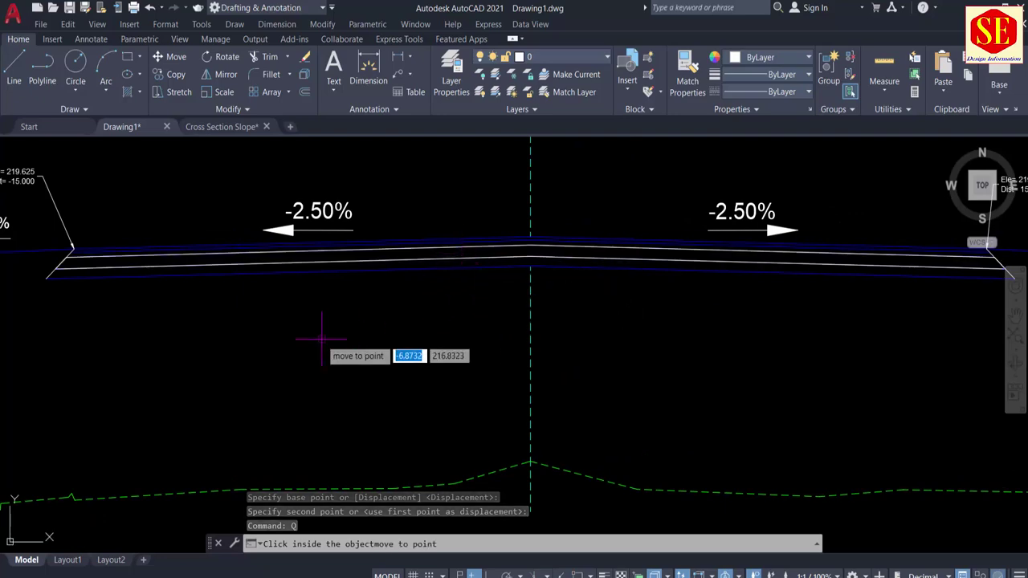
scroll(321, 340, "down", 4)
left_click(757, 221)
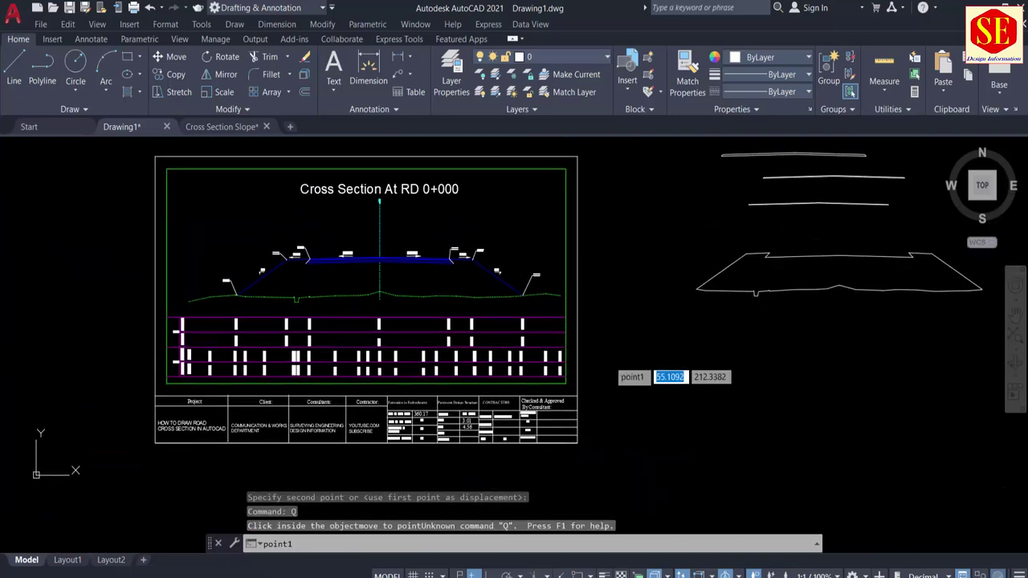
scroll(468, 440, "up", 5)
left_click(450, 394)
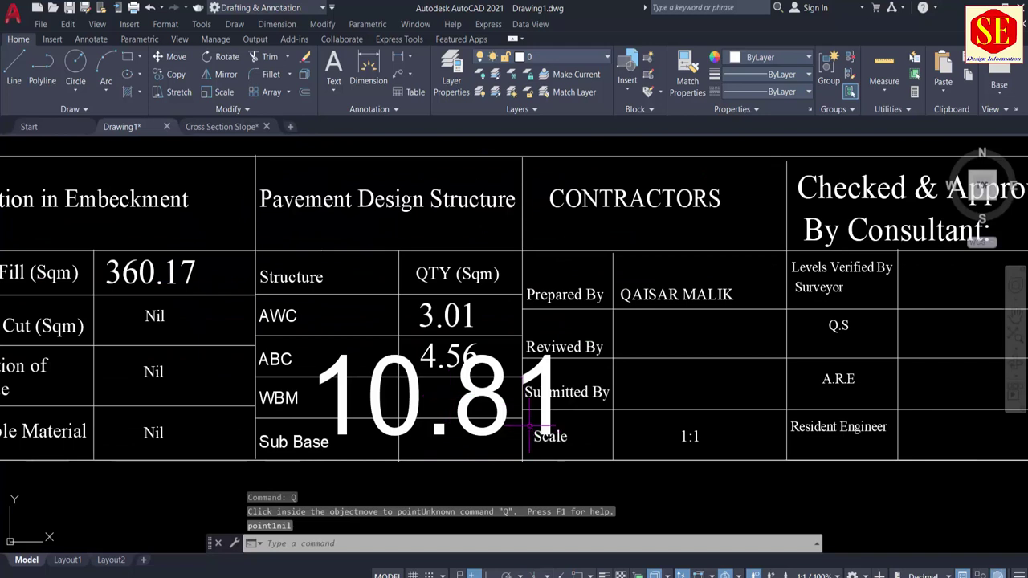
Match the text properties of the new WBM area value to the ABC value.
type("ma")
key("Return")
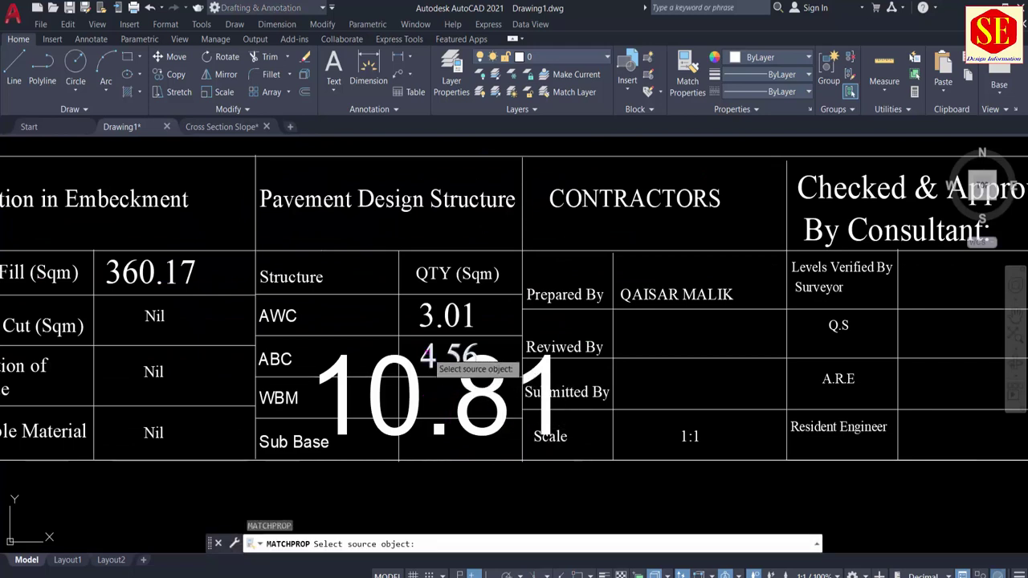
left_click(427, 353)
left_click(411, 390)
left_click(409, 390)
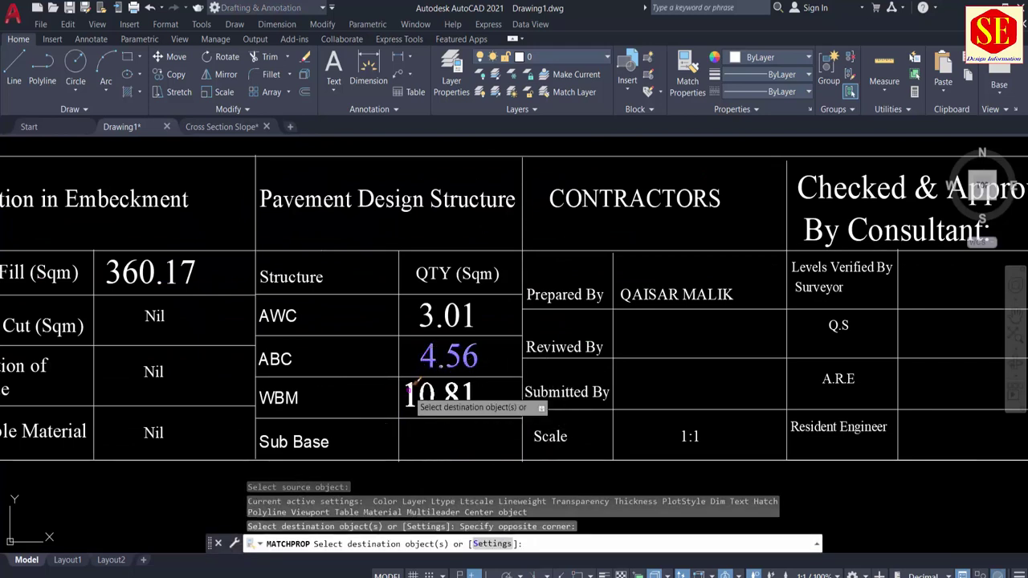
right_click(408, 385)
left_click(416, 395)
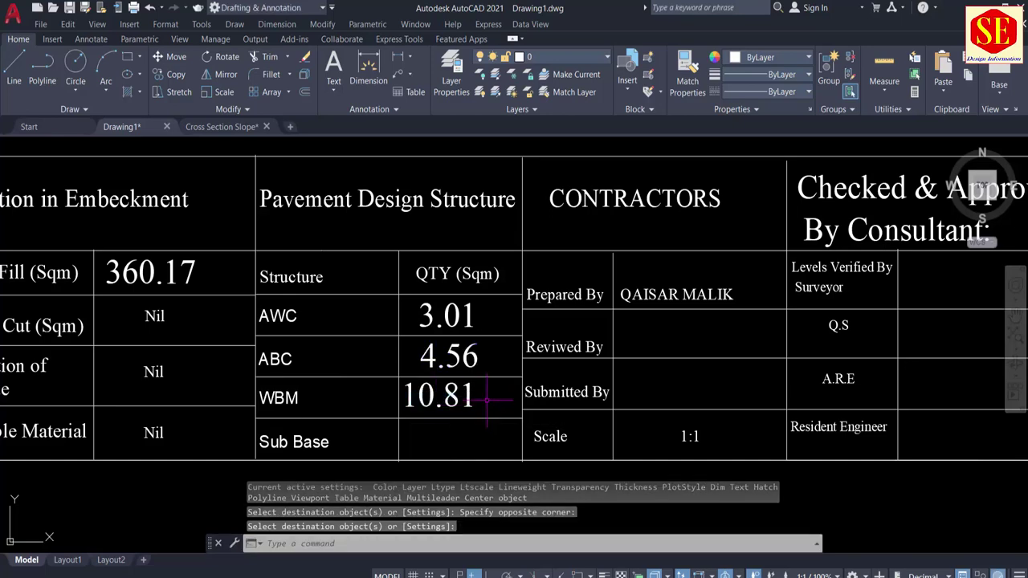
Move the WBM area value slightly so it is centred in its quantity cell.
key("Return")
left_click(461, 397)
key("Return")
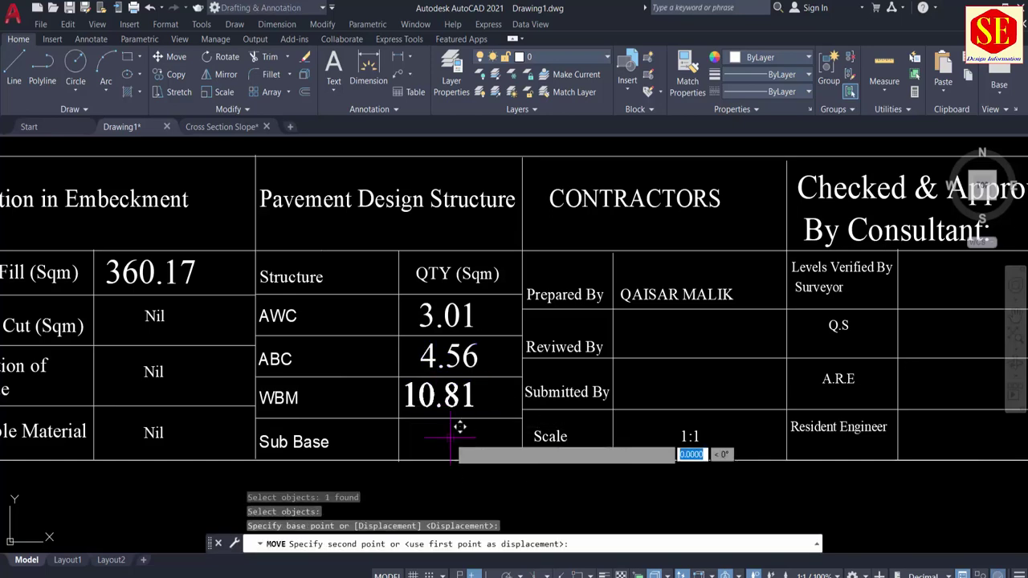
left_click(460, 426)
left_click(462, 437)
Run the Q command on the lowest pavement layer, placing its outline above the others and its area in the Sub Base quantity cell.
scroll(462, 438, "down", 3)
scroll(437, 277, "up", 5)
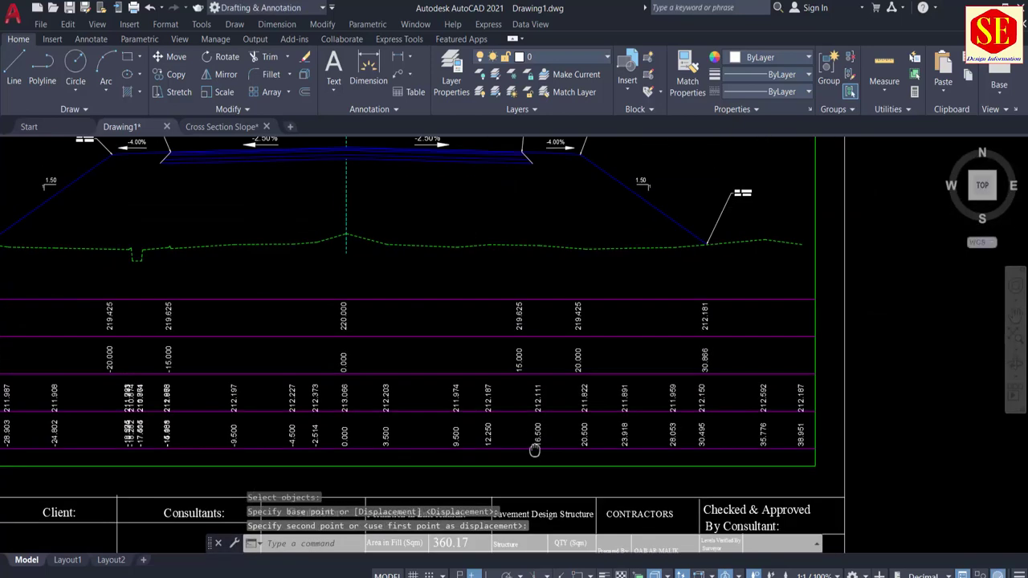
scroll(321, 225, "up", 5)
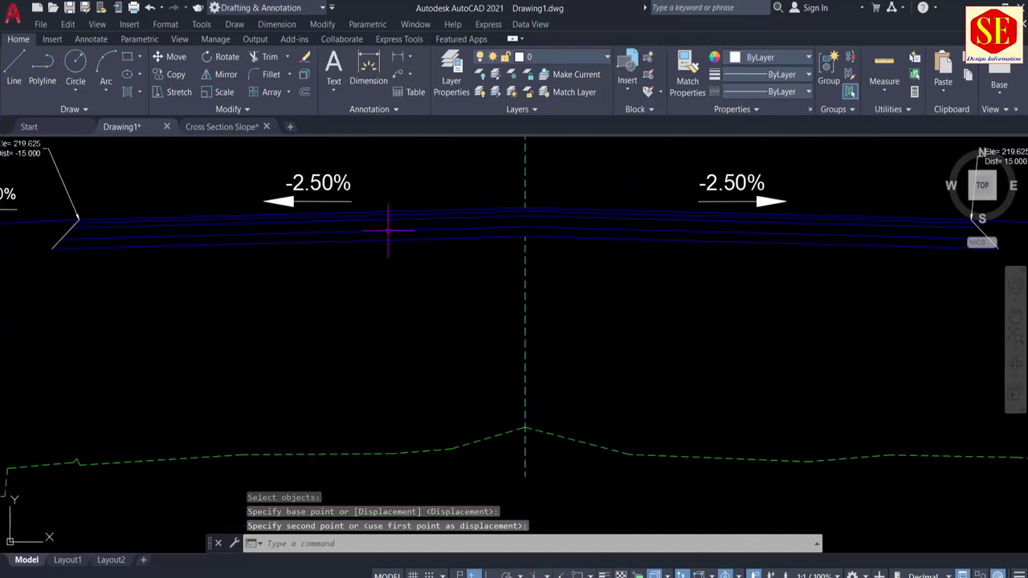
middle_click_drag(512, 304, 474, 314)
type("q")
key("Return")
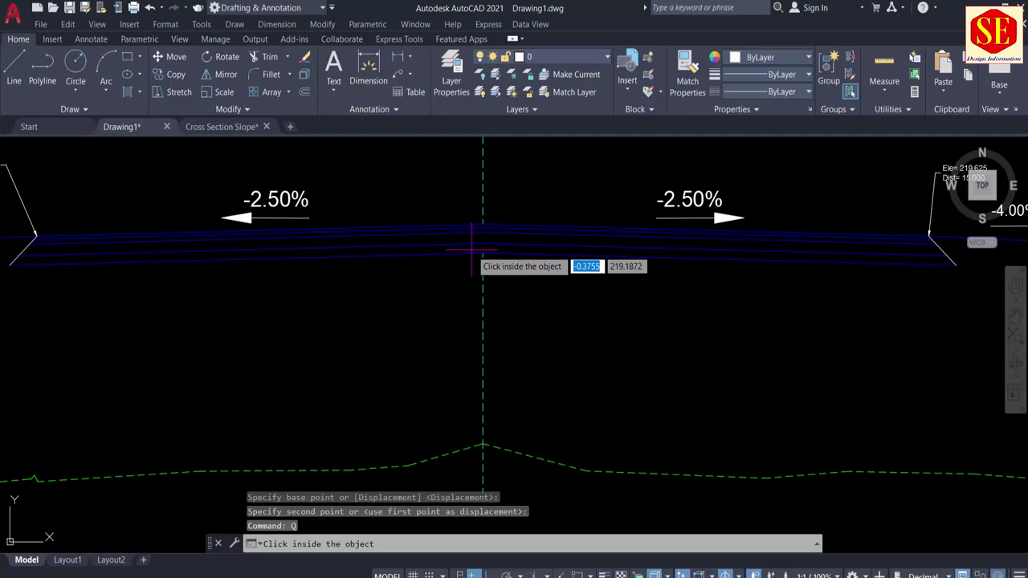
left_click(472, 250)
scroll(241, 317, "down", 5)
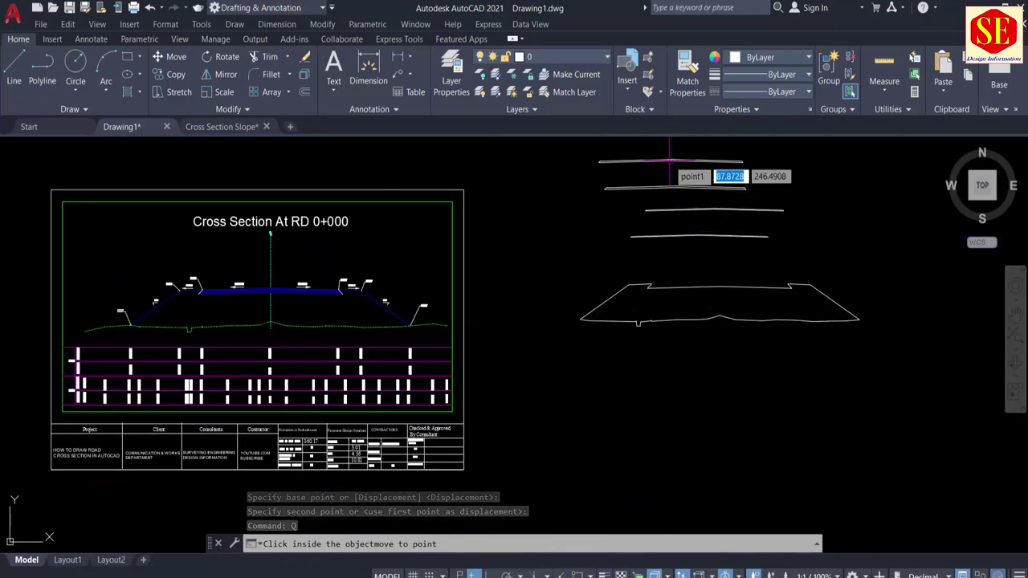
scroll(377, 474, "up", 8)
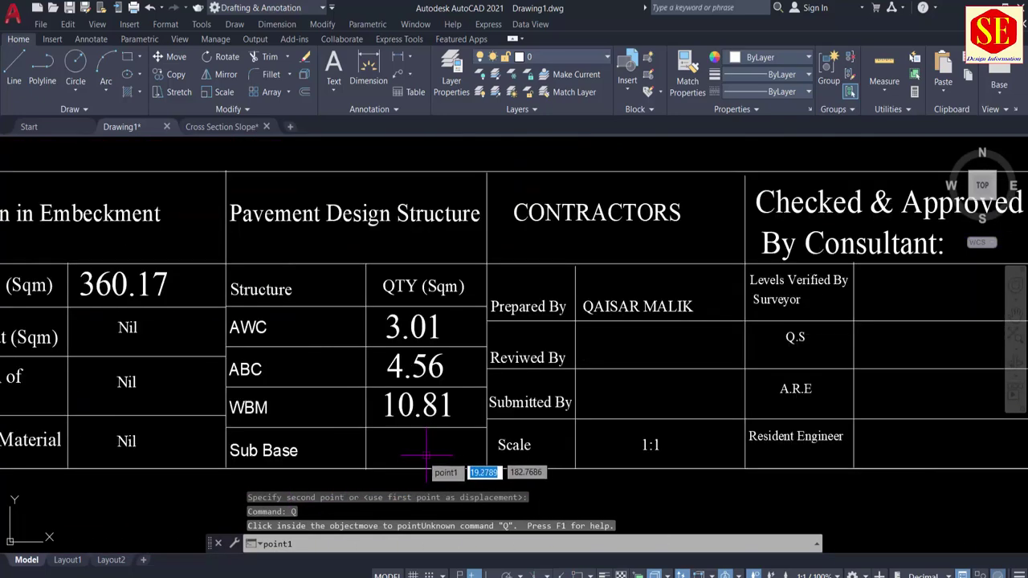
left_click(427, 455)
key("Escape")
Match the text properties of the new Sub Base area value to the WBM value.
type("m")
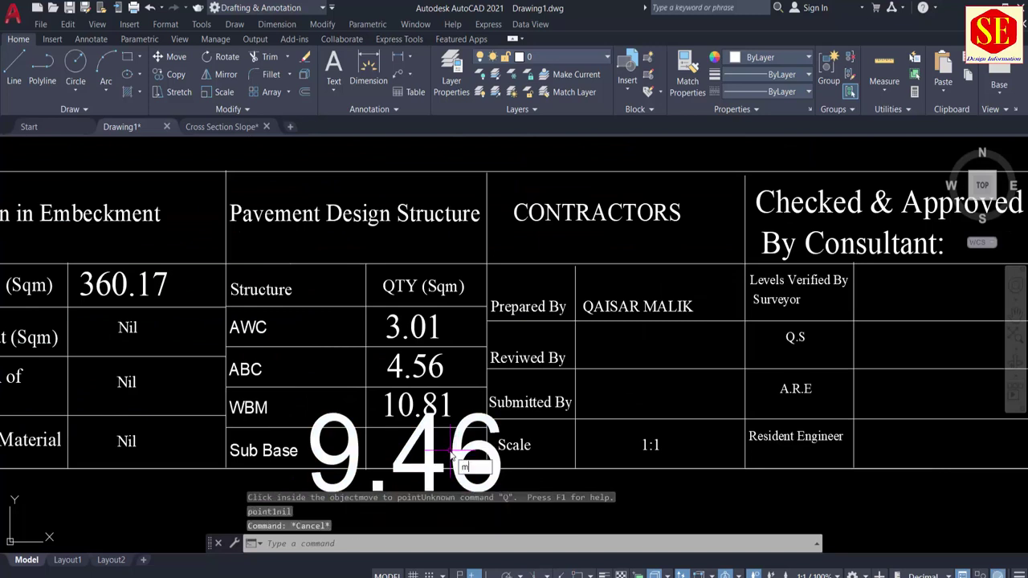
type("a")
key("Return")
left_click(404, 415)
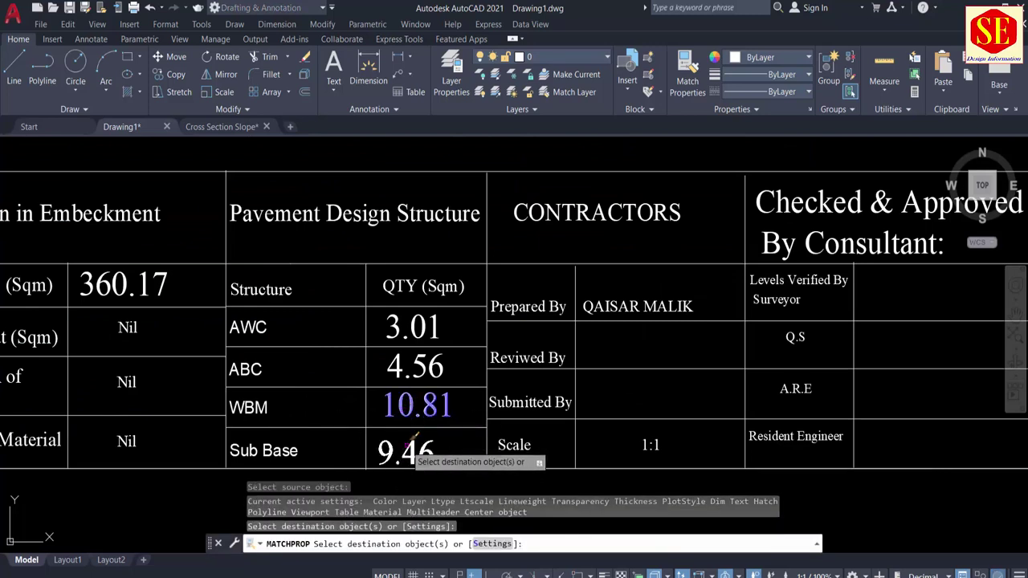
left_click(409, 444)
right_click(480, 486)
left_click(514, 379)
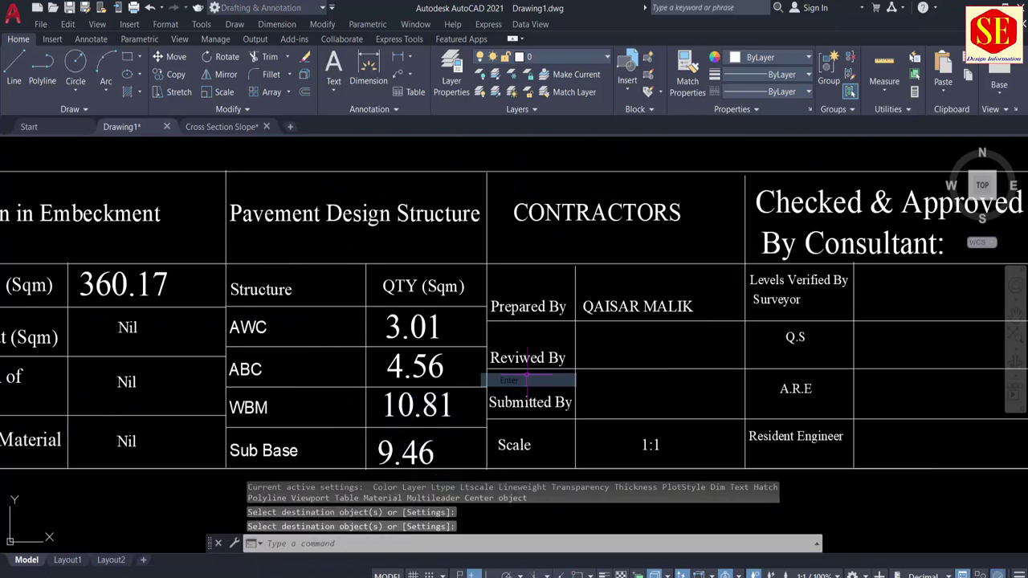
Move the Sub Base area value slightly so it is centred in its quantity cell.
type("m")
key("Return")
left_click(414, 455)
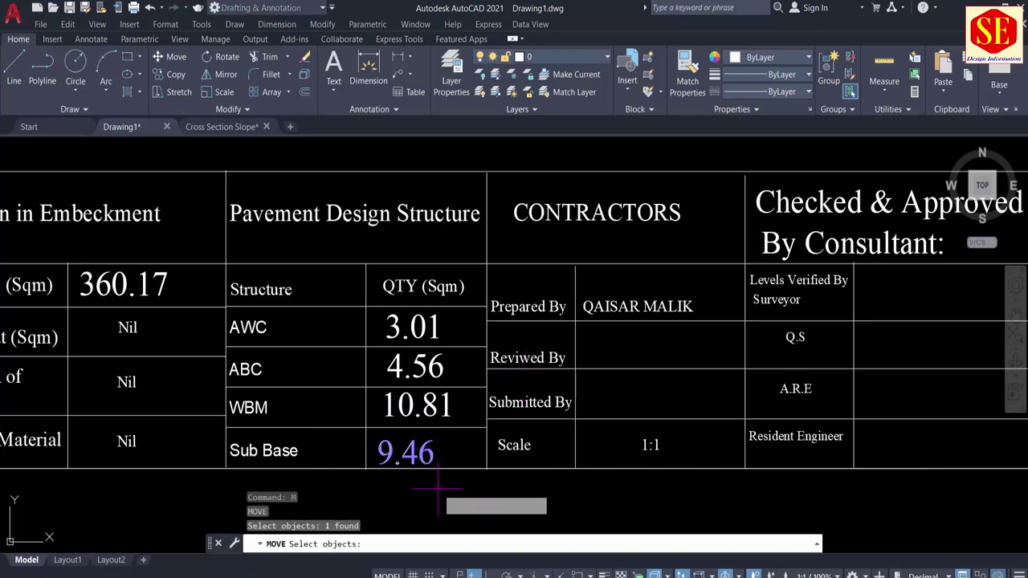
key("Return")
left_click(436, 485)
left_click(446, 482)
scroll(426, 322, "down", 2)
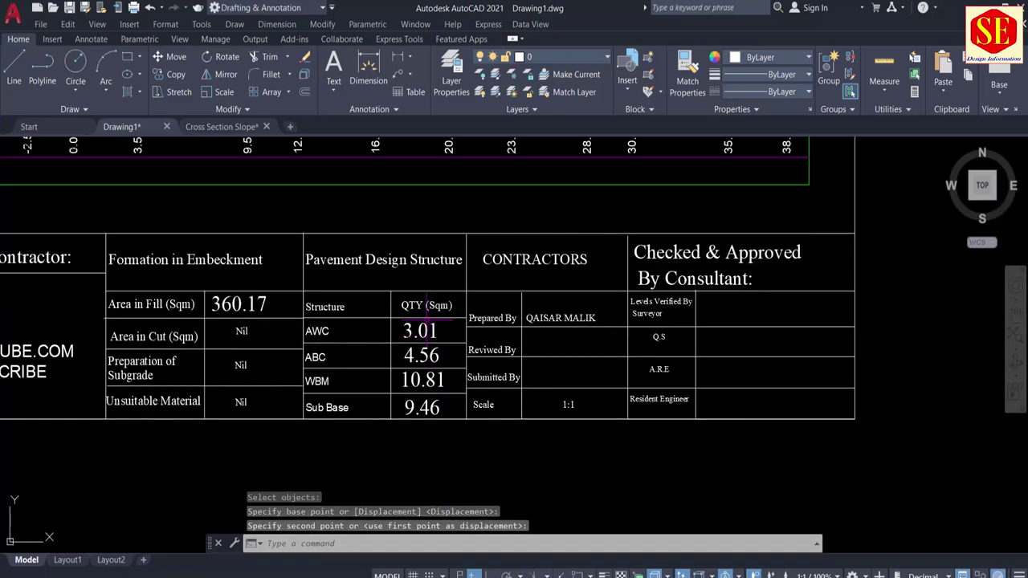
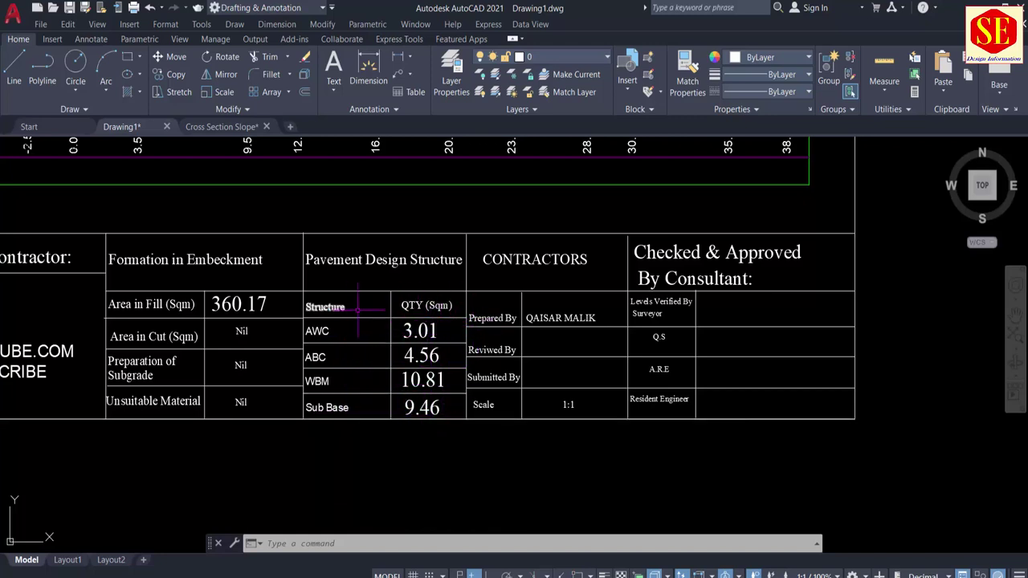
Review the filled-in embankment and pavement quantities in the title block against the cross-section drawing.
middle_click_drag(358, 306, 539, 310)
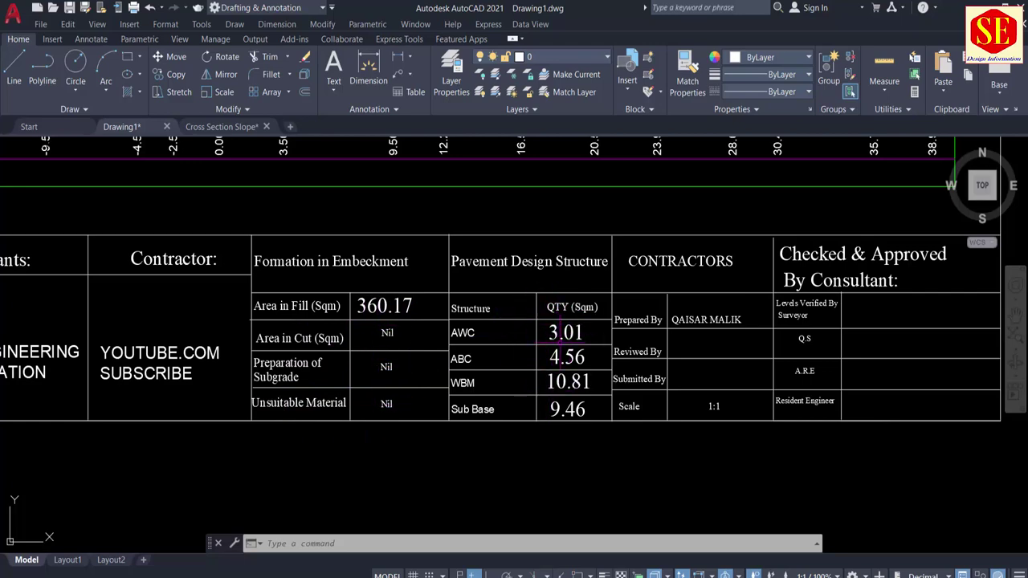
scroll(504, 362, "down", 2)
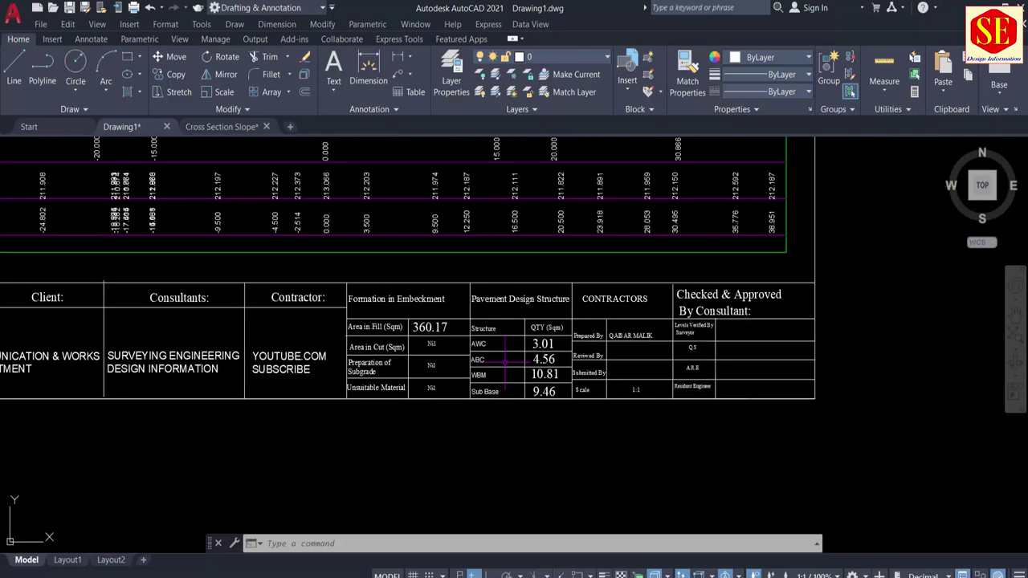
middle_click_drag(549, 325, 580, 468)
scroll(530, 353, "down", 2)
scroll(495, 250, "up", 2)
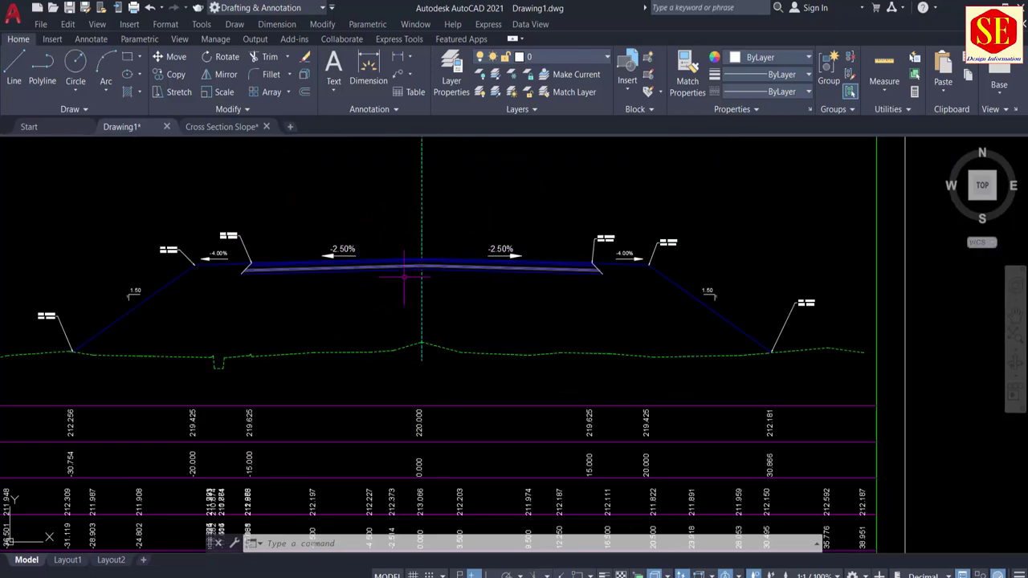
scroll(369, 279, "down", 4)
scroll(478, 456, "up", 4)
scroll(370, 351, "down", 4)
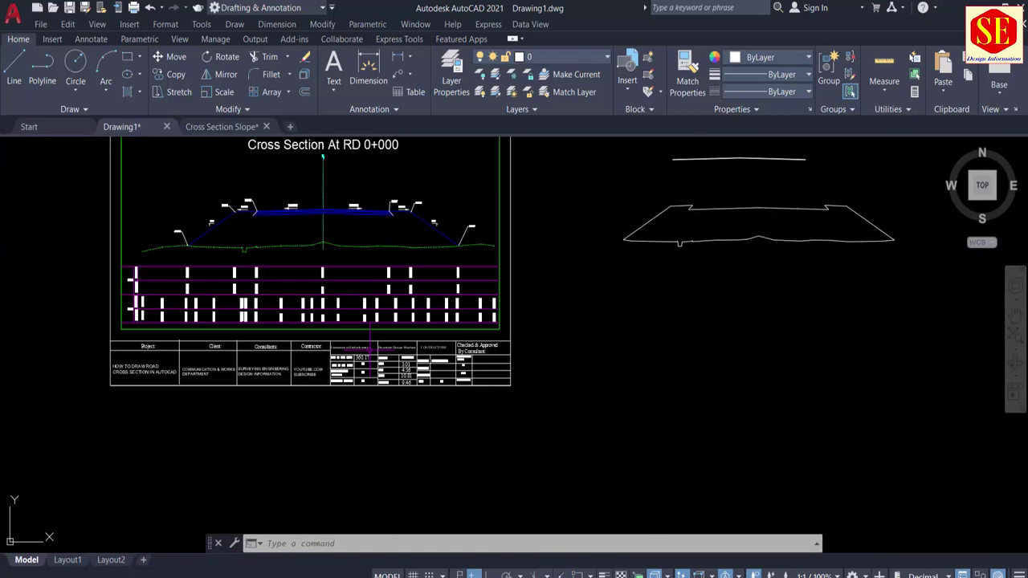
Erase the five area outline polylines beside the cross-section sheet.
middle_click_drag(426, 281, 282, 384)
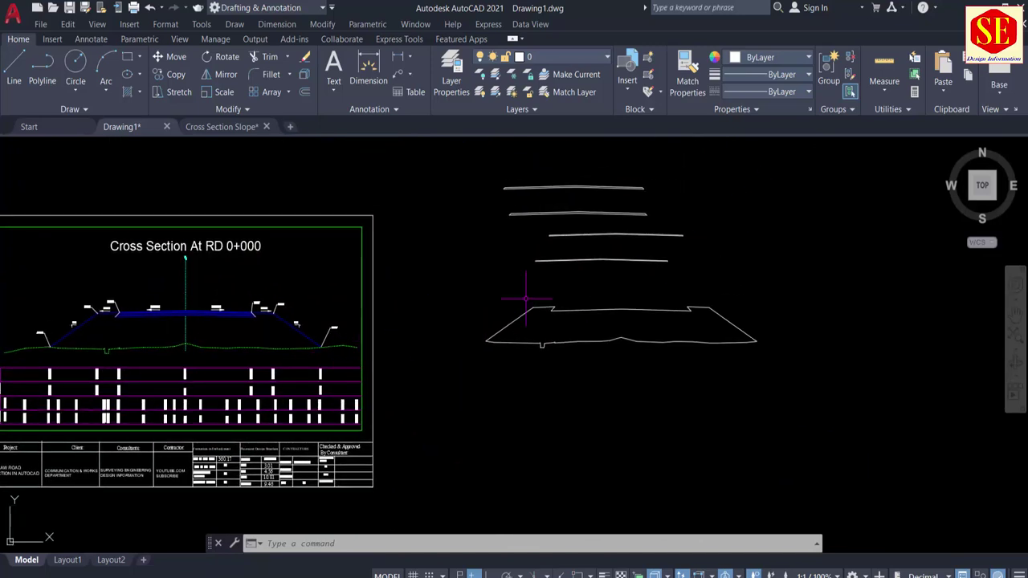
left_click(764, 158)
left_click(437, 417)
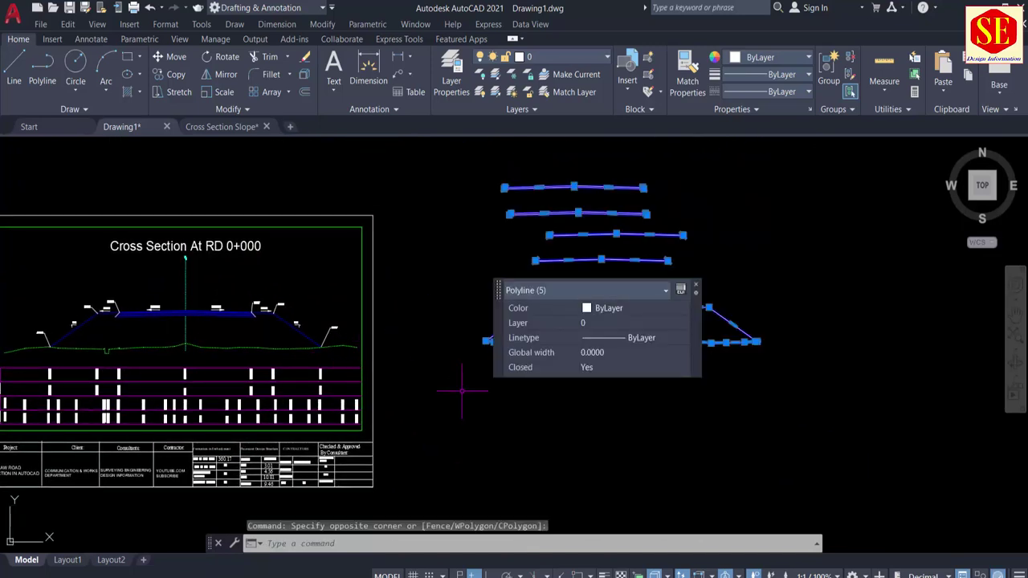
type("e")
key("Return")
middle_click_drag(440, 390, 631, 379)
middle_click_drag(388, 265, 452, 259)
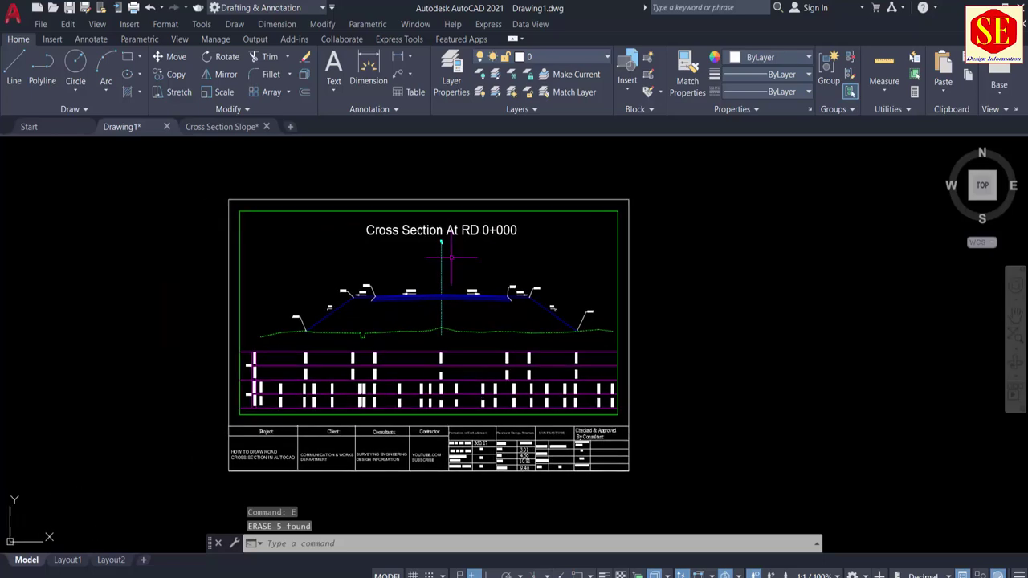
Copy the whole cross-section sheet straight up by 0,500, using the road surface point on the centreline as base point.
scroll(373, 244, "up", 2)
middle_click_drag(366, 368, 355, 290)
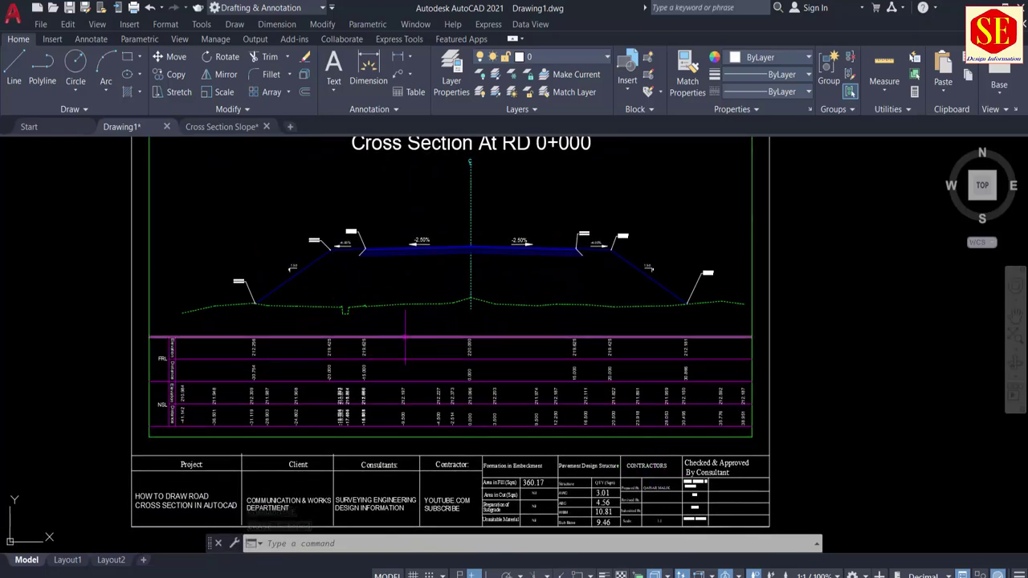
scroll(406, 335, "down", 2)
type("co")
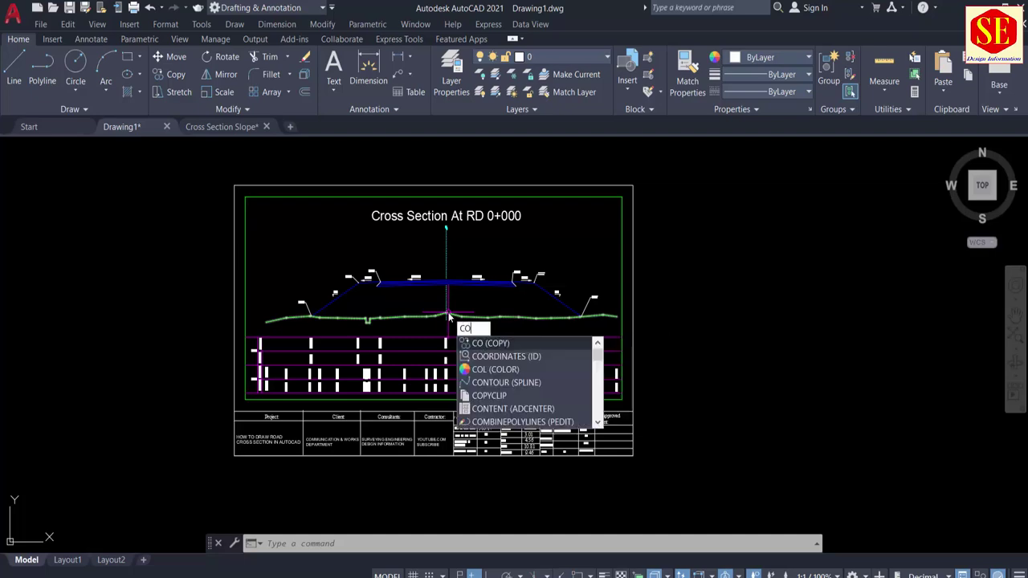
key("Return")
left_click(222, 165)
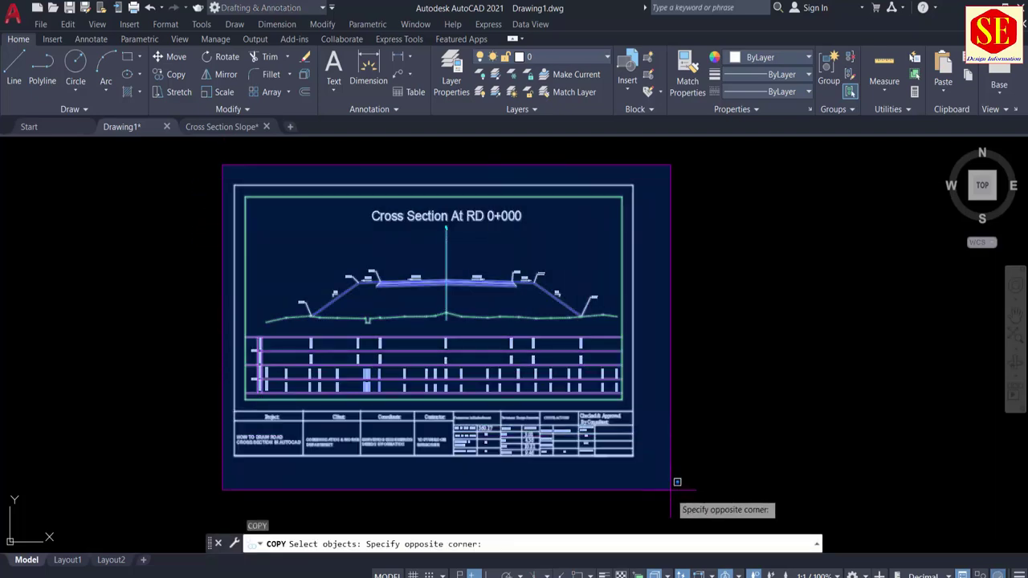
left_click(678, 486)
scroll(446, 281, "up", 4)
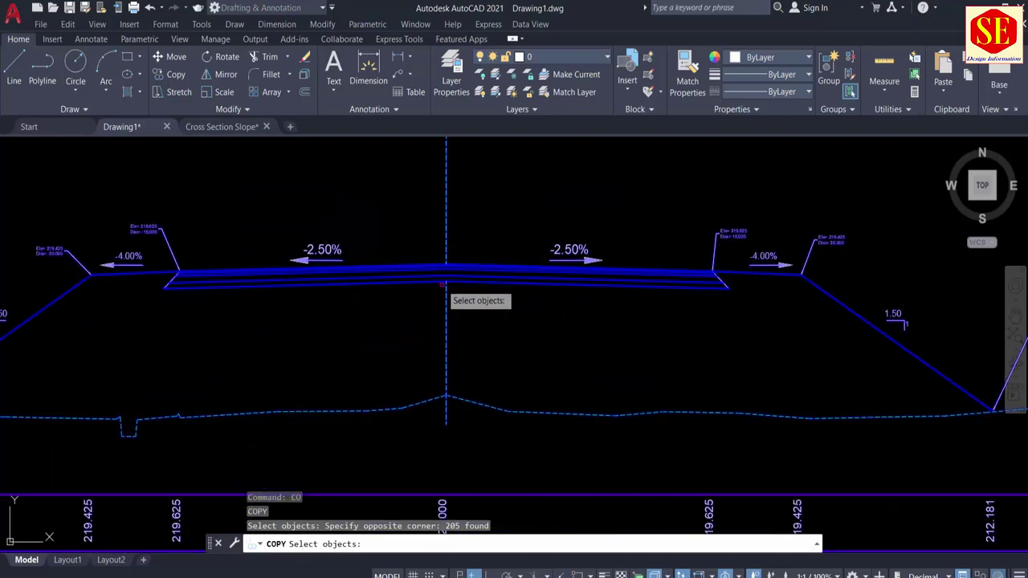
key("Return")
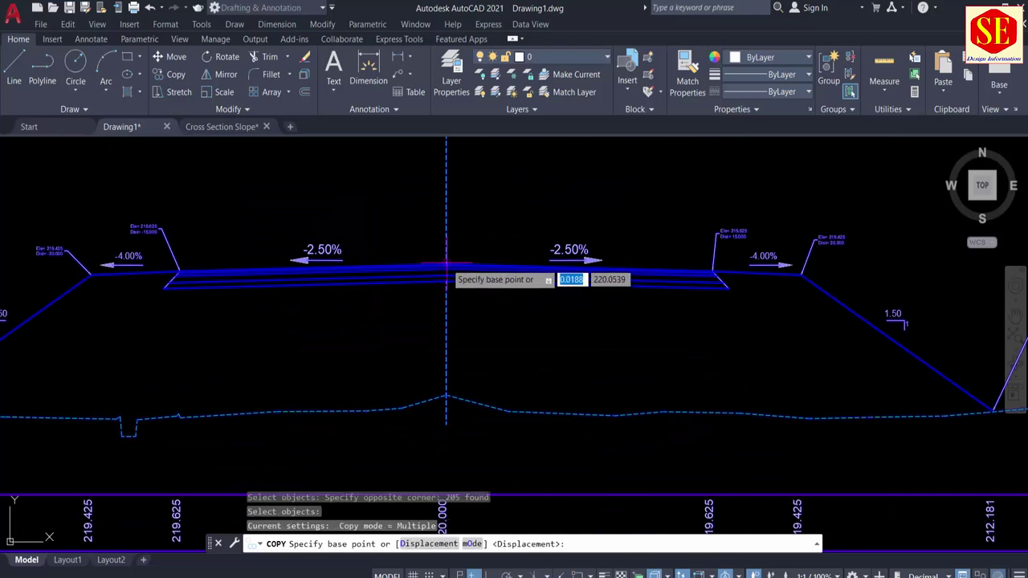
scroll(446, 263, "up", 2)
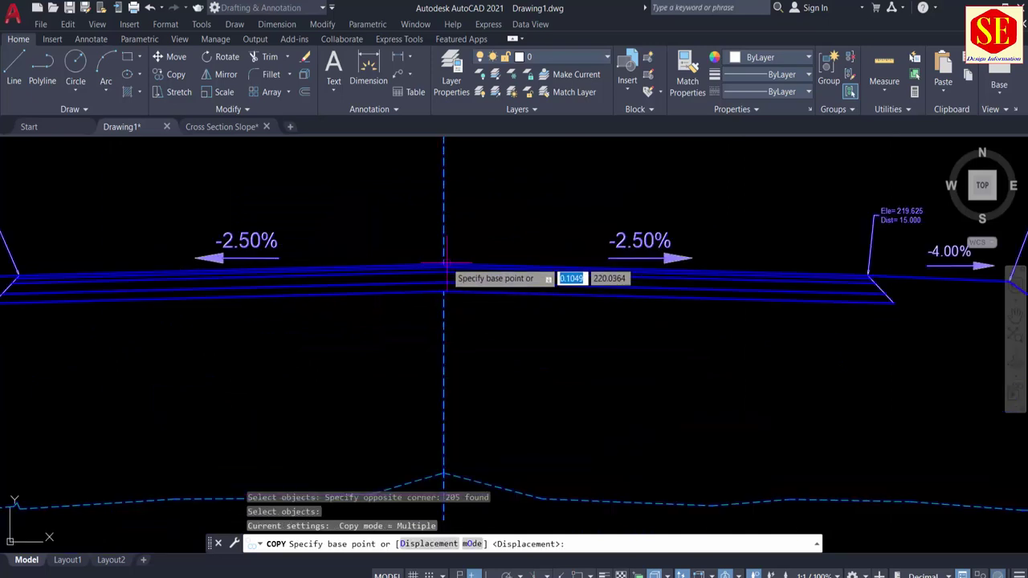
left_click(443, 264)
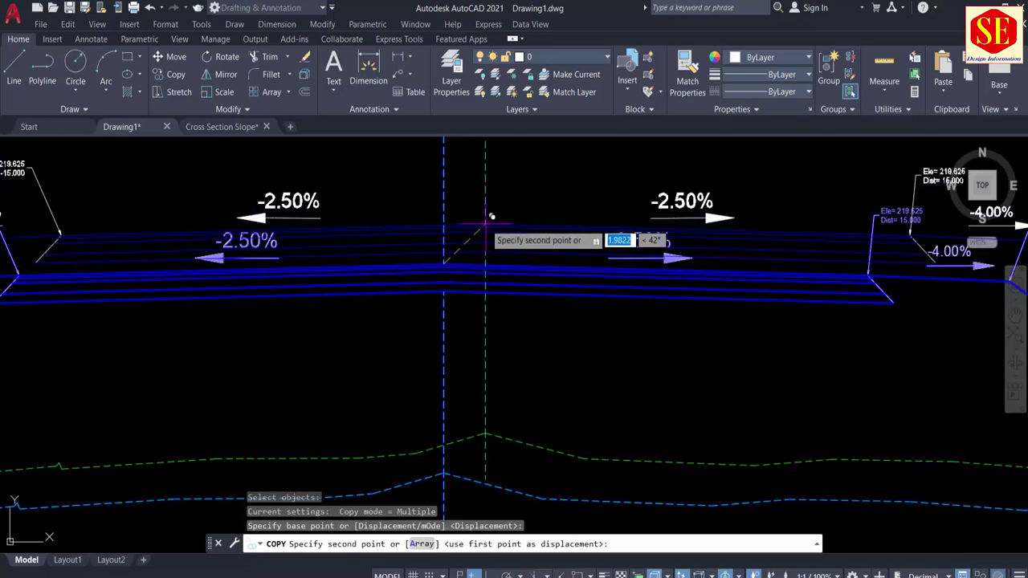
middle_click_drag(488, 221, 390, 281)
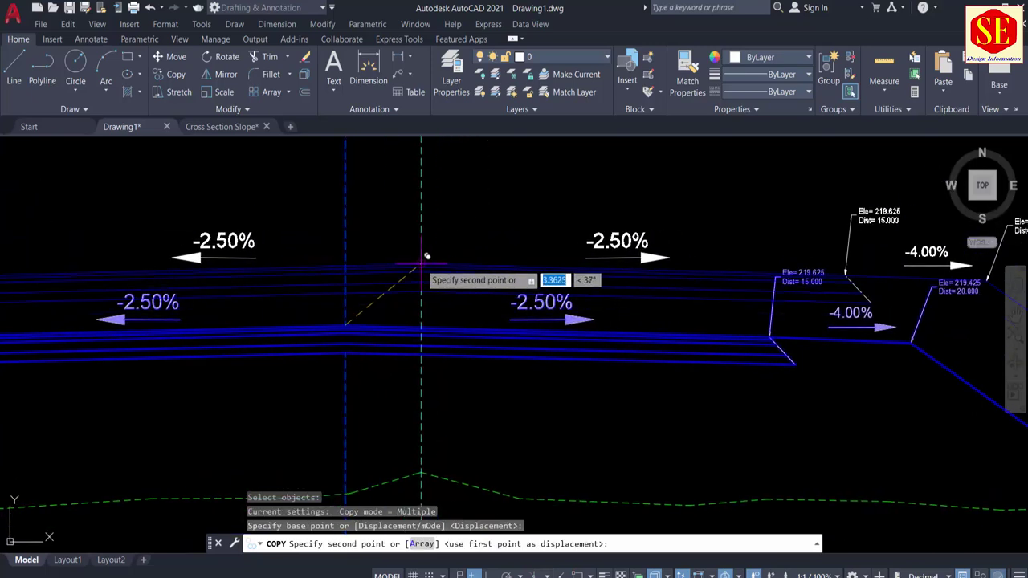
key("Tab")
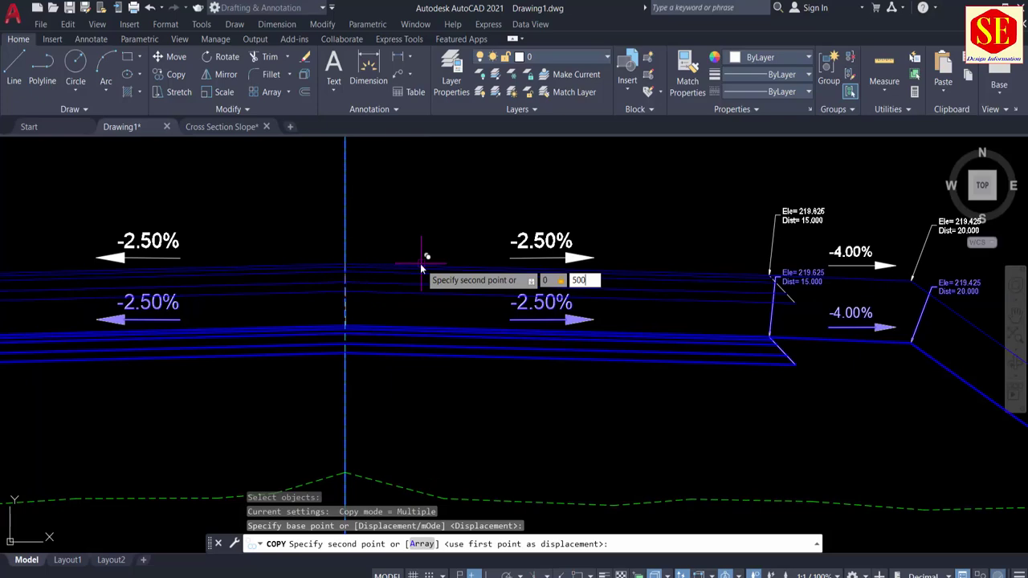
type("500")
key("Return")
scroll(413, 259, "down", 6)
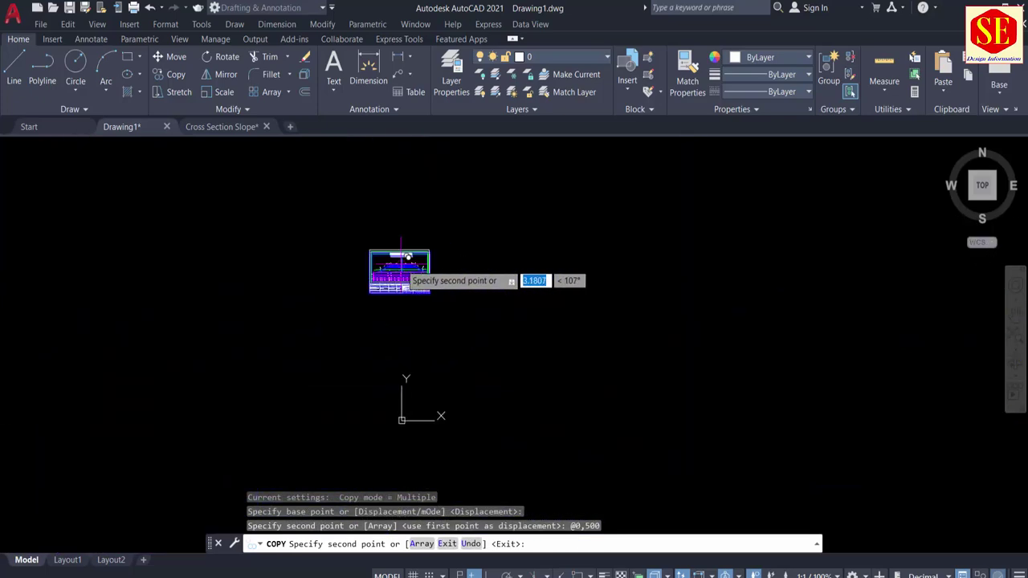
key("Escape")
Check the copied sheet's placement relative to the original sheet and the column of section drawings.
scroll(594, 217, "down", 4)
scroll(506, 206, "up", 4)
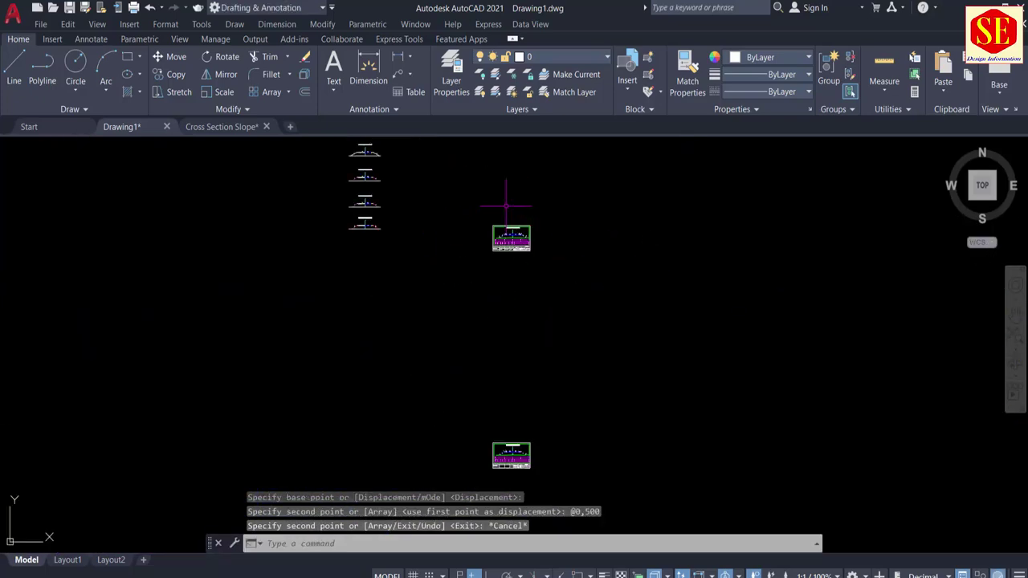
scroll(506, 206, "up", 10)
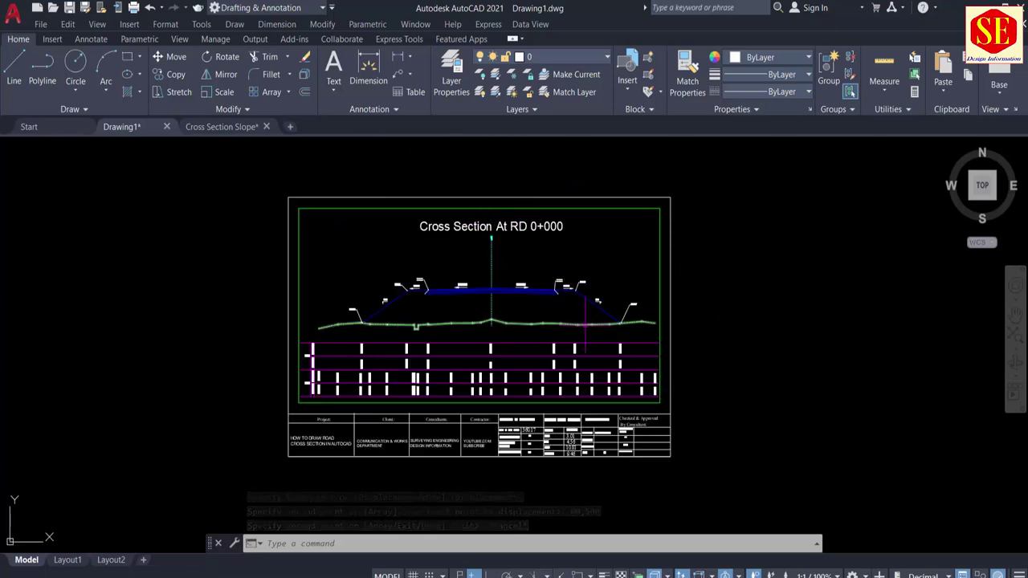
scroll(592, 327, "down", 2)
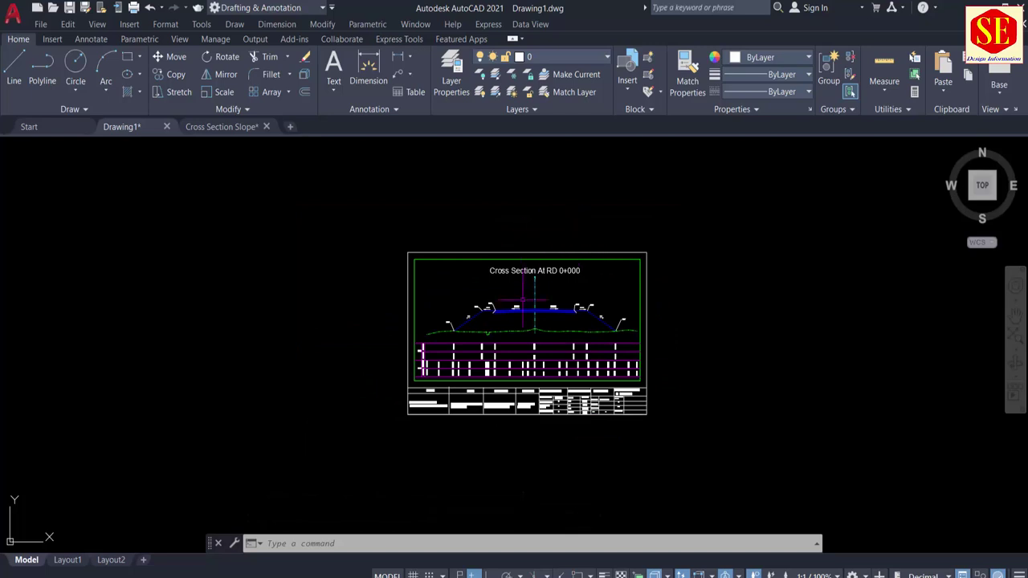
middle_click_drag(544, 241, 550, 358)
scroll(674, 347, "down", 2)
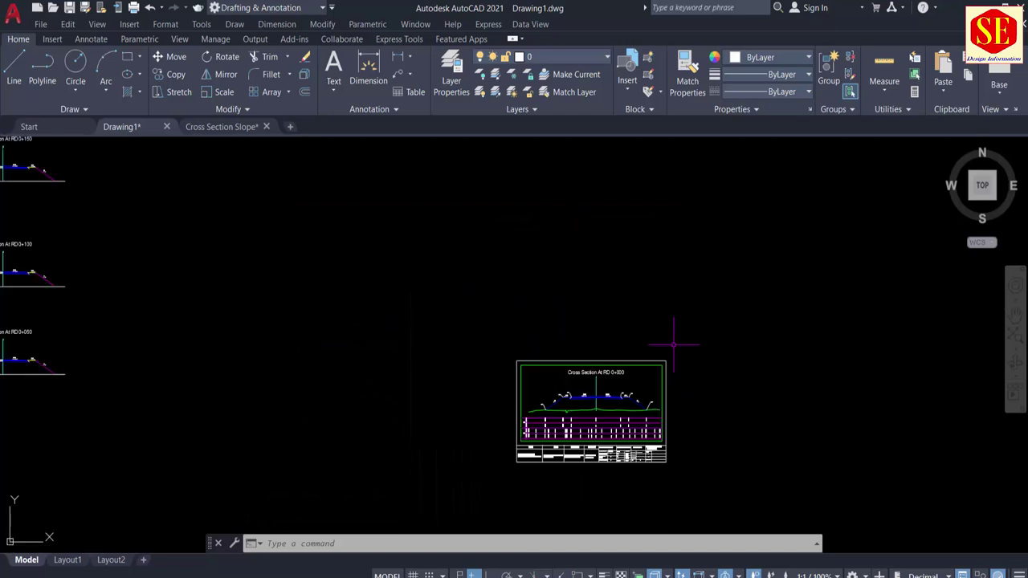
middle_click_drag(672, 345, 508, 293)
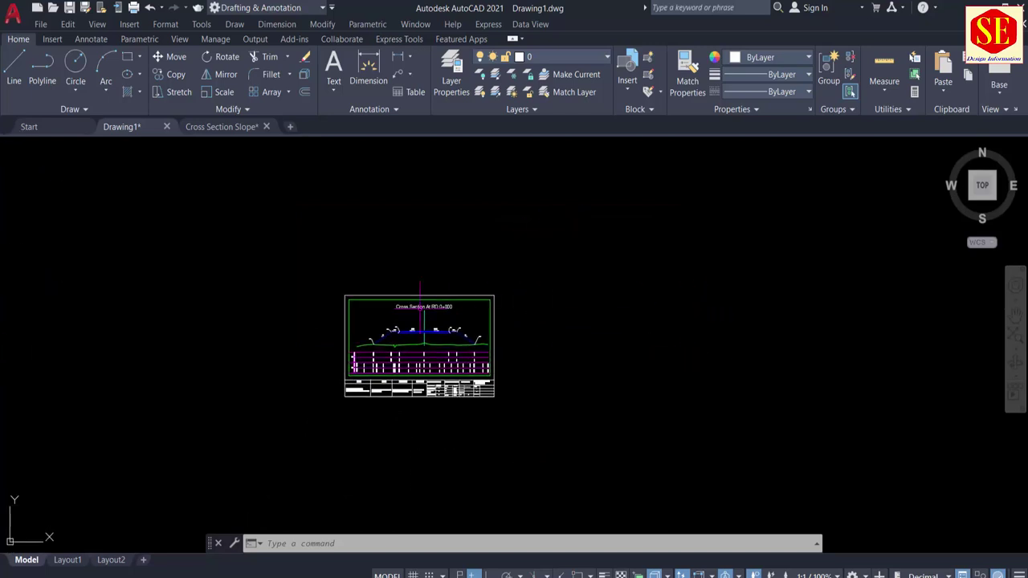
middle_click_drag(431, 216, 466, 338)
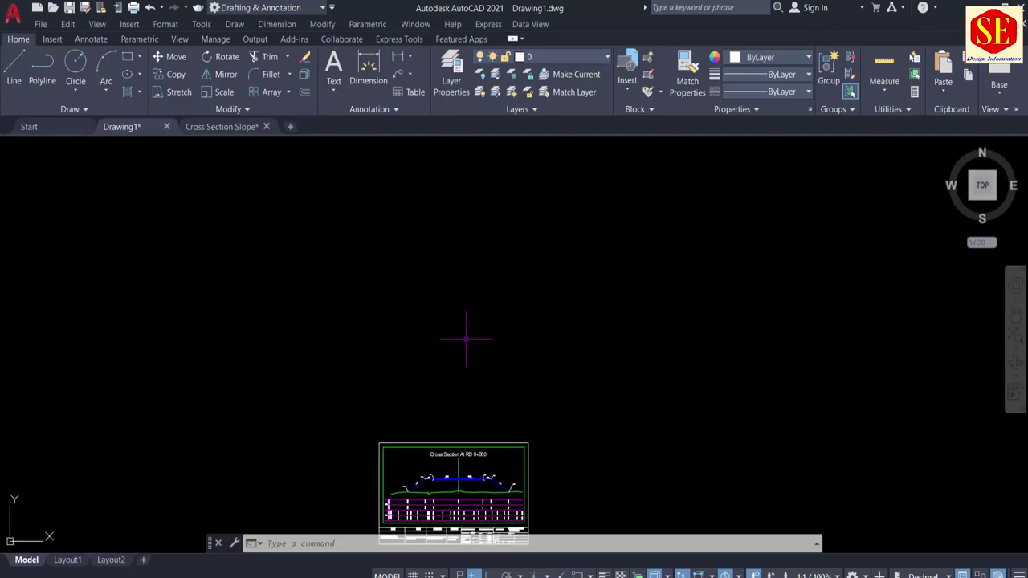
scroll(457, 221, "down", 2)
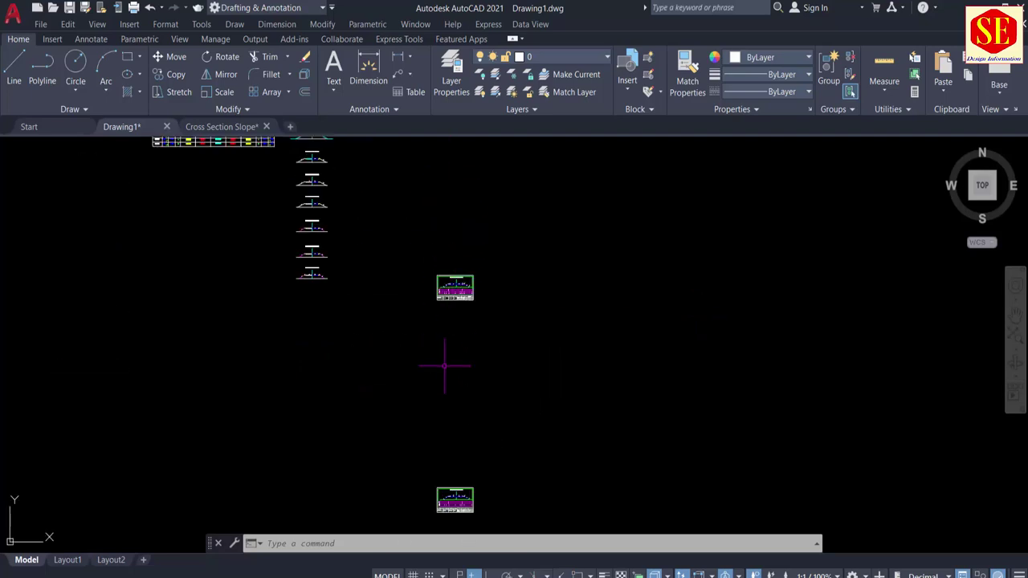
middle_click_drag(444, 365, 457, 298)
Erase the section title, road section, centreline, labels and ground line inside the lower, original sheet, keeping its frame, level table and title block.
scroll(438, 378, "up", 8)
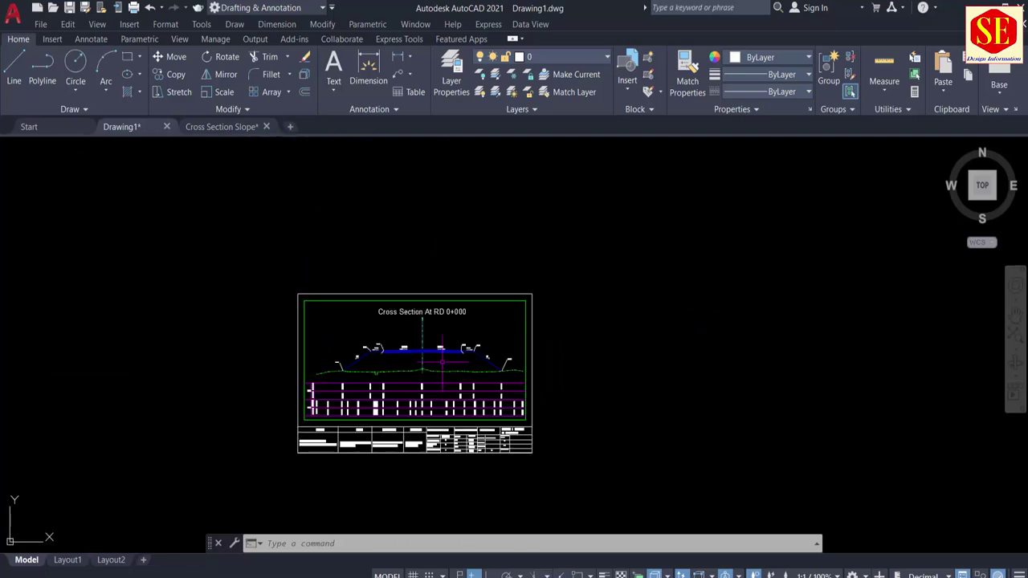
scroll(442, 362, "up", 6)
scroll(562, 217, "down", 2)
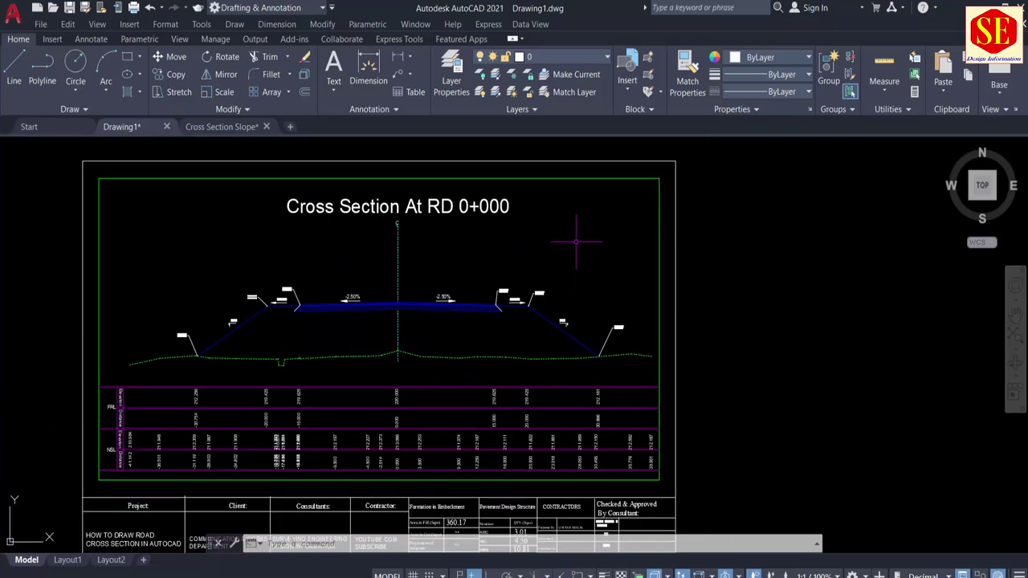
left_click(562, 195)
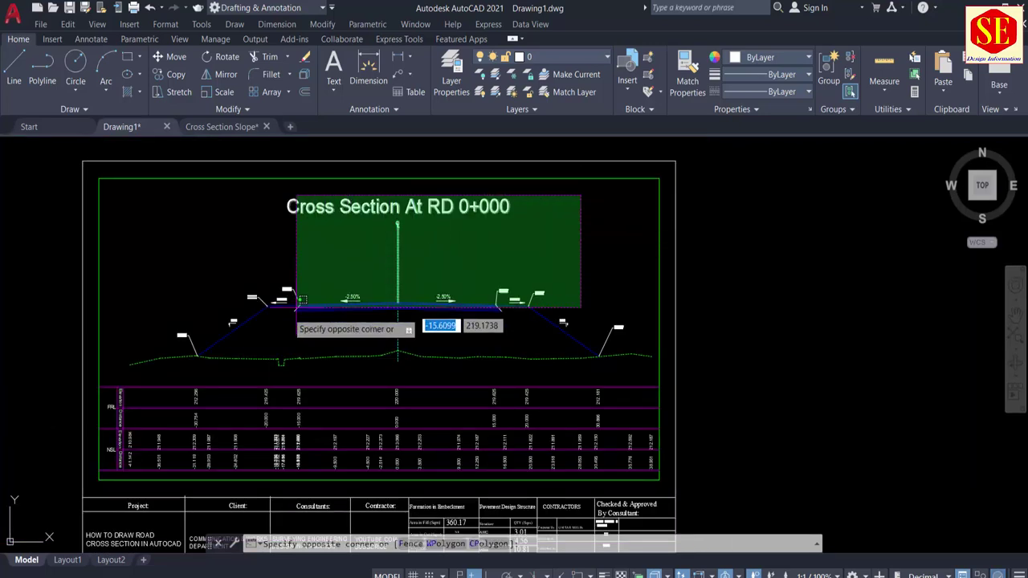
left_click(192, 362)
type("e")
key("Return")
left_click(634, 312)
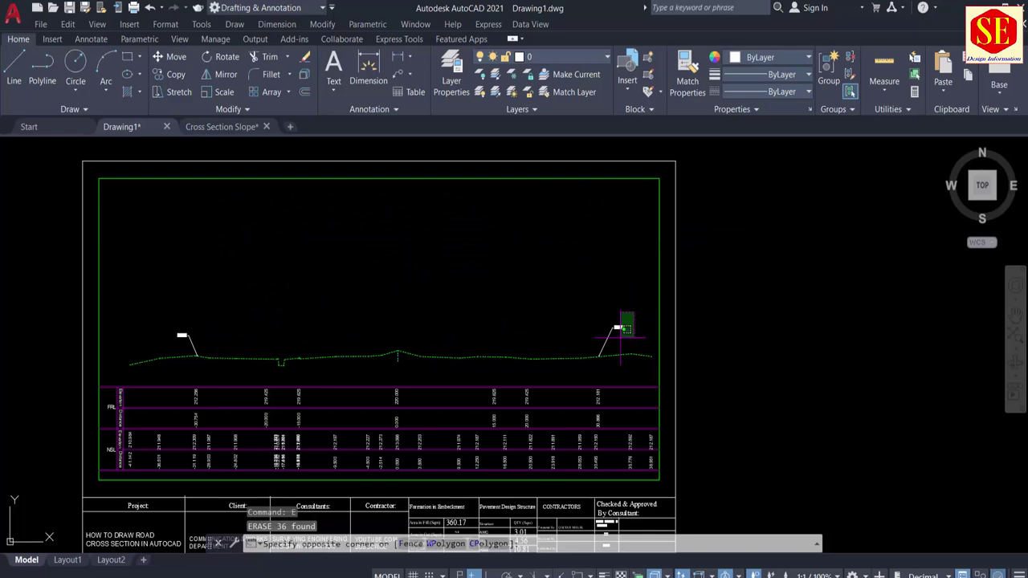
left_click(151, 355)
key("Return")
scroll(151, 355, "up", 4)
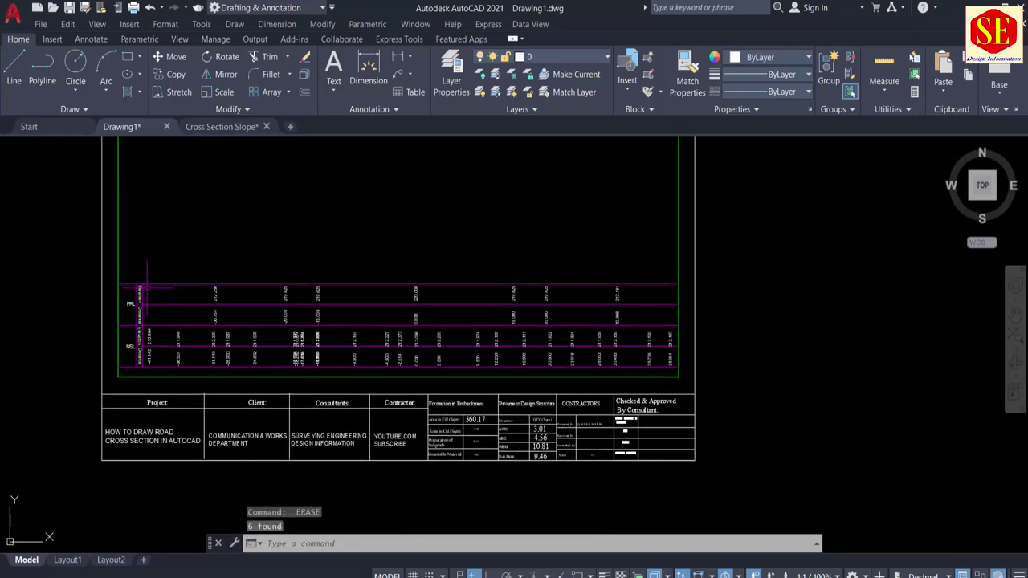
Erase all the elevation and distance values in the FRL and NSL rows of the cleared sheet's level table.
left_click(134, 229)
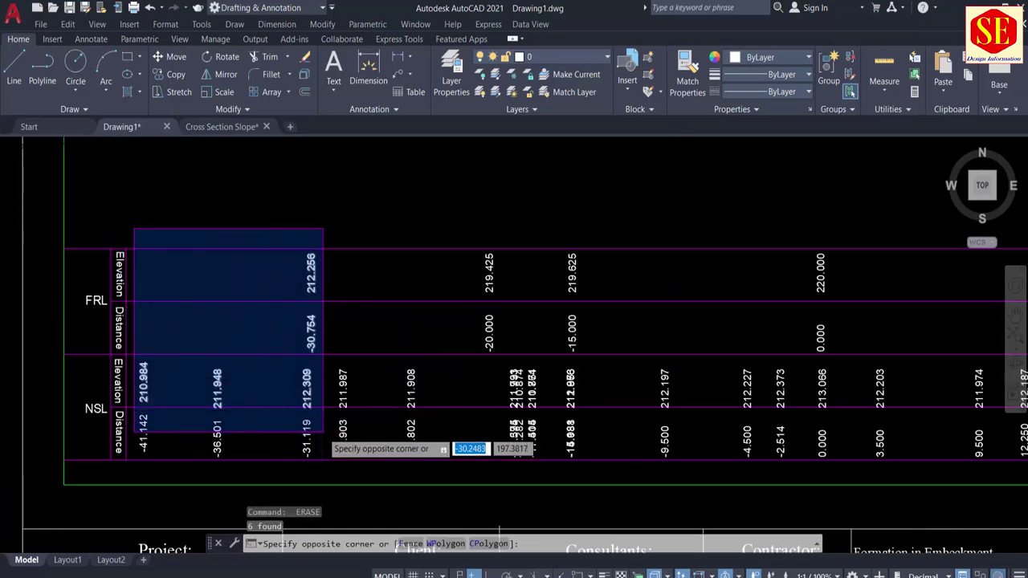
scroll(329, 434, "down", 3)
left_click(790, 451)
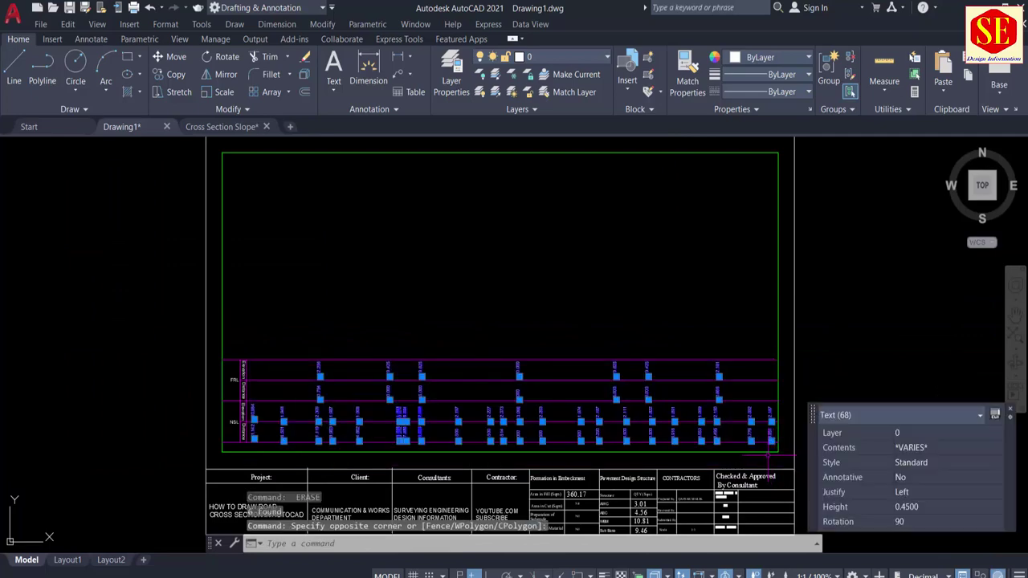
type("e")
key("Return")
Erase the Area in Fill quantity from the title block of the cleared sheet.
middle_click_drag(629, 419, 633, 262)
scroll(587, 362, "up", 4)
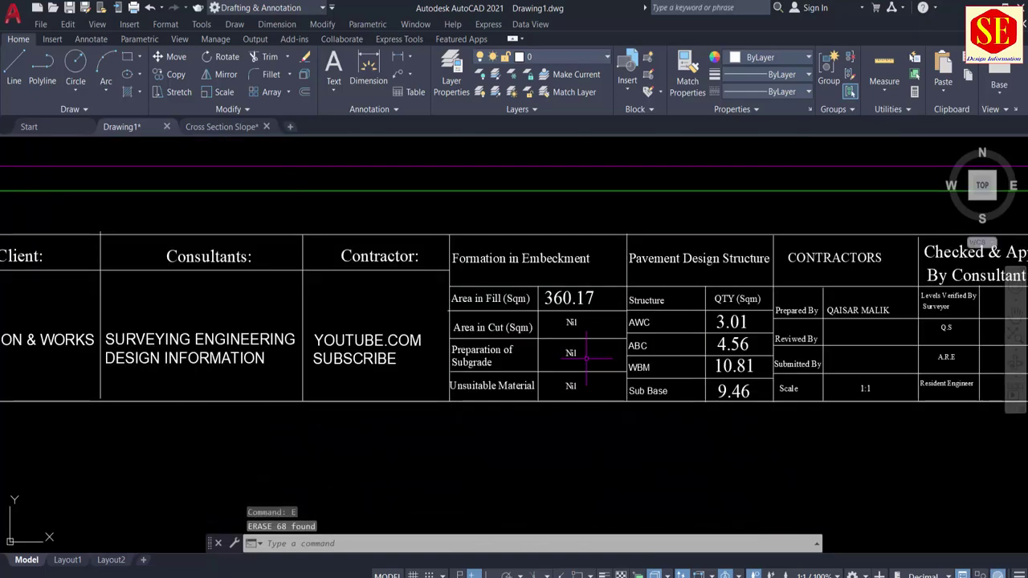
left_click(560, 297)
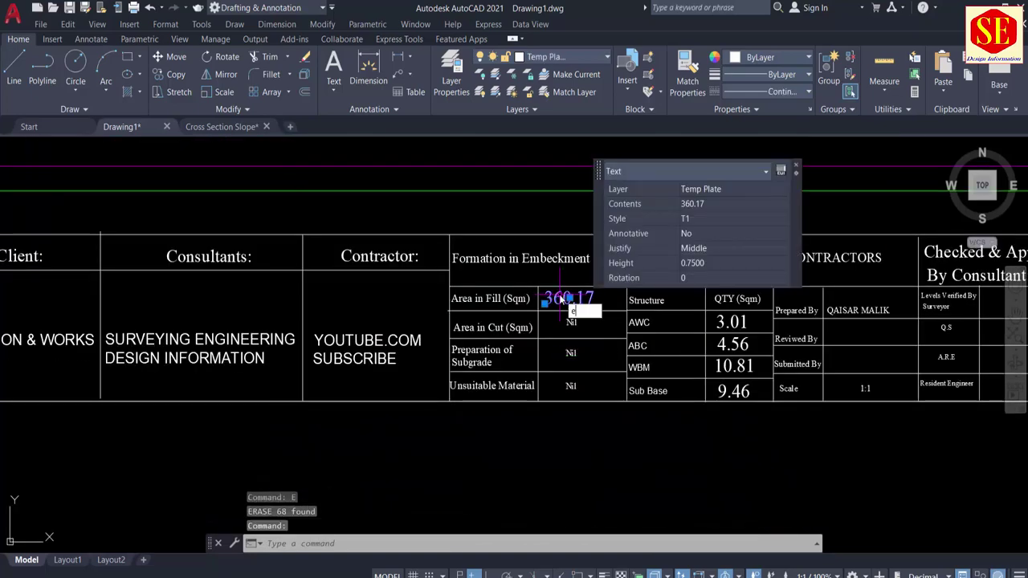
key("Return")
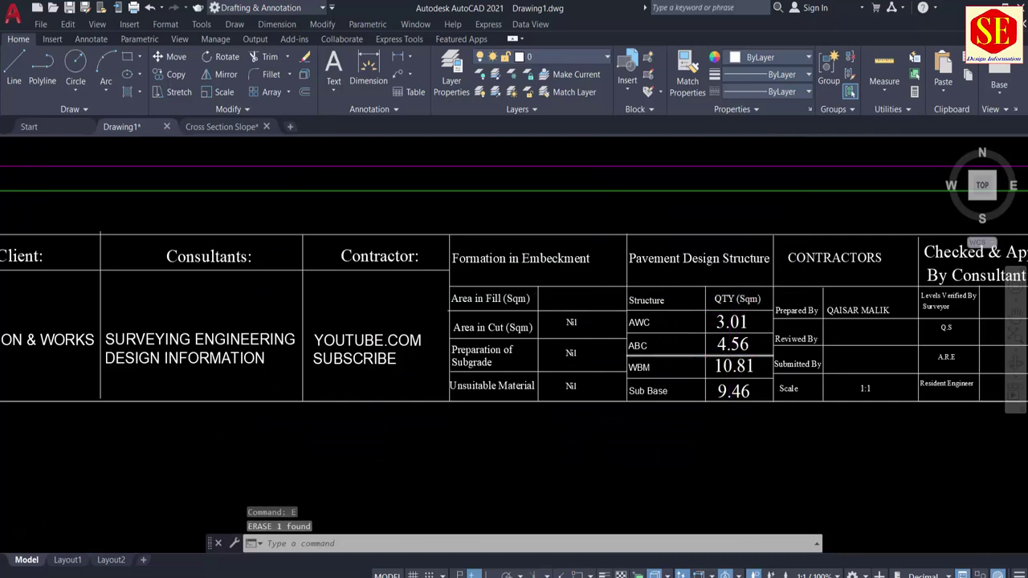
Locate the RD 0+050 section and look up the finish road level for station 0+050 in the grade and slope sheet.
scroll(686, 252, "down", 8)
middle_click_drag(686, 252, 693, 356)
scroll(596, 229, "down", 5)
middle_click_drag(597, 229, 595, 337)
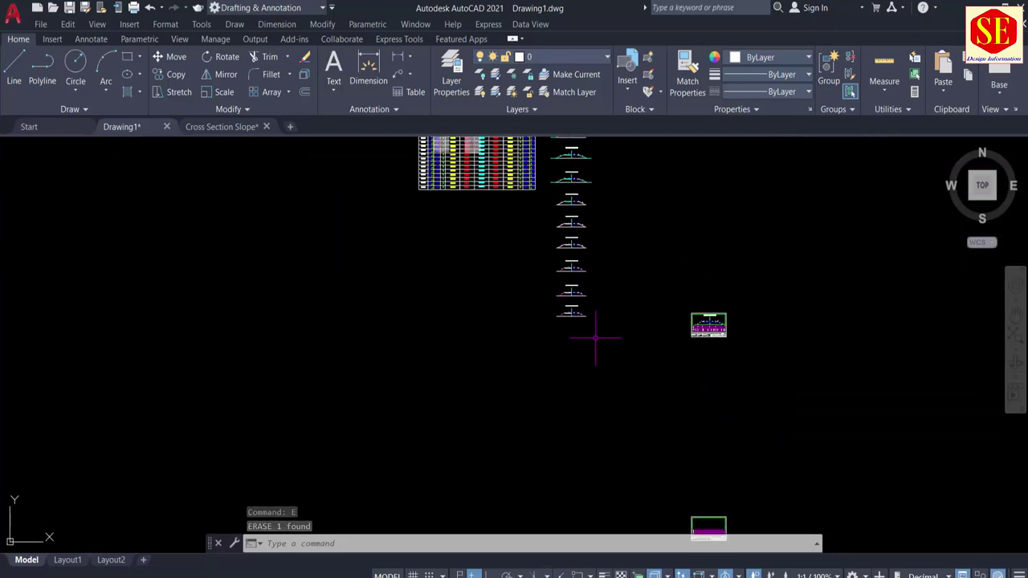
scroll(595, 338, "up", 5)
scroll(602, 313, "up", 2)
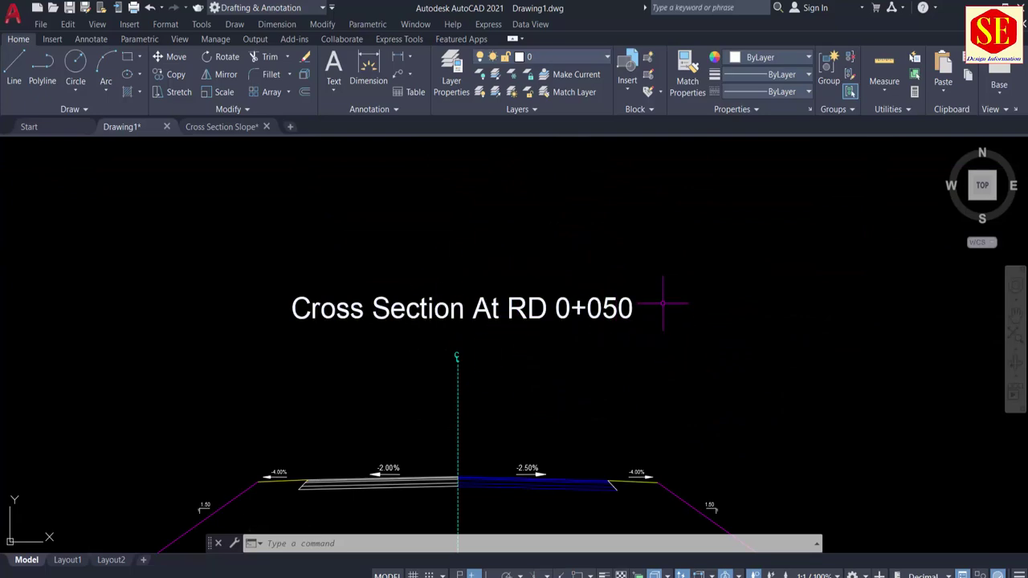
scroll(662, 303, "down", 5)
scroll(631, 248, "down", 3)
middle_click_drag(624, 238, 631, 337)
scroll(601, 238, "up", 3)
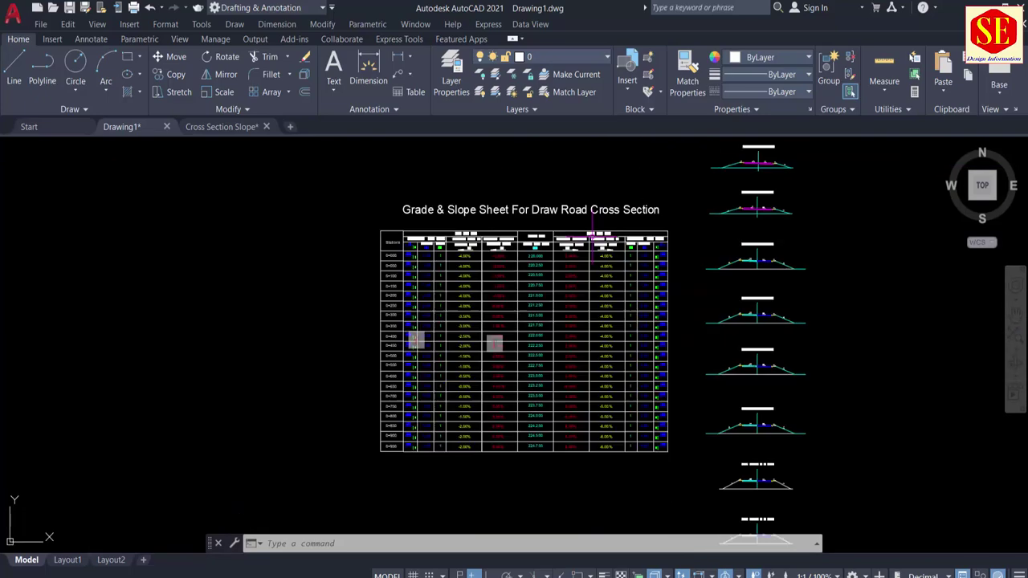
scroll(537, 265, "up", 6)
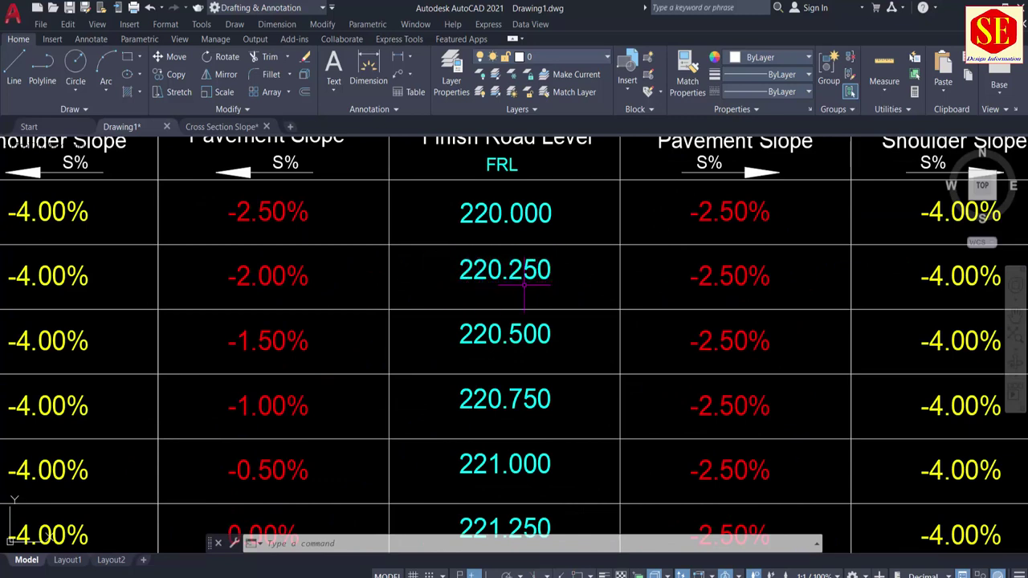
With all object snap modes enabled, move the whole RD 0+050 section from its road surface centreline point to 0,220.250.
scroll(524, 283, "down", 6)
middle_click_drag(619, 344, 539, 252)
scroll(511, 342, "up", 5)
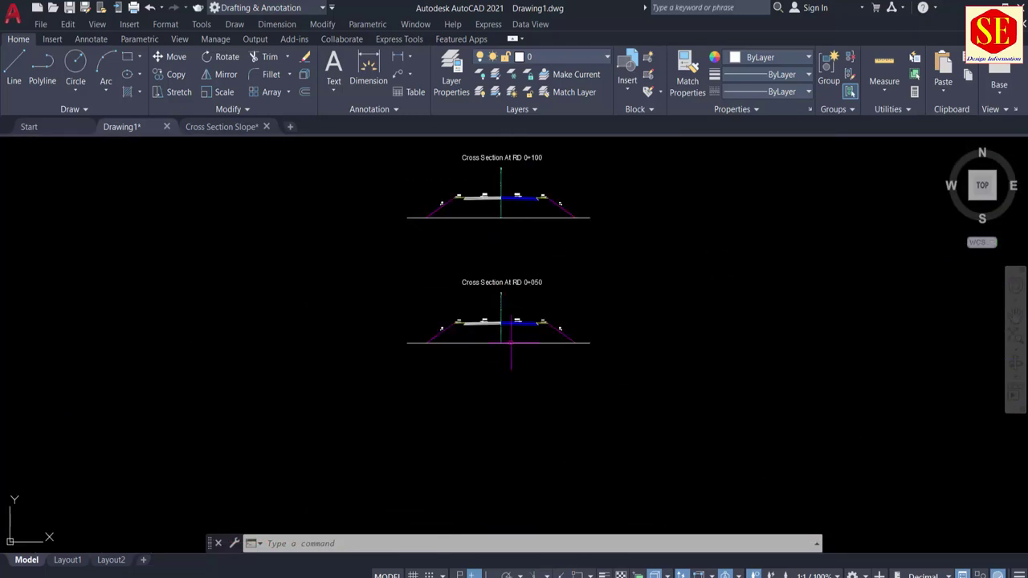
scroll(510, 341, "up", 4)
type("m")
key("Return")
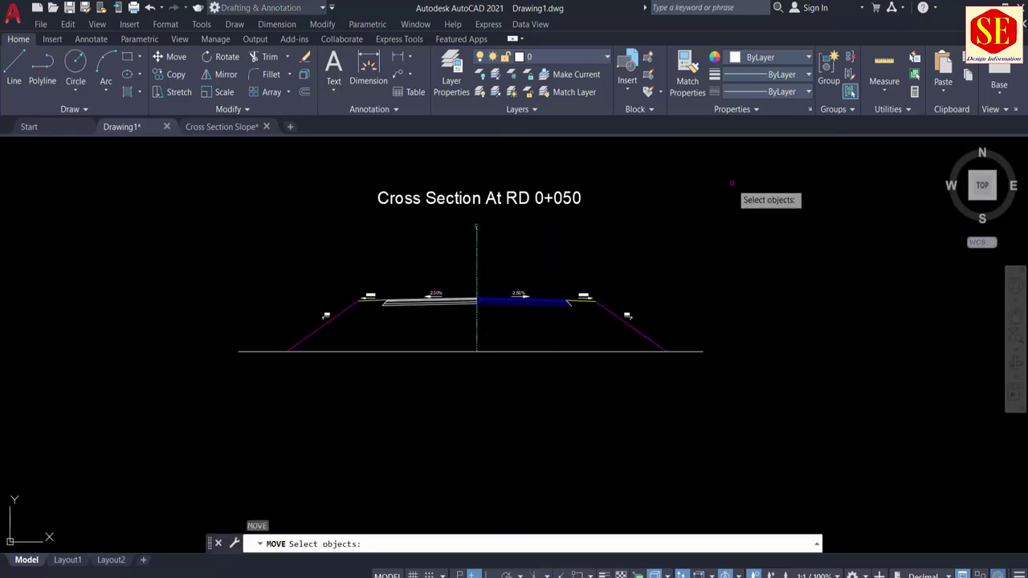
left_click(743, 168)
left_click(183, 446)
scroll(466, 318, "up", 6)
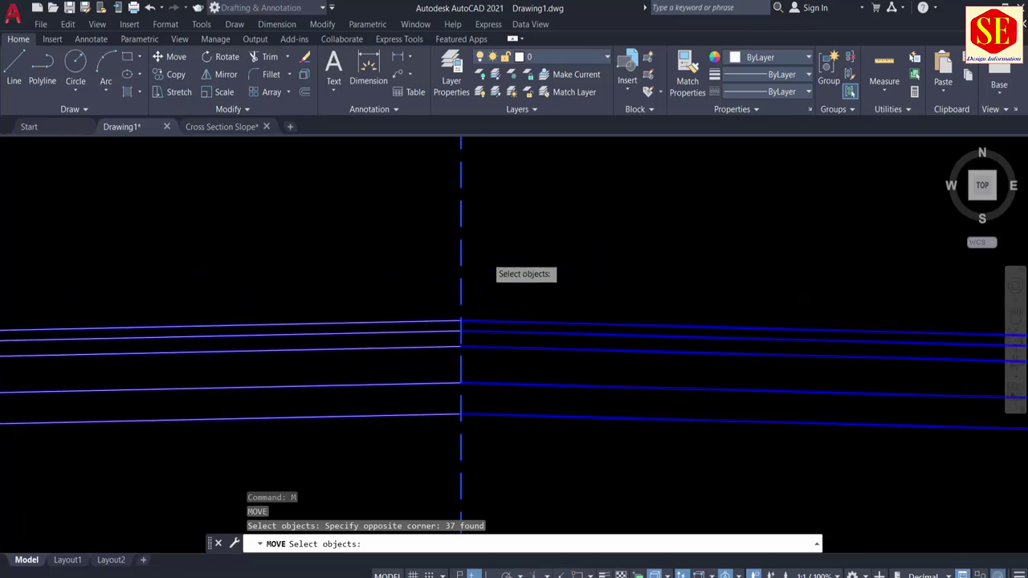
key("Return")
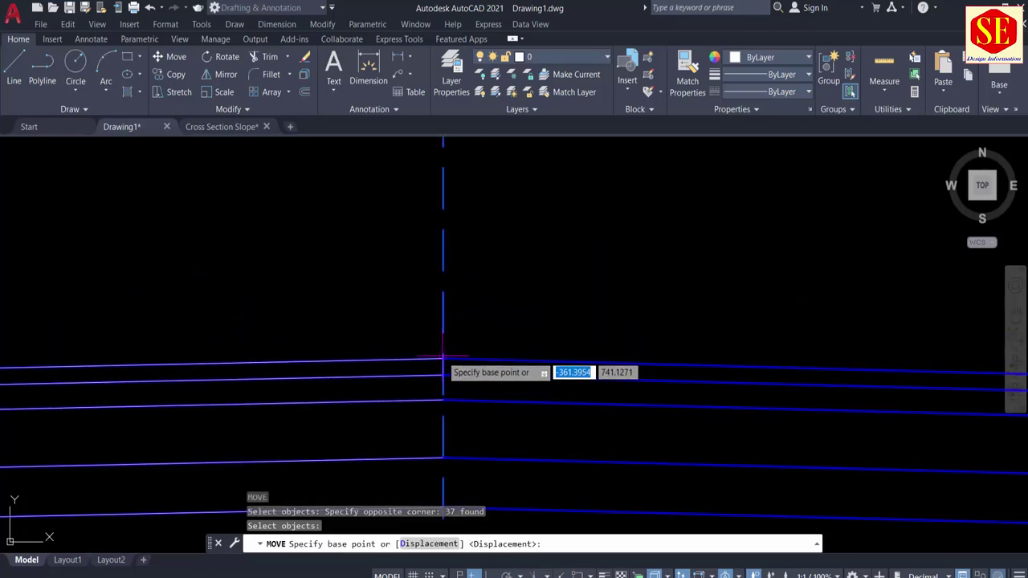
type("os")
key("Return")
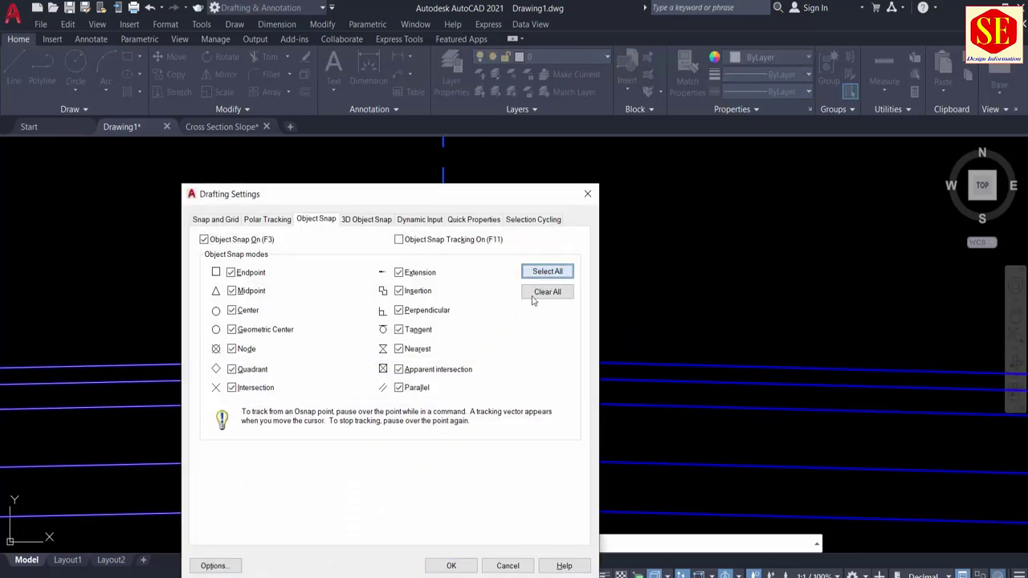
left_click(454, 566)
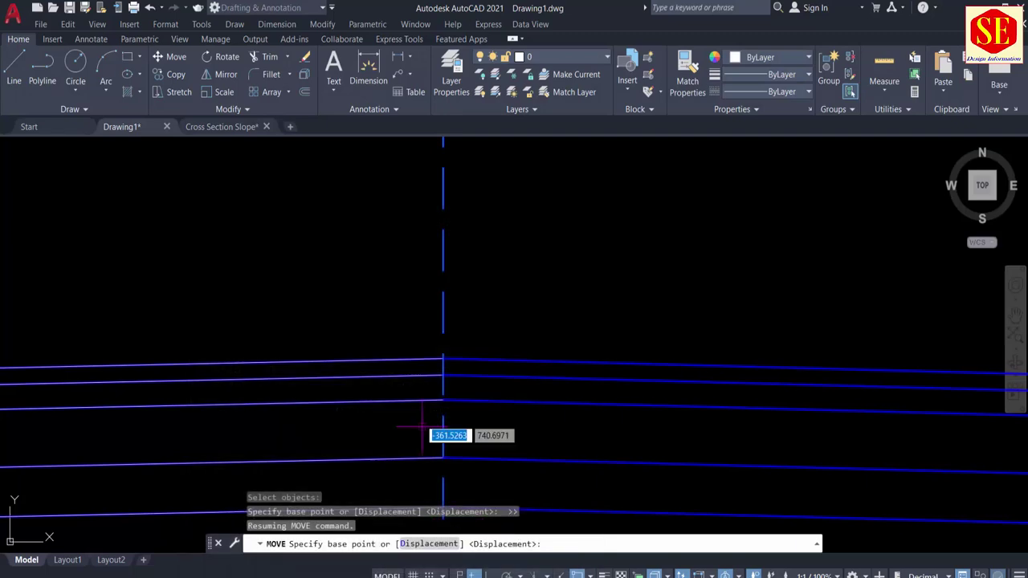
left_click(443, 359)
scroll(426, 305, "down", 4)
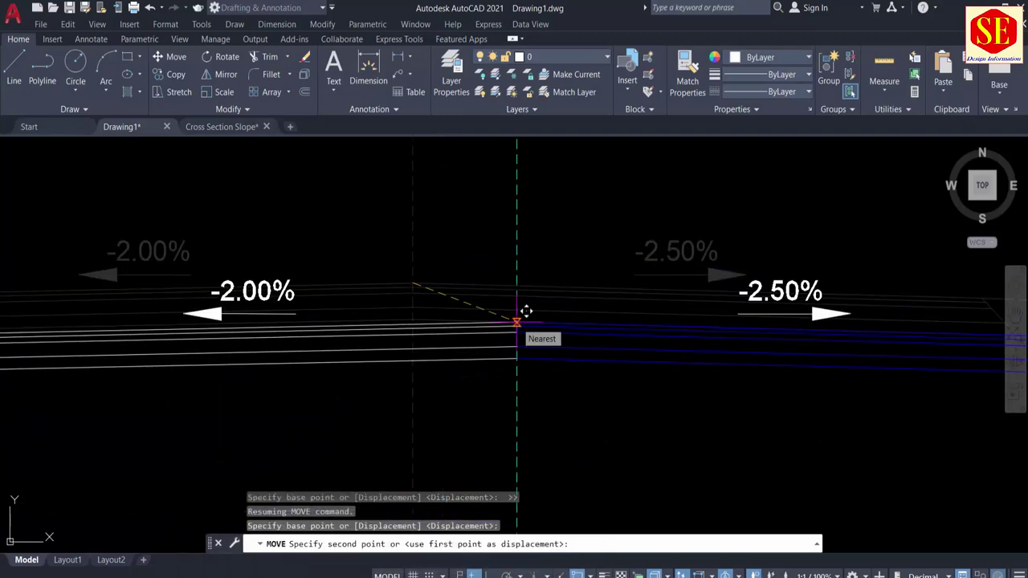
type("0")
key("Tab")
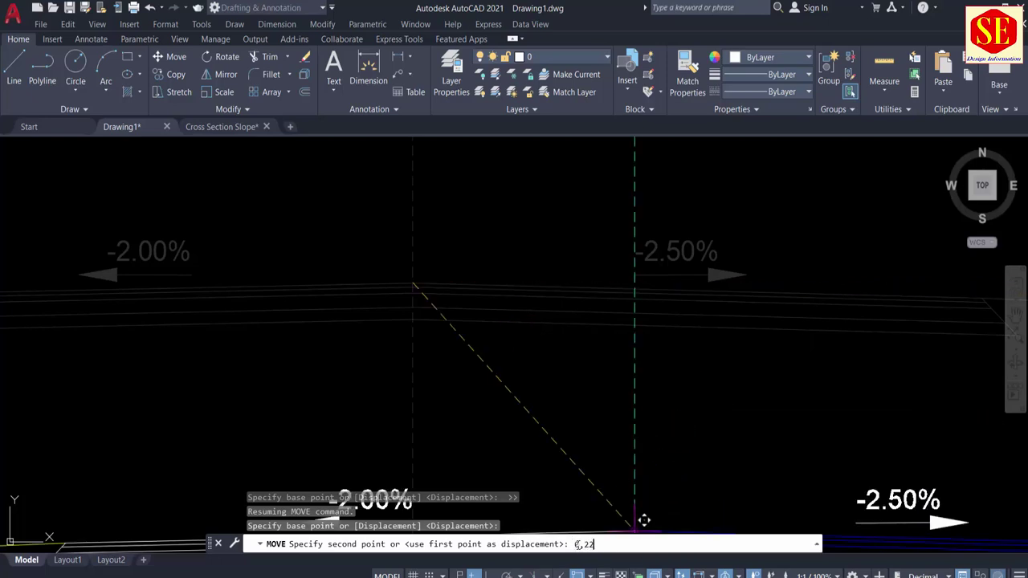
key("Return")
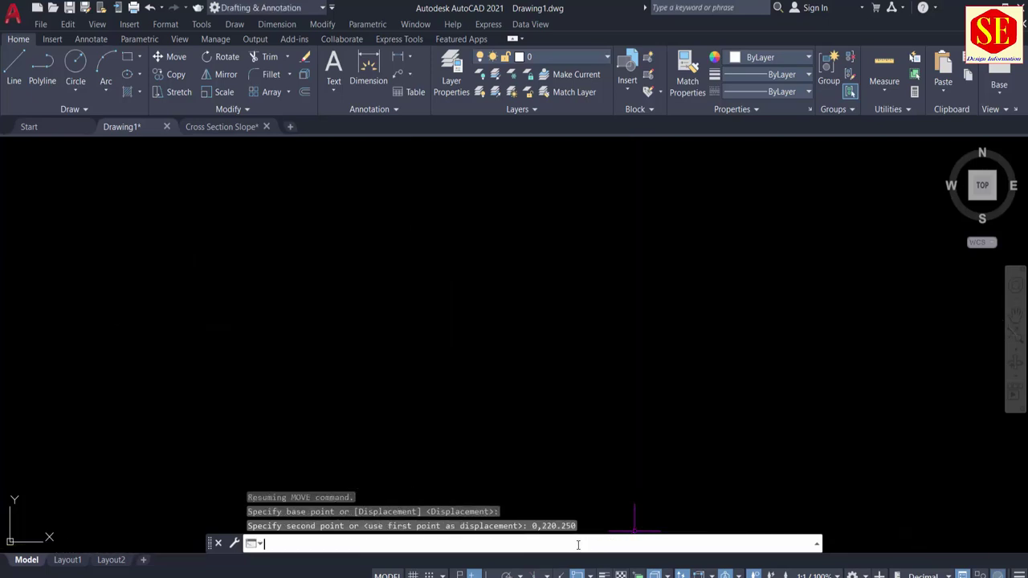
Erase the straight white ground line beneath the RD 0+050 section inside the cleared sheet.
scroll(524, 373, "down", 3)
scroll(529, 332, "down", 3)
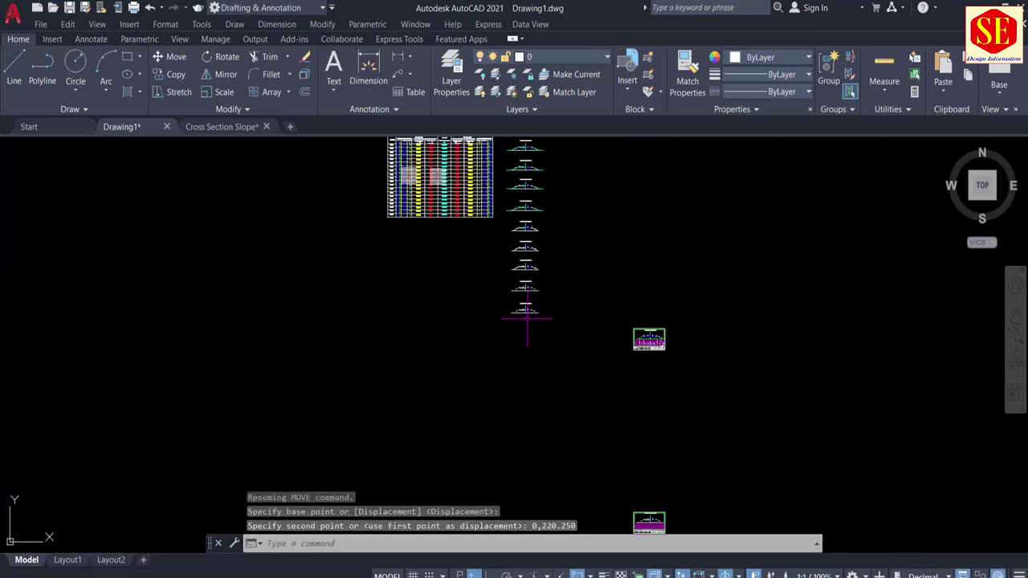
scroll(602, 418, "up", 6)
scroll(499, 315, "up", 4)
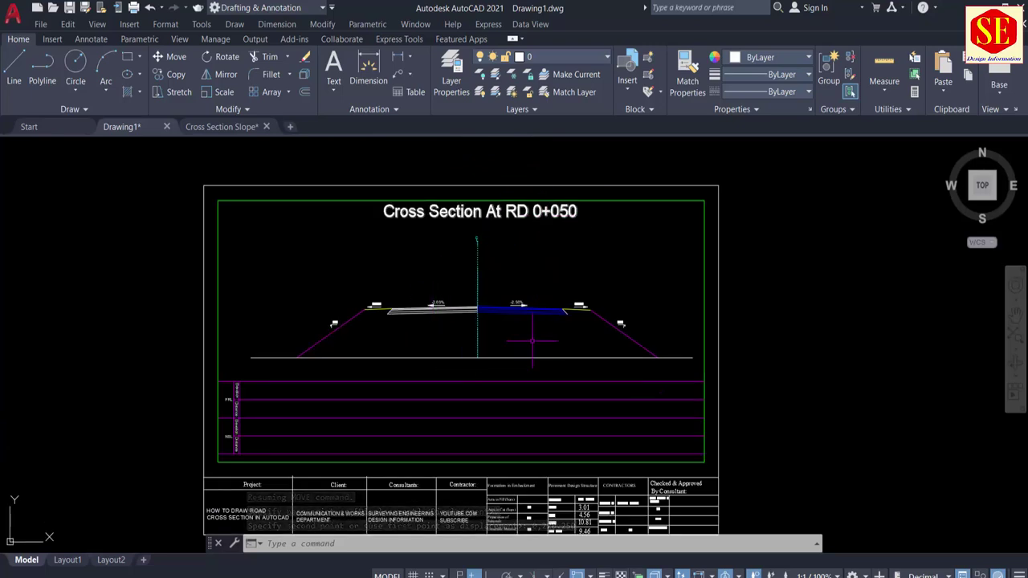
scroll(489, 325, "up", 2)
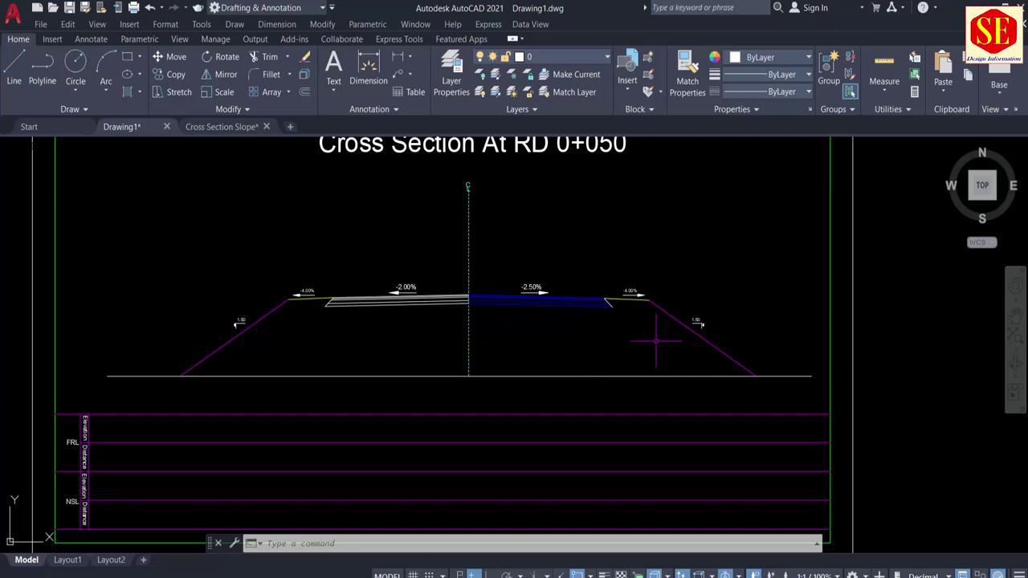
left_click(638, 368)
left_click(622, 383)
type("e")
key("Return")
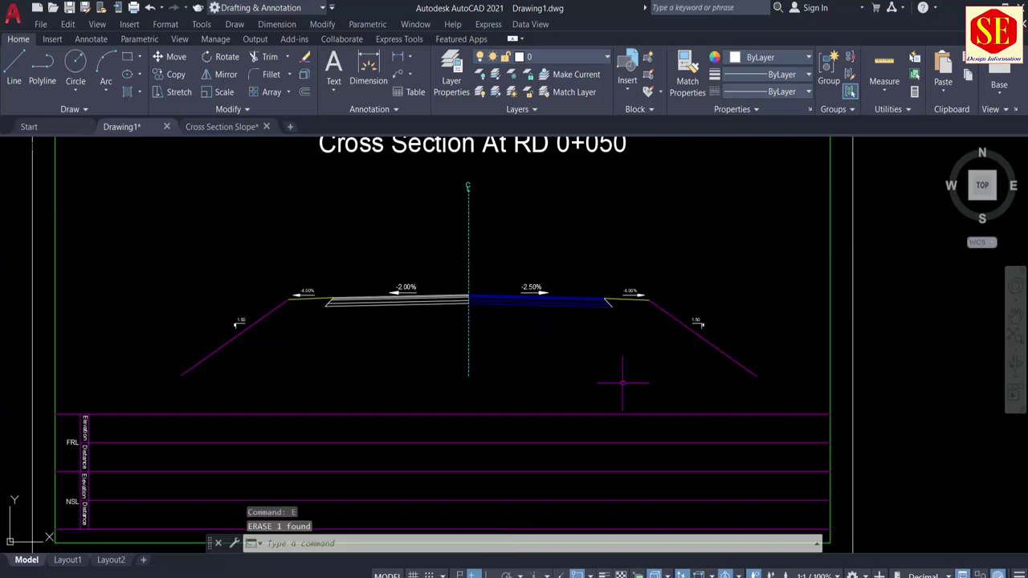
Switch to the NSL Data Format workbook in Excel and copy the 0+050 PLINE data in cells F42:F74.
scroll(487, 340, "down", 2)
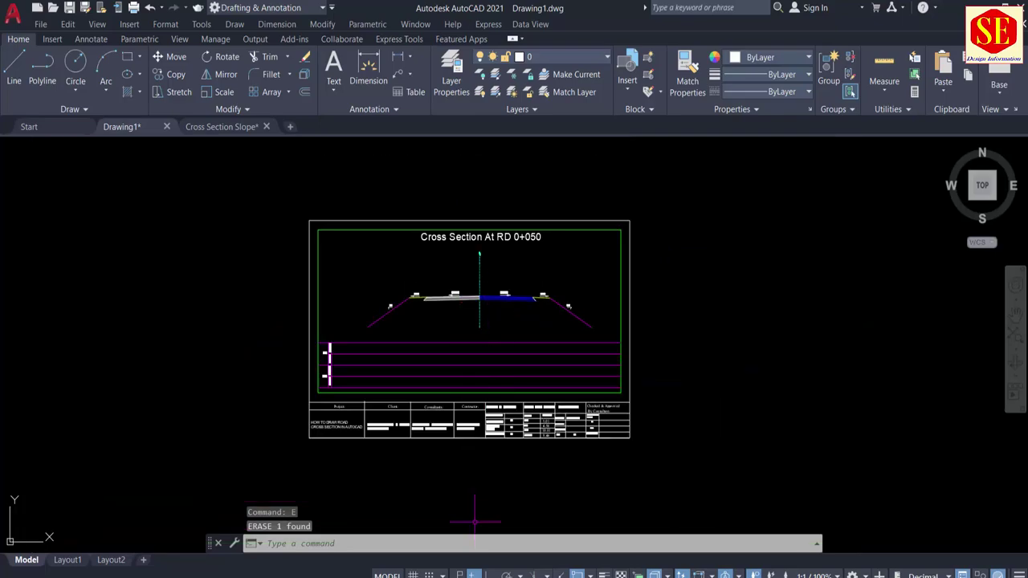
key("alt+Tab")
scroll(444, 365, "down", 11)
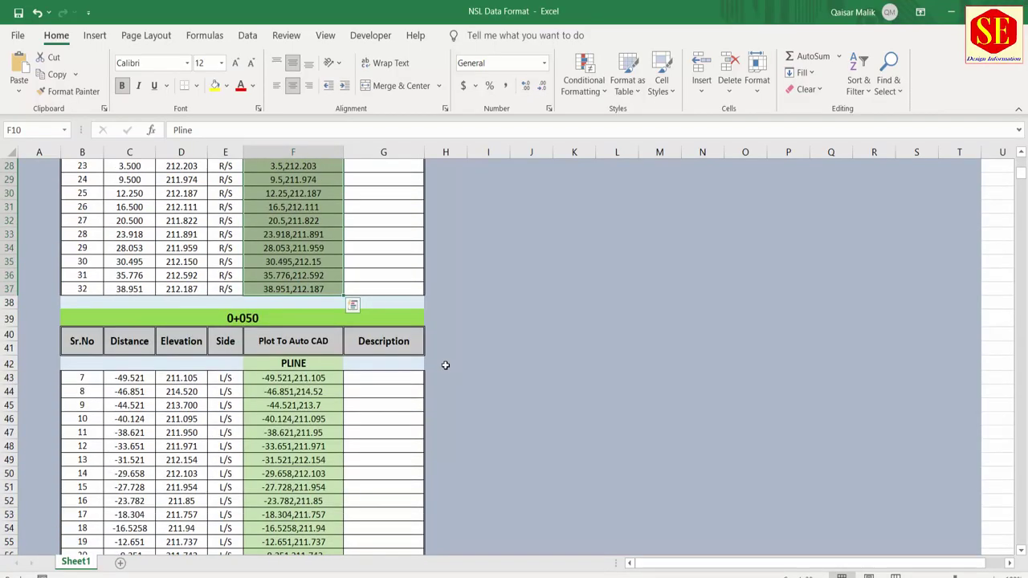
left_click(293, 283)
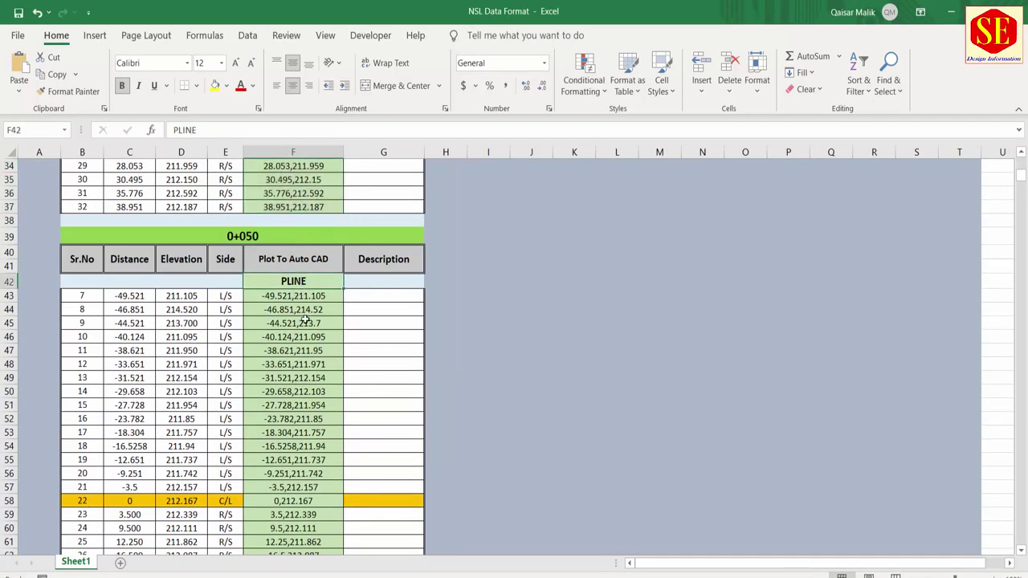
left_click_drag(314, 279, 318, 538)
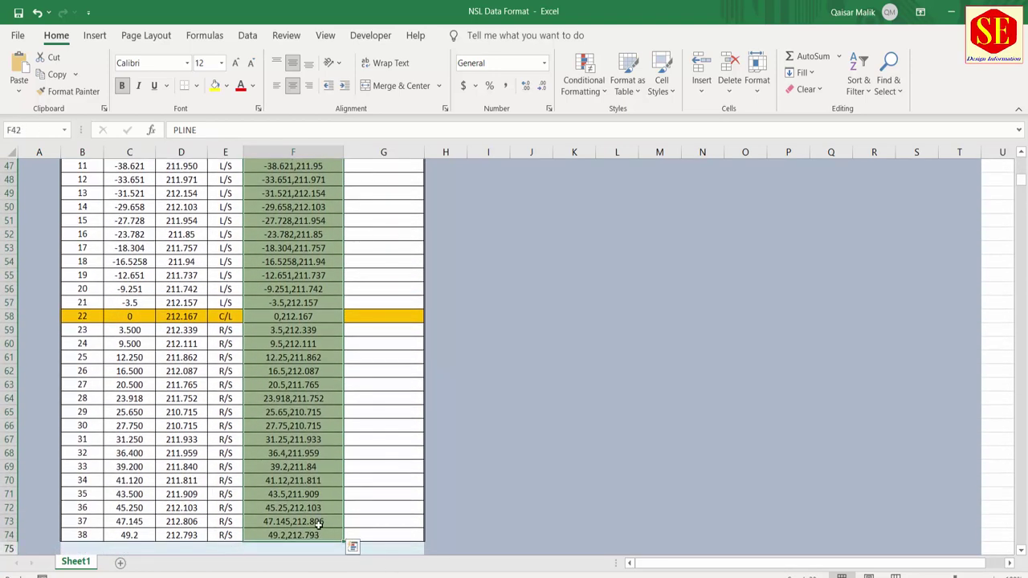
right_click(301, 308)
left_click(345, 231)
scroll(292, 385, "up", 6)
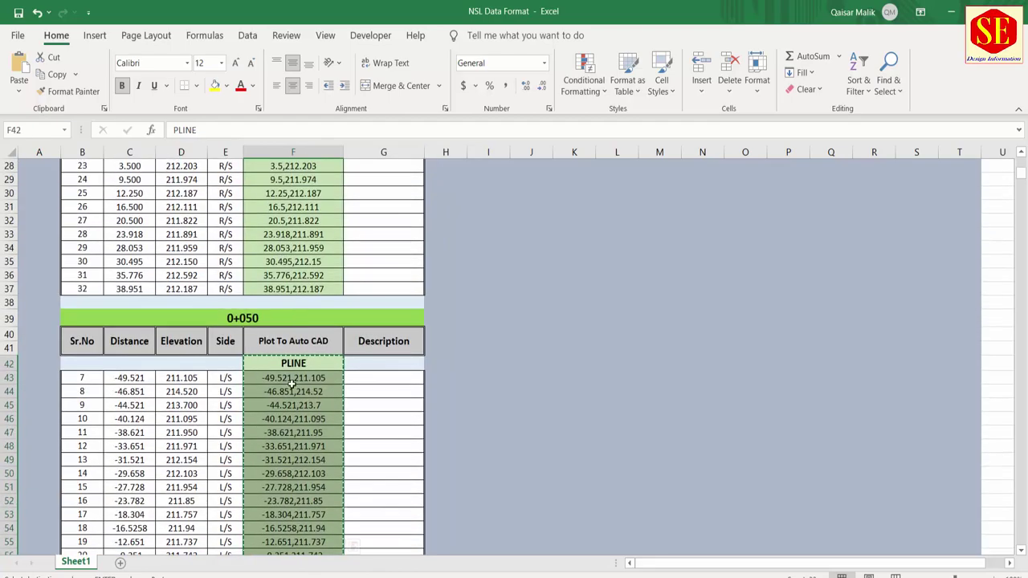
Switch back to AutoCAD and set the current object colour to Green and the linetype to HIDDEN.
key("alt+Tab")
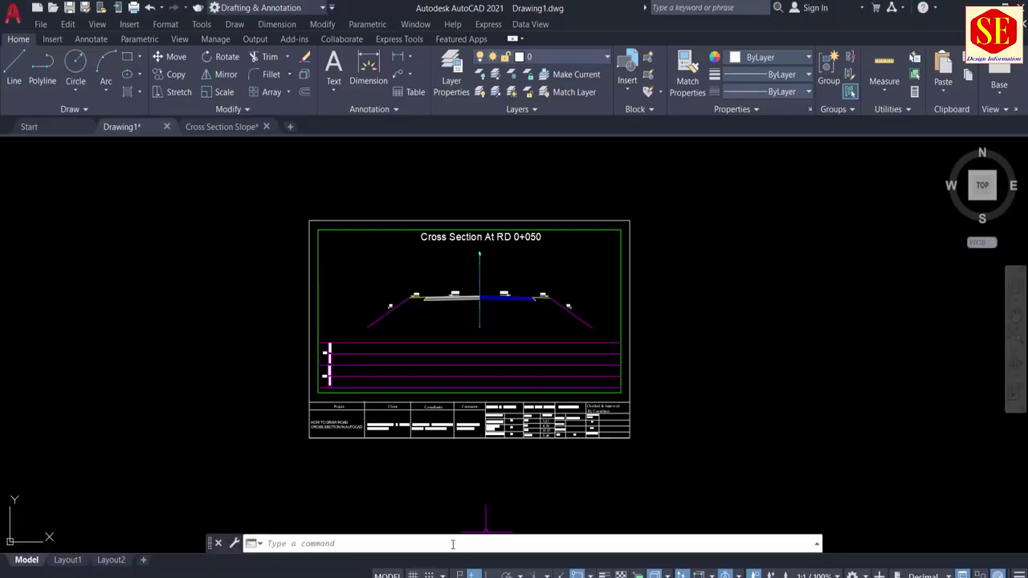
left_click(763, 60)
left_click(758, 203)
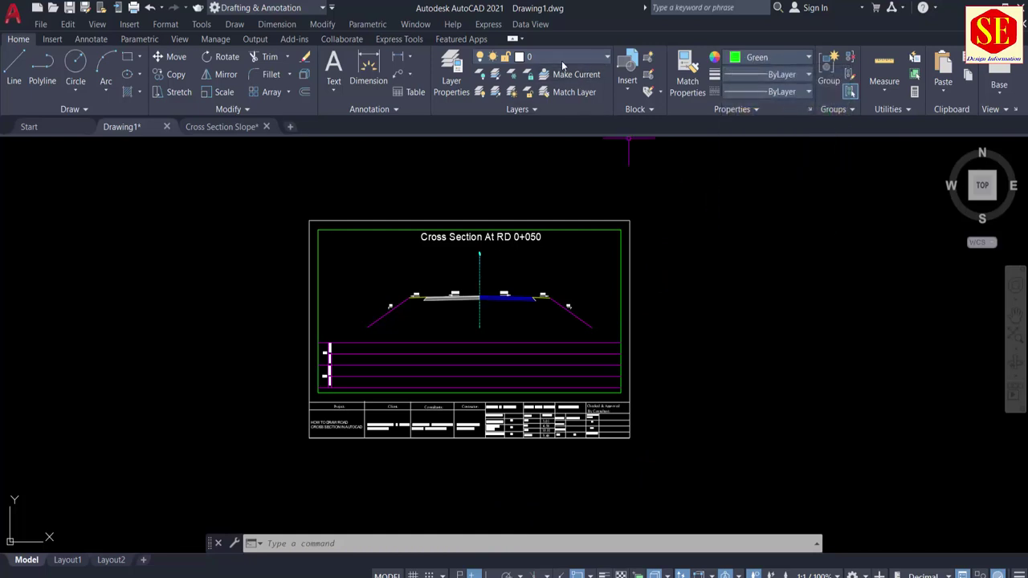
left_click(758, 90)
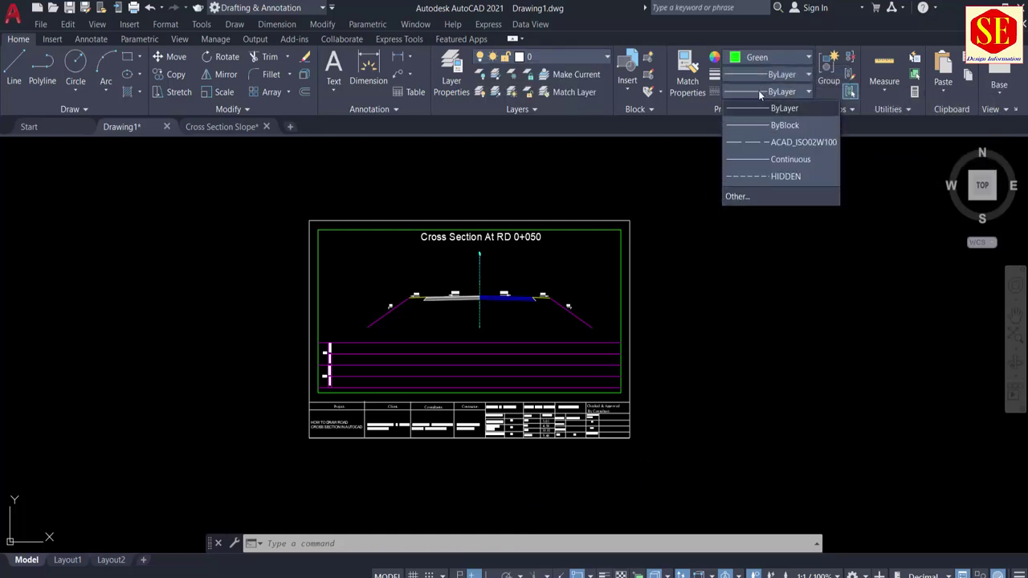
left_click(769, 177)
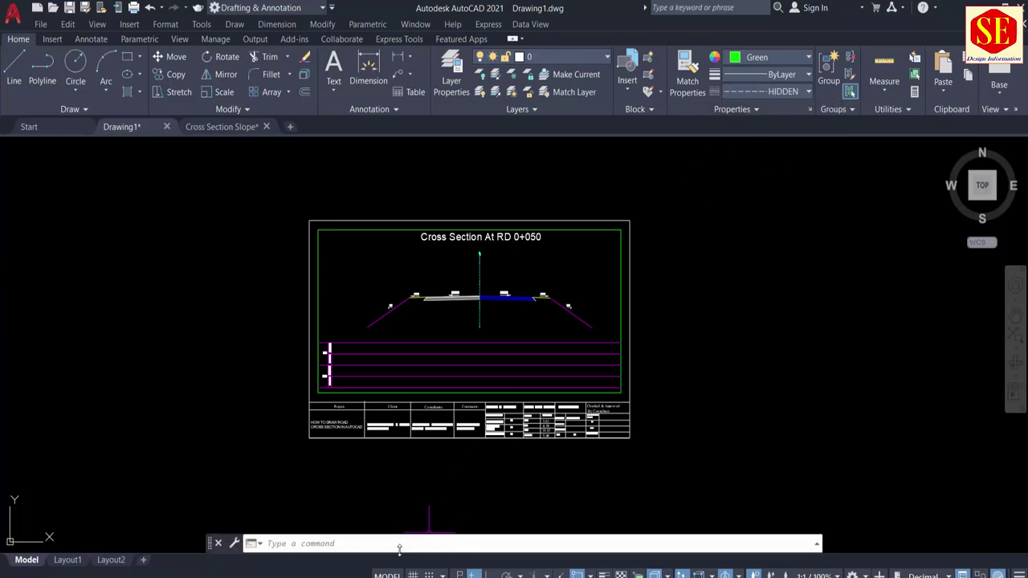
Draw the RD 0+050 natural ground polyline by pasting the copied PLINE coordinates into the command line, and end the polyline.
right_click(425, 543)
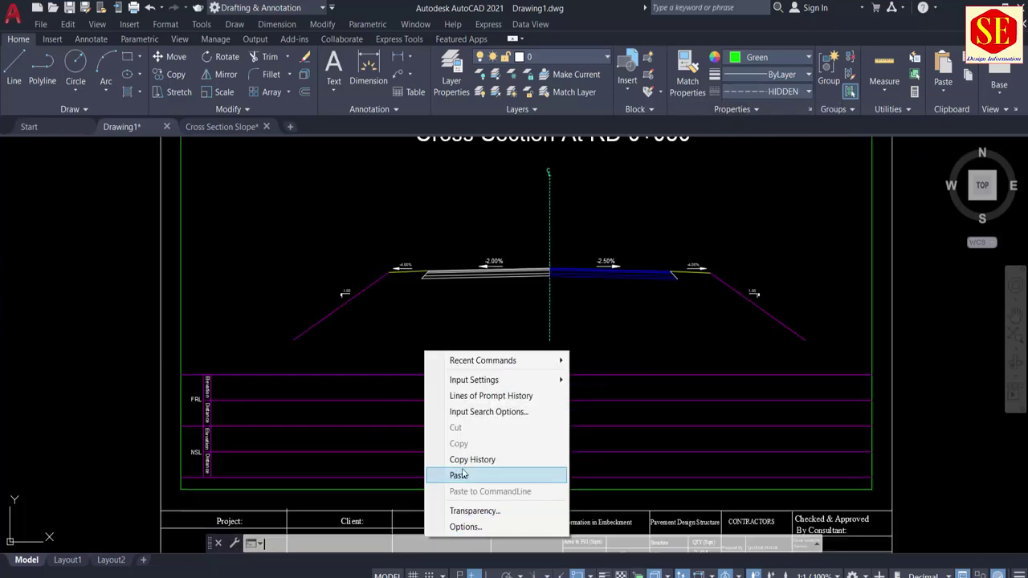
left_click(458, 474)
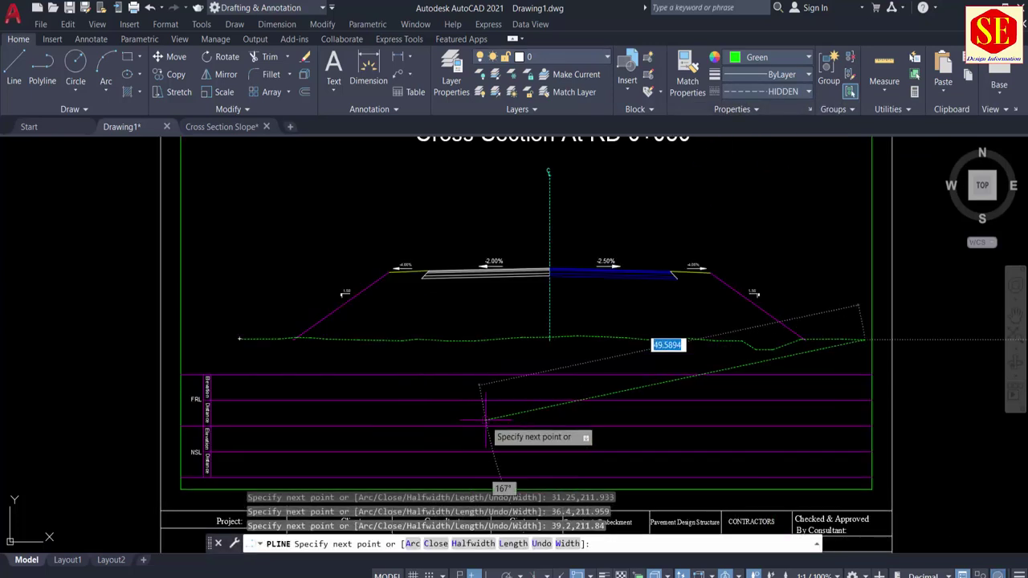
key("Escape")
Run the NSL routine on the natural ground polyline to fill the NSL Elevation and Distance rows of the level table.
type("n")
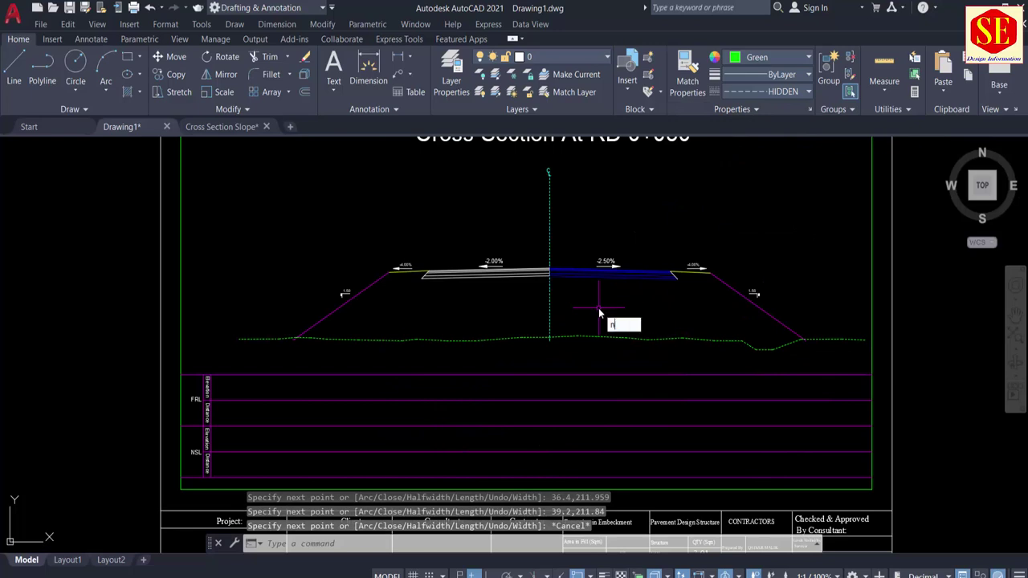
type("sl")
key("Return")
left_click(526, 338)
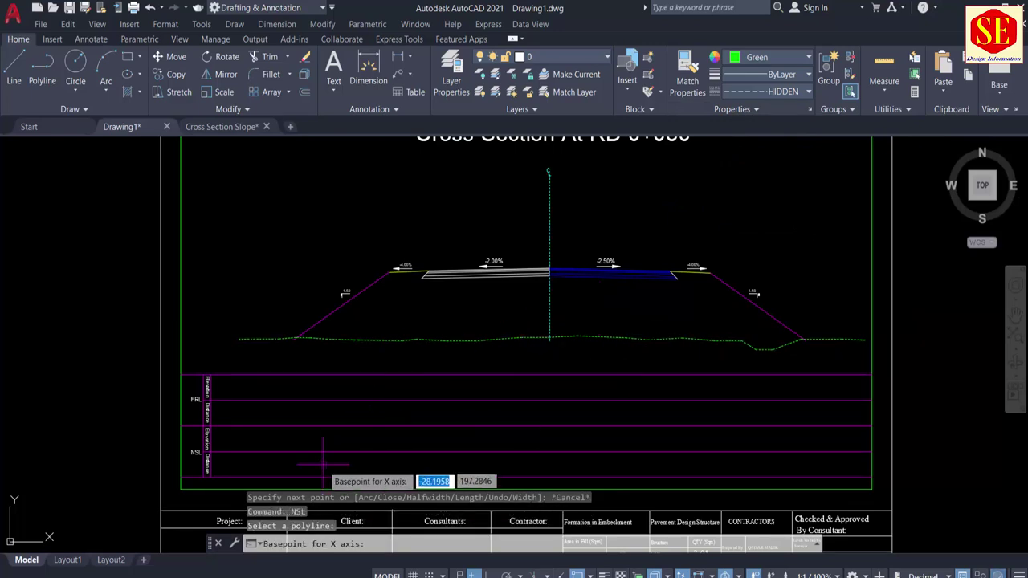
scroll(214, 465, "up", 2)
left_click(208, 464)
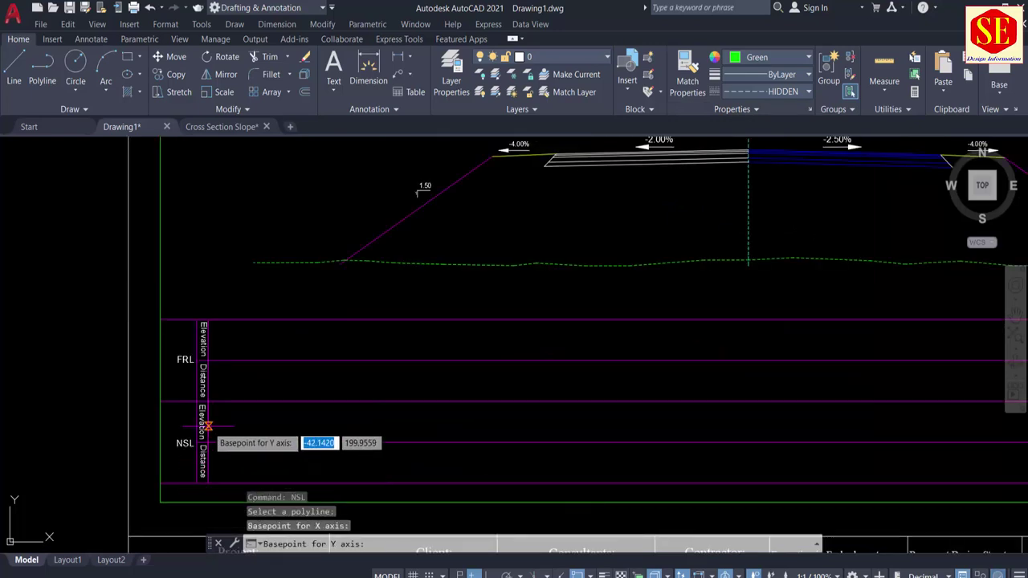
left_click(208, 426)
key("Return")
middle_click_drag(400, 324, 372, 367)
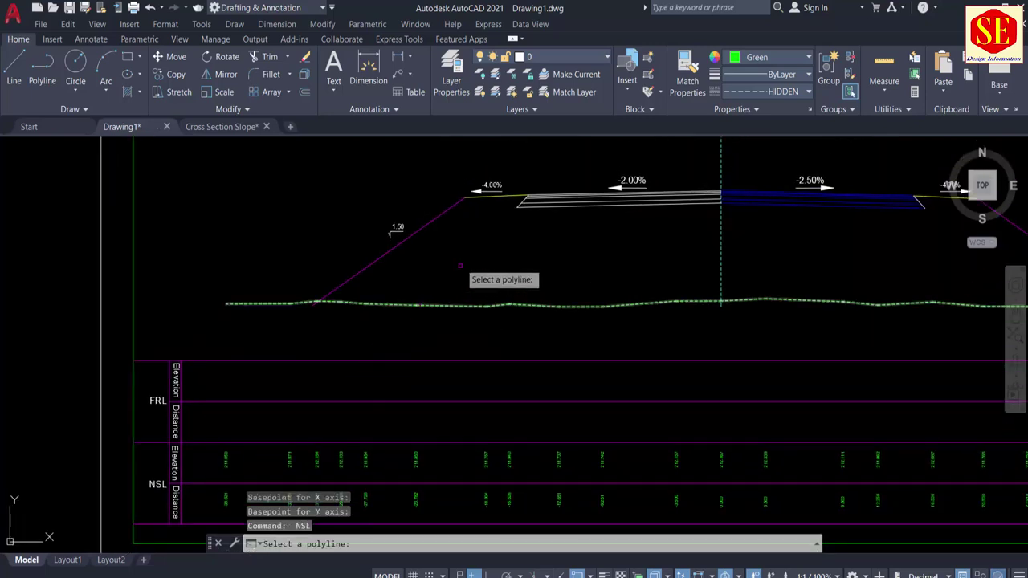
key("Escape")
Join the side slopes, shoulders and top pavement lines on both sides of the centreline into one finished road level polyline.
middle_click_drag(458, 250, 362, 287)
type("j")
key("Return")
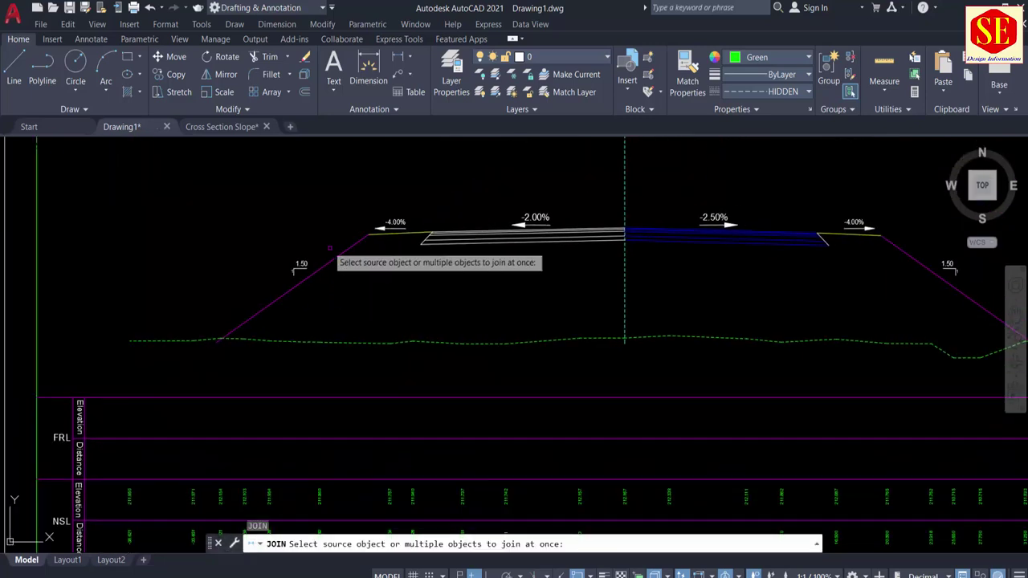
left_click(338, 255)
left_click(405, 228)
scroll(476, 233, "up", 4)
left_click(416, 215)
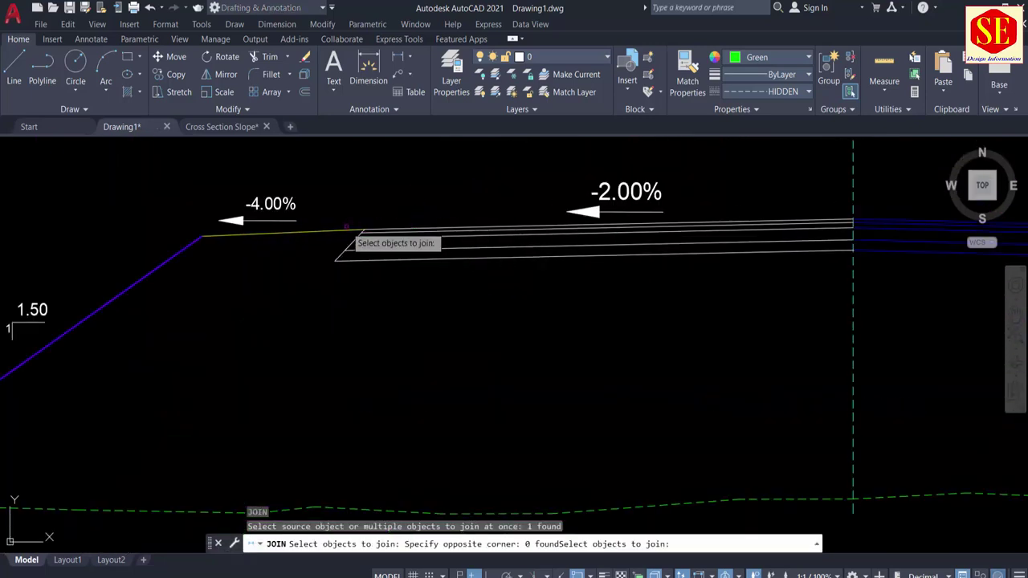
left_click(353, 232)
left_click(401, 227)
middle_click_drag(645, 241, 309, 279)
scroll(540, 269, "up", 6)
left_click(482, 233)
scroll(322, 269, "down", 8)
left_click(670, 272)
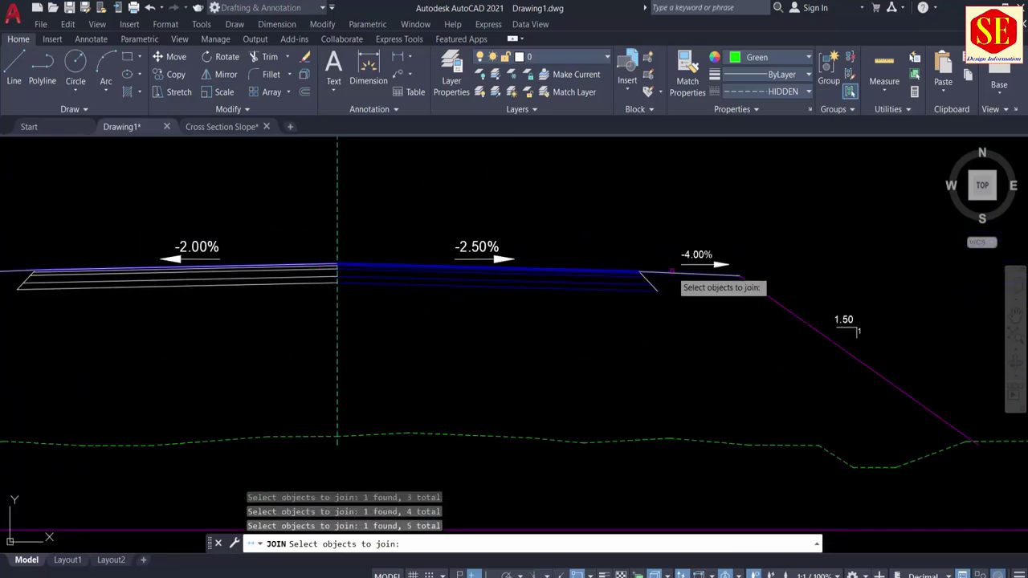
left_click(761, 290)
scroll(743, 354, "down", 2)
key("Return")
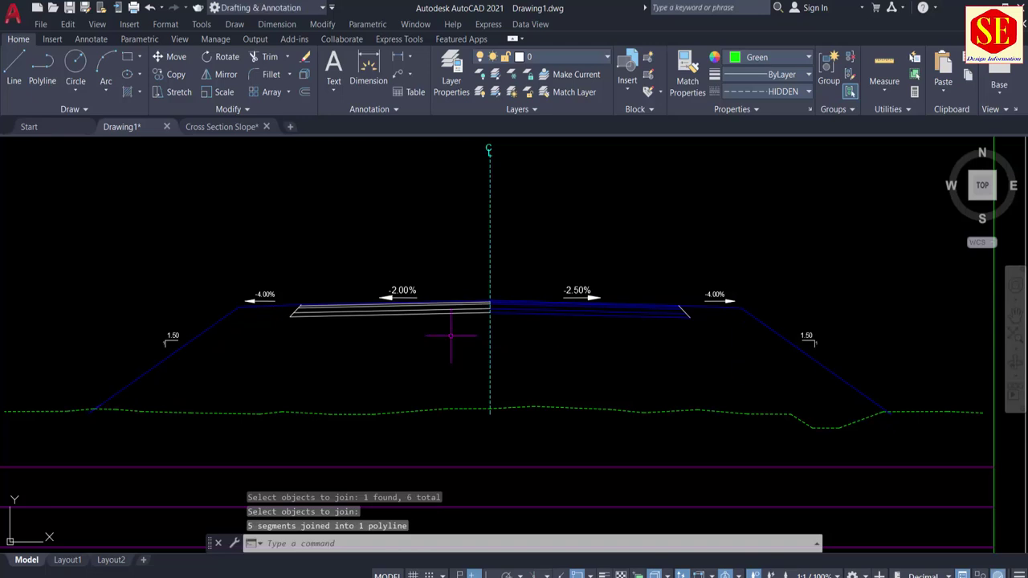
scroll(423, 249, "down", 2)
type("NSL")
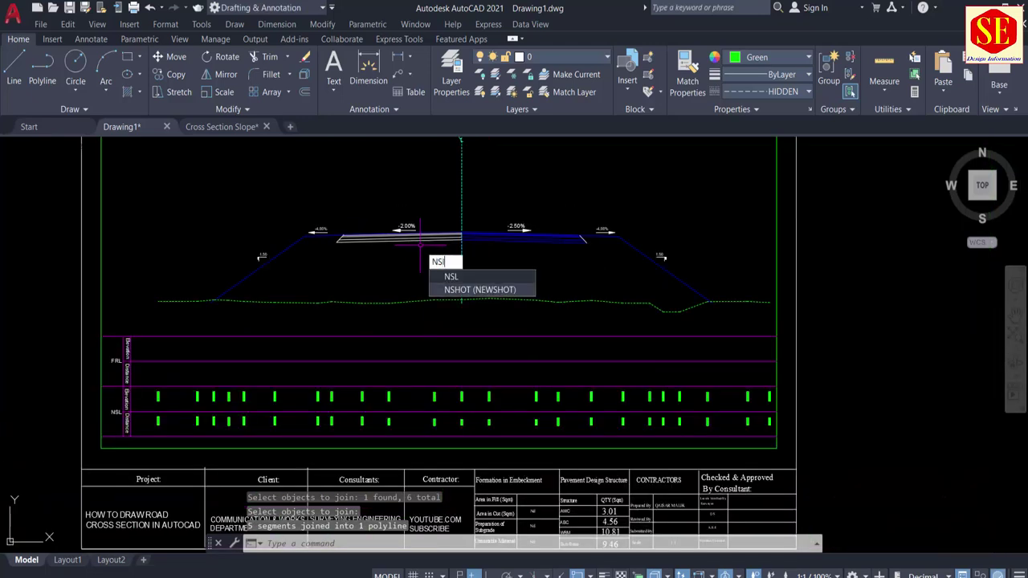
key("Return")
left_click(281, 253)
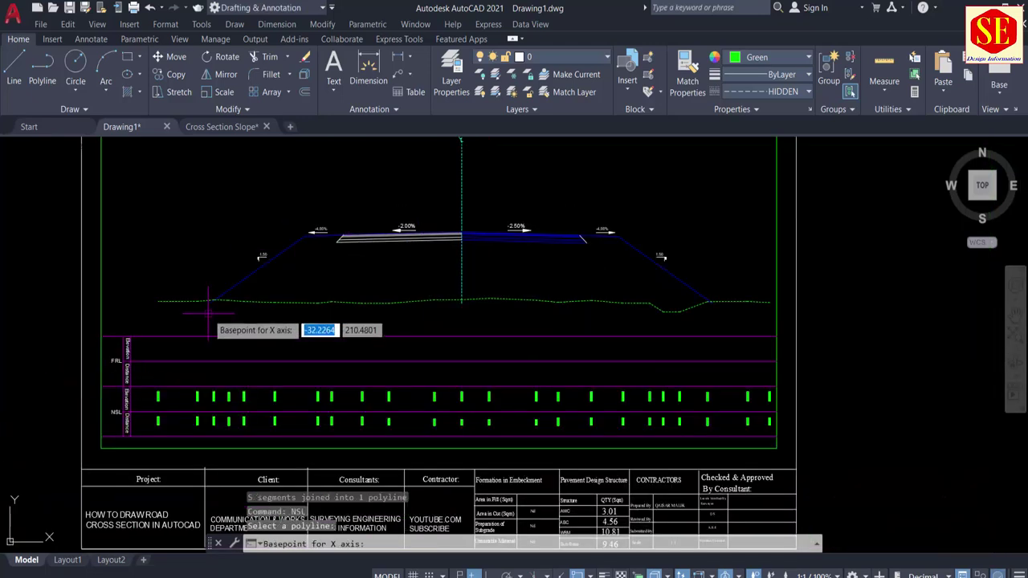
key("Escape")
Trim the ends of the left and right embankment slopes that extend below the natural ground line.
scroll(209, 302, "up", 5)
scroll(209, 303, "up", 2)
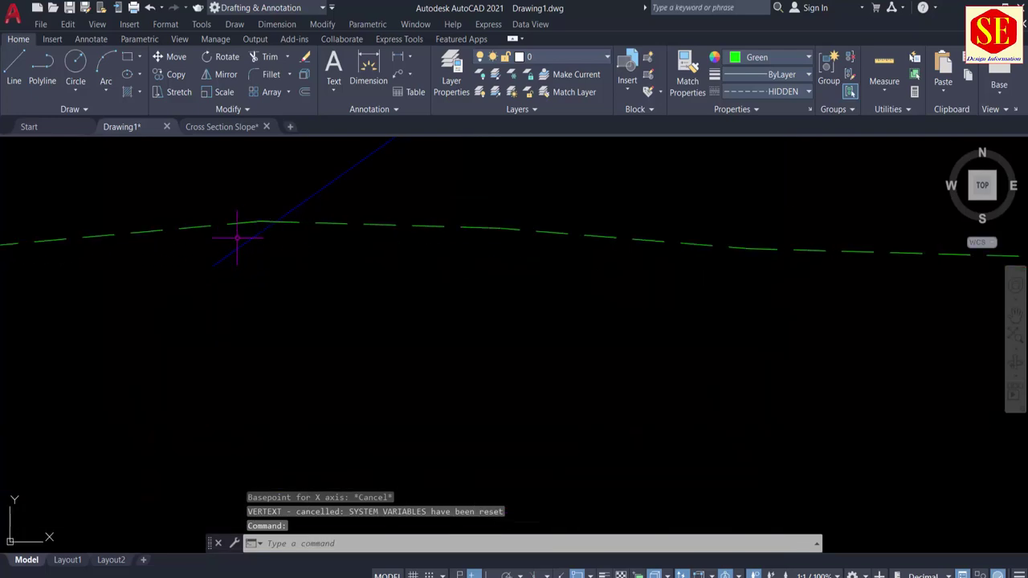
type("tr")
key("Return")
left_click(256, 236)
scroll(220, 309, "down", 7)
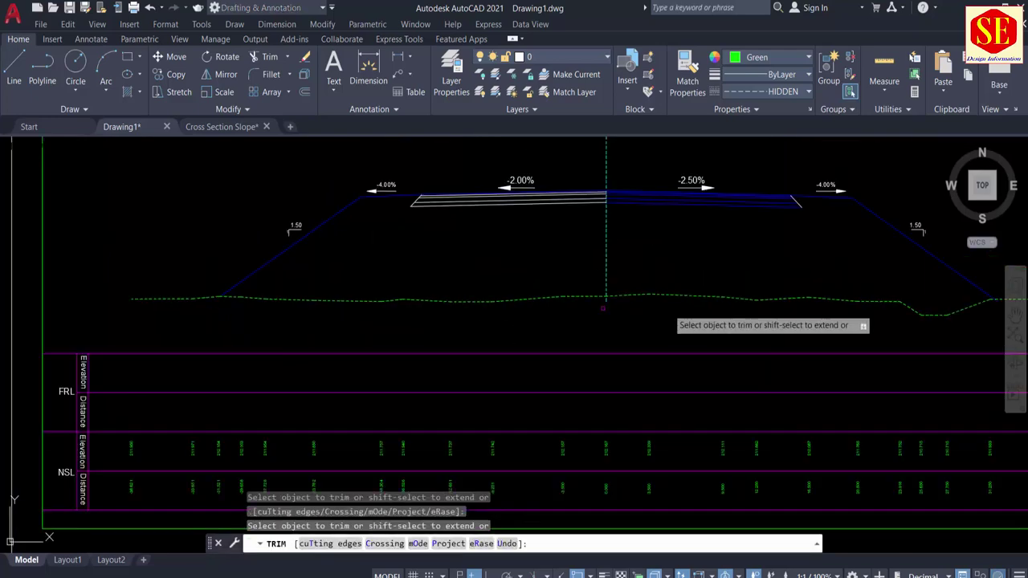
middle_click_drag(666, 309, 376, 319)
scroll(706, 315, "up", 6)
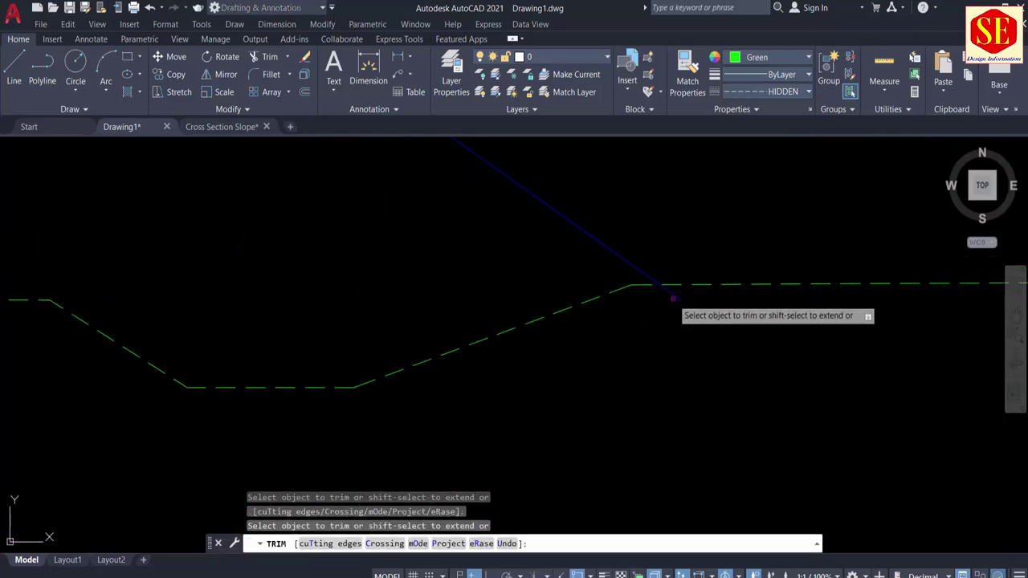
key("Escape")
scroll(723, 321, "down", 10)
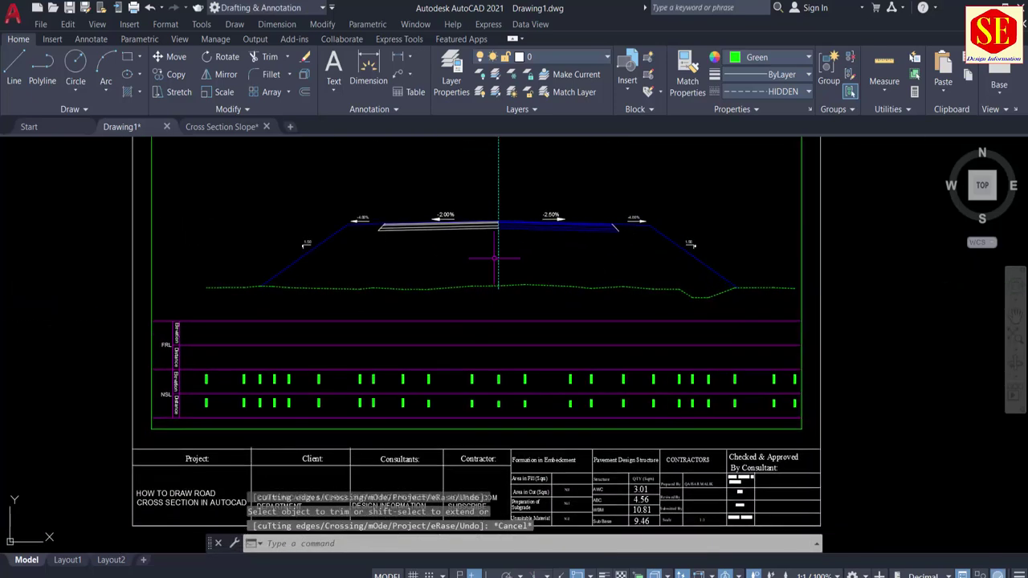
Run the NSL routine on the joined road polyline to fill the FRL Elevation and Distance rows of the level table.
type("NS")
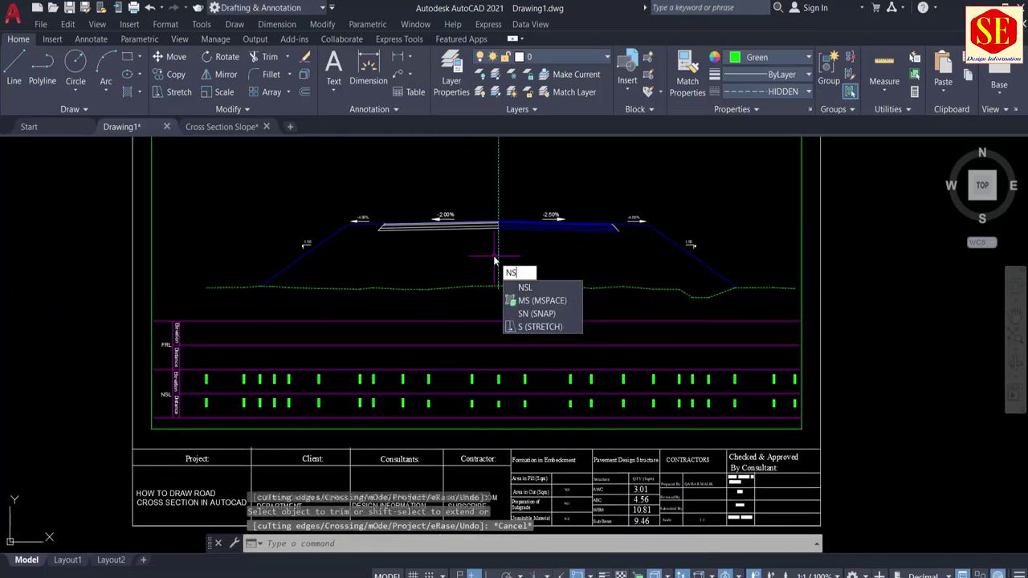
type("L")
key("Return")
left_click(333, 236)
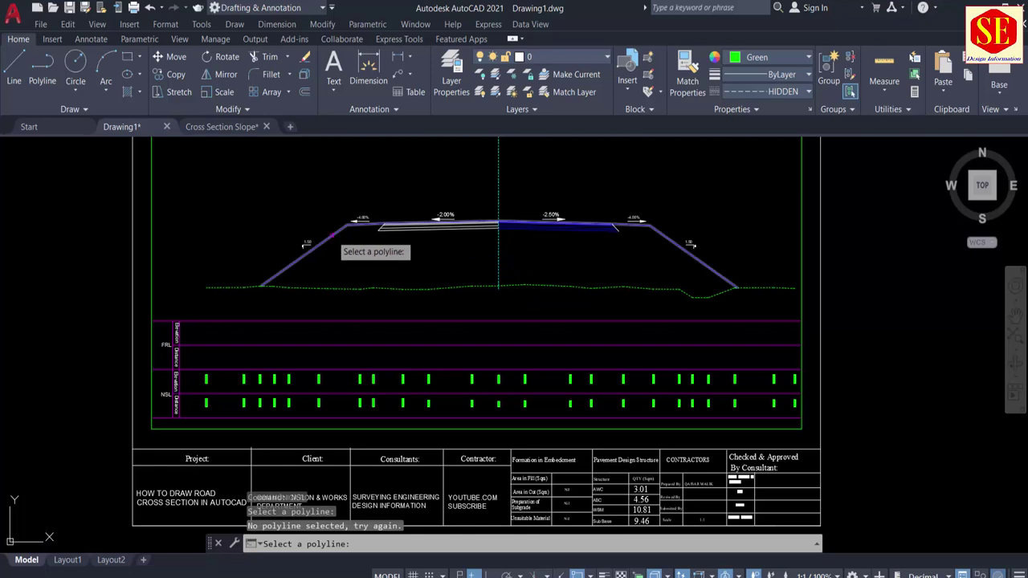
left_click(330, 236)
scroll(173, 359, "up", 2)
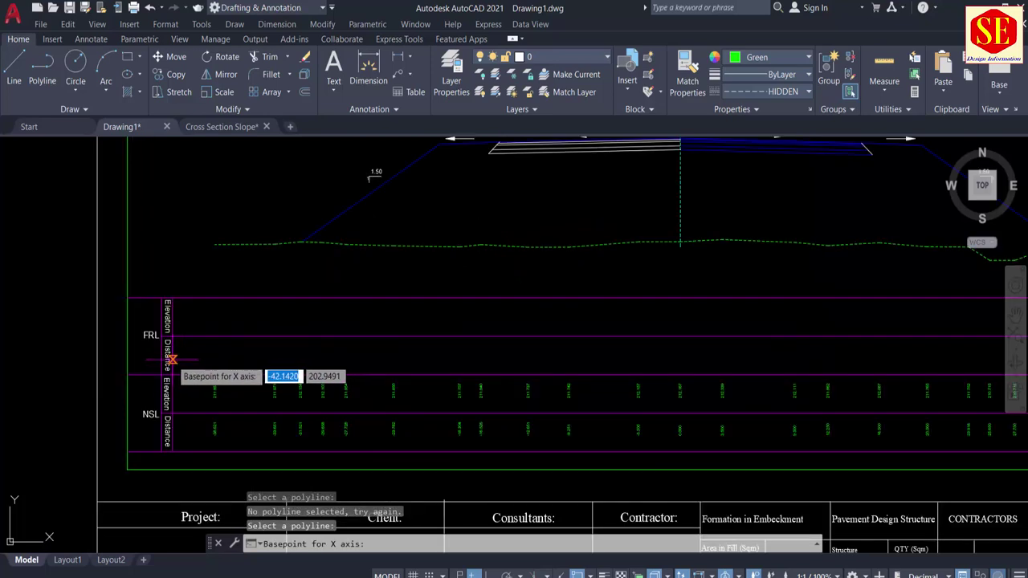
left_click(173, 360)
left_click(171, 337)
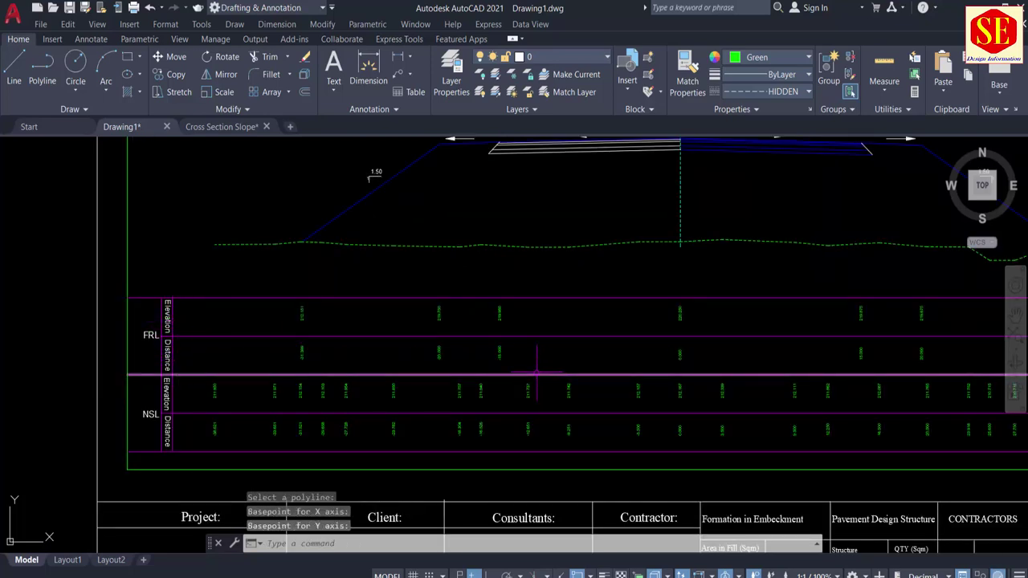
key("Escape")
scroll(378, 325, "down", 3)
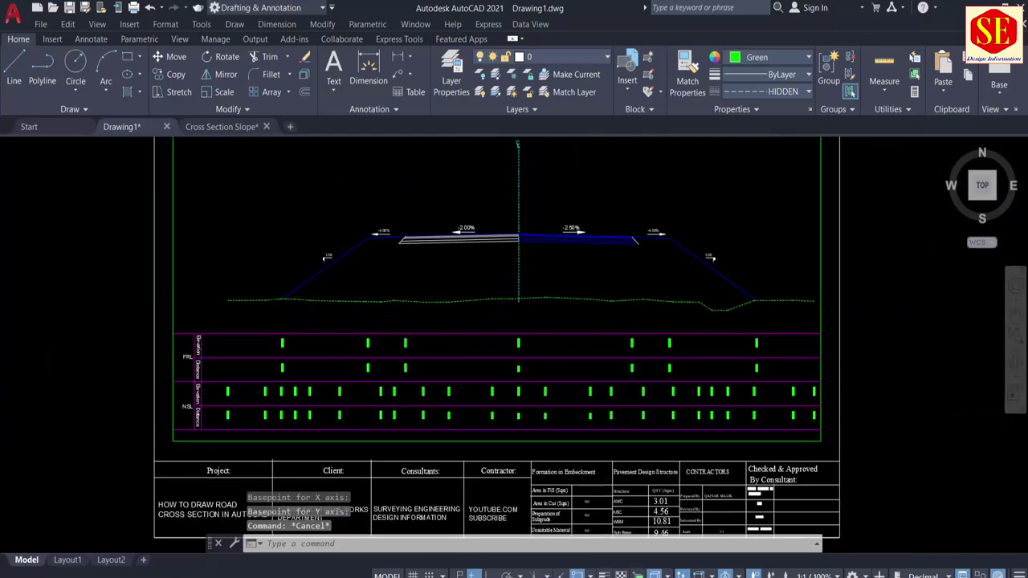
Trim the centreline portion between the underside of the pavement and the natural ground line.
scroll(532, 271, "up", 2)
type("tr")
key("Return")
key("Escape")
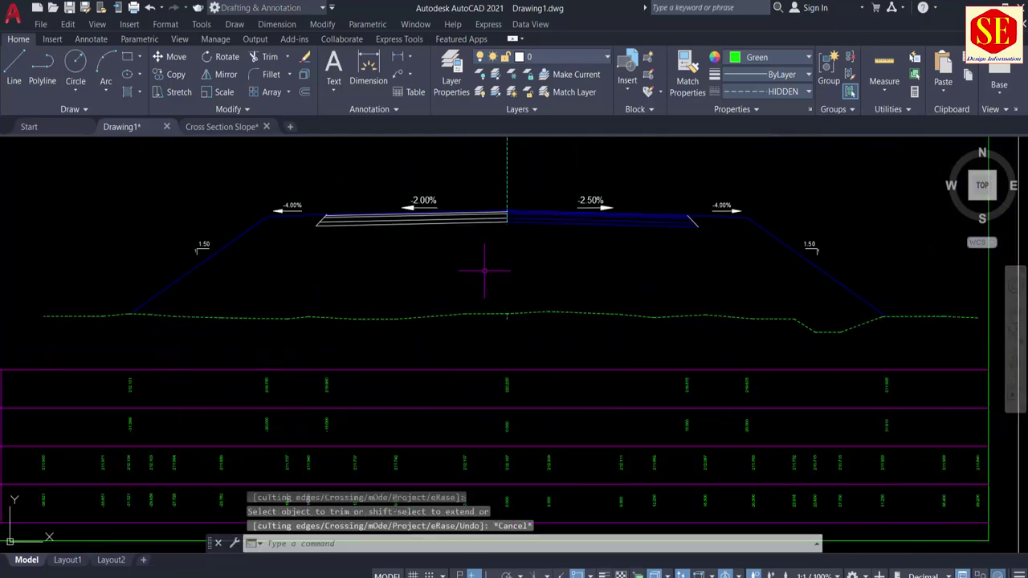
Run the Q area routine inside the embankment, put its boundary beside the sheet and place the area text in the Area in Fill cell.
key("Return")
scroll(409, 264, "down", 4)
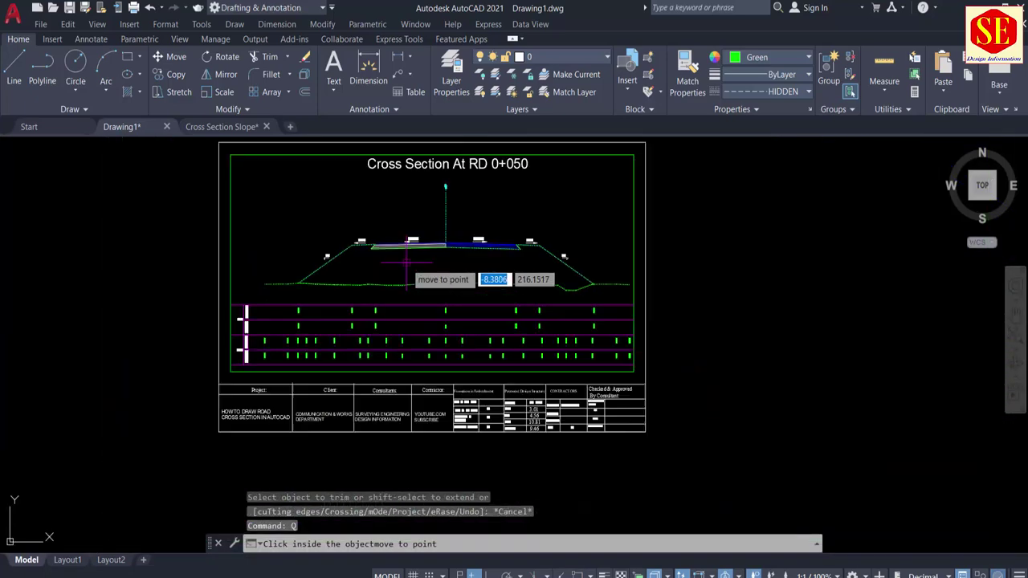
left_click(866, 259)
scroll(505, 408, "up", 3)
left_click(428, 382)
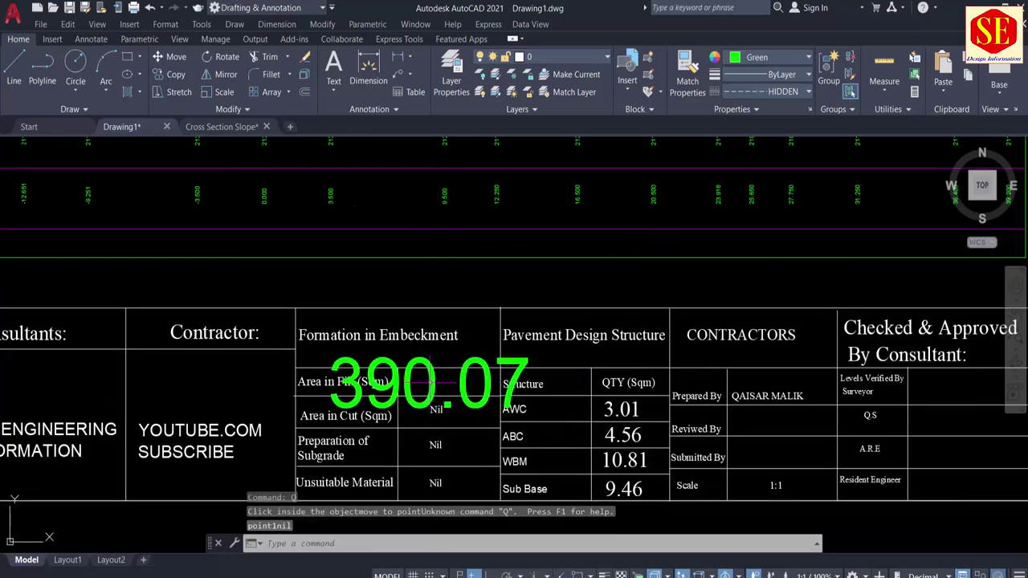
key("Escape")
Match the properties of the Area in Fill value to those of the AWC quantity text.
type("ma")
key("Return")
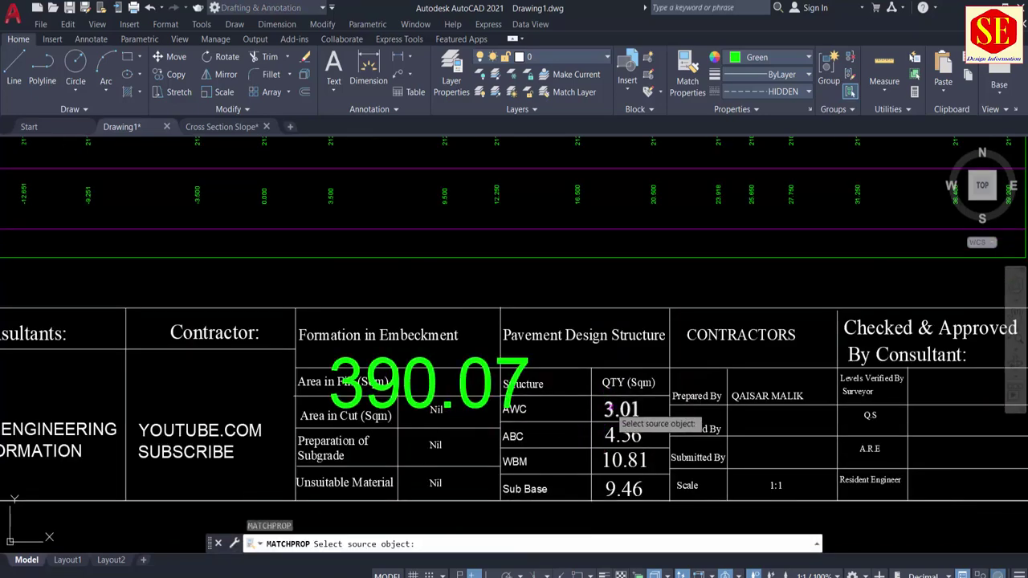
left_click(619, 410)
left_click(474, 374)
right_click(477, 386)
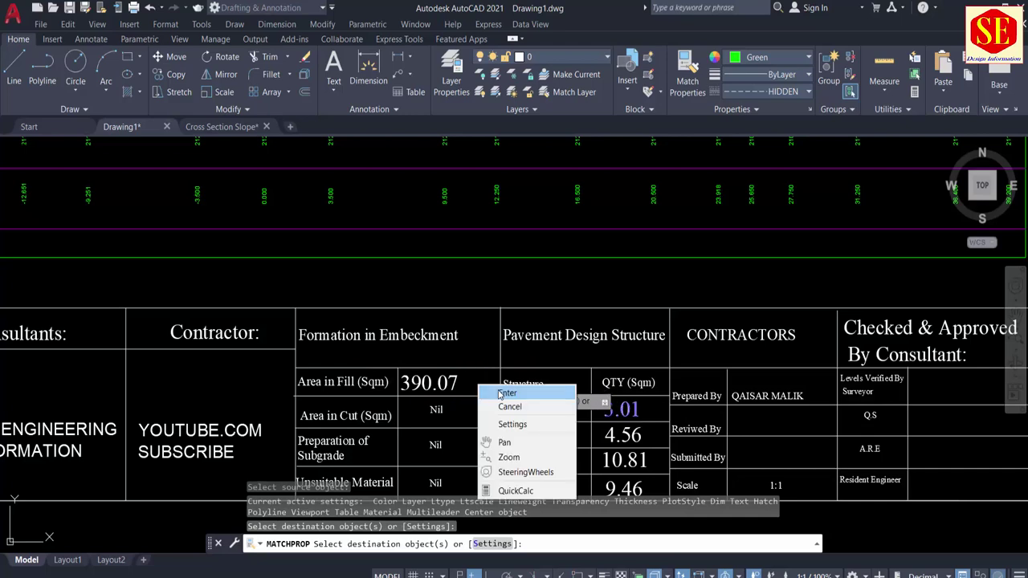
left_click(491, 392)
middle_click_drag(625, 375, 613, 294)
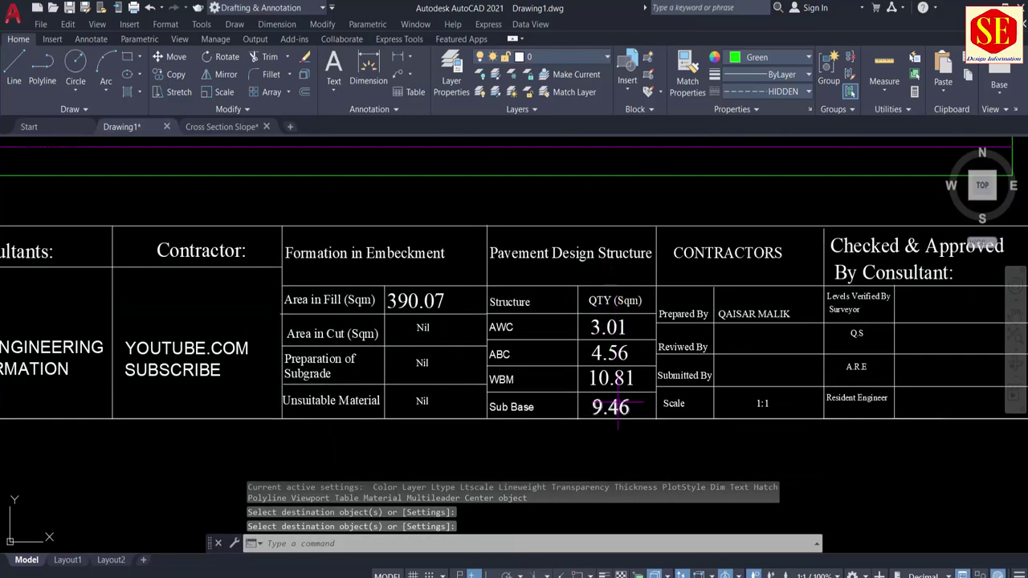
Erase the green embankment boundary outline left beside the RD 0+050 sheet.
scroll(618, 406, "down", 6)
scroll(462, 221, "up", 5)
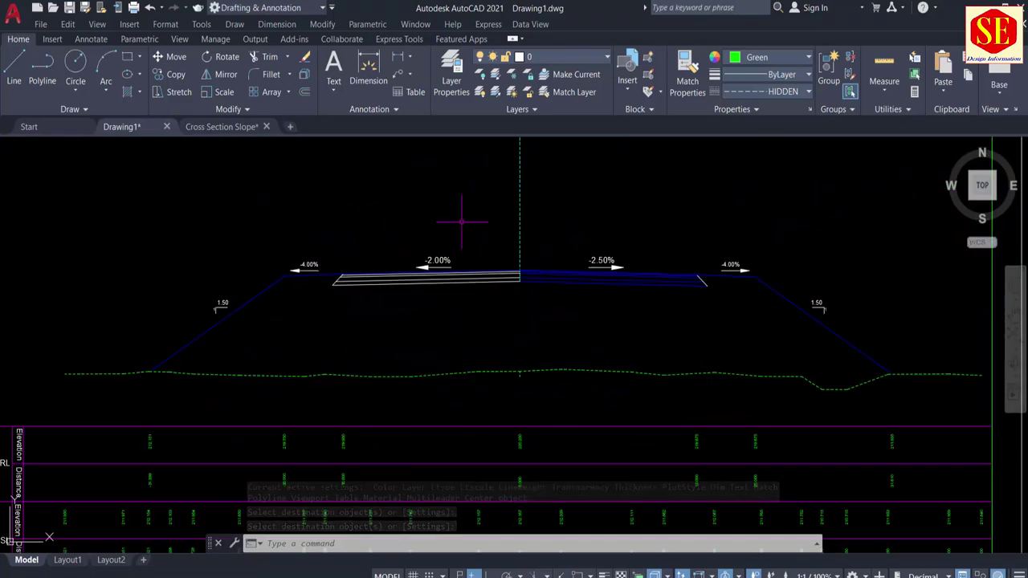
scroll(411, 232, "down", 2)
middle_click_drag(547, 302, 372, 308)
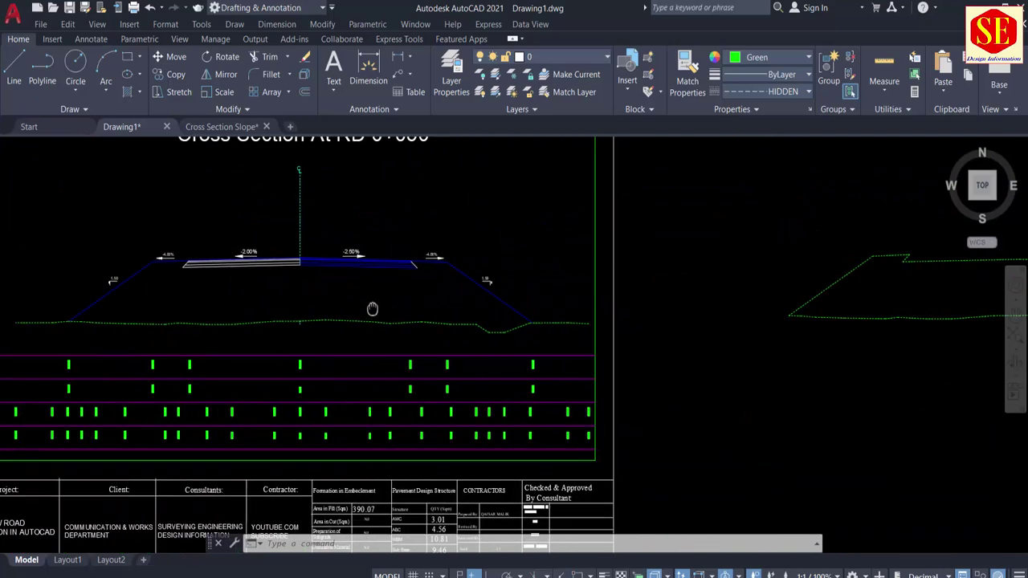
scroll(517, 299, "down", 4)
left_click(805, 248)
left_click(629, 328)
type("e")
key("Return")
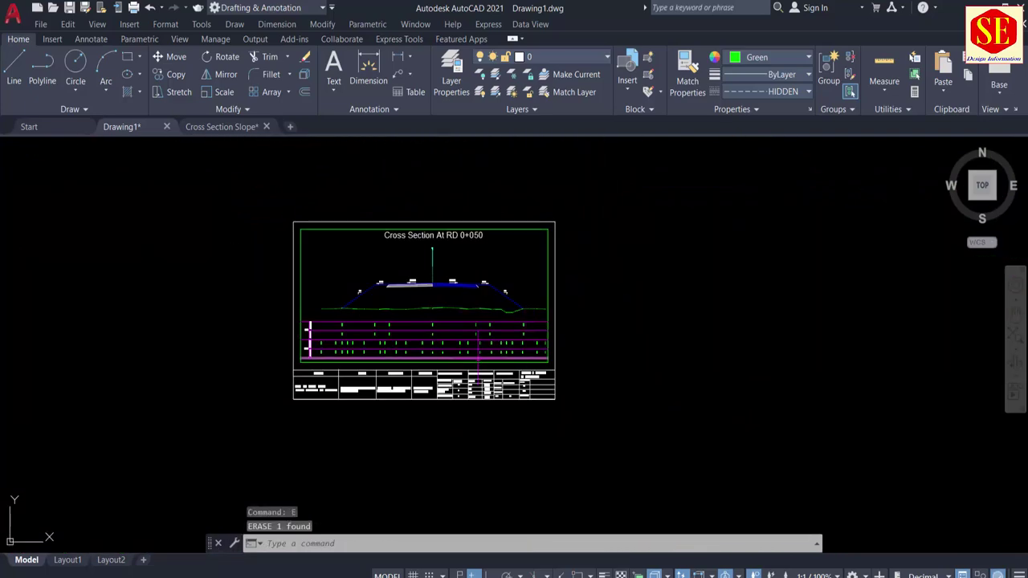
Copy the complete RD 0+050 sheet from the road crown on the centreline to the point 100,500.
type("co")
key("Return")
left_click(238, 196)
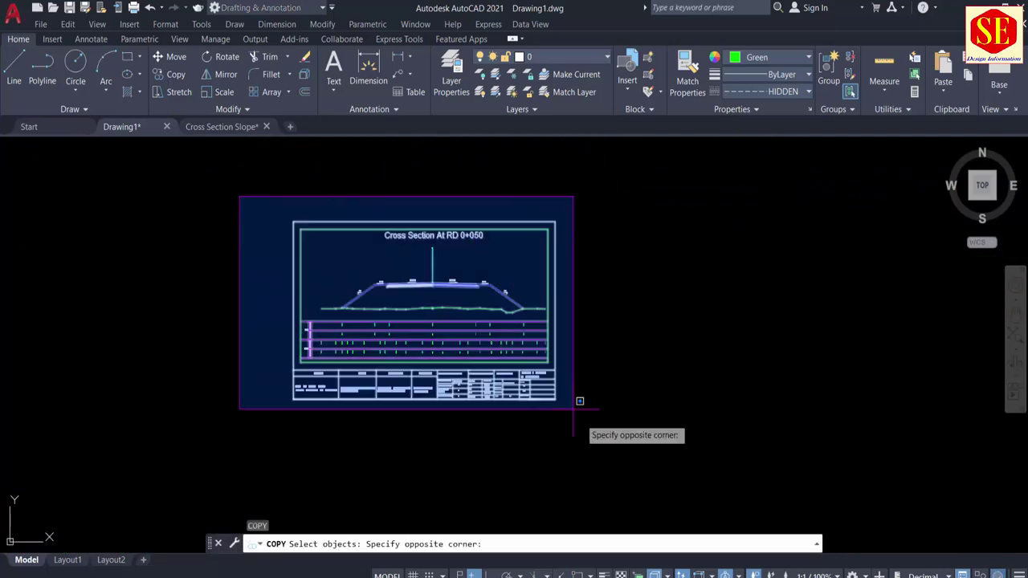
left_click(576, 403)
scroll(425, 281, "up", 5)
key("Return")
scroll(452, 330, "up", 5)
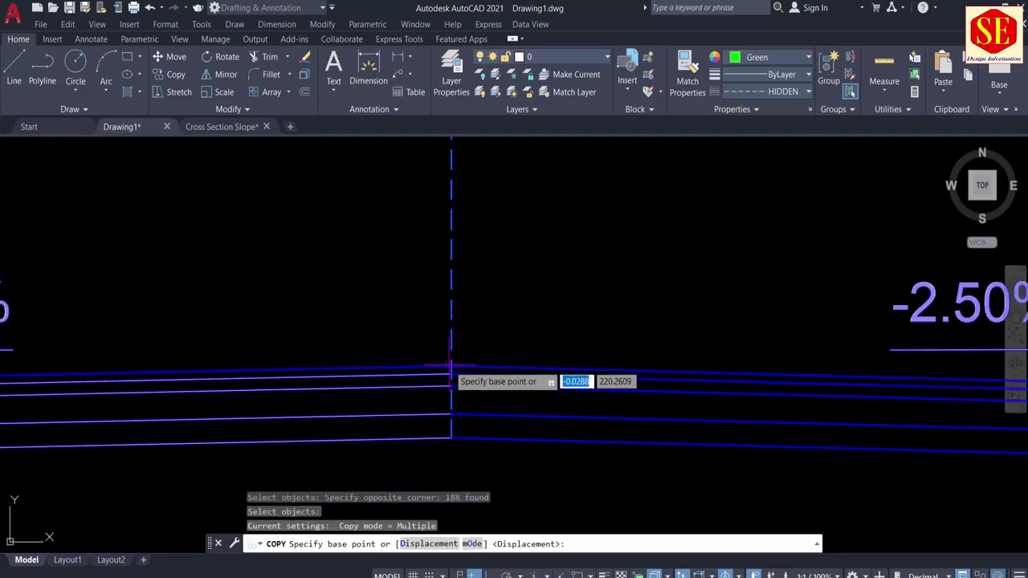
left_click(451, 368)
scroll(498, 301, "down", 6)
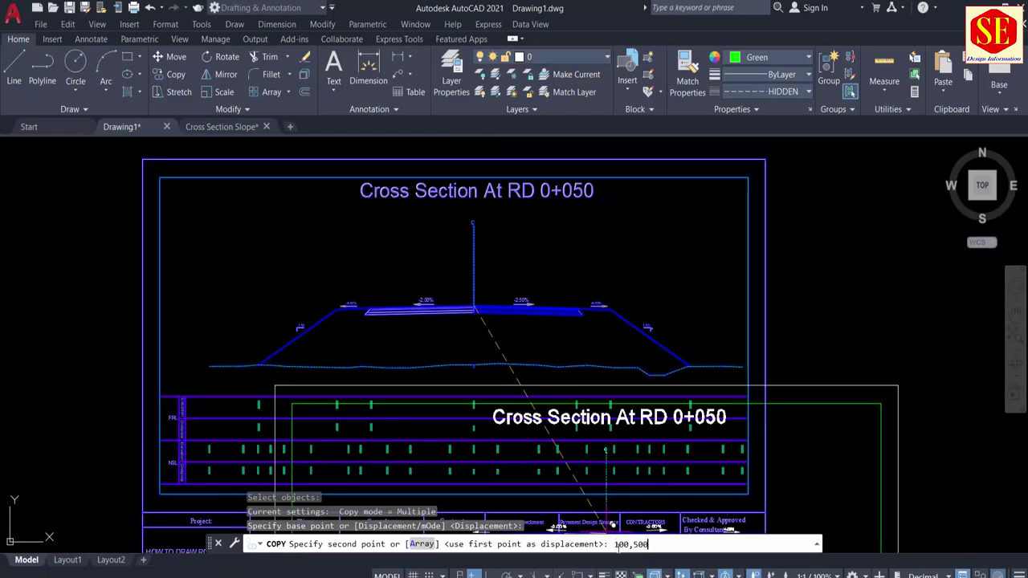
type("100,500")
key("Return")
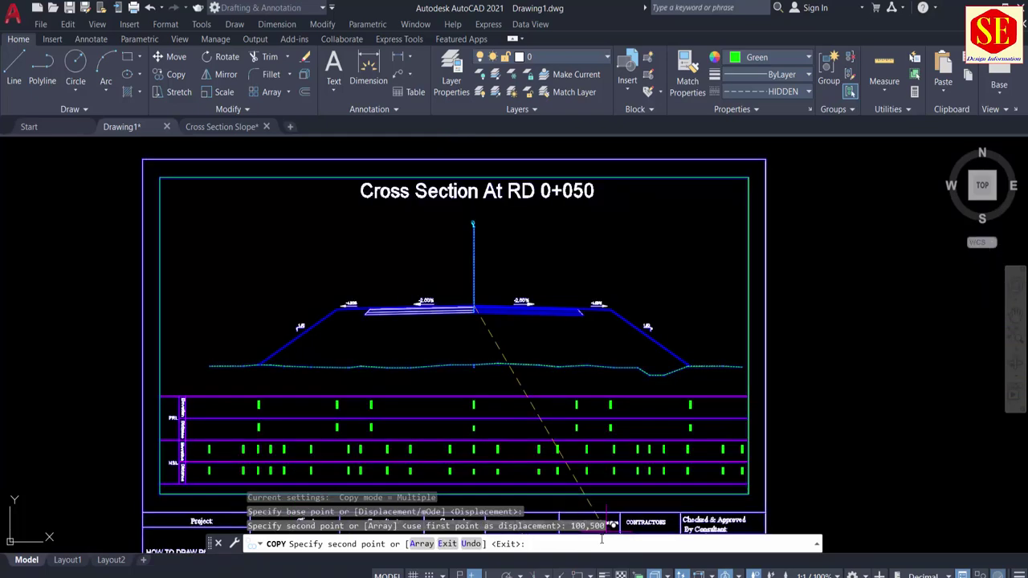
key("Escape")
scroll(409, 409, "down", 7)
middle_click_drag(371, 422, 372, 298)
scroll(372, 299, "up", 4)
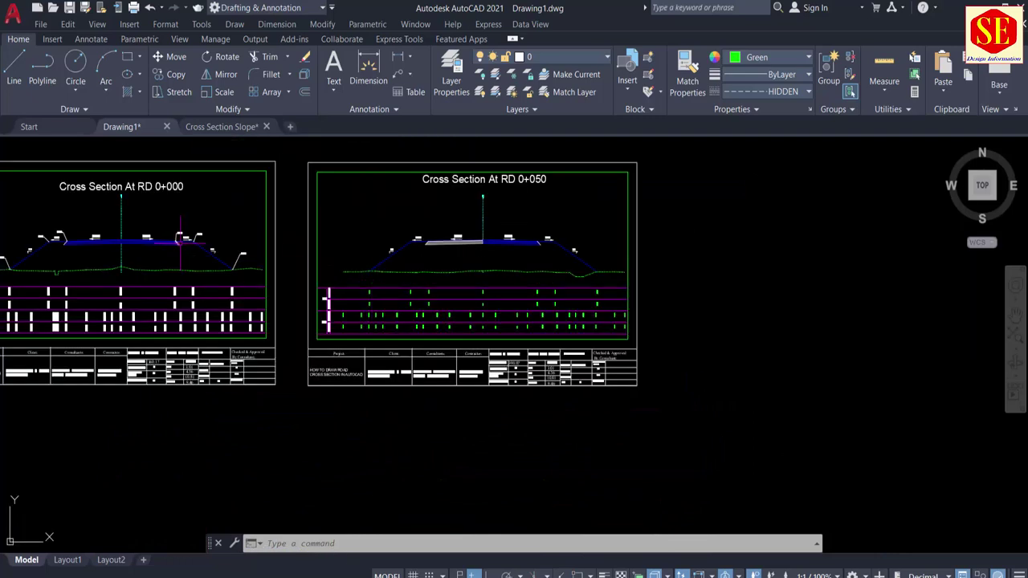
middle_click_drag(325, 270, 451, 291)
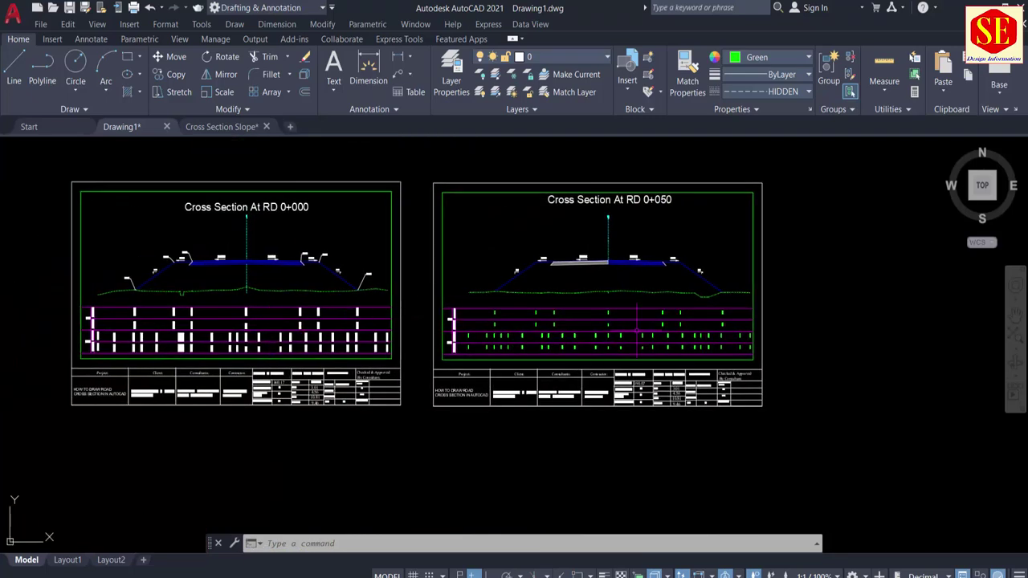
scroll(521, 367, "down", 3)
scroll(530, 342, "up", 5)
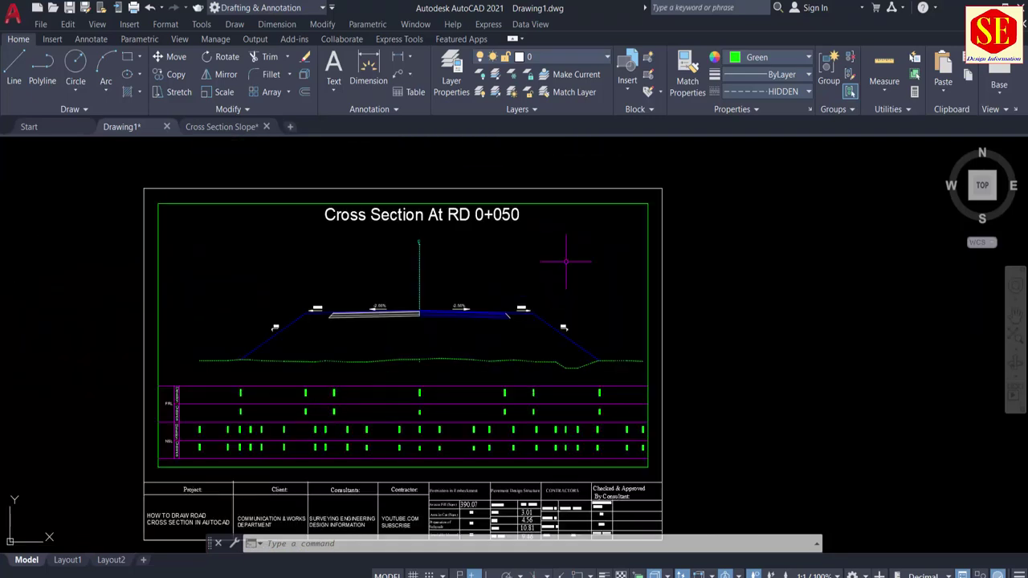
Erase the RD 0+050 road section linework and its dashed ground line from the copied sheet.
left_click(575, 265)
left_click(363, 324)
type("e")
key("Return")
left_click(177, 340)
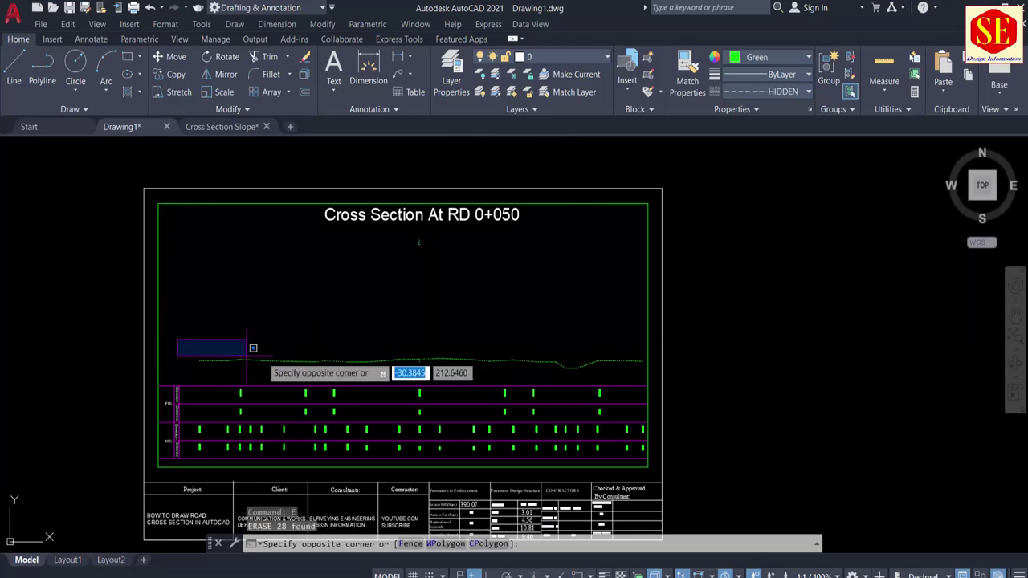
left_click(646, 370)
type("e")
key("Return")
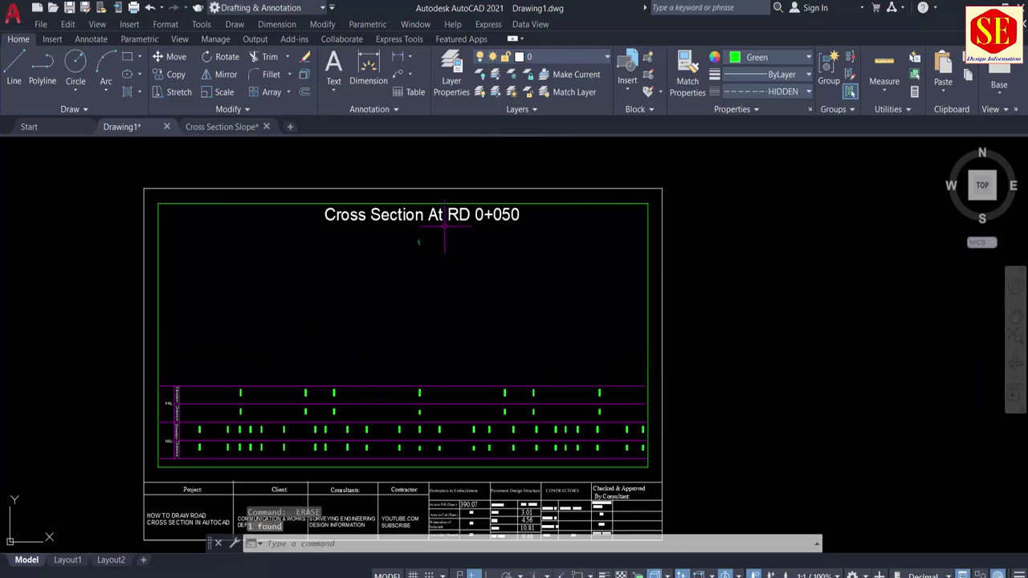
Erase all green elevation and distance values from the copied sheet's FRL and NSL table rows.
middle_click_drag(245, 400, 243, 325)
left_click(186, 299)
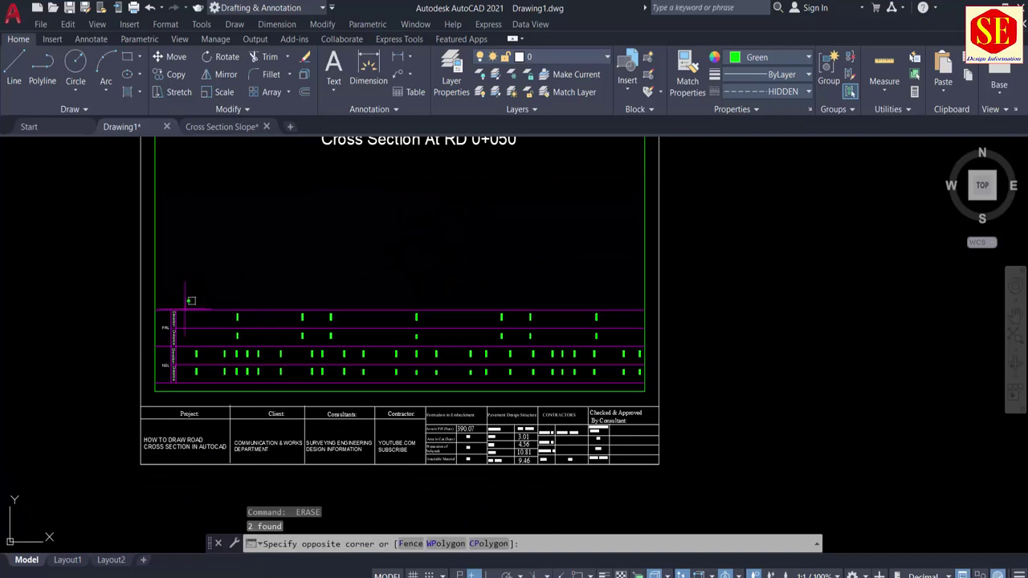
left_click(672, 384)
type("e")
key("Return")
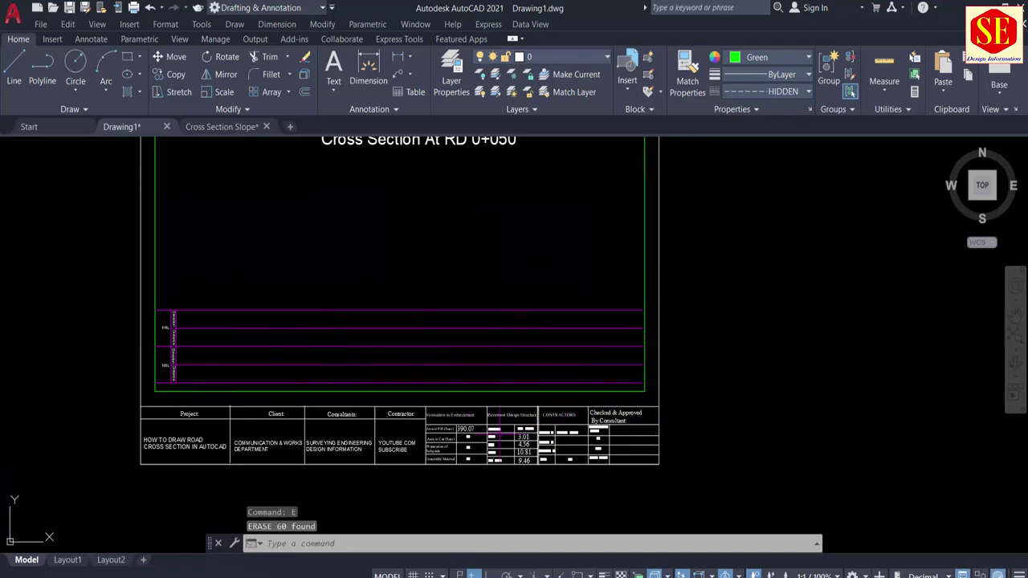
Erase the 390.07 value from the Area in Fill cell of the copied sheet.
scroll(459, 434, "up", 2)
left_click(474, 425)
type("e")
key("Return")
scroll(599, 392, "down", 8)
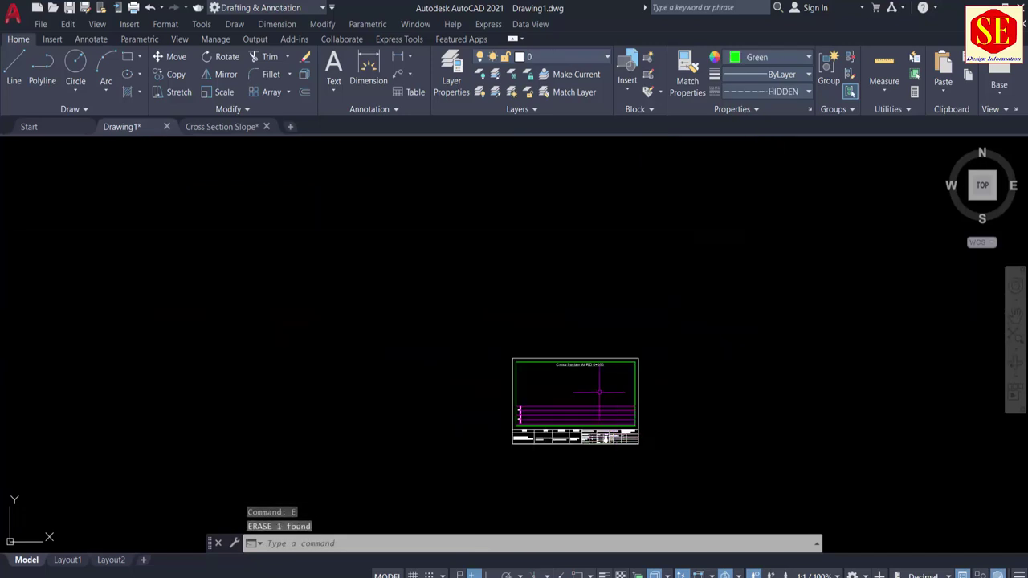
Examine the RD 0+100 cross section and look up its slopes and finish road level in the stations table.
scroll(620, 358, "up", 4)
left_click(619, 390)
scroll(623, 391, "down", 5)
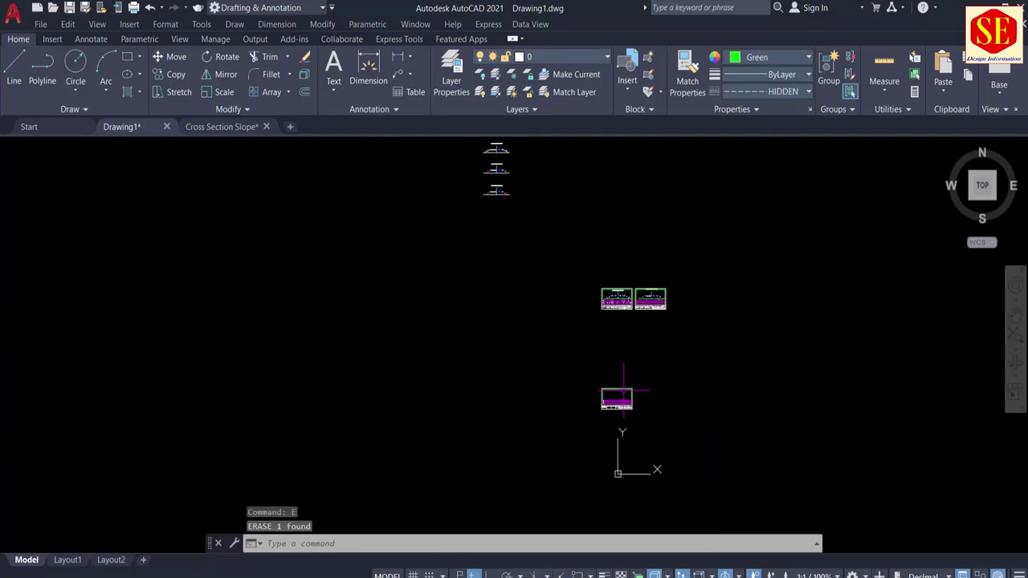
scroll(492, 286, "up", 6)
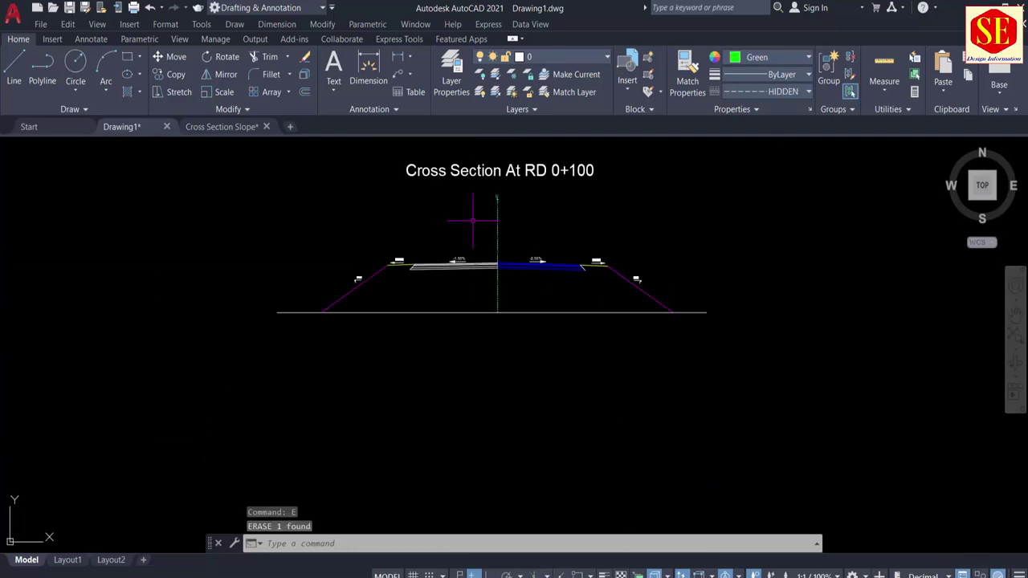
scroll(564, 382, "up", 4)
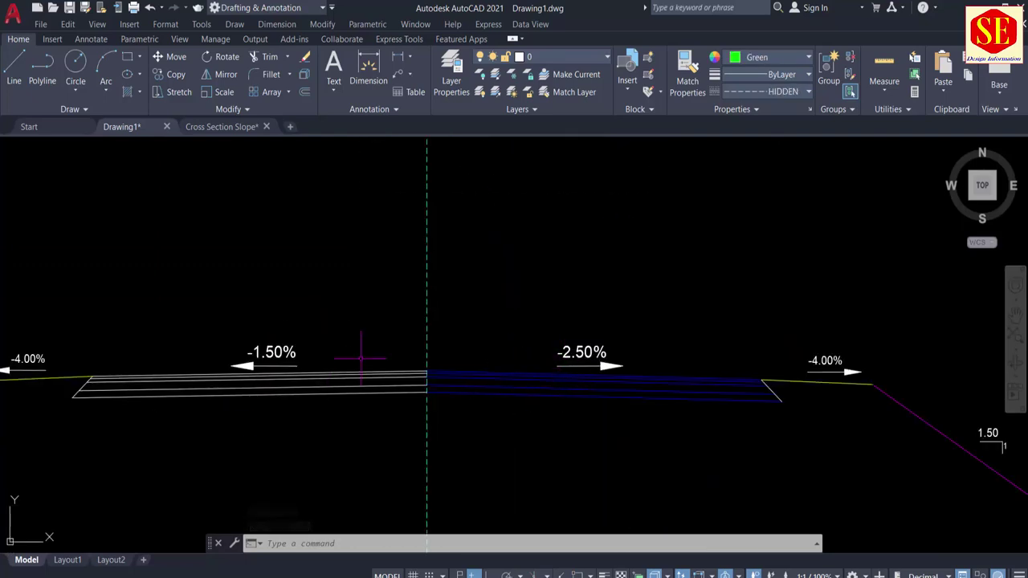
scroll(360, 359, "down", 6)
scroll(258, 250, "up", 6)
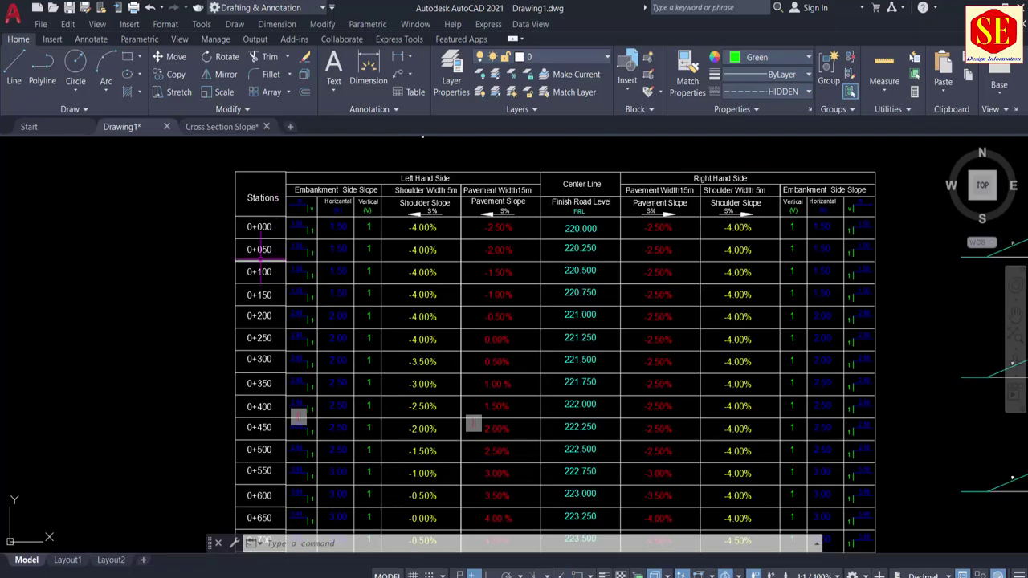
scroll(602, 281, "up", 2)
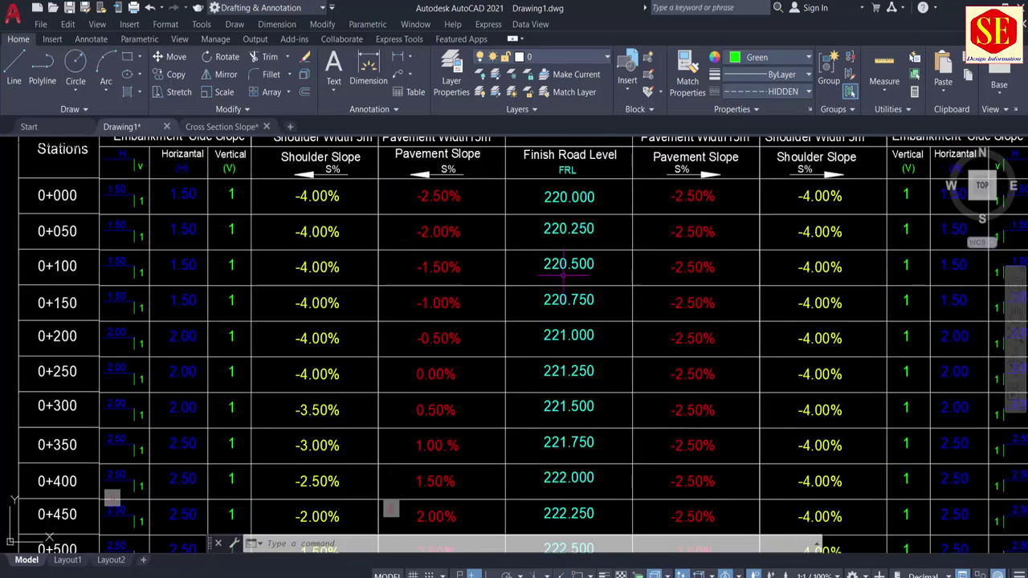
key("Escape")
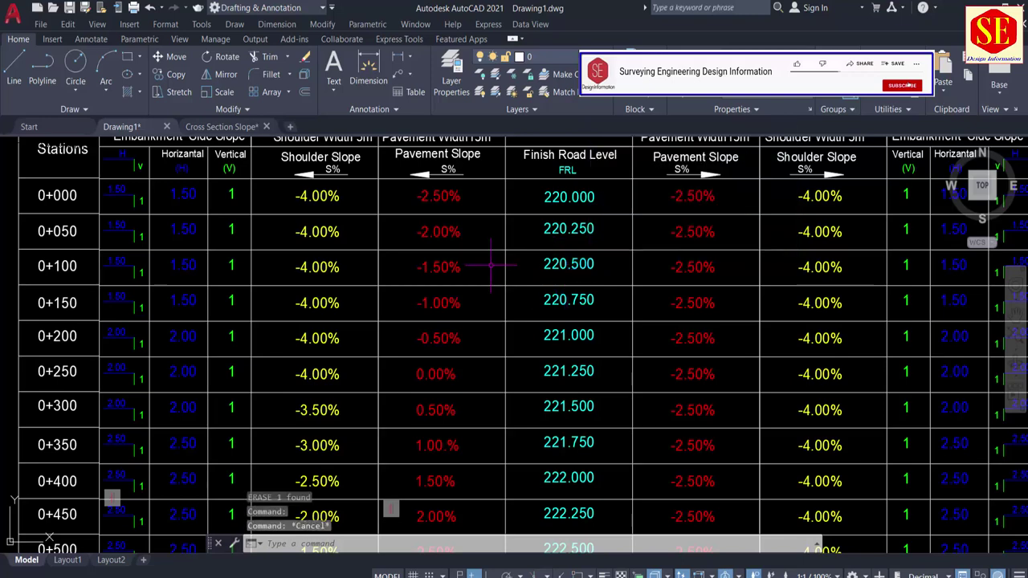
Move the whole RD 0+100 cross section from its road crown on the centreline to the point 0,220.5, using object snaps.
scroll(573, 362, "down", 10)
scroll(529, 319, "up", 8)
scroll(529, 318, "up", 3)
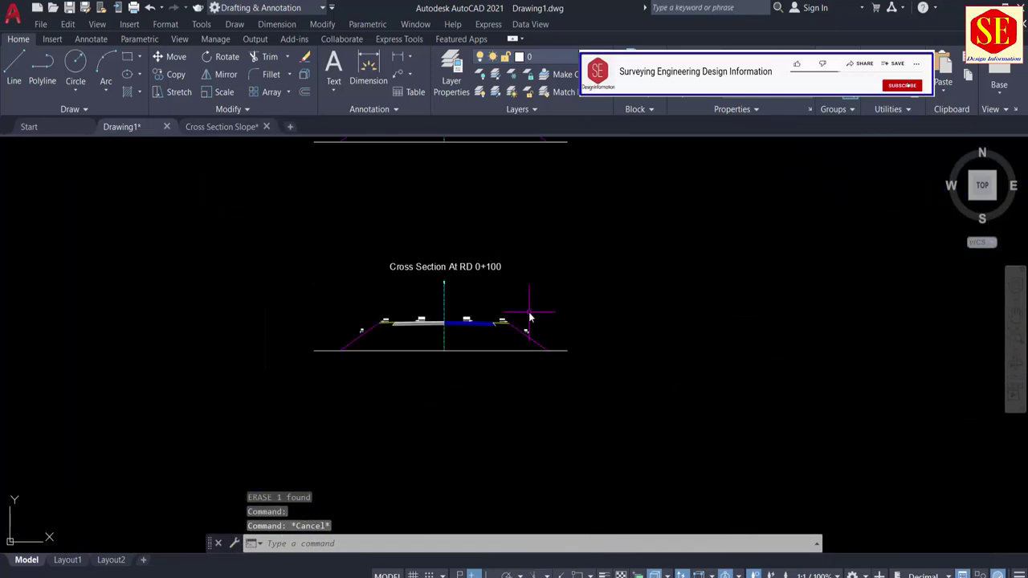
type("M")
key("Return")
left_click(571, 222)
left_click(275, 408)
scroll(459, 340, "up", 8)
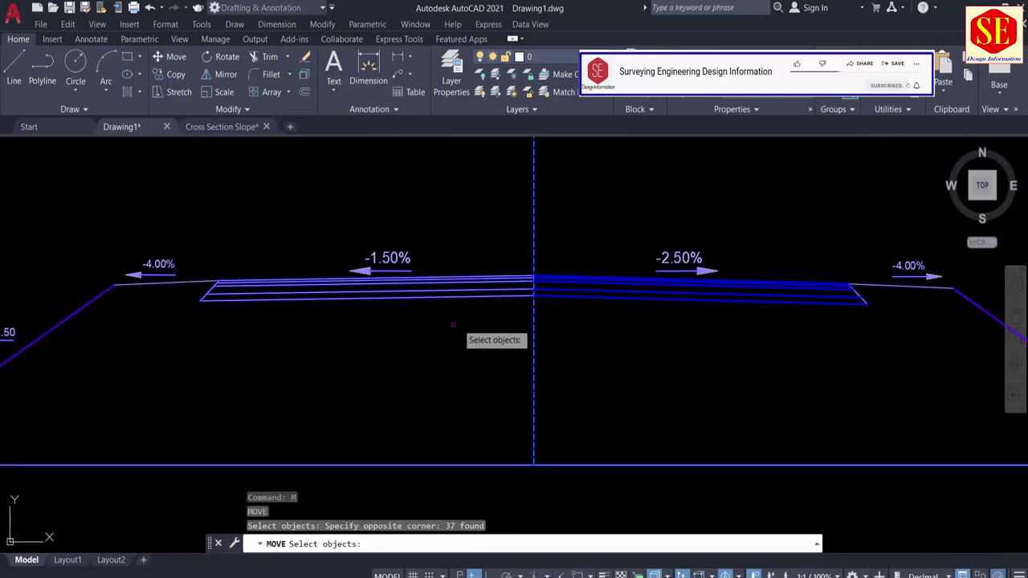
key("Return")
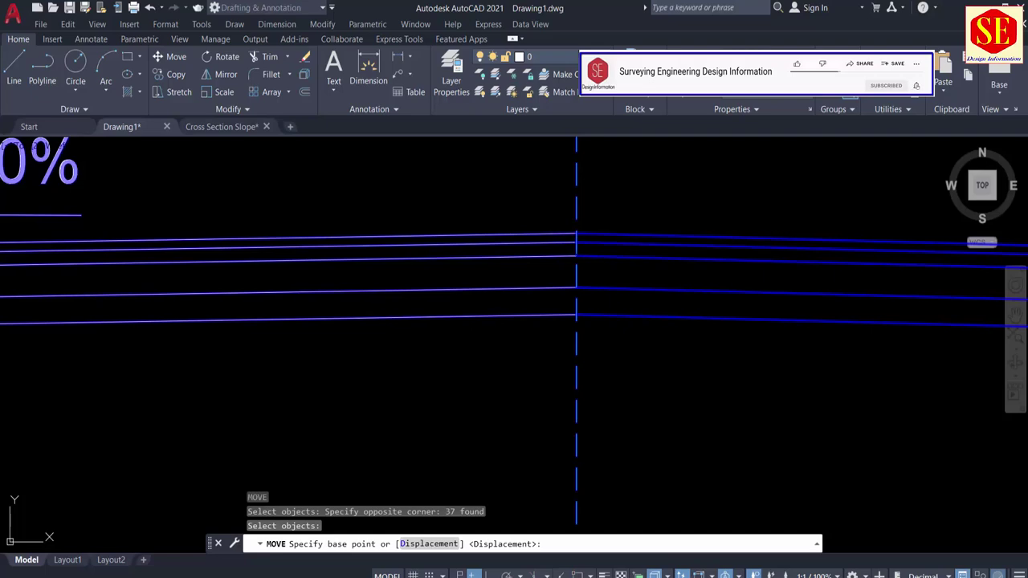
type("os")
key("Return")
left_click(455, 564)
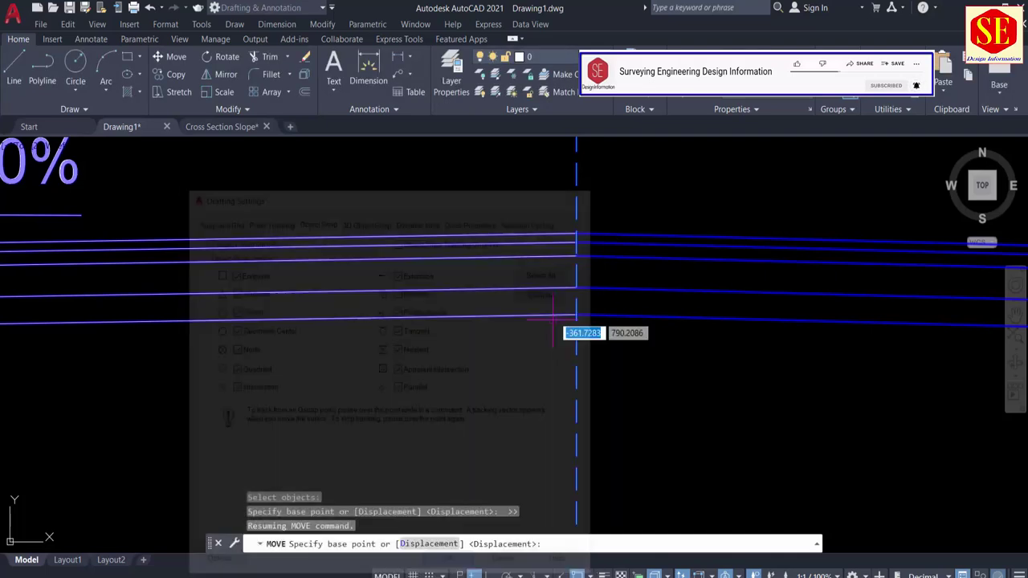
left_click(575, 233)
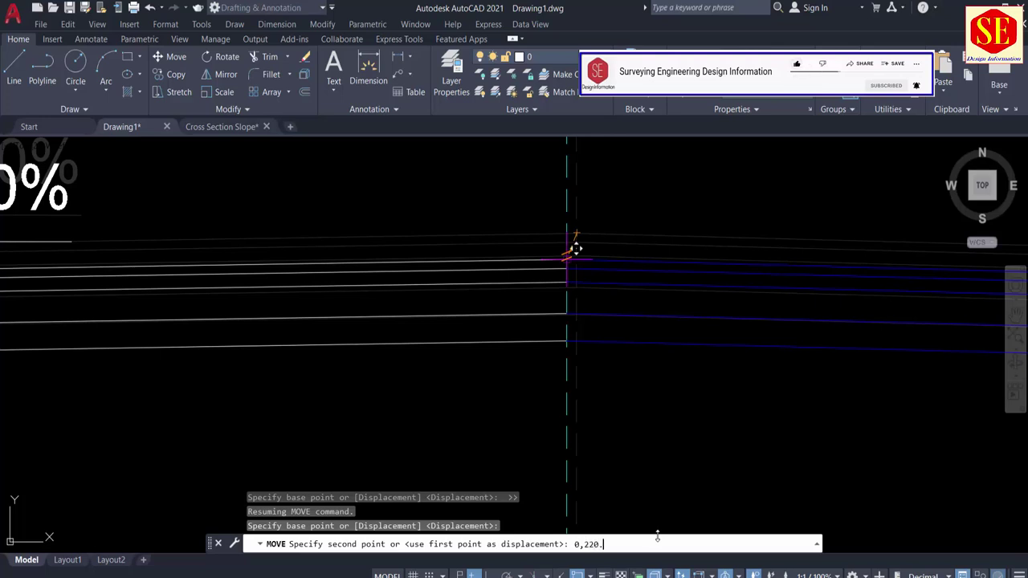
key("Return")
scroll(626, 383, "down", 8)
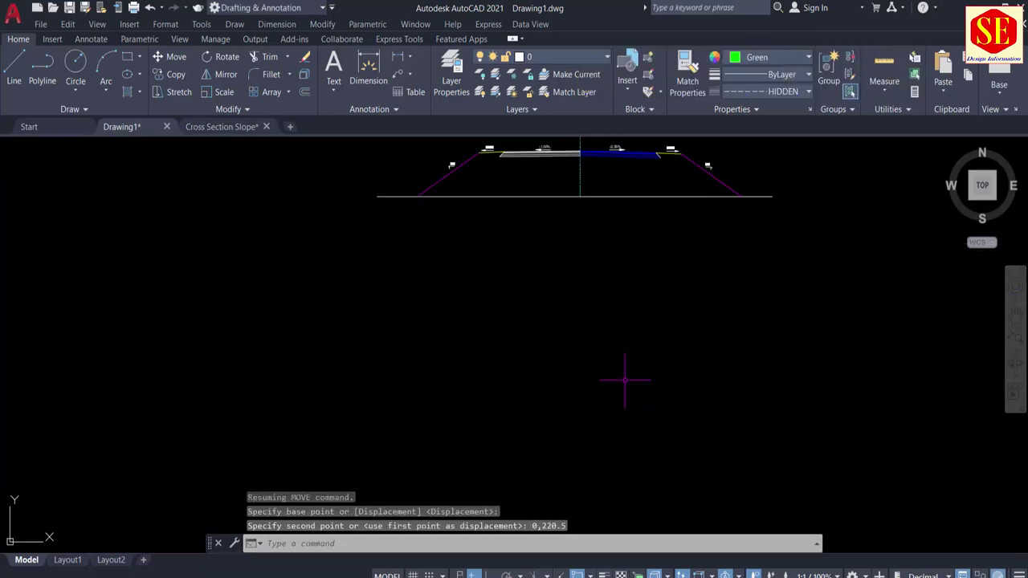
Erase the straight white ground line beneath the RD 0+100 embankment in the new sheet.
middle_click_drag(715, 459, 615, 257)
scroll(683, 443, "up", 5)
middle_click_drag(715, 470, 649, 353)
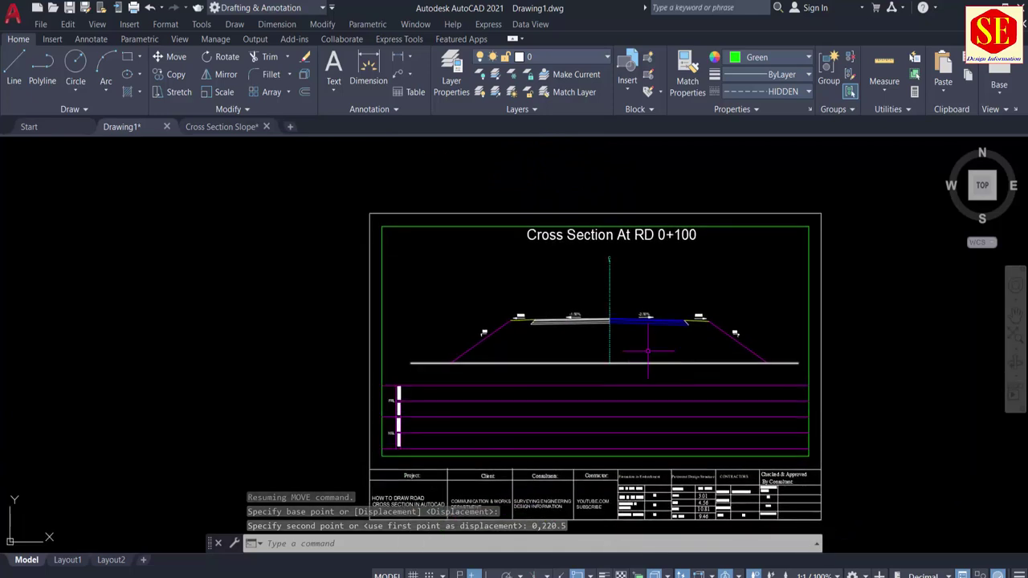
scroll(618, 319, "up", 2)
scroll(525, 272, "down", 2)
left_click(504, 376)
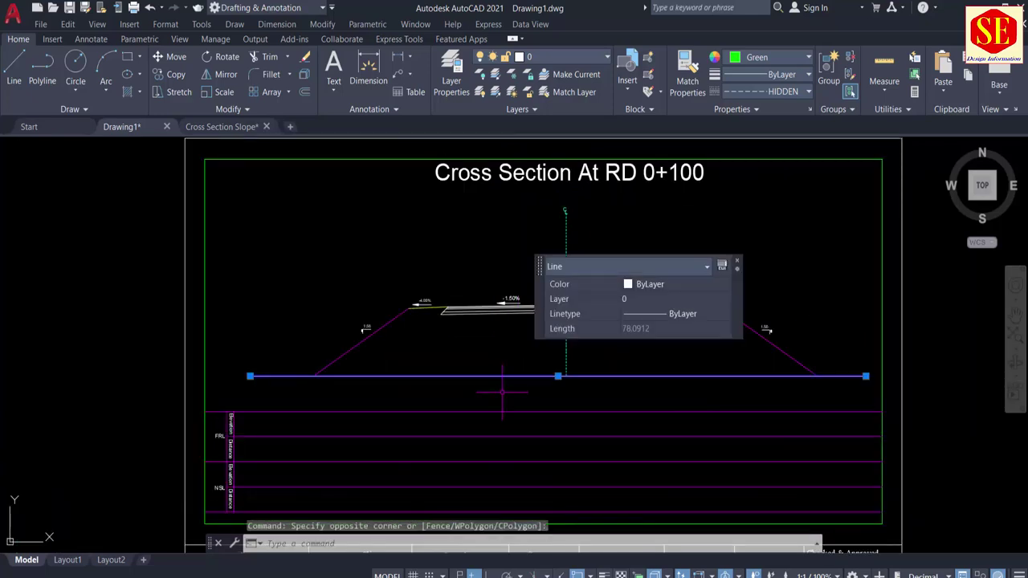
type("e")
key("Return")
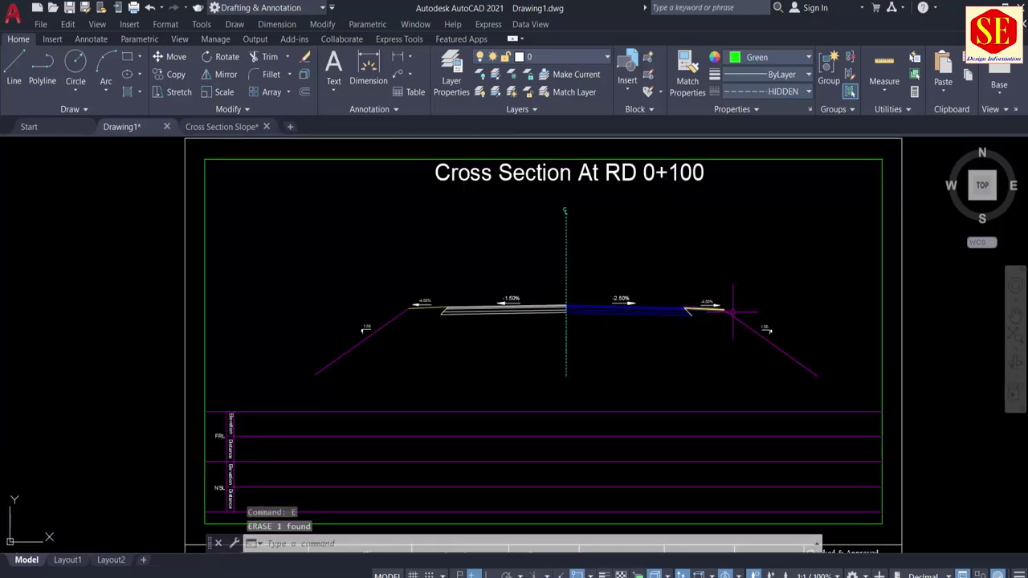
Switch to the NSL Data Format workbook in Excel and copy the PLINE coordinates F70:F94 for RD 0+100.
key("alt+Tab")
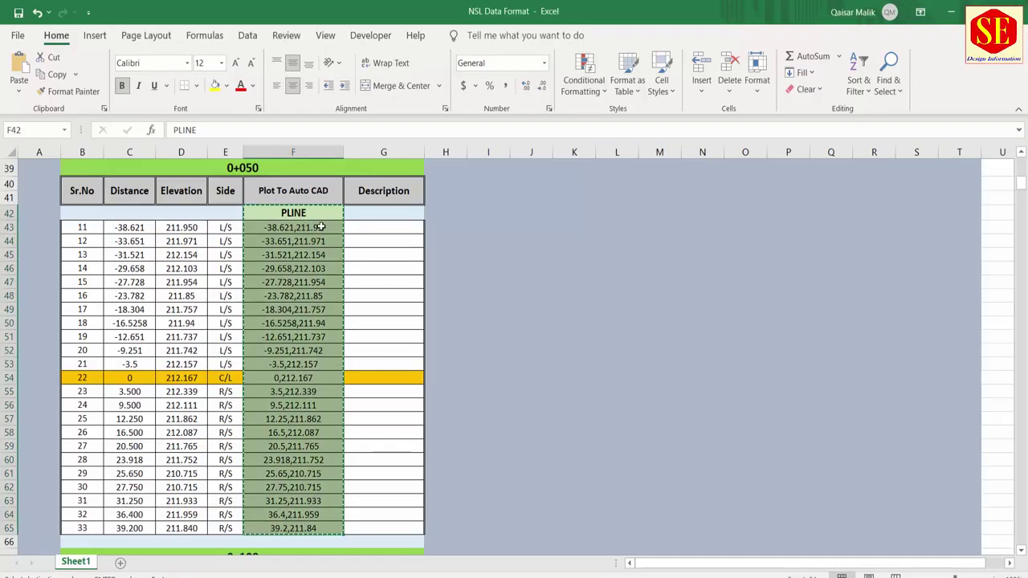
scroll(388, 245, "down", 7)
left_click_drag(296, 309, 298, 530)
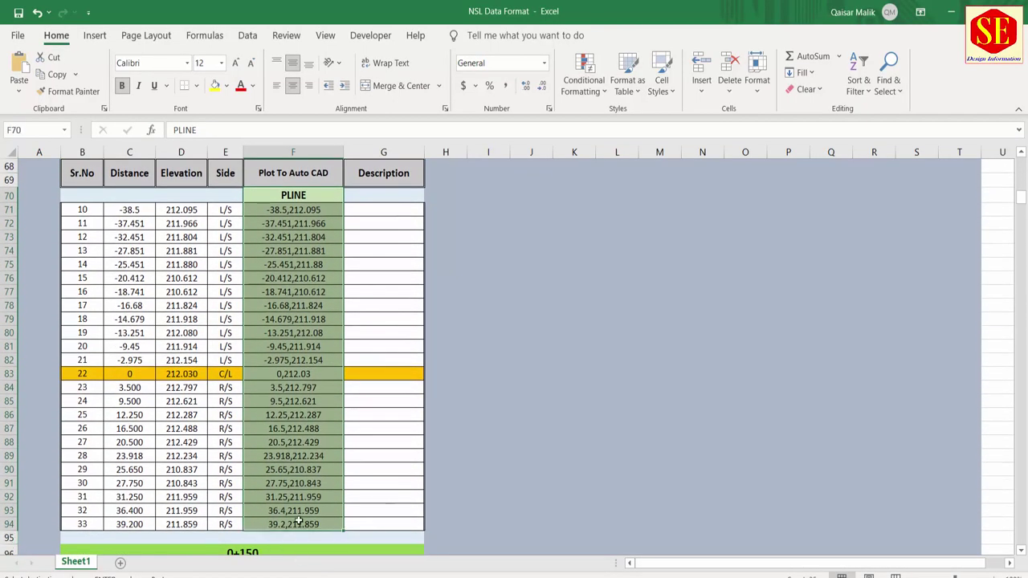
right_click(299, 522)
left_click(329, 154)
key("alt+Tab")
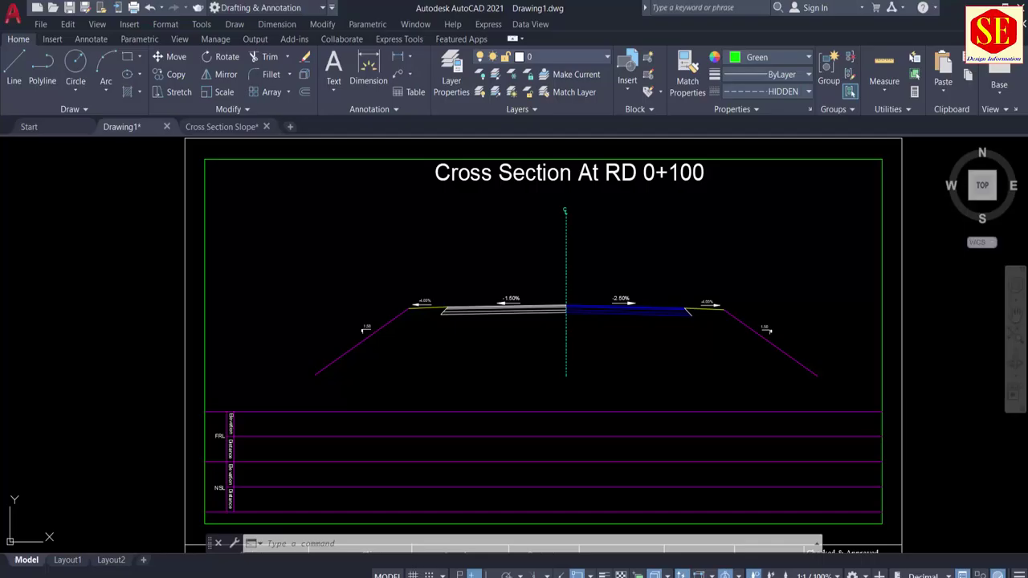
Return to AutoCAD and draw the RD 0+100 natural ground polyline by pasting the copied coordinates into the command line.
right_click(432, 546)
left_click(470, 474)
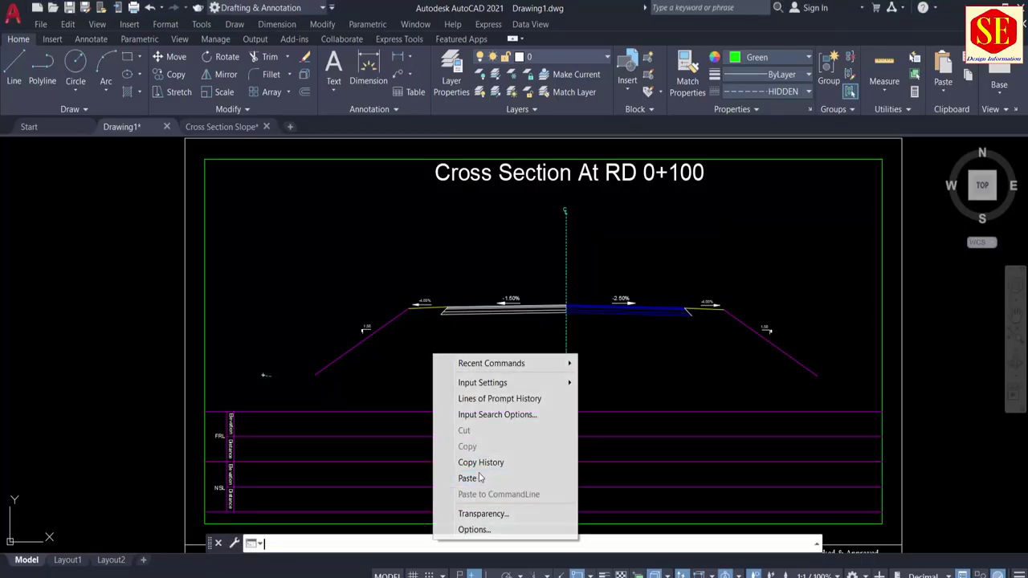
key("Escape")
Extend both embankment side slopes down to the natural ground polyline.
scroll(305, 387, "up", 5)
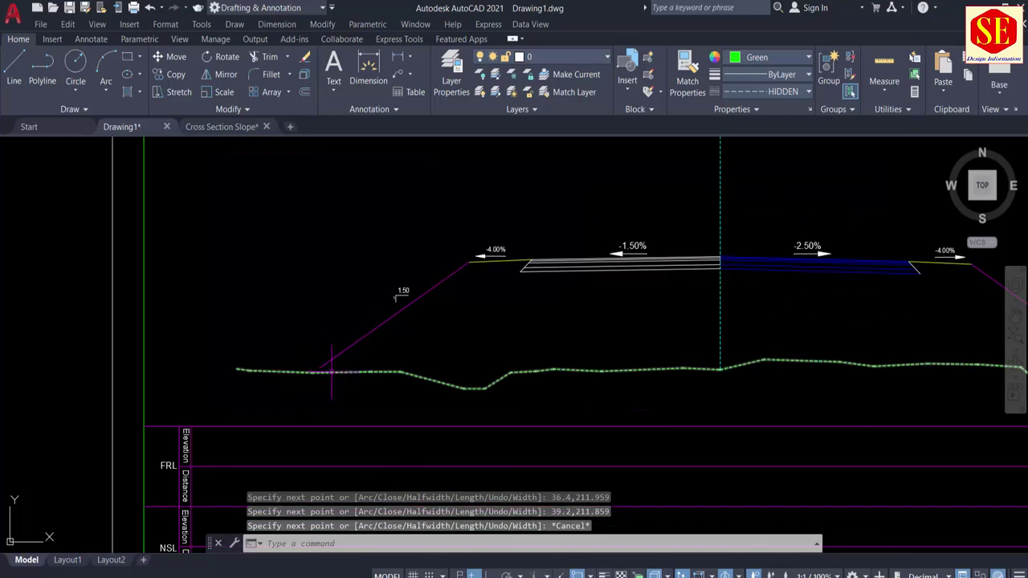
type("ex")
key("Return")
left_click(319, 348)
scroll(688, 340, "down", 5)
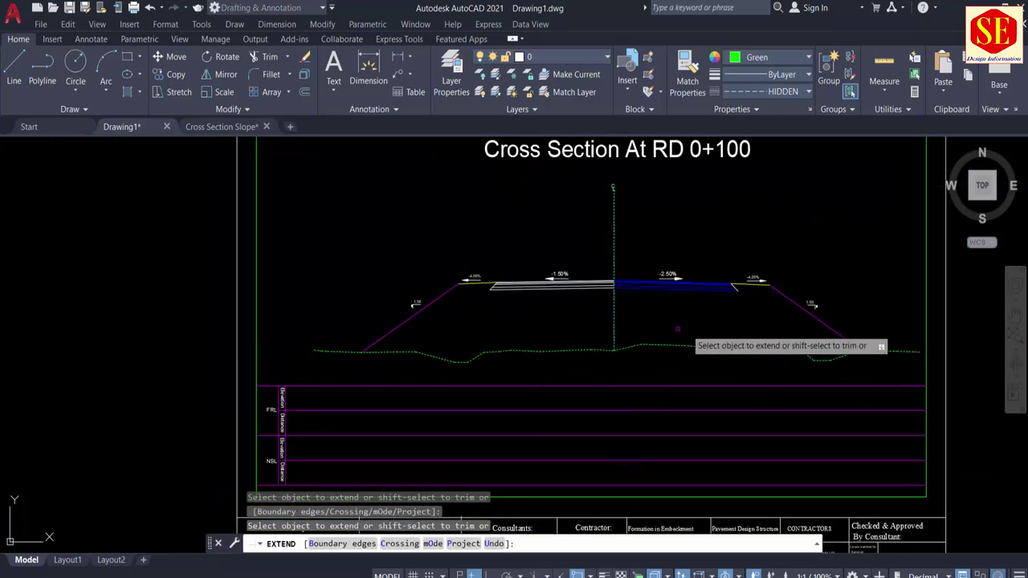
scroll(592, 335, "up", 6)
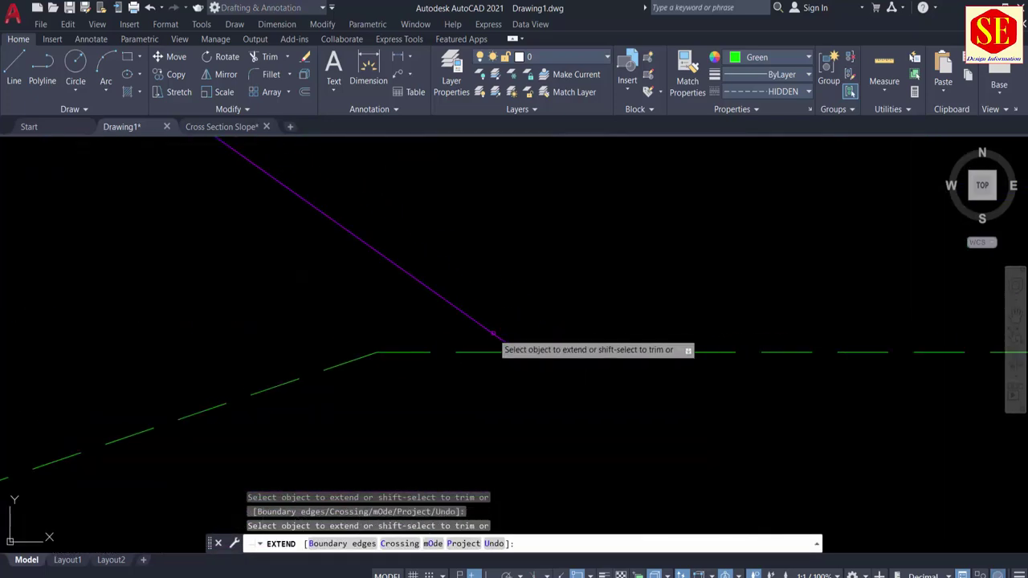
left_click(495, 336)
key("Escape")
Run the NSL routine on the ground polyline, with base points in the table's NSL Distance and Elevation rows.
scroll(659, 318, "down", 4)
scroll(811, 358, "up", 3)
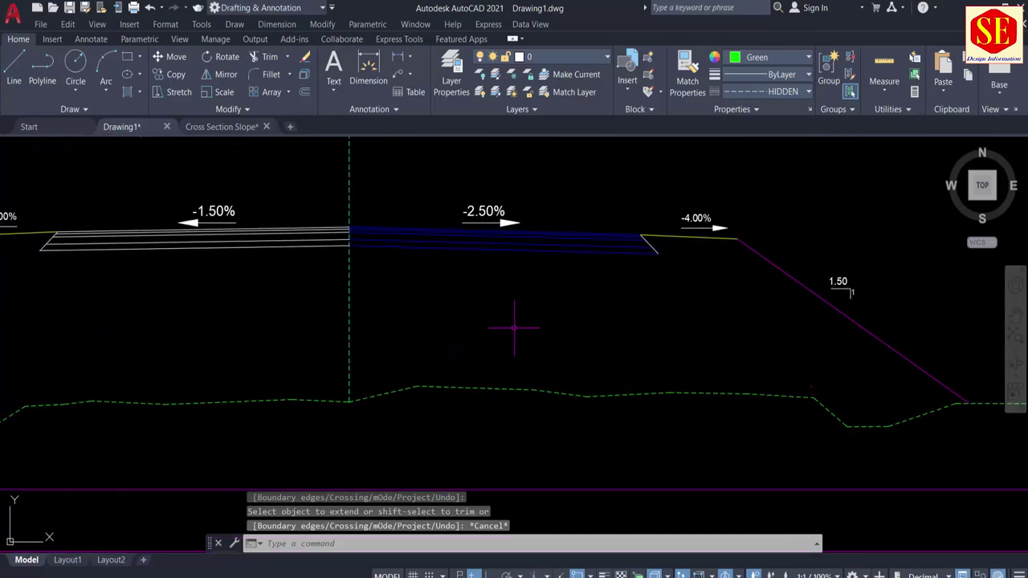
scroll(500, 334, "down", 5)
middle_click_drag(516, 396, 521, 364)
type("nsl")
key("Return")
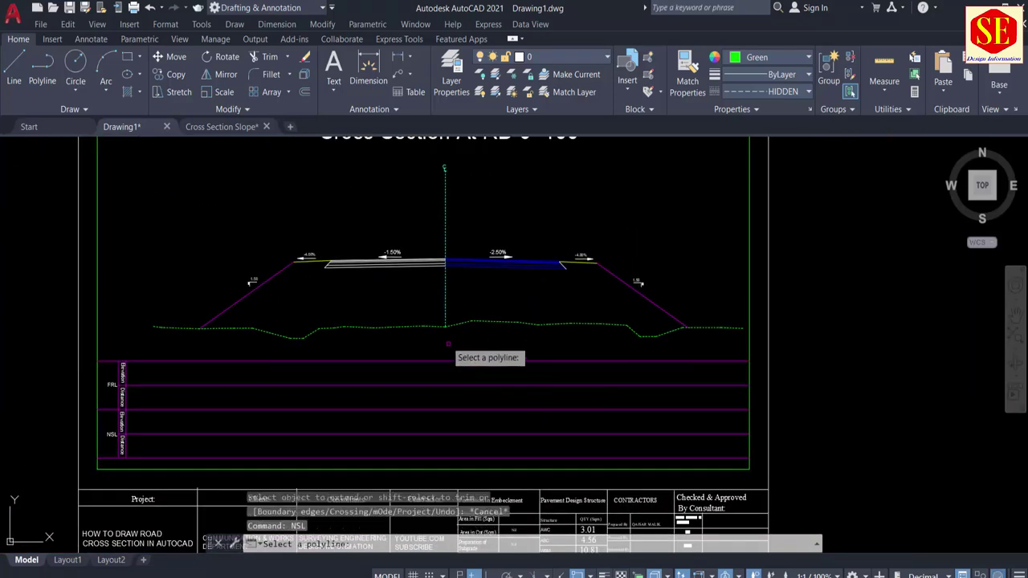
left_click(424, 326)
scroll(138, 456, "up", 5)
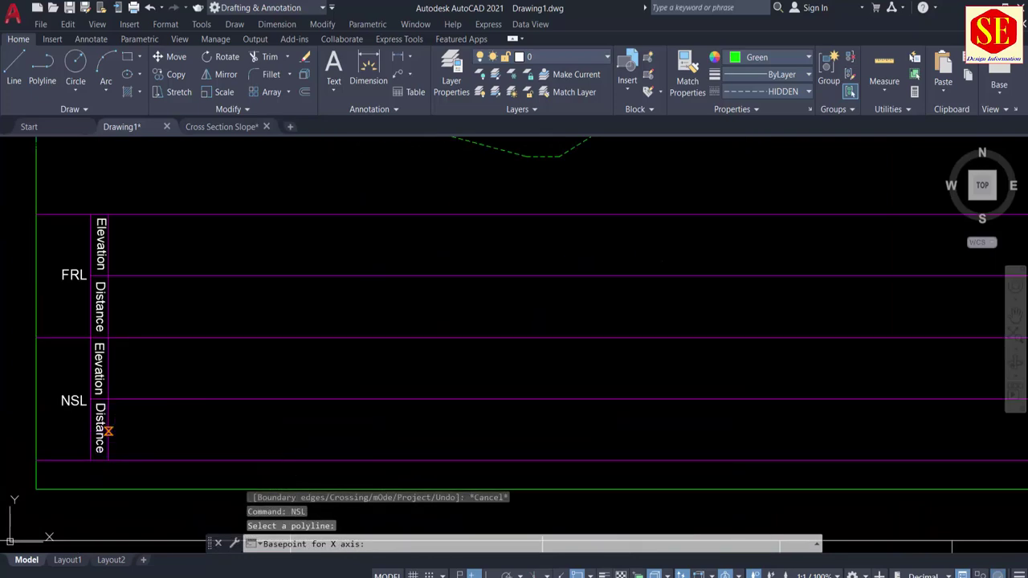
left_click(107, 431)
left_click(107, 374)
scroll(236, 375, "down", 4)
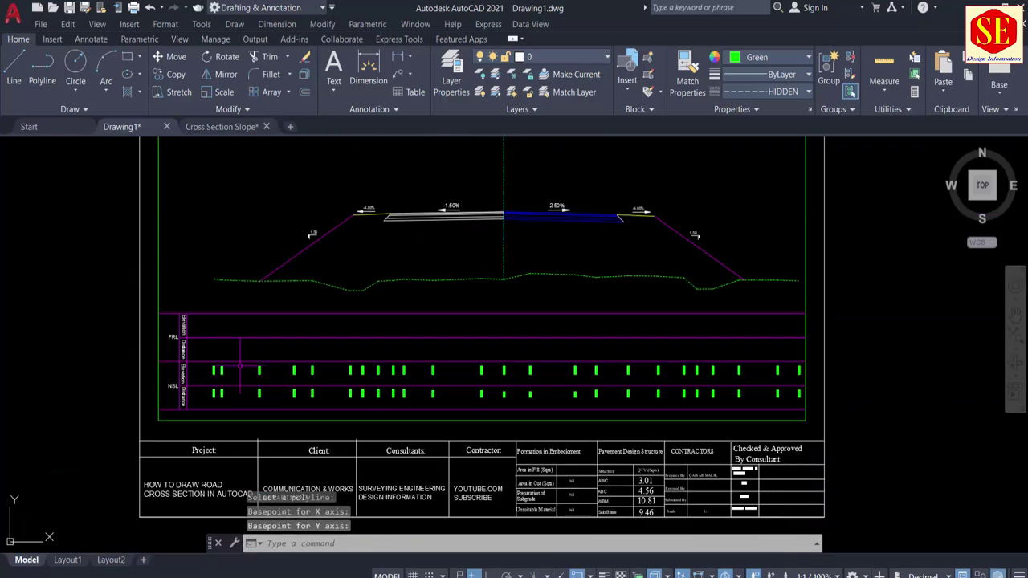
Join both side slopes, both shoulders and the top road surface lines of the RD 0+100 section into one polyline.
key("Escape")
type("j")
key("Return")
left_click(323, 236)
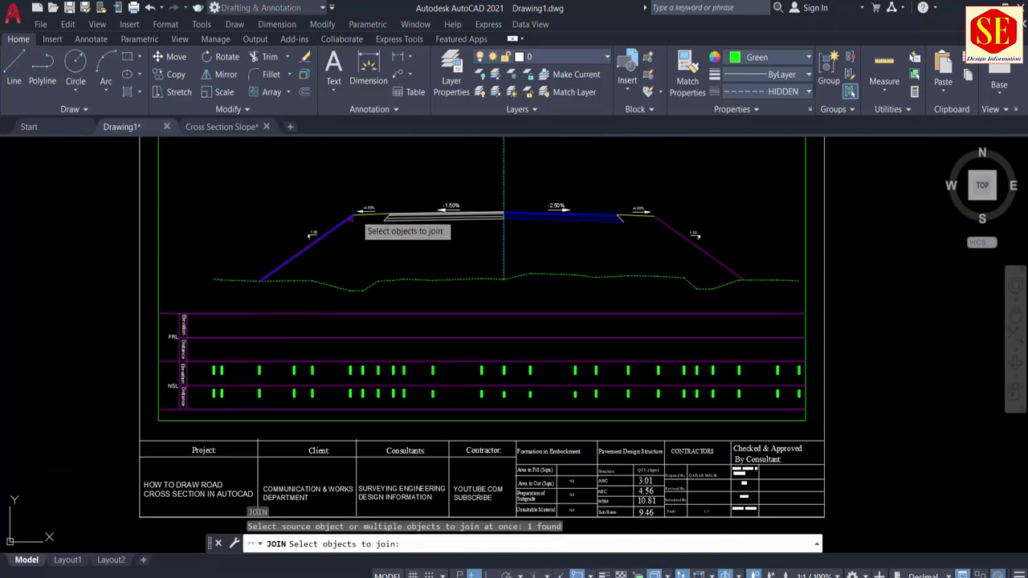
scroll(368, 209, "up", 4)
left_click(361, 226)
scroll(361, 225, "up", 3)
left_click(441, 217)
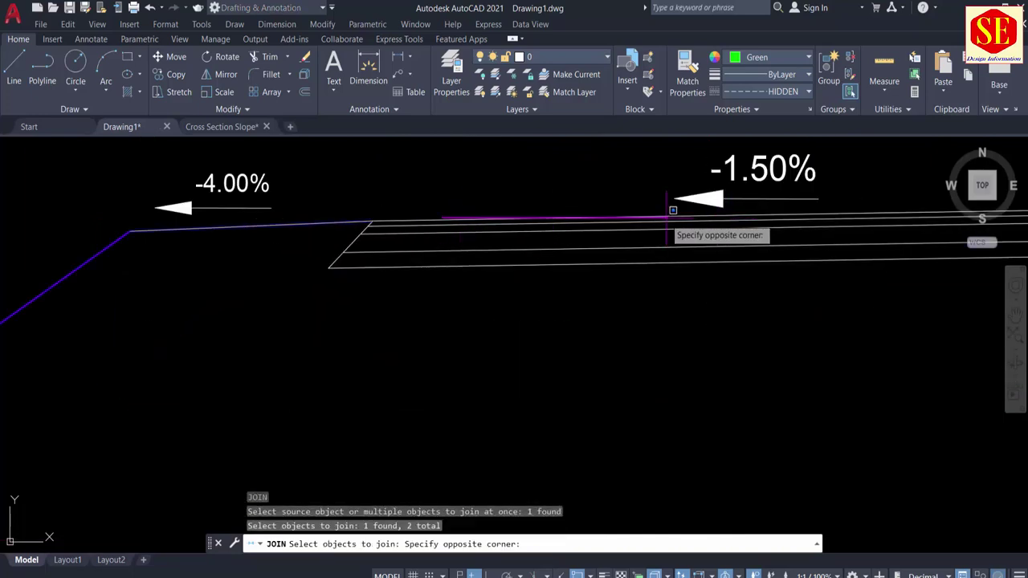
left_click(615, 215)
middle_click_drag(751, 250, 407, 310)
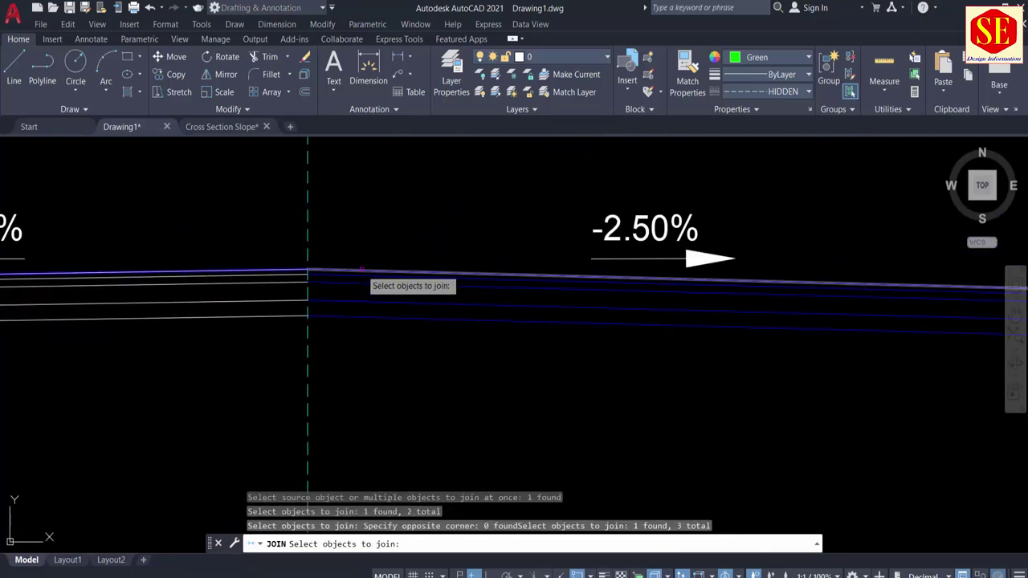
left_click(360, 269)
scroll(366, 271, "down", 3)
left_click(689, 281)
left_click(738, 293)
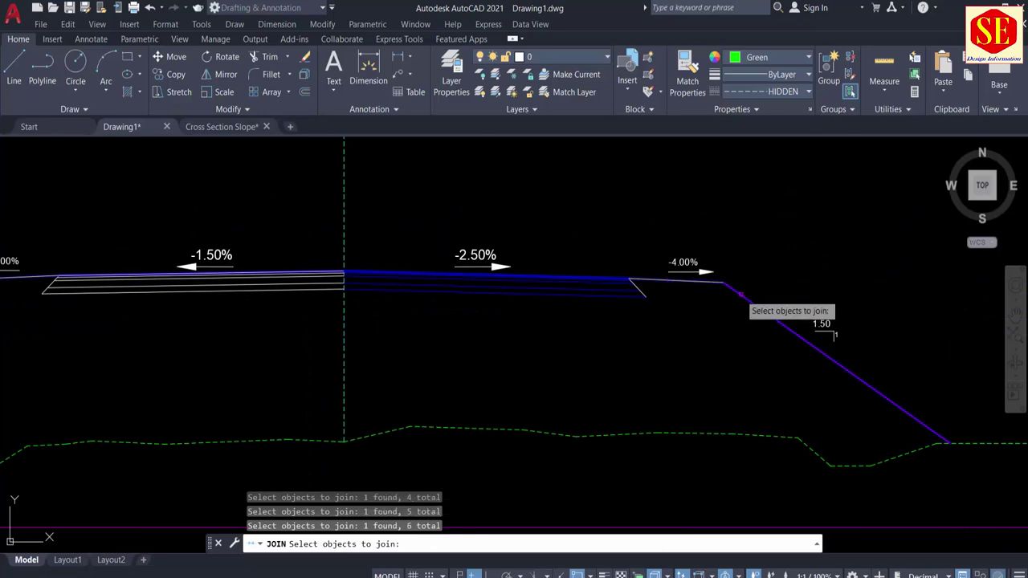
key("Return")
Run the NSL routine on the joined road polyline, with base points in the table's FRL Distance and Elevation rows.
scroll(720, 310, "down", 4)
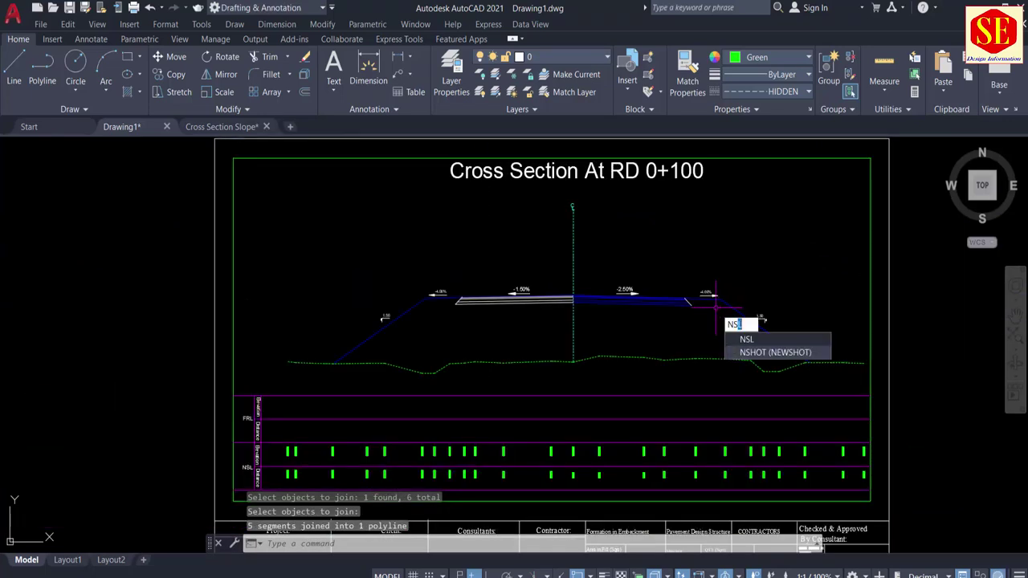
type("NS")
key("Return")
left_click(402, 314)
scroll(241, 434, "up", 3)
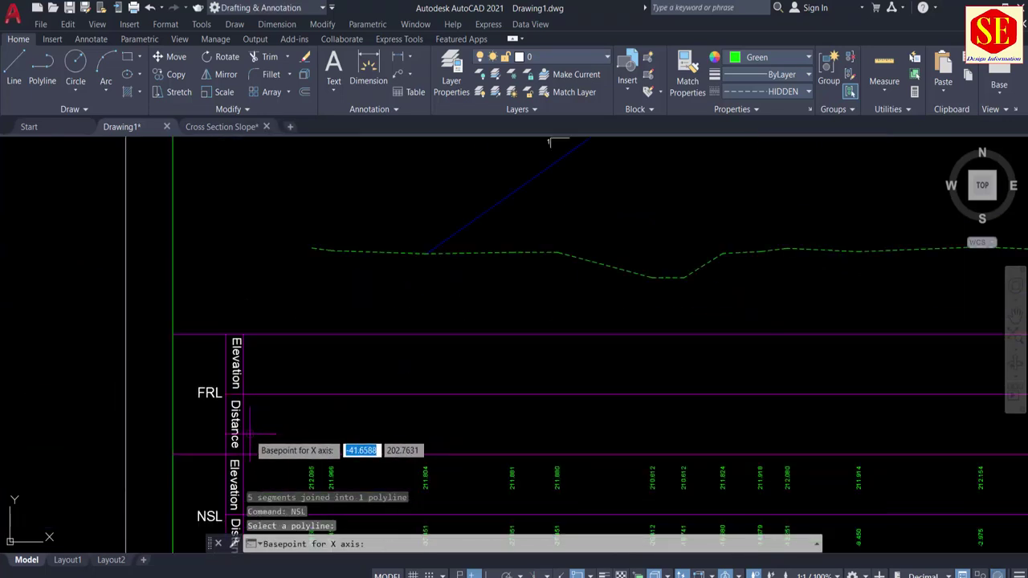
left_click(241, 431)
left_click(244, 368)
scroll(269, 335, "down", 4)
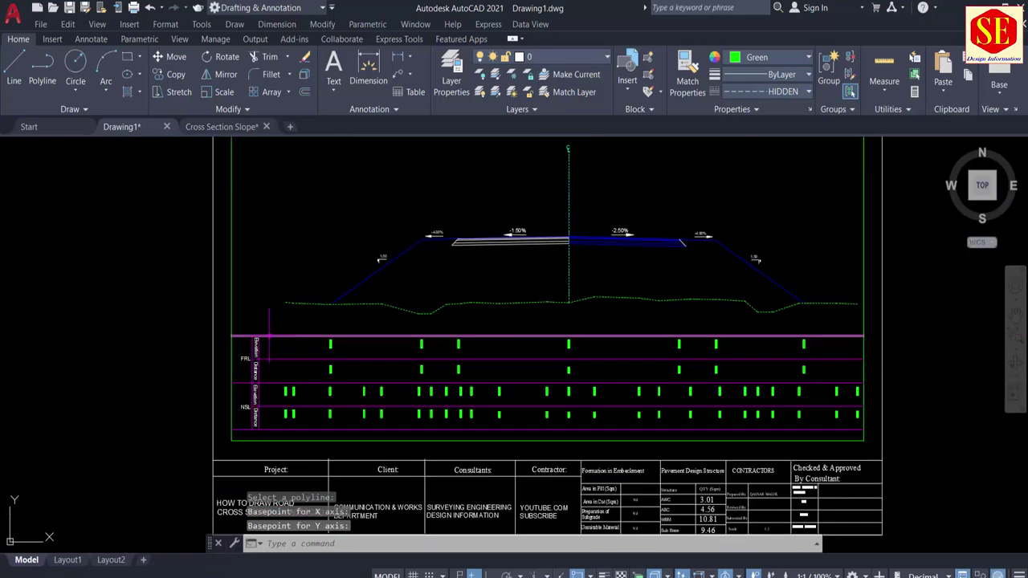
key("Escape")
Trim away the part of the centre line between the pavement layers and the natural ground line.
scroll(565, 275, "up", 4)
type("tr")
key("Return")
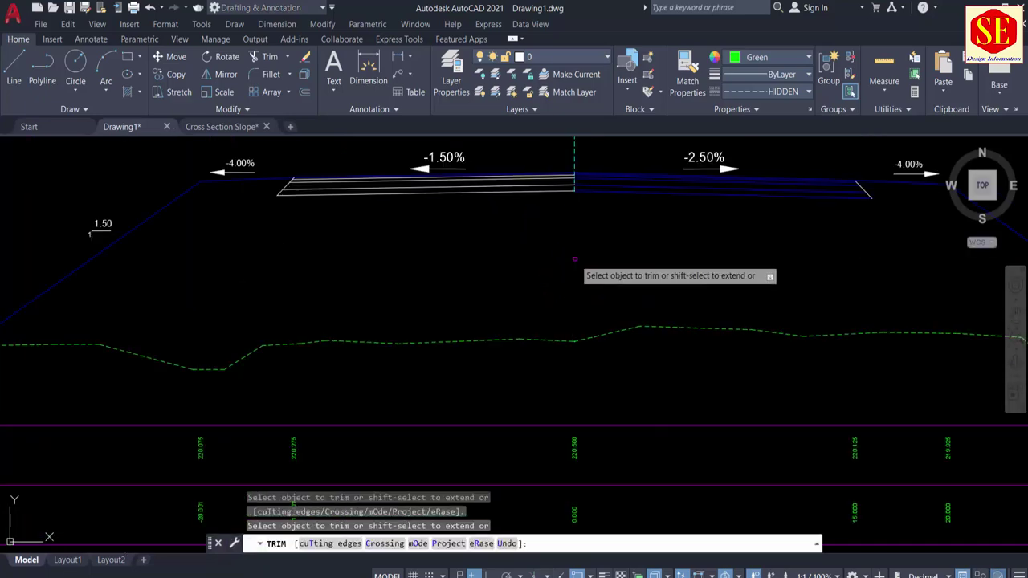
scroll(578, 277, "down", 5)
key("Escape")
Run the Q area routine inside the embankment, moving its outline beside the sheet and placing the area in the Area in Fill cell.
type("q")
key("Return")
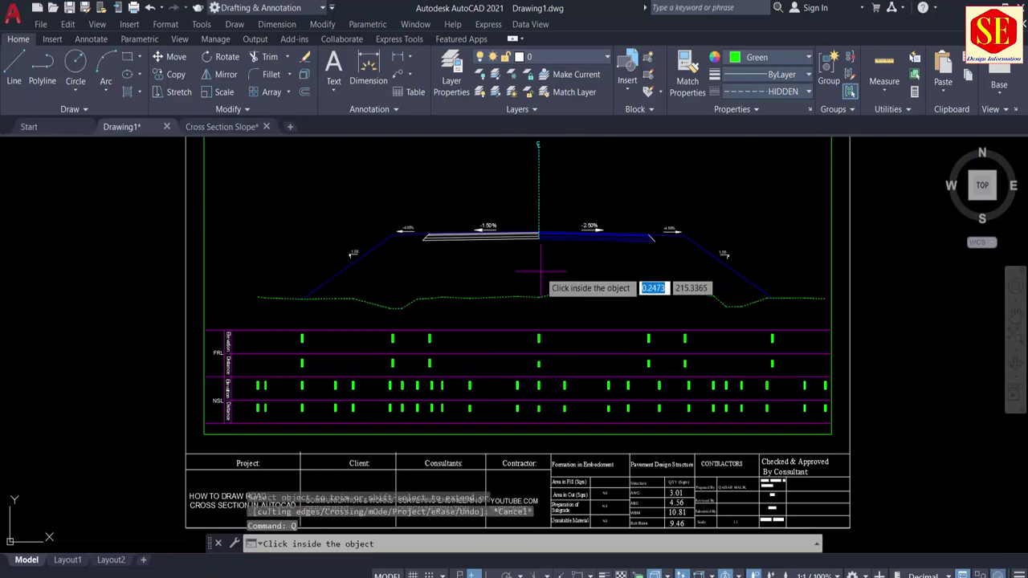
left_click(540, 272)
scroll(539, 273, "down", 2)
left_click(858, 243)
scroll(586, 399, "up", 3)
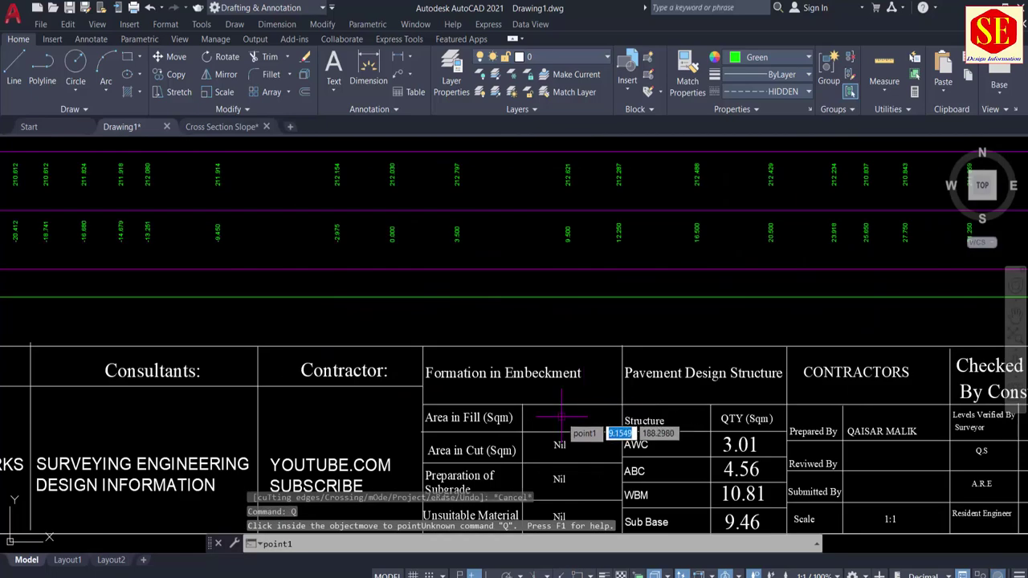
left_click(562, 416)
middle_click_drag(603, 417, 542, 355)
Match the fill area text's properties to the 3.01 AWC quantity text in the pavement table.
type("mma")
key("Return")
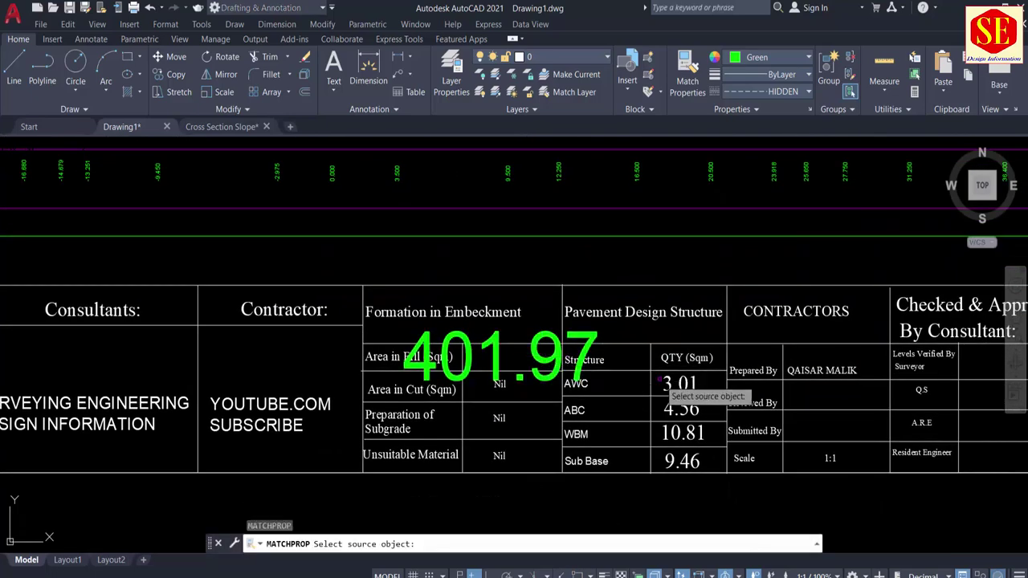
left_click(679, 383)
left_click(554, 355)
key("Escape")
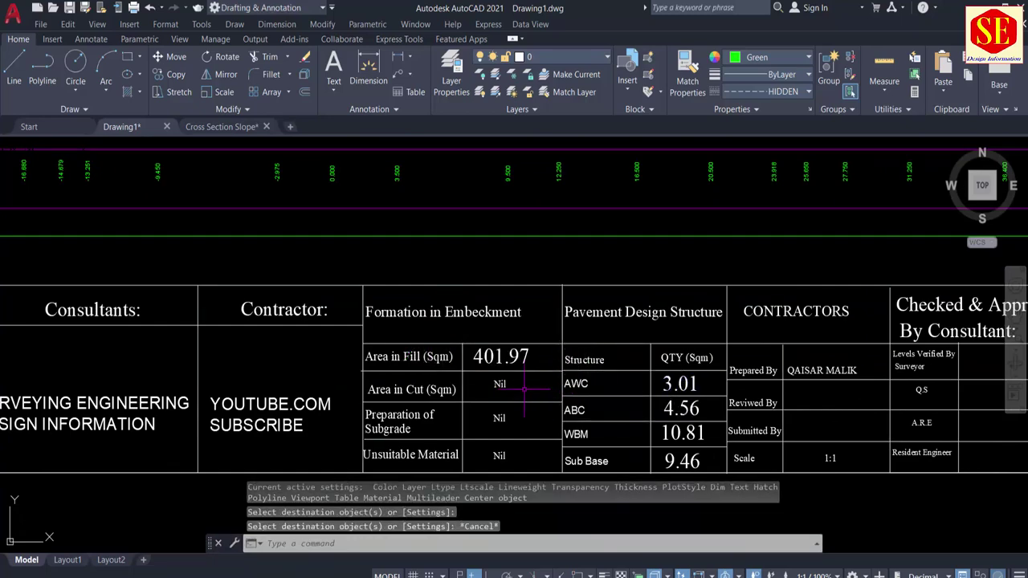
Delete the leftover area outline beside the RD 0+100 sheet.
scroll(524, 388, "down", 4)
left_click(802, 253)
left_click(746, 320)
key("Delete")
Copy the complete RD 0+100 sheet from the centre point of the road surface to the coordinates 200,500.
middle_click_drag(468, 359, 459, 336)
type("co")
key("Return")
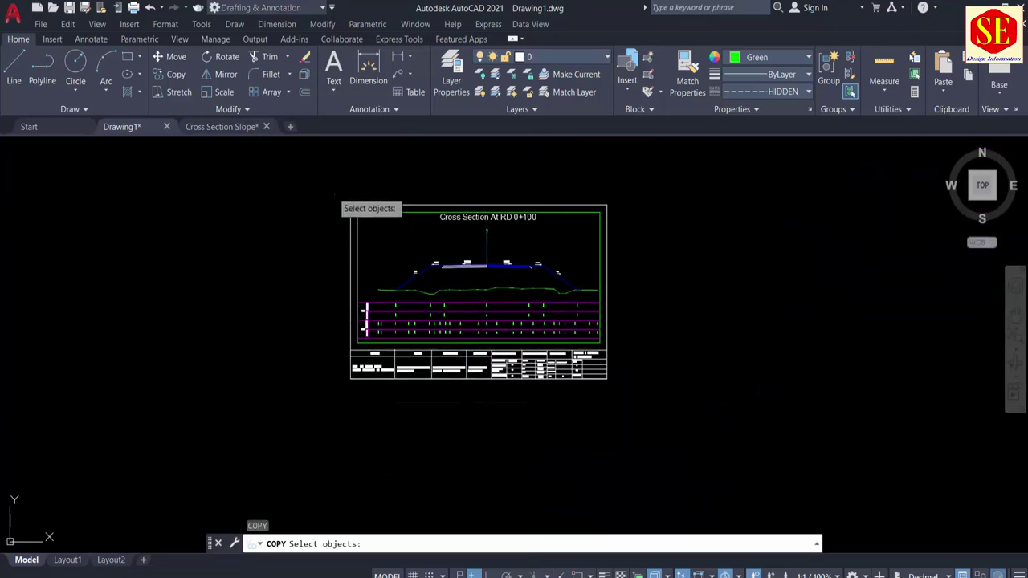
left_click(331, 191)
left_click(646, 430)
scroll(486, 265, "up", 8)
key("Return")
scroll(496, 261, "up", 4)
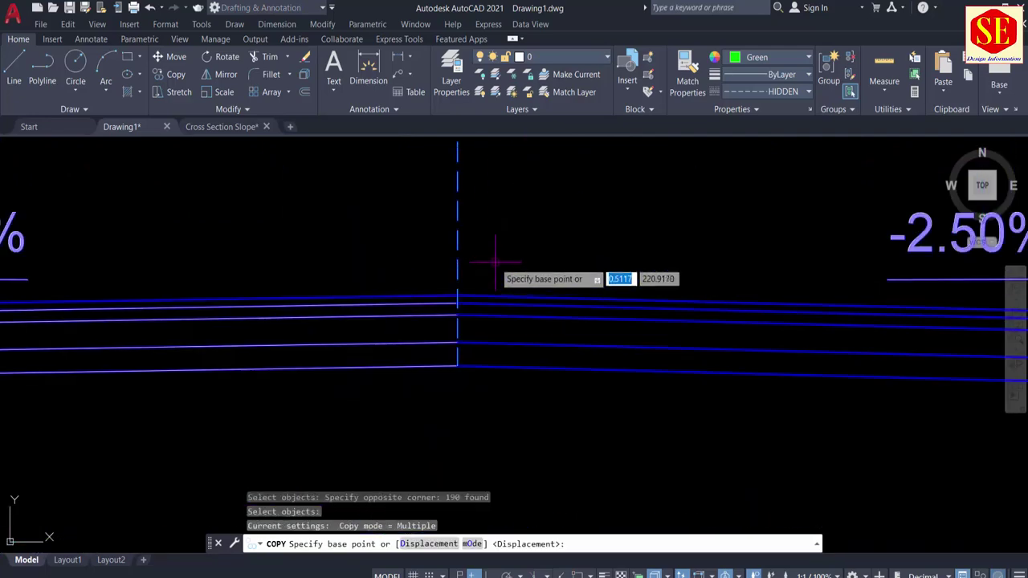
type("os")
key("Return")
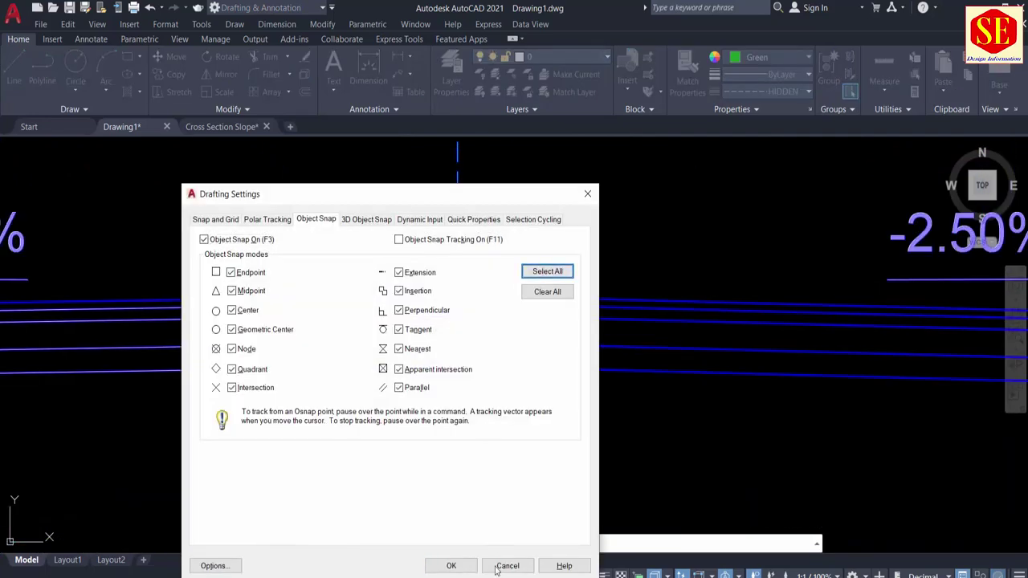
left_click(504, 566)
scroll(449, 286, "up", 3)
left_click(442, 286)
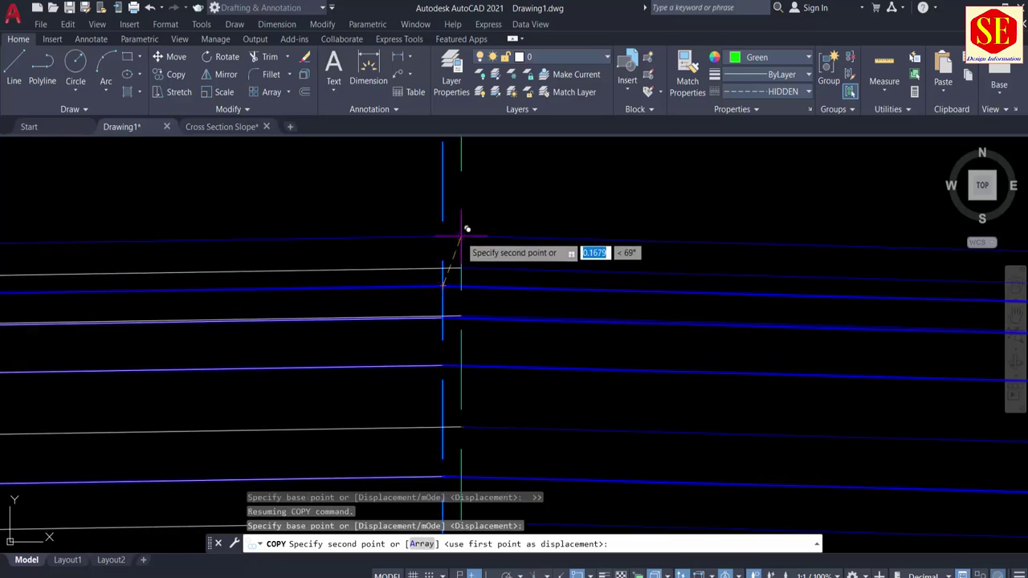
scroll(562, 265, "down", 4)
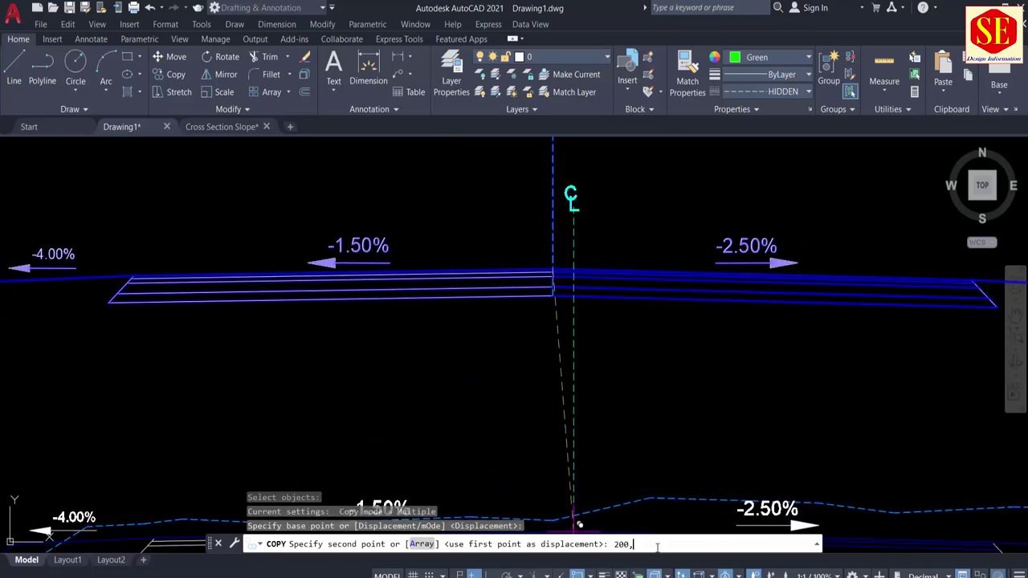
key("Return")
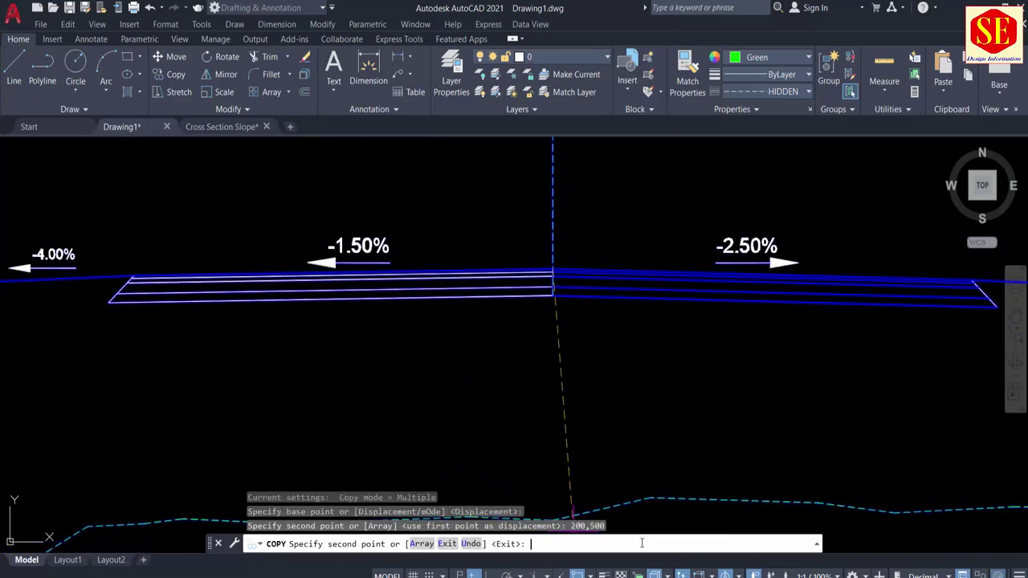
scroll(413, 273, "down", 8)
key("Escape")
Examine the row of completed cross-section sheets, including RD 0+050 and RD 0+100.
scroll(418, 251, "up", 10)
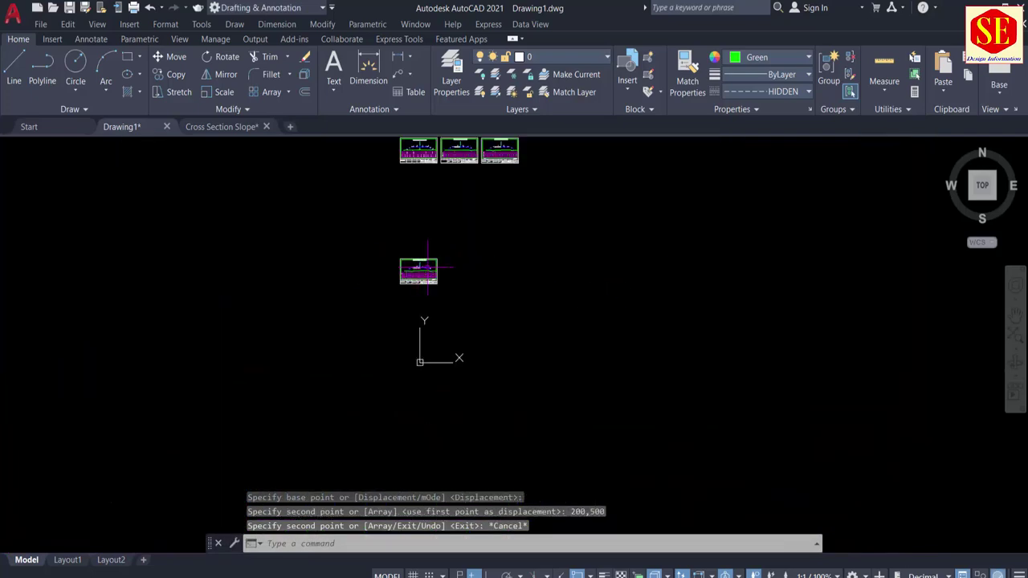
middle_click_drag(450, 235, 709, 242)
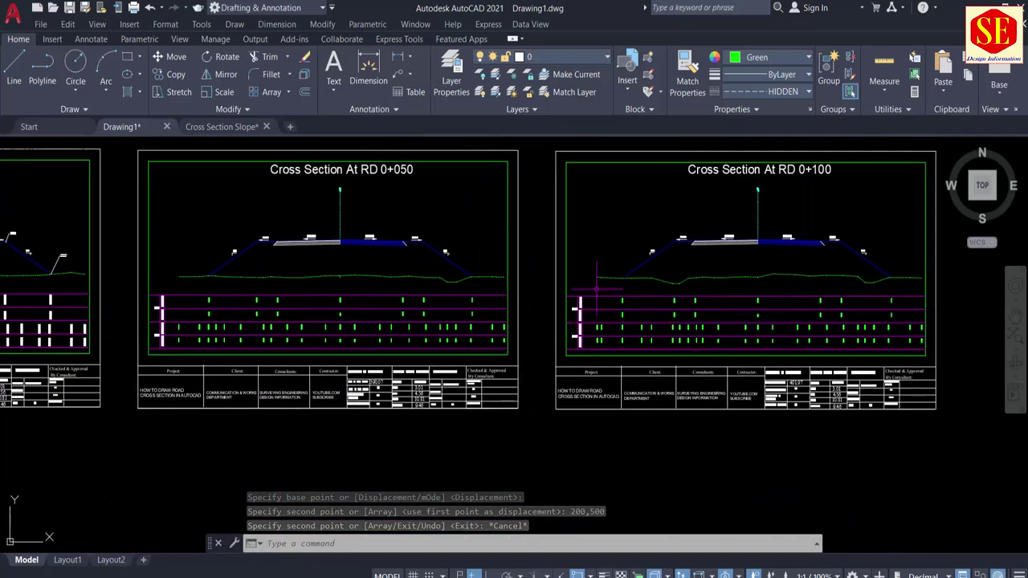
middle_click_drag(93, 306, 409, 314)
mouse_move(967, 341)
middle_mouse_down()
mouse_move(574, 321)
mouse_move(649, 282)
middle_mouse_up()
scroll(722, 252, "down", 2)
scroll(769, 285, "down", 2)
scroll(608, 425, "down", 3)
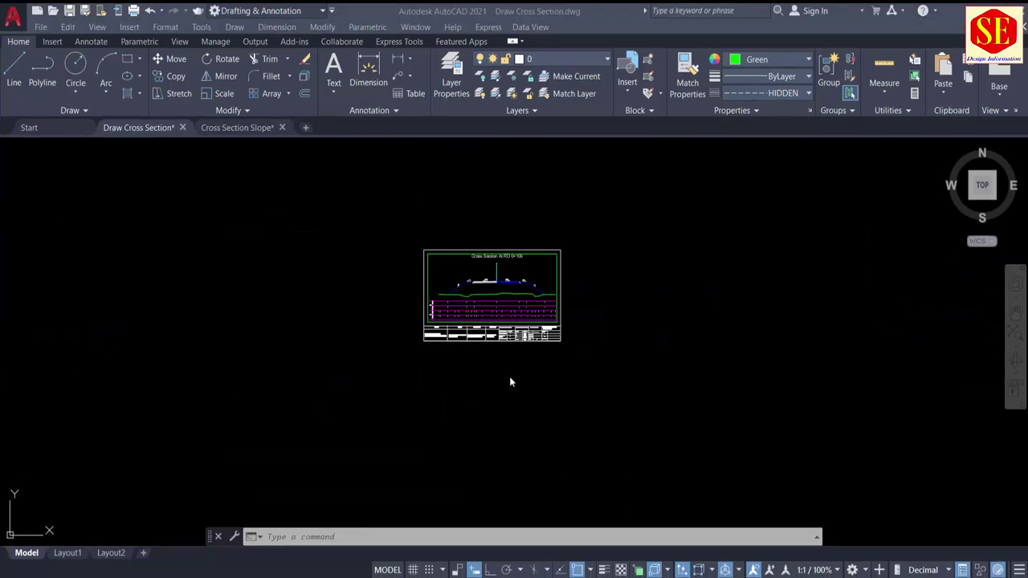
Erase the cross-section, ground line, title and centre-line symbol from the working RD 0+100 sheet near the origin.
scroll(531, 278, "up", 6)
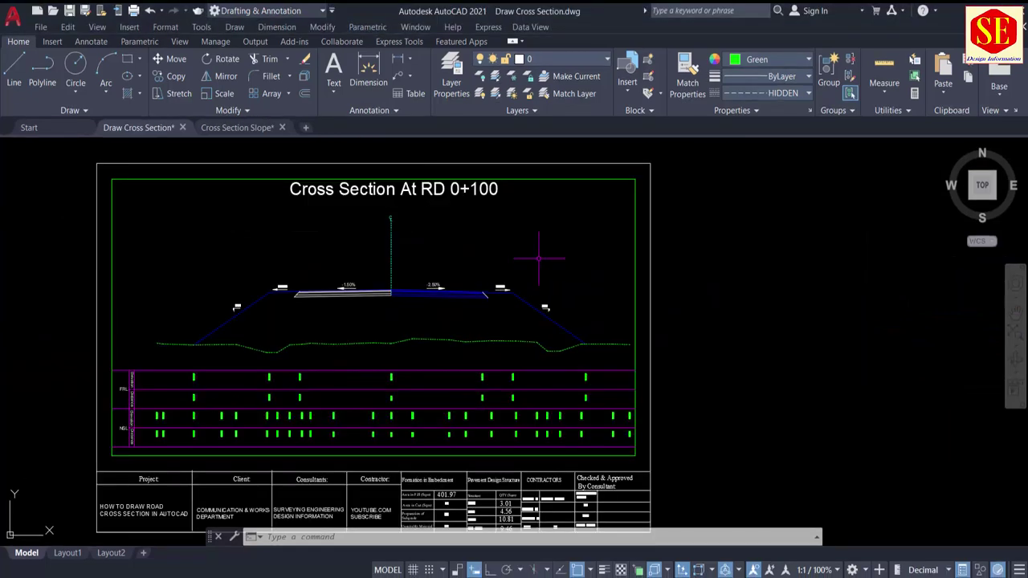
left_click(571, 247)
left_click(174, 362)
type("e")
key("Return")
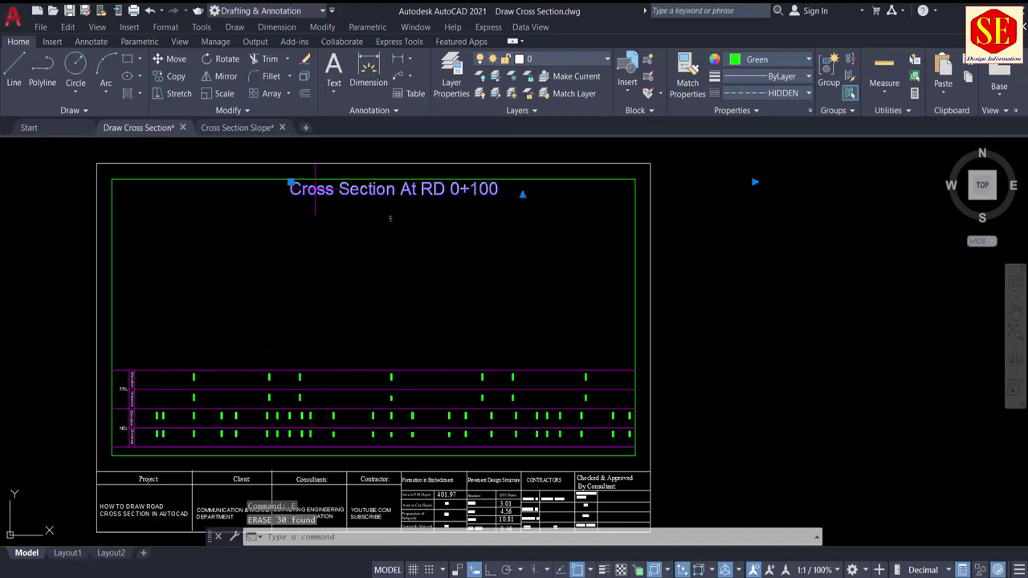
type("e")
key("Return")
left_click(339, 201)
left_click(451, 240)
key("Return")
Erase the FRL and NSL table values and the Area in Fill figure from the working sheet.
middle_click_drag(452, 241, 459, 164)
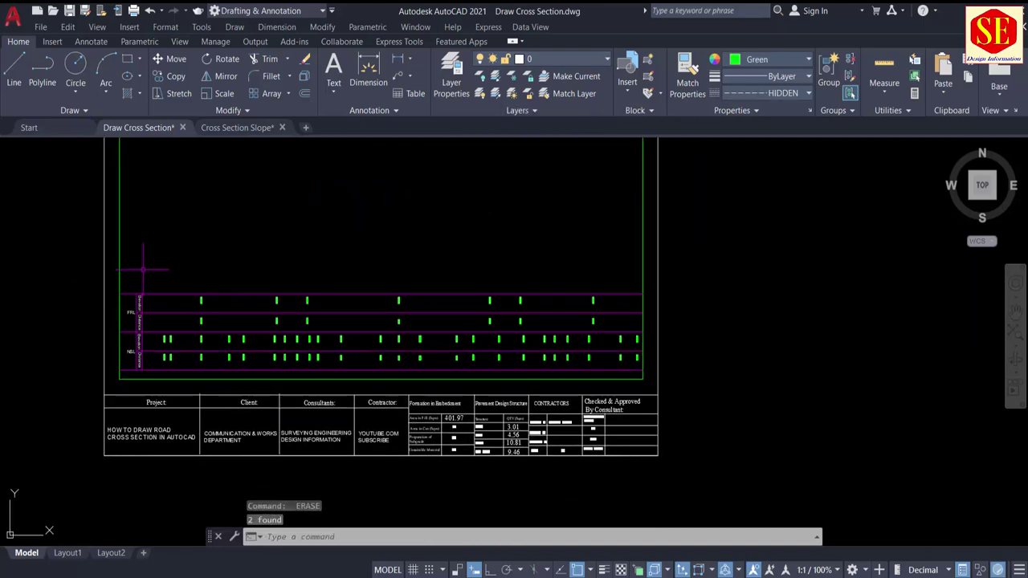
left_click(143, 268)
left_click(692, 376)
type("e")
key("Return")
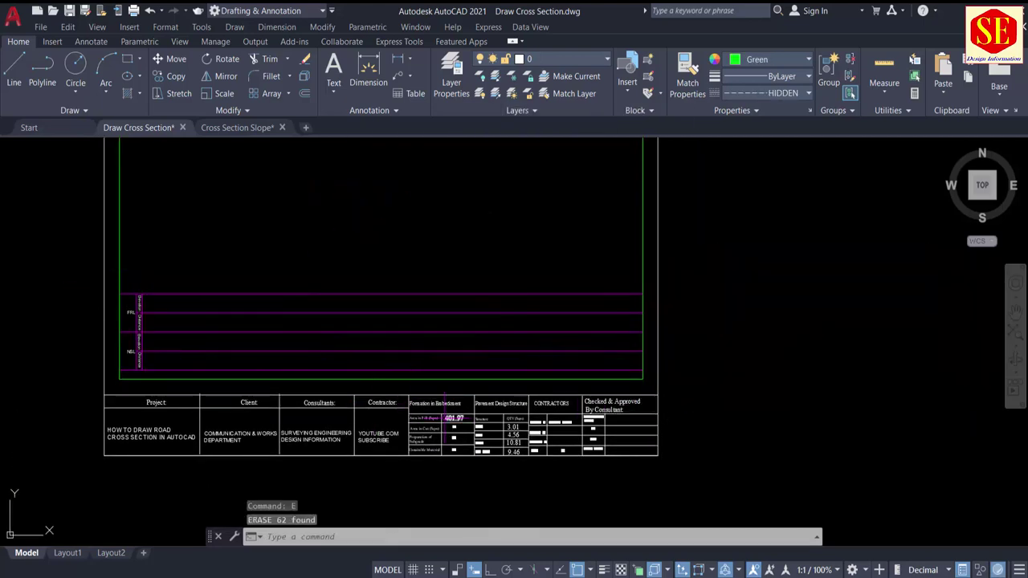
left_click(445, 417)
type("e")
key("Return")
Examine the 0+150 row of the station slope table for its slopes and finish road level.
scroll(504, 437, "down", 13)
middle_click_drag(450, 285, 498, 502)
scroll(515, 380, "up", 2)
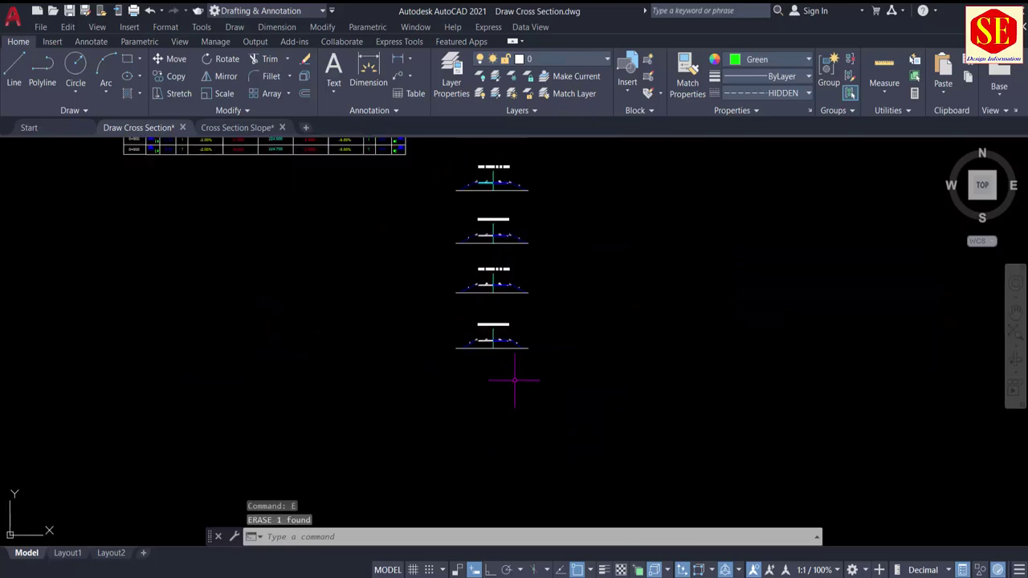
scroll(504, 340, "up", 4)
scroll(575, 312, "down", 5)
middle_click_drag(524, 253, 559, 408)
scroll(401, 246, "up", 4)
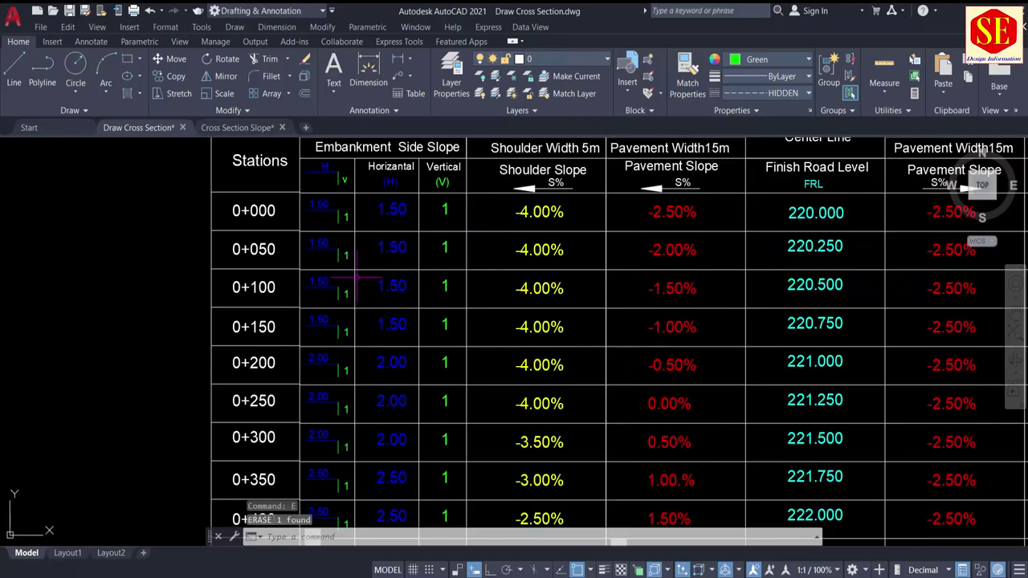
middle_click_drag(776, 350, 468, 182)
scroll(586, 321, "down", 11)
Move the RD 0+150 cross-section with its title from the centre point of the road surface to 0,220.75.
scroll(521, 289, "up", 8)
middle_click_drag(521, 289, 493, 270)
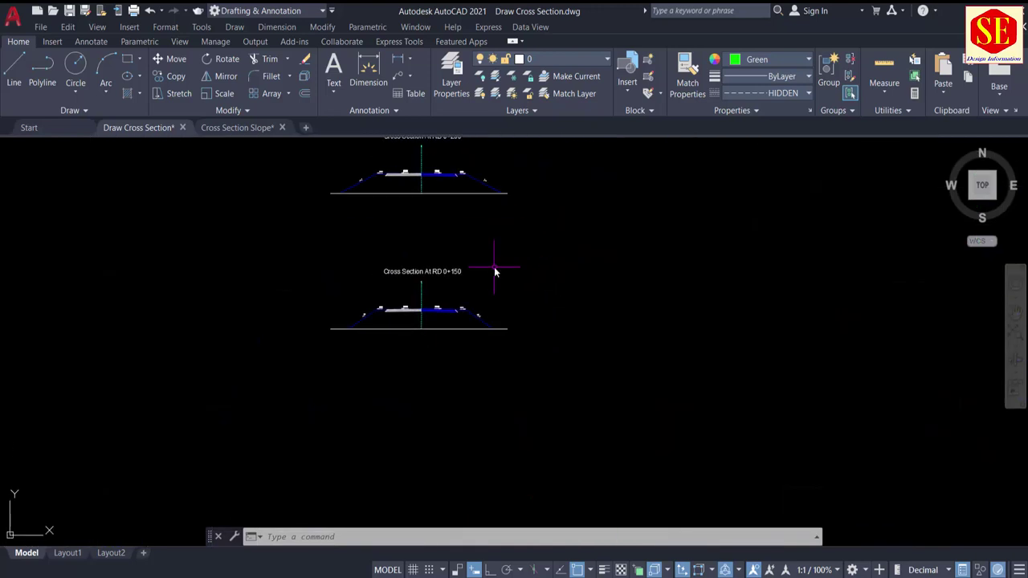
type("m")
key("Return")
left_click(333, 233)
left_click(552, 376)
left_click(306, 259)
left_click(583, 378)
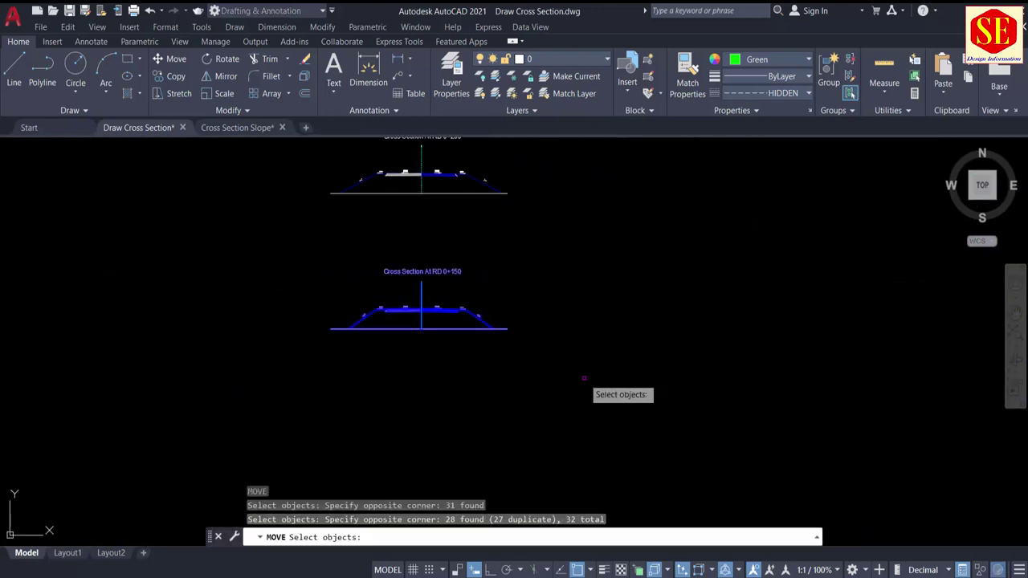
scroll(439, 309, "up", 4)
scroll(307, 284, "up", 2)
key("Return")
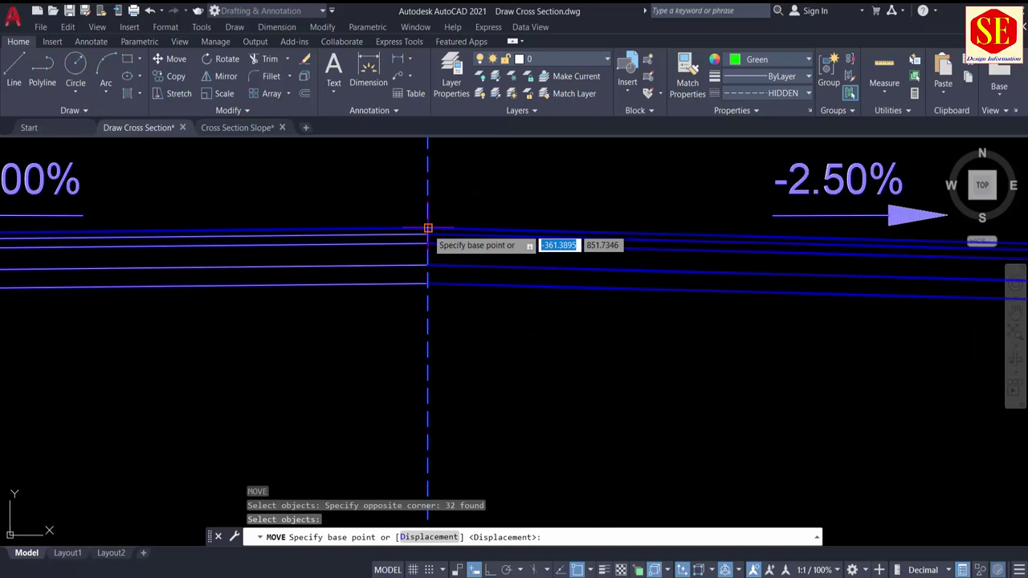
left_click(428, 228)
scroll(428, 228, "down", 10)
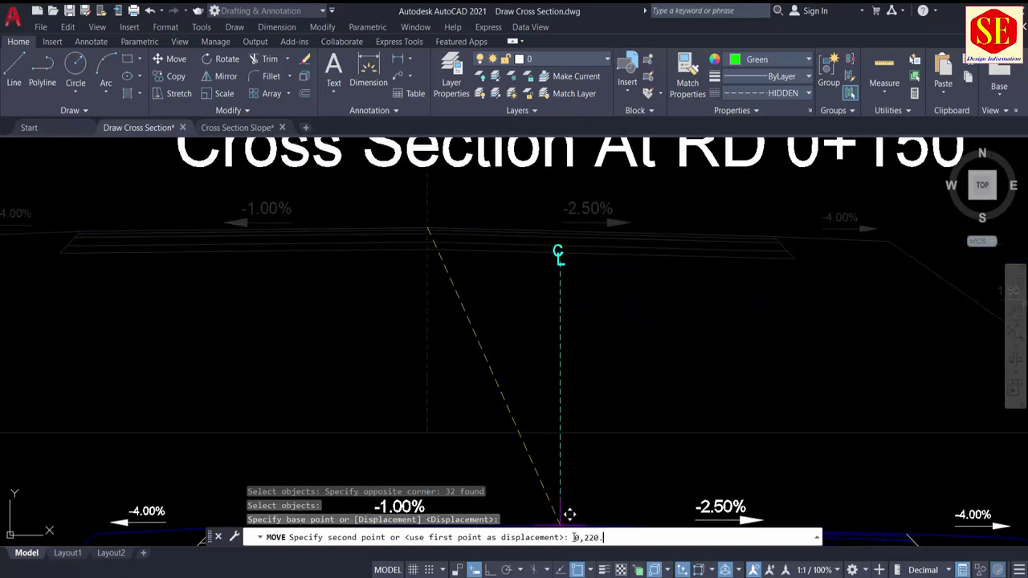
type("0,220.75")
key("Return")
scroll(551, 295, "down", 8)
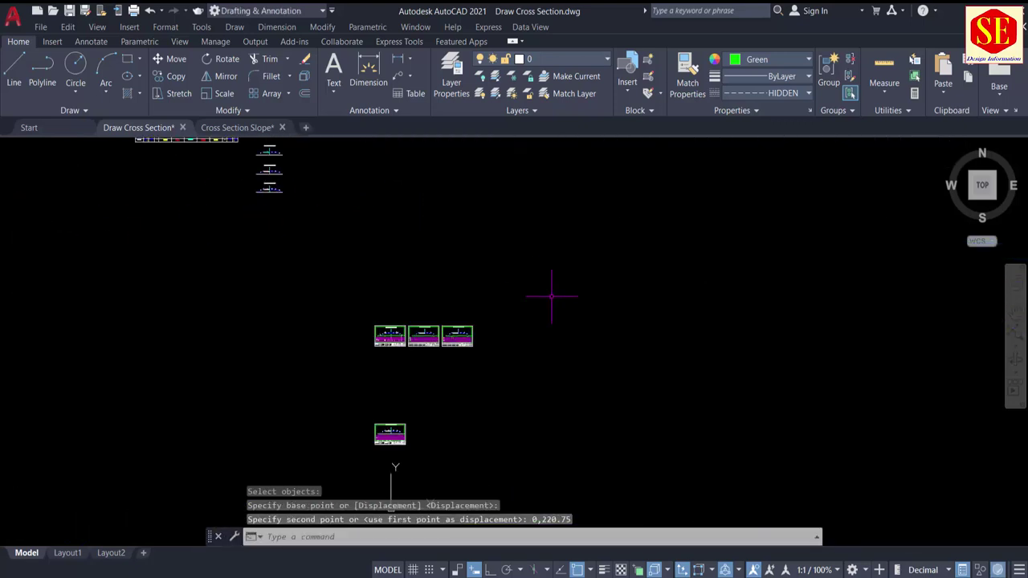
Erase the flat horizontal base line under the RD 0+150 cross-section.
scroll(403, 418, "up", 8)
left_click(375, 380)
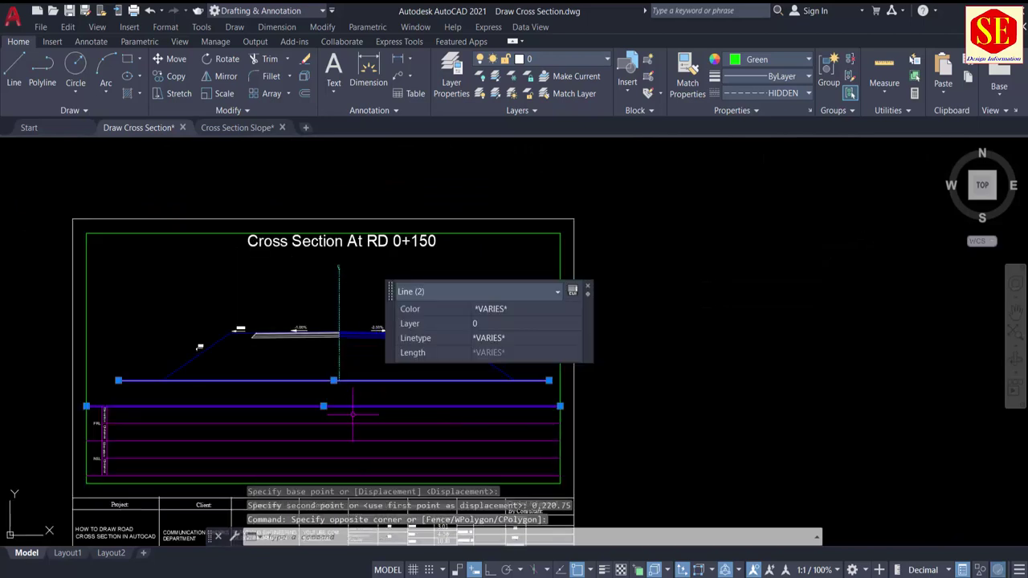
key("Escape")
left_click(374, 380)
type("e")
key("Return")
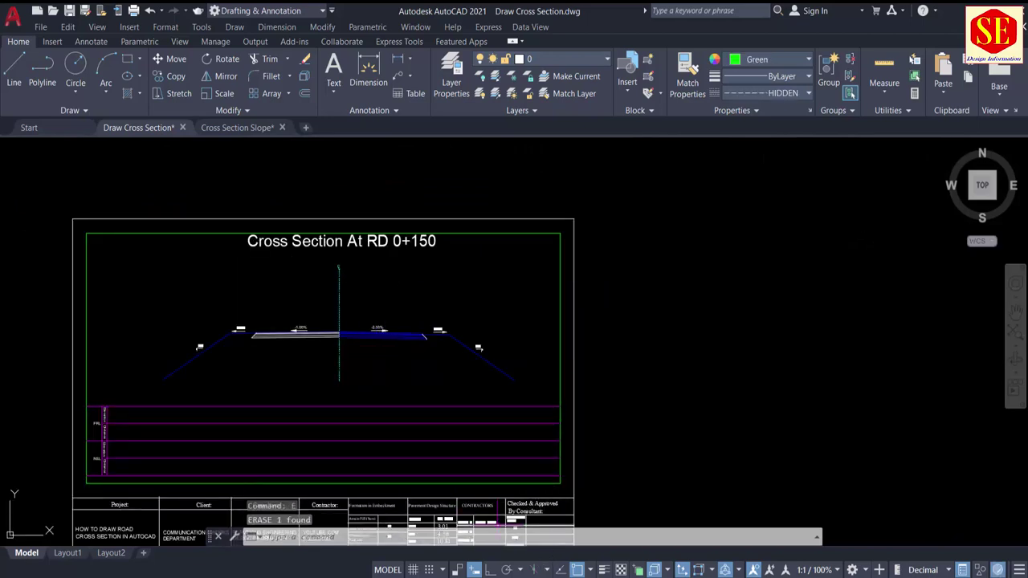
Switch to the Excel ground data and copy the 0+150 plot column from PLINE down to 39.2,213.144.
key("alt+Tab")
scroll(314, 220, "down", 6)
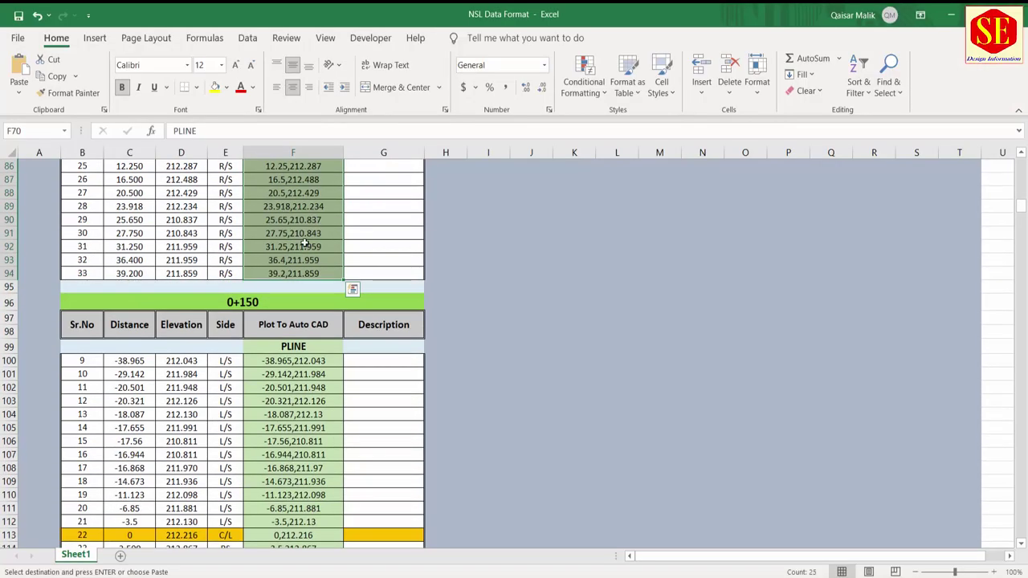
left_click_drag(298, 346, 307, 473)
right_click(308, 472)
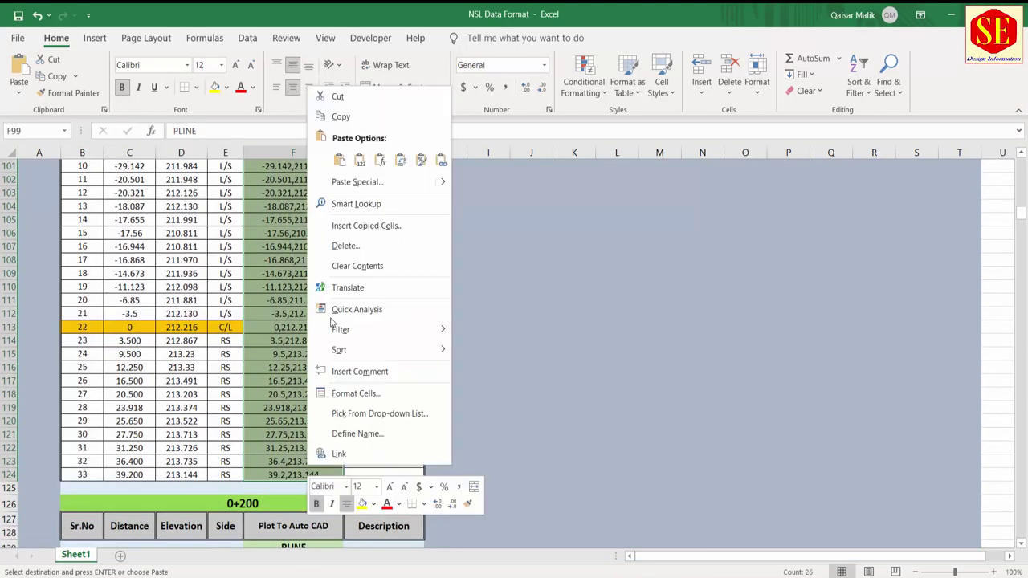
left_click(372, 122)
Switch back to AutoCAD and paste the copied PLINE coordinates as a command to draw the RD 0+150 natural ground line.
key("alt+Tab")
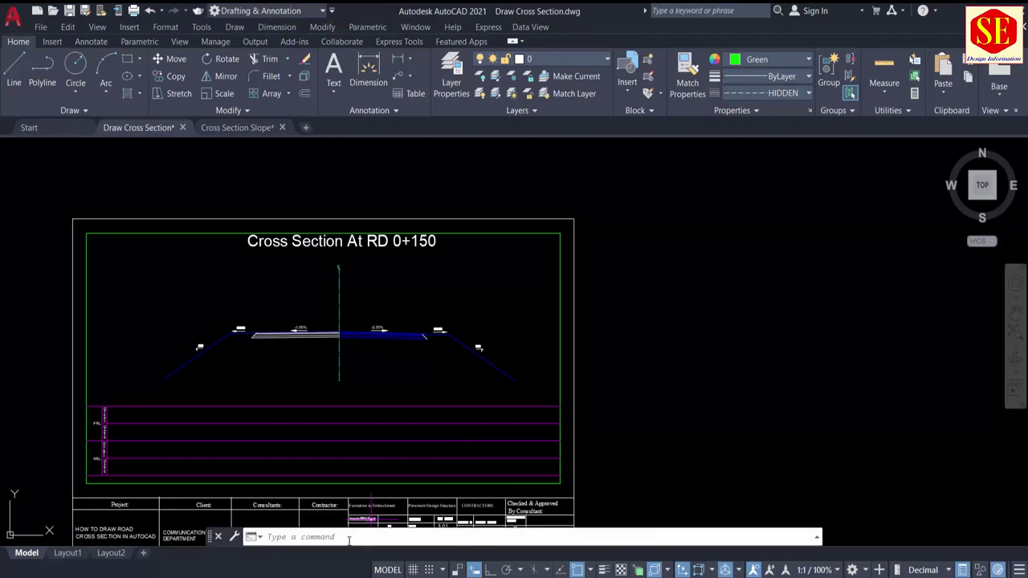
right_click(348, 539)
left_click(401, 471)
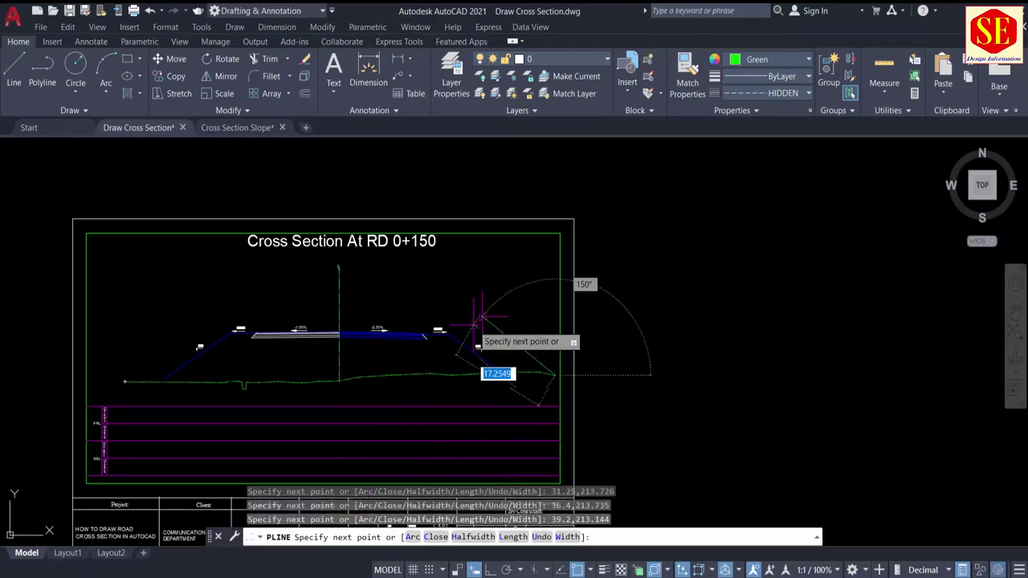
key("Escape")
Trim the right embankment slope line where it runs below the natural ground line.
scroll(476, 385, "up", 5)
key("Return")
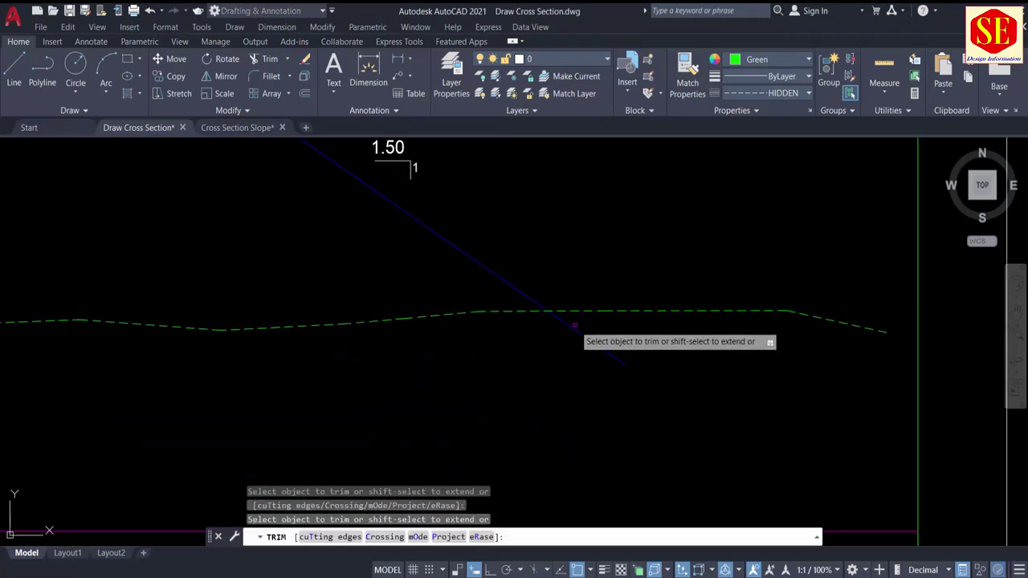
left_click(574, 326)
left_click(565, 330)
scroll(827, 346, "down", 3)
middle_click_drag(297, 380, 741, 343)
key("Escape")
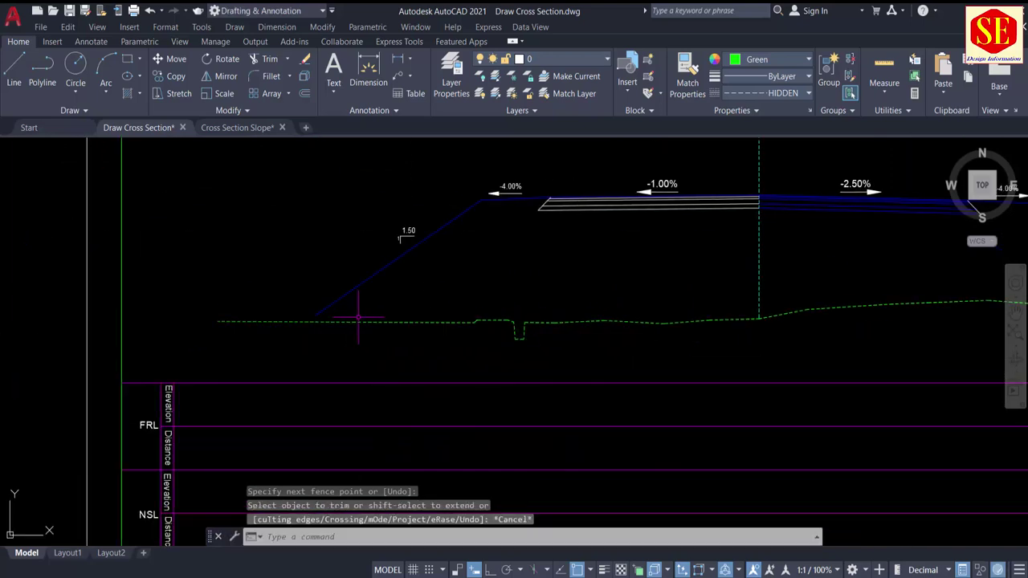
Extend the left embankment slope line down to the natural ground line.
type("ex")
key("Return")
key("Escape")
scroll(341, 296, "down", 4)
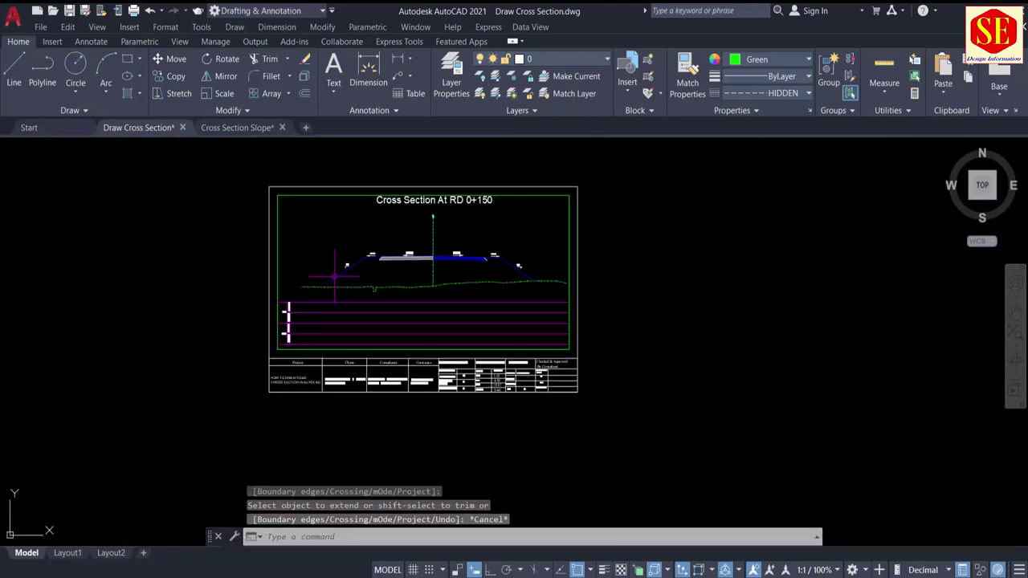
Run the NSL routine on the ground polyline to fill the NSL elevation and distance rows.
scroll(367, 271, "up", 3)
type("nsl")
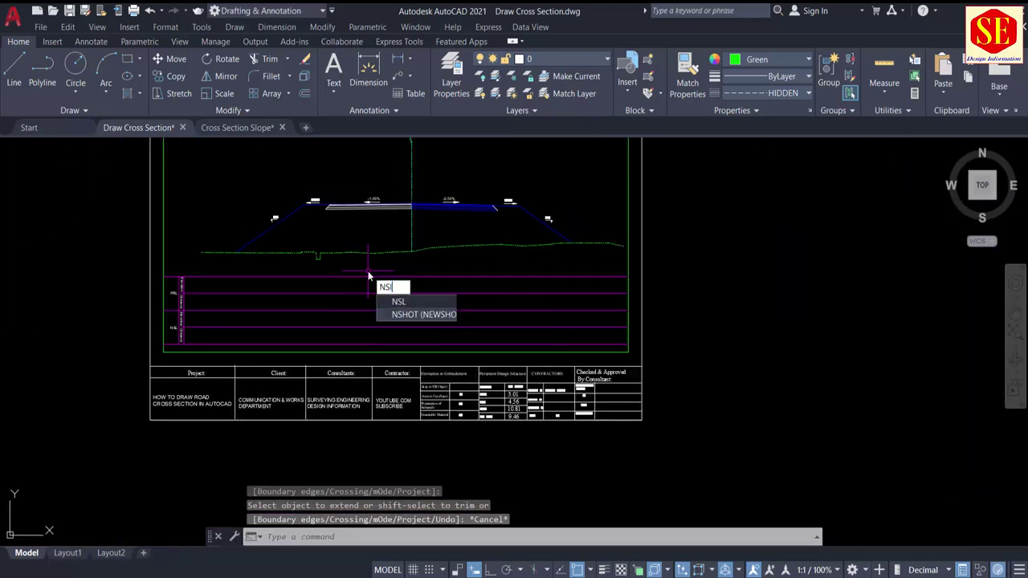
key("Return")
left_click(359, 252)
left_click(355, 337)
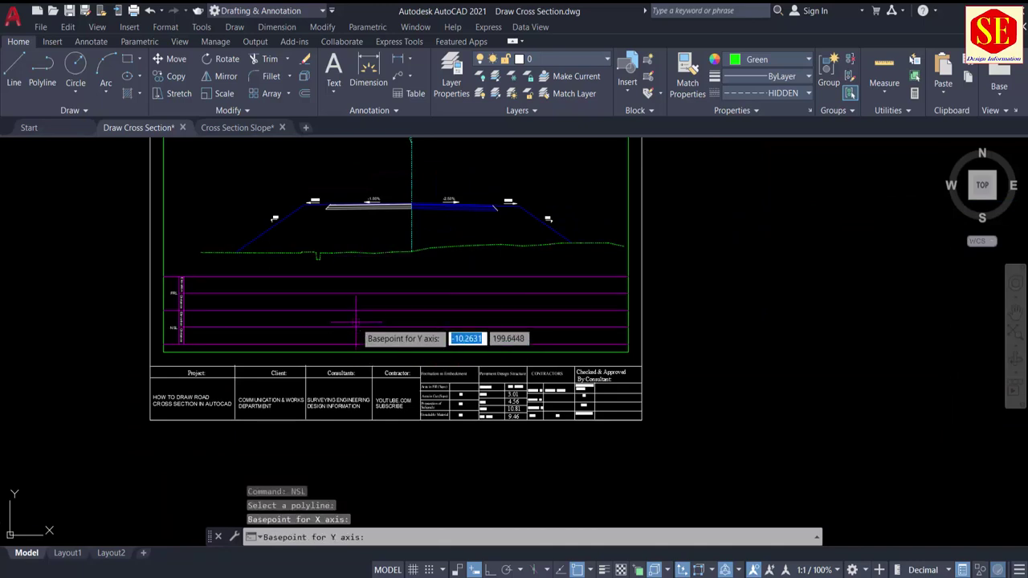
Run the NSL routine on the finished road polyline to fill the FRL elevation and distance rows.
type("nsl")
key("Return")
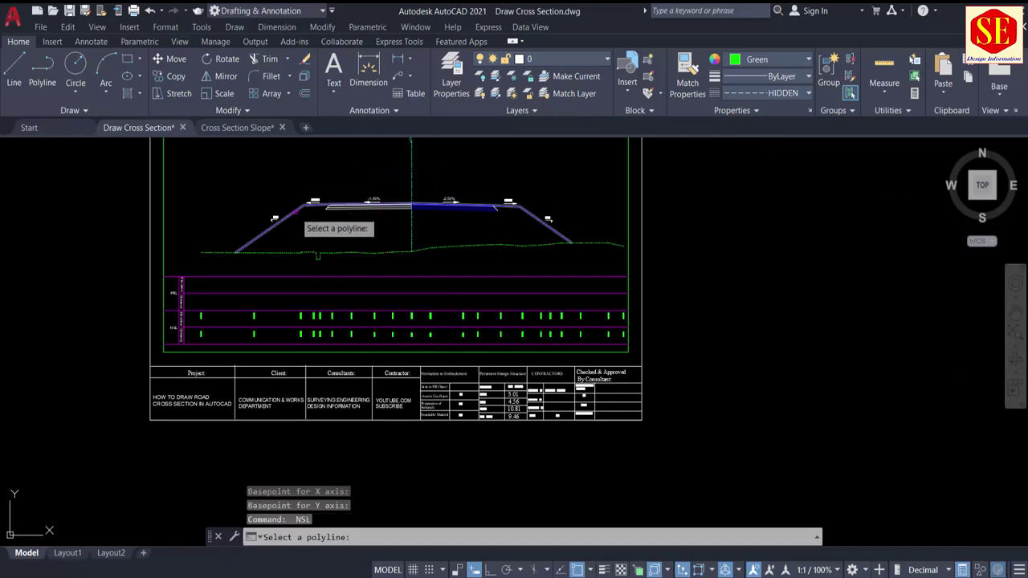
left_click(308, 207)
scroll(359, 278, "up", 2)
left_click(306, 293)
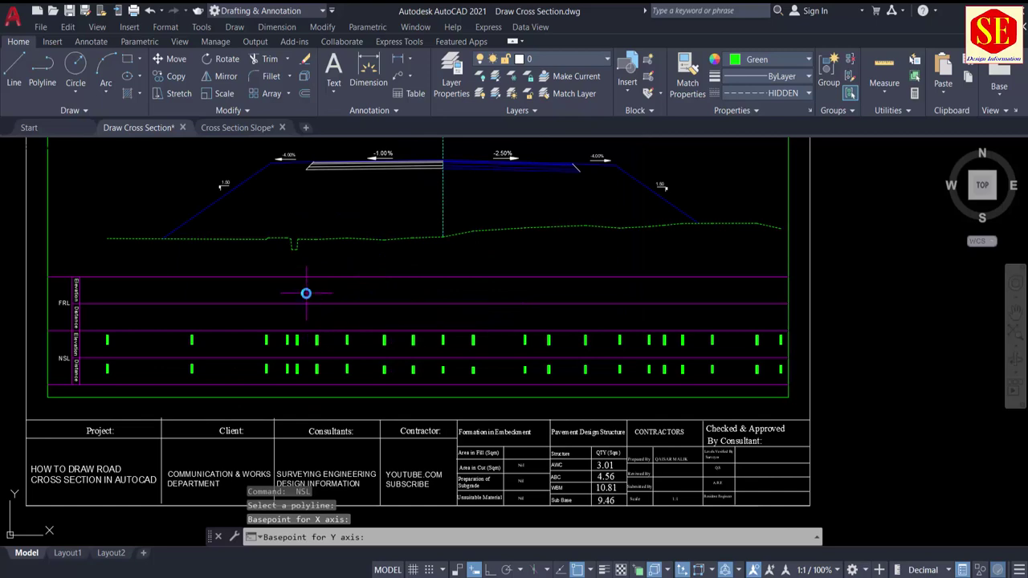
scroll(305, 293, "down", 3)
scroll(404, 304, "up", 5)
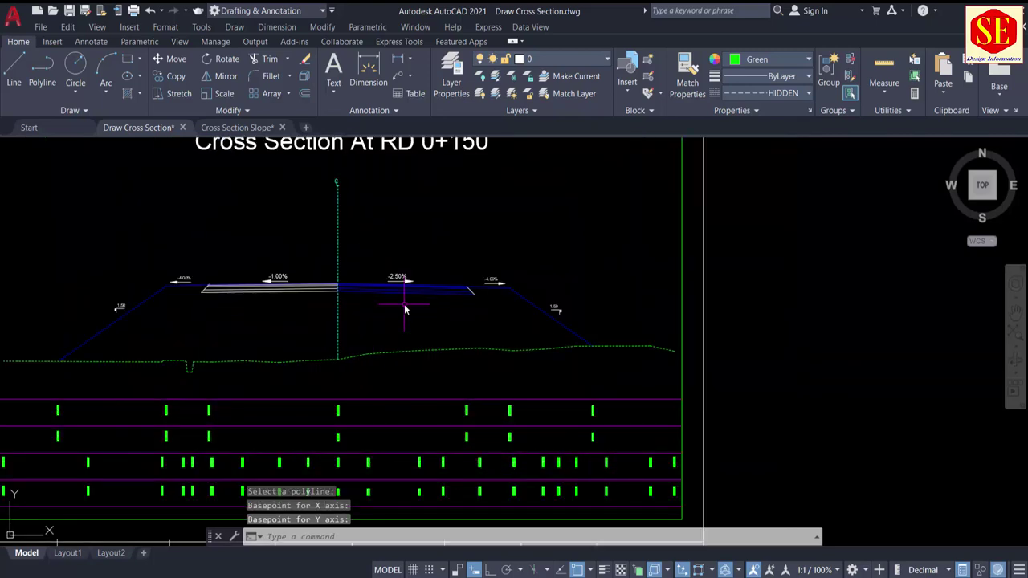
Trim the part of the centre line that runs below the road pavement down to the ground line.
type("tr")
key("Return")
key("Escape")
scroll(367, 297, "down", 3)
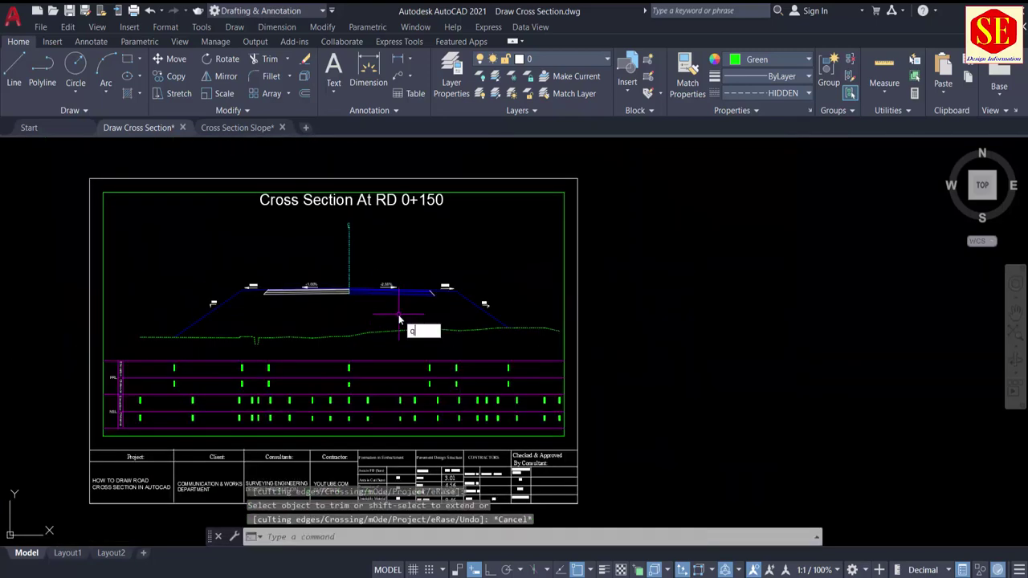
Run the Q area routine inside the embankment, set its boundary copy beside the sheet and place the figure at Area in Fill.
key("Return")
left_click(310, 314)
left_click(740, 277)
scroll(418, 488, "up", 3)
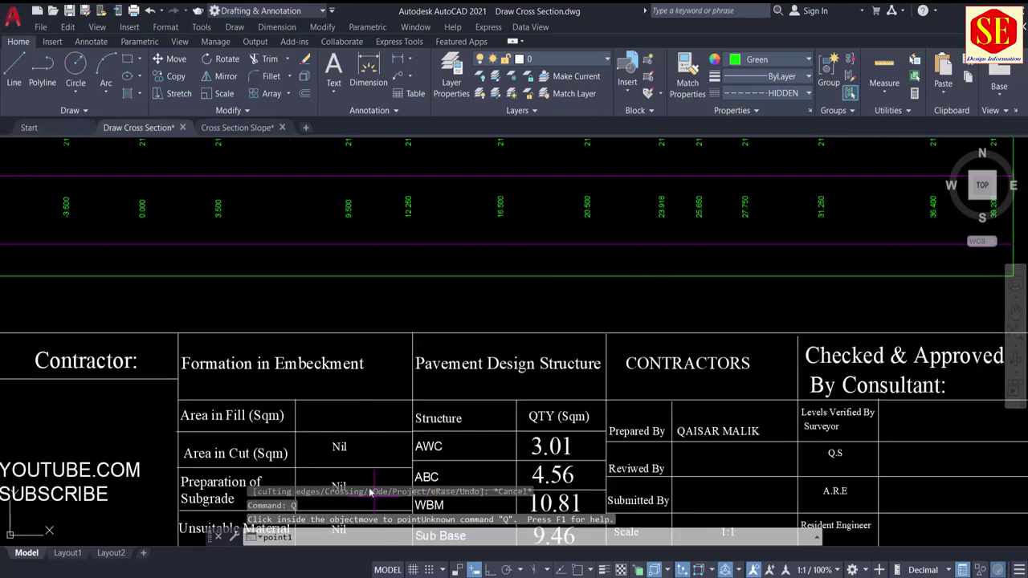
middle_click_drag(370, 492, 345, 362)
left_click(302, 283)
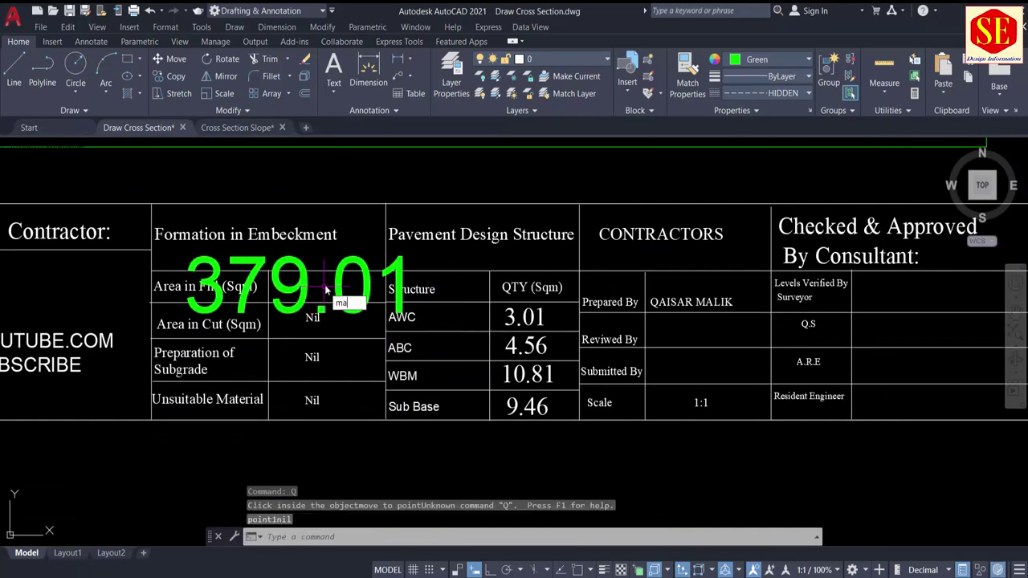
Match the Area in Fill figure's text properties to those of the AWC quantity.
type("ma")
key("Return")
left_click(523, 325)
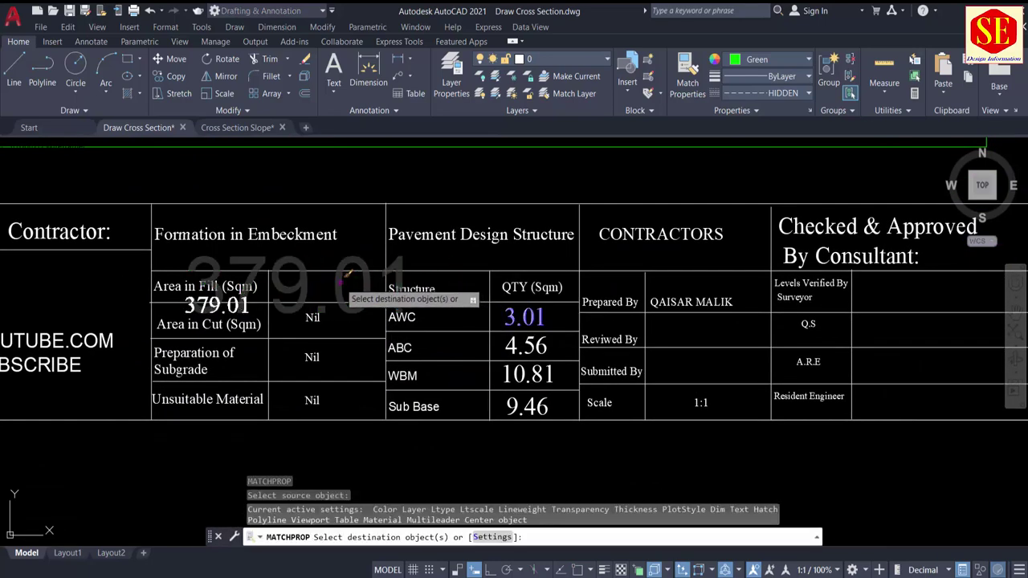
left_click(349, 275)
left_click(337, 283)
scroll(369, 410, "down", 6)
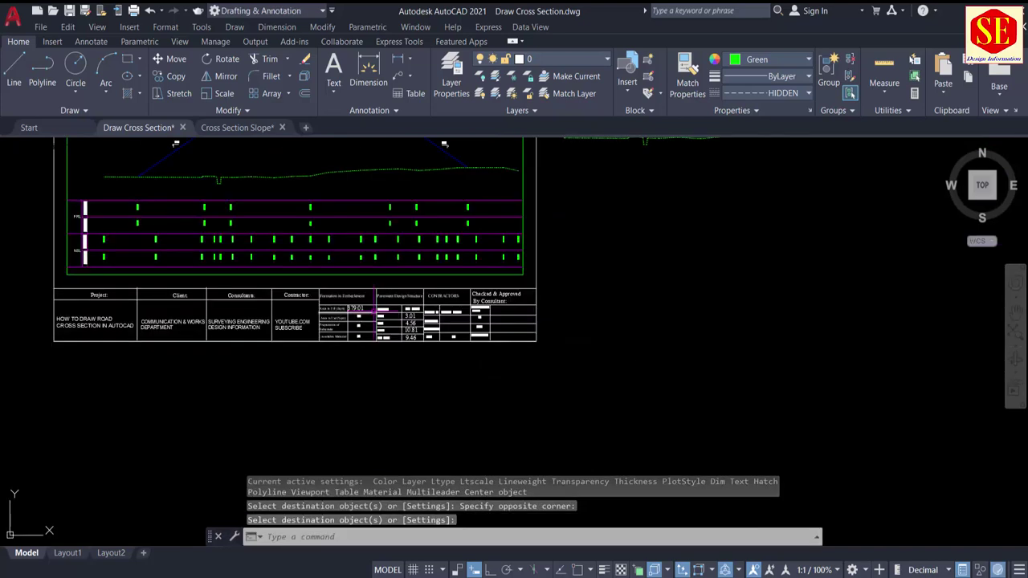
Erase the closed area boundary polyline beside the RD 0+150 sheet.
left_click(631, 212)
left_click(513, 322)
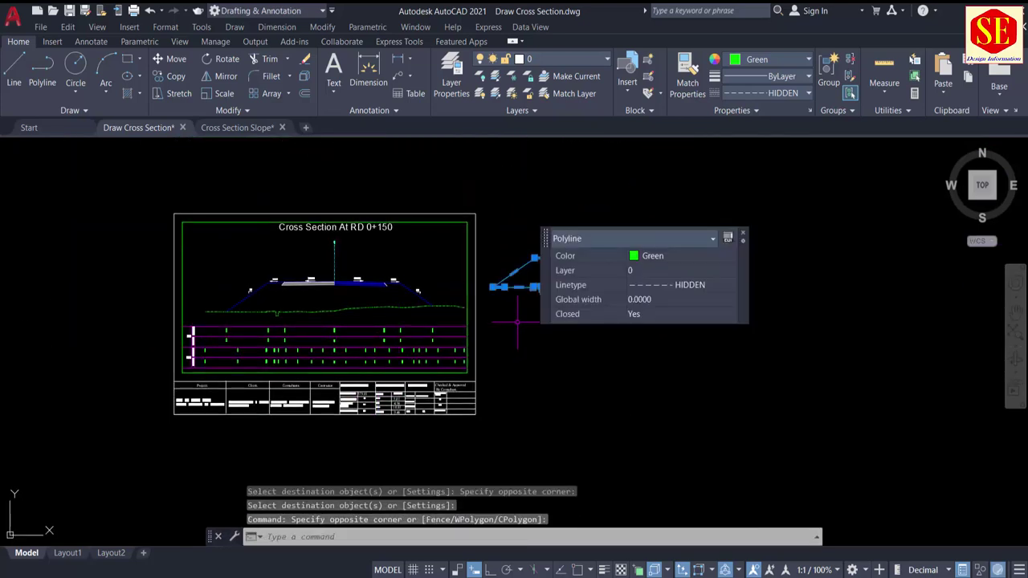
type("e")
key("Return")
Copy the whole RD 0+150 sheet from the centre point of the road surface to 300,500, adjusting the object snap settings on the way.
type("co")
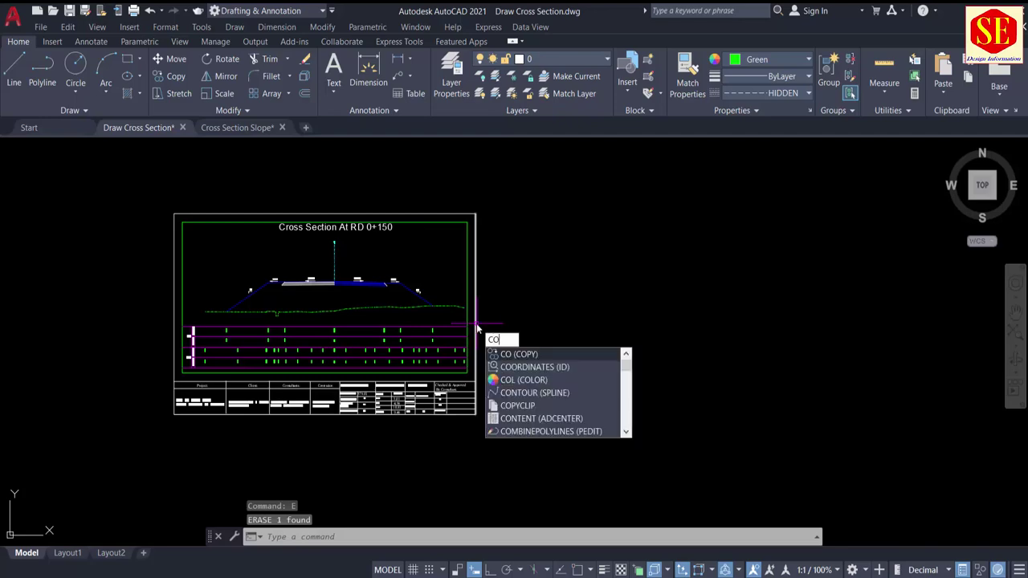
key("Return")
left_click(128, 177)
left_click(555, 433)
scroll(350, 297, "up", 8)
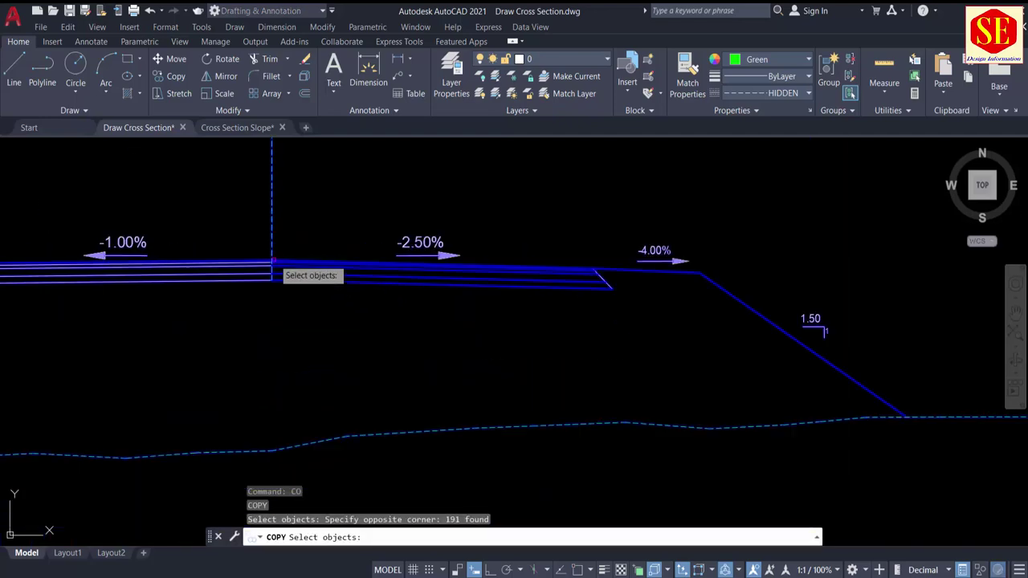
key("Return")
key("F3")
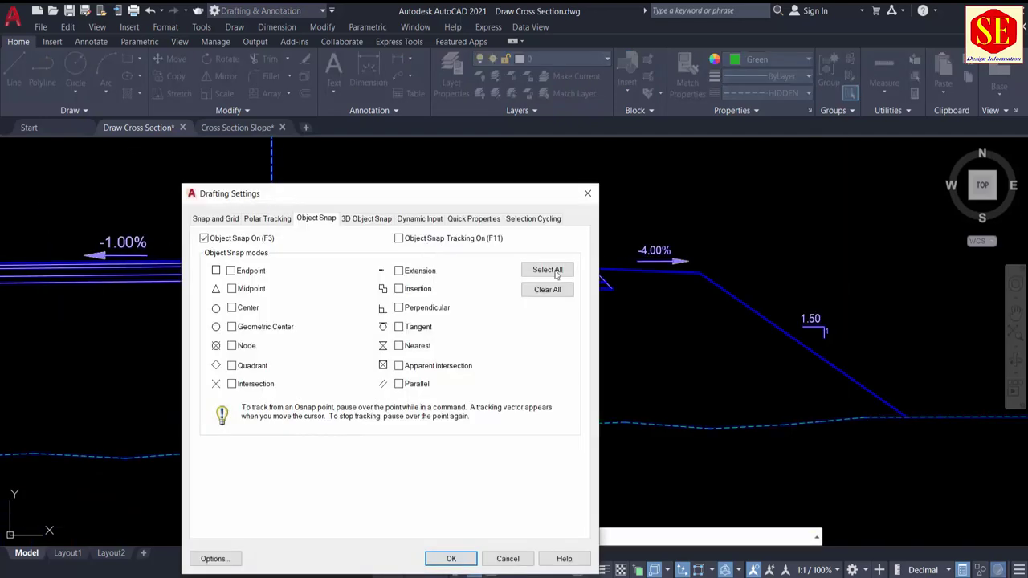
left_click(461, 559)
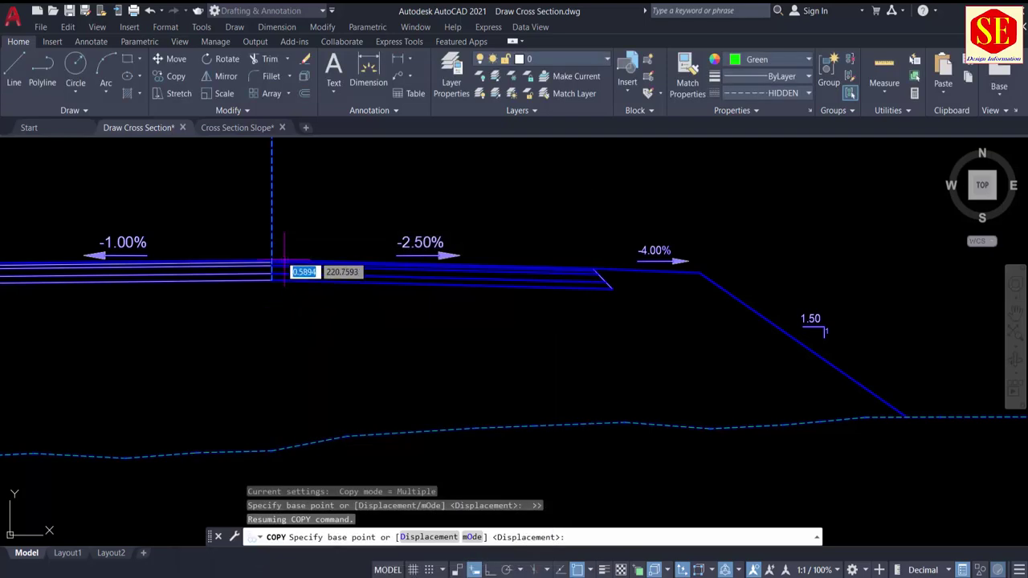
scroll(275, 247, "up", 7)
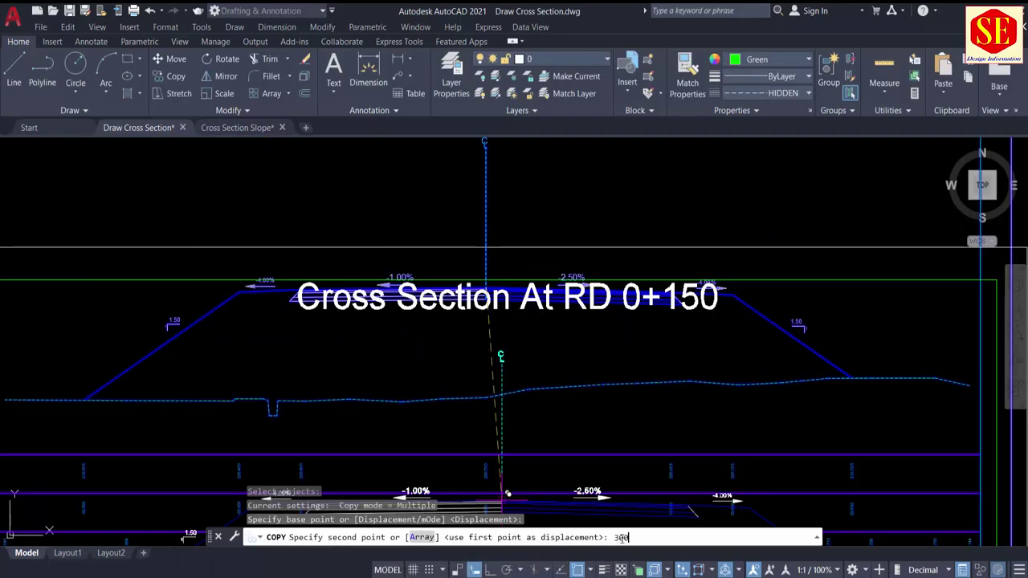
type("00")
key("Return")
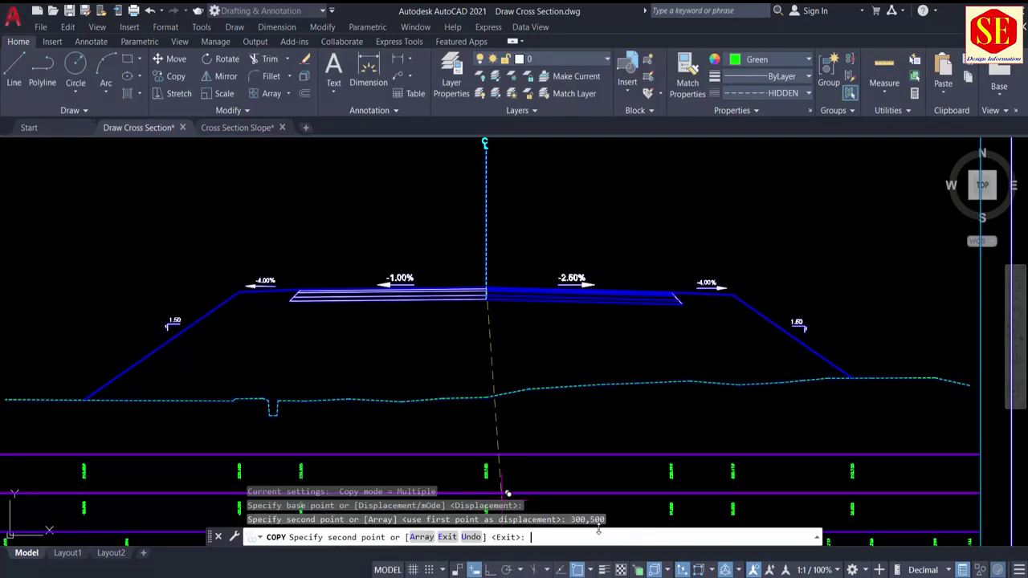
scroll(512, 368, "down", 10)
key("Escape")
Erase the road cross-section and its ground line from the original working sheet.
scroll(488, 330, "down", 6)
scroll(573, 248, "up", 12)
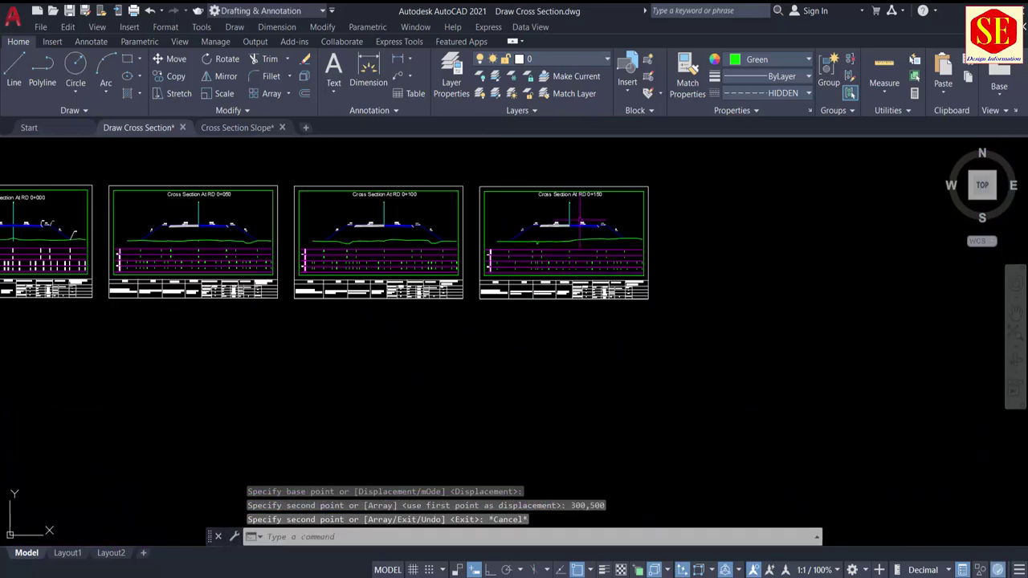
middle_click_drag(409, 356, 411, 356)
scroll(411, 356, "down", 5)
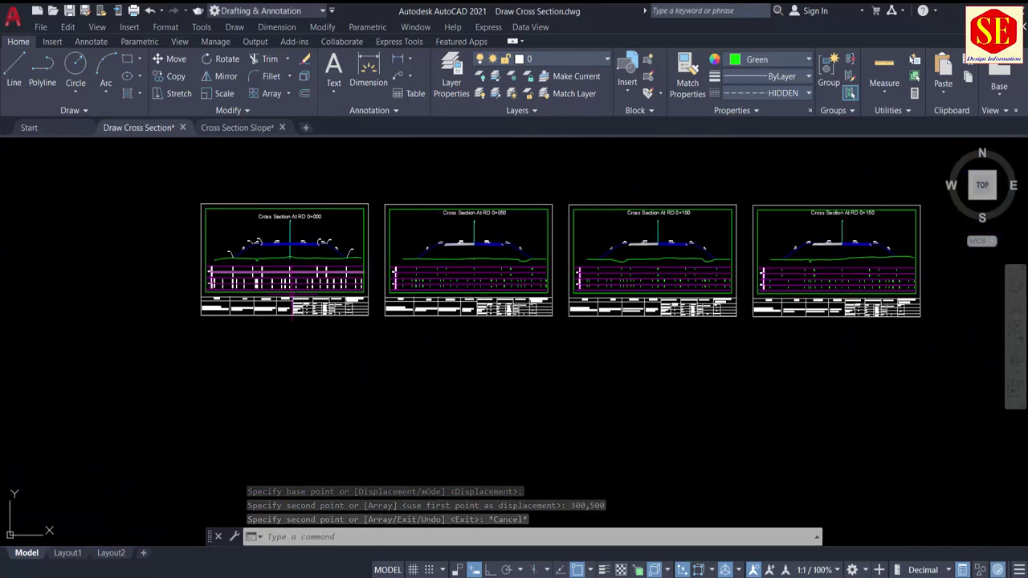
scroll(507, 378, "down", 3)
scroll(417, 433, "up", 5)
left_click(575, 229)
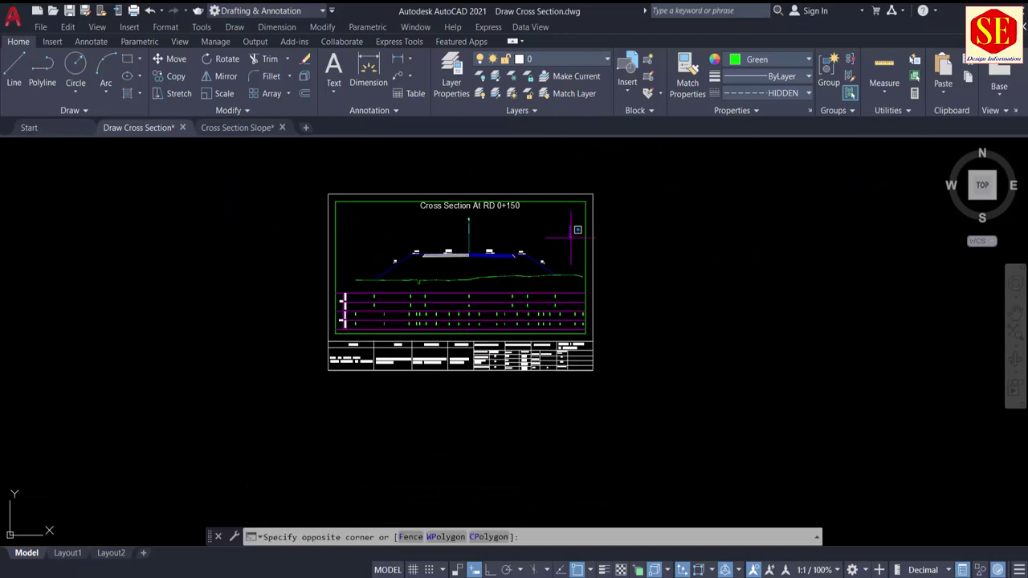
left_click(366, 279)
type("e")
key("Return")
Erase the RD 0+150 title and the remaining centre line symbol from the working sheet.
left_click(505, 201)
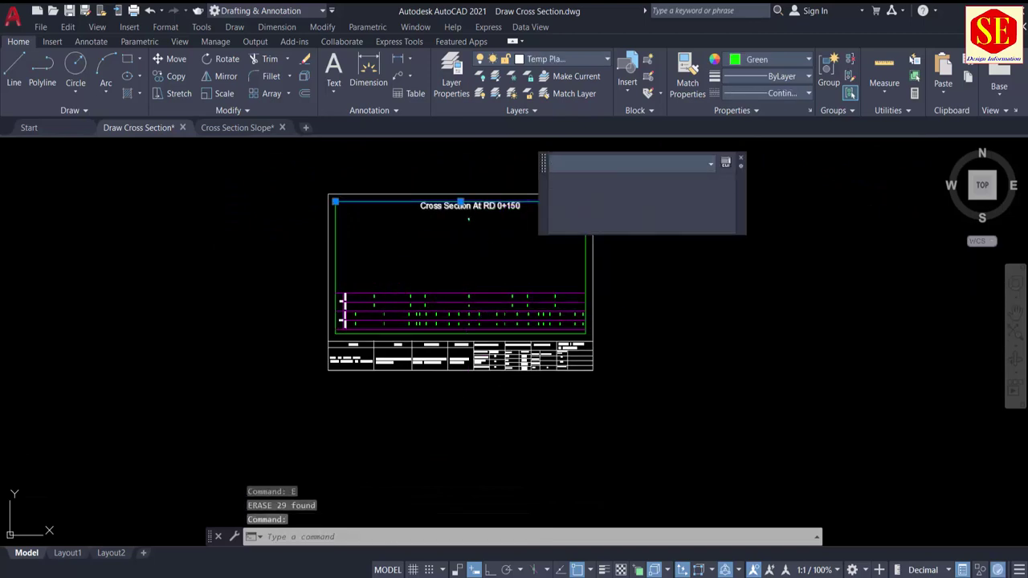
key("Escape")
left_click(470, 207)
key("Return")
left_click(467, 212)
left_click(495, 232)
Erase all FRL and NSL table values and the Area in Fill figure from the working sheet.
scroll(348, 310, "up", 5)
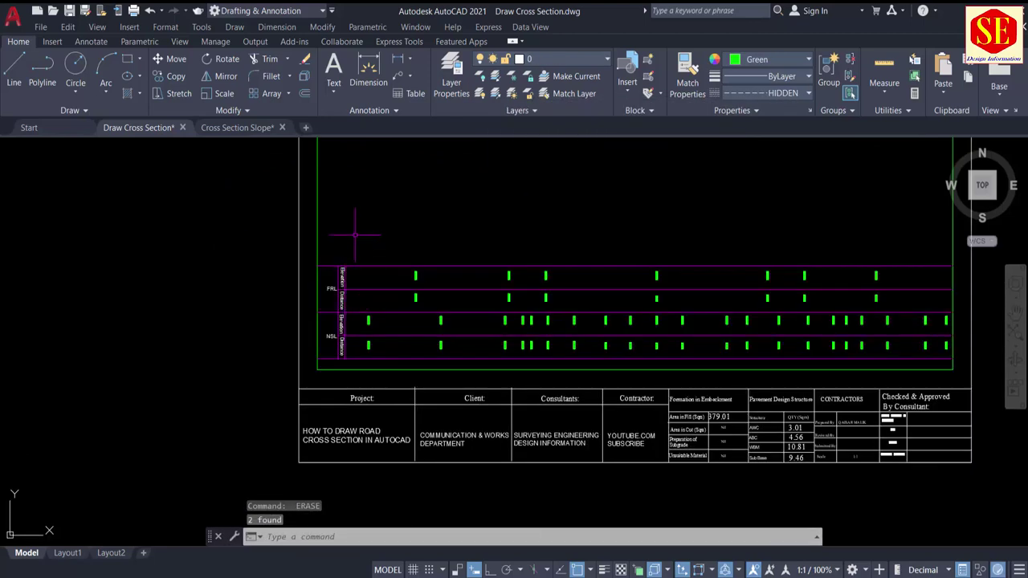
left_click(353, 236)
middle_click_drag(747, 351, 546, 351)
left_click(766, 381)
key("Return")
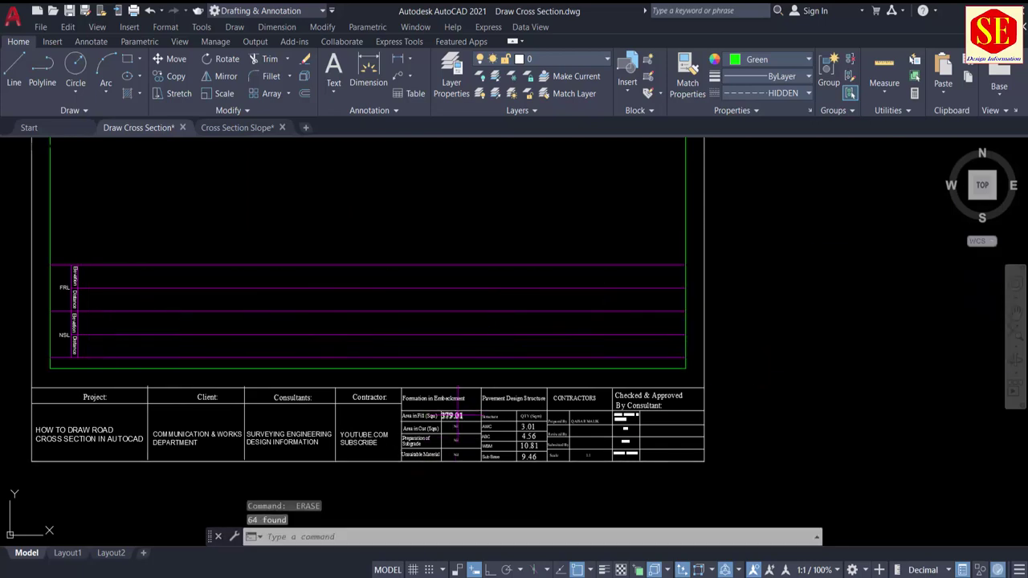
left_click(452, 415)
type("e")
key("Return")
scroll(482, 418, "down", 6)
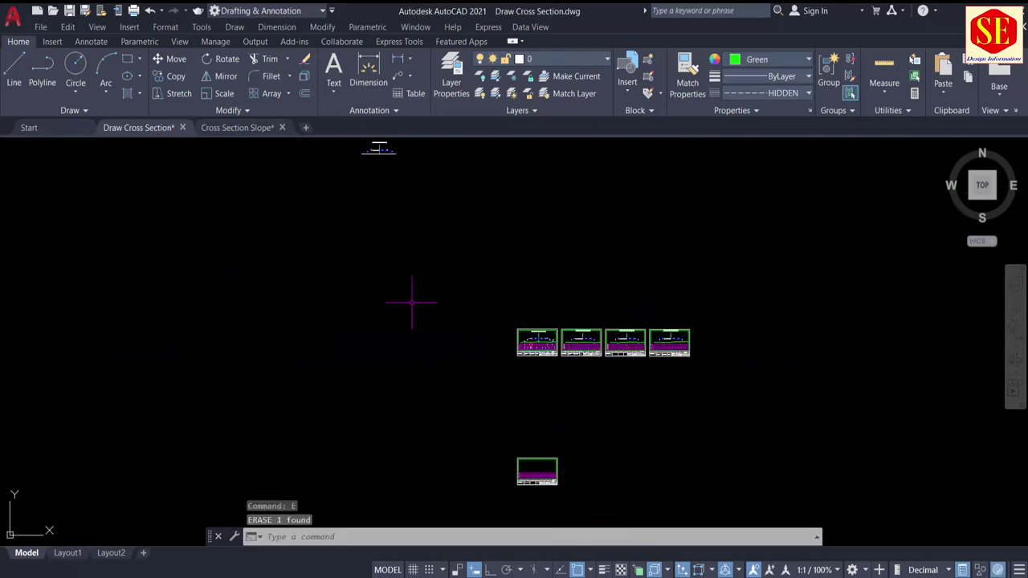
Examine the 0+200 row of the station slope table for its slopes and finish road level.
middle_click_drag(392, 258, 505, 410)
scroll(492, 295, "up", 8)
scroll(567, 343, "down", 6)
middle_click_drag(287, 143, 291, 262)
scroll(292, 260, "up", 6)
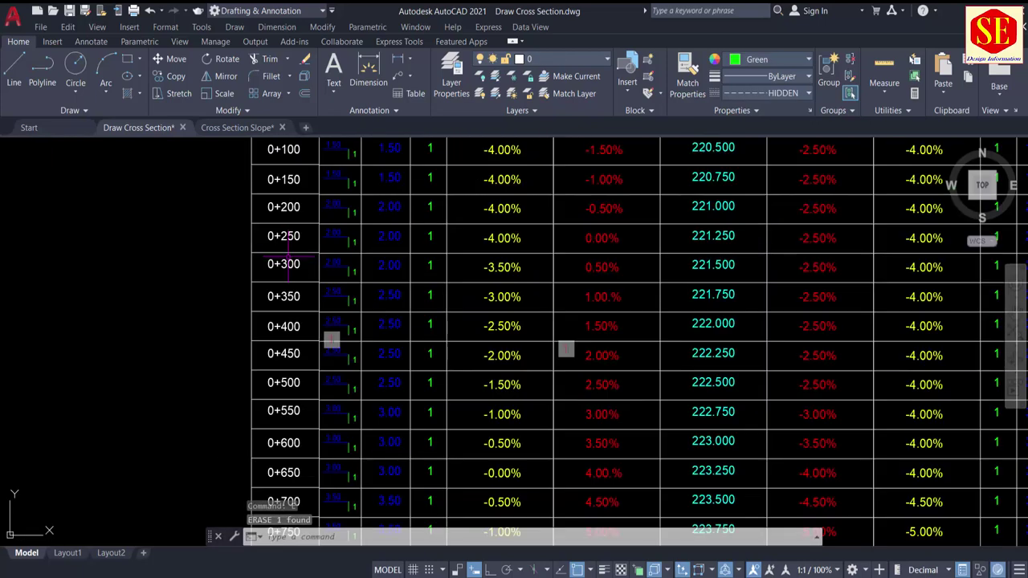
left_click(713, 207)
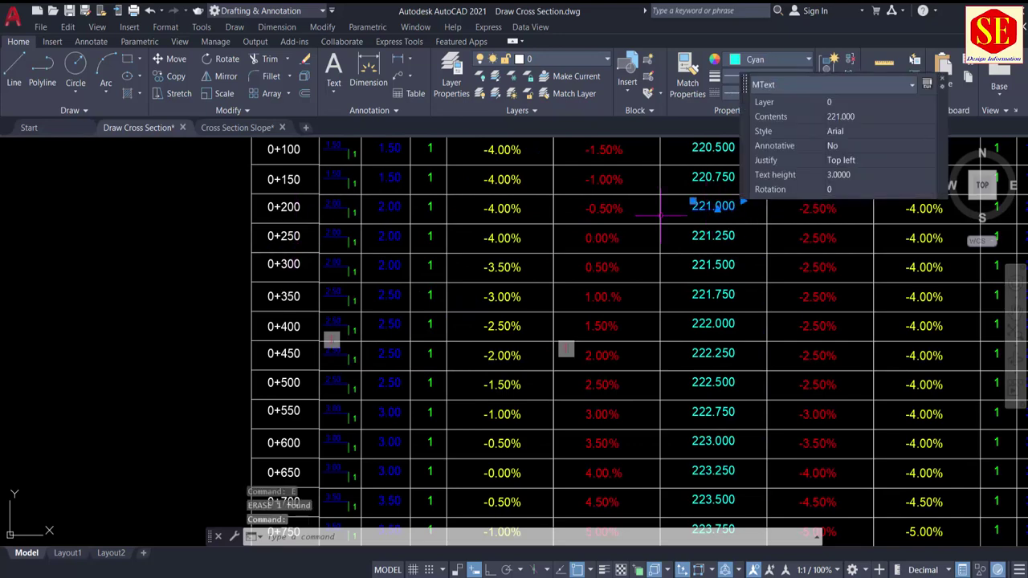
middle_click_drag(713, 207, 412, 276)
key("Escape")
Move the RD 0+200 cross-section together with its title and base line.
scroll(413, 276, "down", 5)
scroll(482, 337, "up", 6)
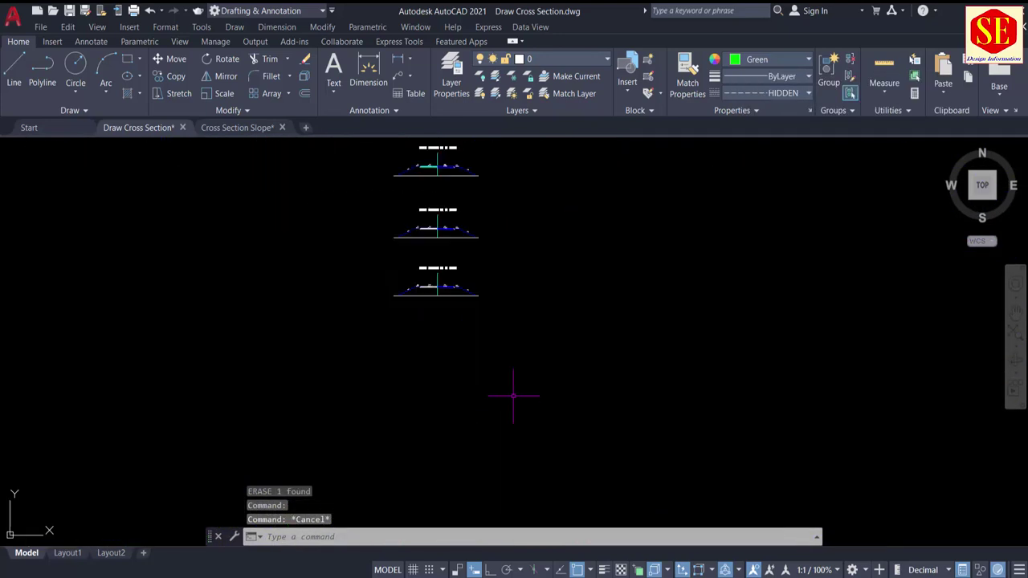
key("Return")
left_click(308, 232)
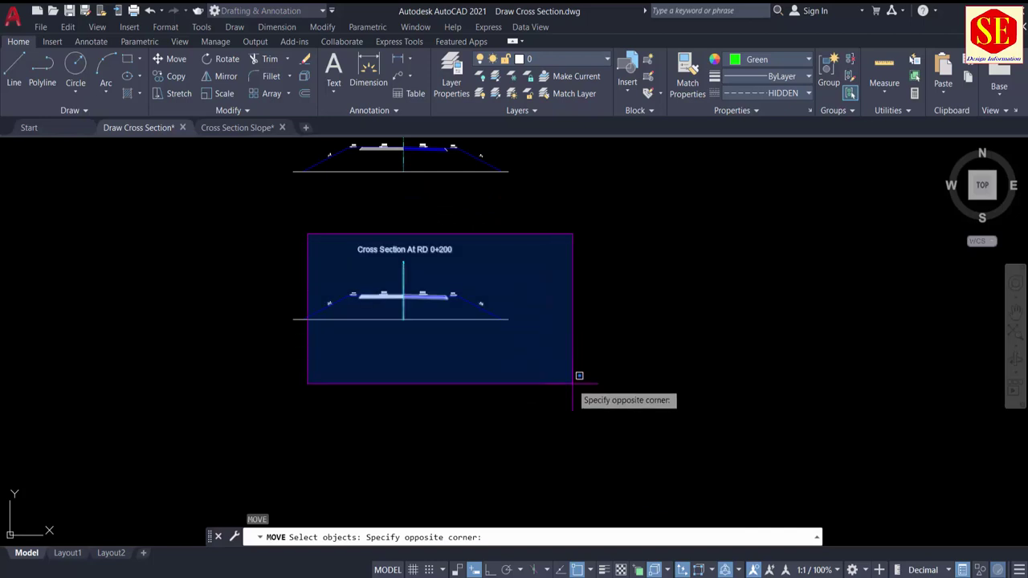
left_click(575, 375)
left_click(531, 236)
left_click(243, 351)
scroll(512, 294, "up", 6)
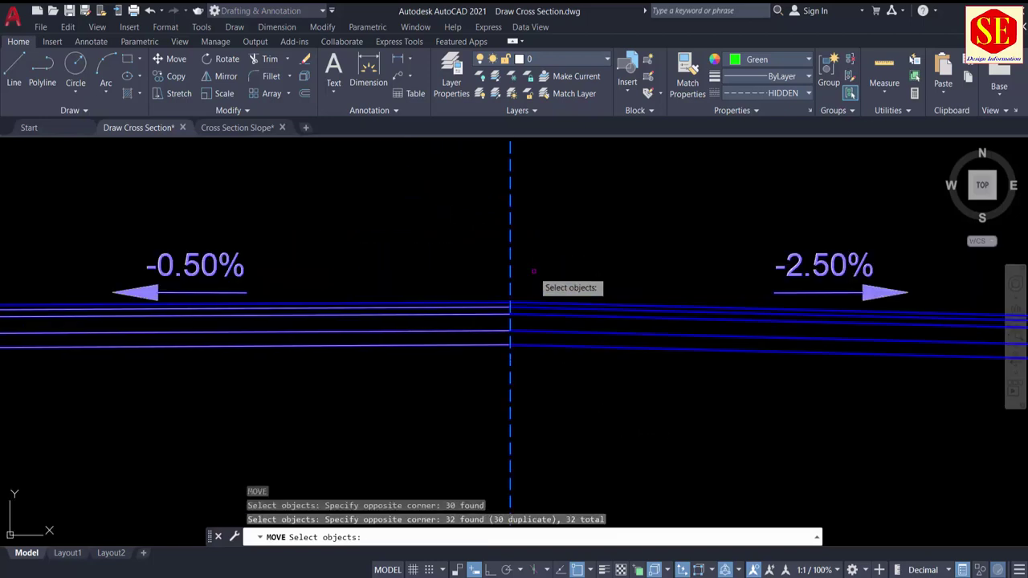
Move the RD 0+200 cross section from its centreline point at road level to 0,221.000.
key("Return")
scroll(486, 313, "up", 2)
left_click(486, 313)
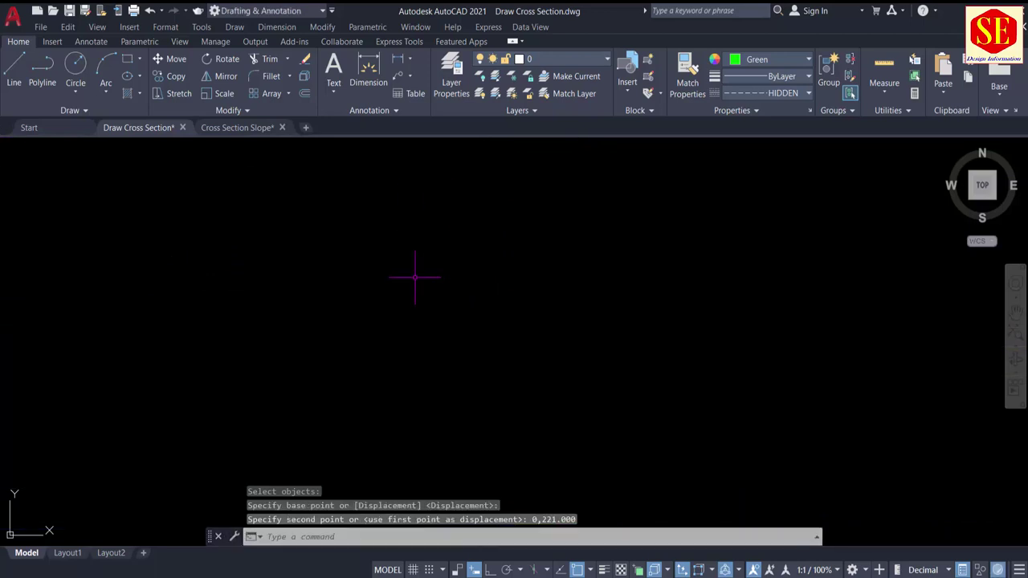
middle_click_drag(461, 336, 462, 150)
middle_click_drag(659, 336, 619, 161)
scroll(647, 377, "up", 4)
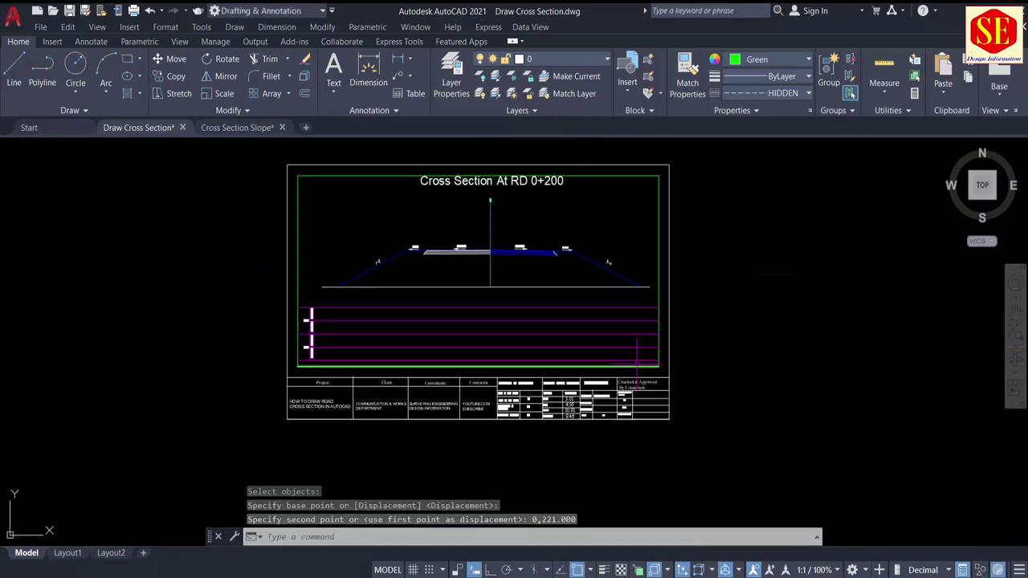
Erase the horizontal baseline beneath the RD 0+200 cross section.
scroll(565, 263, "up", 2)
left_click(598, 314)
left_click(555, 341)
type("e")
key("Return")
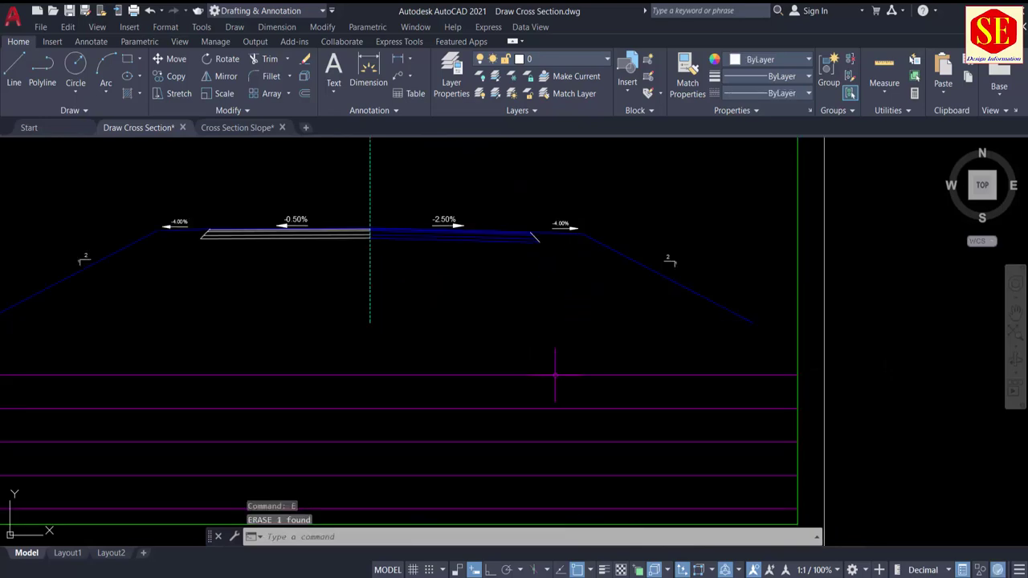
Switch to Excel and copy the station 0+200 plotting cells F129:F151, from PLINE through 37.112,212.991.
key("alt+Tab")
scroll(429, 294, "down", 11)
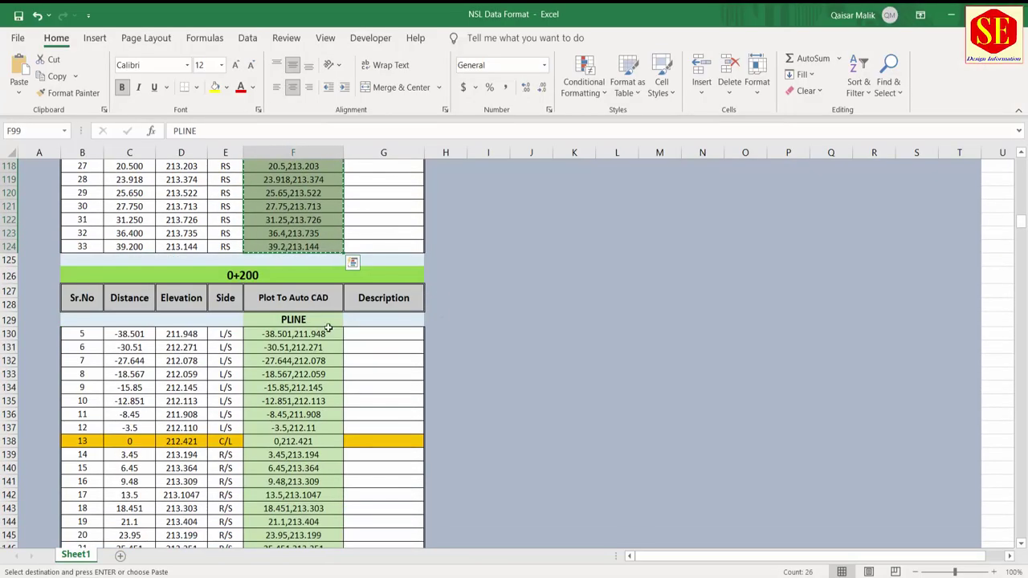
left_click_drag(315, 320, 318, 509)
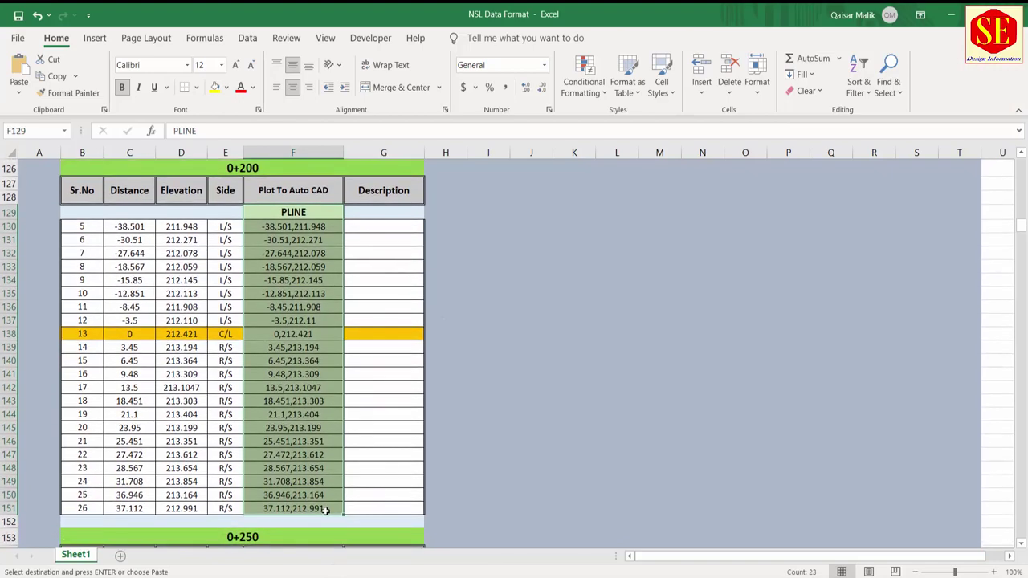
right_click(314, 486)
left_click(374, 131)
Return to AutoCAD and paste the copied PLINE coordinates to plot the natural ground line of RD 0+200.
key("alt+Tab")
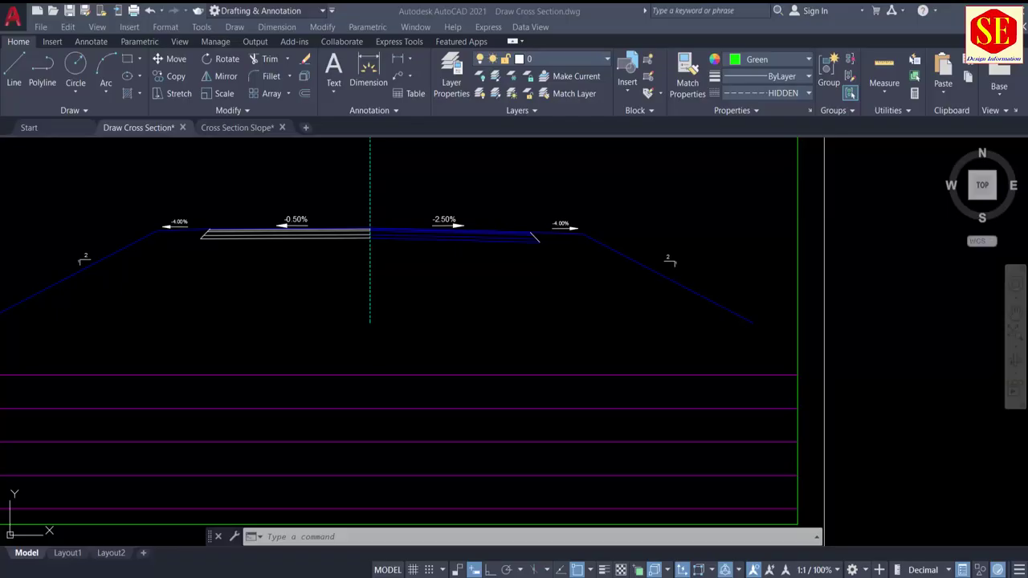
scroll(529, 359, "down", 3)
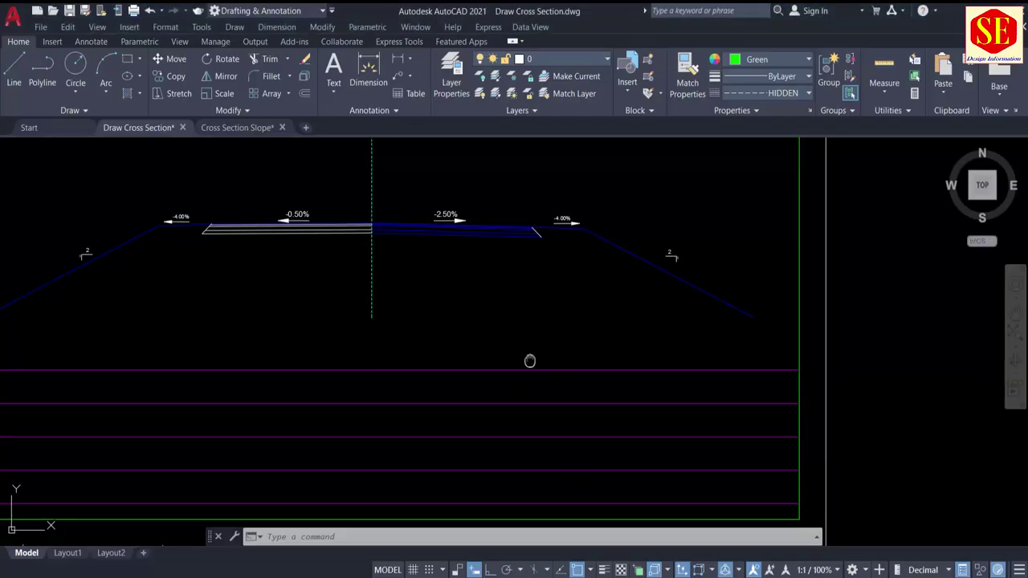
right_click(426, 536)
left_click(482, 467)
key("Escape")
scroll(703, 270, "up", 5)
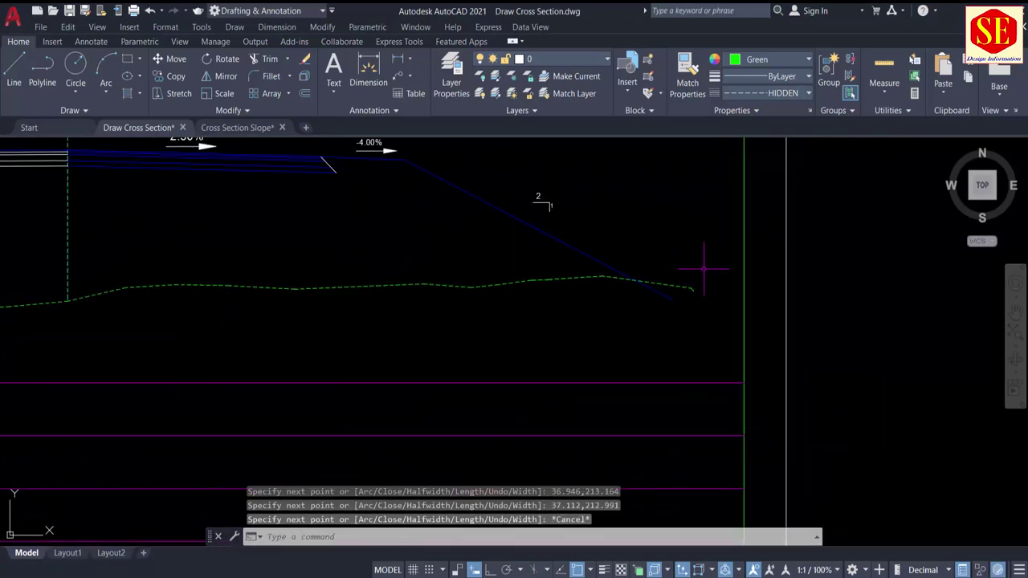
Trim the part of the right embankment slope that runs below the ground line.
type("tr")
key("Return")
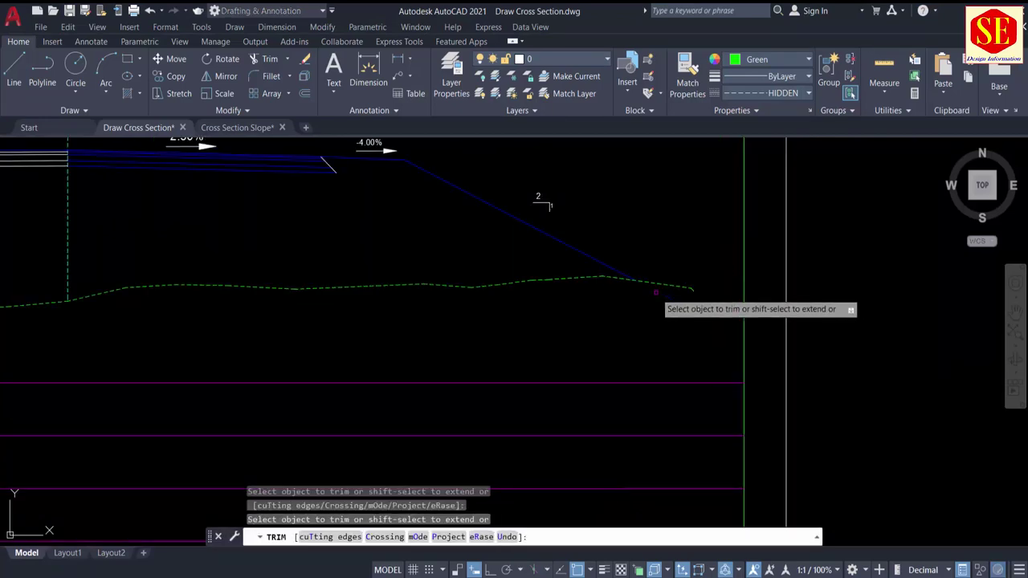
scroll(700, 305, "down", 4)
middle_click_drag(202, 319, 310, 305)
scroll(309, 305, "up", 4)
key("Escape")
Extend the left embankment slope to the ground line.
type("ex")
key("Return")
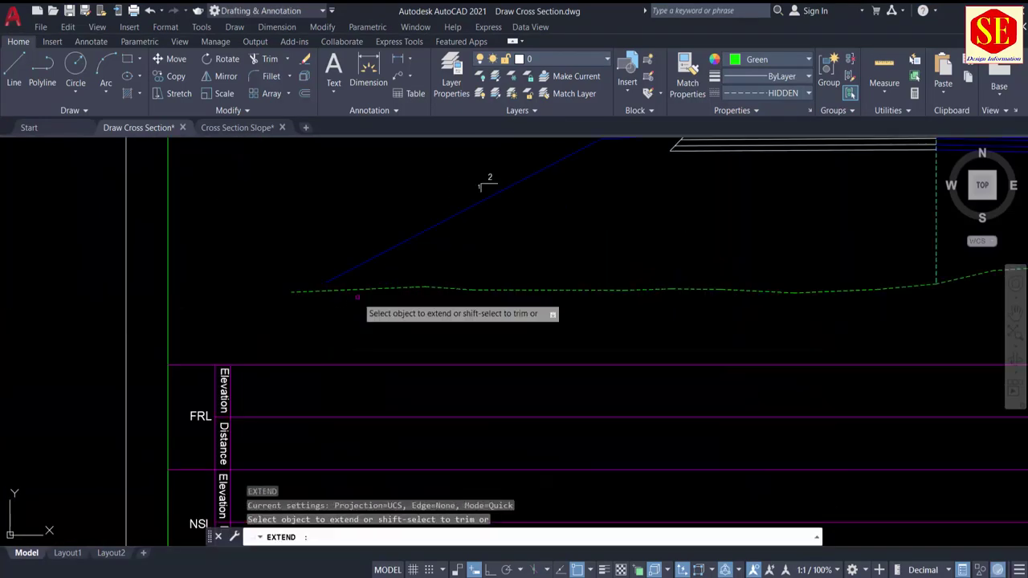
left_click(348, 273)
key("Escape")
Annotate the elevations and distances of the road and ground polylines in the FRL and NSL rows.
scroll(310, 265, "down", 5)
middle_click_drag(466, 294, 381, 273)
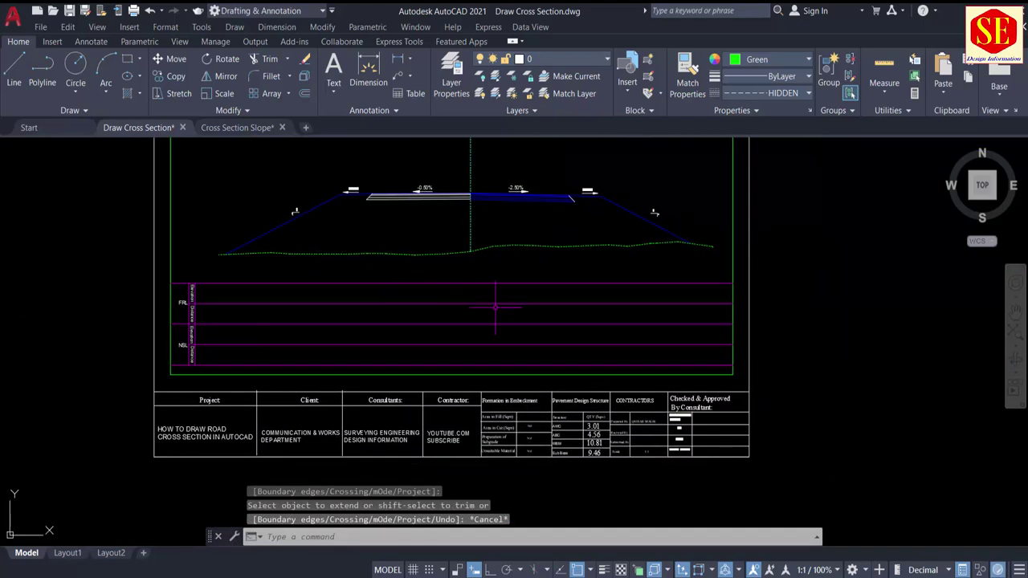
type("ns")
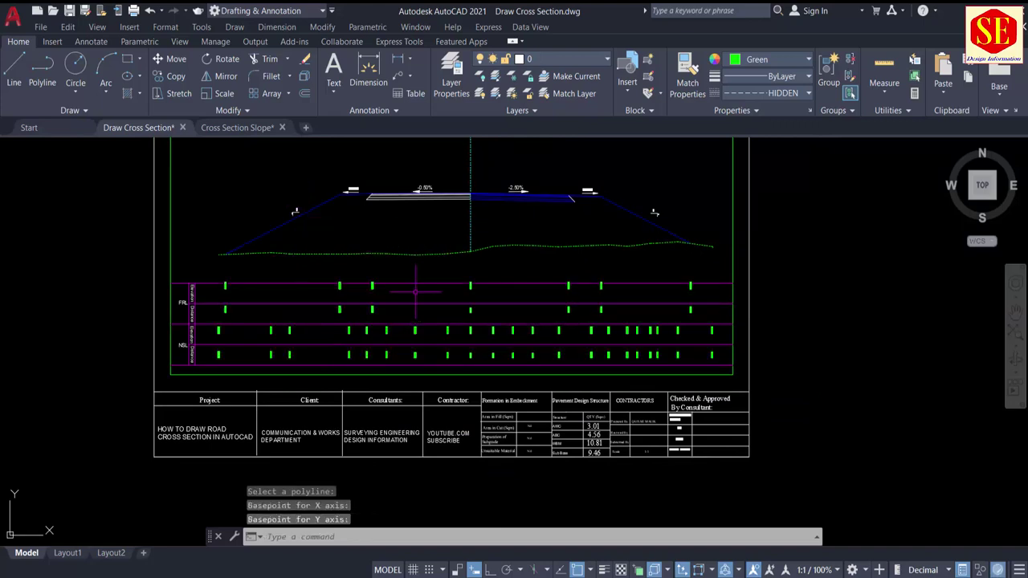
Trim the centreline between the underside of the pavement layers and the ground line.
scroll(415, 287, "up", 4)
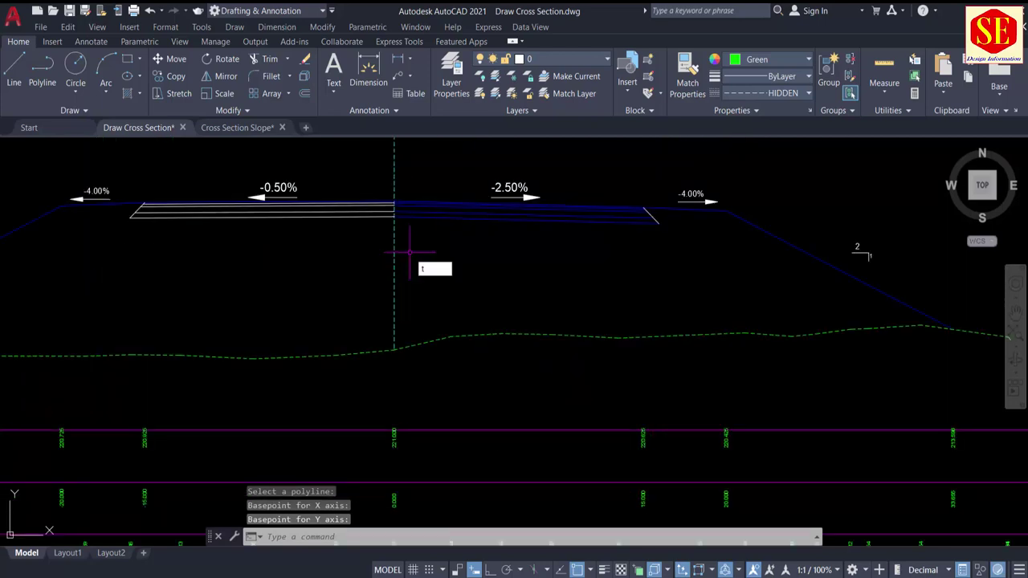
key("Return")
key("Escape")
scroll(406, 261, "down", 4)
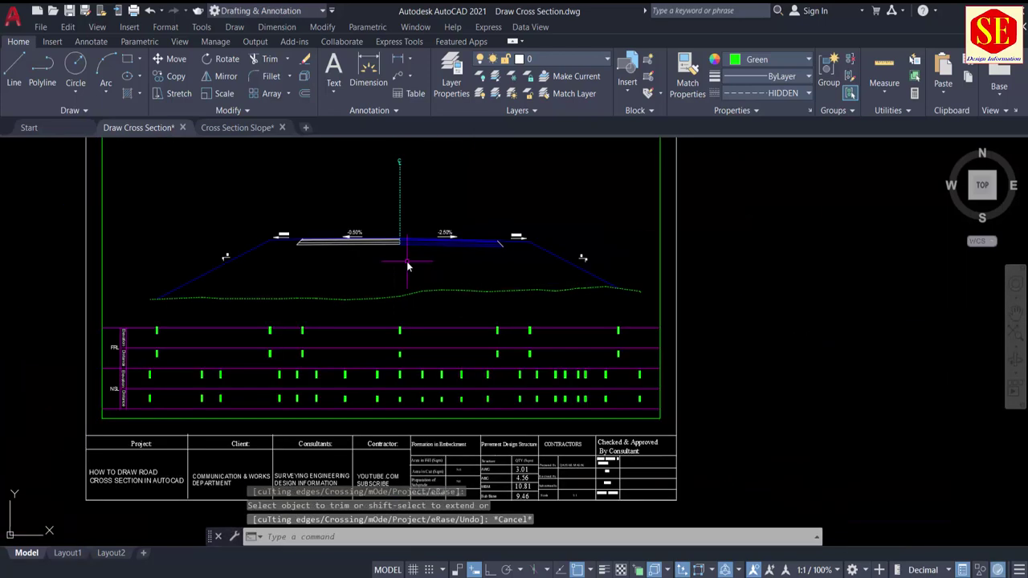
Calculate the fill area between the road section and the ground line and place its value by Area in Fill.
left_click(385, 267)
scroll(385, 267, "down", 4)
scroll(522, 337, "up", 6)
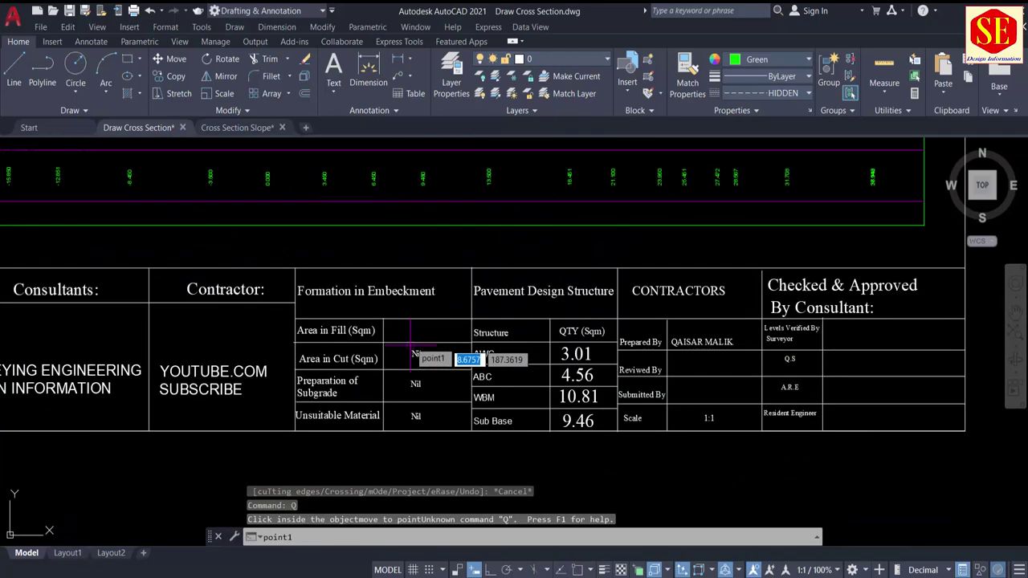
left_click(452, 353)
Match the fill area text to the properties of the 3.01 quantity text in the title block.
type("ma")
key("Return")
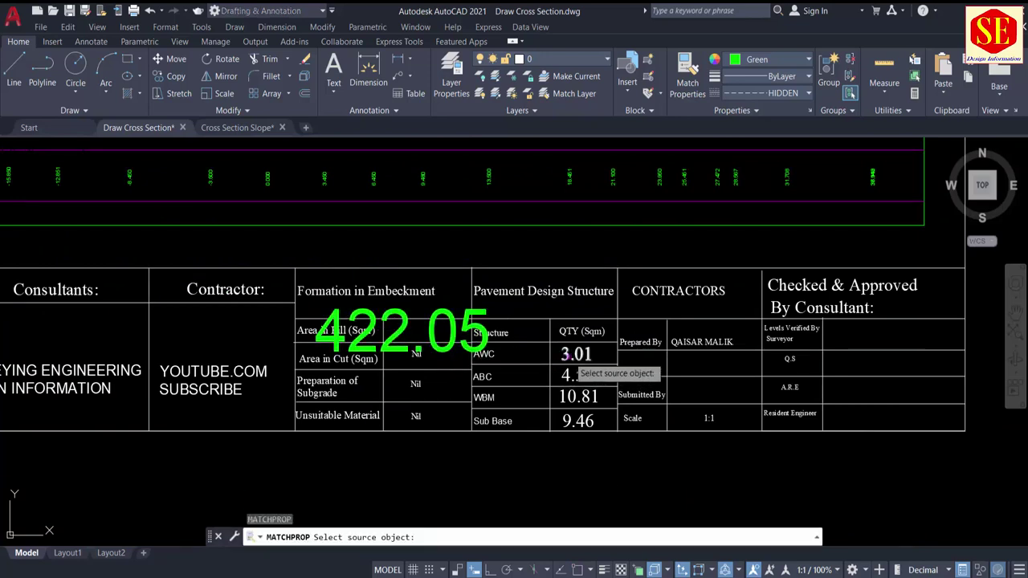
left_click(566, 354)
left_click(434, 329)
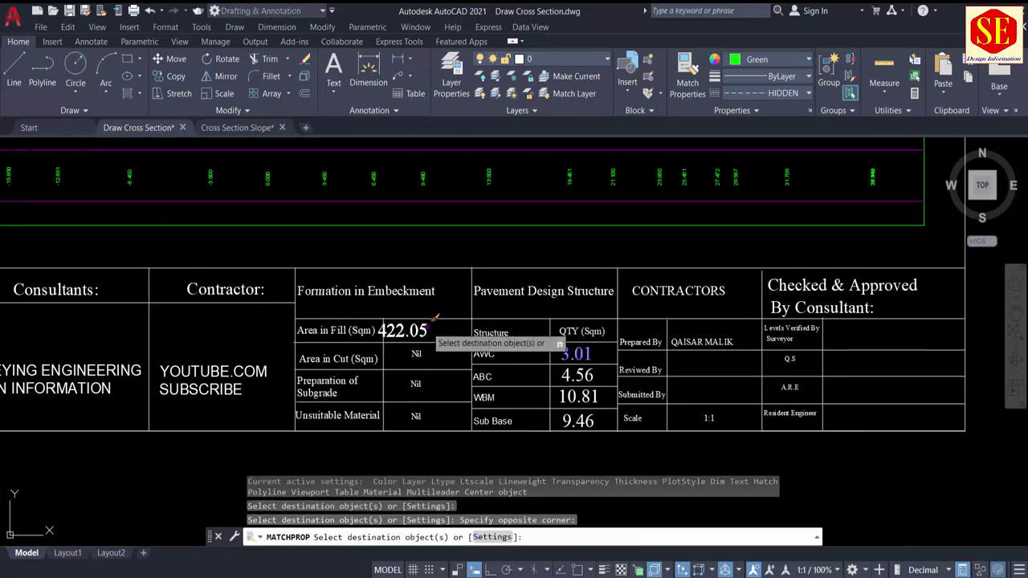
right_click(443, 340)
left_click(458, 346)
Move the fill area value sideways into its Area in Fill cell.
type("m")
key("Return")
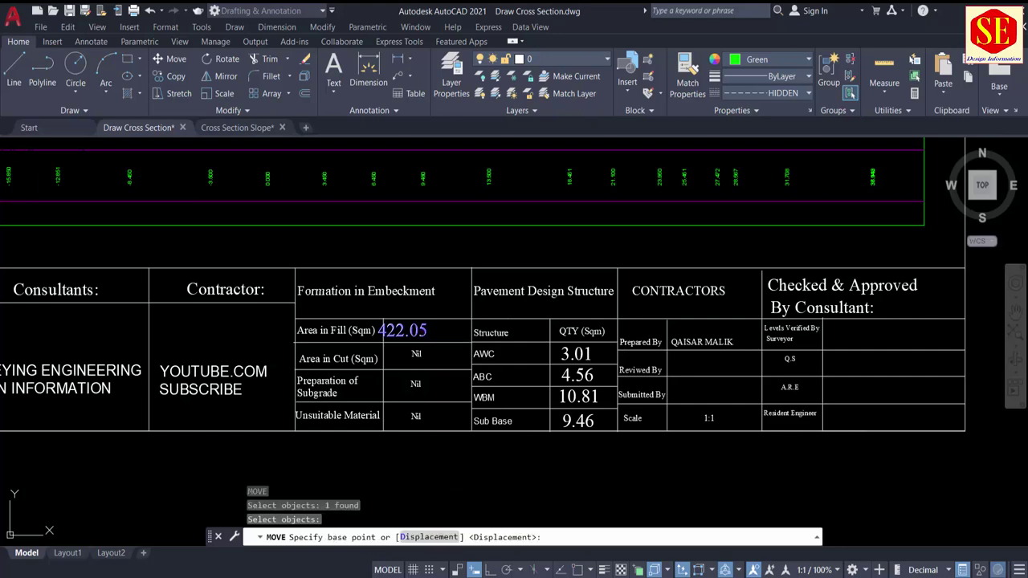
left_click(425, 459)
left_click(442, 459)
scroll(438, 460, "down", 6)
type("m")
key("Return")
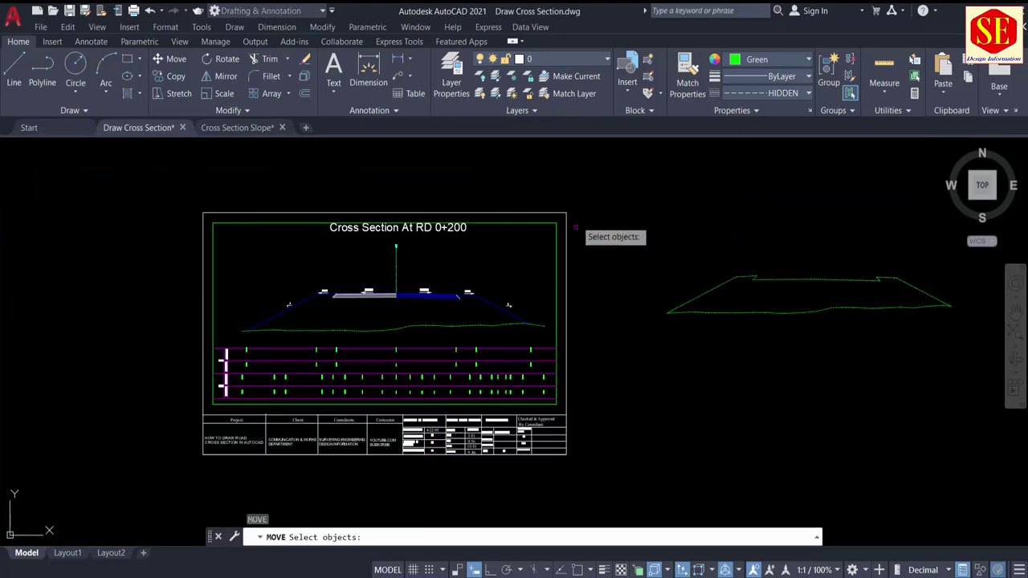
left_click(582, 197)
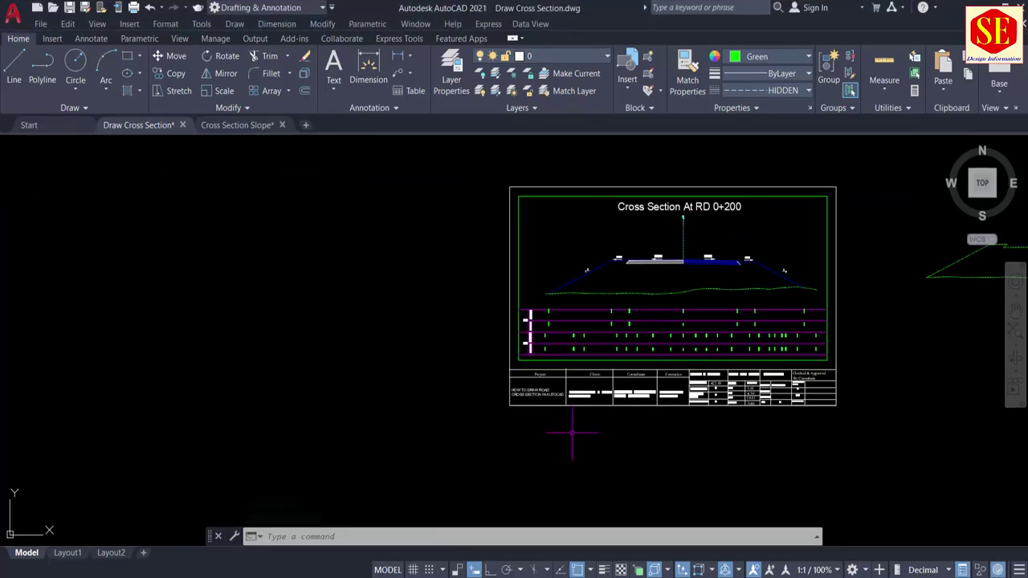
Copy the complete RD 0+200 sheet from its centreline point on the section to 400,500.
type("co")
key("Return")
left_click(851, 178)
left_click(504, 419)
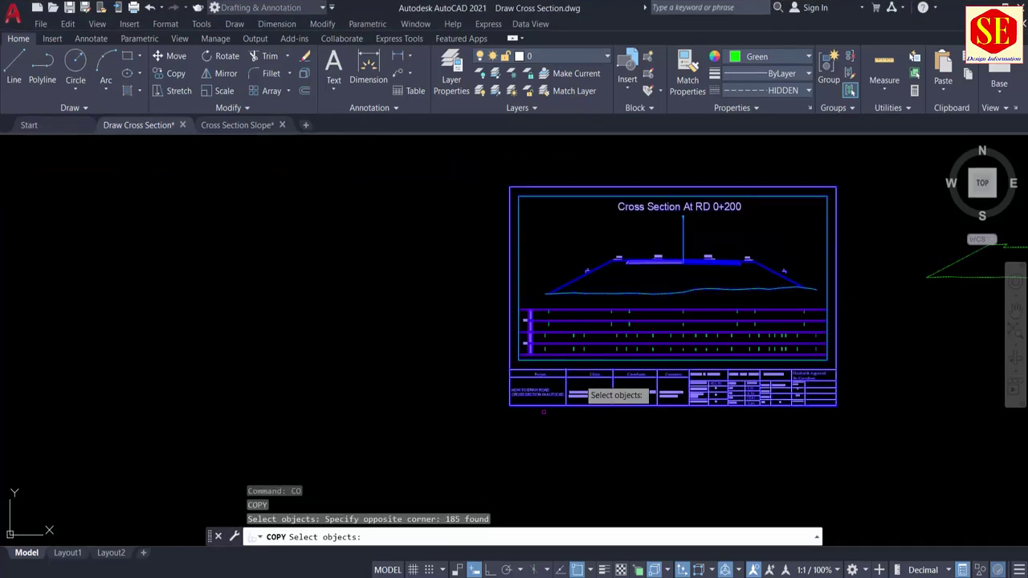
scroll(686, 255, "up", 10)
key("Return")
left_click(637, 259)
scroll(641, 242, "down", 2)
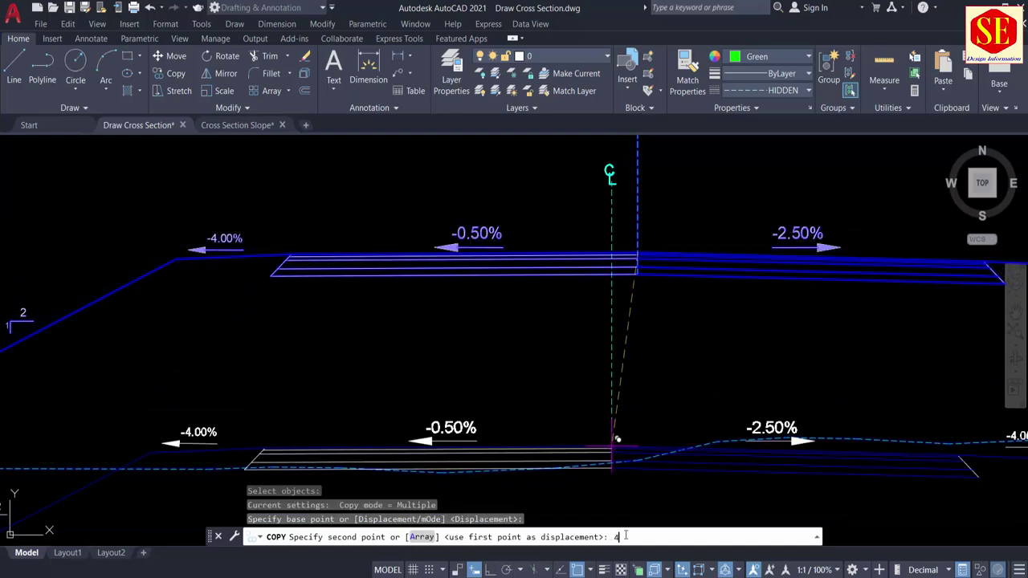
type("400,500")
key("Return")
scroll(615, 442, "down", 5)
key("Escape")
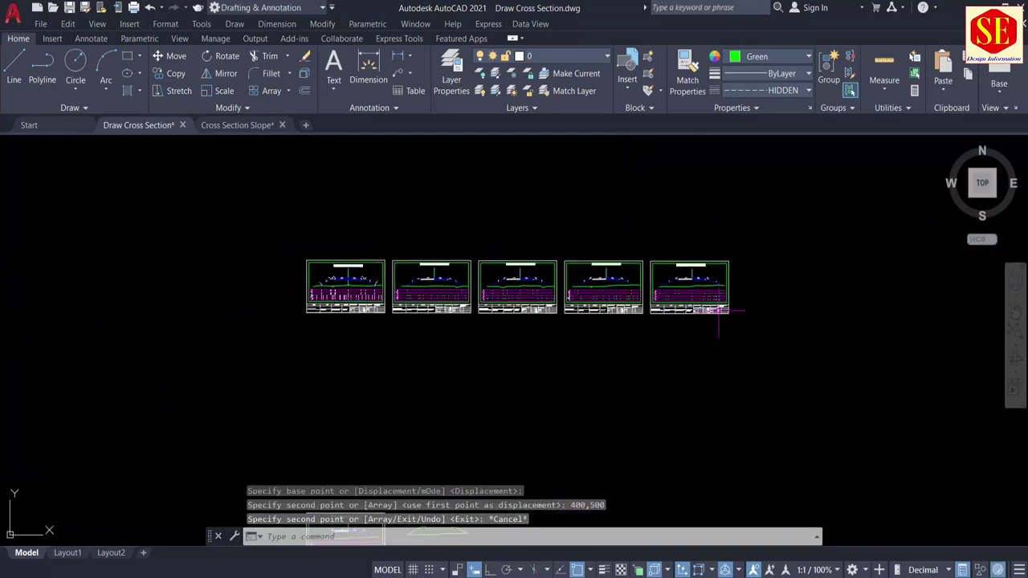
Erase the green fill area outline beside the original RD 0+200 sheet.
scroll(602, 255, "up", 5)
scroll(602, 256, "down", 6)
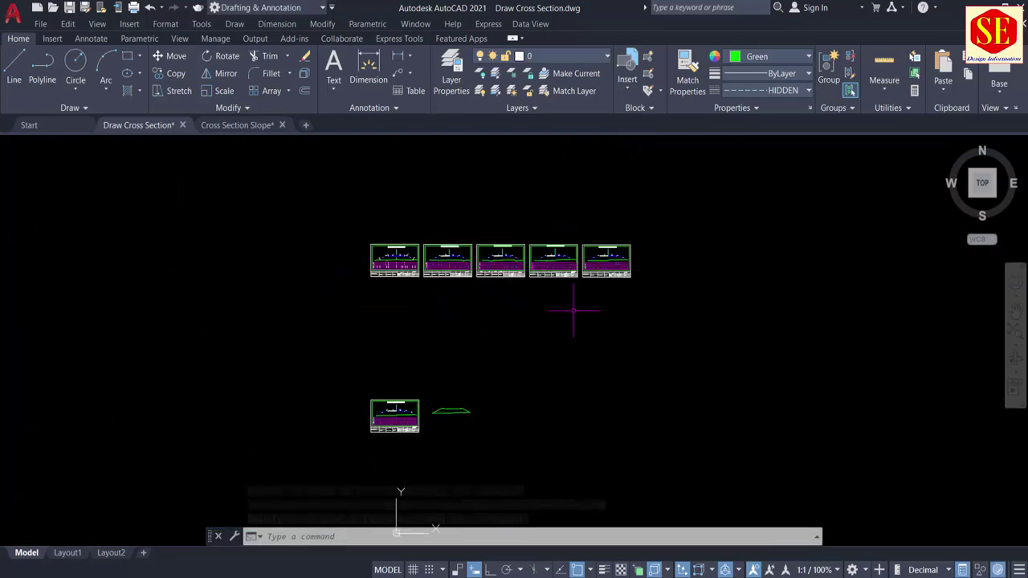
scroll(402, 440, "up", 5)
left_click(711, 274)
left_click(498, 371)
type("e")
Erase the road section and ground line from the original RD 0+200 sheet, keeping its frame and rows.
scroll(423, 330, "up", 5)
left_click(457, 303)
left_click(71, 384)
key("Return")
Erase the RD 0+200 title and all FRL and NSL elevation and distance values from the original sheet.
left_click(262, 249)
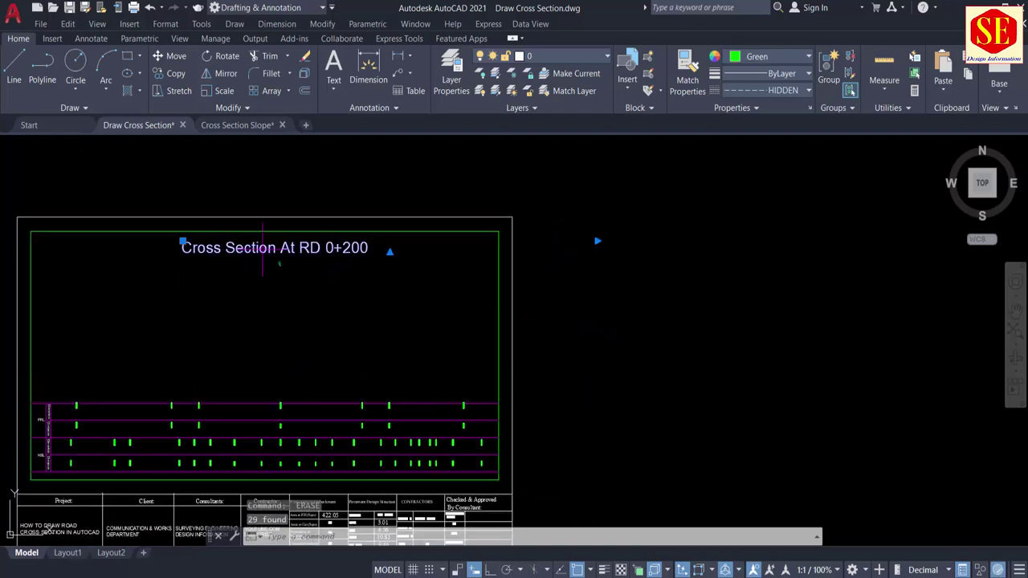
middle_click_drag(233, 318, 286, 212)
left_click(103, 280)
left_click(541, 373)
type("e")
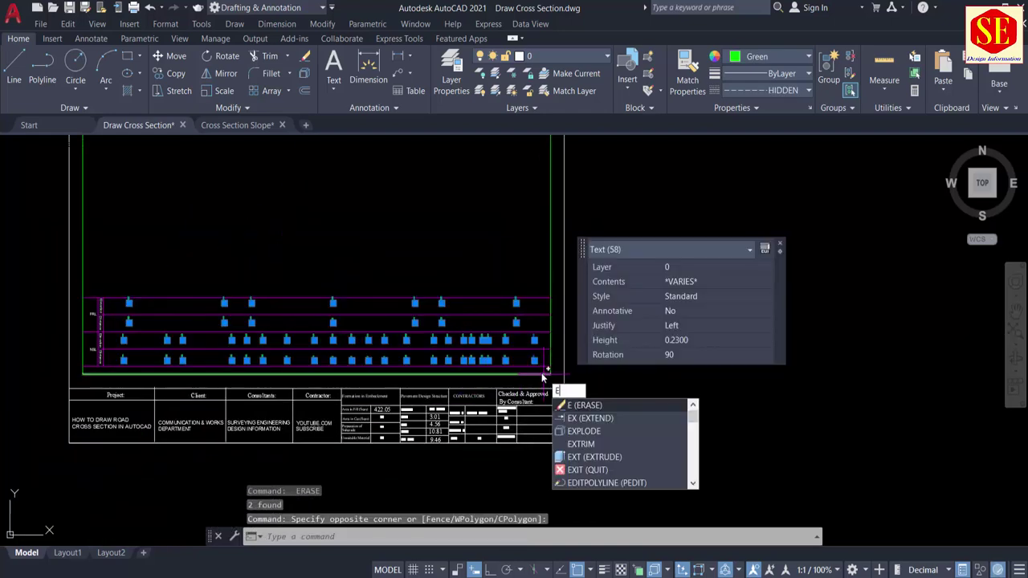
key("Return")
scroll(482, 385, "up", 2)
scroll(426, 413, "down", 3)
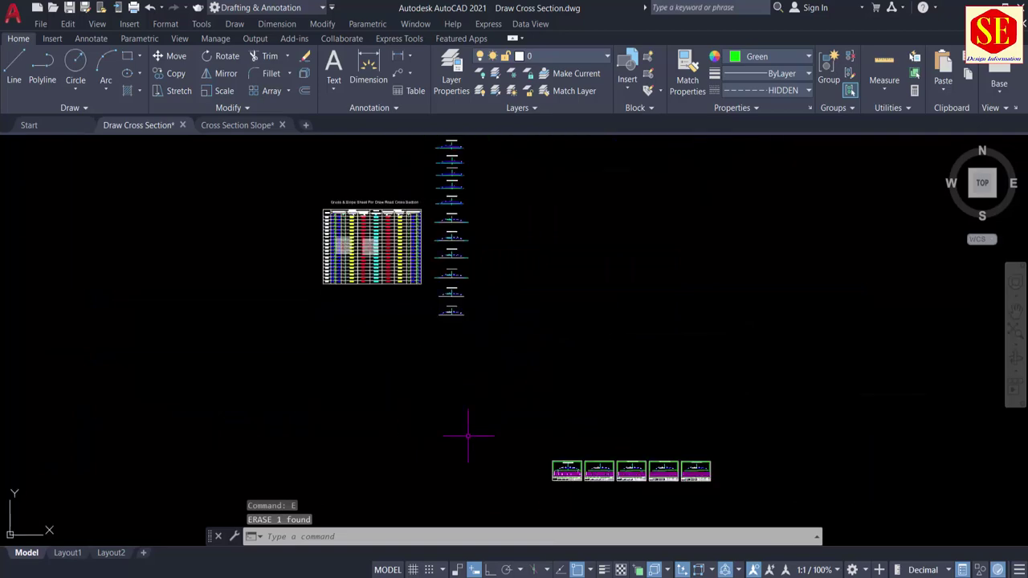
Move the RD 0+250 cross section onto the emptied sheet at 0,221.25 and erase its horizontal baseline.
scroll(507, 353, "down", 5)
scroll(259, 247, "up", 5)
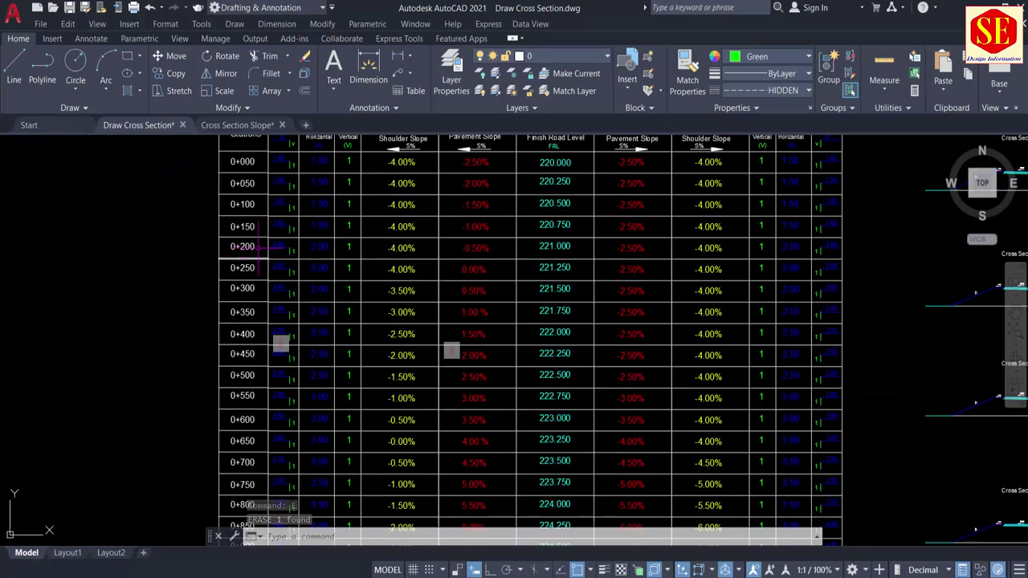
left_click(556, 270)
key("Escape")
scroll(337, 284, "down", 6)
scroll(518, 367, "up", 7)
type("m")
key("Return")
left_click(549, 213)
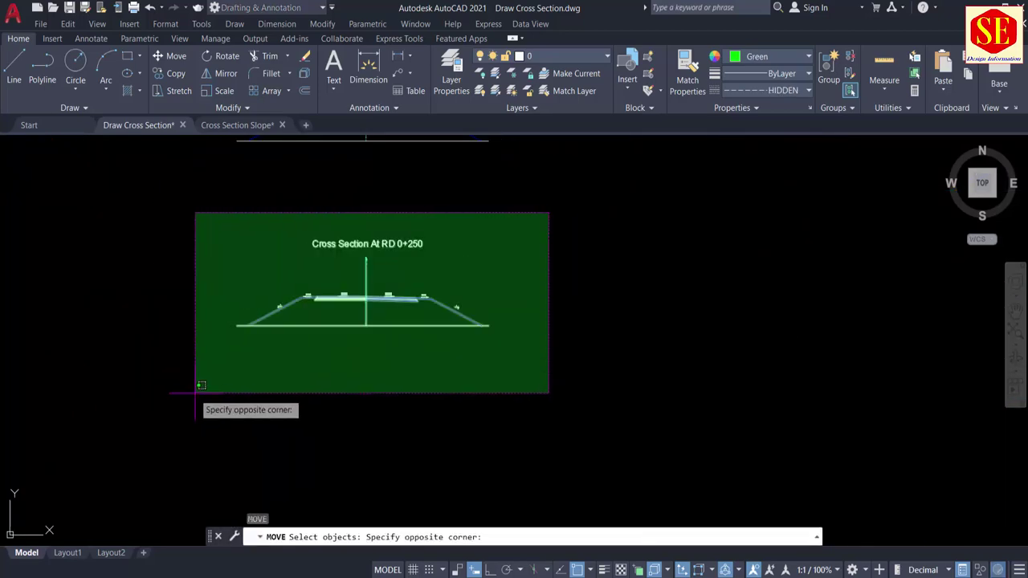
left_click(201, 385)
scroll(473, 247, "up", 5)
left_click(418, 290)
scroll(488, 373, "down", 4)
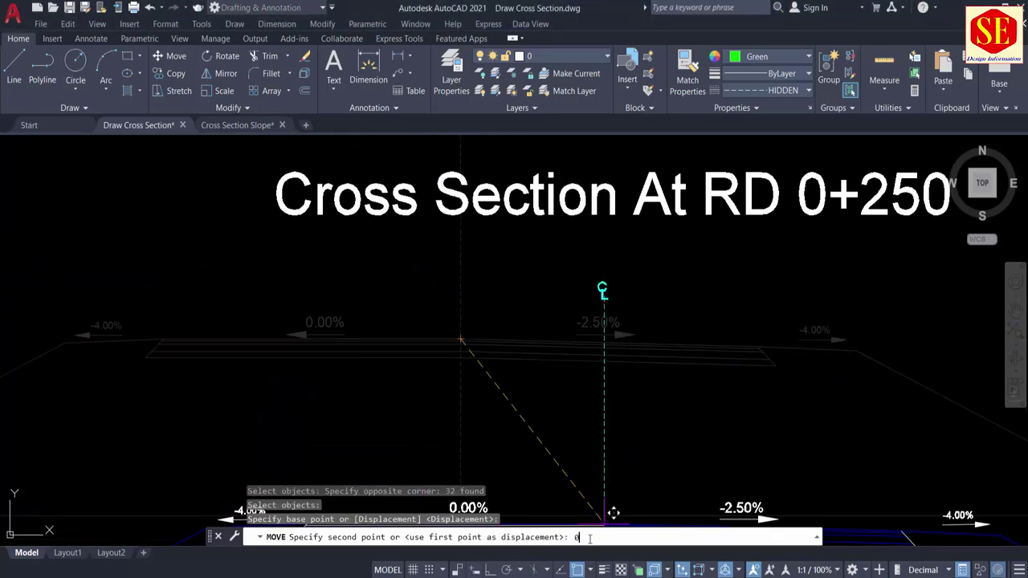
type("0,221.25")
key("Return")
scroll(551, 418, "down", 5)
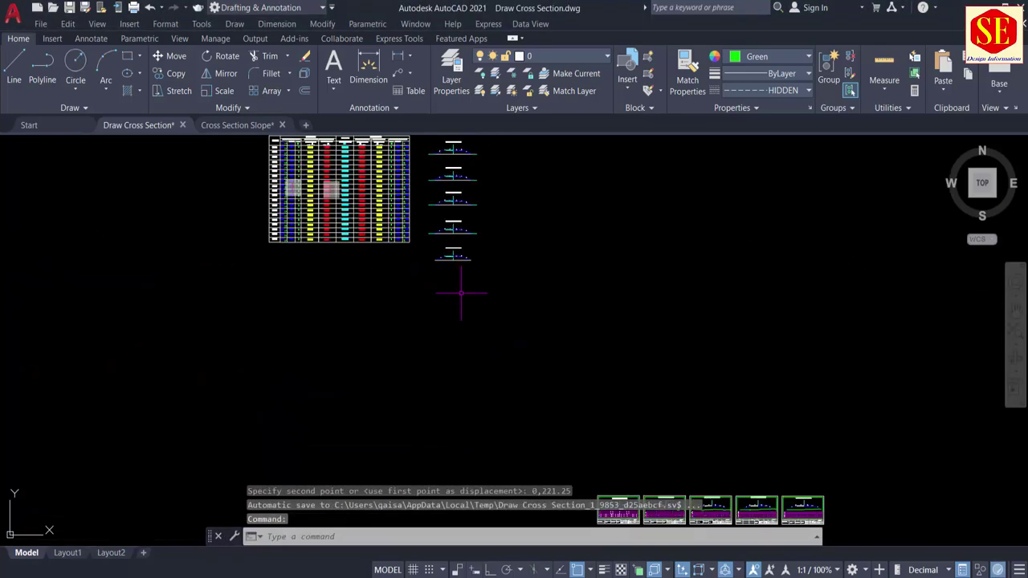
scroll(557, 348, "up", 4)
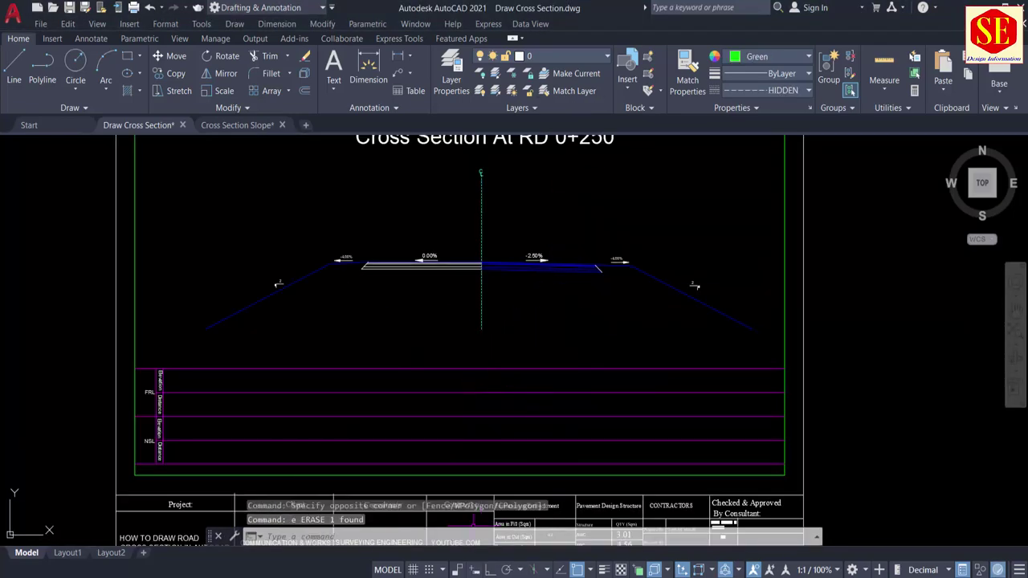
Switch to Excel and copy the station 0+250 plotting cells F156:F179, from PLINE through 37.112,211.952.
key("alt+Tab")
scroll(388, 349, "down", 1)
mouse_move(293, 251)
left_mouse_down()
mouse_move(313, 557)
mouse_move(307, 521)
left_mouse_up()
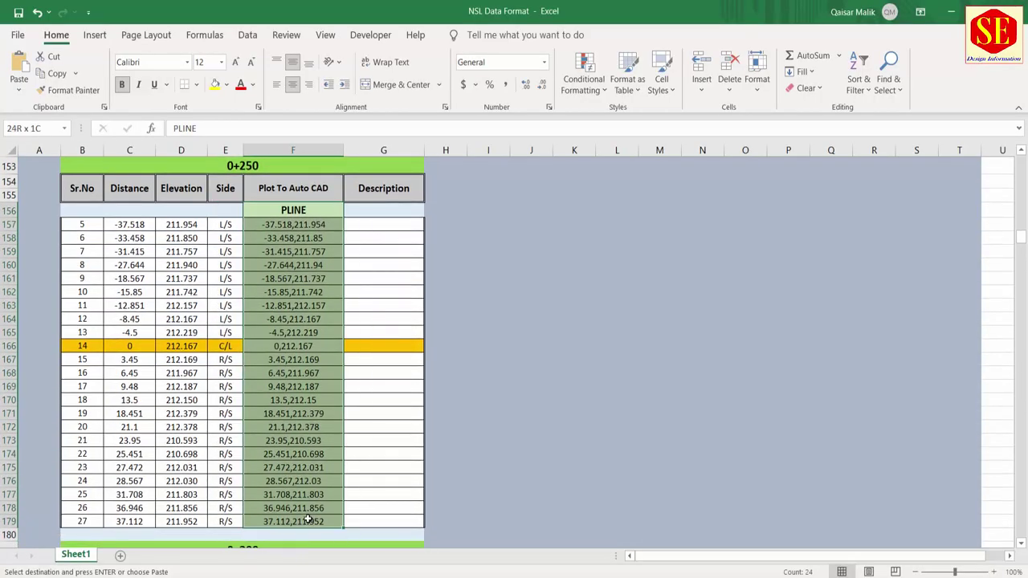
right_click(307, 521)
left_click(333, 156)
Return to AutoCAD and paste the copied PLINE coordinates to plot the natural ground line of RD 0+250.
key("alt+Tab")
right_click(544, 536)
left_click(562, 486)
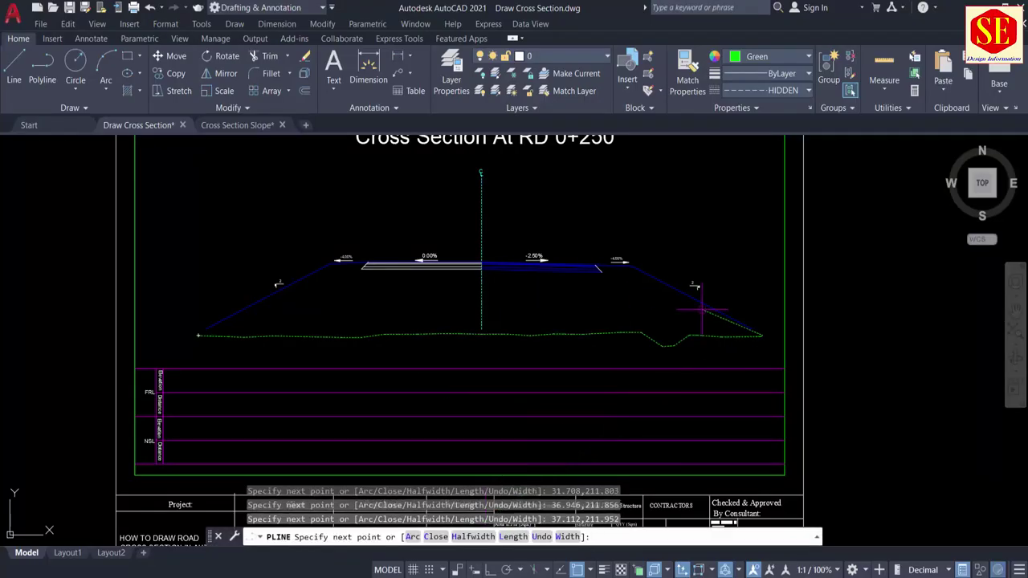
scroll(762, 314, "up", 3)
key("Escape")
Extend the embankment side slopes of RD 0+250 to the natural ground line.
type("ex")
key("Return")
scroll(777, 353, "up", 2)
key("Escape")
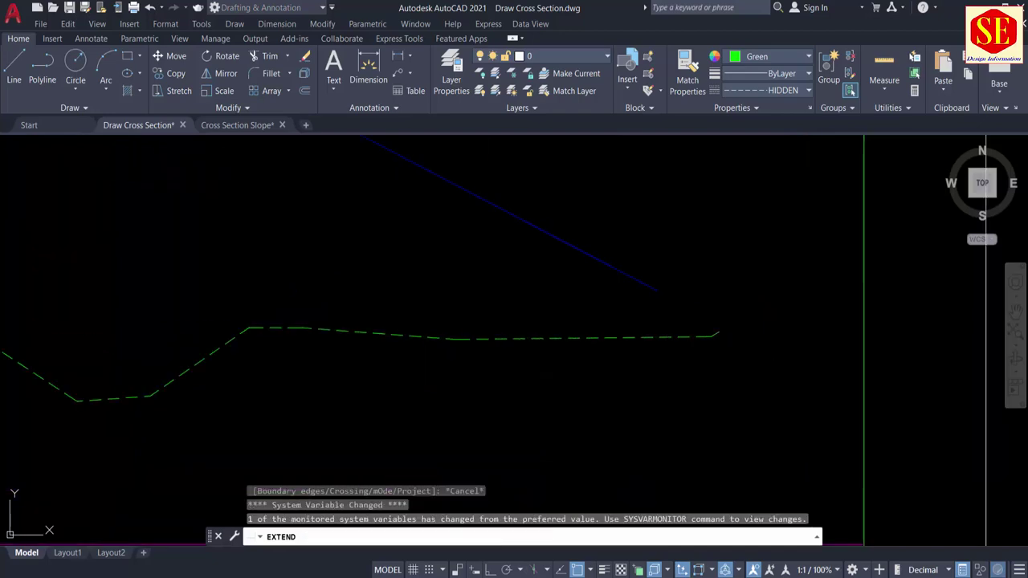
left_click(718, 331)
key("Escape")
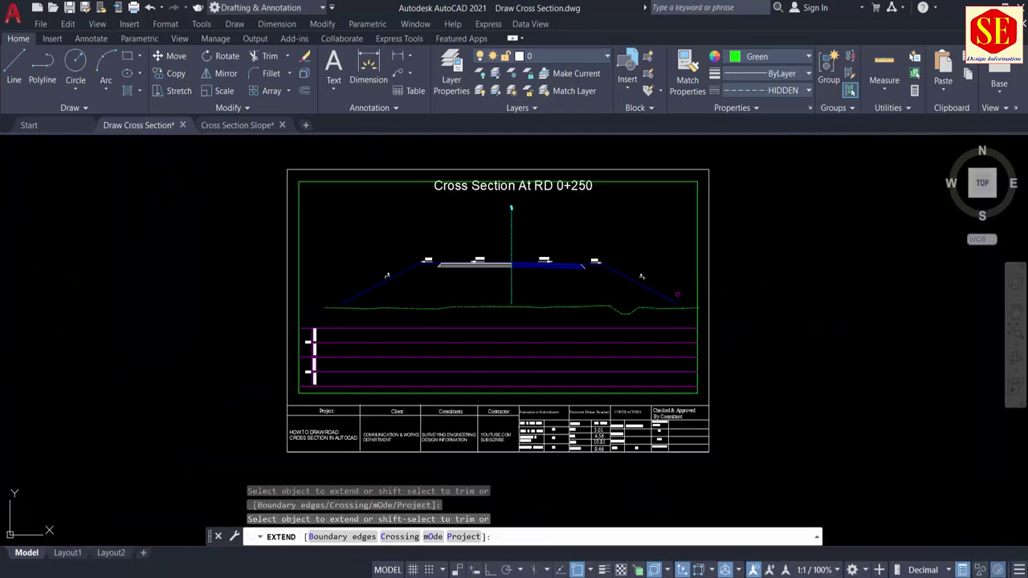
Annotate the NSL and FRL rows of RD 0+250 with elevations and distances using the NSL routine.
scroll(728, 280, "up", 2)
middle_click_drag(170, 297, 173, 225)
type("s")
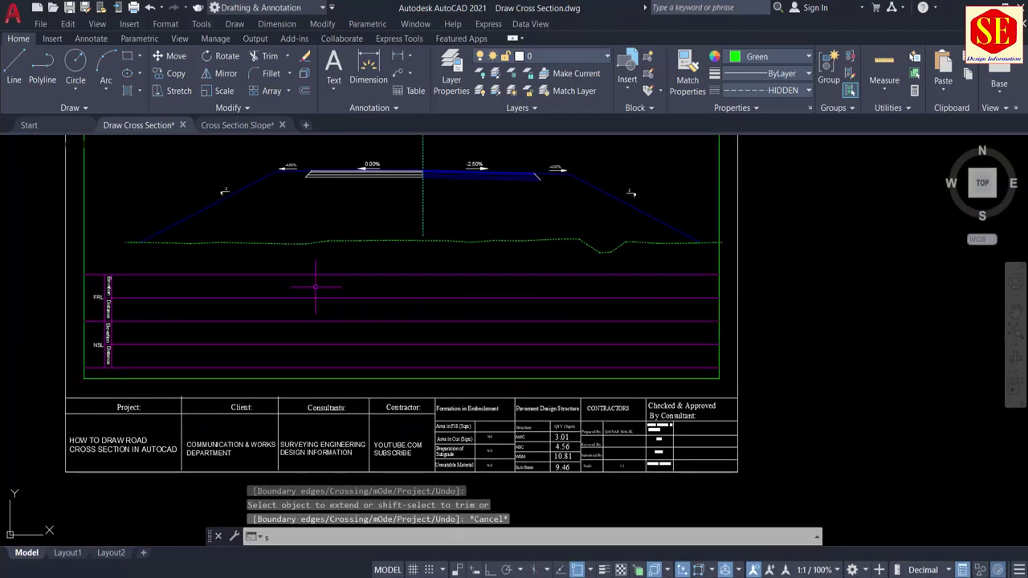
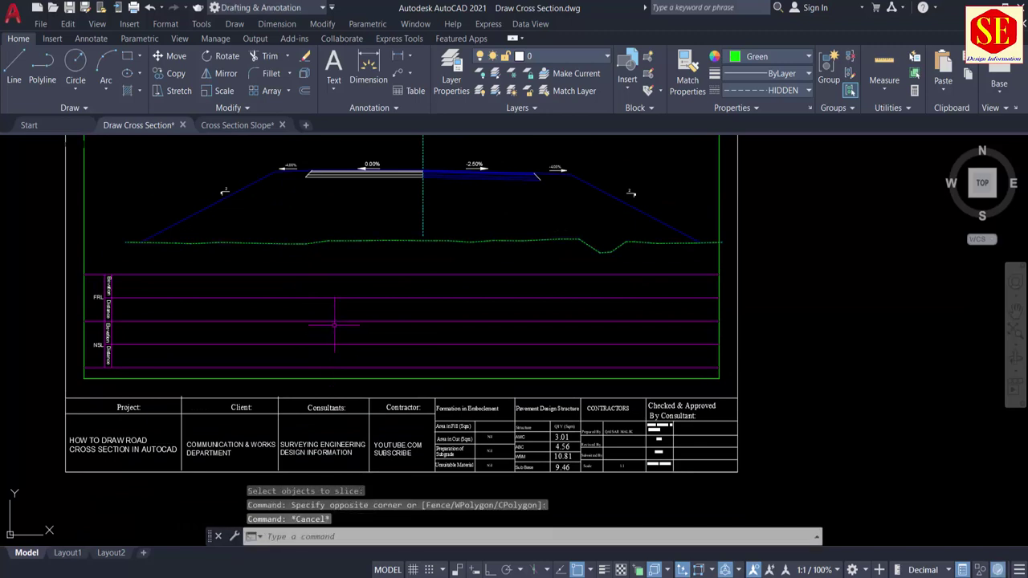
key("Return")
left_click(340, 241)
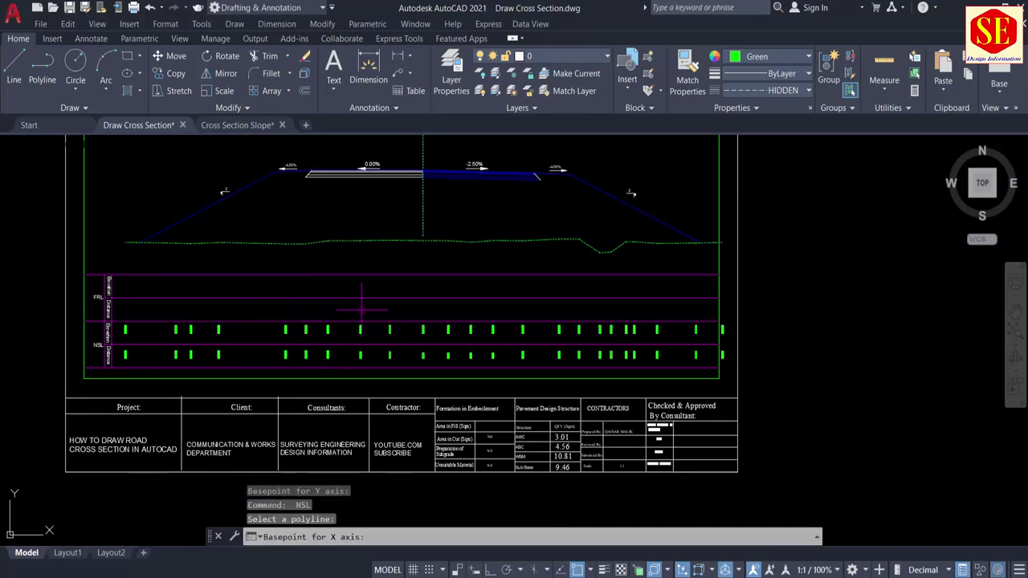
scroll(410, 320, "up", 2)
key("Escape")
key("Escape")
scroll(368, 240, "down", 2)
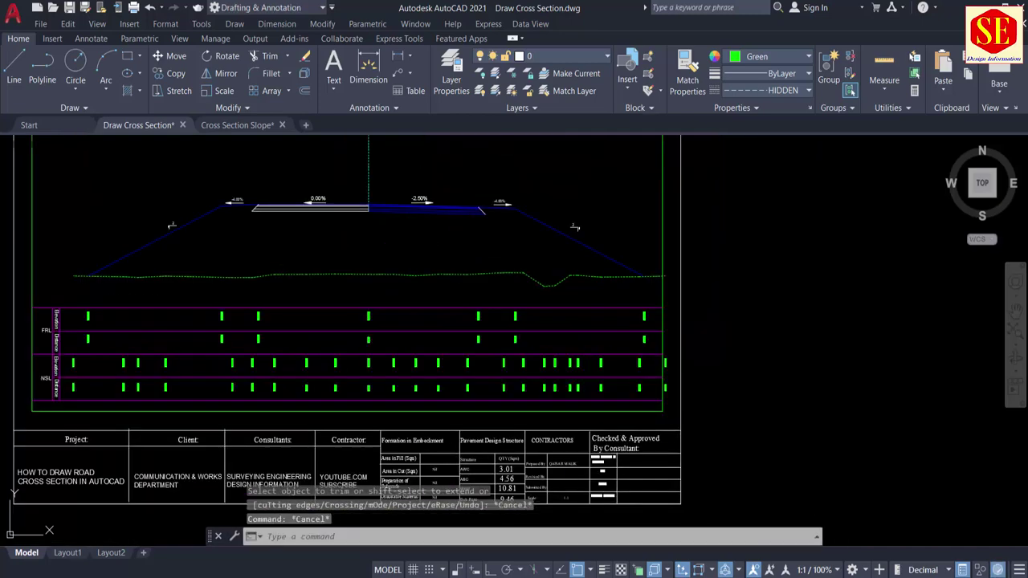
Place the fill area in the title block's Area in Fill cell with the Q routine and match its text style to the AWC quantity.
type("Q")
key("Return")
scroll(368, 241, "down", 2)
scroll(335, 370, "up", 4)
type("m")
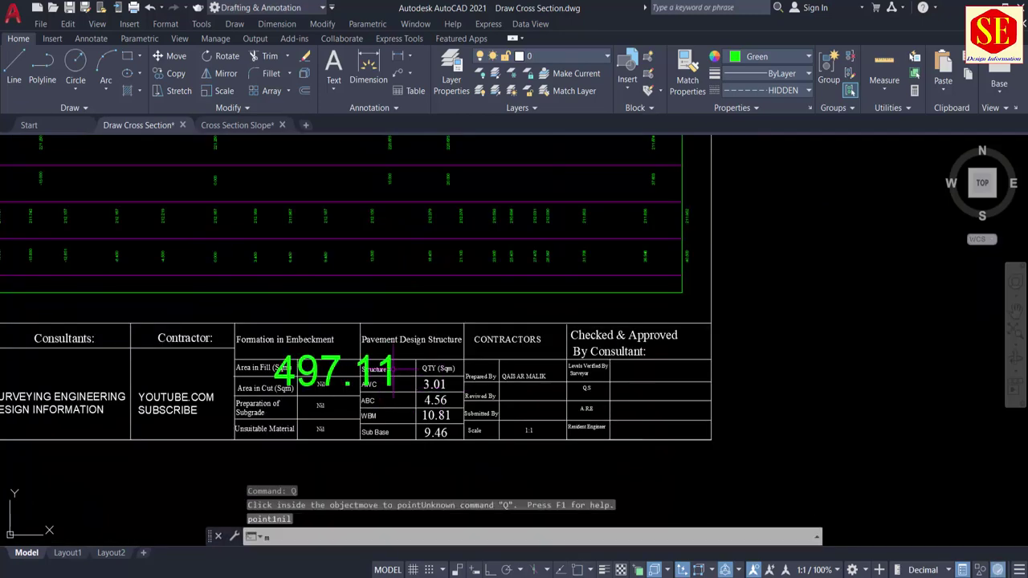
type("a")
key("Return")
left_click(435, 383)
left_click(313, 371)
key("Escape")
Erase the leftover area outline beside the sheet and move the RD 0+250 title down inside the green frame.
scroll(394, 394, "down", 2)
left_click_drag(696, 234, 654, 278)
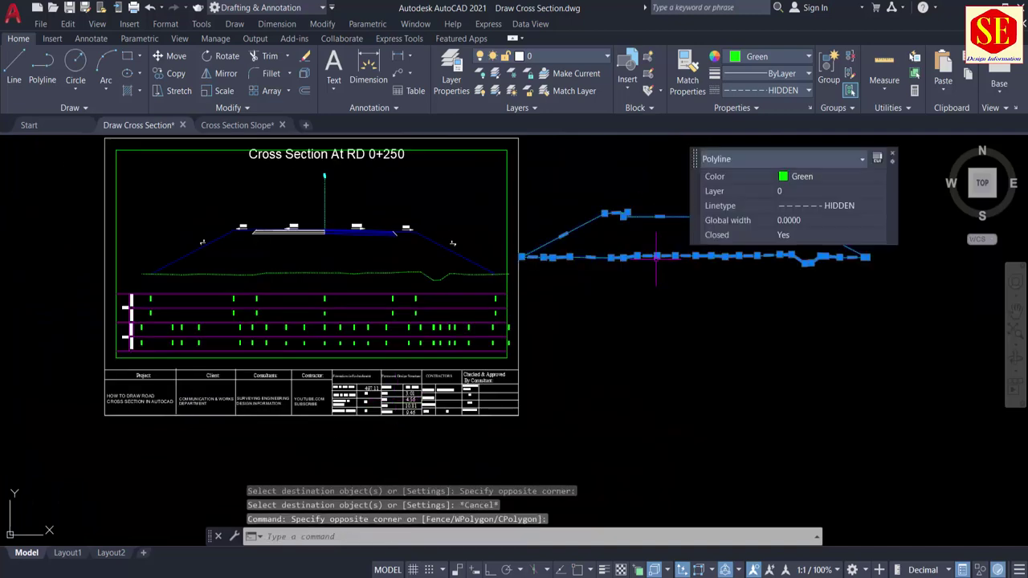
type("e")
middle_click_drag(527, 246, 527, 291)
scroll(415, 222, "up", 1)
type("m")
left_click(460, 228)
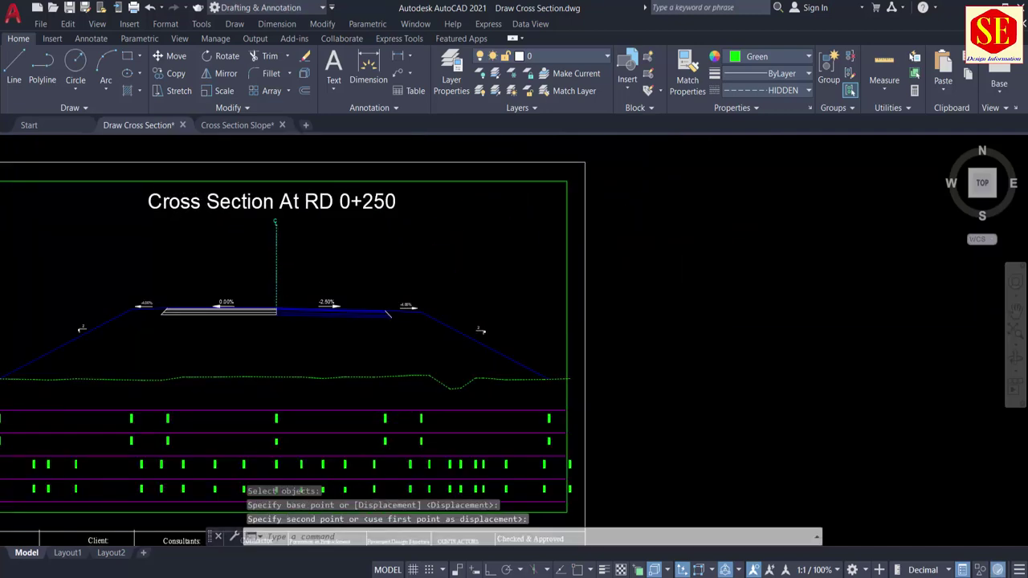
Copy the complete RD 0+250 sheet from the crown point on its centreline to 500,500, with object snaps enabled.
scroll(569, 340, "down", 3)
type("co")
key("Return")
left_click(282, 185)
left_click(618, 423)
key("Return")
scroll(435, 268, "up", 4)
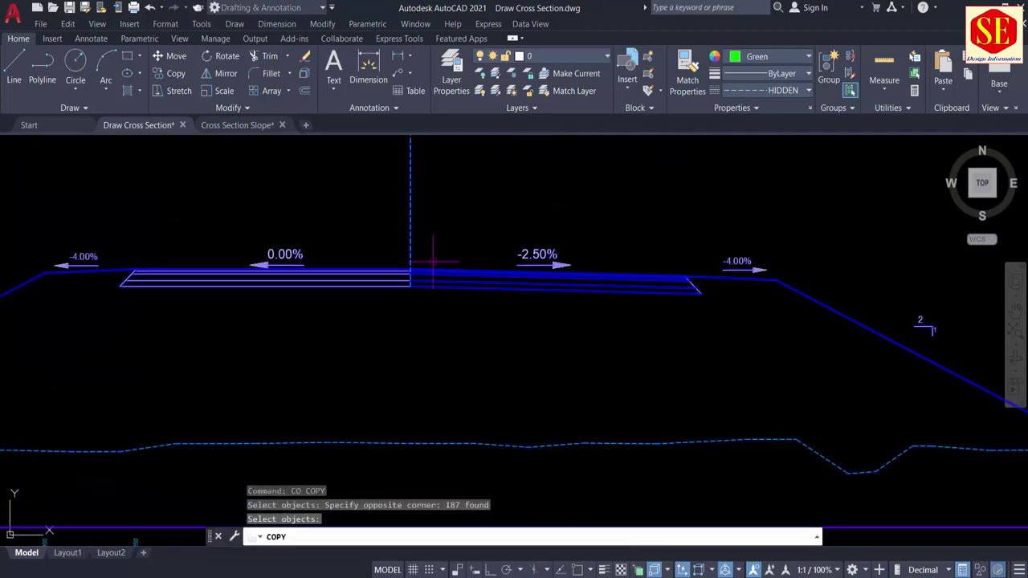
type("os")
key("Return")
left_click(451, 558)
scroll(422, 330, "up", 2)
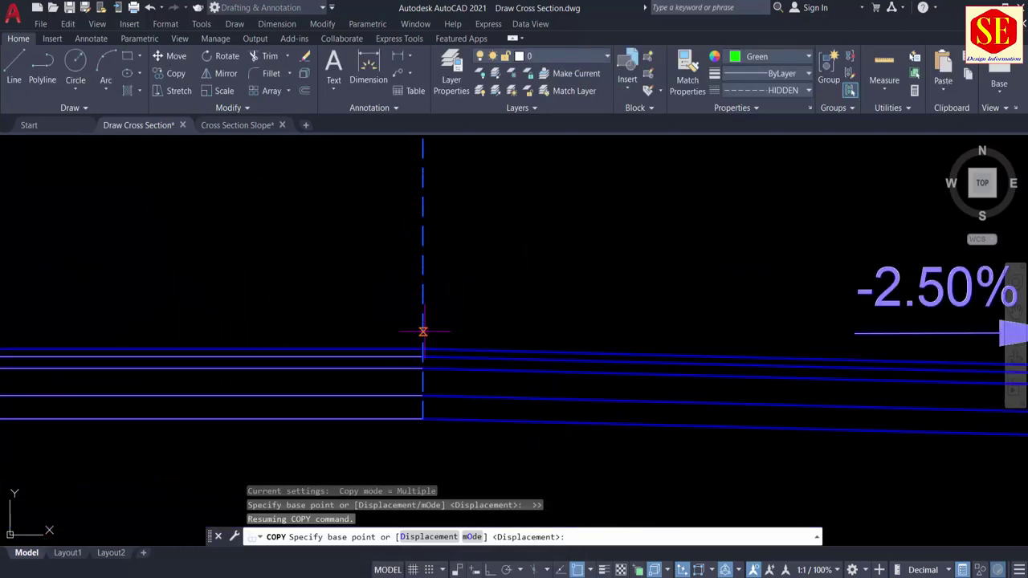
left_click(423, 345)
scroll(423, 346, "up", 1)
type("500,500")
key("Return")
scroll(481, 259, "down", 8)
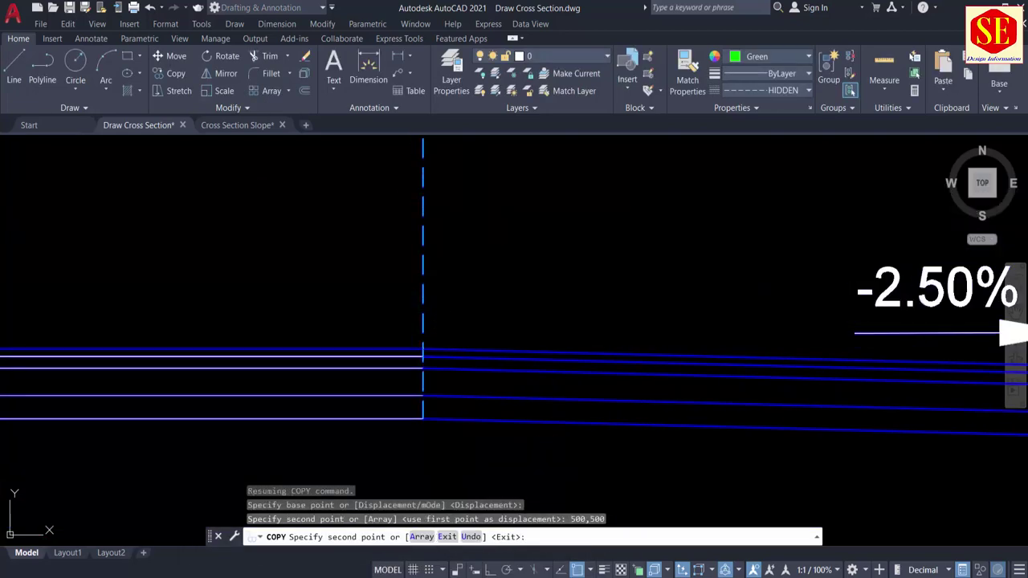
key("Escape")
Erase the RD 0+250 road section and ground line from the original sheet.
middle_click_drag(207, 281, 639, 271)
scroll(667, 255, "down", 1)
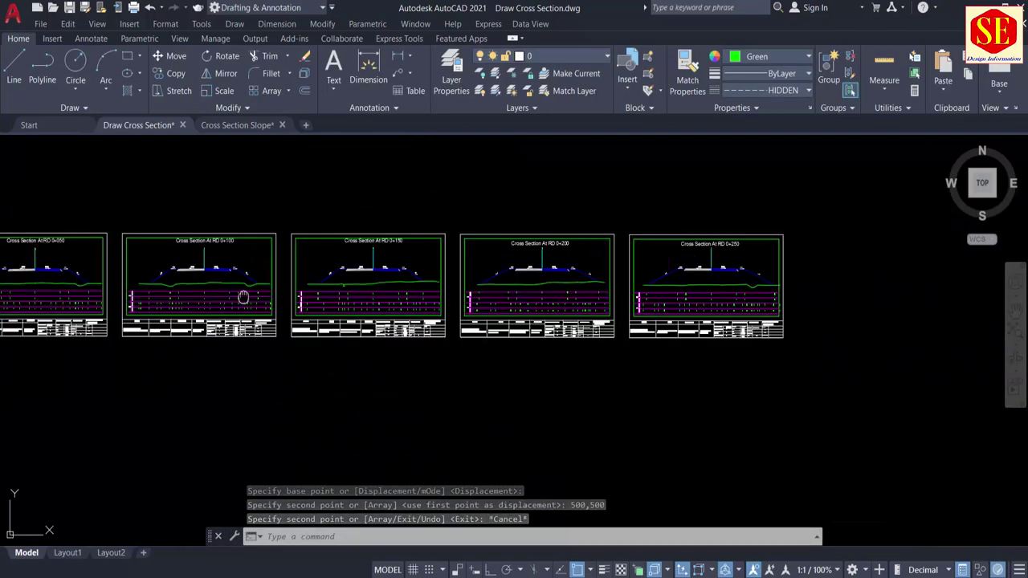
middle_click_drag(243, 298, 574, 305)
middle_click_drag(973, 265, 810, 281)
scroll(810, 281, "down", 1)
scroll(558, 293, "down", 4)
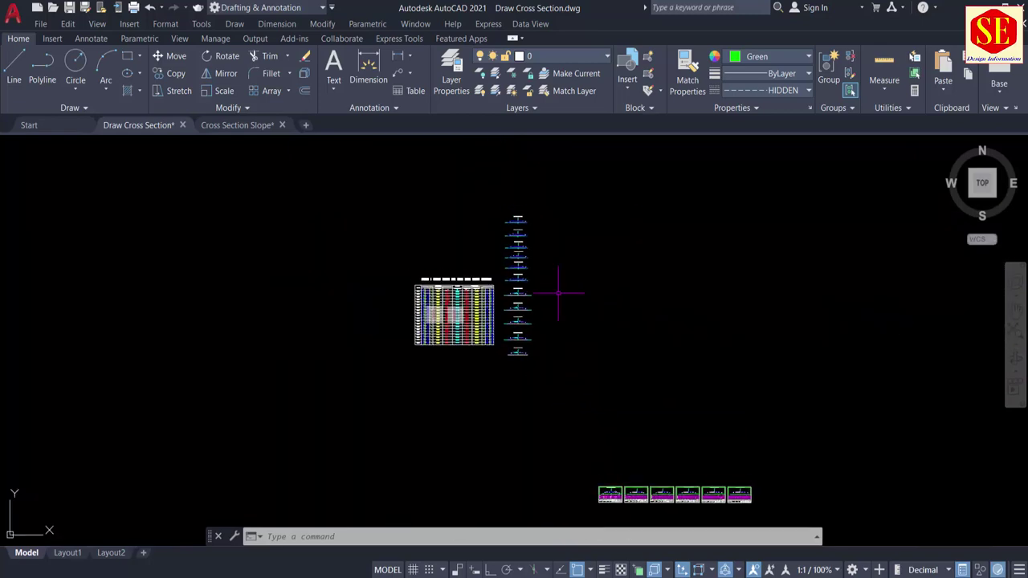
middle_click_drag(584, 417, 549, 225)
scroll(564, 298, "up", 12)
left_click(603, 272)
left_click(296, 350)
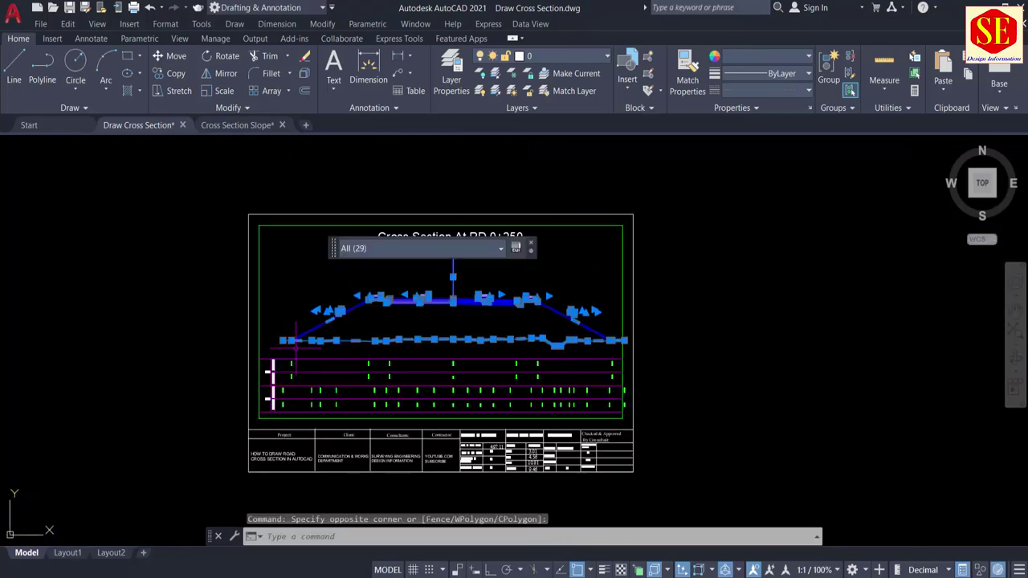
type("e")
key("Return")
Erase the RD 0+250 title and all FRL and NSL elevation and distance values from the original sheet.
scroll(500, 260, "up", 2)
left_click(560, 221)
left_click(427, 255)
key("Return")
middle_click_drag(428, 327, 449, 225)
left_click(176, 303)
left_click(726, 403)
type("e")
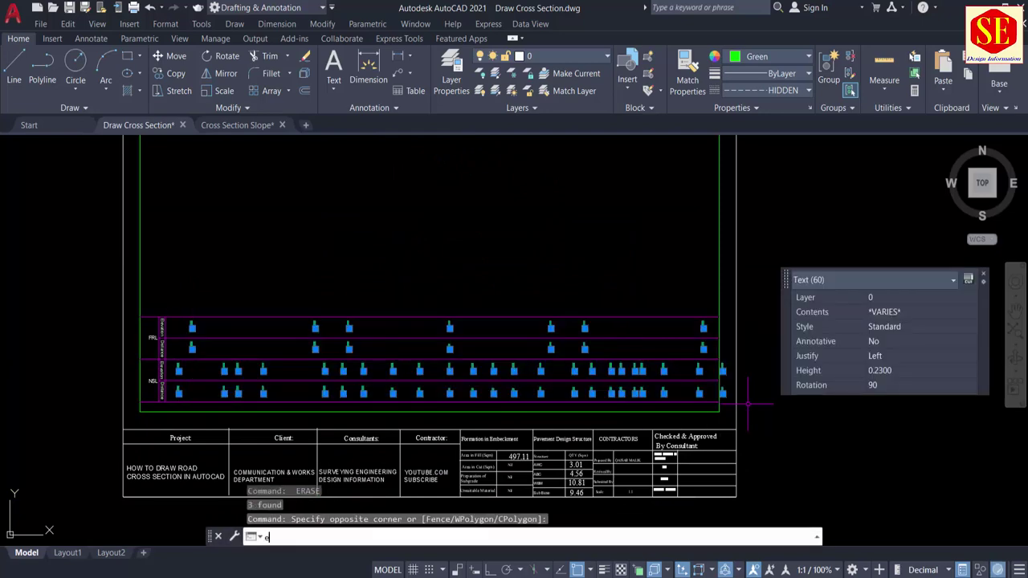
key("Return")
Move the RD 0+300 cross section by its centreline crown point onto the emptied sheet at 0,221.5.
scroll(389, 217, "down", 5)
scroll(488, 395, "down", 4)
middle_click_drag(362, 161, 478, 409)
scroll(460, 310, "up", 4)
mouse_move(297, 323)
middle_mouse_down()
mouse_move(792, 495)
mouse_move(876, 546)
middle_mouse_up()
left_click(486, 246)
key("Escape")
scroll(487, 249, "down", 3)
middle_click_drag(503, 396, 373, 299)
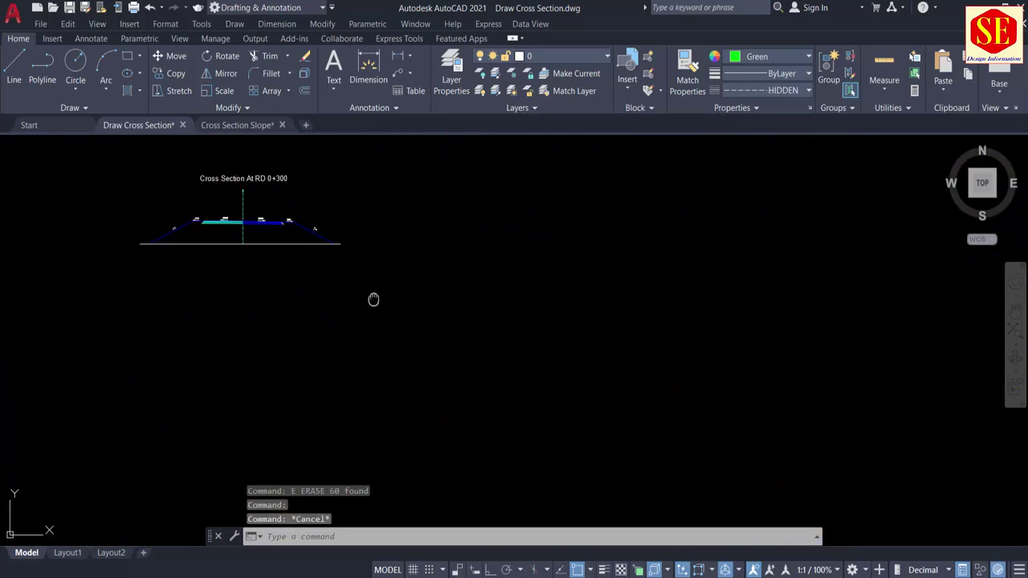
type("m")
key("Return")
left_click(608, 216)
left_click(233, 375)
scroll(481, 314, "up", 3)
key("Return")
scroll(187, 320, "up", 4)
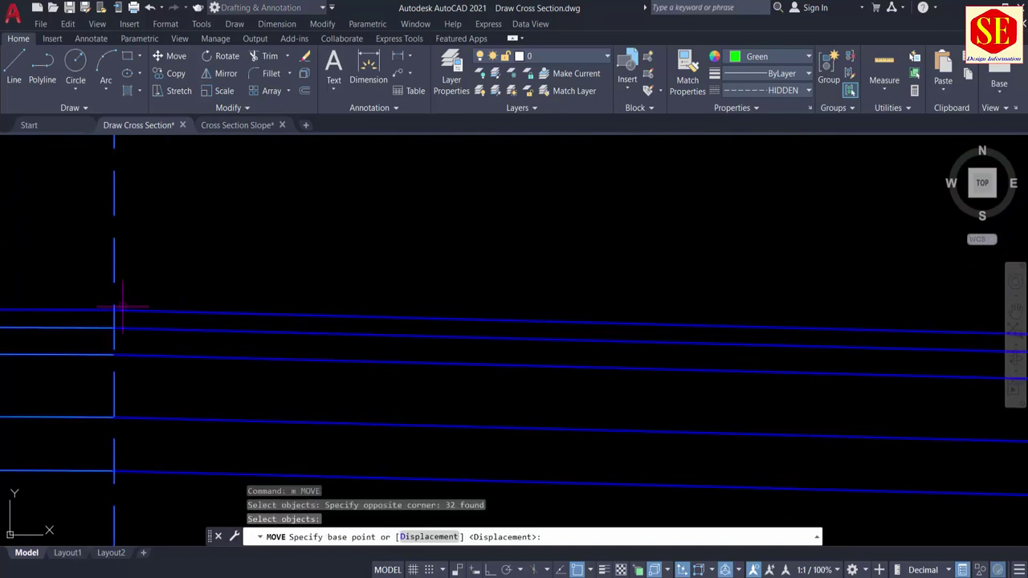
left_click(114, 309)
type("0,221.5")
key("Return")
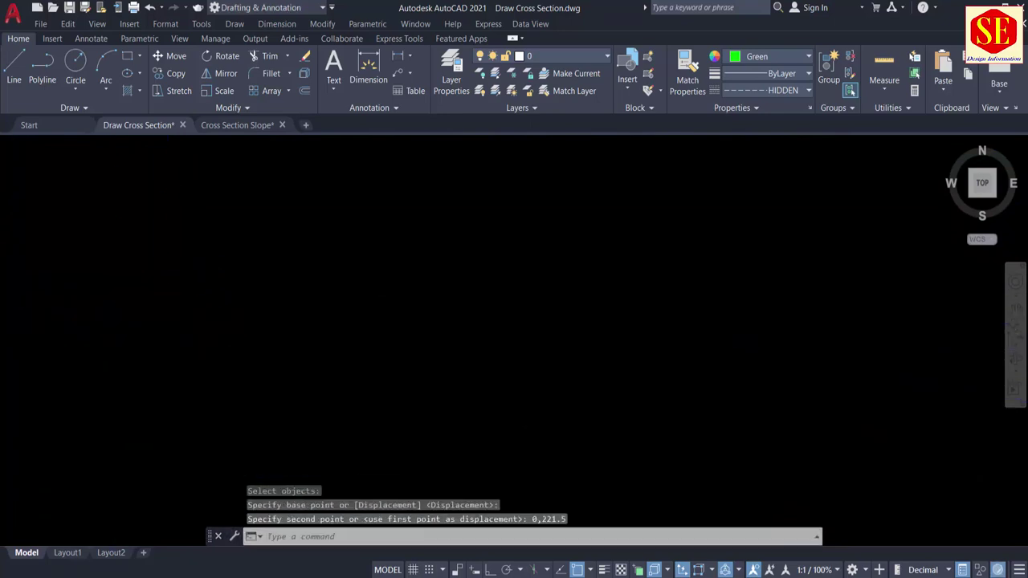
scroll(305, 460, "down", 6)
middle_click_drag(305, 459, 857, 257)
scroll(349, 355, "up", 5)
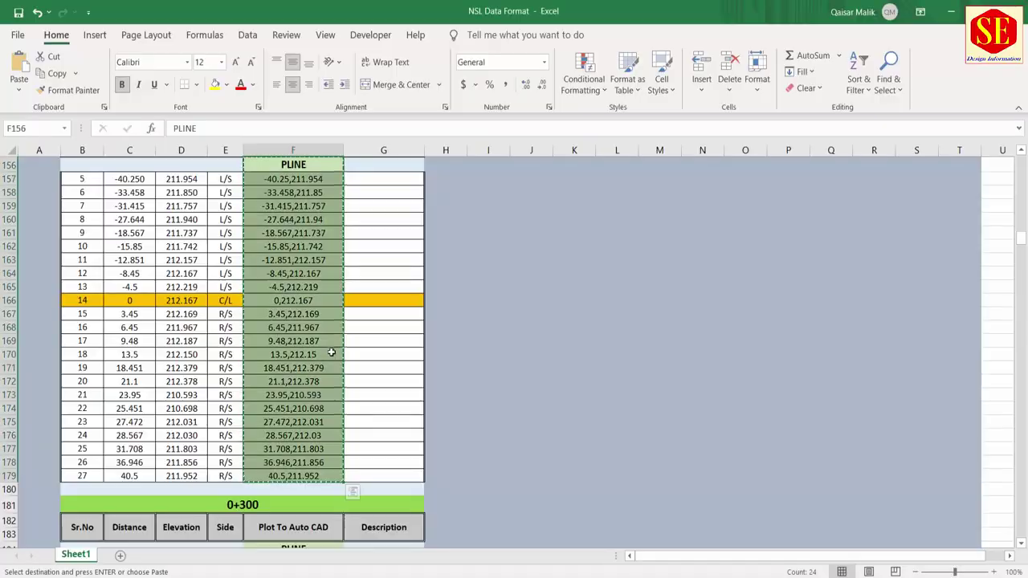
In Excel, copy the station 0+300 plotting cells F184:F210, from PLINE through 39.9,212.187.
scroll(332, 349, "down", 10)
scroll(362, 294, "up", 2)
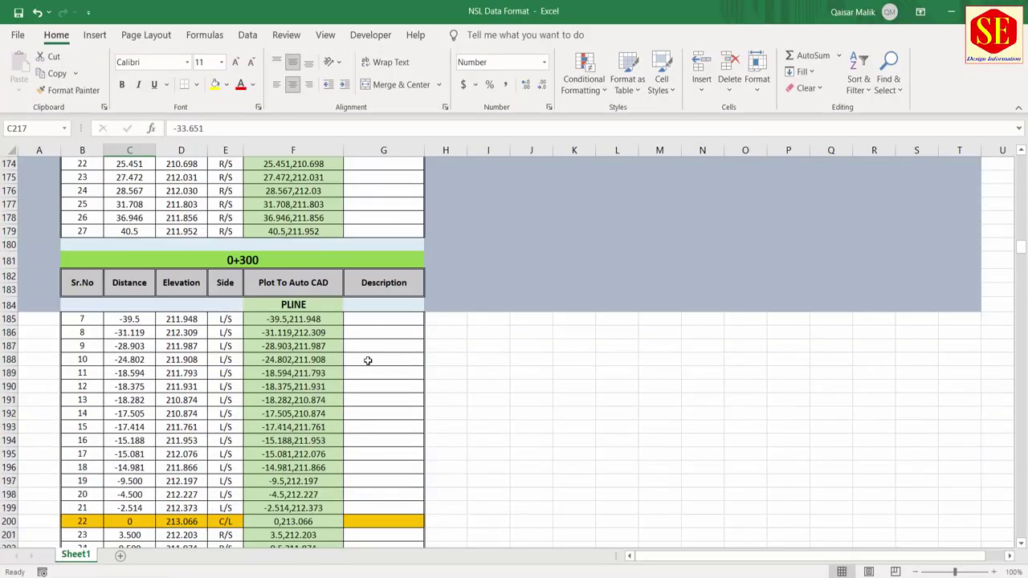
left_click_drag(318, 304, 321, 516)
right_click(299, 470)
left_click(333, 141)
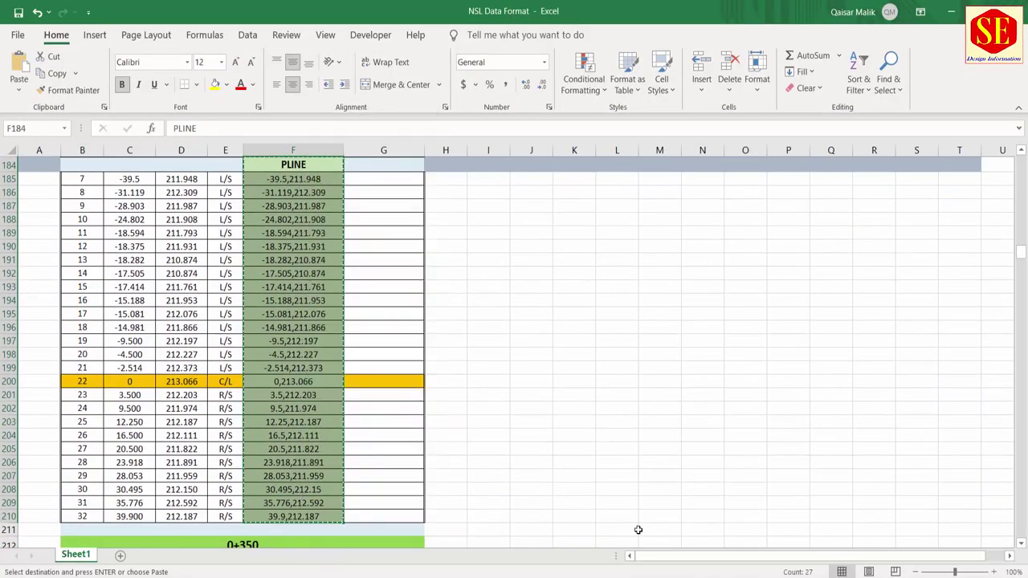
Return to AutoCAD, paste the PLINE coordinates to plot the RD 0+300 ground line, and annotate the FRL and NSL rows.
key("alt+Tab")
right_click(406, 535)
left_click(436, 472)
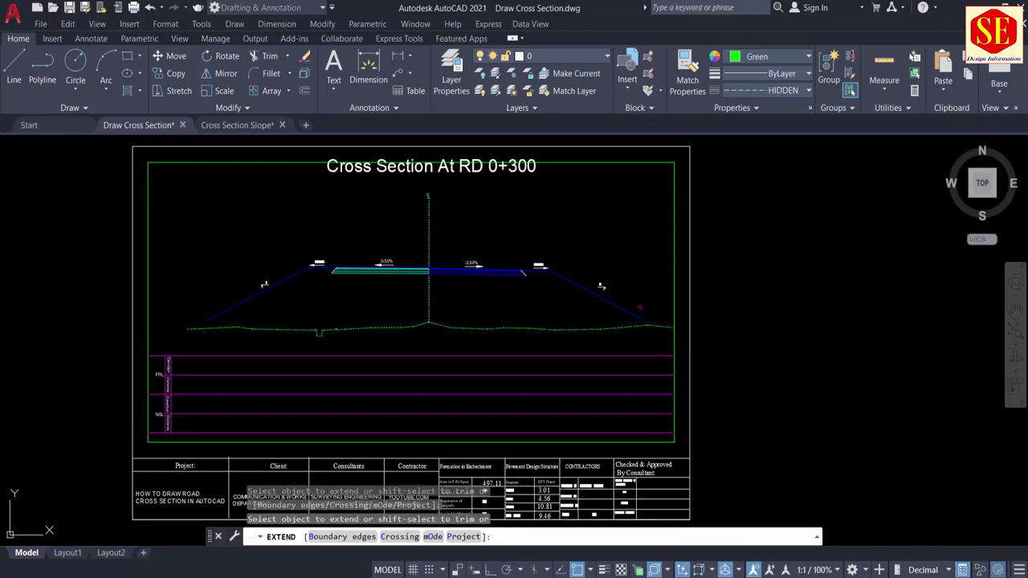
middle_click_drag(498, 348, 451, 299)
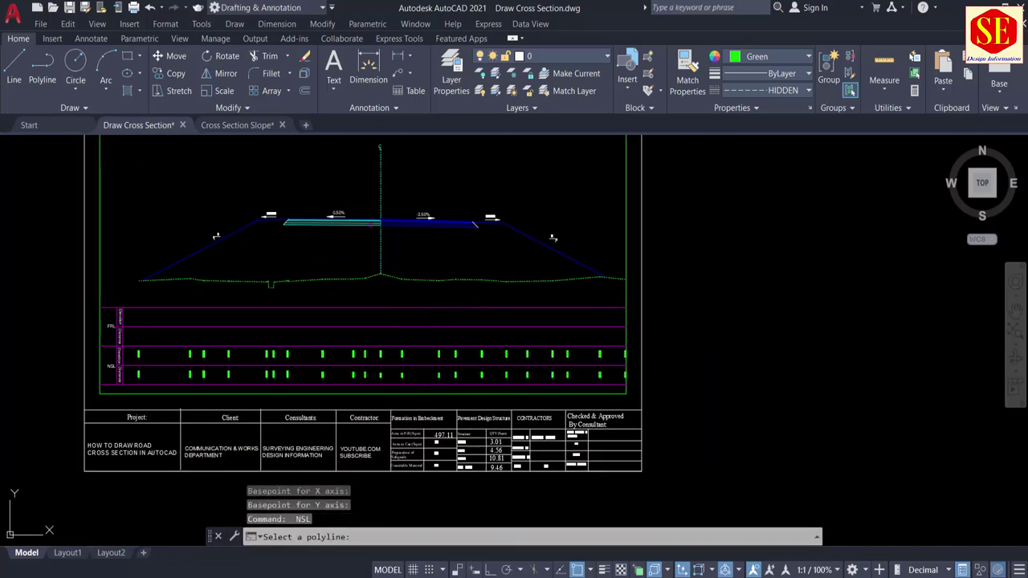
middle_click_drag(380, 318, 353, 455)
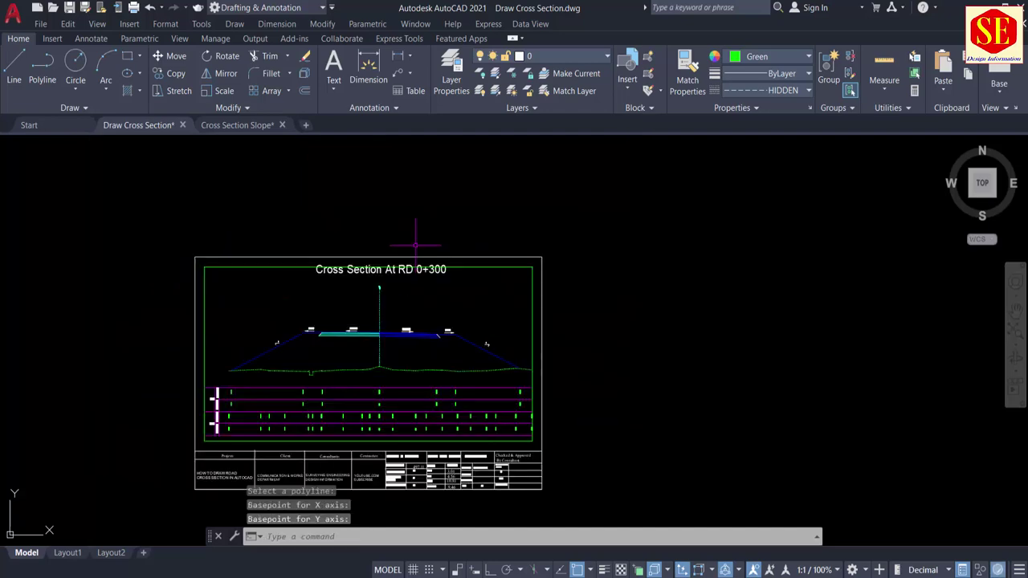
Move the RD 0+300 title down inside the green frame.
type("m")
key("Return")
key("Return")
left_click(711, 236)
left_click(719, 247)
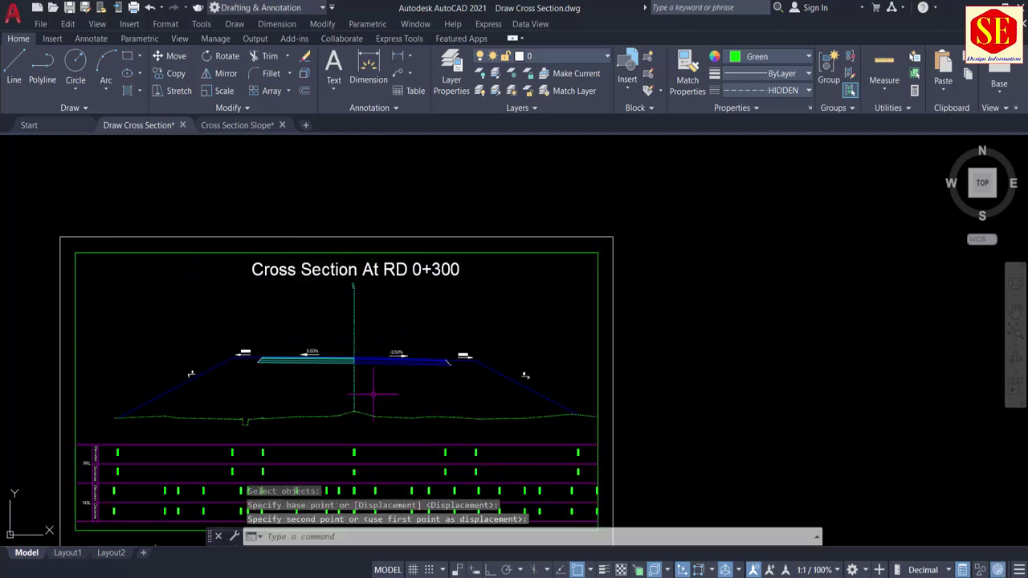
scroll(345, 321, "down", 2)
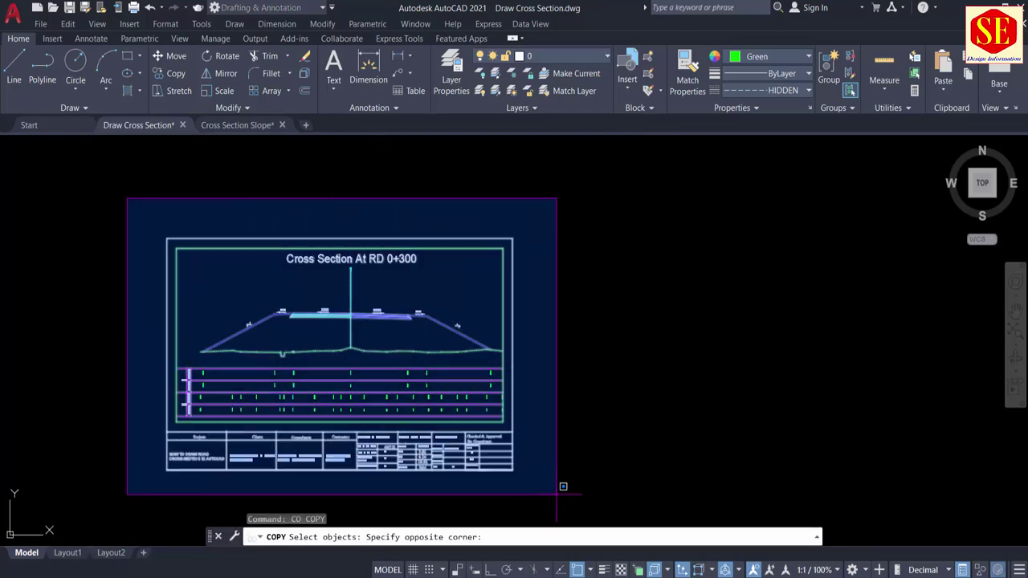
left_click(557, 493)
middle_click_drag(229, 278, 235, 246)
scroll(234, 246, "up", 2)
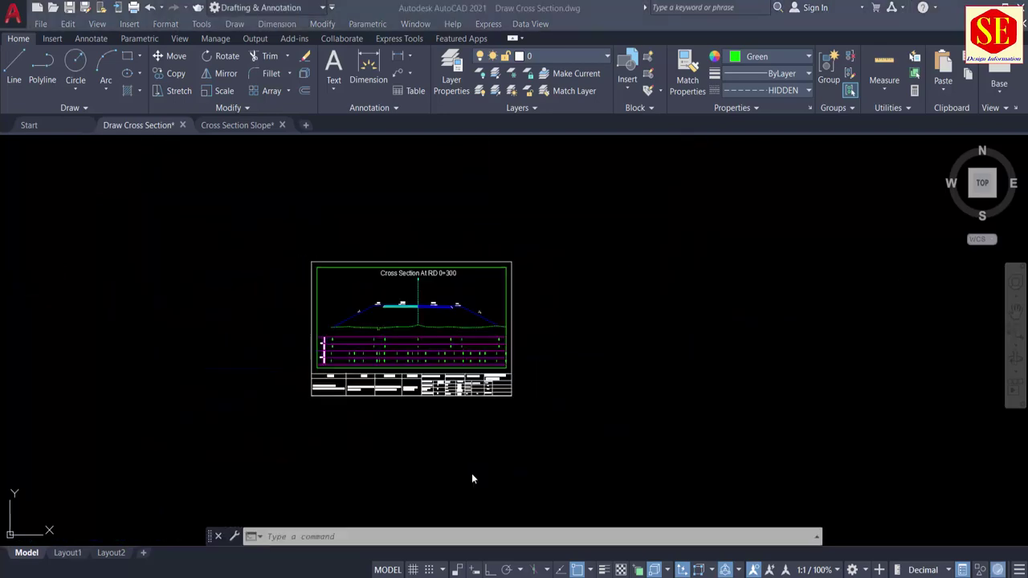
Copy the complete RD 0+300 sheet from its centreline crown point to 0,600, starting a new row of sheets.
type("co")
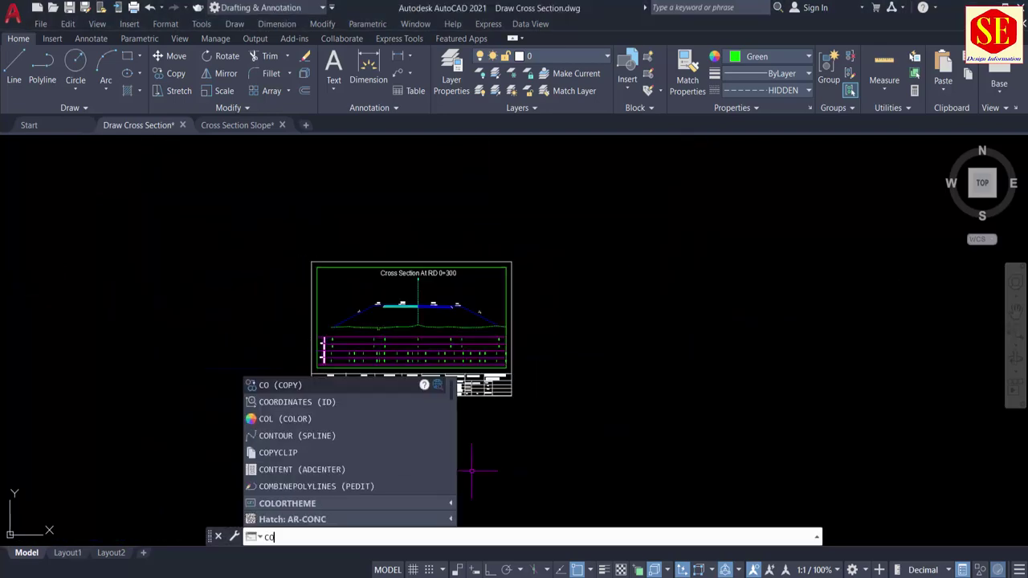
key("Return")
left_click(550, 217)
left_click(347, 404)
scroll(355, 307, "up", 8)
left_click(358, 296)
scroll(358, 295, "down", 10)
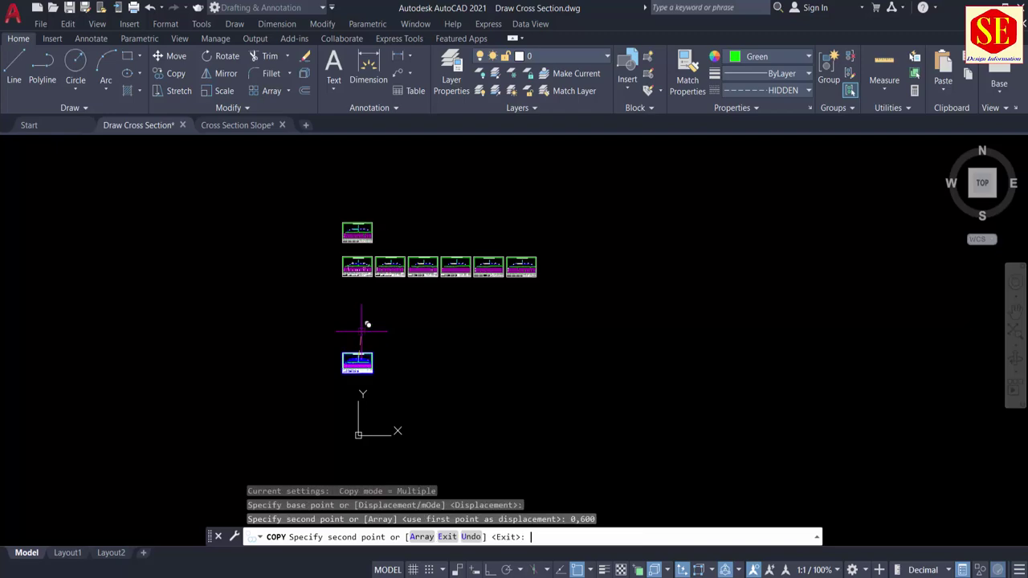
key("Escape")
Erase the RD 0+300 road section and ground line from the original sheet.
scroll(357, 207, "up", 6)
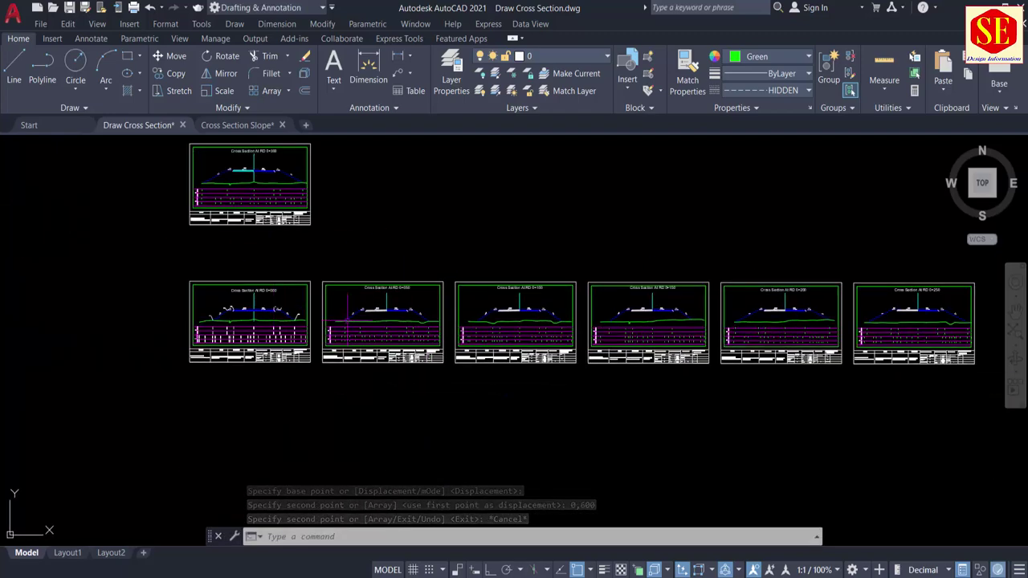
middle_click_drag(416, 267, 439, 335)
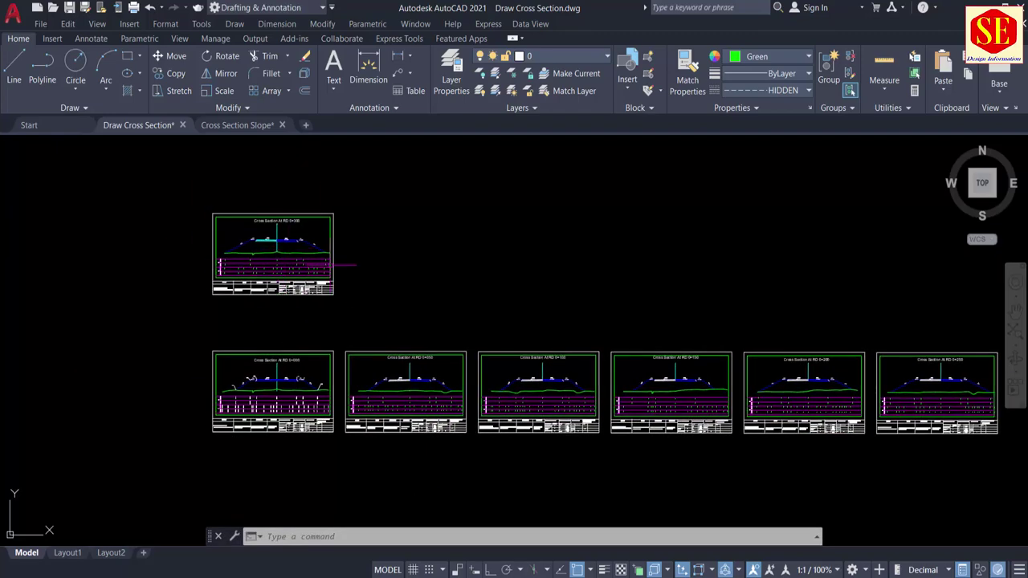
scroll(389, 311, "down", 5)
middle_click_drag(390, 311, 434, 186)
scroll(408, 374, "up", 12)
middle_click_drag(420, 248, 640, 210)
left_click(639, 210)
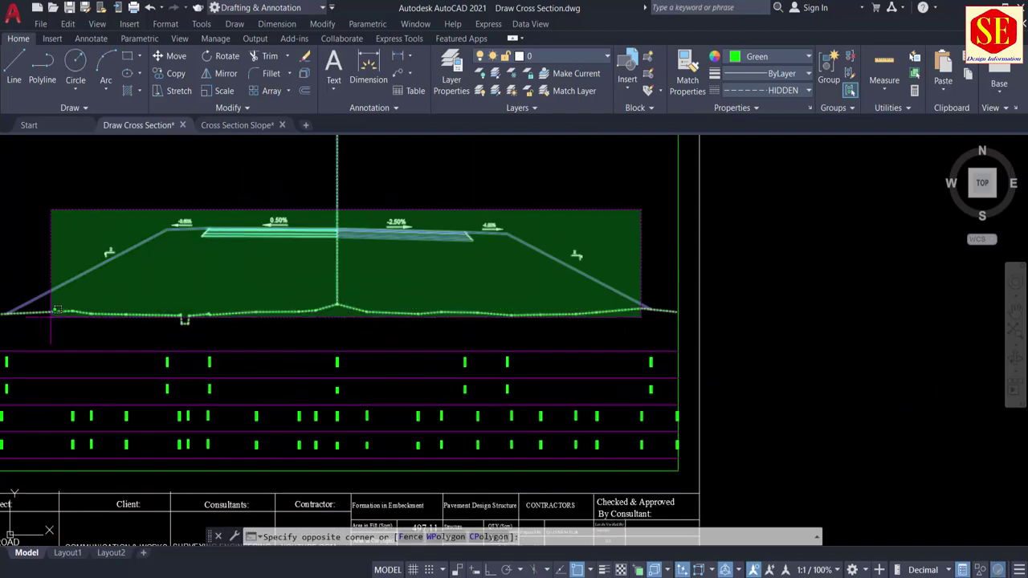
left_click(51, 314)
type("e")
Erase the RD 0+300 title and all FRL and NSL elevation and distance values from the original sheet.
middle_click_drag(237, 267, 303, 385)
left_click(481, 265)
left_click(144, 217)
key("space")
middle_click_drag(64, 498, 145, 300)
left_click(141, 247)
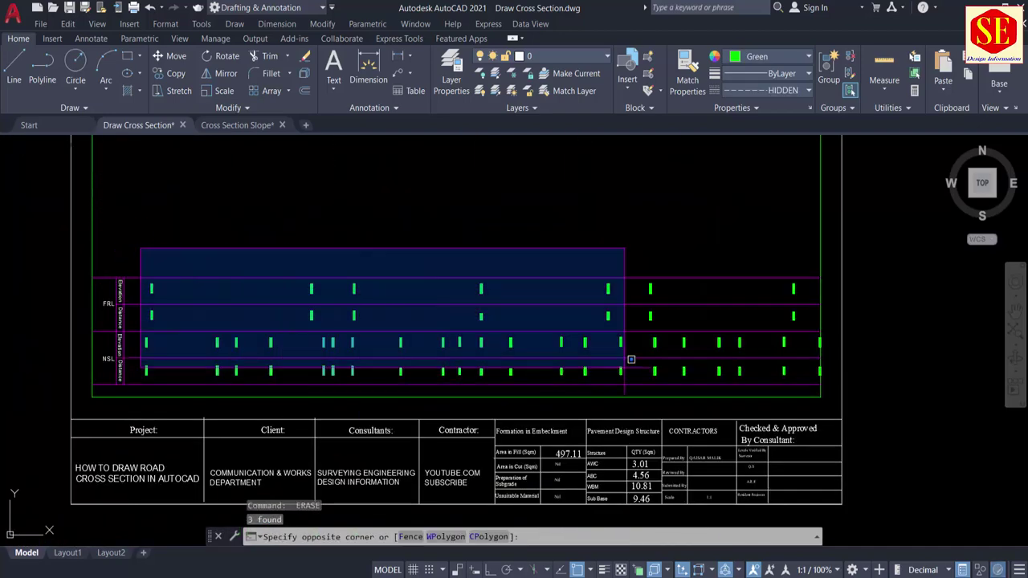
left_click(830, 394)
type("e")
Move the complete RD 0+350 section with its title from its centreline crown point to 0,221.5.
scroll(440, 369, "down", 9)
middle_click_drag(406, 148, 405, 358)
scroll(406, 358, "down", 4)
middle_click_drag(314, 270, 385, 428)
scroll(382, 297, "up", 6)
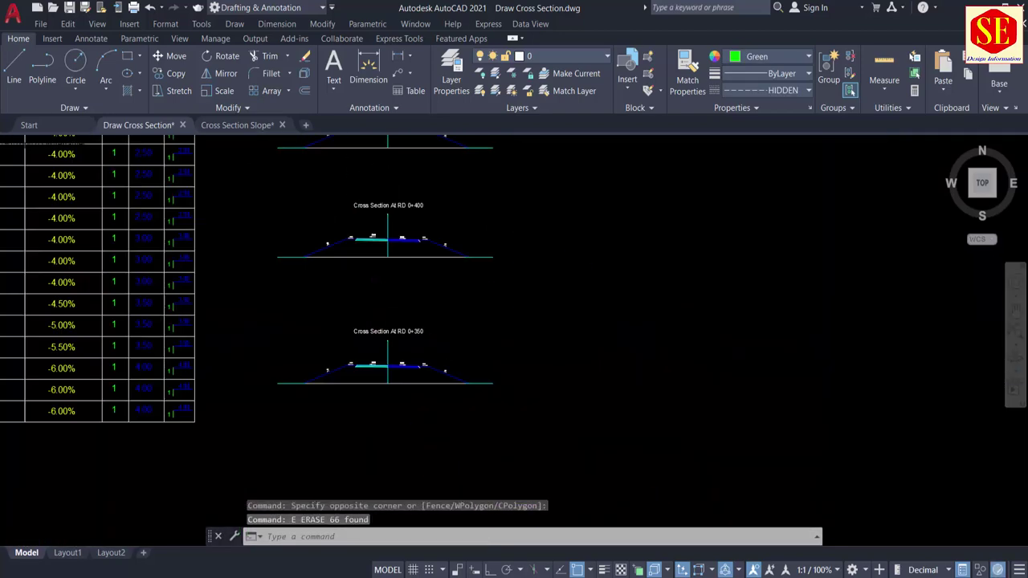
scroll(69, 322, "up", 4)
middle_click_drag(217, 318, 803, 313)
middle_click_drag(180, 330, 863, 323)
middle_click_drag(115, 252, 142, 517)
middle_click_drag(183, 286, 184, 364)
middle_click_drag(610, 240, 278, 272)
scroll(258, 312, "down", 4)
scroll(490, 414, "up", 3)
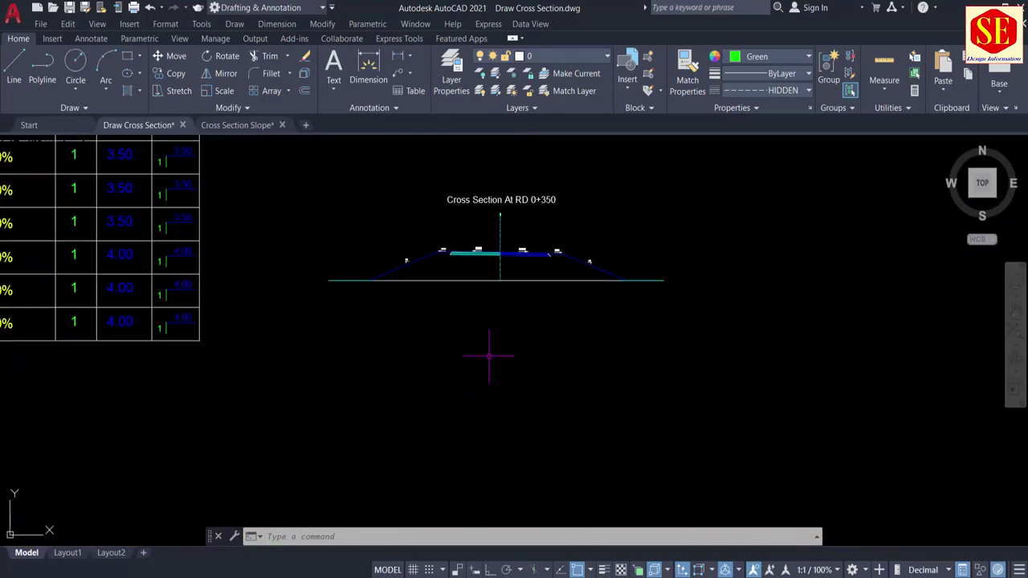
type("m")
left_click(714, 167)
left_click(638, 192)
scroll(500, 254, "up", 5)
key("Return")
scroll(278, 289, "up", 4)
left_click(277, 291)
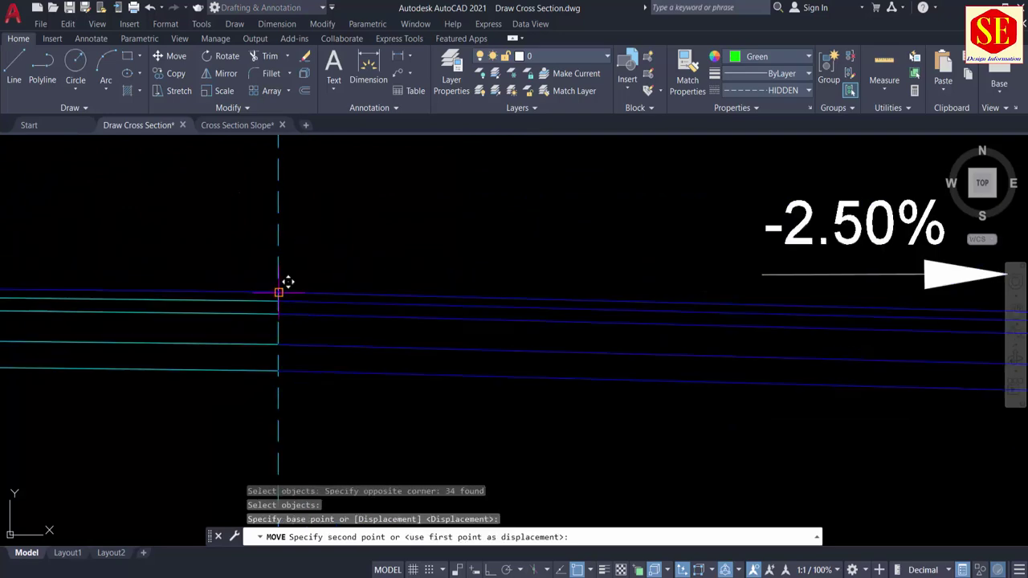
type("0,221.5")
key("Return")
scroll(305, 334, "down", 8)
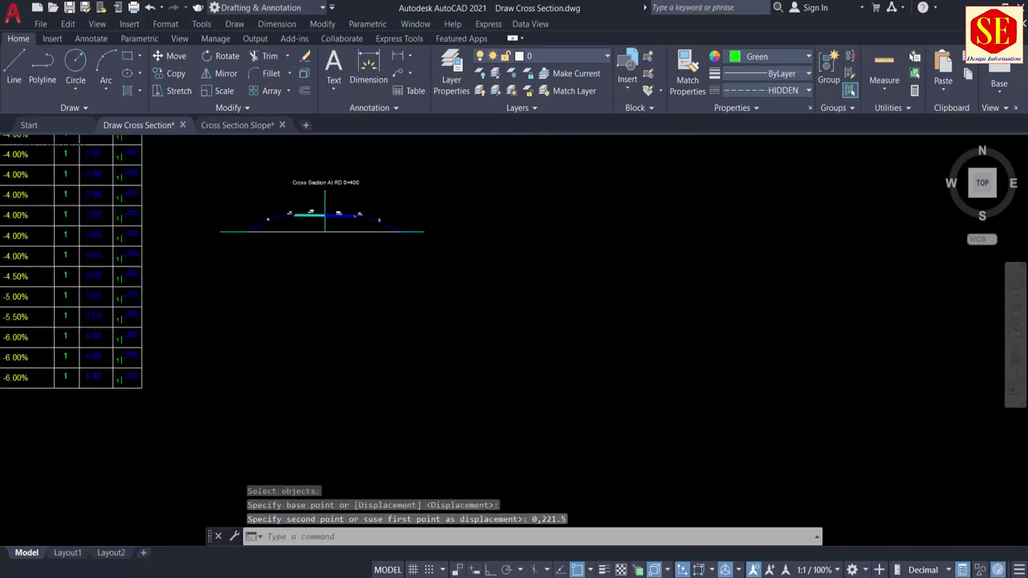
Copy the PLINE coordinates of the 0+350 table in Excel and paste them into AutoCAD to plot the RD 0+350 ground line.
scroll(321, 241, "up", 4)
middle_click_drag(493, 361, 487, 314)
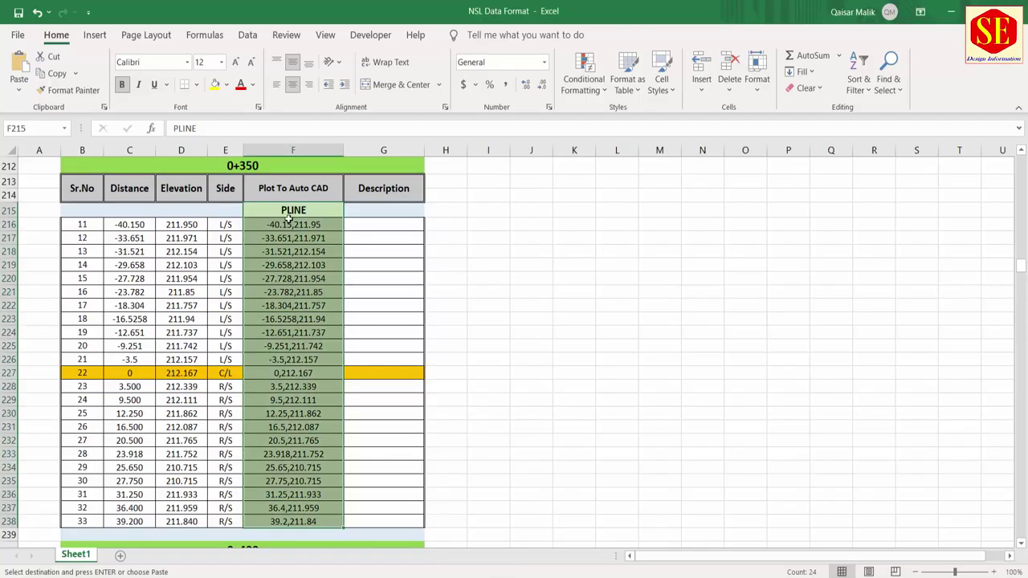
right_click(288, 217)
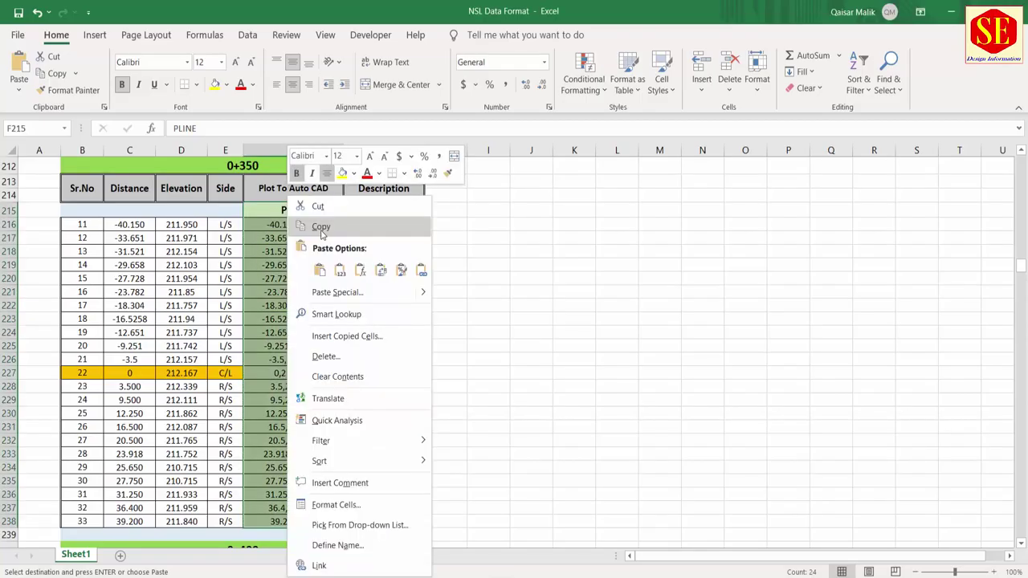
left_click(317, 223)
key("alt+Tab")
right_click(393, 534)
left_click(416, 471)
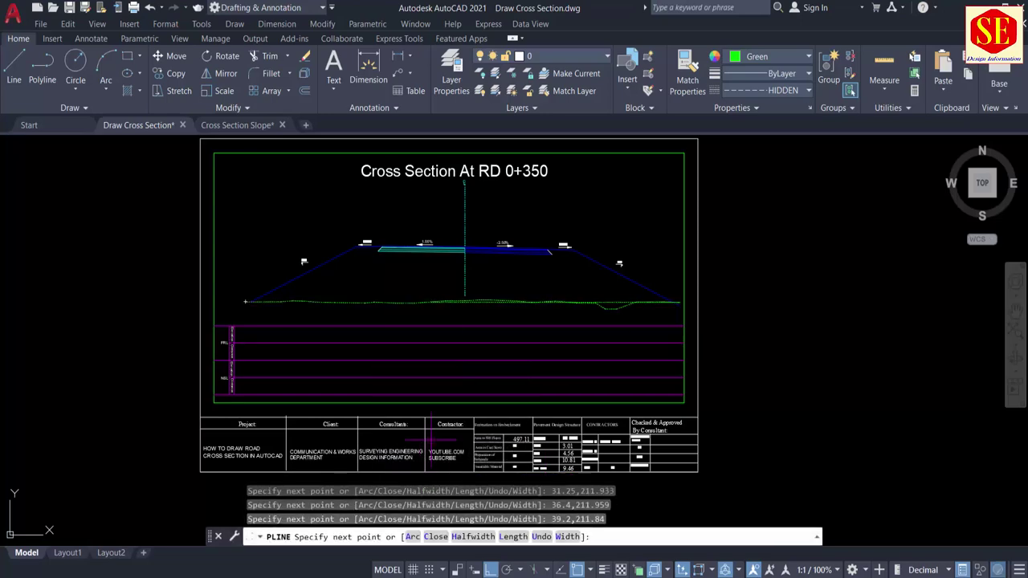
key("Escape")
Trim the RD 0+350 side slopes where they meet the ground line.
scroll(681, 299, "up", 4)
type("t")
scroll(661, 332, "down", 5)
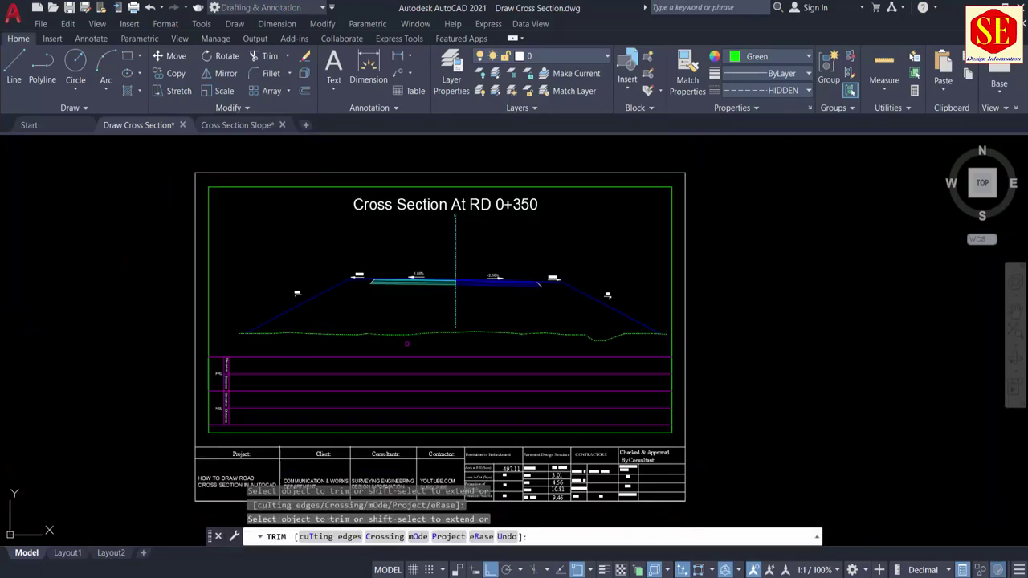
scroll(270, 300, "up", 5)
key("Escape")
Run the NSL command to annotate the FRL and NSL elevations and distances on the RD 0+350 sheet.
scroll(230, 339, "down", 4)
type("NSL")
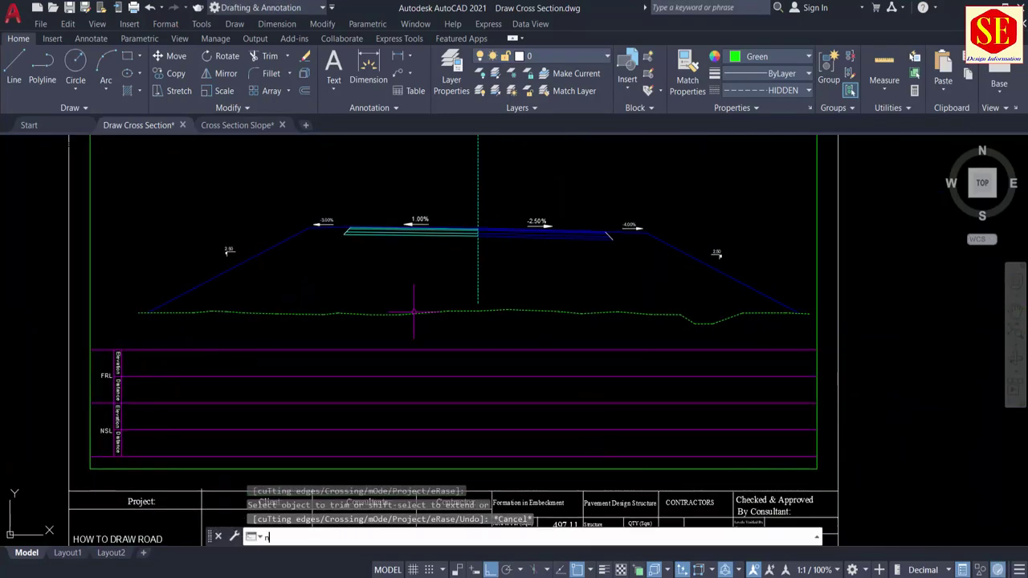
key("Return")
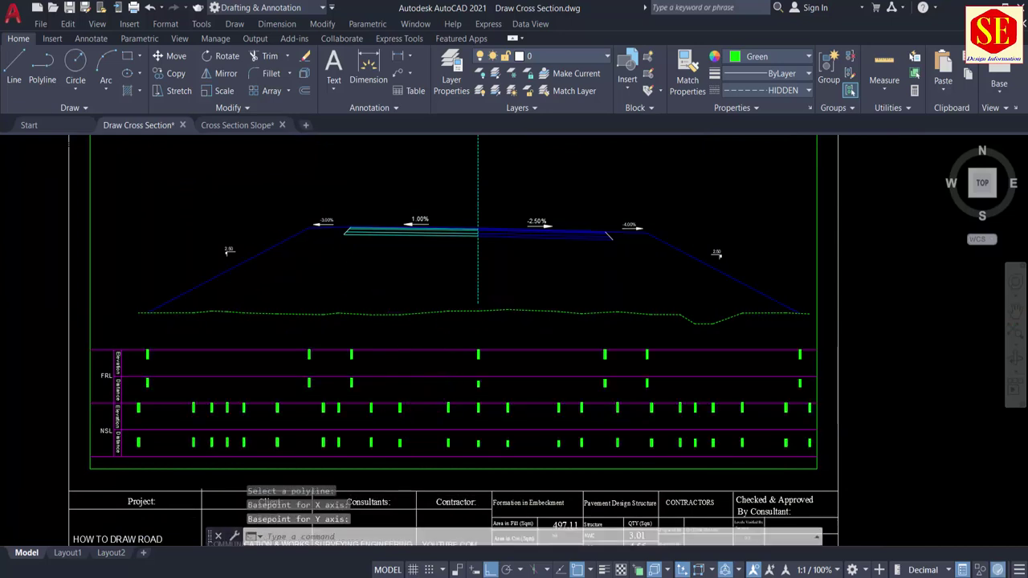
Copy the complete RD 0+350 sheet from its centreline crown point to 100,600.
scroll(450, 354, "down", 2)
type("co")
key("Return")
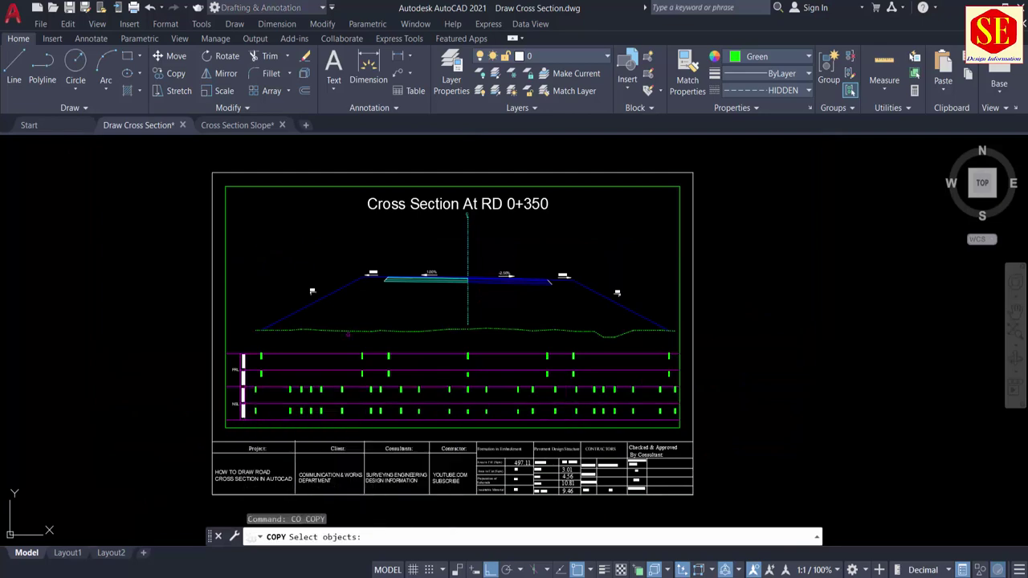
left_click(183, 152)
left_click(798, 509)
scroll(265, 386, "up", 8)
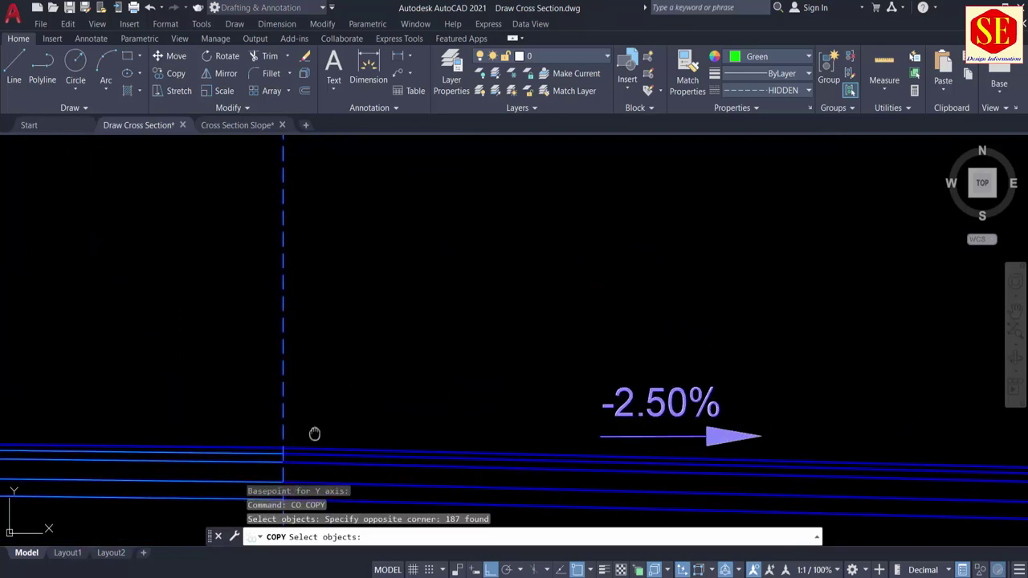
key("Return")
left_click(282, 362)
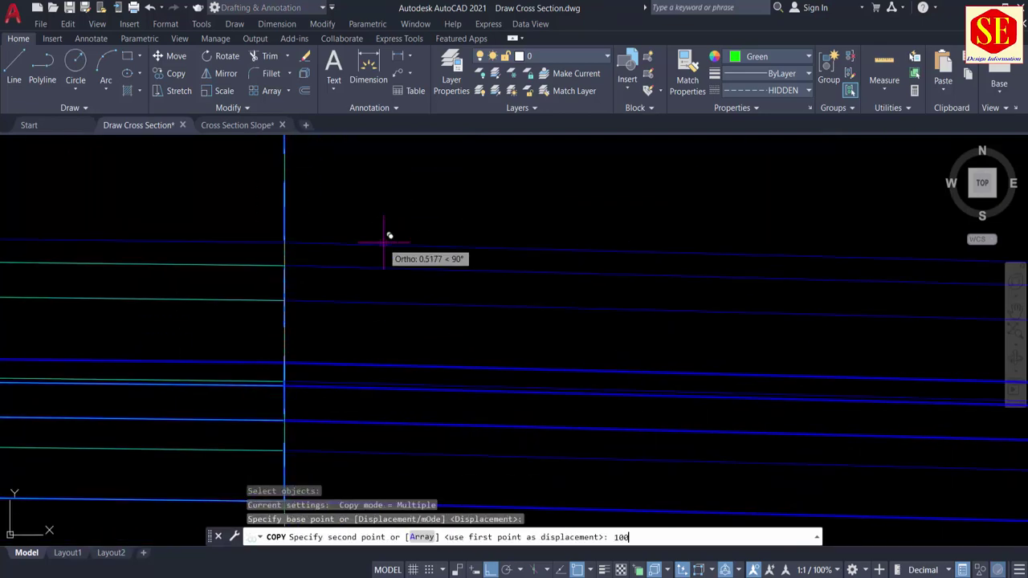
key("Return")
scroll(361, 229, "down", 10)
key("Escape")
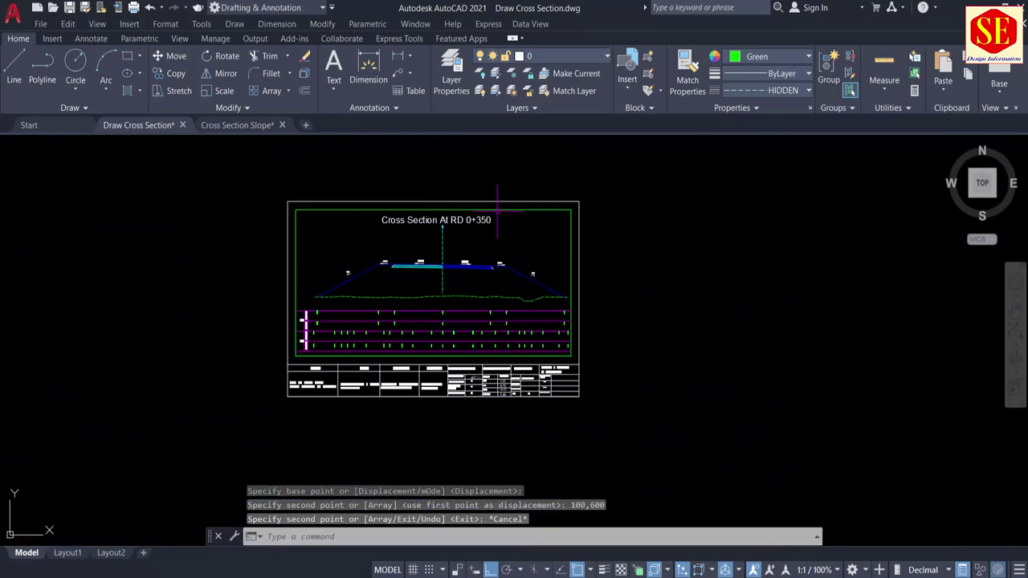
Erase the title, road section and ground line from the original RD 0+350 sheet.
middle_click_drag(632, 403, 615, 326)
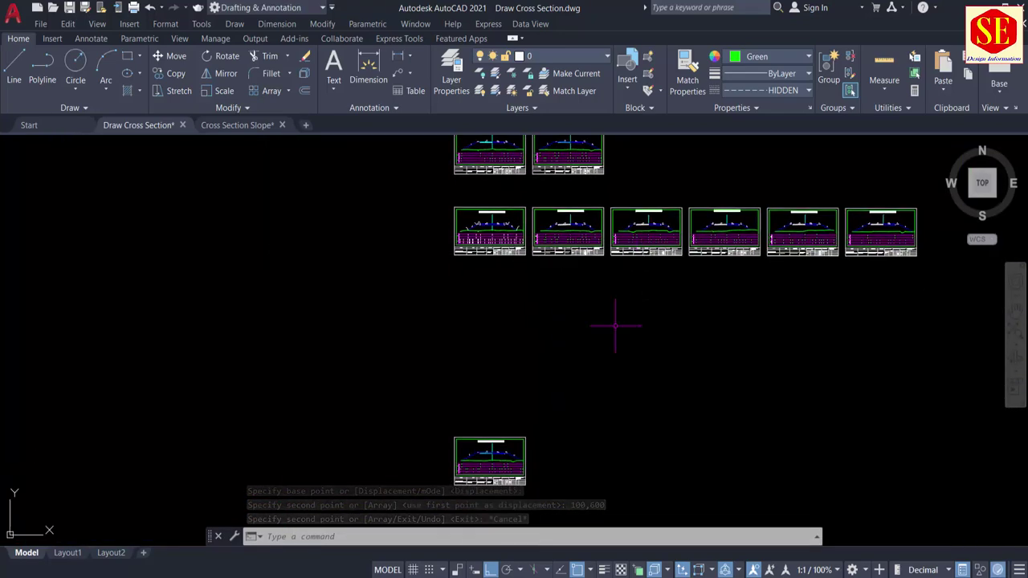
scroll(518, 474, "up", 3)
middle_click_drag(534, 332, 539, 294)
scroll(535, 299, "up", 1)
left_click(532, 284)
left_click(153, 420)
type("e")
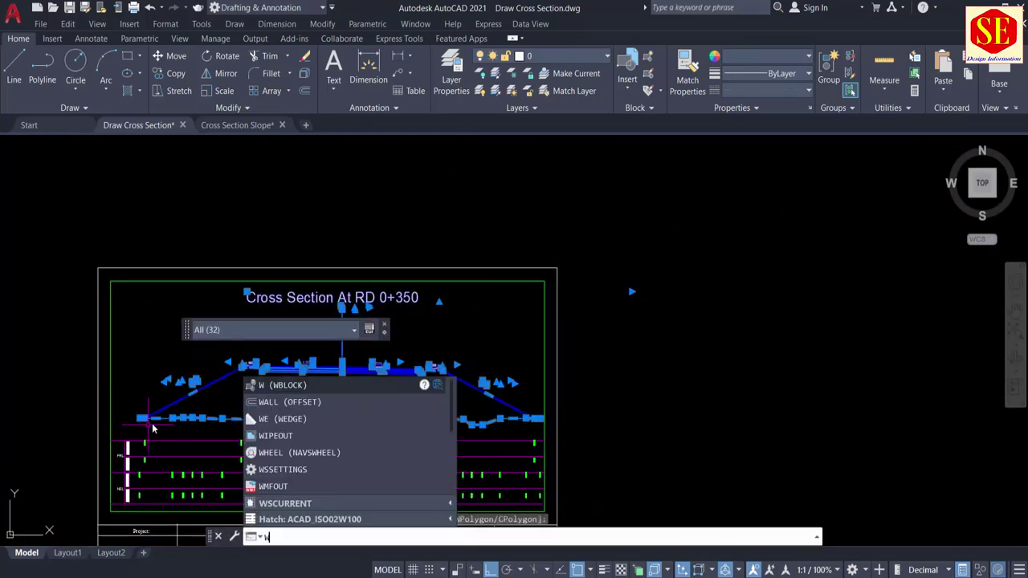
key("Return")
Erase all FRL and NSL elevation and distance values from the original RD 0+350 sheet.
middle_click_drag(201, 340, 207, 279)
scroll(132, 330, "up", 2)
left_click(135, 314)
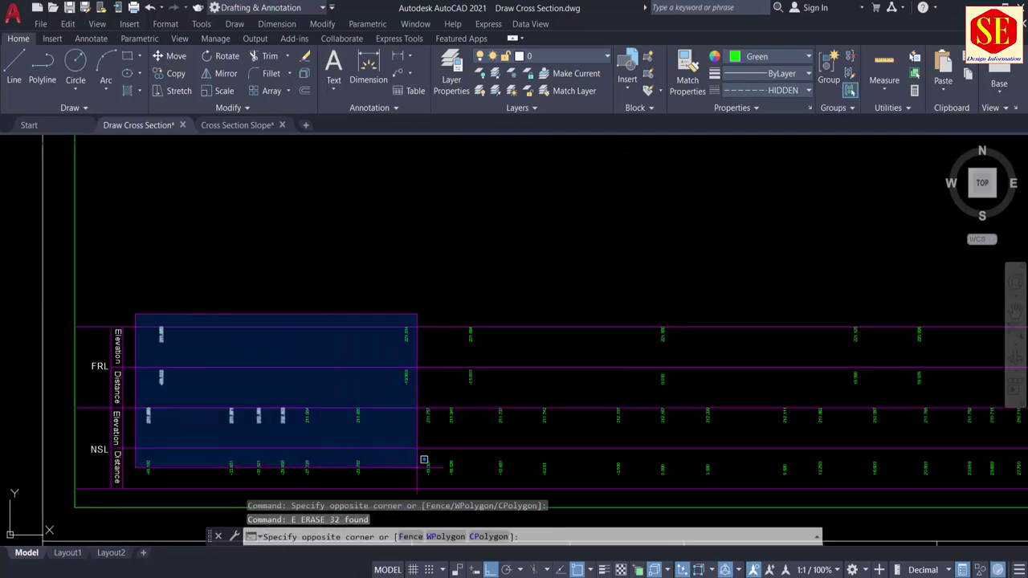
scroll(425, 461, "down", 1)
middle_click_drag(424, 461, 344, 417)
left_click(812, 436)
type("e")
key("Return")
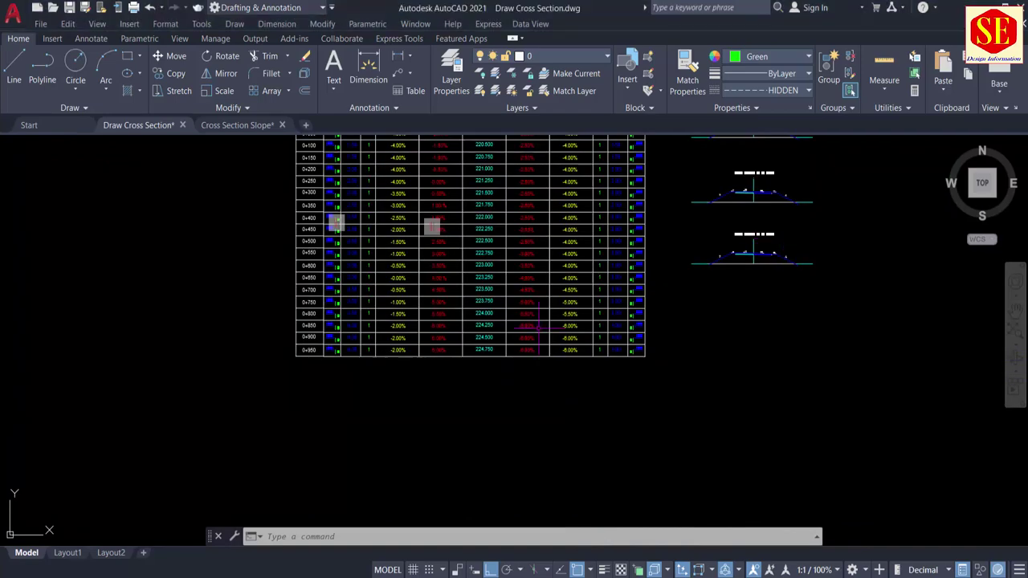
Look up the RD 0+400 design level in the table and move that section with its title from its crown point to 0,222.
middle_click_drag(438, 244, 444, 330)
scroll(372, 303, "up", 2)
middle_click_drag(705, 305, 563, 303)
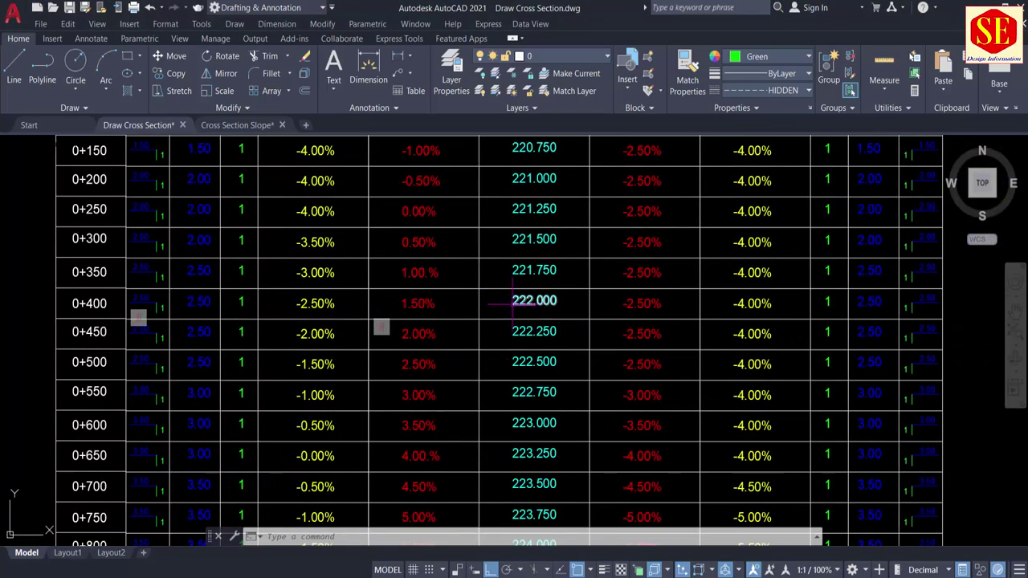
scroll(523, 302, "down", 2)
middle_click_drag(708, 336, 568, 353)
type("m")
key("Return")
left_click(480, 337)
left_click(666, 420)
scroll(482, 305, "up", 5)
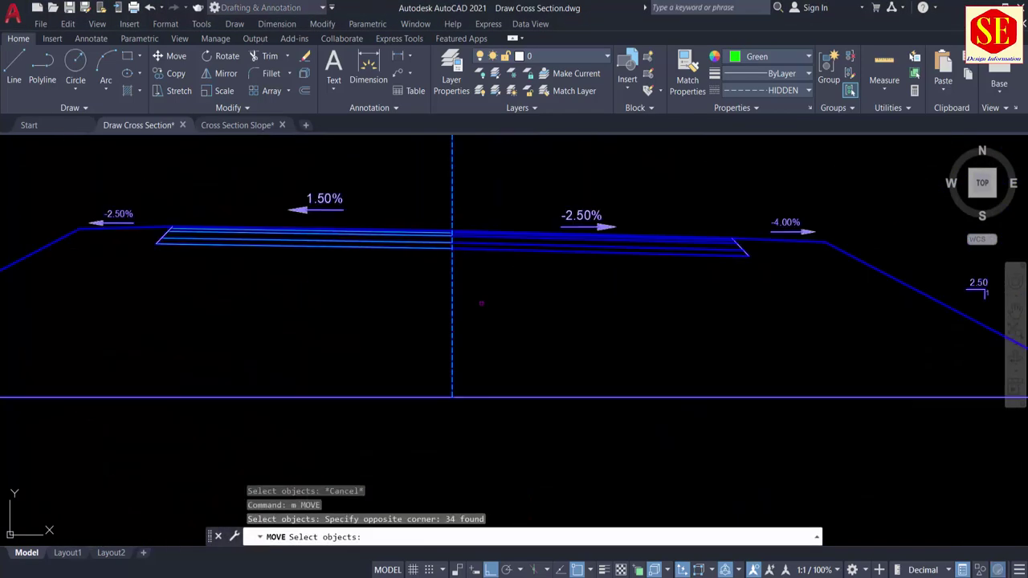
key("Return")
left_click(497, 346)
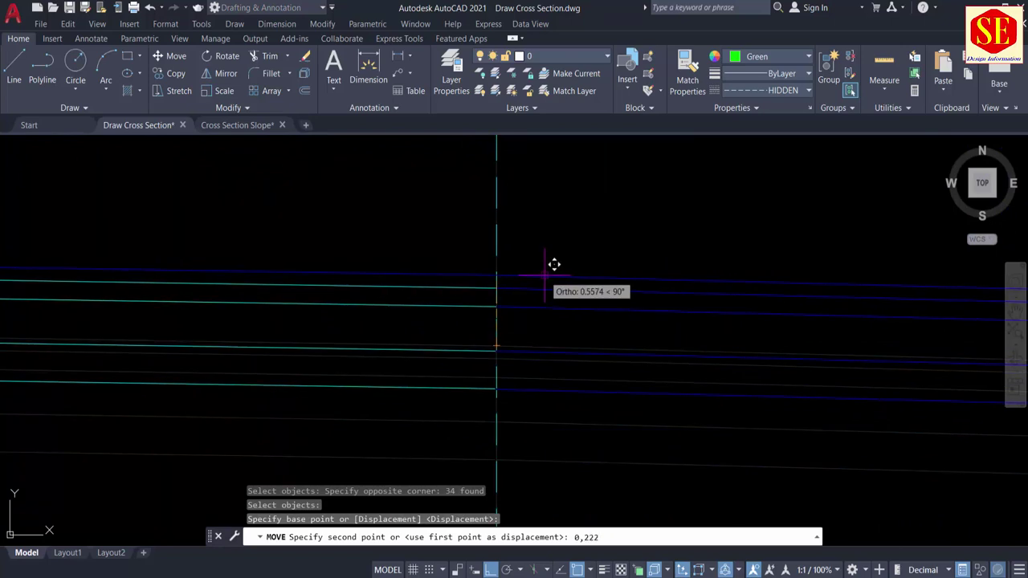
key("Return")
scroll(546, 273, "down", 6)
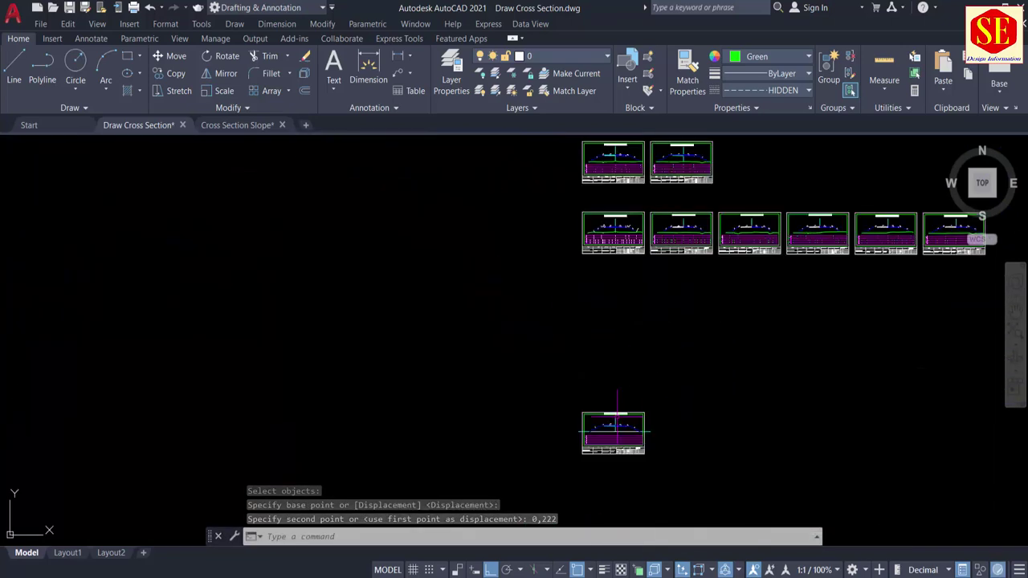
Move the RD 0+400 title down inside the green frame.
scroll(613, 434, "up", 4)
scroll(672, 311, "up", 4)
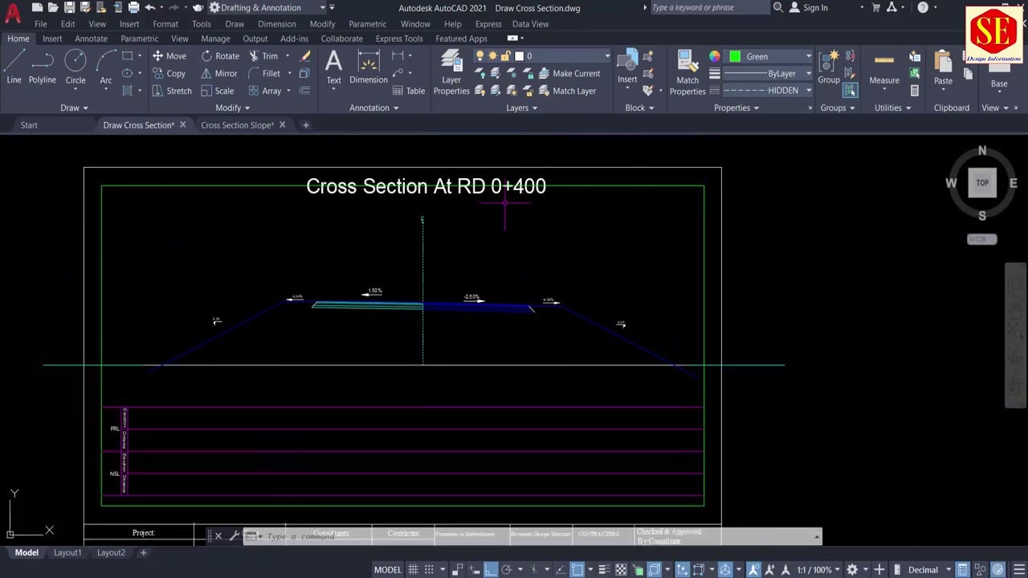
left_click(563, 230)
middle_click_drag(606, 290, 599, 258)
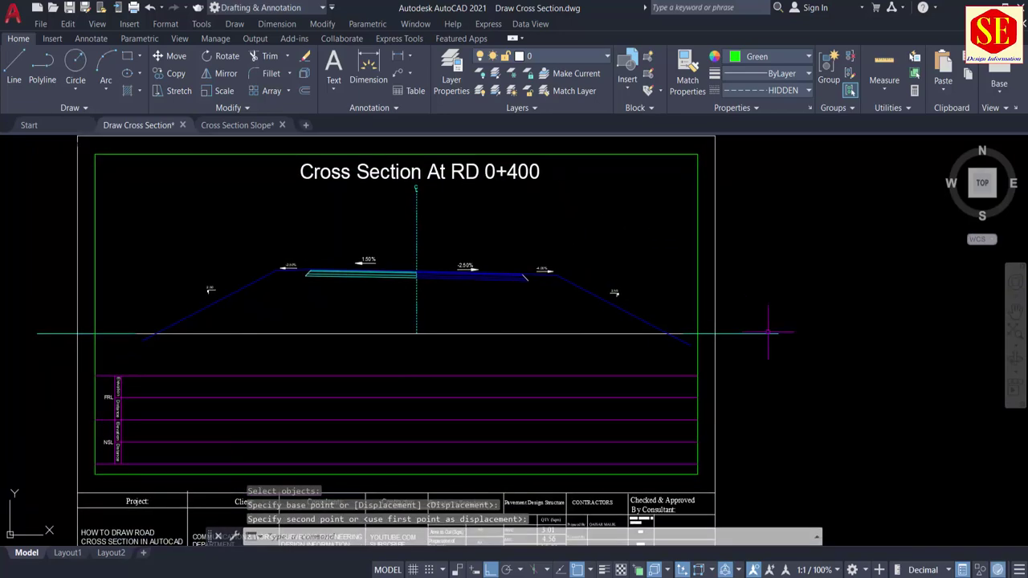
Delete the horizontal base lines crossing the RD 0+400 section at the toes of its slopes.
left_click(779, 325)
left_click(768, 345)
left_click(603, 328)
left_click(592, 344)
key("Delete")
left_click(120, 321)
left_click(110, 345)
key("Delete")
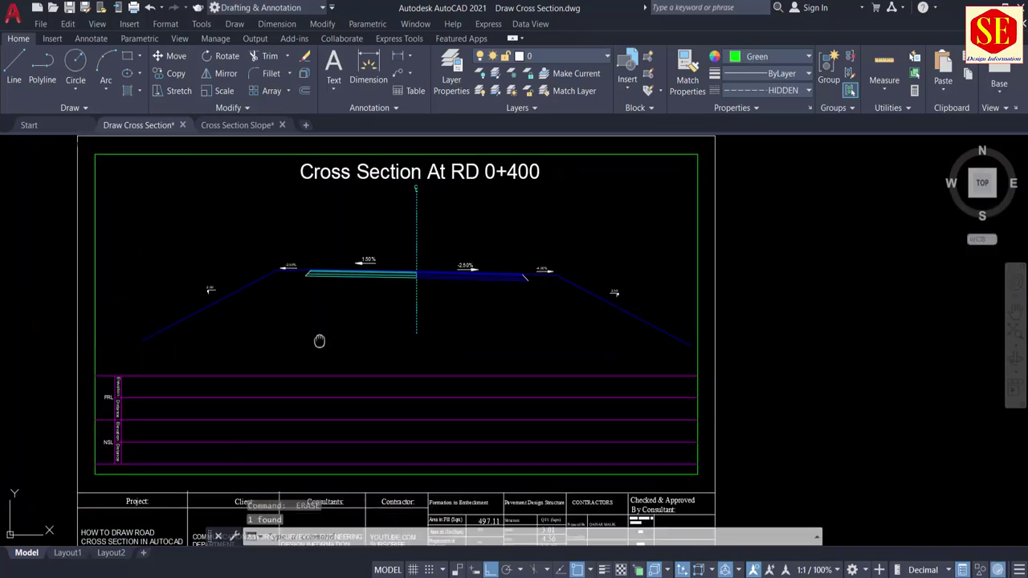
Switch to Excel and copy the 0+400 Plot To Auto CAD cells from PLINE through 39.2,211.859.
middle_click_drag(318, 342, 328, 414)
scroll(490, 253, "down", 2)
middle_click_drag(490, 241, 499, 335)
scroll(499, 334, "down", 2)
middle_click_drag(562, 381, 580, 468)
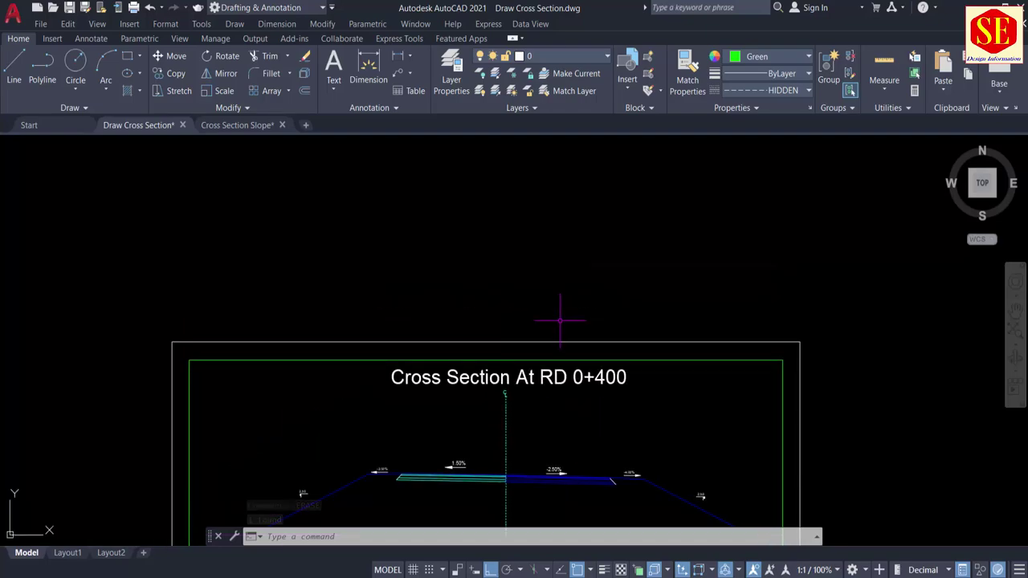
scroll(559, 320, "down", 4)
key("alt+Tab")
scroll(441, 326, "down", 3)
scroll(446, 337, "down", 3)
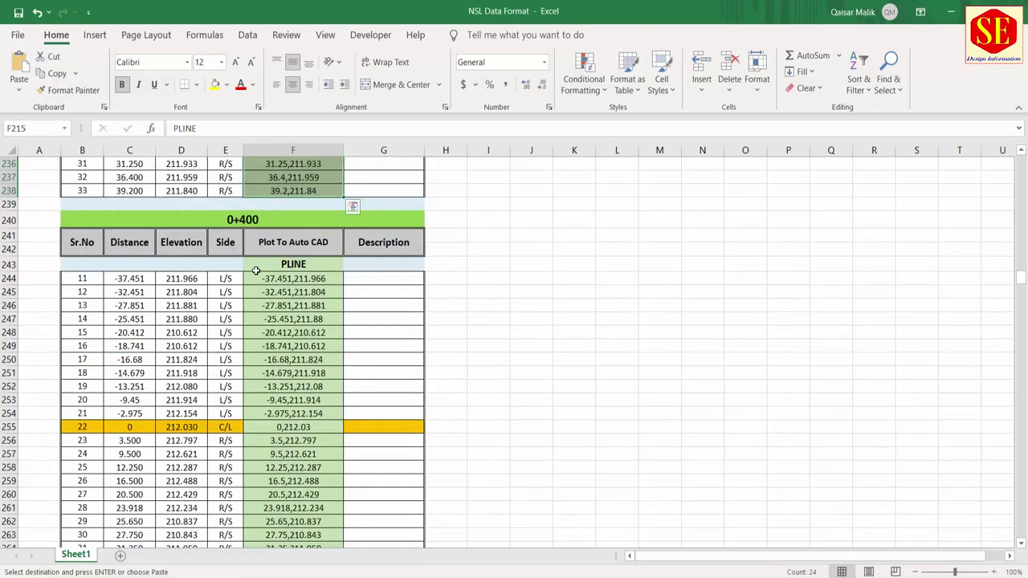
left_click_drag(293, 266, 291, 507)
right_click(290, 499)
left_click(317, 138)
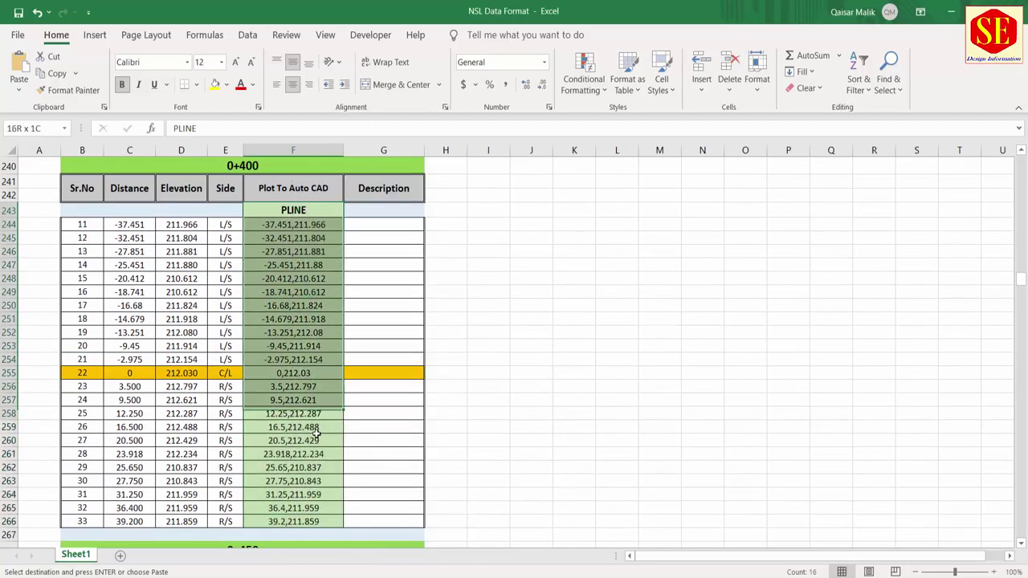
right_click(318, 510)
left_click(345, 161)
Switch to AutoCAD and paste the copied coordinates as a command to plot the RD 0+400 ground line.
key("alt+Tab")
right_click(356, 536)
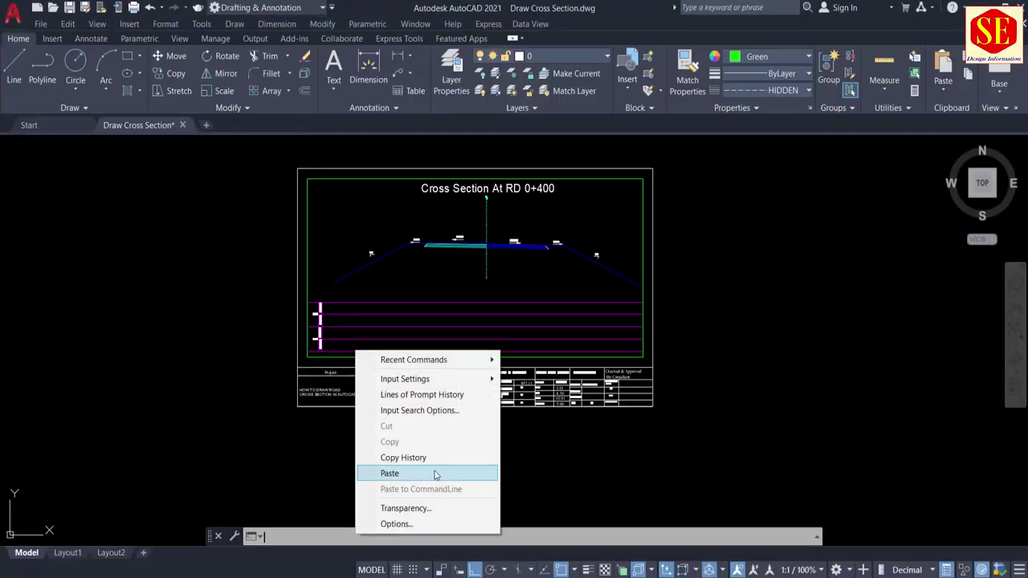
left_click(390, 406)
key("Escape")
Extend the left end of the RD 0+400 ground line to the side slope.
scroll(317, 298, "up", 7)
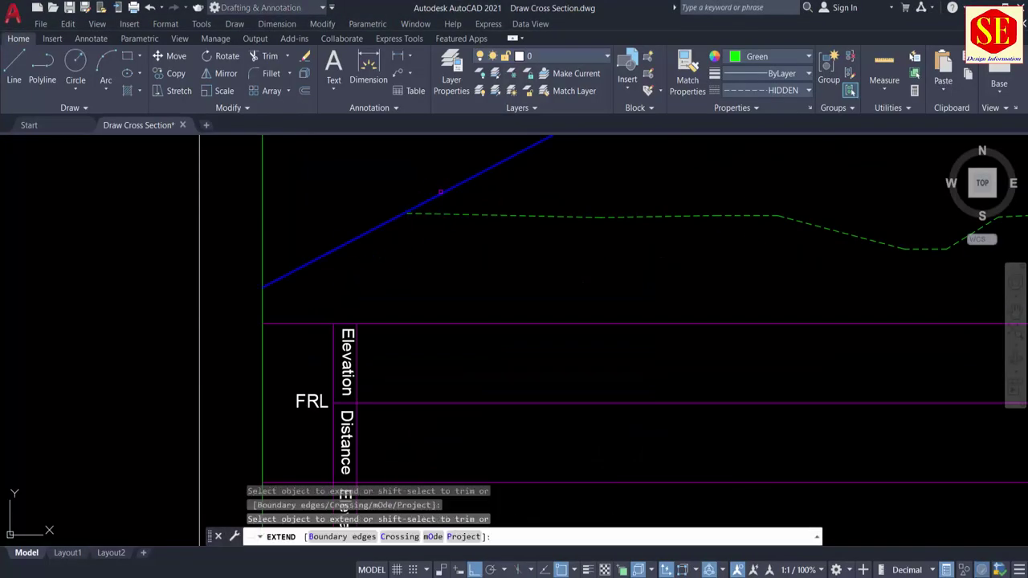
left_click(423, 215)
key("Escape")
Trim the RD 0+400 side slopes where they meet the ground line.
type("tr")
key("Return")
left_click(378, 225)
scroll(382, 225, "down", 6)
middle_click_drag(577, 232, 241, 270)
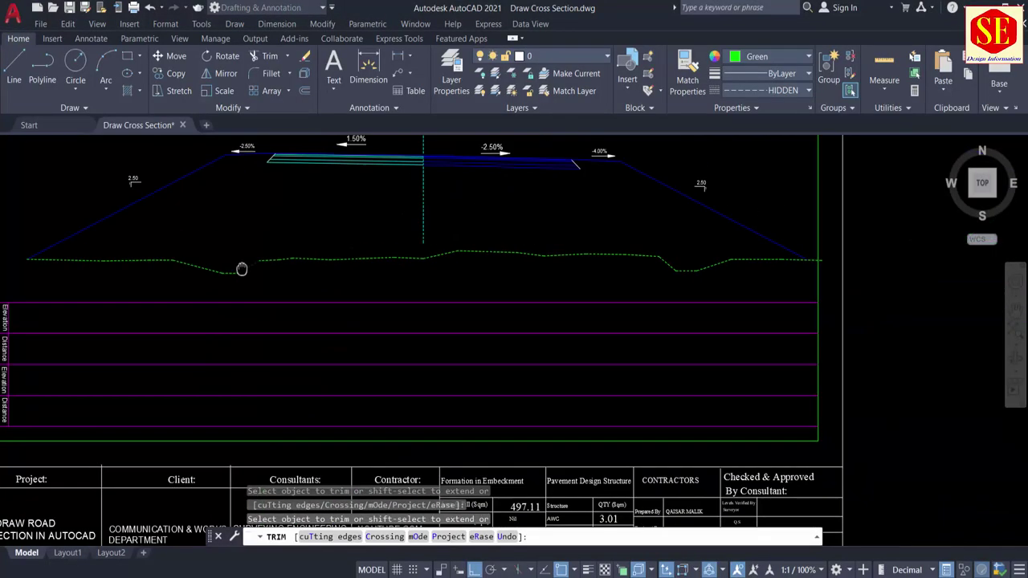
scroll(783, 270, "up", 6)
scroll(876, 264, "up", 3)
scroll(722, 333, "down", 6)
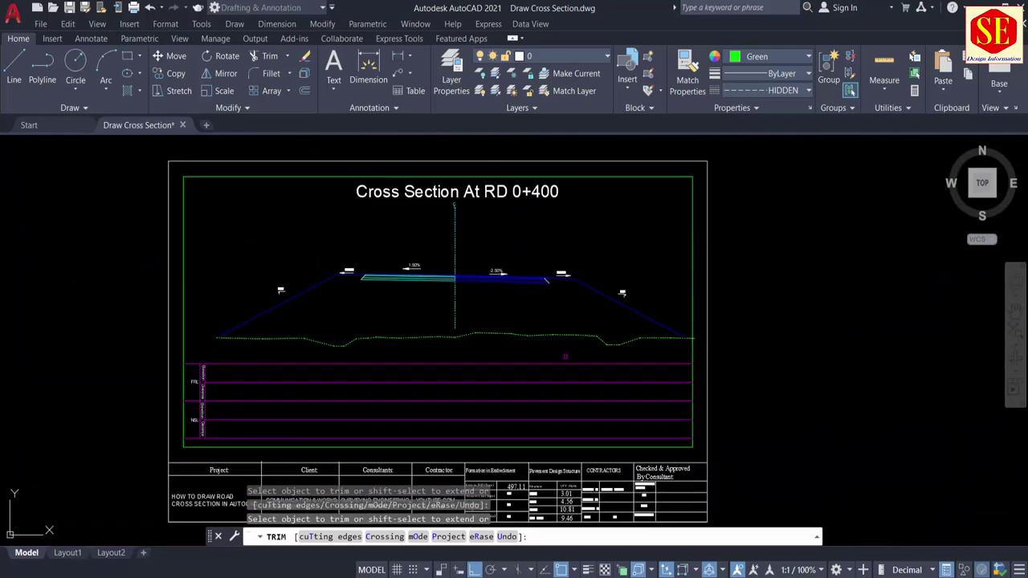
key("Escape")
Run the NSL command to annotate the NSL and FRL elevations and distances on the RD 0+400 sheet.
type("nsl")
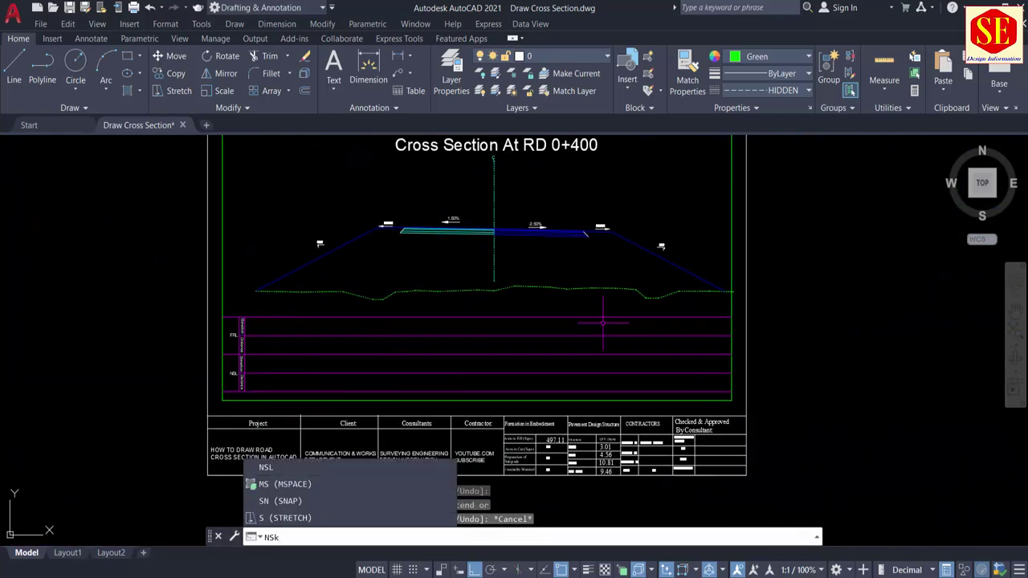
key("Return")
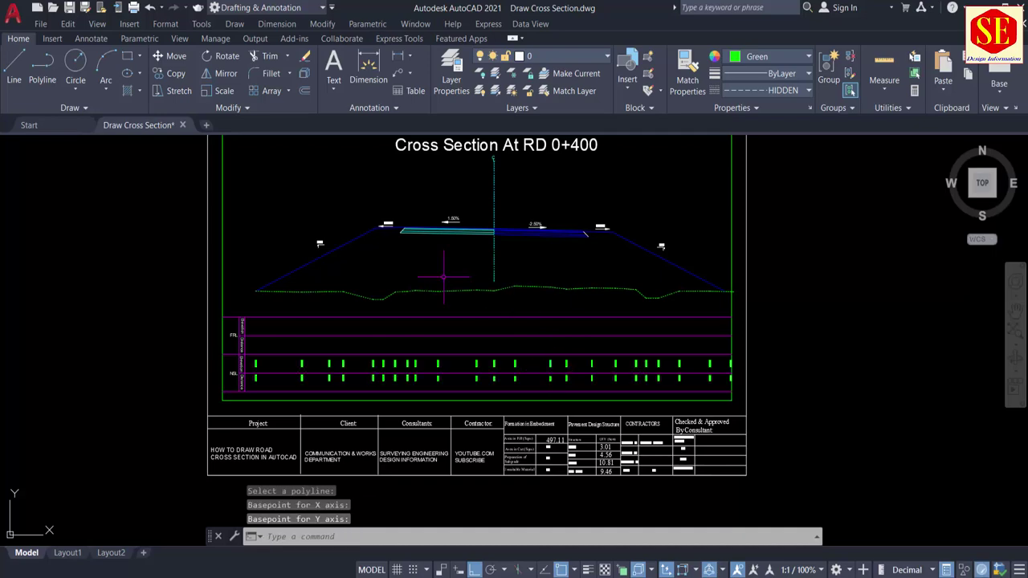
middle_click_drag(559, 307, 537, 374)
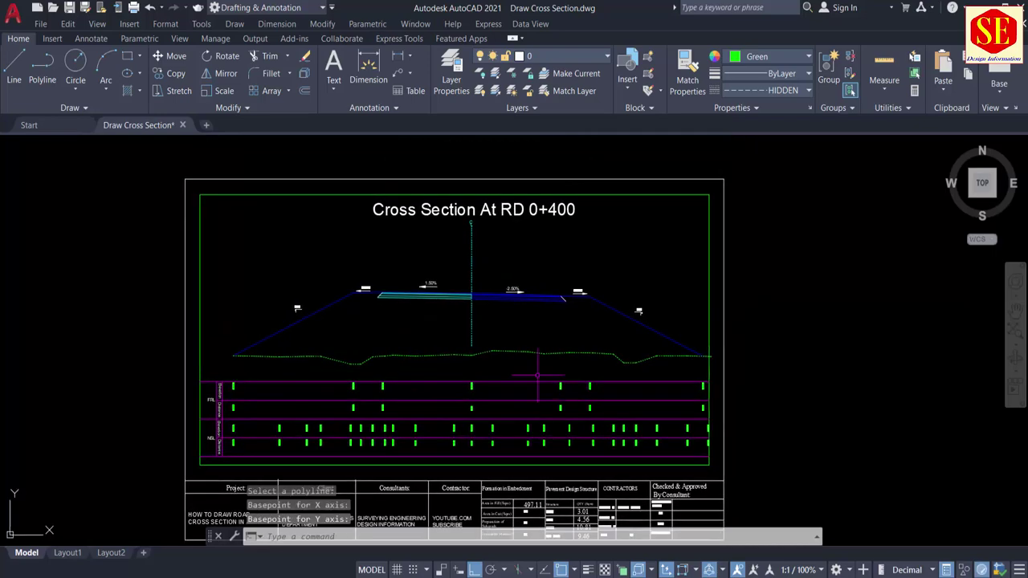
Copy the finished RD 0+400 sheet from the road surface point at its centreline to 200,600.
scroll(532, 324, "down", 5)
type("co")
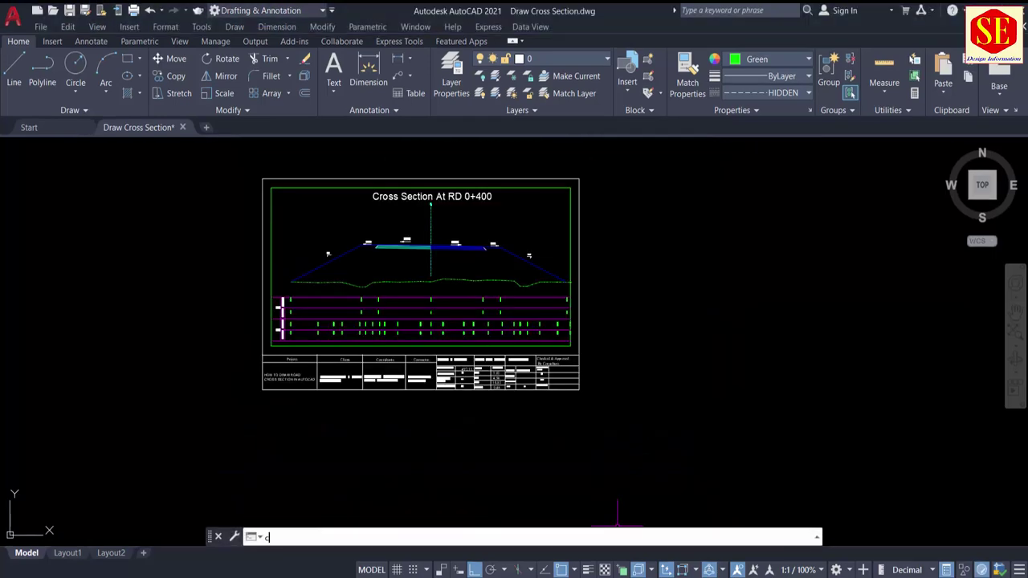
key("Return")
left_click(230, 159)
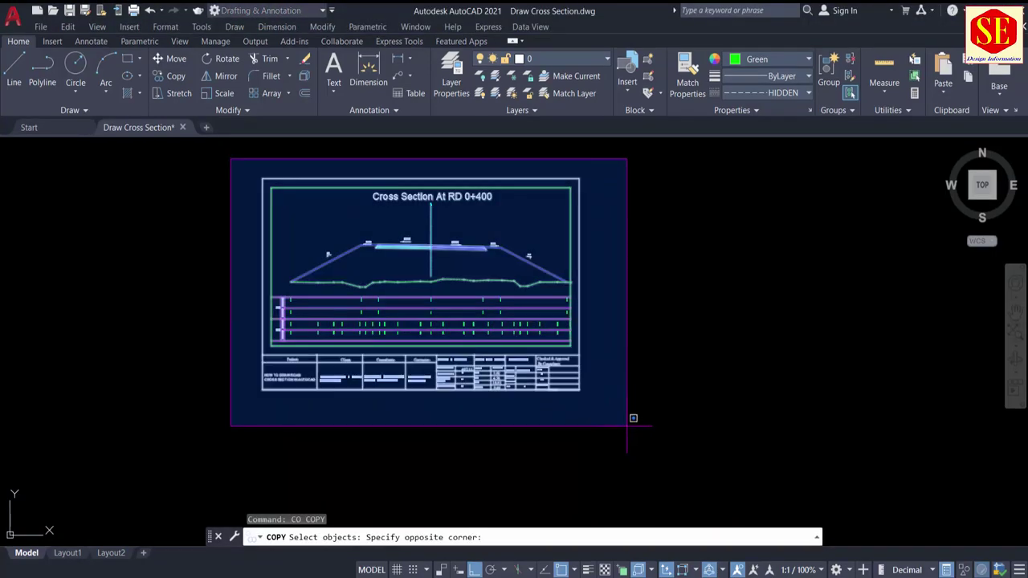
left_click(642, 433)
scroll(257, 361, "up", 6)
key("Return")
left_click(258, 367)
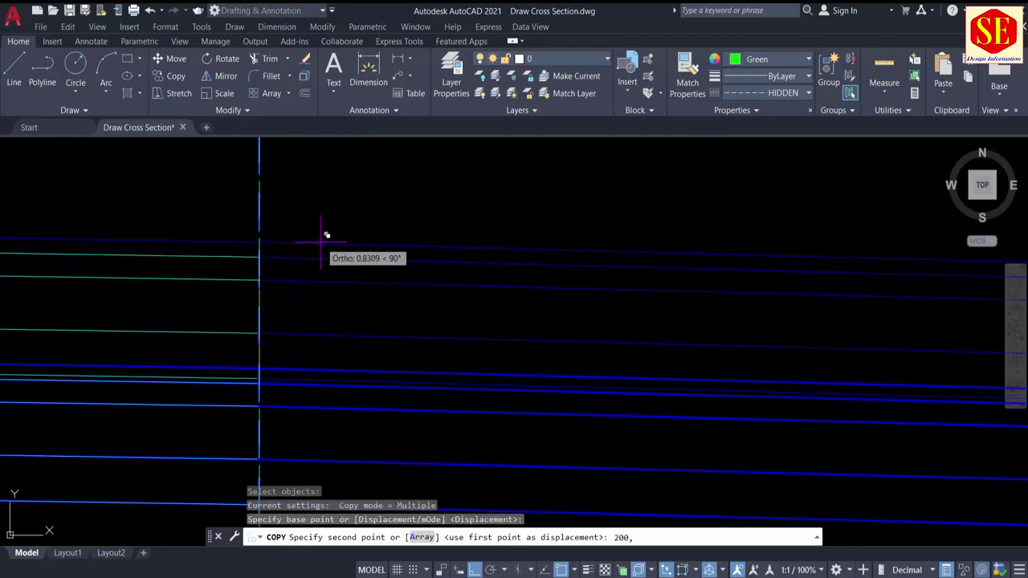
scroll(327, 235, "down", 8)
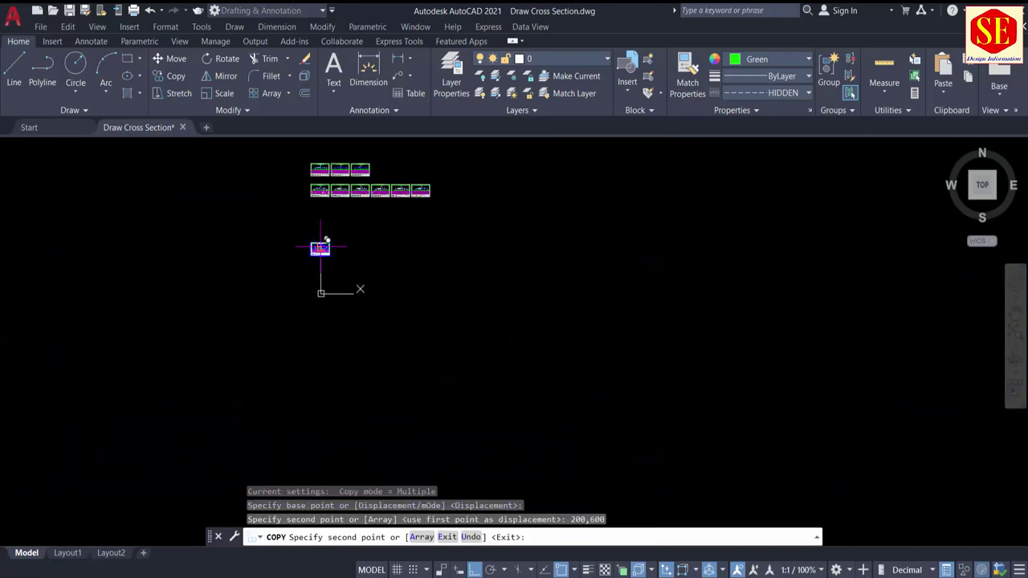
key("Escape")
Erase the RD 0+400 title, road section, slope labels and ground line from the working sheet.
scroll(362, 337, "up", 12)
left_click(515, 317)
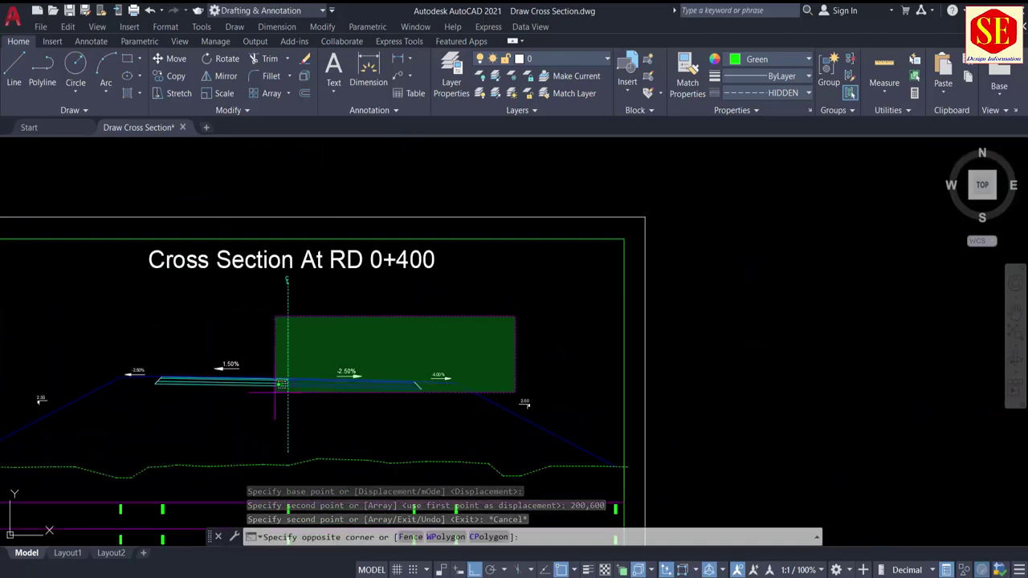
left_click(113, 393)
key("Delete")
left_click(483, 241)
left_click(12, 417)
key("Delete")
left_click(582, 386)
left_click(470, 416)
key("Delete")
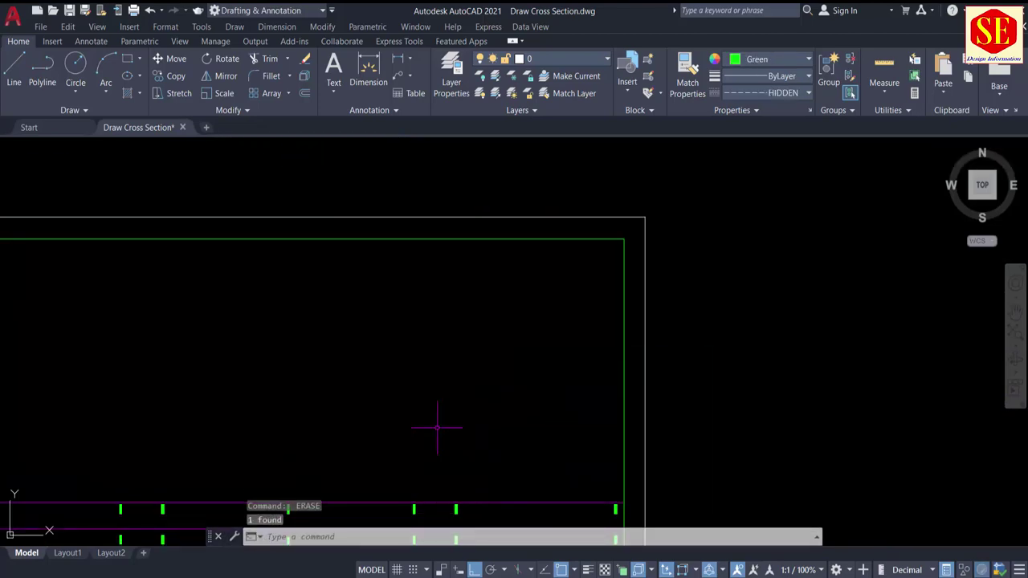
Erase the RD 0+400 elevation and distance values from the FRL and NSL rows of the working sheet.
middle_click_drag(436, 427, 571, 258)
left_click(74, 318)
left_click(812, 436)
key("Delete")
Move the RD 0+450 section from beside the slope table onto the working sheet, placing its centreline surface point at 0,222.25.
scroll(794, 436, "down", 20)
scroll(658, 438, "up", 6)
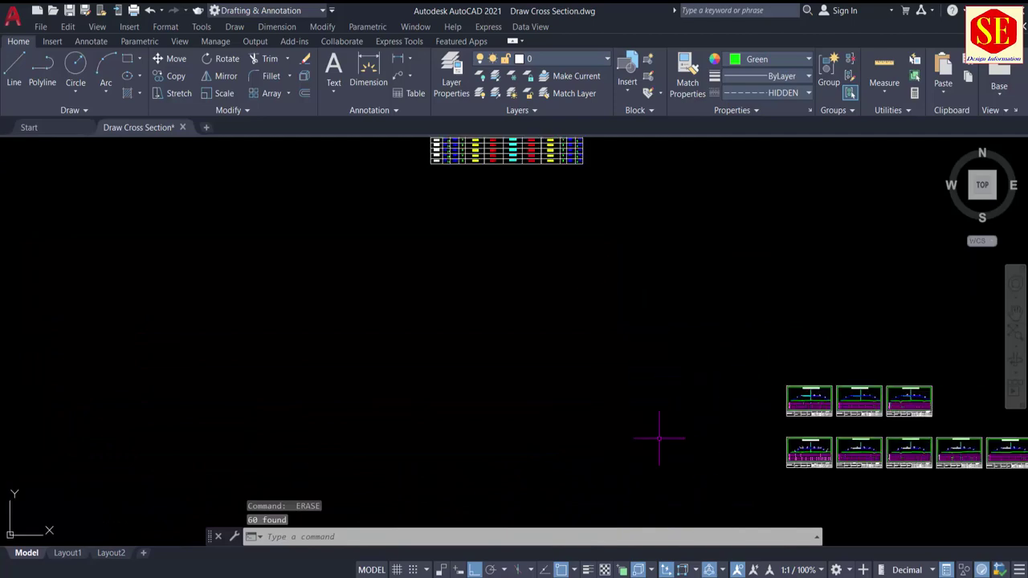
scroll(600, 363, "down", 3)
scroll(632, 285, "up", 20)
middle_click_drag(620, 195, 874, 362)
scroll(874, 362, "down", 13)
scroll(564, 399, "up", 3)
middle_click_drag(565, 399, 296, 351)
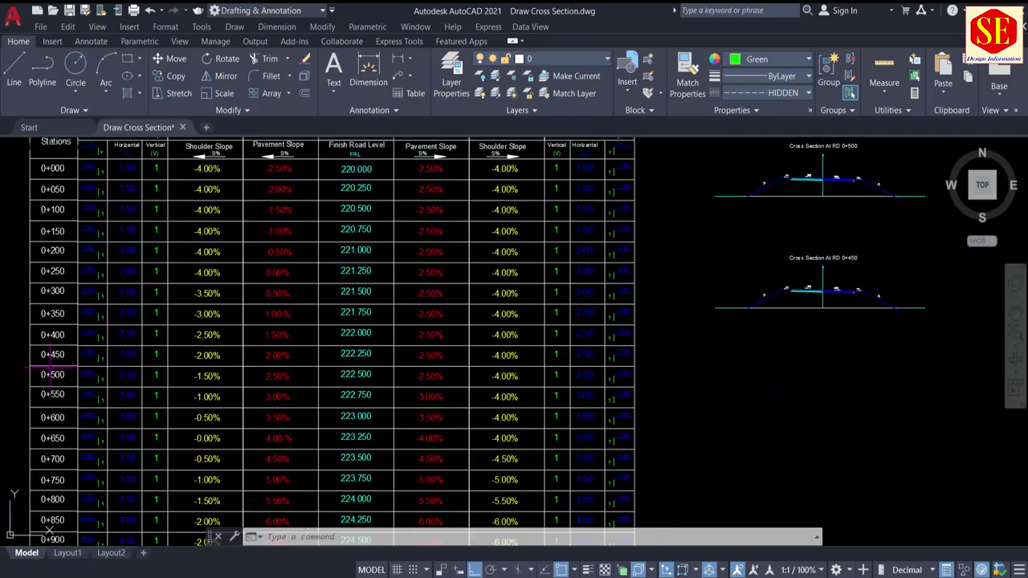
scroll(331, 361, "up", 2)
middle_click_drag(883, 265, 313, 344)
scroll(519, 330, "up", 1)
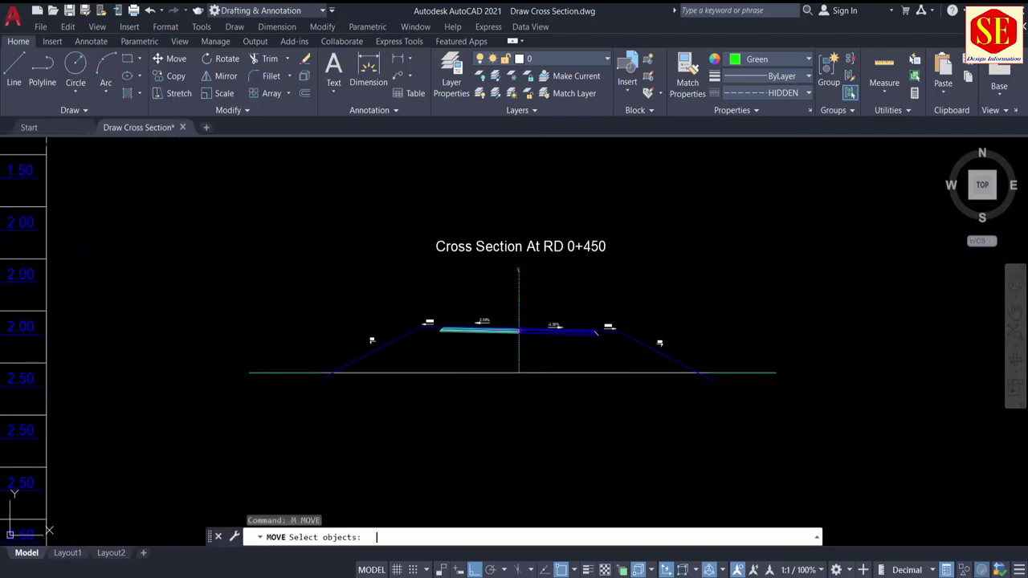
scroll(477, 319, "up", 9)
left_click(175, 388)
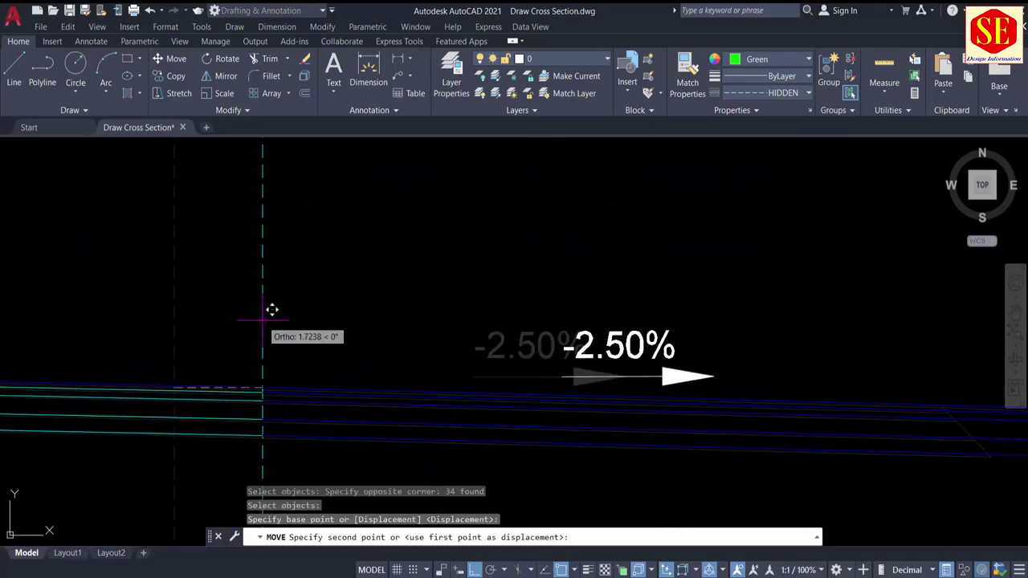
type("0,222.25")
key("Return")
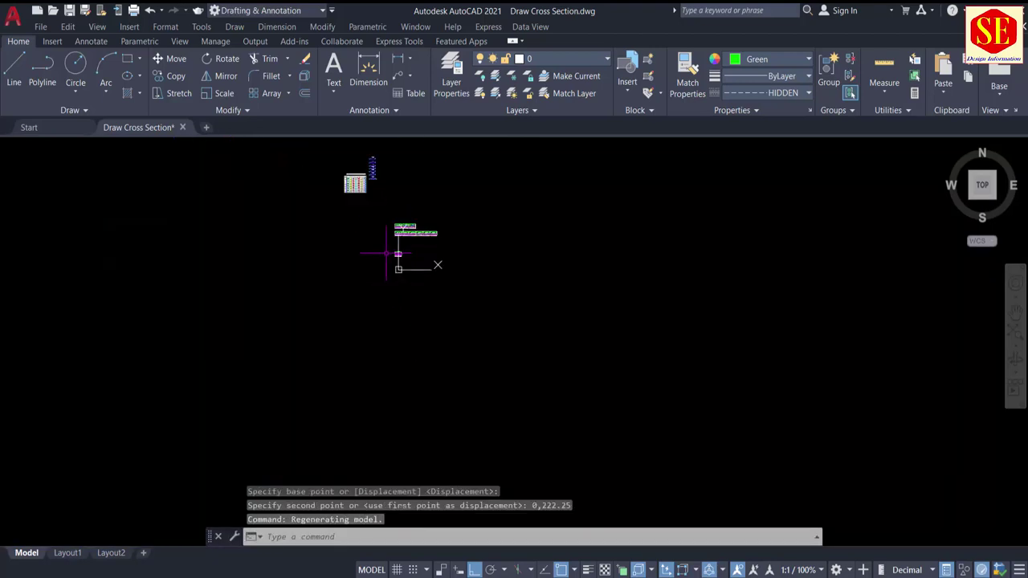
Erase the straight horizontal base line under the RD 0+450 section.
scroll(386, 253, "up", 12)
middle_click_drag(429, 303, 858, 283)
left_click(131, 248)
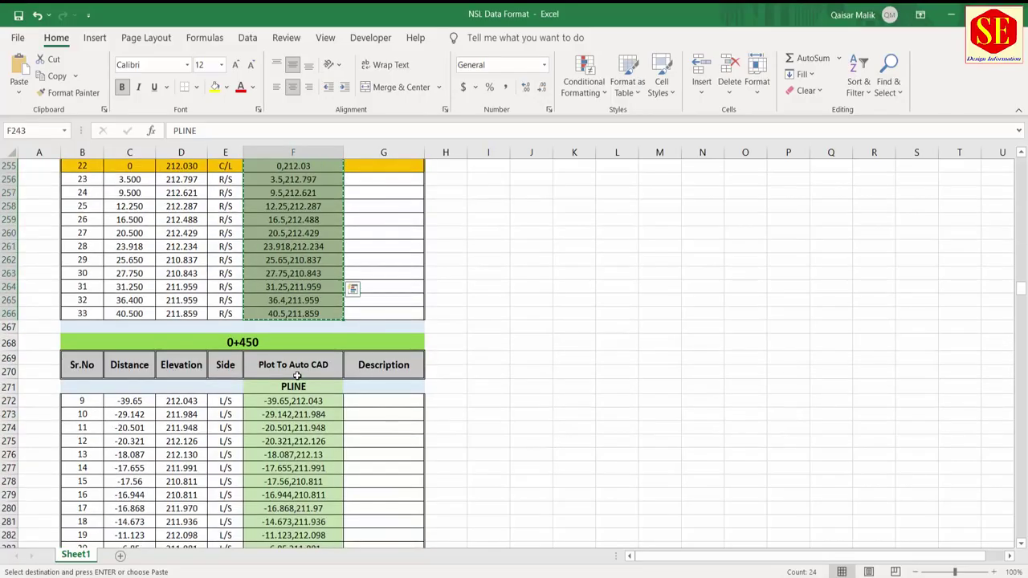
Copy the 0+450 PLINE coordinates in Excel and paste them as a command in AutoCAD to plot the ground line.
scroll(348, 286, "down", 2)
left_click_drag(293, 300, 295, 516)
right_click(295, 516)
left_click(314, 94)
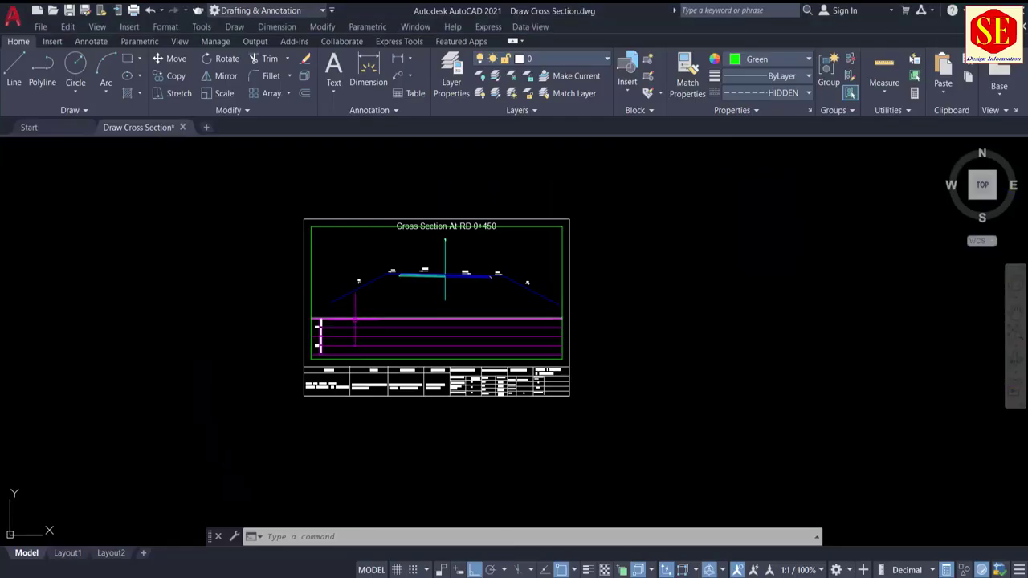
right_click(398, 537)
left_click(495, 487)
Trim the RD 0+450 right side slope at the ground line and extend the left side slope to meet it.
scroll(604, 313, "up", 5)
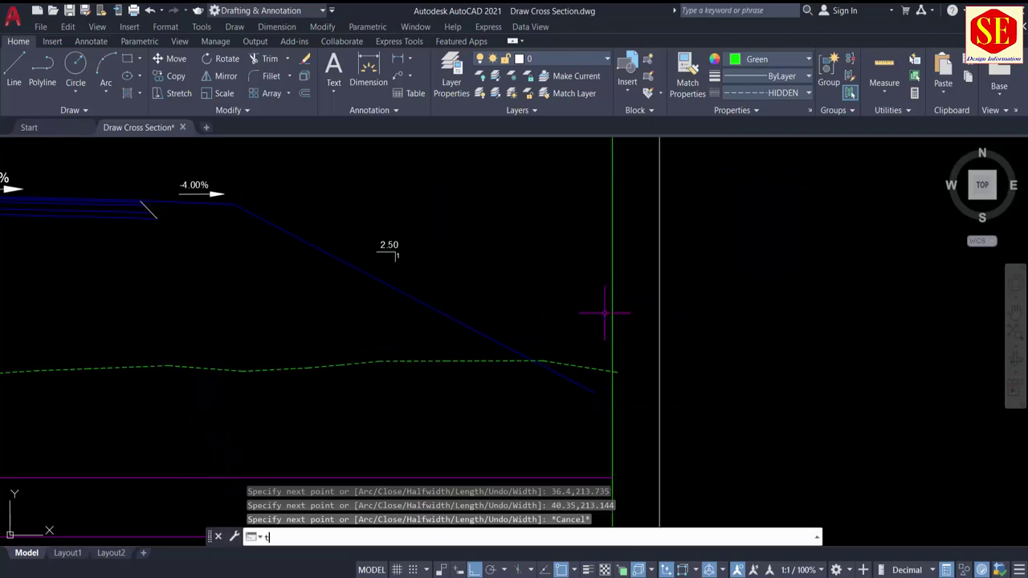
scroll(632, 402, "down", 5)
scroll(201, 405, "up", 4)
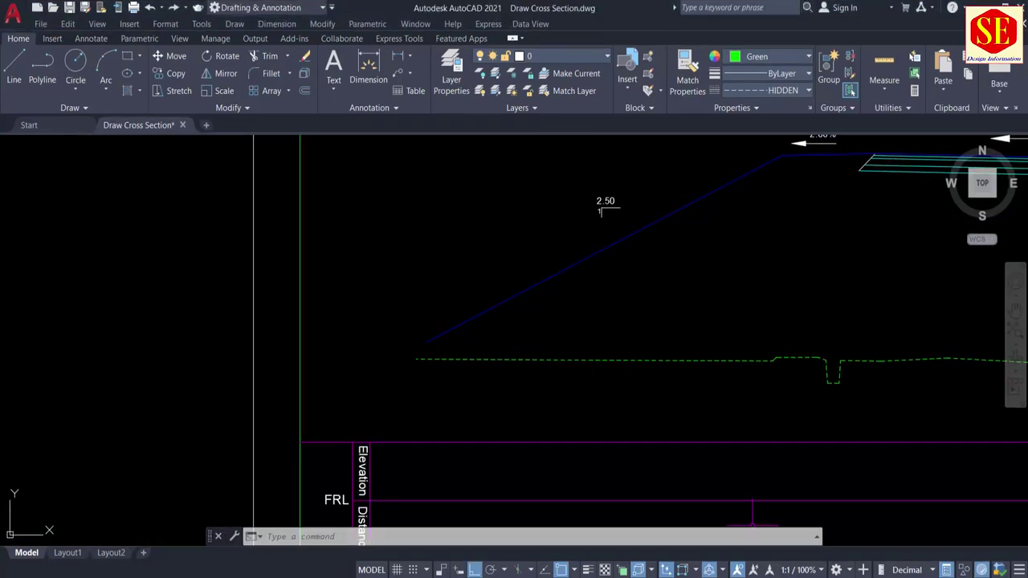
key("Escape")
Run the NSL command to annotate the NSL and FRL elevations and distances on the RD 0+450 sheet.
scroll(585, 250, "down", 5)
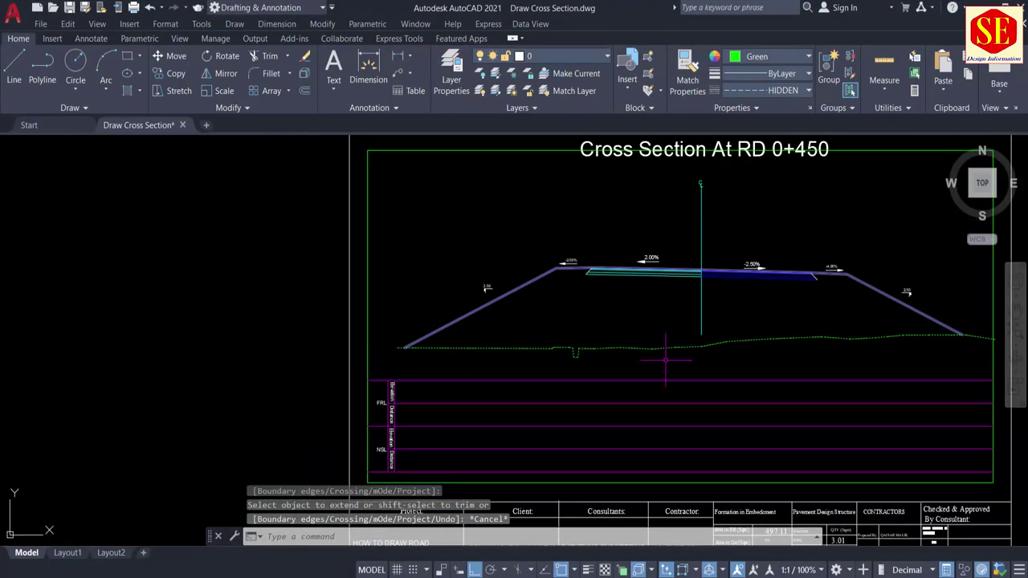
type("ns1")
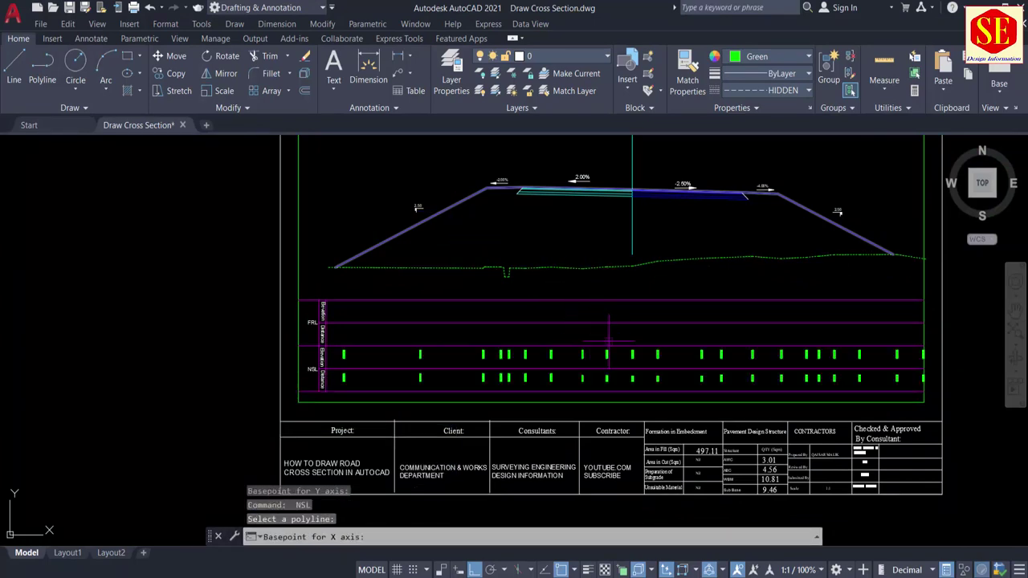
scroll(581, 311, "down", 3)
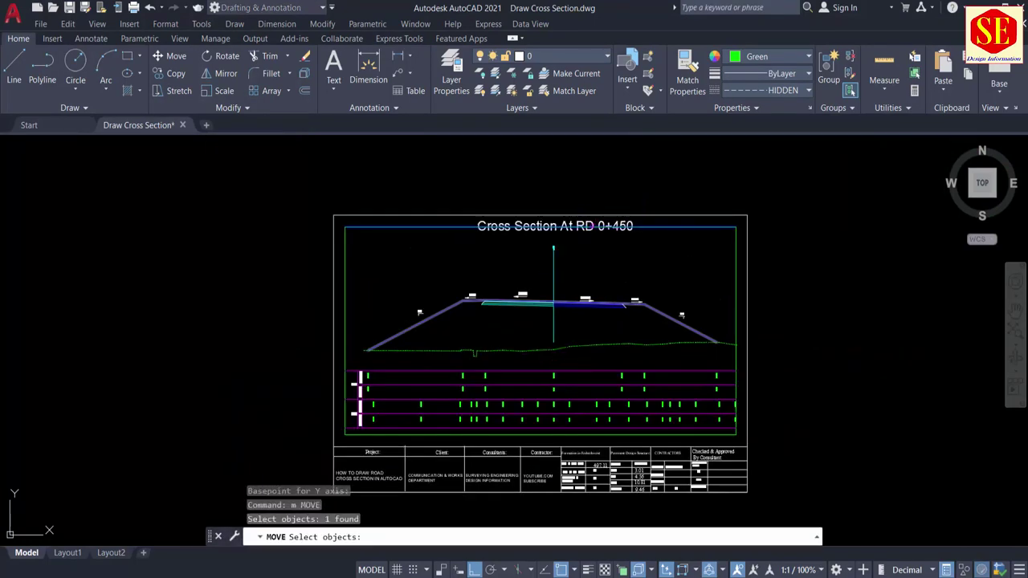
Move the RD 0+450 title down so that it sits inside the green frame.
key("Escape")
scroll(593, 222, "up", 2)
key("Return")
left_click(589, 227)
key("Return")
left_click(578, 182)
left_click(578, 179)
Copy the finished RD 0+450 sheet from its centreline surface point, entering 300 as the X value of the second point.
scroll(639, 213, "down", 4)
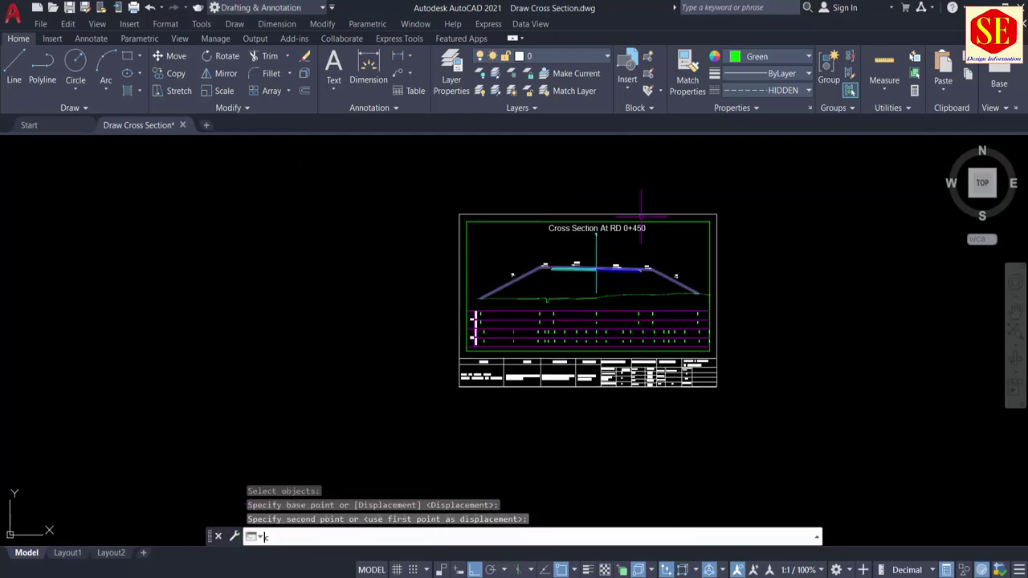
left_click(464, 193)
left_click(767, 443)
key("Return")
scroll(668, 314, "up", 5)
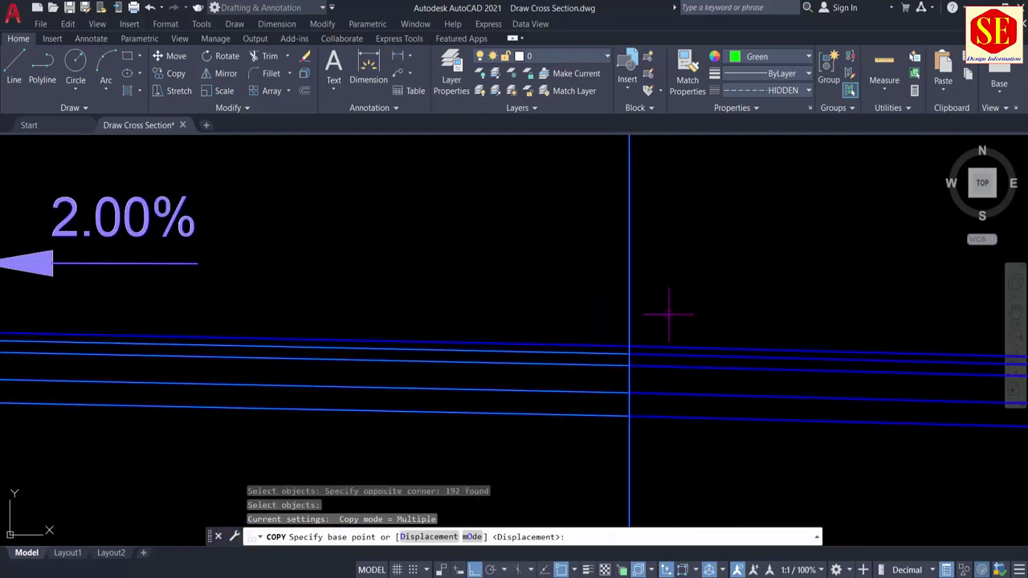
left_click(628, 346)
scroll(578, 341, "down", 7)
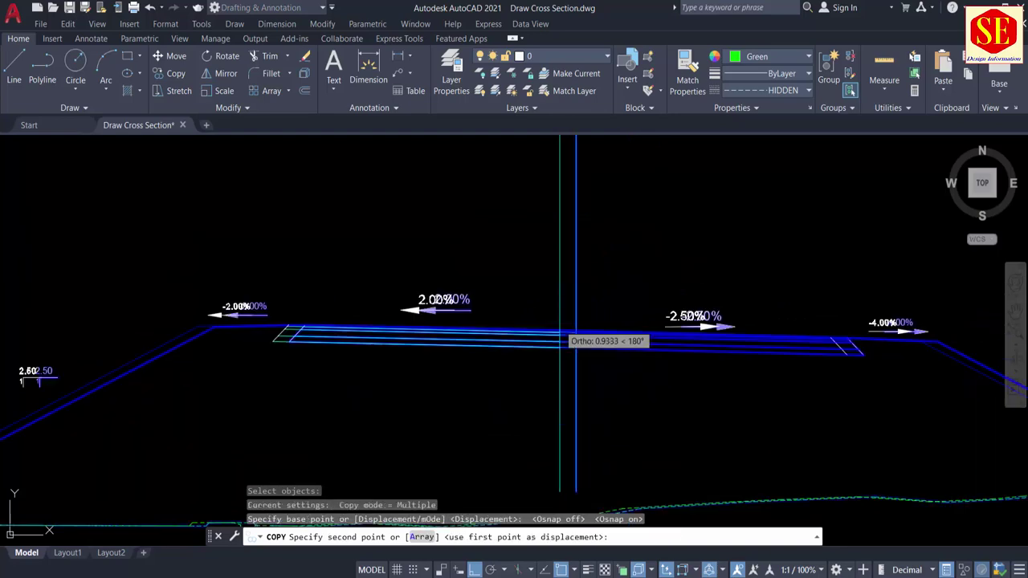
type("300")
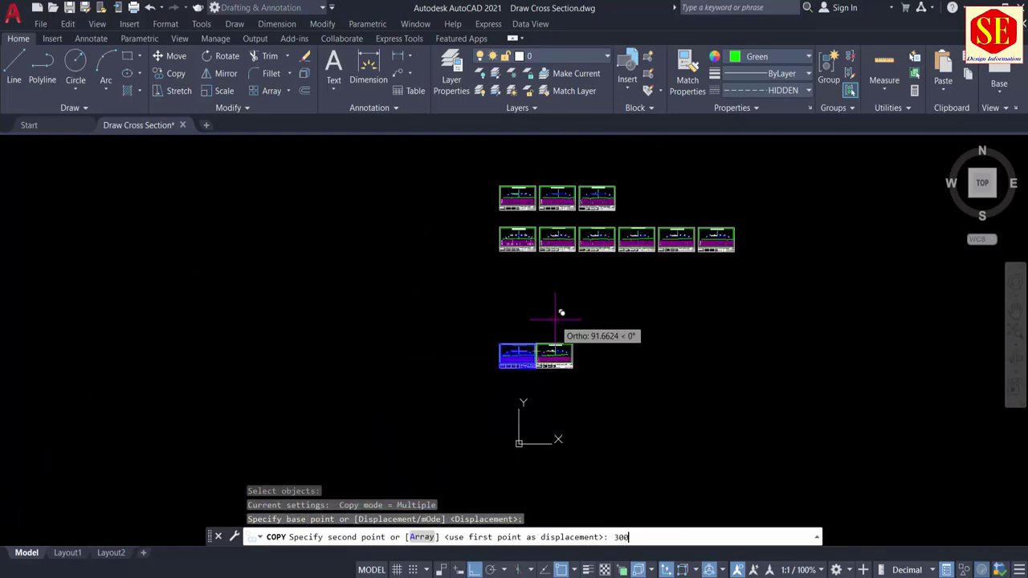
key("Escape")
Erase the RD 0+450 title, road section, slope labels and ground line from the working sheet.
scroll(659, 198, "up", 2)
scroll(513, 473, "up", 1)
mouse_move(514, 474)
middle_mouse_down()
mouse_move(564, 335)
mouse_move(635, 253)
middle_mouse_up()
scroll(265, 425, "up", 2)
left_click(217, 219)
key("Escape")
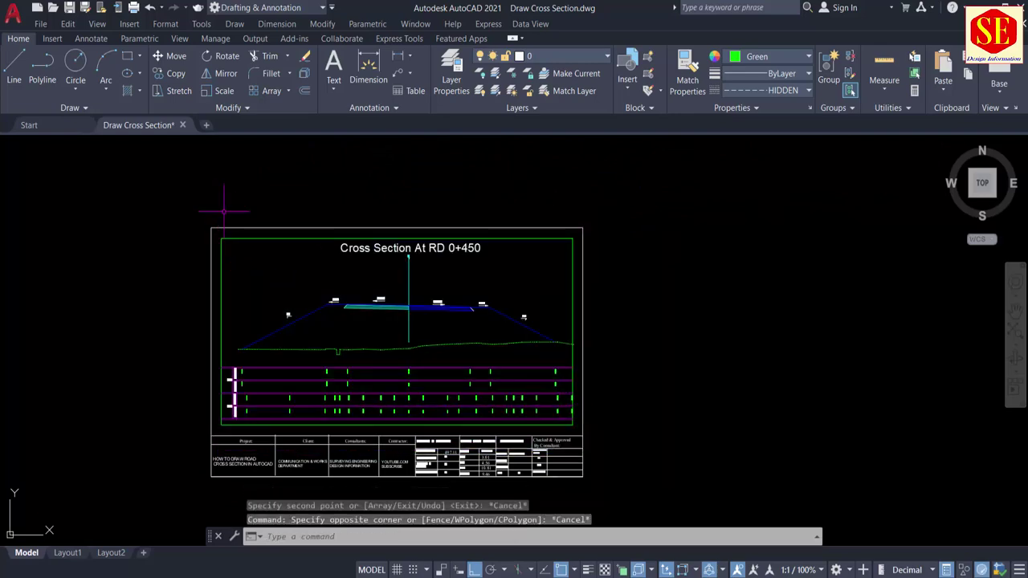
left_click(230, 217)
left_click(592, 355)
type("e")
key("Return")
Clear the RD 0+450 elevation and distance values from the FRL and NSL rows of the working sheet.
middle_click_drag(373, 363, 373, 312)
left_click(230, 302)
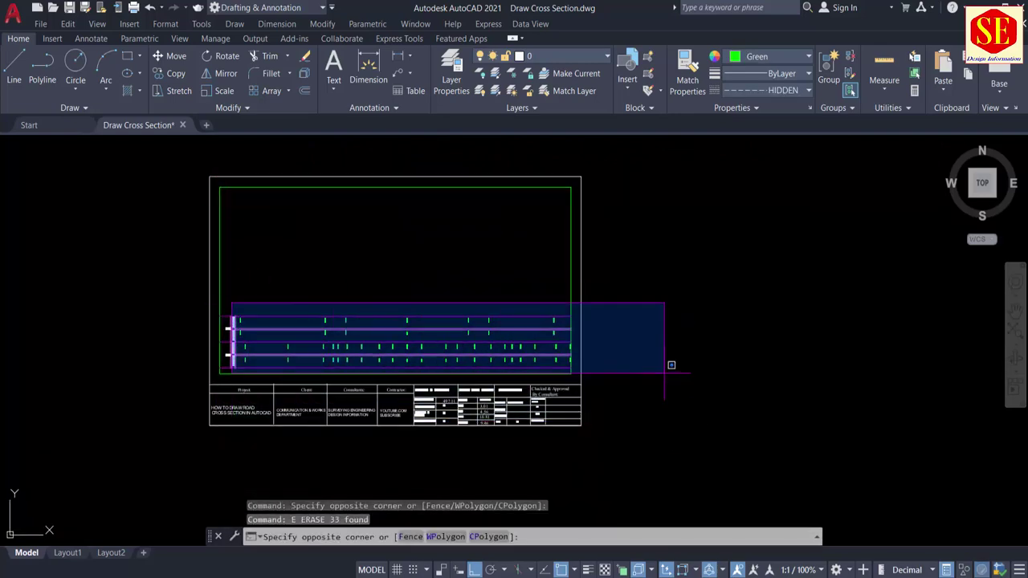
left_click(665, 370)
key("Escape")
Move the RD 0+500 section by its centreline surface point to 0,222.5 and erase its straight base line.
scroll(260, 369, "up", 2)
scroll(413, 325, "down", 6)
left_click(362, 301)
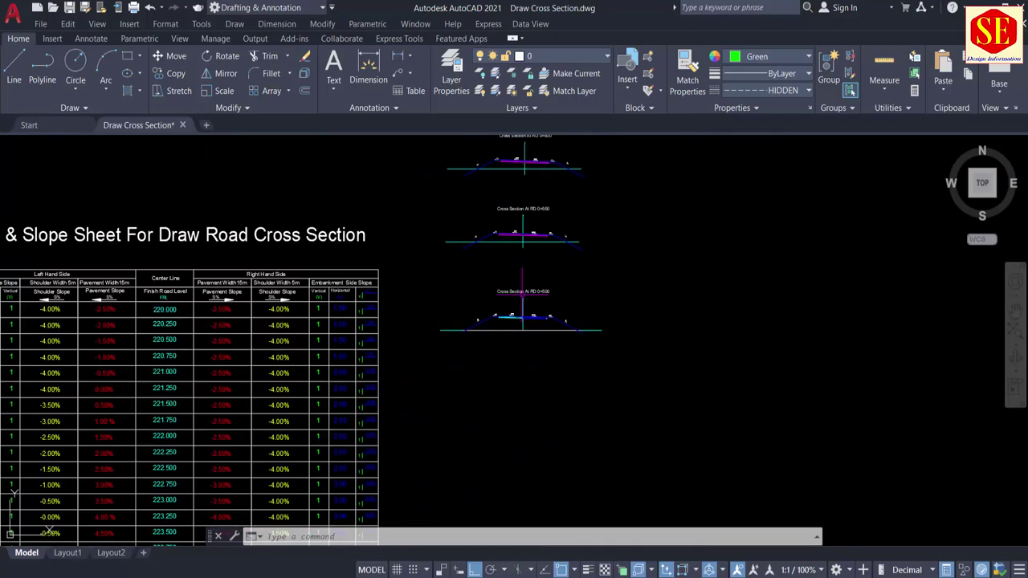
type("m")
key("Return")
left_click(612, 276)
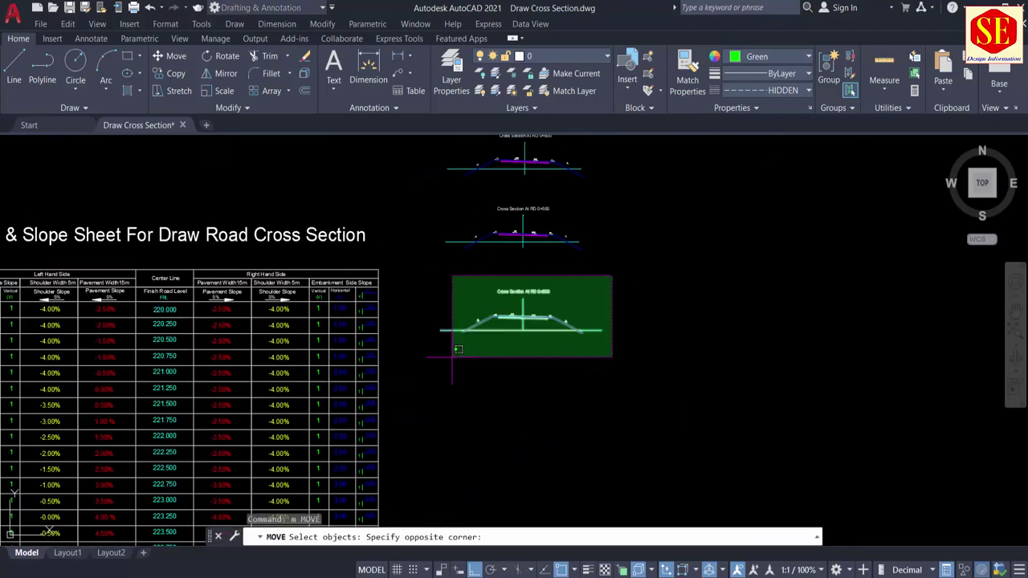
left_click(452, 357)
scroll(516, 319, "up", 8)
key("Return")
left_click(726, 273)
type("0,222.5")
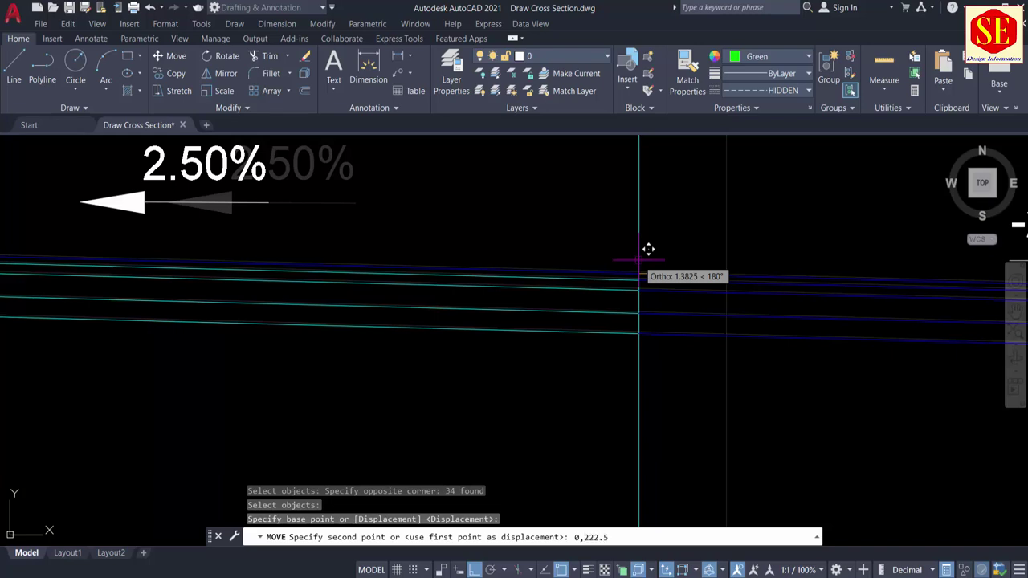
key("Return")
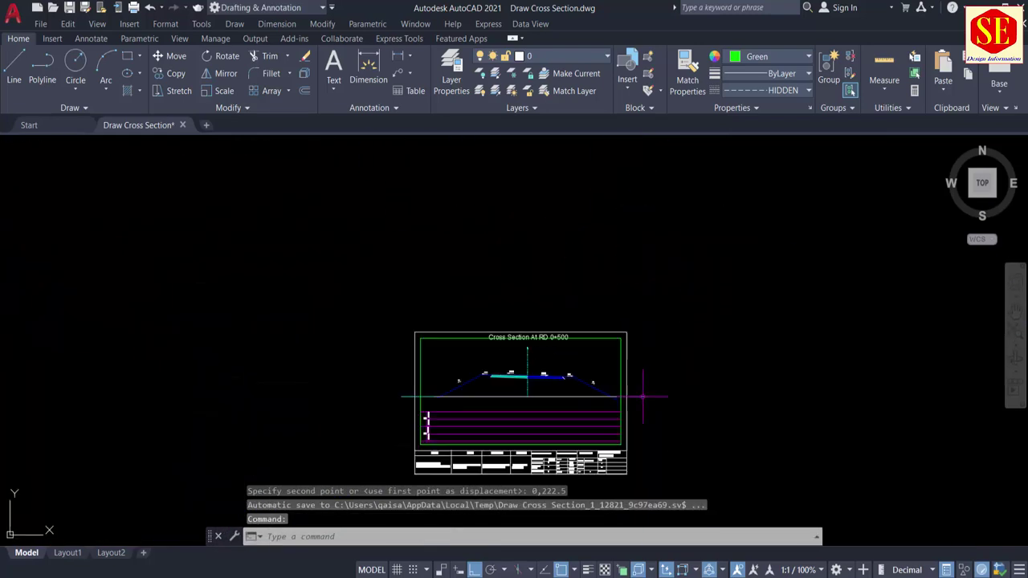
left_click(637, 396)
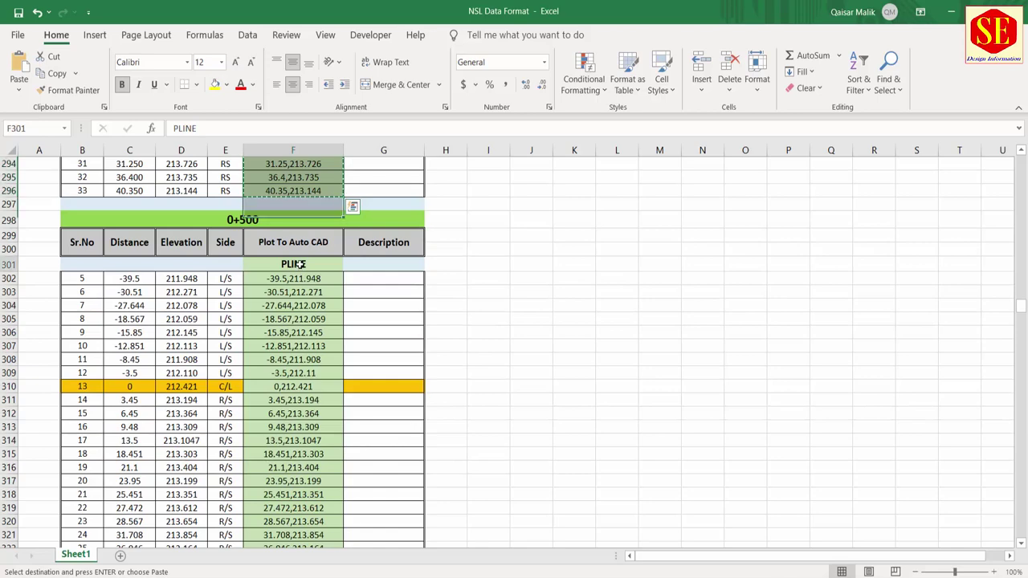
Copy the 0+500 PLINE coordinates in Excel and paste them as a command in AutoCAD to plot the ground line.
left_click_drag(133, 225, 306, 530)
left_click(683, 328)
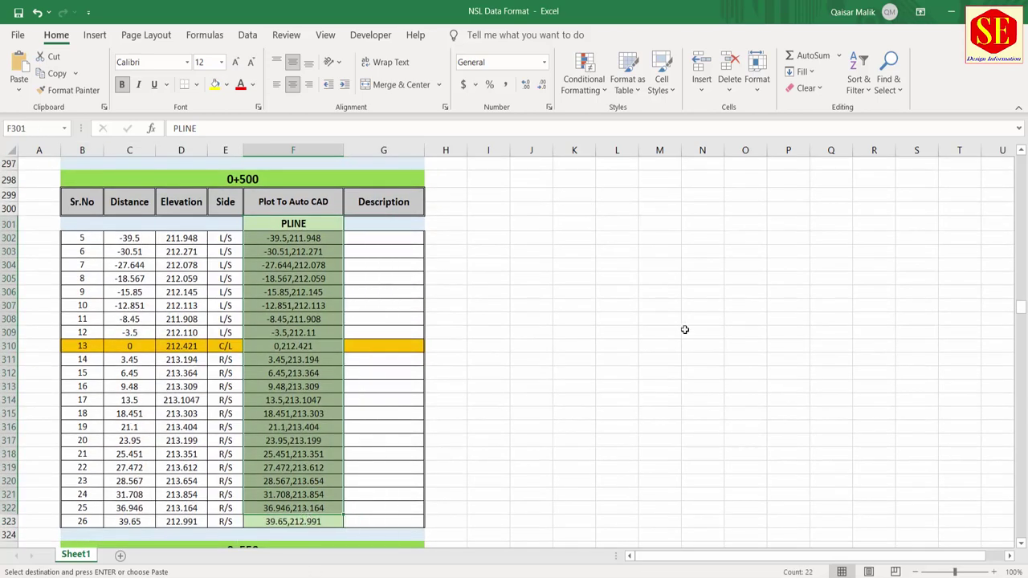
left_click_drag(293, 238, 317, 521)
right_click(323, 522)
left_click(341, 157)
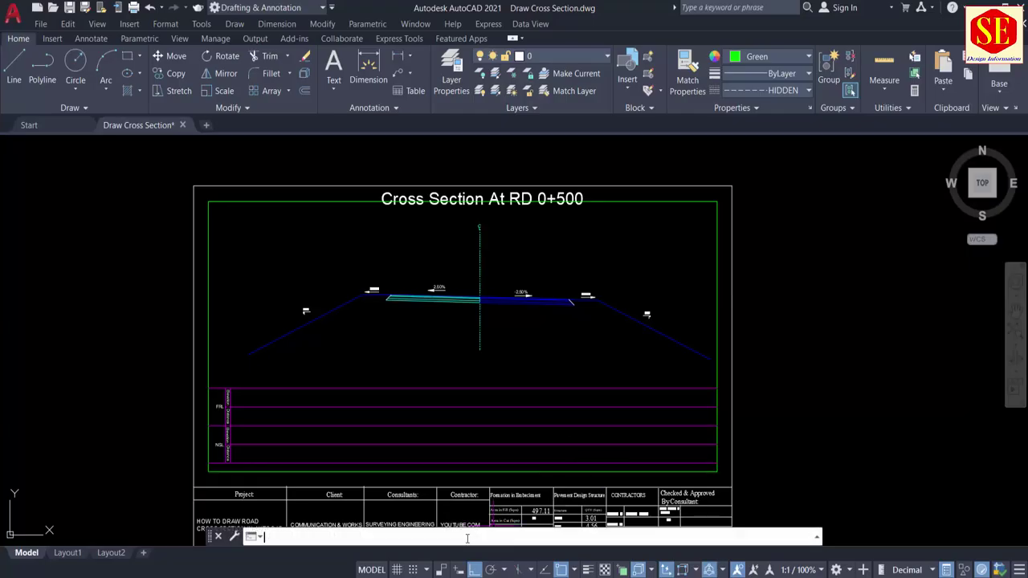
right_click(469, 536)
left_click(539, 474)
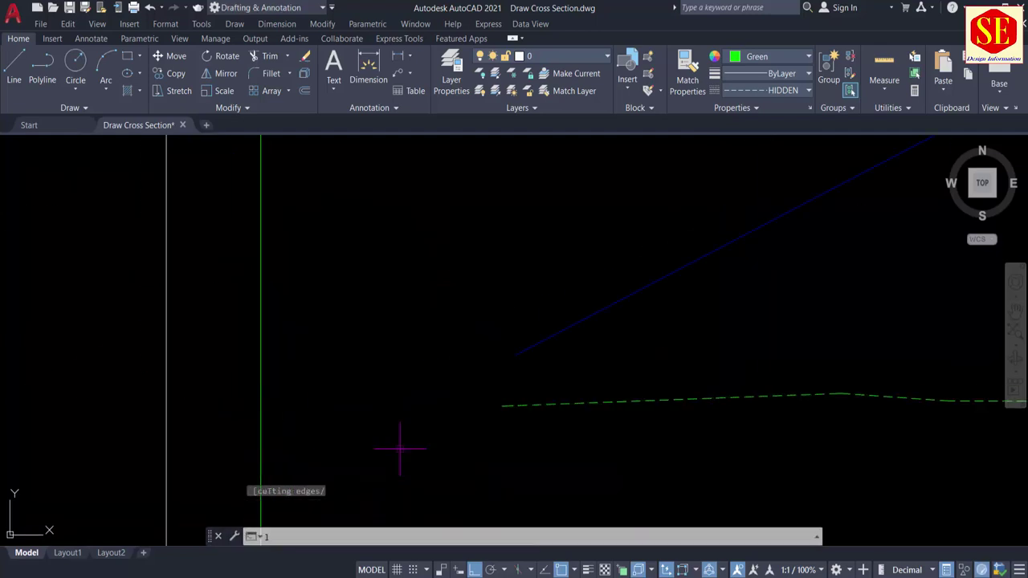
Draw a short horizontal line beyond the left end of the RD 0+500 ground line and extend the side slope to it.
left_click(390, 420)
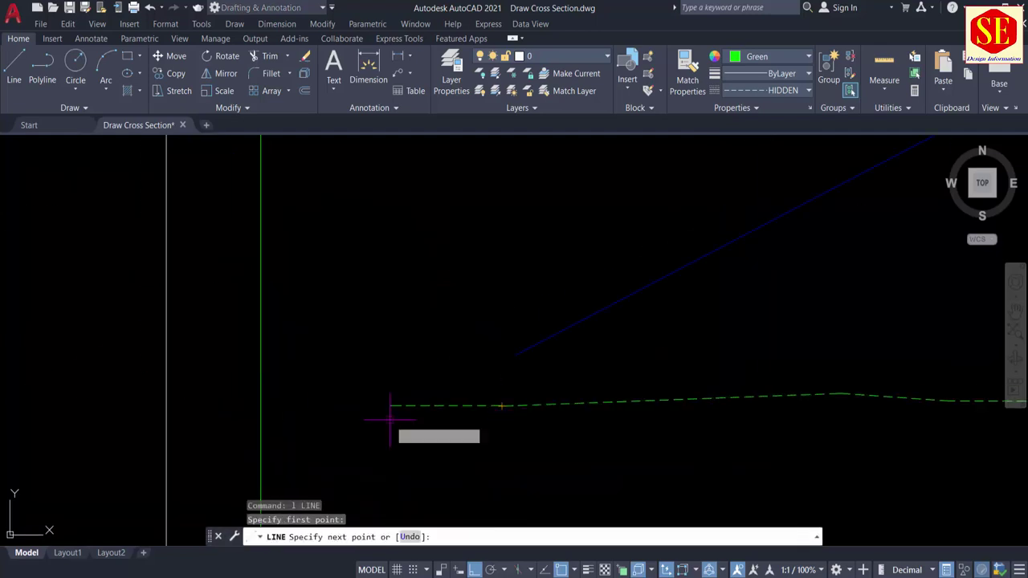
key("Escape")
key("Escape")
Run the NSL routine on the RD 0+500 ground line and road surface to annotate elevations and distances in the NSL and FRL rows.
scroll(461, 313, "down", 10)
type("NSL")
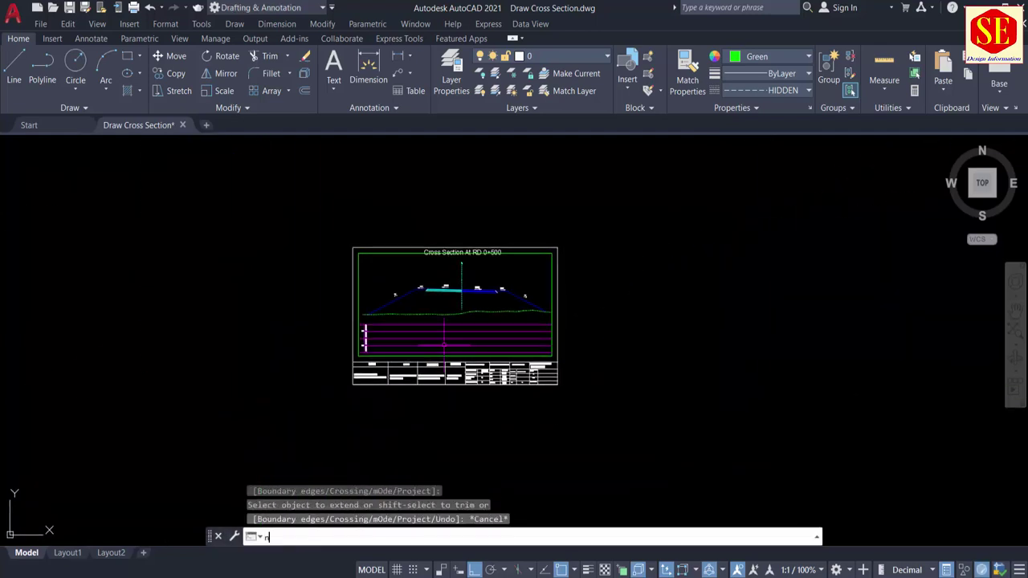
key("Return")
scroll(461, 313, "up", 6)
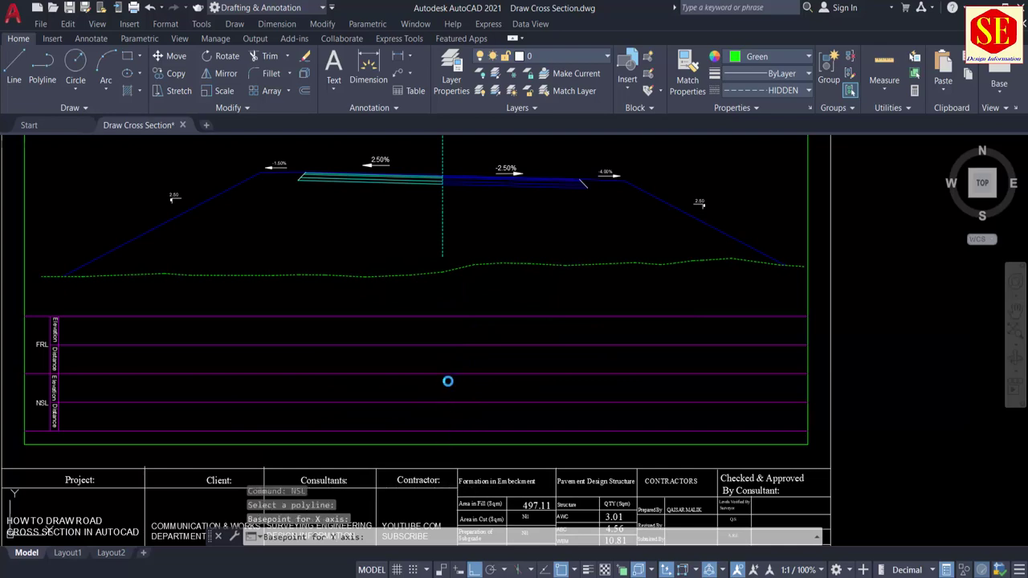
left_click(447, 381)
key("Return")
scroll(471, 379, "down", 4)
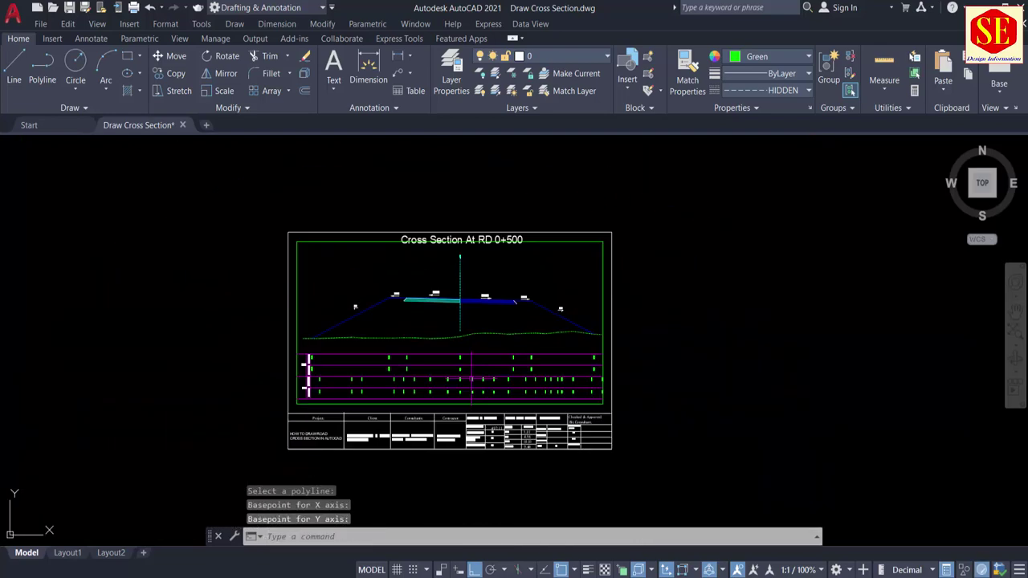
Move the RD 0+500 title down so it sits inside the sheet's inner border.
scroll(516, 244, "up", 2)
key("Return")
scroll(516, 239, "up", 4)
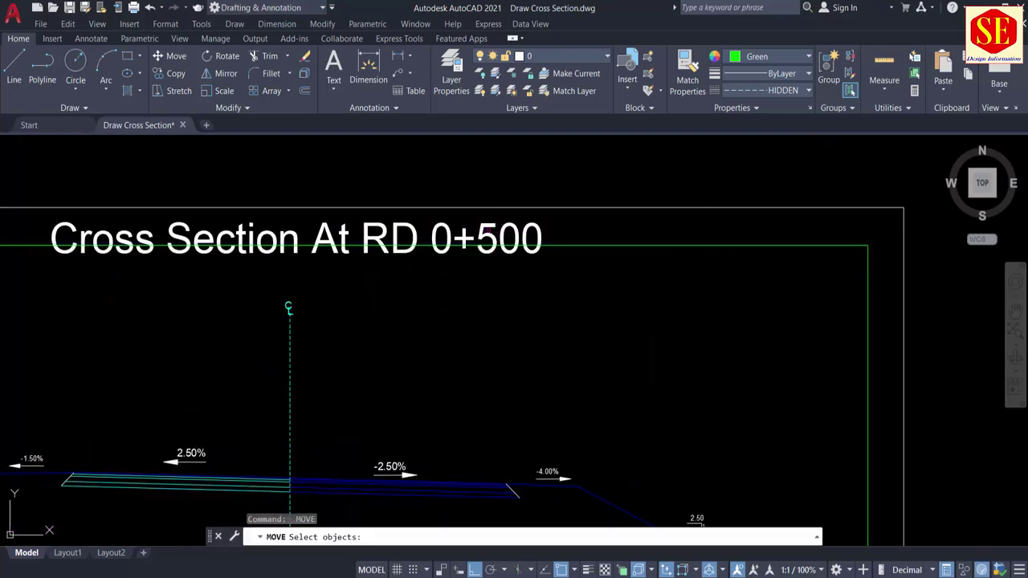
key("Return")
left_click(523, 166)
left_click(512, 212)
scroll(513, 212, "down", 6)
type("m")
key("Return")
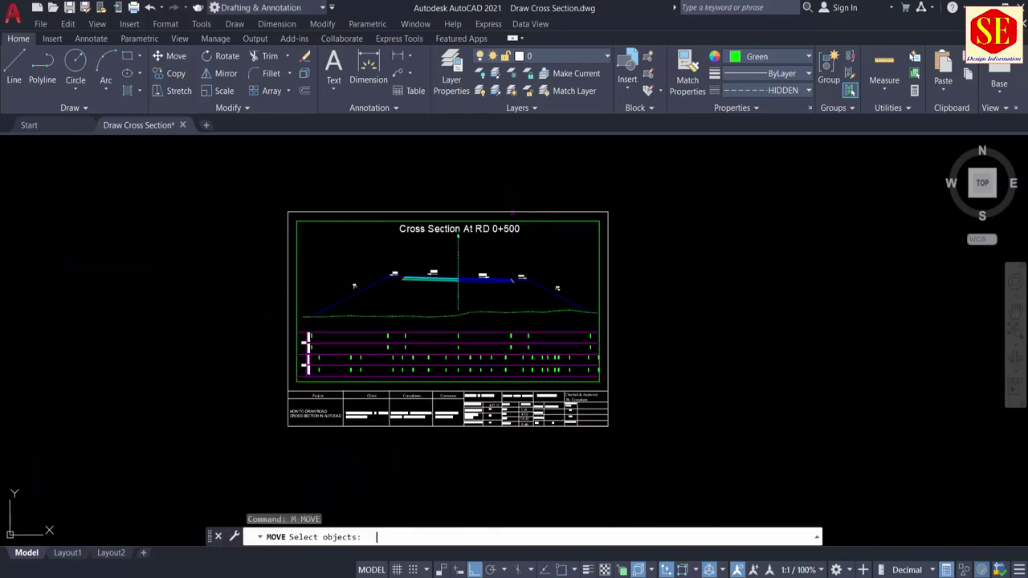
key("Escape")
Copy the finished RD 0+500 sheet by its centreline surface point to 400,600.
left_click(668, 179)
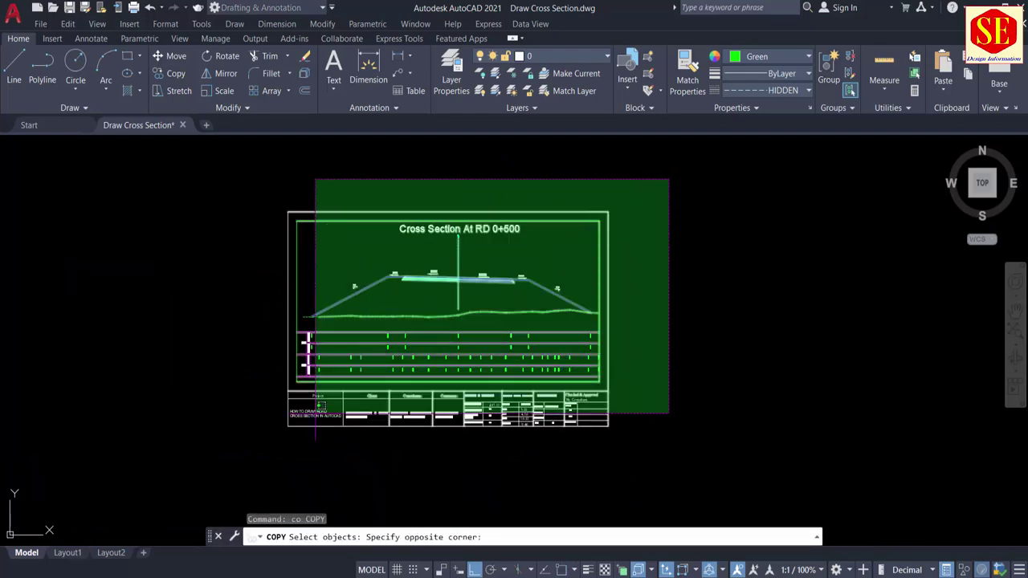
left_click(314, 414)
scroll(497, 258, "up", 6)
scroll(415, 299, "up", 5)
left_click(336, 337)
scroll(337, 337, "down", 5)
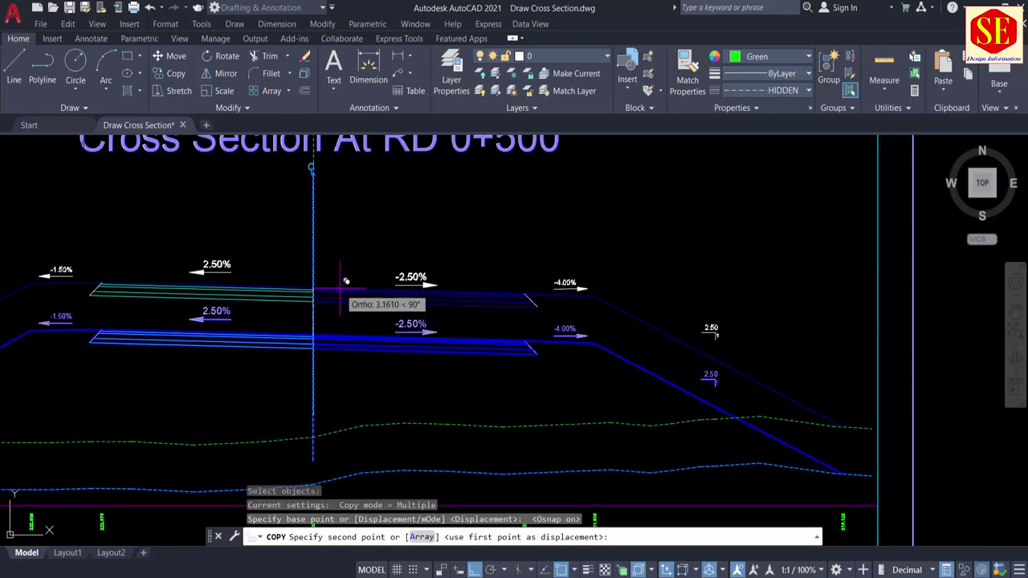
type("400,600")
scroll(336, 291, "down", 15)
key("Return")
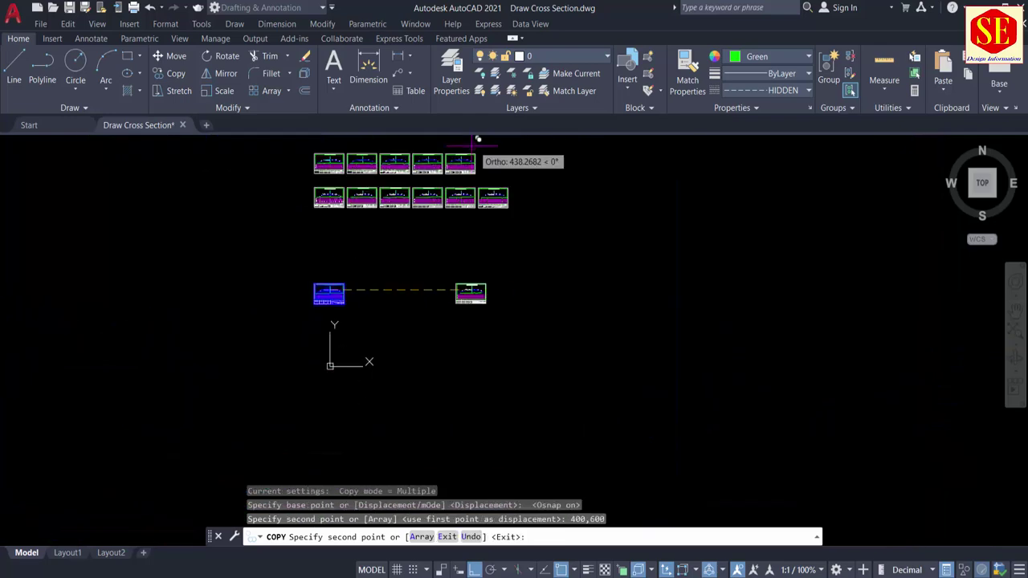
key("Escape")
Erase the RD 0+500 road section, title, slope labels and ground line from the working sheet.
scroll(454, 148, "up", 2)
middle_click_drag(262, 416, 387, 350)
scroll(387, 350, "up", 4)
scroll(414, 295, "up", 3)
left_click(422, 268)
left_click(154, 392)
type("e")
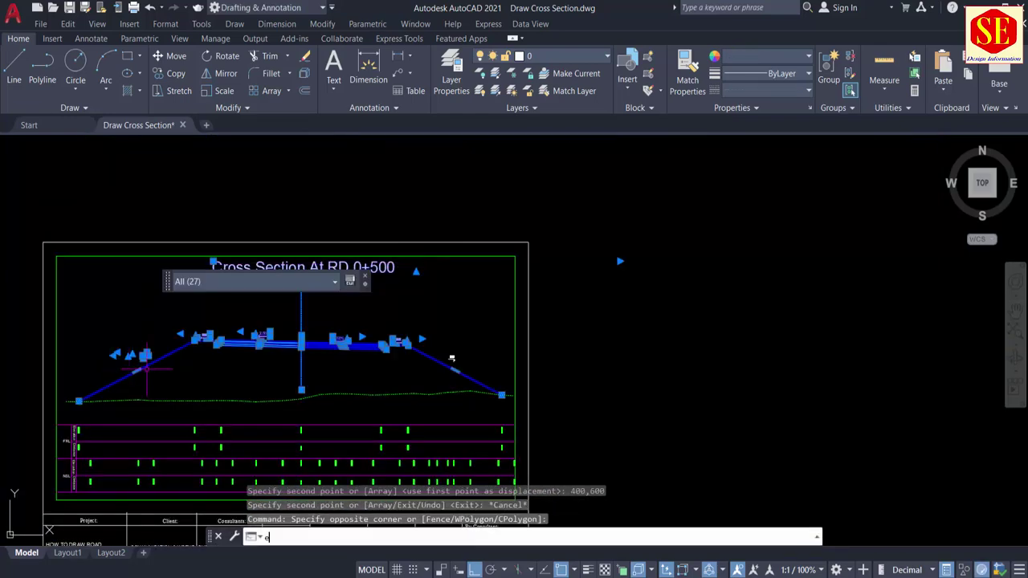
left_click(482, 345)
left_click(410, 366)
type("e")
Clear the RD 0+500 elevation and distance values from the FRL and NSL rows of the working sheet.
middle_click_drag(152, 396, 226, 339)
scroll(184, 270, "up", 6)
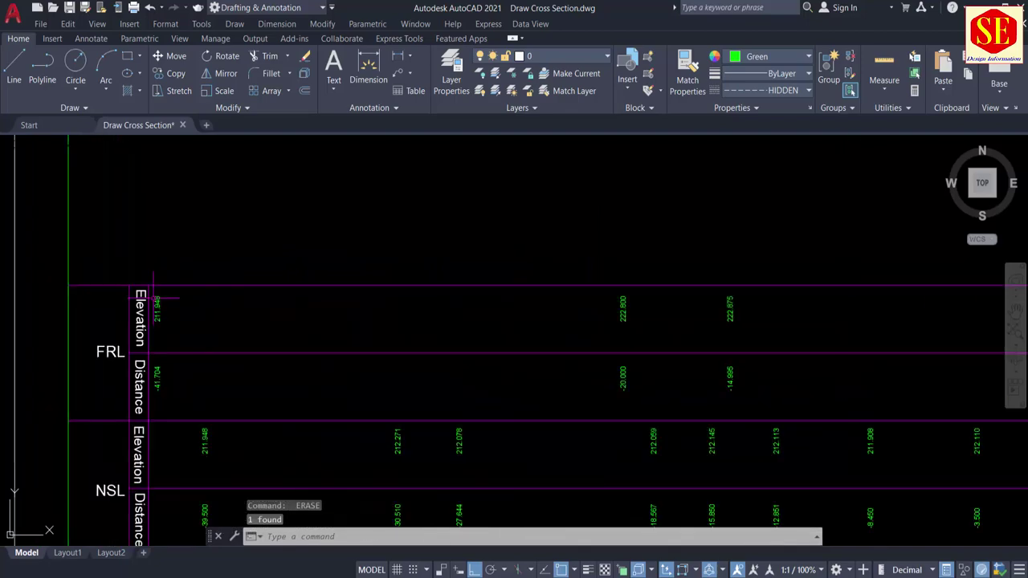
scroll(211, 386, "down", 8)
left_click(646, 431)
key("space")
scroll(459, 358, "down", 14)
Check the RD 0+550 finish road level in the grade sheet and move that section by its centreline surface point to 0,222.75.
middle_click_drag(371, 247, 421, 445)
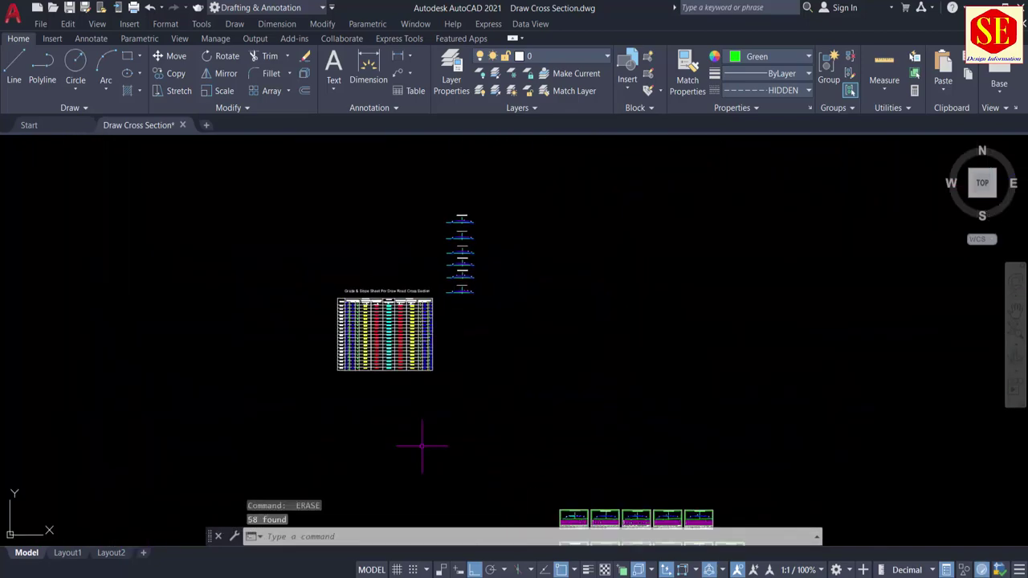
scroll(460, 217, "up", 16)
scroll(476, 219, "down", 6)
scroll(129, 393, "up", 8)
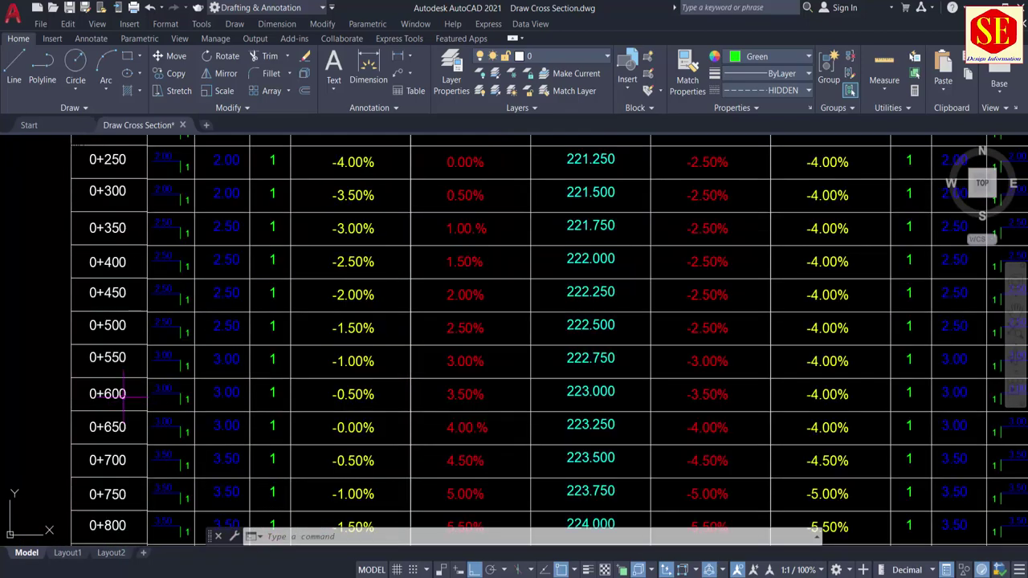
scroll(527, 372, "down", 6)
scroll(561, 368, "up", 6)
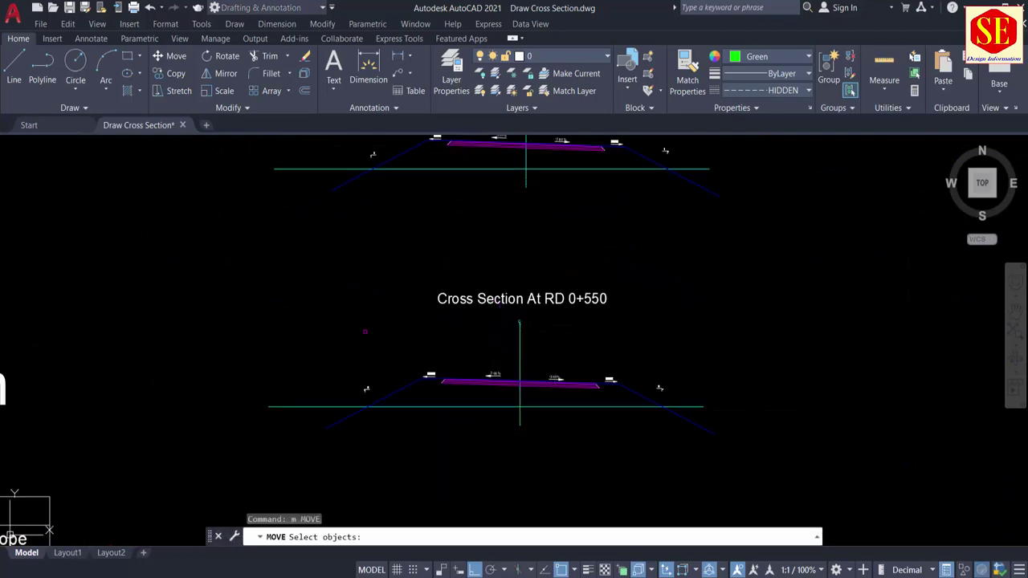
left_click(351, 328)
left_click(697, 433)
scroll(636, 388, "up", 5)
left_click(643, 383)
left_click(591, 403)
scroll(335, 378, "up", 7)
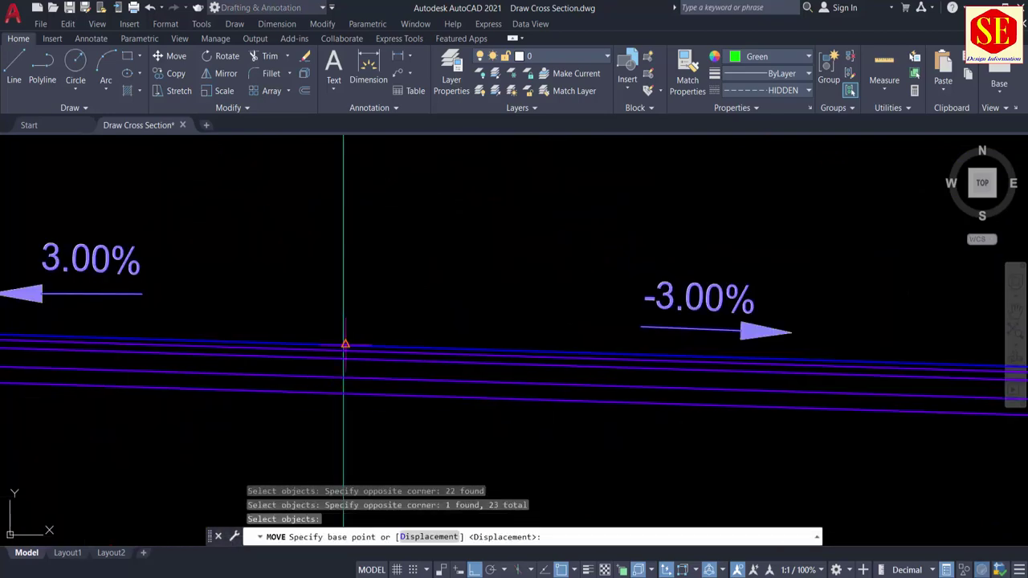
left_click(345, 345)
type("0,222.7")
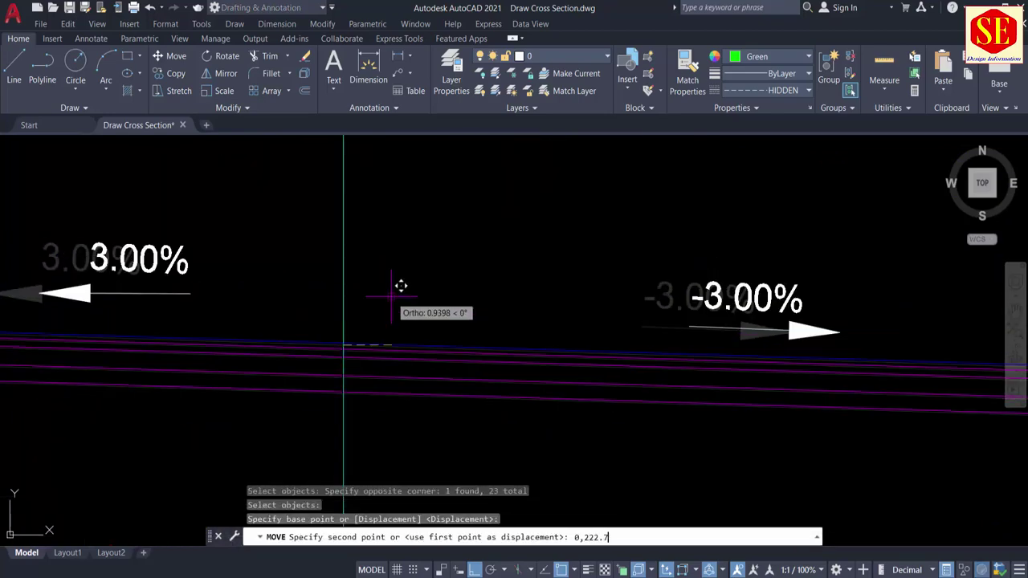
type("5")
key("Return")
scroll(409, 270, "down", 8)
scroll(308, 305, "up", 5)
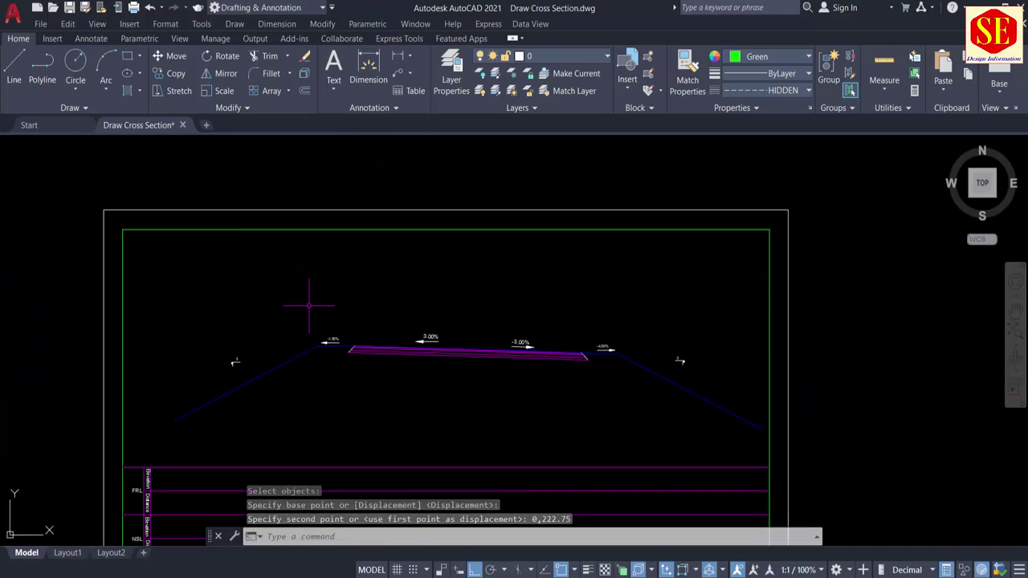
middle_click_drag(309, 305, 295, 168)
Switch to Excel and copy the PLINE command with its plotting coordinates for station 0+550.
key("alt+Tab")
scroll(280, 253, "down", 9)
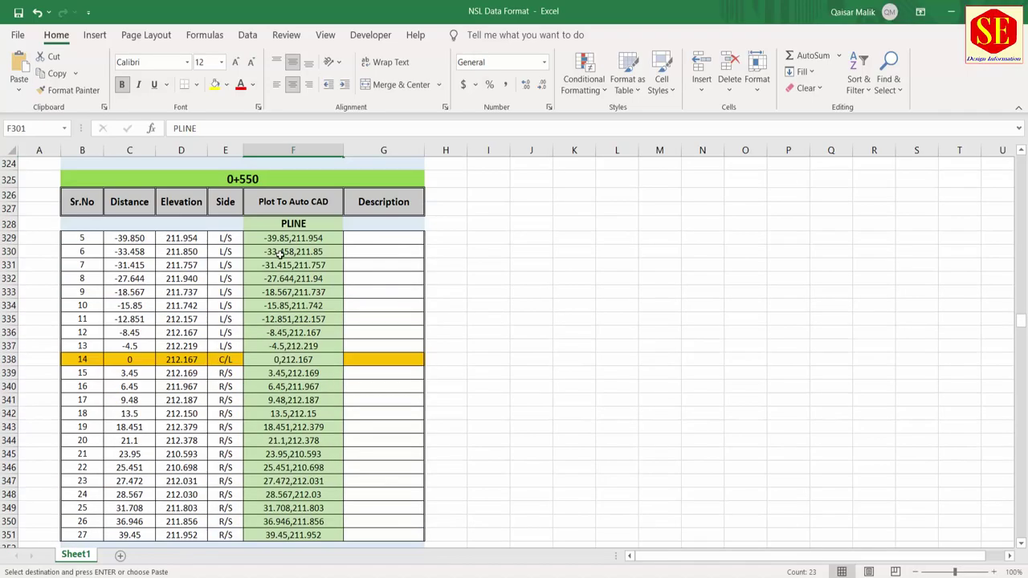
left_click_drag(285, 222, 309, 460)
right_click(308, 461)
left_click(352, 106)
Switch to AutoCAD, paste the copied coordinates as a command to plot the RD 0+550 ground line, and extend the side slopes to it.
key("alt+Tab")
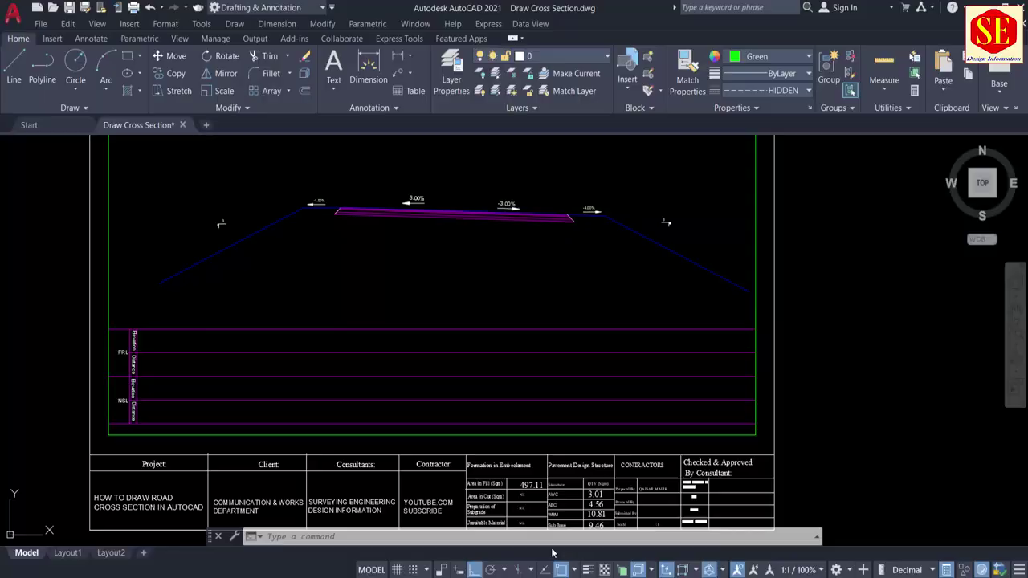
left_click(331, 536)
right_click(332, 534)
left_click(415, 471)
left_click(415, 473)
scroll(554, 289, "up", 3)
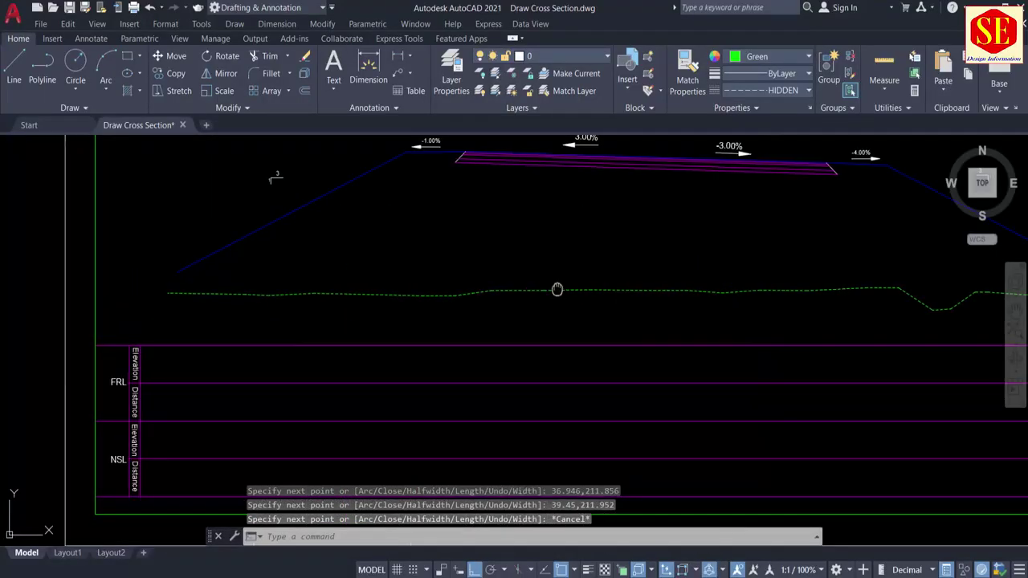
scroll(287, 320, "down", 4)
key("Escape")
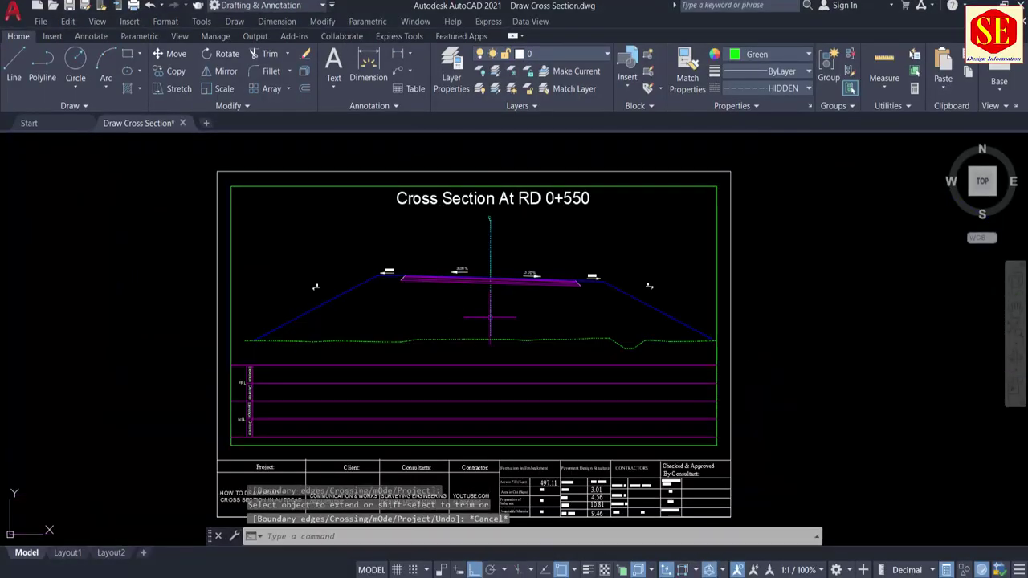
Run the NSL routine for RD 0+550 to annotate elevations and distances in the NSL and FRL rows.
middle_click_drag(493, 373, 490, 343)
type("NSL")
key("Return")
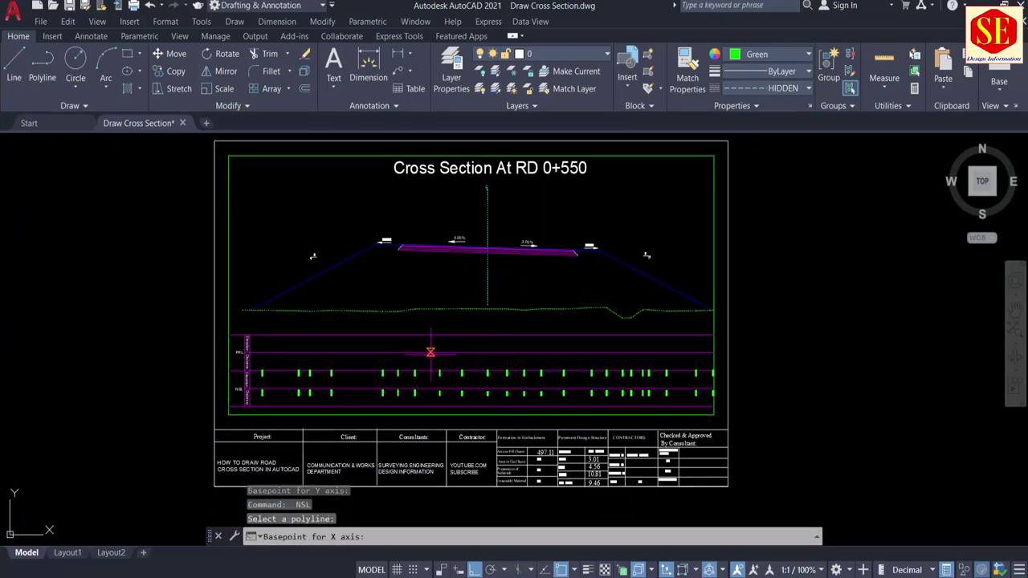
Copy the finished RD 0+550 sheet by its centreline surface point to 500,600.
scroll(469, 383, "down", 5)
type("CO")
key("Return")
left_click(361, 276)
left_click(589, 430)
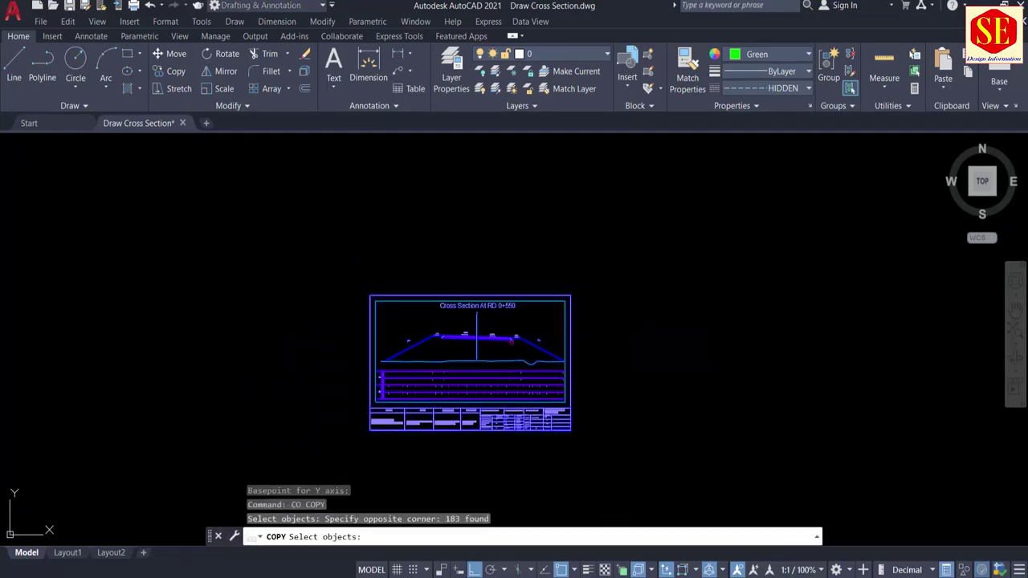
key("Return")
scroll(483, 335, "up", 14)
left_click(328, 300)
scroll(327, 299, "down", 6)
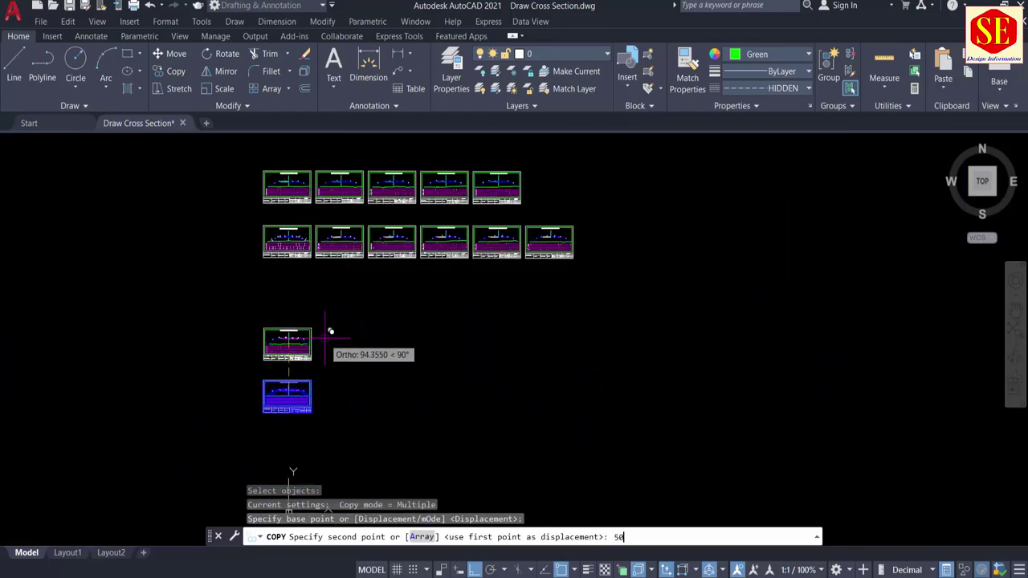
type("0,60")
key("Return")
key("Escape")
Erase the RD 0+550 road section, title and slope labels from the working sheet, leaving the ground line and table values.
scroll(485, 149, "up", 4)
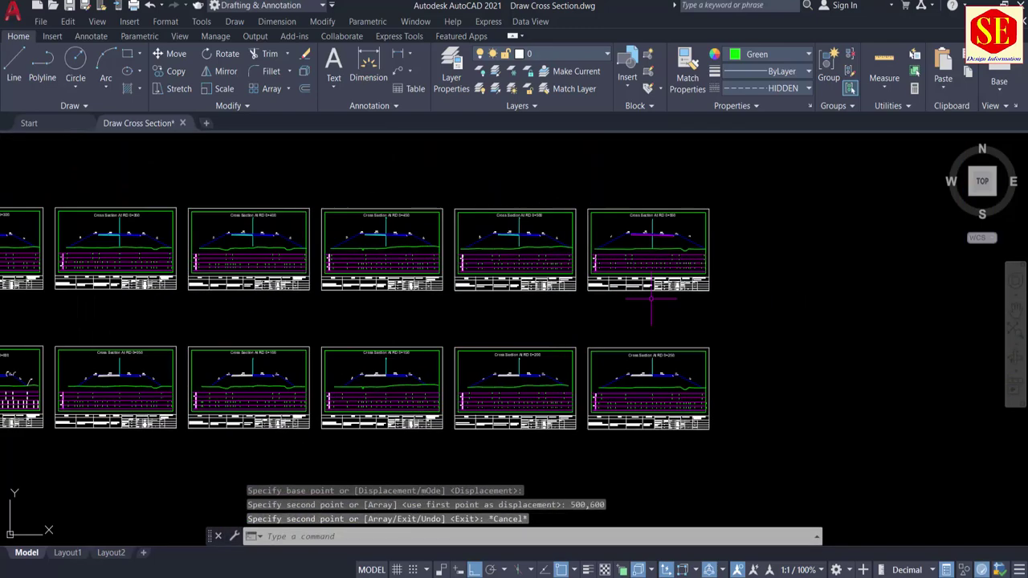
scroll(741, 345, "down", 5)
scroll(412, 386, "up", 8)
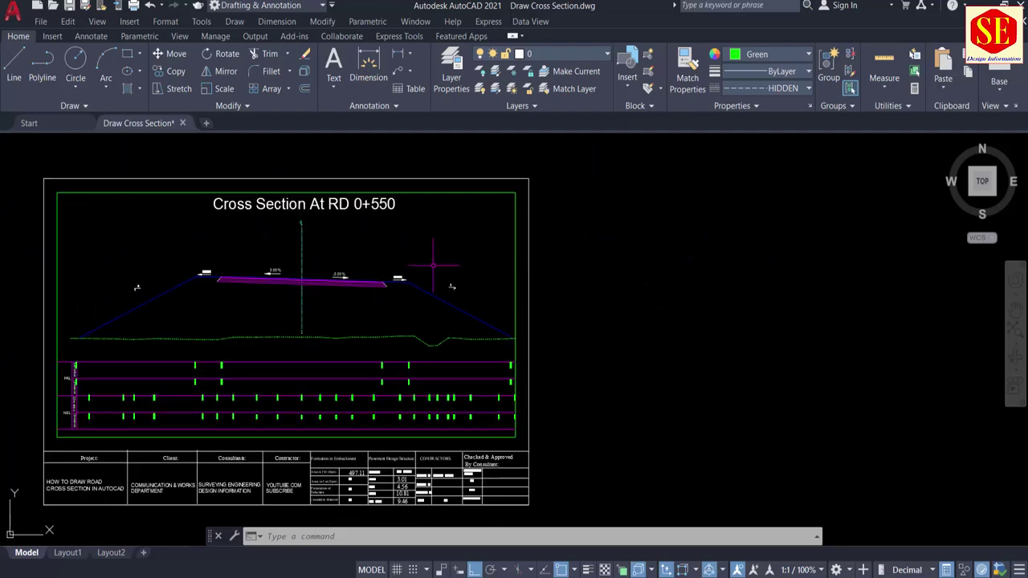
left_click(440, 257)
left_click(130, 308)
type("e")
key("Return")
left_click(281, 204)
key("Return")
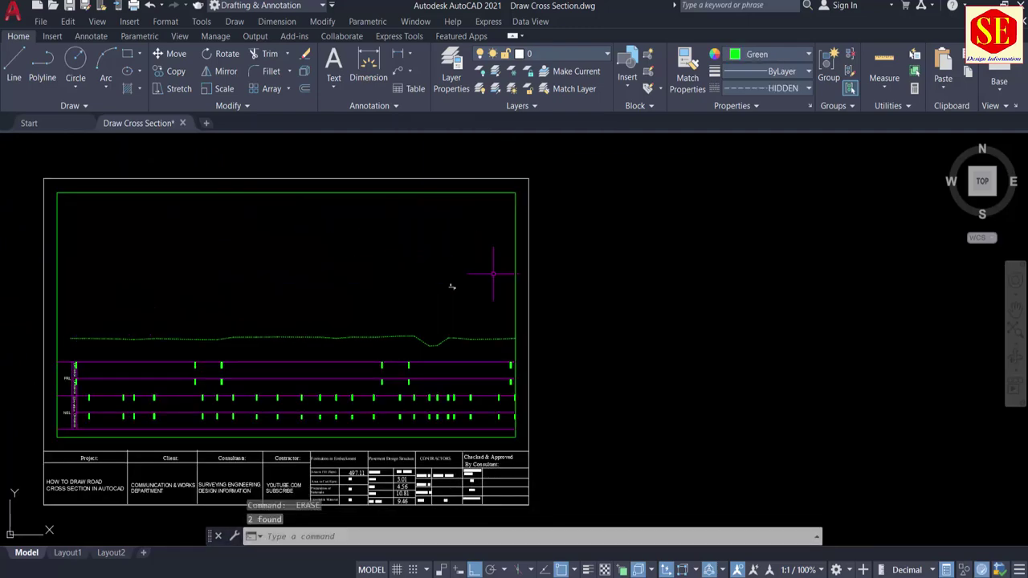
middle_click_drag(312, 405, 381, 385)
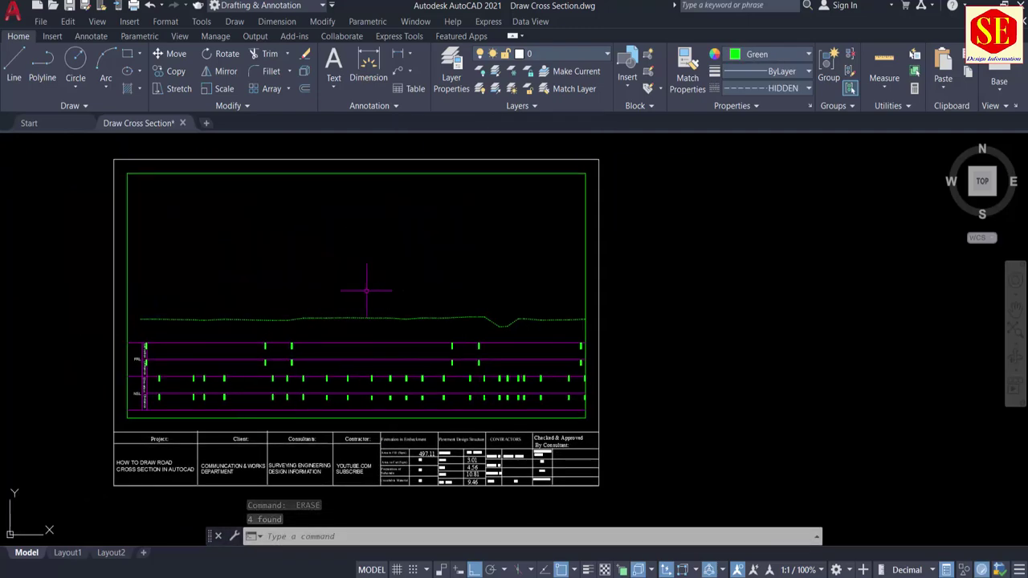
Move the RD 0+600 section by its centreline surface point to 0,223, using the finish road level from the grade sheet.
scroll(366, 291, "down", 4)
middle_click_drag(337, 254, 527, 475)
scroll(470, 313, "down", 2)
middle_click_drag(470, 314, 554, 504)
scroll(472, 201, "up", 7)
type("m")
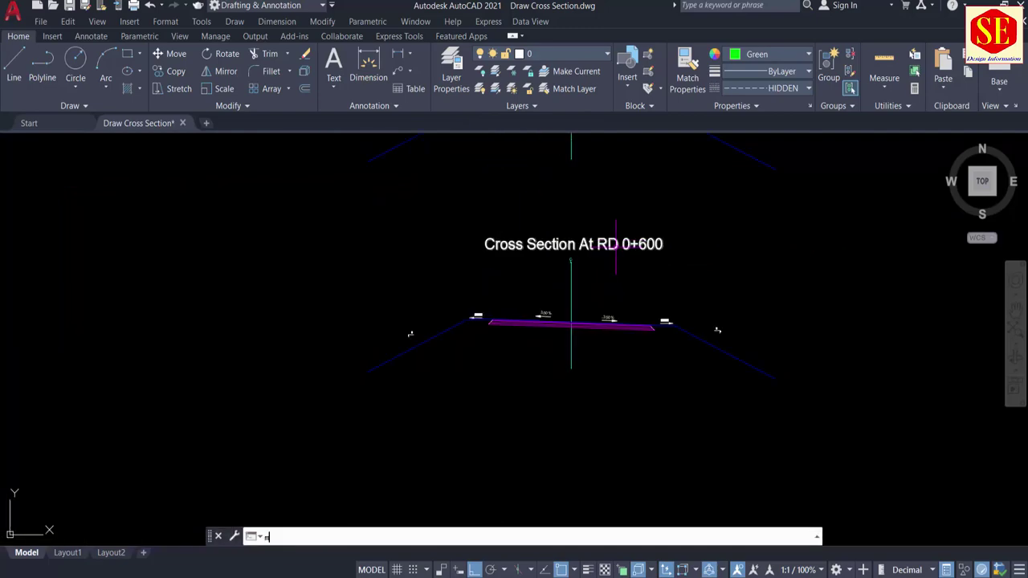
key("Return")
left_click(776, 218)
left_click(404, 358)
scroll(602, 339, "up", 7)
key("Return")
left_click(523, 286)
scroll(520, 287, "down", 8)
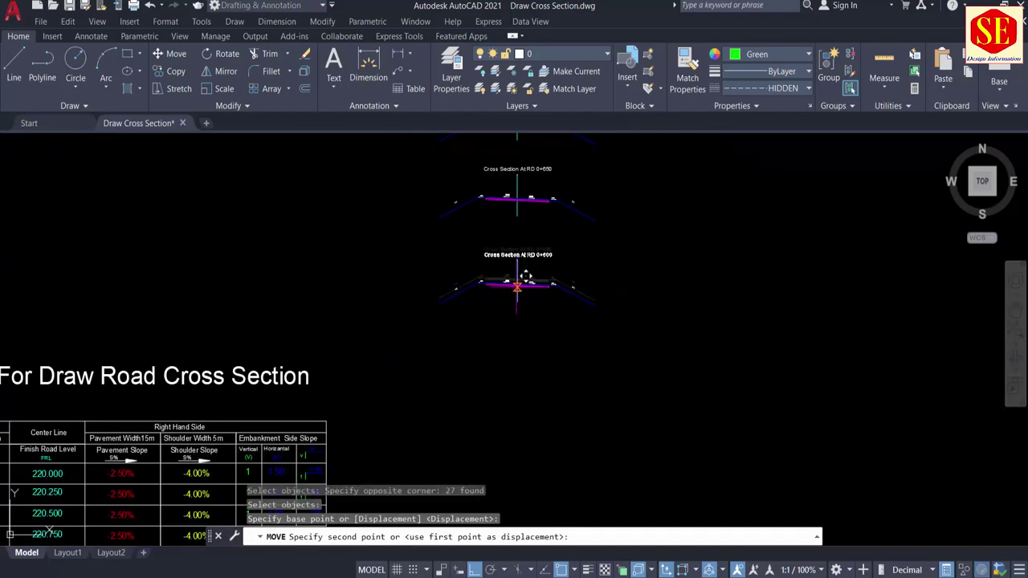
middle_click_drag(241, 401, 644, 223)
middle_click_drag(362, 441, 383, 241)
scroll(181, 367, "up", 5)
middle_click_drag(670, 291, 559, 311)
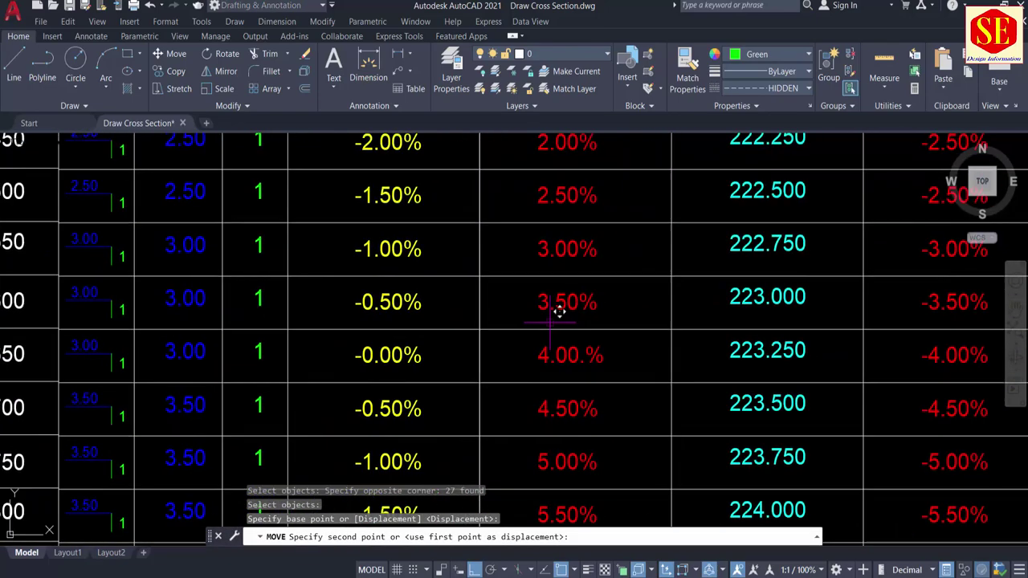
scroll(543, 345, "down", 10)
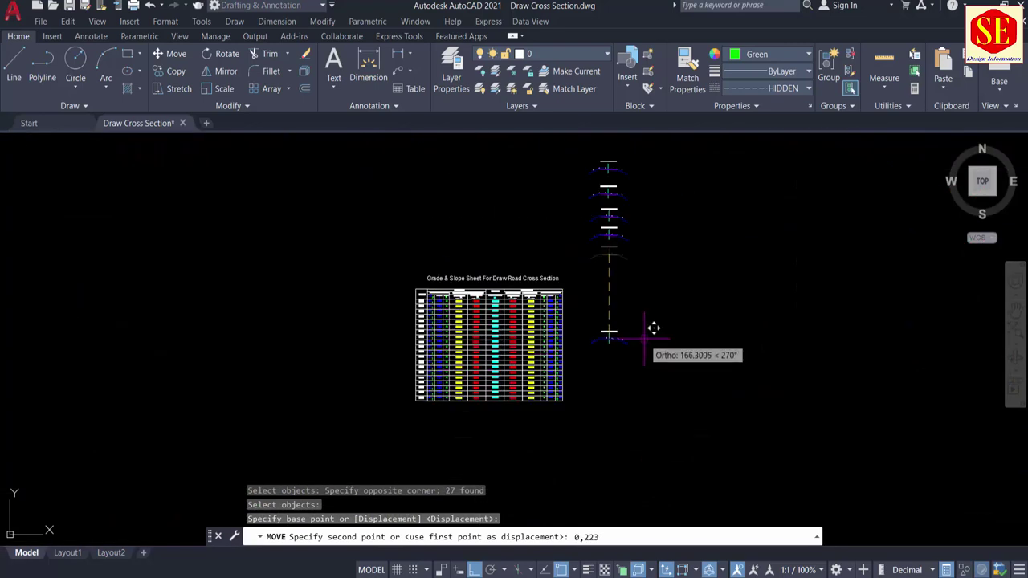
key("Return")
Extend the RD 0+600 side slopes down to the ground line.
scroll(565, 336, "down", 8)
scroll(572, 307, "up", 20)
type("ex")
key("Return")
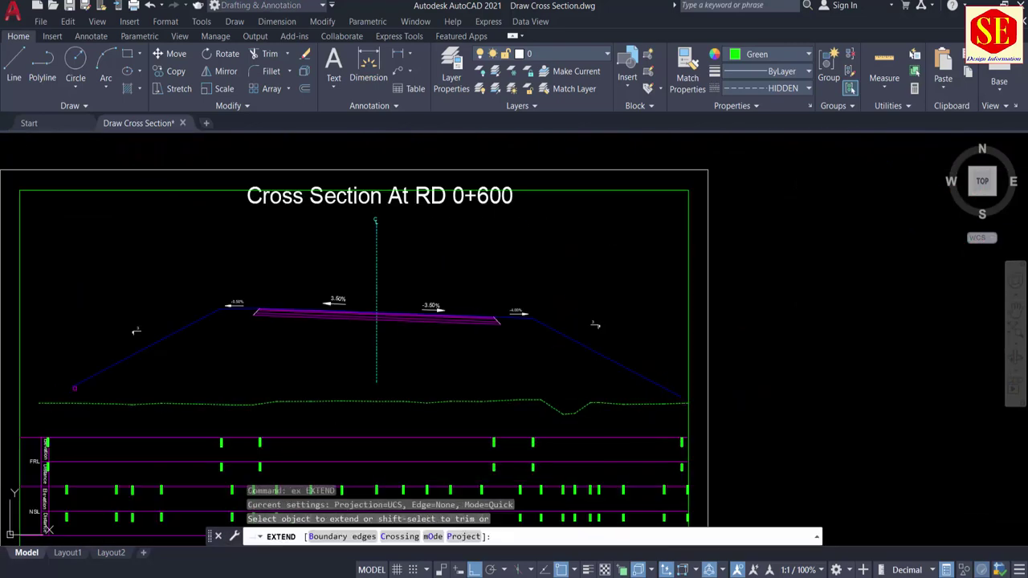
key("Escape")
Move the RD 0+600 title down so it sits inside the sheet's inner border.
scroll(586, 367, "down", 2)
type("m")
key("Return")
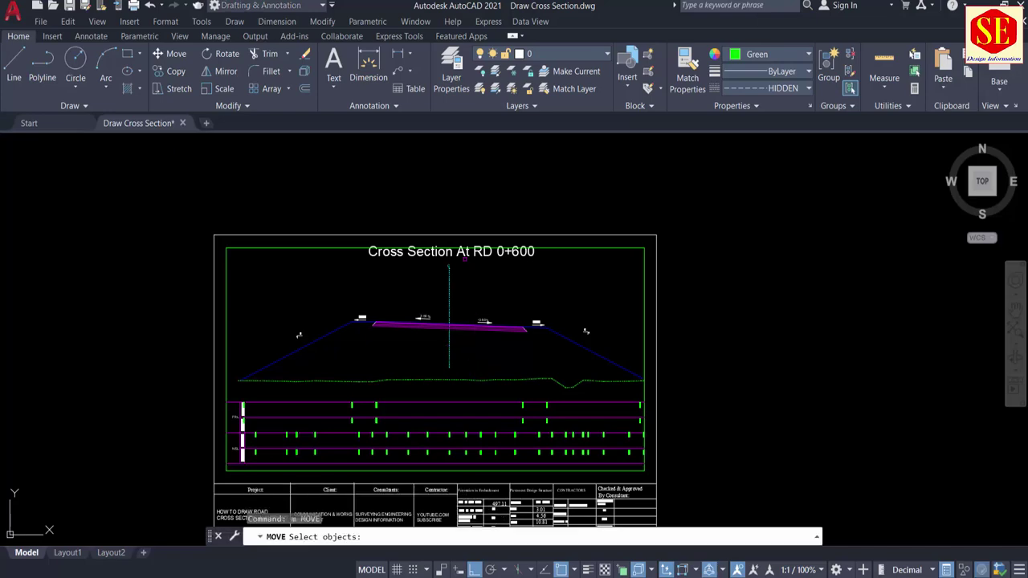
key("Return")
left_click(737, 254)
left_click(738, 262)
Copy the complete RD 0+600 sheet by its centreline surface point to 100,700.
type("co")
key("Return")
scroll(681, 268, "down", 2)
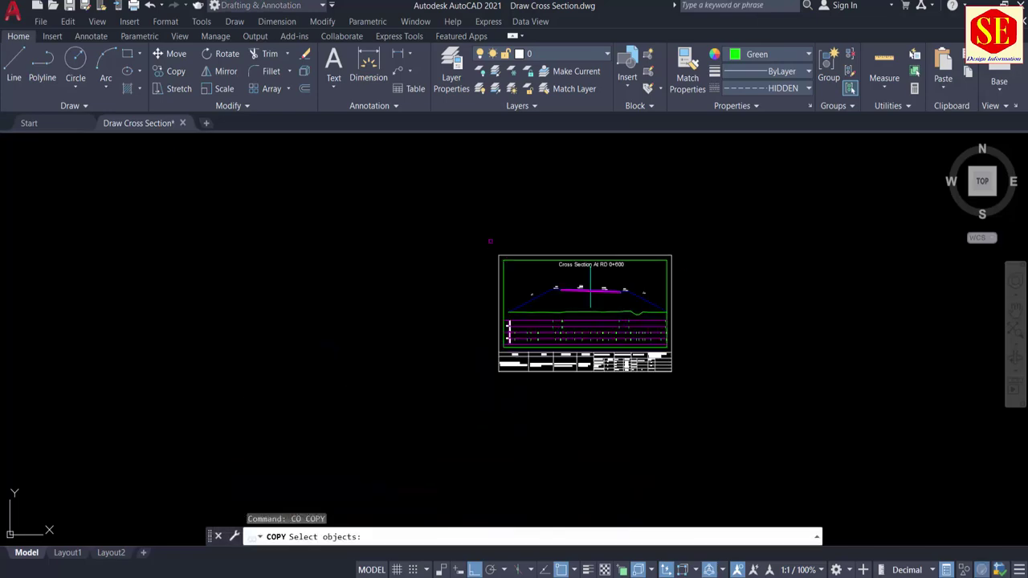
left_click(485, 239)
left_click(684, 405)
scroll(584, 280, "up", 10)
key("Return")
scroll(656, 363, "up", 6)
left_click(633, 398)
scroll(511, 445, "down", 20)
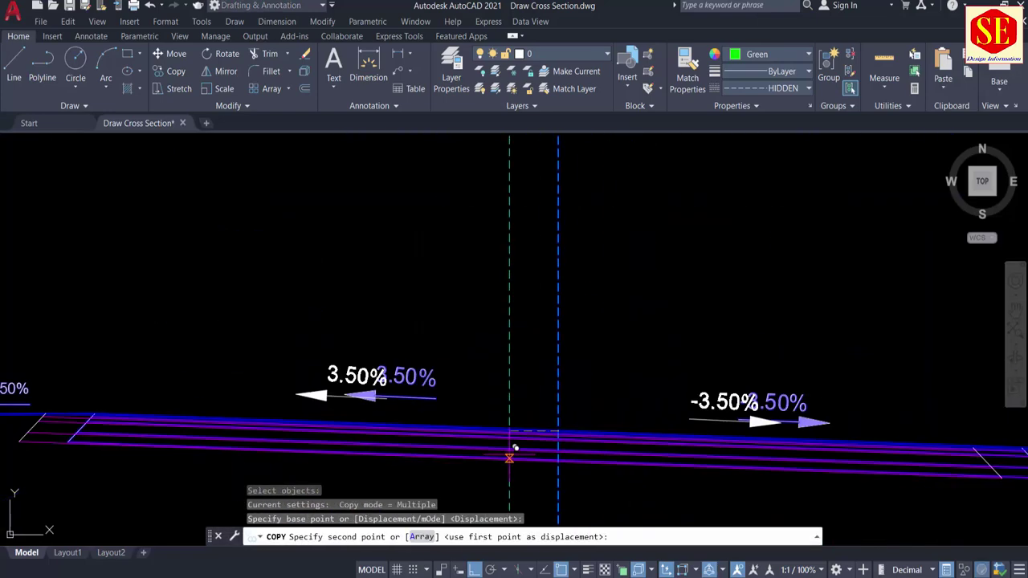
scroll(537, 347, "down", 5)
scroll(533, 367, "up", 3)
type("100,700")
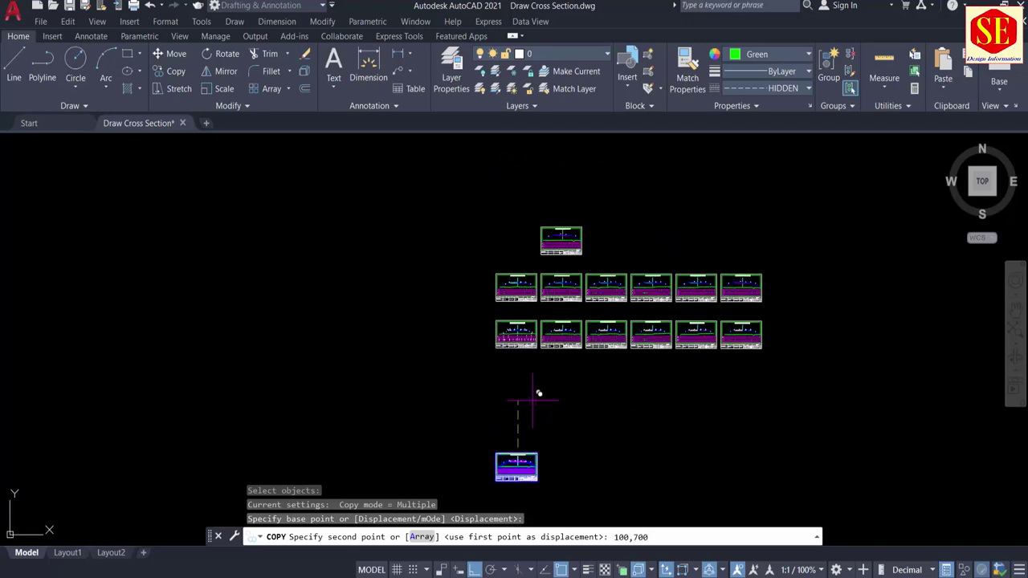
key("Escape")
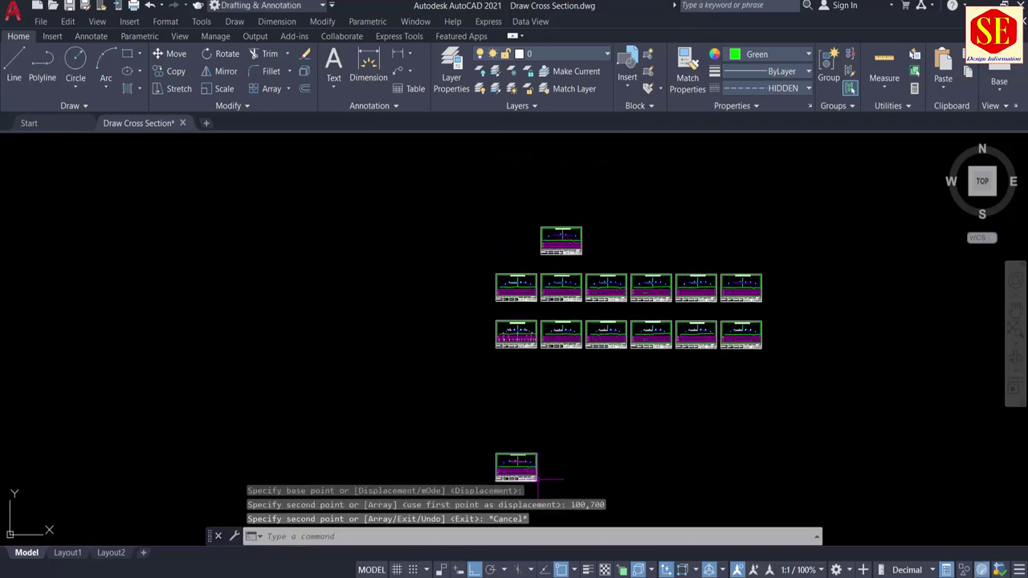
Erase the RD 0+600 road section, title and slope labels from the working sheet, leaving the ground line and table values.
scroll(531, 477, "up", 10)
left_click(557, 291)
left_click(252, 356)
type("e")
key("Return")
left_click(482, 259)
left_click(281, 290)
key("Return")
left_click(296, 310)
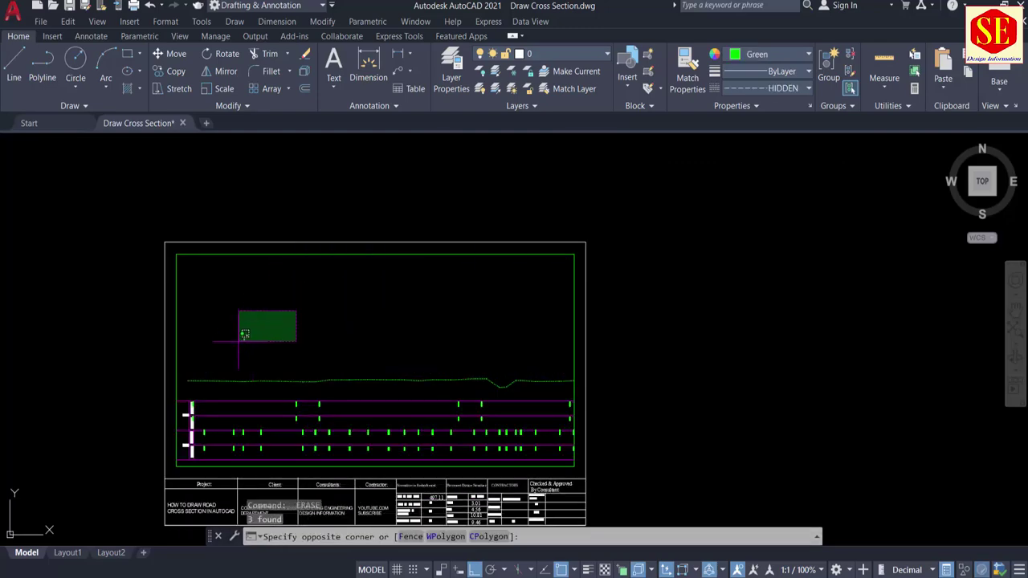
left_click(238, 342)
key("Return")
Move the RD 0+650 section by its centreline surface point to 0,223.15.
scroll(485, 399, "down", 14)
scroll(439, 306, "up", 4)
scroll(464, 181, "up", 9)
scroll(474, 221, "up", 2)
type("m")
key("Return")
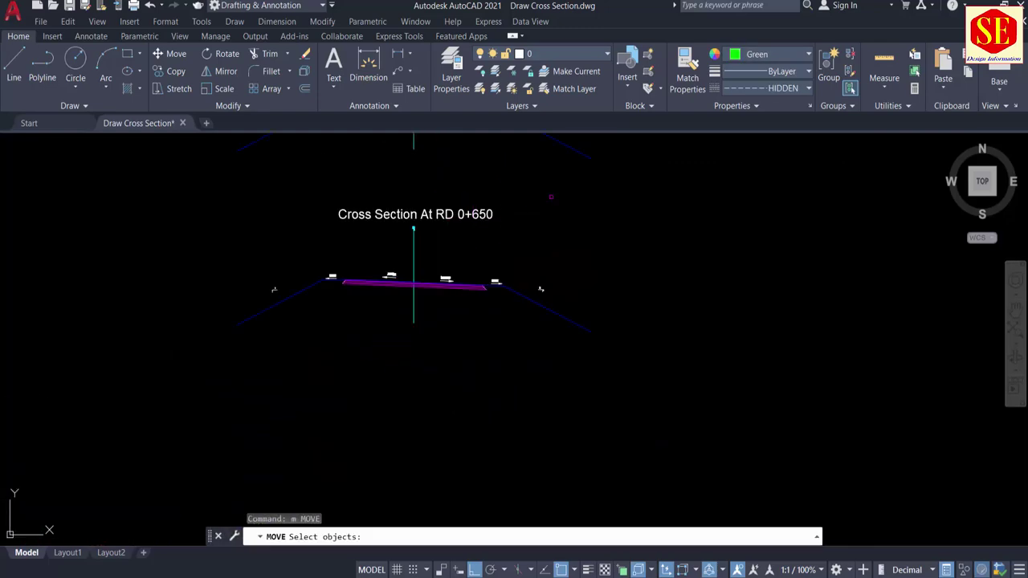
left_click(551, 198)
left_click(297, 372)
scroll(427, 270, "up", 8)
key("Return")
left_click(342, 343)
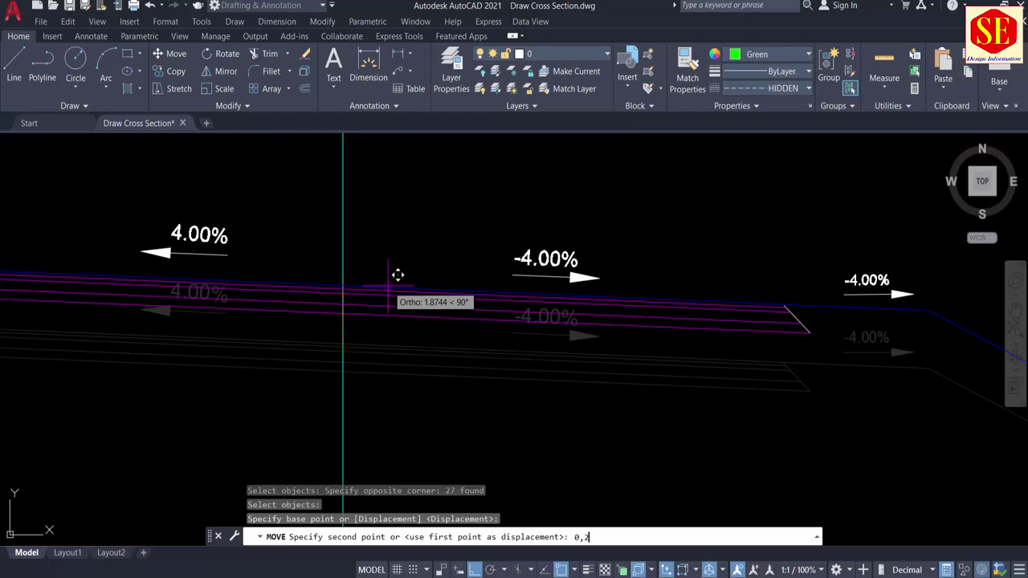
type("0,223.15")
key("Return")
Extend the RD 0+650 side slopes down to the ground line.
scroll(415, 287, "down", 10)
scroll(468, 356, "up", 8)
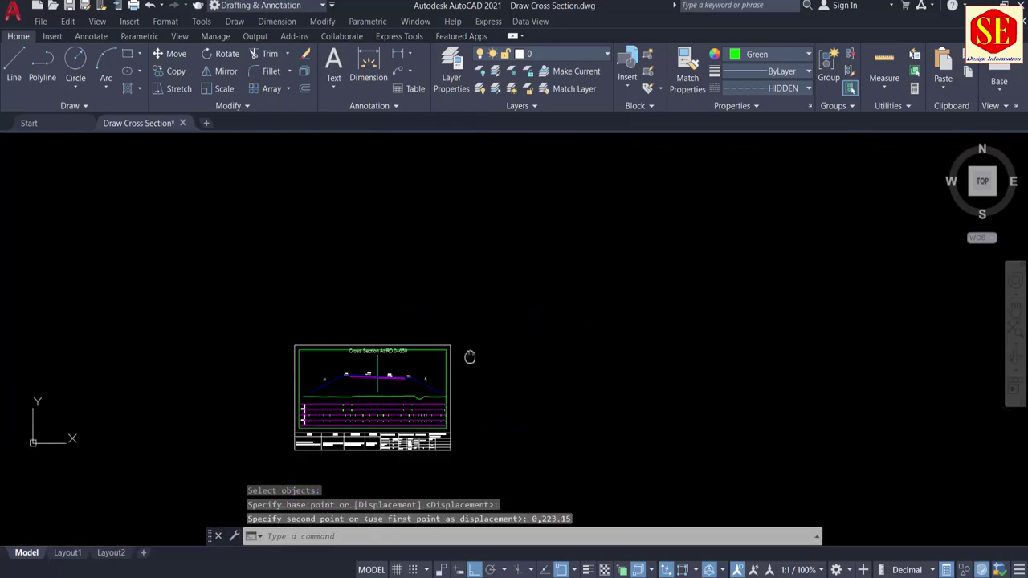
type("ex")
key("Return")
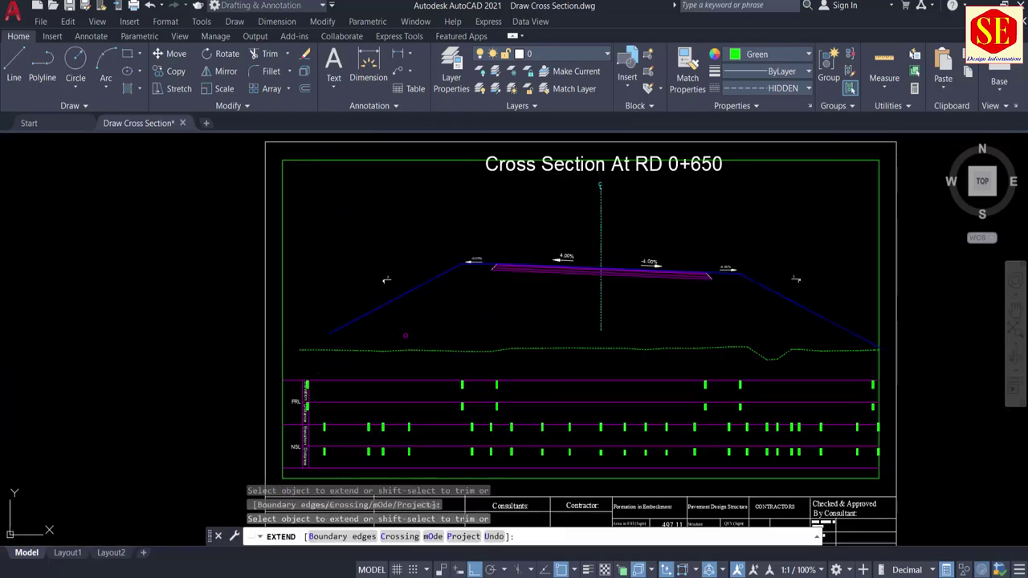
key("Escape")
Move the RD 0+650 title straight down so it sits inside the sheet's inner border.
scroll(417, 331, "down", 4)
type("m")
key("Return")
left_click(590, 234)
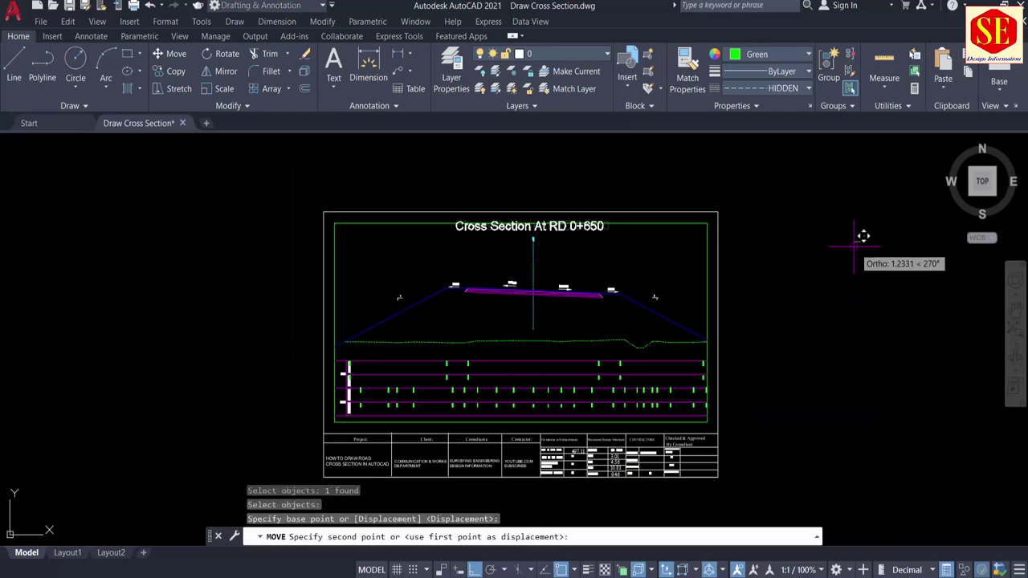
scroll(863, 236, "up", 2)
left_click(851, 249)
Copy the complete RD 0+650 sheet by its centreline surface point to 200,700.
scroll(857, 260, "down", 4)
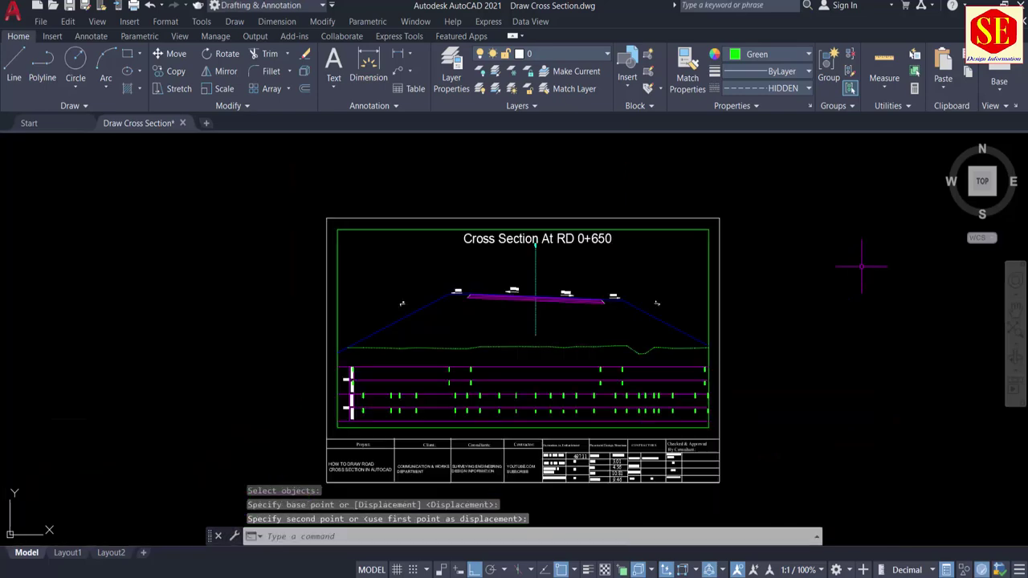
type("co")
key("Return")
left_click(479, 209)
left_click(790, 414)
scroll(703, 302, "up", 4)
scroll(603, 263, "up", 4)
key("Return")
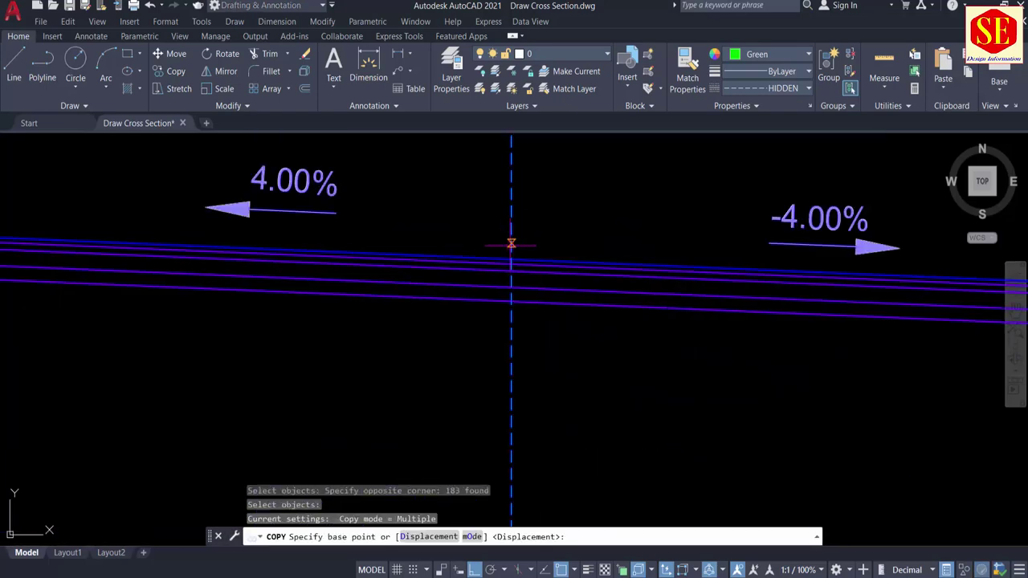
left_click(586, 262)
scroll(518, 265, "down", 10)
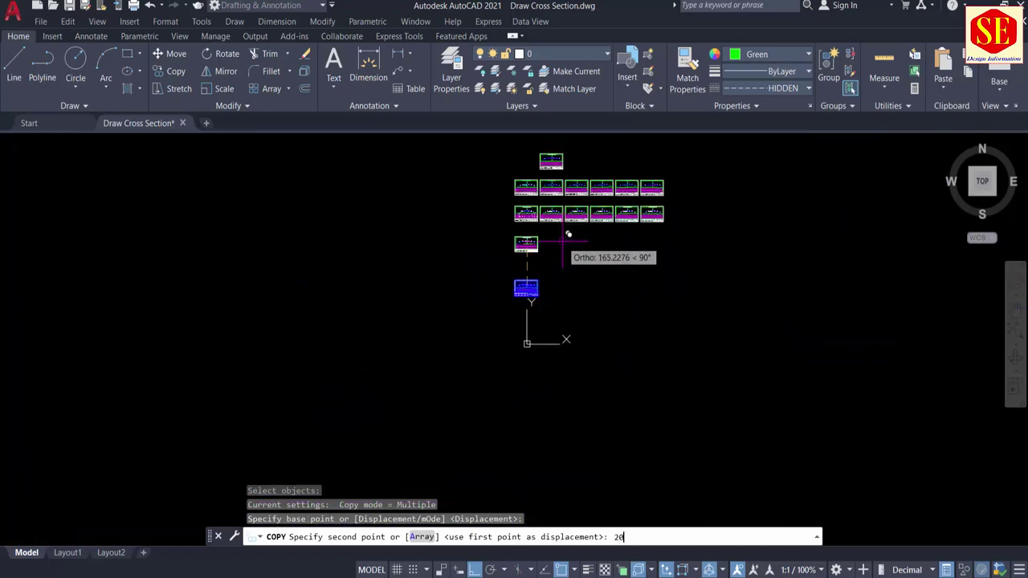
type("200,7")
key("Return")
key("Return")
Erase the RD 0+650 road section, title and slope labels from the working sheet, keeping the ground line and table values.
scroll(527, 265, "up", 8)
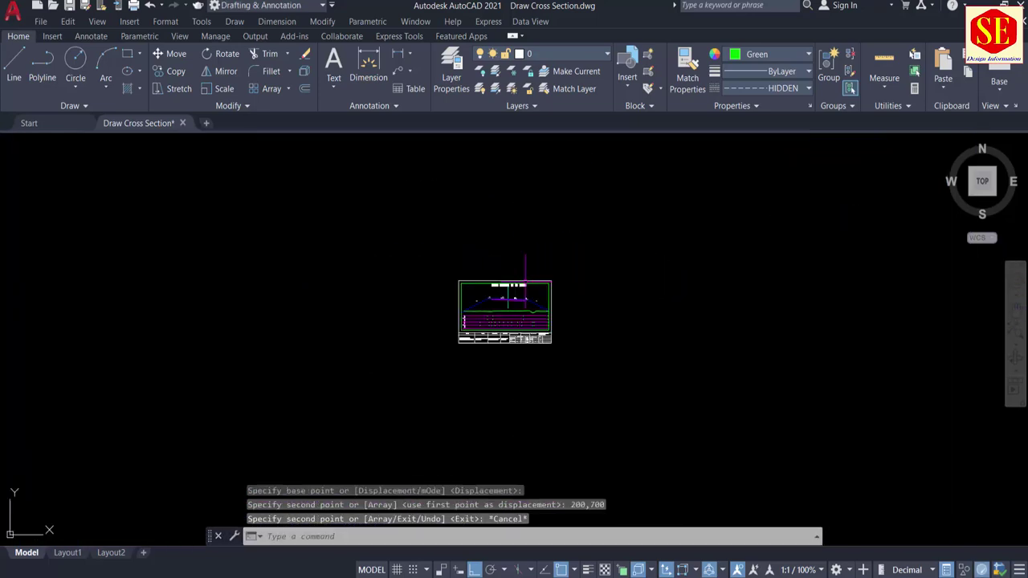
scroll(527, 257, "up", 3)
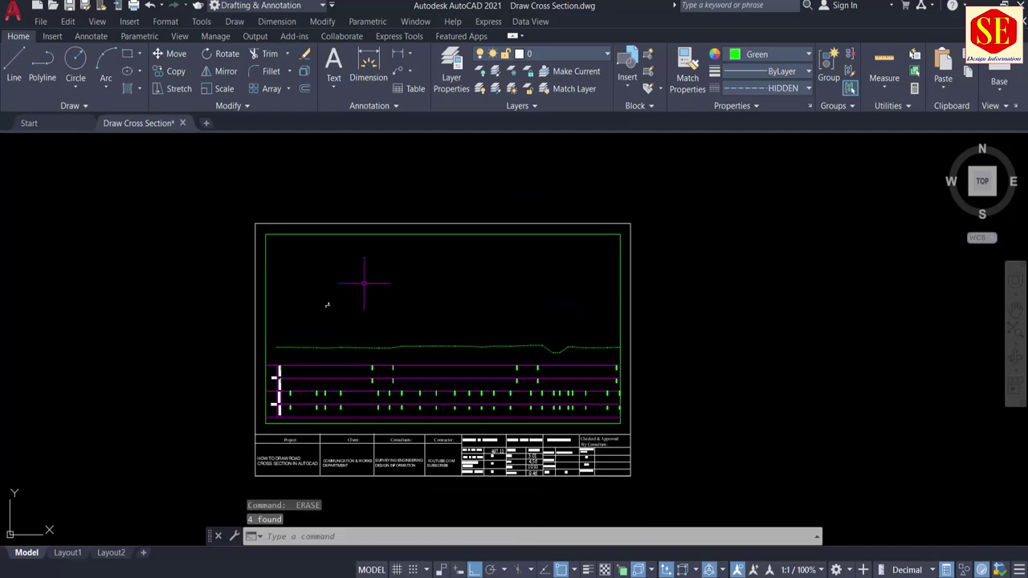
left_click(339, 239)
left_click(526, 369)
key("Delete")
scroll(527, 388, "down", 2)
scroll(318, 325, "up", 4)
Move the RD 0+700 section by its centreline surface point to 0,223.25.
scroll(491, 393, "down", 10)
scroll(410, 288, "up", 6)
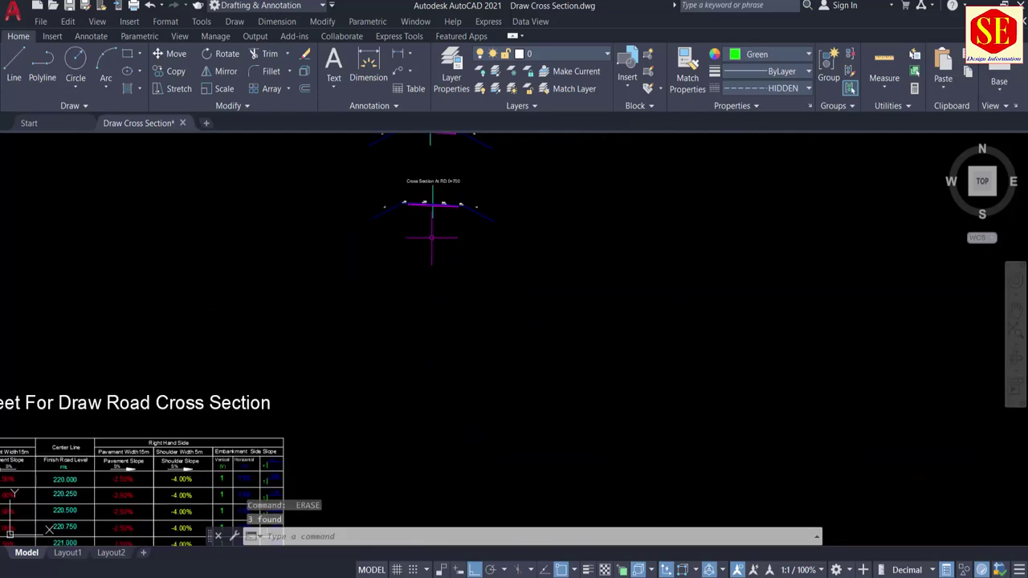
scroll(432, 237, "up", 3)
type("m")
scroll(692, 294, "up", 10)
key("Return")
left_click(763, 310)
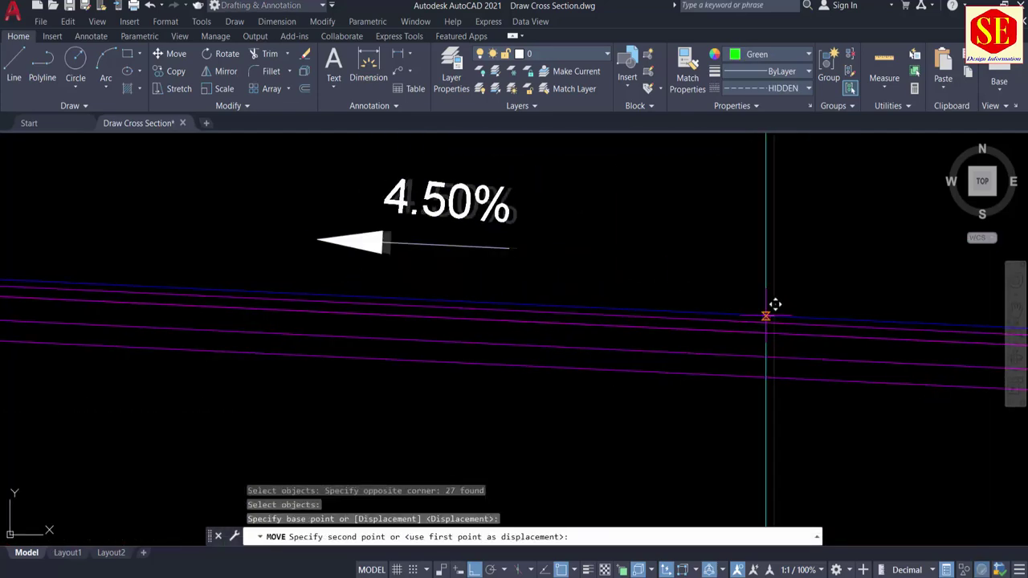
type("0,223.25")
key("Return")
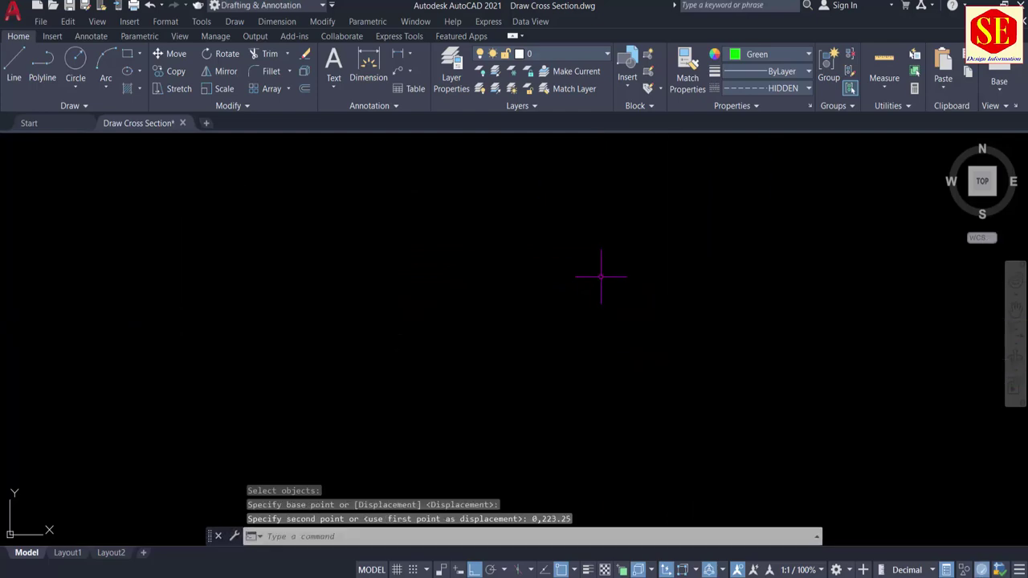
Extend the RD 0+700 side slopes down to the ground line.
scroll(601, 277, "down", 10)
middle_click_drag(585, 358, 509, 169)
middle_click_drag(650, 450, 618, 273)
scroll(580, 424, "up", 4)
type("ex")
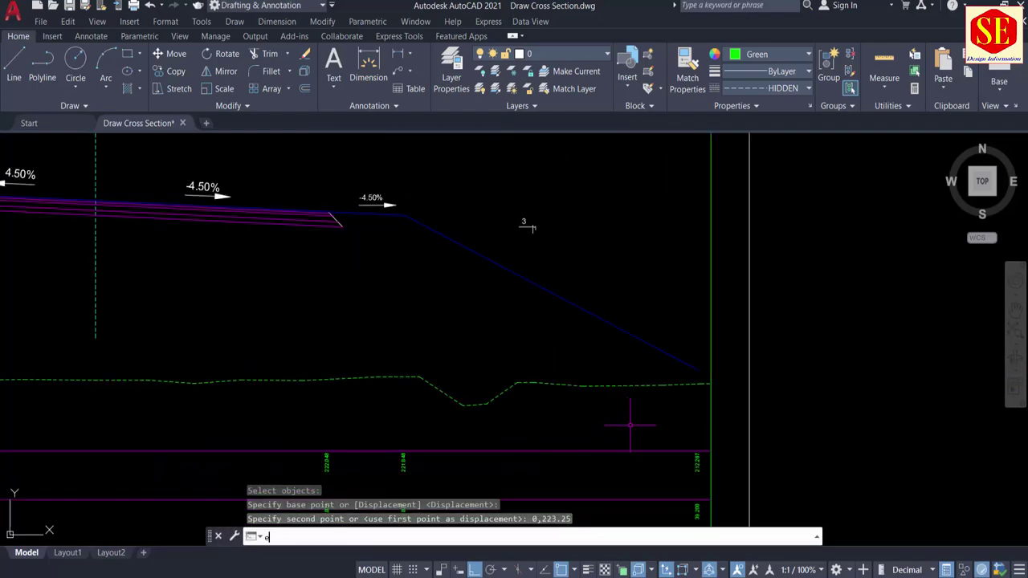
key("Return")
scroll(631, 420, "down", 6)
key("Escape")
Move the RD 0+700 title straight down so it sits inside the sheet's inner border.
scroll(602, 314, "up", 2)
type("m")
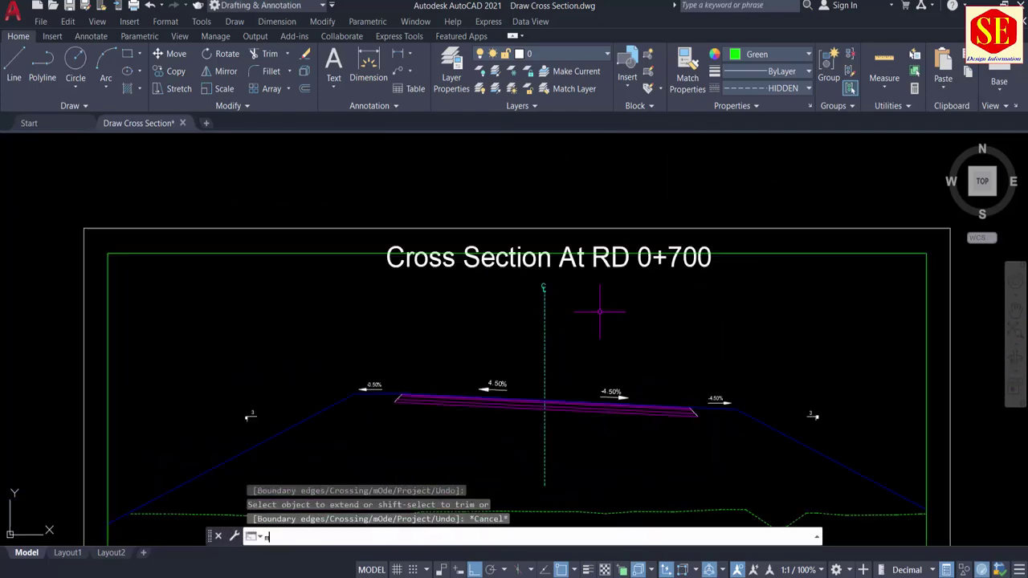
left_click(587, 257)
key("Return")
left_click(546, 147)
left_click(546, 157)
Copy the complete RD 0+700 sheet by its centreline surface point to 300,700.
scroll(520, 238, "down", 3)
type("co")
key("Return")
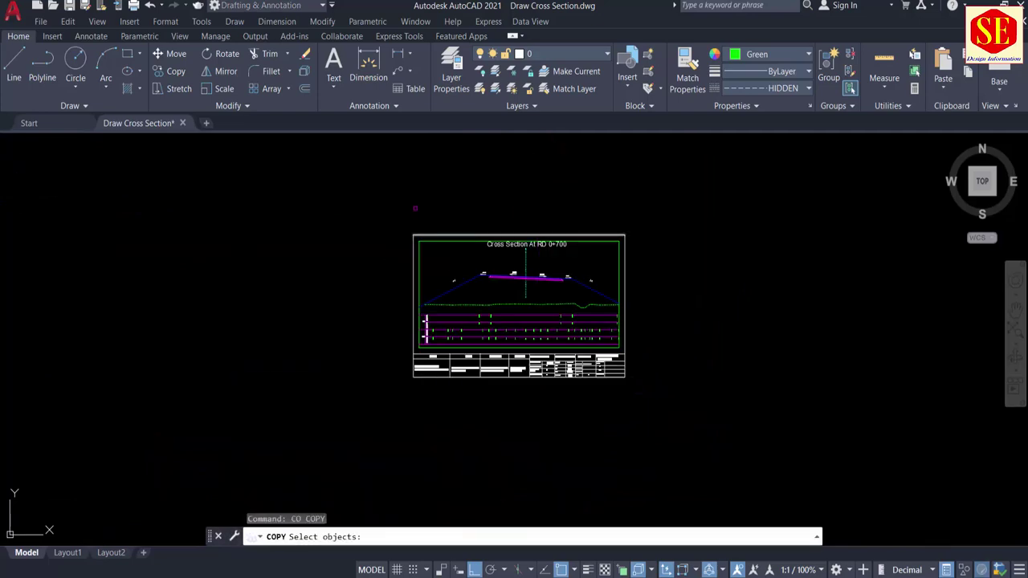
left_click(384, 207)
left_click(712, 428)
scroll(520, 277, "up", 6)
key("Return")
left_click(611, 302)
scroll(611, 307, "down", 4)
scroll(612, 309, "down", 10)
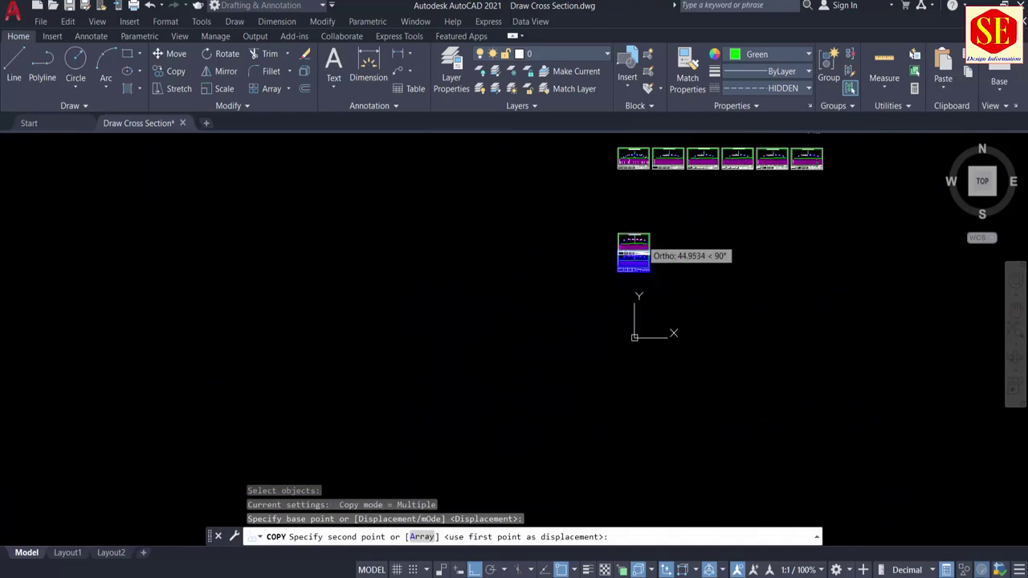
key("Return")
key("Escape")
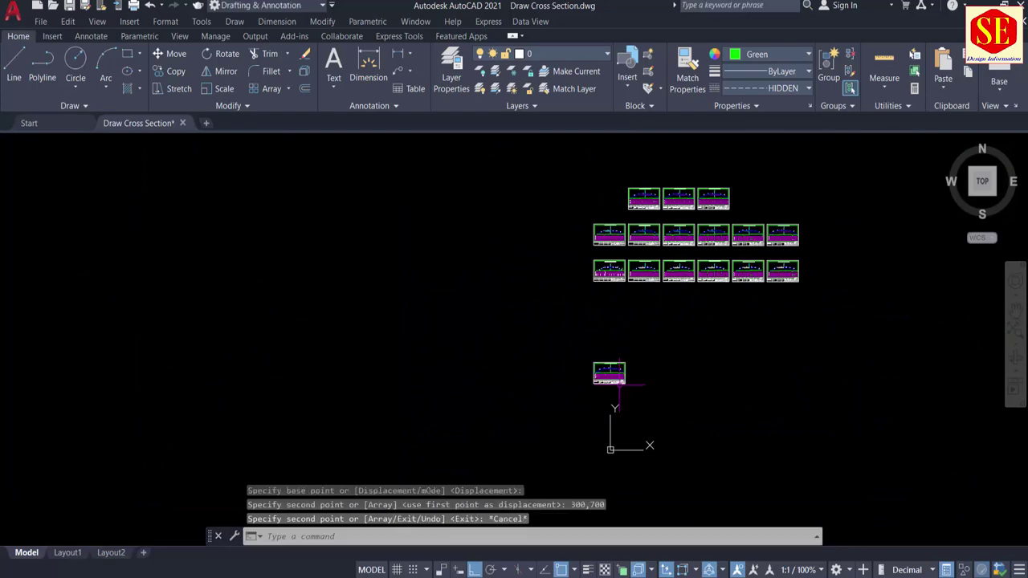
Erase the RD 0+700 road section, title and slope labels from the working sheet, keeping the ground line and table values.
scroll(616, 374, "up", 7)
left_click(720, 294)
left_click(230, 403)
type("e")
key("Return")
left_click(648, 211)
left_click(434, 265)
key("Return")
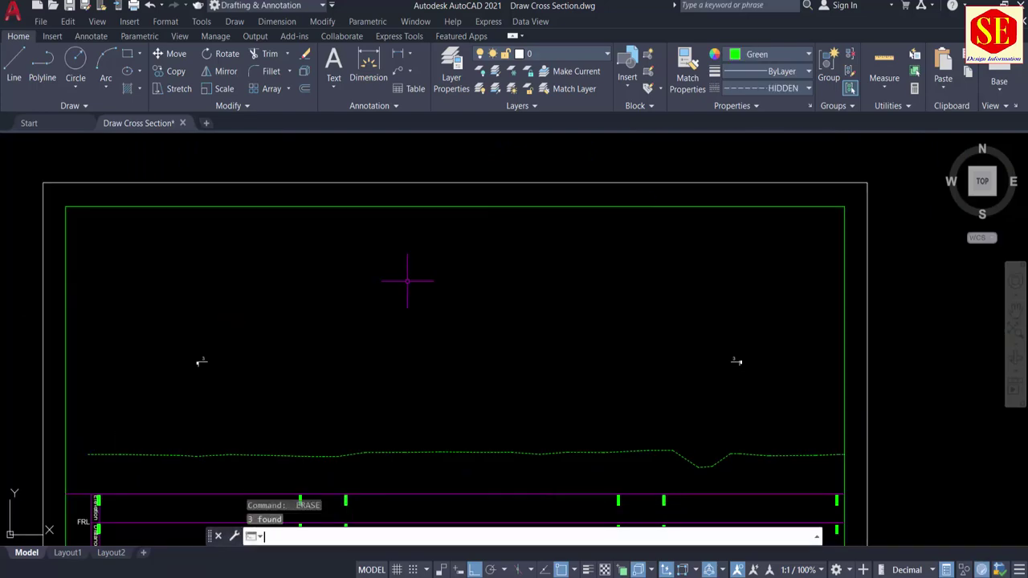
left_click(240, 325)
left_click(191, 377)
key("Return")
Move the RD 0+800 section by its centreline surface point to 0,223.3.
scroll(691, 385, "down", 10)
scroll(631, 257, "up", 9)
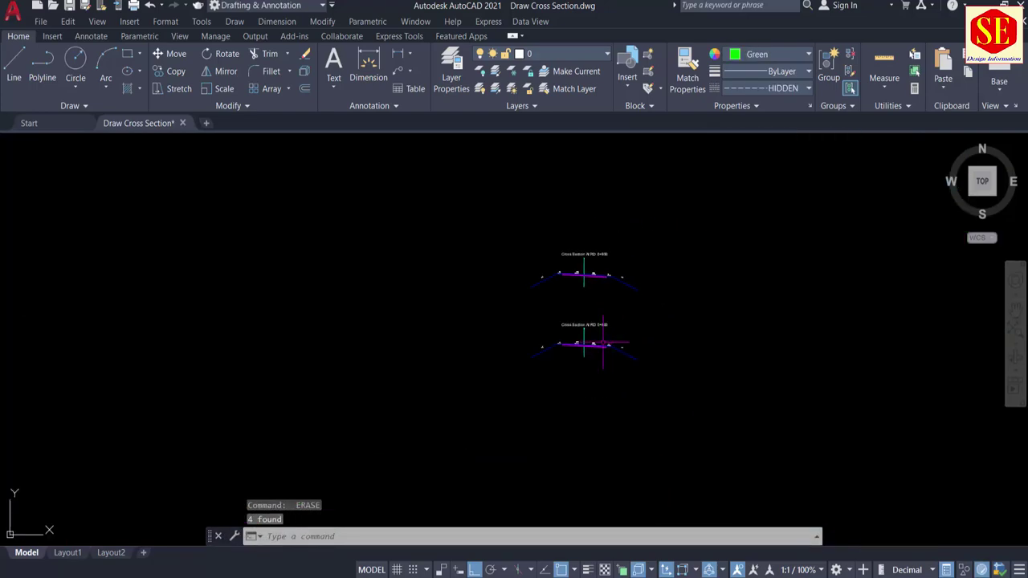
type("m")
key("Return")
left_click(262, 241)
left_click(822, 467)
scroll(555, 376, "up", 10)
key("Return")
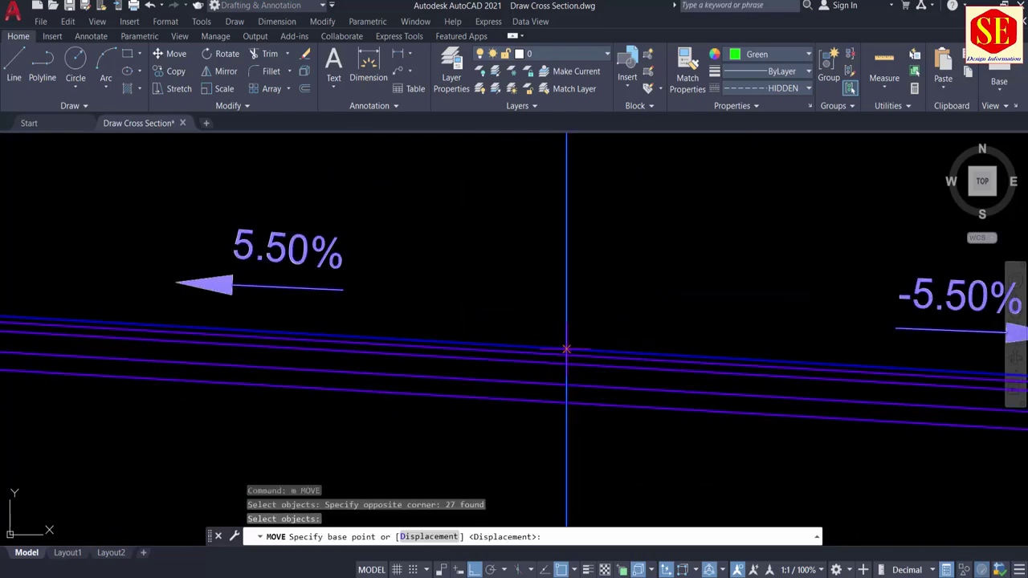
left_click(567, 349)
type("0,223.3")
key("Return")
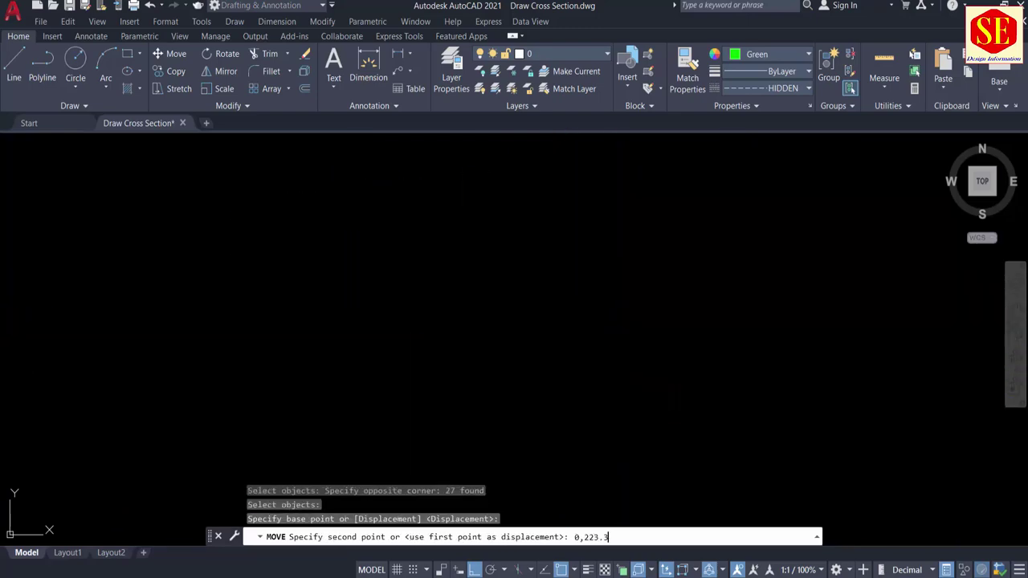
Extend the RD 0+800 side slopes down to the ground line.
scroll(545, 344, "down", 10)
scroll(490, 167, "up", 15)
type("ex")
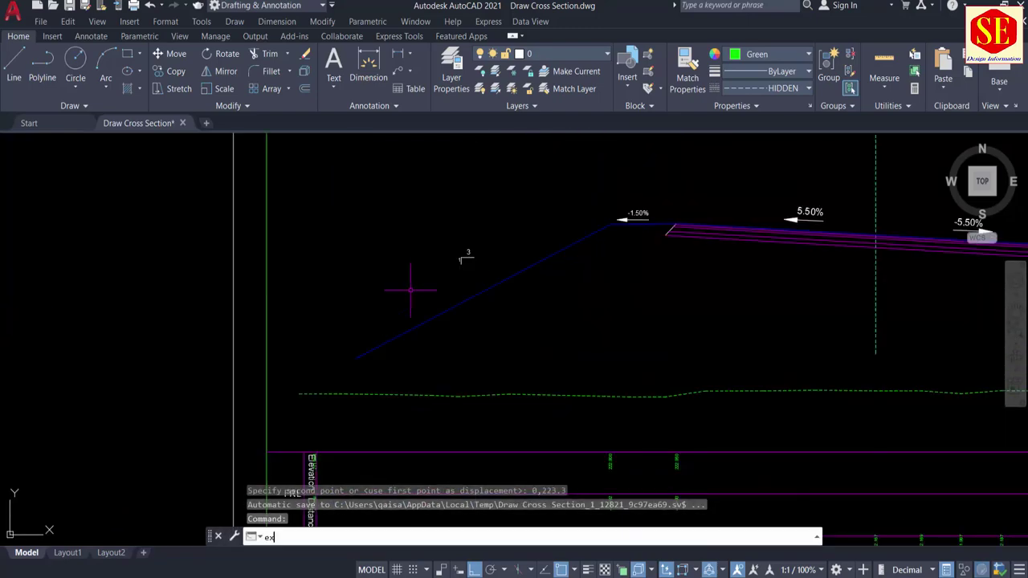
key("Return")
scroll(731, 370, "down", 3)
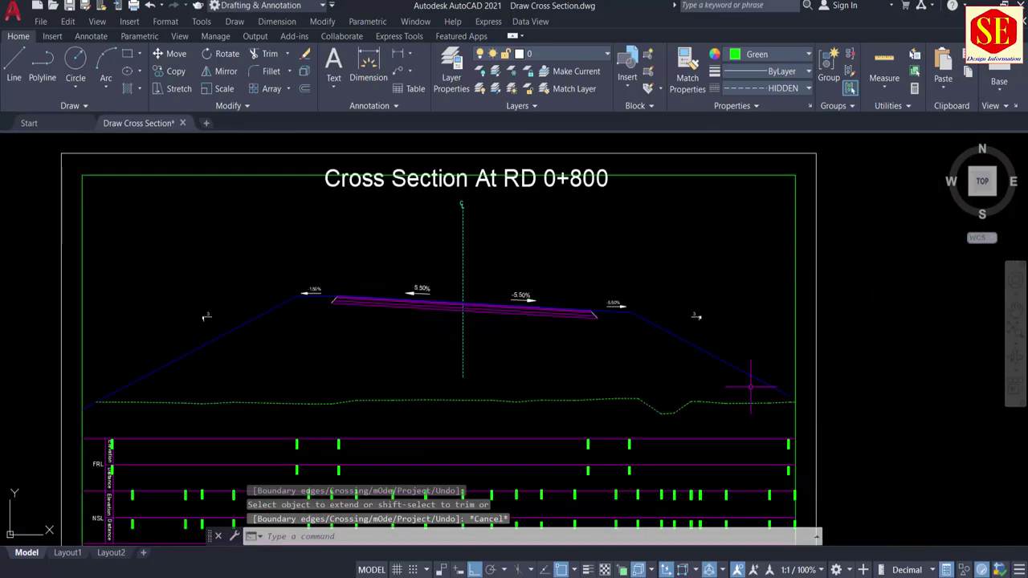
key("Escape")
Move the RD 0+800 title straight down so it sits inside the sheet's inner border.
scroll(681, 388, "down", 2)
scroll(608, 290, "up", 2)
type("m")
key("Return")
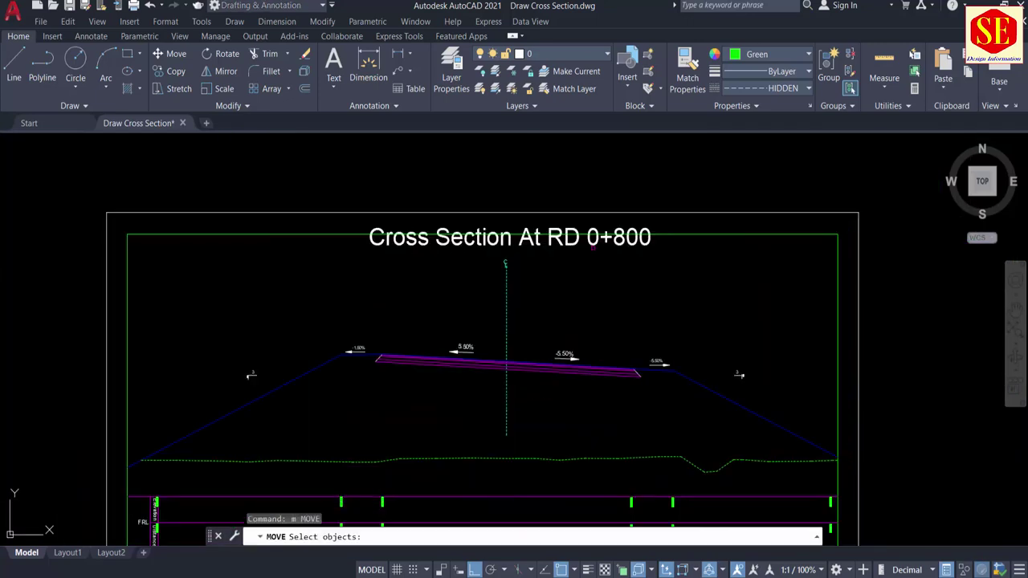
left_click(500, 237)
key("Return")
left_click(499, 170)
left_click(498, 179)
Copy the complete RD 0+800 sheet by its centreline surface point to 400,700.
scroll(566, 286, "down", 6)
type("co")
key("Return")
left_click(401, 236)
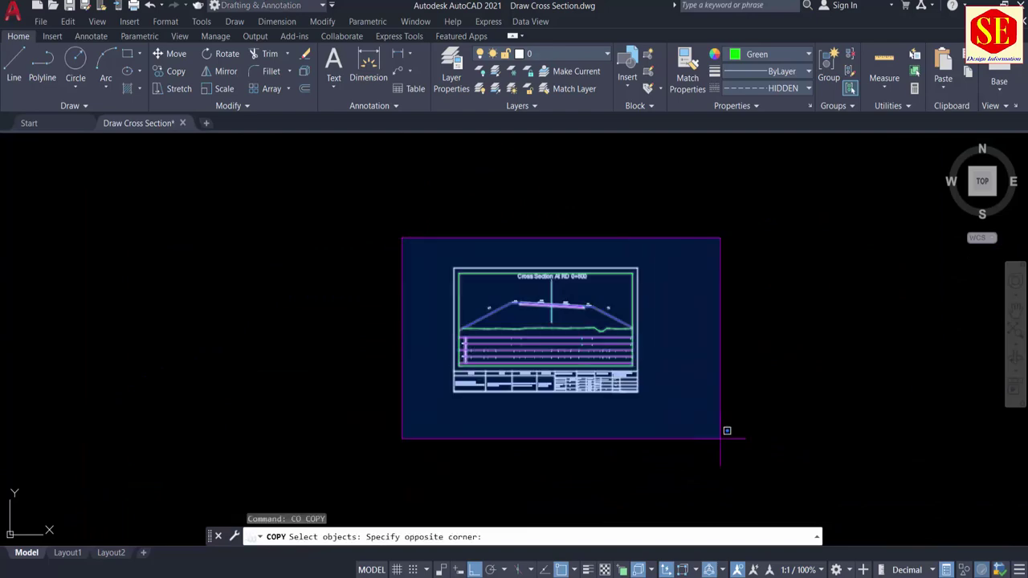
left_click(720, 436)
scroll(539, 305, "up", 14)
middle_click_drag(712, 264, 501, 284)
key("Return")
left_click(640, 349)
scroll(522, 384, "down", 10)
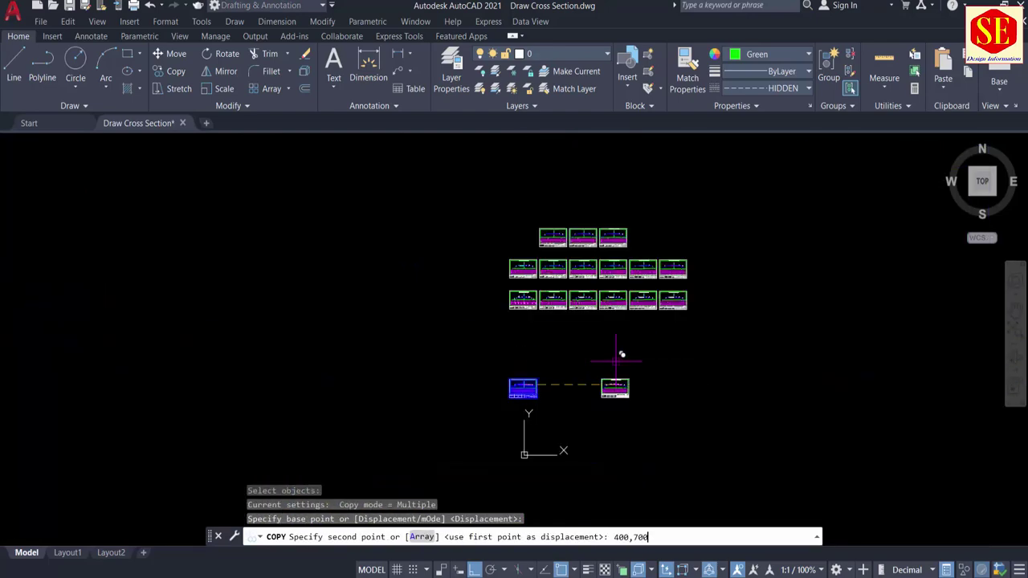
key("Return")
key("Return")
scroll(616, 233, "up", 1)
scroll(659, 388, "down", 2)
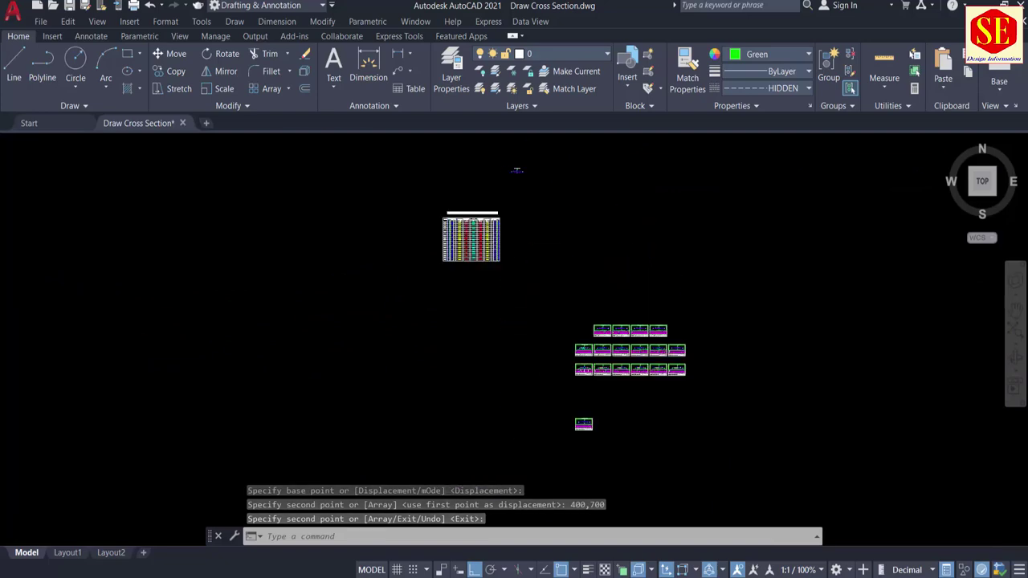
Erase the RD 0+800 road section and its side slopes from the working sheet.
scroll(532, 172, "up", 5)
middle_click_drag(643, 514, 549, 142)
scroll(588, 436, "up", 12)
left_click(550, 363)
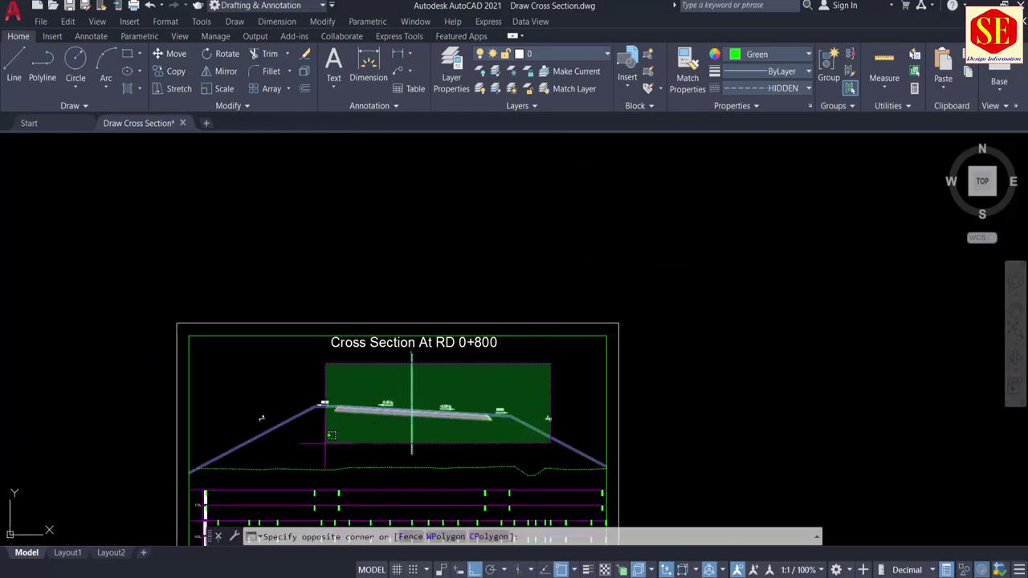
left_click(325, 444)
key("Return")
key("Escape")
middle_click_drag(534, 385, 530, 328)
left_click(530, 329)
left_click(241, 373)
type("e")
Erase the RD 0+800 title and the remaining right-hand slope label from the working sheet.
scroll(361, 322, "up", 2)
left_click(374, 270)
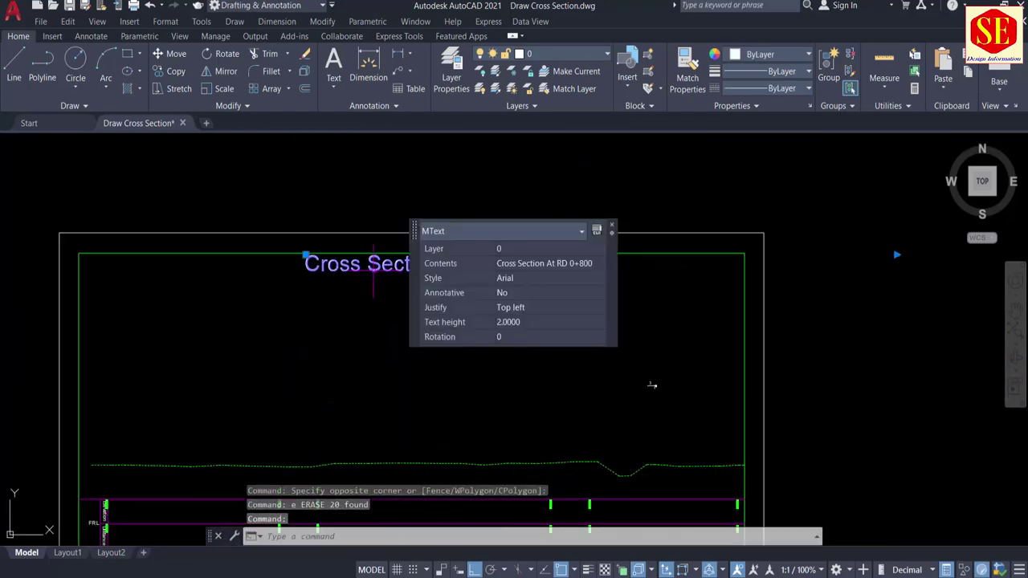
key("space")
left_click(399, 268)
left_click(706, 406)
key("space")
Erase the RD 0+800 ground line from the working sheet.
middle_click_drag(565, 463, 555, 346)
left_click(514, 320)
left_click(476, 364)
key("space")
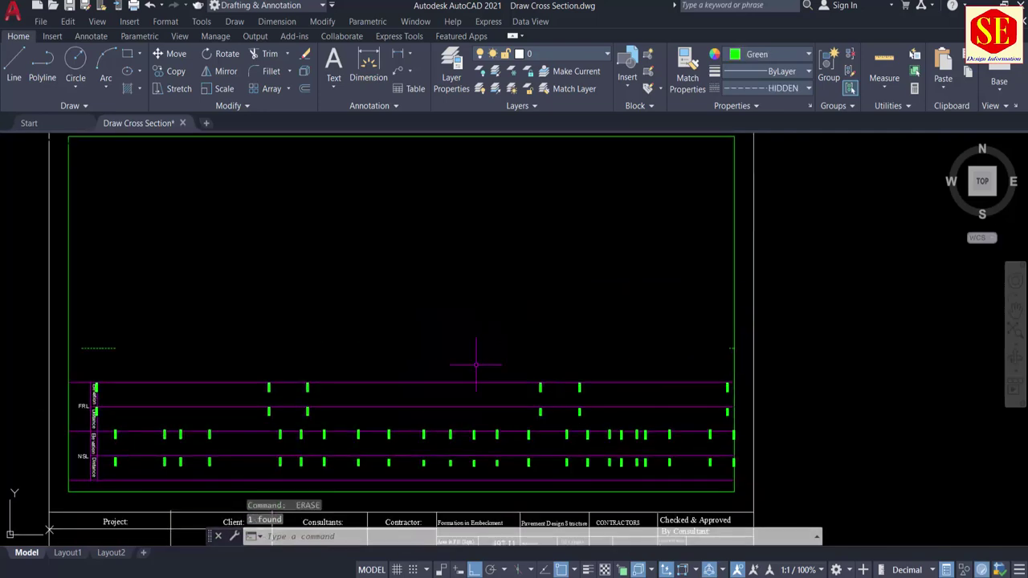
Erase the green elevation and distance labels in the FRL and NSL rows and the leftover ground line stub.
middle_click_drag(475, 363, 480, 260)
left_click(81, 261)
left_click(765, 372)
type("e")
key("Return")
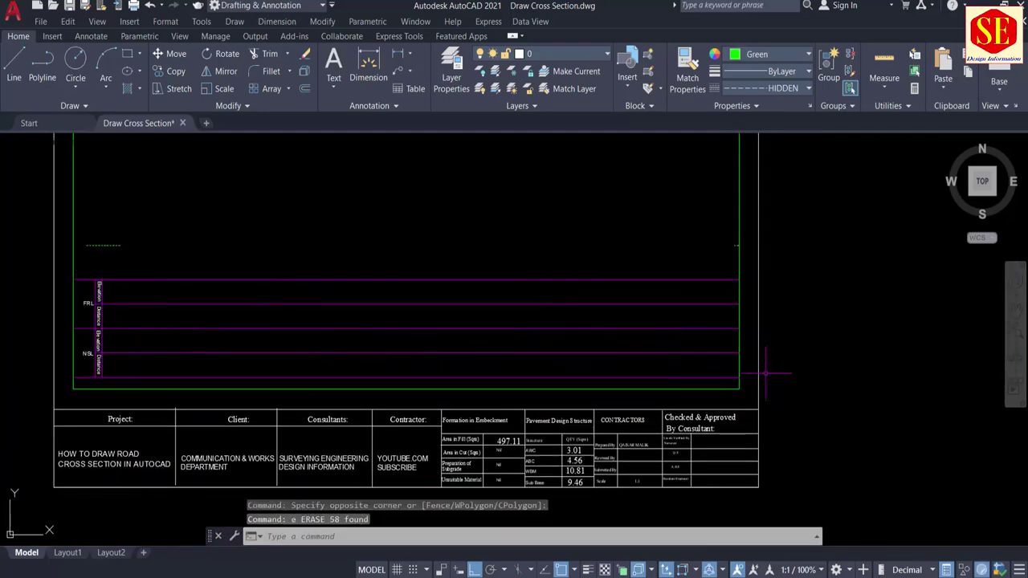
left_click(132, 253)
left_click(86, 221)
key("Delete")
Move the RD 0+850 section and its title by the centreline surface point to 0,223.15.
scroll(471, 346, "down", 8)
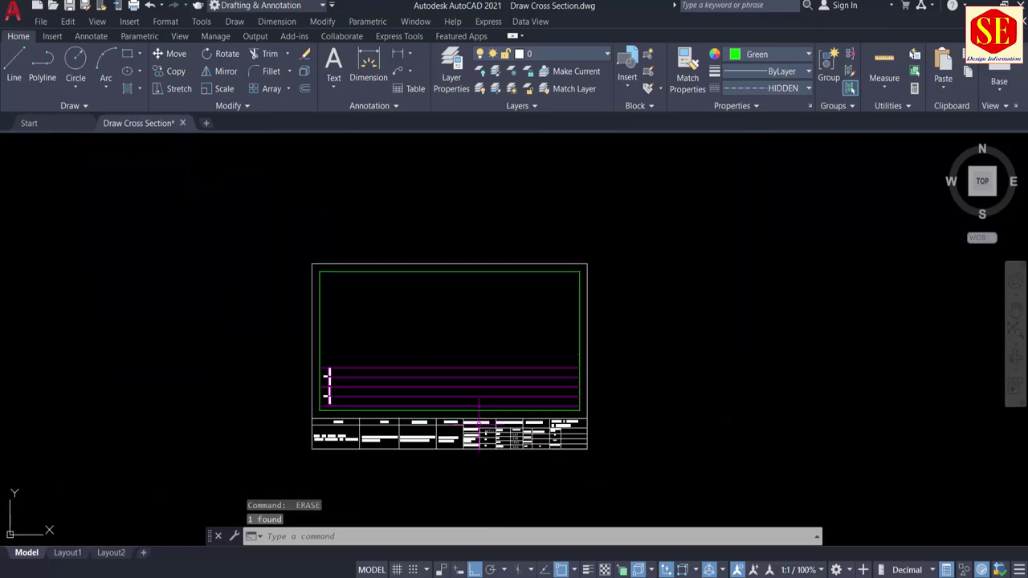
middle_click_drag(472, 346, 619, 497)
scroll(573, 385, "down", 4)
middle_click_drag(378, 178, 398, 299)
middle_click_drag(491, 143, 498, 305)
scroll(491, 214, "up", 3)
type("m")
key("Return")
scroll(502, 272, "up", 5)
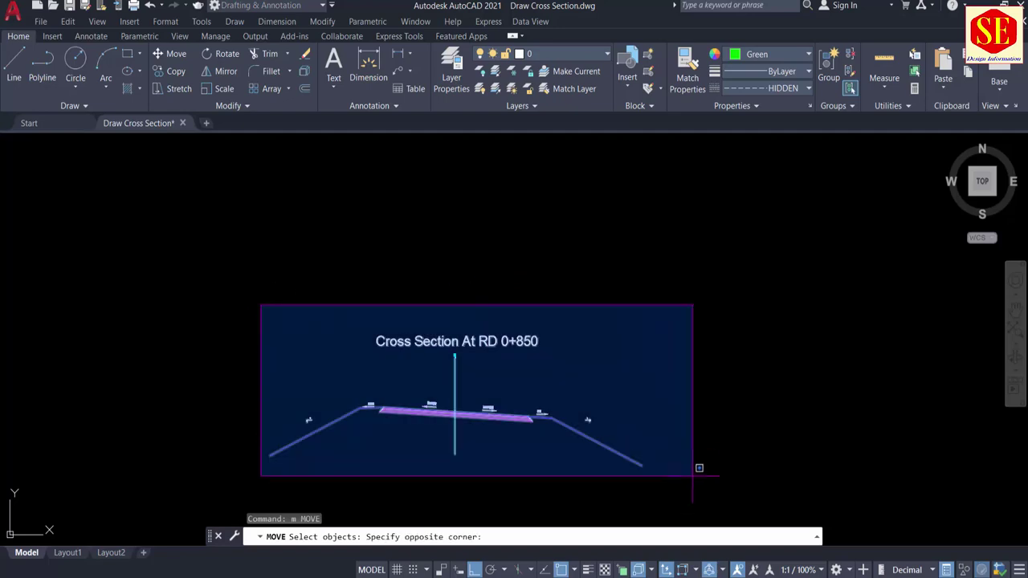
left_click(700, 469)
scroll(466, 389, "up", 6)
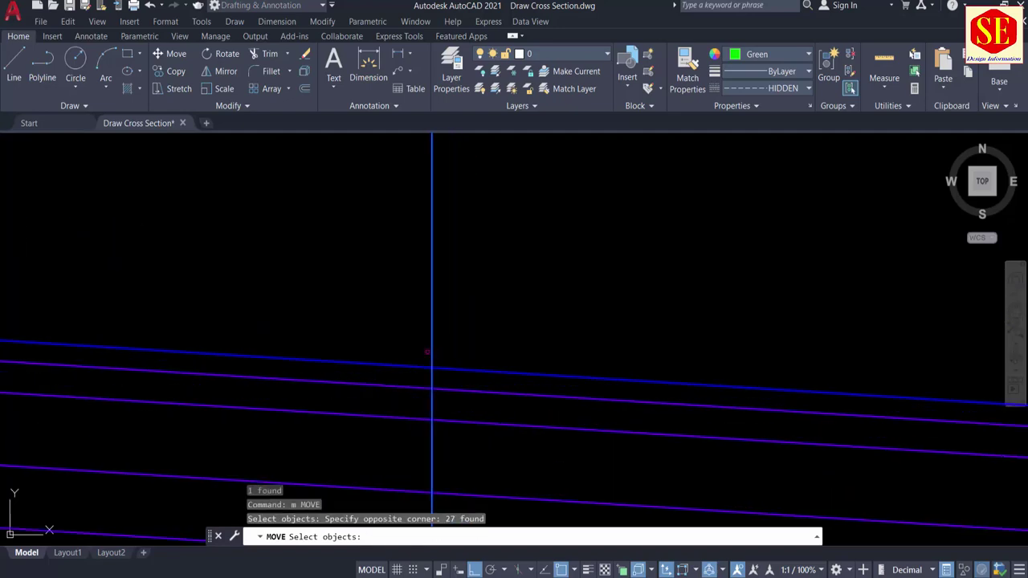
key("Return")
left_click(433, 367)
scroll(433, 353, "down", 5)
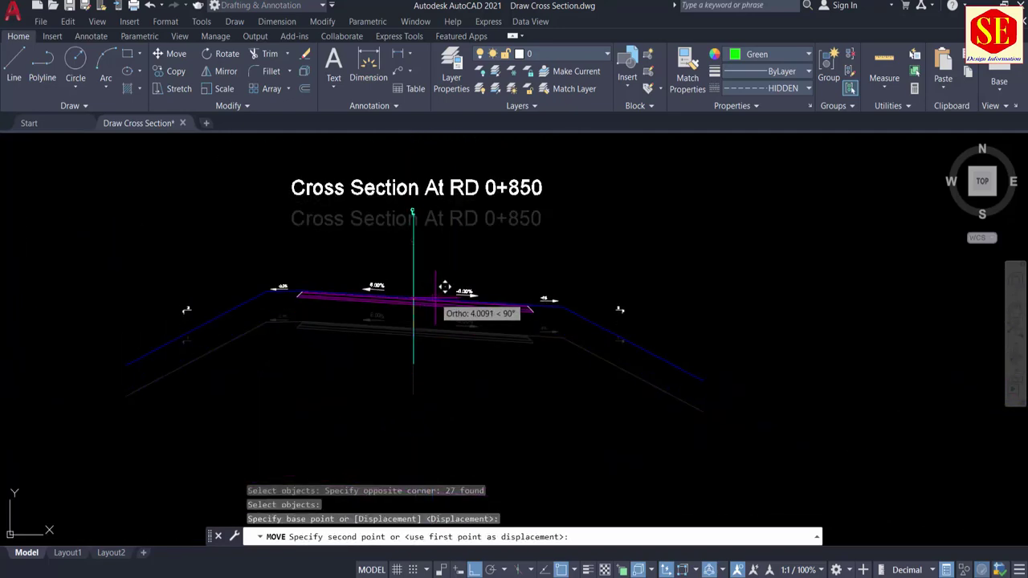
type("0,223.15")
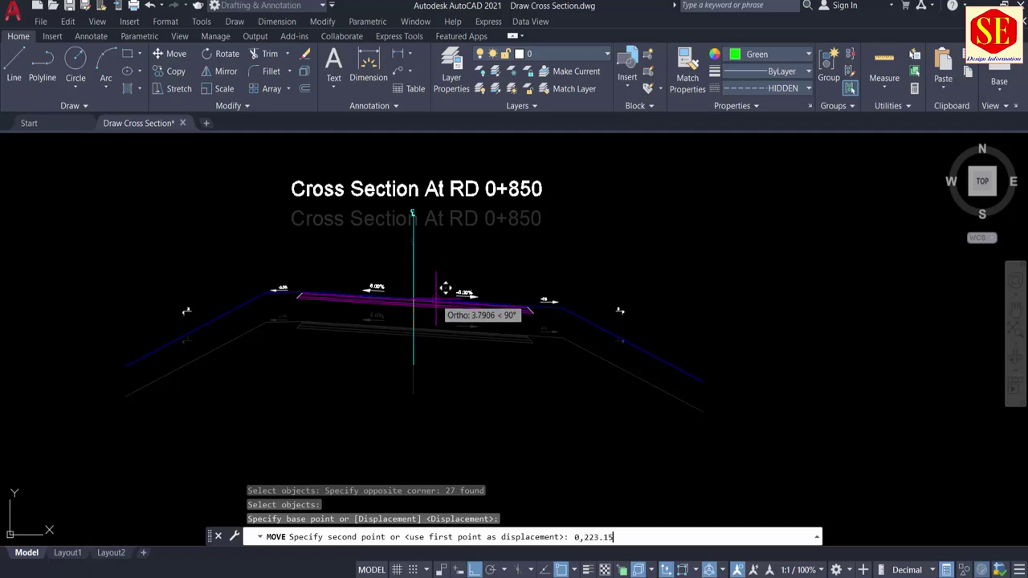
key("Return")
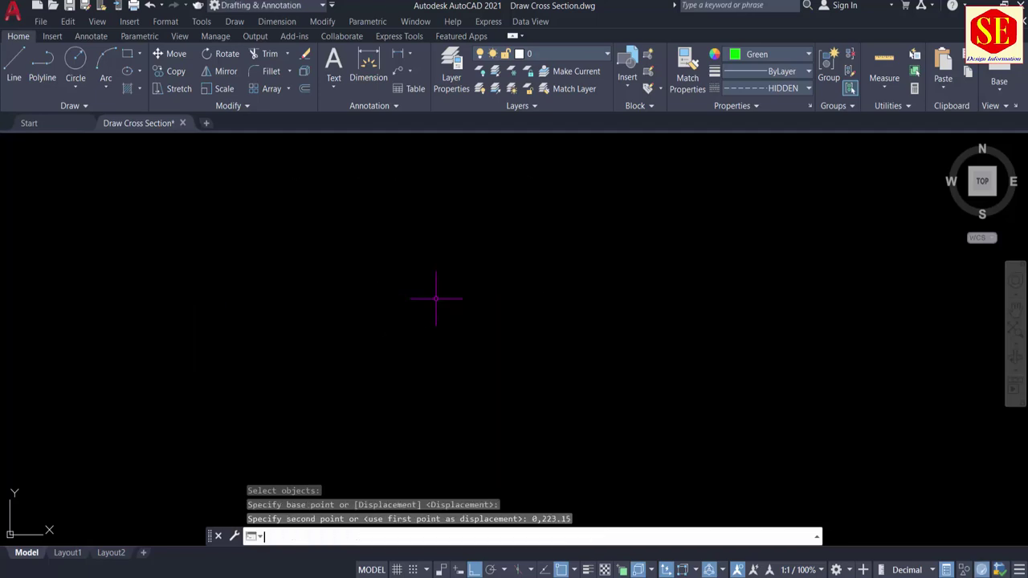
Switch to the Excel NSL data and copy the 0+850 Plot To Auto CAD cells from PLINE to the last point, F499:F522.
scroll(436, 294, "down", 6)
scroll(487, 376, "up", 8)
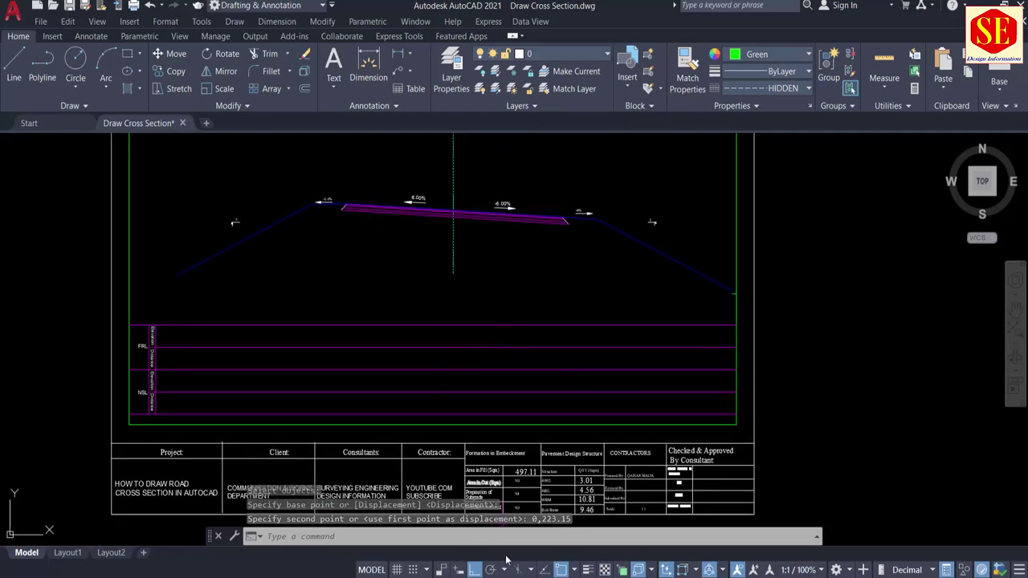
key("alt+Tab")
scroll(260, 323, "down", 20)
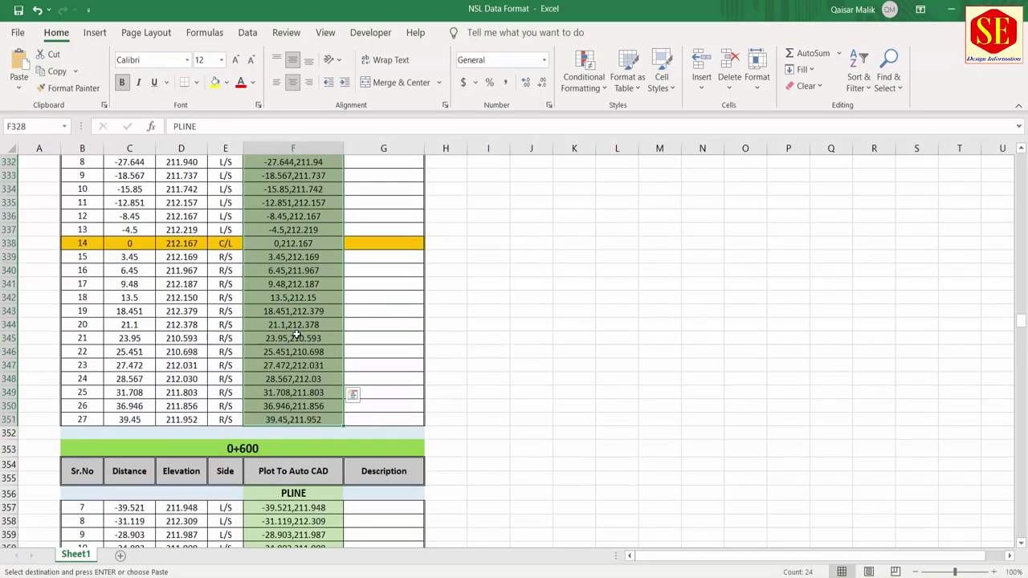
scroll(299, 339, "down", 20)
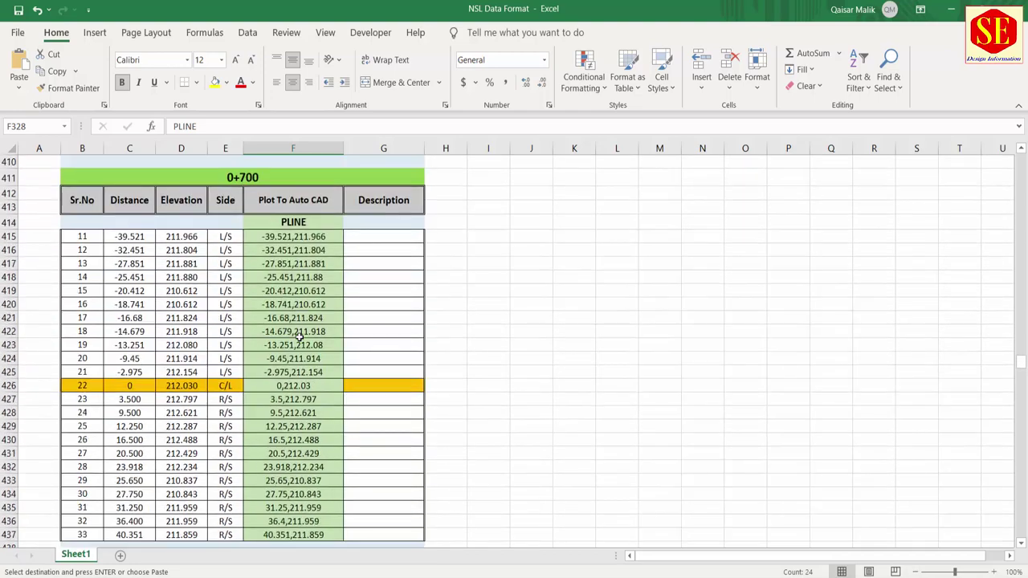
scroll(299, 339, "down", 6)
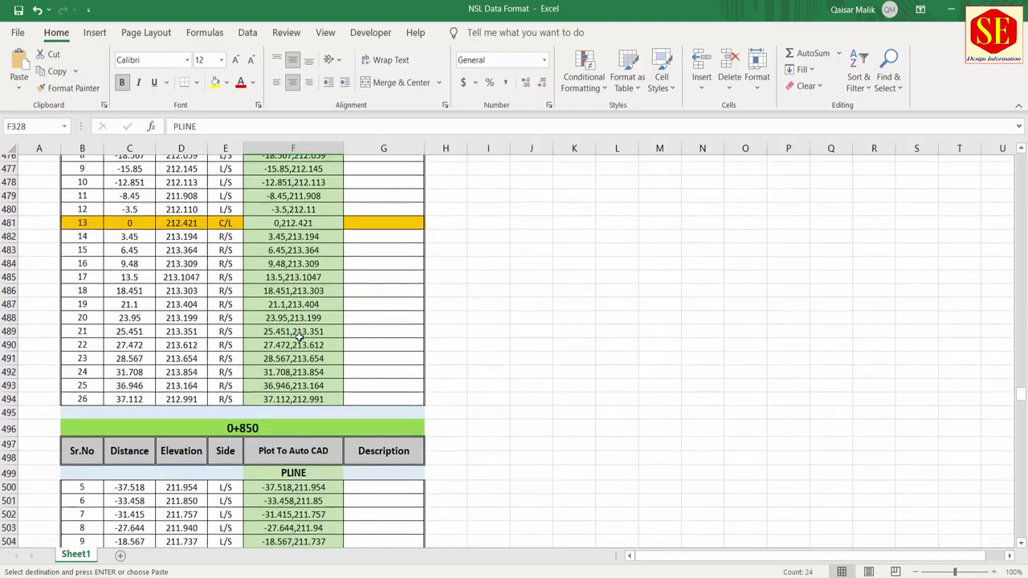
left_click_drag(309, 275, 308, 516)
right_click(307, 512)
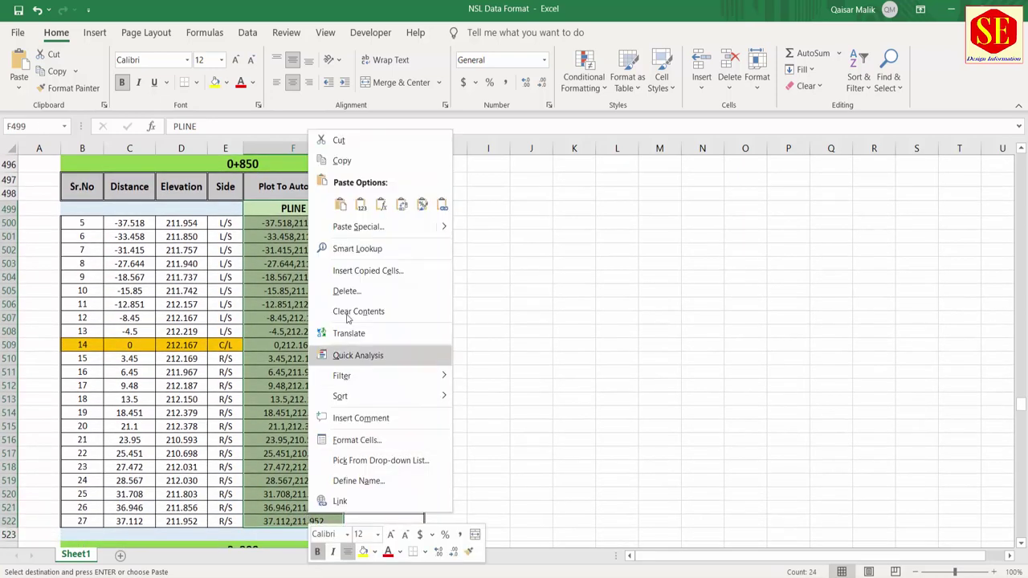
left_click(344, 162)
Switch to AutoCAD and draw the RD 0+850 ground line from the Excel coordinates, redrawing it with its last point at 41.42,211.952.
key("alt+Tab")
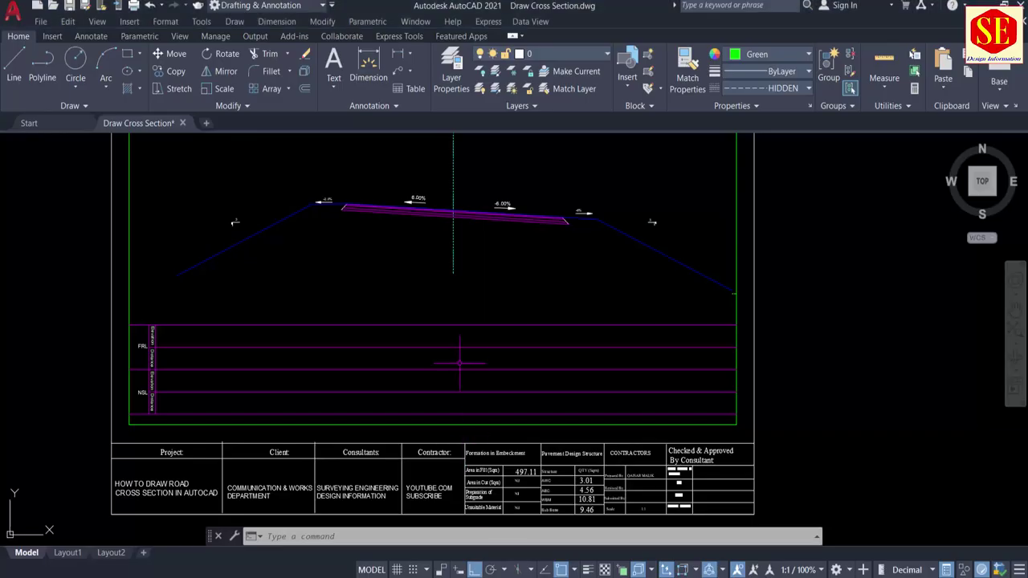
right_click(407, 536)
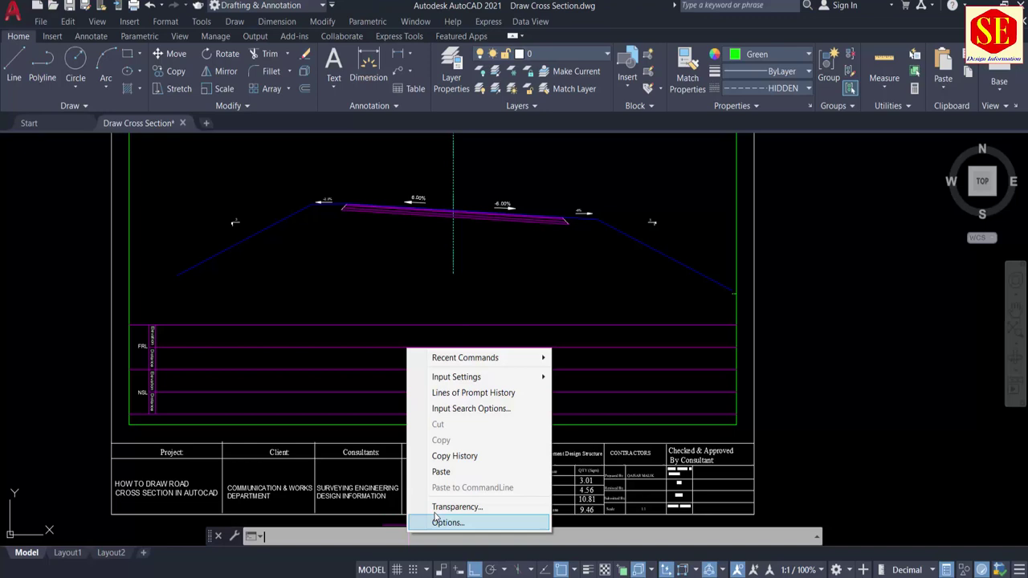
left_click(449, 472)
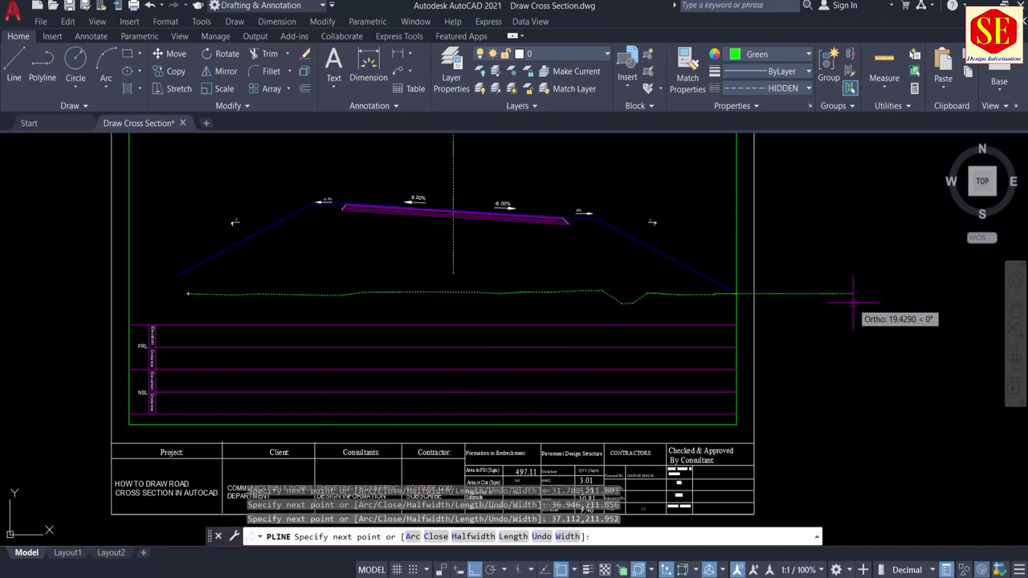
key("Escape")
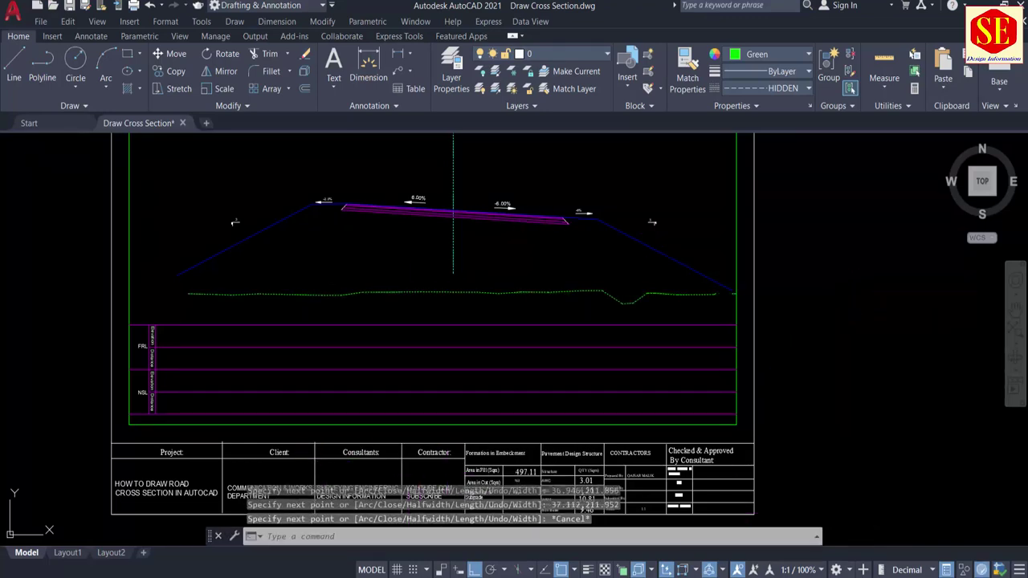
scroll(465, 306, "down", 2)
right_click(376, 536)
left_click(413, 474)
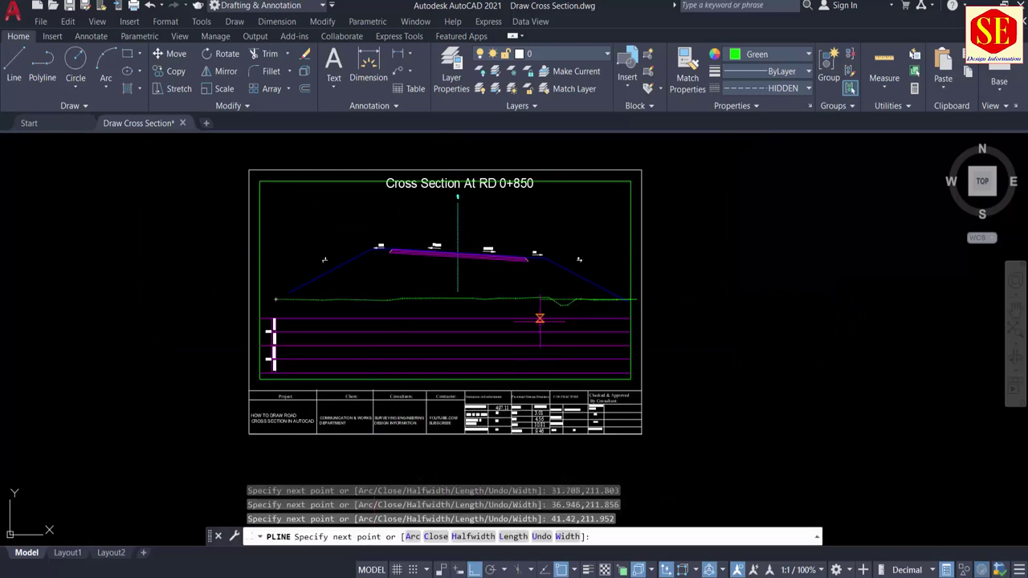
key("Escape")
Extend the left side slope of the RD 0+850 section down to the ground line.
scroll(321, 289, "up", 2)
type("ex")
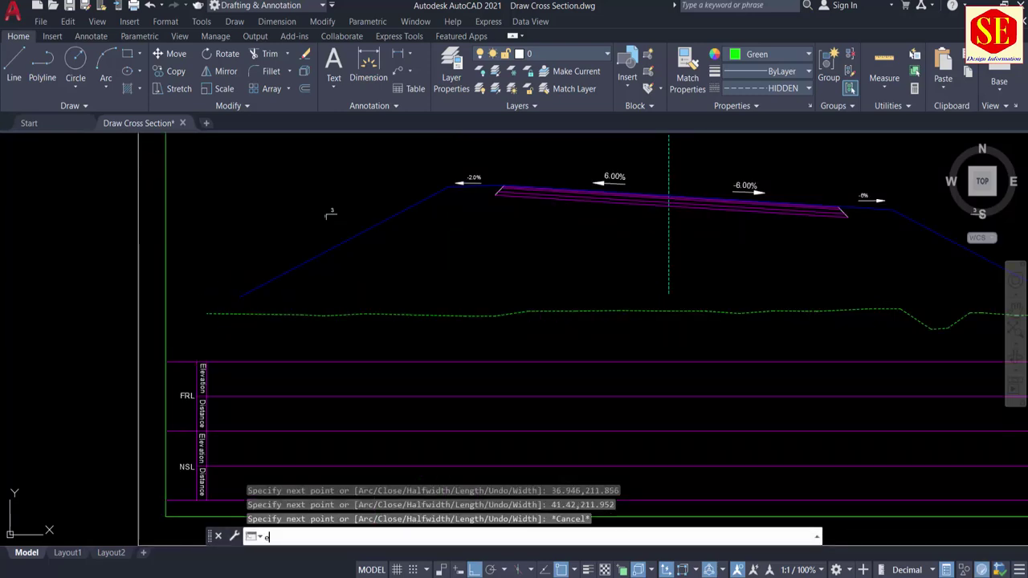
key("Return")
left_click(245, 294)
middle_click_drag(549, 305, 104, 305)
key("Escape")
Trim the part of the ground line that overshoots the sheet's right inner border.
scroll(687, 320, "up", 2)
type("tr")
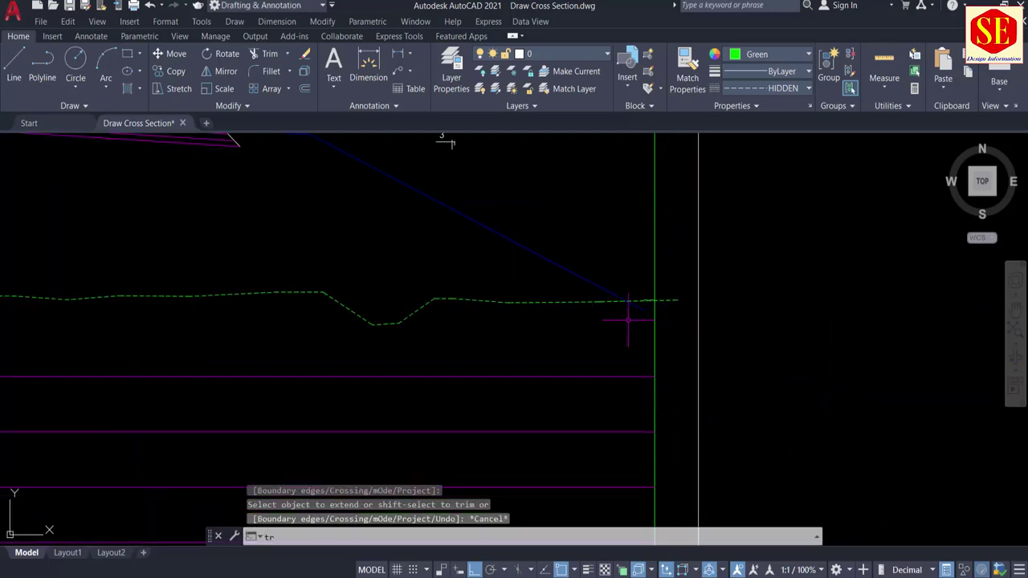
key("Return")
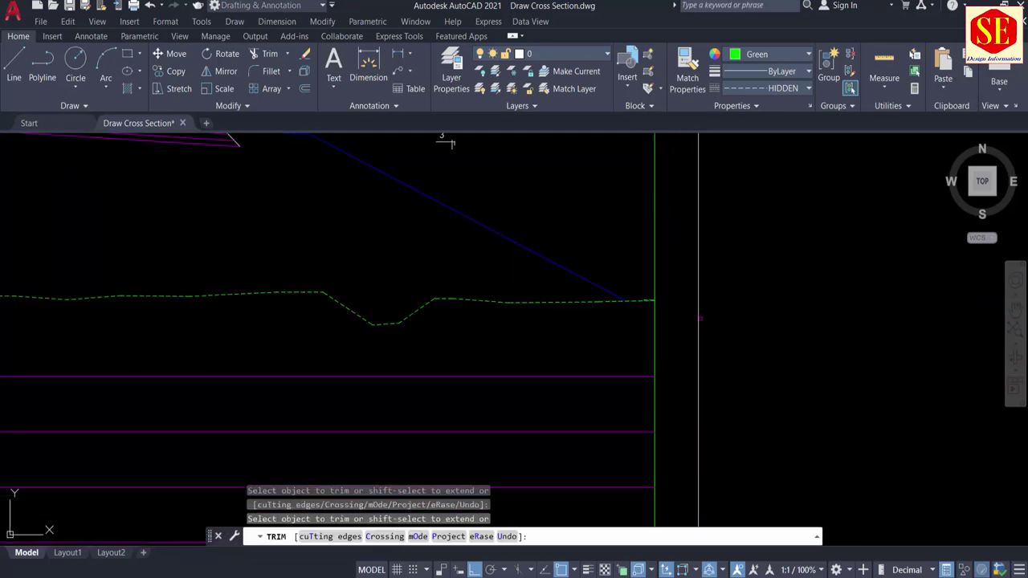
key("Escape")
Run the NSL command on the RD 0+850 ground line to label its elevations and distances in the NSL rows.
scroll(746, 327, "down", 5)
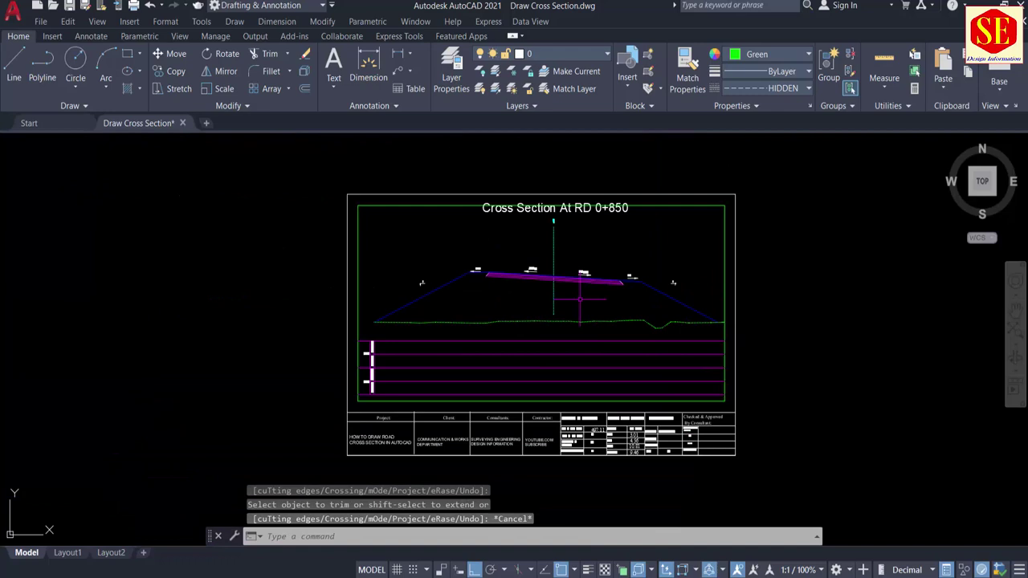
type("NSL")
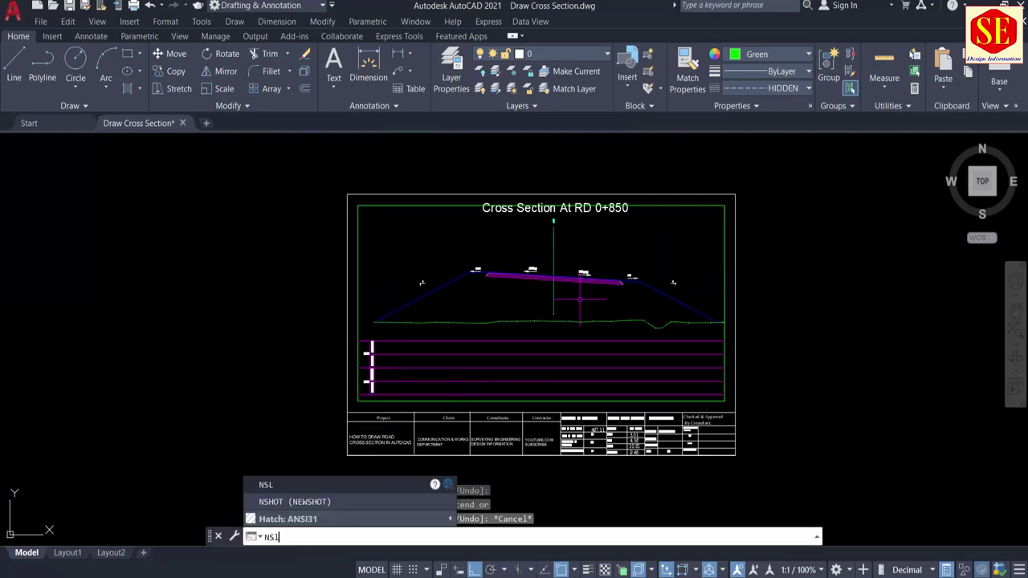
key("Return")
left_click(563, 354)
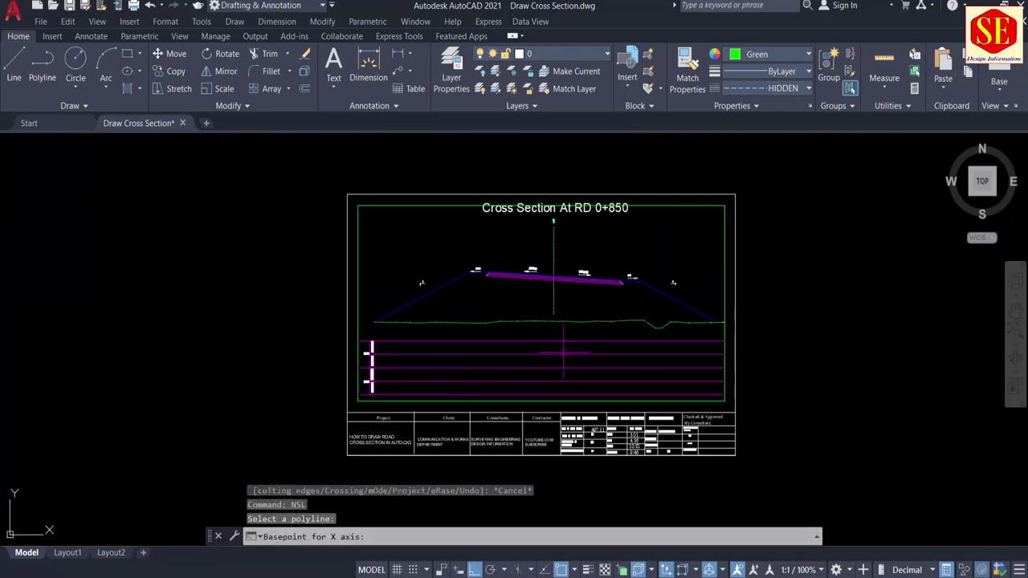
left_click(547, 380)
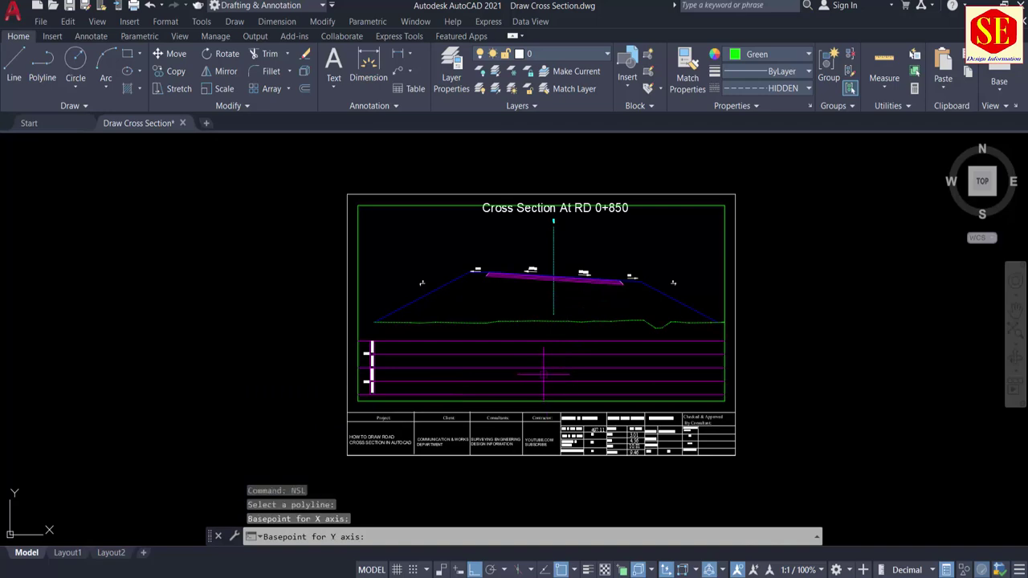
Run the NSL command on the RD 0+850 finished road line to label its elevations and distances in the FRL rows.
type("NSL")
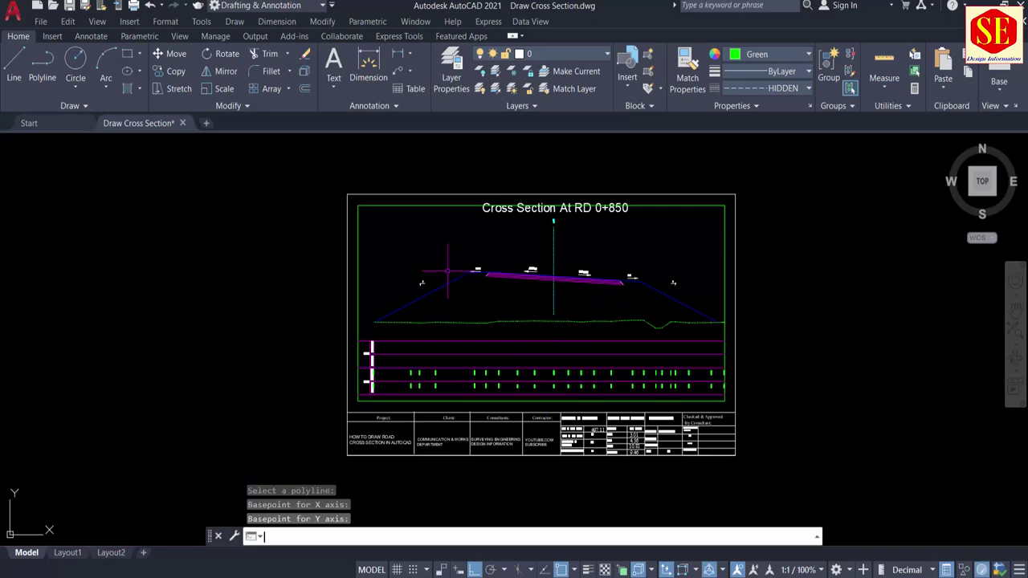
key("Return")
scroll(572, 353, "up", 2)
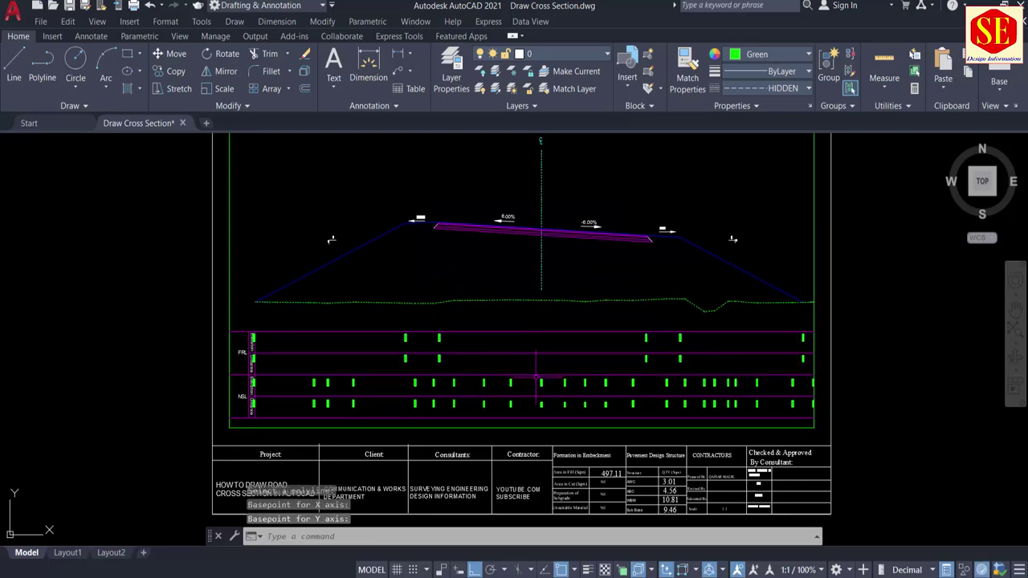
Move the RD 0+850 title straight down so it sits inside the sheet's inner border.
scroll(535, 365, "down", 4)
scroll(573, 283, "up", 8)
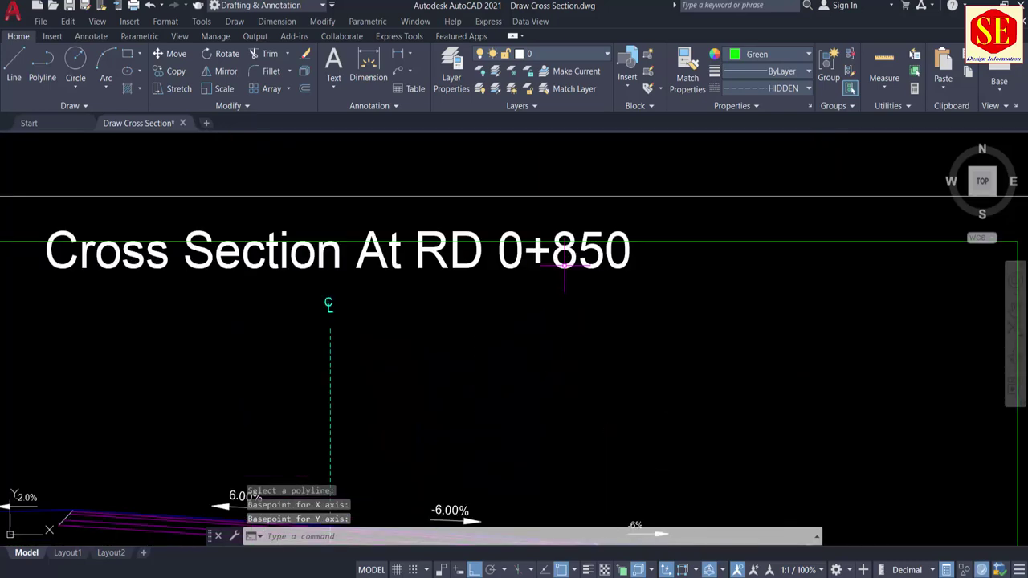
type("m")
key("Return")
left_click(559, 257)
key("Return")
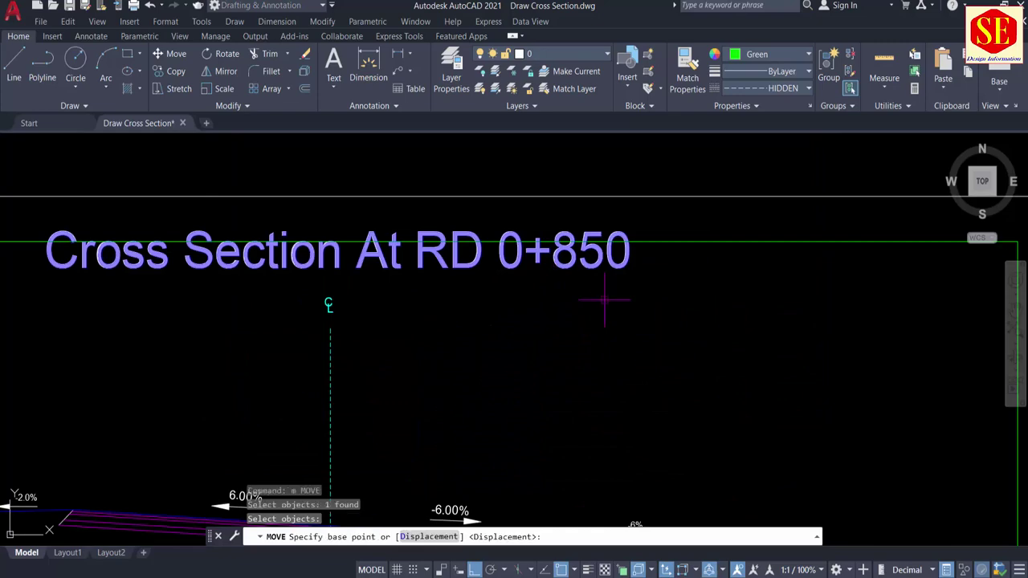
left_click(606, 291)
left_click(611, 307)
Move the complete RD 0+850 sheet from its finished road centreline point to 500,700 in the sheet grid.
scroll(610, 310, "down", 8)
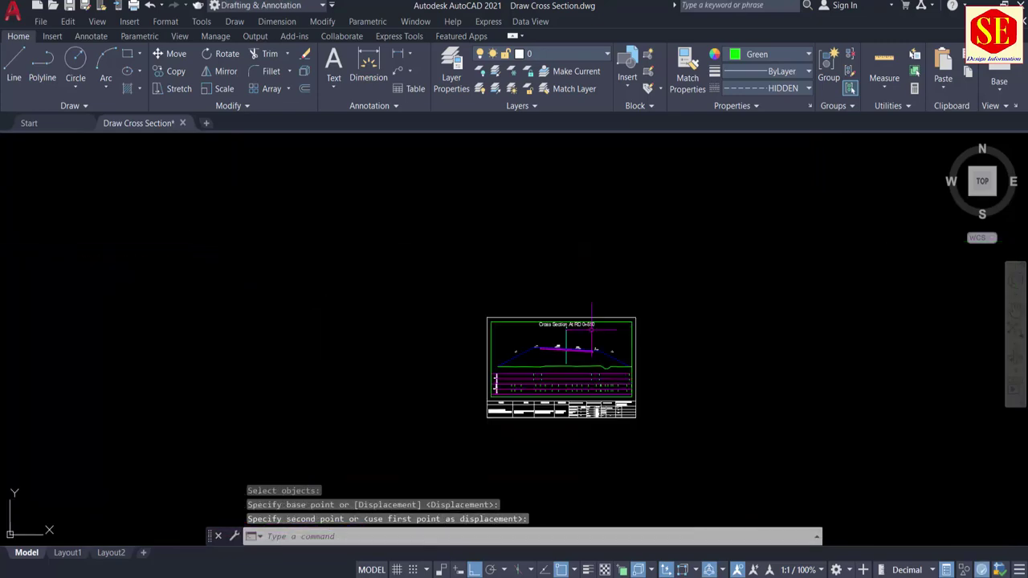
middle_click_drag(666, 289, 549, 345)
type("m")
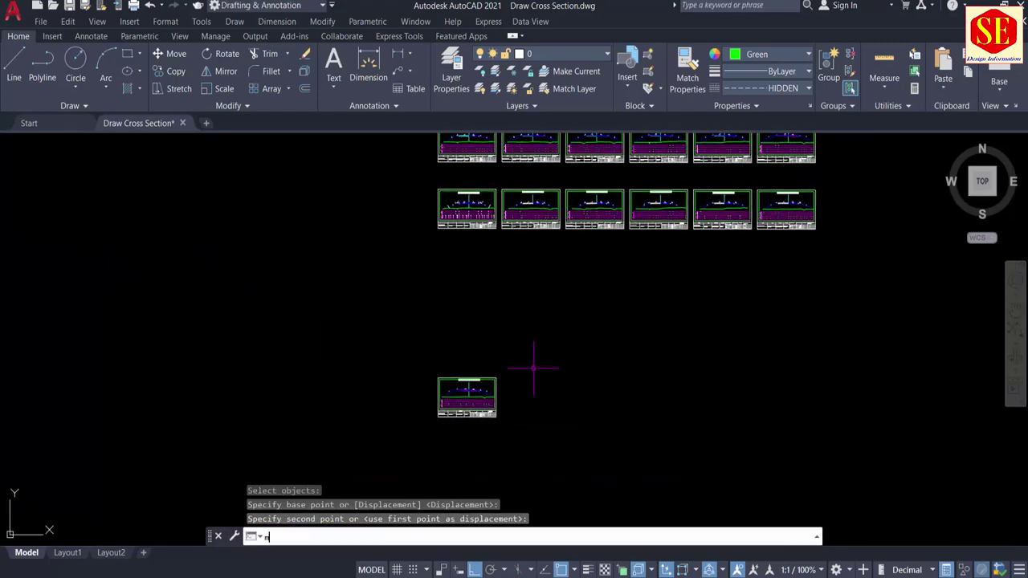
key("Return")
left_click(416, 356)
left_click(544, 444)
scroll(460, 390, "up", 15)
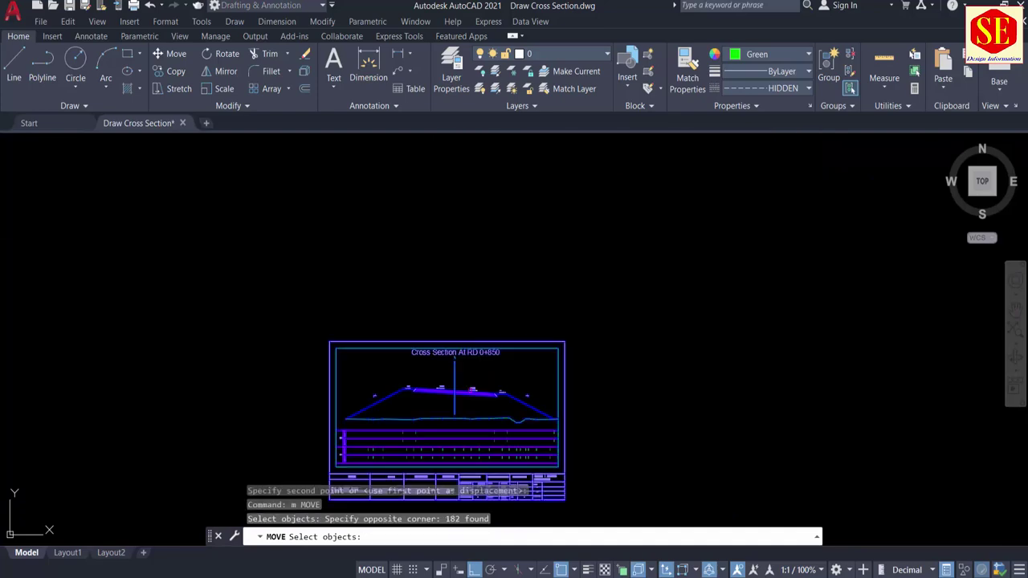
key("Return")
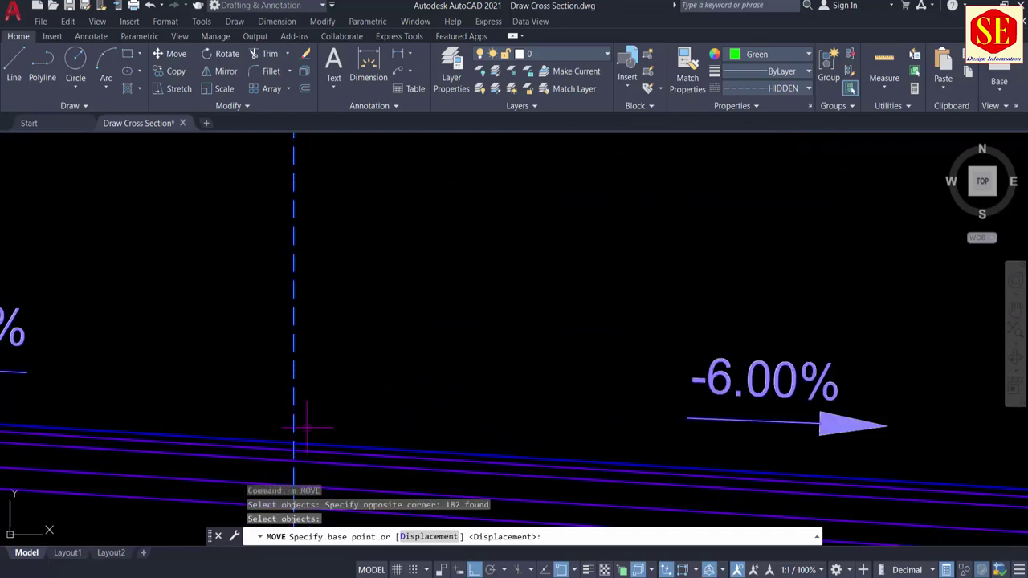
left_click(293, 442)
scroll(295, 438, "down", 10)
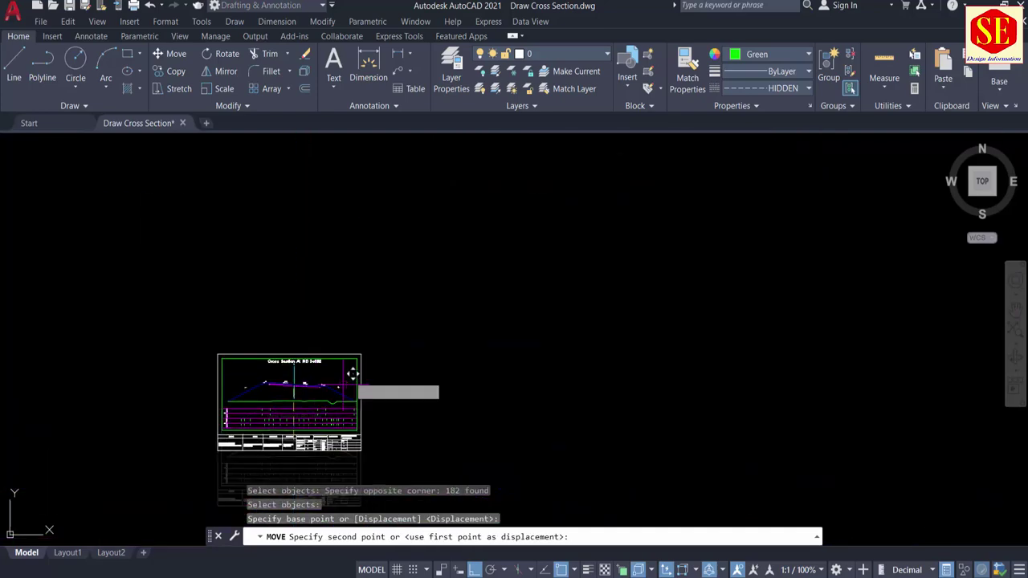
scroll(390, 329, "down", 4)
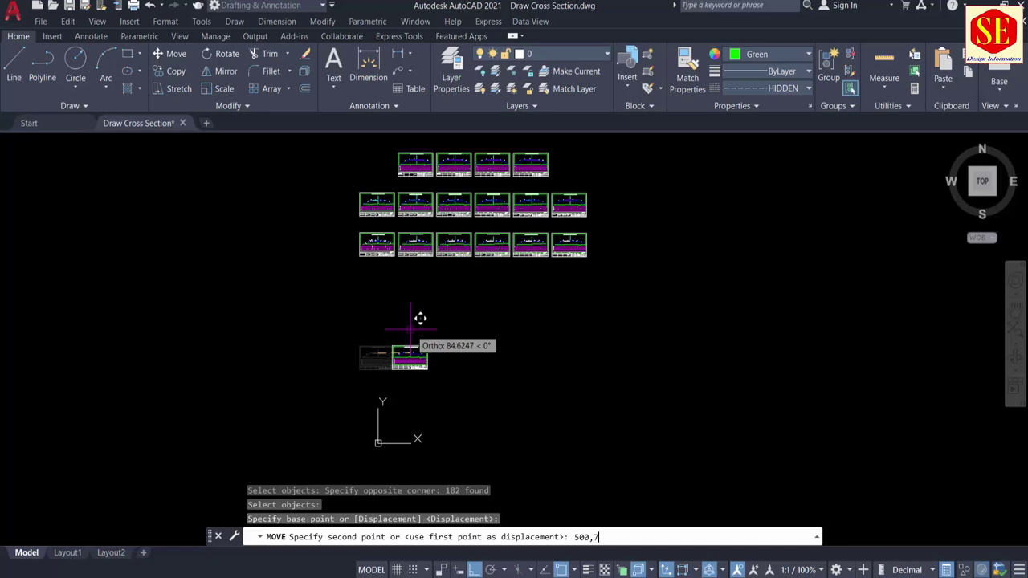
key("Return")
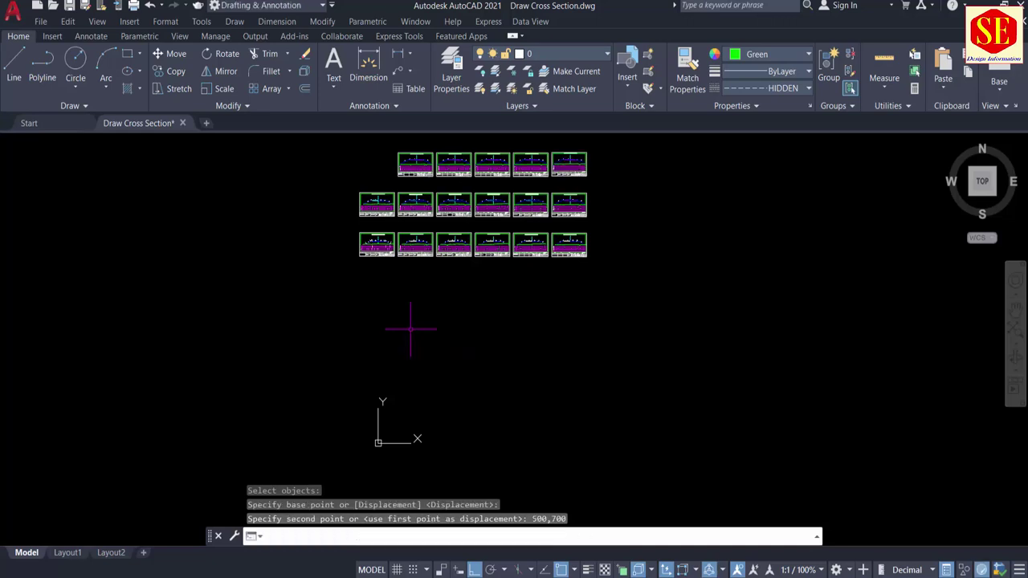
key("Return")
mouse_move(454, 313)
middle_mouse_down()
mouse_move(471, 374)
mouse_move(449, 399)
mouse_move(594, 411)
middle_mouse_up()
key("Escape")
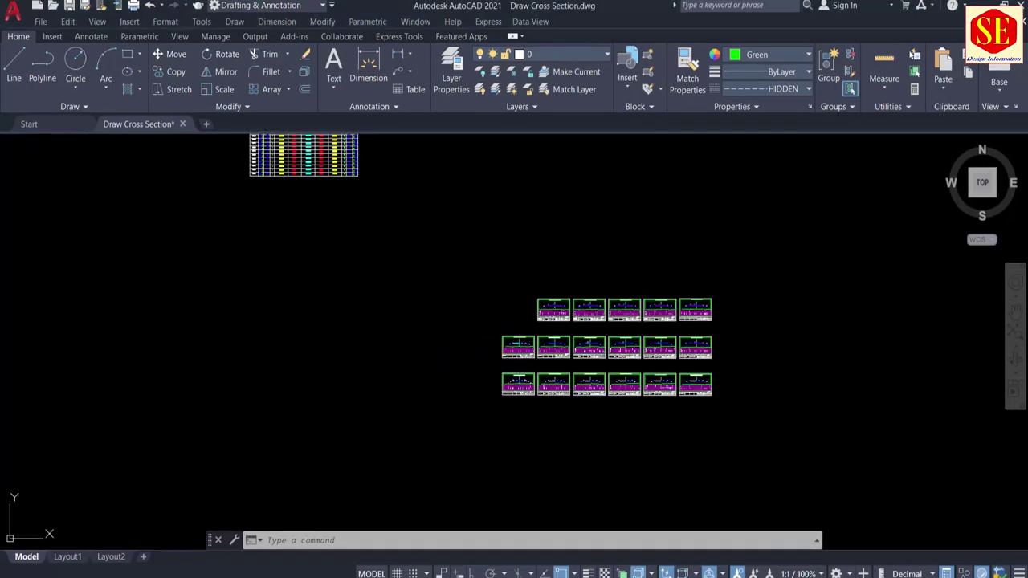
Move the Grade & Slope Sheet table with its title to the empty area just left of the cross-section sheet grid.
scroll(594, 411, "up", 4)
middle_click_drag(752, 298, 736, 383)
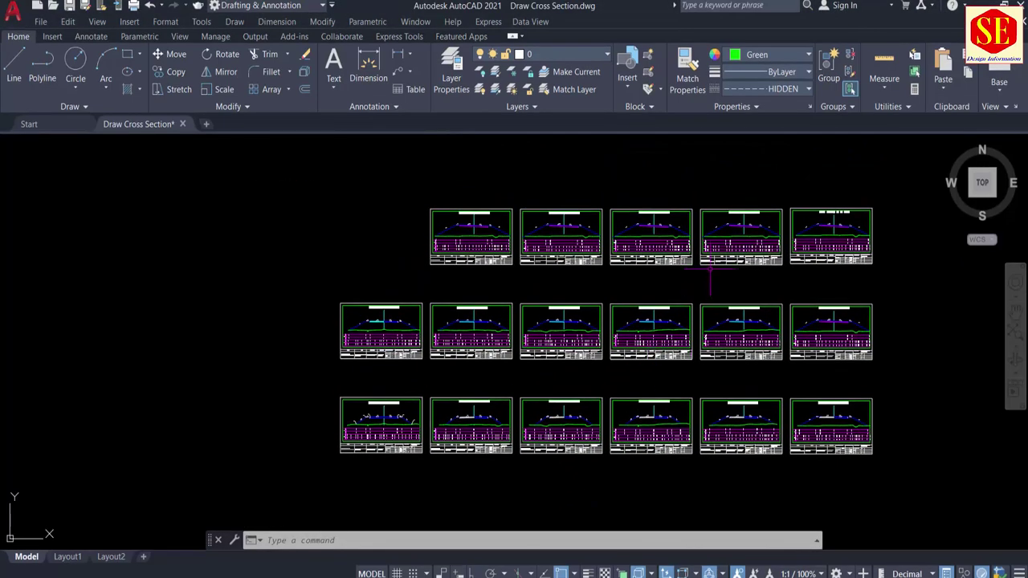
scroll(753, 357, "up", 6)
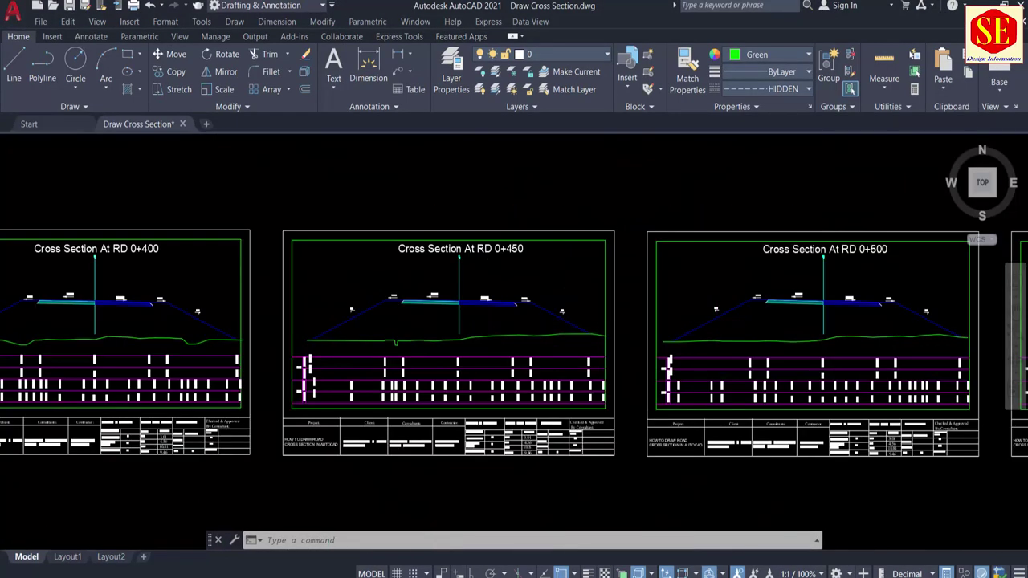
scroll(722, 293, "down", 12)
scroll(585, 161, "up", 4)
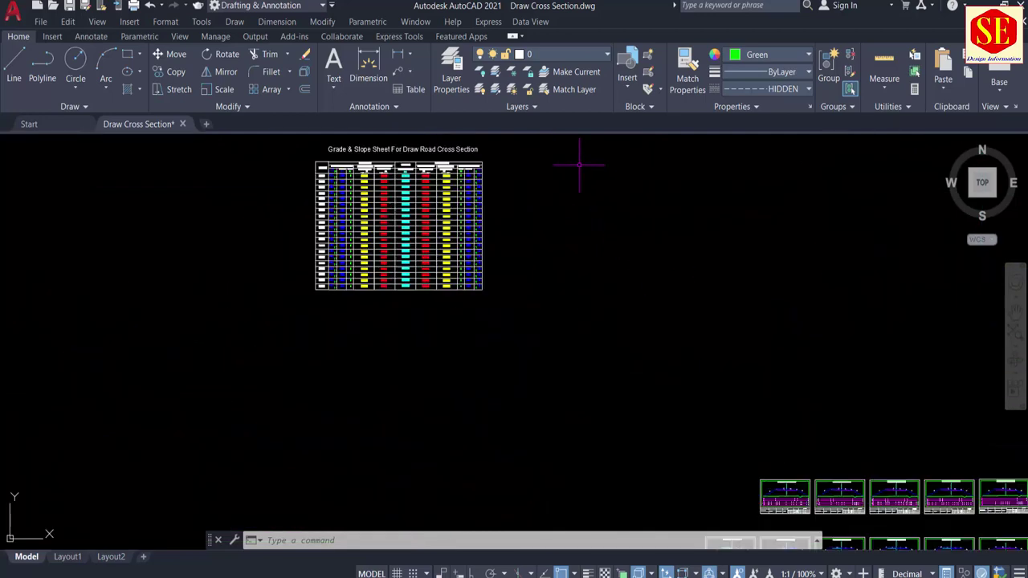
type("m")
middle_click_drag(525, 158, 552, 194)
left_click(555, 166)
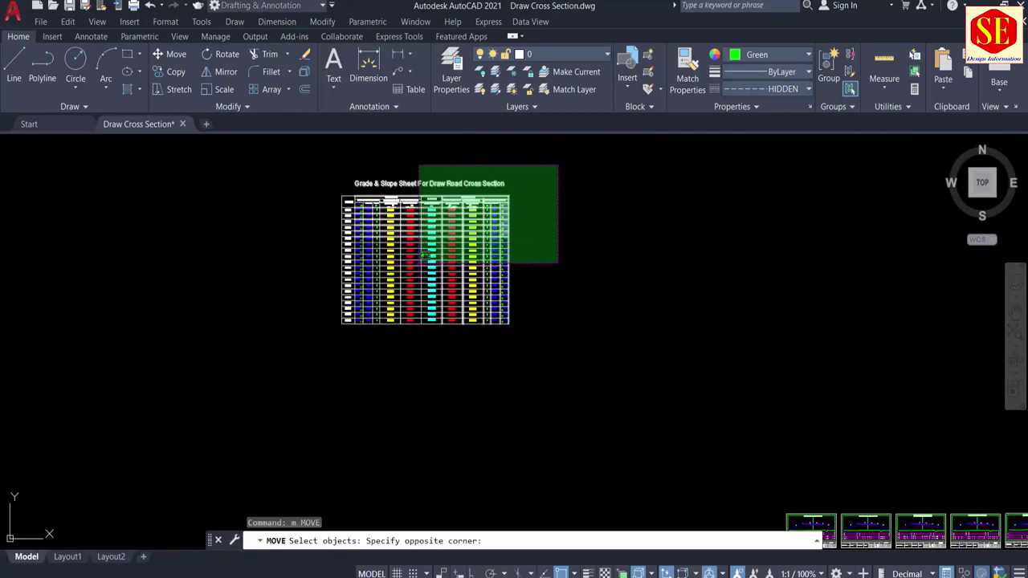
left_click(326, 365)
key("Return")
left_click(603, 222)
middle_click_drag(637, 348, 631, 218)
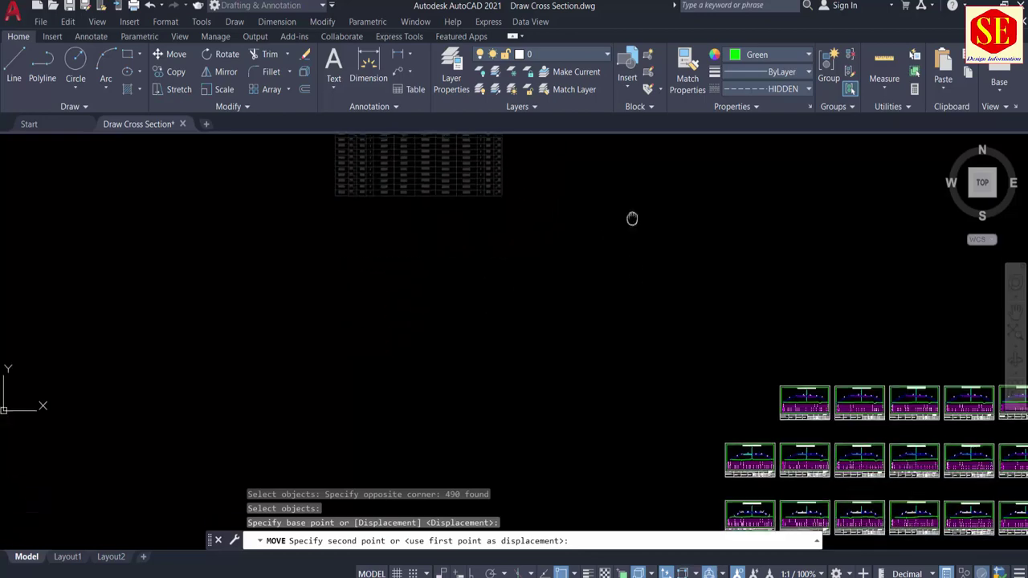
middle_click_drag(717, 434, 705, 353)
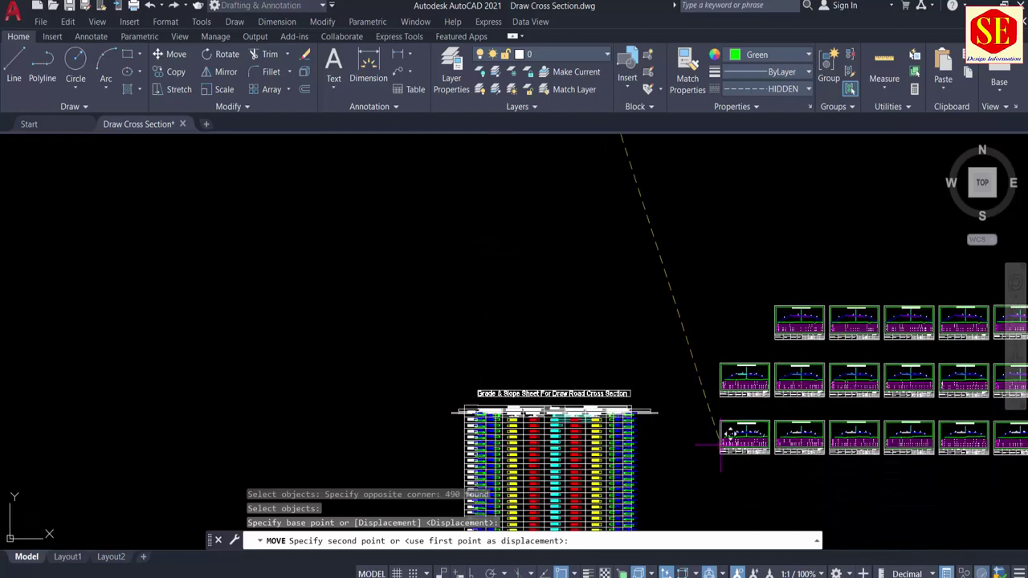
left_click(732, 315)
Run the CD command to label the elevation and distance of the finished road centreline point on the RD 0+000 section.
middle_click_drag(806, 343, 534, 317)
scroll(720, 276, "up", 5)
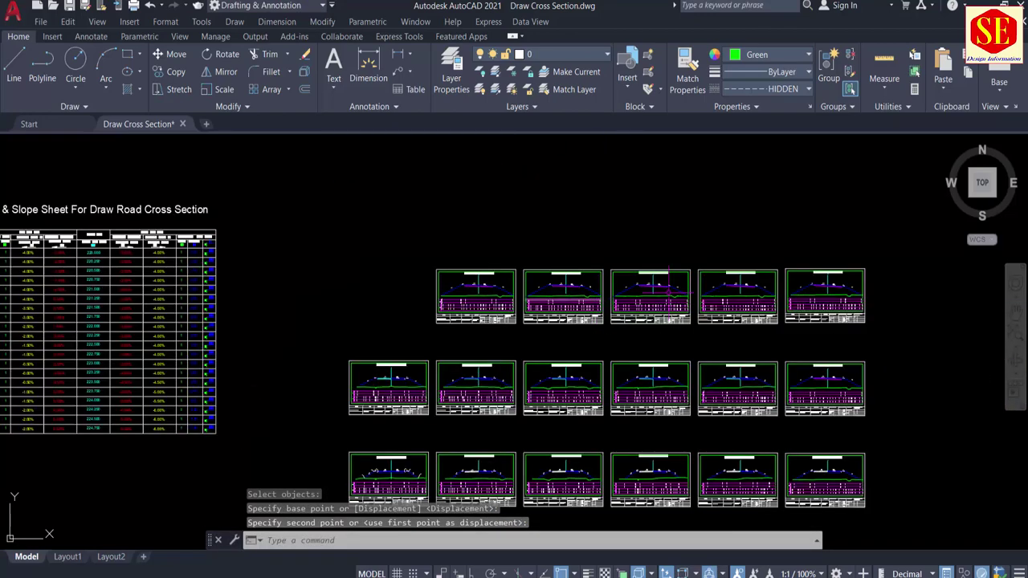
middle_click_drag(437, 386, 479, 177)
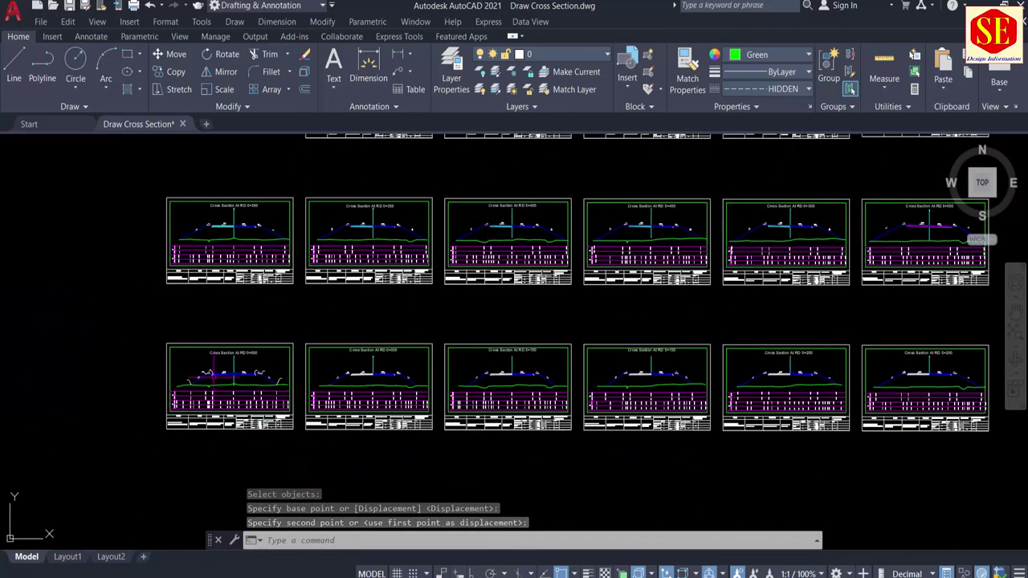
scroll(221, 371, "up", 8)
scroll(273, 374, "up", 2)
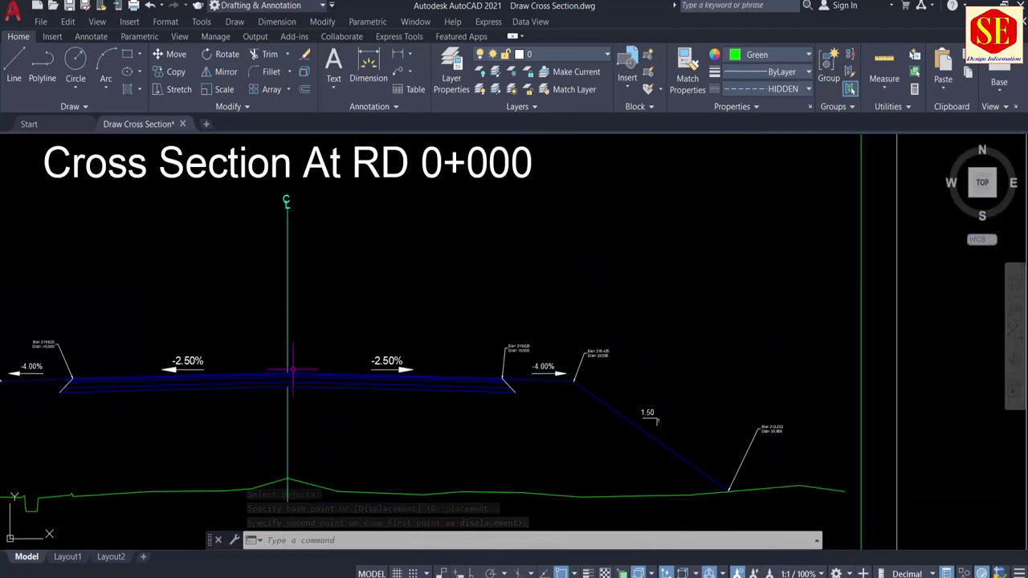
type("CD")
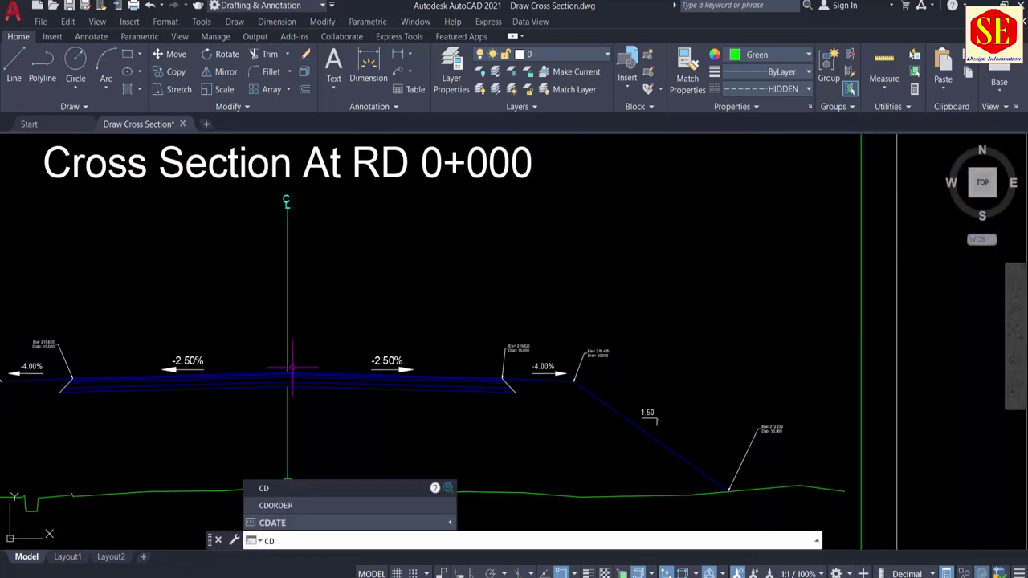
key("Return")
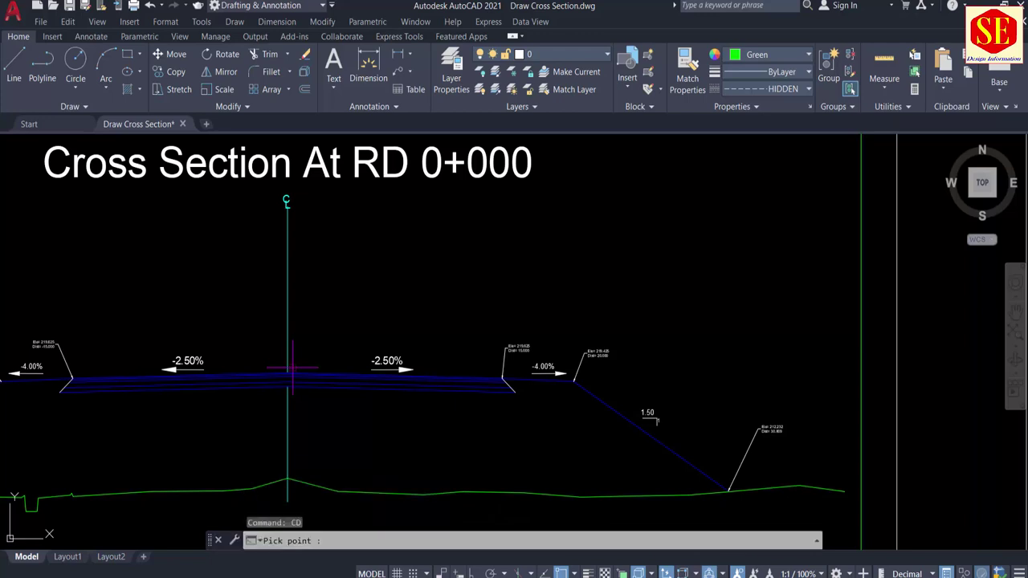
scroll(292, 368, "up", 3)
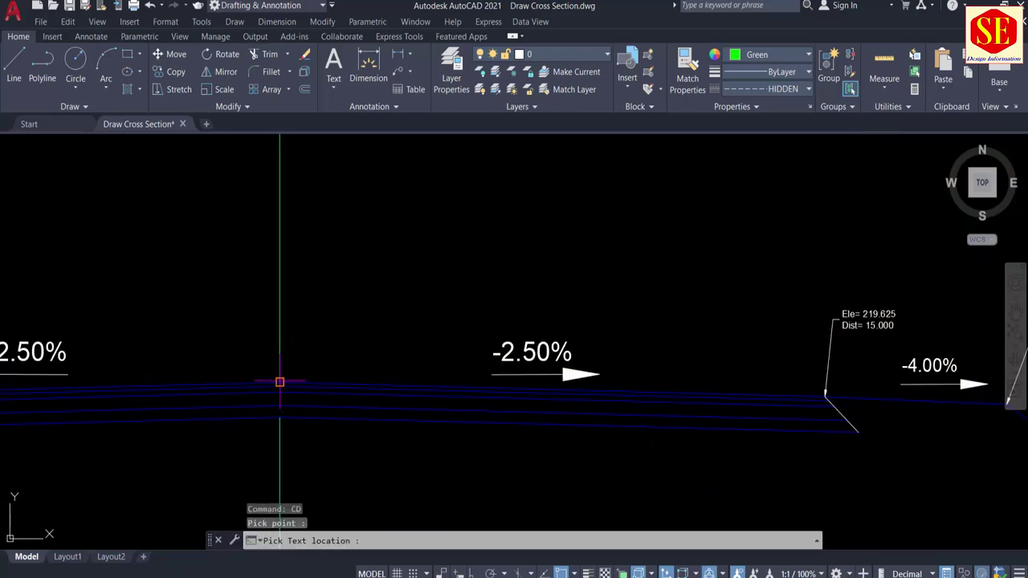
left_click(396, 228)
scroll(414, 240, "up", 4)
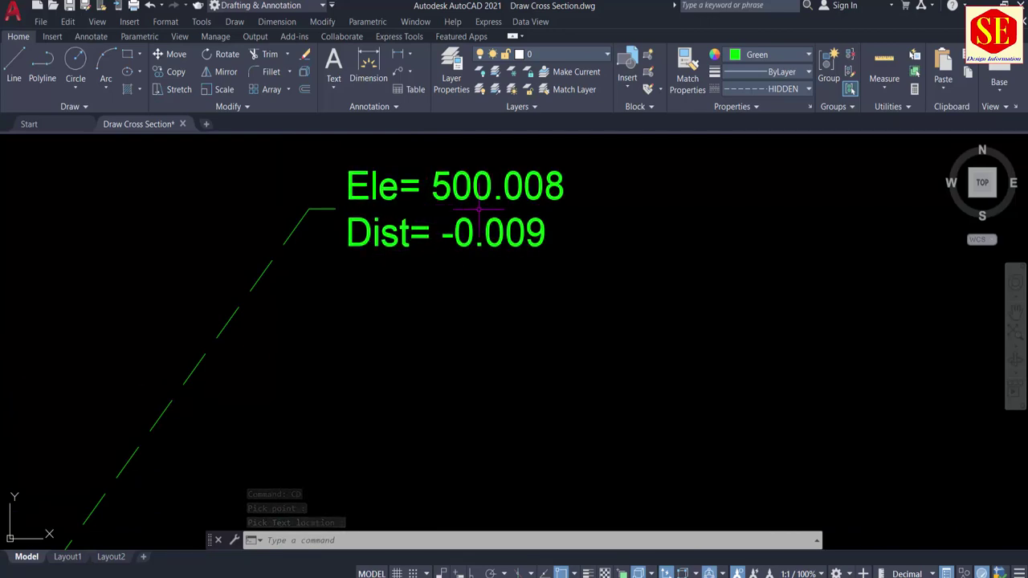
Label the elevation and distance of the RD 0+050 finished road centreline point with the CD command, placing the text above the road.
scroll(505, 207, "down", 4)
middle_click_drag(801, 258, 118, 265)
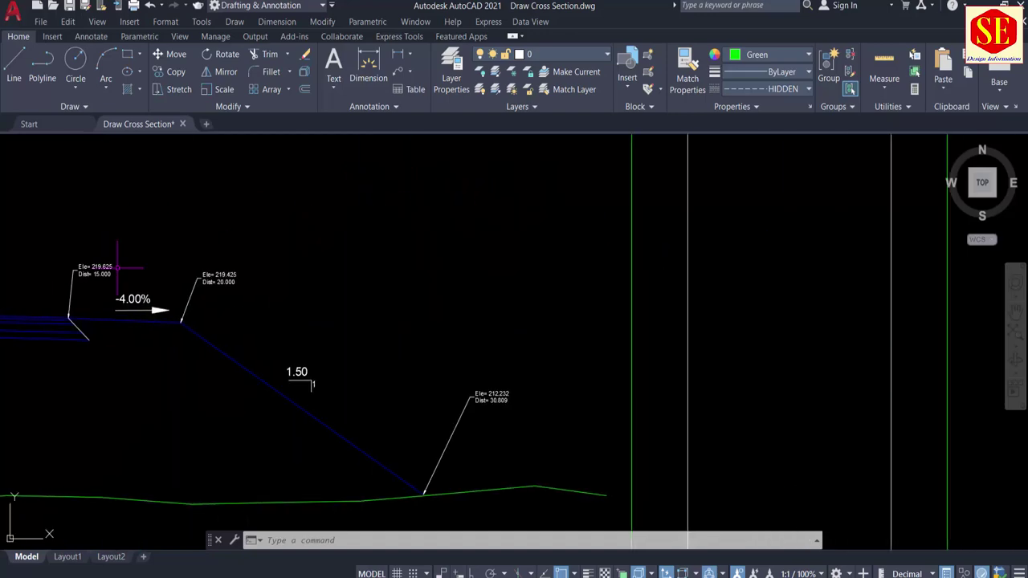
scroll(234, 275, "down", 2)
middle_click_drag(915, 303, 477, 293)
scroll(461, 284, "up", 4)
scroll(564, 253, "up", 2)
key("space")
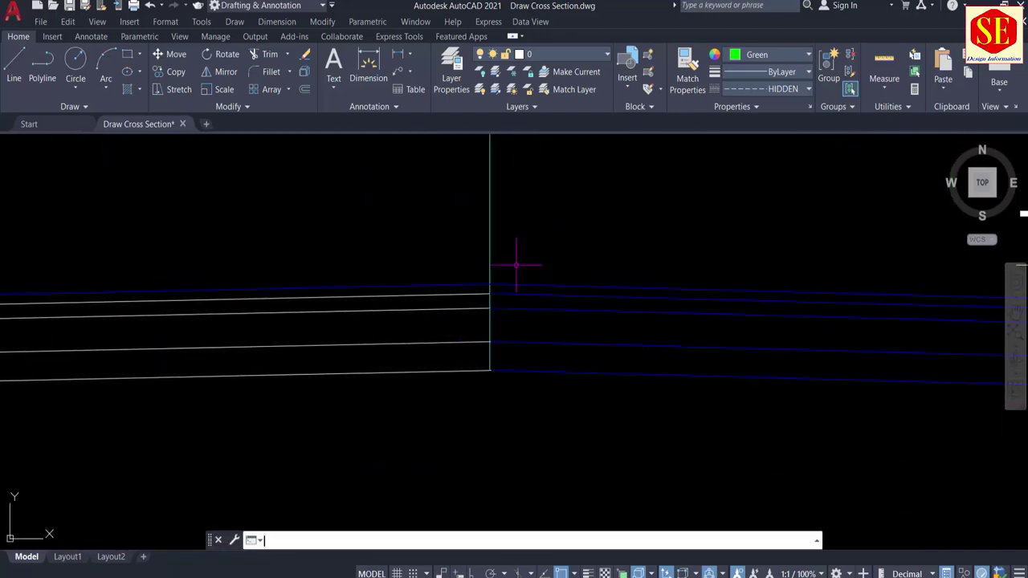
left_click(490, 284)
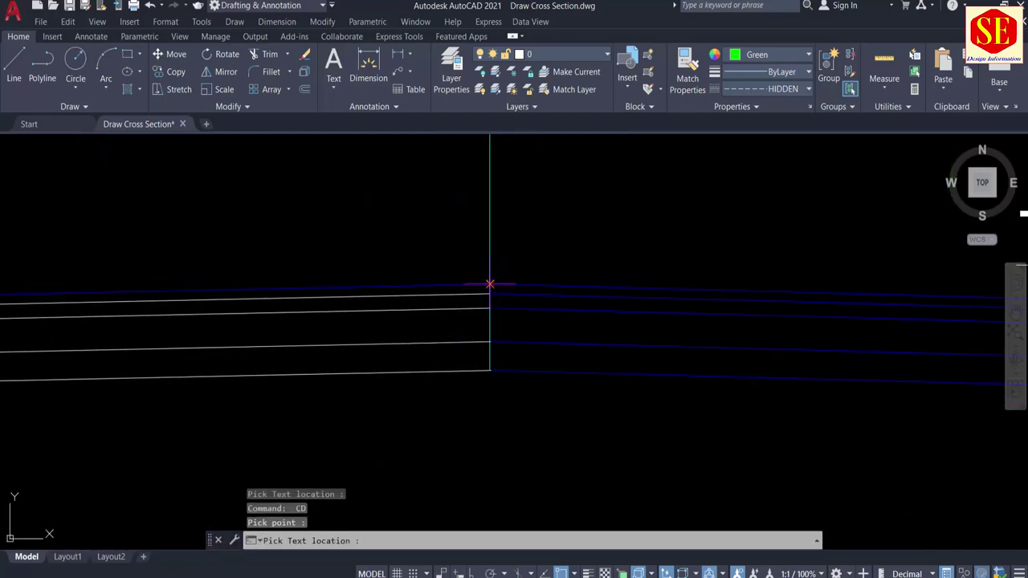
middle_click_drag(535, 234, 441, 388)
scroll(450, 368, "down", 2)
left_click(509, 271)
scroll(553, 275, "up", 4)
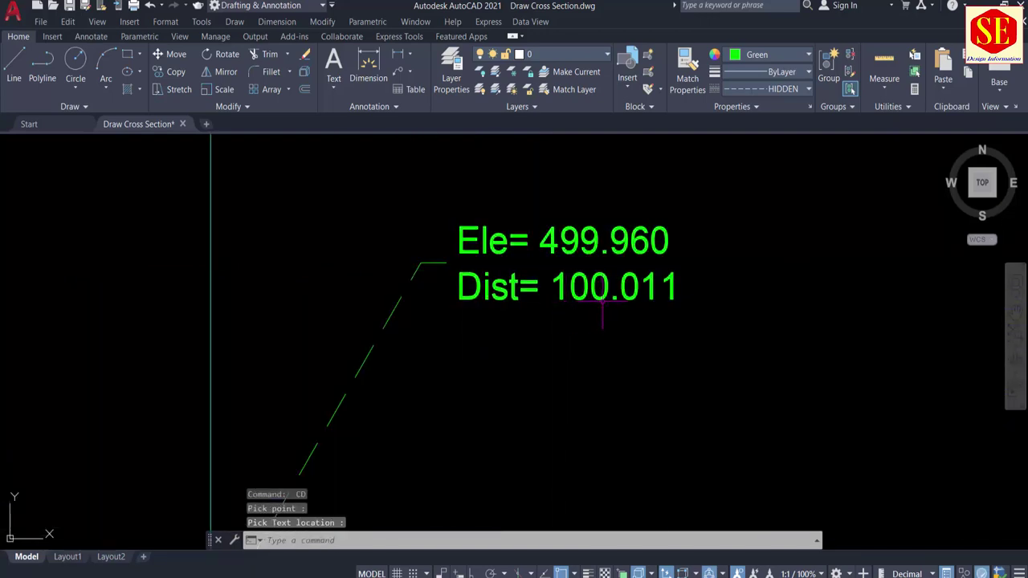
scroll(543, 270, "down", 4)
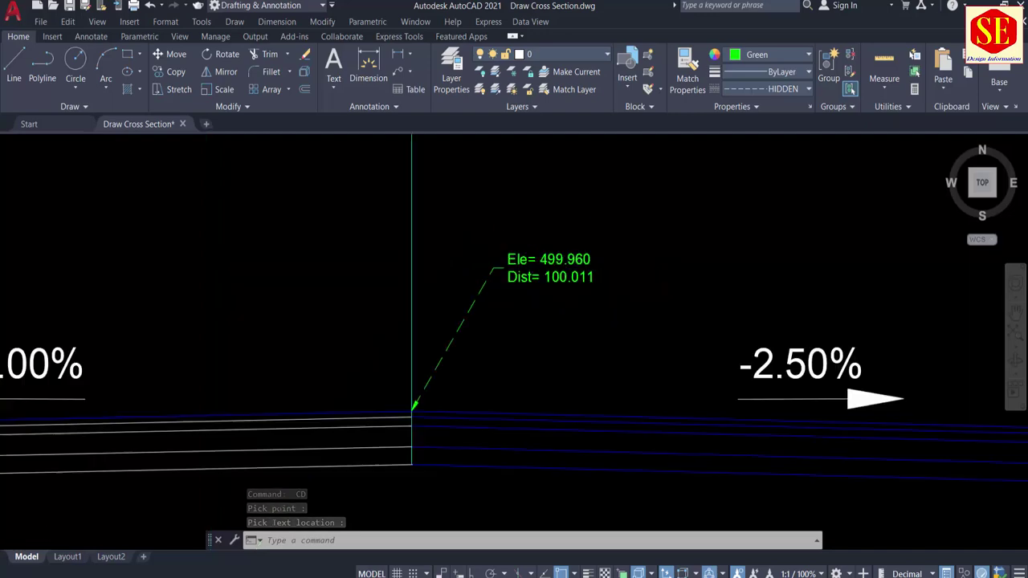
Use the CD command to label the RD 0+100 finished road centreline point with its elevation and distance.
middle_click_drag(634, 282, 550, 294)
scroll(550, 293, "down", 5)
scroll(355, 340, "up", 7)
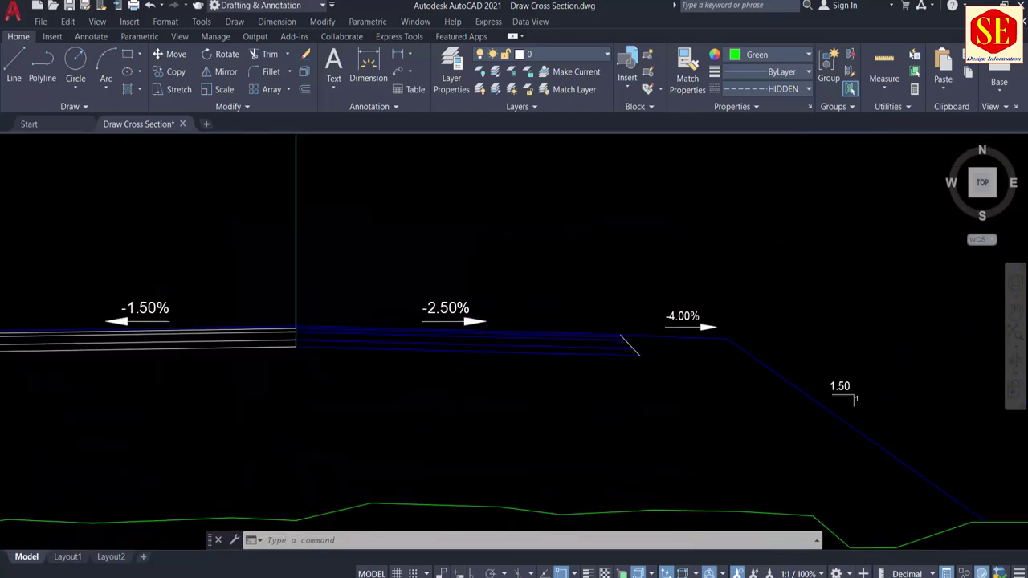
type("CD")
key("Return")
scroll(197, 323, "up", 3)
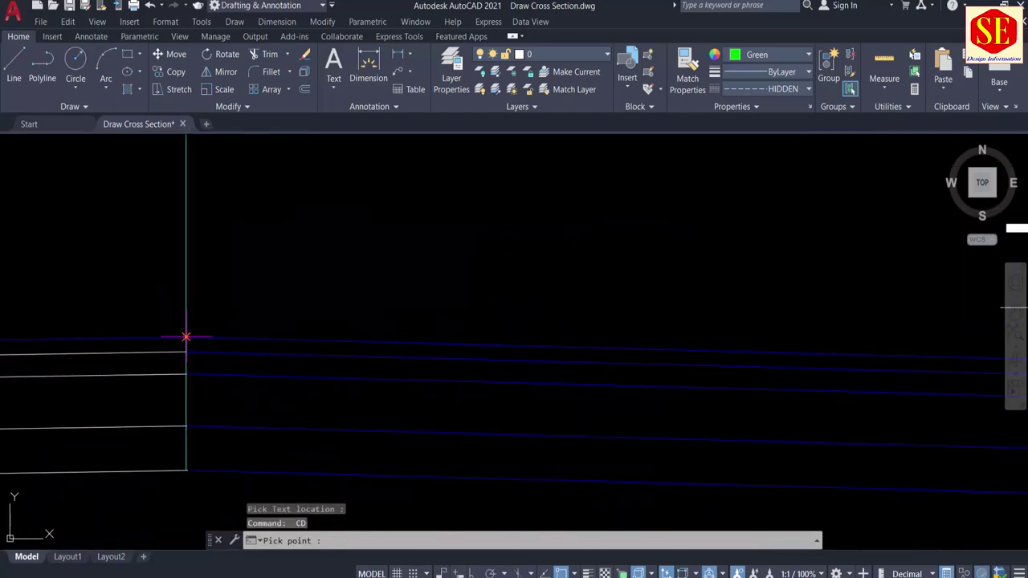
left_click(186, 337)
scroll(197, 330, "down", 3)
left_click(273, 211)
scroll(298, 153, "up", 2)
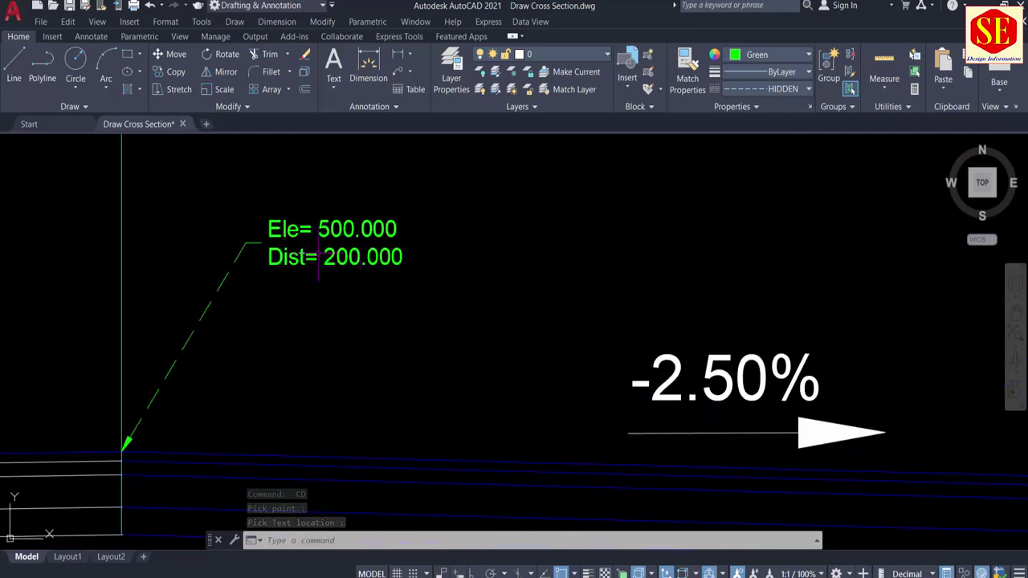
Examine the centreline elevation and distance labels on the RD 0+000 and RD 0+050 sections and compare the sheets' alignment.
scroll(370, 233, "down", 6)
middle_click_drag(401, 314, 778, 312)
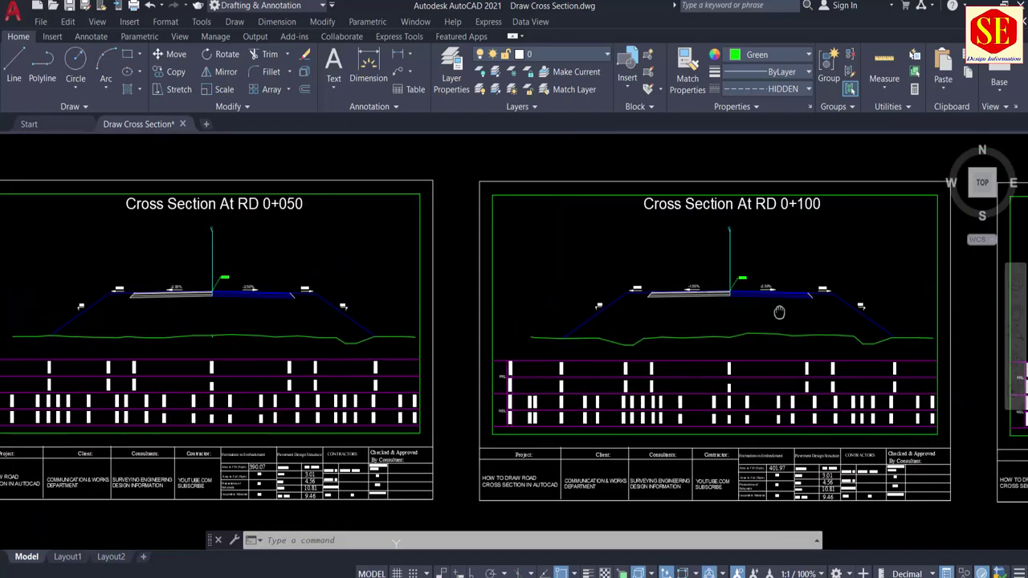
scroll(786, 305, "down", 2)
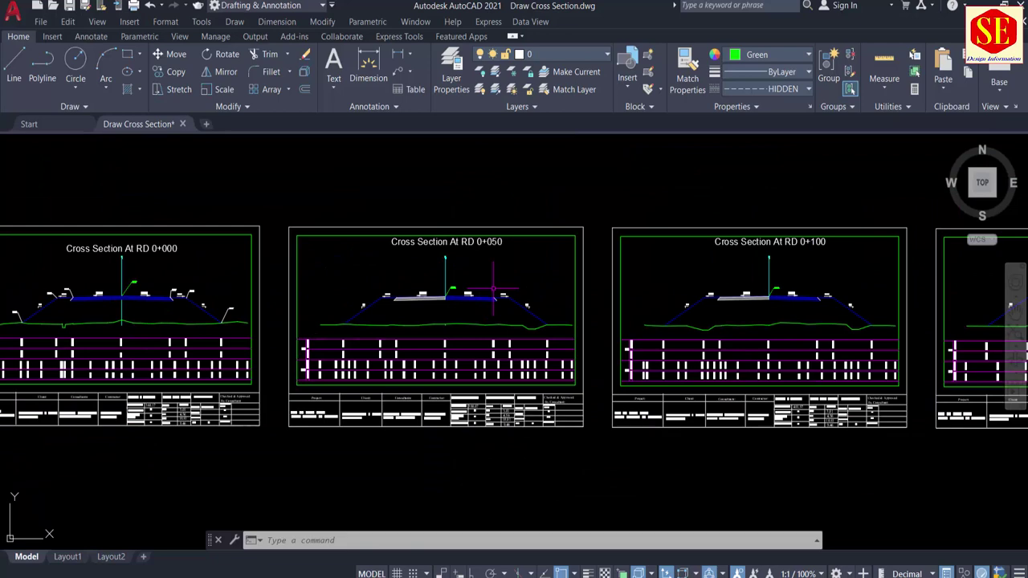
middle_click_drag(759, 313, 604, 307)
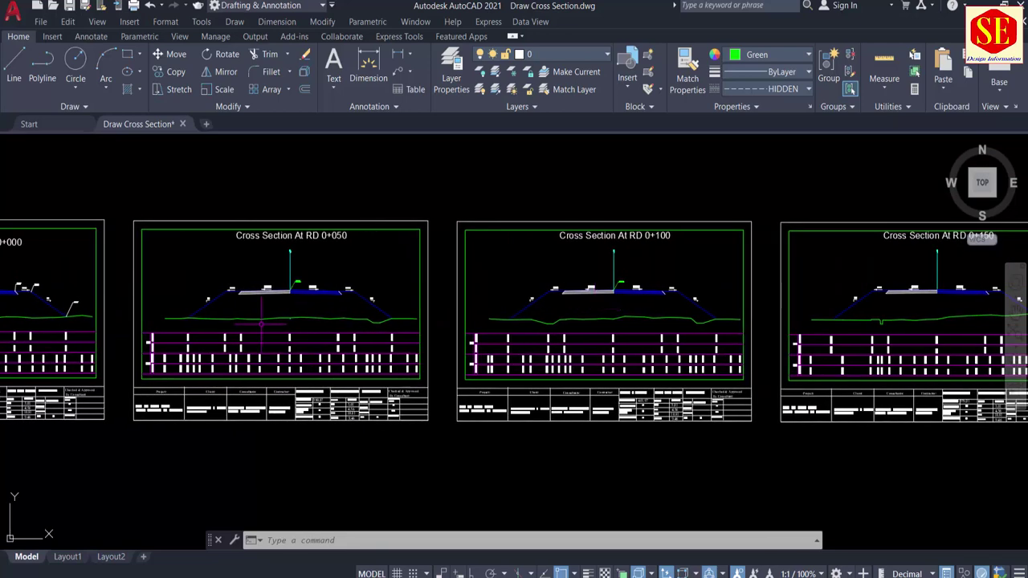
scroll(261, 324, "down", 2)
scroll(345, 312, "up", 6)
scroll(361, 210, "up", 6)
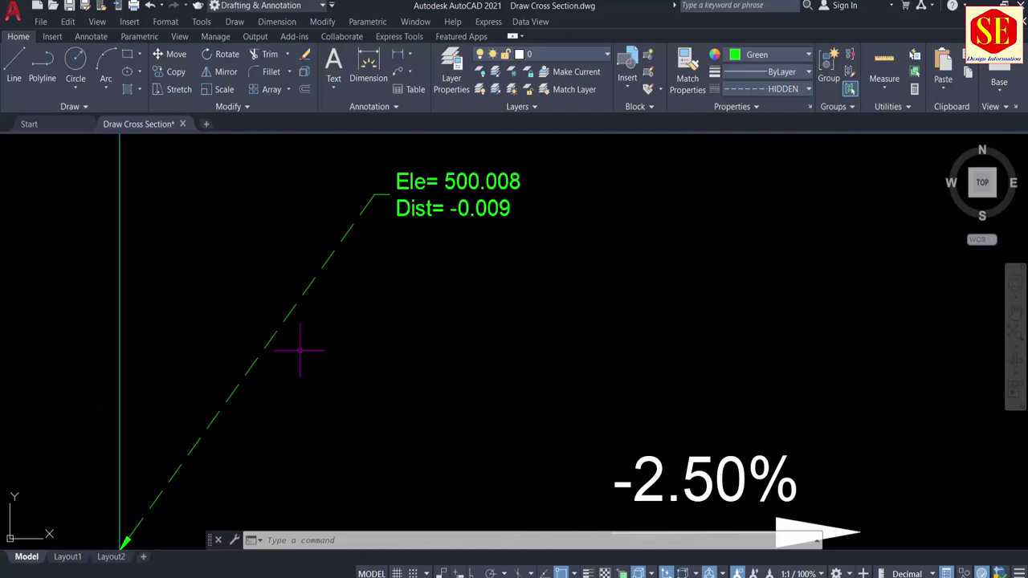
scroll(300, 350, "down", 2)
scroll(384, 250, "up", 4)
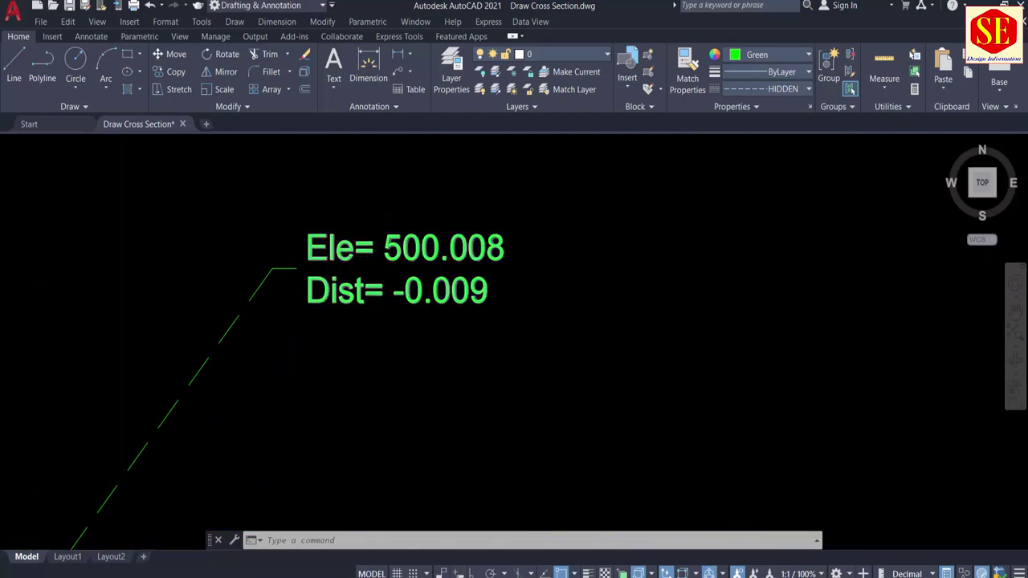
scroll(325, 264, "down", 10)
middle_click_drag(549, 285, 3, 296)
middle_click_drag(594, 299, 158, 293)
scroll(537, 302, "up", 2)
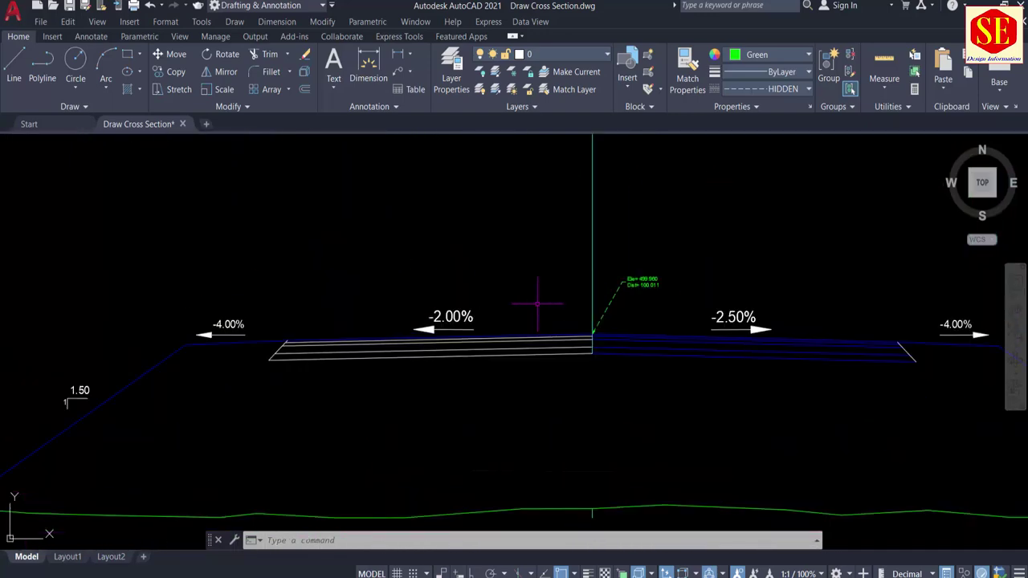
Examine the centreline elevation and distance labels on the RD 0+050 and RD 0+100 sections and the alignment of their sheet row.
scroll(721, 296, "up", 2)
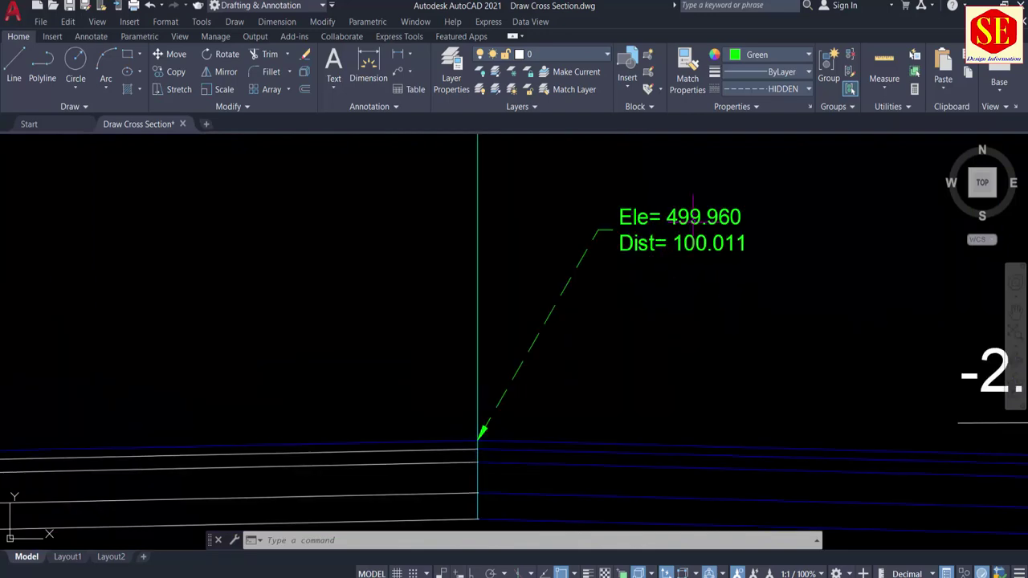
scroll(474, 265, "down", 6)
middle_click_drag(663, 277, 392, 280)
scroll(325, 273, "down", 5)
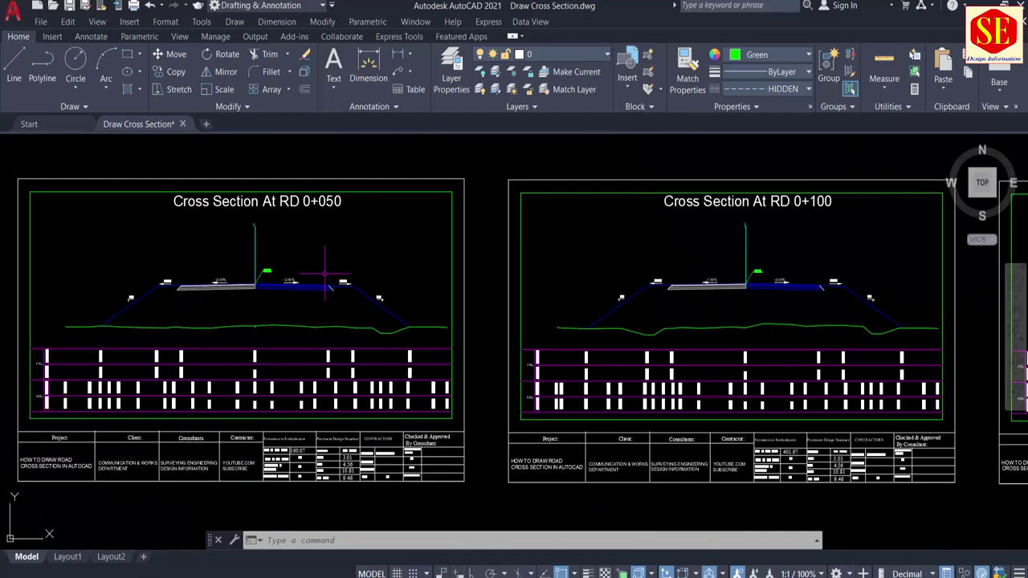
scroll(750, 261, "up", 9)
middle_click_drag(746, 225, 608, 339)
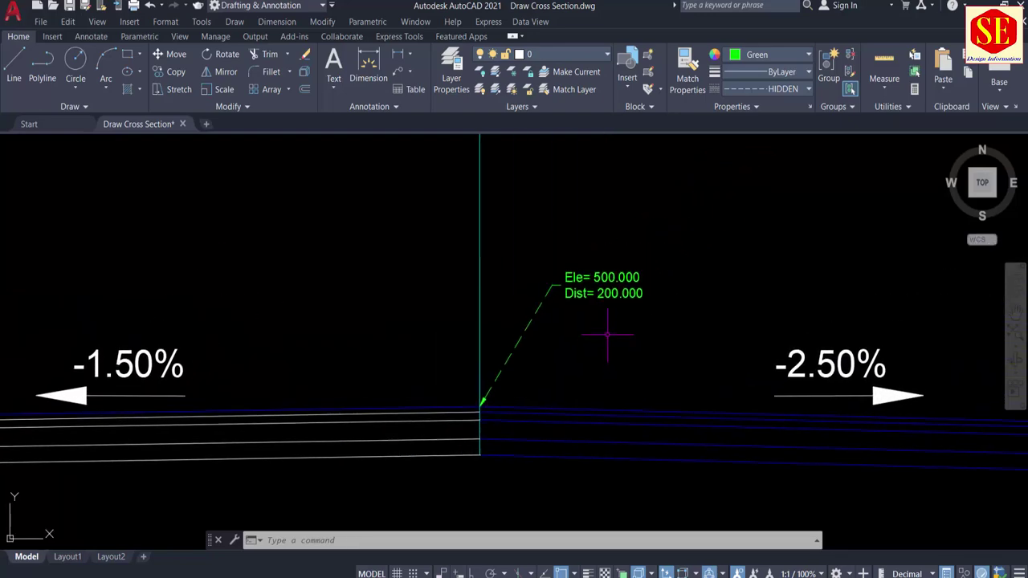
scroll(608, 340, "up", 2)
scroll(444, 257, "down", 10)
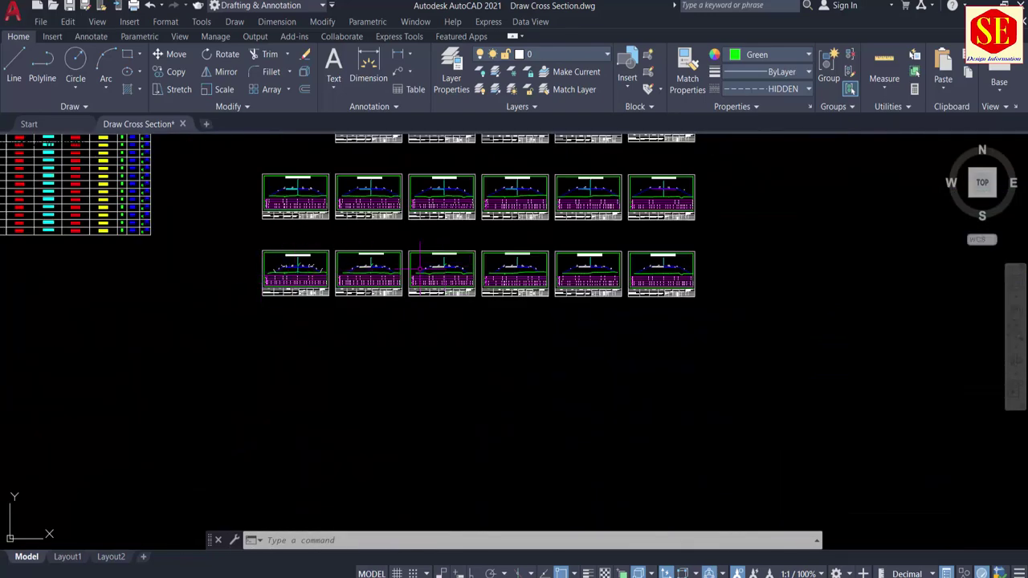
scroll(677, 273, "up", 3)
middle_click_drag(241, 277, 156, 277)
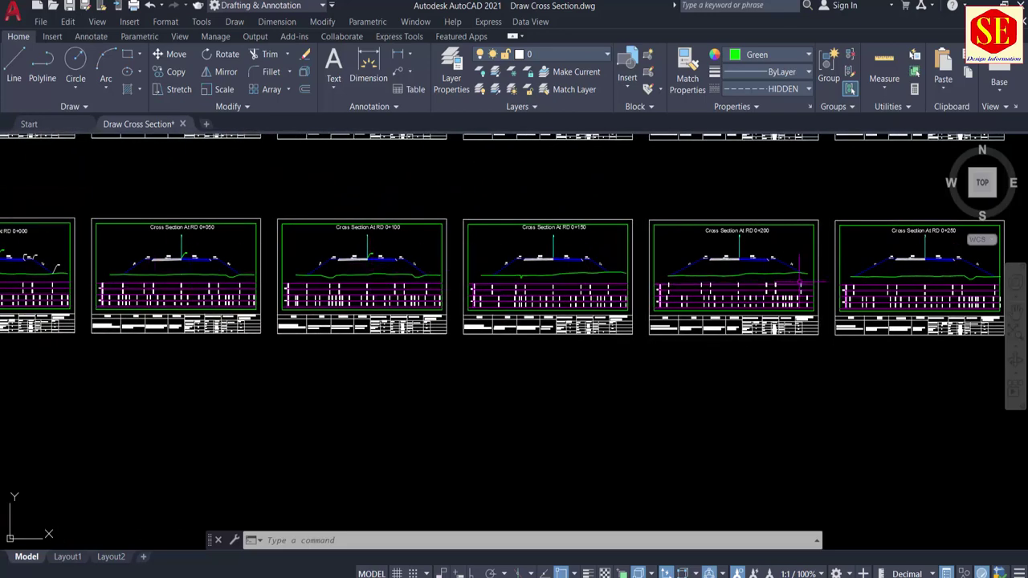
Run the CD command to label the RD 0+300 finished road centreline point with its elevation and distance, placing the text above the road.
middle_click_drag(783, 281, 700, 393)
middle_click_drag(431, 345, 905, 447)
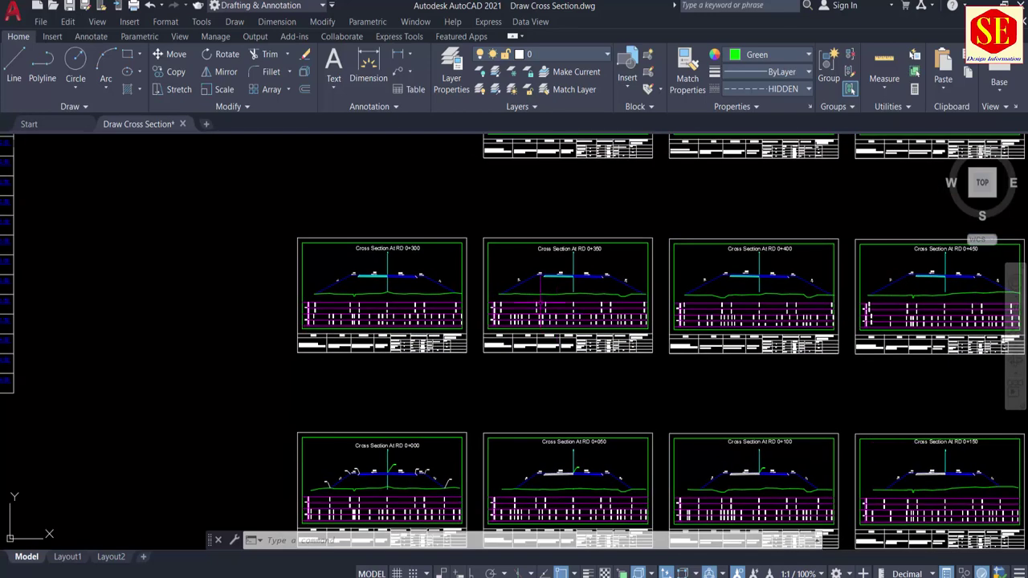
scroll(388, 267, "up", 3)
scroll(384, 270, "up", 3)
type("CD")
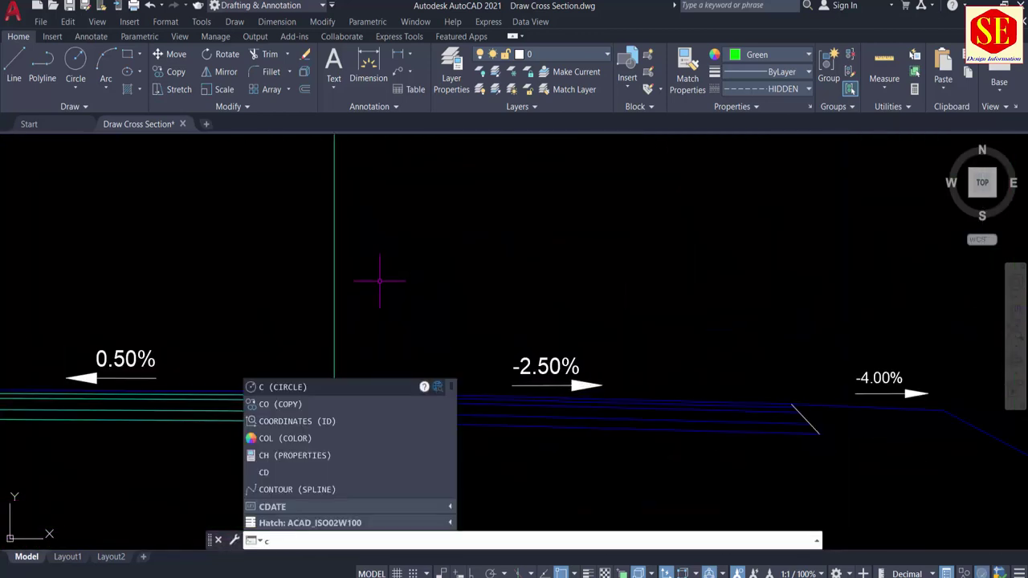
key("Return")
scroll(343, 326, "up", 2)
left_click(319, 485)
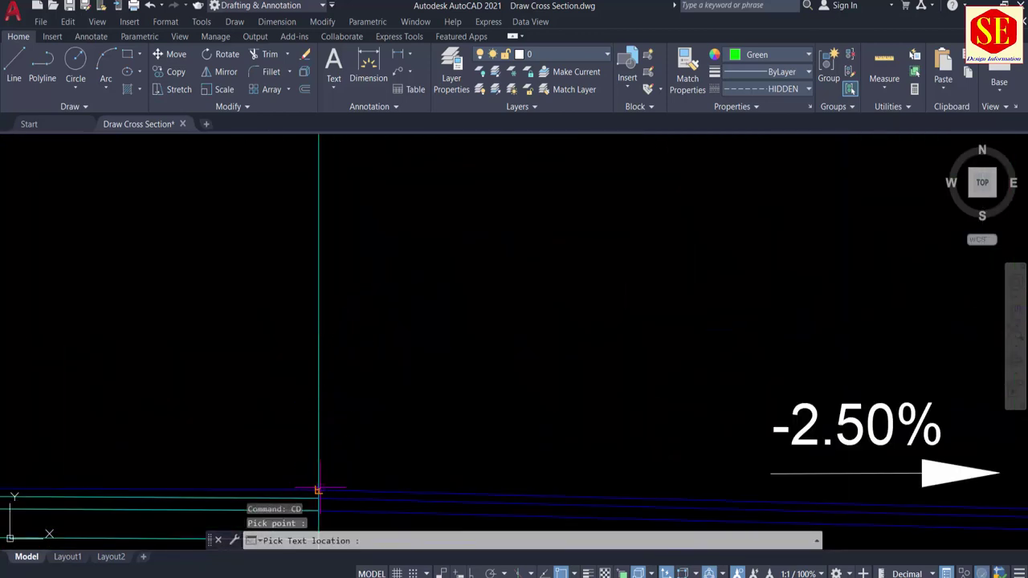
left_click(412, 263)
scroll(455, 271, "up", 3)
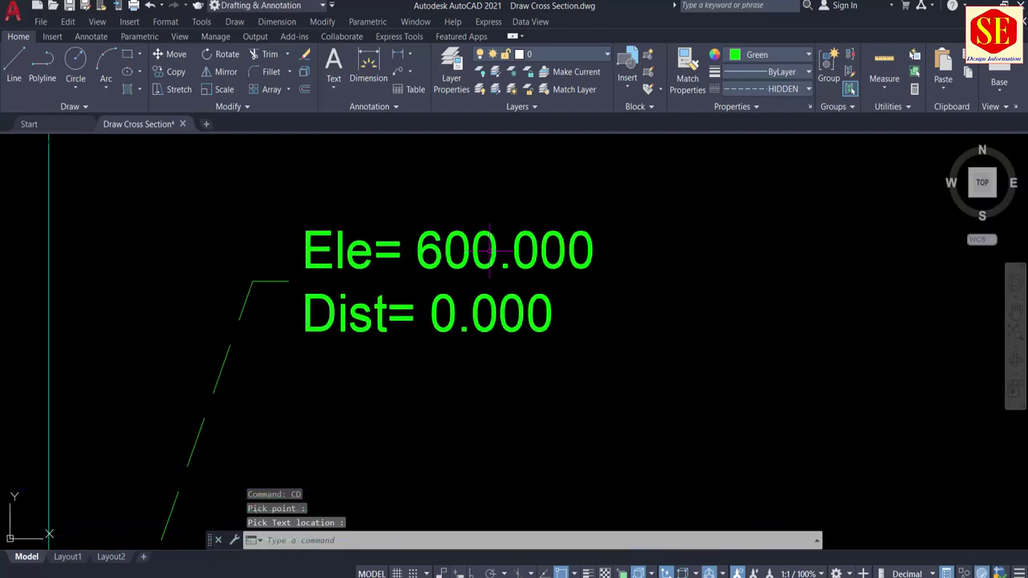
scroll(361, 292, "down", 7)
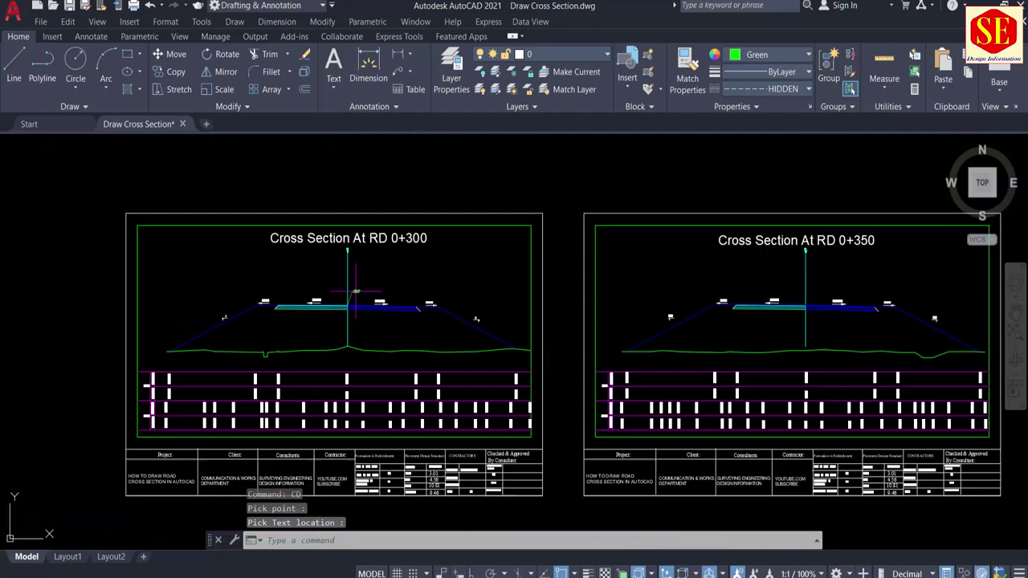
Repeat the CD command to label the elevation and distance of the RD 0+350 finished road centreline point.
middle_click_drag(674, 298, 378, 313)
scroll(474, 317, "up", 5)
scroll(698, 324, "up", 2)
middle_click_drag(752, 331, 392, 349)
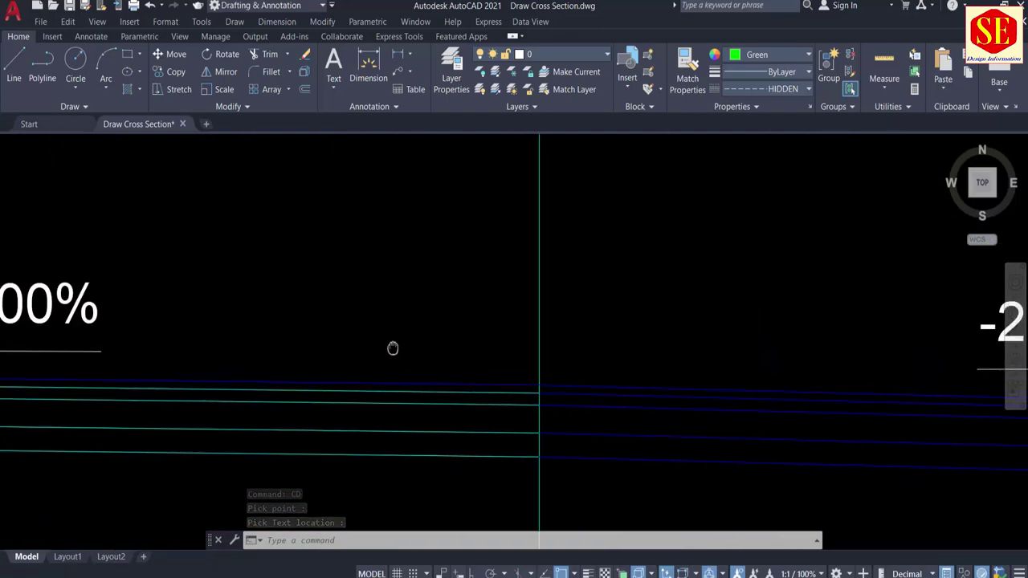
key("space")
left_click(539, 385)
scroll(540, 370, "down", 3)
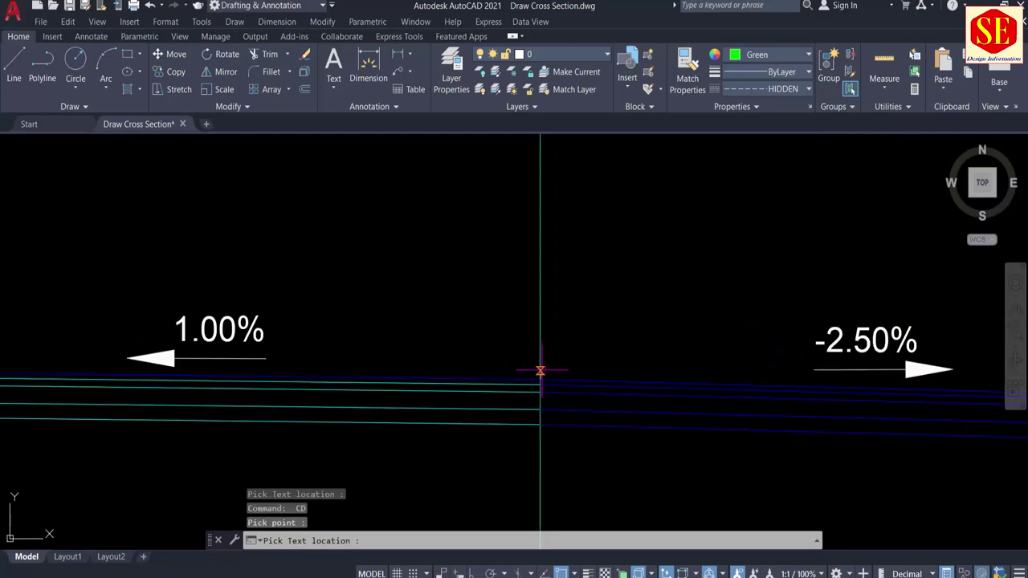
left_click(672, 200)
scroll(671, 249, "up", 3)
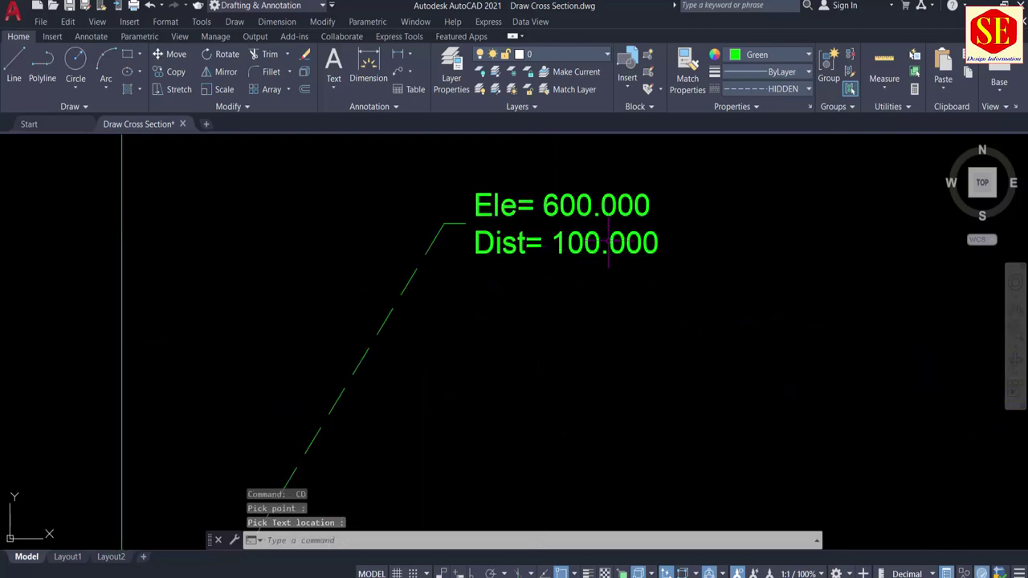
scroll(535, 301, "down", 5)
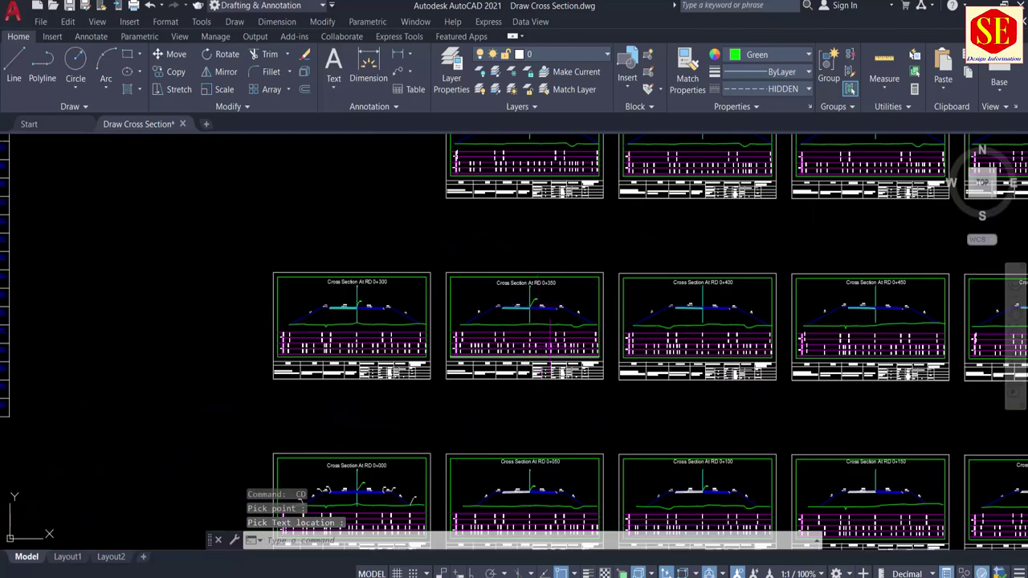
Label the finished road centreline point on the RD 0+400 section with its elevation and distance using CD.
scroll(733, 296, "up", 3)
scroll(603, 346, "up", 4)
key("Return")
scroll(526, 354, "up", 3)
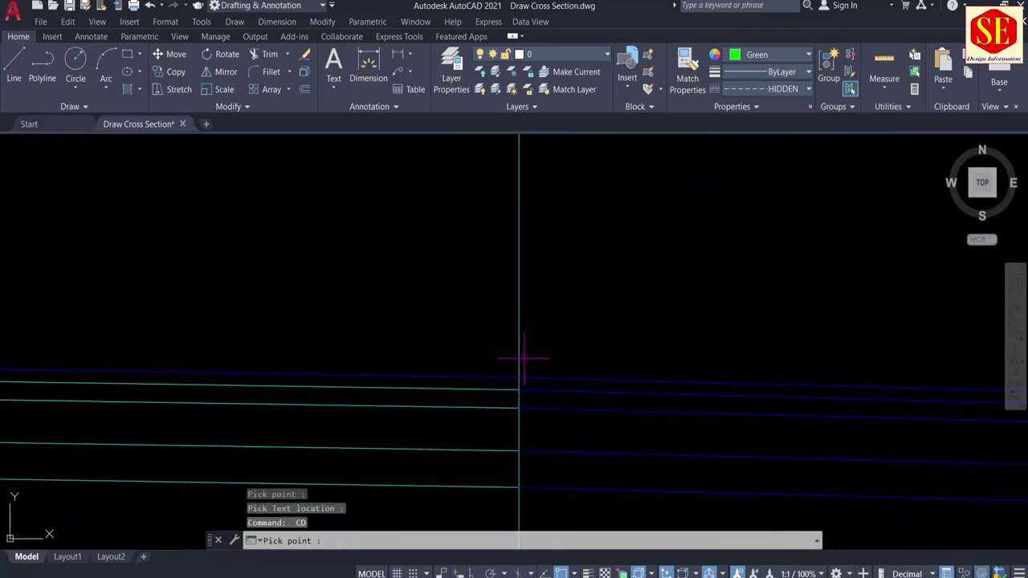
left_click(518, 376)
scroll(519, 377, "down", 4)
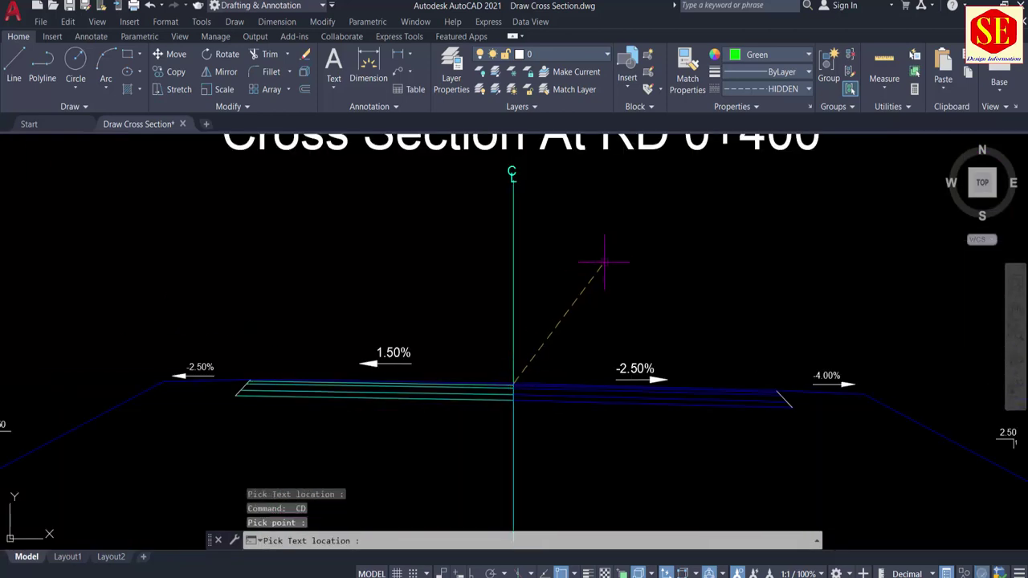
left_click(592, 288)
scroll(592, 288, "up", 6)
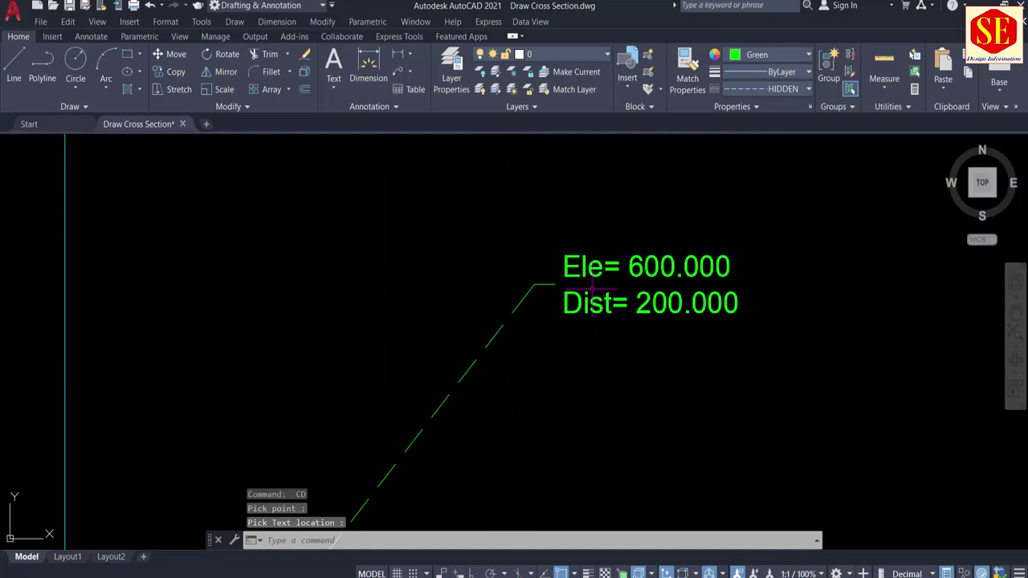
Compare the centreline elevation and distance labels on the RD 0+400 and RD 0+300 sections.
scroll(592, 287, "down", 8)
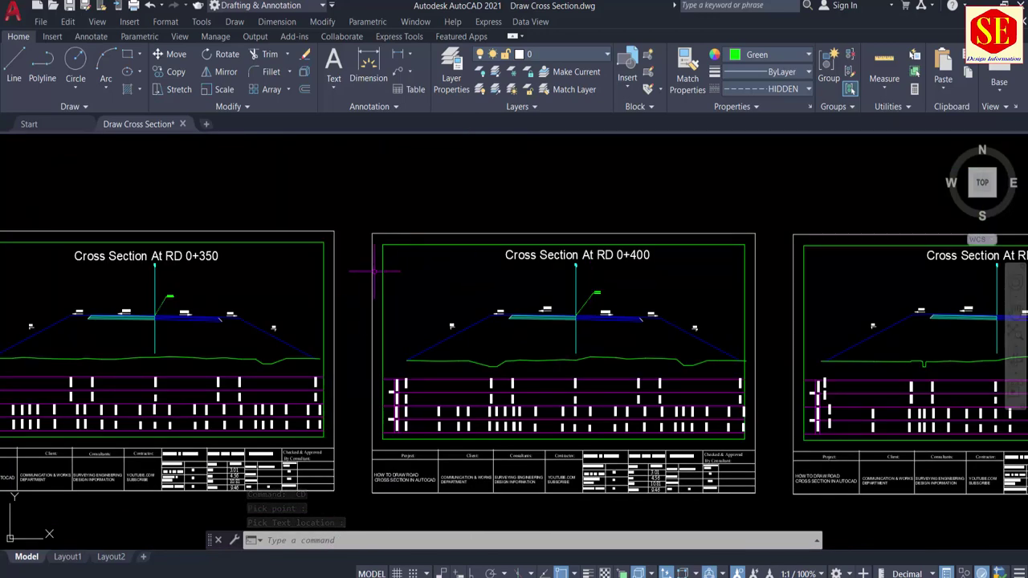
scroll(634, 289, "up", 5)
scroll(495, 321, "up", 2)
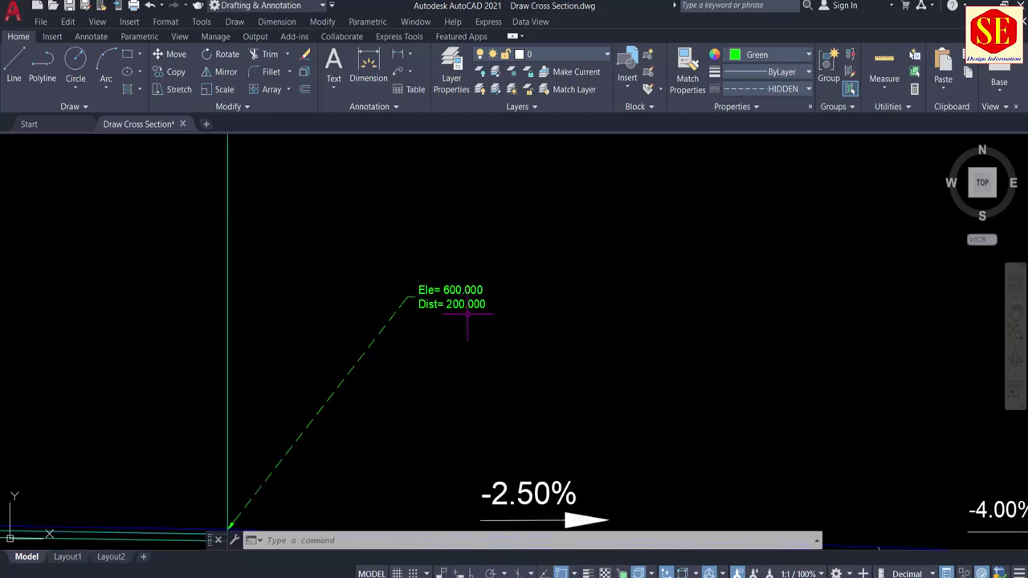
scroll(424, 279, "down", 7)
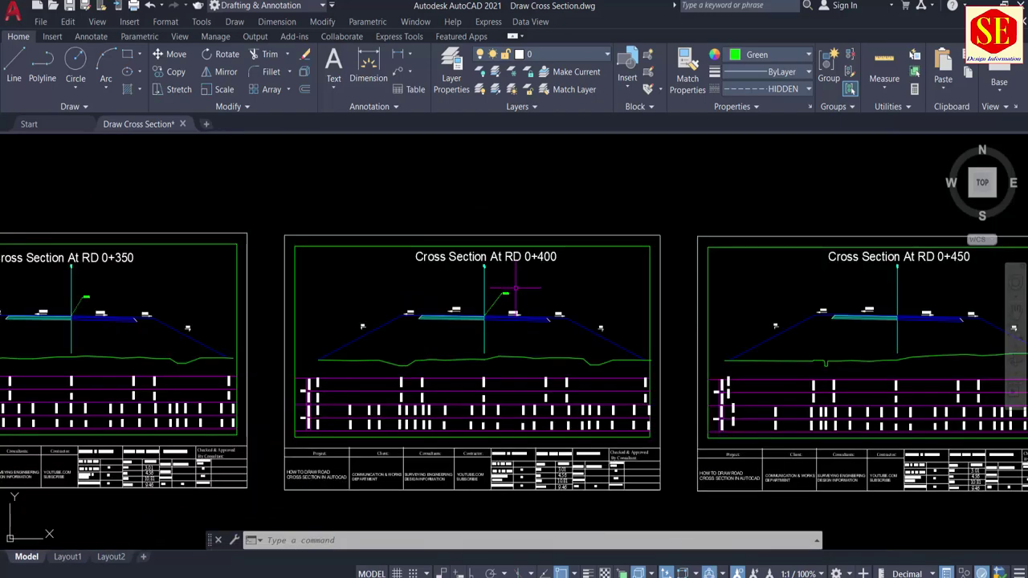
scroll(342, 306, "down", 4)
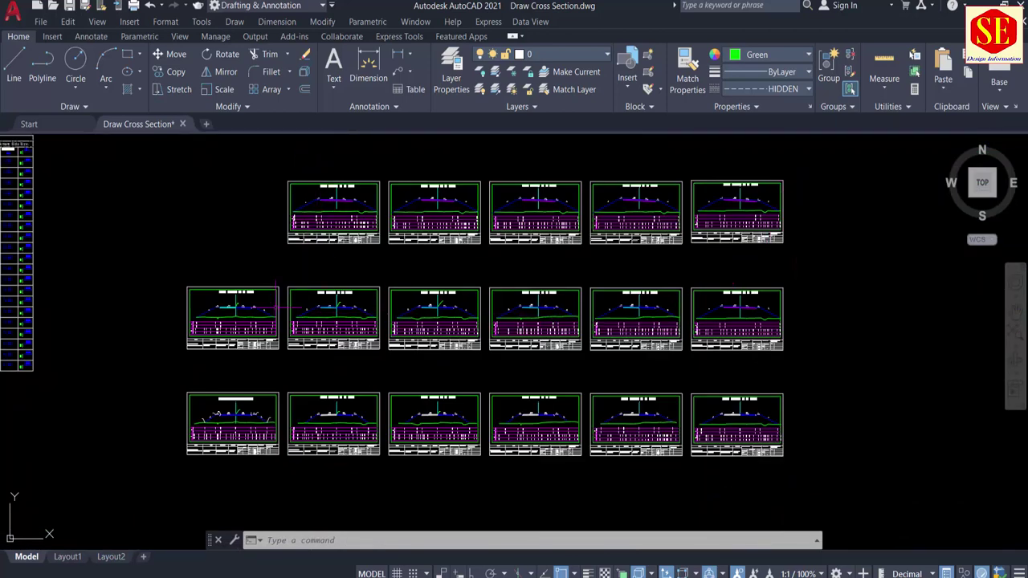
scroll(245, 307, "up", 10)
middle_click_drag(69, 319, 236, 294)
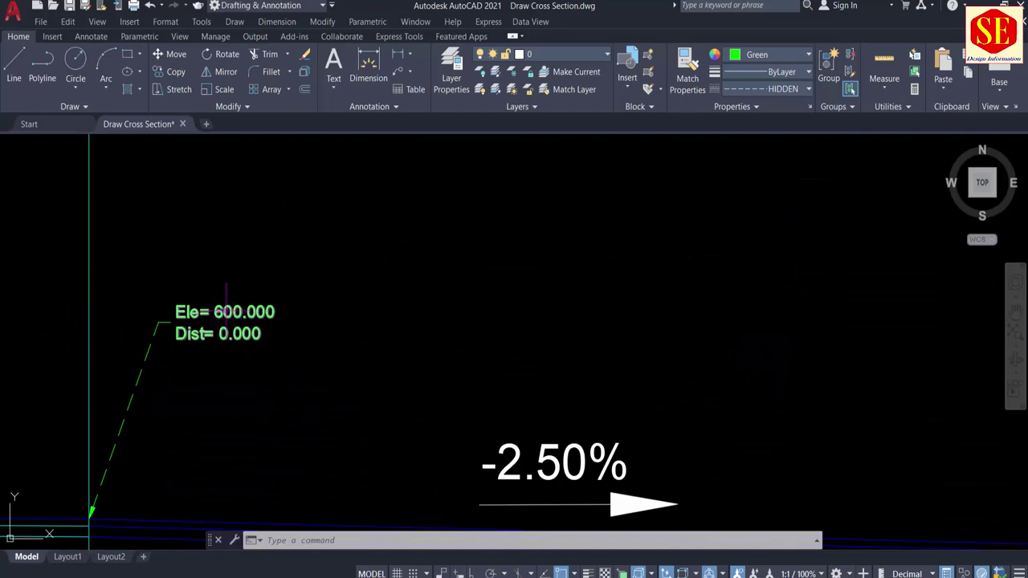
Use the CD command to label the elevation and distance of the RD 0+600 finished road centreline point, with the text above the road.
scroll(241, 301, "down", 4)
middle_click_drag(329, 221, 345, 546)
middle_click_drag(475, 227, 481, 425)
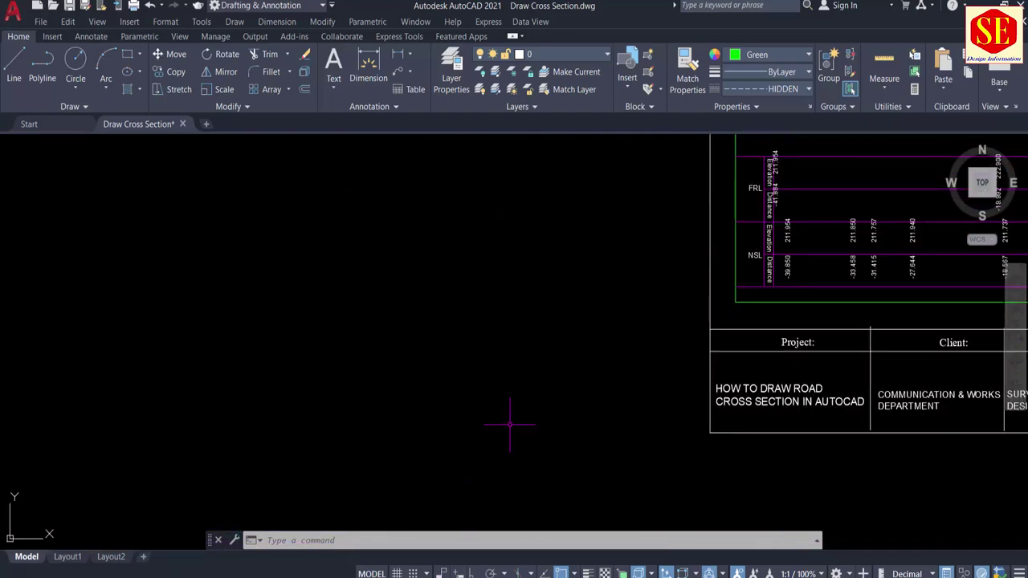
scroll(509, 424, "down", 3)
middle_click_drag(726, 242, 441, 281)
scroll(441, 281, "up", 10)
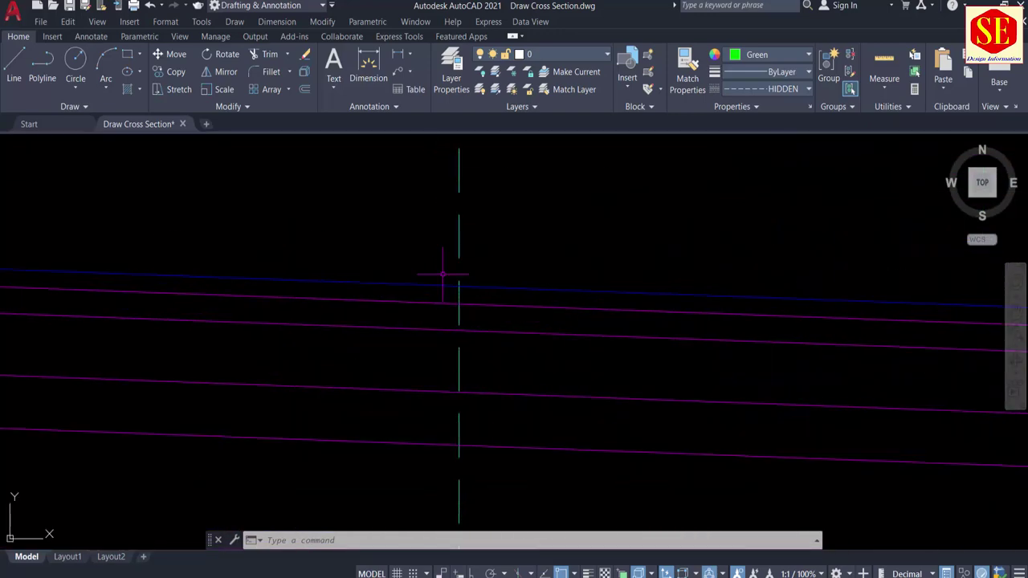
type("cd")
key("Return")
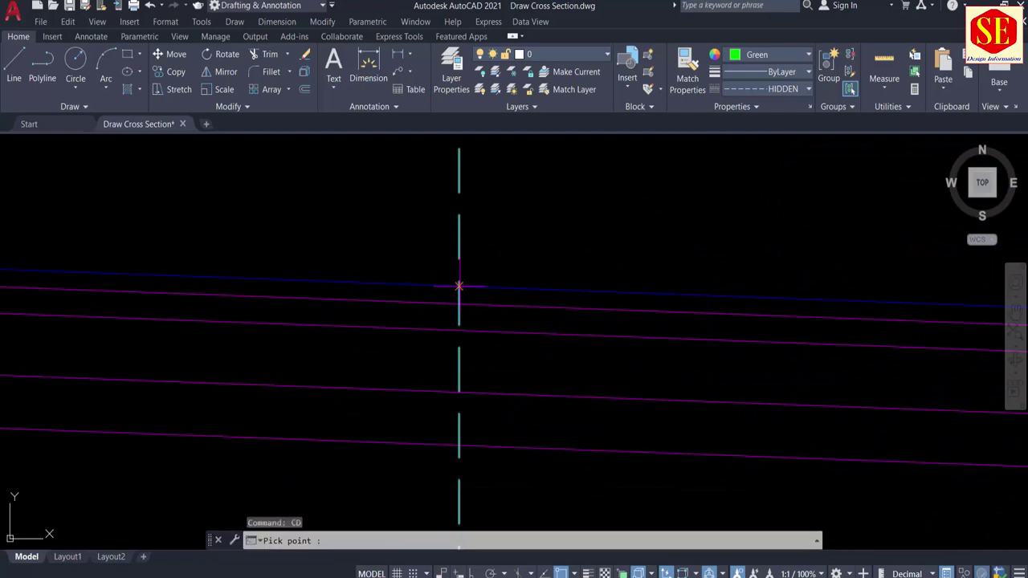
scroll(459, 281, "up", 5)
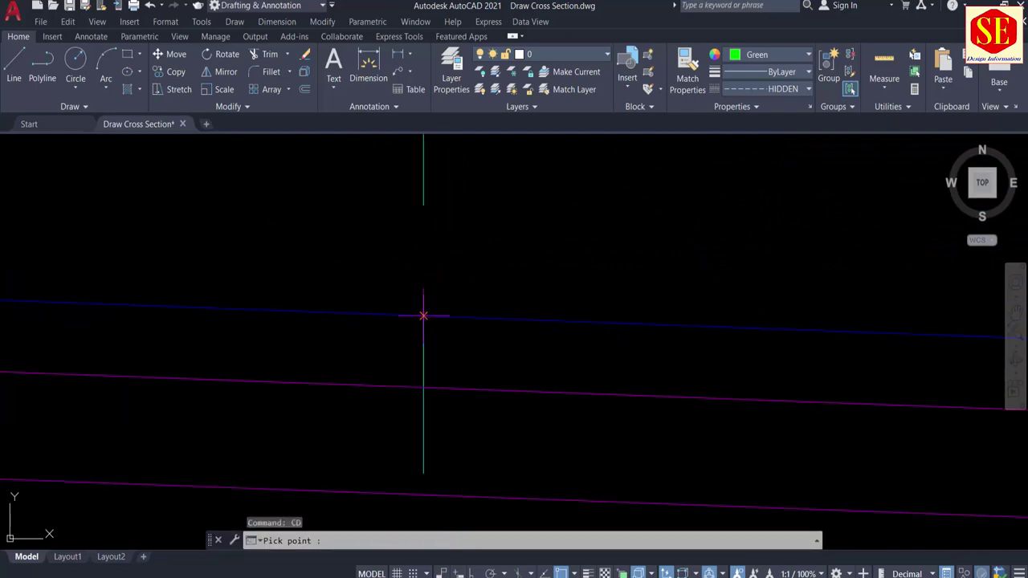
left_click(423, 316)
scroll(423, 315, "down", 5)
left_click(546, 187)
scroll(584, 256, "up", 3)
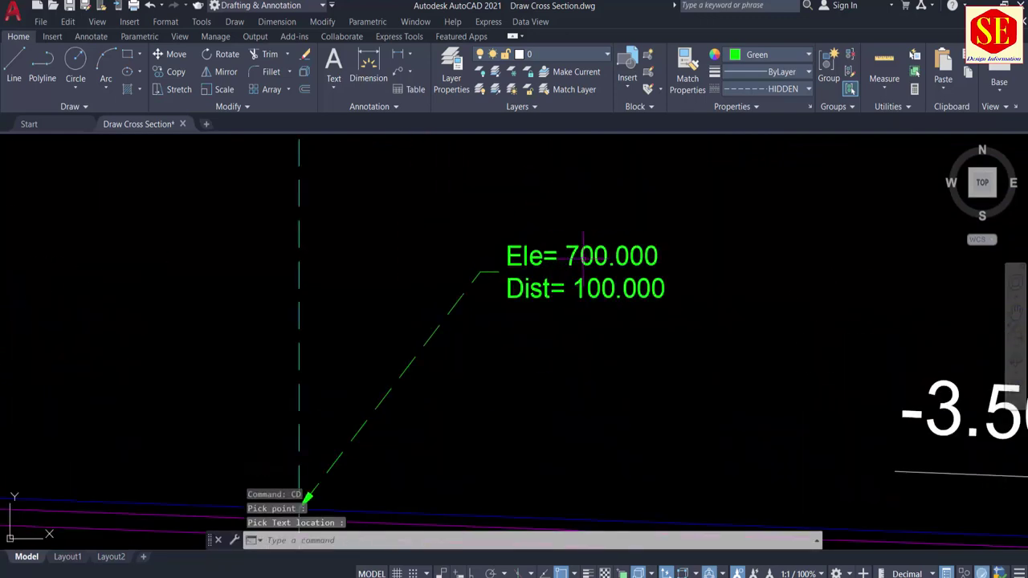
Review the placement of all cross-section sheets in the grid, checking the RD 0+300 centreline label and the adjacent slope table.
scroll(530, 274, "down", 6)
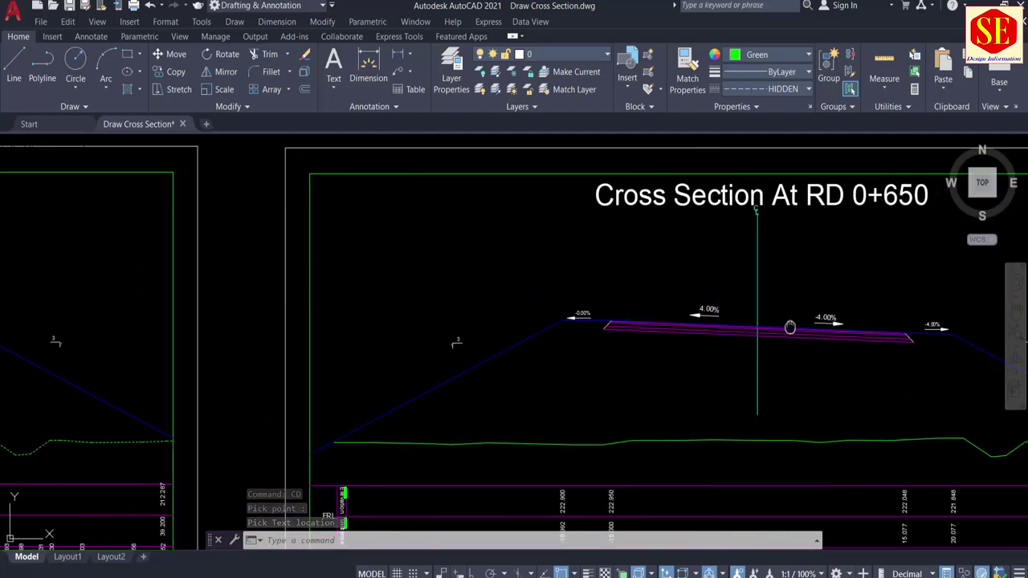
scroll(431, 322, "down", 5)
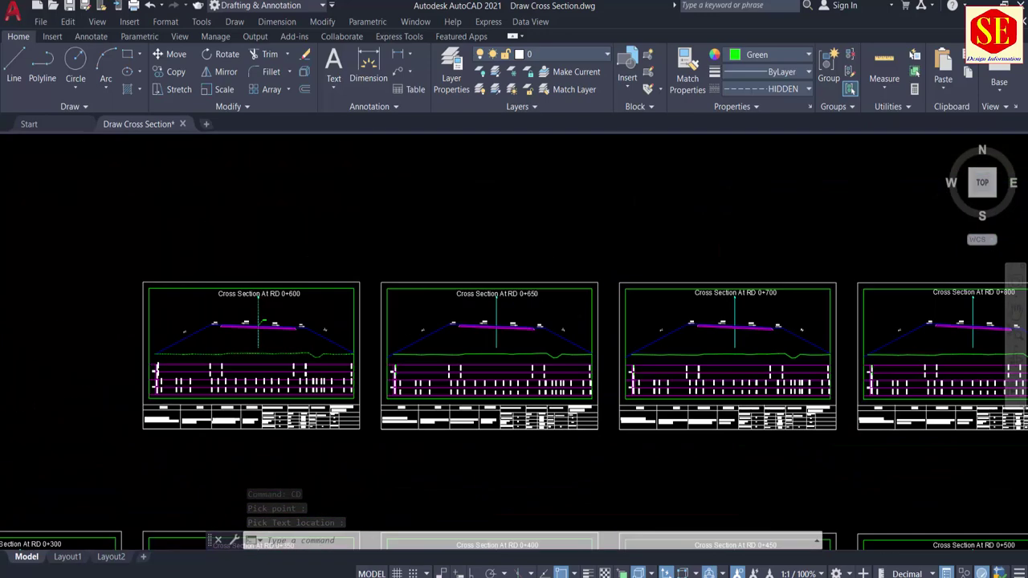
scroll(258, 325, "down", 3)
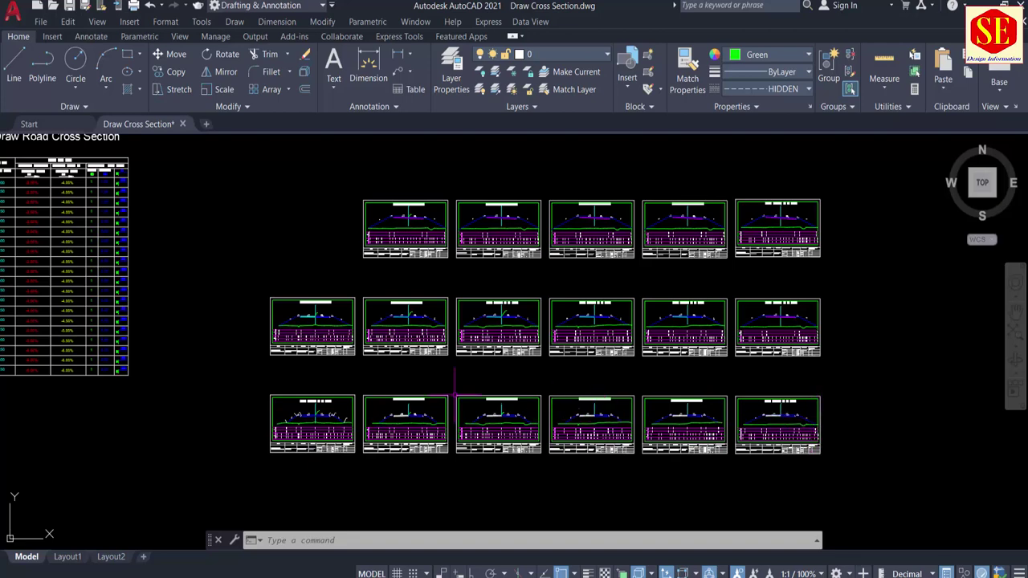
scroll(315, 321, "up", 5)
scroll(313, 274, "up", 5)
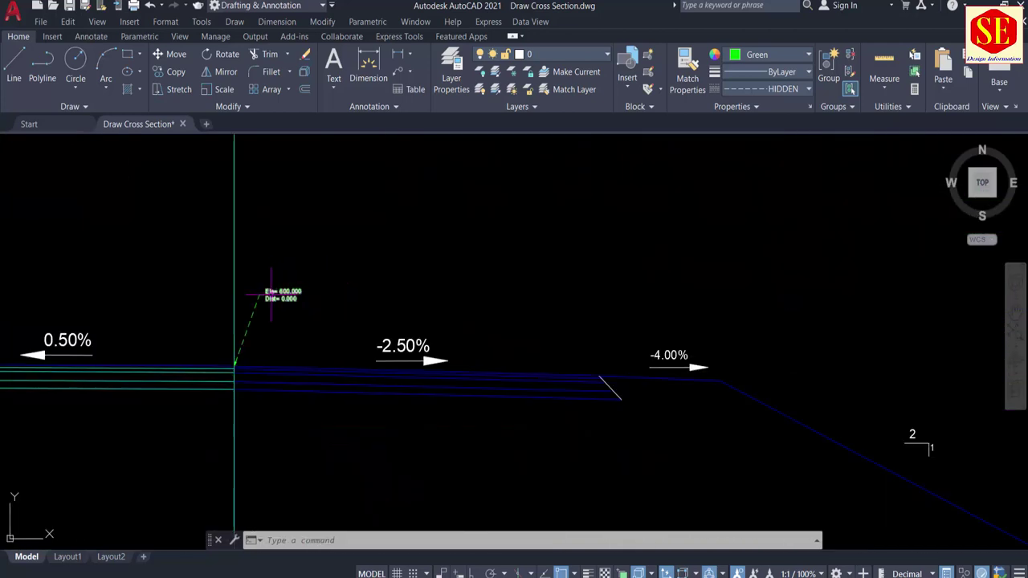
scroll(327, 289, "up", 1)
scroll(325, 297, "down", 8)
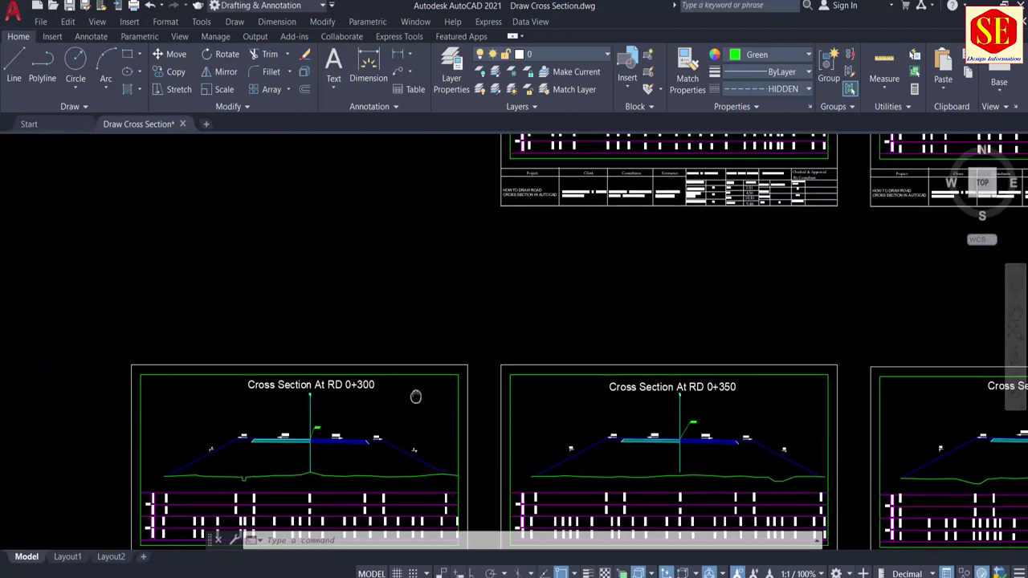
scroll(515, 289, "up", 3)
scroll(519, 275, "down", 5)
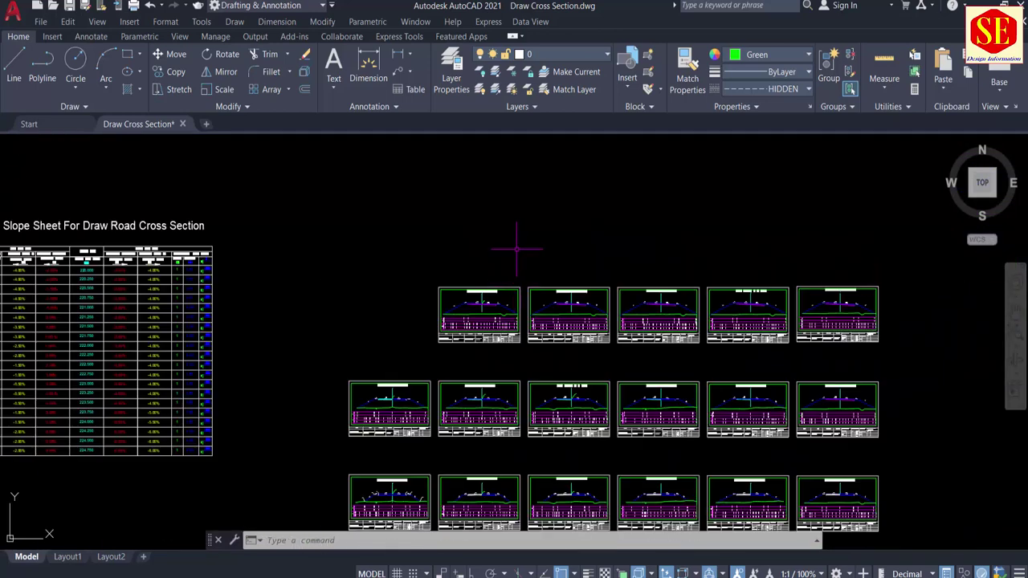
middle_click_drag(523, 241, 505, 348)
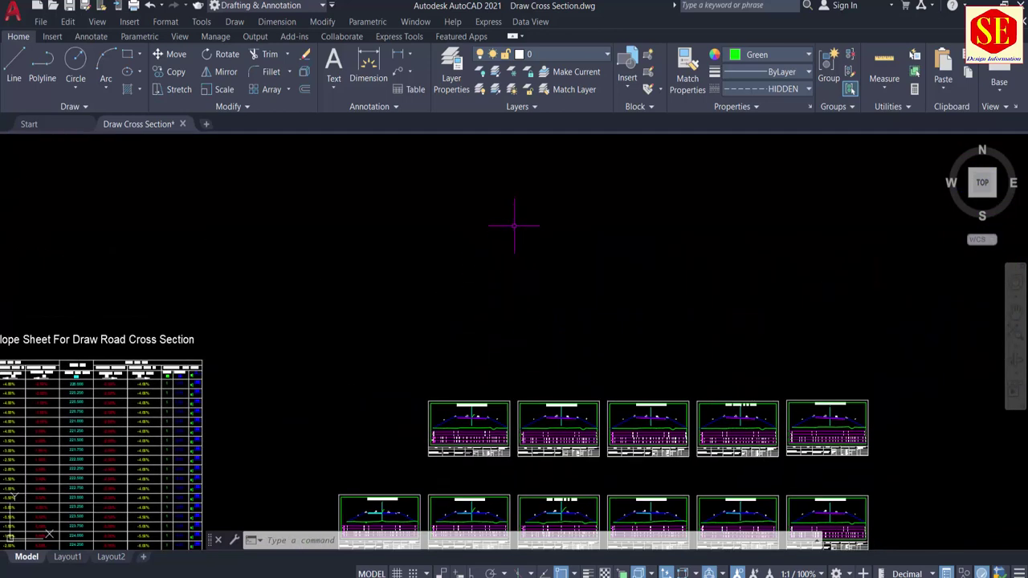
scroll(526, 170, "down", 4)
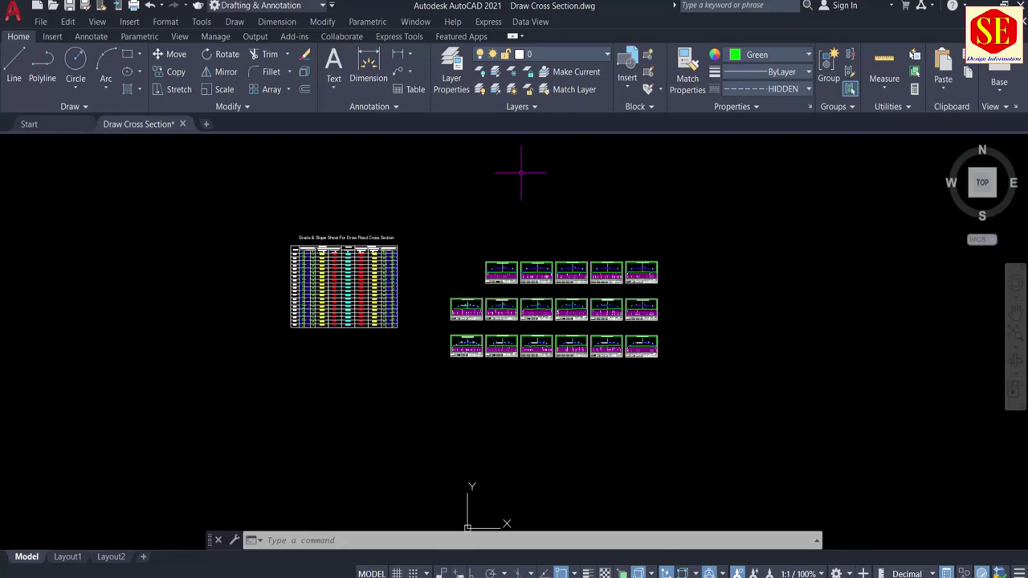
Examine the RD 0+000 cross-section's pavement-edge and shoulder labels and the matching elevation and distance values in its FRL table.
scroll(457, 344, "up", 4)
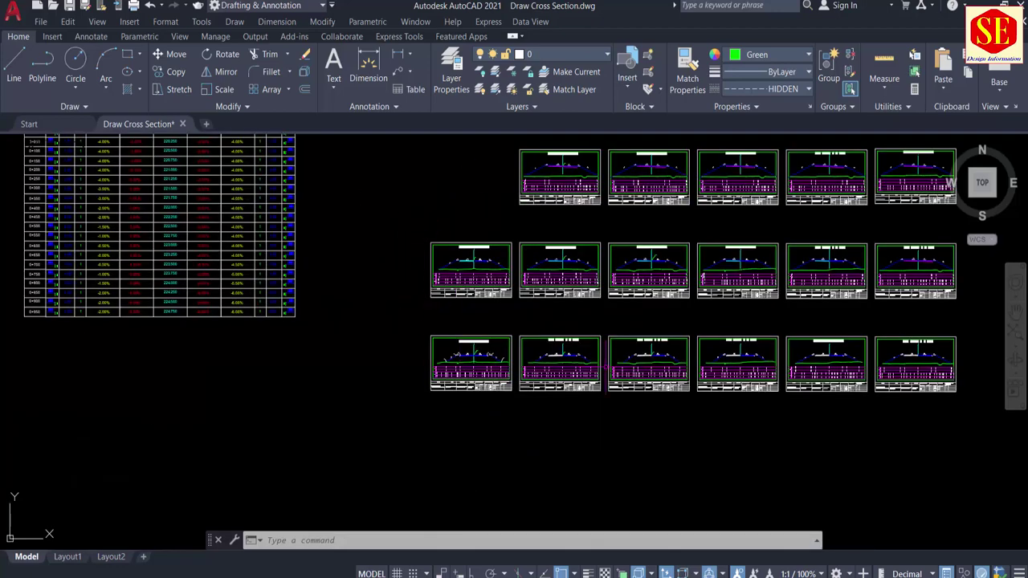
scroll(516, 392, "up", 10)
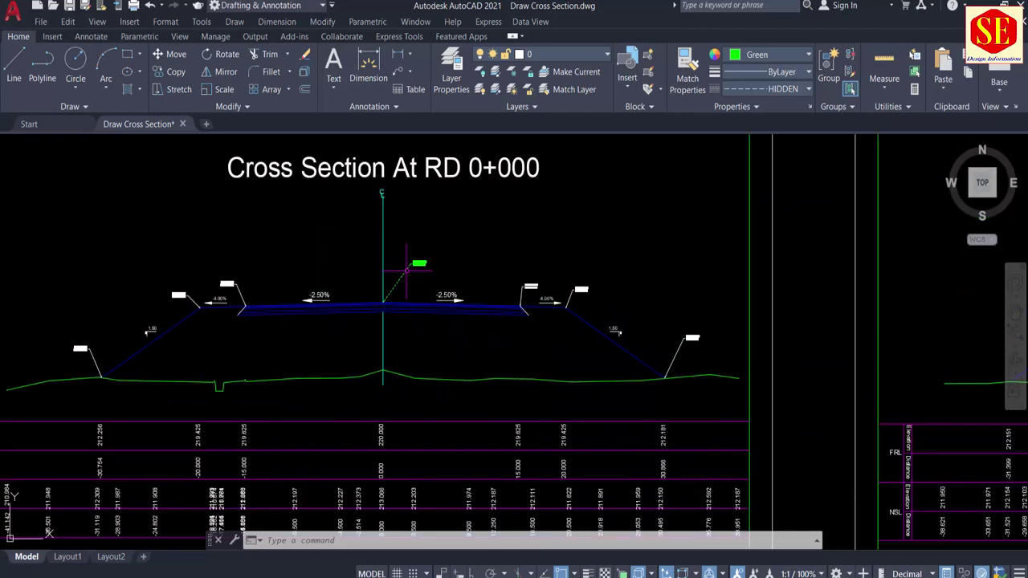
scroll(413, 265, "down", 5)
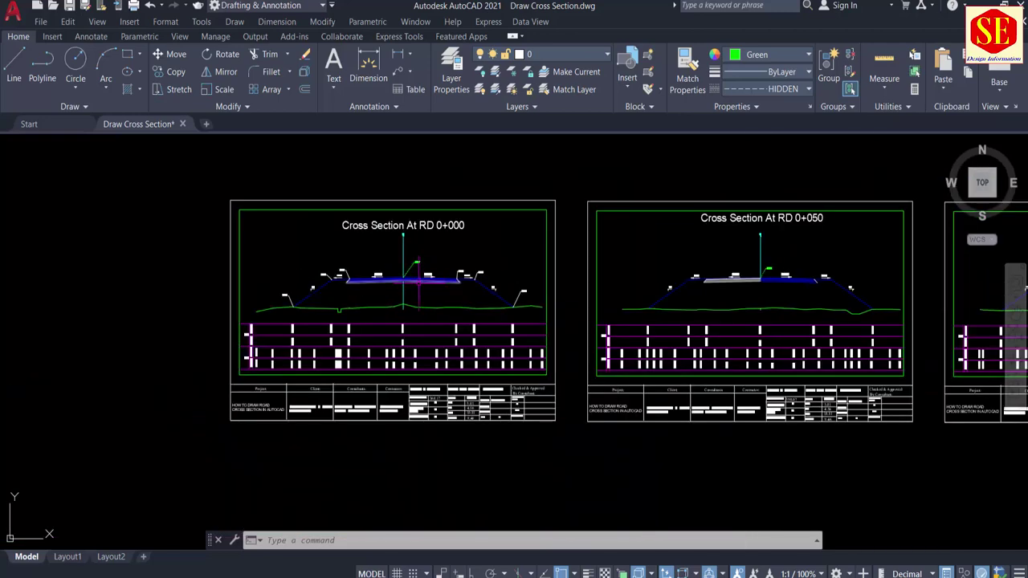
scroll(400, 287, "up", 5)
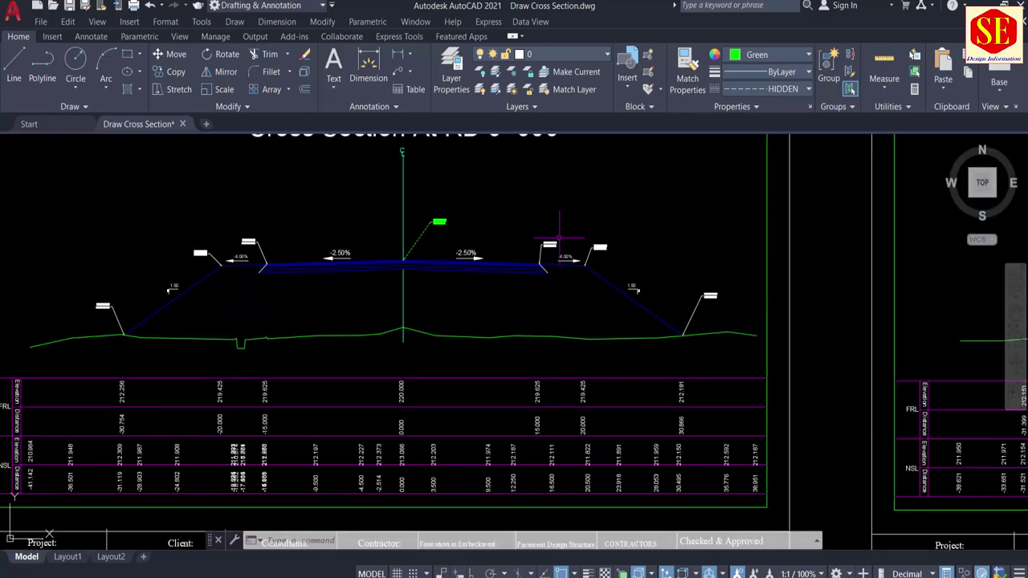
scroll(585, 265, "up", 6)
scroll(614, 218, "up", 2)
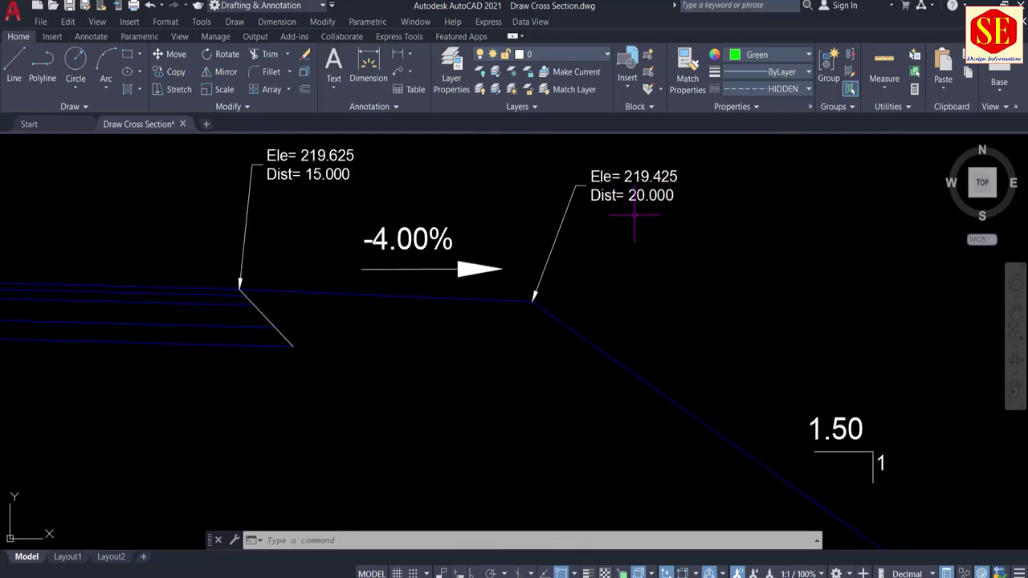
scroll(590, 224, "down", 2)
scroll(503, 173, "up", 4)
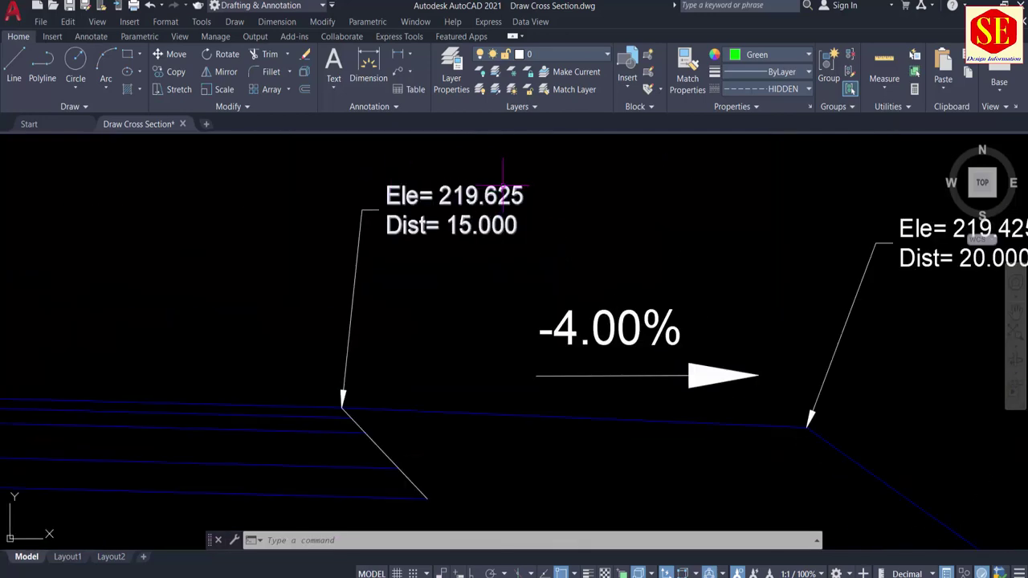
scroll(554, 241, "down", 4)
scroll(584, 168, "up", 4)
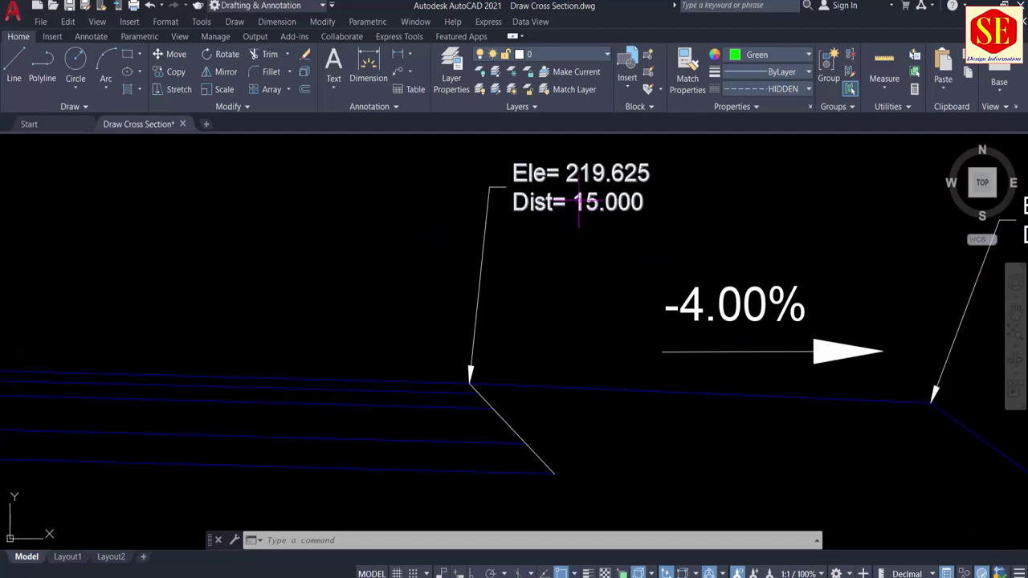
scroll(574, 208, "down", 6)
scroll(466, 305, "up", 5)
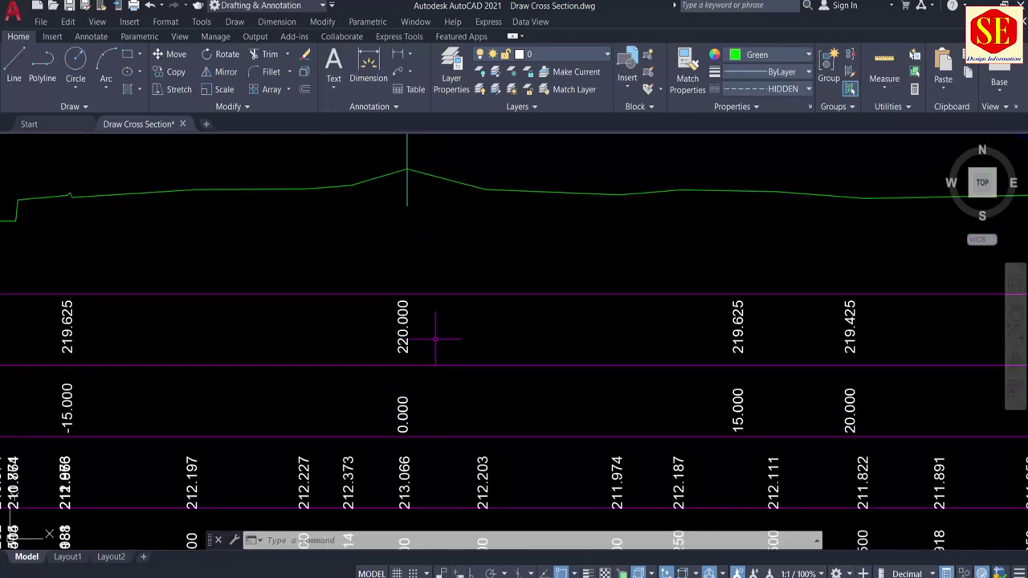
scroll(435, 339, "down", 5)
Move the entire RD 0+000 cross-section sheet from its right-hand pavement edge point to coordinates 15,219.625.
type("m")
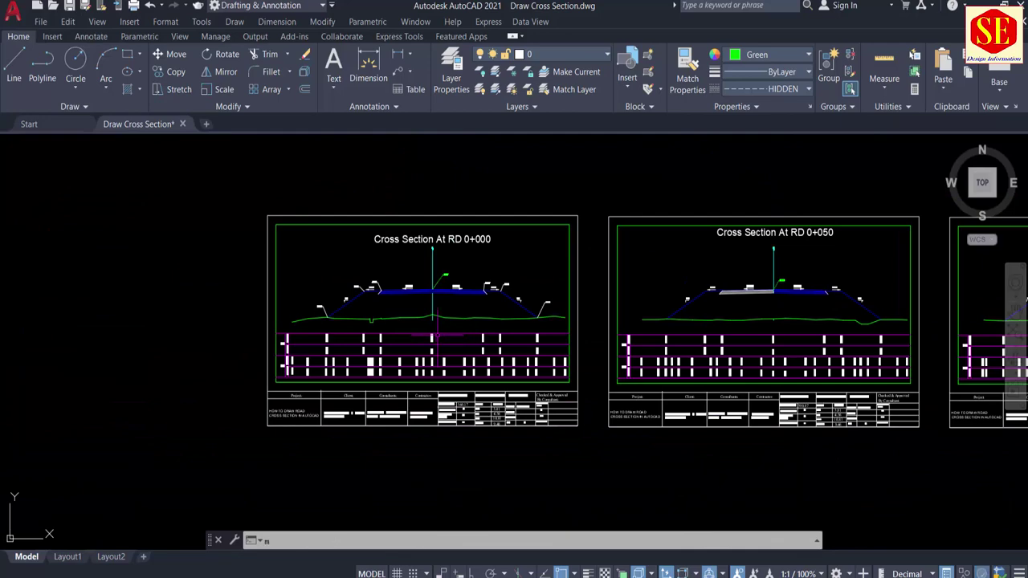
key("Return")
left_click(596, 191)
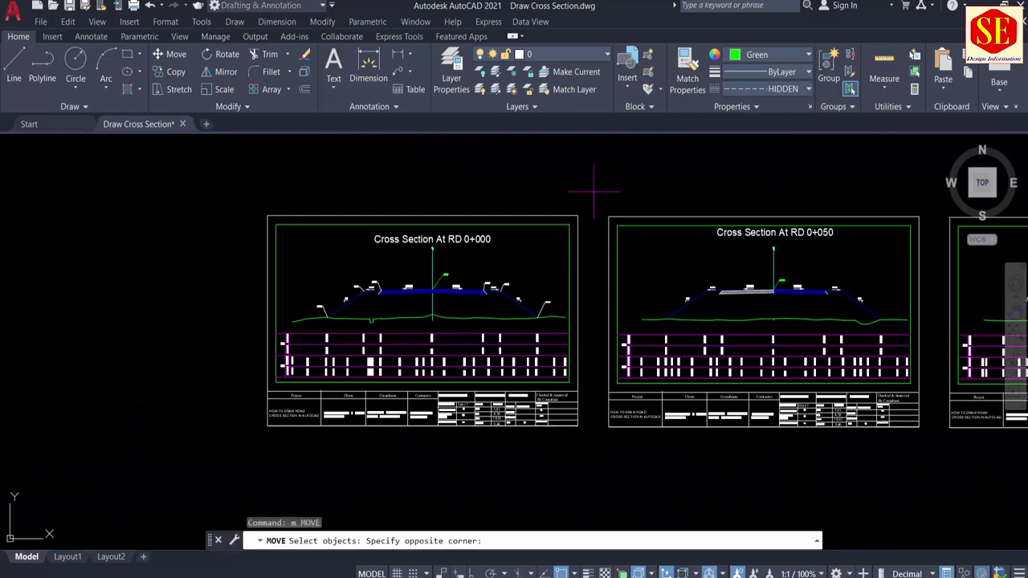
left_click(218, 453)
scroll(434, 318, "up", 5)
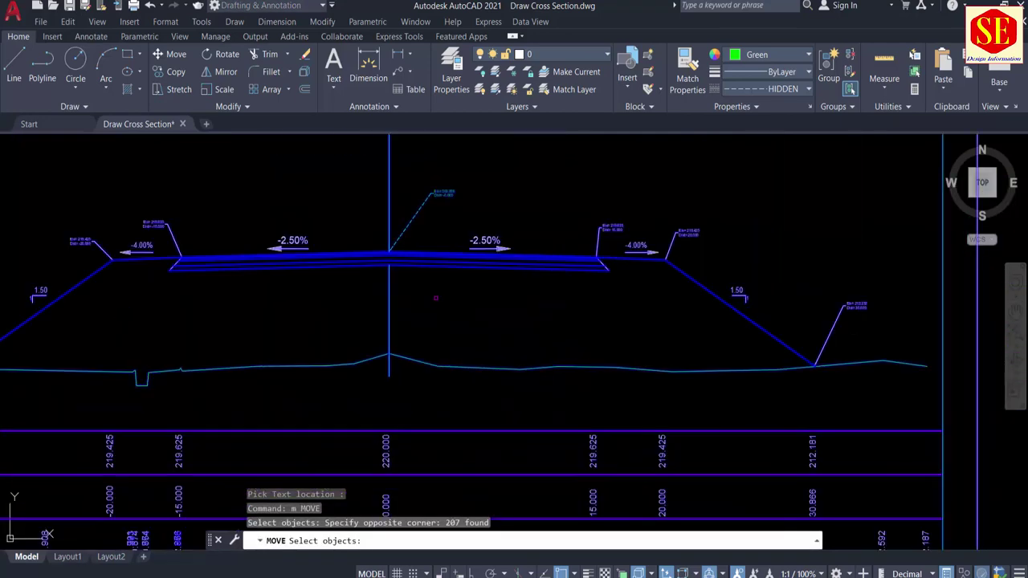
scroll(541, 289, "up", 8)
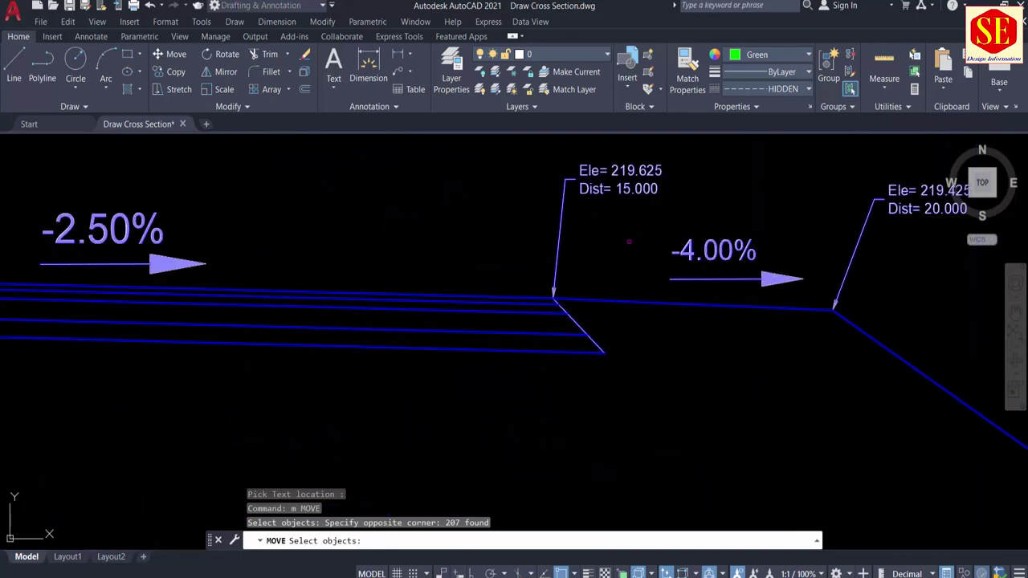
middle_click_drag(537, 279, 531, 333)
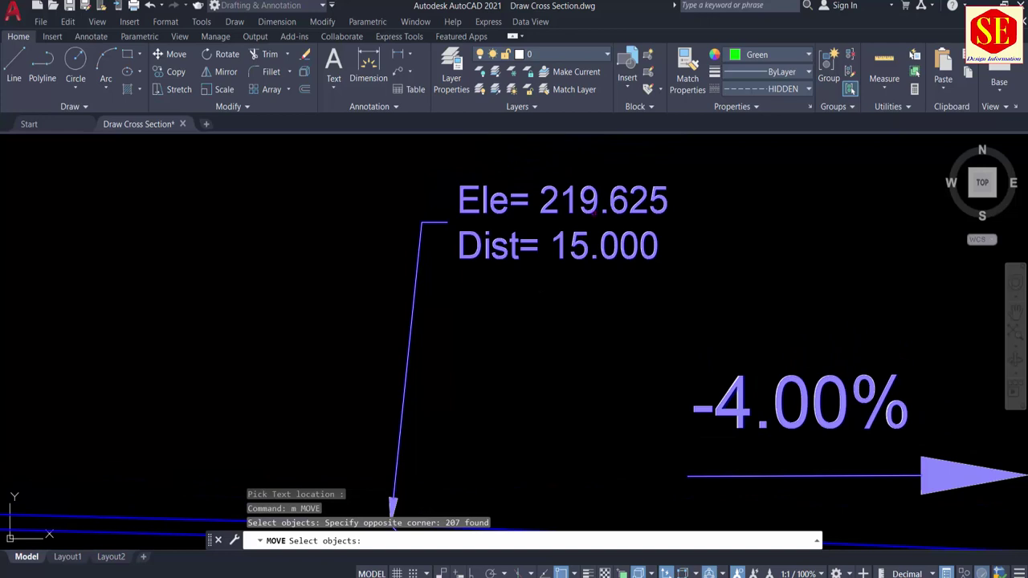
middle_click_drag(521, 341, 526, 235)
scroll(526, 235, "down", 2)
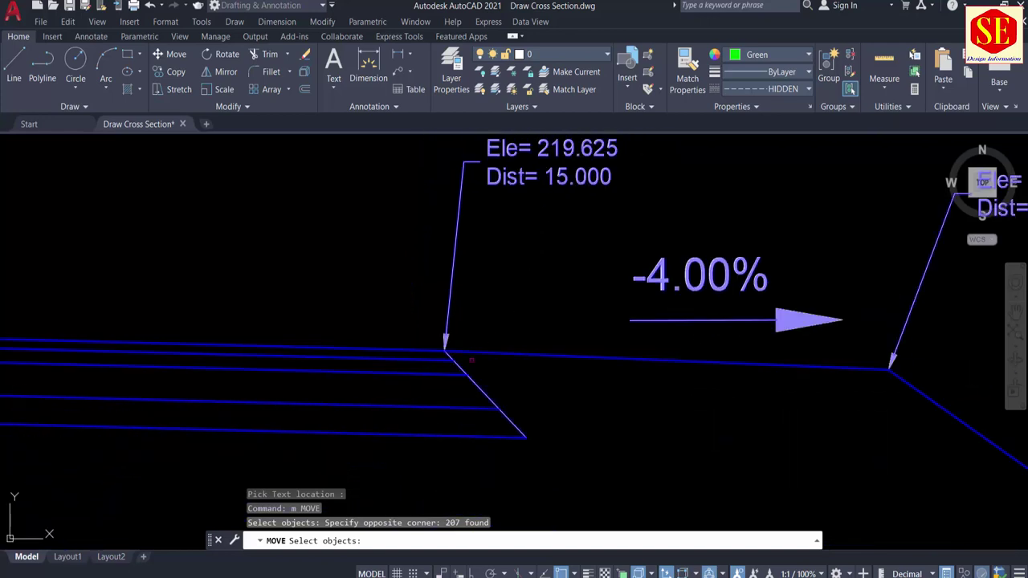
key("Return")
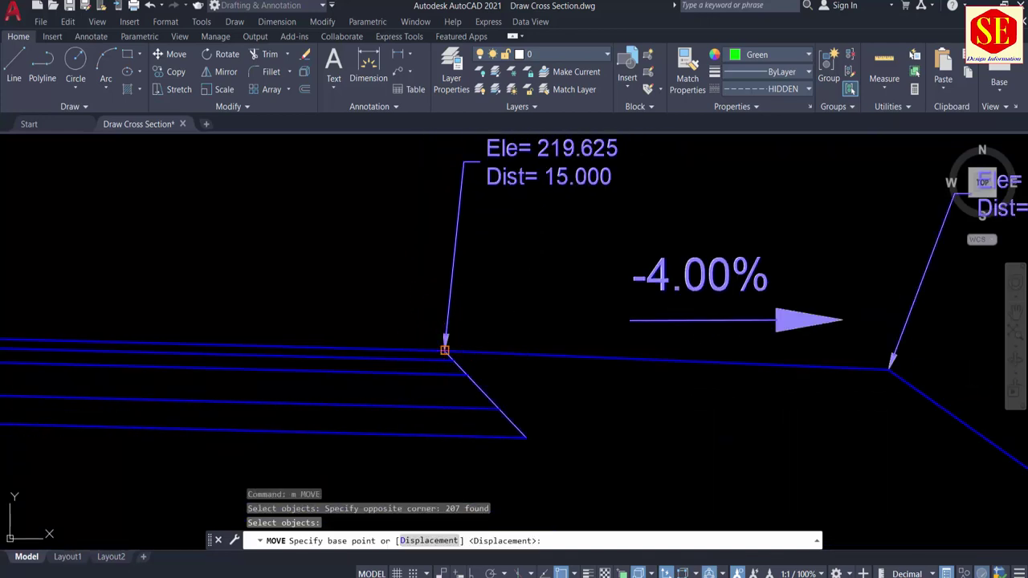
left_click(444, 350)
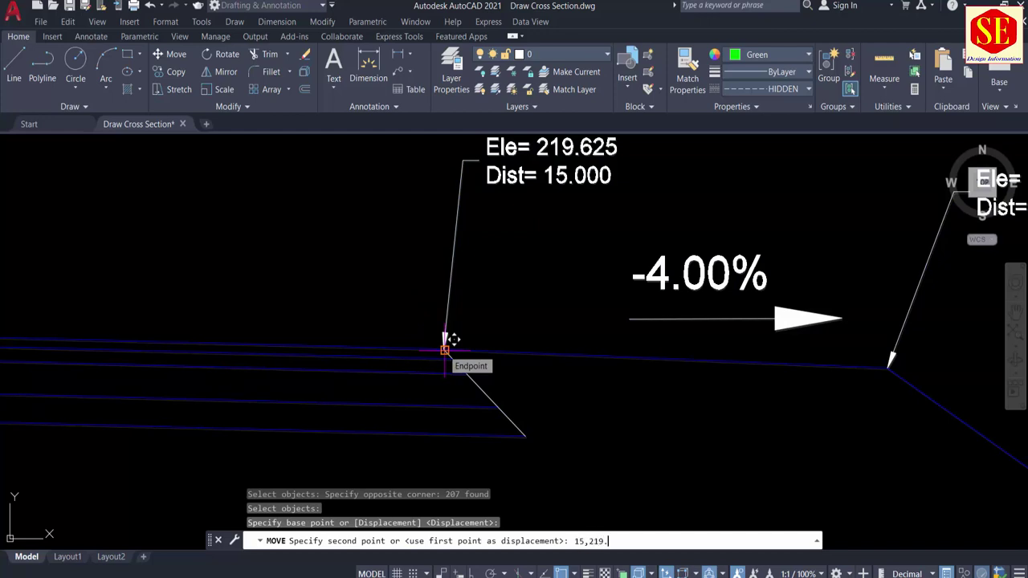
type("15,219.625")
key("Return")
Locate the moved RD 0+000 sheet and compare its existing centreline label with the pavement-edge and shoulder labels.
scroll(446, 347, "down", 5)
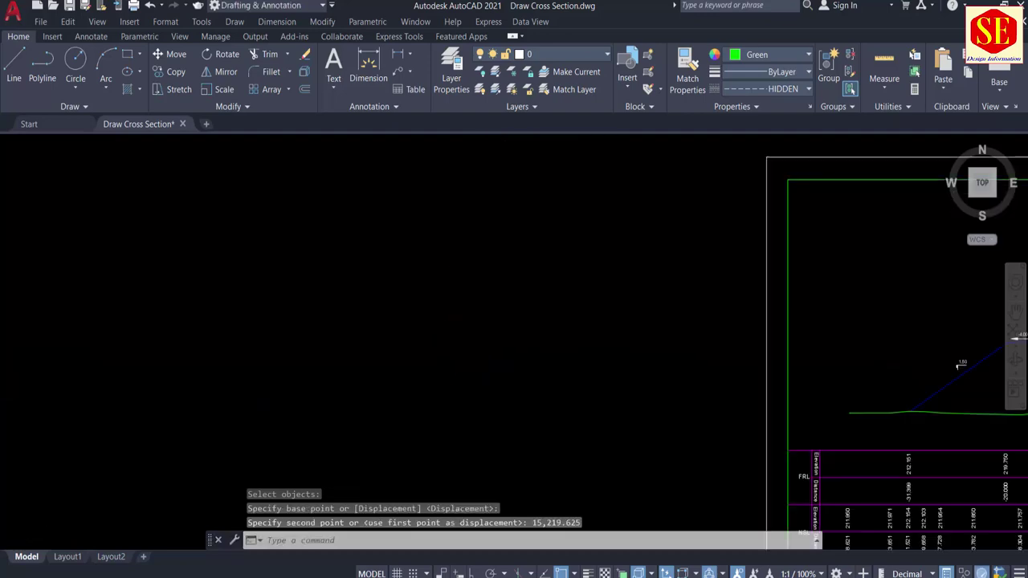
middle_click_drag(463, 360, 486, 269)
scroll(495, 401, "up", 4)
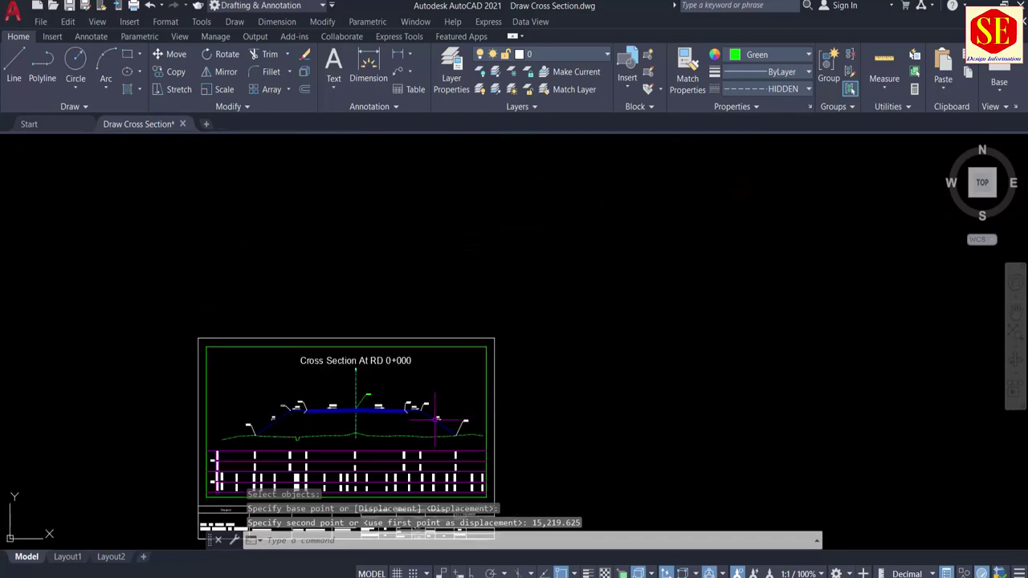
middle_click_drag(392, 438, 453, 353)
scroll(454, 353, "up", 5)
scroll(348, 188, "up", 2)
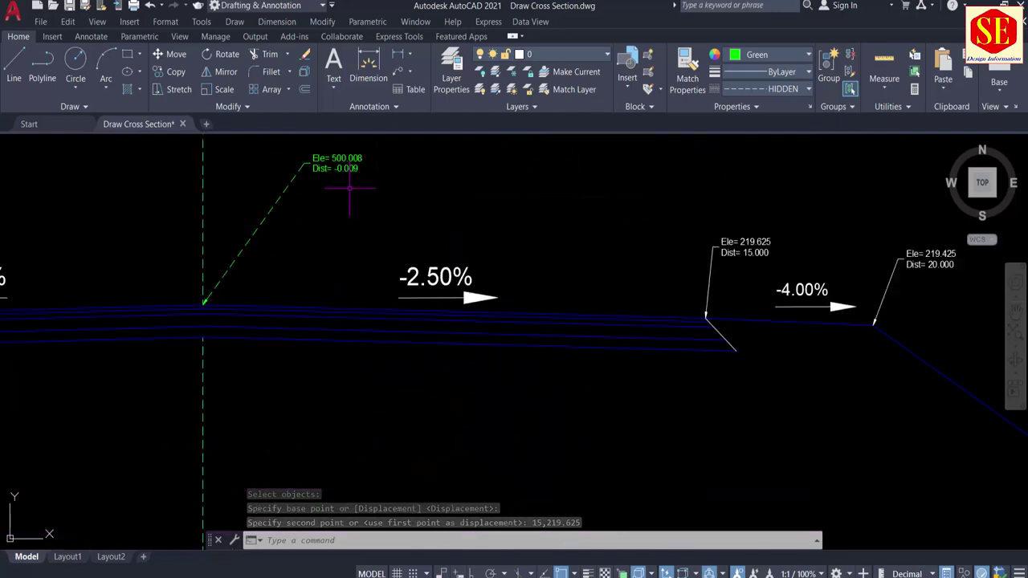
middle_click_drag(349, 188, 412, 302)
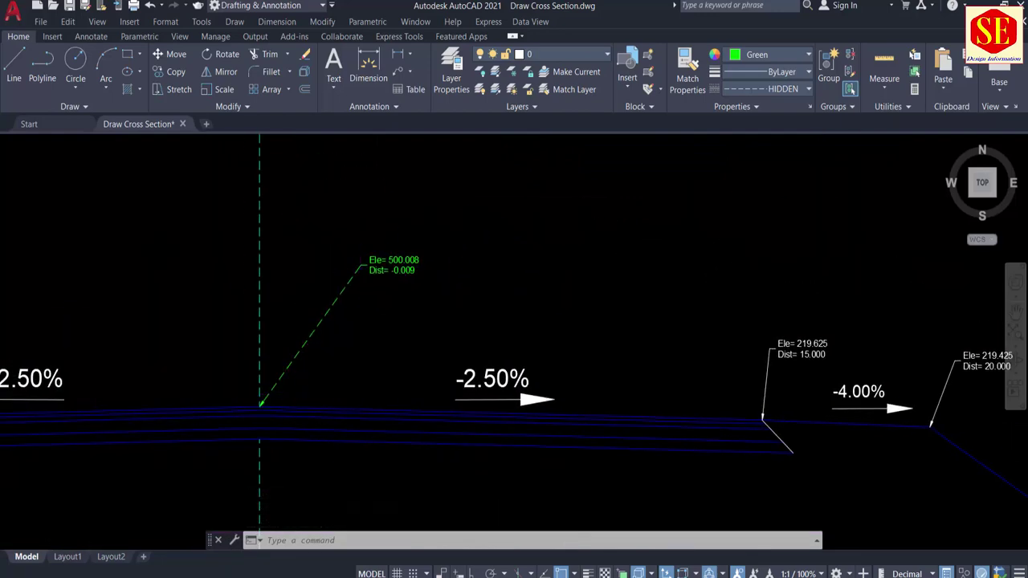
scroll(470, 245, "up", 5)
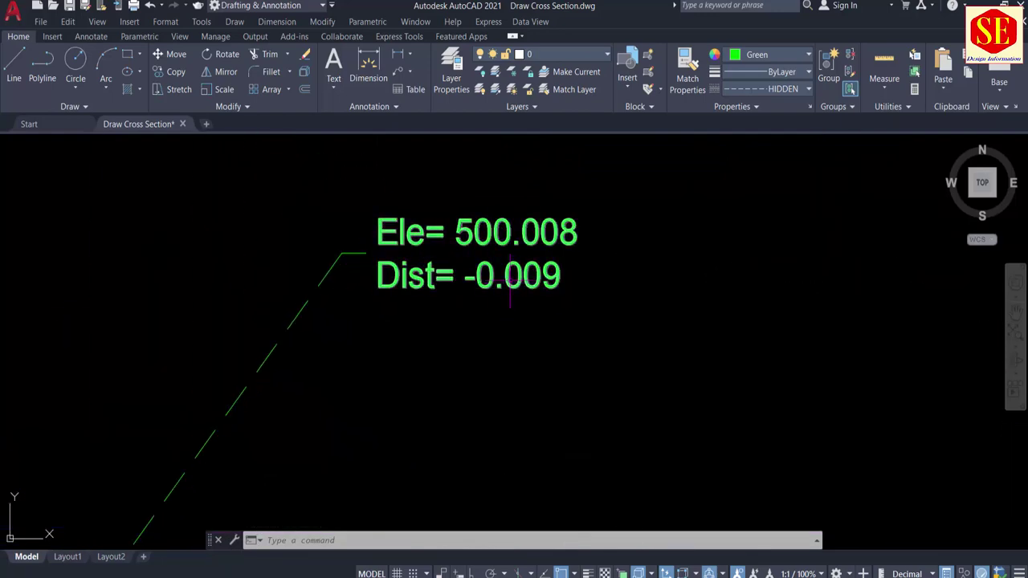
scroll(521, 273, "down", 2)
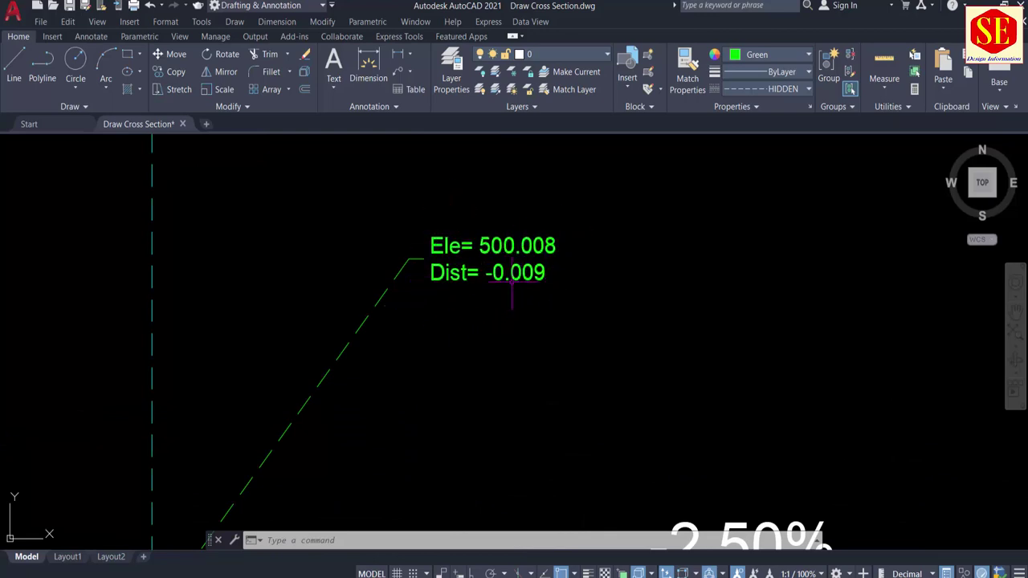
scroll(440, 281, "down", 3)
Use the CD command to label the RD 0+000 finished road centreline point, placing the text above the road's left side.
type("cd")
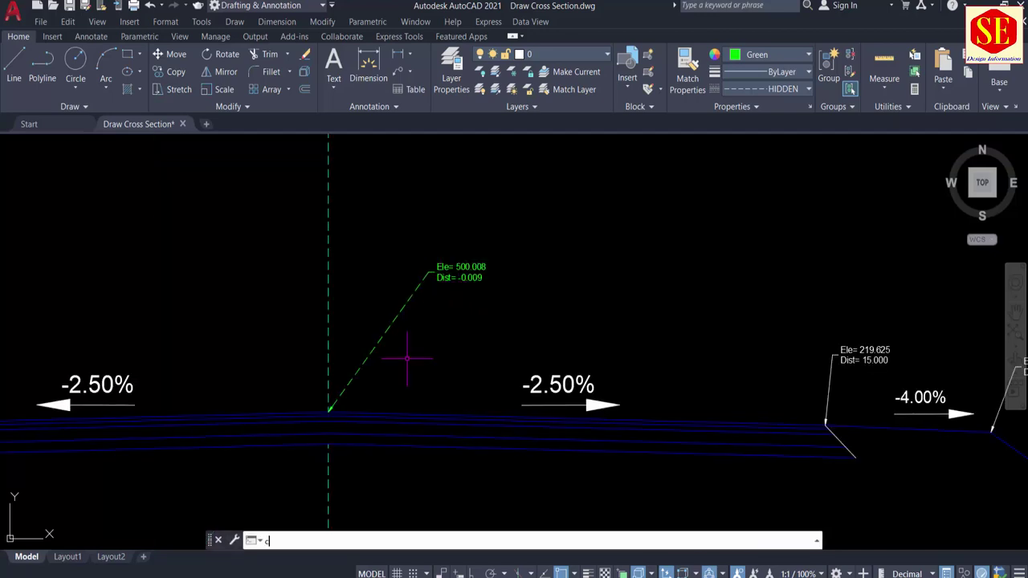
key("Return")
scroll(313, 408, "up", 3)
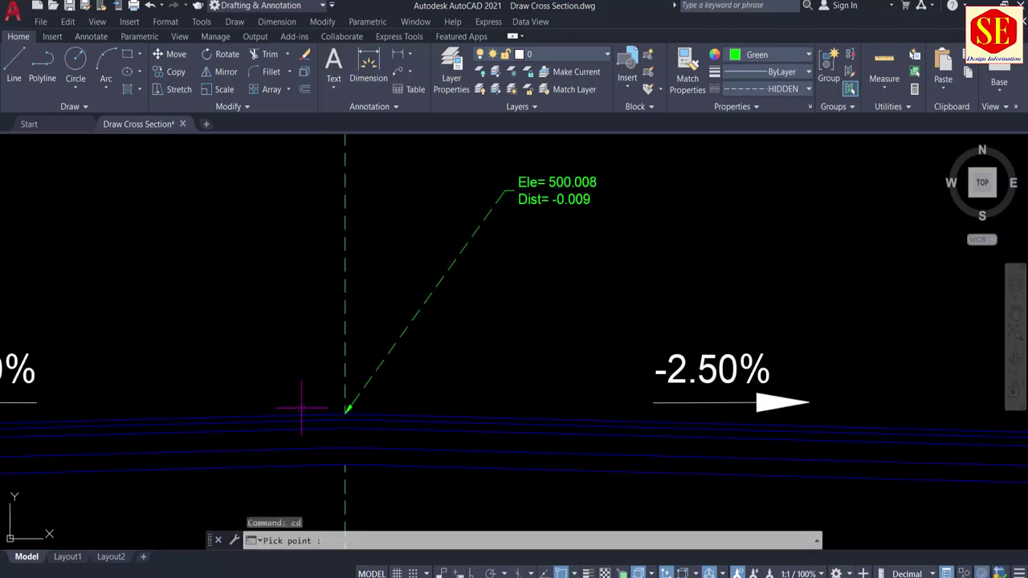
left_click(346, 411)
left_click(246, 252)
scroll(241, 265, "up", 2)
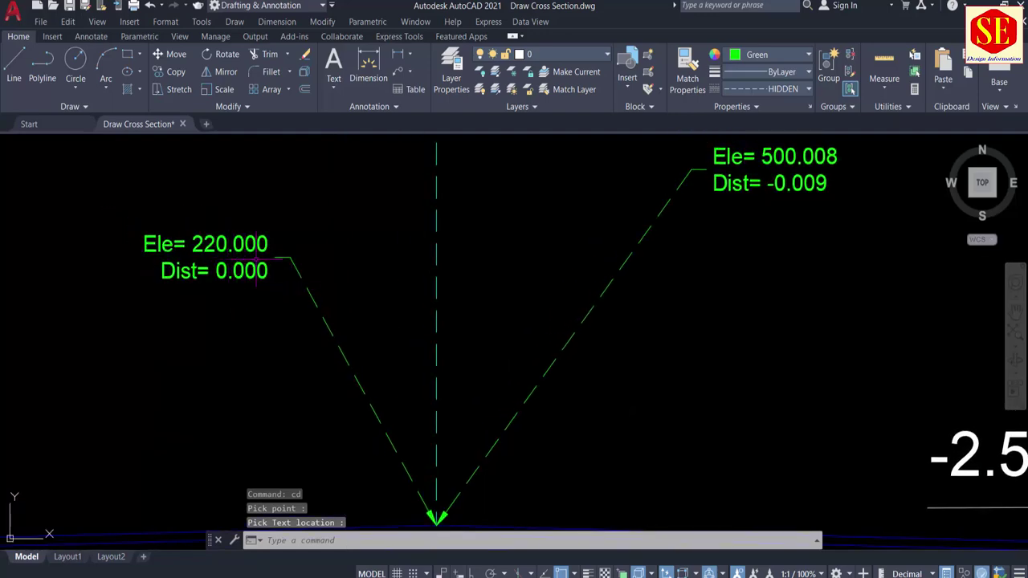
scroll(361, 268, "down", 5)
scroll(386, 307, "down", 3)
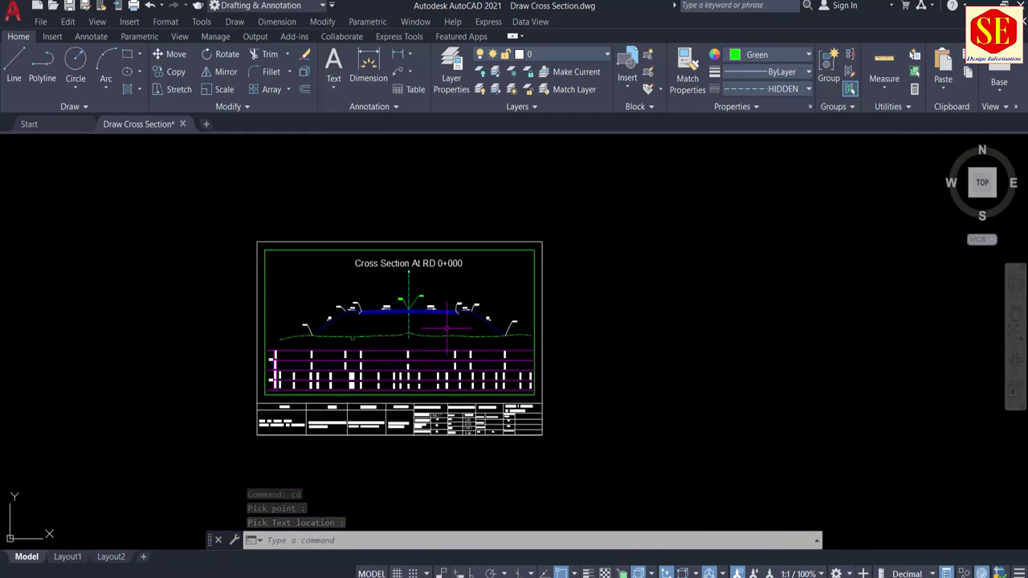
scroll(465, 316, "up", 4)
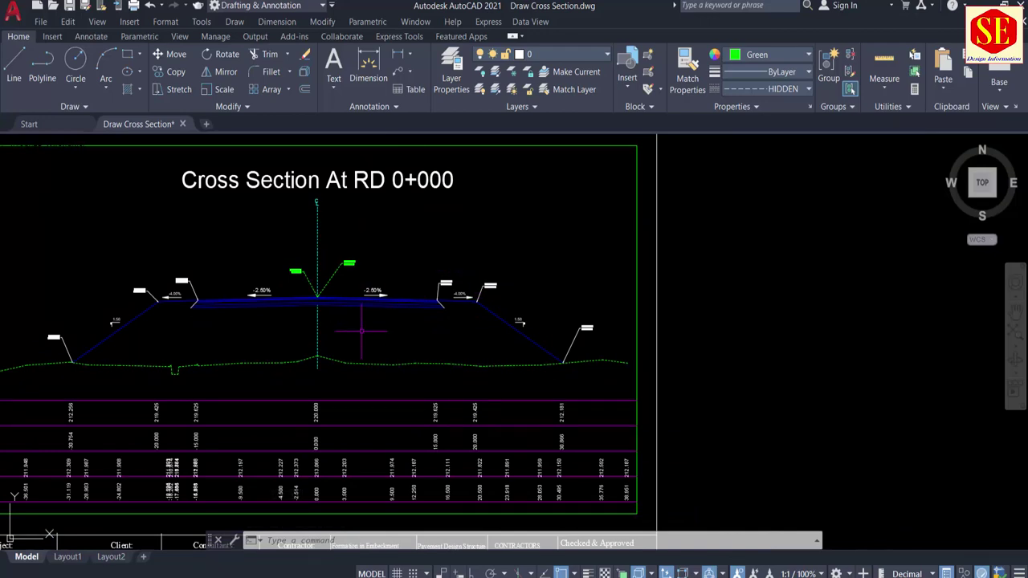
middle_click_drag(322, 339, 424, 280)
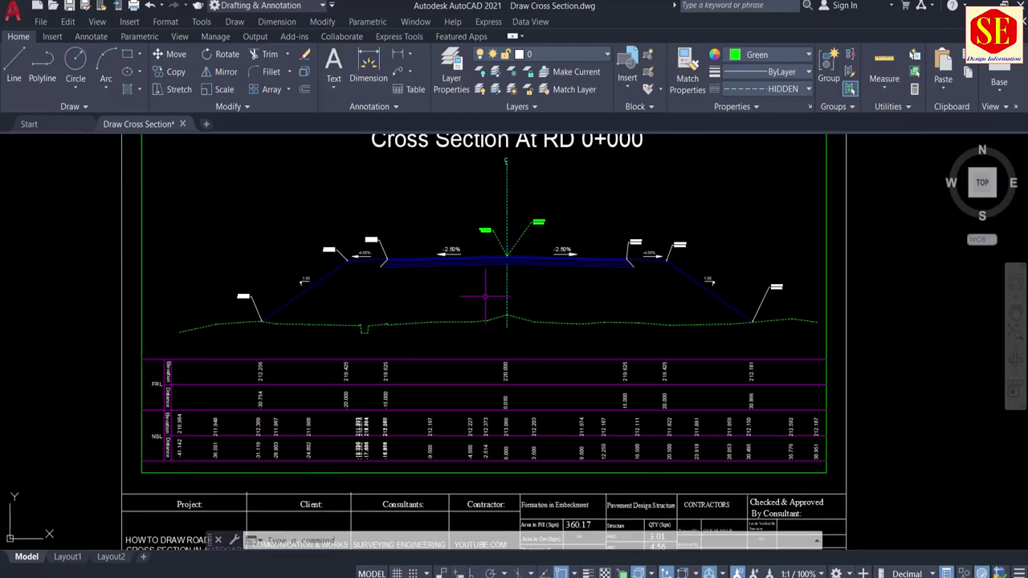
Review the finish road levels and the pavement, shoulder and embankment slopes in the Grade & Slope Sheet, along with the cross-section grid.
scroll(485, 295, "down", 6)
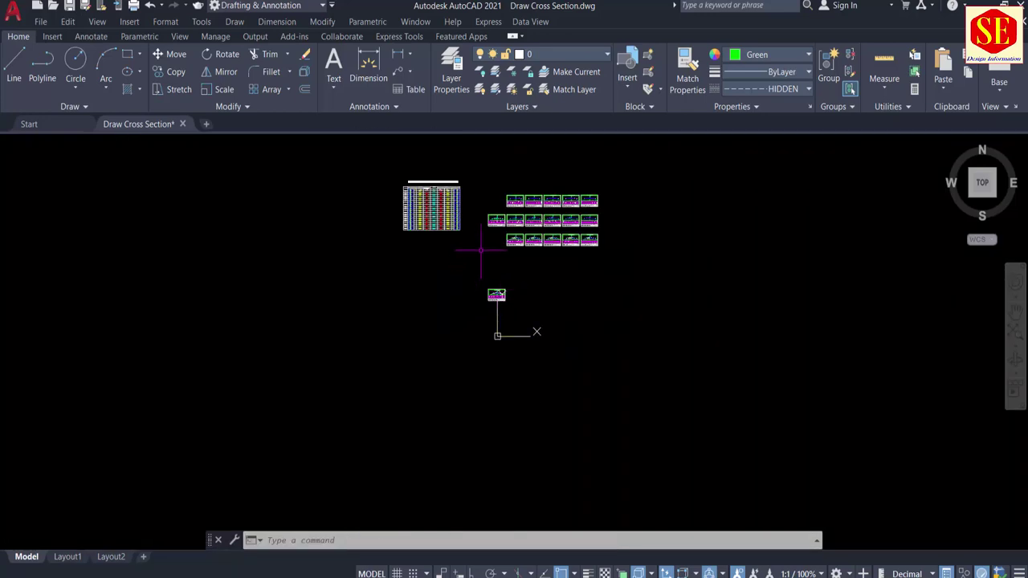
scroll(480, 250, "up", 2)
middle_click_drag(452, 253, 494, 388)
scroll(409, 254, "up", 2)
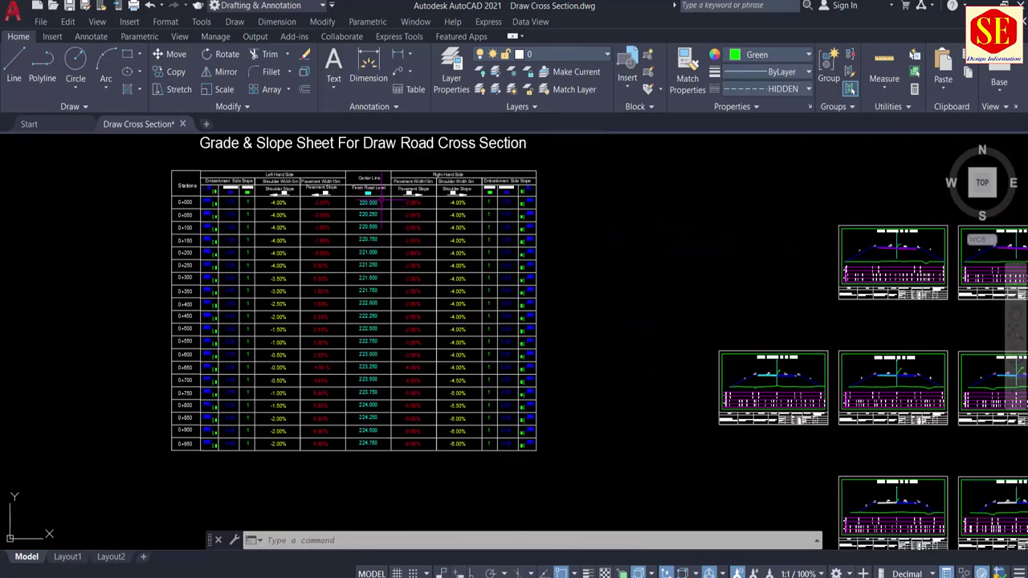
scroll(381, 198, "up", 4)
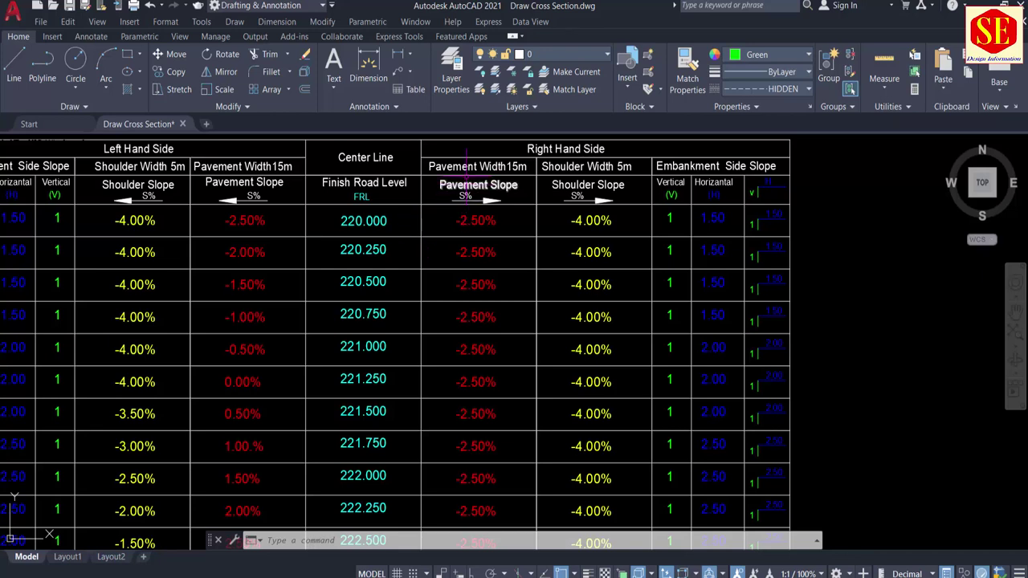
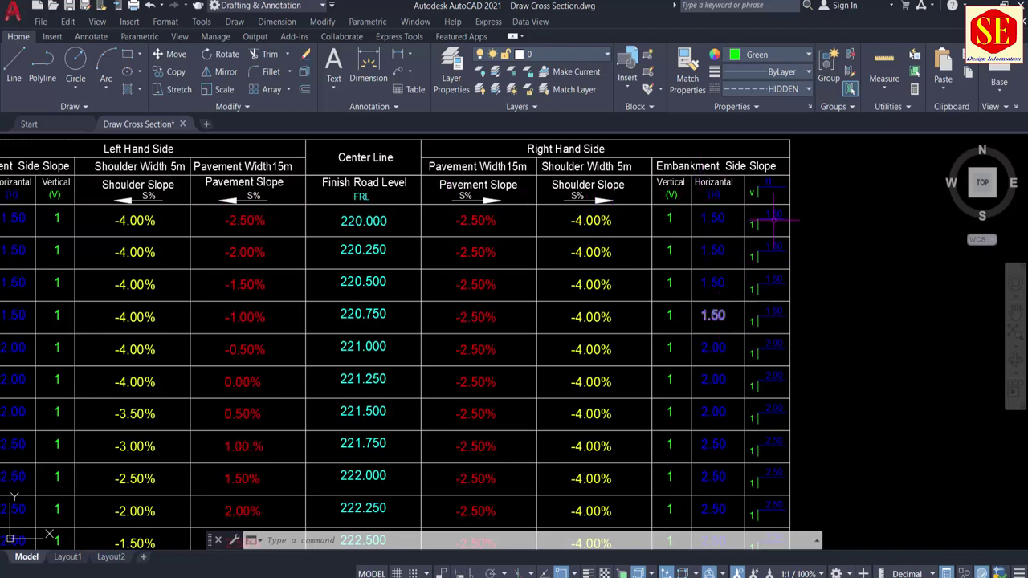
middle_click_drag(783, 441, 765, 213)
middle_click_drag(764, 427, 761, 301)
scroll(761, 427, "down", 4)
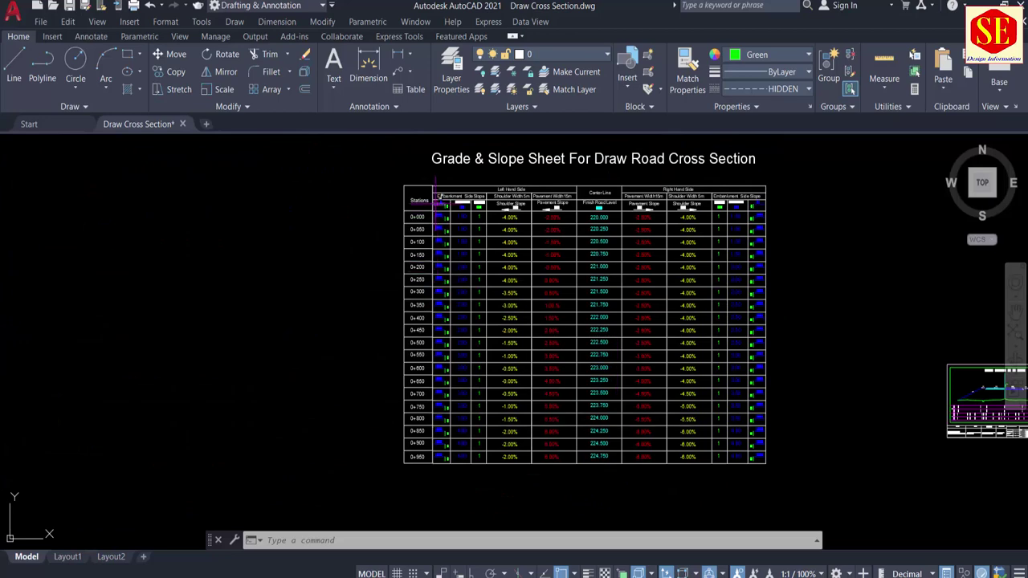
middle_click_drag(631, 350, 308, 341)
middle_click_drag(757, 328, 557, 280)
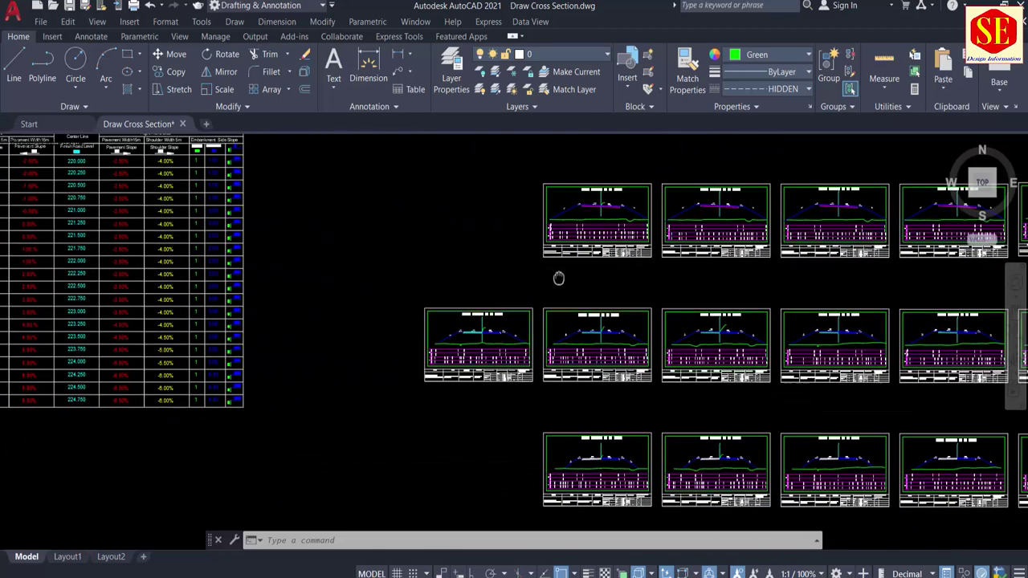
scroll(730, 320, "up", 2)
scroll(731, 317, "up", 2)
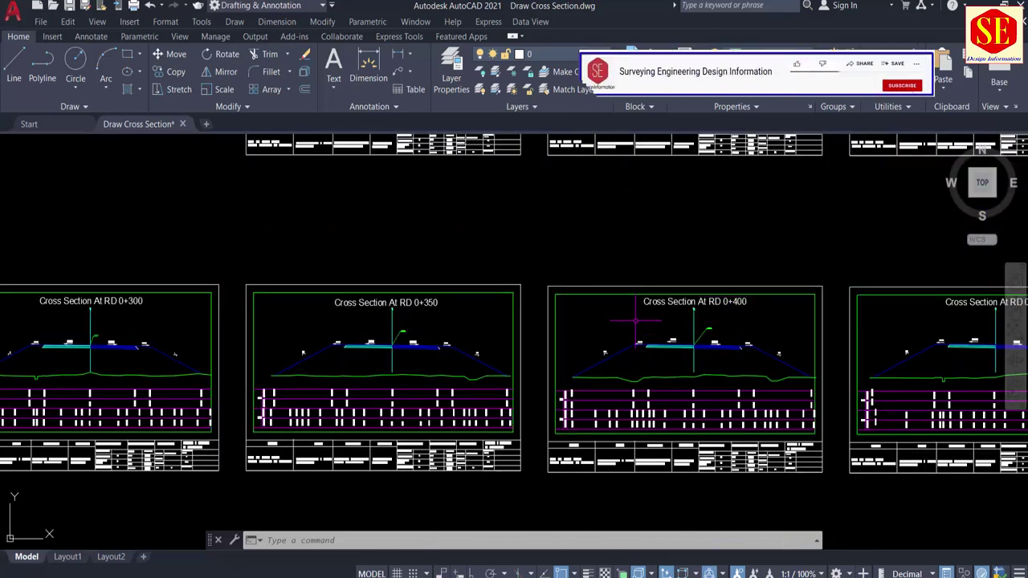
Start plotting the model and load the page setup from the previous plot.
scroll(635, 321, "down", 6)
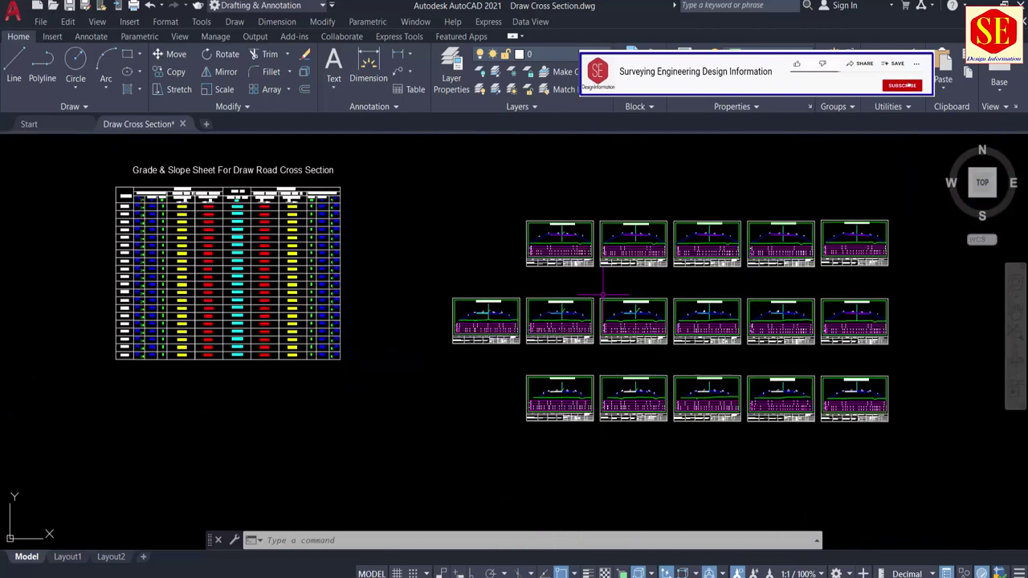
middle_click_drag(647, 284, 521, 286)
scroll(529, 341, "up", 2)
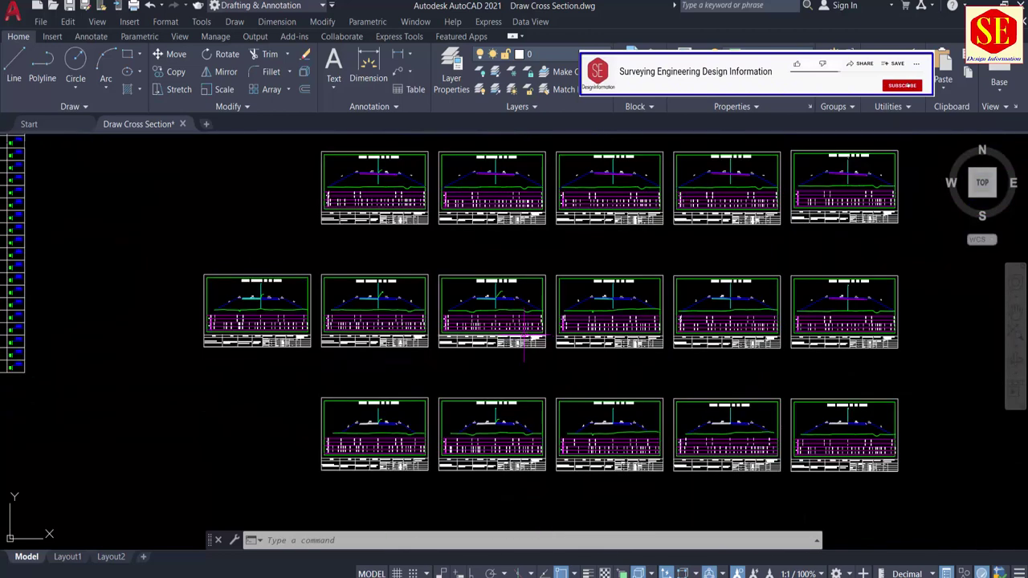
key("ctrl+p")
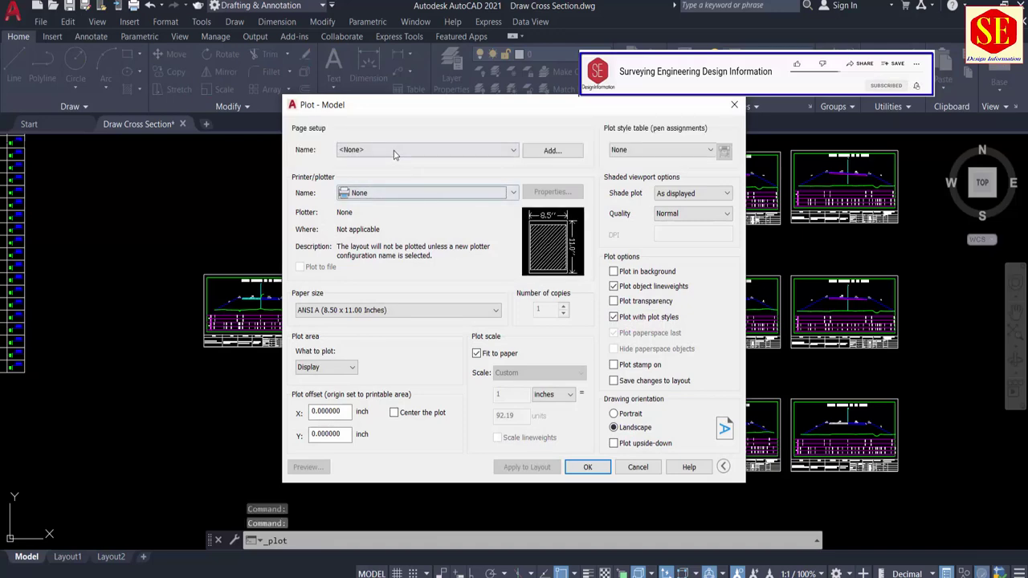
left_click(393, 151)
left_click(392, 171)
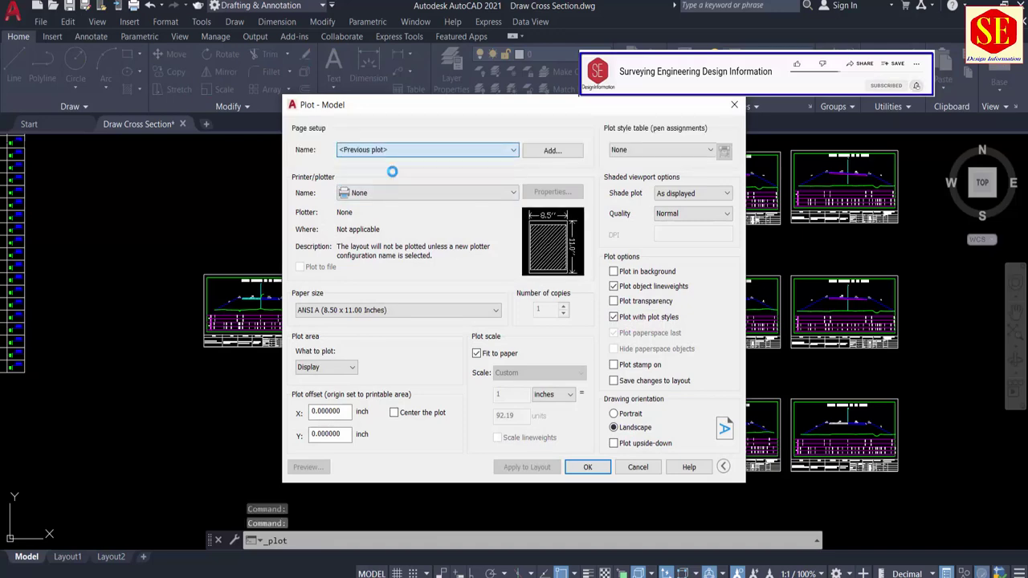
Define the plot window around the outer frame of the RD 0+300 cross-section sheet.
left_click(409, 367)
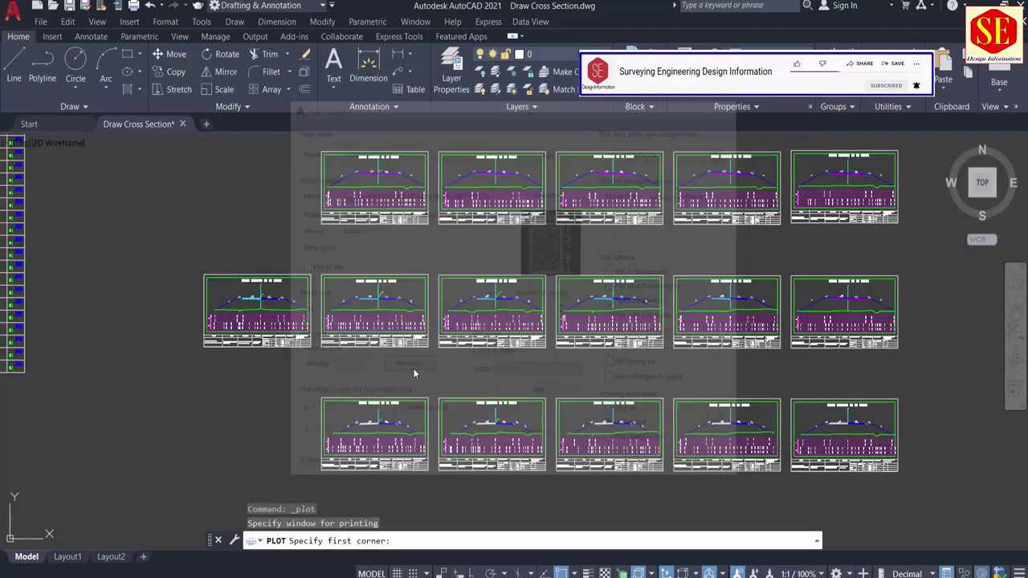
left_click(204, 274)
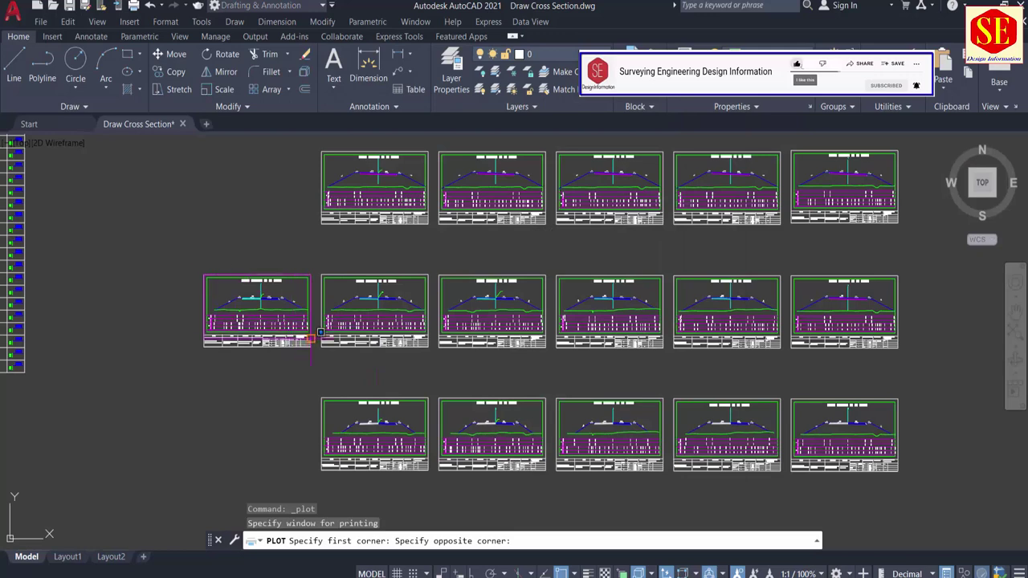
scroll(312, 345, "up", 5)
left_click(312, 343)
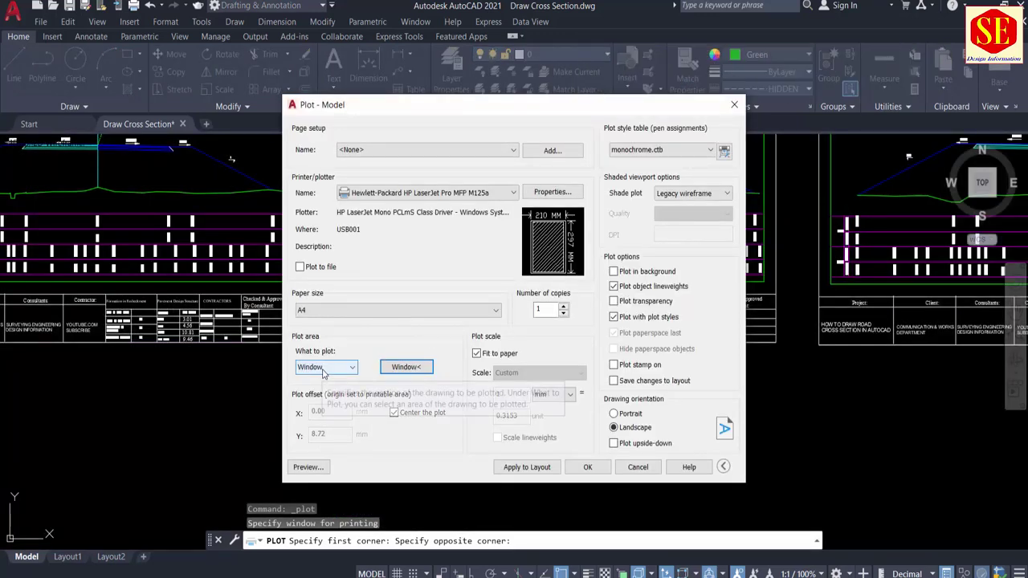
Select the Hewlett-Packard HP LaserJet Pro MFP M125a as plotter and A4 as paper size.
left_click(418, 193)
left_click(432, 285)
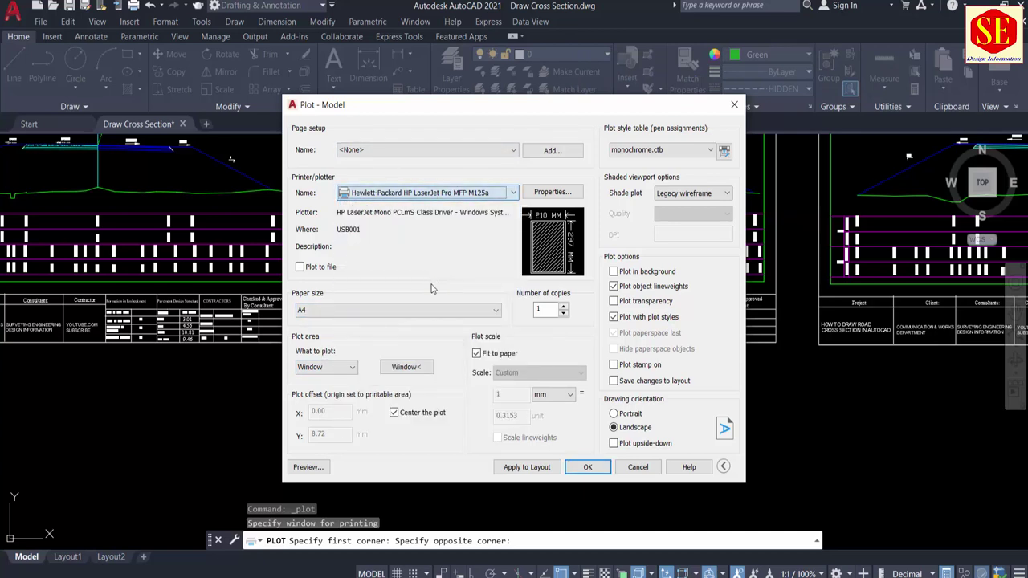
left_click(319, 311)
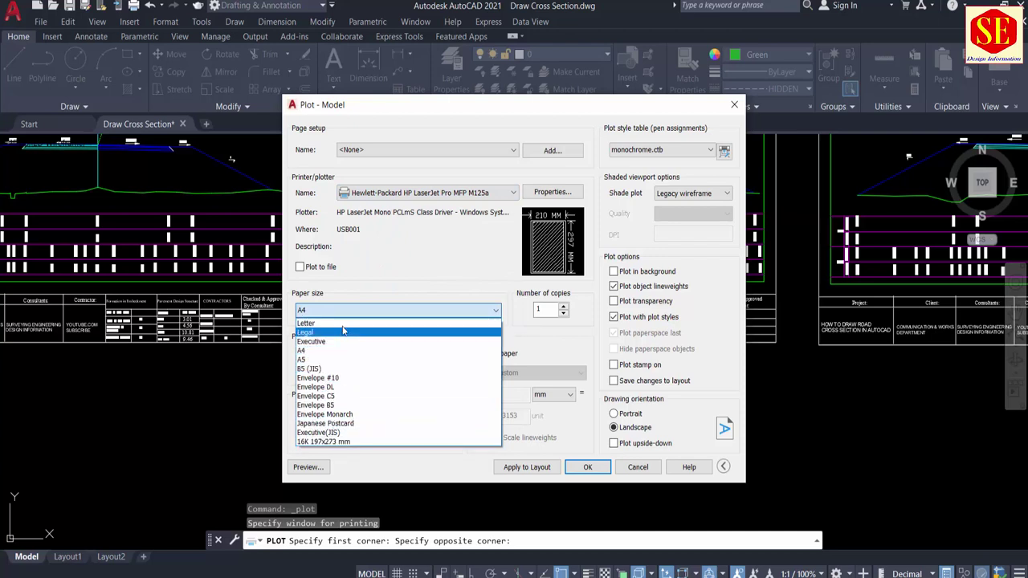
left_click(334, 351)
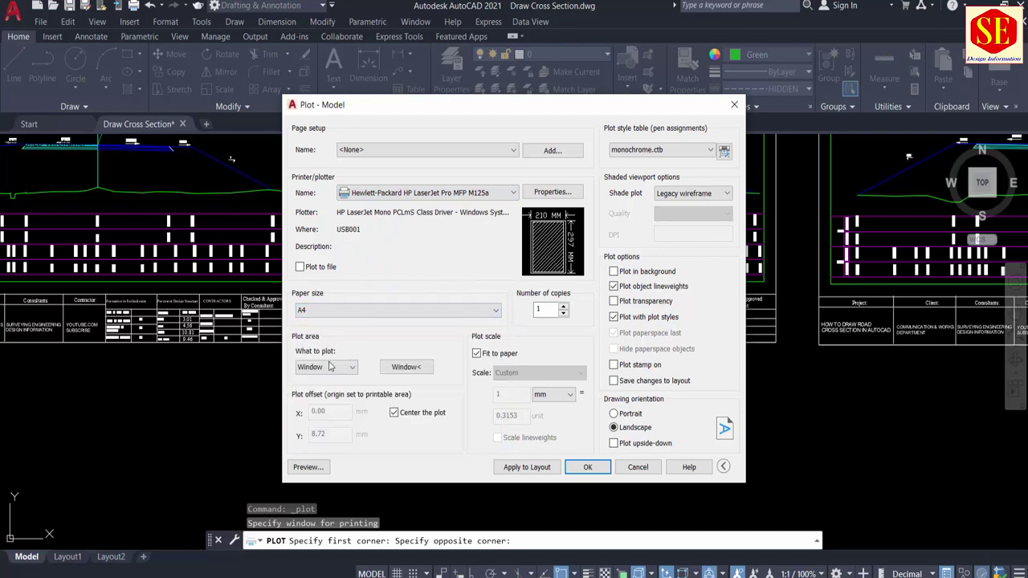
Set the plot area to Window and pick opposite corners of the RD 0+300 sheet's outer frame.
left_click(330, 366)
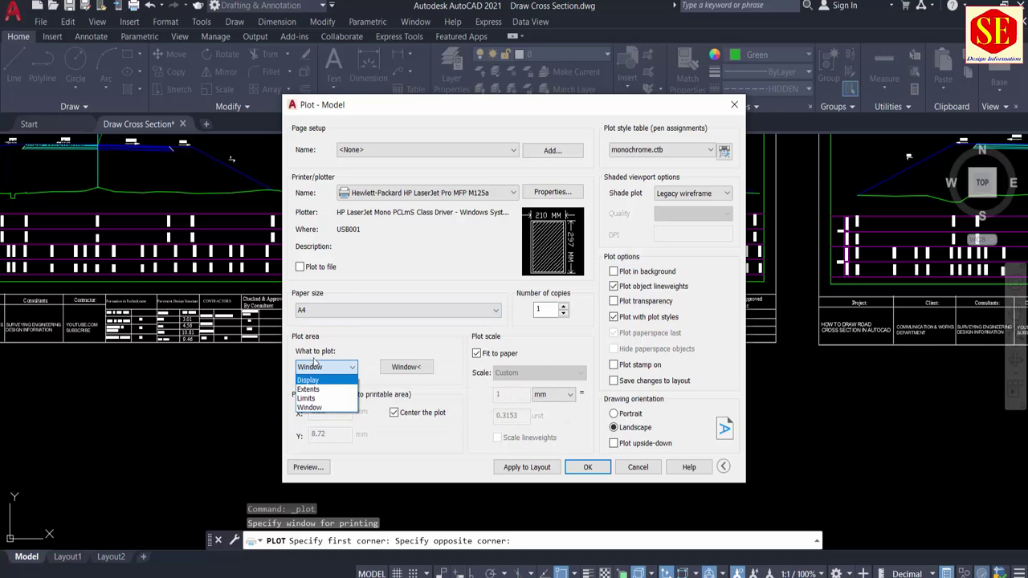
left_click(310, 407)
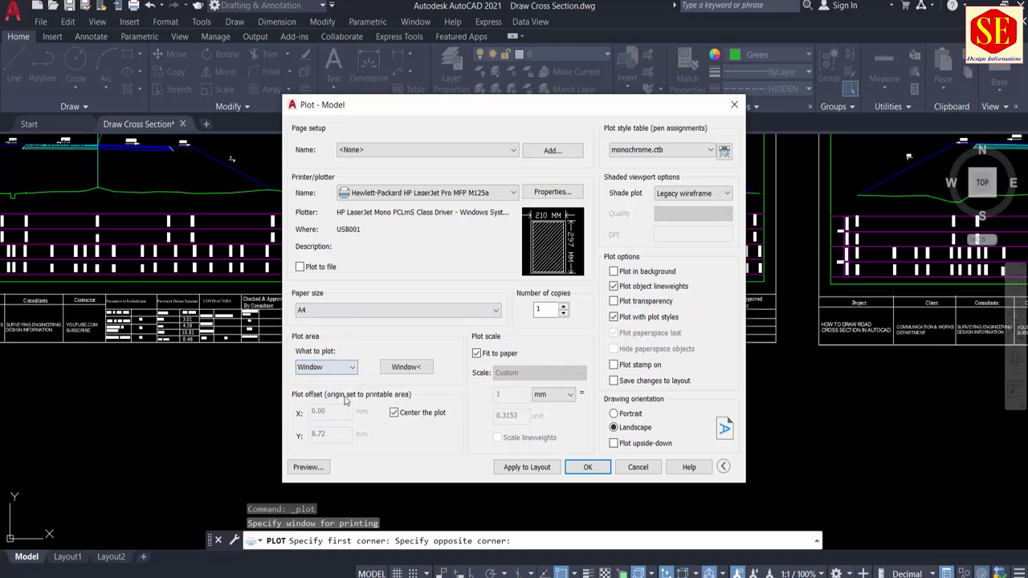
left_click(405, 368)
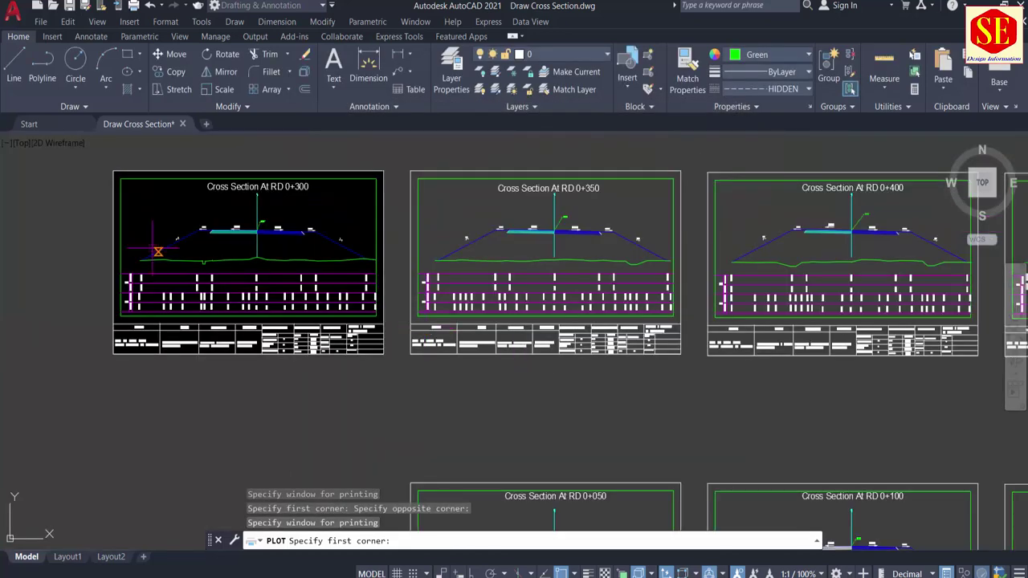
left_click(113, 171)
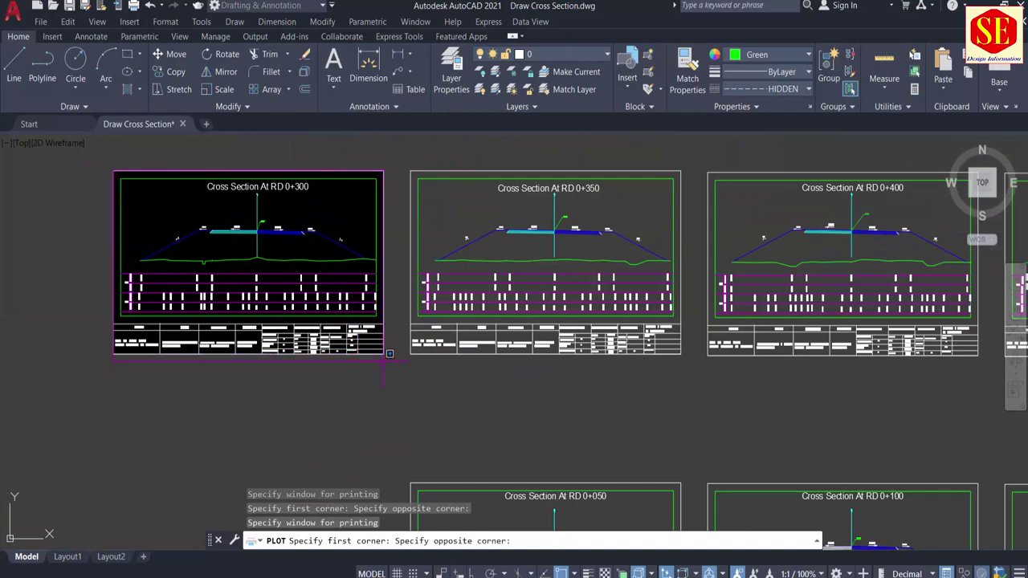
left_click(384, 353)
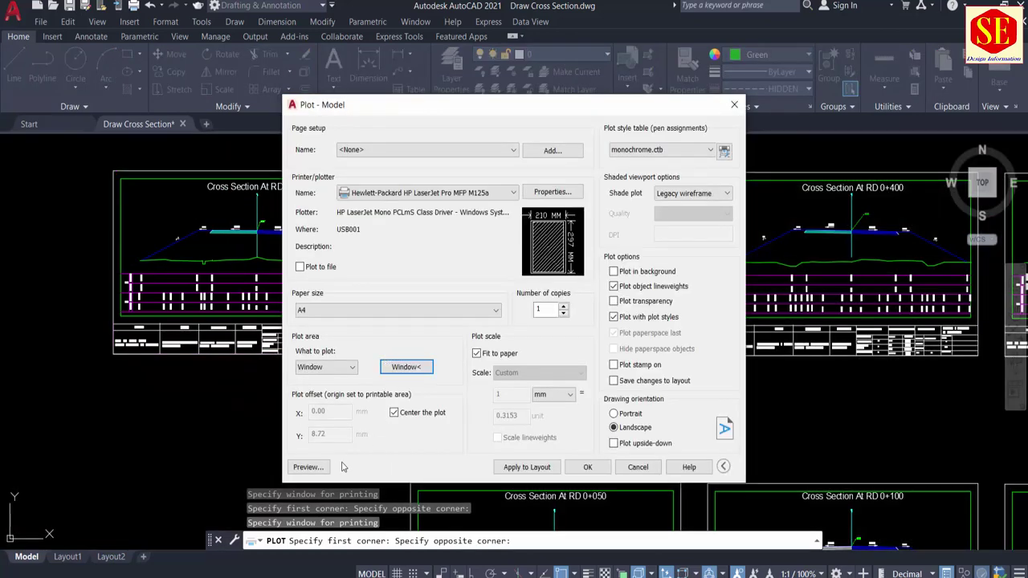
Preview the RD 0+300 sheet plot and return to the plot settings.
left_click(319, 467)
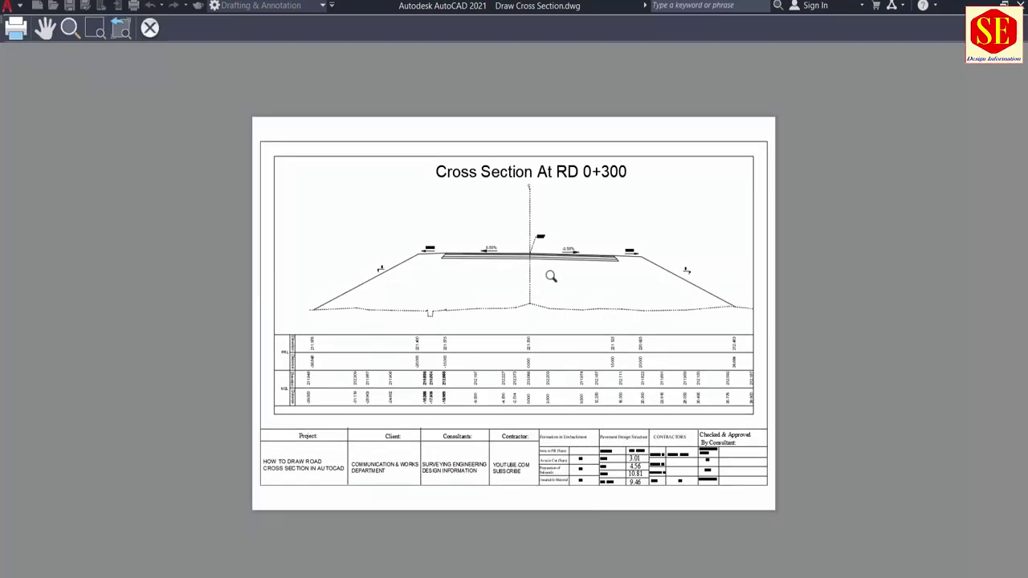
right_click(459, 254)
left_click(481, 260)
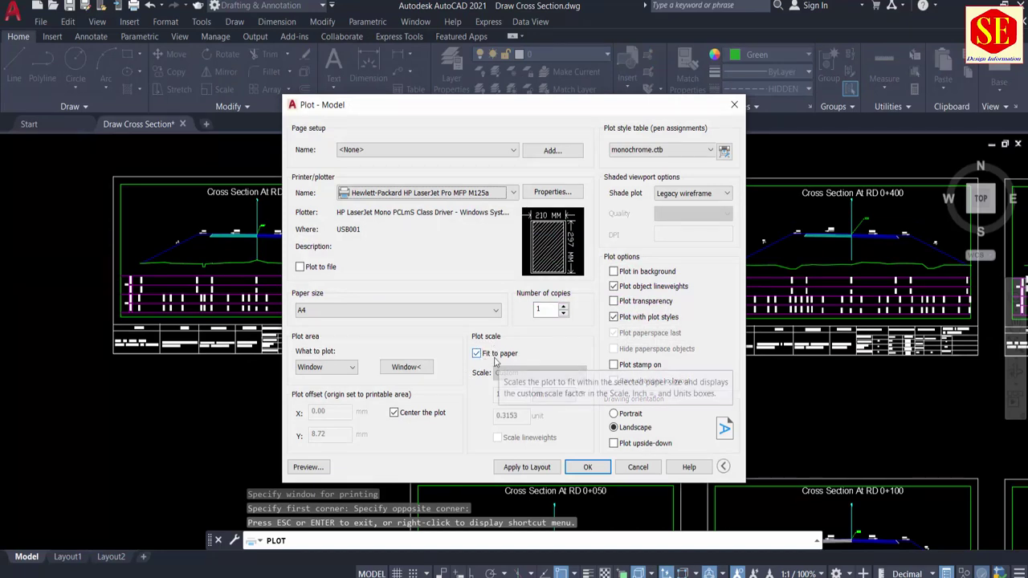
Keep the plot centred, preview the RD 0+300 sheet once more and send it to the plotter.
left_click(393, 411)
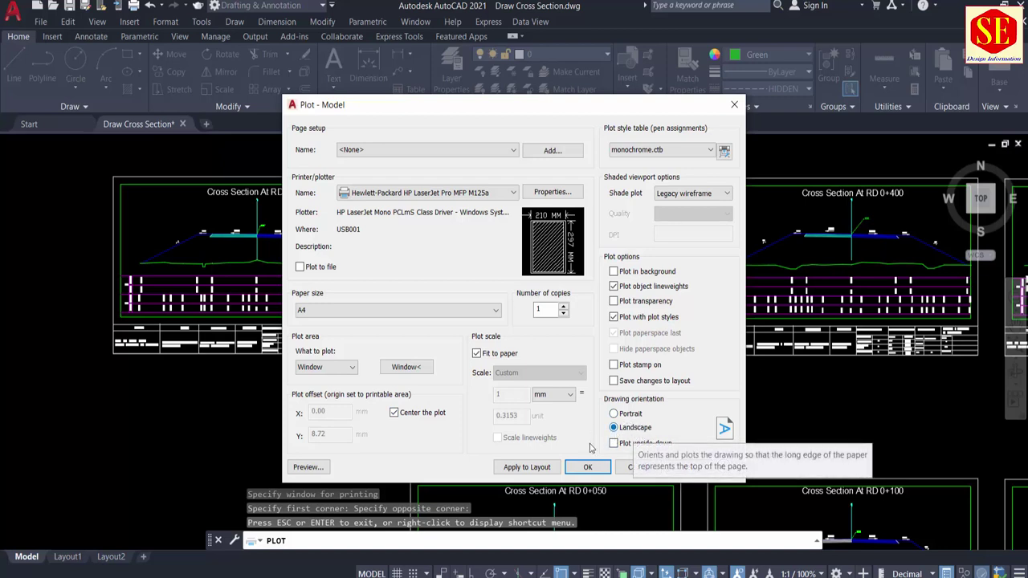
left_click(321, 468)
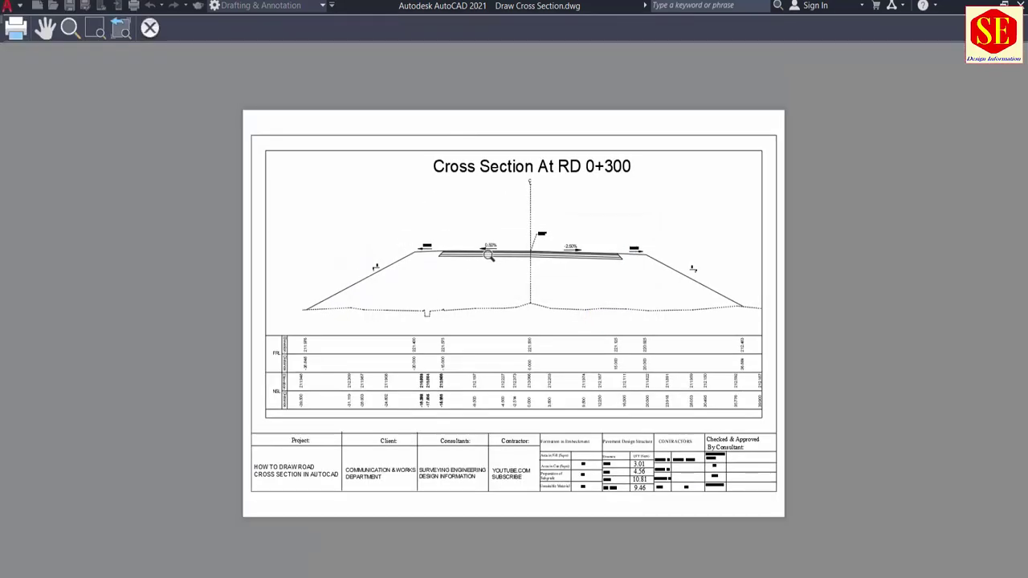
right_click(490, 256)
left_click(519, 279)
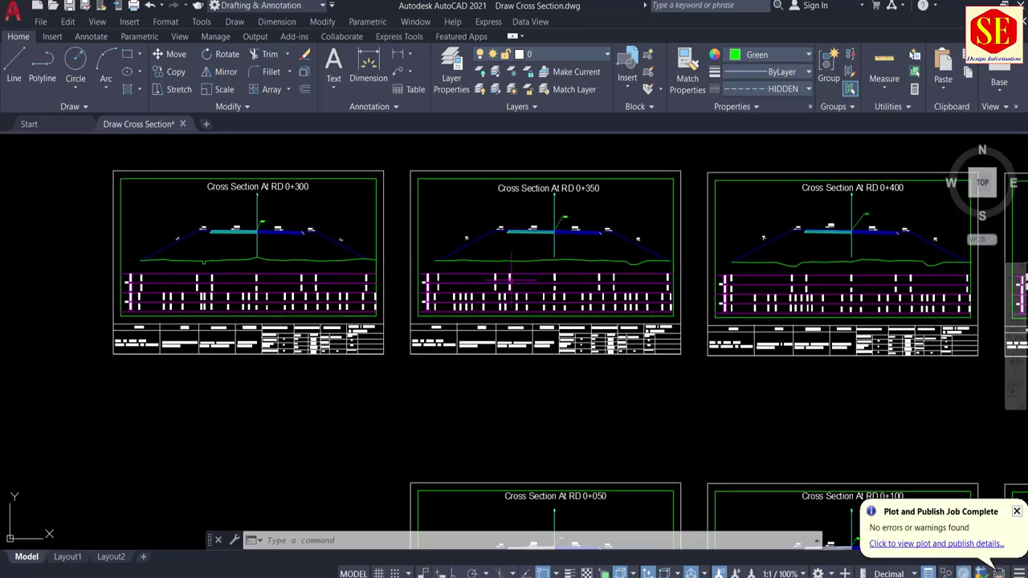
Review the three rows of cross-section sheets and their station titles across the grid.
scroll(511, 277, "down", 2)
middle_click_drag(656, 442, 450, 371)
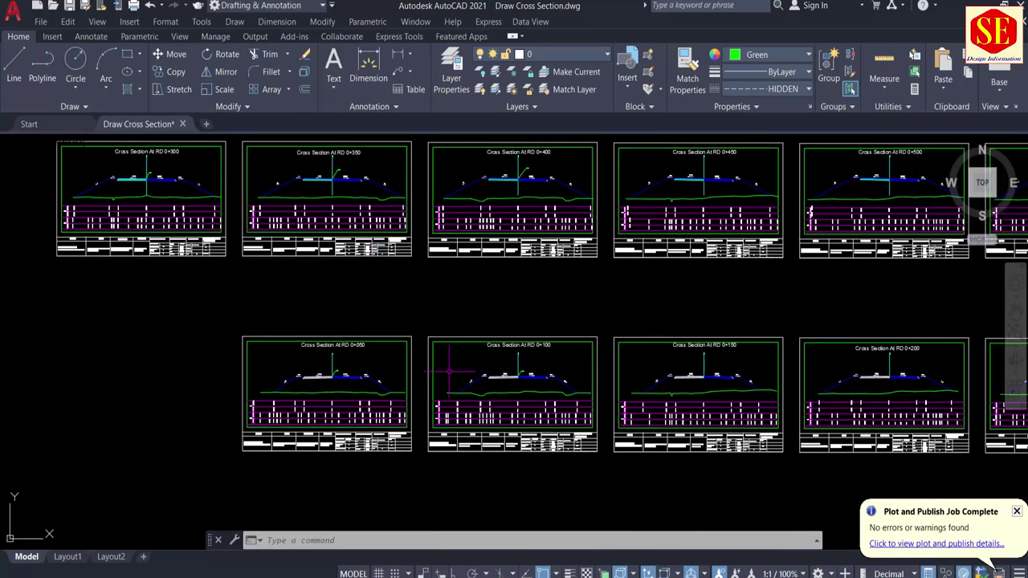
scroll(450, 371, "down", 2)
middle_click_drag(691, 333, 579, 414)
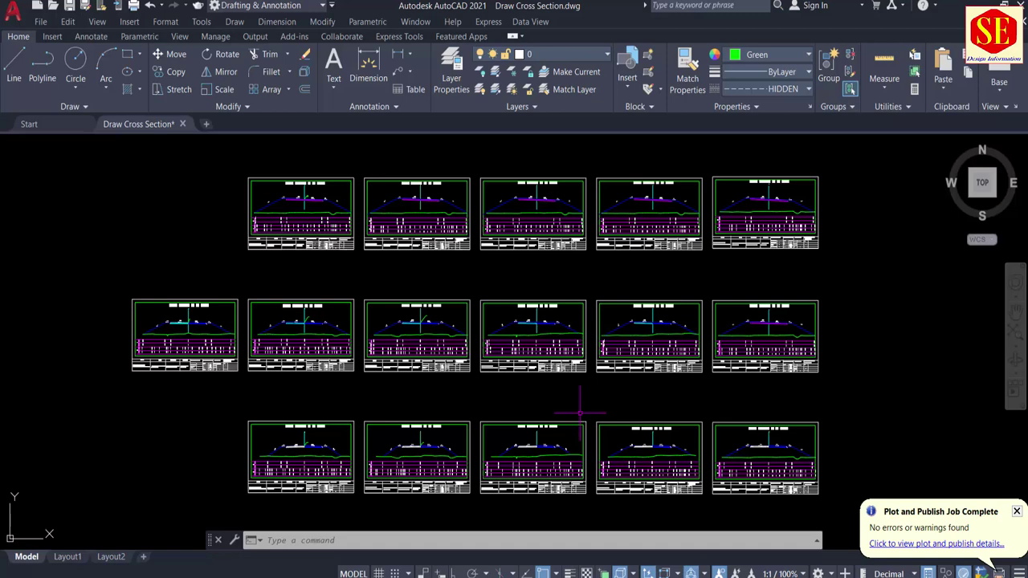
scroll(471, 306, "up", 2)
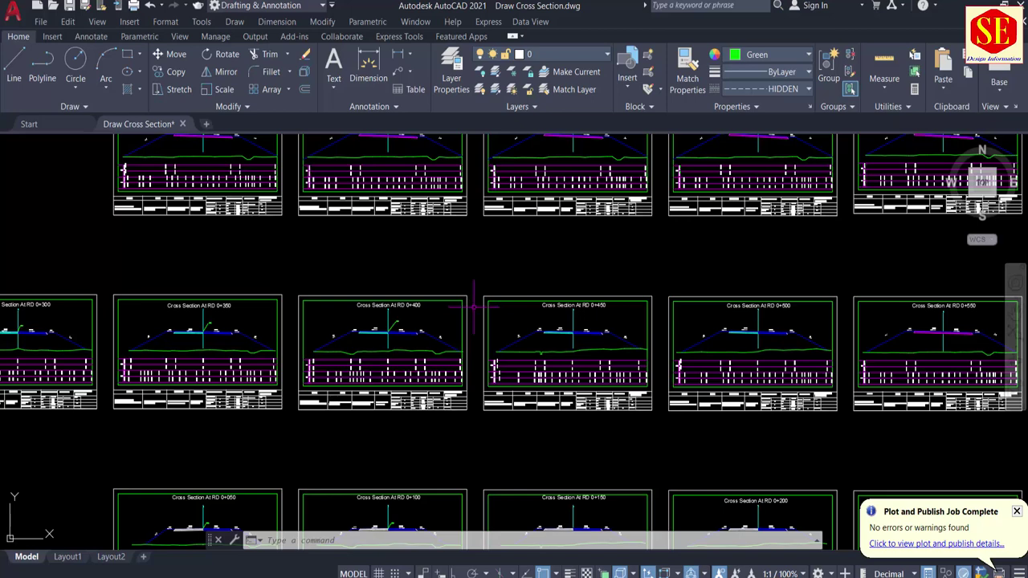
scroll(477, 305, "down", 4)
scroll(483, 303, "up", 2)
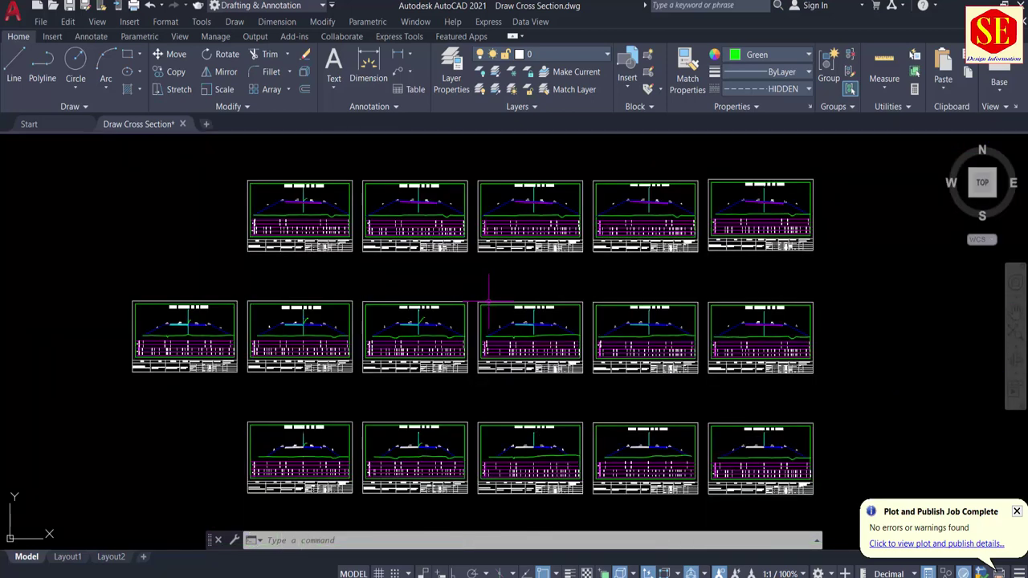
scroll(489, 303, "down", 2)
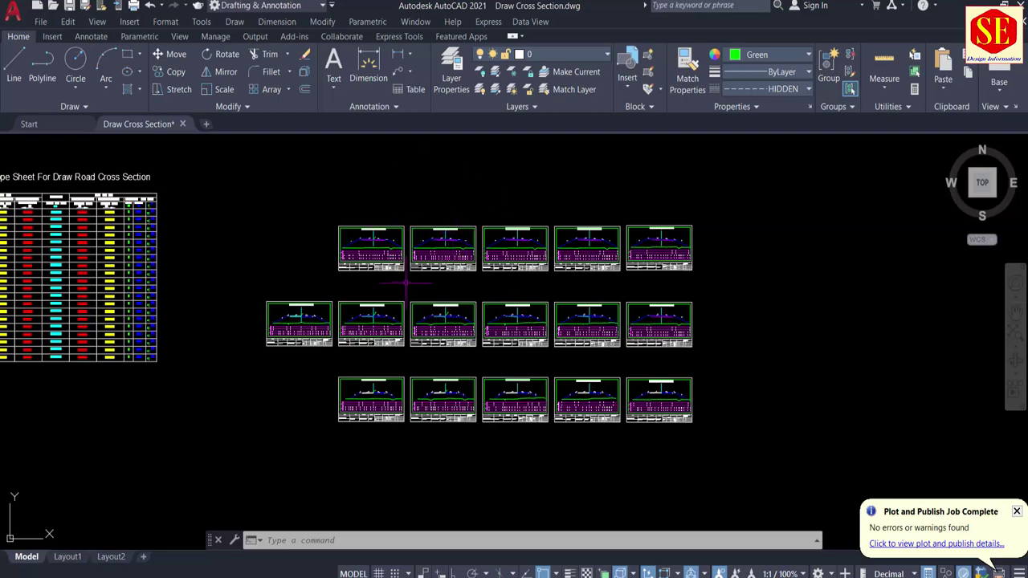
Examine the FRL and NSL level tables and title blocks of the upper-row sheets, along with the overall drawing arrangement.
scroll(610, 236, "up", 4)
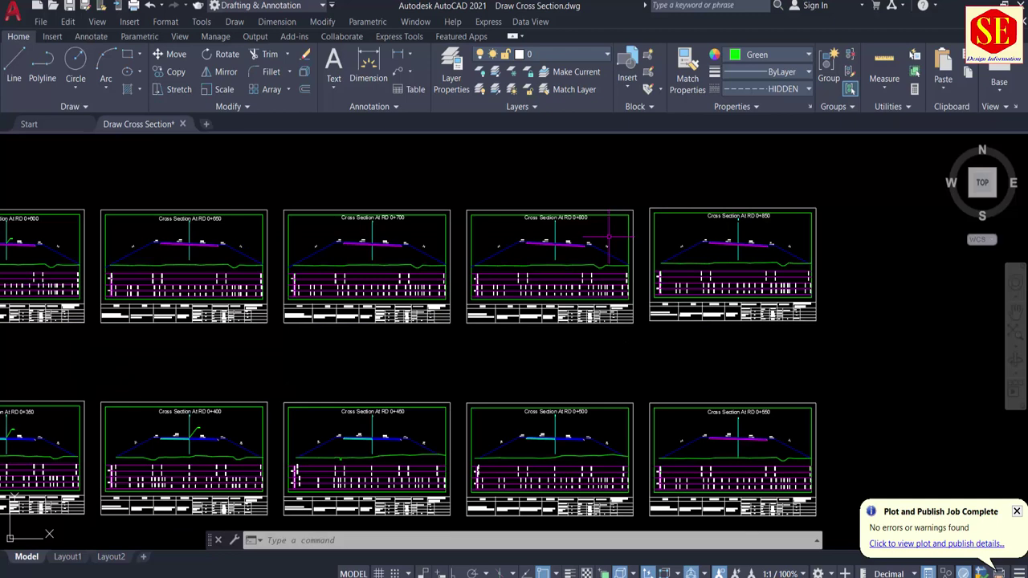
scroll(611, 240, "up", 3)
scroll(447, 313, "up", 4)
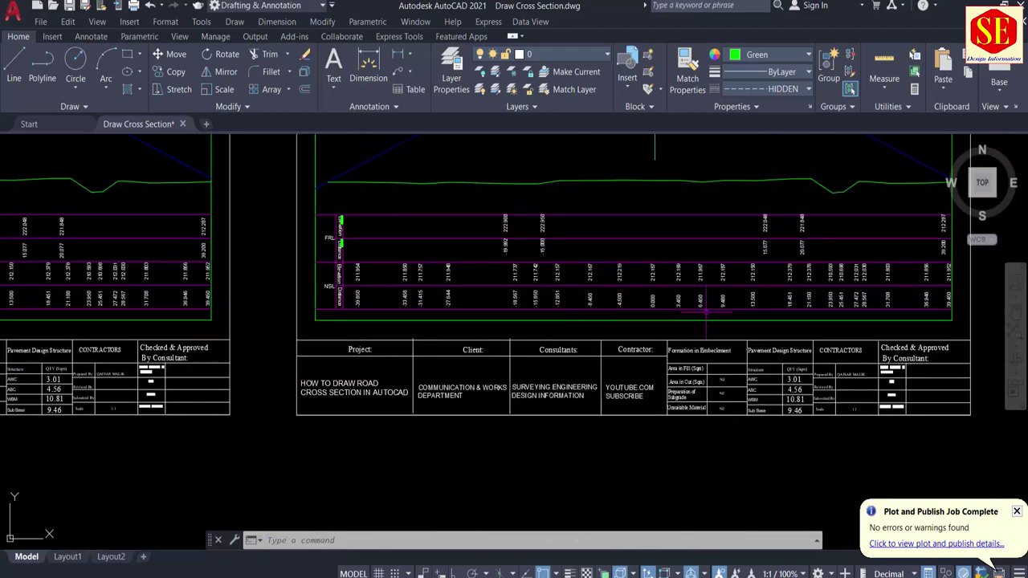
scroll(700, 313, "down", 4)
middle_click_drag(631, 281, 625, 370)
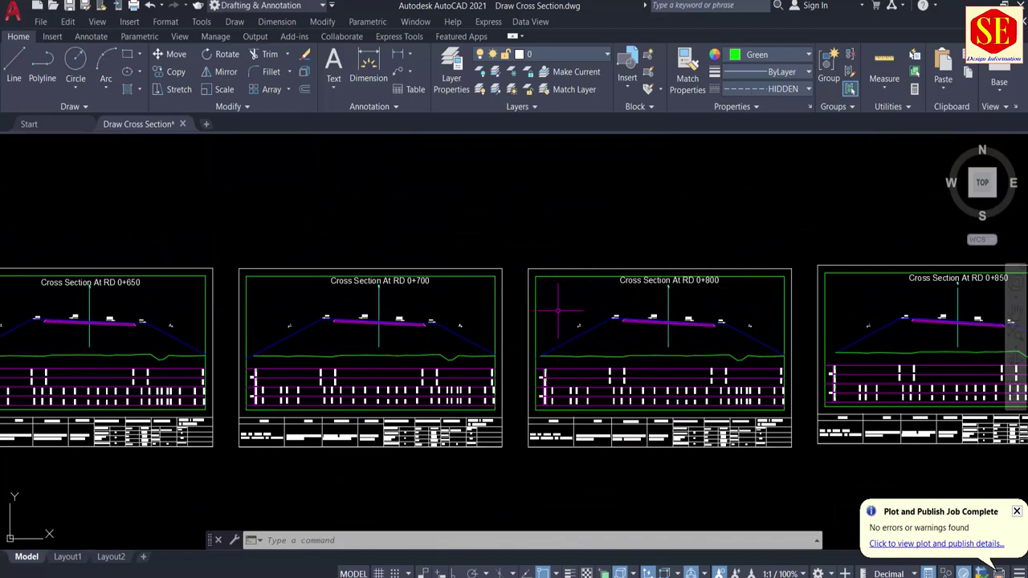
scroll(561, 297, "down", 2)
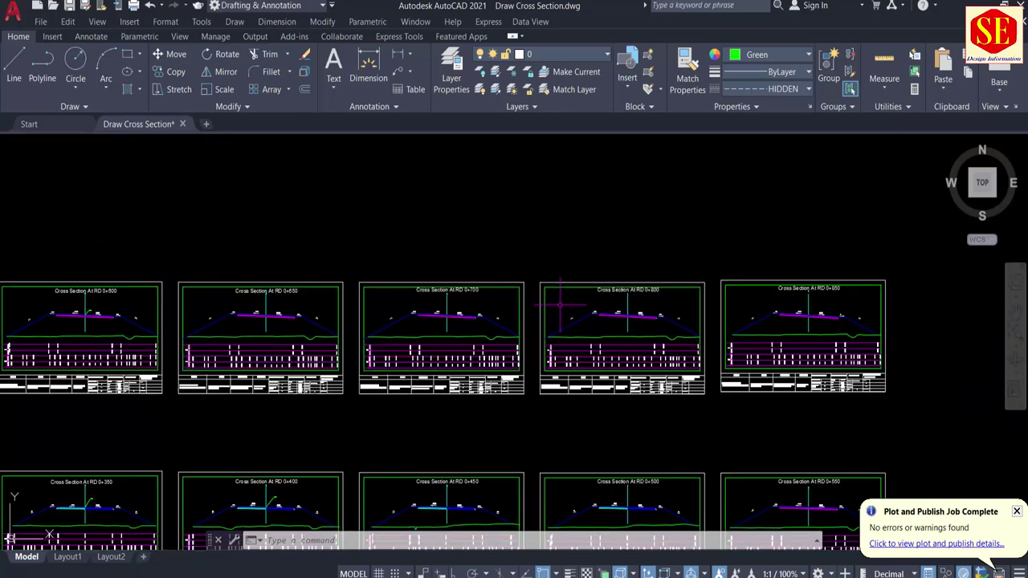
scroll(562, 301, "down", 3)
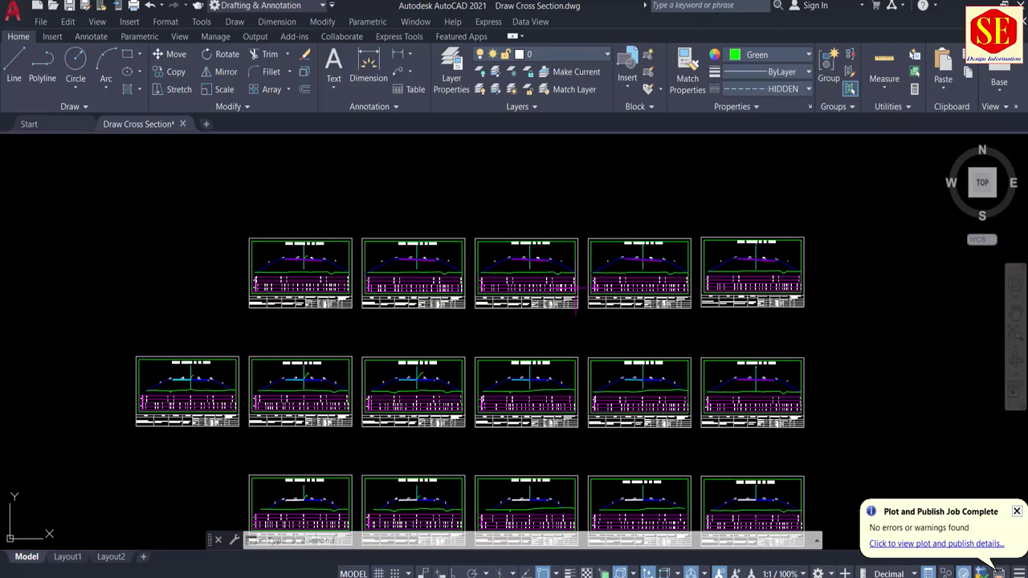
scroll(575, 287, "down", 4)
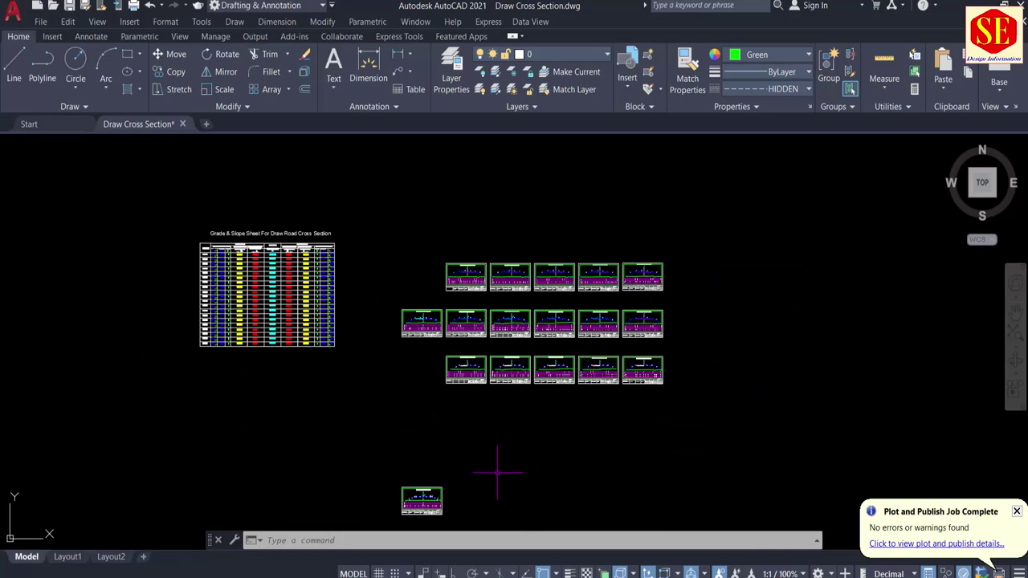
scroll(513, 288, "up", 2)
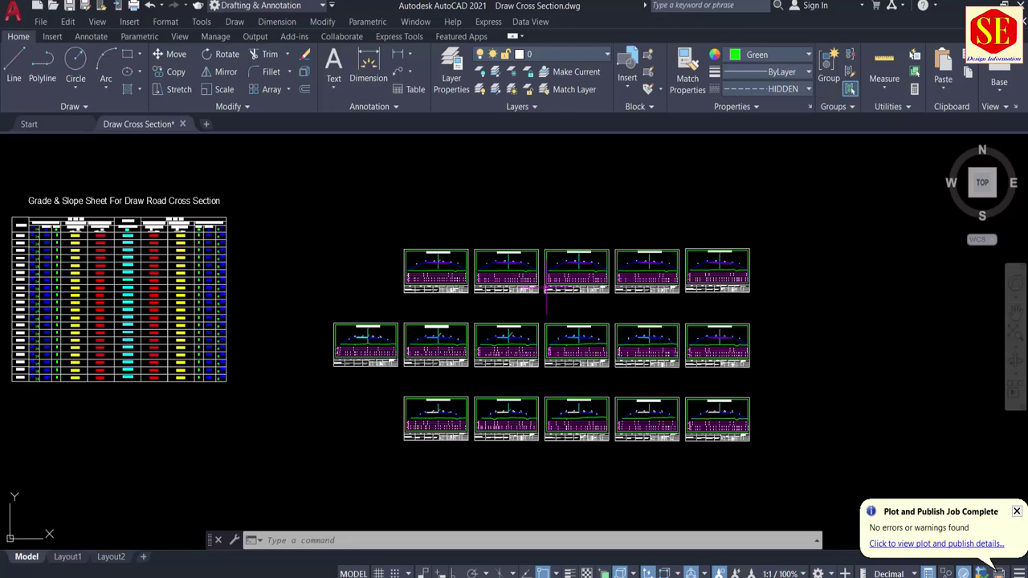
middle_click_drag(542, 365, 556, 313)
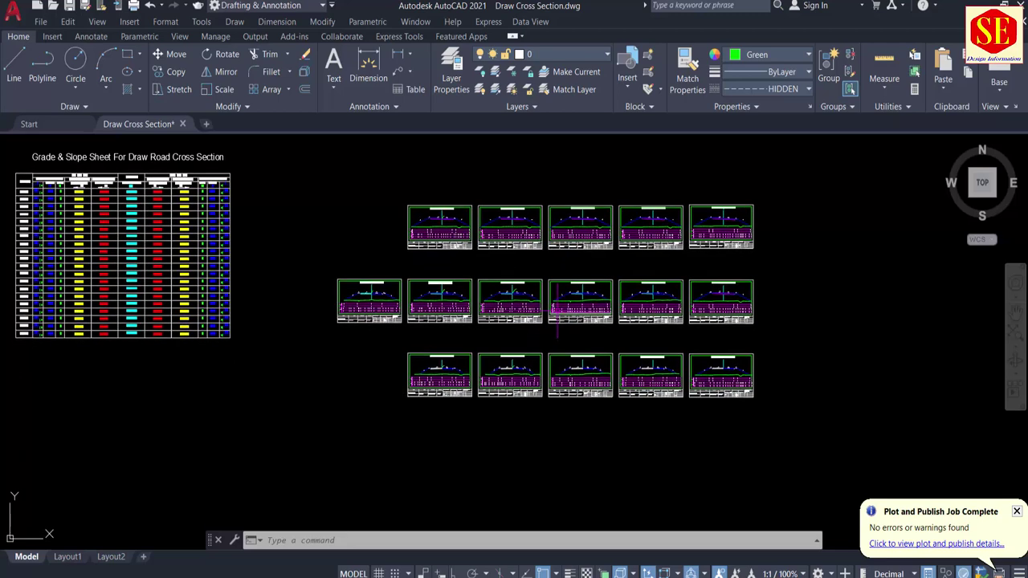